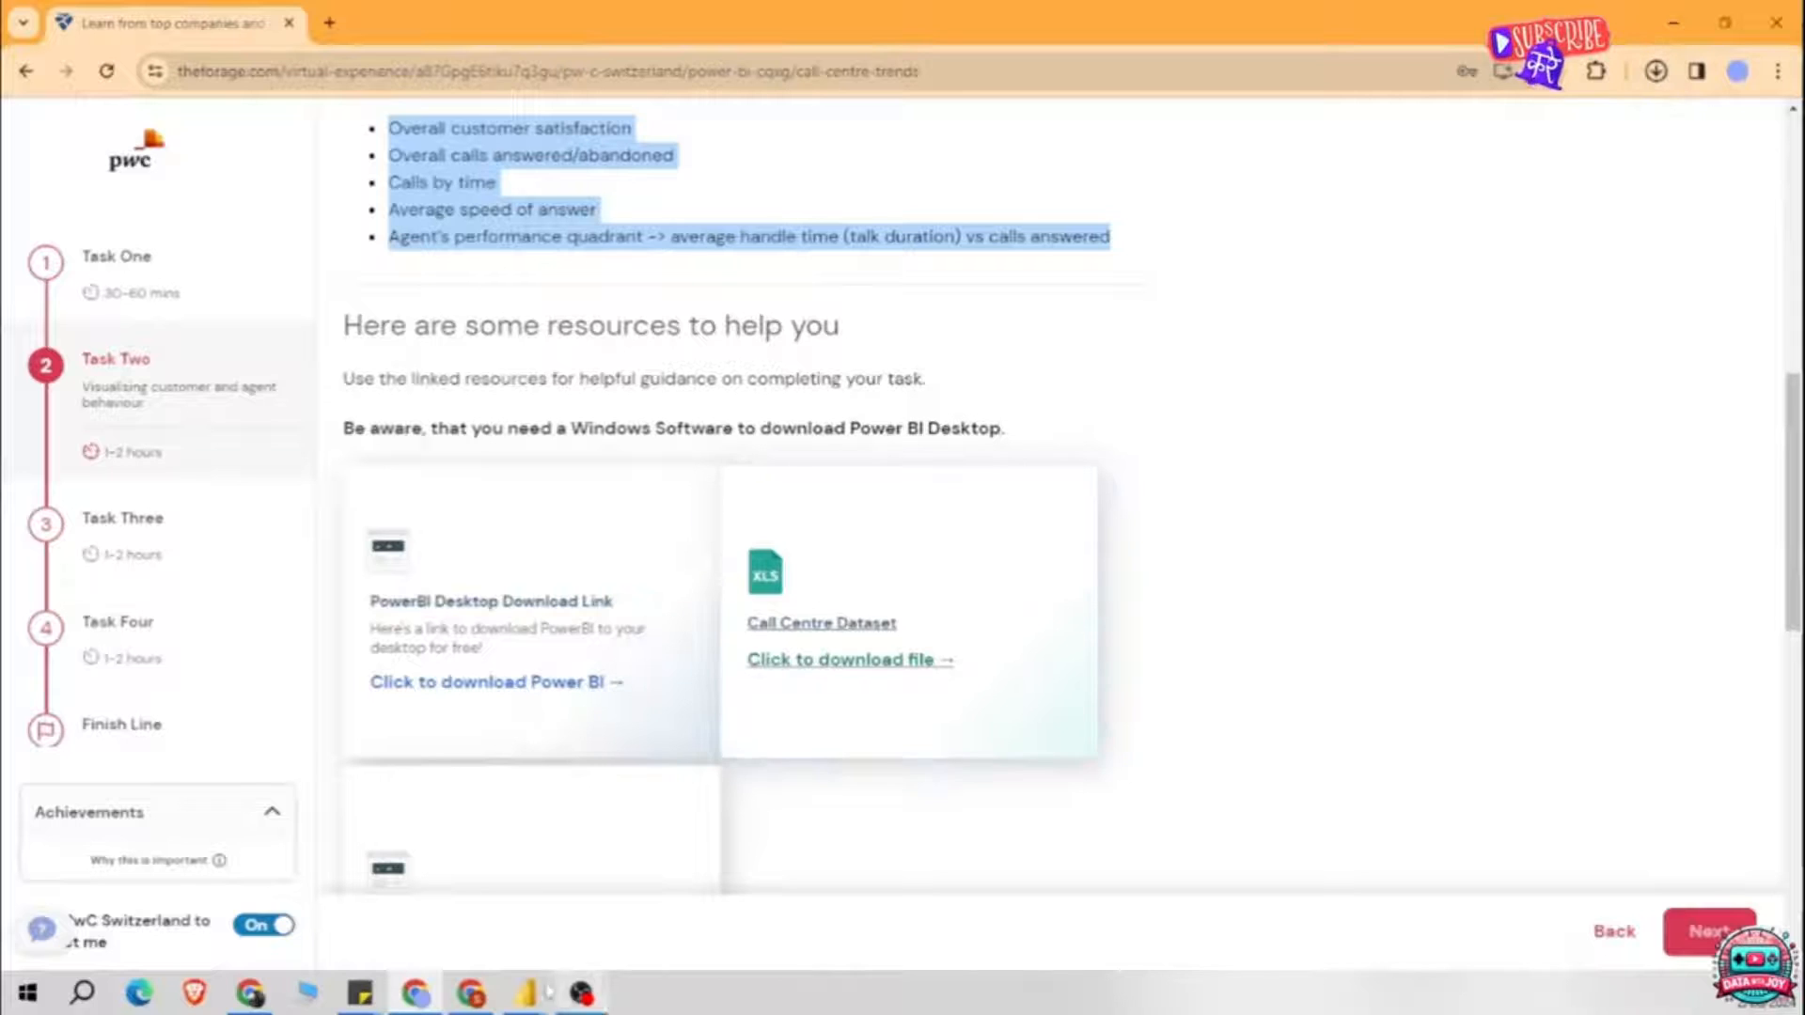
Step: Switch to the untitled Power BI Desktop report and import Sheet1 from 01 Call-Center-Dataset (2) for transformation in Power Query
mouse_move(528, 1004)
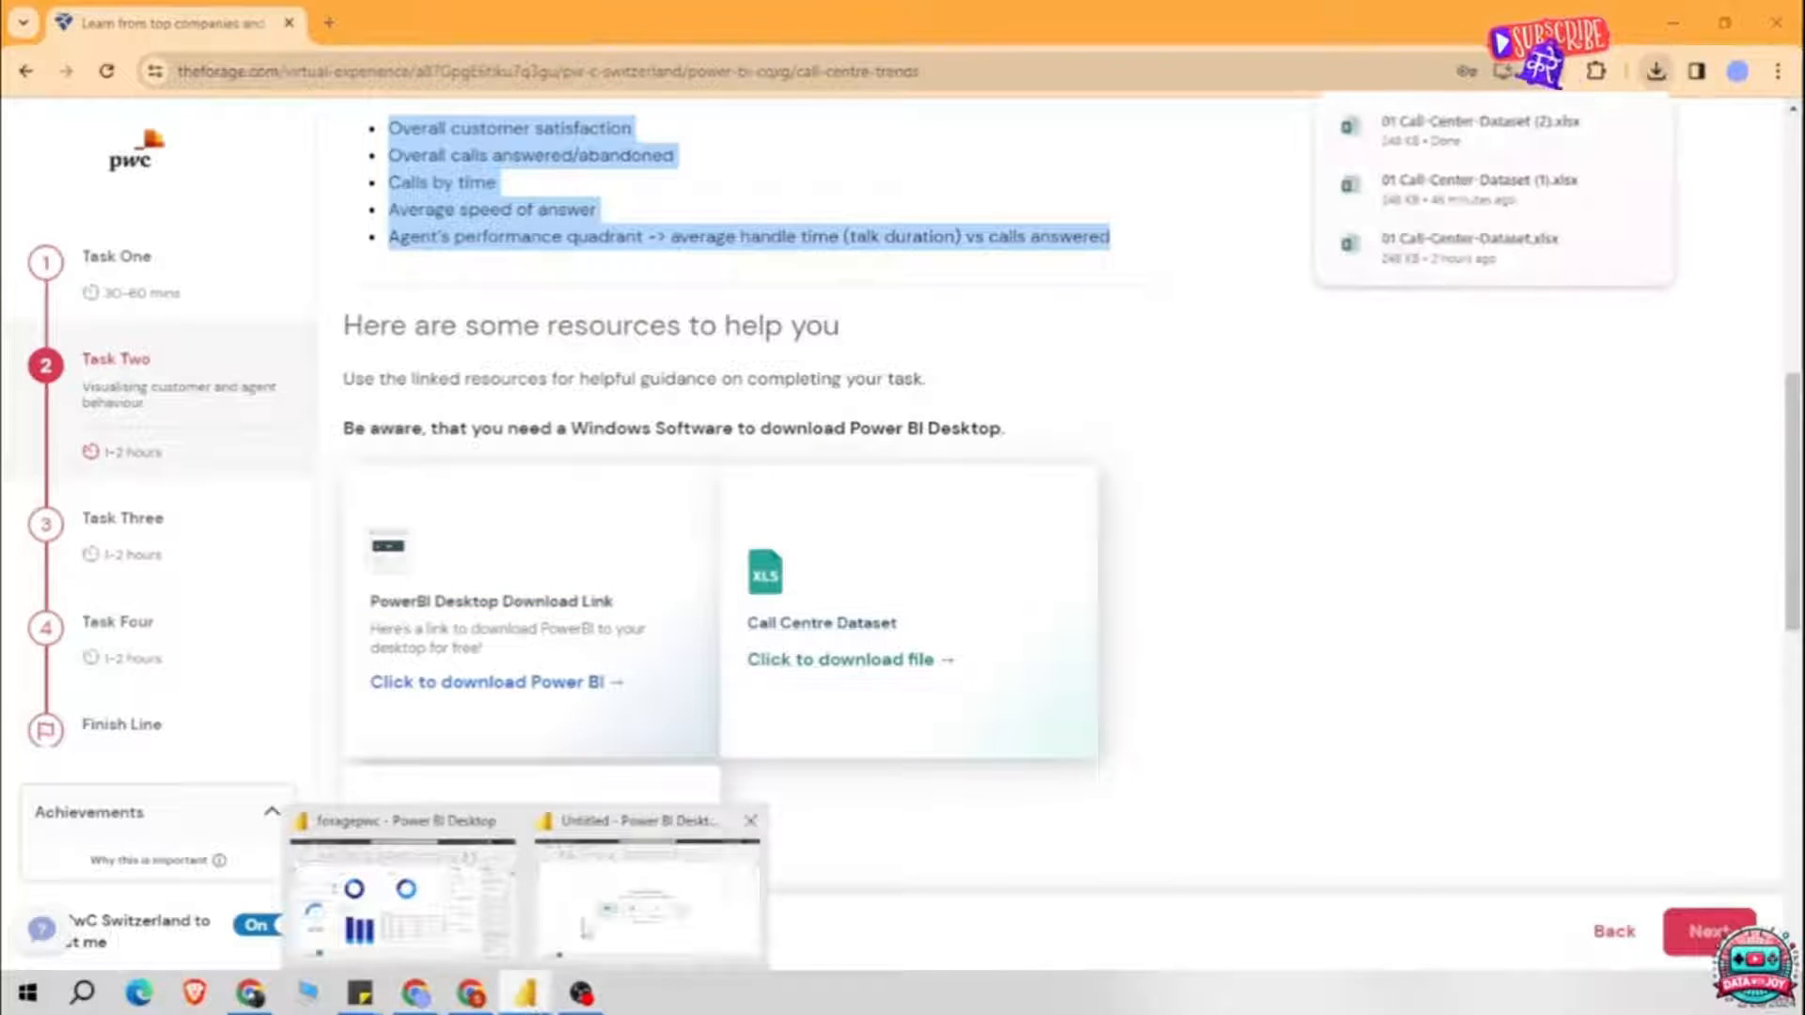
click(584, 926)
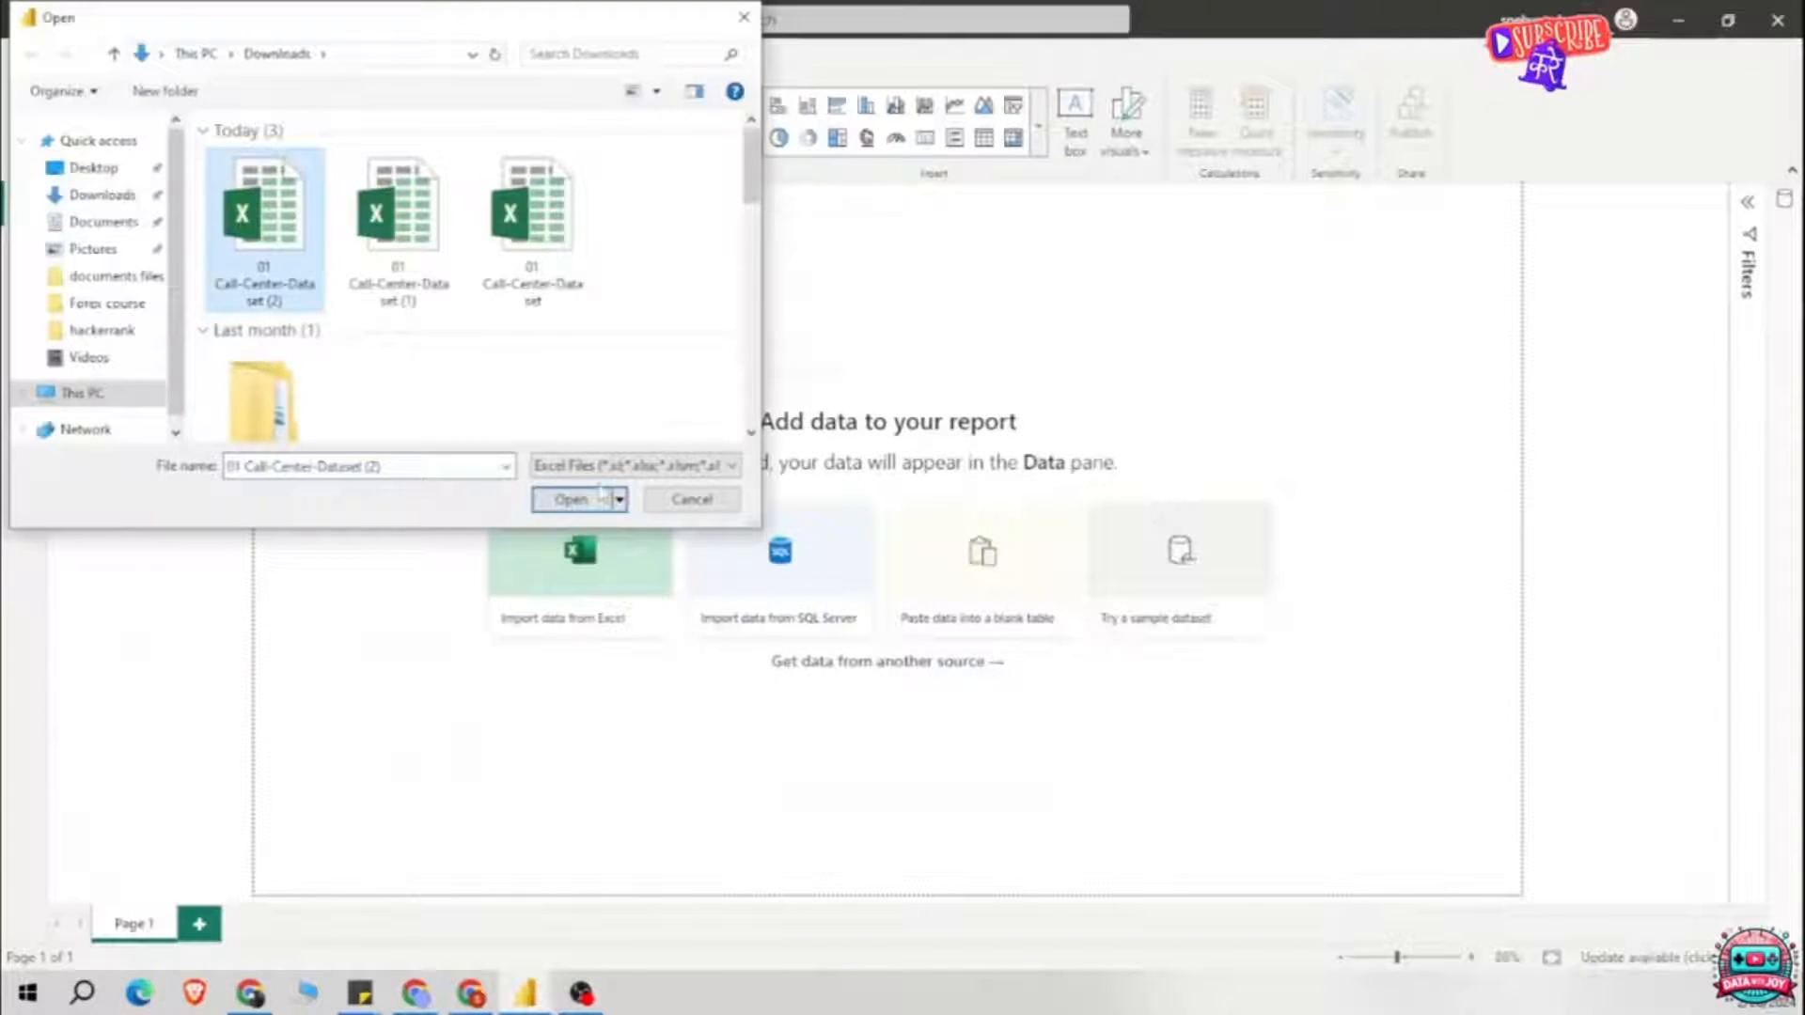
click(601, 493)
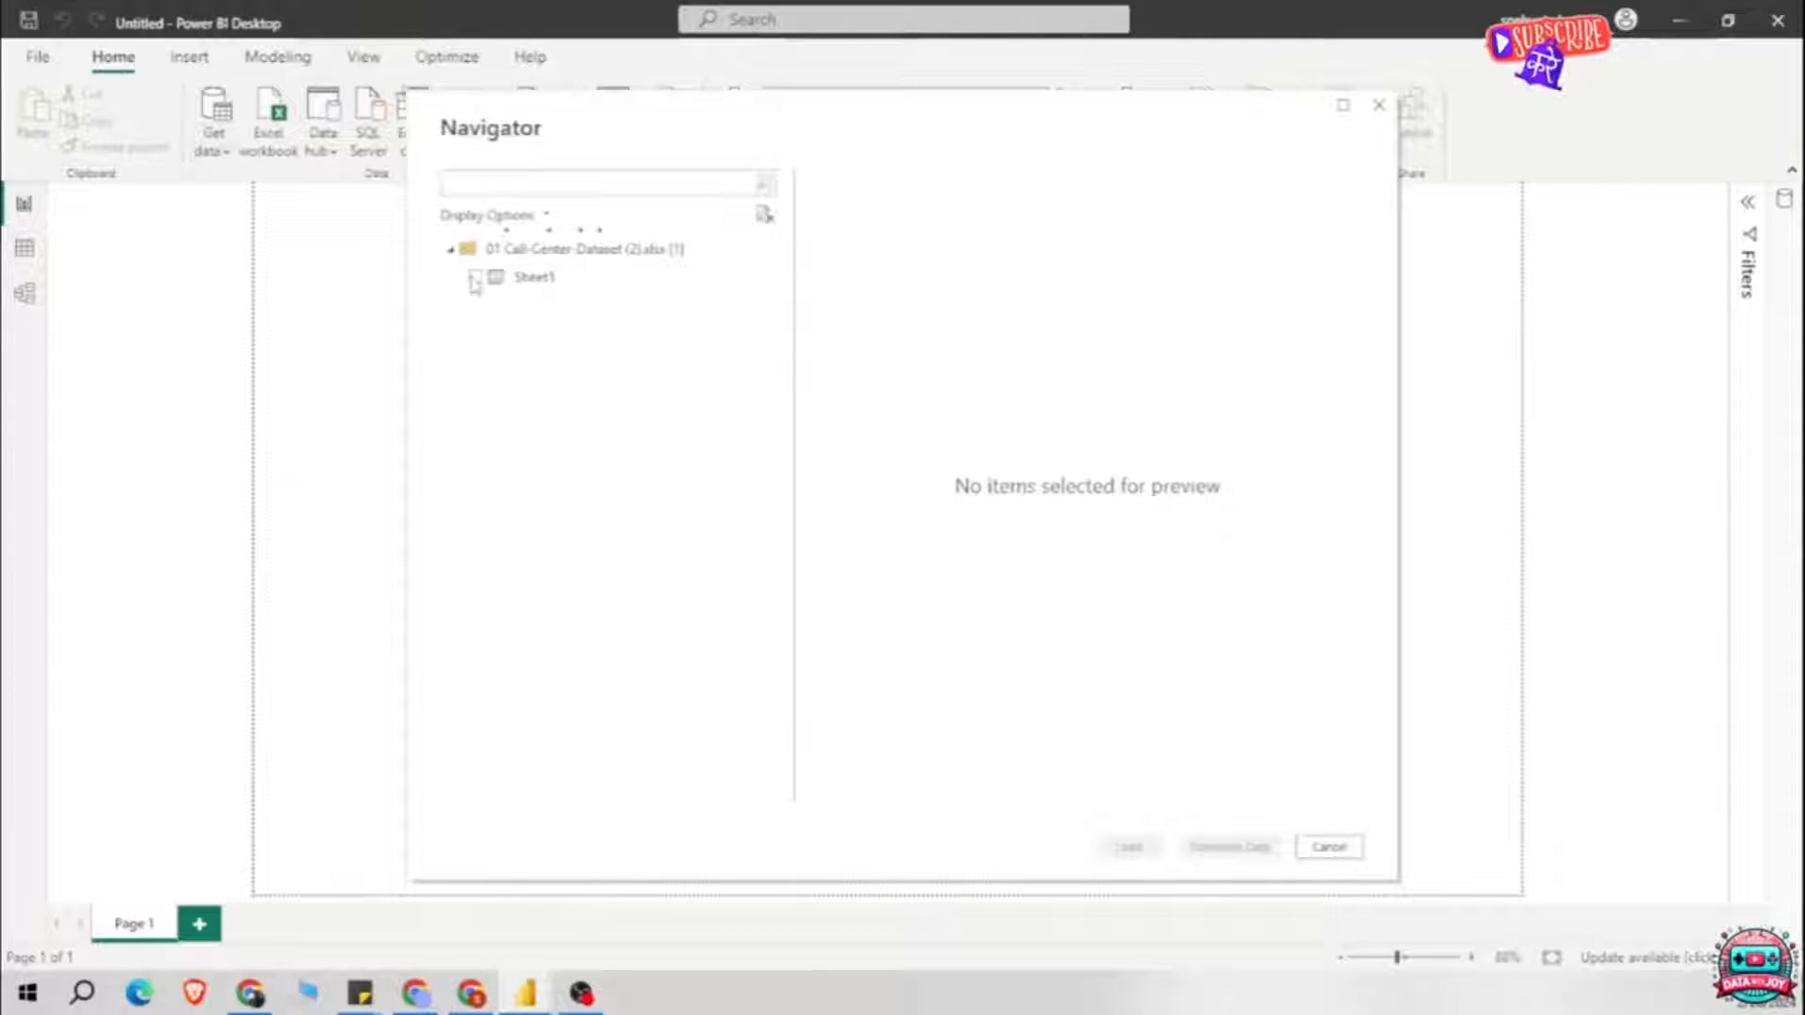
click(474, 279)
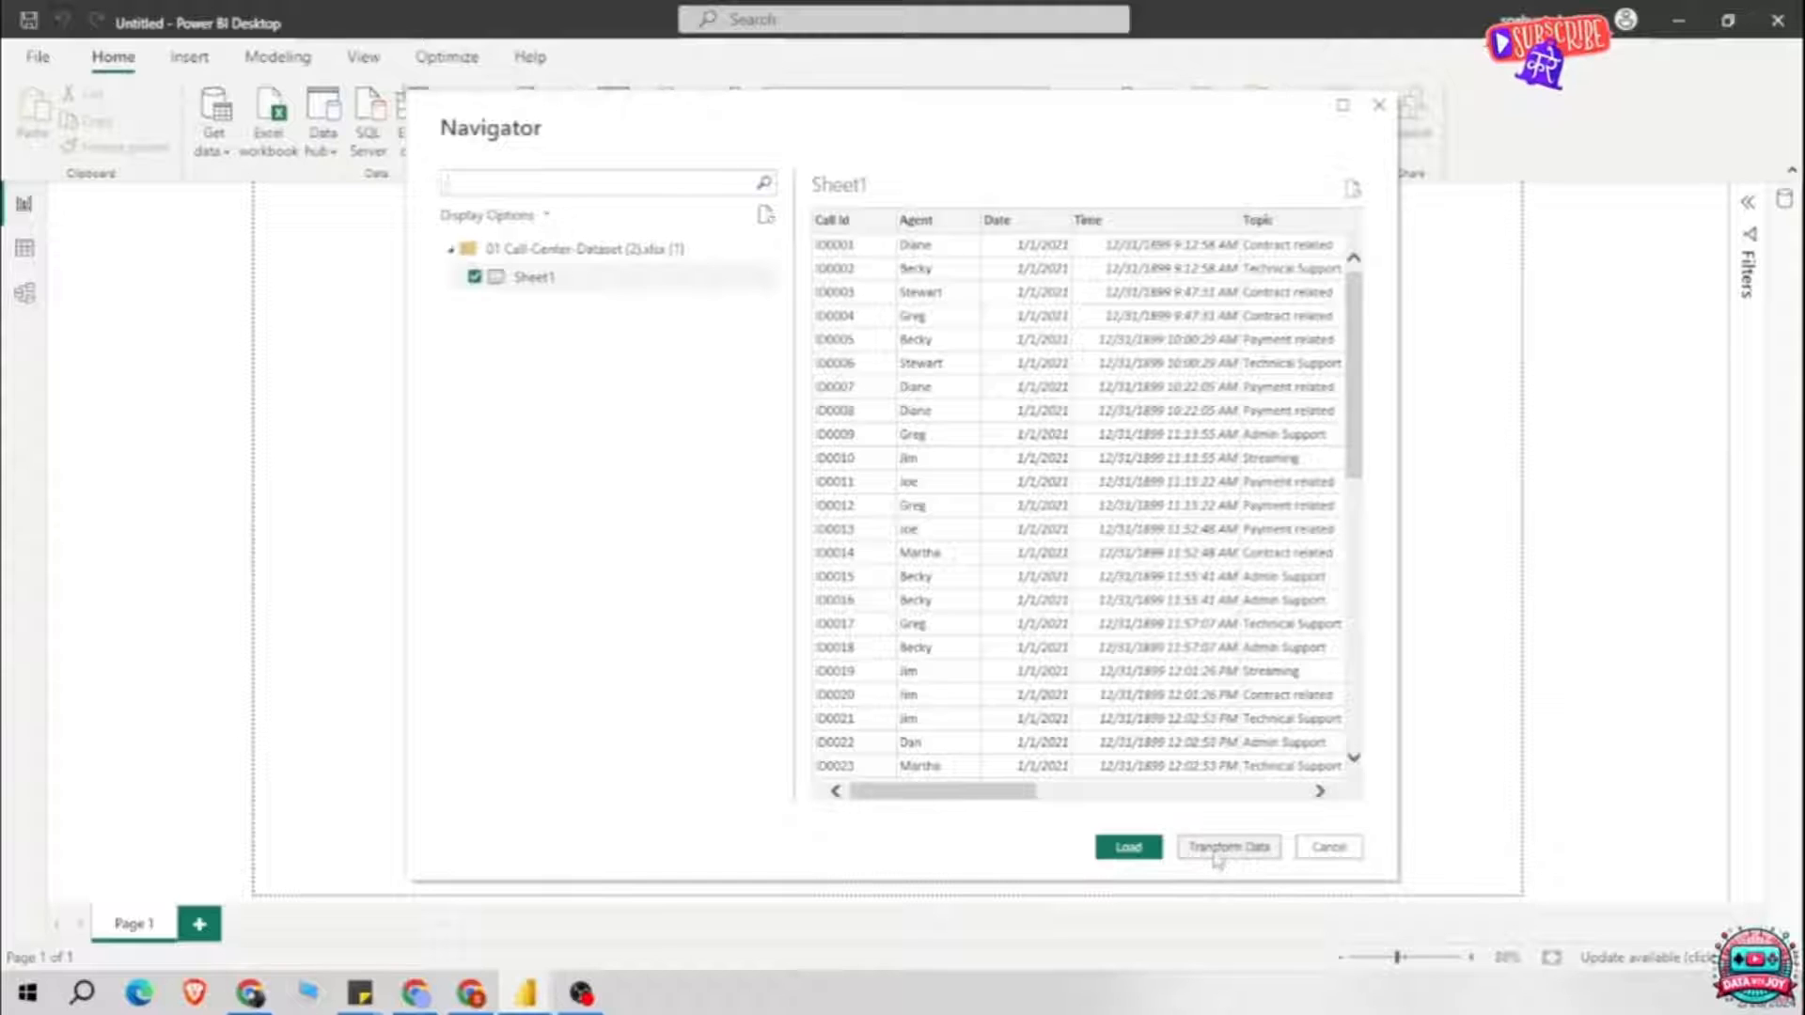
click(1217, 851)
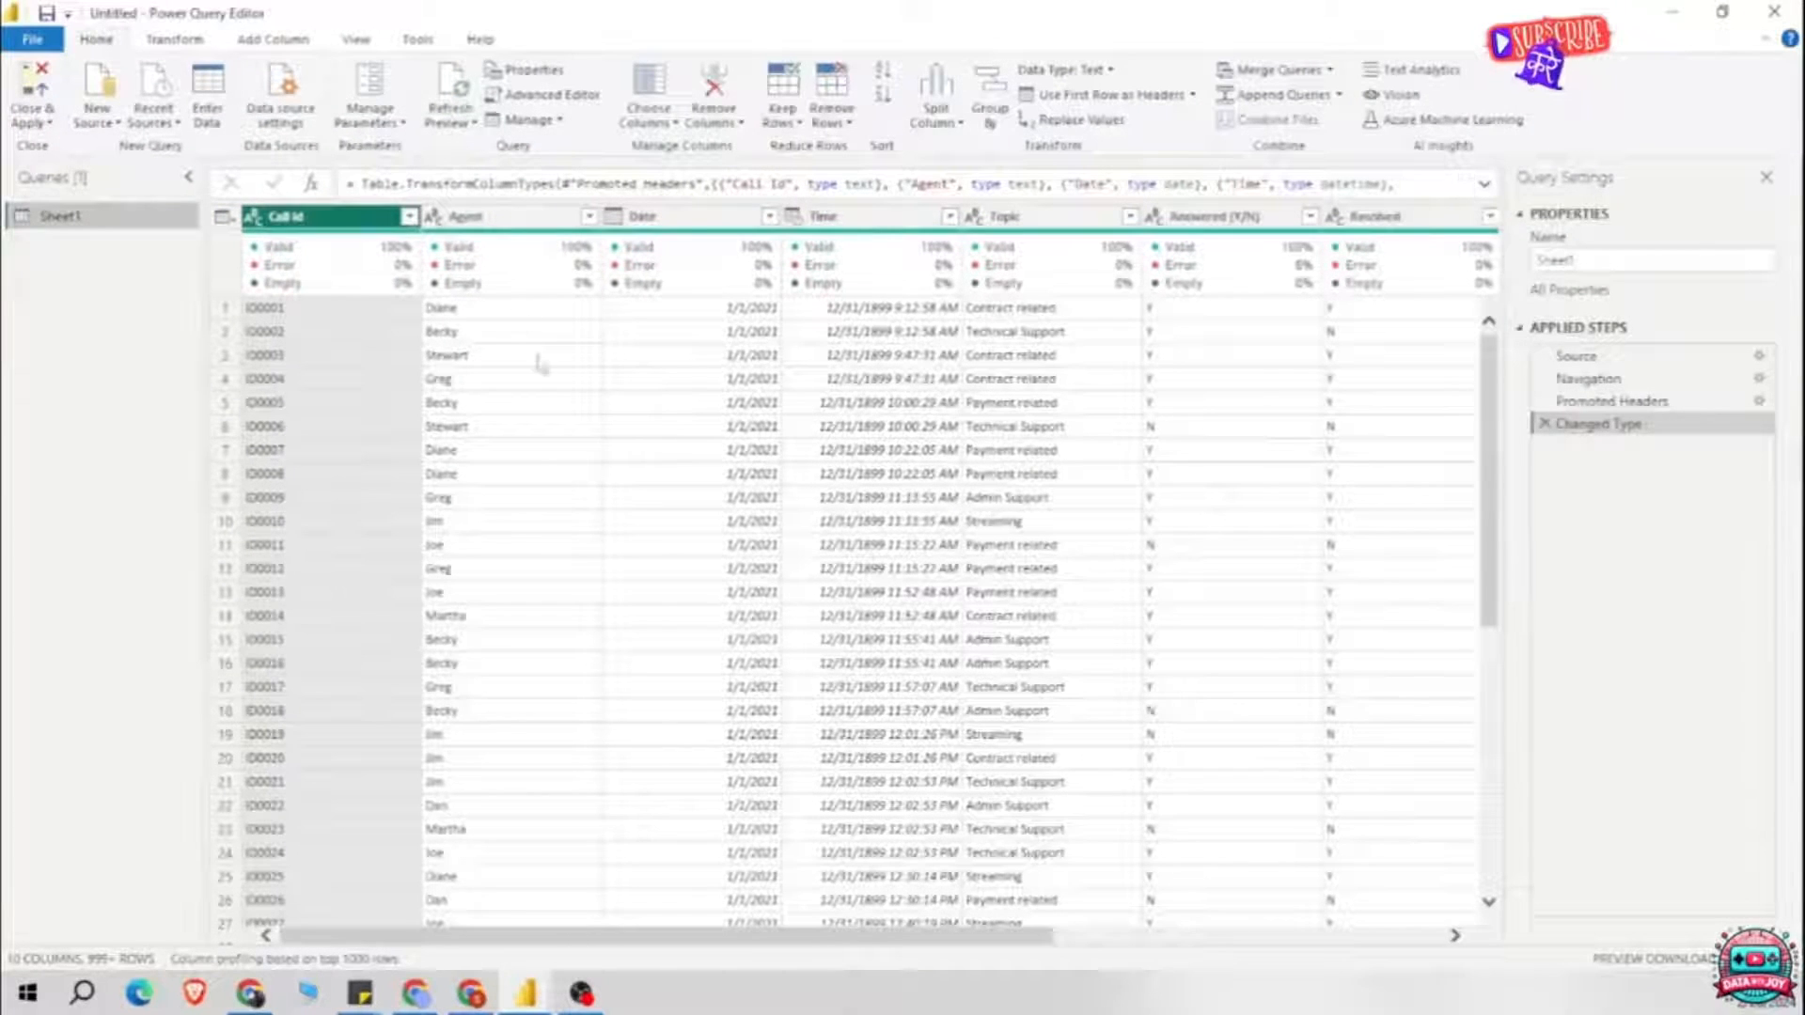
Step: Change the Time column's data type to Time, replacing the current type conversion
click(827, 216)
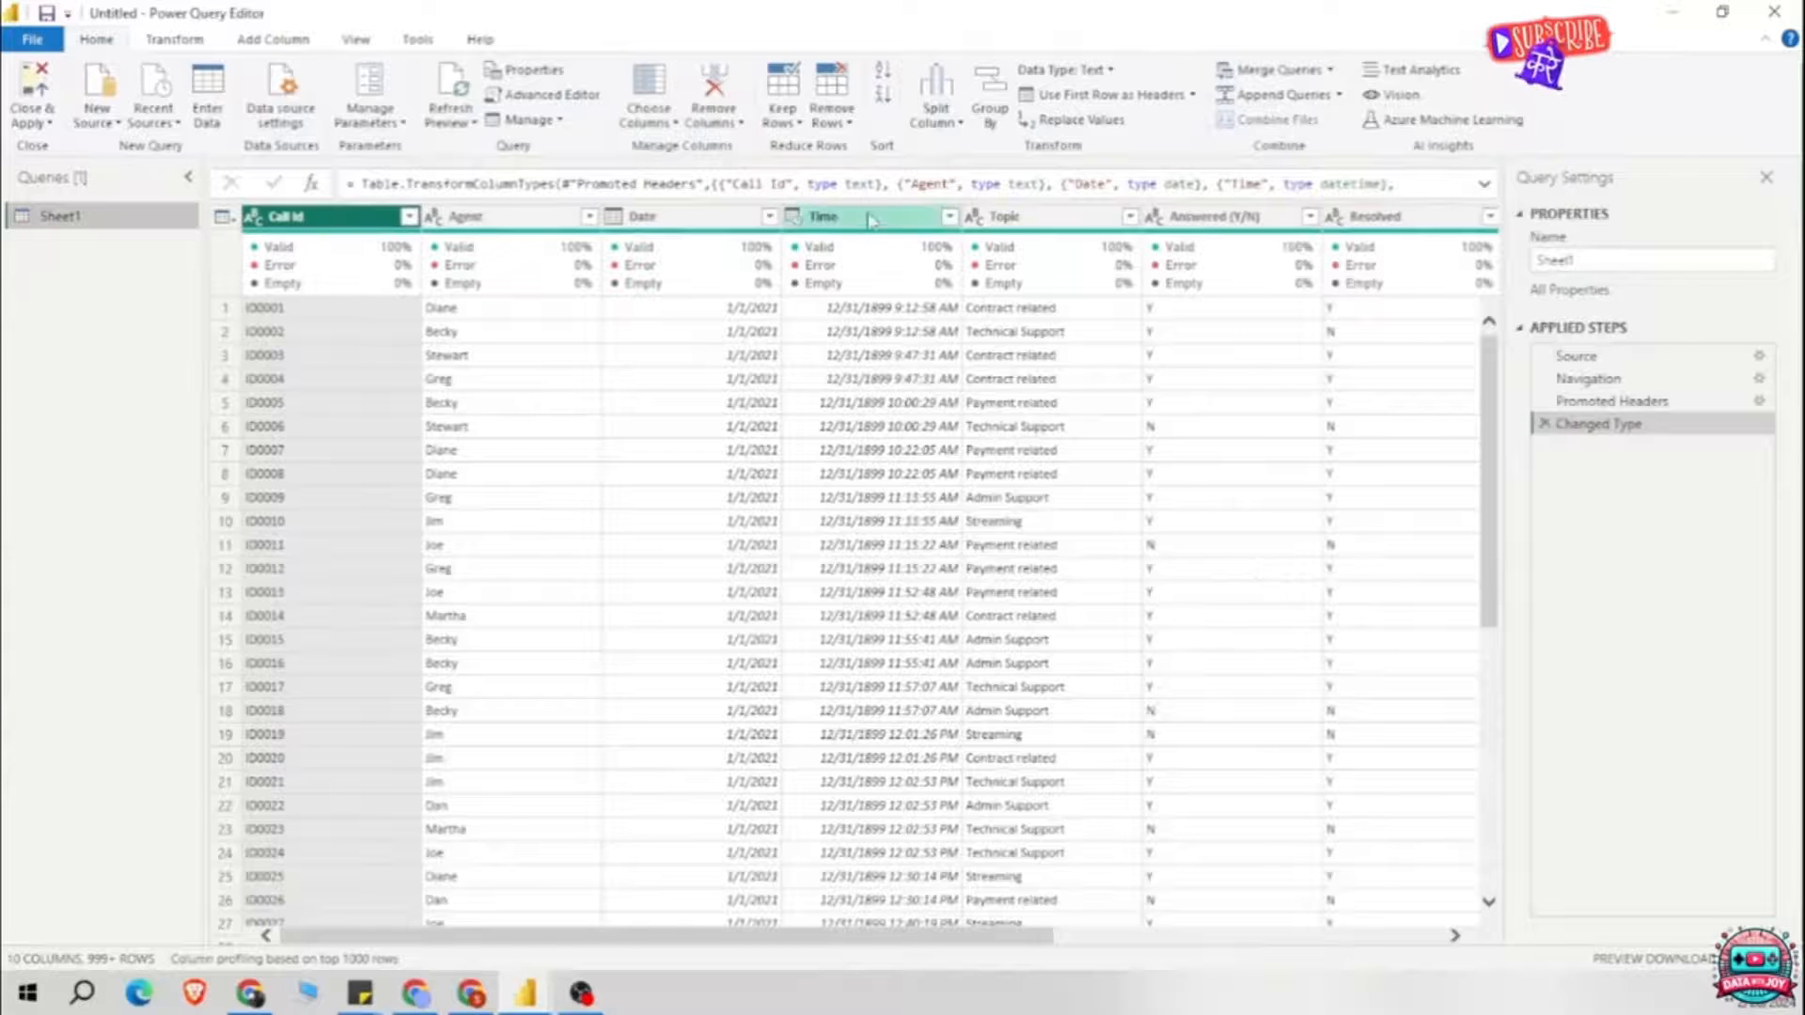
click(174, 39)
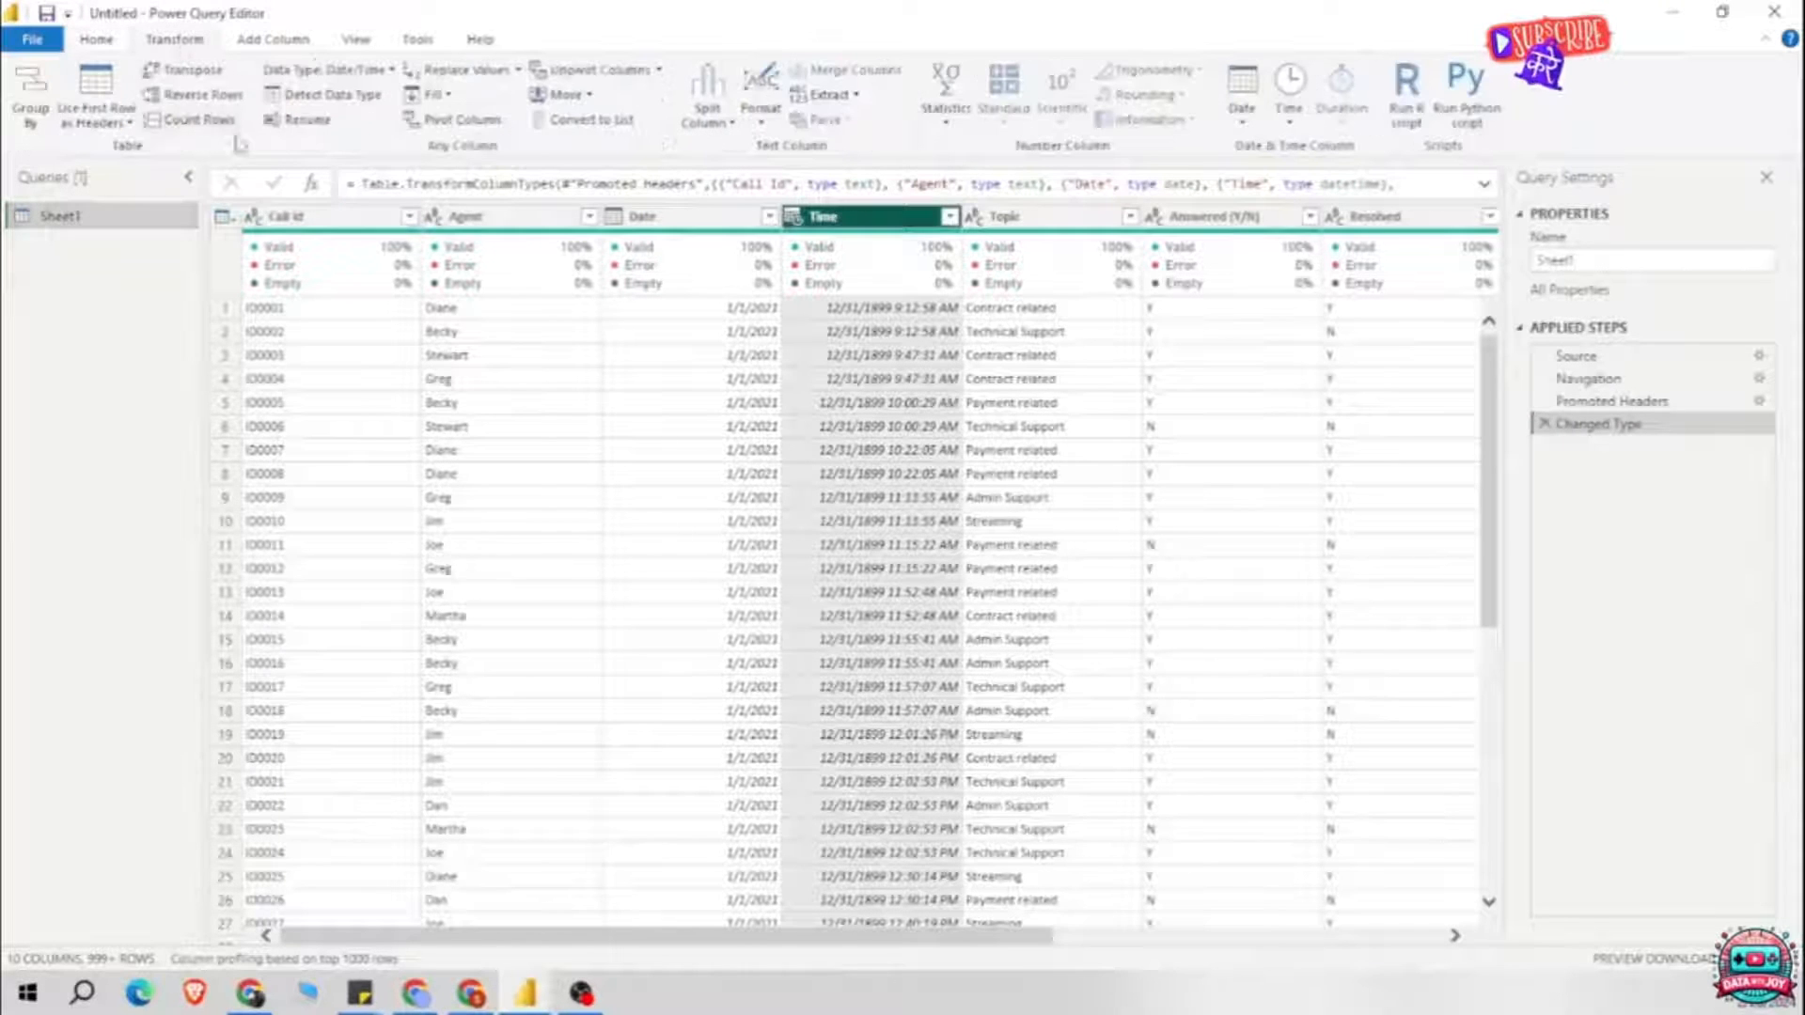
click(325, 69)
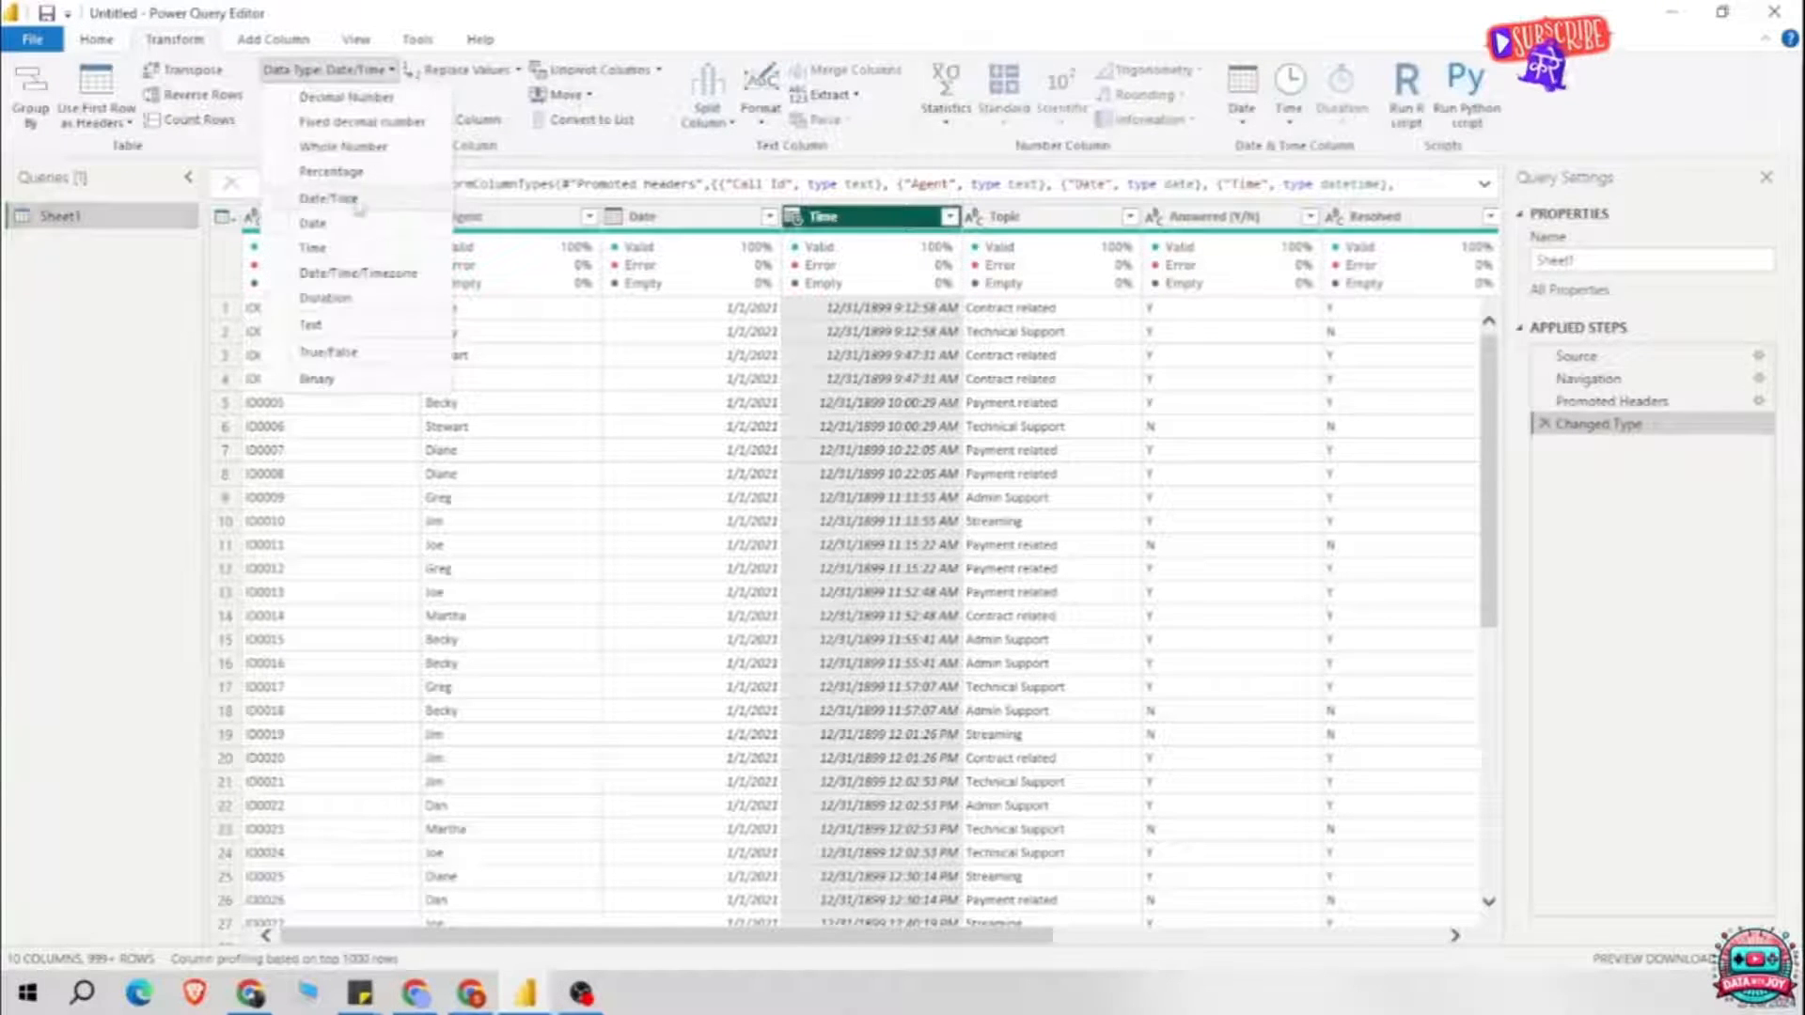
click(320, 240)
click(877, 553)
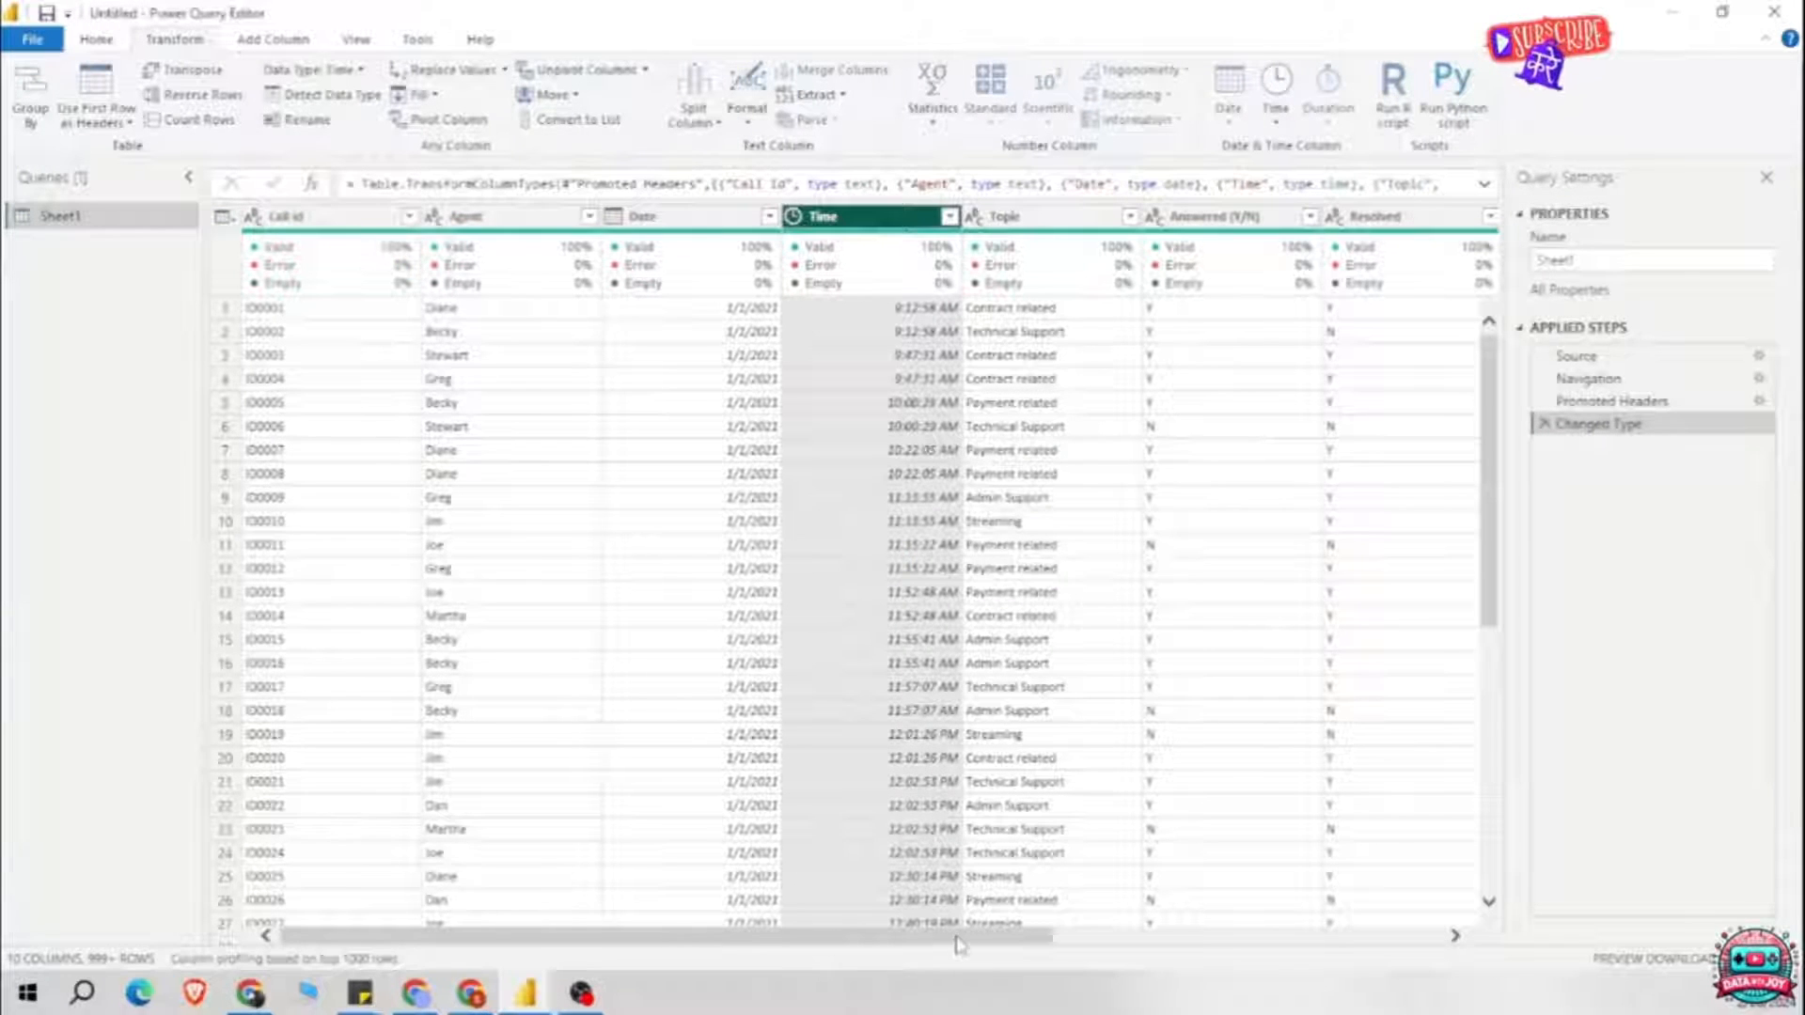
Step: Change the AvgTalkDuration column's data type to Time, replacing the current conversion, and apply the query changes to the report
scroll(957, 944, right, 5)
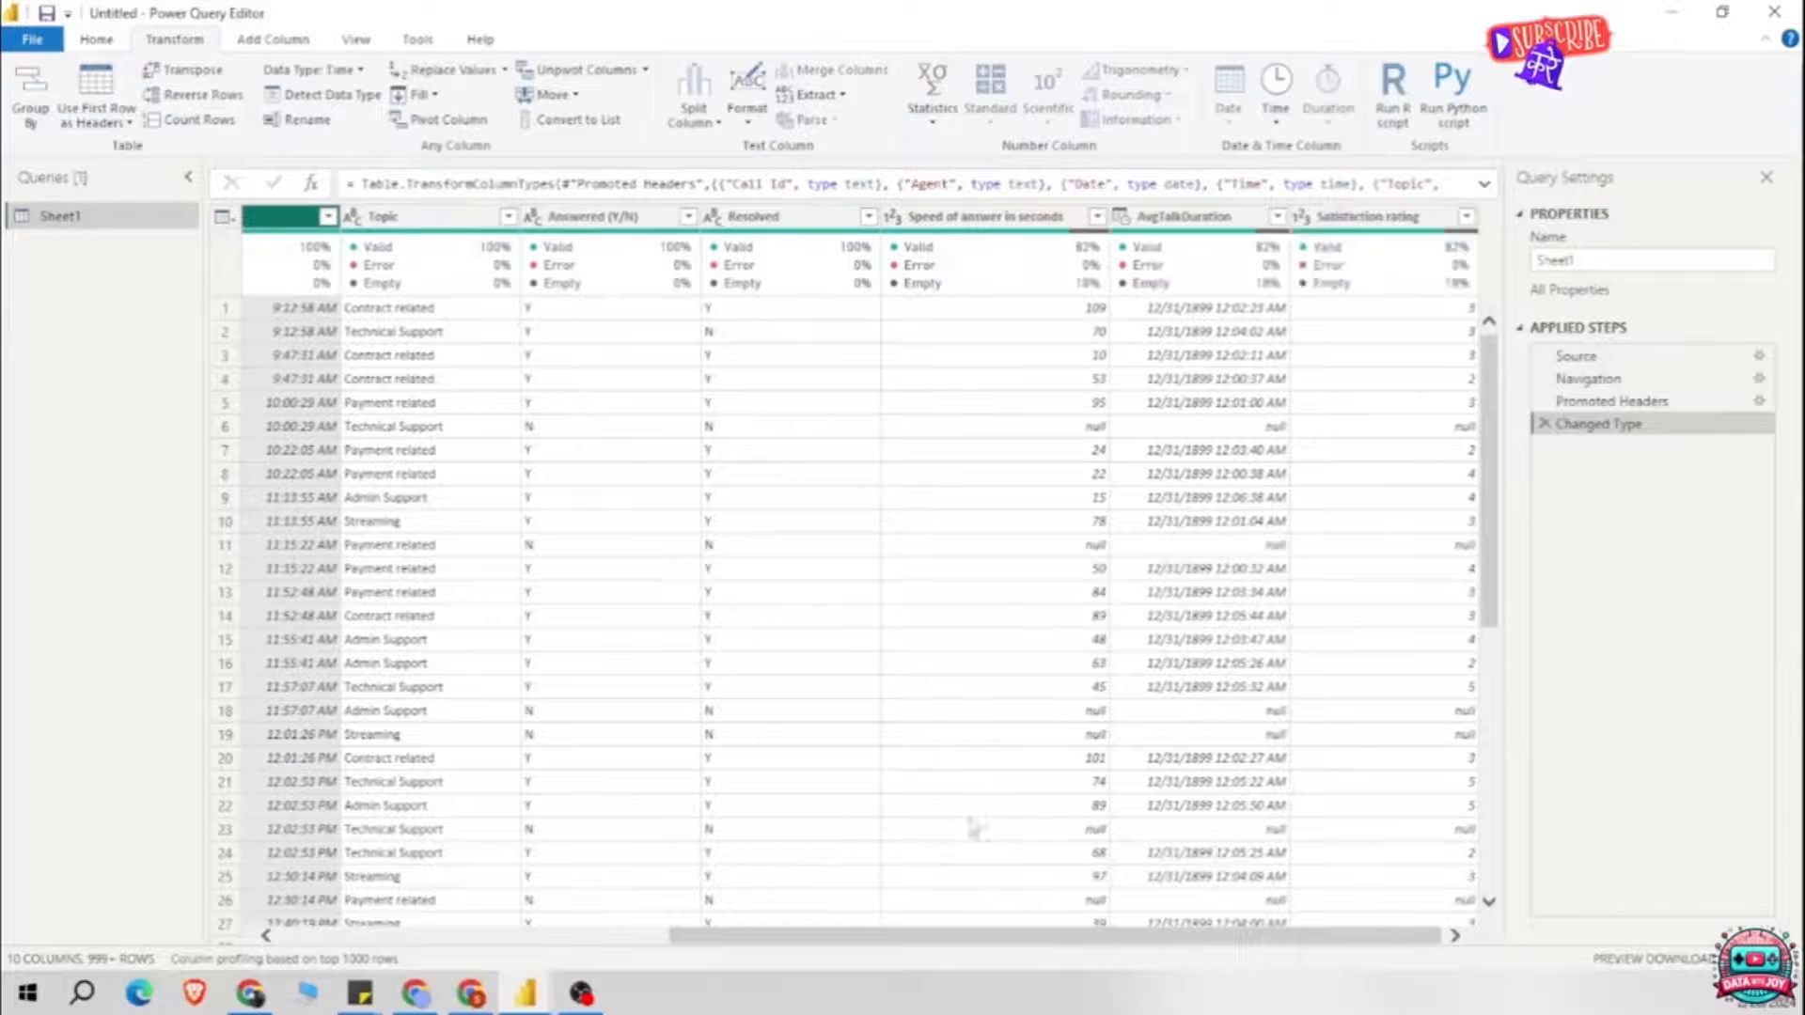
click(1177, 217)
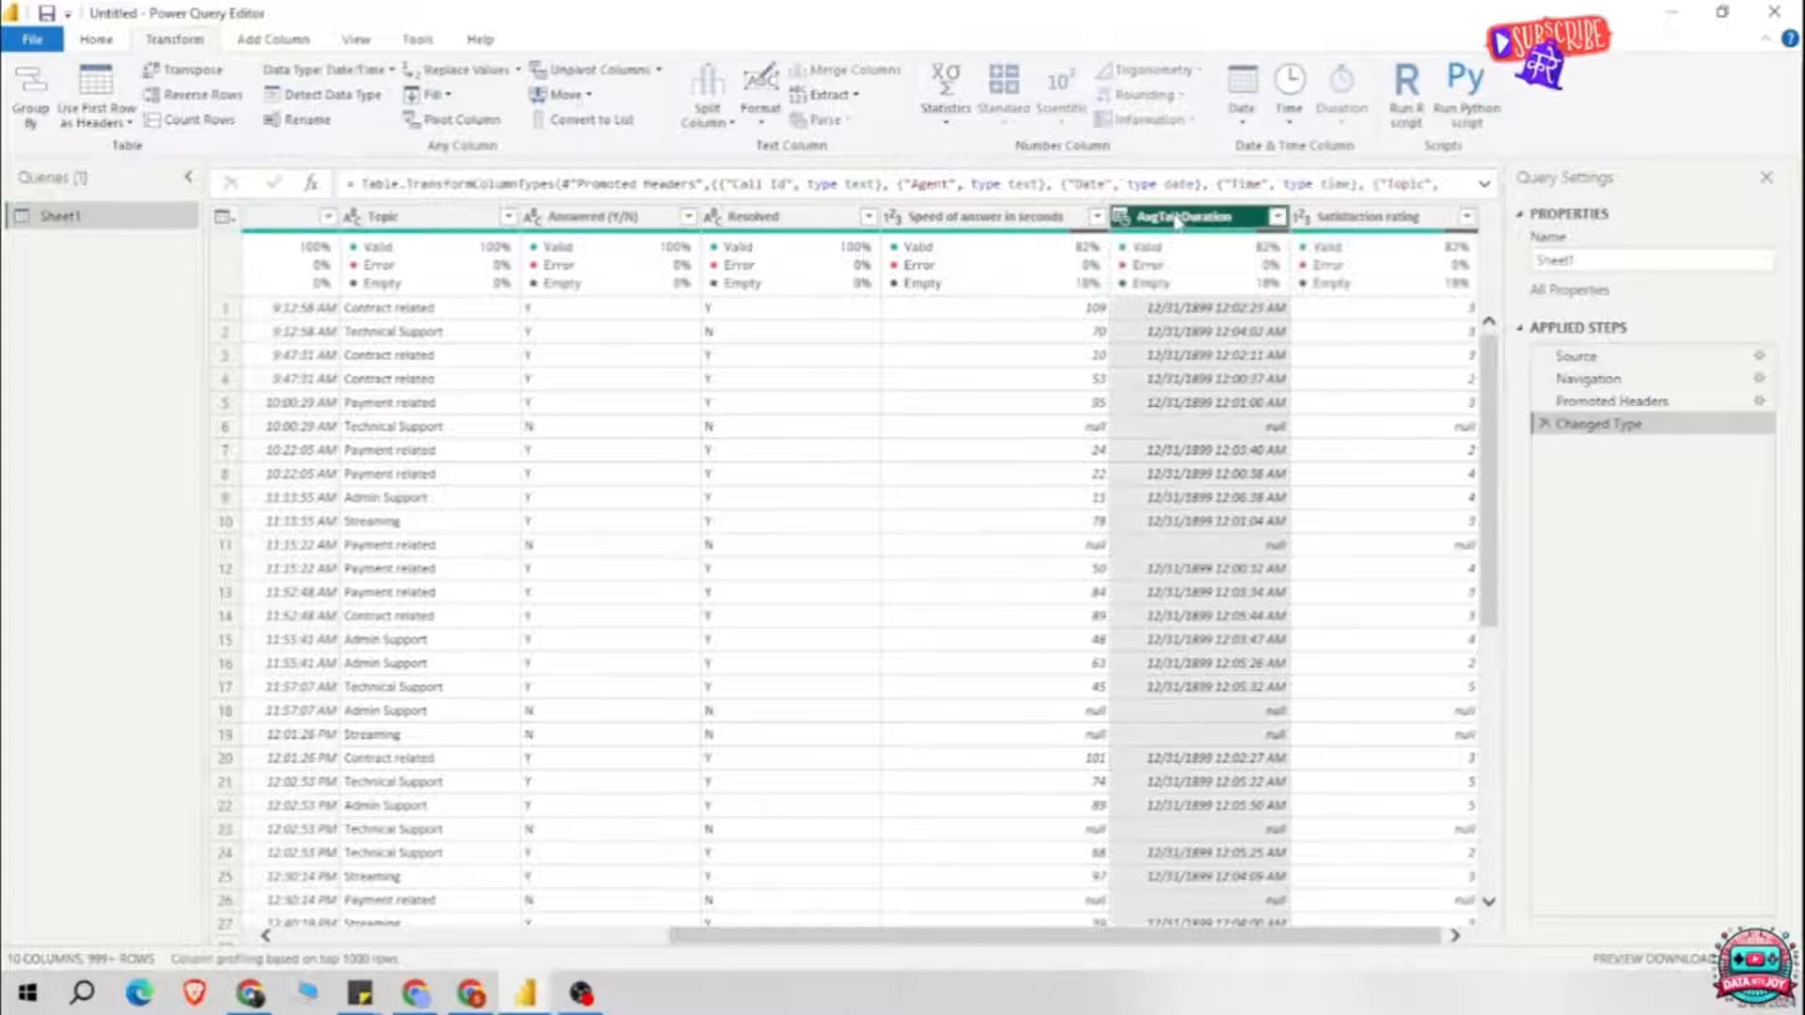
click(335, 69)
click(335, 250)
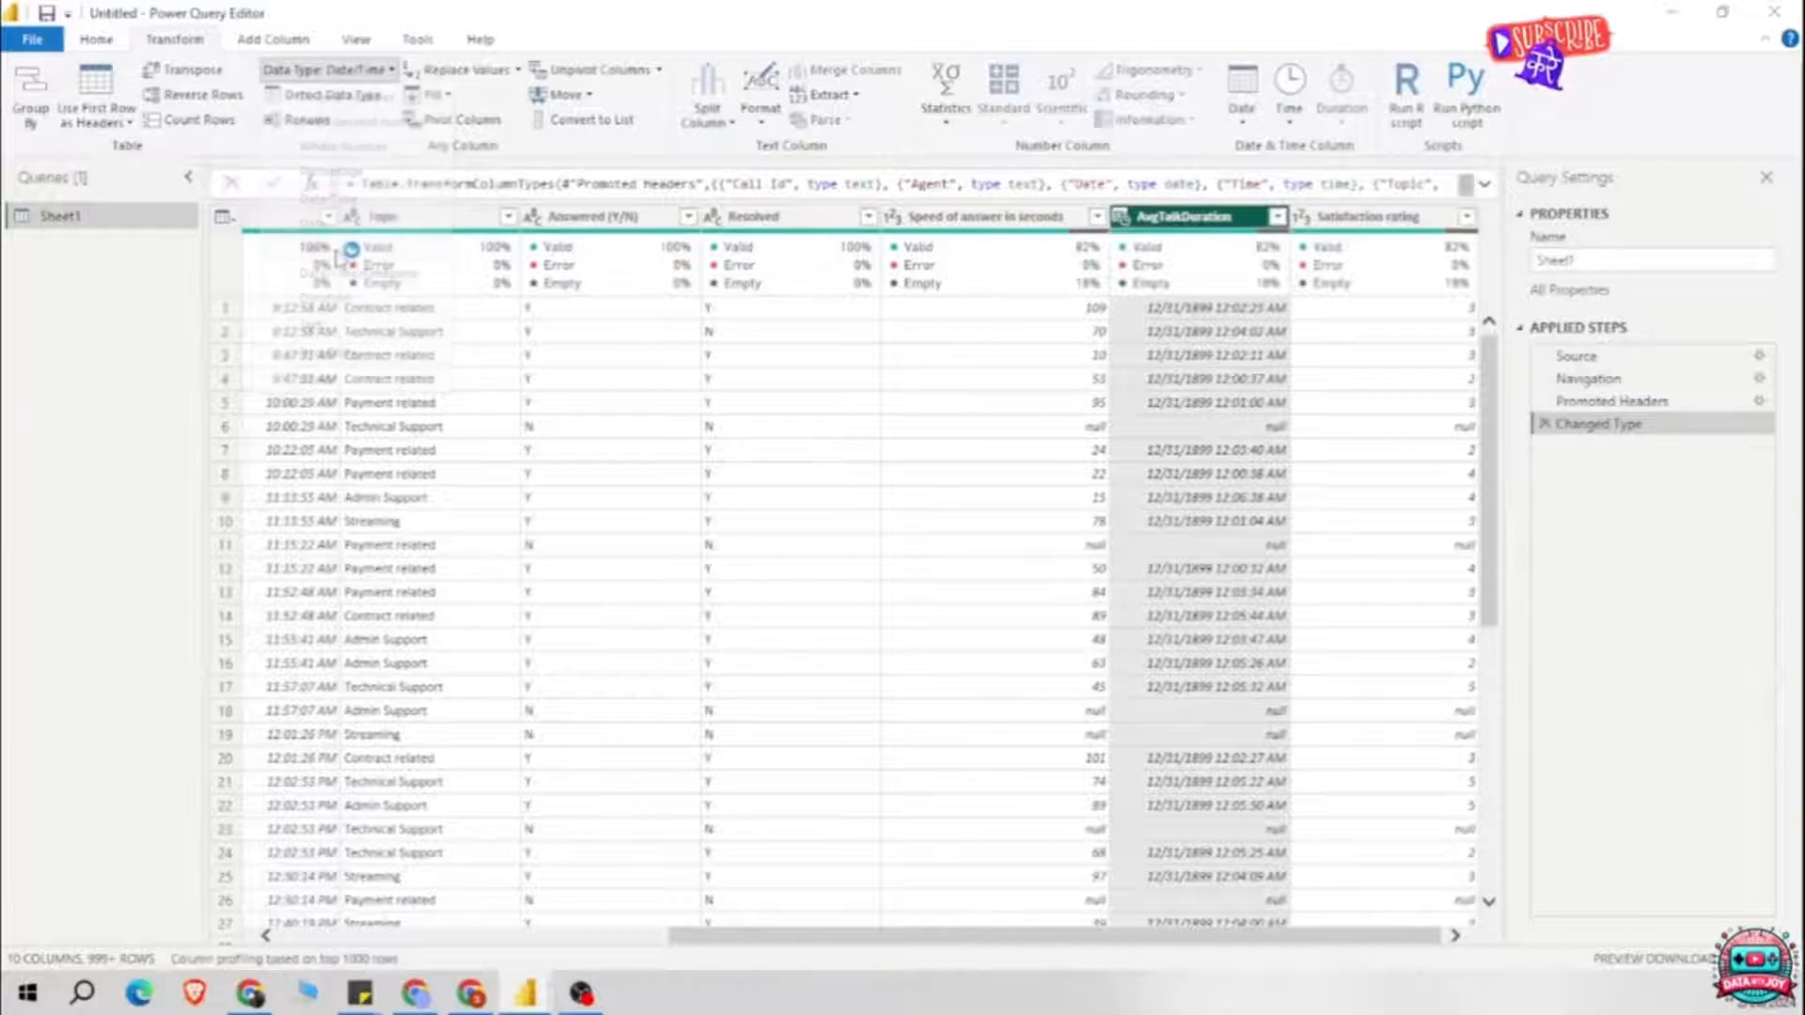
click(873, 554)
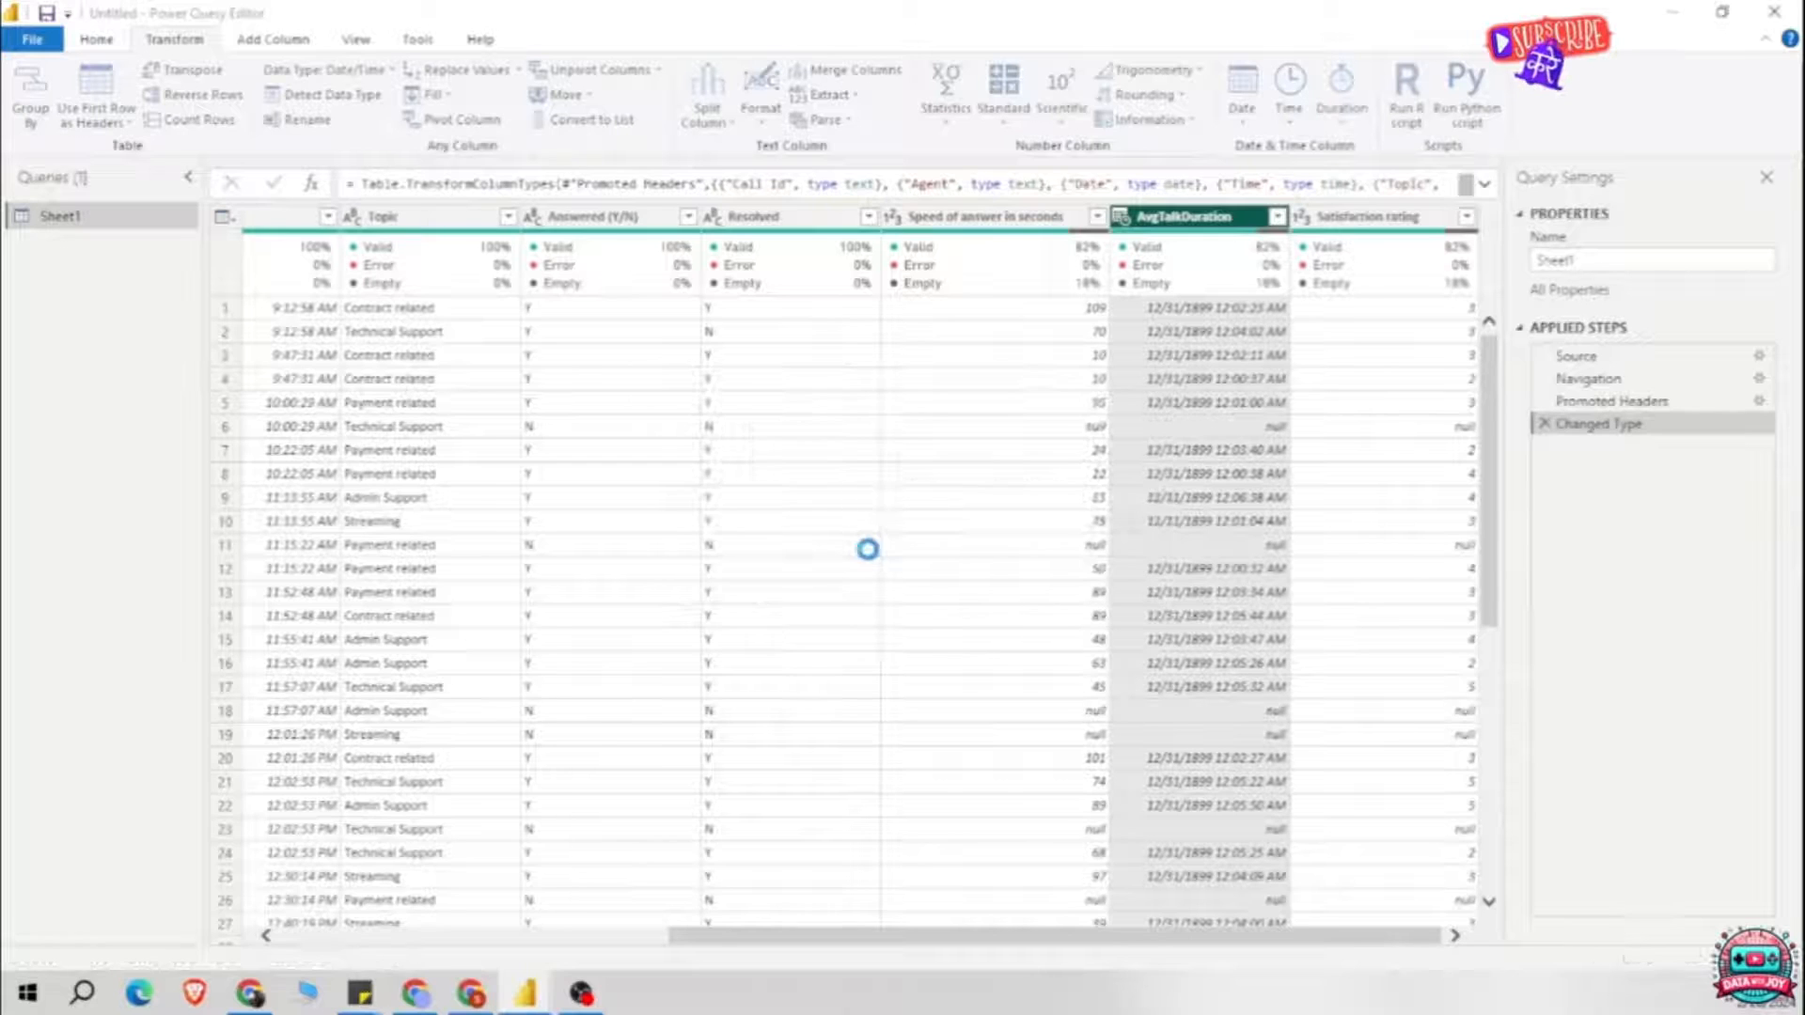
click(98, 42)
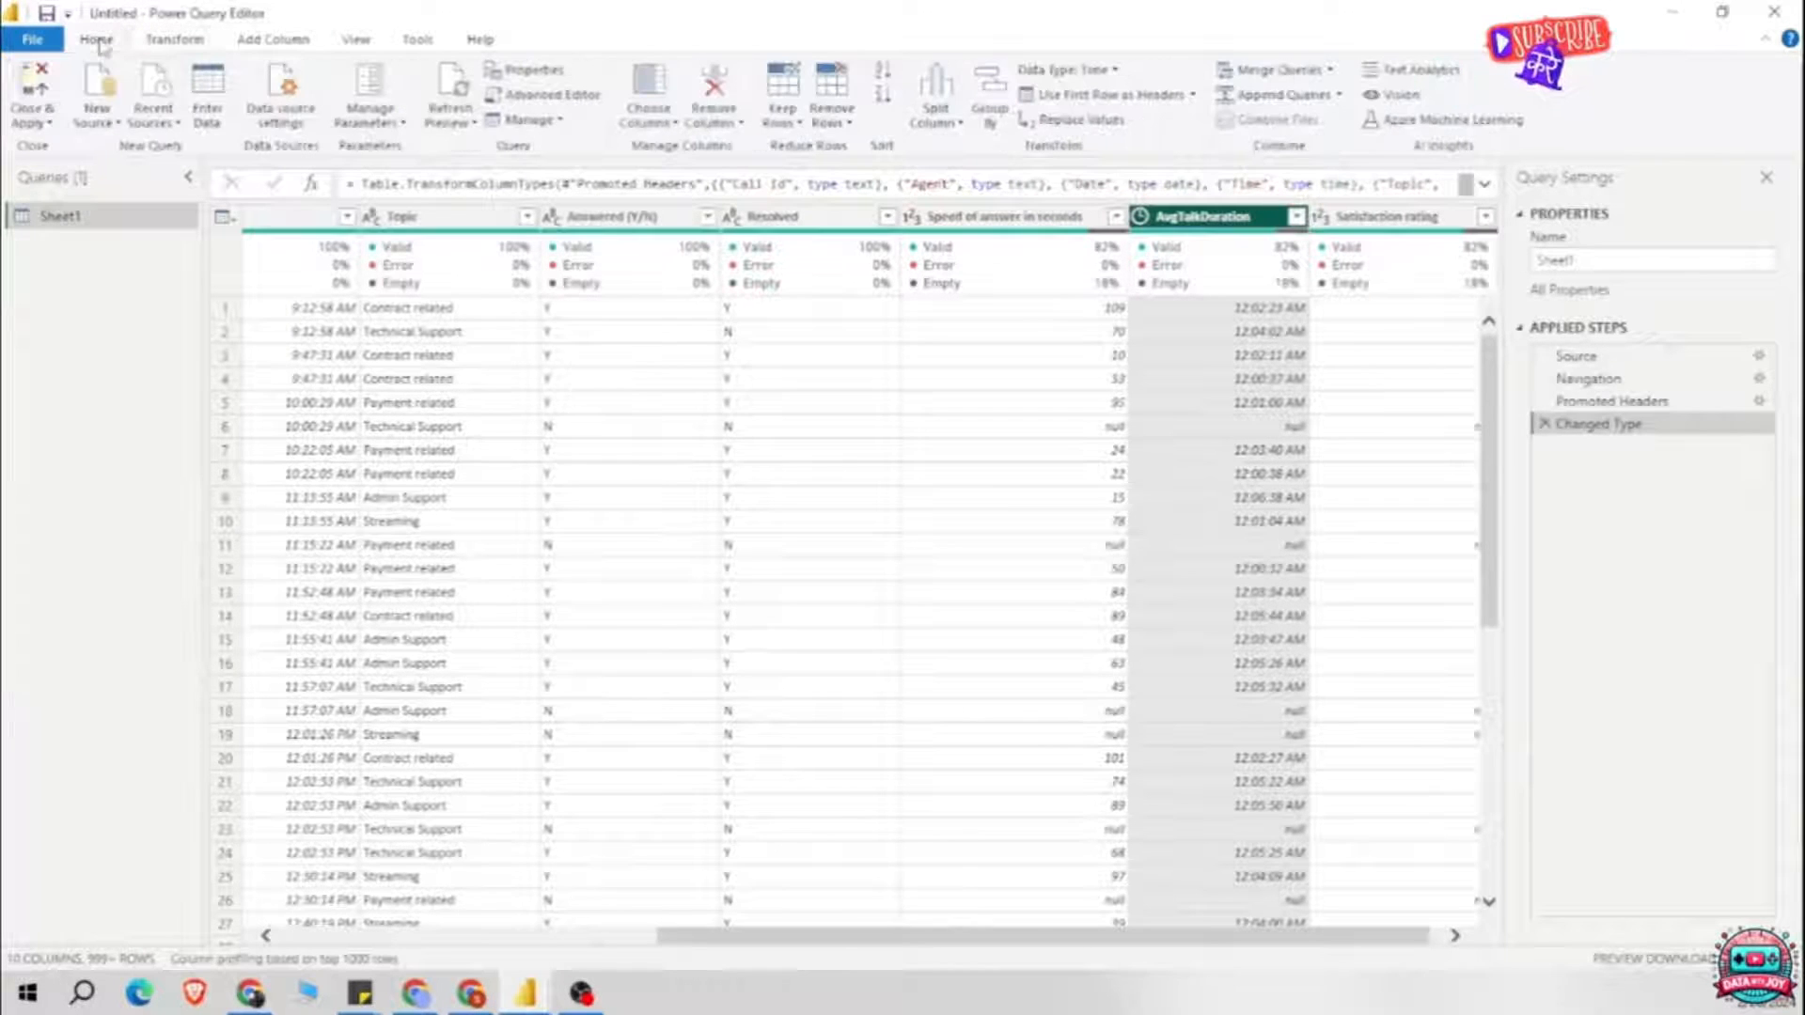
click(30, 95)
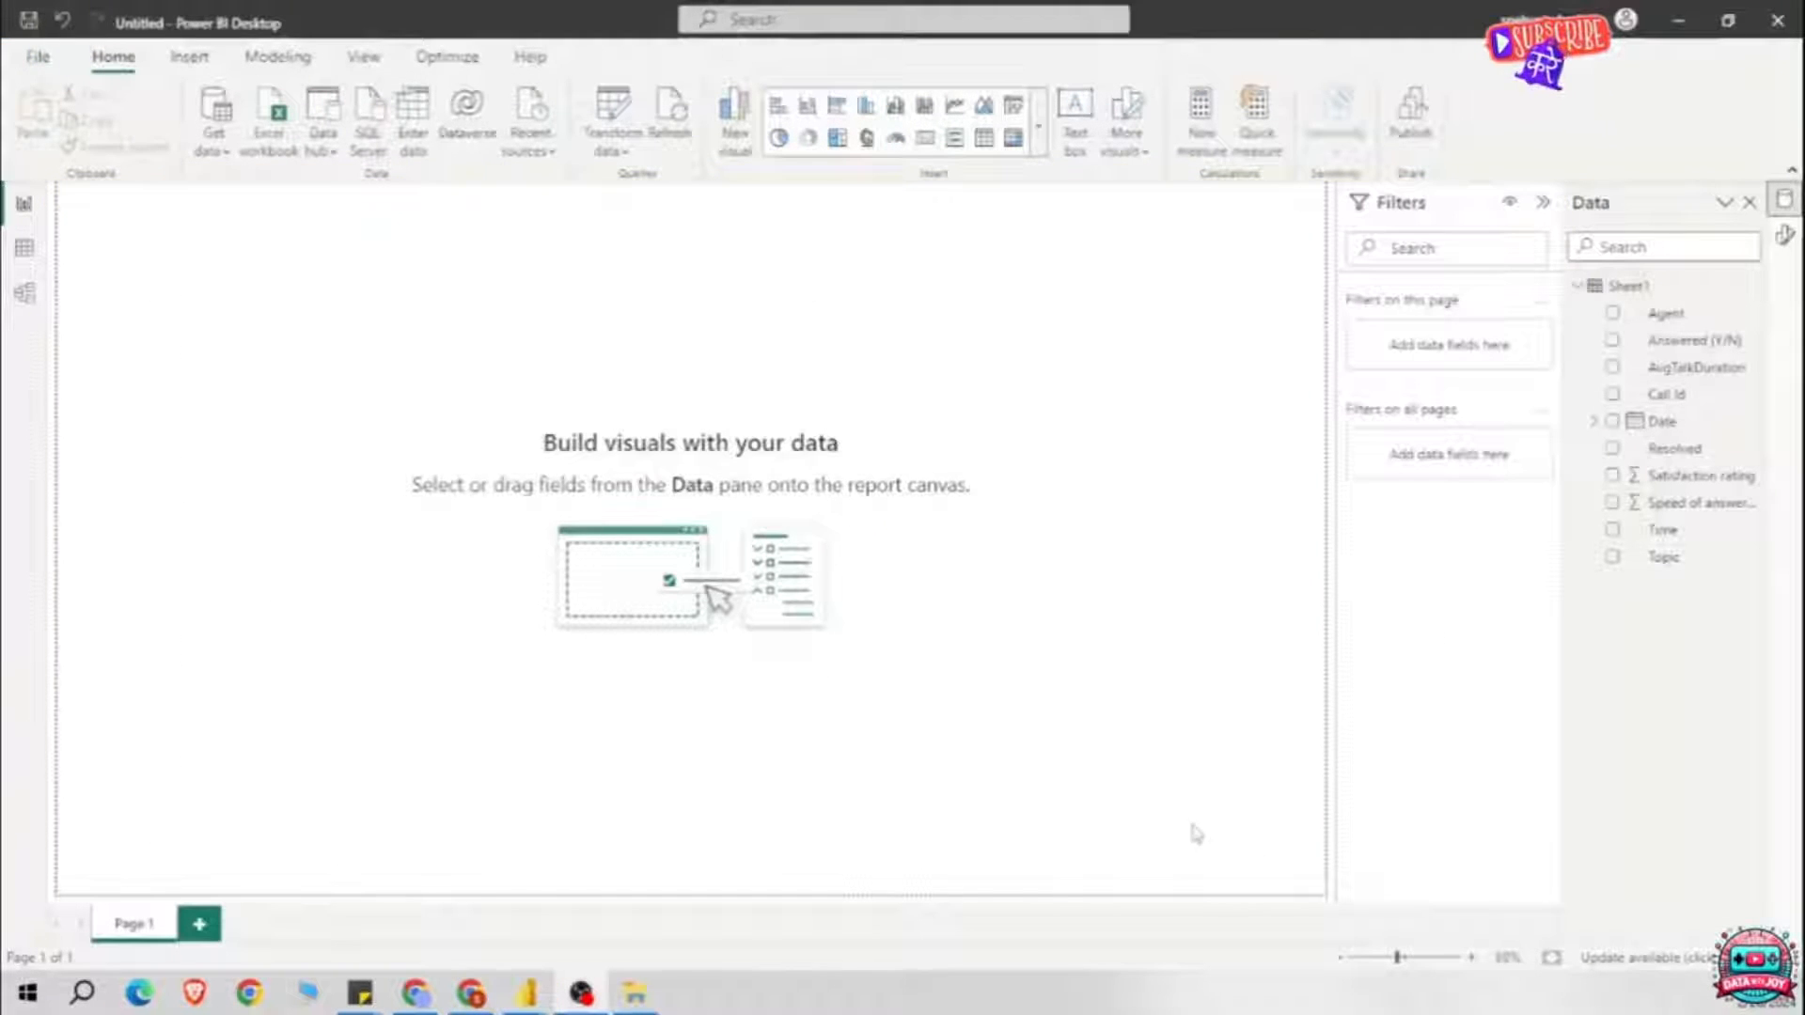
Step: Add a slicer for the Agent field in Dropdown style and reduce its height to fit the single row
click(1023, 117)
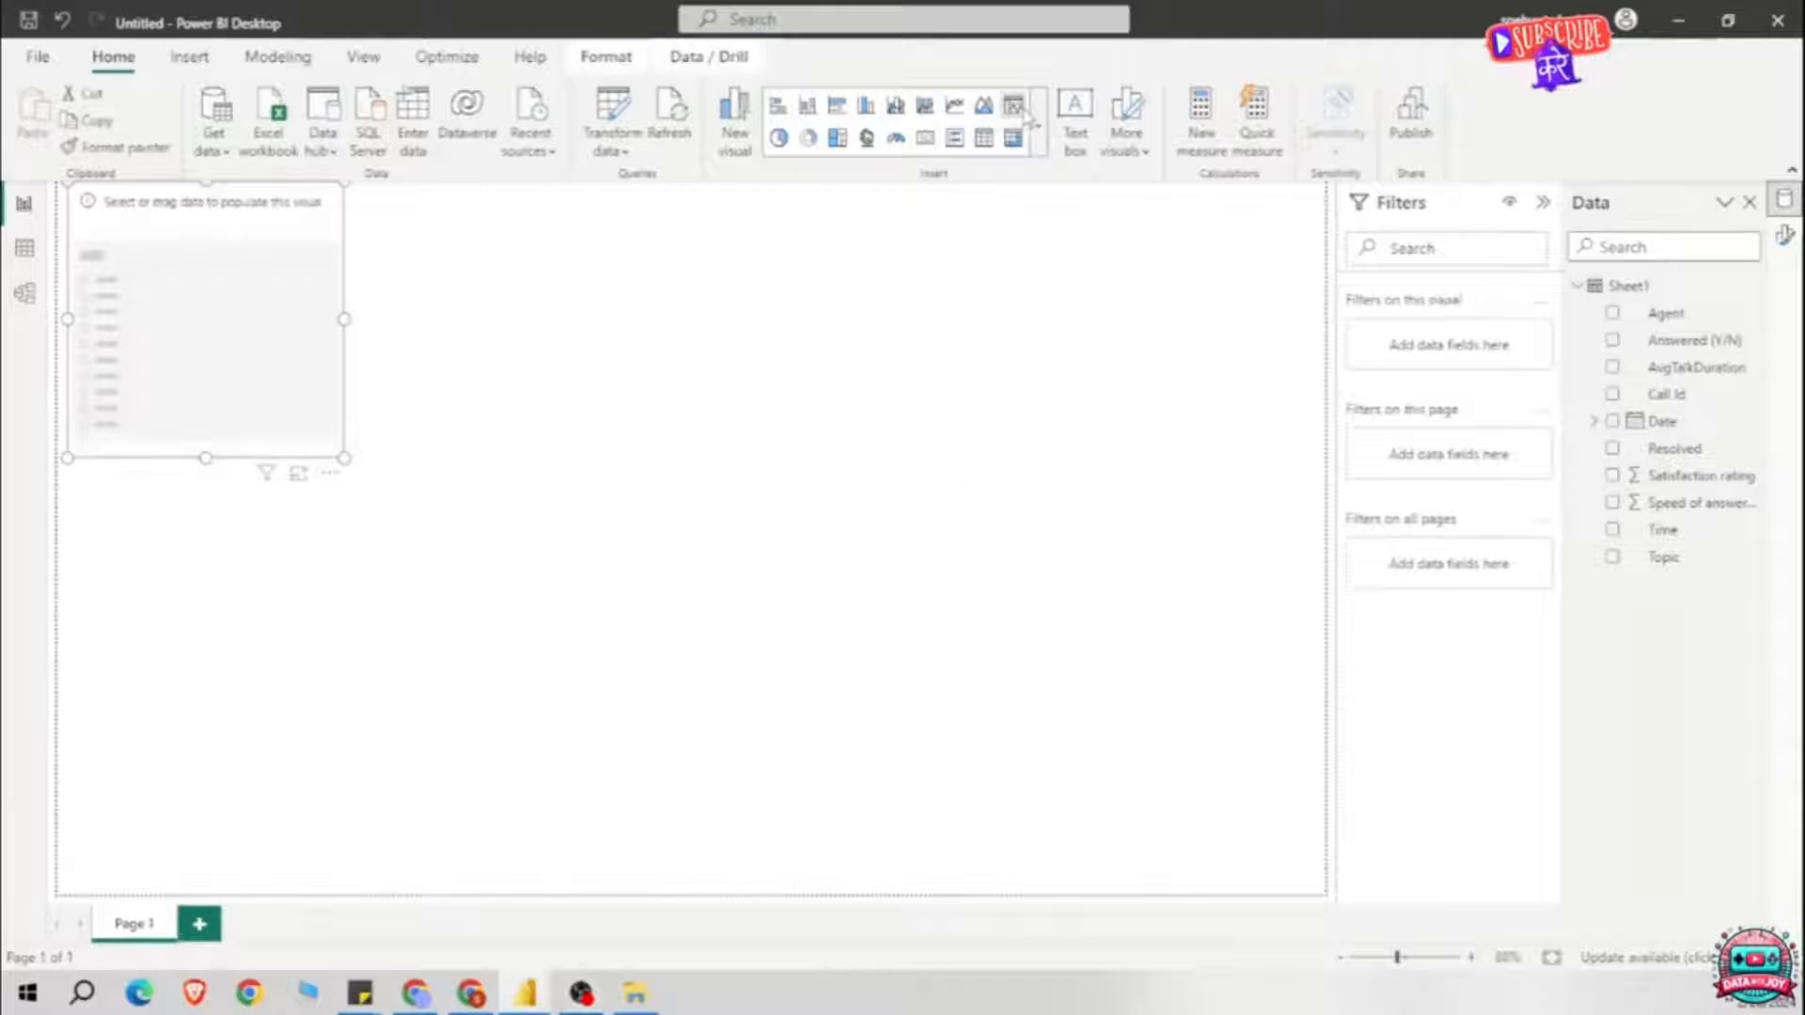
click(1612, 313)
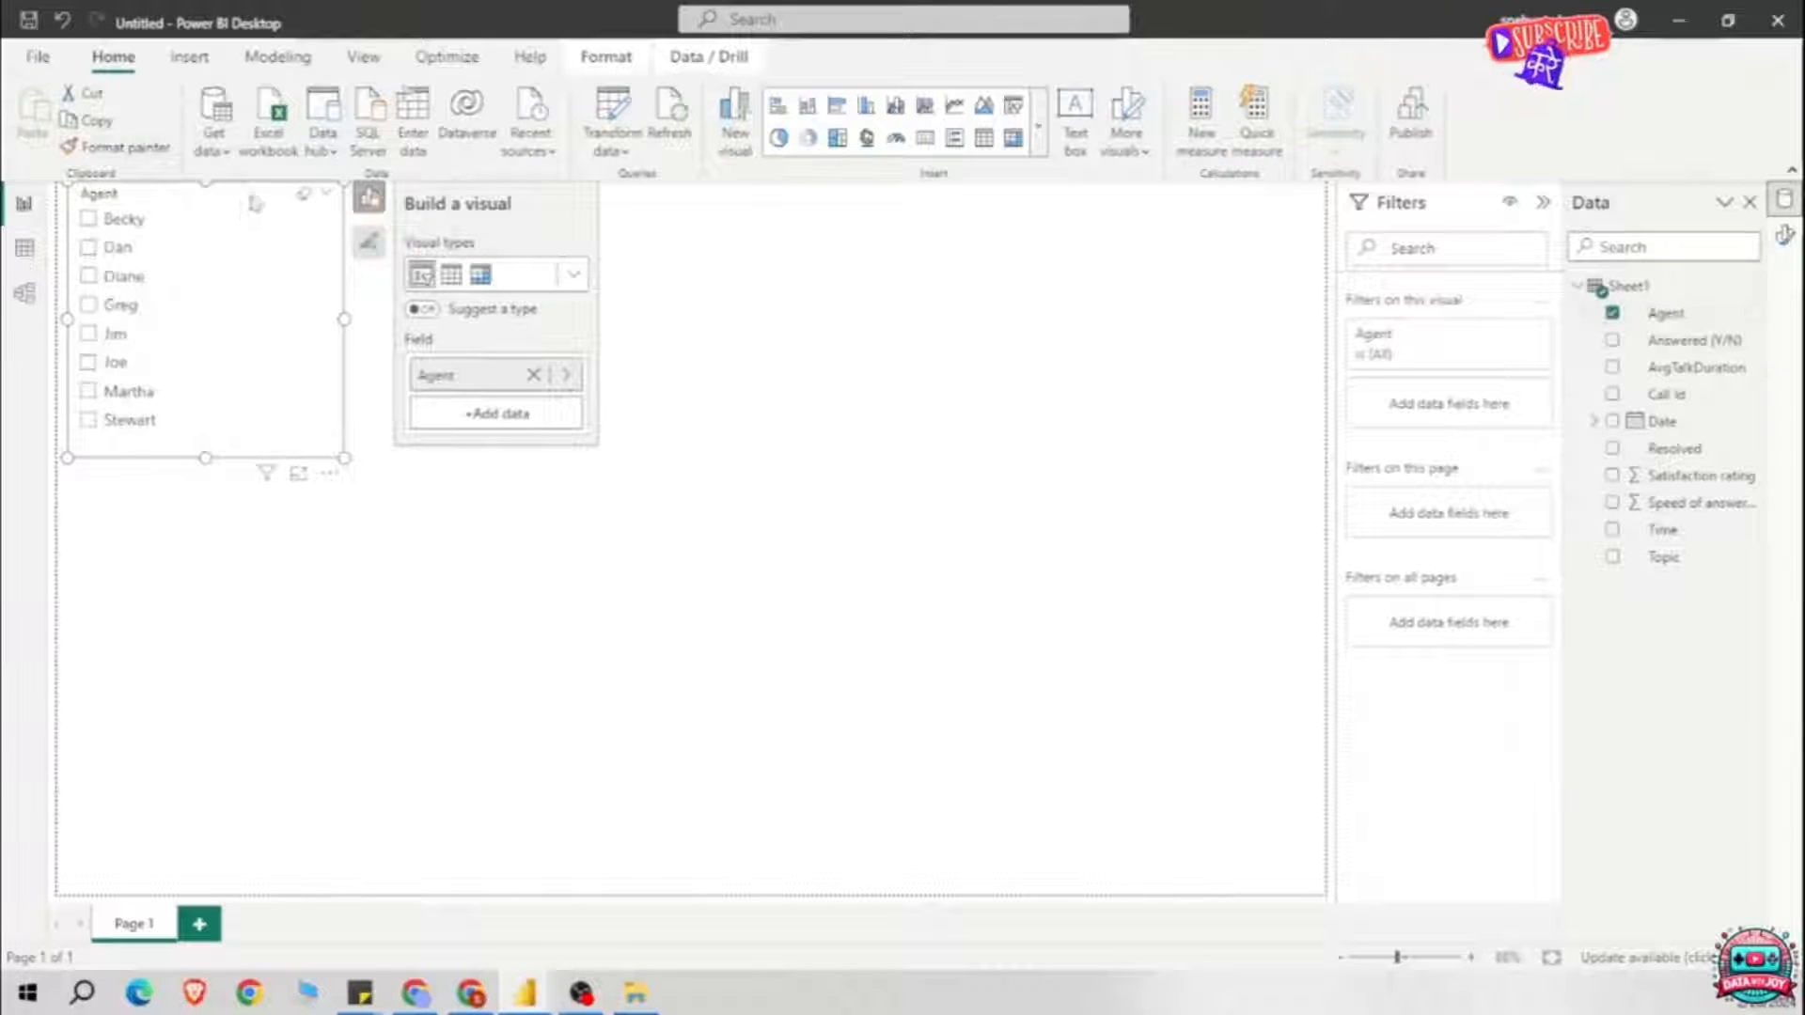
click(1783, 235)
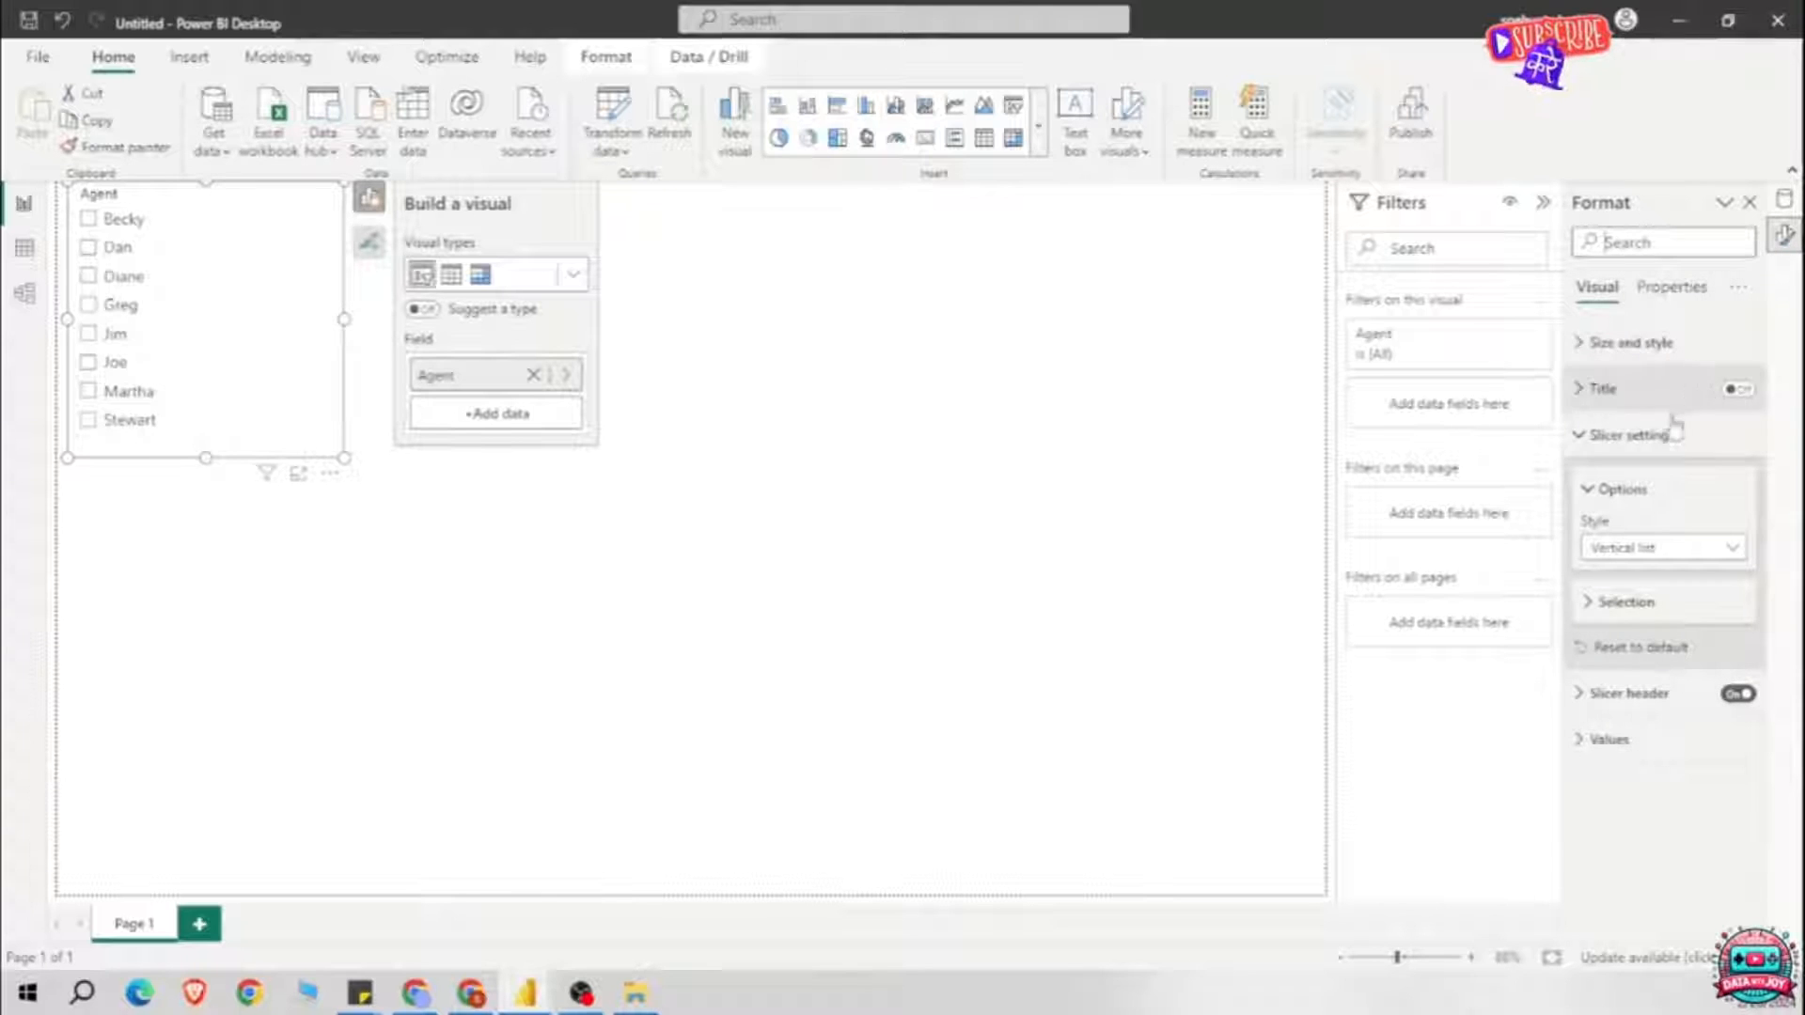
click(1687, 553)
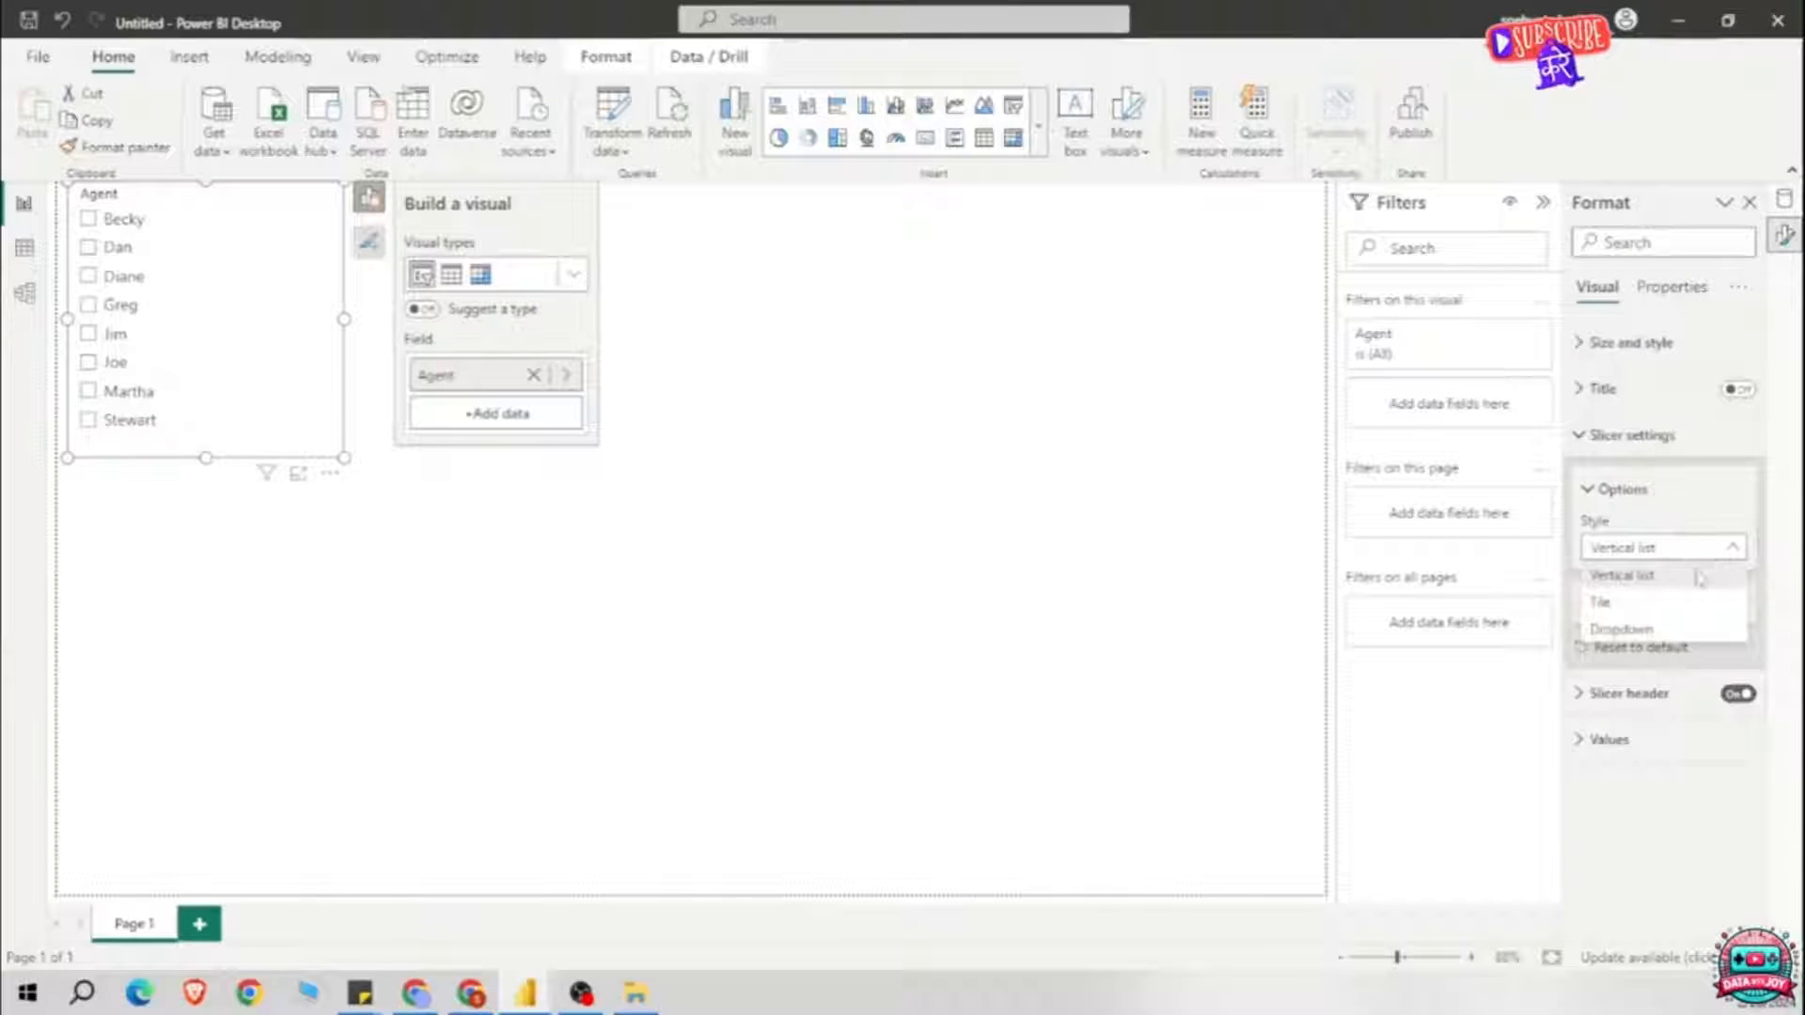
click(1651, 631)
drag(206, 460, 270, 265)
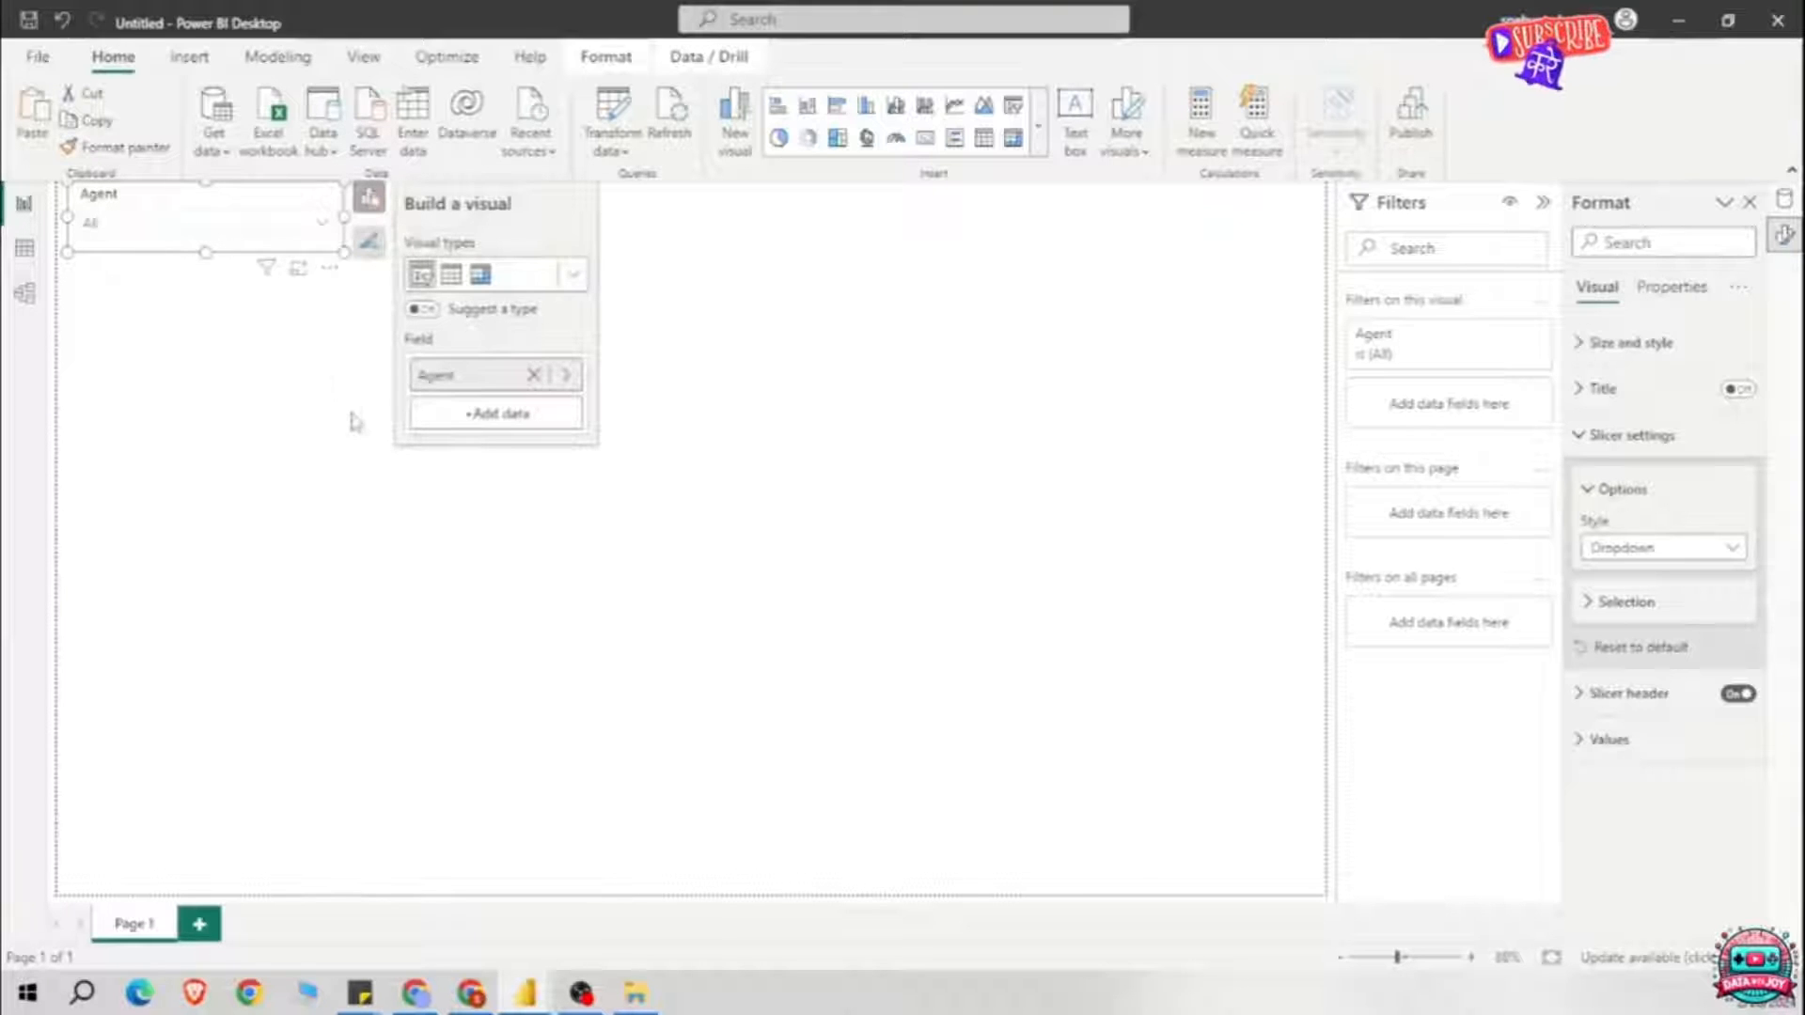
Step: Duplicate the Agent slicer below the original and replace the copy's field with Resolved
key(ctrl+c)
key(ctrl+v)
drag(242, 302, 268, 319)
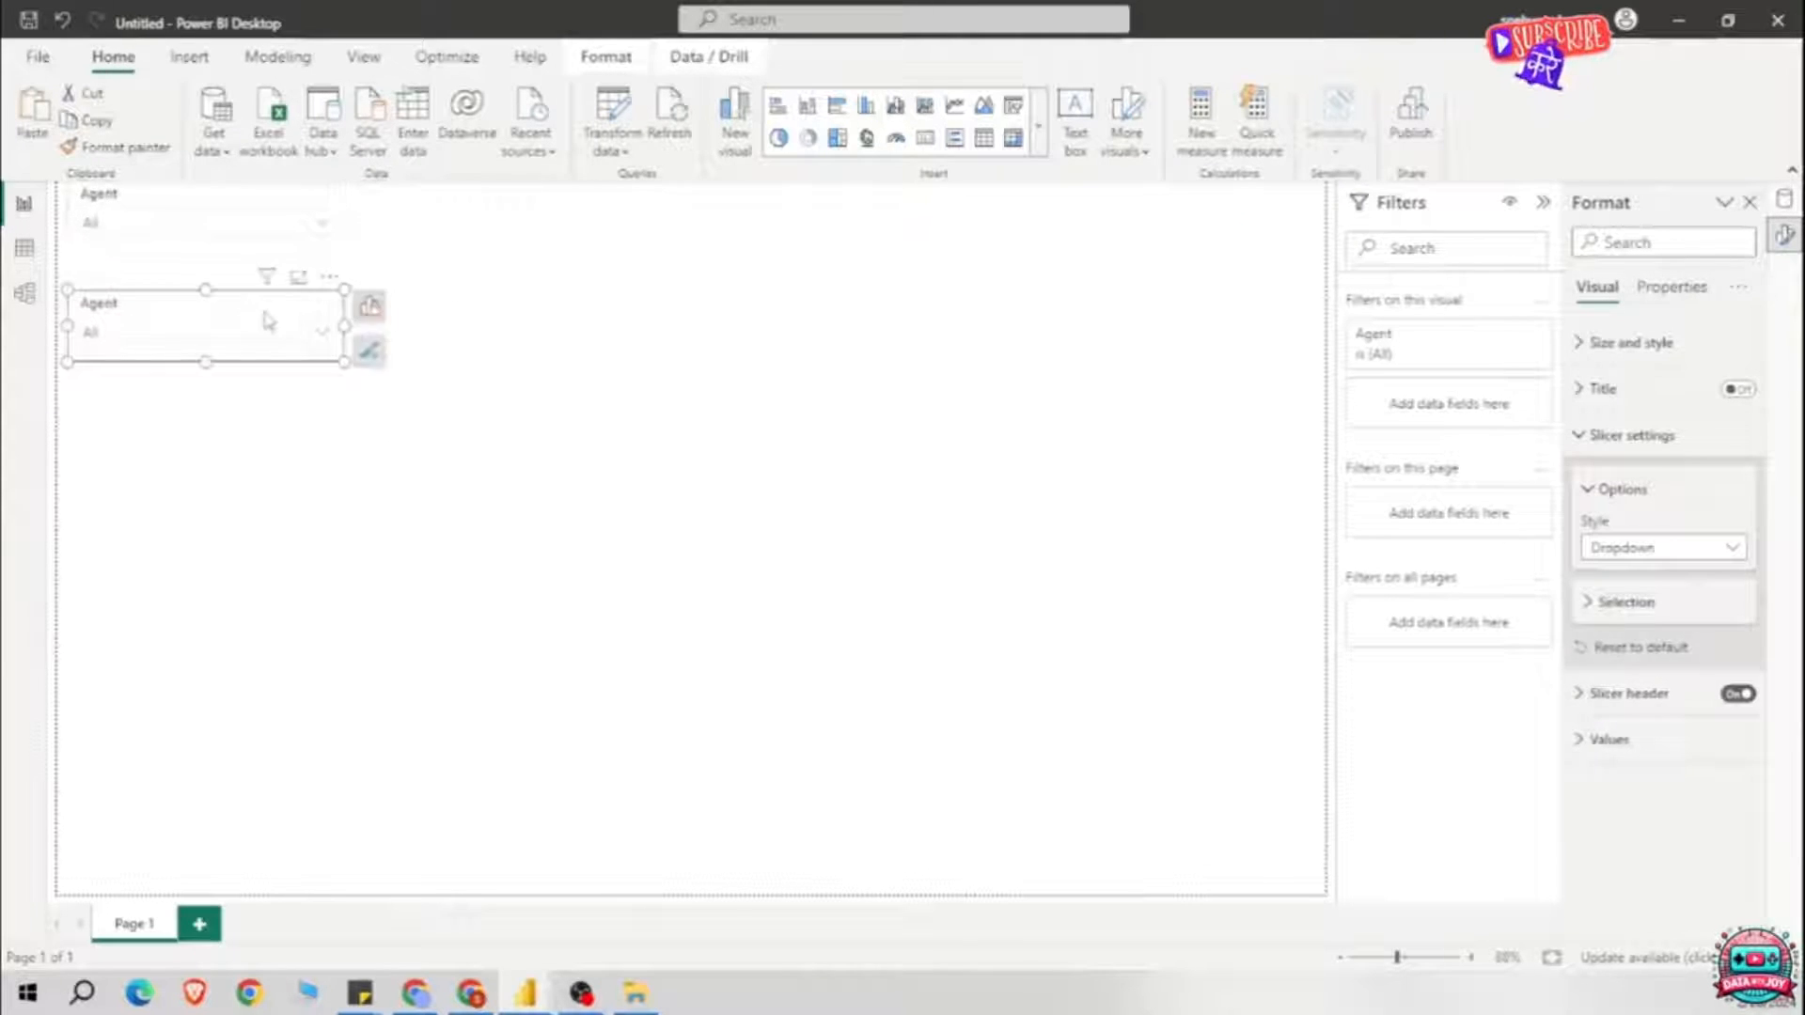
click(1784, 198)
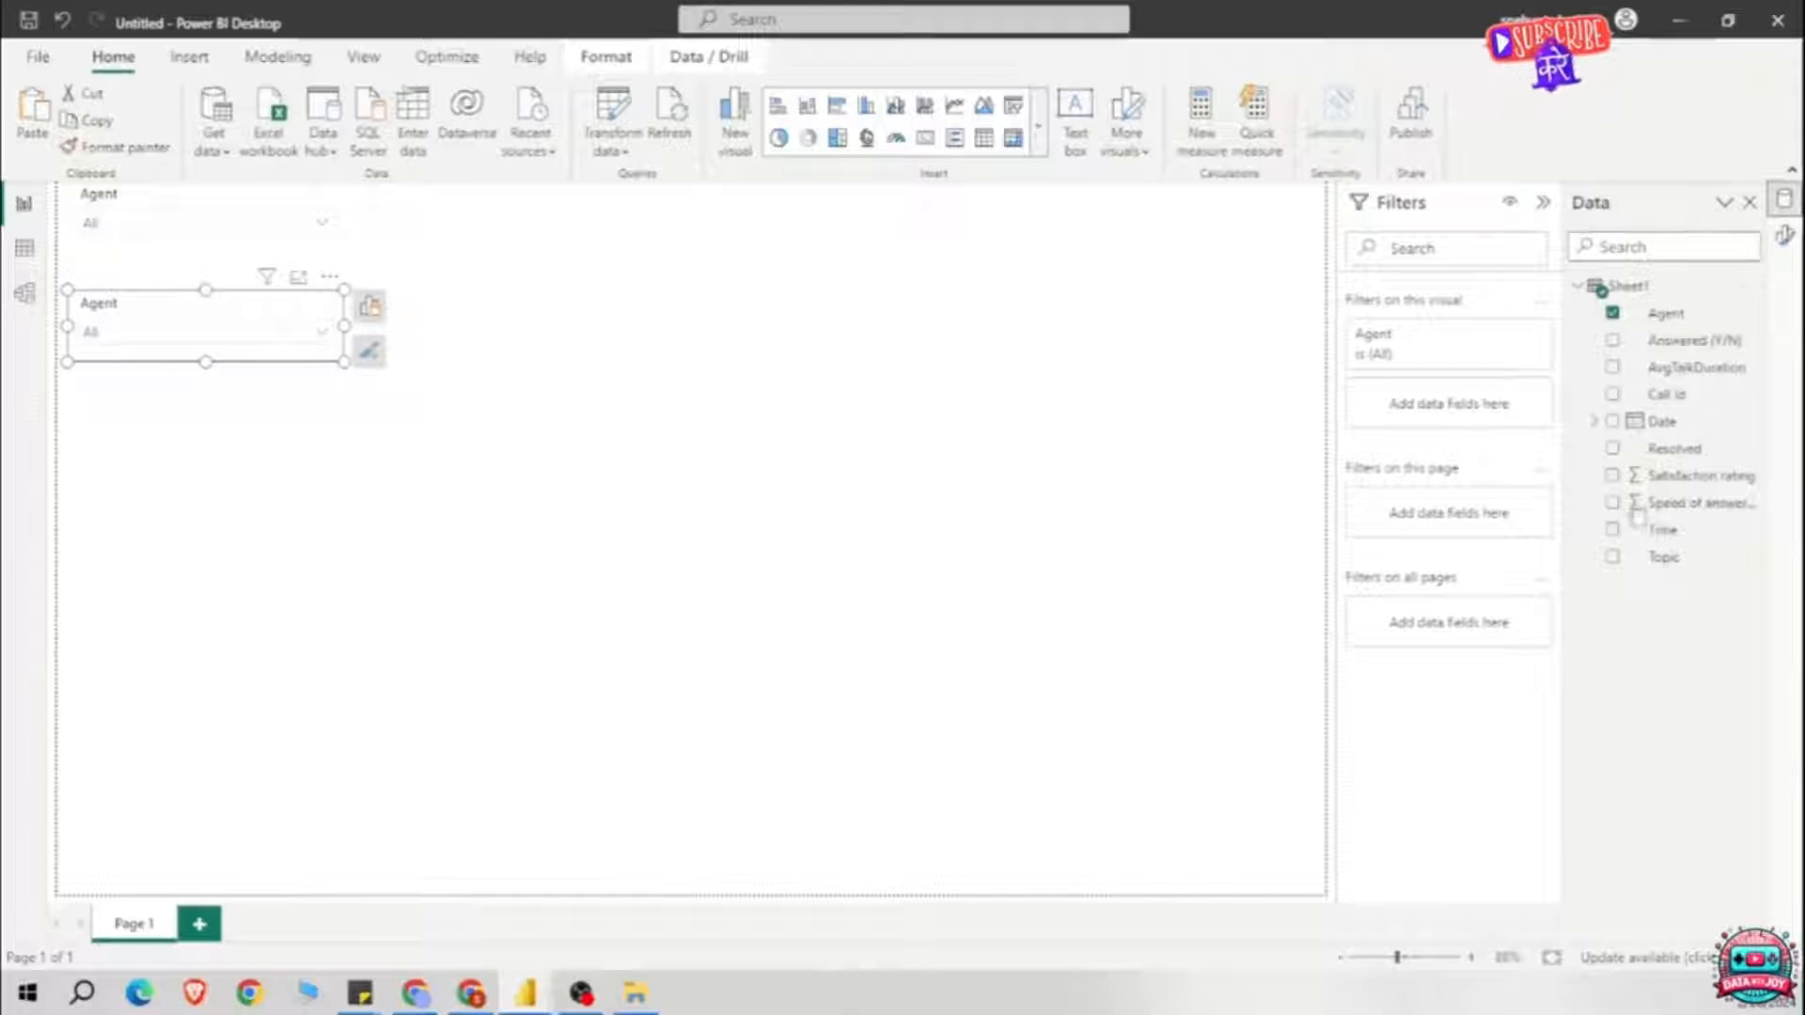
click(1612, 448)
click(1611, 313)
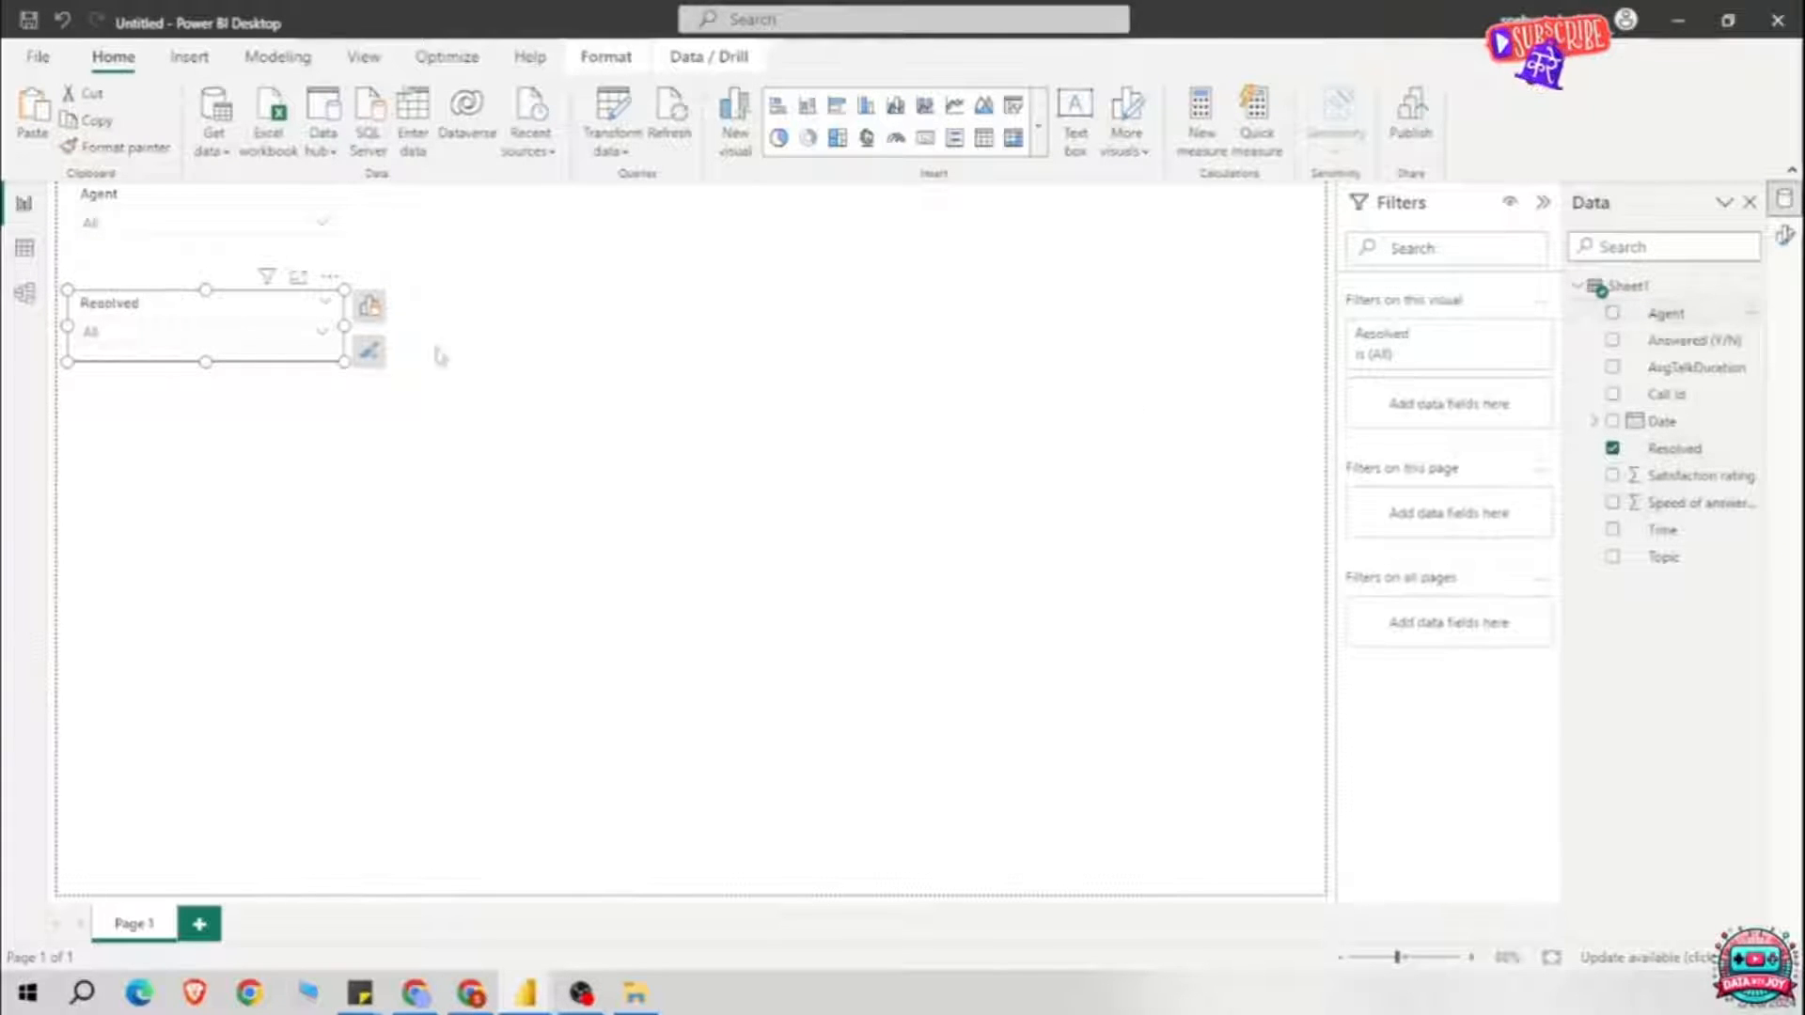
click(323, 334)
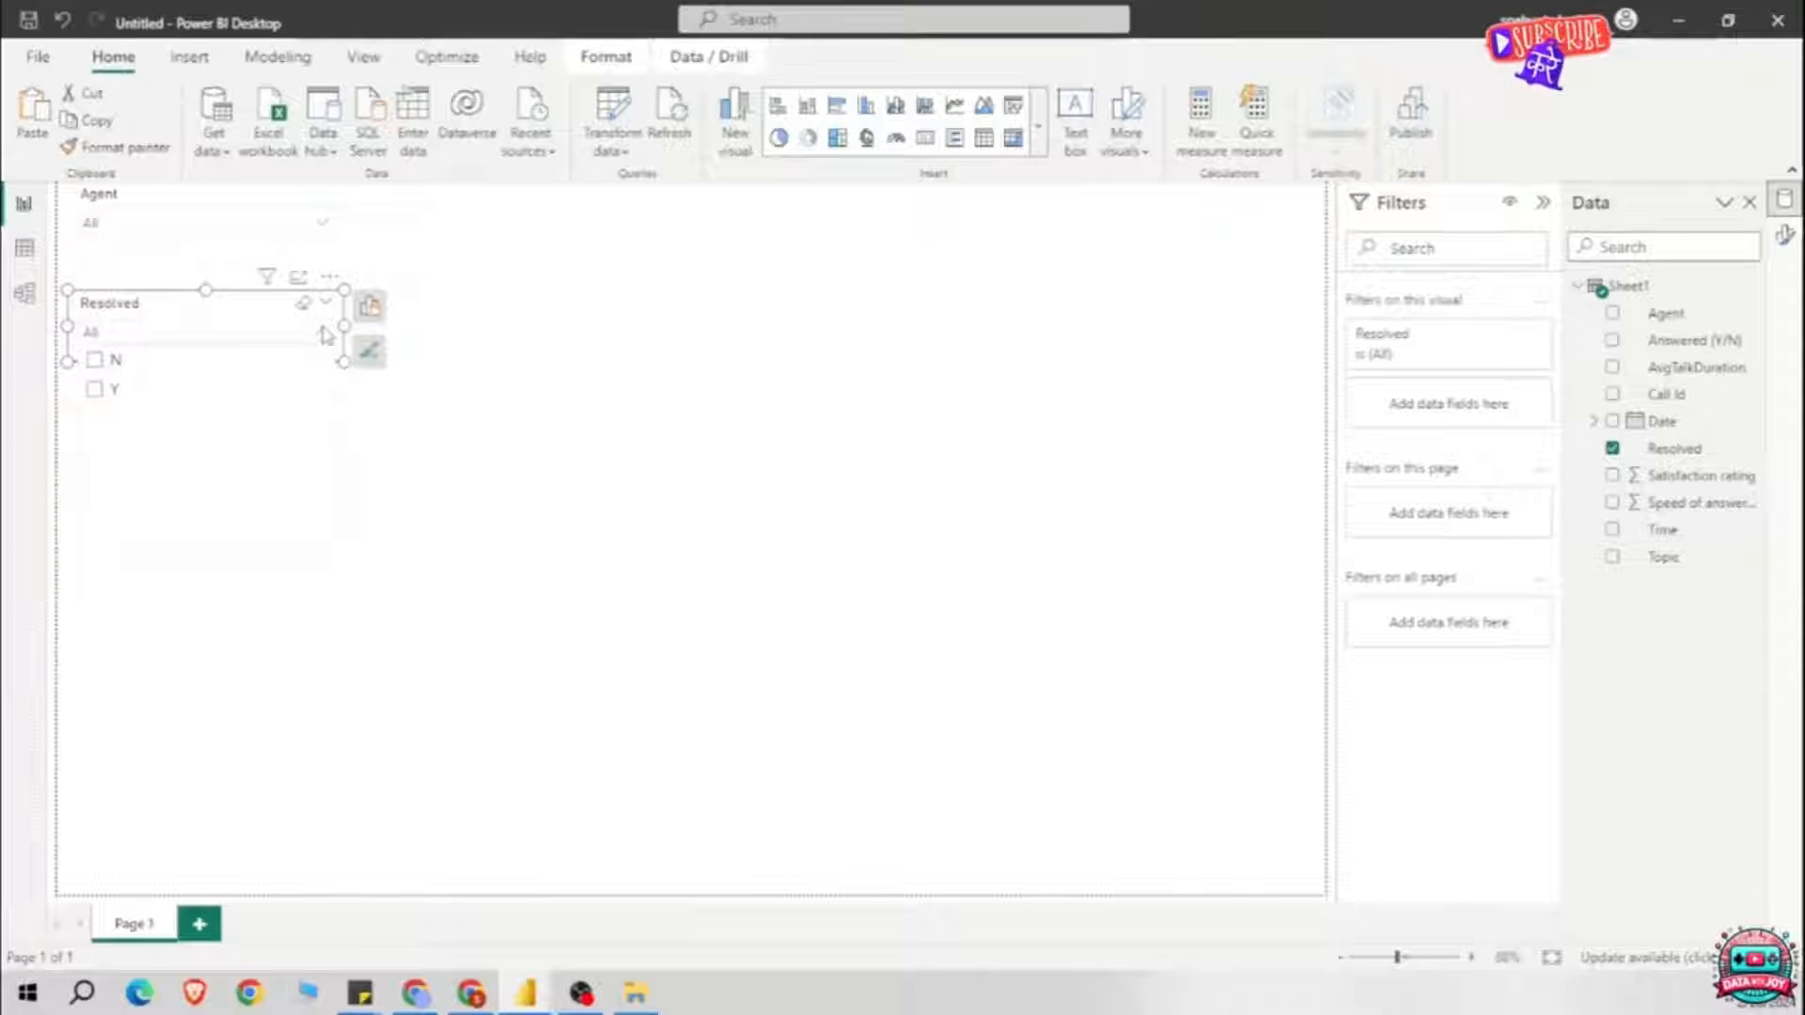
click(632, 355)
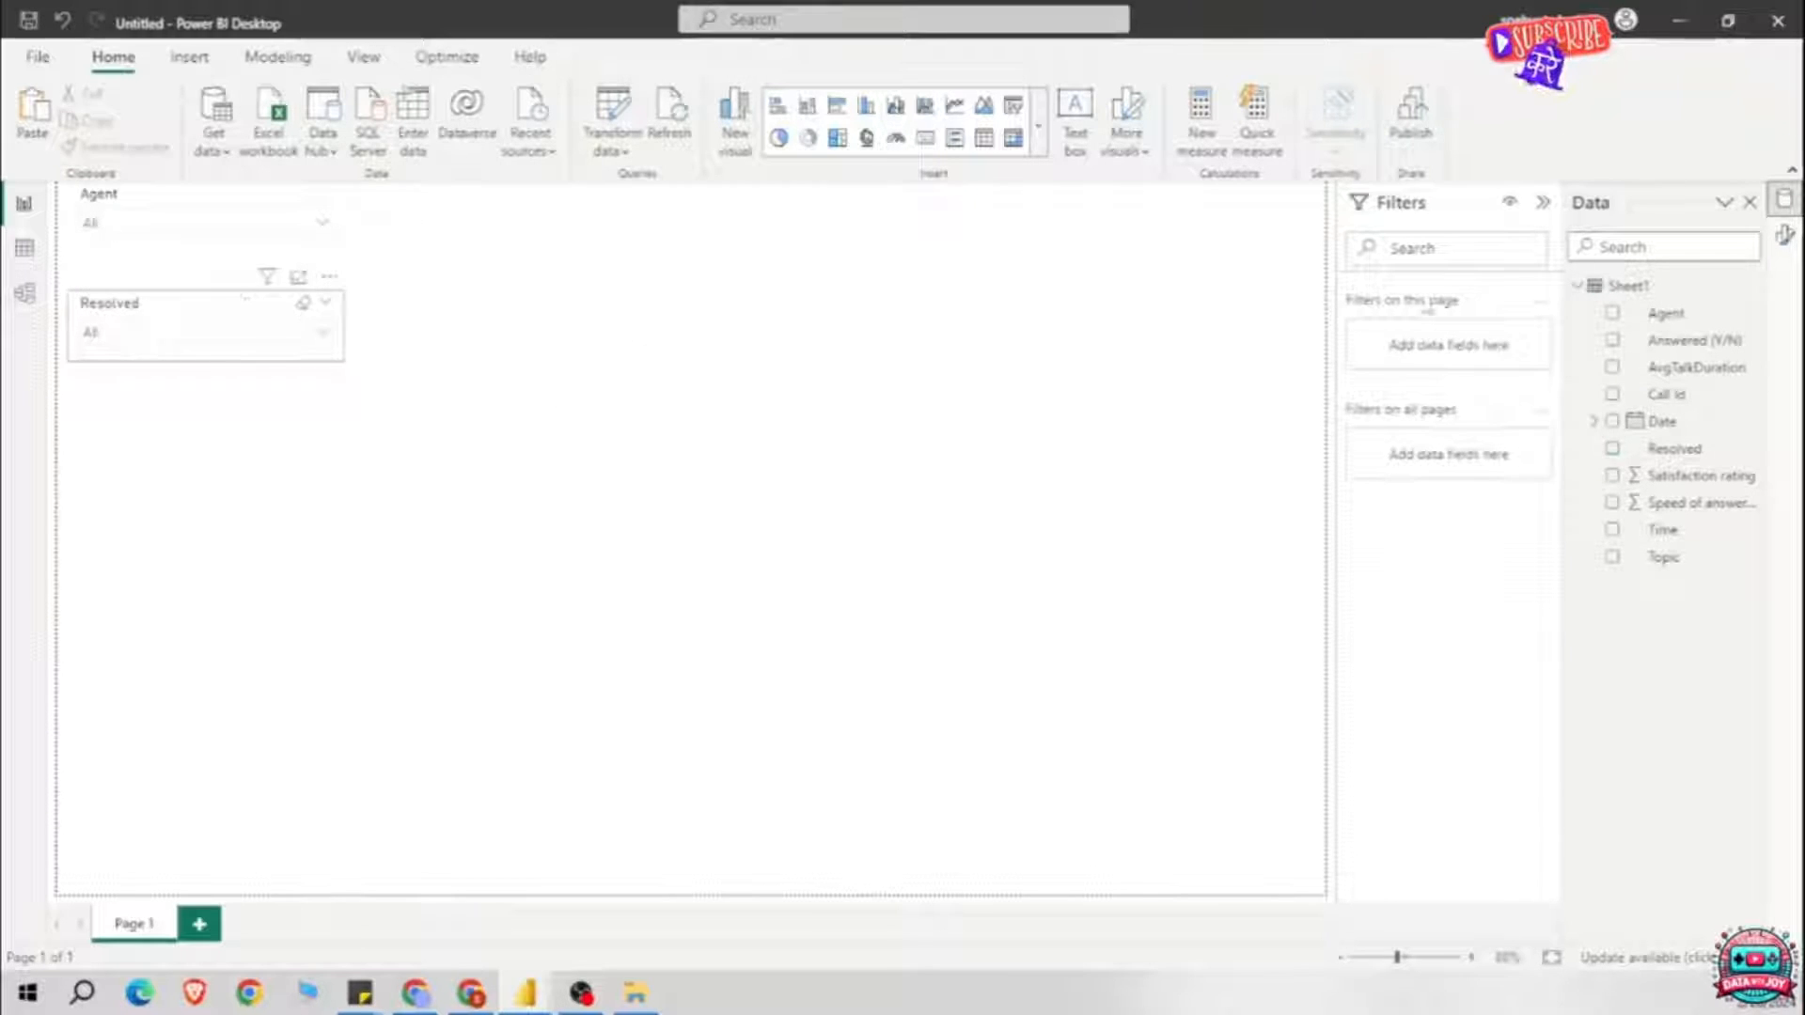
Step: Narrow the Resolved and Agent slicers to the same smaller width
click(249, 310)
click(1784, 235)
click(533, 315)
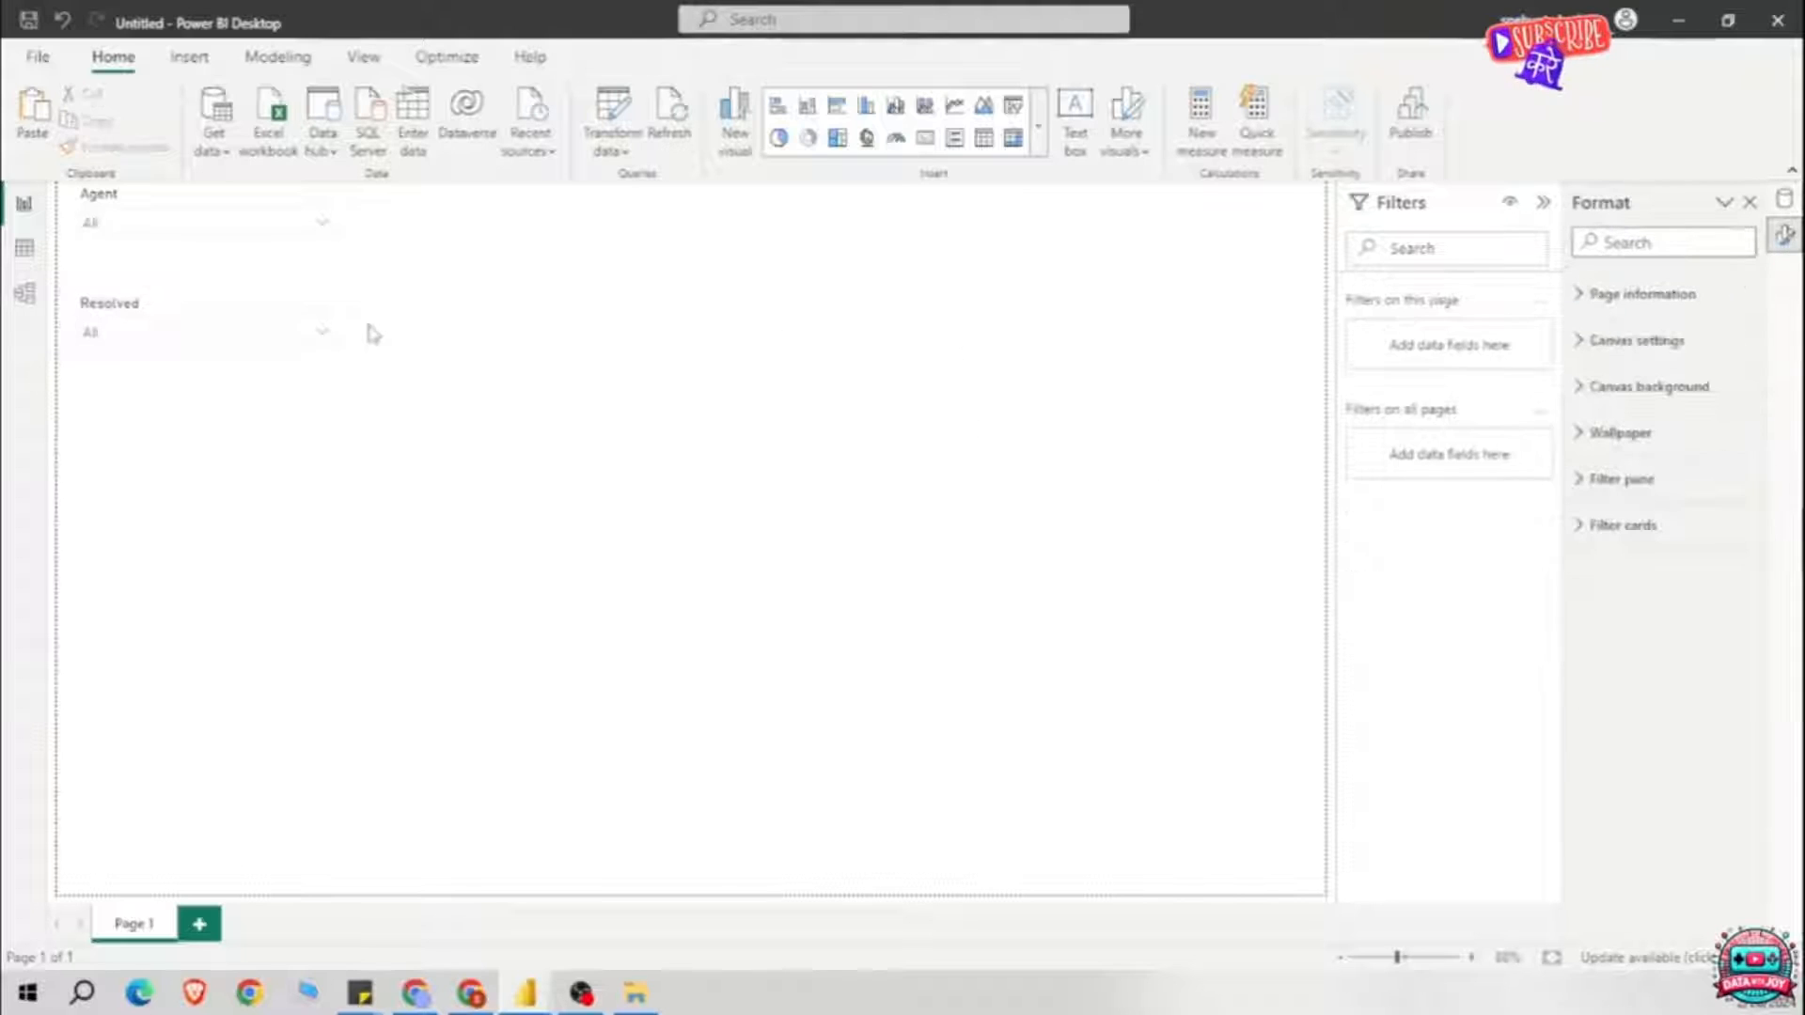
click(266, 316)
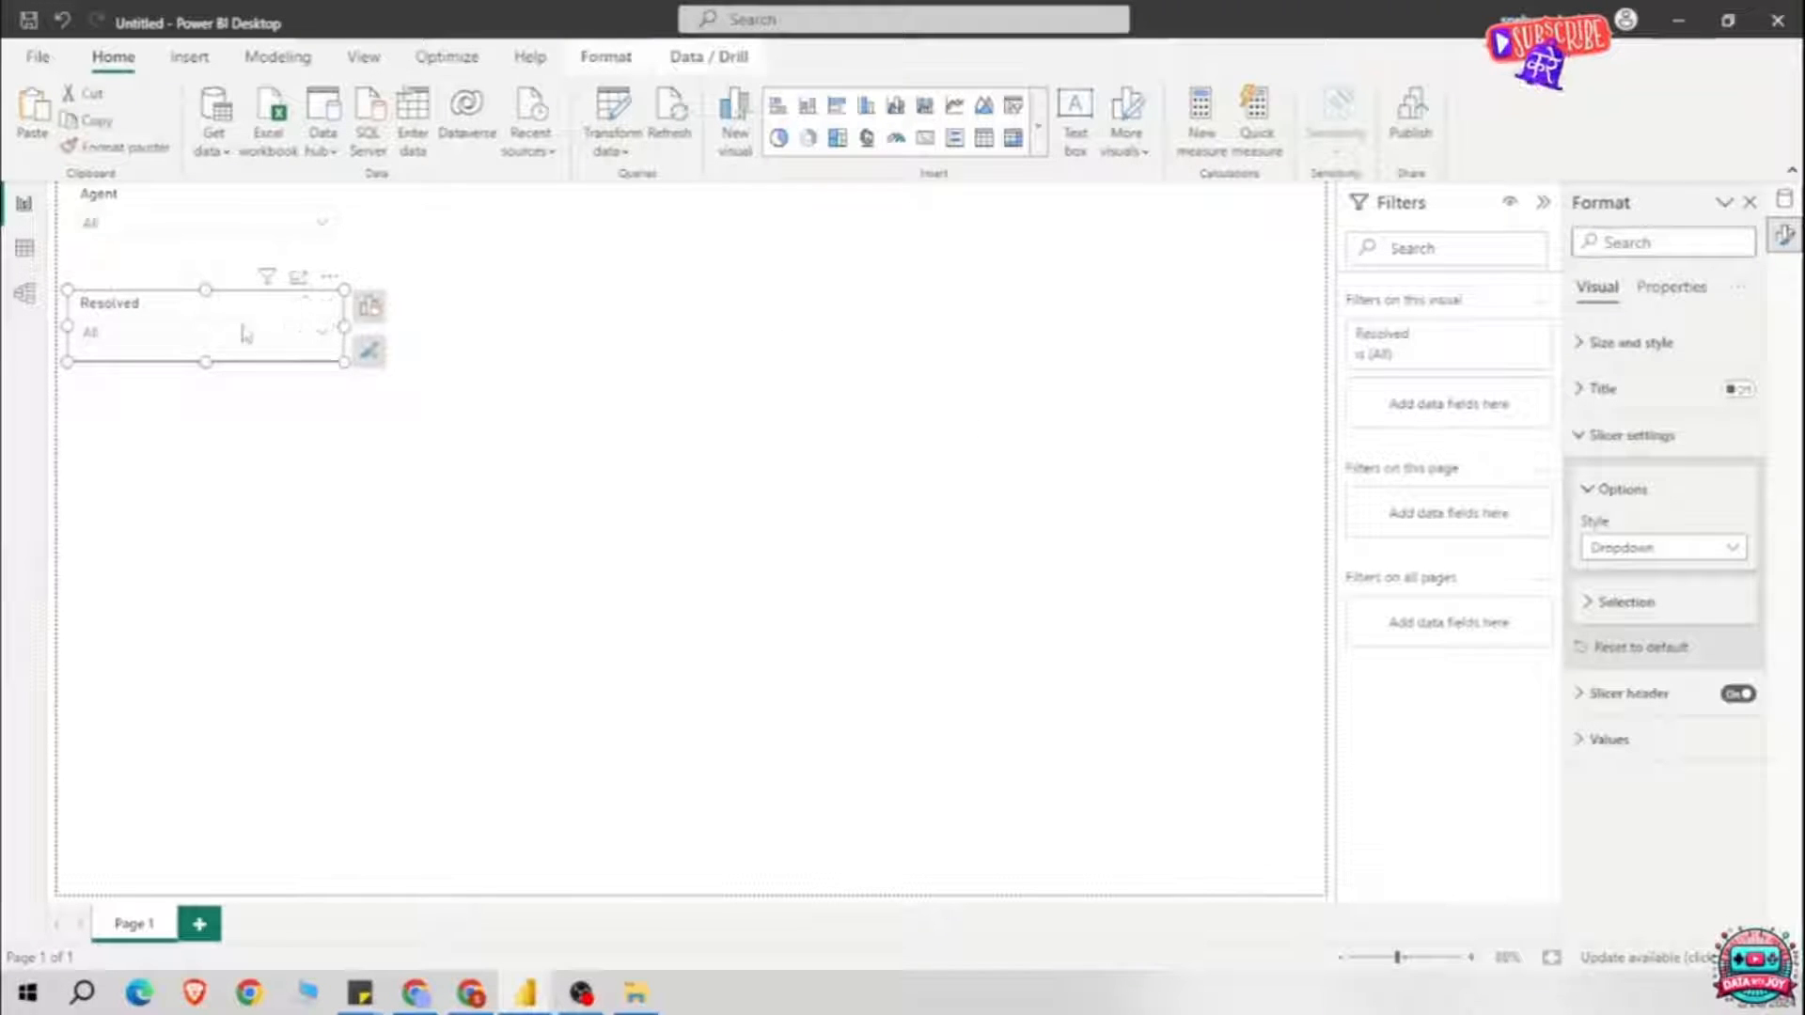
drag(344, 326, 267, 326)
click(270, 218)
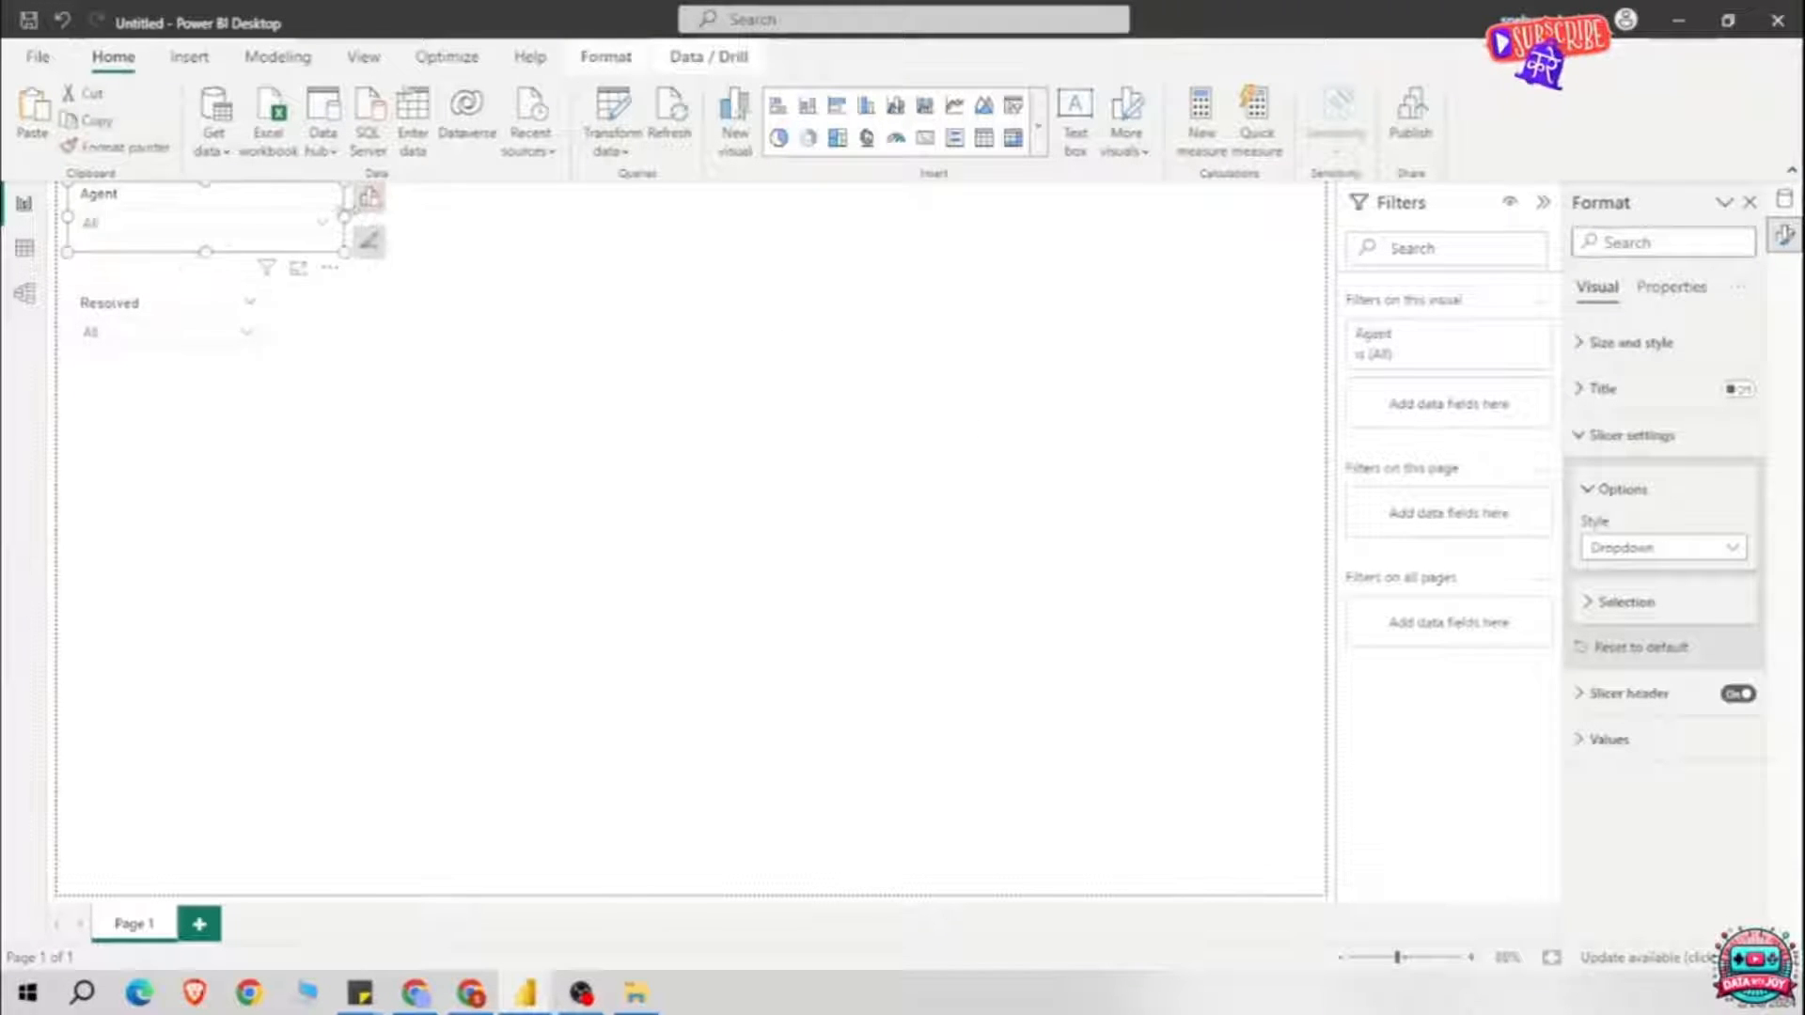
drag(344, 218, 267, 218)
click(495, 335)
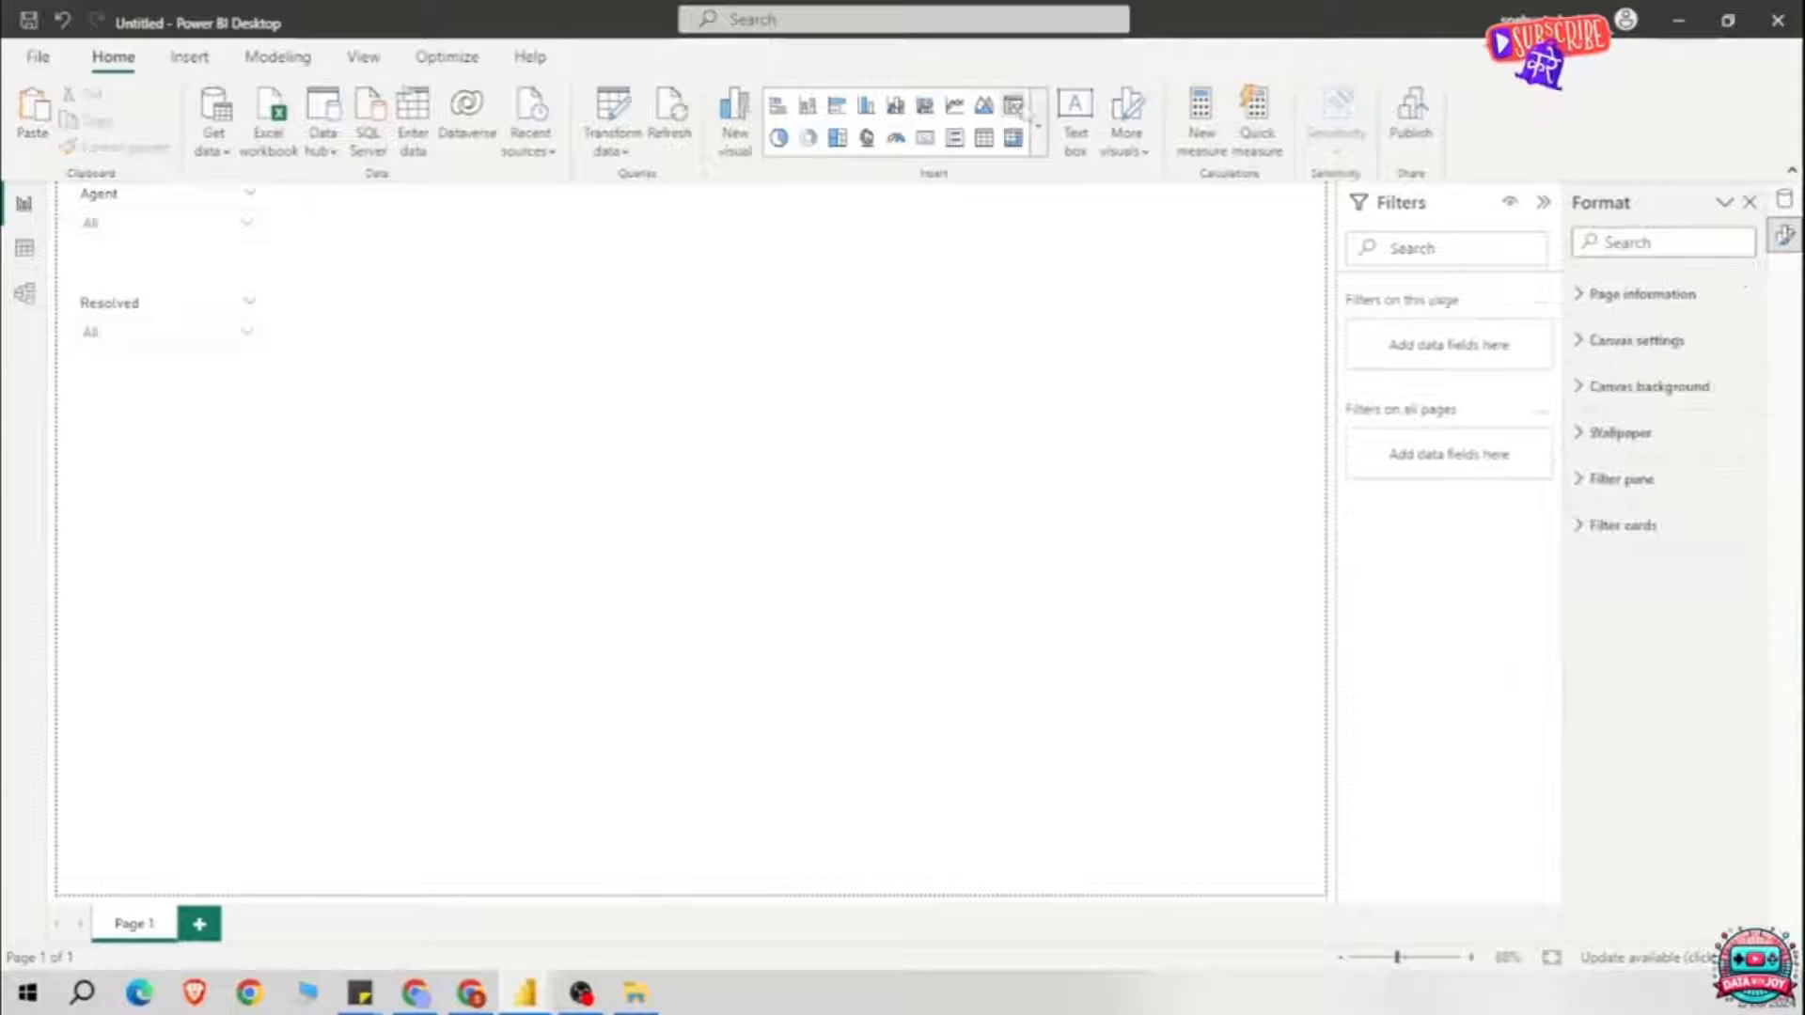
Step: Add a slicer for the Date field below the Resolved slicer, making it slightly wider and shorter
click(1013, 105)
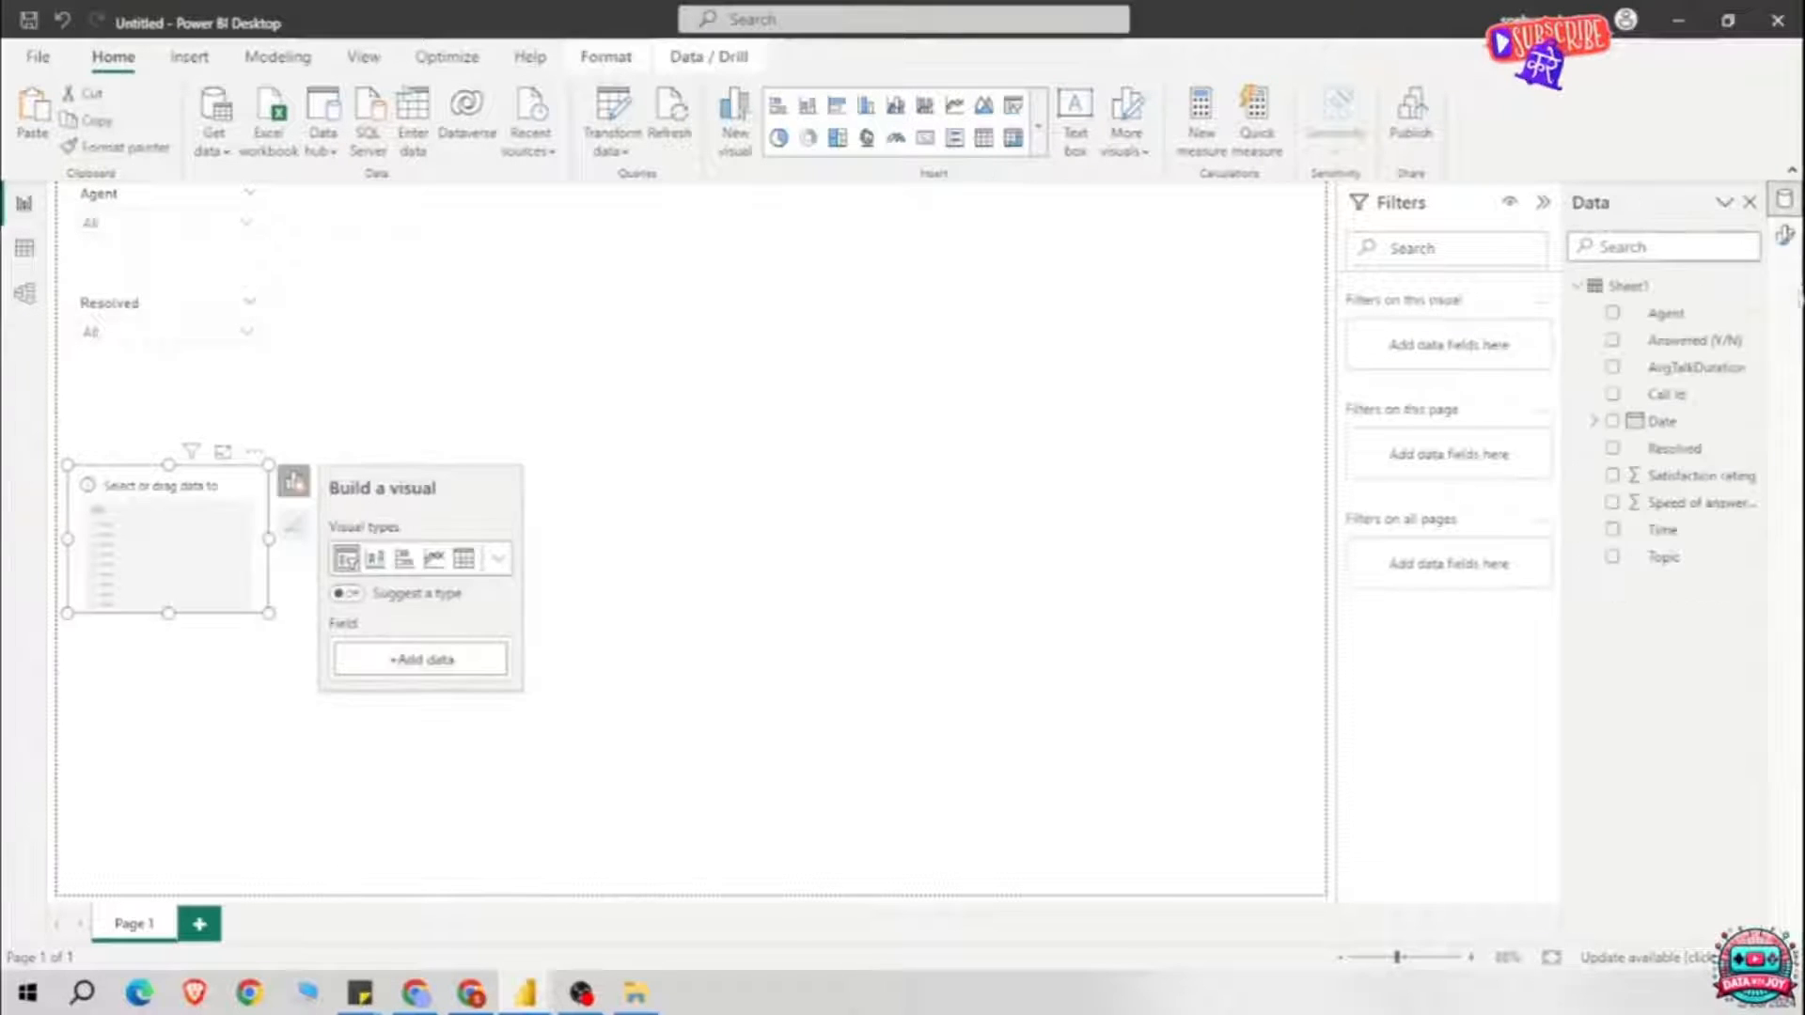
click(1612, 421)
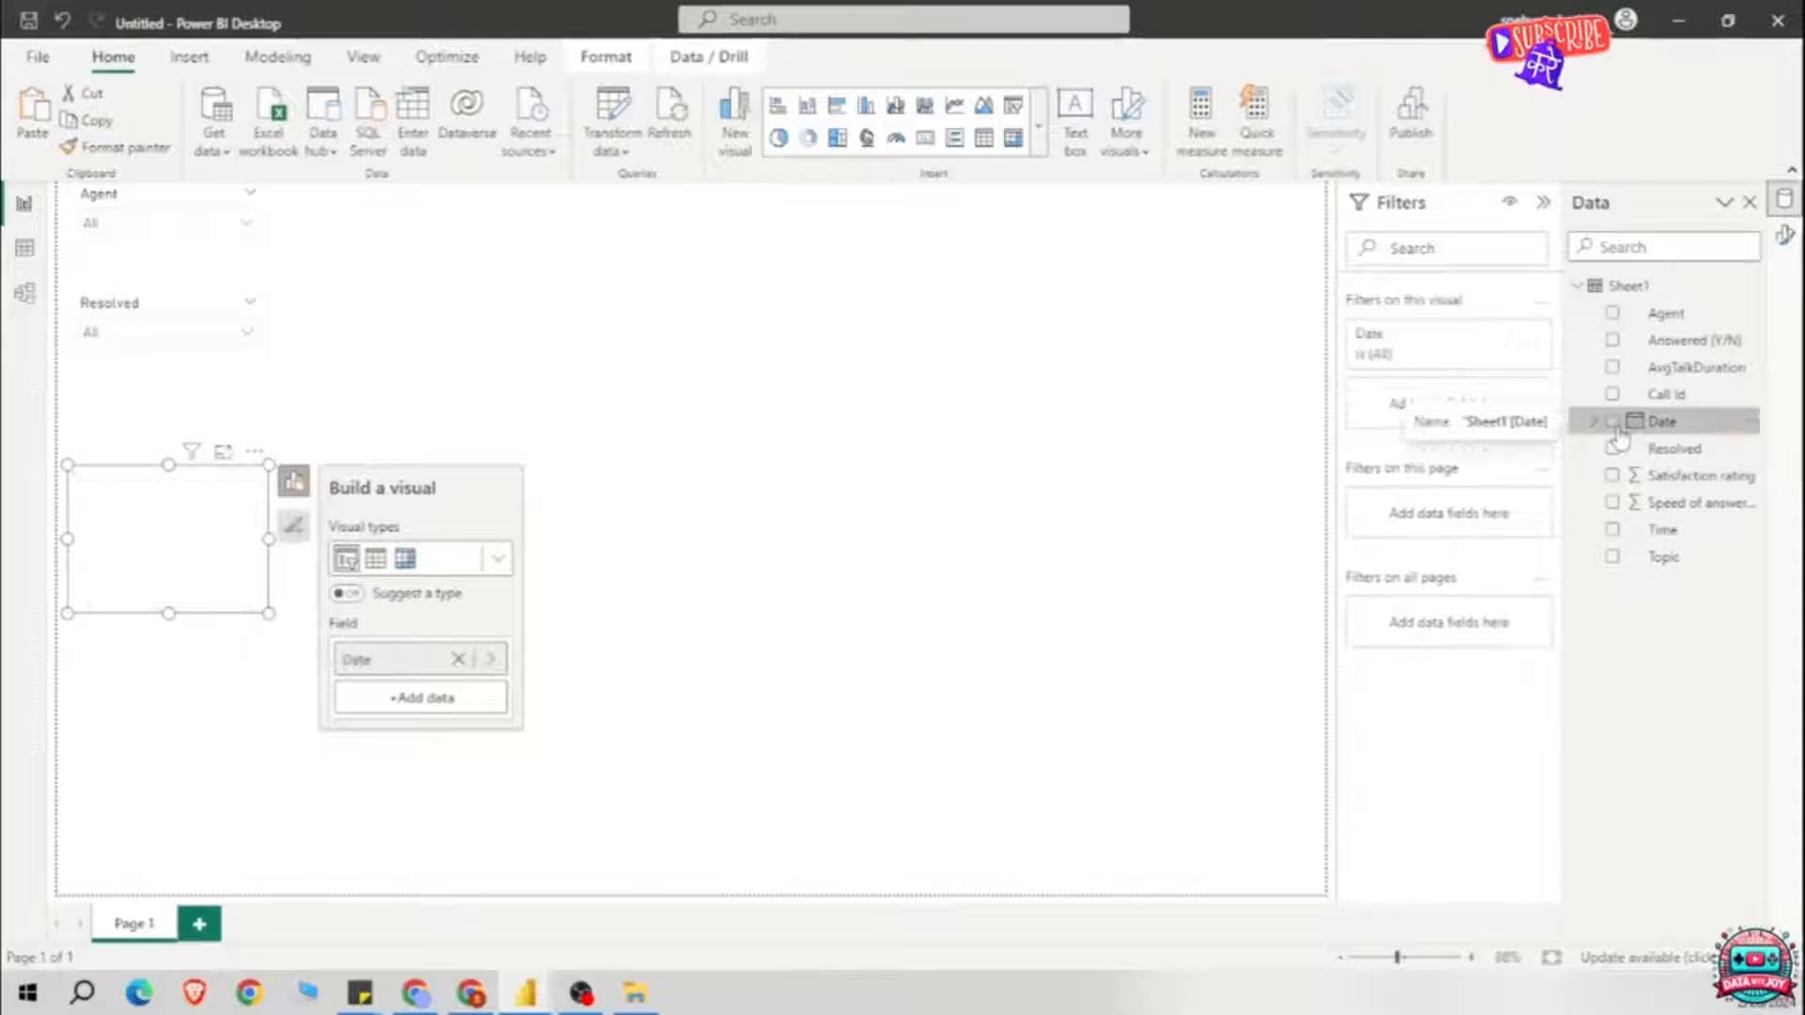
mouse_move(272, 538)
mouse_down()
mouse_move(329, 538)
mouse_move(308, 540)
mouse_up()
click(120, 596)
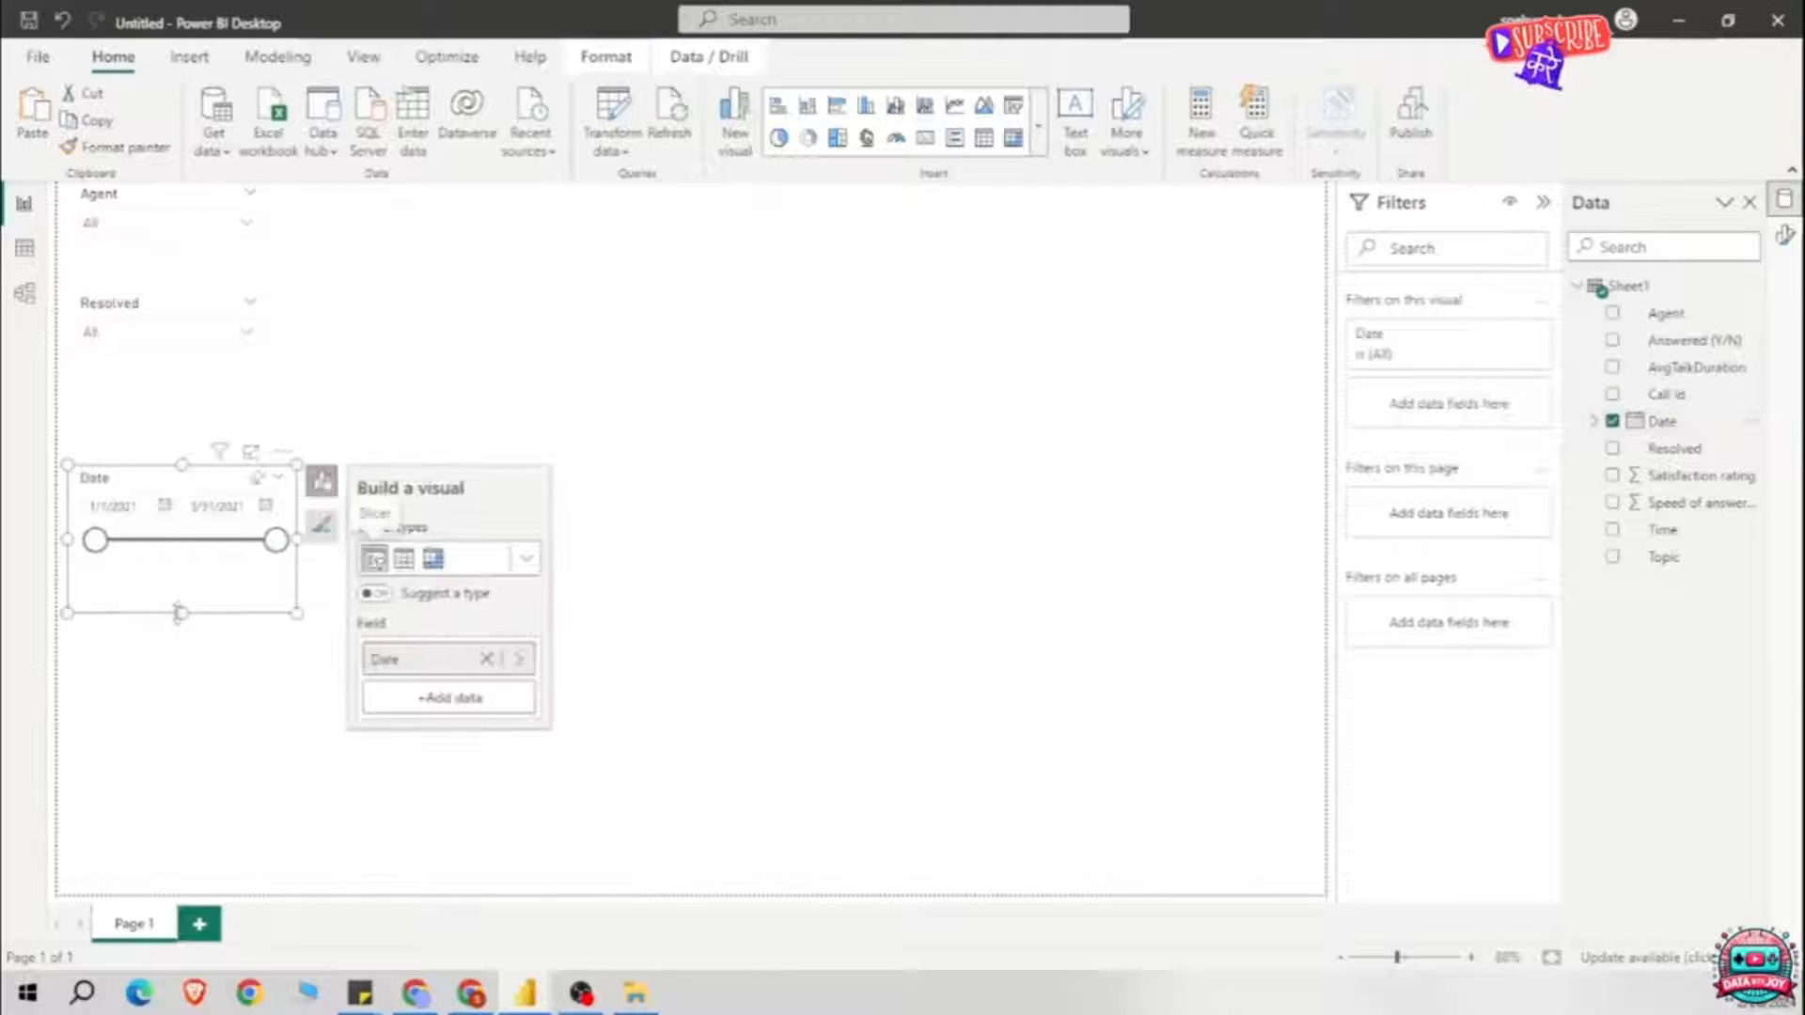
drag(181, 612, 193, 563)
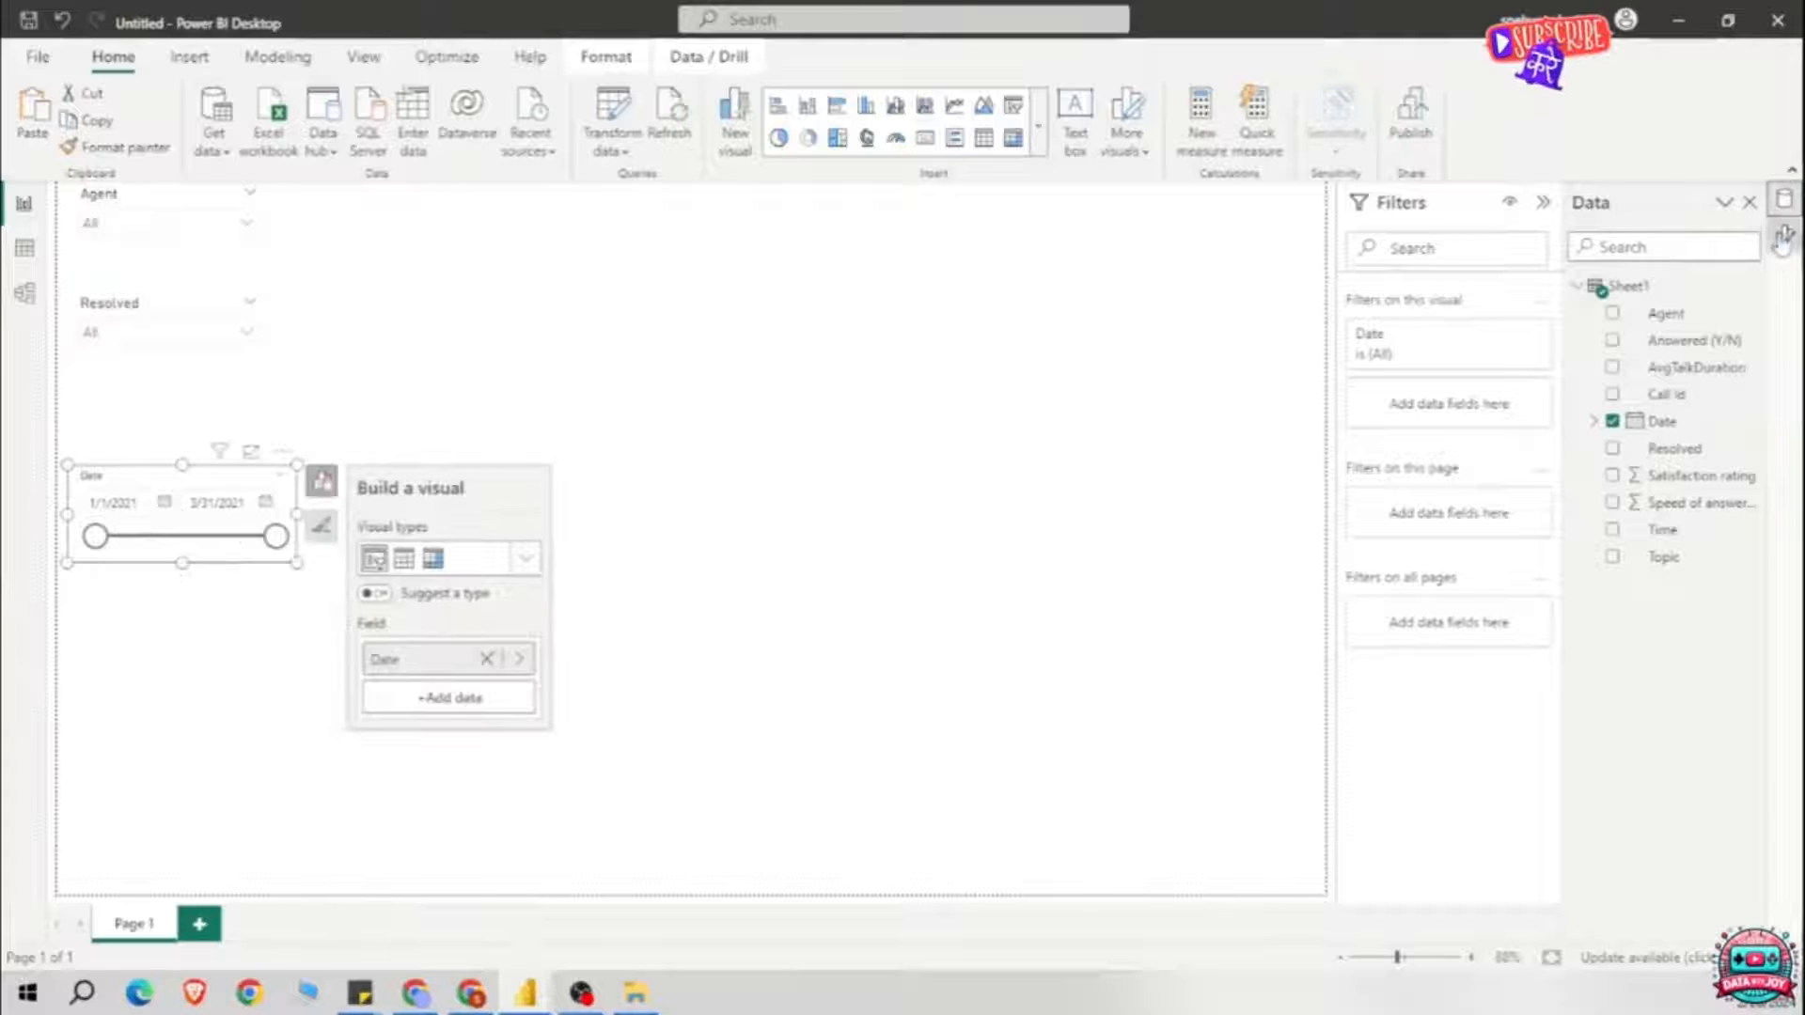
Step: Set the Date slicer's style to Dropdown
click(1784, 235)
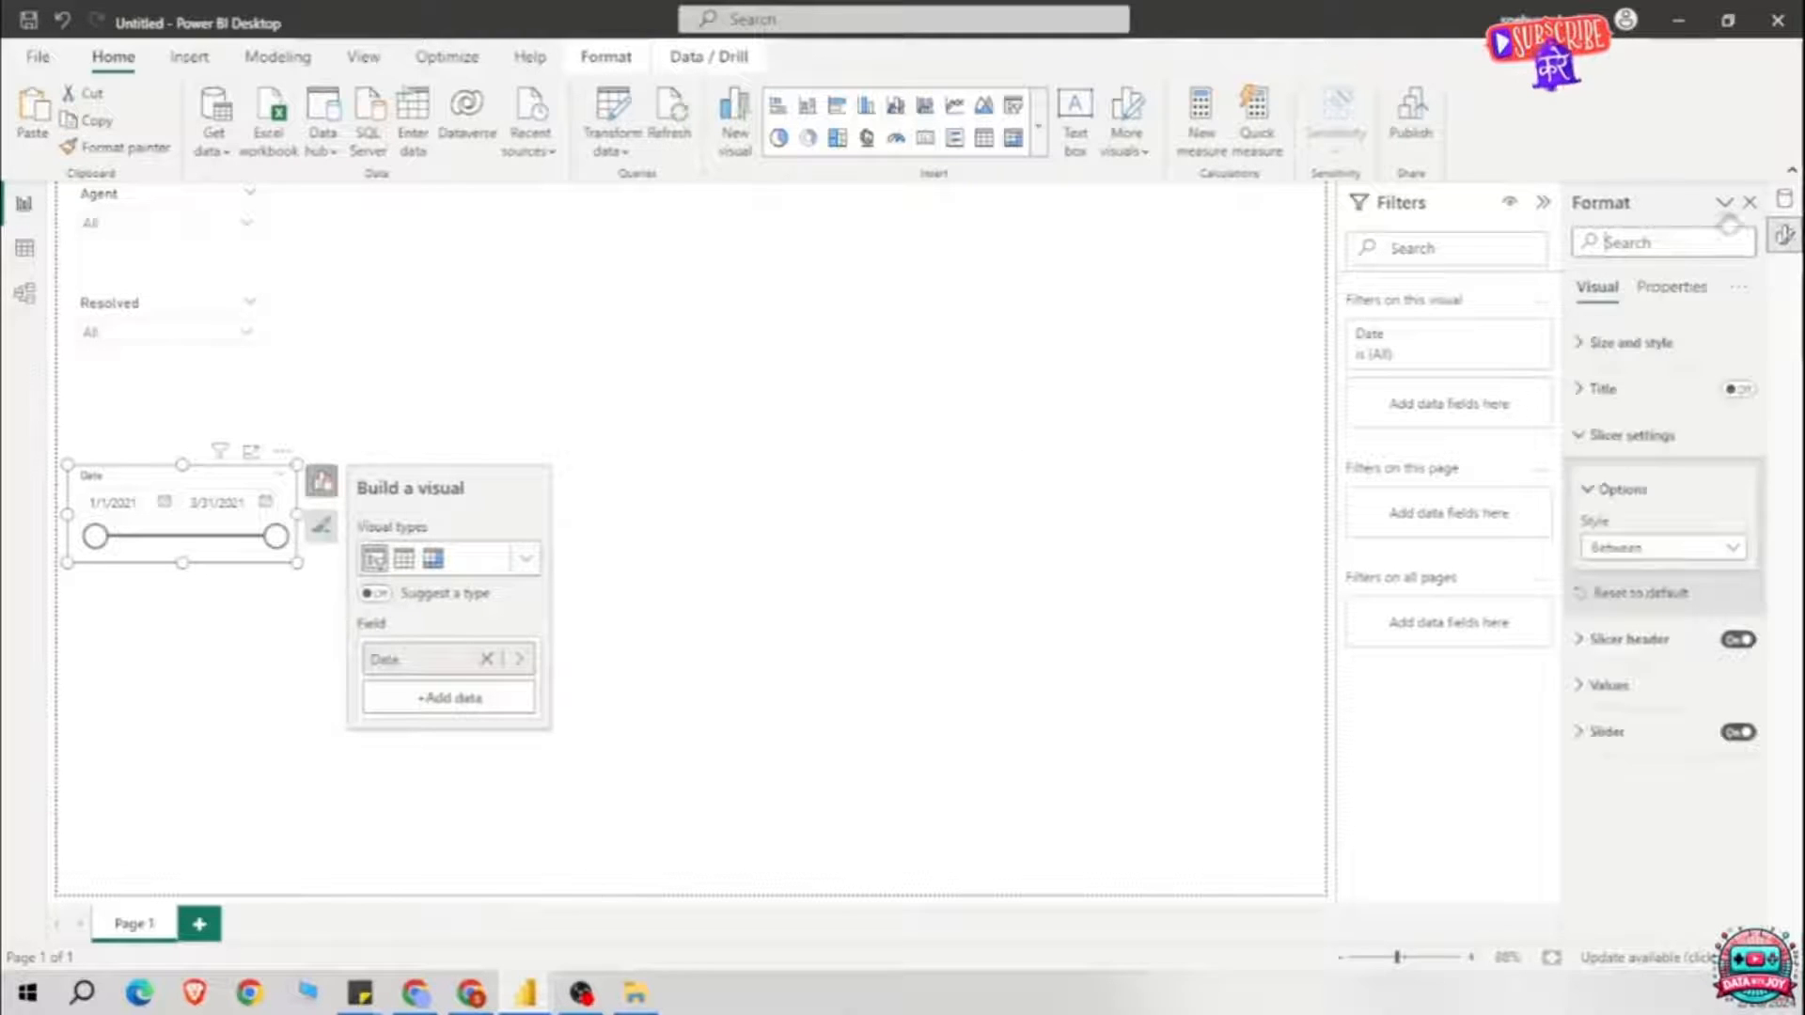
click(1630, 554)
click(1634, 715)
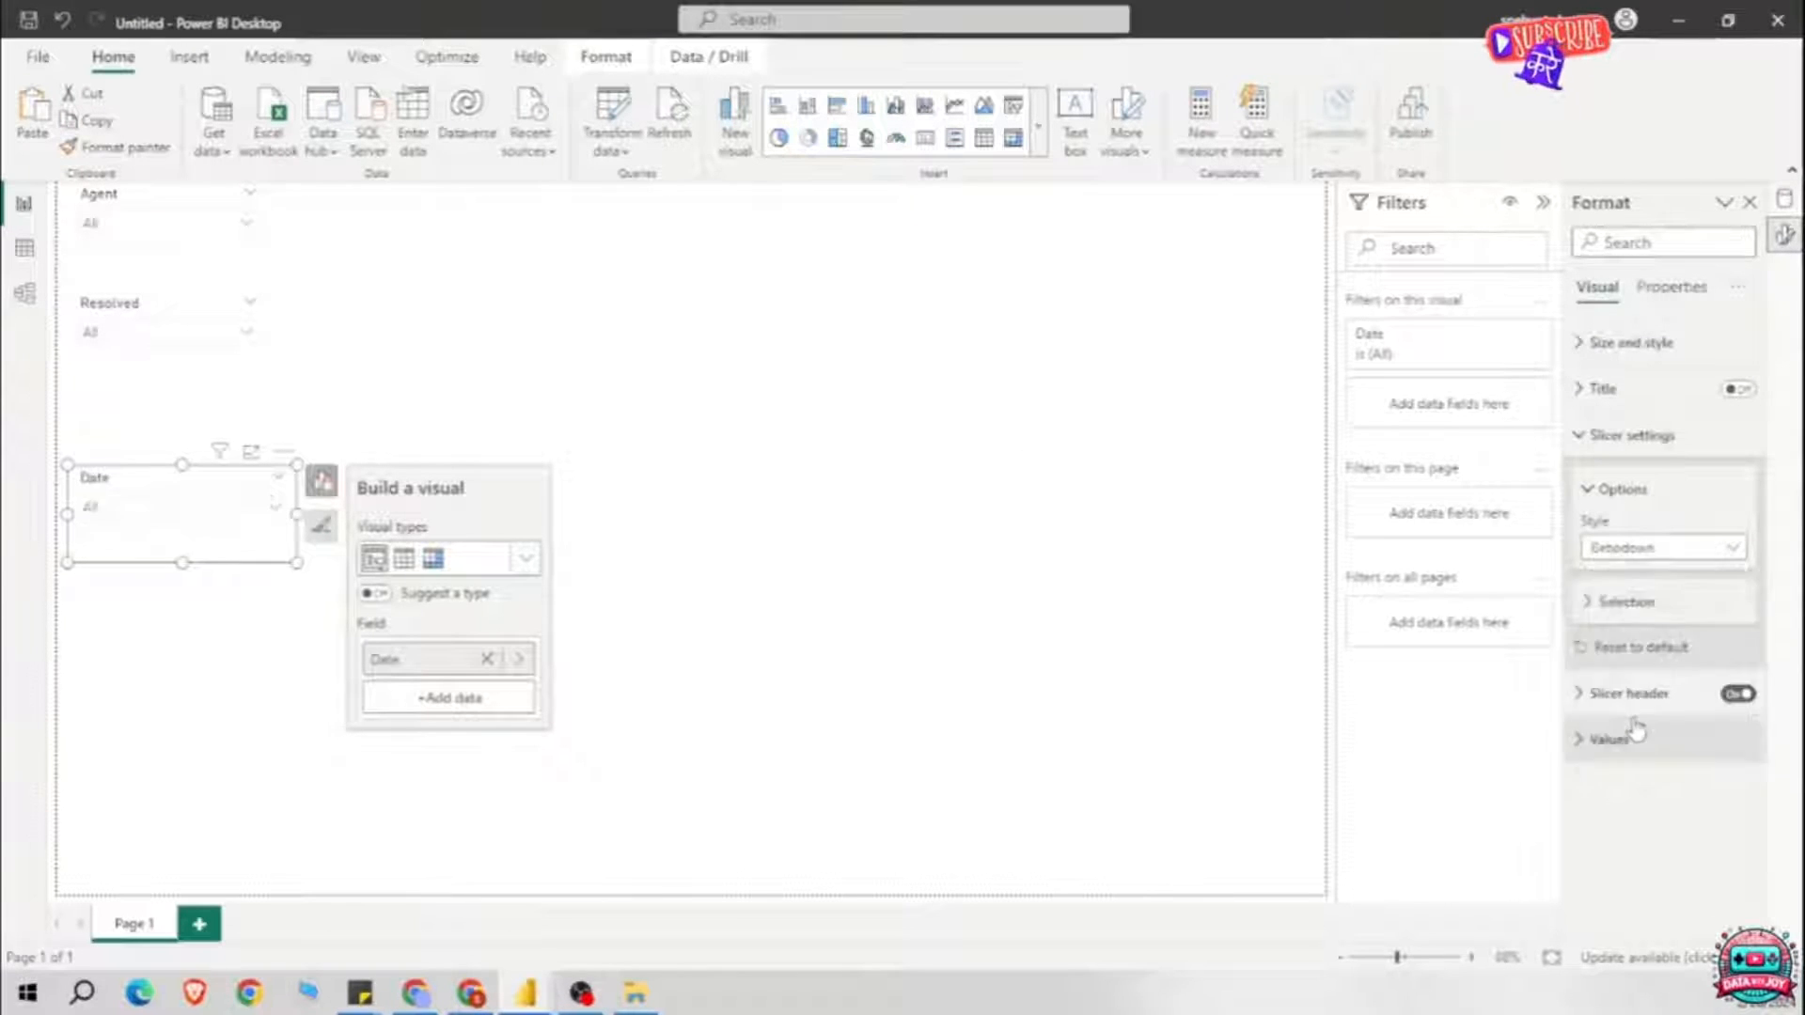
Step: Arrange the Agent, Resolved and Date slicers side by side in a row near the page's upper edge, with Date at the right
click(301, 531)
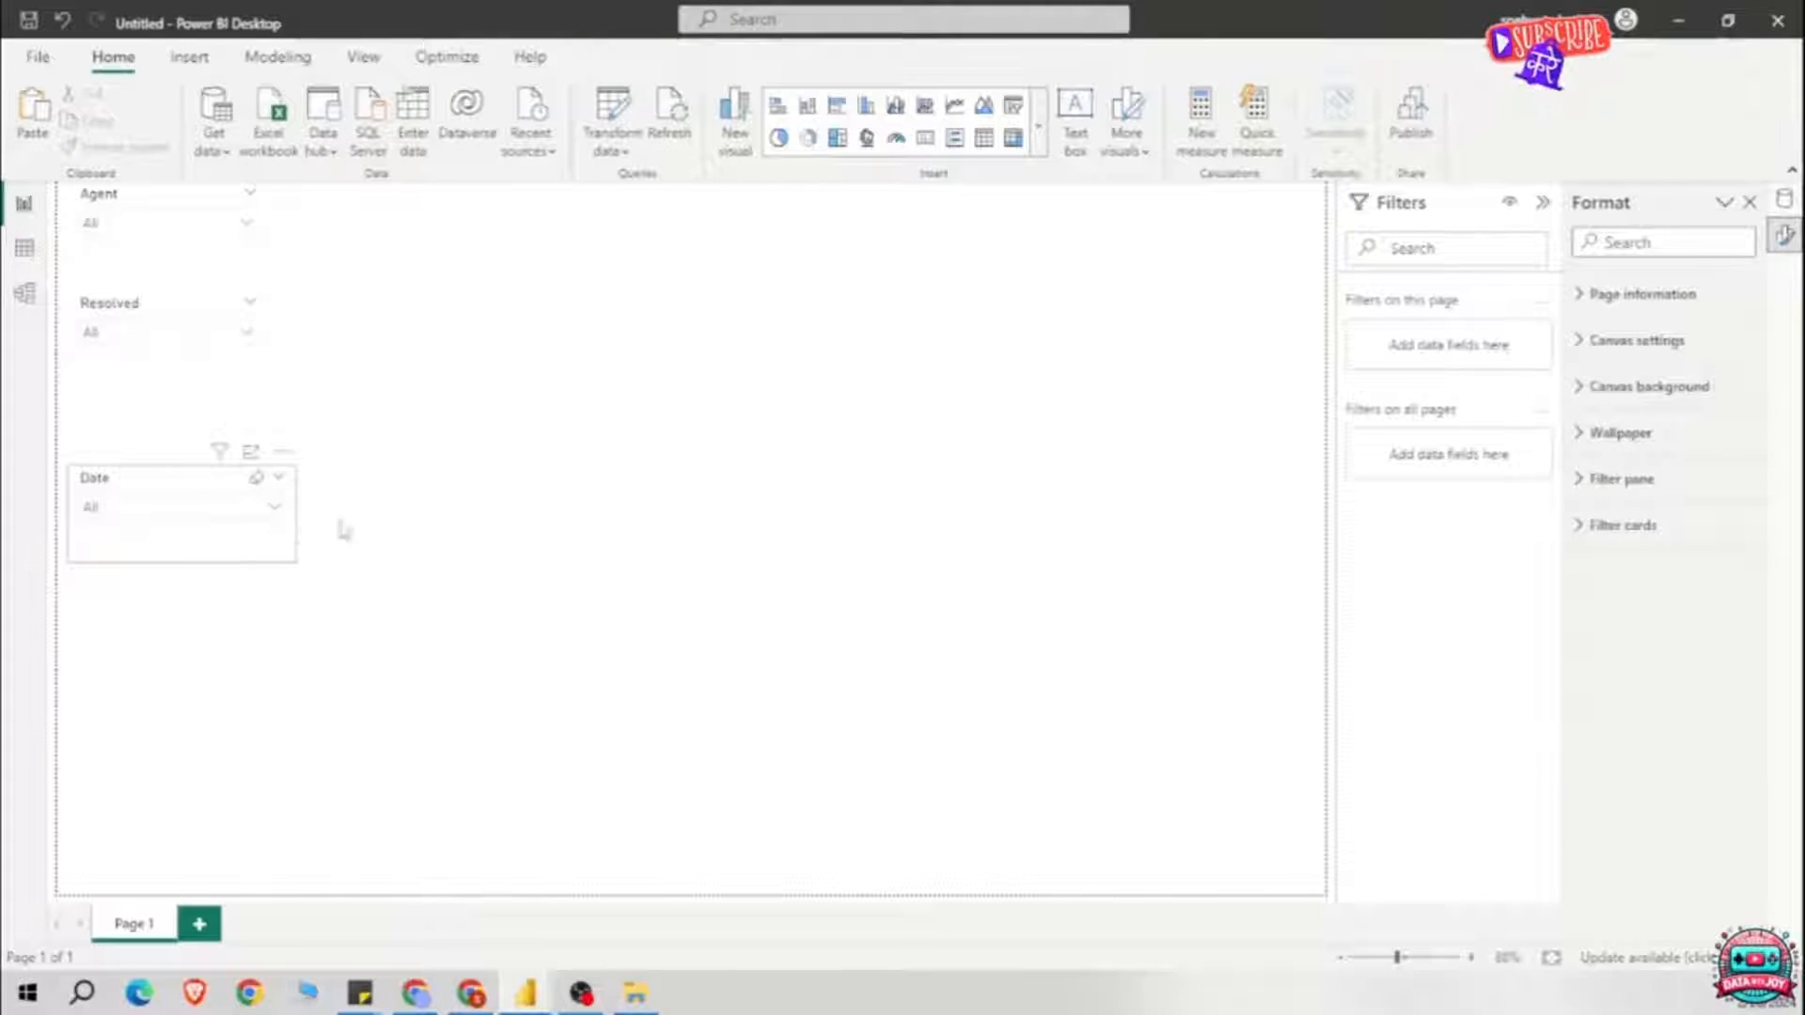
click(287, 523)
drag(296, 514, 1208, 229)
click(179, 303)
drag(179, 303, 977, 225)
click(153, 202)
drag(153, 201, 742, 233)
Step: Add a gauge visual with Satisfaction rating as both its value and its maximum value
click(1038, 125)
click(818, 737)
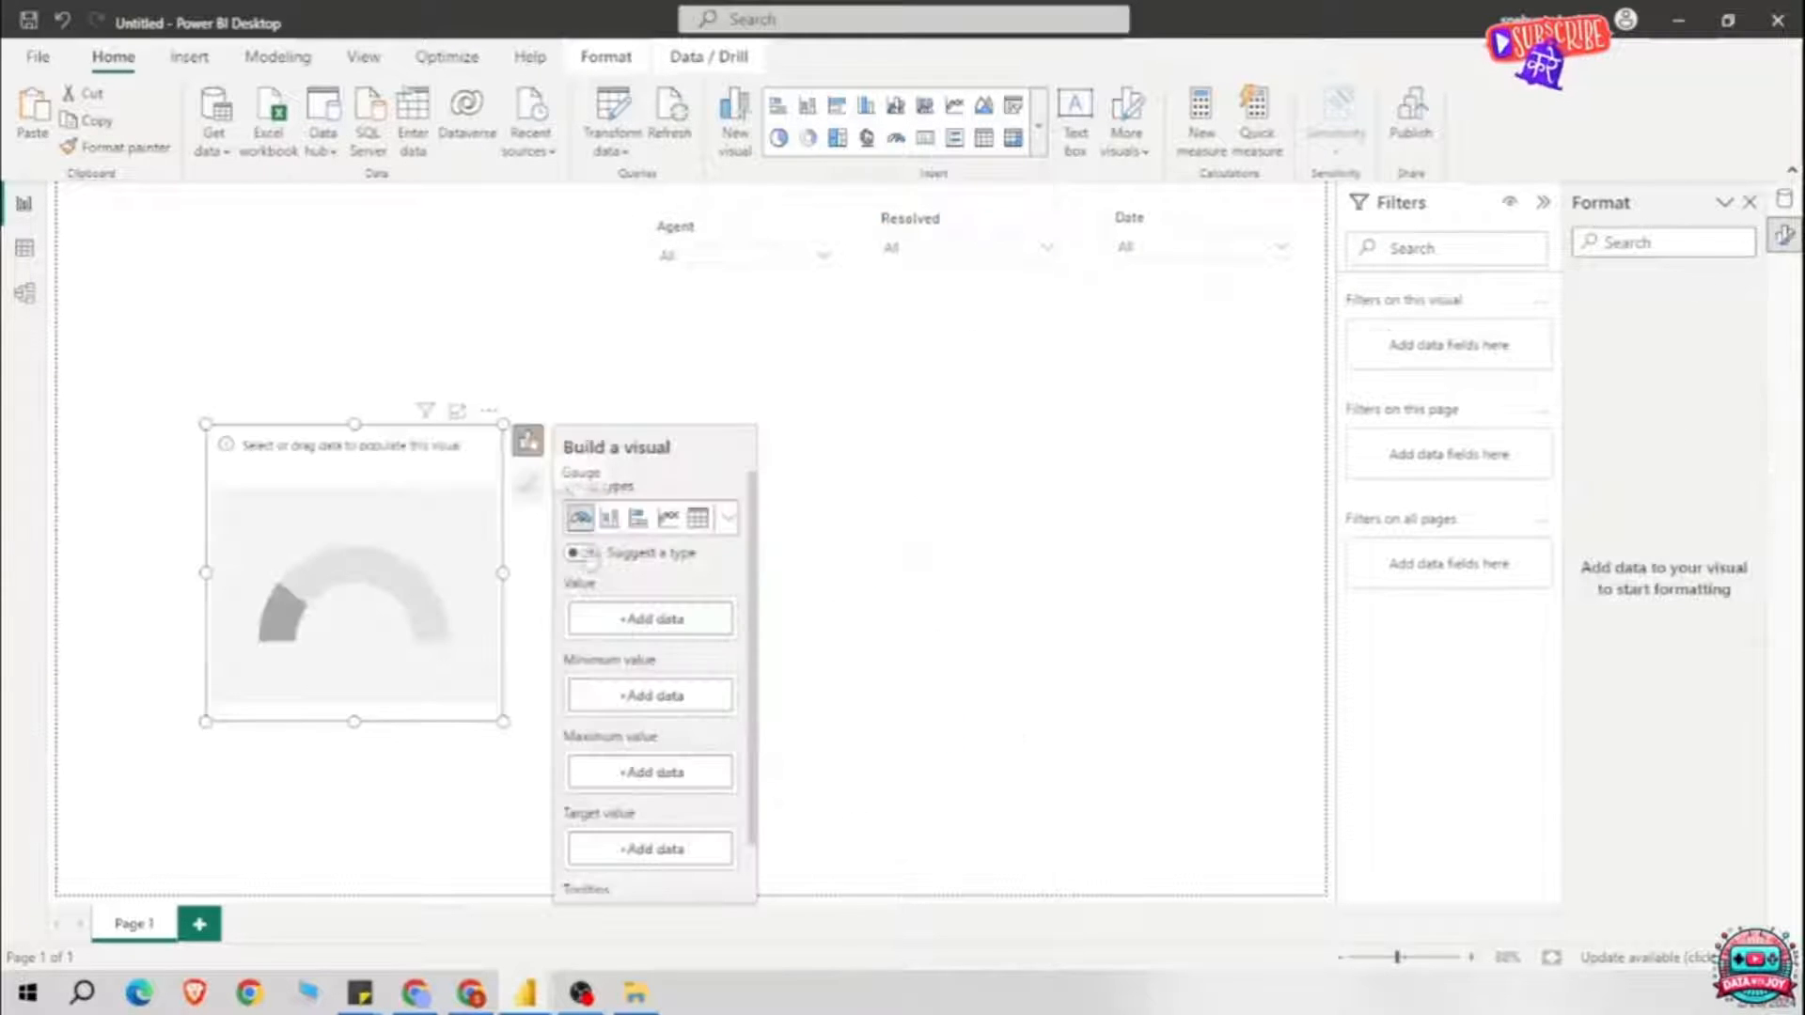
click(1782, 207)
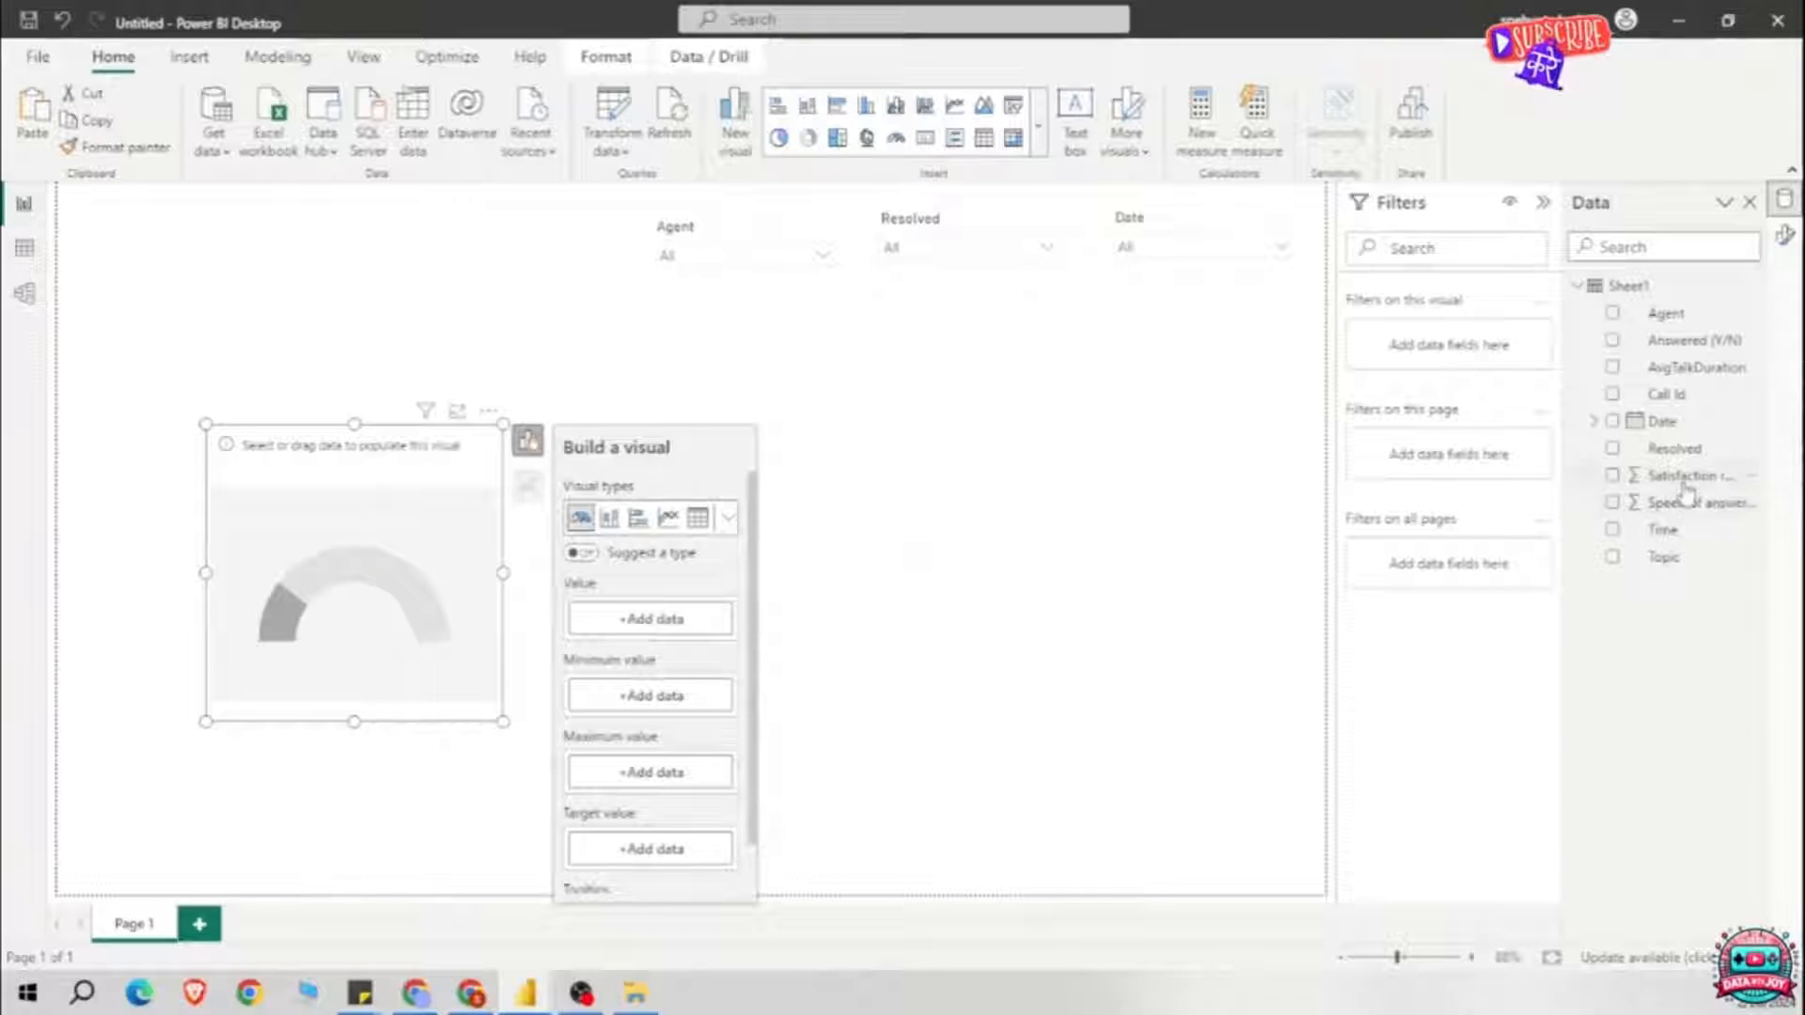
drag(1685, 493, 658, 619)
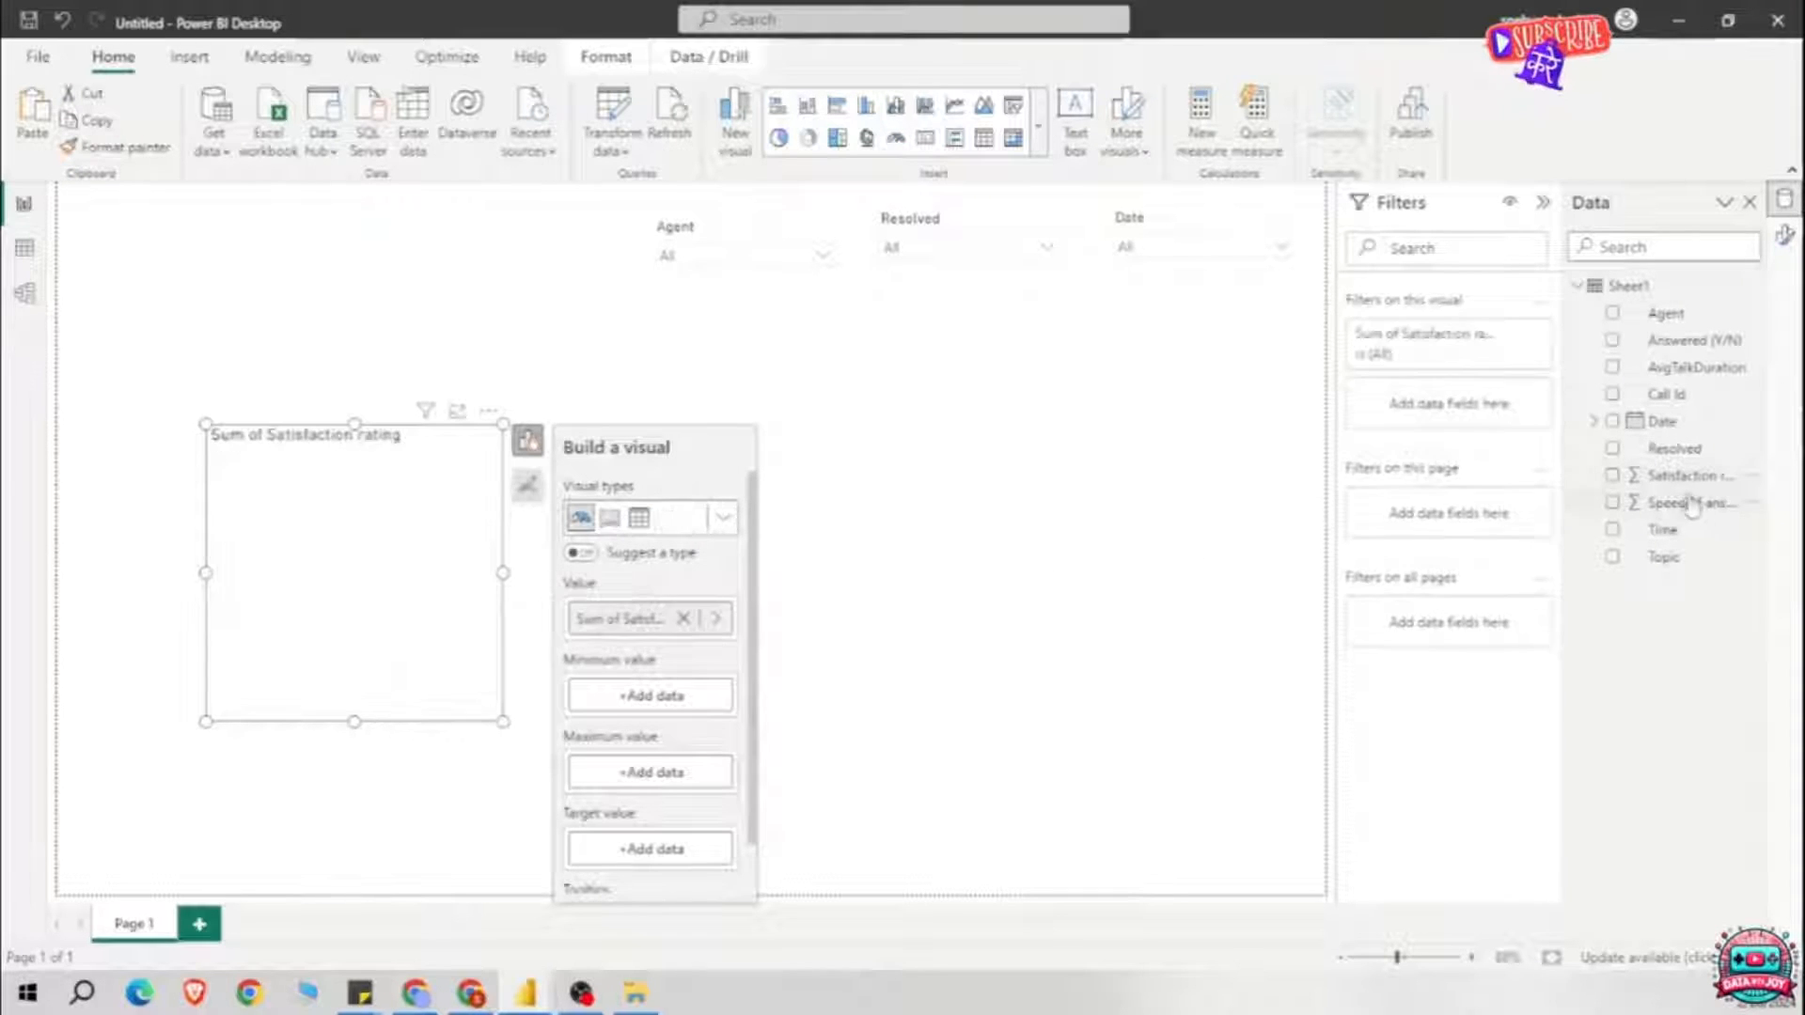
drag(1683, 475, 668, 792)
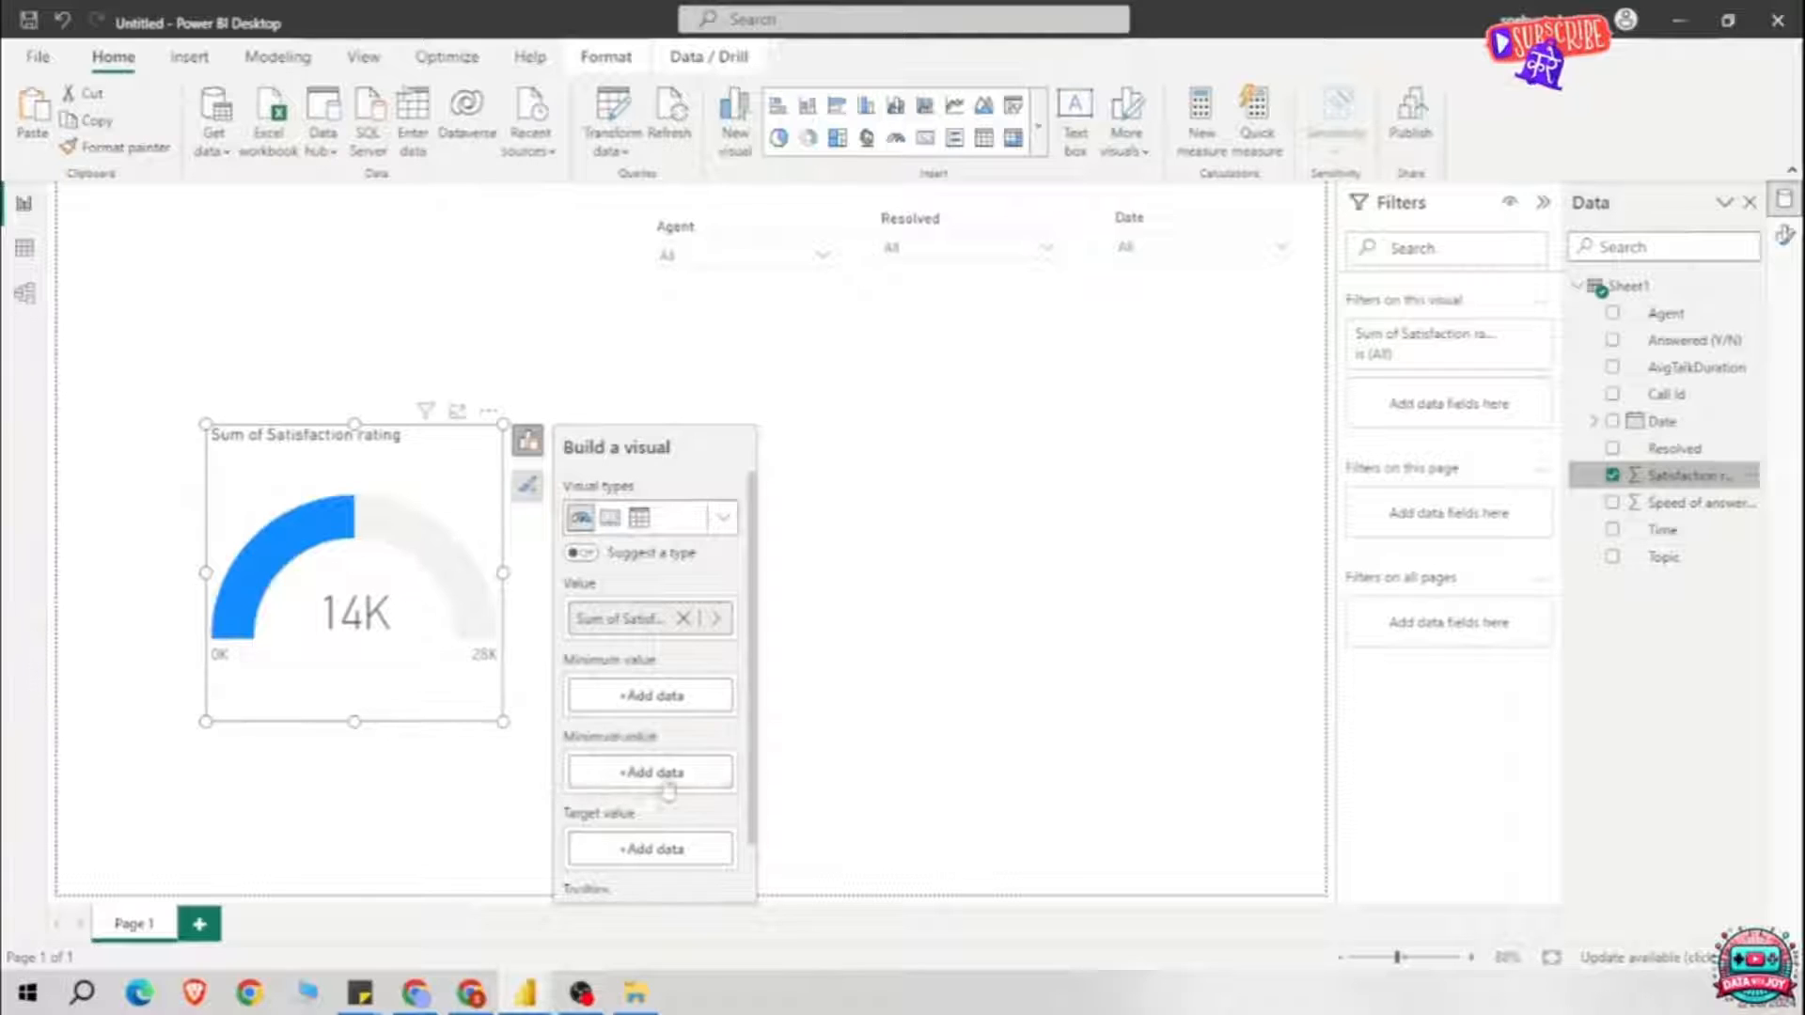
Step: Summarize the gauge's value field as Average and its maximum value field as Maximum
click(715, 618)
click(763, 374)
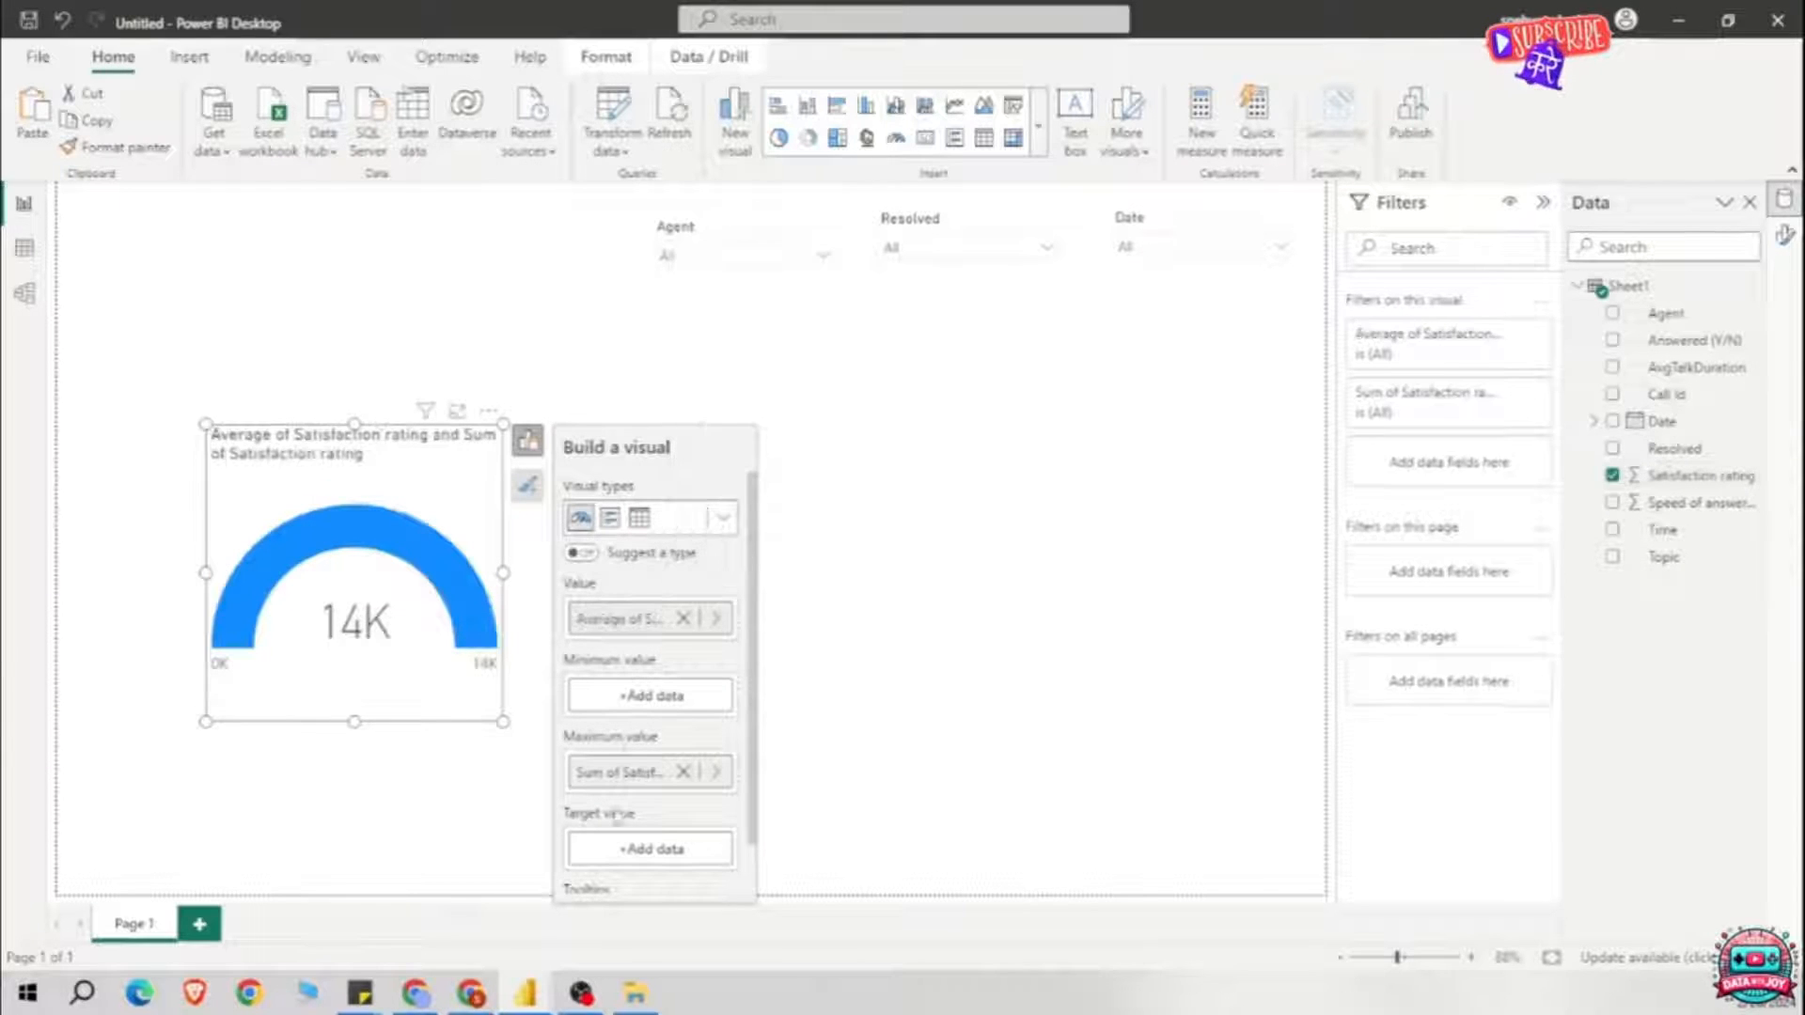
click(716, 772)
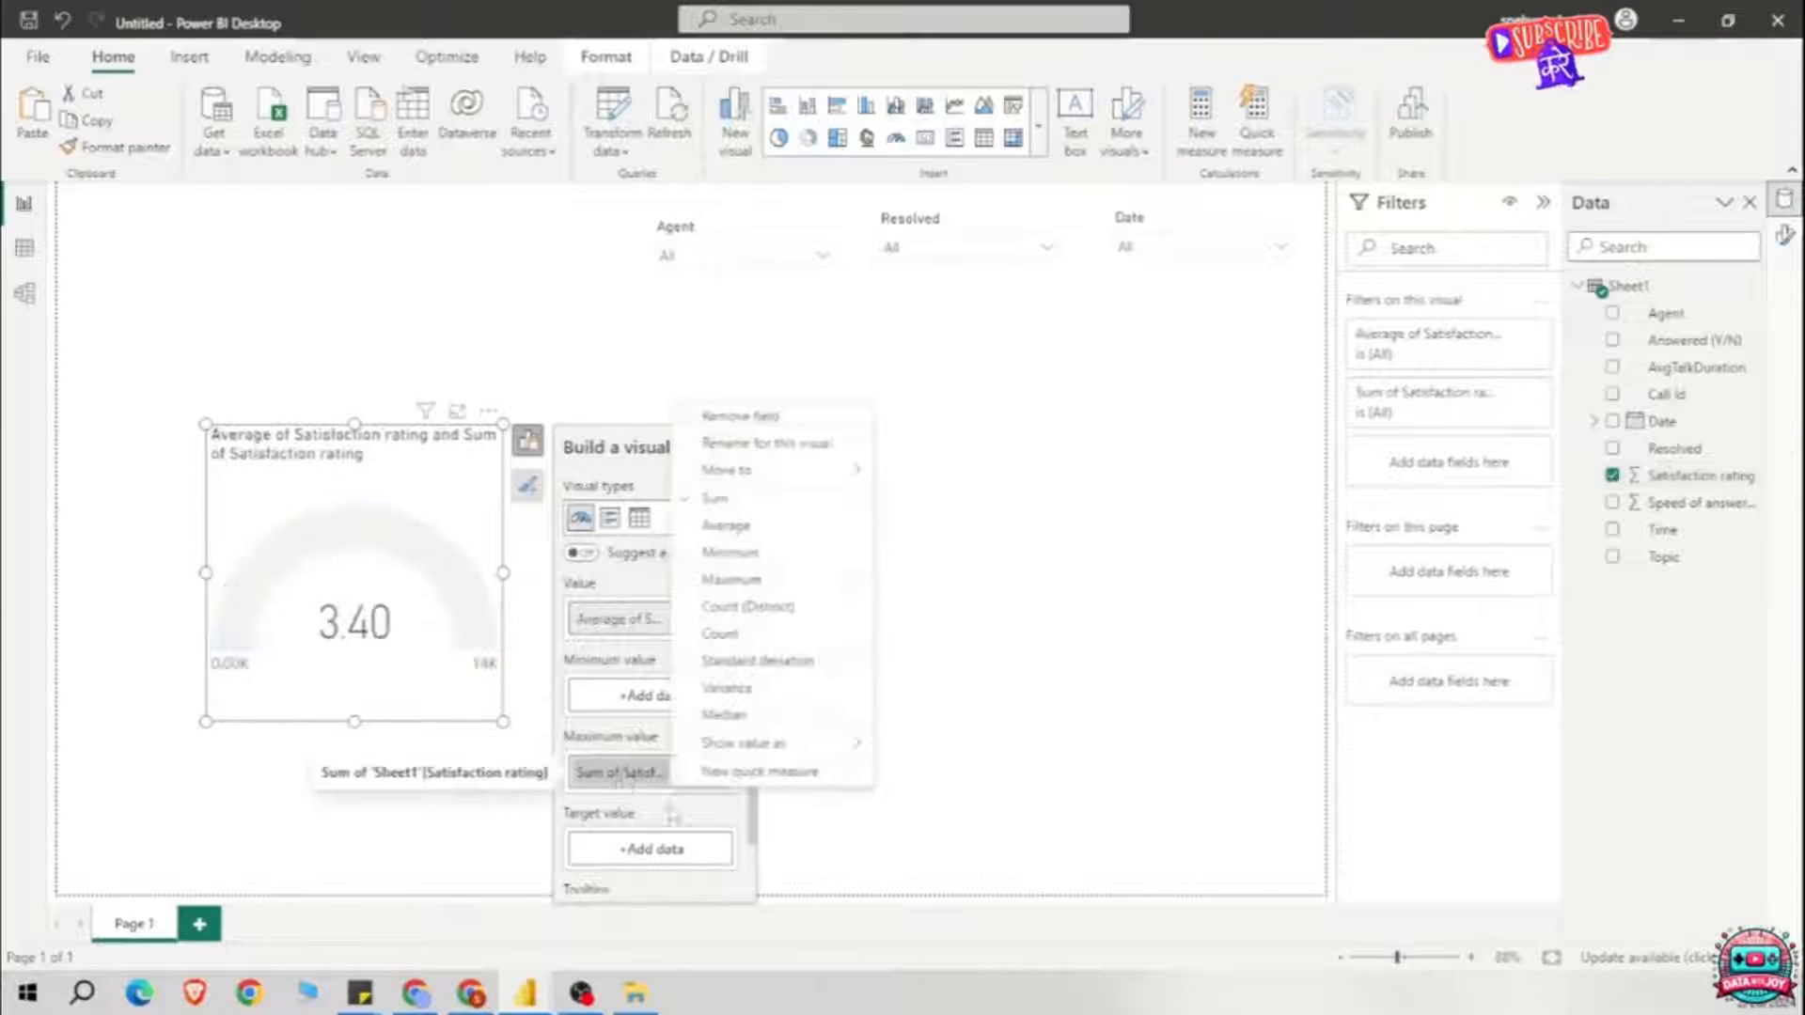
click(750, 578)
click(891, 392)
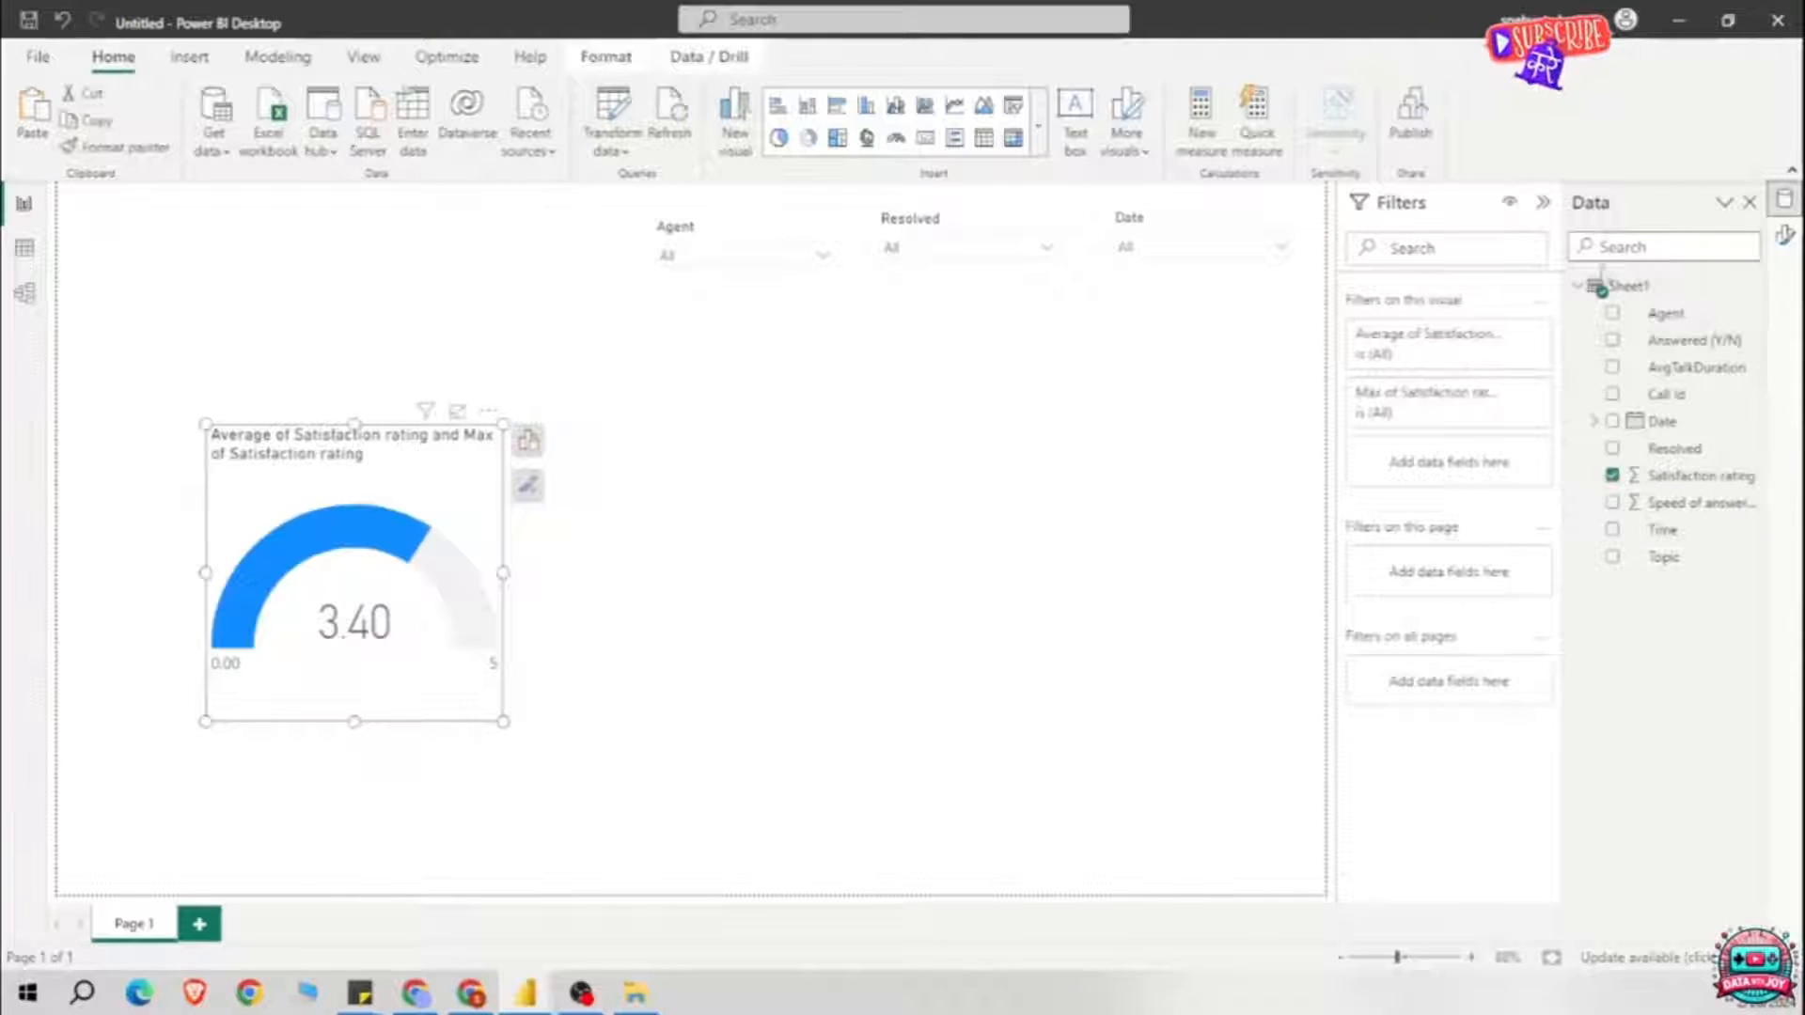
Step: Set the gauge's target to 4.5 and move the gauge down to the page's left edge
click(1783, 236)
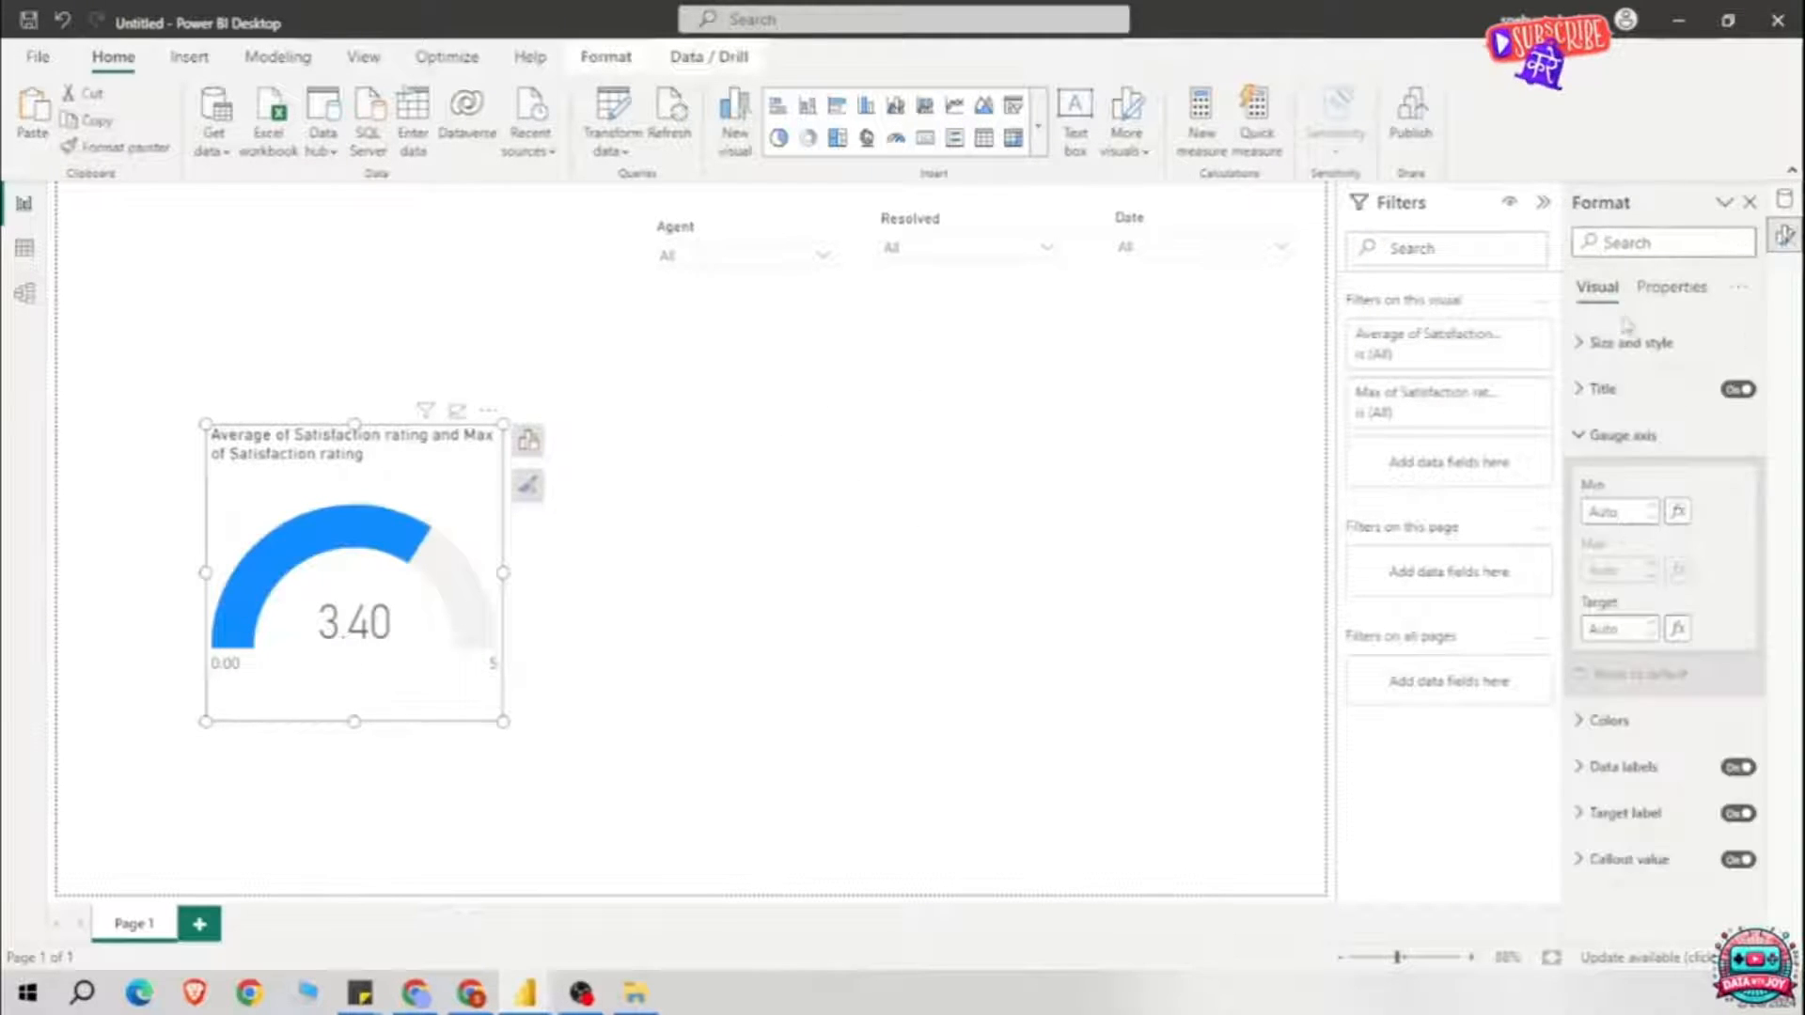
click(1624, 436)
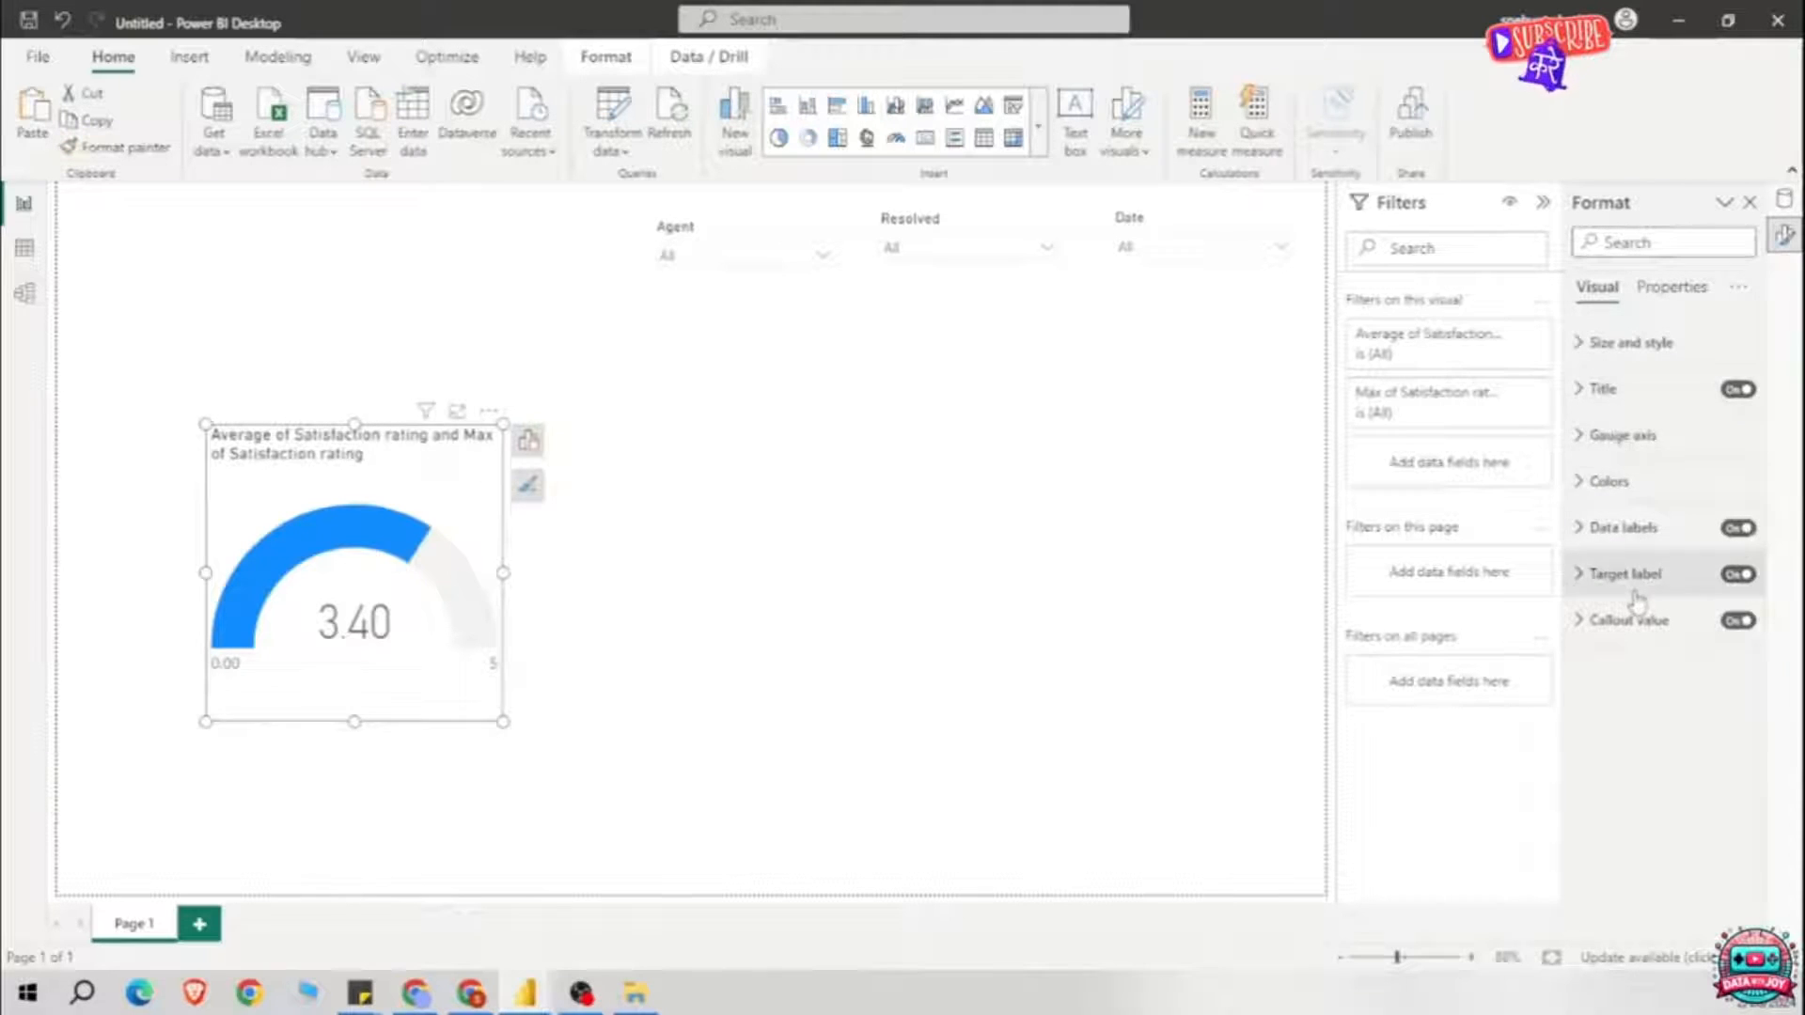
click(1629, 444)
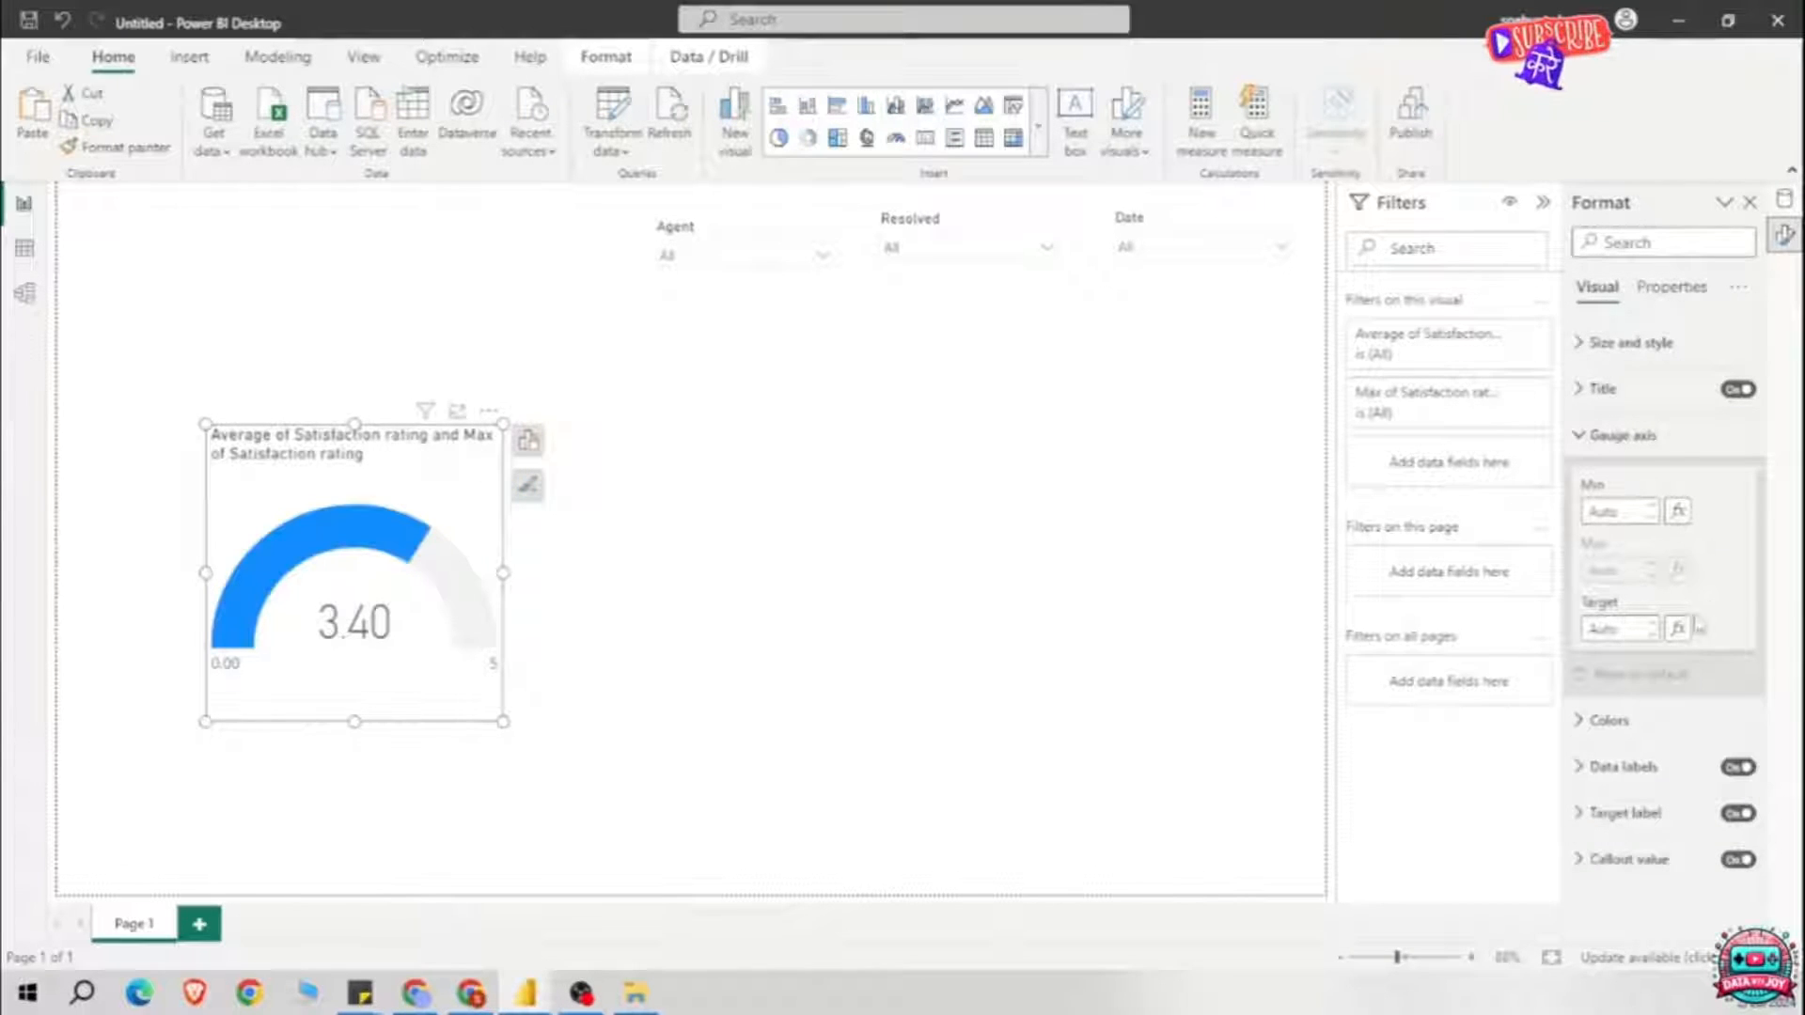
click(1630, 628)
text(4.5)
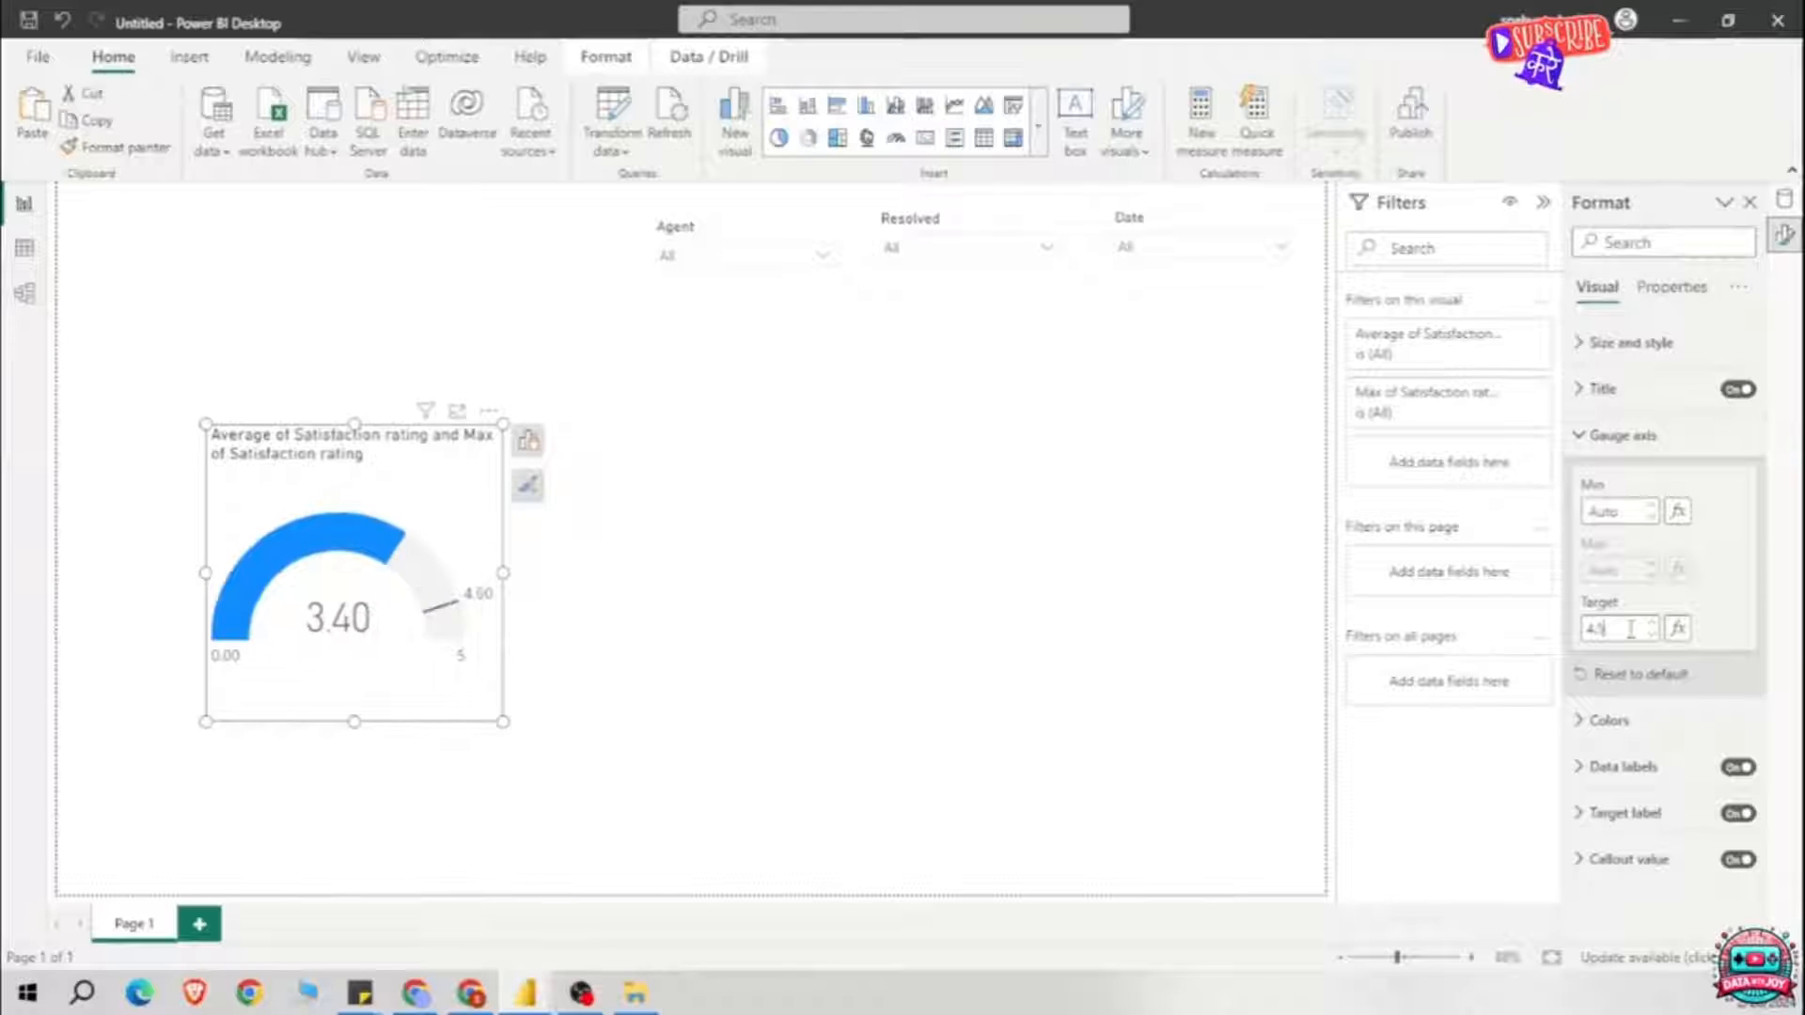
click(763, 620)
drag(432, 401, 295, 463)
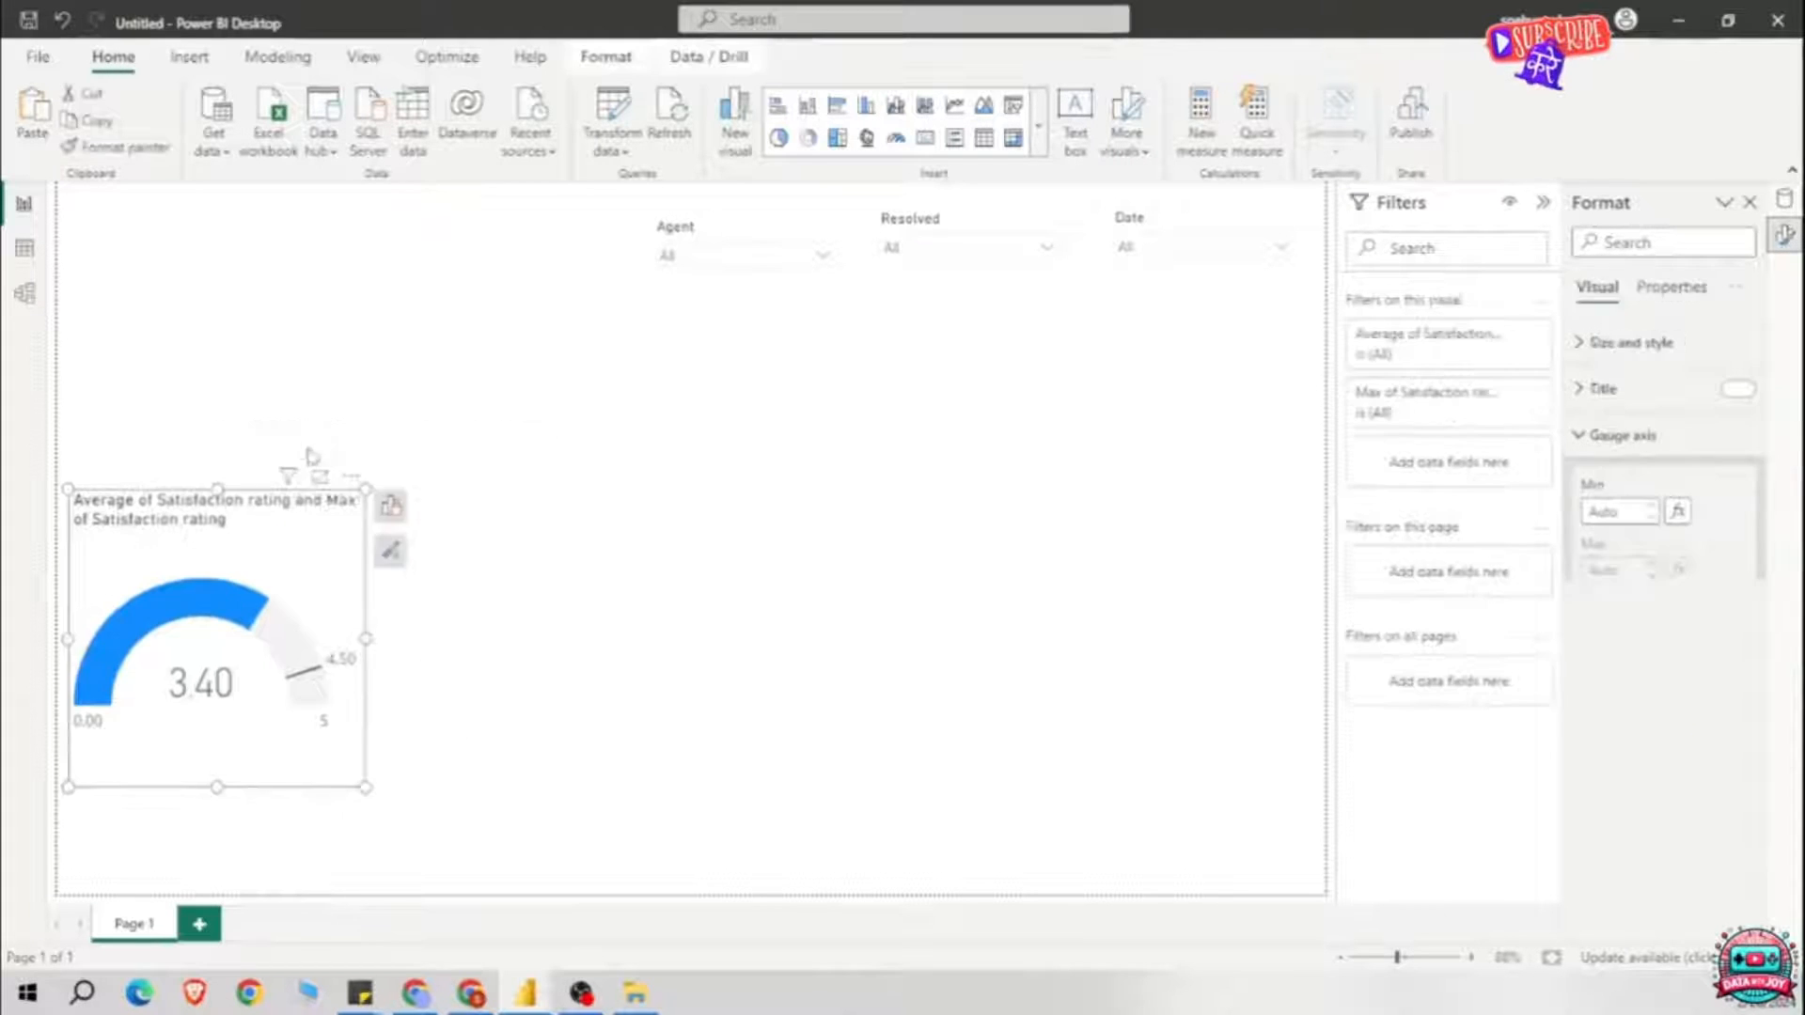
click(305, 467)
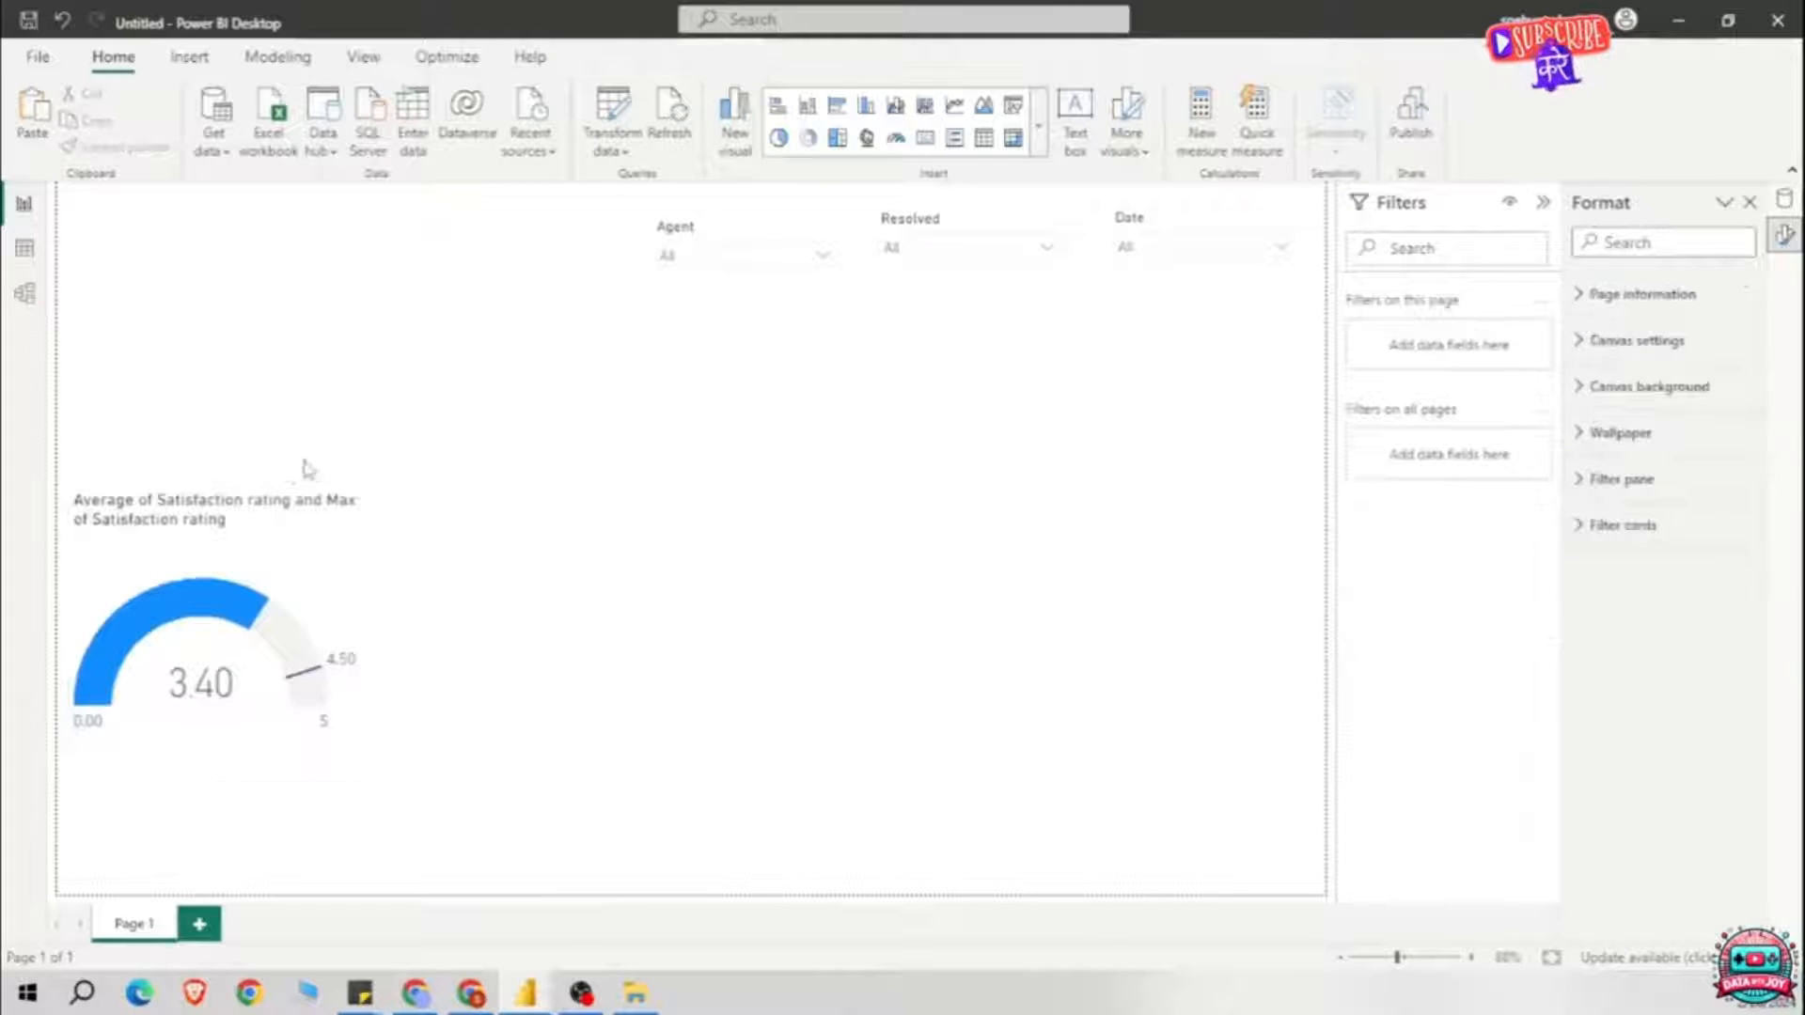
Step: Add a donut chart to the right of the gauge with Answered (Y/N) as legend and its count as values
click(808, 138)
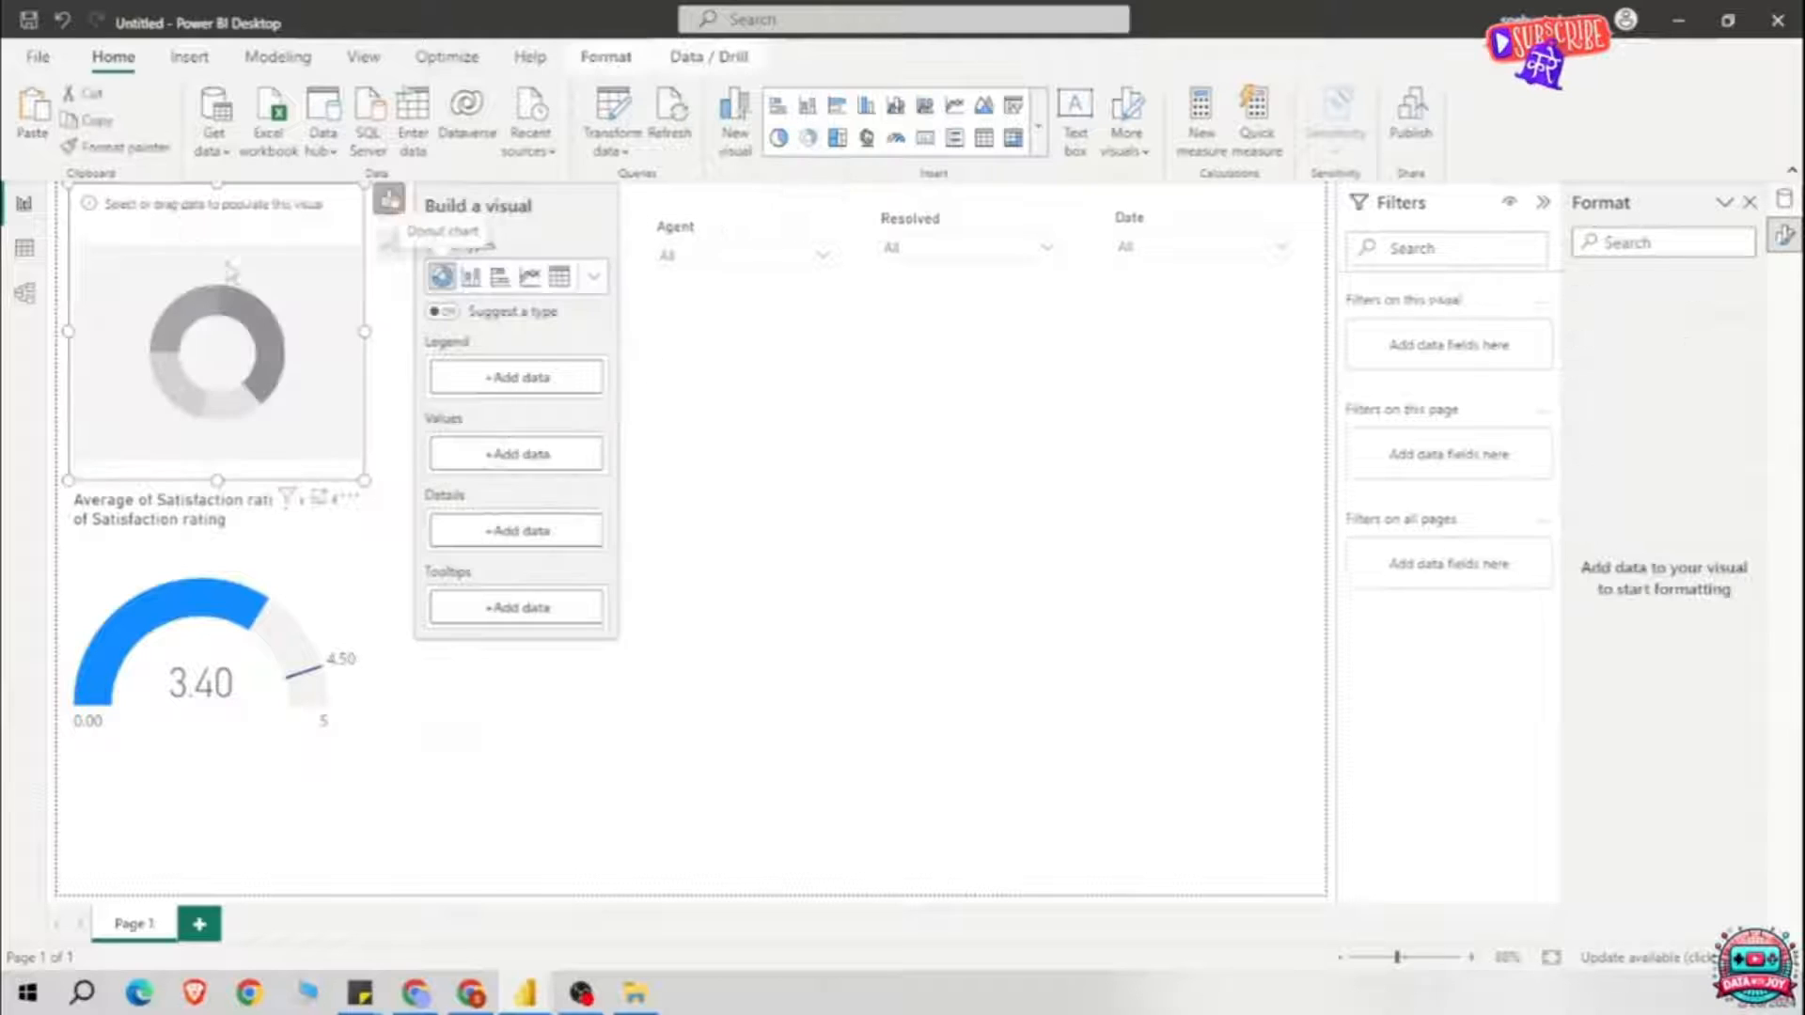
drag(179, 199, 788, 517)
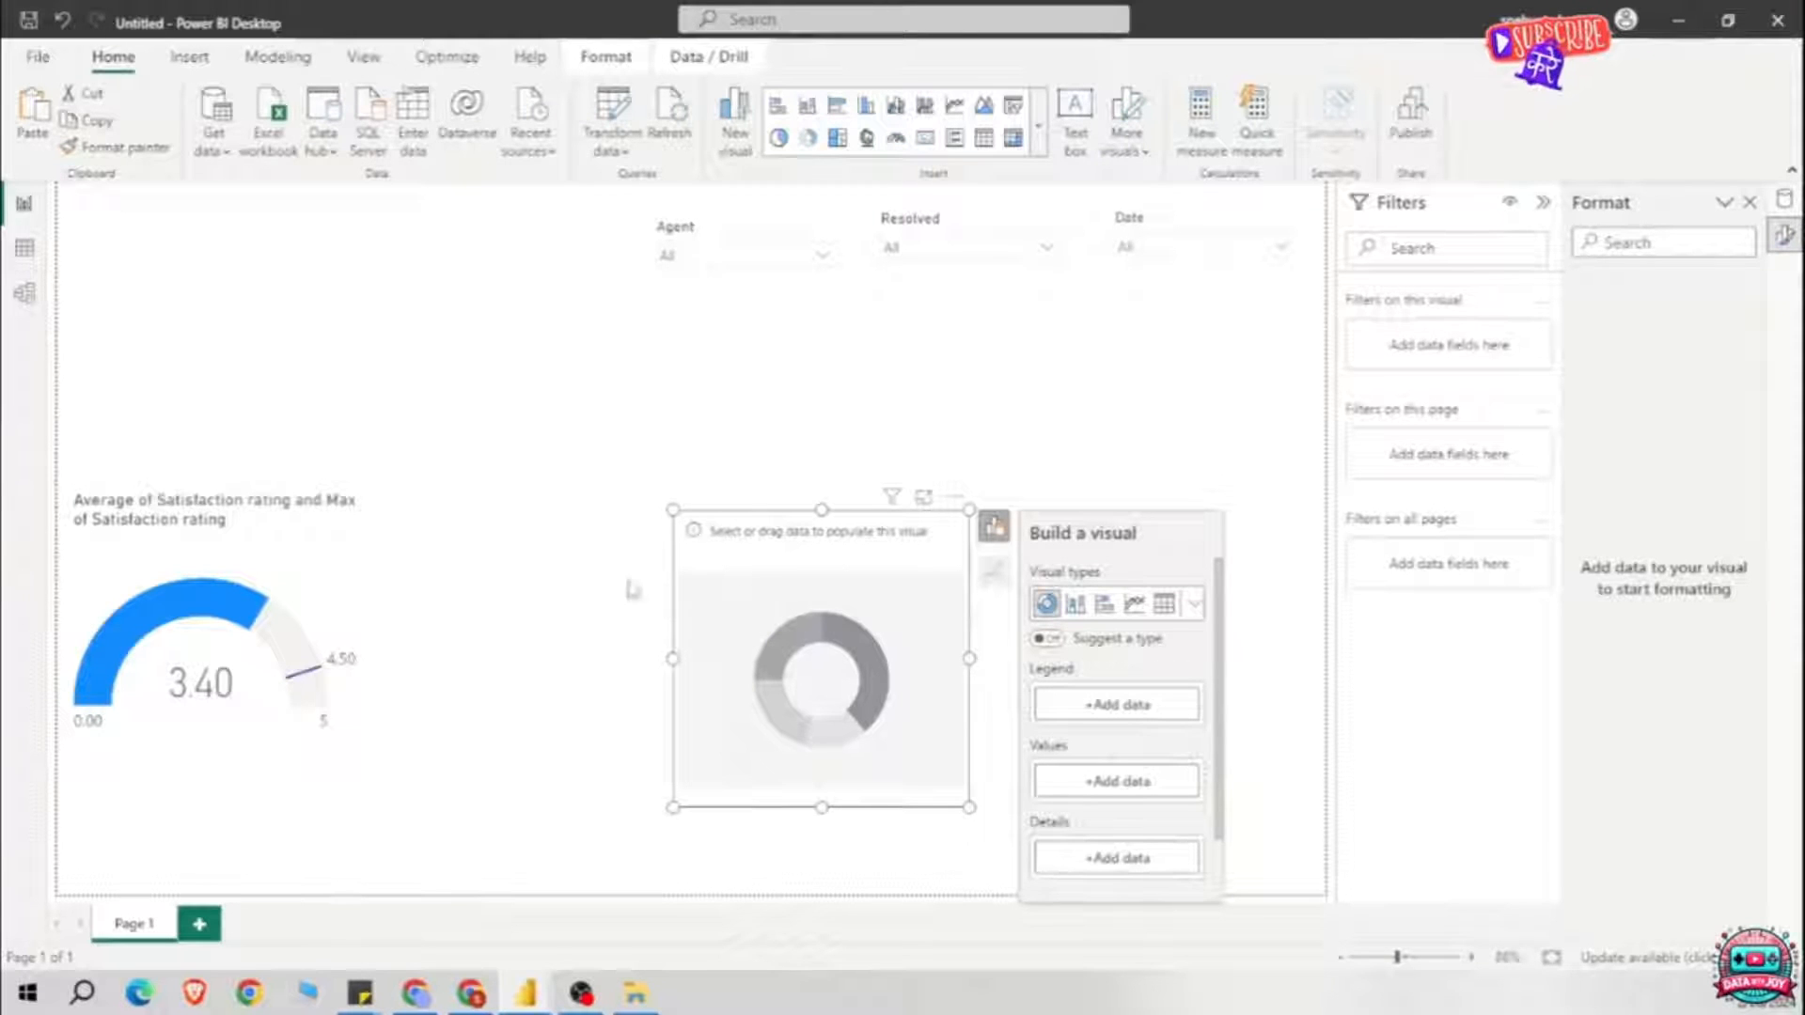
click(1784, 200)
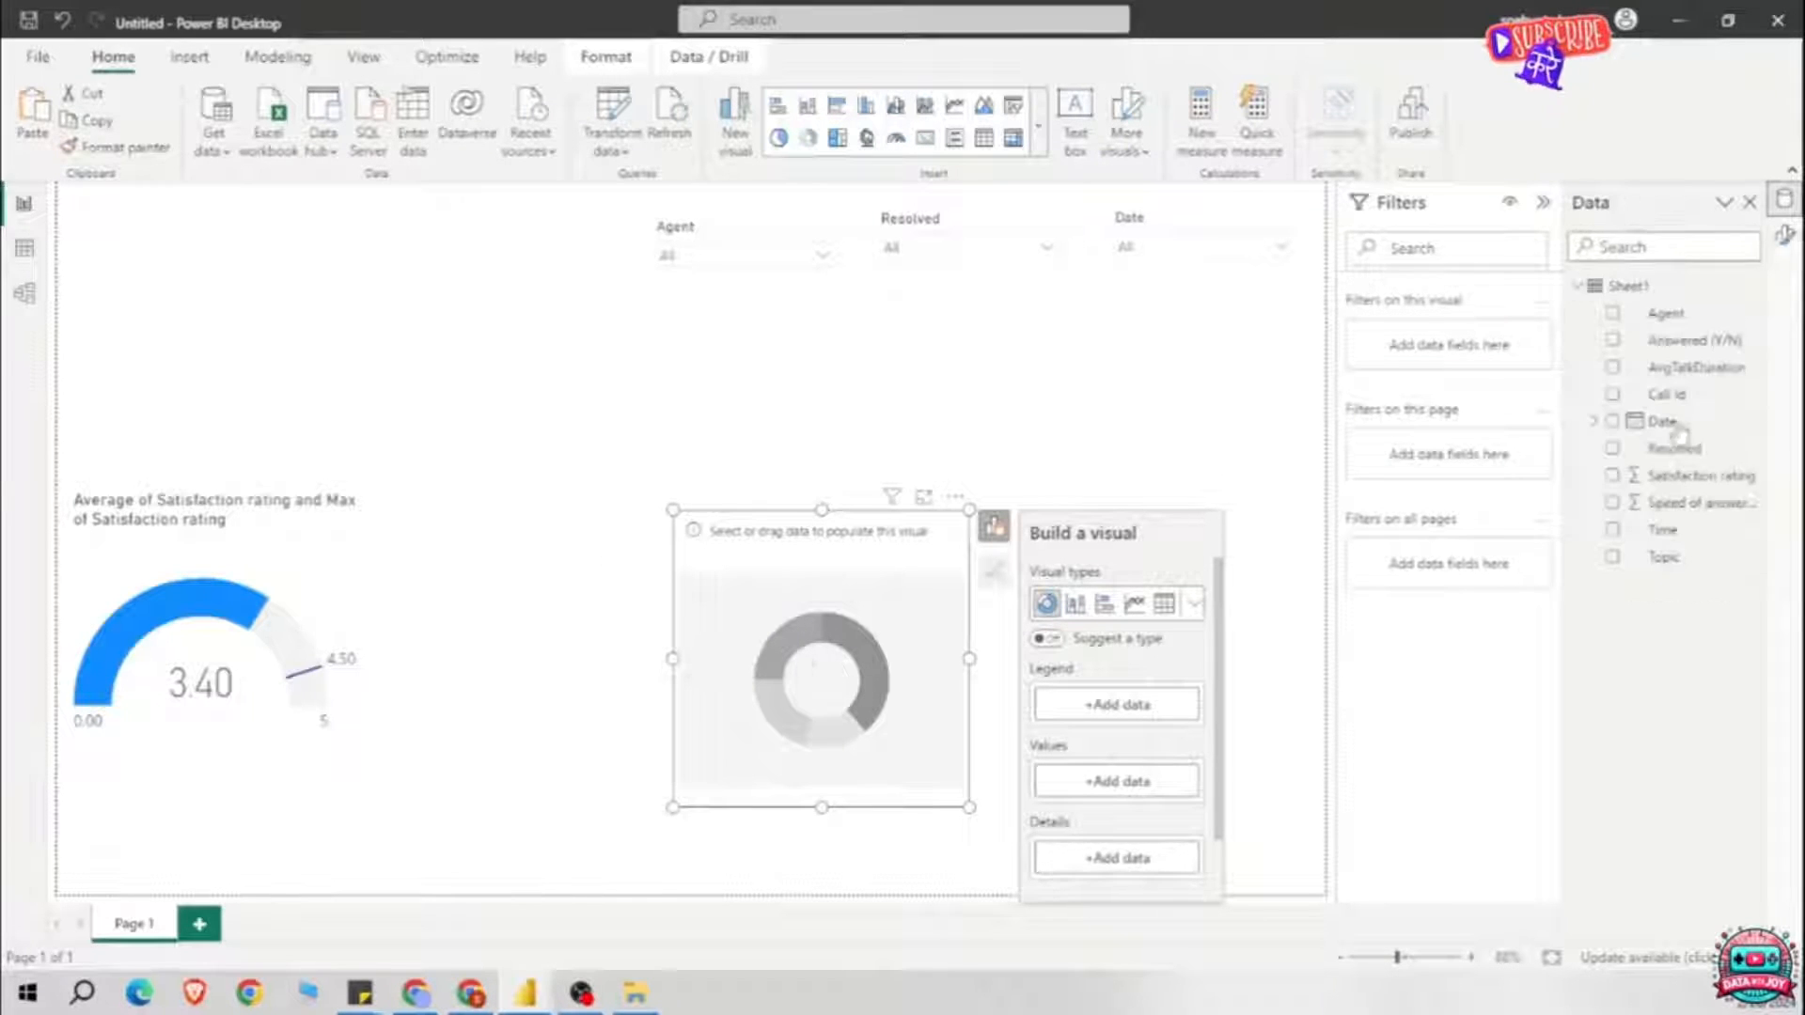
click(1612, 341)
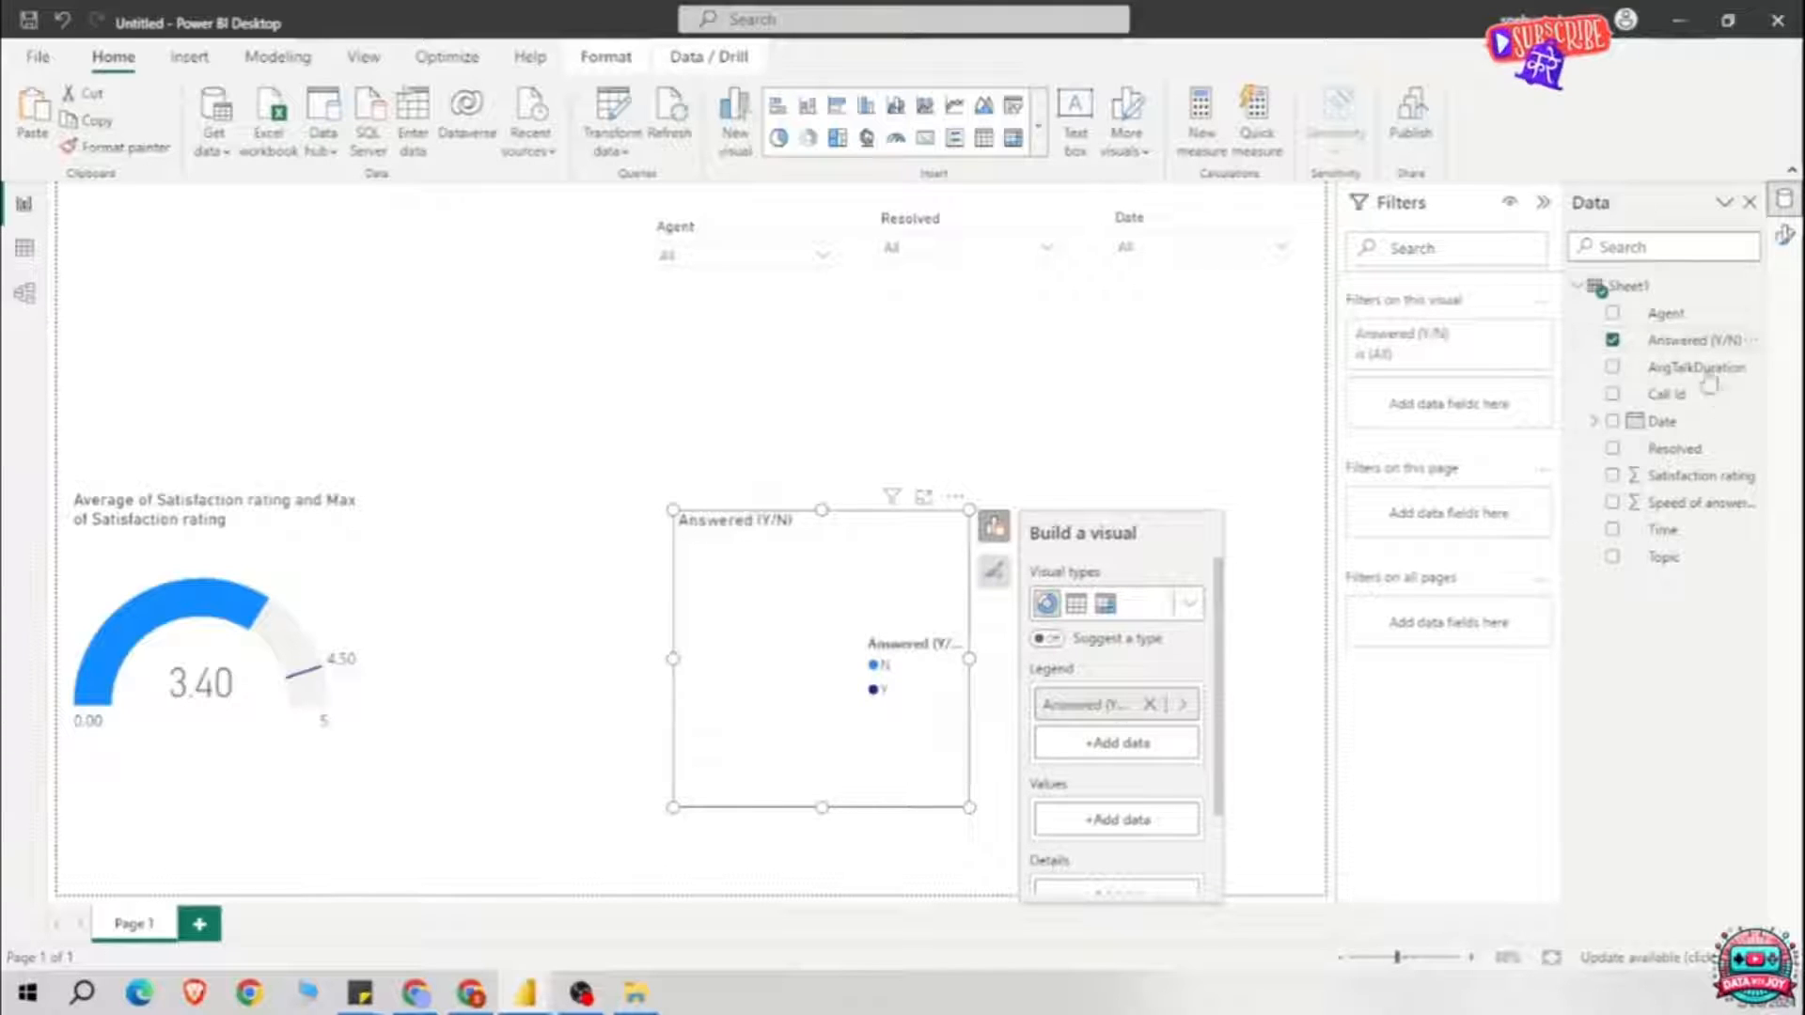
drag(1693, 342, 1137, 823)
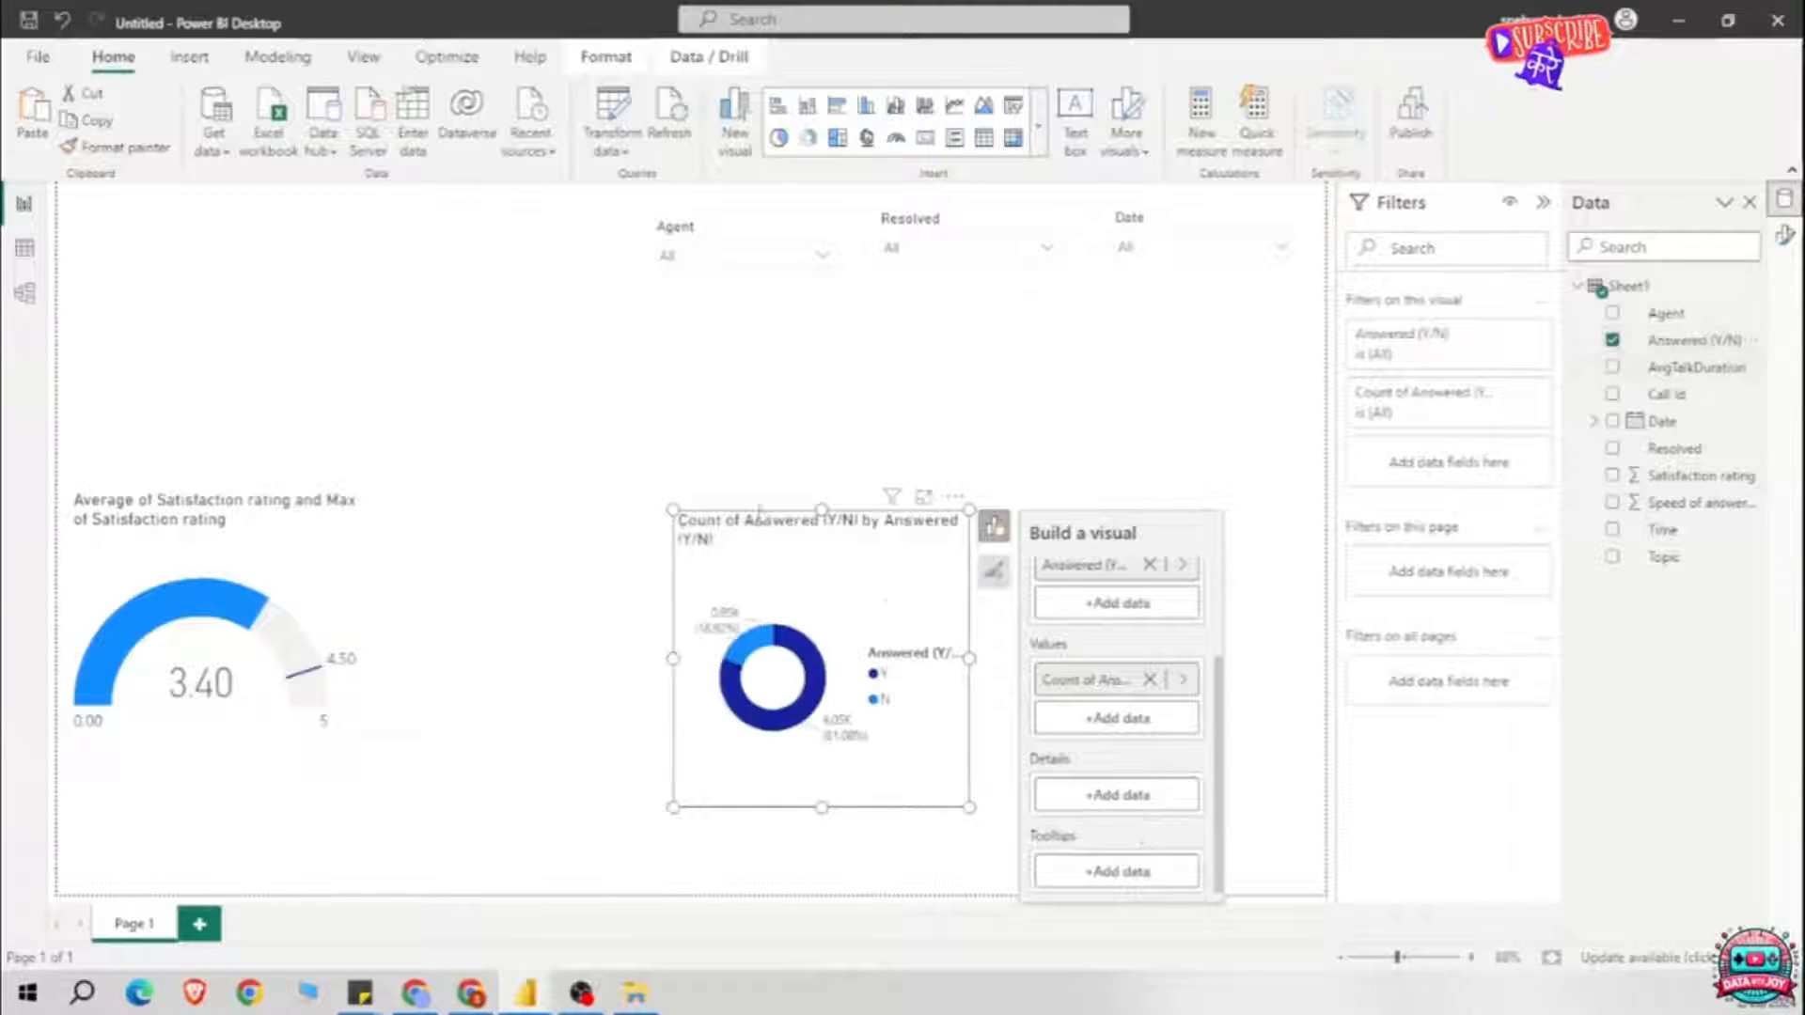
Step: Set the donut chart's detail label contents to Category, data value and turn off its legend
click(1783, 235)
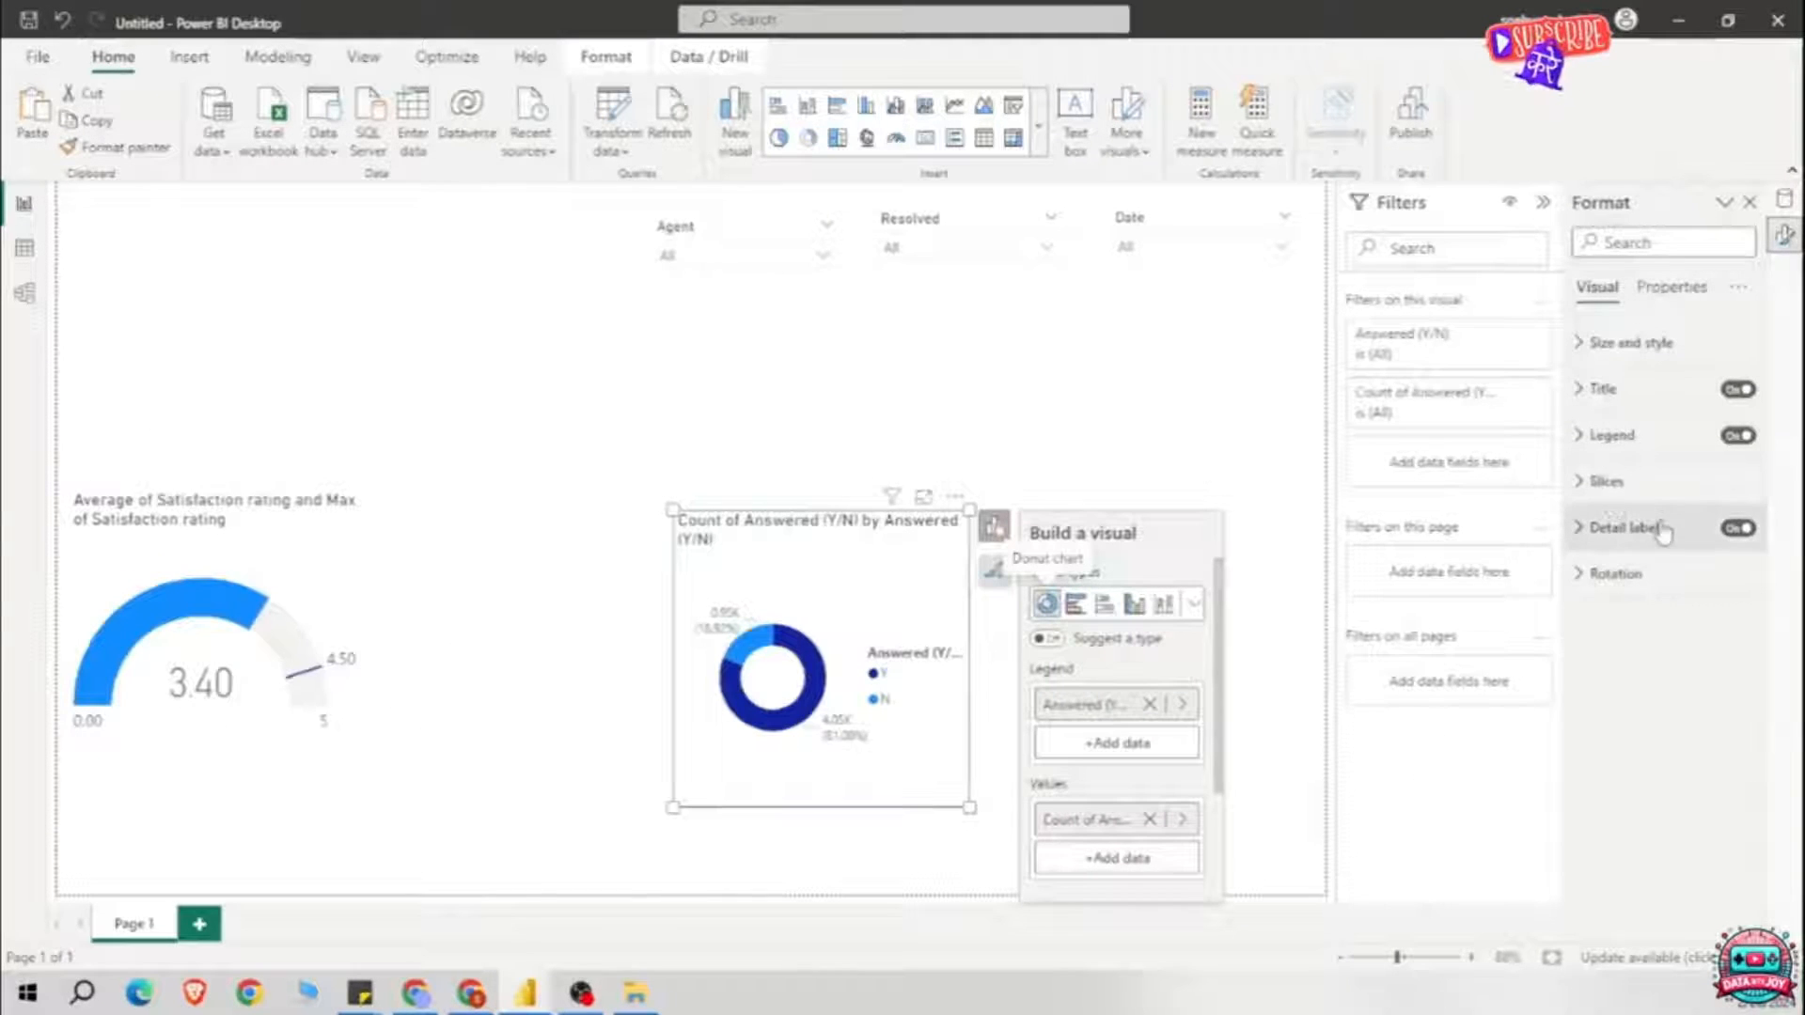
click(1626, 527)
click(1681, 646)
click(1678, 644)
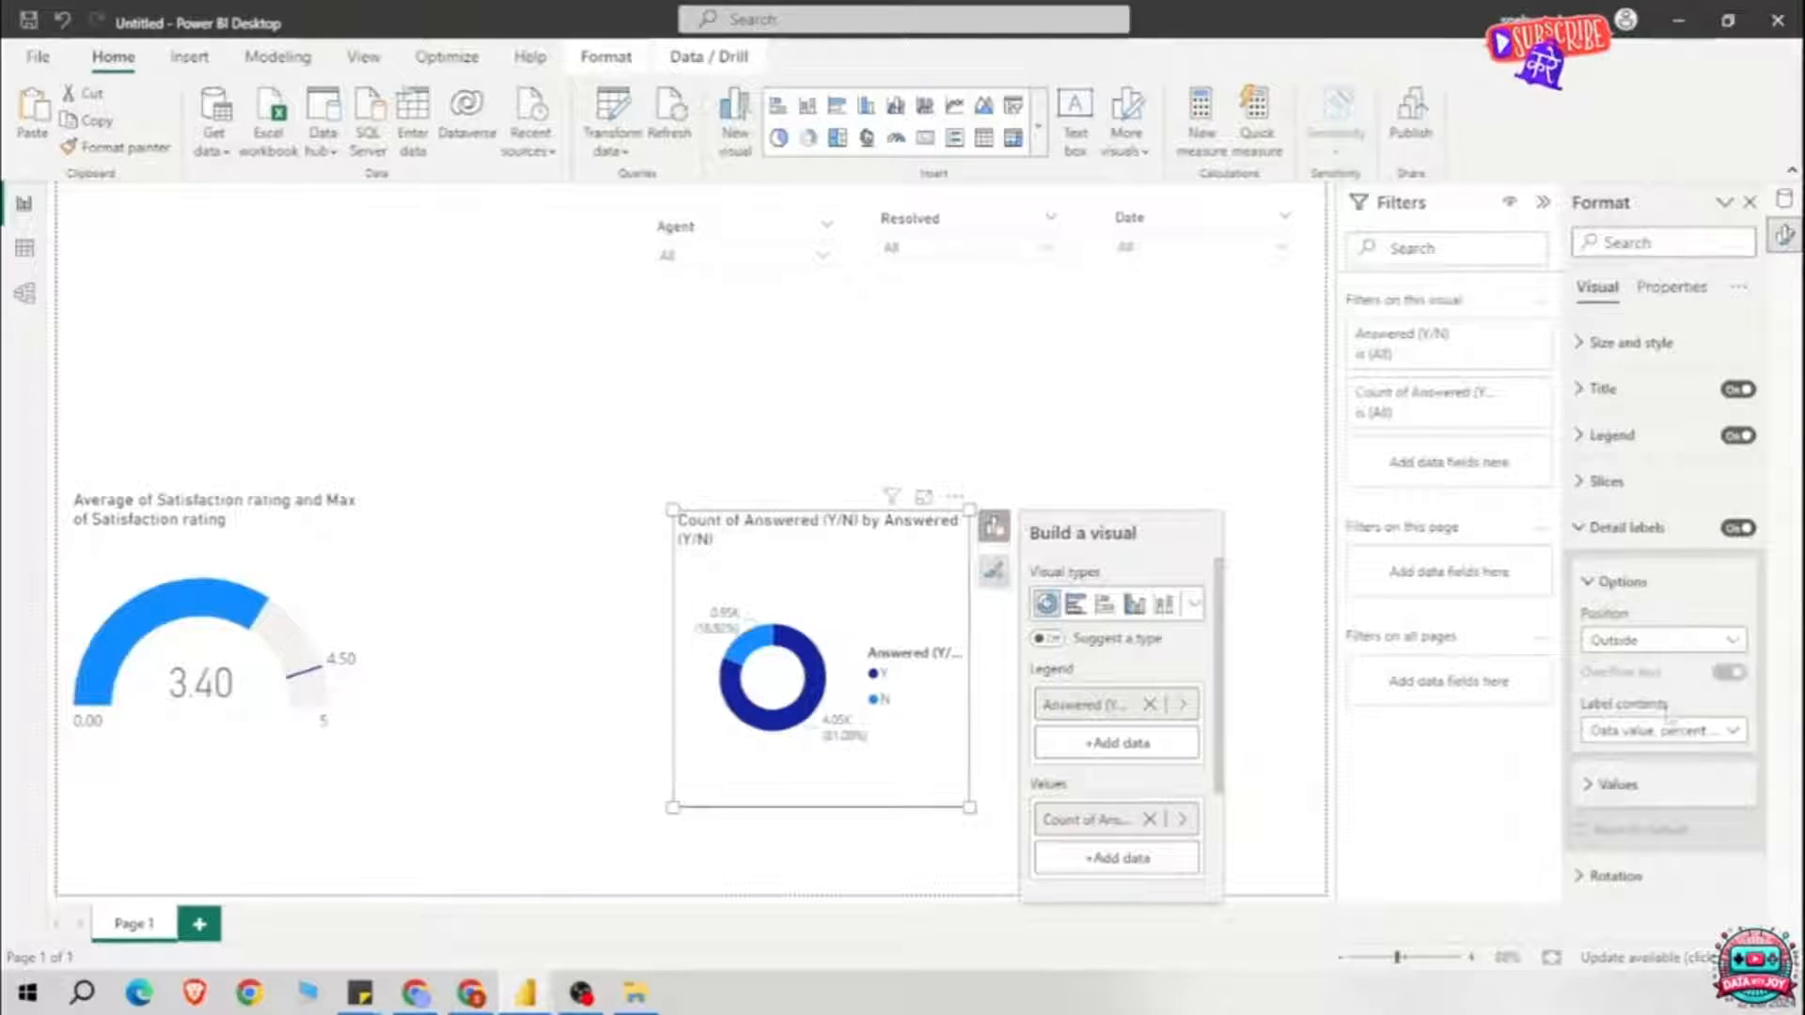
click(1654, 730)
click(1664, 838)
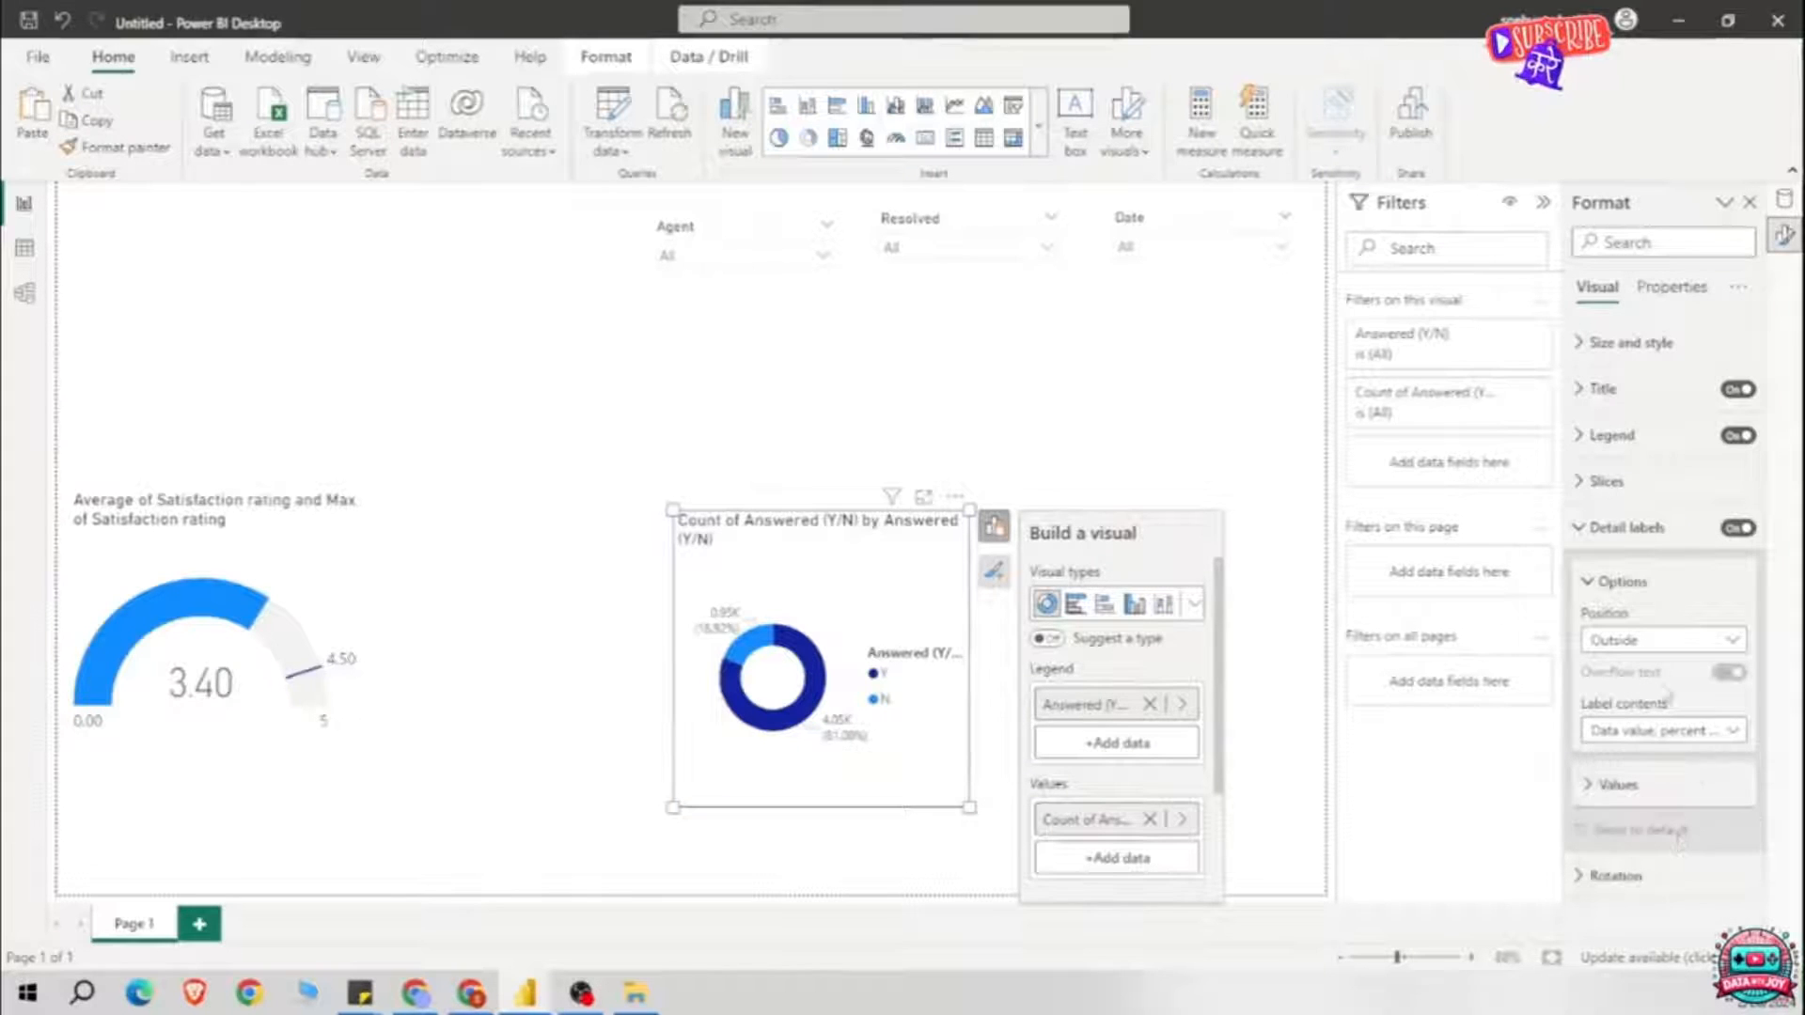
click(1738, 436)
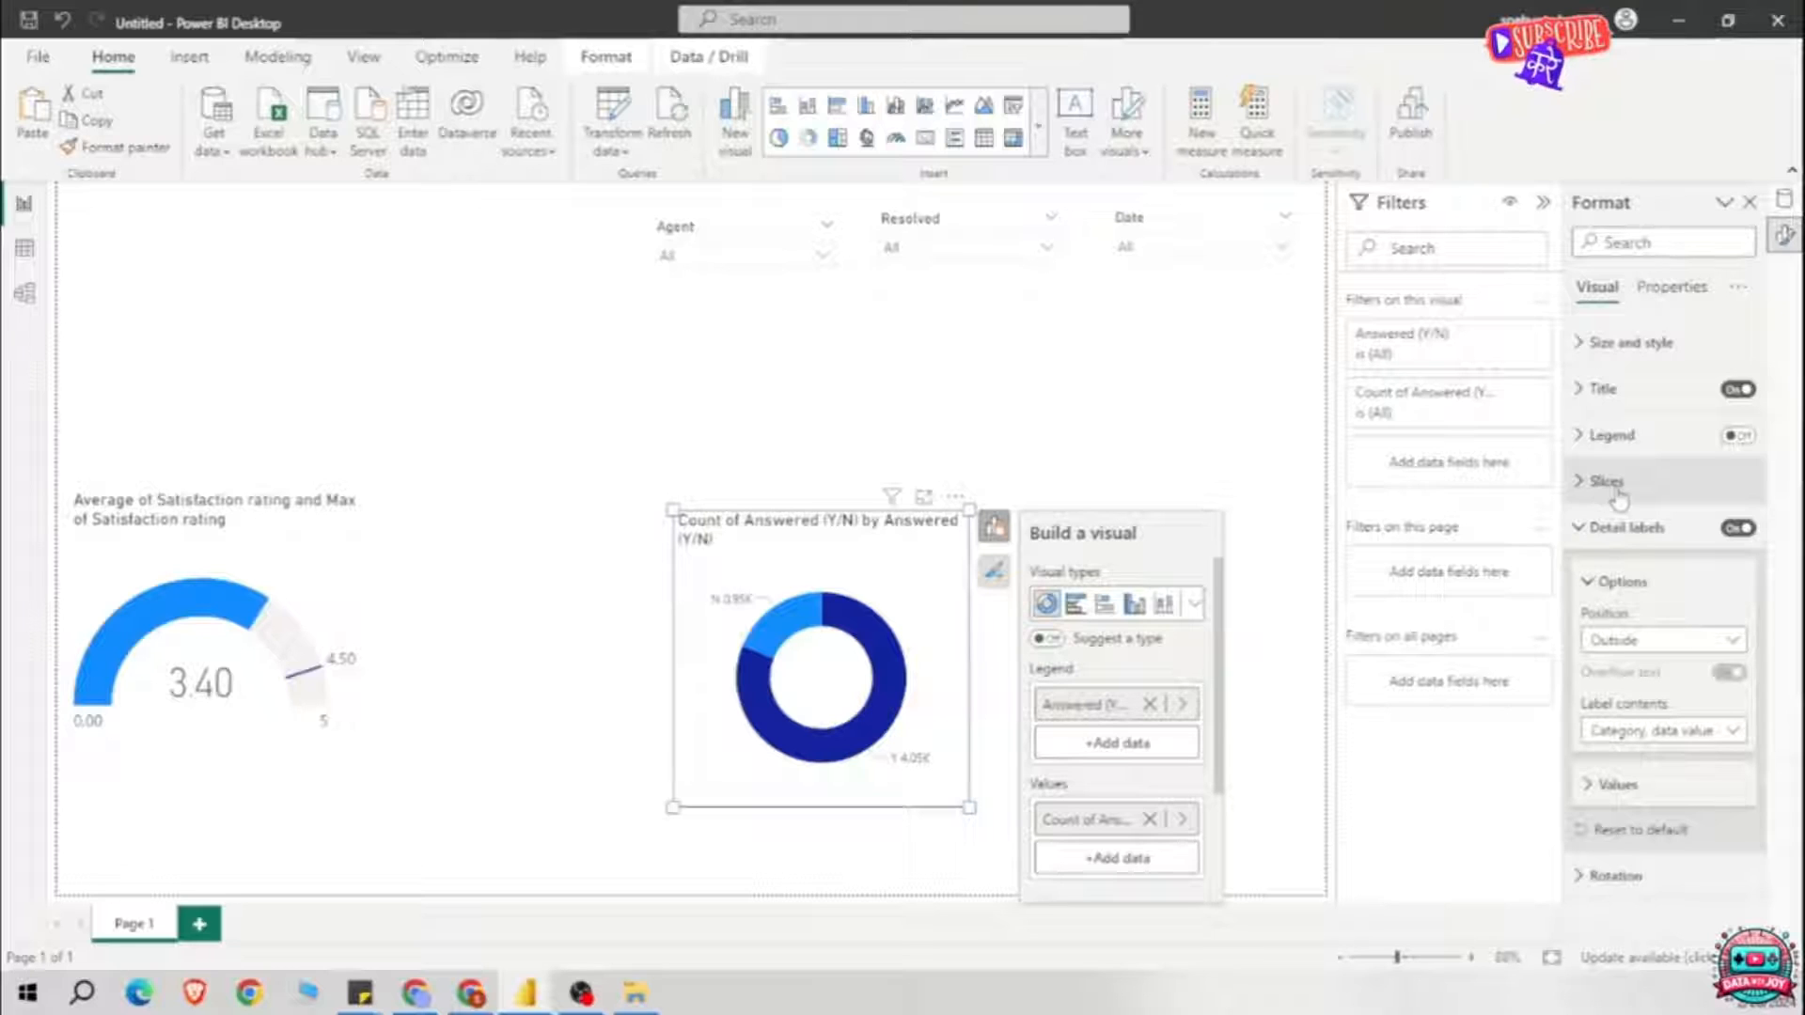
click(1105, 395)
Step: Duplicate the Answered (Y/N) donut chart and place the two charts side by side beneath the slicers
click(945, 611)
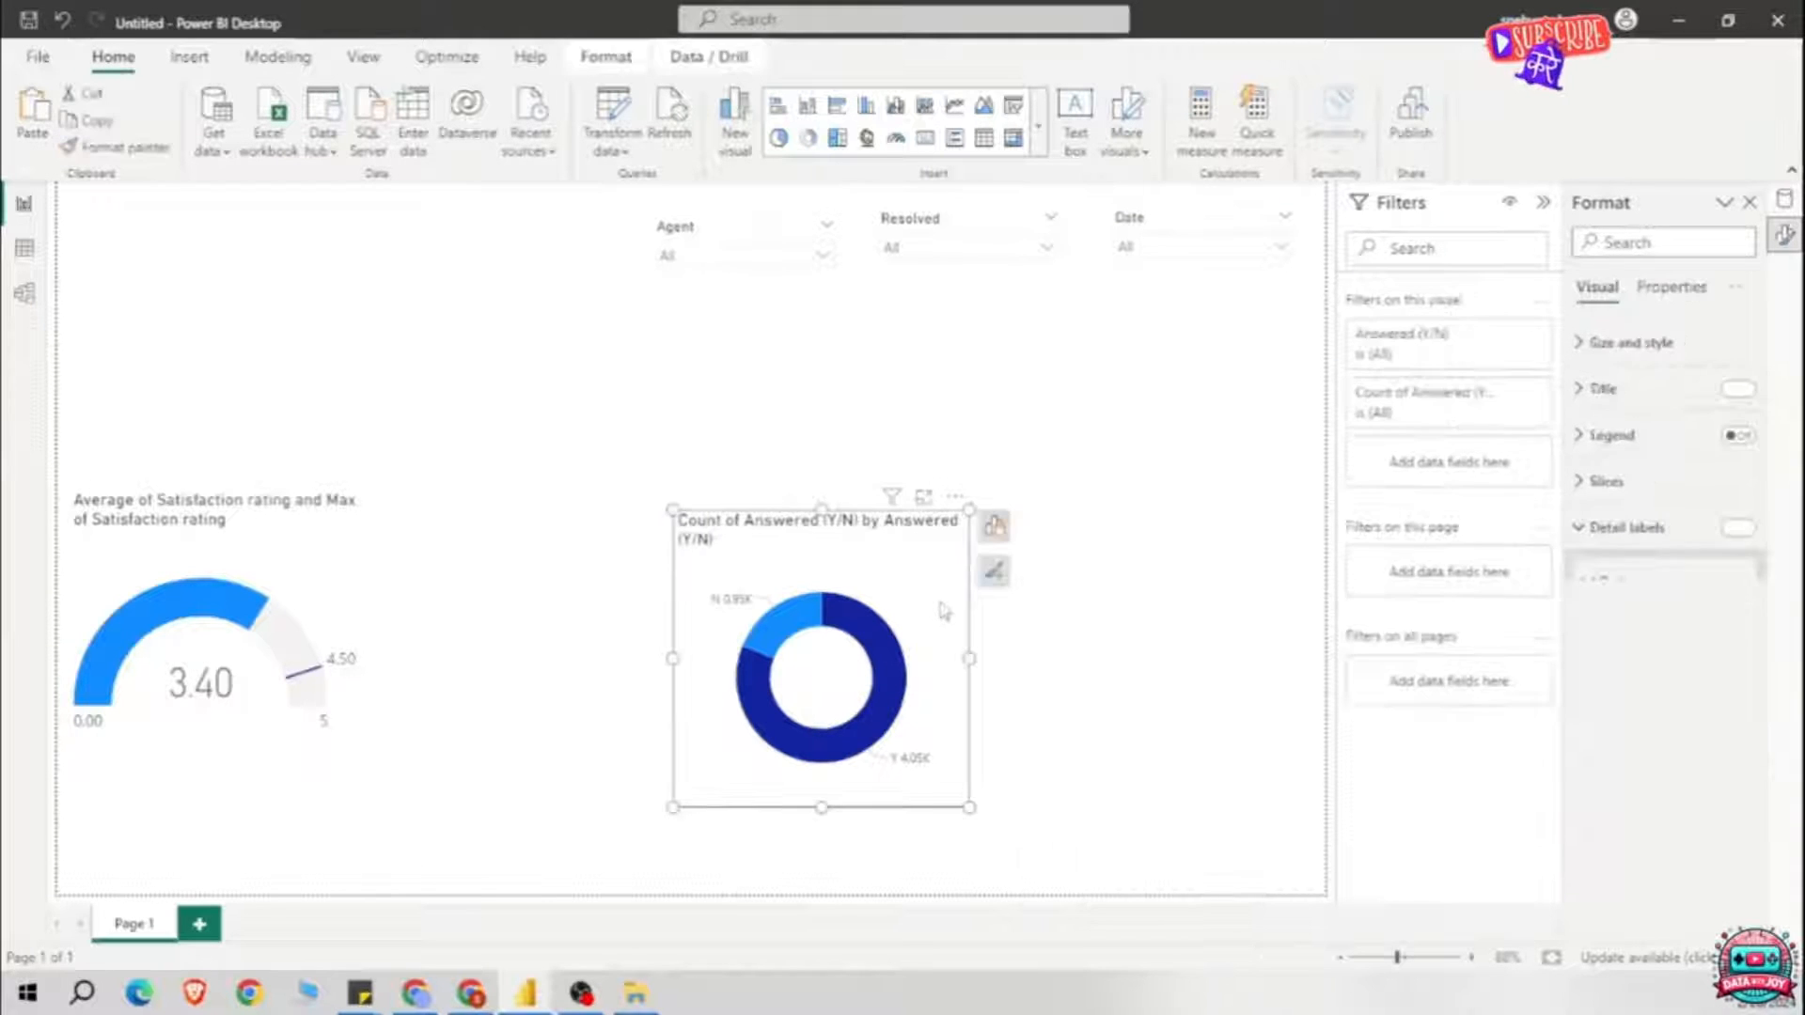
key(ctrl+c)
key(ctrl+v)
drag(867, 622, 1203, 598)
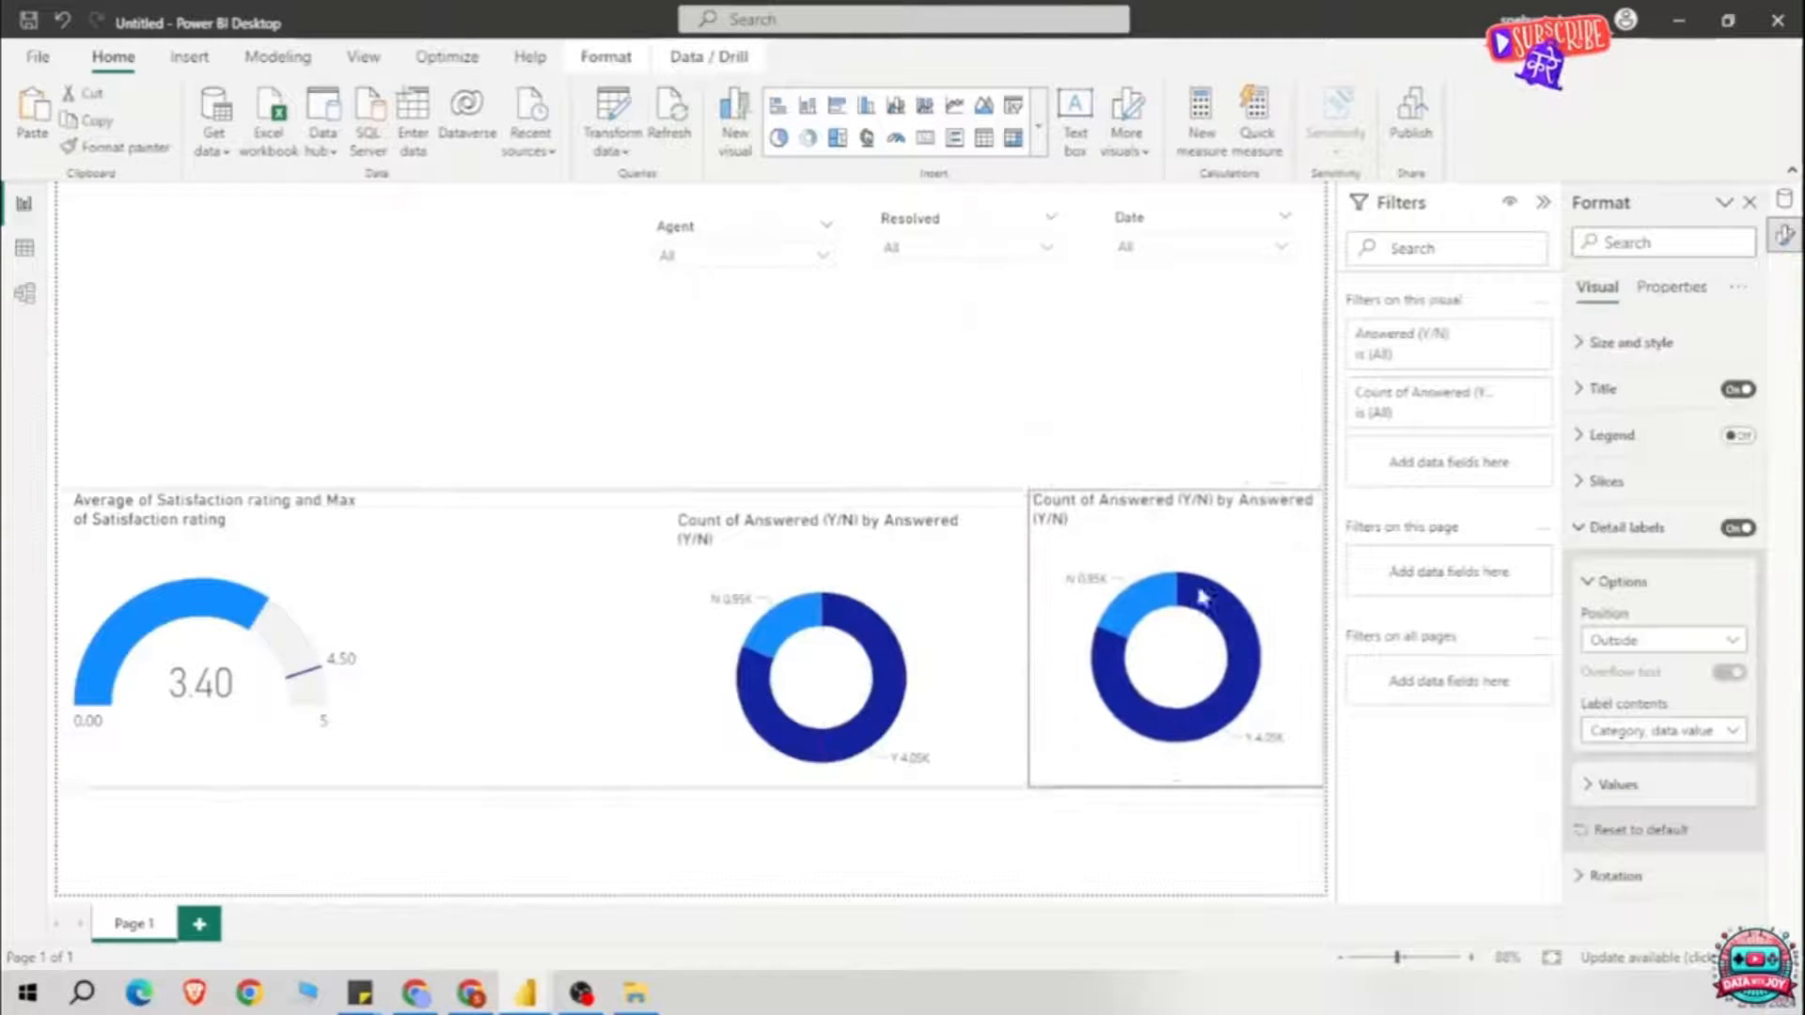
drag(942, 605, 808, 439)
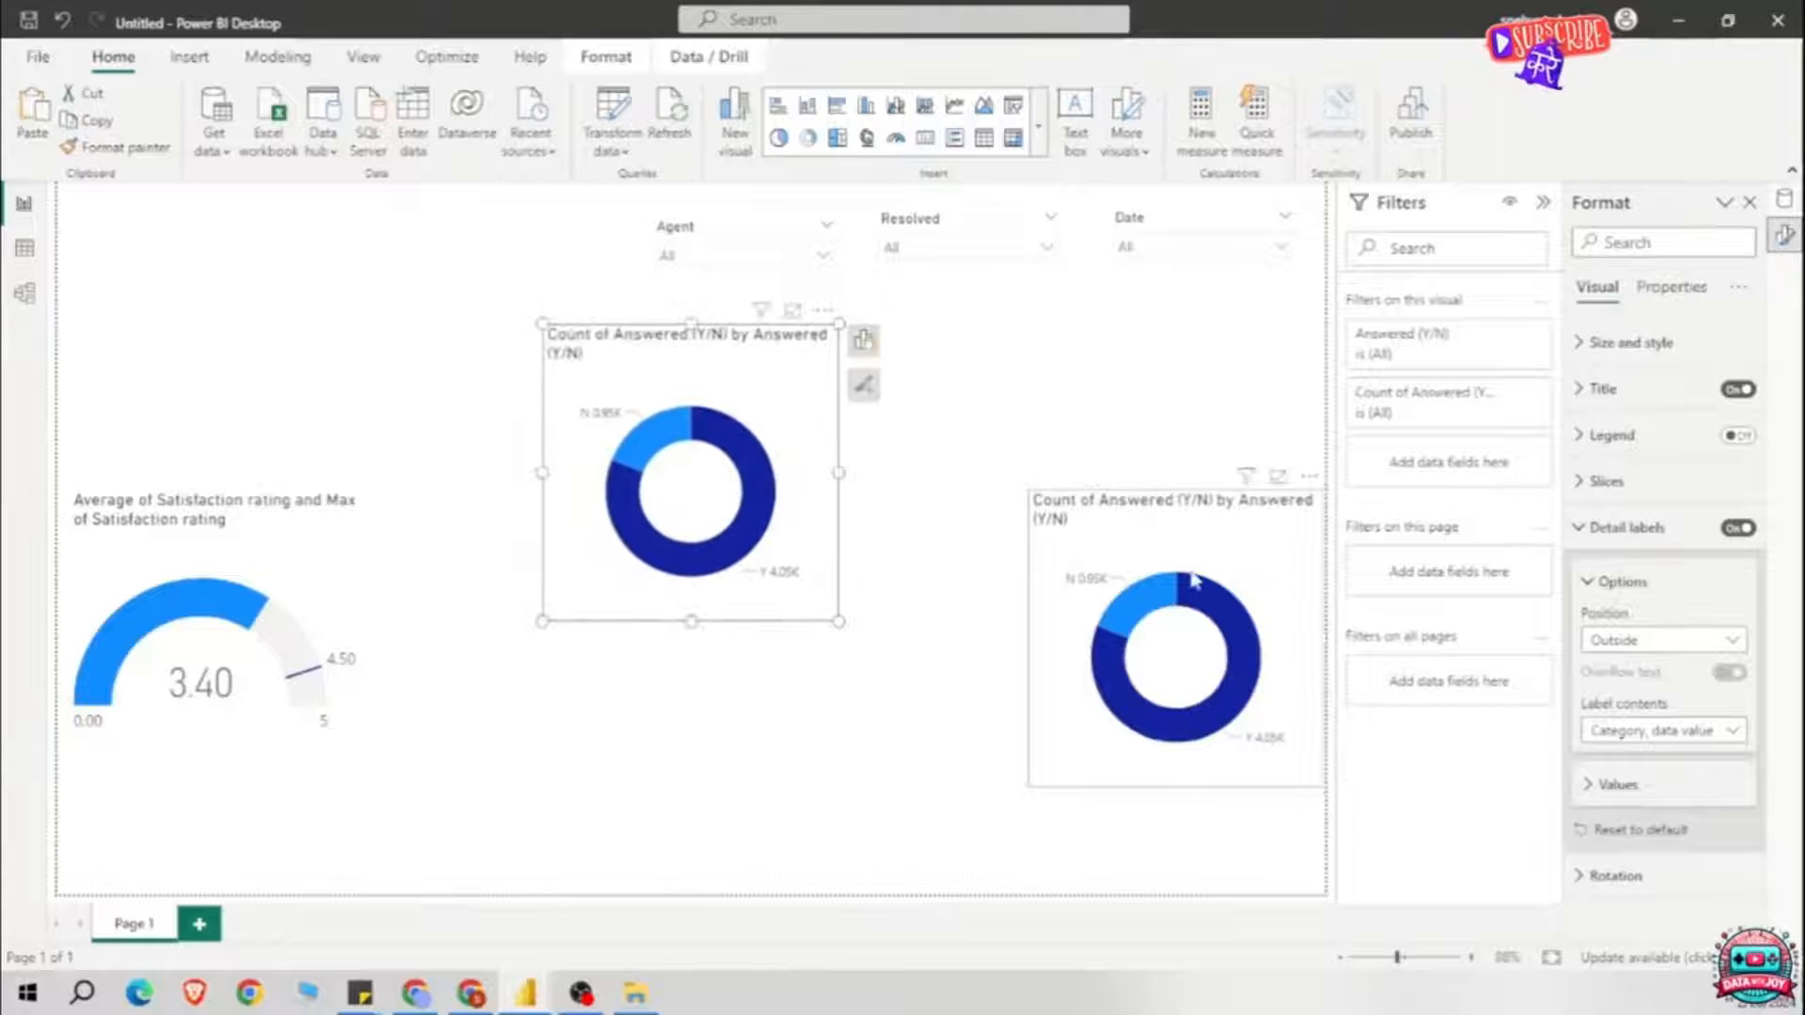
drag(1192, 579, 1044, 429)
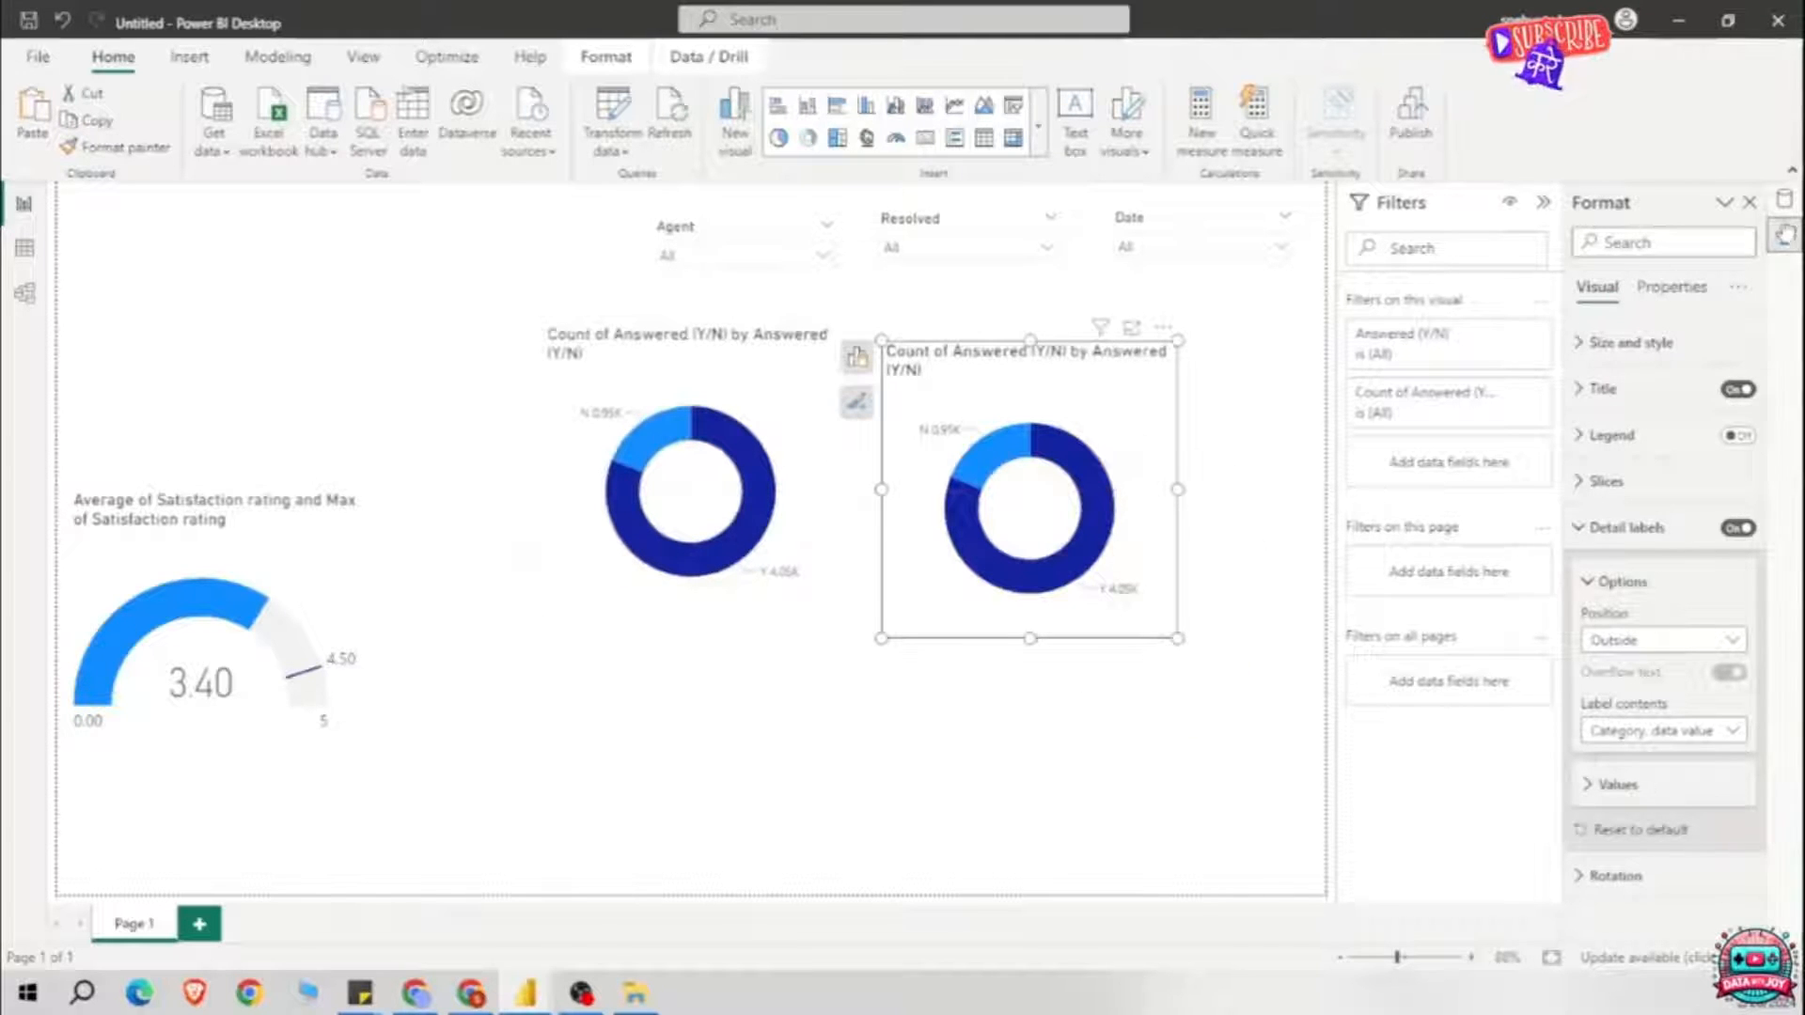
Step: Replace Answered (Y/N) in the right-hand donut chart with Resolved as legend and the count of Resolved as values
click(1784, 198)
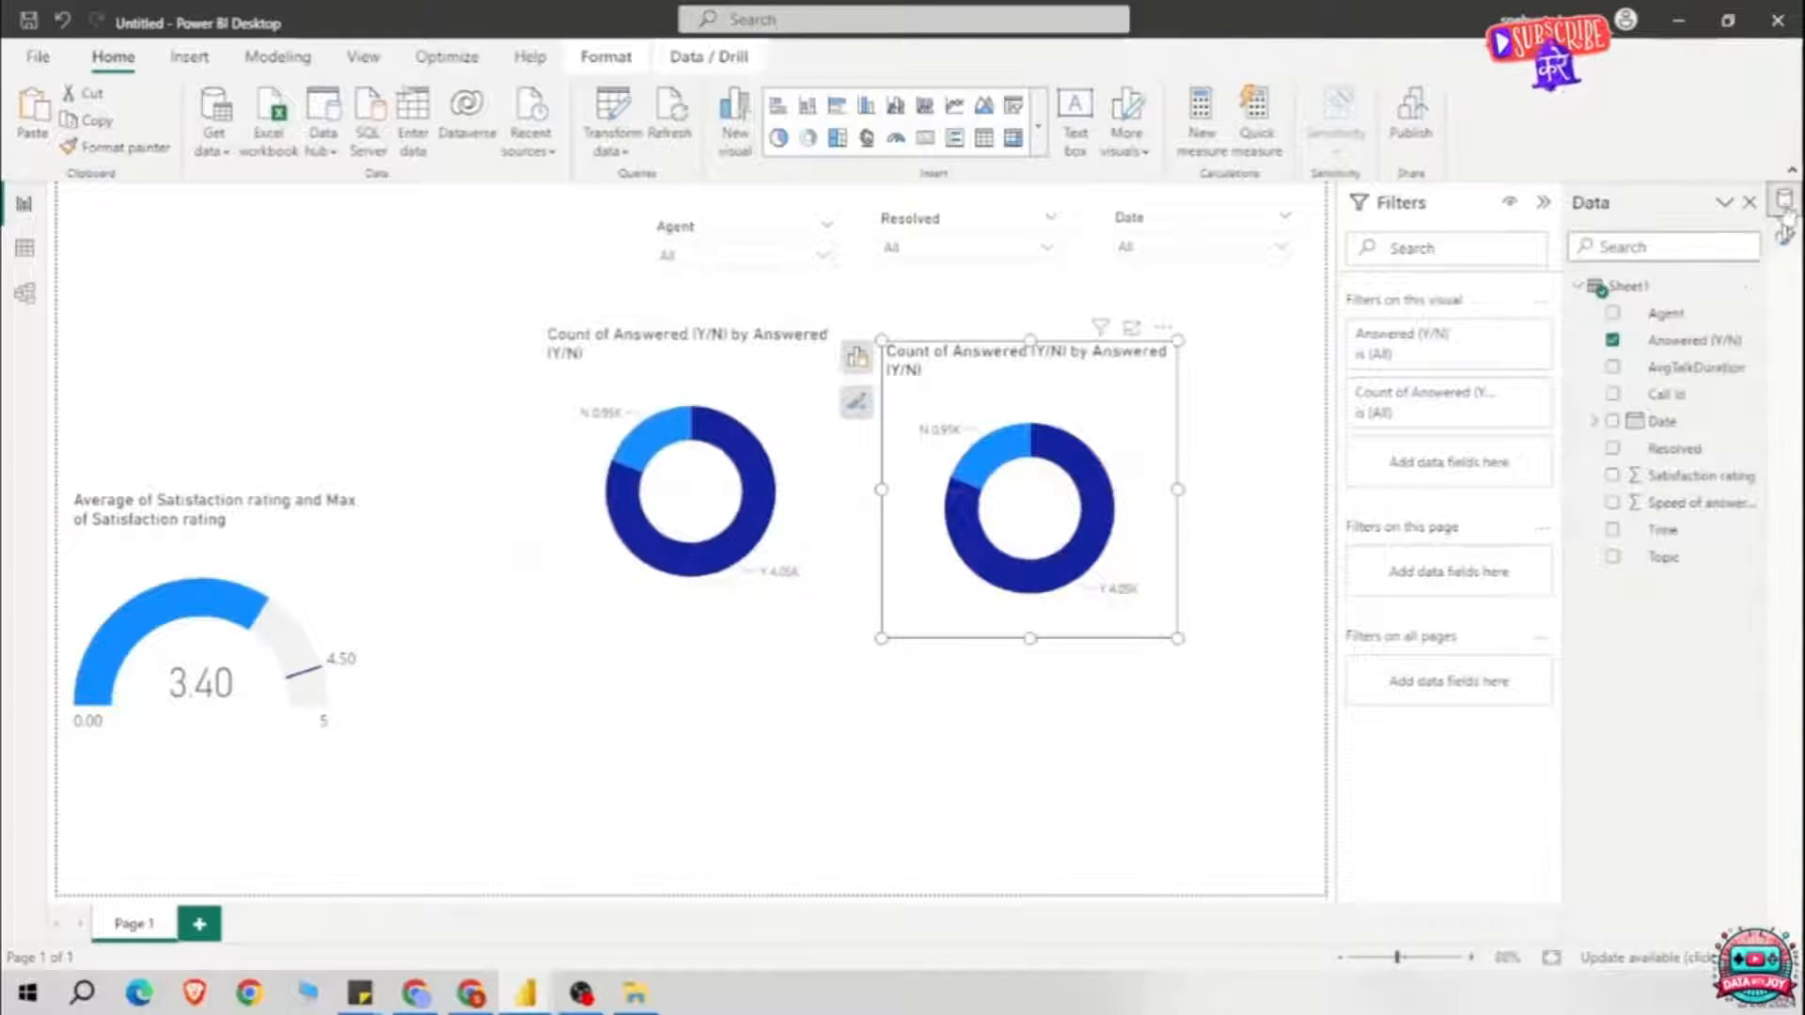
click(1612, 449)
click(1613, 341)
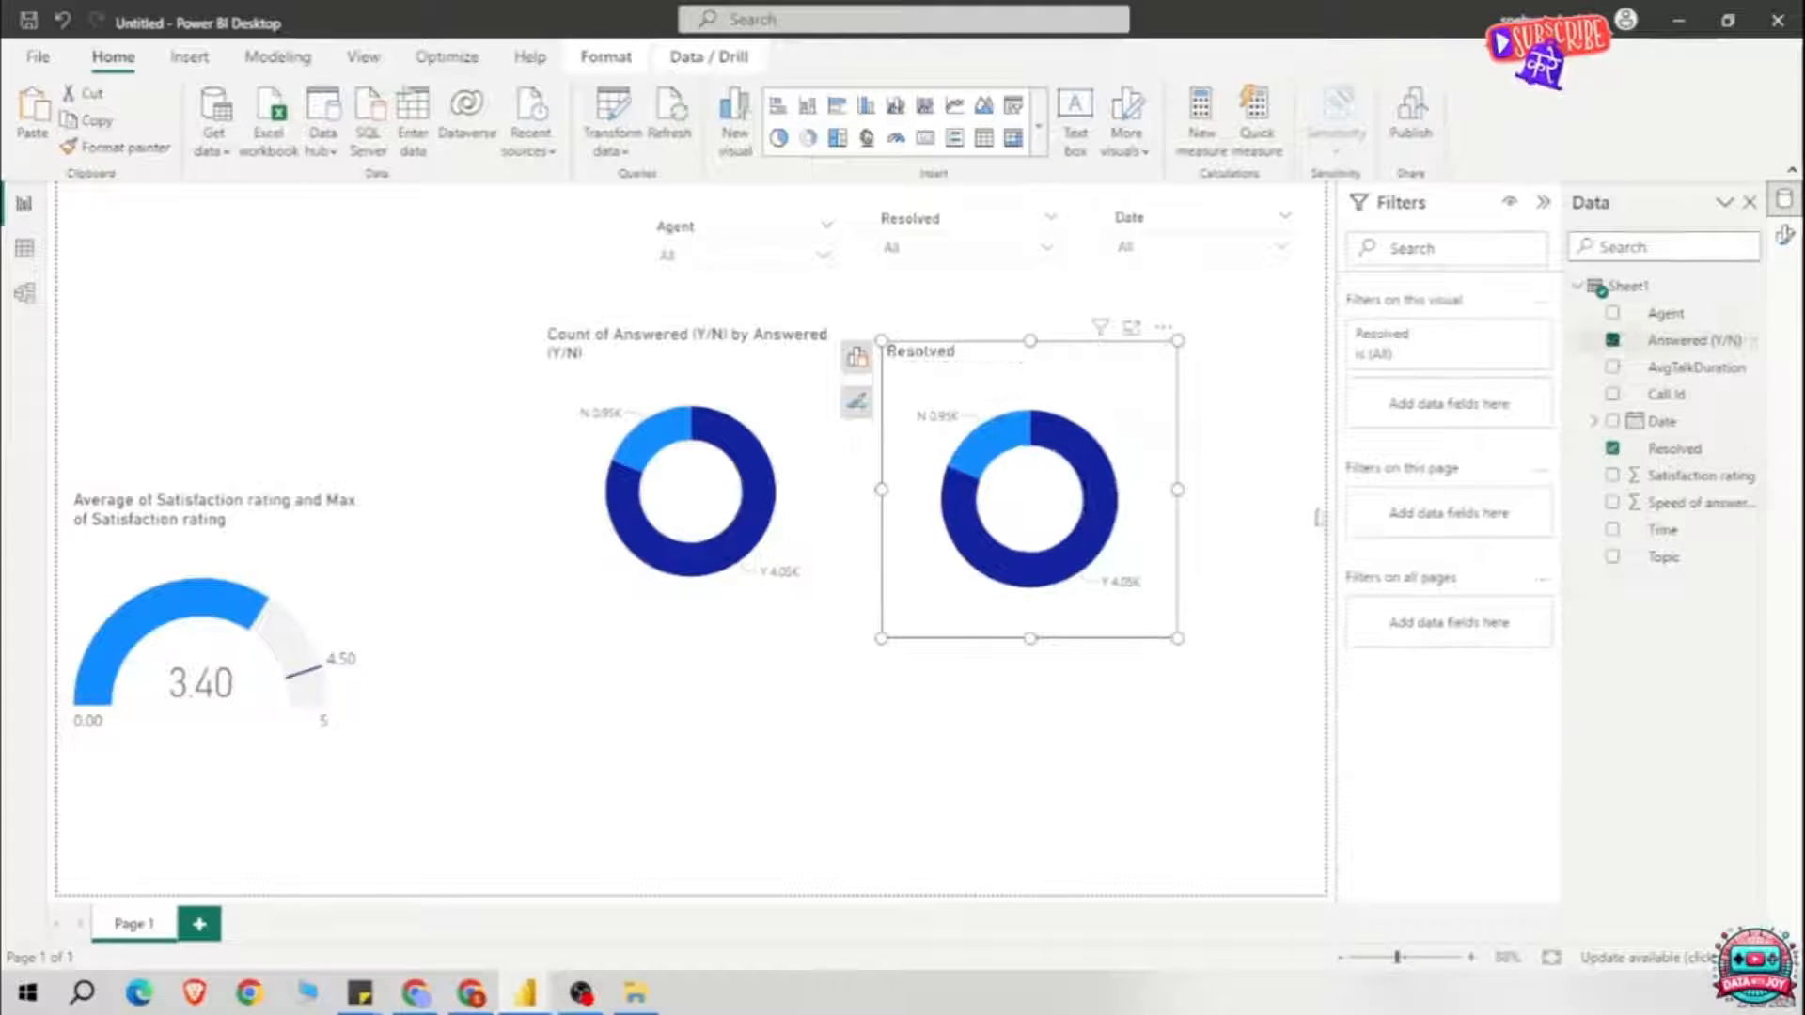
drag(1674, 448, 730, 535)
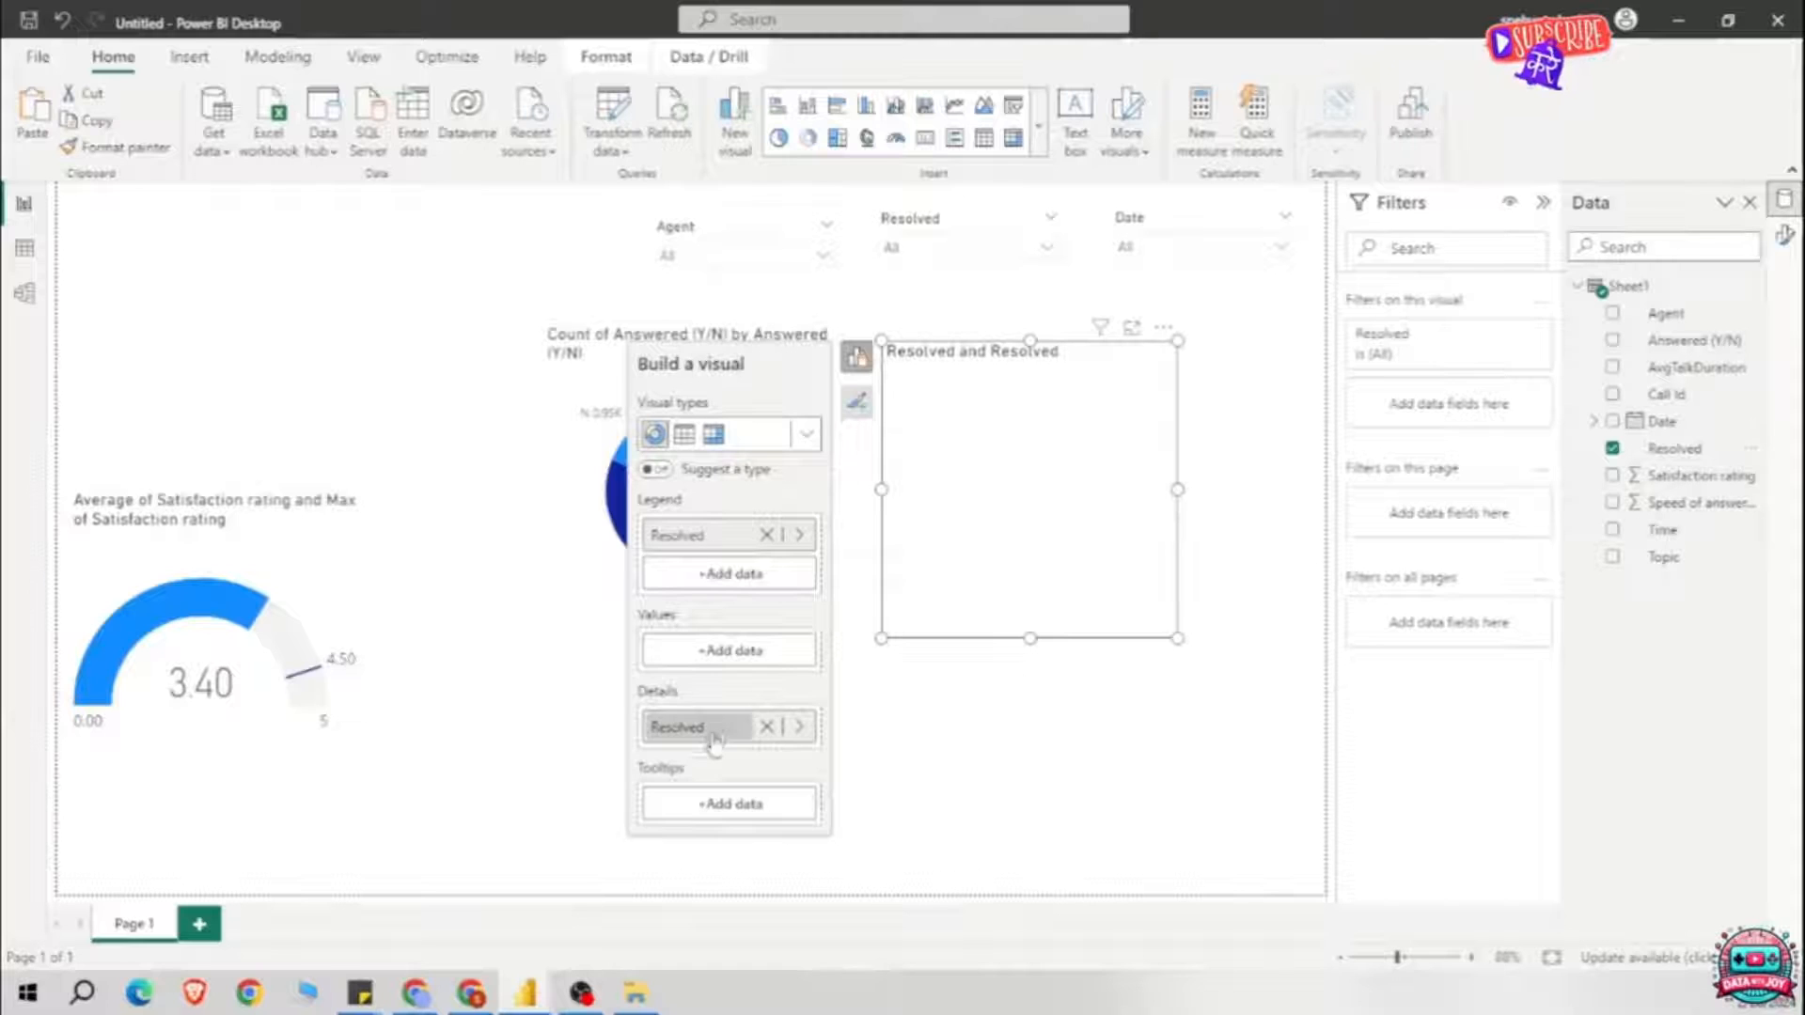
drag(713, 729, 724, 651)
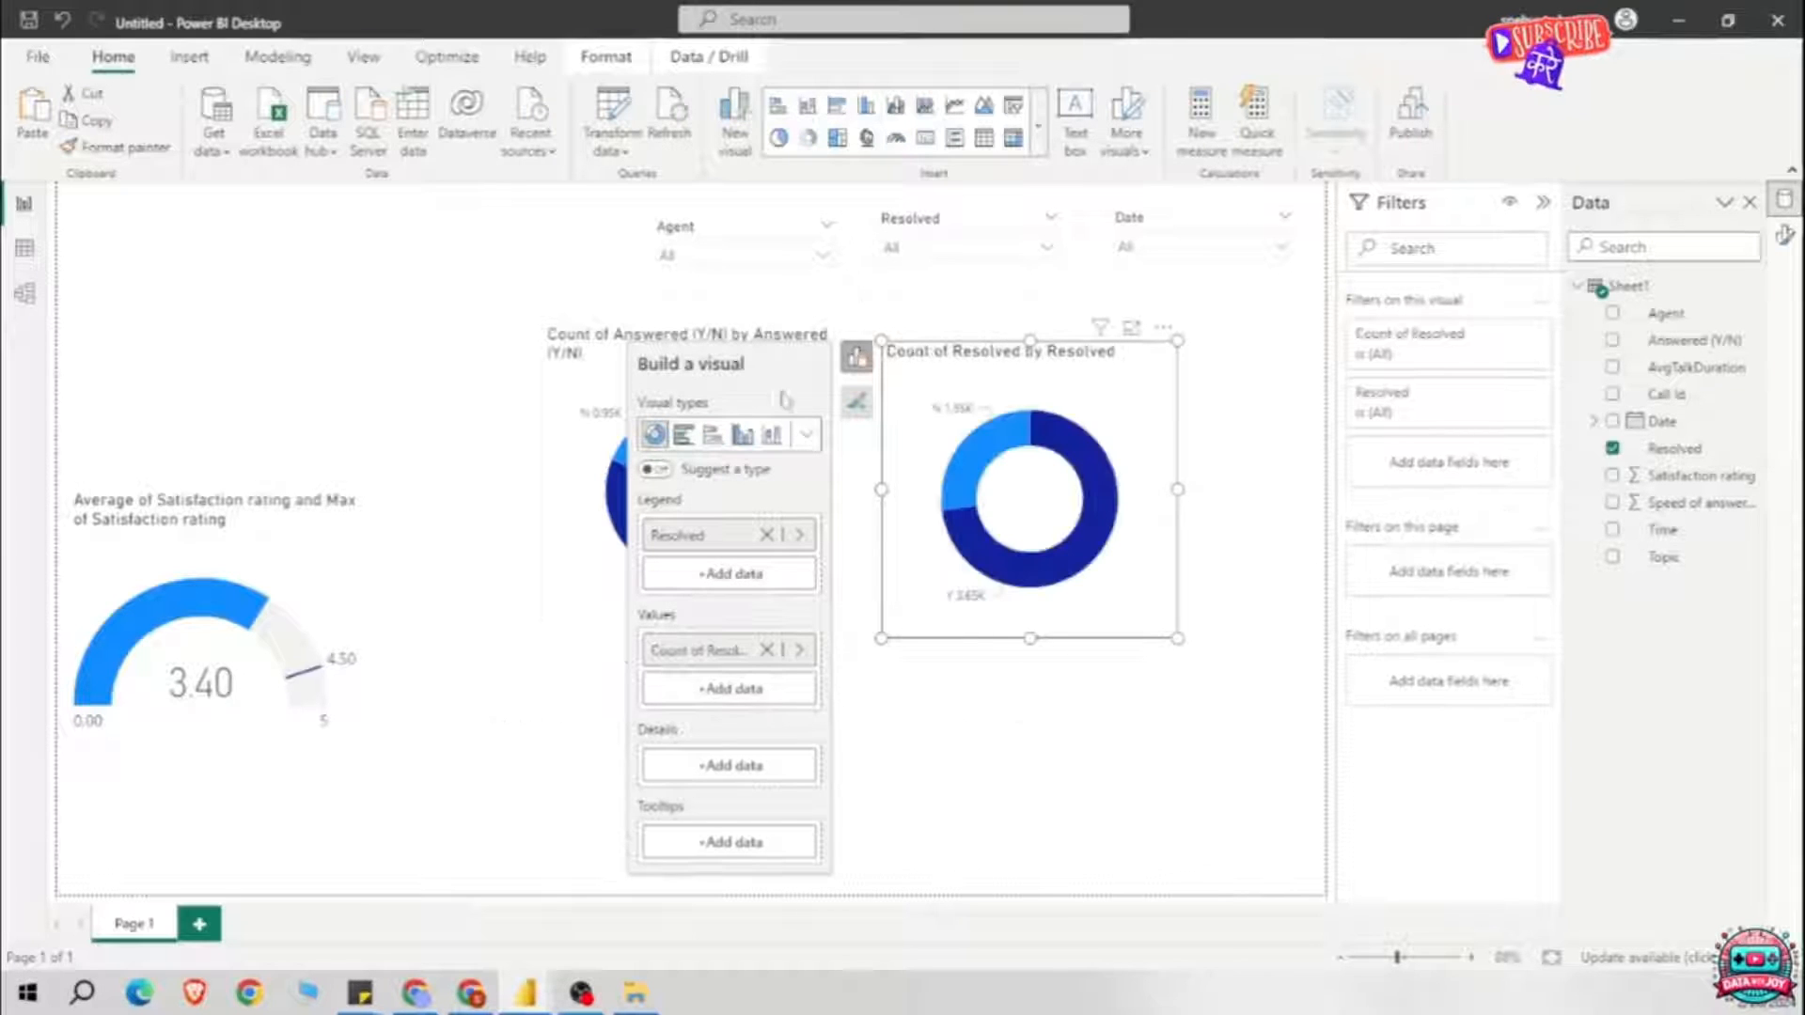
click(1221, 343)
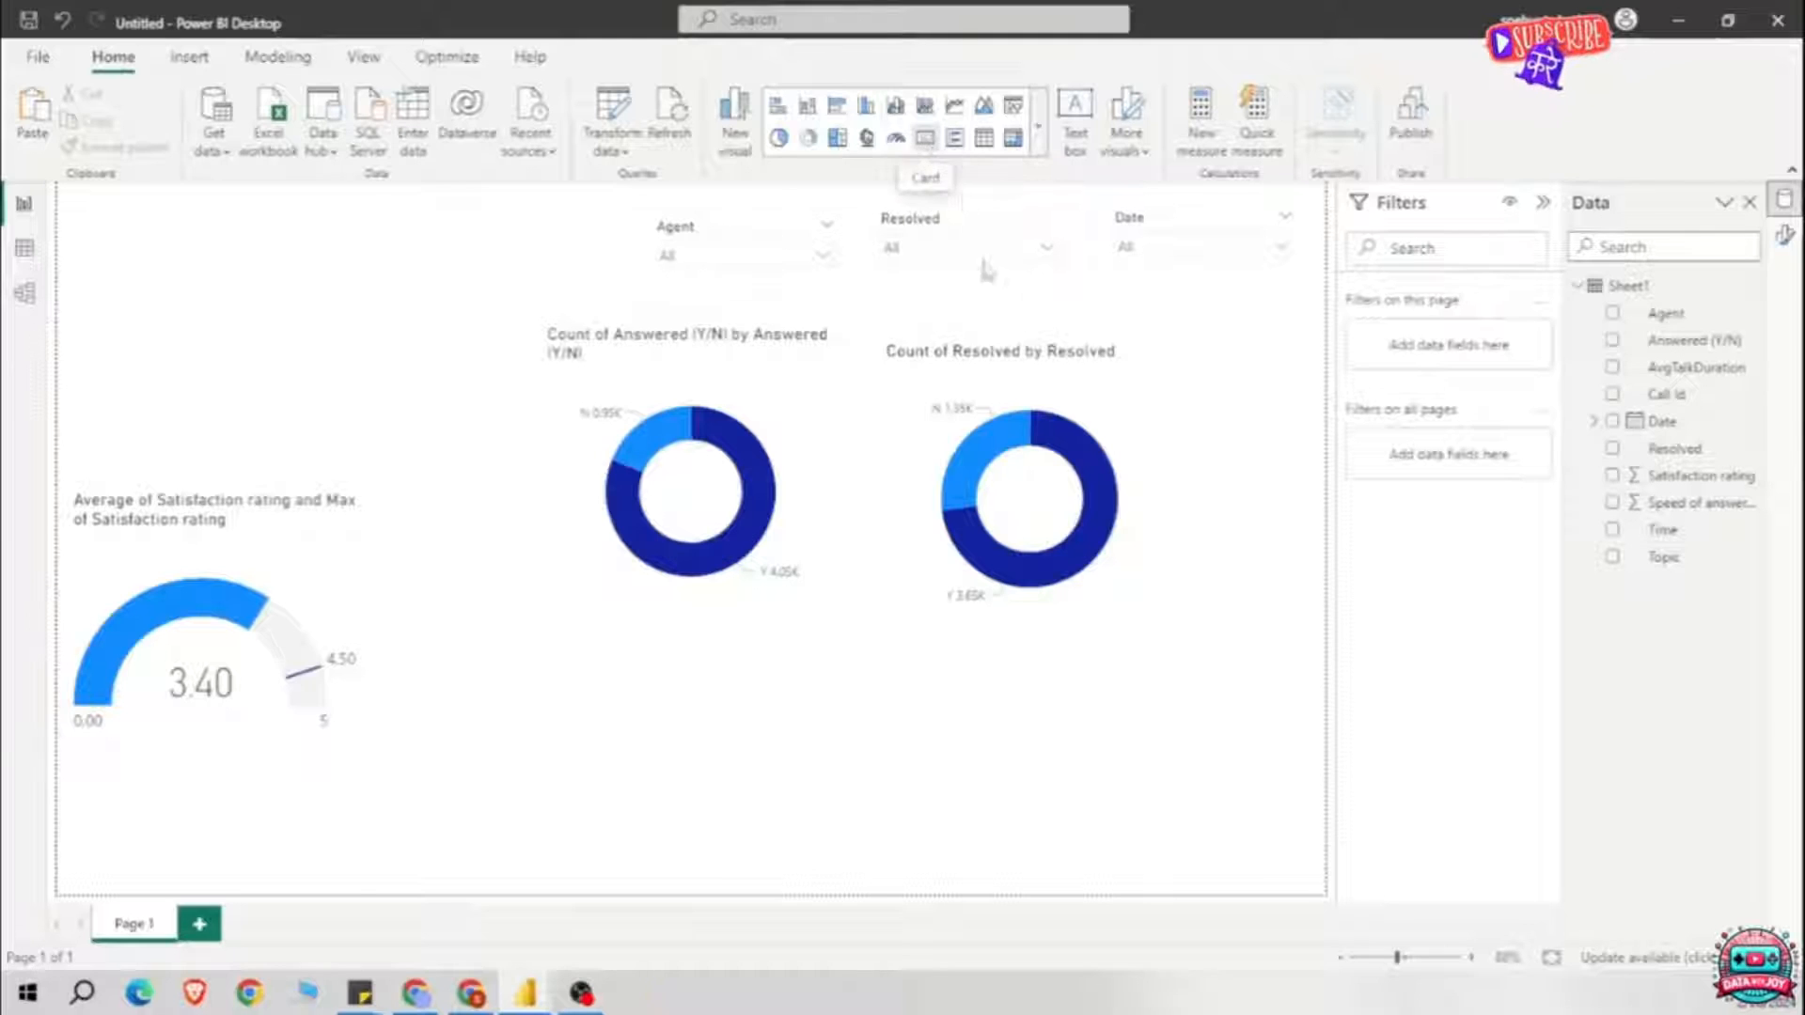
Step: Add a card visual showing Speed of answer in seconds, summarized as Average
click(925, 141)
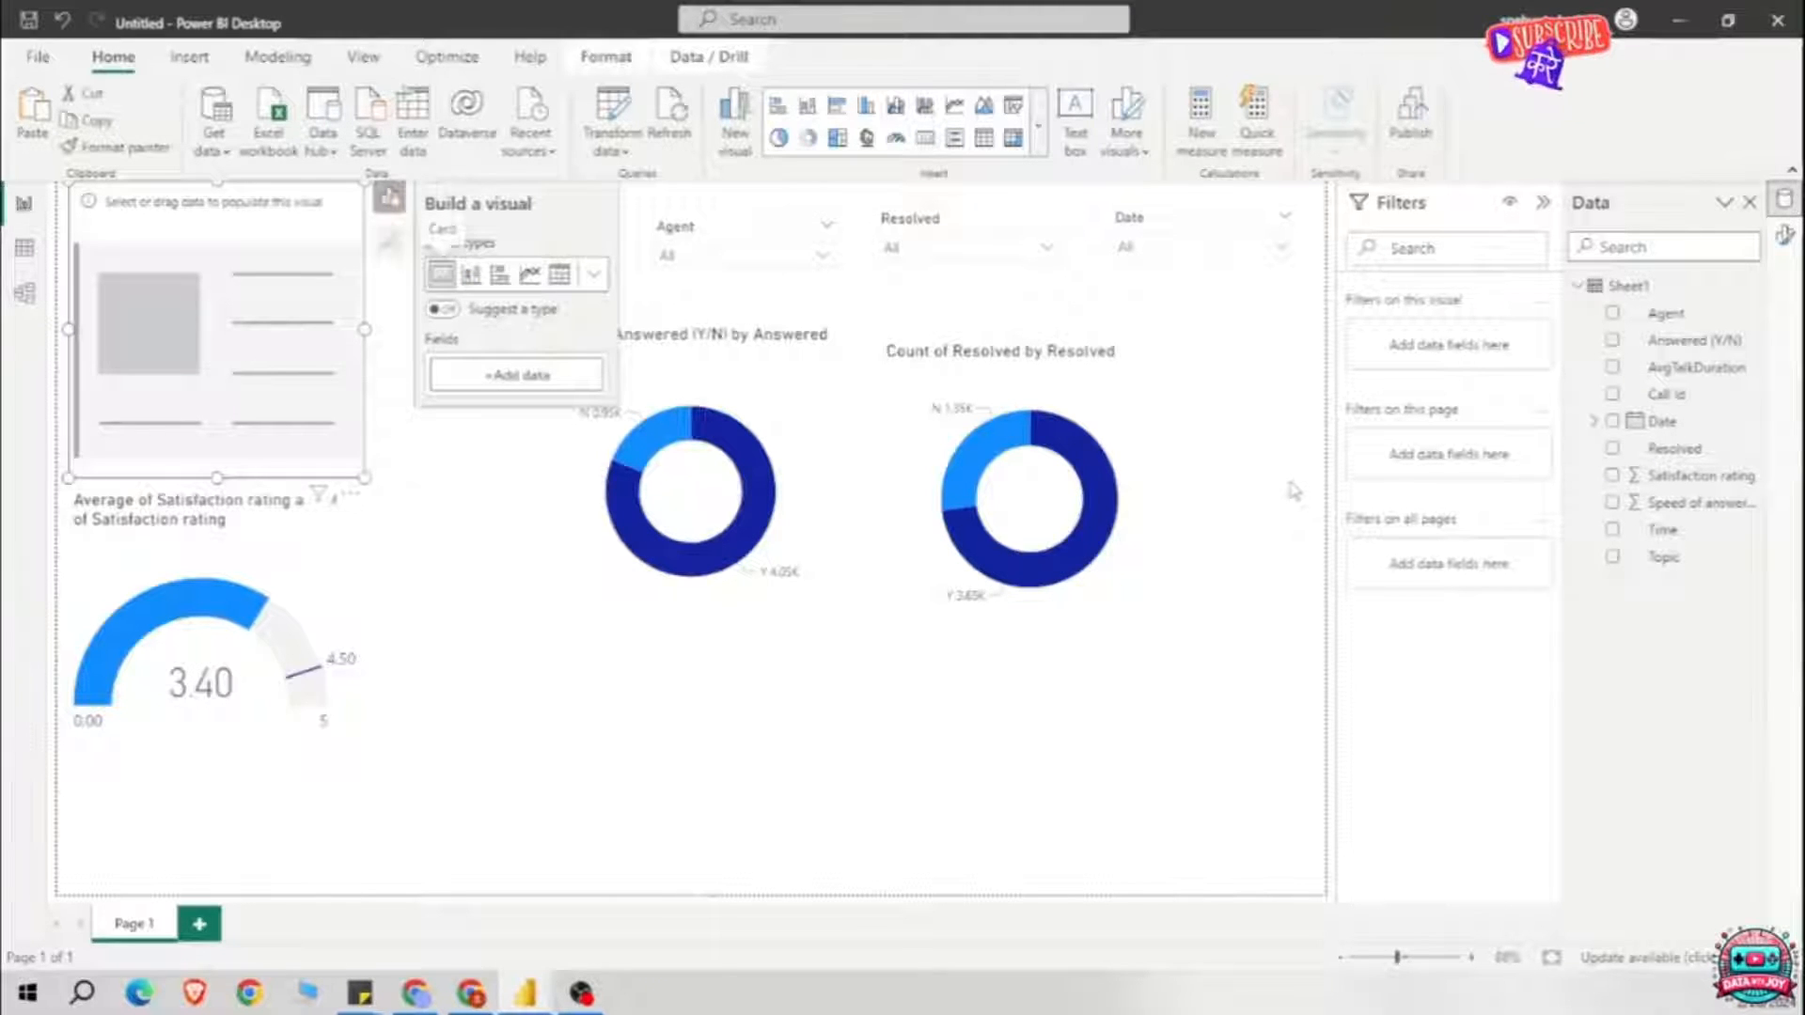
click(1611, 504)
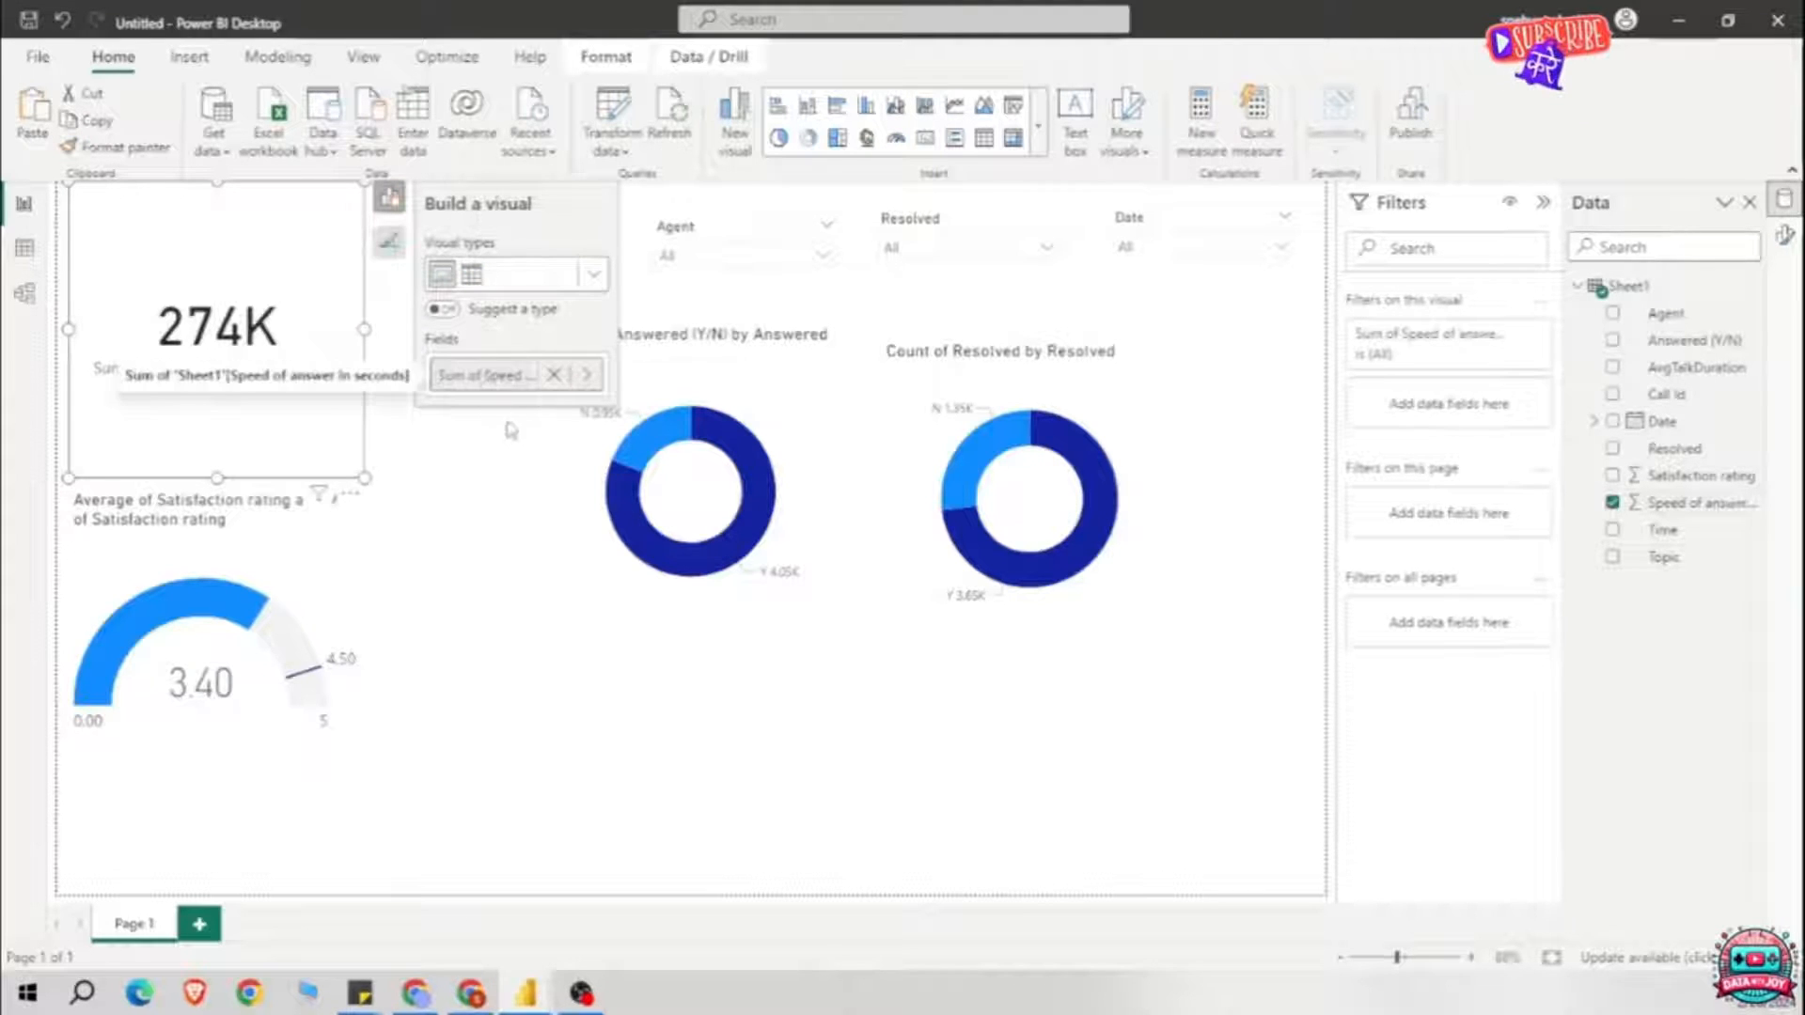
right_click(491, 376)
click(655, 461)
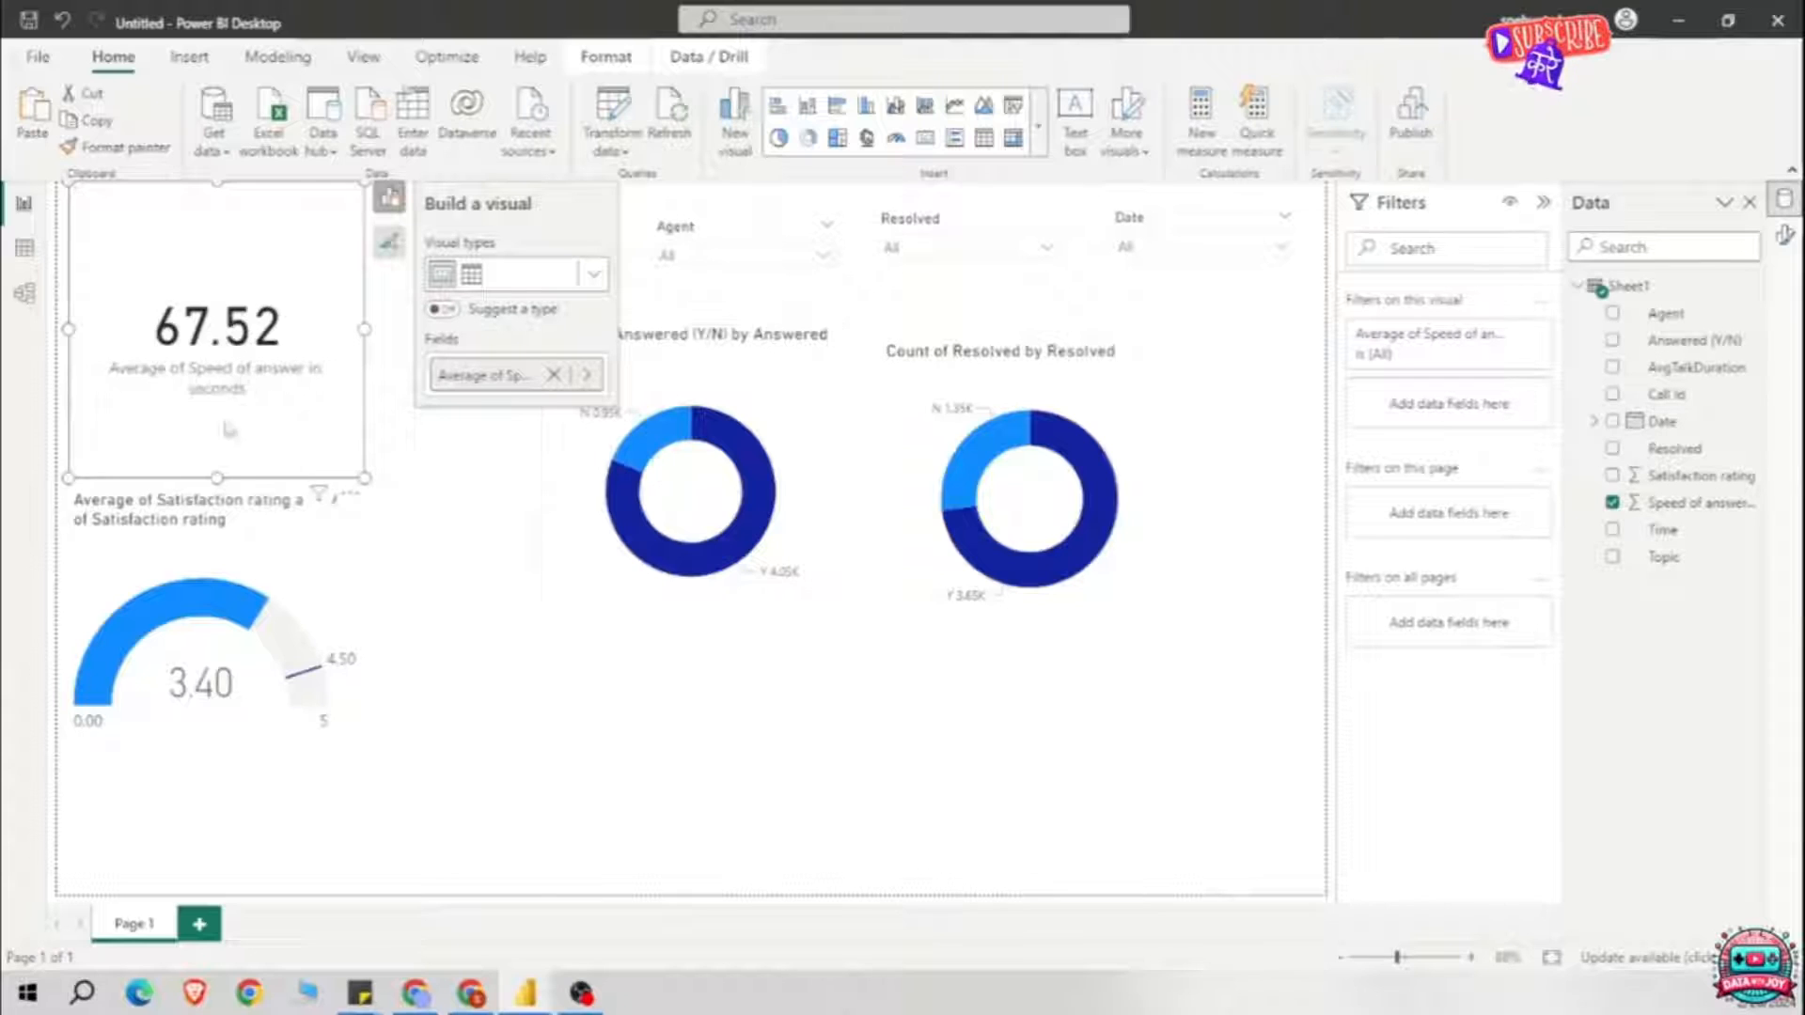
Step: Reduce the height of the average speed of answer card and position it above the satisfaction gauge
click(233, 487)
drag(250, 236, 250, 270)
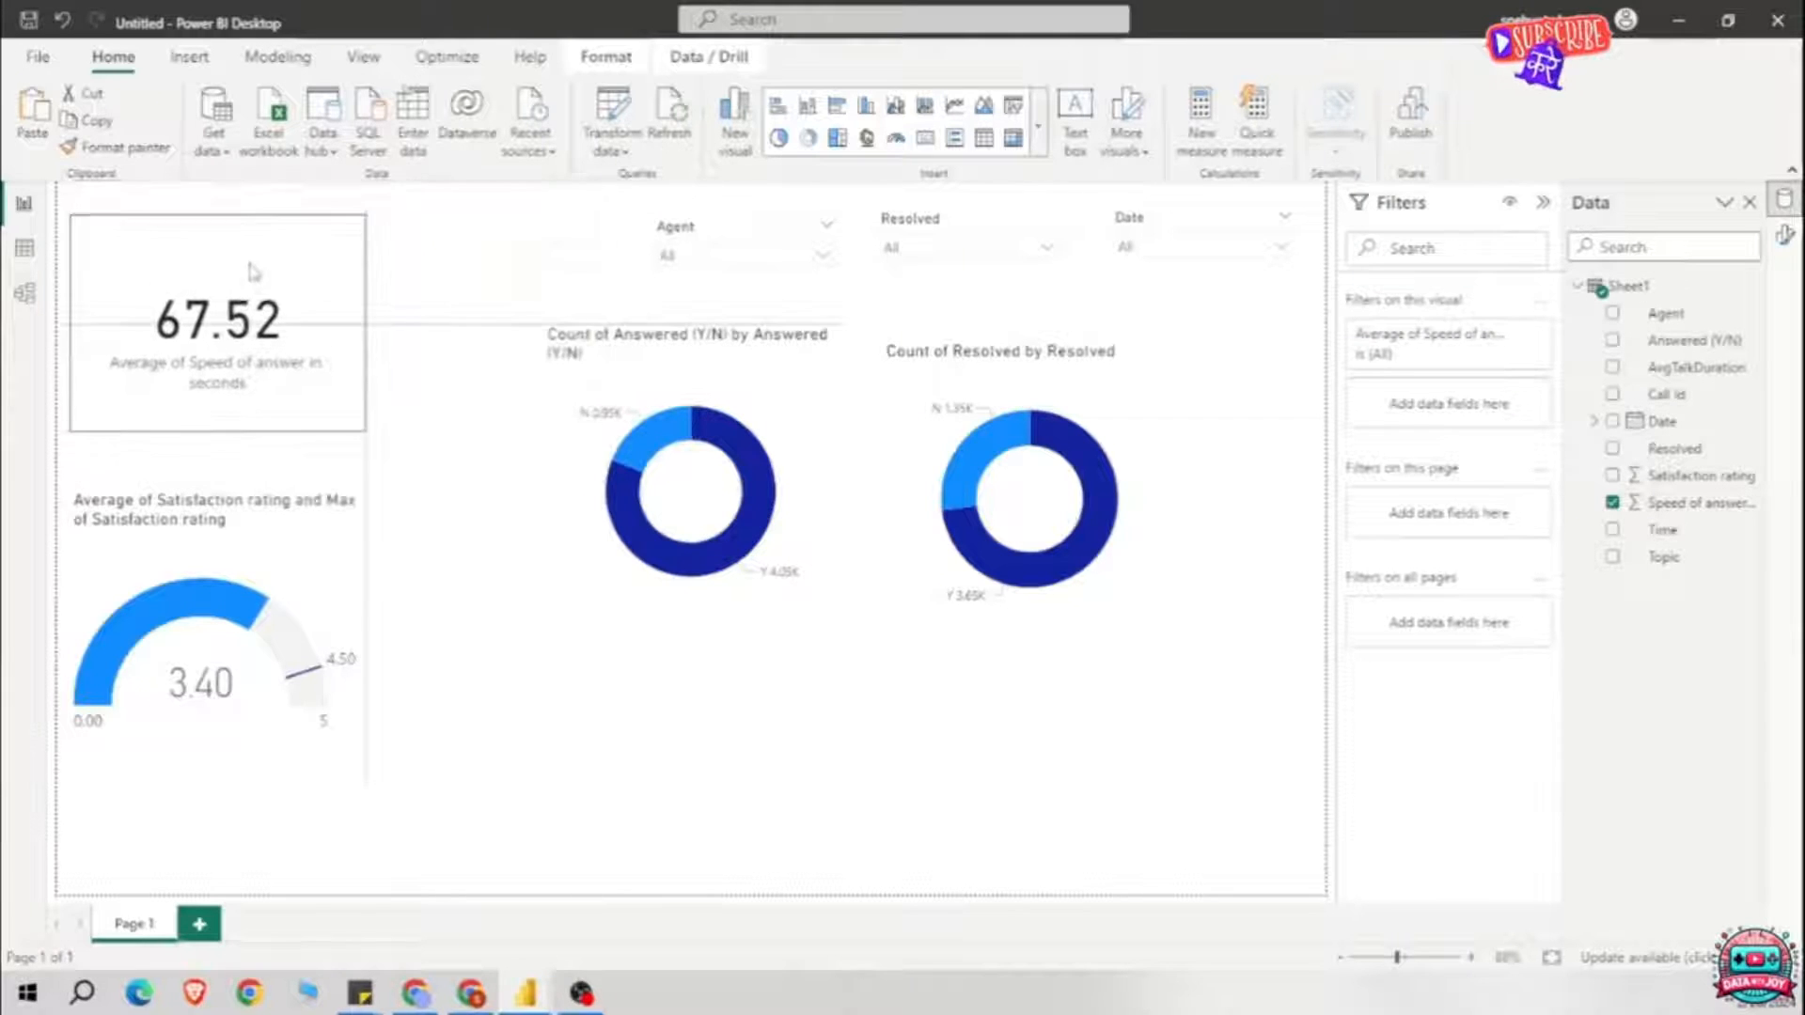
click(651, 668)
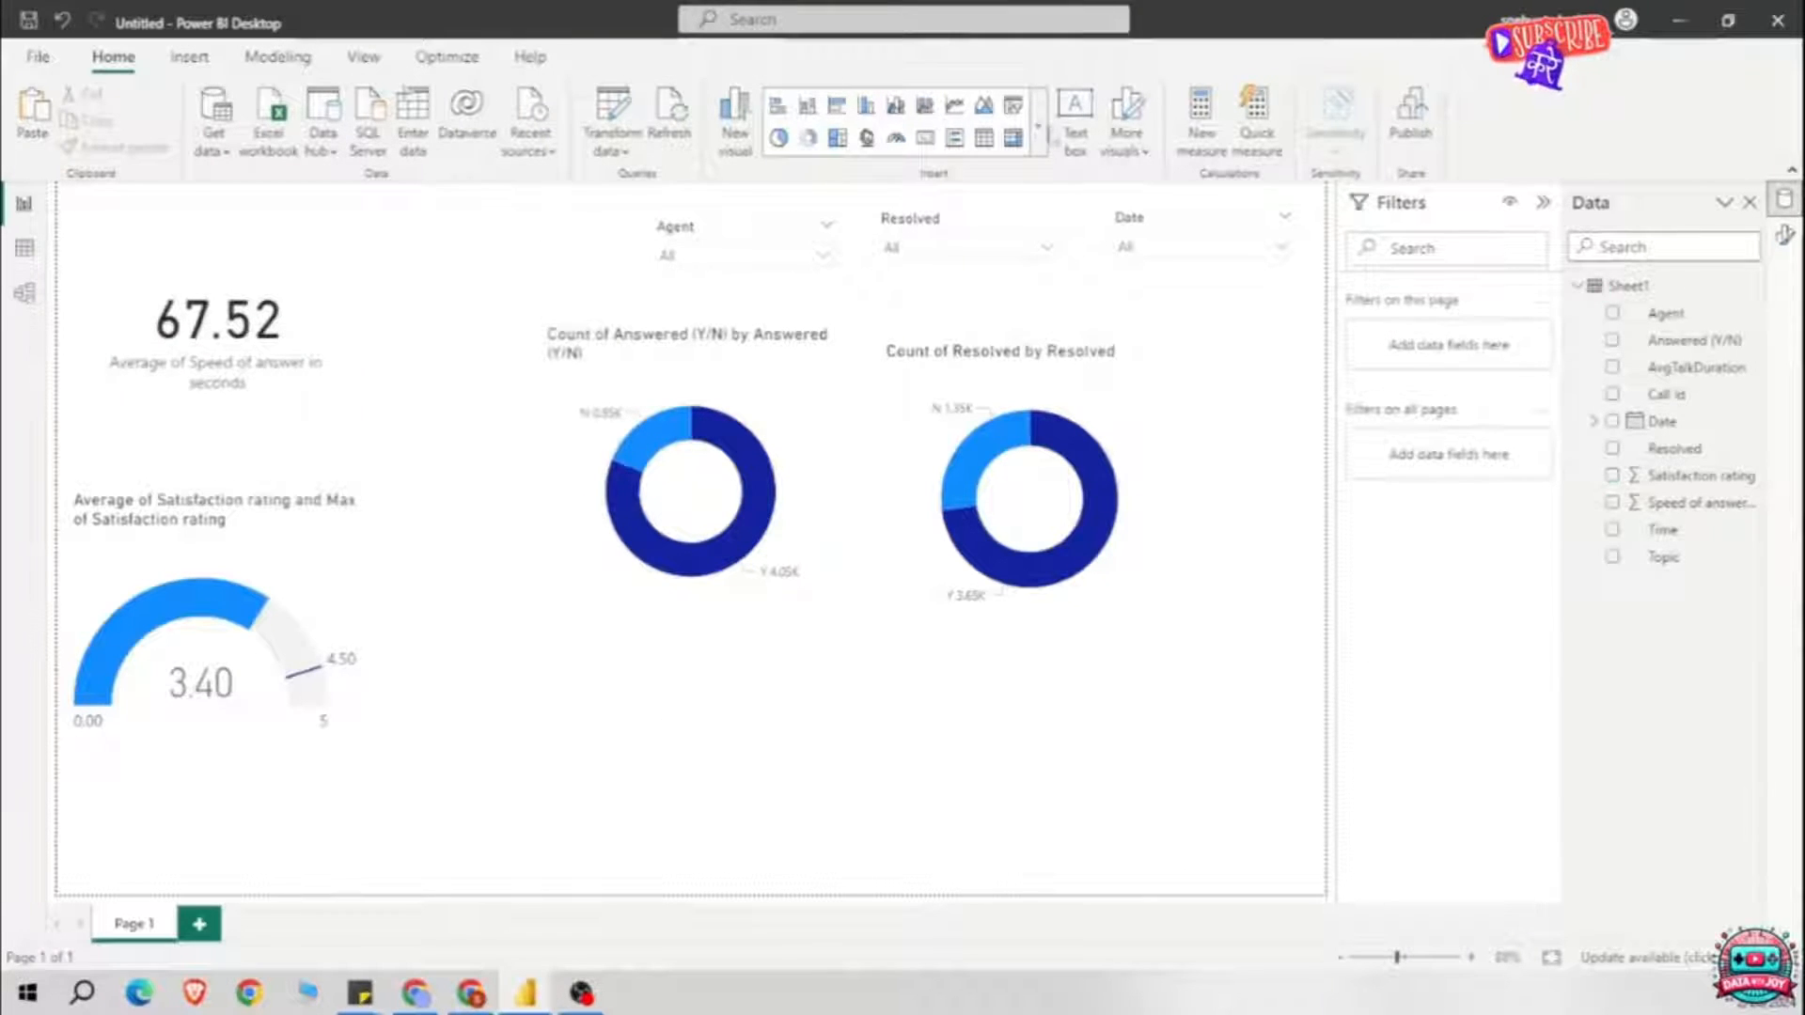
Step: Insert a stacked column chart with Date on the X-axis, count of Answered (Y/N) on the Y-axis and Answered (Y/N) as legend
click(811, 109)
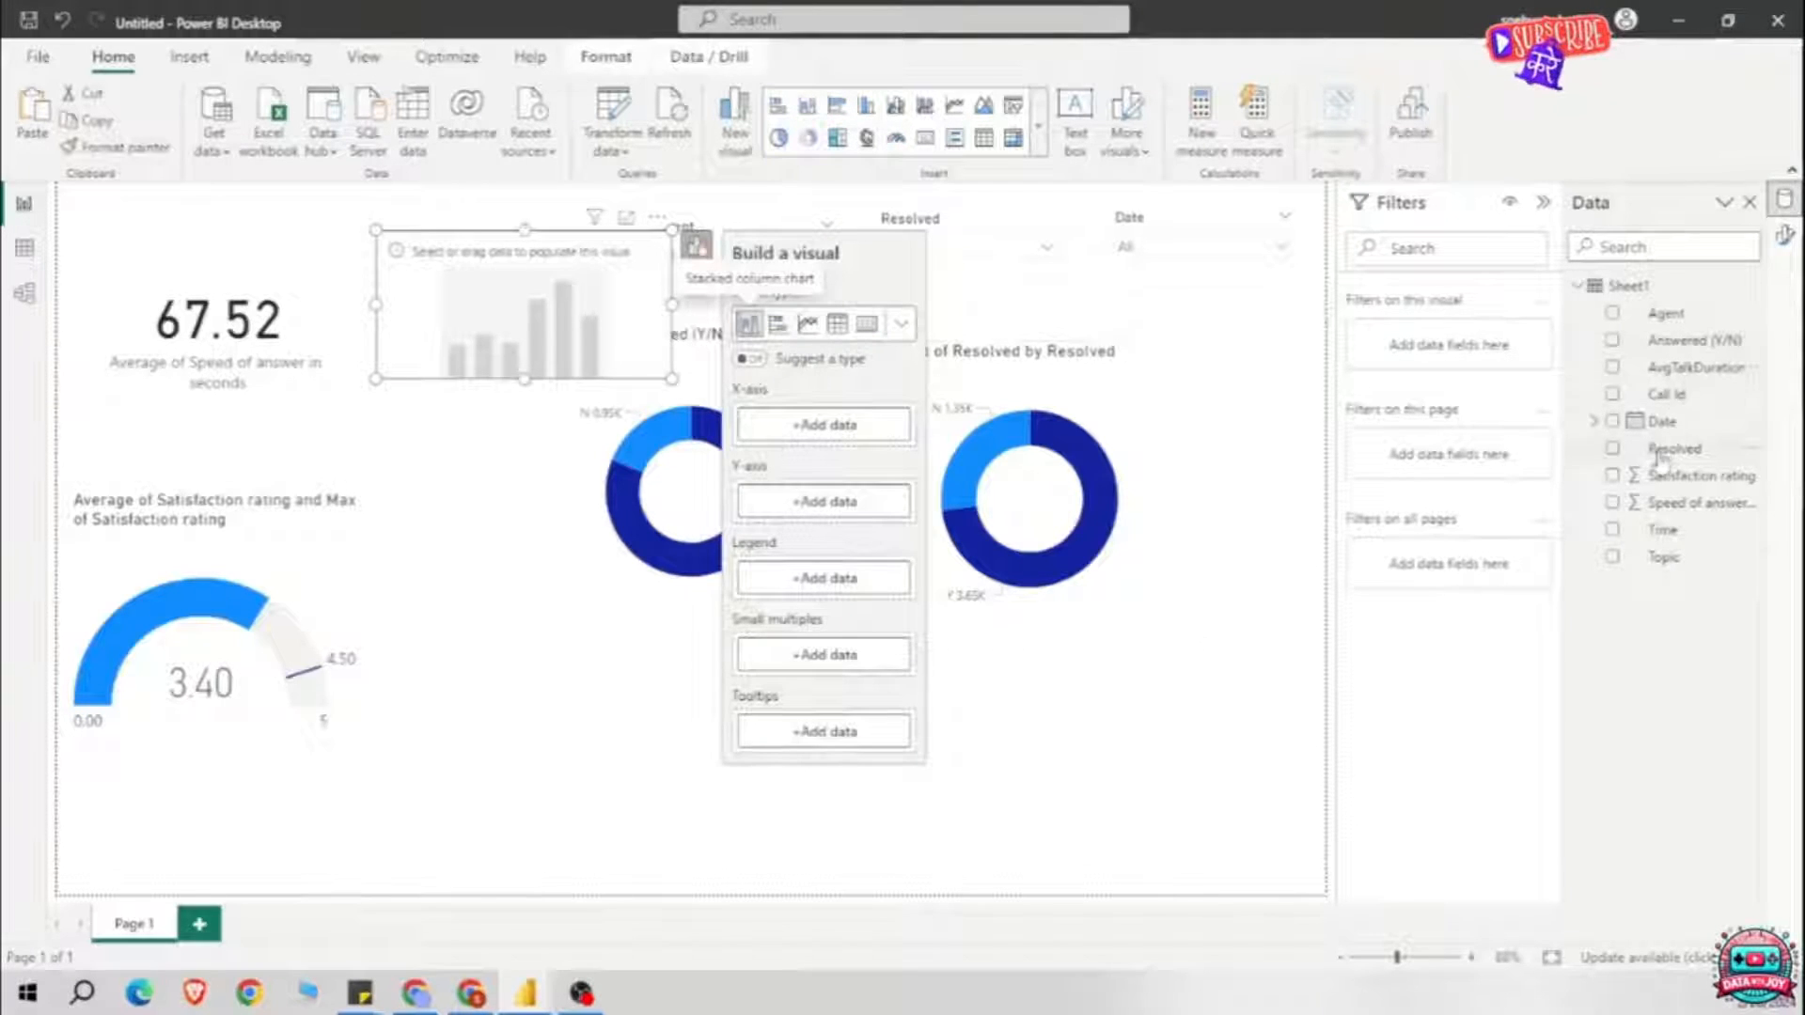
drag(1662, 421, 841, 432)
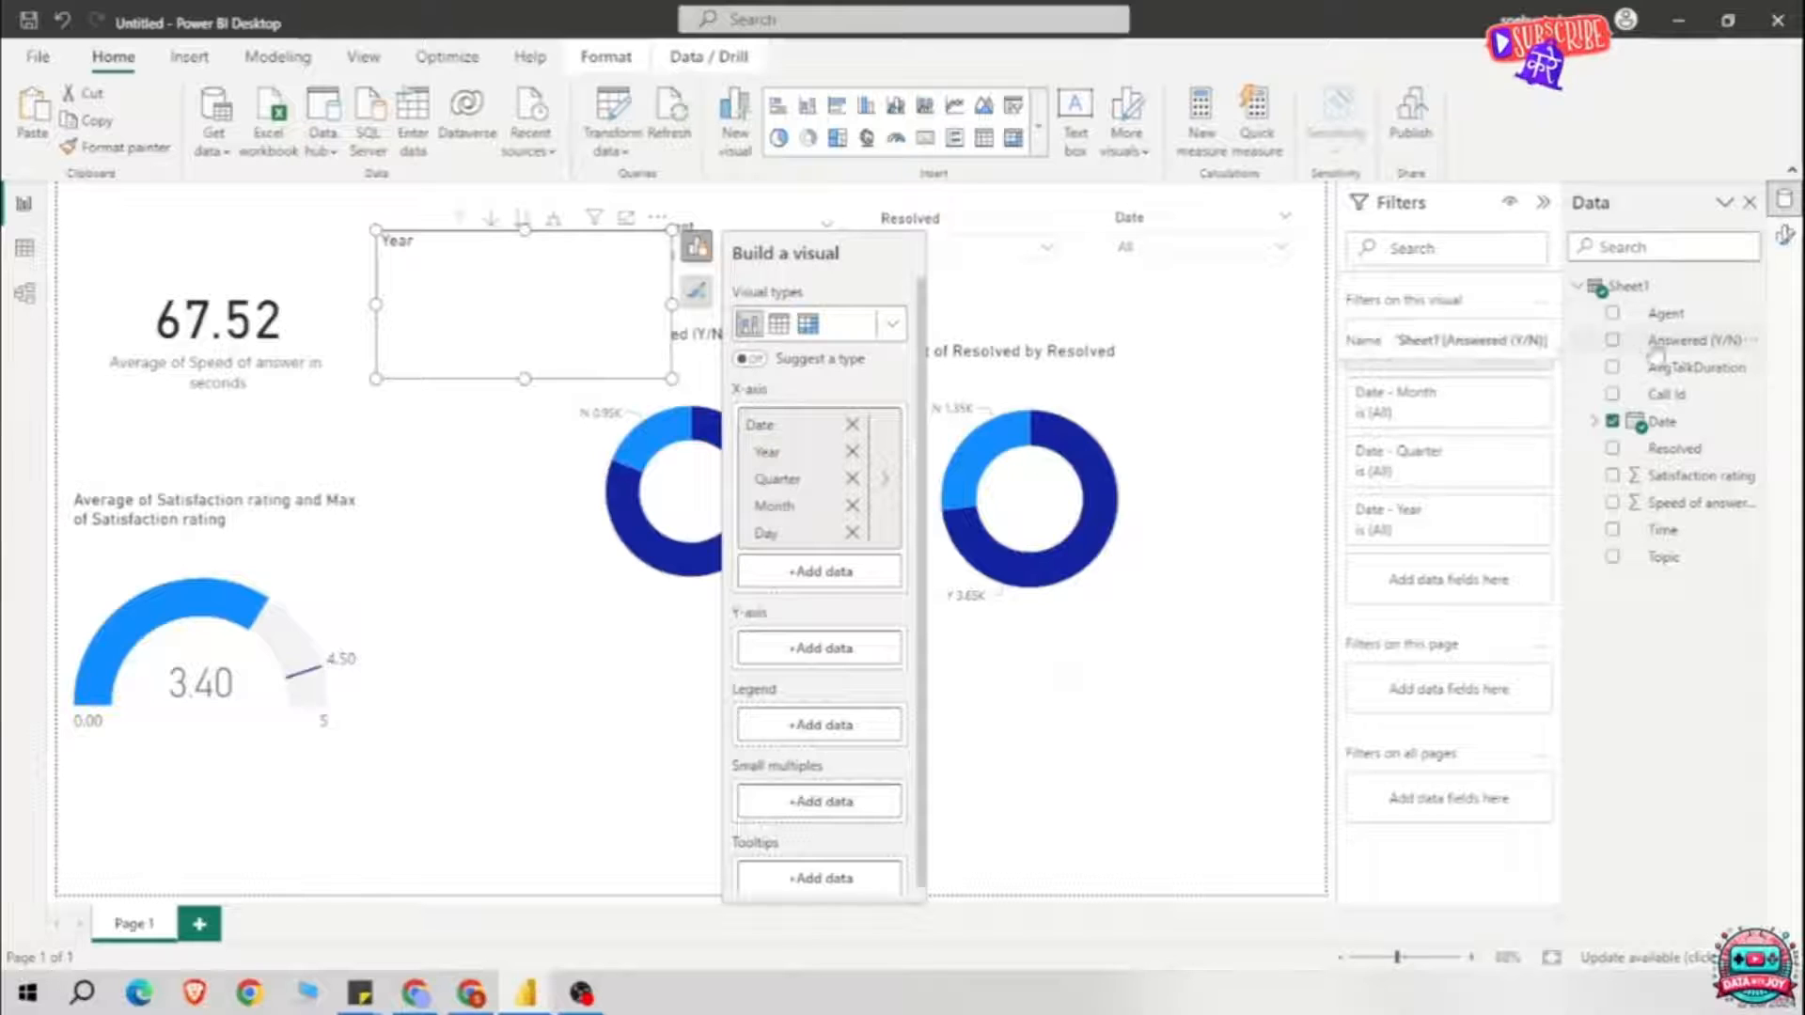
drag(1683, 342, 832, 658)
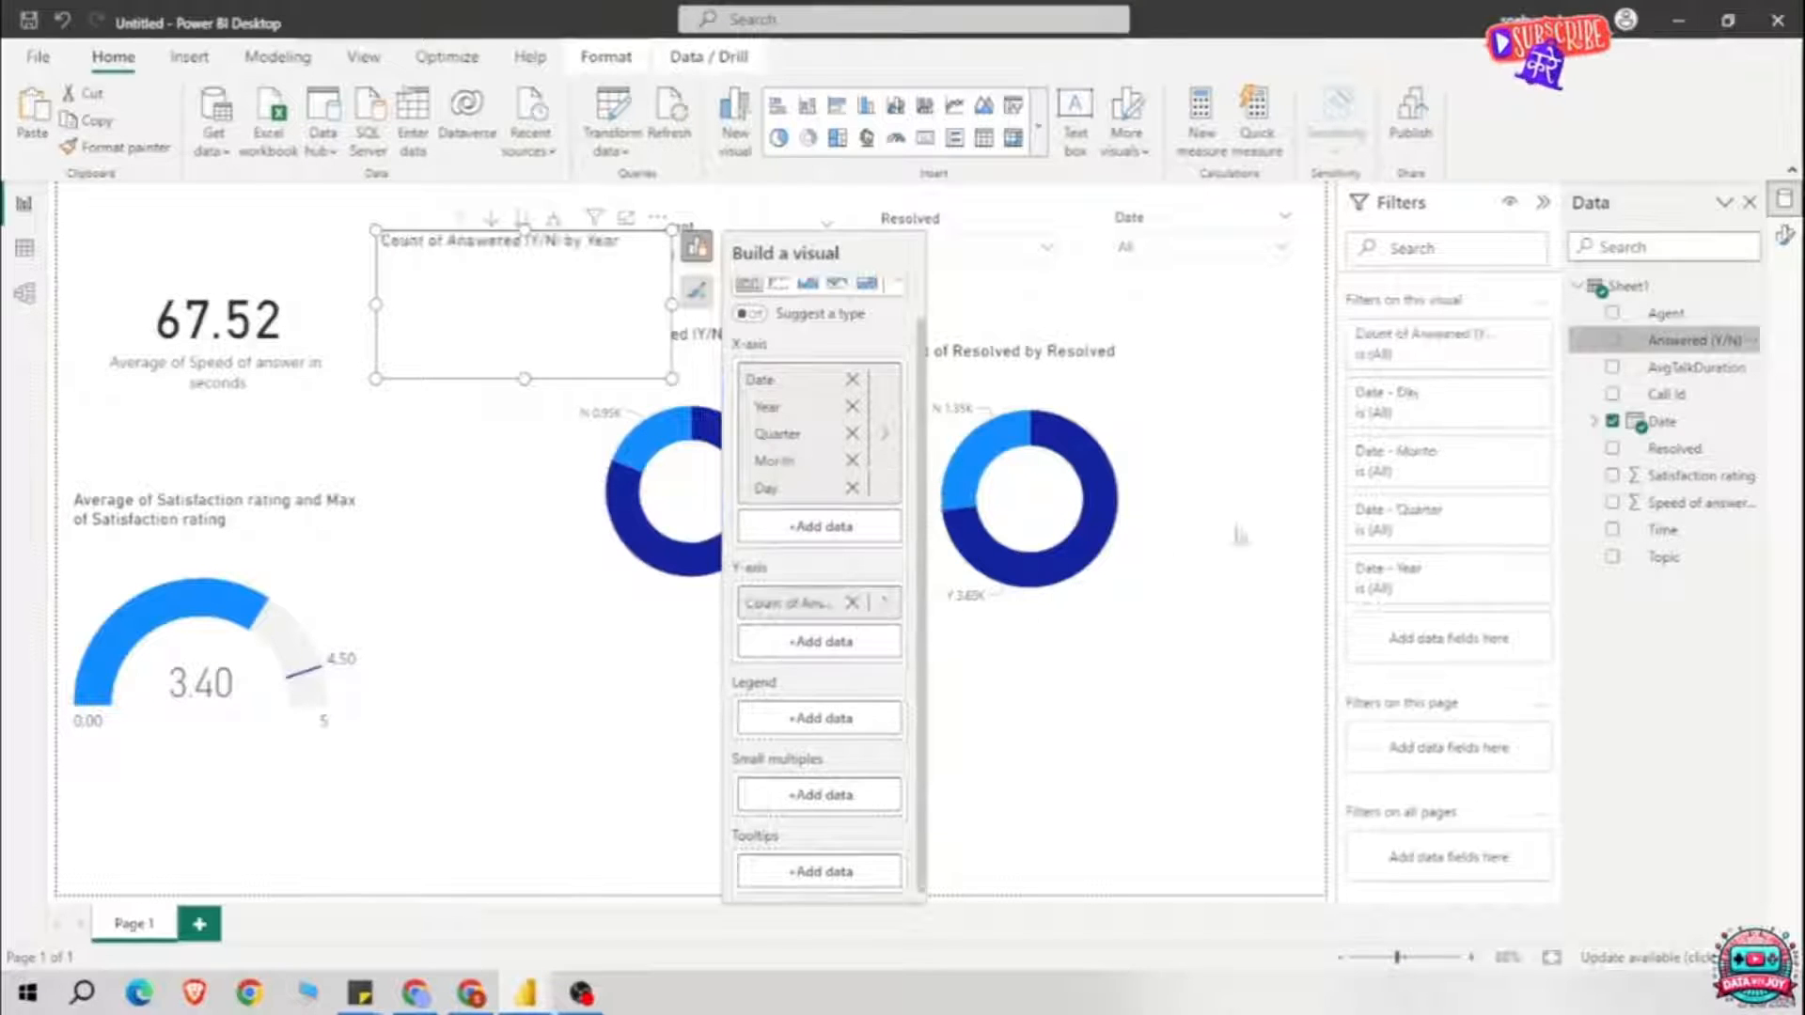
drag(1617, 357, 826, 731)
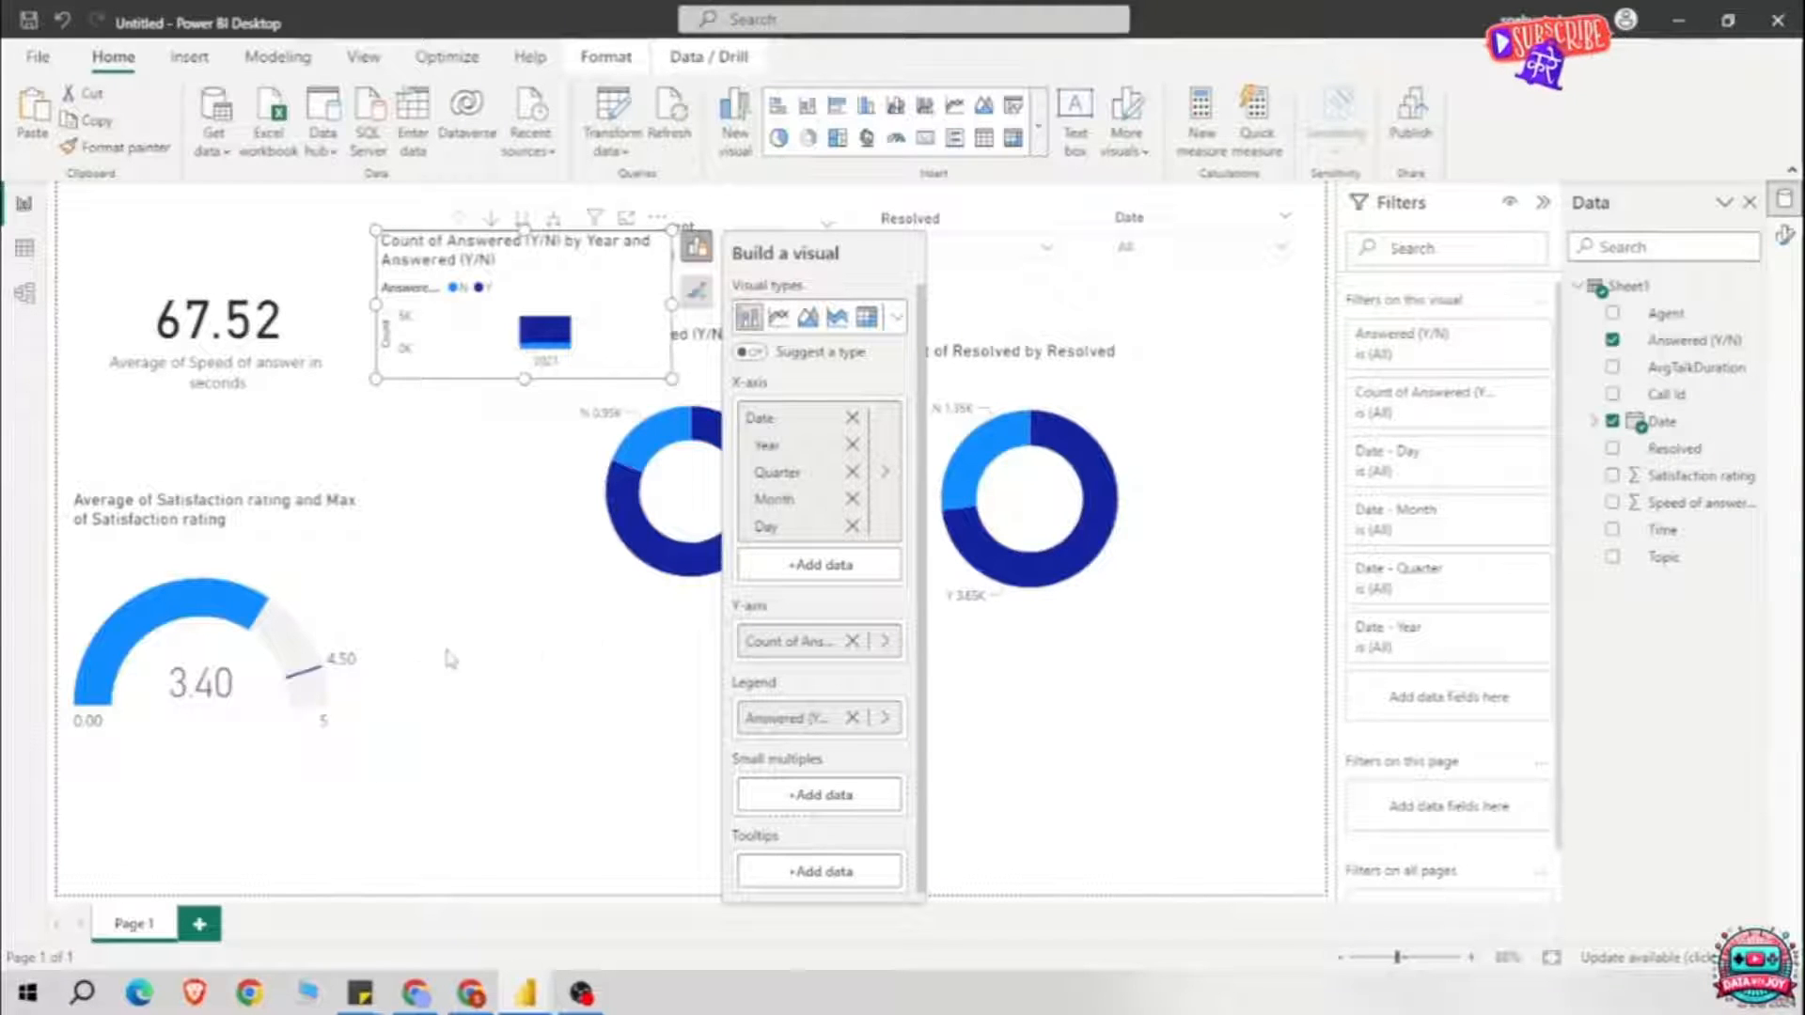
Step: Remove Quarter, Day and Year from the column chart's date hierarchy, keeping only Month
click(853, 472)
click(860, 506)
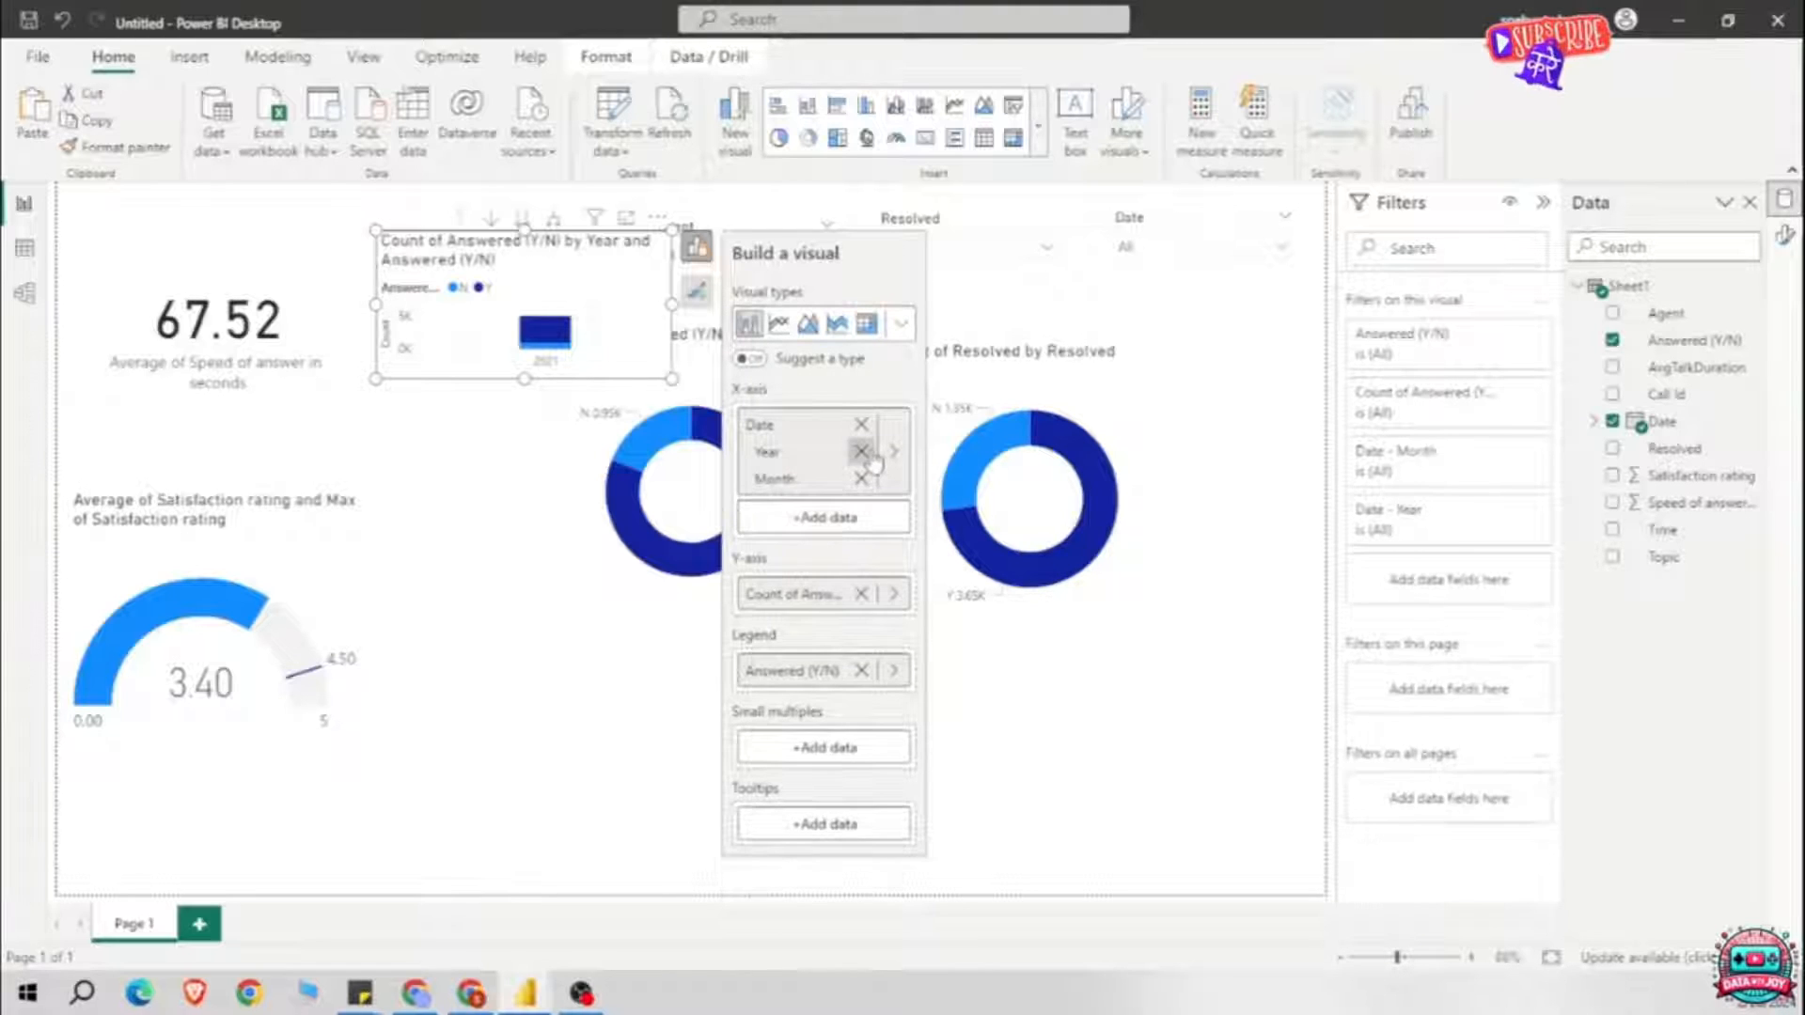
click(860, 451)
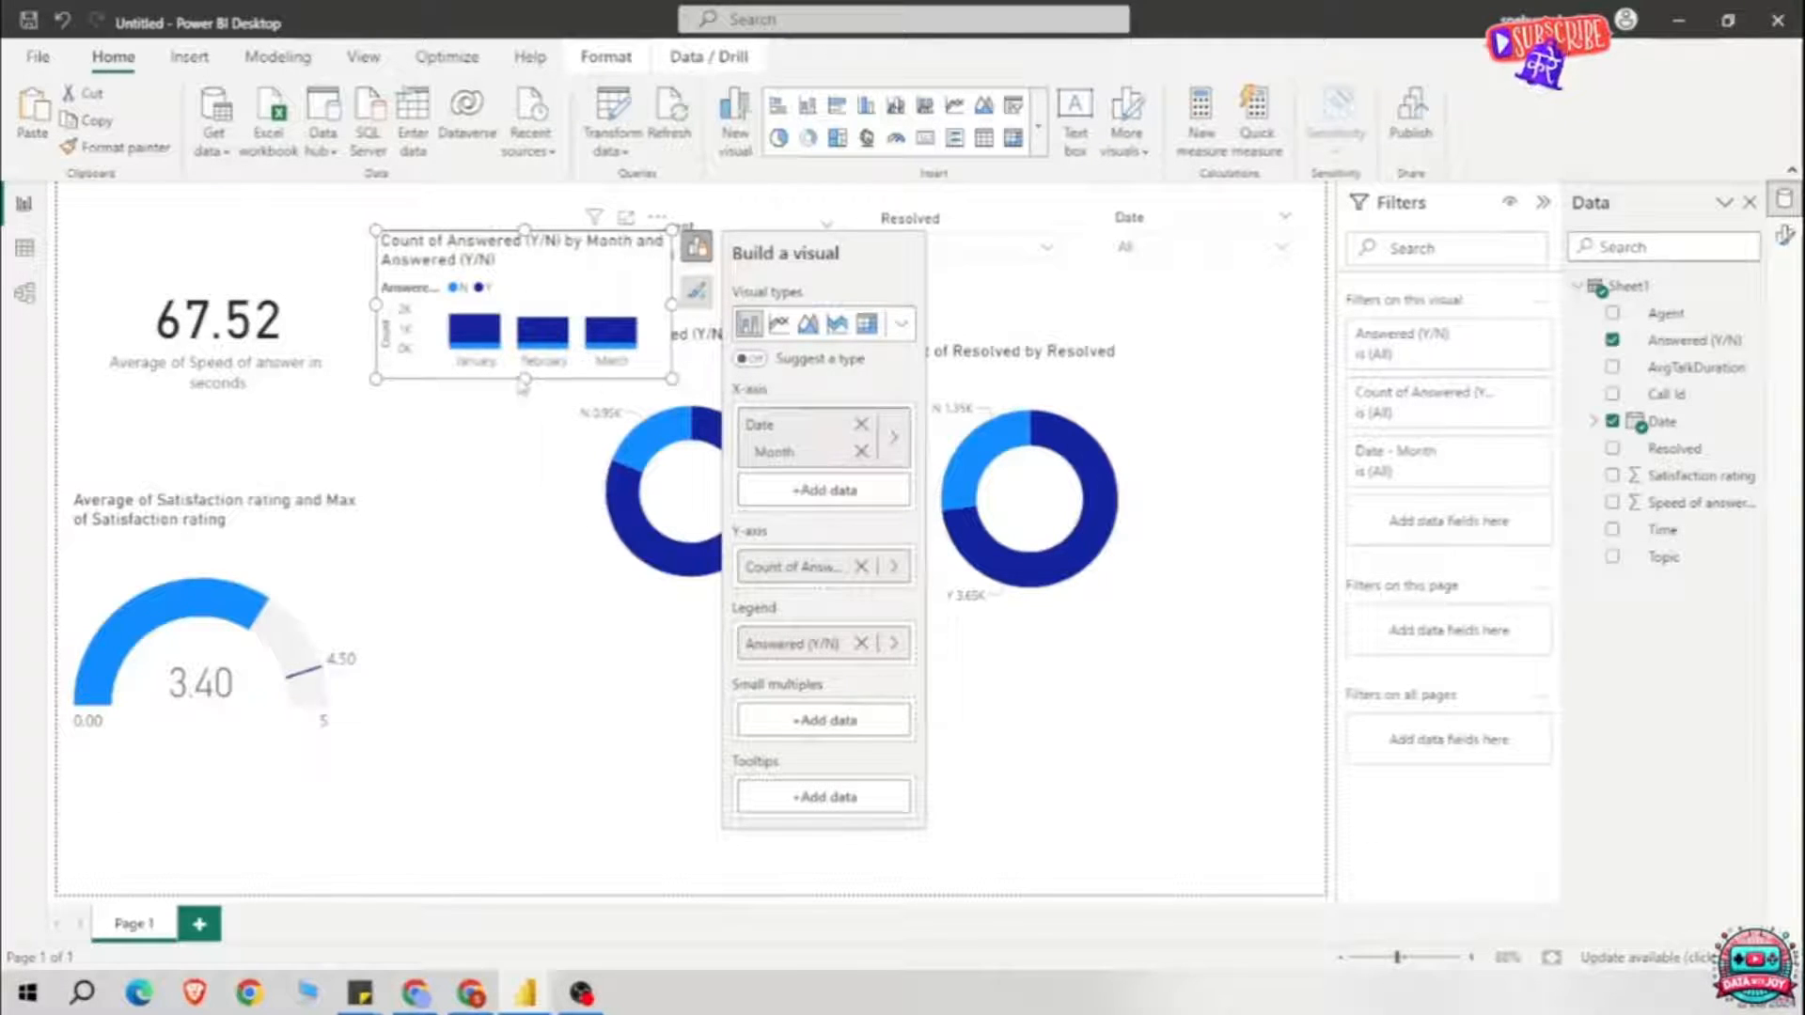
Step: Make the monthly column chart taller and place it beside the satisfaction gauge
drag(521, 380, 522, 669)
drag(601, 423, 609, 655)
drag(531, 480, 548, 561)
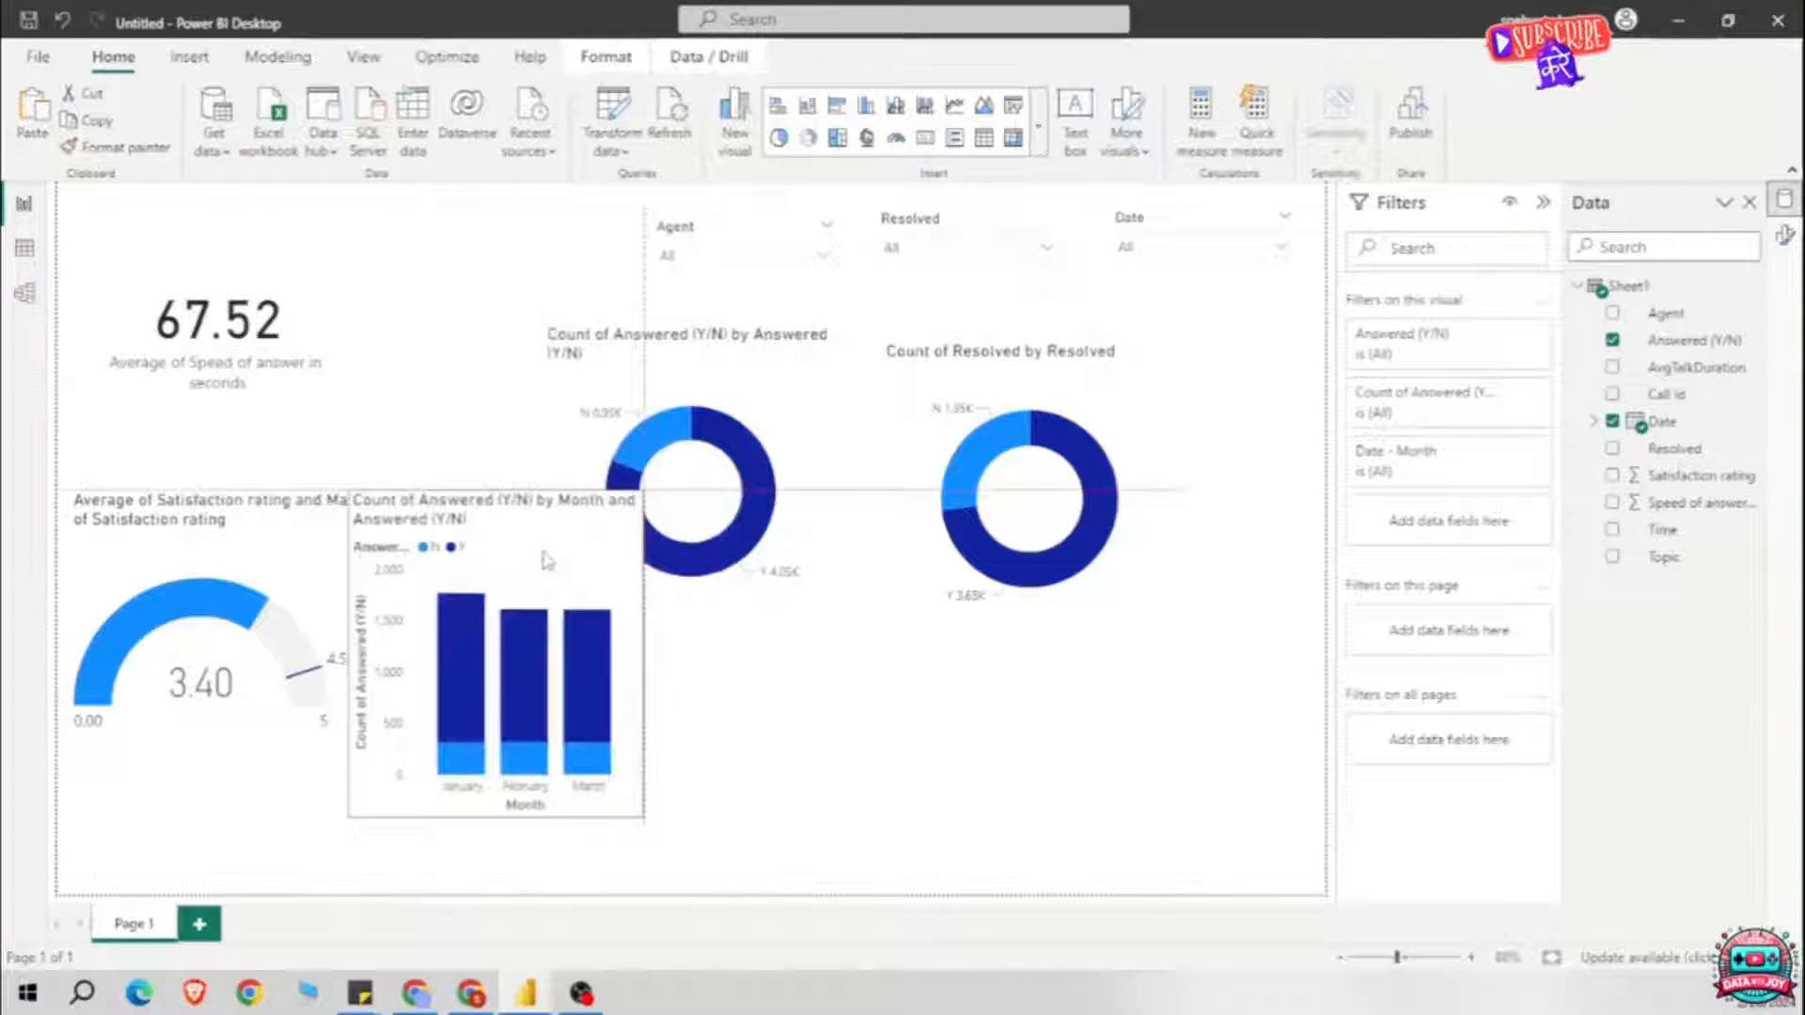
Step: Move both donut charts to the lower part of the page beside the column chart, and lower the column chart to line up with them
click(724, 404)
drag(752, 352, 854, 585)
drag(1126, 389, 1224, 601)
mouse_move(902, 614)
mouse_down()
mouse_move(905, 652)
mouse_move(906, 636)
mouse_up()
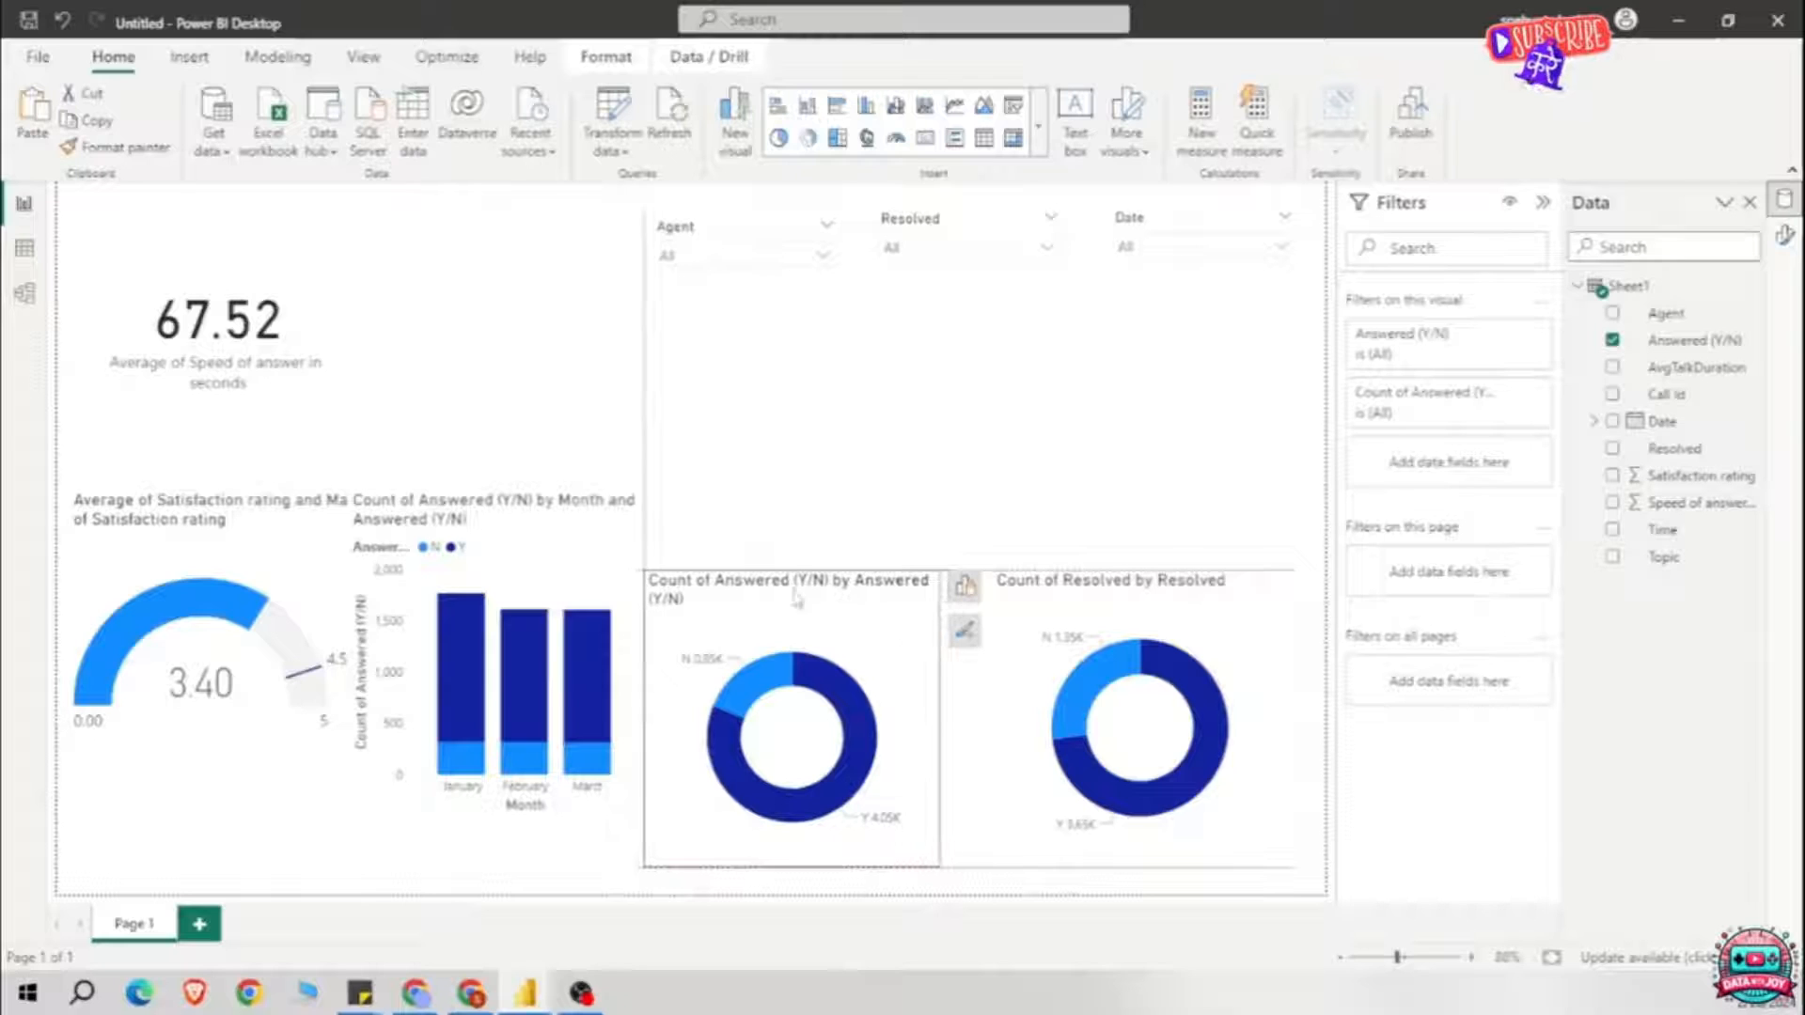
click(564, 562)
drag(564, 562, 563, 632)
click(916, 308)
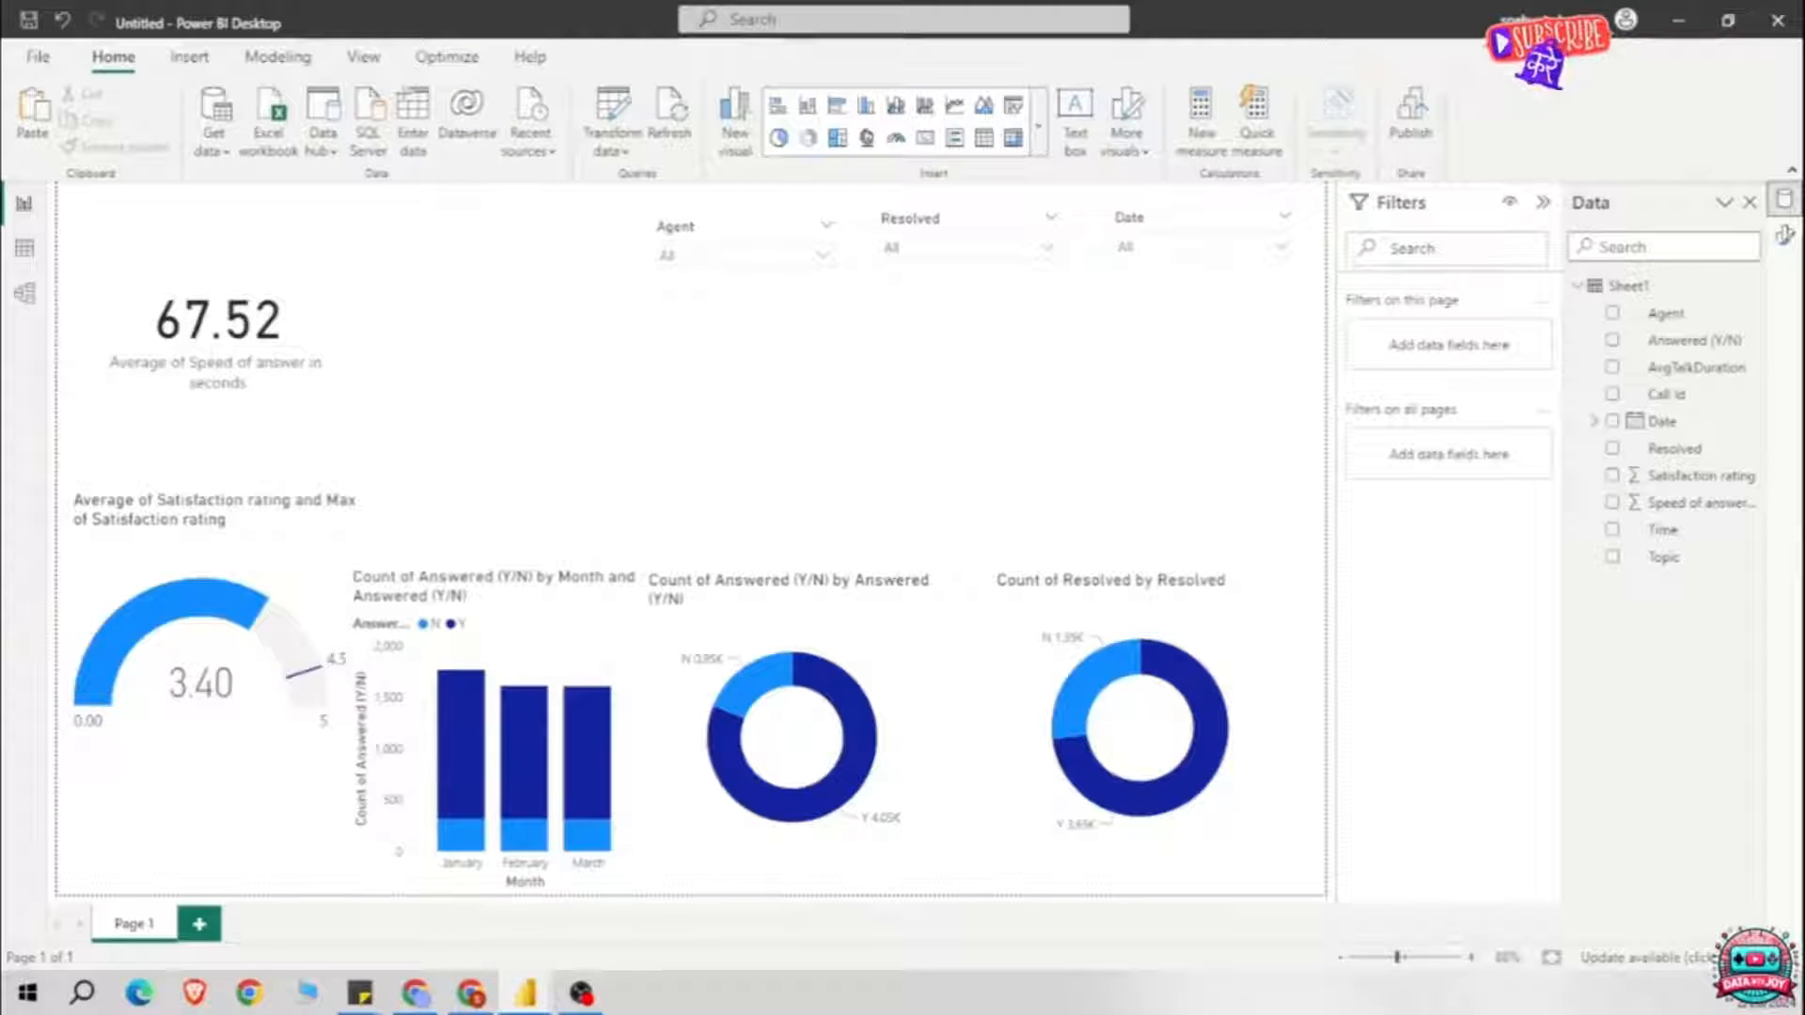
Step: Insert a table visual with the columns Agent, Answered (Y/N) and Resolved
click(992, 143)
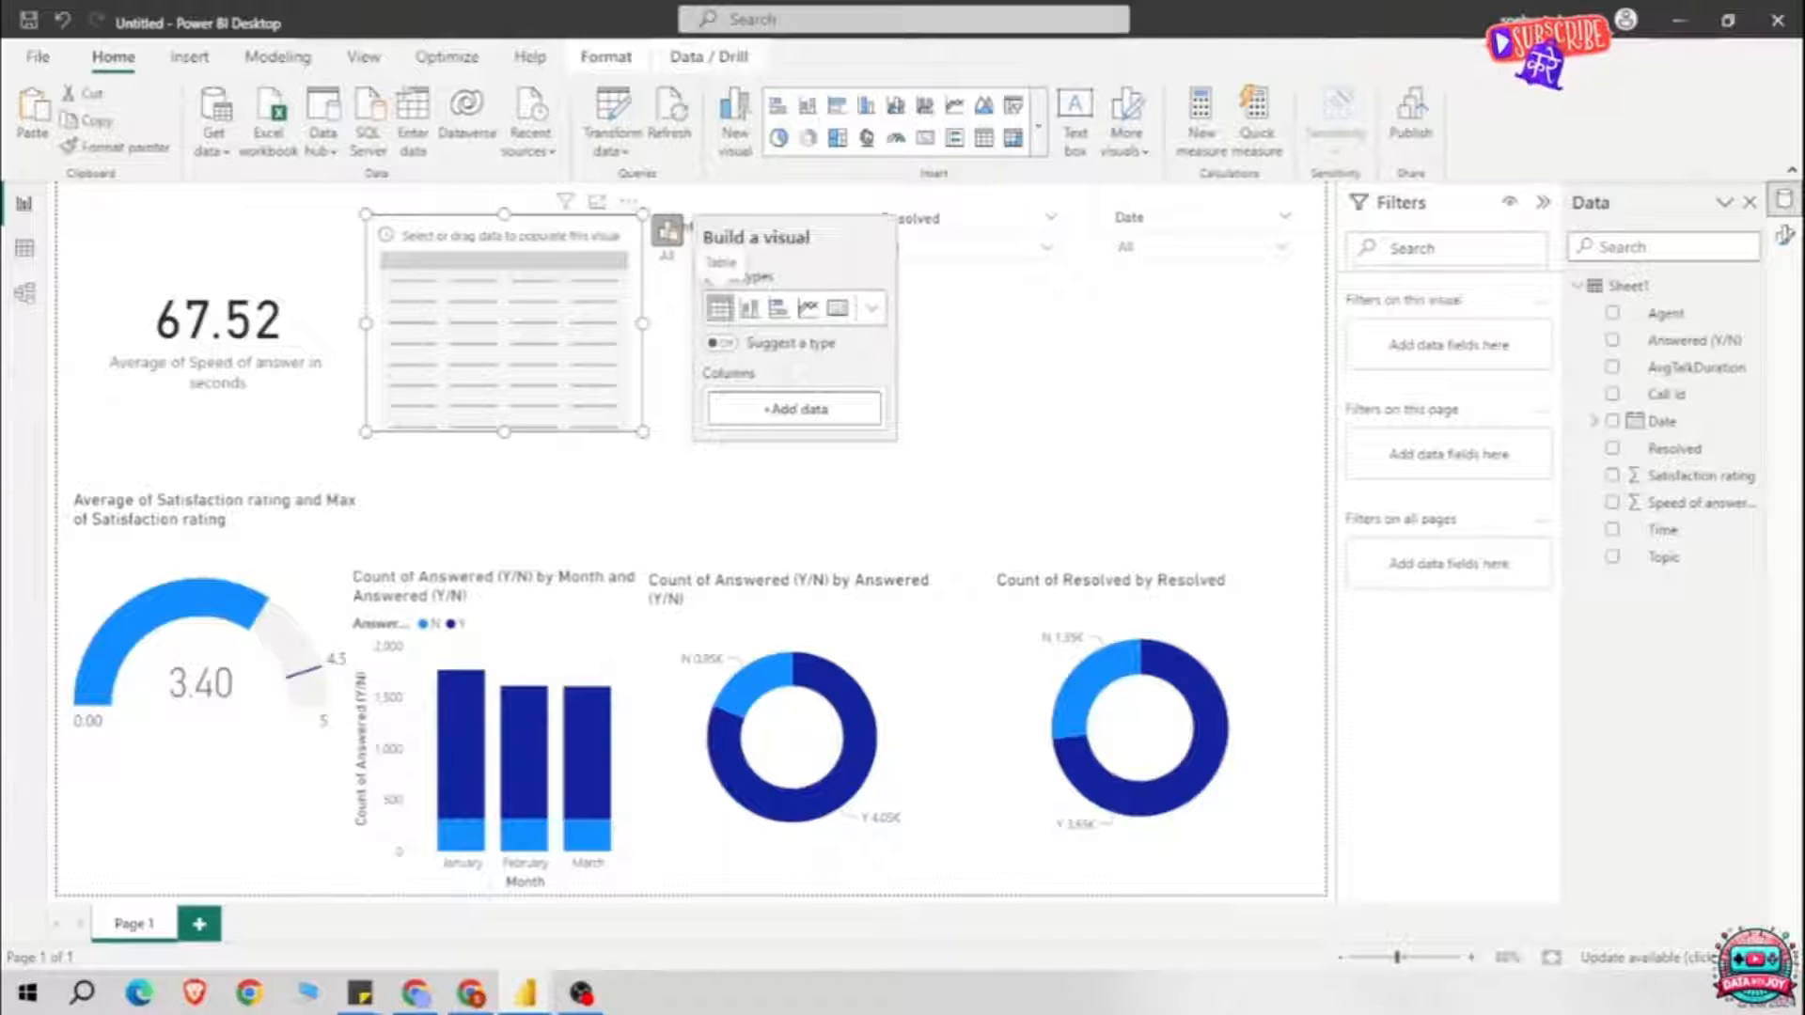
click(1612, 314)
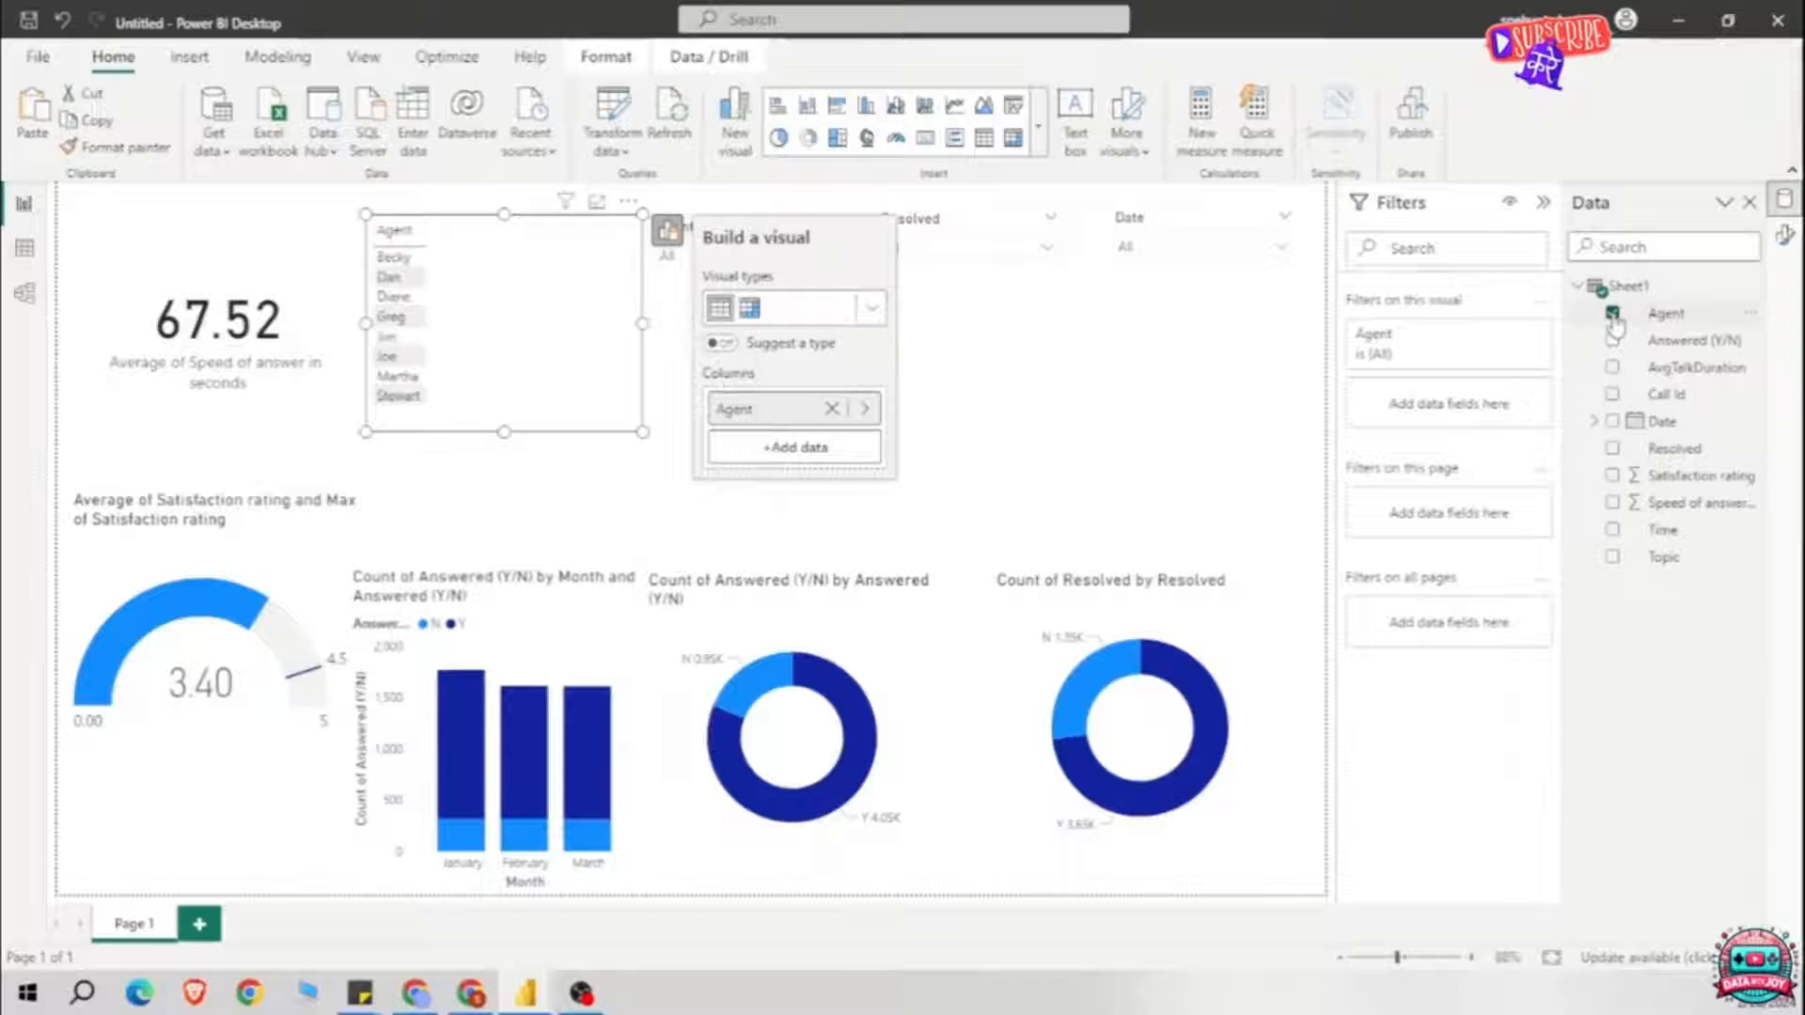
click(1611, 342)
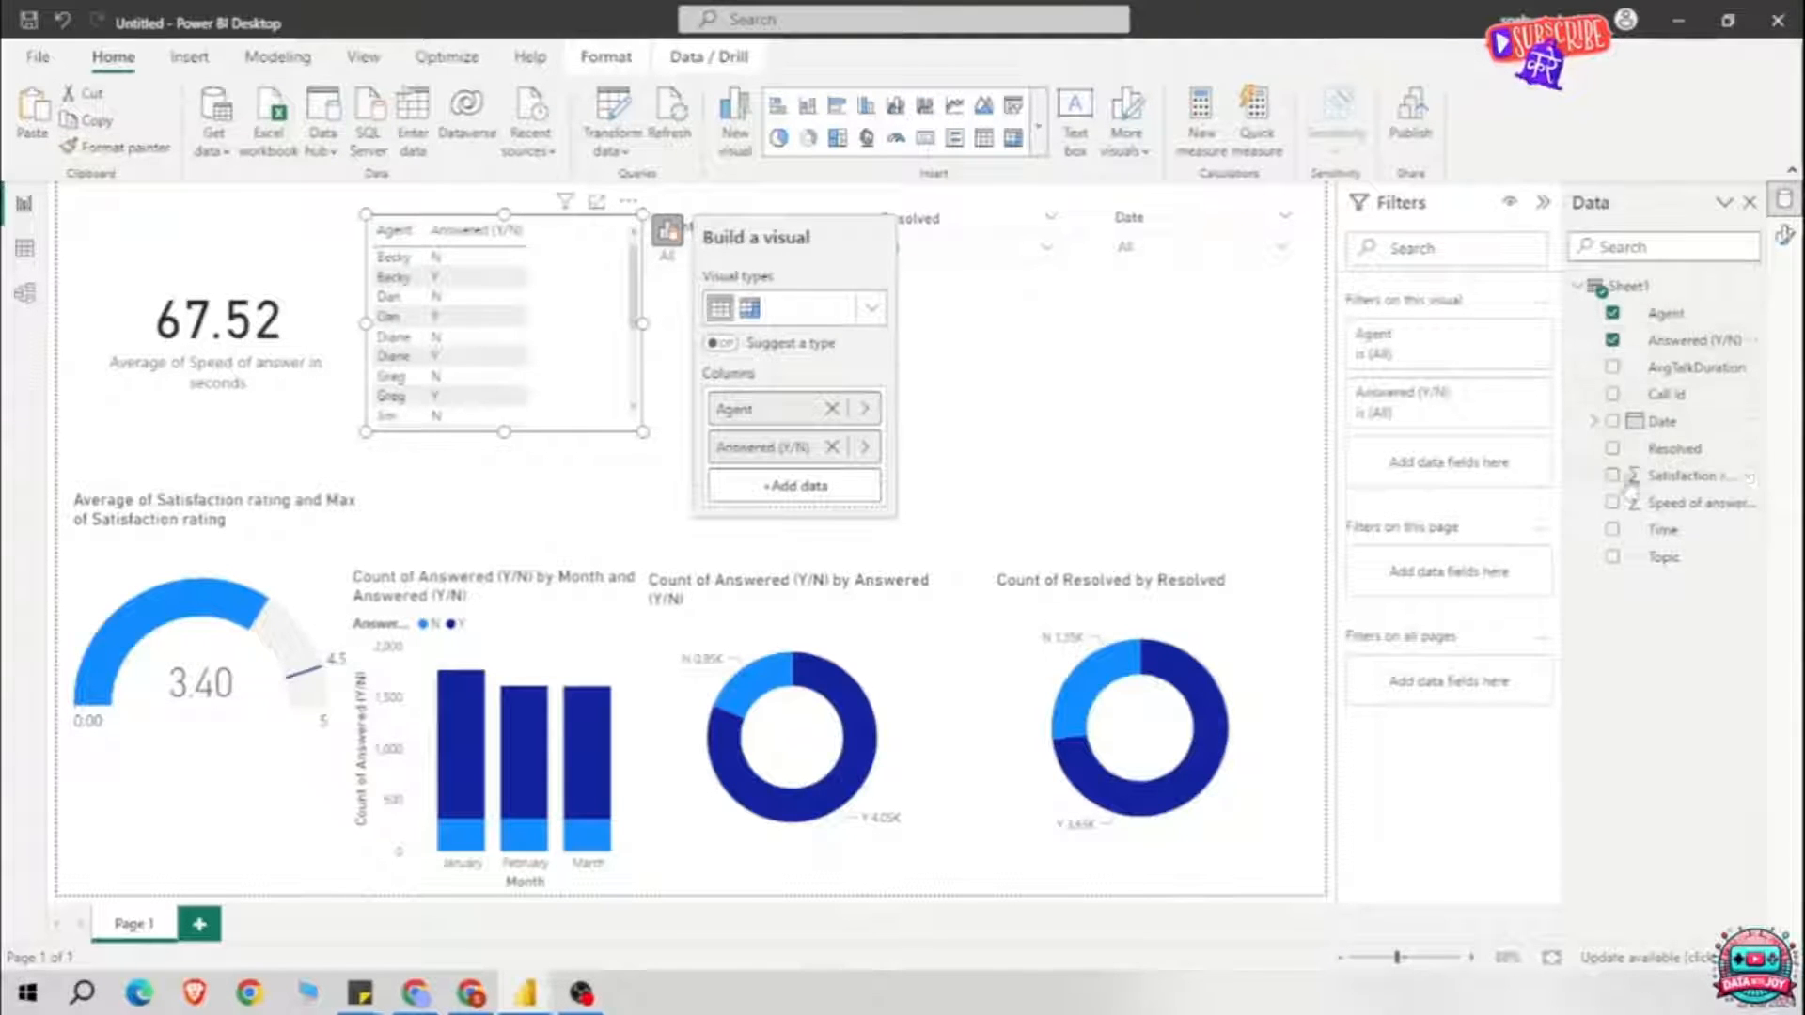
click(1612, 449)
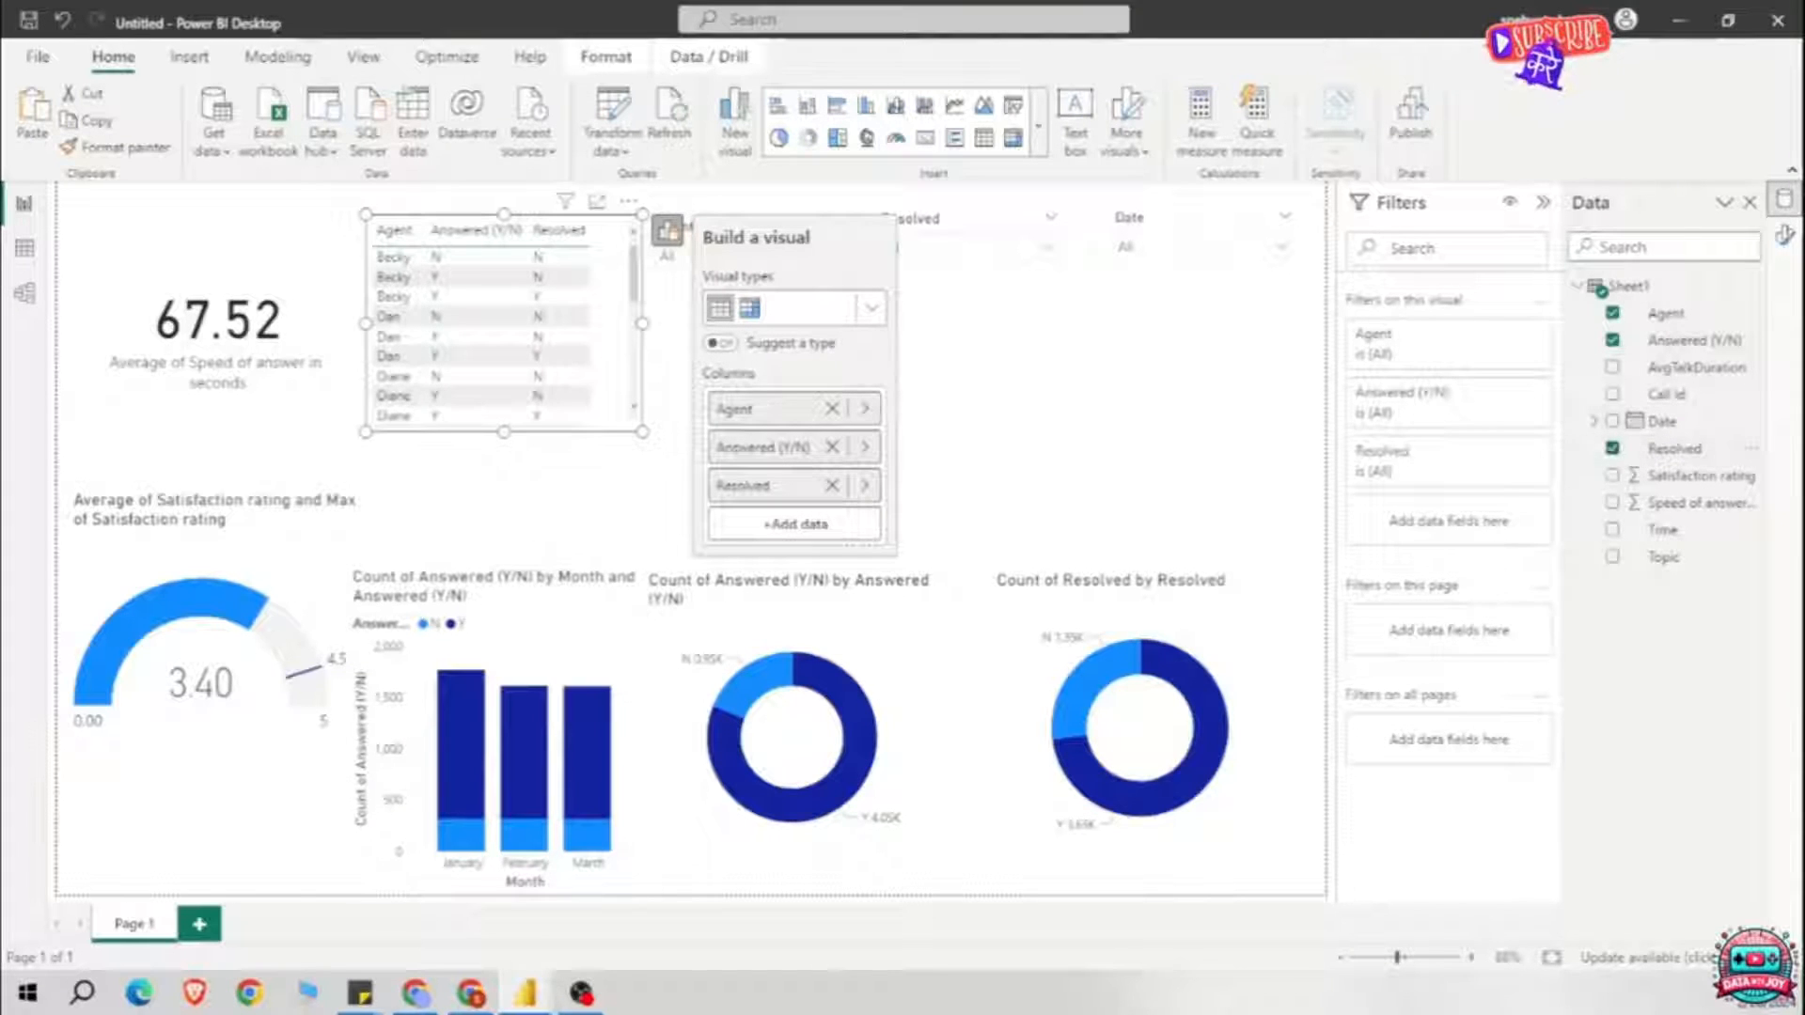
Step: Summarize the table's Answered (Y/N) and Resolved columns as Count and widen the table to fit all columns
right_click(814, 442)
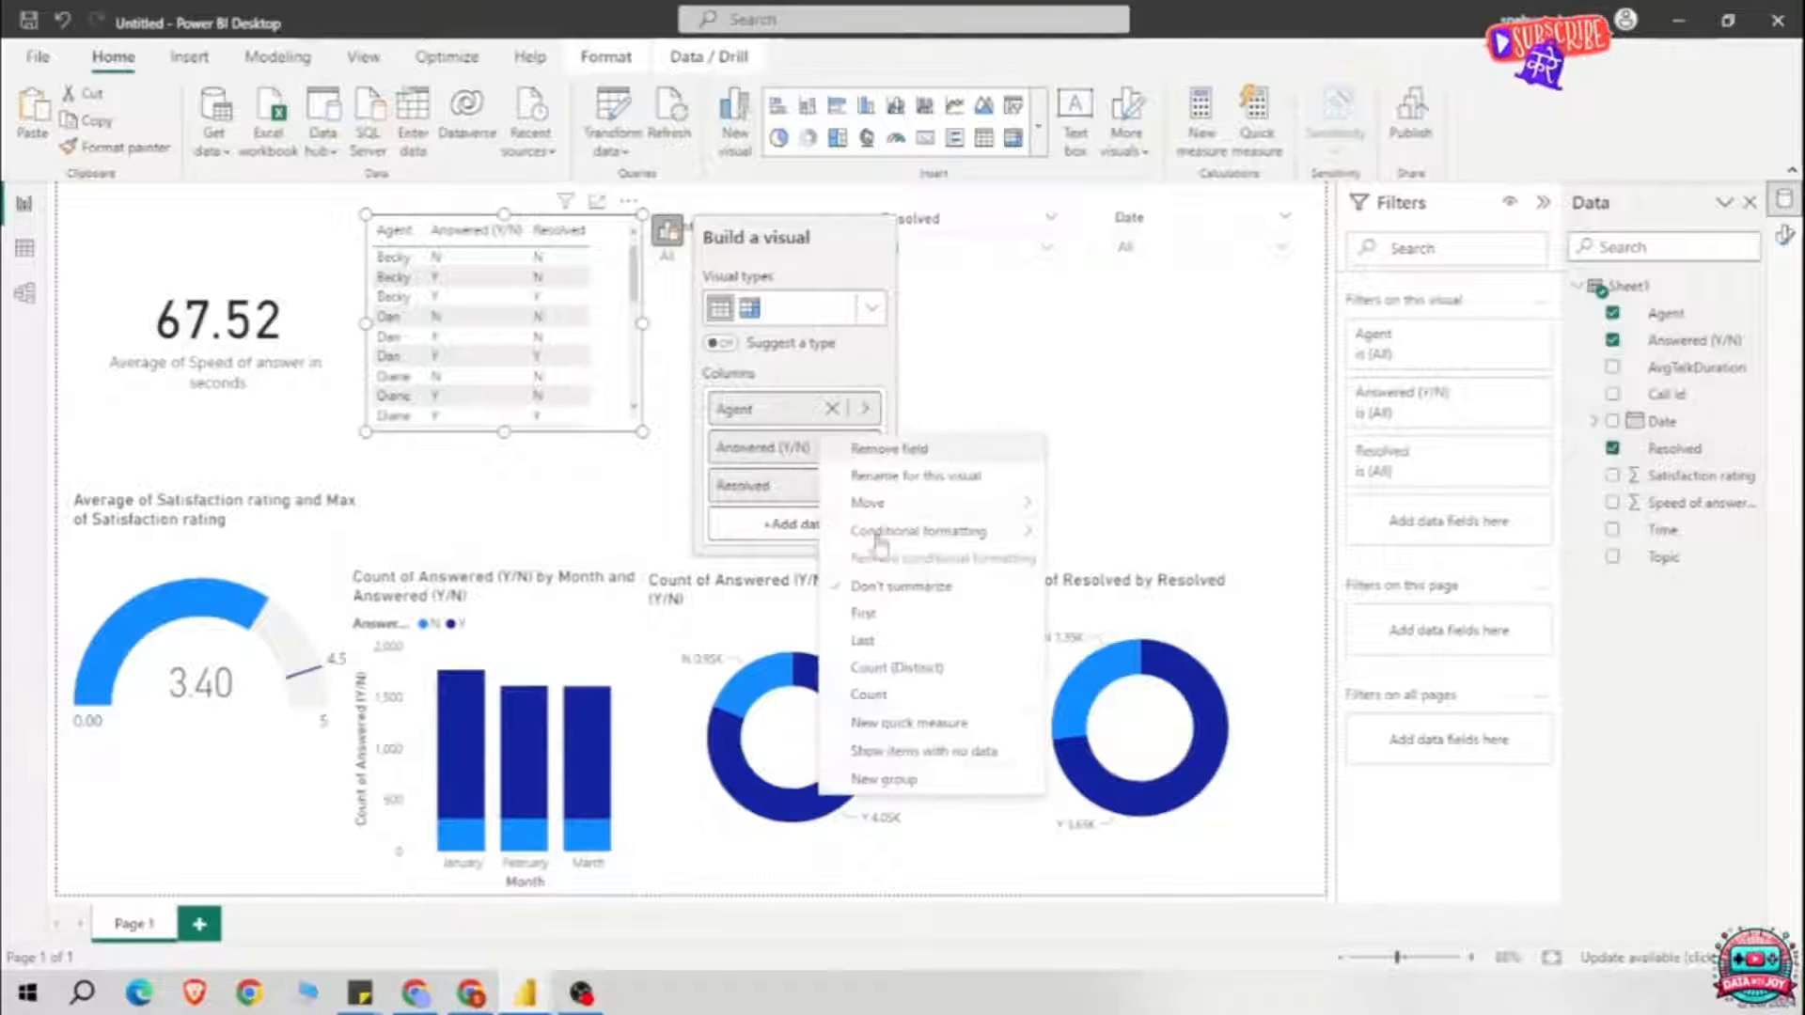
click(871, 694)
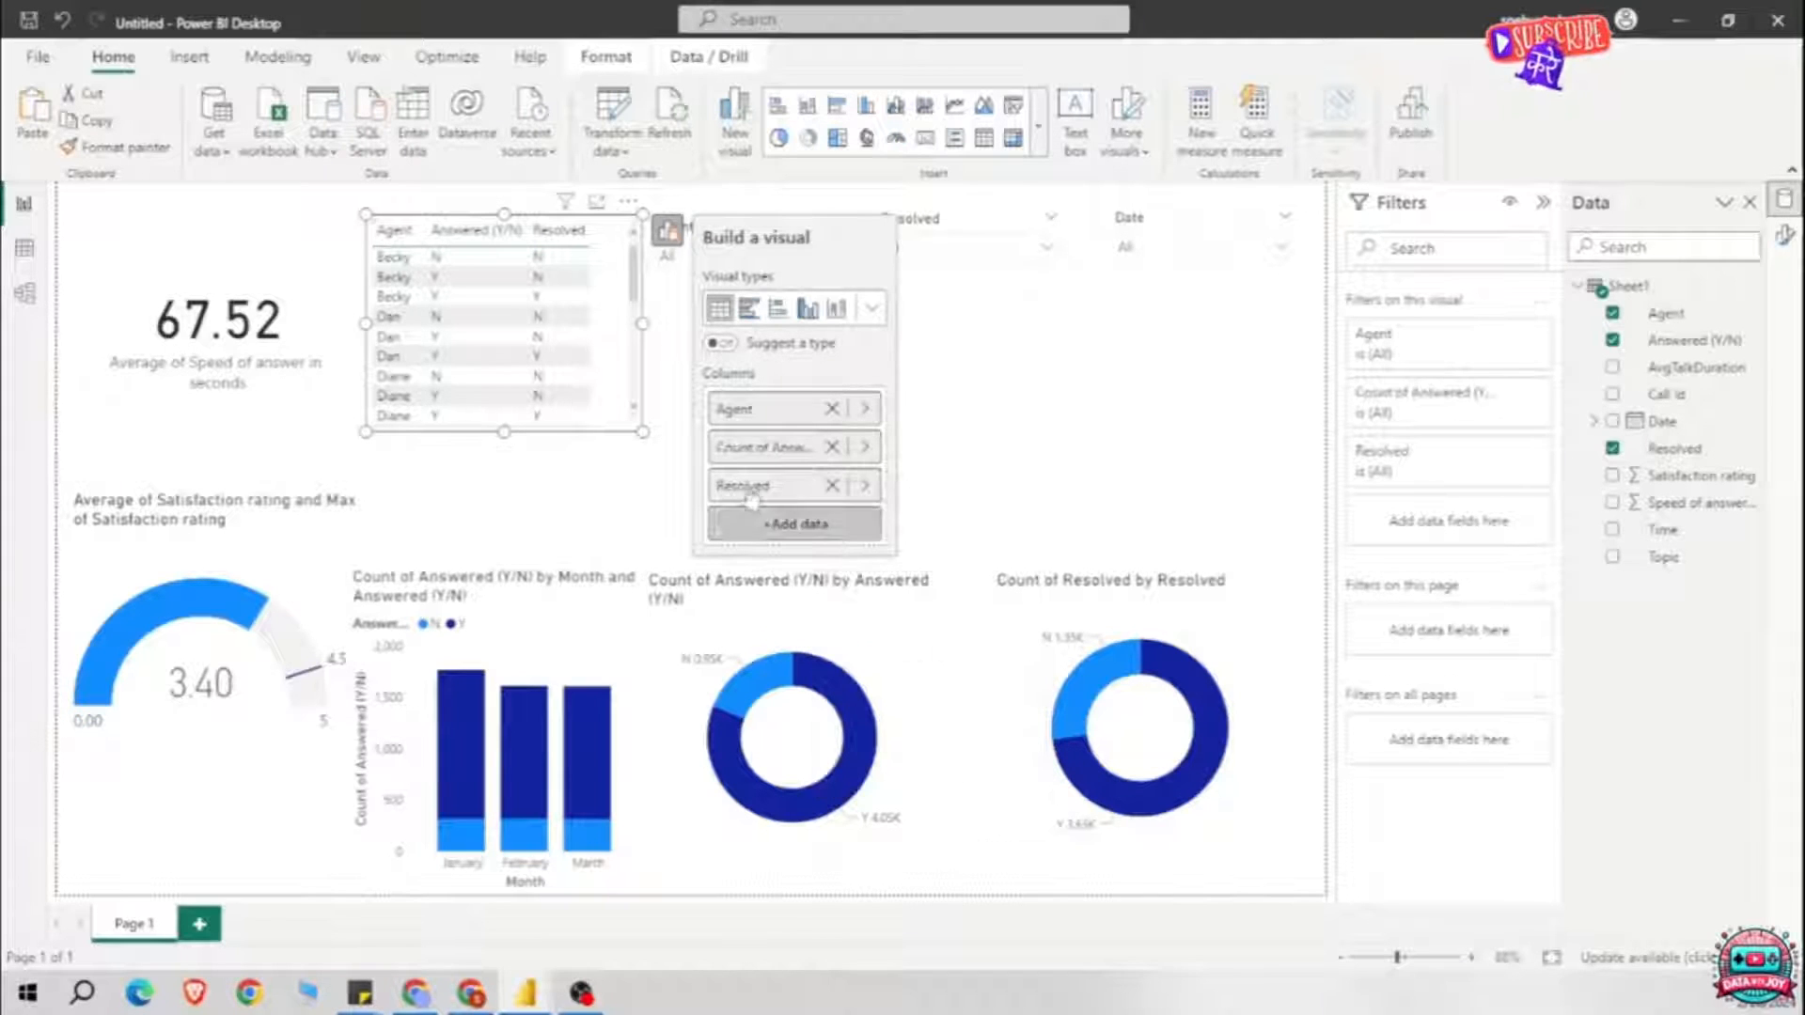
right_click(744, 491)
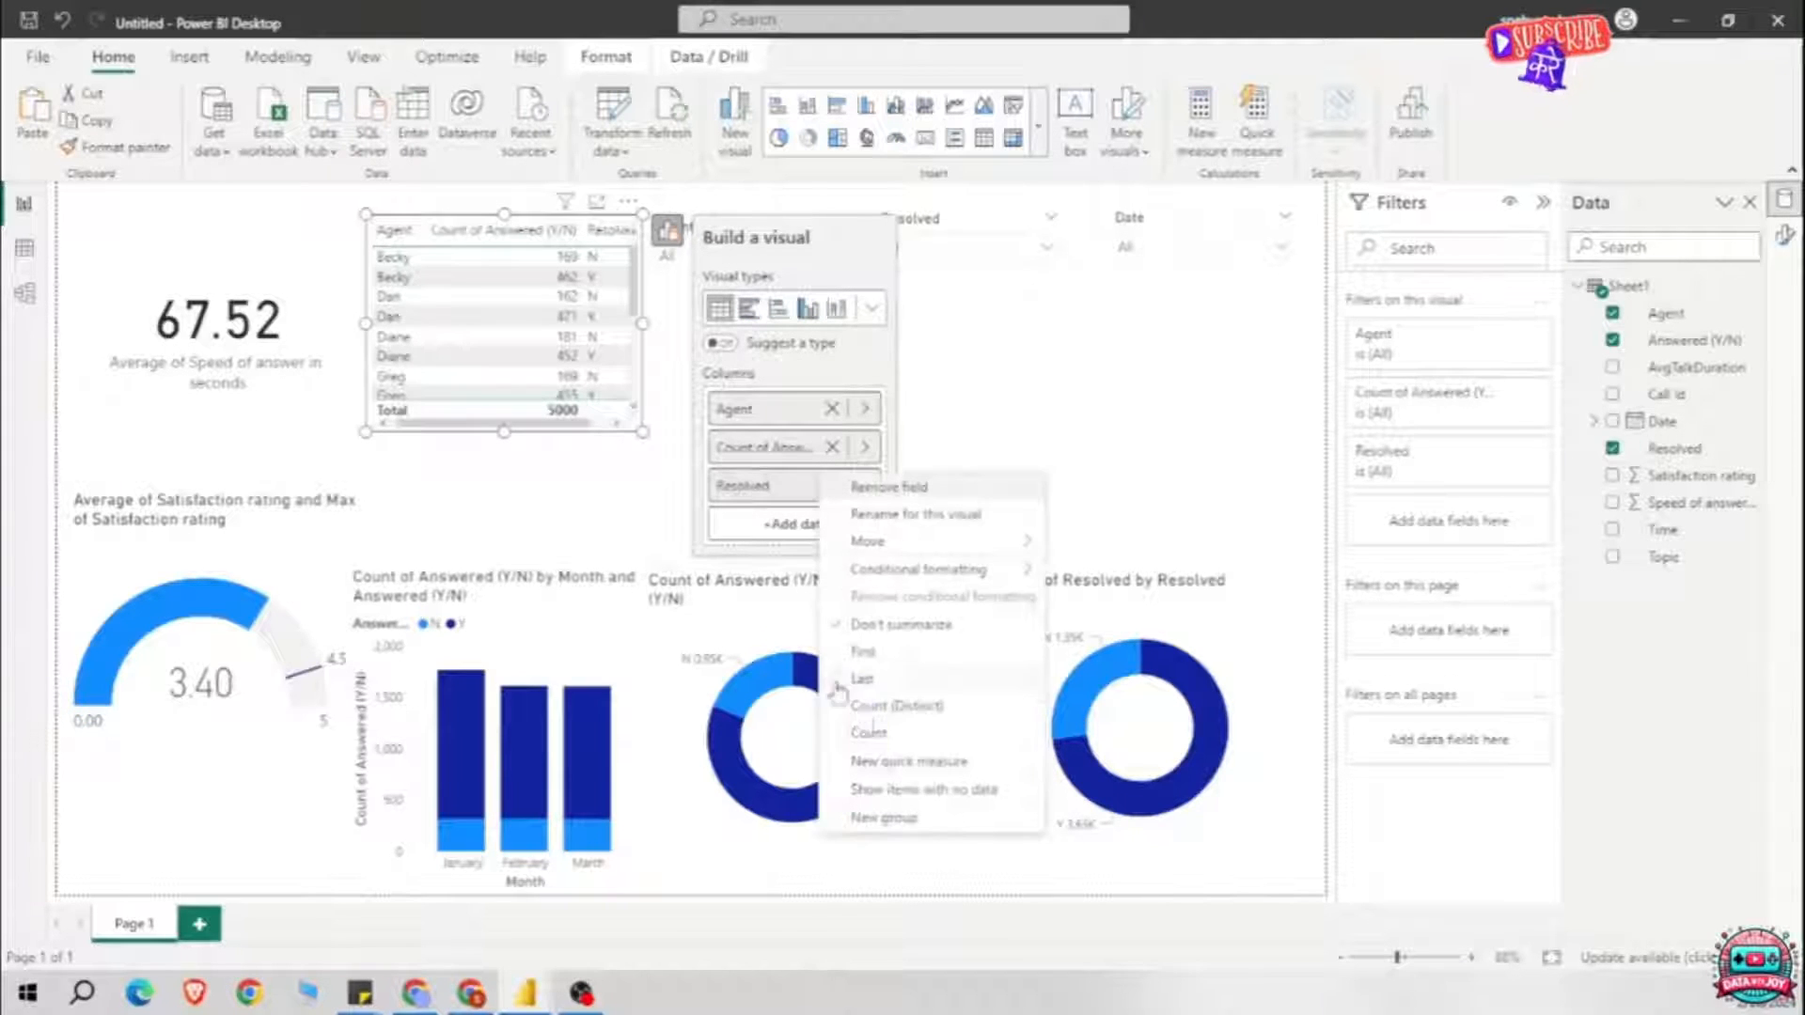
click(874, 743)
drag(642, 324, 722, 335)
click(722, 335)
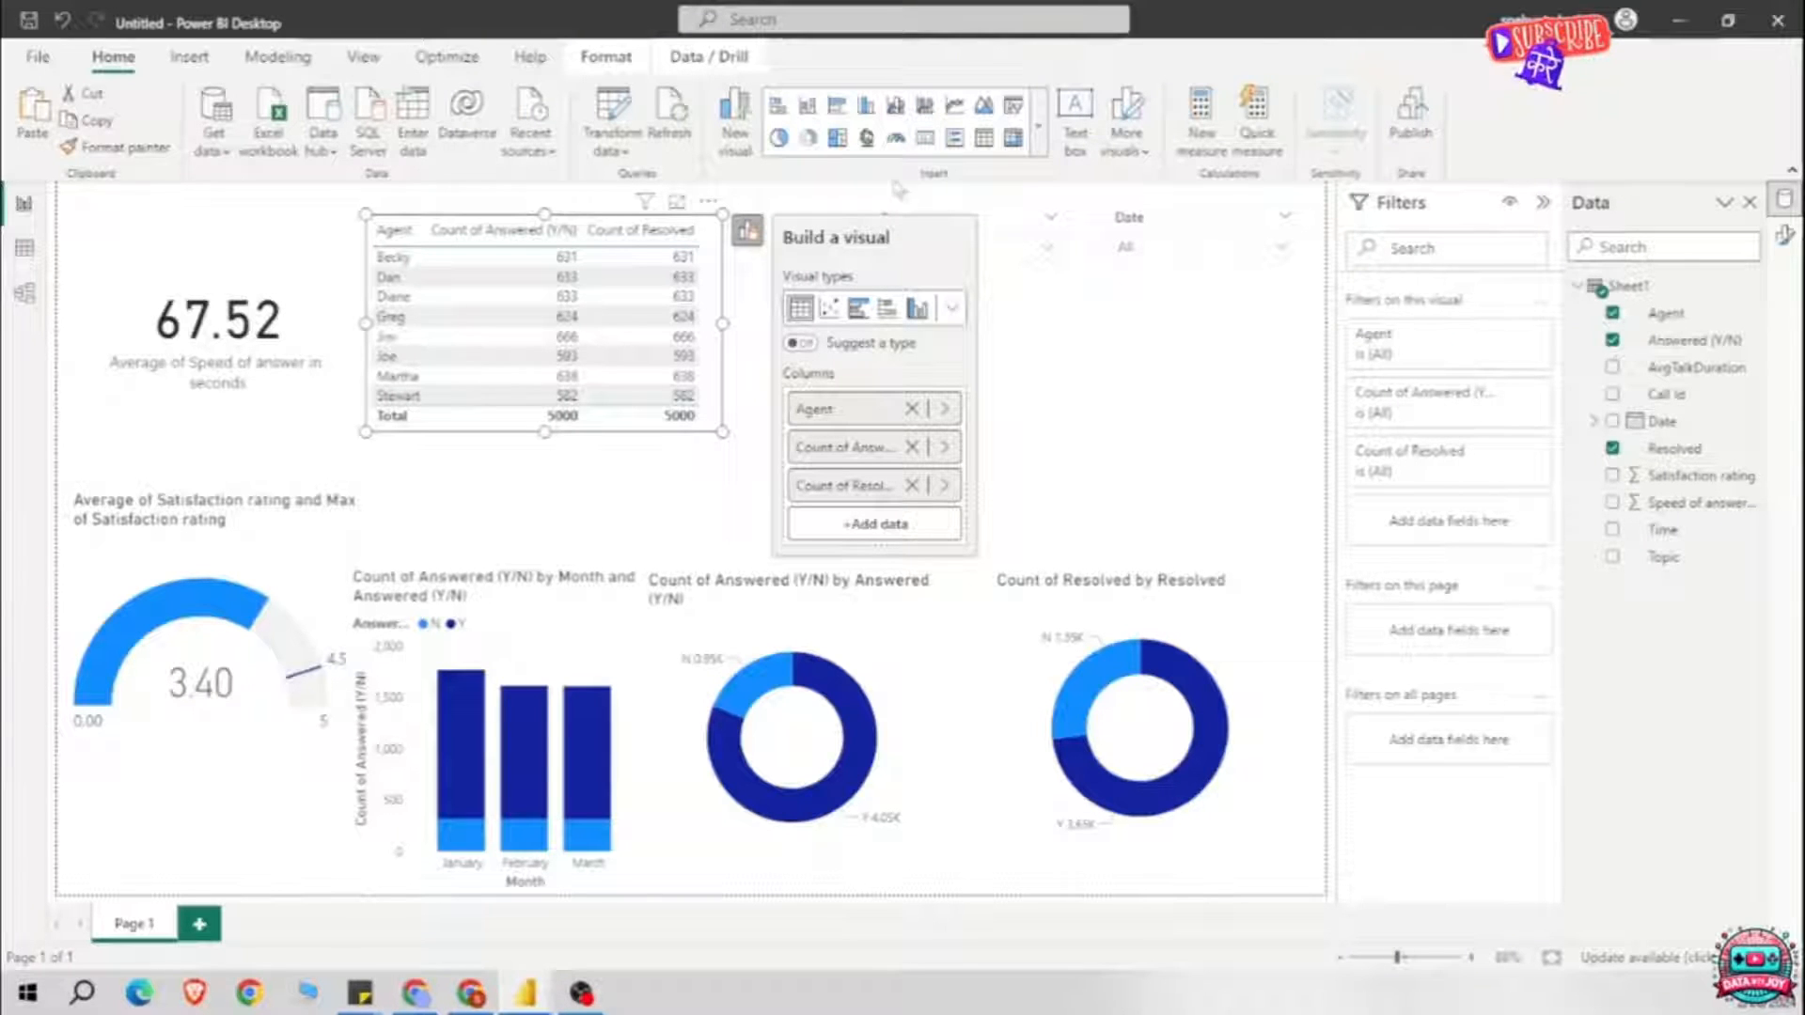
Step: Create a new measure in Sheet1 and replace its default formula with the opening Answer = CALCULATE(
right_click(1656, 367)
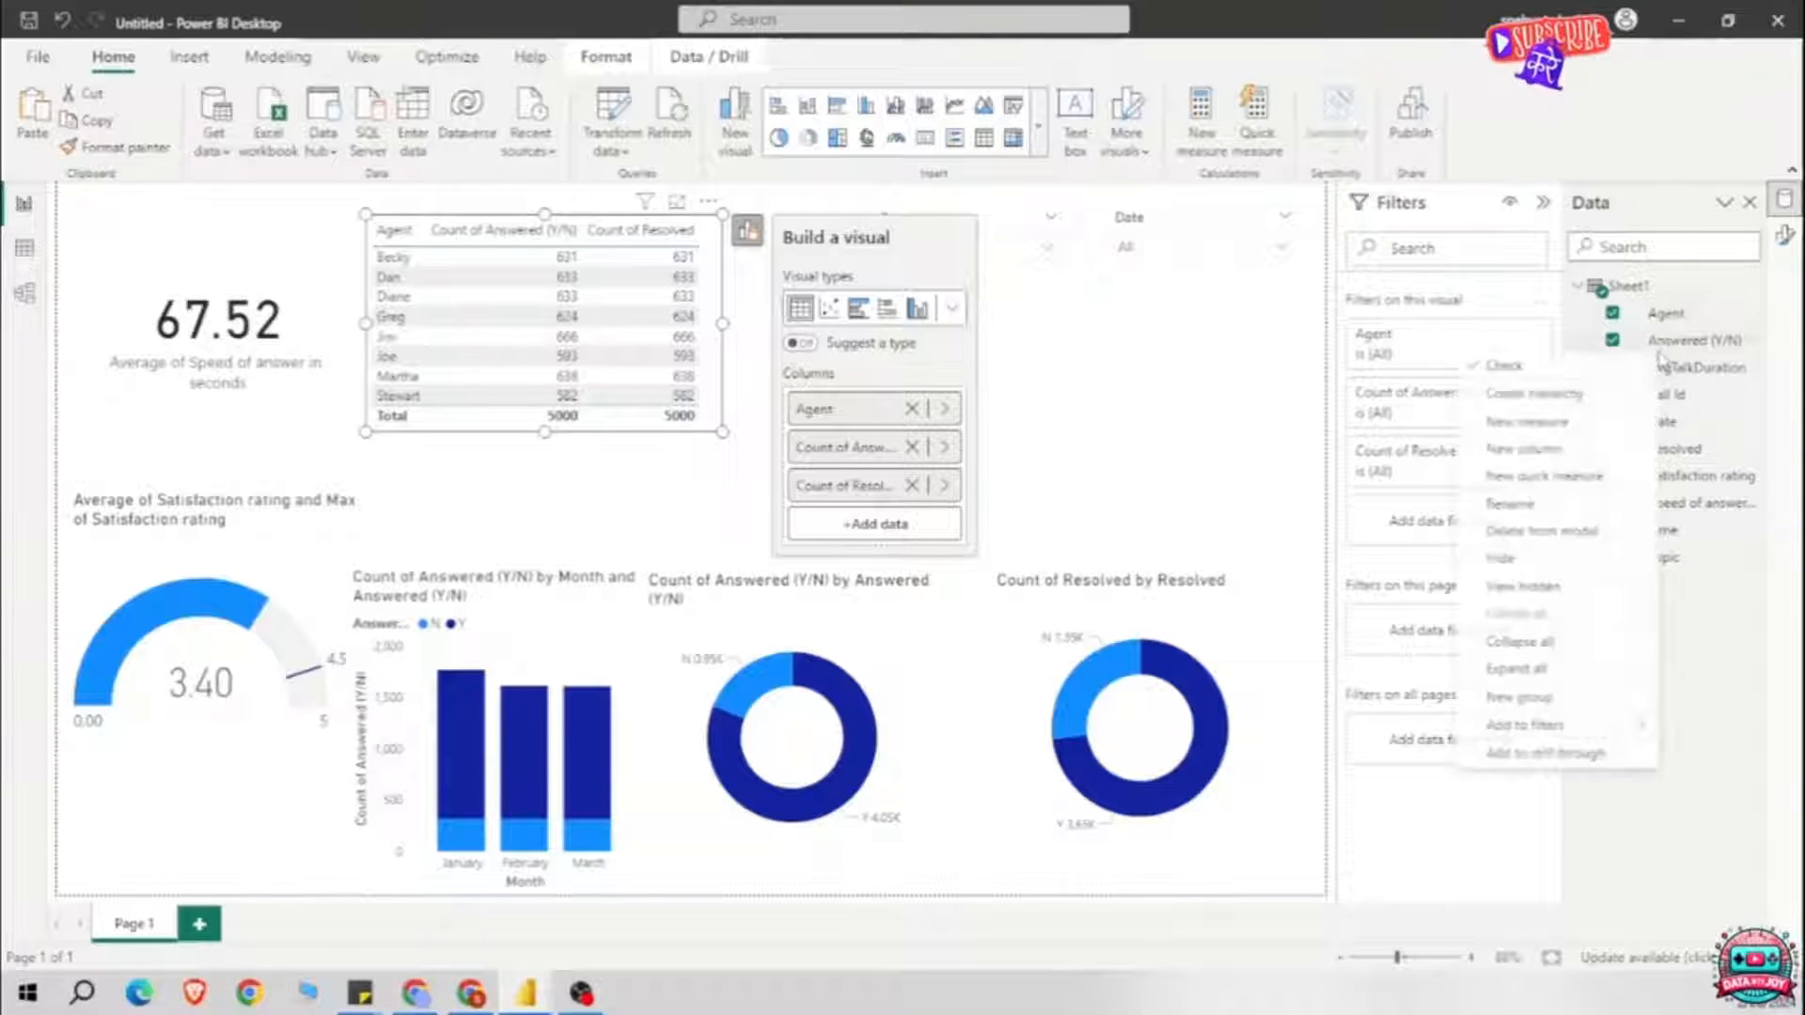
click(1556, 431)
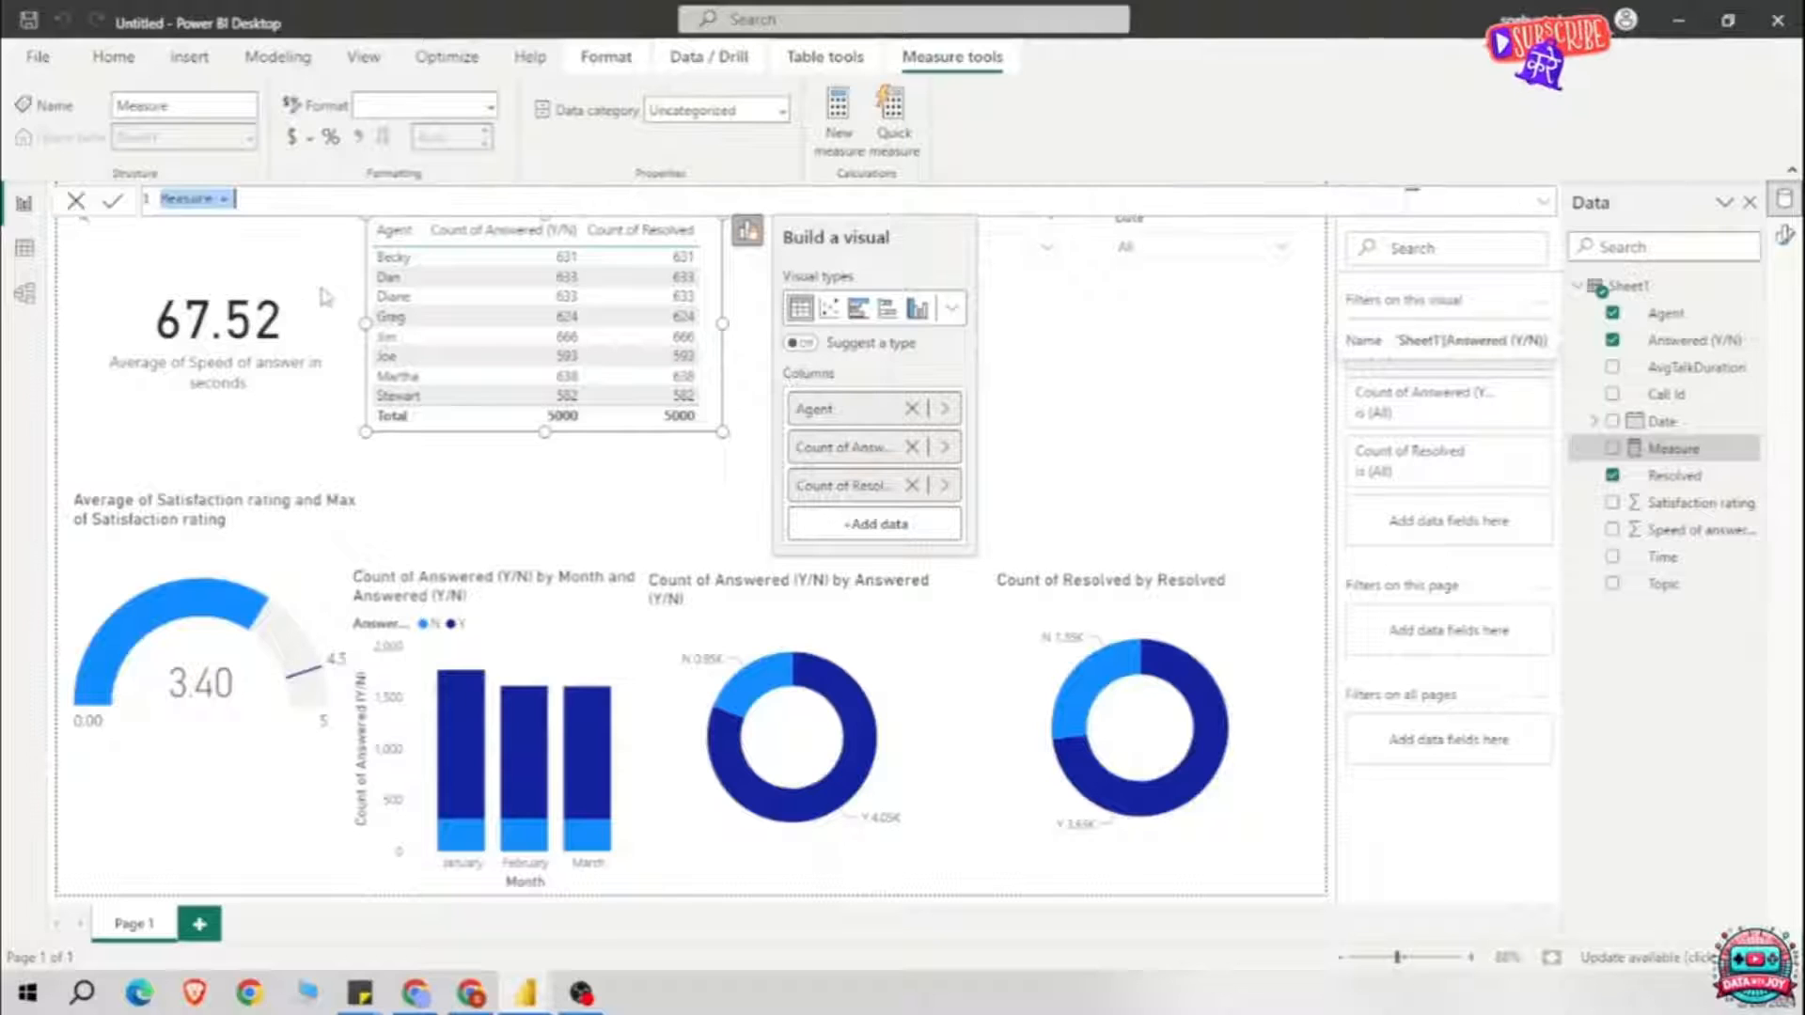
click(327, 198)
key(BackSpace)
key(BackSpace)
key(BackSpace)
key(BackSpace)
key(BackSpace)
key(BackSpace)
key(BackSpace)
key(BackSpace)
key(BackSpace)
key(BackSpace)
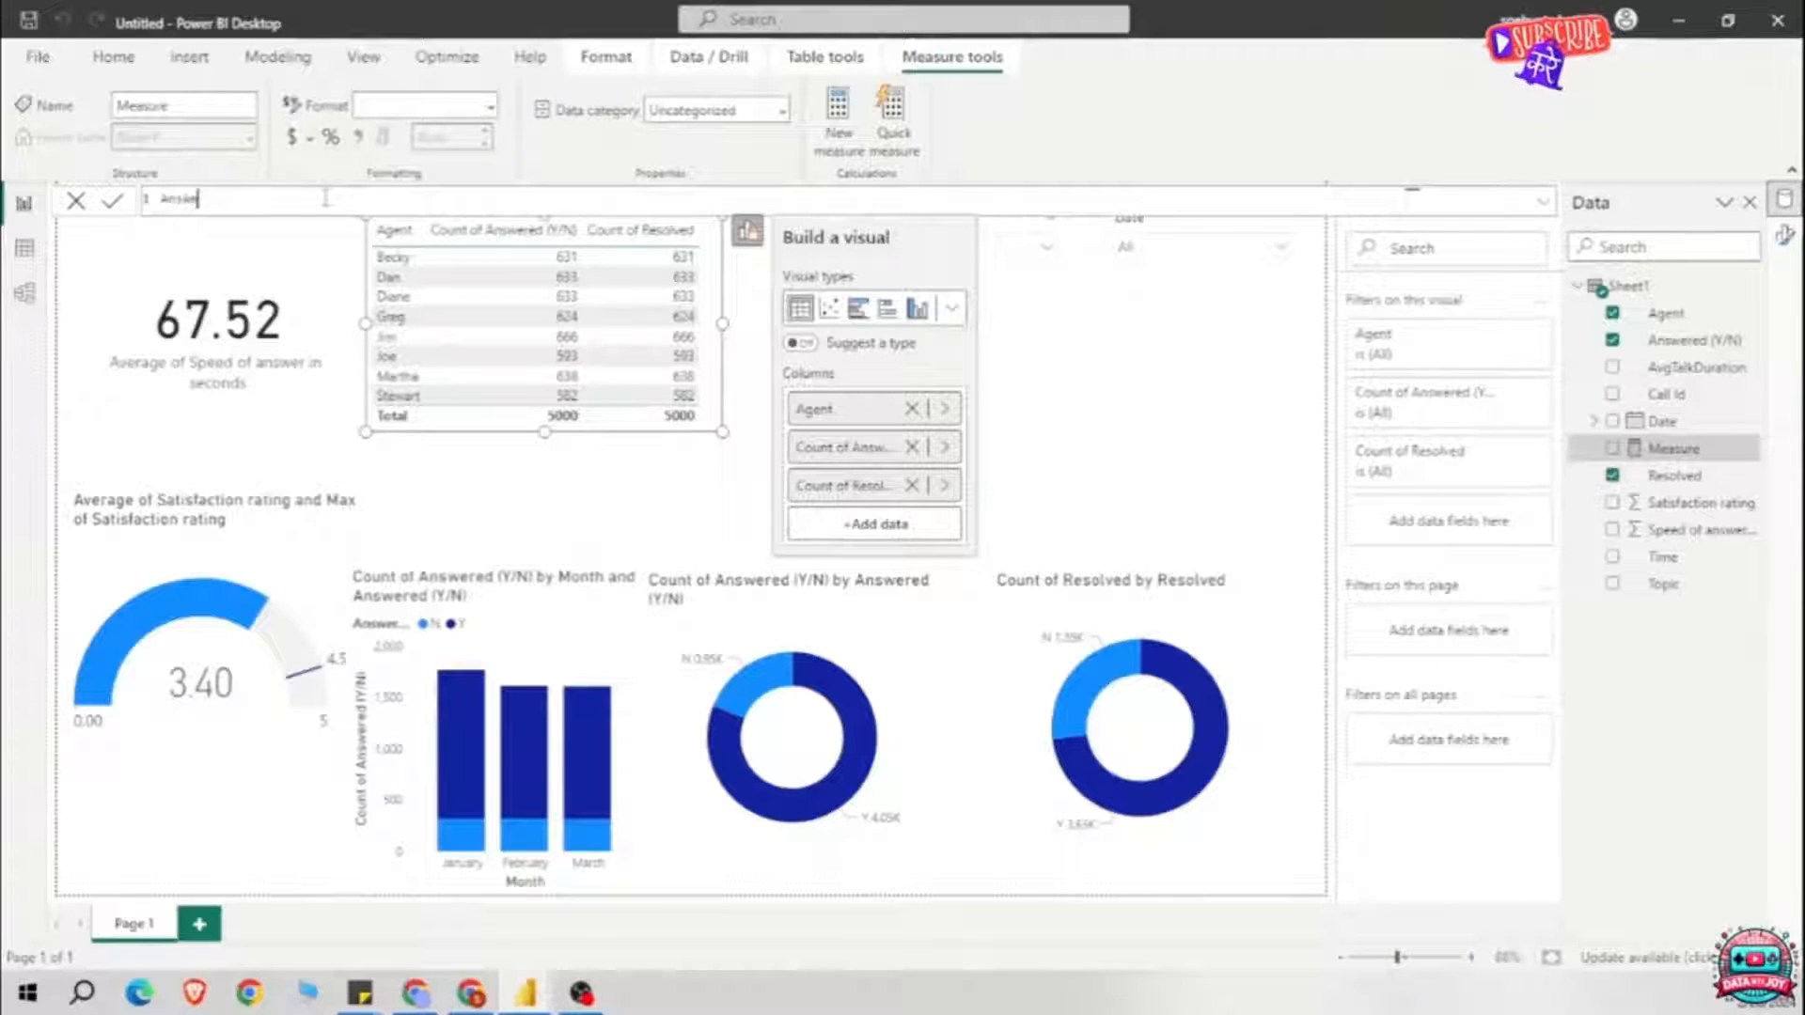
text(Answer = CALCULATE()
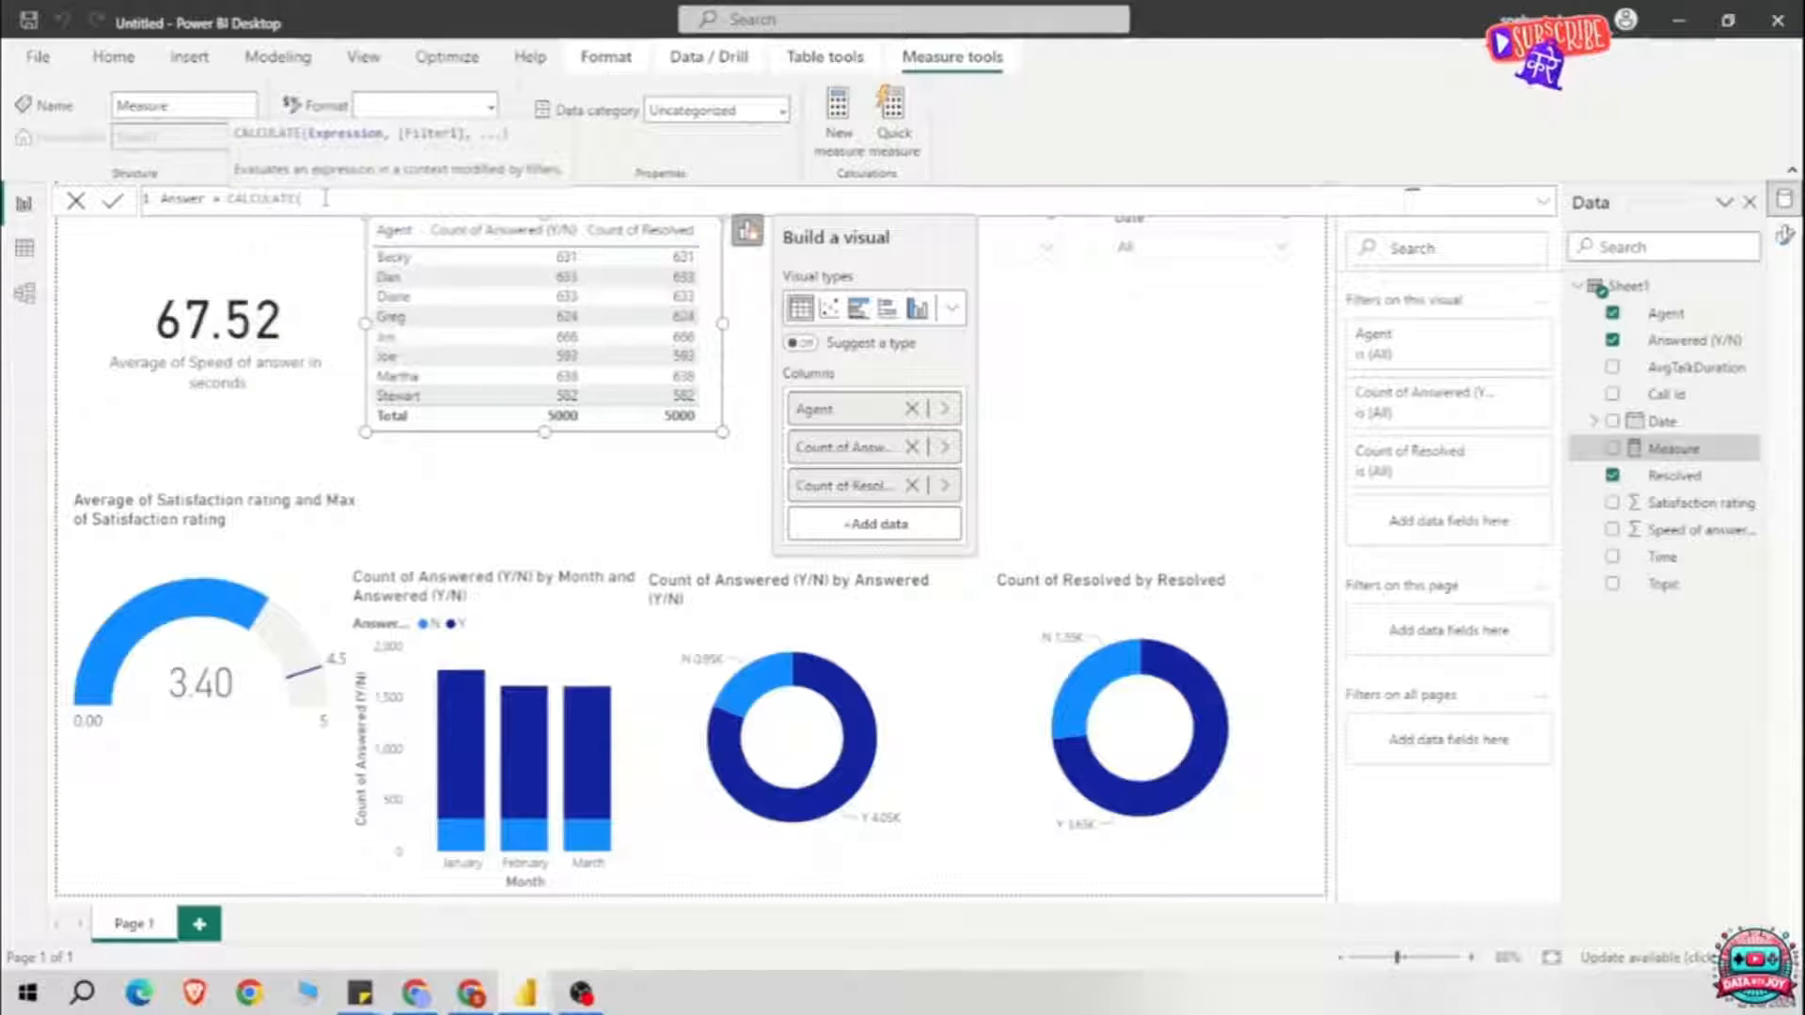
Step: Enter COUNT of Sheet1[Call Id] as the expression inside the Answer measure's CALCULATE
text(COUNT()
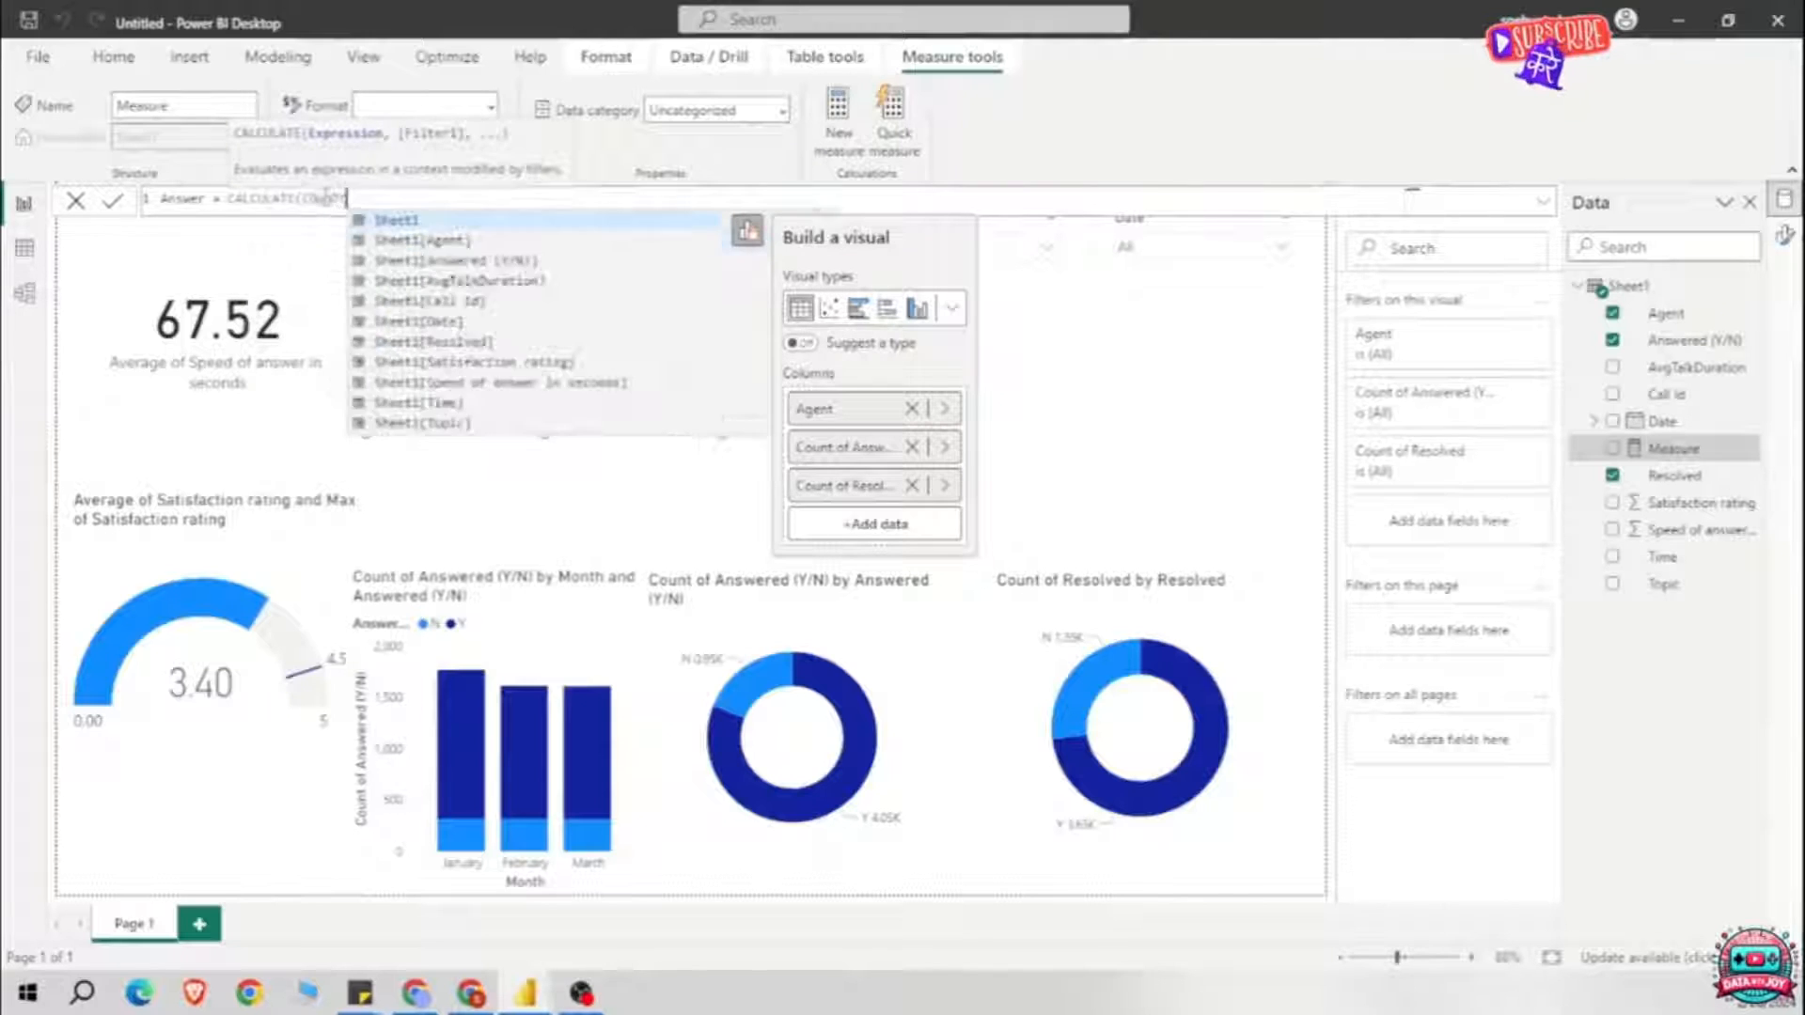
text(()
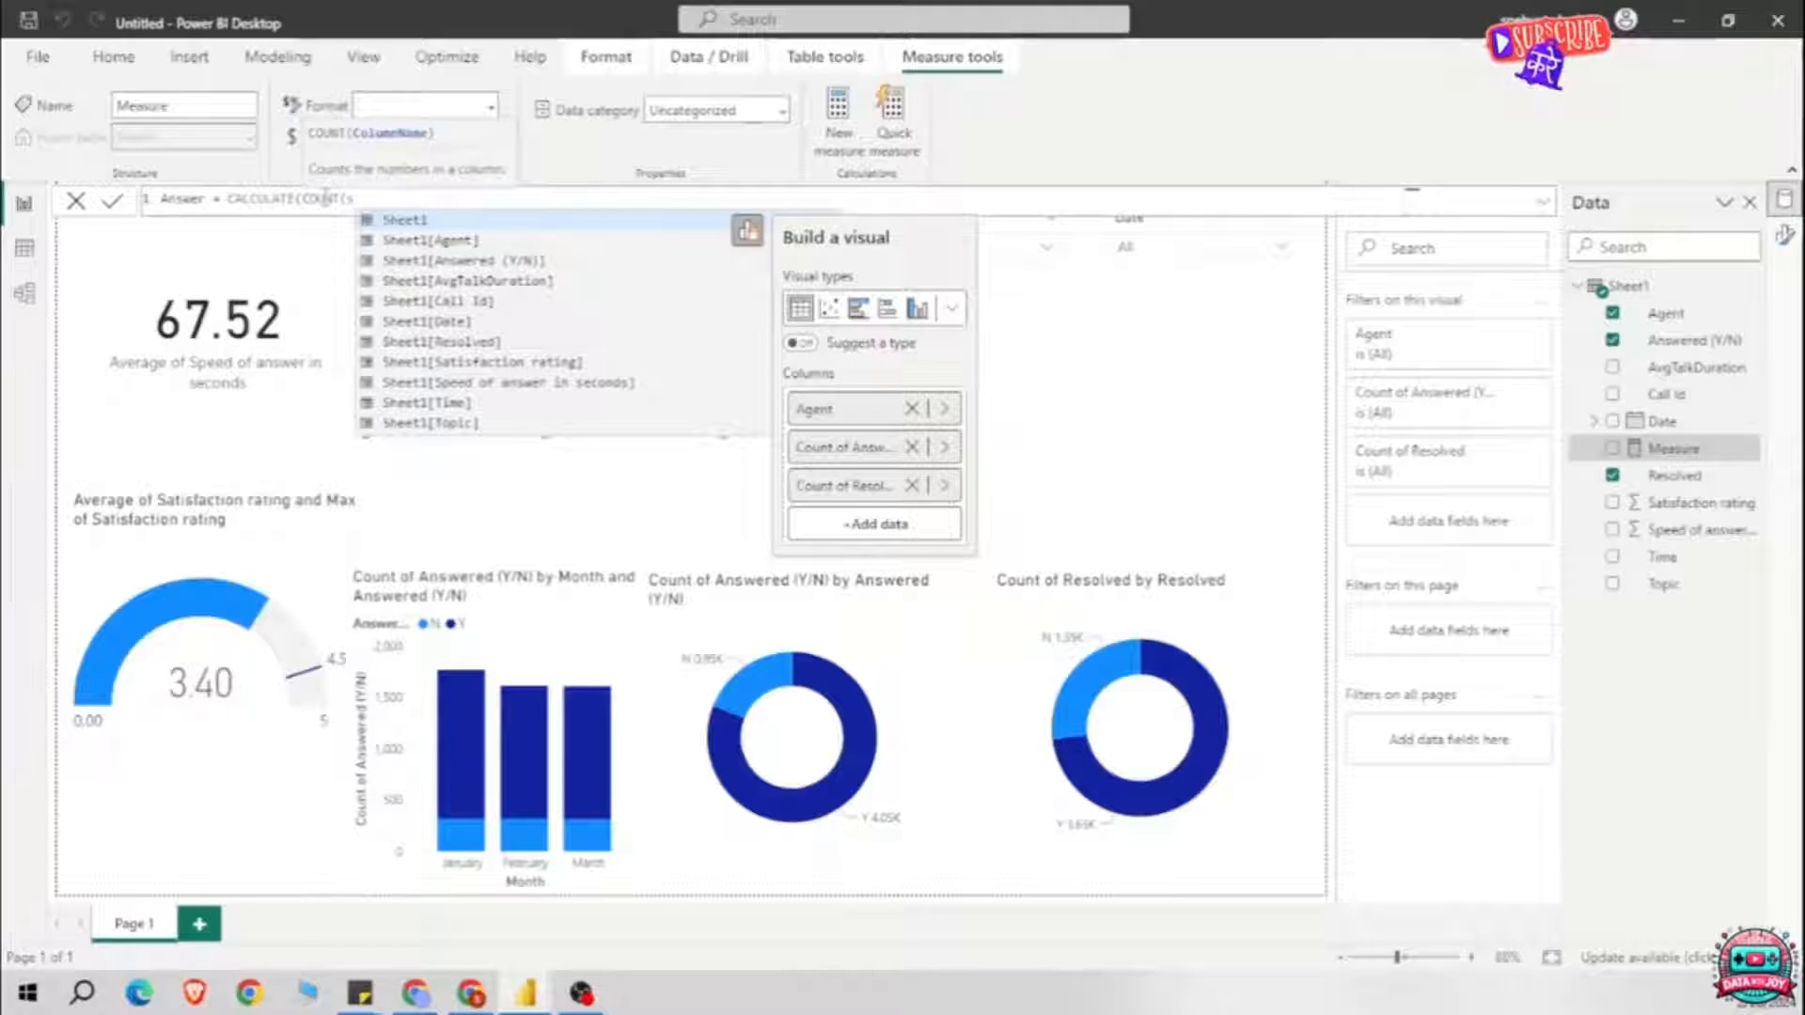
key(Down)
key(Down)
key(Down)
key(Down)
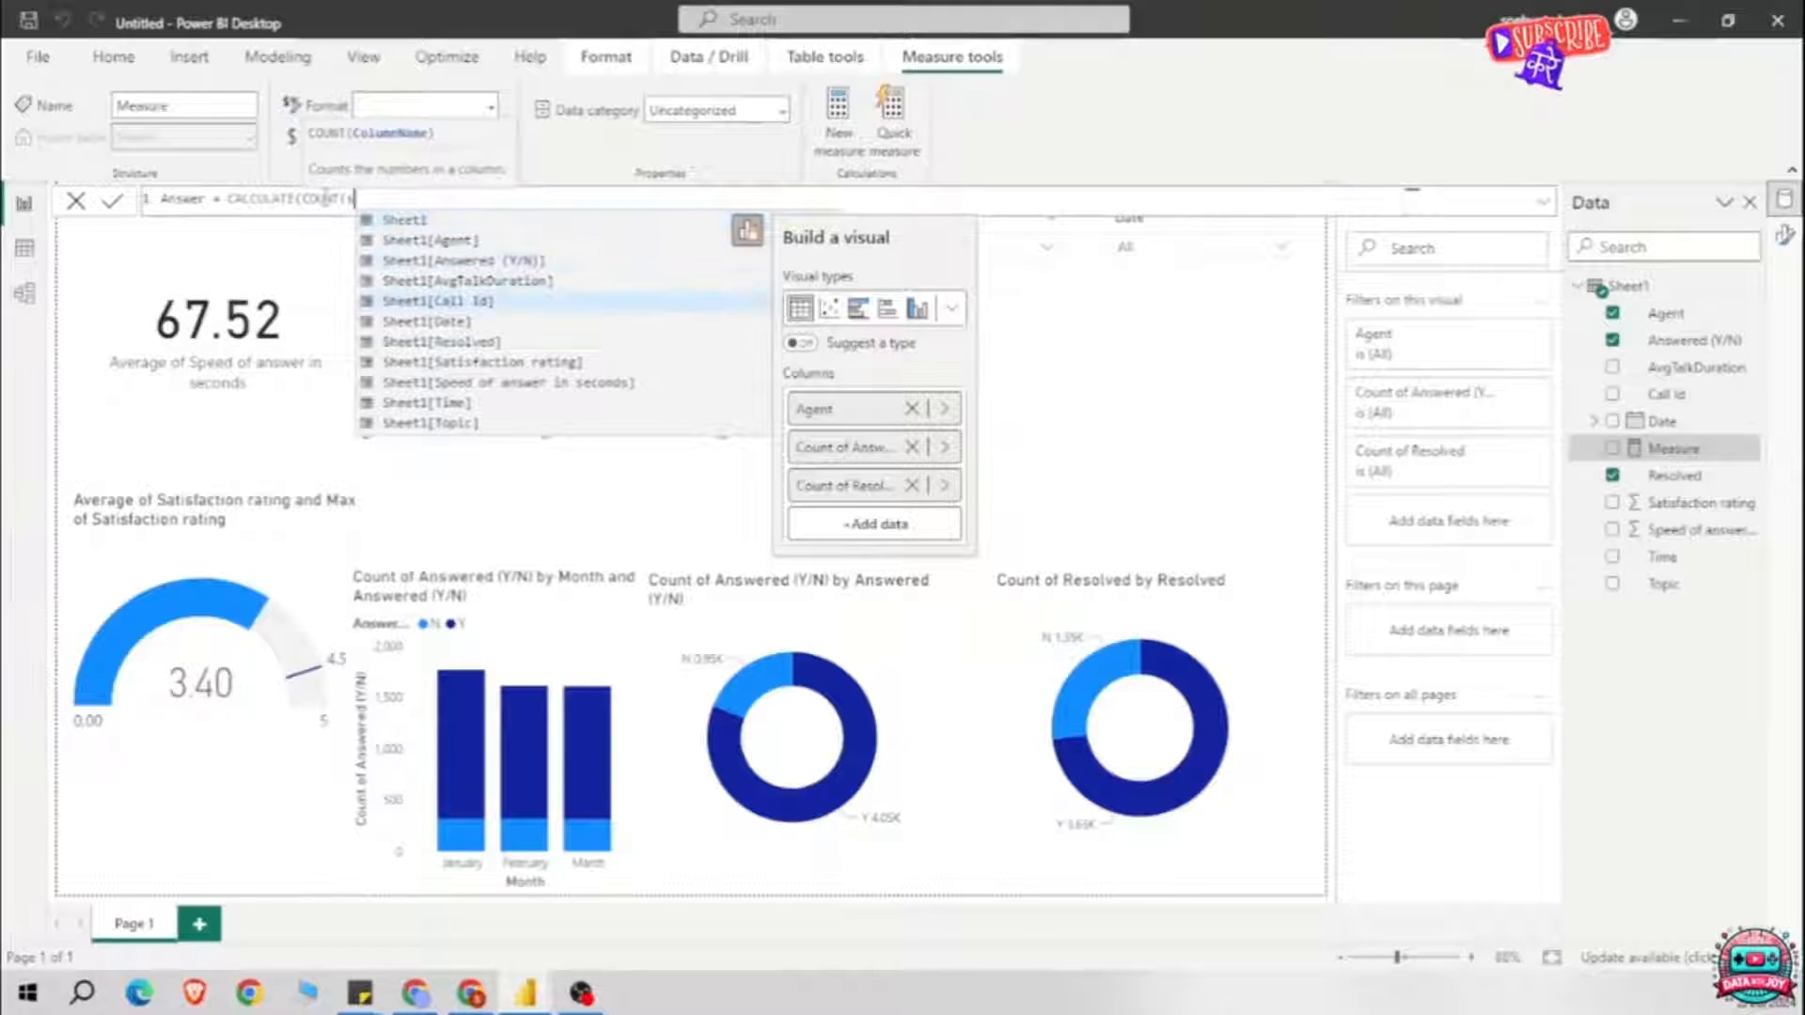
key(Tab)
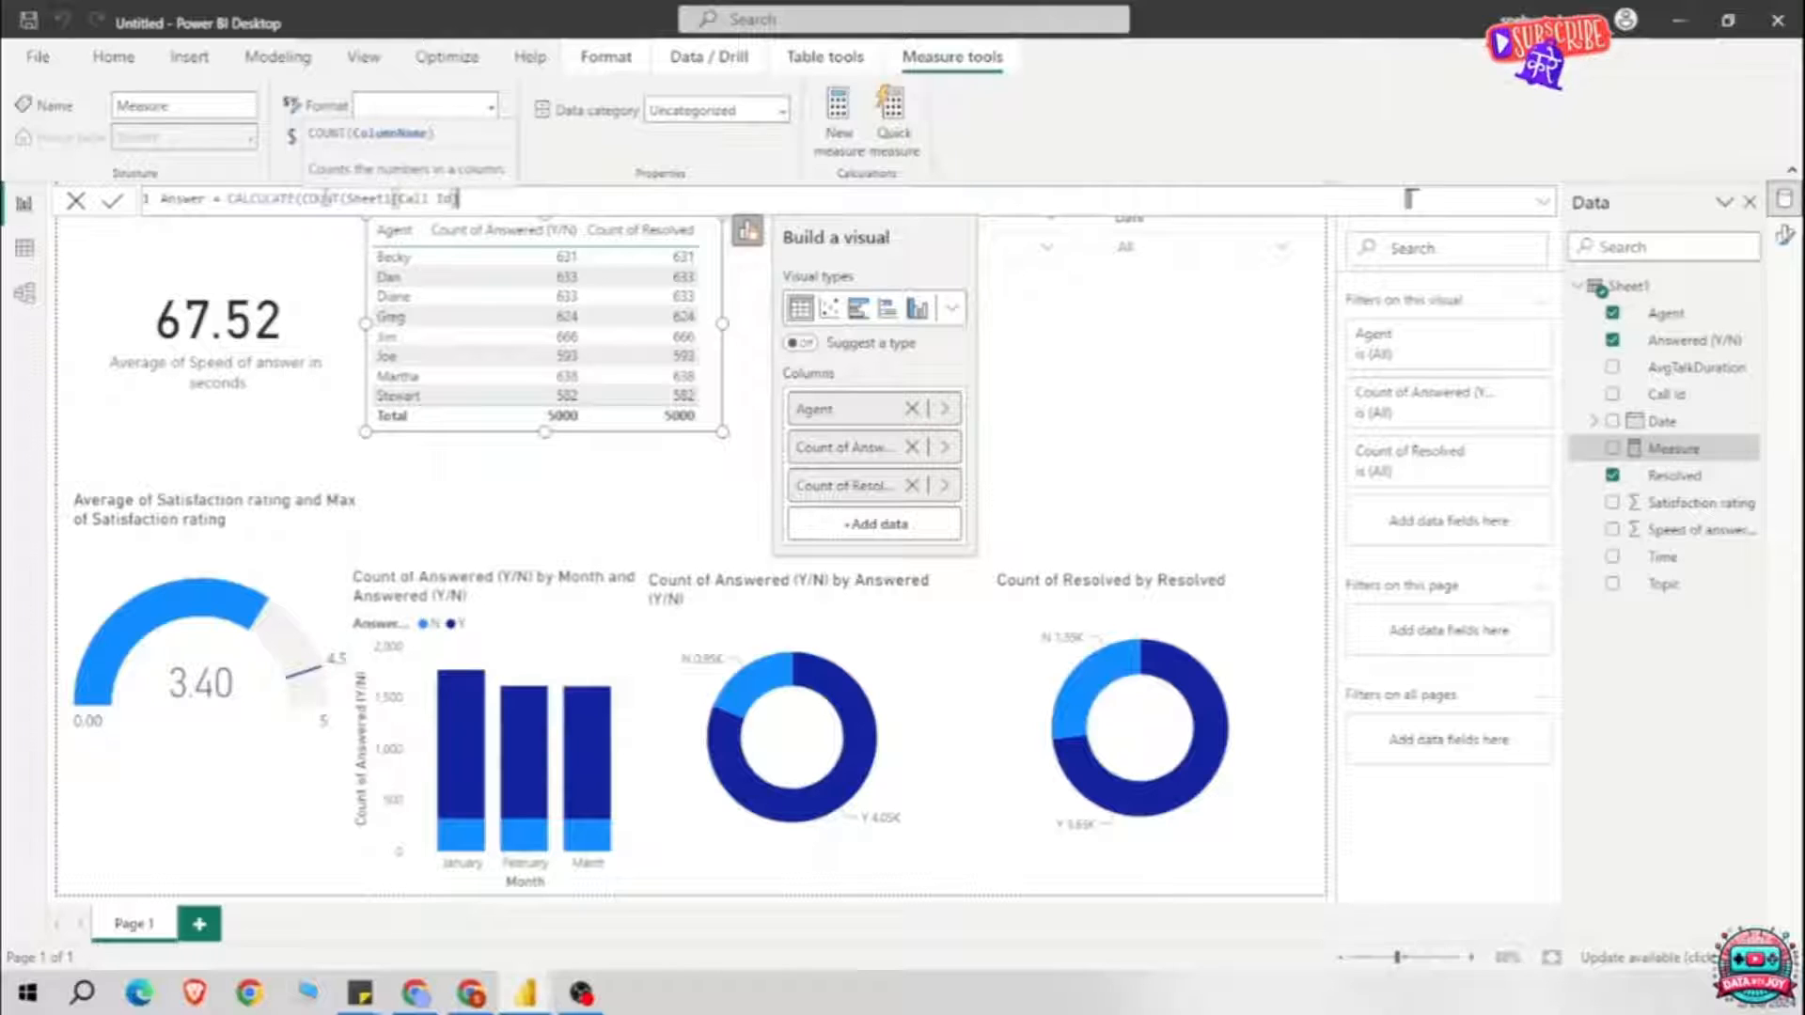
Step: Close the Call Id expression and add a FILTER over Sheet1 as the Answer measure's next CALCULATE argument
text(),fil)
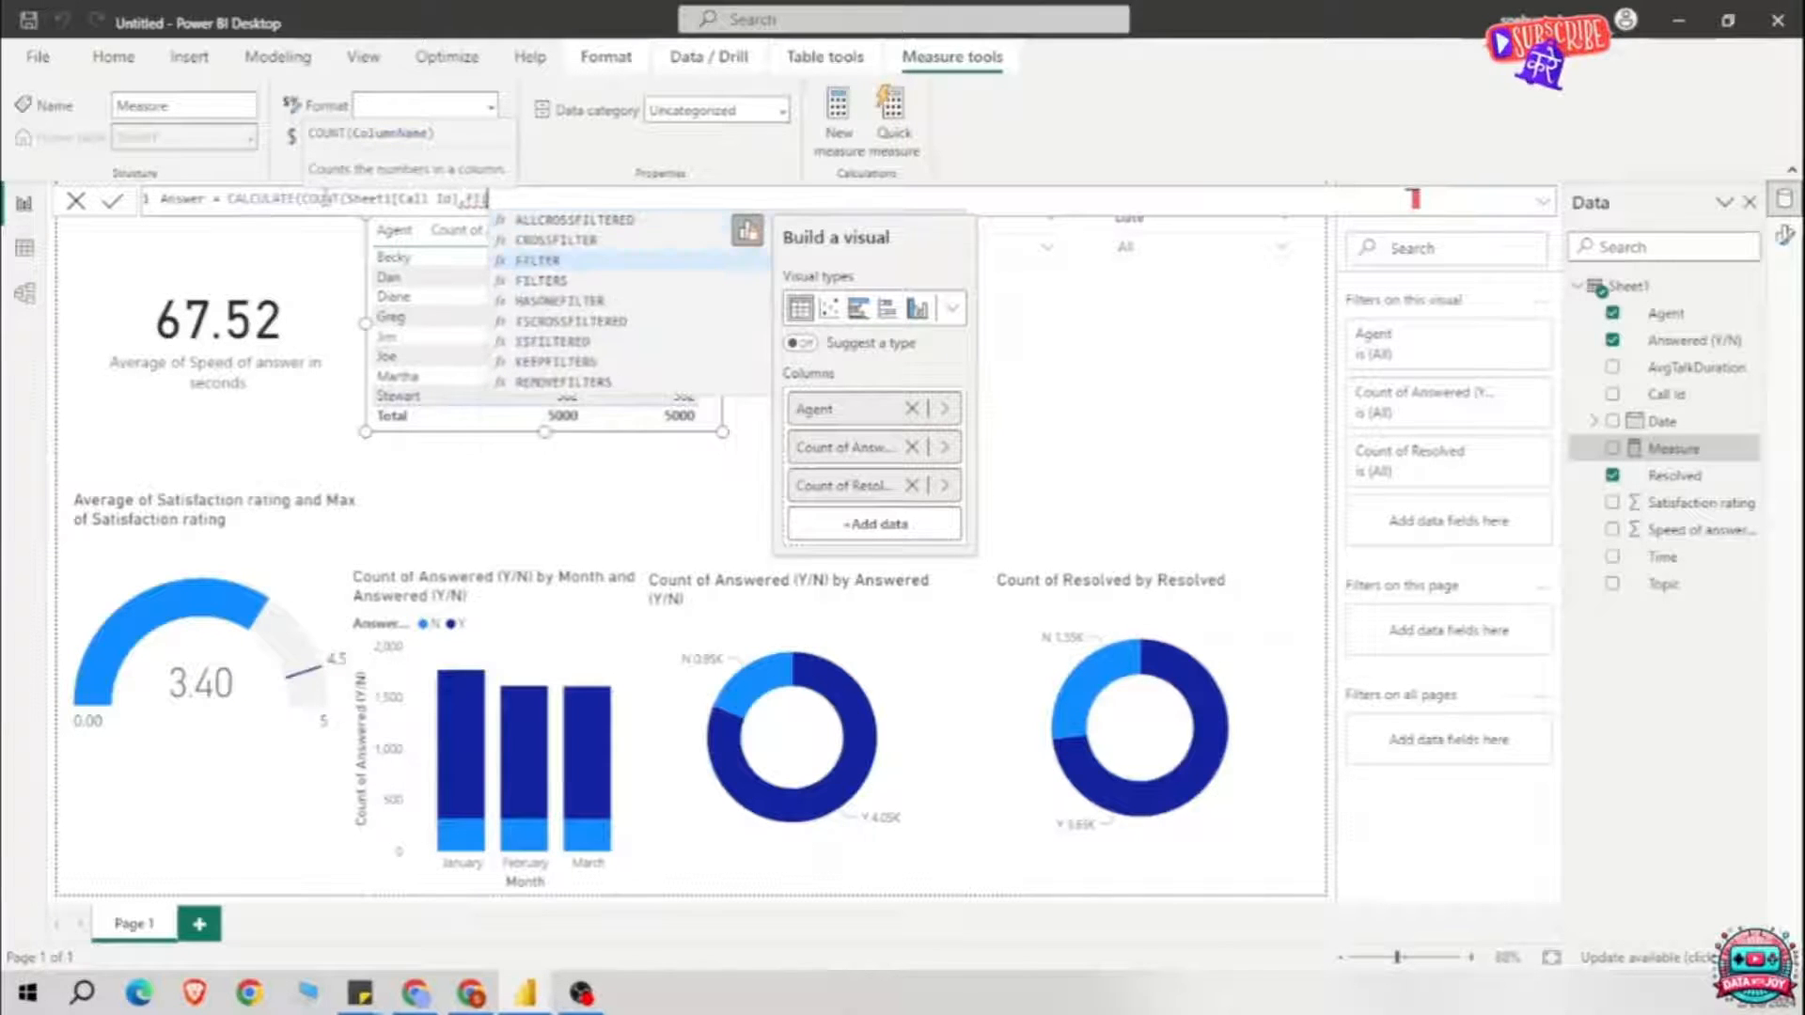
text(ter)
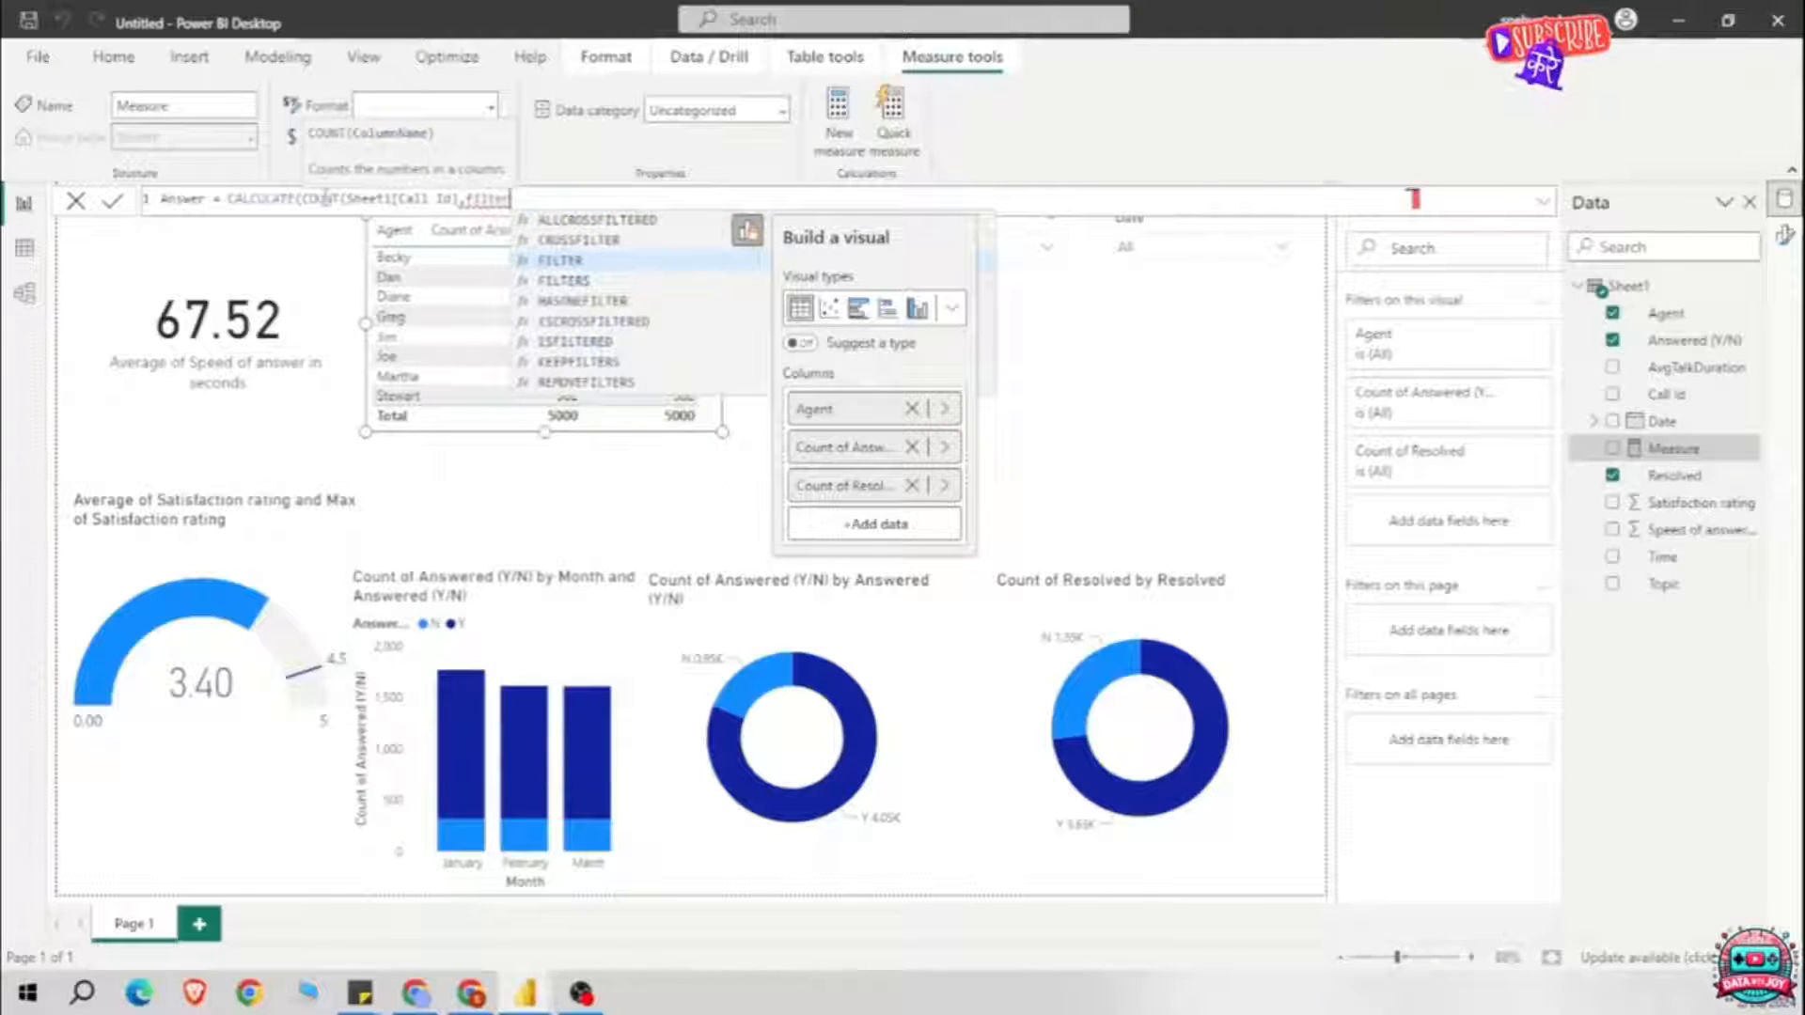
text((sh)
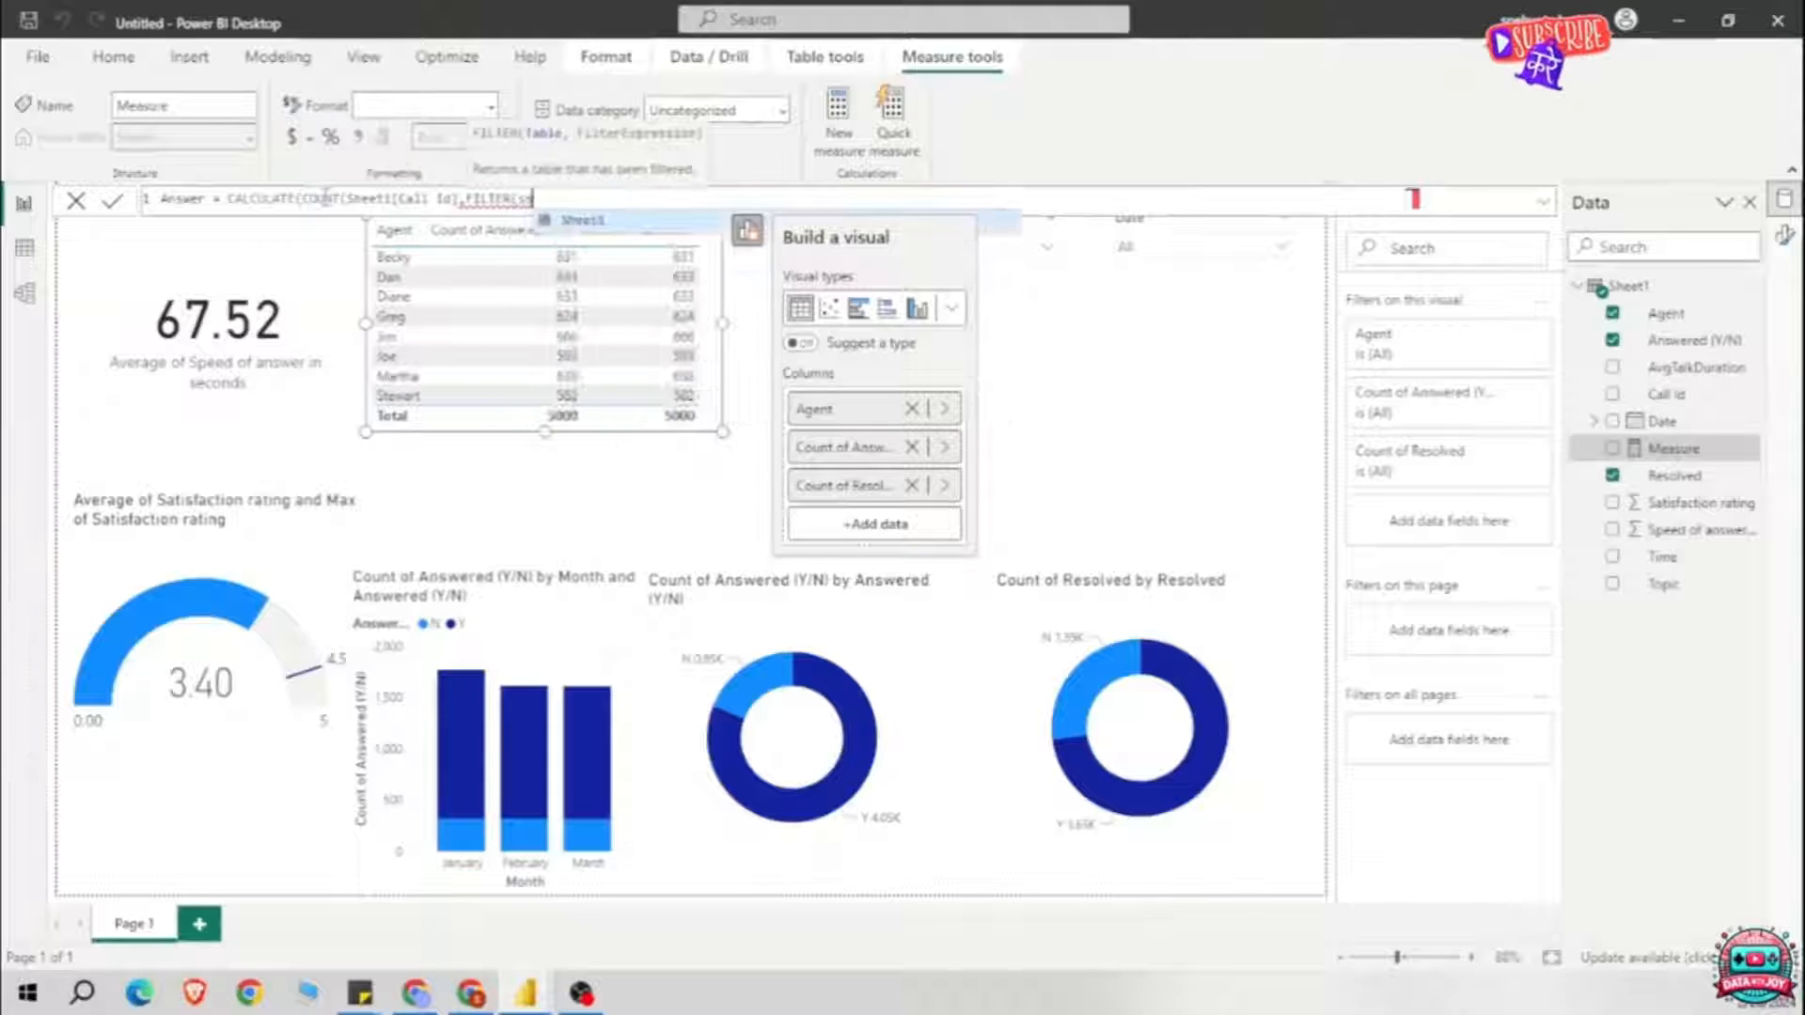
text(eet1)
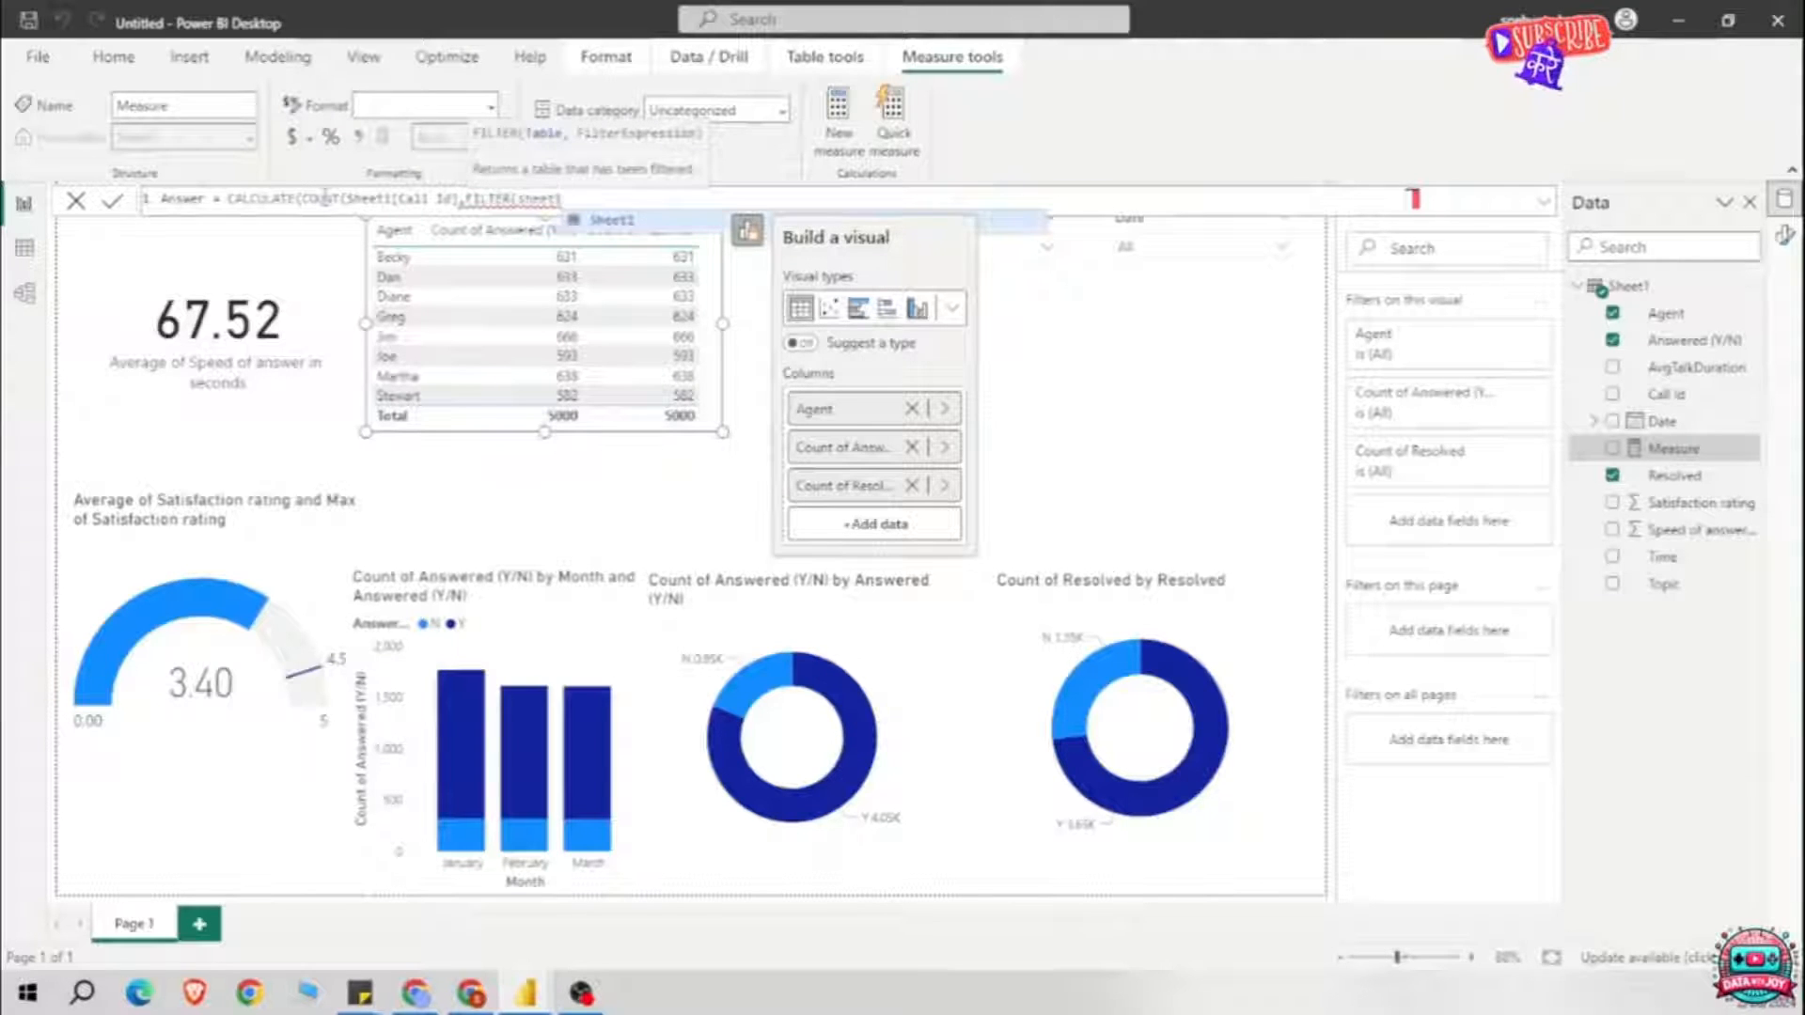
key(Tab)
text(, )
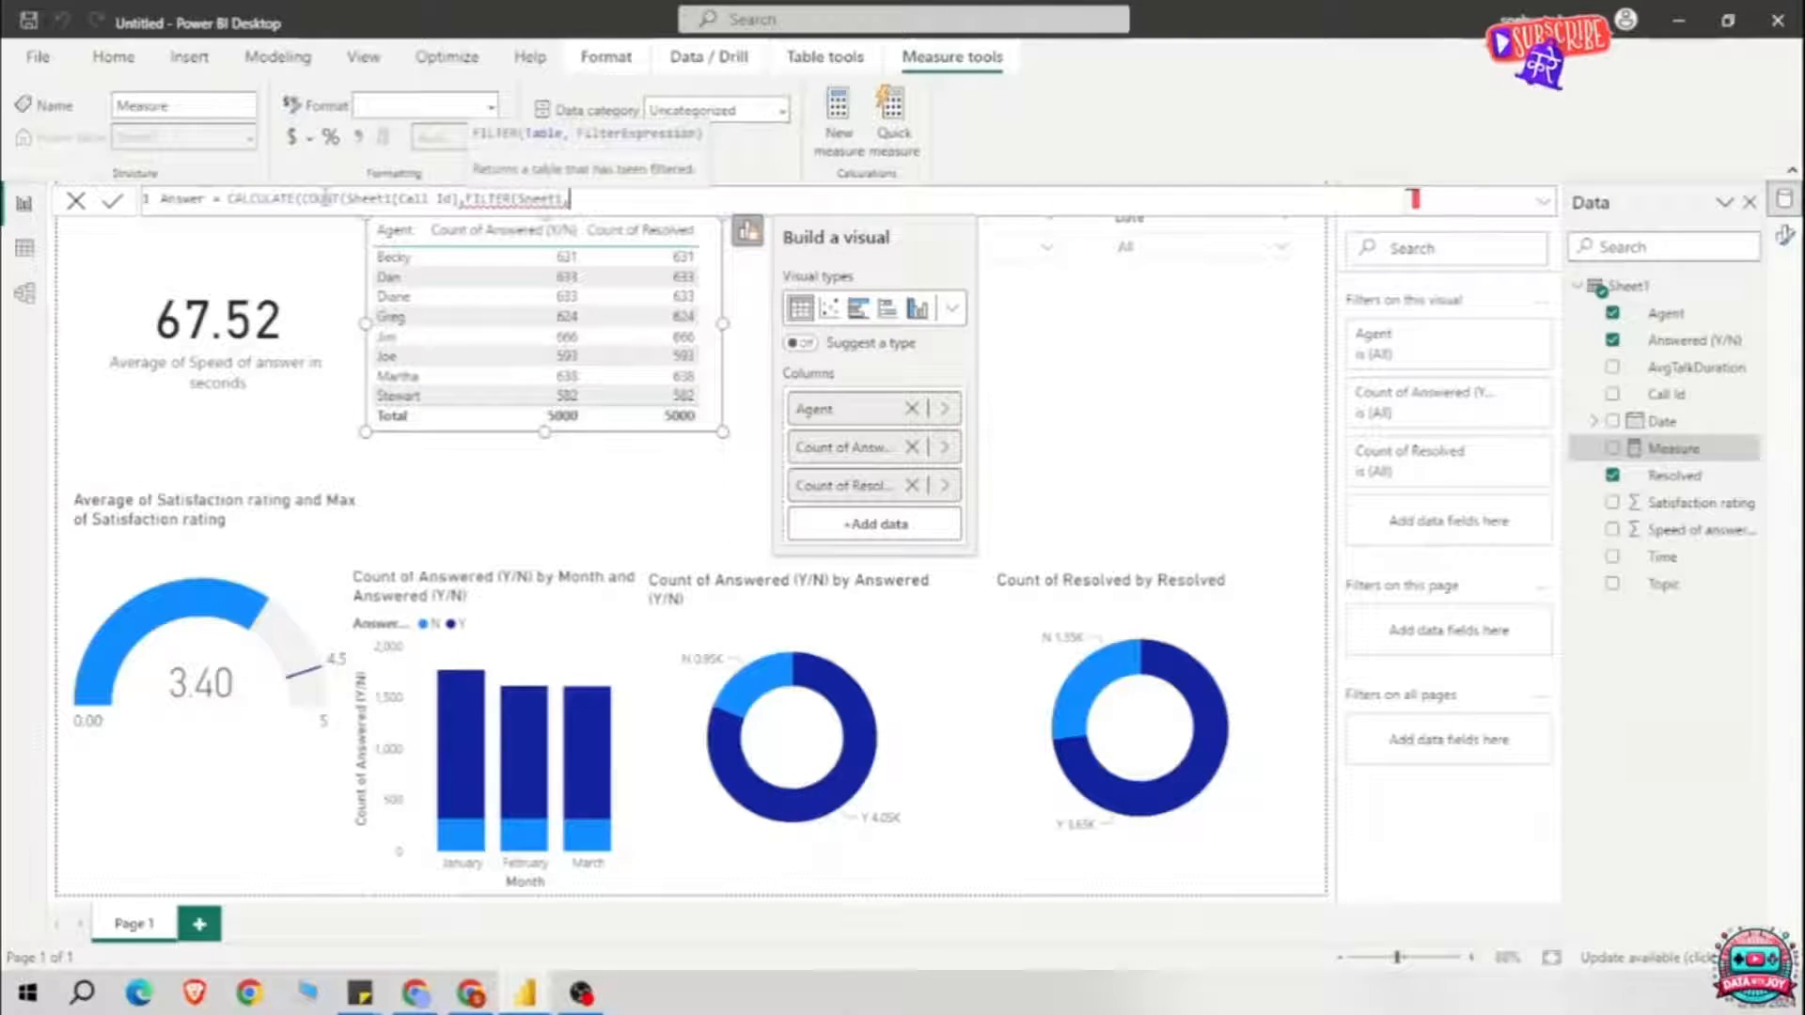
Step: Complete the FILTER with the condition Sheet1[Answered (Y/N)] = "Y", close the brackets and commit the Answer measure
text(shee)
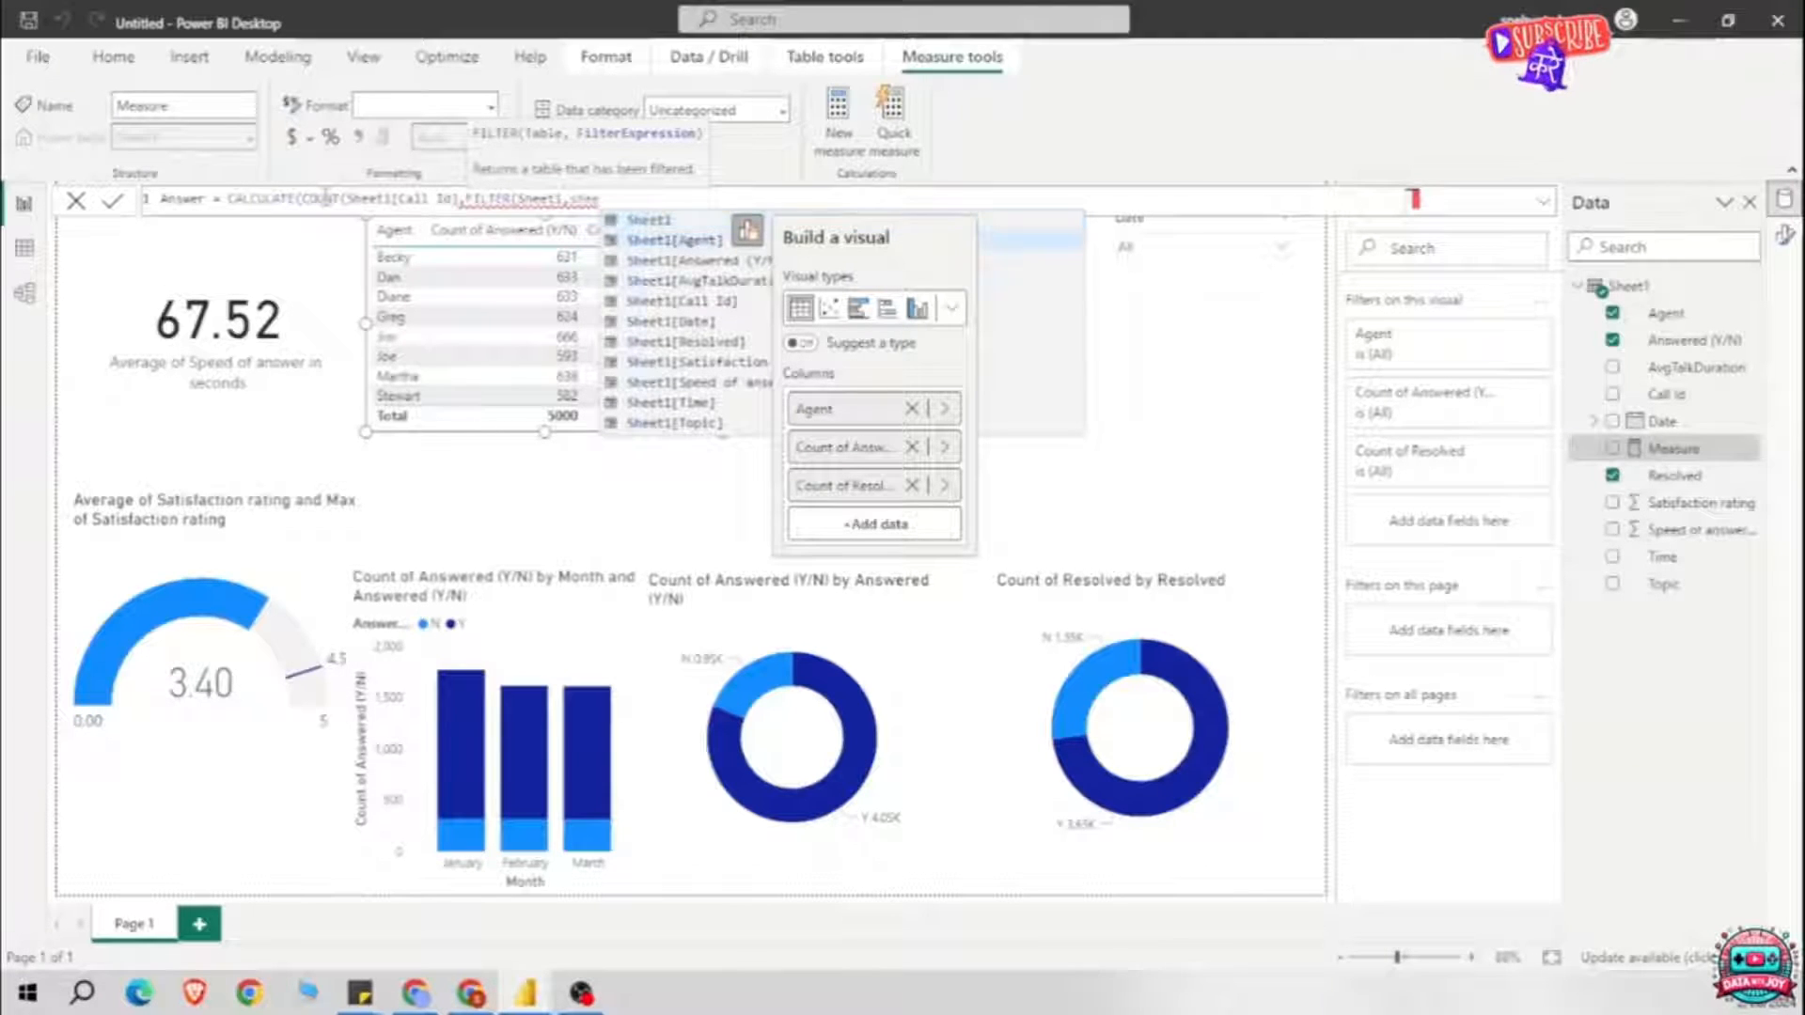
key(Down)
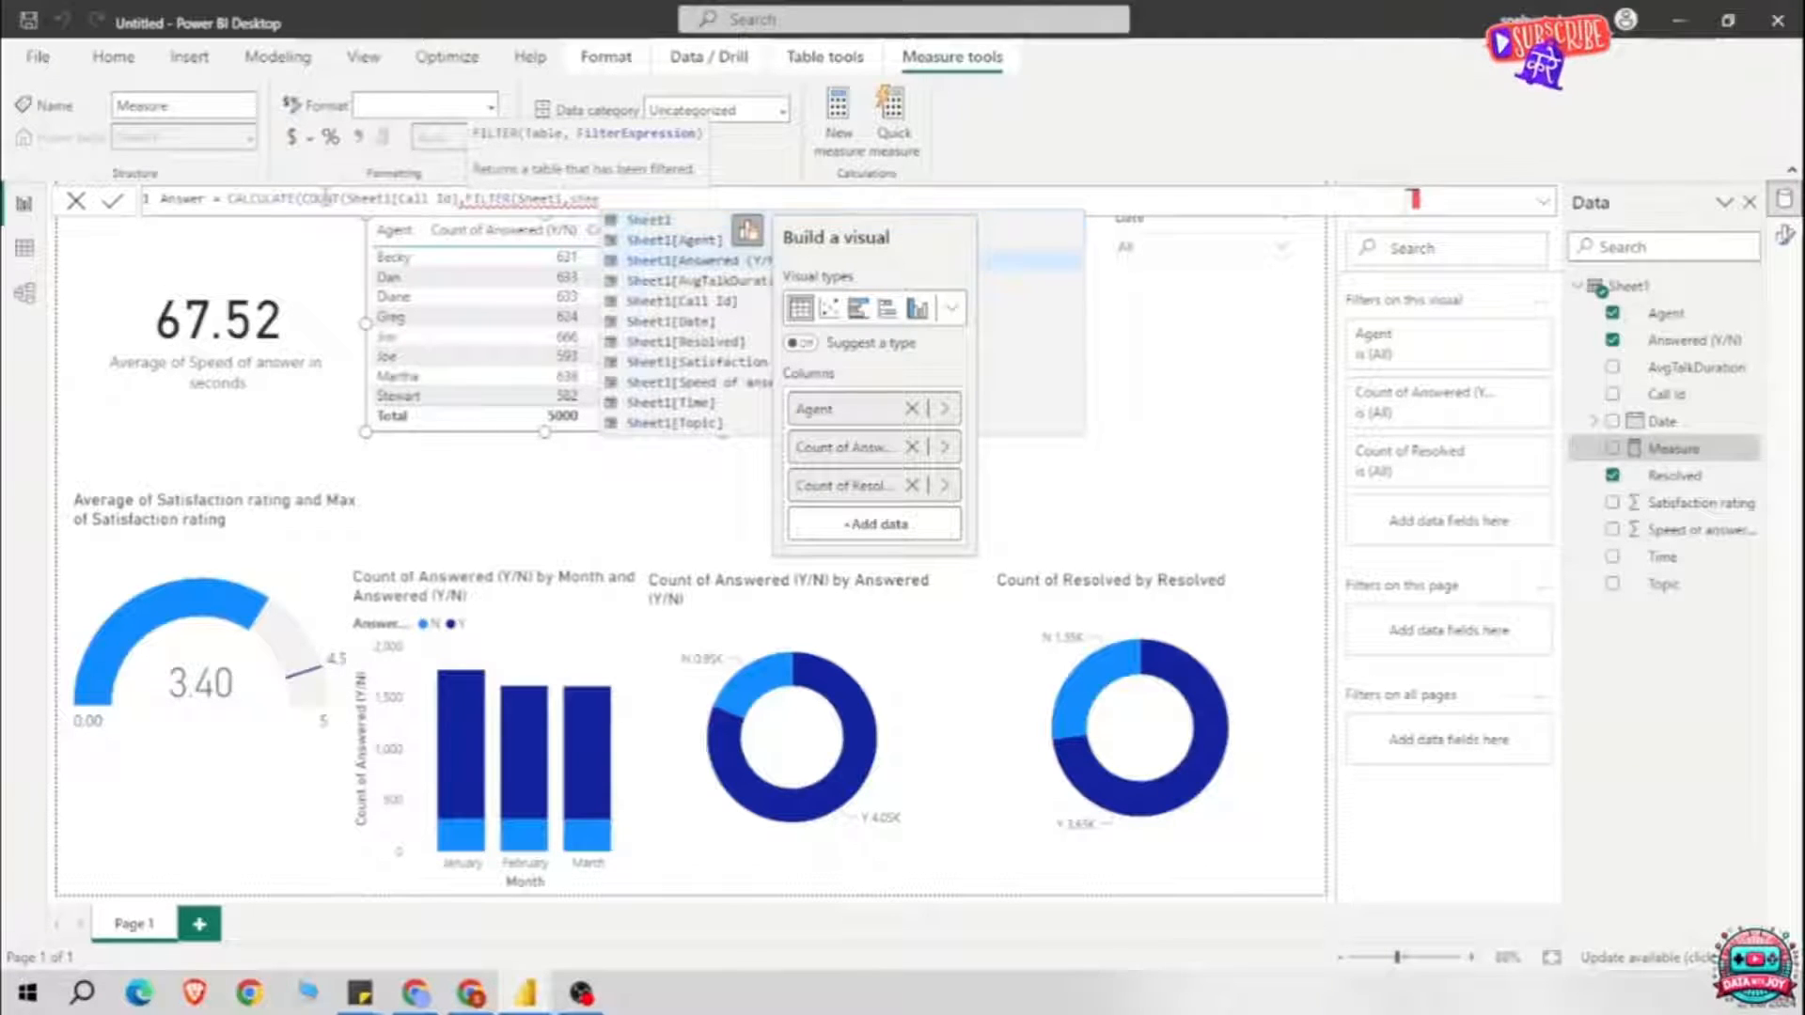
key(Tab)
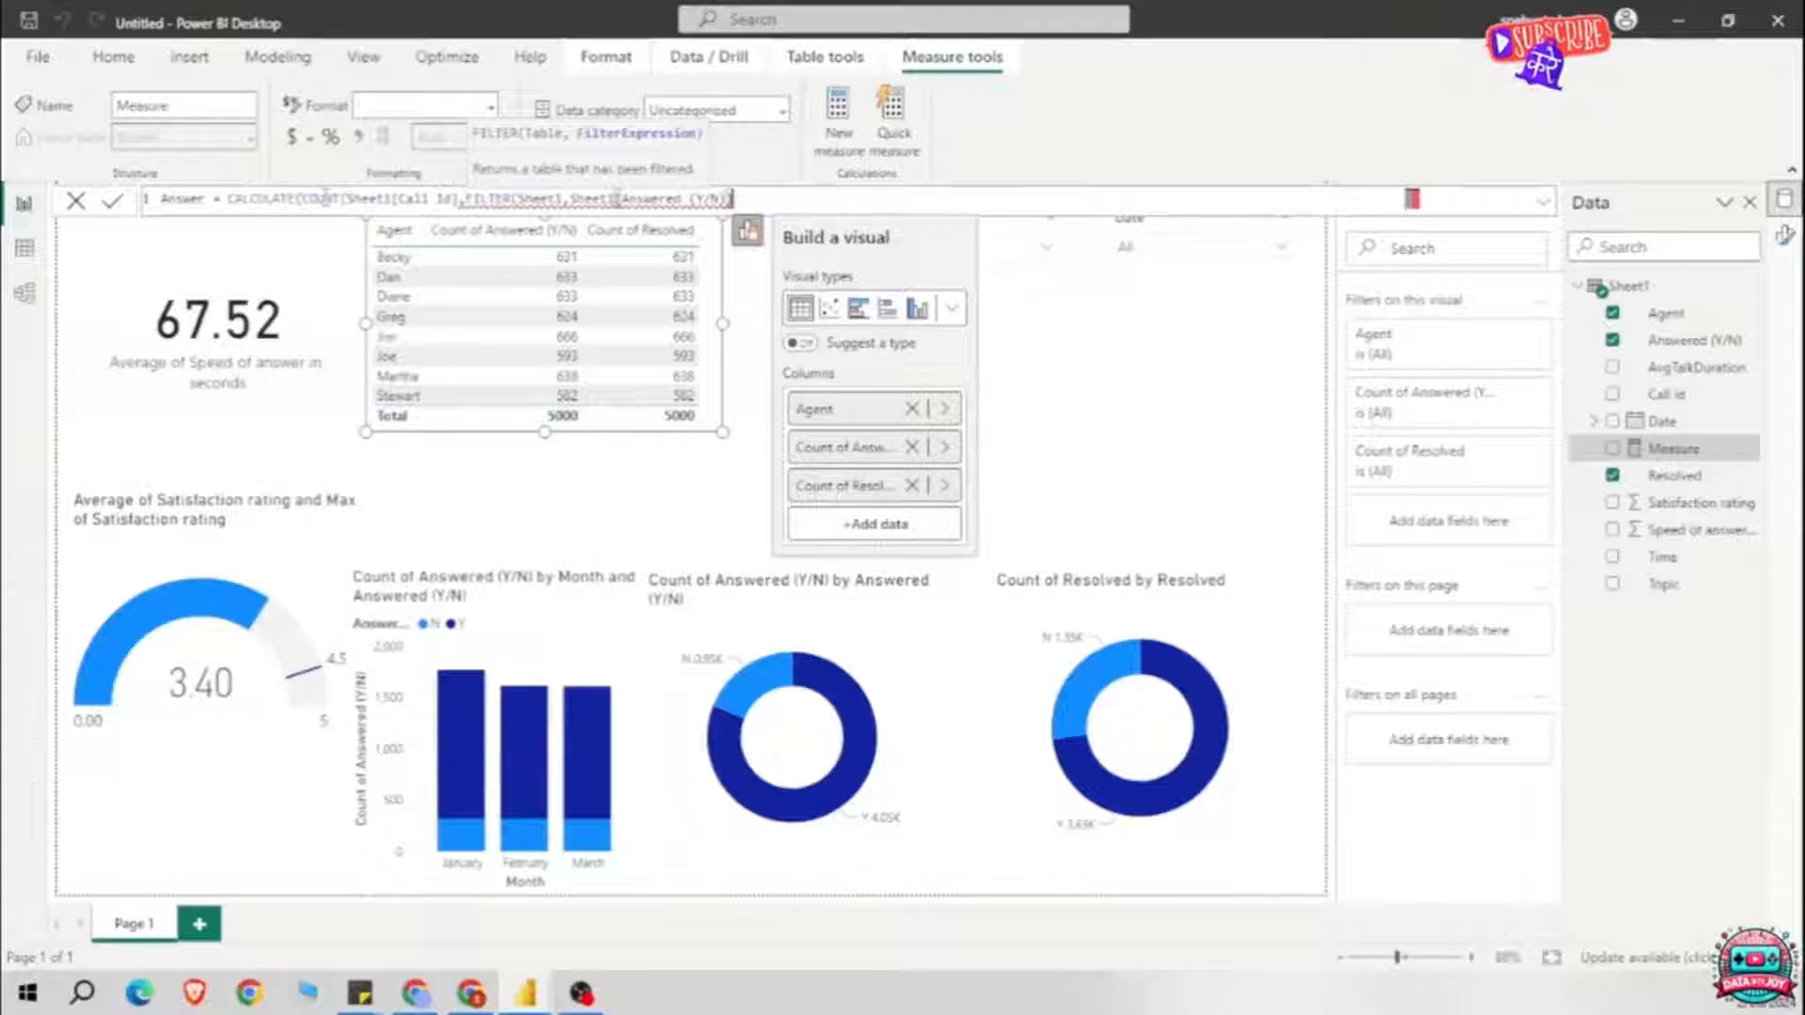
text(= "Y"))
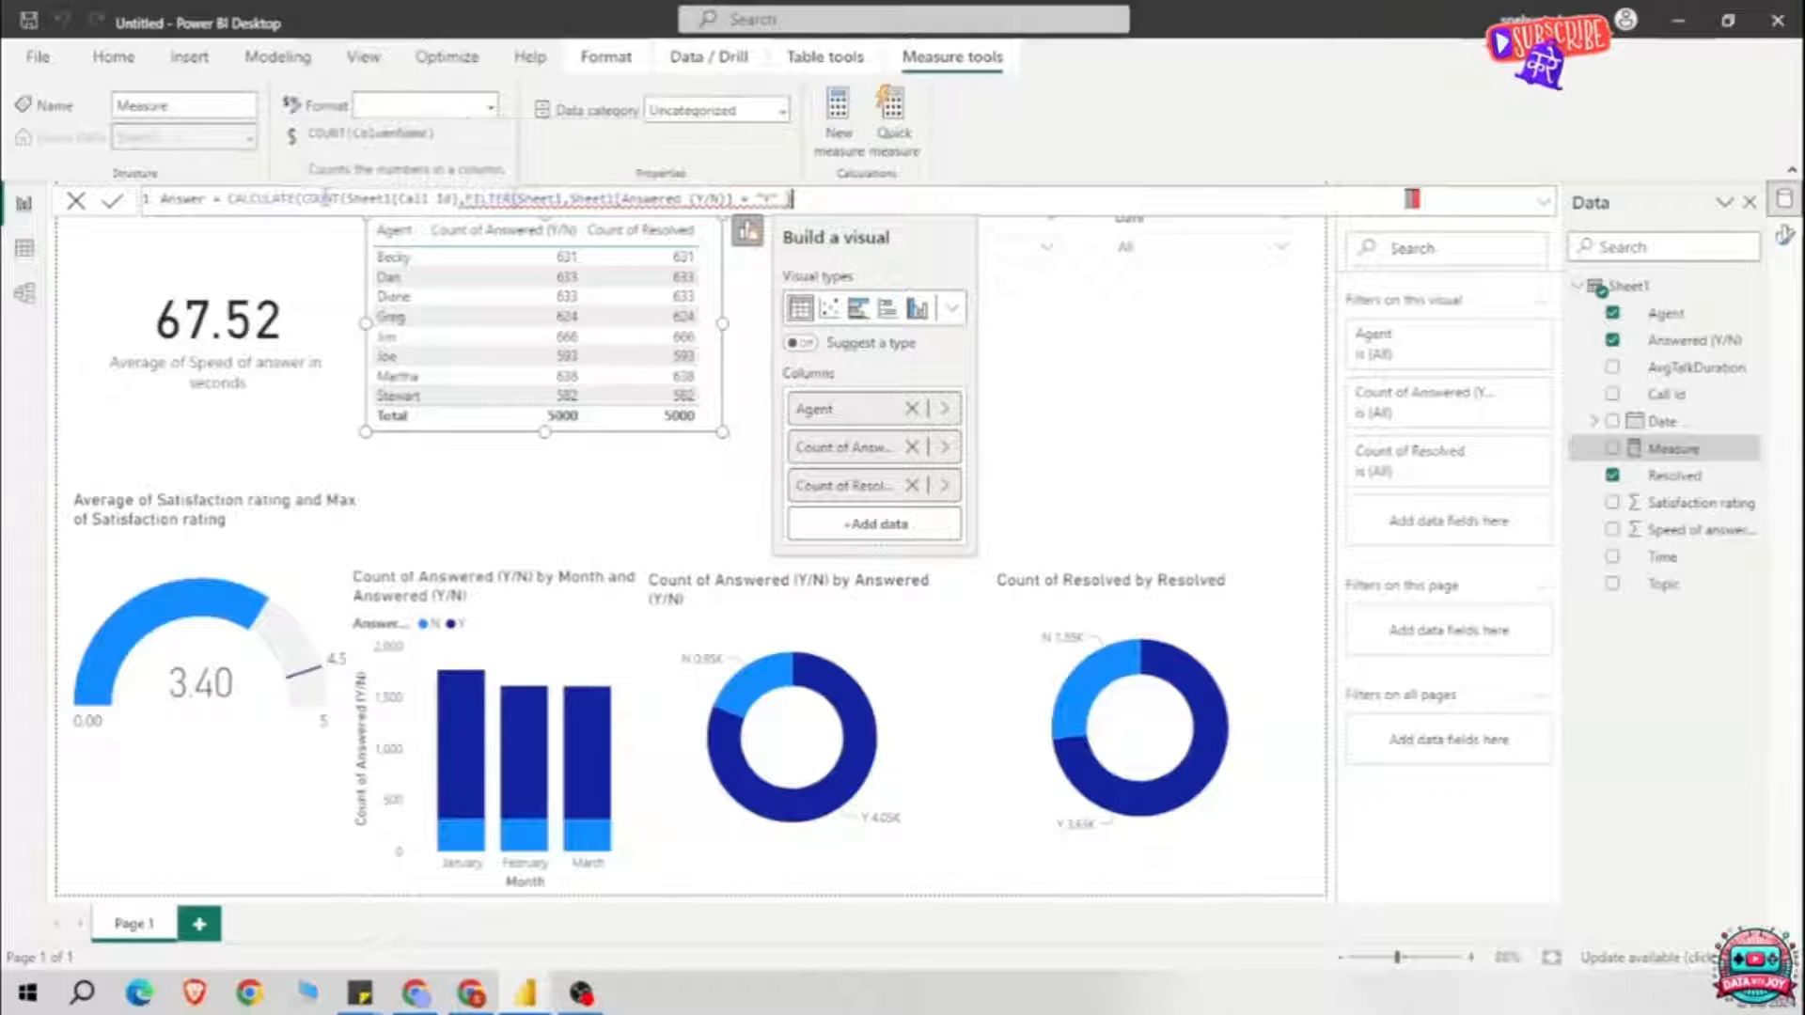
text())
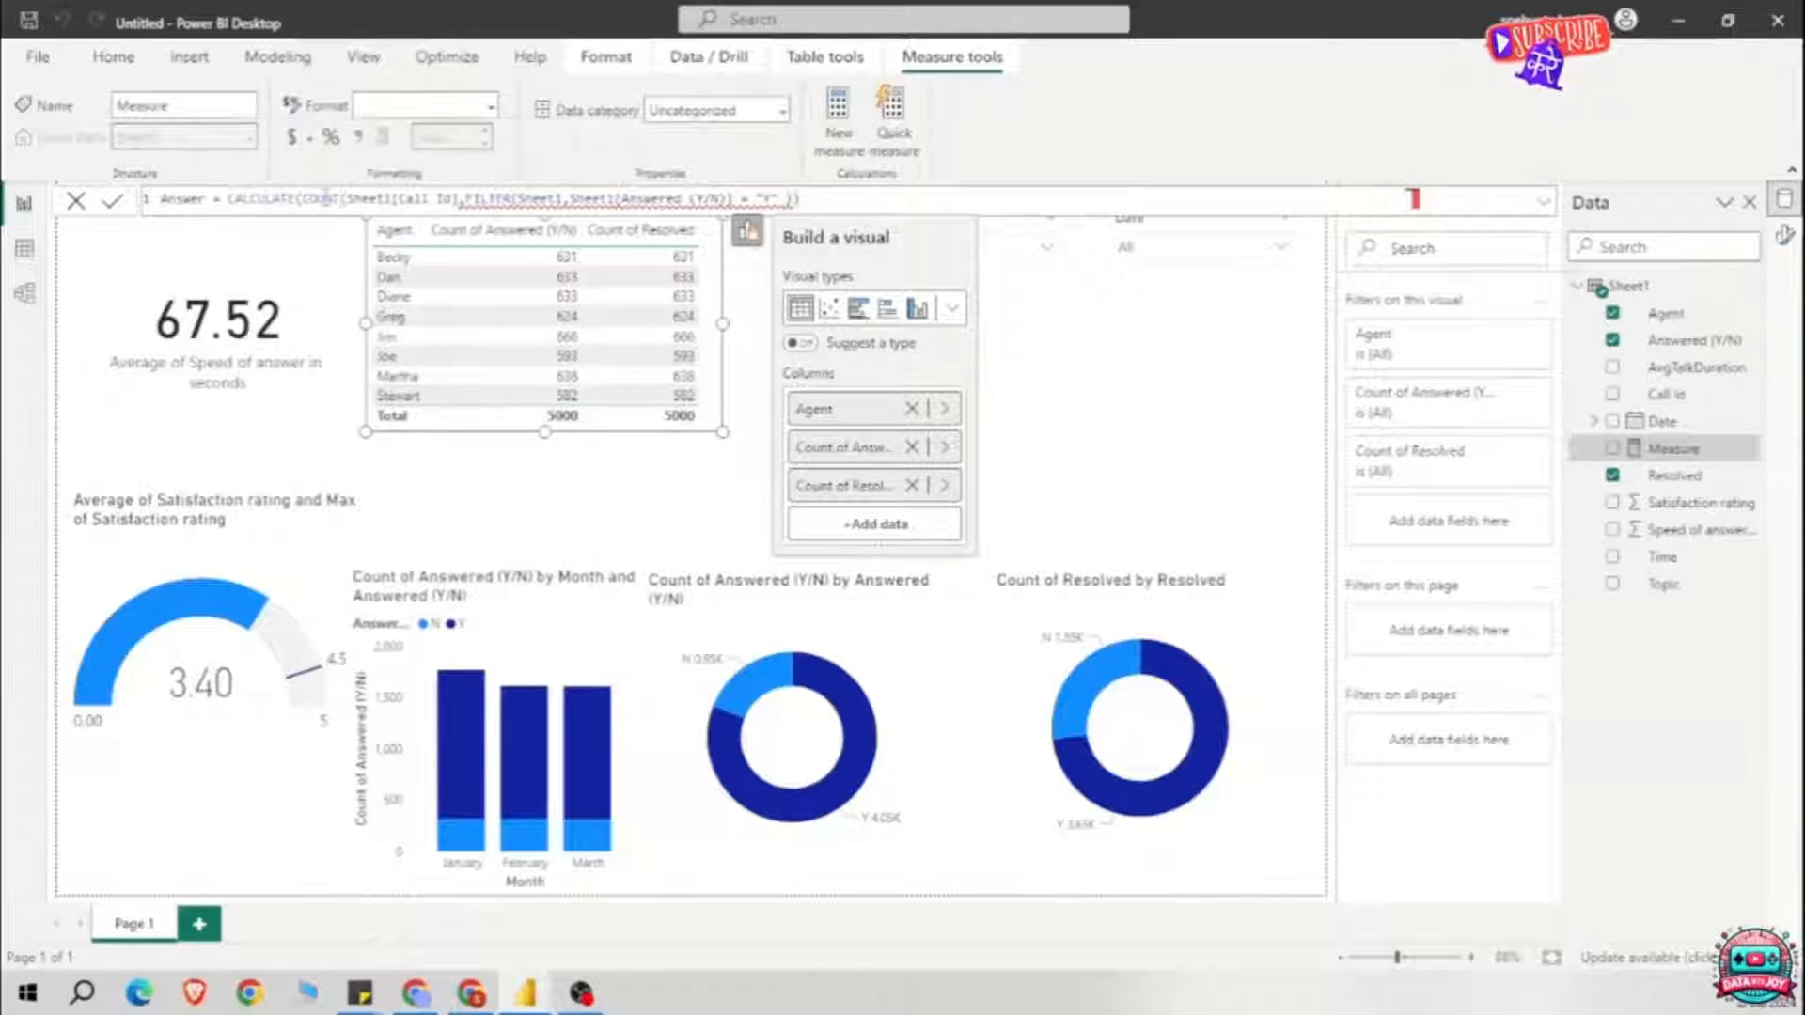
key(Return)
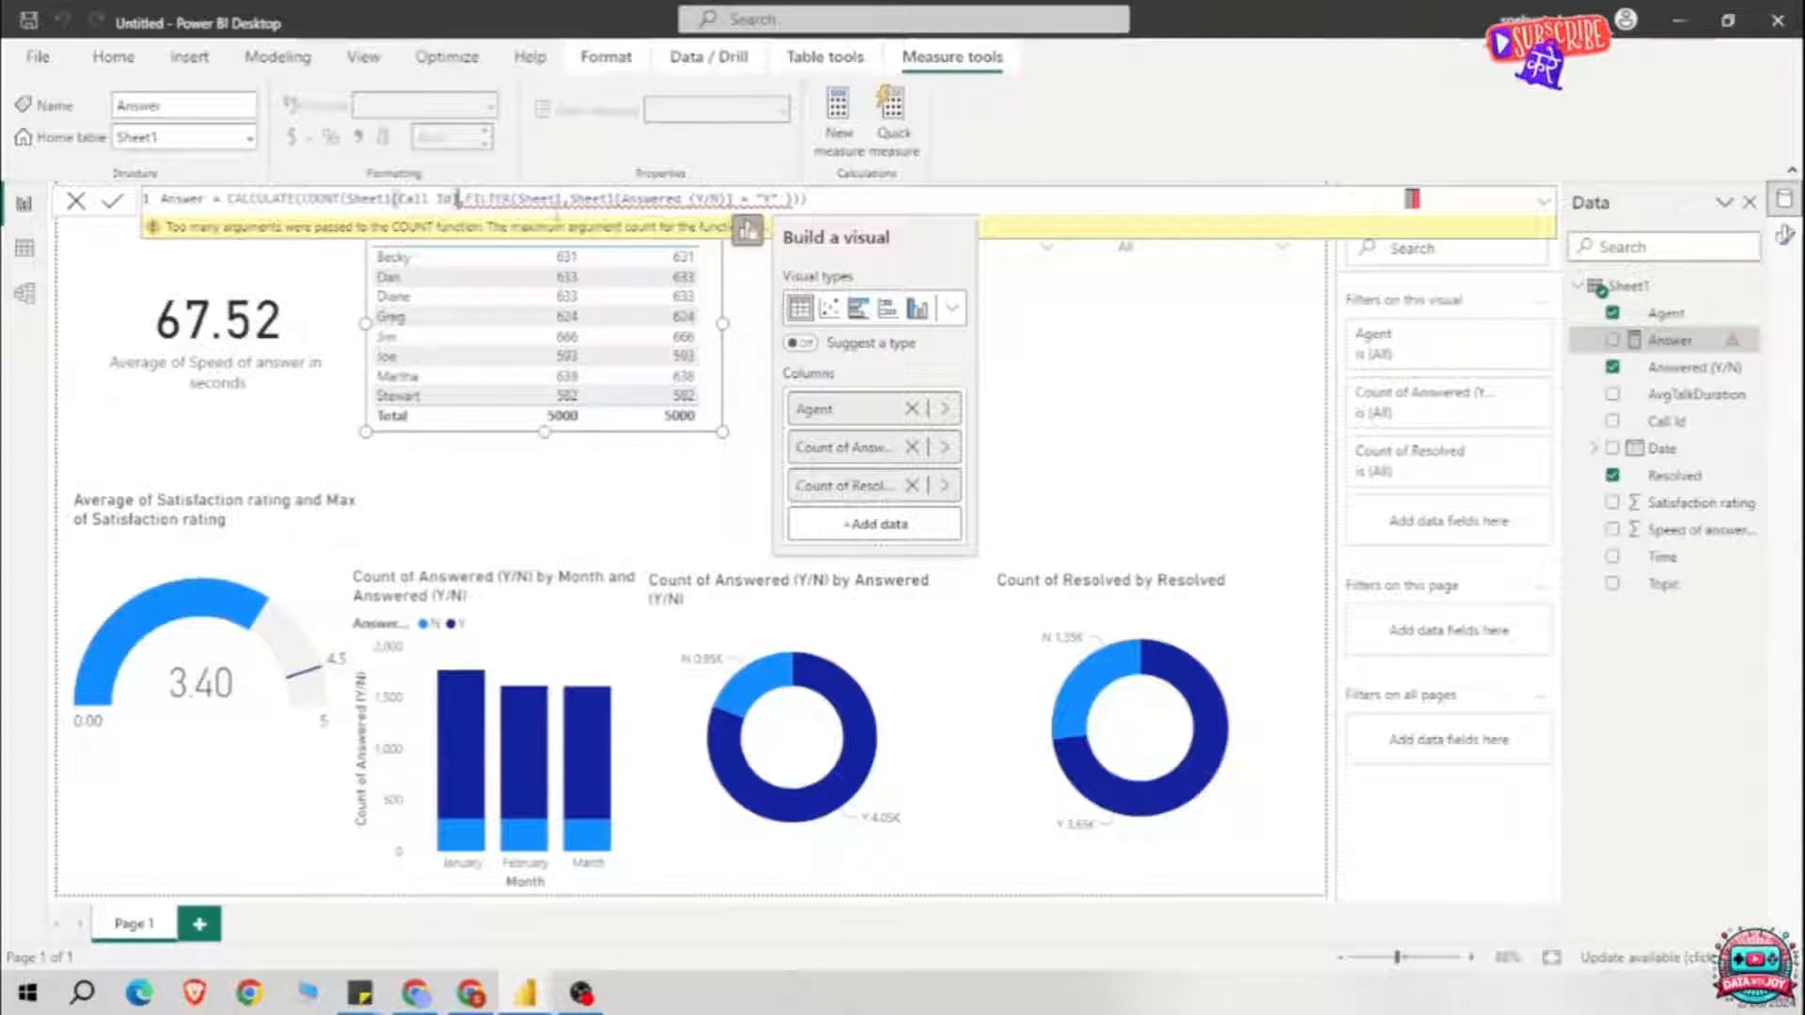
Step: Correct the Answer formula's brackets by closing COUNT right after Sheet1[Call Id] and removing the surplus bracket at the end
text())
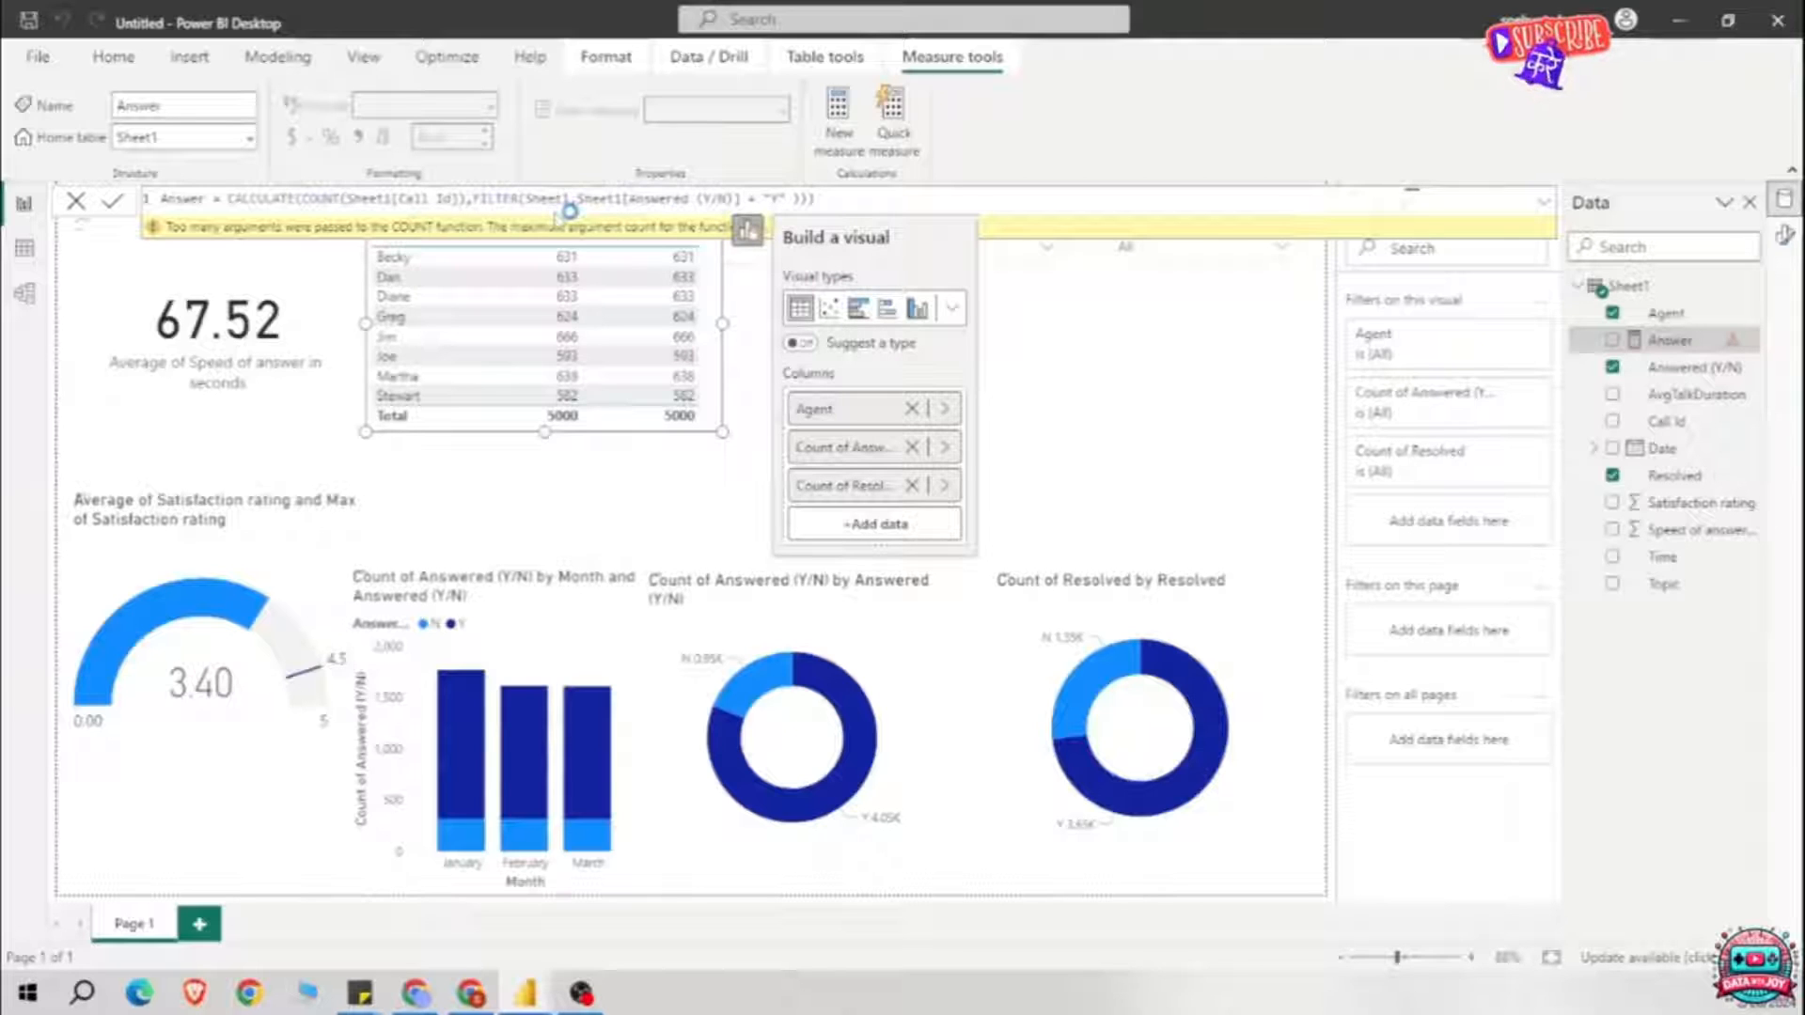
click(836, 201)
key(BackSpace)
key(BackSpace)
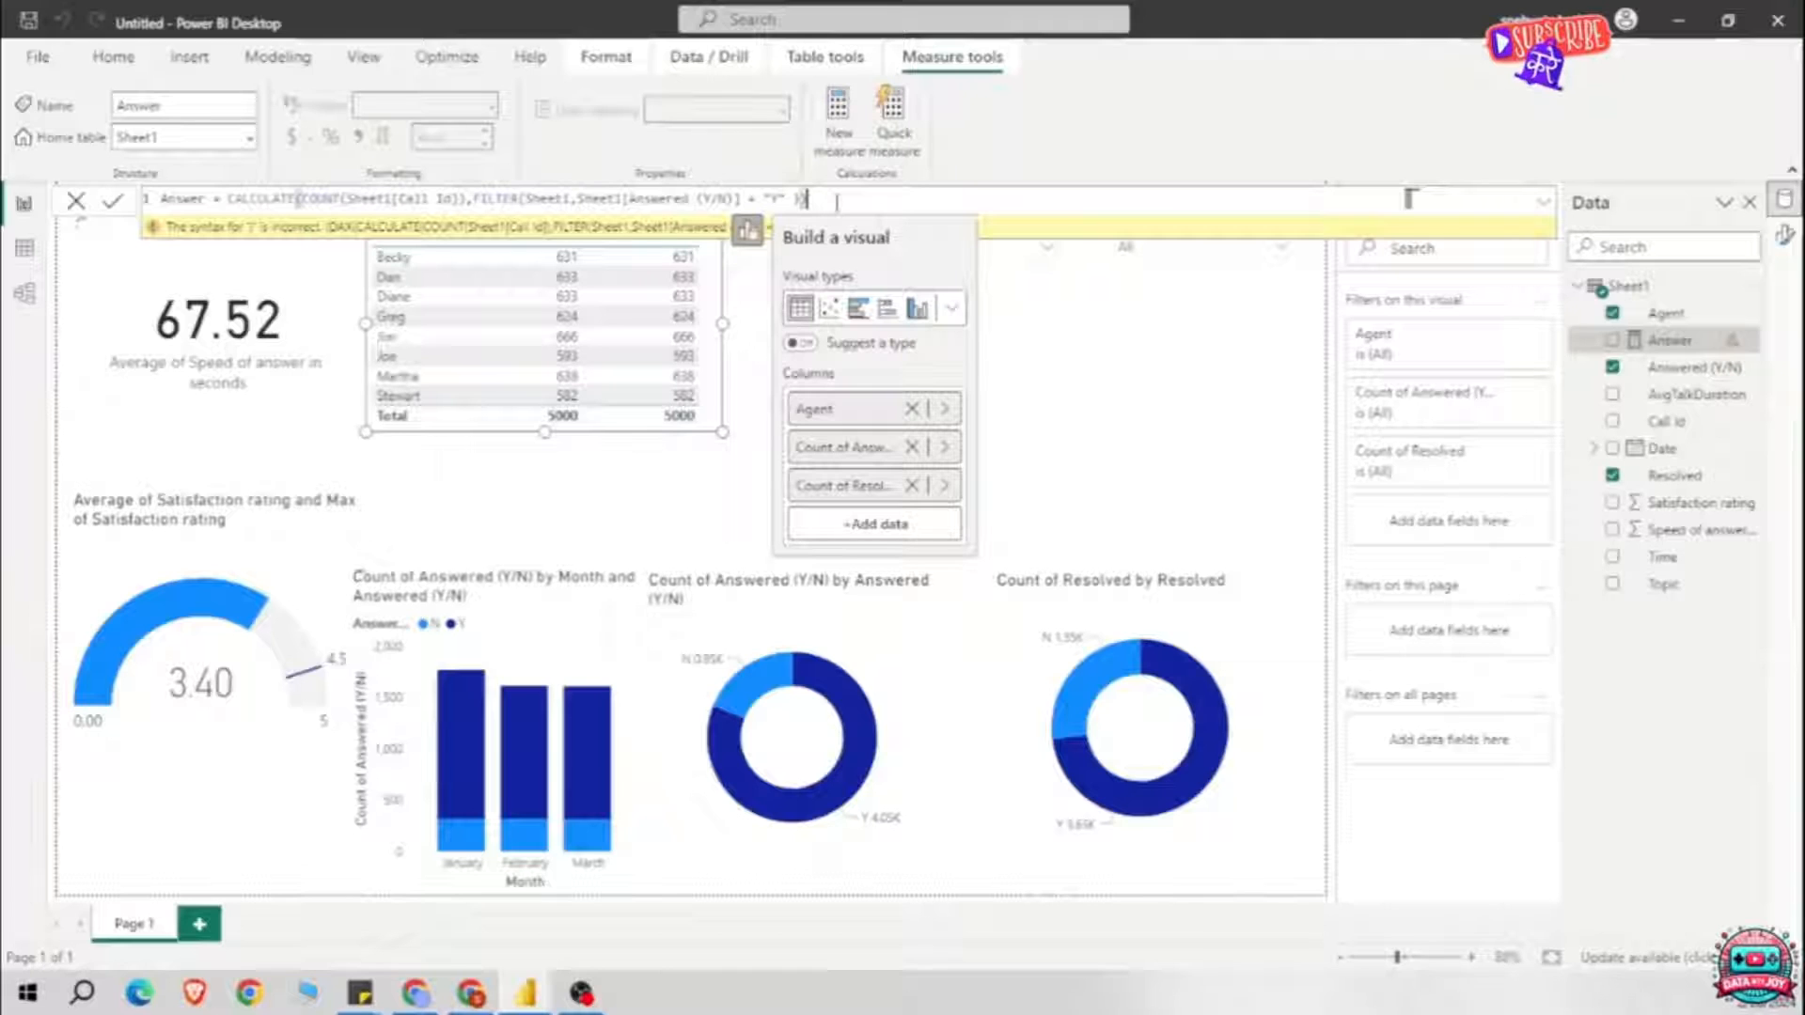
Step: Create another new measure in Sheet1 and fill it with a copy of the full Answer formula
key(ctrl+a)
key(ctrl+c)
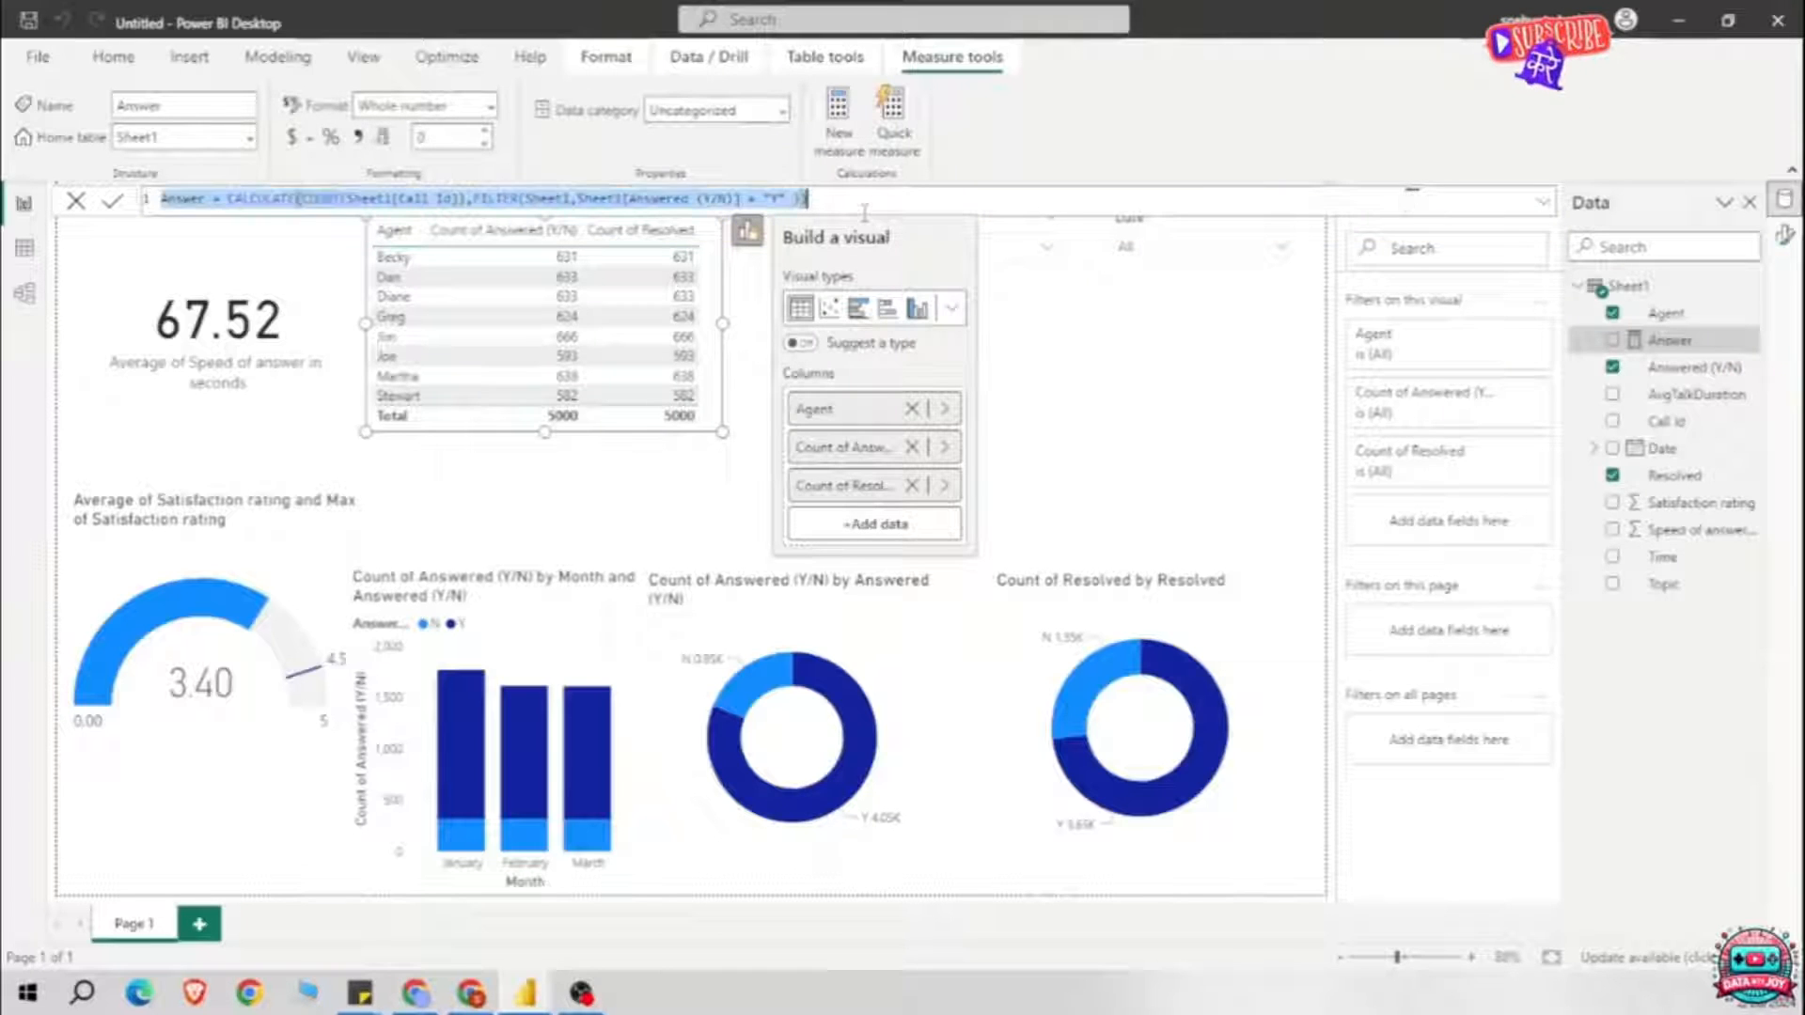
right_click(1673, 420)
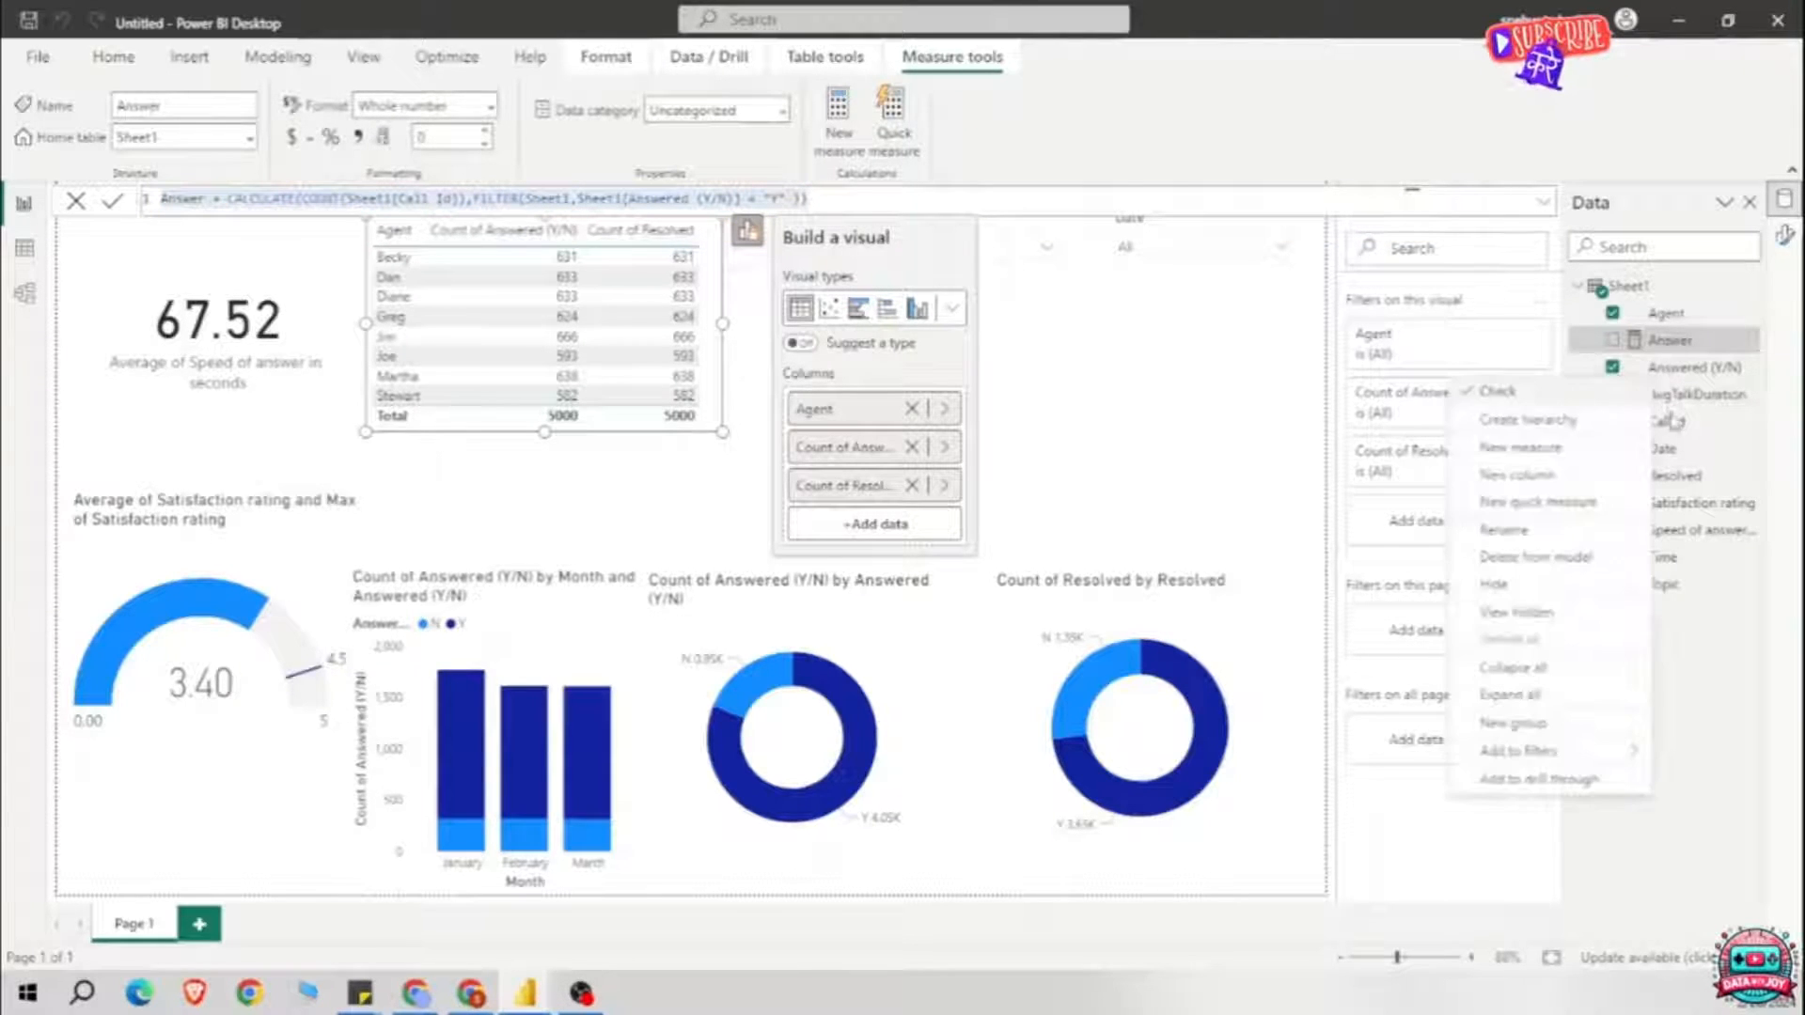
click(1564, 450)
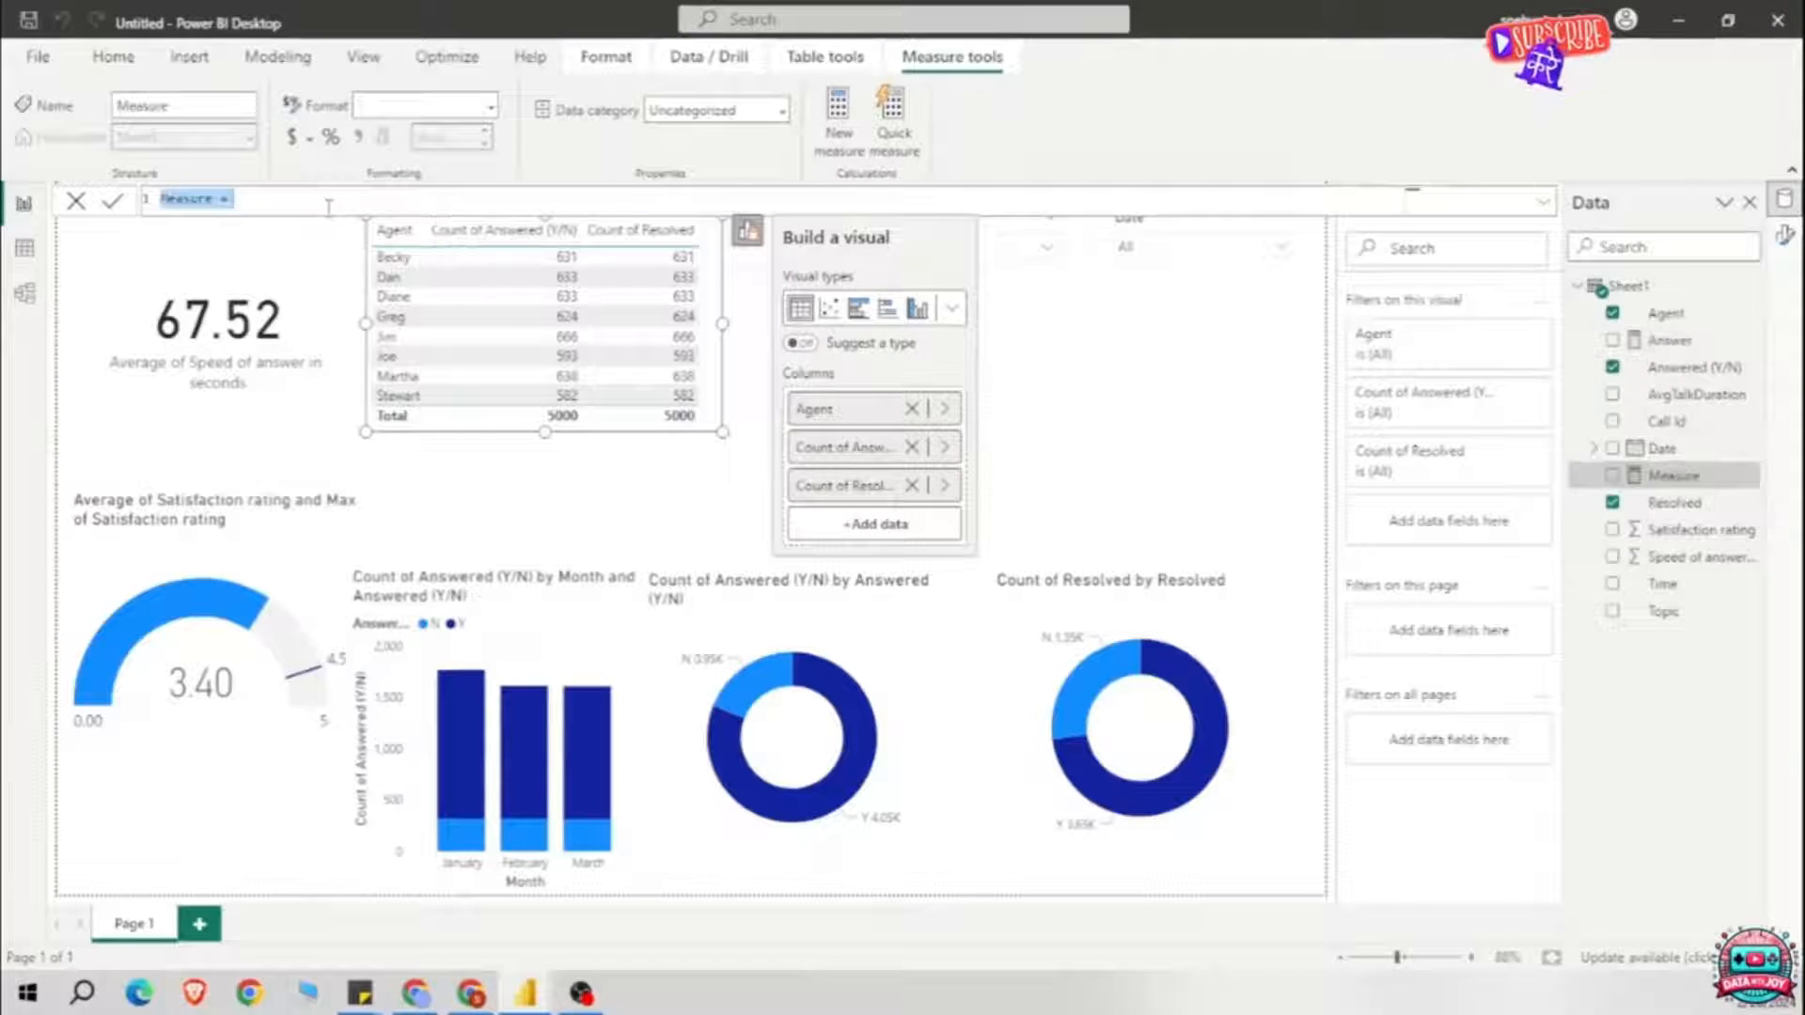
key(ctrl+v)
Step: Change the measure name in the copied formula to Resolved(Y)
double_click(182, 199)
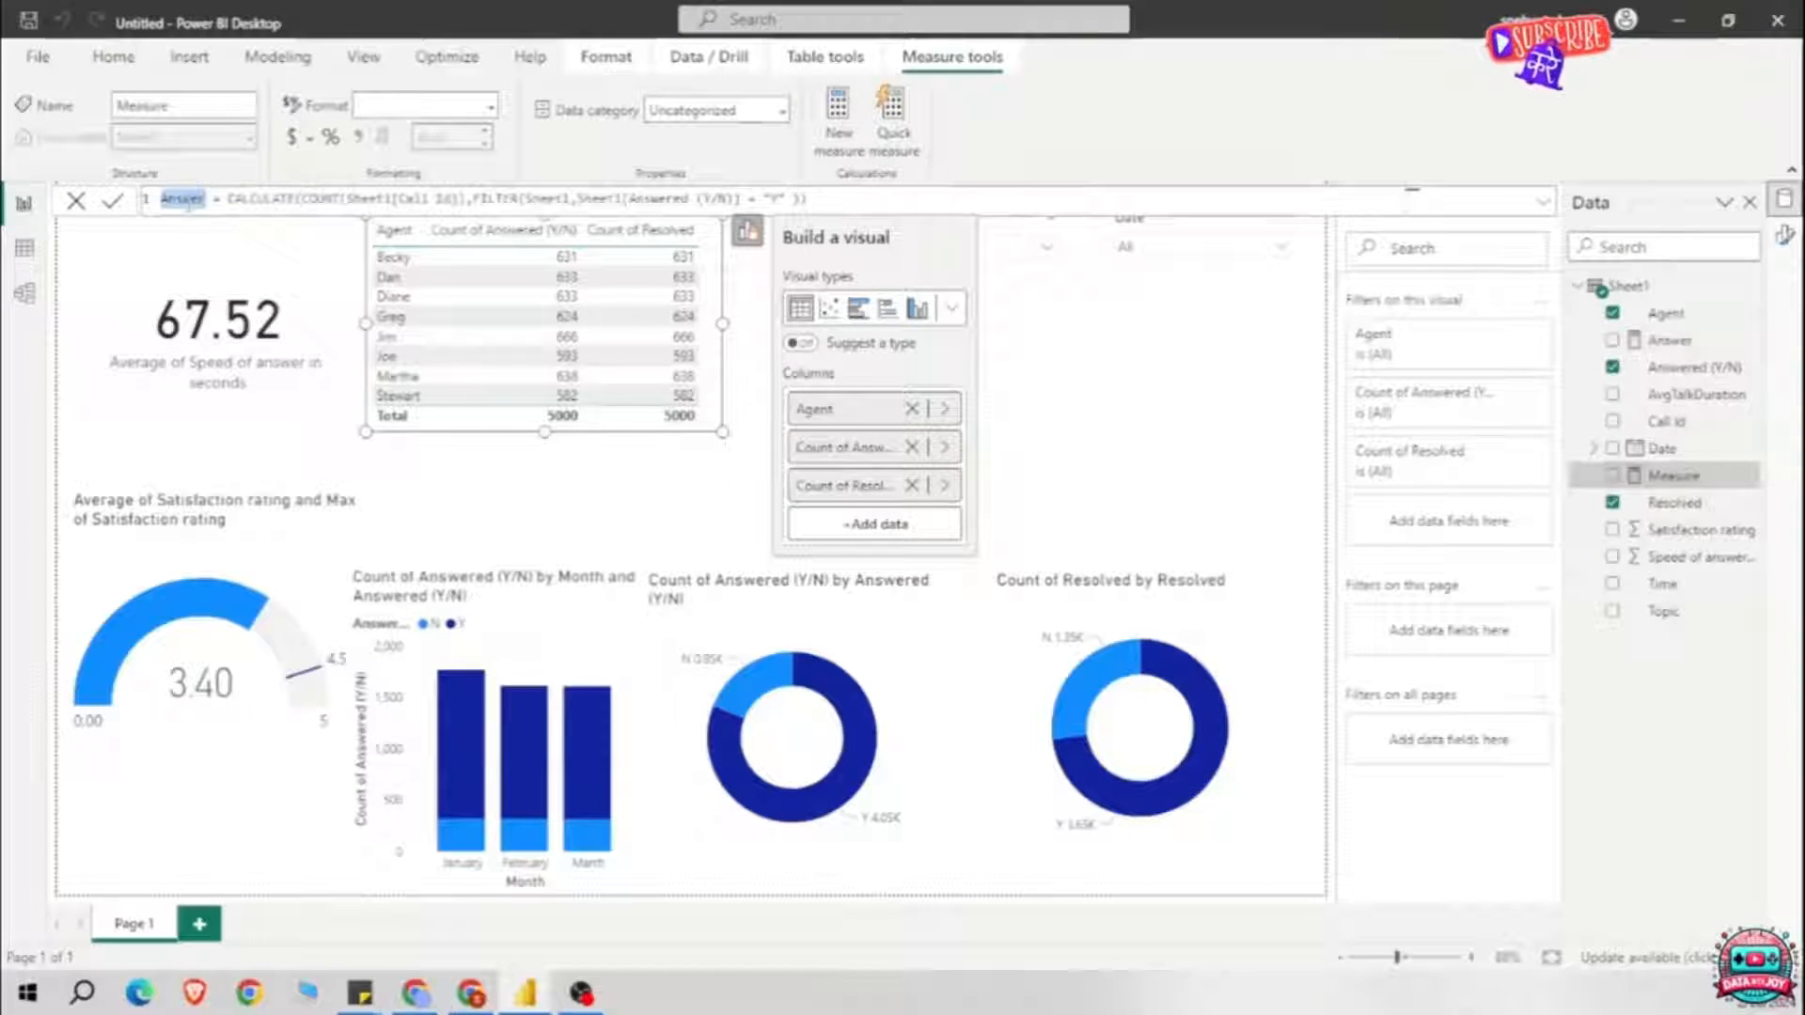
text(Res)
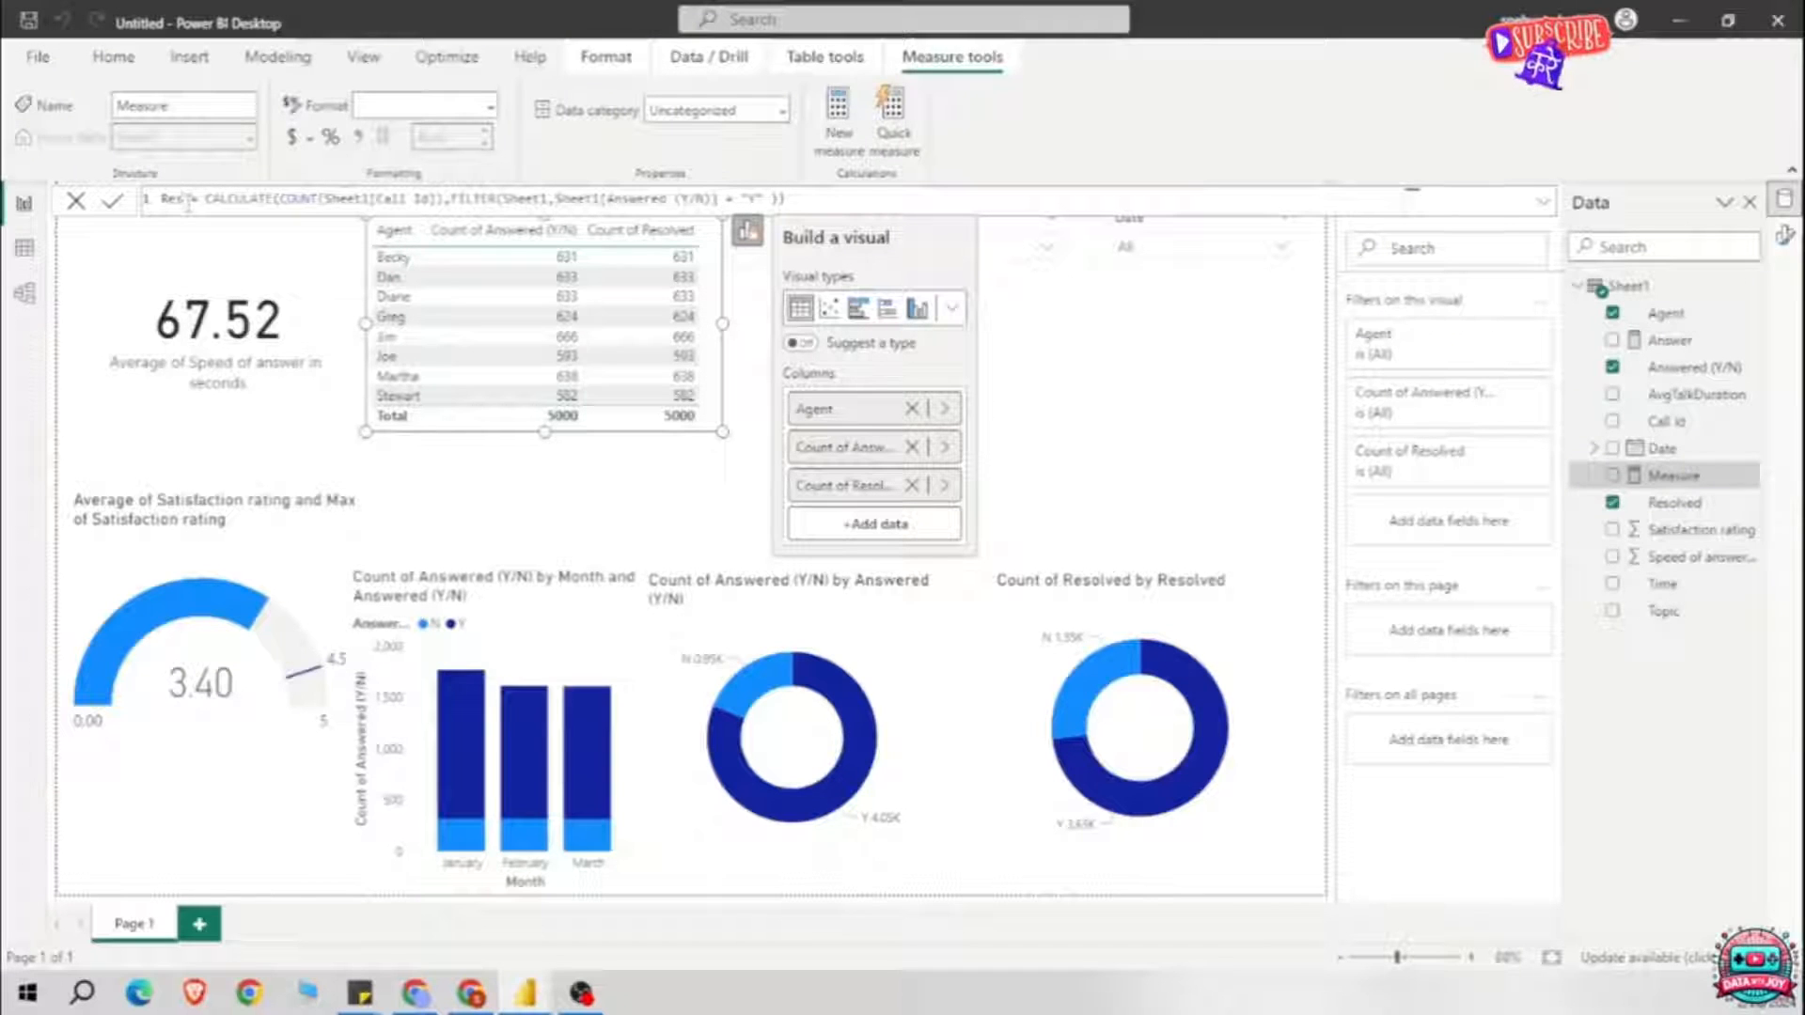
text(olved)
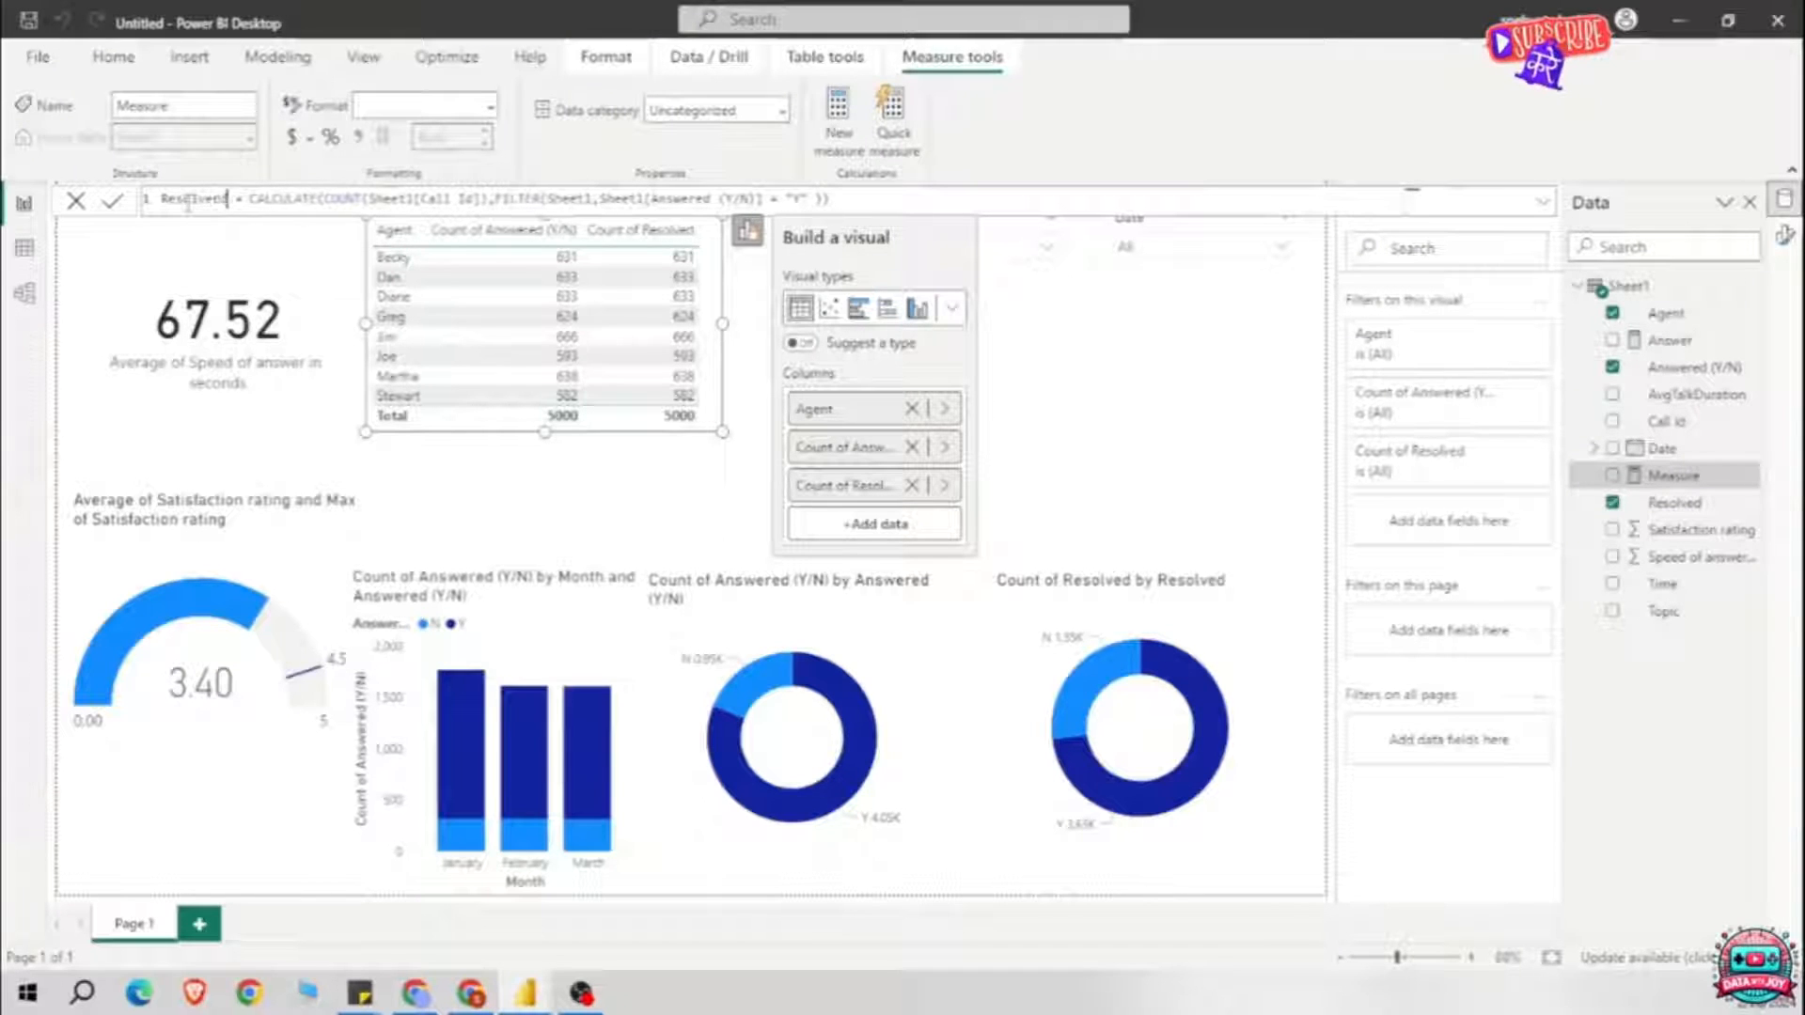
text((Y)
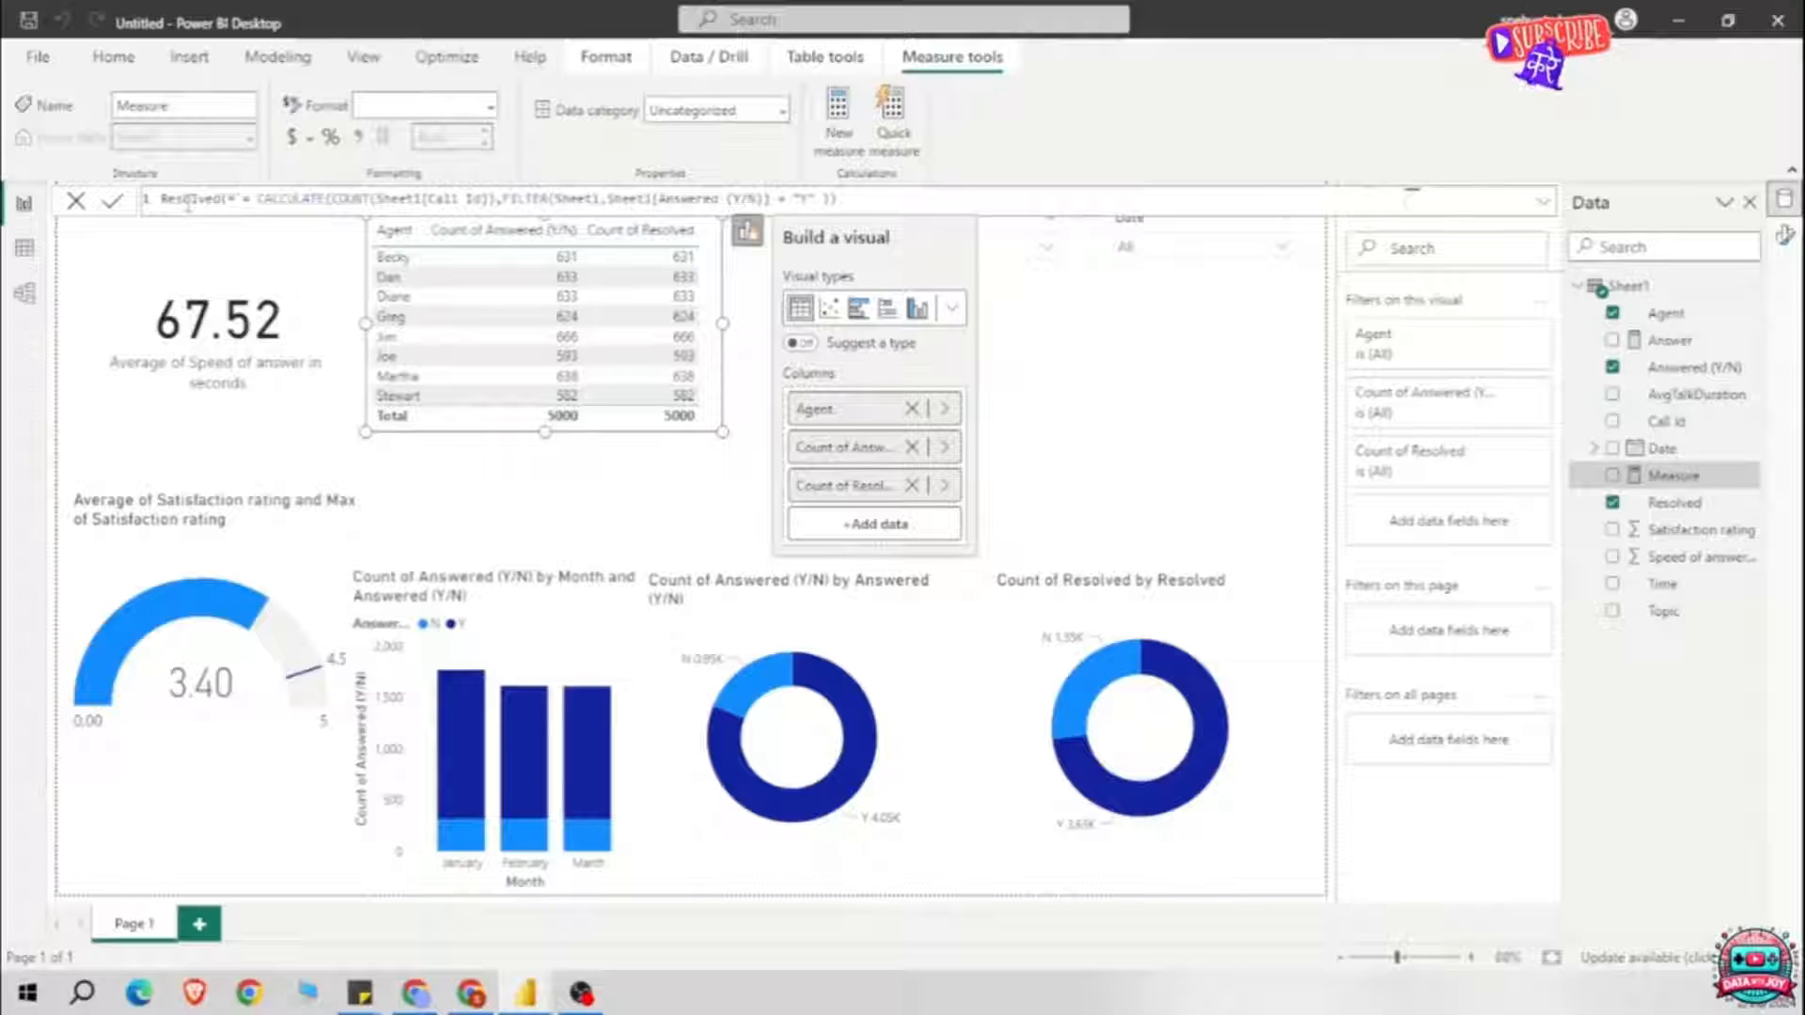
text())
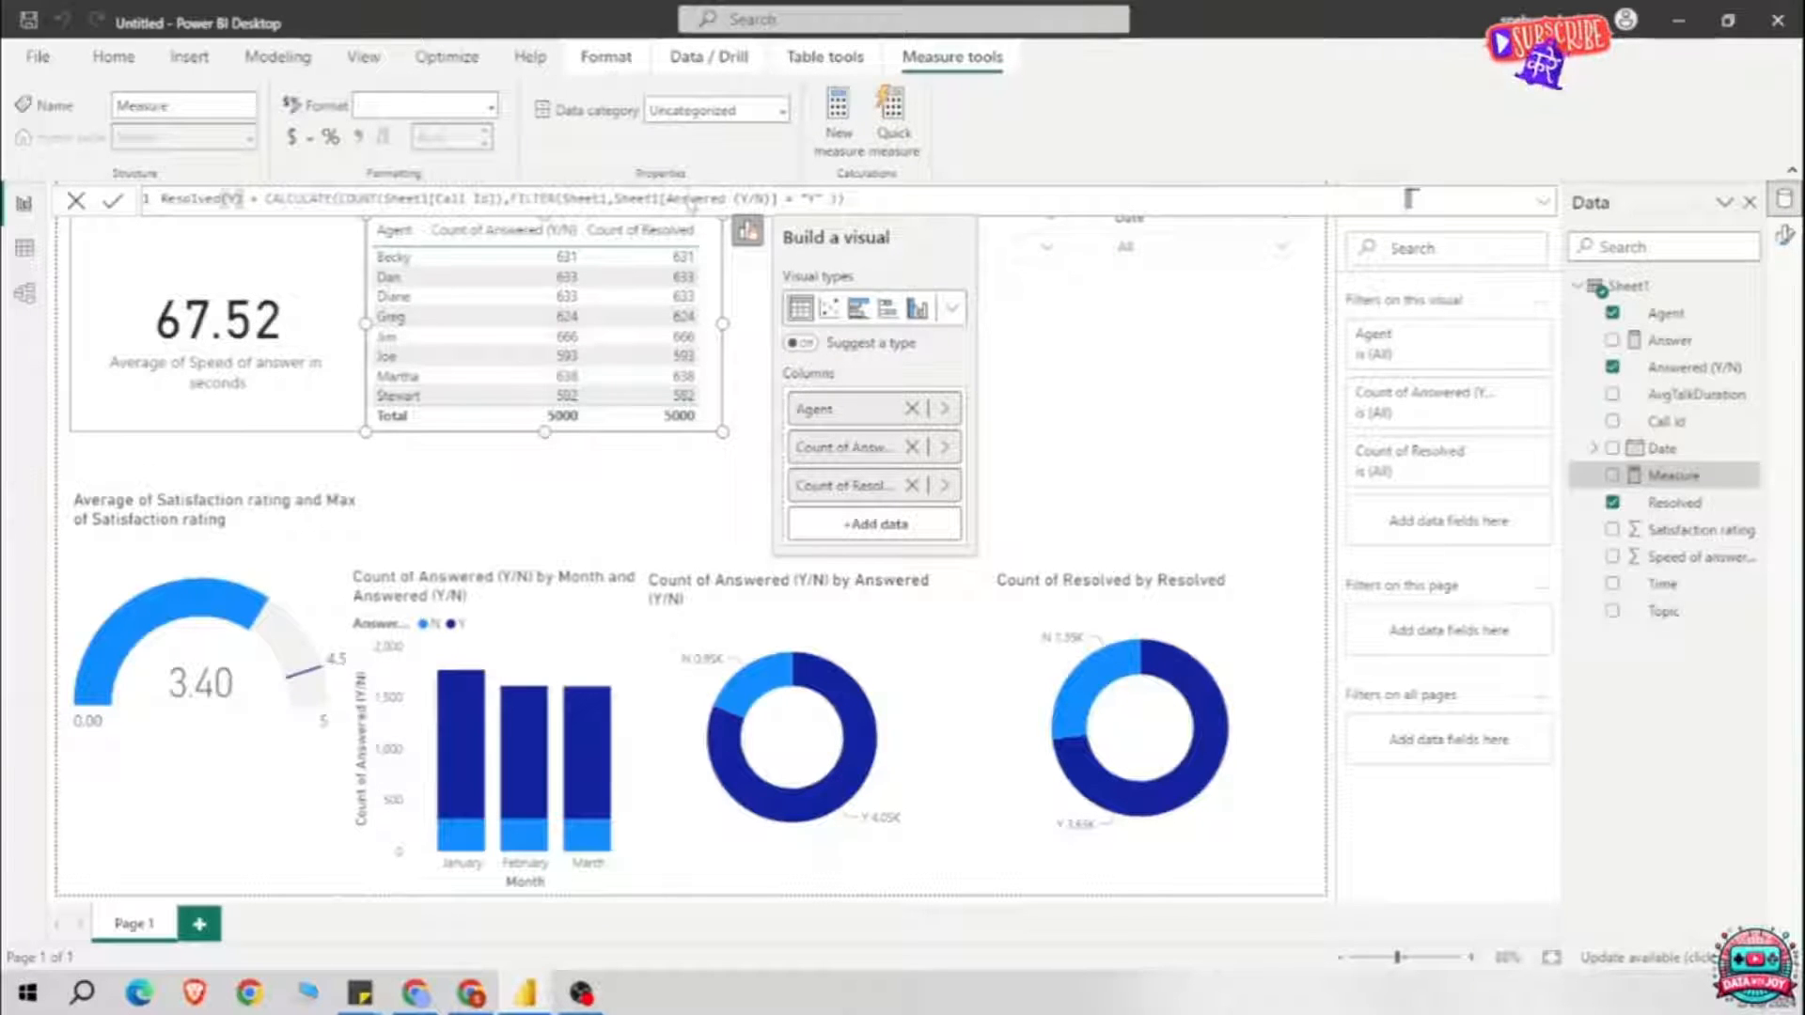
Step: Change the filter column in the Resolved(Y) formula to Sheet1[Resolved], keeping the condition = "Y", and commit the measure
double_click(696, 199)
text(Reso)
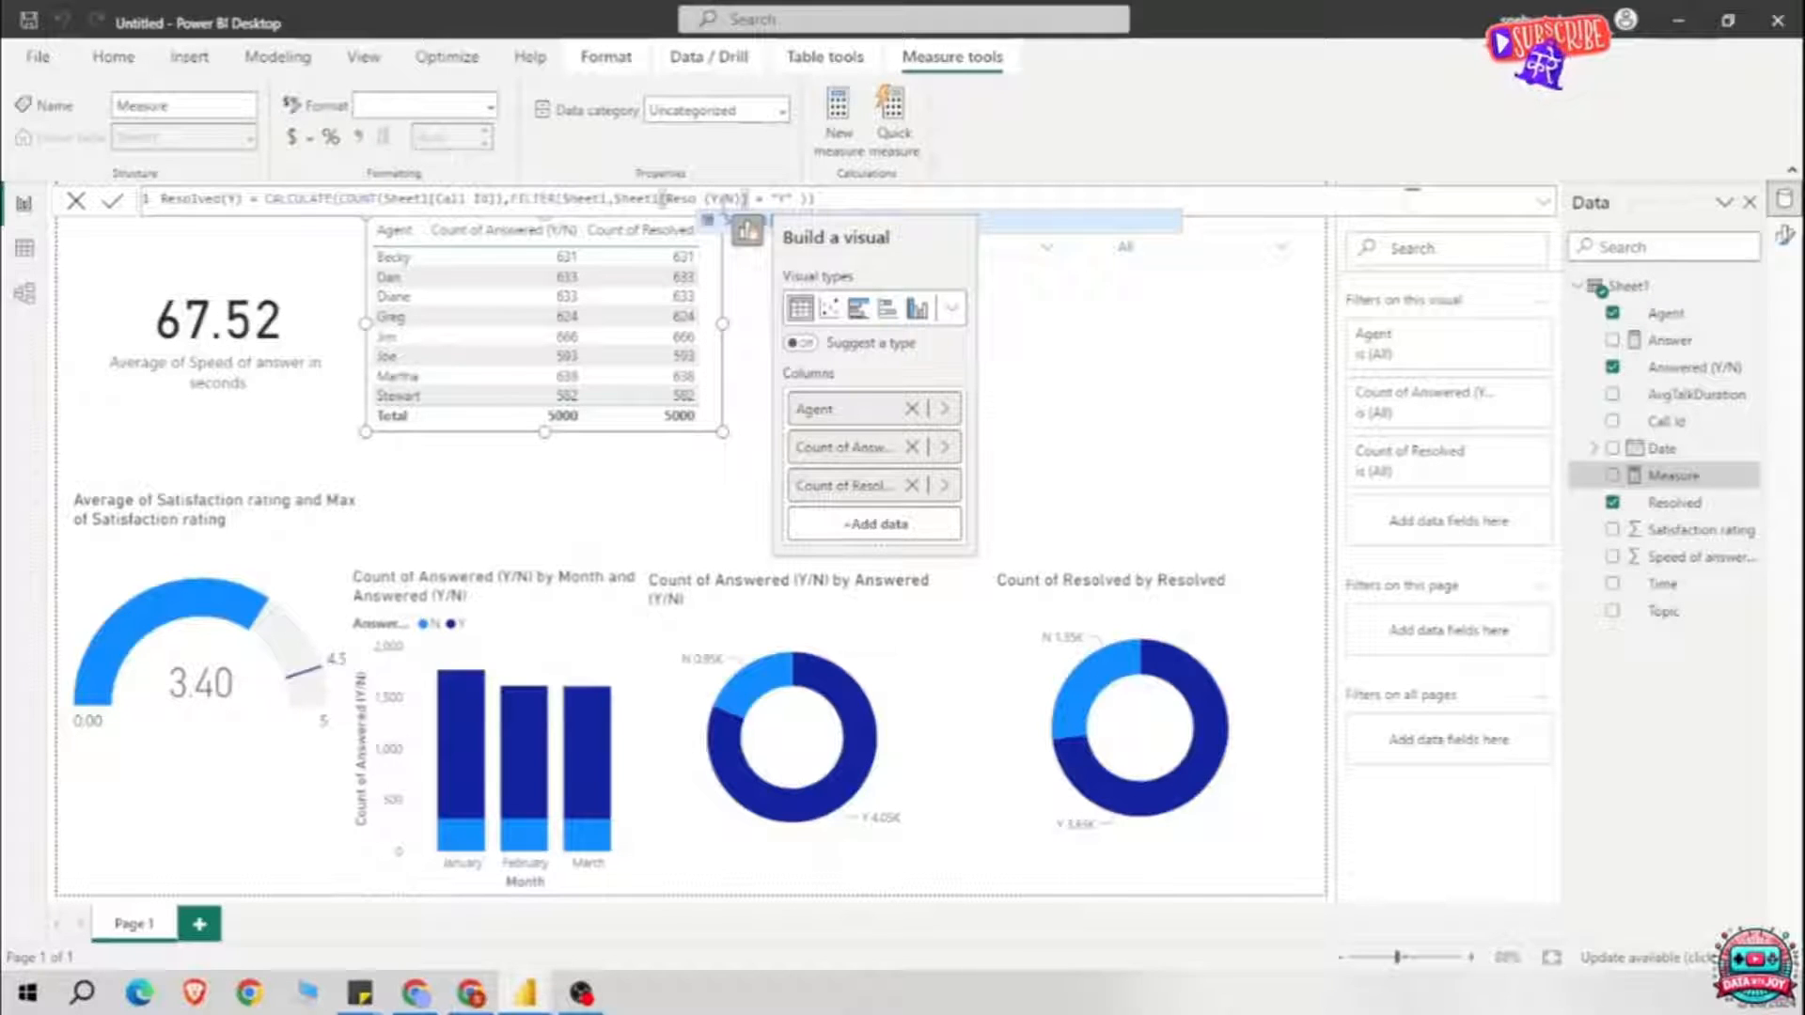
key(Tab)
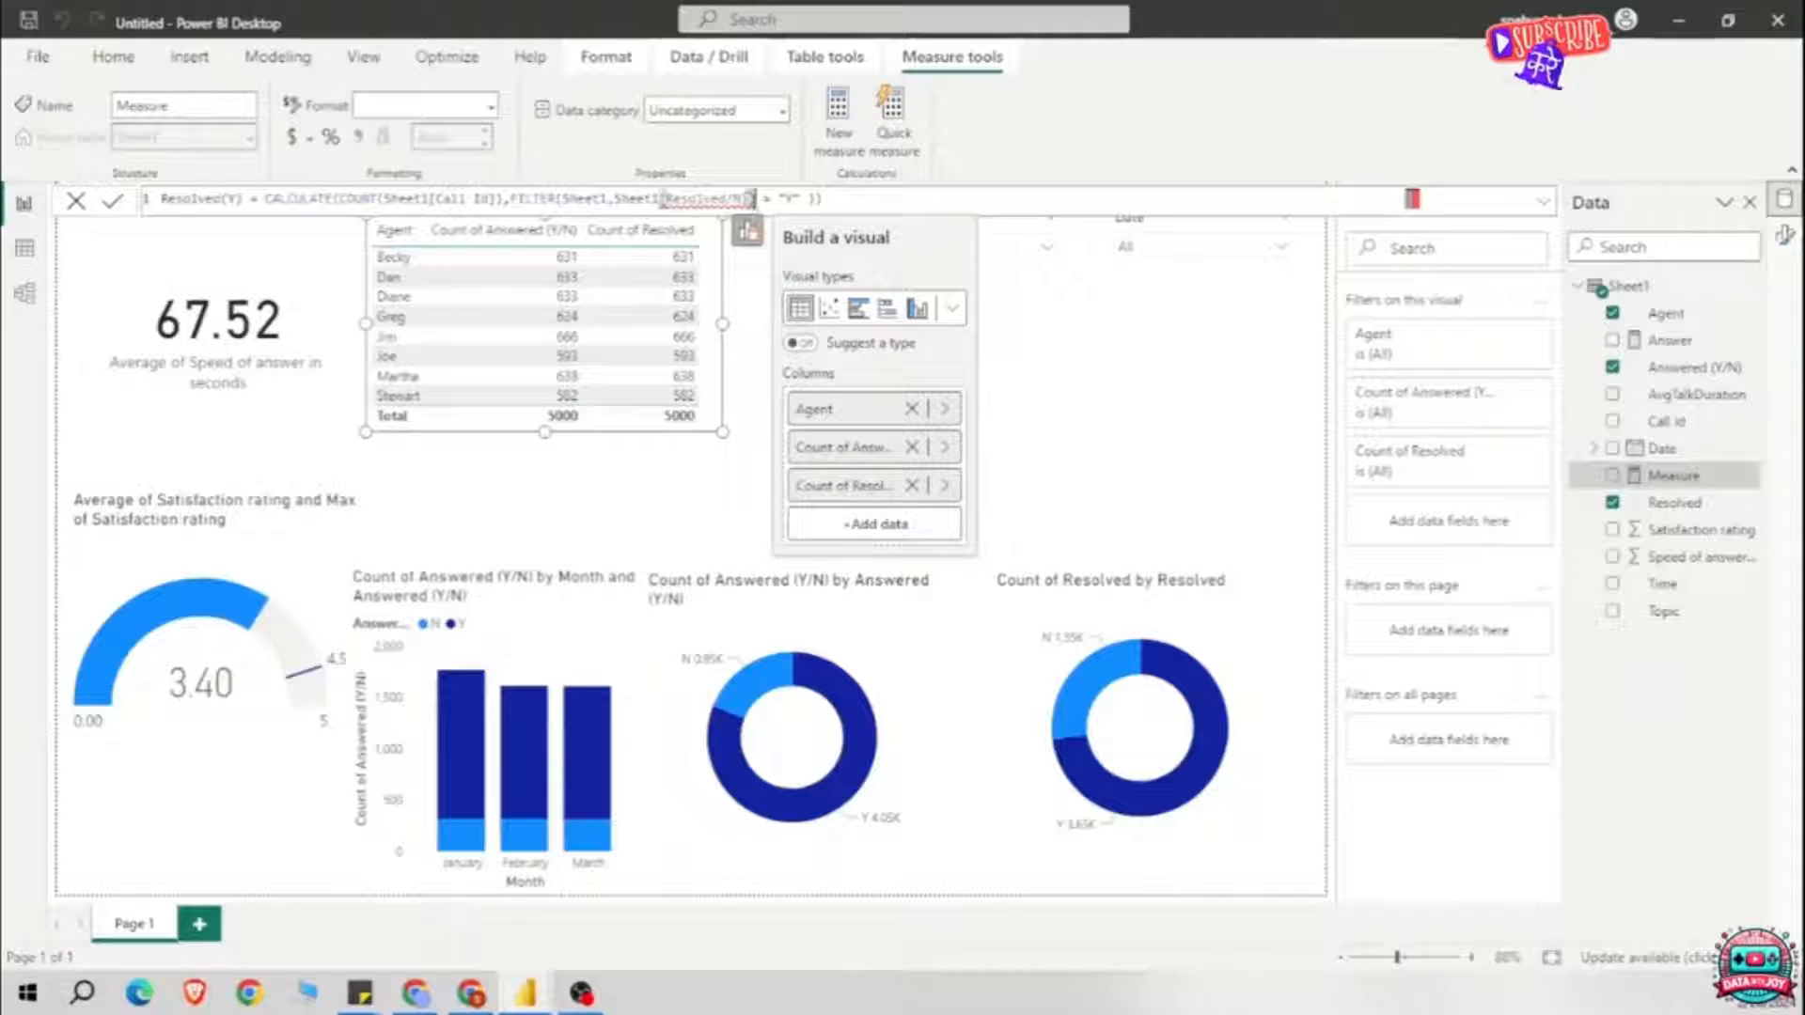
key(Right)
key(BackSpace)
key(BackSpace)
key(BackSpace)
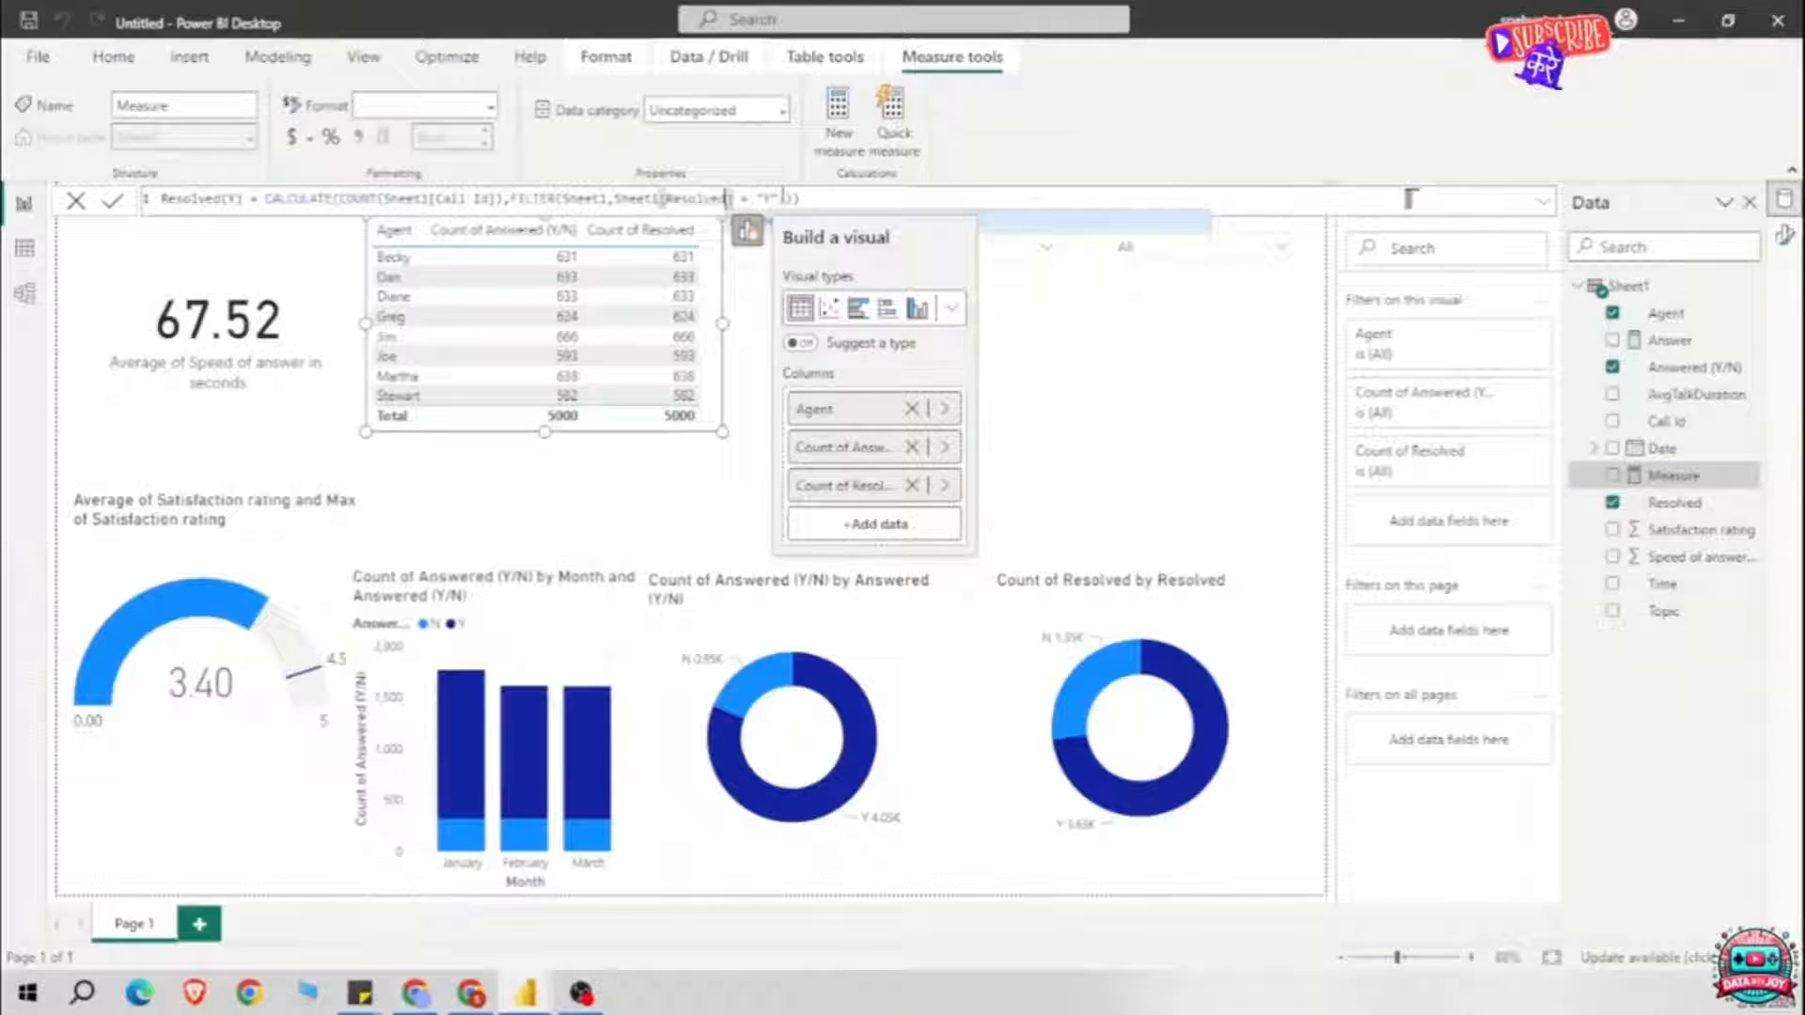
key(Right)
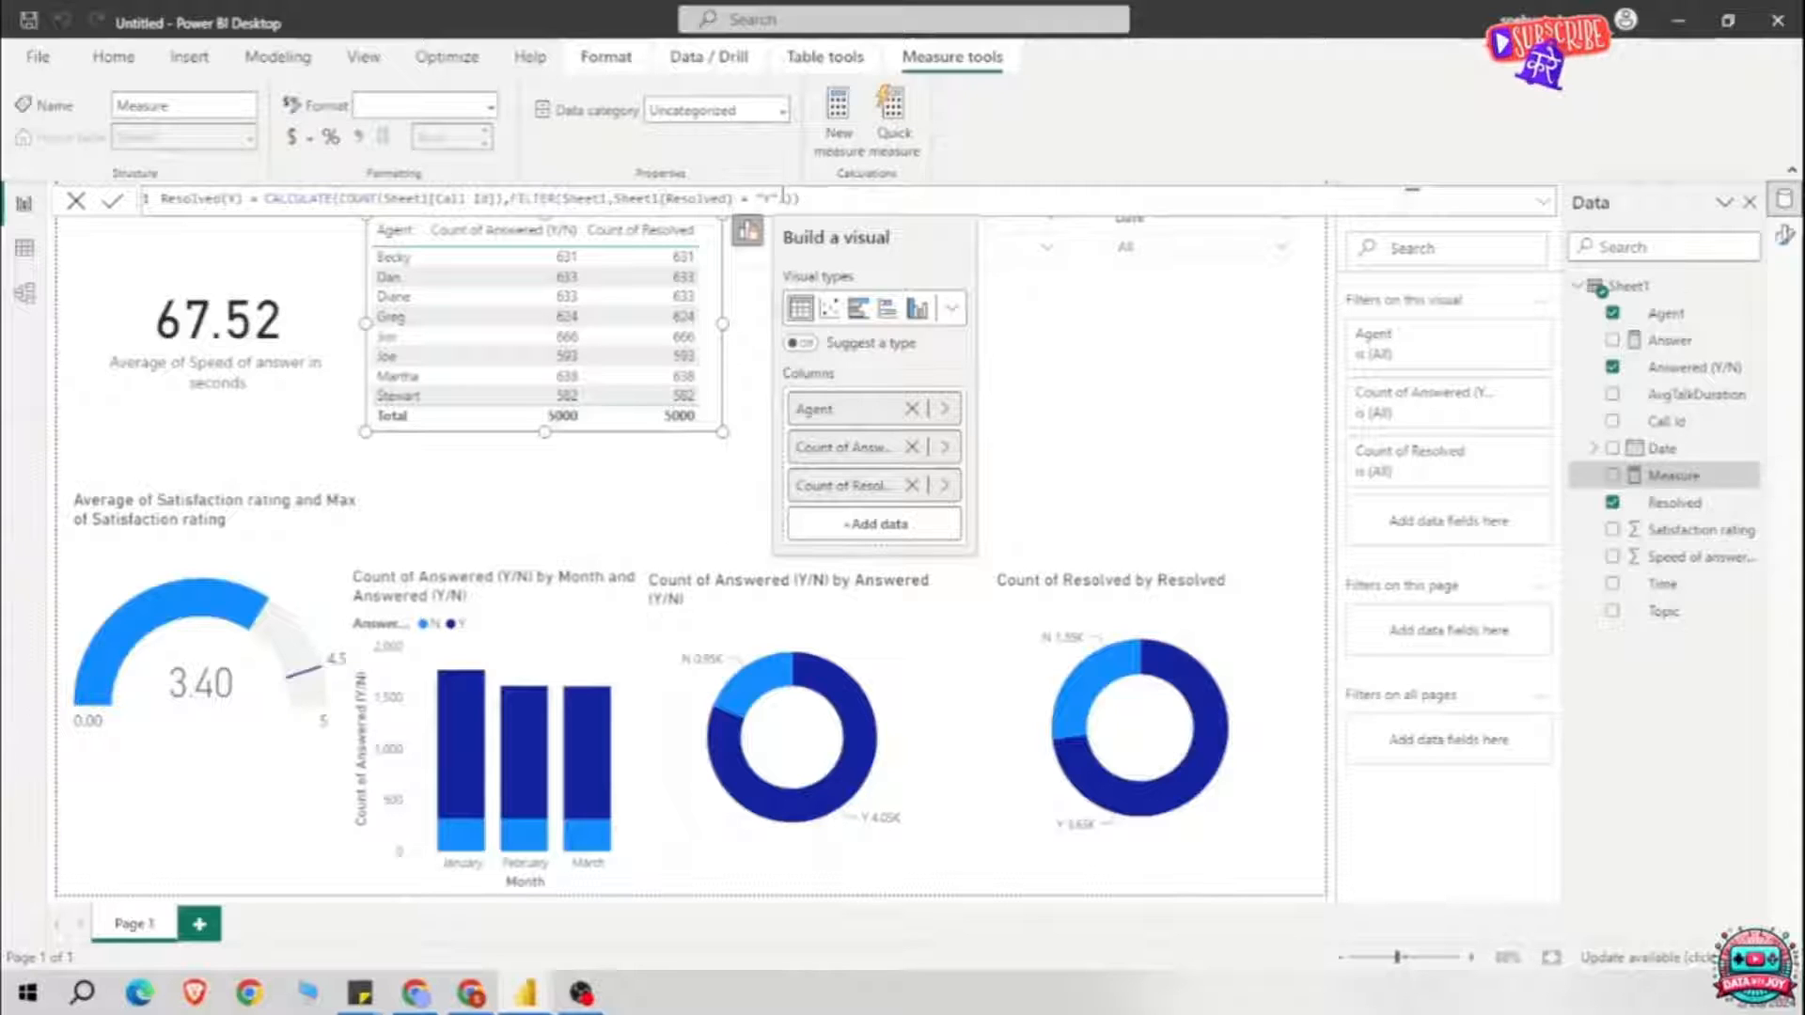
key(Return)
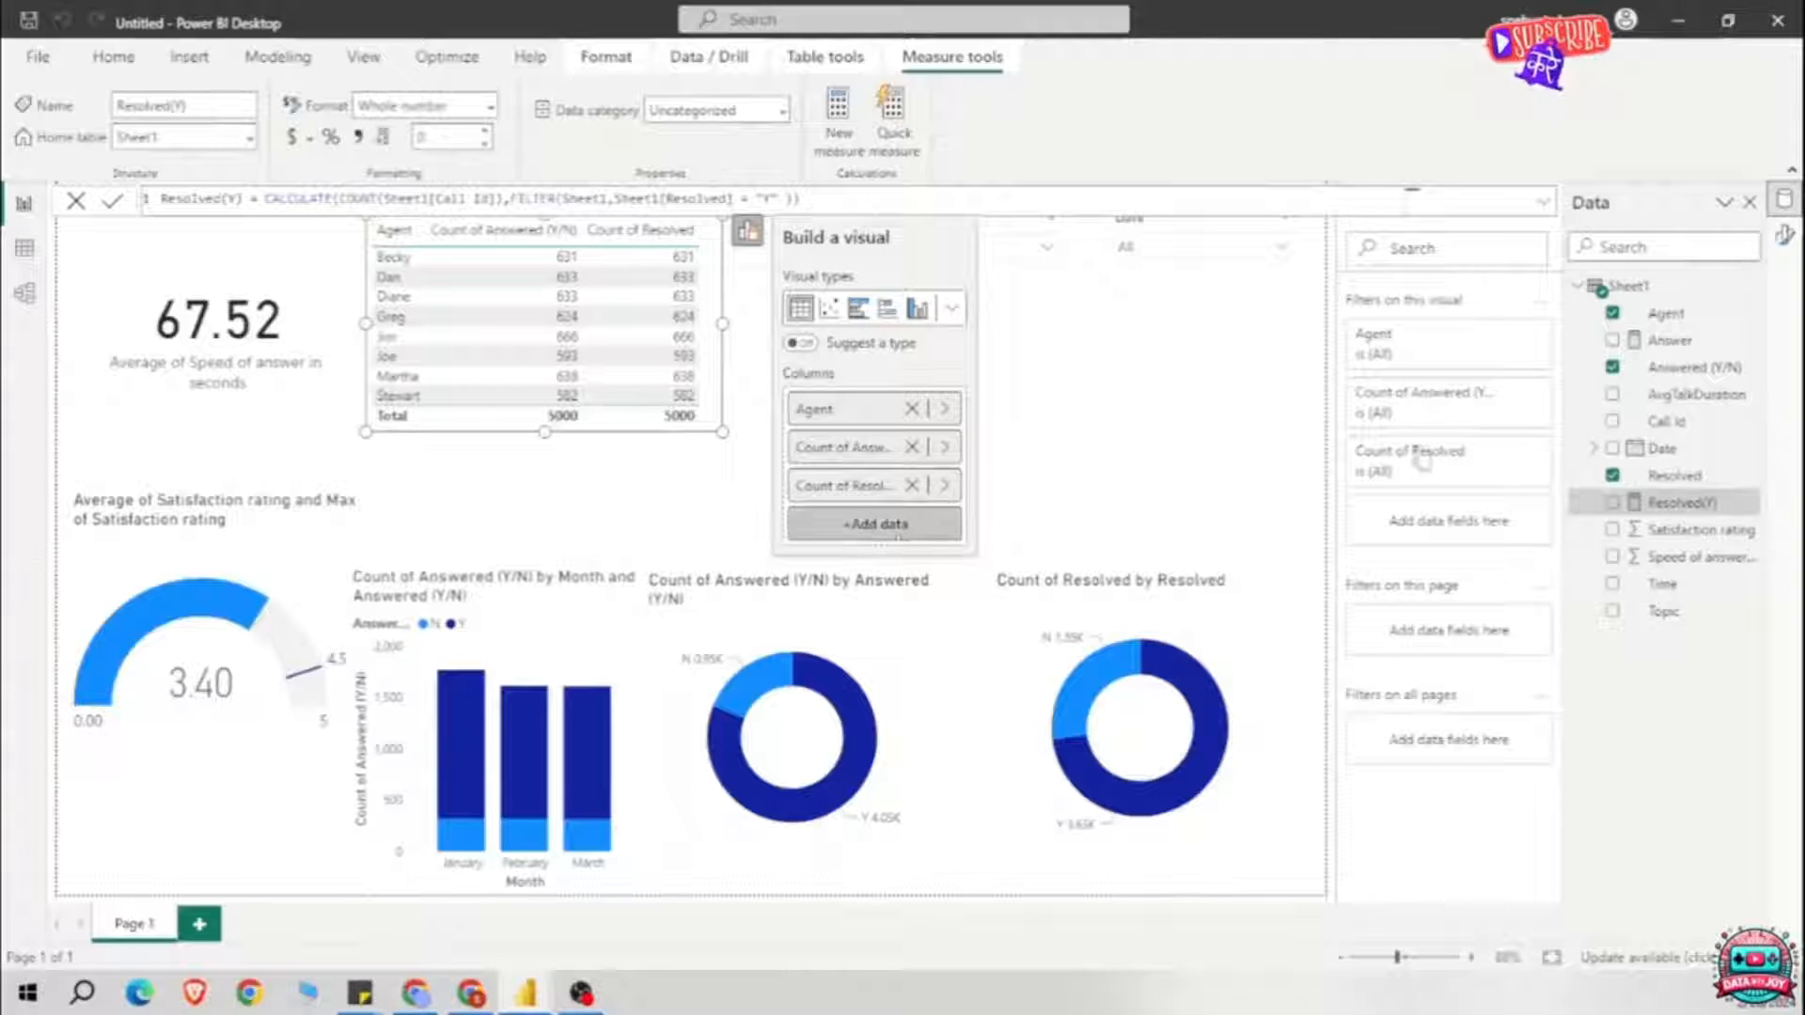
Step: Add the Resolved(Y) and Answer measures to the agent table and remove its two Count columns, Answered (Y/N) and Resolved
drag(1673, 508, 904, 536)
drag(1669, 341, 826, 546)
right_click(827, 542)
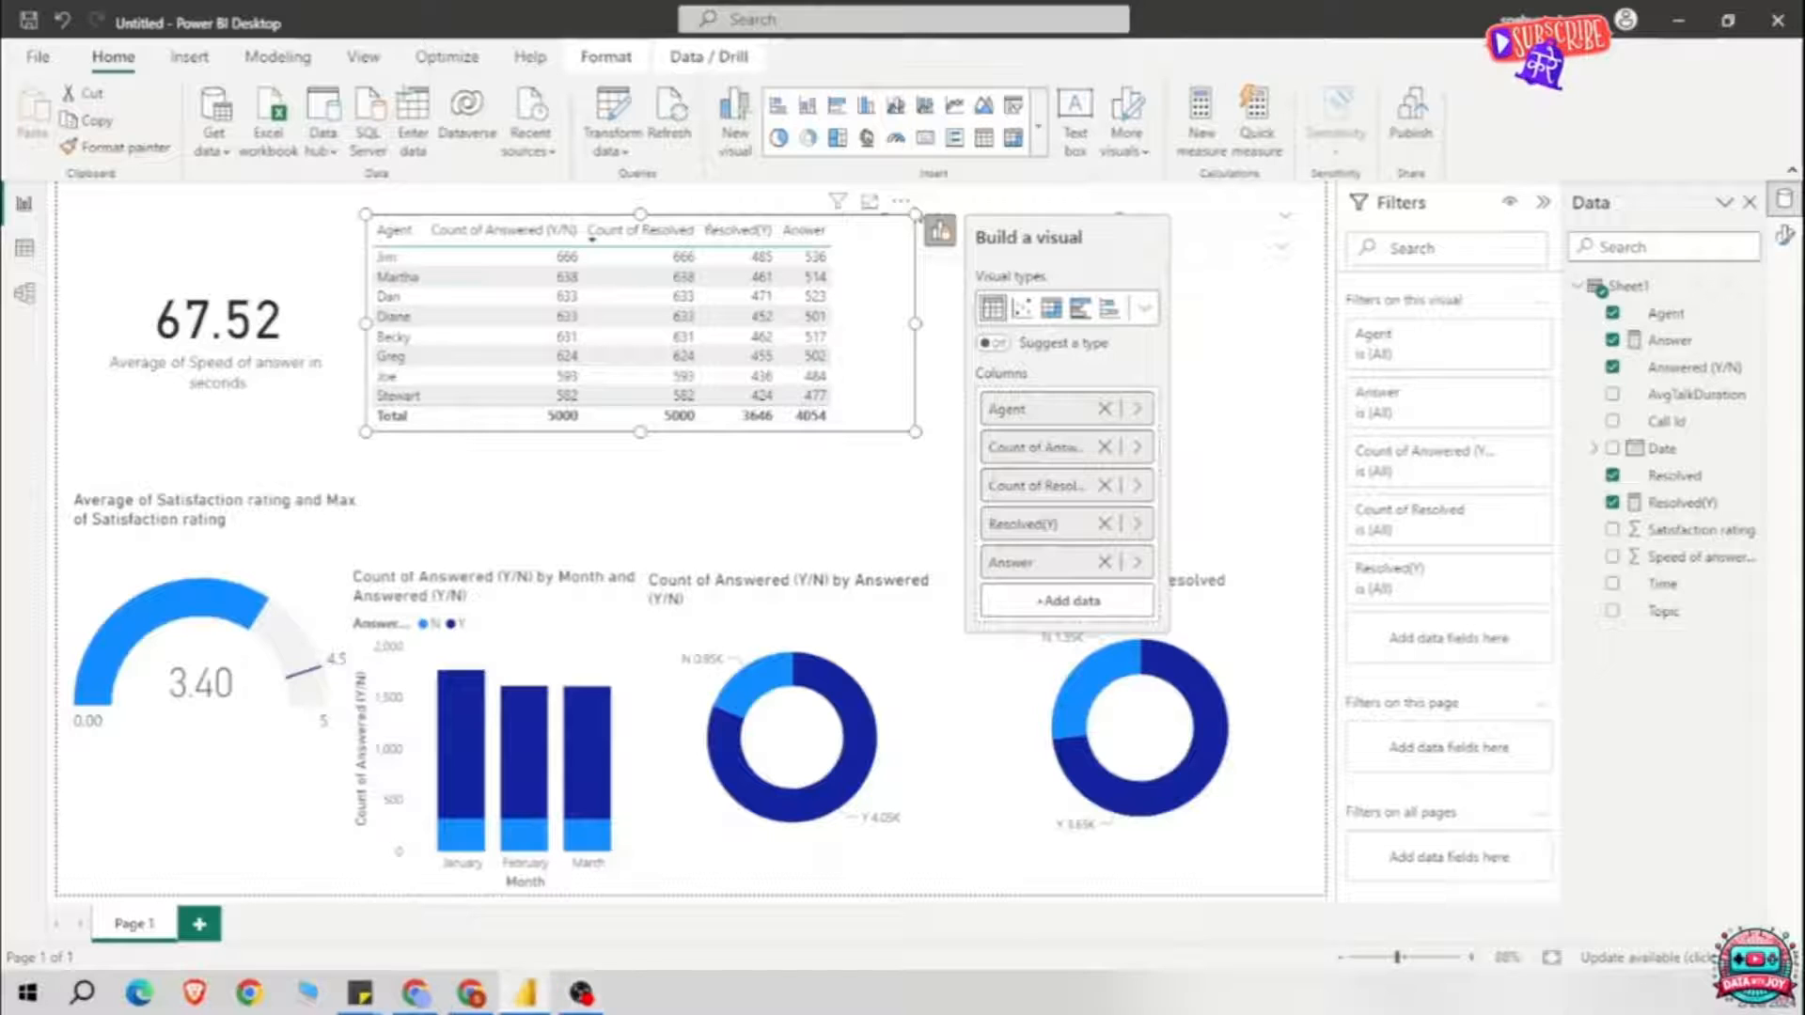
click(1104, 447)
click(1105, 447)
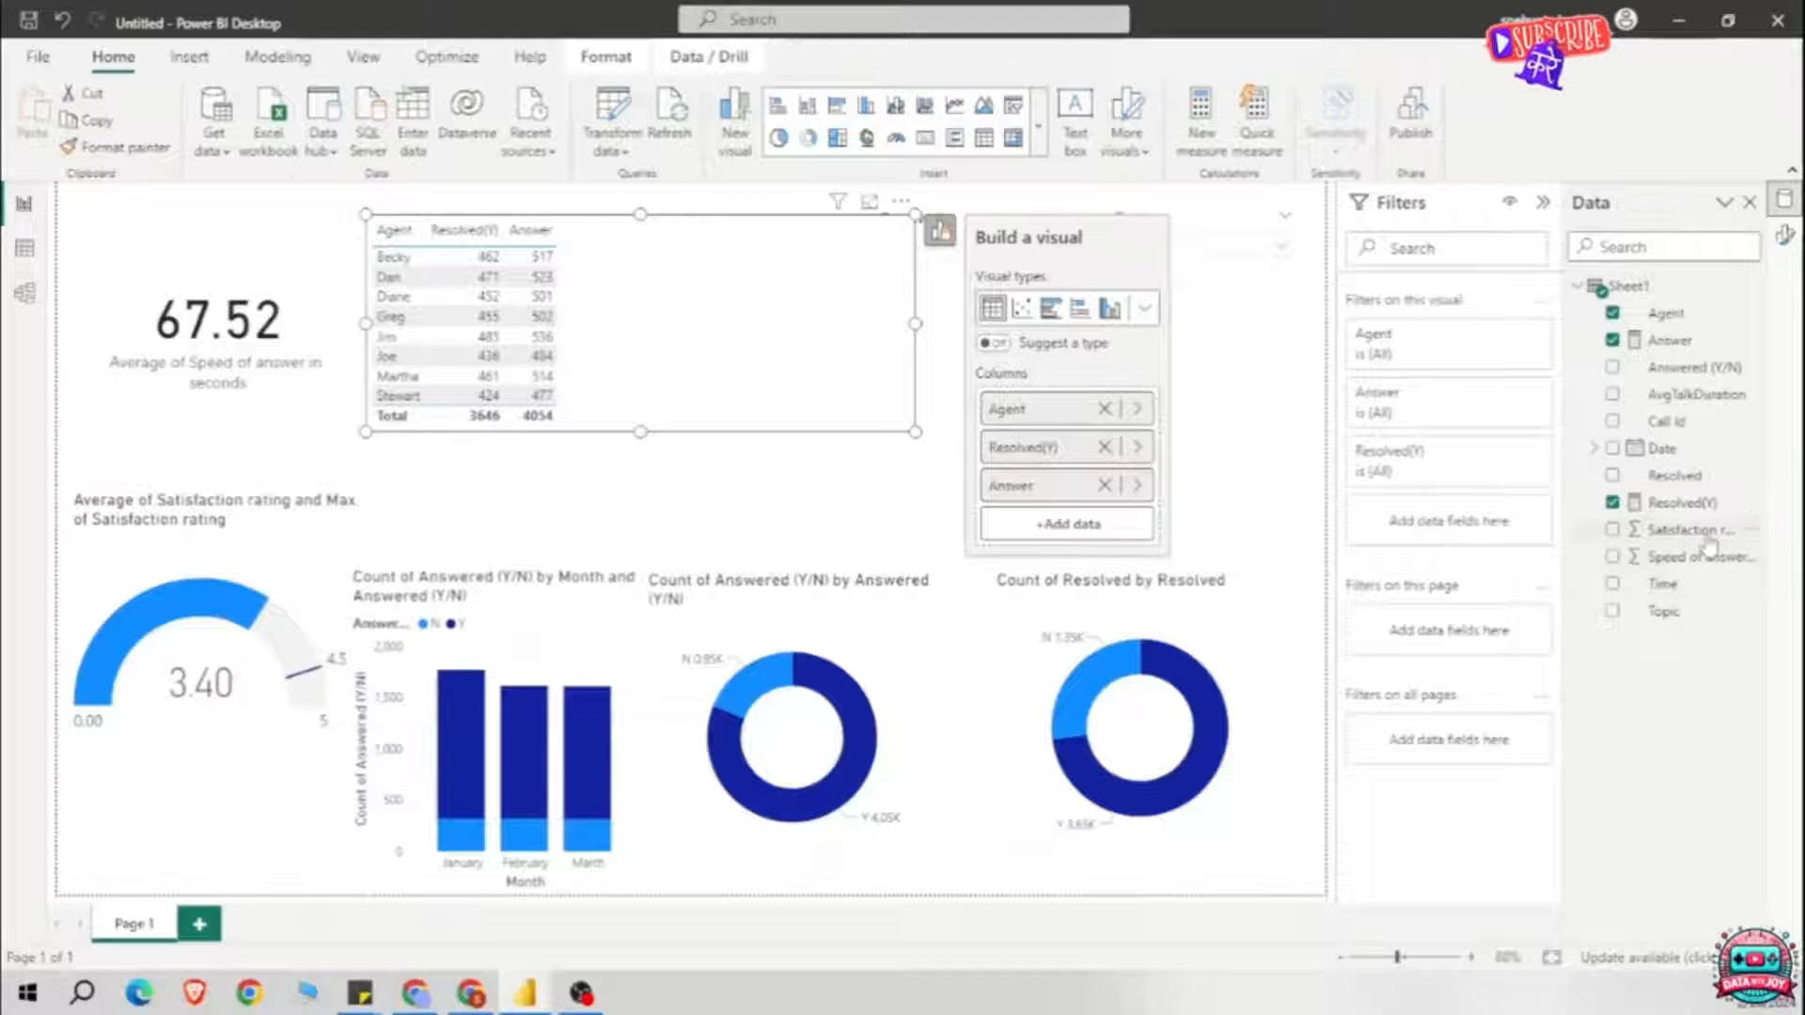
Step: Add Satisfaction rating to the agent table and summarize it as Average
drag(1709, 545, 1043, 526)
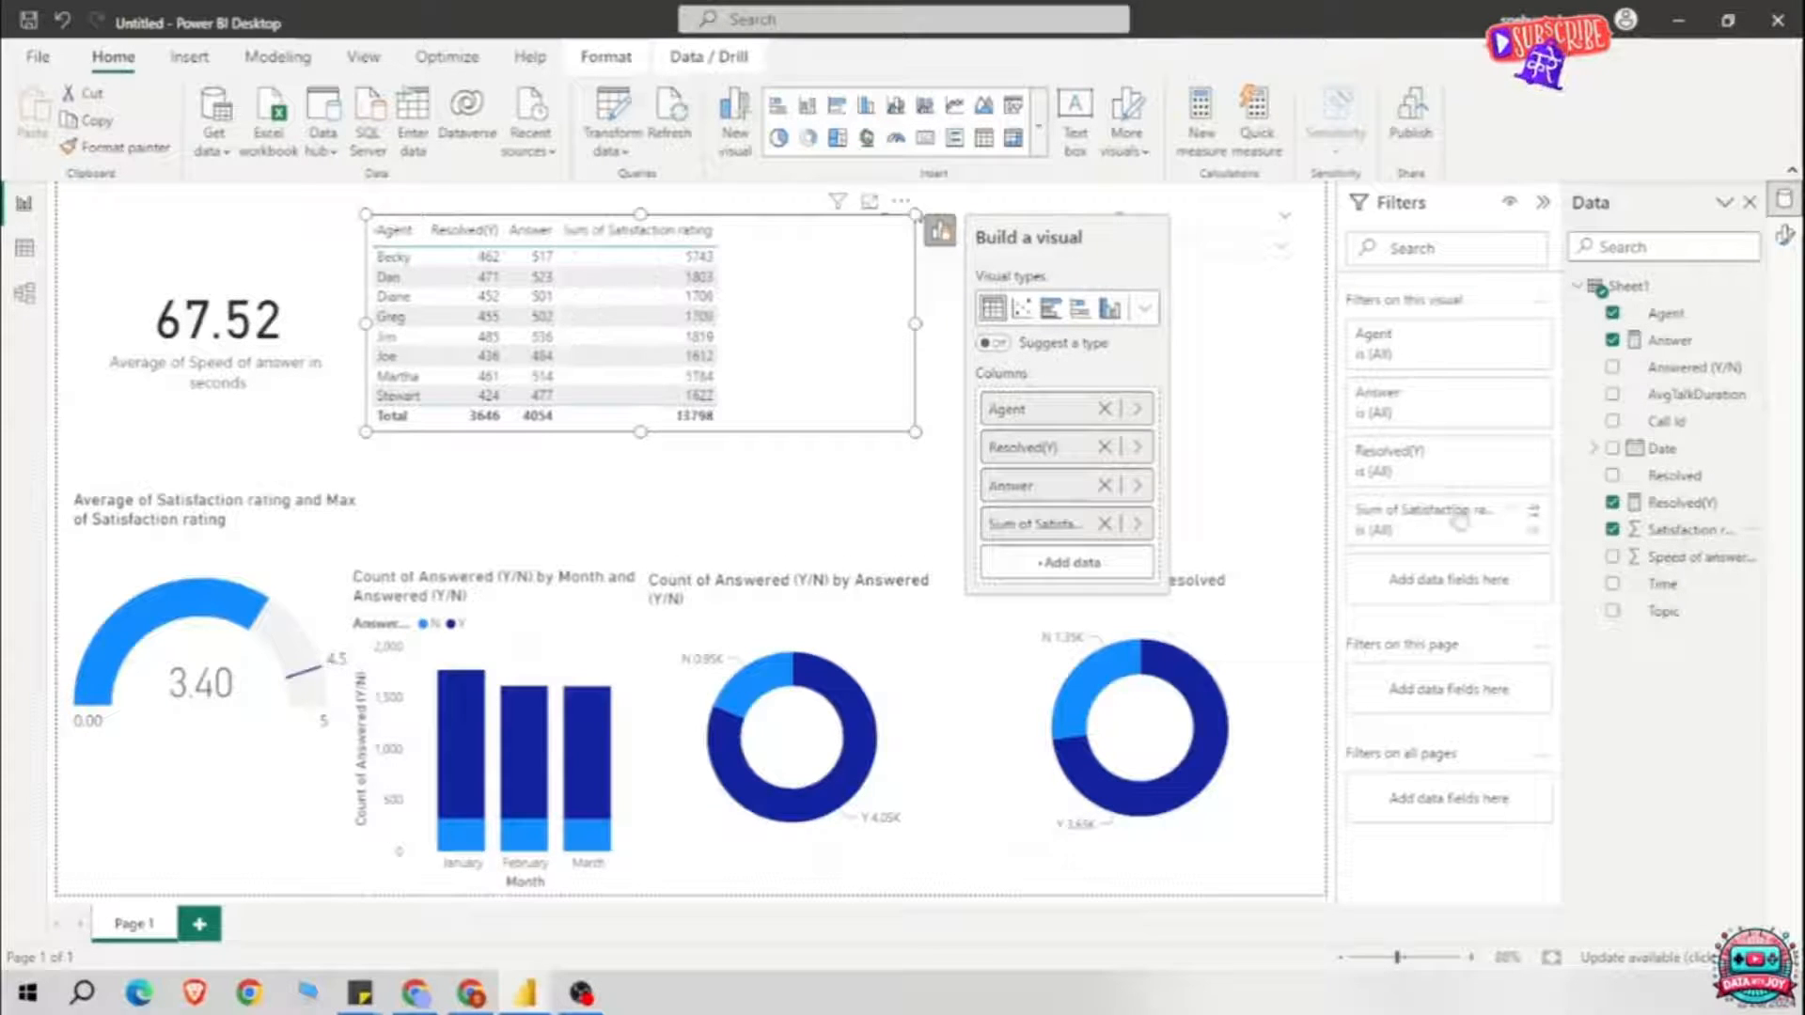
right_click(1011, 538)
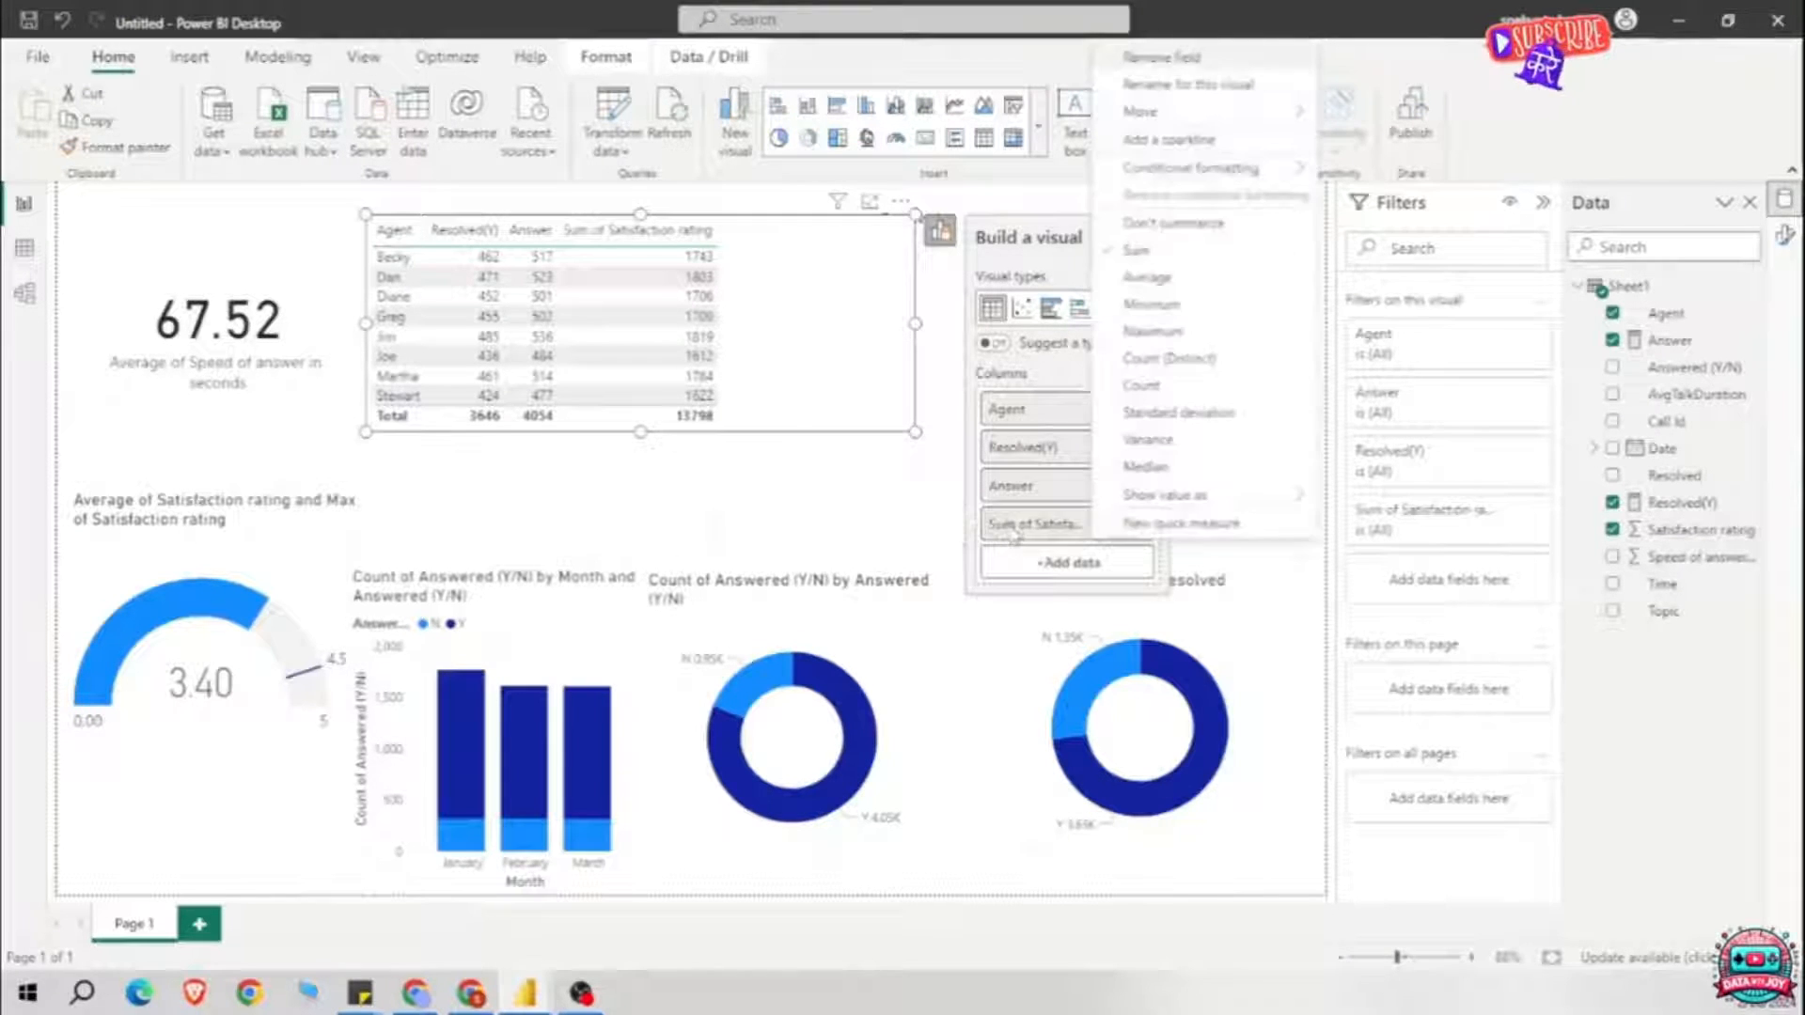
click(1147, 277)
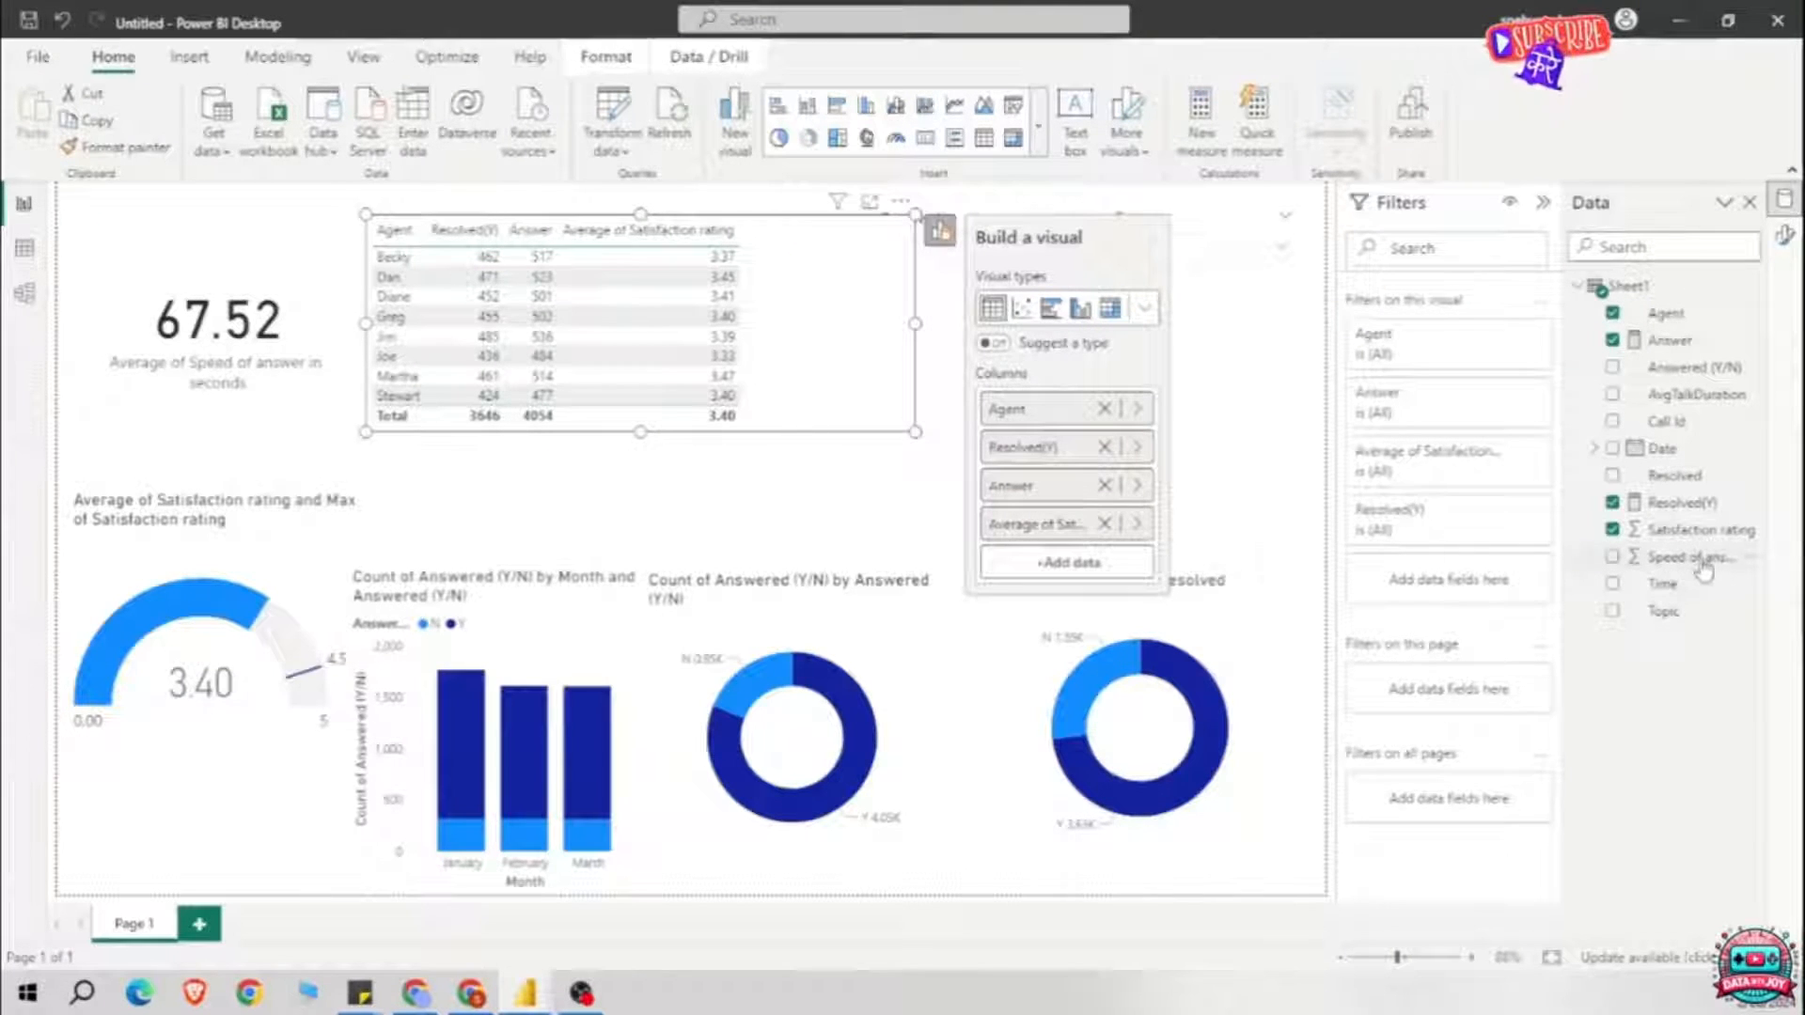
Step: Add Speed of answer in seconds to the agent table as an Average and widen the table to fit all columns
drag(1703, 570, 1072, 574)
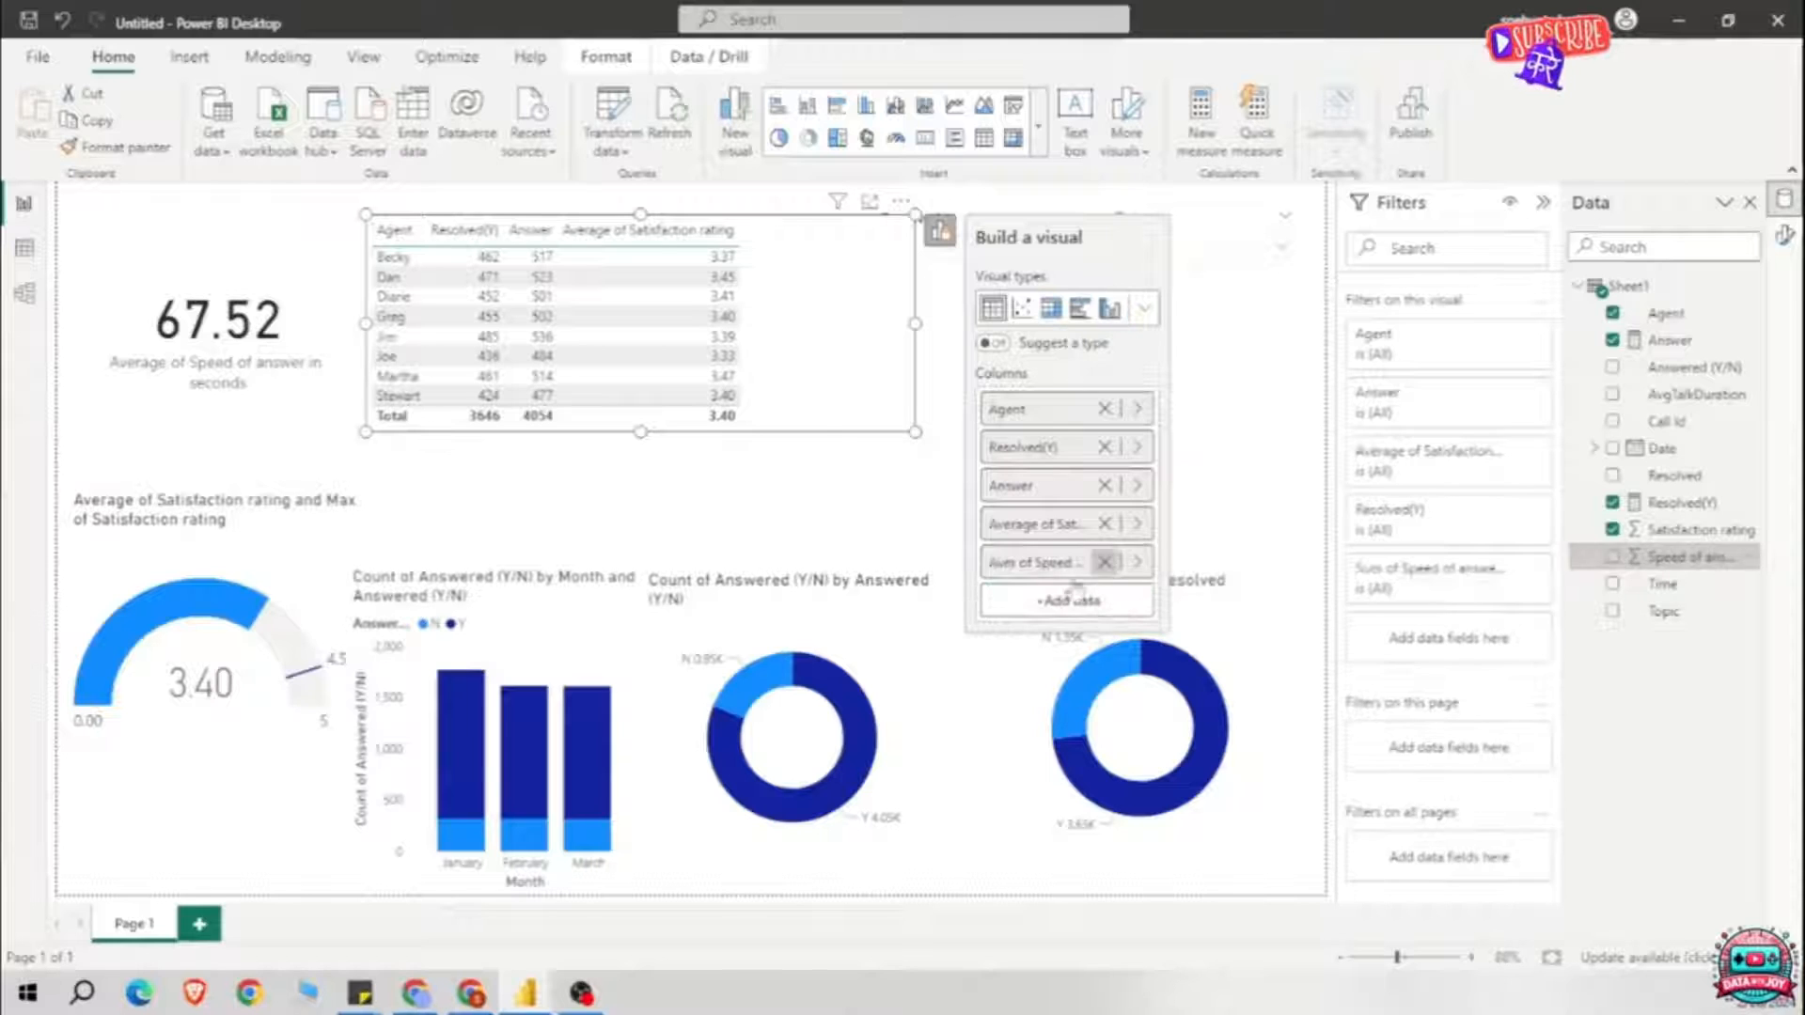
right_click(1074, 581)
click(1179, 322)
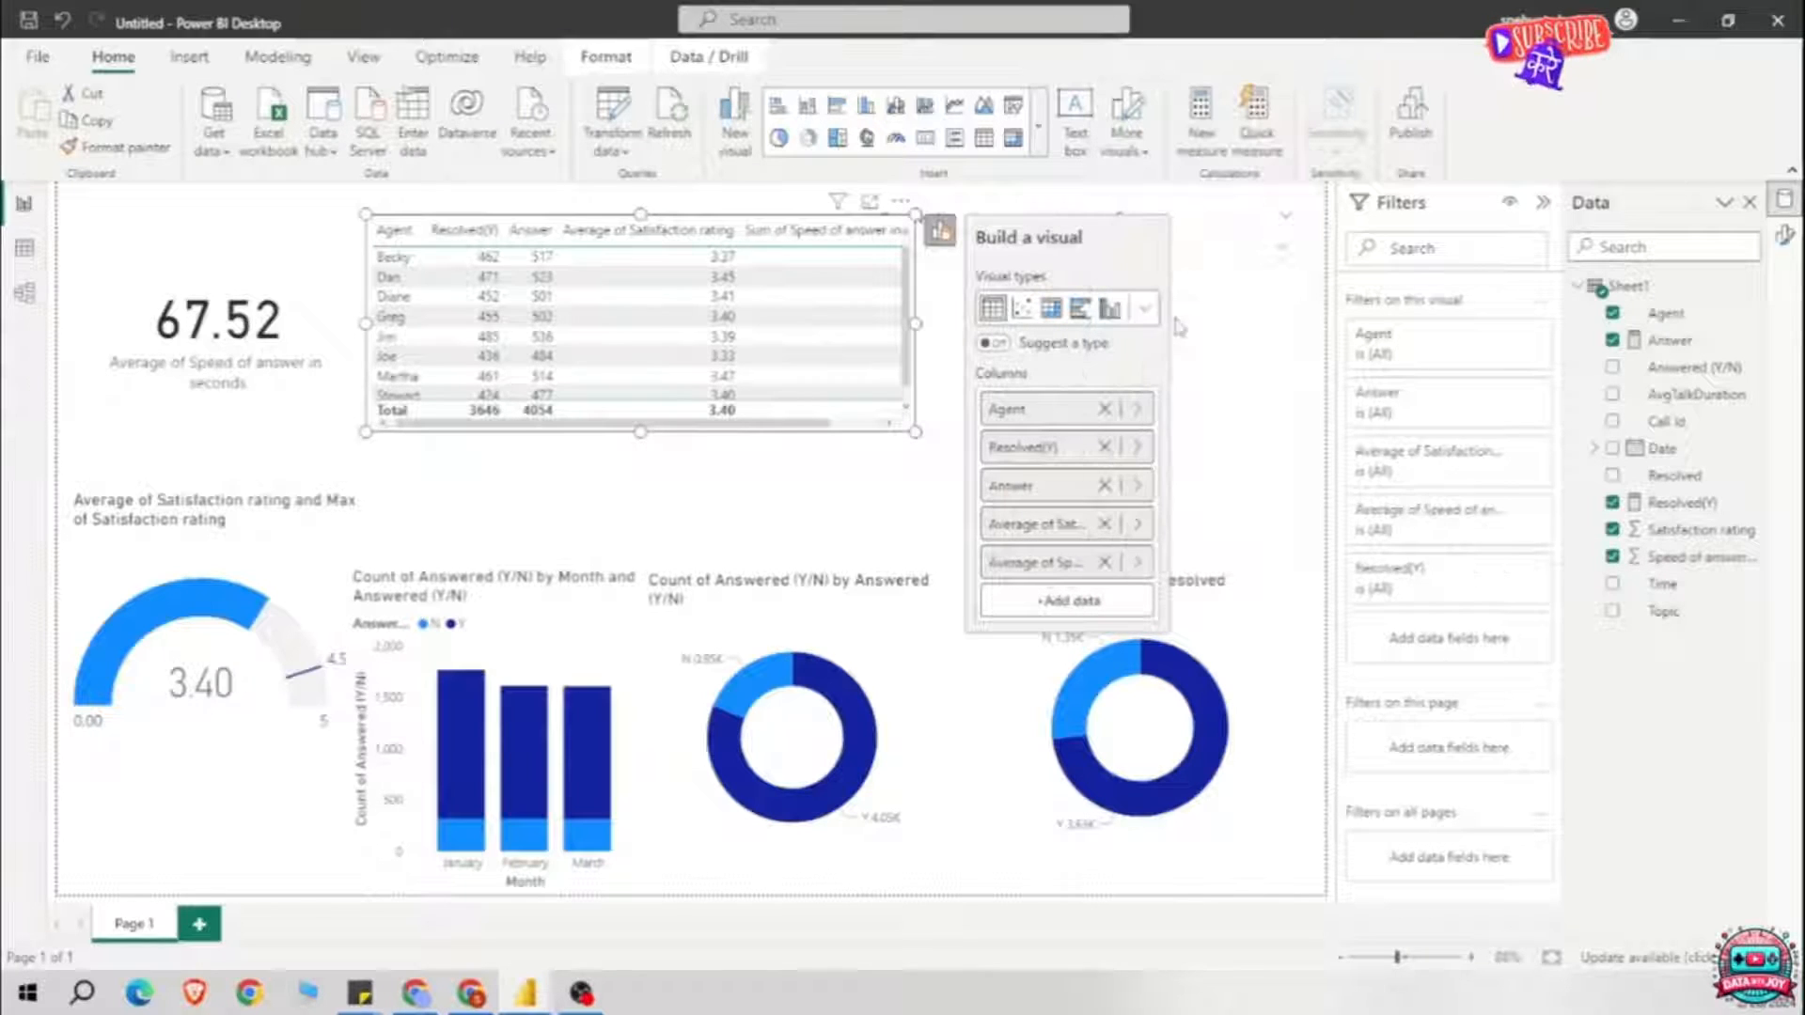
drag(916, 324, 1071, 341)
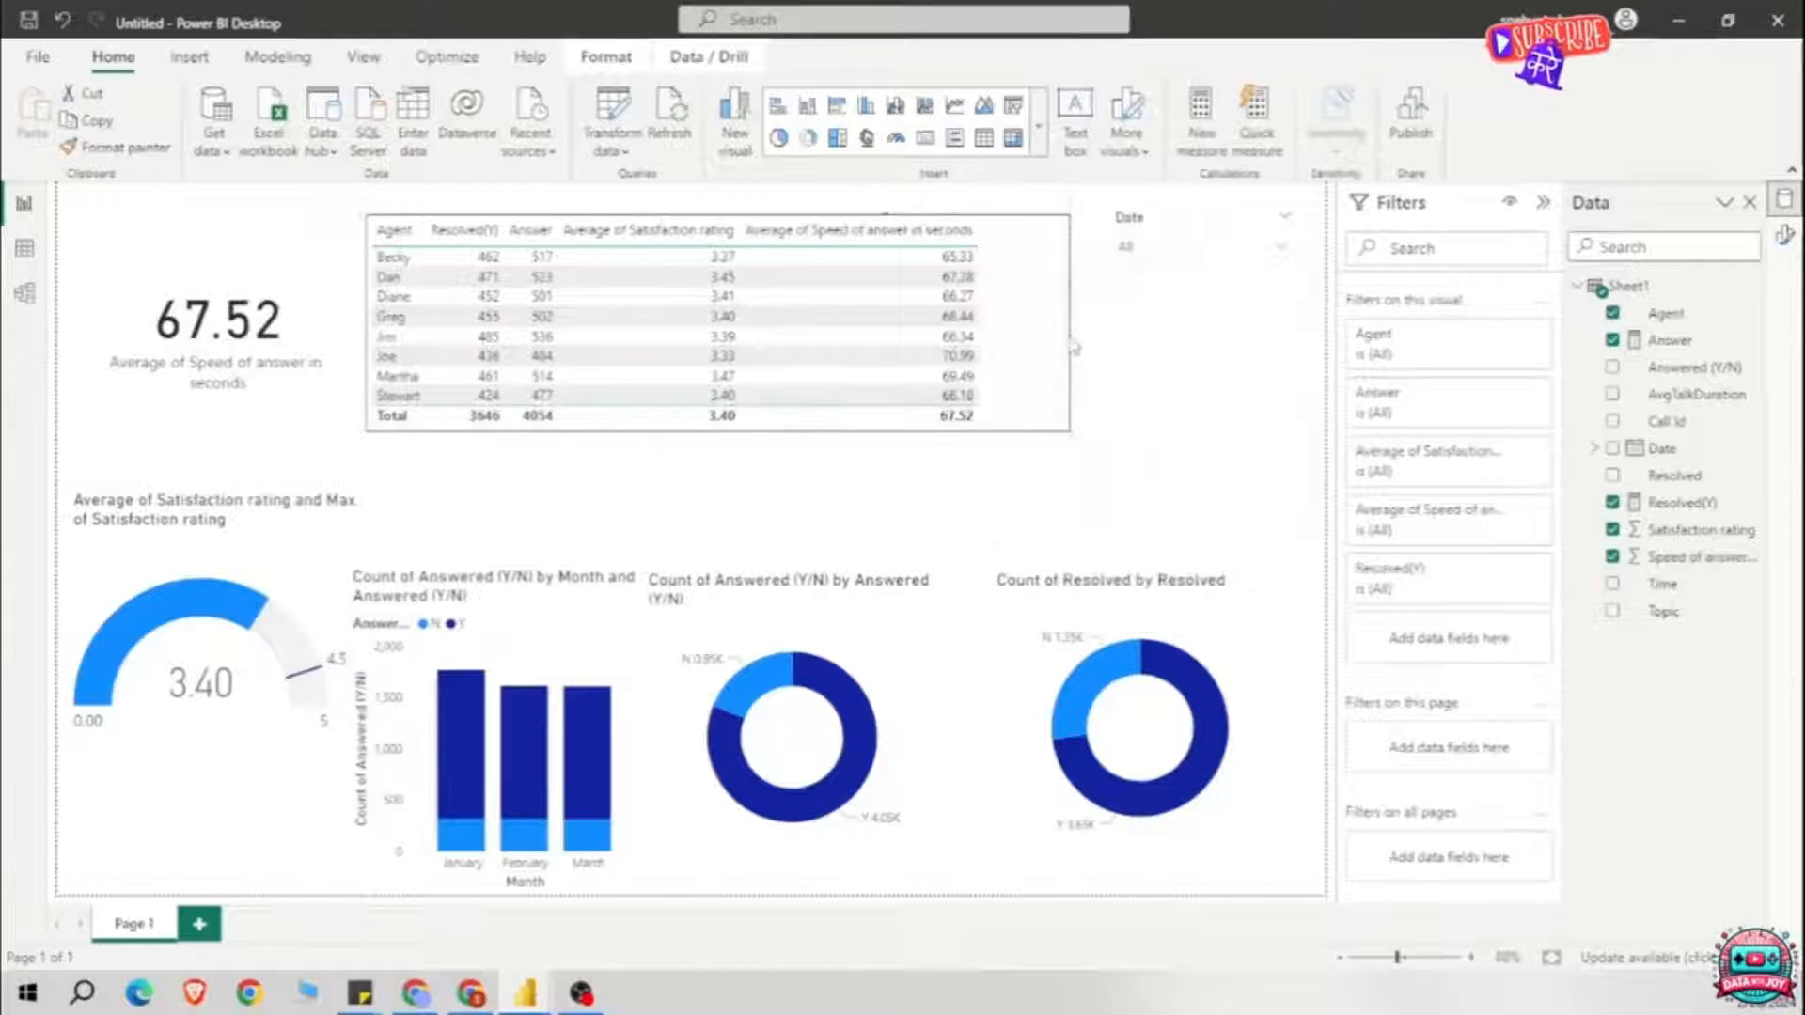
click(697, 432)
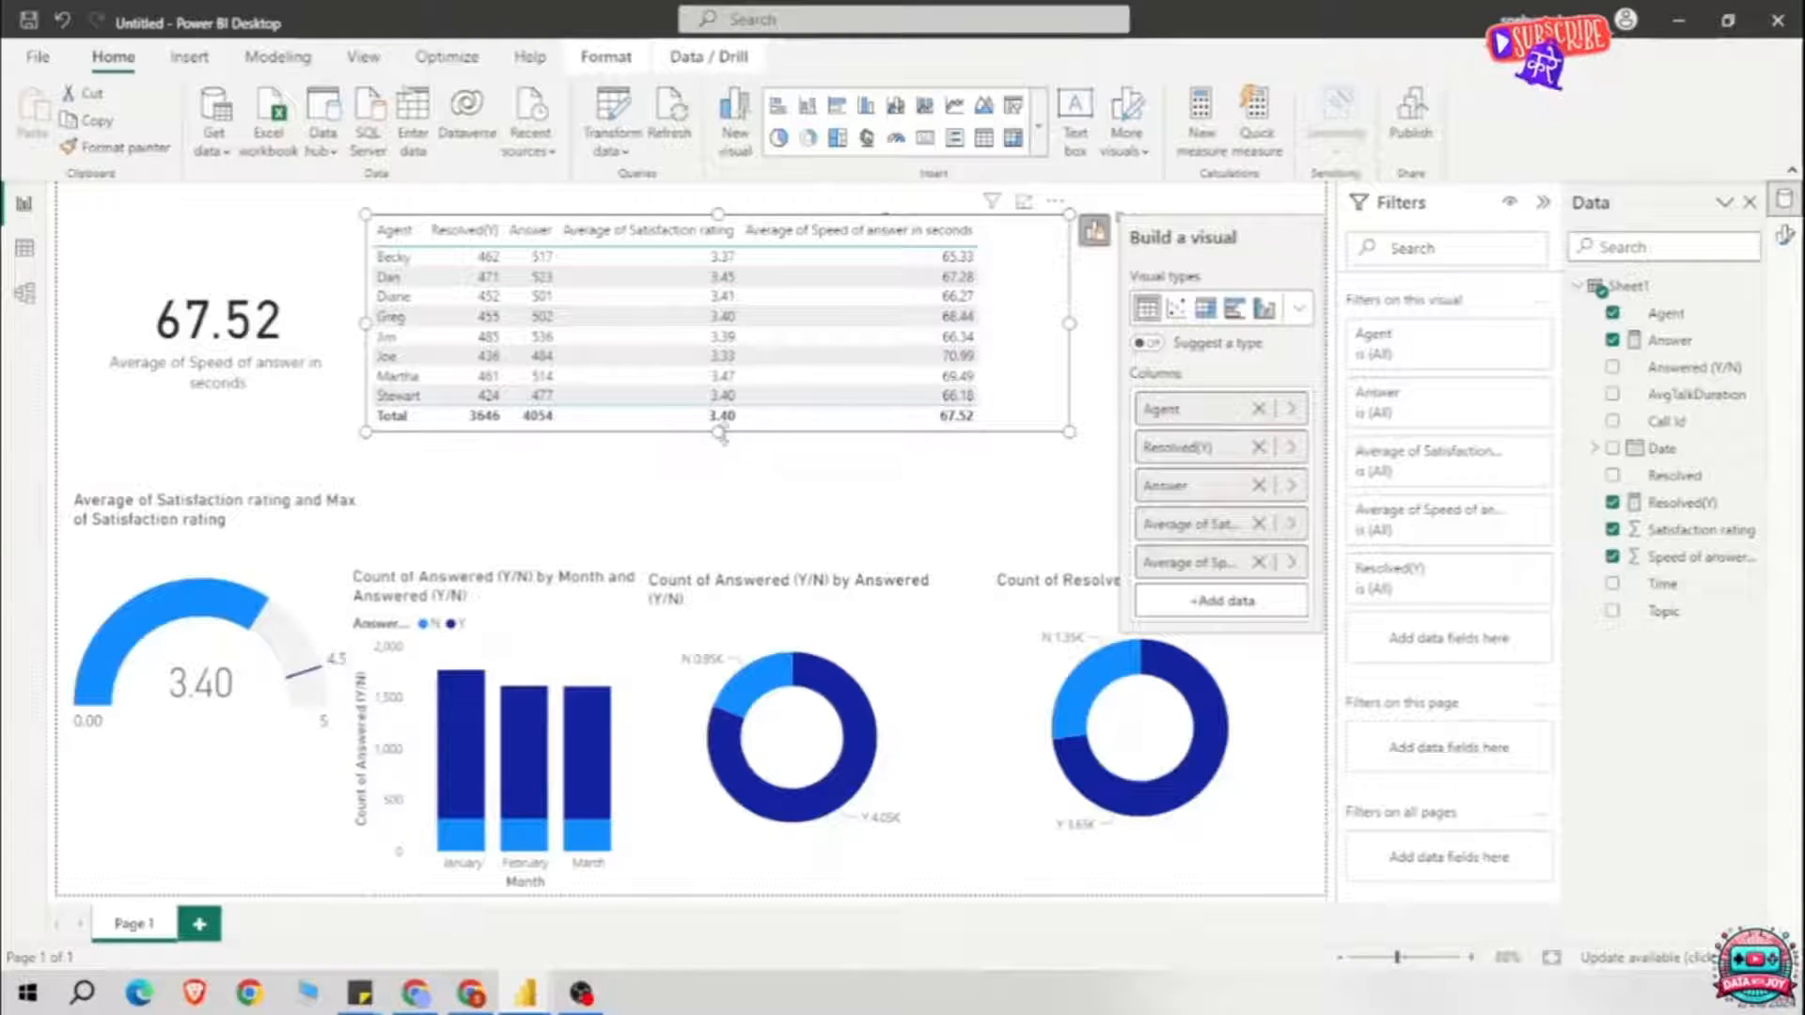
Step: Resize the agent table so it is slightly taller and narrower, ending just past its last column
drag(719, 434, 723, 482)
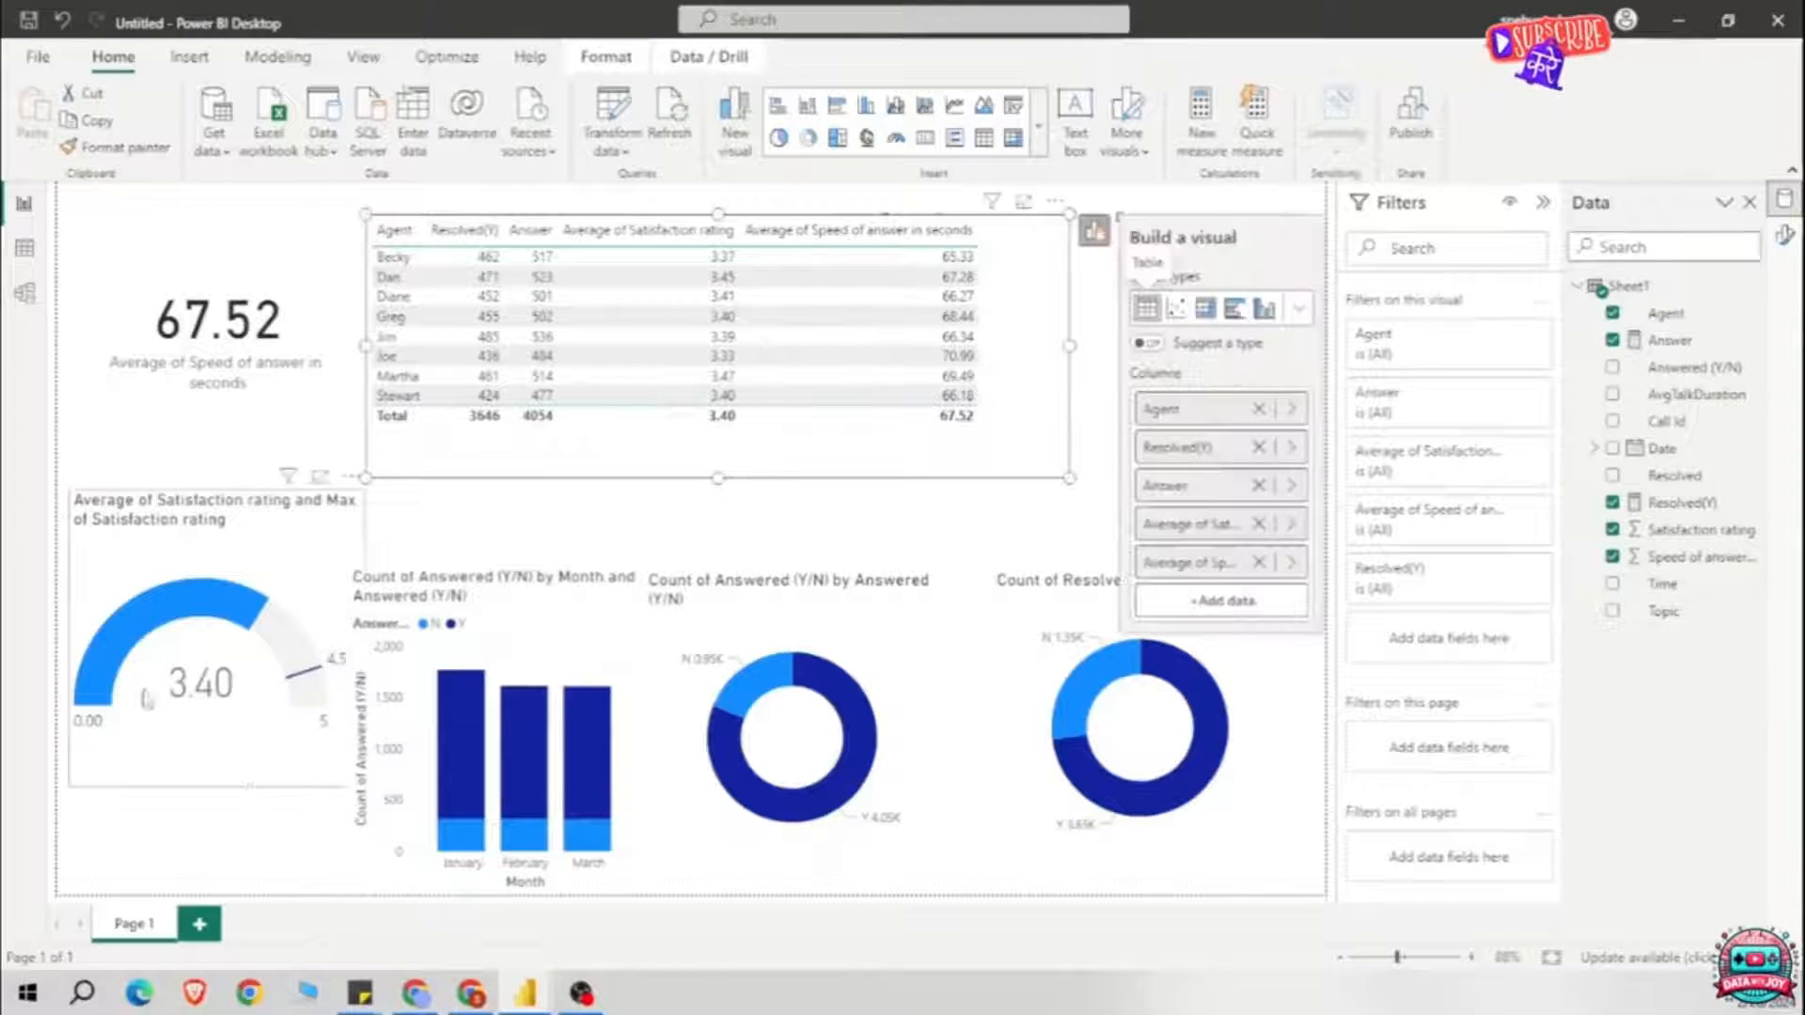
drag(1065, 347, 1018, 350)
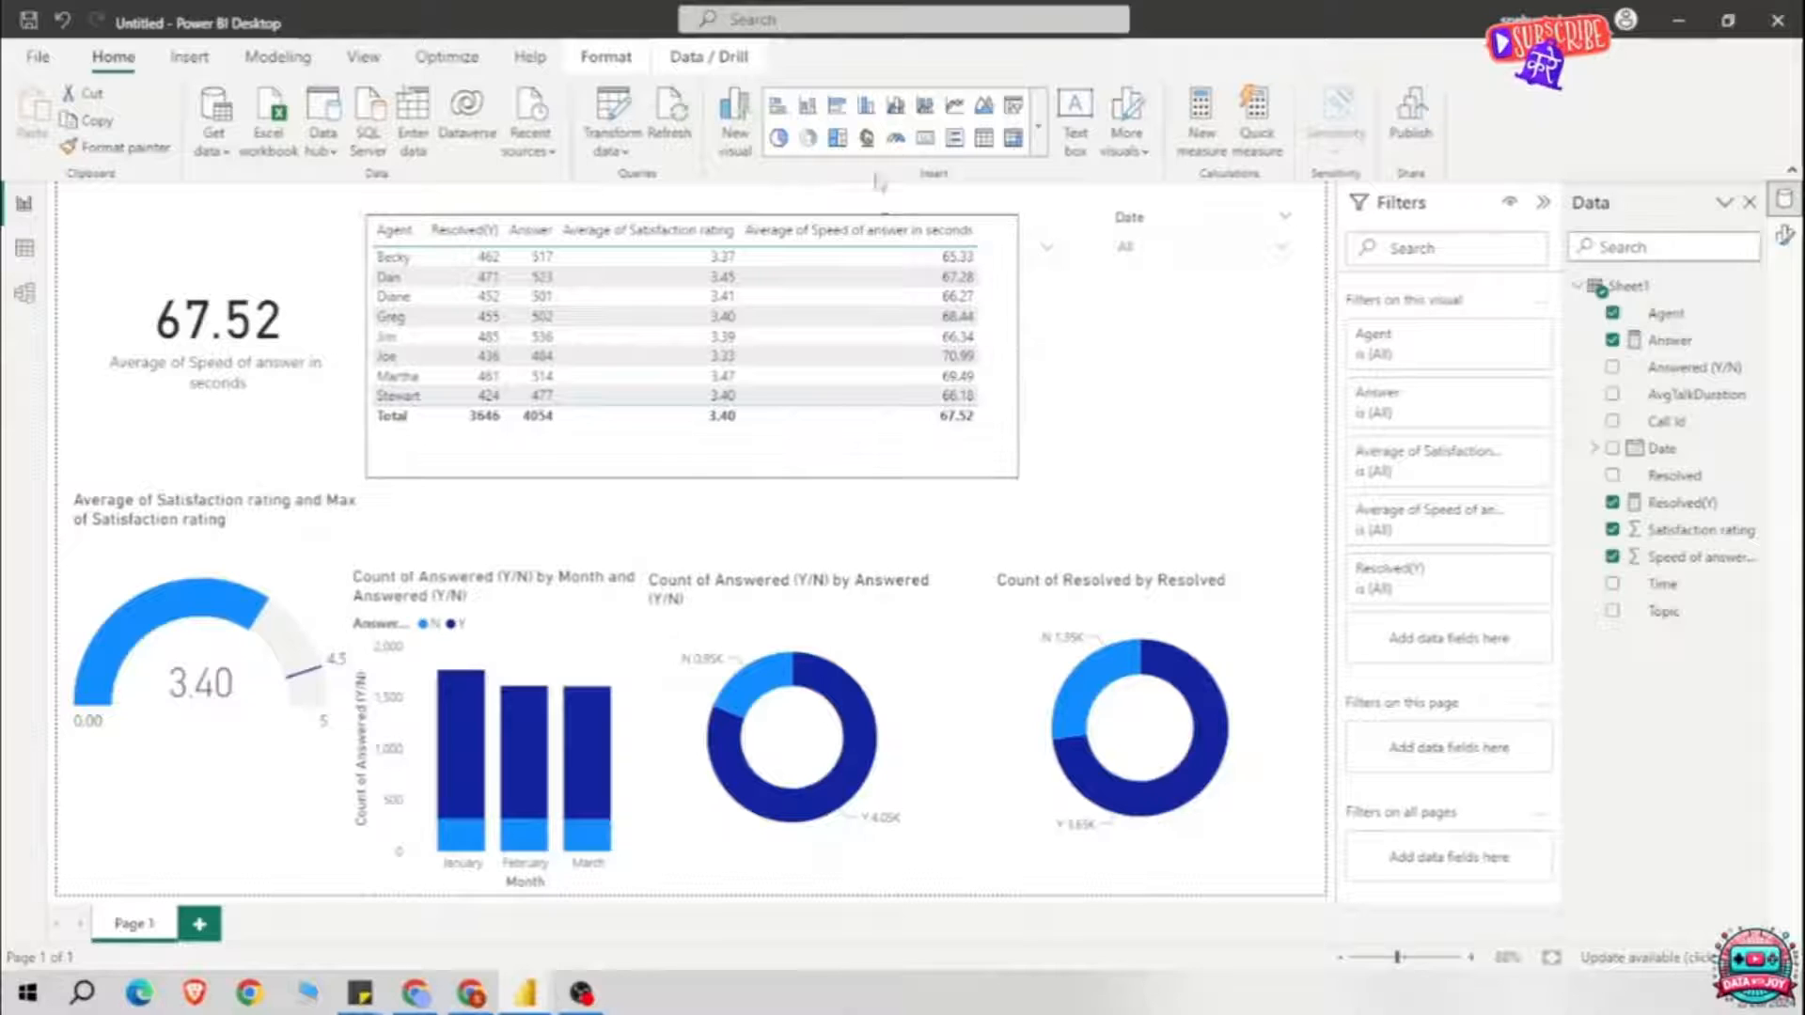
click(711, 535)
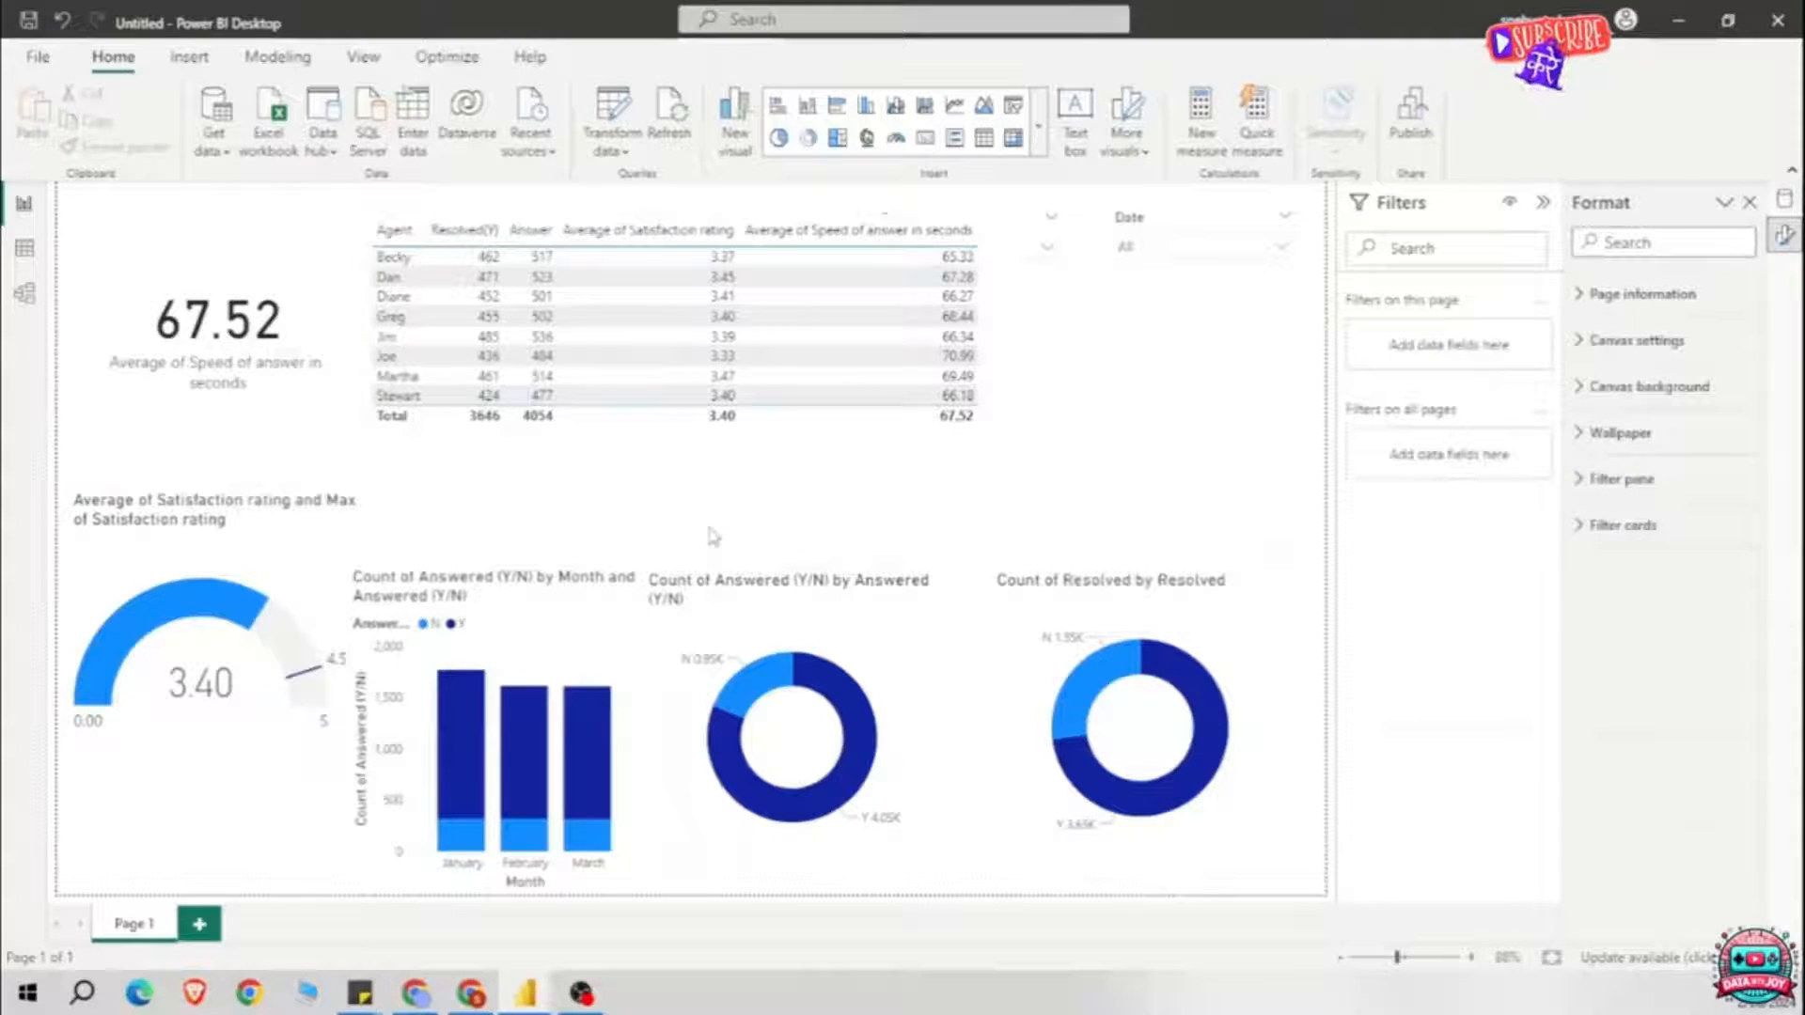
Step: Save the report to the Desktop as a Power BI file named pwc
key(ctrl+s)
scroll(89, 232, down, 1)
click(115, 293)
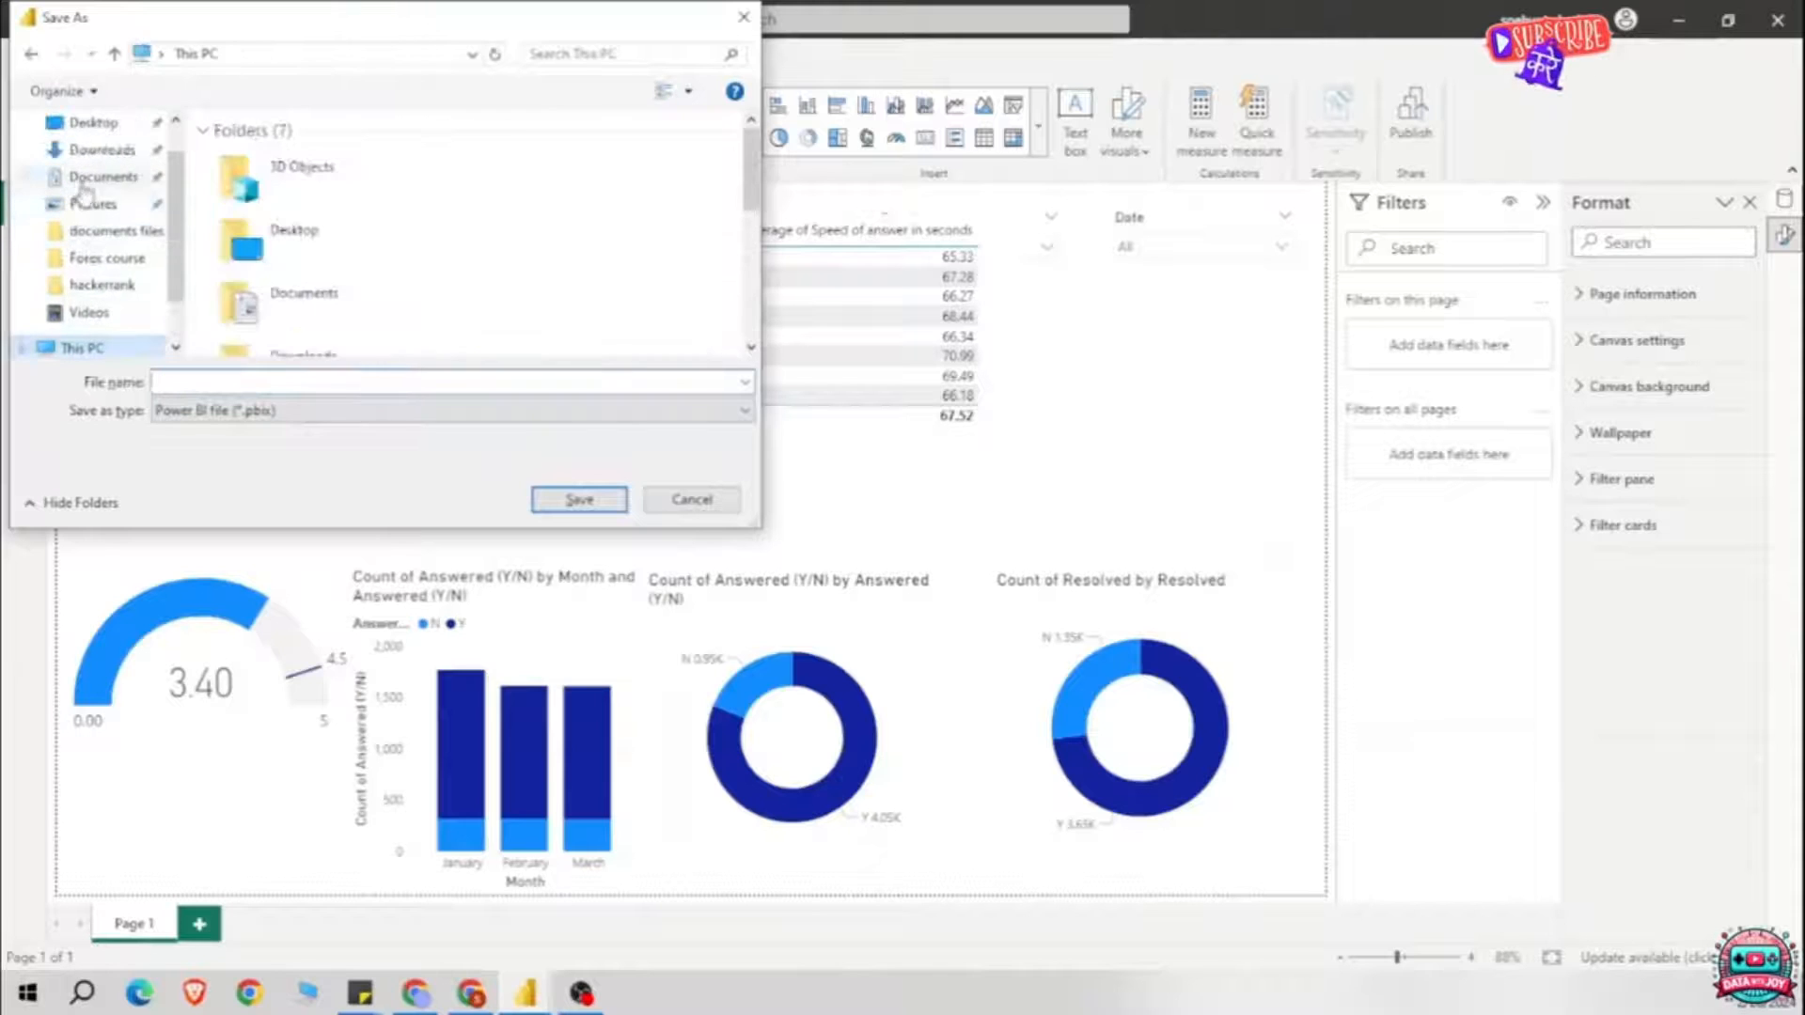
click(92, 122)
click(470, 382)
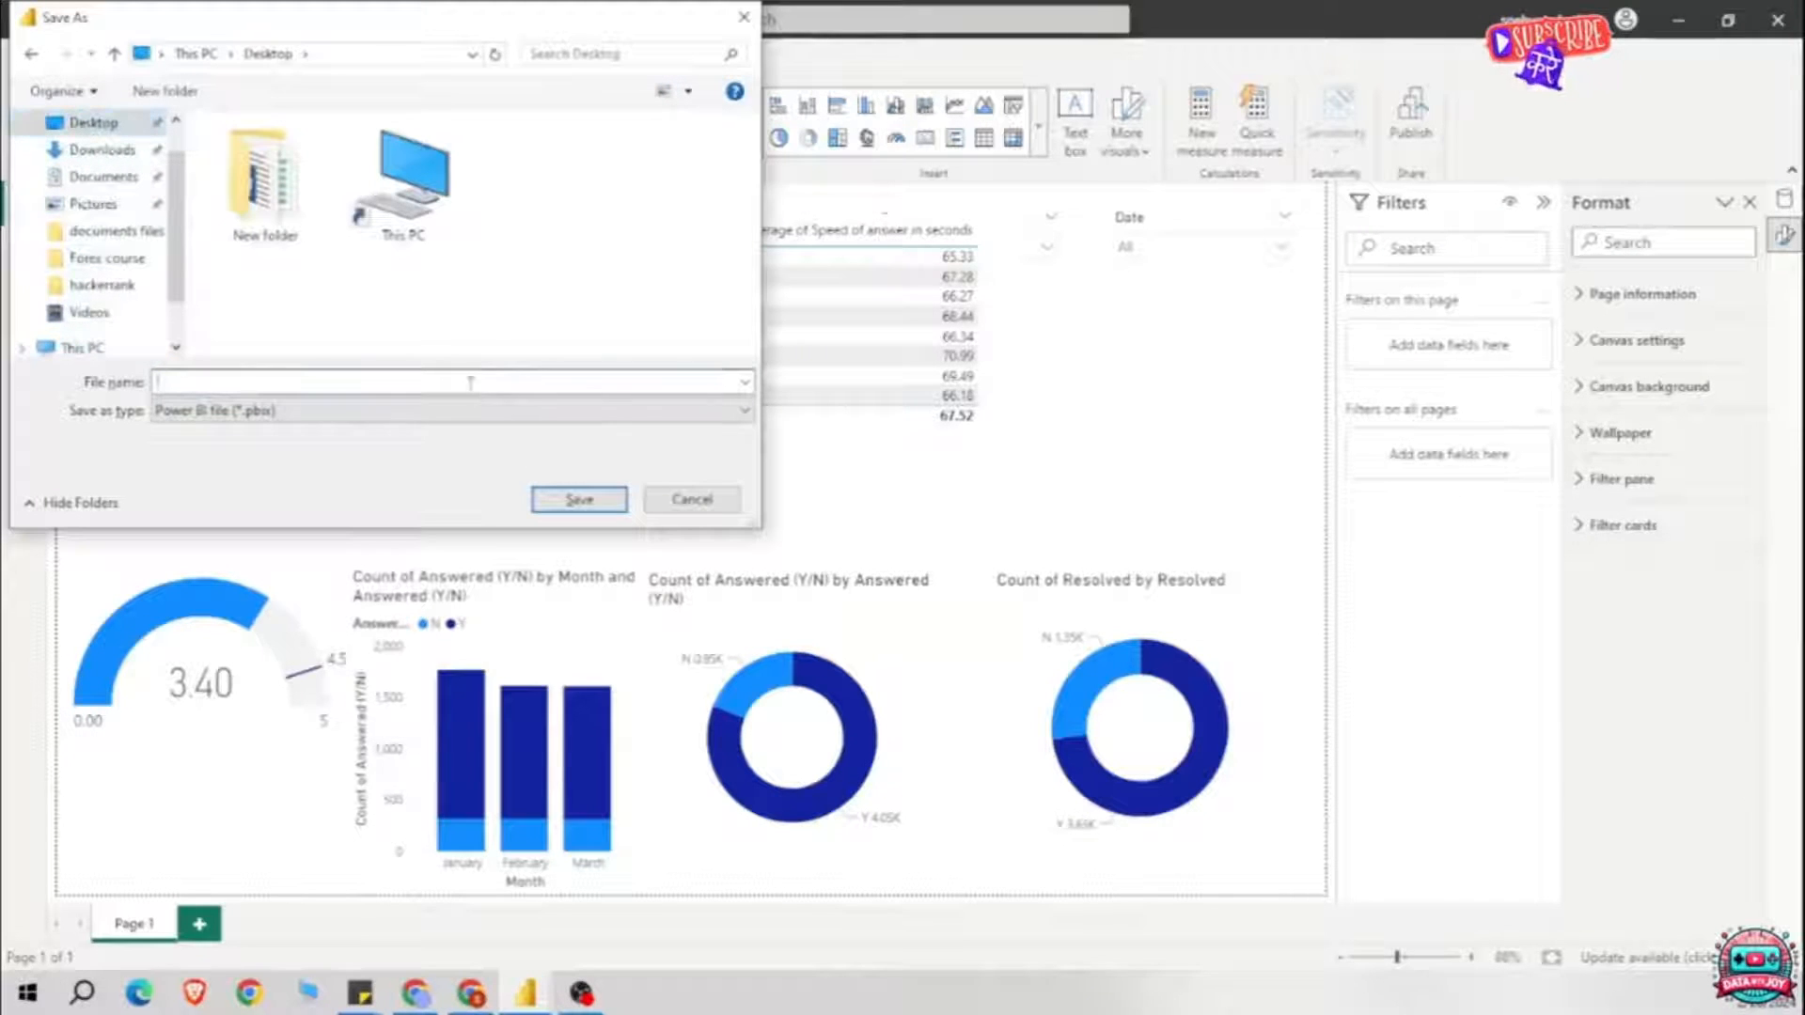
text(pwc)
key(Return)
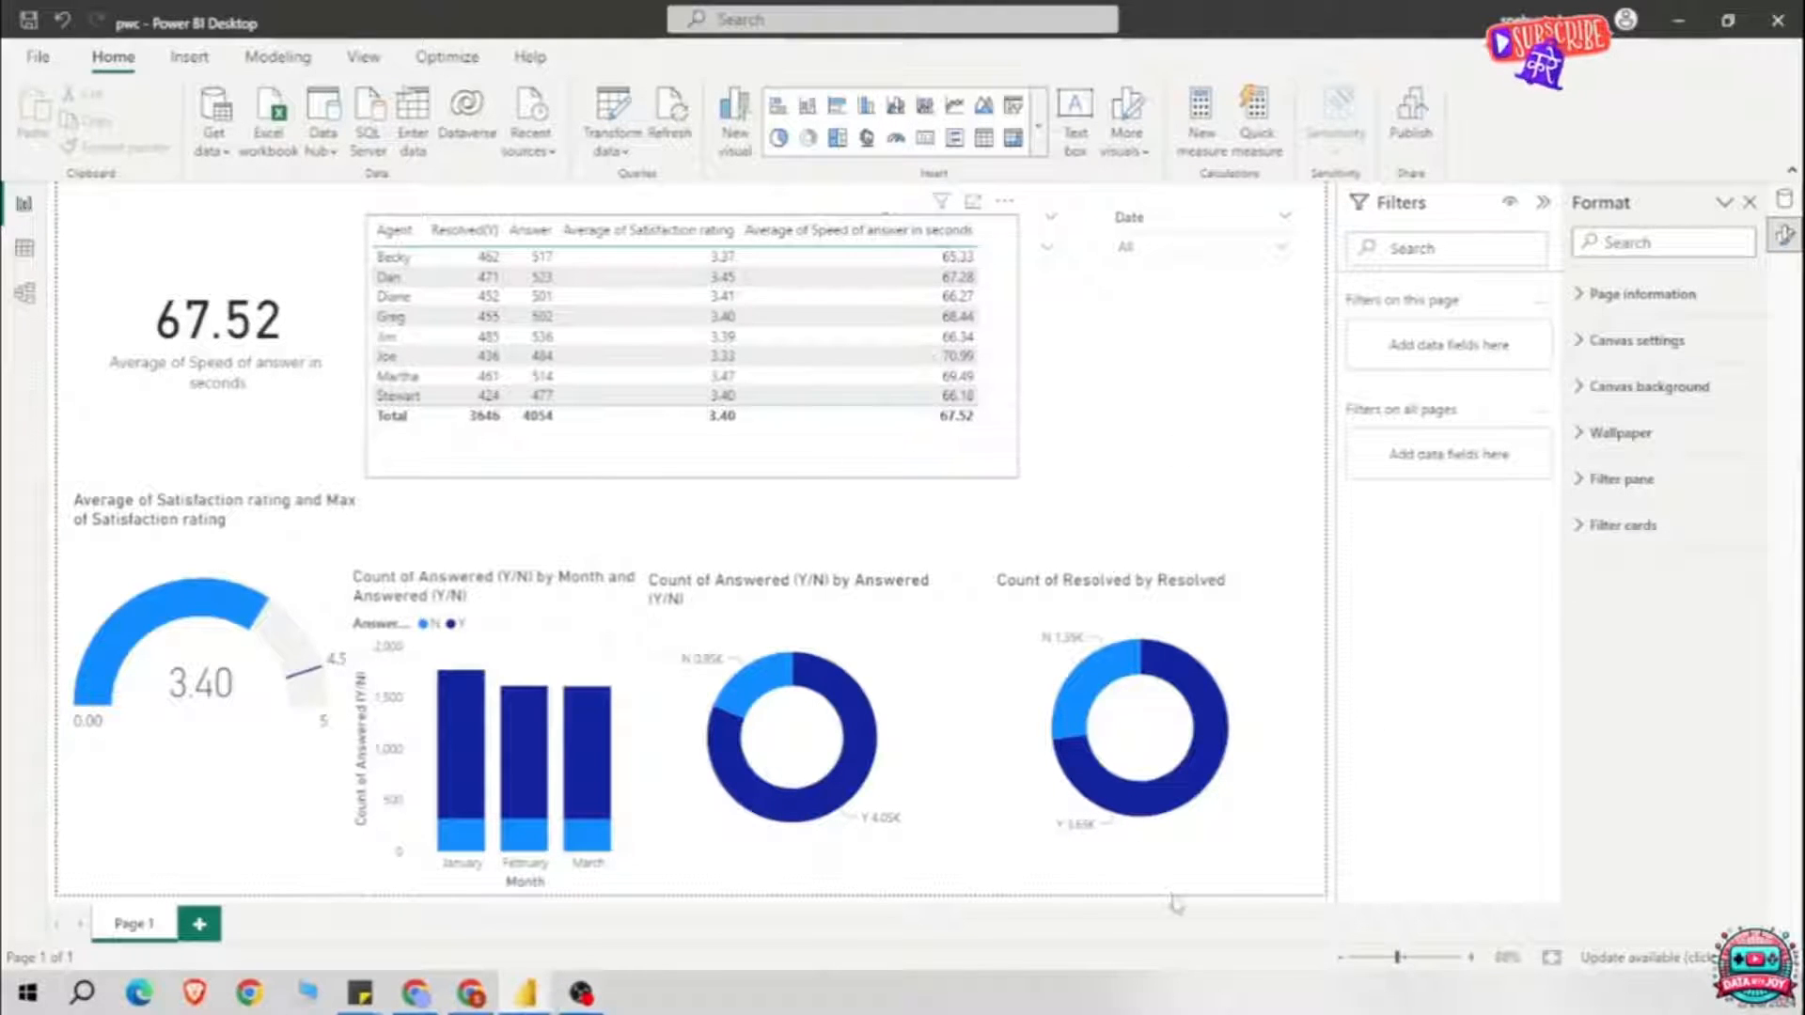
Step: Move the agent table to the page's lower-right corner, then place the Answered (Y/N) donut below the Agent slicer and shrink it
mouse_move(1171, 894)
mouse_down()
mouse_move(1187, 852)
mouse_move(1178, 882)
mouse_up()
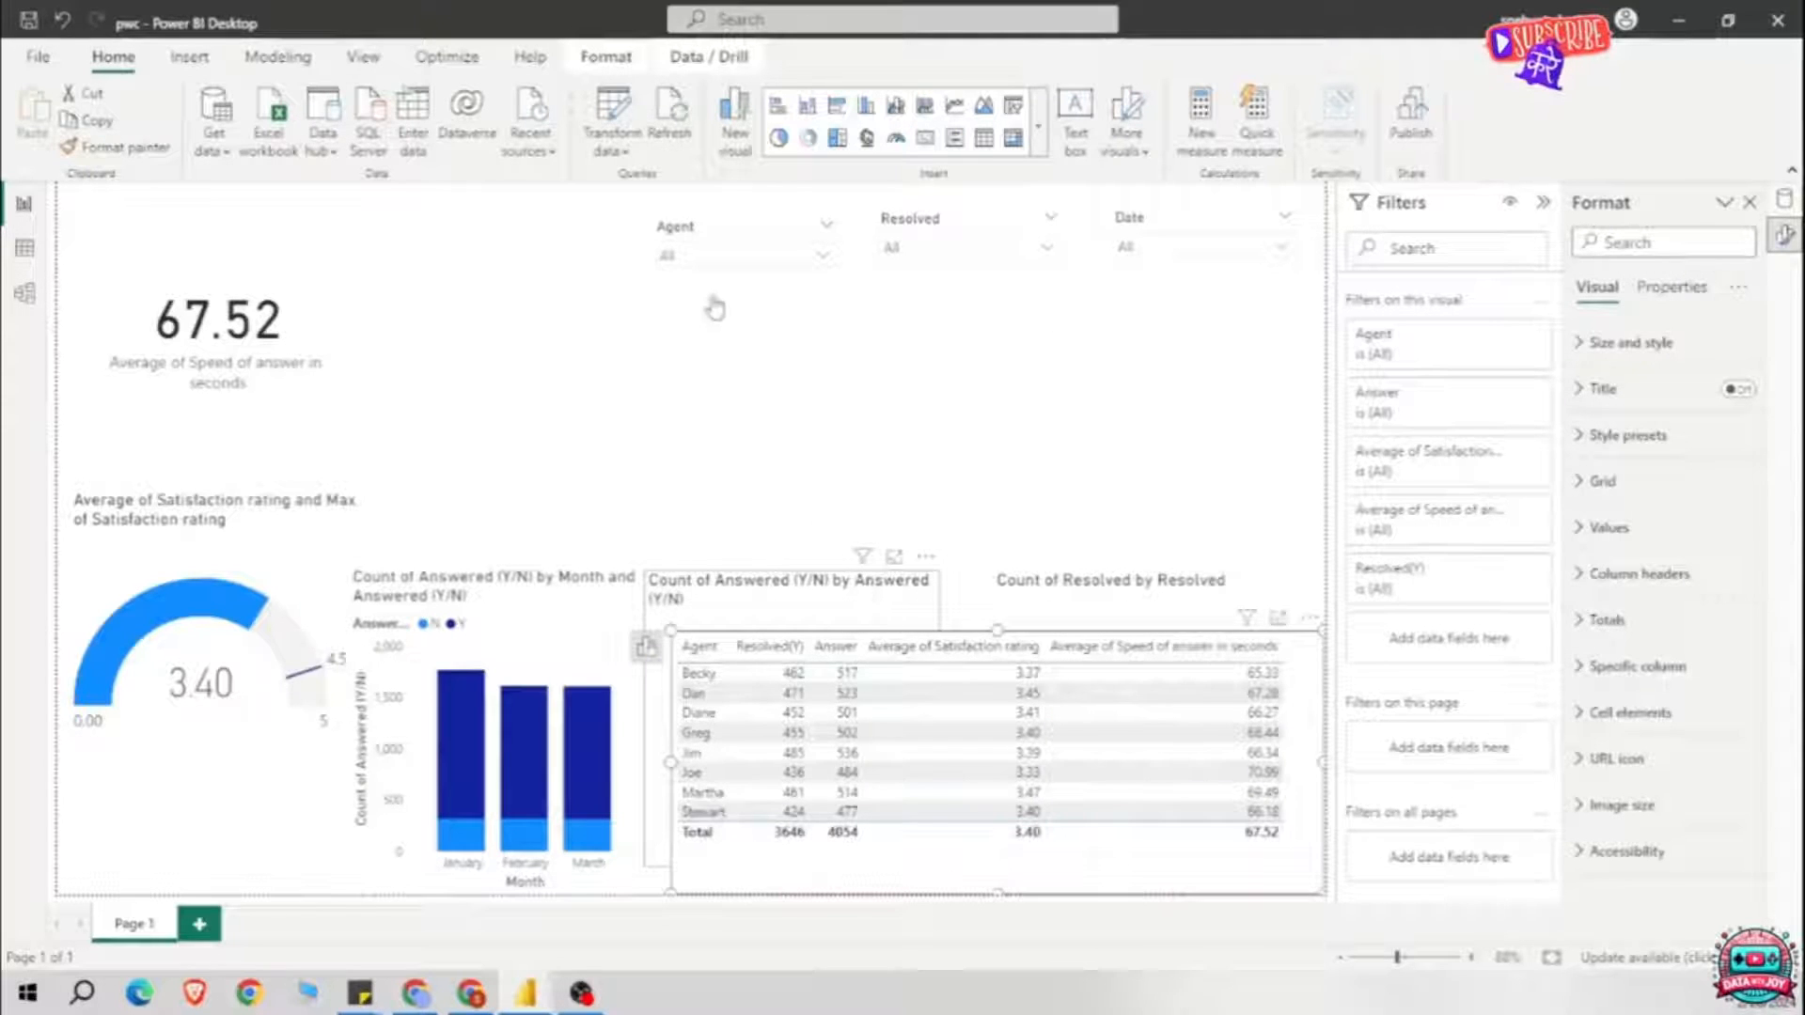
drag(716, 307, 771, 328)
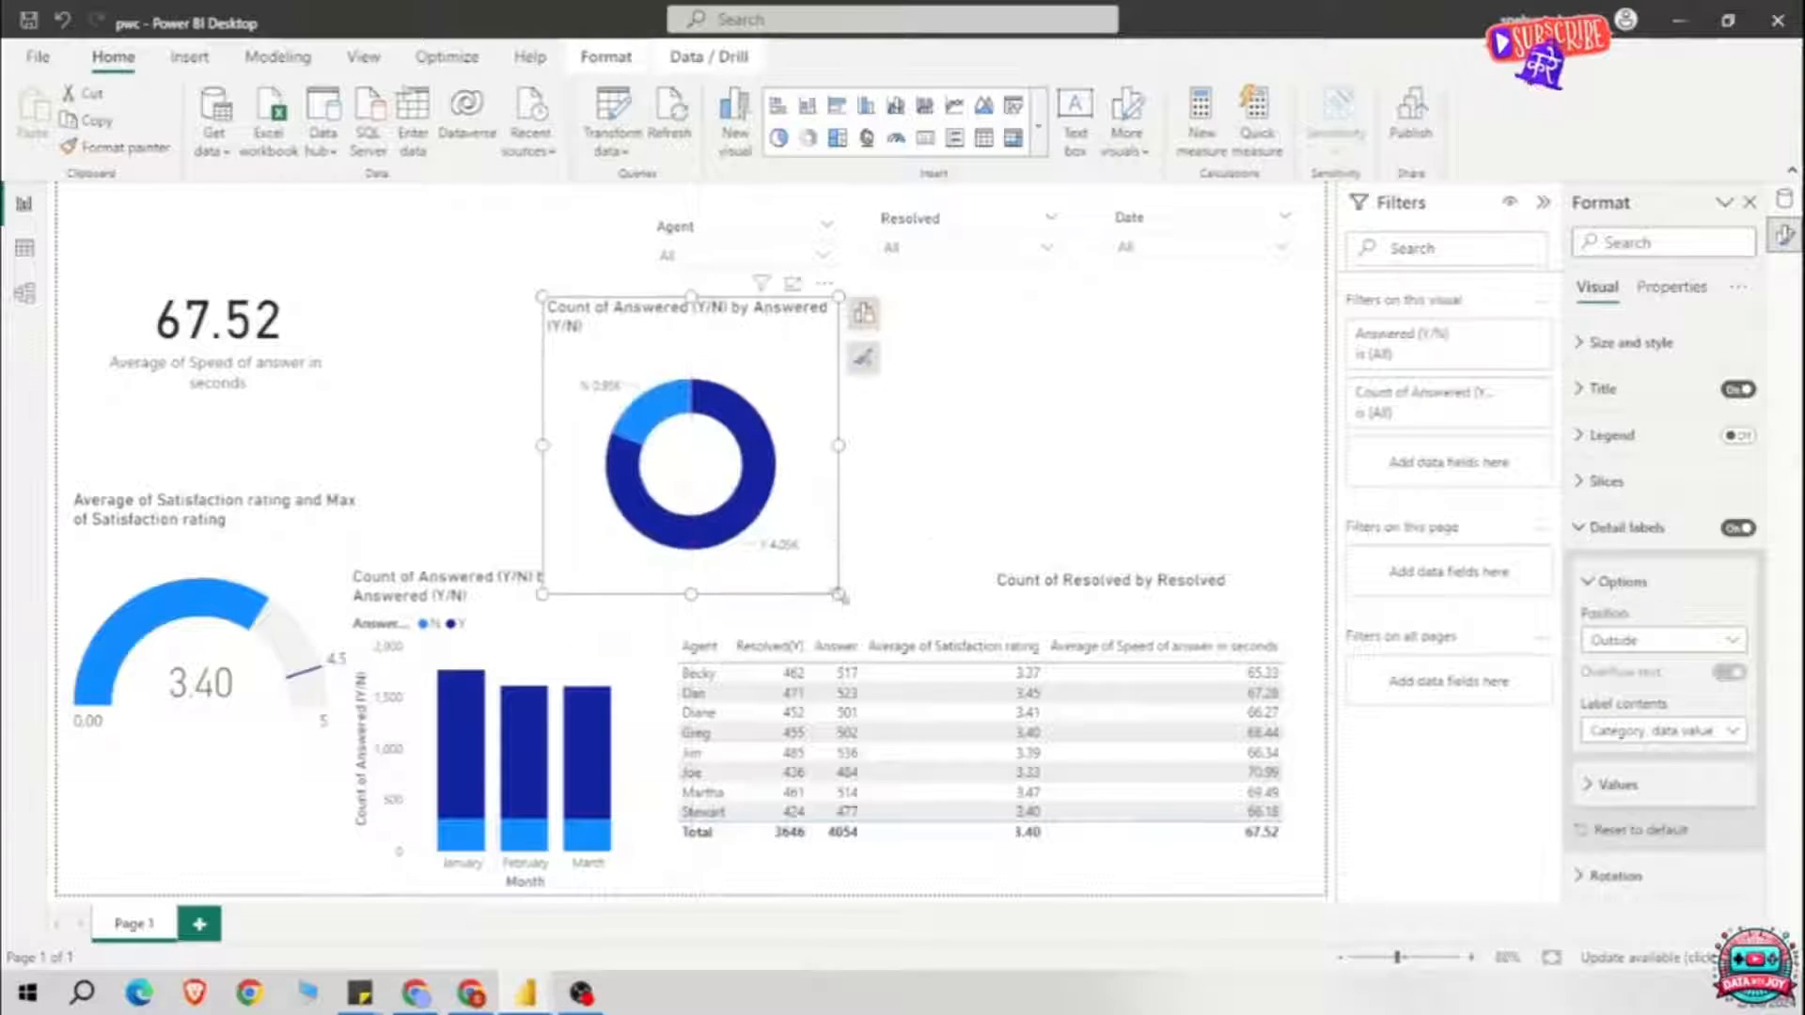
drag(842, 598, 796, 489)
drag(714, 413, 765, 425)
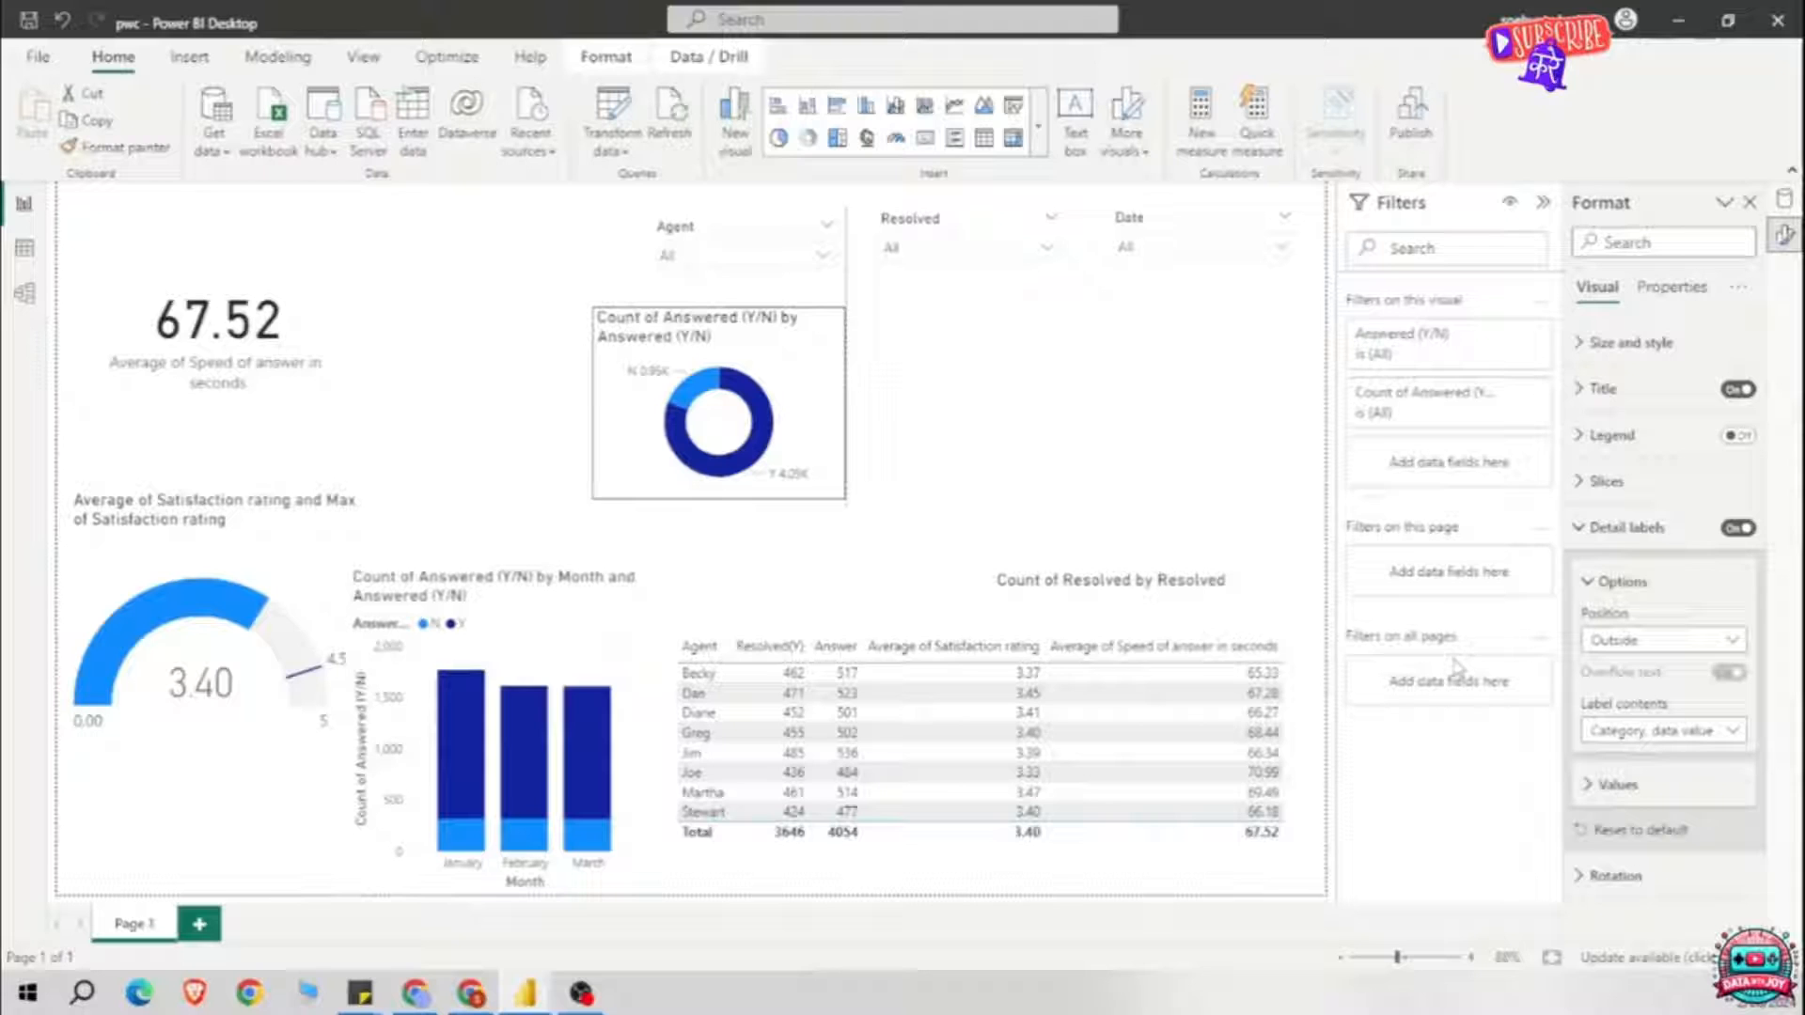
Step: Move the Resolved donut up beside the Answered (Y/N) donut, above the agent table, and reduce its size
click(1177, 620)
drag(1239, 630, 1192, 368)
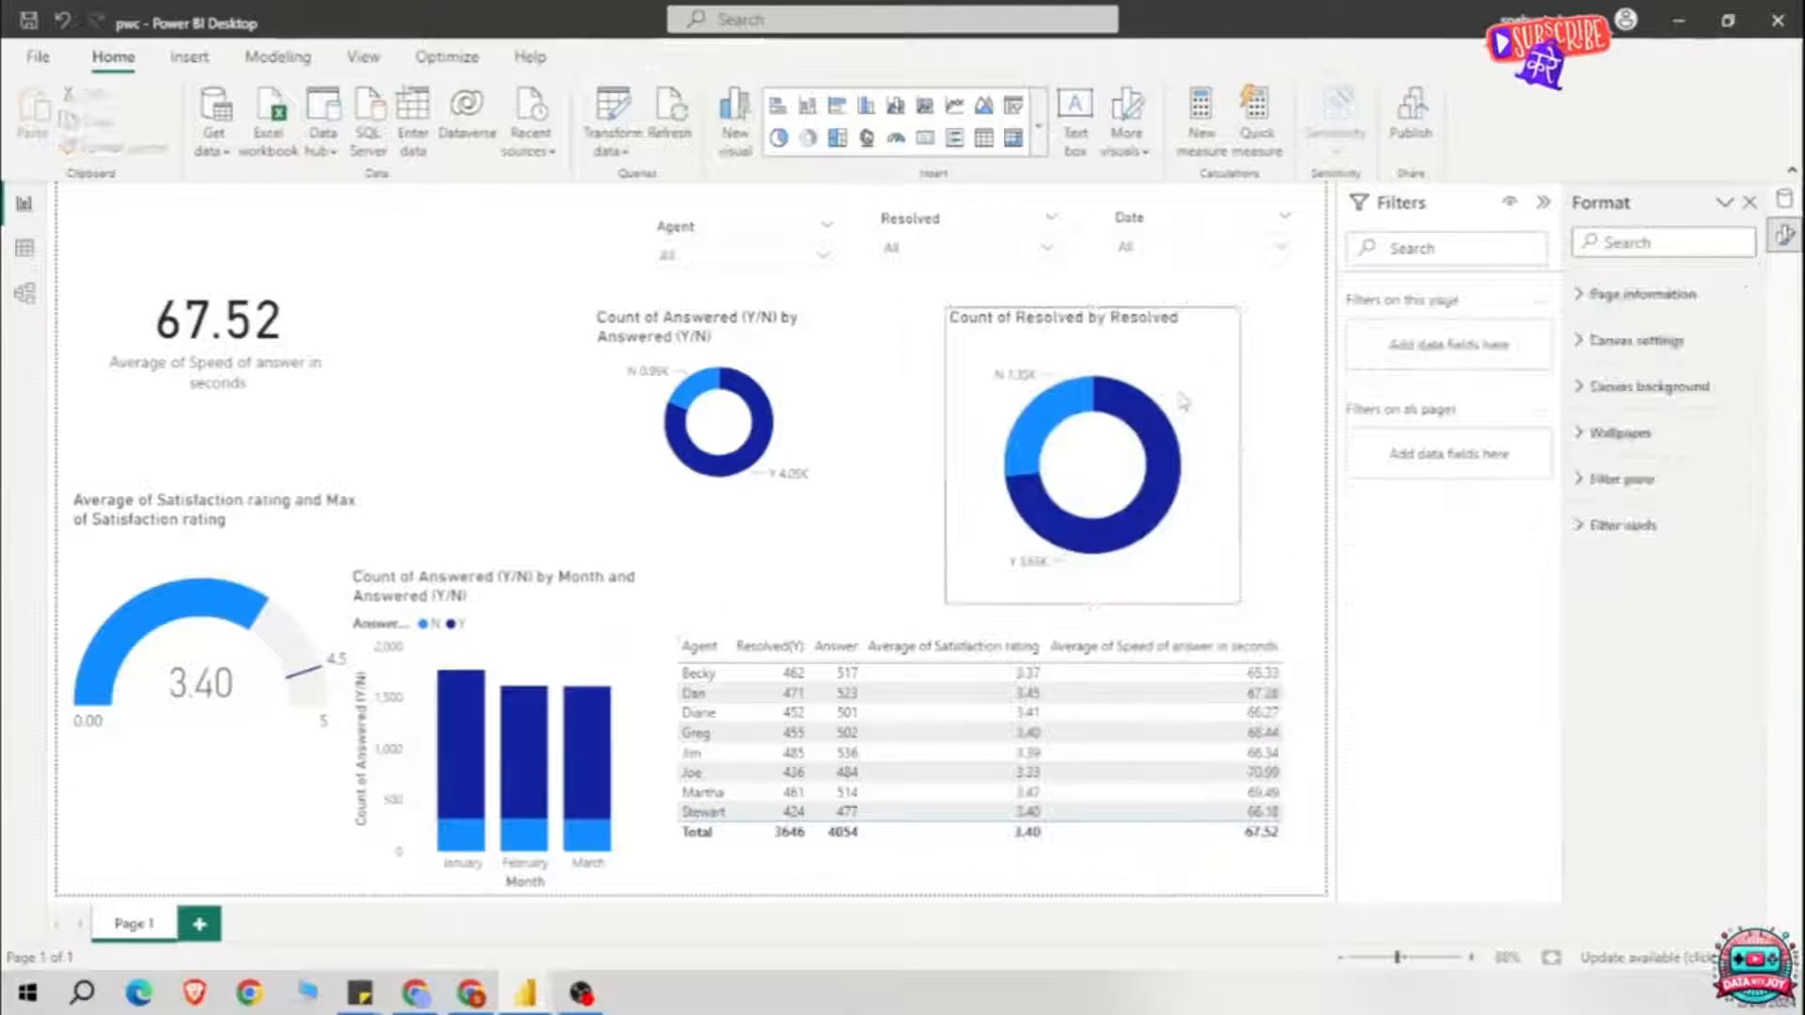
click(1160, 324)
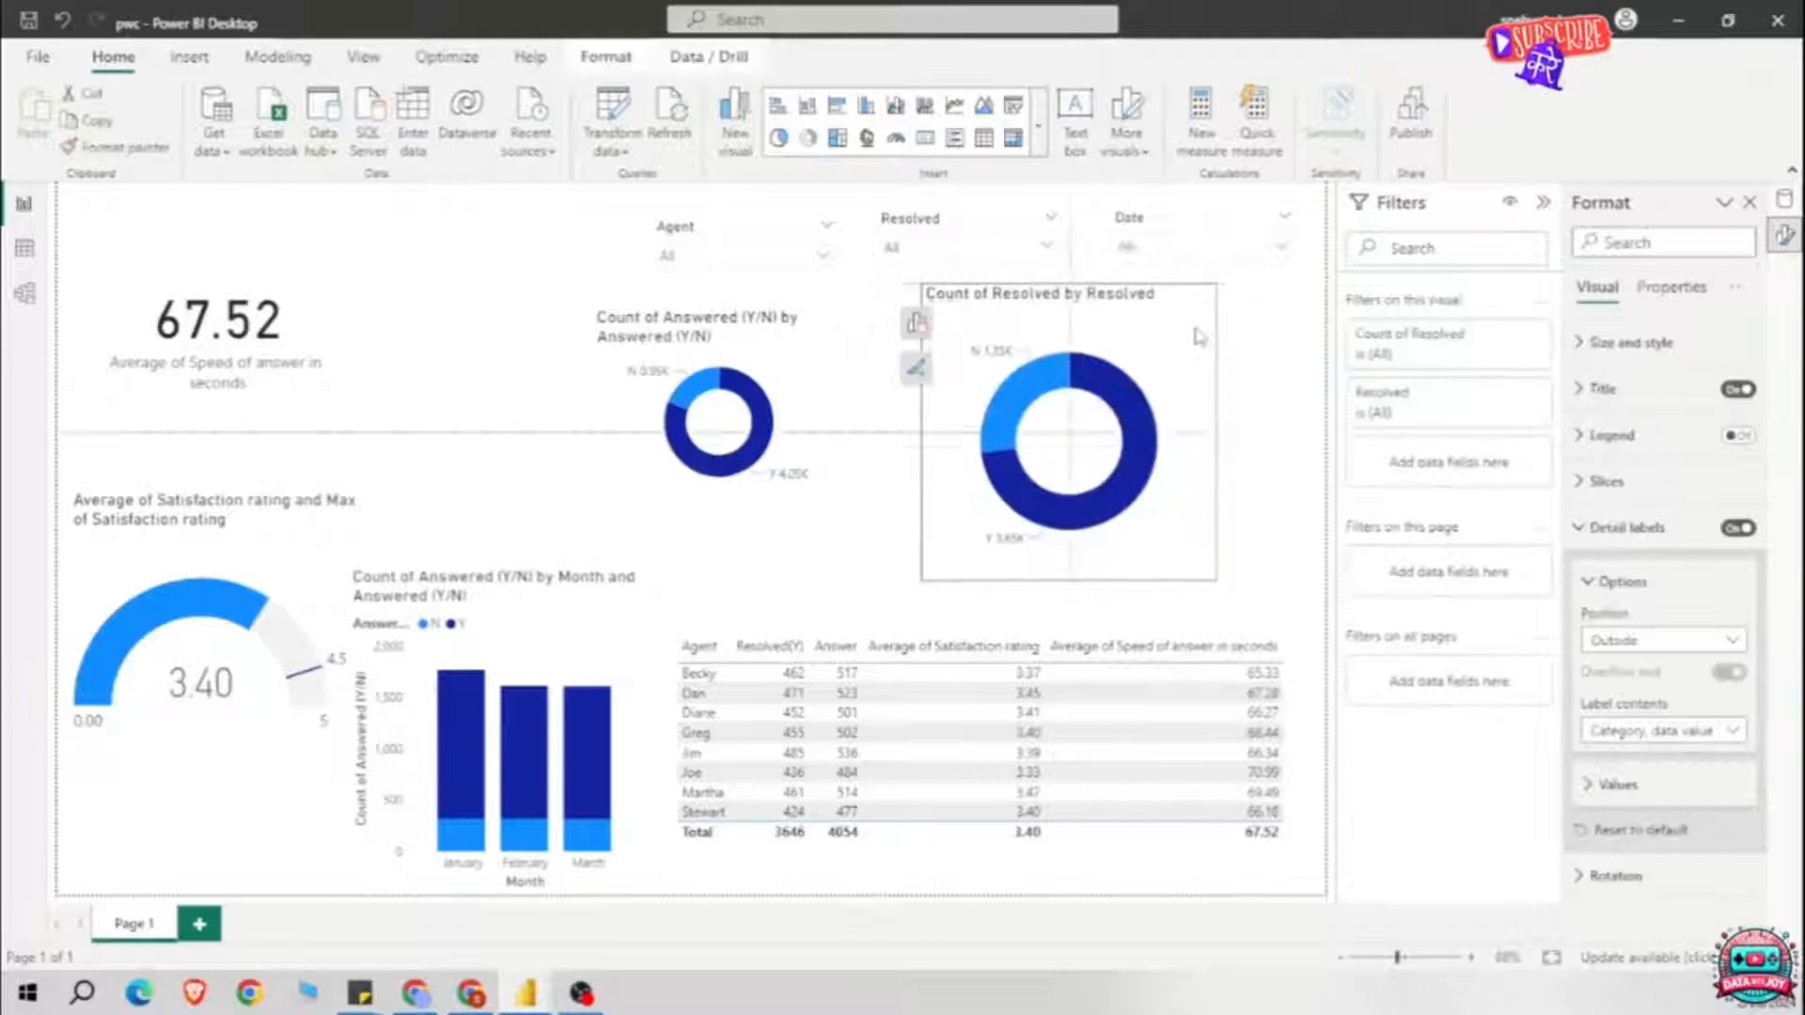
drag(1238, 602, 1197, 503)
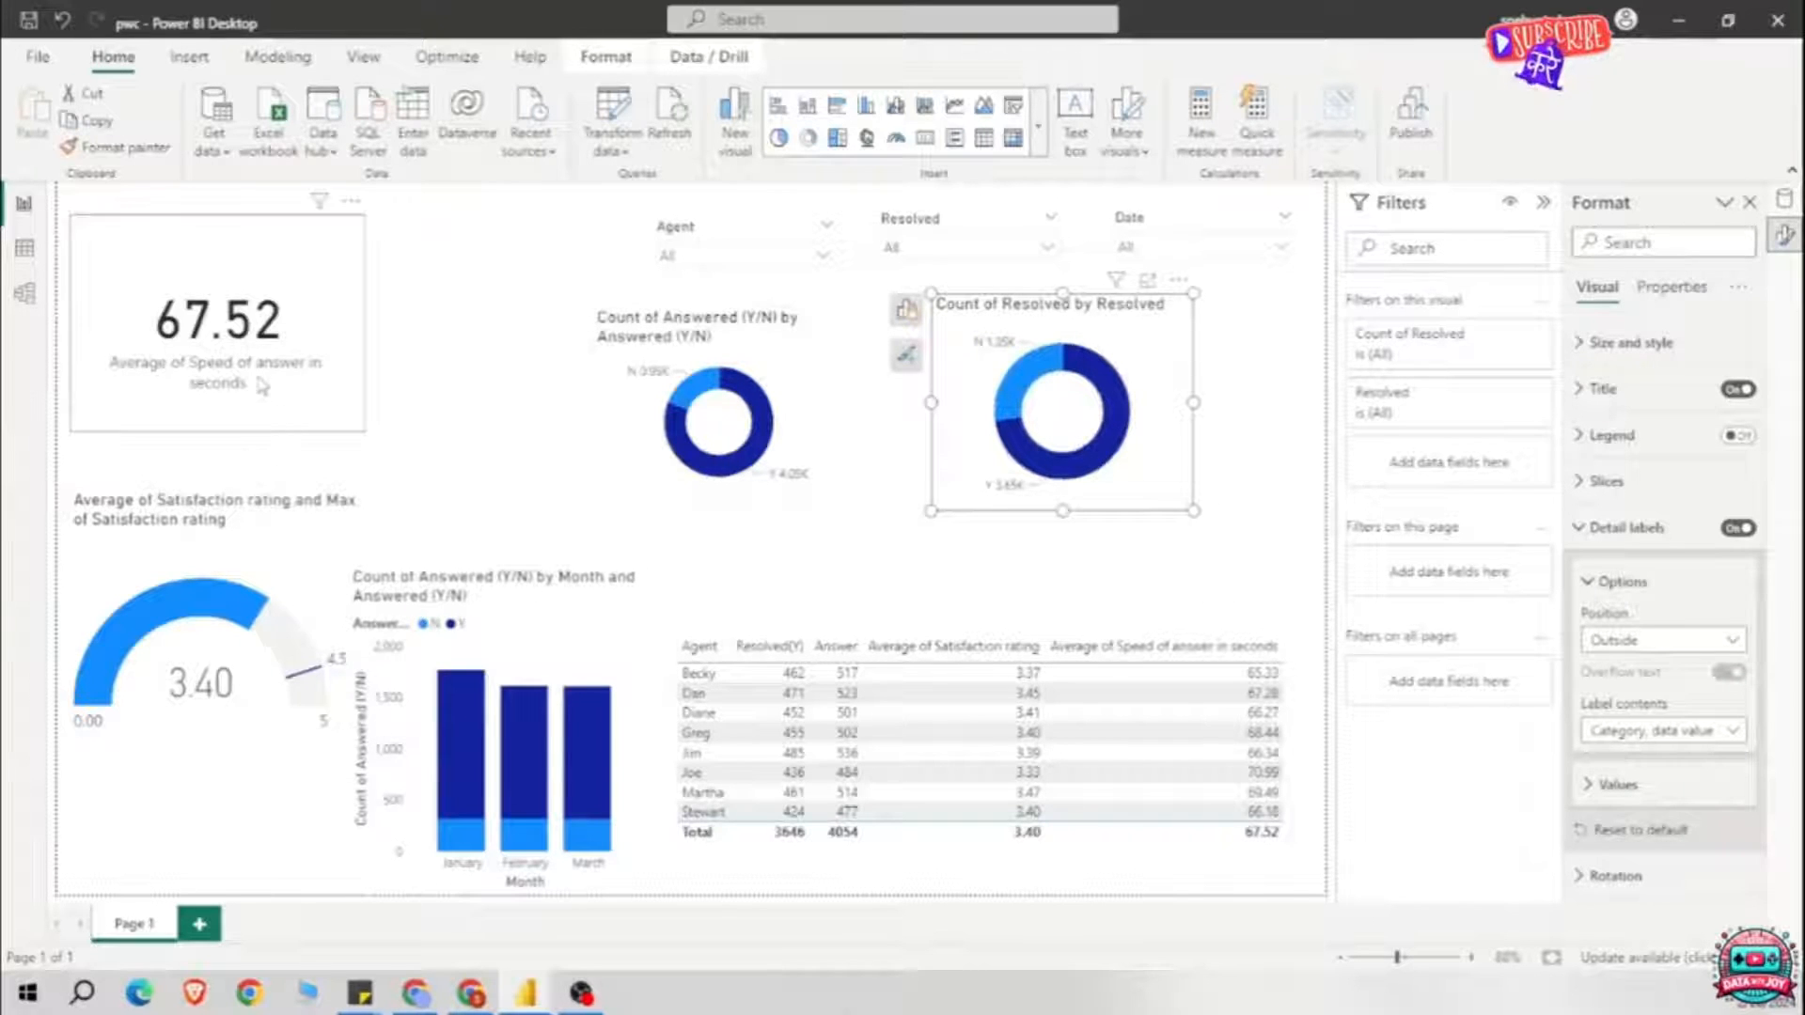
Step: Move the satisfaction gauge to the page centre, and shift the monthly column chart to the lower-left corner and stretch it upward
drag(903, 508, 904, 455)
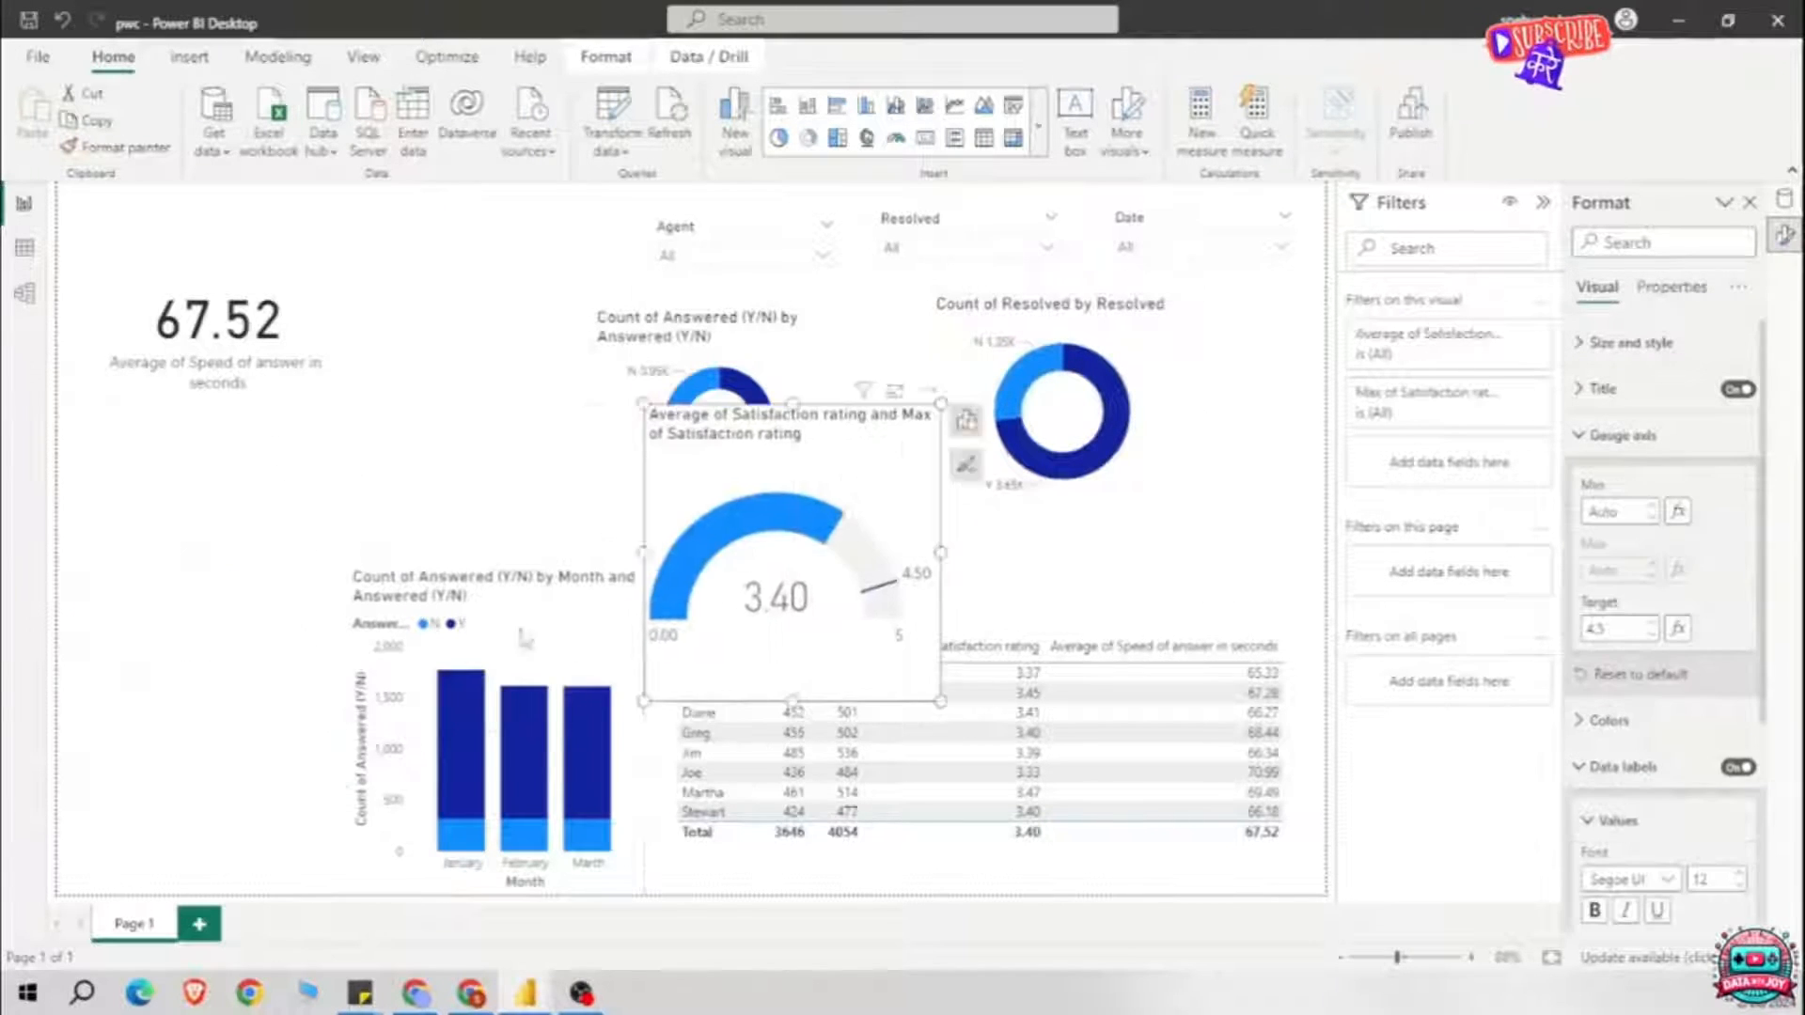
drag(613, 632, 240, 642)
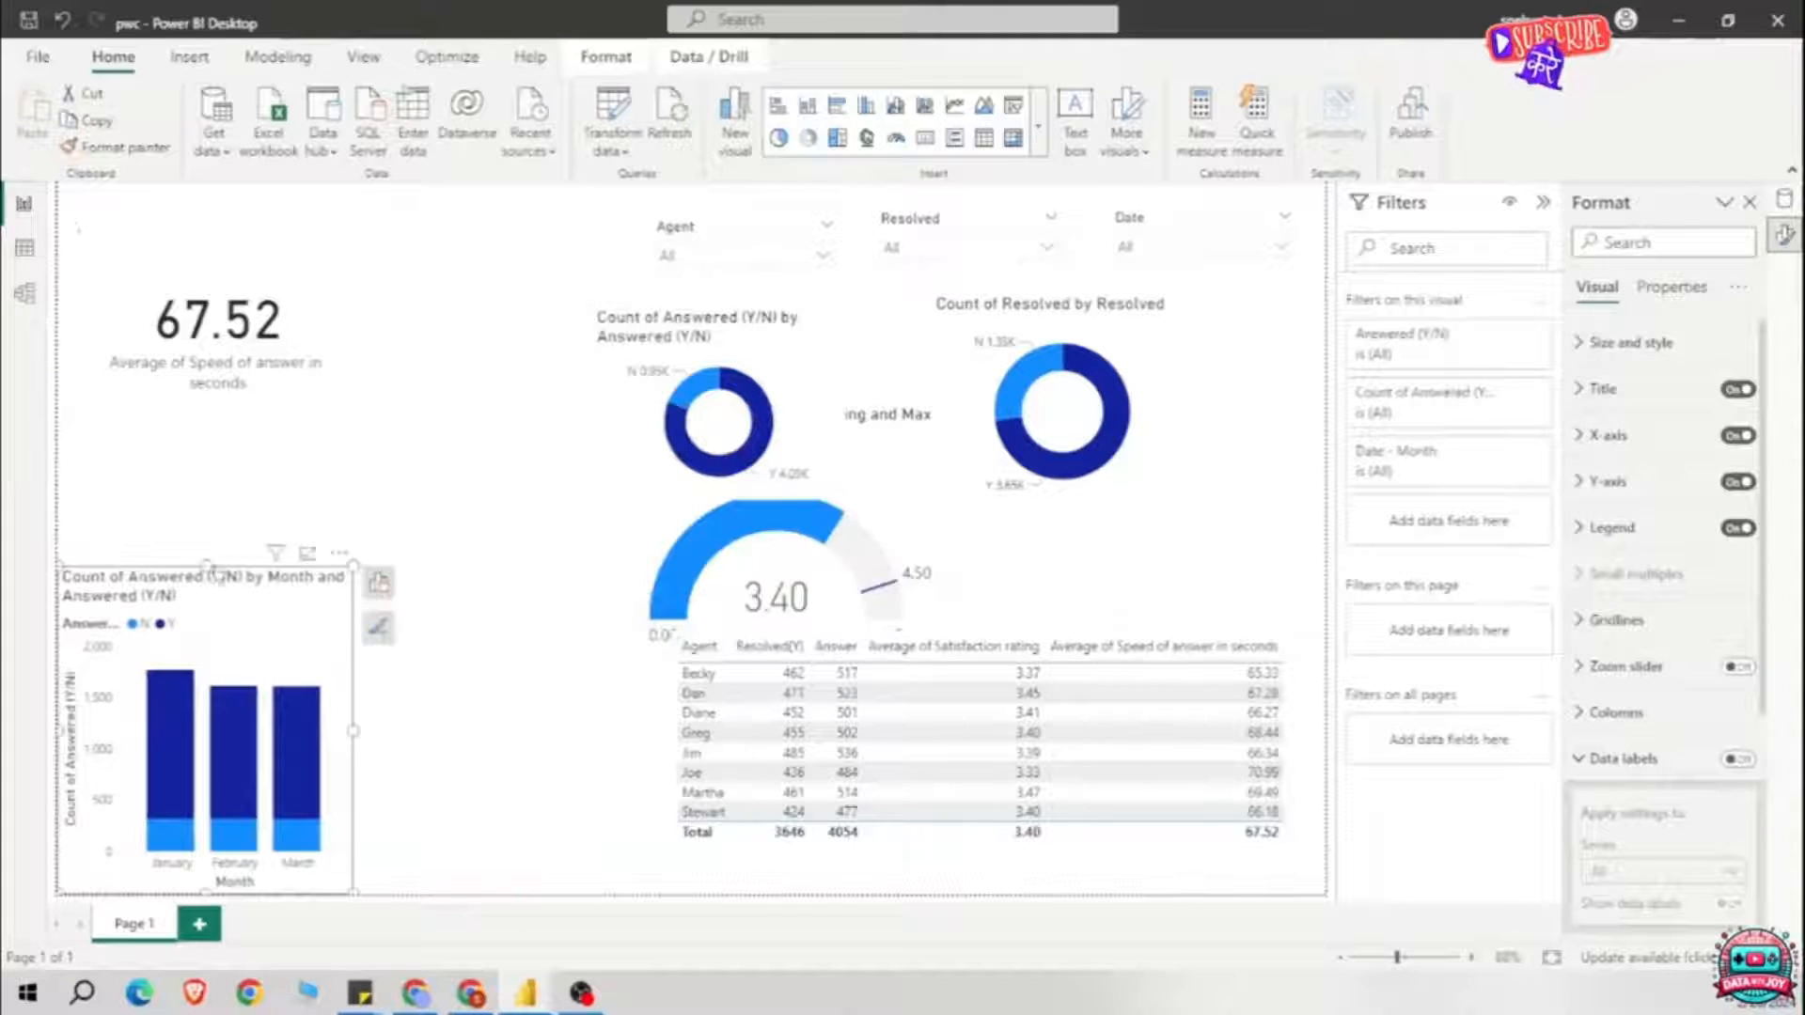
drag(206, 564, 206, 460)
Step: Reduce the height of the average Speed of answer card so it sits directly above the monthly column chart
drag(334, 254, 346, 272)
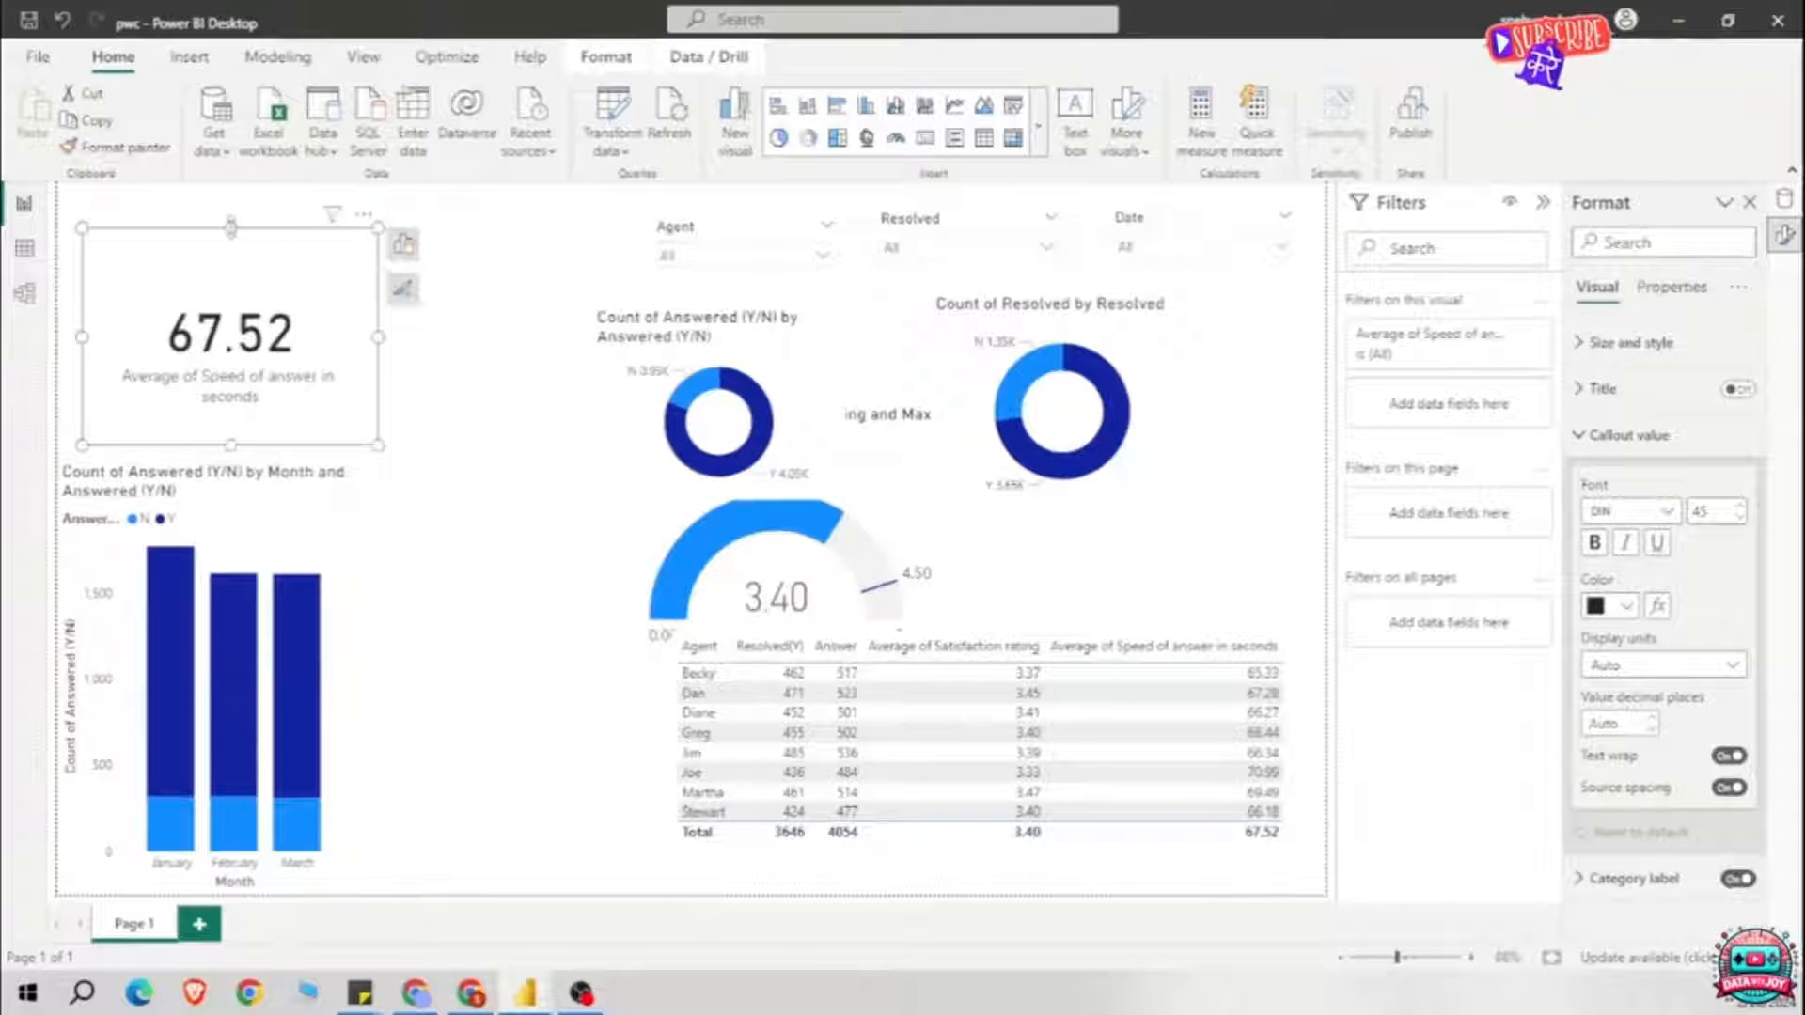
drag(230, 227, 239, 326)
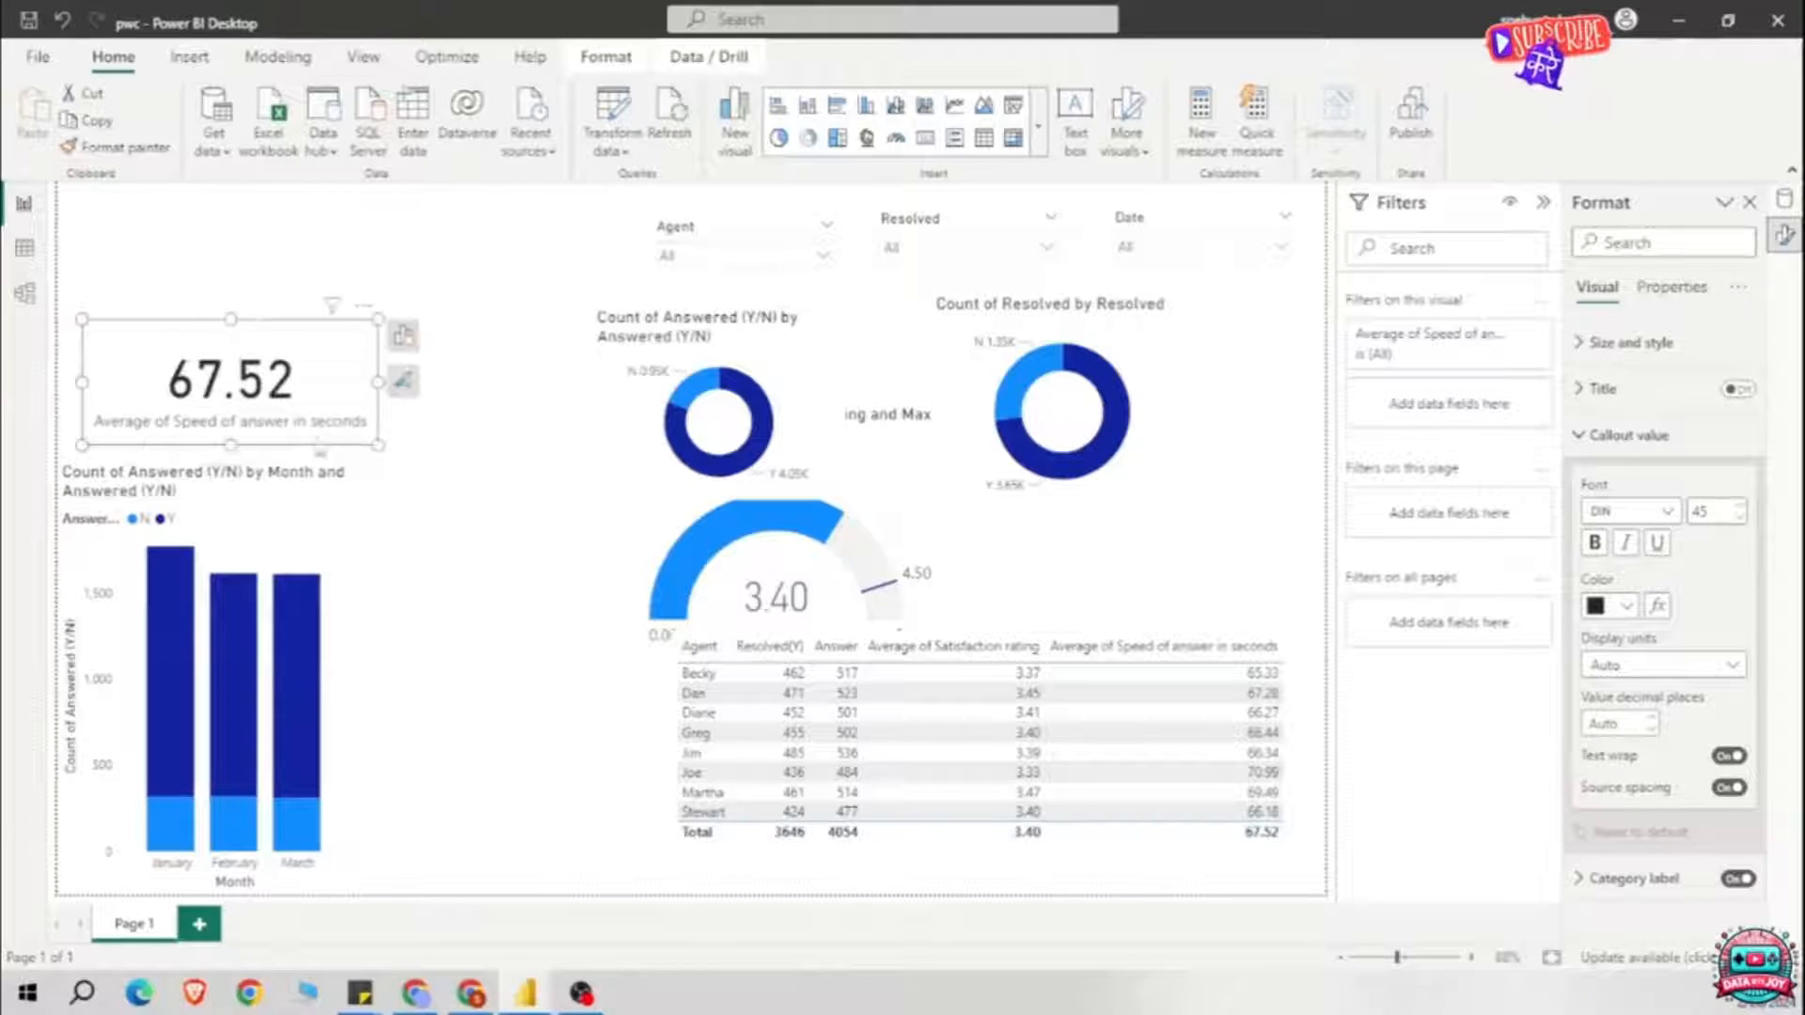
click(248, 778)
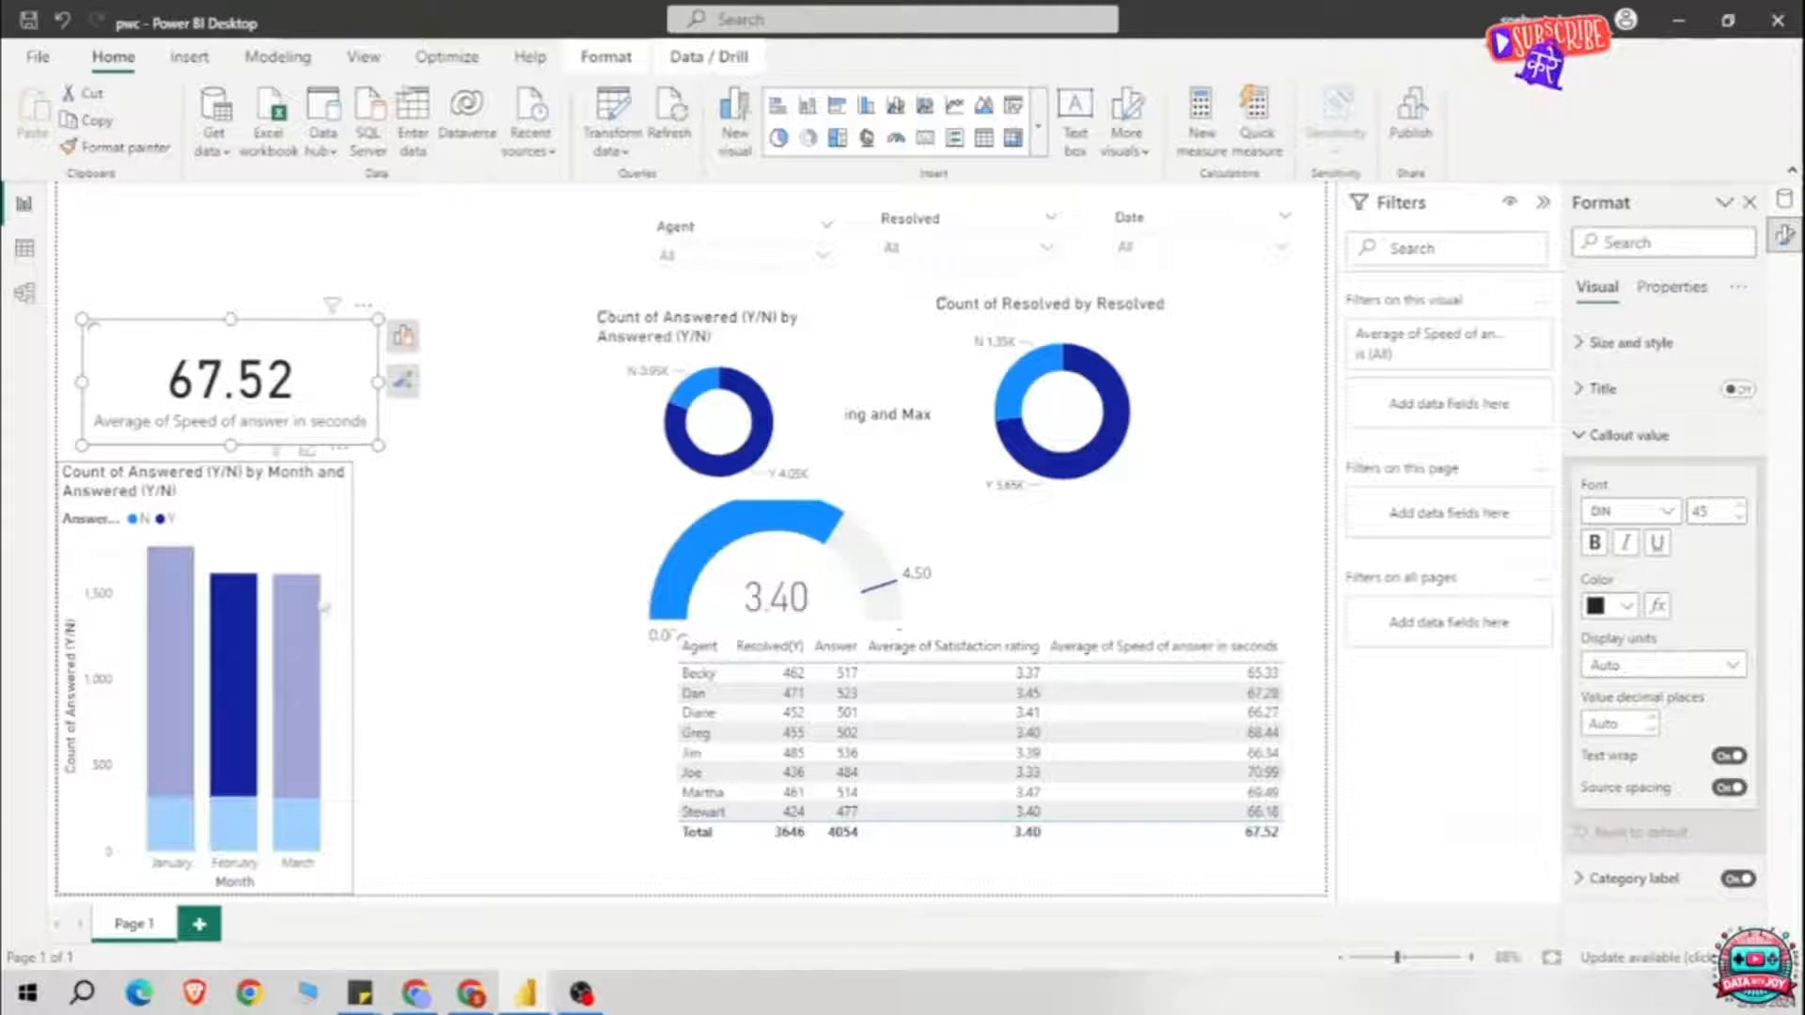
Step: Widen the monthly column chart on its right side and pull its left edge slightly in from the page border
click(331, 561)
drag(353, 679, 417, 676)
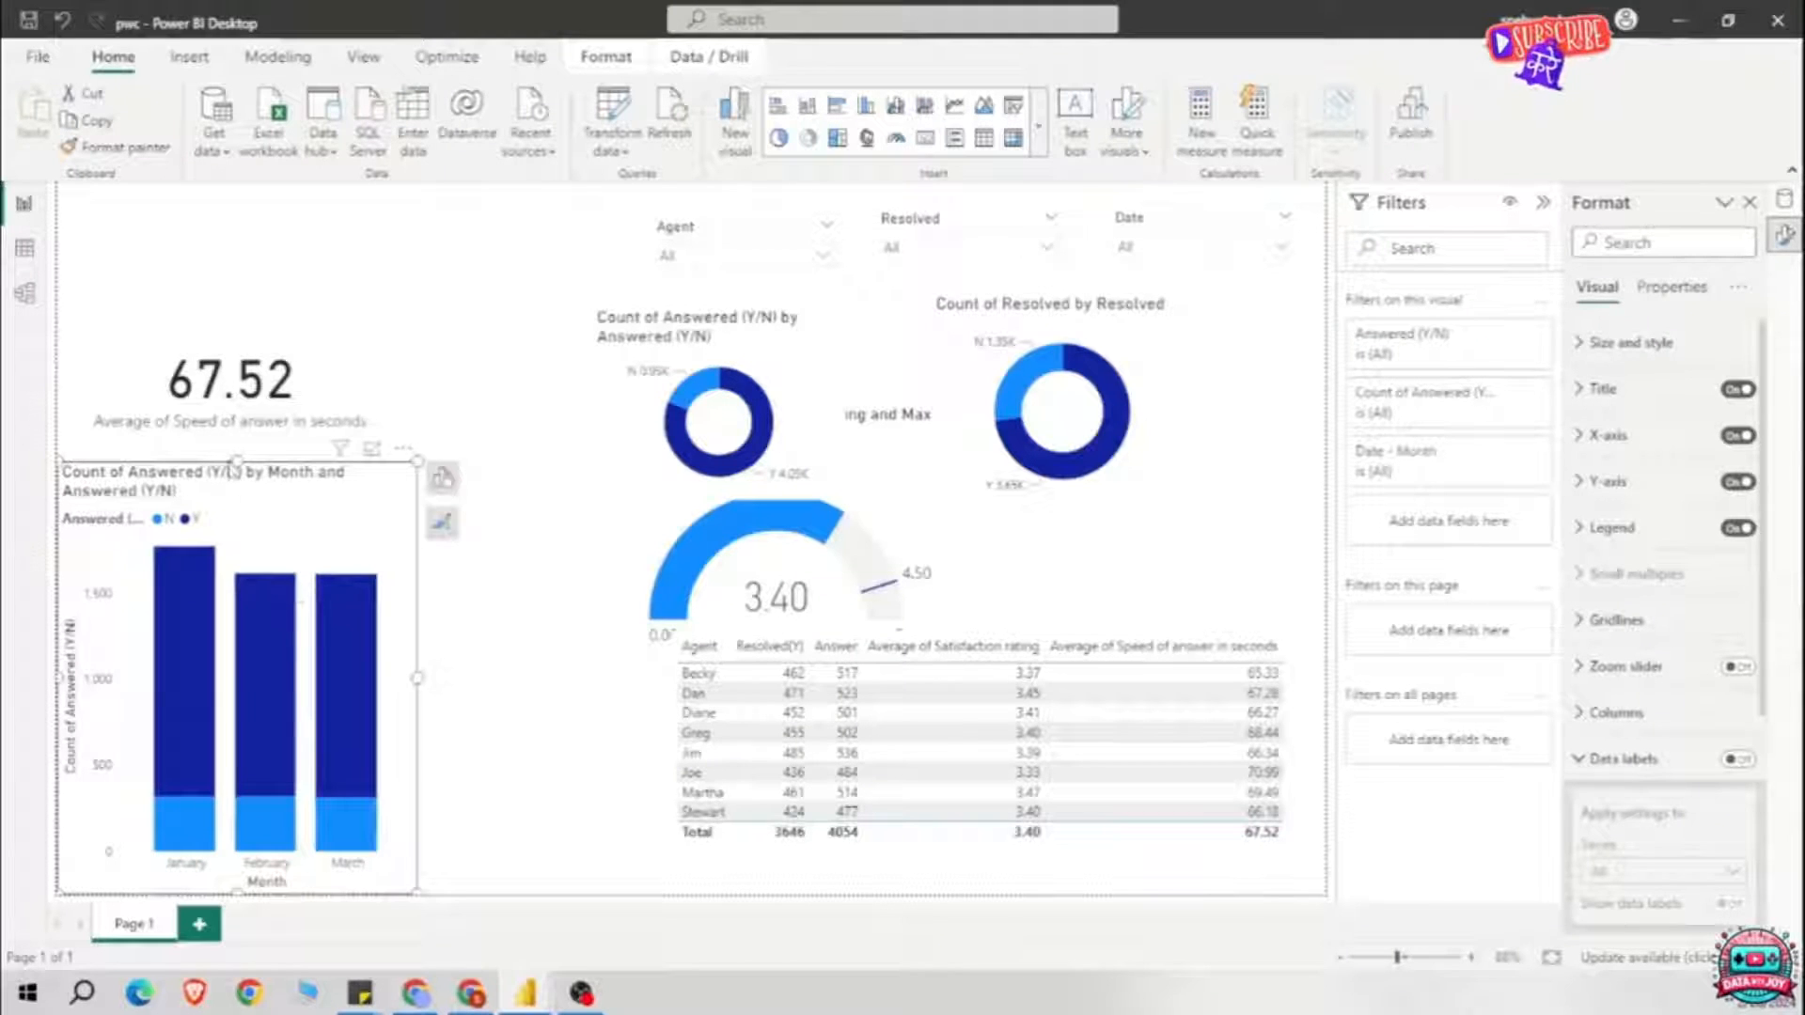
click(345, 366)
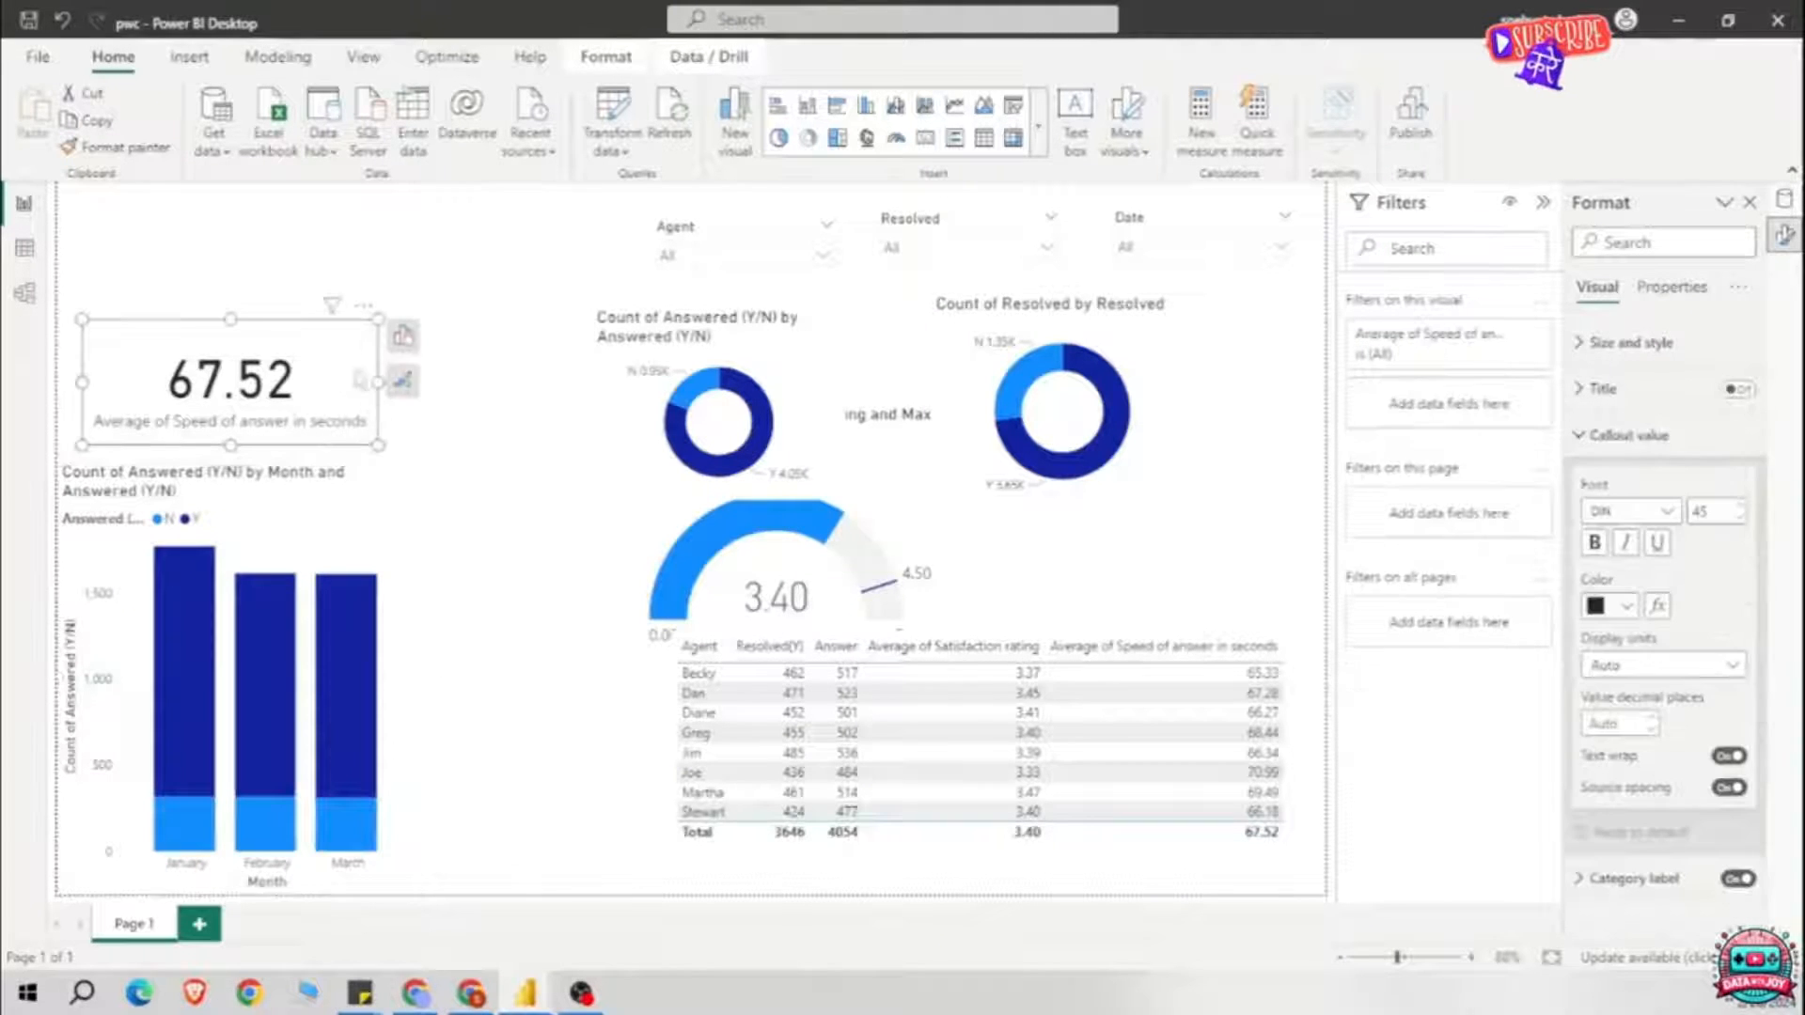
click(68, 669)
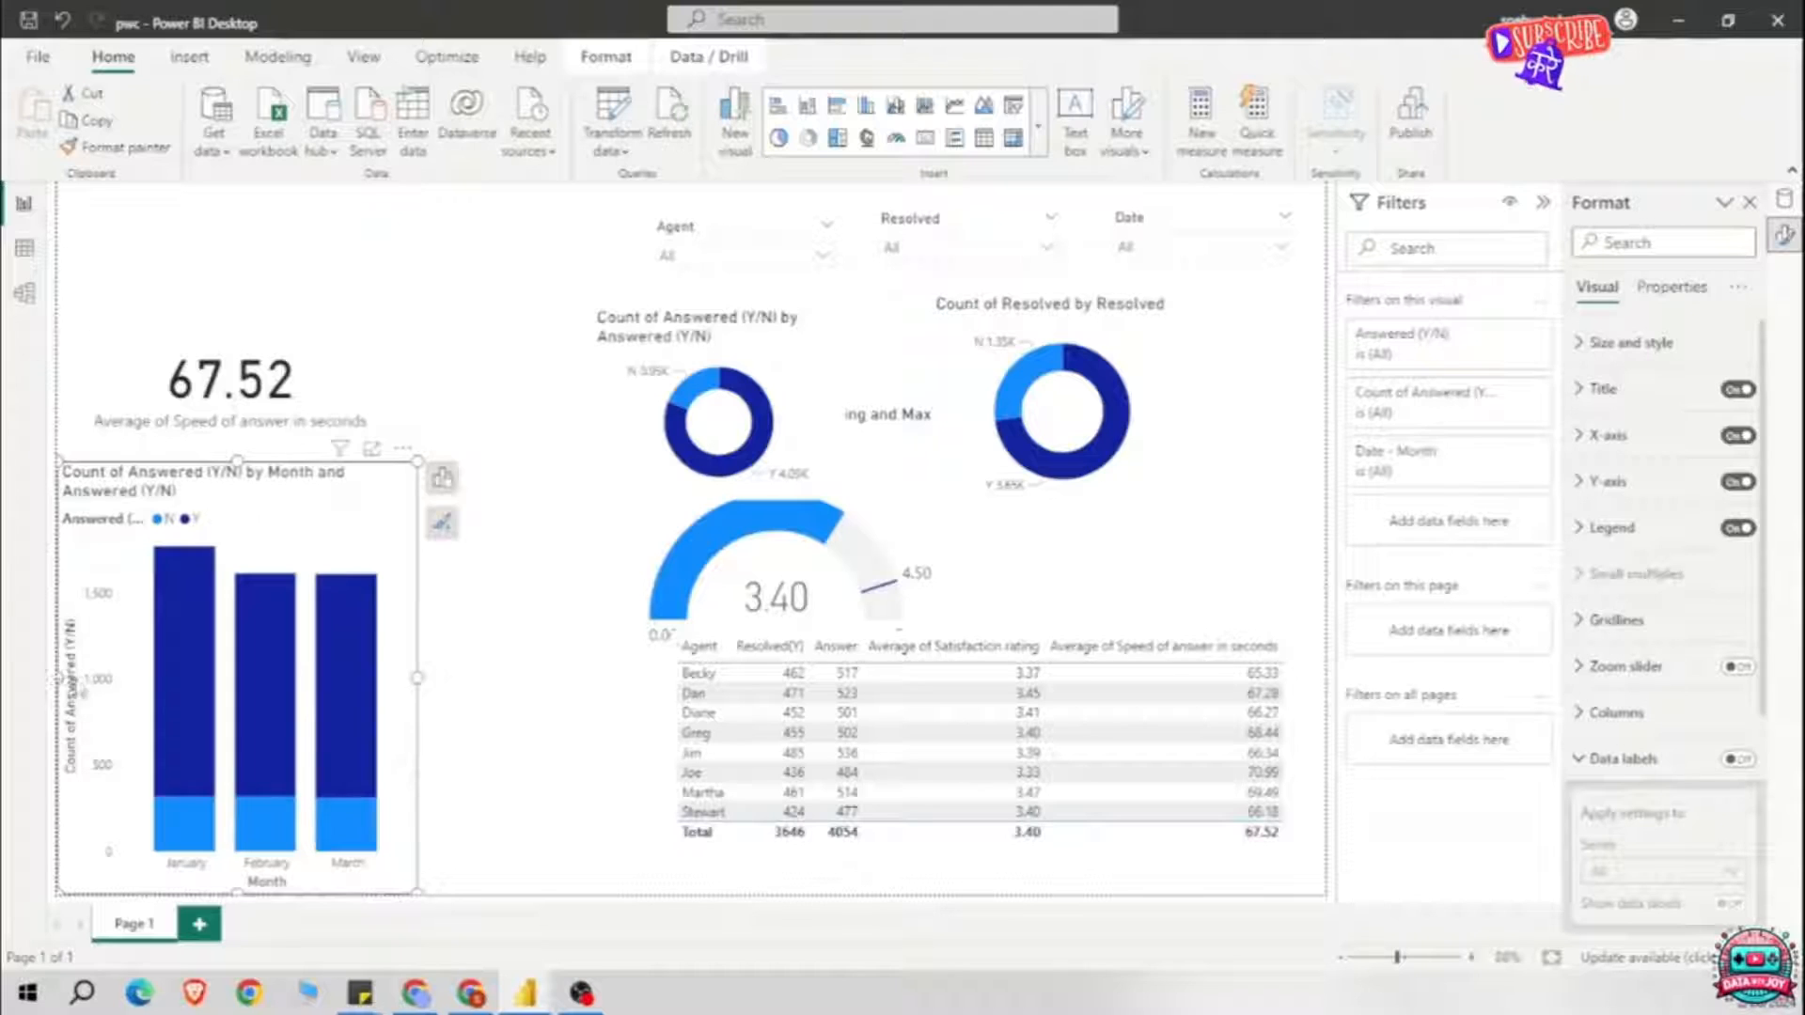
drag(60, 677, 82, 679)
click(588, 720)
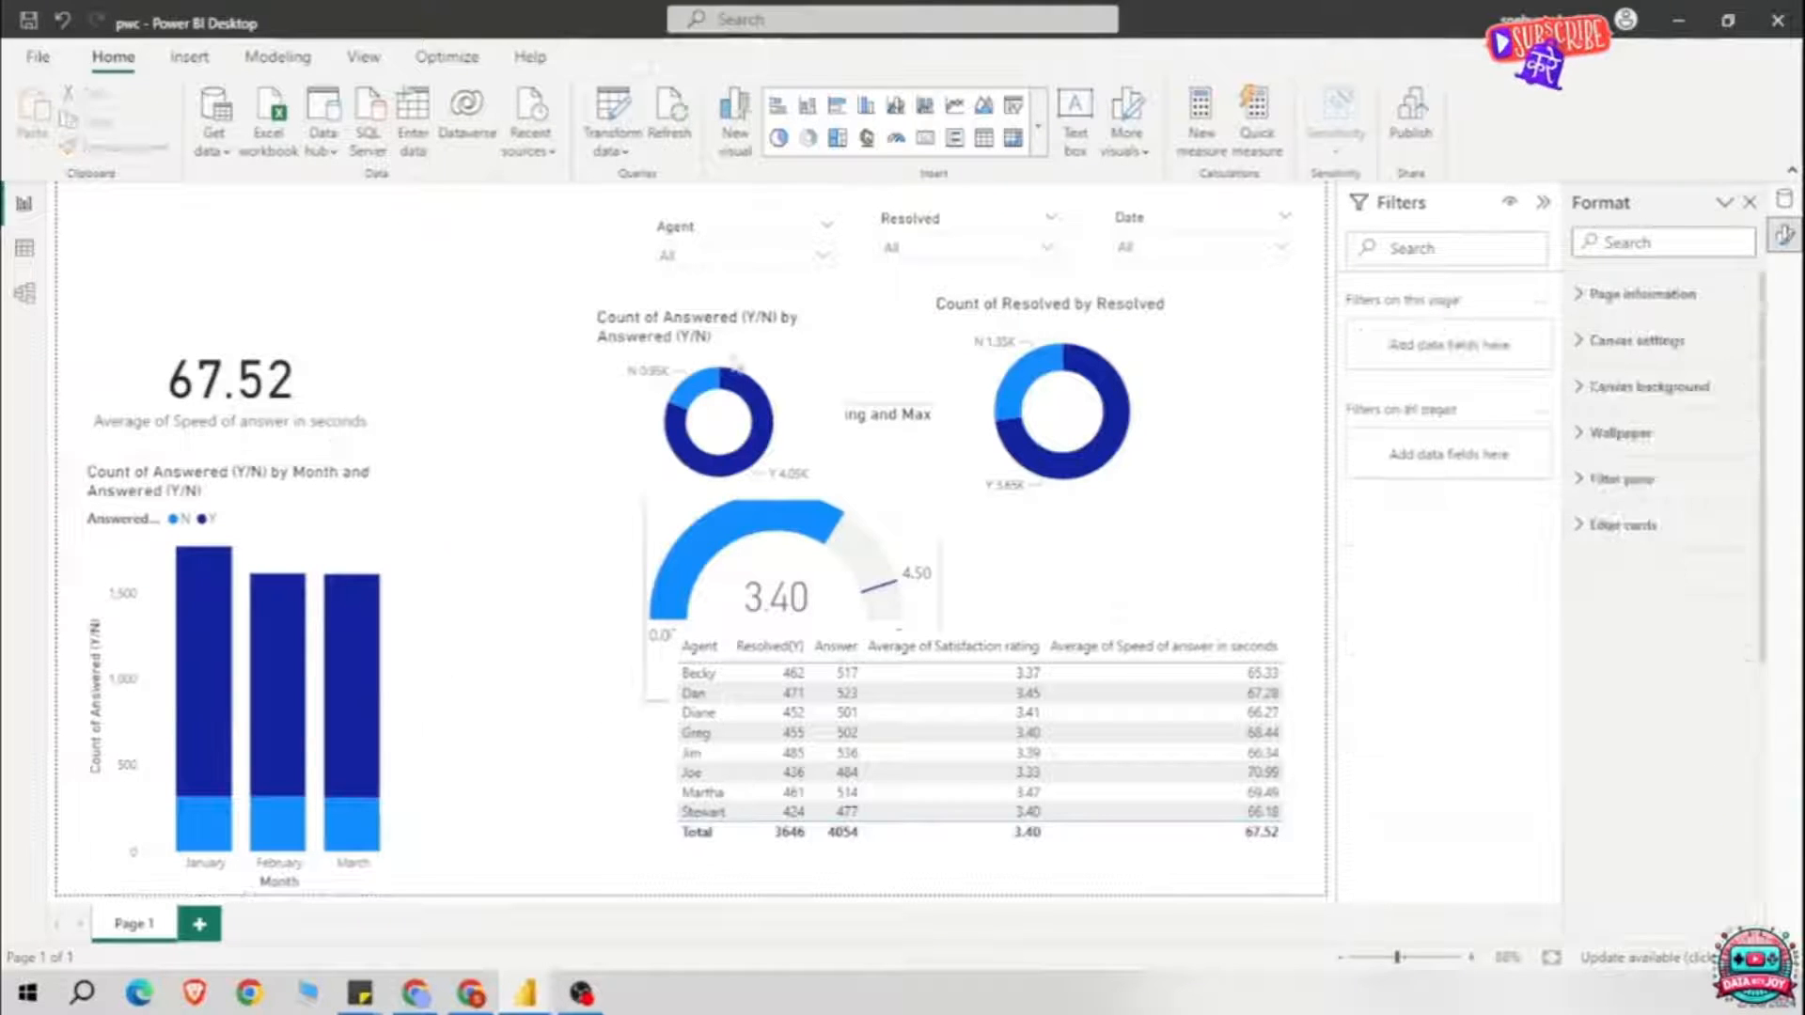
Step: Spread the Answered (Y/N) and Resolved donuts apart and place the satisfaction gauge between them in one row below the slicers
drag(639, 351, 484, 352)
drag(1175, 347, 1285, 348)
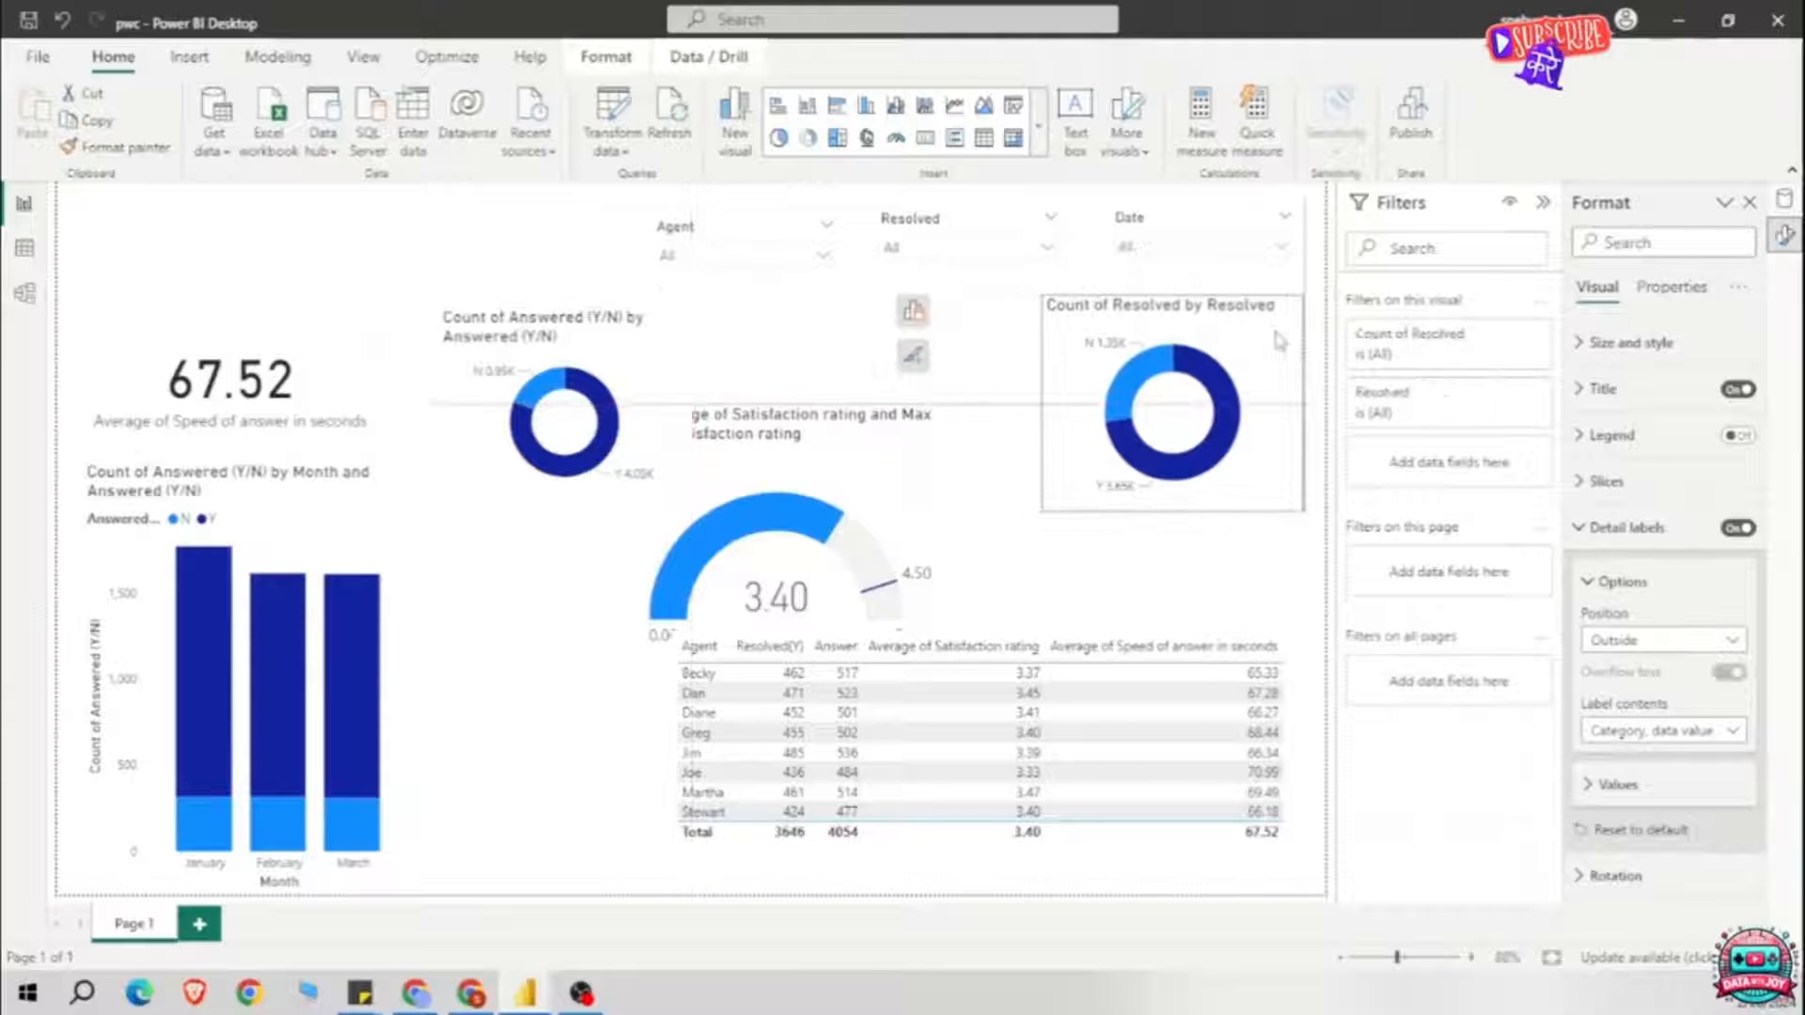
drag(915, 481, 971, 398)
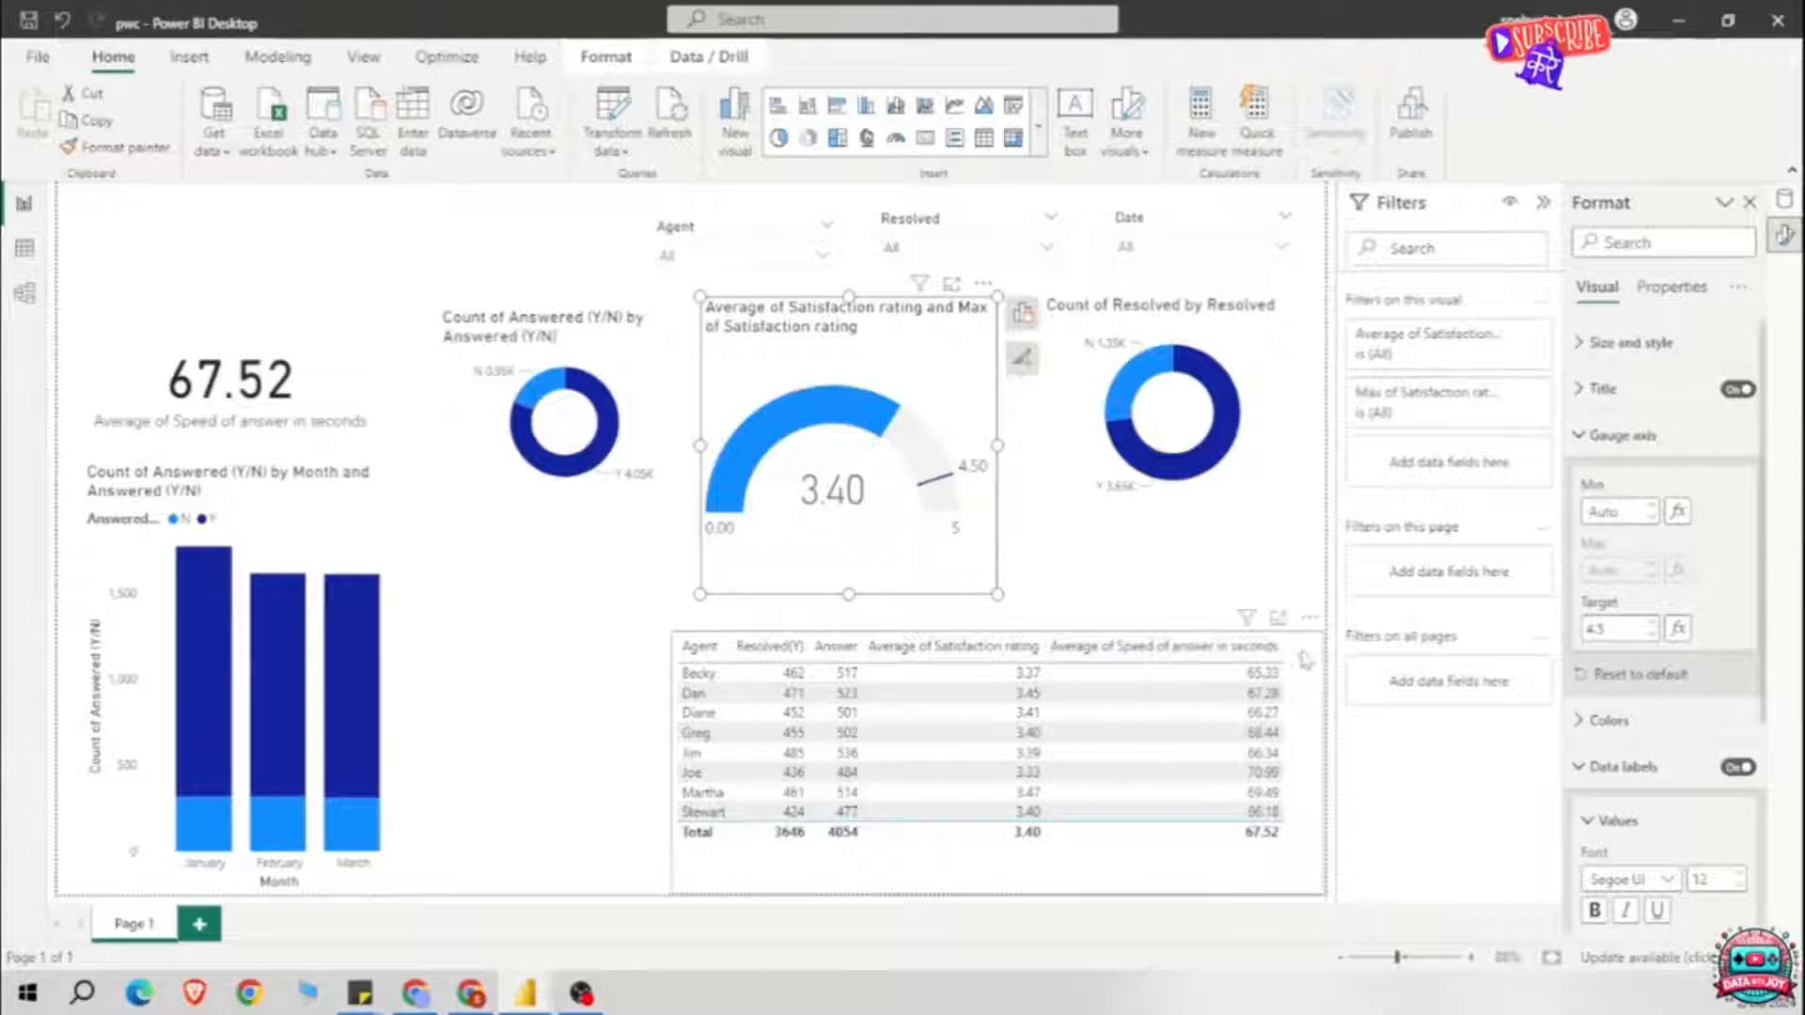
Step: Narrow the agent table slightly from its left edge and turn off its totals row
click(673, 756)
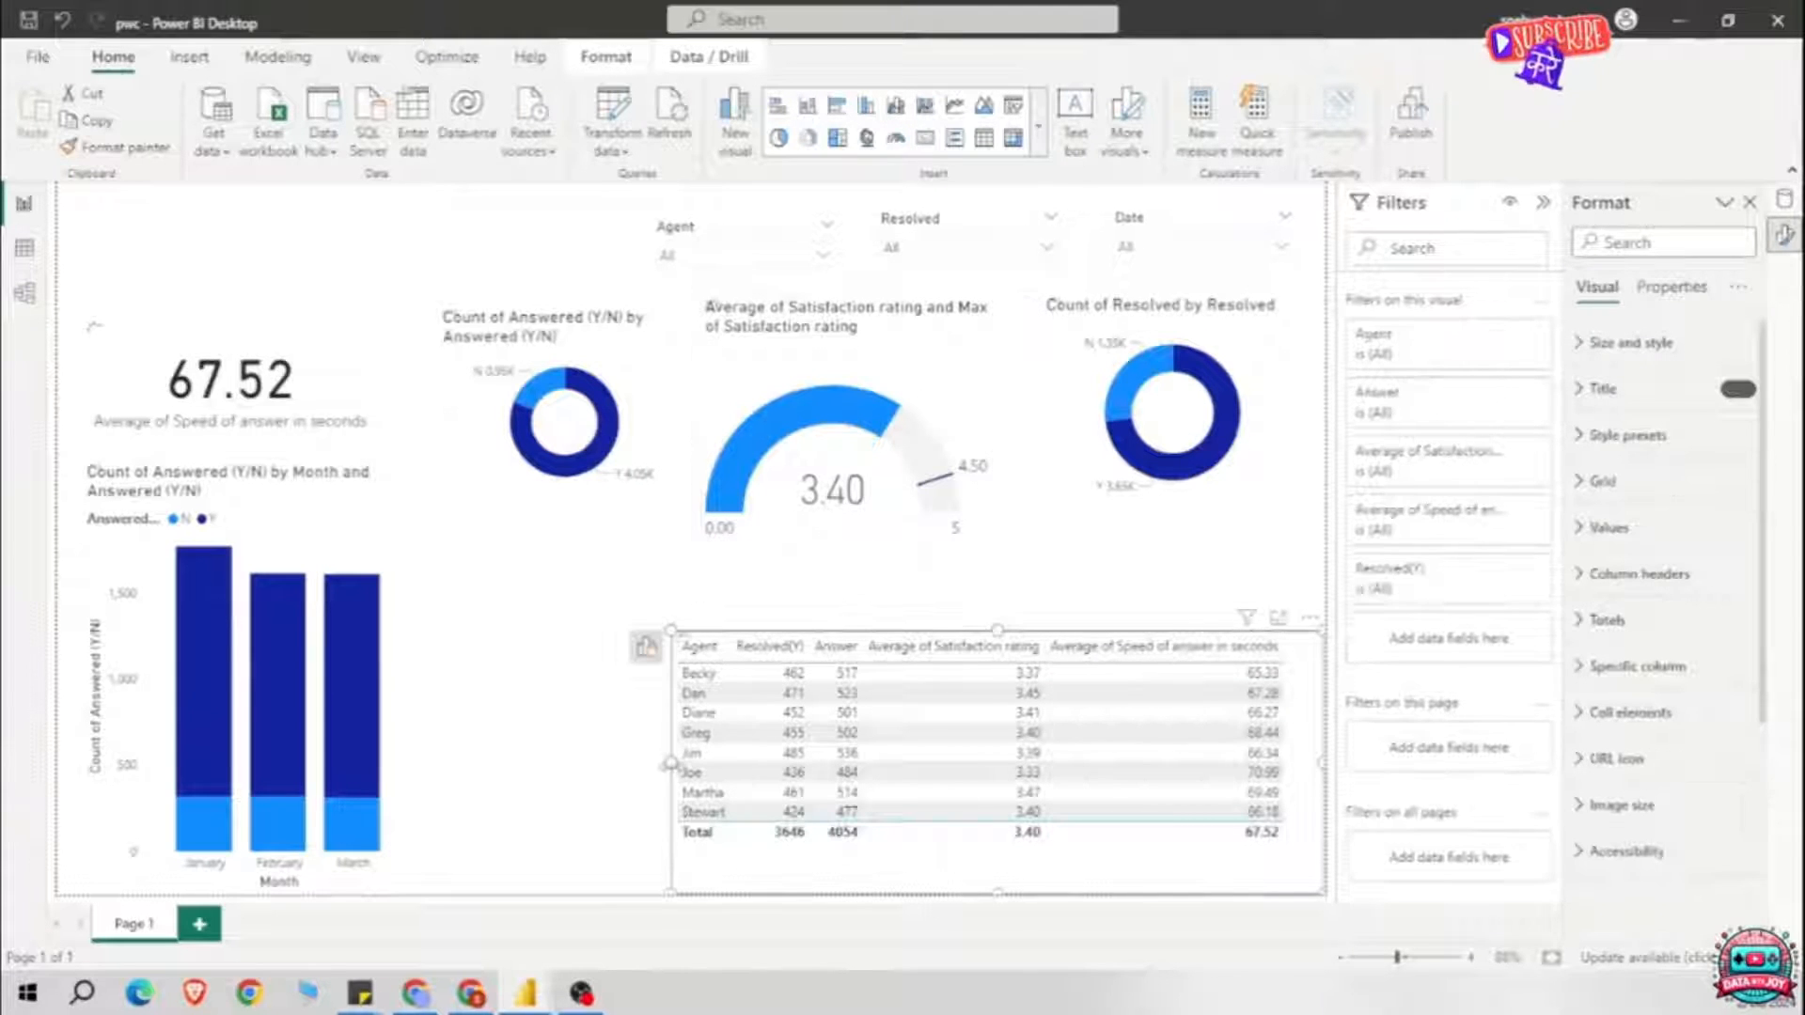
mouse_move(669, 764)
mouse_down()
mouse_move(453, 759)
mouse_move(776, 752)
mouse_move(691, 757)
mouse_up()
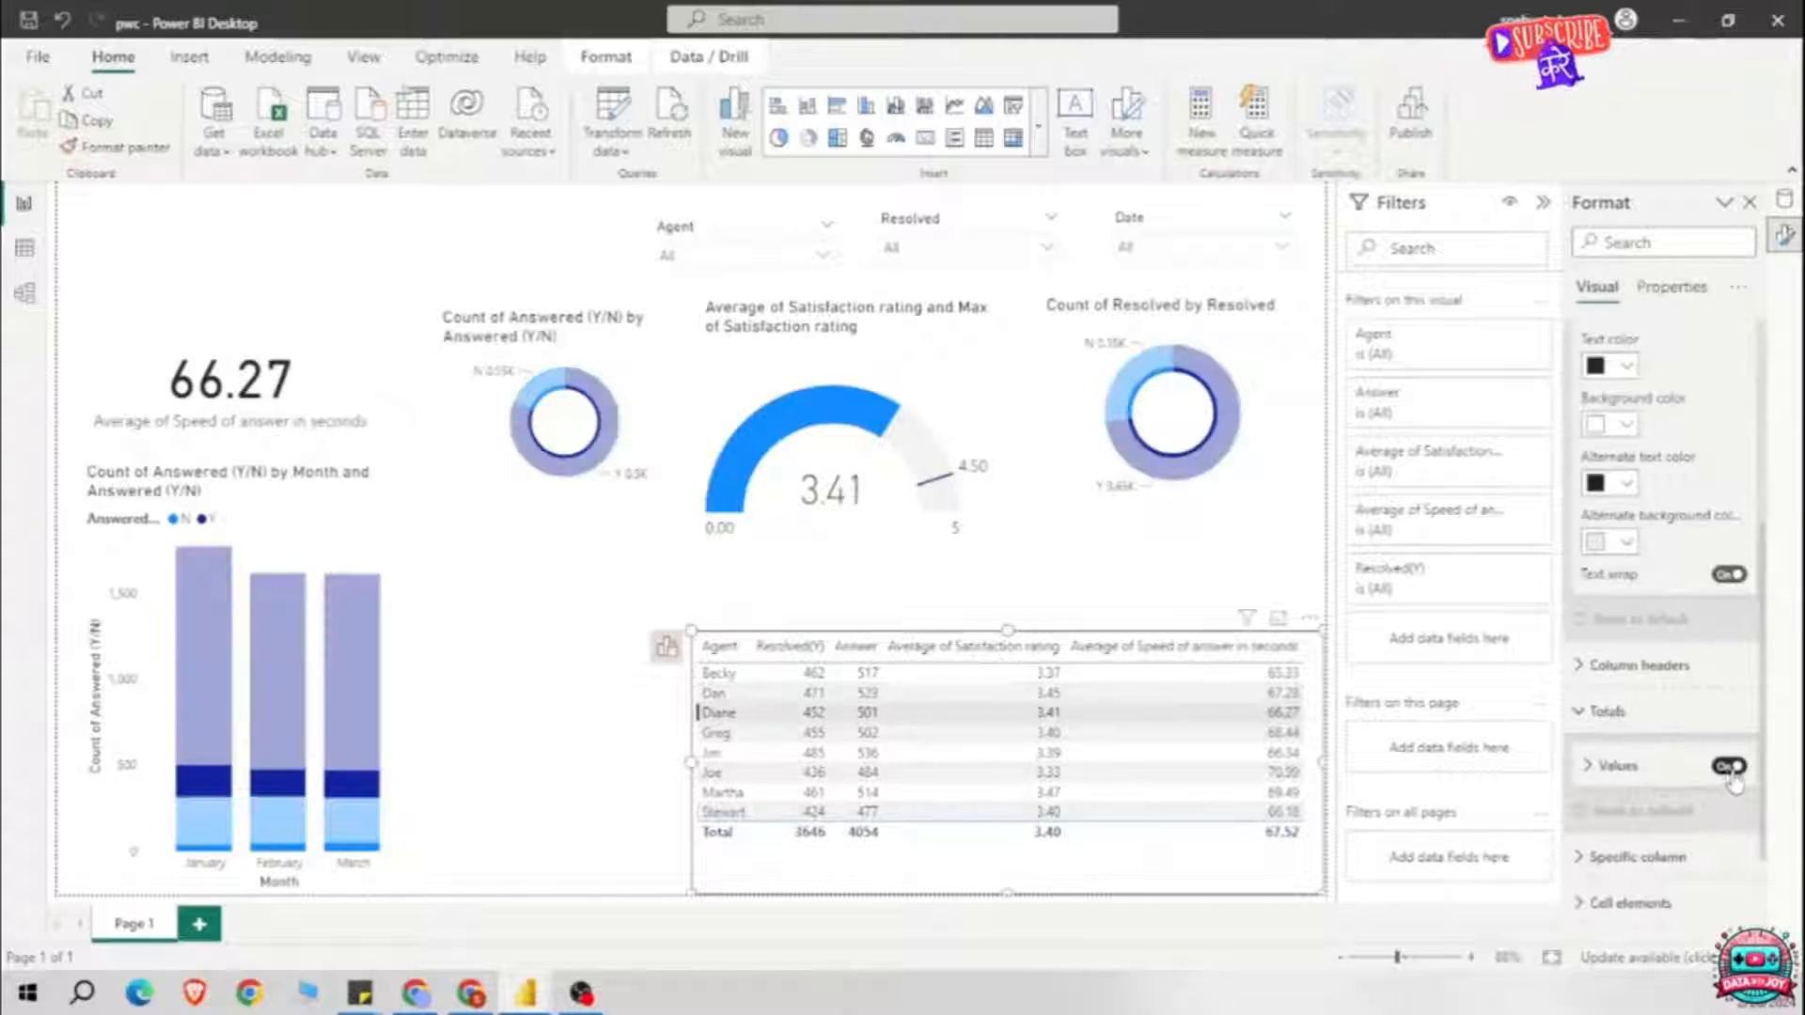
click(1729, 767)
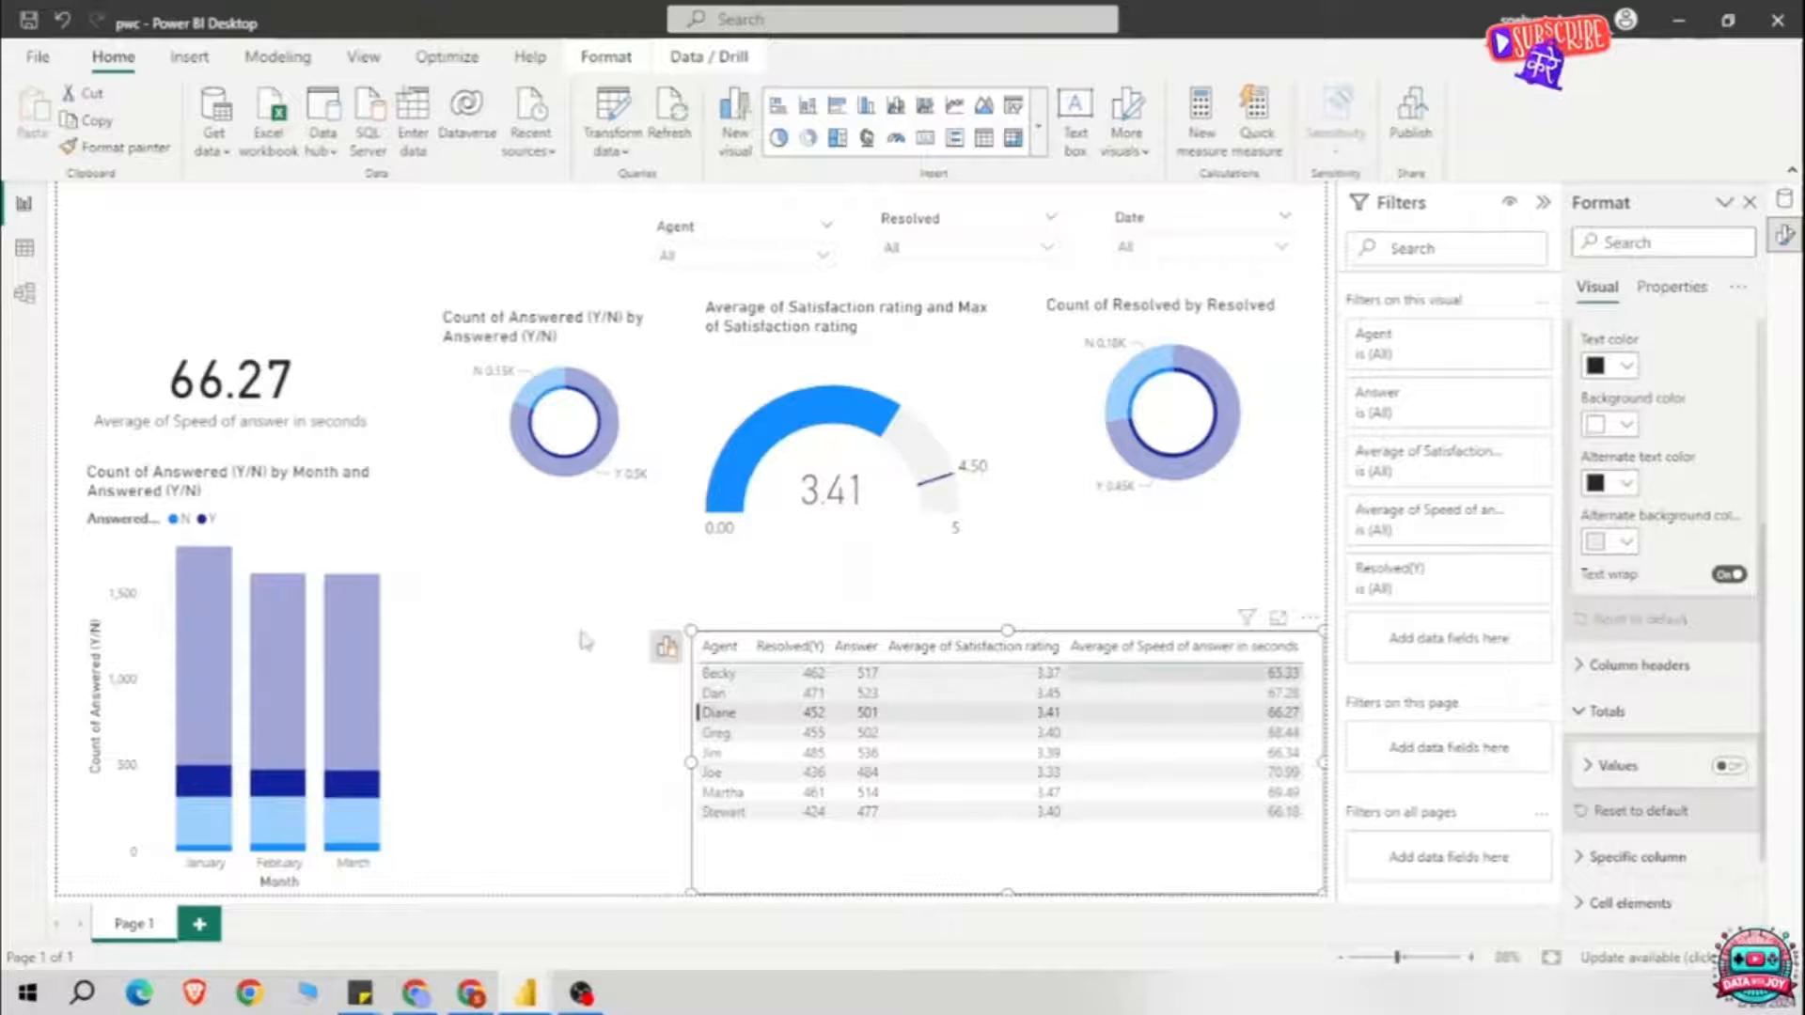
click(799, 554)
click(409, 538)
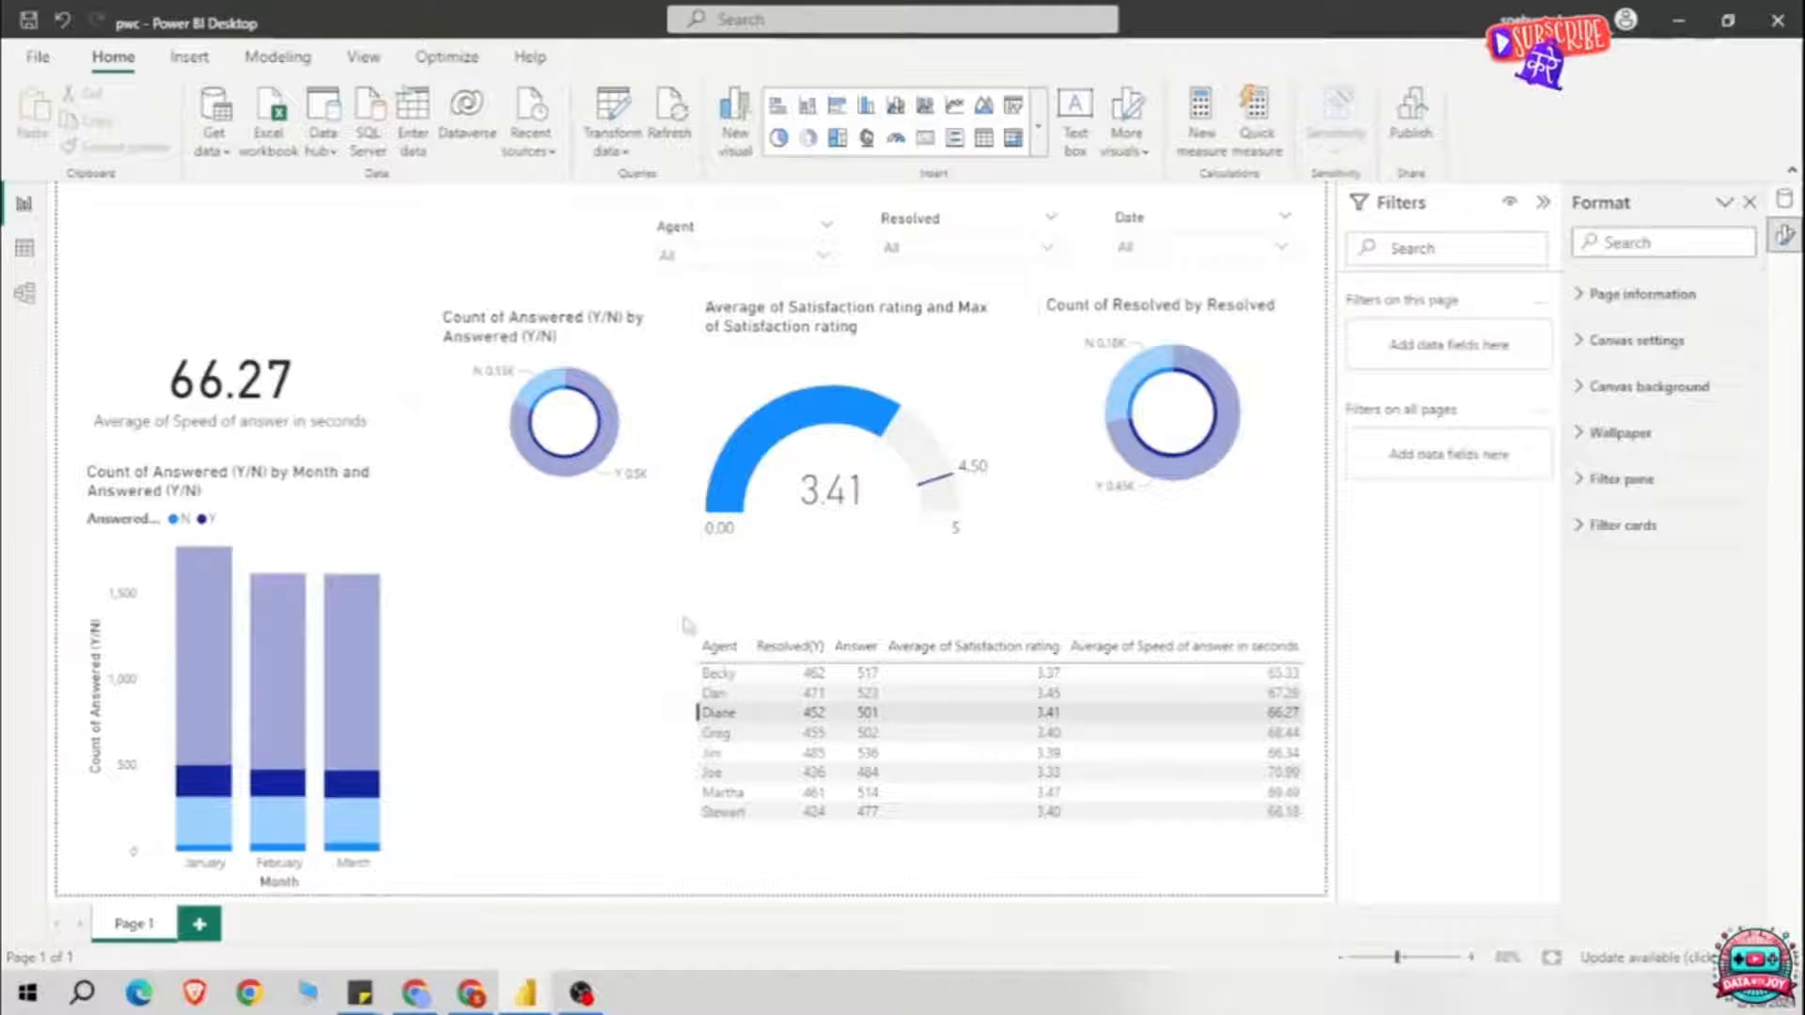
Step: Shorten the agent table to fit just below its last row and move it slightly down and left
click(1008, 885)
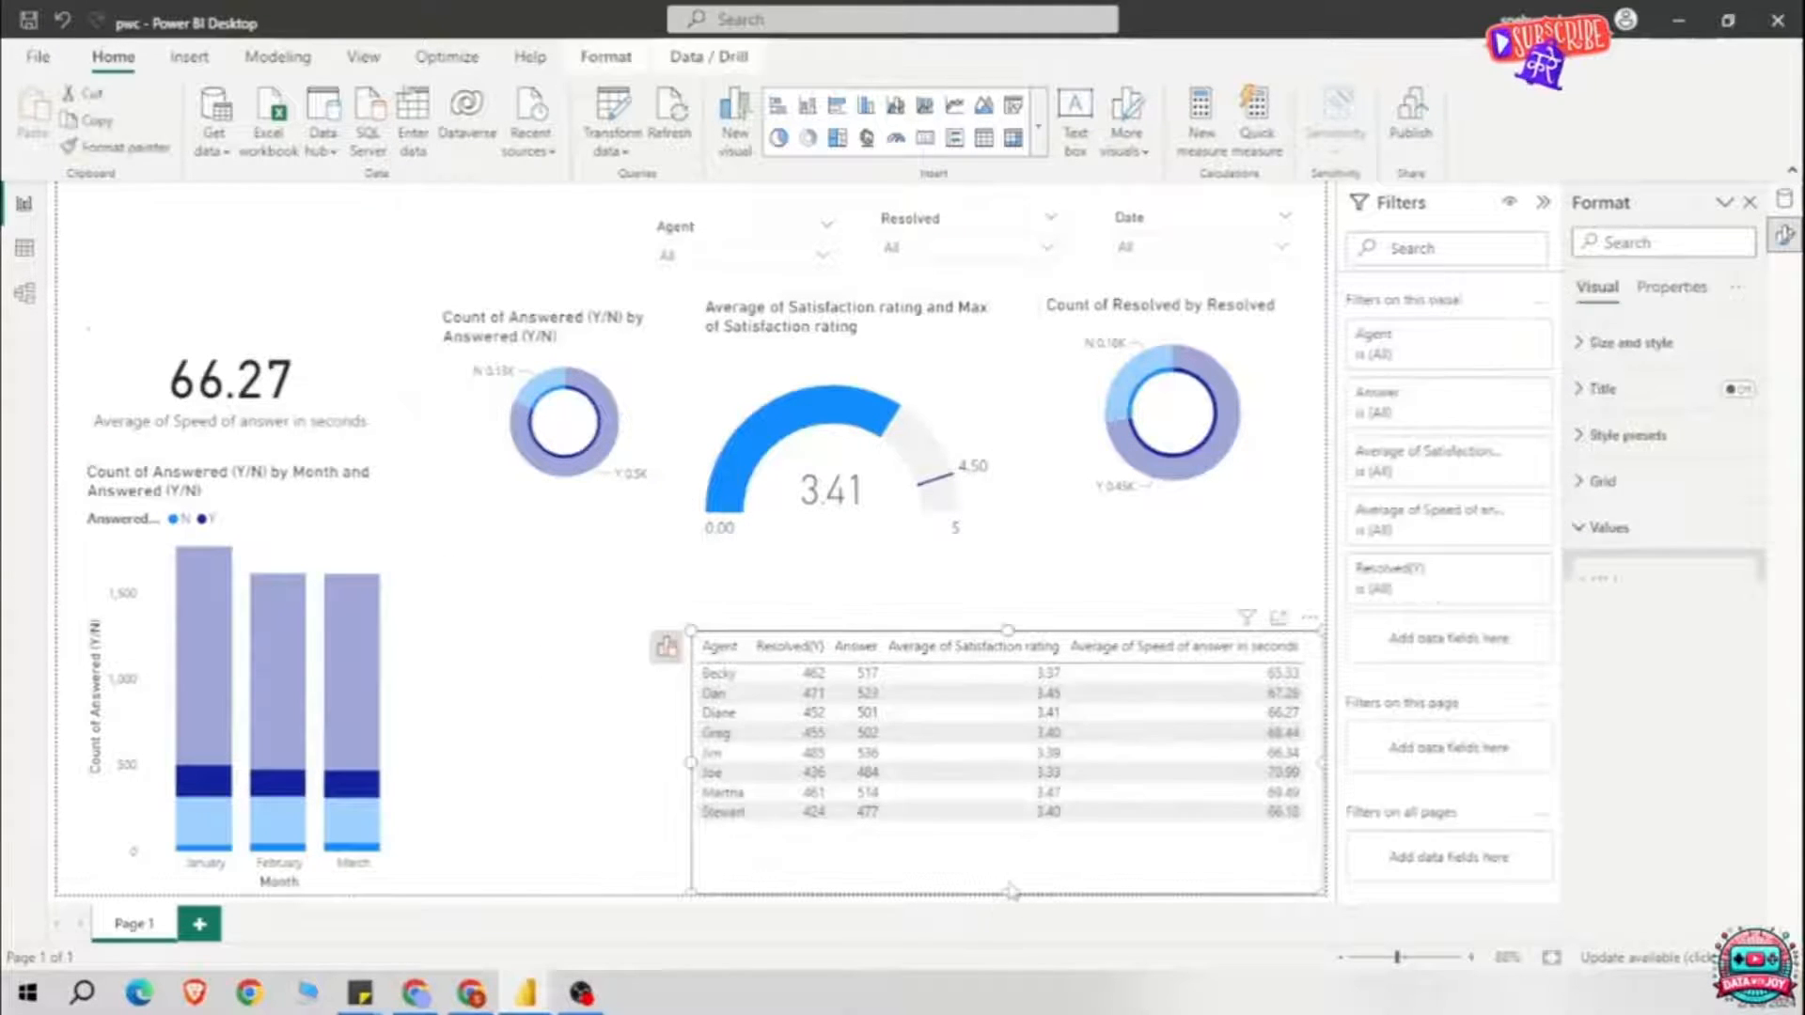
click(1009, 901)
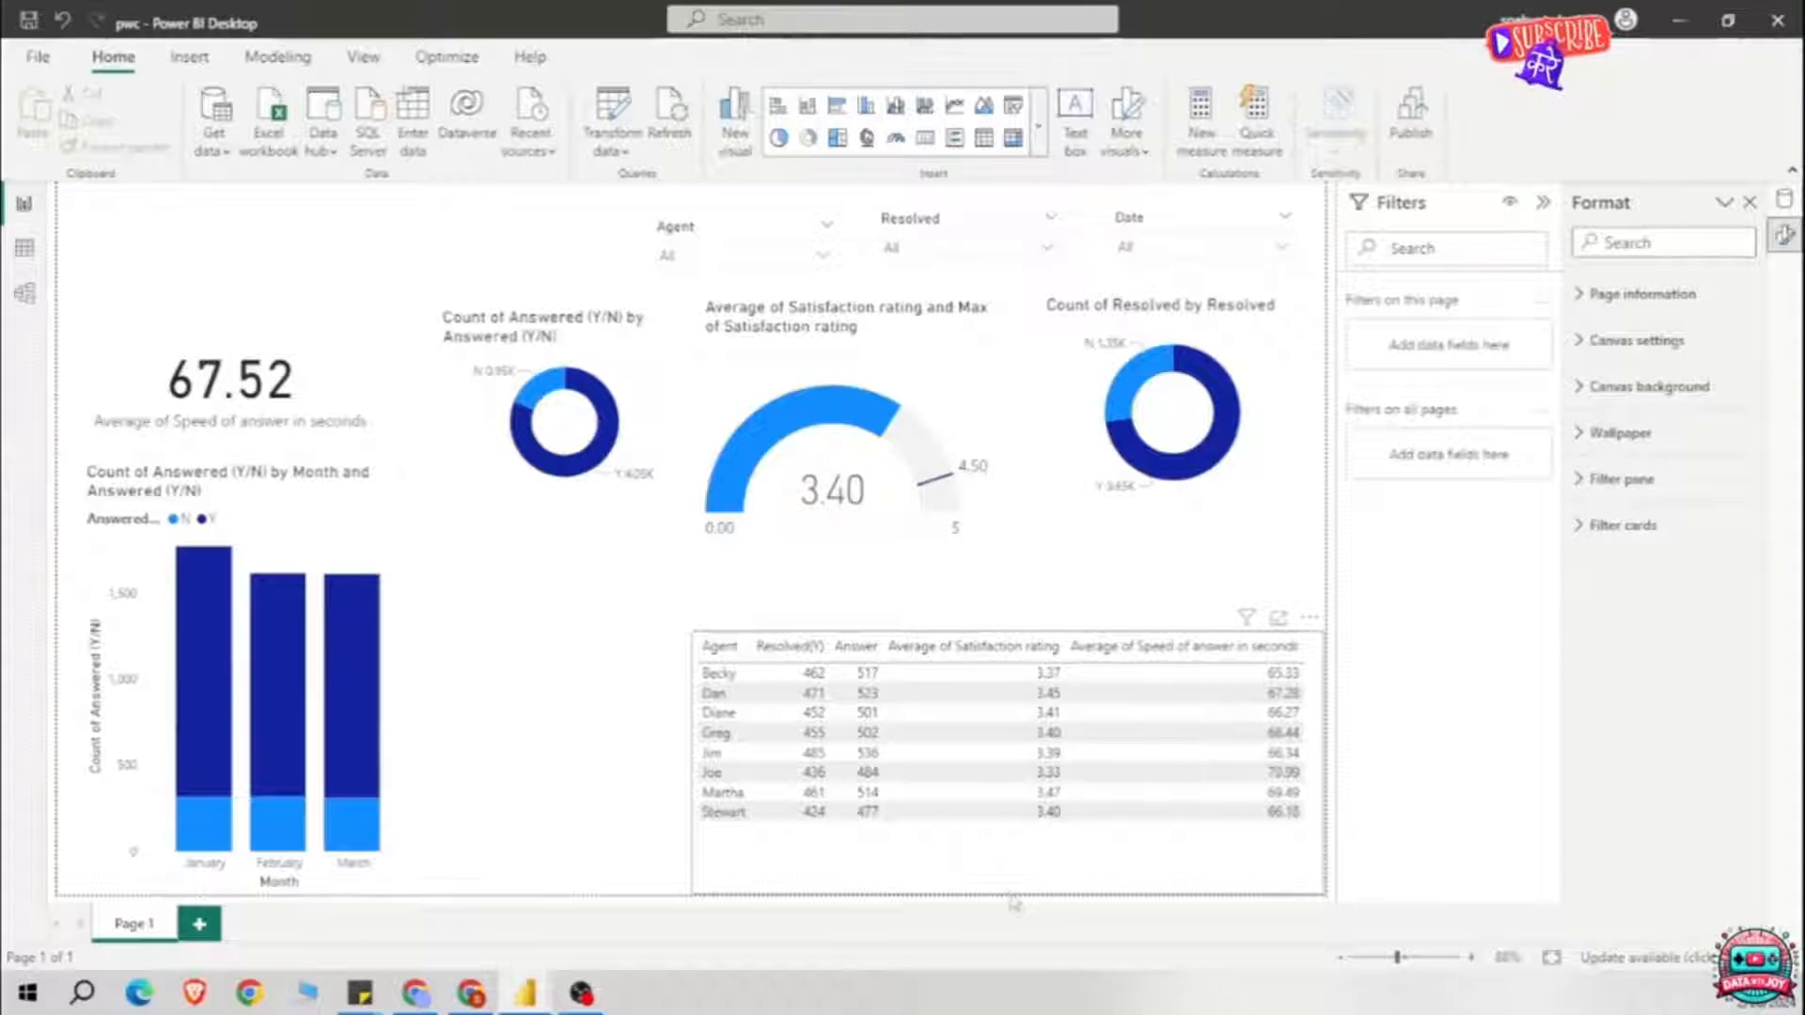
click(1008, 869)
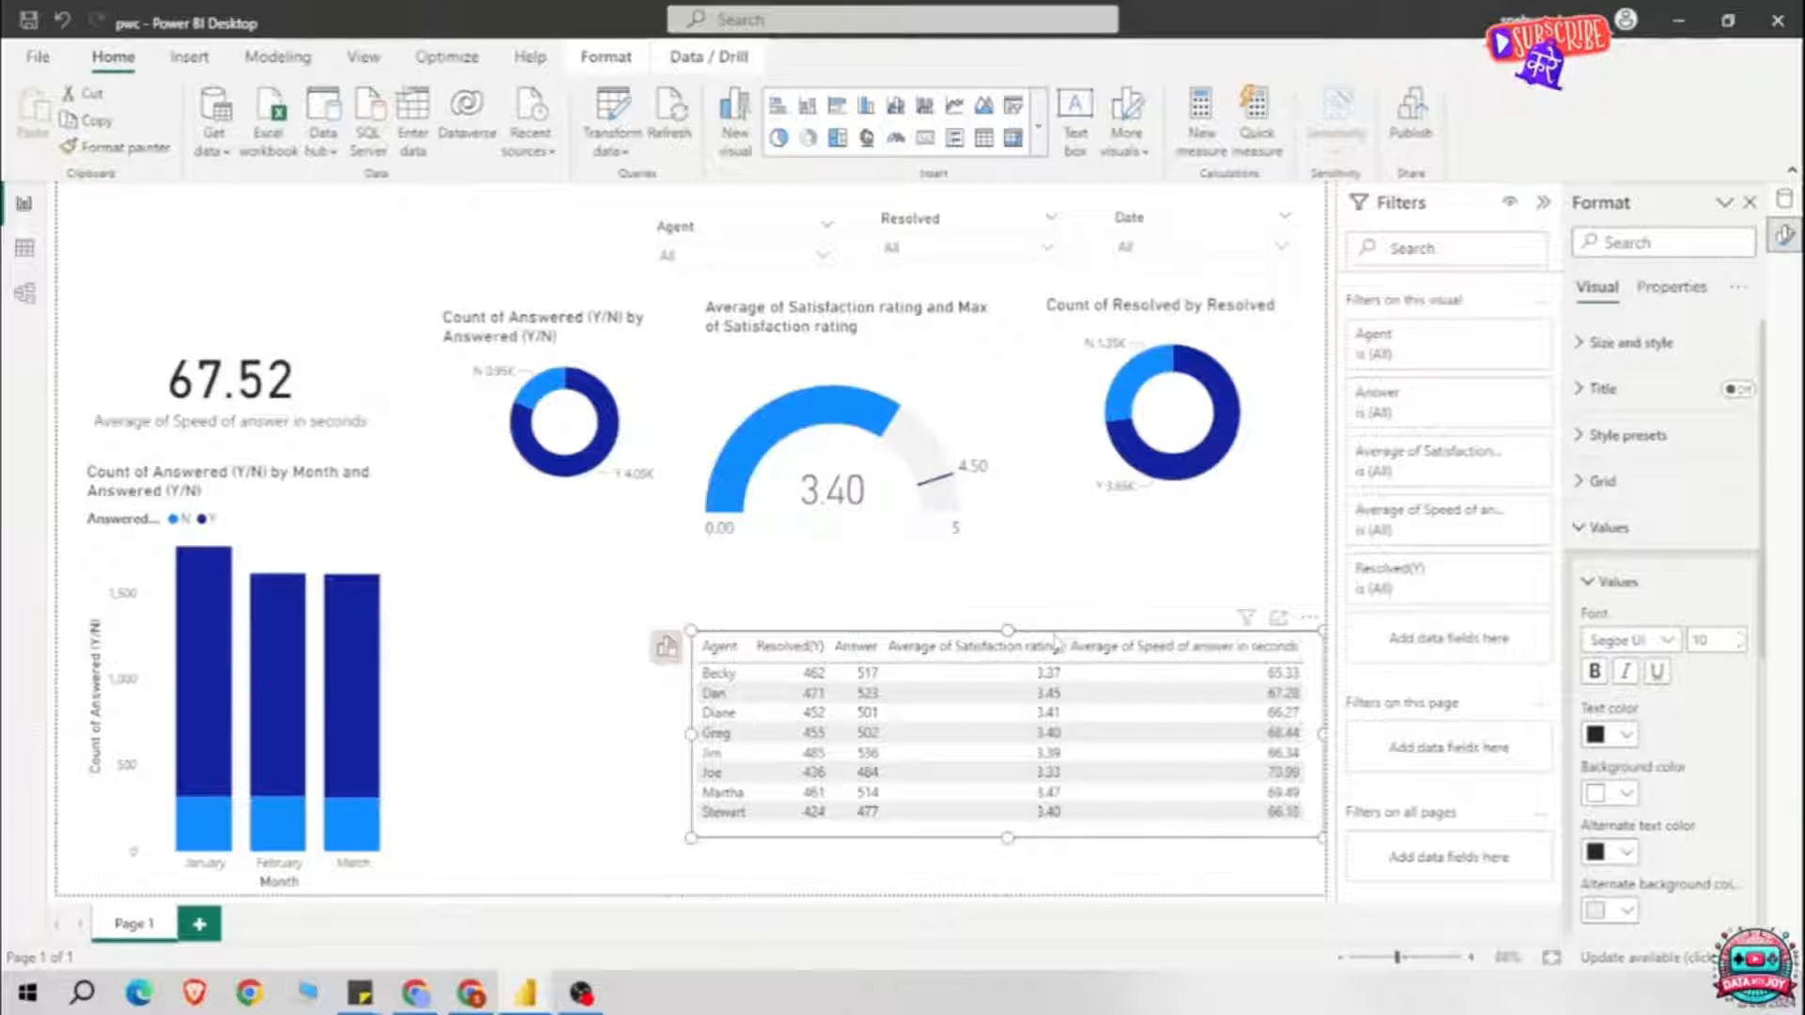
drag(1055, 636, 1016, 666)
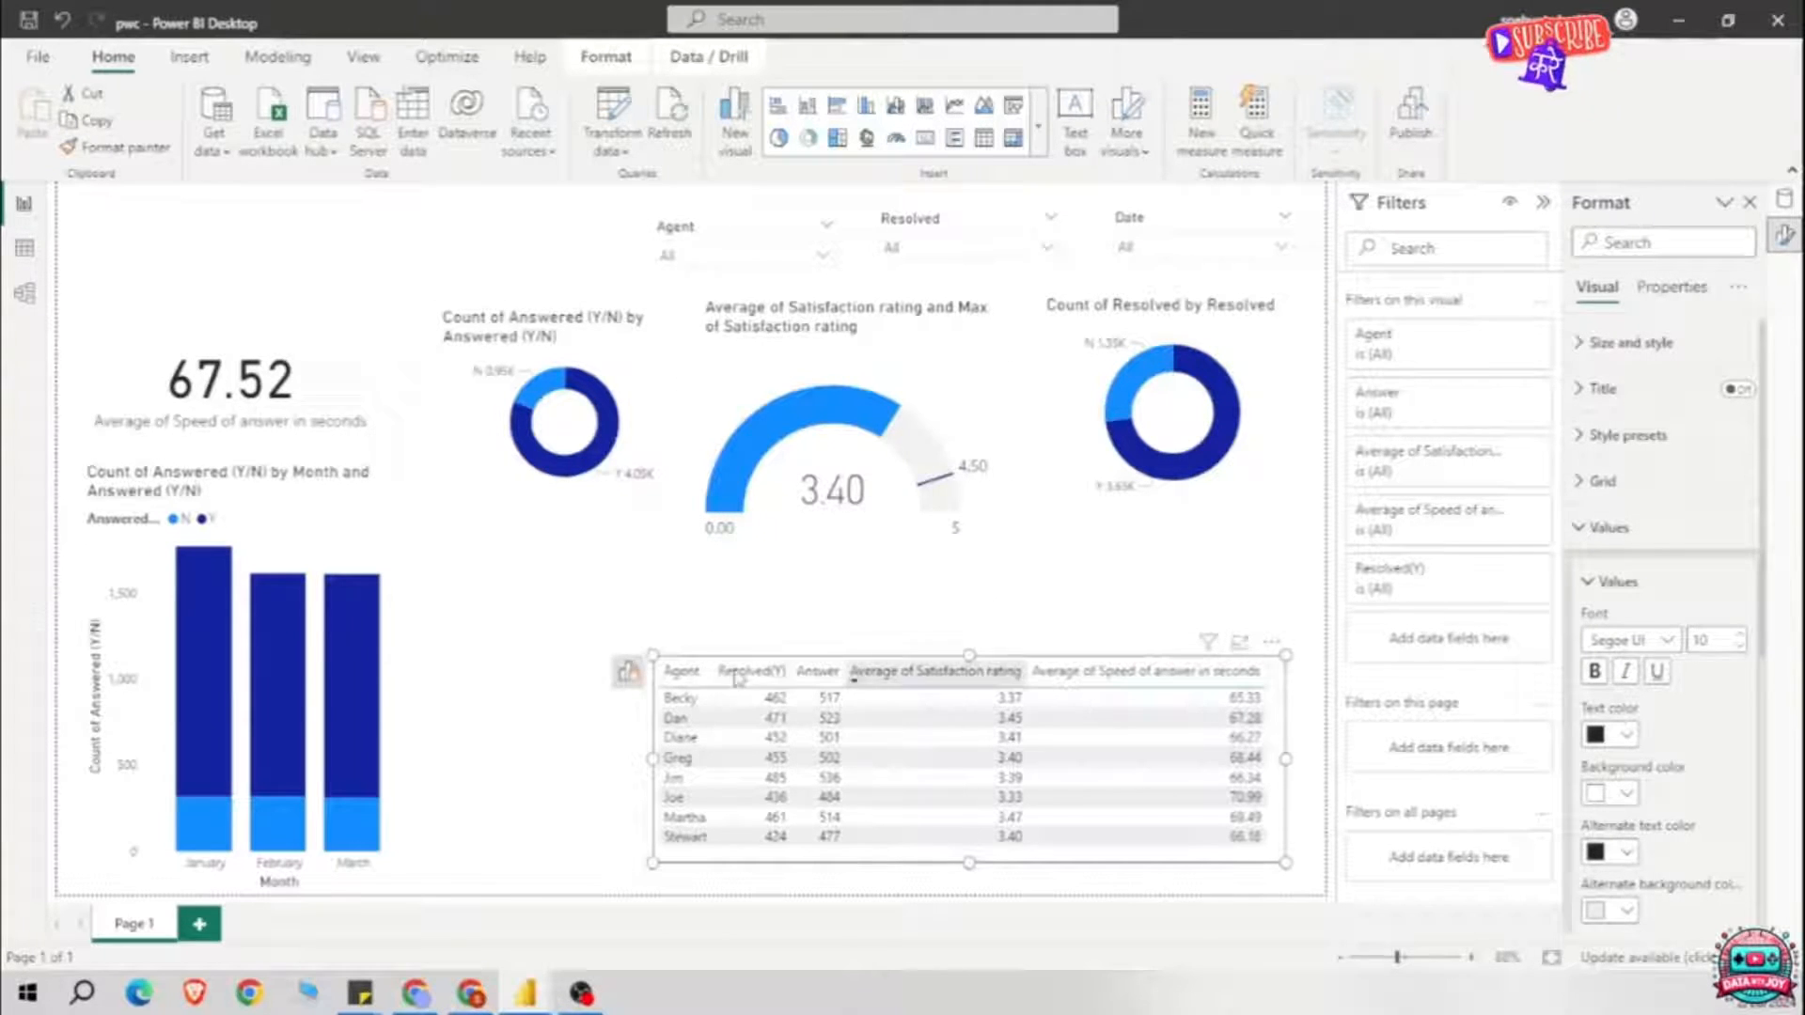
Step: Rename the agent table's average satisfaction column to Avg Satisfaction Rating for this visual
click(628, 671)
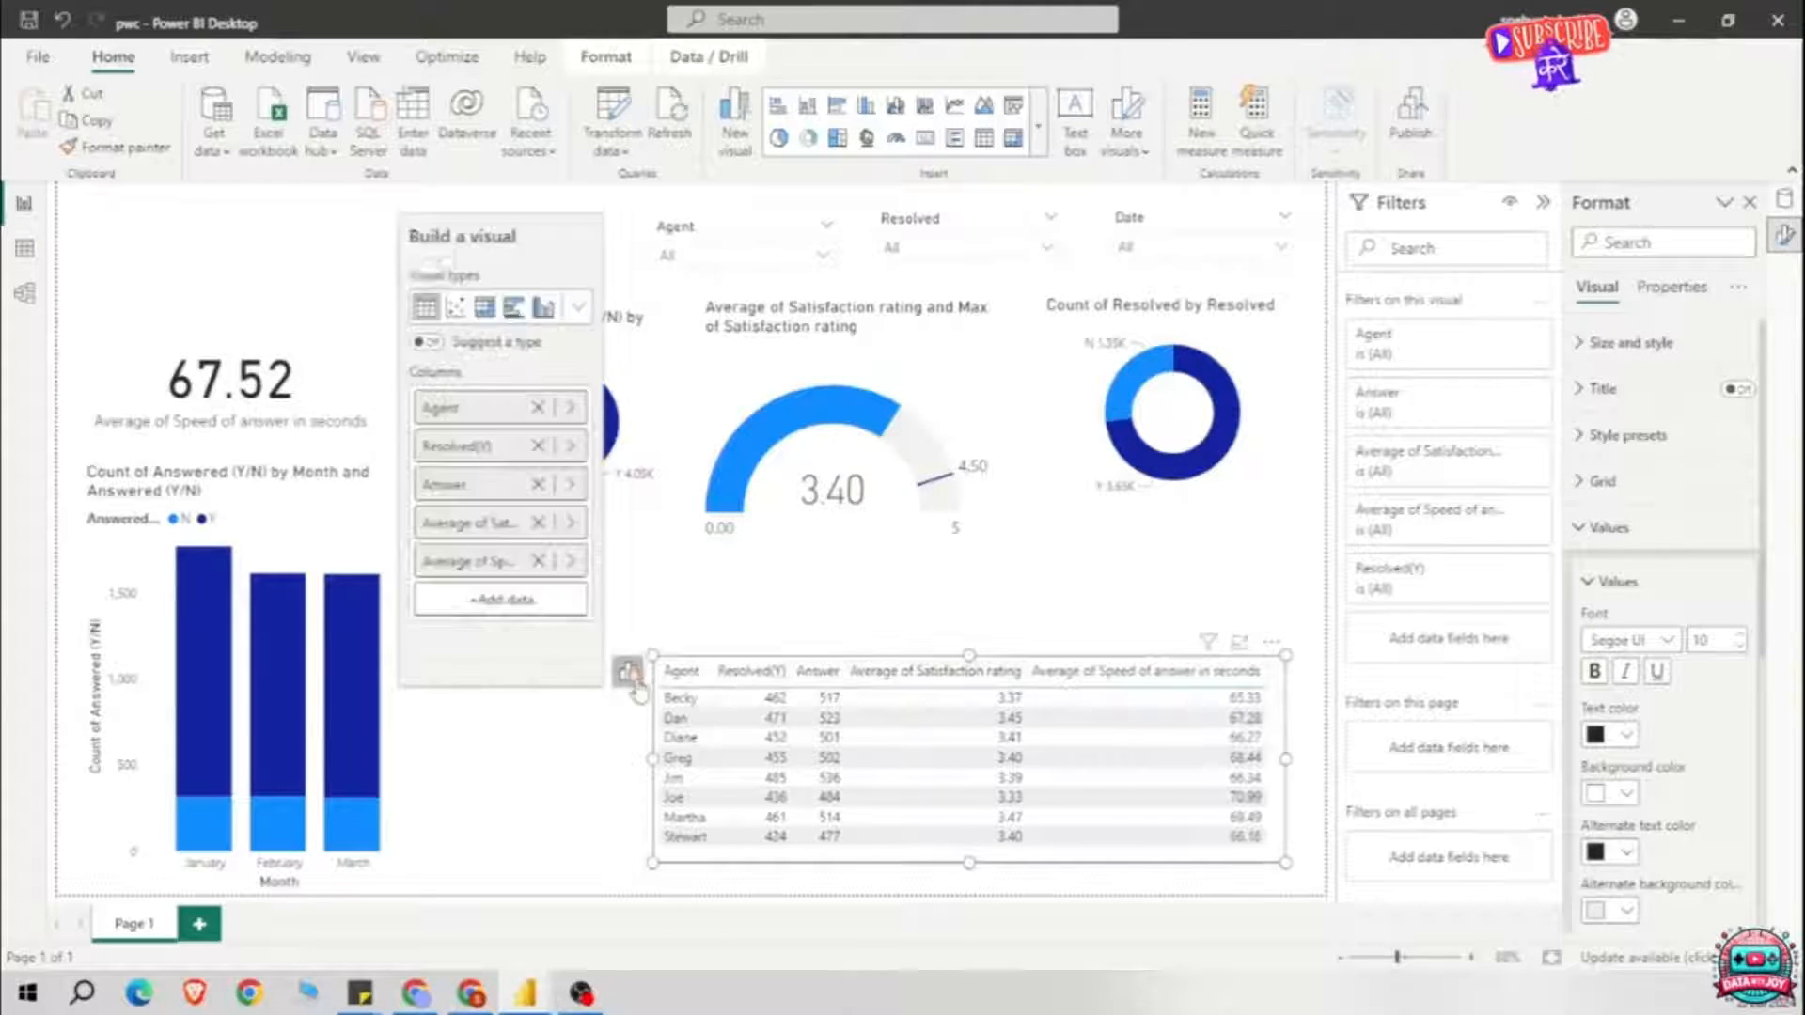
right_click(498, 544)
click(601, 80)
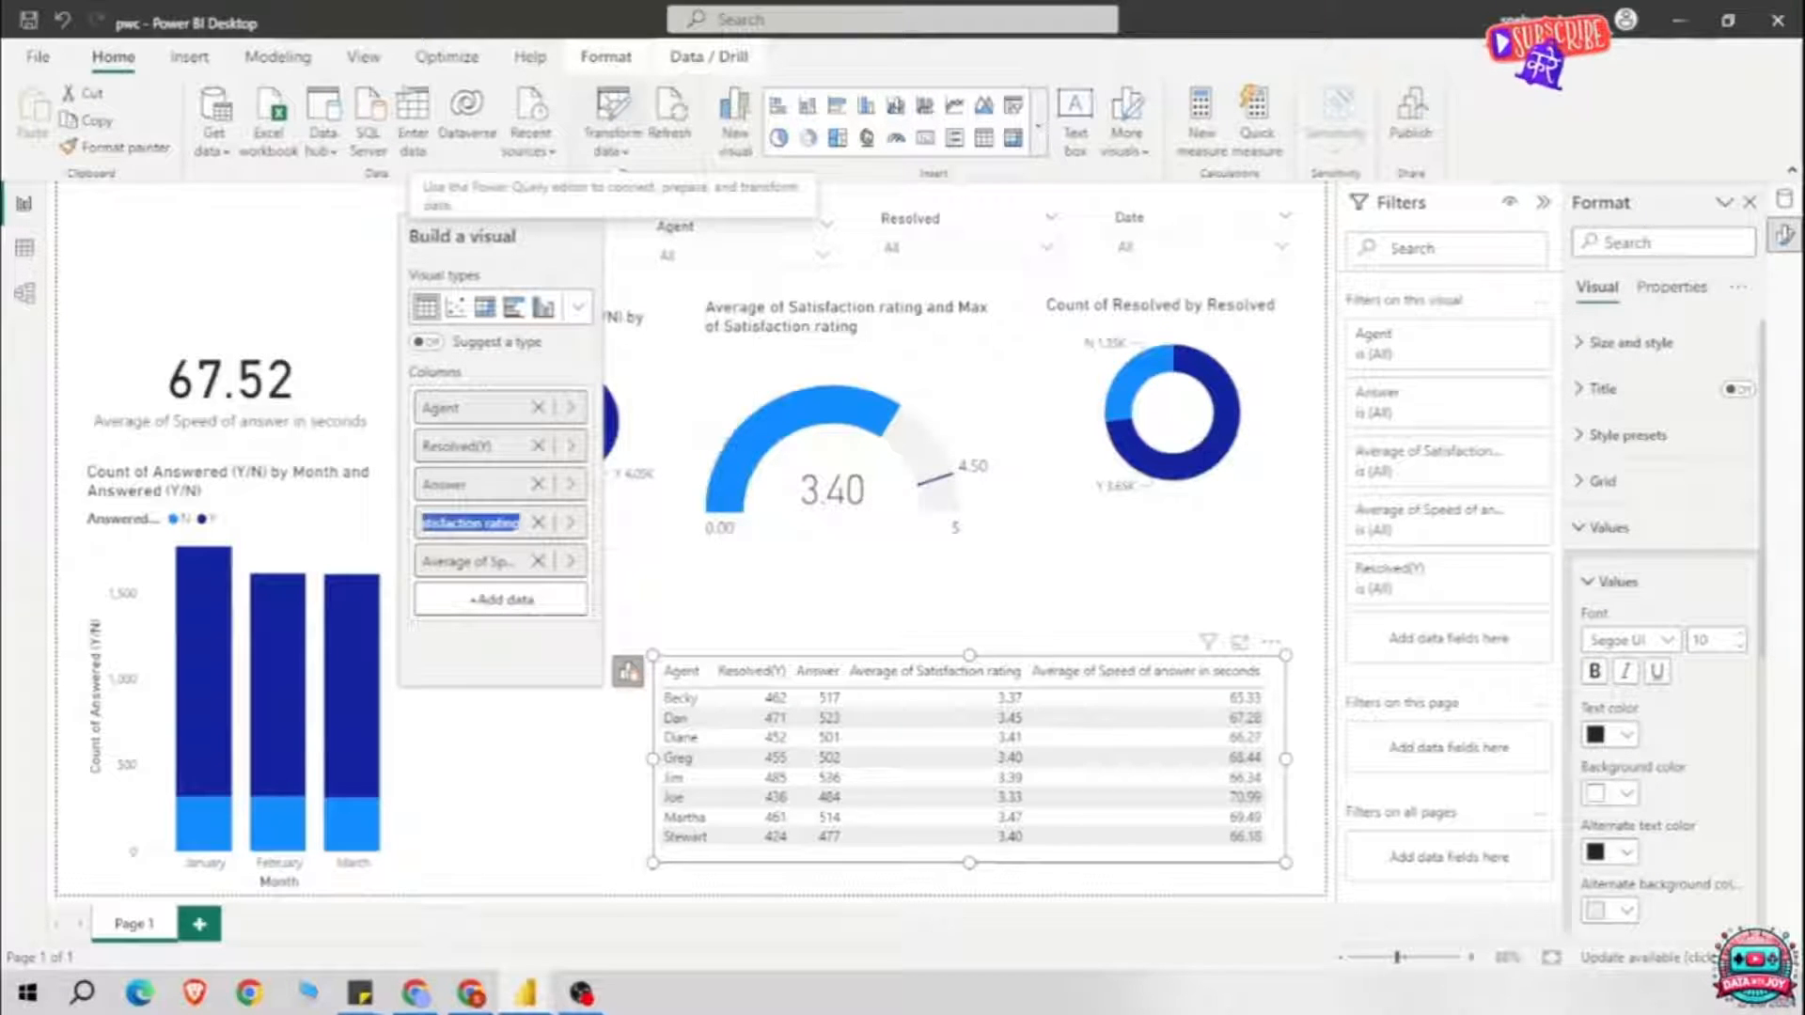
text(Av)
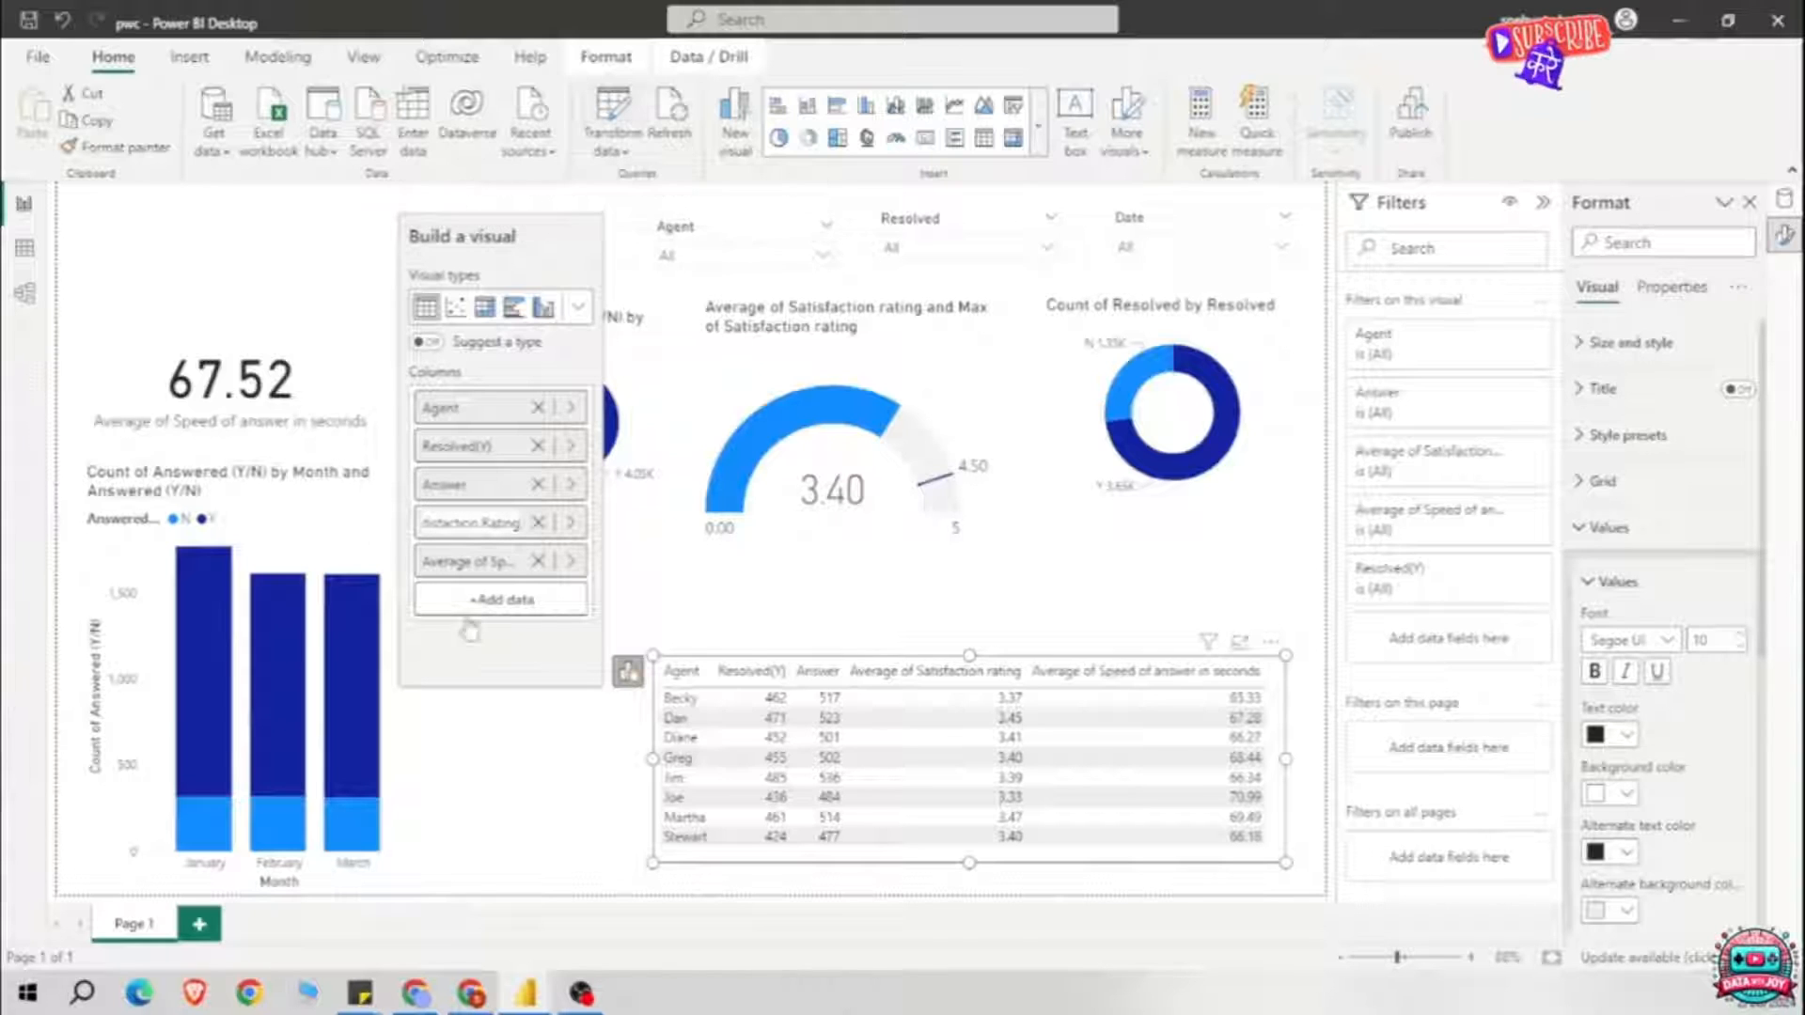
Step: Rename the agent table's average speed of answer column to Avg SOA(In Sec) for this visual
right_click(520, 569)
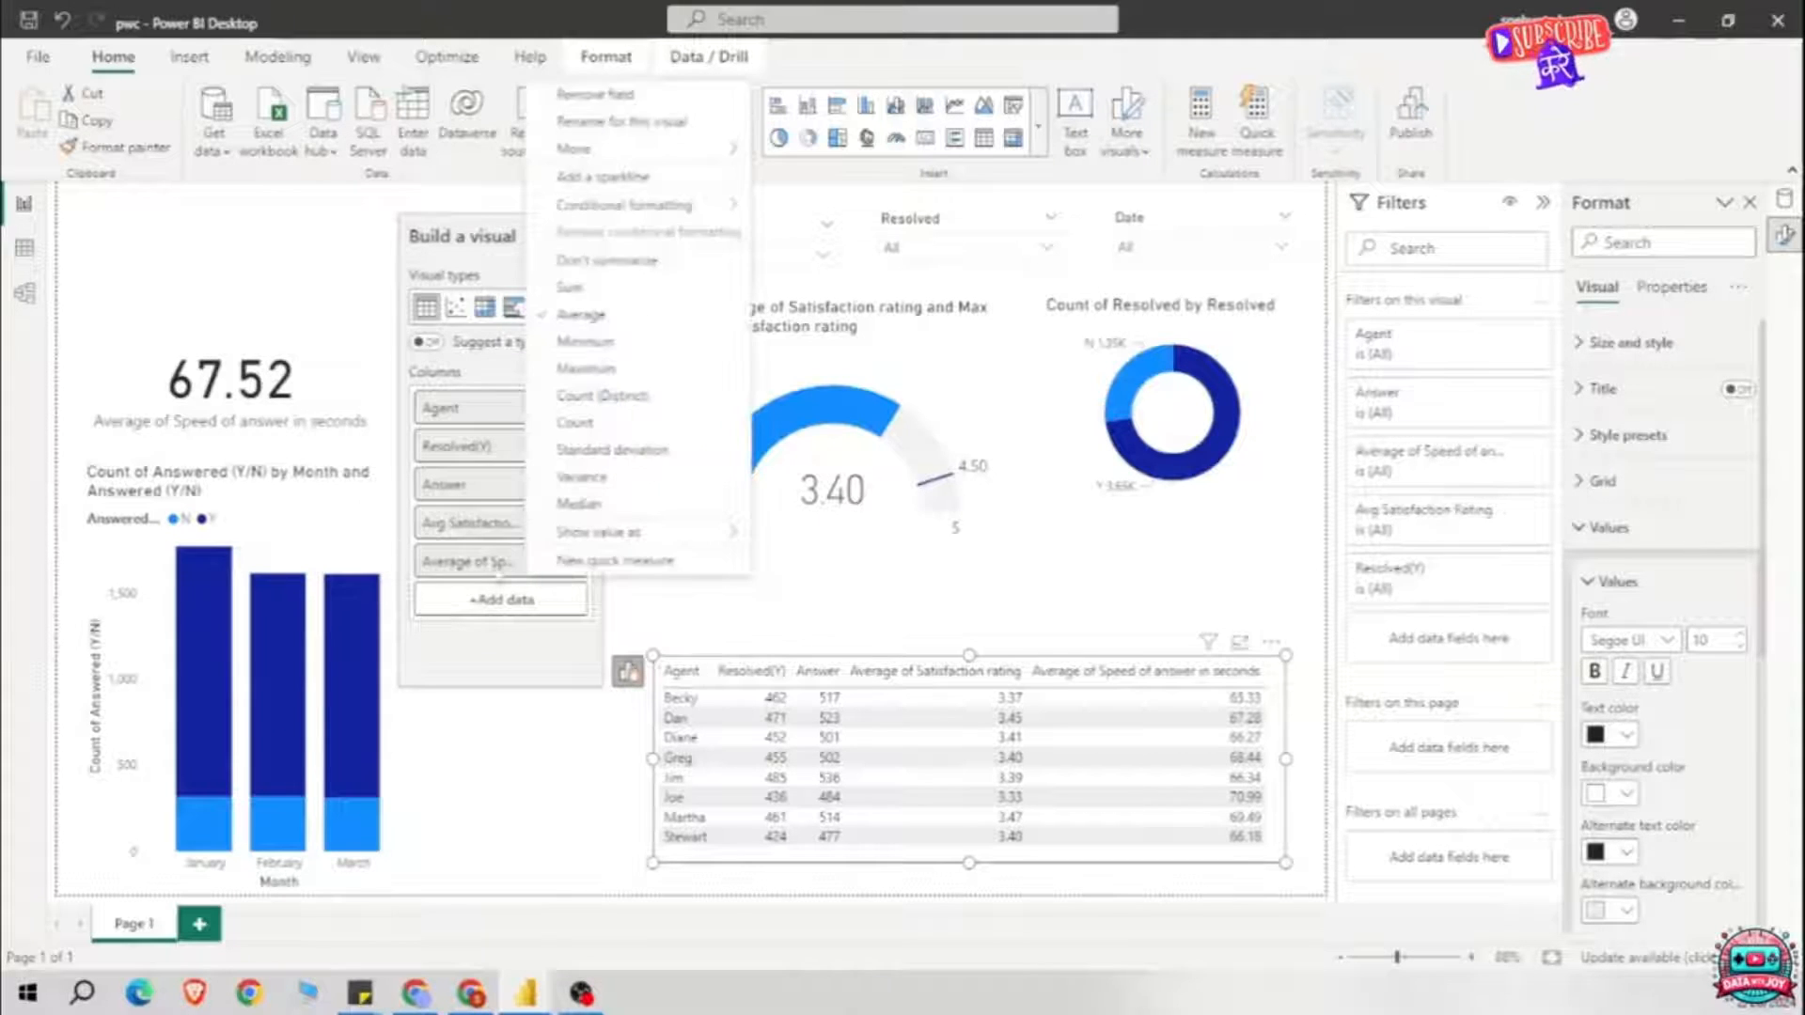
click(622, 123)
text(Avg SOA(In)
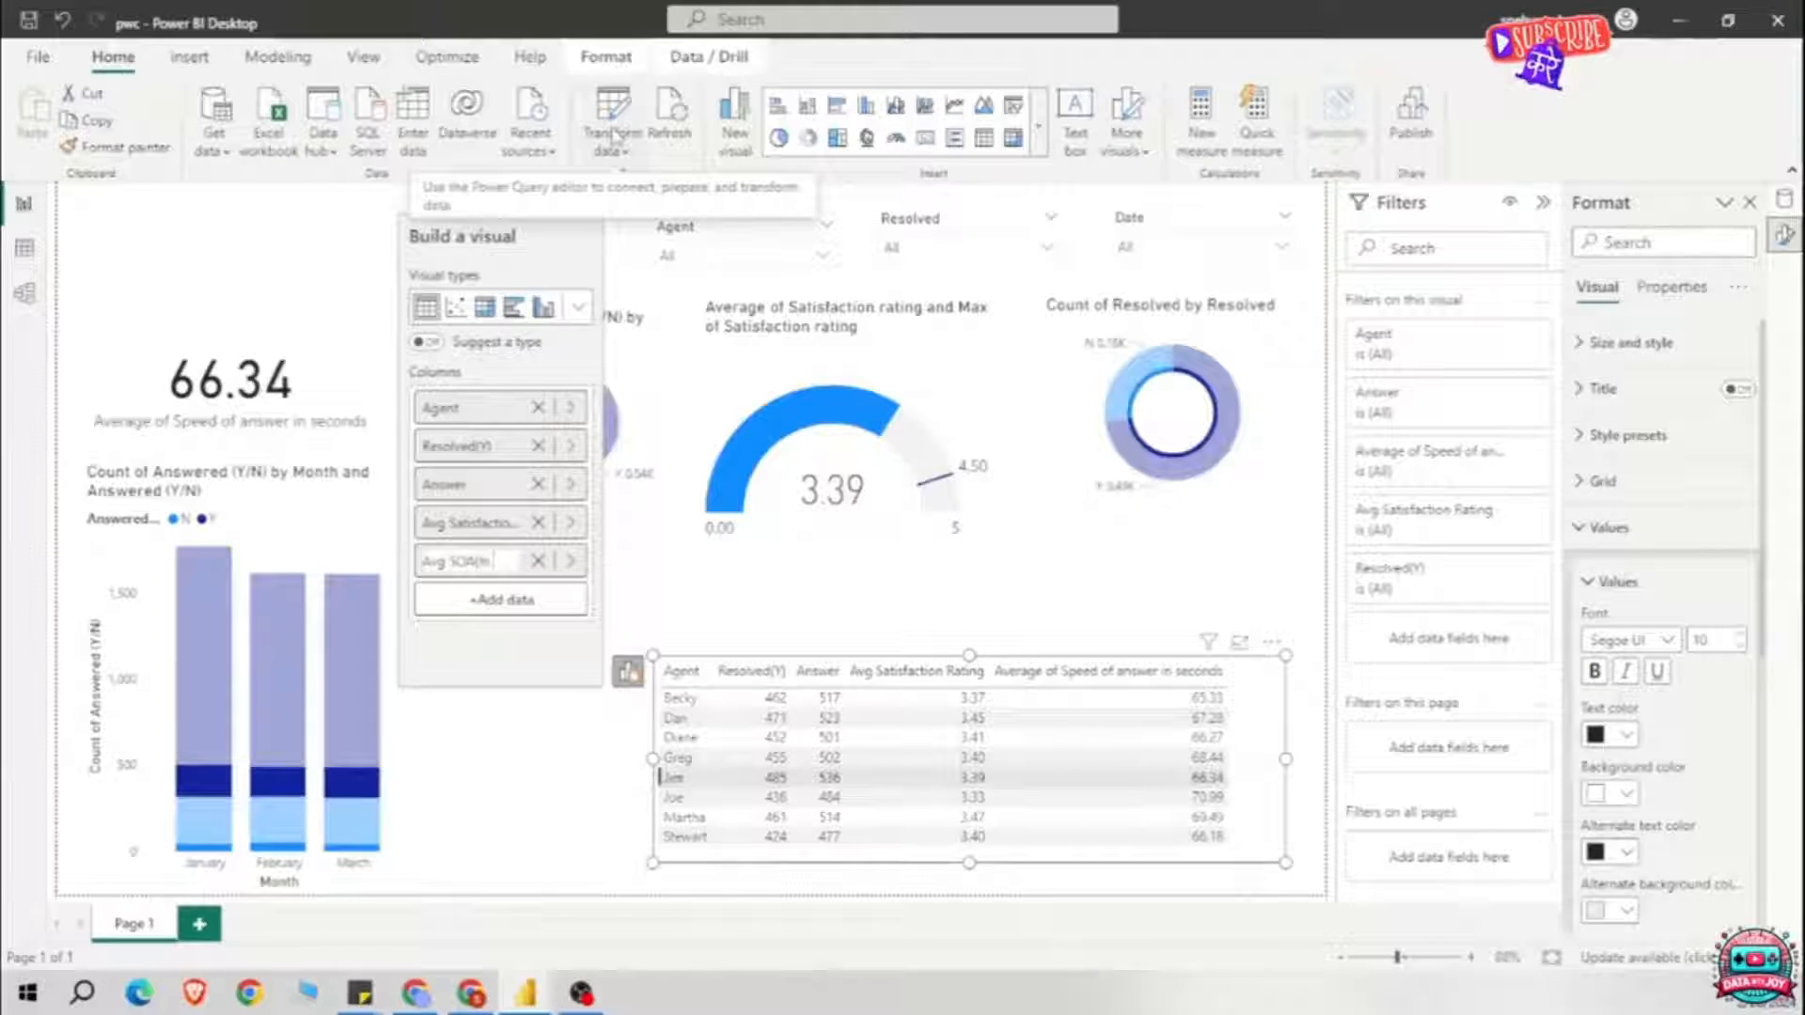
text( Sec))
key(Return)
Step: Narrow the agent table to fit its columns and move it to the page's lower right
drag(1284, 760, 1112, 760)
click(1266, 670)
drag(1107, 691, 1263, 697)
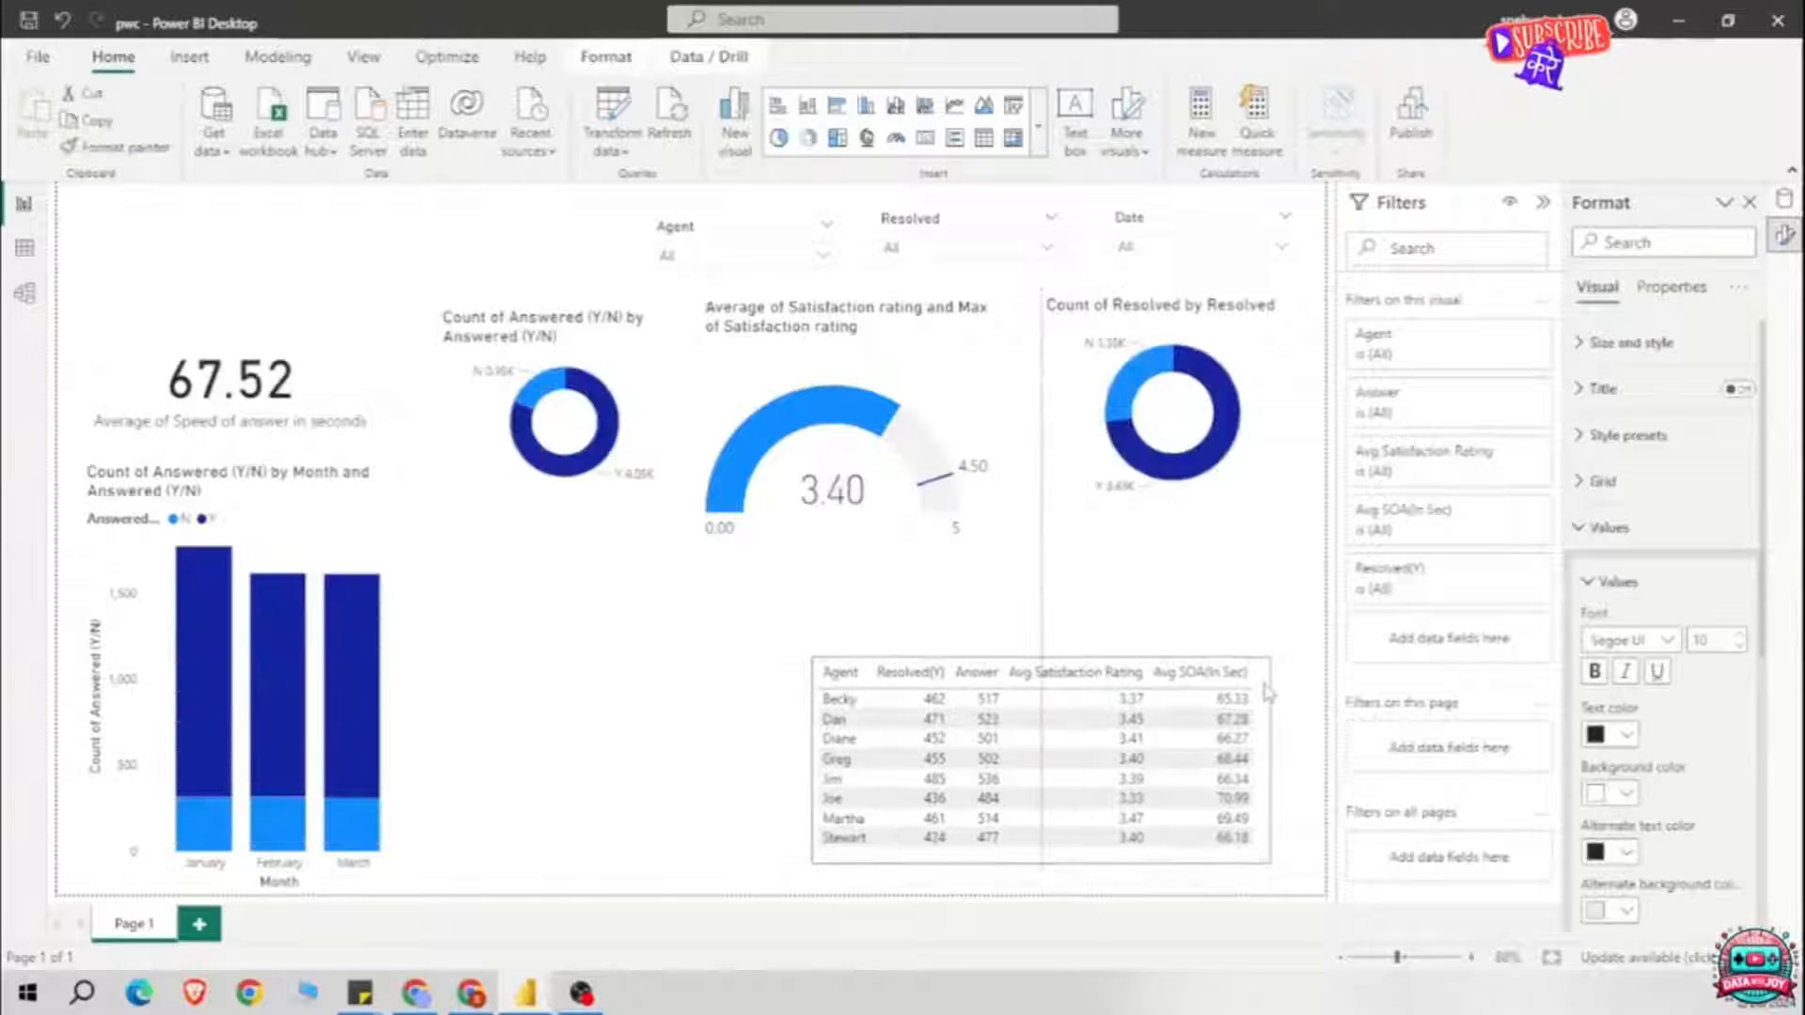
Step: Shorten the monthly column chart and place it at the page's lower left, and move the agent table slightly up and right
click(217, 480)
drag(216, 480, 662, 614)
click(1101, 734)
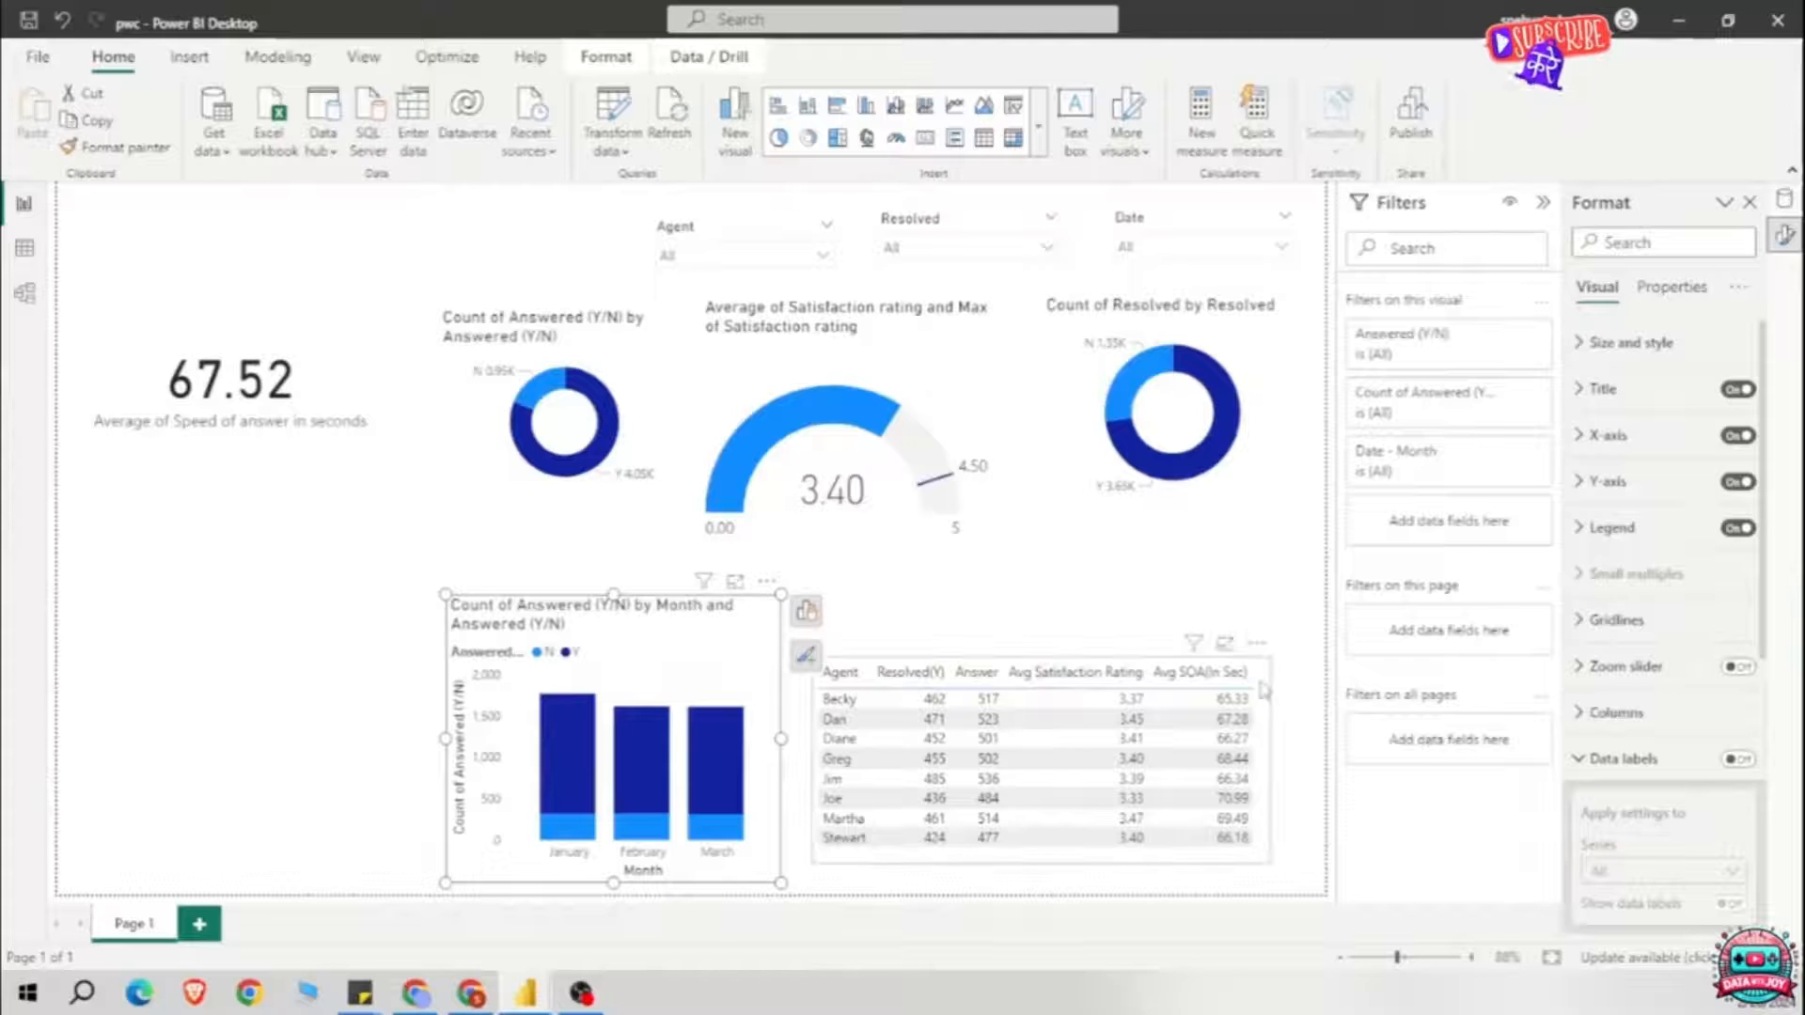
drag(1102, 734, 1119, 689)
click(645, 635)
drag(645, 635, 285, 588)
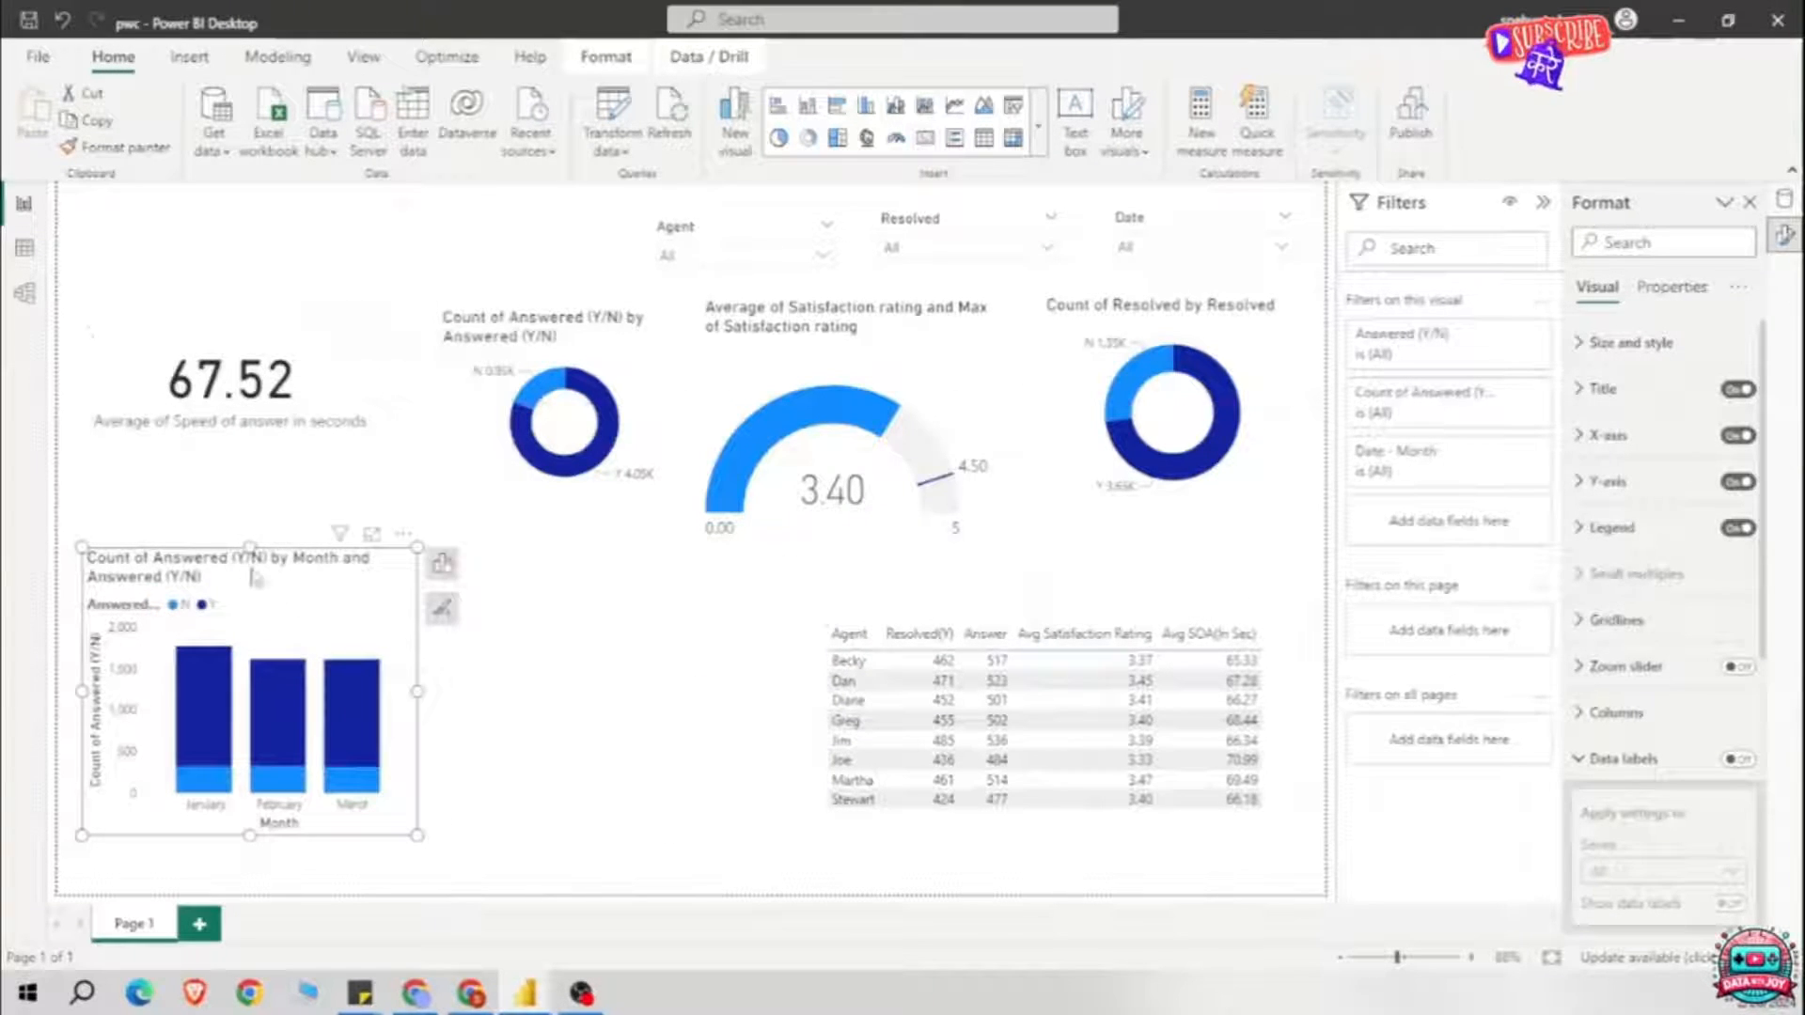
Step: Change the column chart's title text to Number Of Calls Per Month
click(1601, 399)
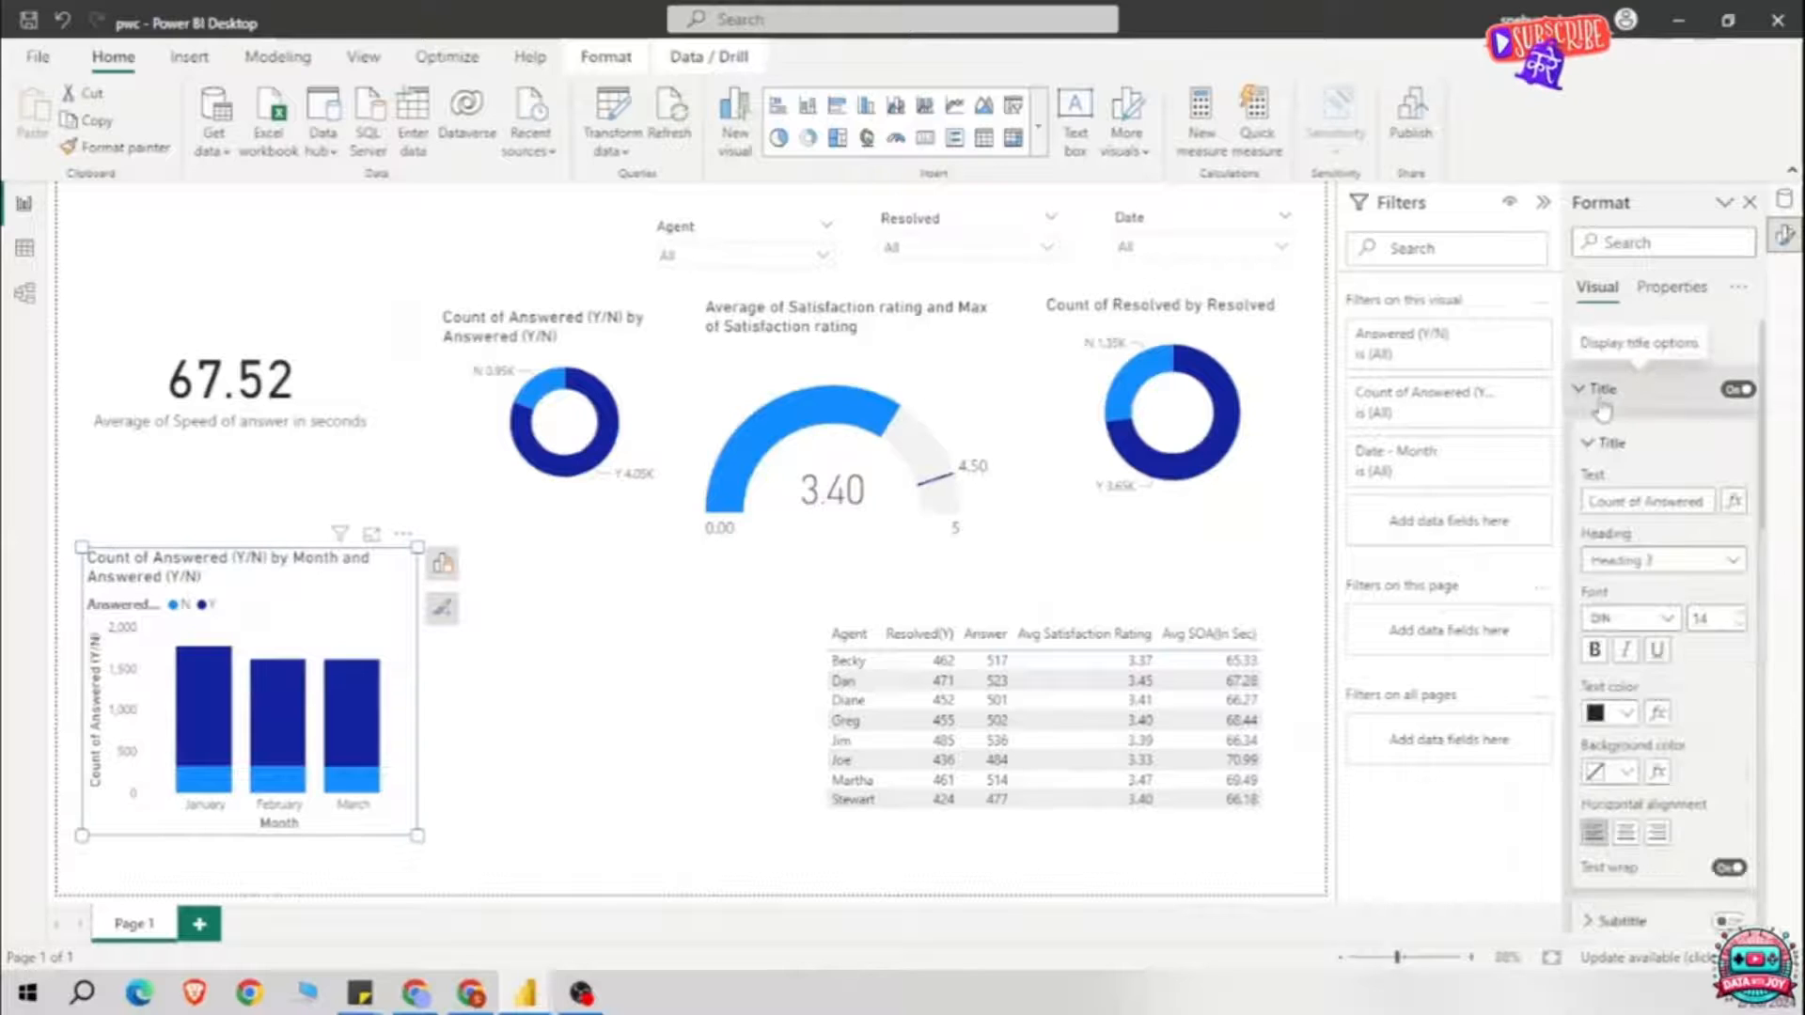
triple_click(1672, 503)
text(Number Of)
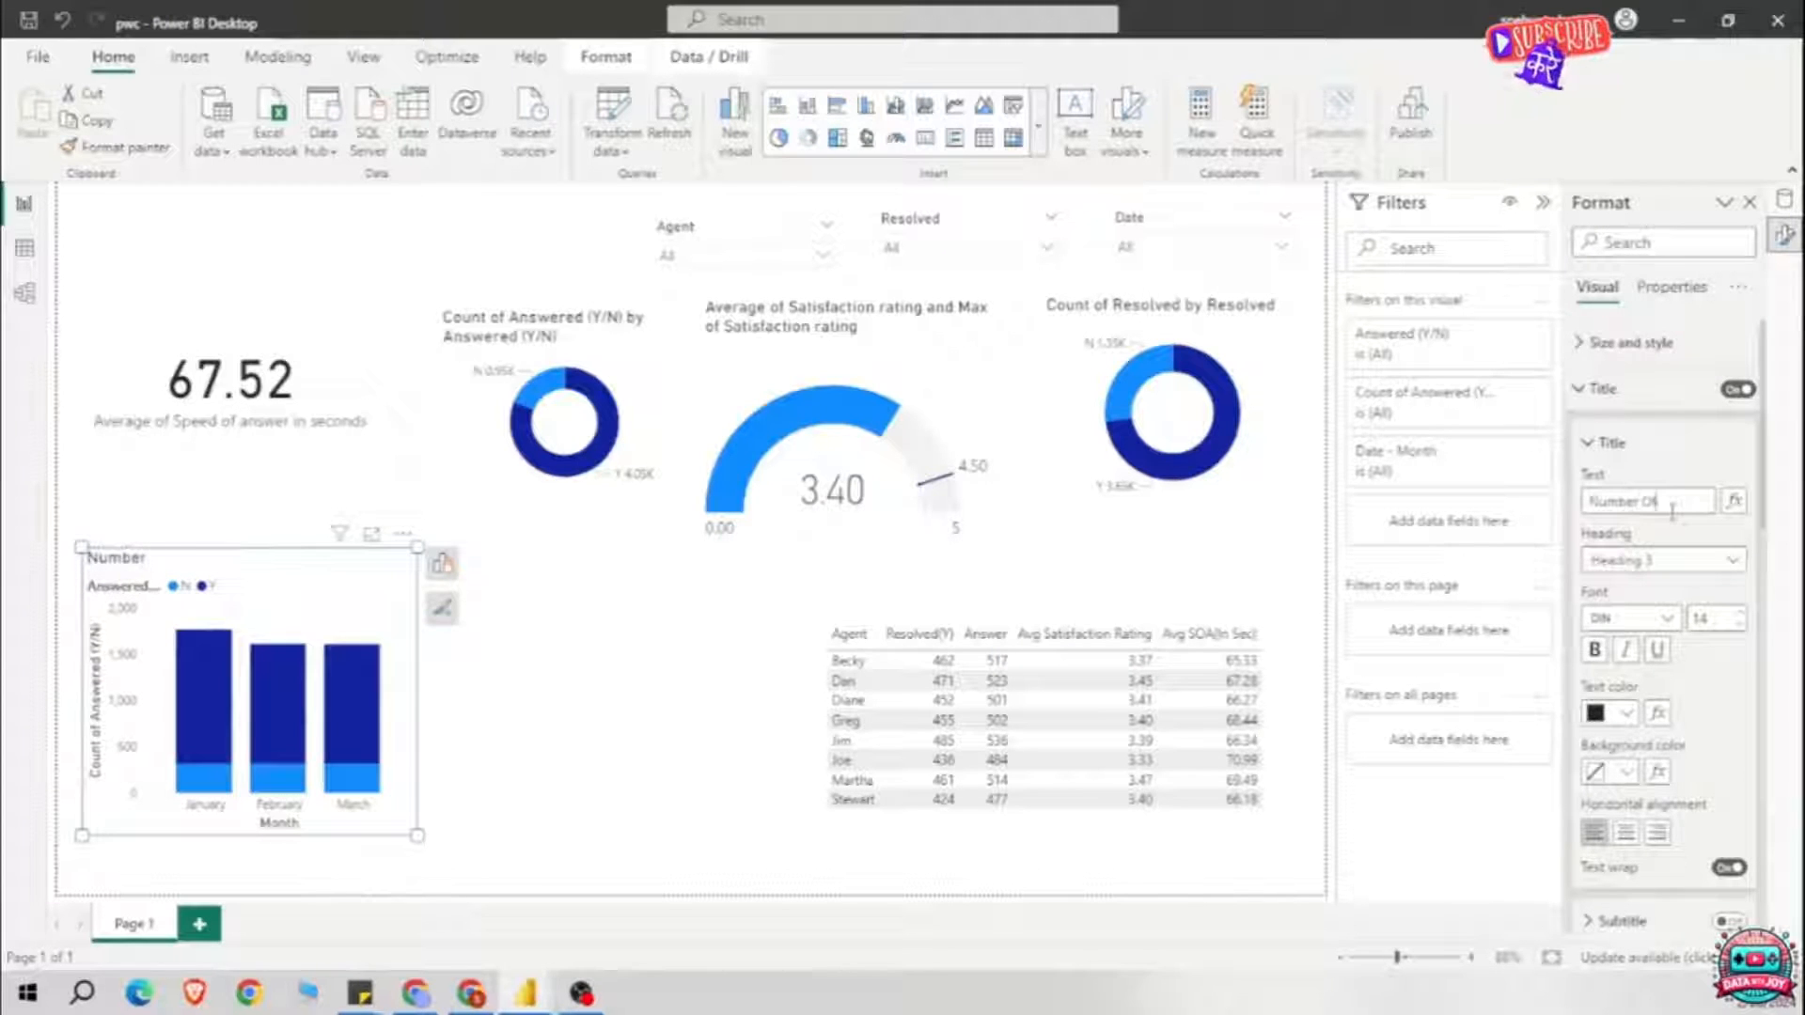
text( Calls Per Month)
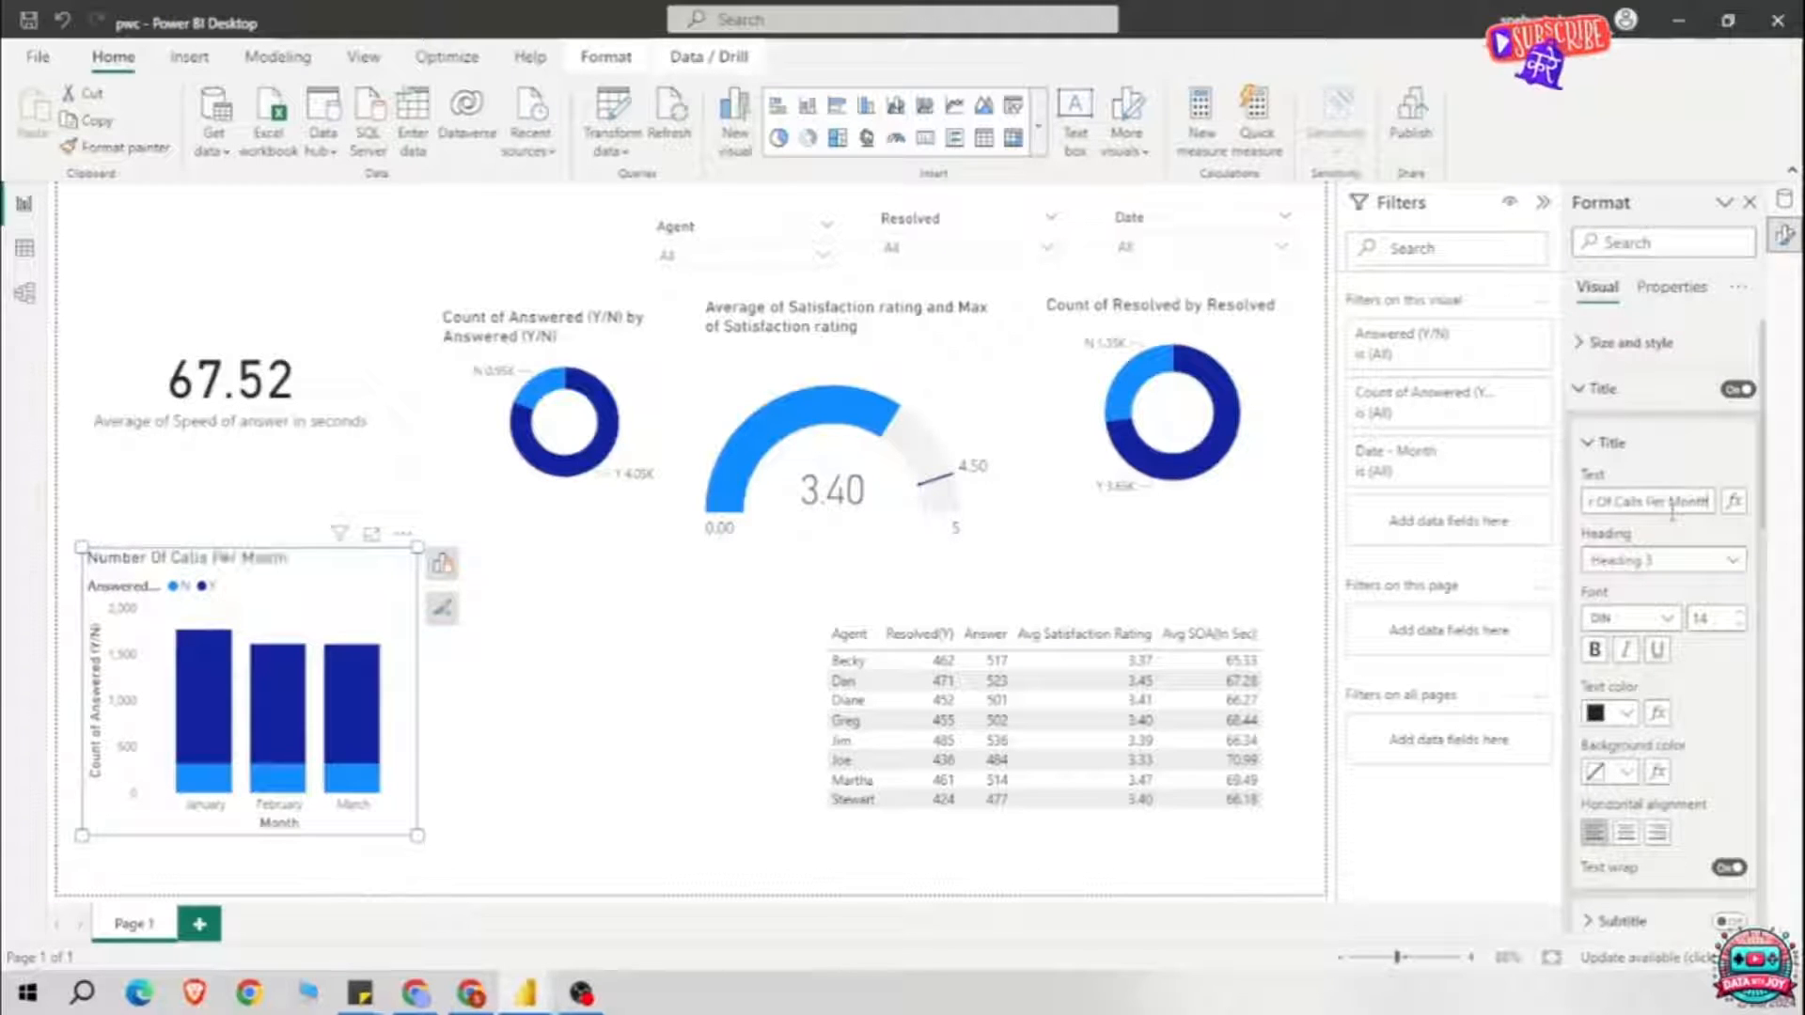
Step: Center the column chart's title and make it bold
scroll(1672, 753, down, 3)
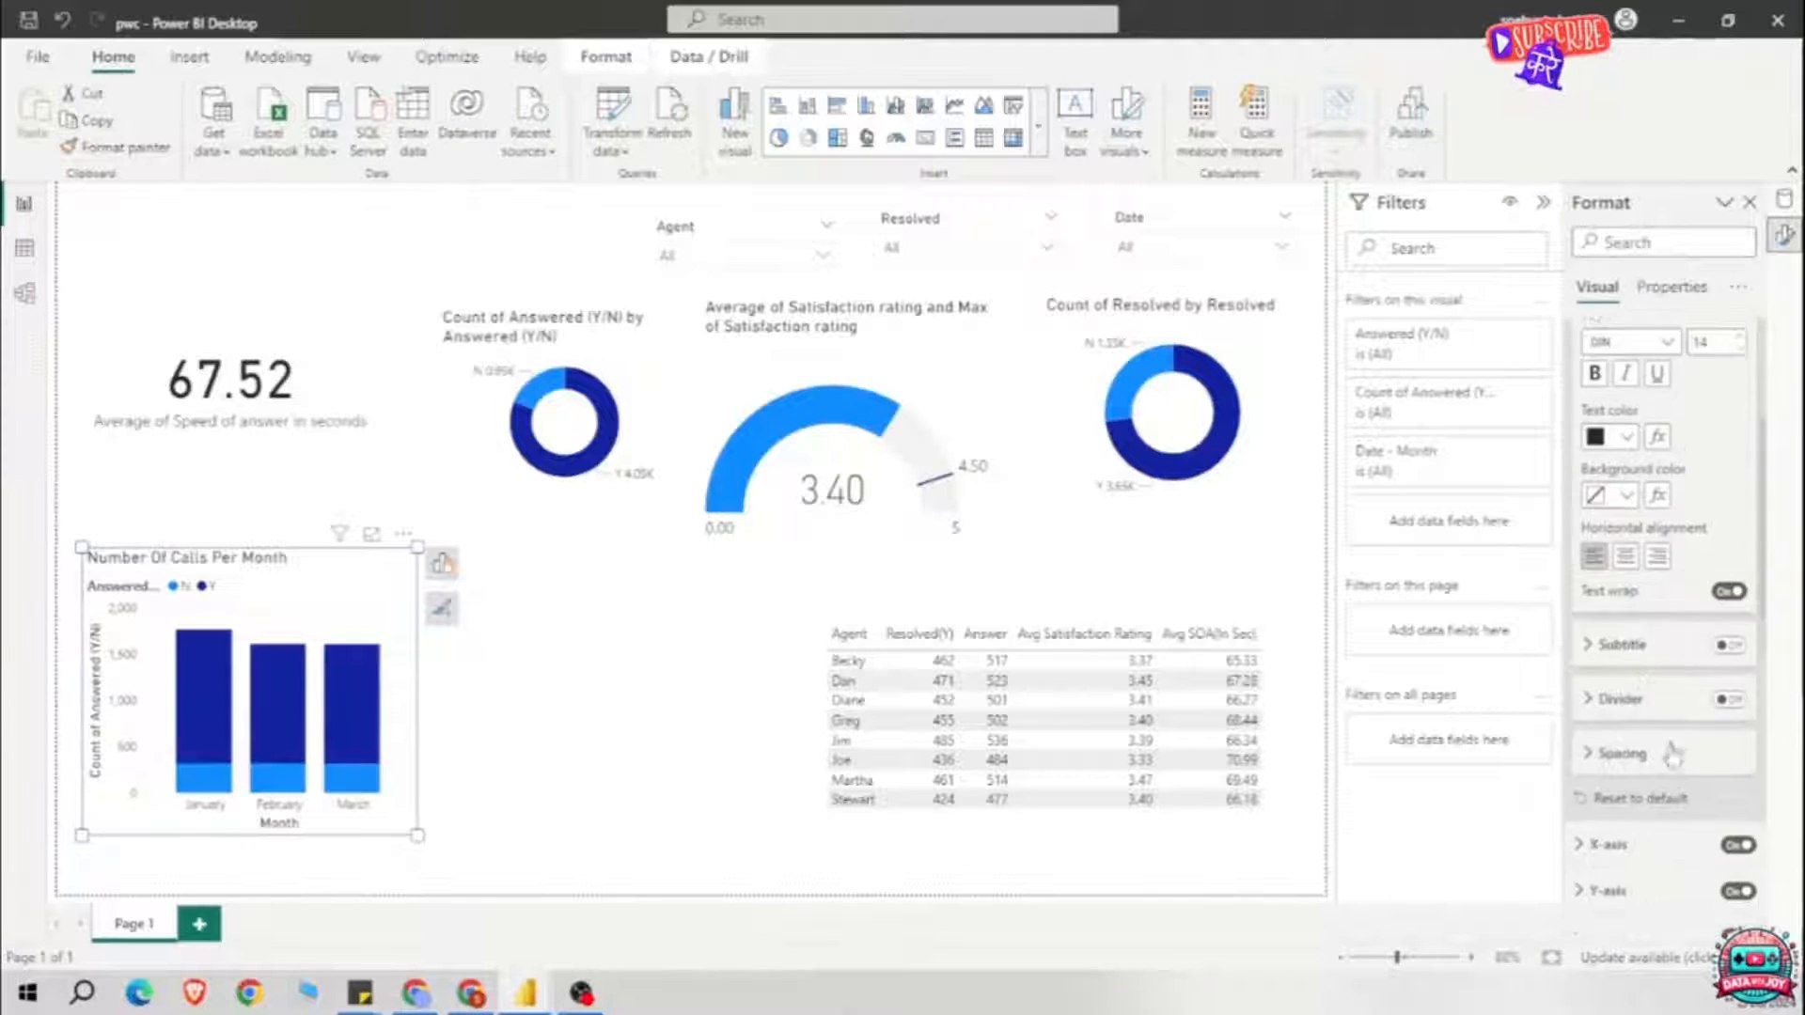
scroll(1672, 753, up, 3)
click(1625, 832)
click(1626, 714)
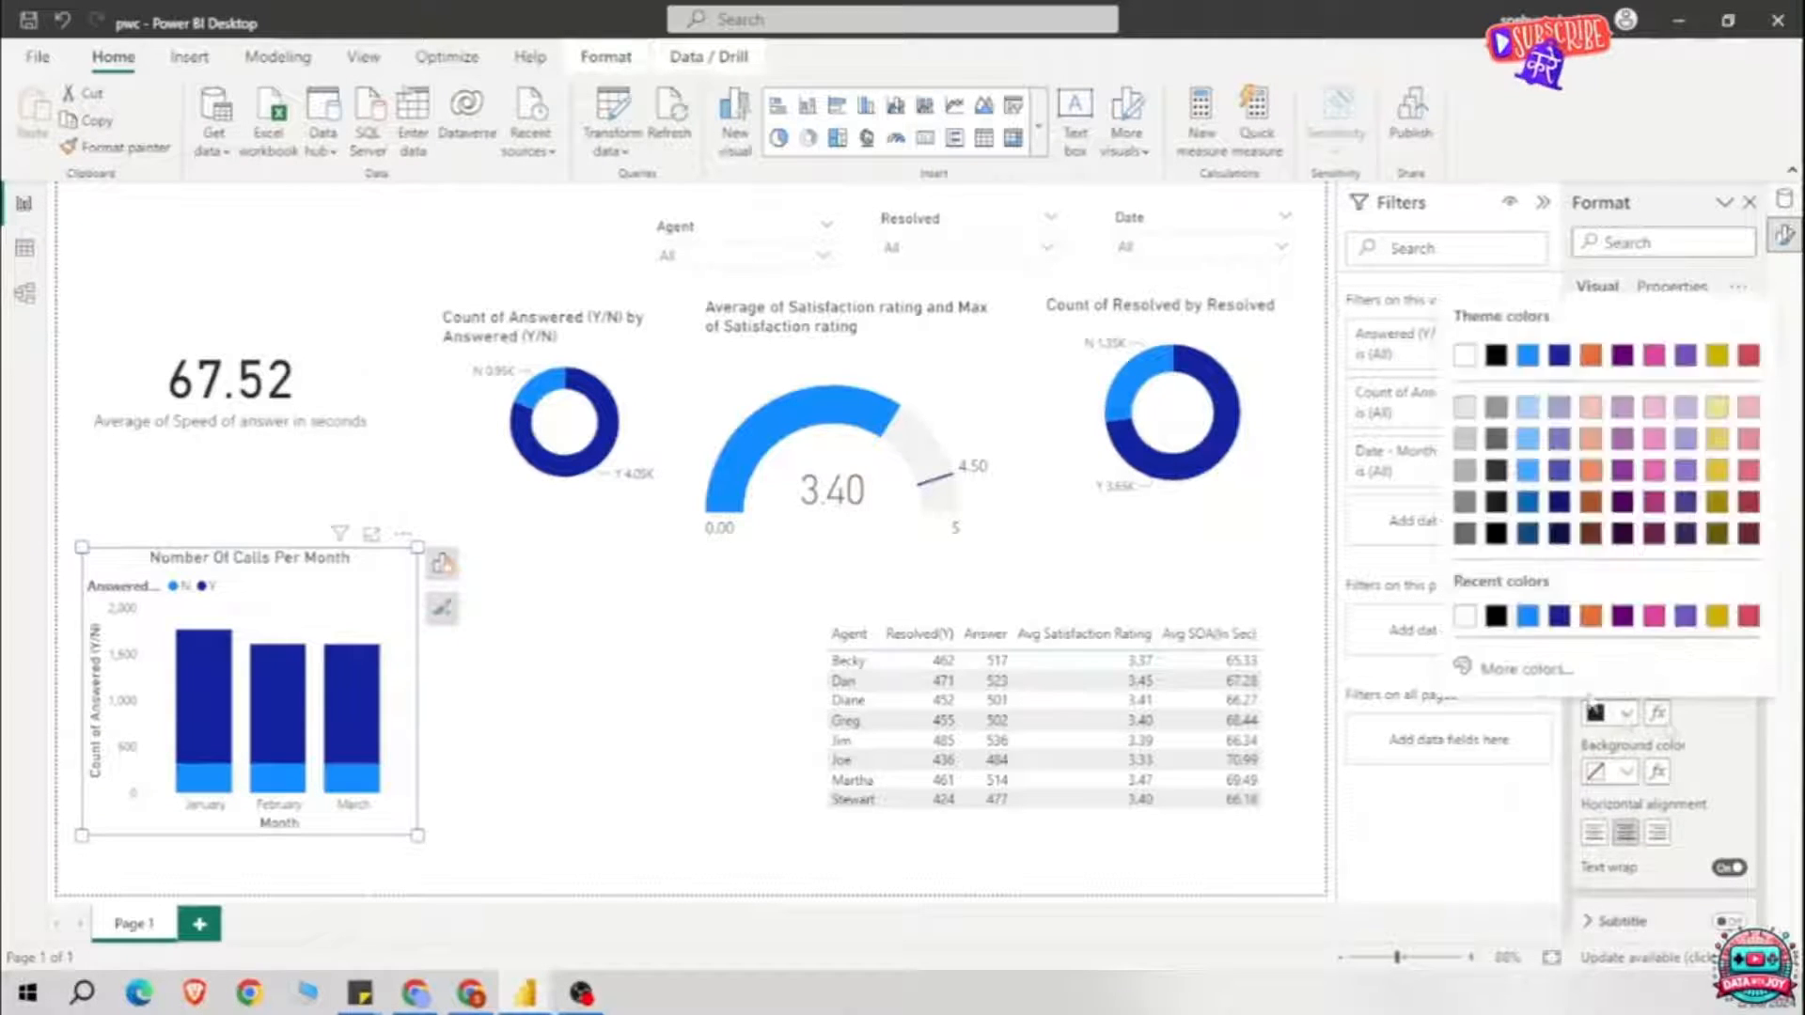
click(1626, 714)
click(1593, 651)
Step: Turn off the column chart's X-axis title, Y-axis title and the whole Y-axis
scroll(1657, 772, down, 10)
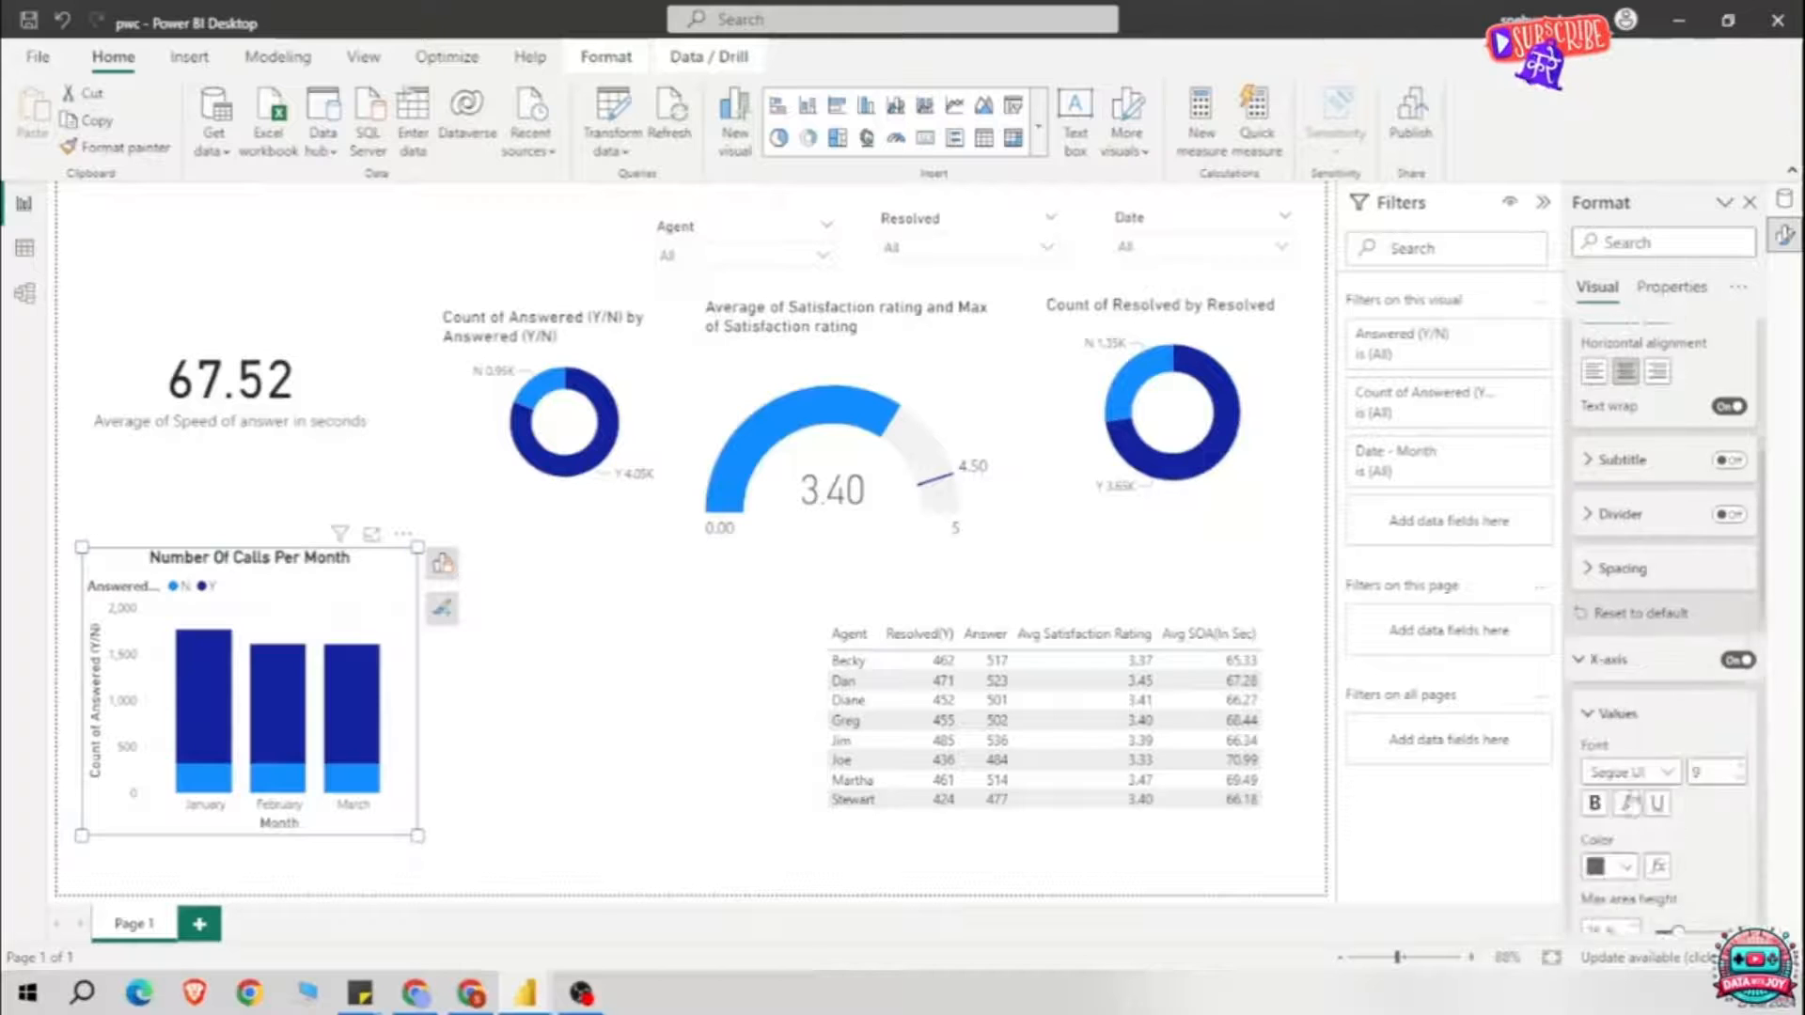
click(1729, 841)
scroll(1732, 851, down, 6)
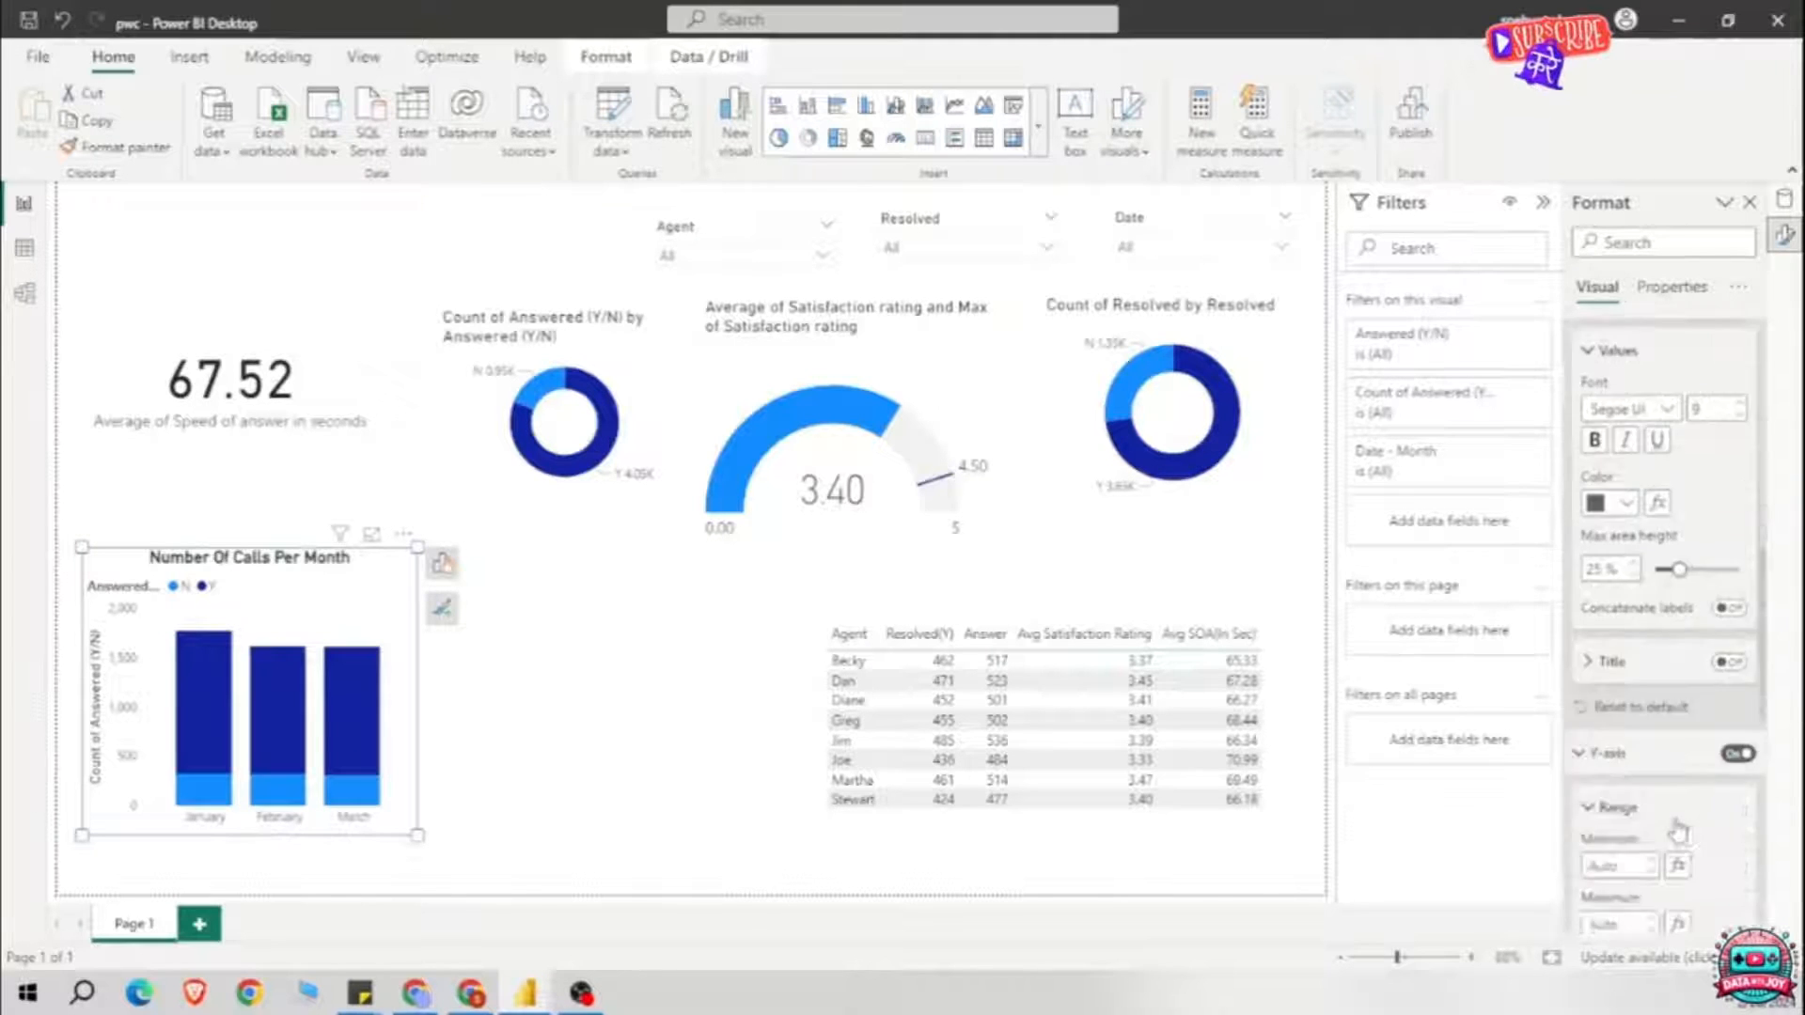
click(1730, 721)
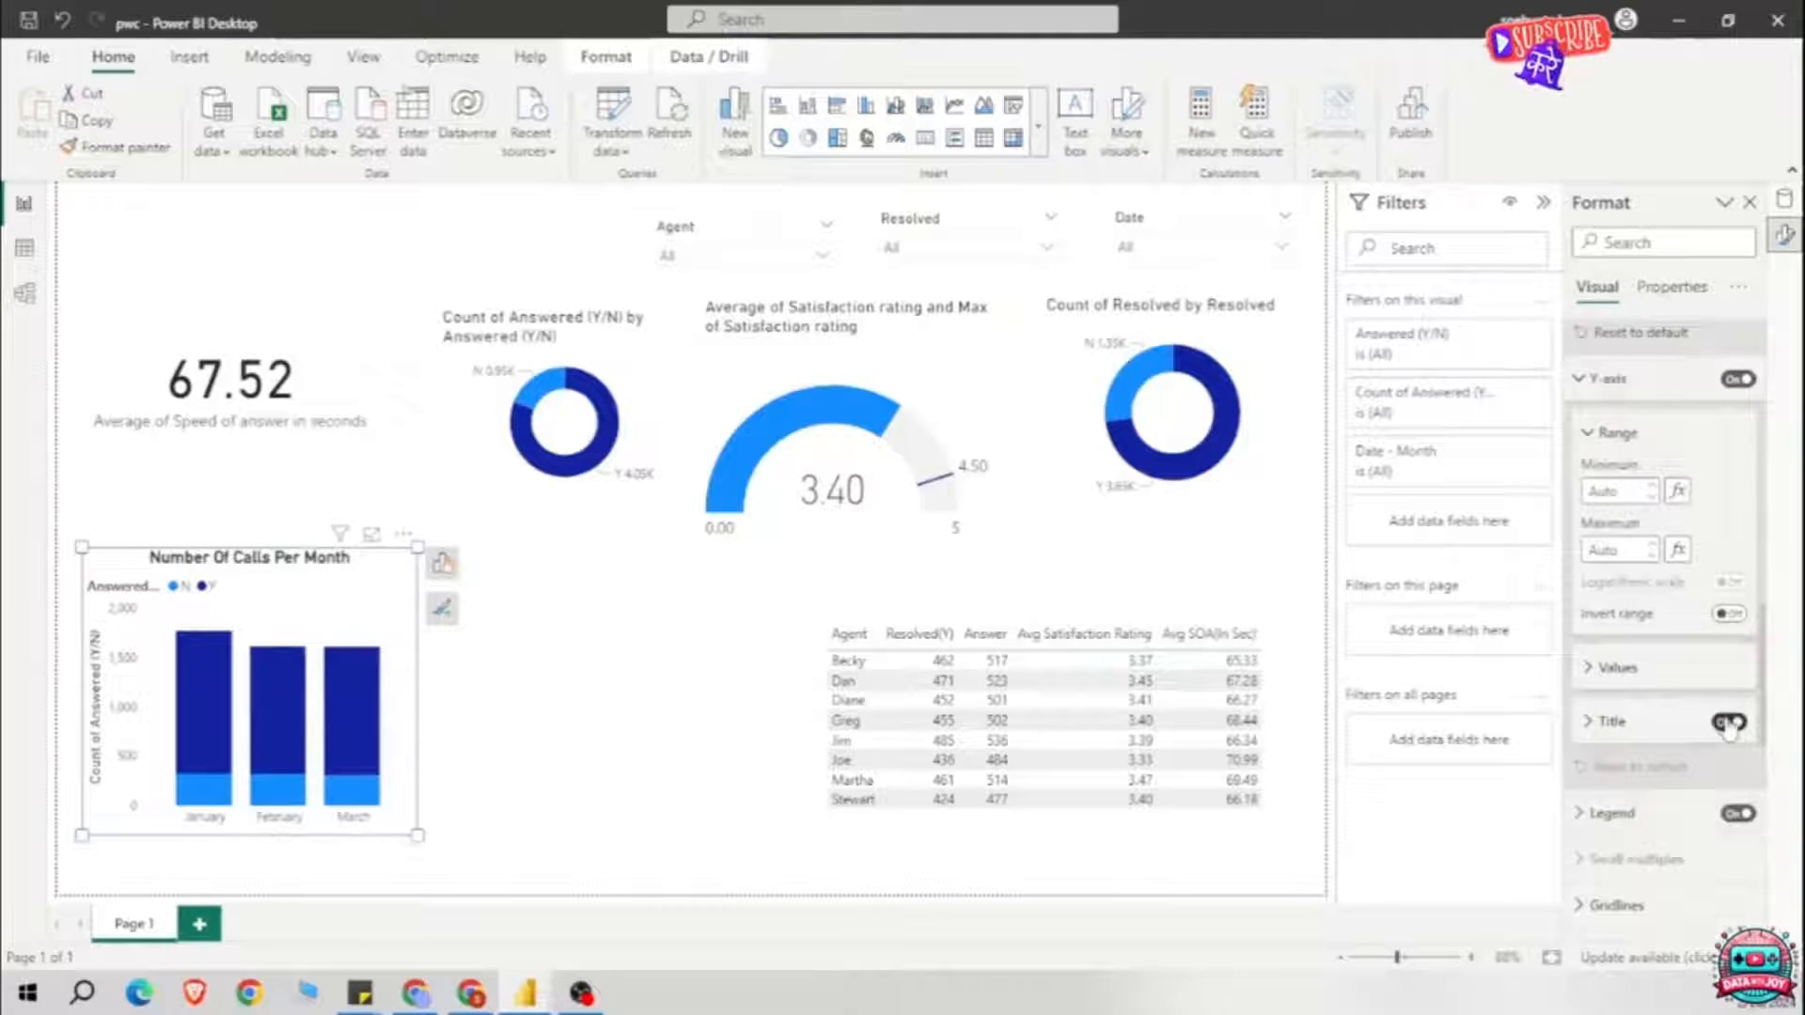
click(1737, 379)
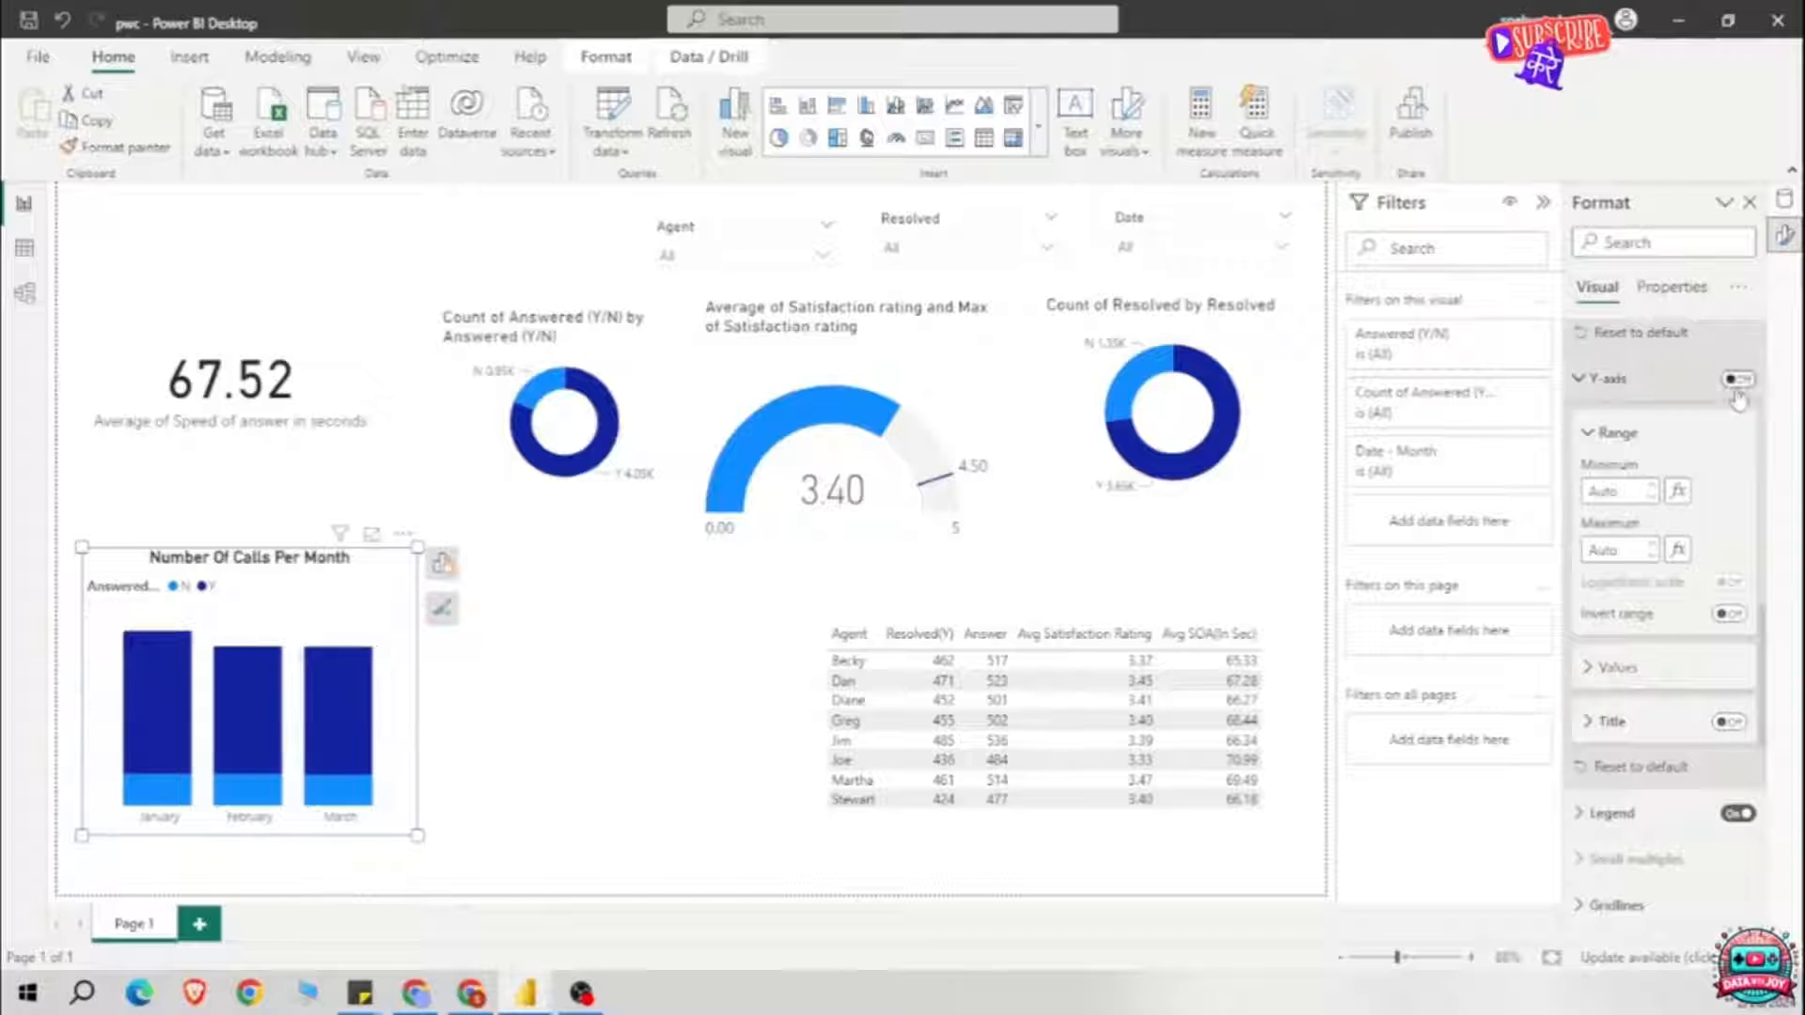
Step: Turn on data labels for the columns of the calls per month chart
scroll(1732, 404, down, 3)
click(1680, 710)
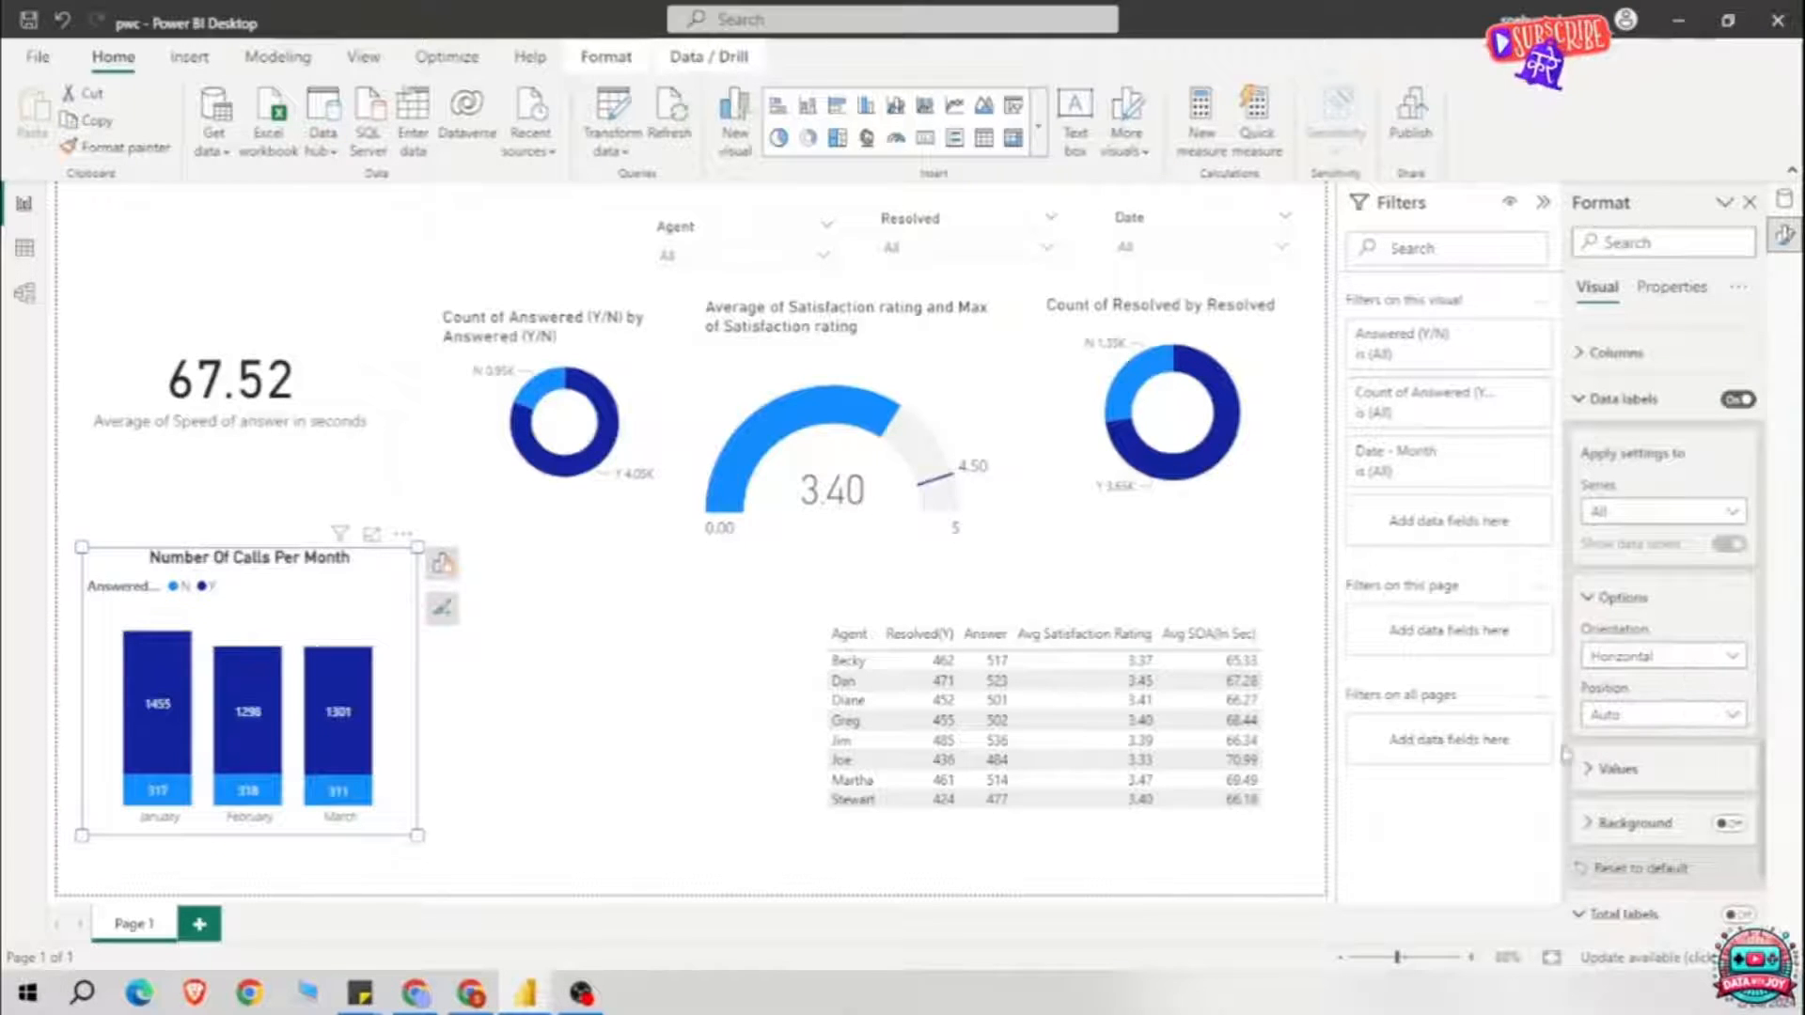
scroll(1681, 696, down, 3)
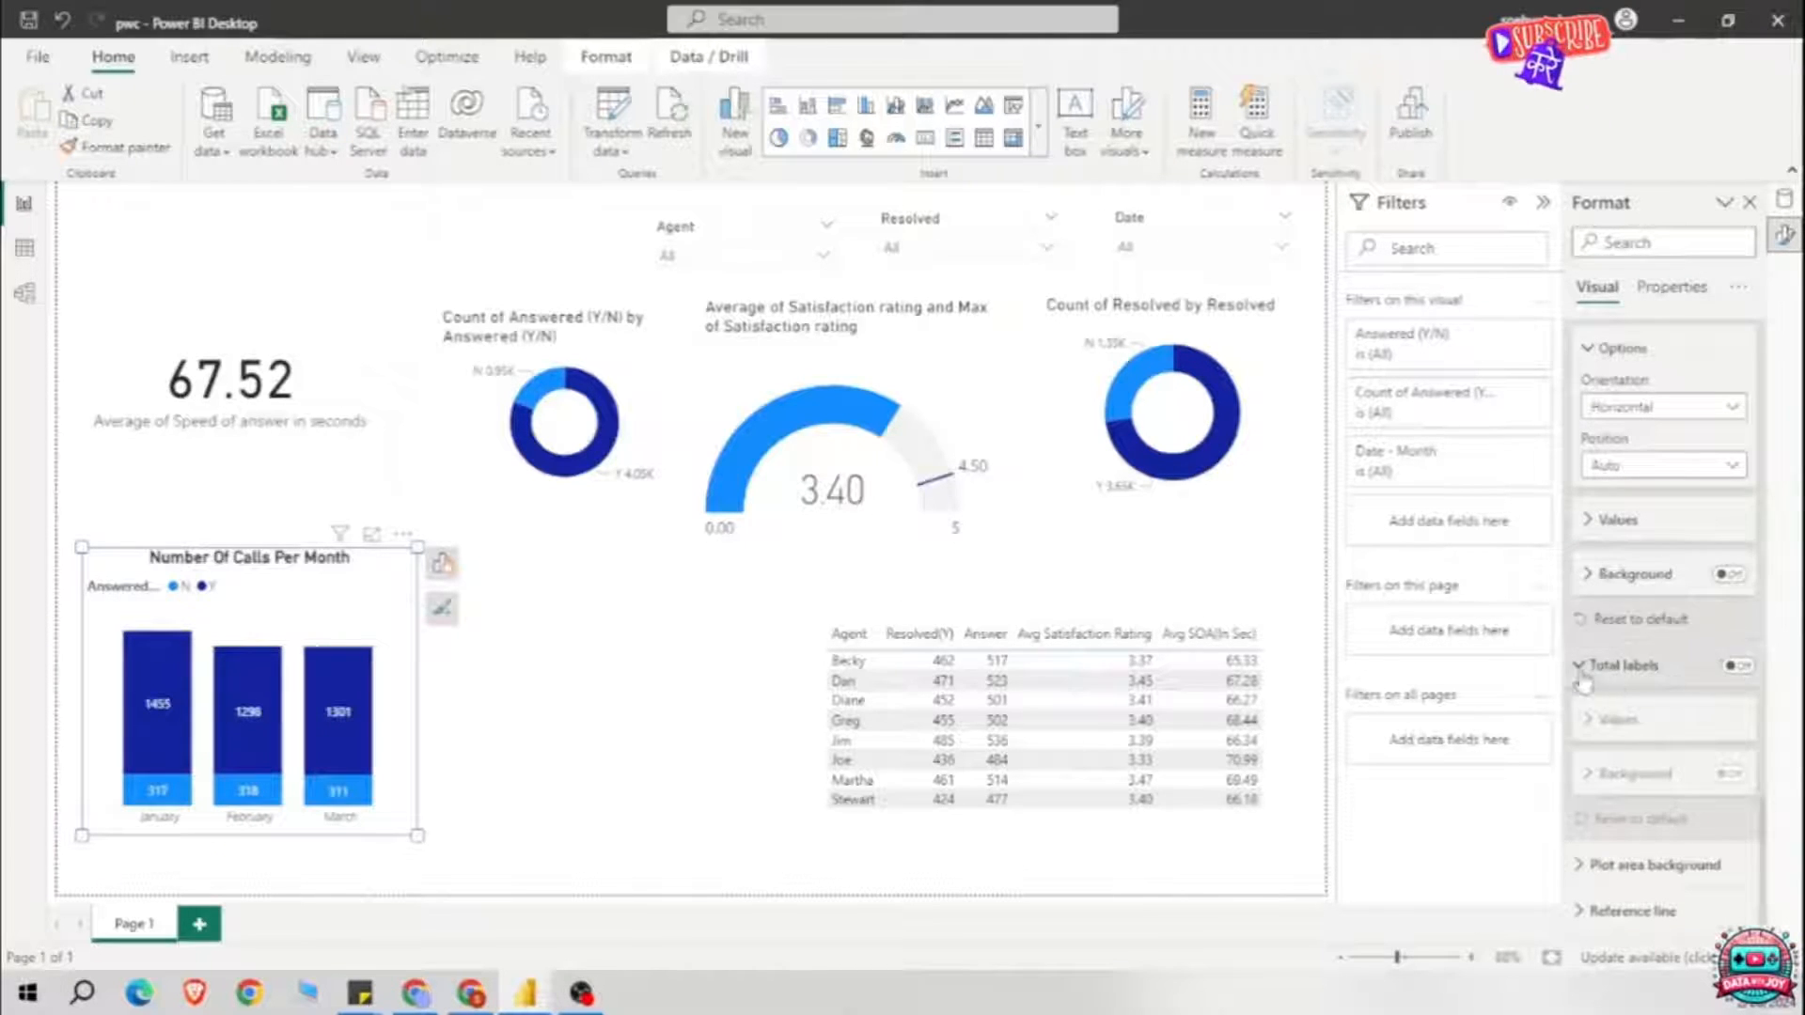
scroll(1582, 679, up, 15)
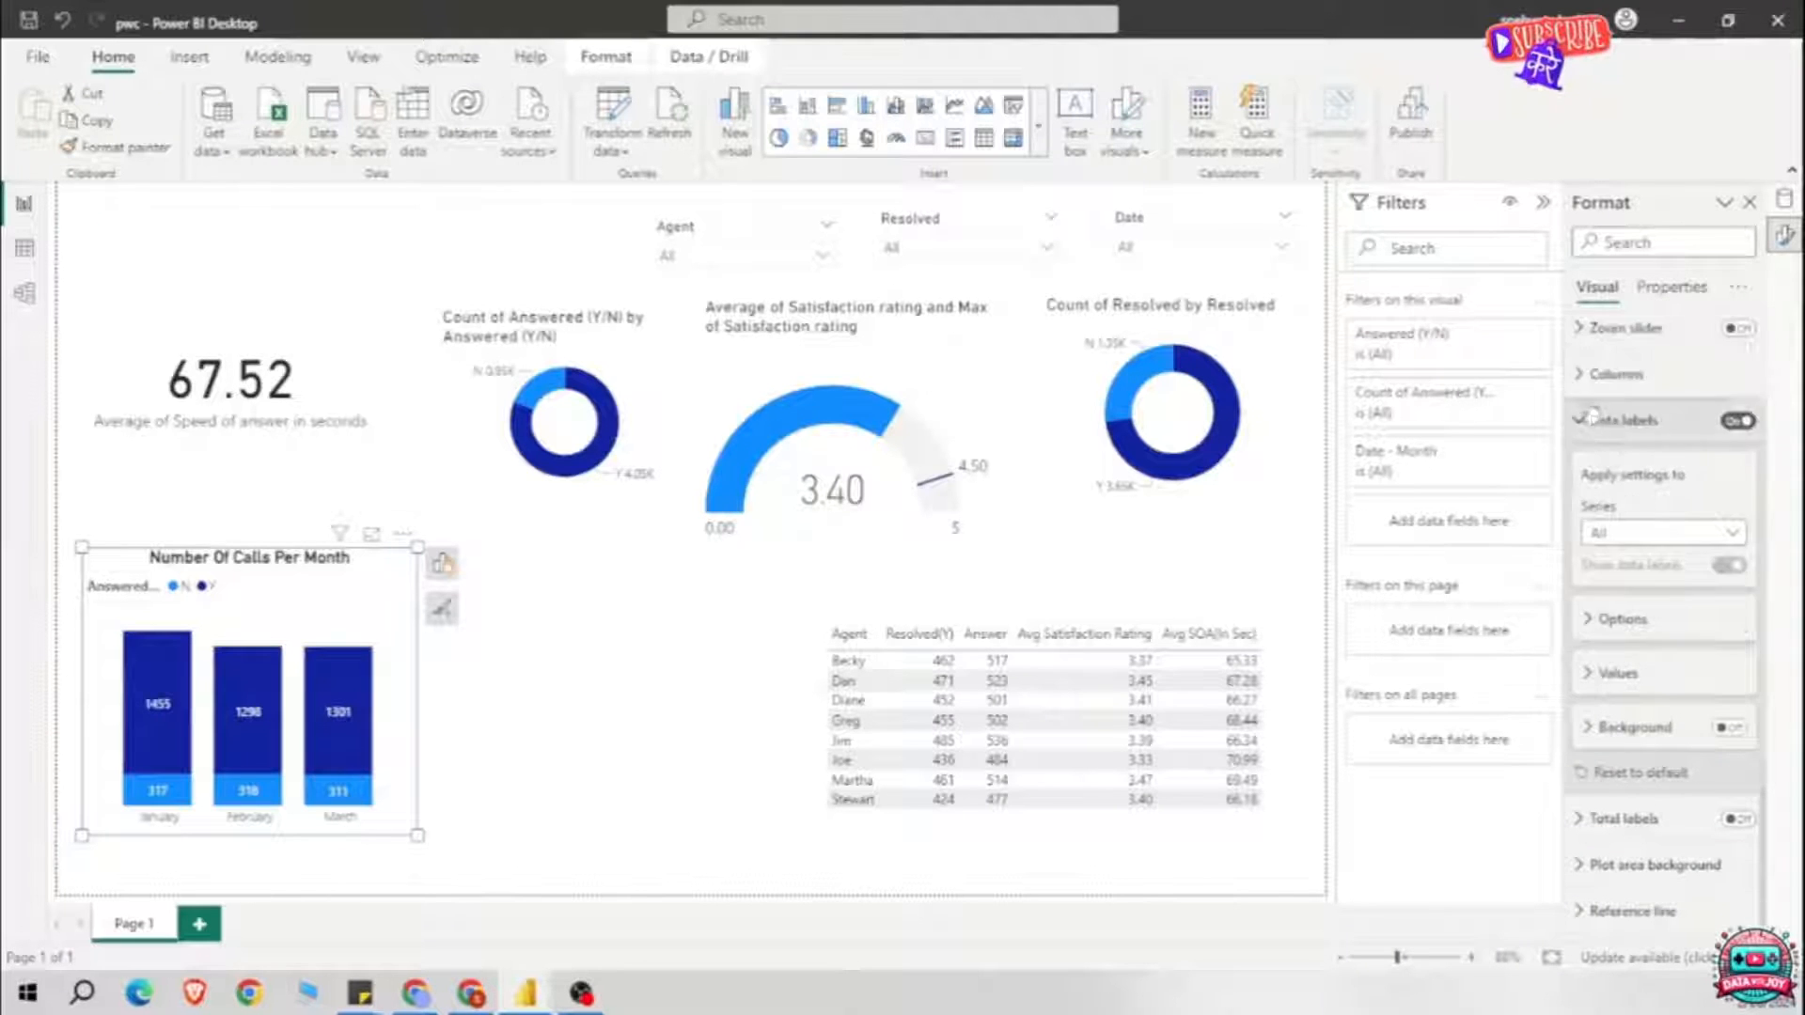
Step: Set the column chart's legend position to Top center and its title text to Answered
scroll(1663, 461, down, 5)
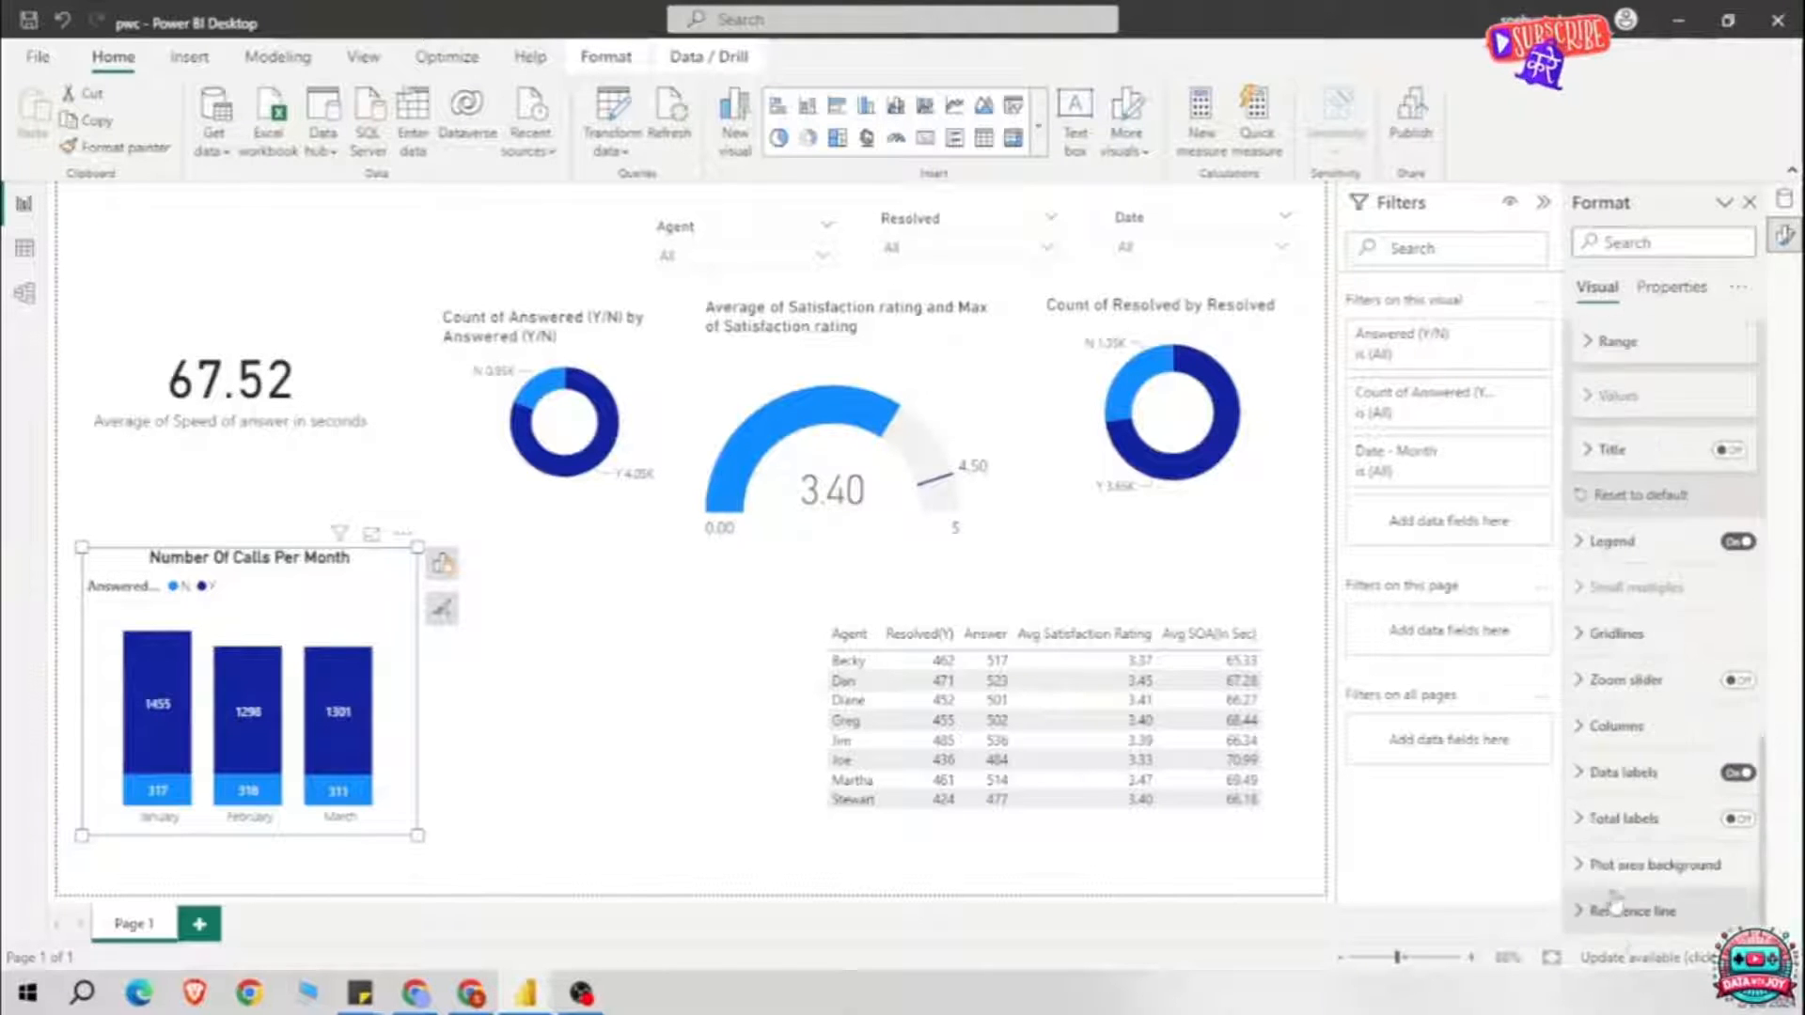
click(1615, 541)
click(1683, 655)
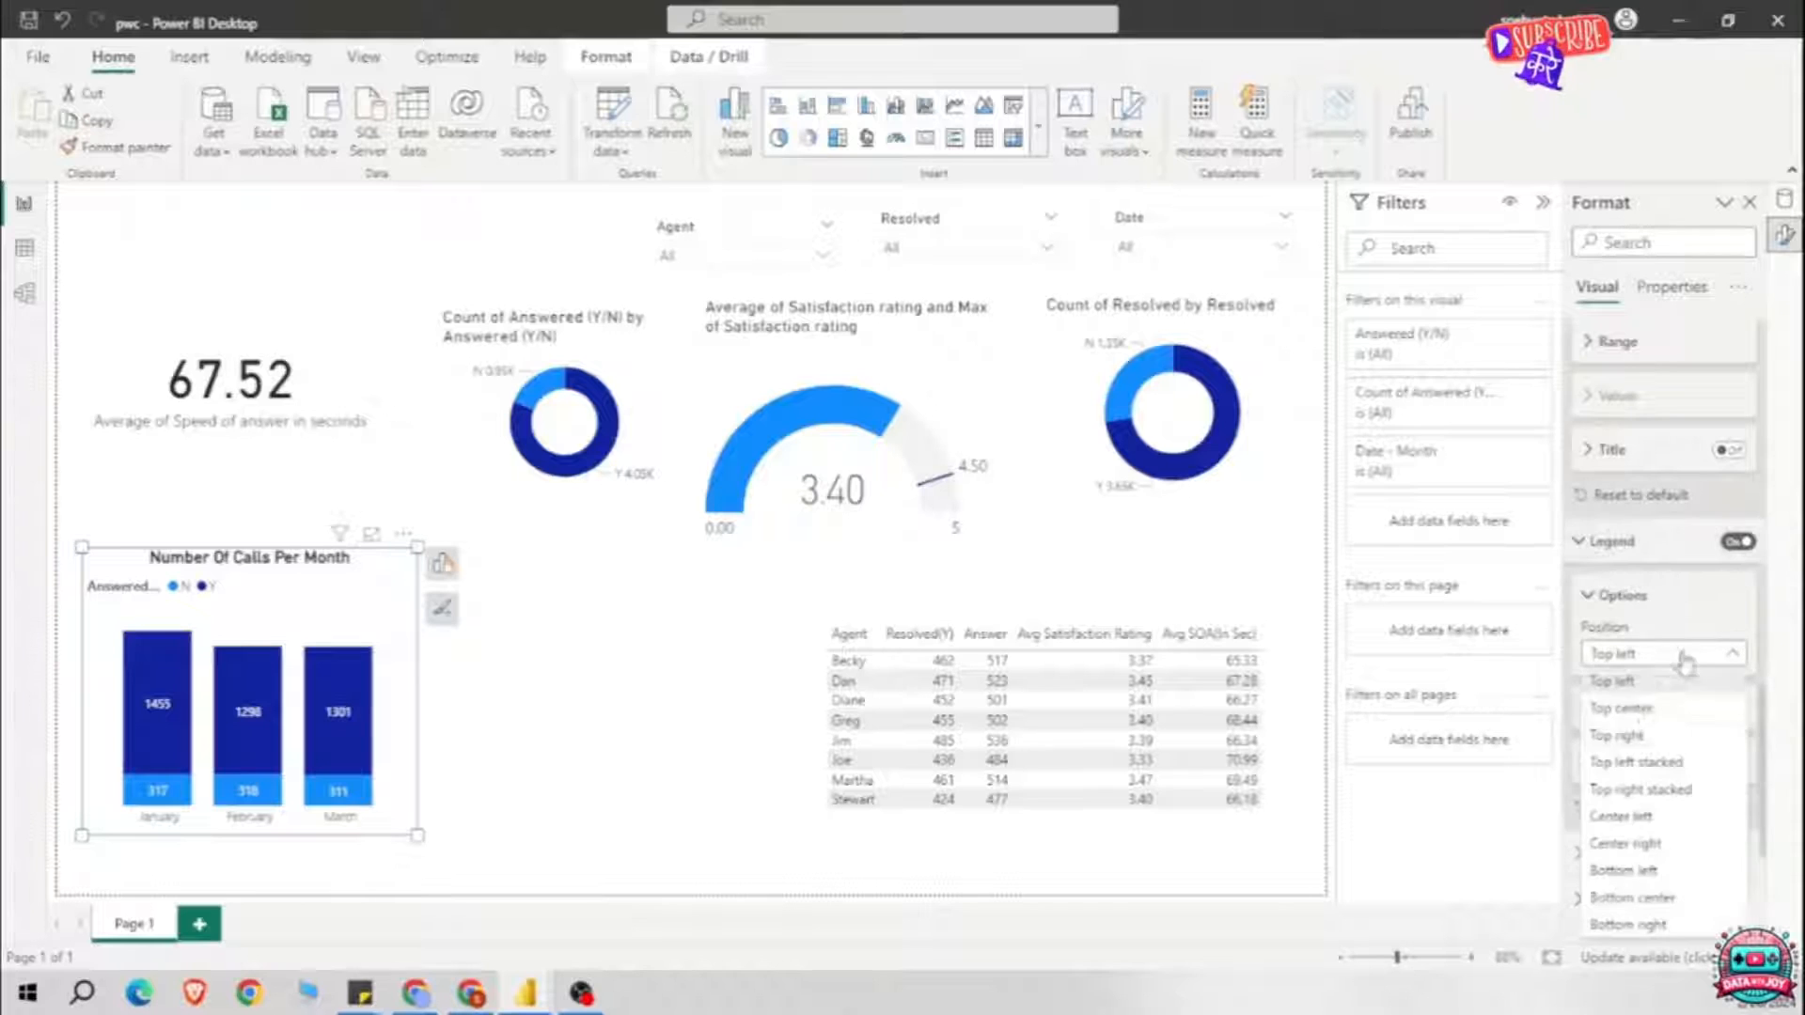
click(1647, 711)
click(1589, 720)
scroll(1602, 728, down, 2)
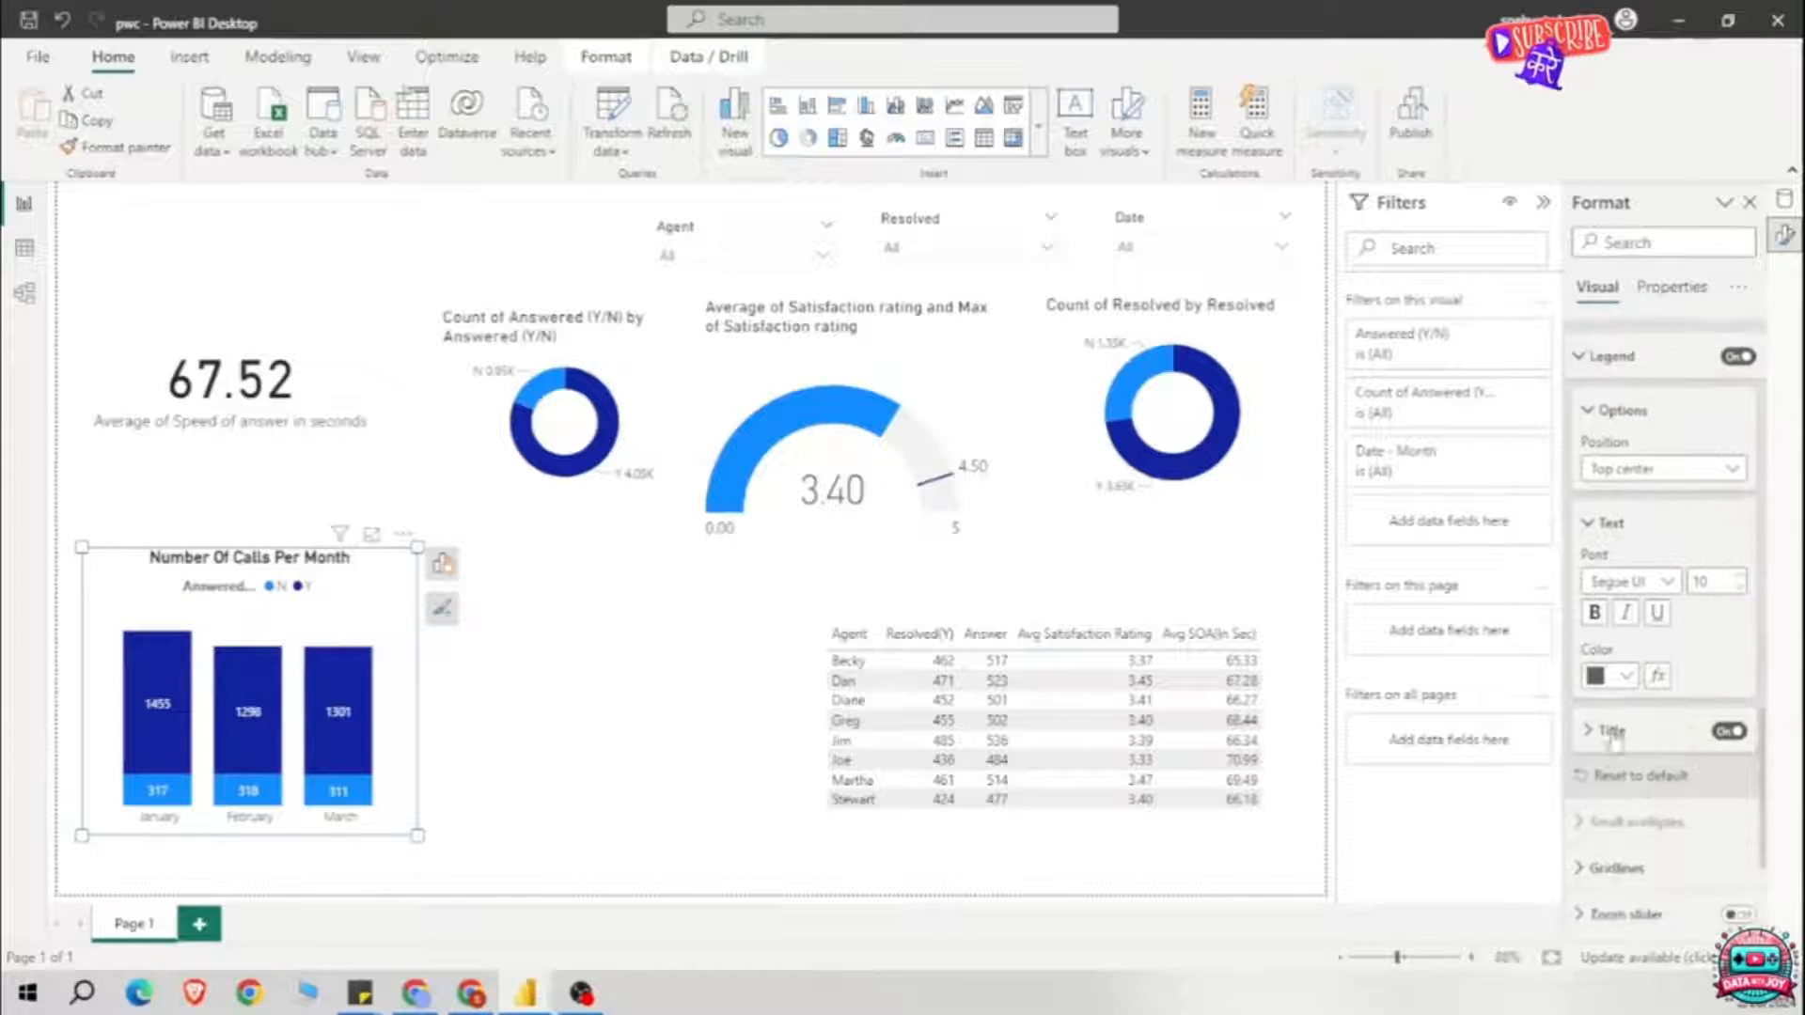
click(1611, 732)
scroll(1619, 728, down, 2)
click(1701, 604)
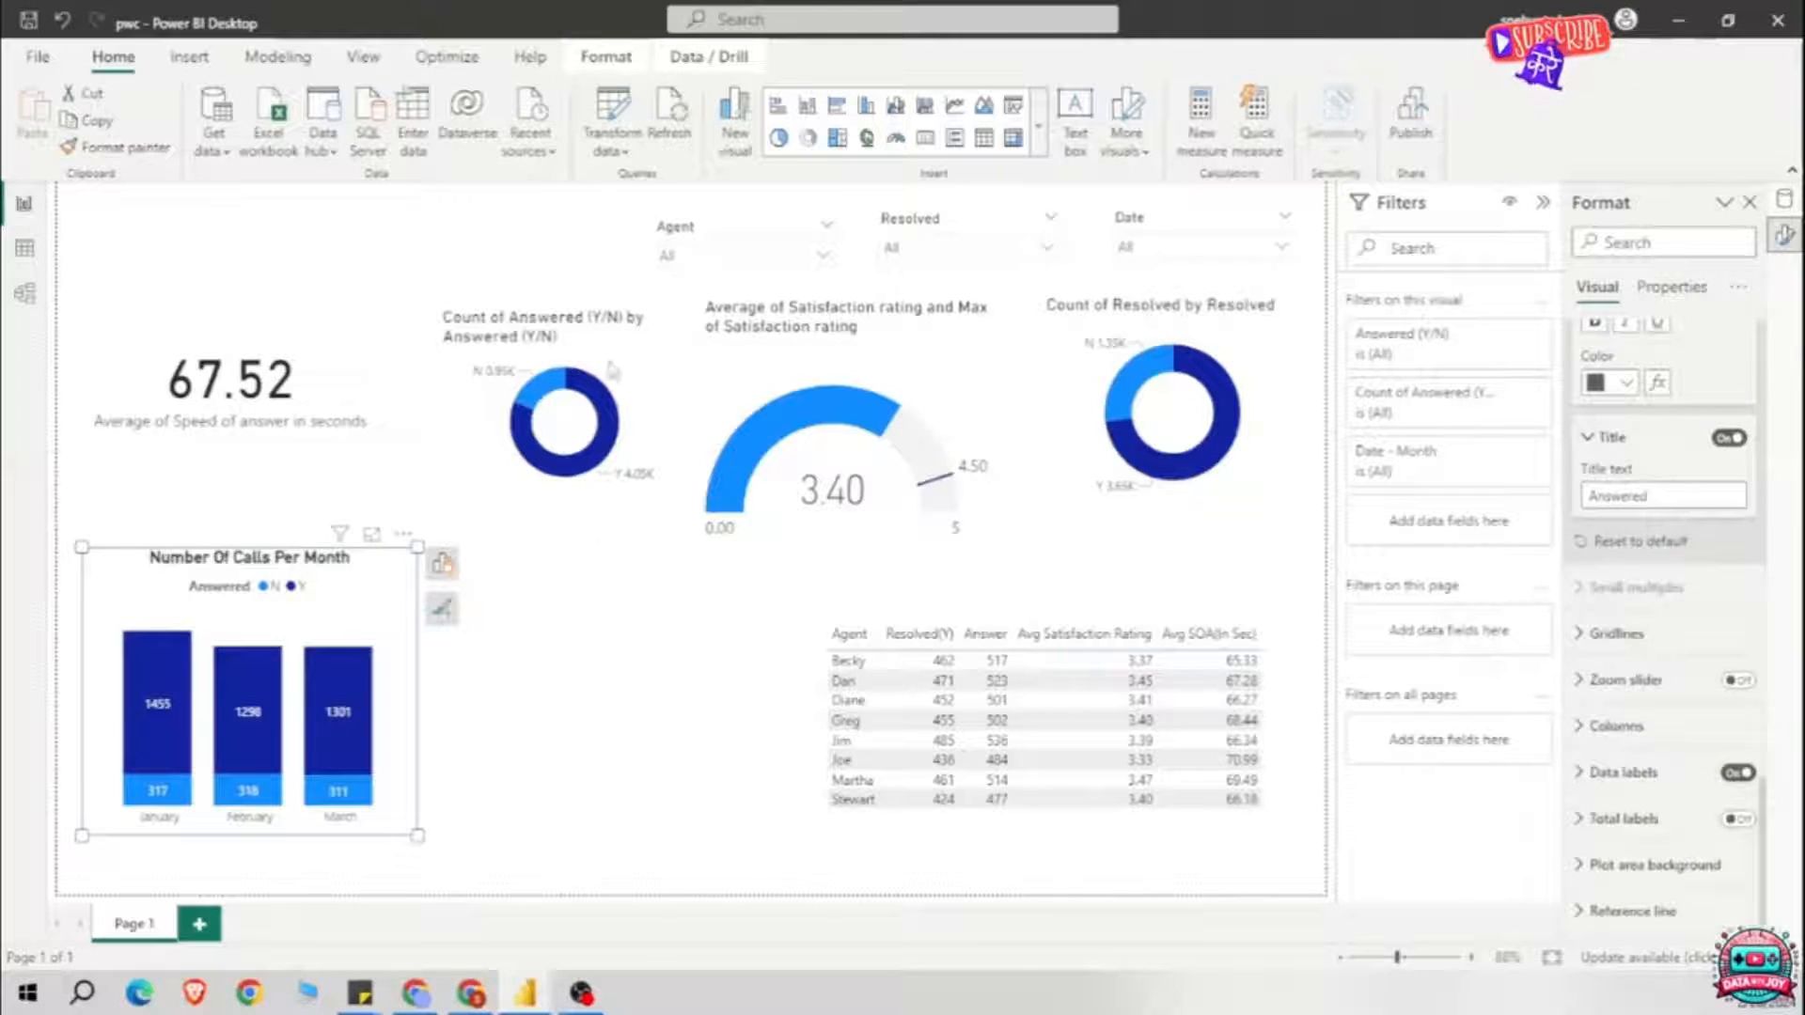
Step: Shorten the titles of the two donut charts to Answered and Resolved and center them
click(658, 360)
scroll(1683, 658, up, 6)
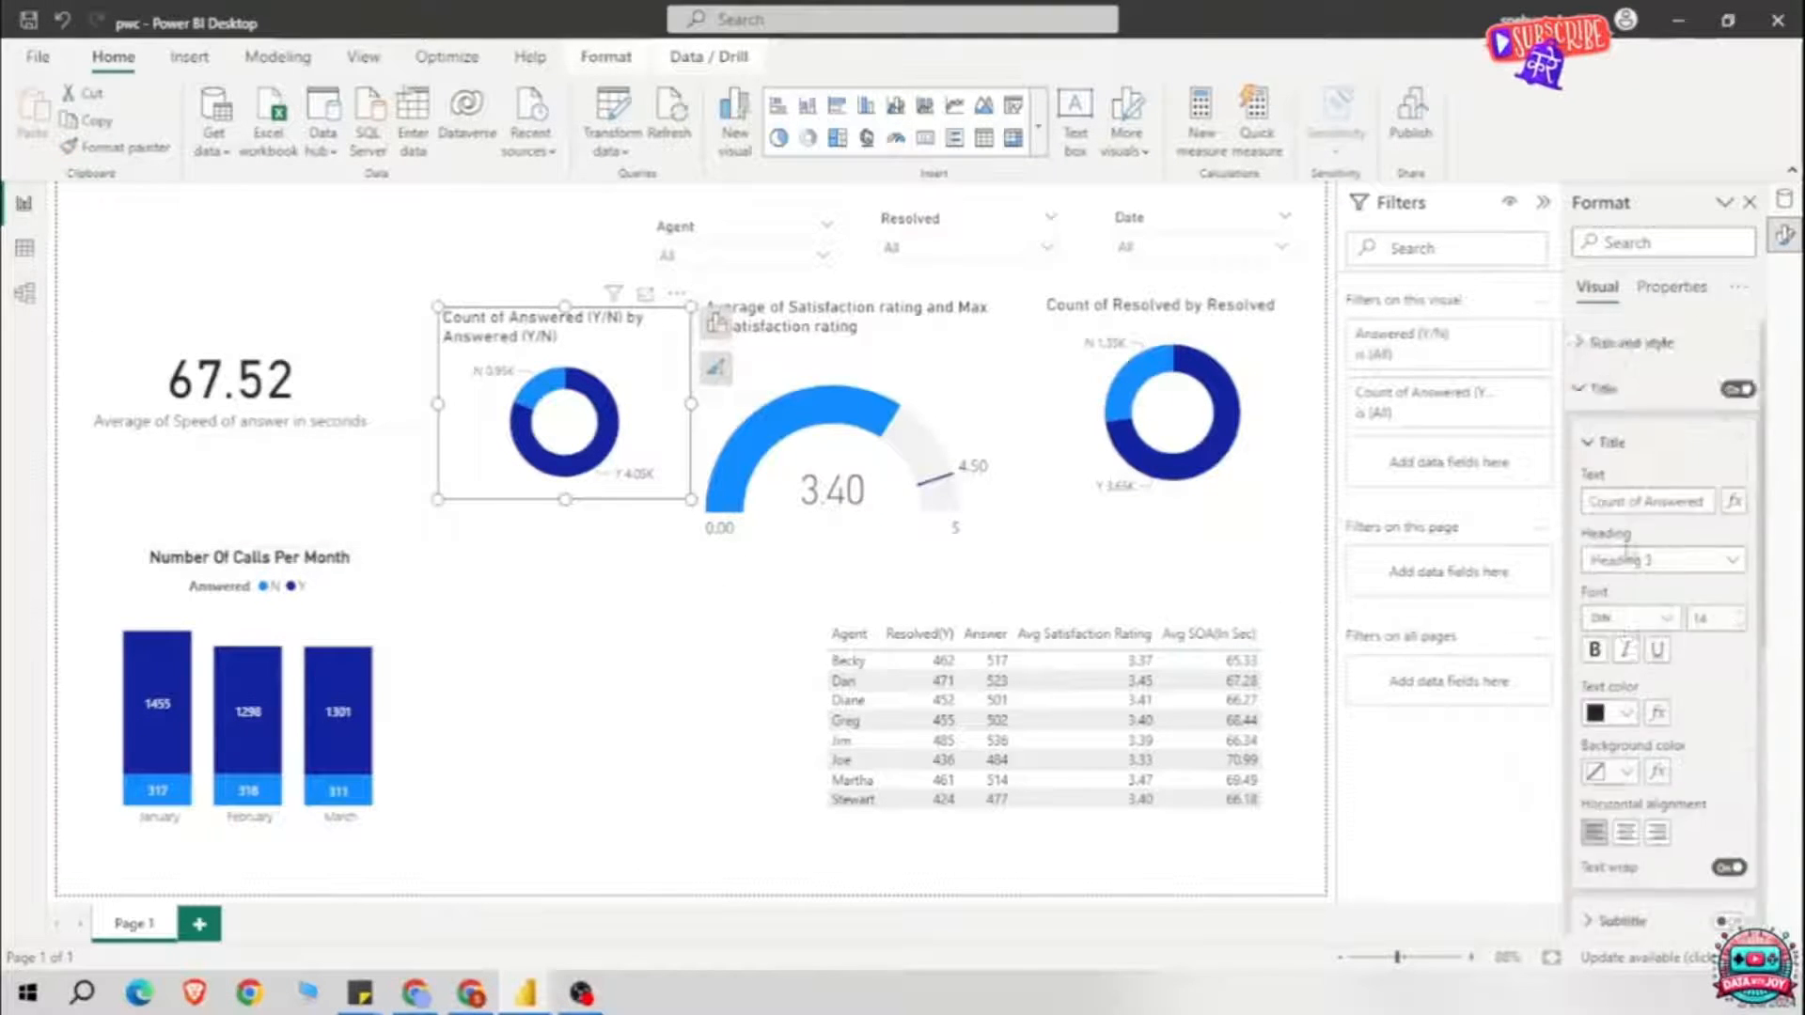
scroll(1652, 507, down, 1)
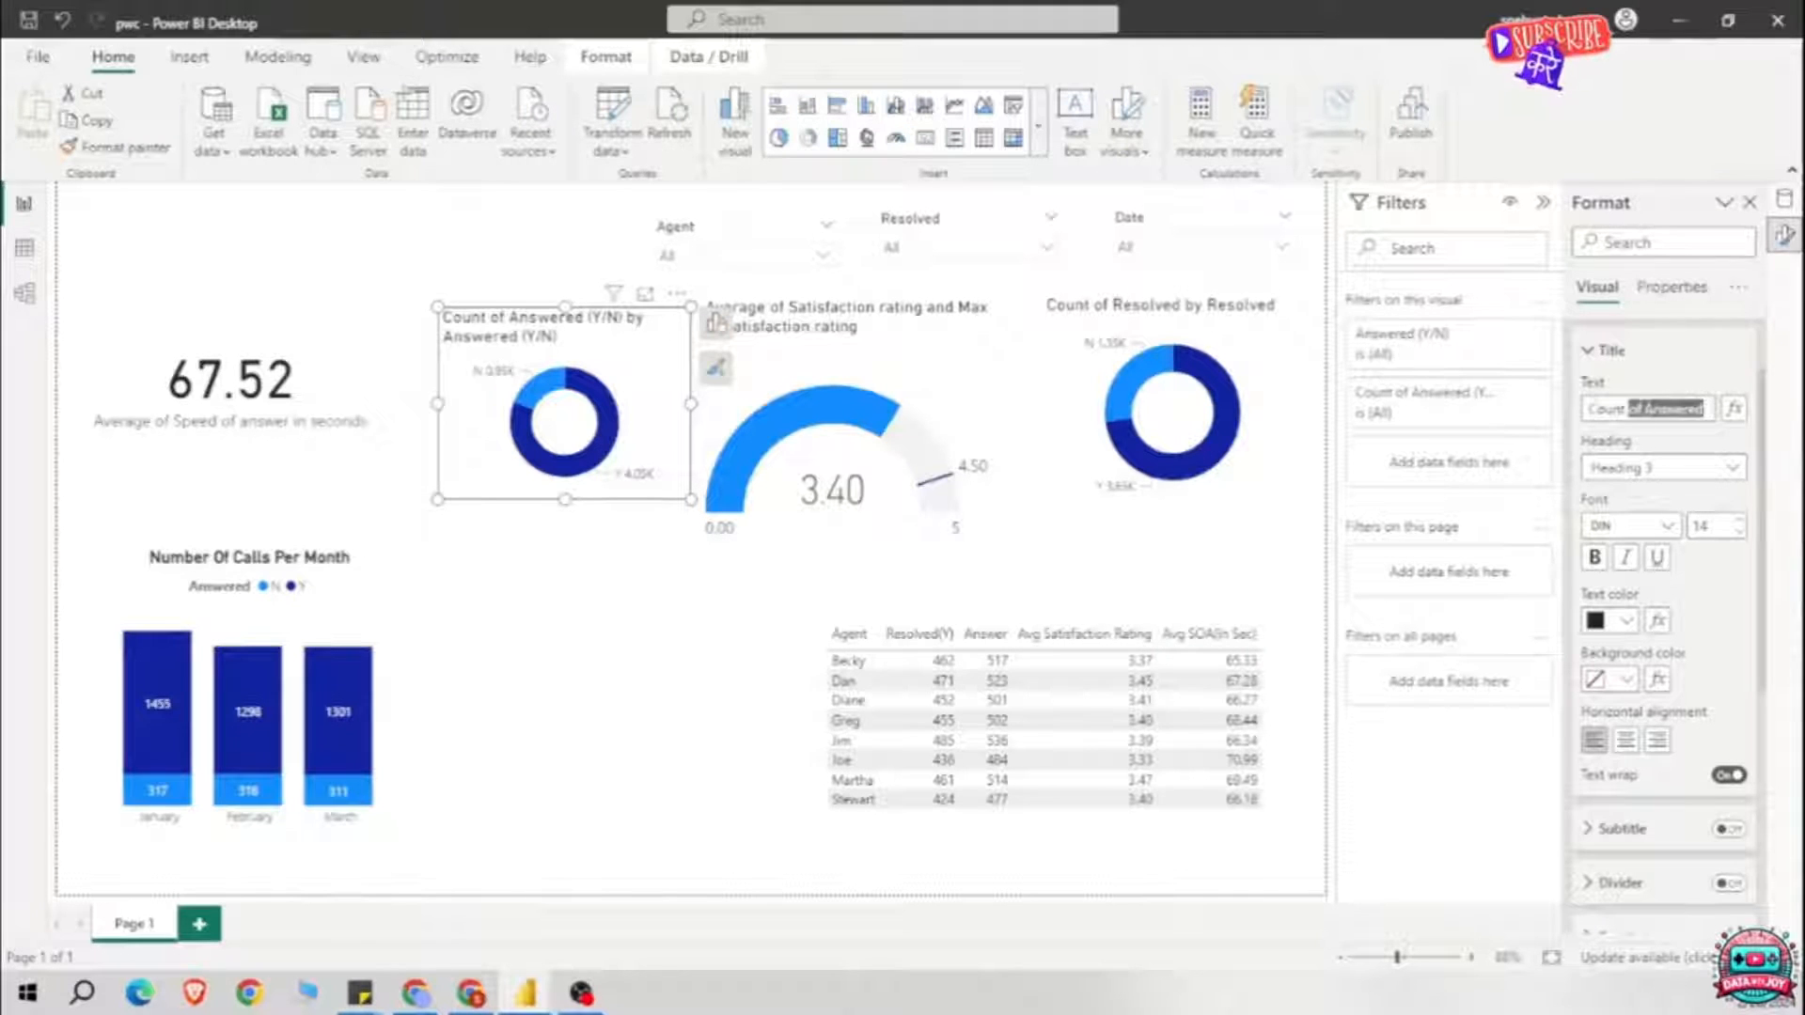
drag(1651, 408, 1772, 419)
key(BackSpace)
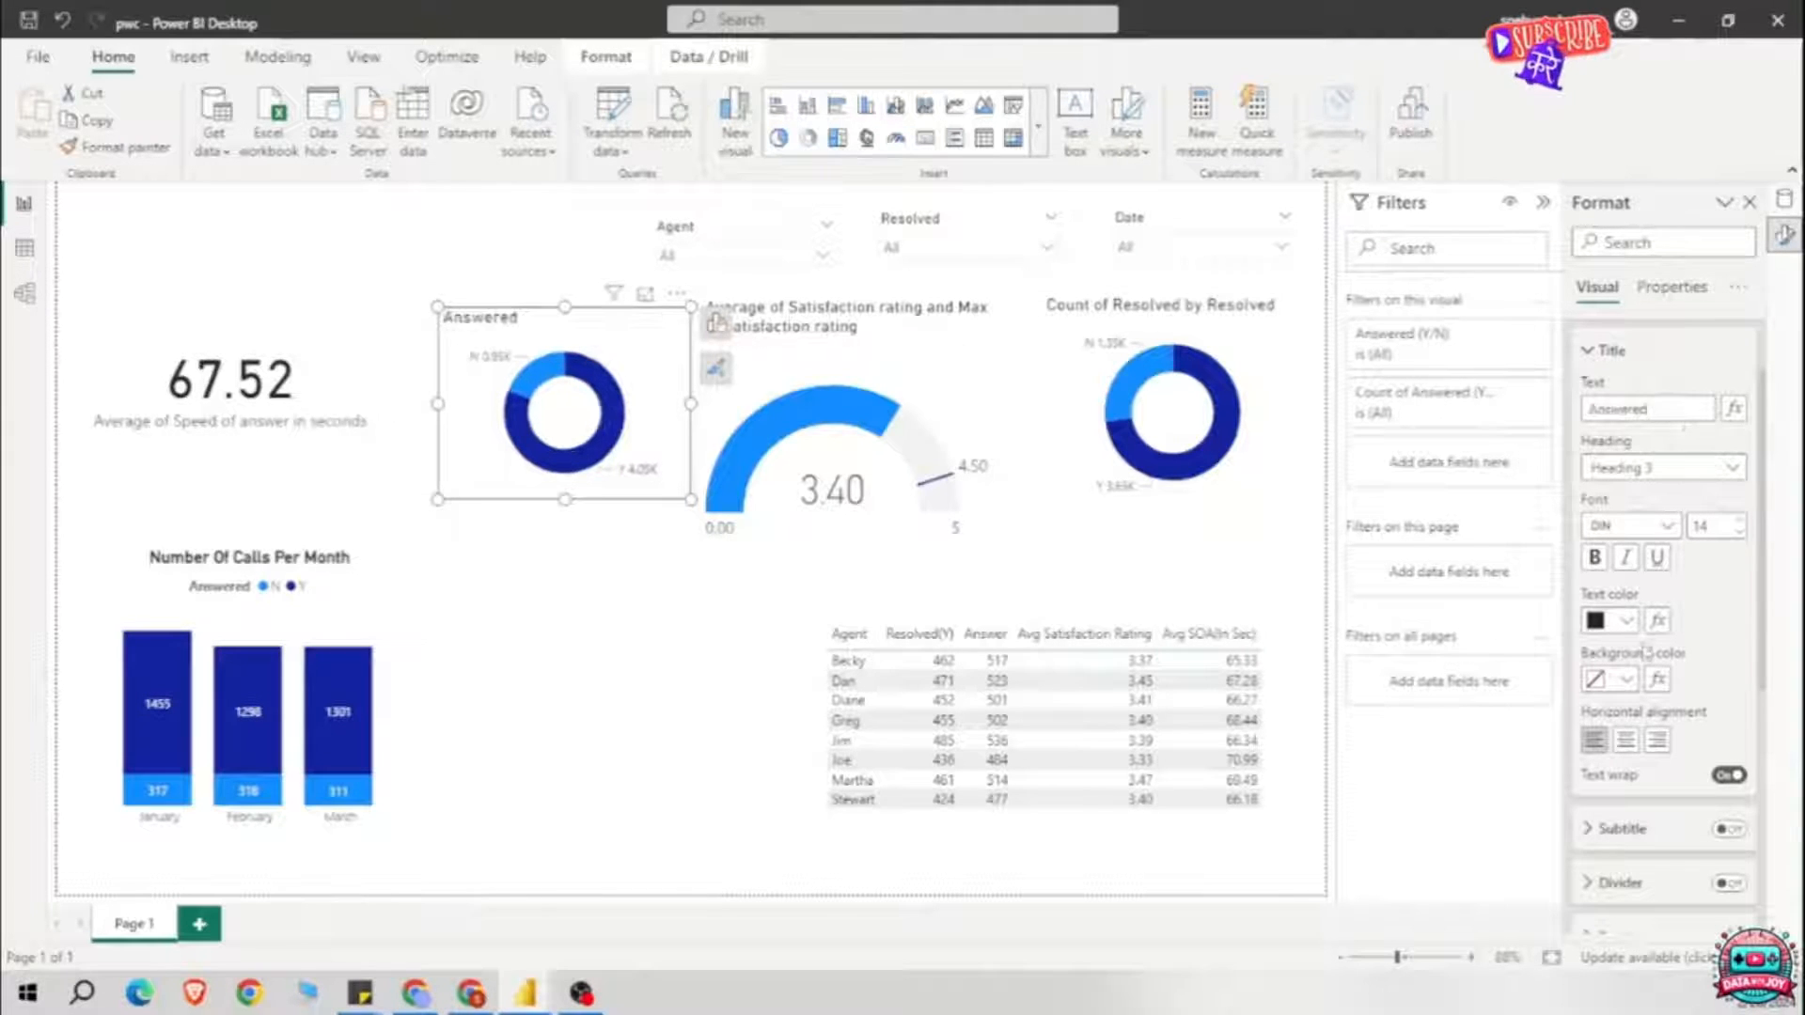
click(1175, 311)
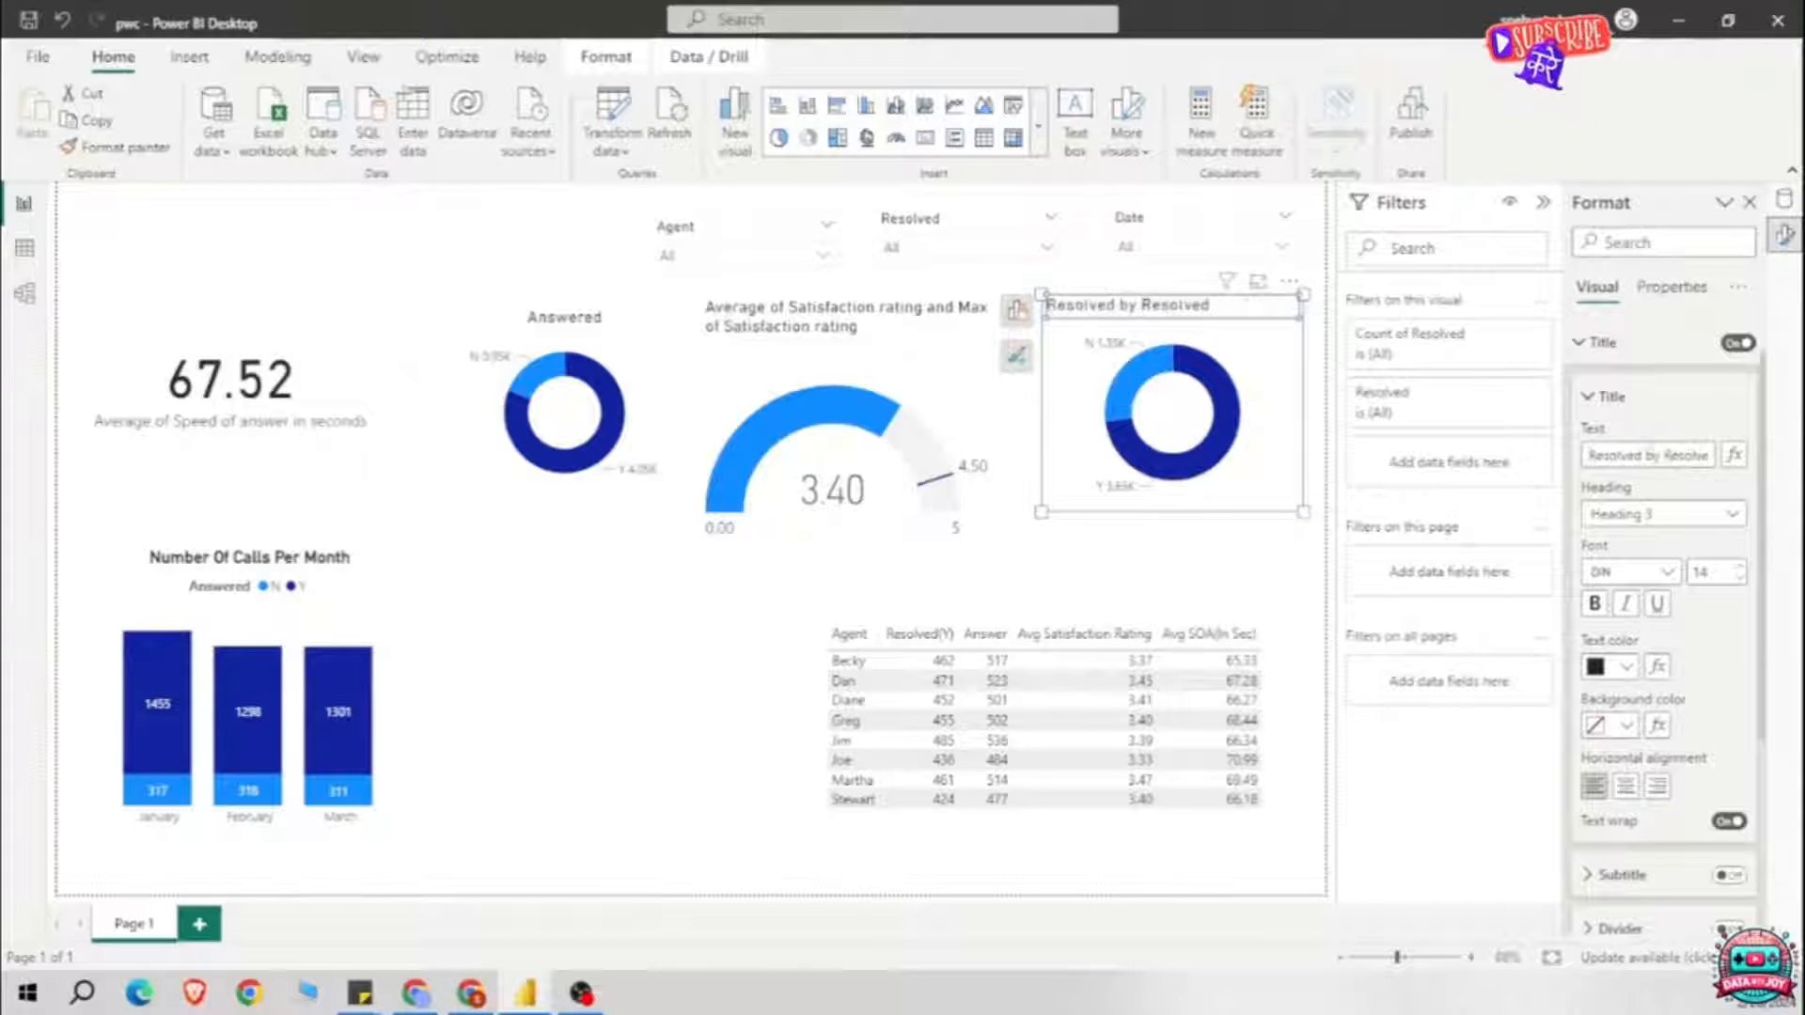
Step: Change the gauge's title text to Average Satisfaction Rating
click(925, 385)
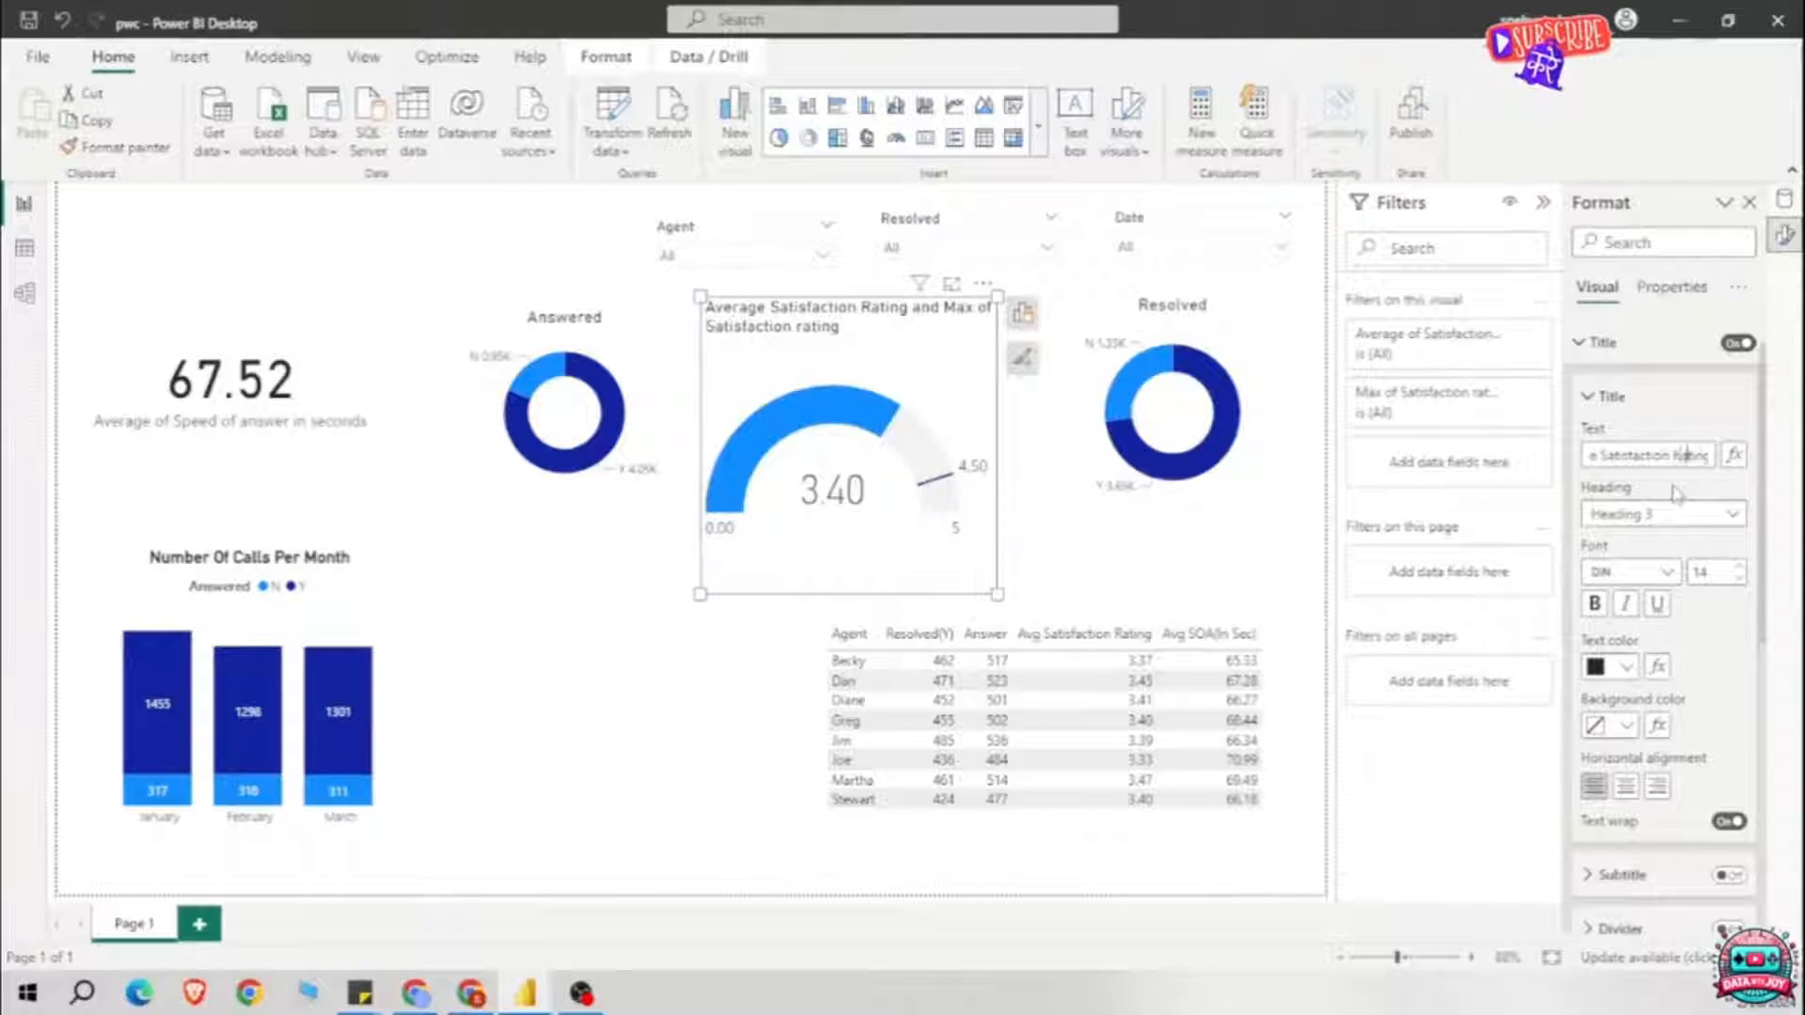
key(BackSpace)
key(BackSpace)
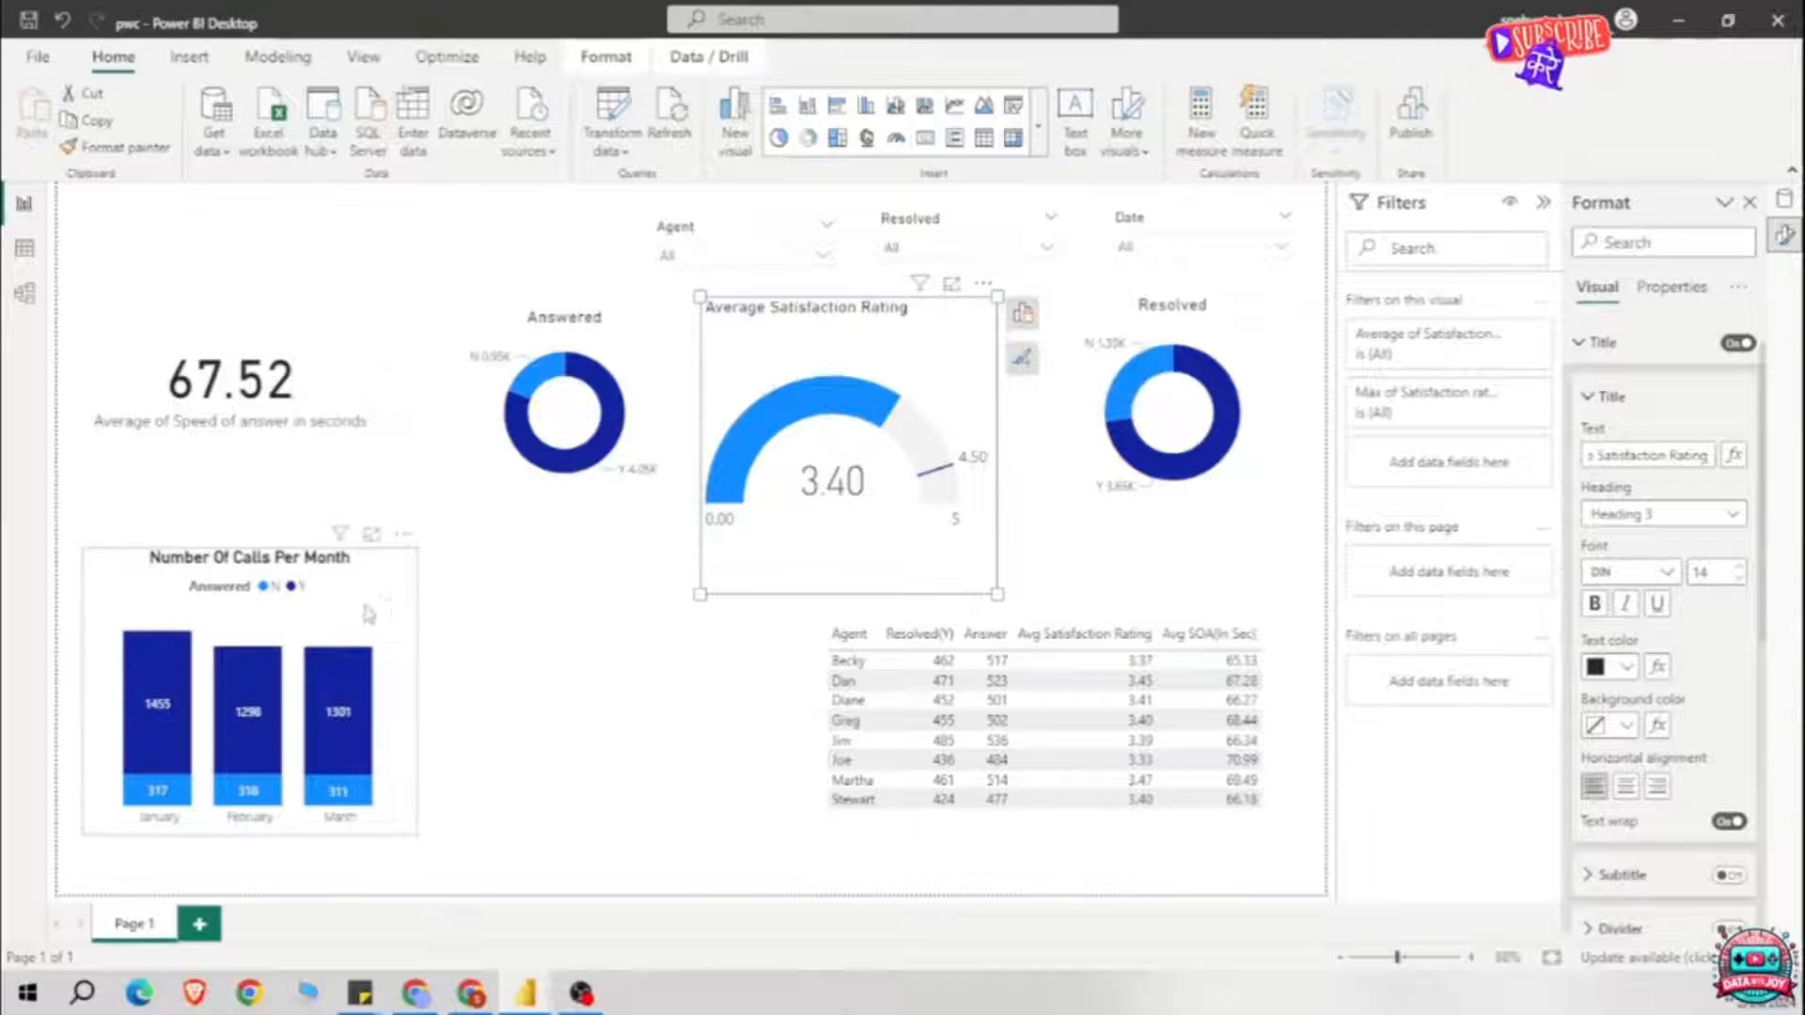
Step: Rearrange the visuals with the gauge at lower left, the column chart beside it, and the Answered donut next to an enlarged Resolved donut
drag(365, 611, 758, 670)
drag(967, 360, 388, 628)
drag(683, 712, 671, 668)
drag(658, 360, 883, 350)
click(1034, 489)
drag(1032, 500, 983, 531)
mouse_move(1250, 318)
mouse_down()
mouse_move(1233, 339)
mouse_move(1217, 329)
mouse_move(1234, 347)
mouse_up()
Step: Set the Answered donut's height to 249 and width to 315 to match the Resolved donut
click(1671, 287)
click(1611, 290)
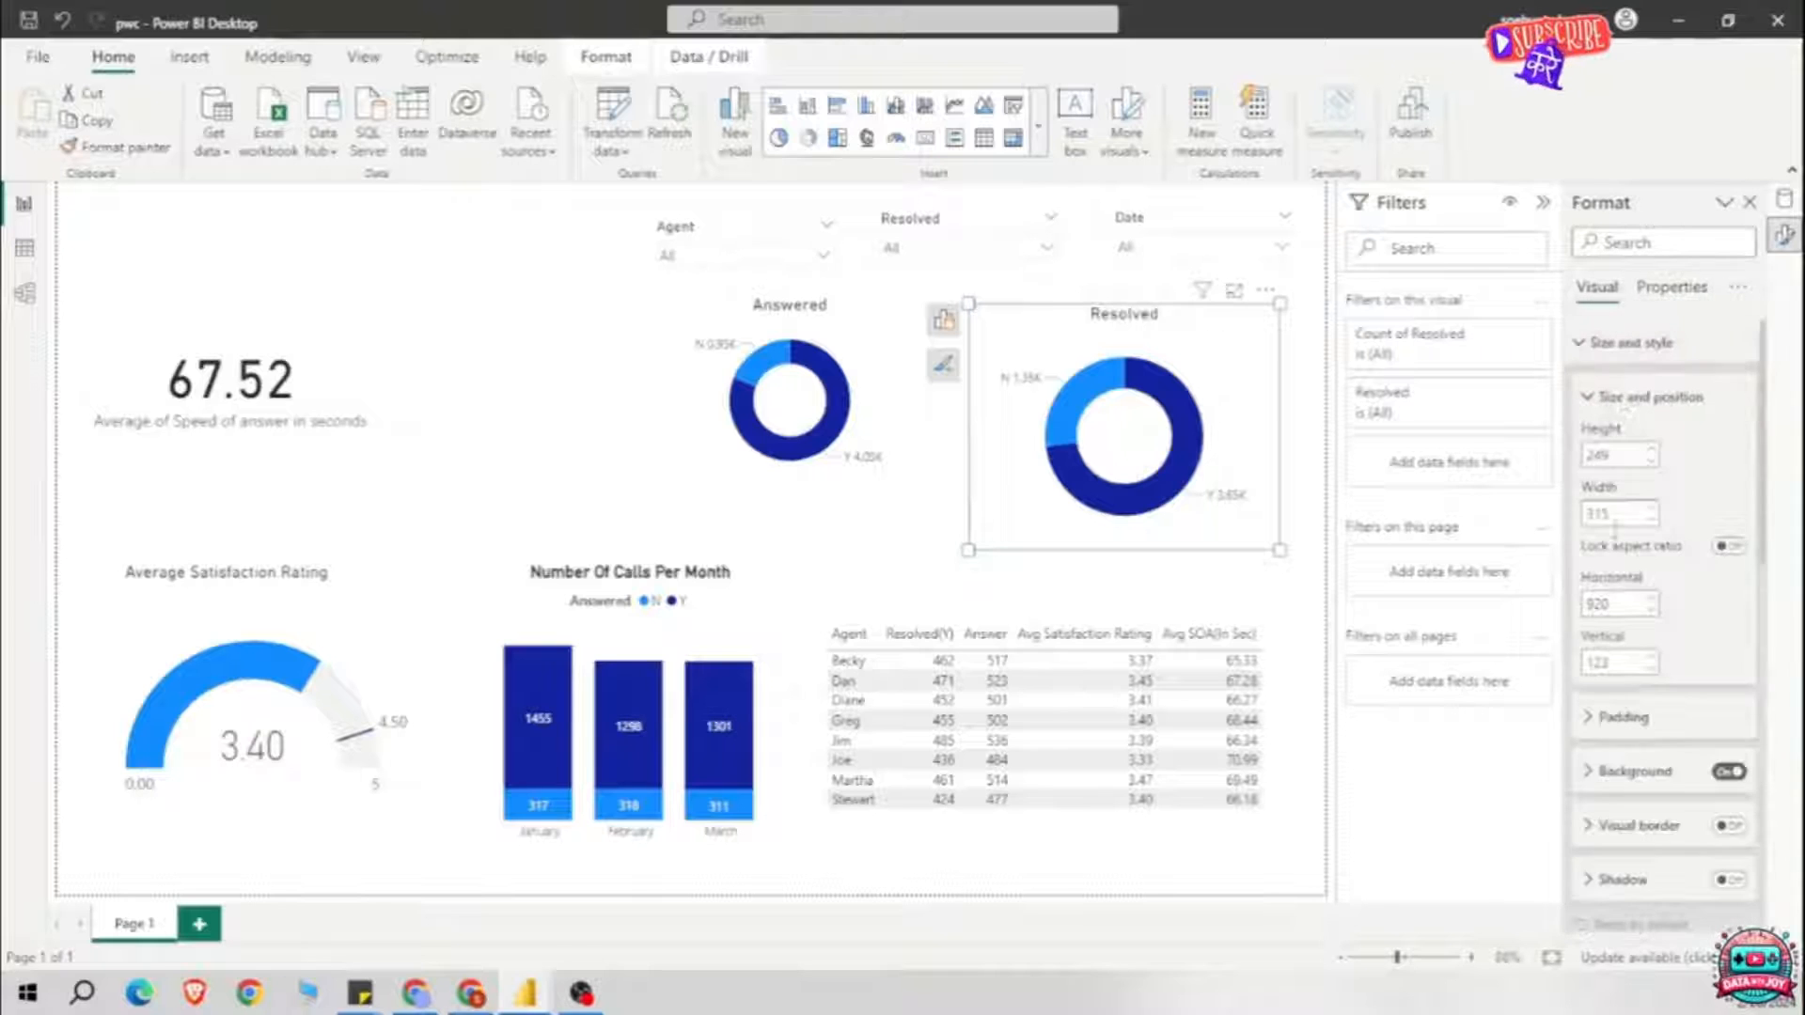
click(913, 386)
text(249)
key(Tab)
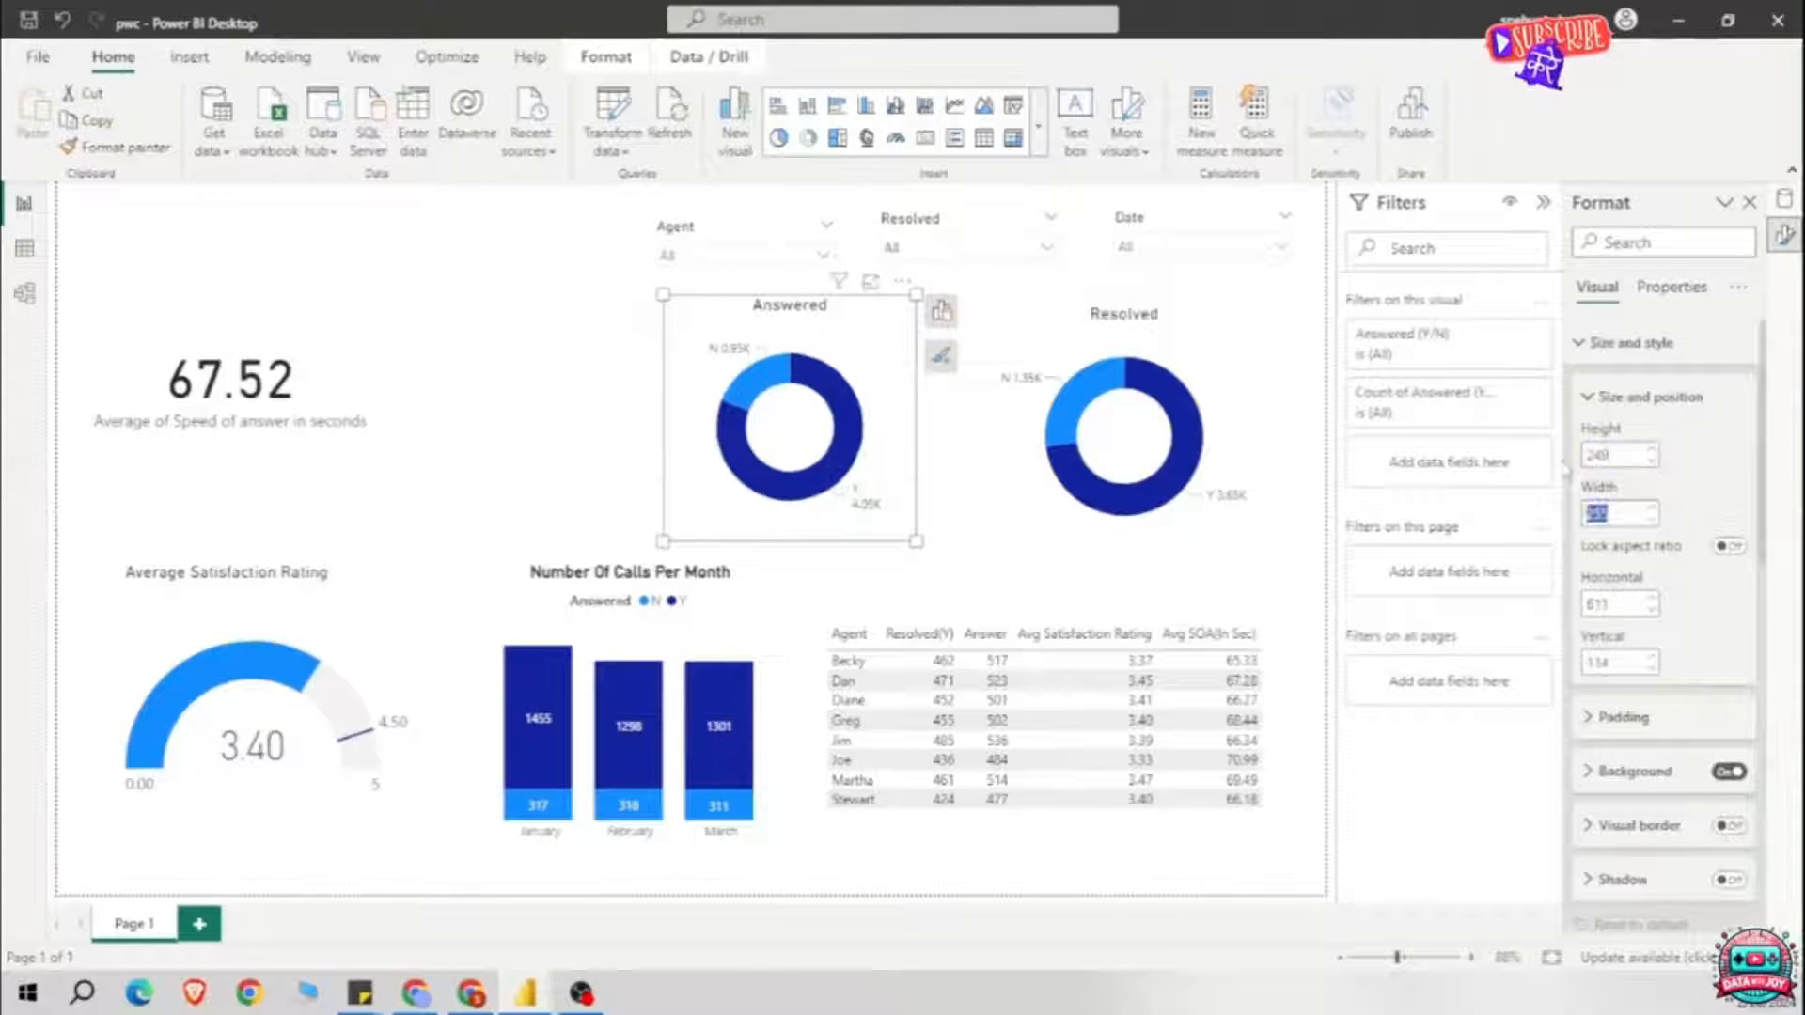
text(315)
key(Return)
Step: Set the satisfaction gauge's height to 249 and width to 315
click(402, 591)
drag(1634, 455, 1523, 463)
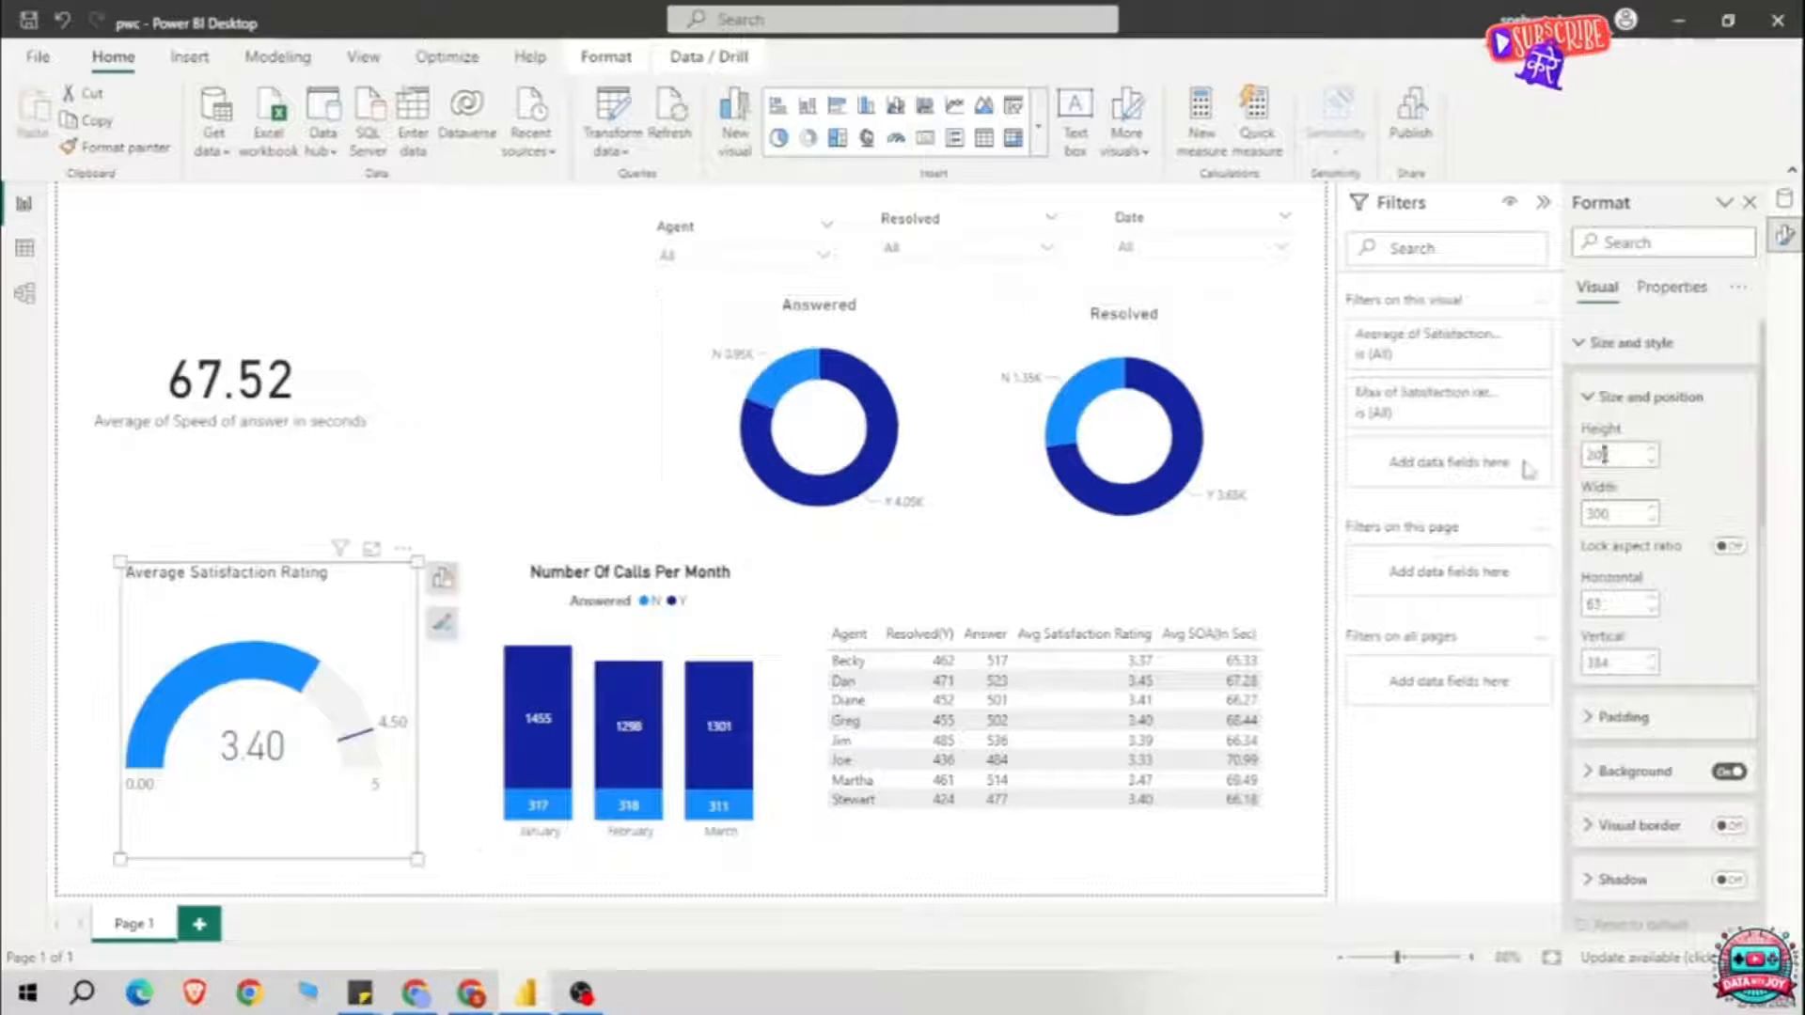
text(249)
key(Tab)
text(315)
key(Return)
Step: Move the gauge and column chart down and left side by side, and raise their upper edges into line
drag(387, 603, 353, 669)
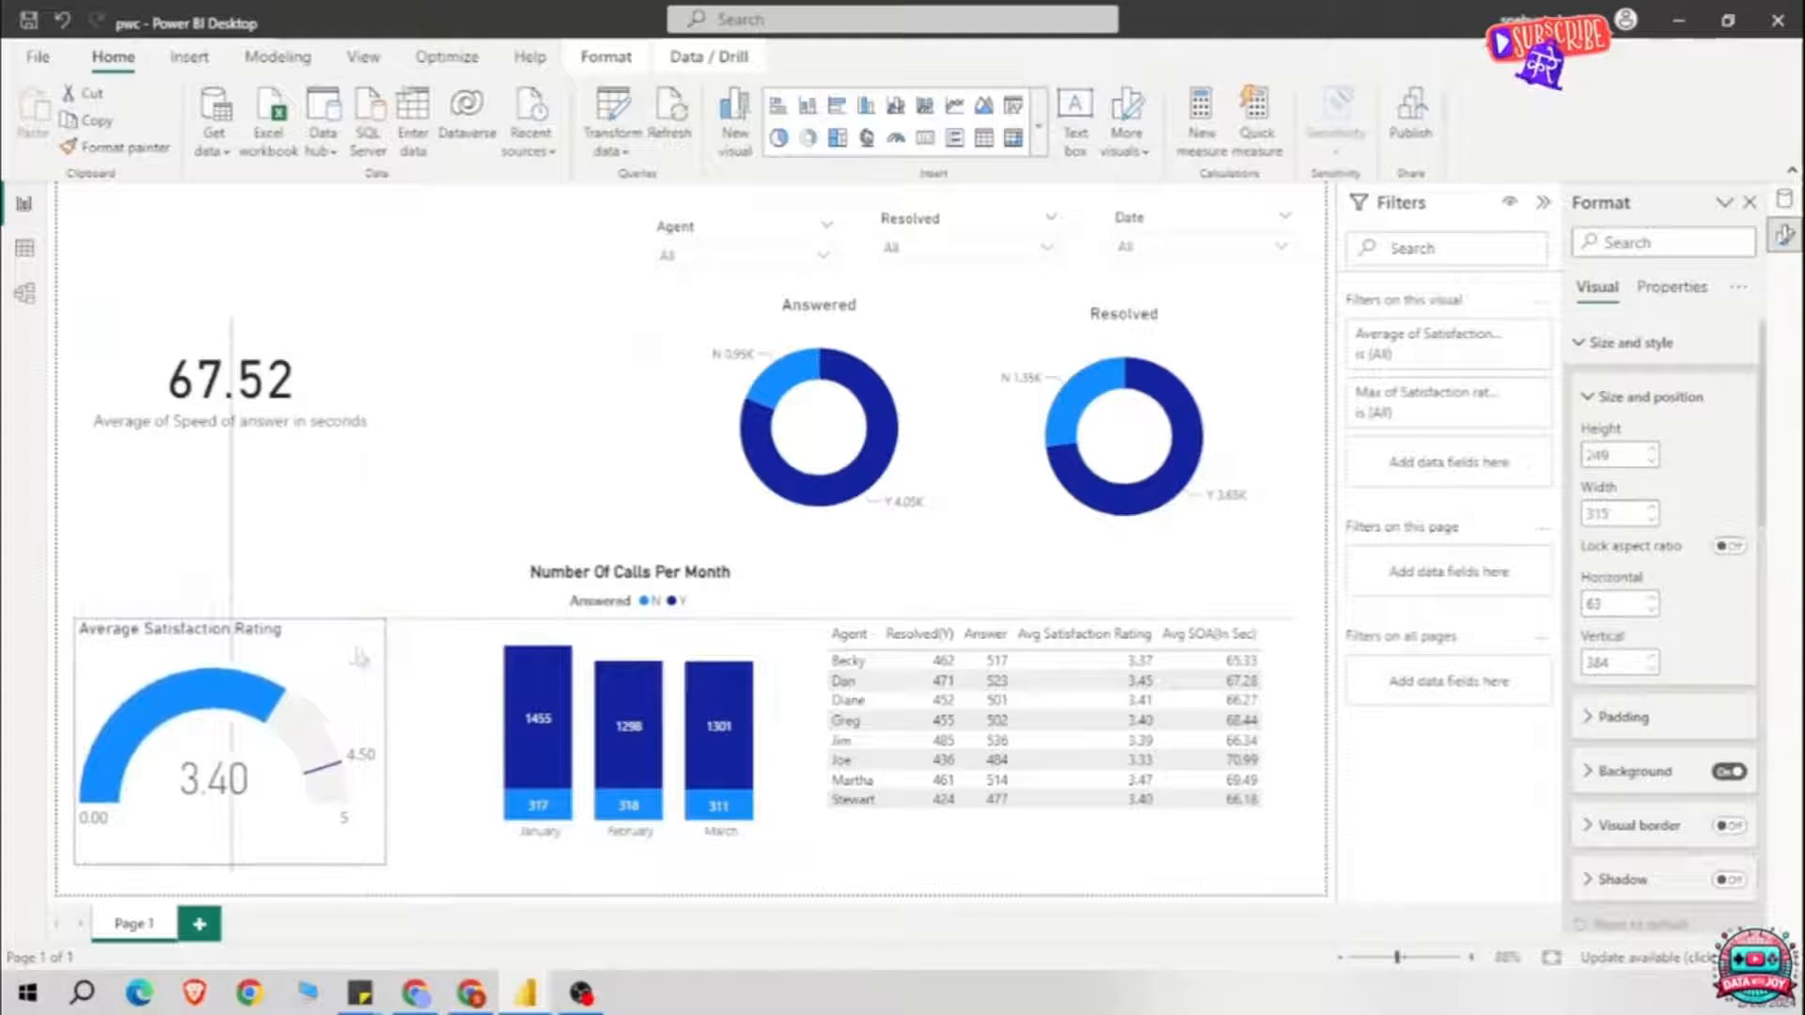
click(773, 620)
drag(772, 620, 737, 657)
click(604, 489)
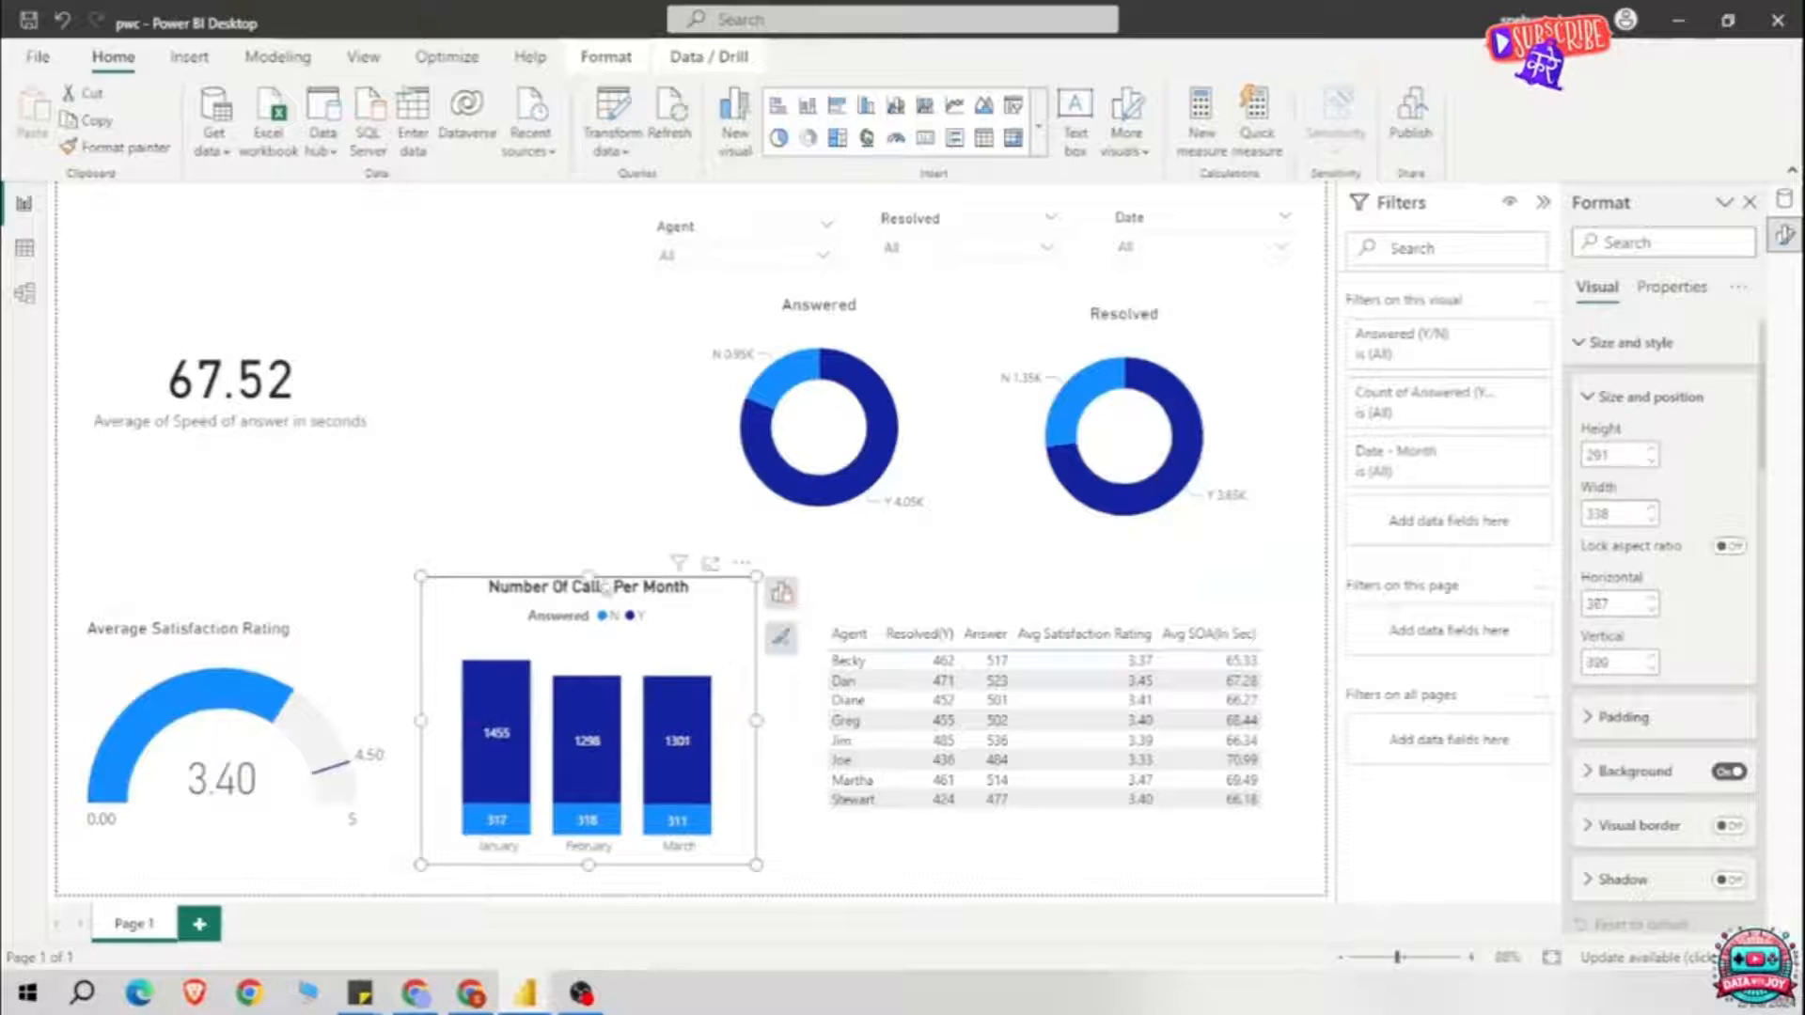
mouse_move(588, 577)
mouse_down()
mouse_move(585, 606)
mouse_move(591, 548)
mouse_move(589, 568)
mouse_up()
drag(238, 643, 233, 590)
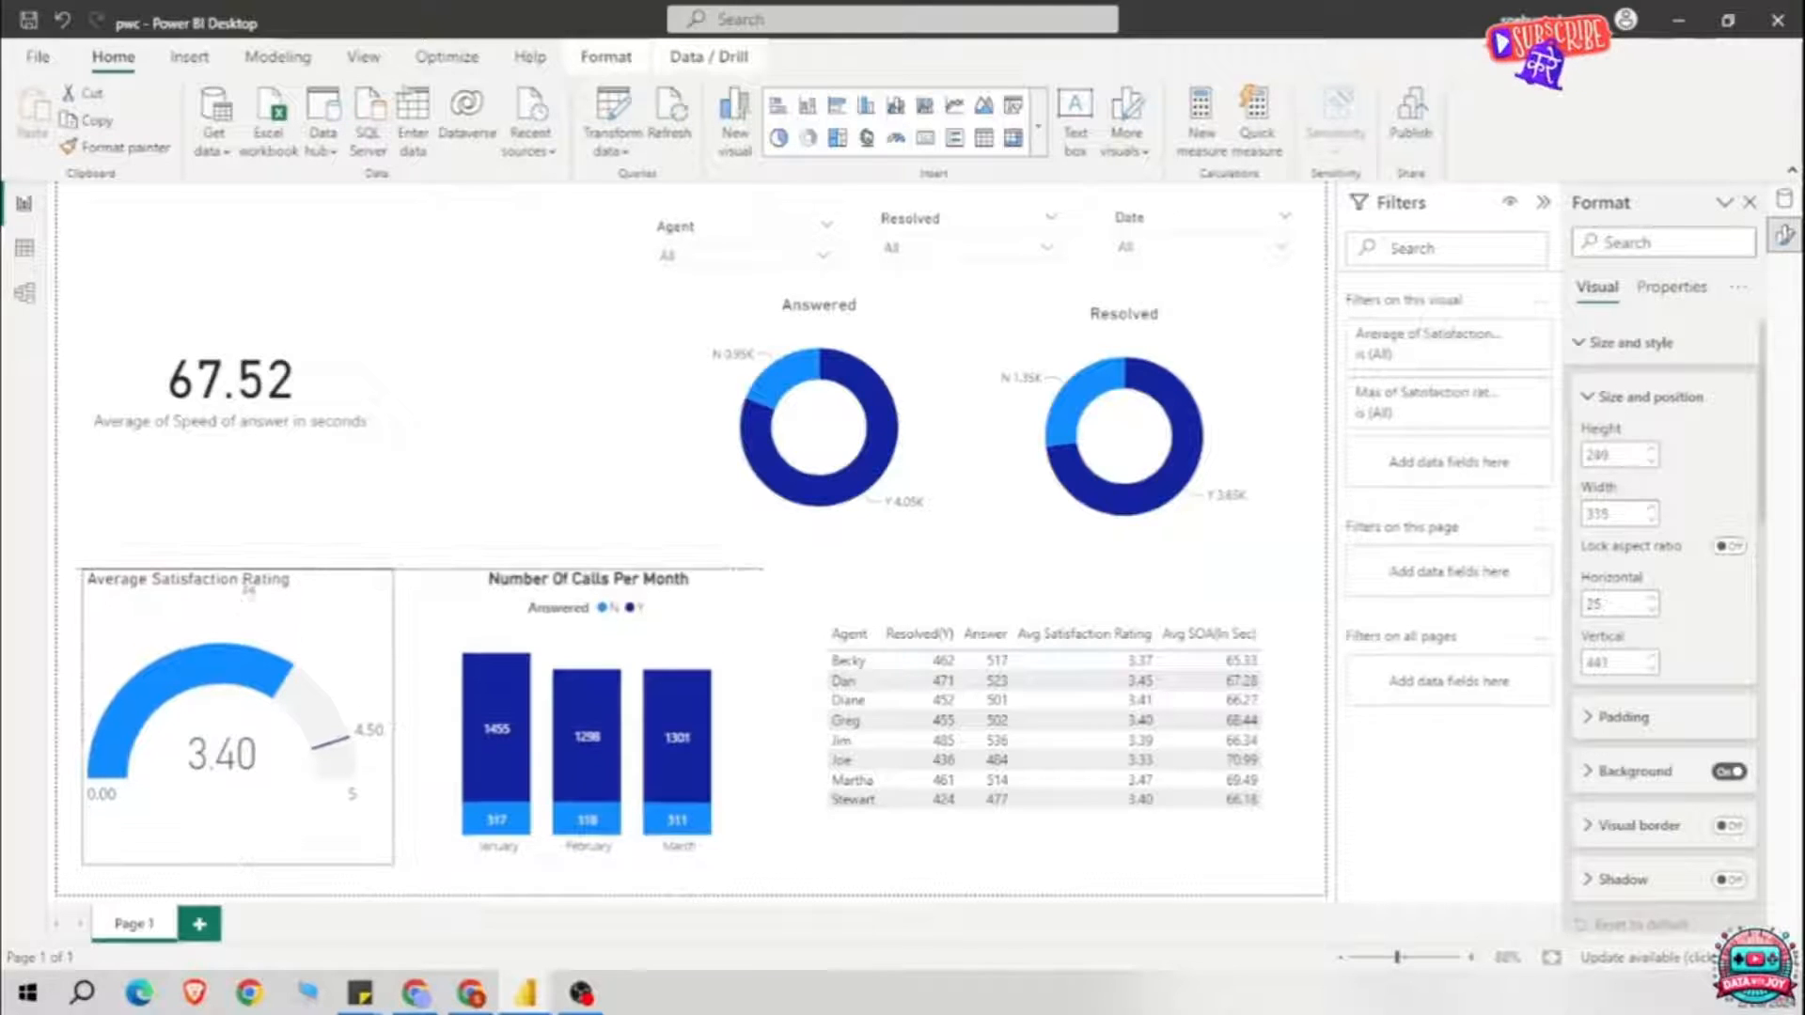
Step: Make the gauge's title bold and center it
scroll(1607, 574, down, 5)
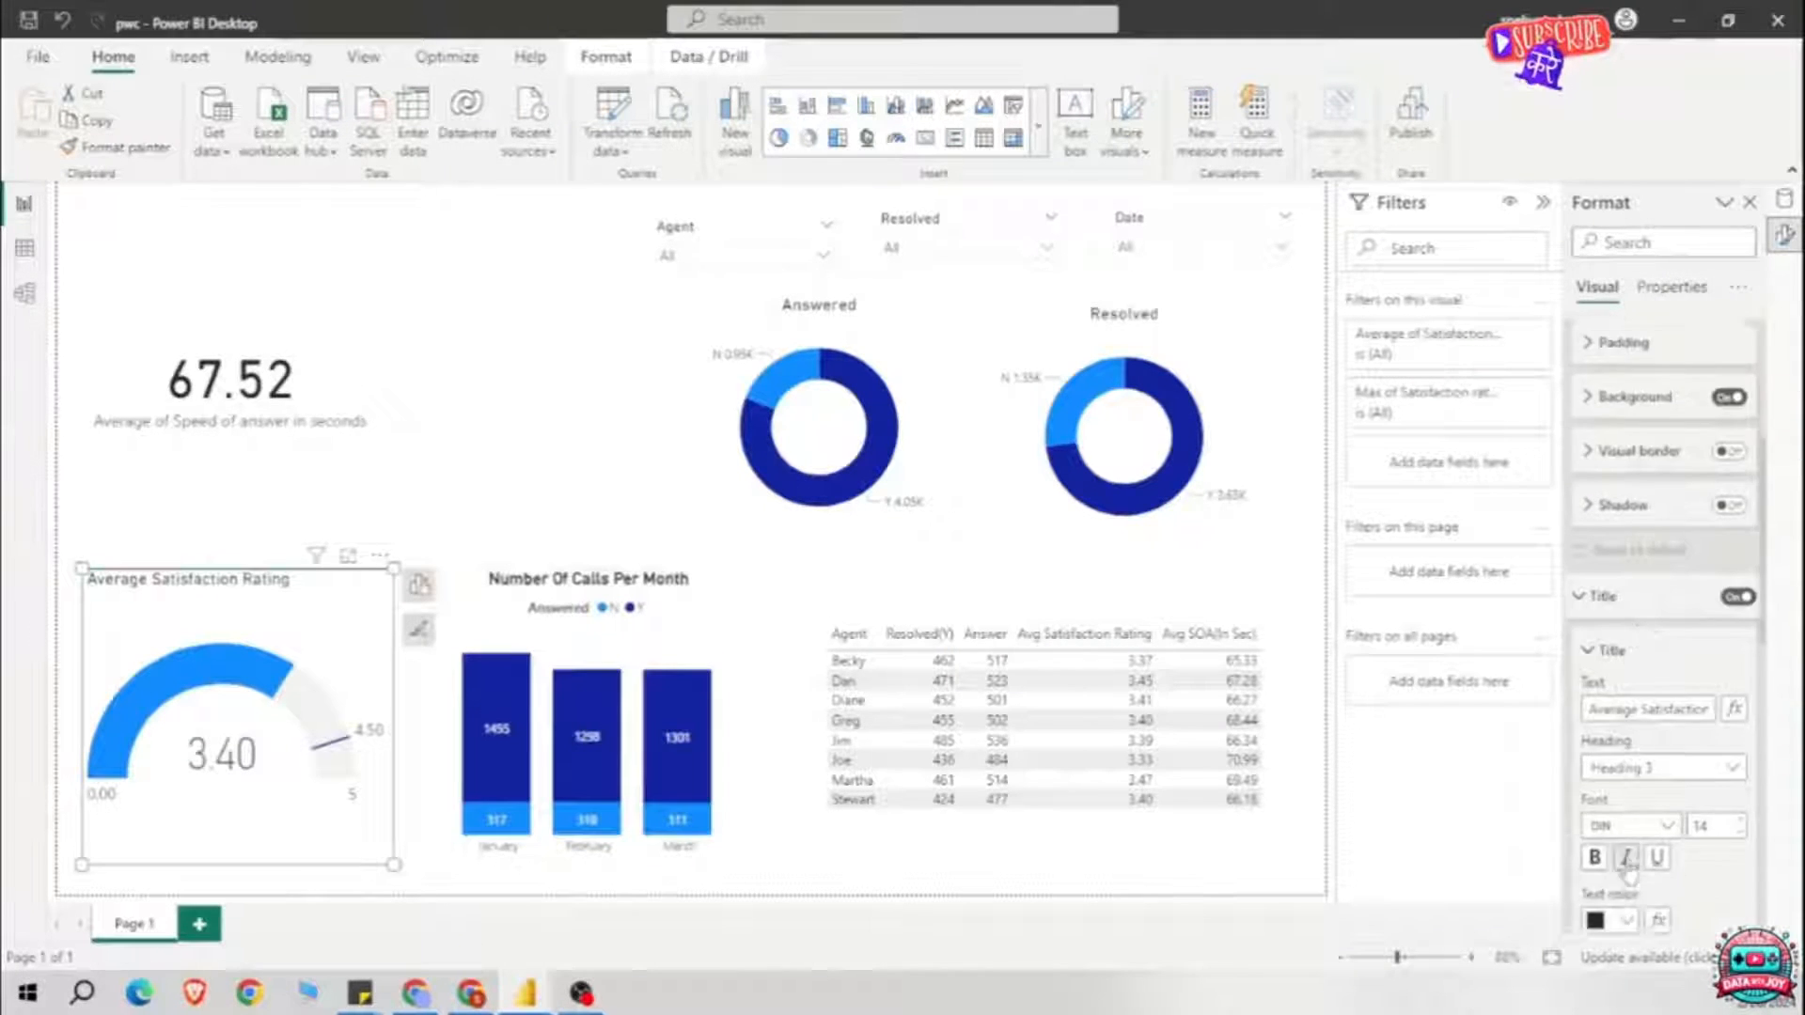
click(1595, 770)
scroll(1600, 775, down, 1)
click(1629, 864)
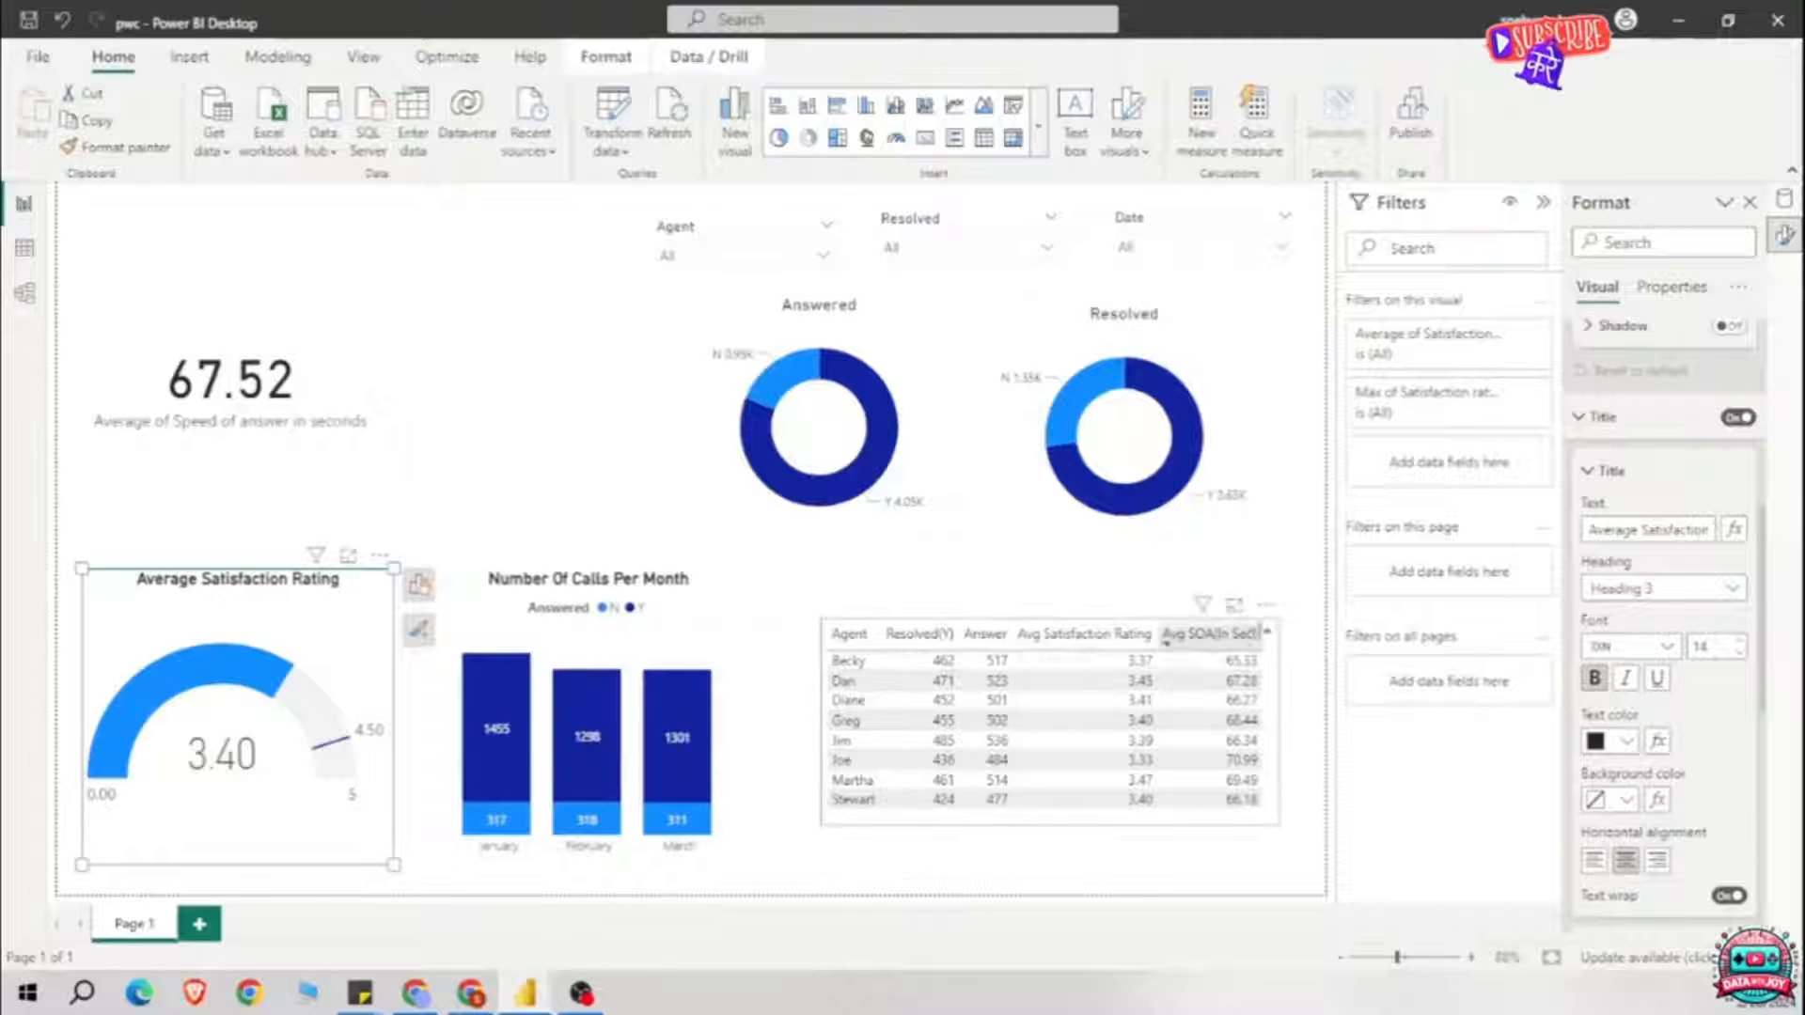
Step: Title the agent table "Agent Statistics" and make the title bold and centered
scroll(1738, 532, up, 1)
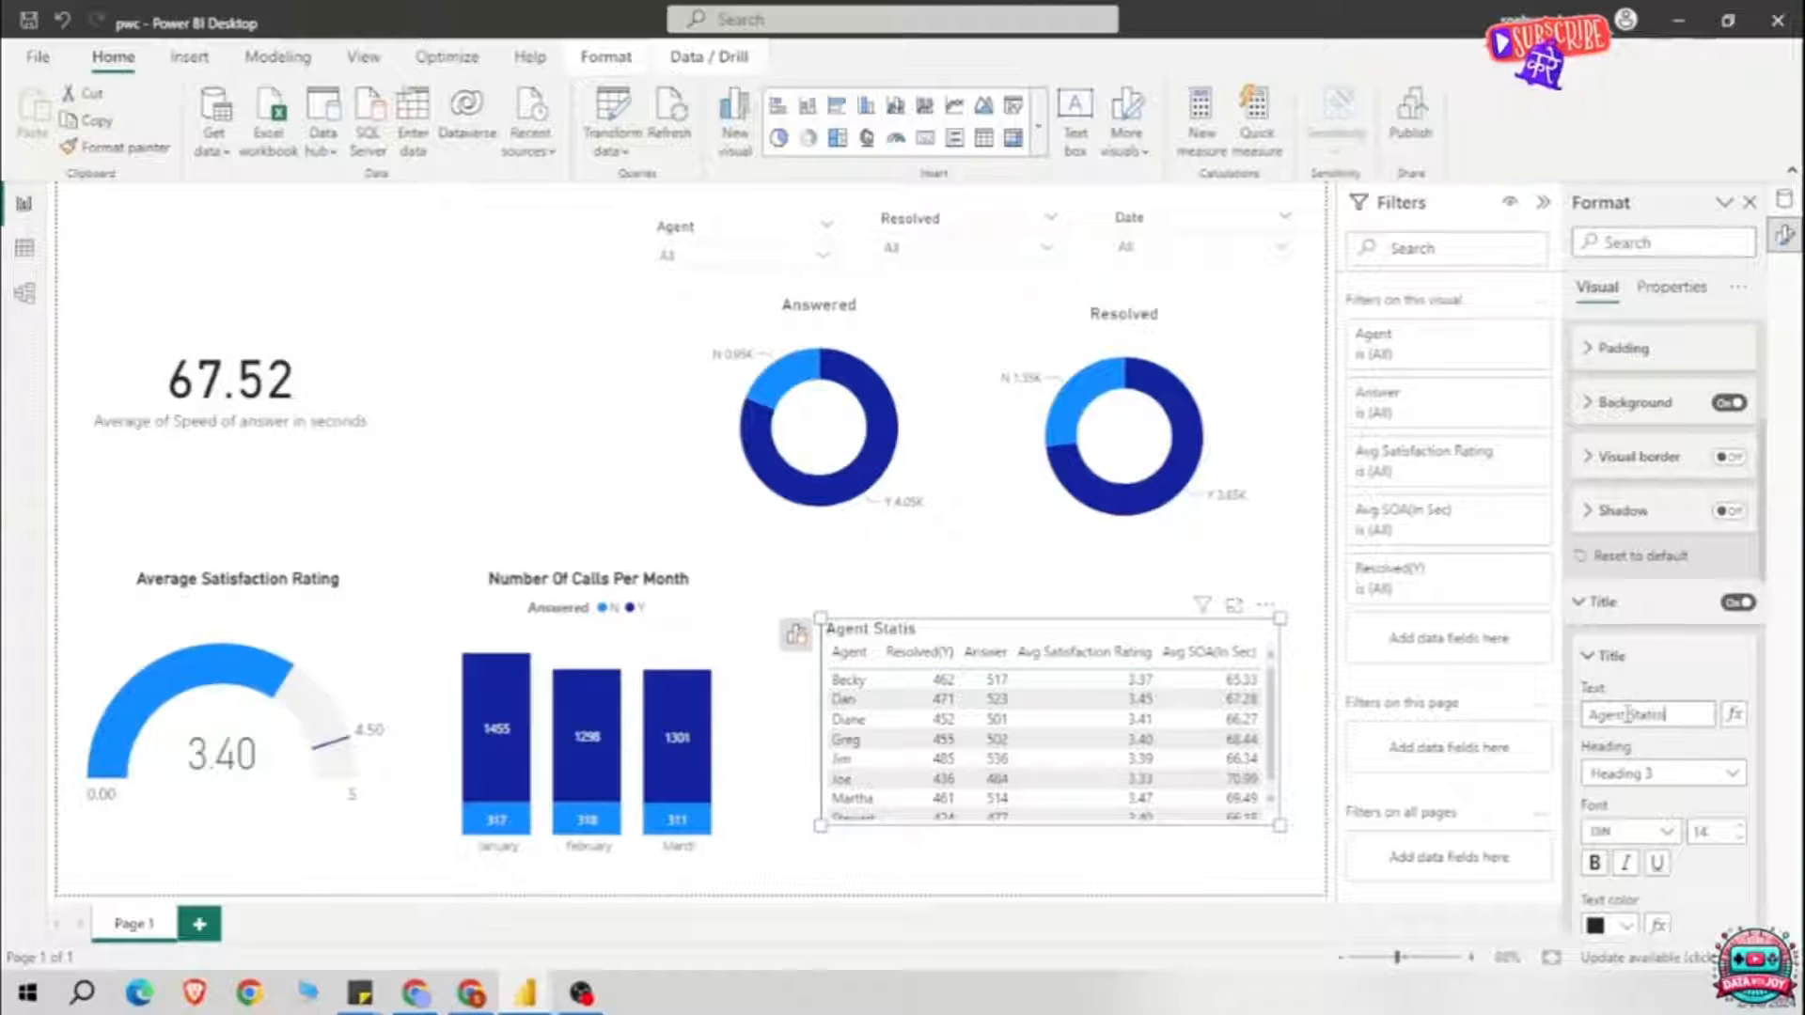
scroll(1681, 714, down, 2)
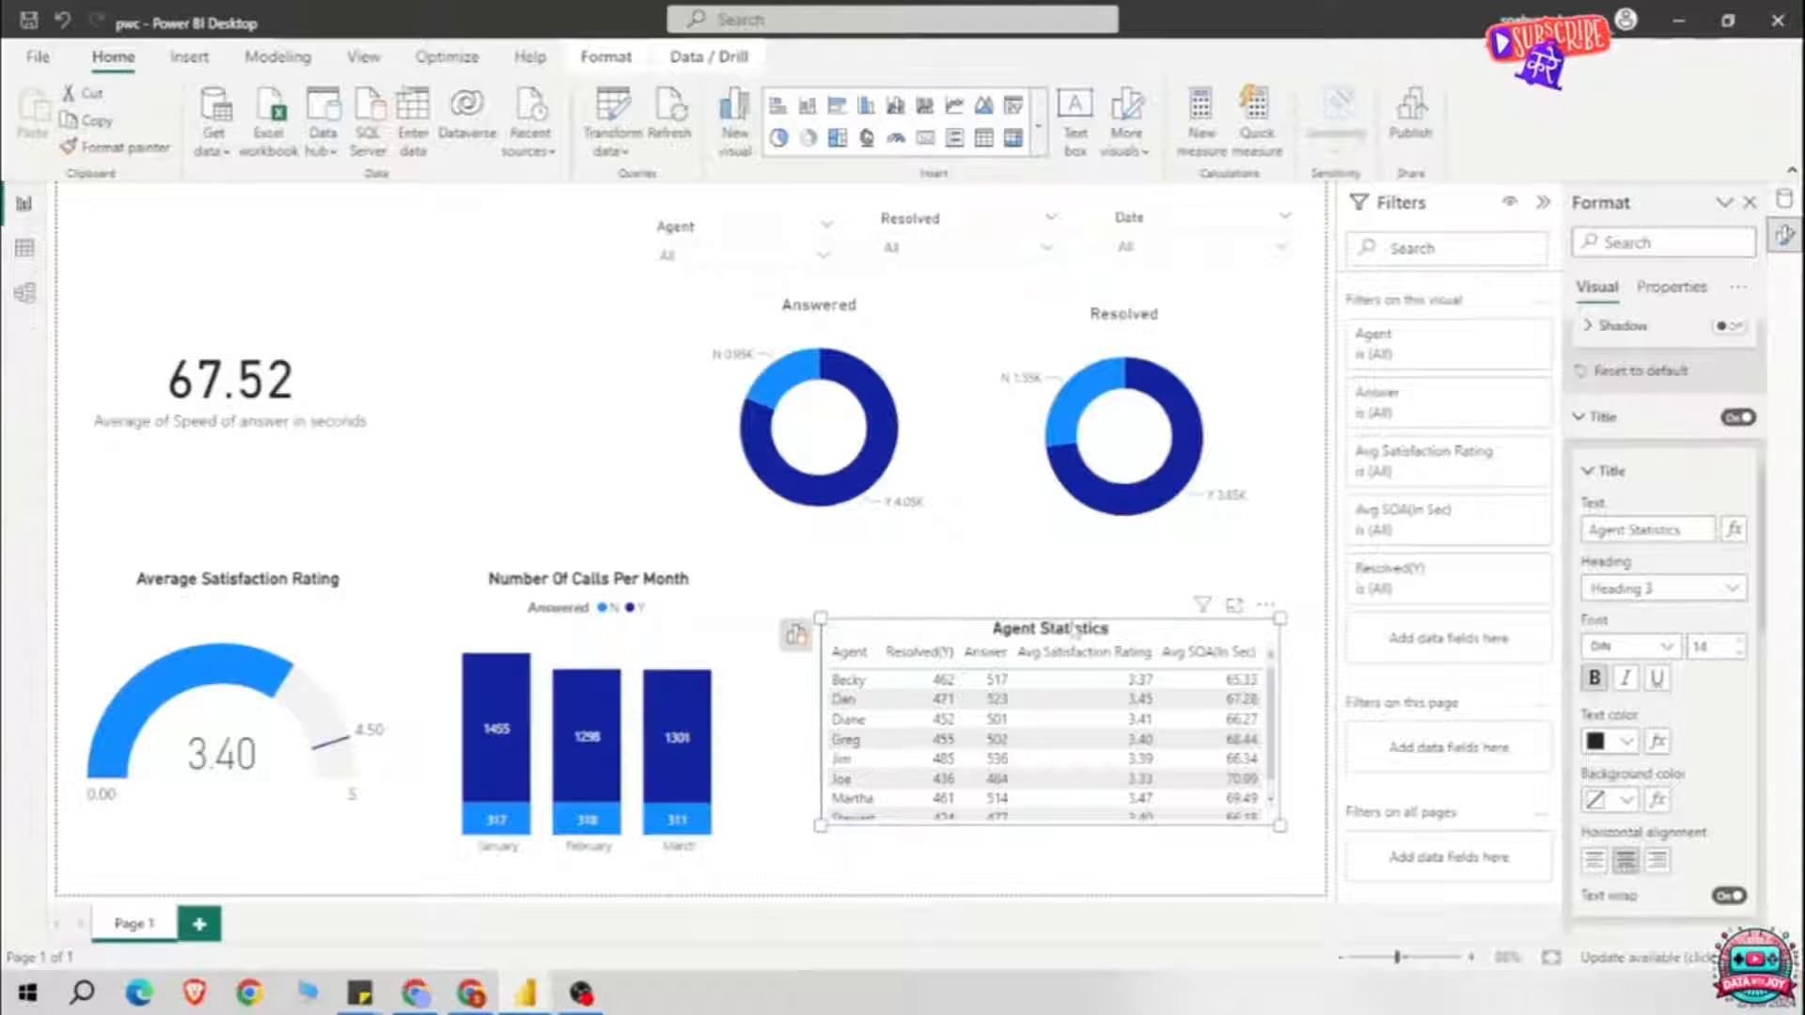
Step: Move the Answered donut left above the column chart and the Resolved donut left above the agent table
click(361, 350)
drag(907, 340, 707, 350)
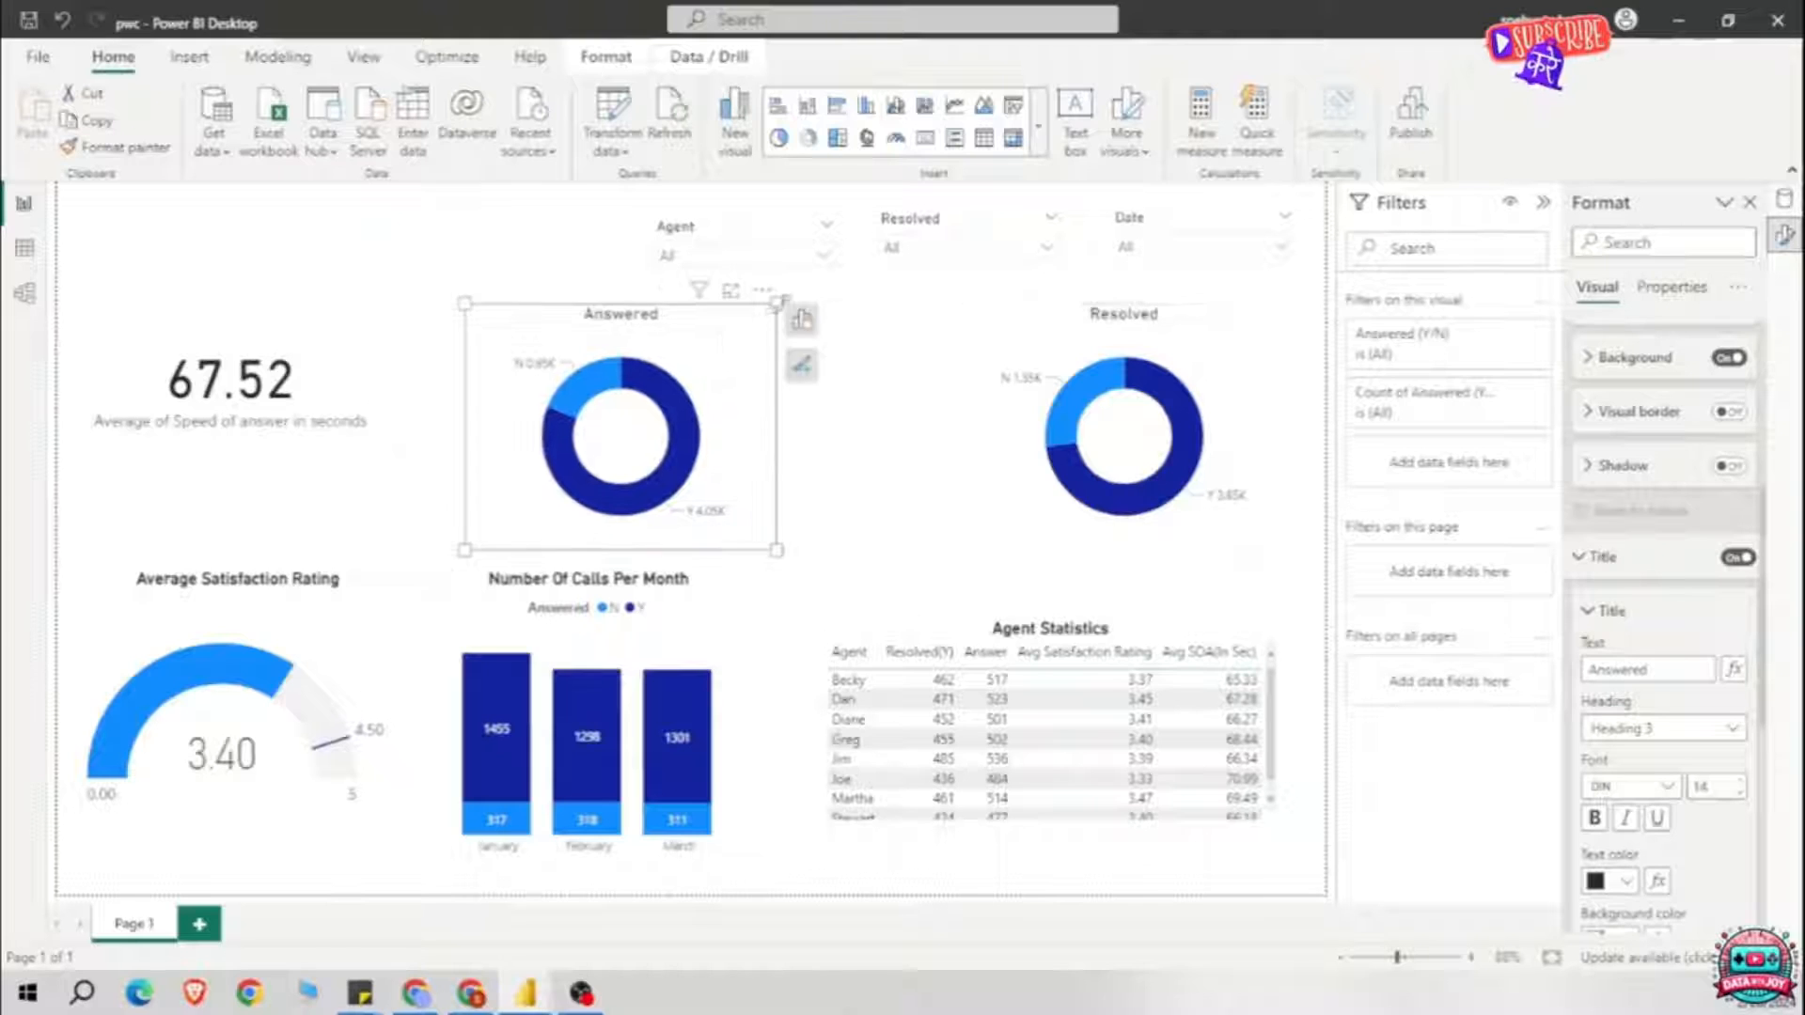
click(1133, 327)
drag(1248, 348, 1169, 333)
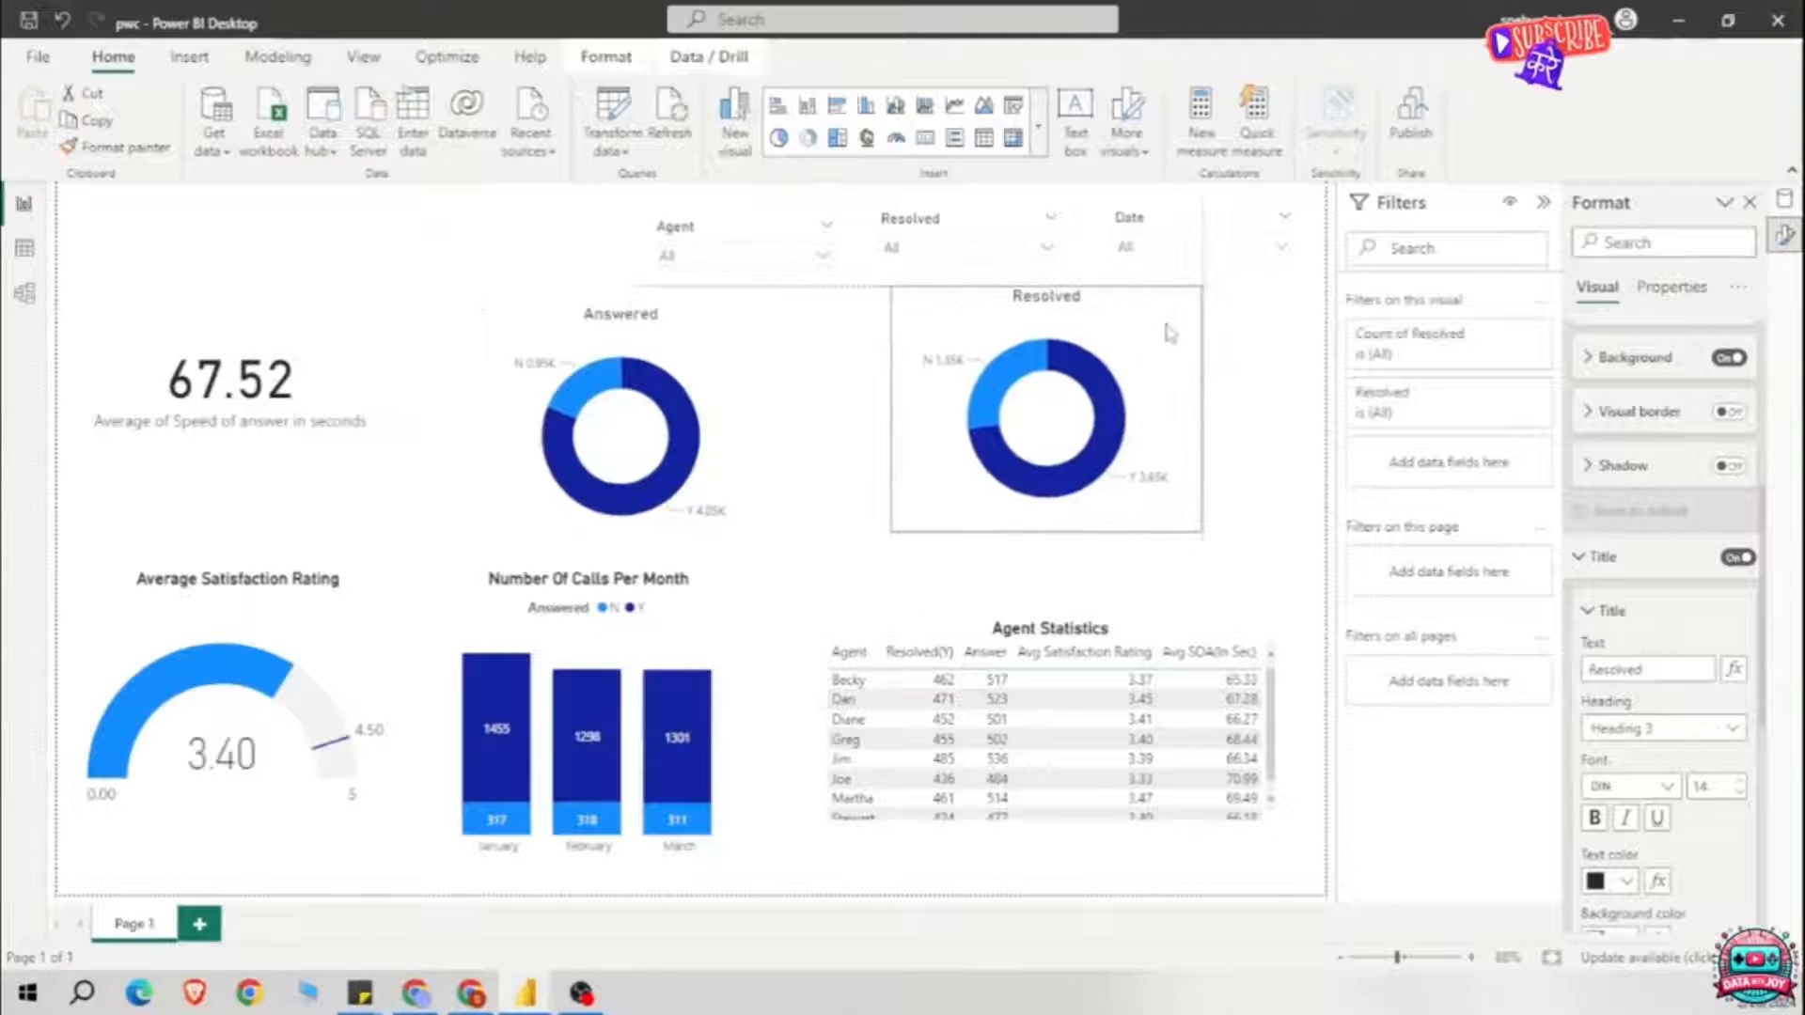
Step: Shrink the Resolved donut to about 225 high and 294 wide and center it above the agent table
click(787, 513)
click(1026, 523)
drag(891, 531, 914, 511)
drag(1129, 314, 1124, 333)
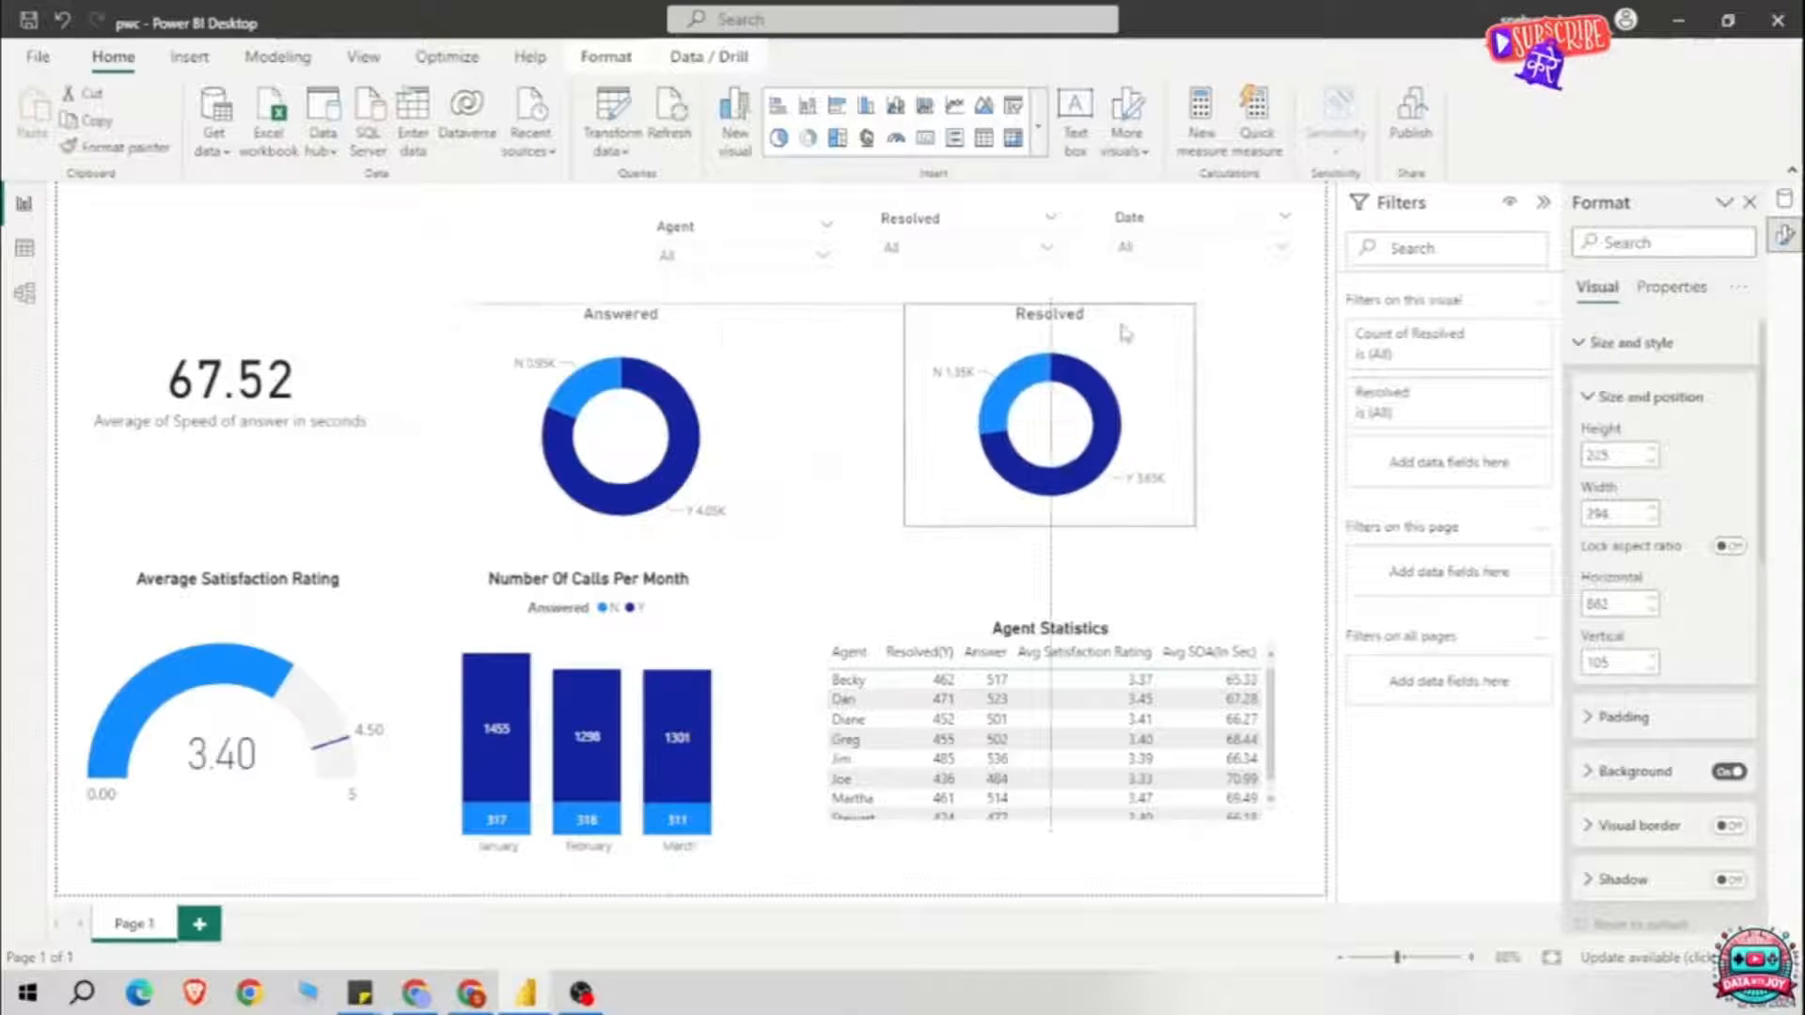
Step: Shrink the Answered donut to about 236 high and 291 wide, and move the average speed card slightly down and right
click(499, 531)
drag(466, 550, 489, 538)
mouse_move(708, 330)
mouse_down()
mouse_move(737, 321)
mouse_move(719, 324)
mouse_up()
drag(337, 352, 354, 391)
click(413, 311)
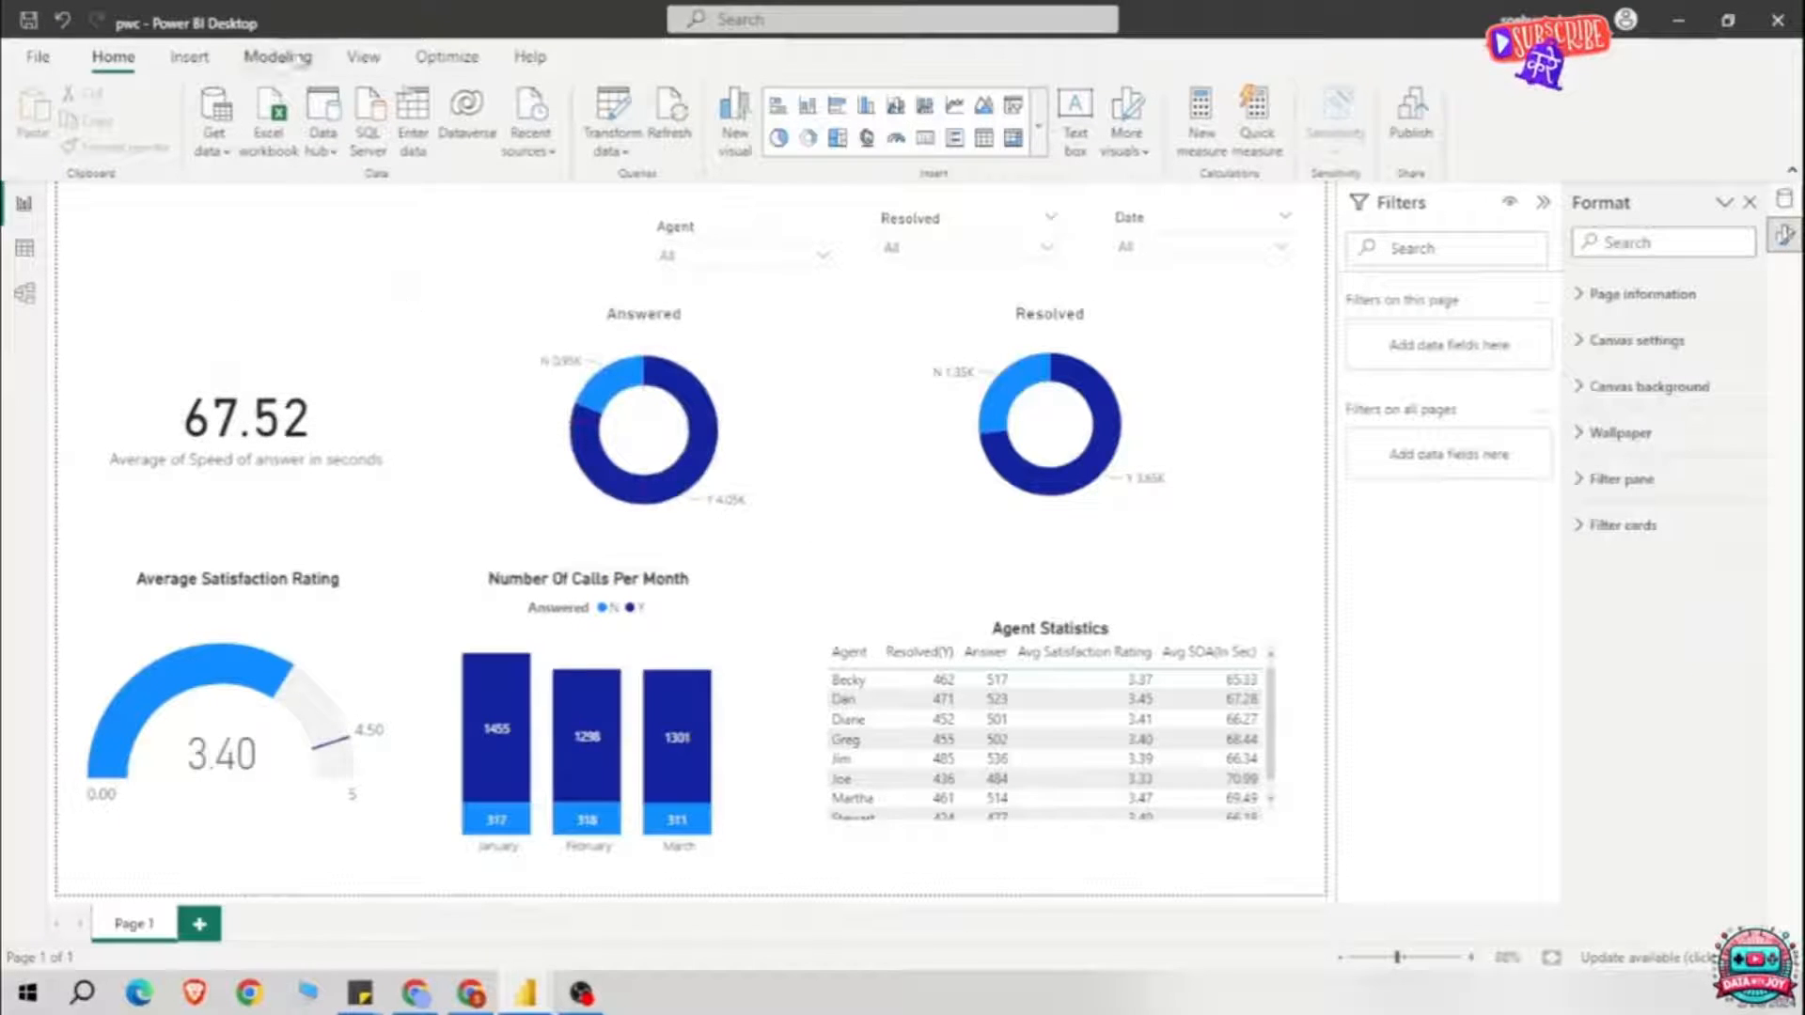
Step: Insert a text box reading "Call Center" above the average speed card and set its font size to 44
click(191, 58)
click(1032, 118)
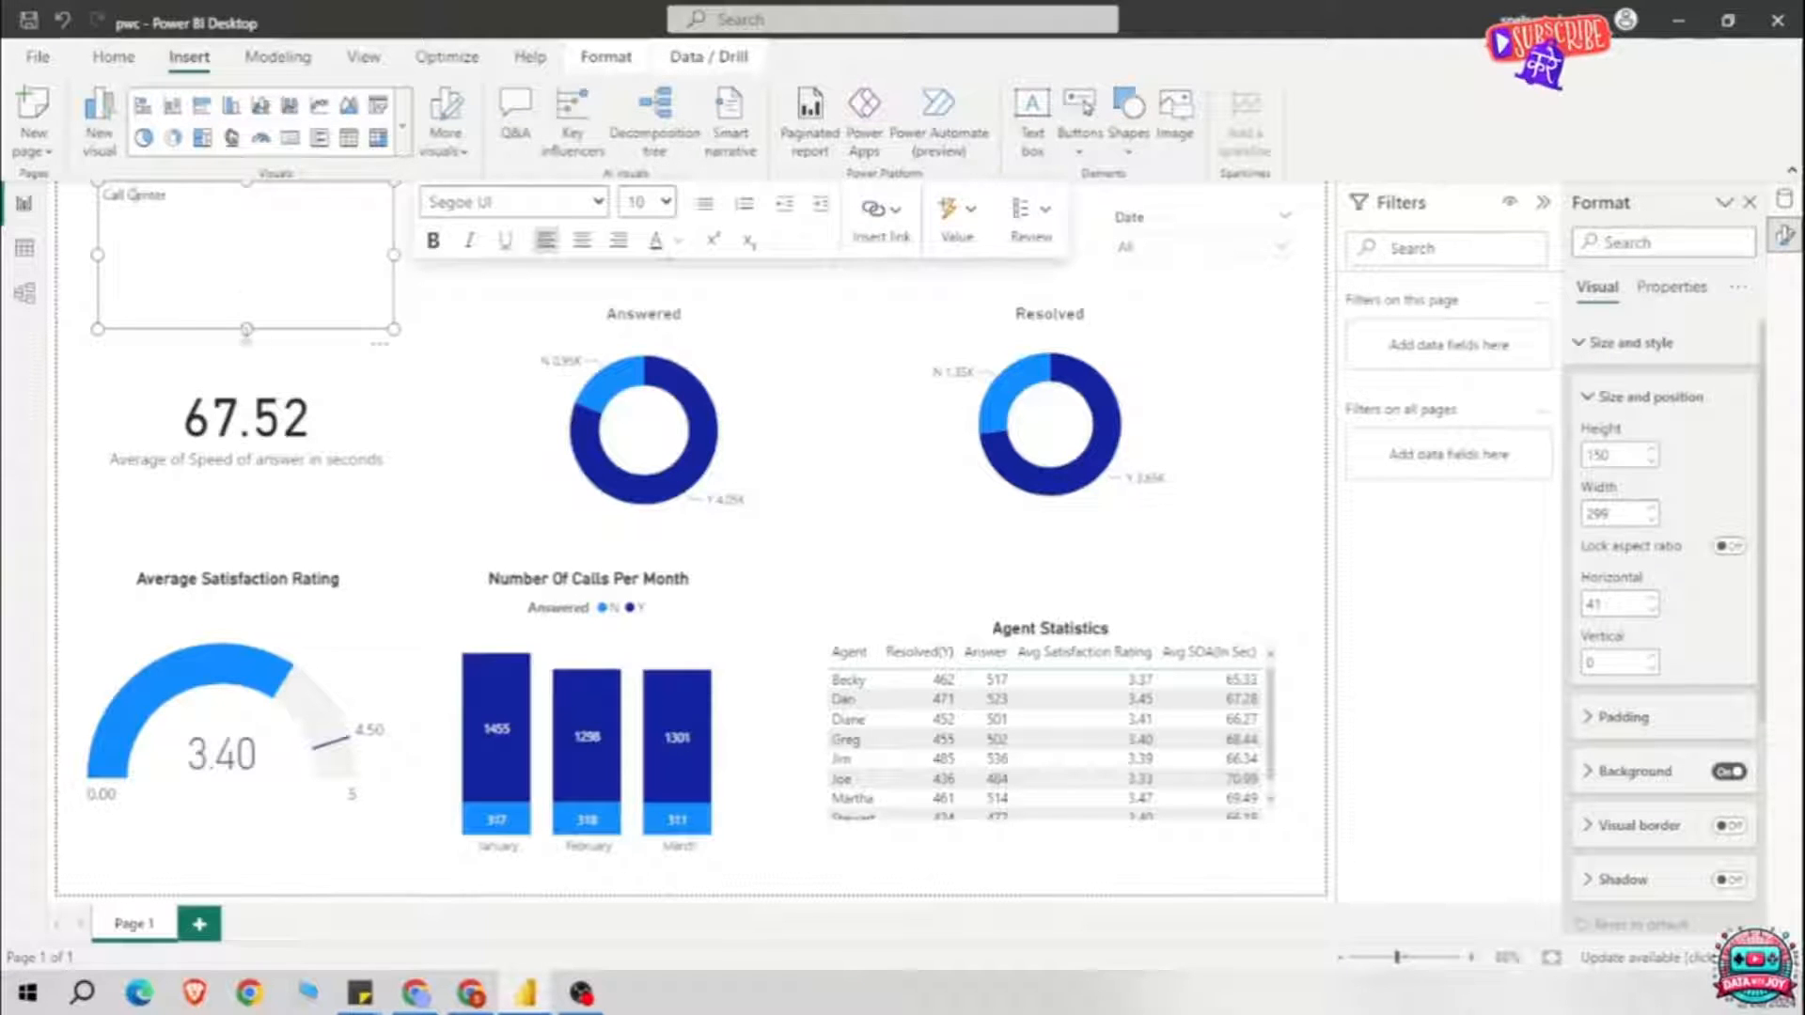
drag(246, 329, 246, 213)
click(667, 202)
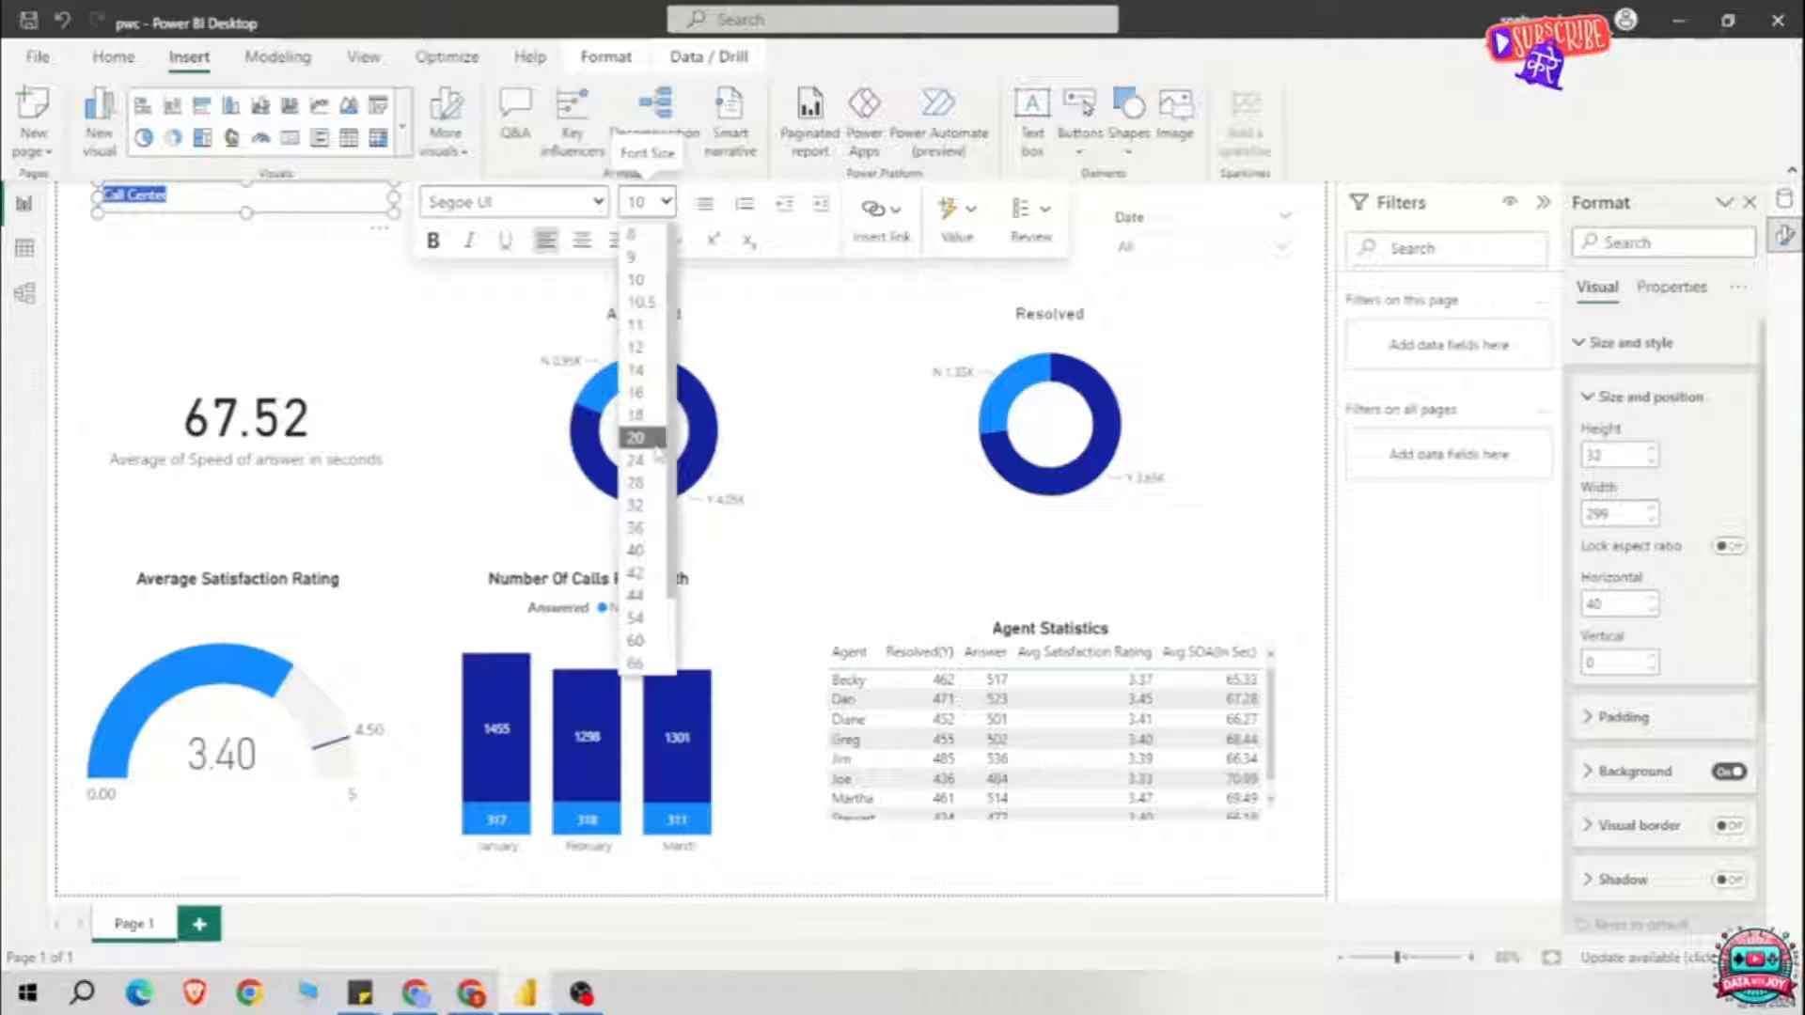
click(639, 435)
click(666, 201)
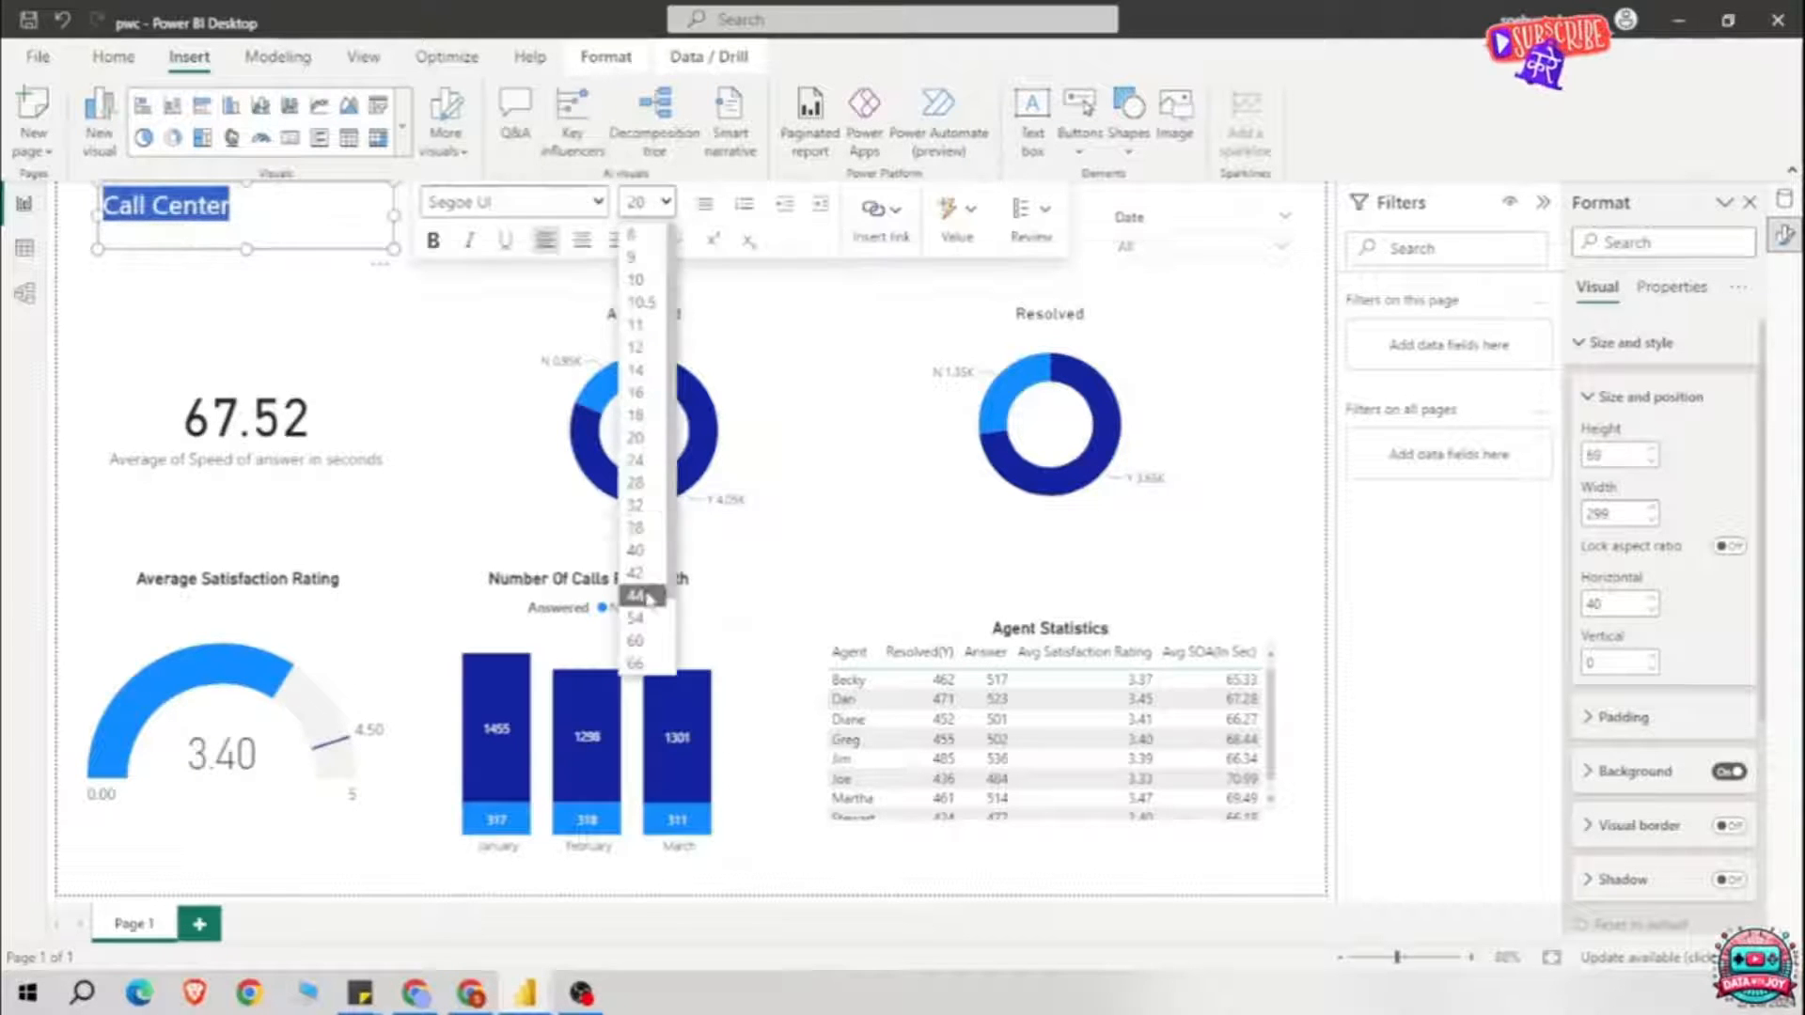
click(639, 582)
click(162, 347)
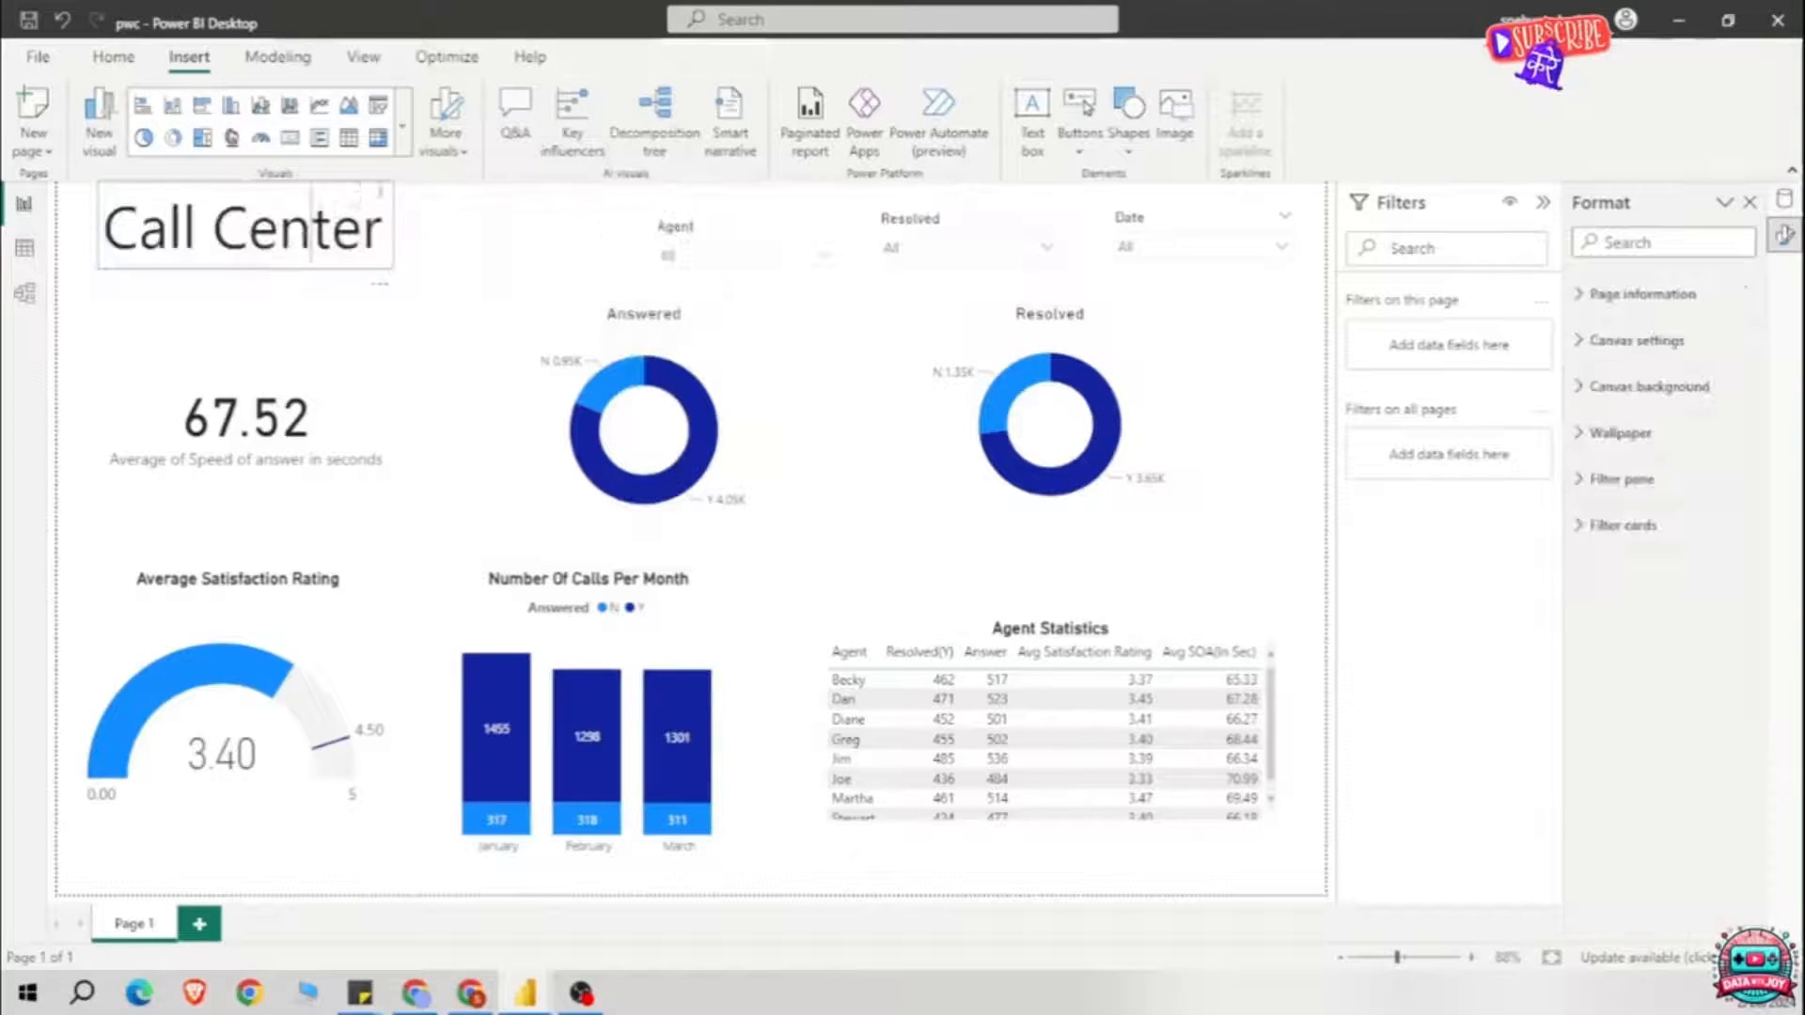
Step: Move the Call Center title slightly down and right and make its text bold
drag(320, 200, 270, 221)
drag(281, 279, 329, 226)
click(471, 373)
click(300, 241)
click(1248, 309)
triple_click(357, 258)
click(461, 274)
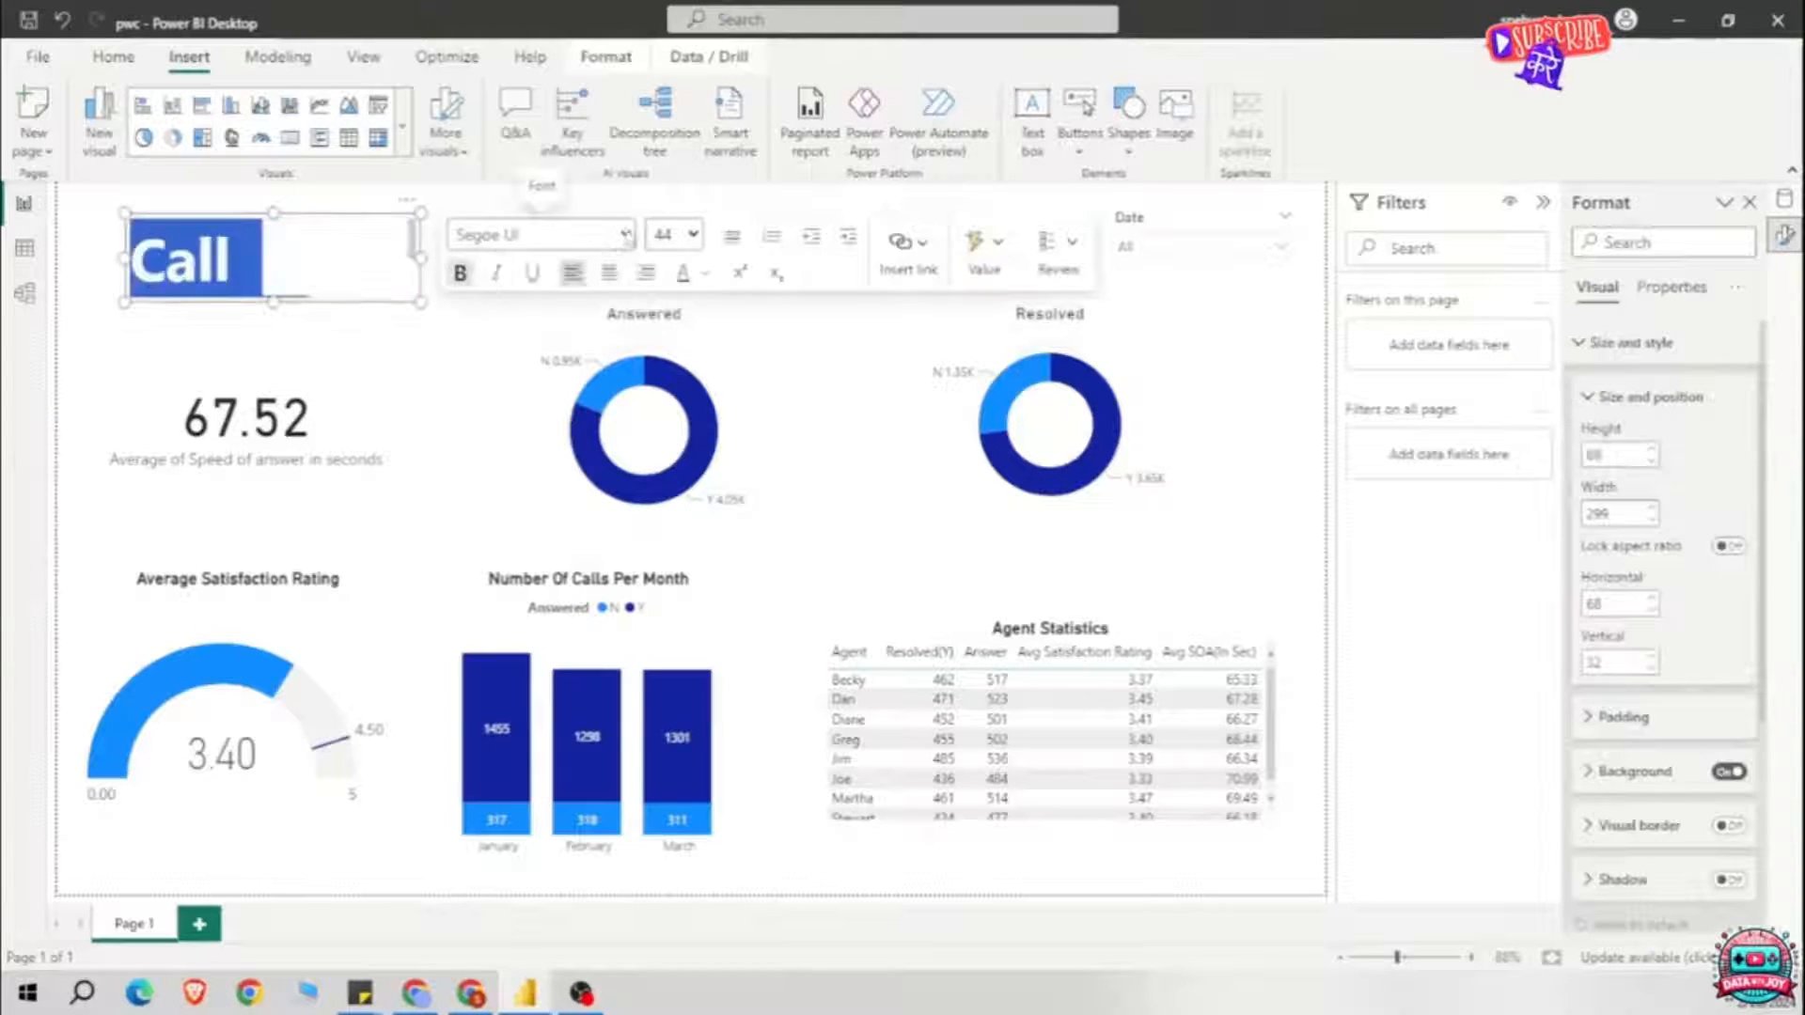
Step: Set the Call Center title in underlined Times New Roman and widen its text box to about 317
click(625, 235)
click(526, 693)
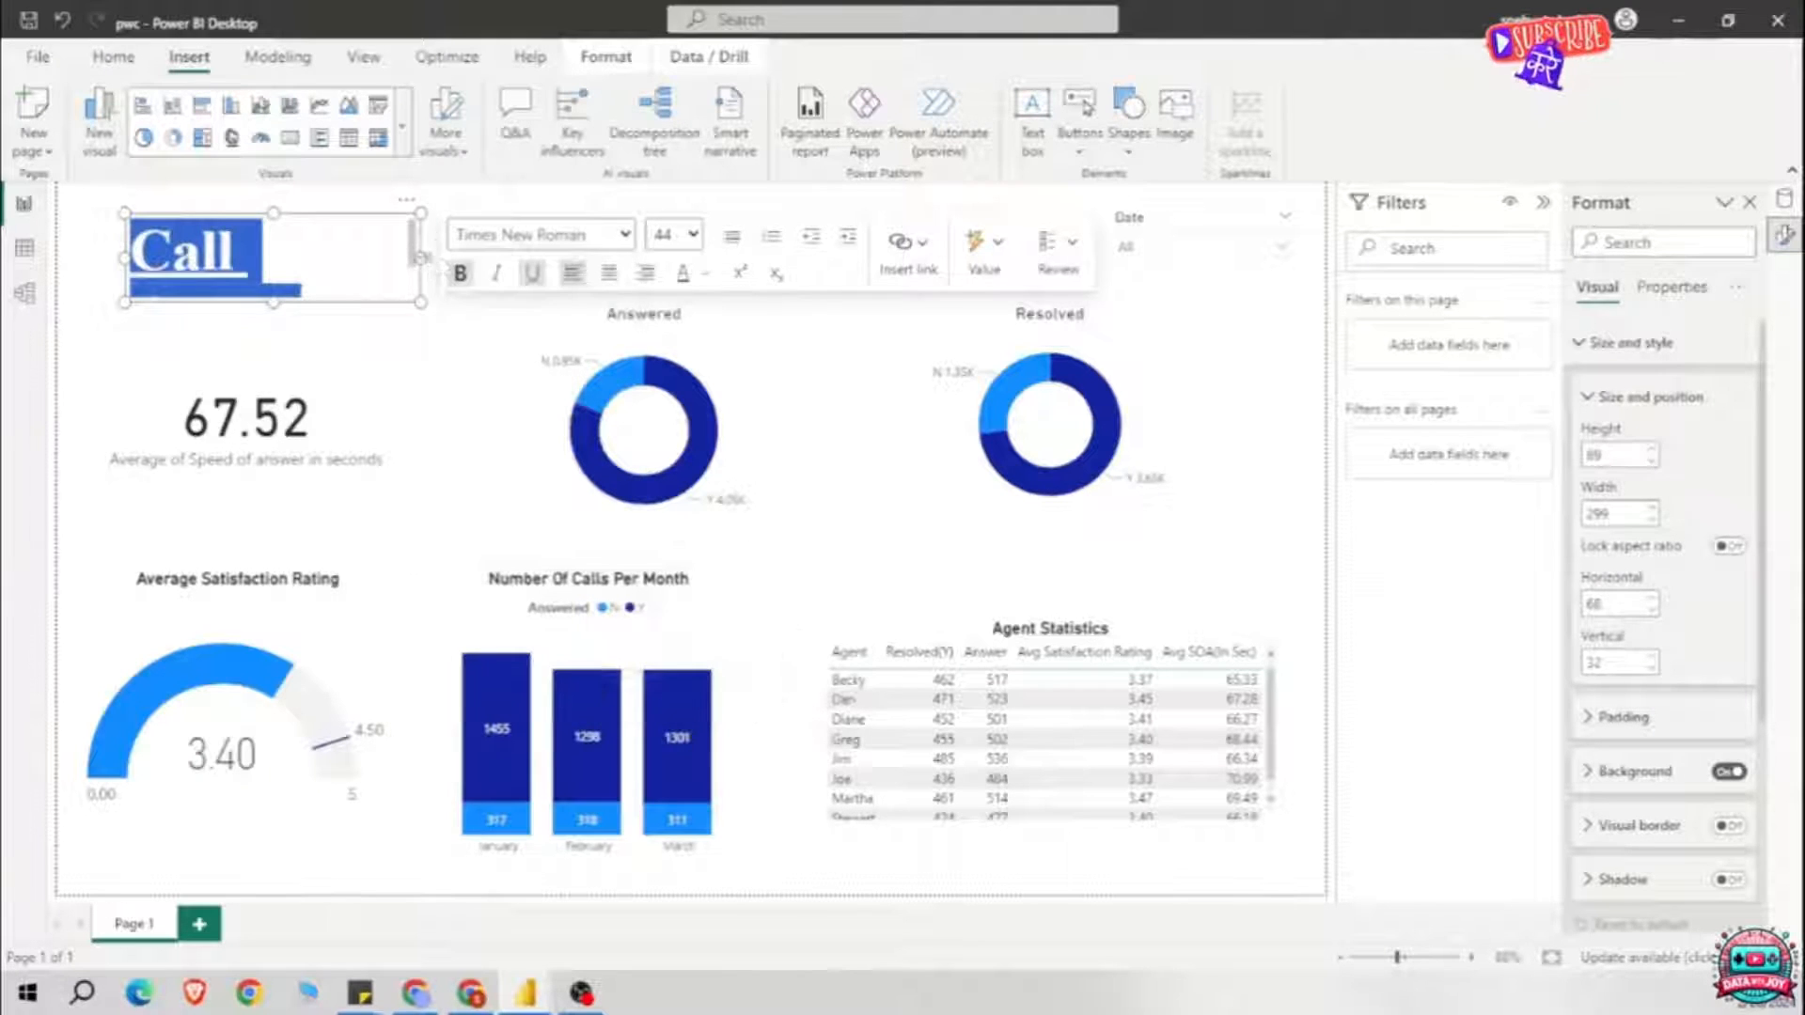
drag(423, 257, 442, 261)
click(412, 334)
double_click(389, 258)
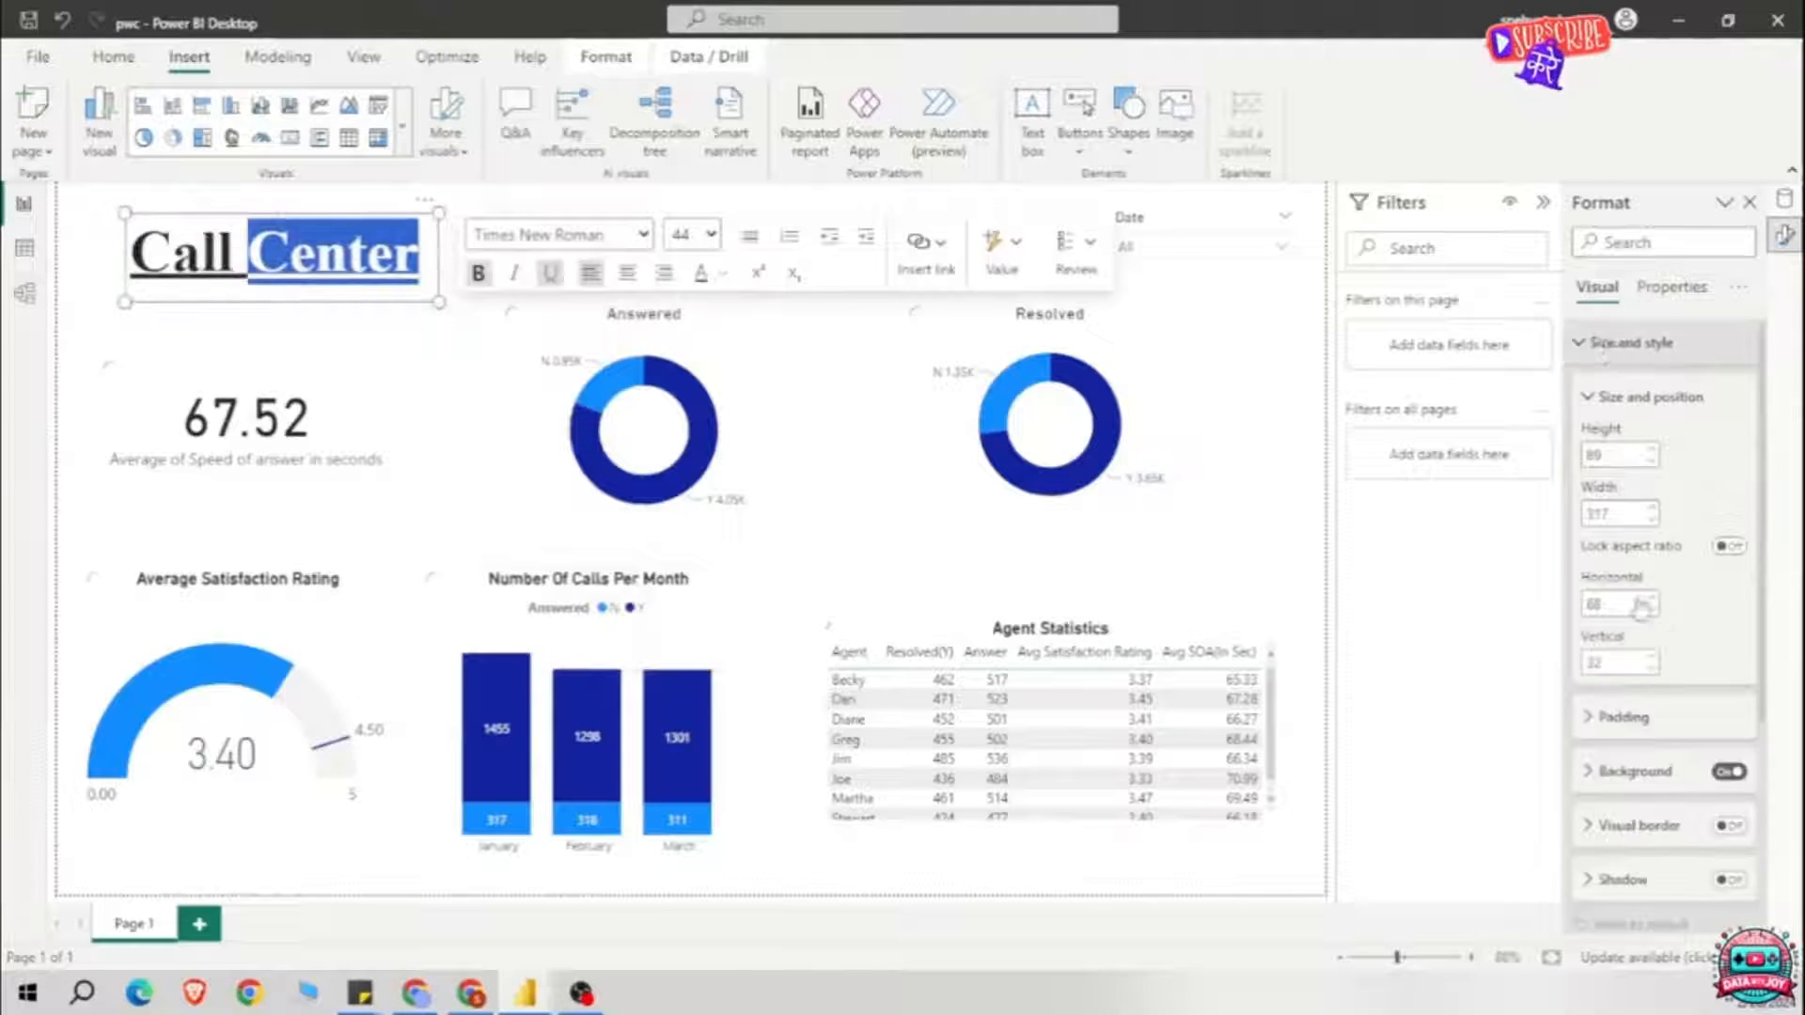
Step: Turn on the shadow for the Call Center title, the Answered donut and the Resolved donut
scroll(1655, 621, down, 1)
click(1730, 787)
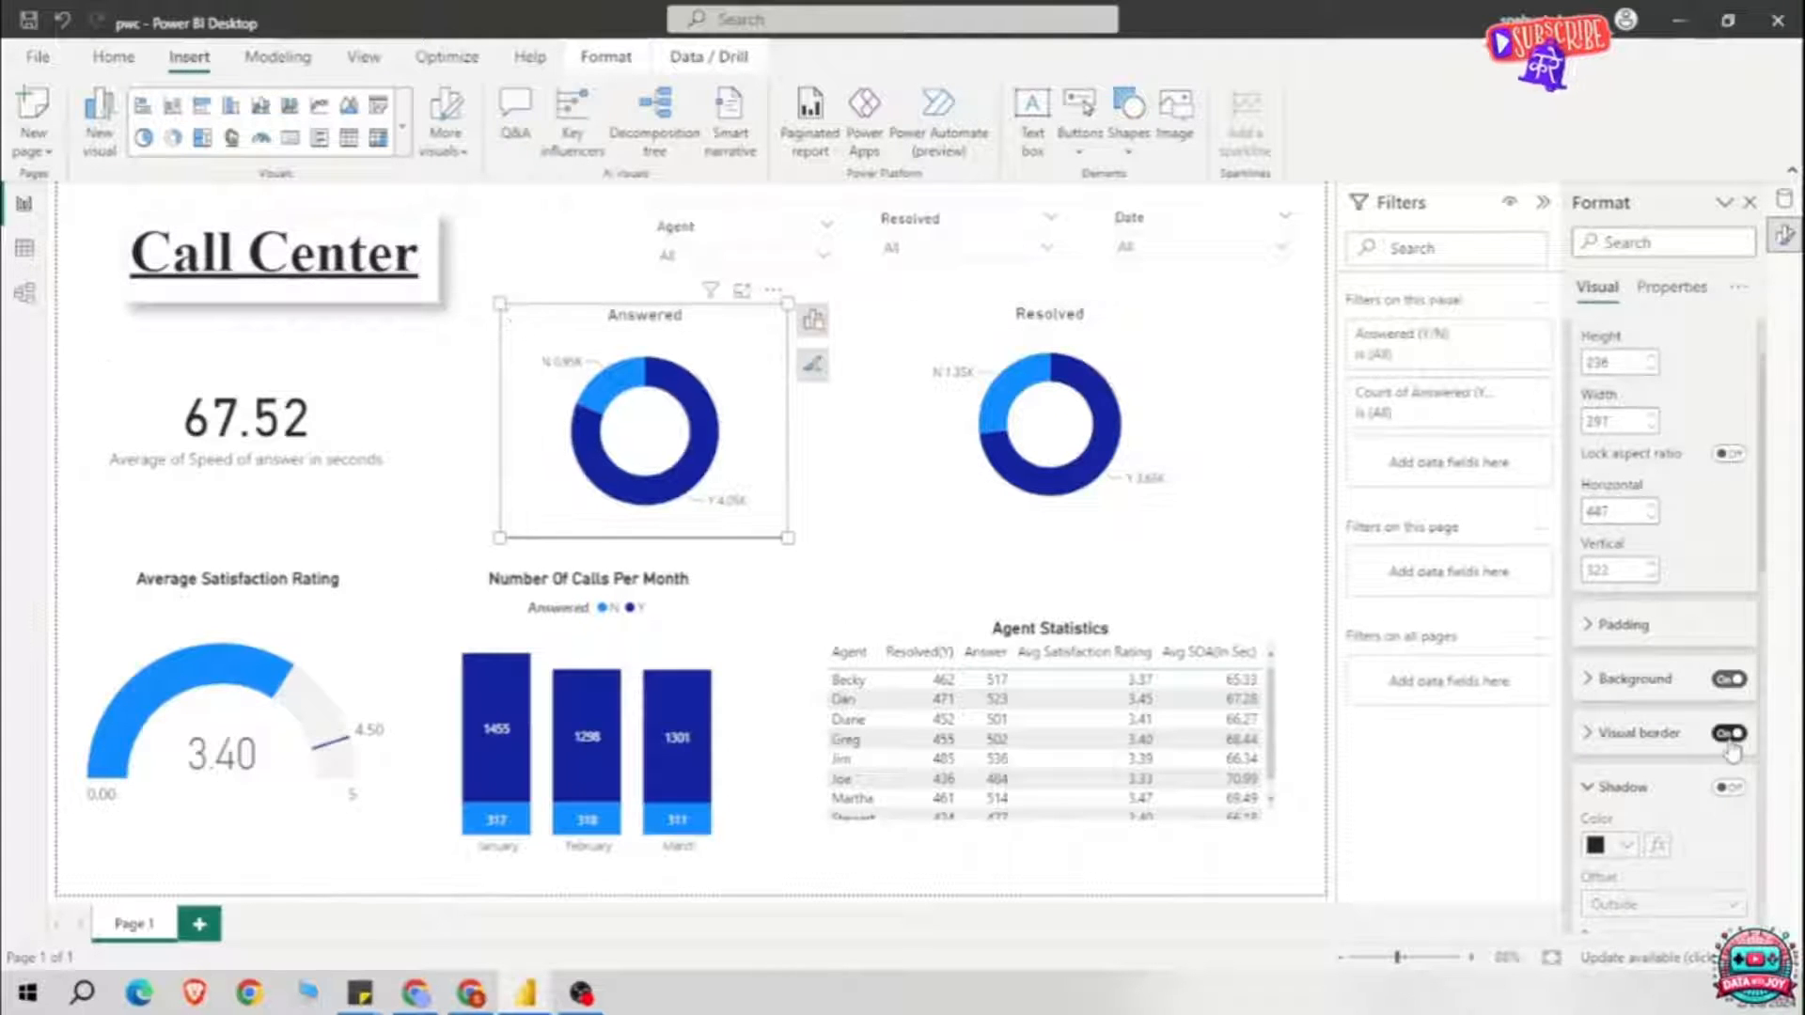
click(1730, 733)
click(1730, 788)
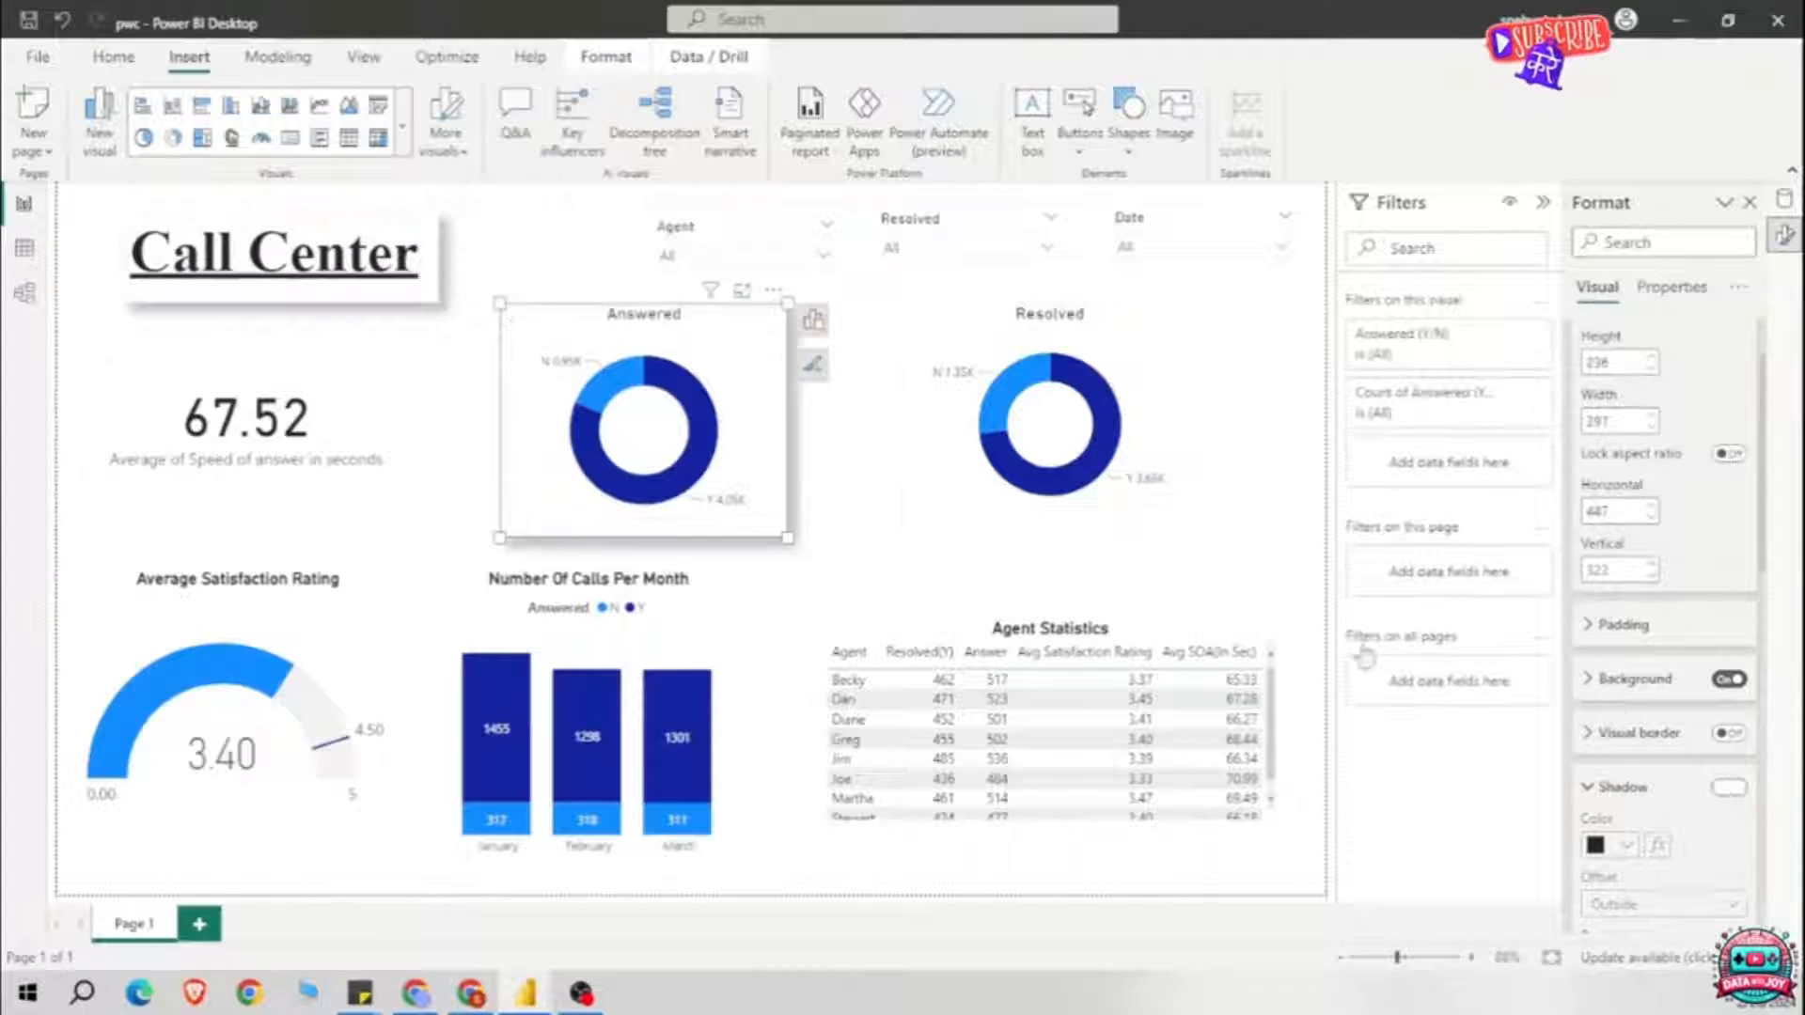
click(1128, 386)
click(1729, 788)
Step: Turn on the shadow for the Agent, Resolved and Date slicers
click(743, 246)
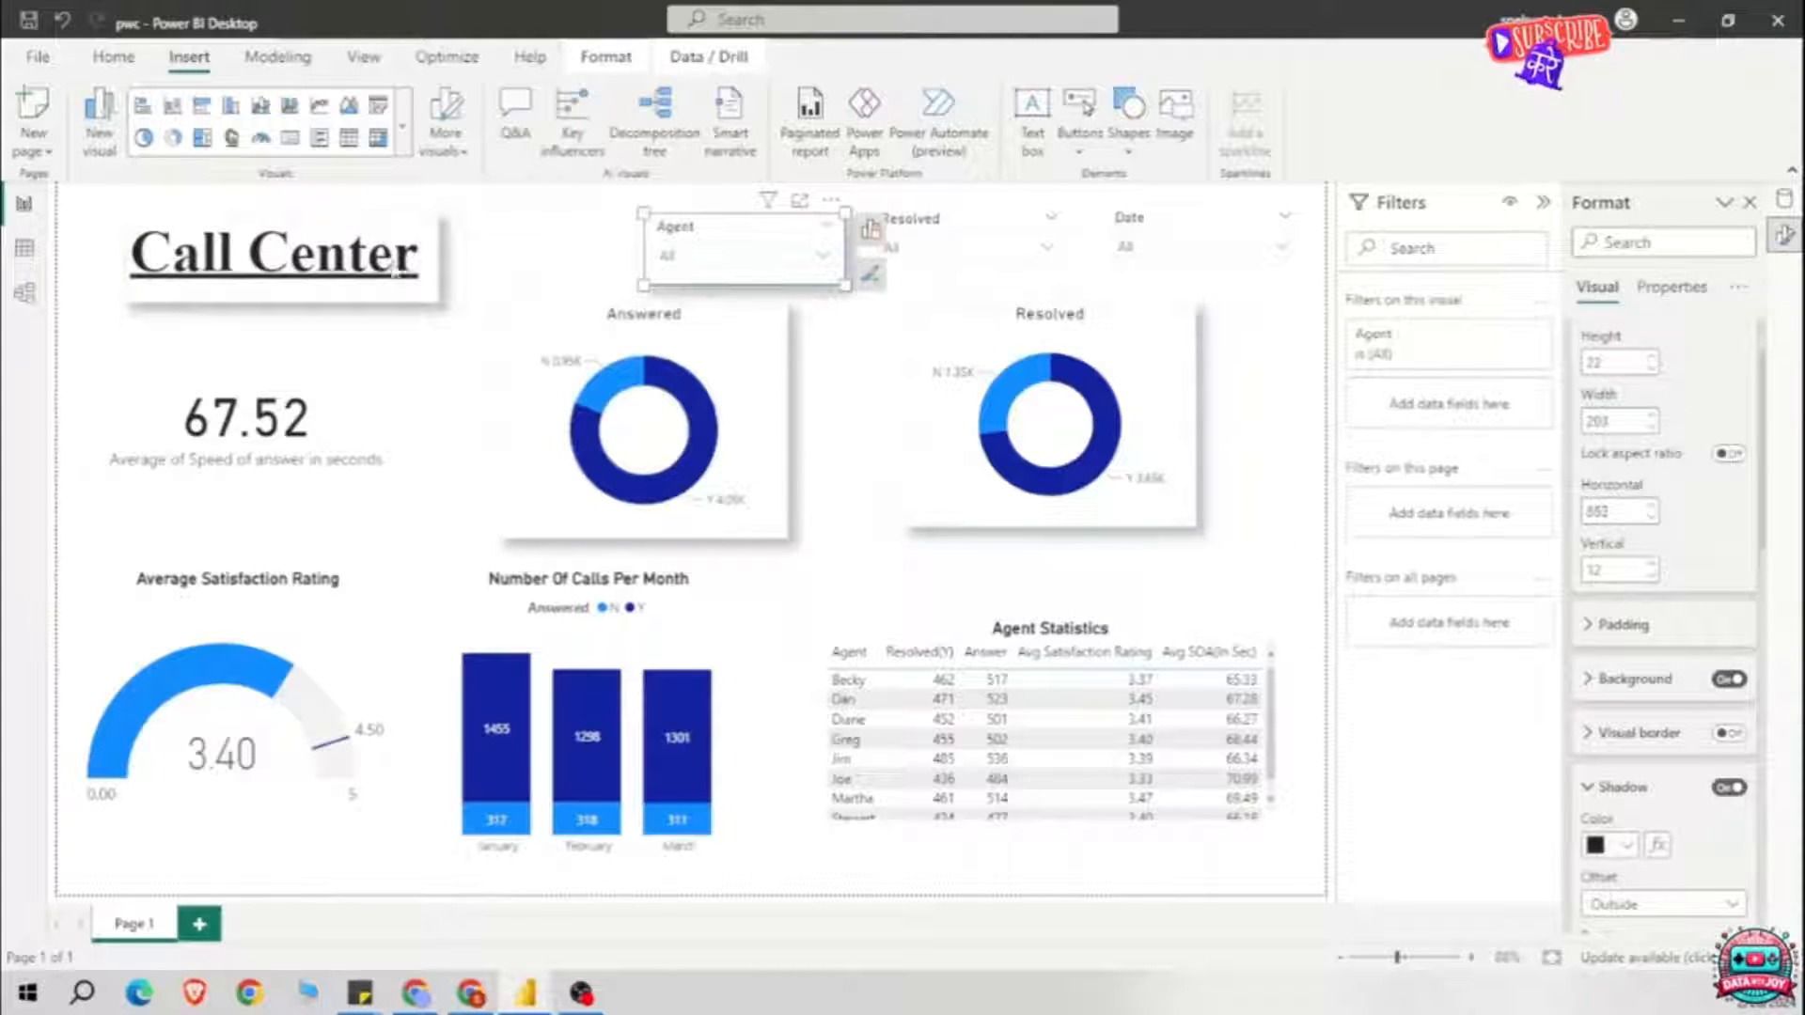
click(113, 57)
click(968, 246)
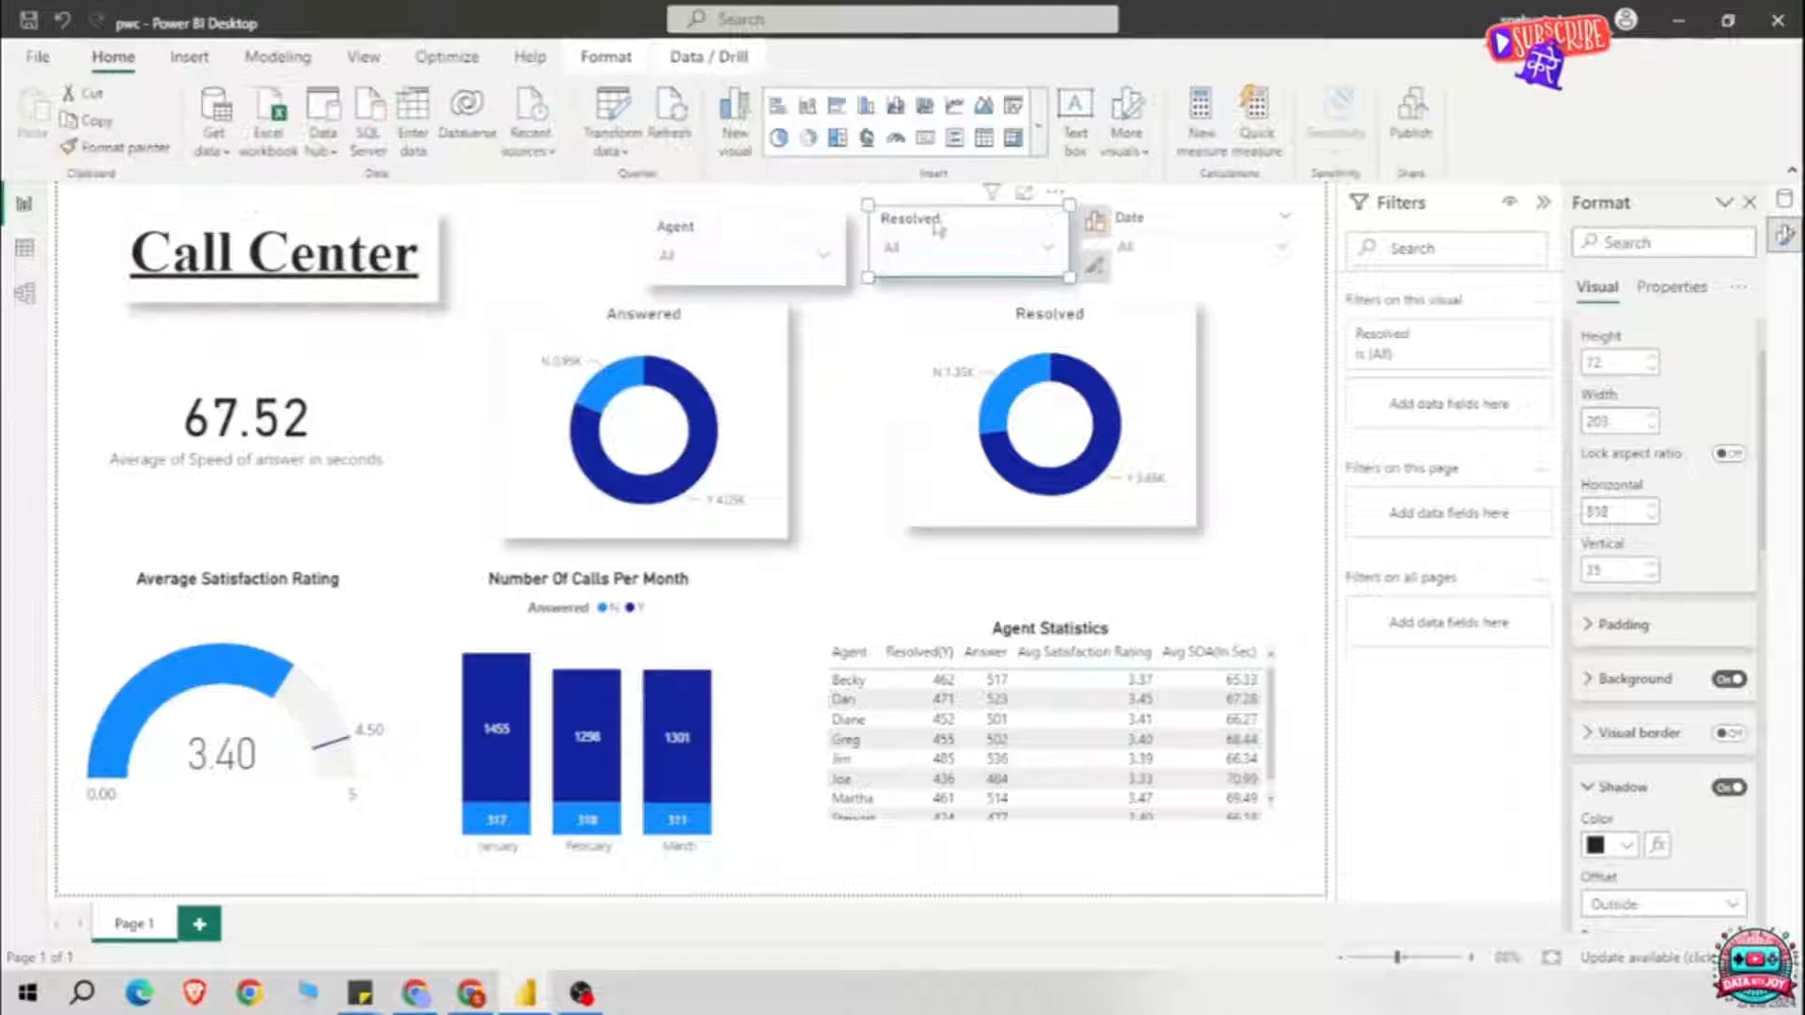
click(1194, 247)
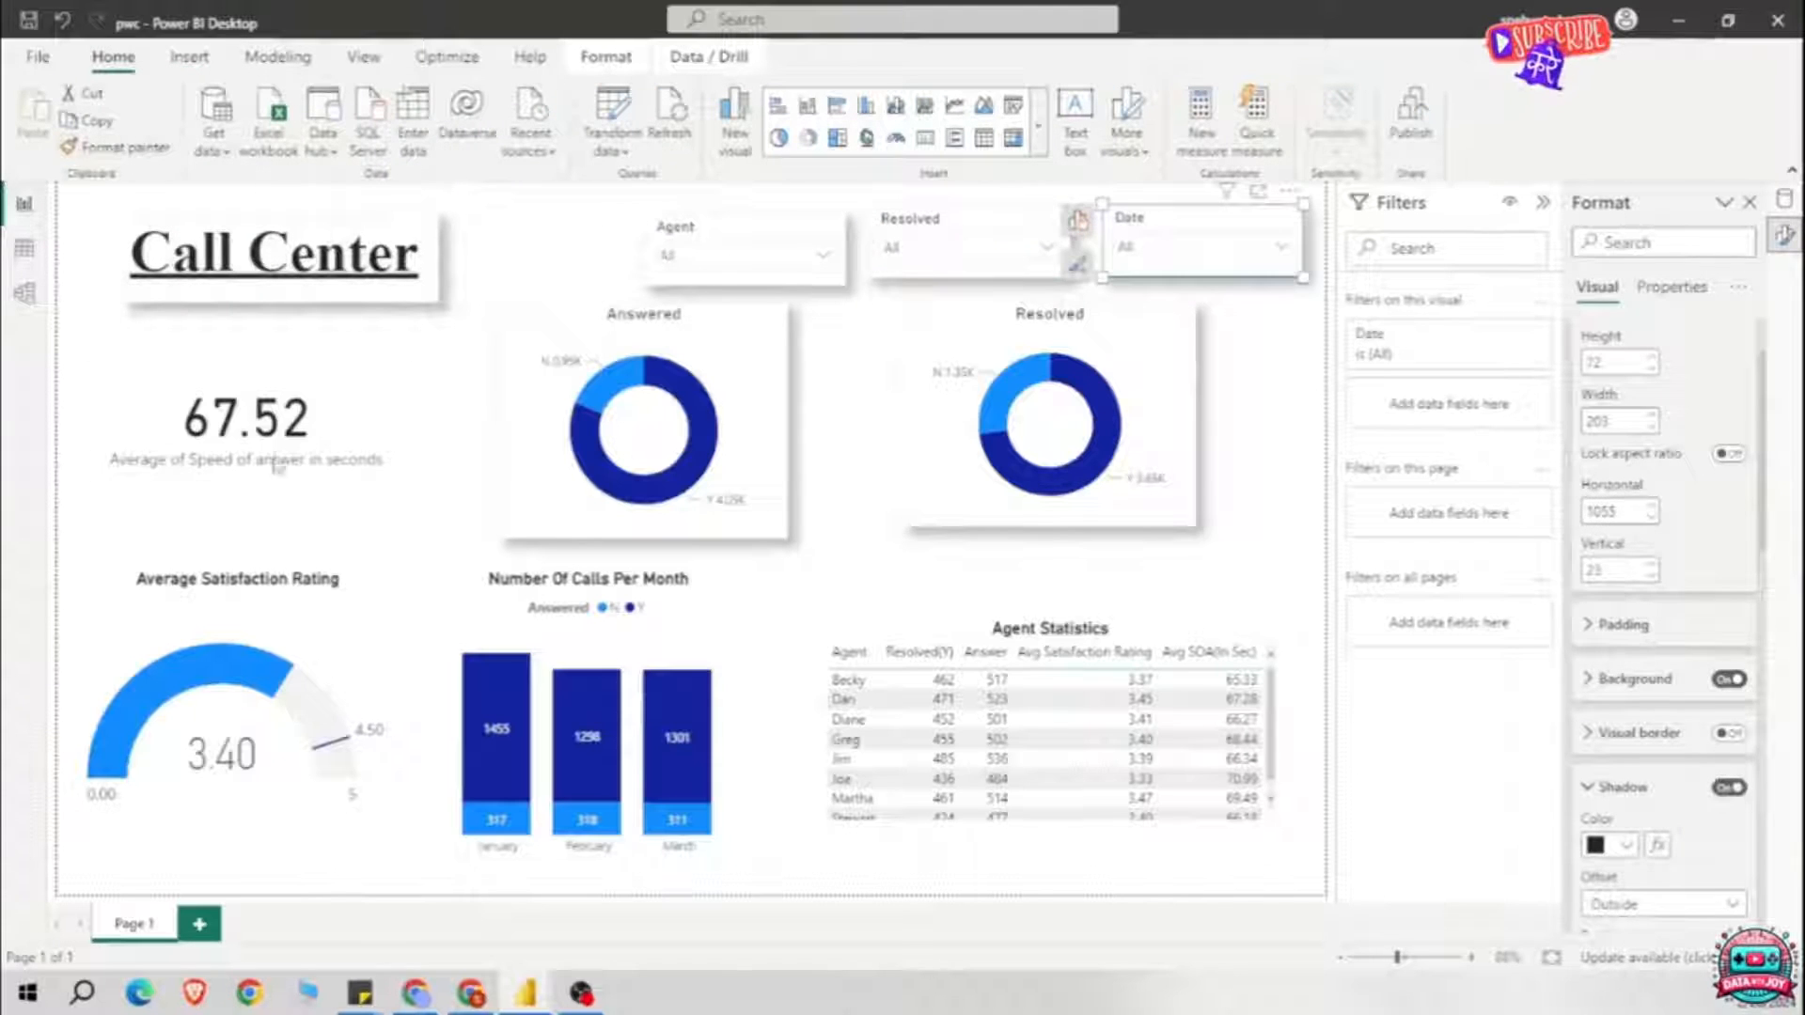
Step: Turn on the visual border for the average speed card, agent table, column chart and satisfaction gauge
click(275, 464)
click(1730, 835)
click(1236, 641)
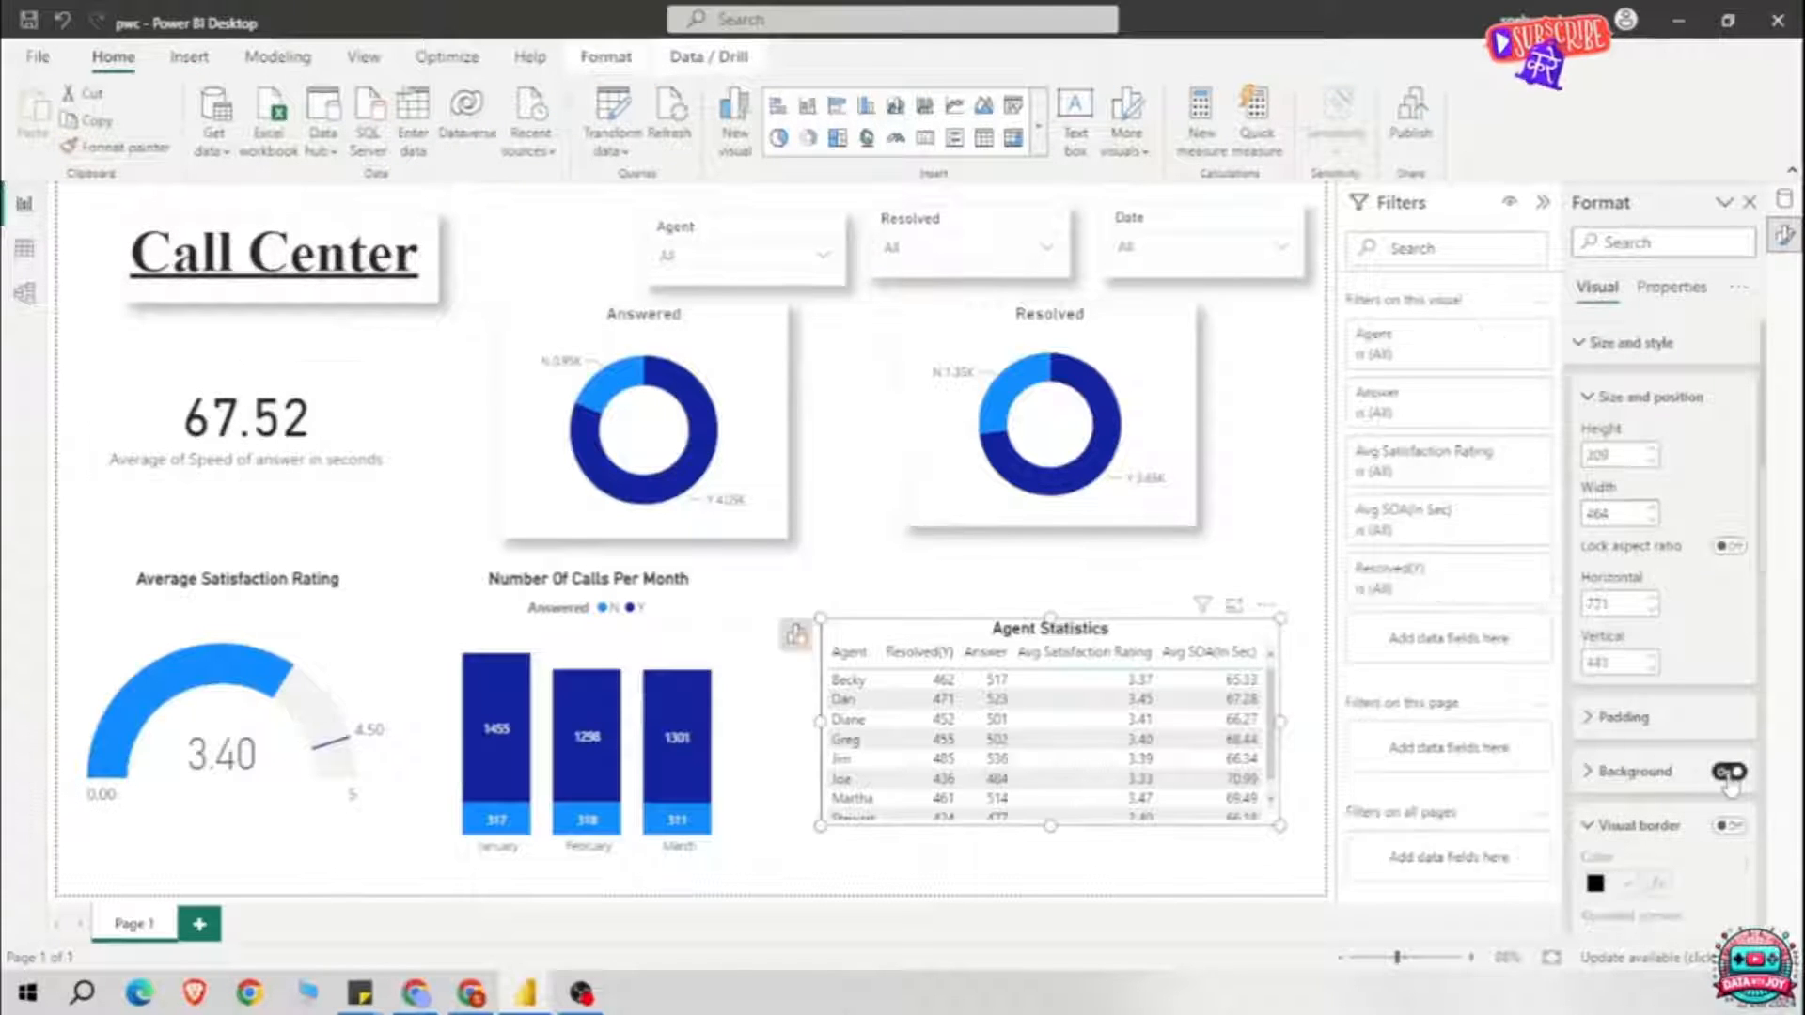
click(246, 418)
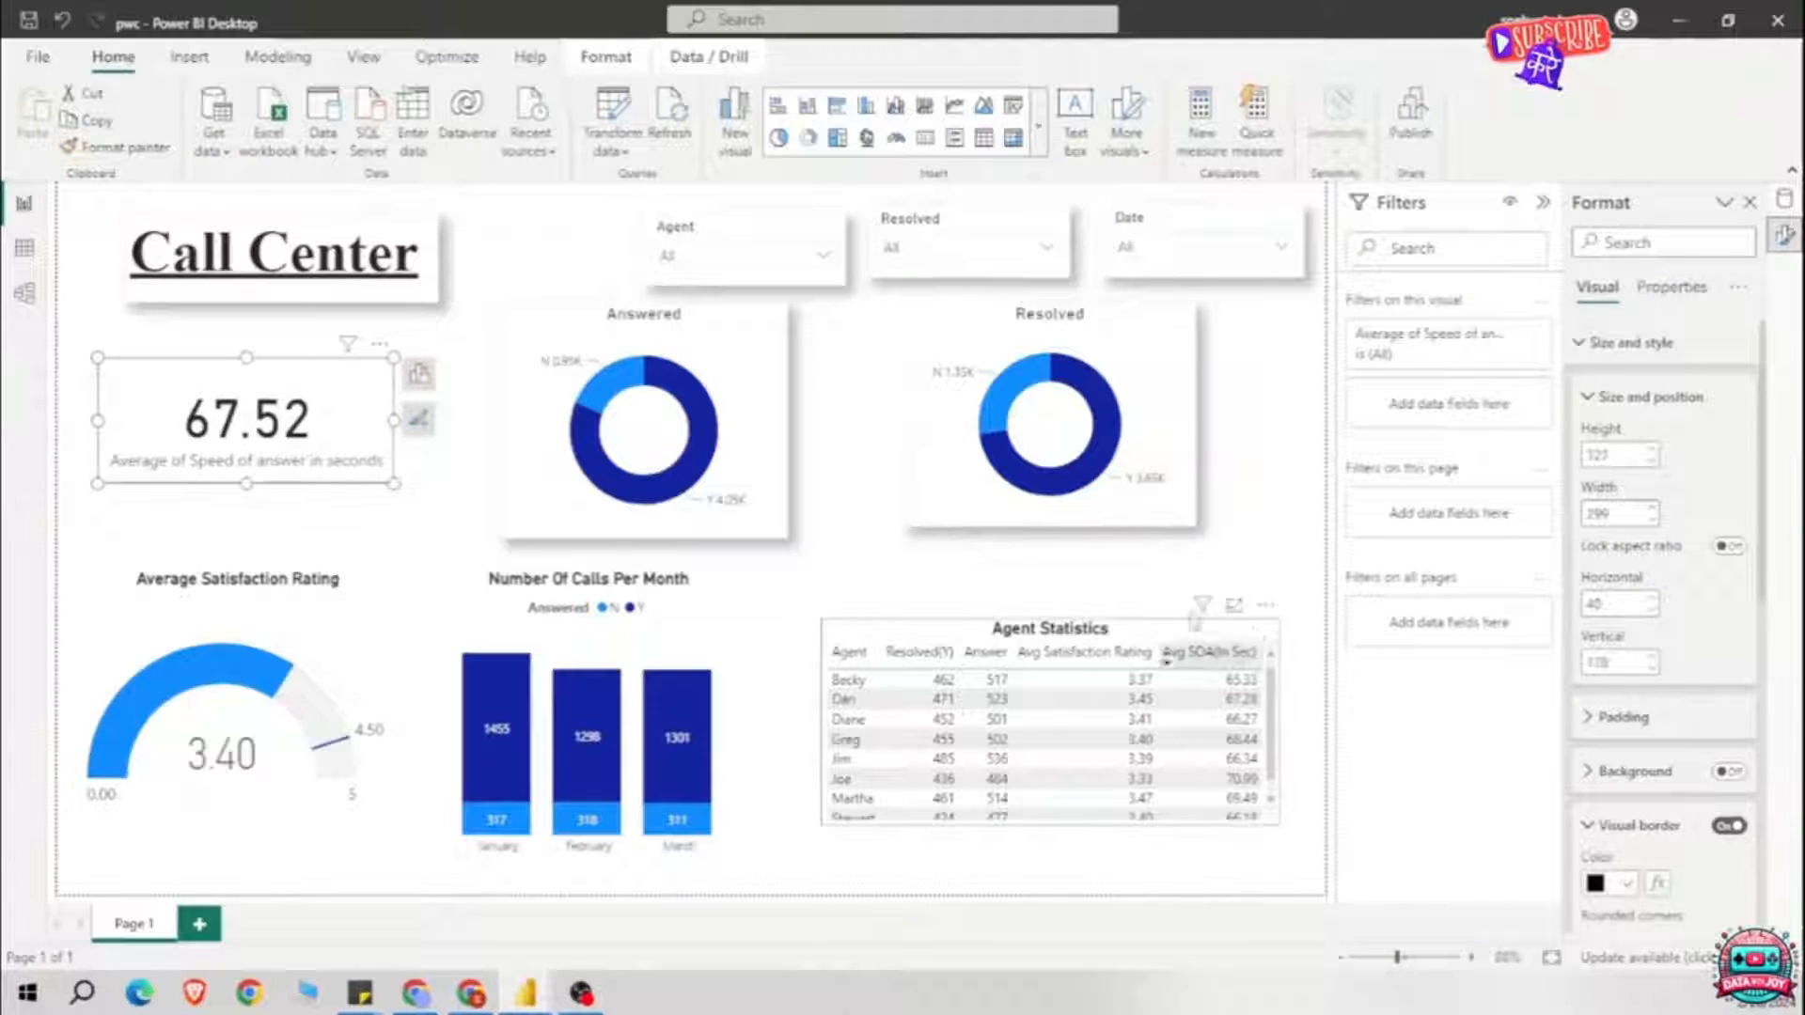
click(1737, 830)
click(714, 646)
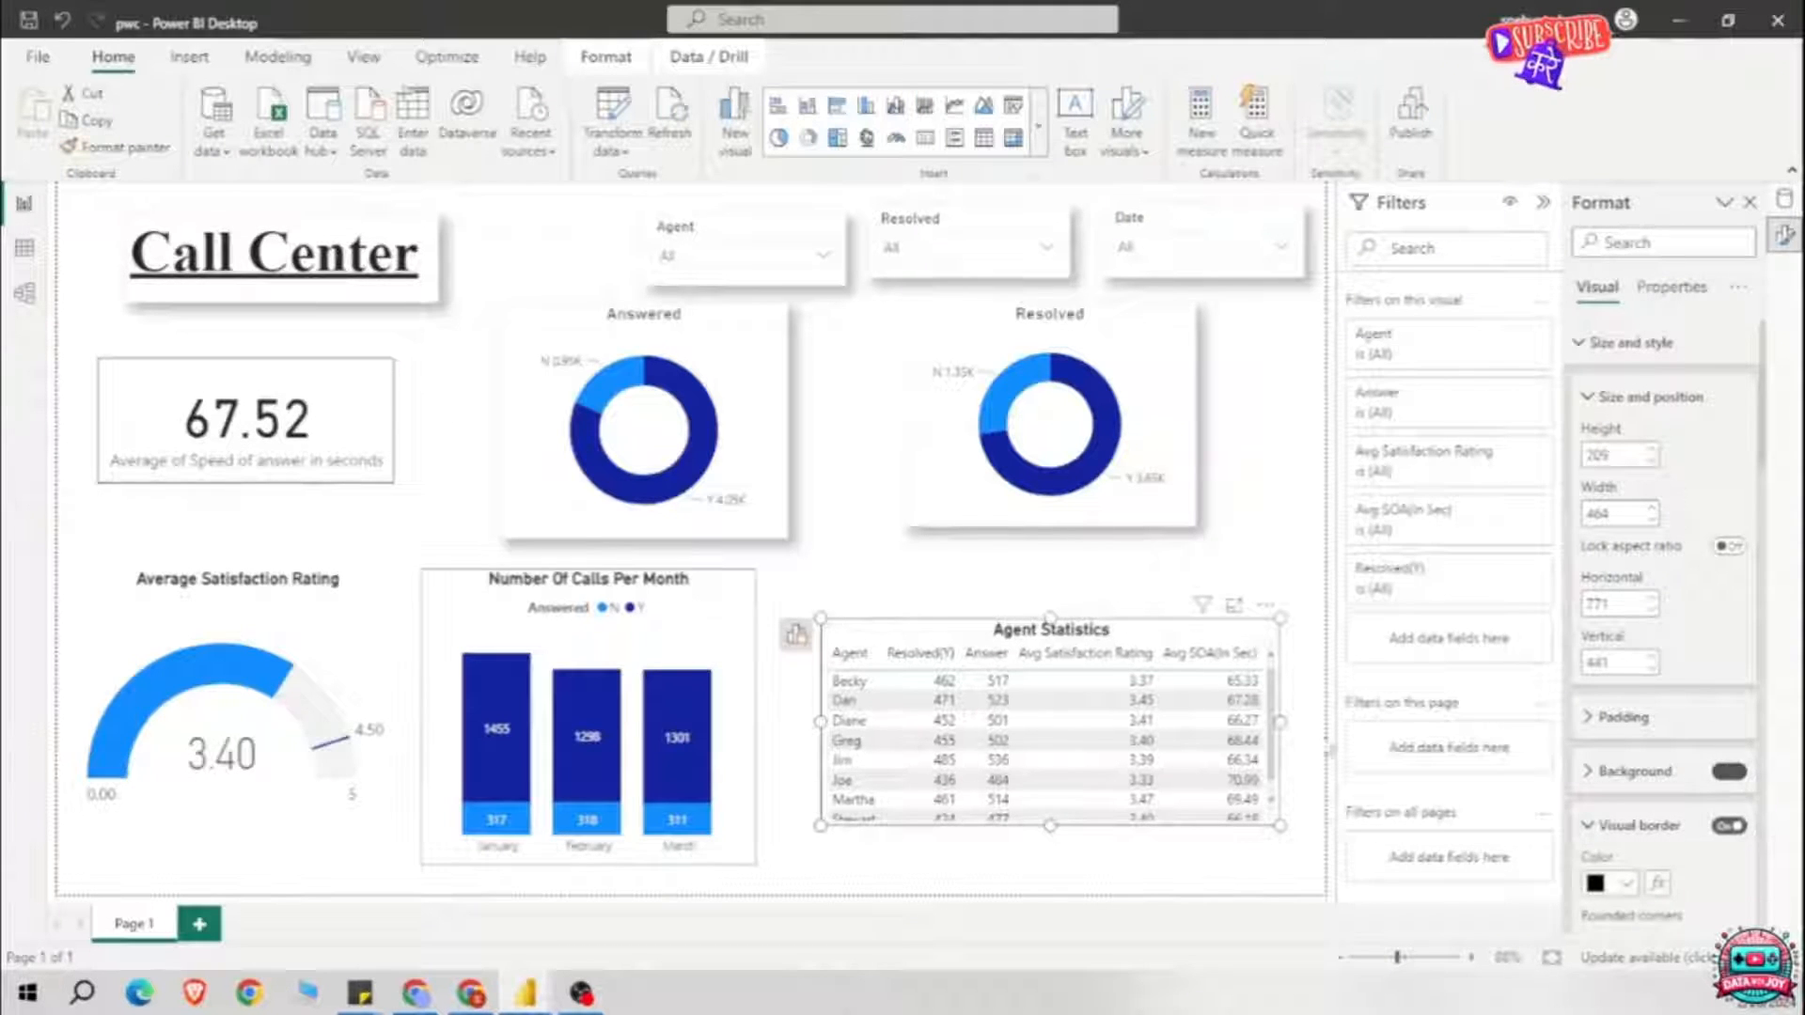
click(1728, 825)
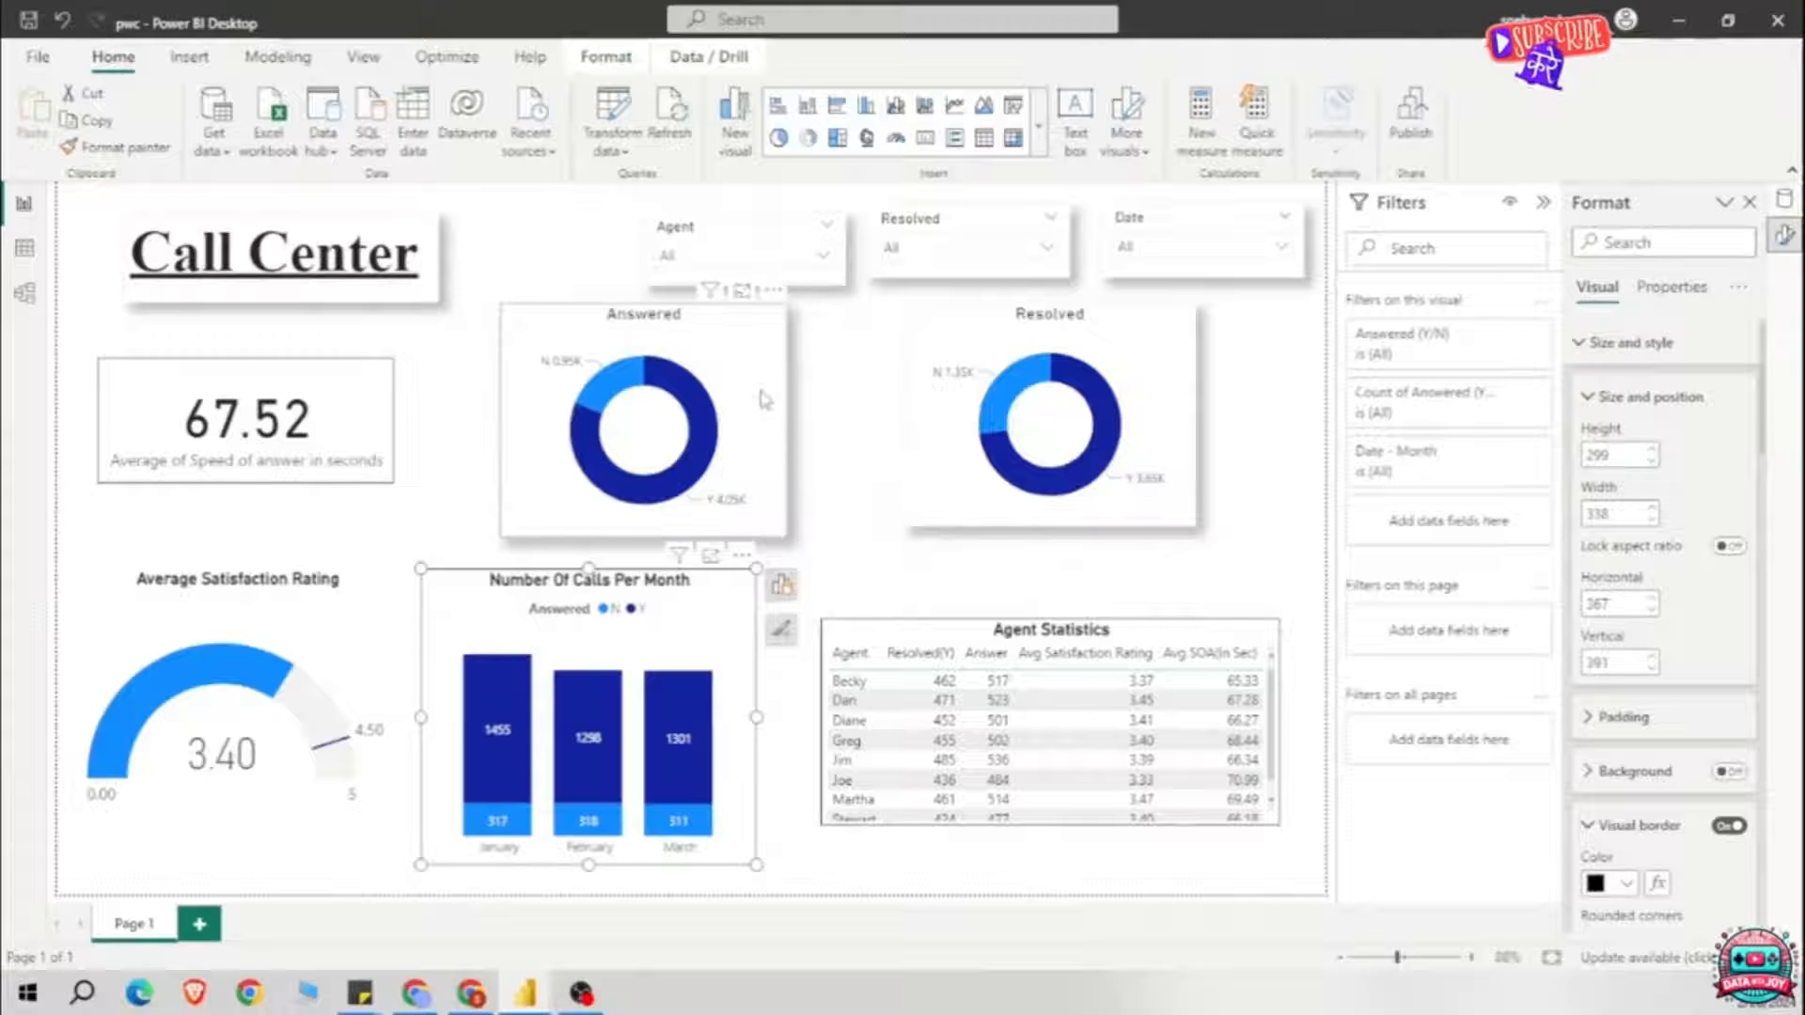
click(325, 663)
click(1730, 827)
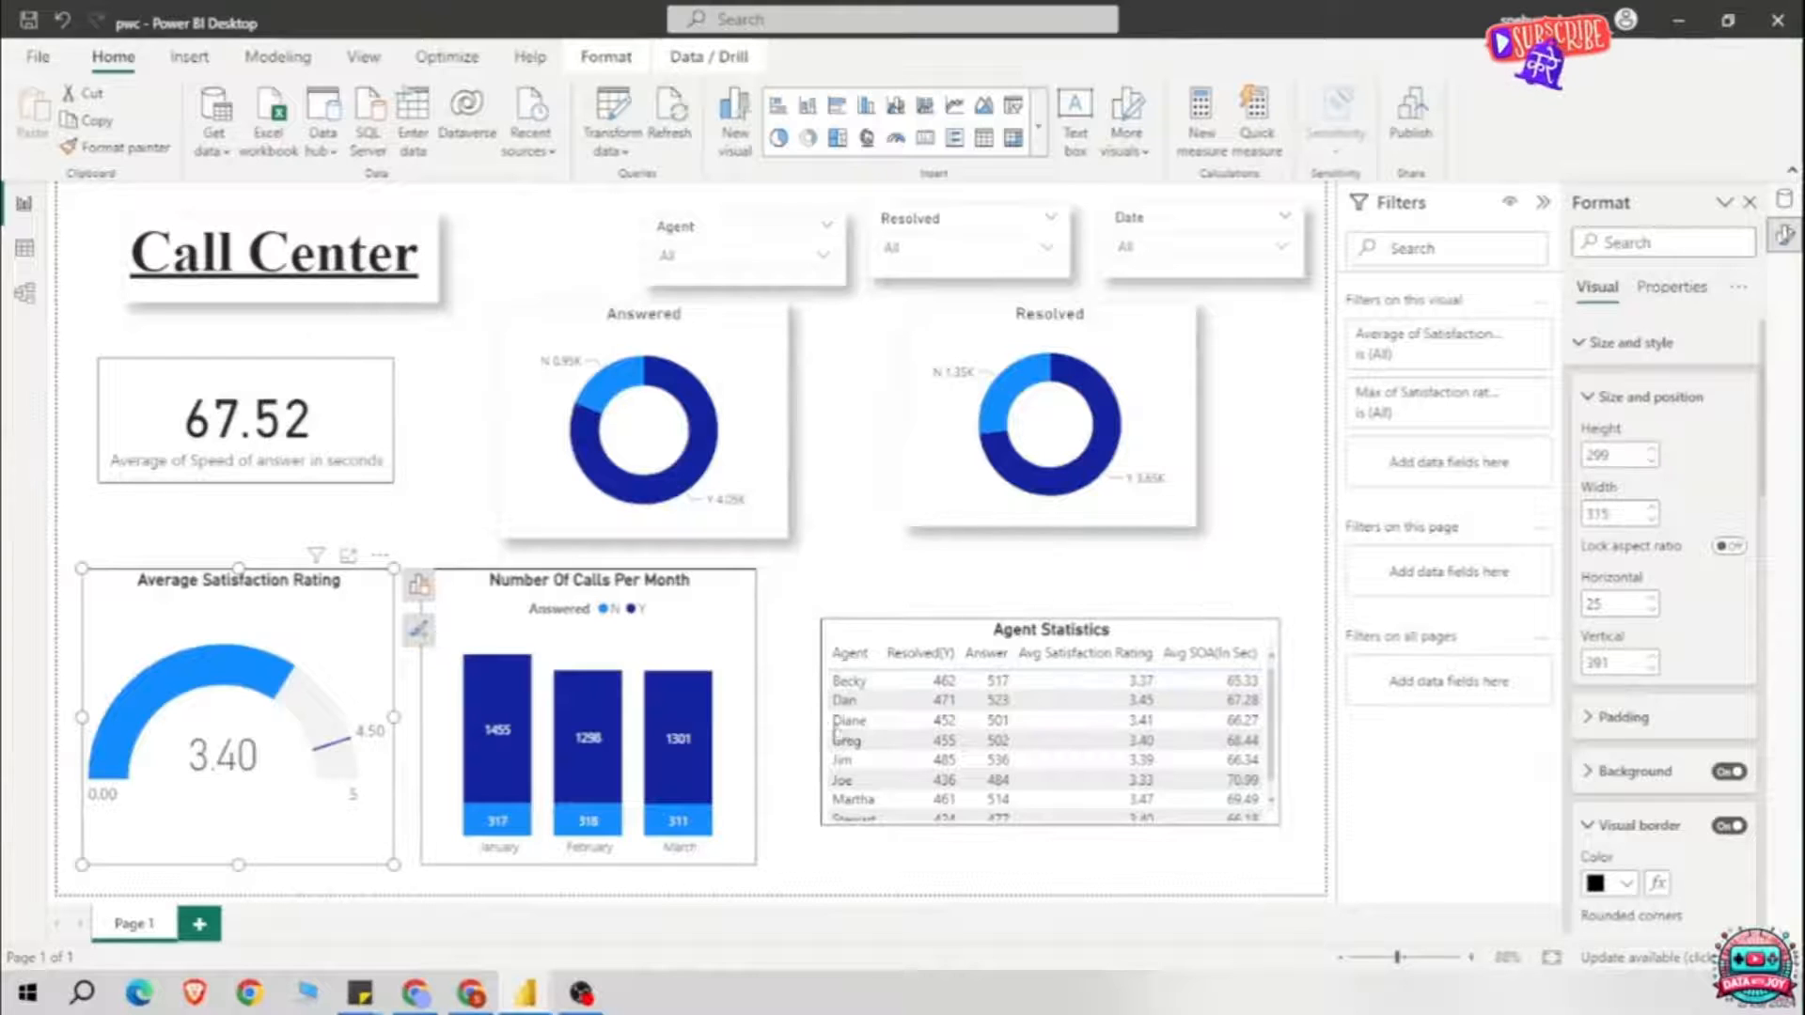
Step: Try the red, light blue, lavender and dark charcoal themes on the report
click(199, 58)
click(363, 56)
click(534, 127)
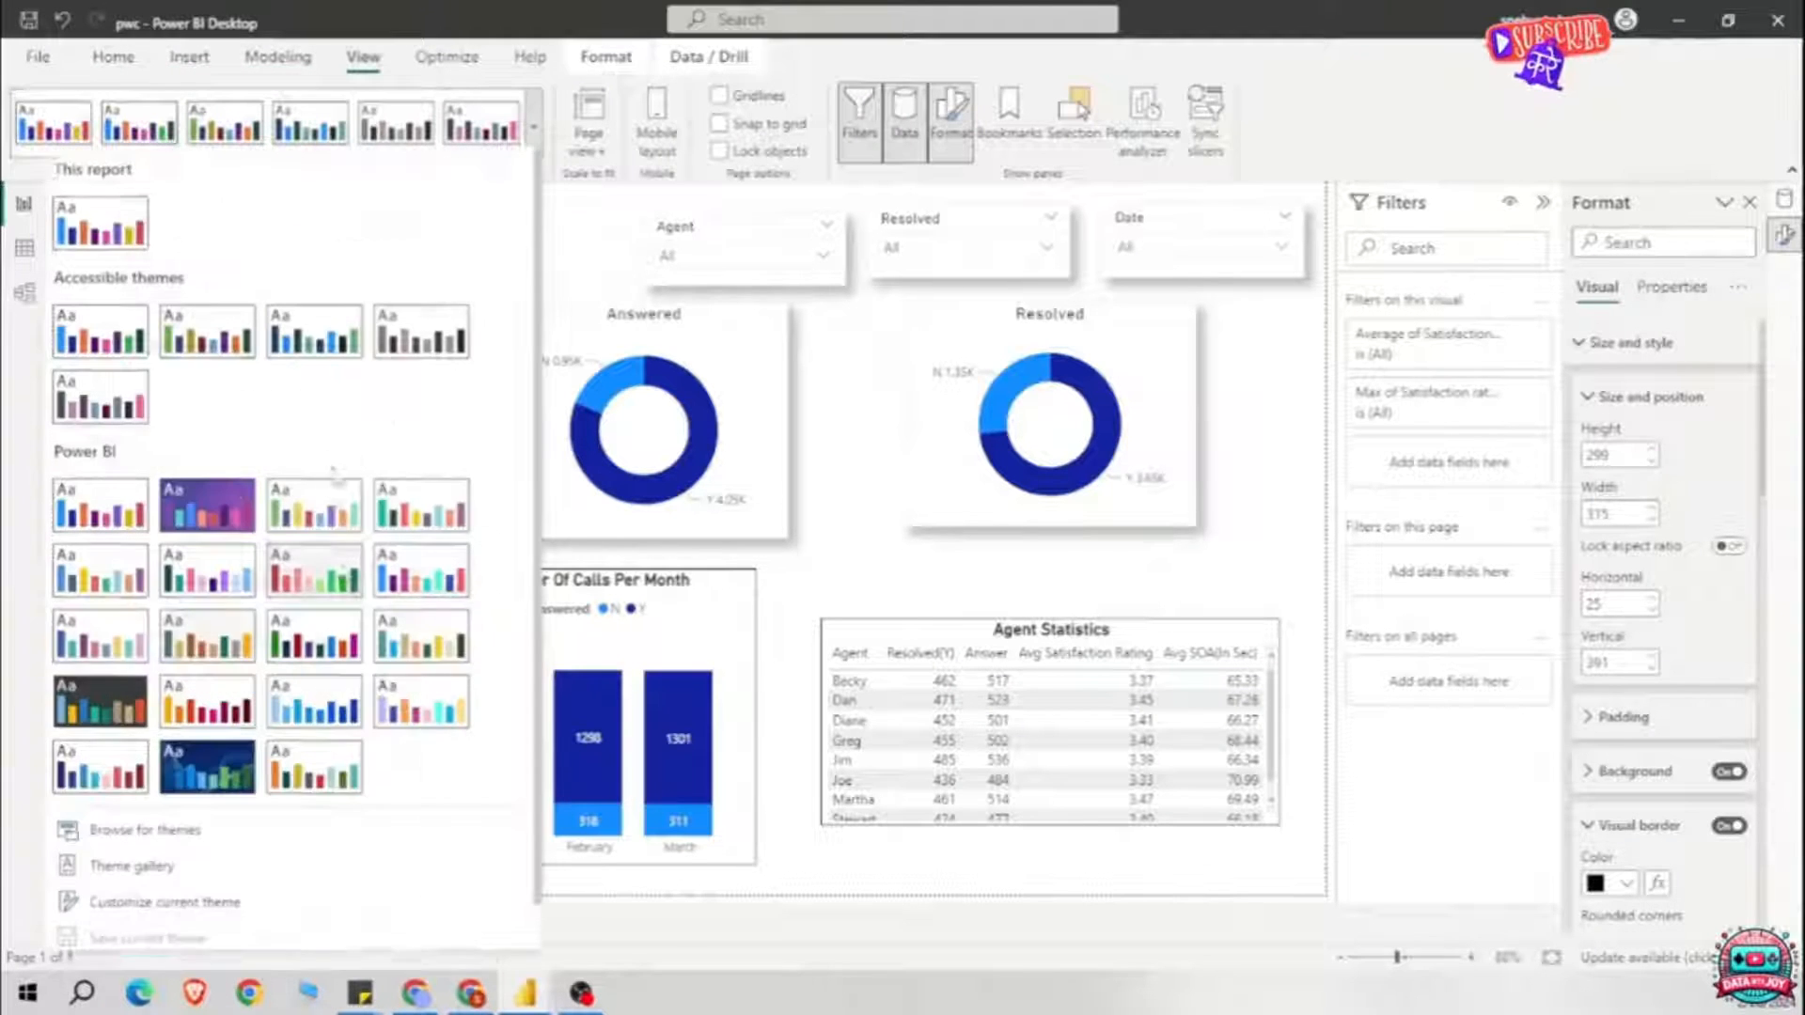
click(345, 584)
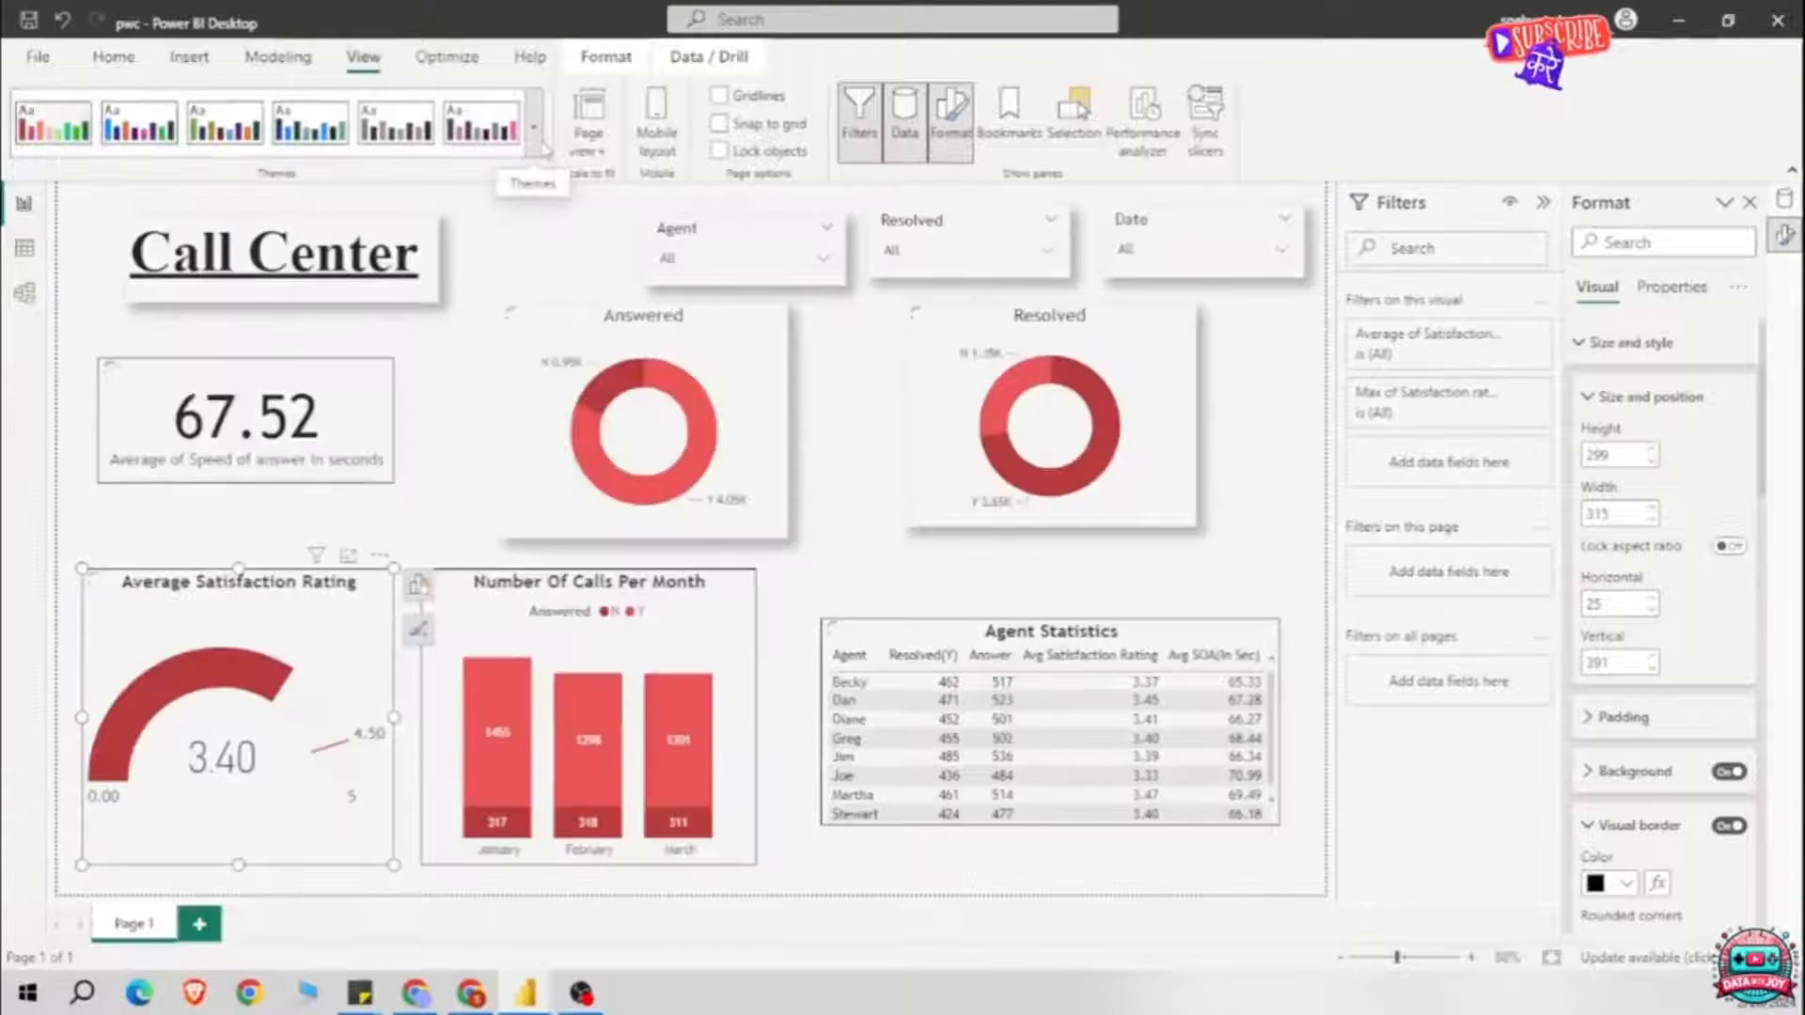
click(533, 129)
click(327, 713)
click(534, 127)
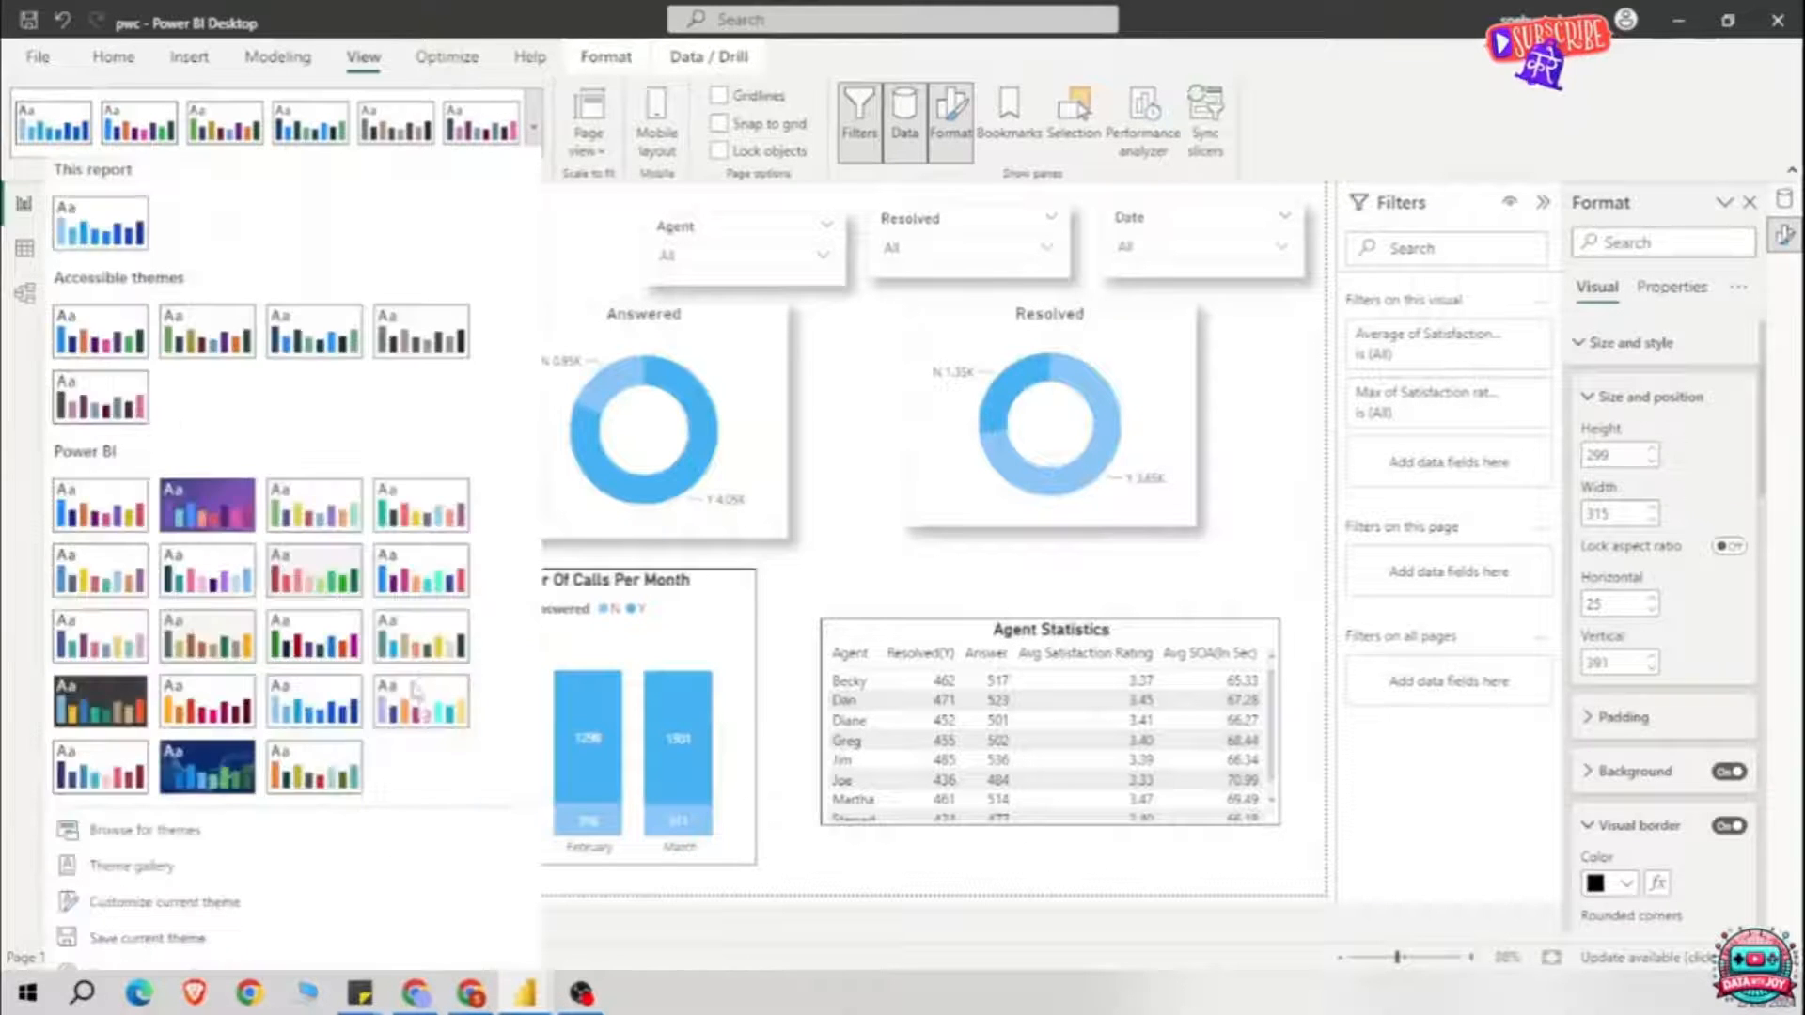
click(435, 703)
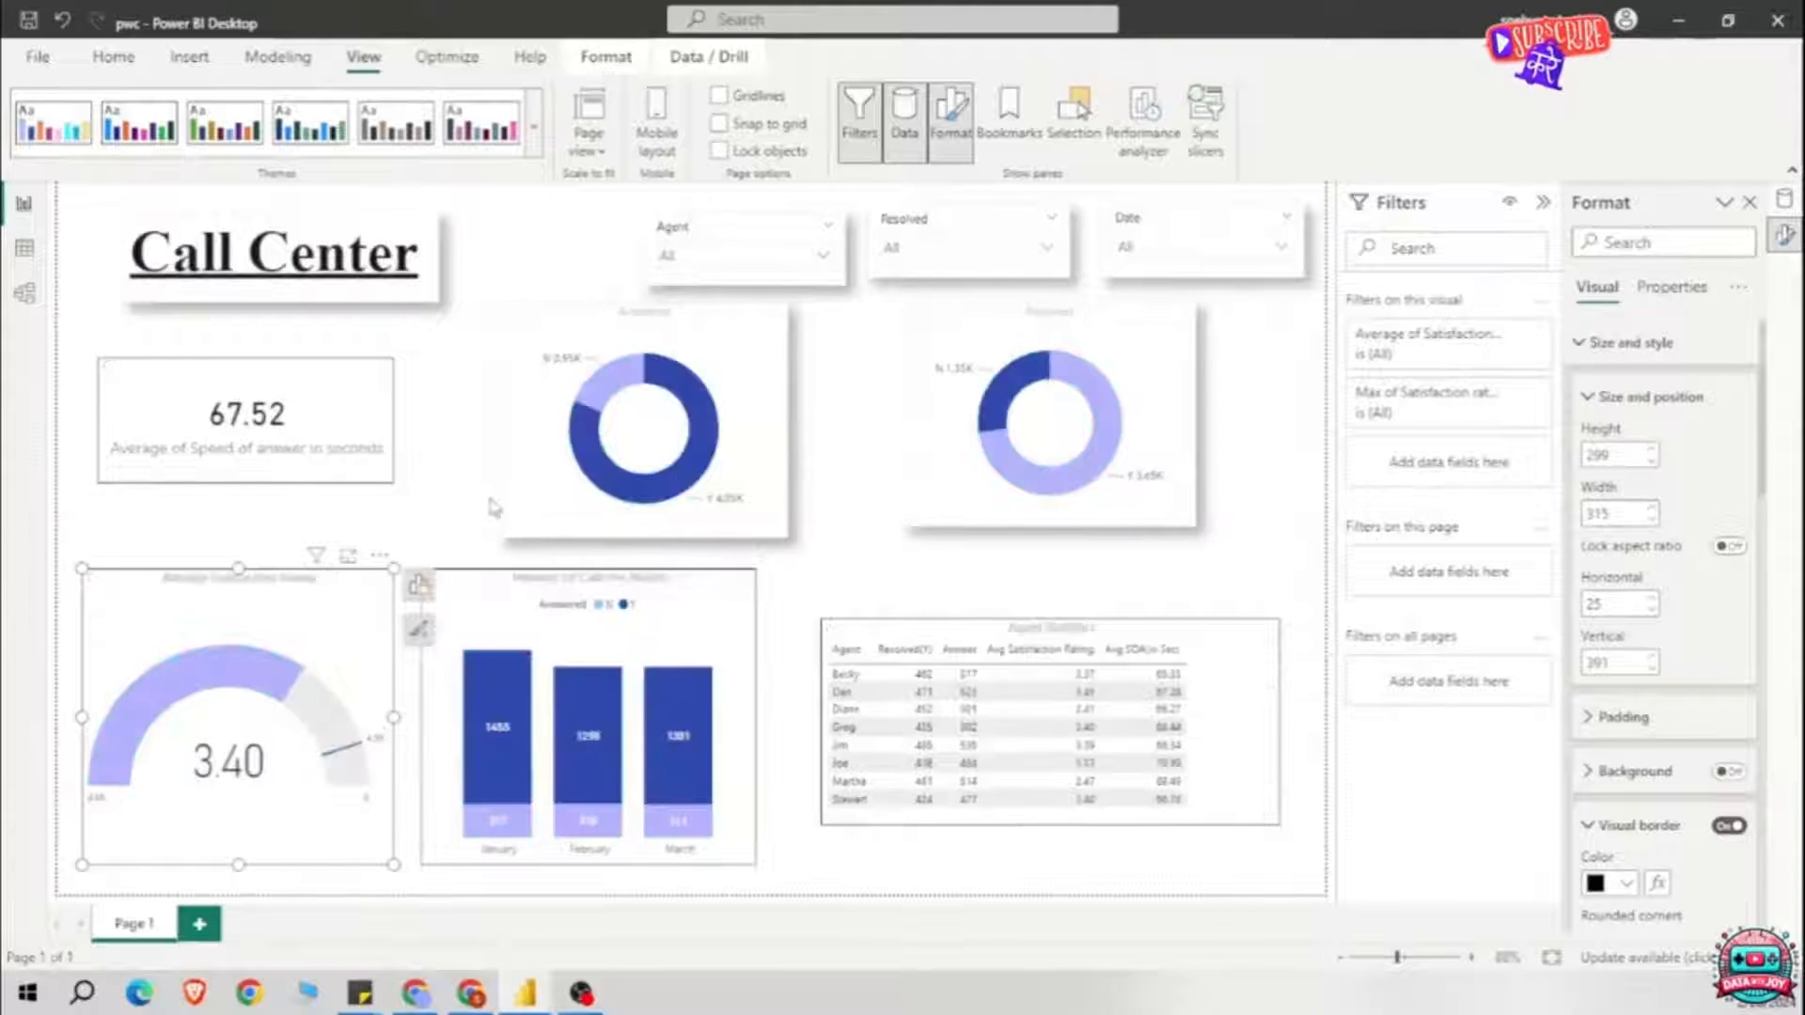
click(489, 339)
click(534, 126)
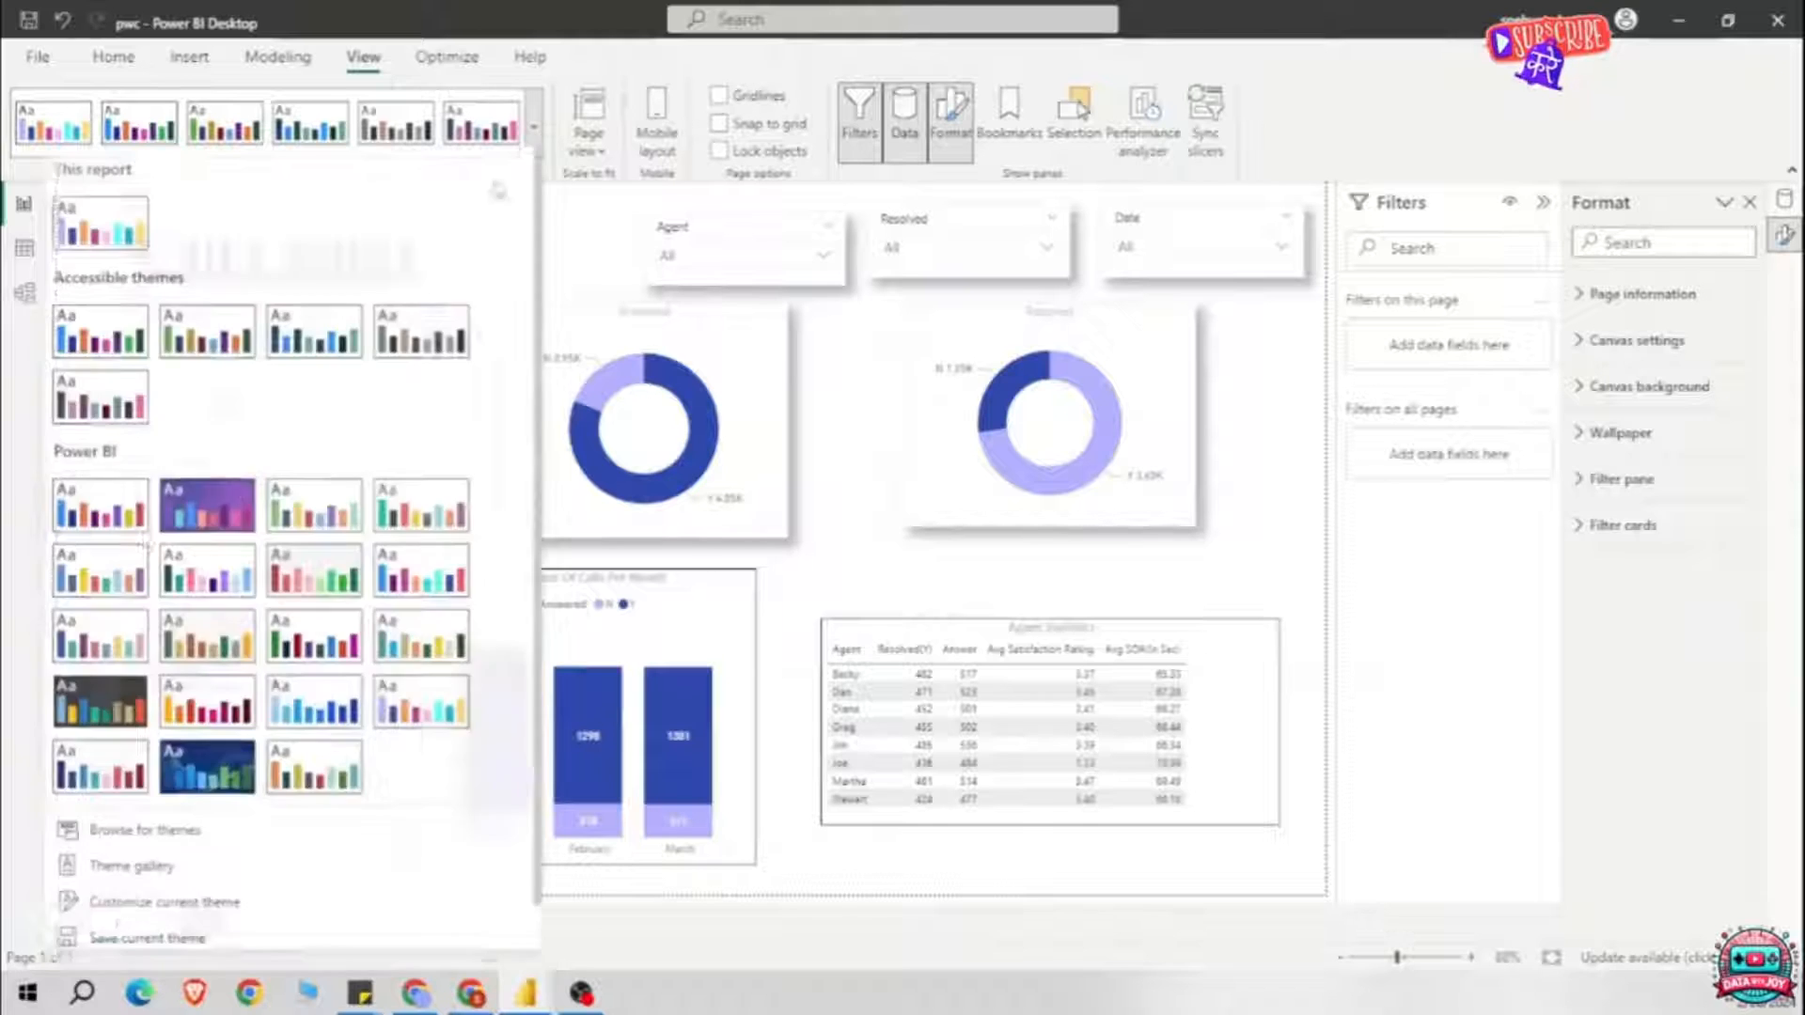
click(99, 712)
Step: Apply the light theme with yellow and orange data colors to the report
click(534, 127)
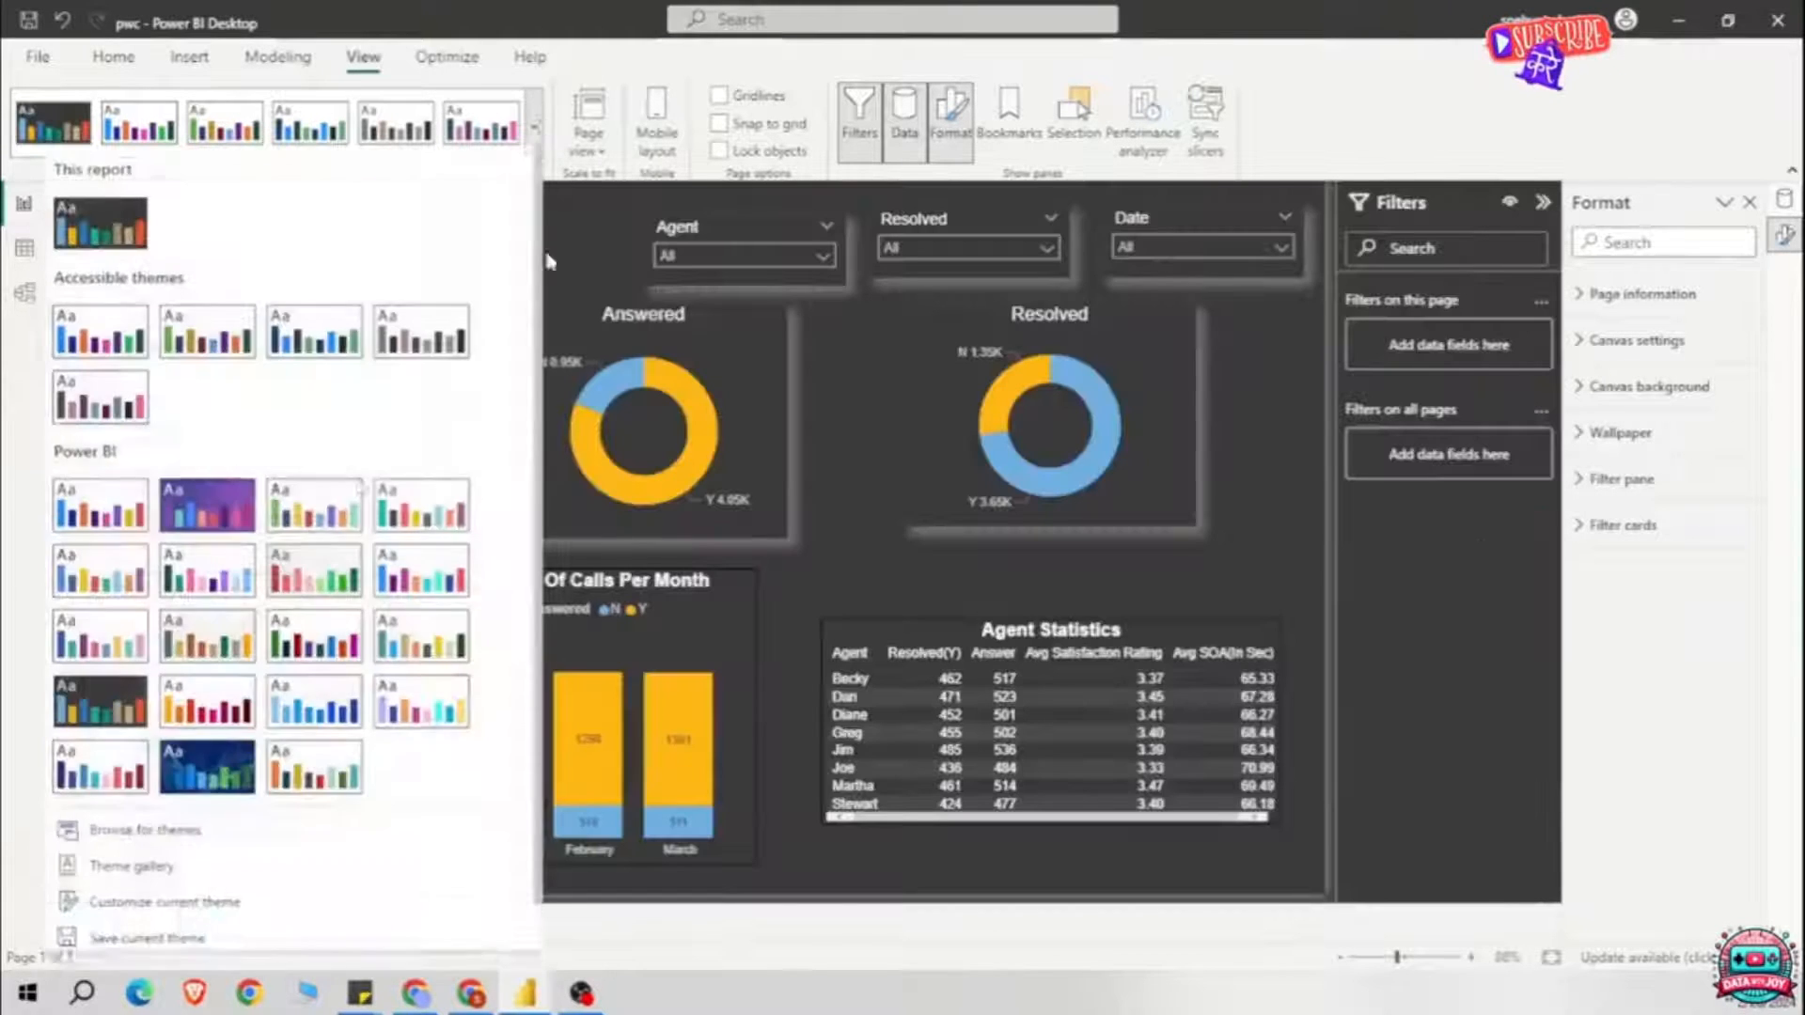
click(409, 380)
Step: Replace the average speed card's border with a shadow, and turn off the visual borders of the gauge and column chart
click(385, 387)
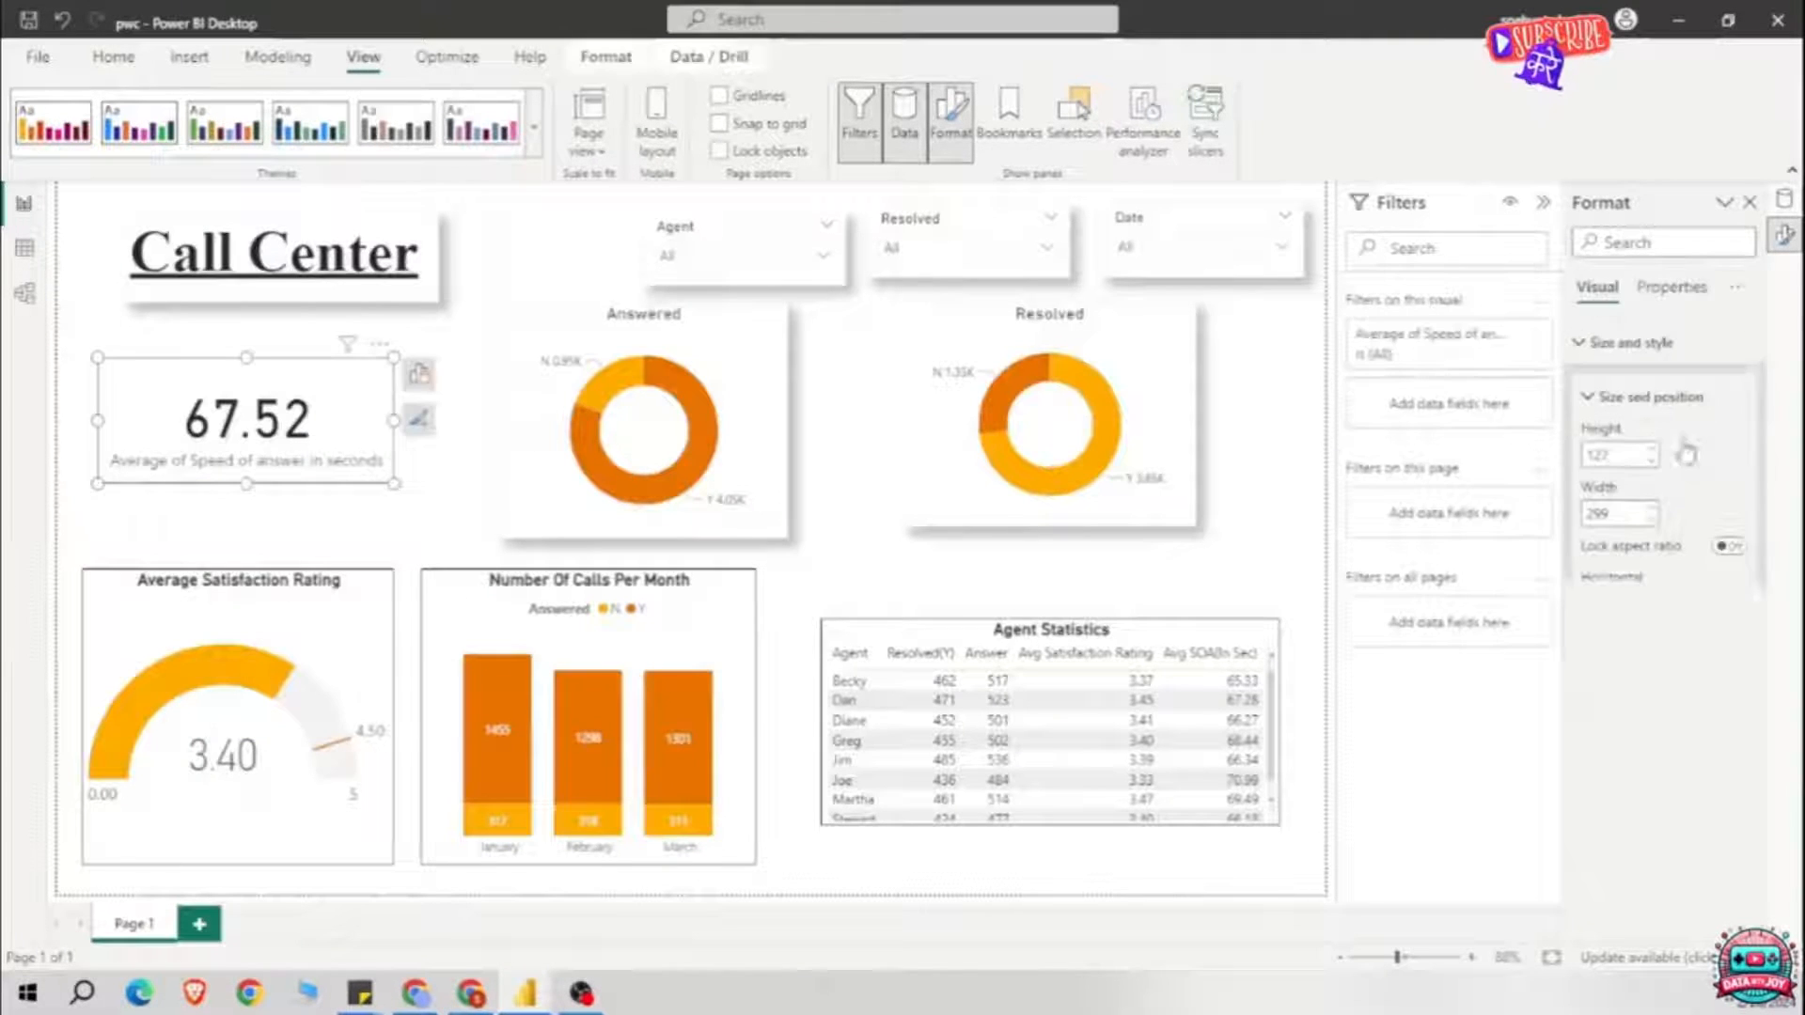
click(442, 611)
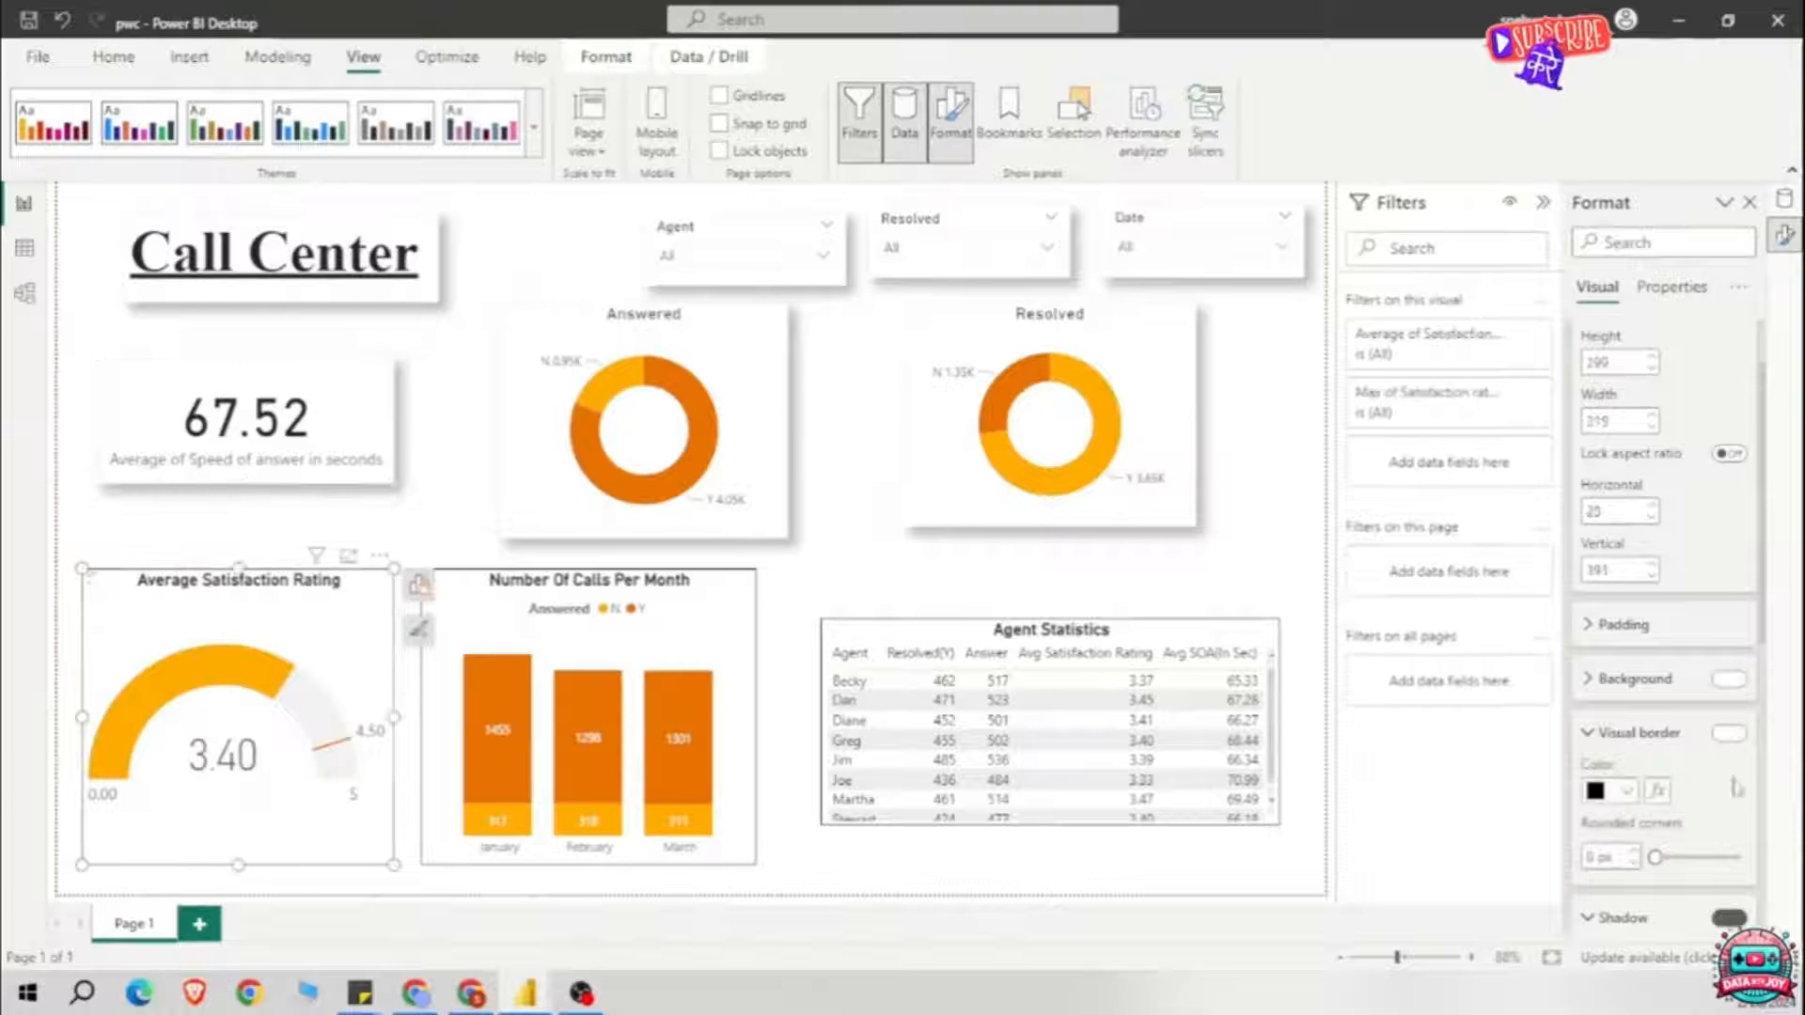
click(1734, 734)
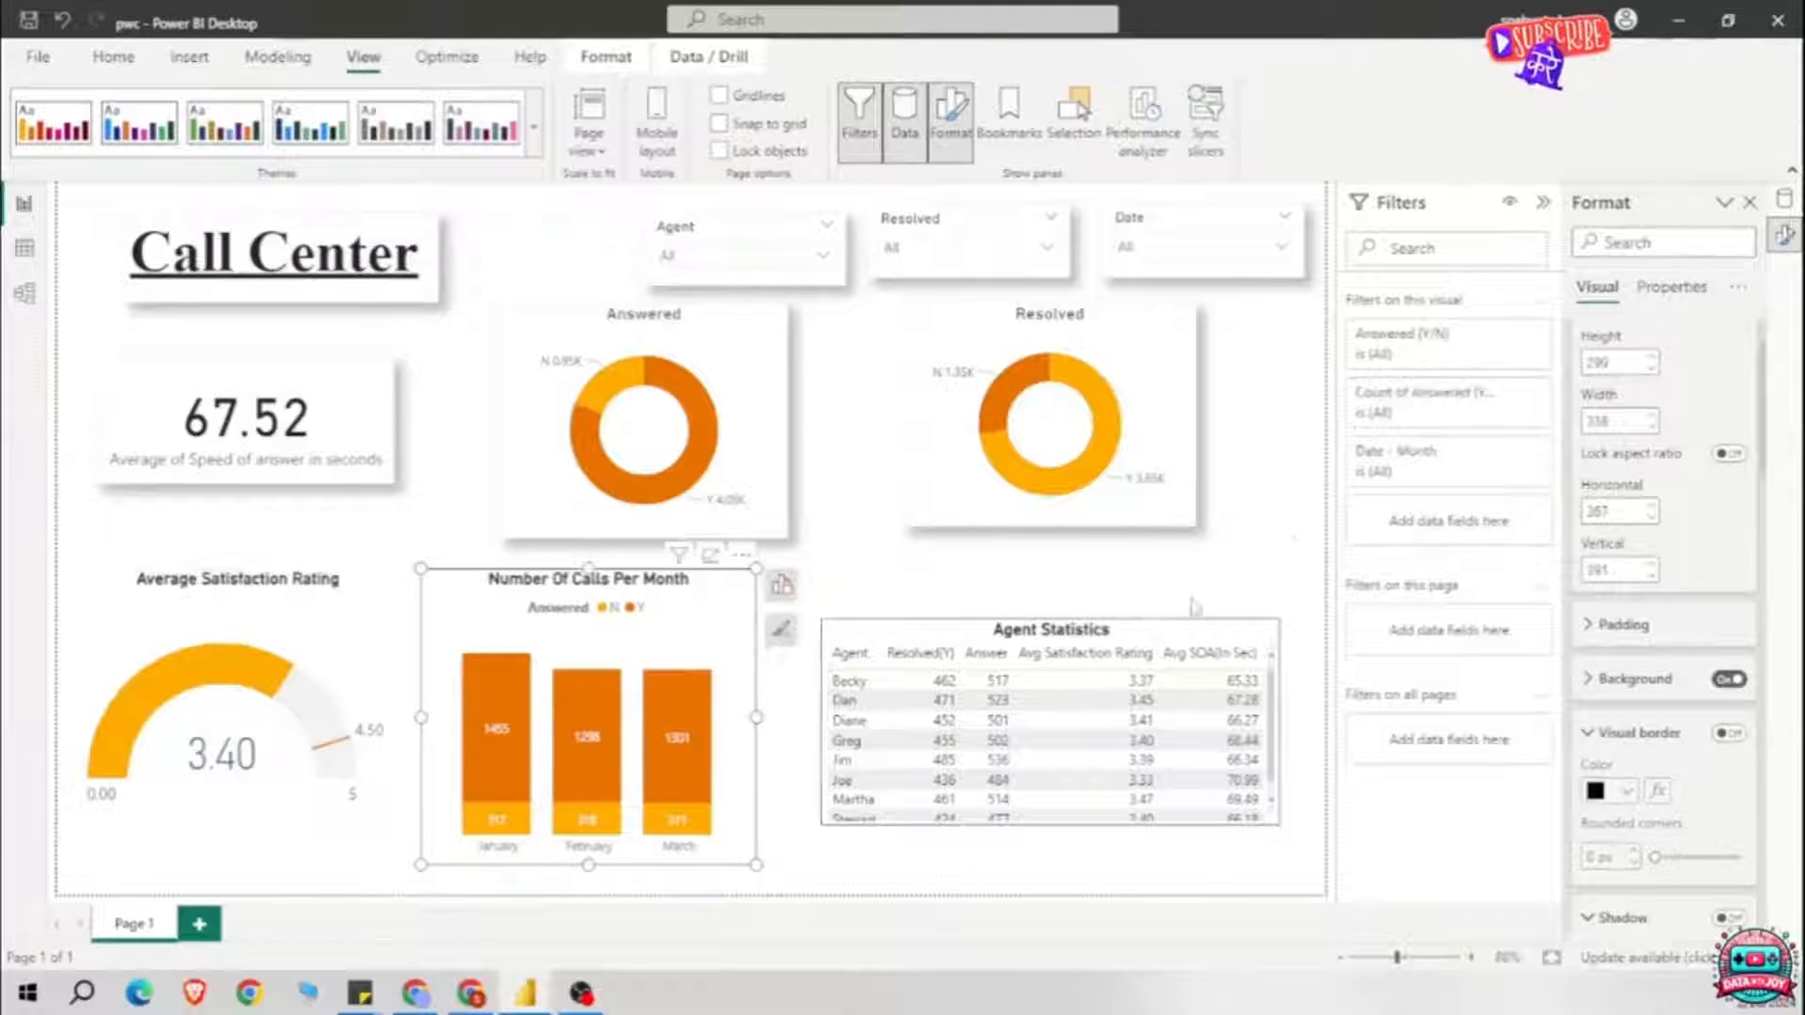
click(1192, 599)
Step: Move the Resolved donut right and down, and set the Answered donut to height 225 and width 294, level with it
drag(1177, 342, 1247, 361)
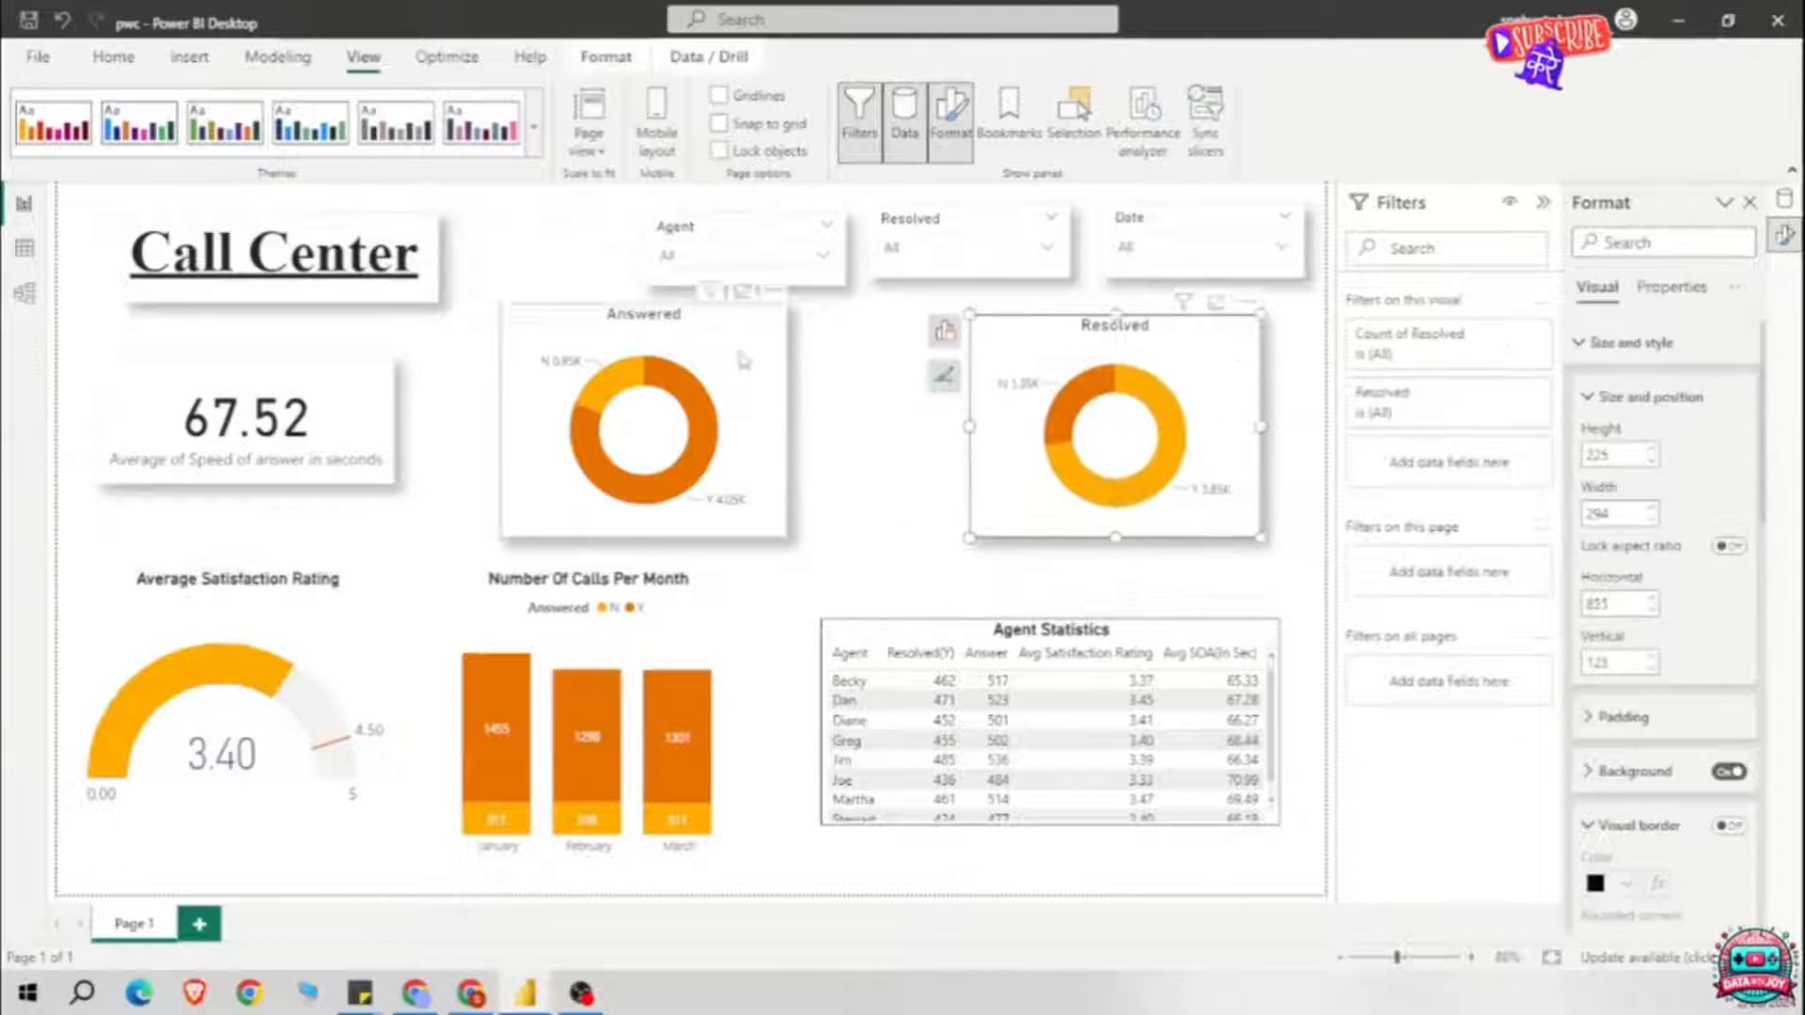
click(752, 362)
double_click(1613, 455)
text(225)
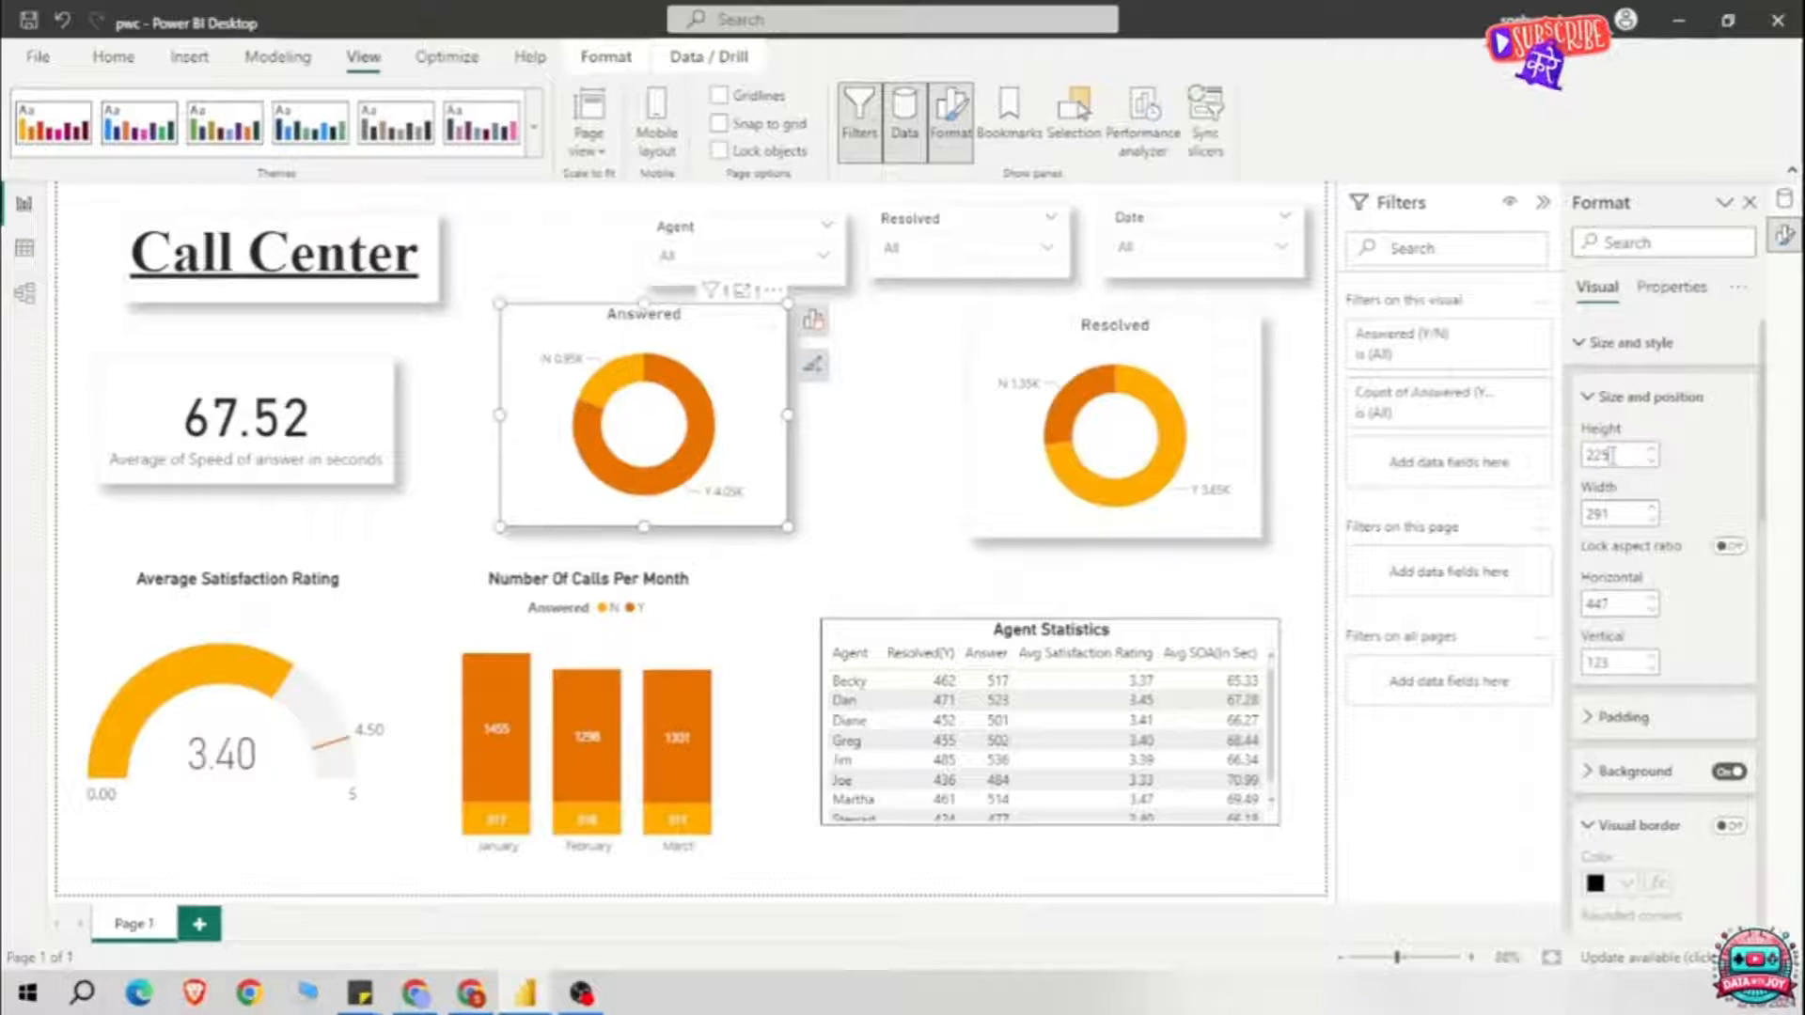
key(Tab)
text(294)
click(929, 446)
mouse_move(749, 413)
mouse_down()
mouse_move(821, 420)
mouse_move(771, 420)
mouse_up()
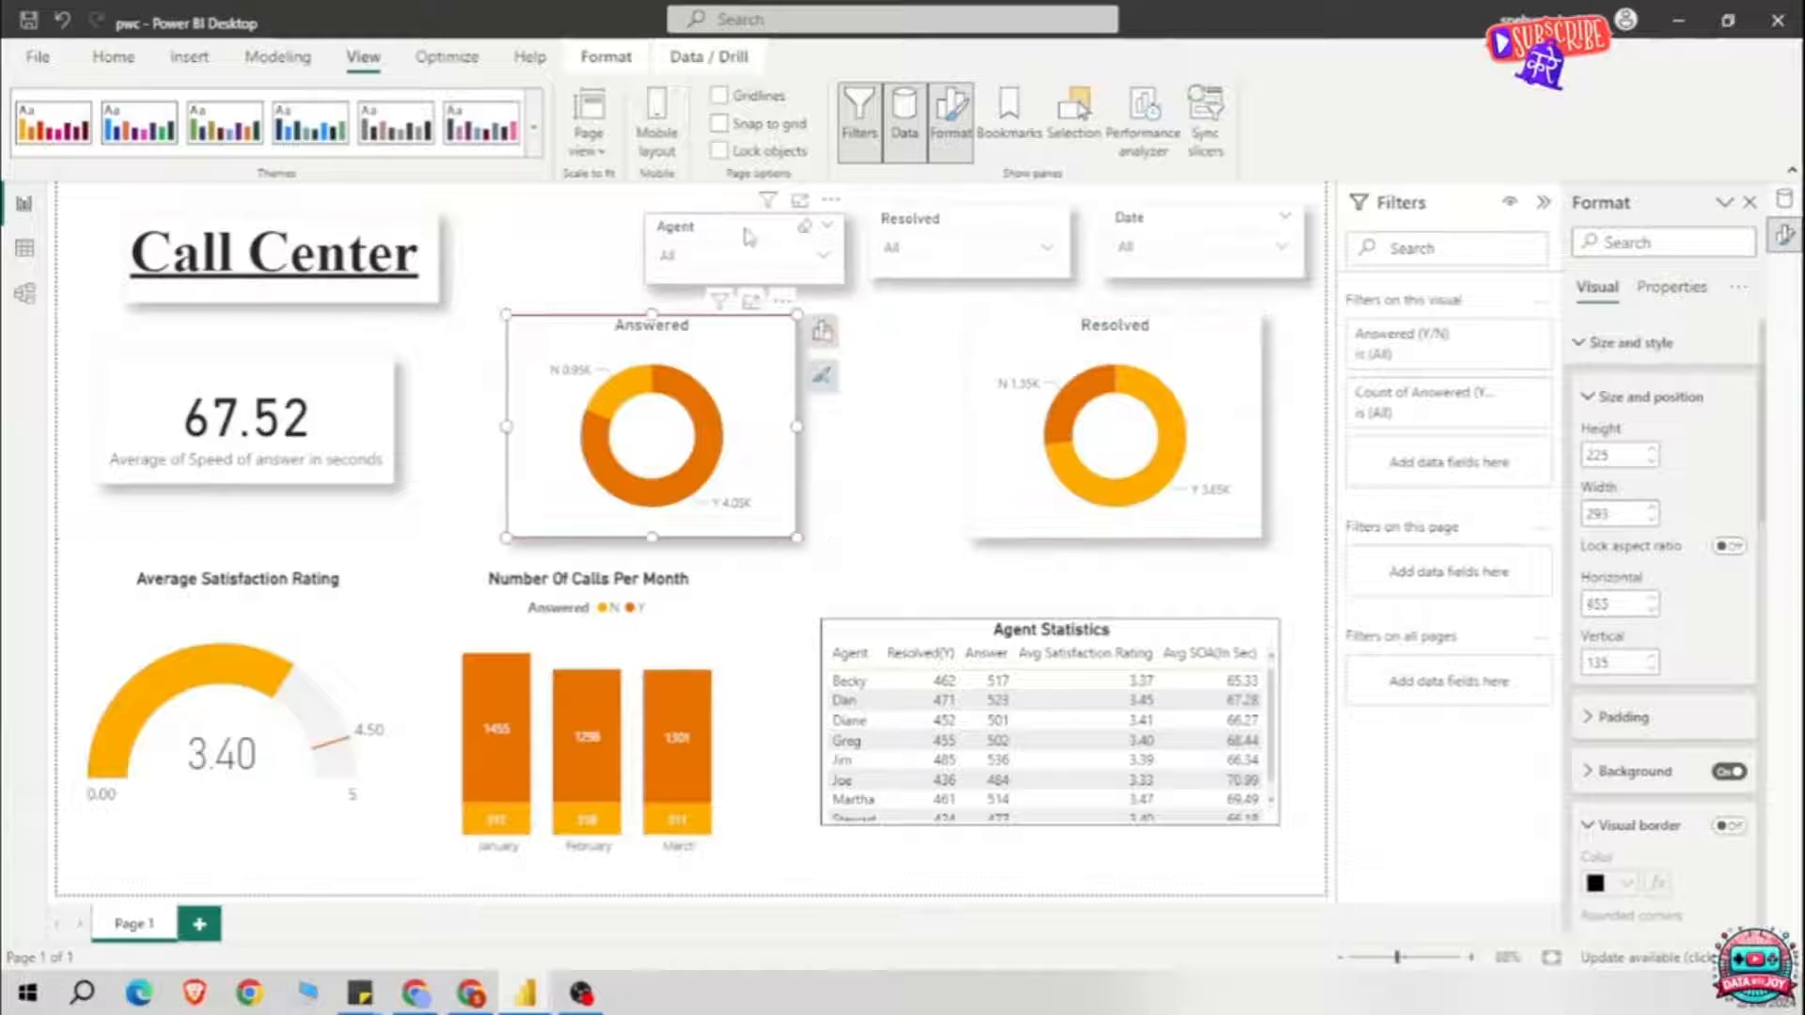
Step: Move the Agent, Resolved and Date slicers left along the header row, and shift the Call Center heading up and left
drag(750, 236, 668, 226)
drag(994, 225, 938, 226)
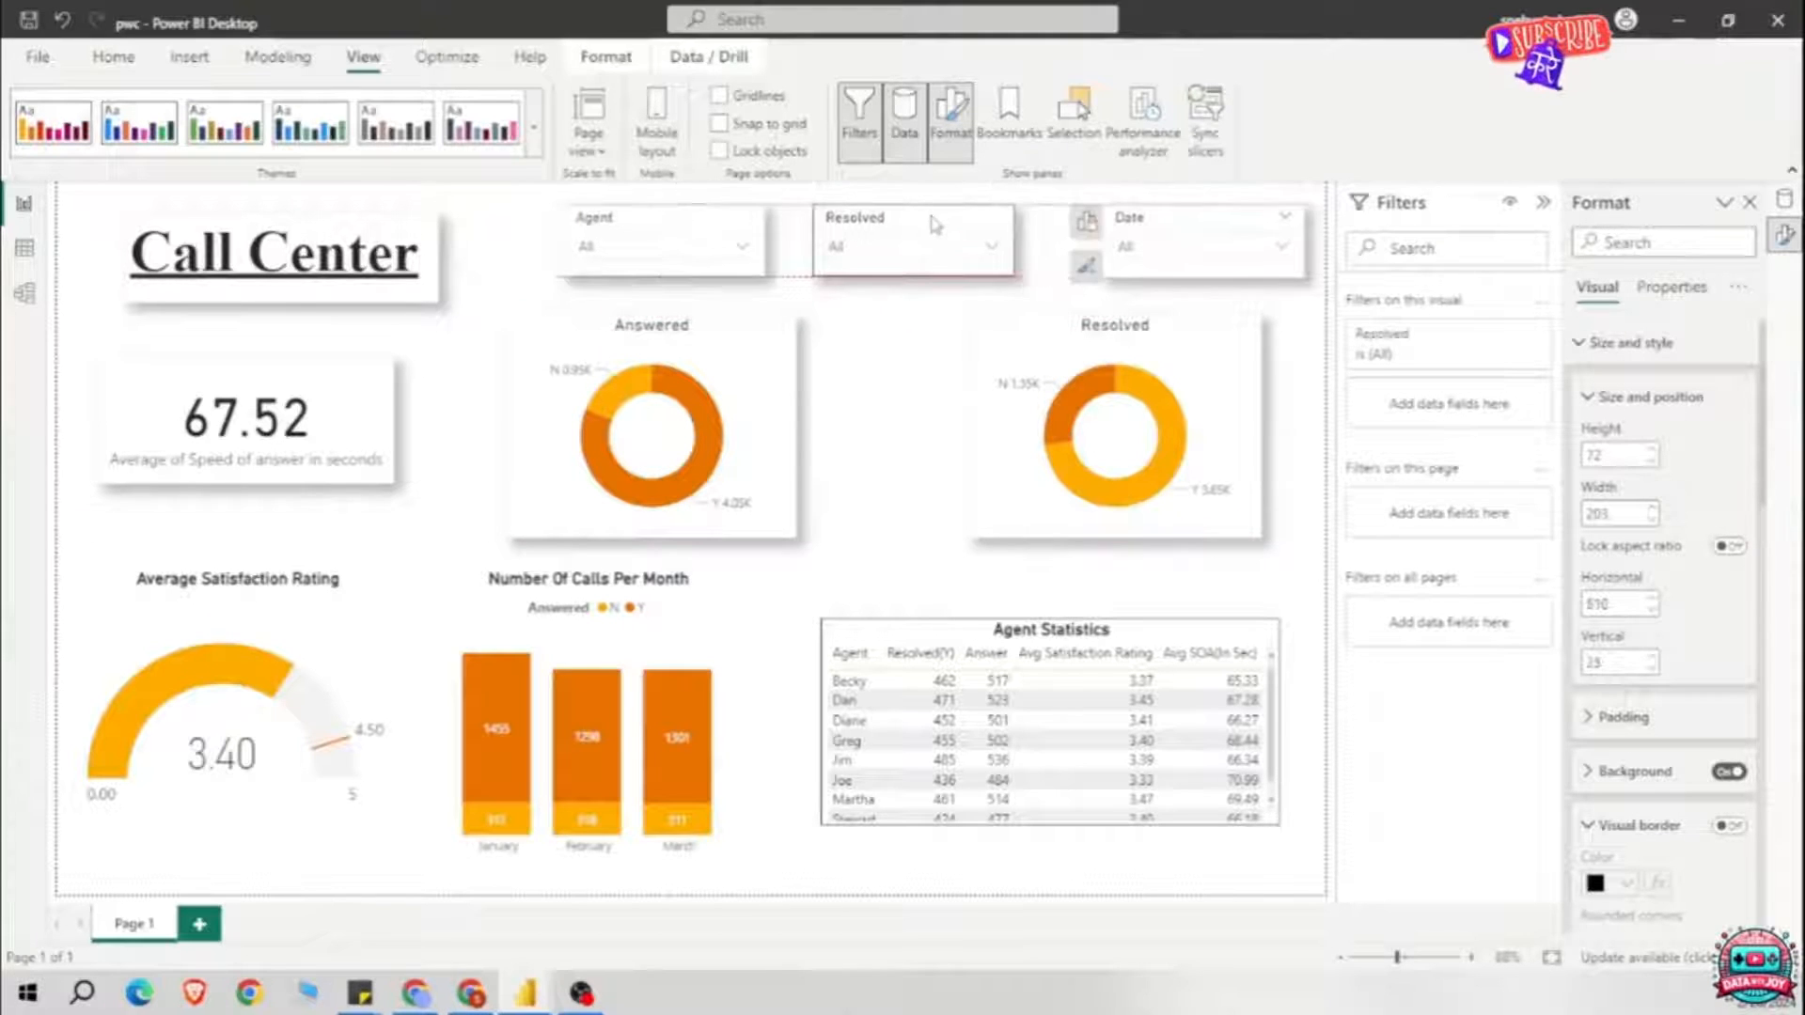
drag(1234, 221, 1183, 222)
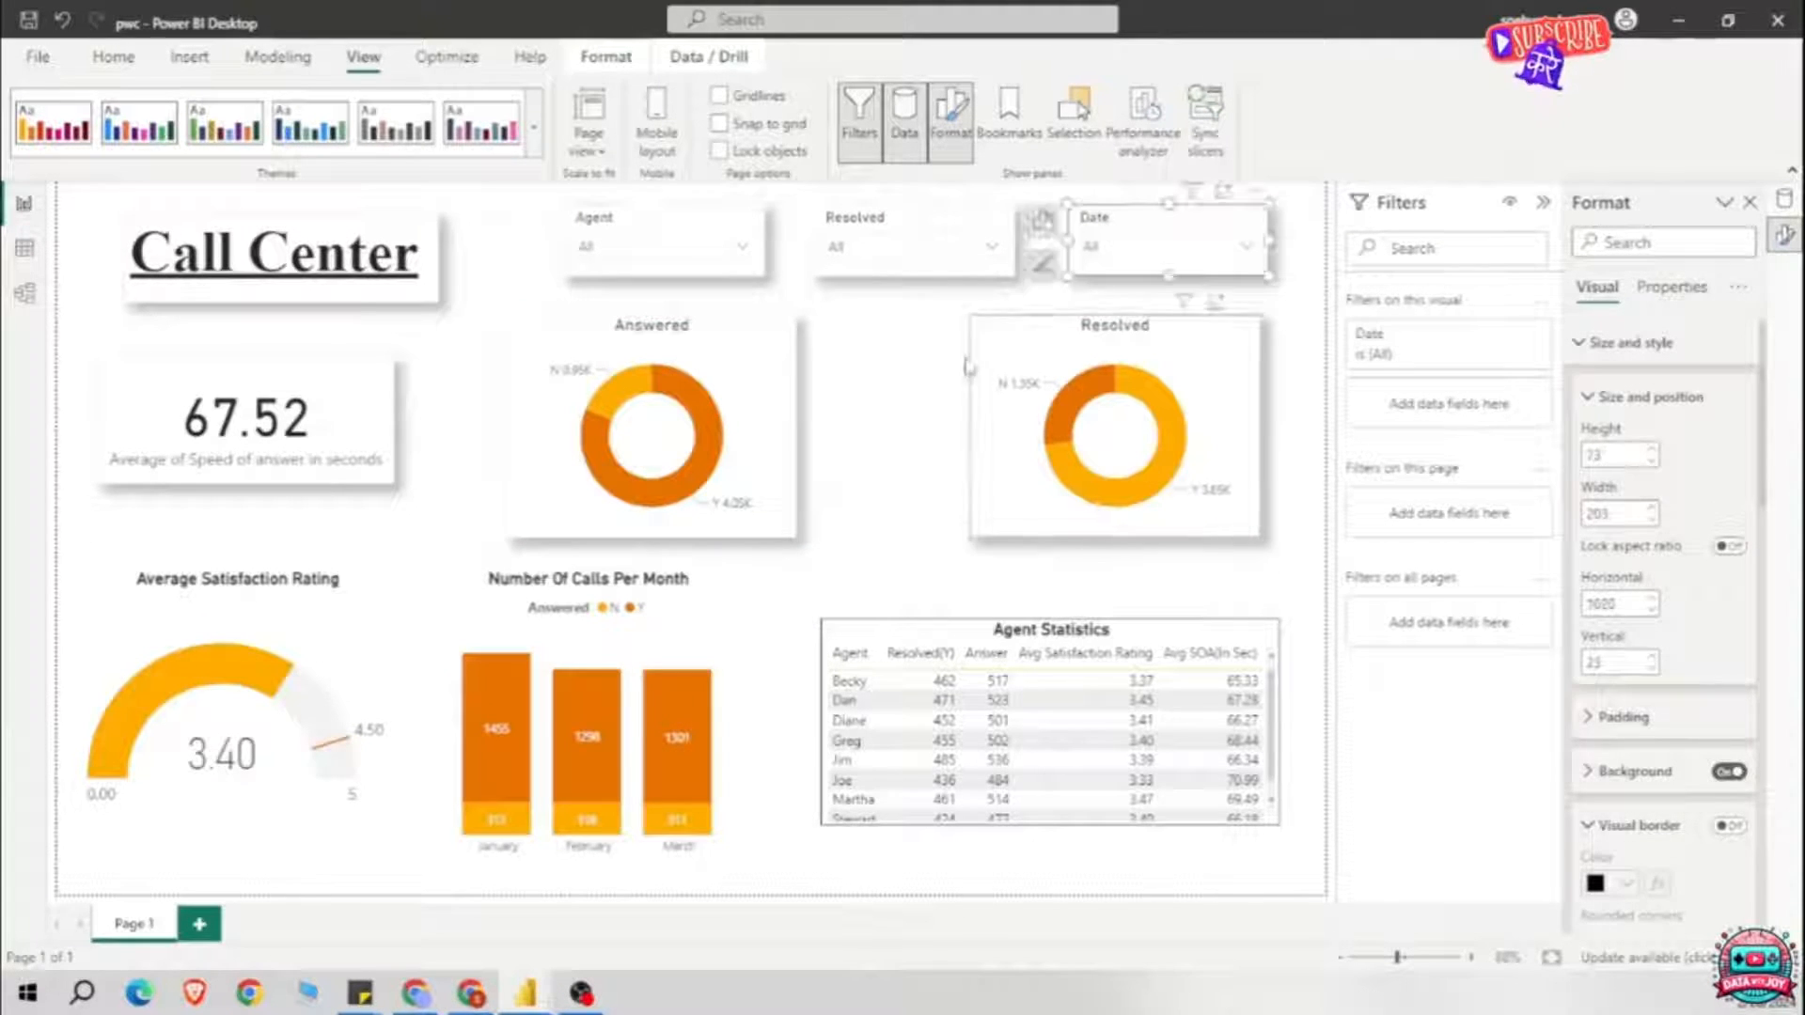
click(926, 423)
click(321, 222)
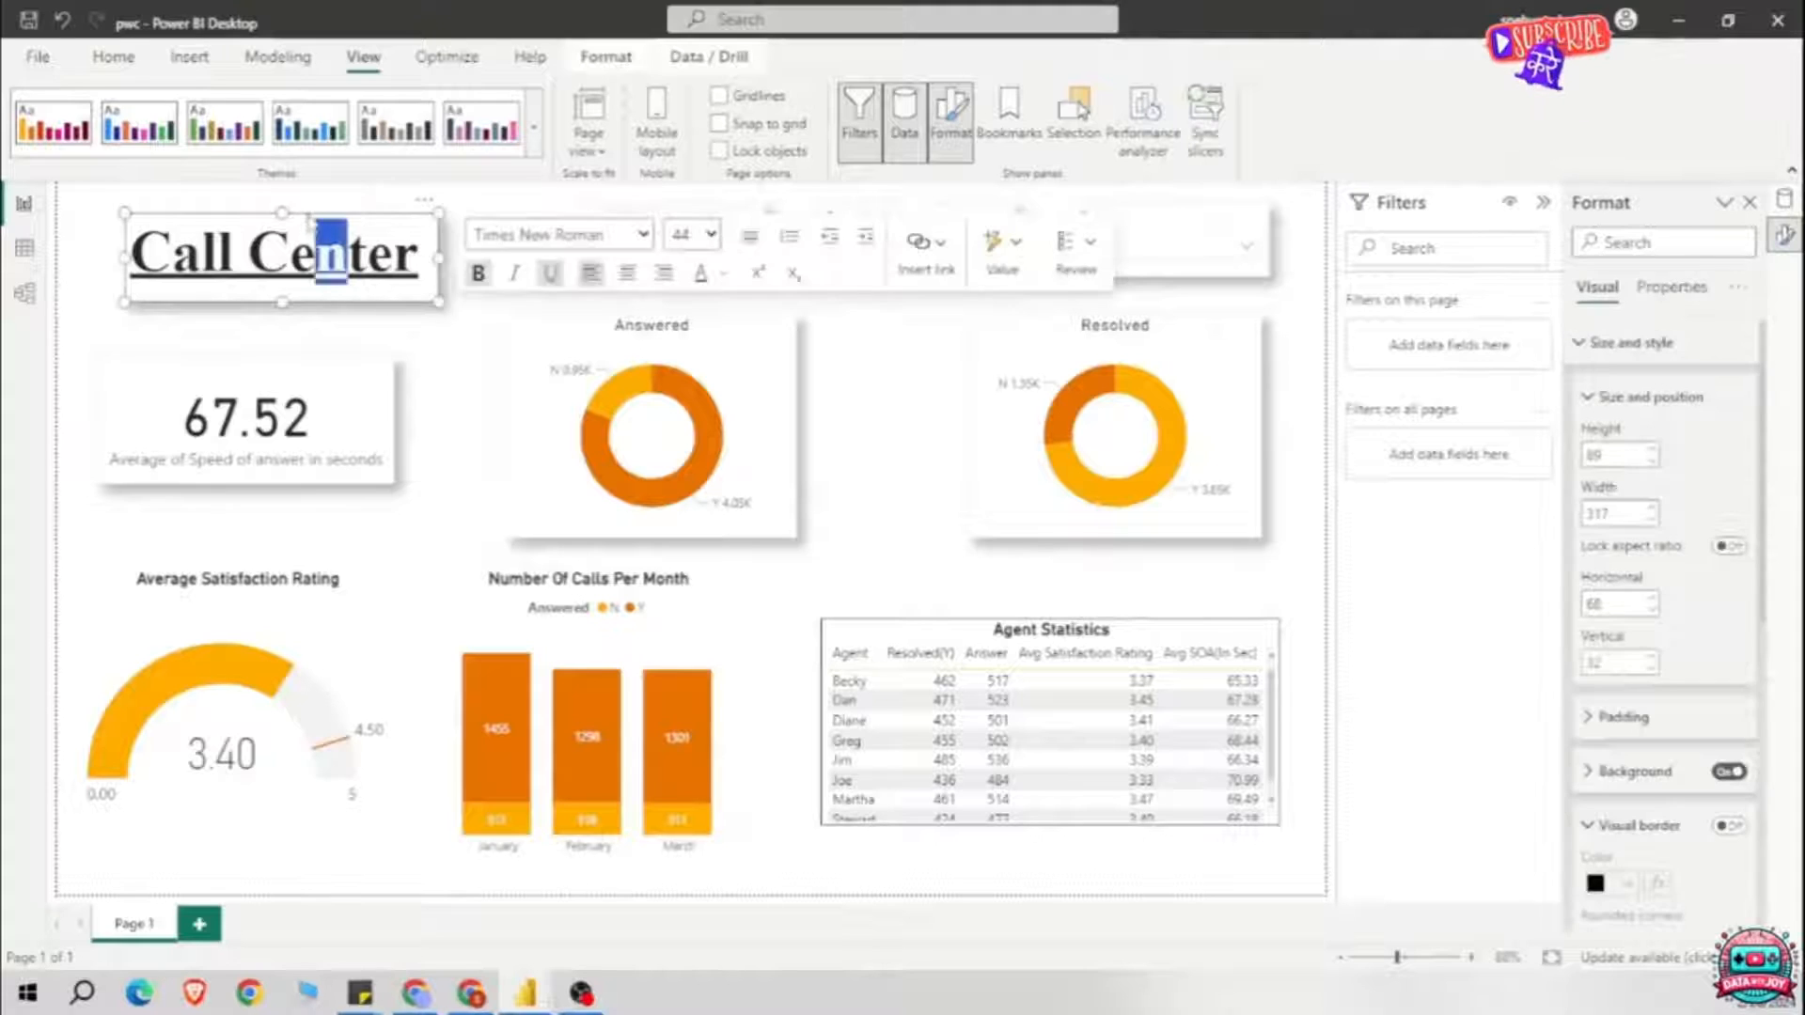
Step: Turn on the shadow for the satisfaction gauge, the Number Of Calls Per Month chart and the Agent Statistics table
click(282, 620)
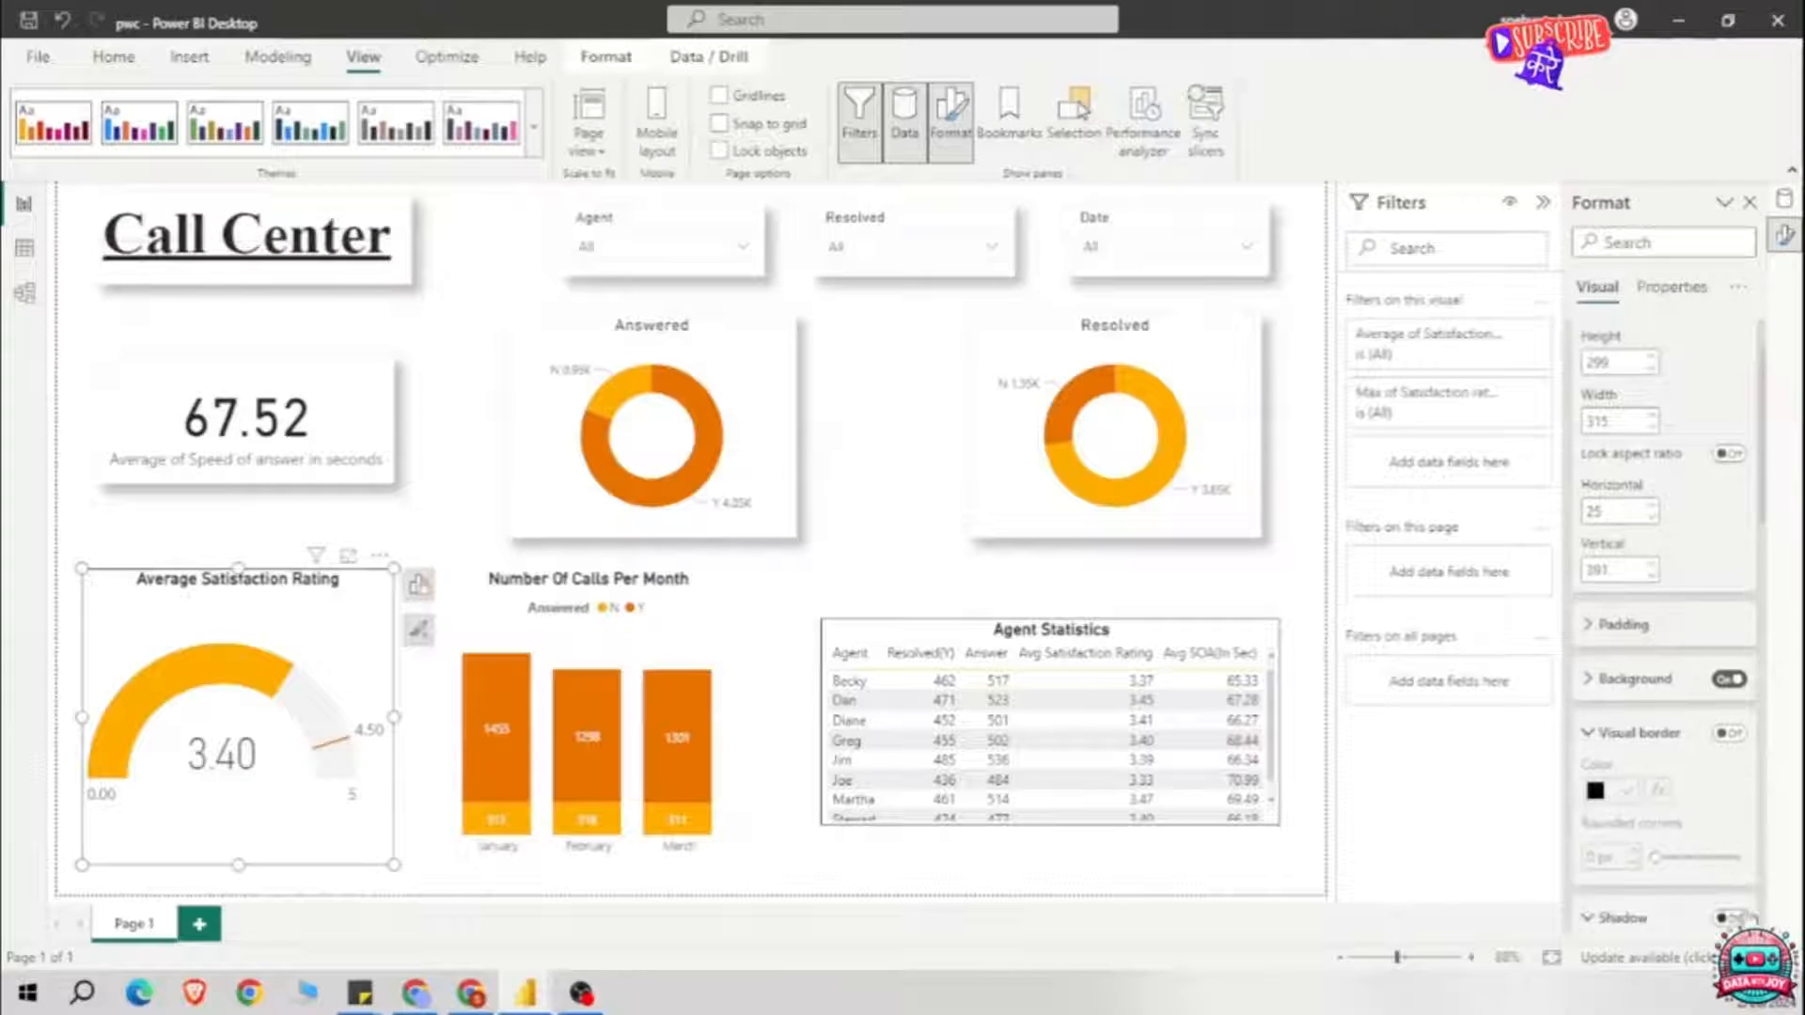
click(1739, 919)
click(741, 620)
click(1731, 918)
click(1062, 729)
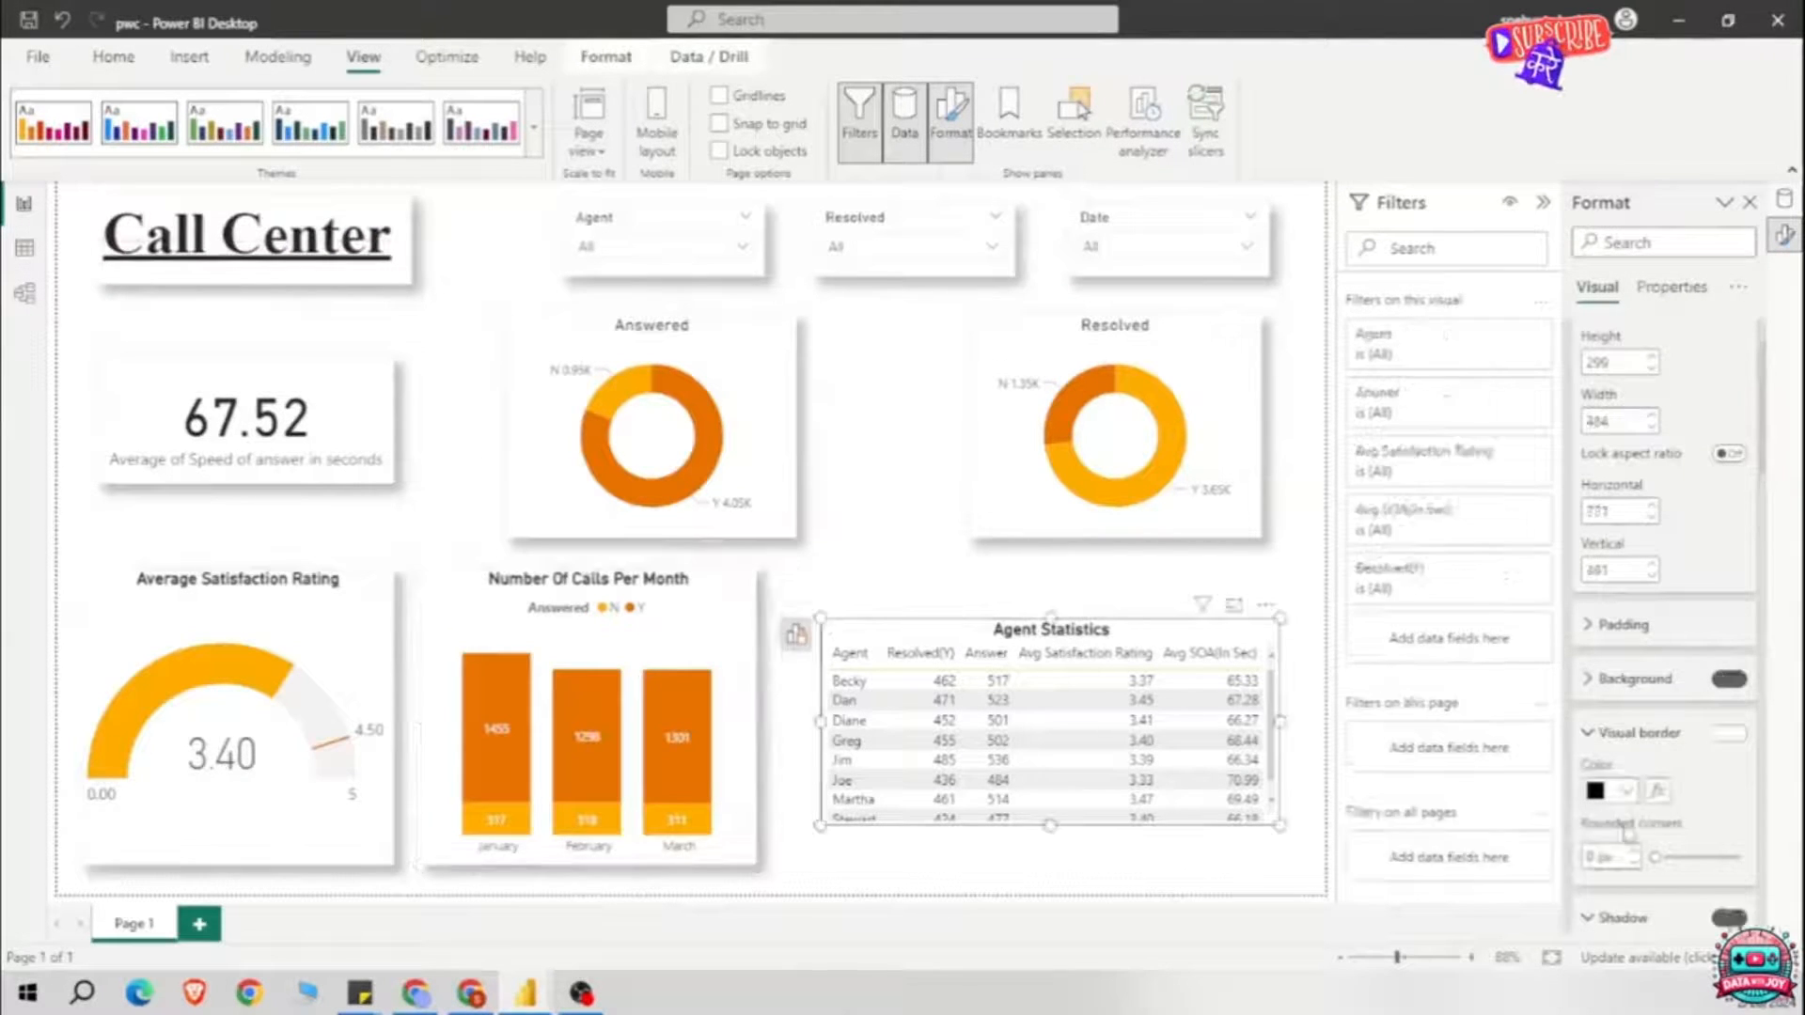
Step: Extend the average speed card left to match the gauge below, and resize the Answered donut to the column chart's width
click(384, 442)
mouse_move(393, 421)
mouse_down()
mouse_move(371, 422)
mouse_move(395, 422)
mouse_up()
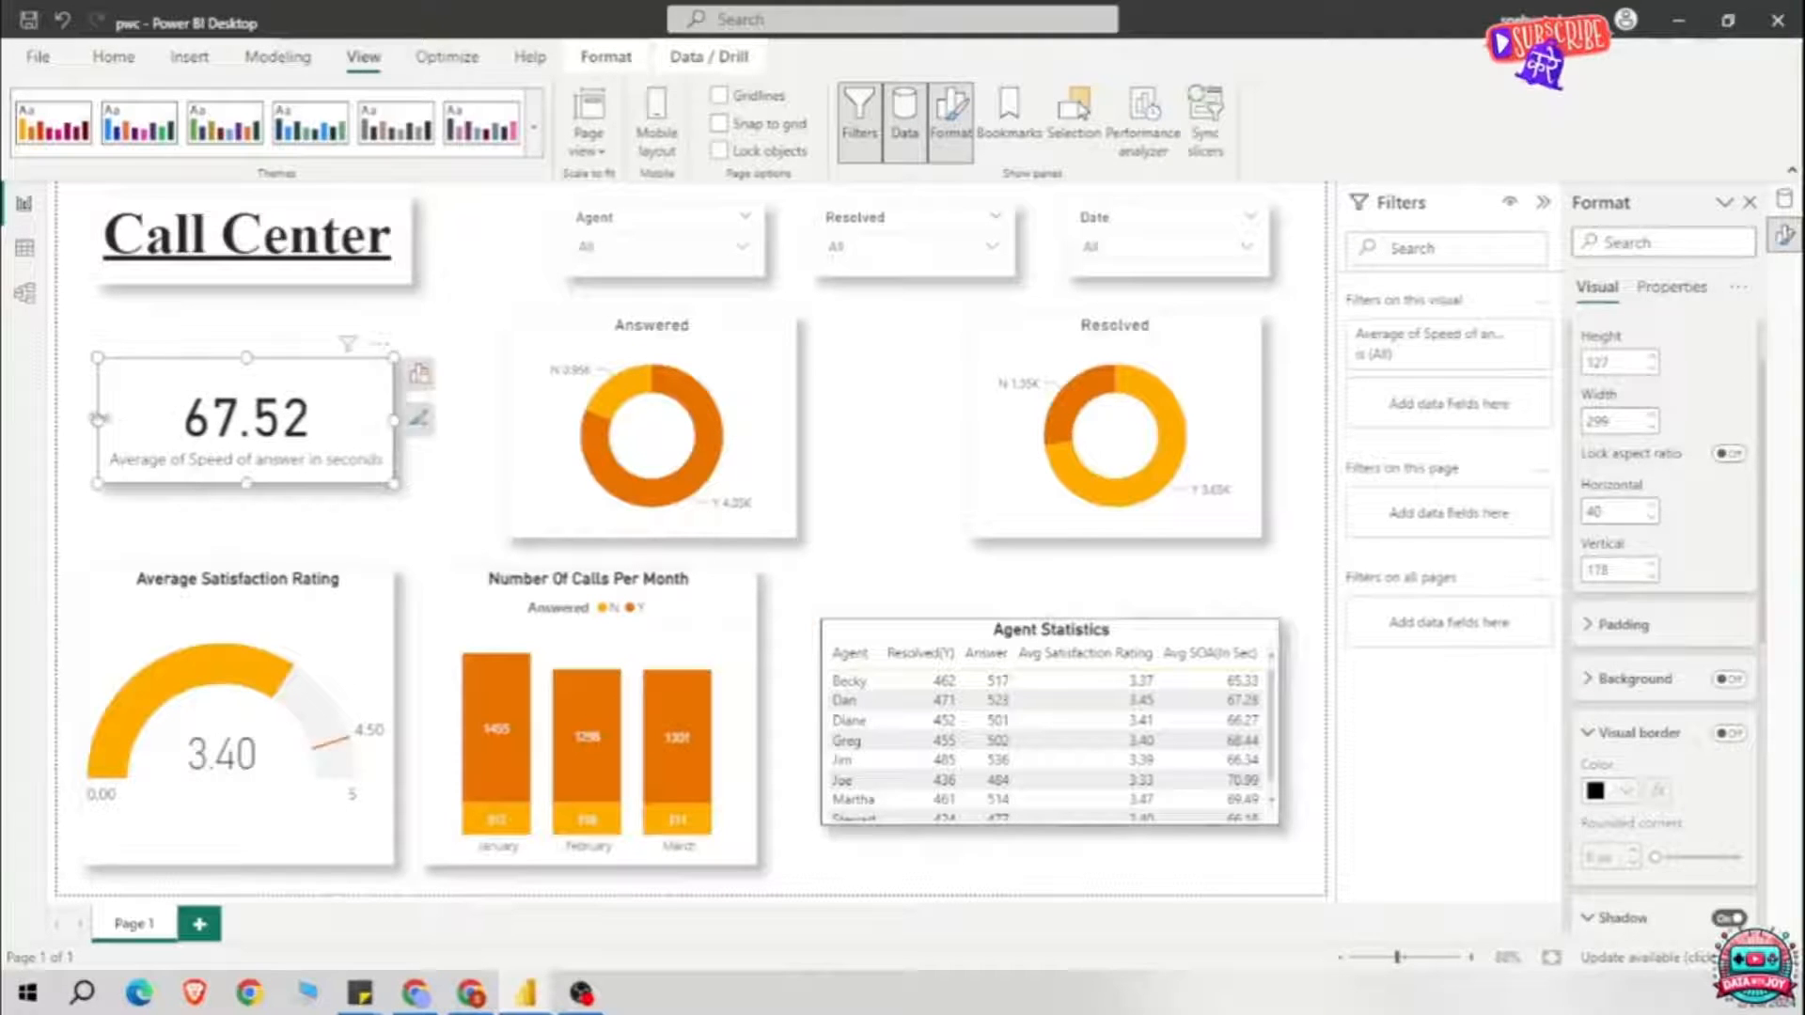
drag(97, 421, 83, 421)
click(509, 432)
drag(507, 433, 435, 432)
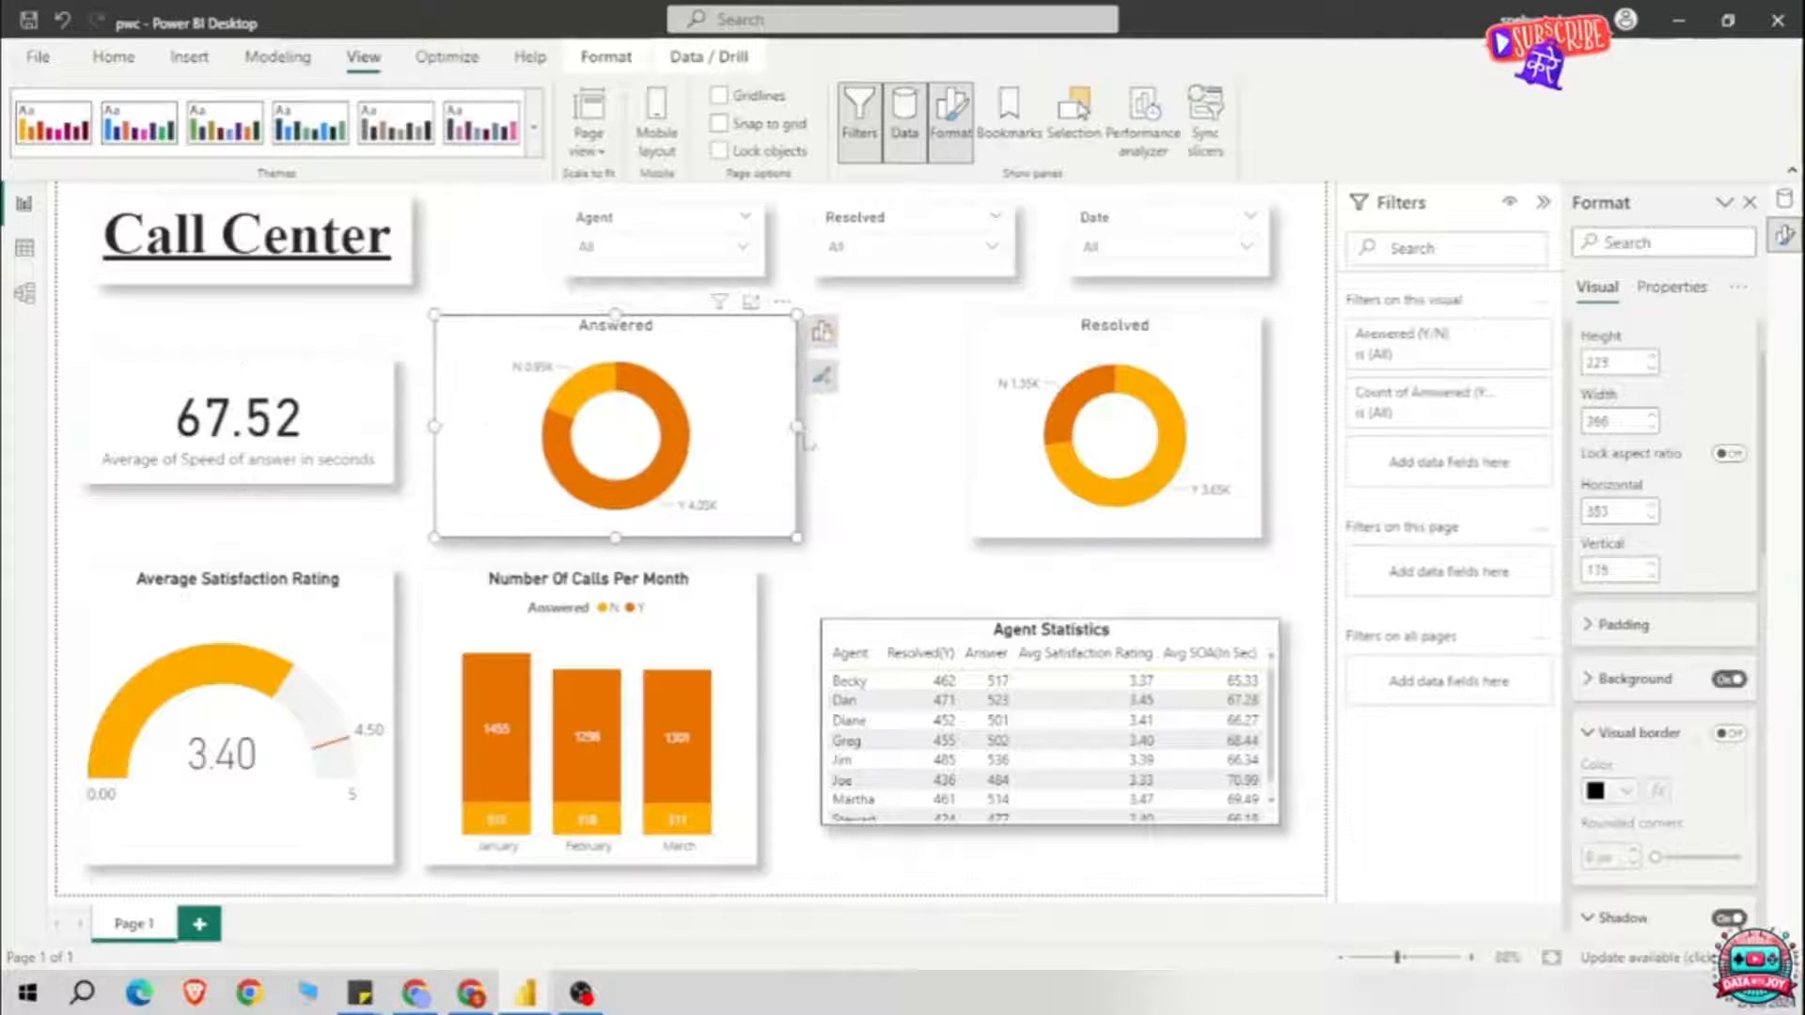
drag(798, 432, 760, 434)
Step: Shift the Number Of Calls Per Month chart right, and align the Answered donut above it at width 338
drag(721, 606, 748, 606)
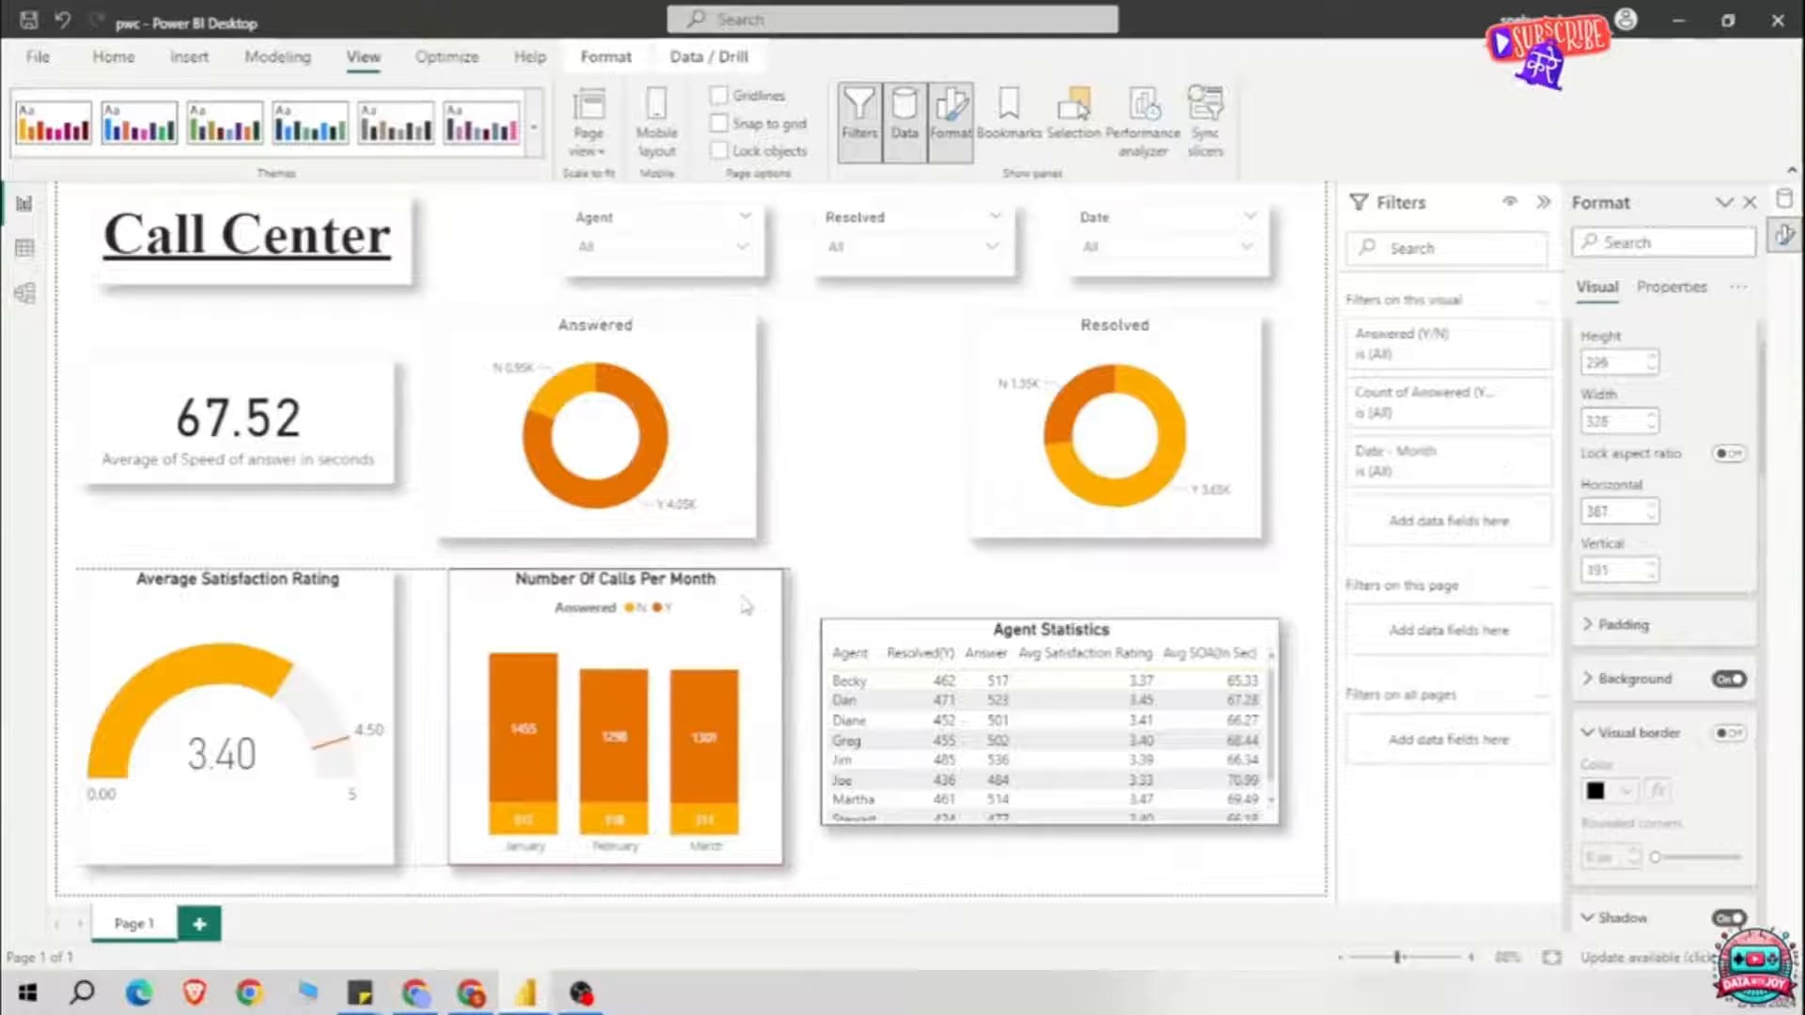
click(742, 349)
drag(675, 344, 704, 346)
drag(458, 433, 449, 432)
Step: Move the Resolved donut left over the Agent Statistics table, and raise the table slightly
drag(1245, 358, 1170, 358)
drag(1219, 647, 1223, 625)
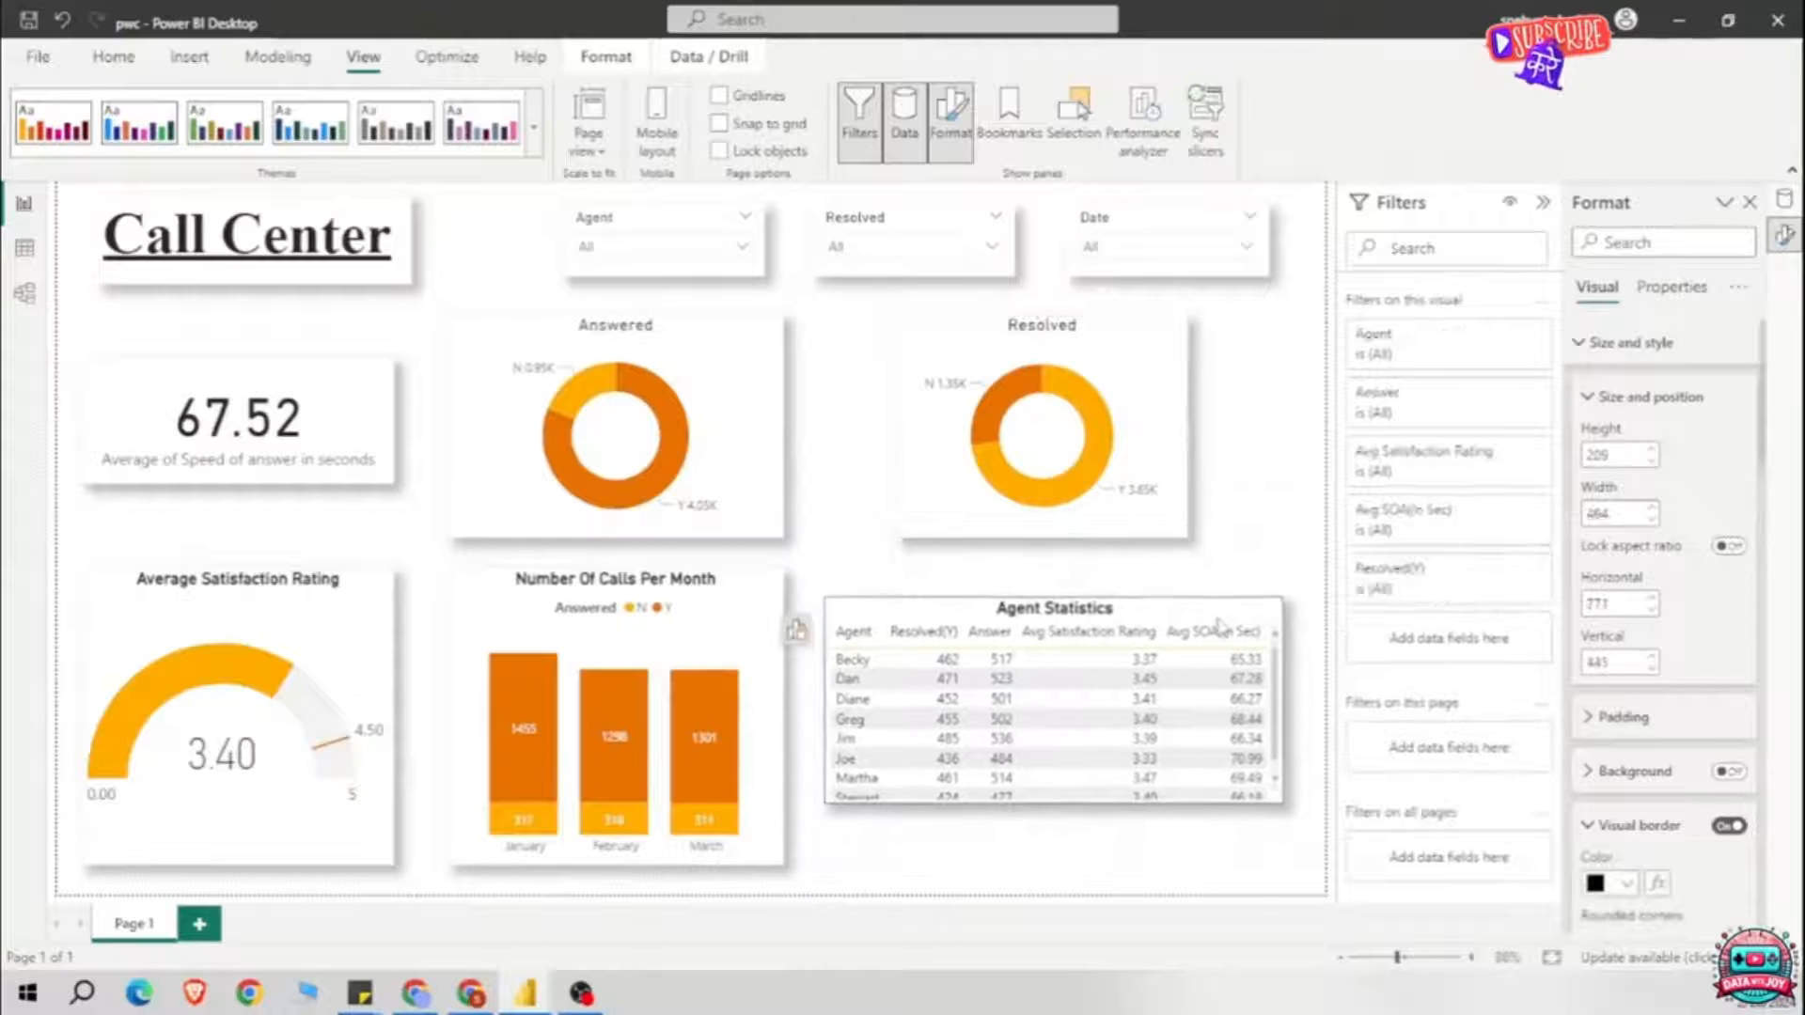
drag(1139, 339, 1177, 362)
click(1254, 362)
Step: Reduce the Call Center heading's height to 81
click(268, 270)
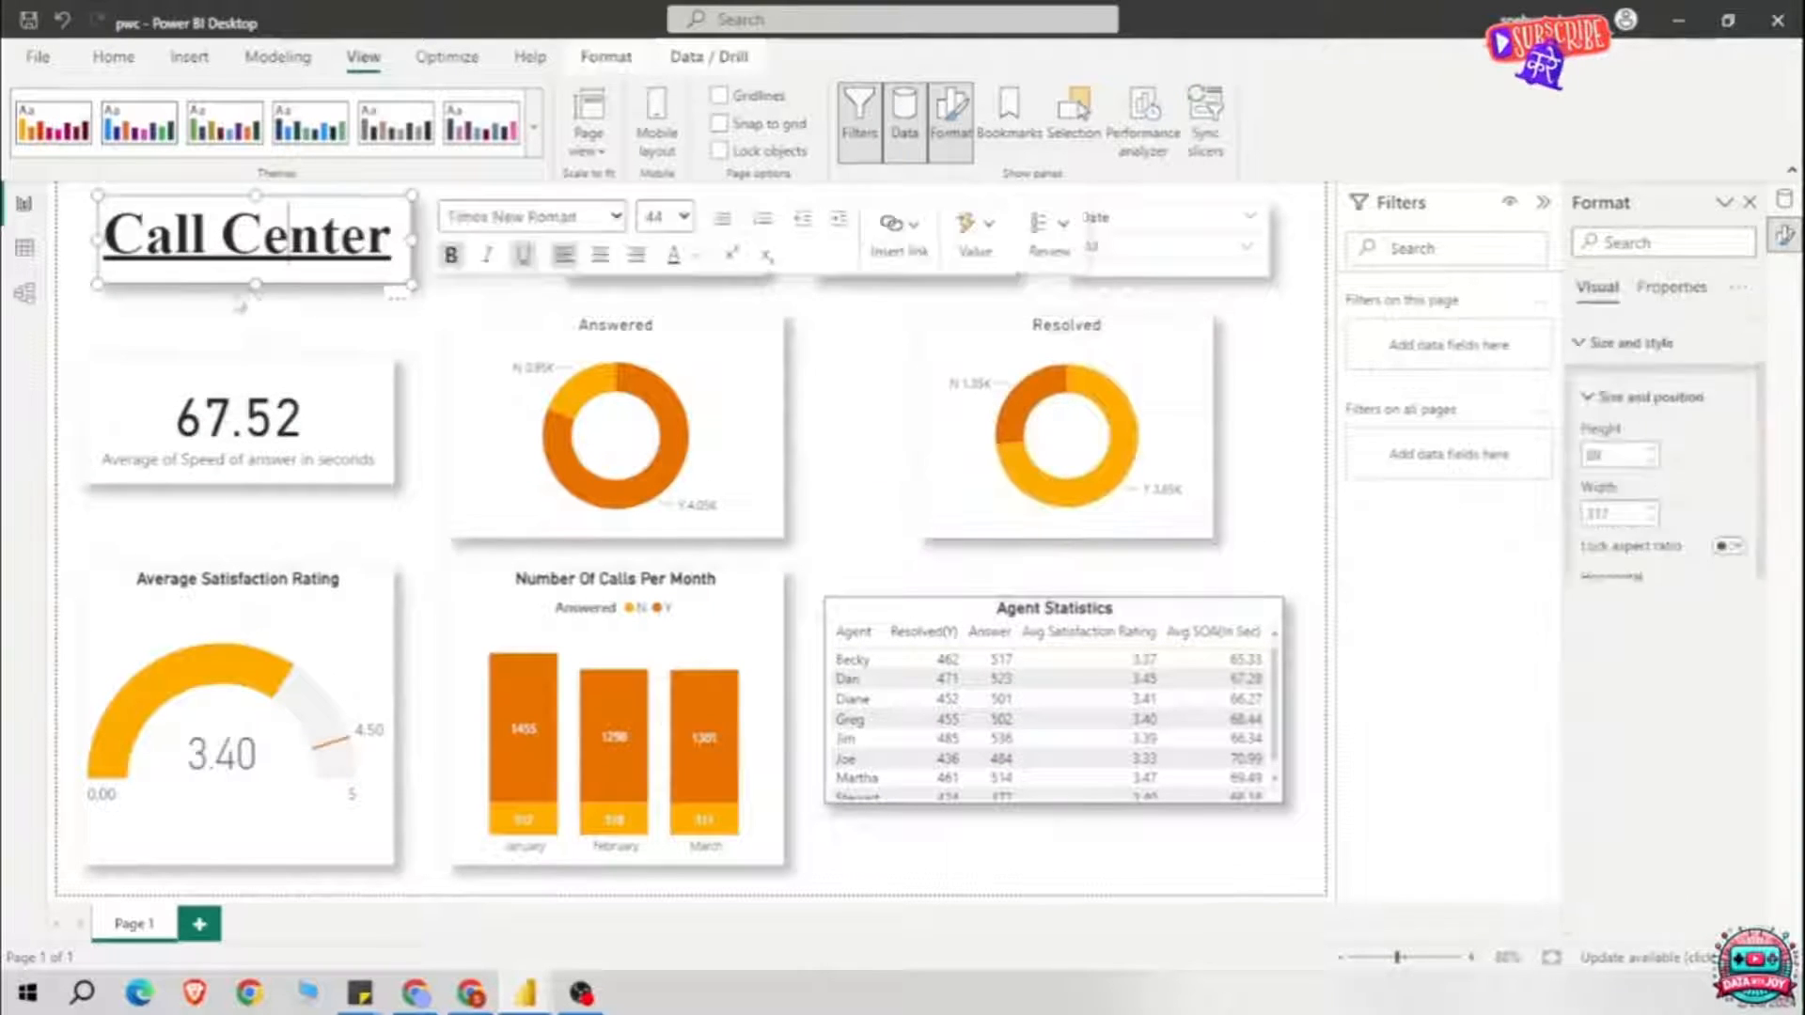
drag(257, 286, 257, 278)
click(268, 315)
Step: Insert a line about 1250 wide and 35 high beneath the heading row, and place a copy between the two rows of visuals
click(189, 57)
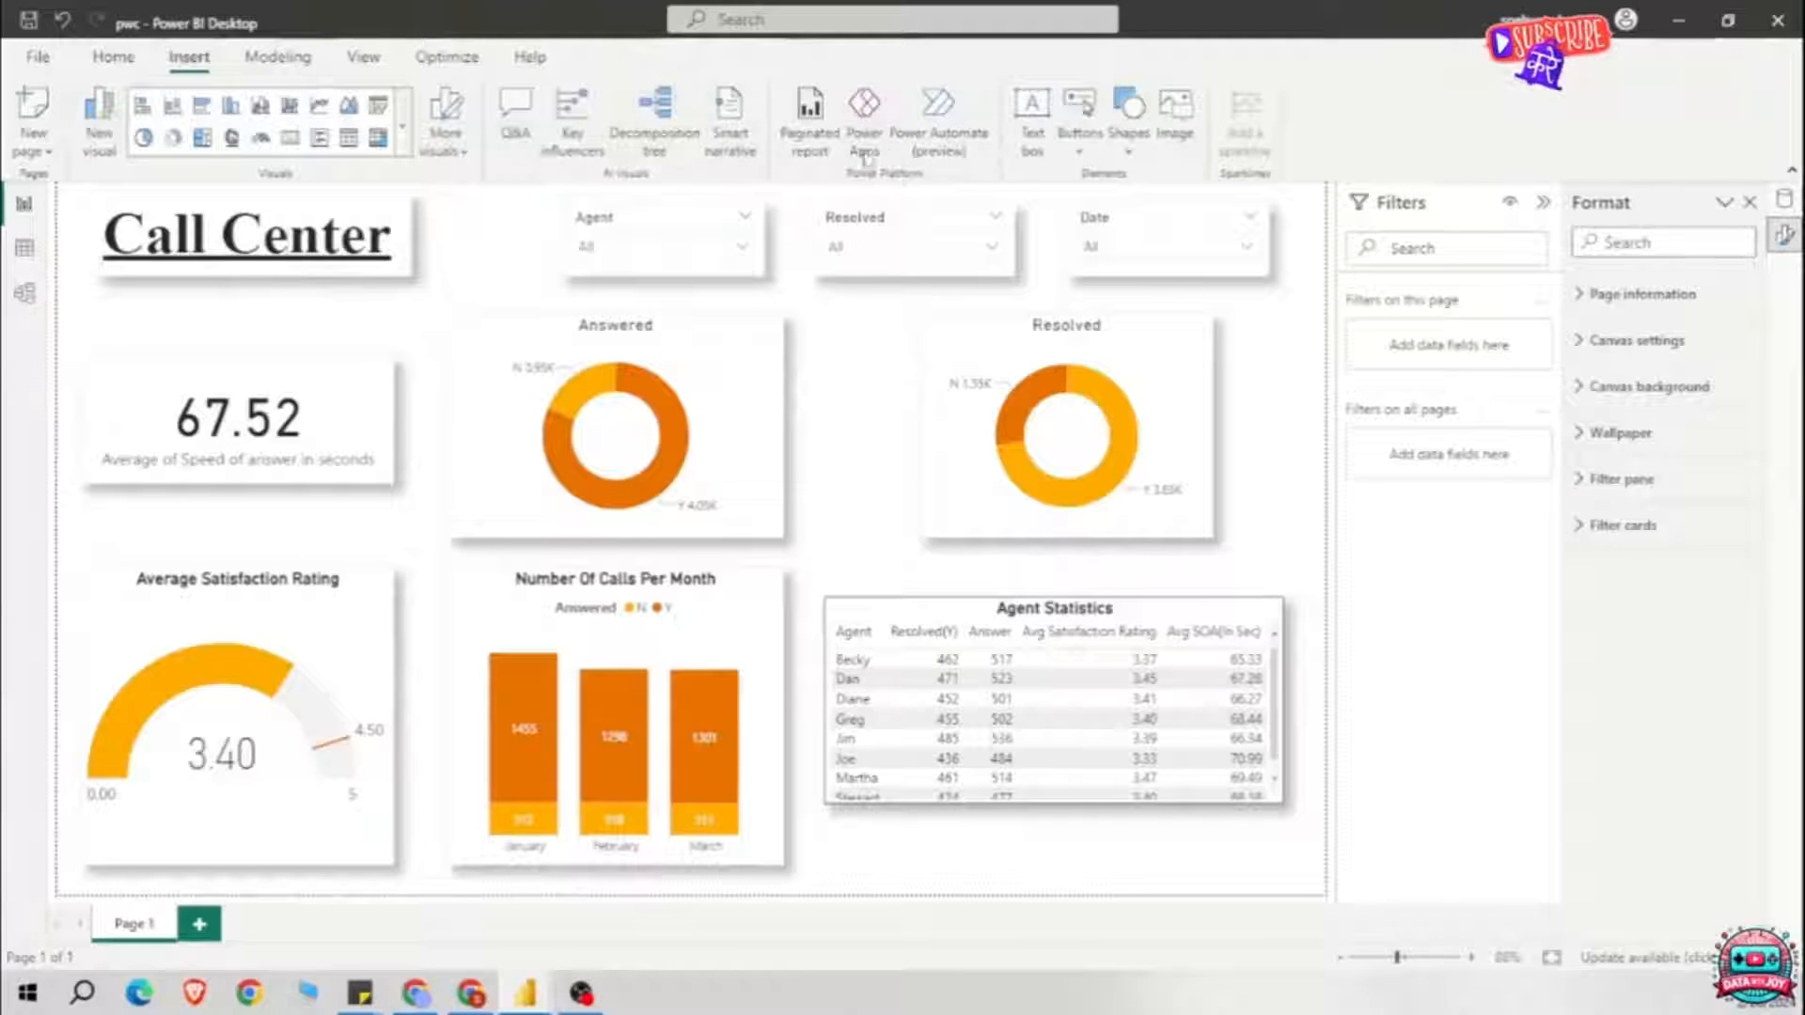
click(1128, 148)
click(1241, 431)
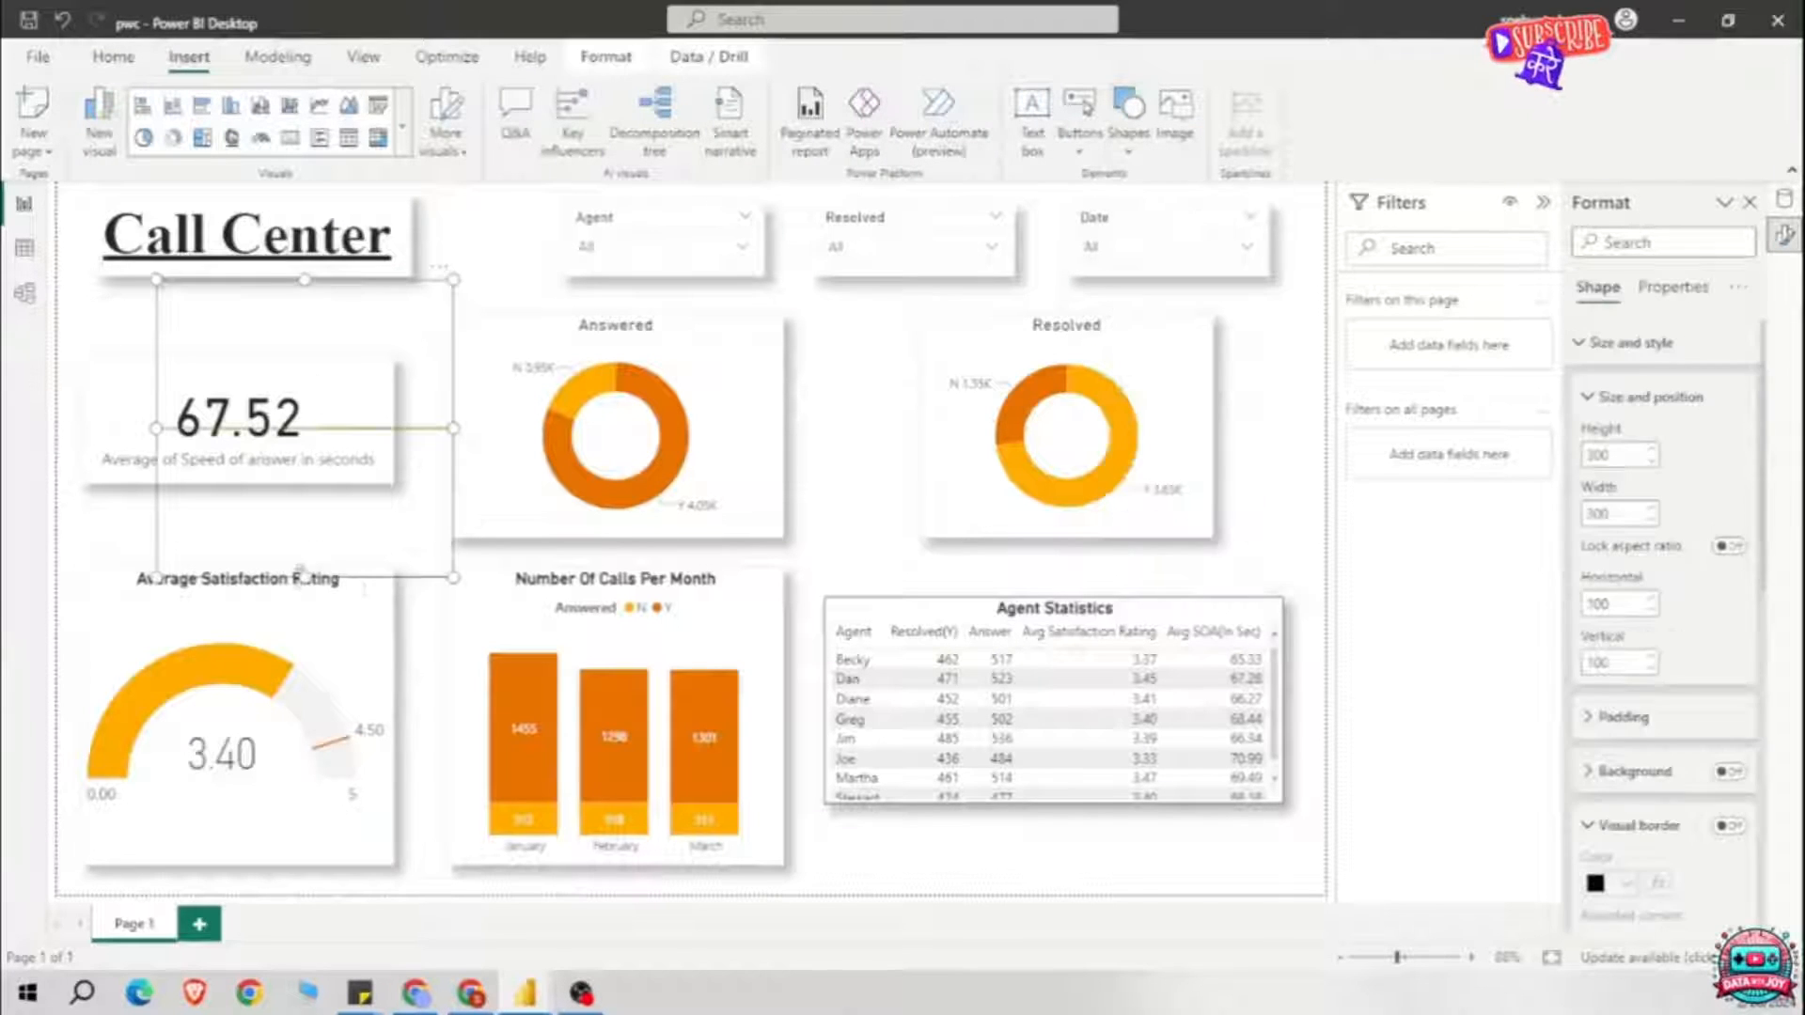
drag(305, 575, 306, 319)
drag(293, 302, 192, 298)
drag(355, 294, 1308, 283)
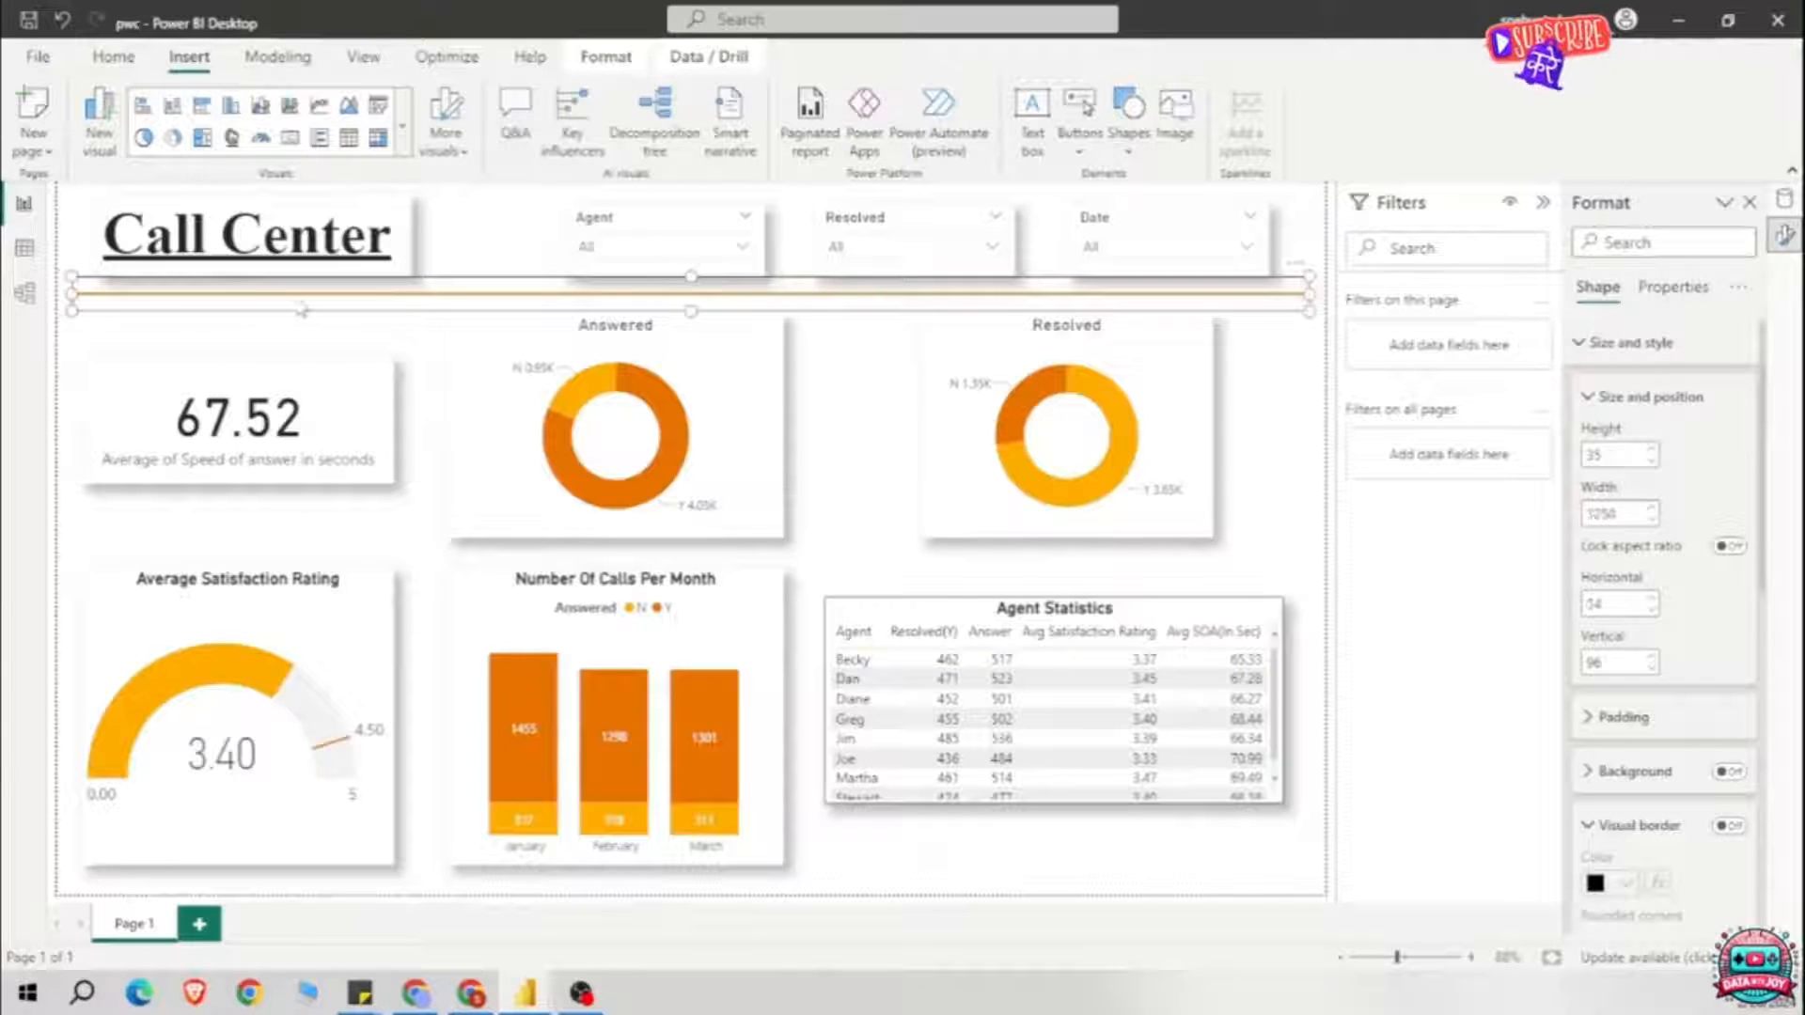
key(ctrl+v)
drag(417, 304, 399, 554)
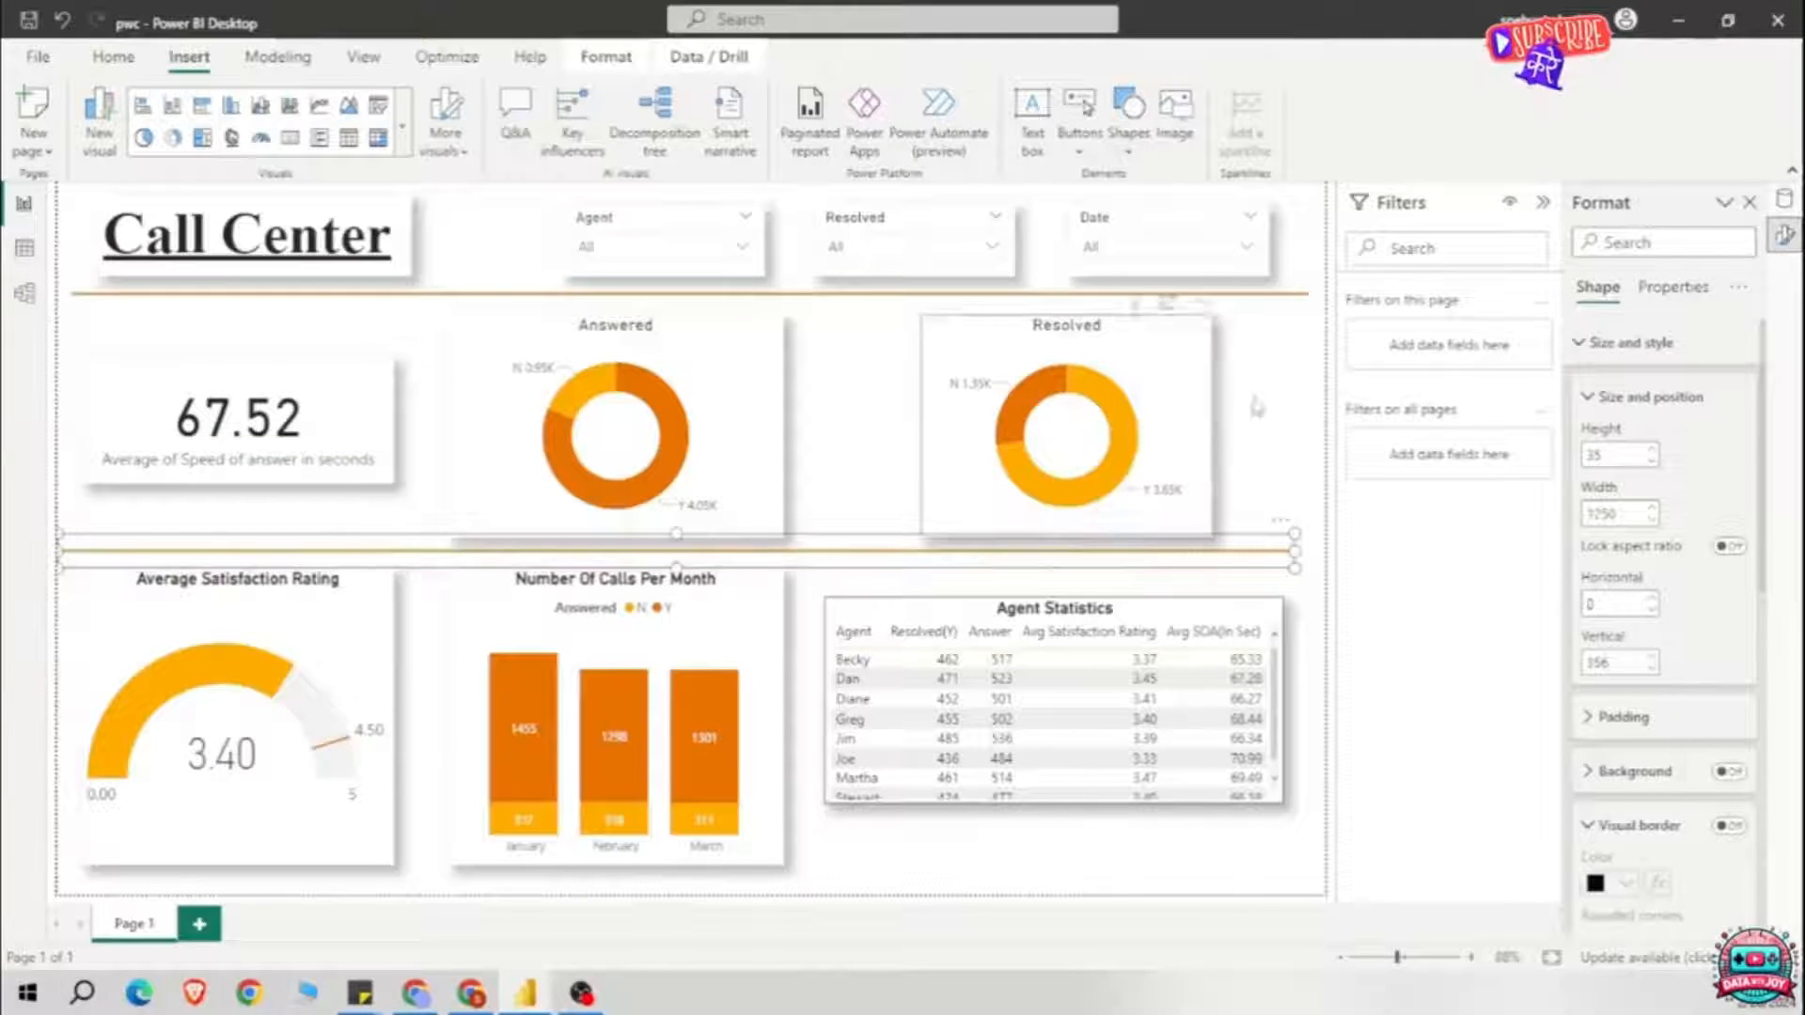
Step: Set the Resolved donut's width to 337 to match the Answered donut, and nudge it left
click(730, 383)
mouse_move(1185, 345)
mouse_down()
mouse_move(1160, 366)
mouse_move(1154, 325)
mouse_move(1173, 348)
mouse_move(1148, 355)
mouse_move(1164, 356)
mouse_up()
click(753, 399)
click(1166, 380)
text(337)
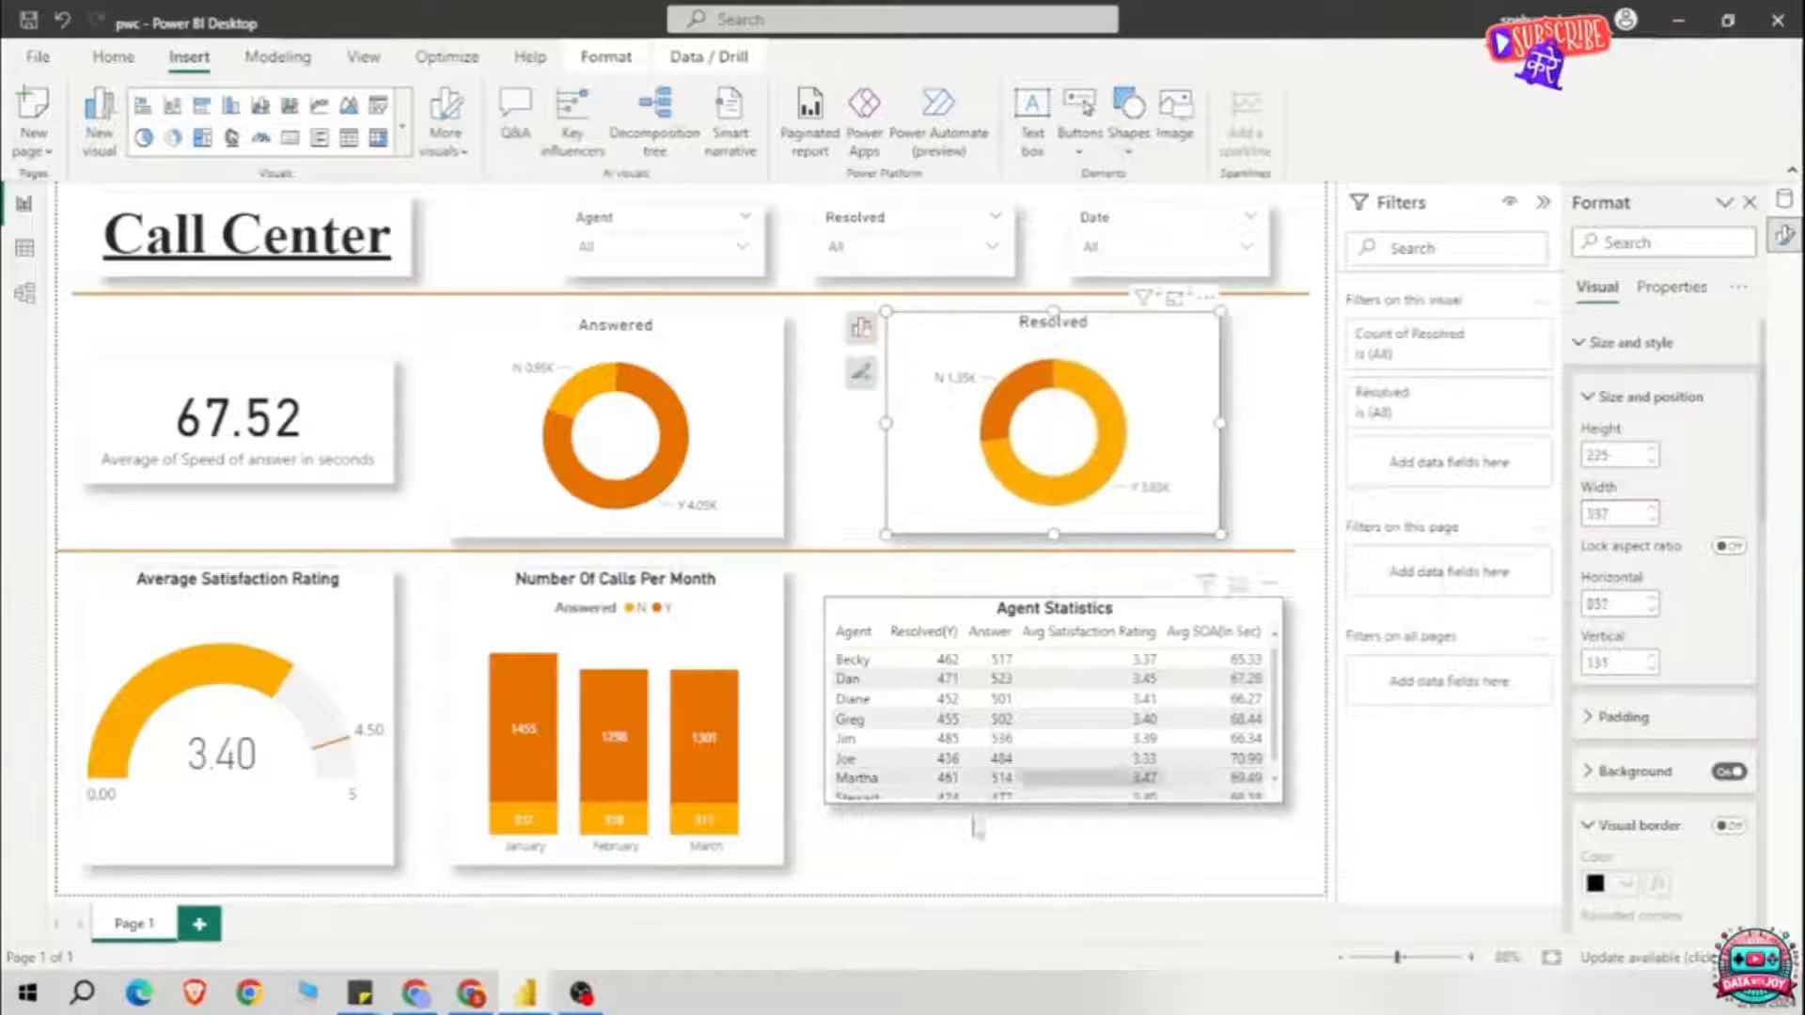
Step: Insert another line and fit its frame, about 42 wide and 265 high, between the average speed card and the Answered donut
click(1130, 150)
click(1244, 431)
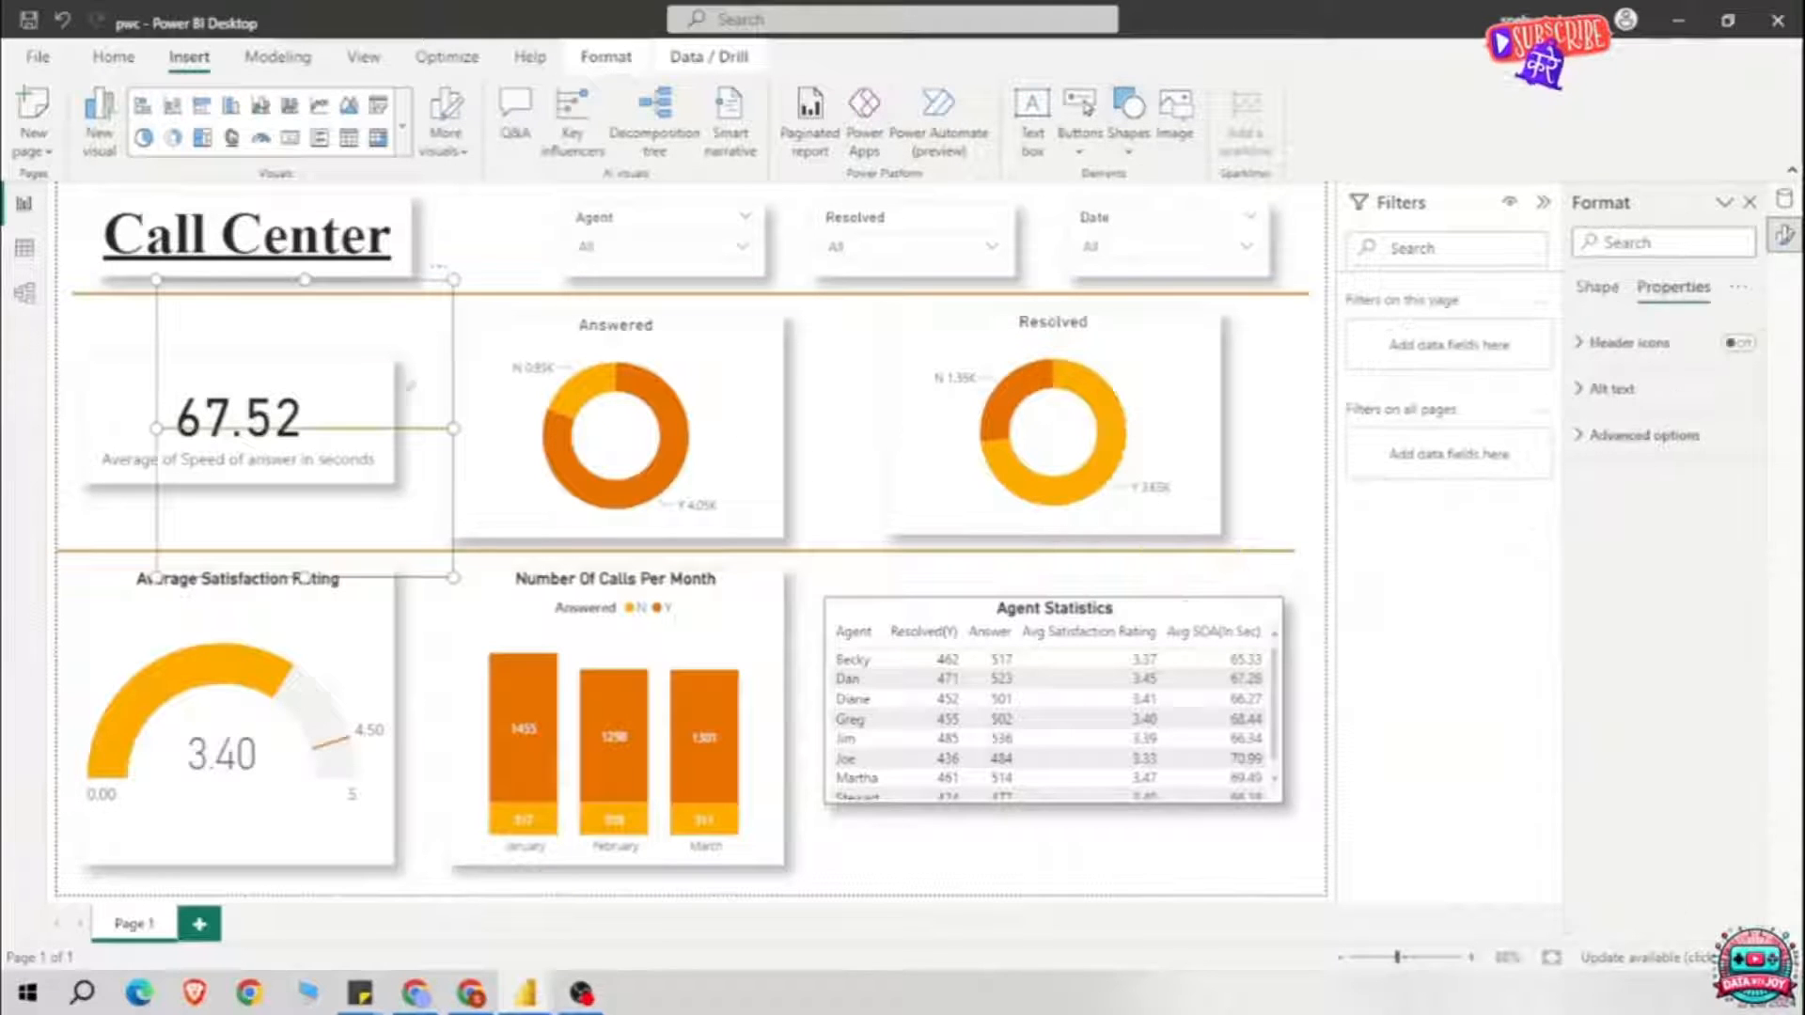
drag(416, 289, 383, 329)
drag(250, 444, 410, 446)
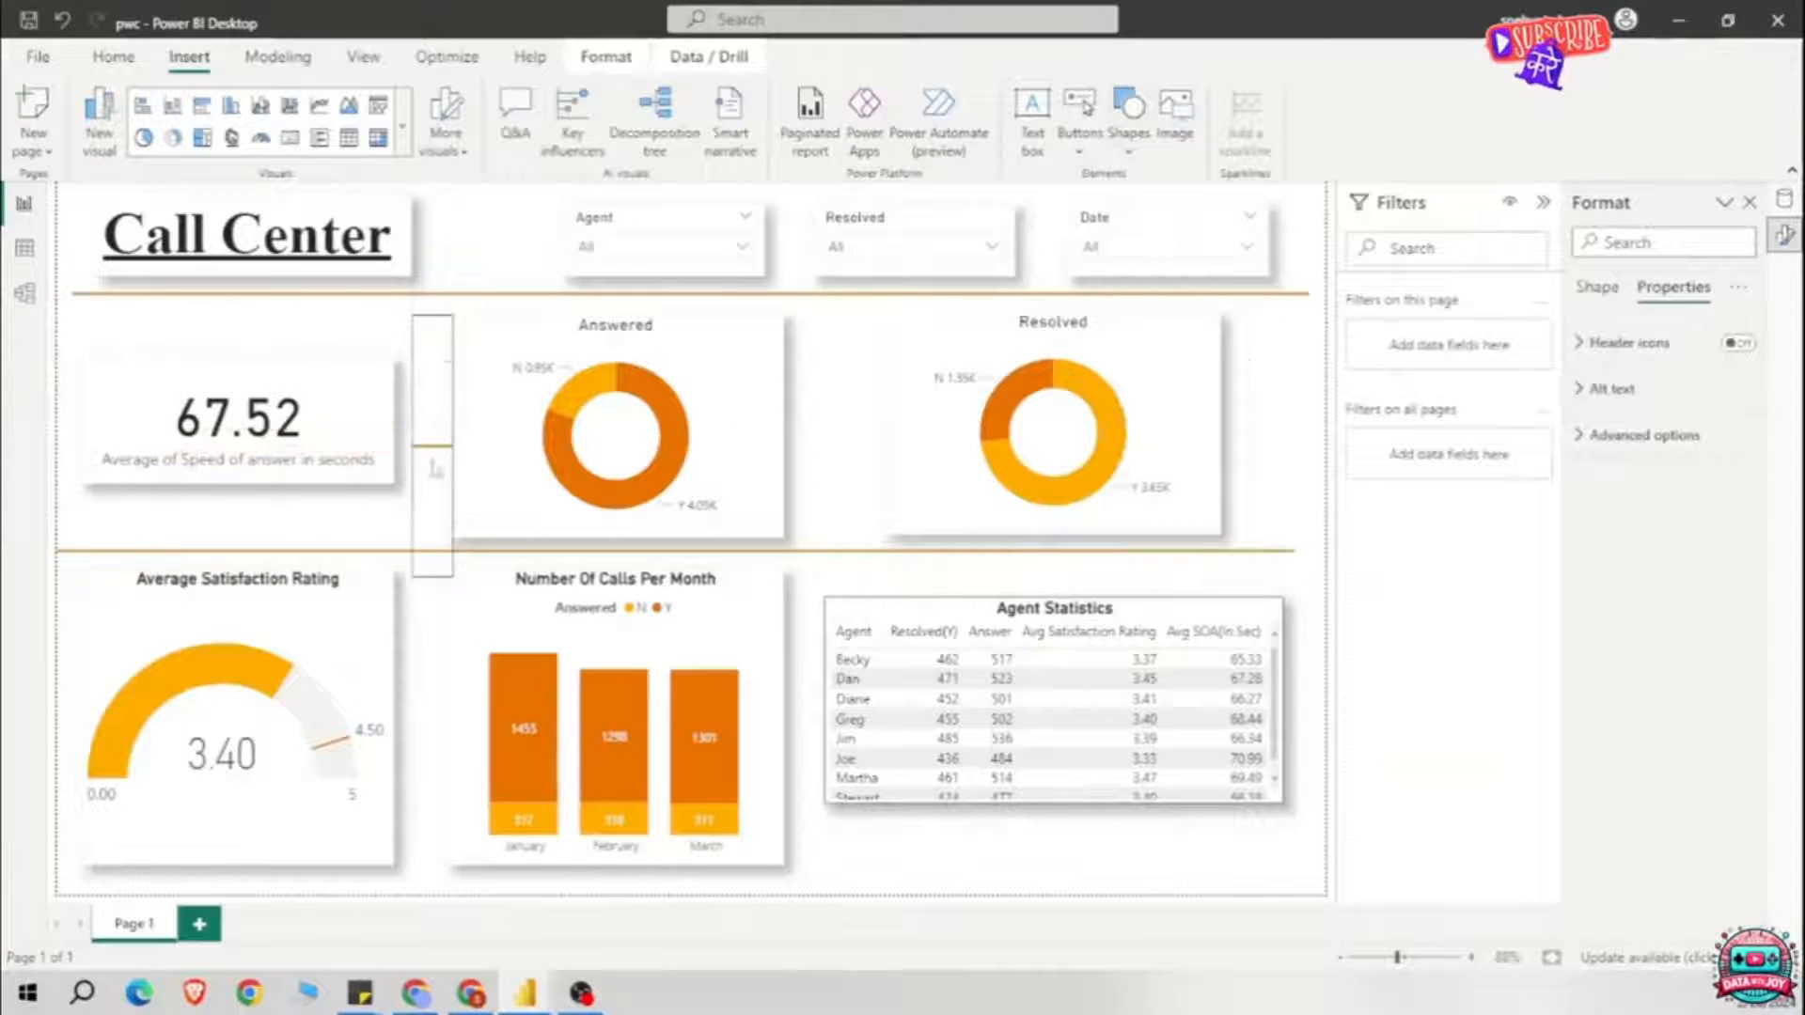
click(1644, 435)
click(1596, 287)
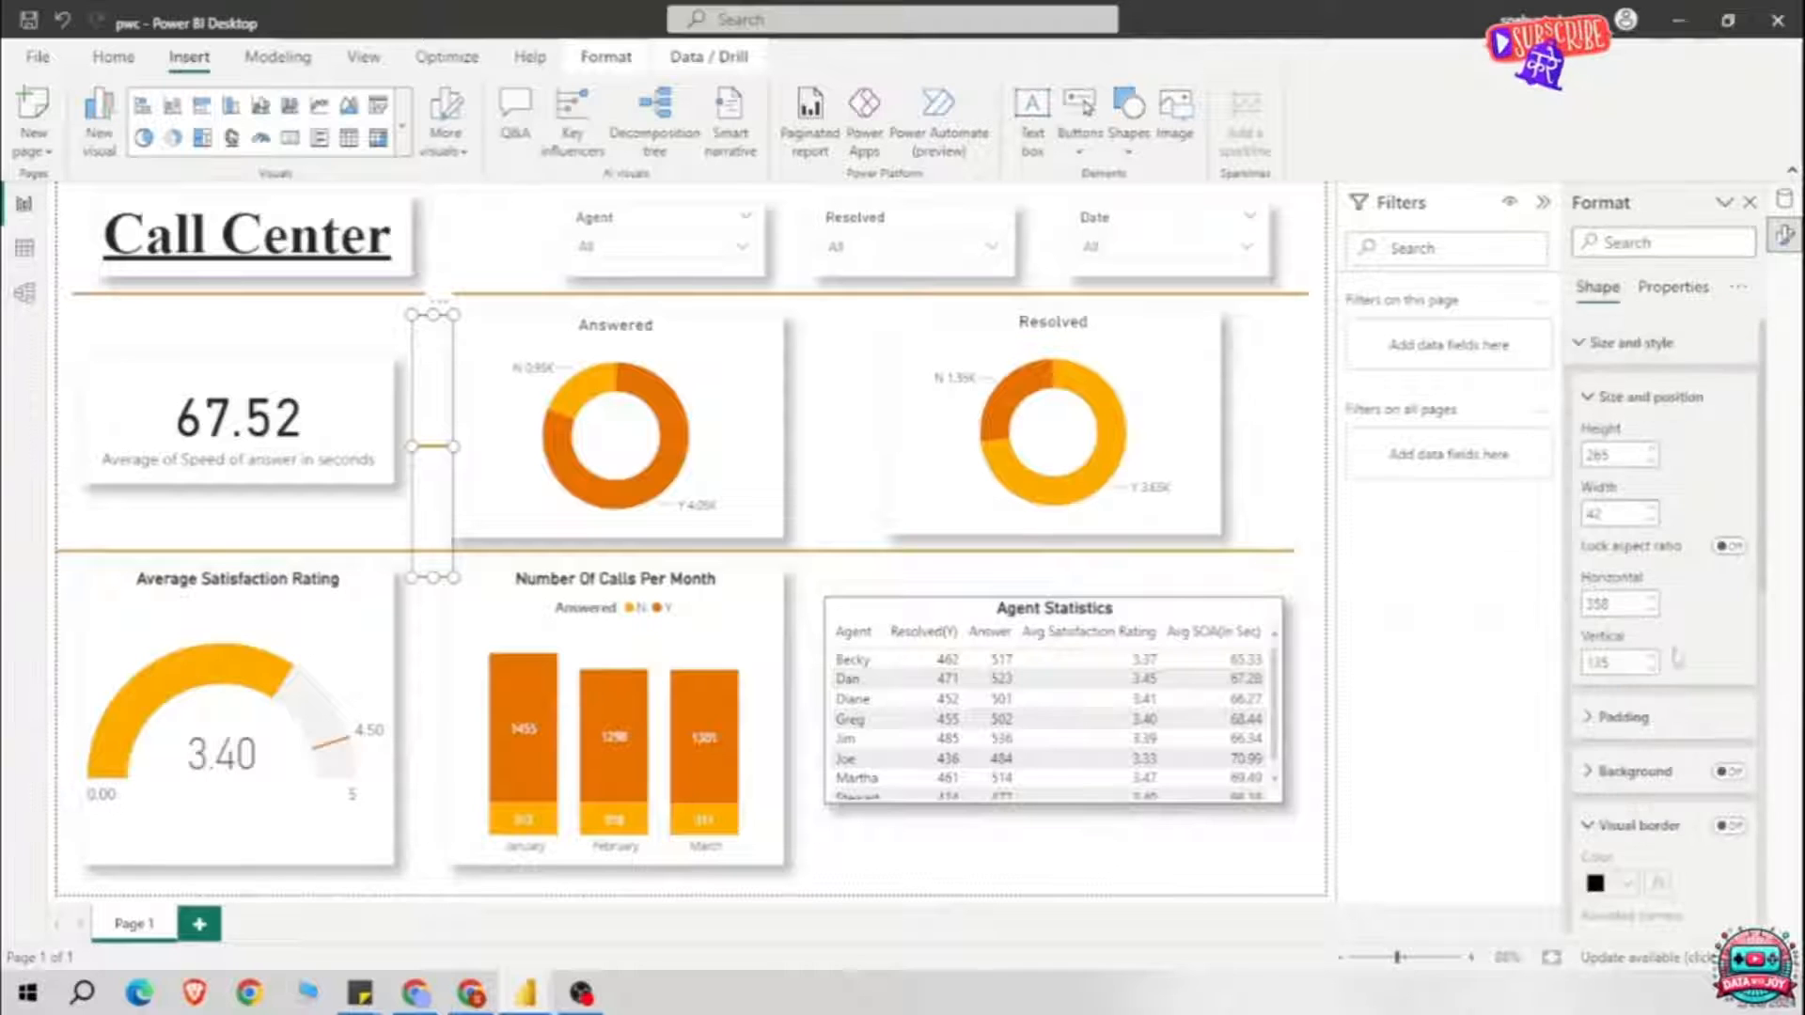
click(1652, 598)
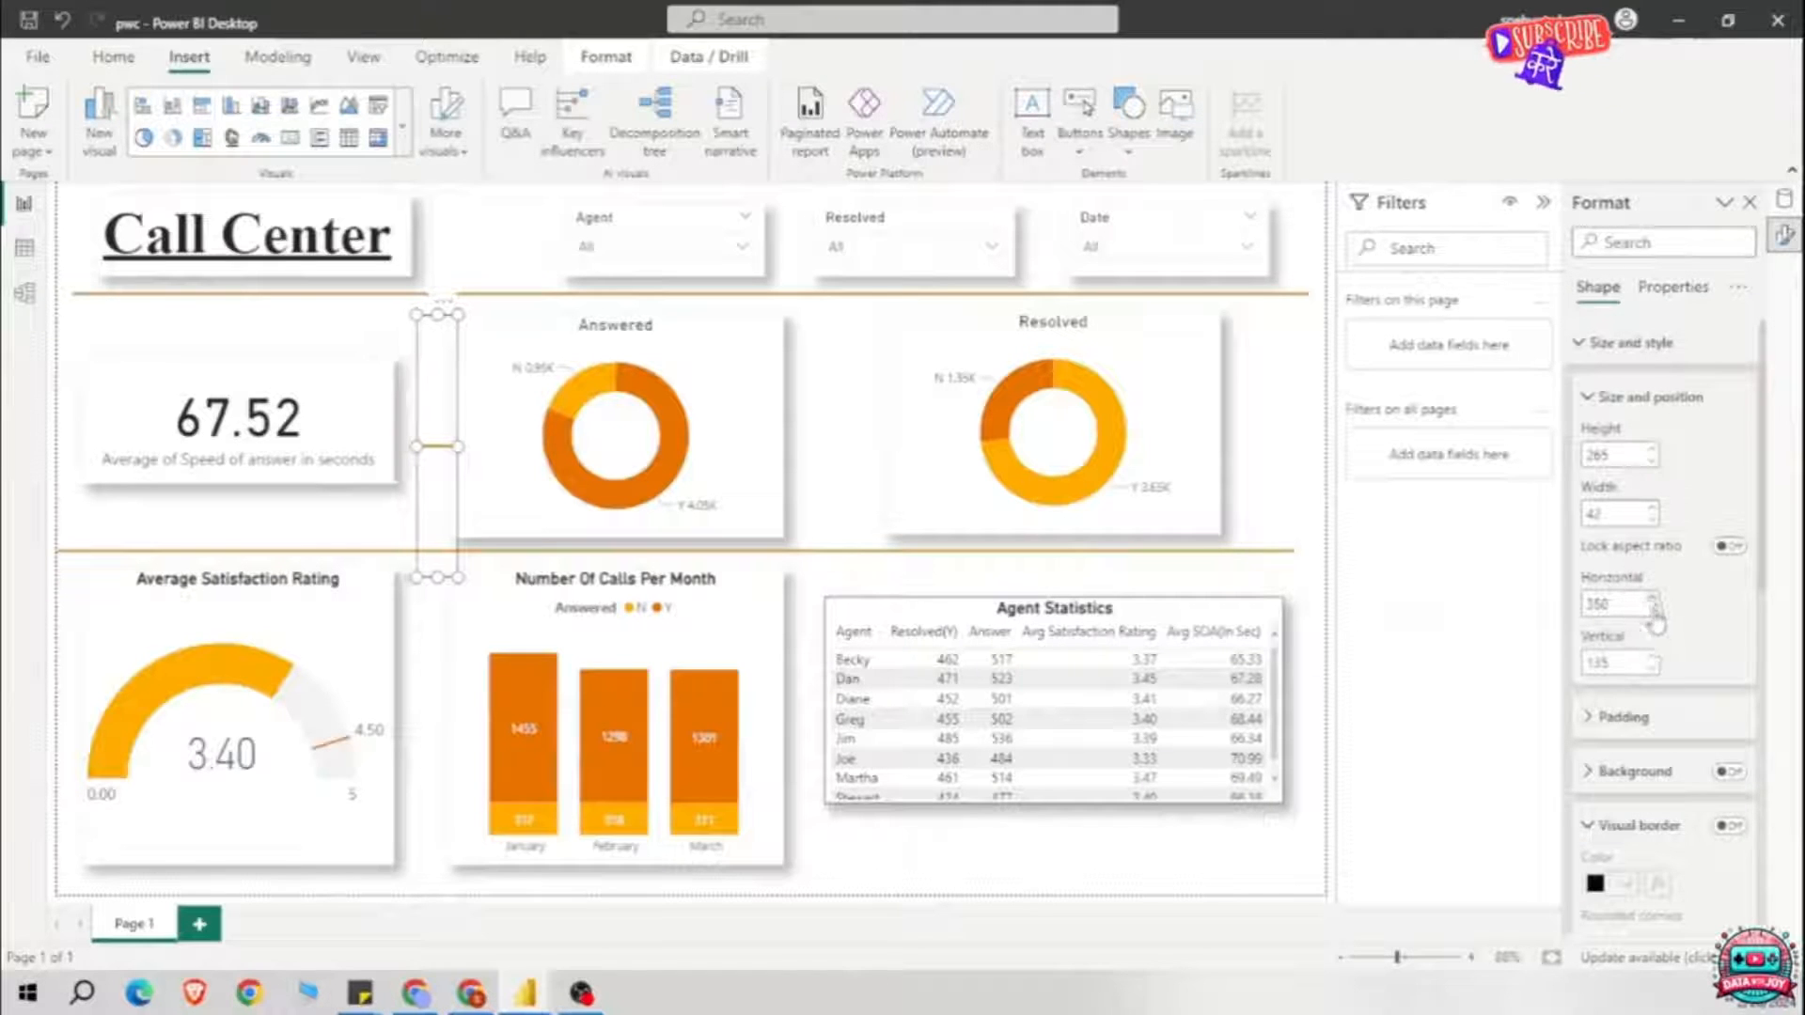
Step: Rotate the new line by 90° so it stands vertically
scroll(1678, 797, down, 7)
click(1668, 857)
scroll(1635, 752, down, 3)
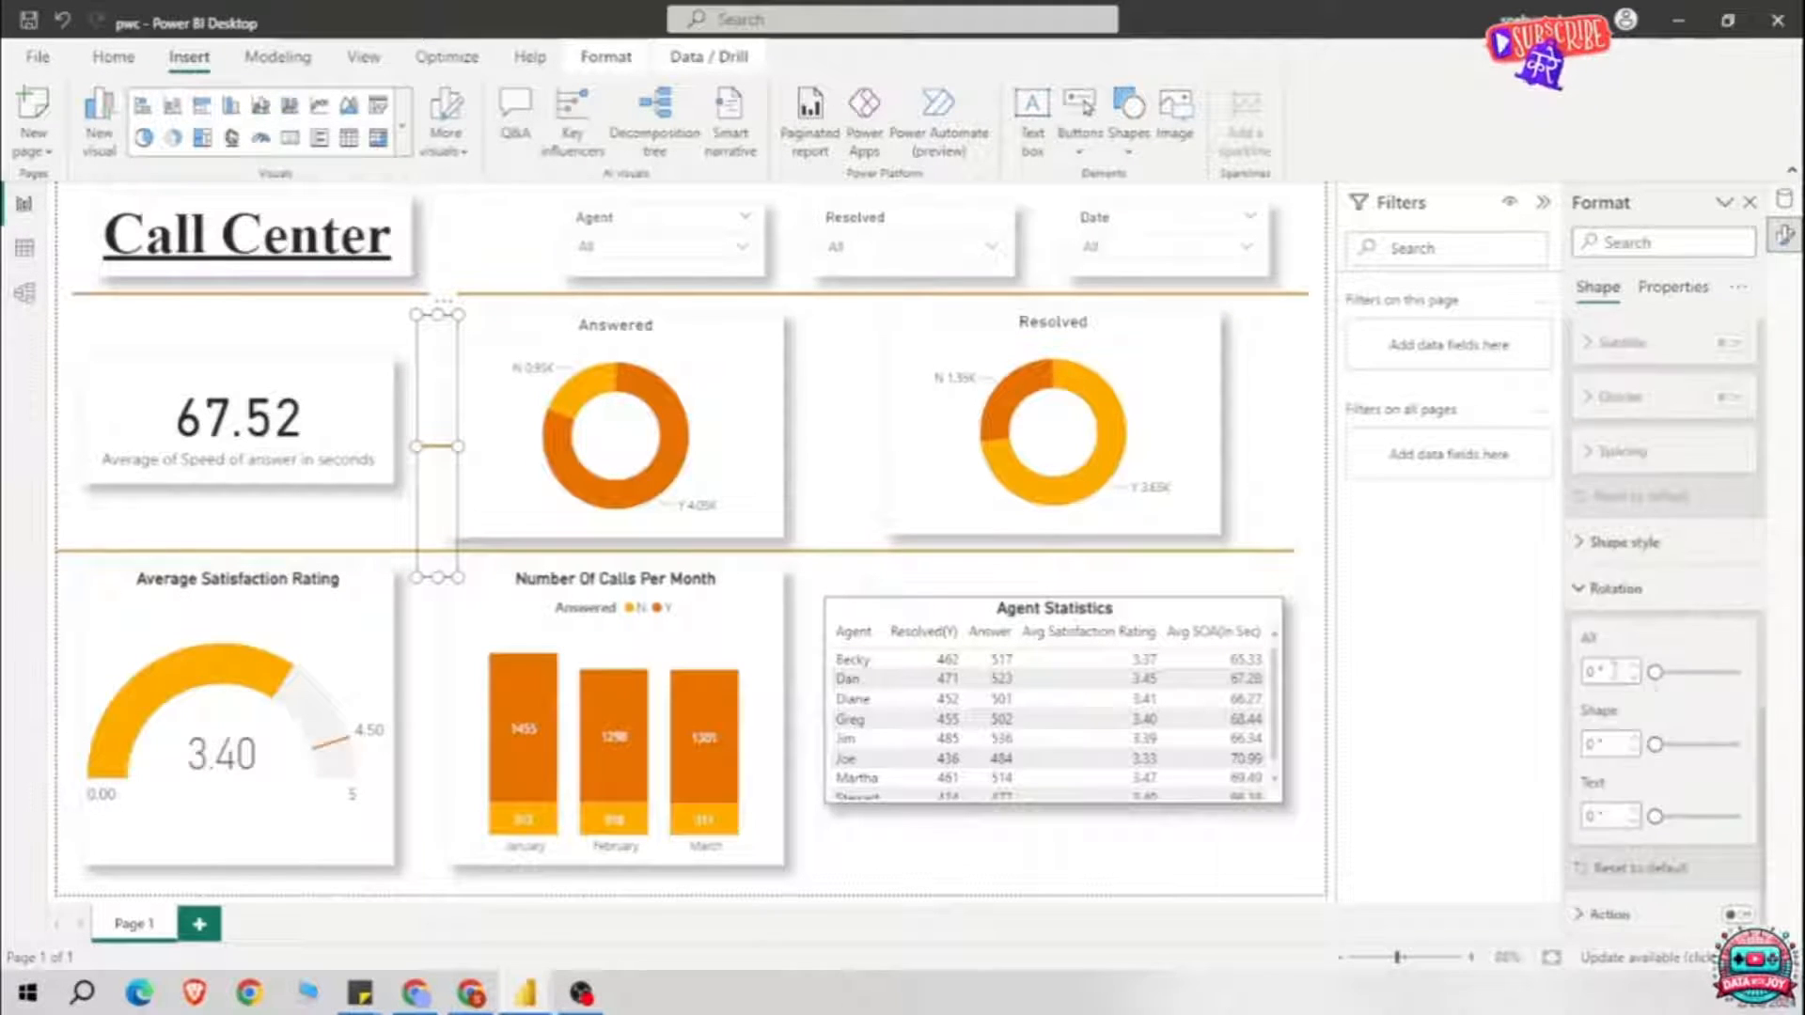
text(90)
key(Return)
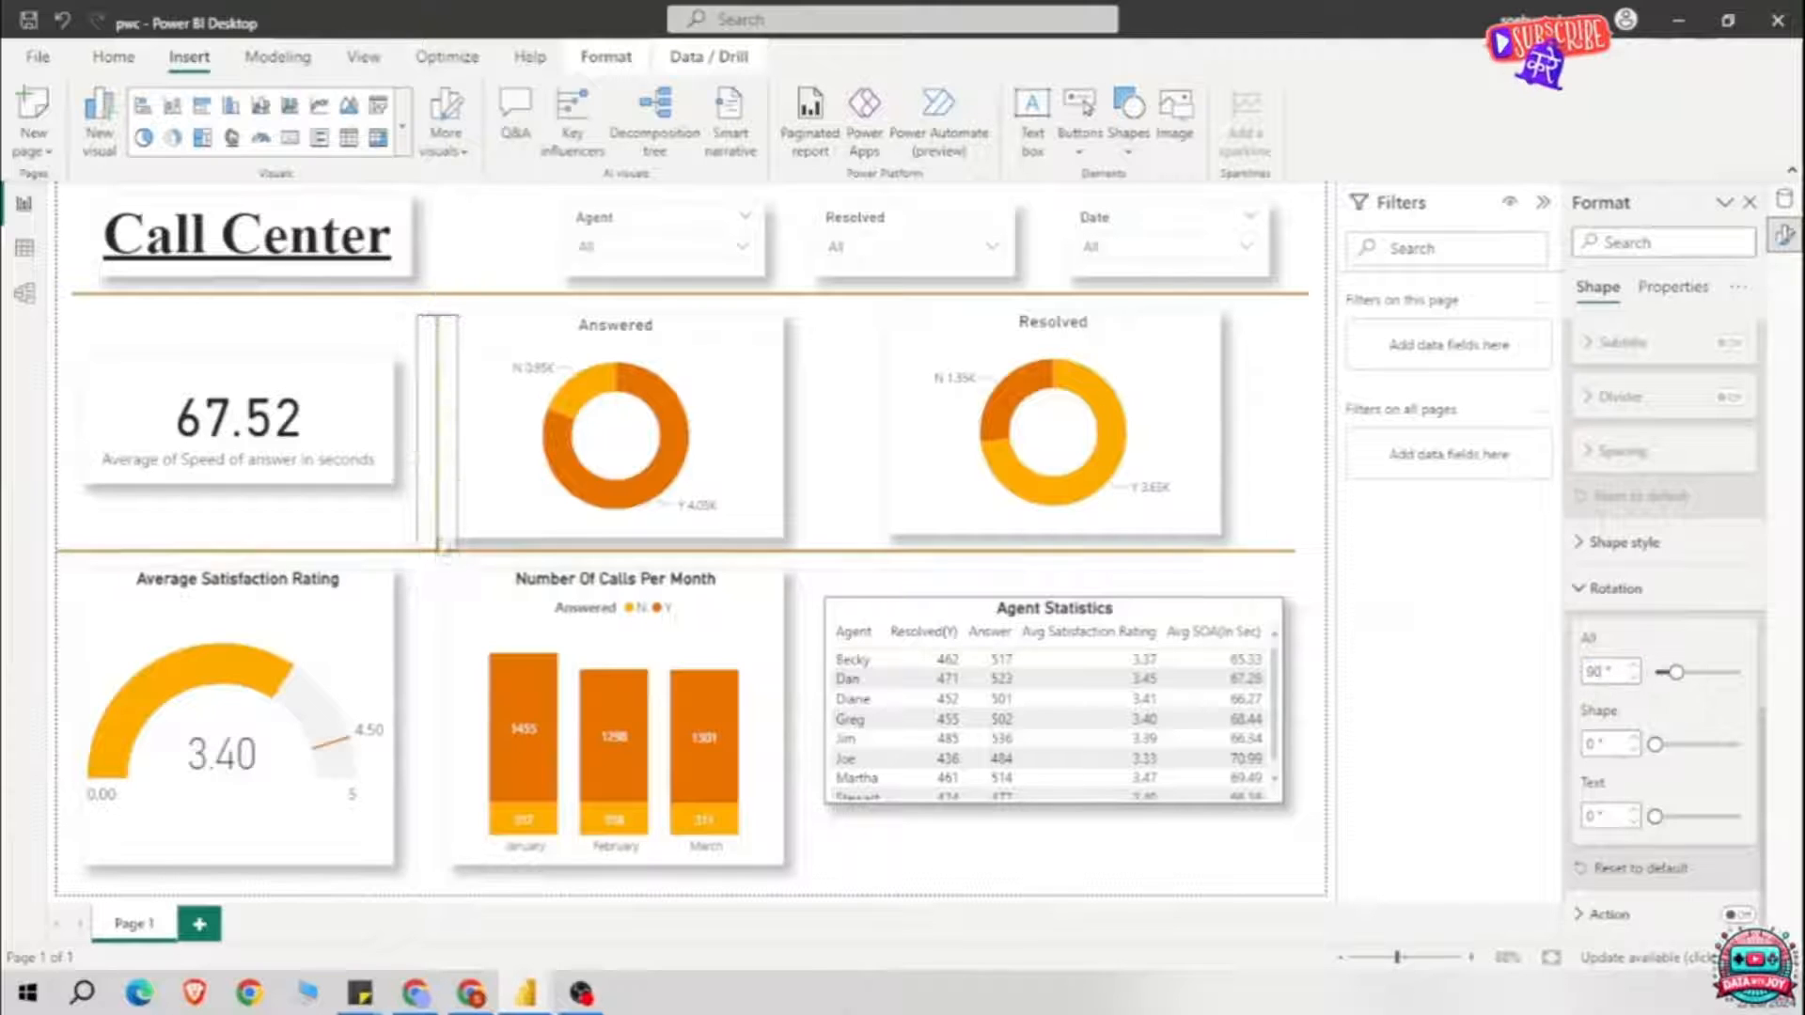
Step: Fit the vertical line above the middle divider, and place a copy between the gauge and the column chart
drag(426, 473, 426, 799)
key(ctrl+c)
key(ctrl+v)
right_click(422, 785)
drag(427, 646, 430, 570)
click(429, 507)
Step: Copy both vertical lines and place the copies between the column chart and table, and between the two donuts
click(429, 637)
key(ctrl+c)
key(ctrl+v)
drag(440, 784, 807, 776)
click(426, 465)
key(ctrl+c)
key(ctrl+v)
drag(438, 470, 820, 470)
Step: Align the vertical line beside the table with the one above, and reposition the Agent Statistics table and Resolved donut to its right
drag(1147, 614, 1167, 620)
drag(805, 694, 824, 696)
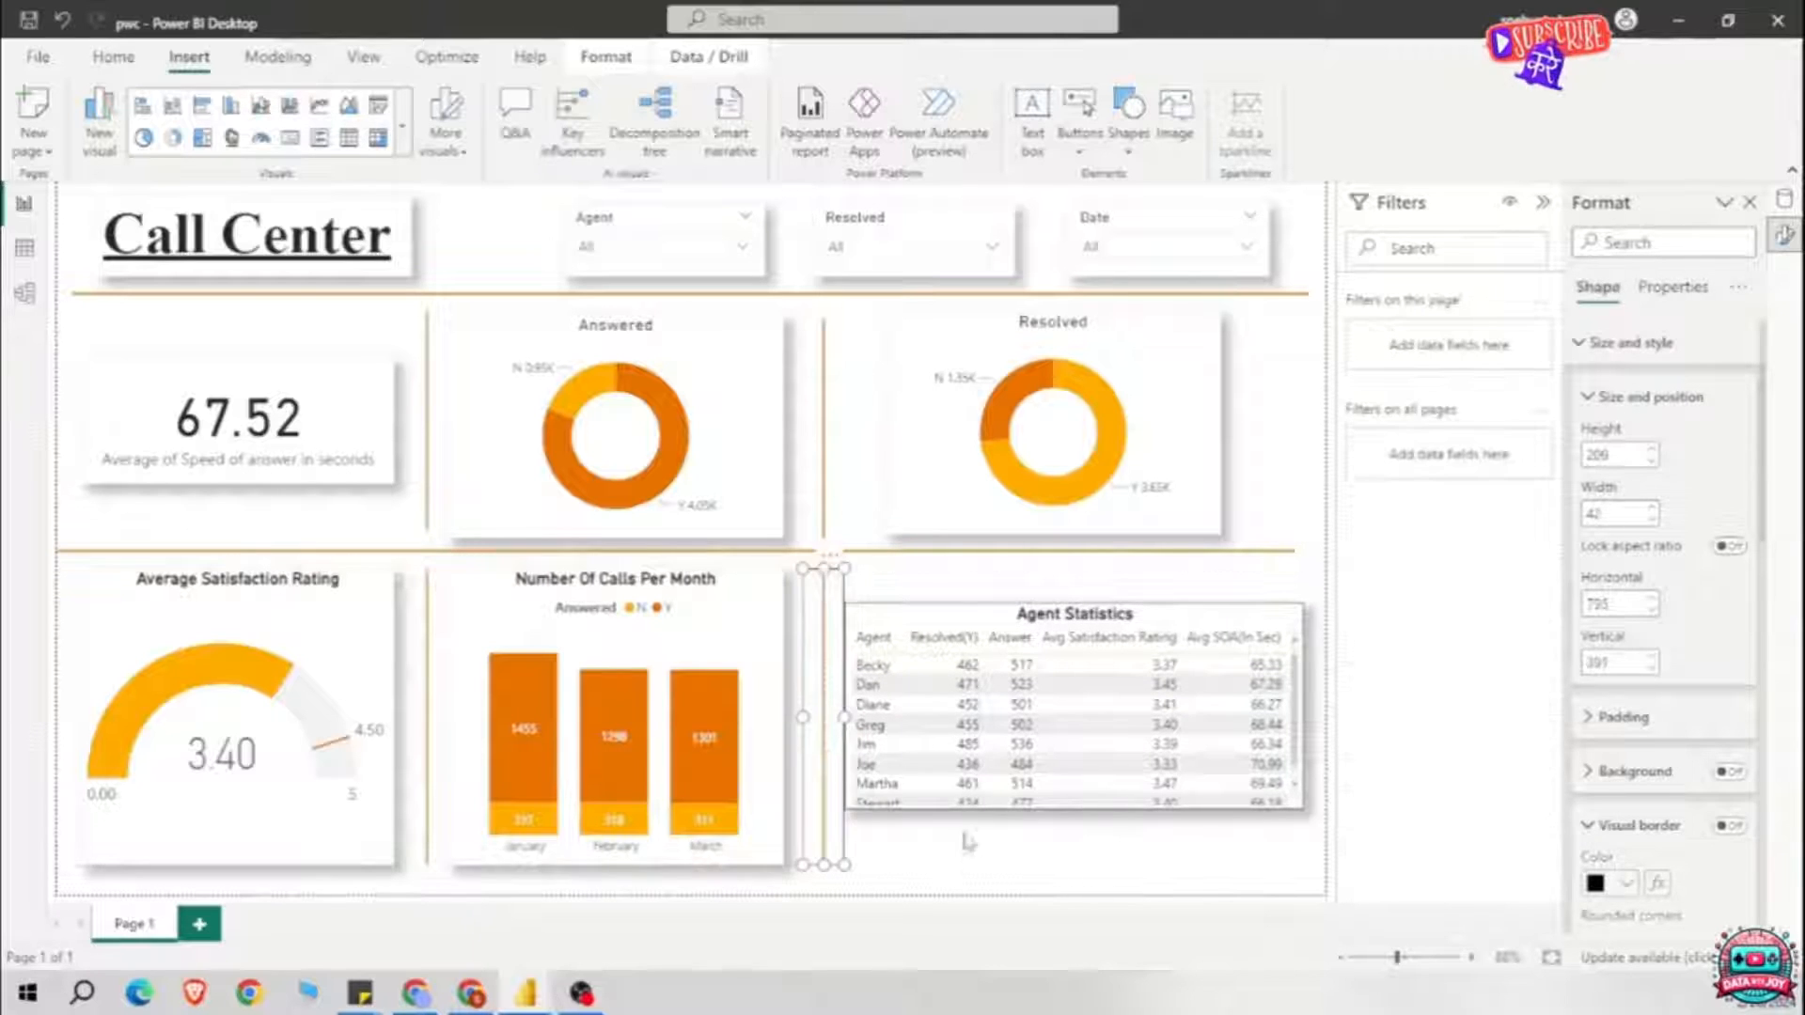
click(966, 839)
mouse_move(1162, 326)
mouse_down()
mouse_move(1189, 336)
mouse_move(1177, 349)
mouse_up()
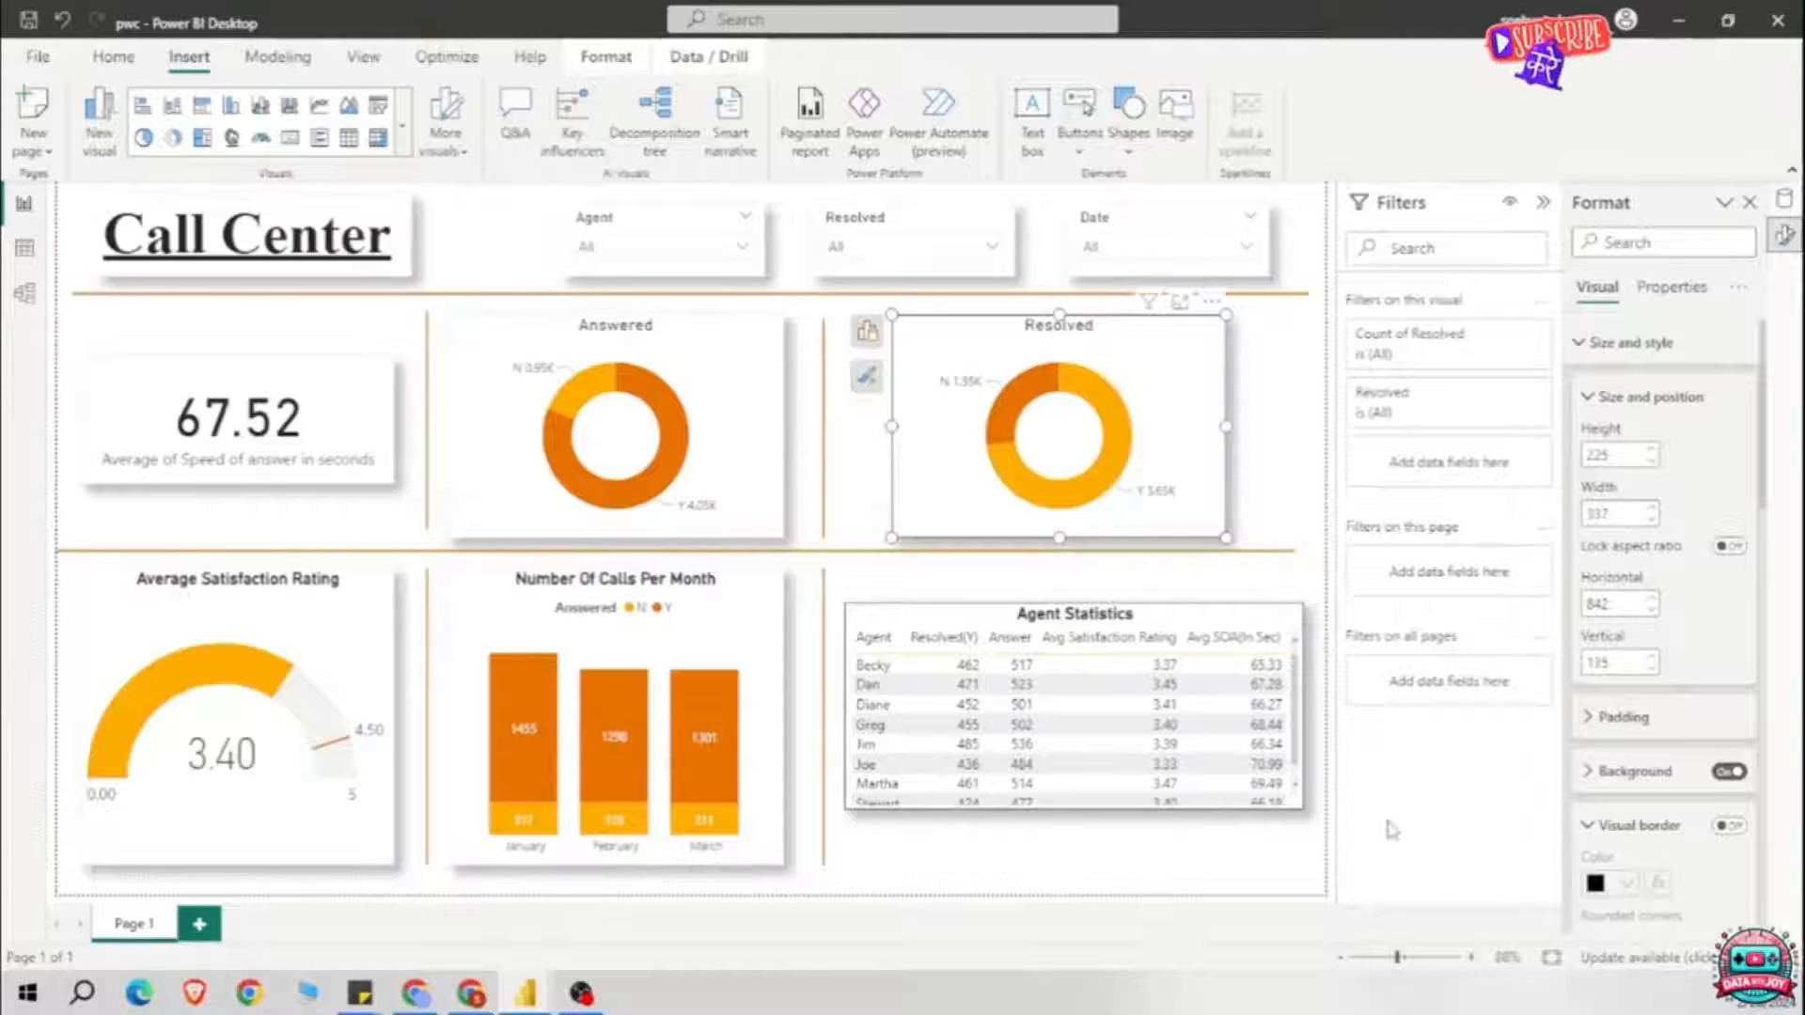
Step: Remove the underline from the Call Center heading
triple_click(303, 237)
click(524, 255)
click(13, 399)
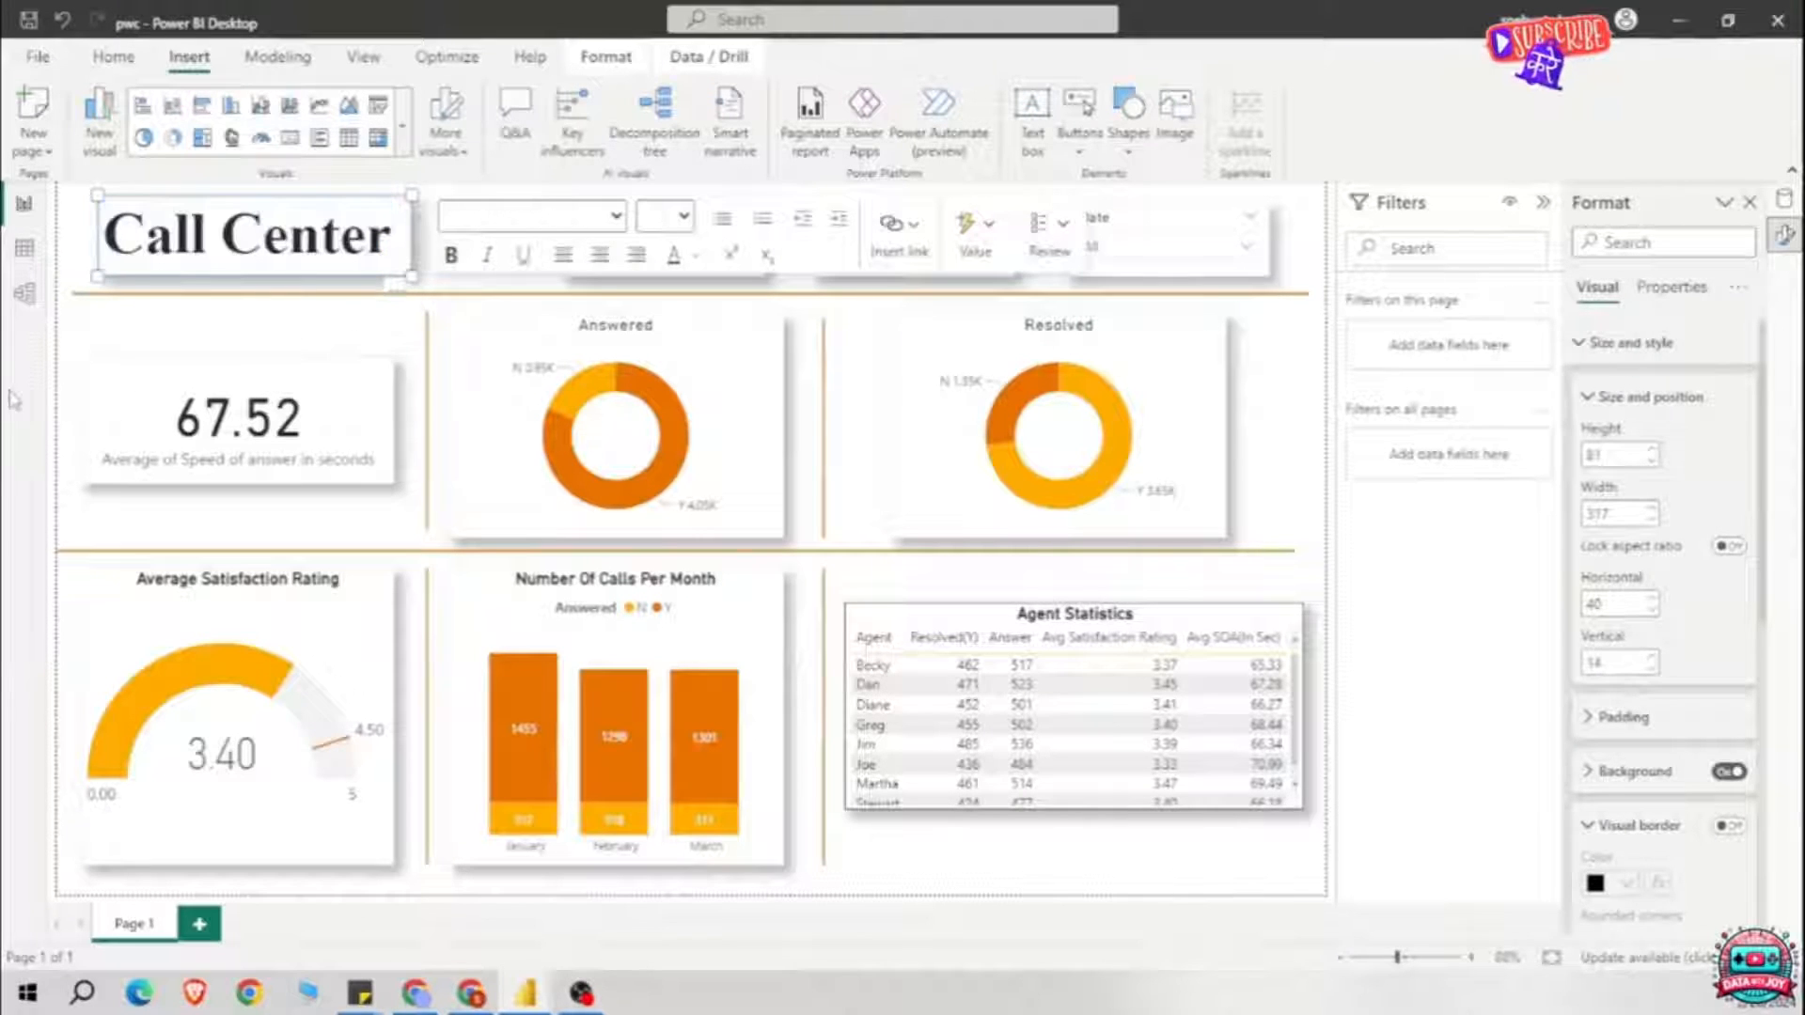
click(581, 993)
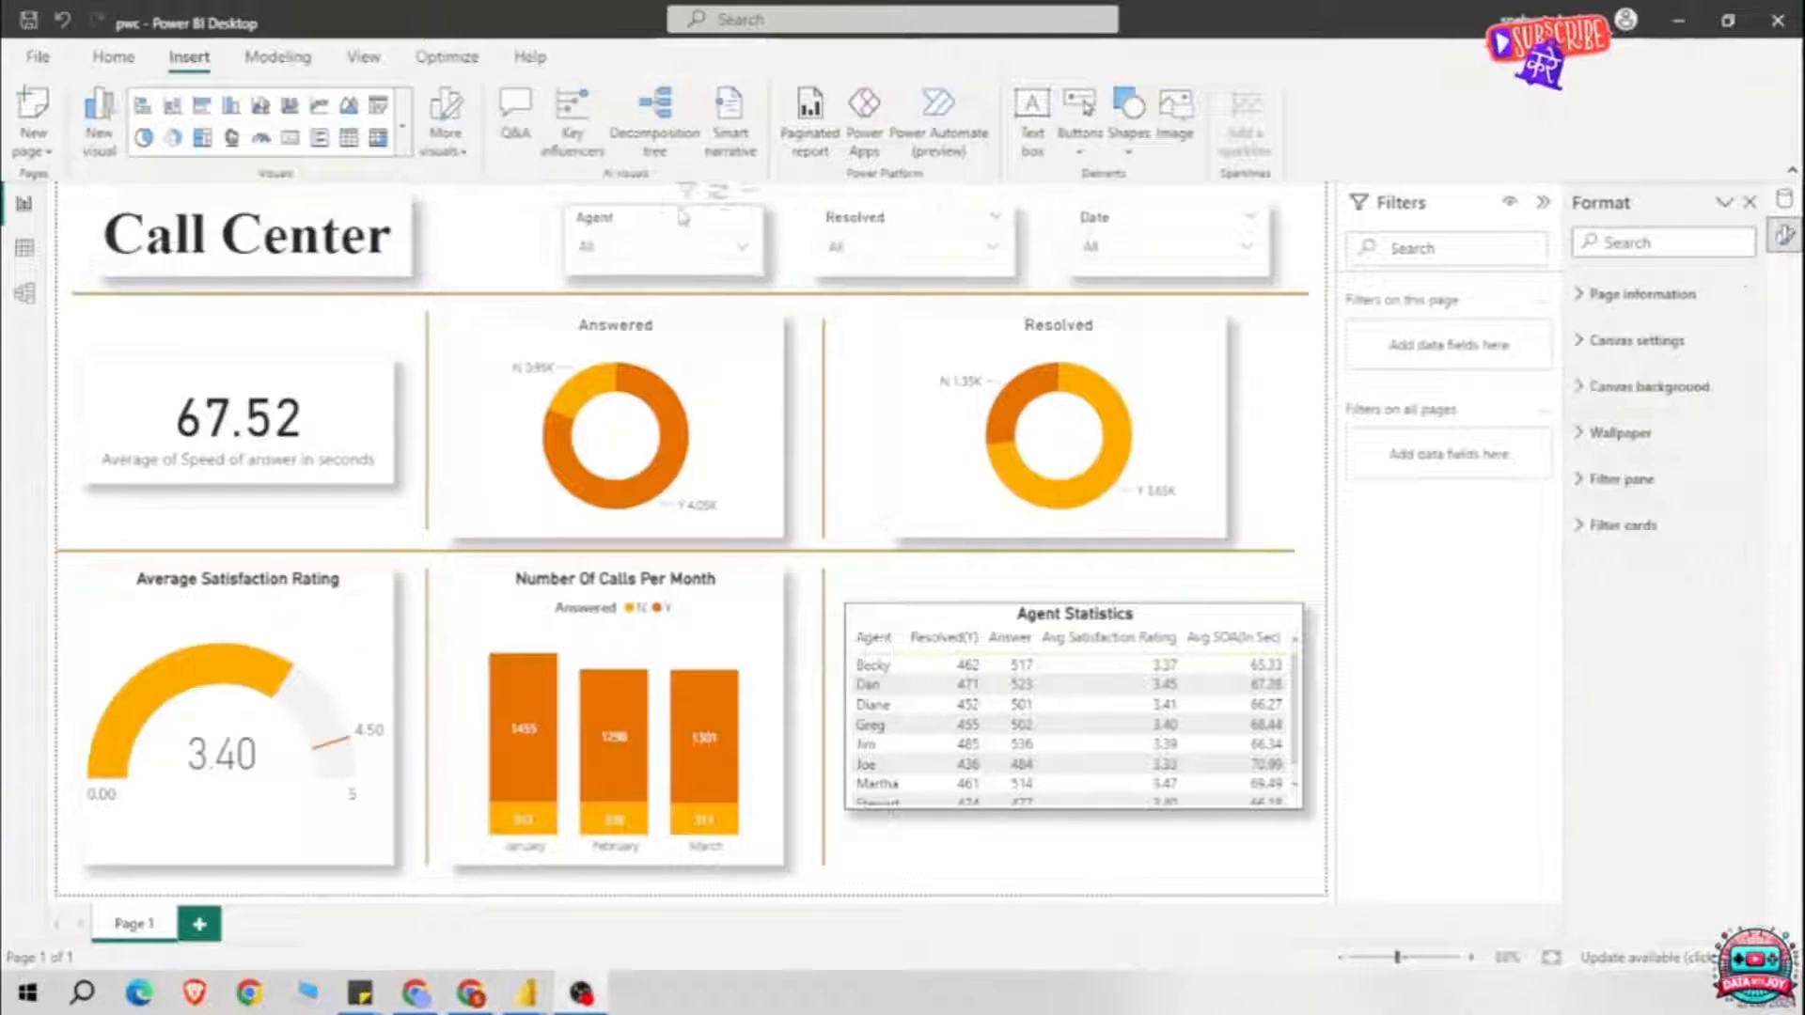
Step: Move the Agent, Resolved and Date slicers up to vertical position 14, level with the heading, and space them evenly
mouse_move(683, 217)
mouse_down()
mouse_move(646, 195)
mouse_move(684, 211)
mouse_up()
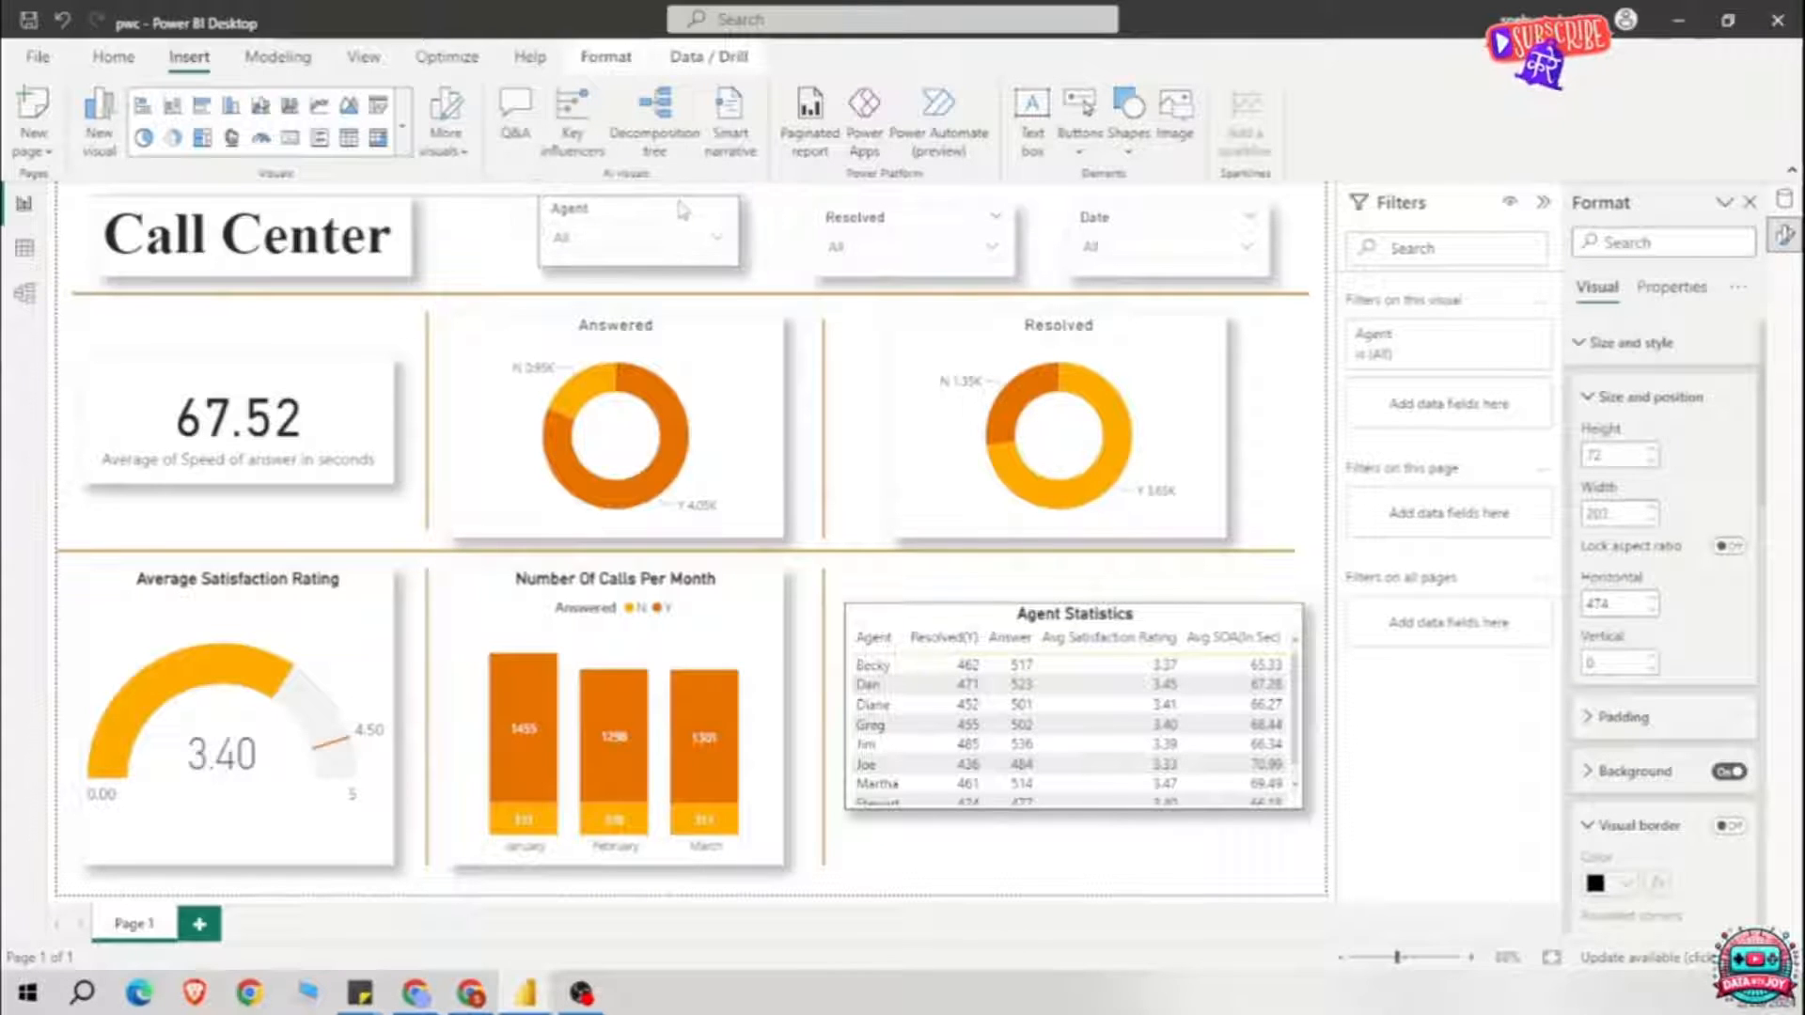
drag(919, 274, 888, 266)
mouse_move(1168, 218)
mouse_down()
mouse_move(1132, 210)
mouse_move(1150, 210)
mouse_up()
click(944, 212)
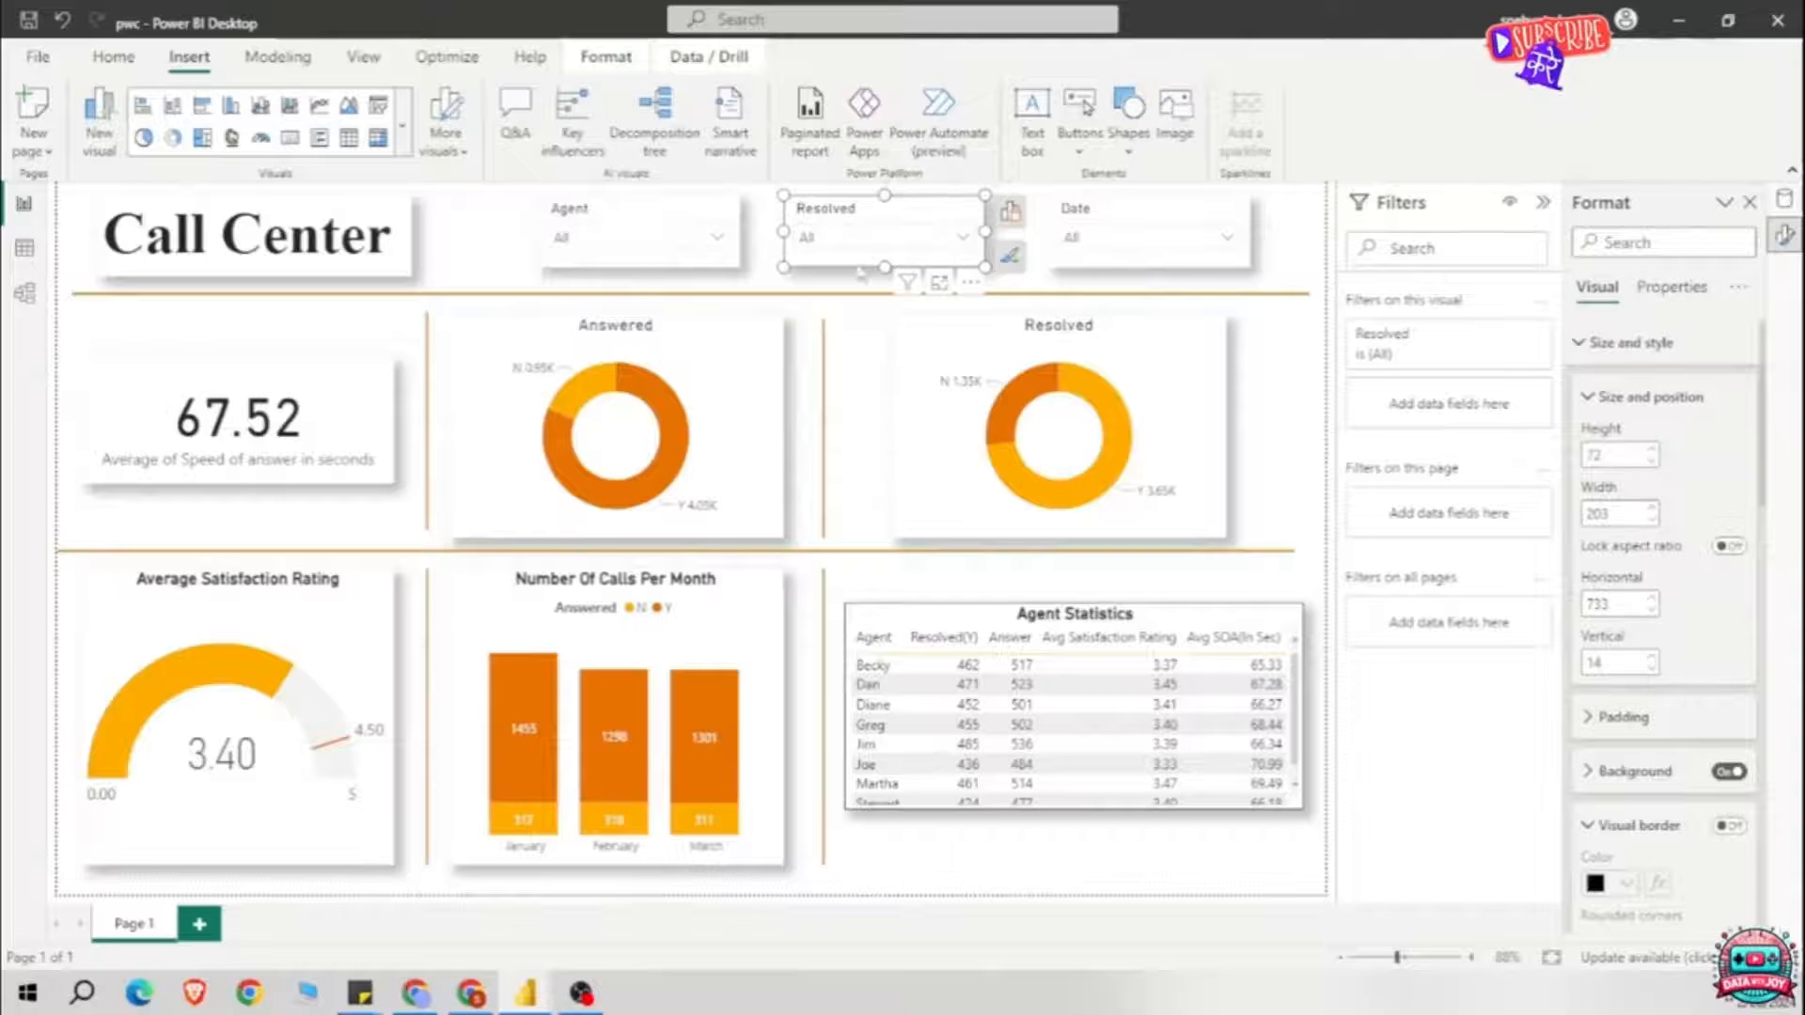
drag(897, 213, 918, 214)
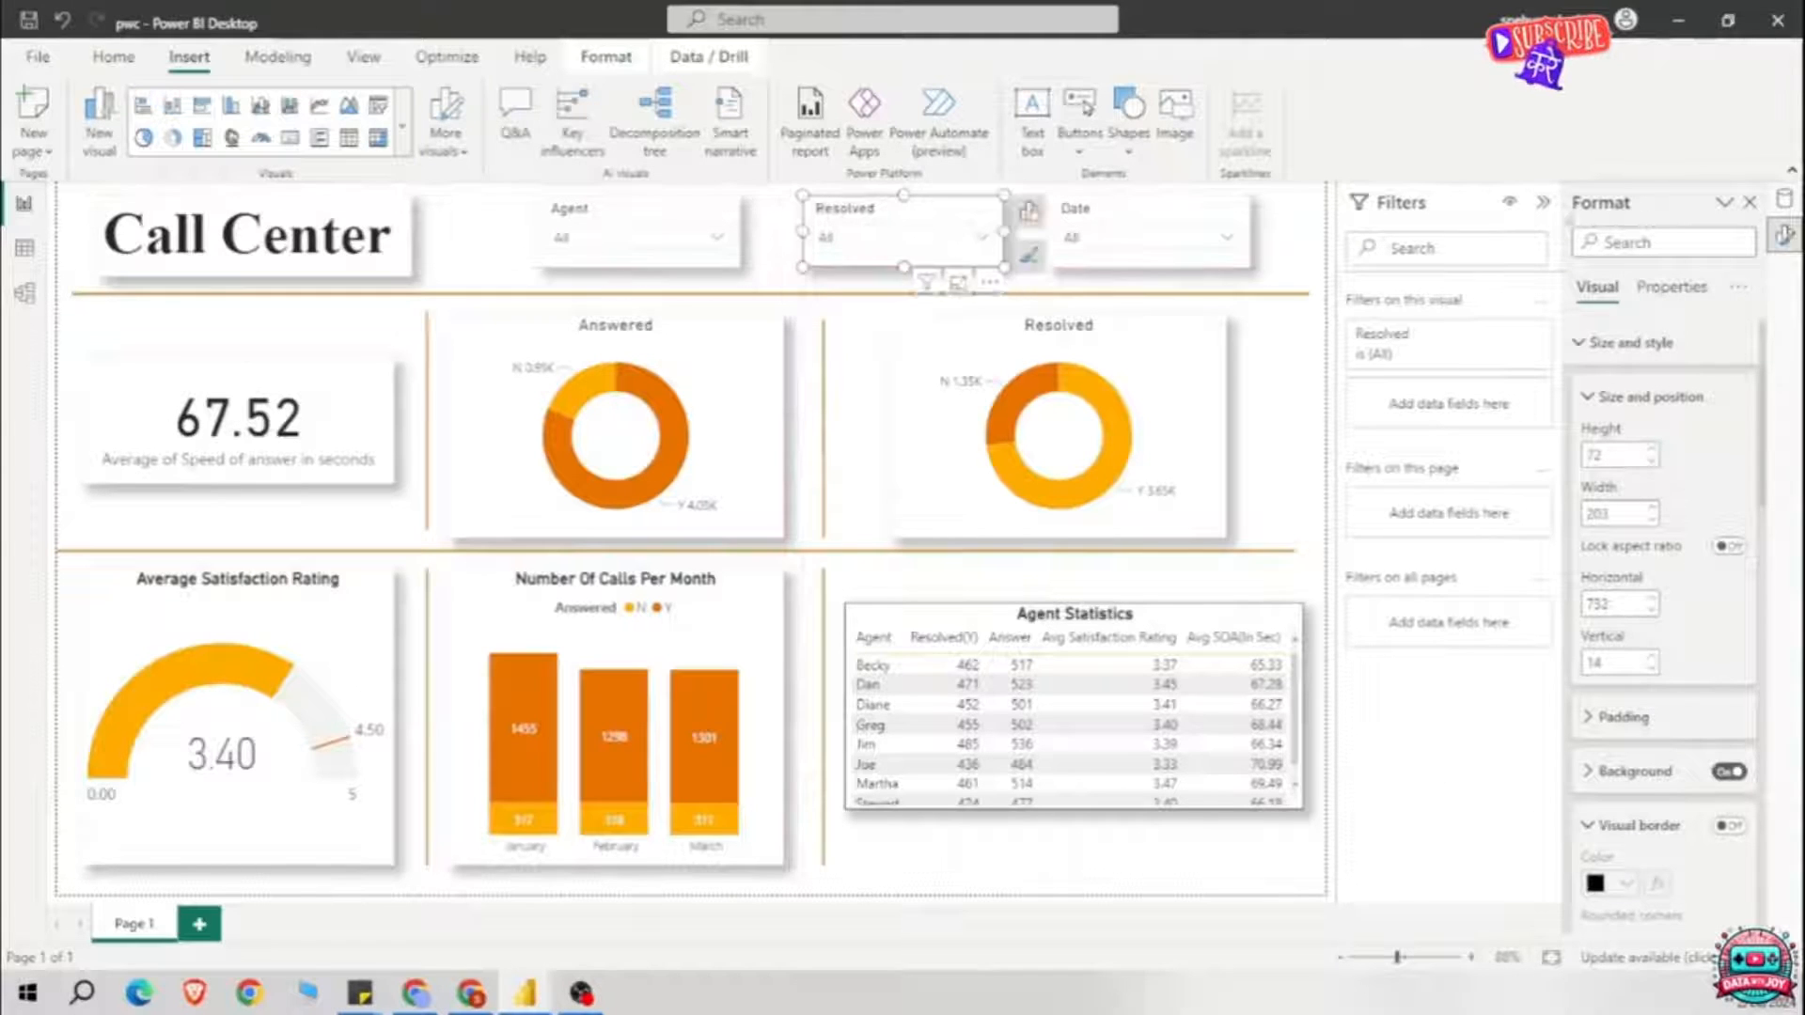
Step: Set the canvas background to 77% transparency, trying a light orange before choosing a light grey color
click(1784, 235)
click(1784, 235)
click(1643, 386)
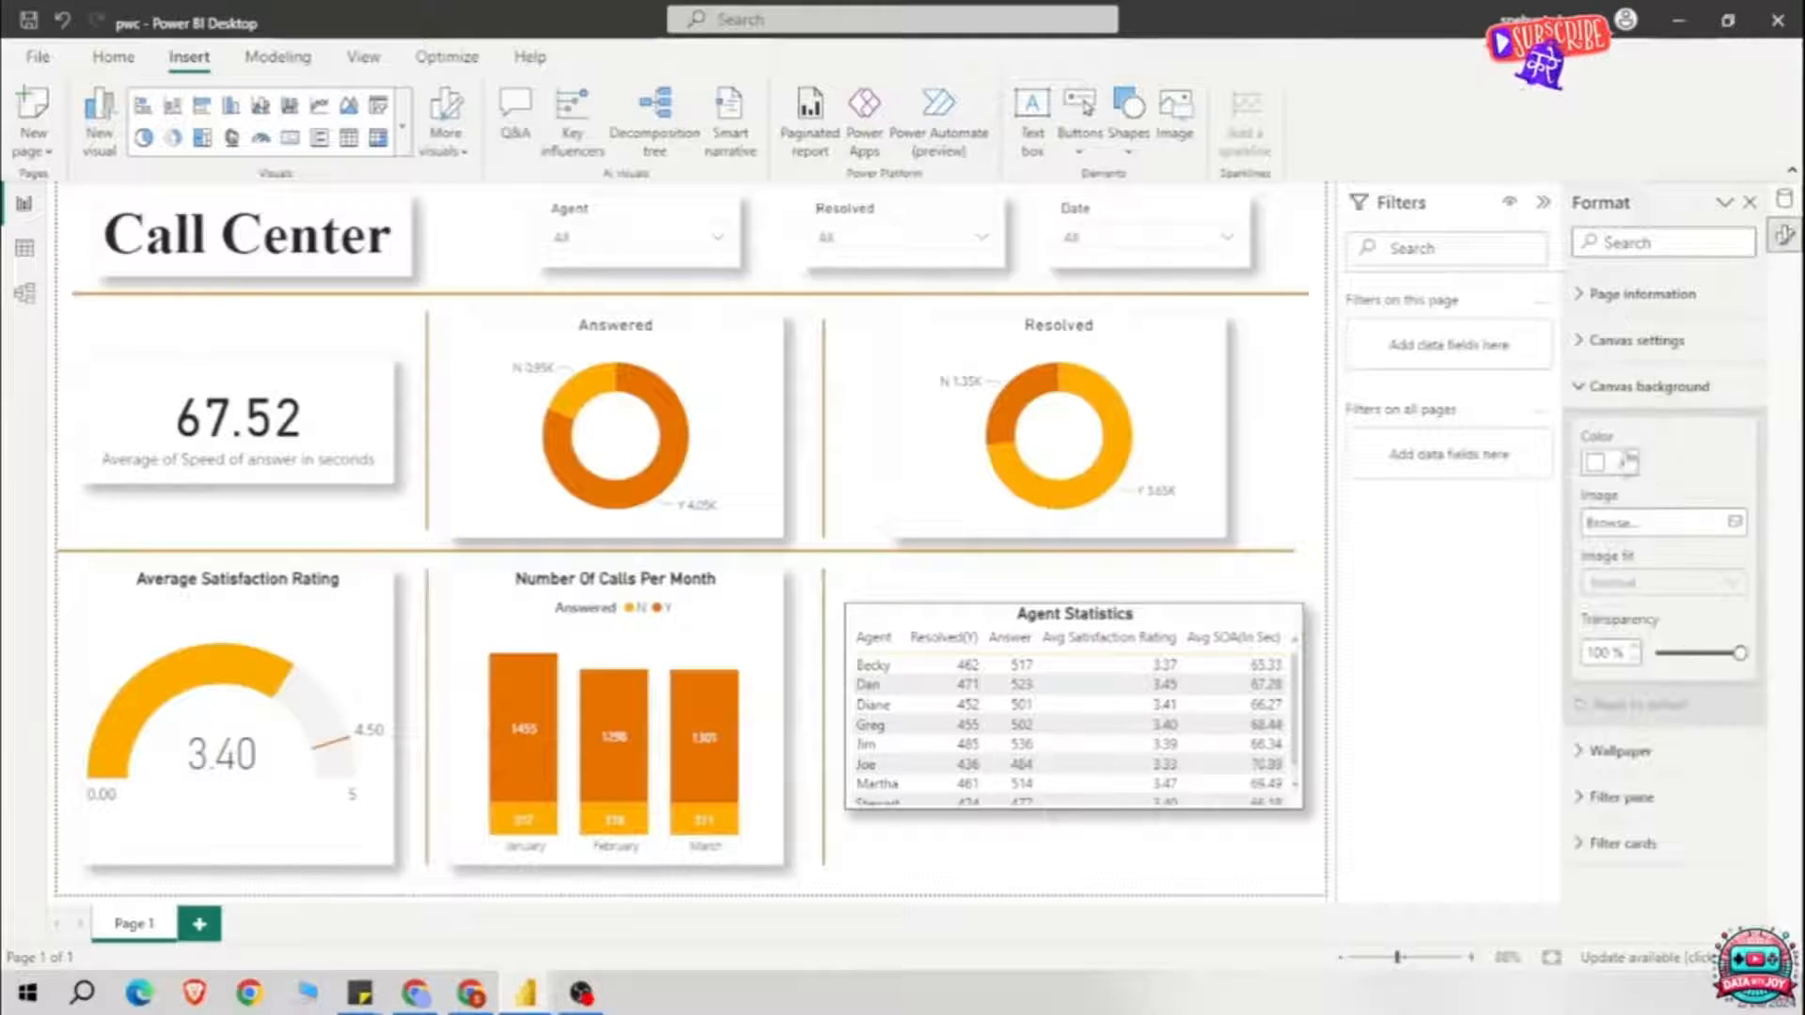
click(1624, 463)
click(1529, 594)
mouse_move(1734, 662)
mouse_down()
mouse_move(1654, 649)
mouse_move(1720, 654)
mouse_up()
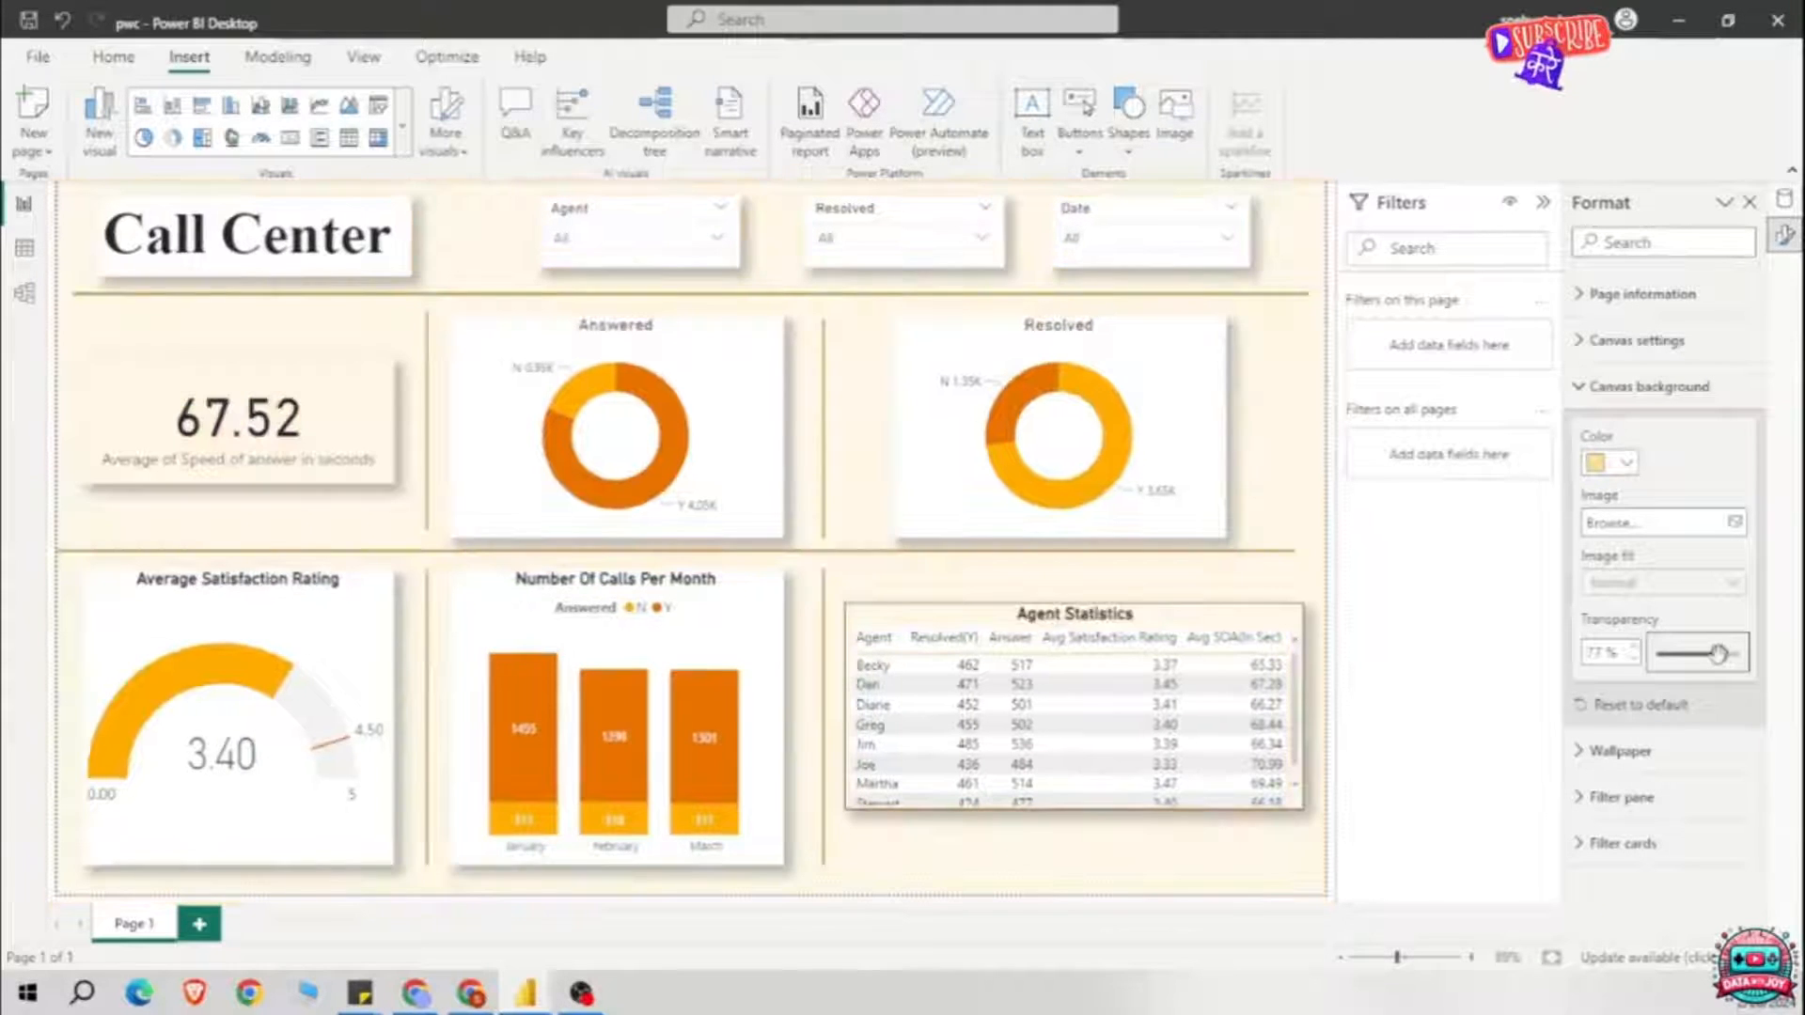
click(1624, 463)
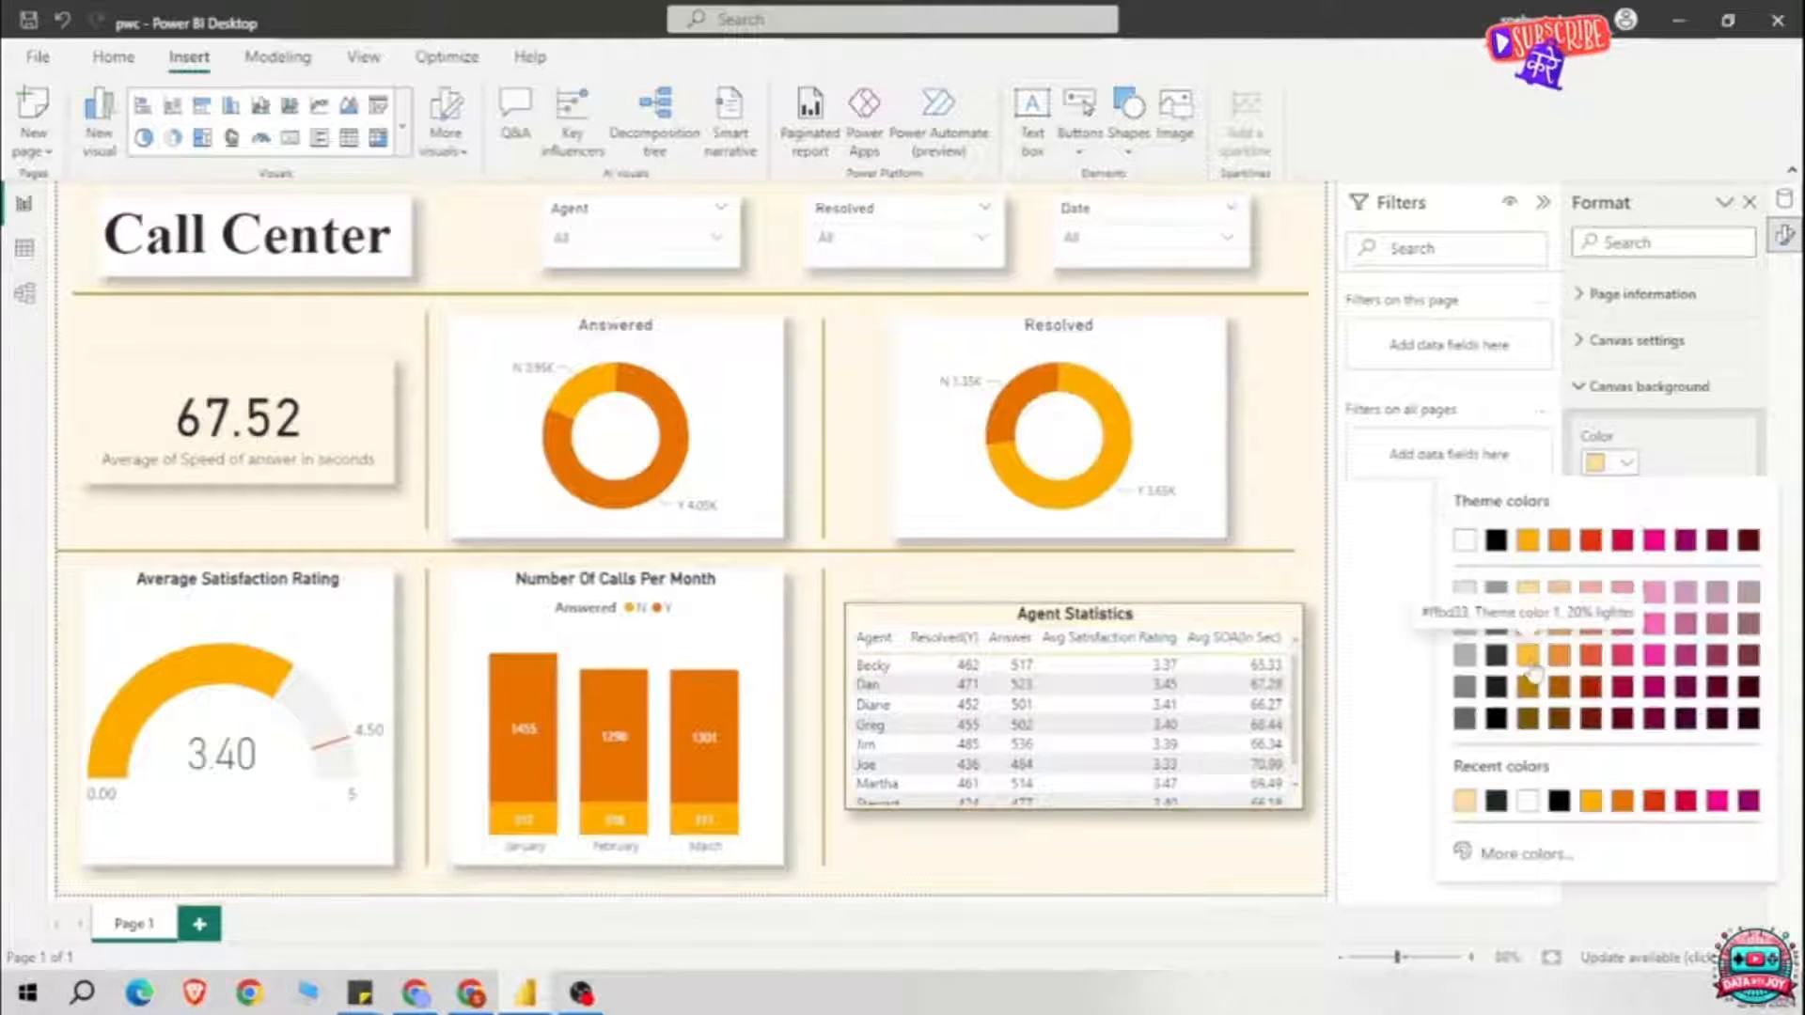
click(1497, 597)
Step: Turn off the background of the Answered donut, Resolved donut, Number Of Calls Per Month chart and Average Satisfaction Rating gauge
click(722, 387)
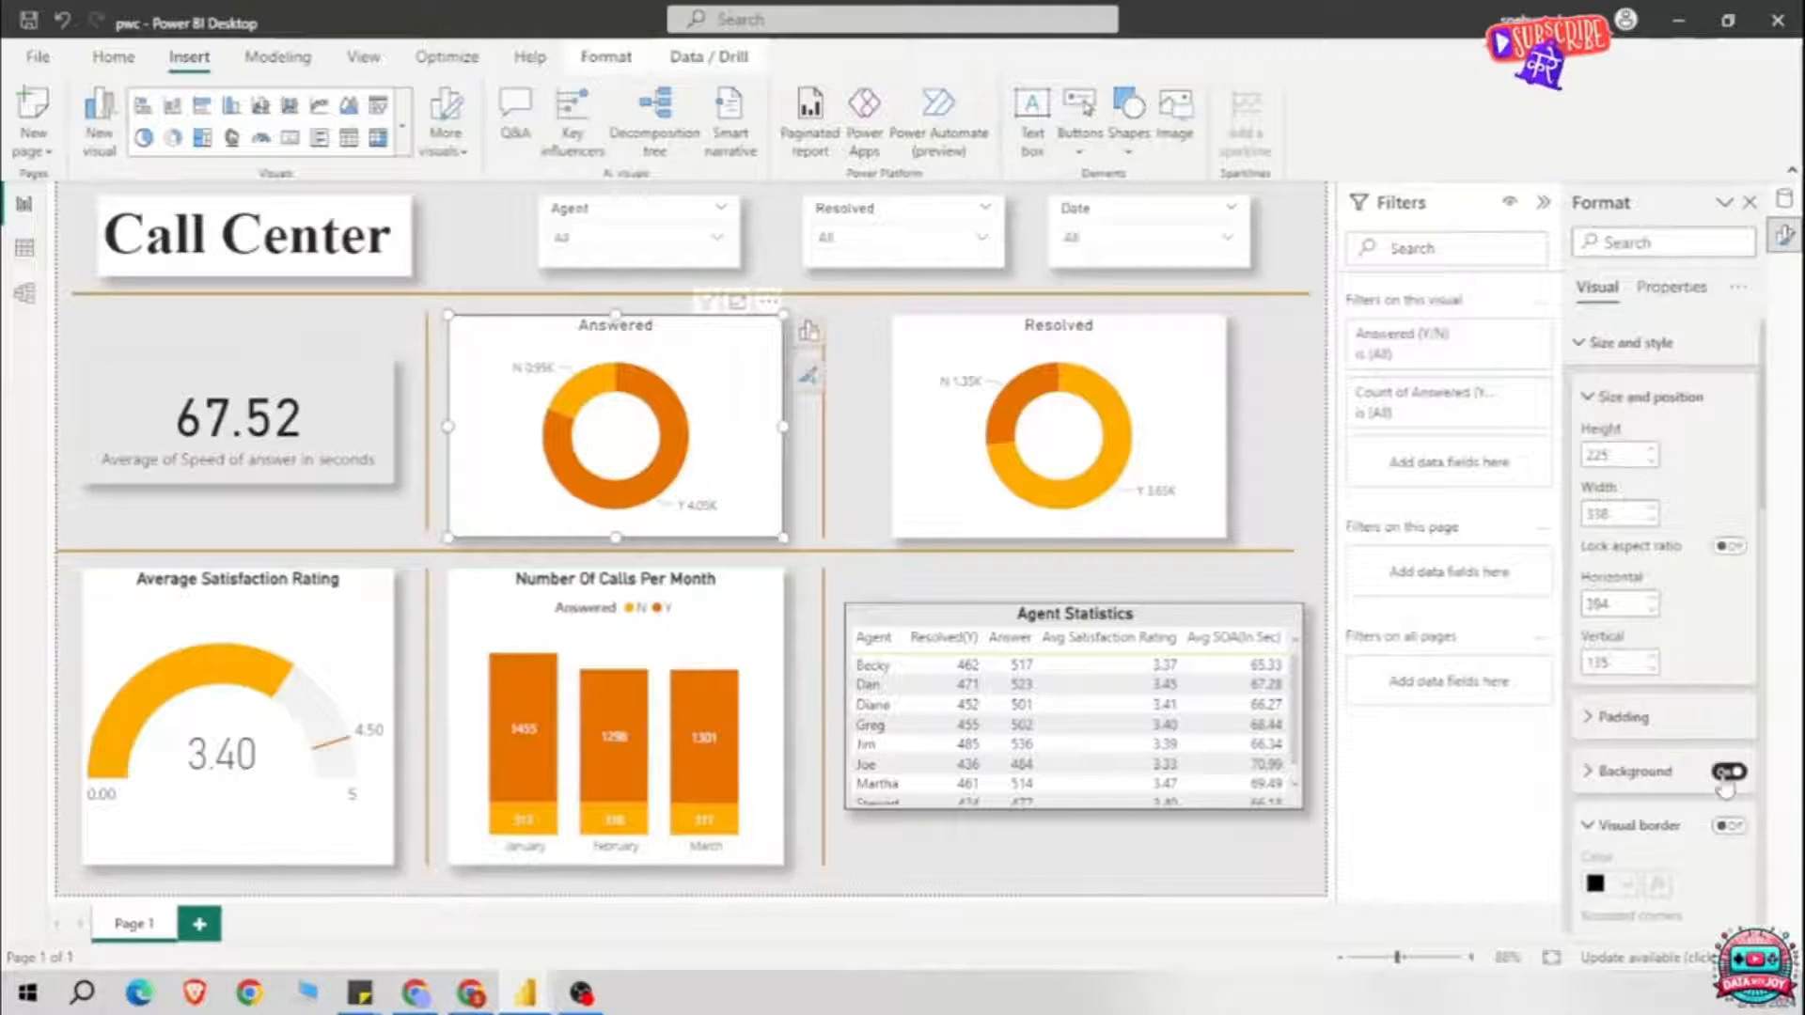
click(1727, 771)
click(1128, 442)
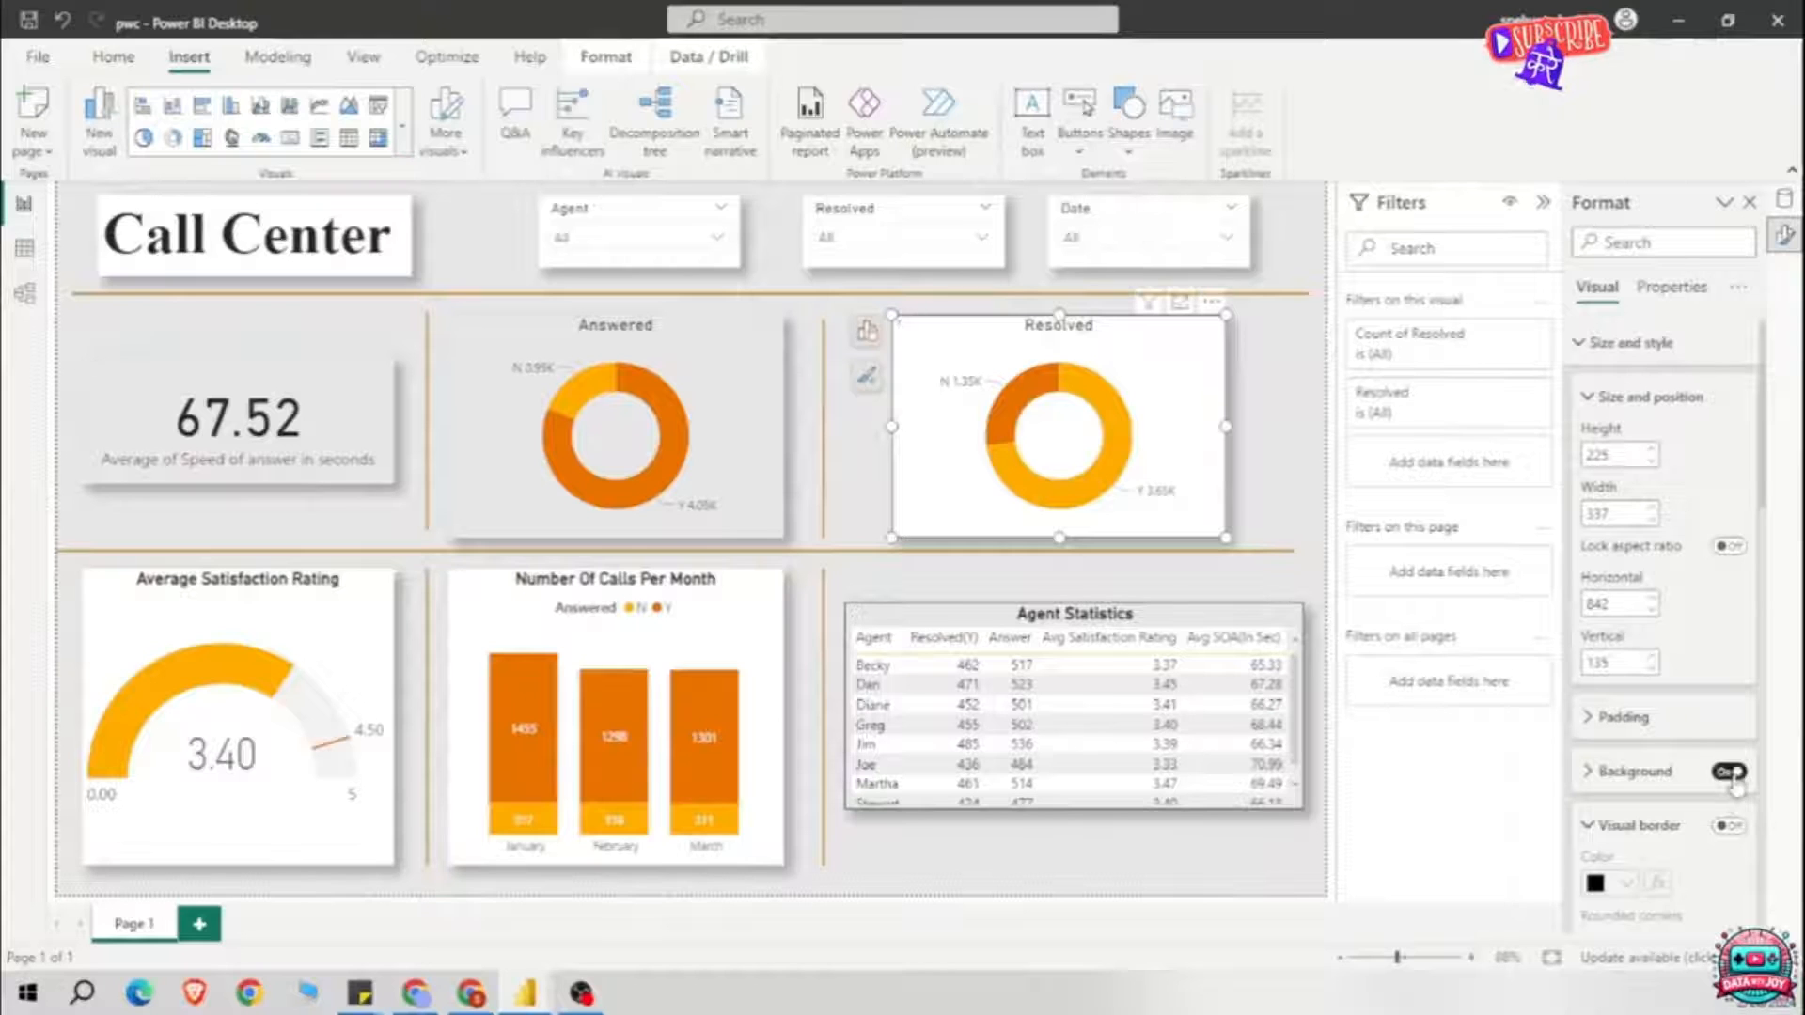
click(1727, 772)
click(714, 658)
click(1727, 772)
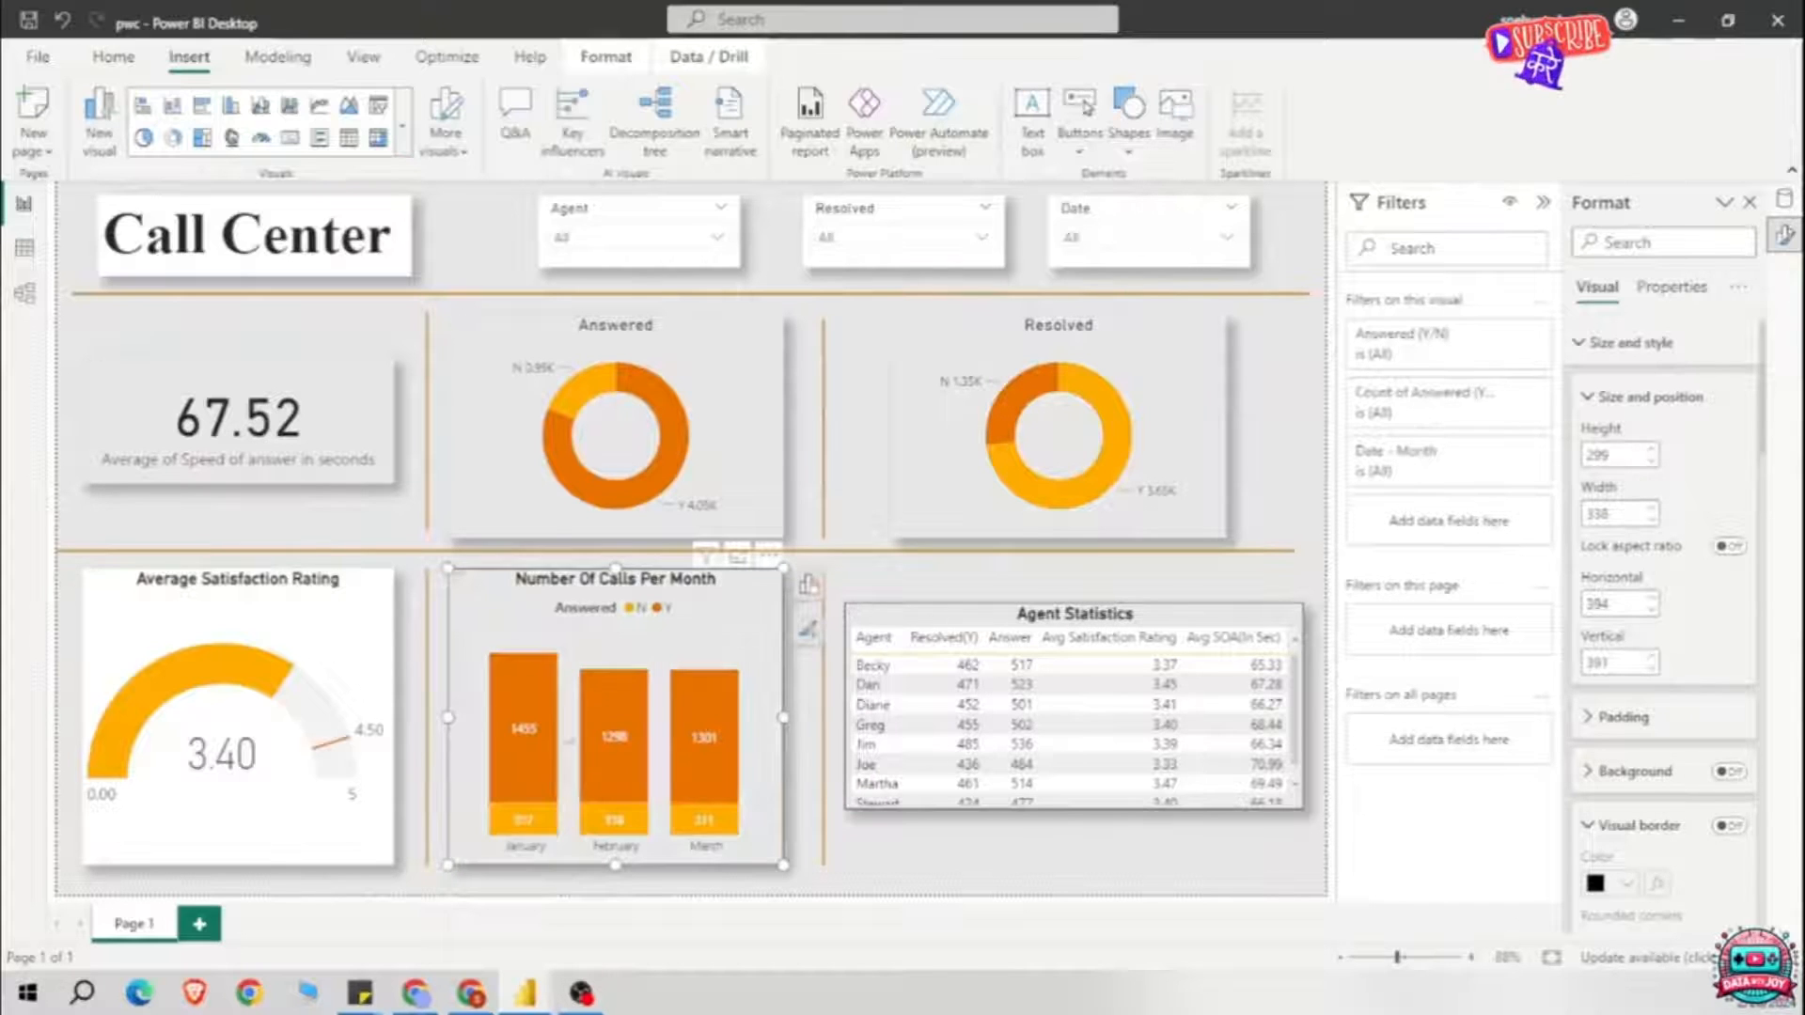
click(370, 638)
click(1727, 772)
Step: Turn off the background of the Date, Resolved and Agent slicers and of the Call Center heading
click(1128, 225)
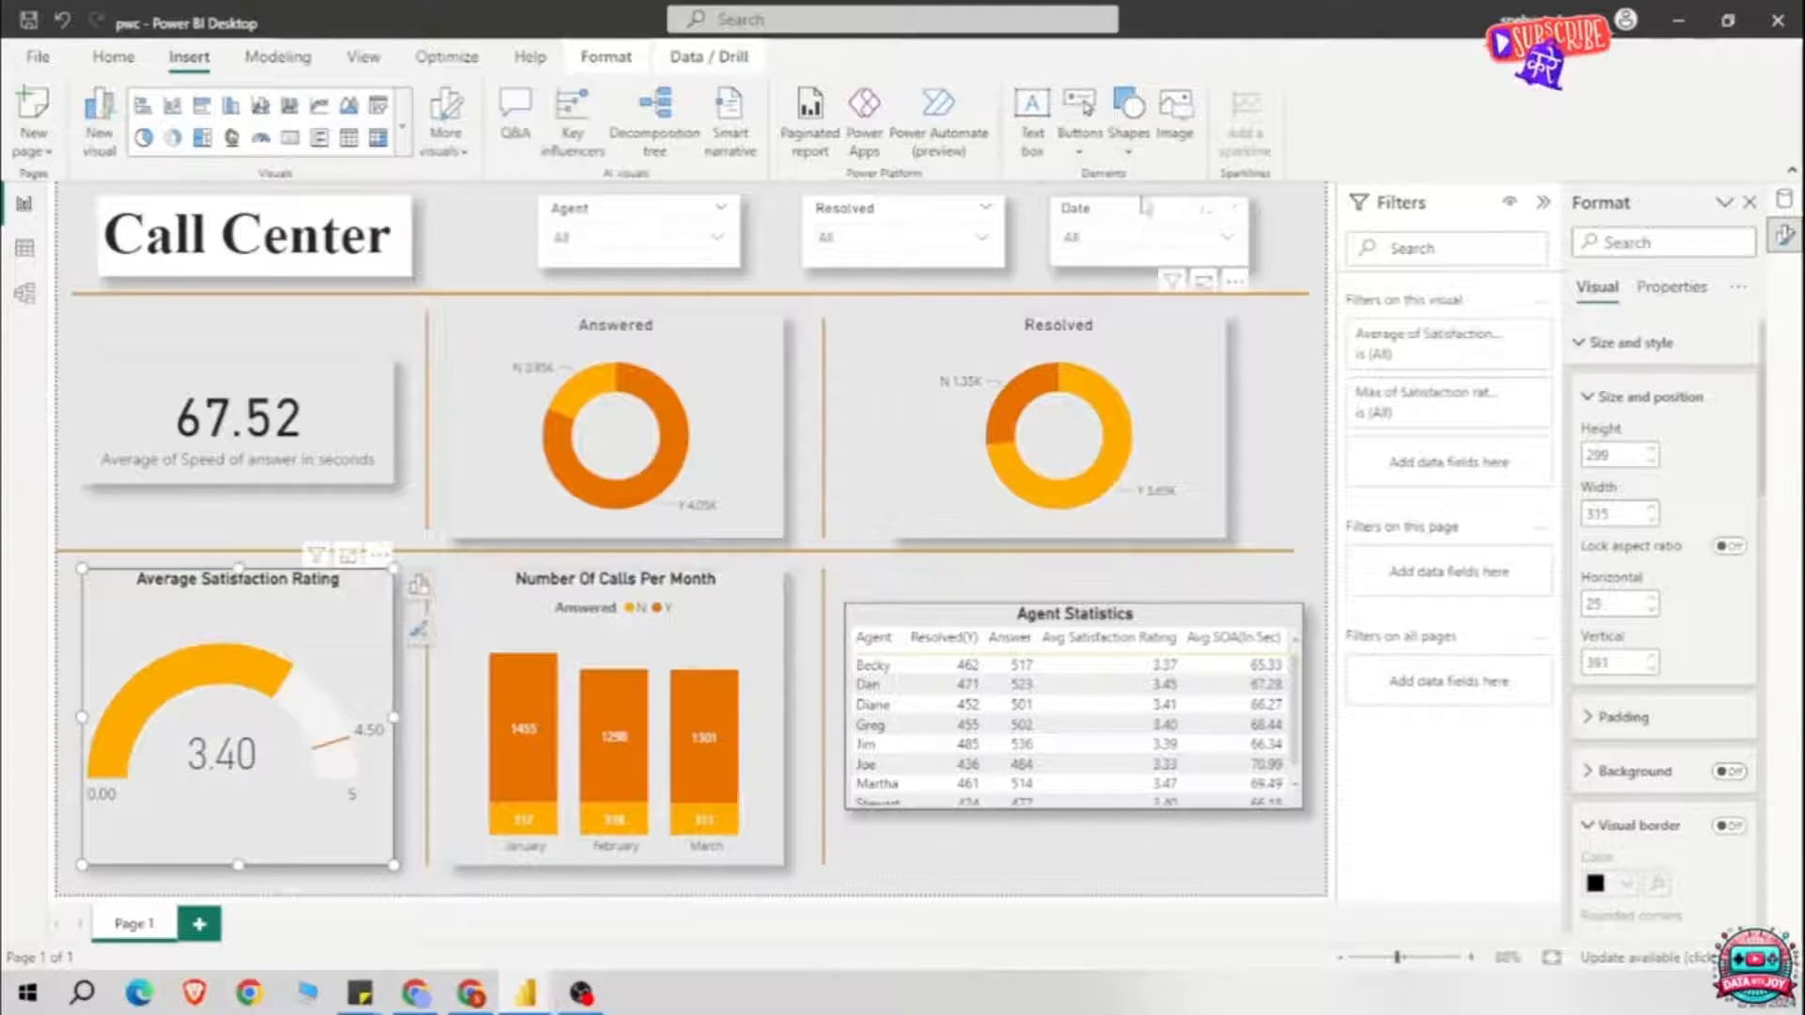
click(1728, 771)
click(940, 230)
click(1728, 772)
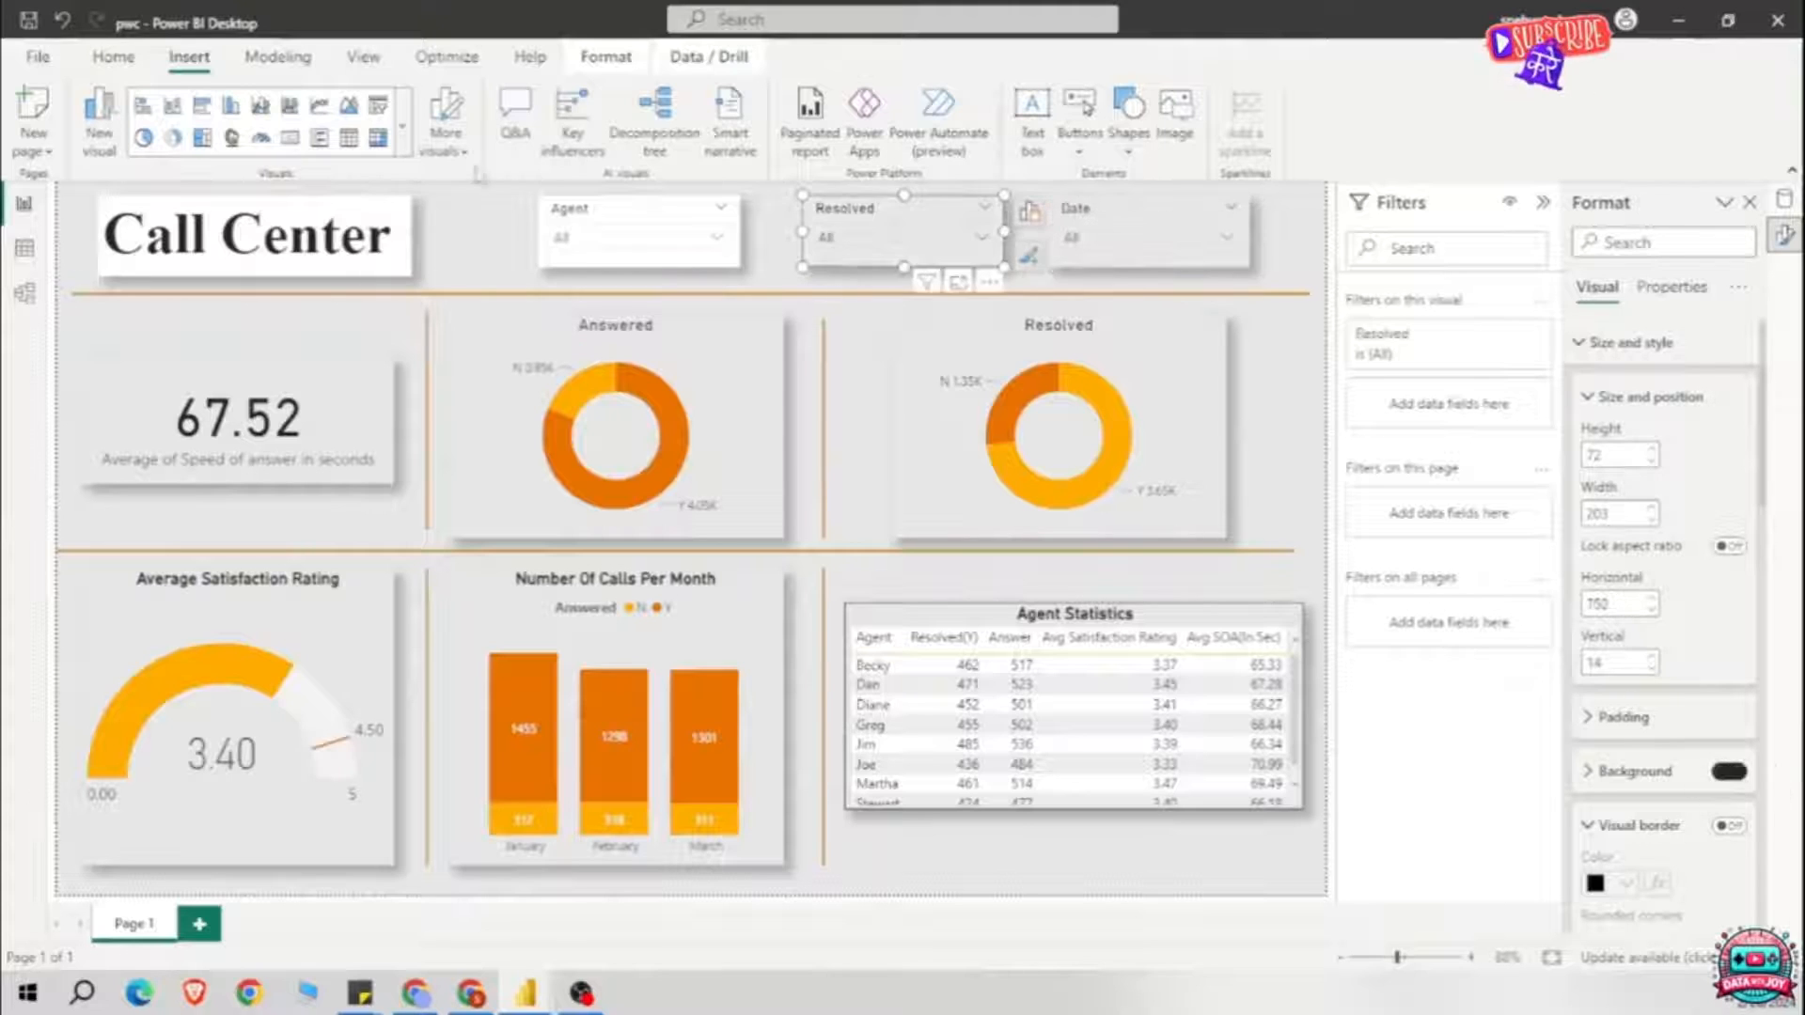
click(639, 230)
click(1728, 772)
click(205, 231)
click(1728, 771)
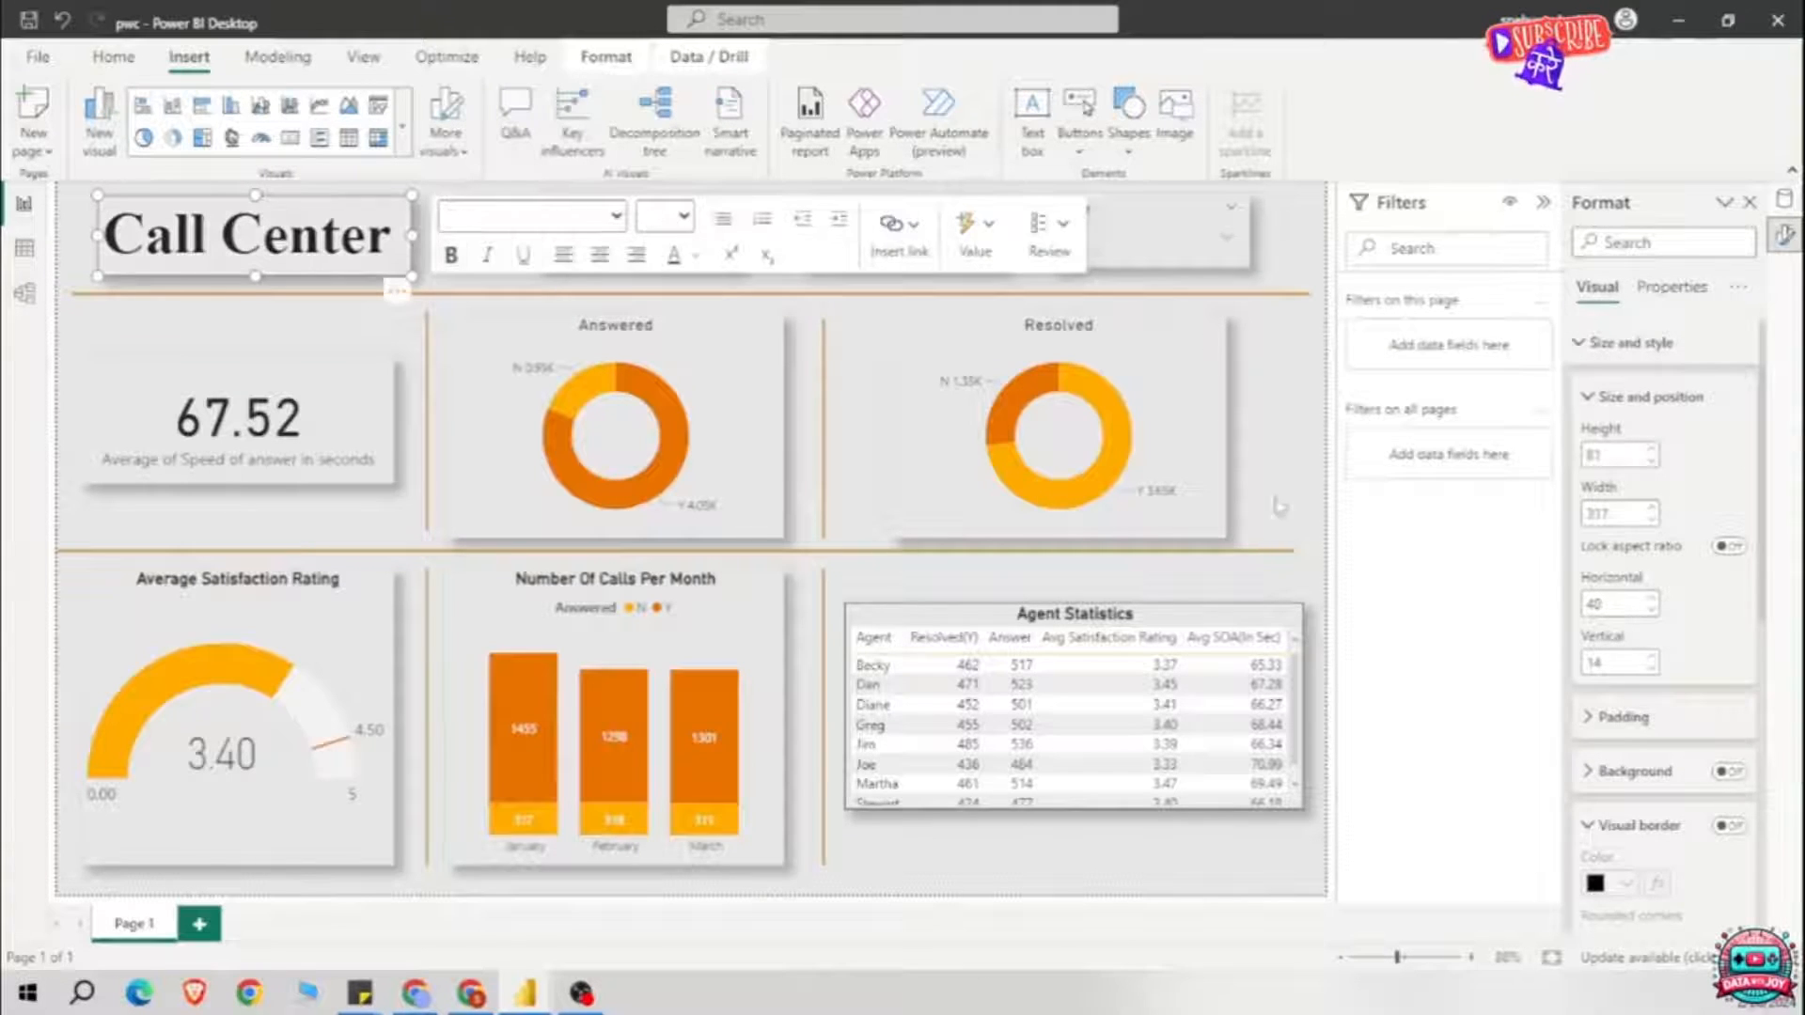
Step: Raise the canvas background transparency to 89%, keeping the grey color
click(1280, 507)
click(1624, 463)
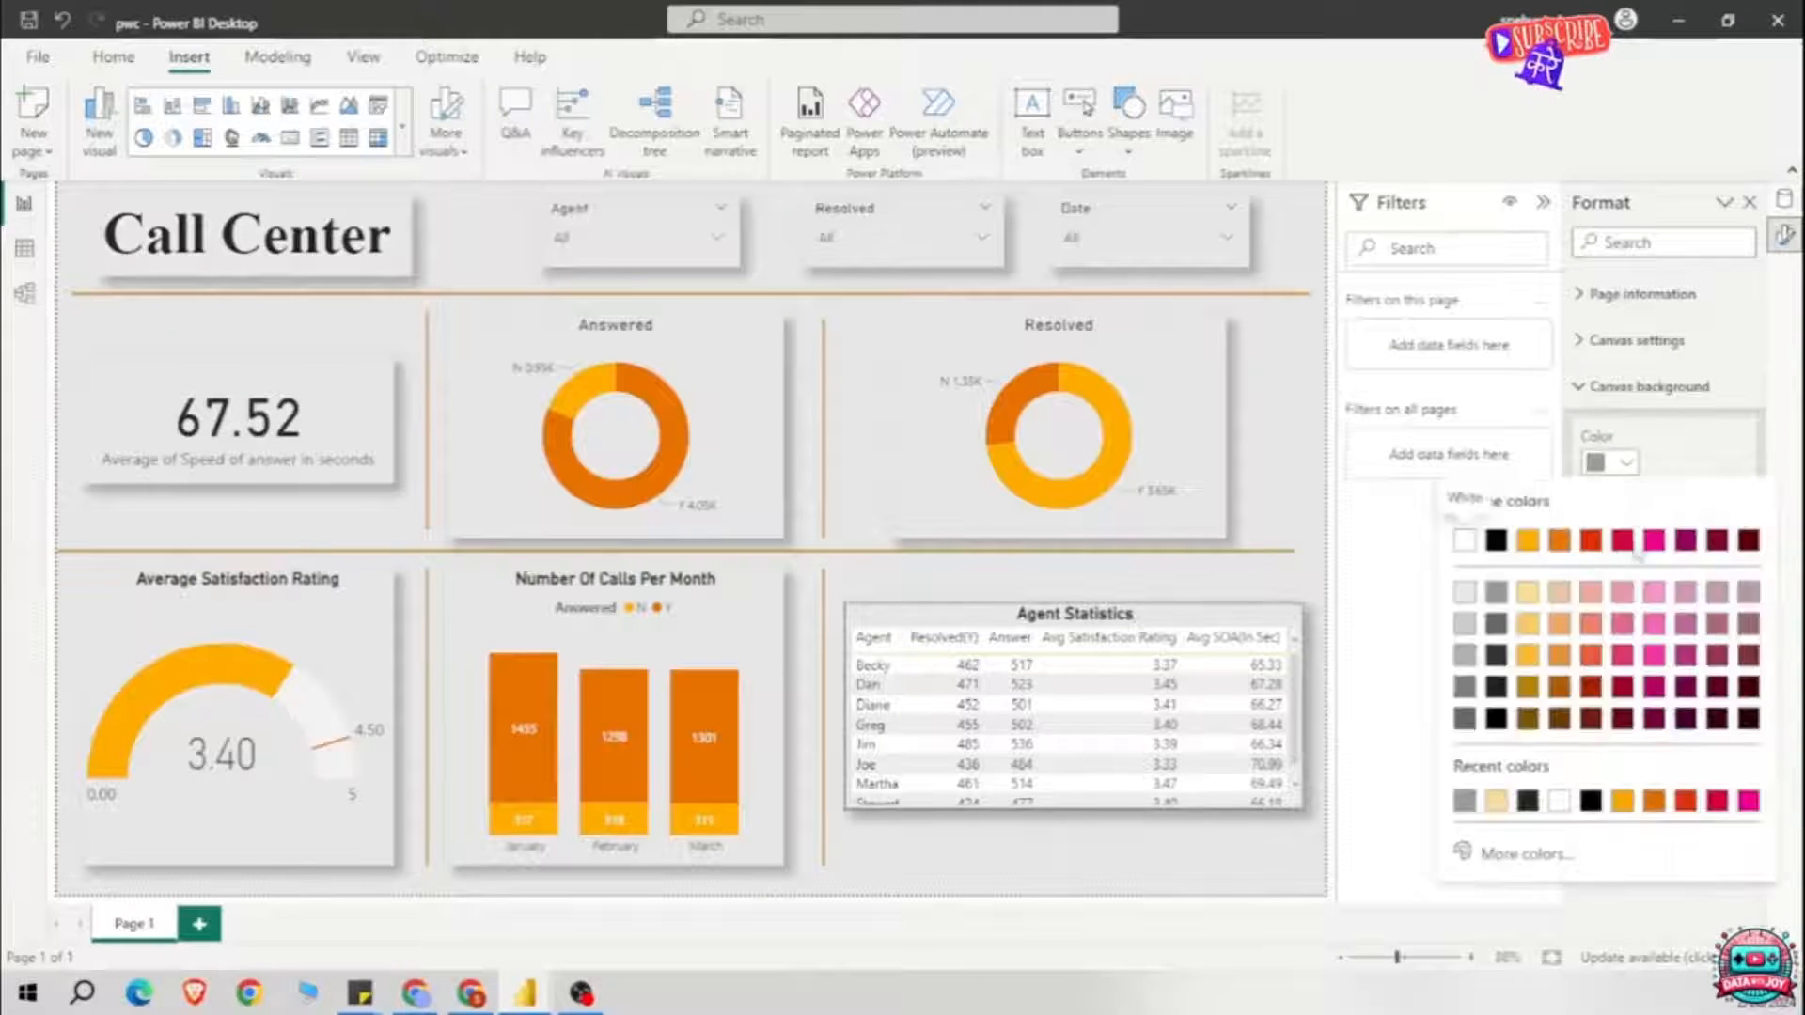
click(1713, 456)
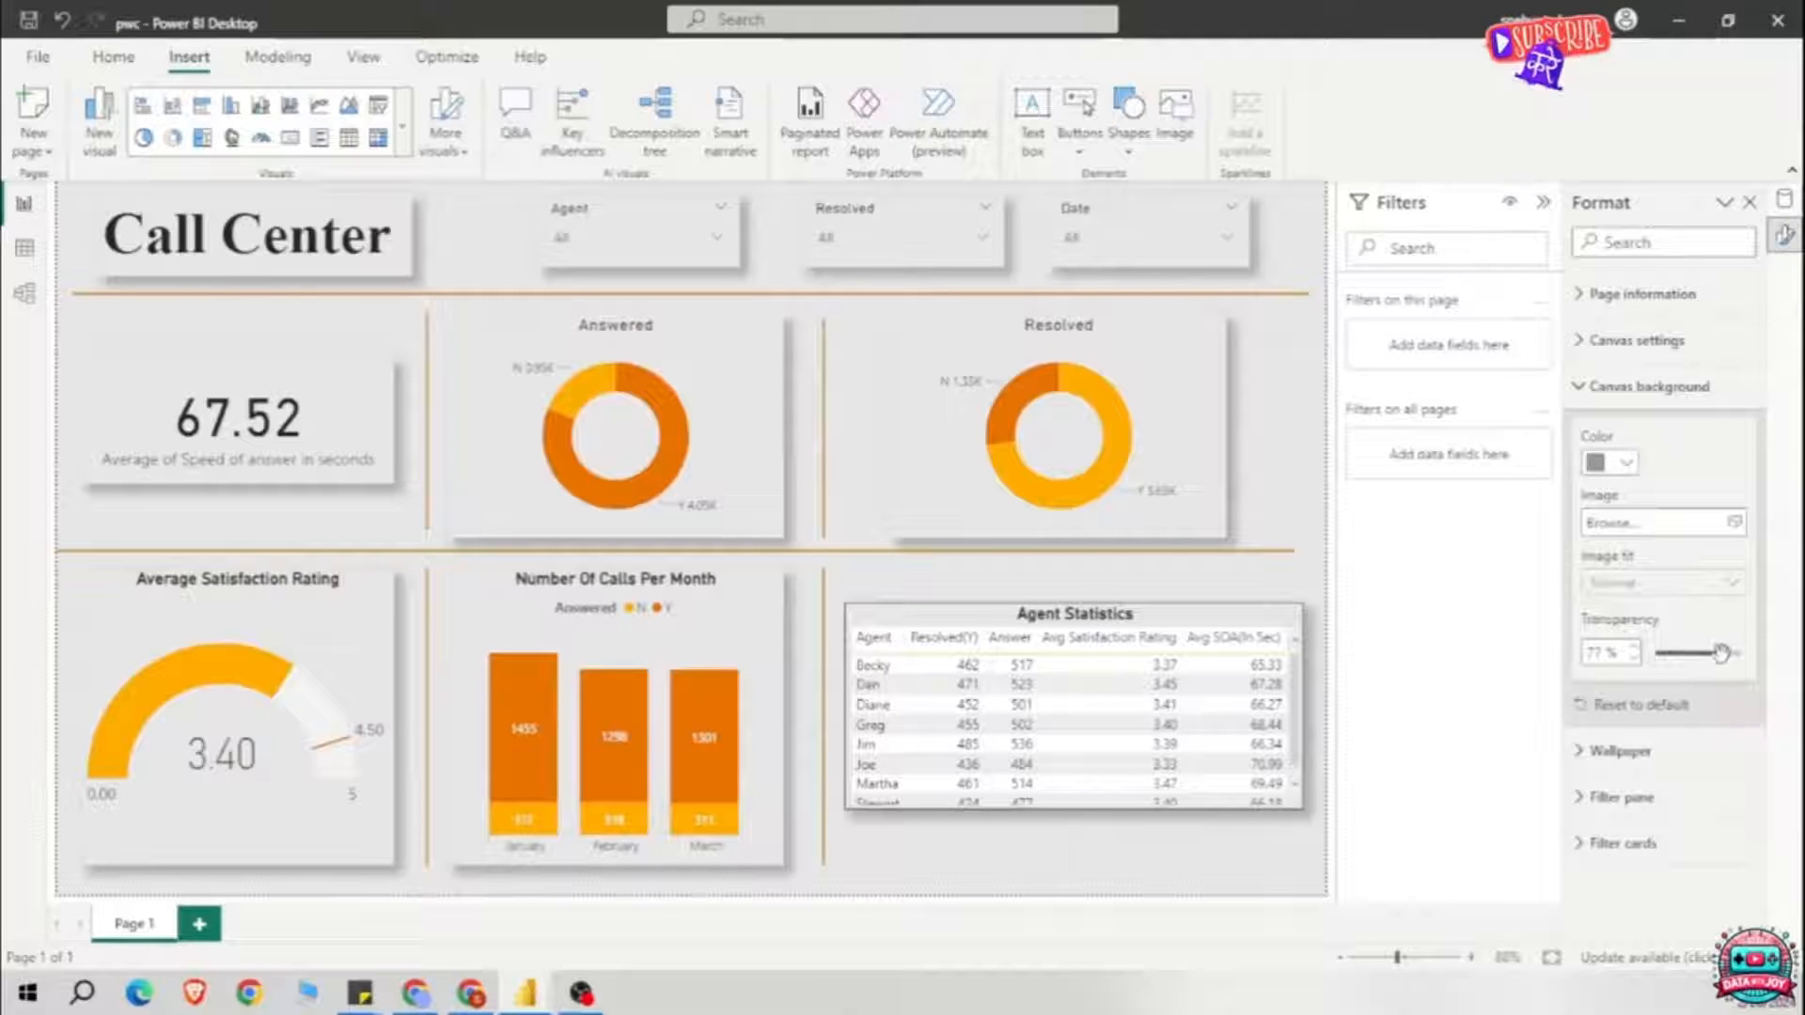
drag(1719, 656, 1729, 662)
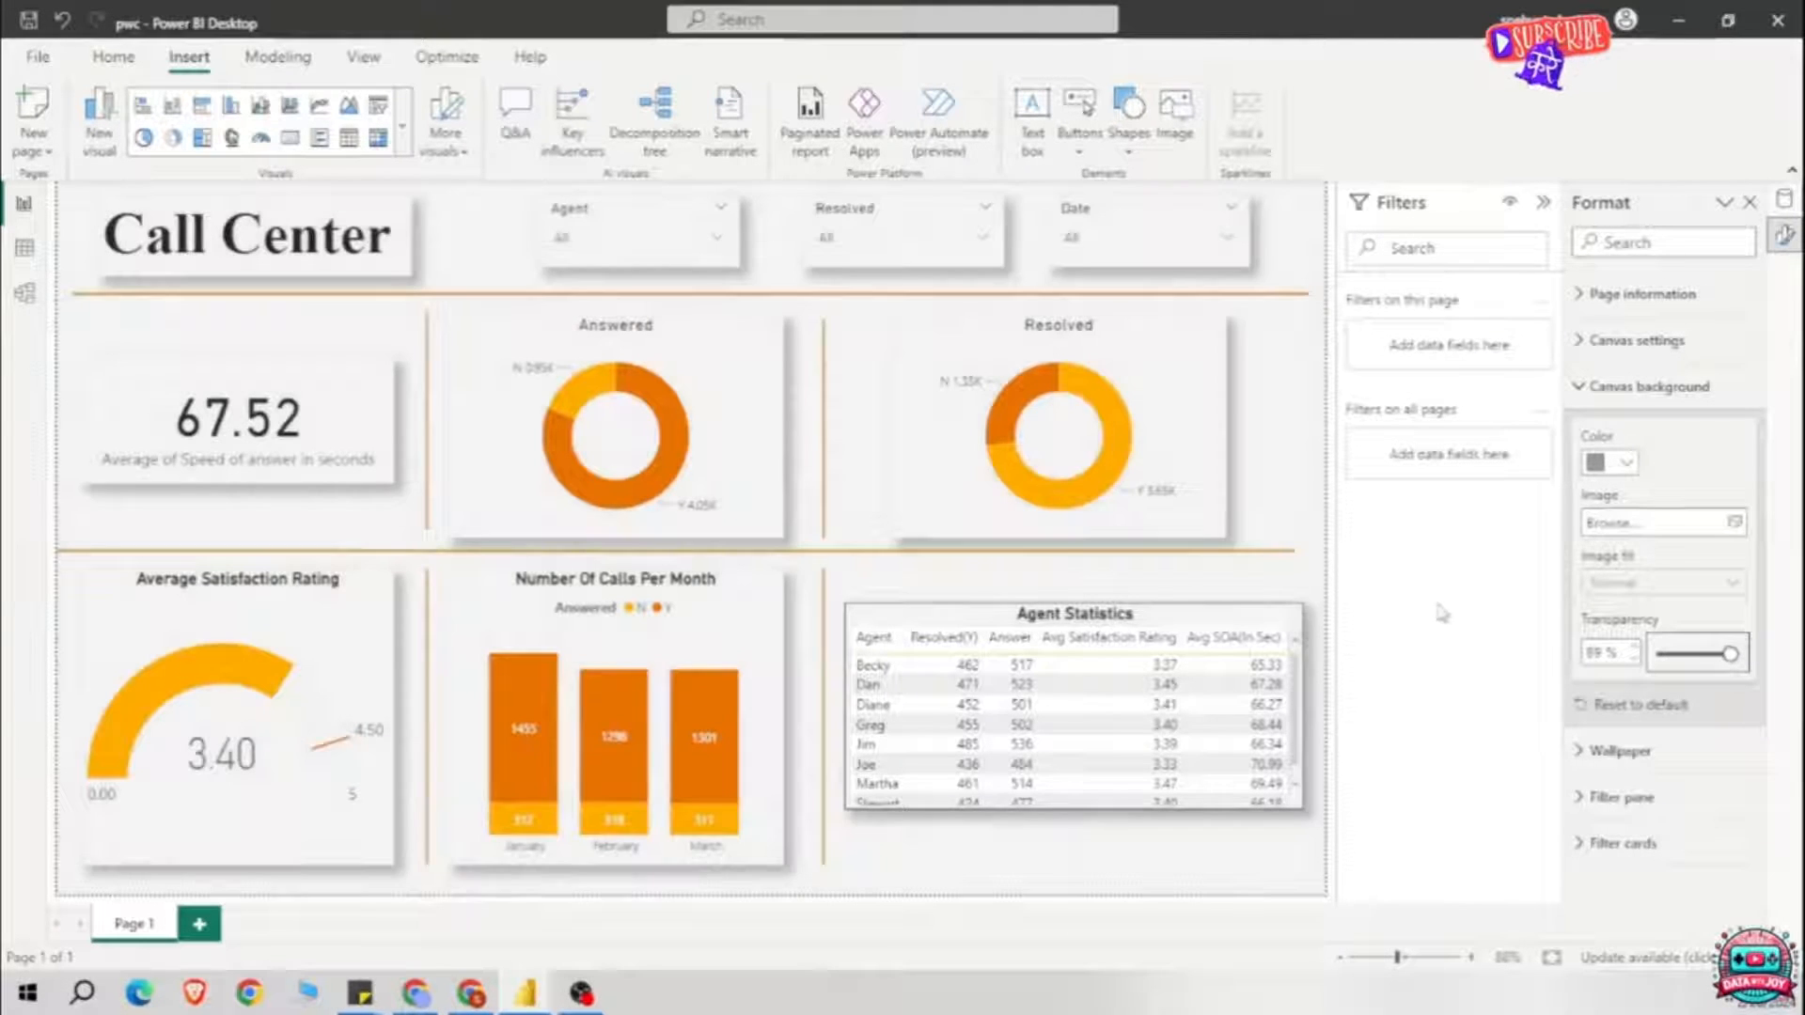
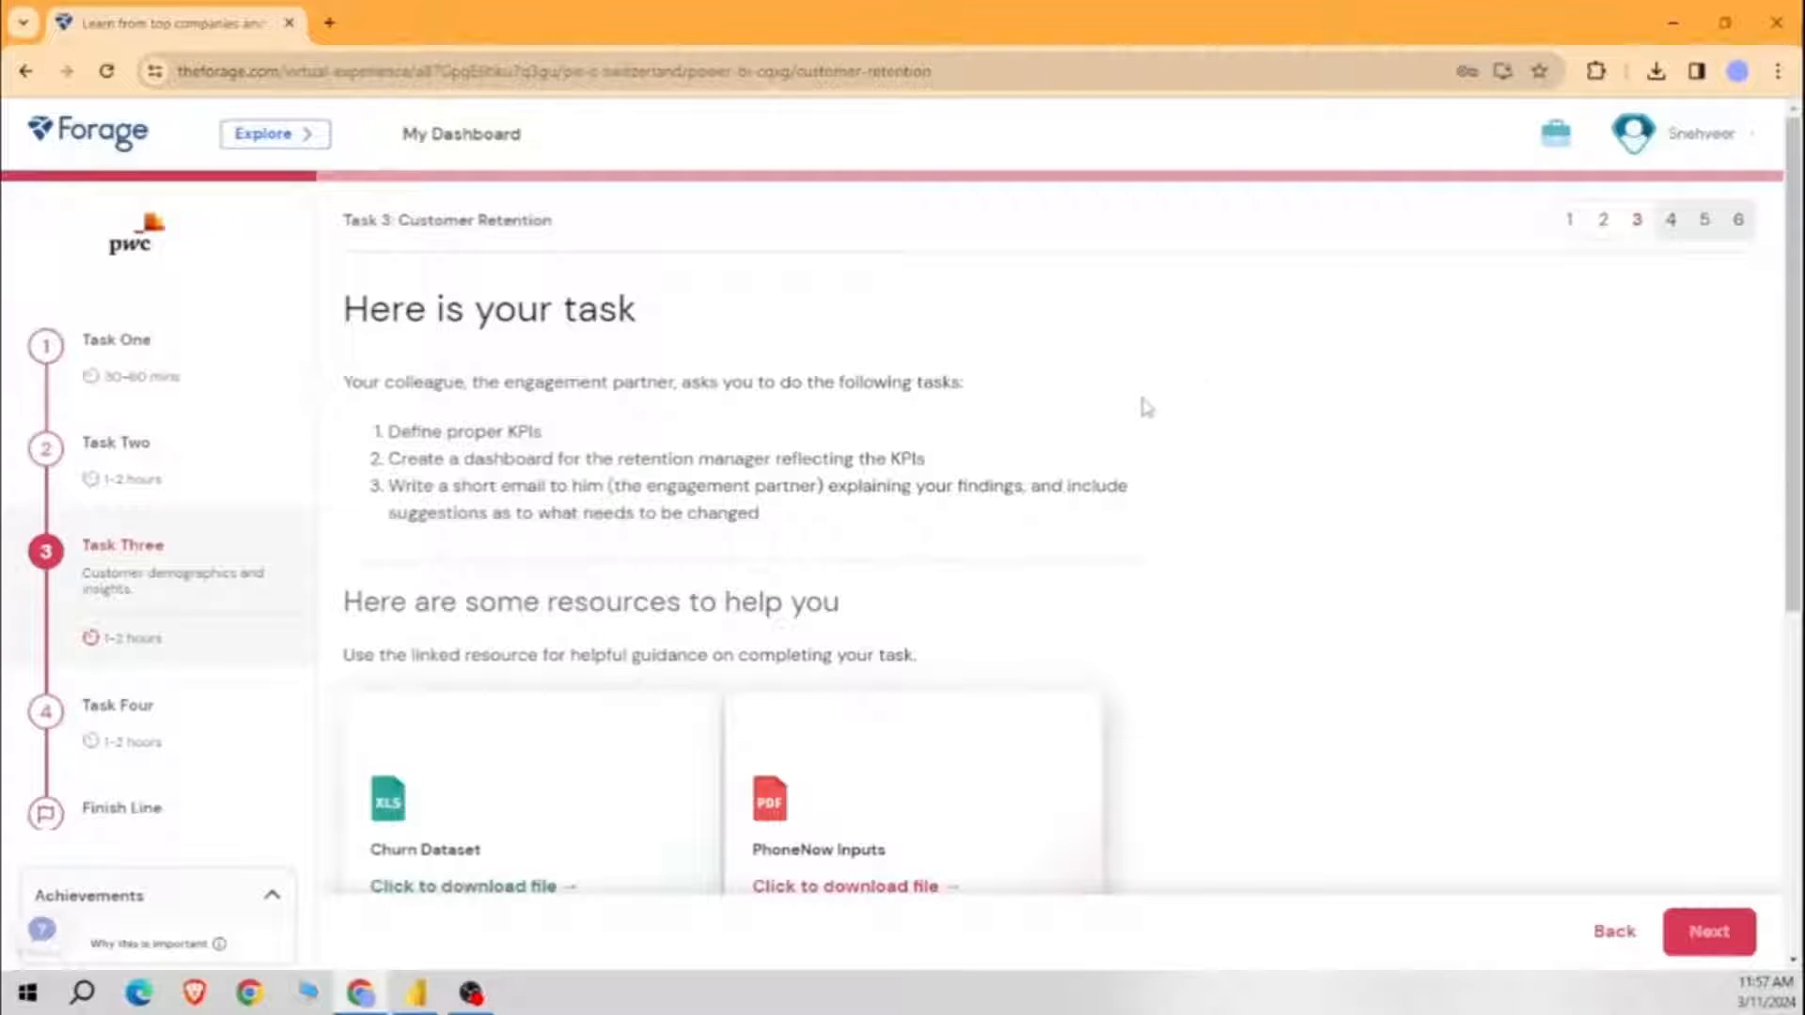
Step: Read the Task 3 Customer Retention instructions on KPIs, the dashboard and the email, and look at the provided resources
drag(425, 437, 565, 448)
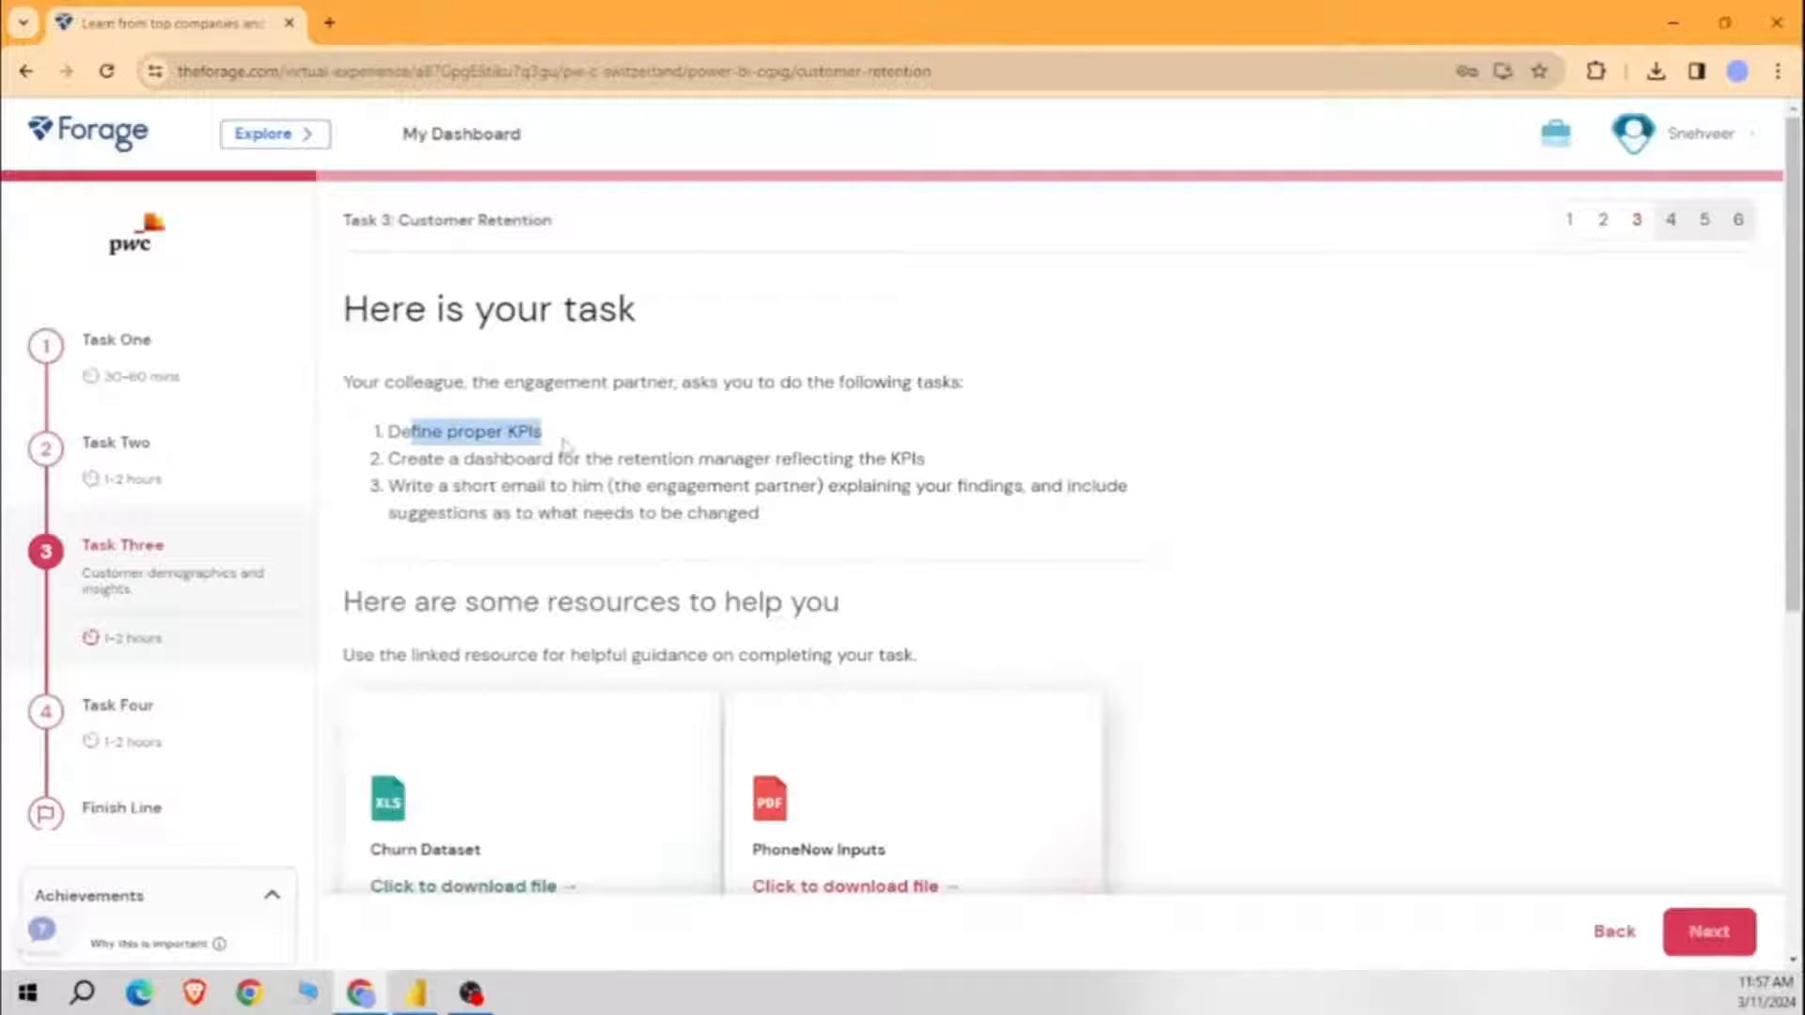
click(613, 450)
drag(393, 458, 917, 460)
drag(407, 487, 601, 488)
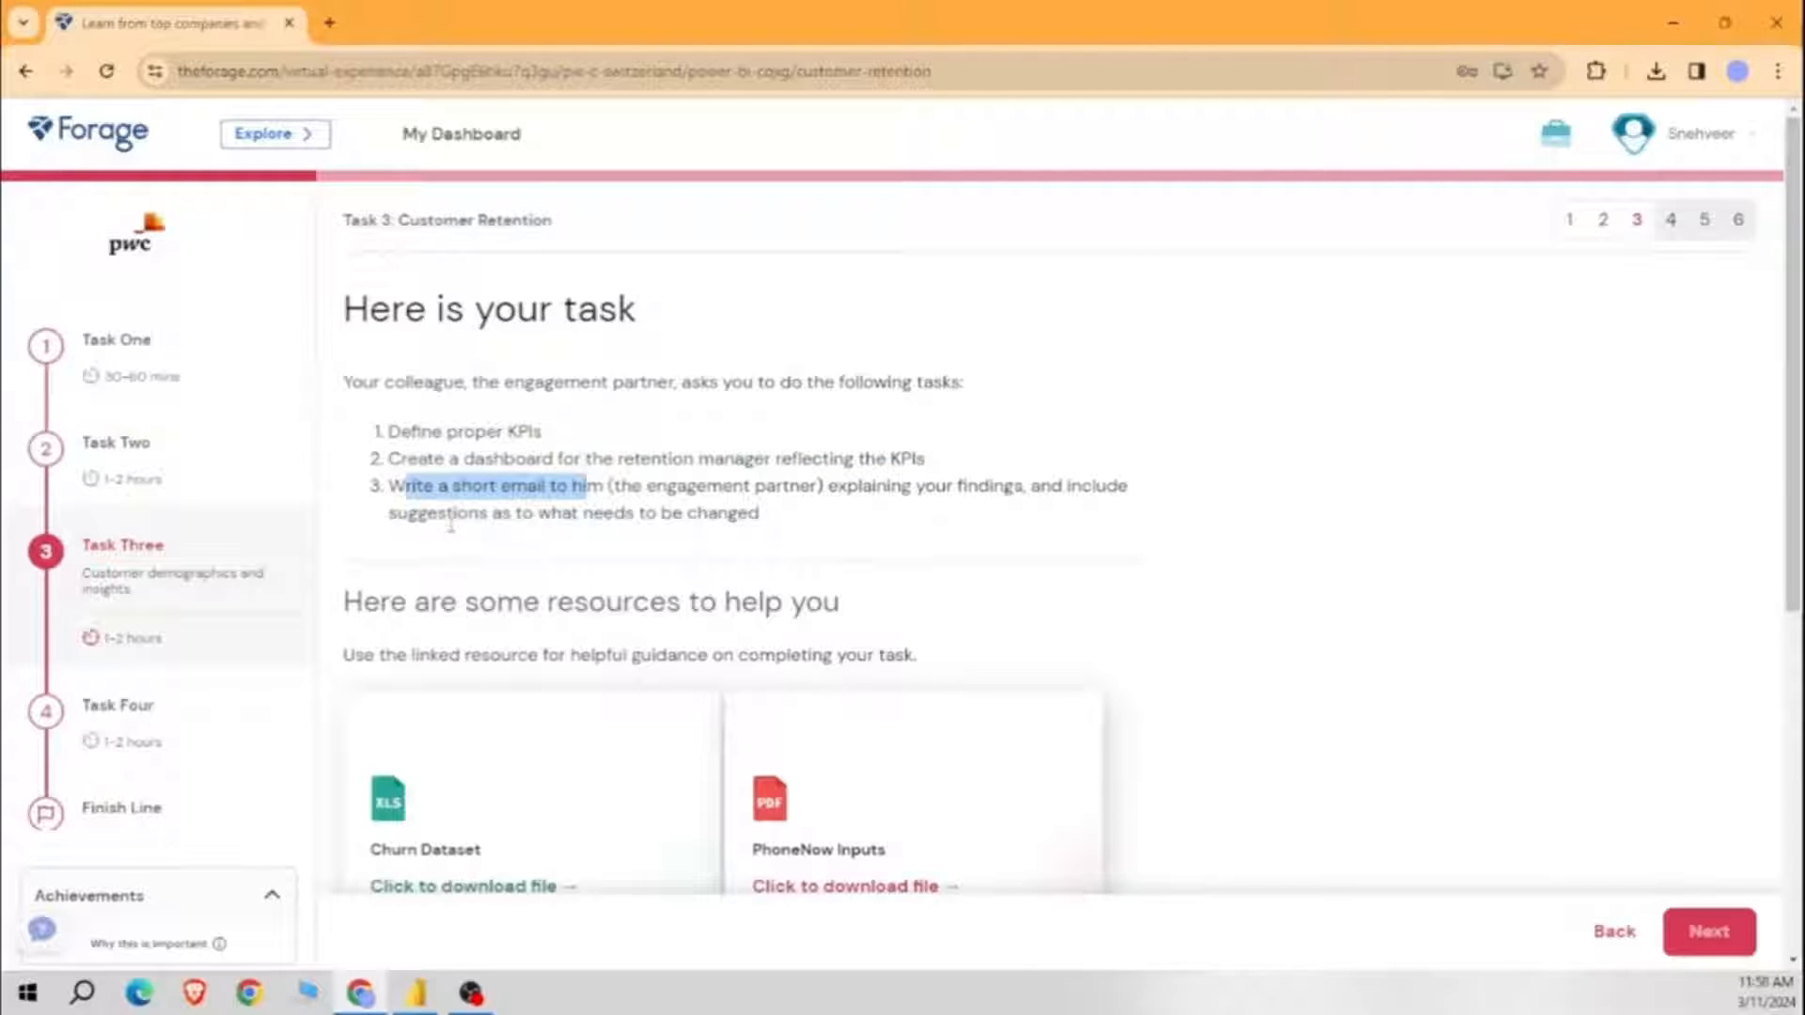
drag(451, 515, 762, 515)
click(879, 516)
scroll(879, 516, down, 1)
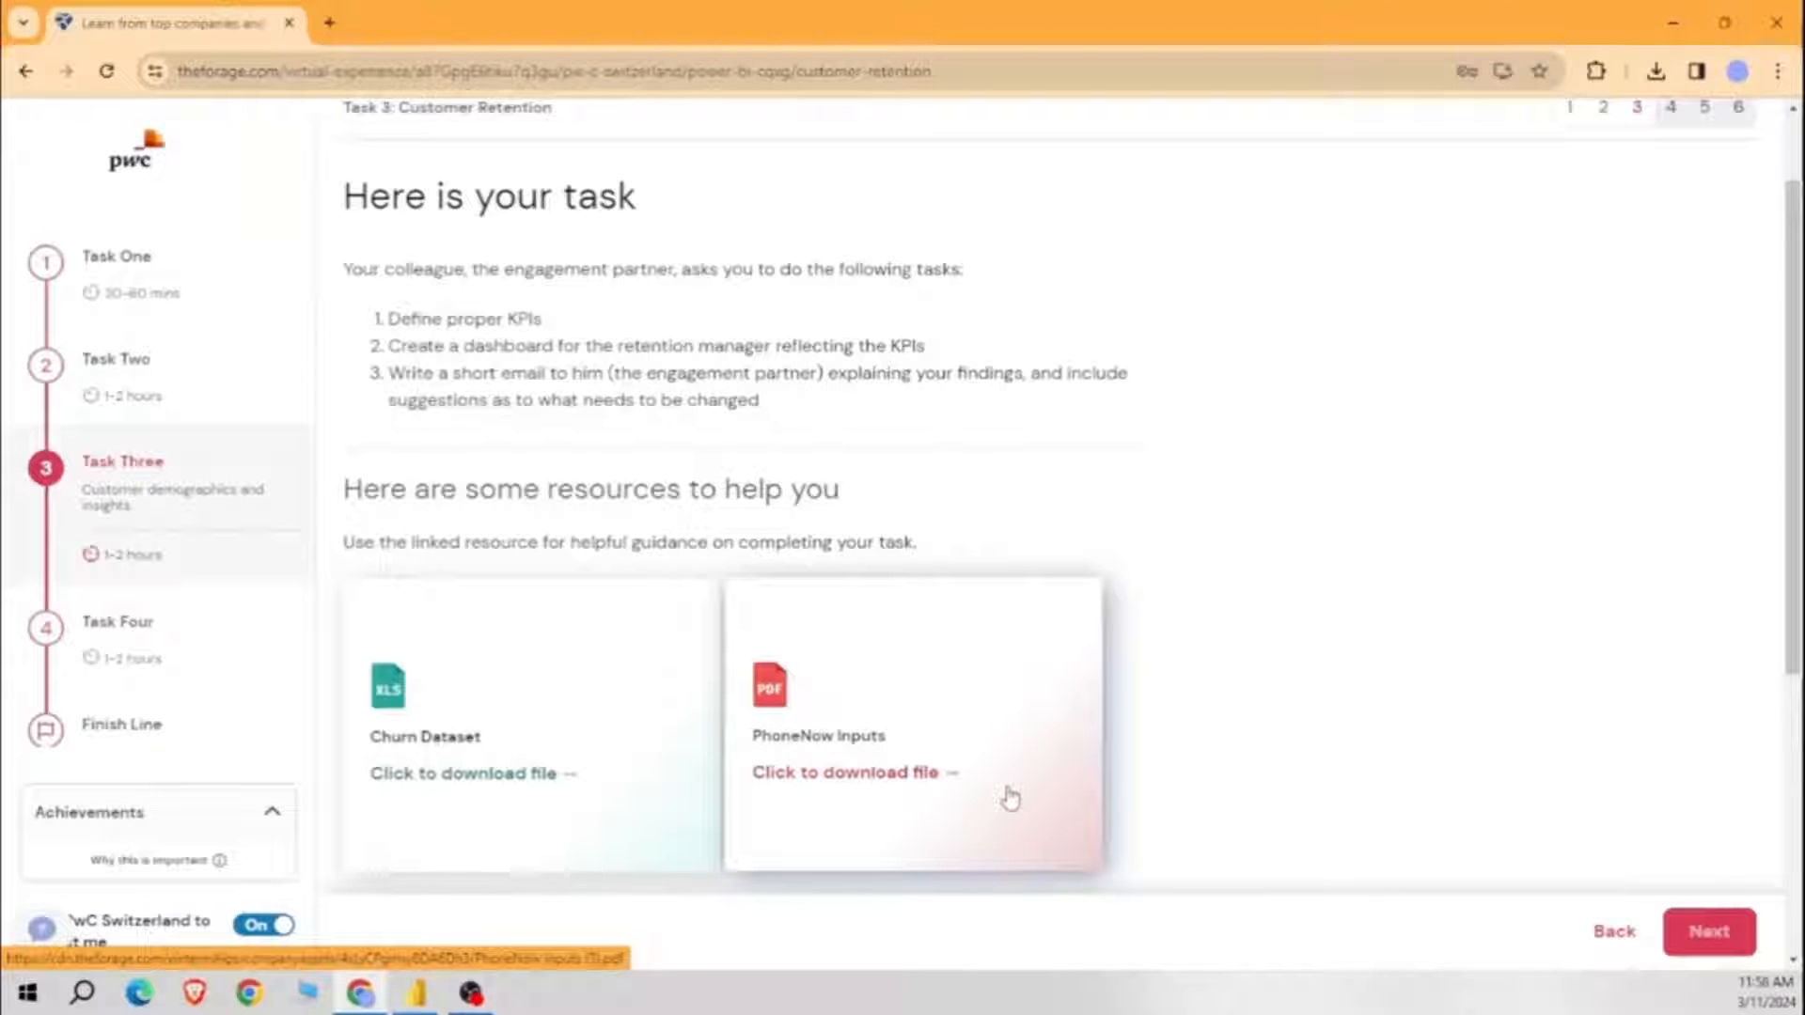
Step: Switch to Power BI Desktop, load the 01 Churn-Dataset table from the Excel workbook 02 Churn-Dataset (1), and expand its fields
click(414, 993)
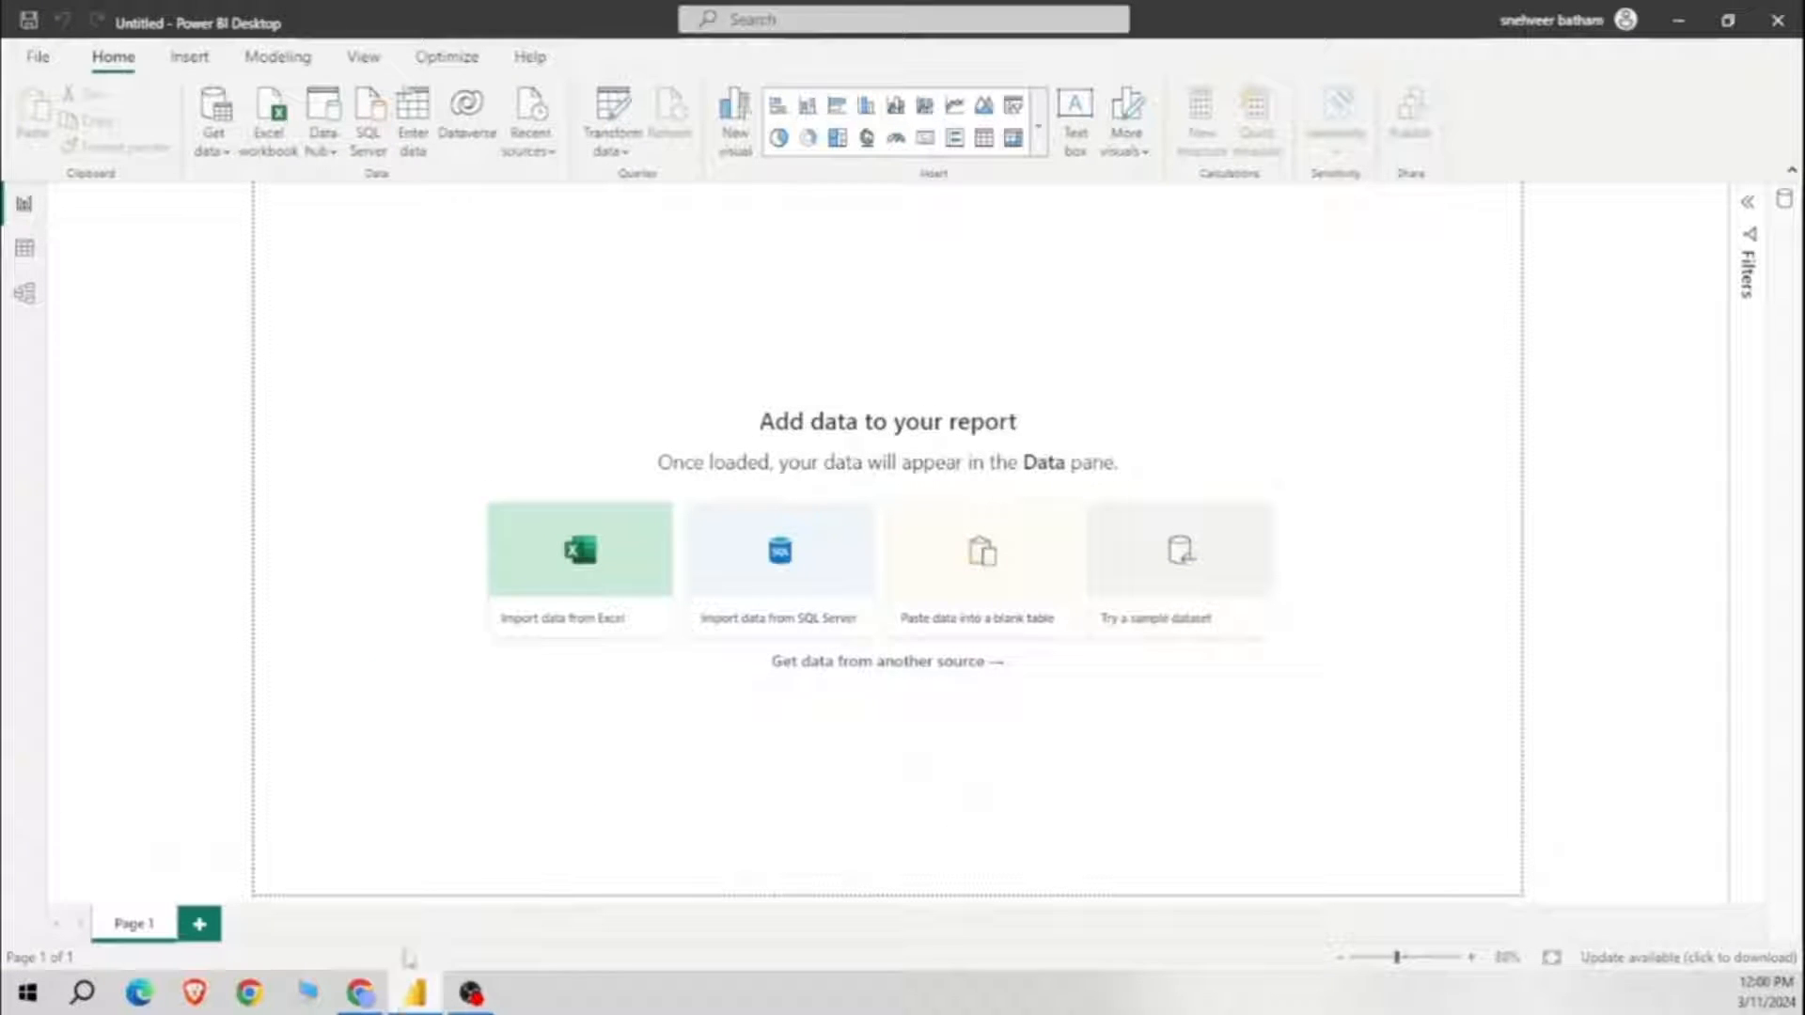
click(211, 160)
click(273, 225)
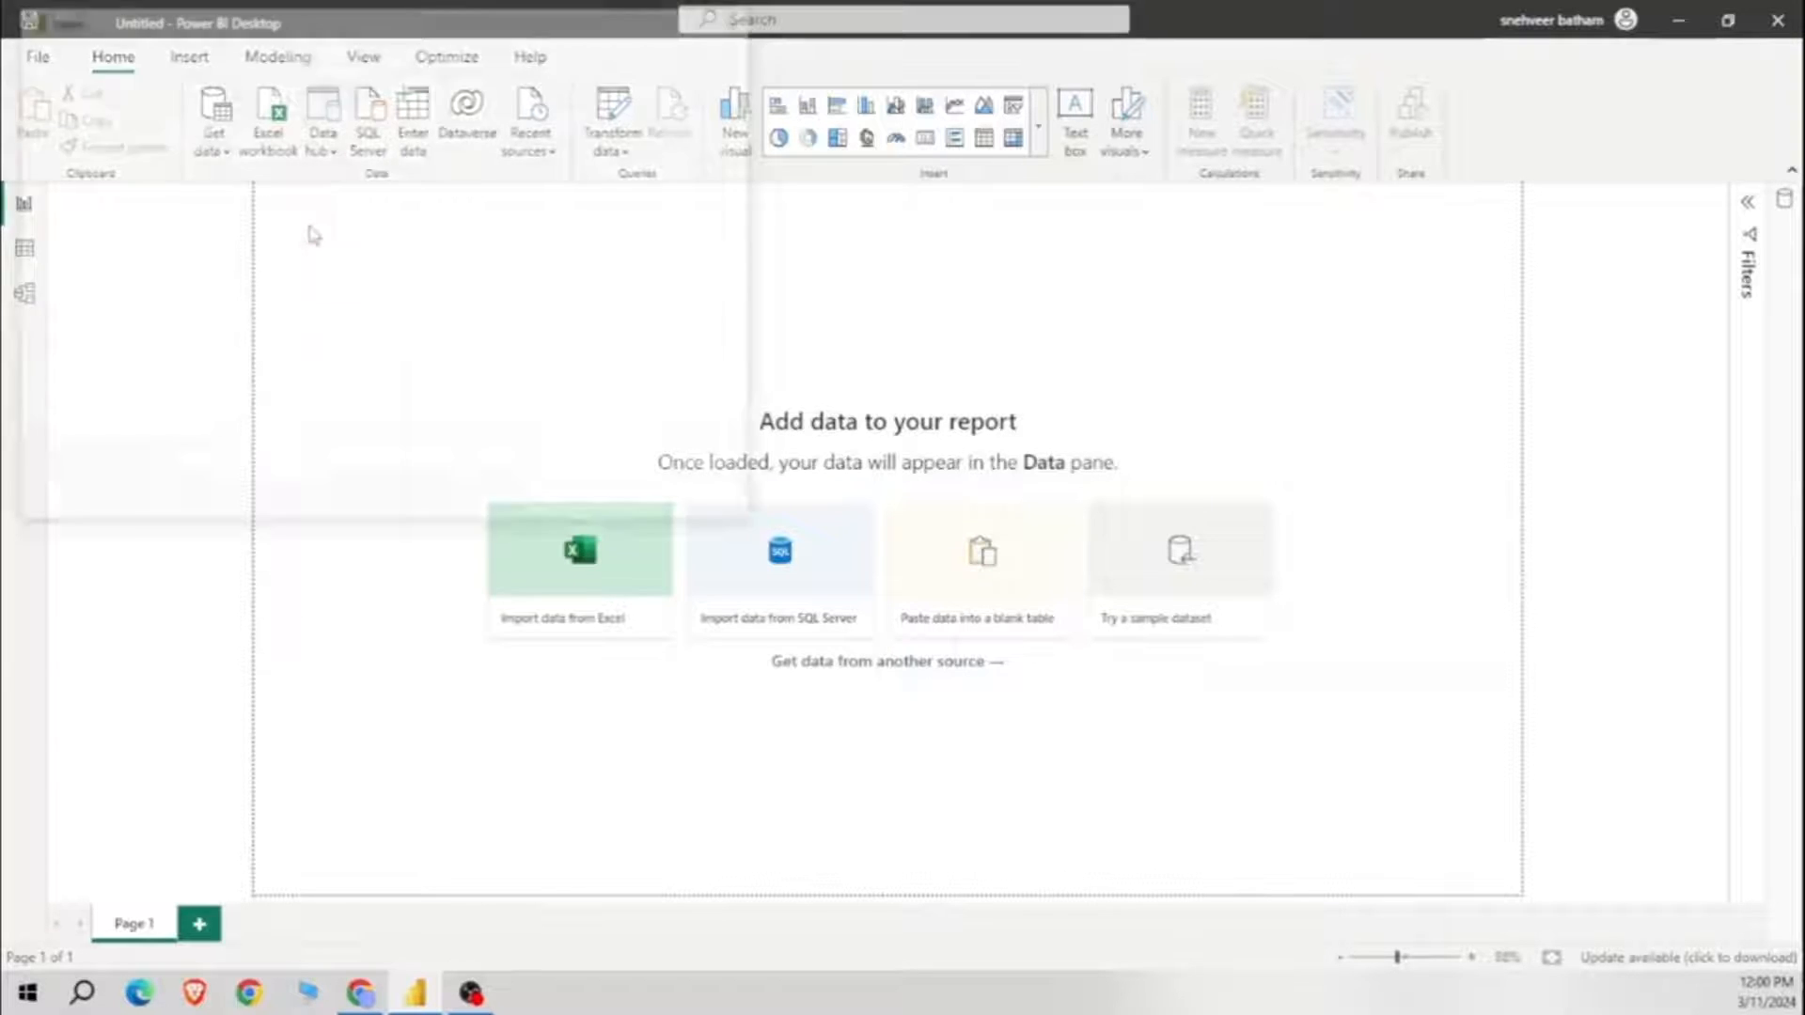
click(395, 202)
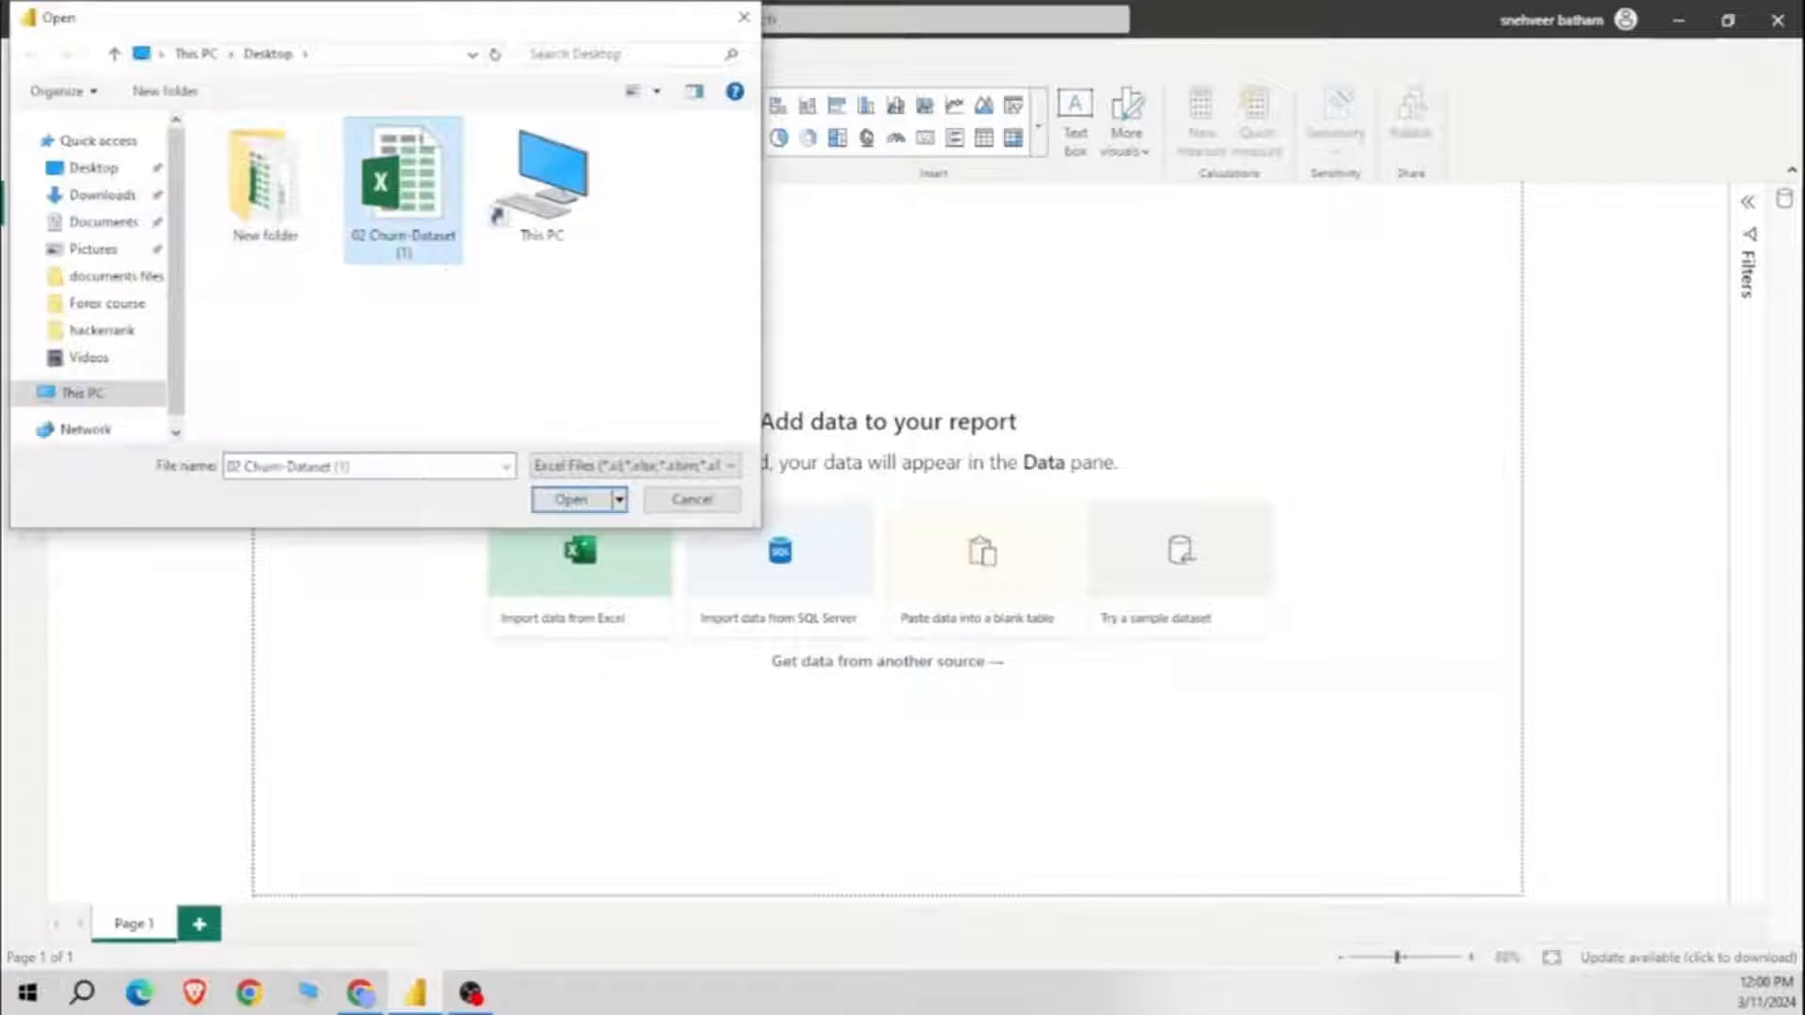
click(590, 503)
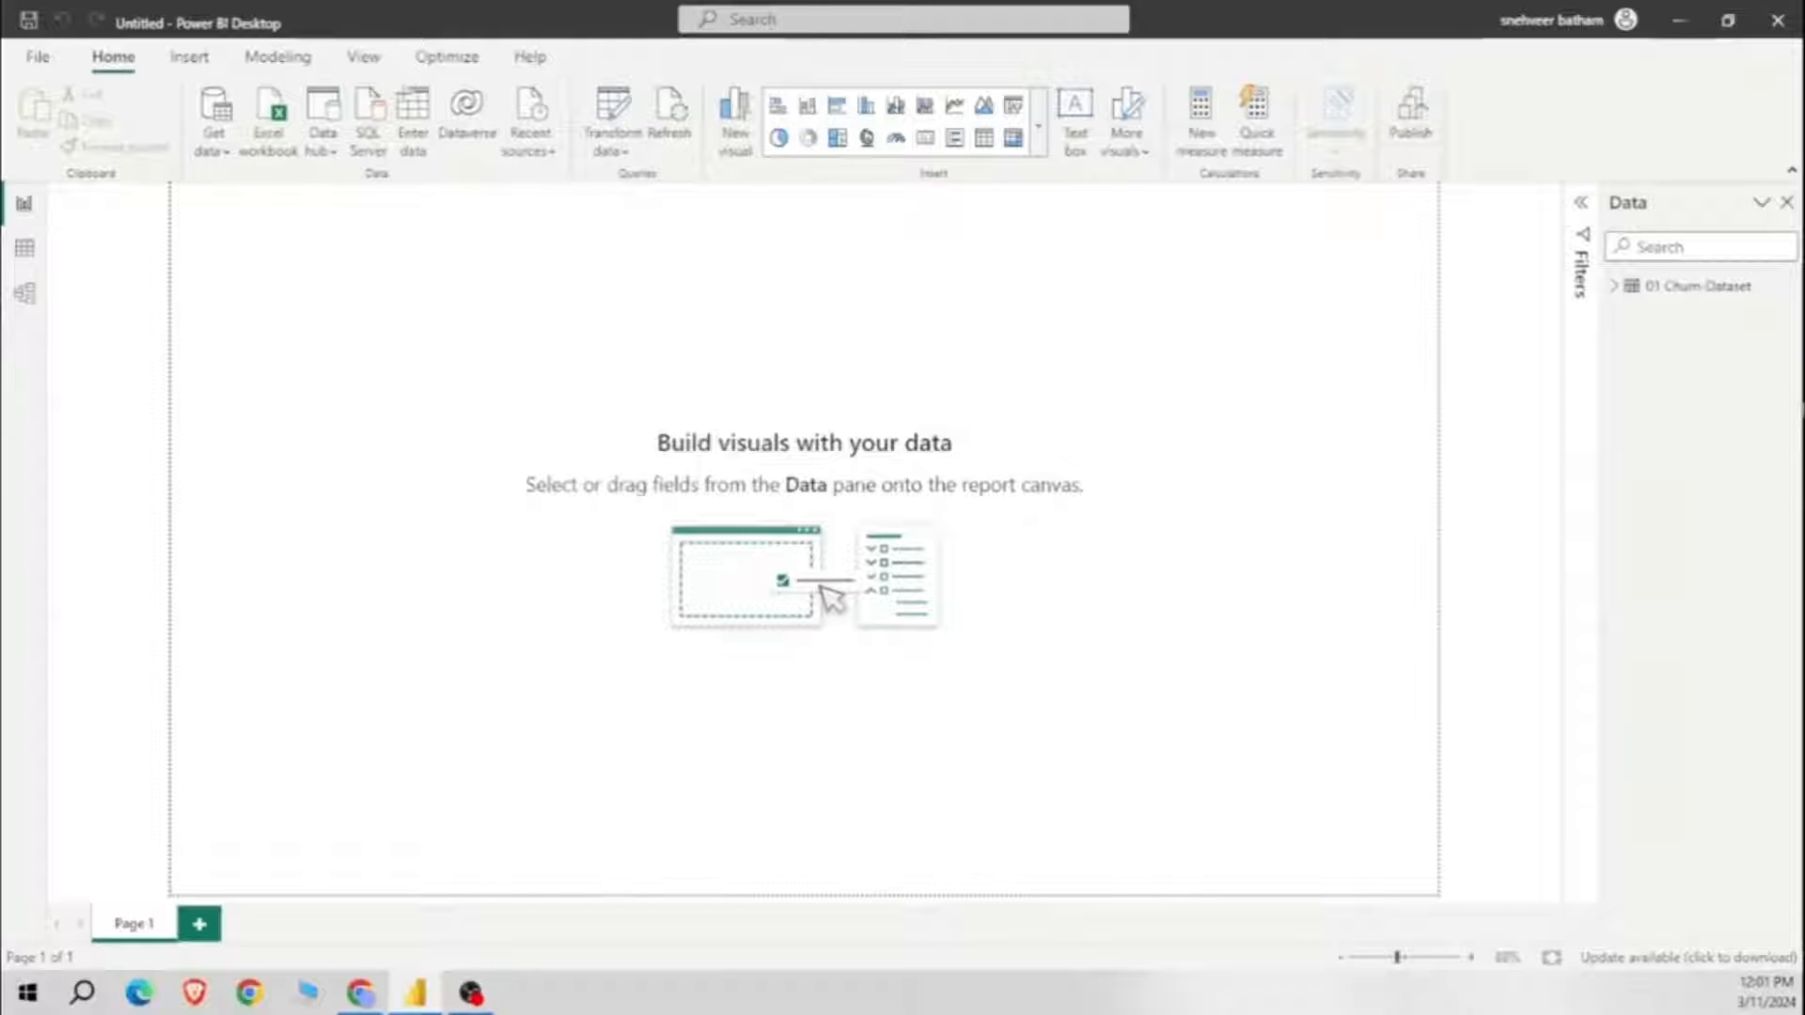
click(1615, 284)
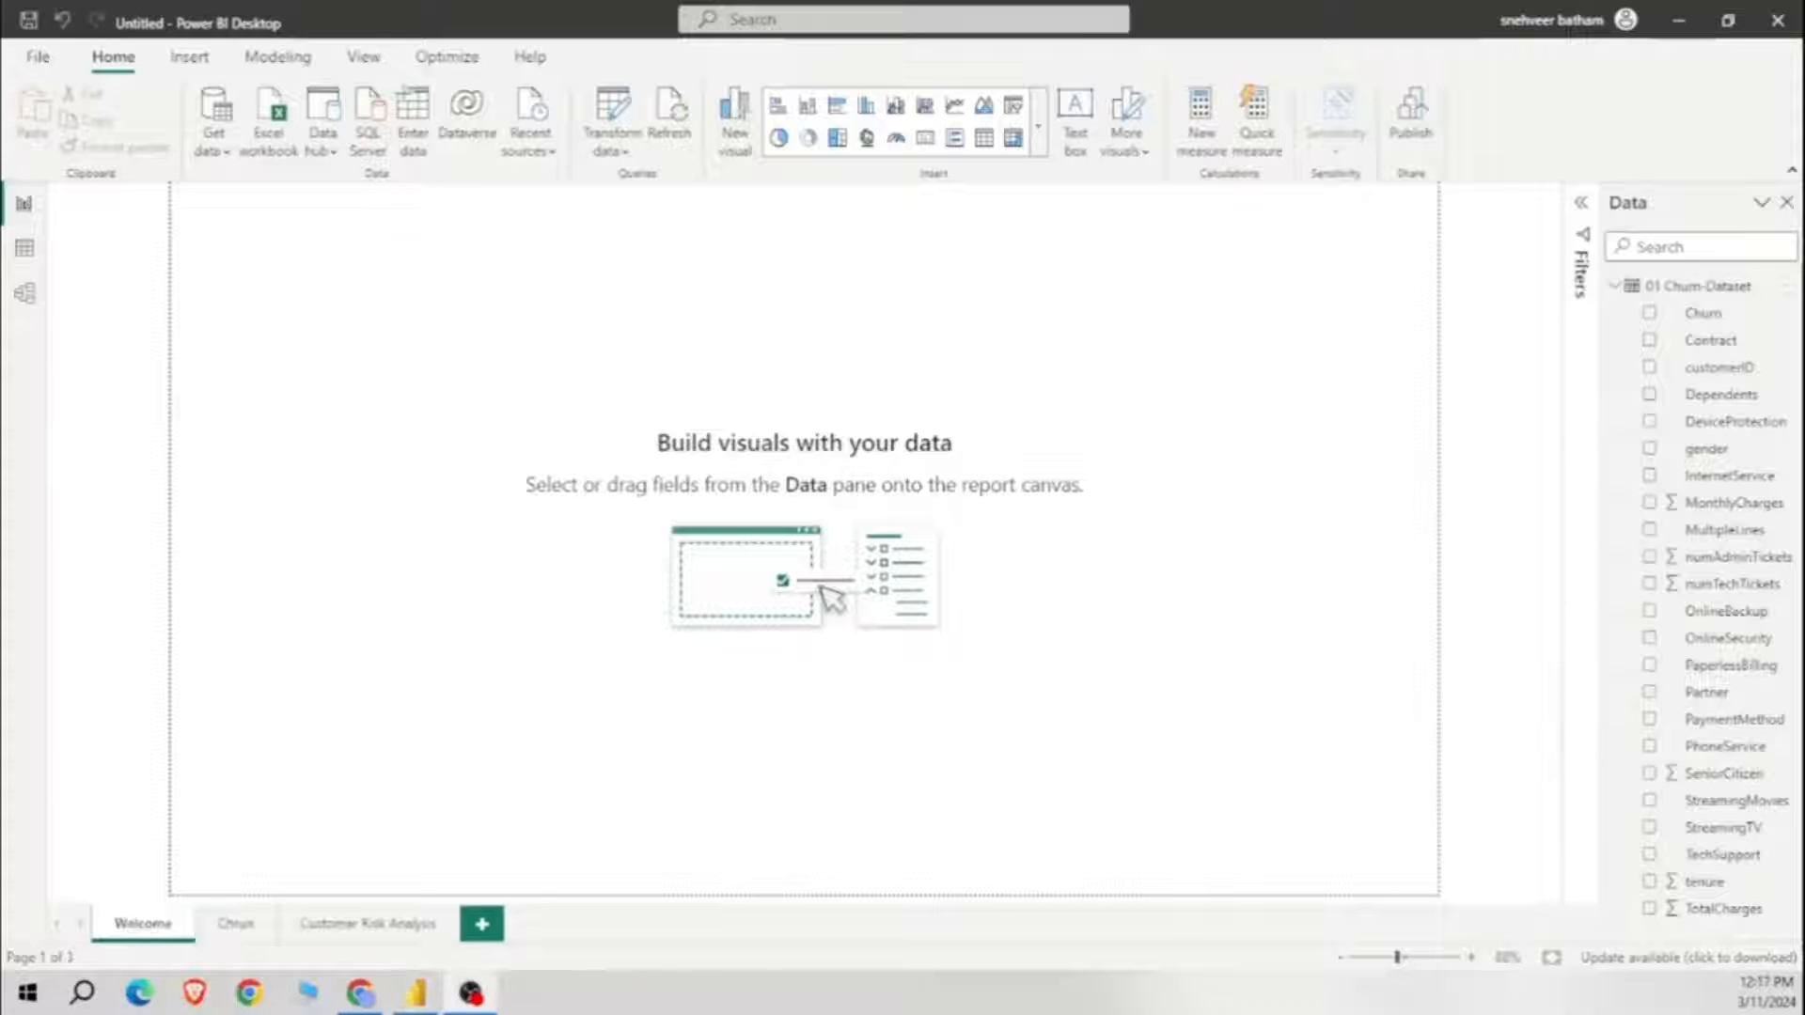
Step: Insert a rectangle on the Welcome page and stretch it into a tall panel along the canvas's left edge, nearly full page height
click(189, 56)
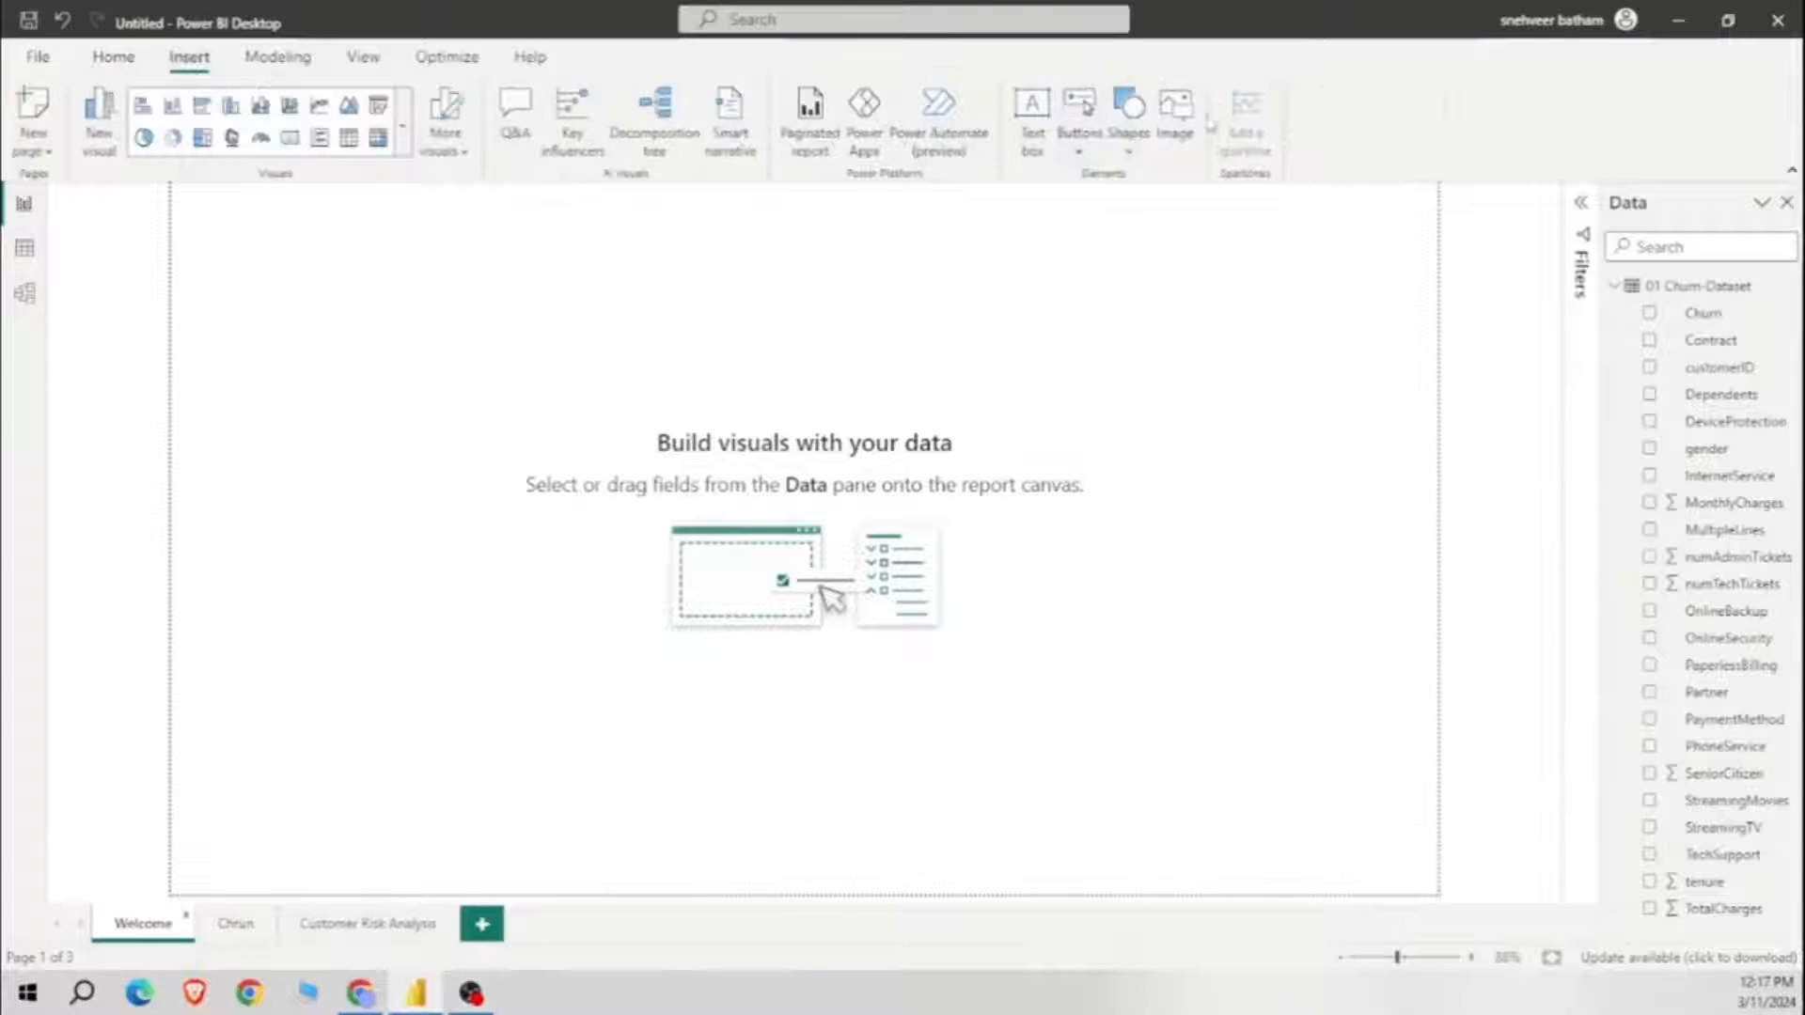
click(1128, 132)
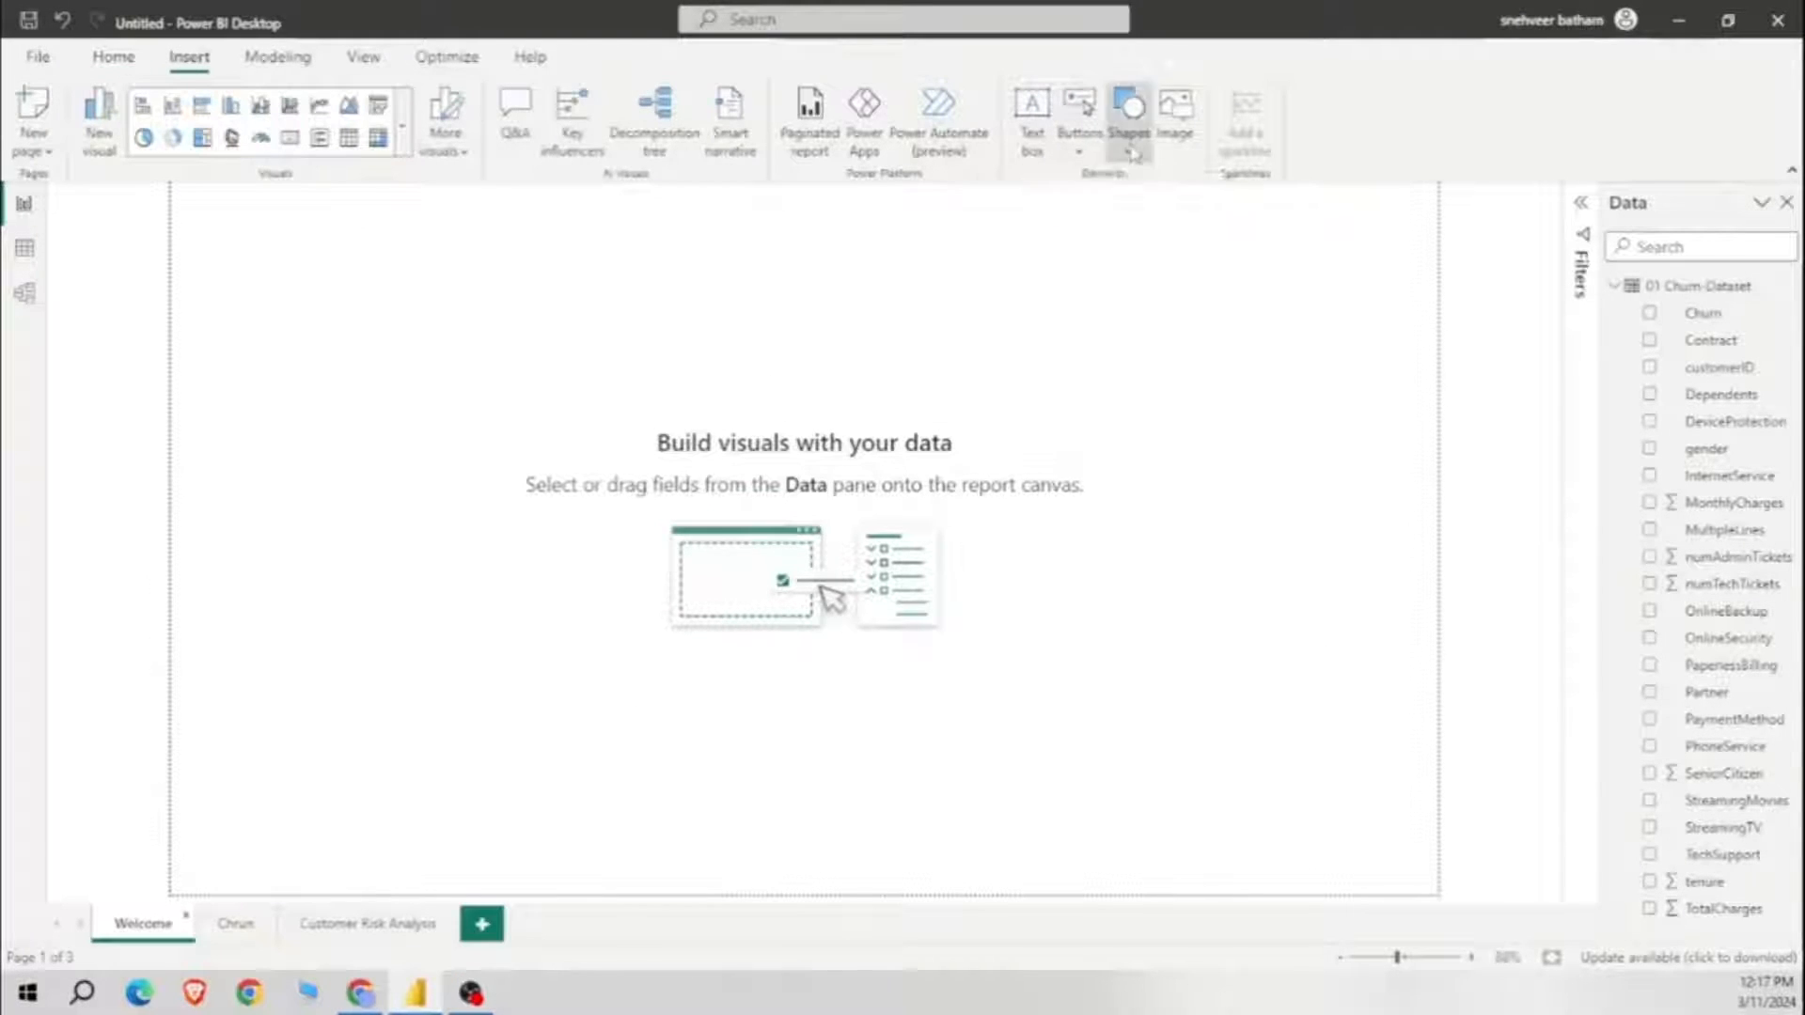
click(1128, 231)
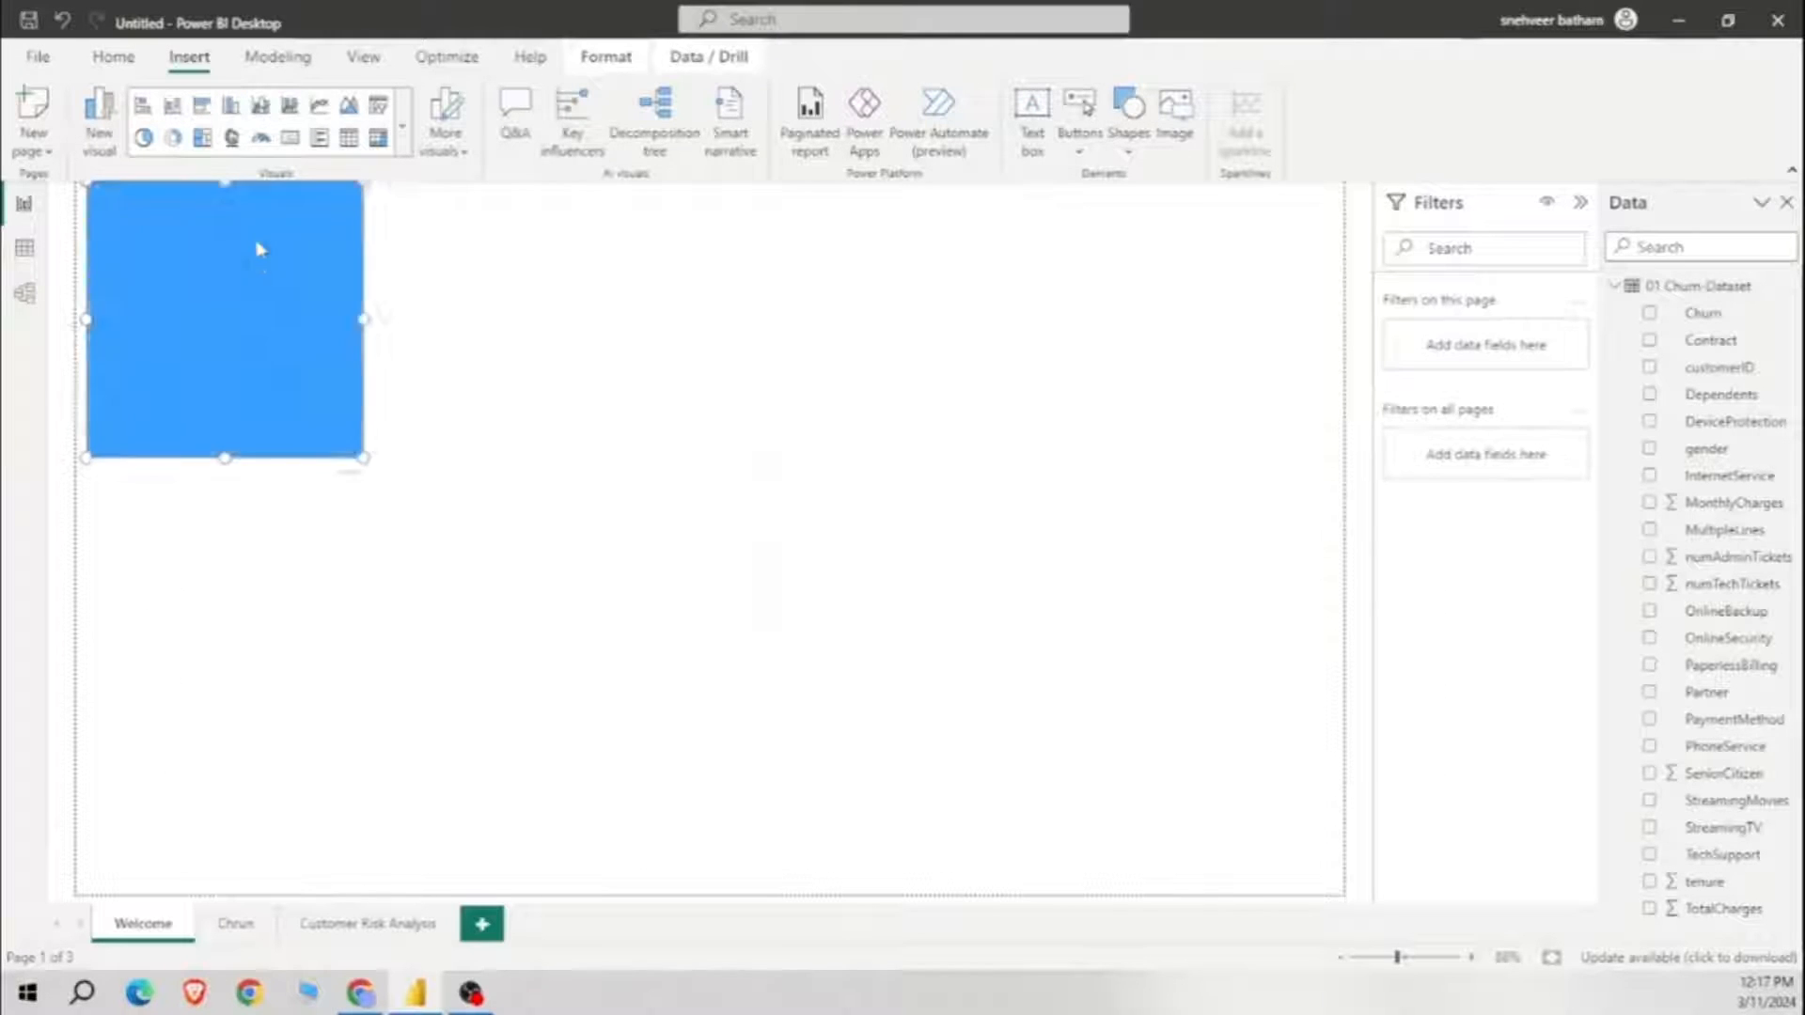
mouse_move(258, 250)
mouse_down()
mouse_move(390, 598)
mouse_move(427, 520)
mouse_move(580, 511)
mouse_move(157, 266)
mouse_move(262, 274)
mouse_up()
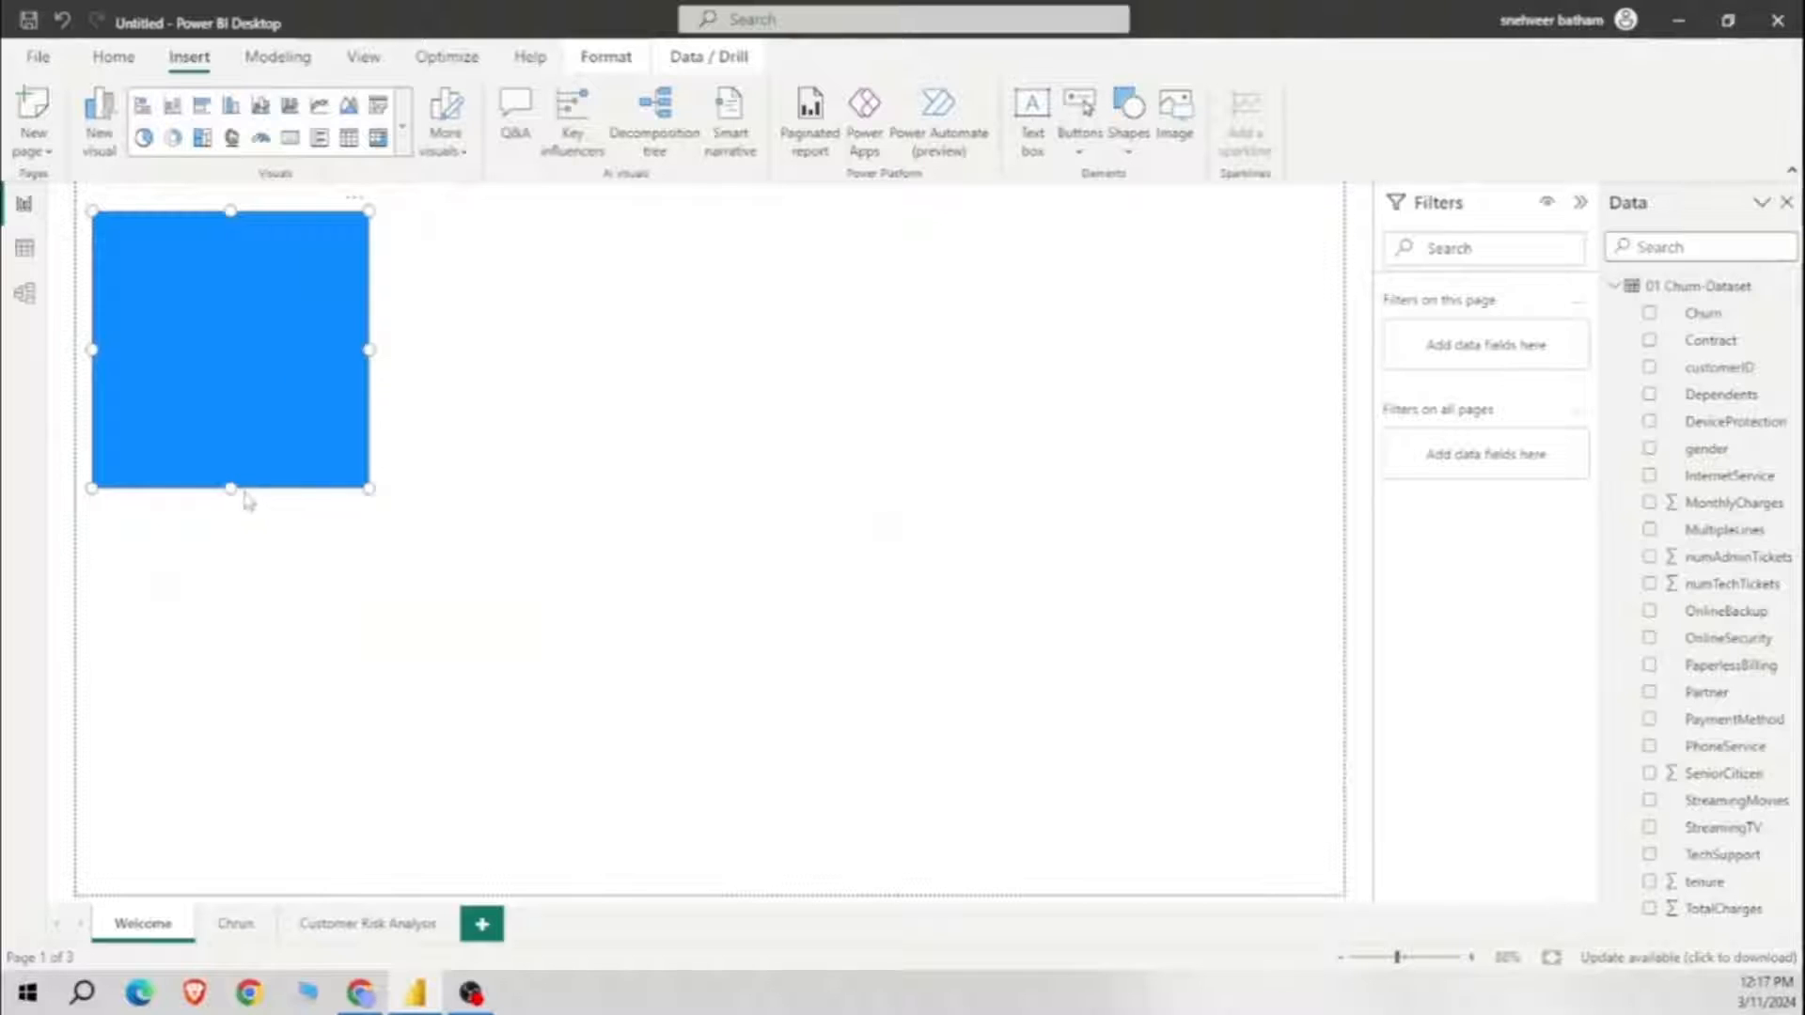
drag(231, 486, 241, 854)
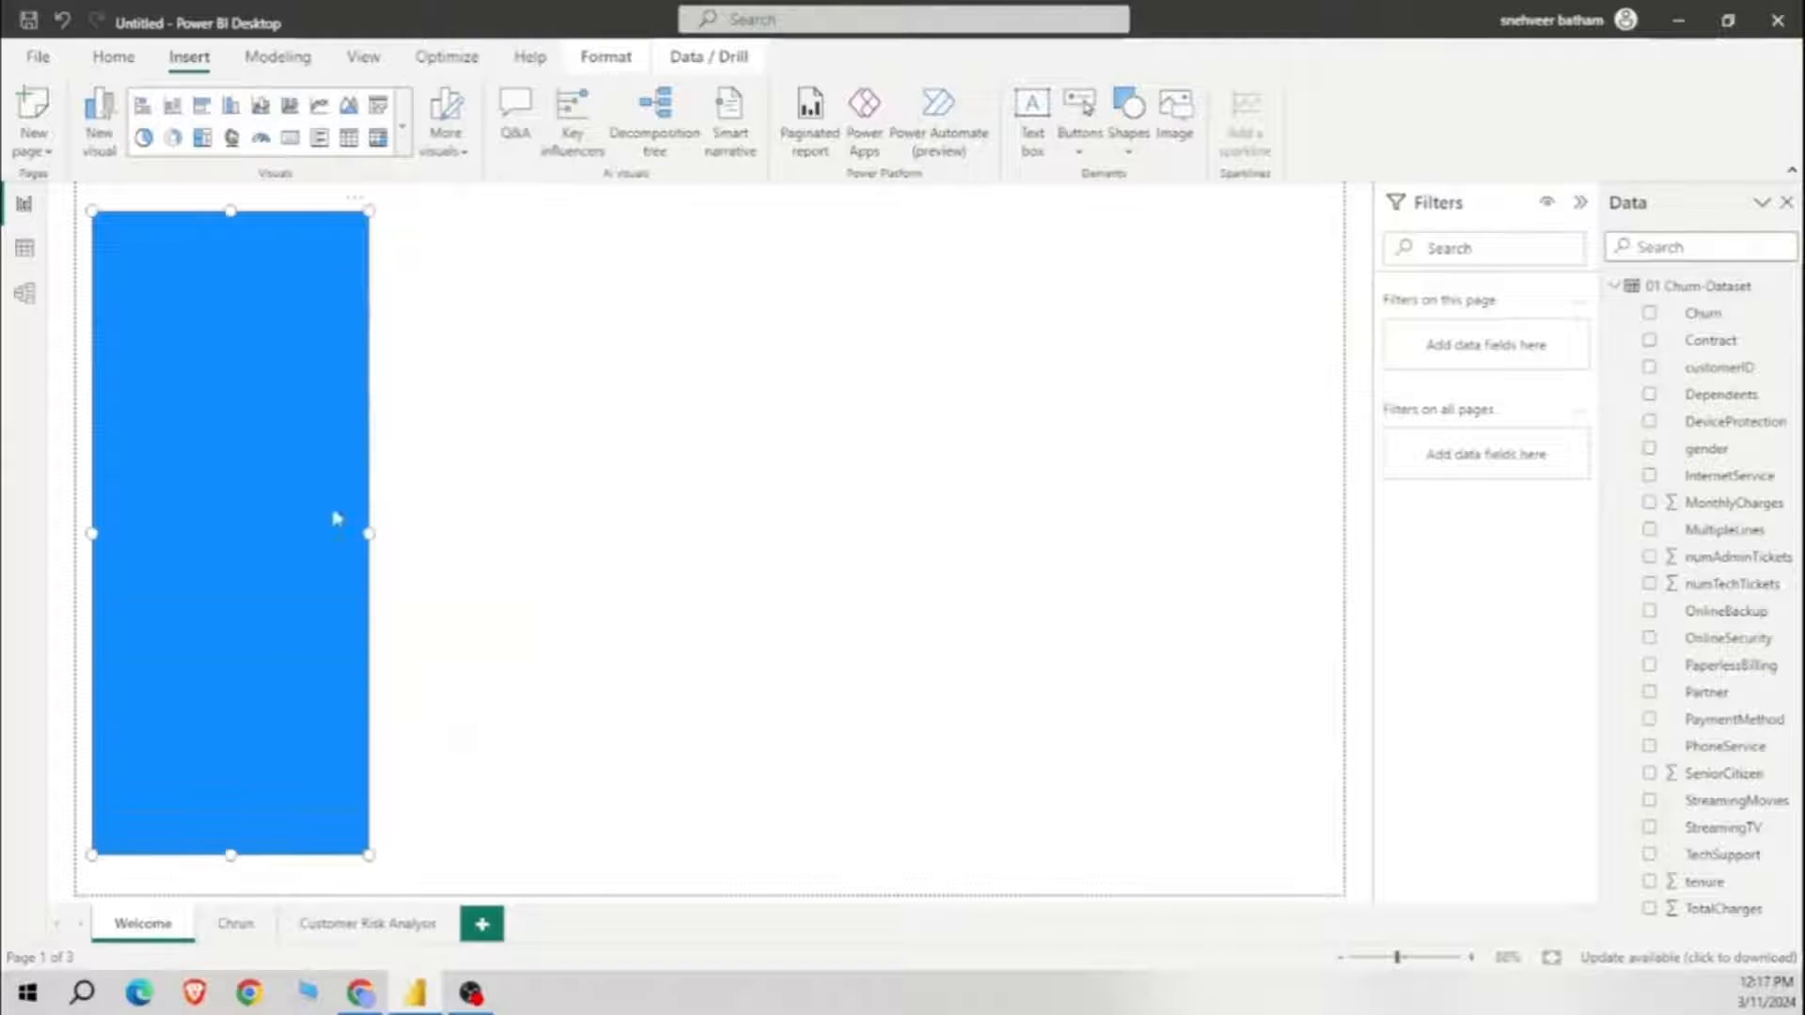
drag(231, 216, 230, 193)
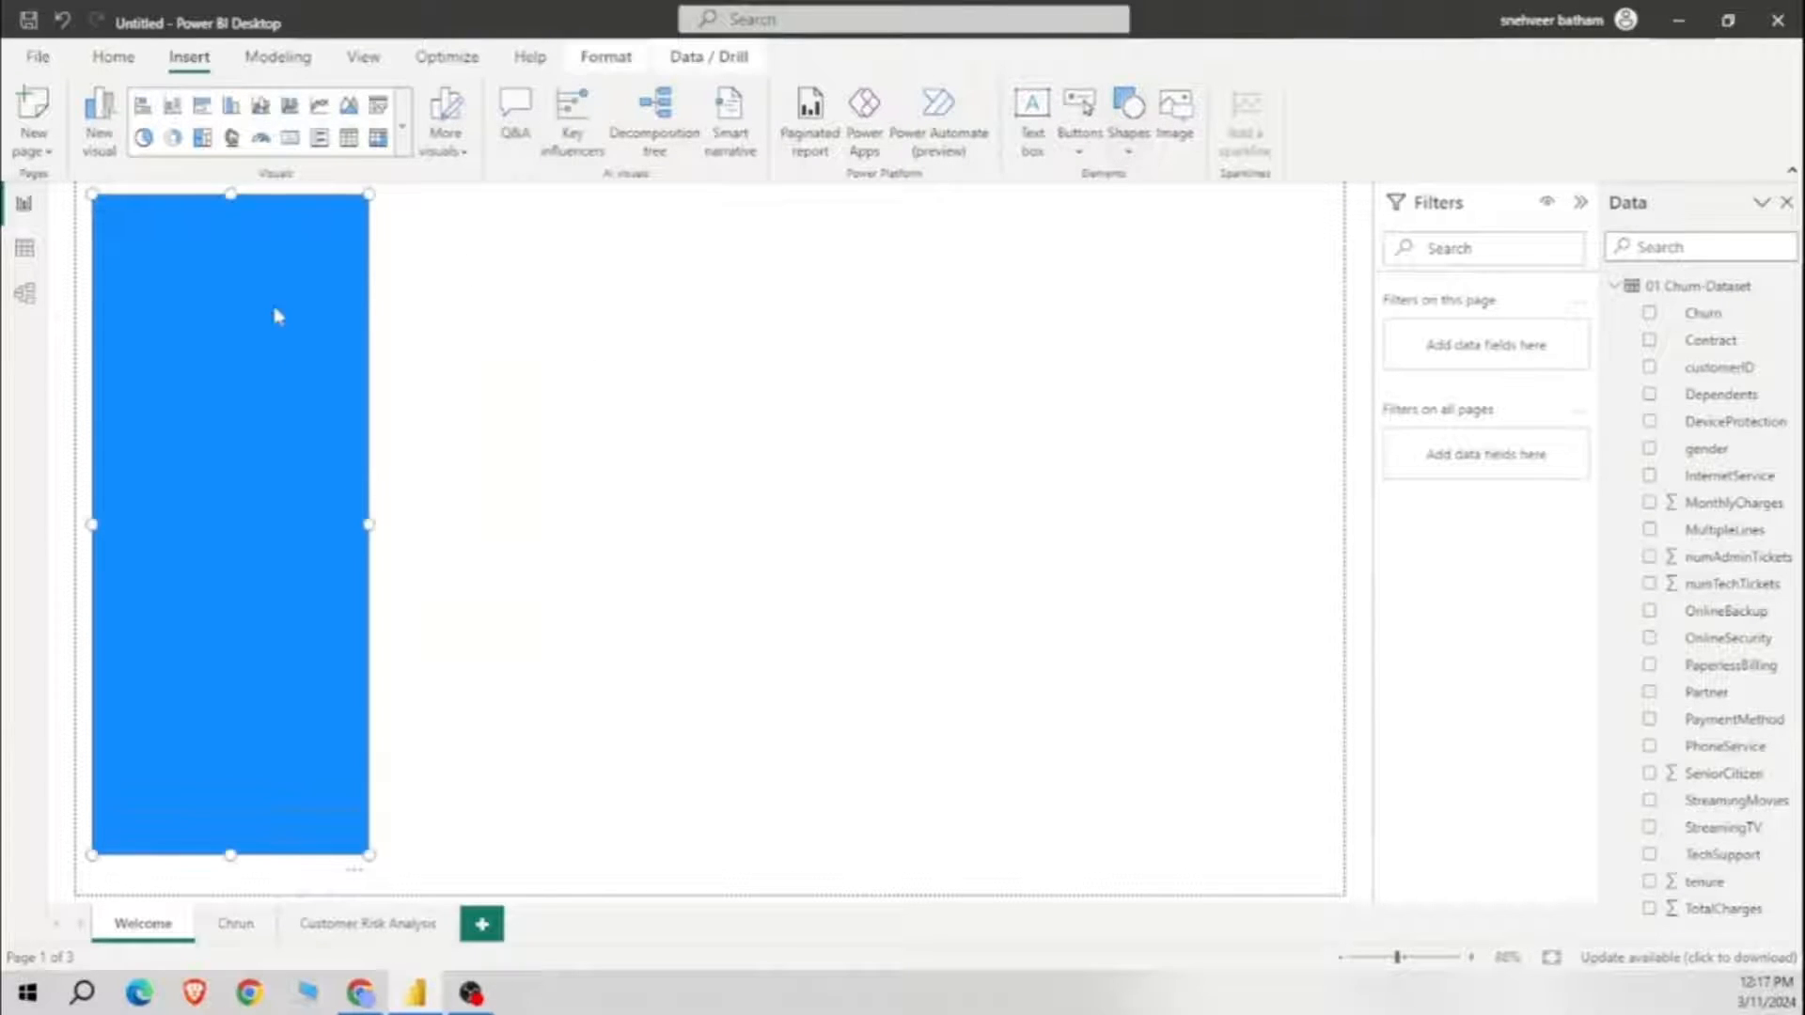
Step: Place a copy of the tall panel beside it, making it shorter and wider with its bottom edge level with the first
drag(262, 461, 723, 491)
drag(702, 234, 680, 562)
drag(675, 746, 523, 713)
drag(688, 691, 790, 692)
drag(602, 527, 626, 383)
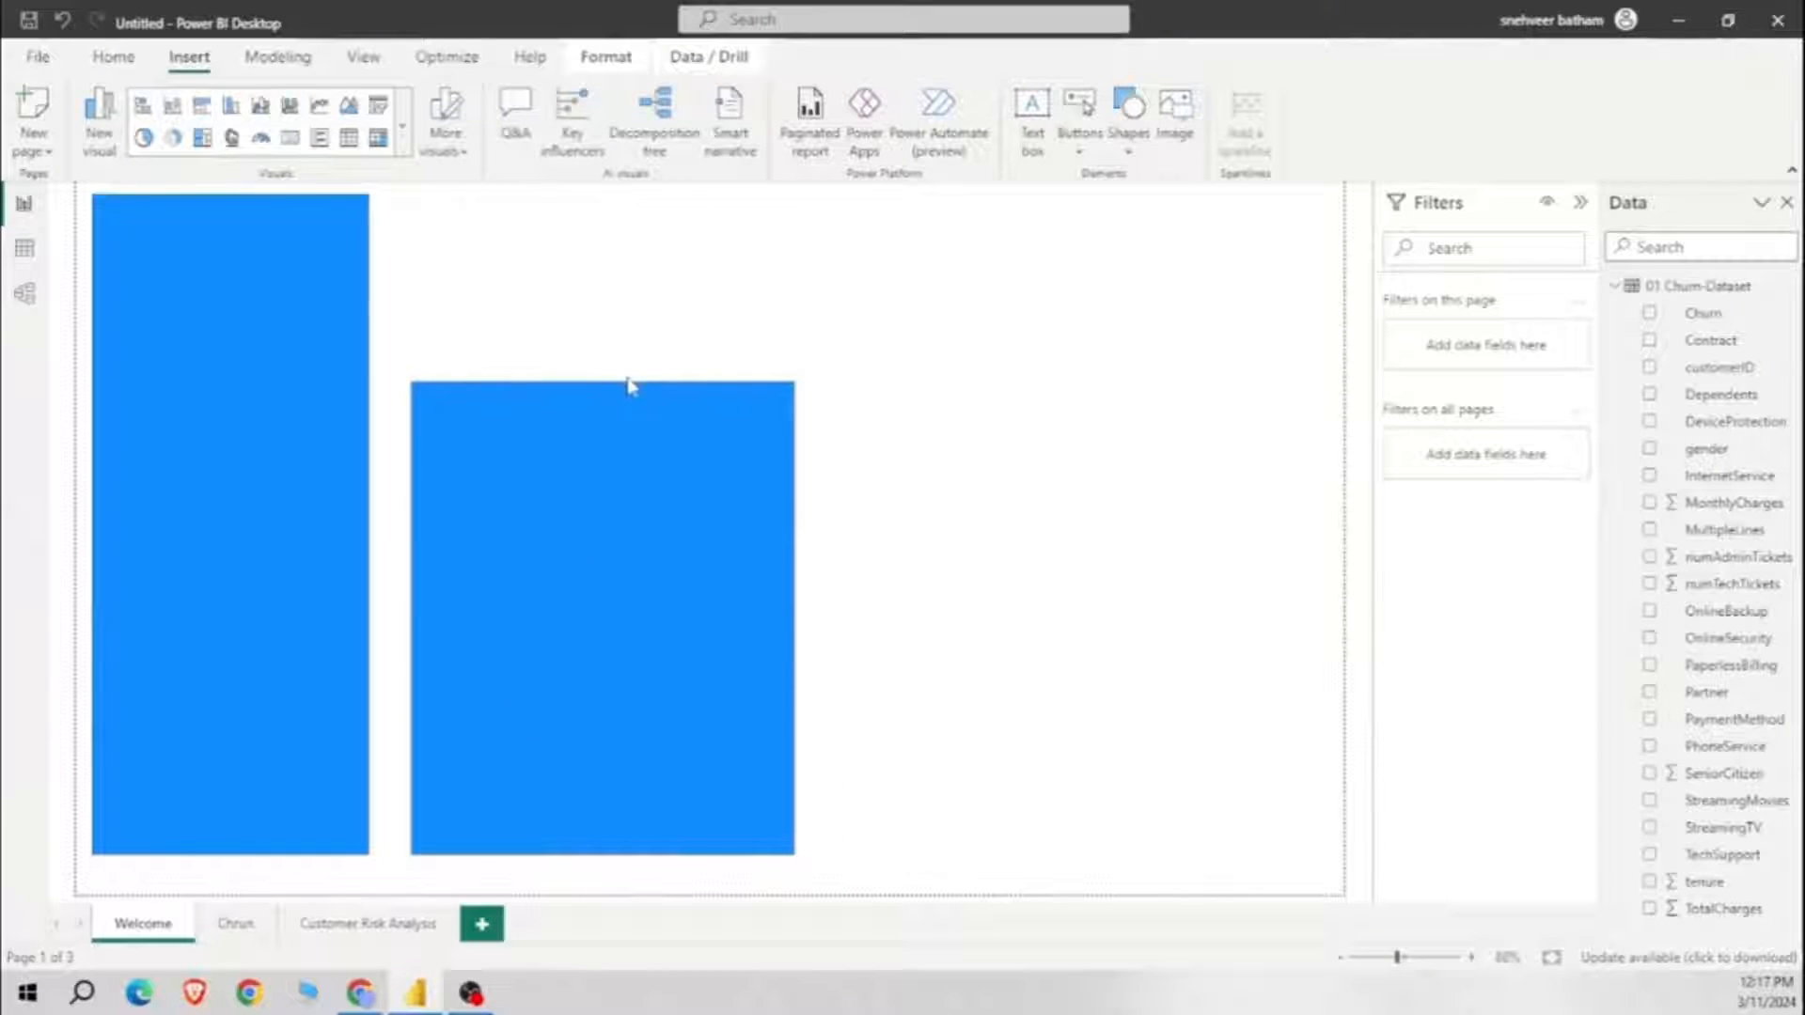
Step: Duplicate the shorter rectangle and place the copy to its right at the same height, leaving a gap between them
key(ctrl+c)
key(ctrl+v)
drag(745, 712, 1116, 605)
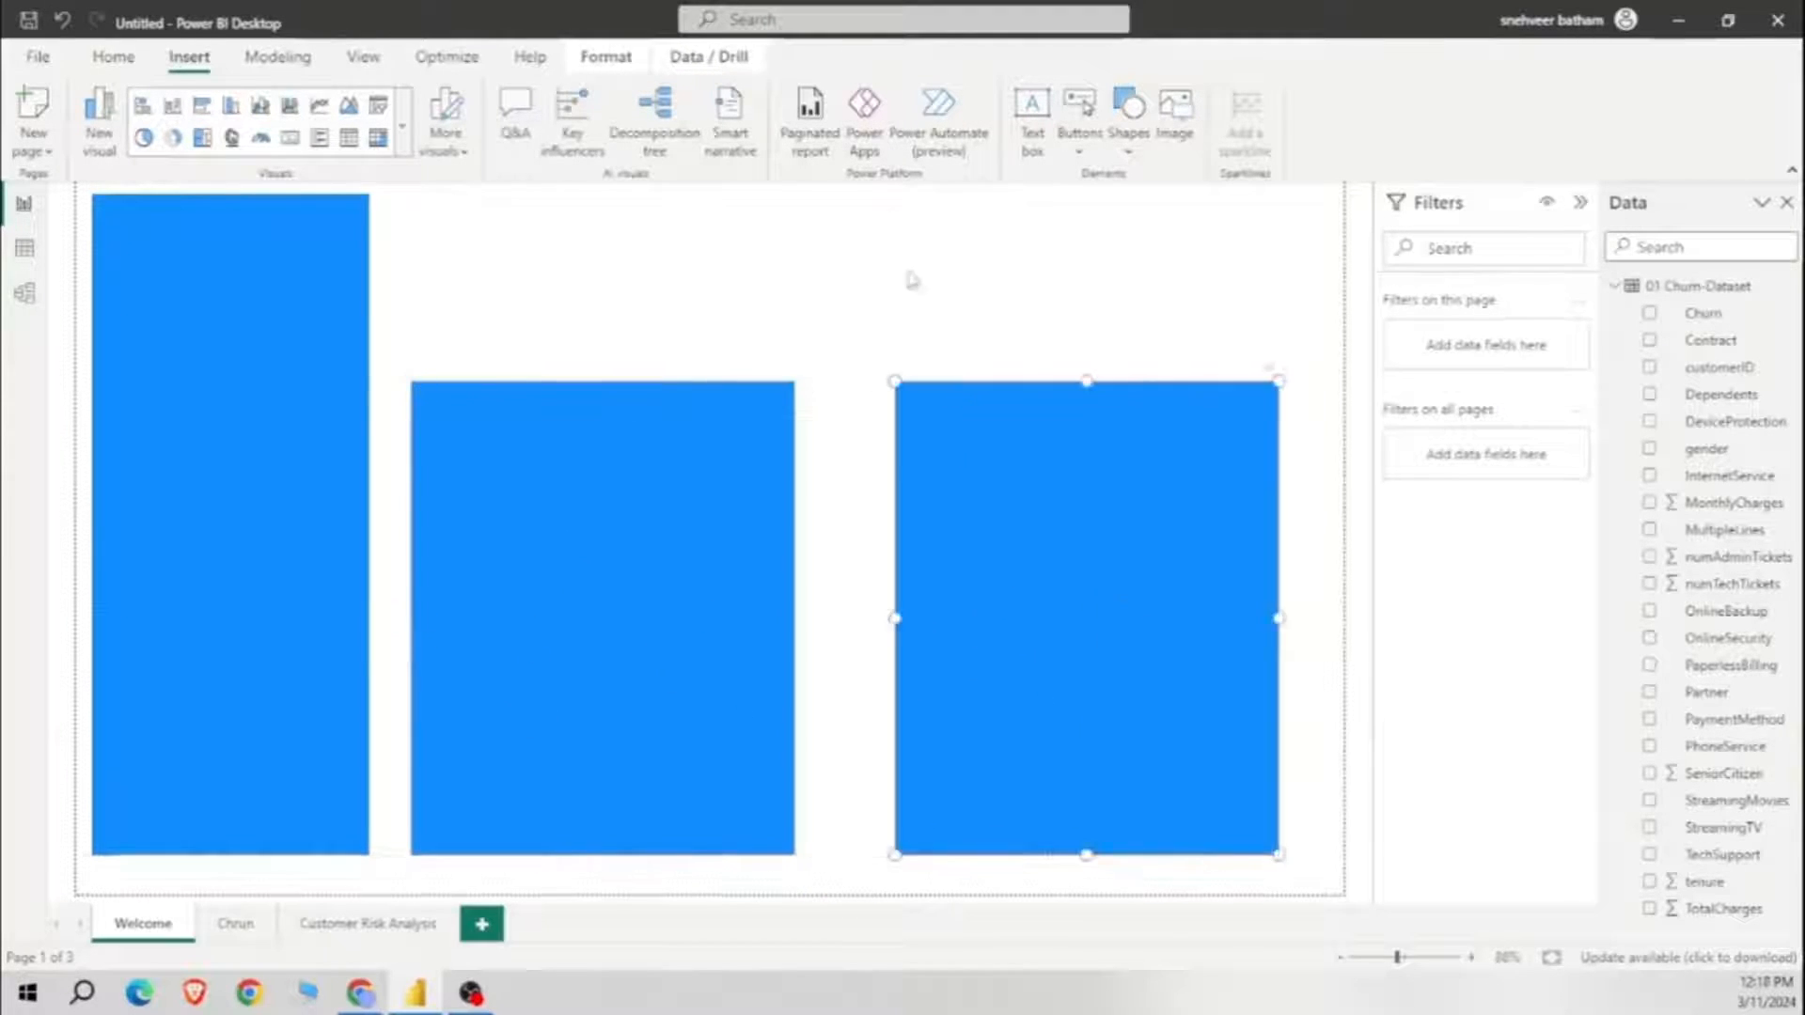
Step: Insert a text box above the two shorter rectangles, making it a low, wide strip spanning most of both
click(751, 574)
click(730, 271)
click(1032, 122)
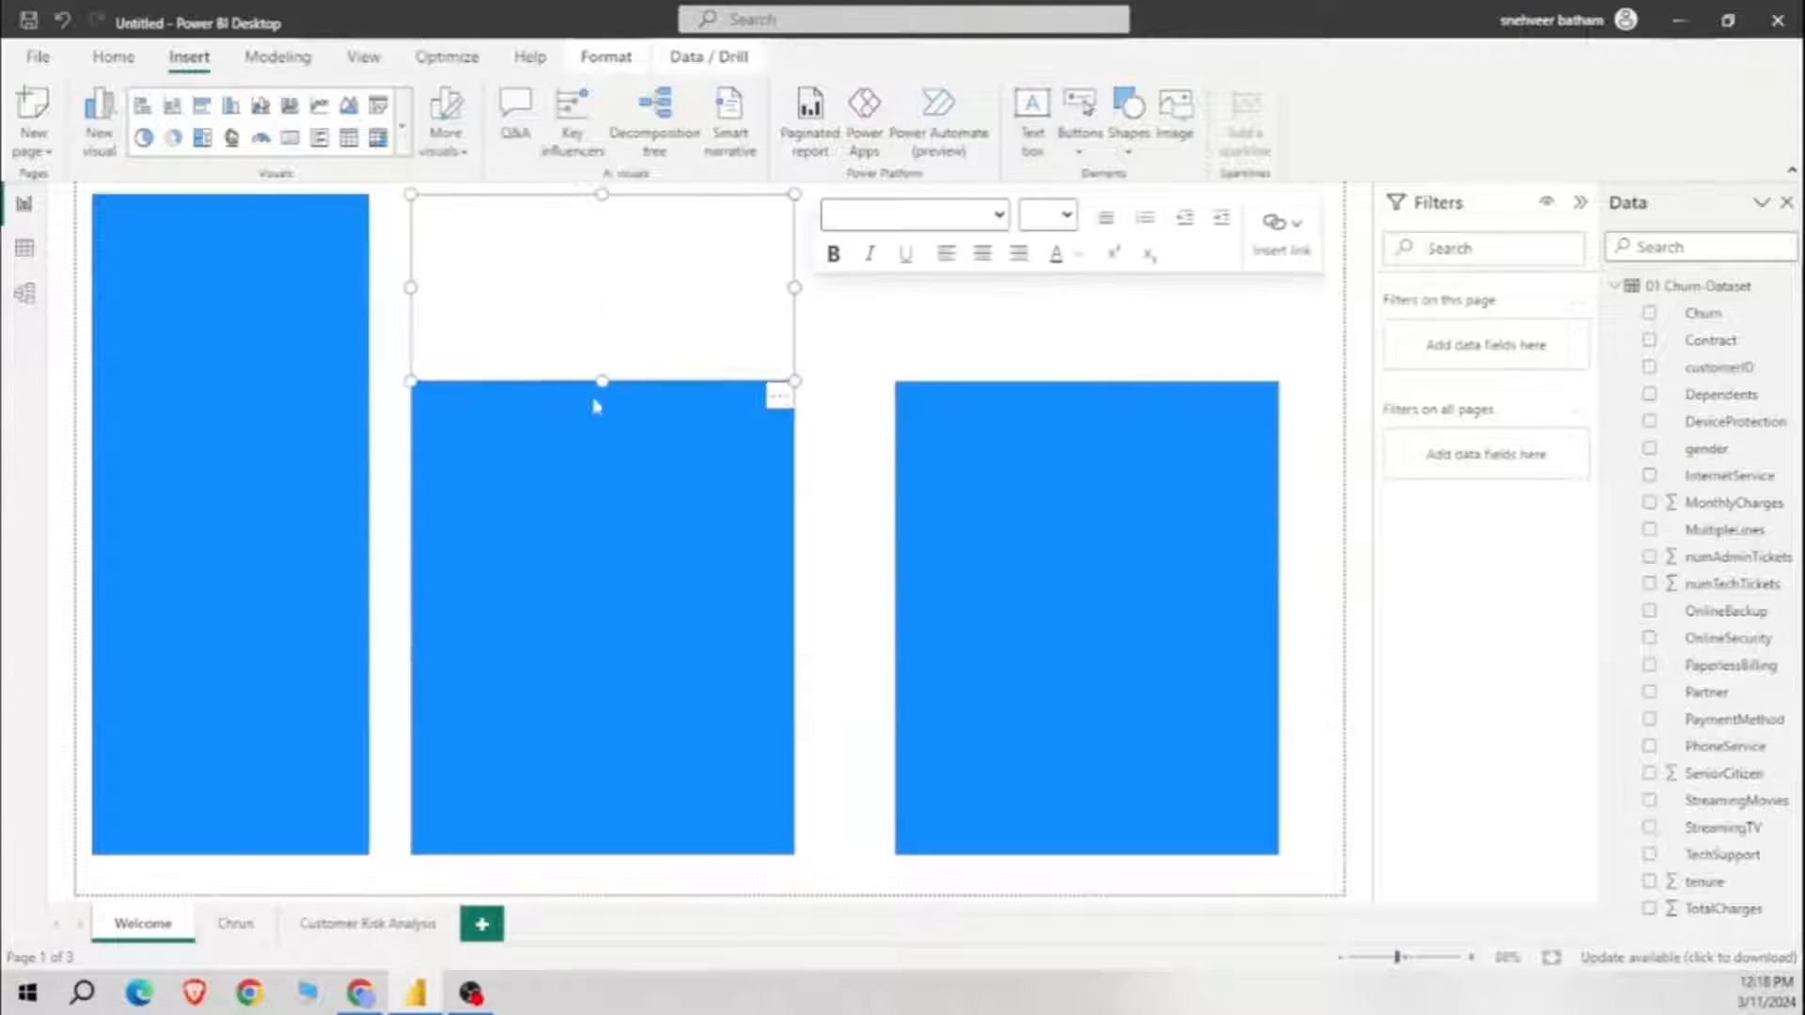
drag(601, 381, 601, 298)
drag(802, 249, 1217, 249)
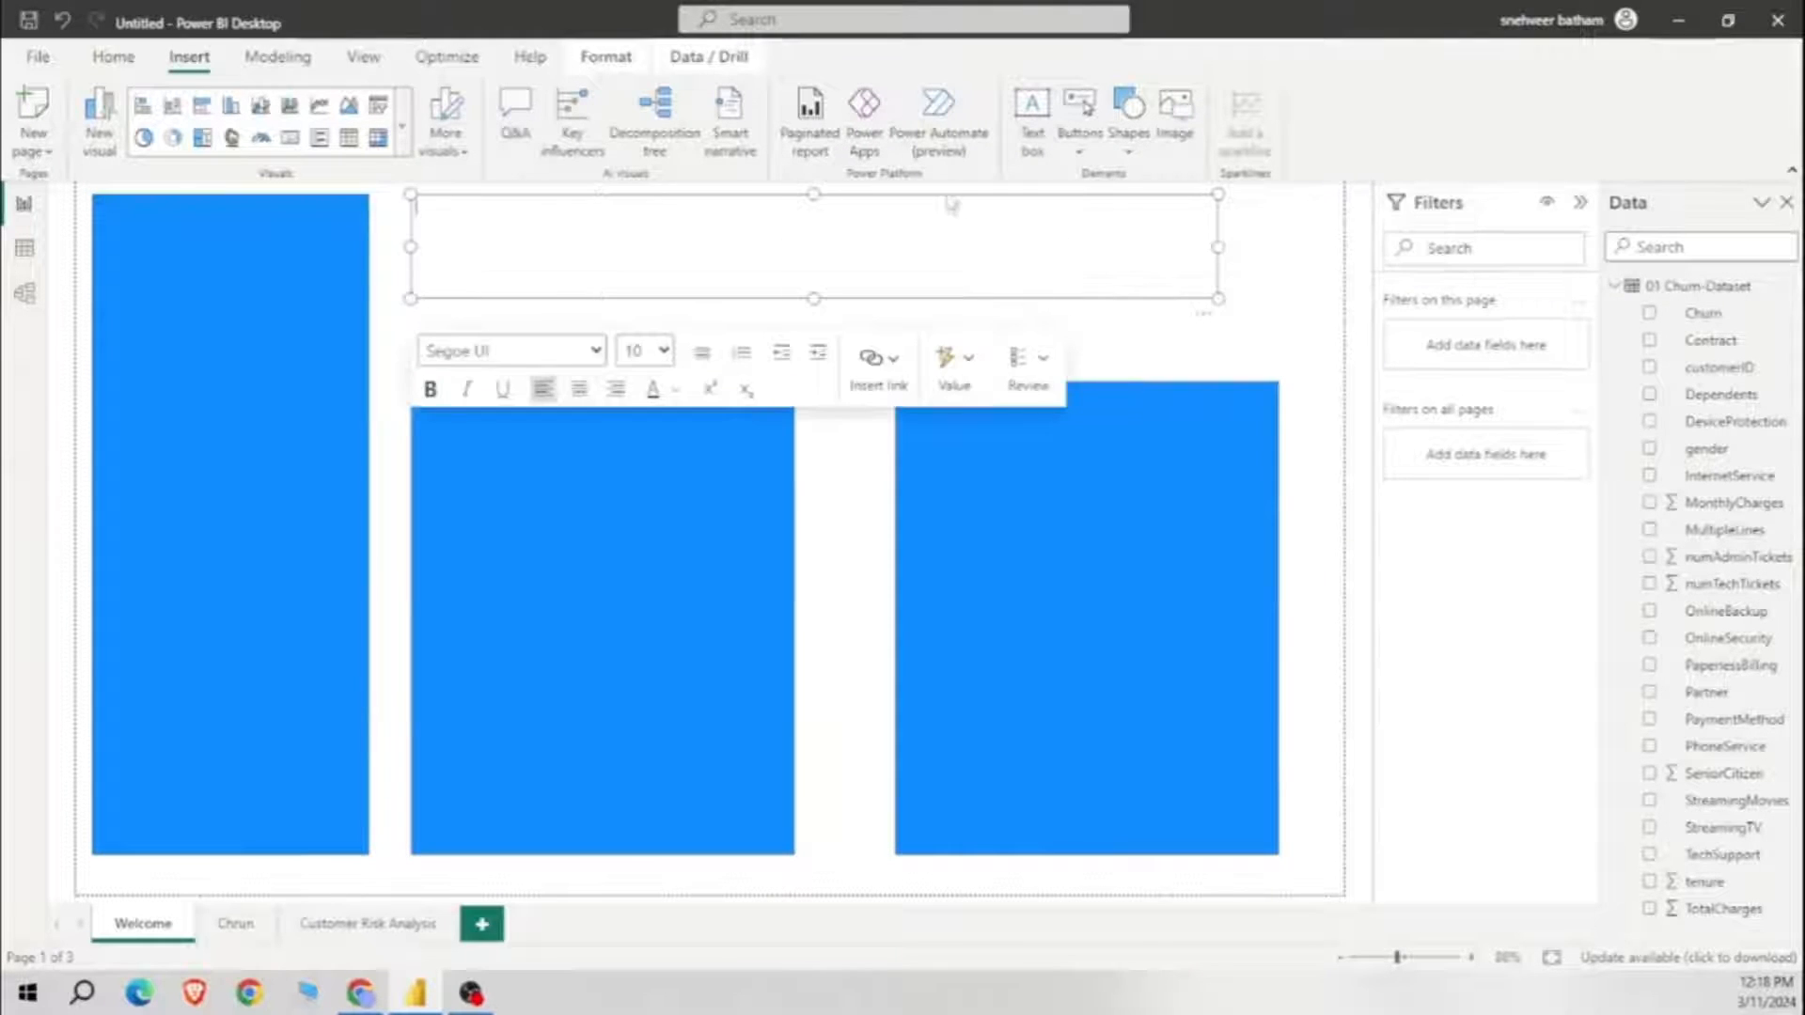
drag(949, 204, 983, 242)
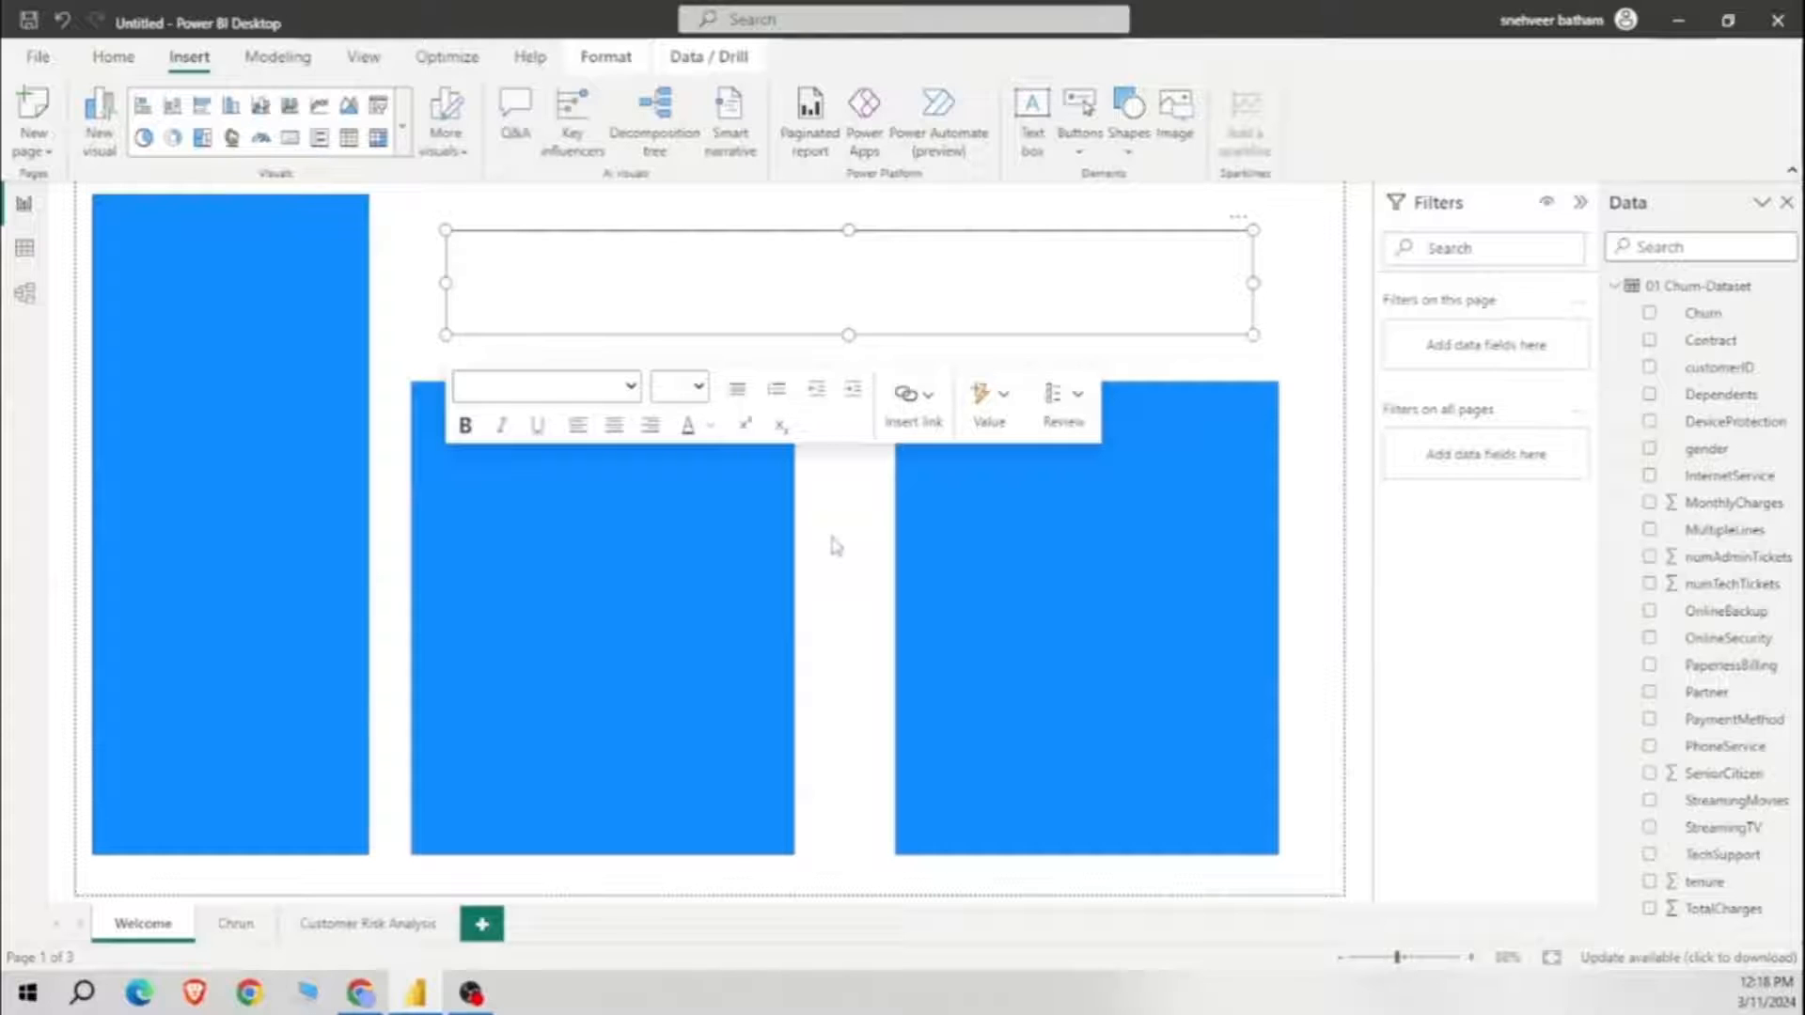
Step: Enter the heading "Welcome" in the text box and format it in Times New Roman at size 40
click(693, 283)
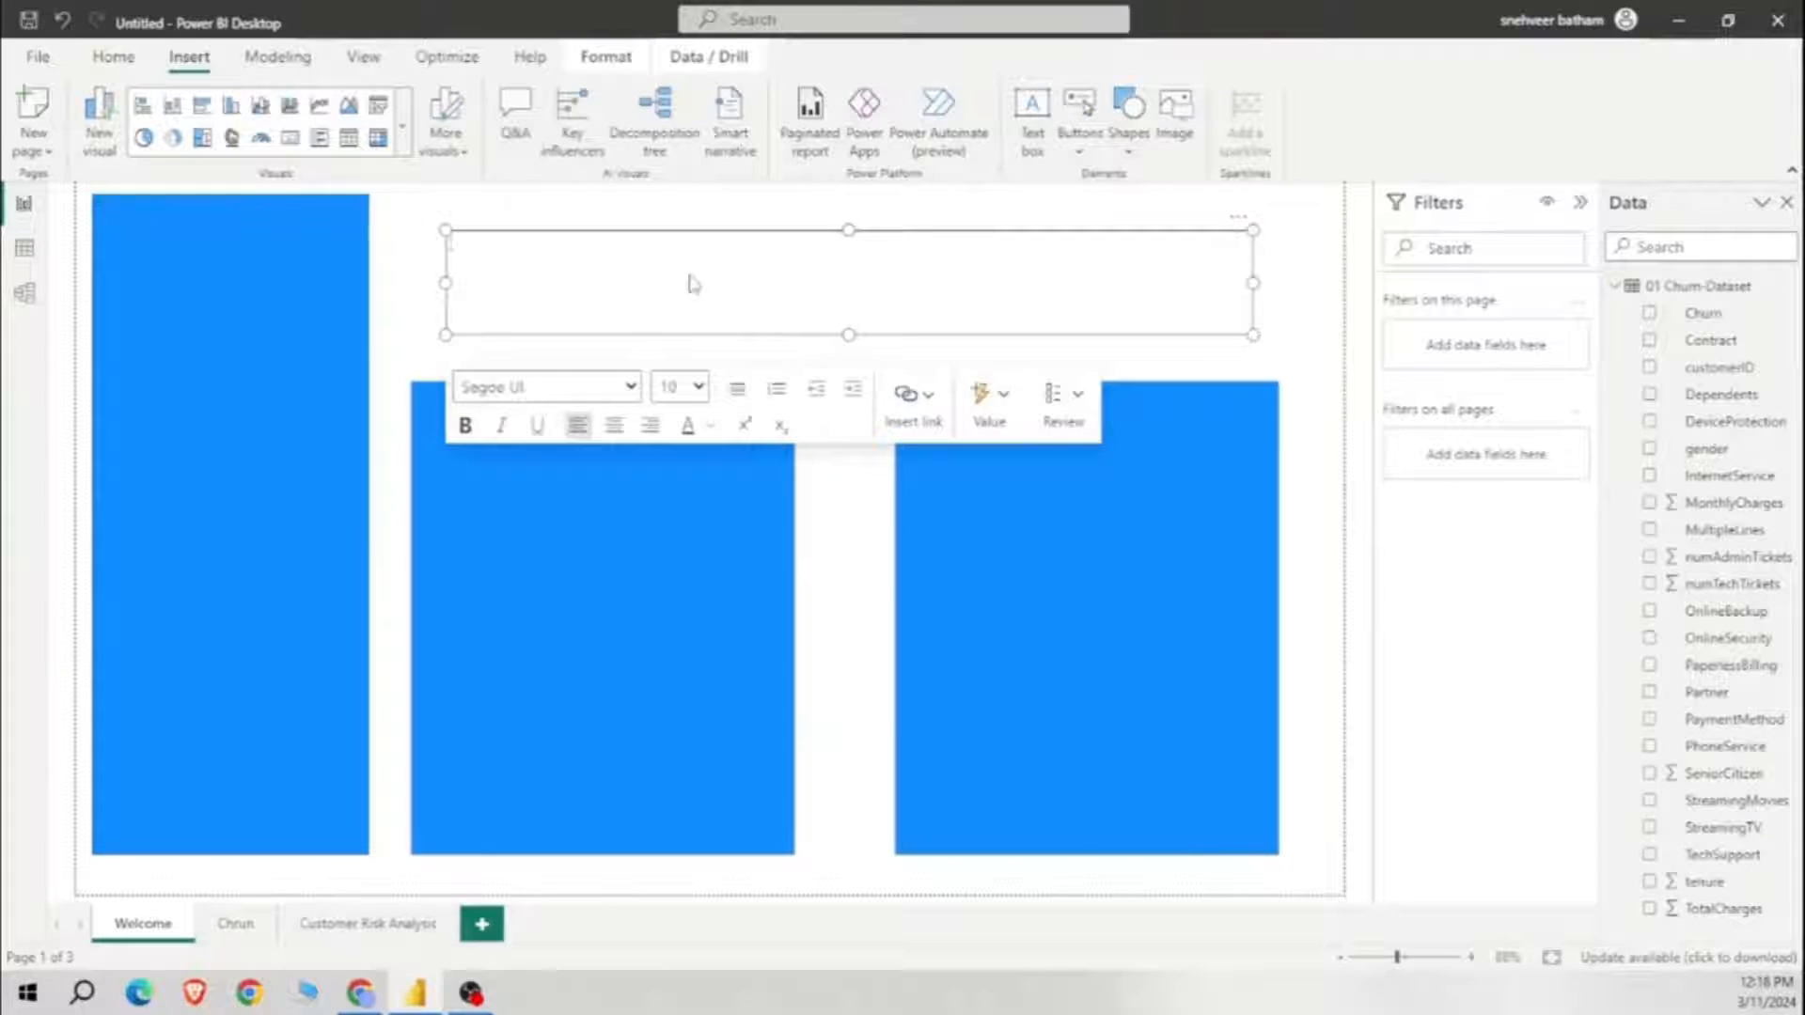
text(Welcome)
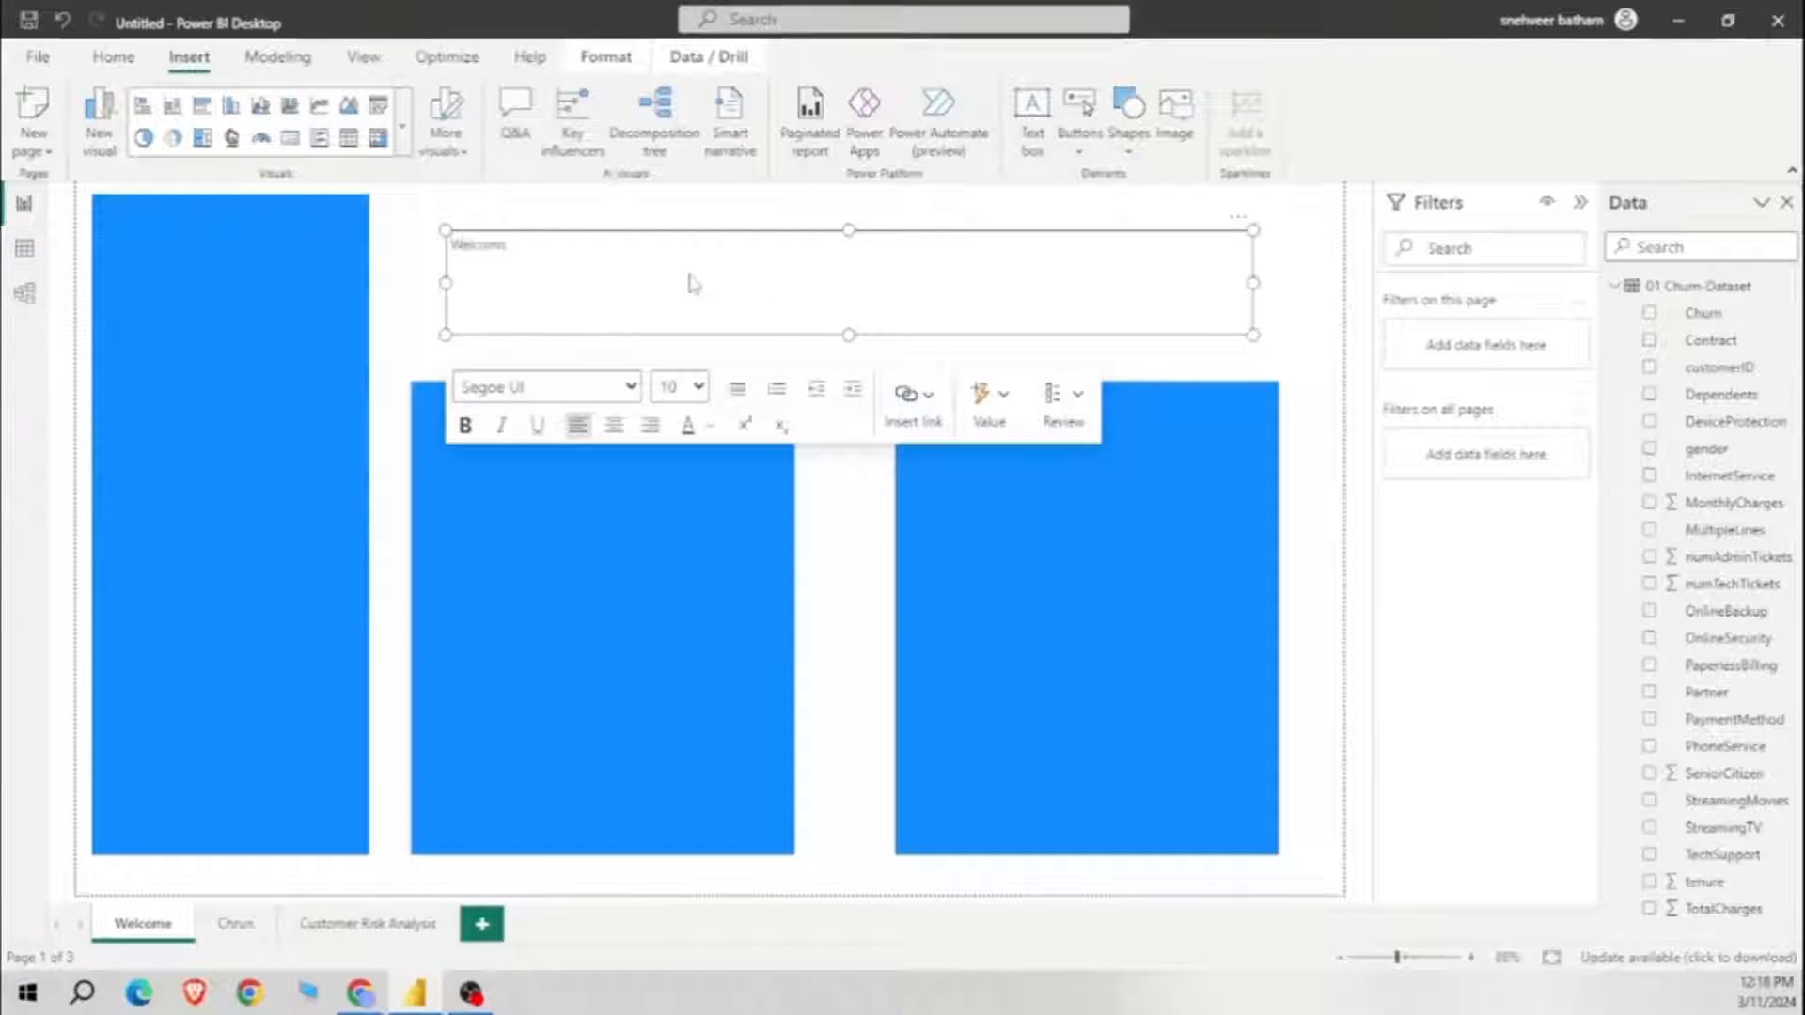
key(ctrl+a)
click(699, 387)
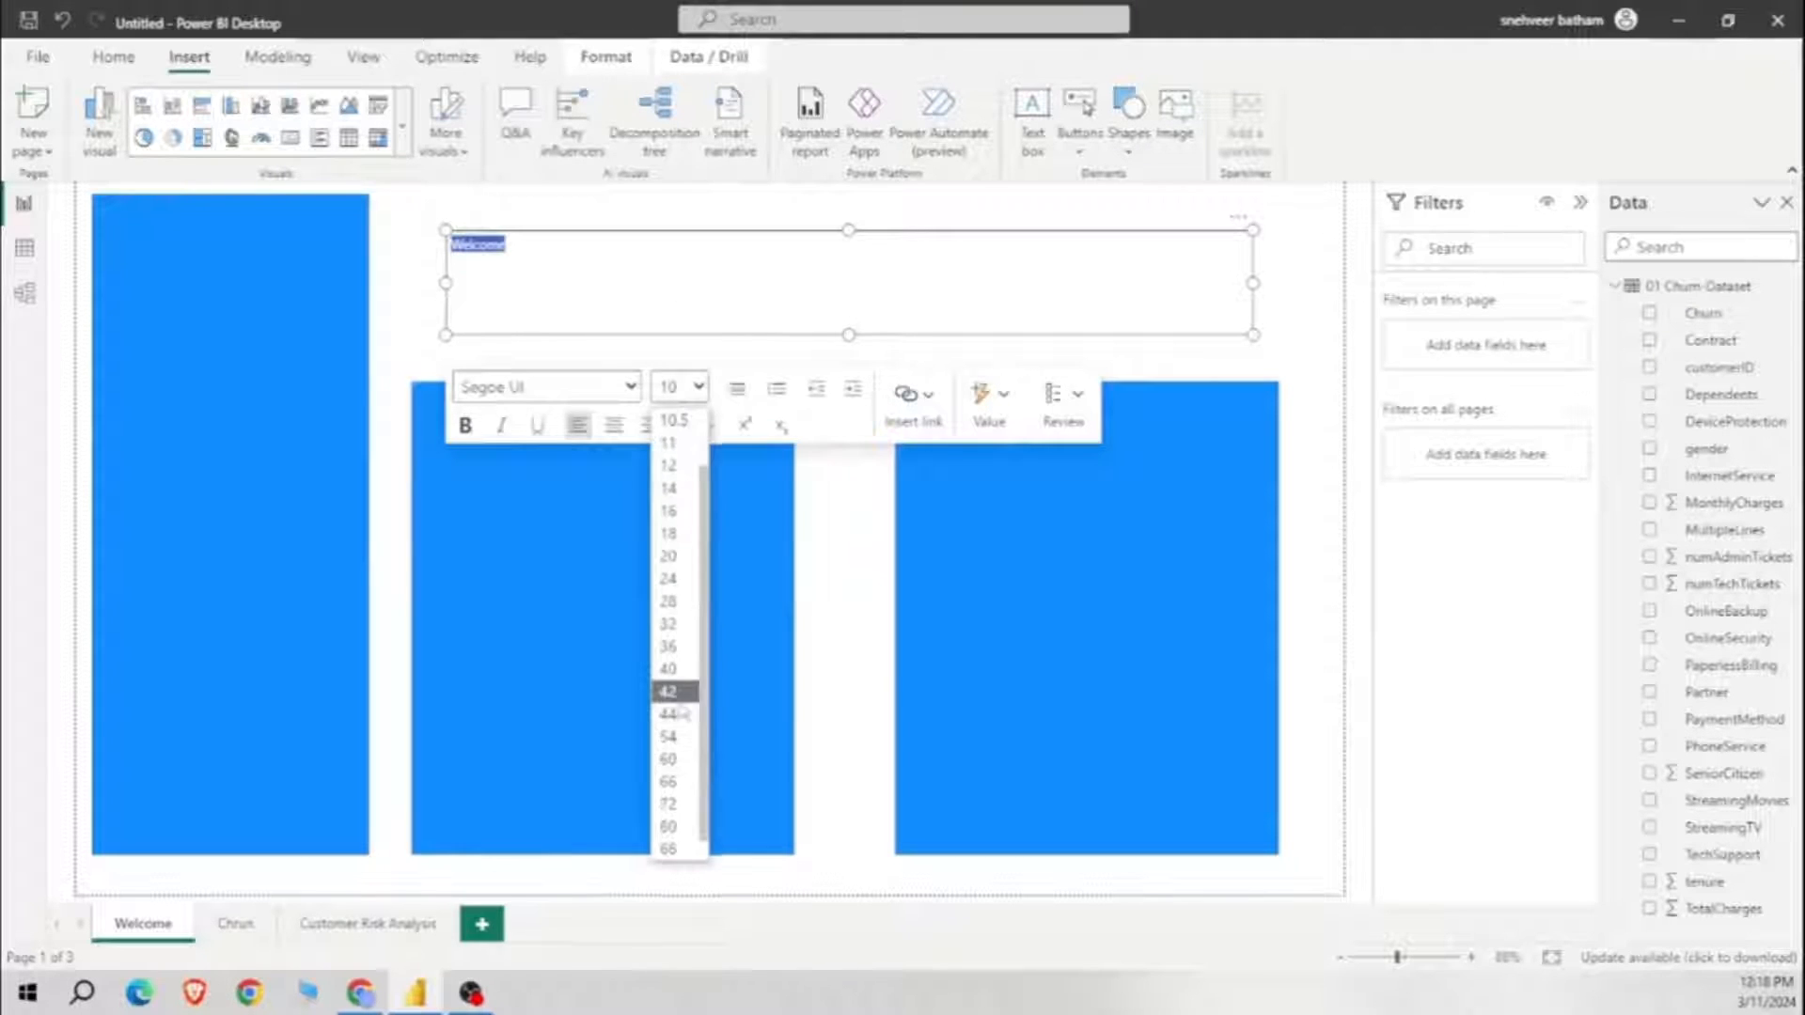
click(678, 668)
click(631, 389)
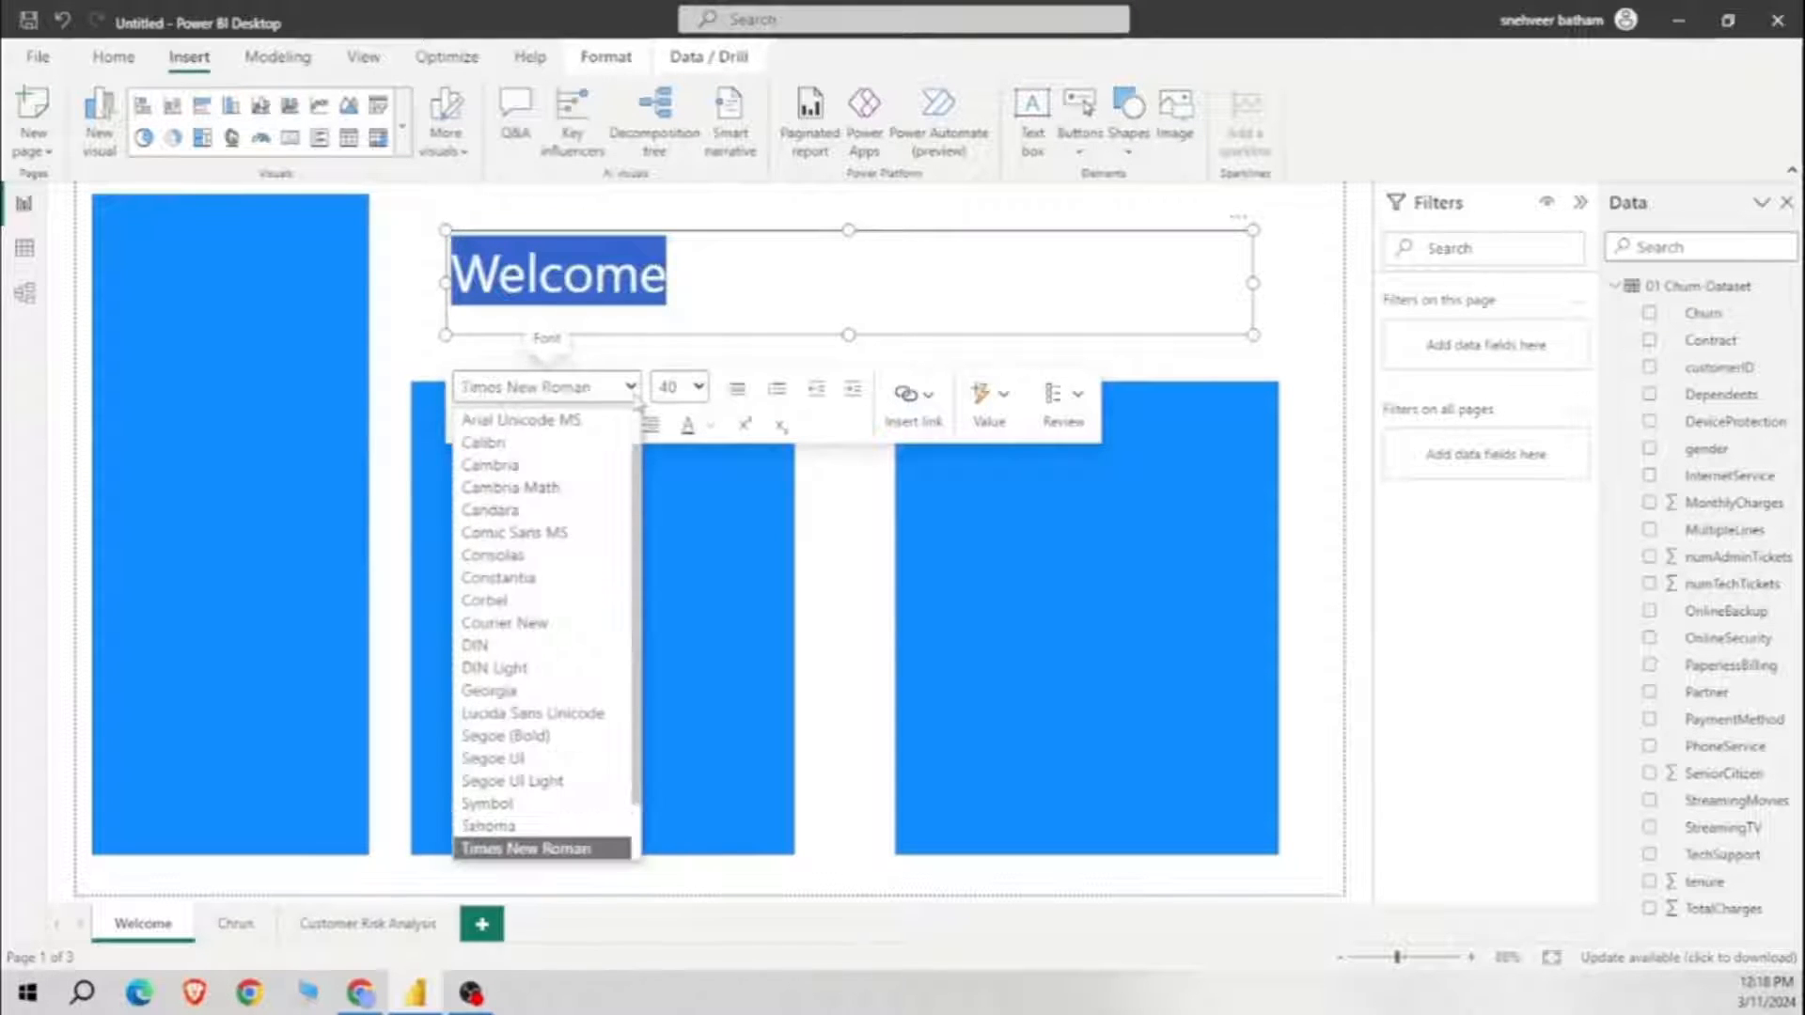
key(Return)
Step: Enlarge the Welcome heading to font size 60 and center it in its text box
click(745, 270)
drag(660, 274, 462, 261)
click(699, 387)
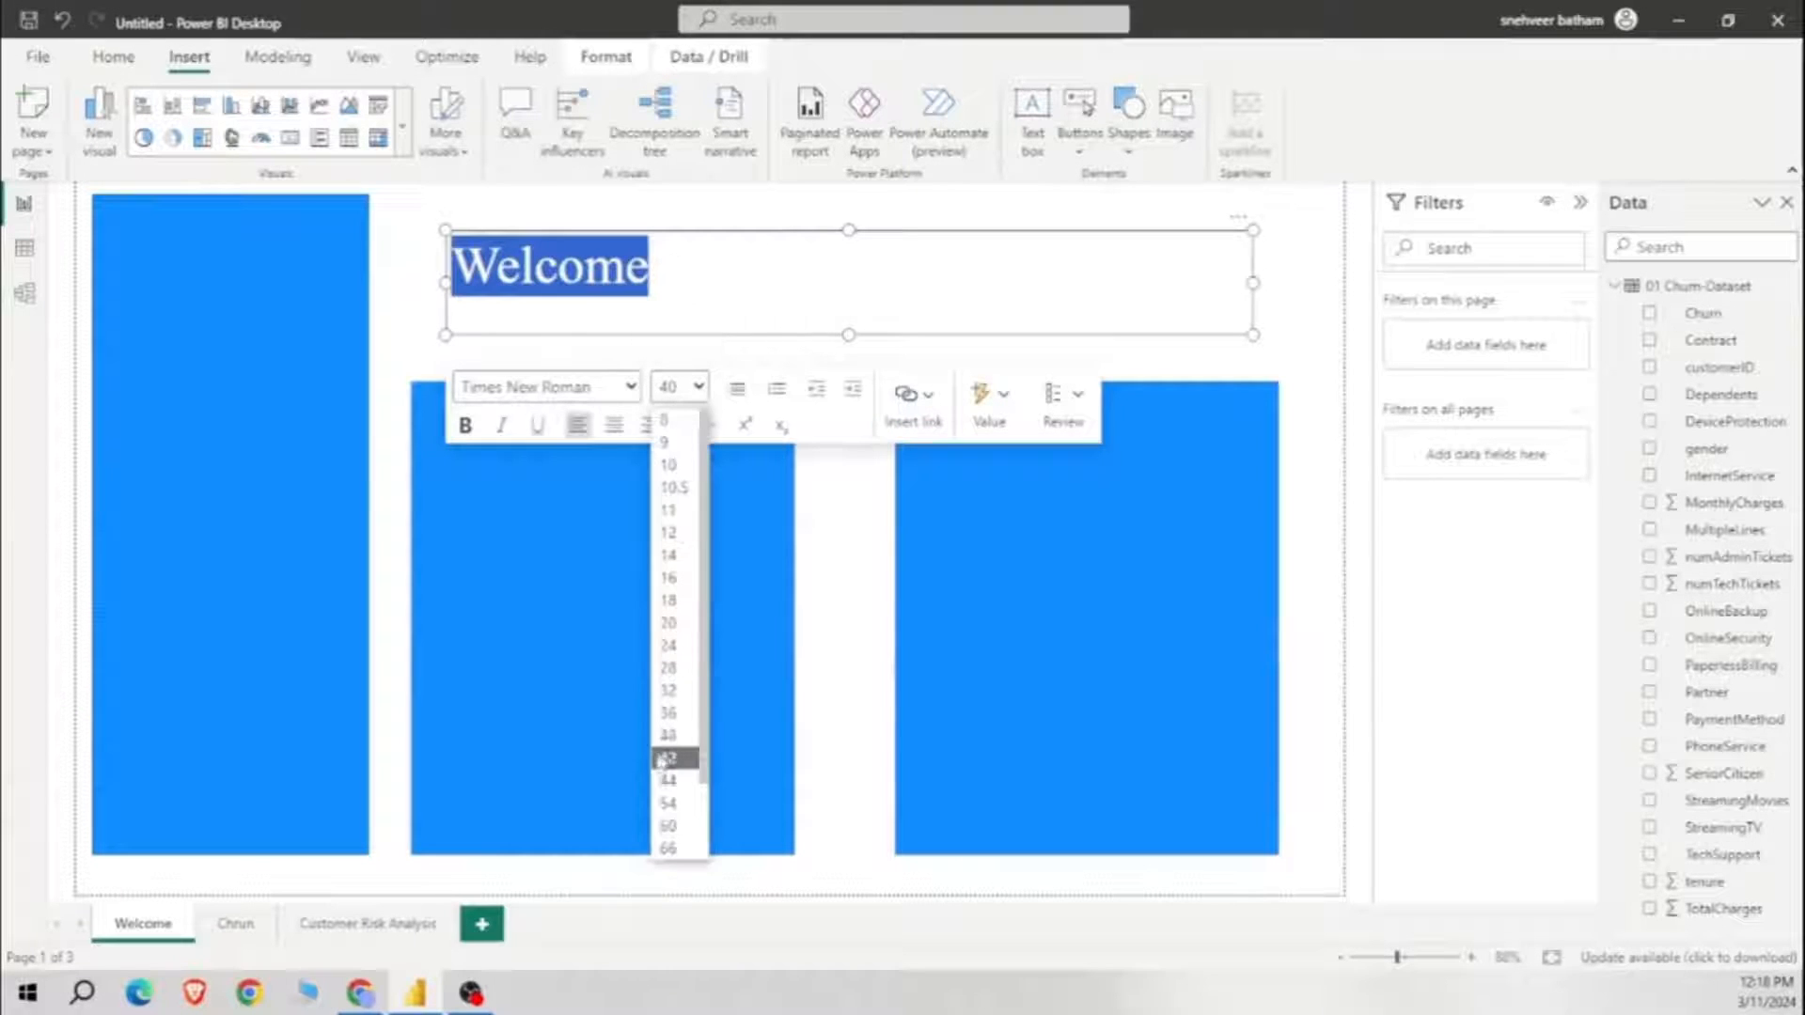
click(669, 826)
click(614, 424)
click(626, 418)
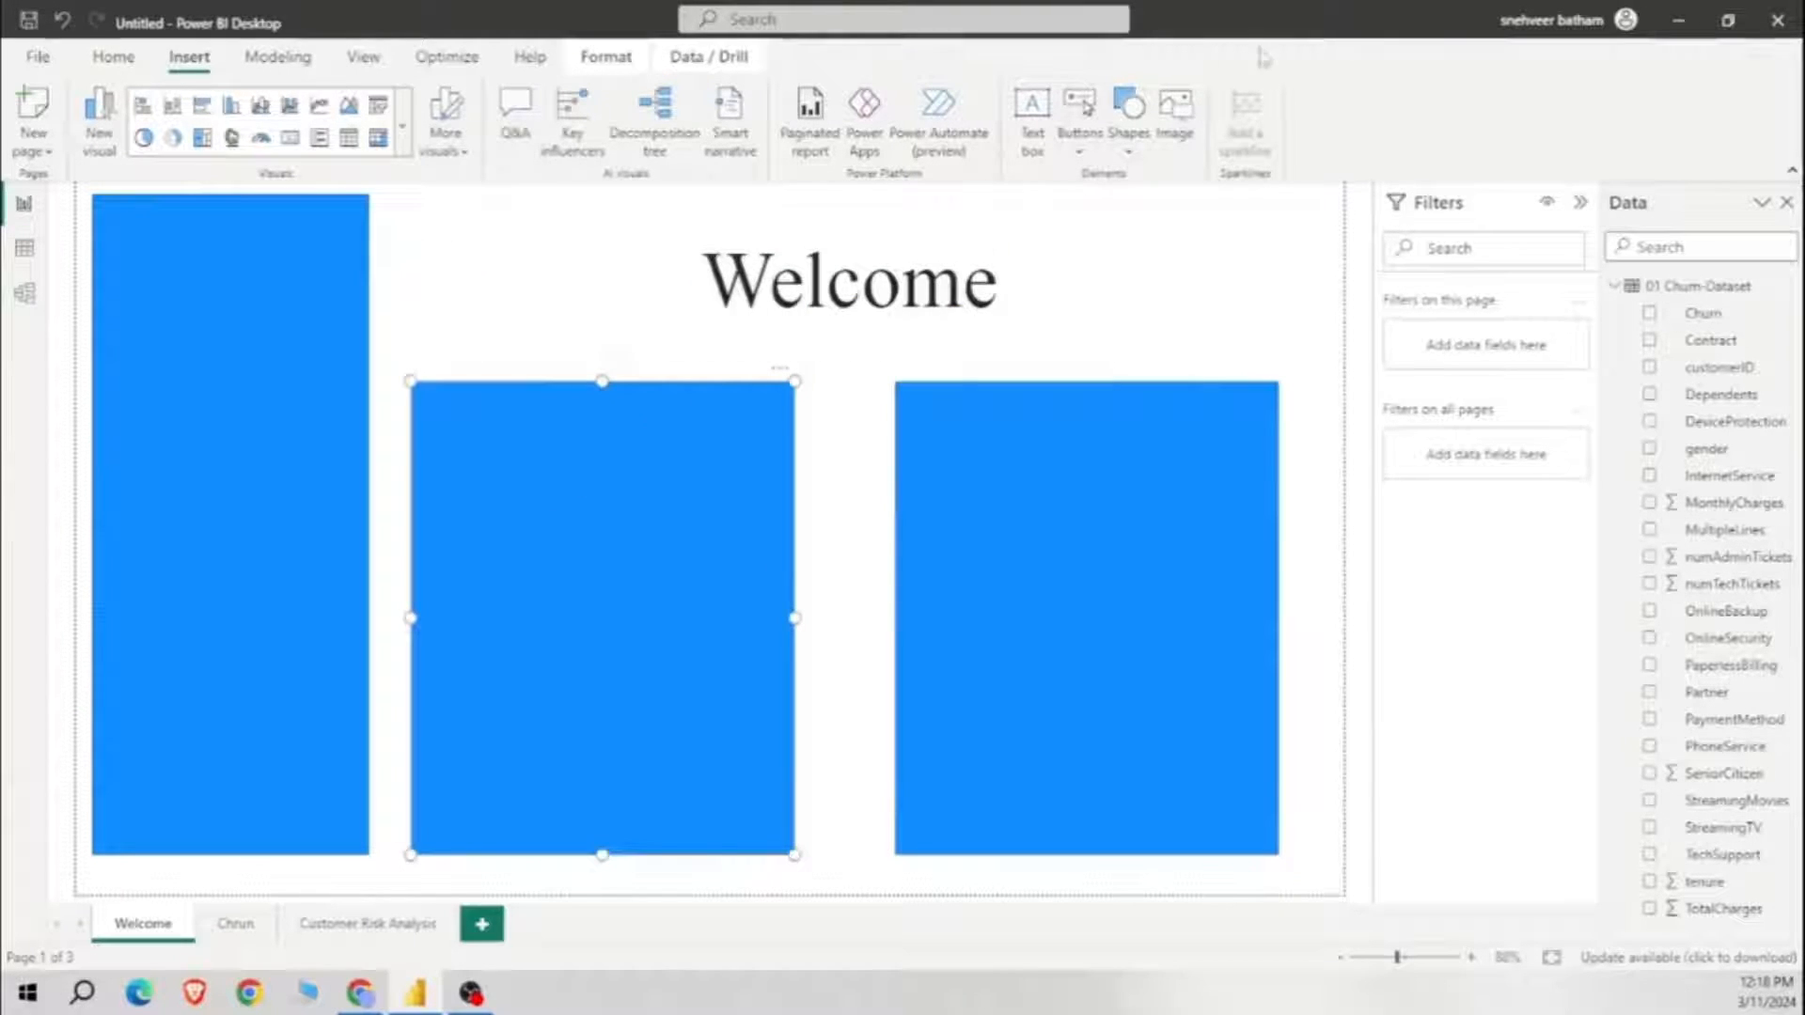
Step: Insert a text box covering most of the first shorter rectangle and enter the centered heading "Churn Dashboard"
click(1032, 118)
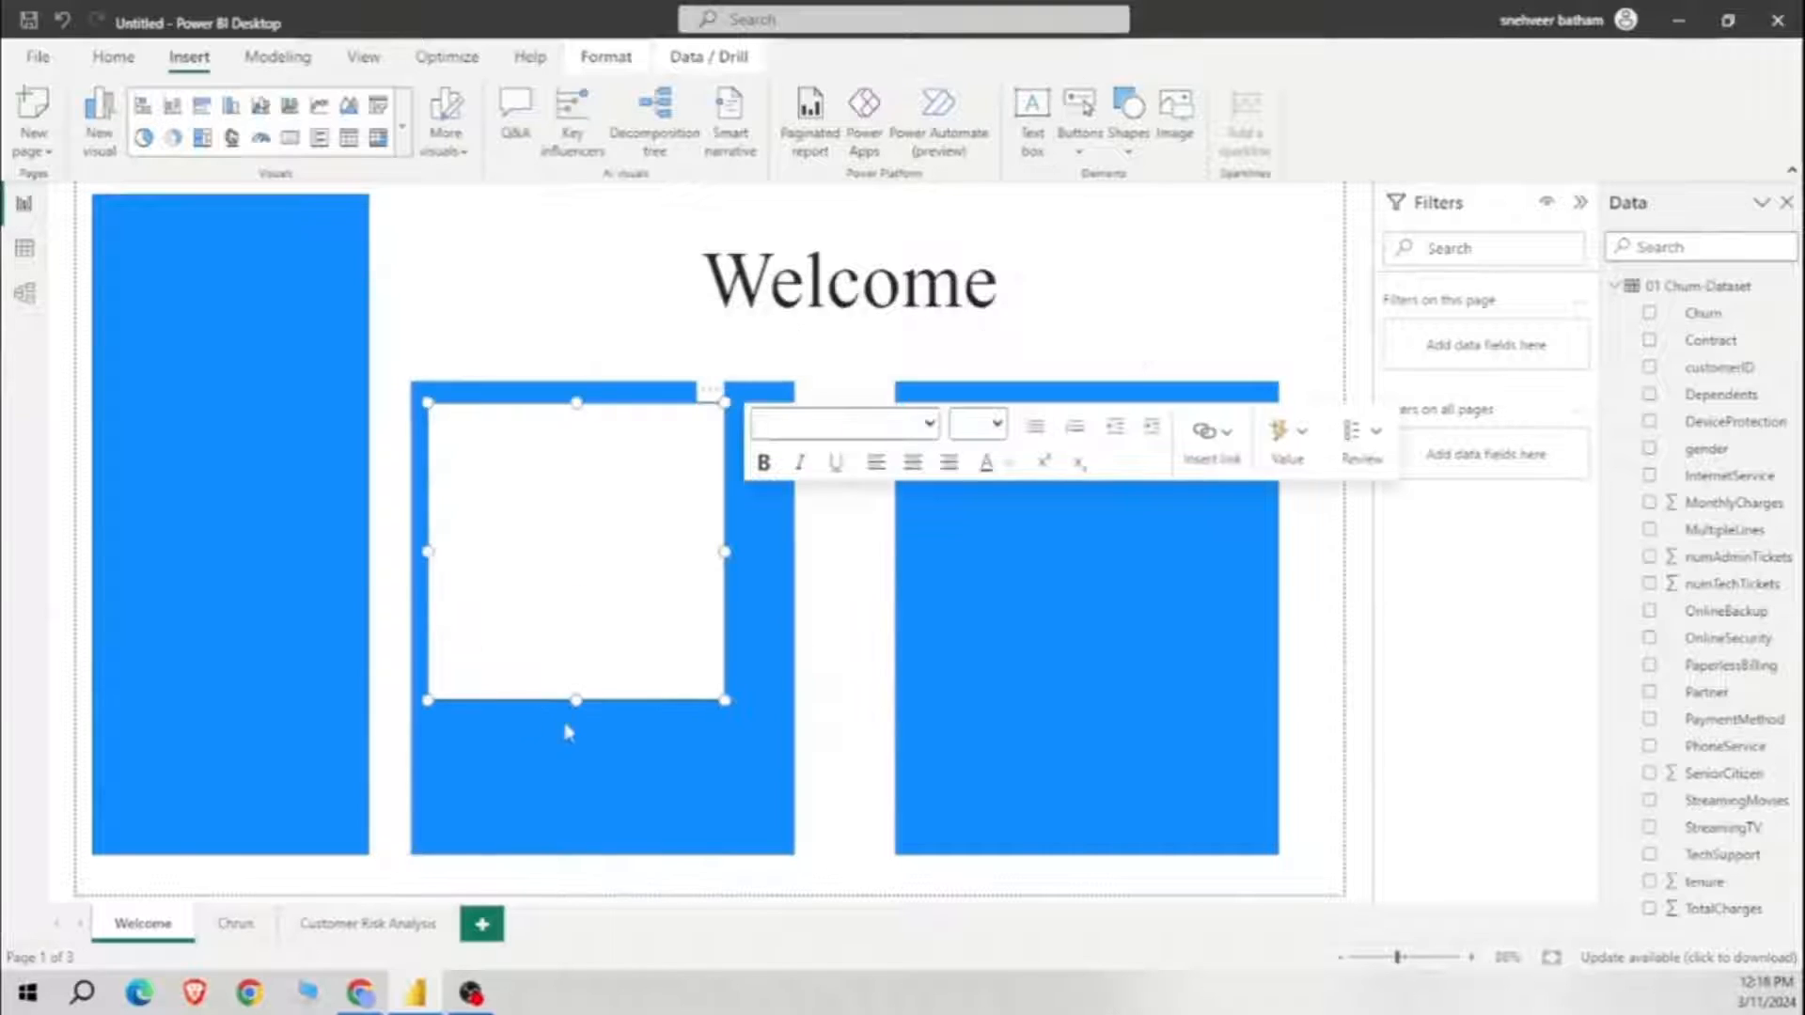
drag(576, 700, 592, 832)
drag(724, 616, 769, 620)
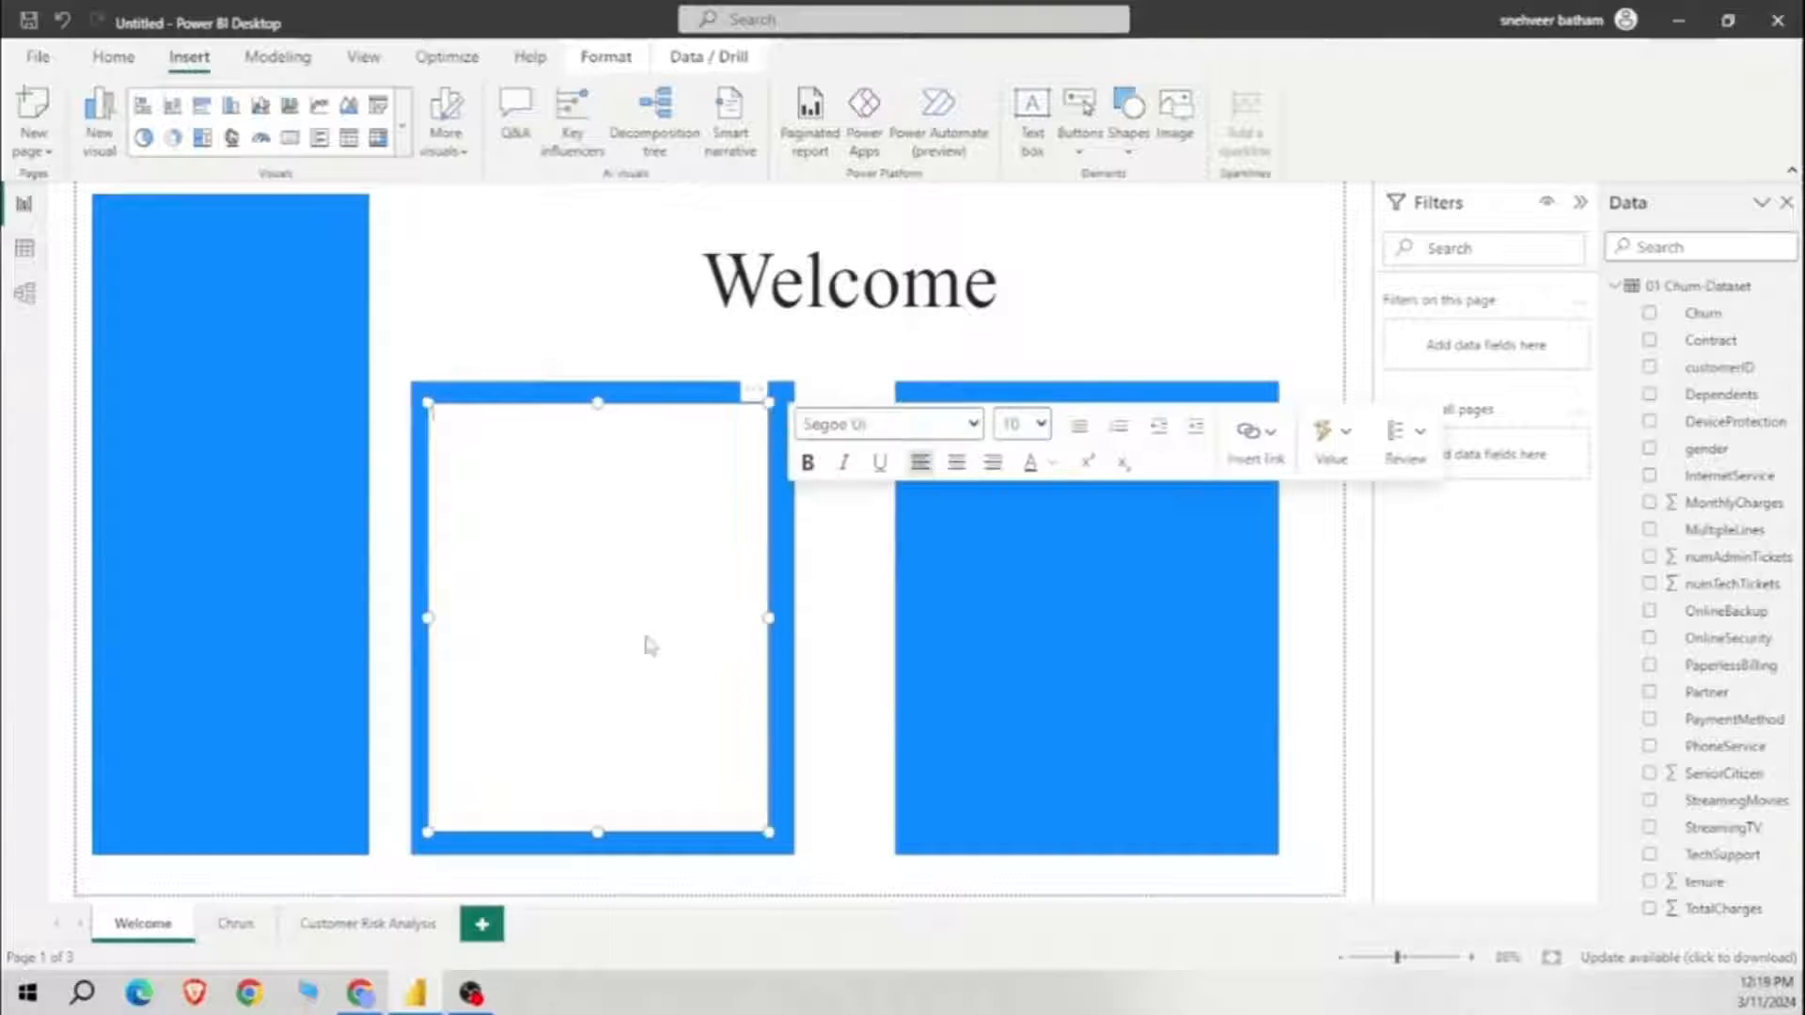
click(551, 274)
click(532, 454)
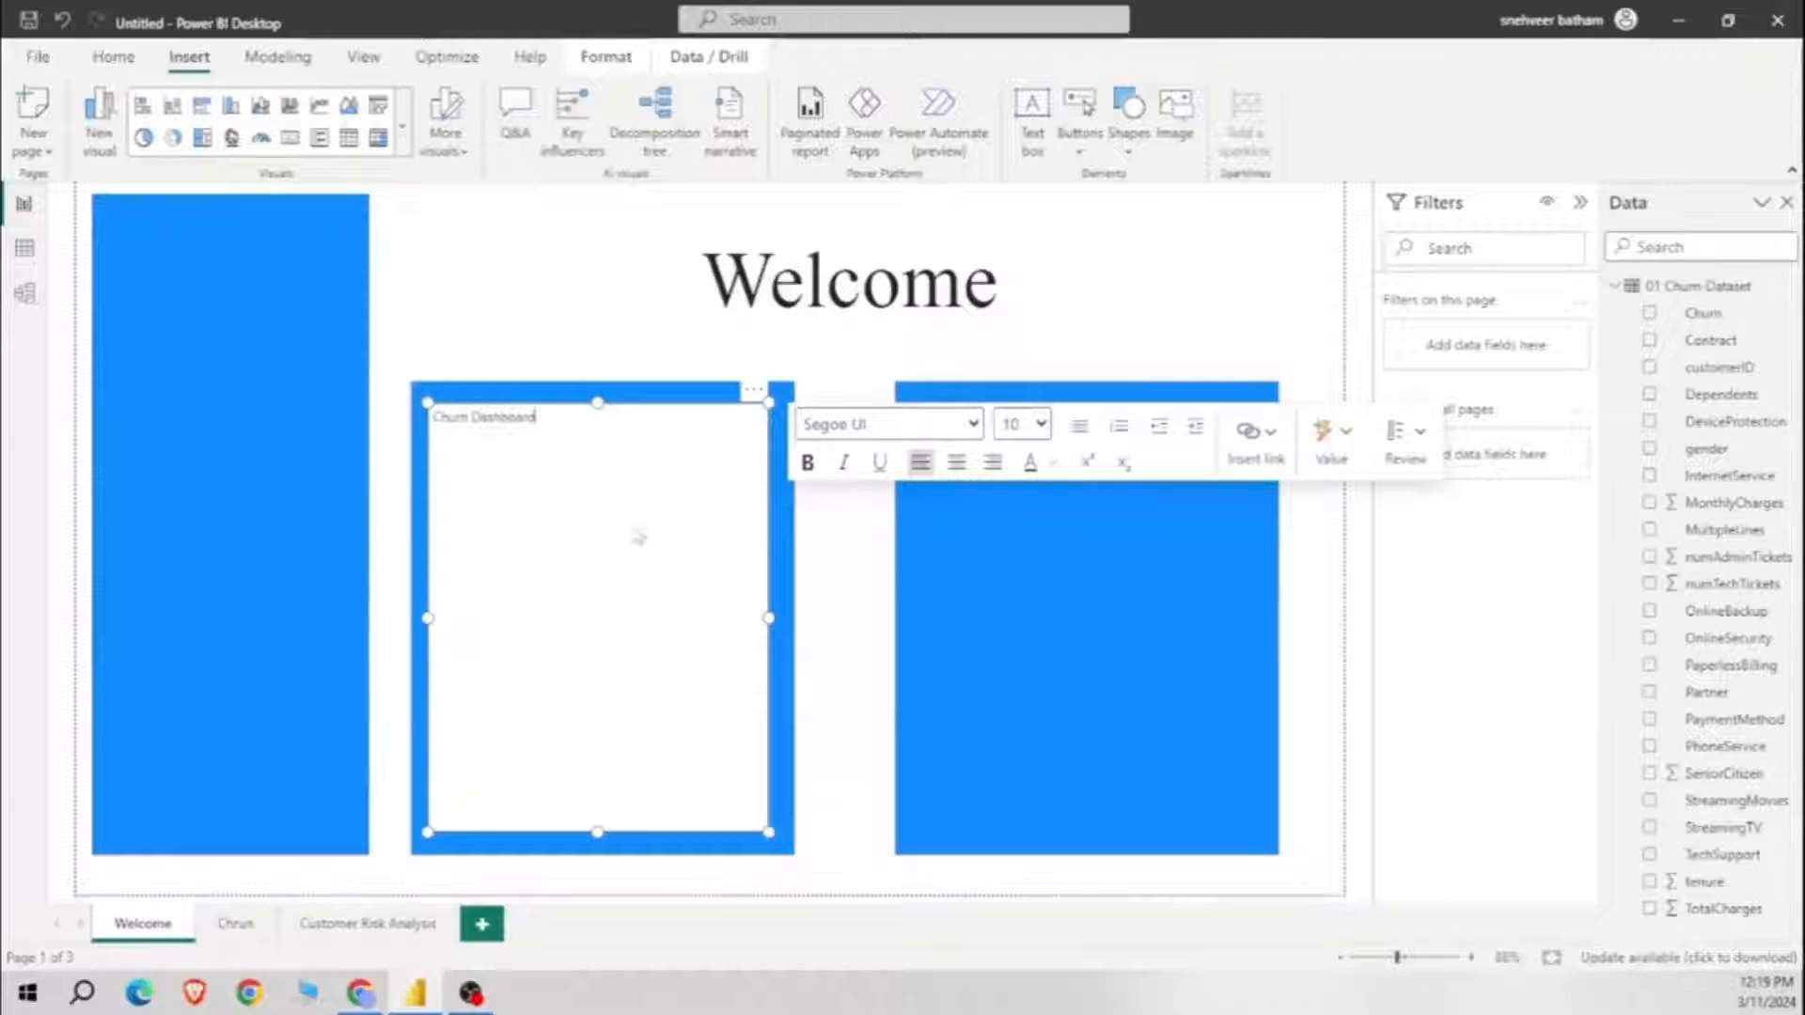
click(956, 461)
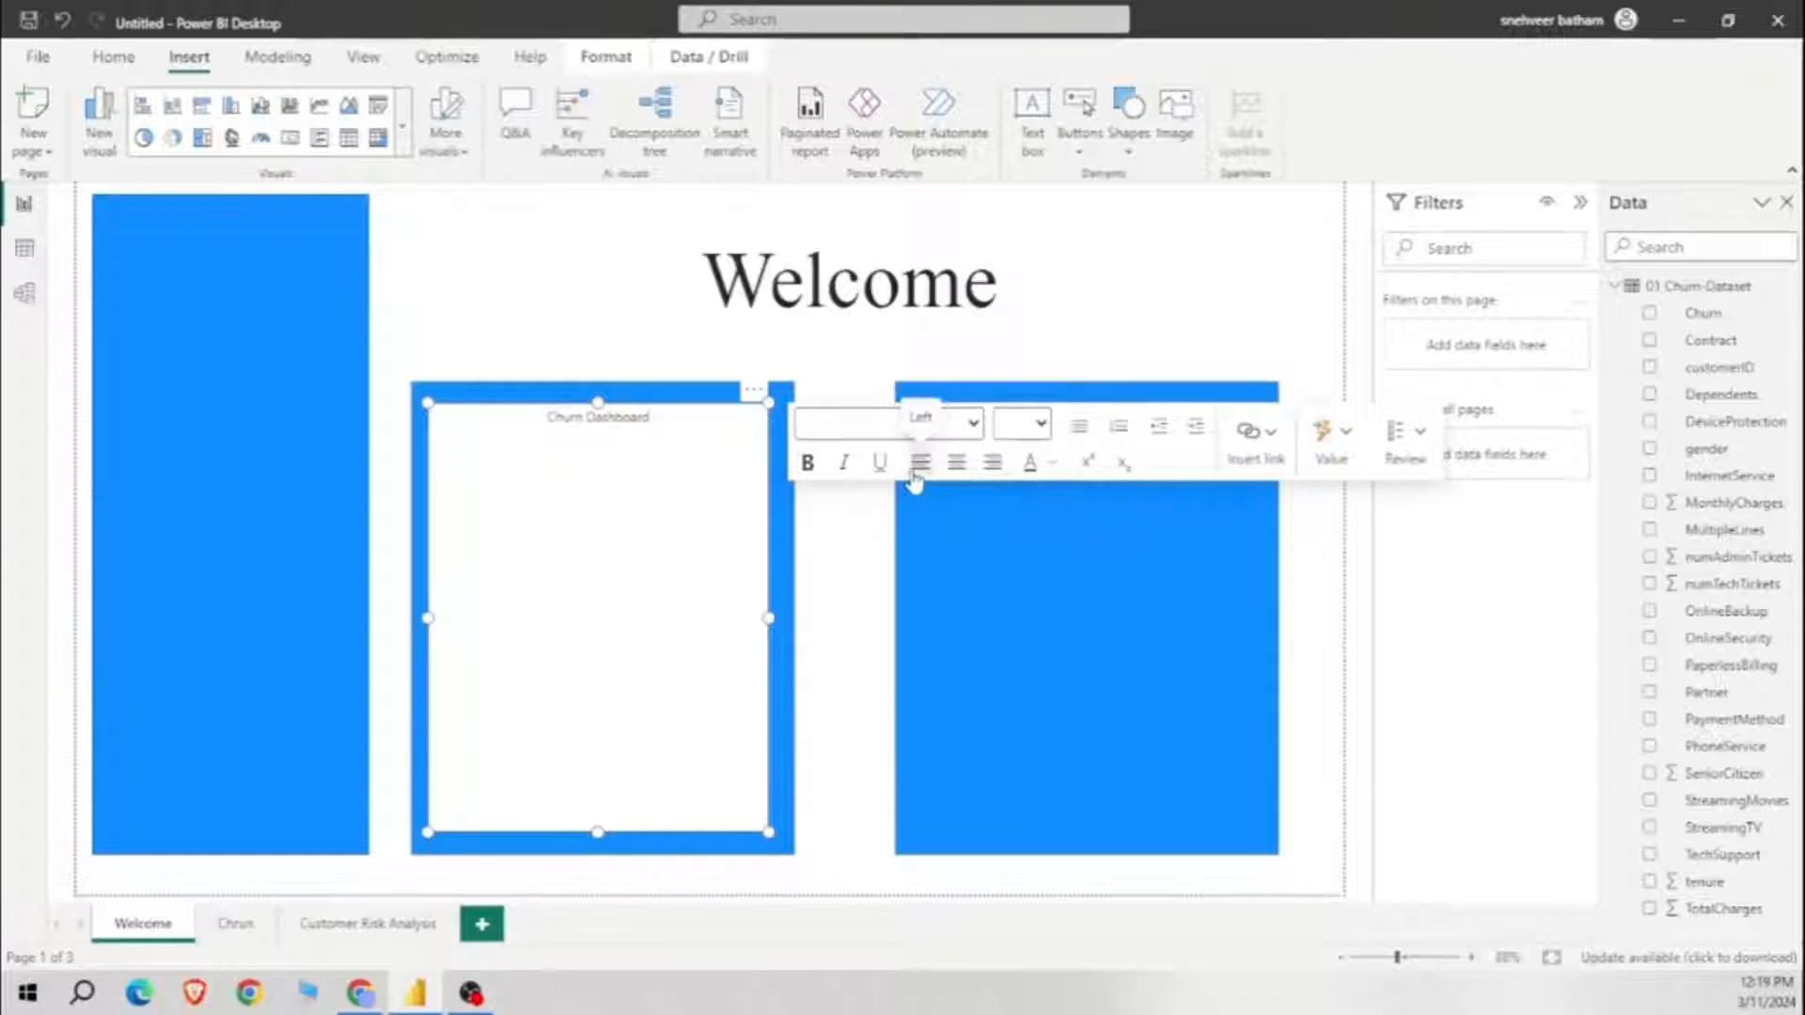
Step: Add a bulleted list below the Churn Dashboard heading with Demographics, Customer Account Information and Services
click(557, 579)
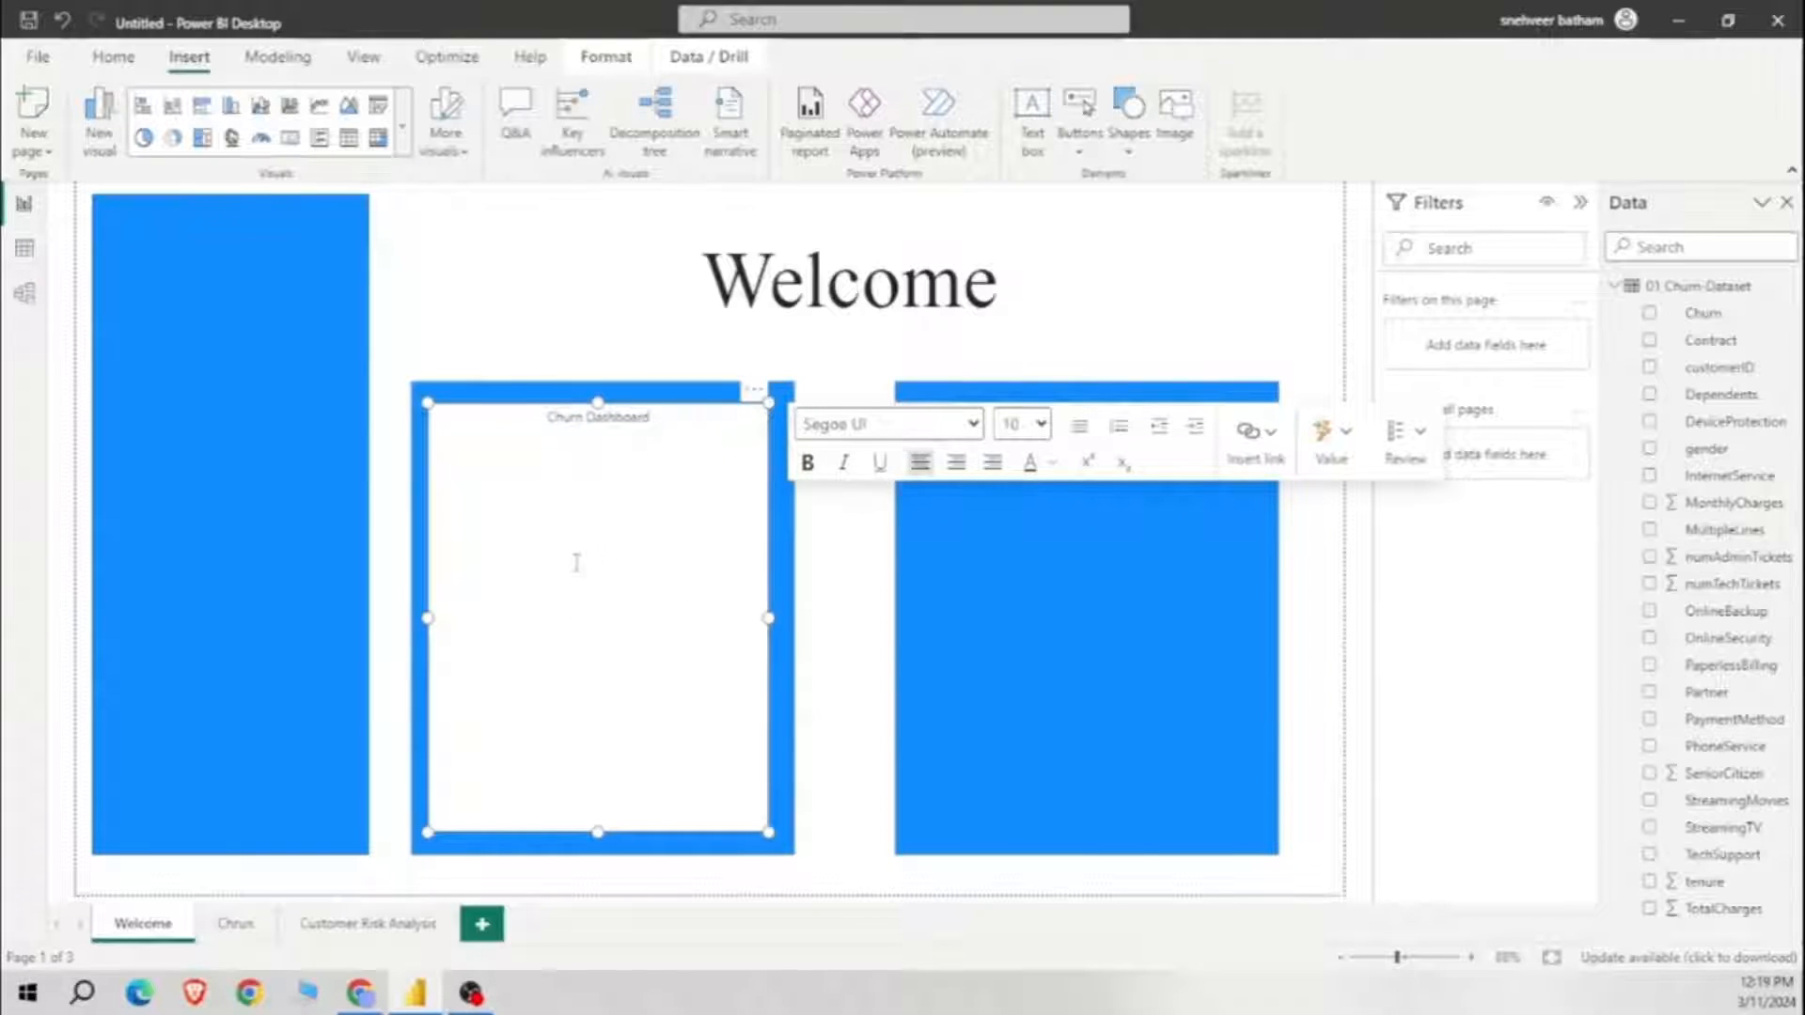
text(- )
text(Demo)
text(gr)
text(aphi)
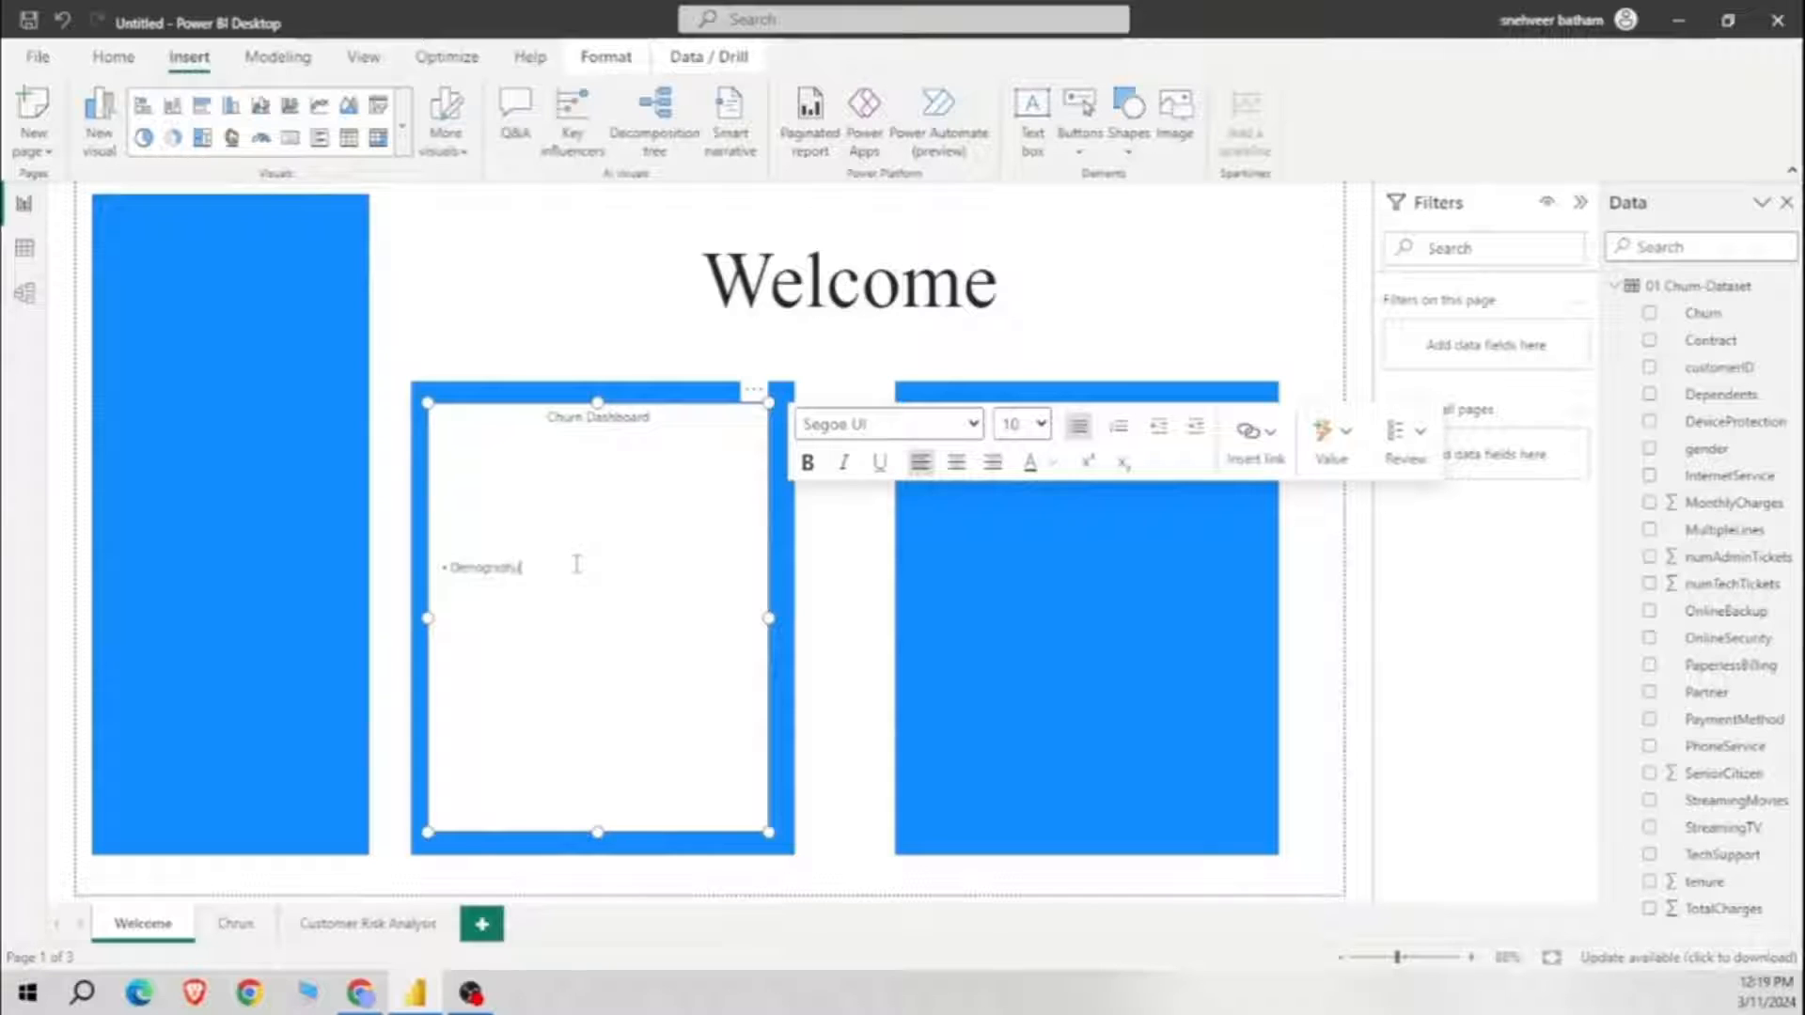
text(c)
text(Customer)
text( Account Informati)
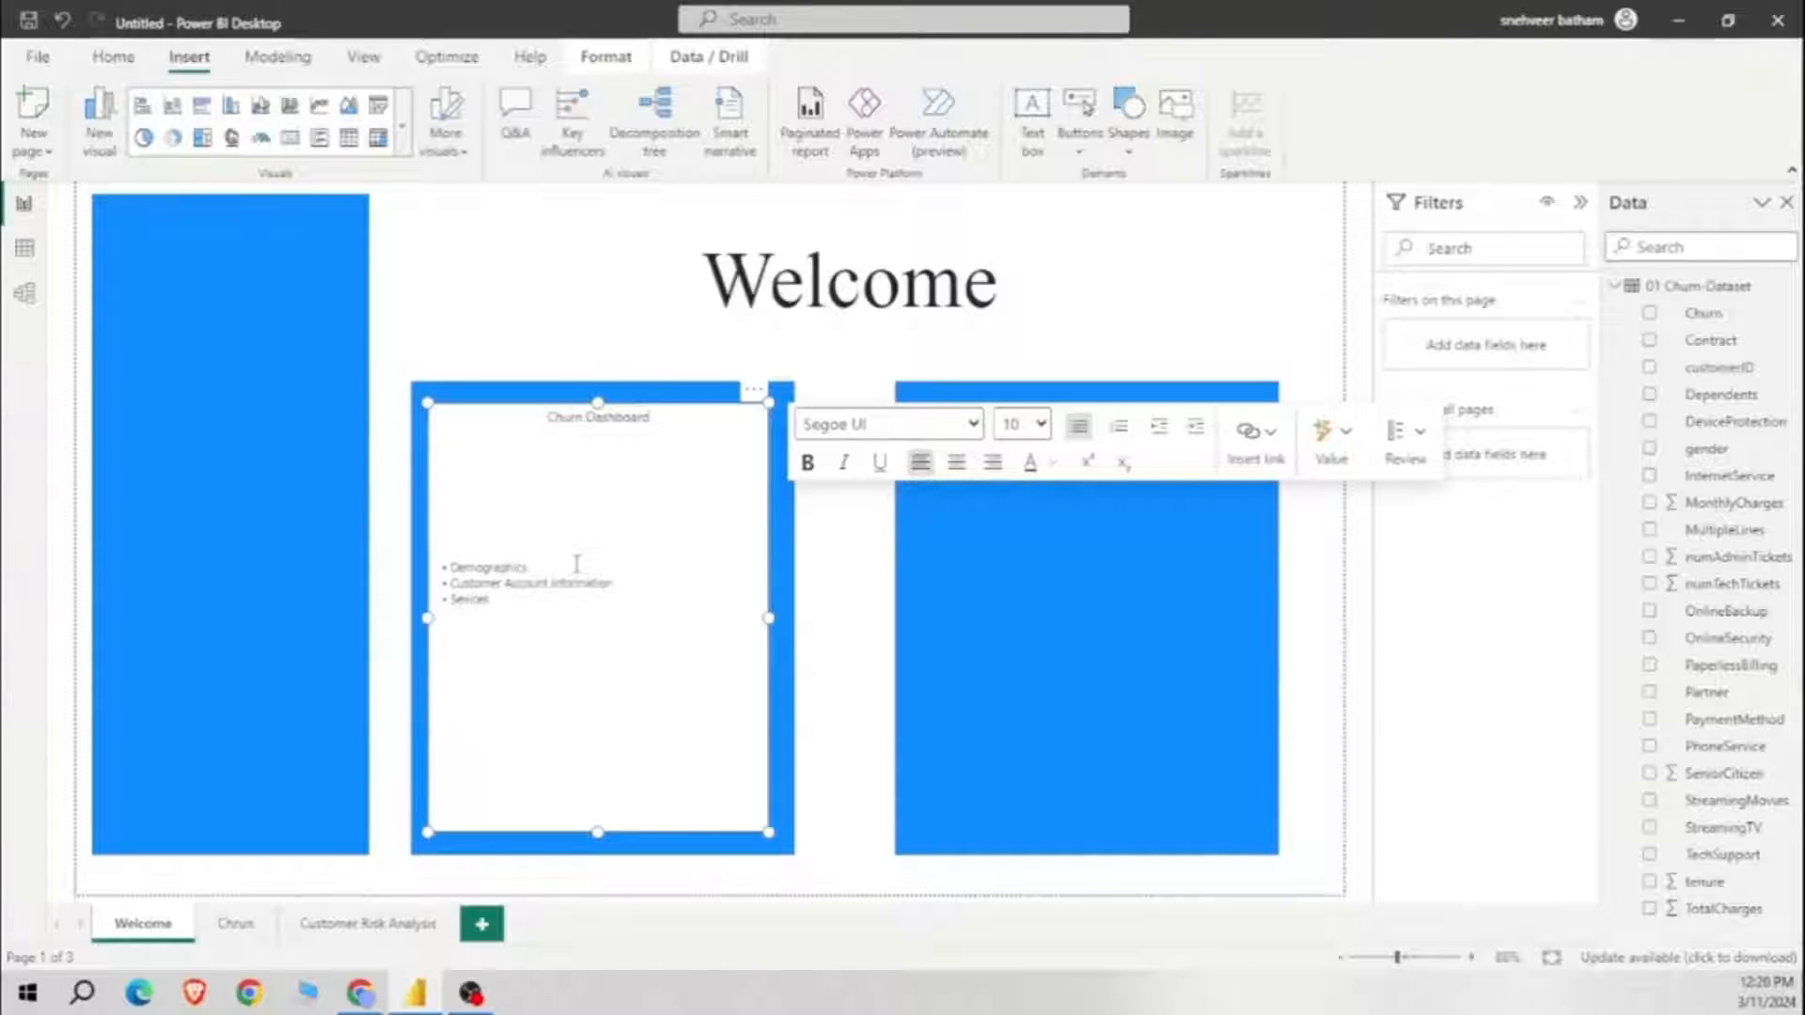
key(BackSpace)
text(ces)
Step: Insert a second text box over the other shorter rectangle, sized to leave an even blue border around it
click(1032, 122)
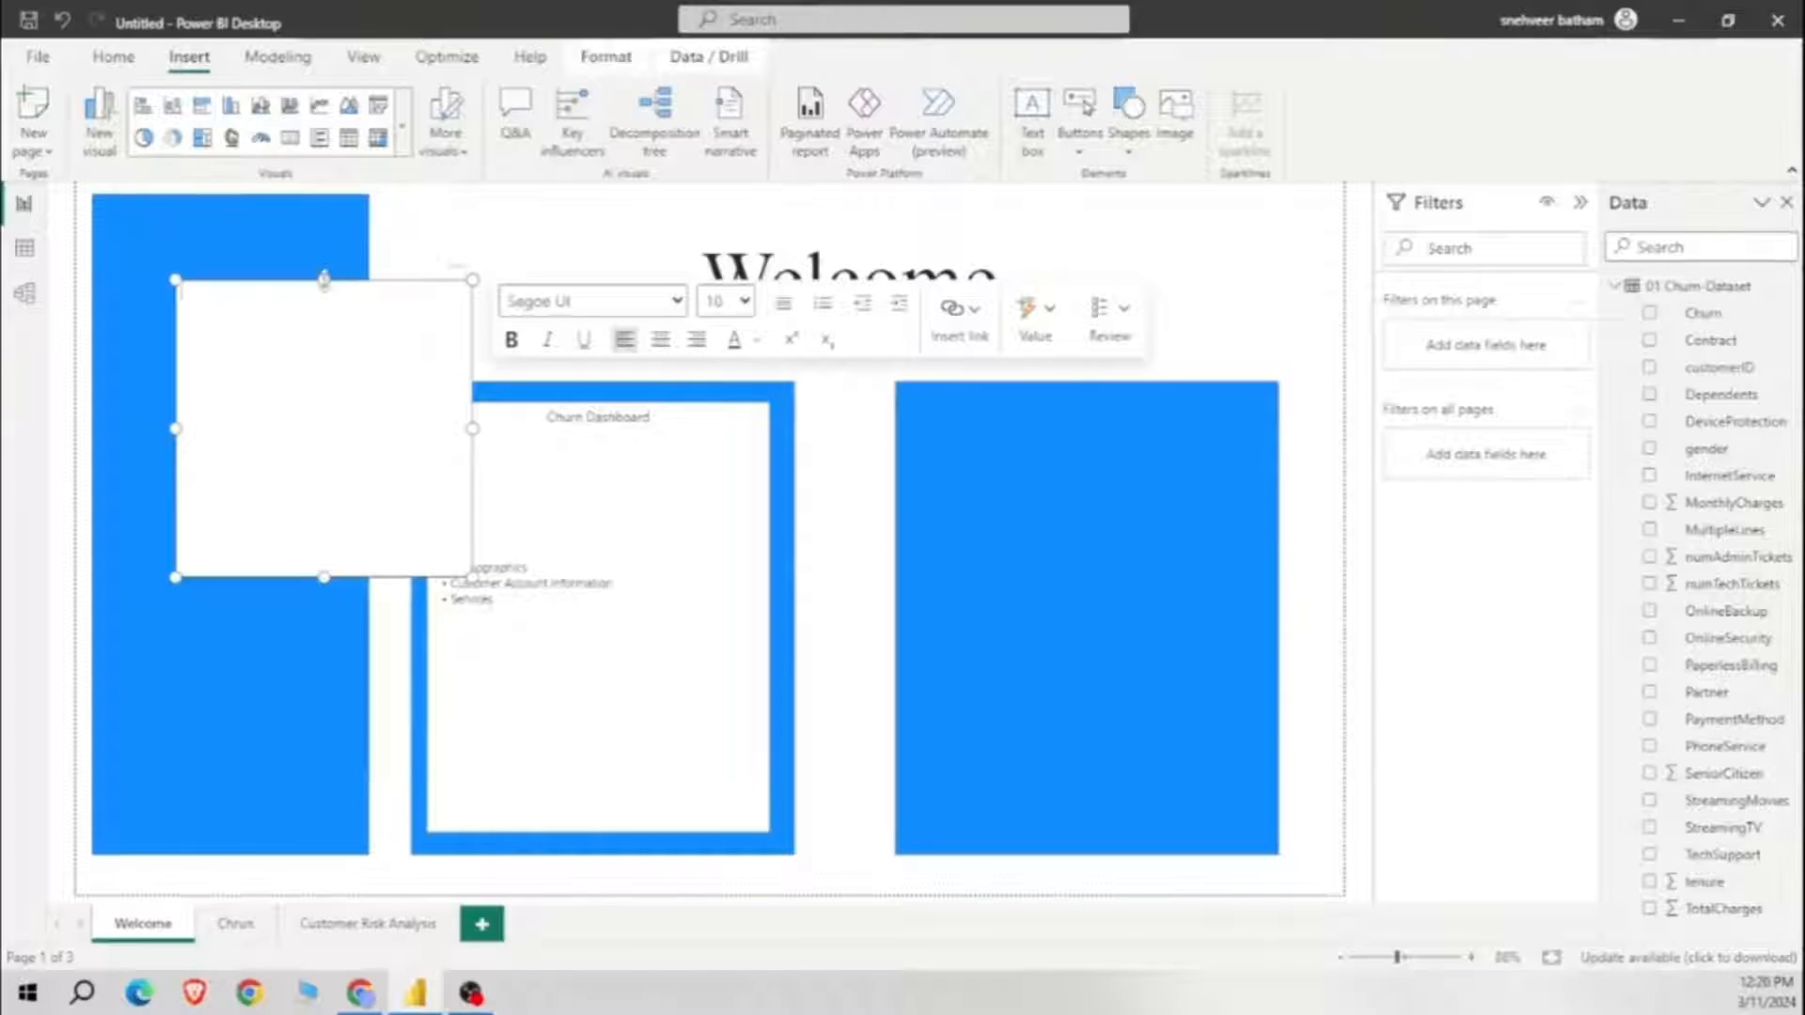
drag(374, 289, 1114, 410)
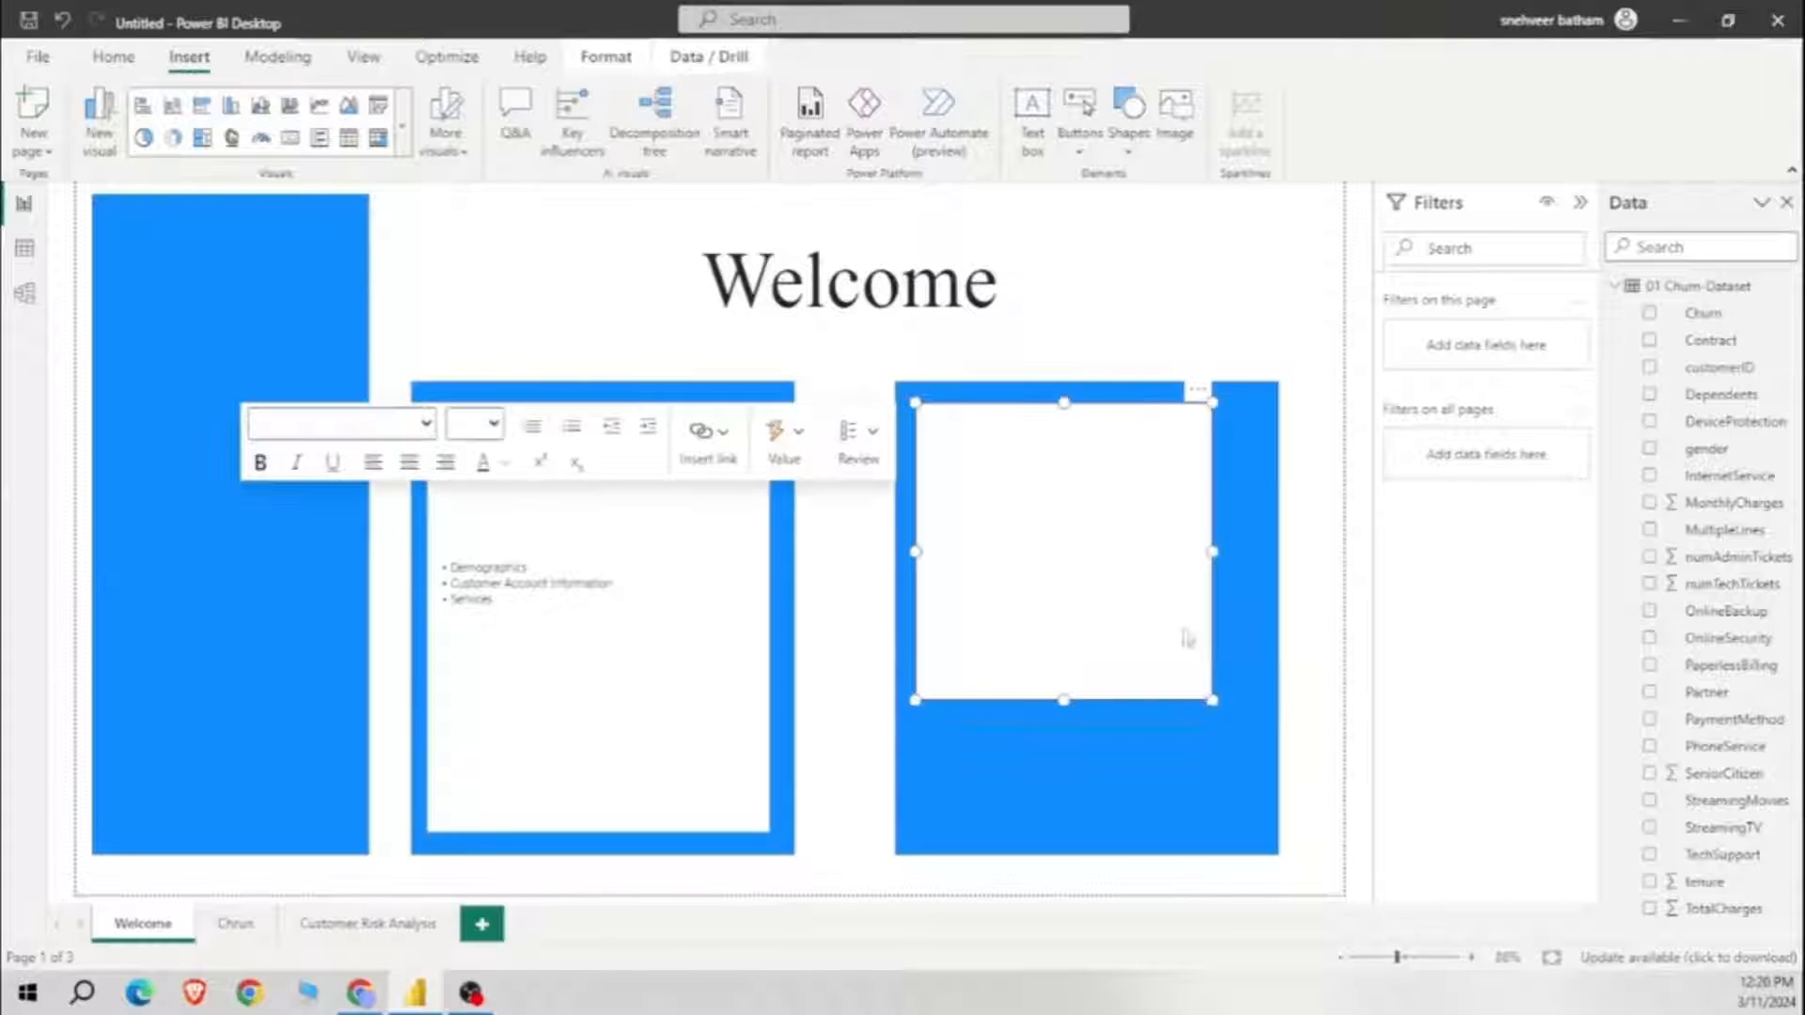
drag(1214, 703, 1254, 835)
click(1017, 452)
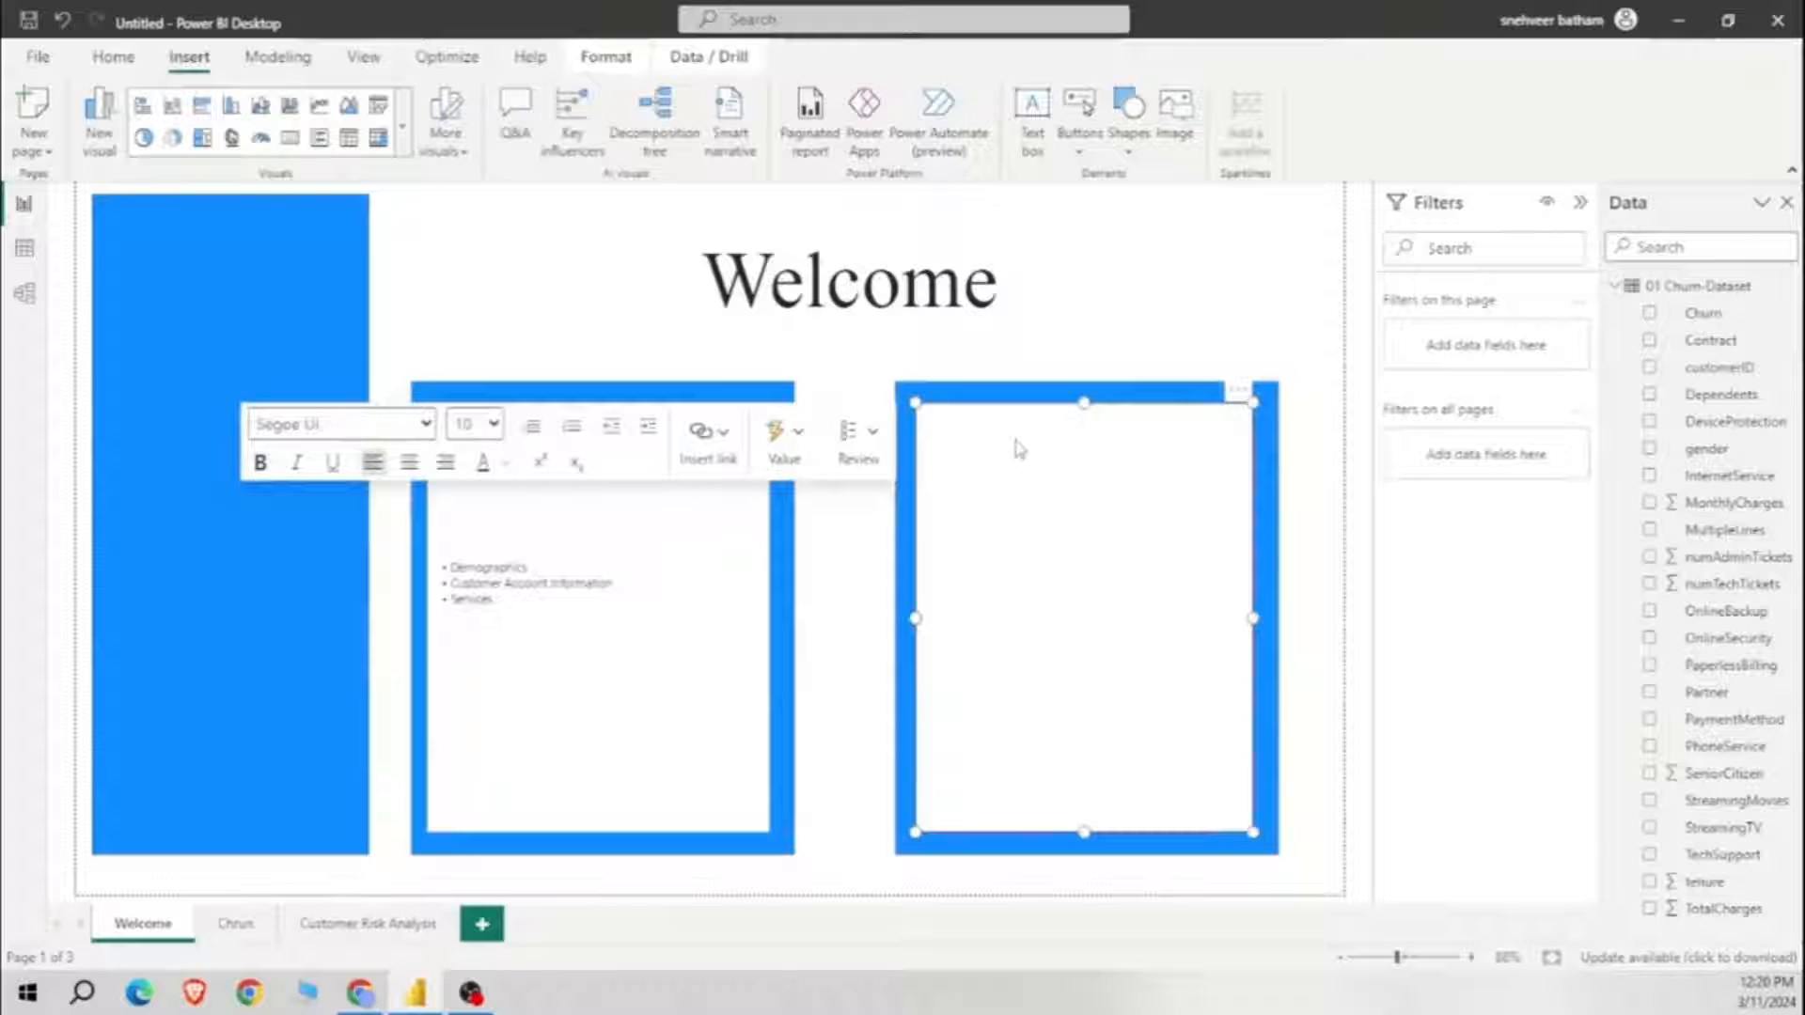
Step: Enter the heading "Customer Risk Analysis" in the new text box and center it
text(Customer Risk analysis)
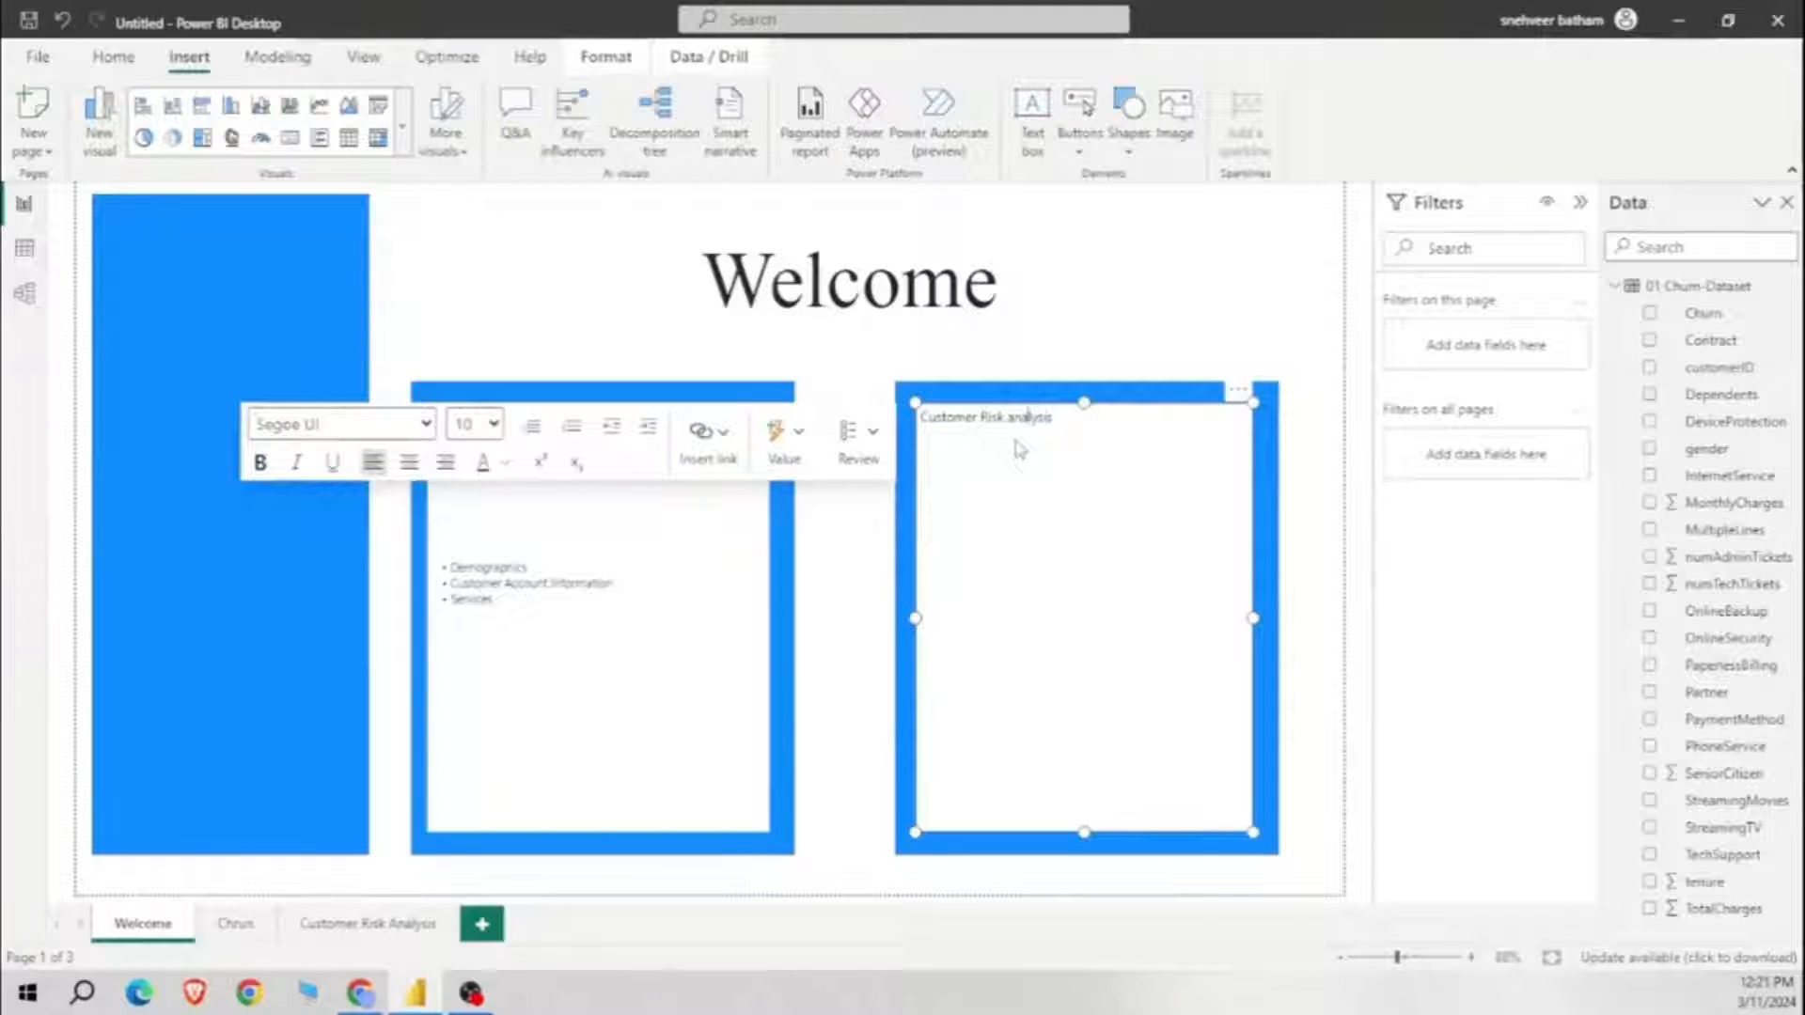
key(BackSpace)
key(BackSpace)
text(A)
key(Right)
key(Right)
key(Right)
key(BackSpace)
key(Right)
click(1076, 420)
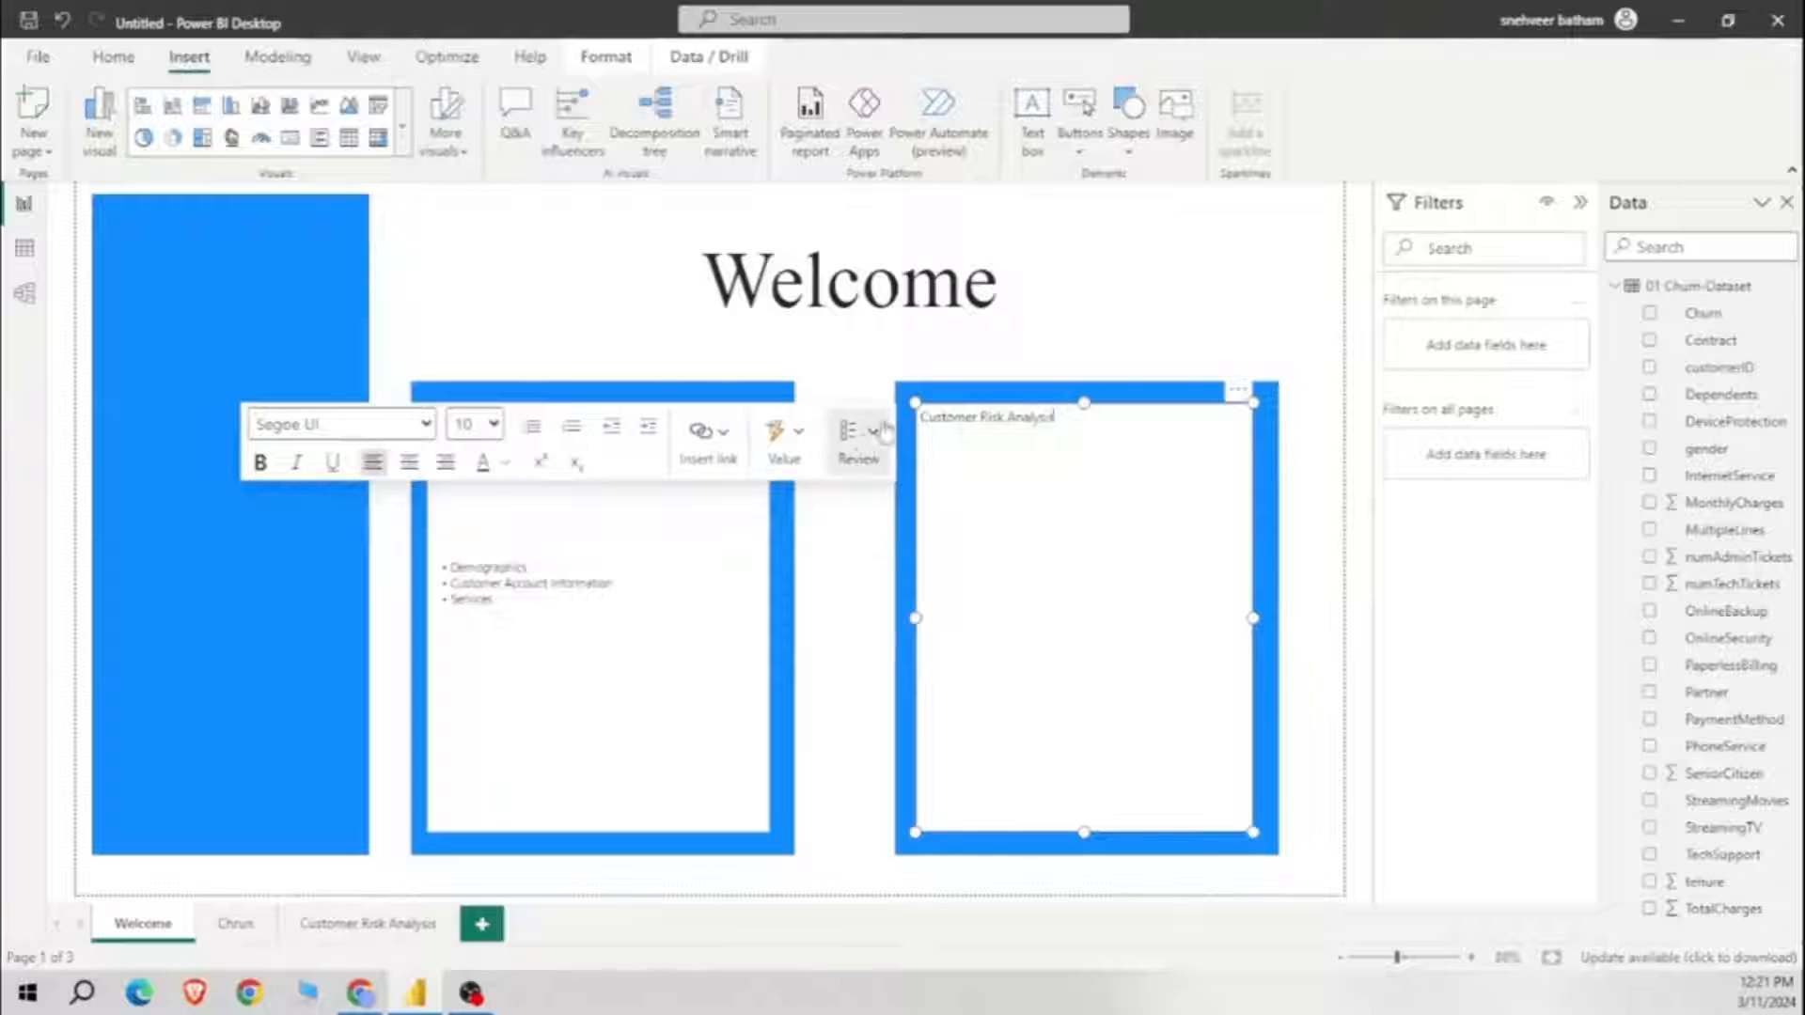
drag(1069, 422, 921, 423)
click(409, 461)
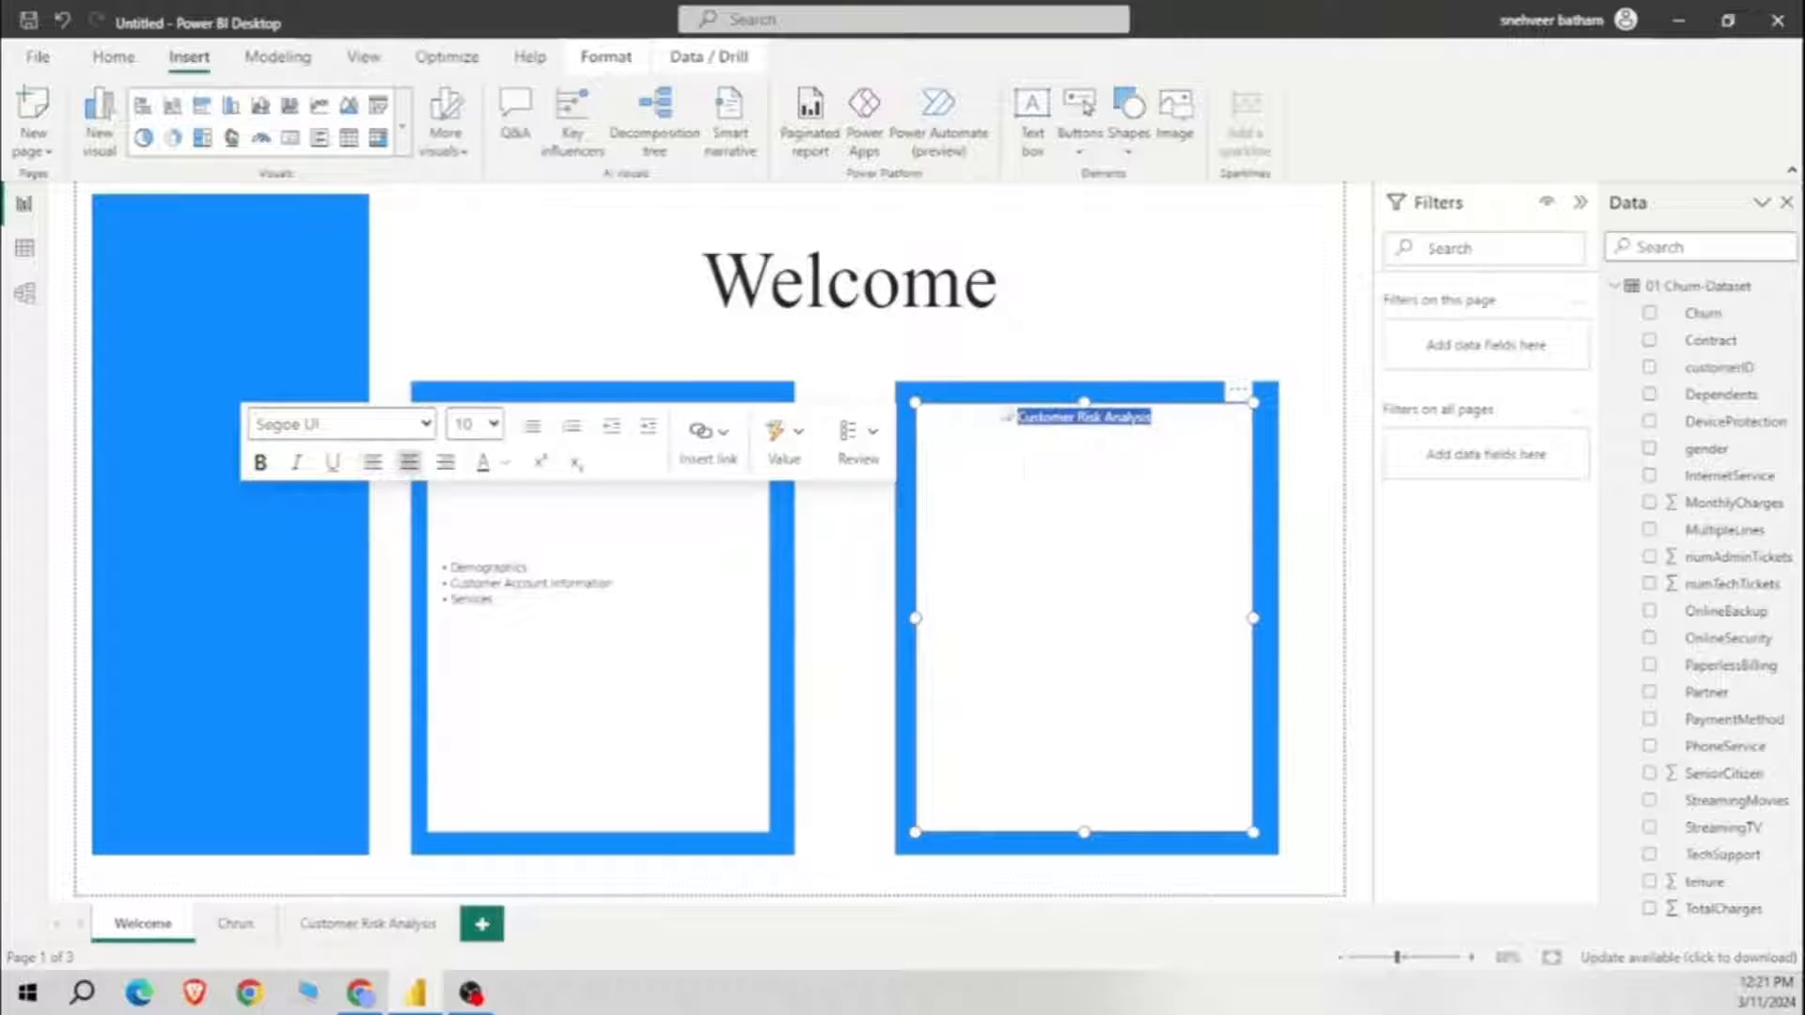
click(1037, 435)
click(1179, 425)
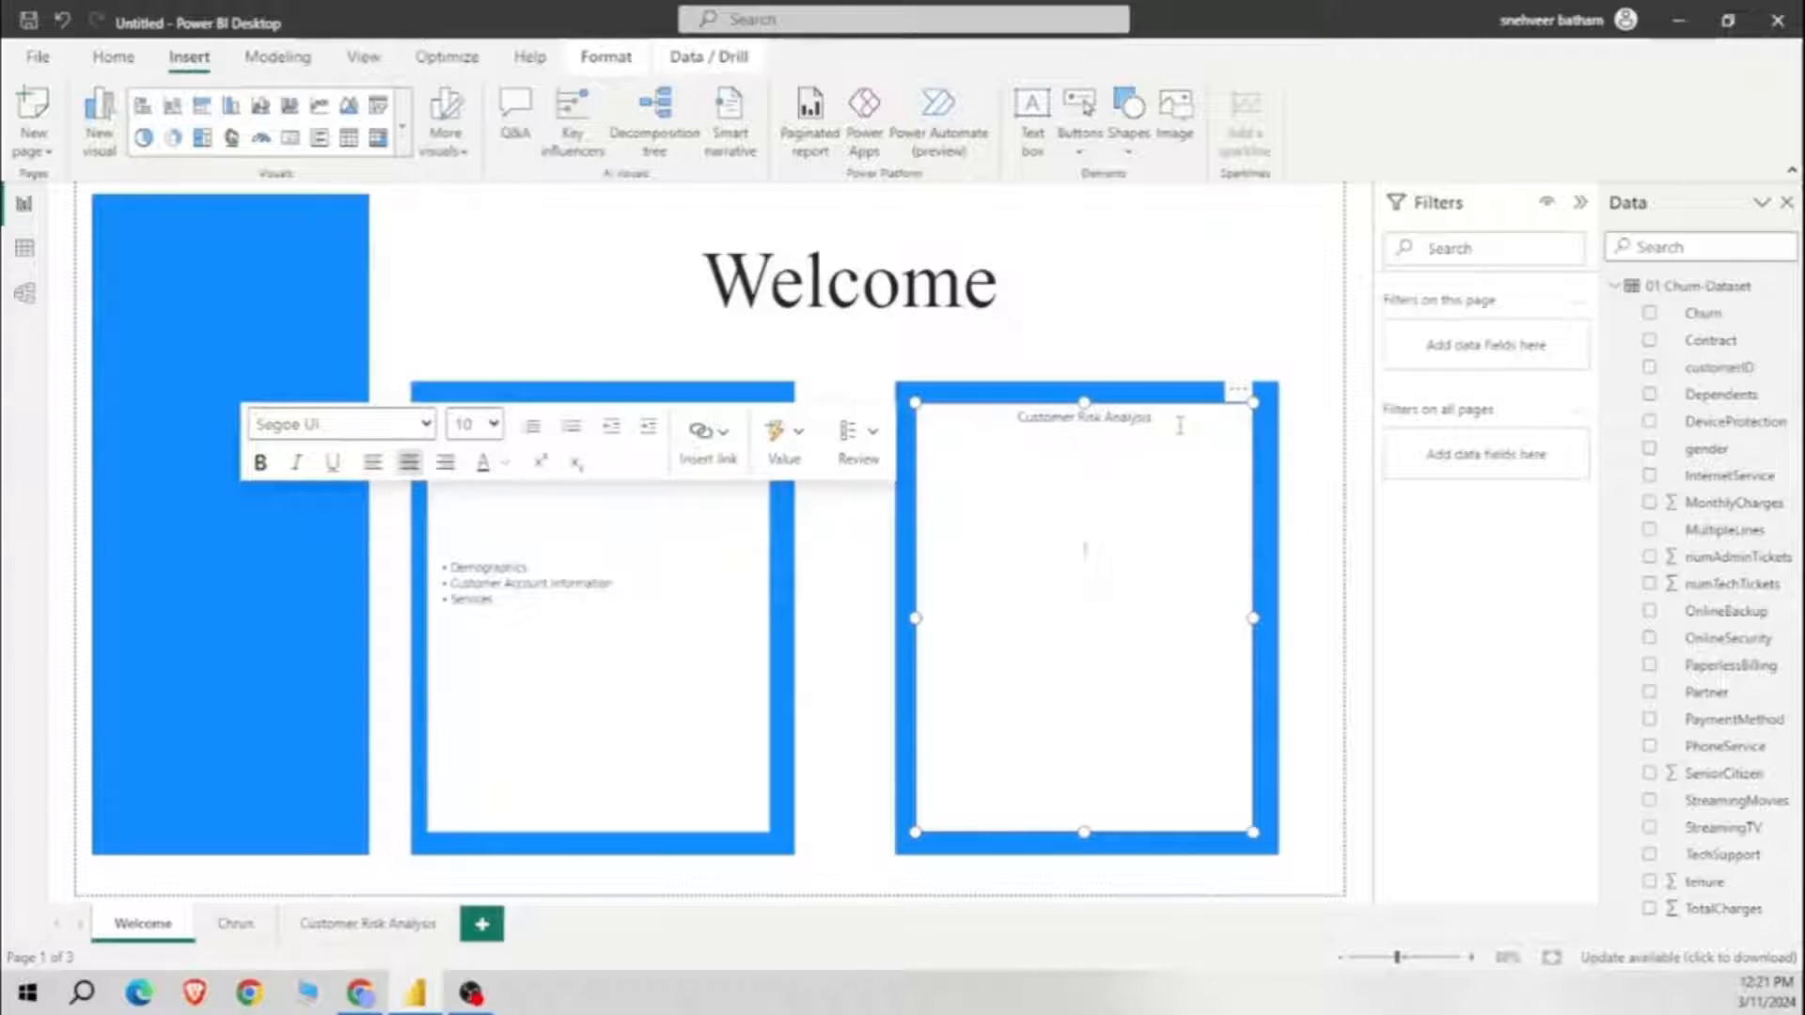
Step: Add a left-aligned bulleted list below the Customer Risk Analysis heading with Internet Service, Type of Contract and Payment Method
click(1110, 562)
click(373, 461)
text(- )
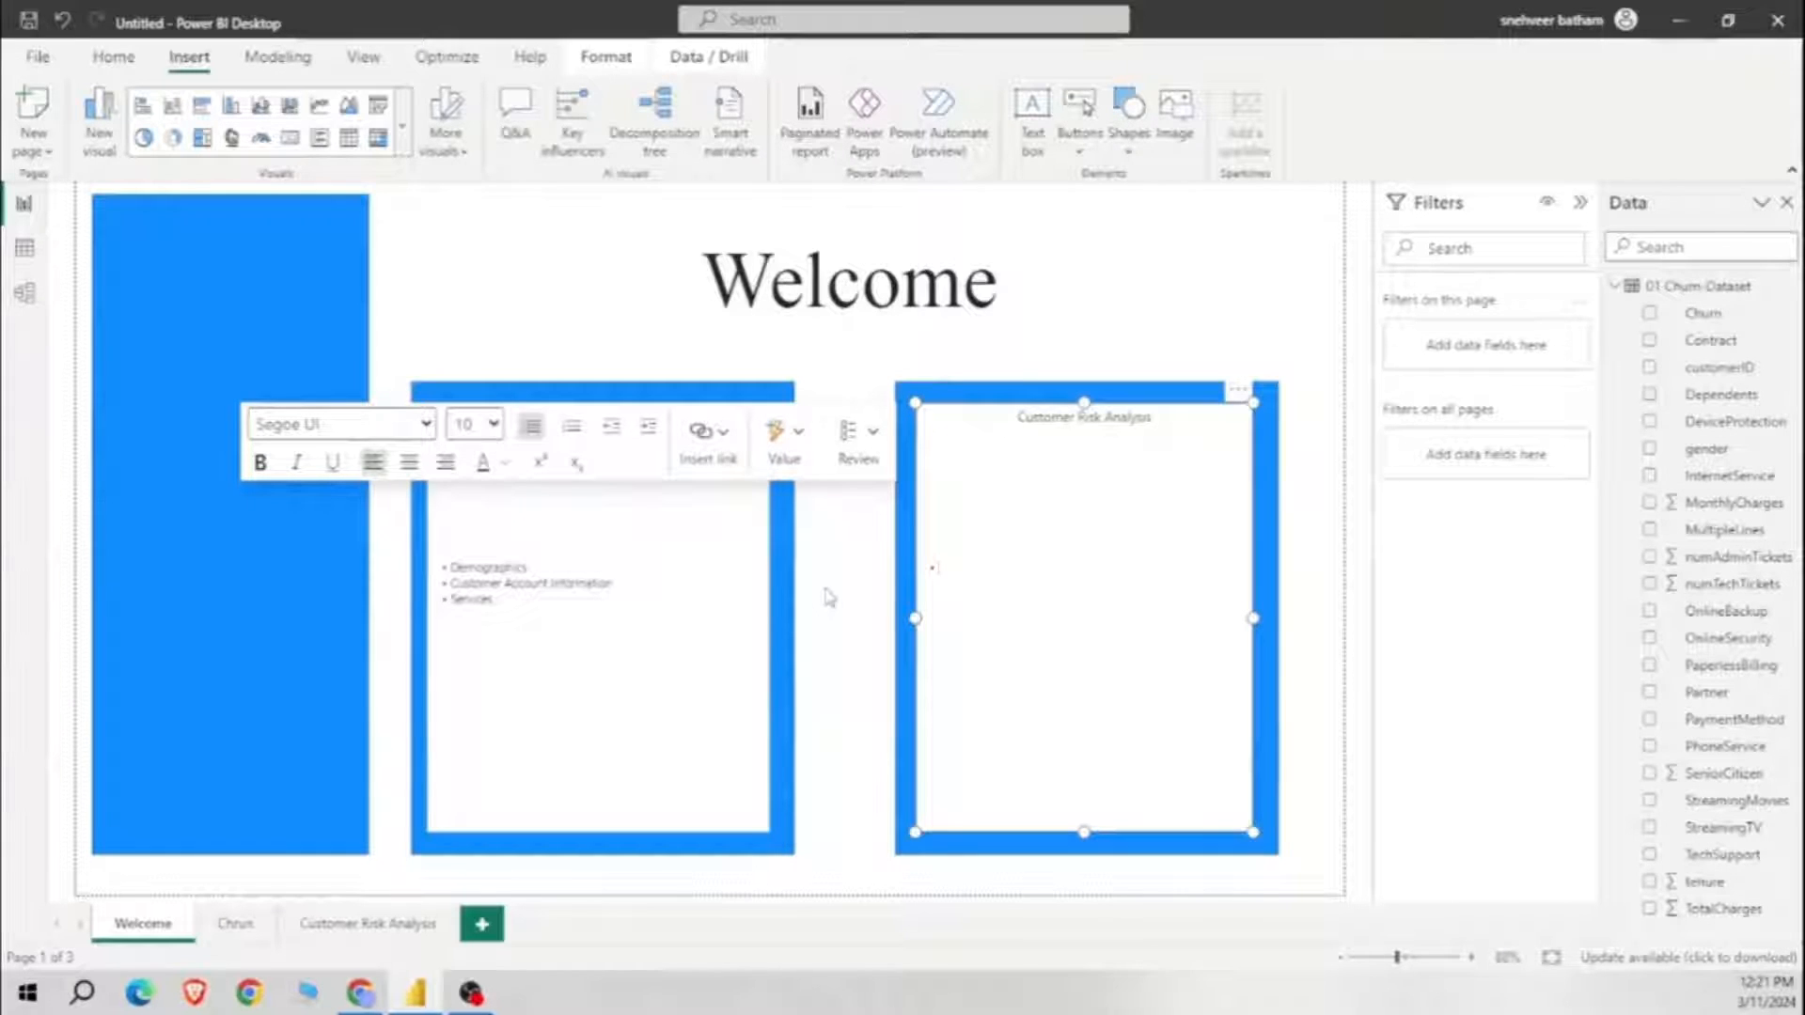
text(Interne)
text(t Service)
text(Type of)
text( Co)
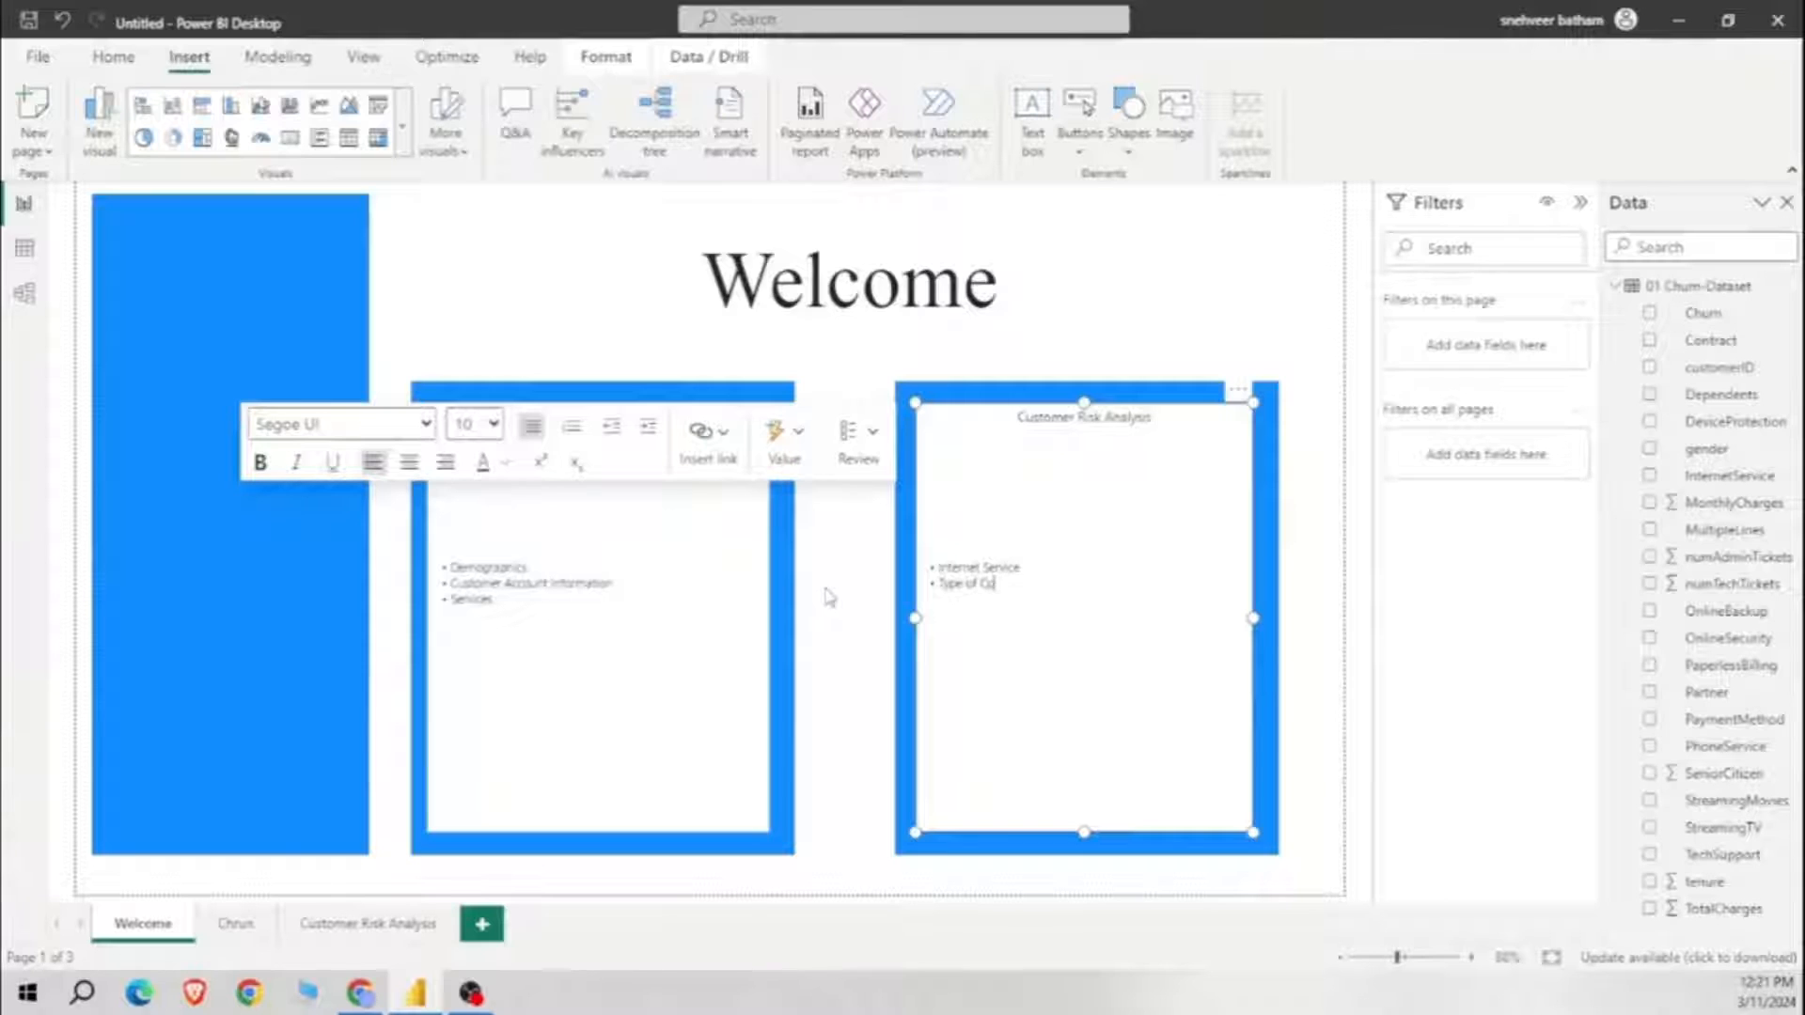
text(ntract)
key(Return)
text(Ri)
text(yment Method)
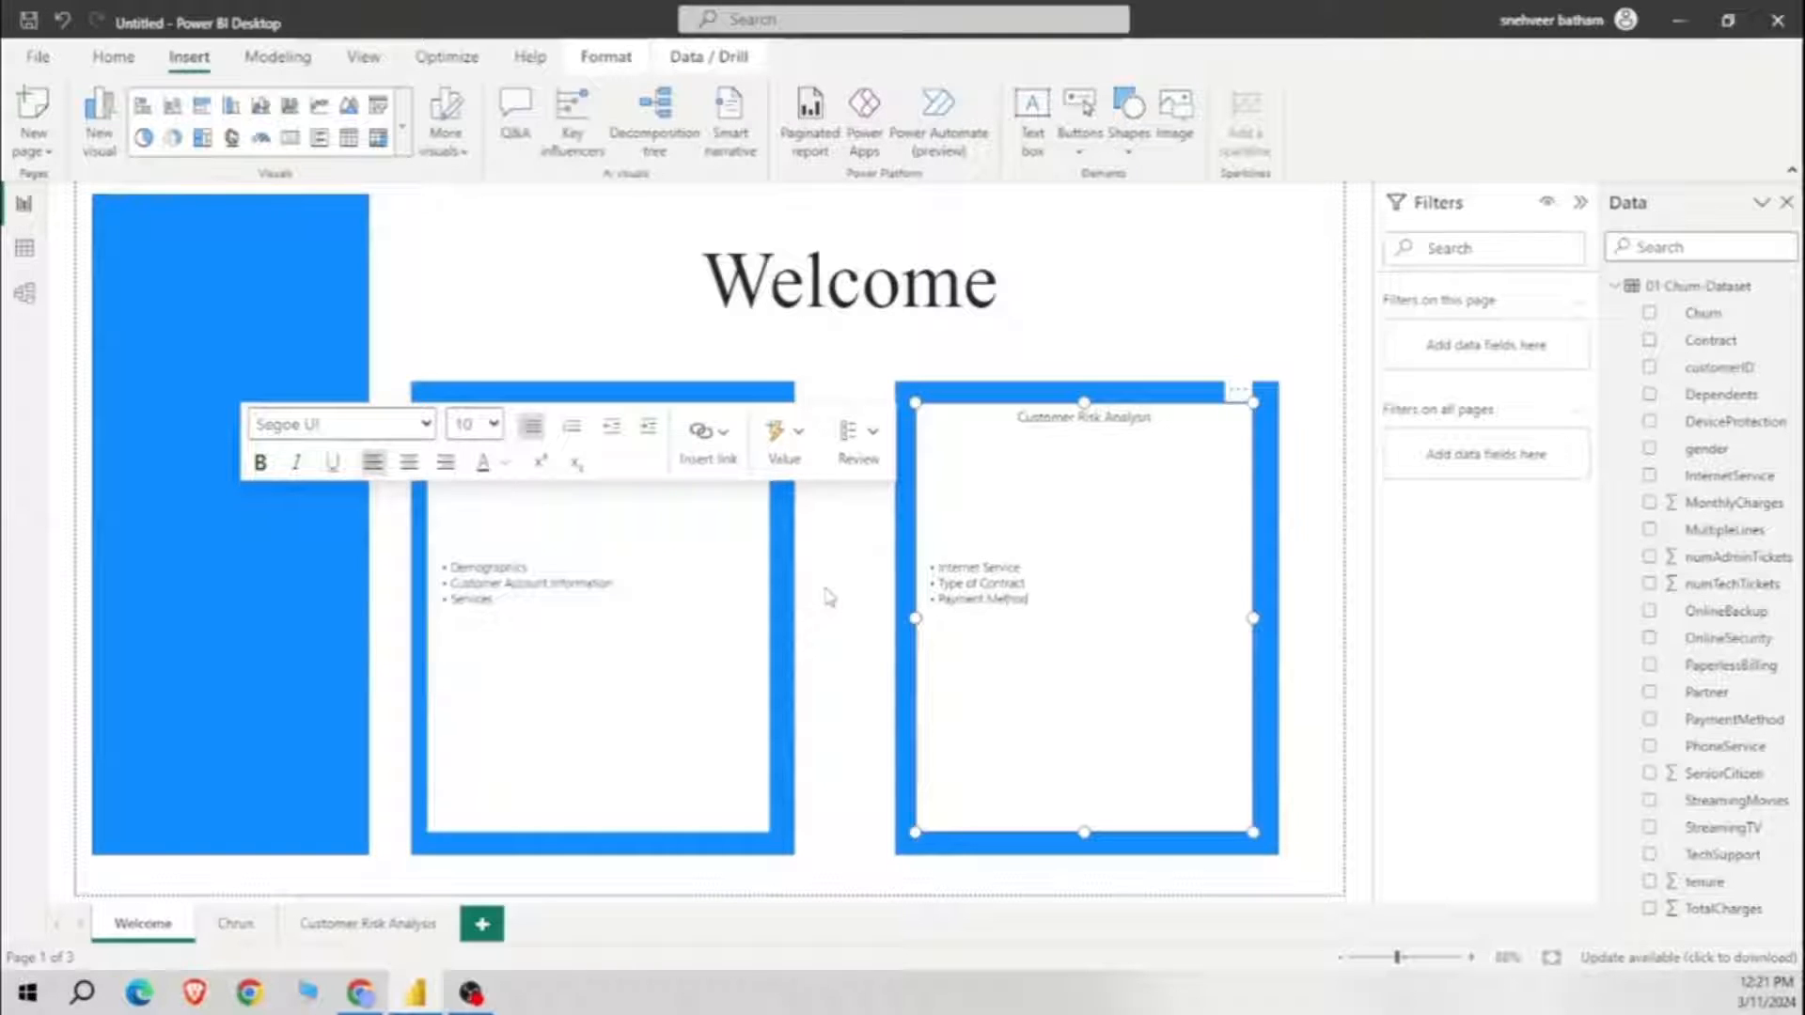
Step: Push the Churn Dashboard bullet list down to the bottom of its text box with blank lines
click(539, 518)
key(Return)
key(Return)
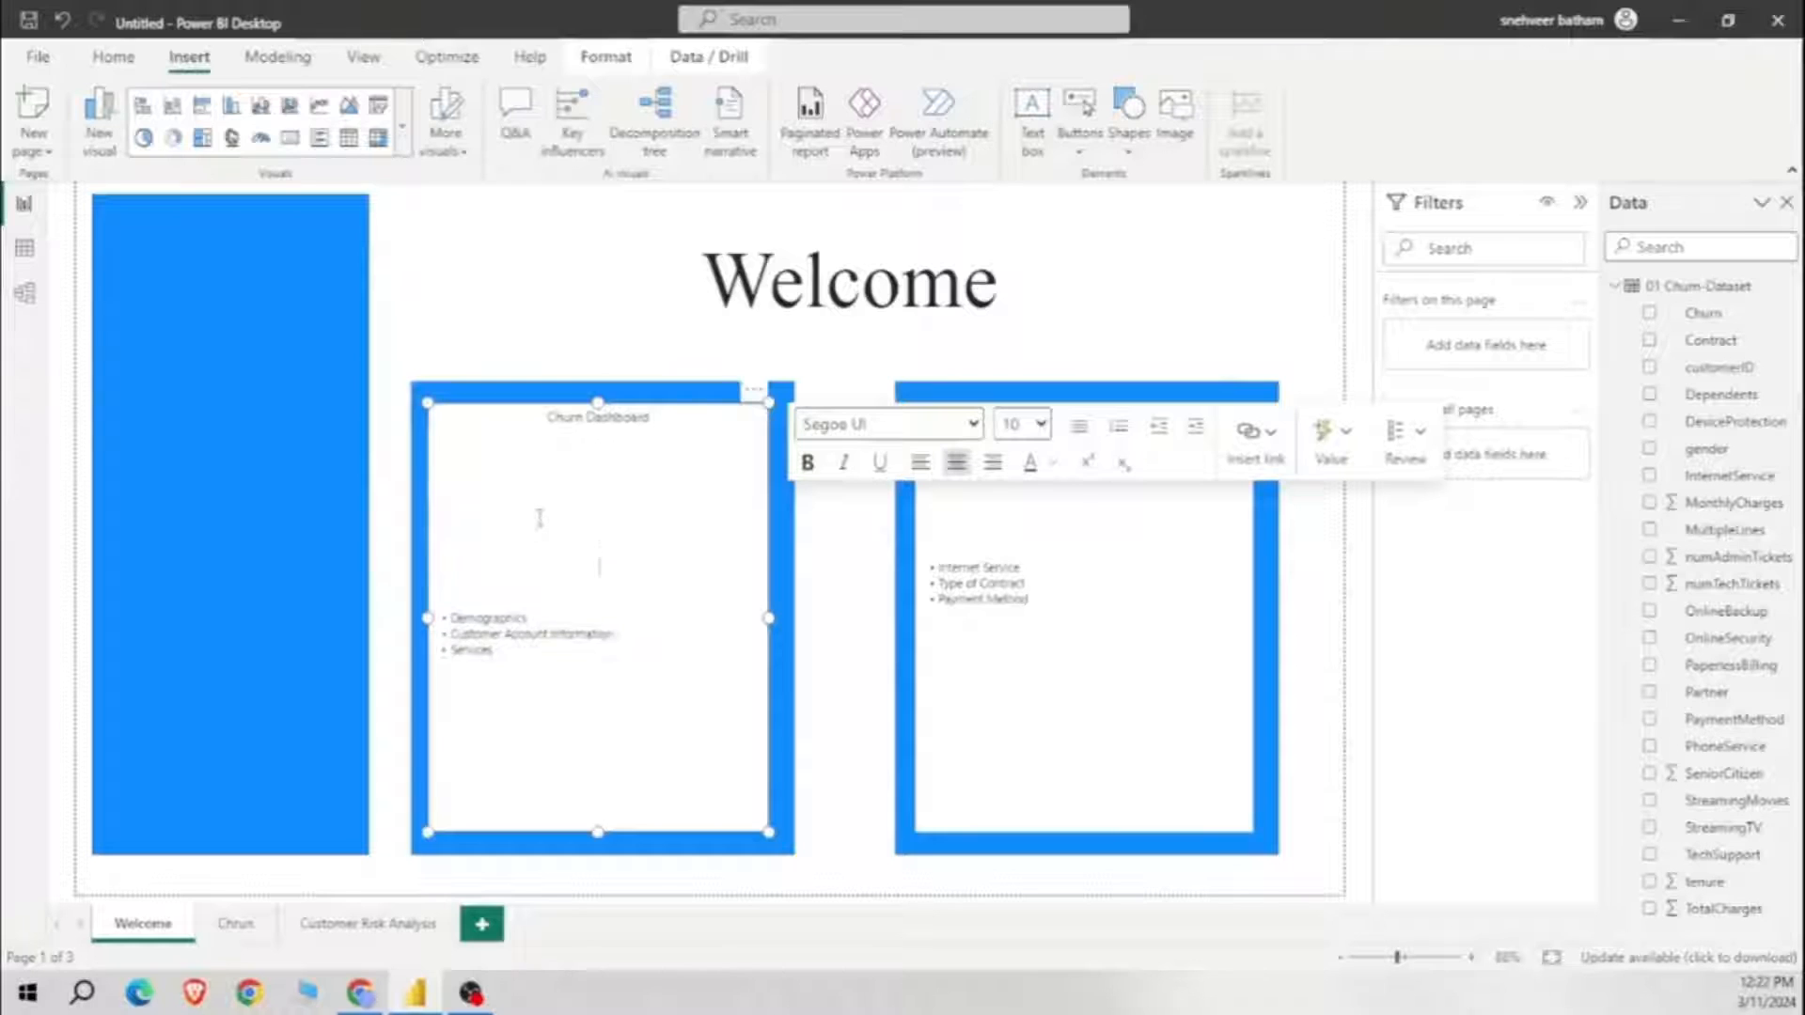
key(Return)
key(Return)
key(Return)
key(Return)
key(Return)
key(Return)
key(Return)
key(Return)
key(Return)
key(Return)
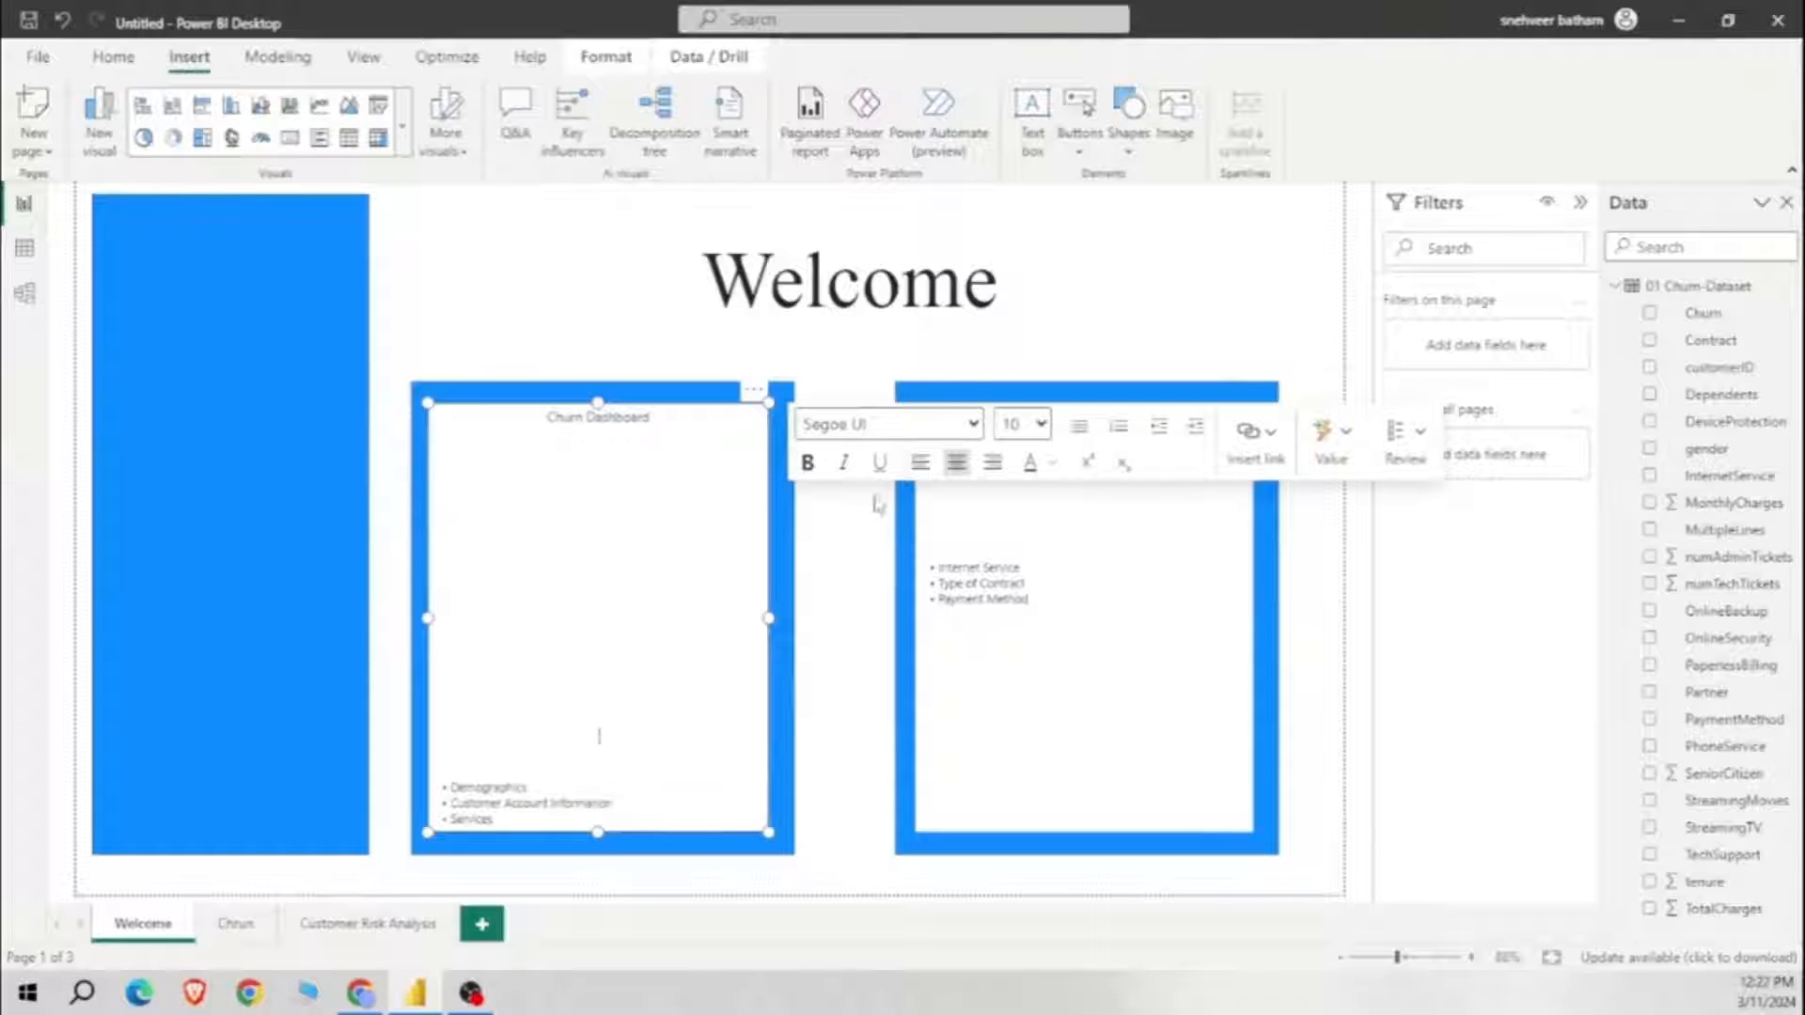
Step: Push the Customer Risk Analysis bullet list down with blank lines to align with the other card's list
click(978, 528)
key(Return)
key(Return)
key(Return)
key(Return)
key(Return)
key(Return)
key(Return)
key(Return)
key(Return)
key(Return)
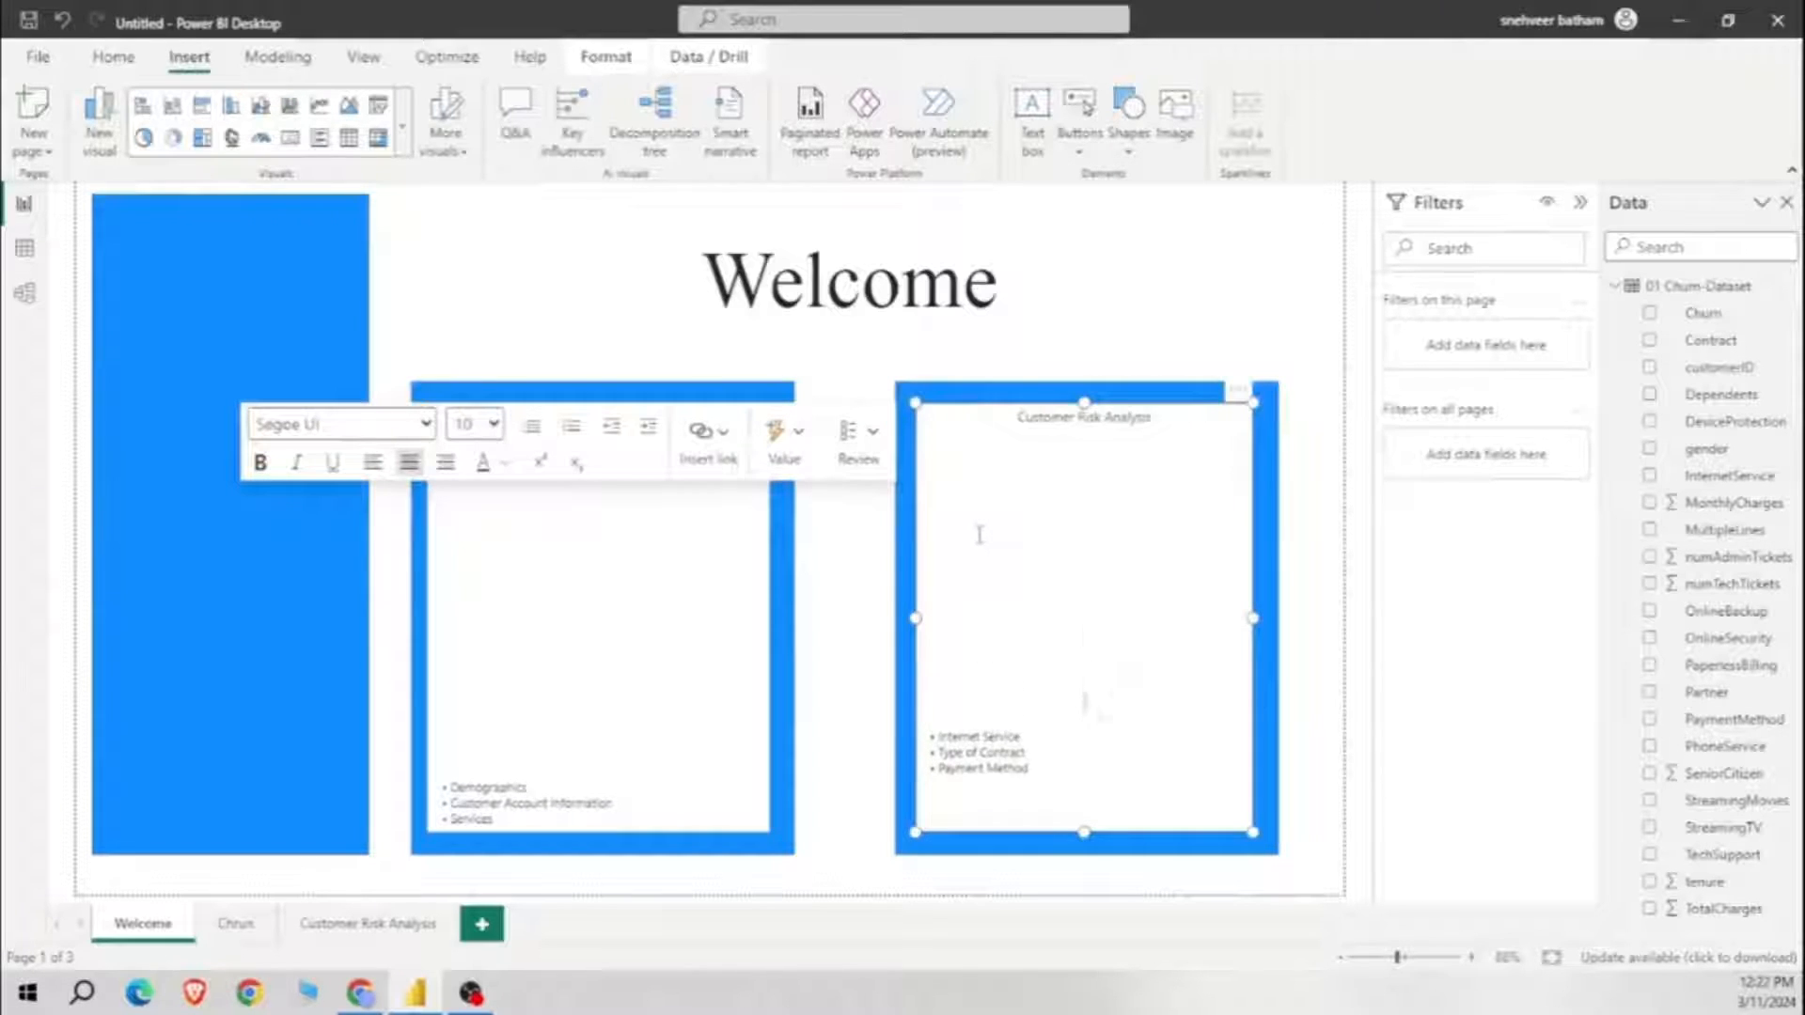
key(Return)
key(Return)
key(Return)
click(1370, 436)
Step: Insert a low text box across the top of the tall blue rectangle, centered within its width
click(1026, 131)
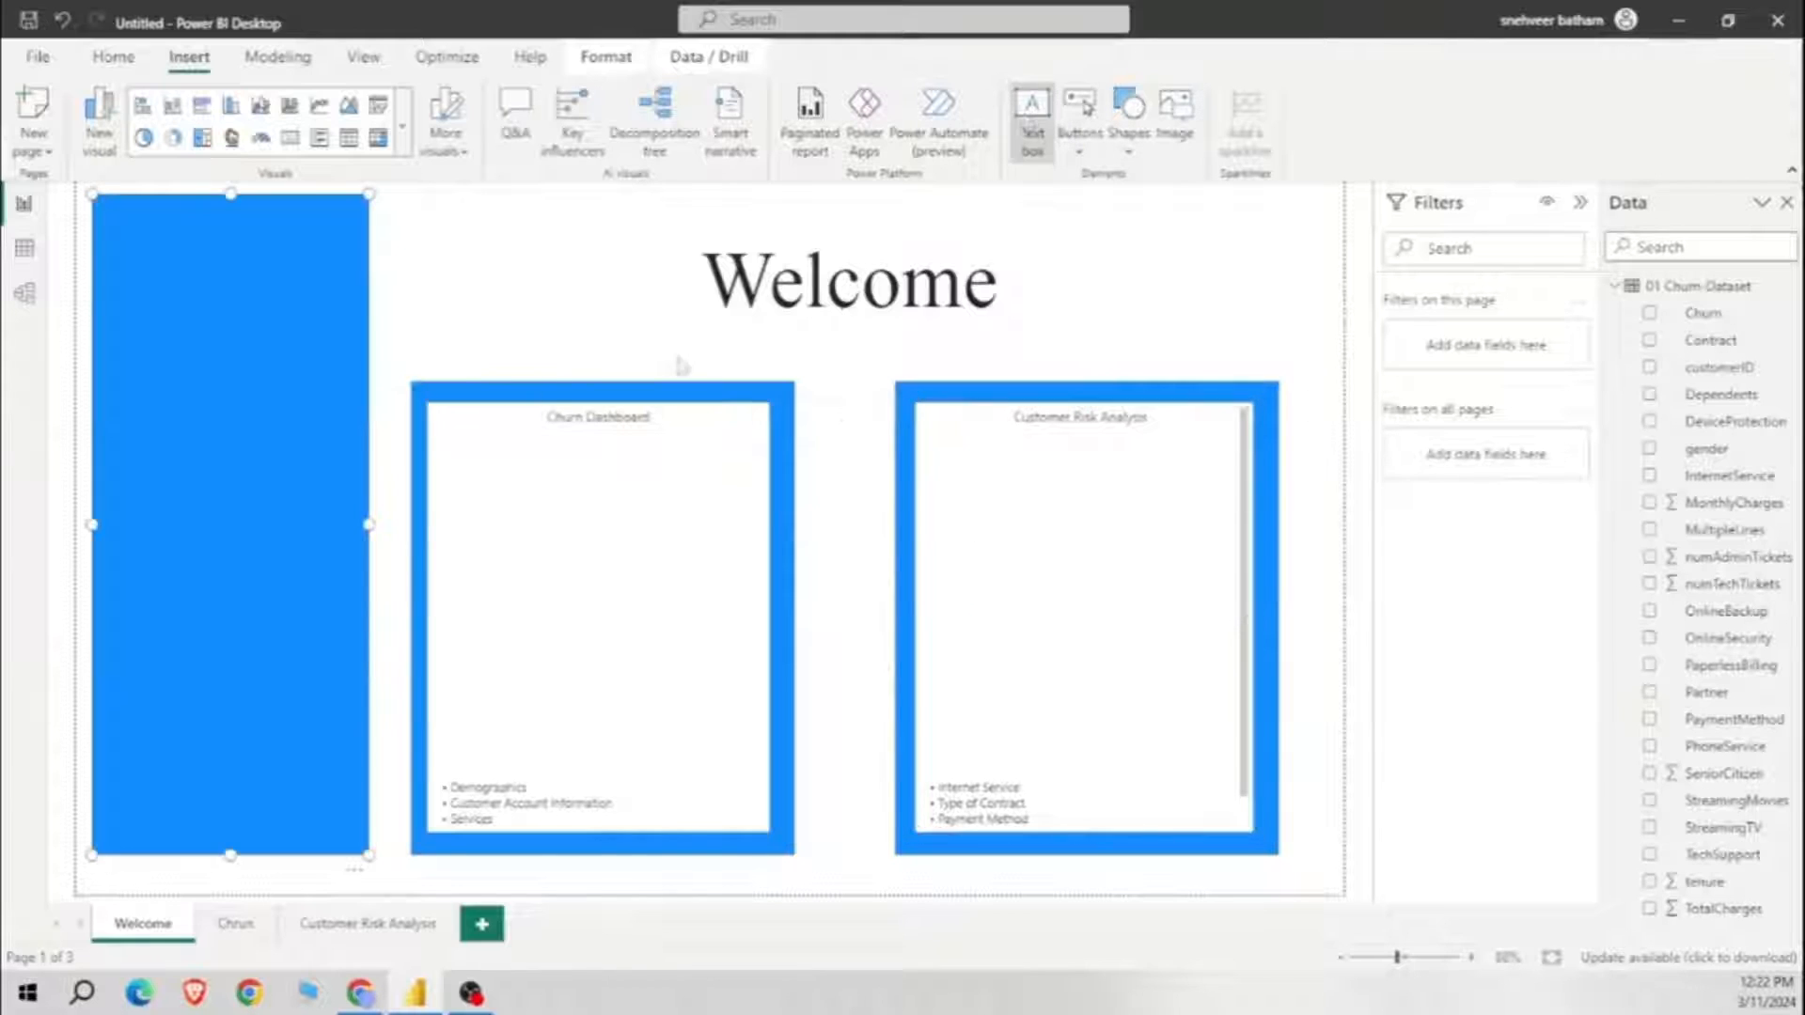
drag(340, 273, 282, 229)
drag(407, 371, 360, 326)
drag(235, 513, 246, 334)
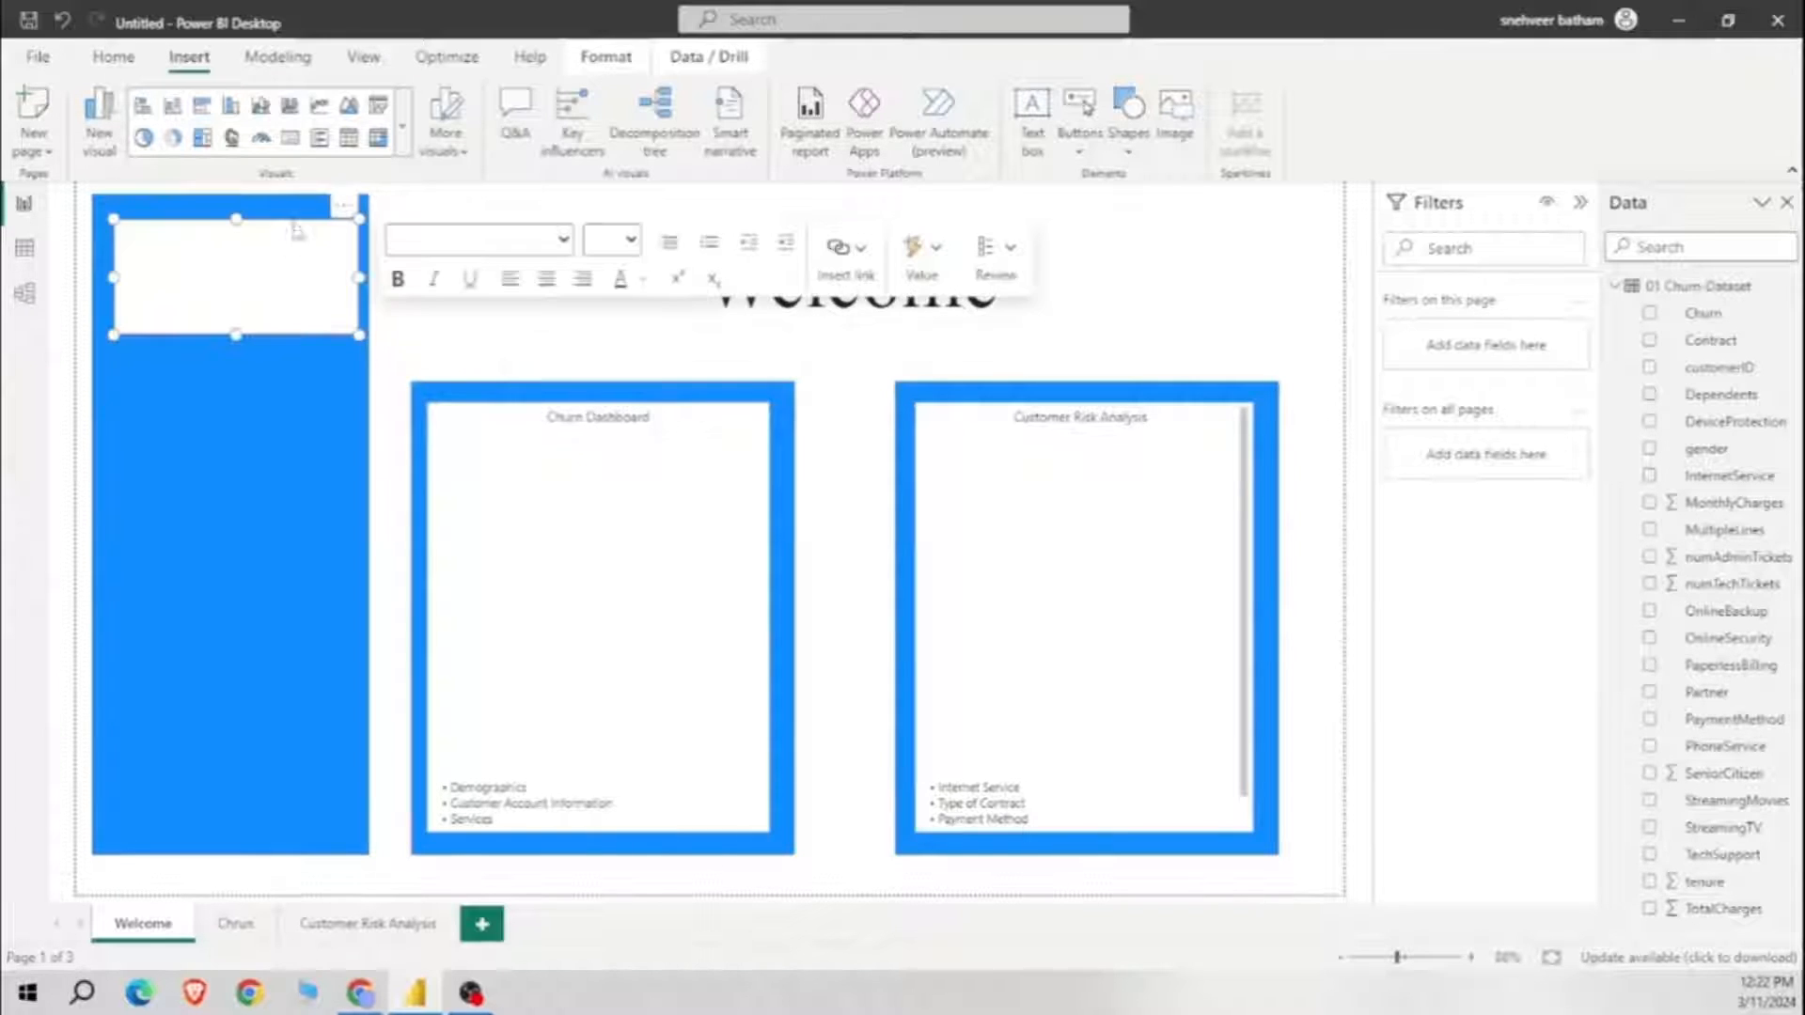
mouse_move(302, 223)
mouse_down()
mouse_move(280, 223)
mouse_move(296, 224)
mouse_up()
click(229, 269)
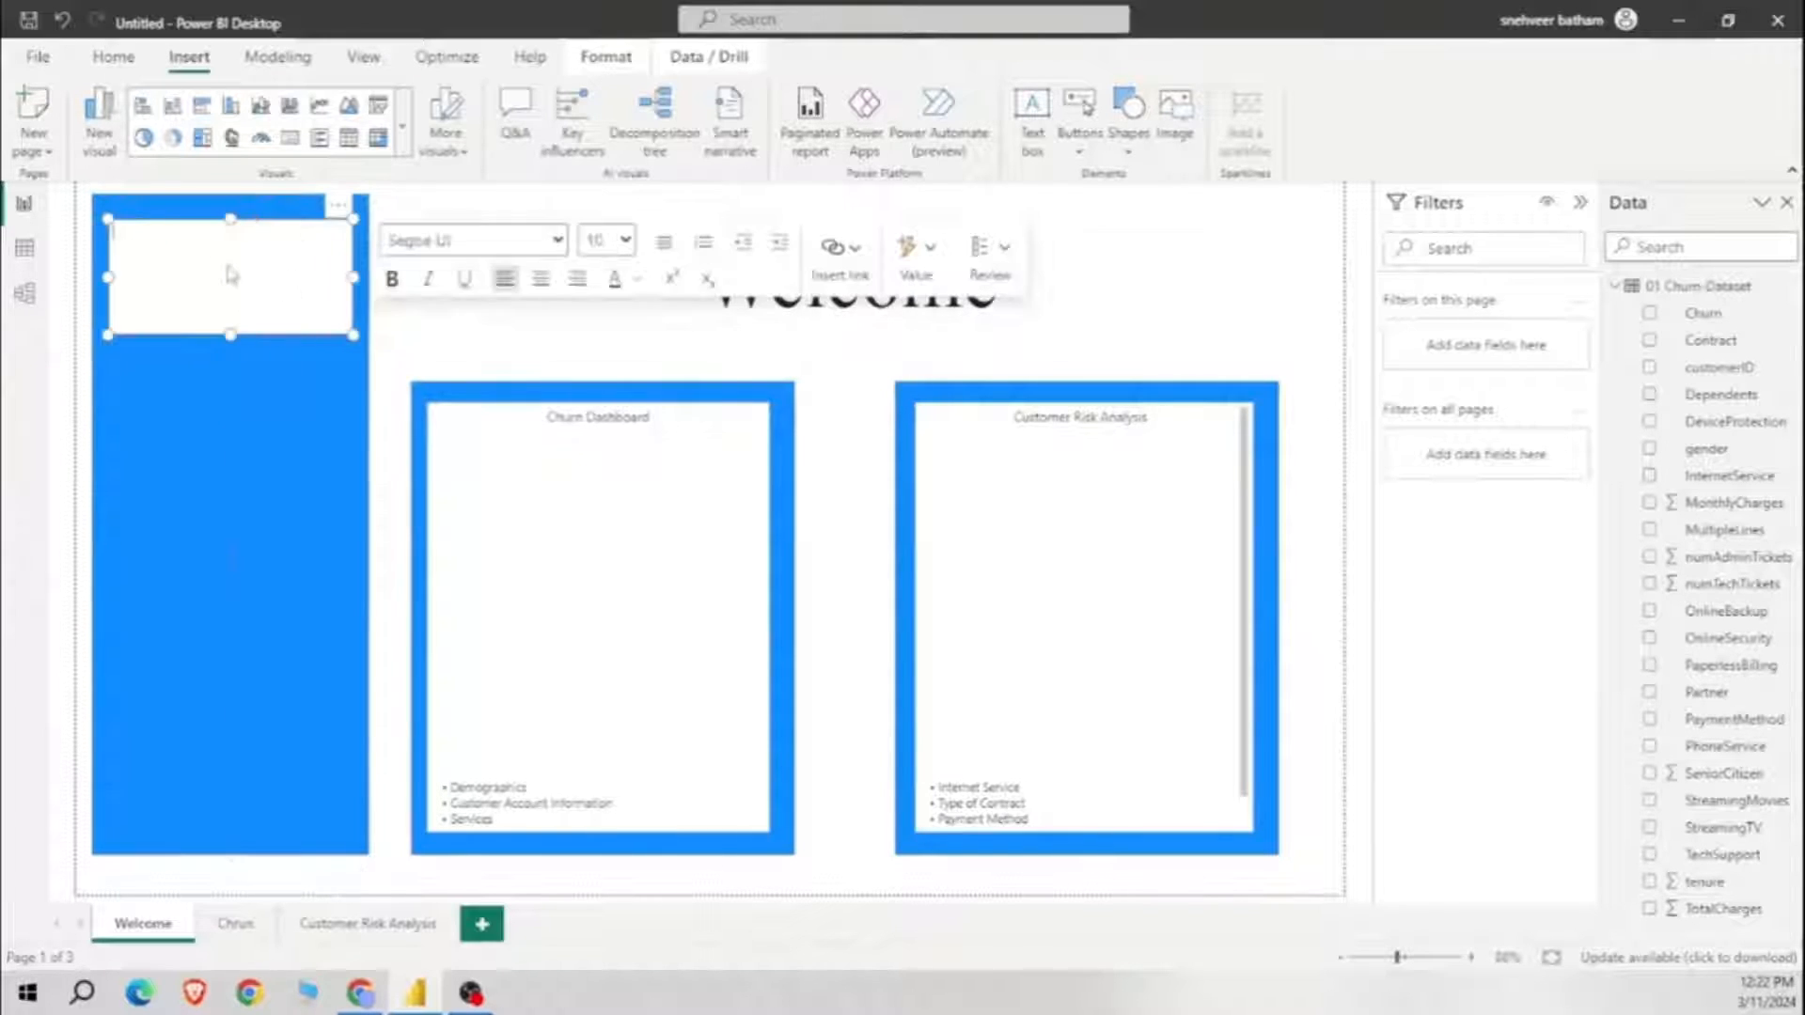
Step: Enter the heading "Key Performance Indicators" in the tall rectangle's text box and set its font size to 20
text(Key Performance Indicators)
drag(283, 235, 117, 235)
click(624, 241)
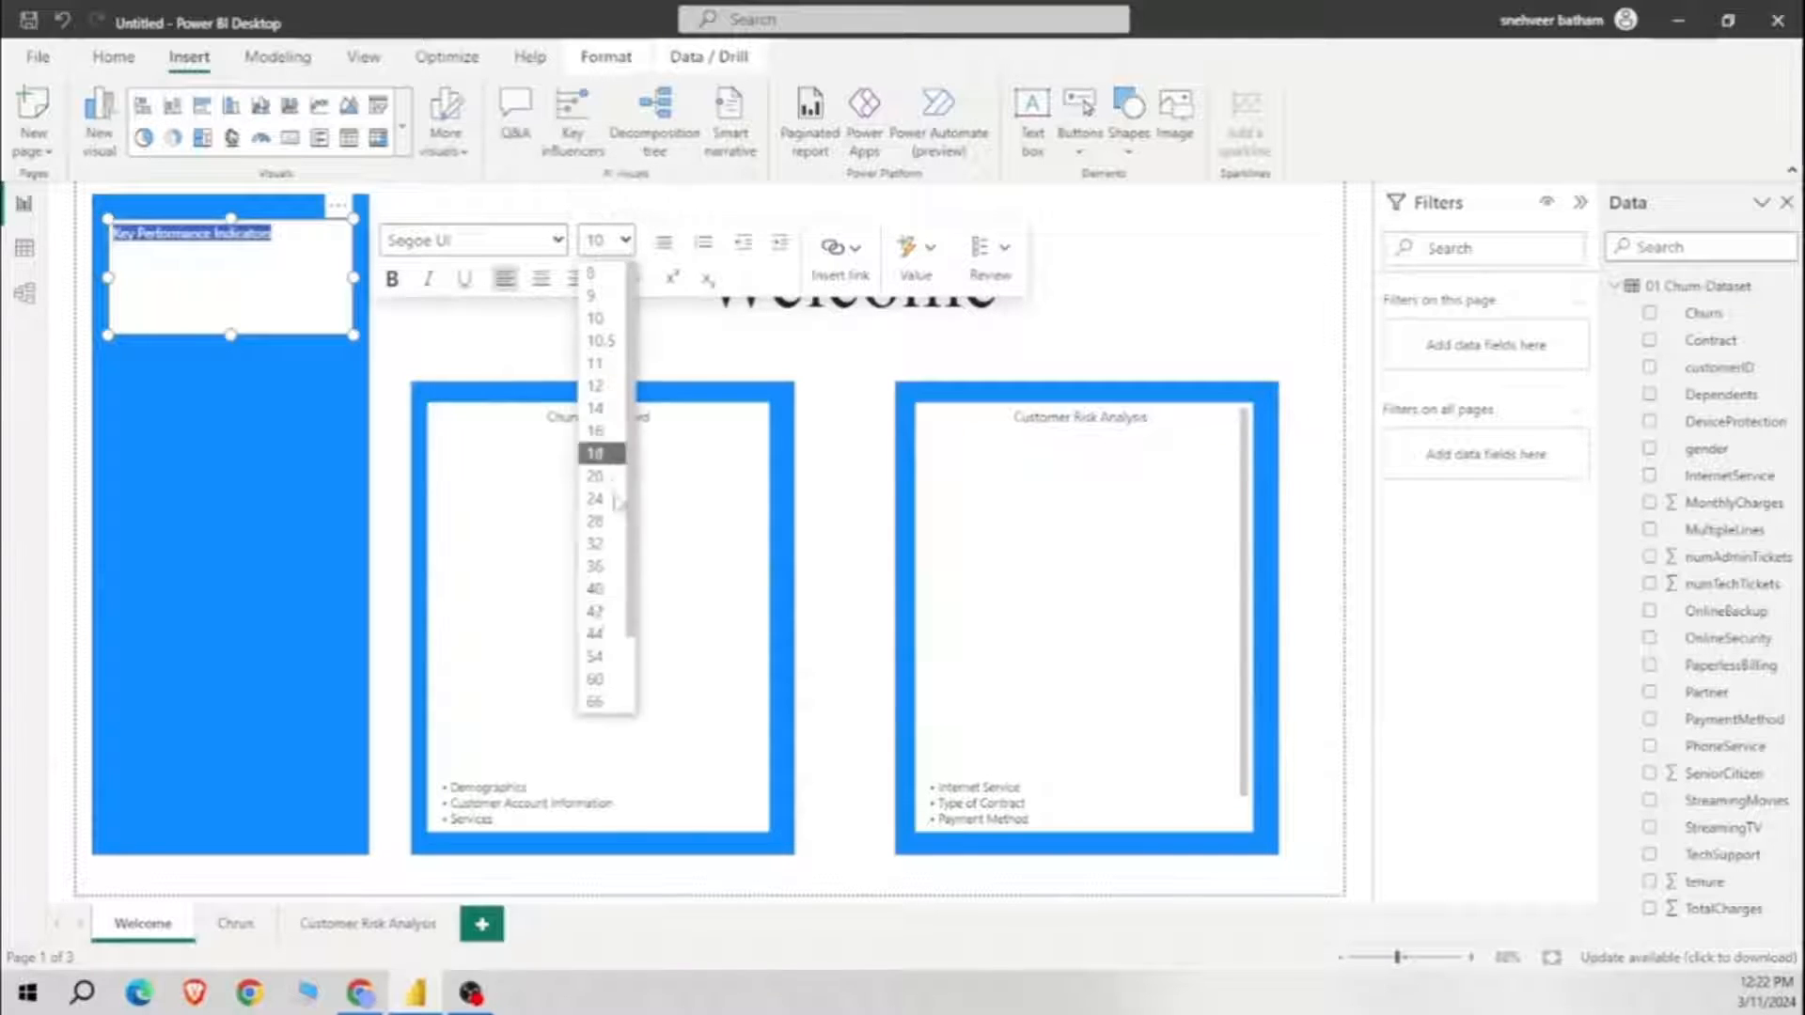
click(601, 609)
click(624, 241)
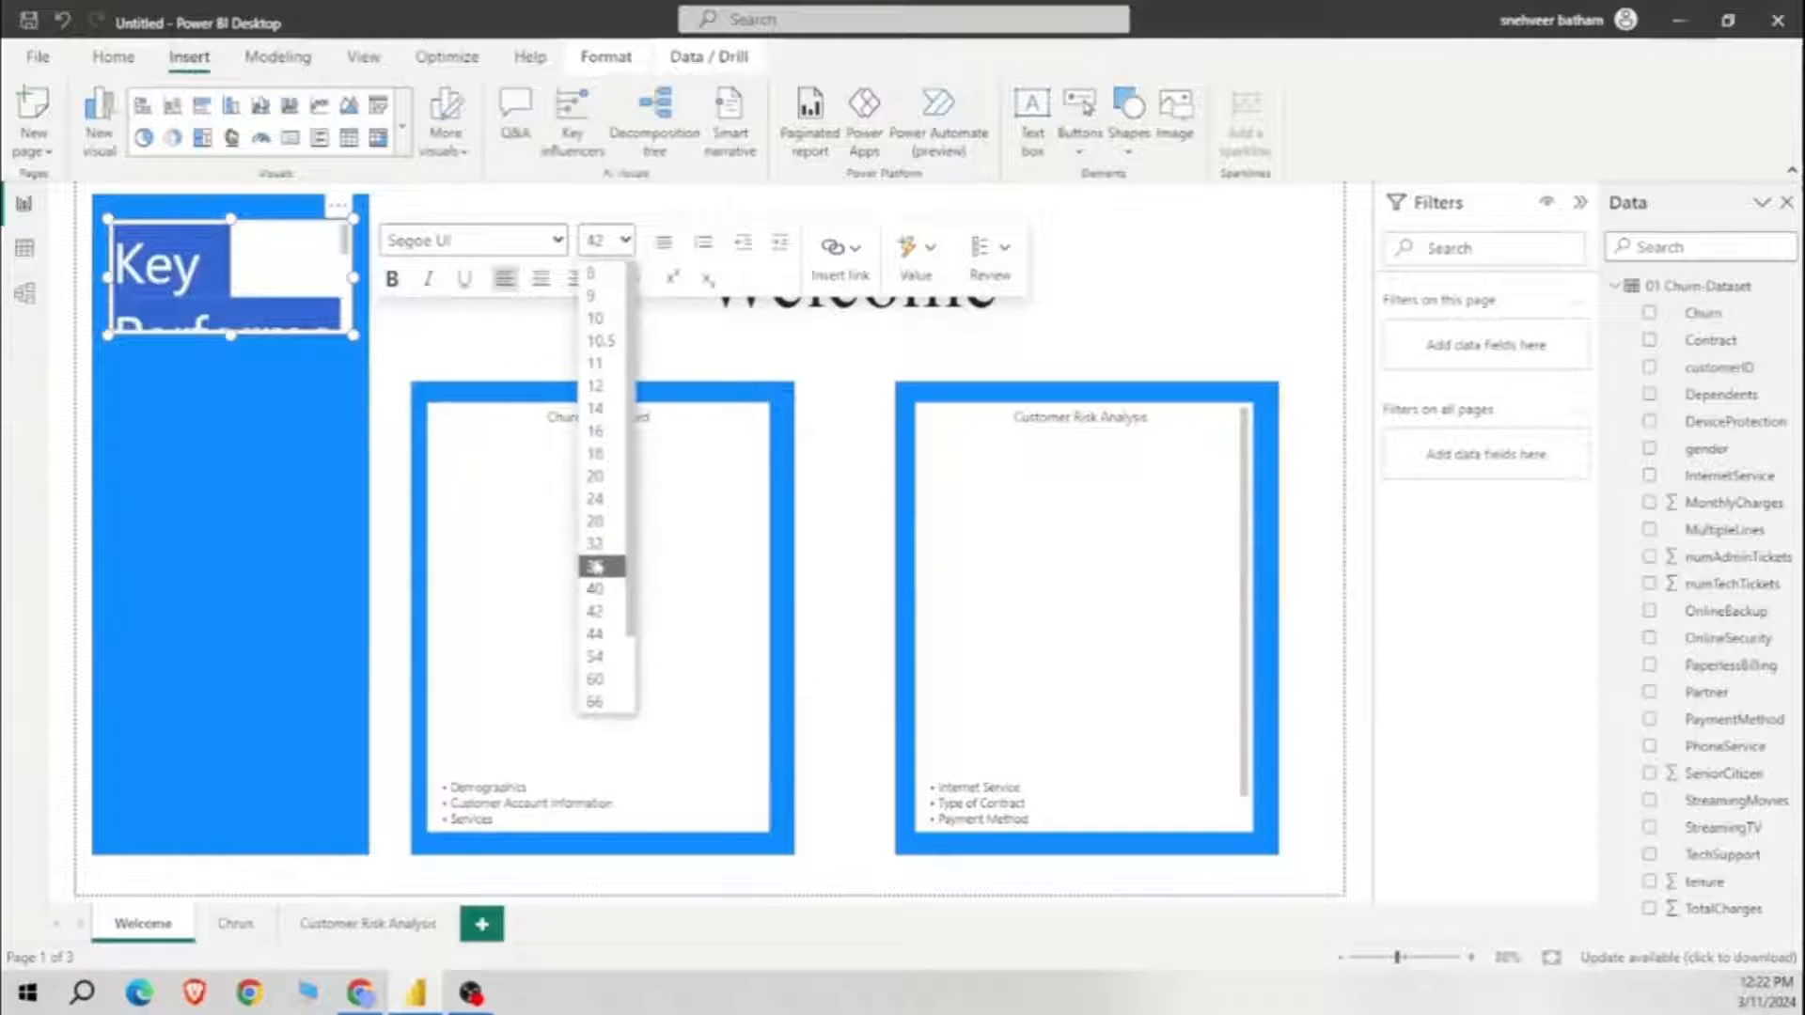
click(595, 566)
click(624, 241)
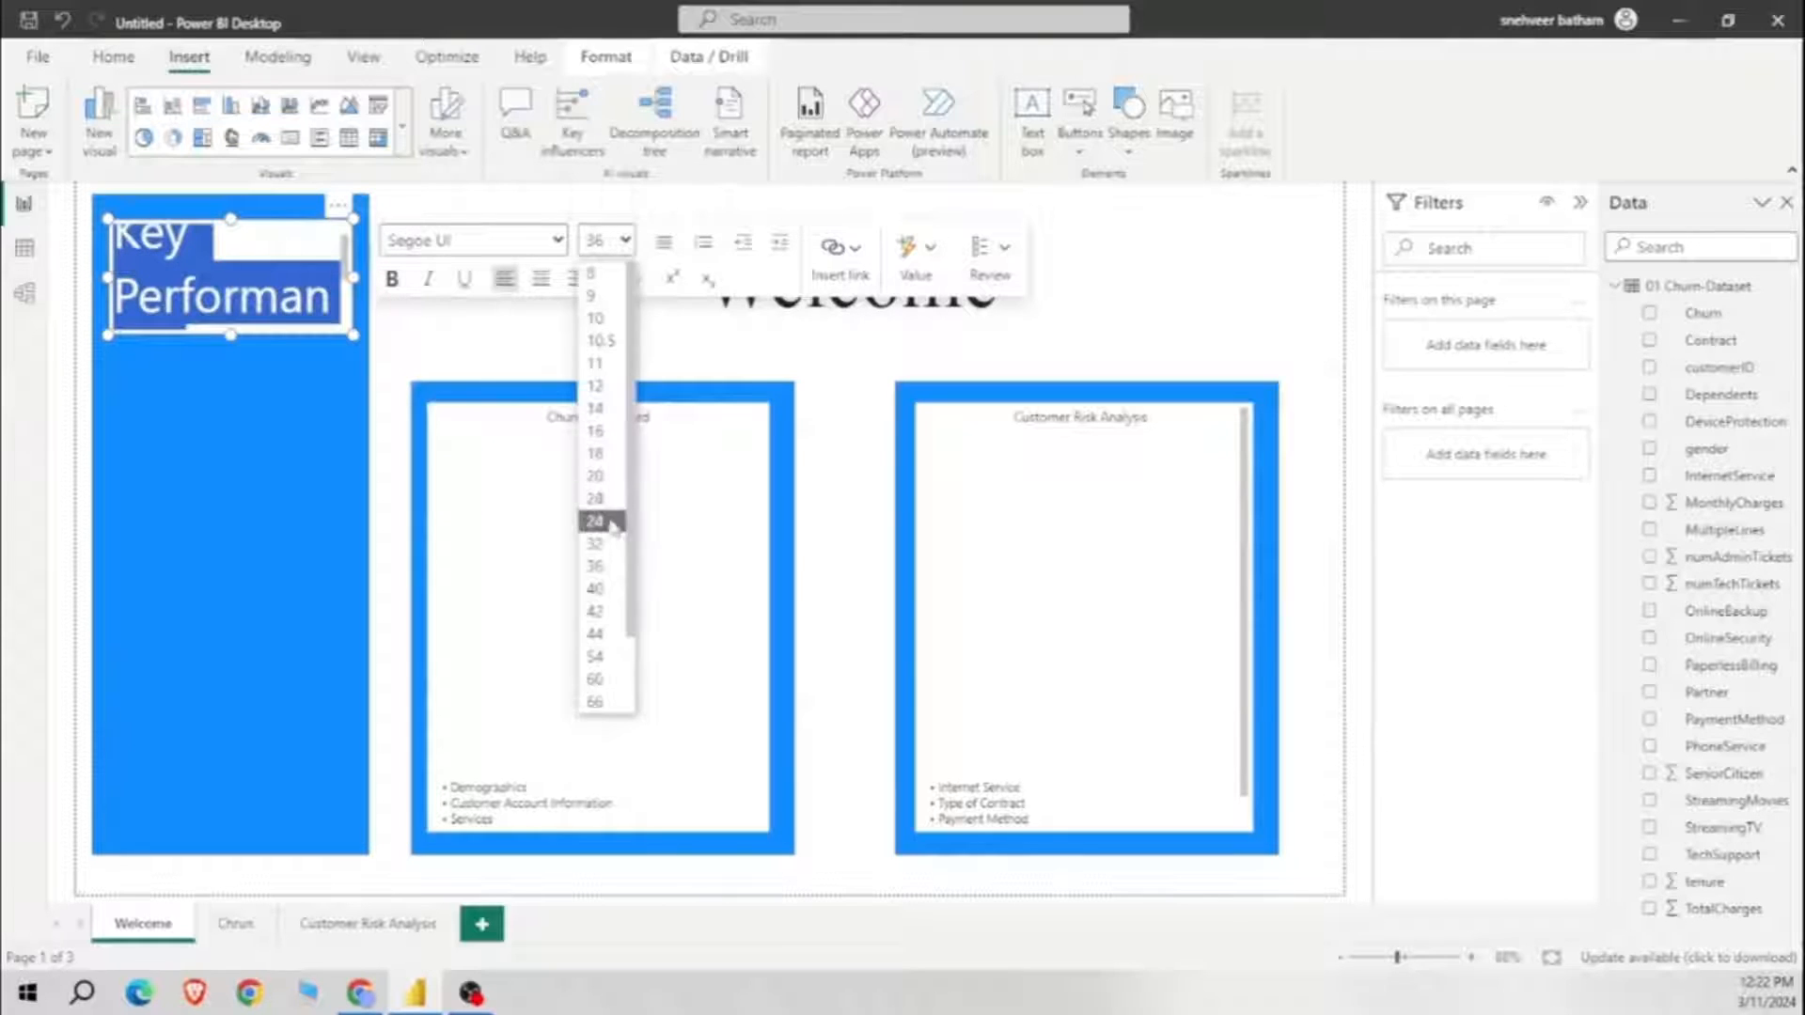
click(595, 544)
click(625, 240)
click(595, 498)
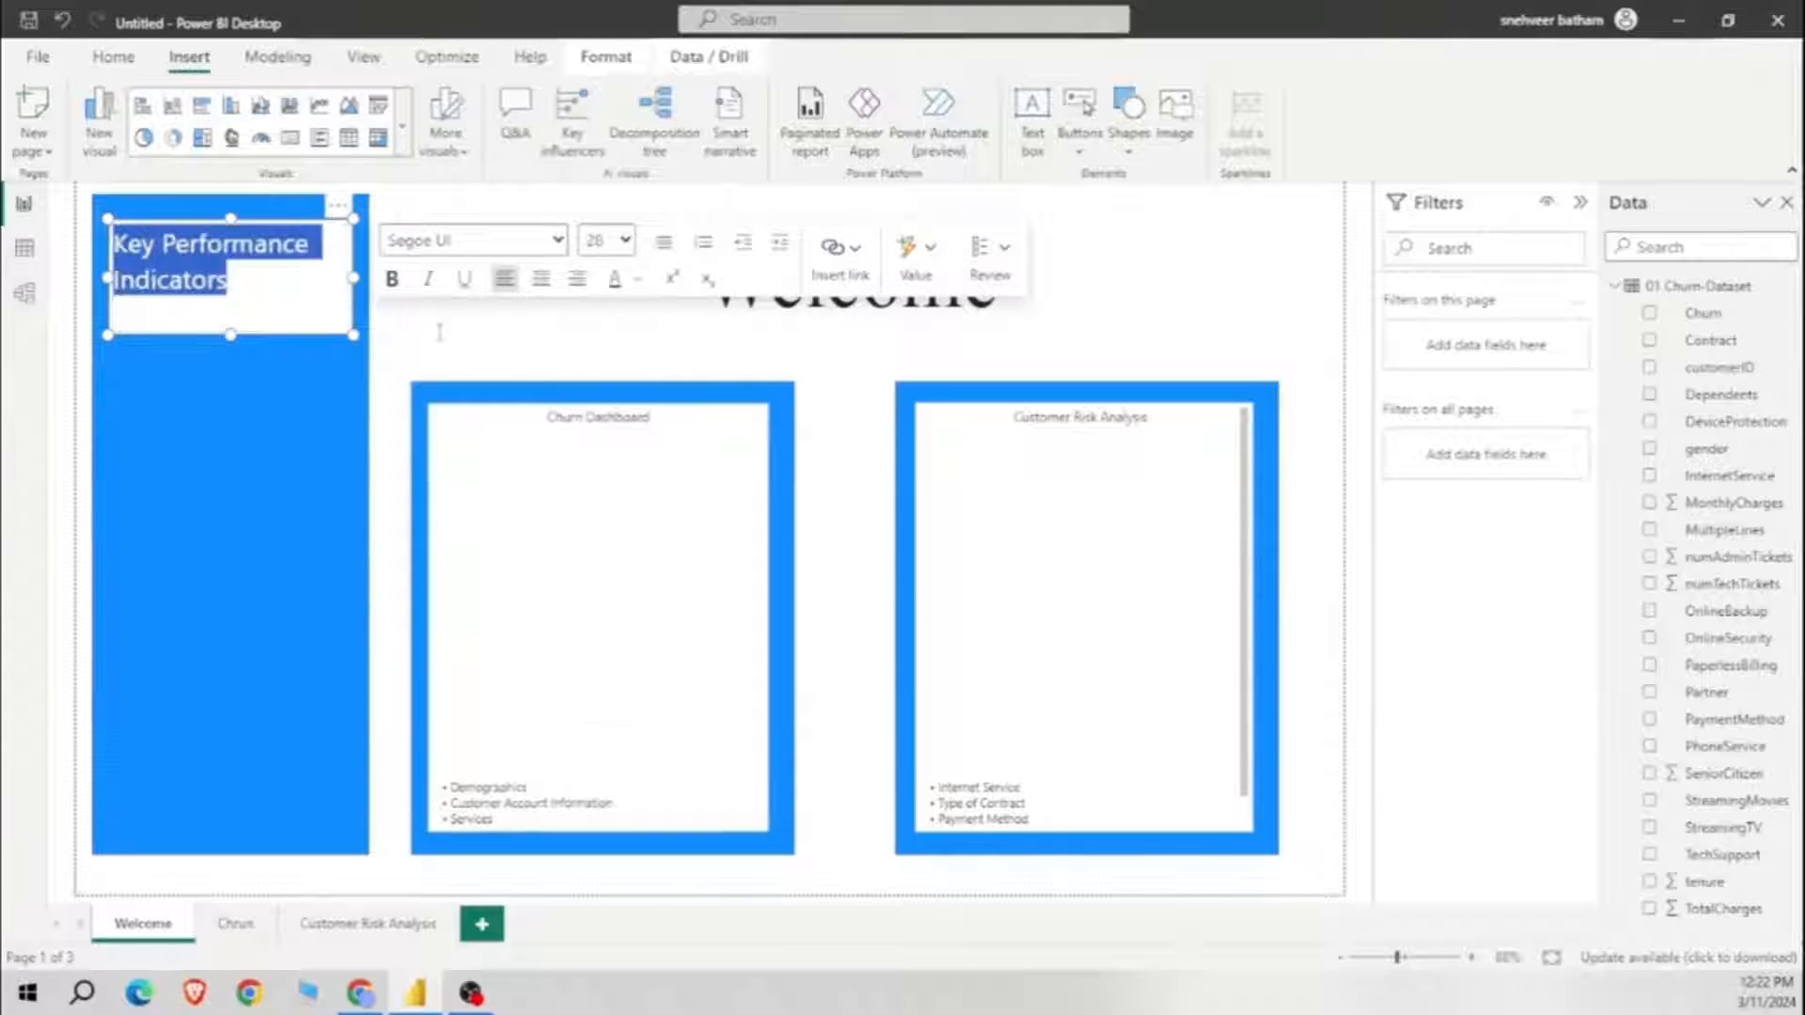
Step: Set the Key Performance Indicators heading in Times New Roman and center it
drag(256, 291, 109, 239)
click(542, 286)
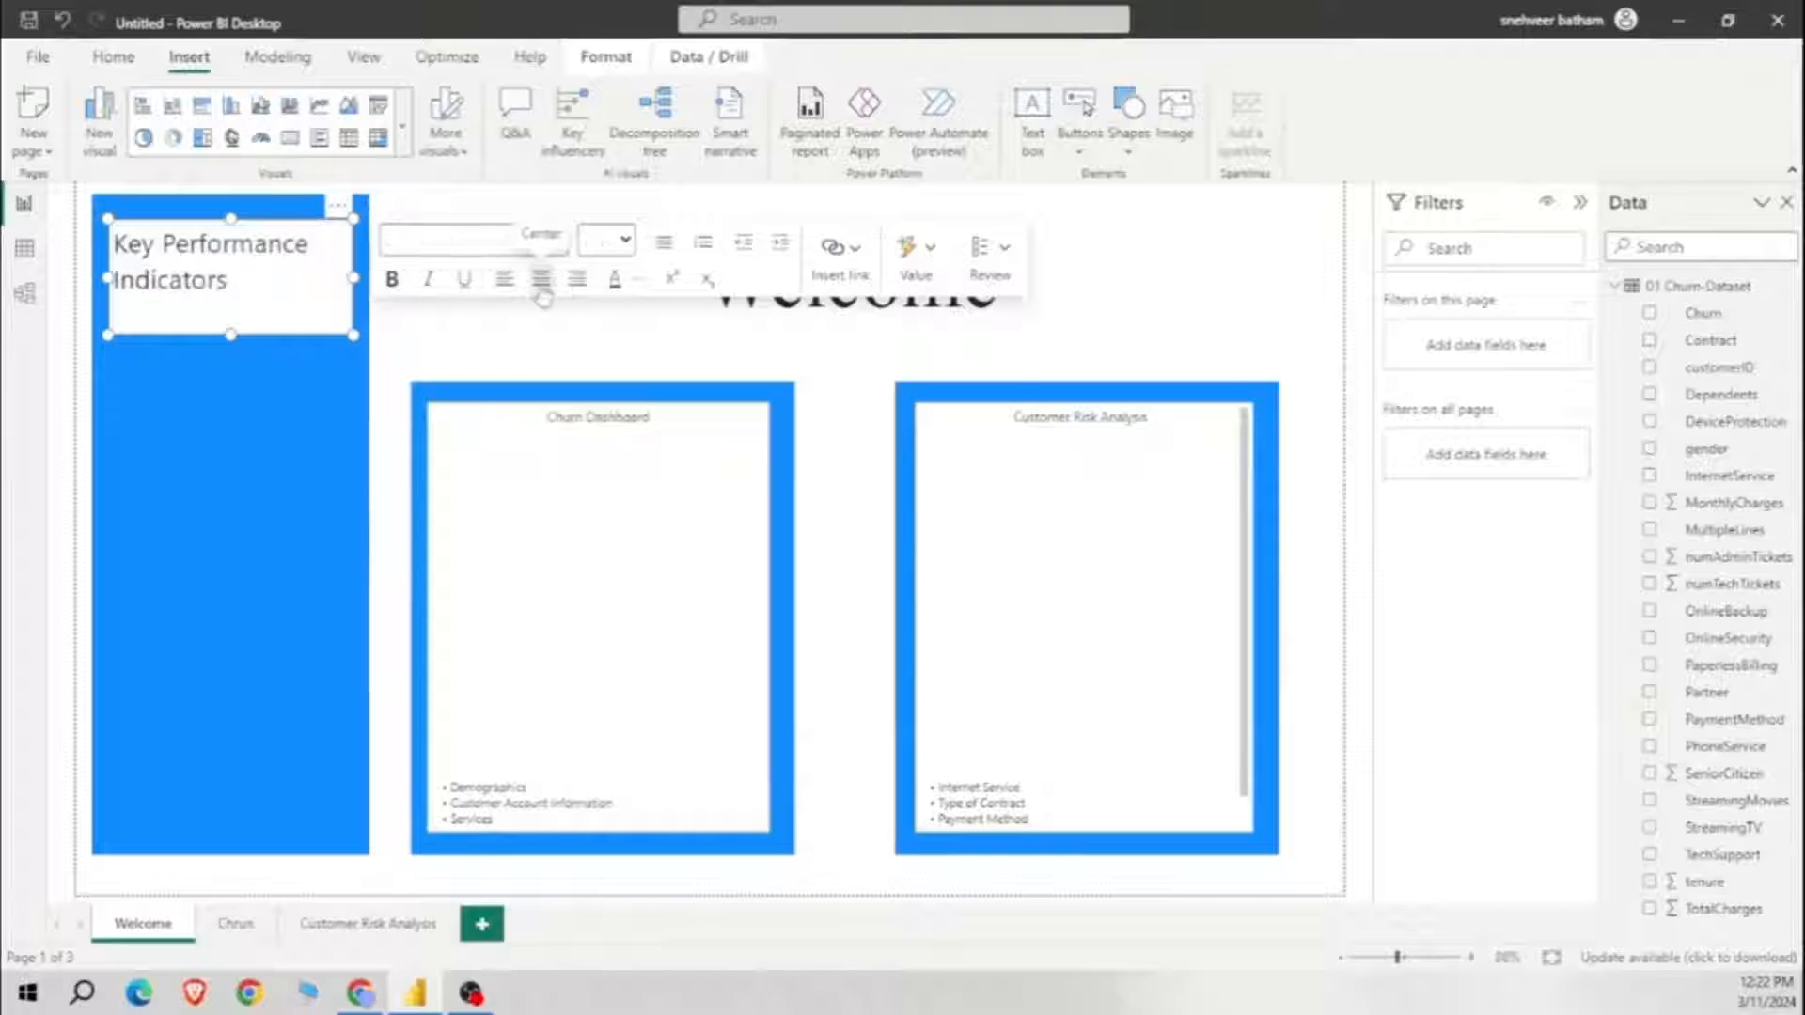
drag(255, 287, 115, 280)
drag(256, 286, 118, 246)
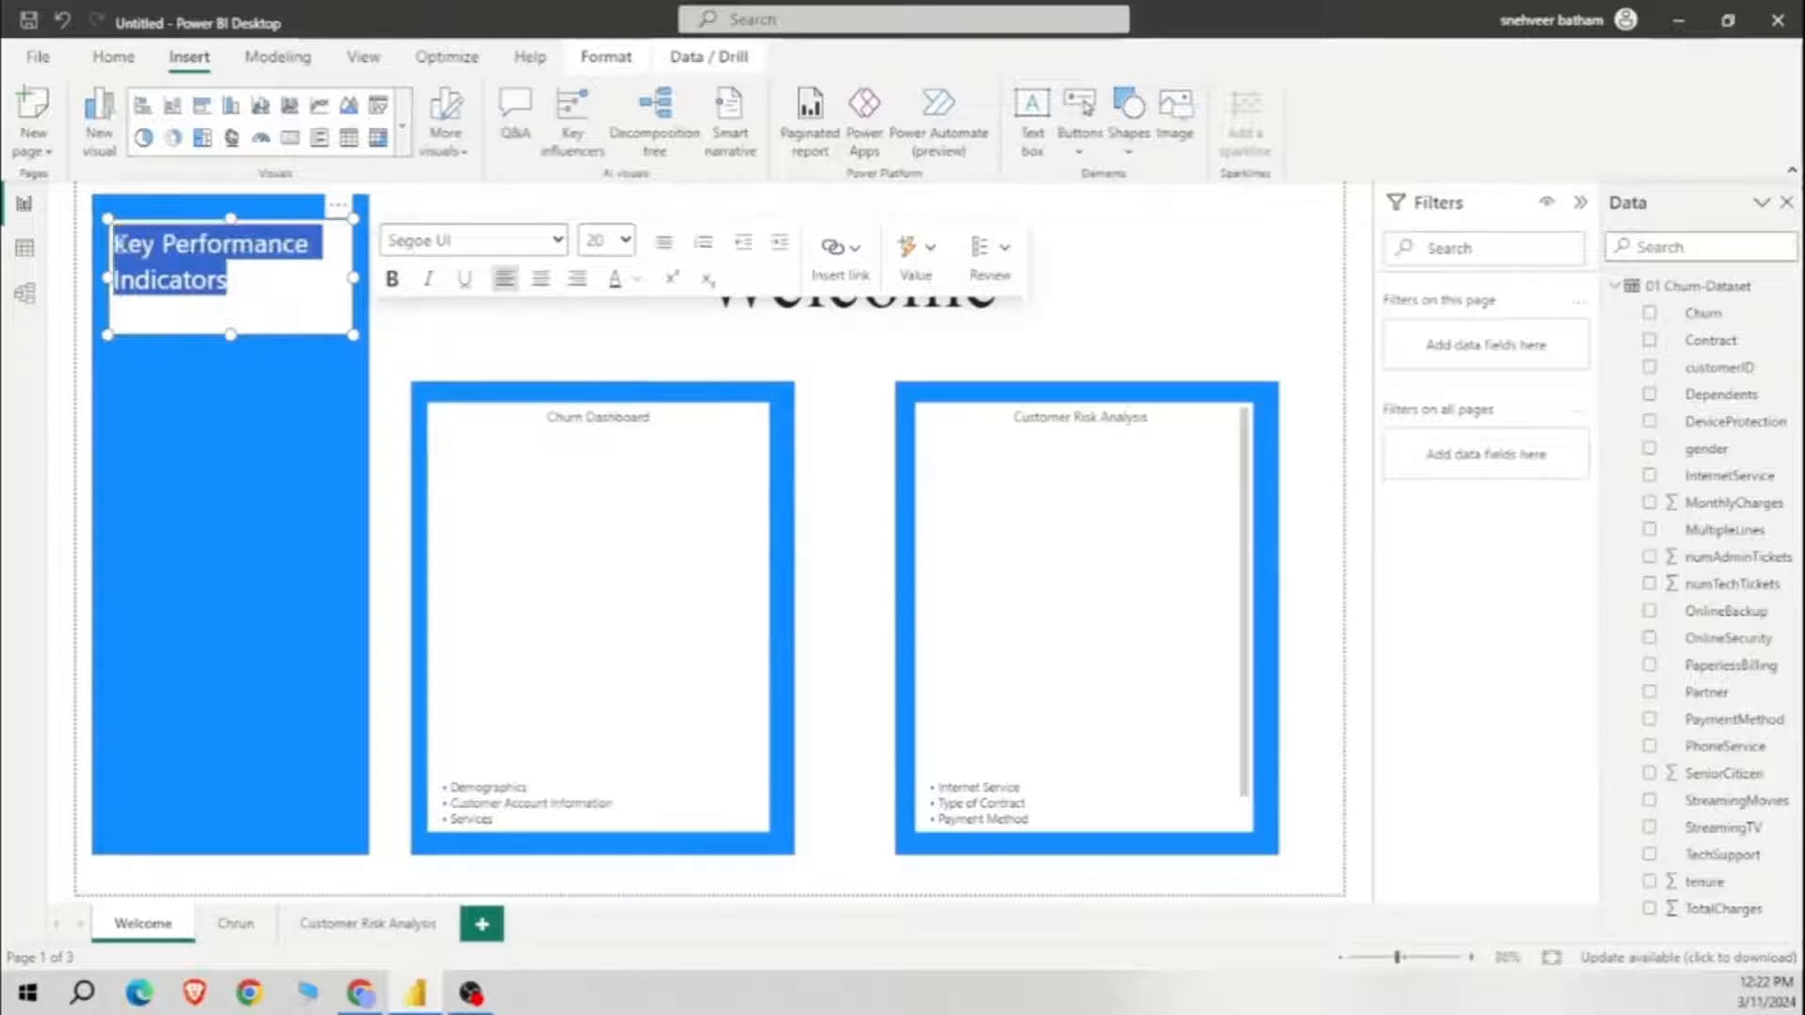
click(520, 242)
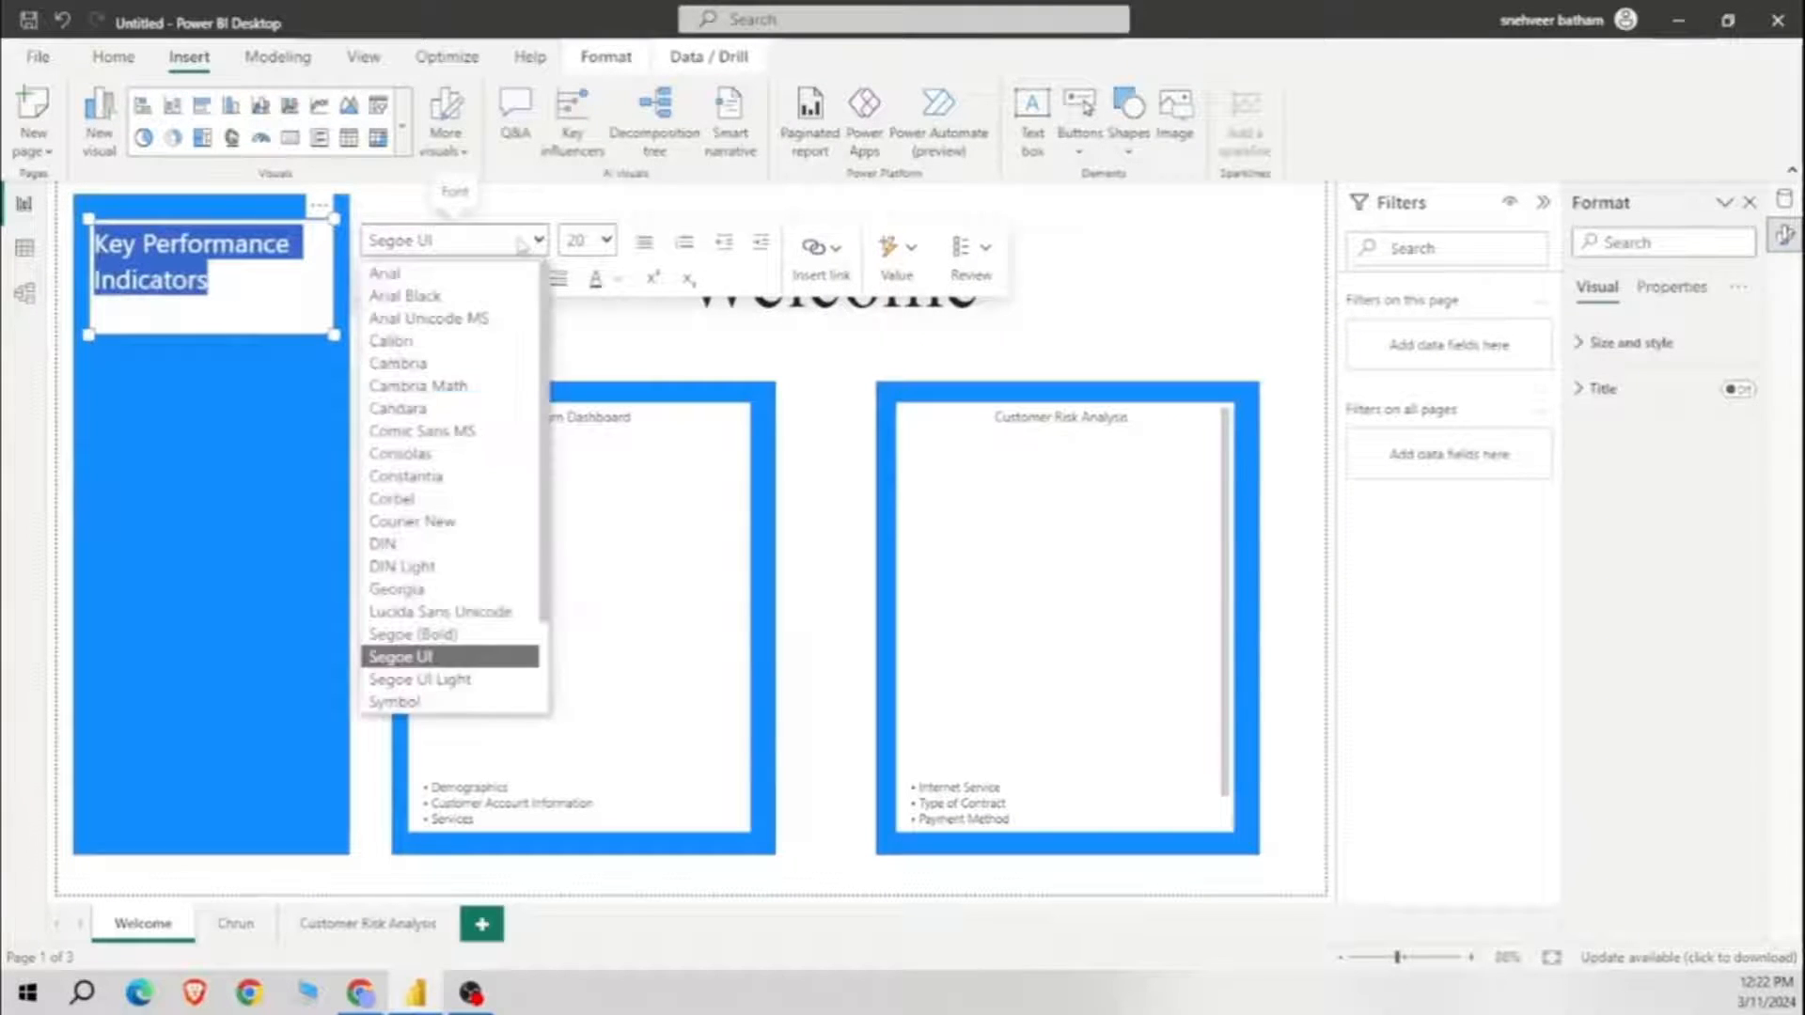
scroll(423, 677, down, 1)
click(414, 701)
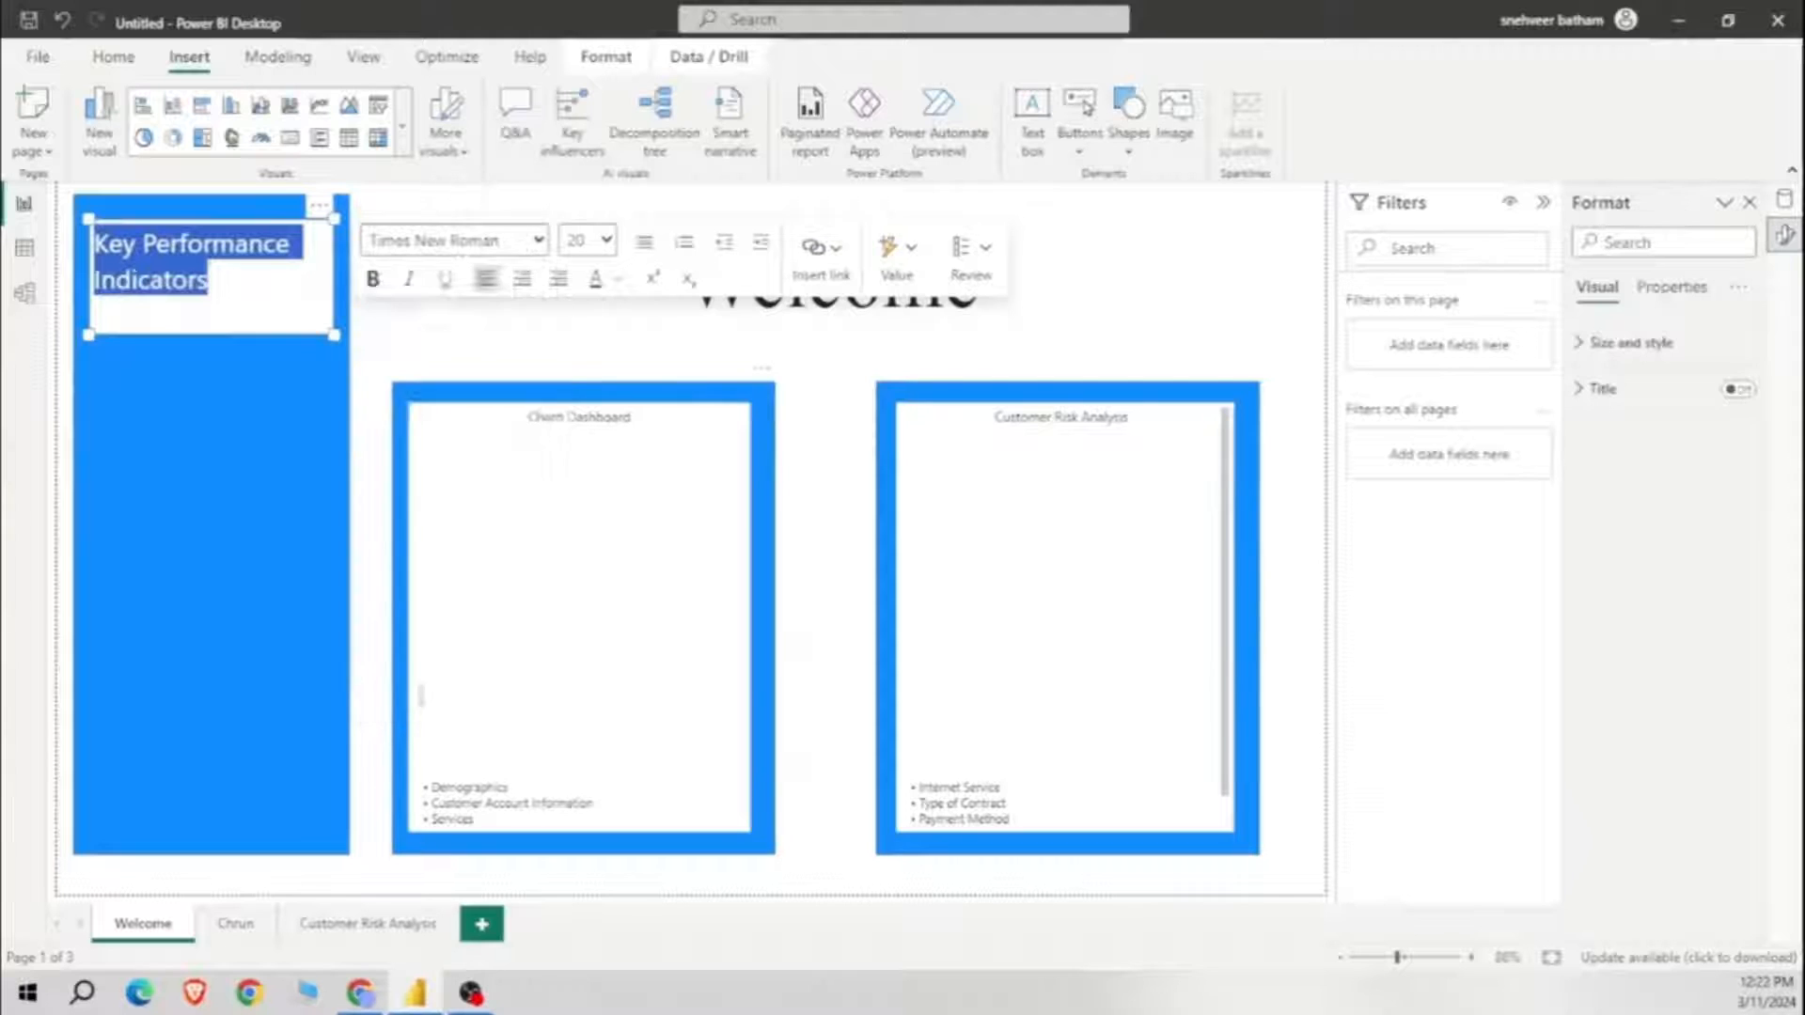
click(522, 278)
click(827, 846)
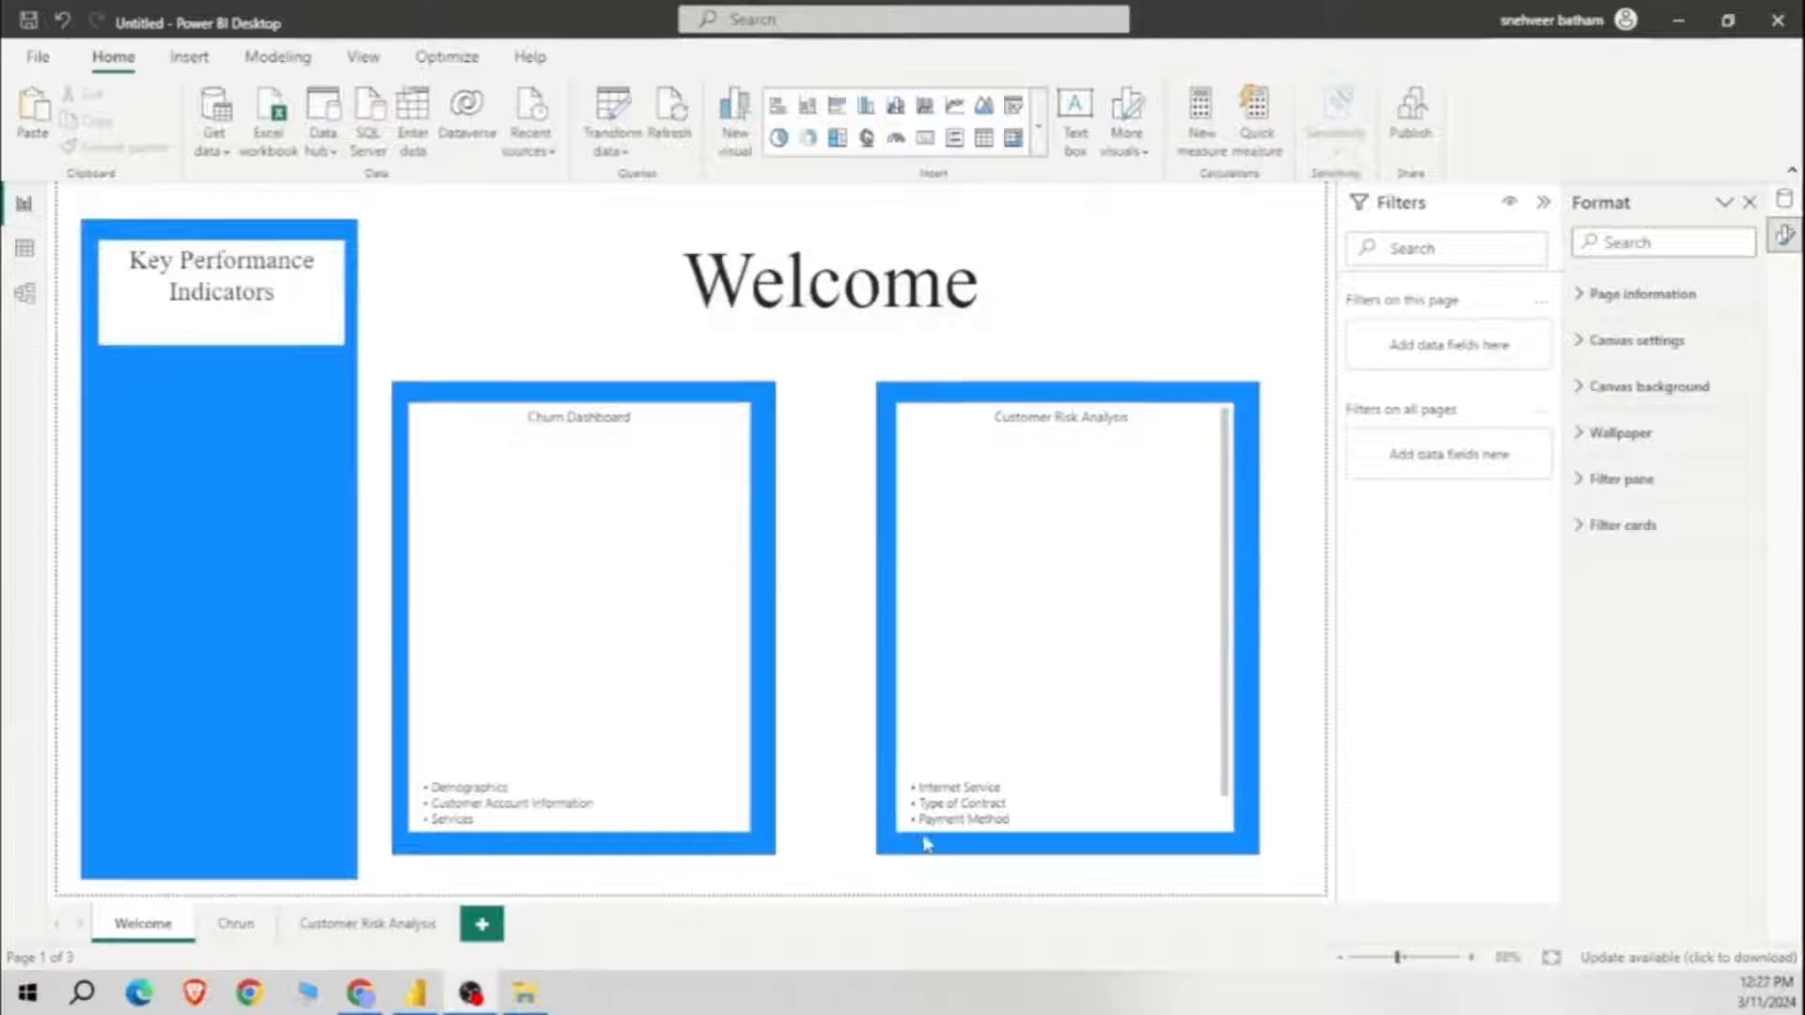
Step: Insert a text box at the top of the Chrun page, reduce its height, and set its font size to 20
click(572, 516)
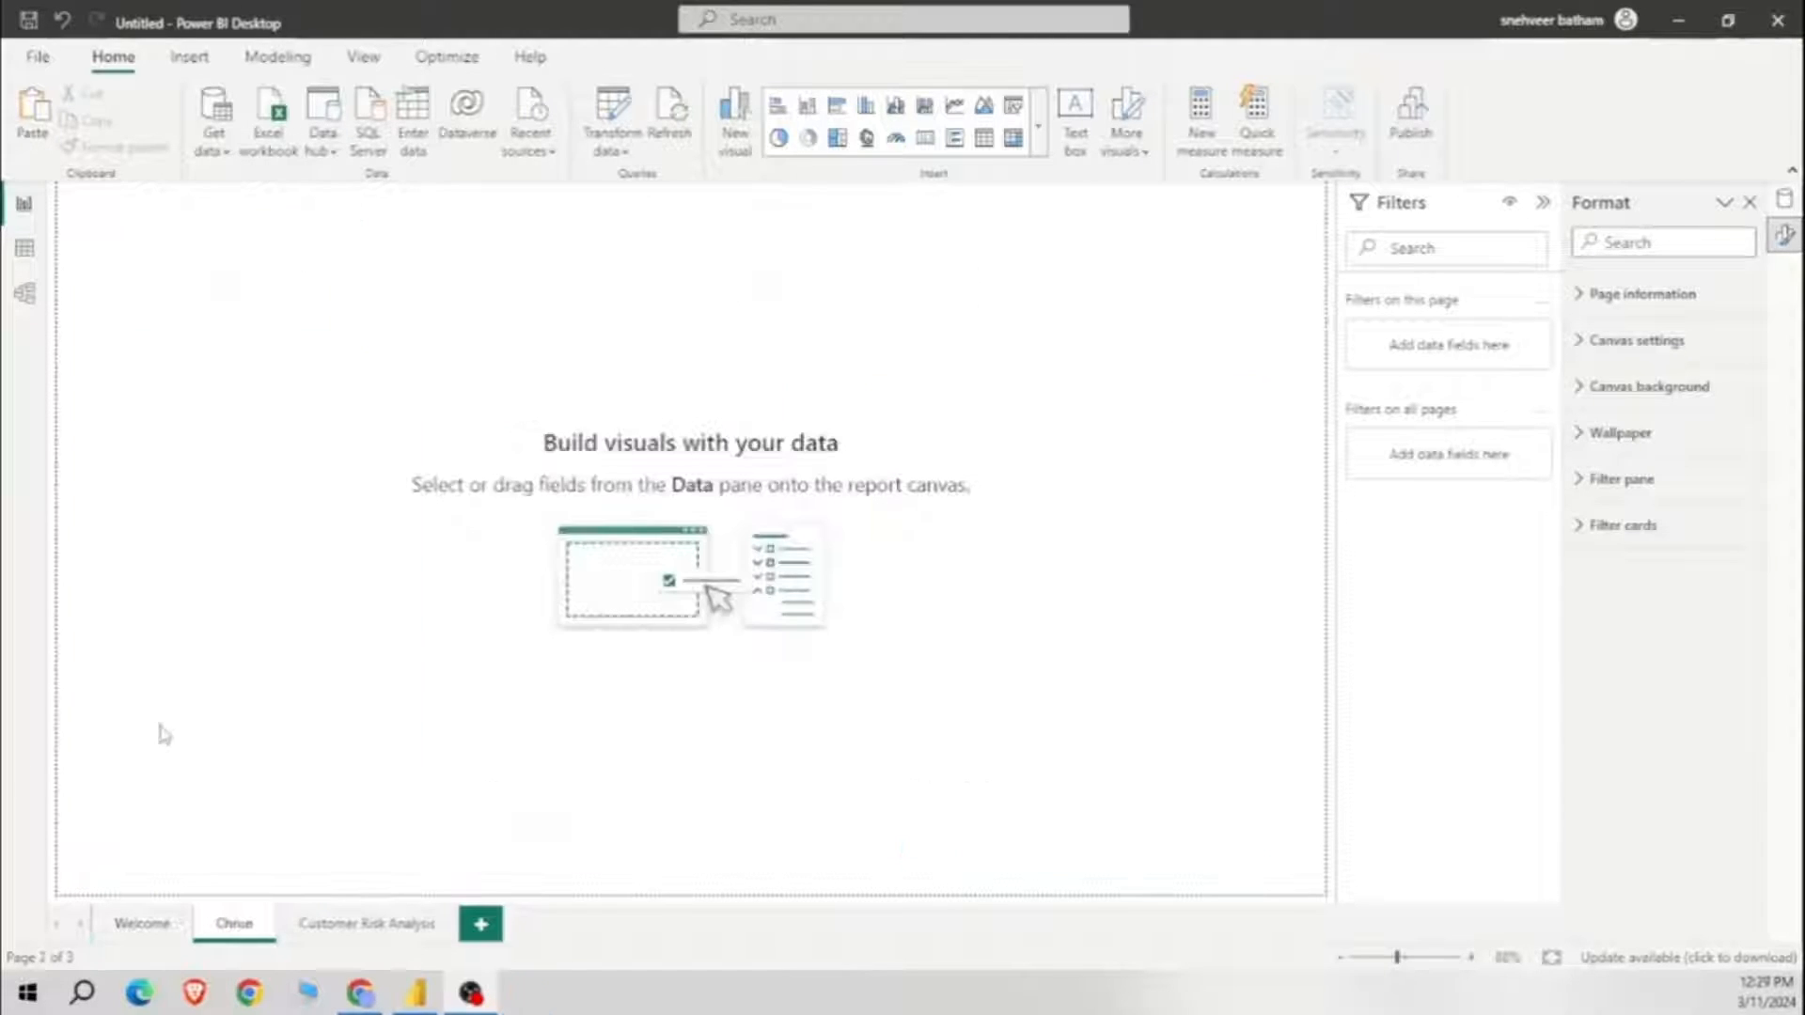
click(1076, 127)
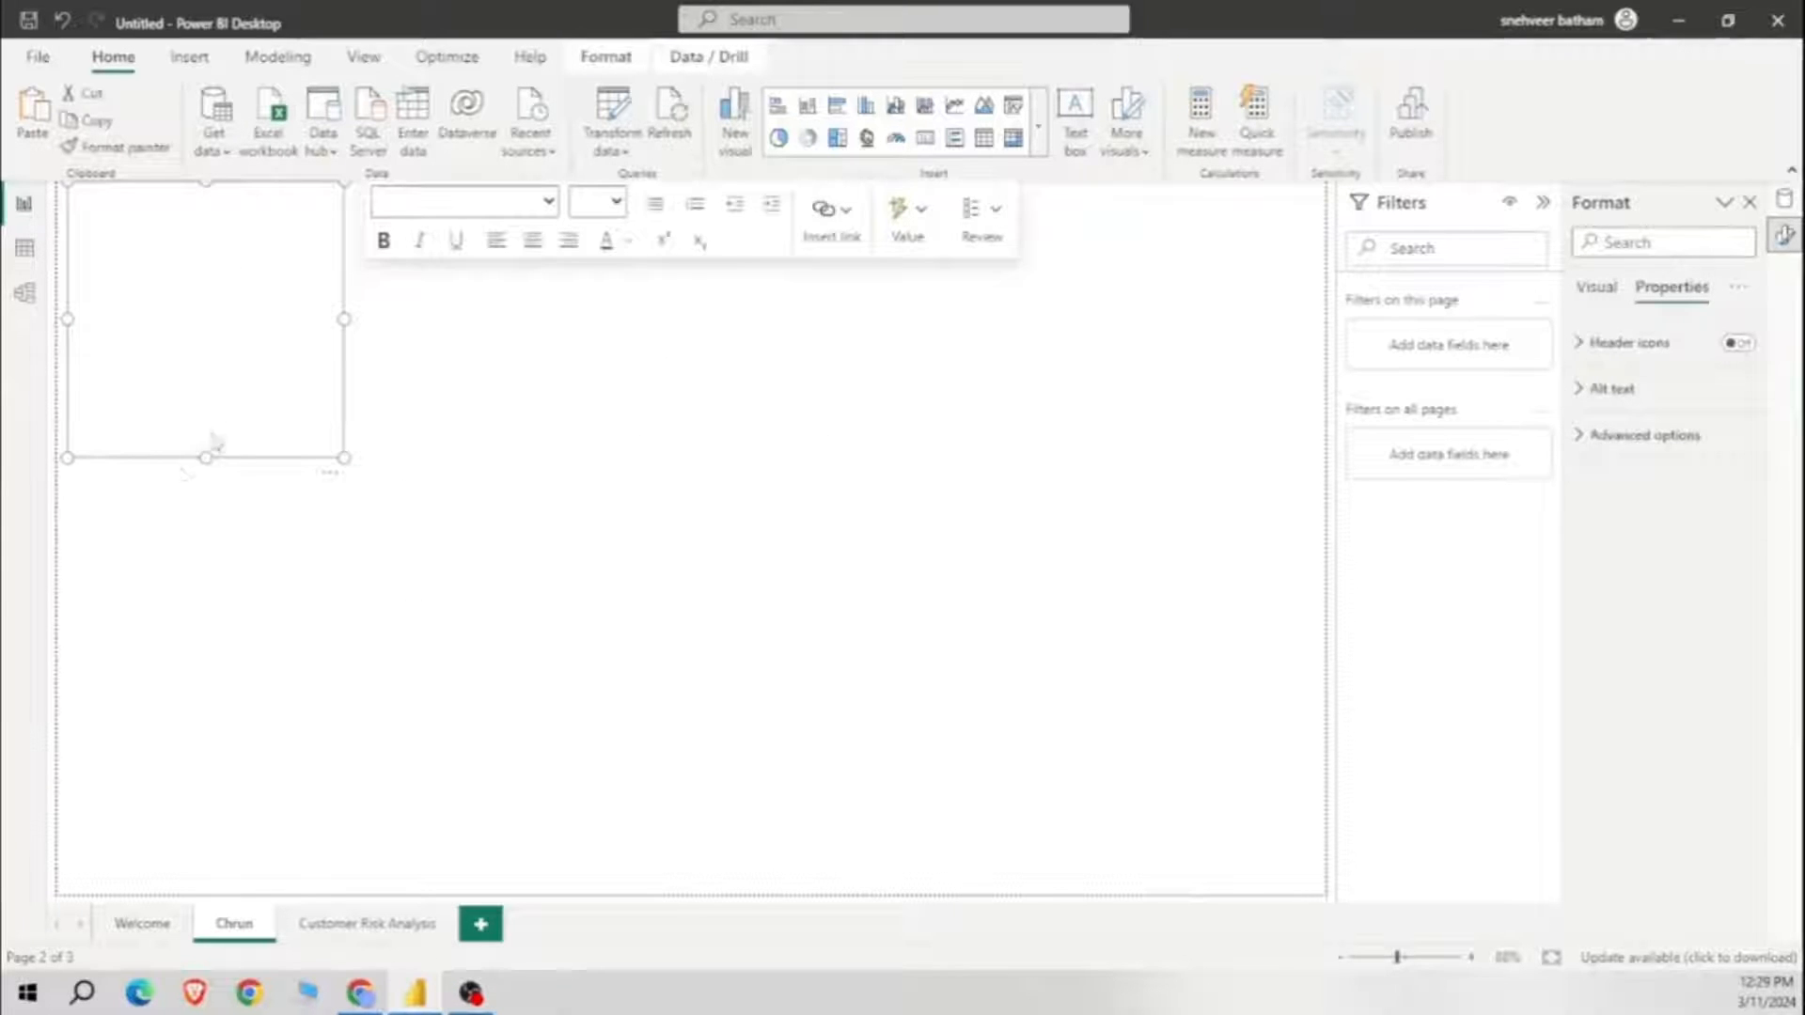
drag(210, 451, 219, 231)
click(219, 230)
click(592, 202)
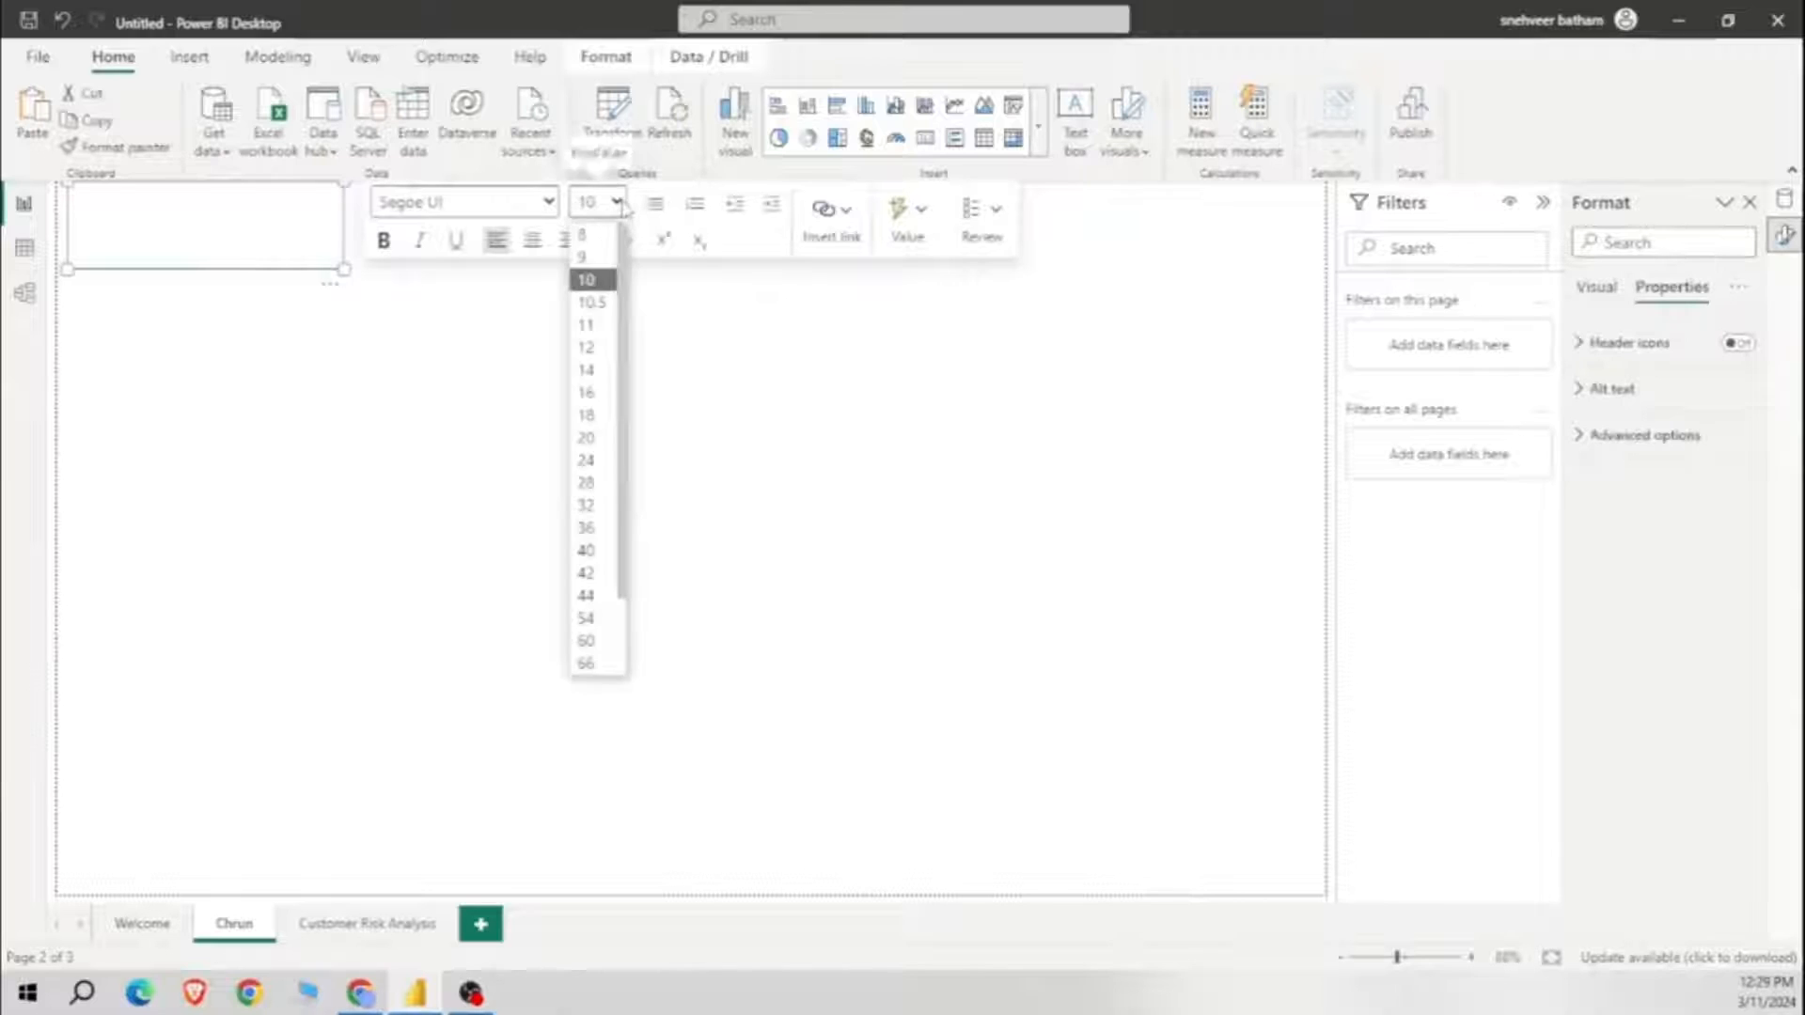
click(601, 438)
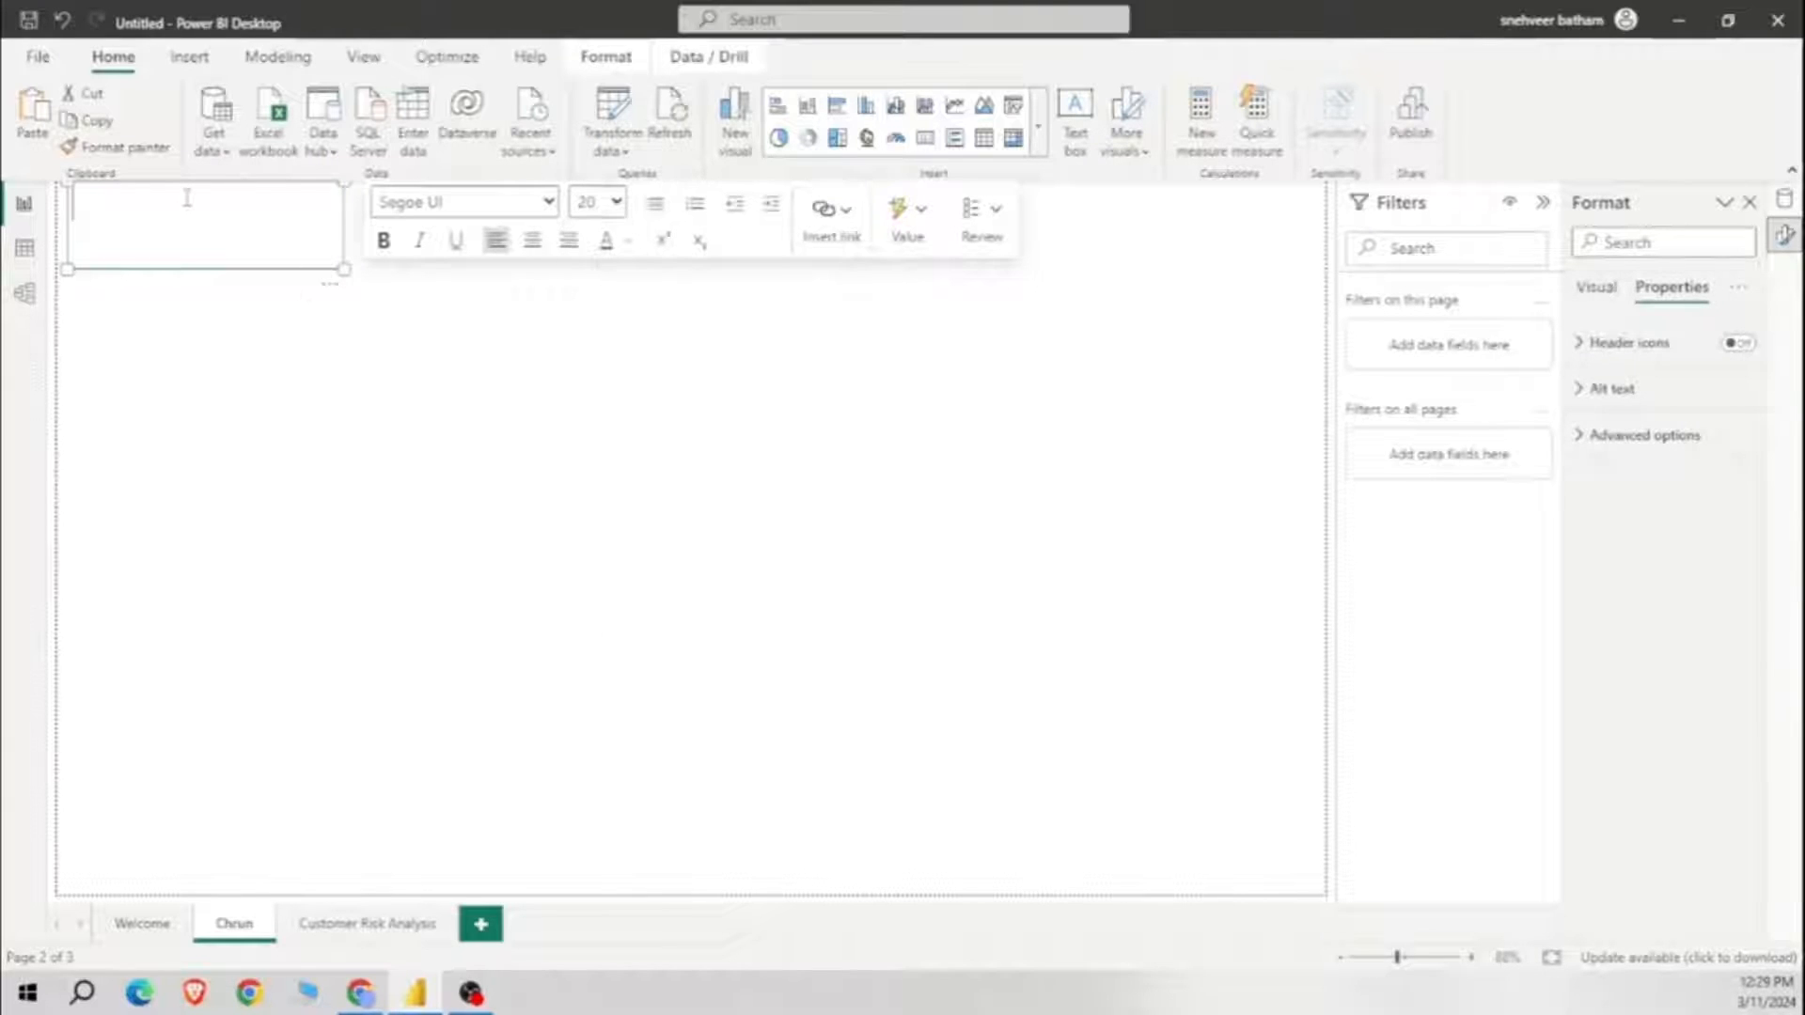
Step: Enter the page title "Churn Dashboard" in the text box
text(Chrun Das)
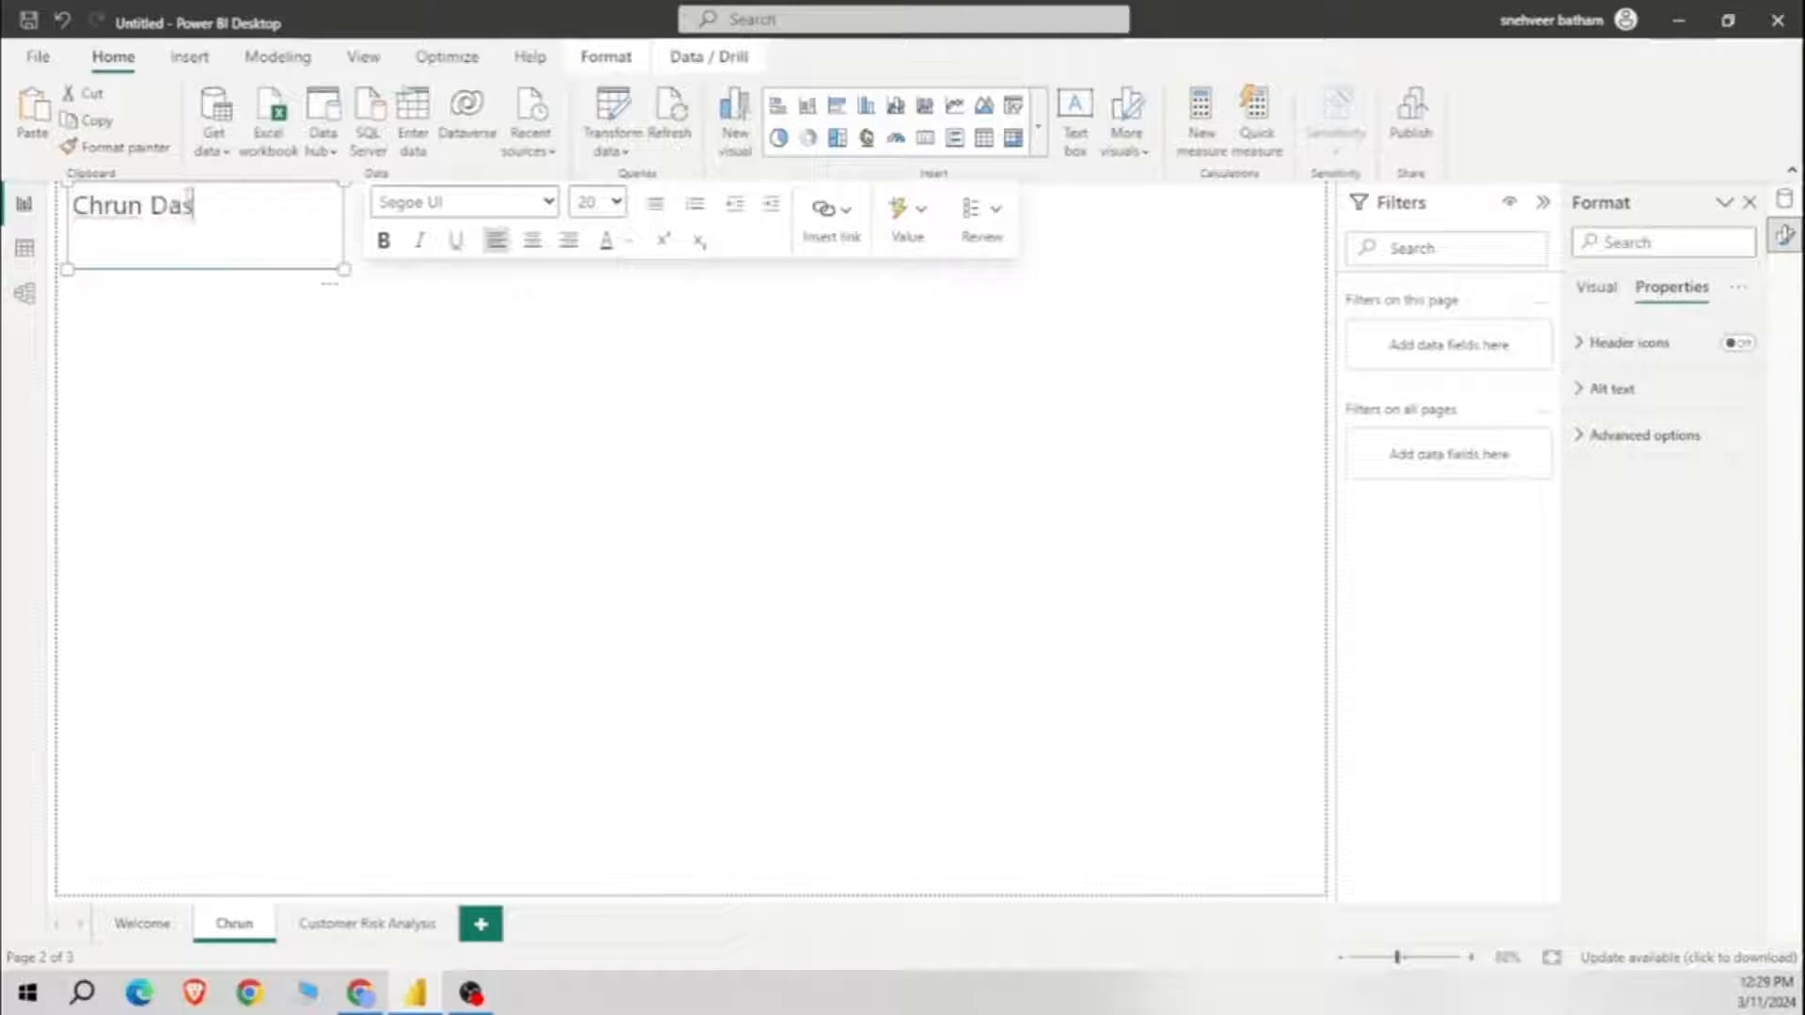
text(hboard)
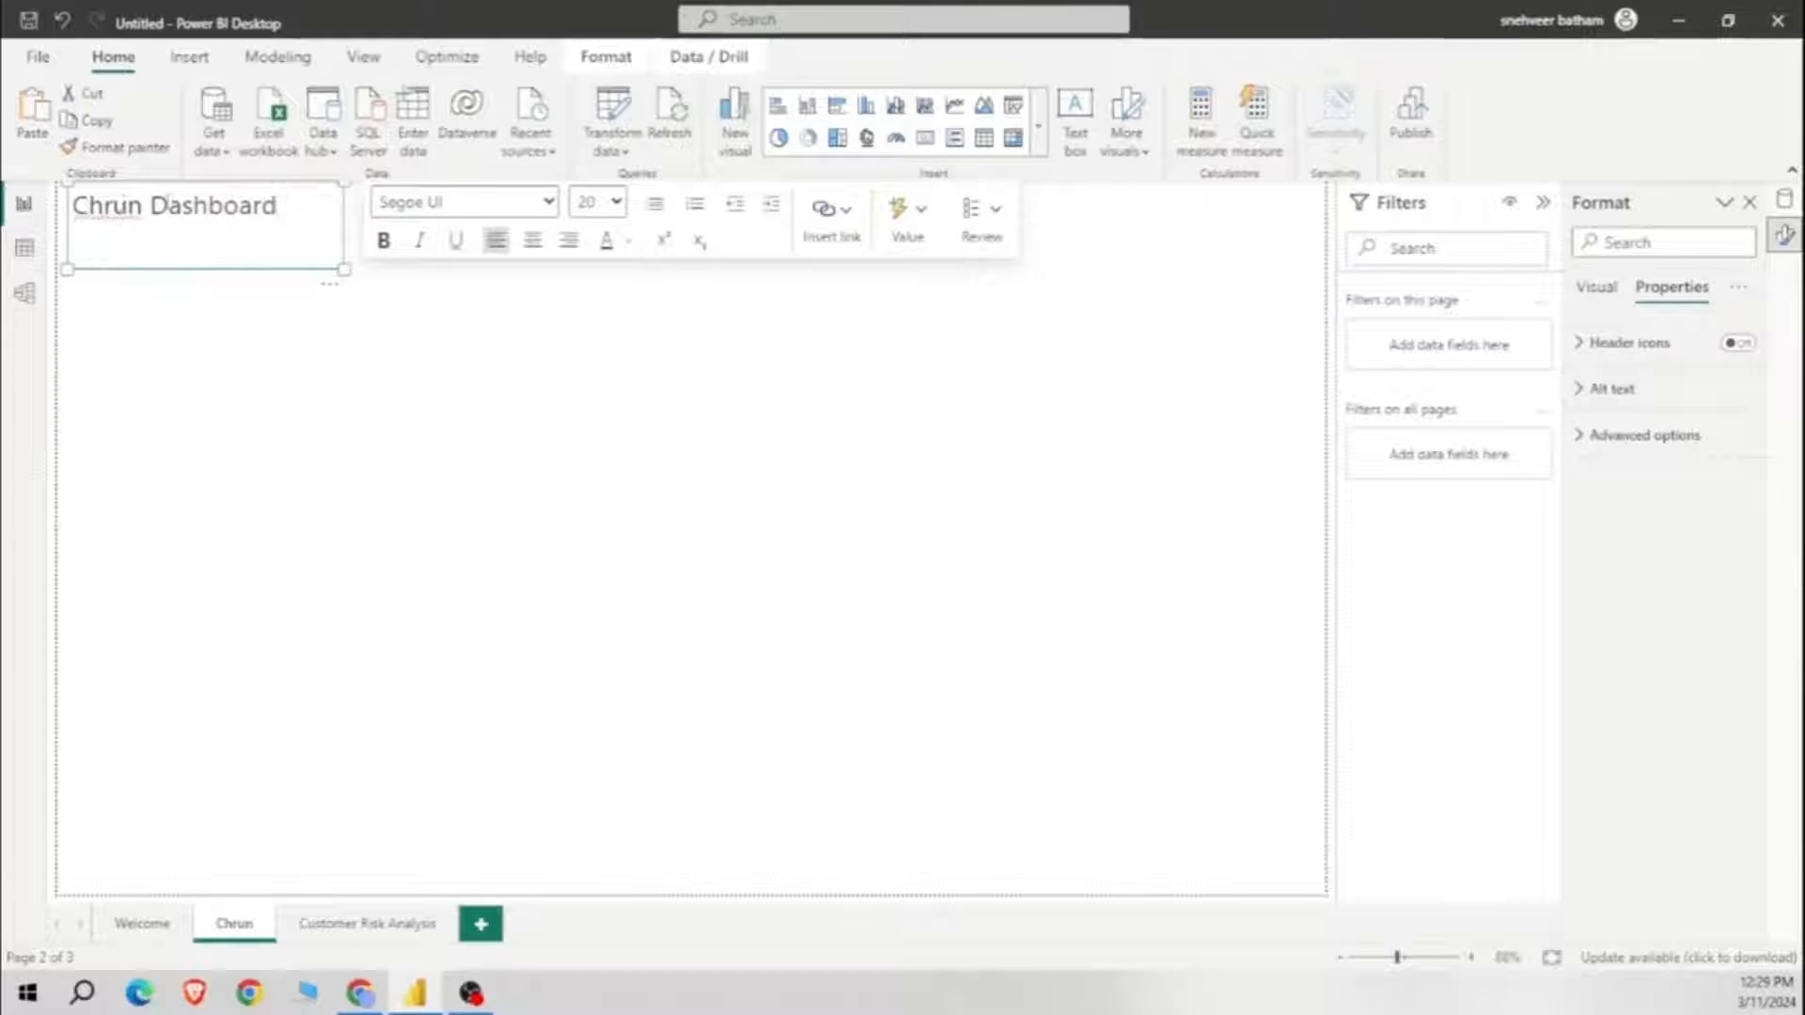
click(127, 207)
key(BackSpace)
key(BackSpace)
text(ur)
click(401, 543)
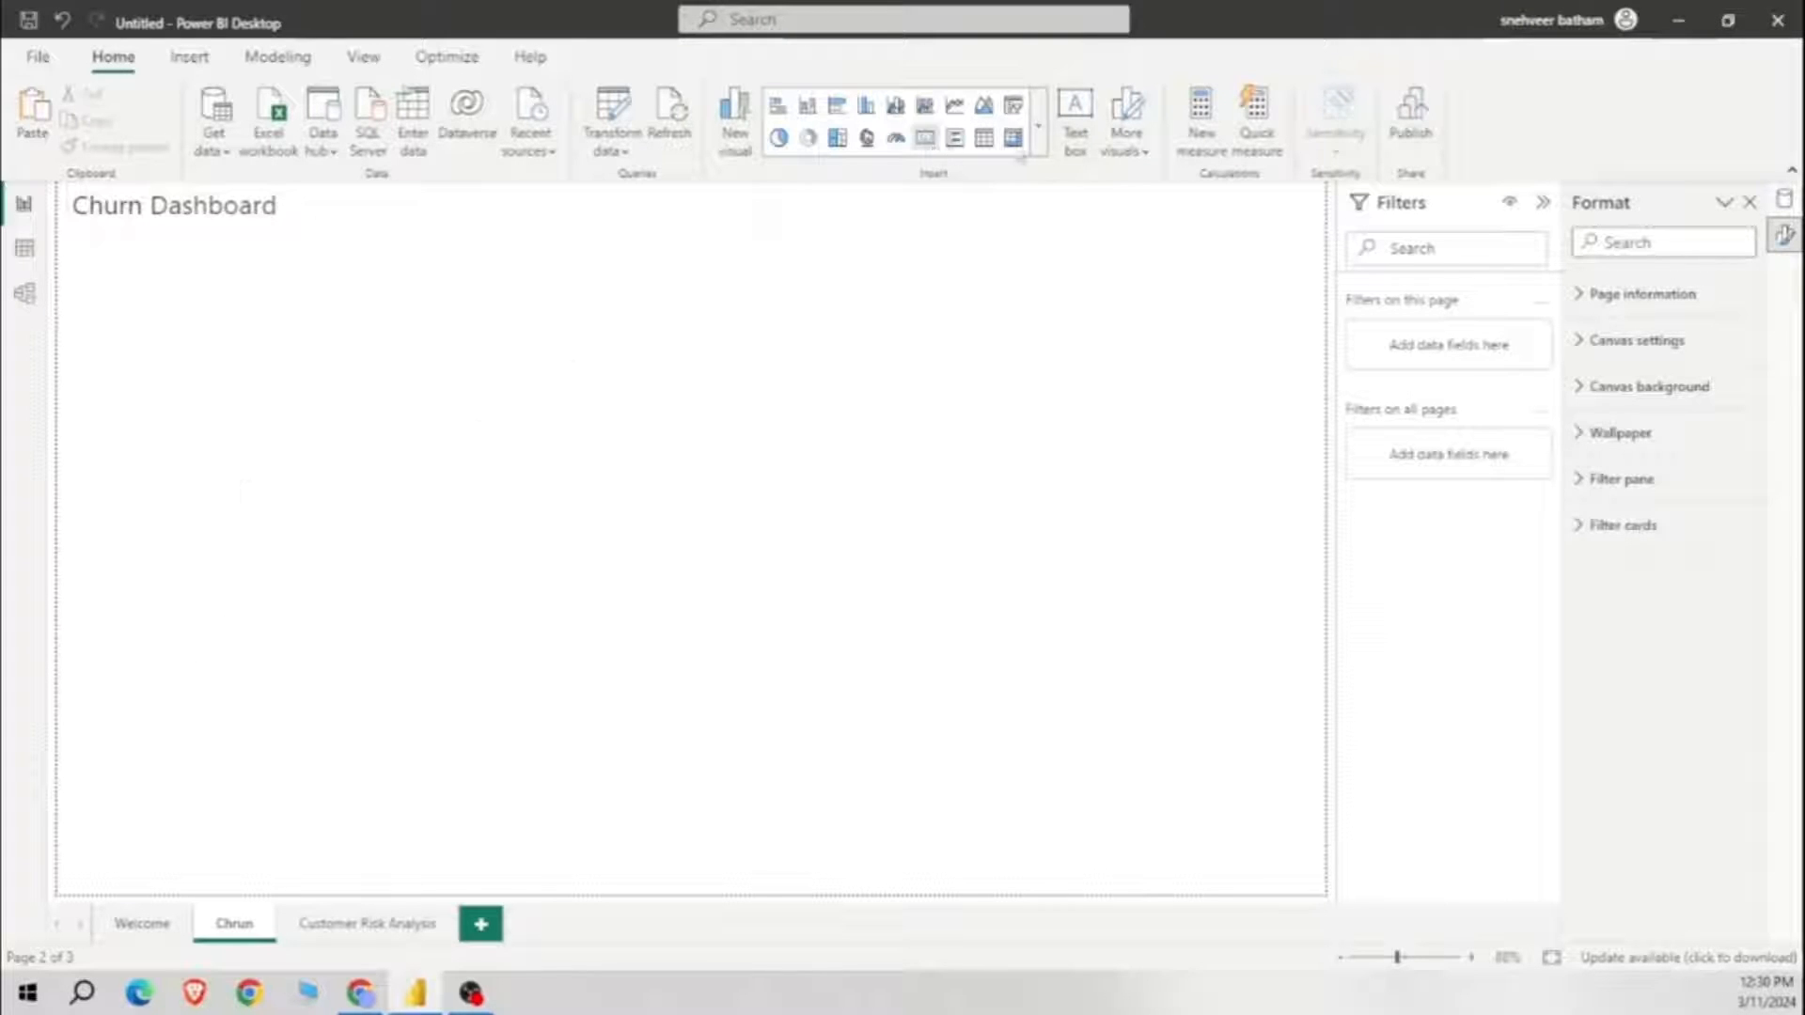
Step: Insert a card visual below the page title and add the customerID field to it
click(1038, 141)
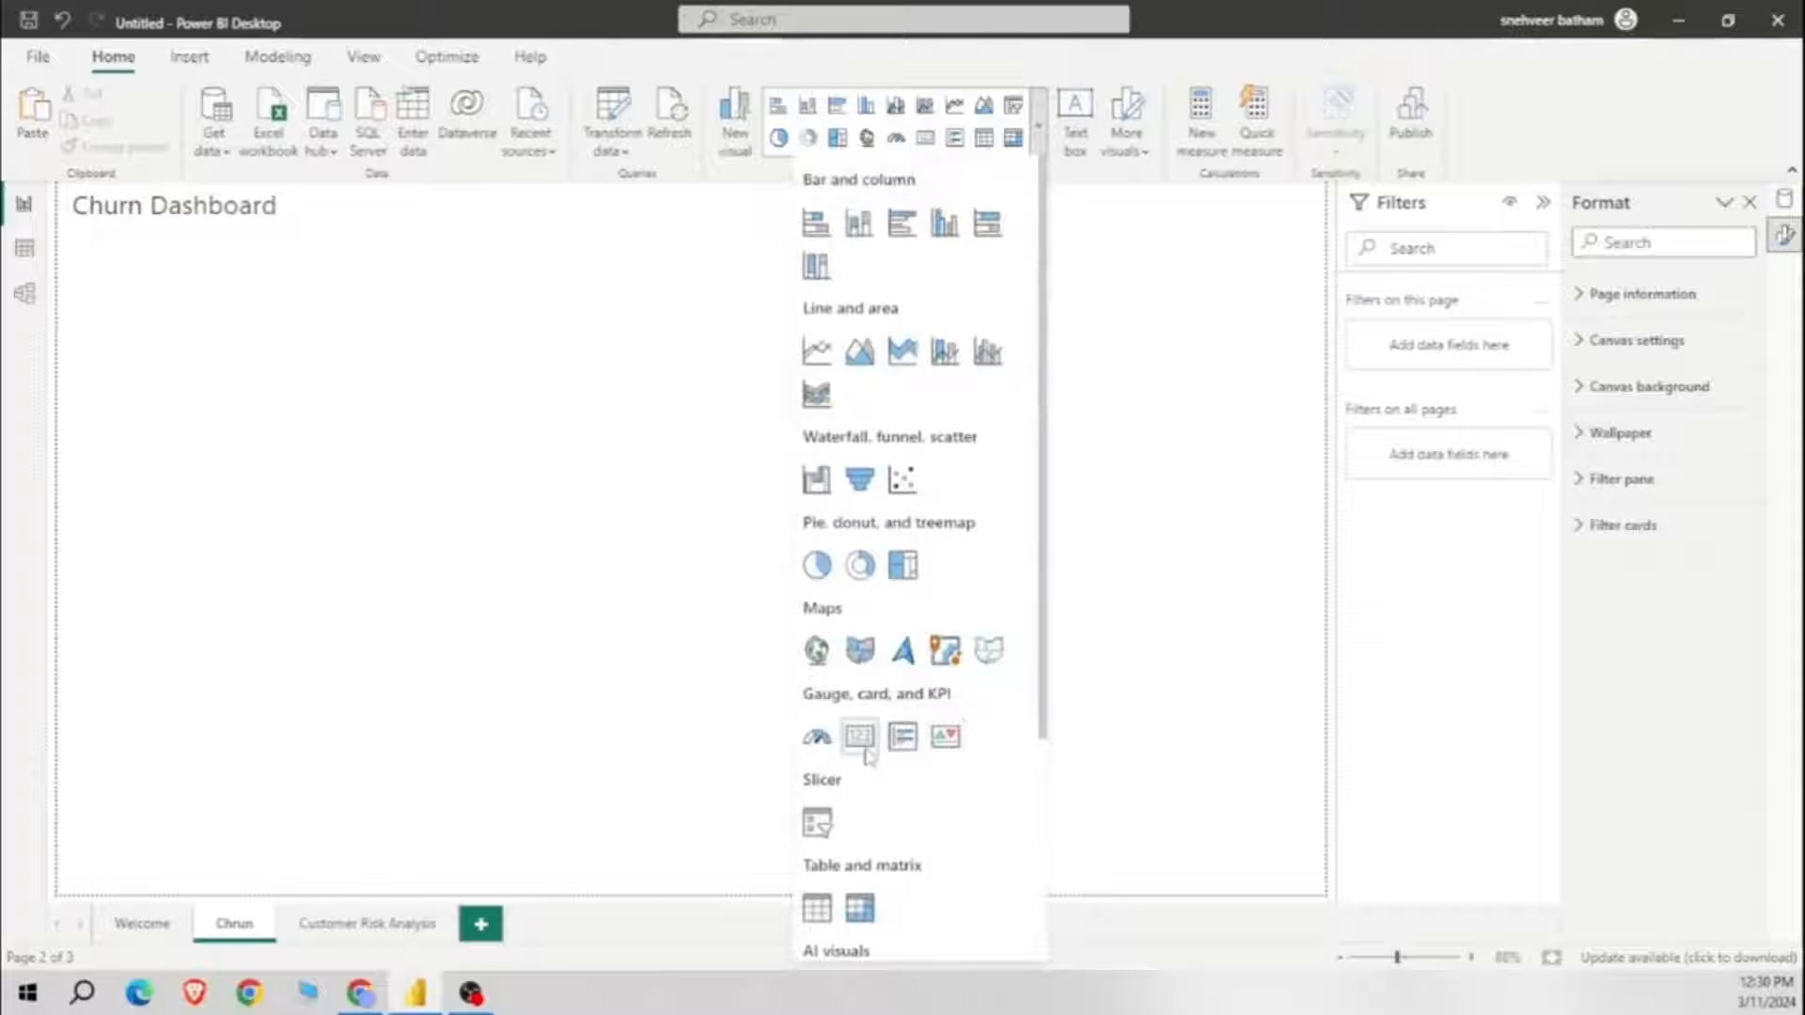
click(271, 629)
click(253, 473)
click(1784, 199)
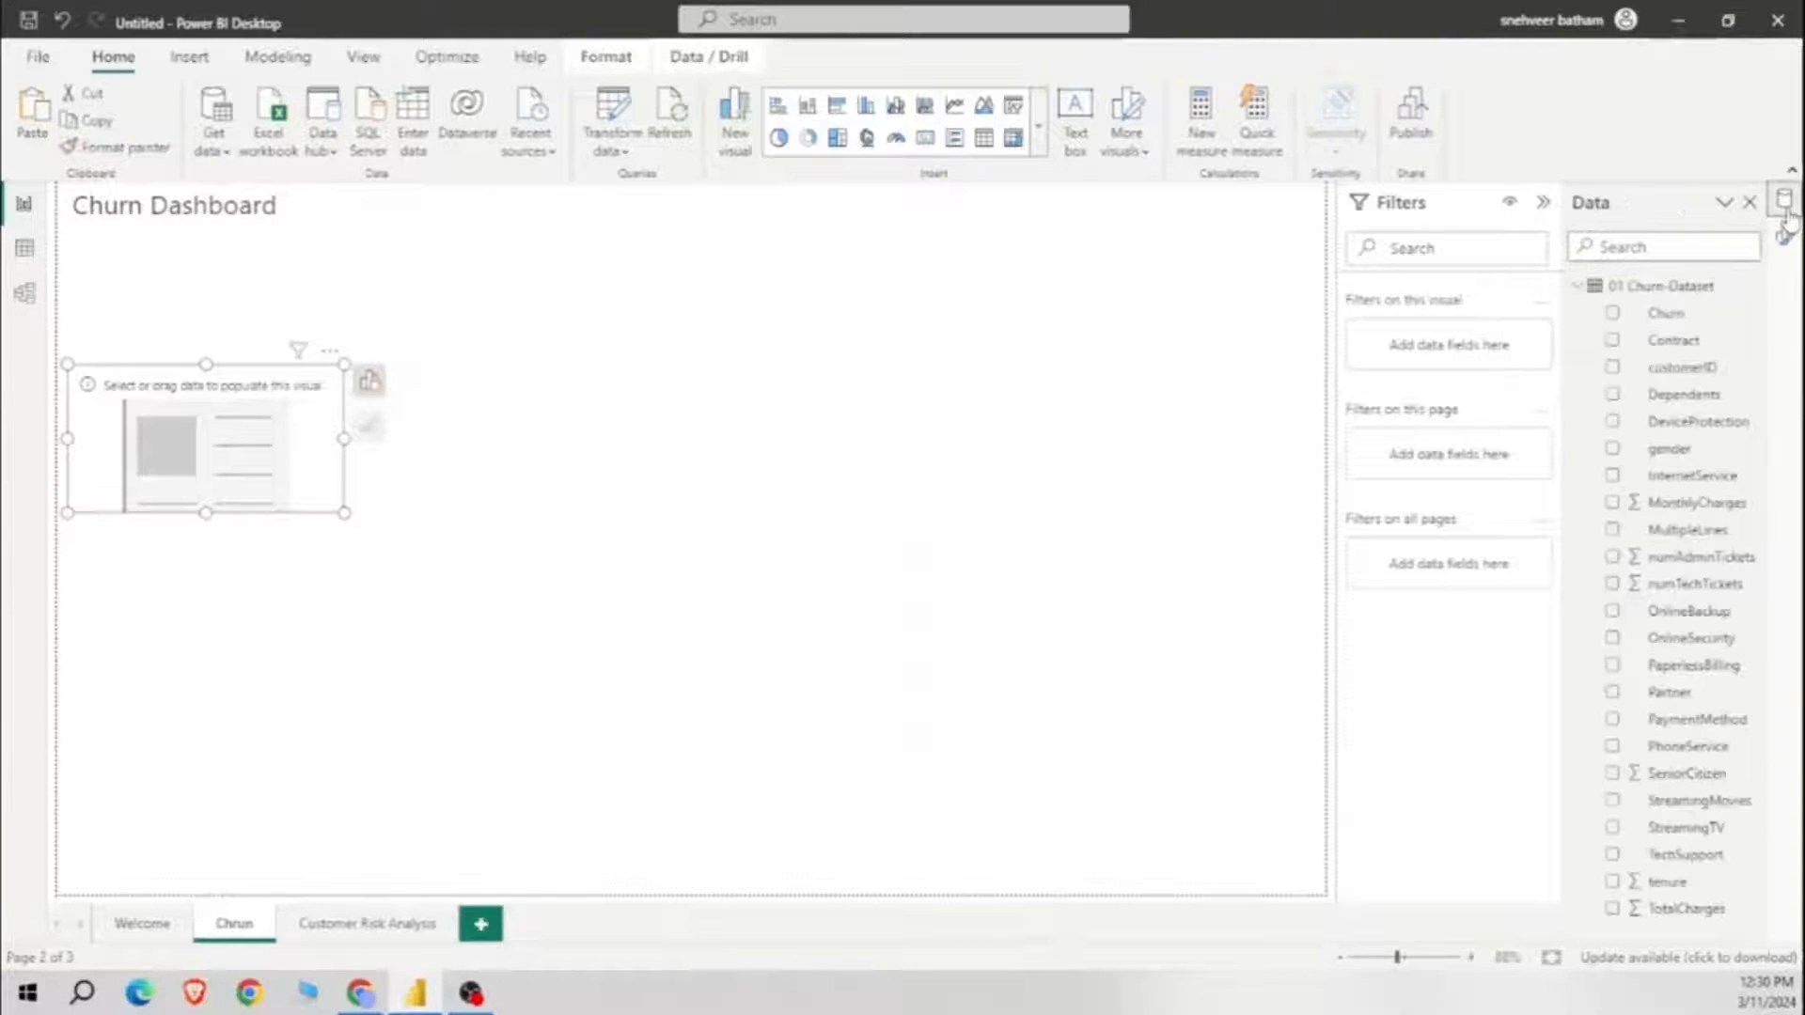
click(1613, 367)
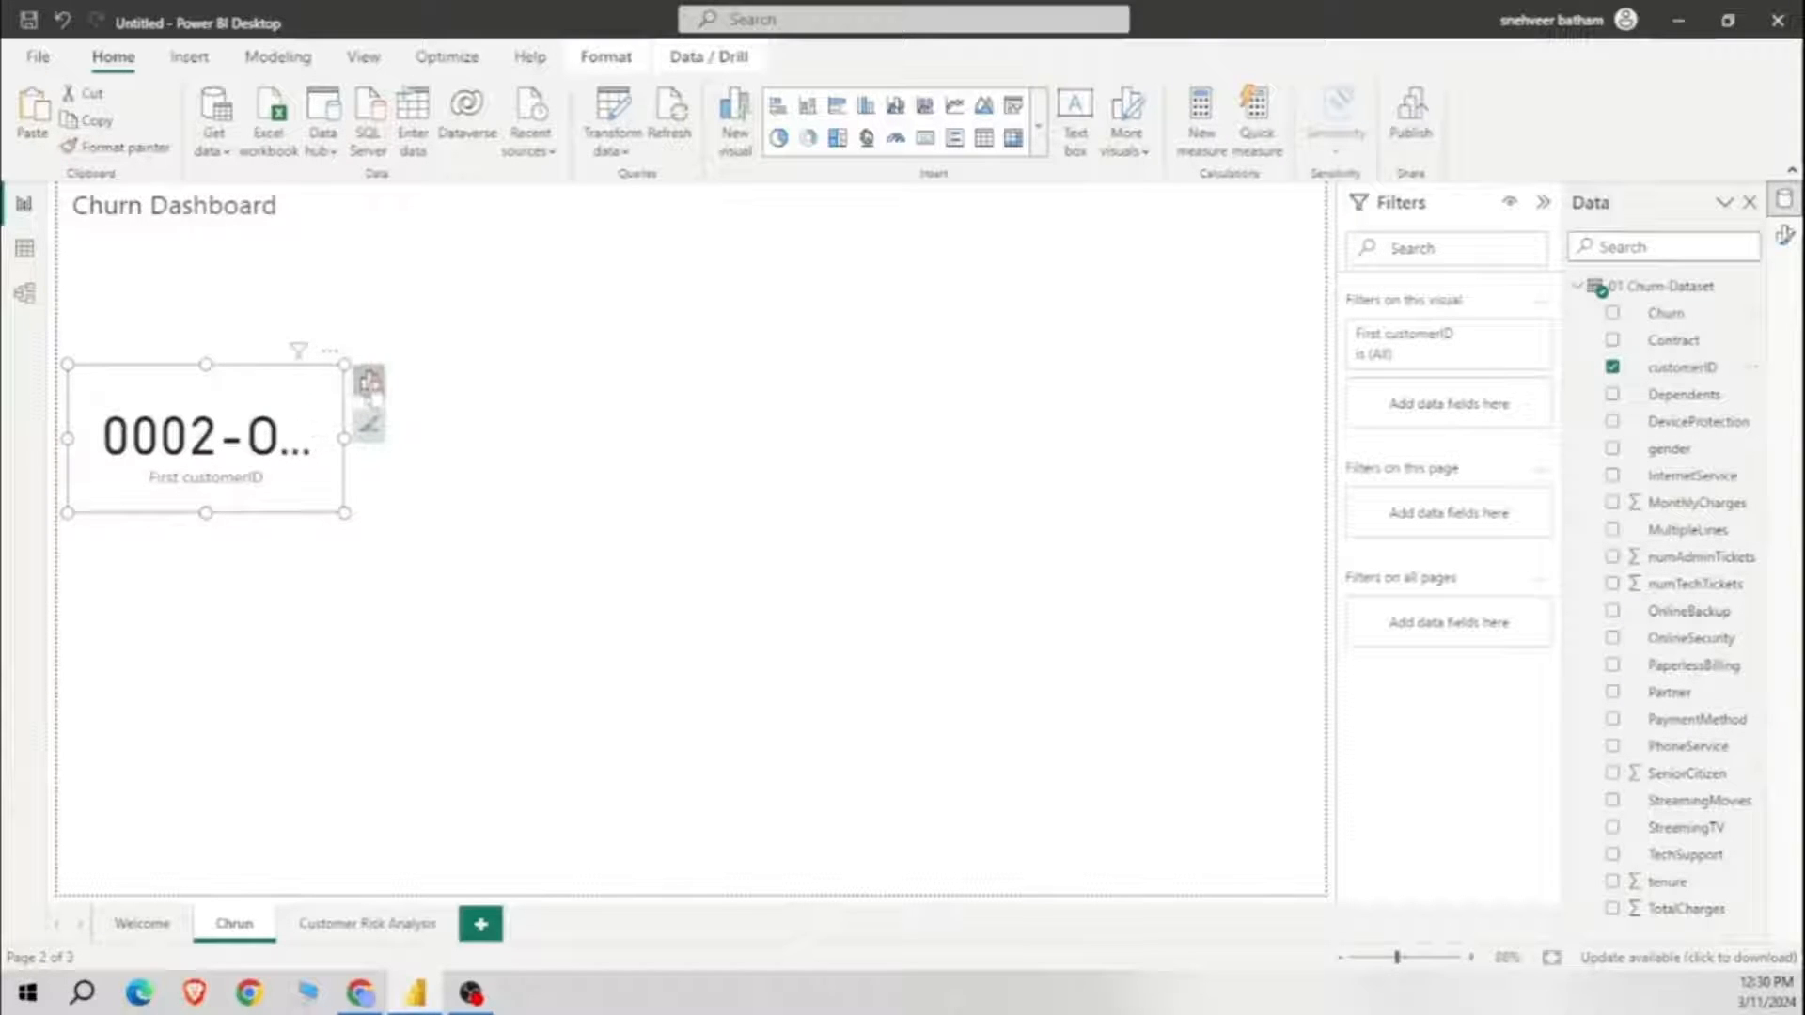
Step: Change the card's customerID aggregation from First to Count
click(370, 382)
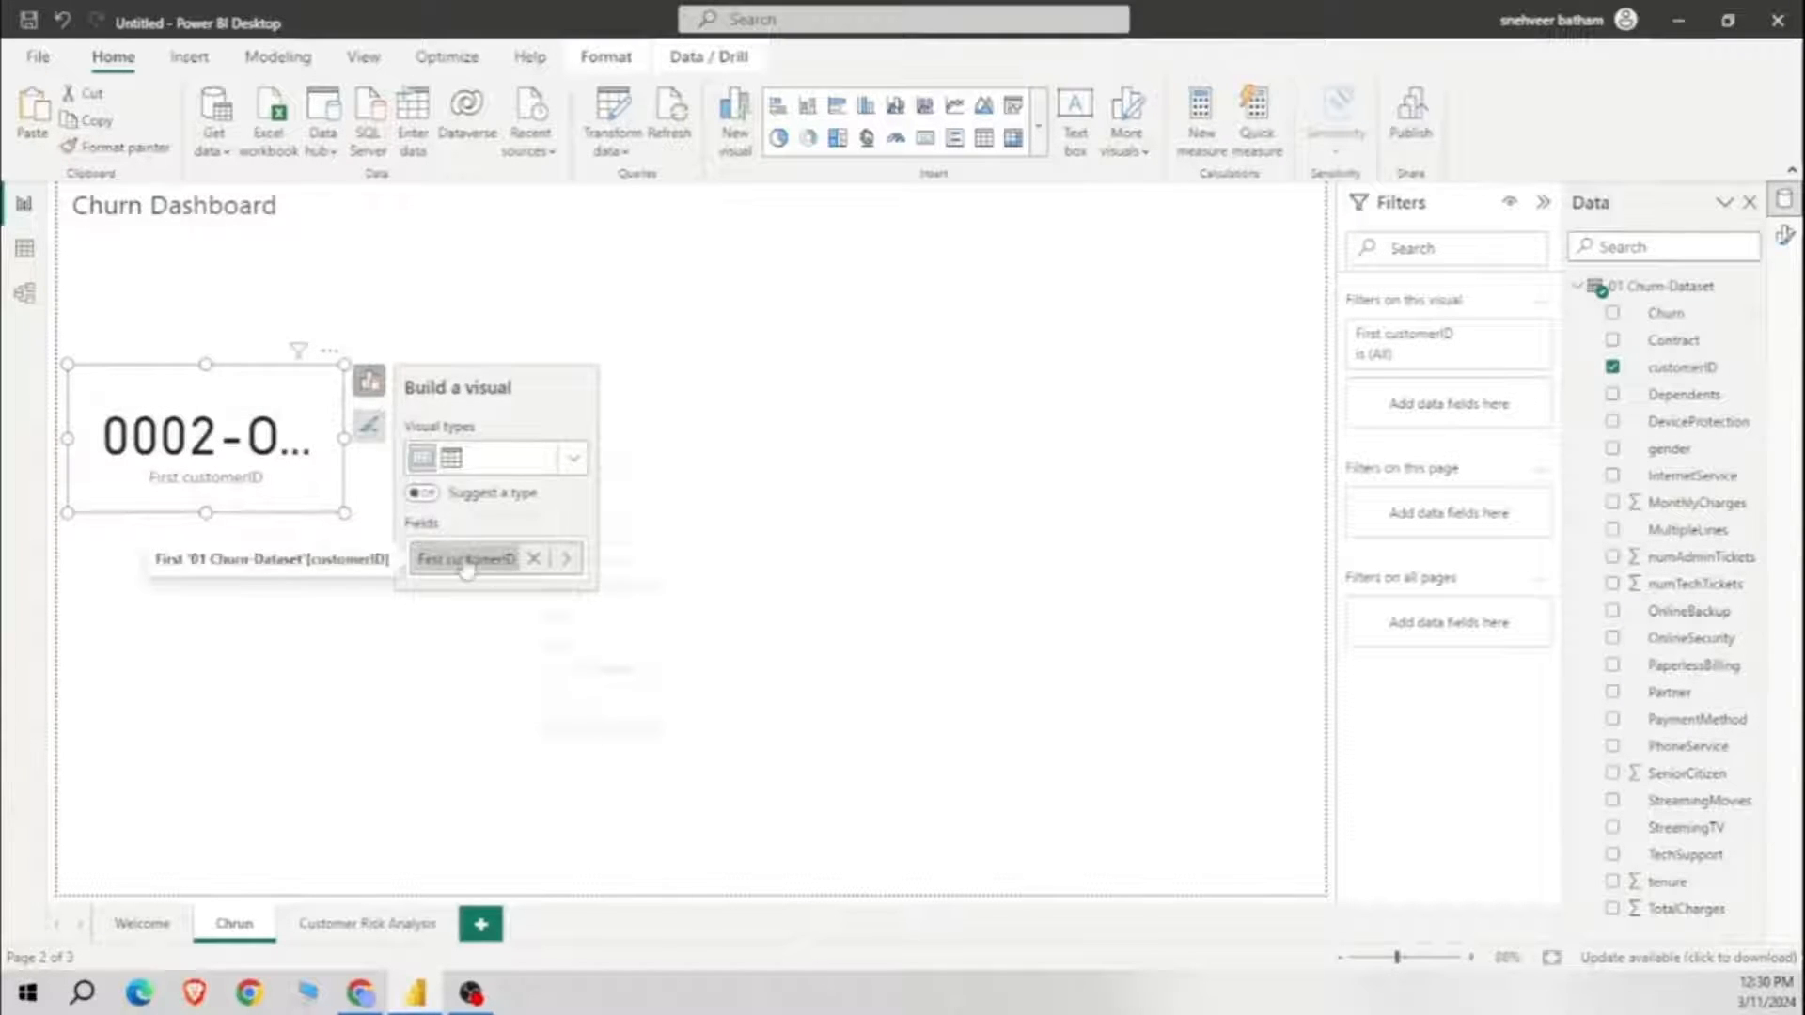
click(529, 559)
click(570, 696)
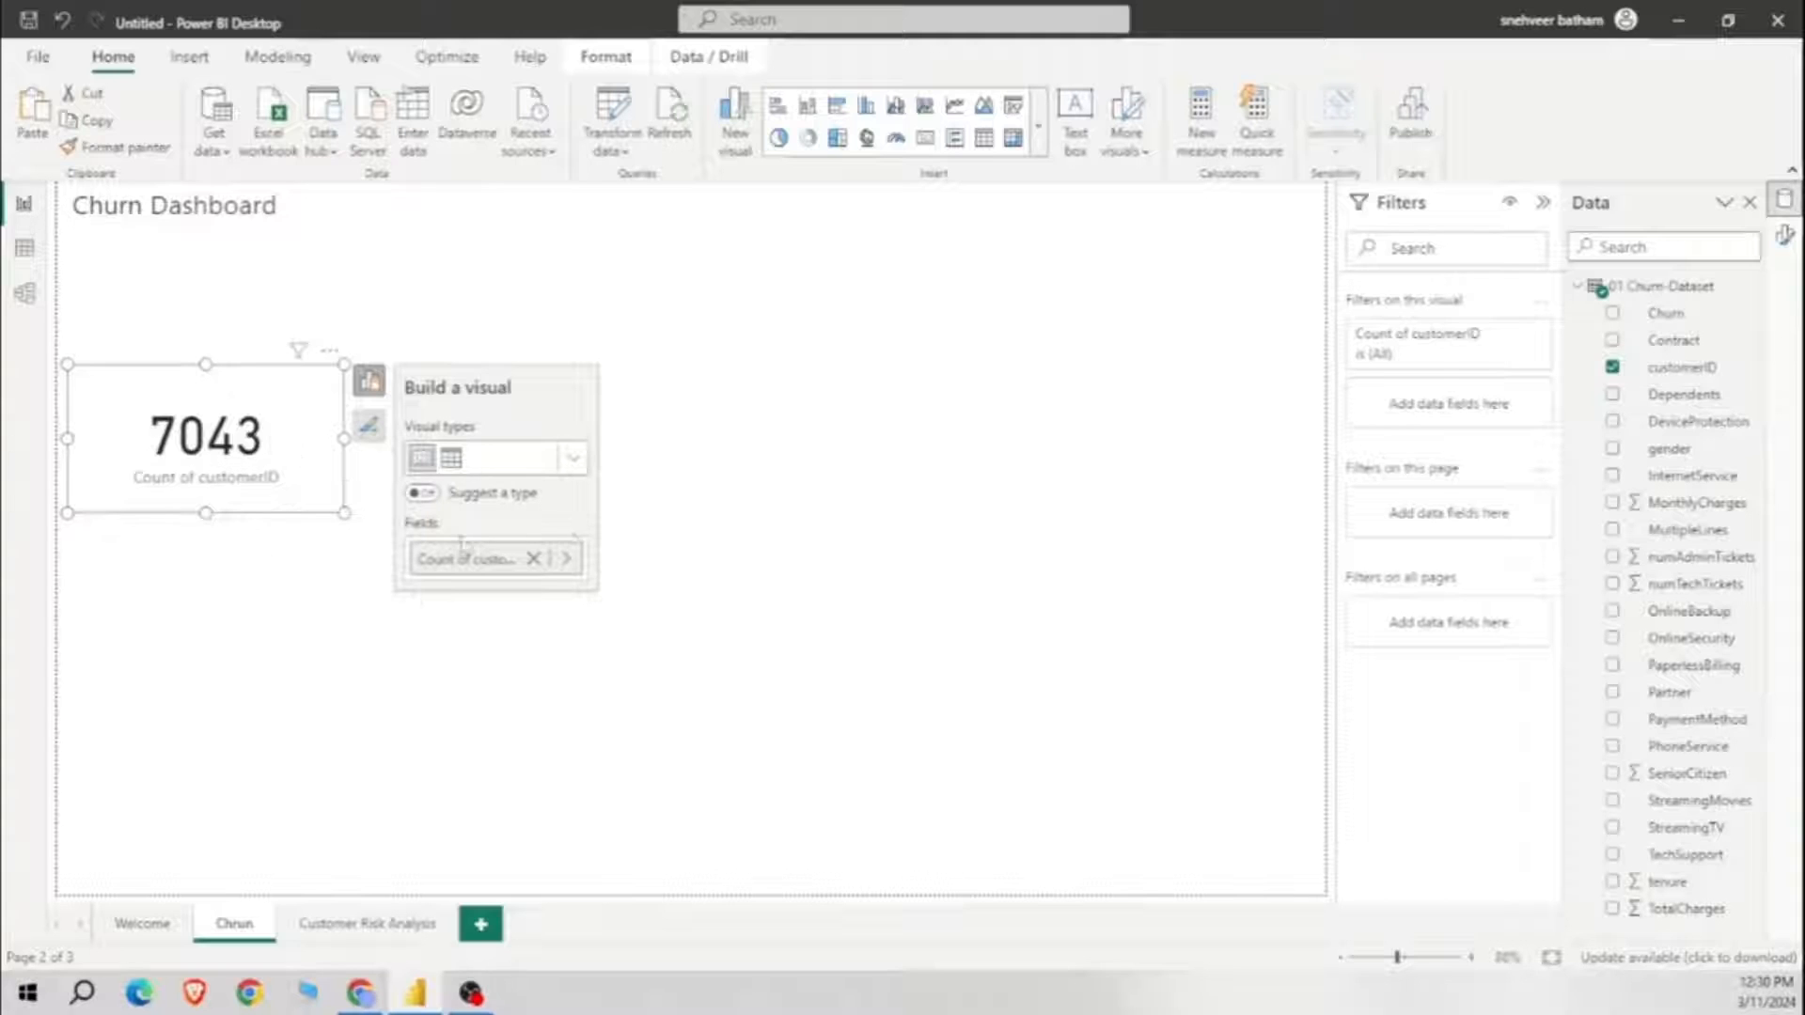
click(273, 658)
Step: Turn on the card's title and set its text to "Cutomers at Risk"
click(202, 461)
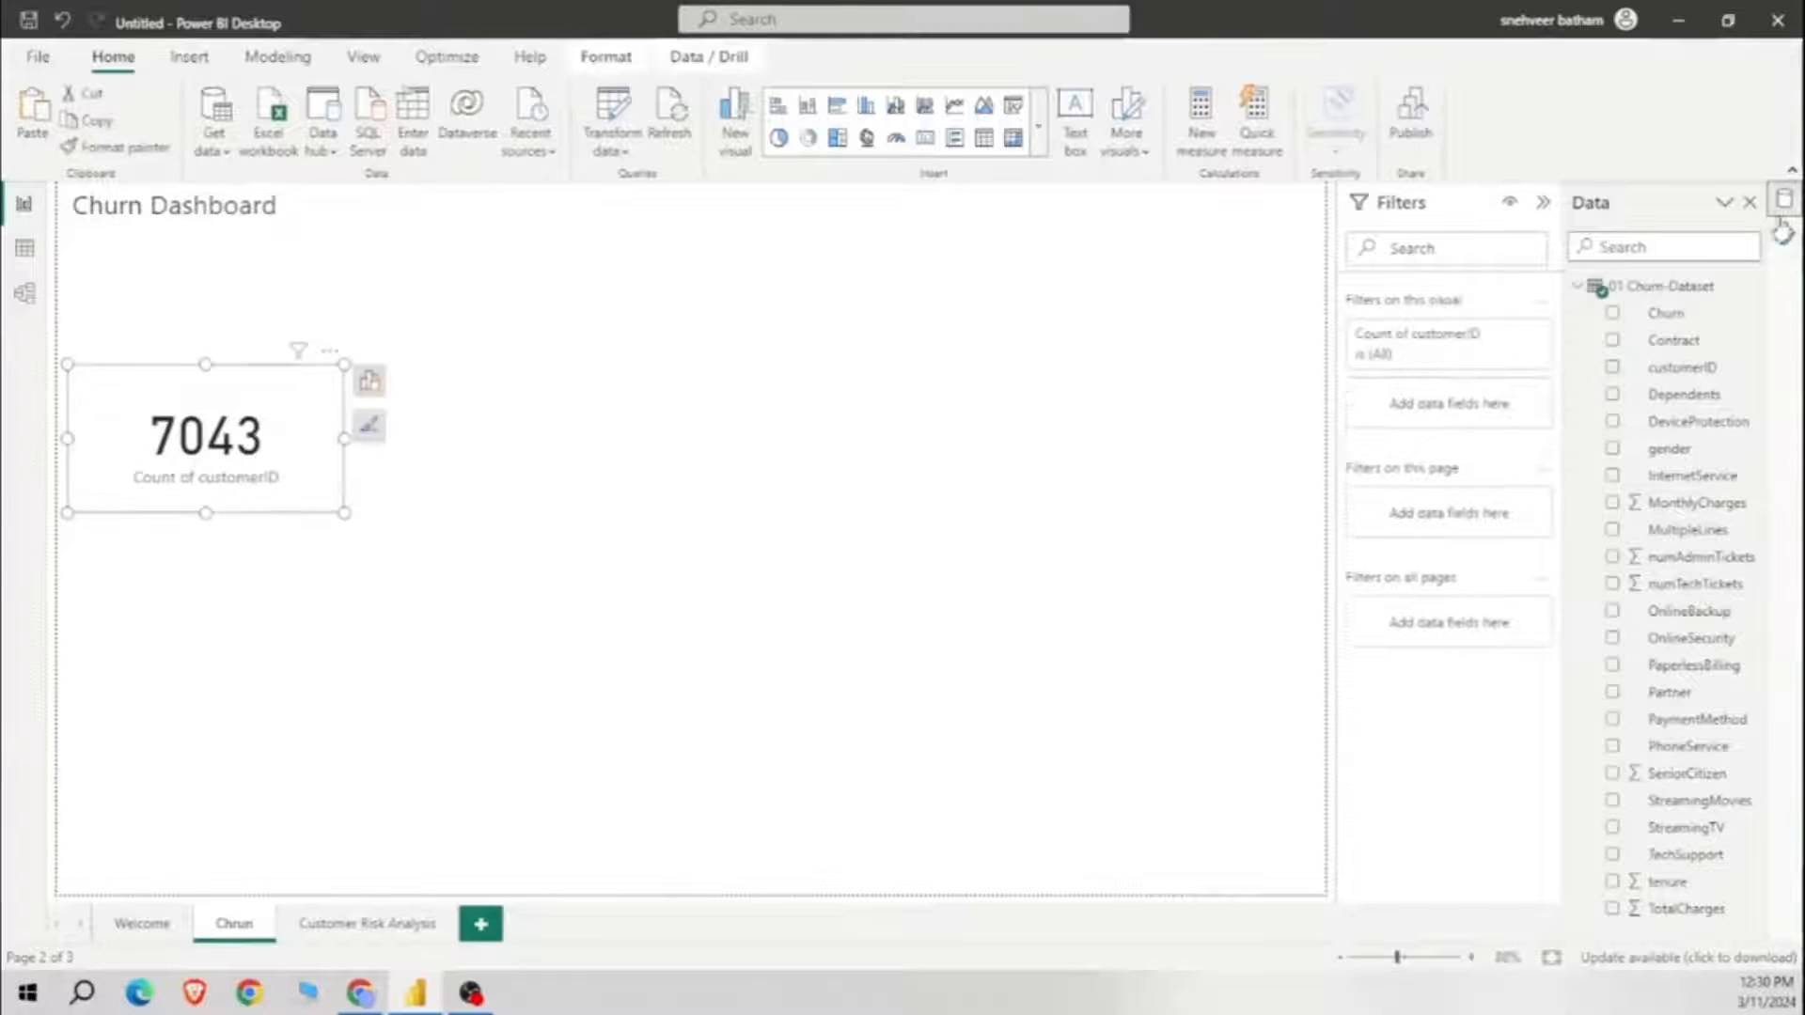
click(1785, 234)
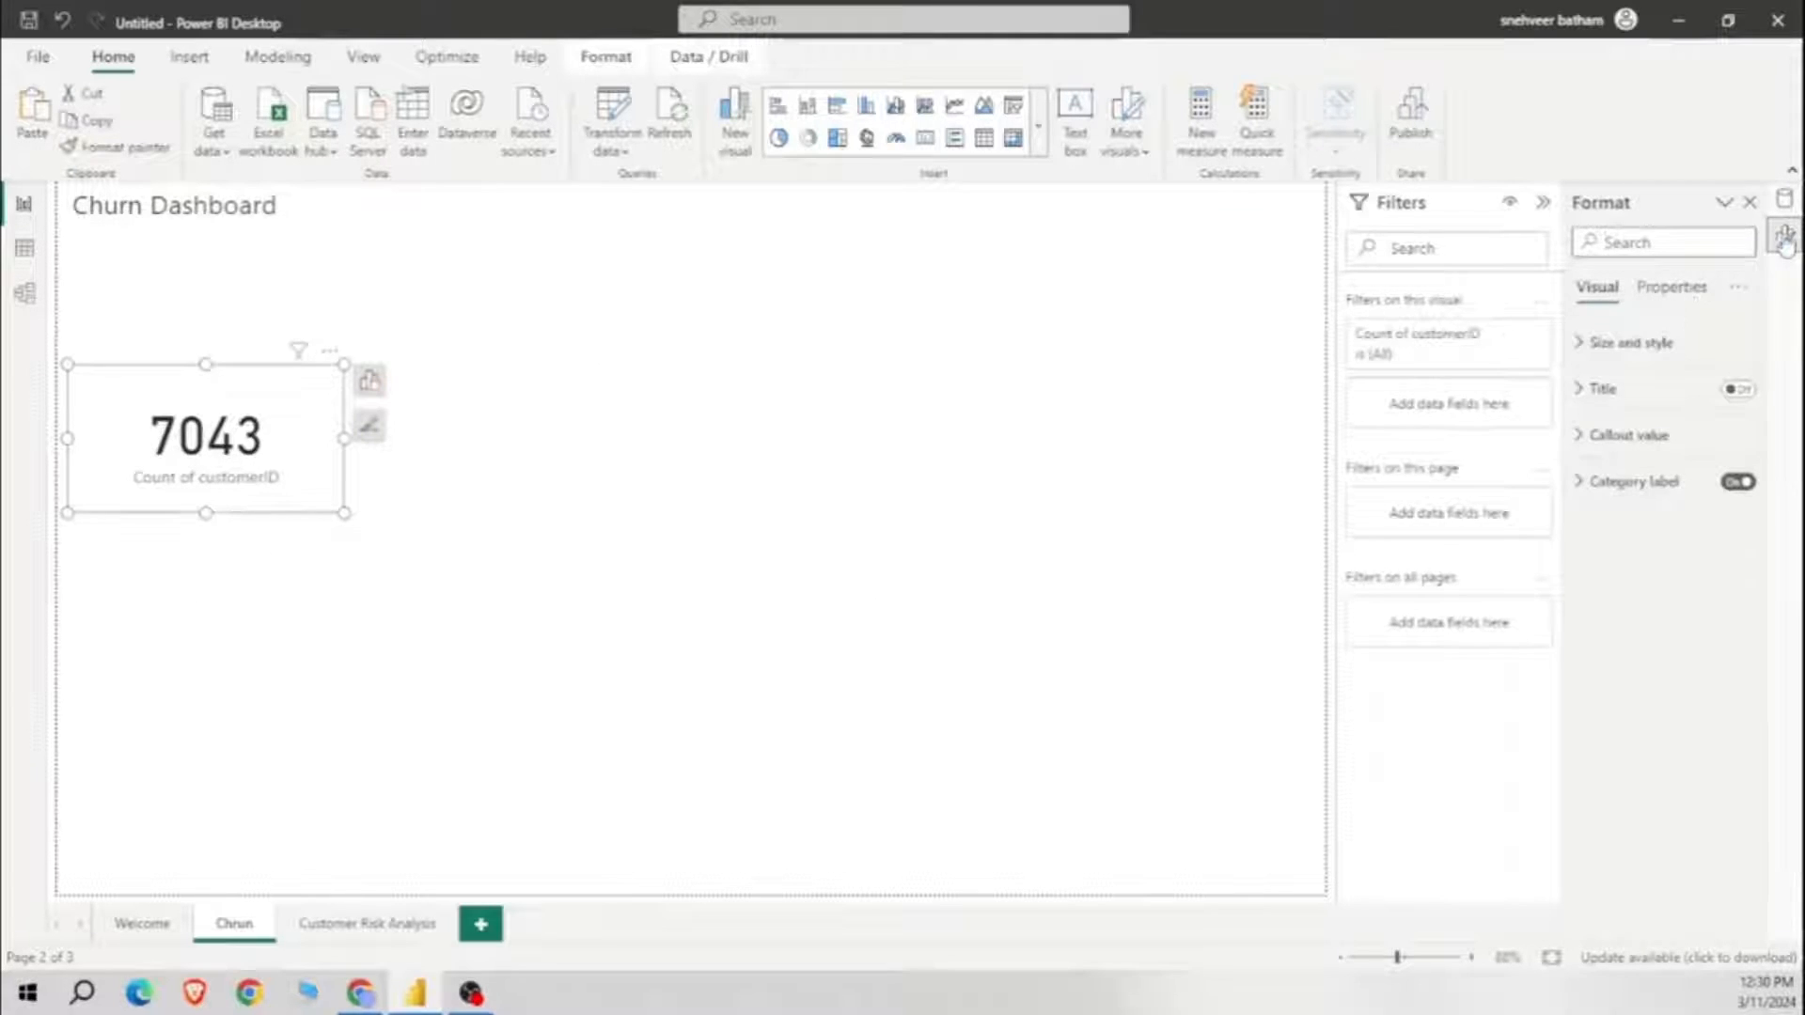
click(363, 56)
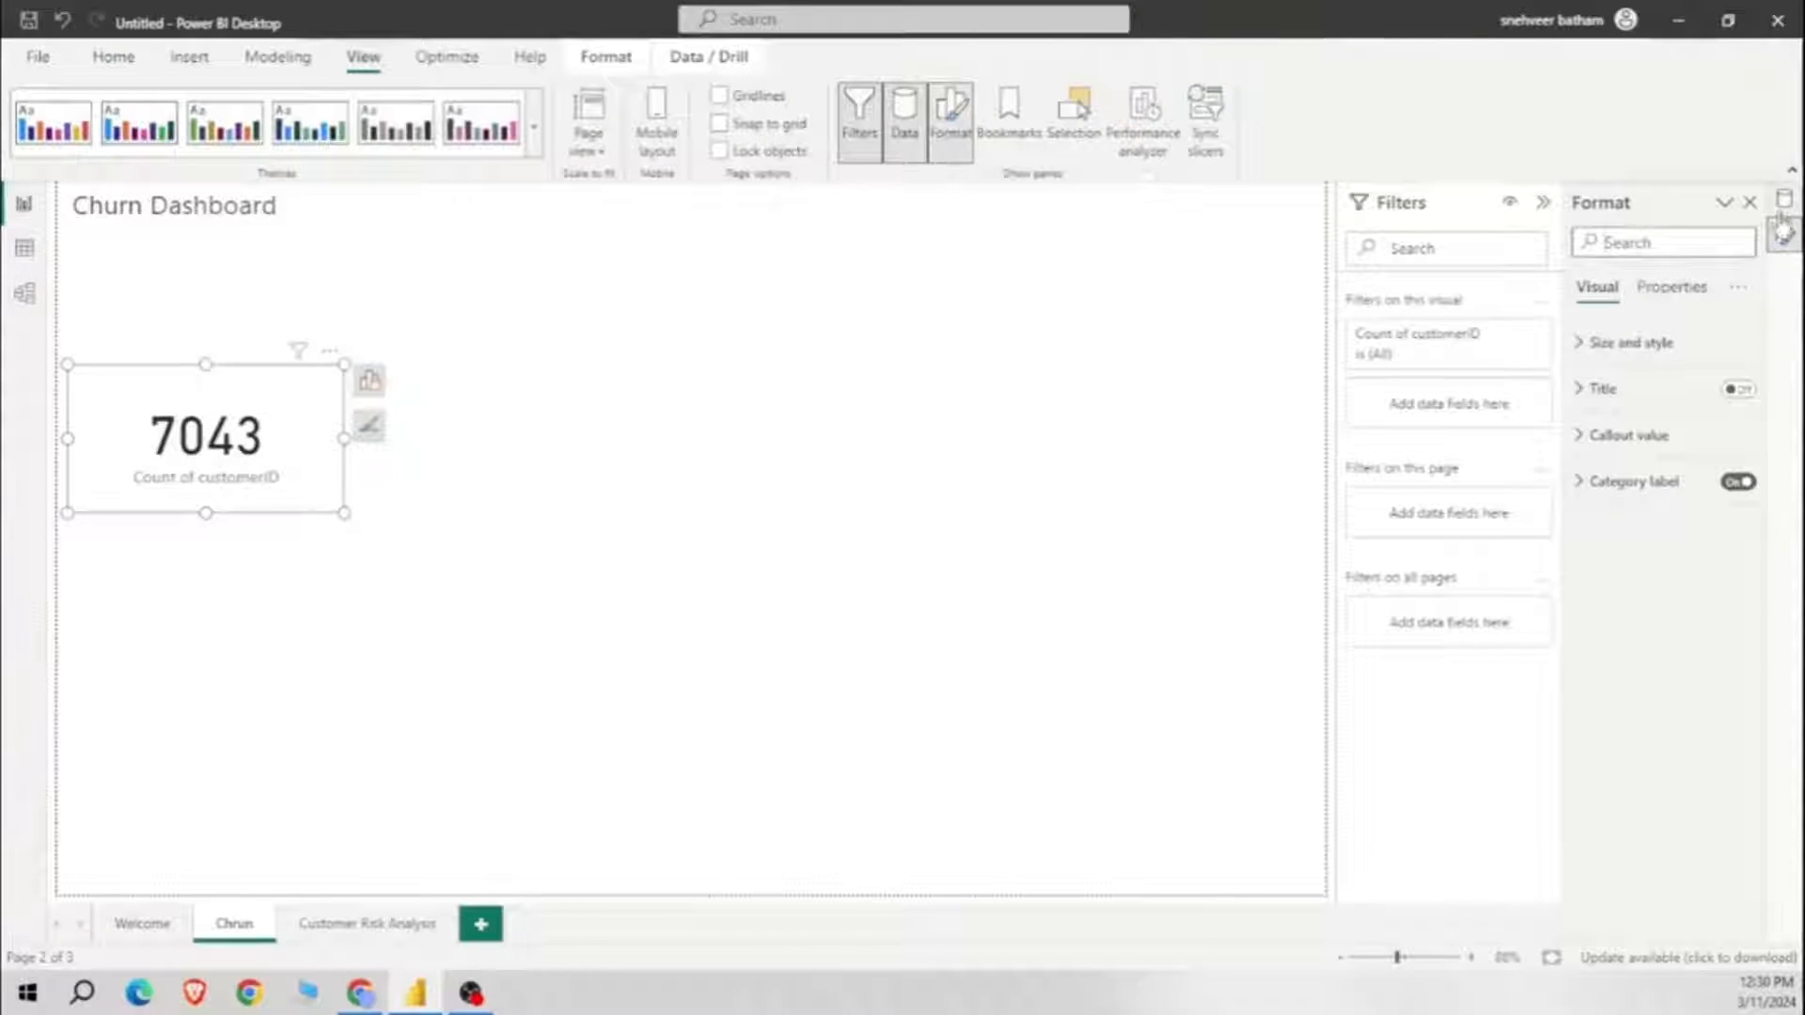
click(1603, 354)
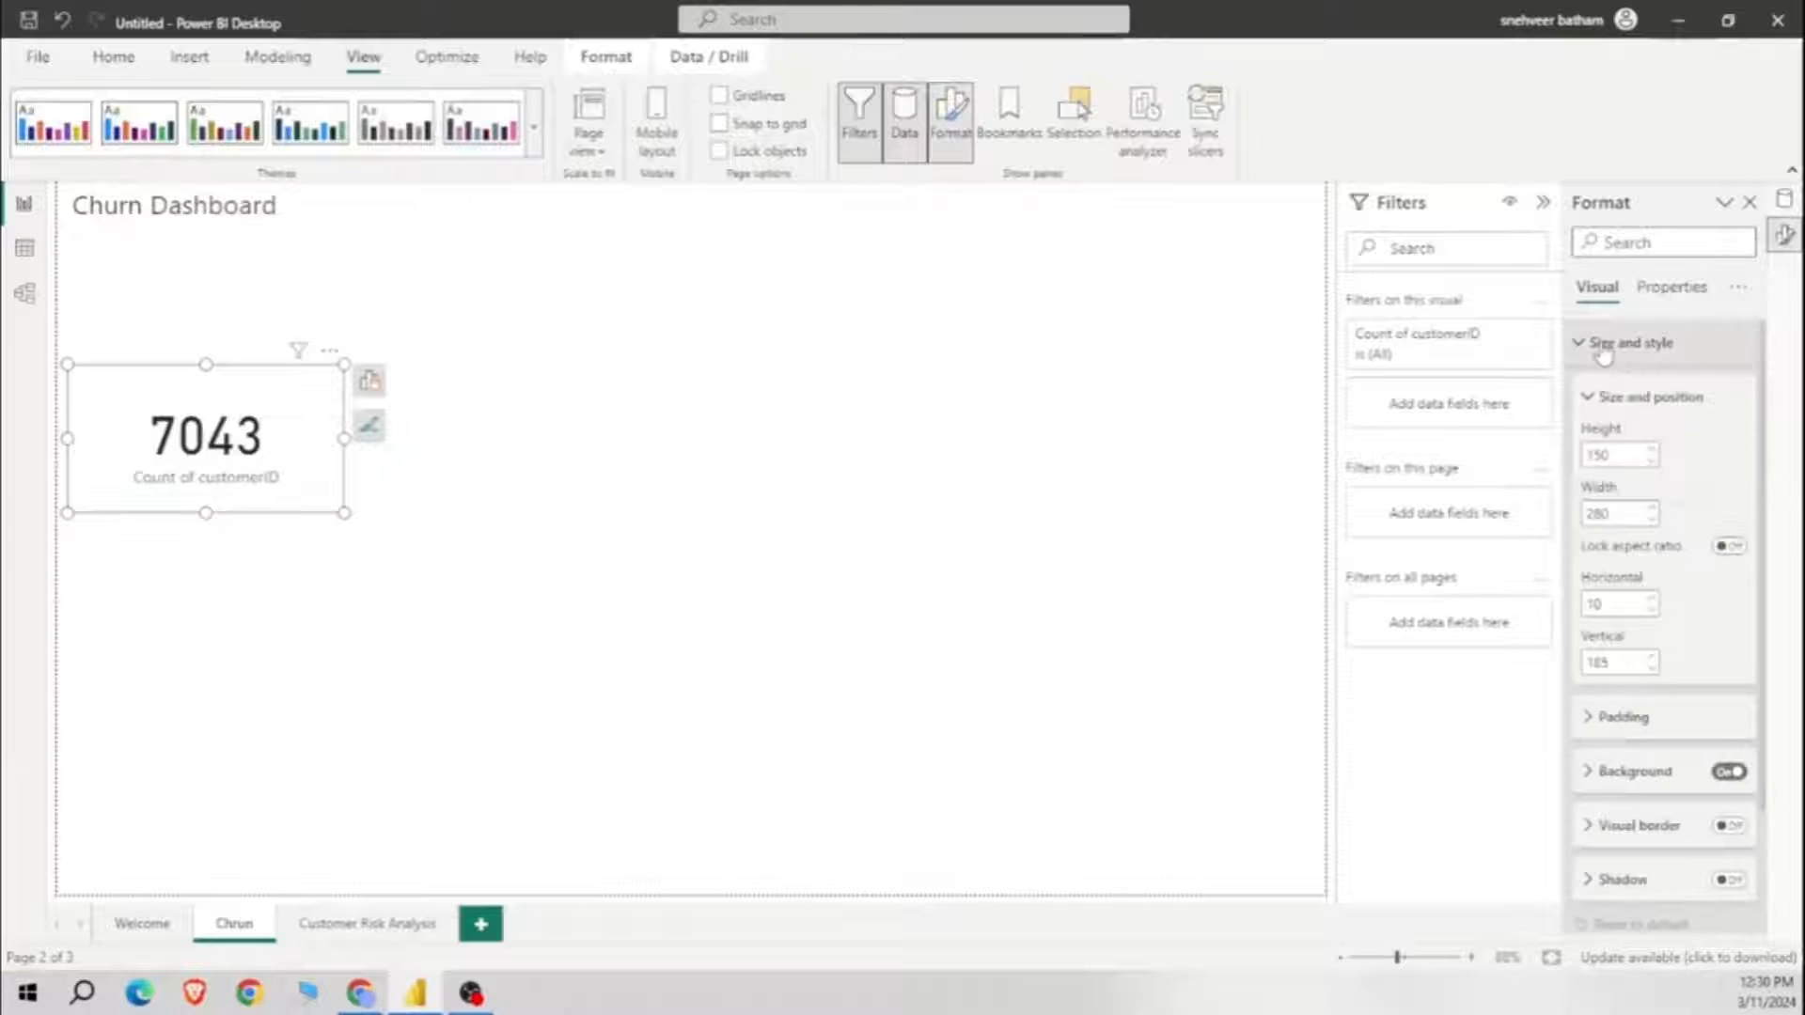
scroll(1654, 470, down, 2)
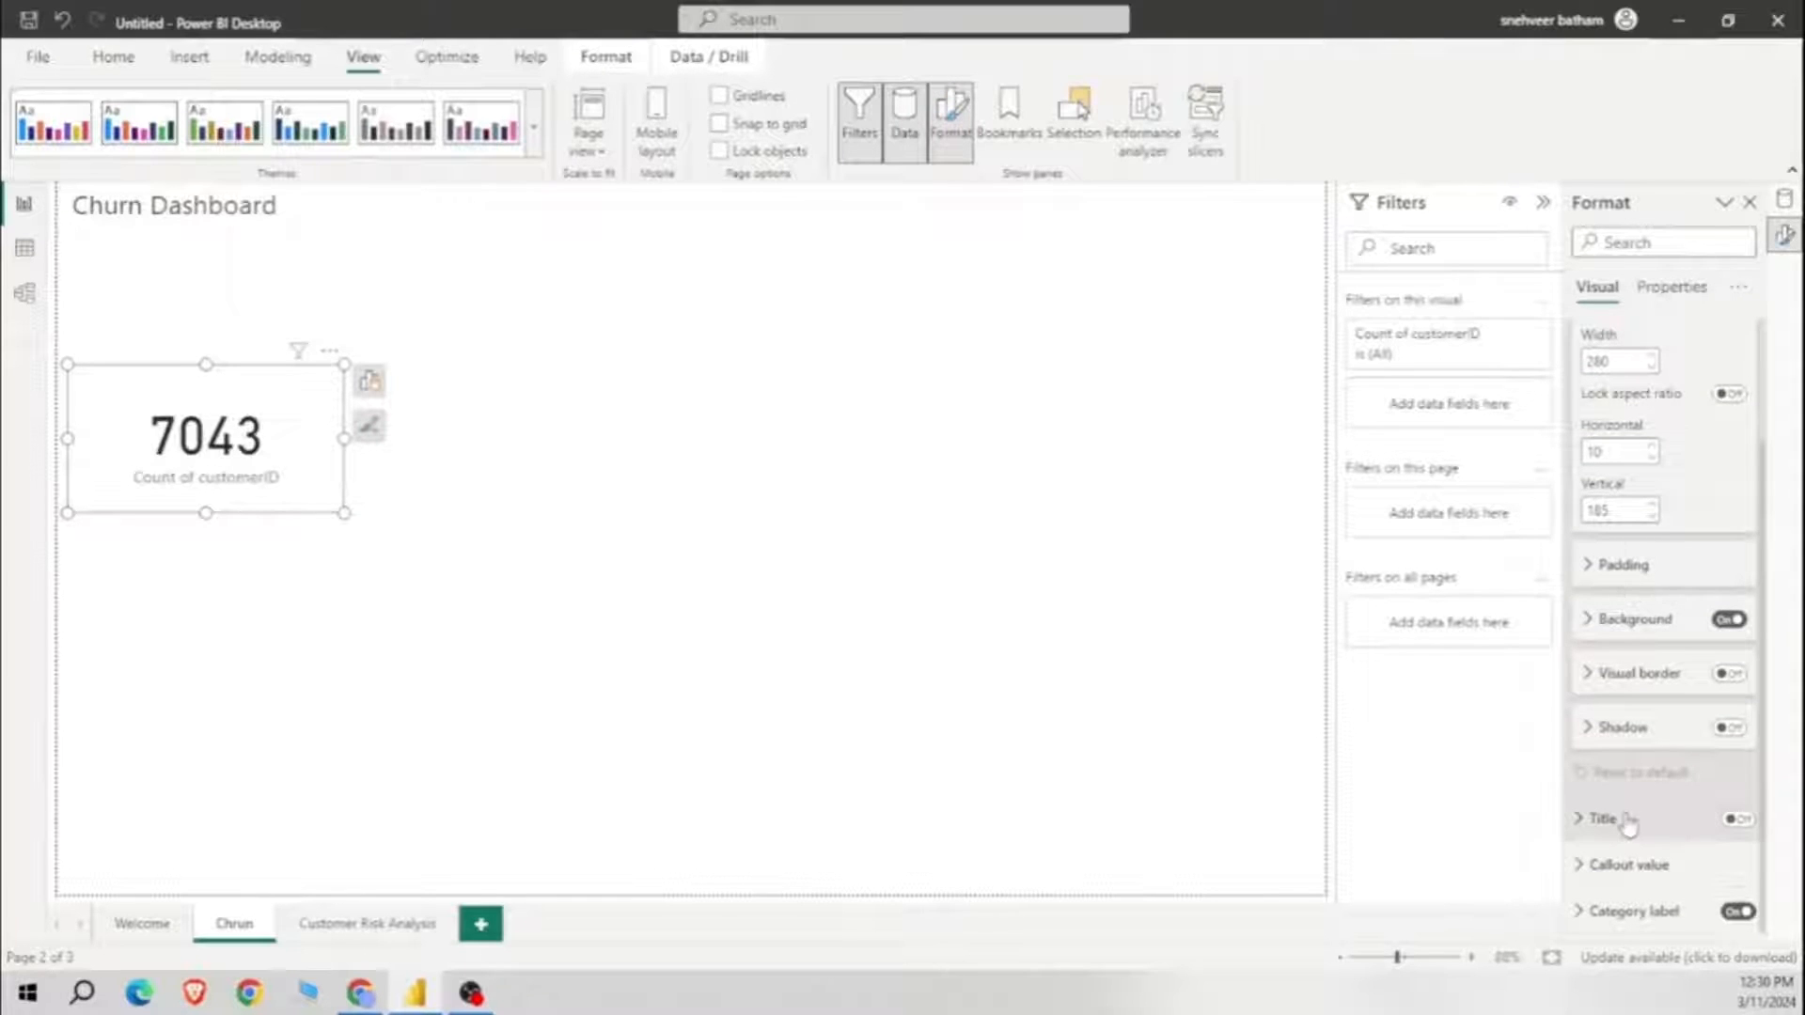
click(1654, 818)
scroll(1692, 733, down, 2)
click(1734, 636)
click(1733, 700)
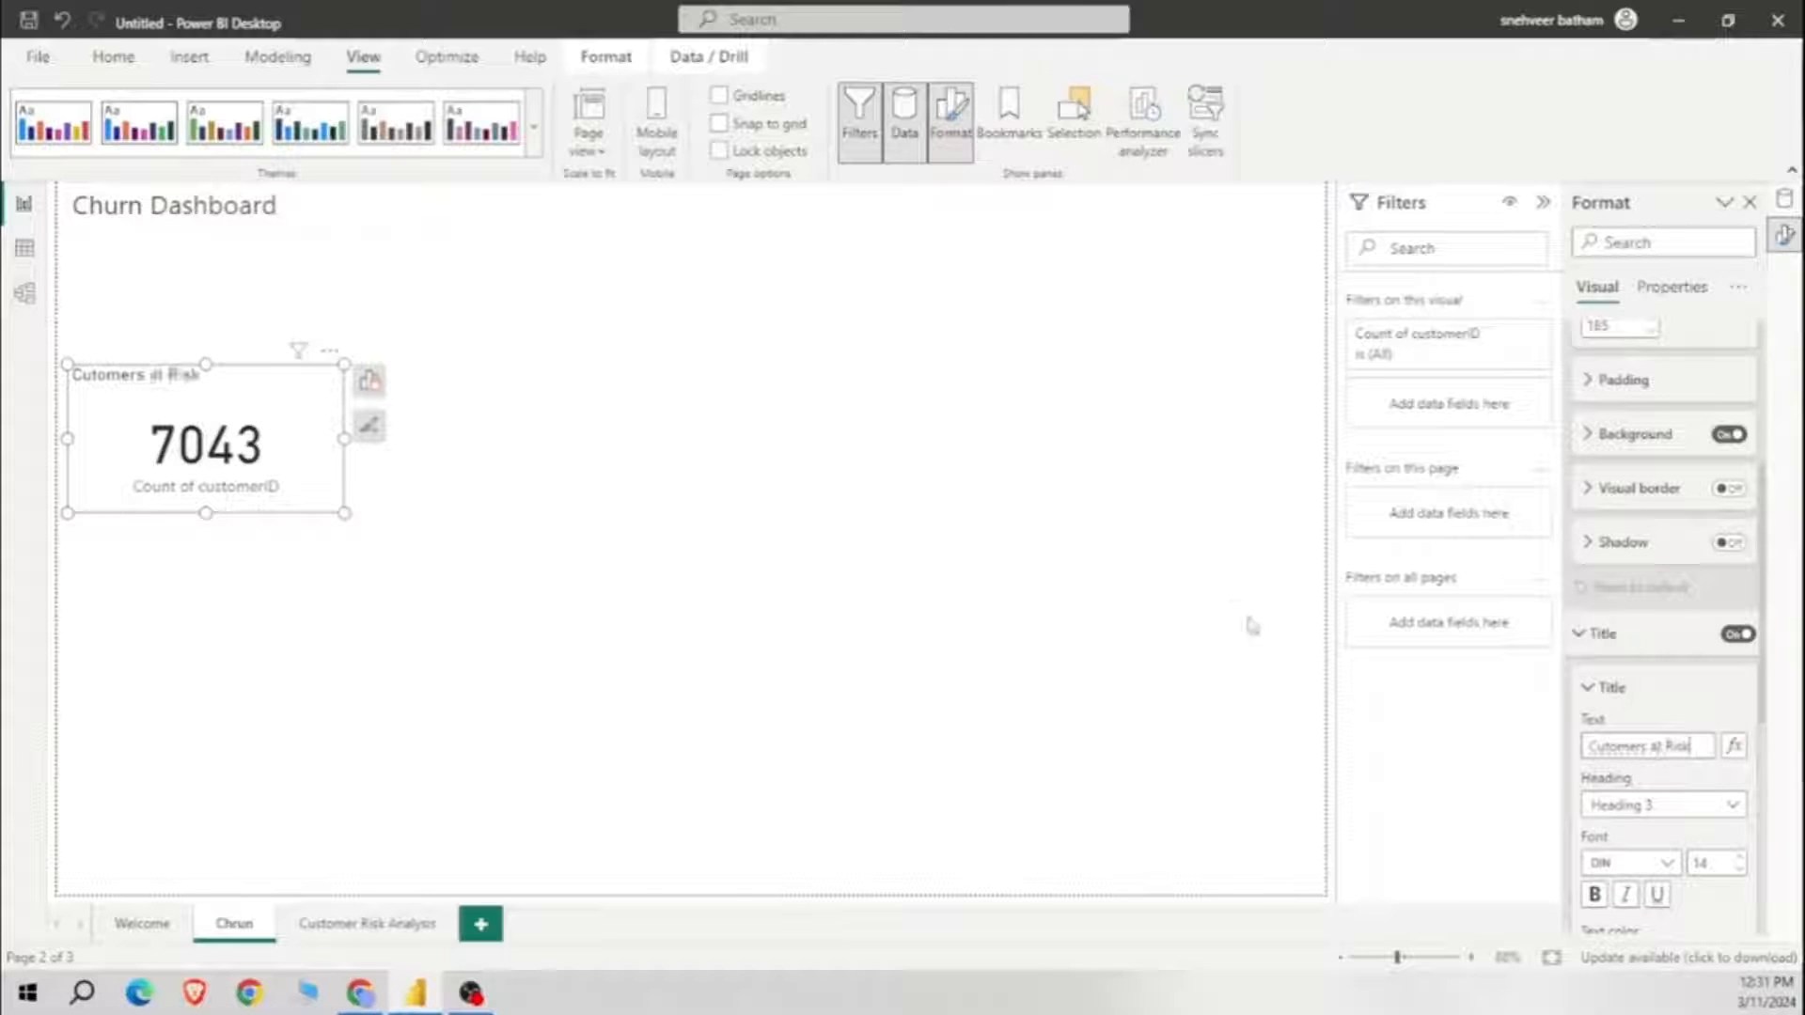
click(595, 566)
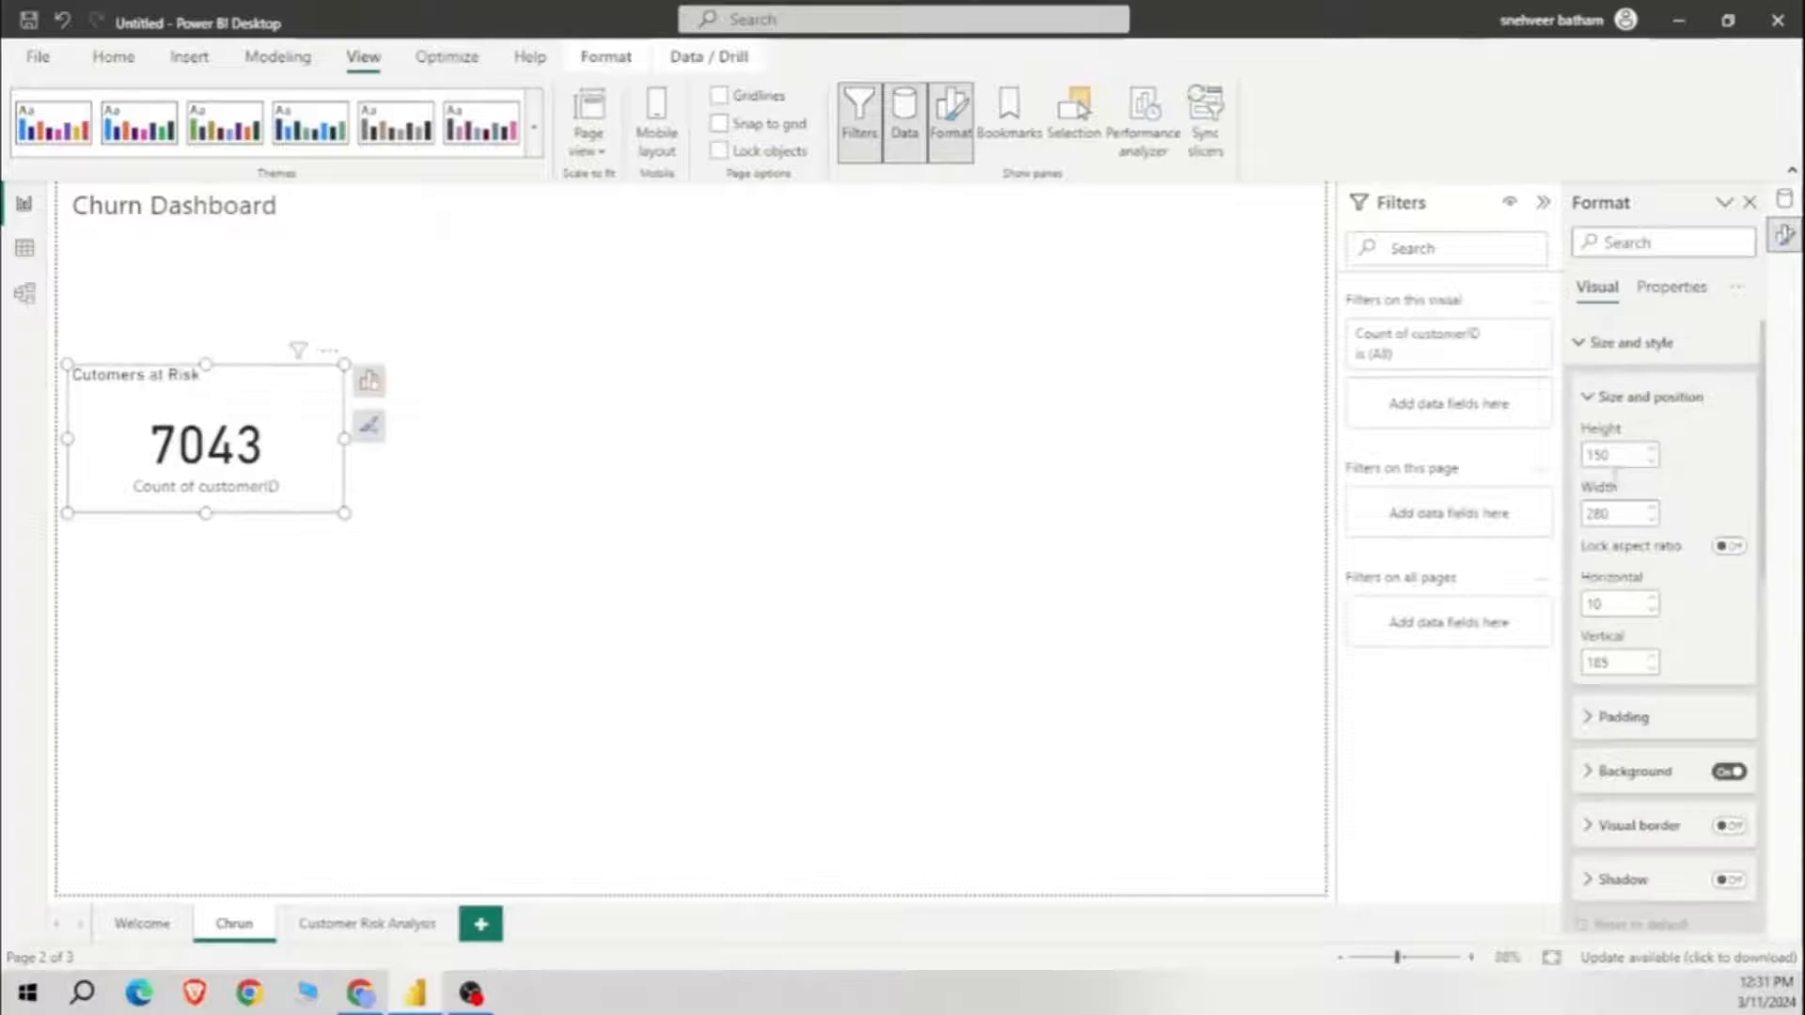
Step: Turn off the category label of the Cutomers at Risk card
scroll(1695, 668, down, 9)
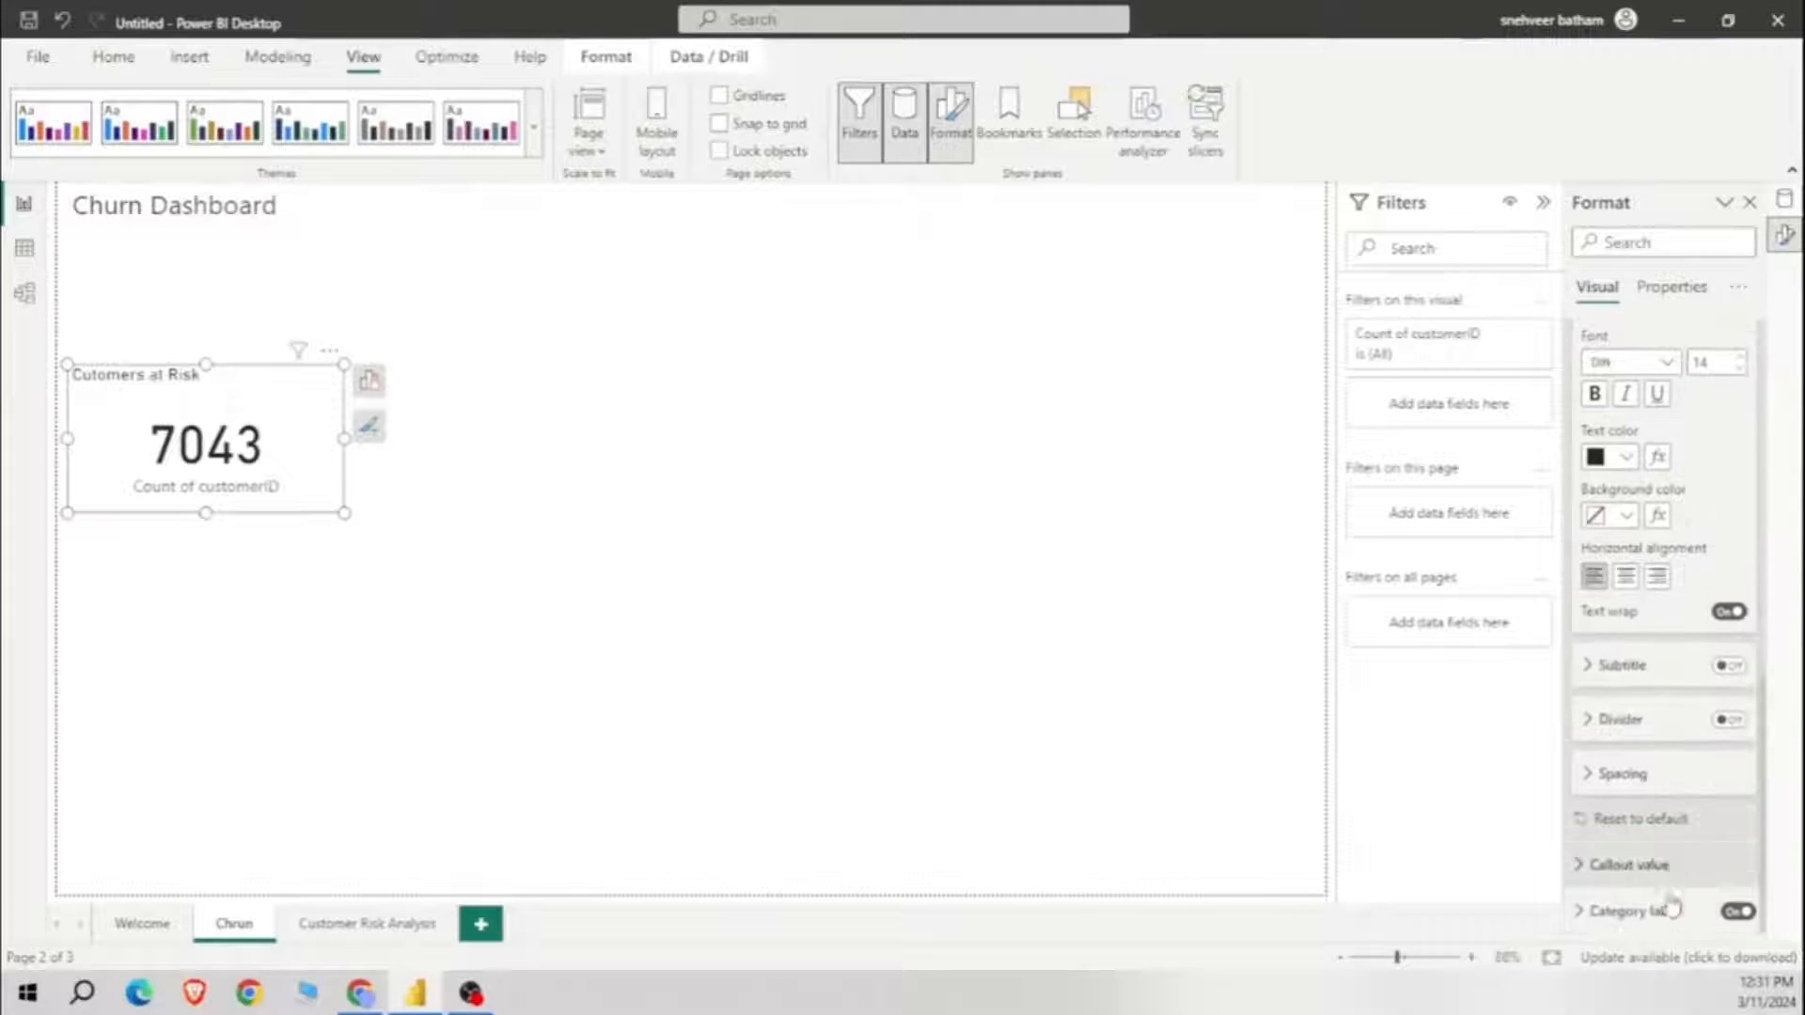
click(1739, 914)
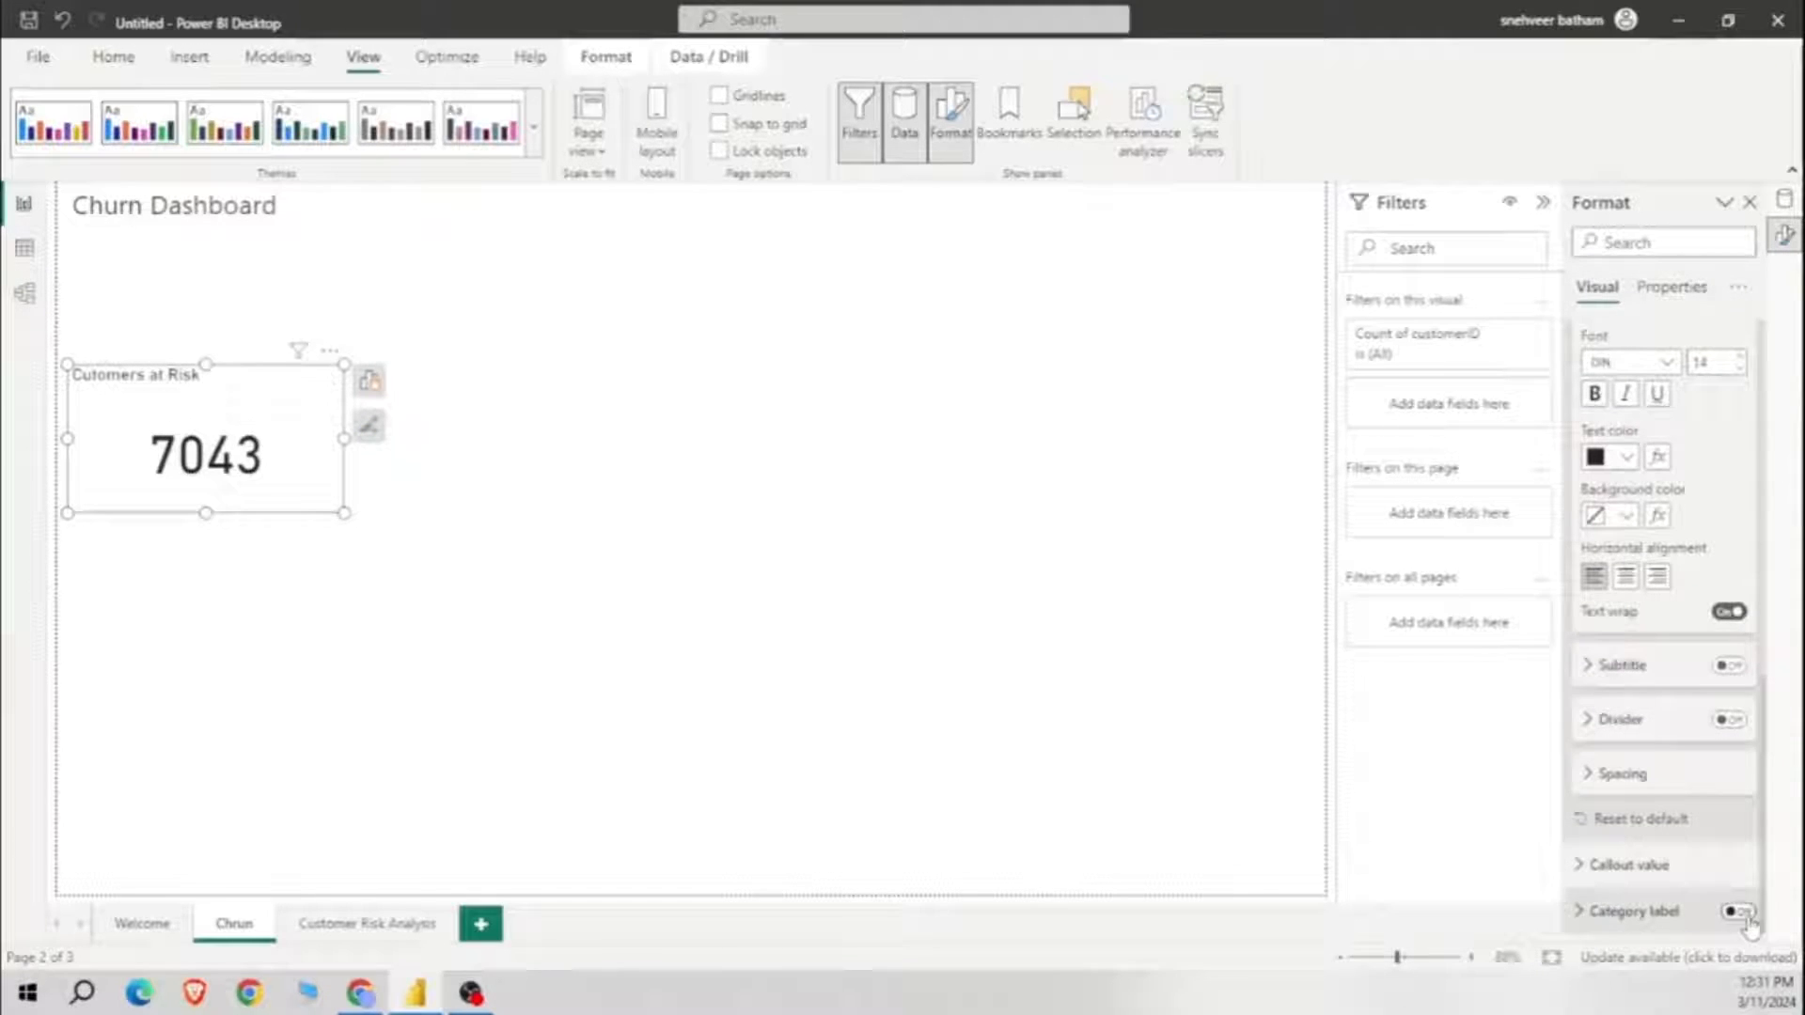
click(577, 689)
Step: Shrink the Cutomers at Risk card to about 156 wide and 94 high
click(193, 413)
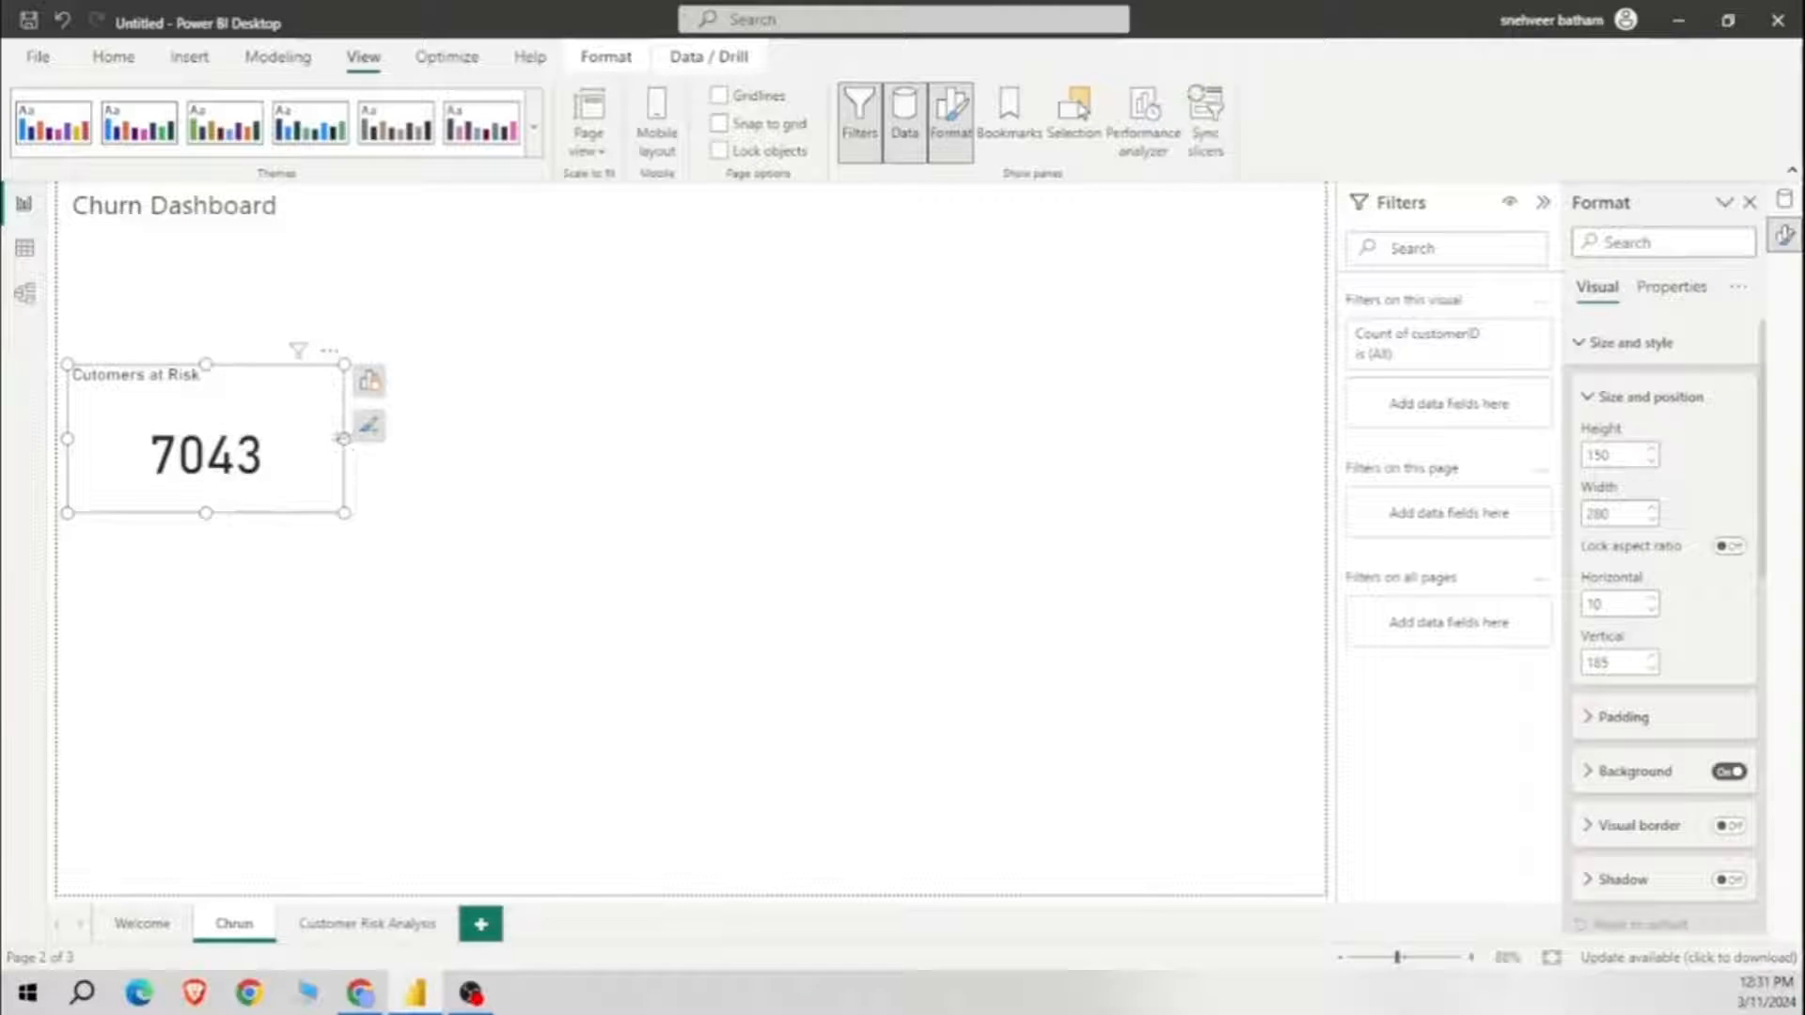
drag(344, 437, 222, 438)
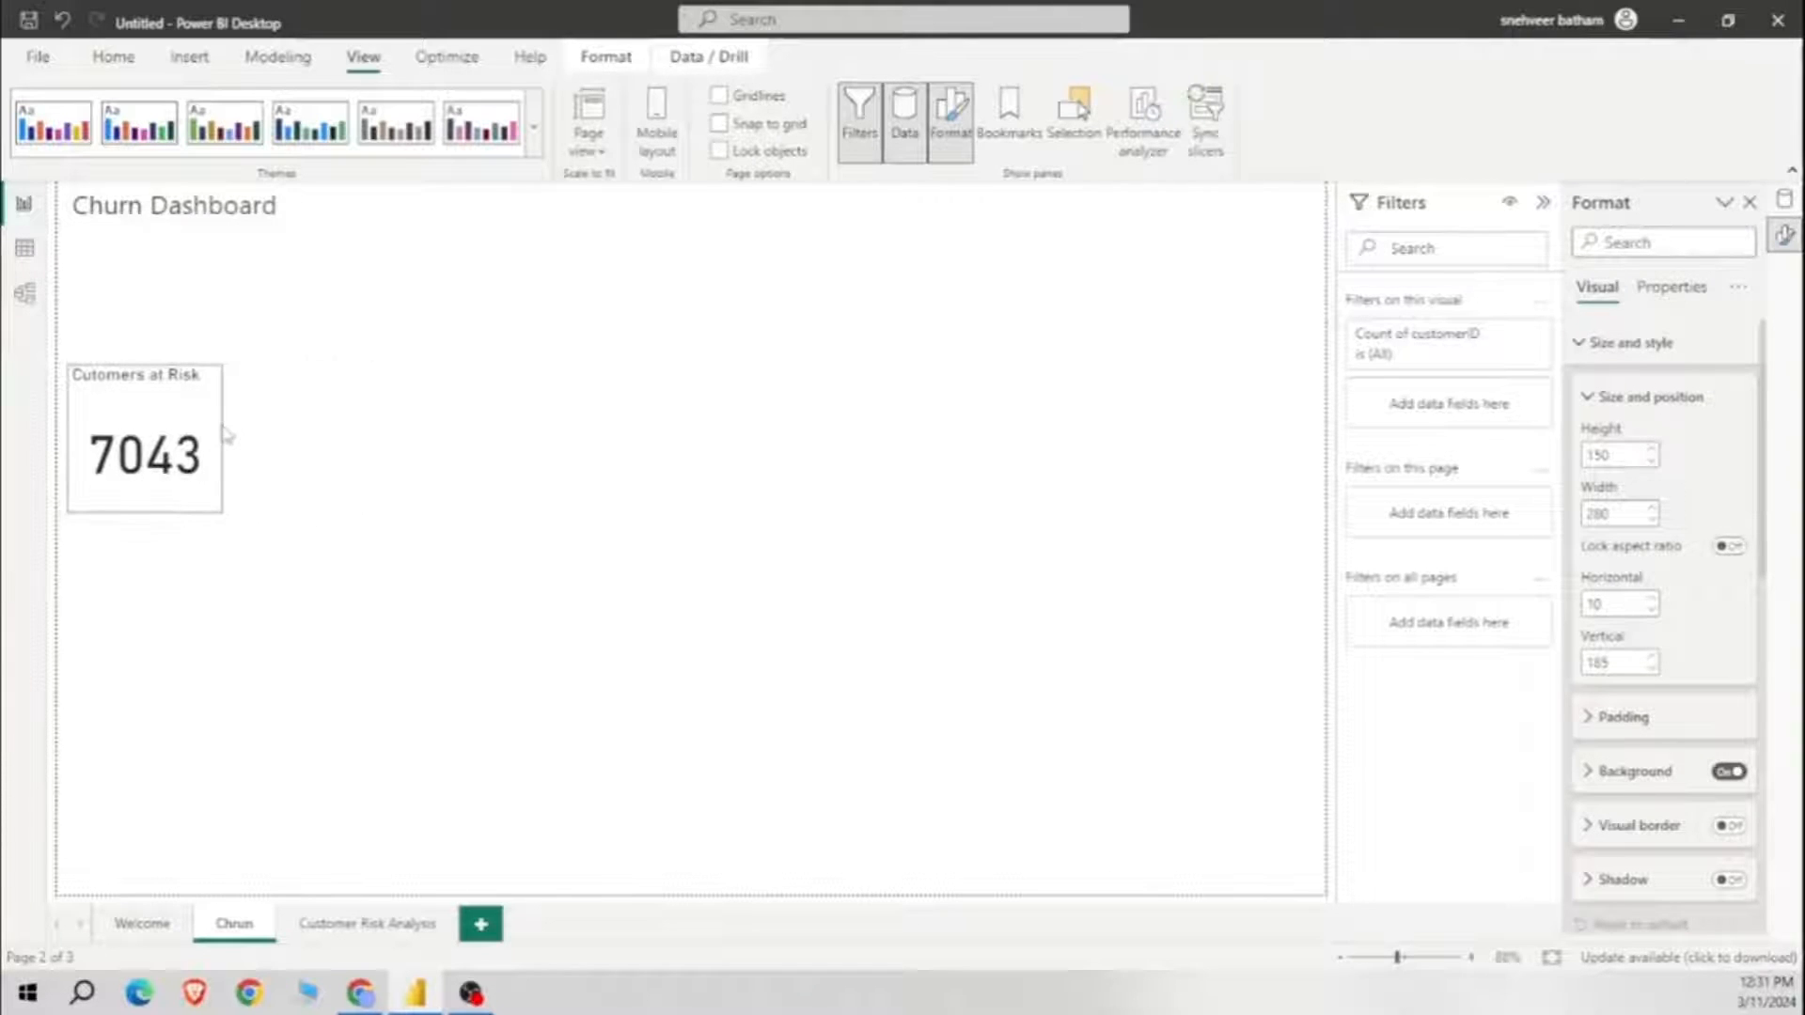
drag(143, 510, 151, 457)
Step: Duplicate the Cutomers at Risk card three times and arrange the four cards in a row below the page title
drag(167, 349, 519, 324)
key(ctrl+v)
key(ctrl+v)
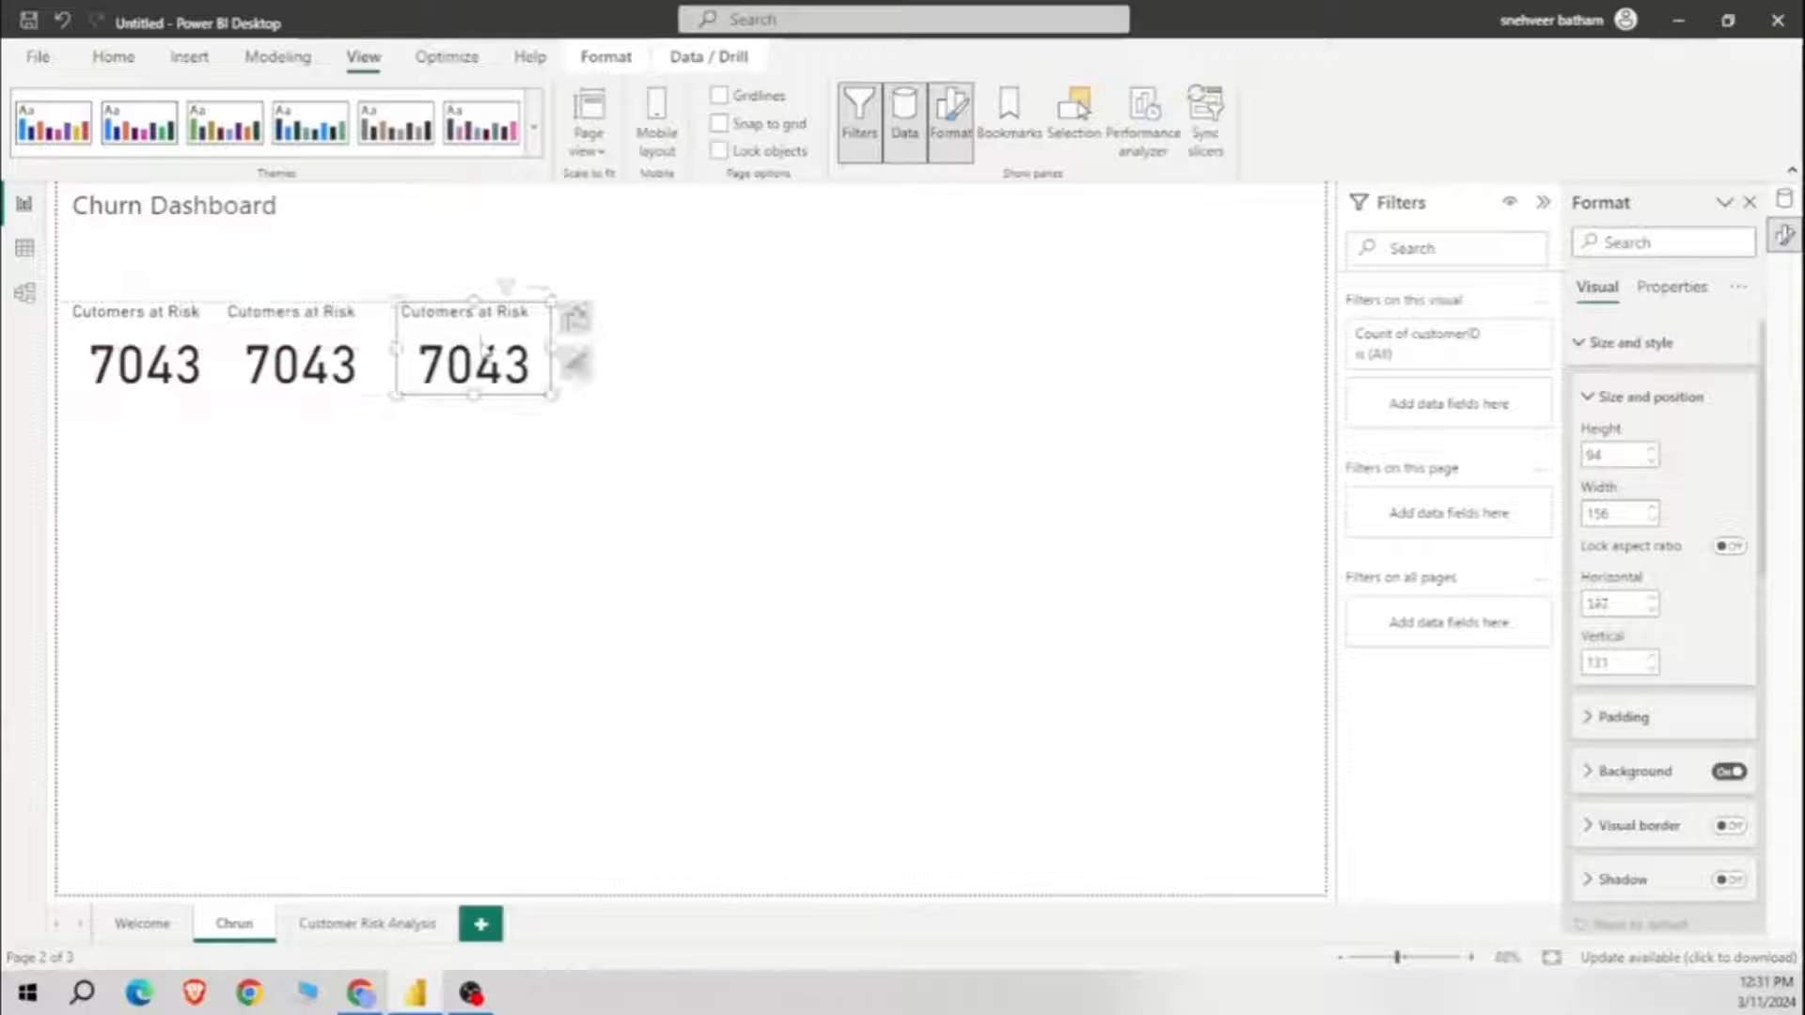
key(ctrl+v)
drag(348, 395, 674, 375)
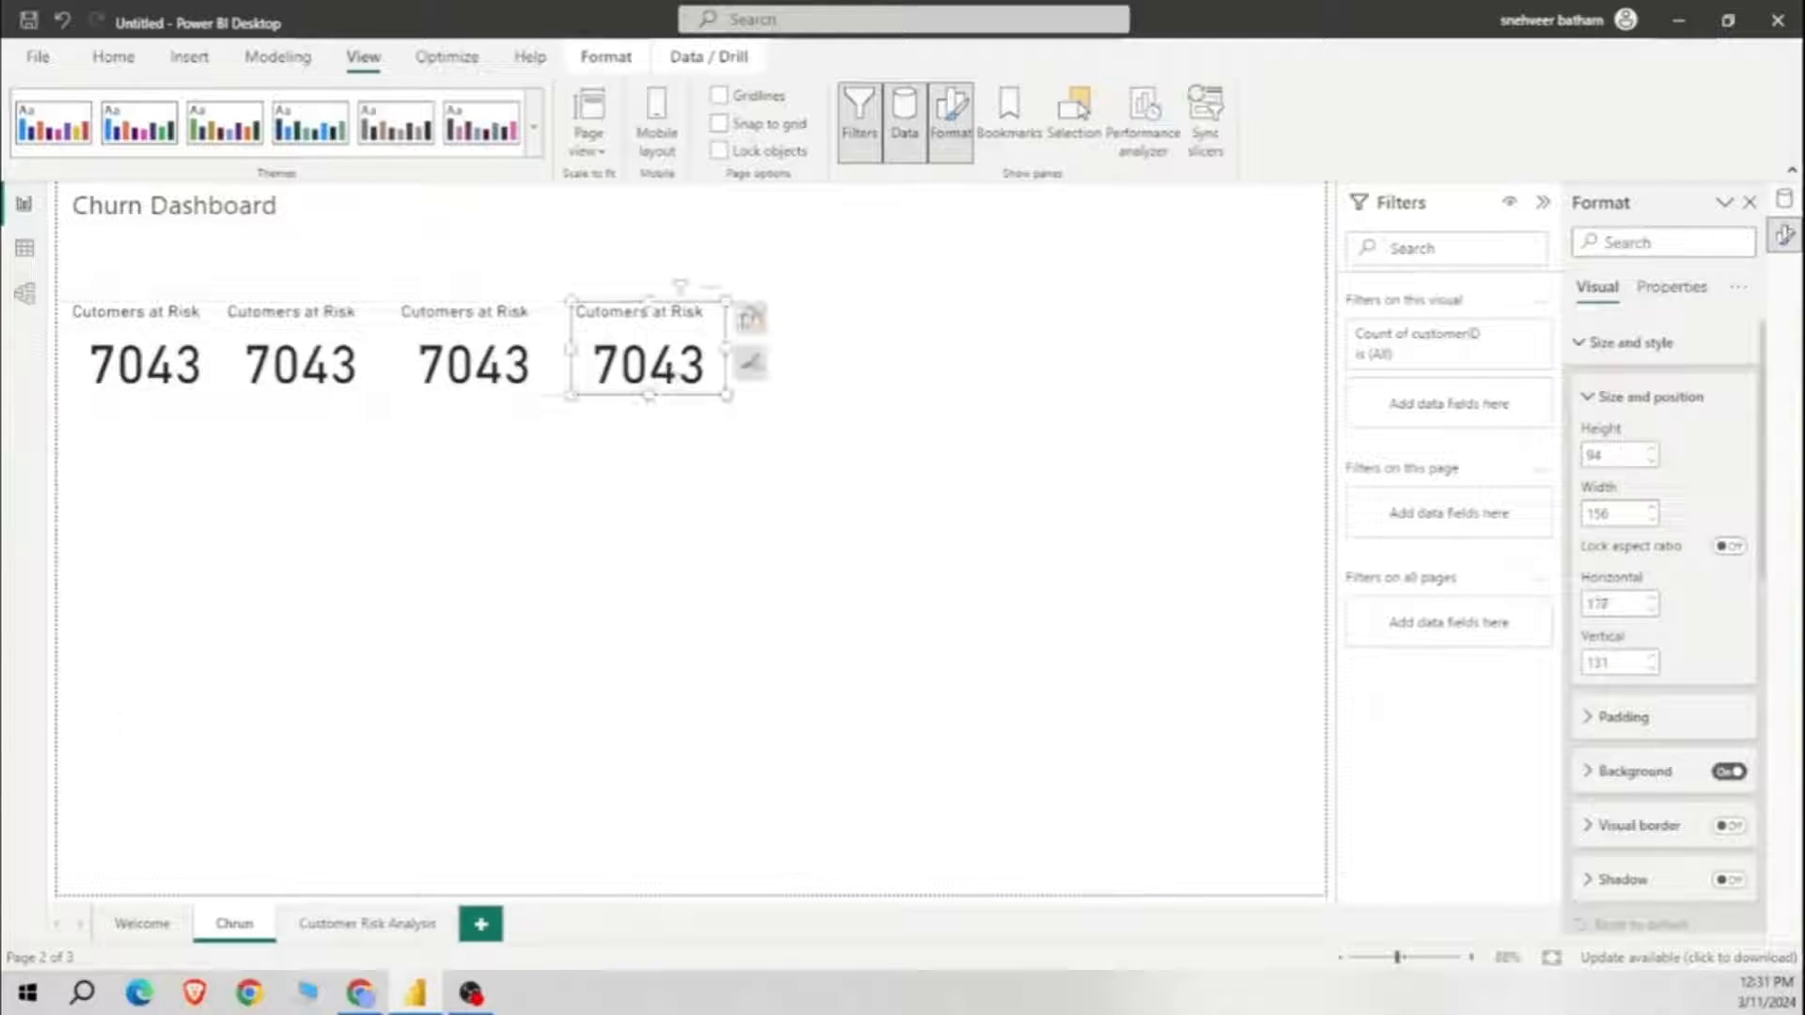
Step: Replace the customerID field with numTechTickets in the second card of the row
click(350, 323)
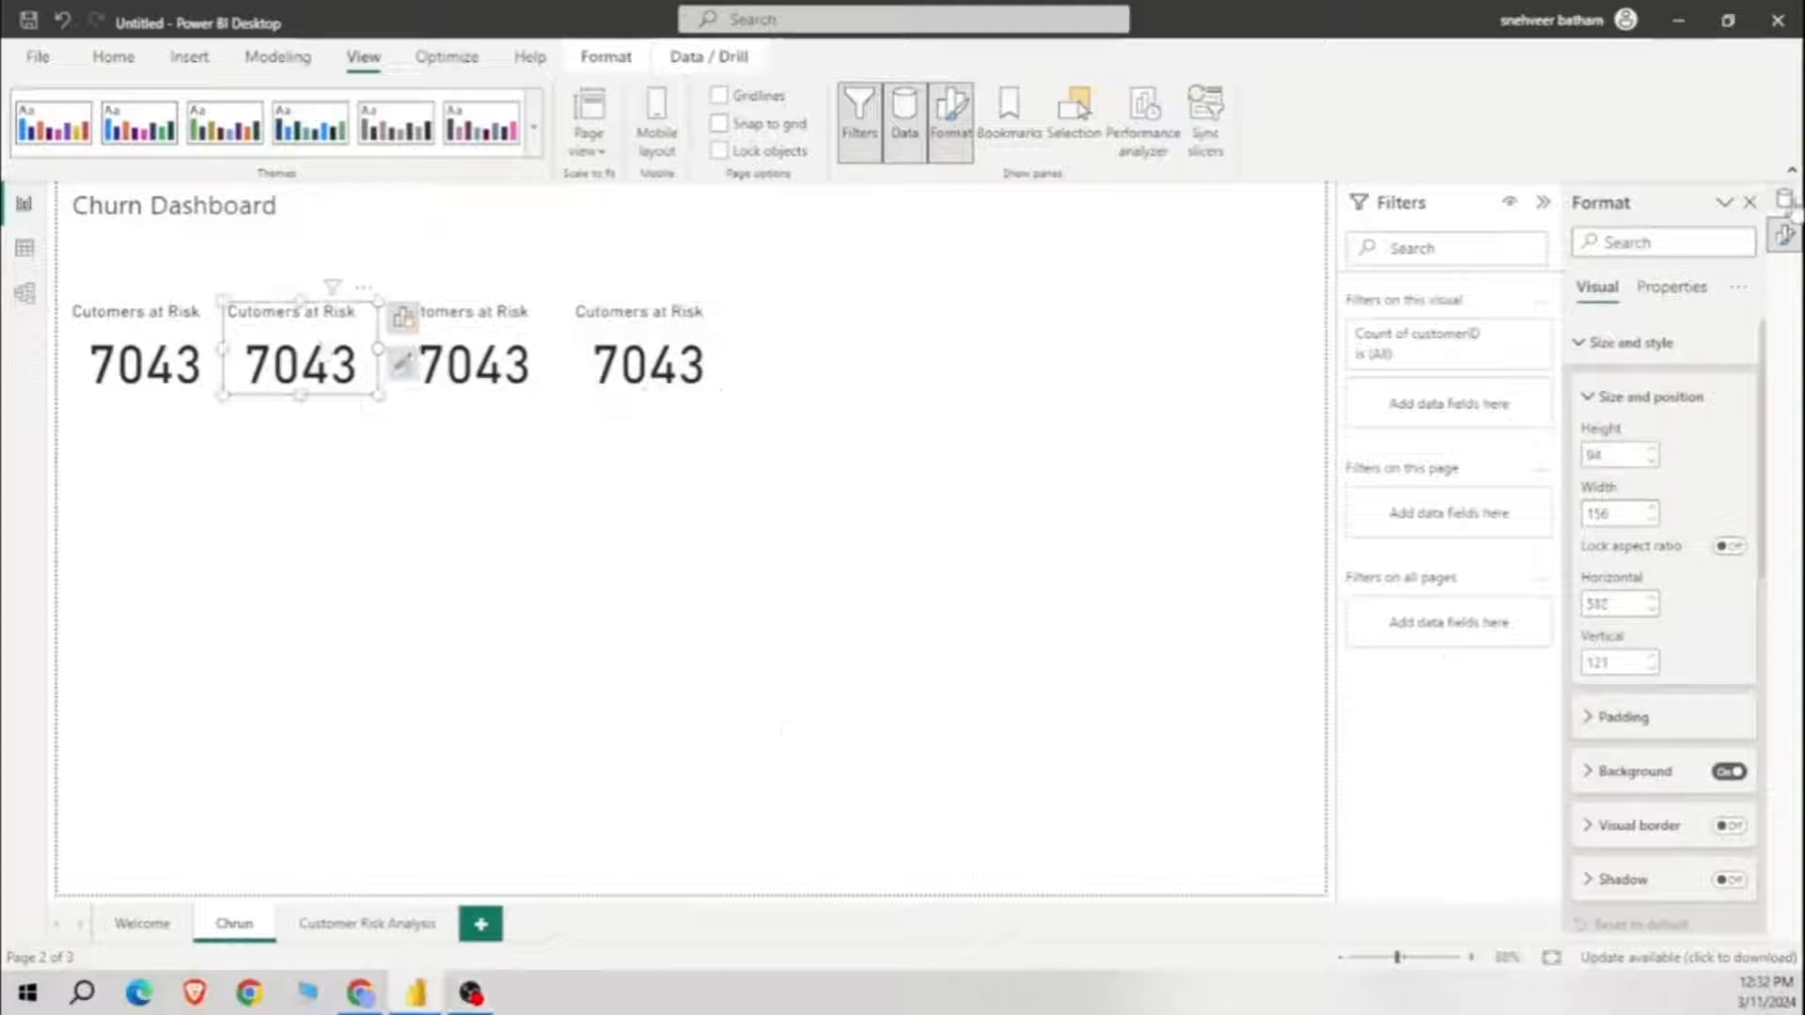
click(1784, 200)
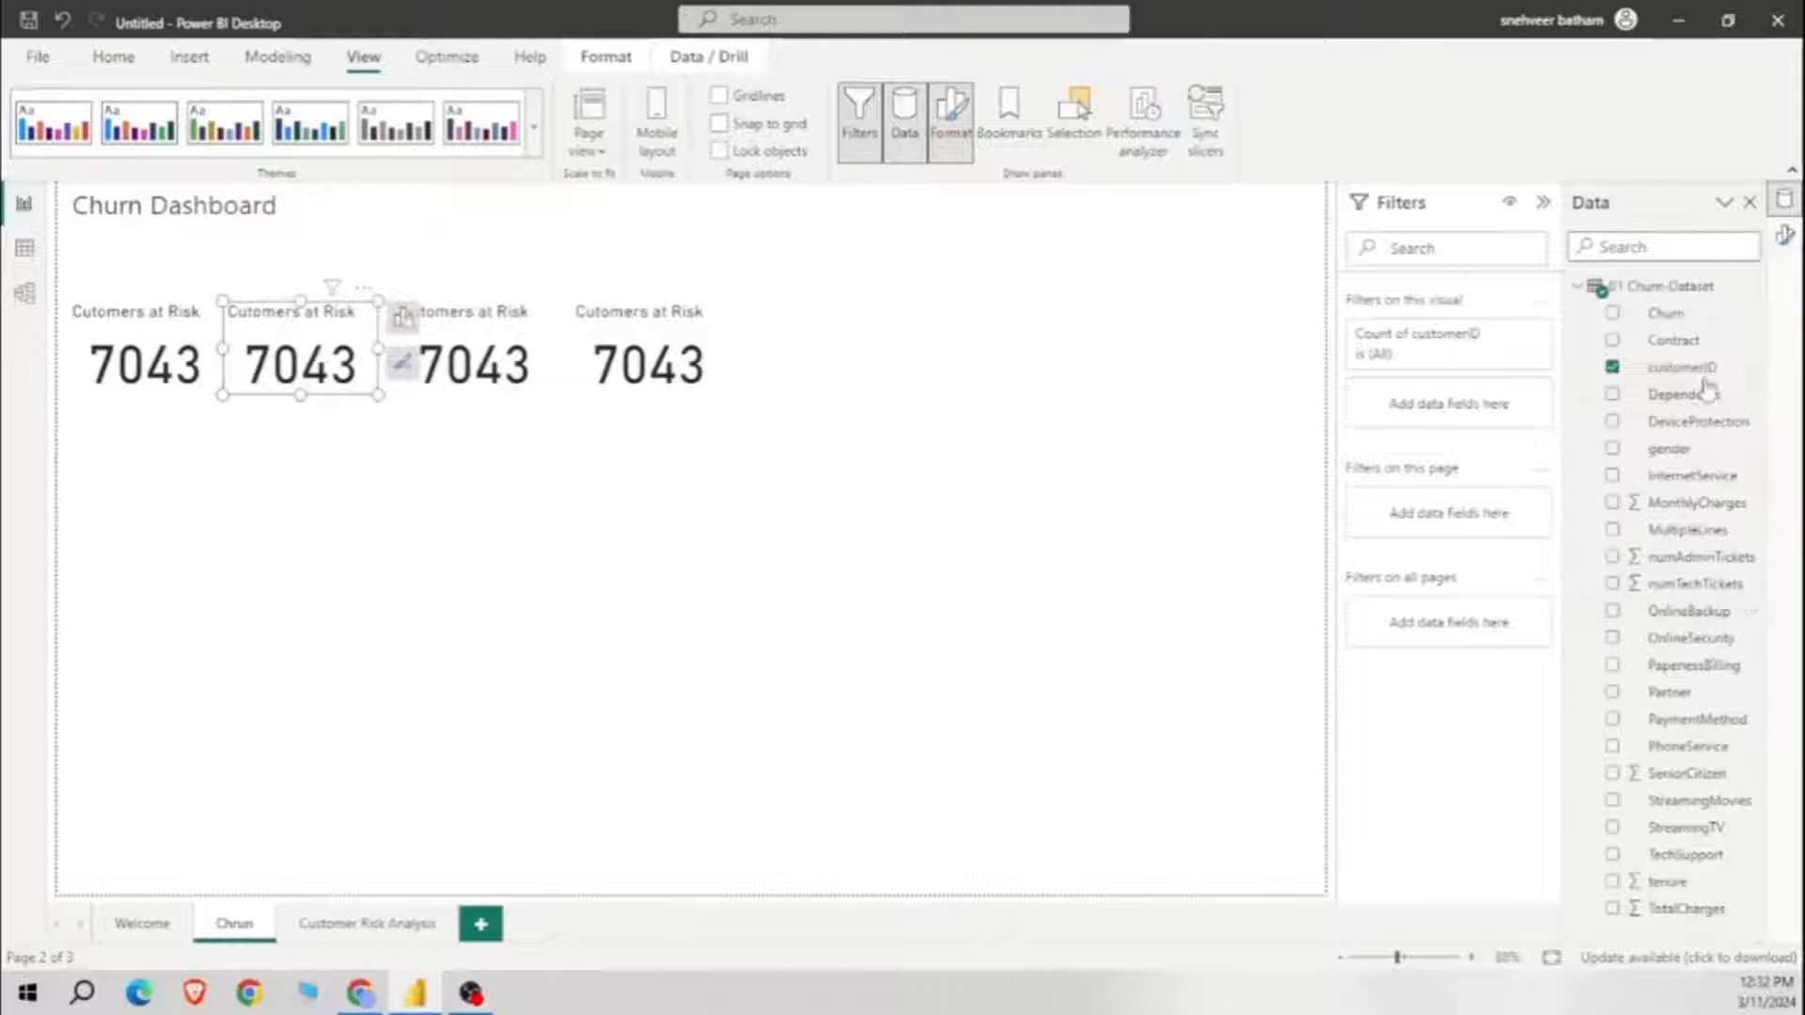
click(1617, 590)
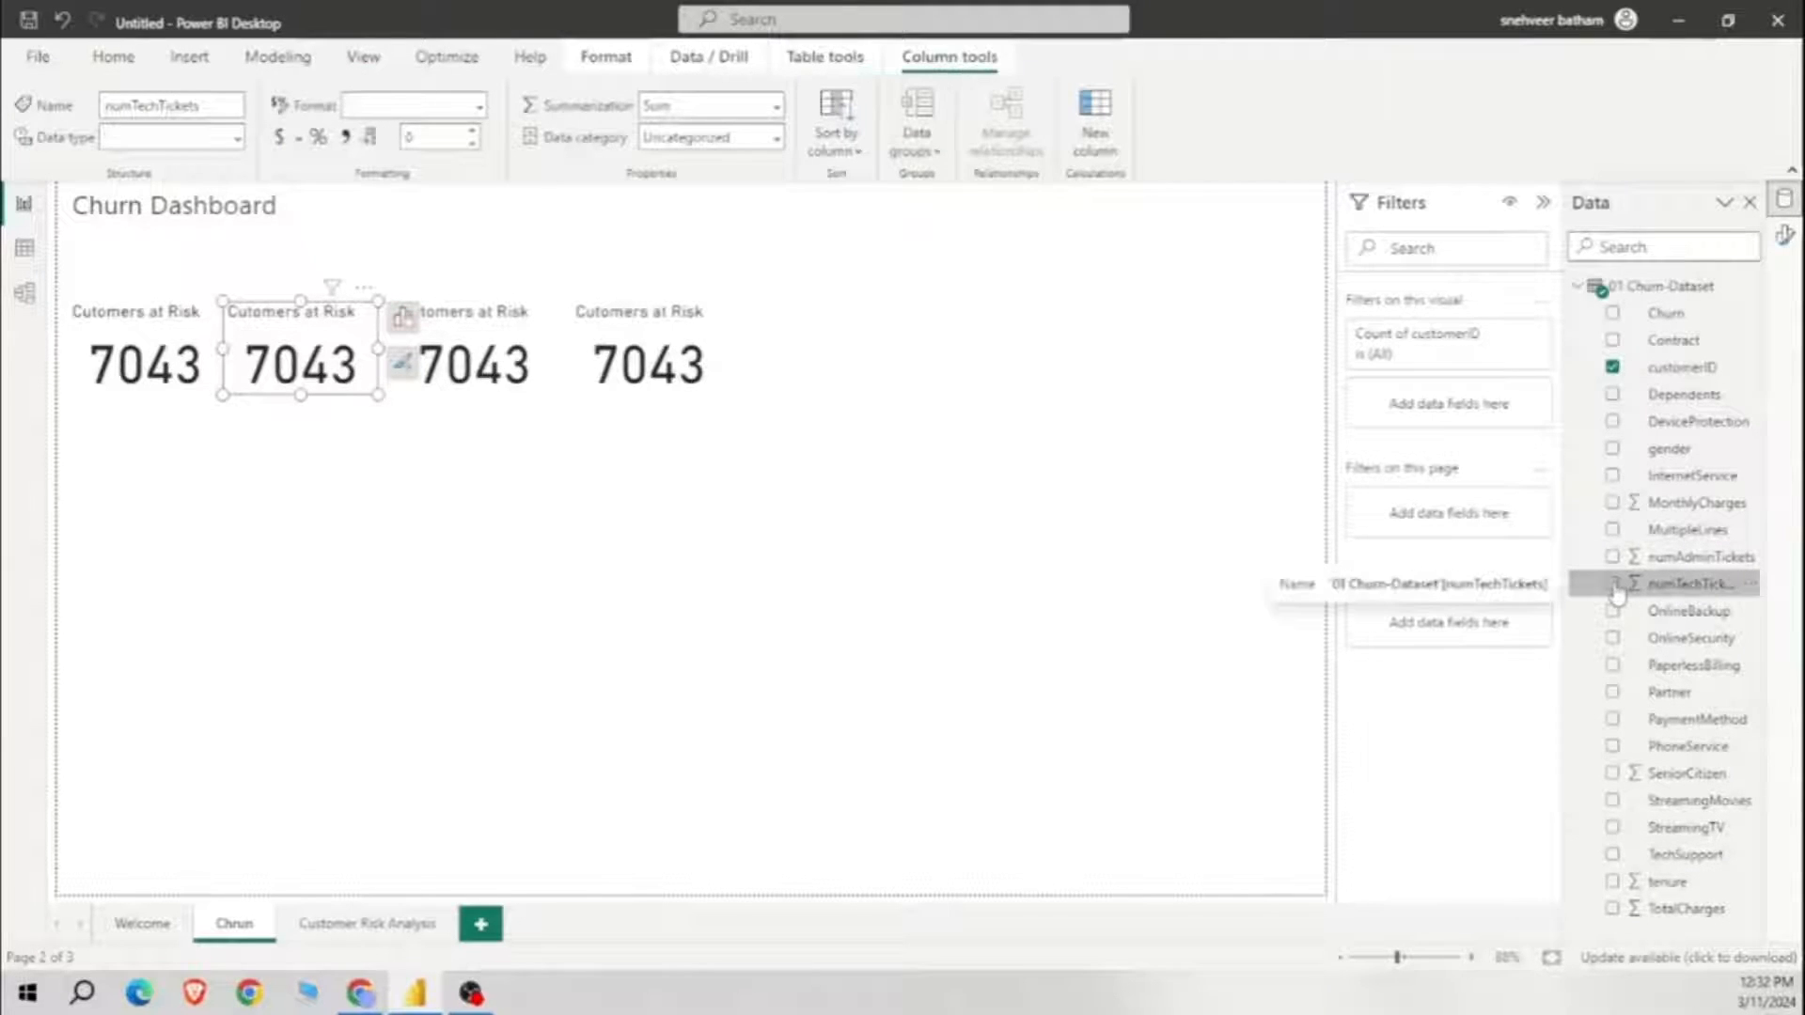
click(1612, 367)
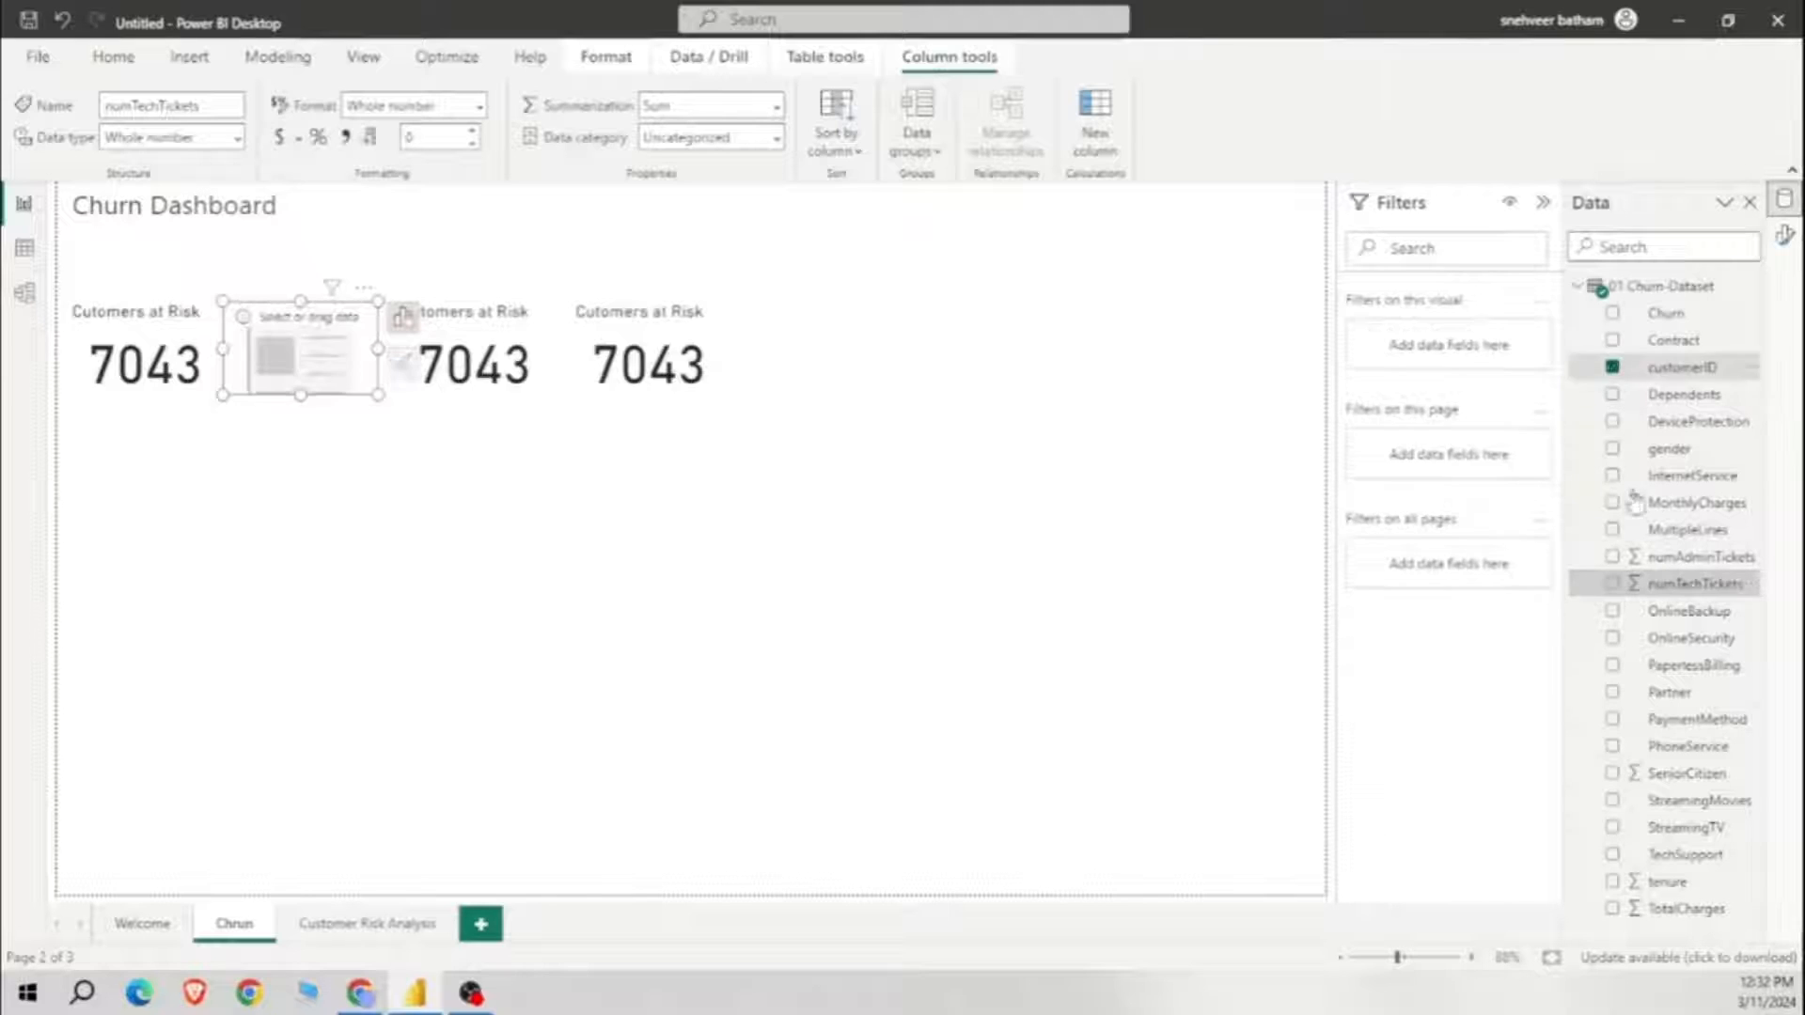
click(1614, 585)
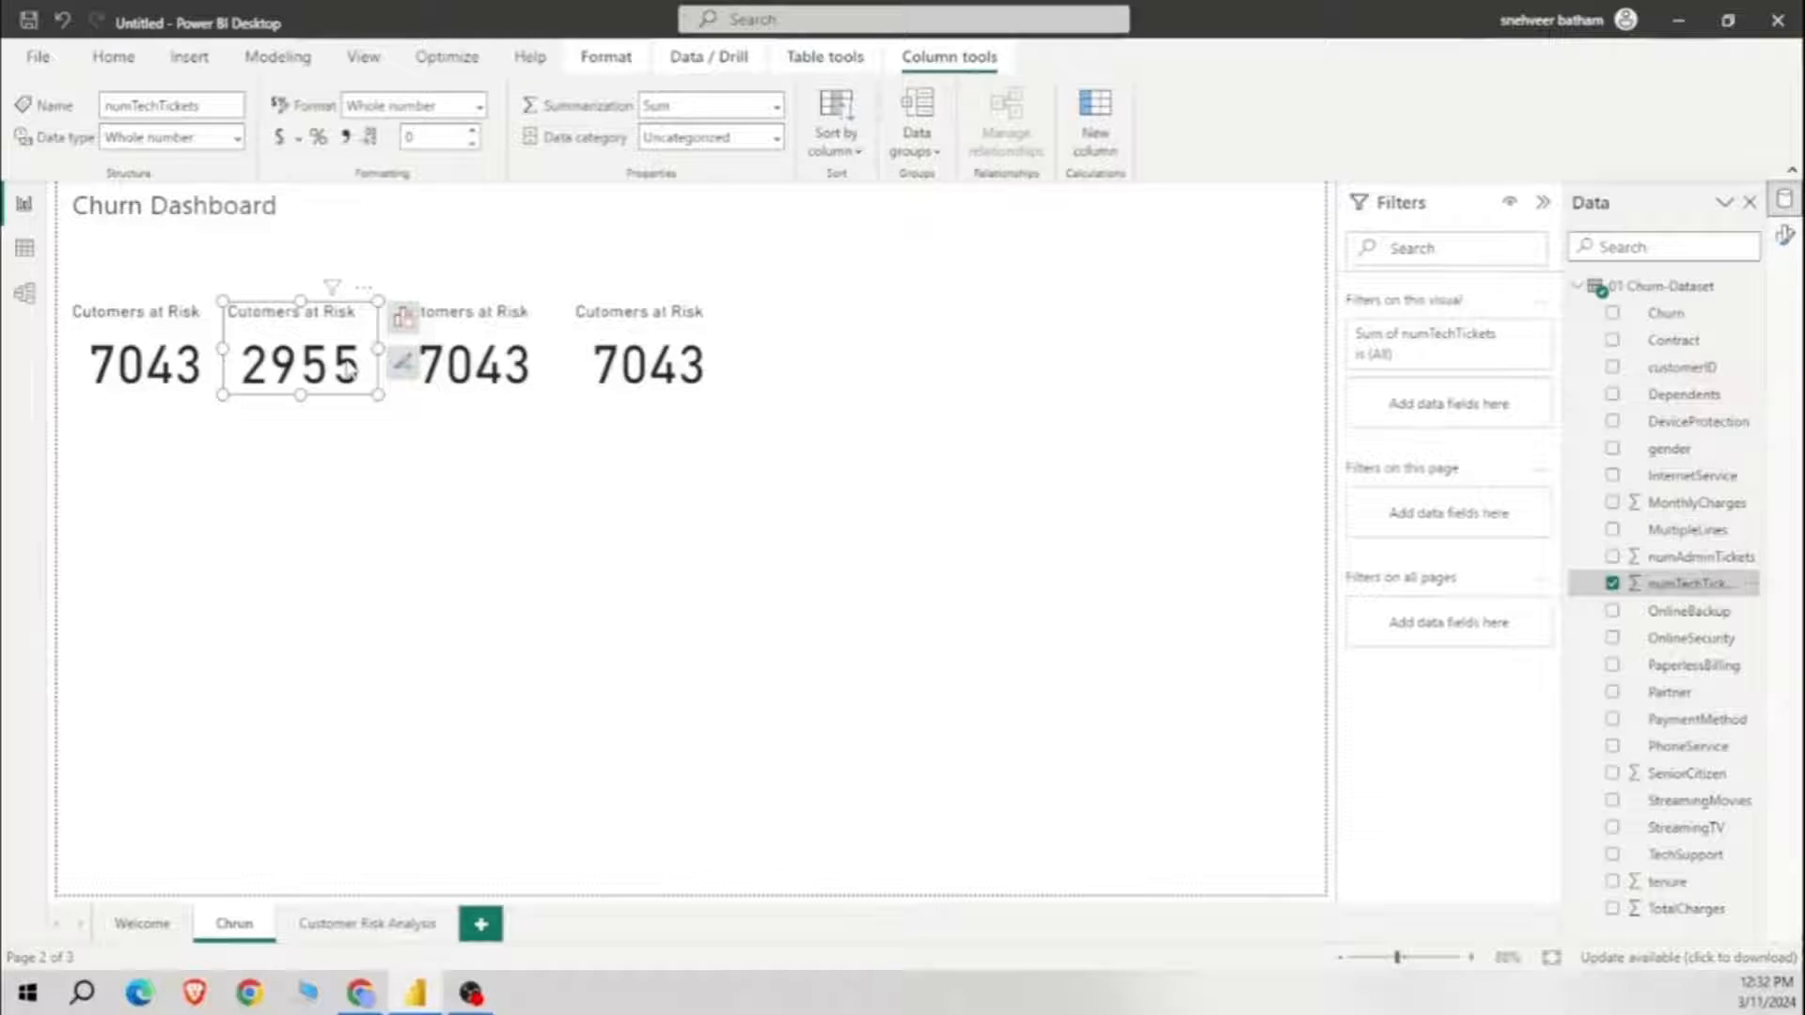
Step: Change the title text of the numTechTickets card to "No. of Tech Ticket"
click(1784, 235)
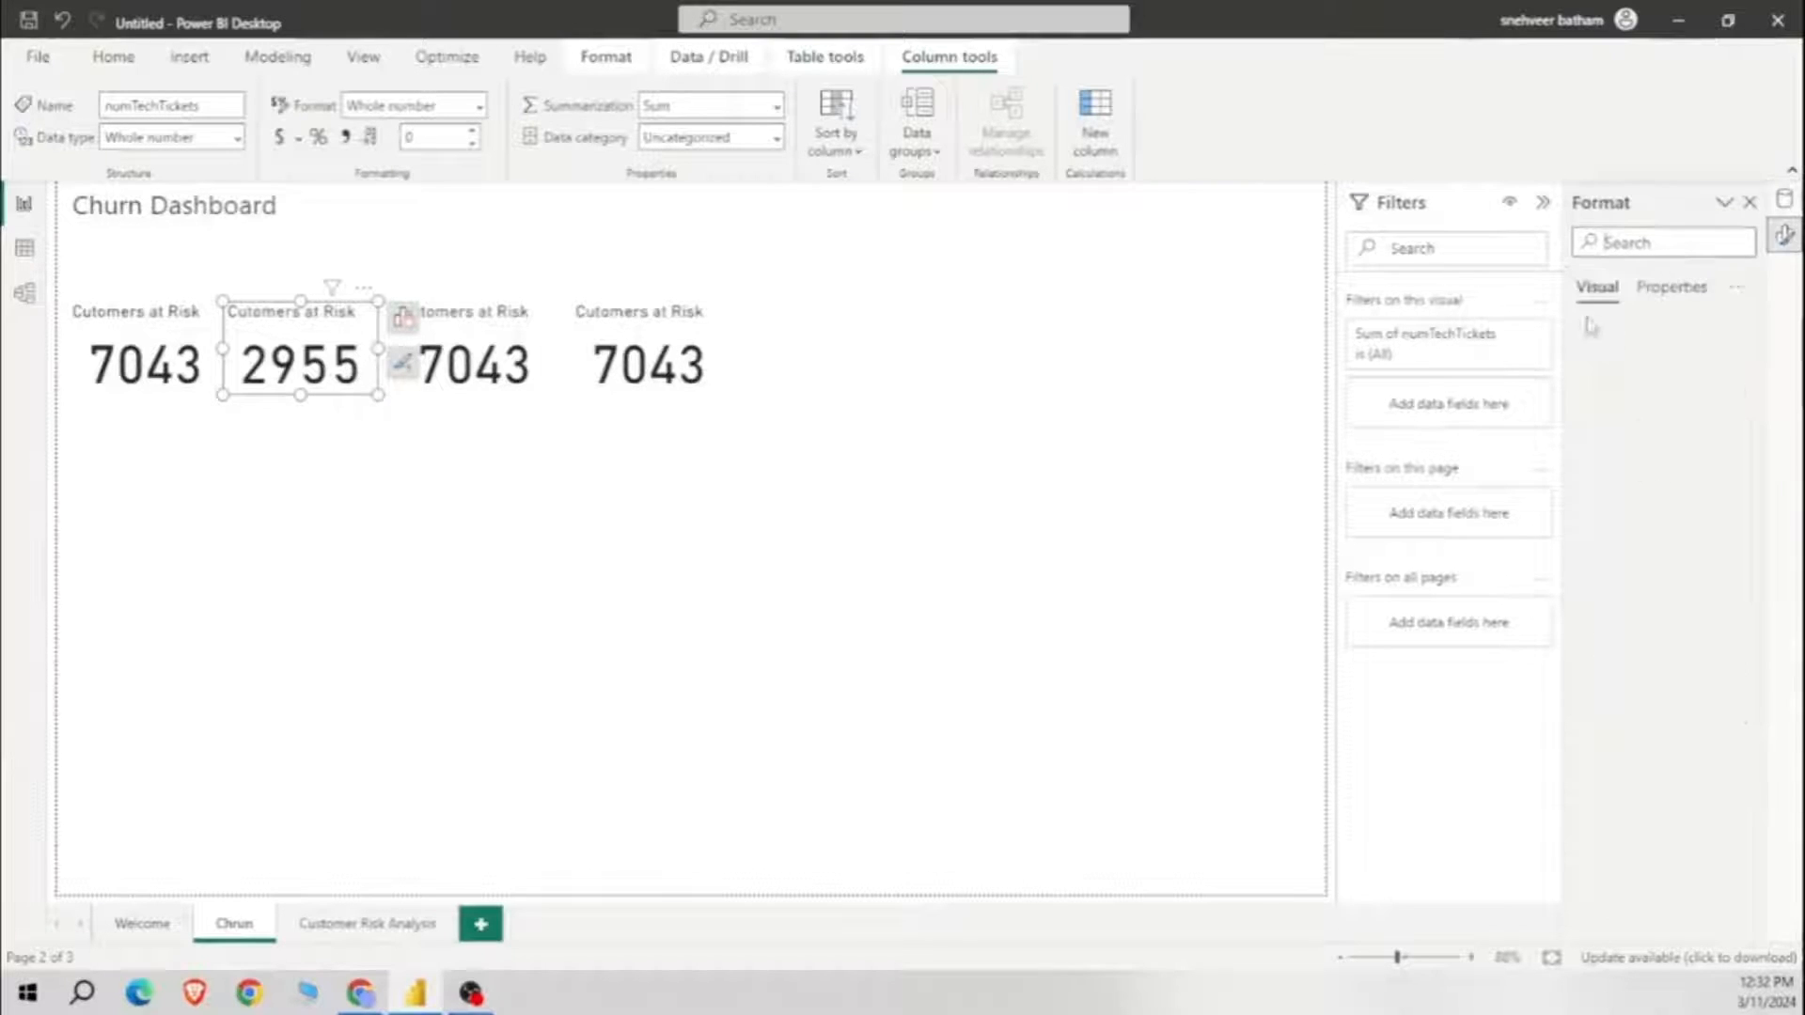
scroll(1634, 733, down, 1)
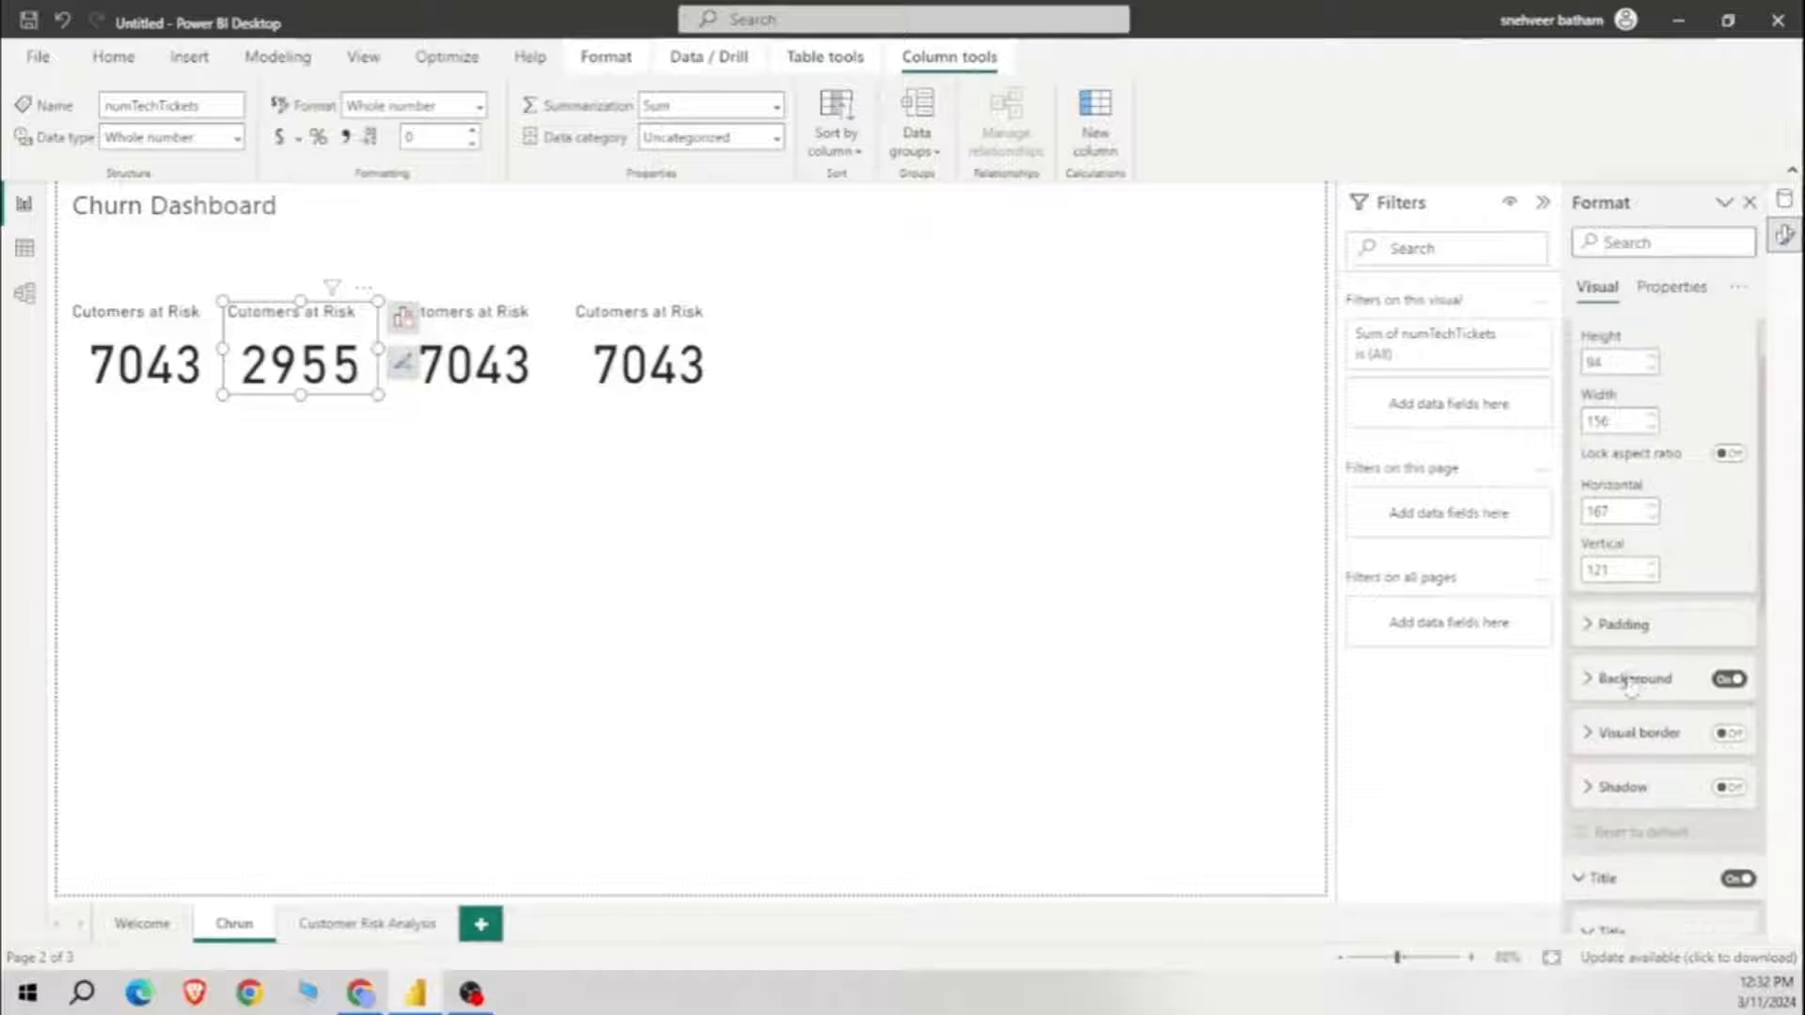
scroll(1623, 639, up, 1)
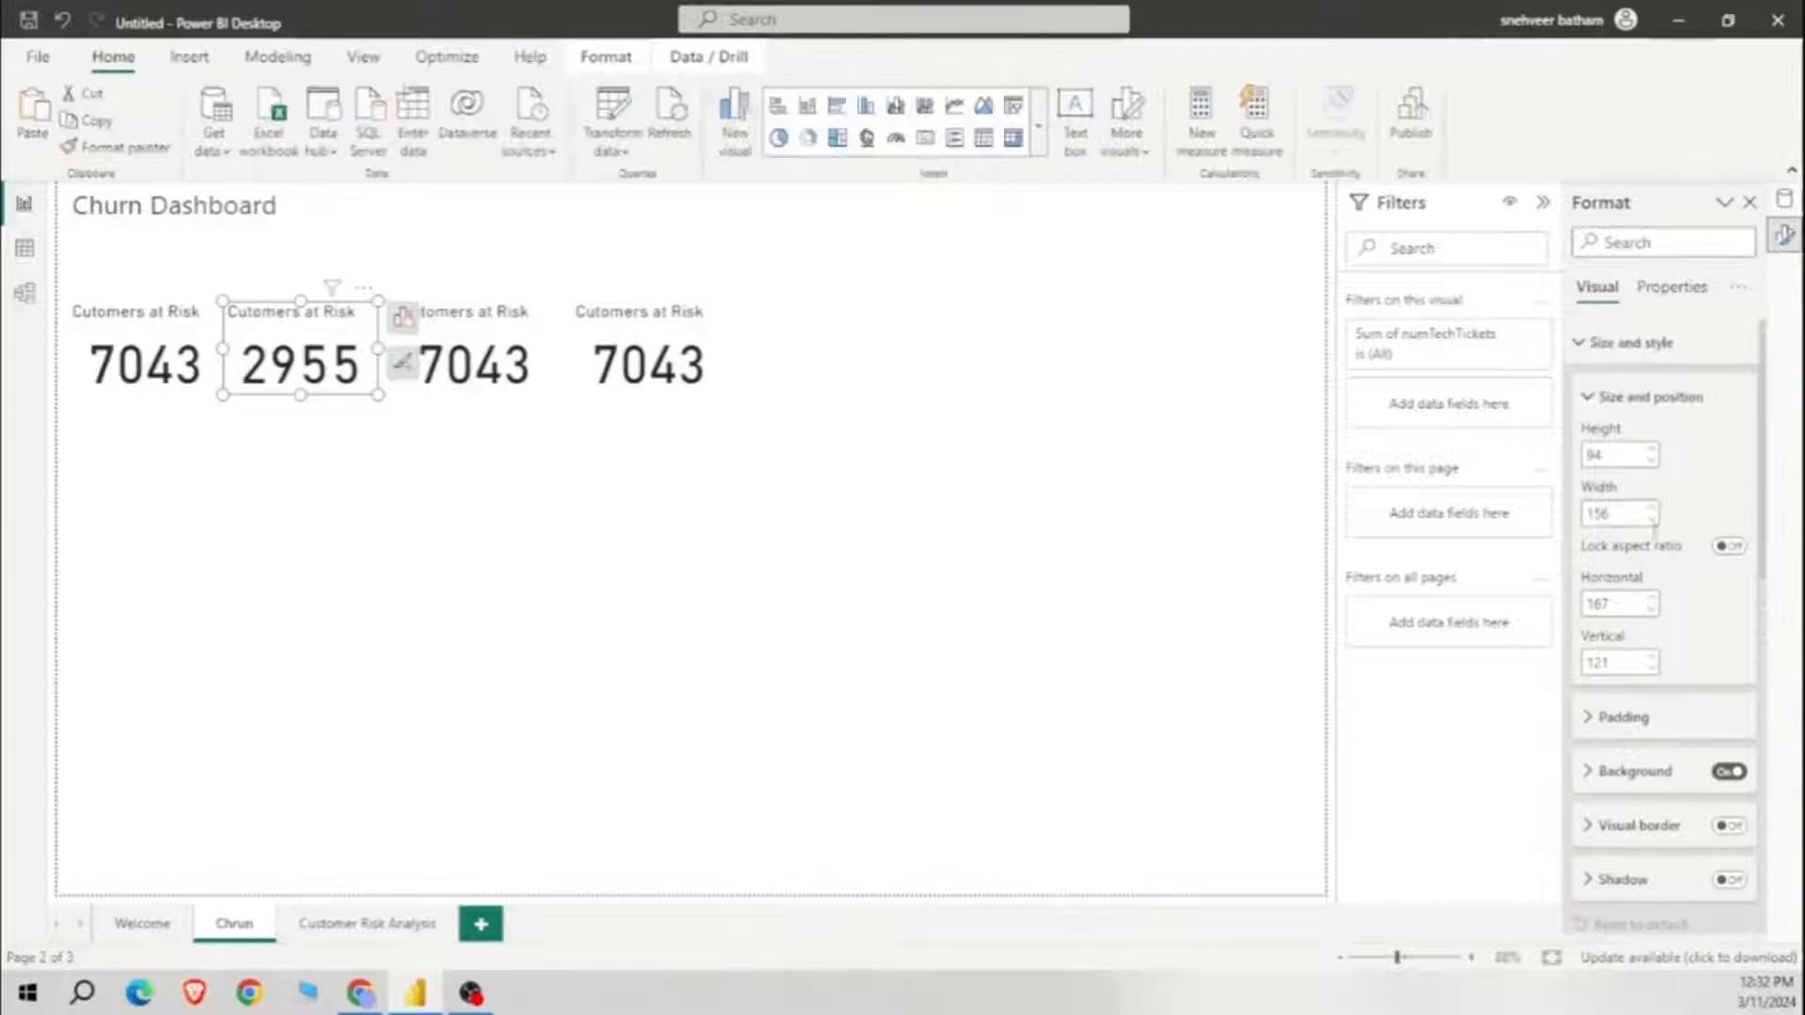
click(1579, 354)
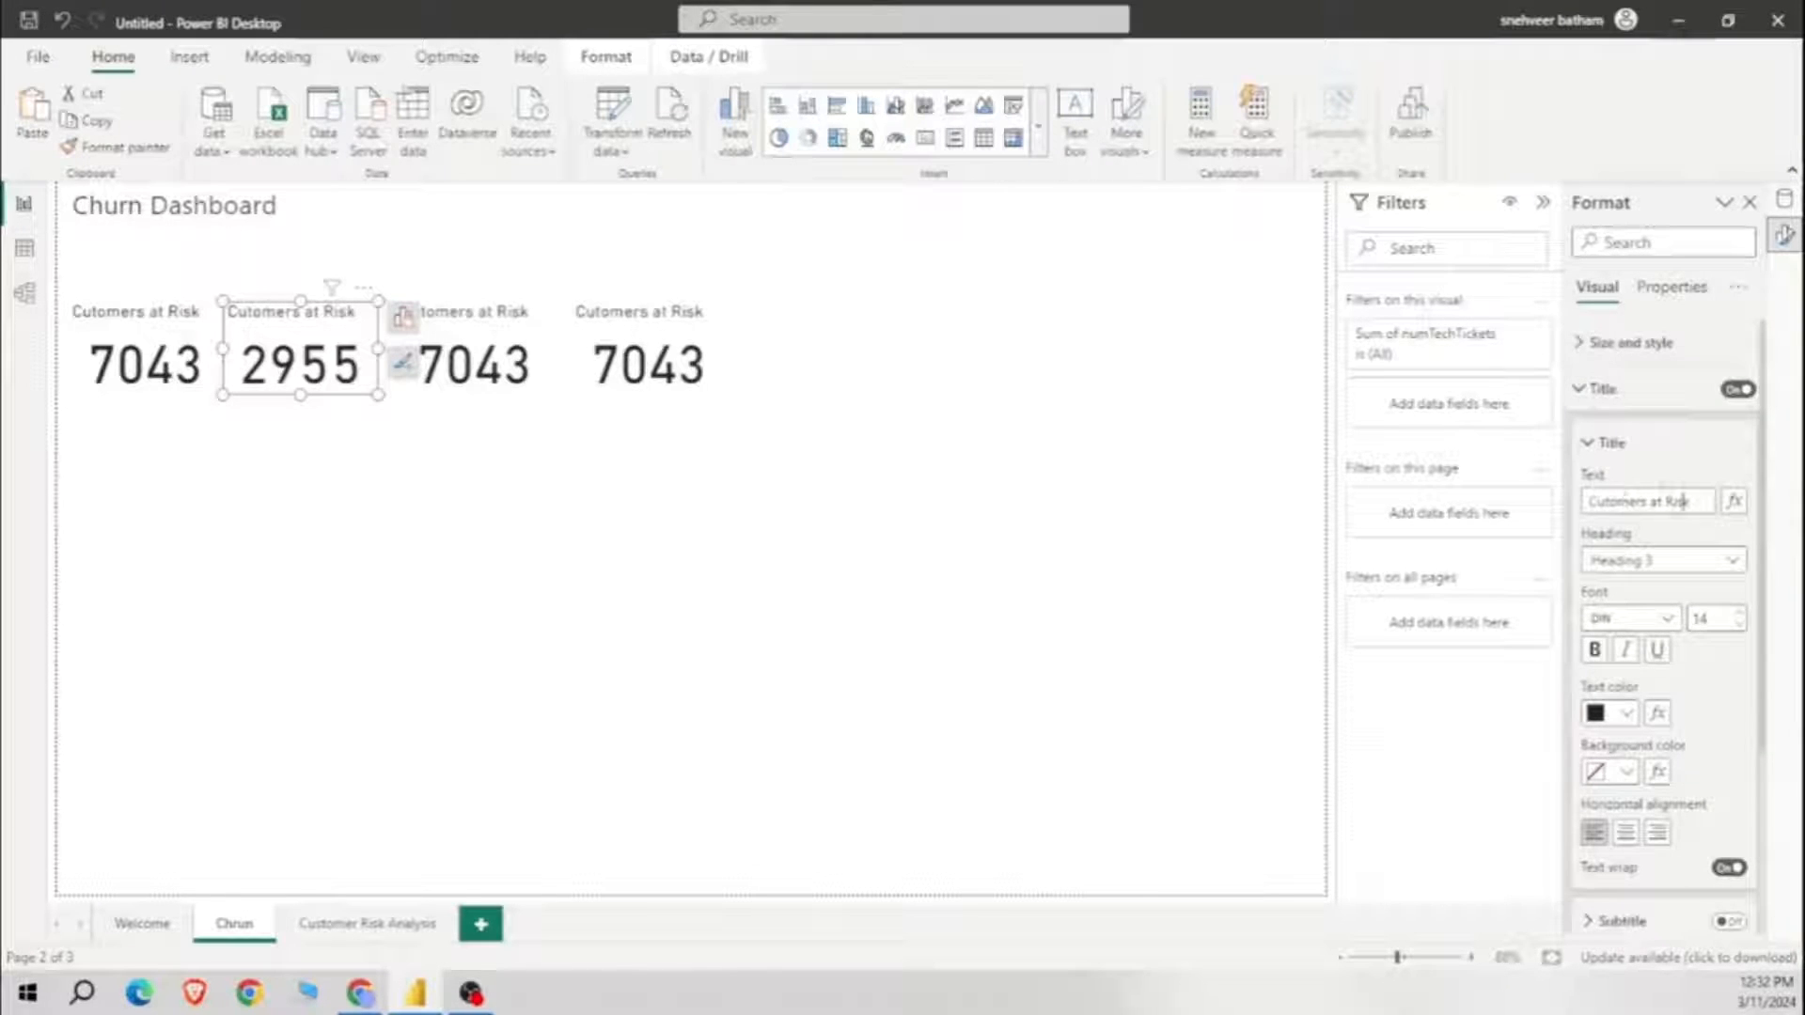
drag(1694, 499, 1581, 505)
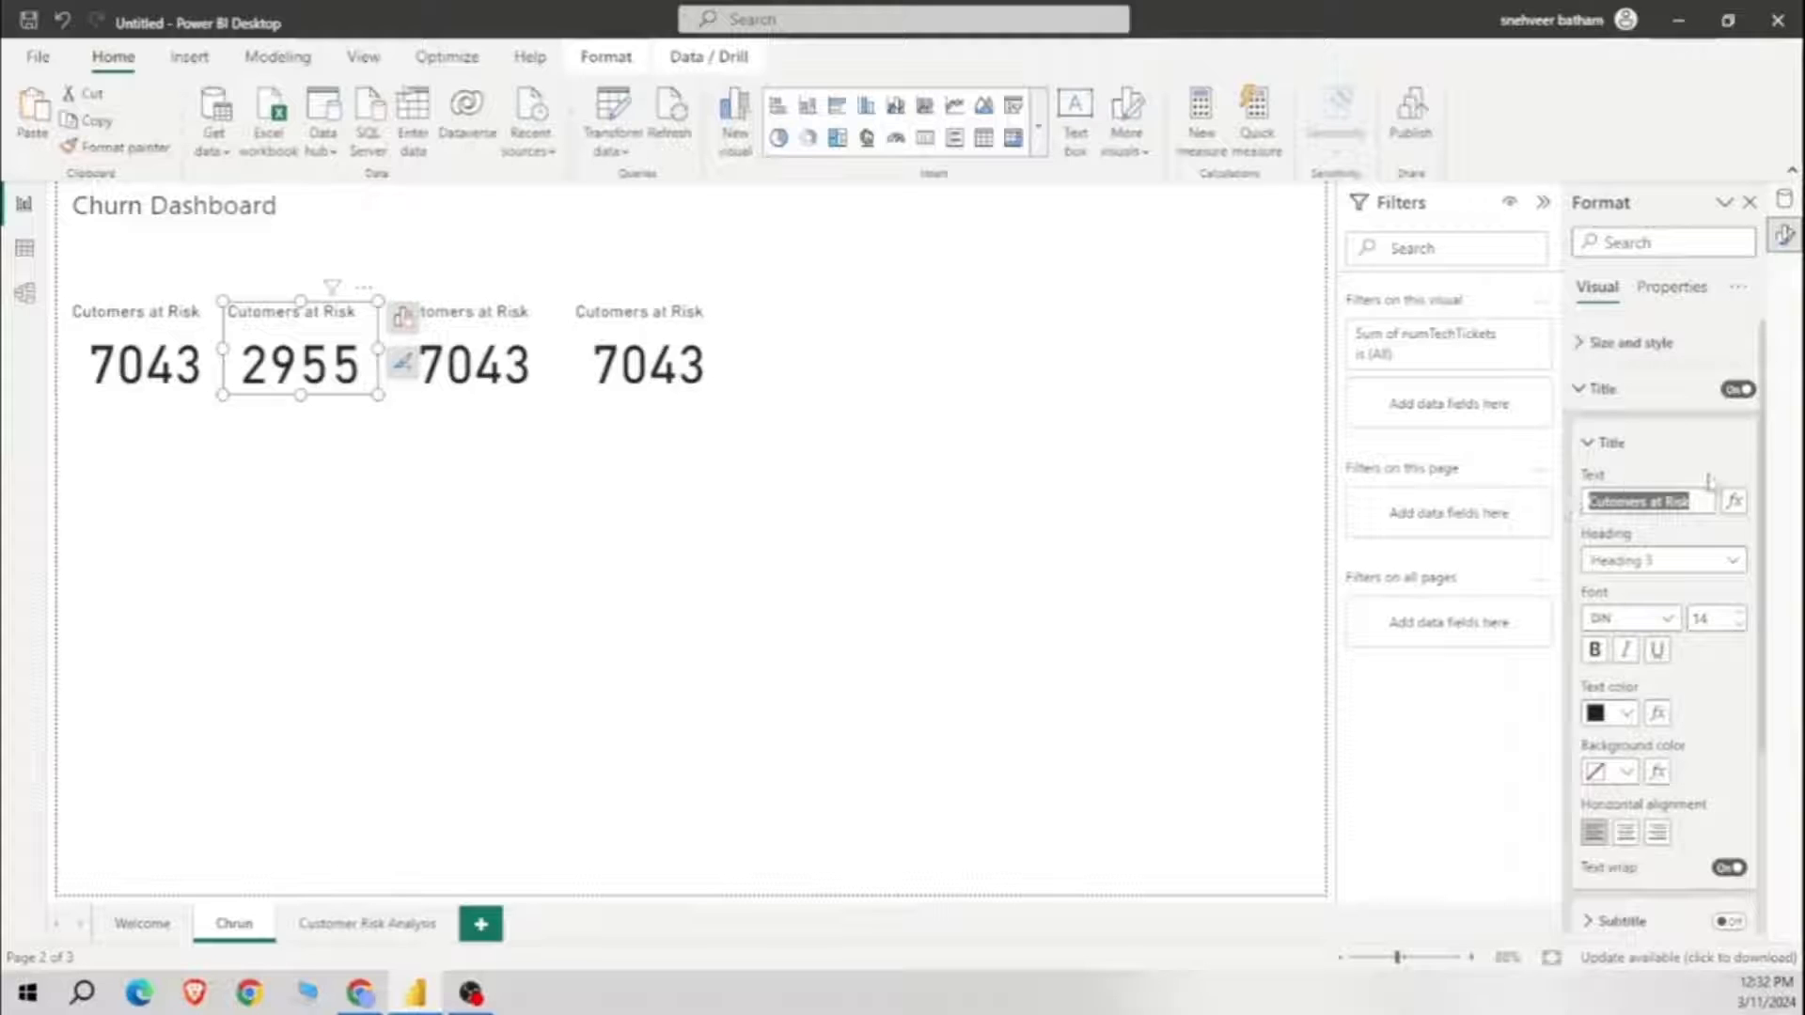
text(No)
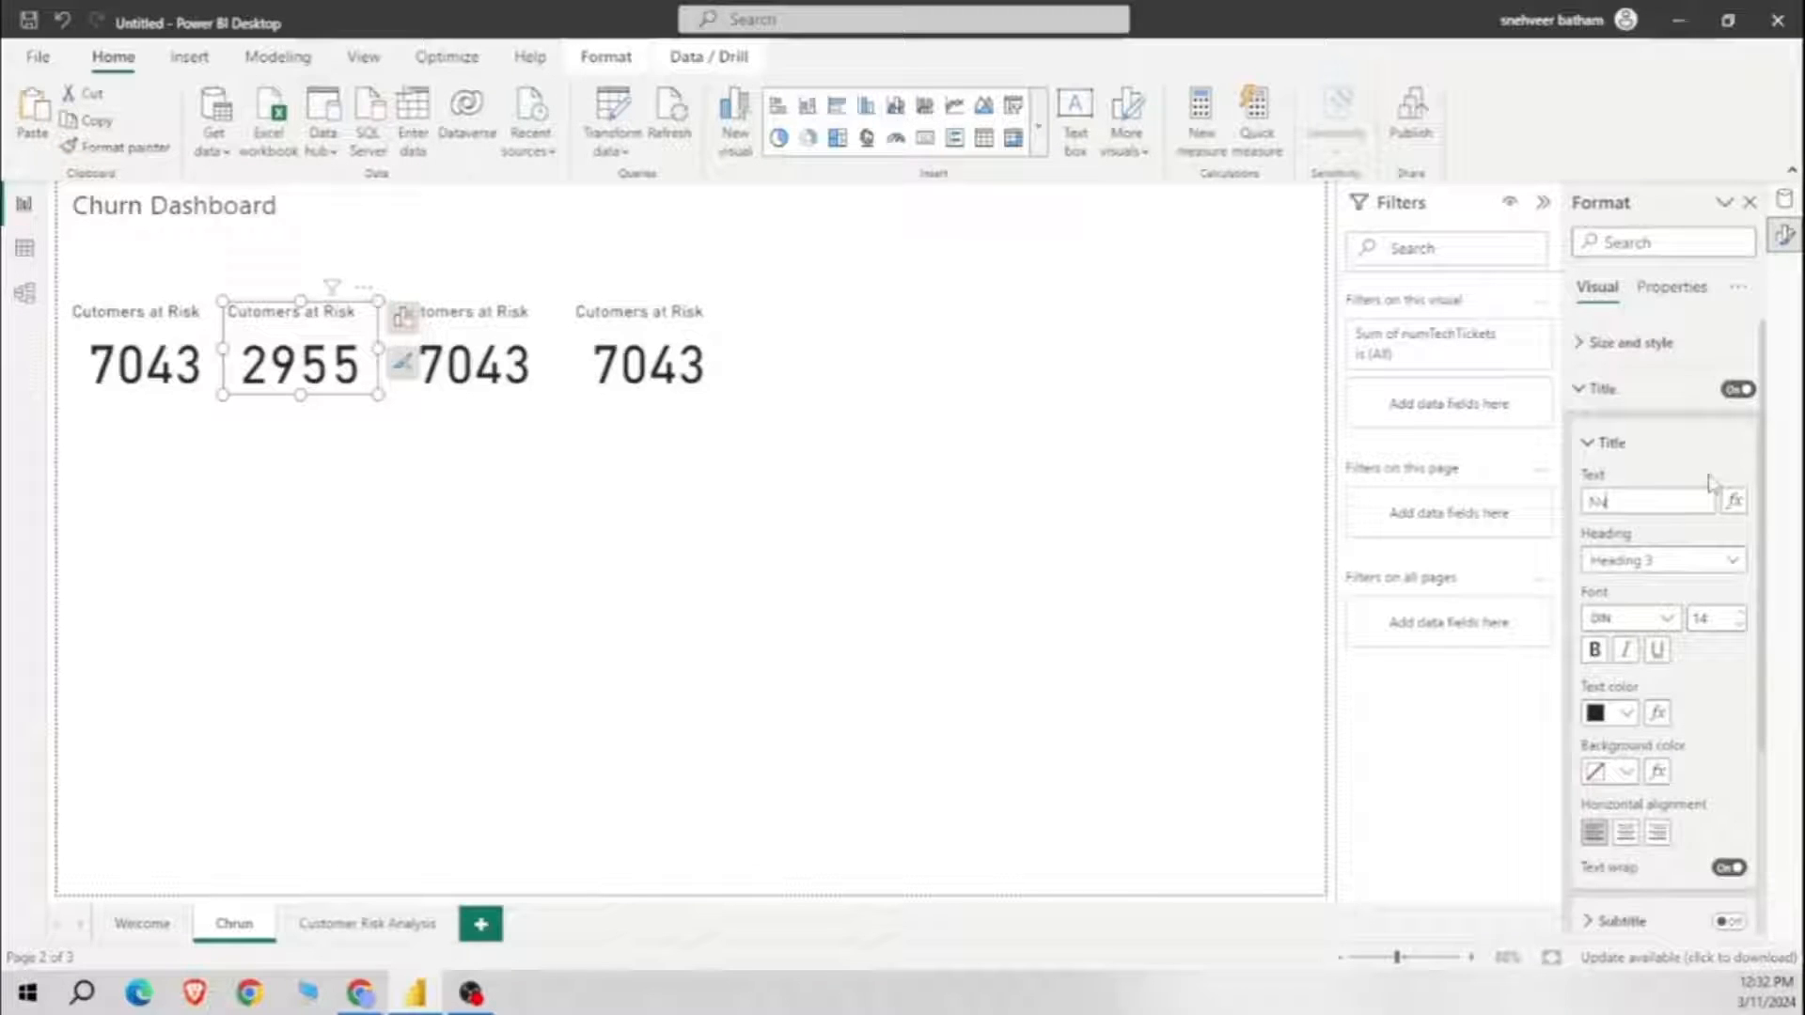
text(u)
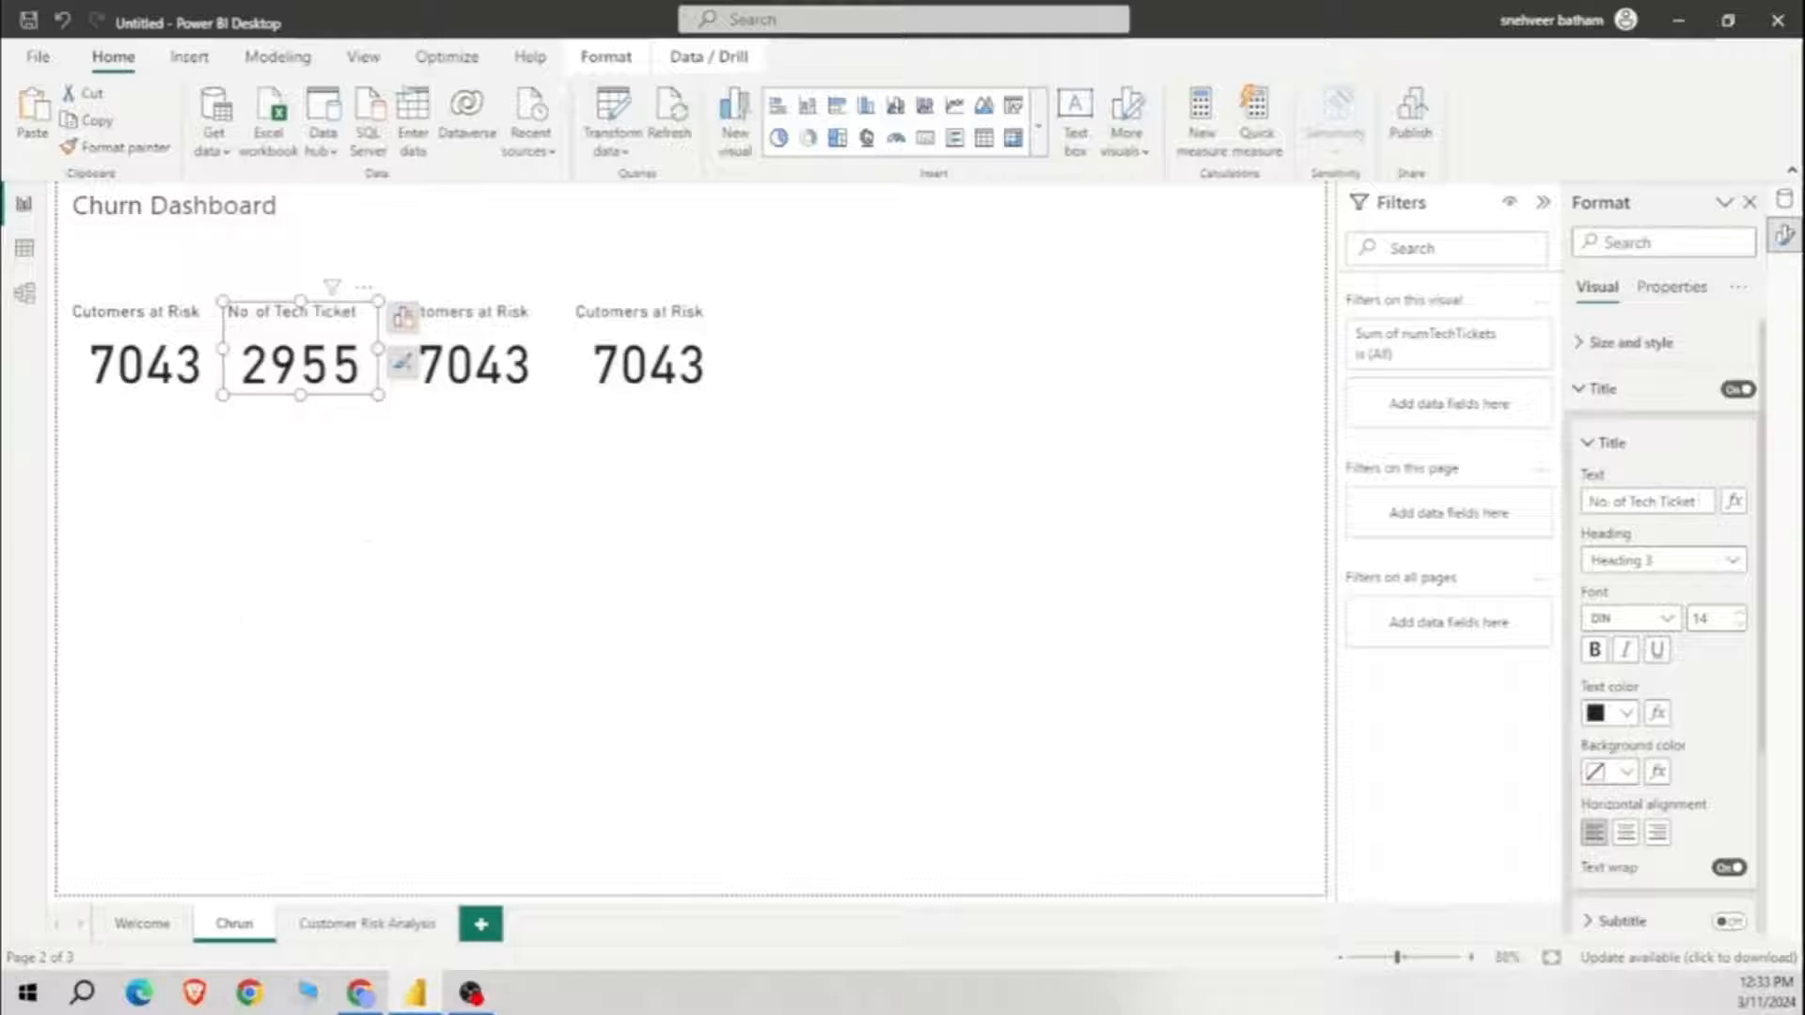
Step: Replace customerID with numAdminTickets as the field of the third card on the Churn Dashboard
click(1783, 199)
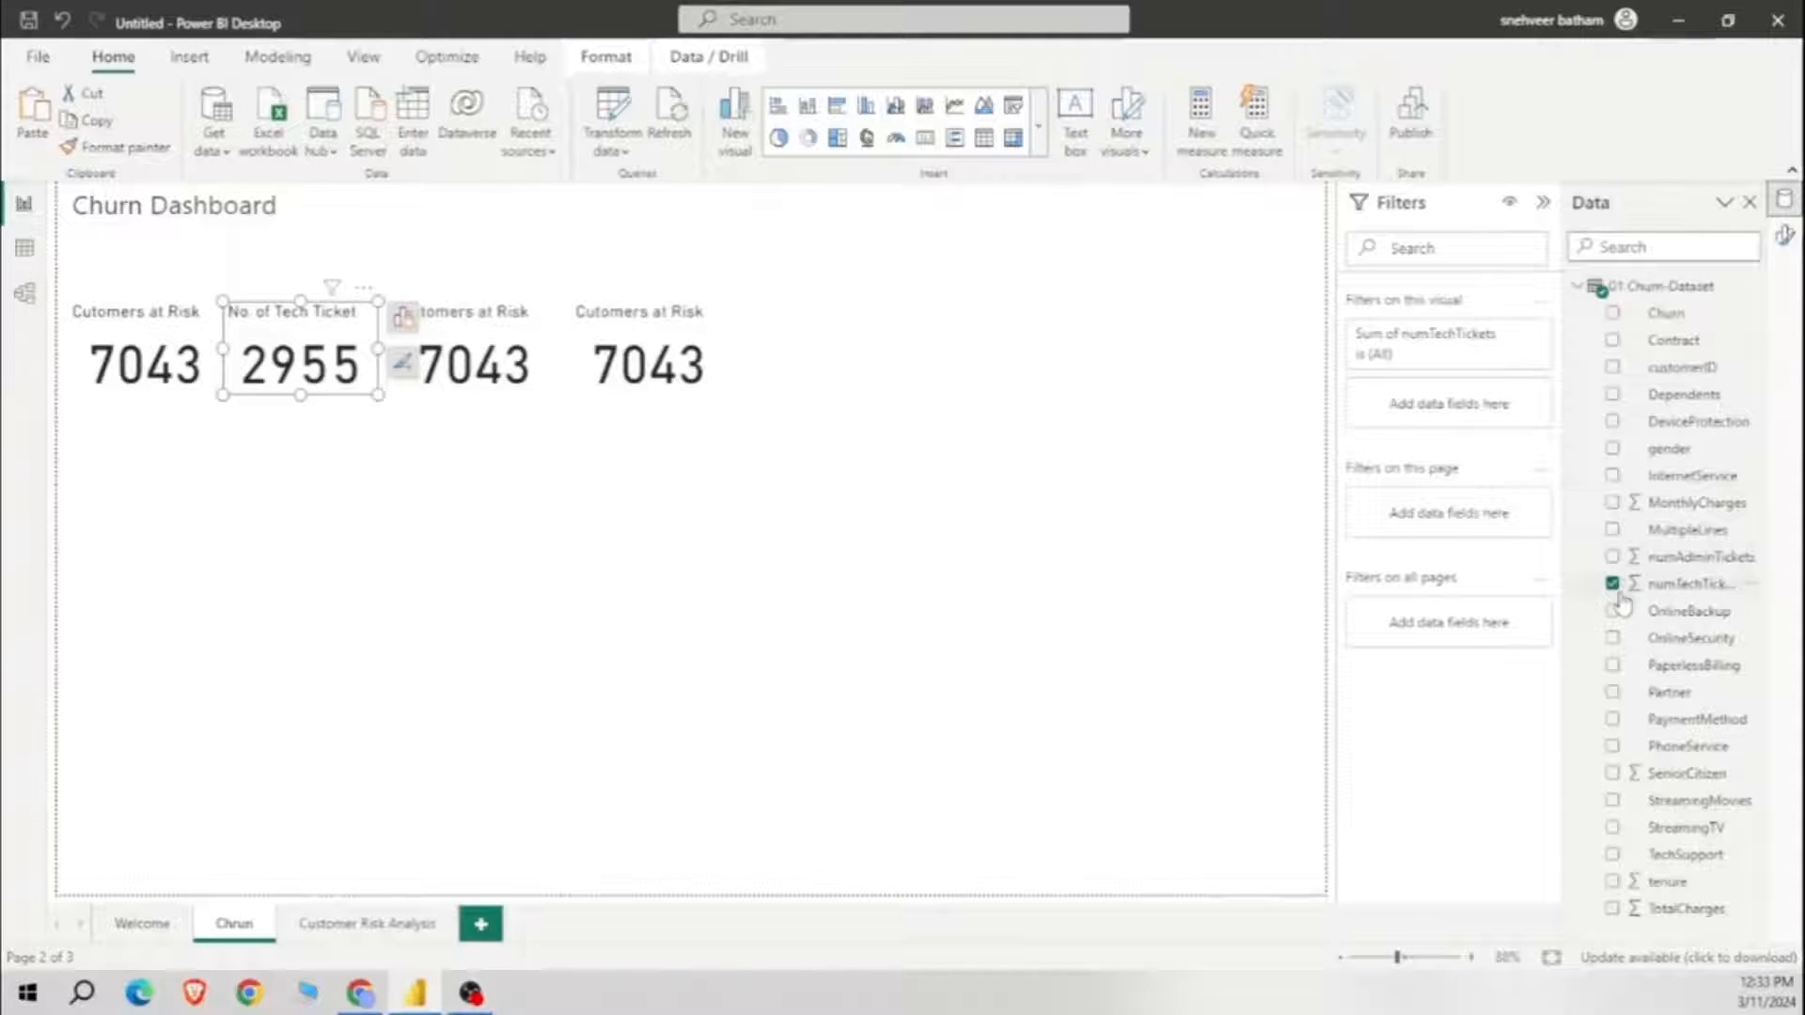
click(474, 362)
click(1613, 368)
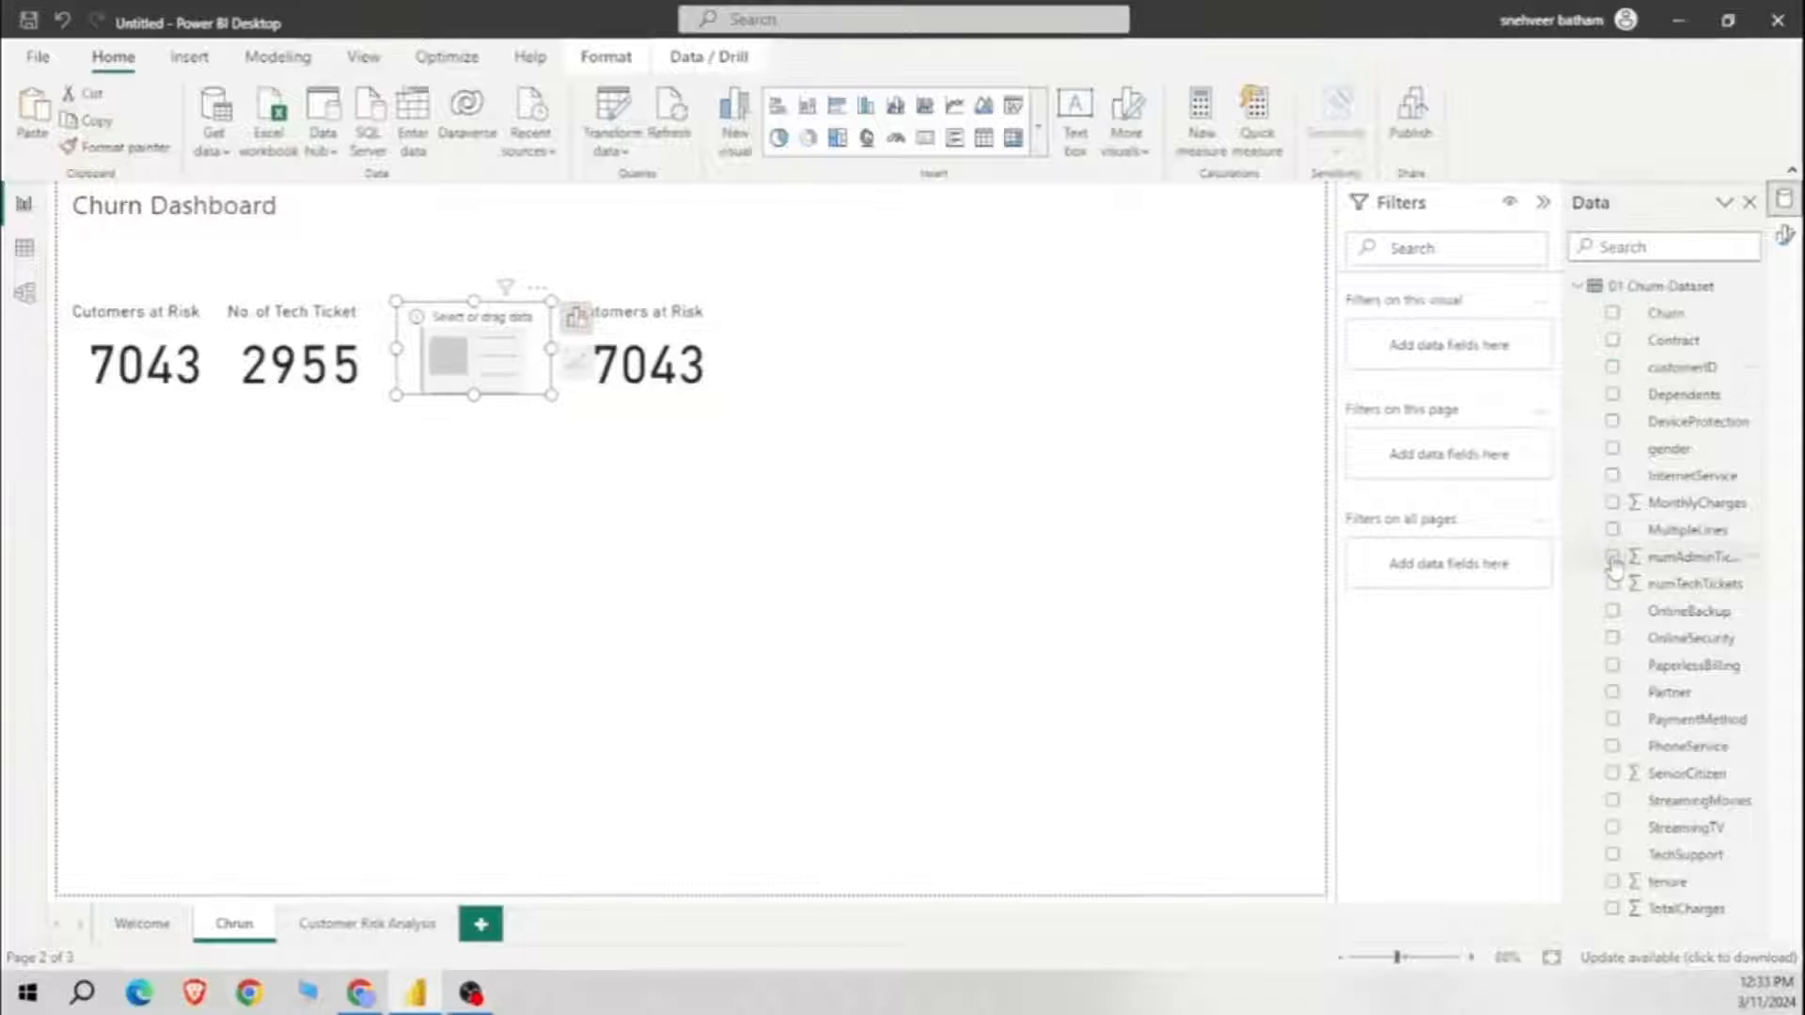
click(1613, 559)
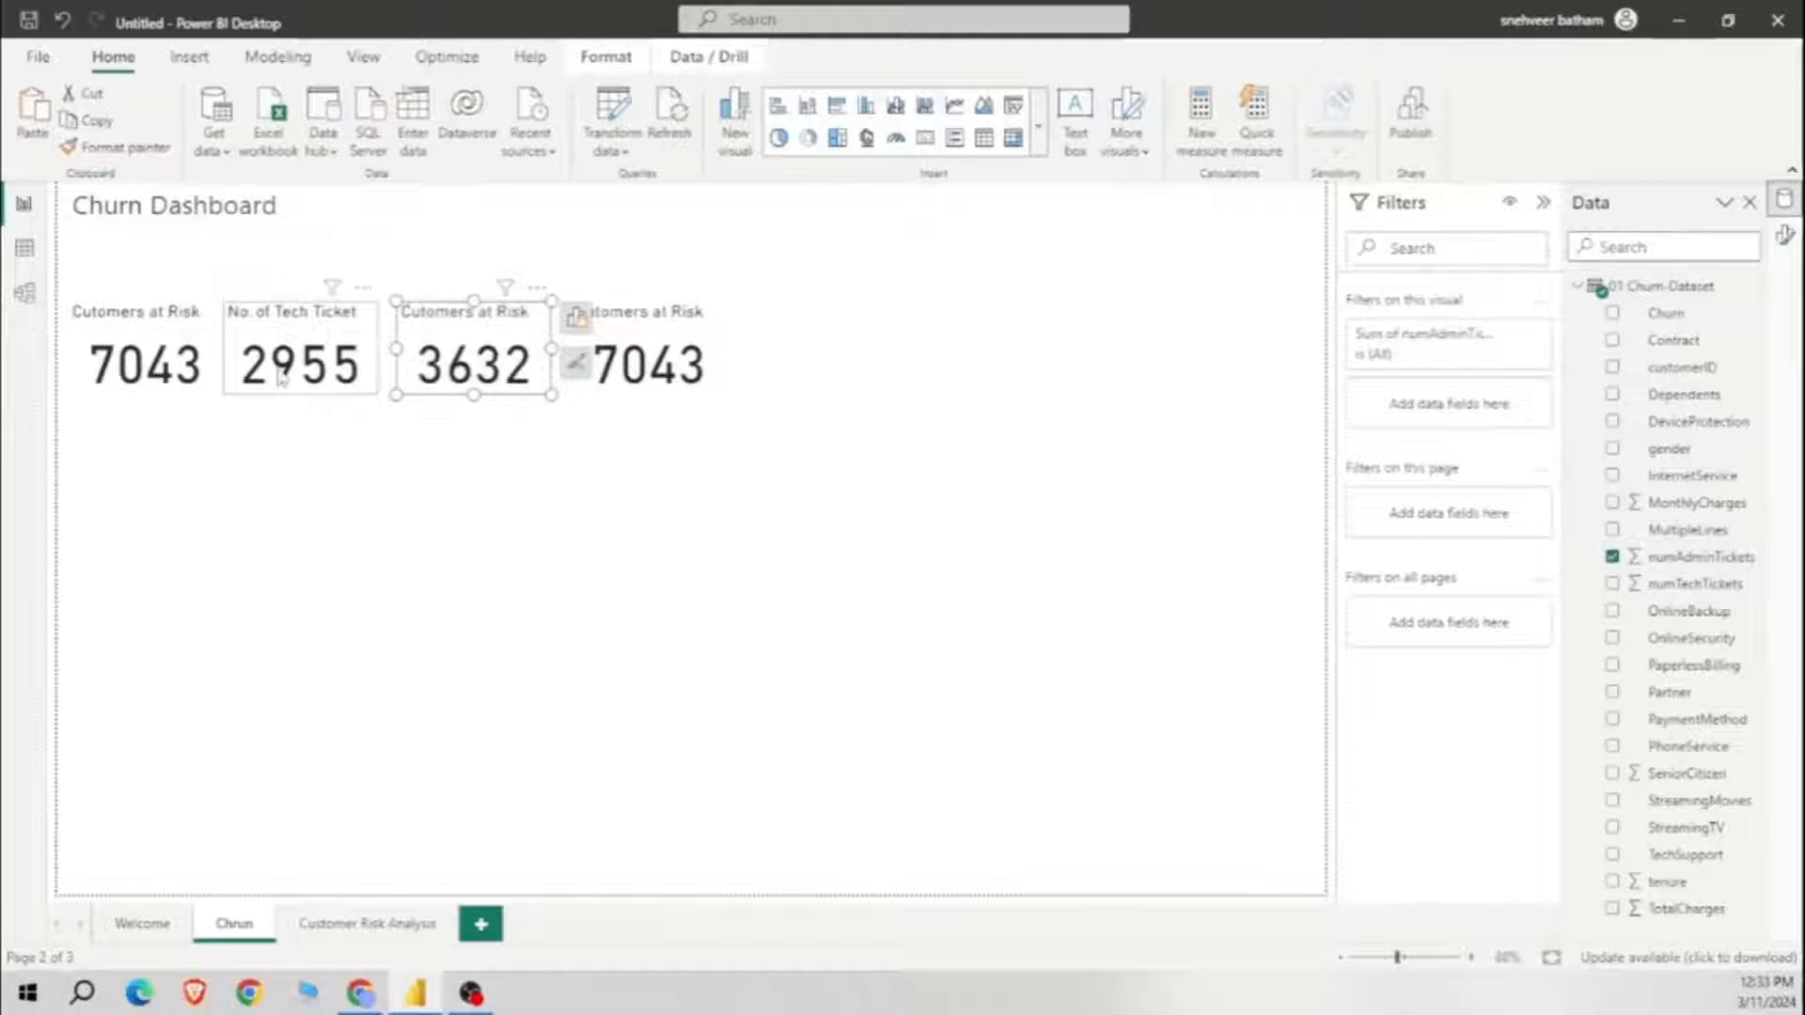
Step: Title the third card "No. of Admin Tickets" and correct the second card's title to "No. of Tech Tickets"
click(1785, 235)
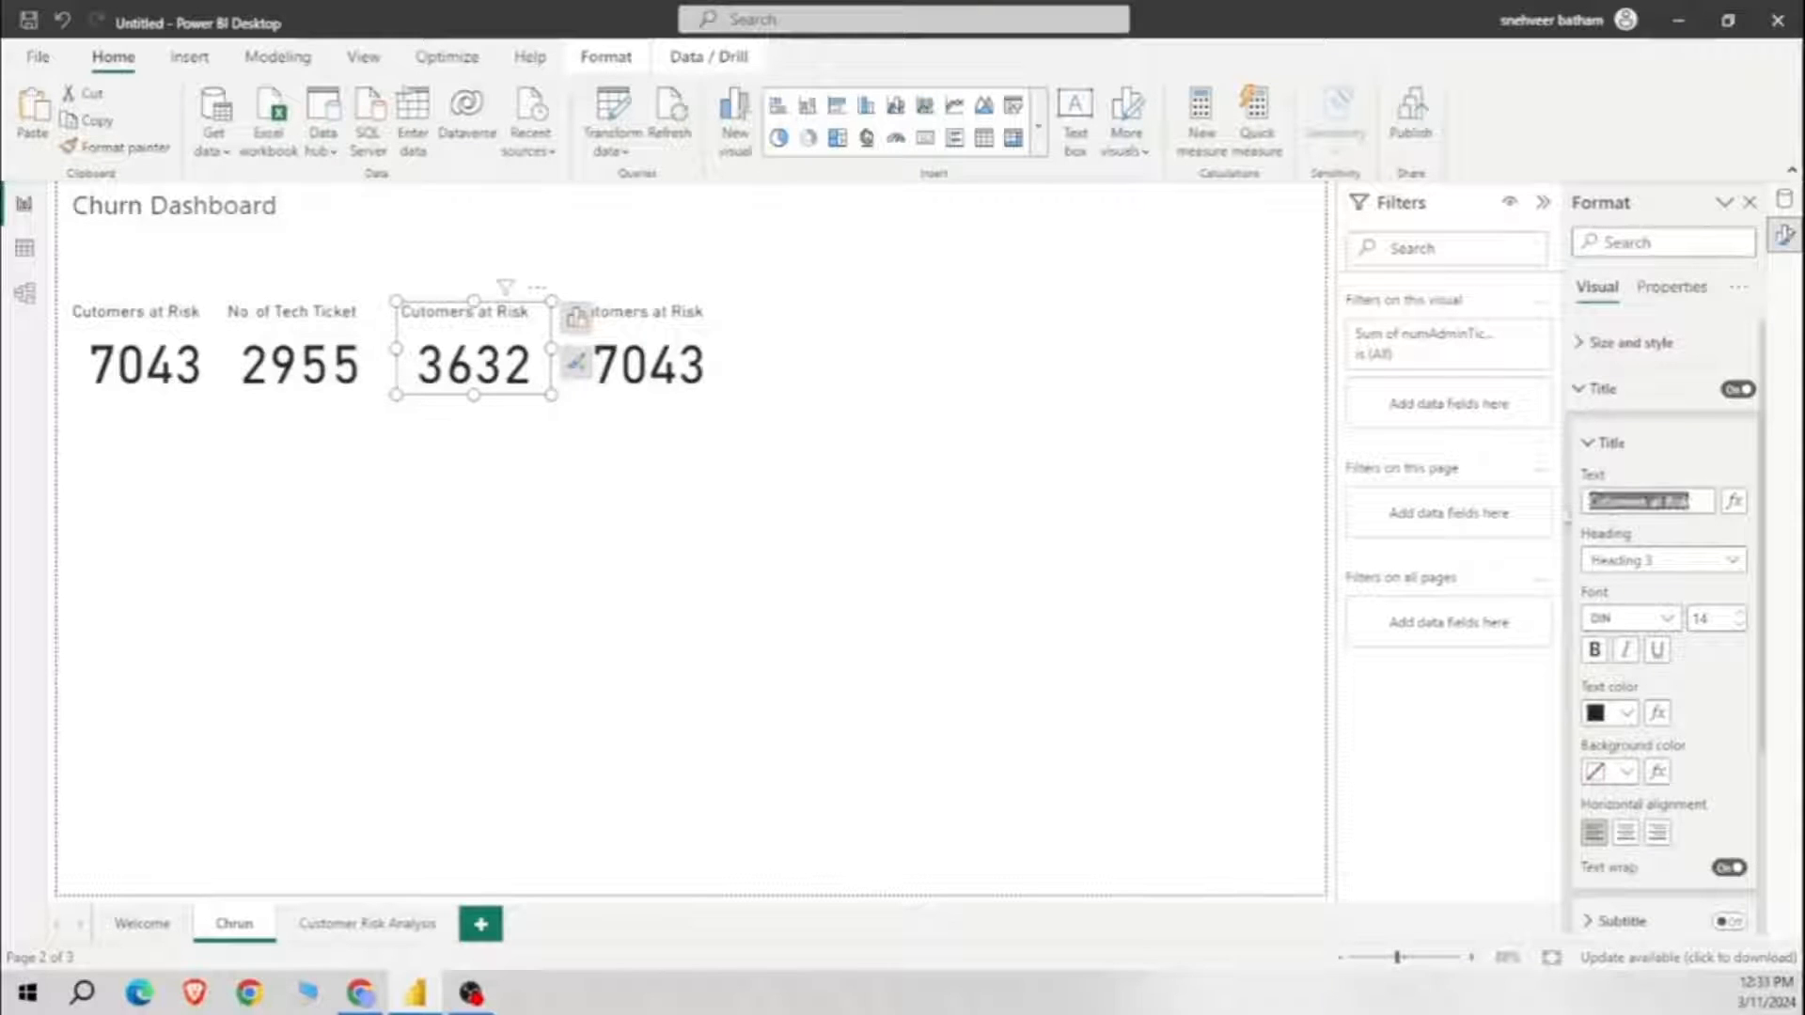
text(Nu)
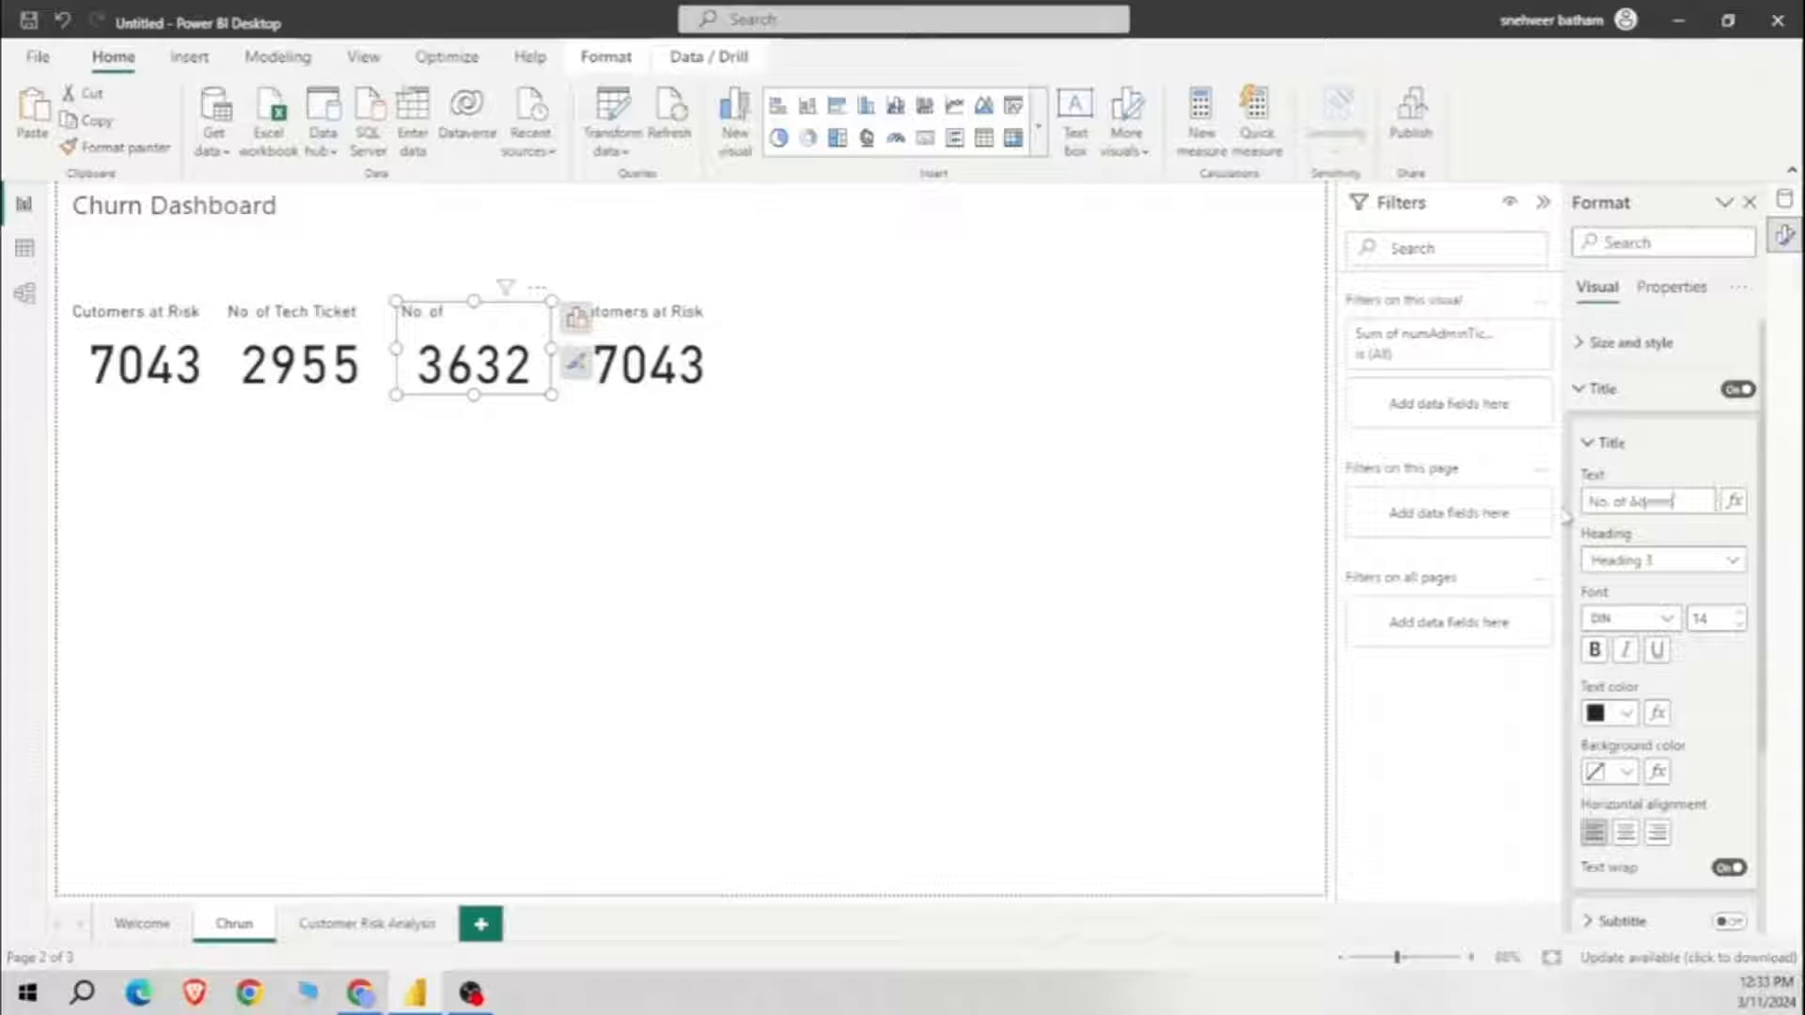
text(. of Admin Tickets)
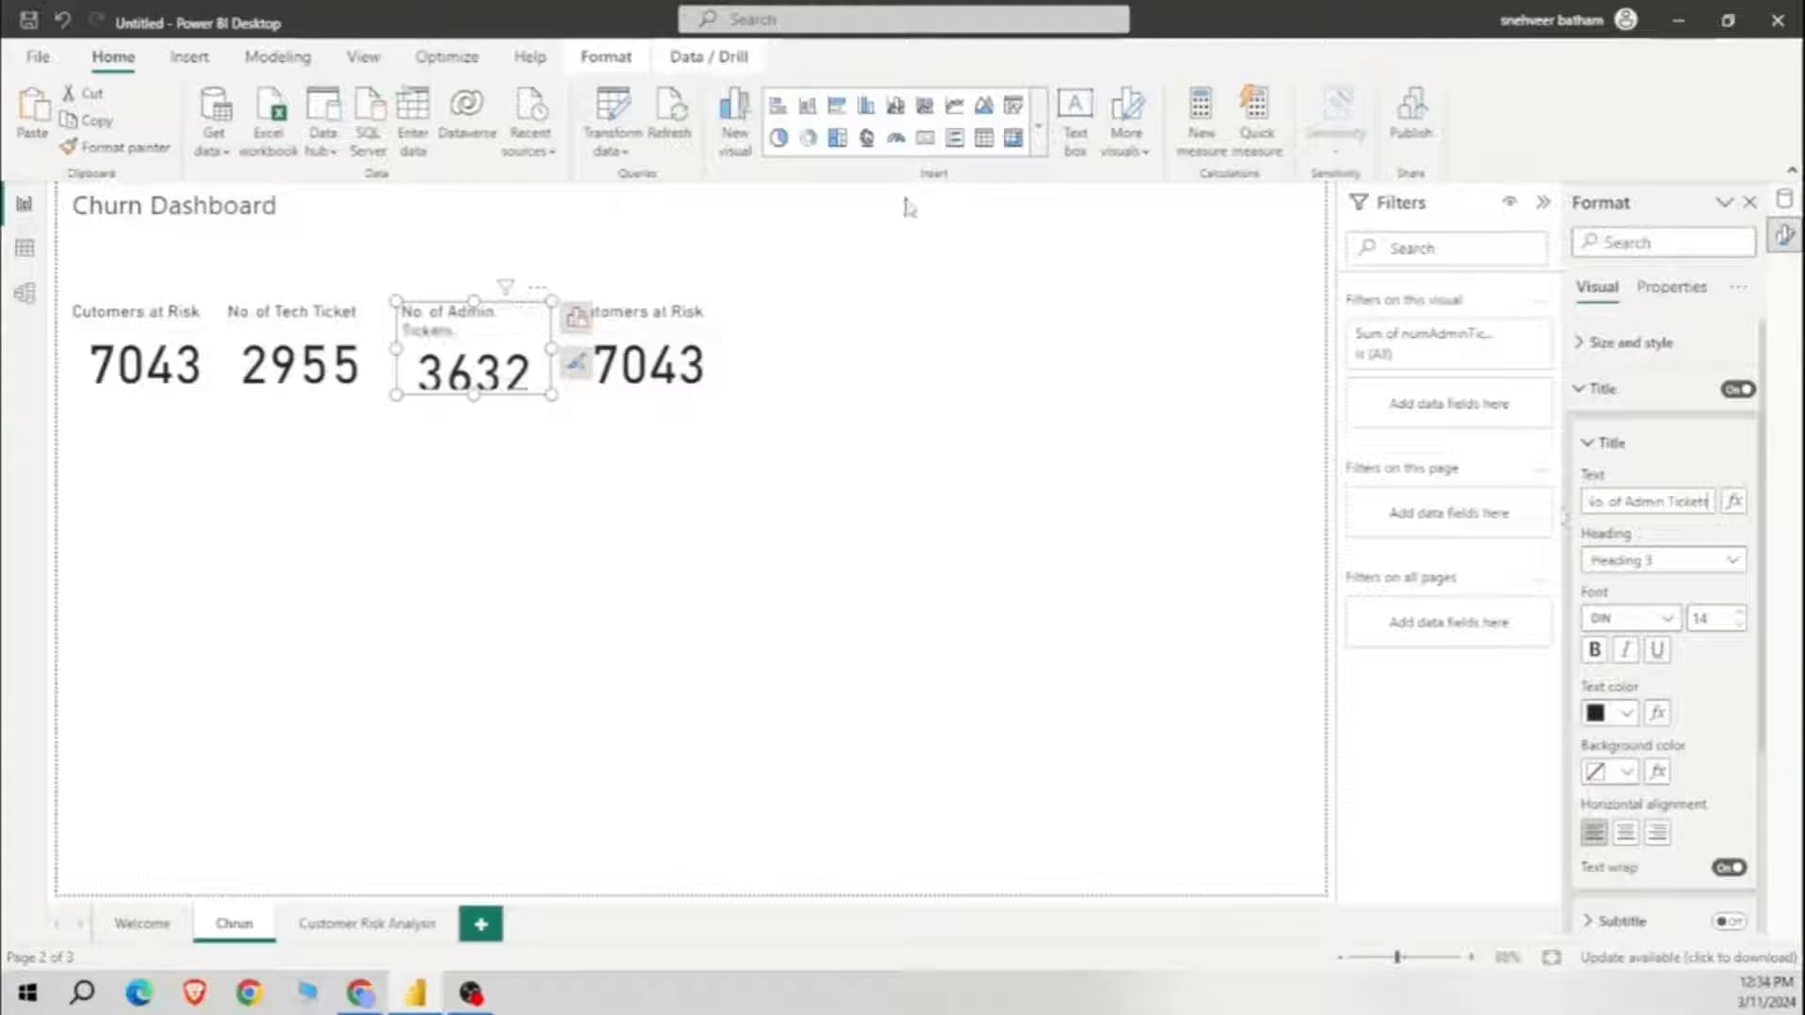
click(360, 335)
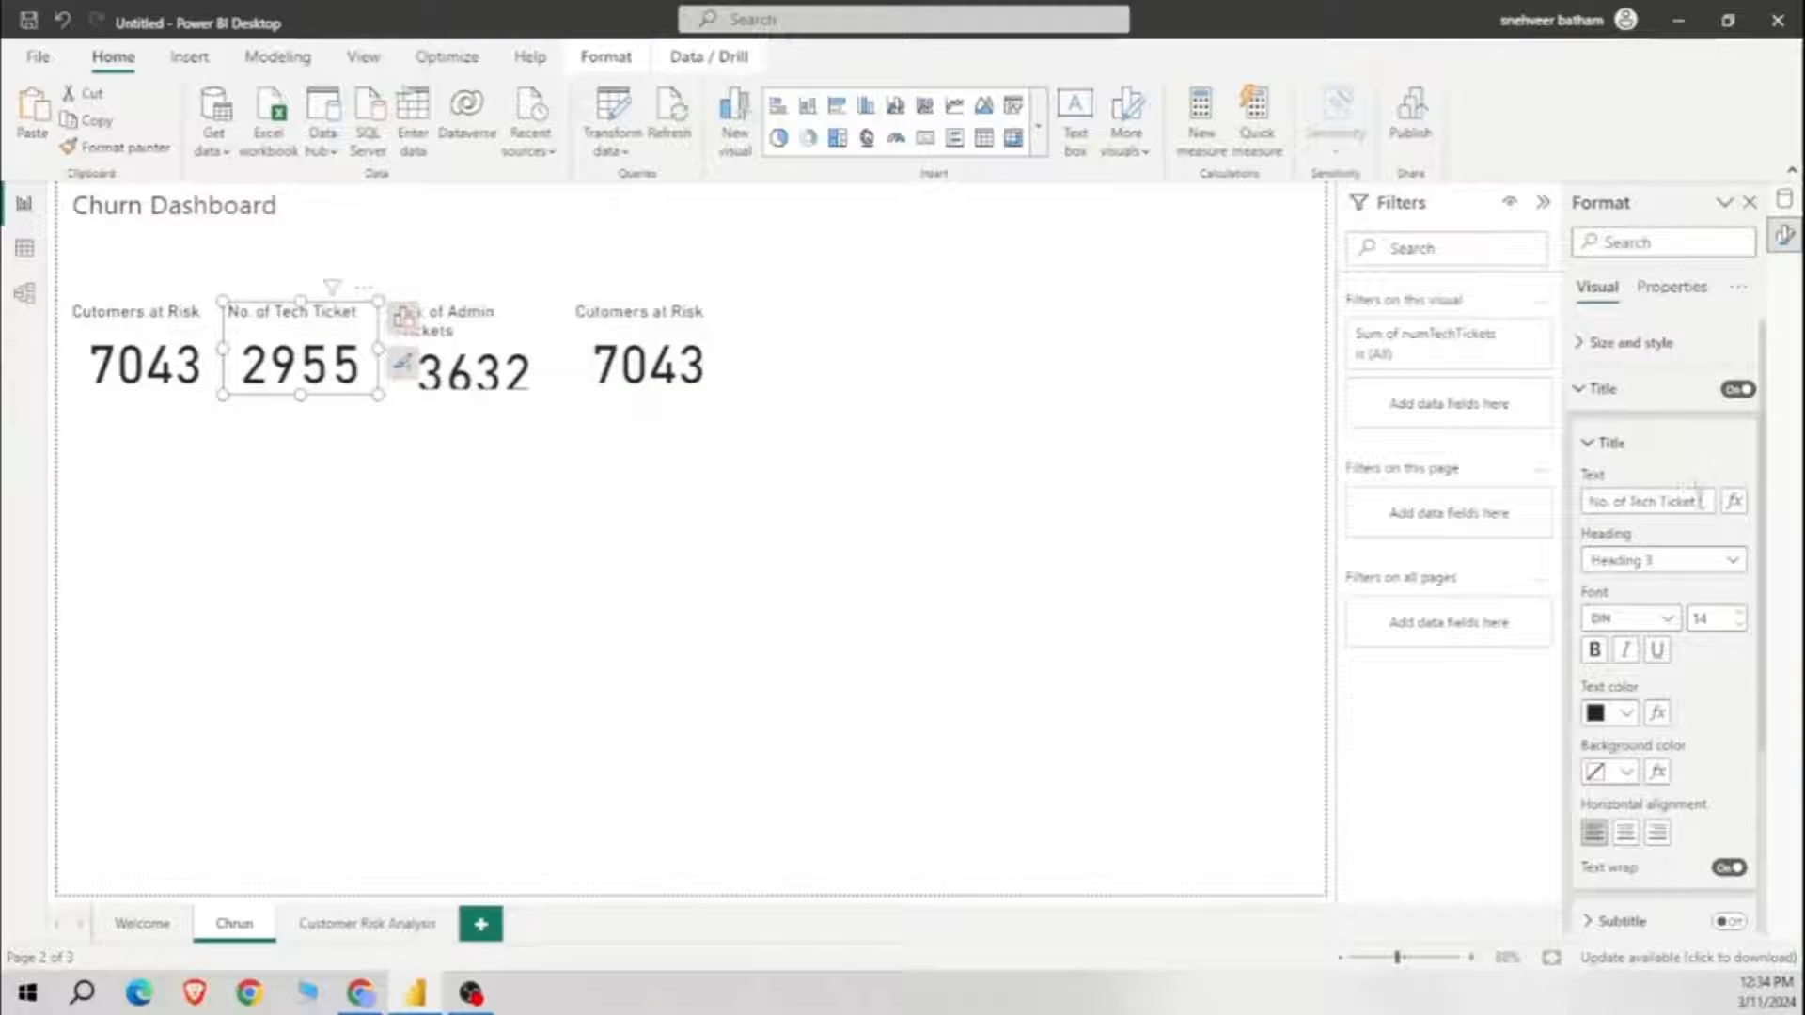
text(s)
click(461, 376)
Step: Replace customerID with TotalCharges as the field of the fourth card
click(601, 371)
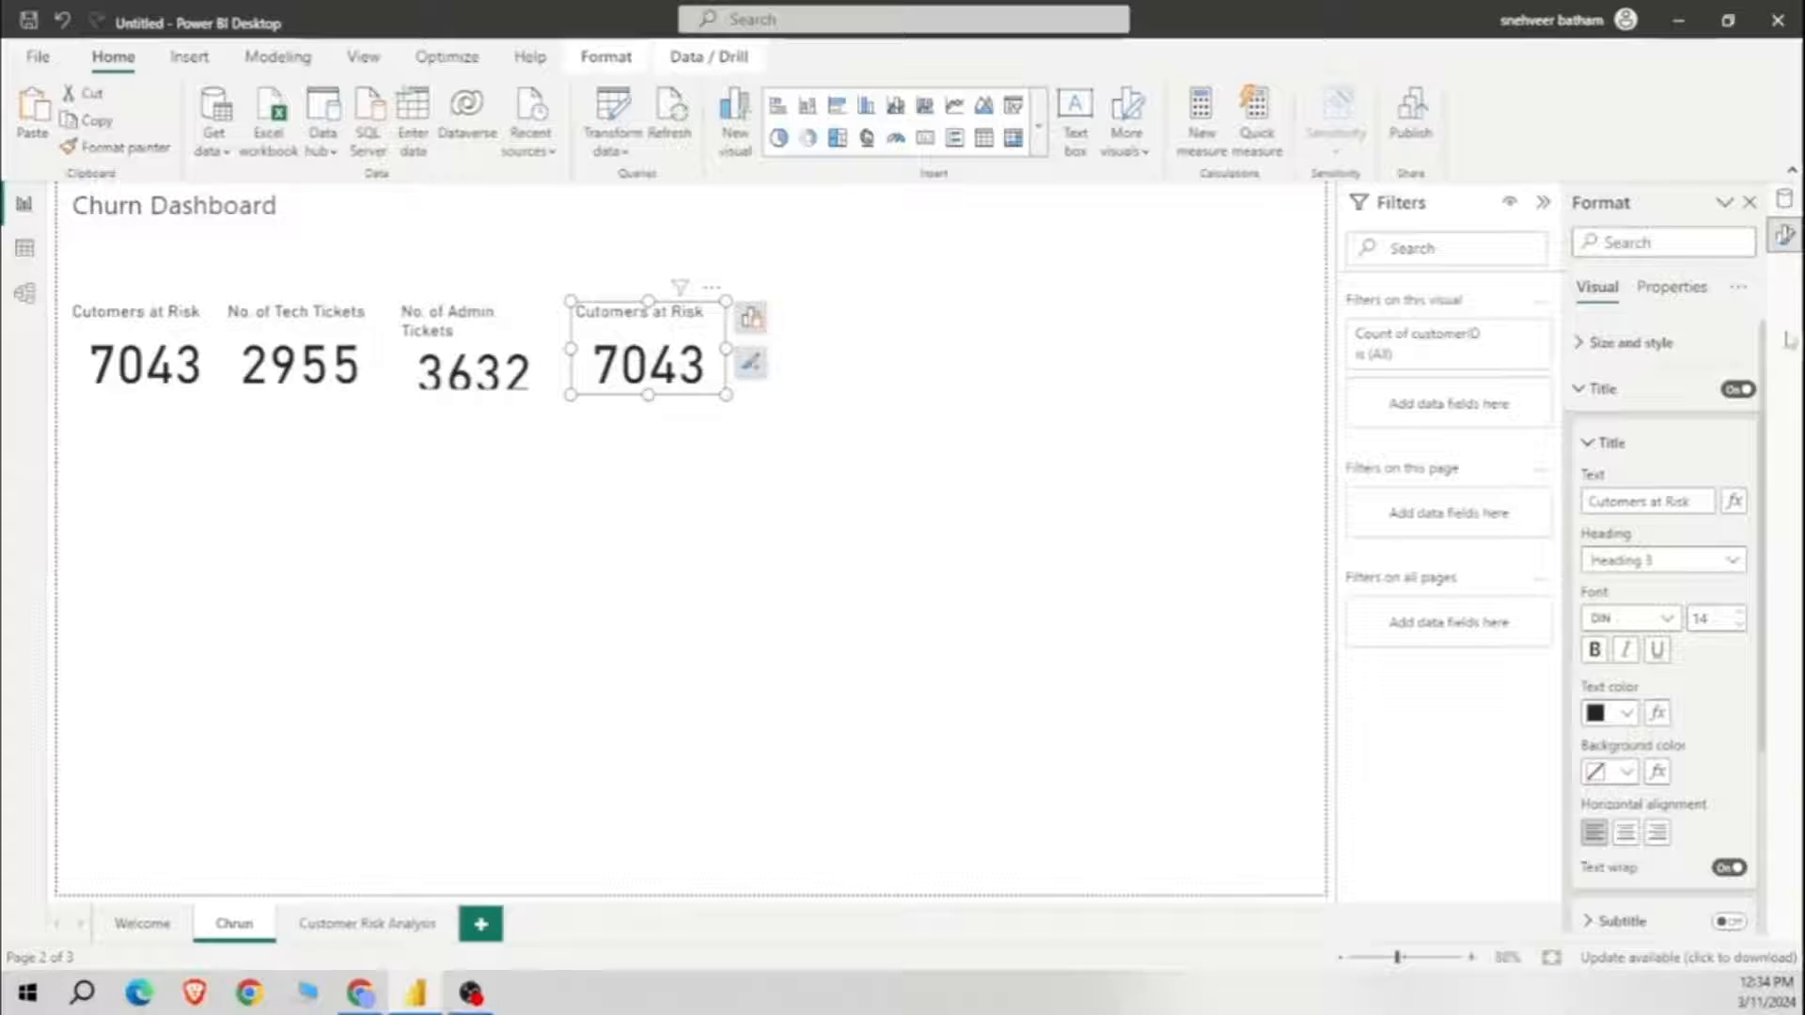
click(1786, 200)
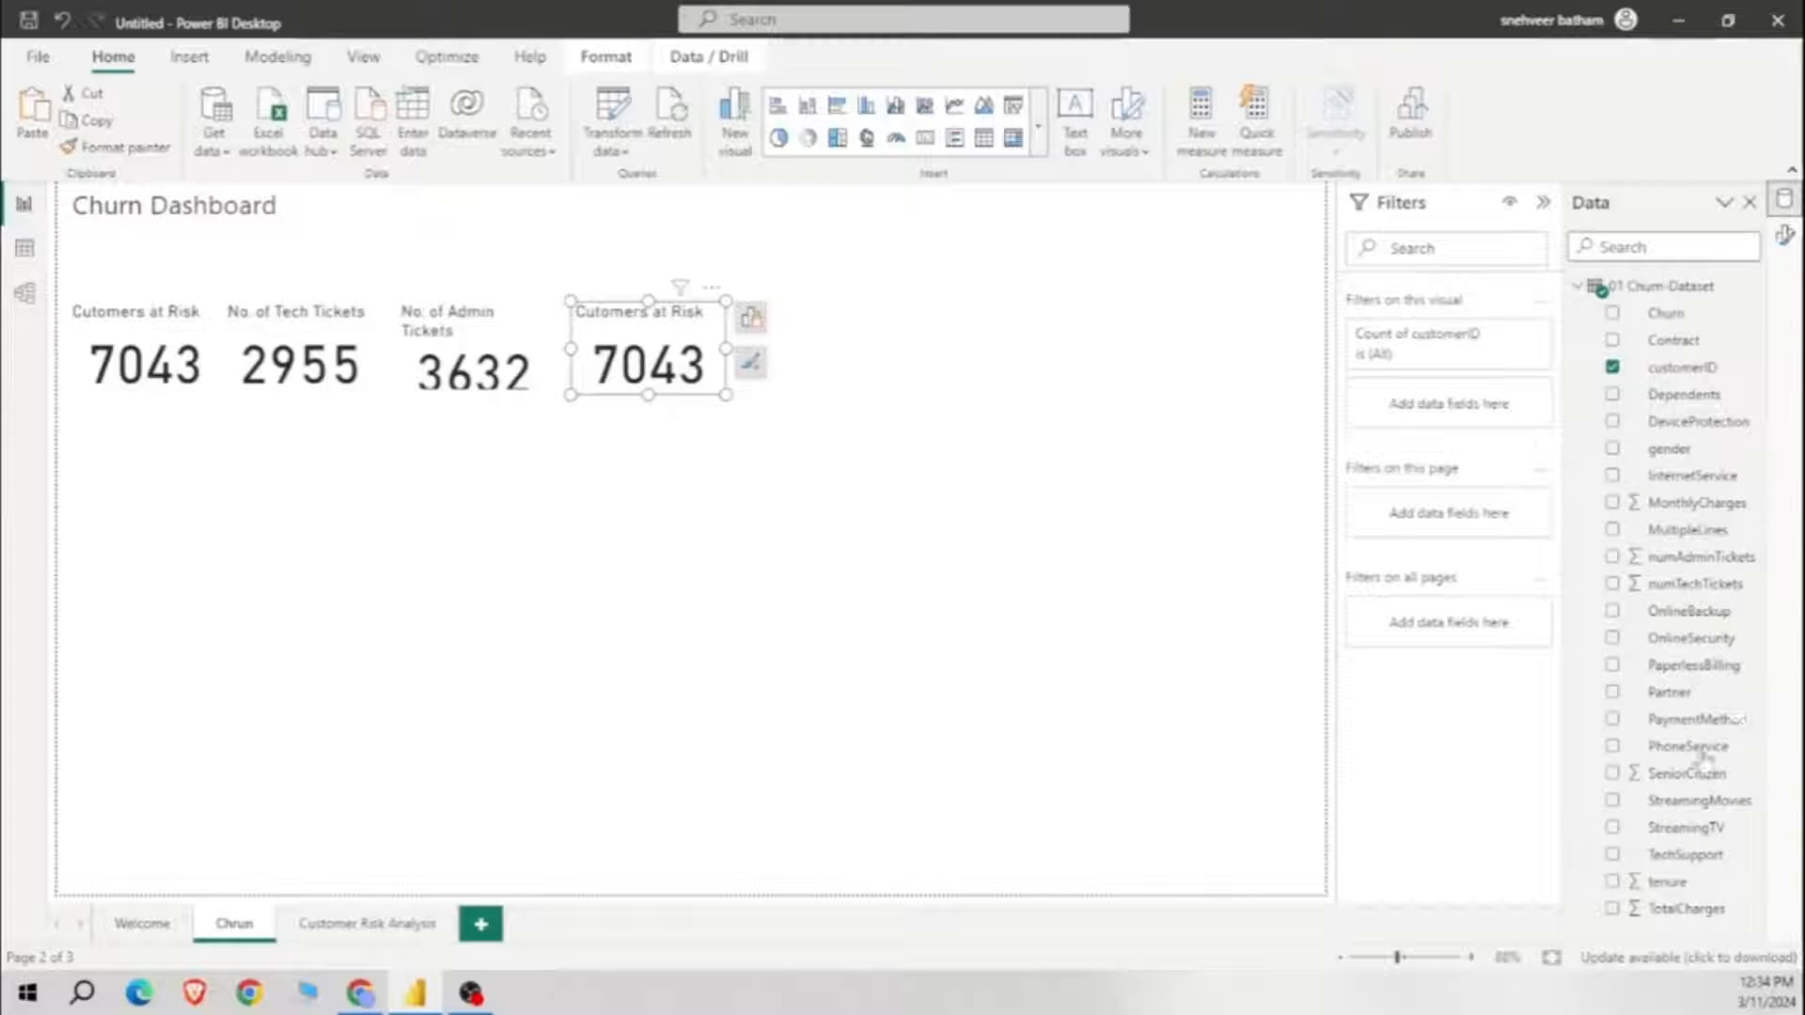
click(1616, 912)
click(1612, 367)
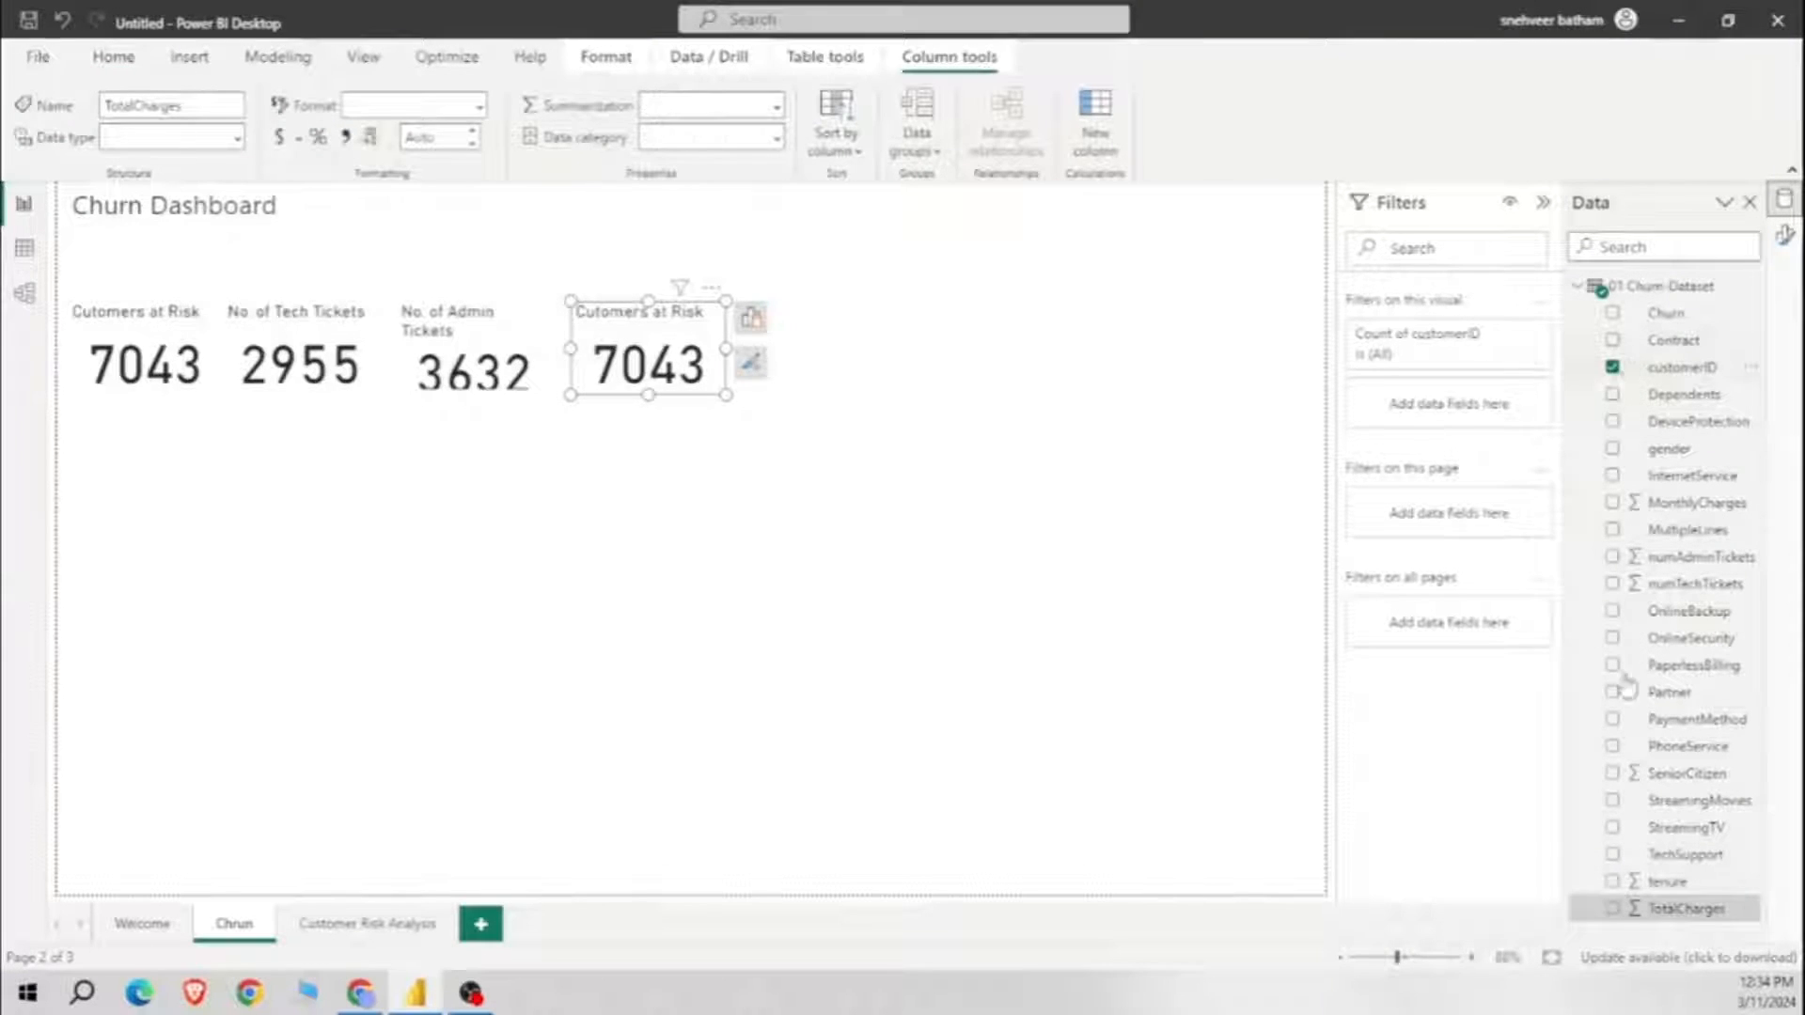
click(1613, 909)
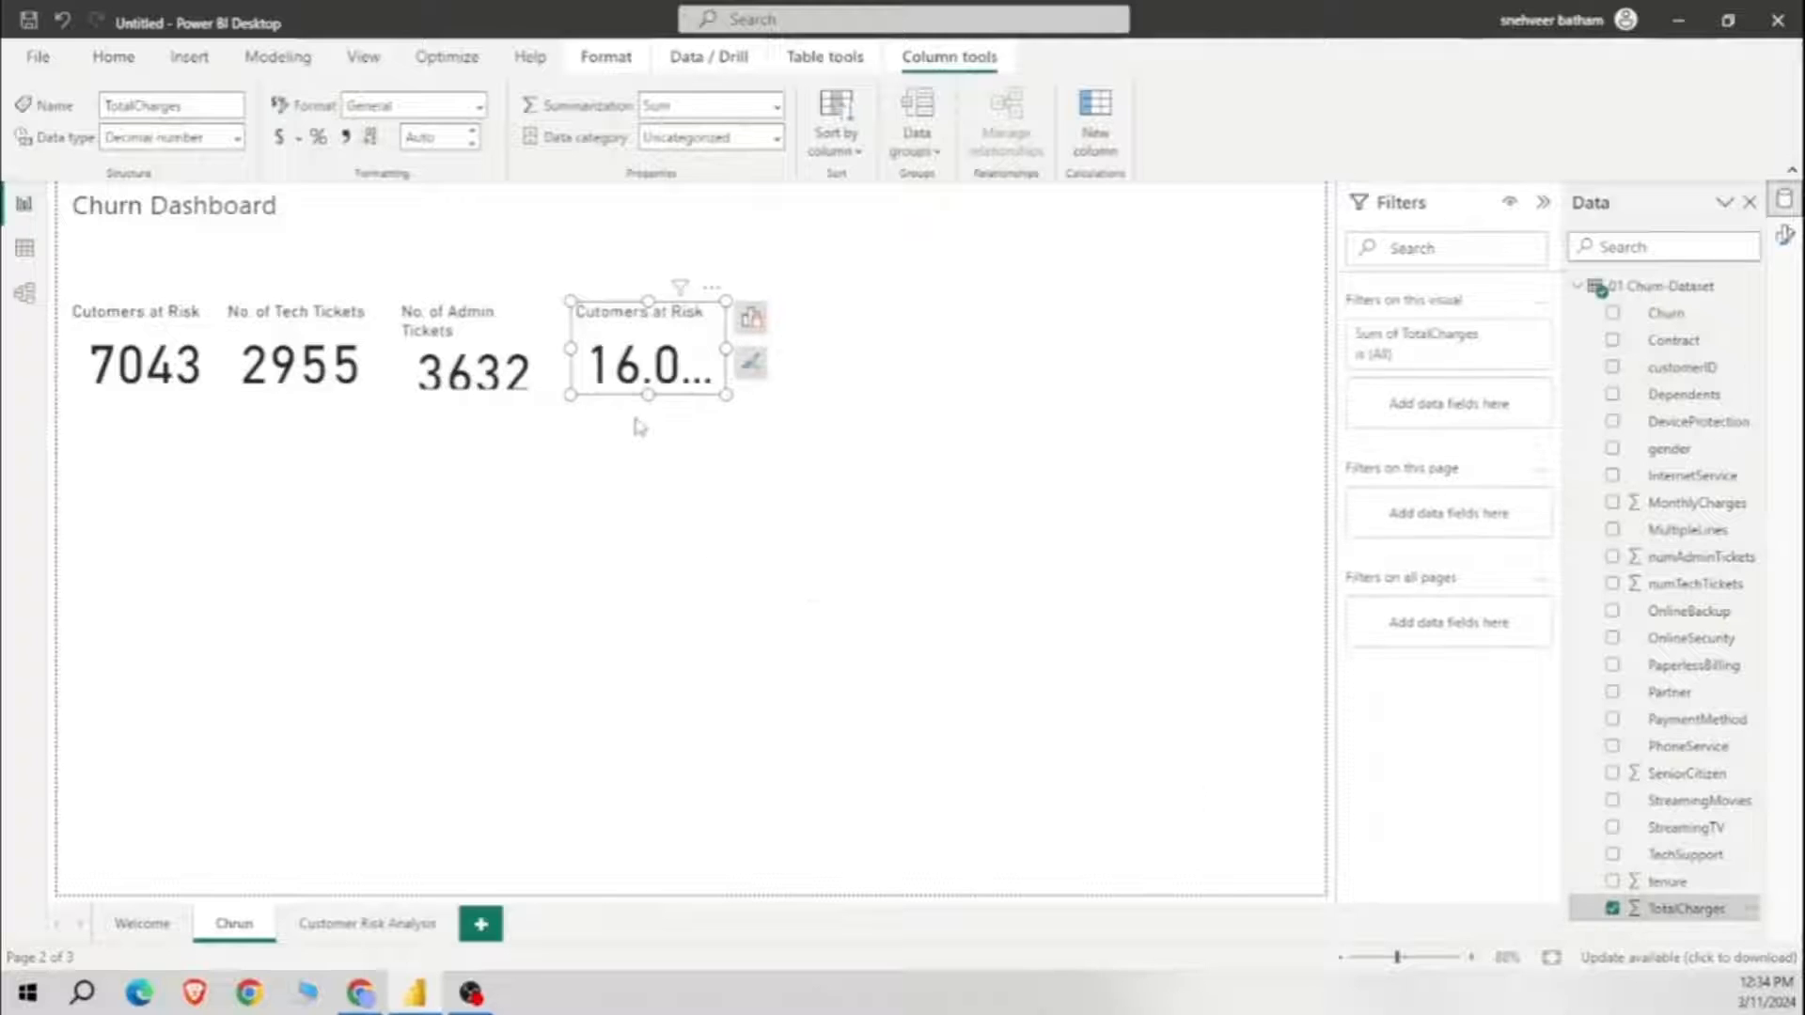
Step: Enlarge the TotalCharges card in height and width so its full value fits
click(1784, 240)
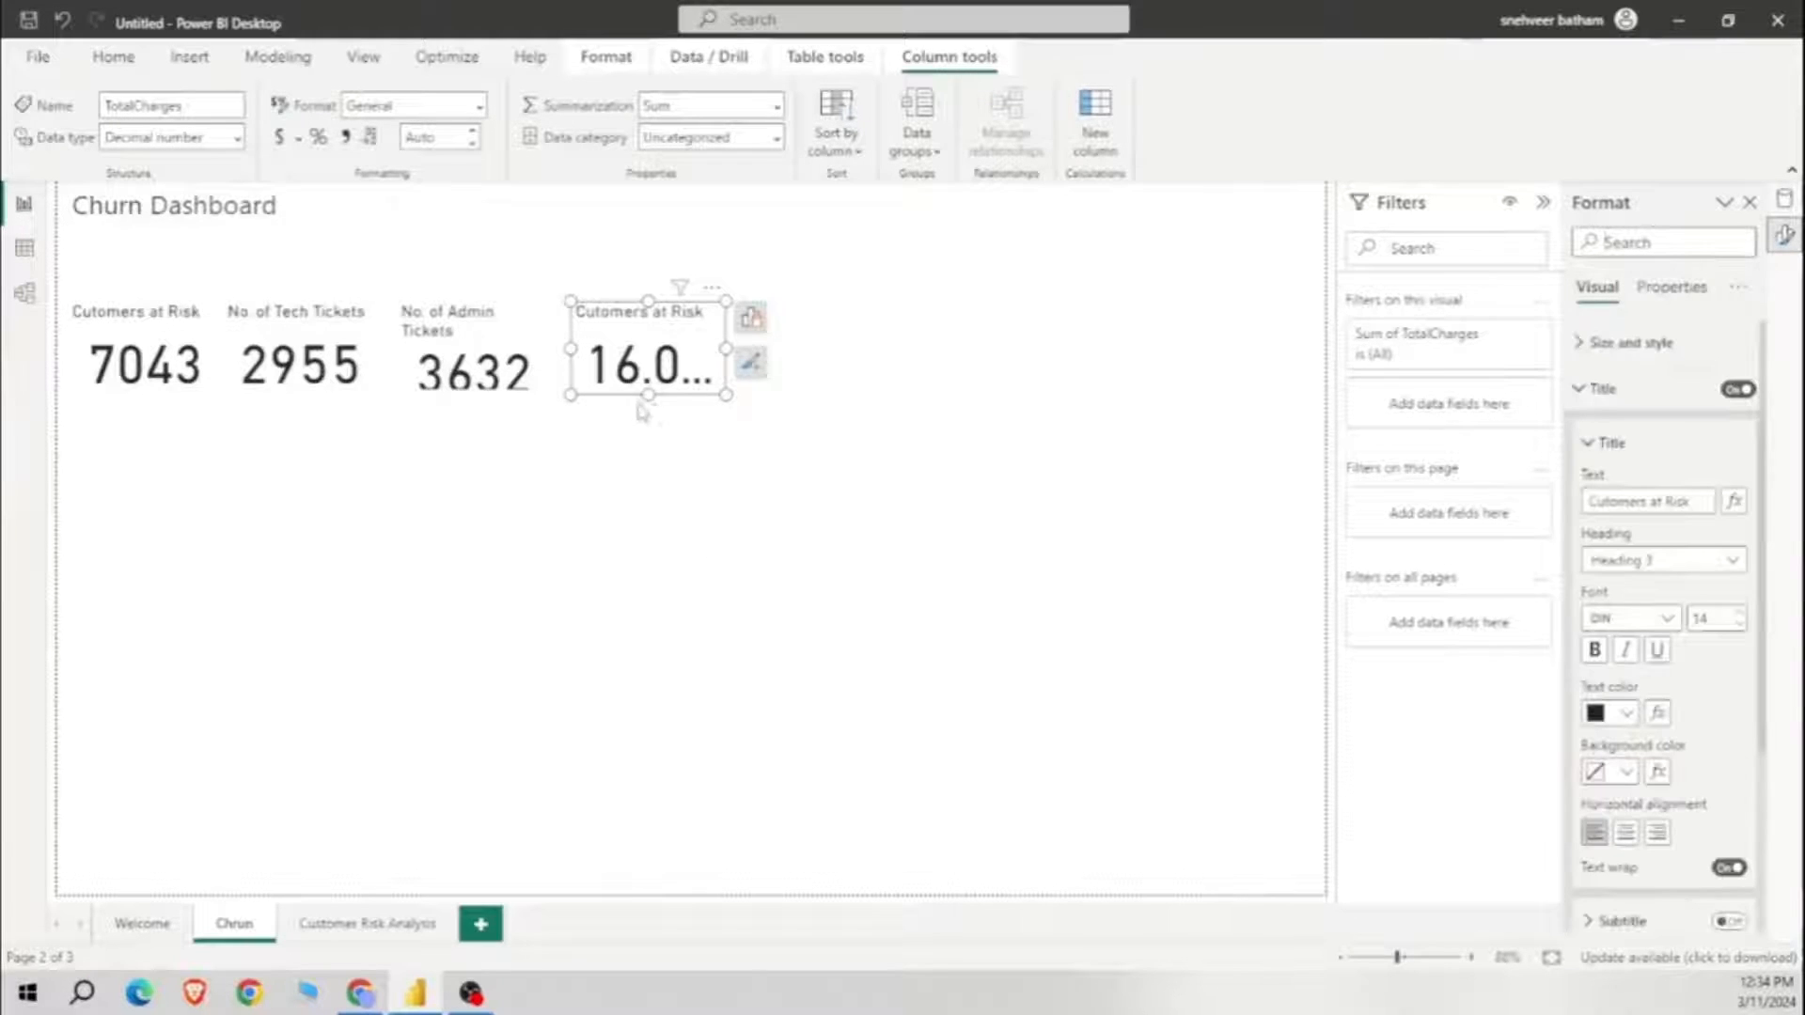
drag(649, 395, 650, 418)
drag(727, 357, 783, 374)
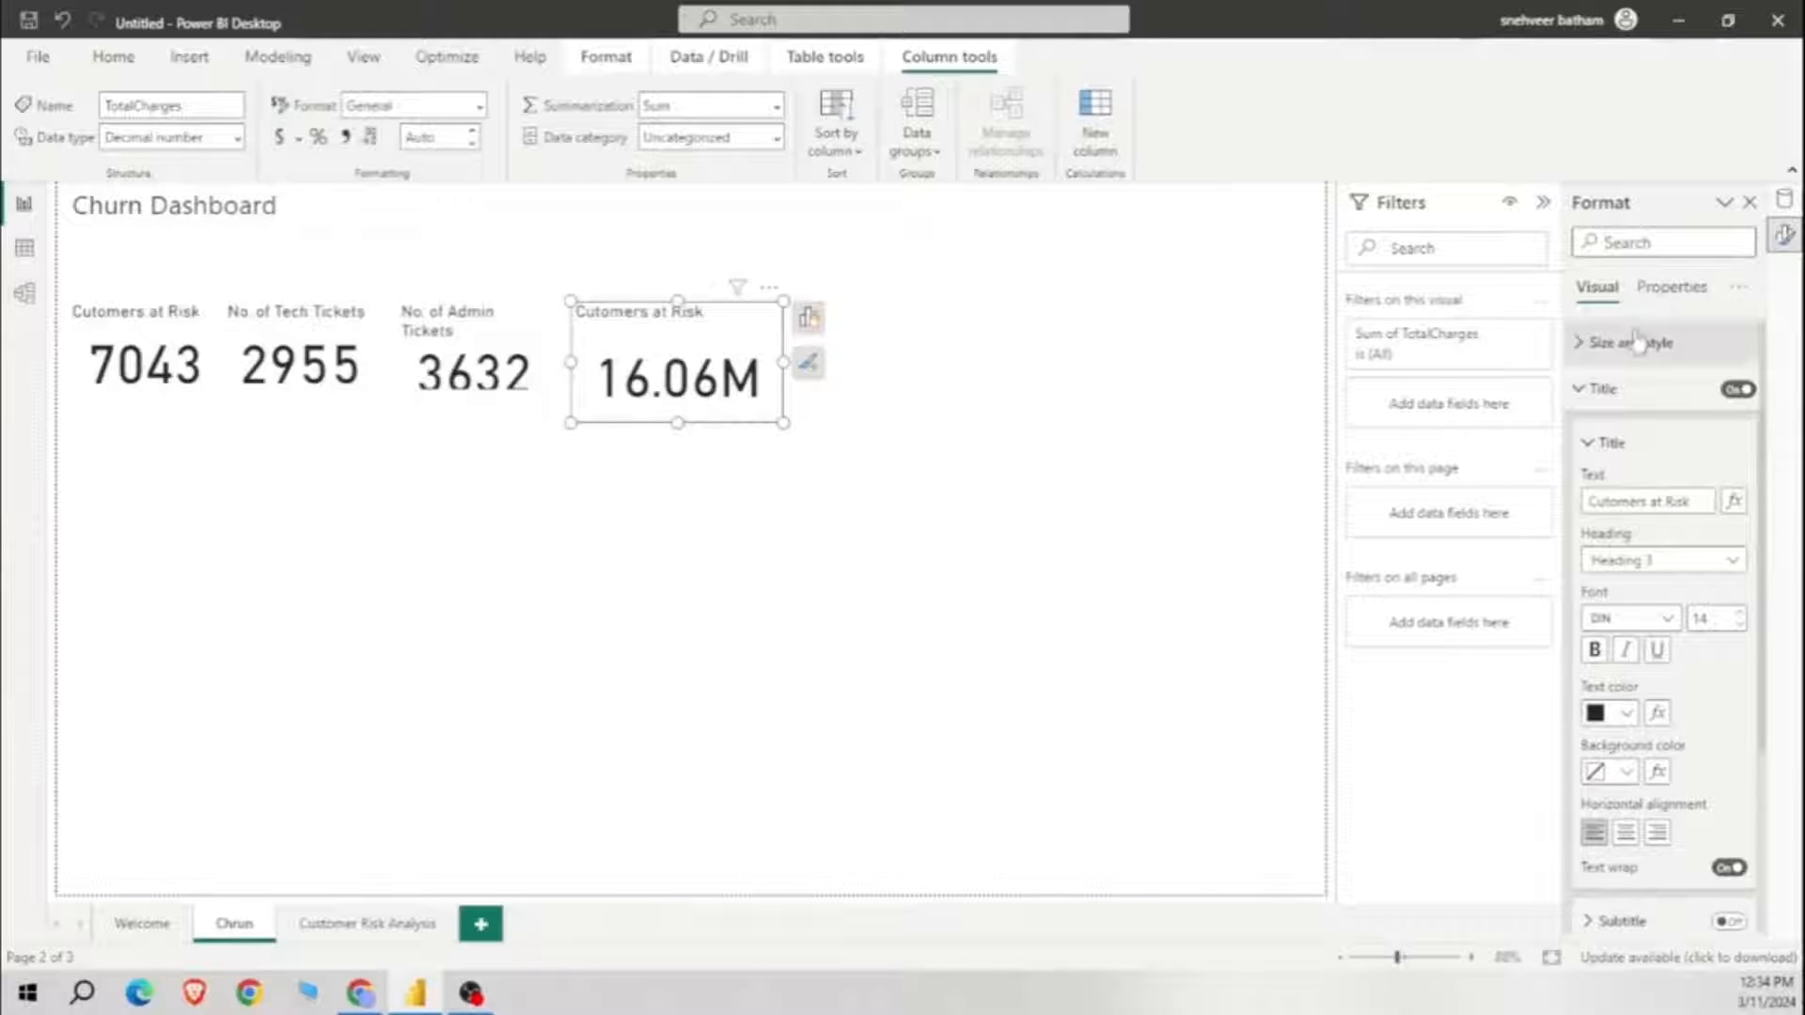
Step: Change the TotalCharges card's title to "Yearly Charges" and center it horizontally
click(1666, 287)
click(1597, 288)
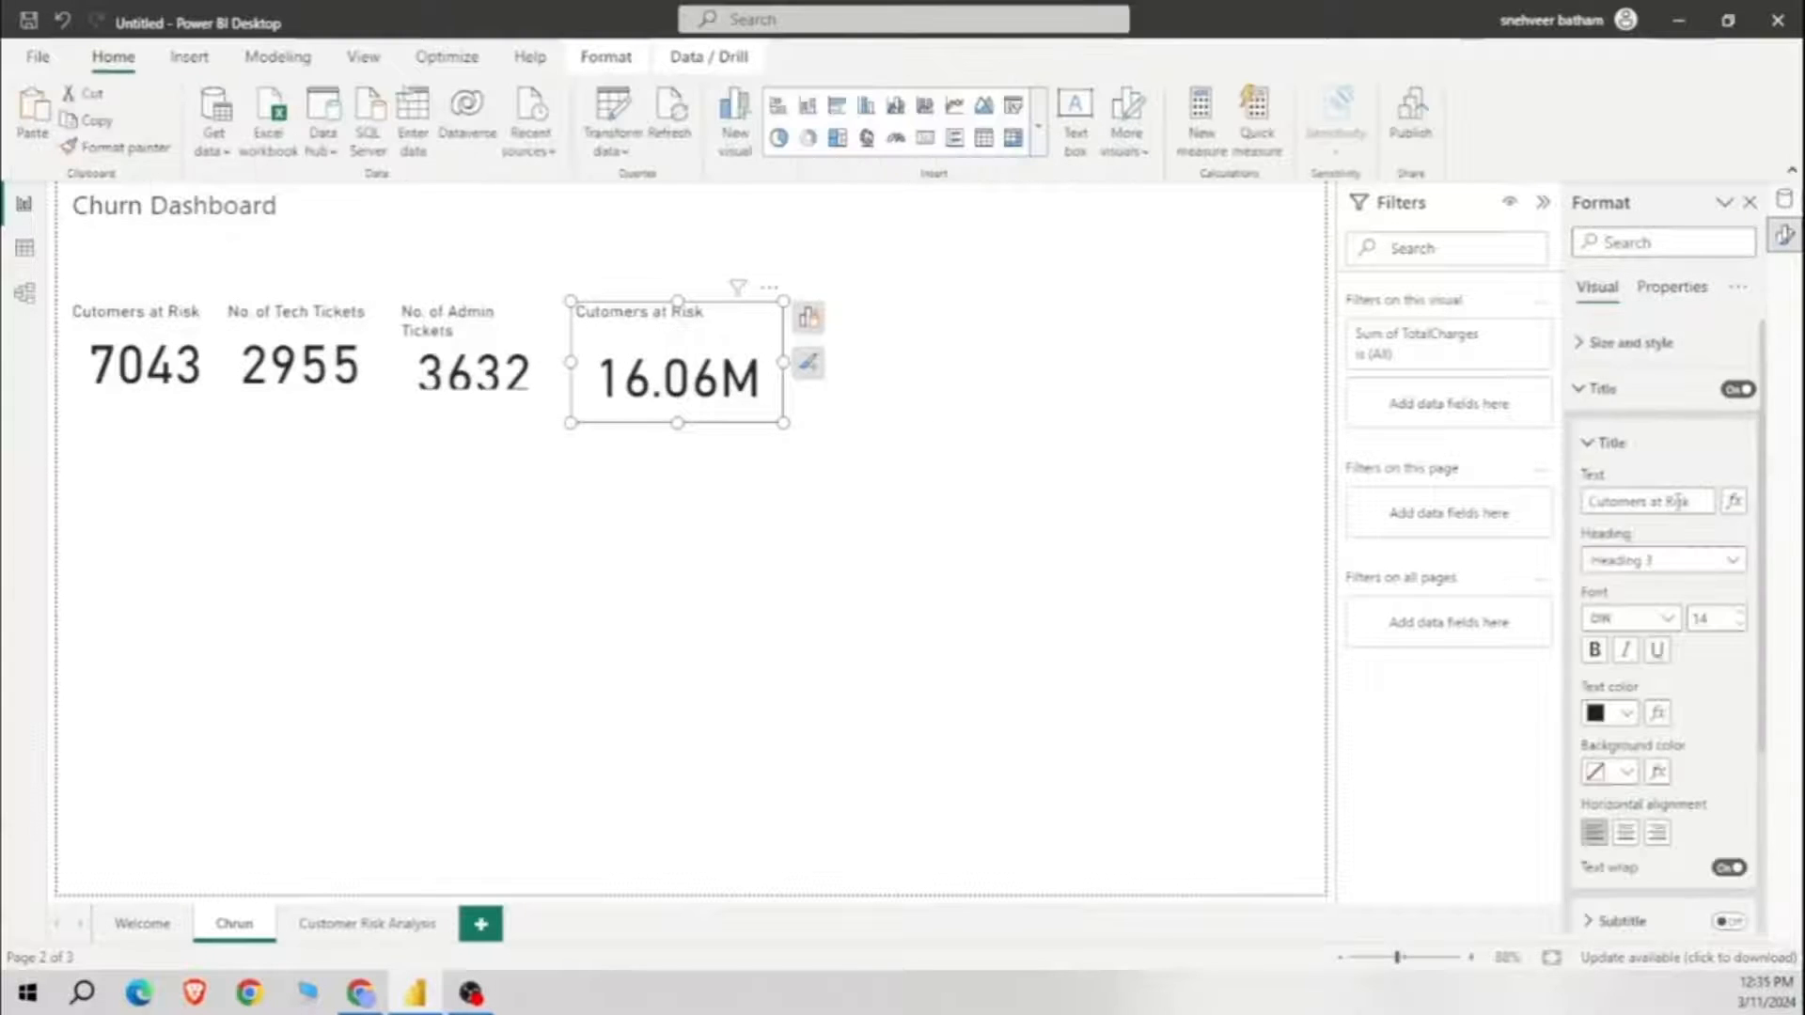
drag(1697, 502, 1563, 480)
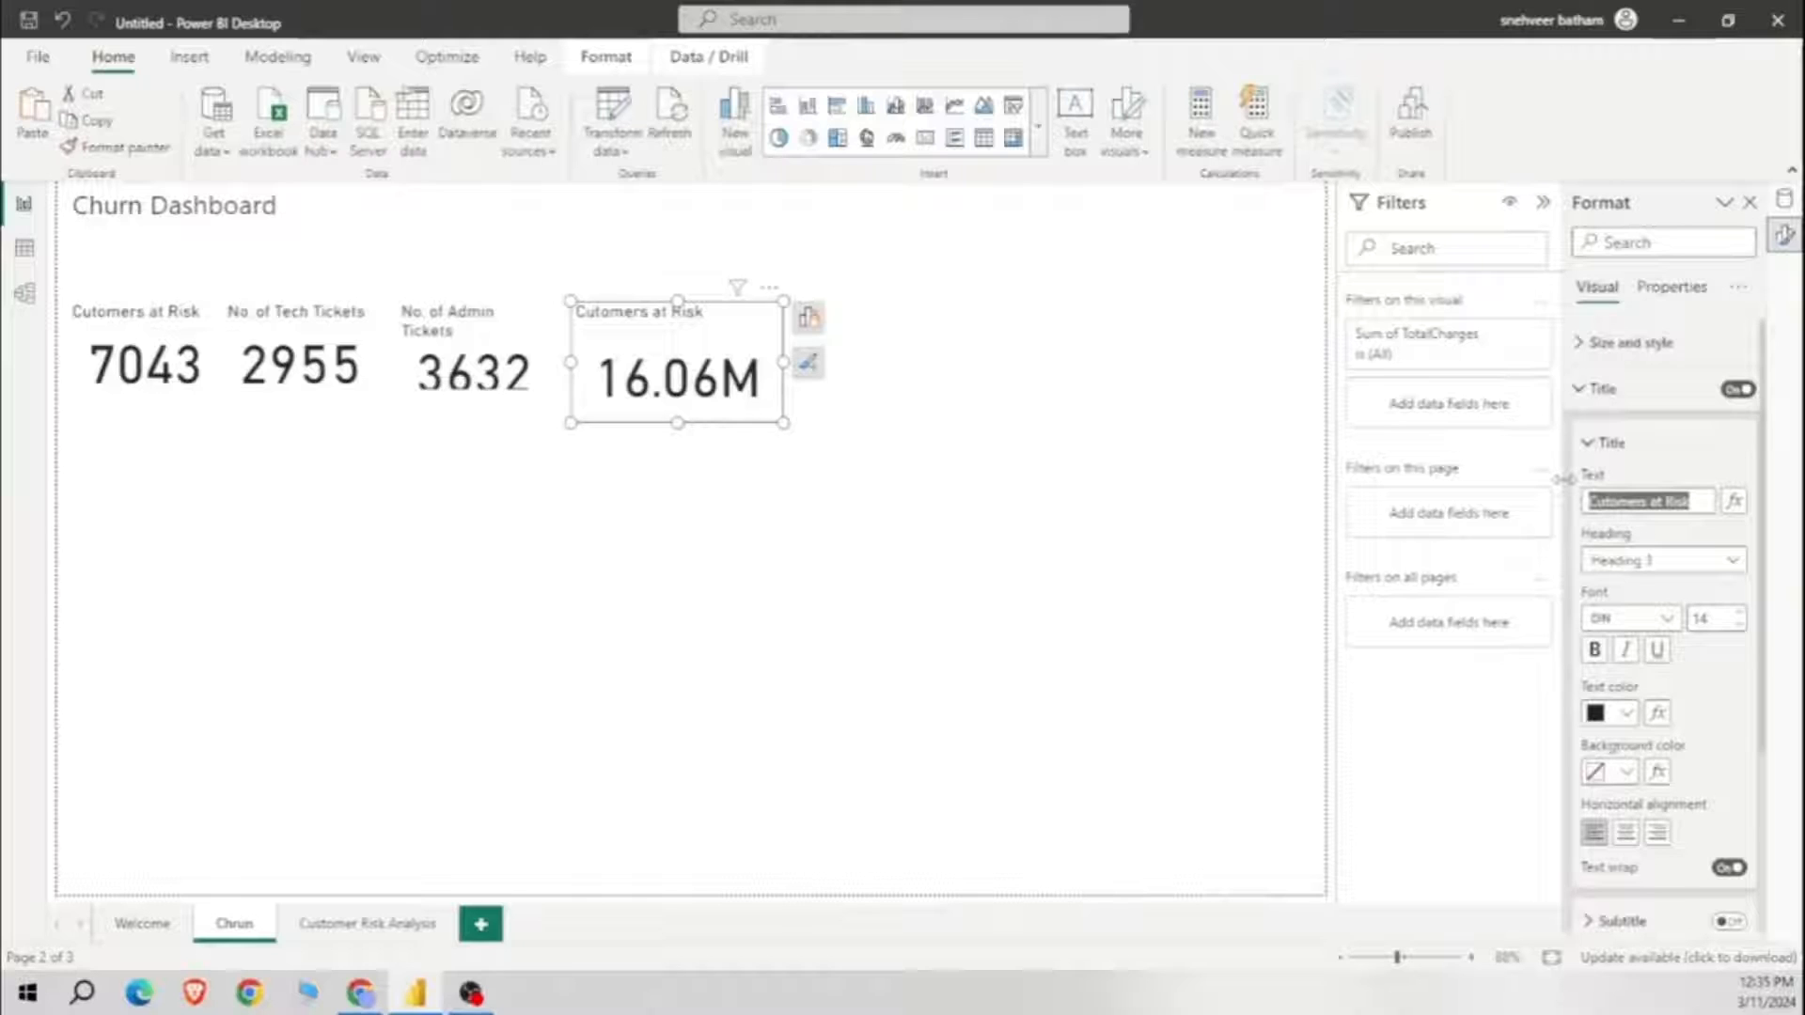
key(BackSpace)
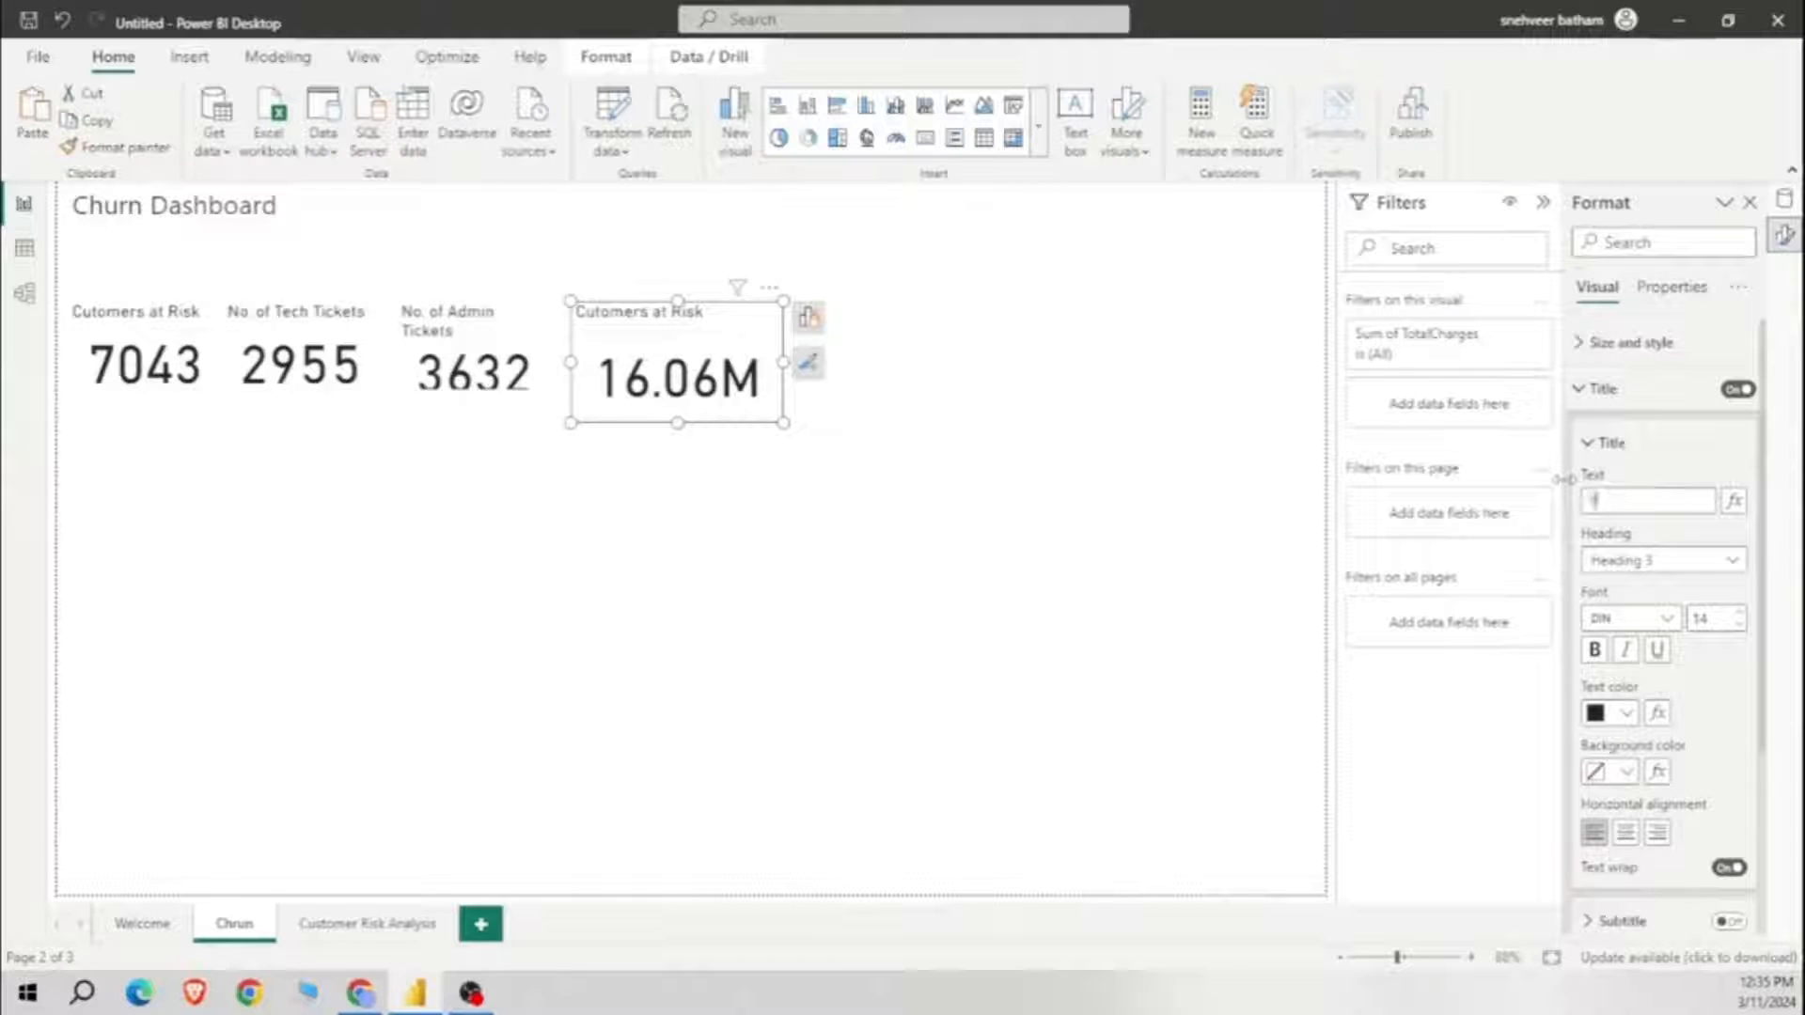
text(Yearly Charges)
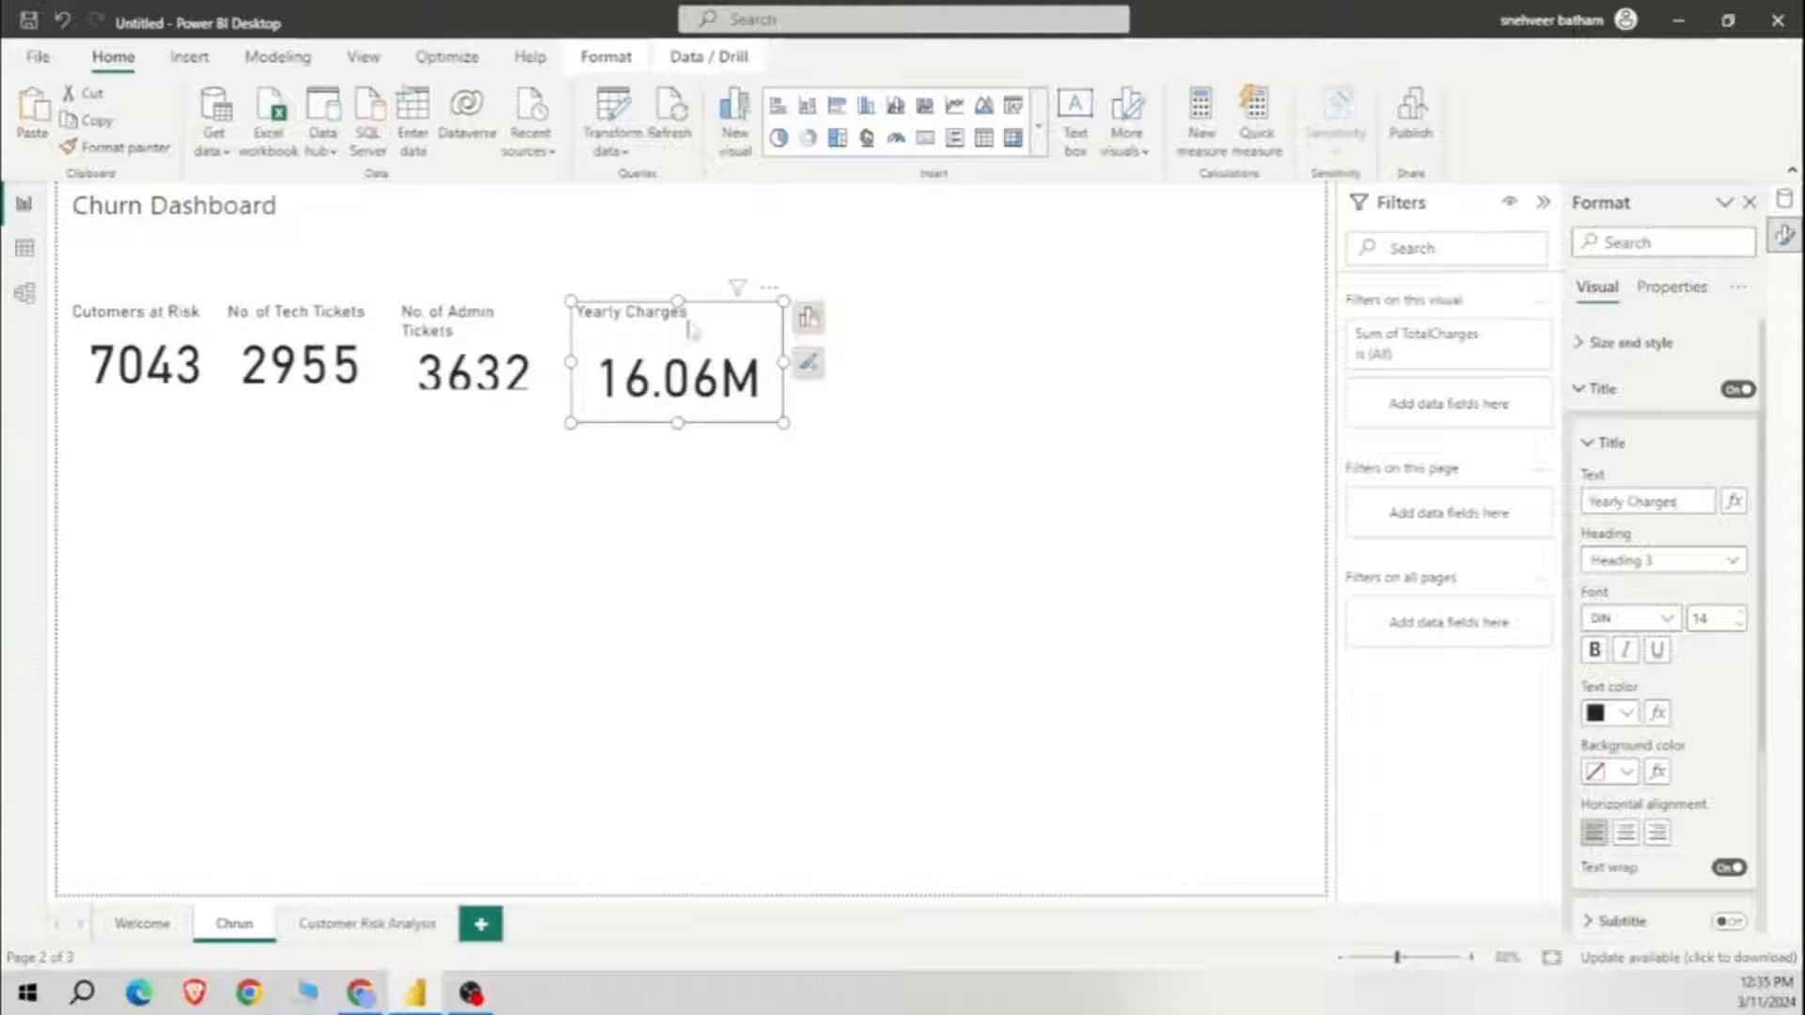
click(1625, 831)
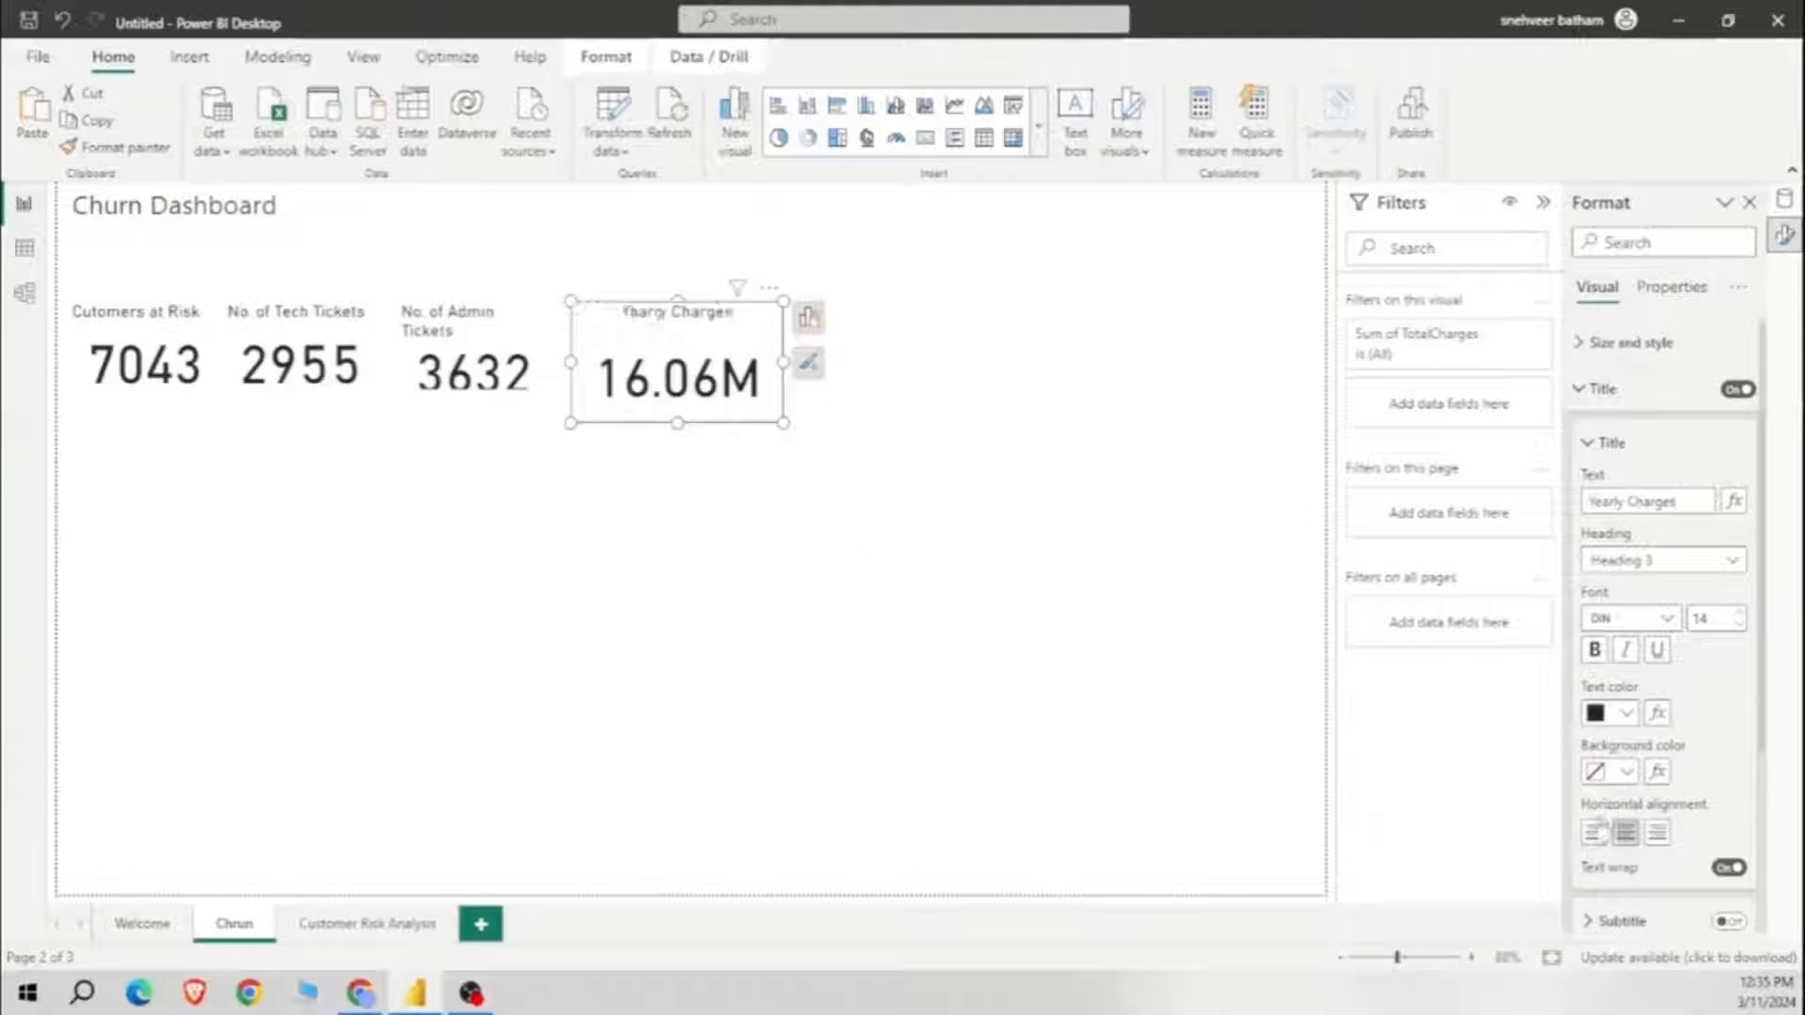
click(534, 398)
key(Escape)
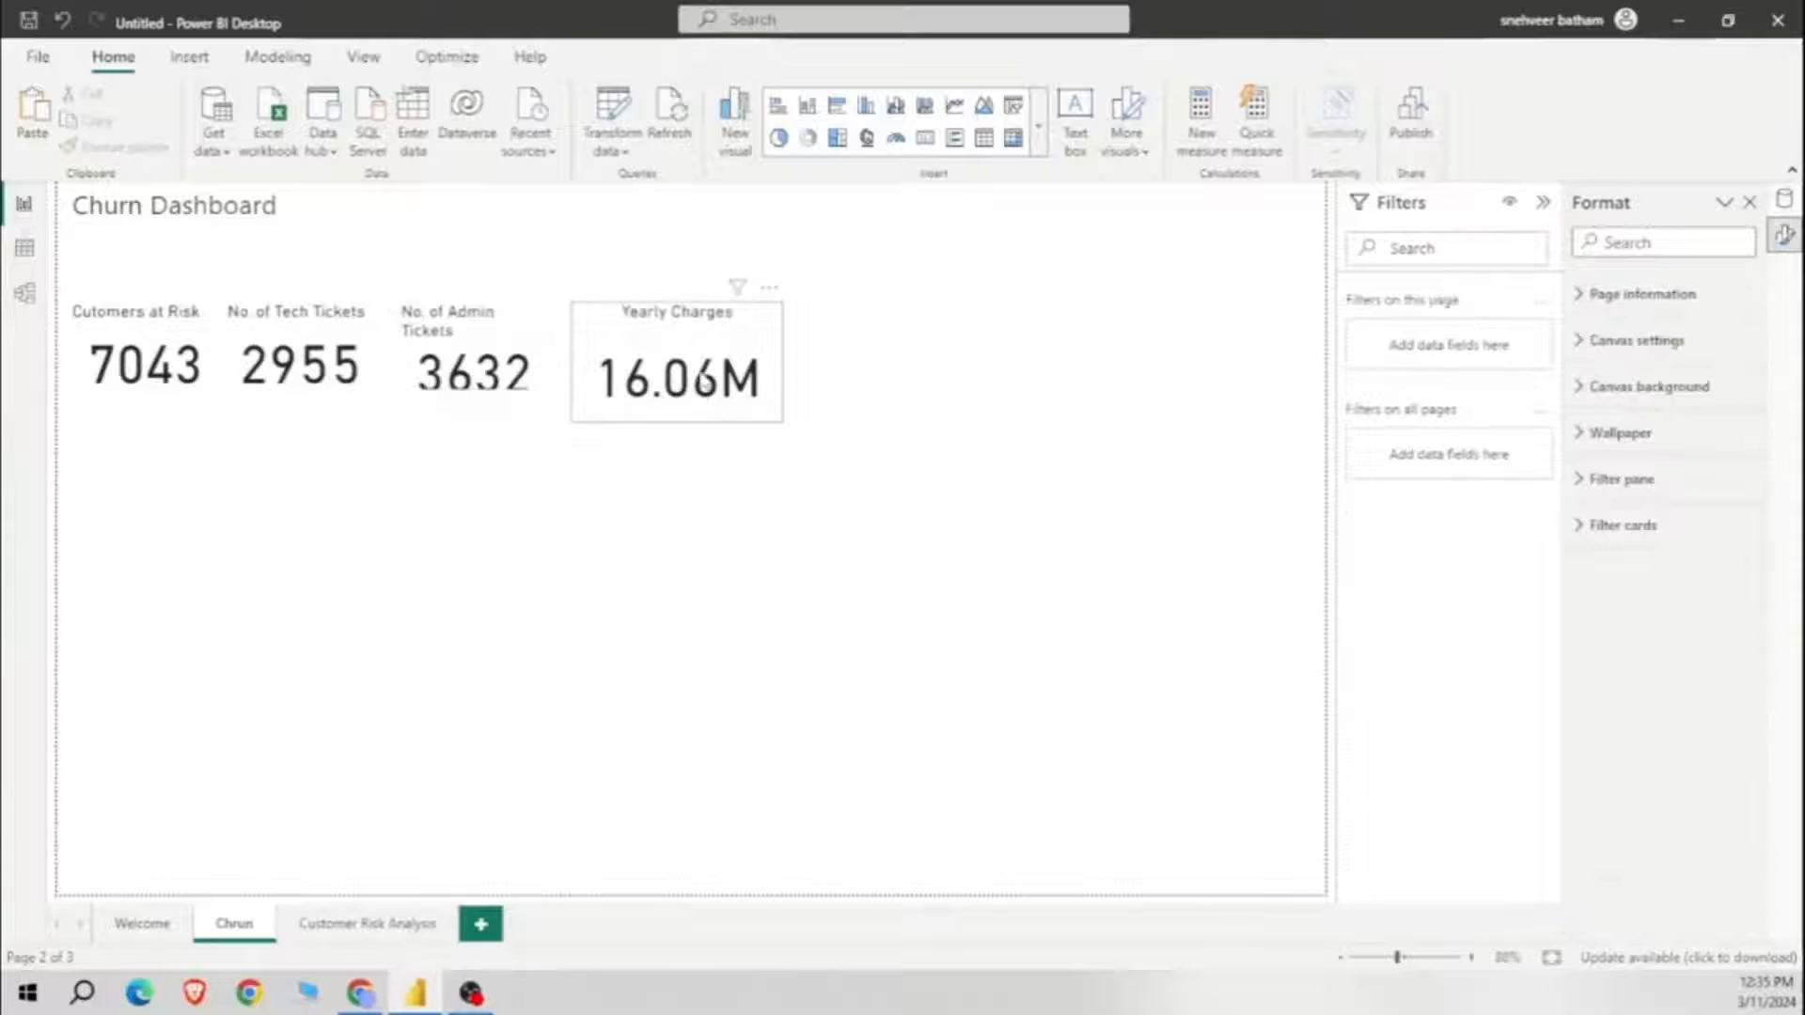
Step: Duplicate the Yearly Charges card and place the copy beside it as the fifth card in the row
click(836, 434)
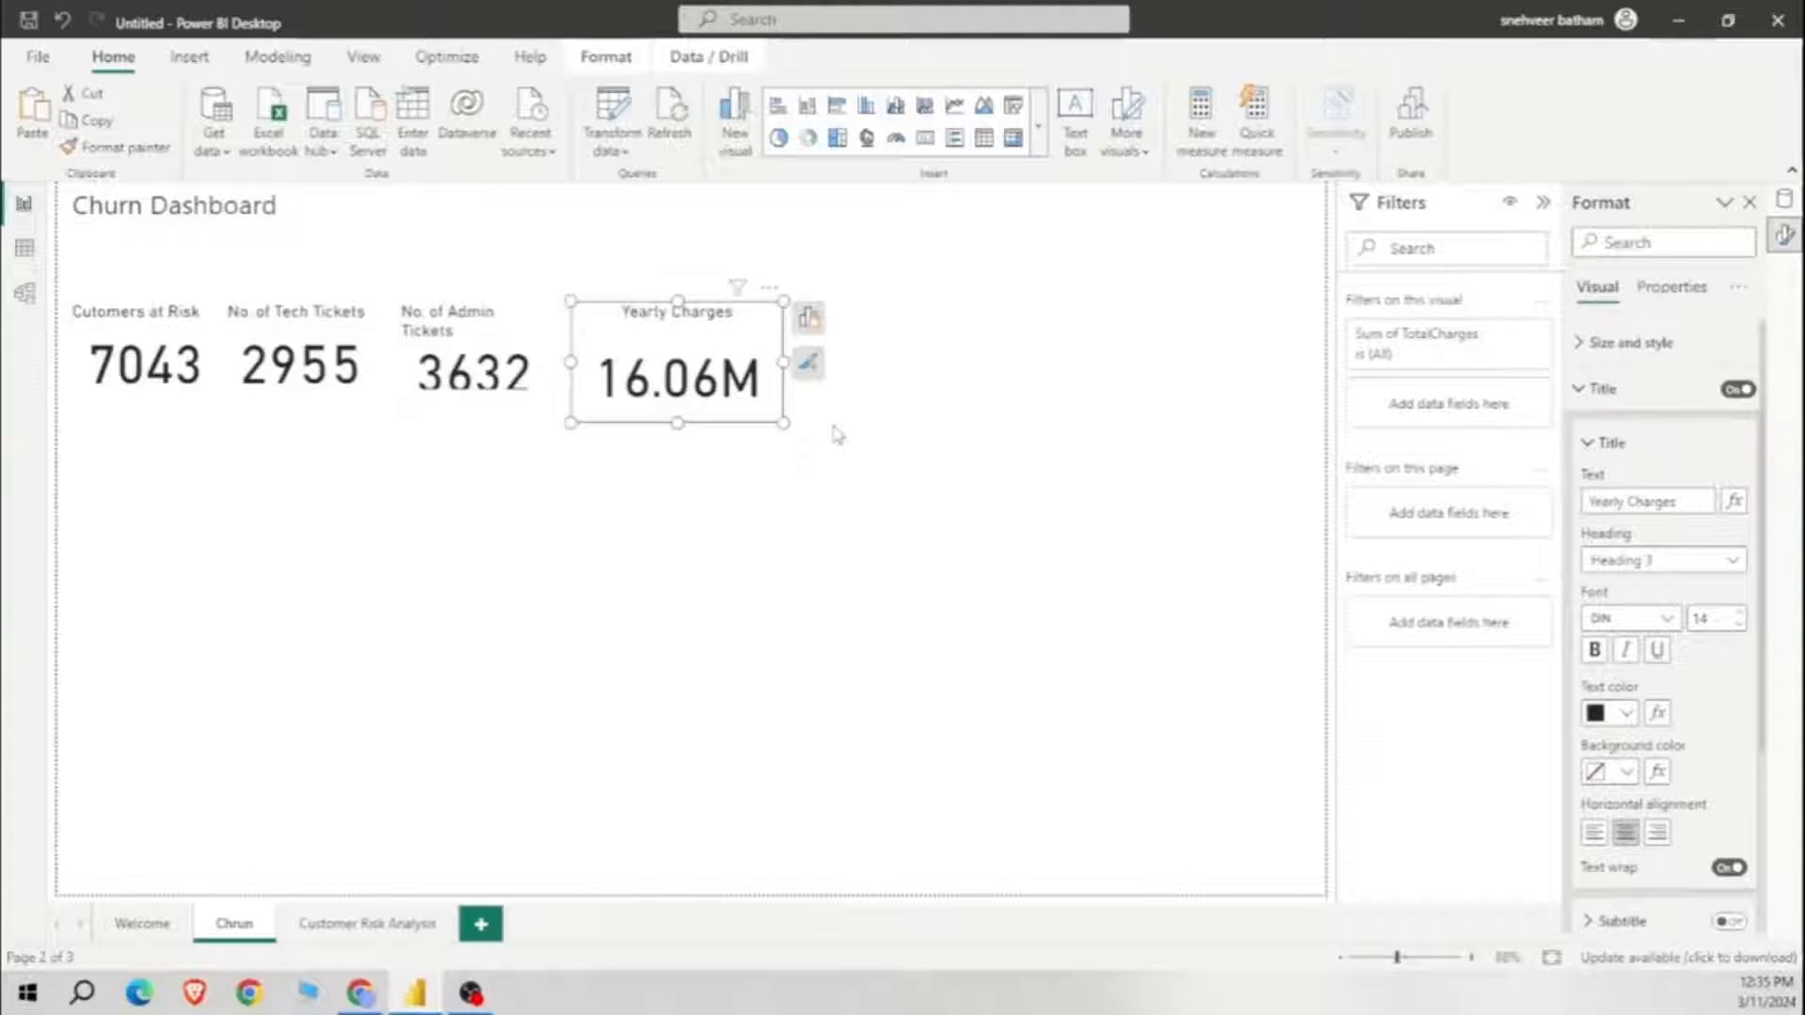
key(ctrl+v)
drag(672, 382, 898, 376)
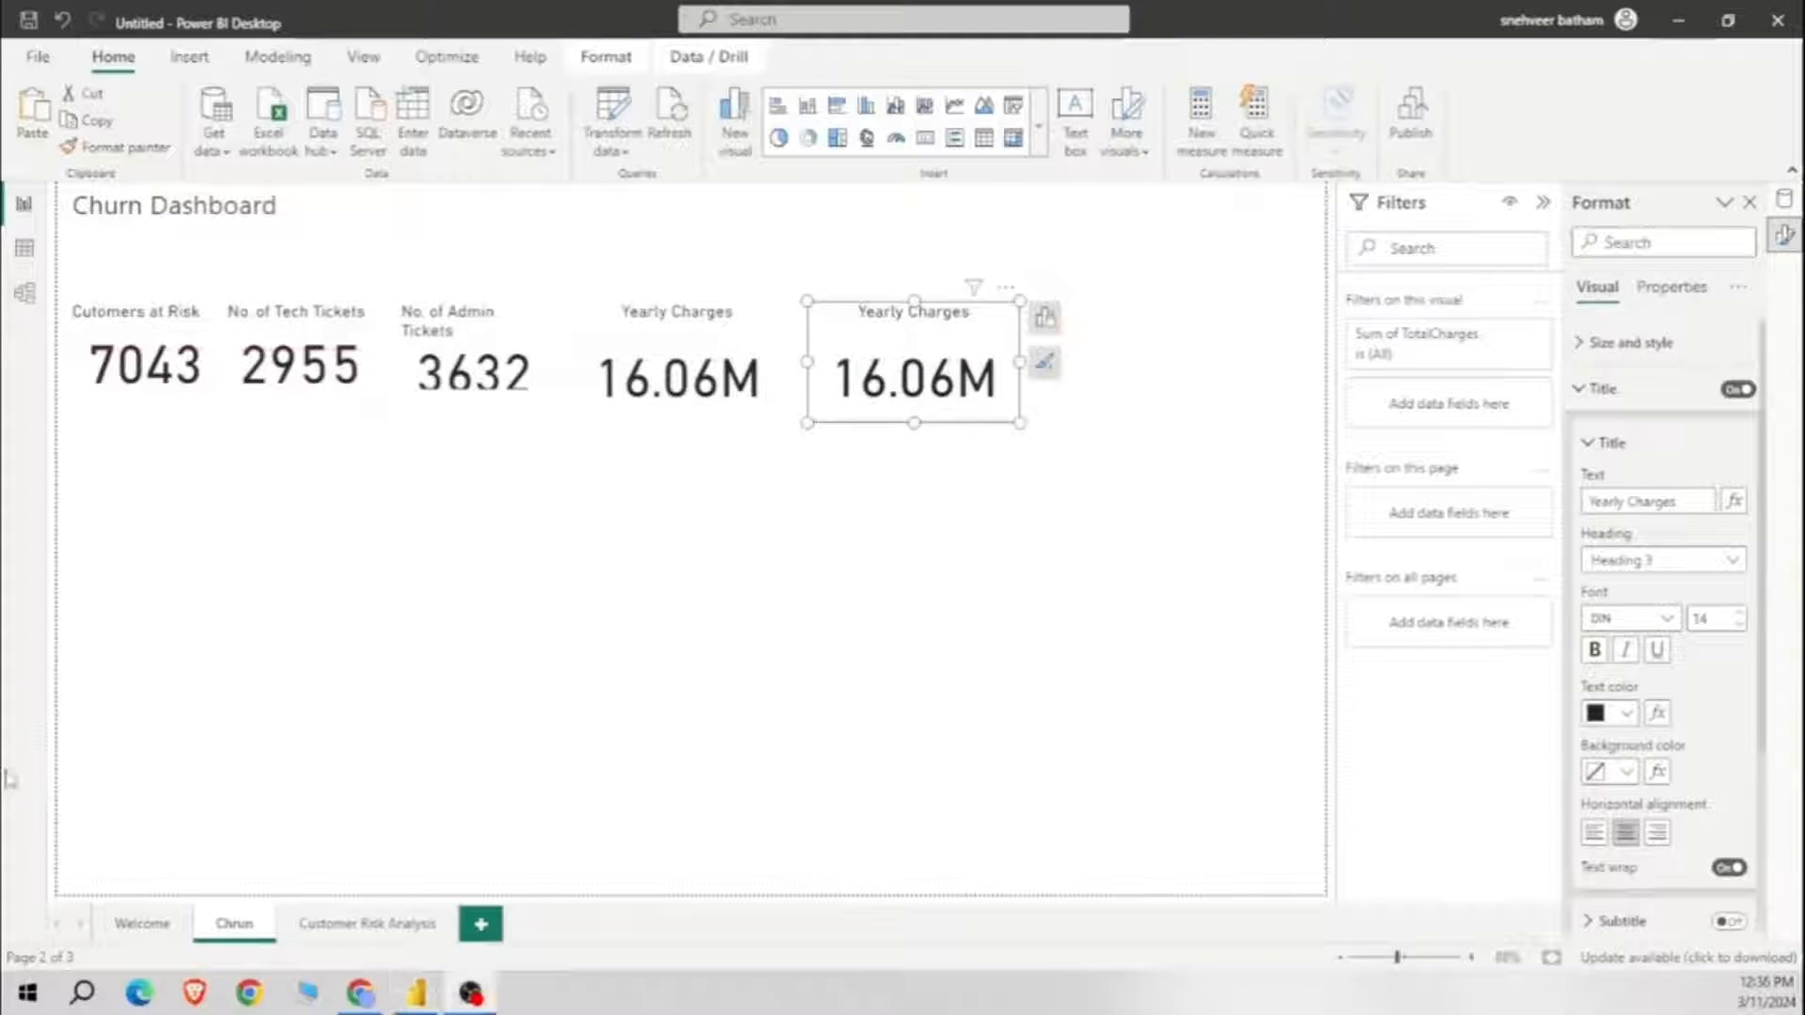
Step: Replace TotalCharges with MonthlyCharges as the field of the fifth card
click(1784, 199)
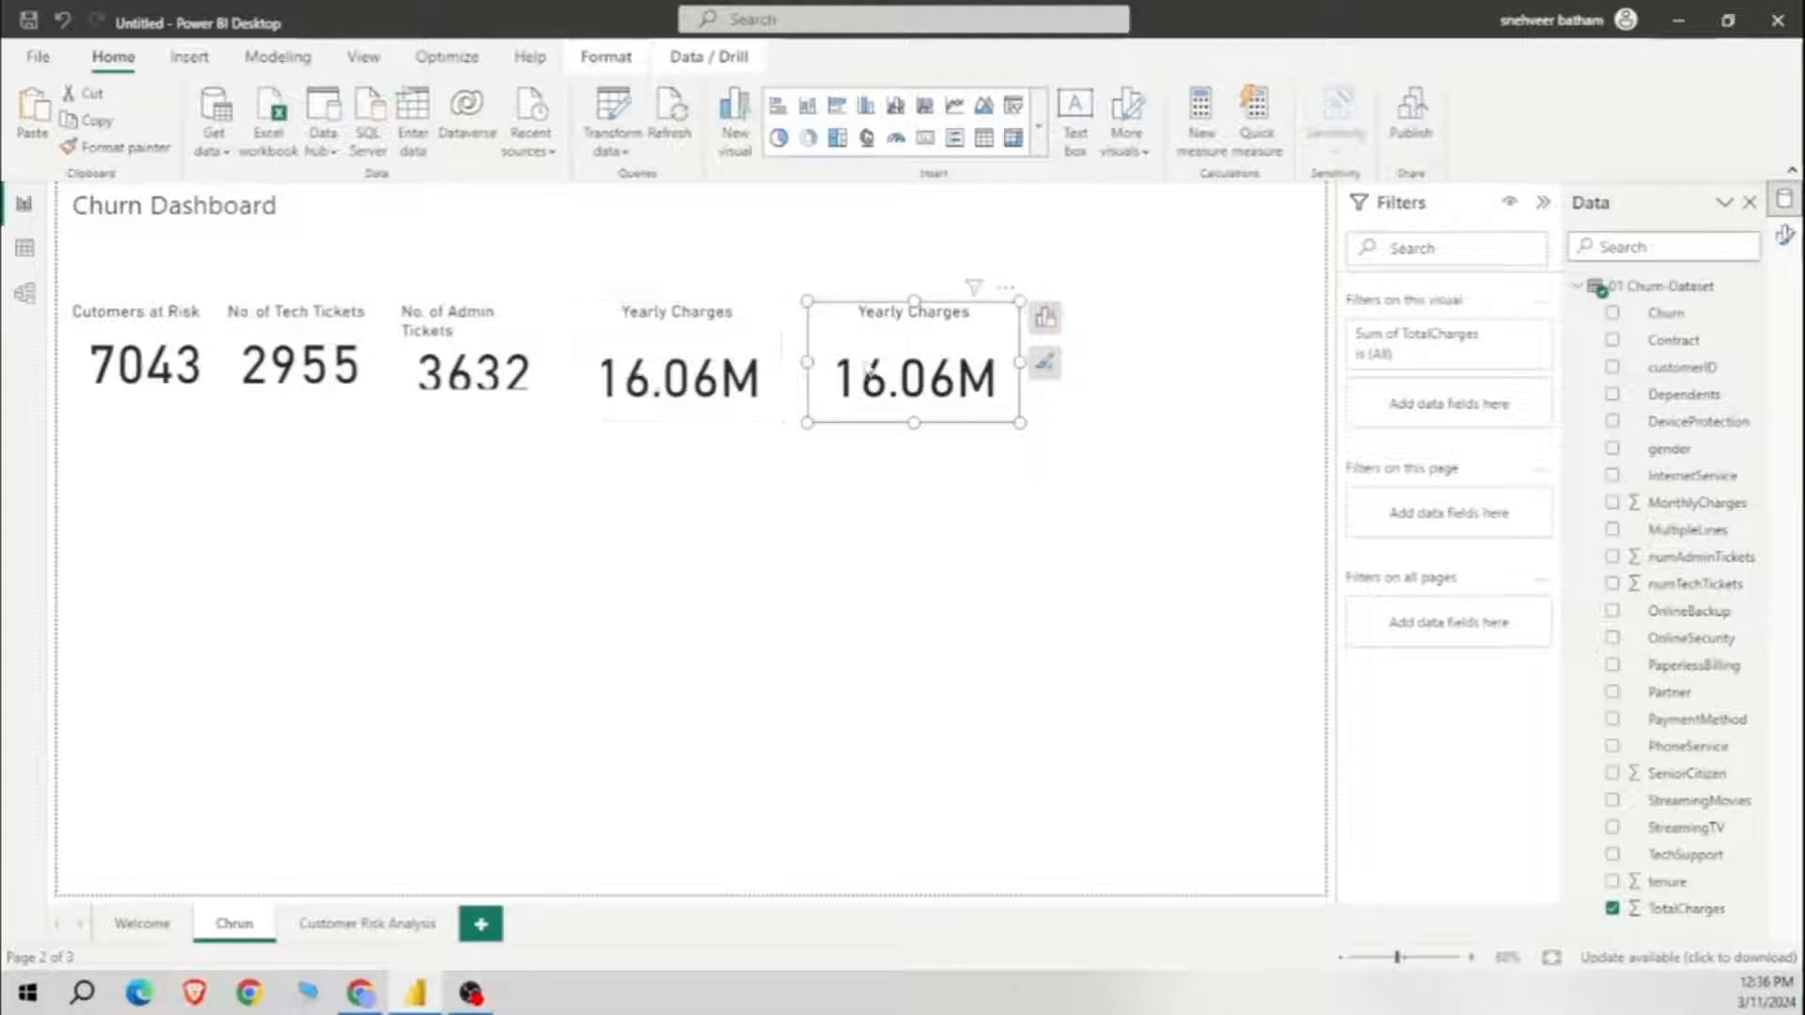
click(1613, 909)
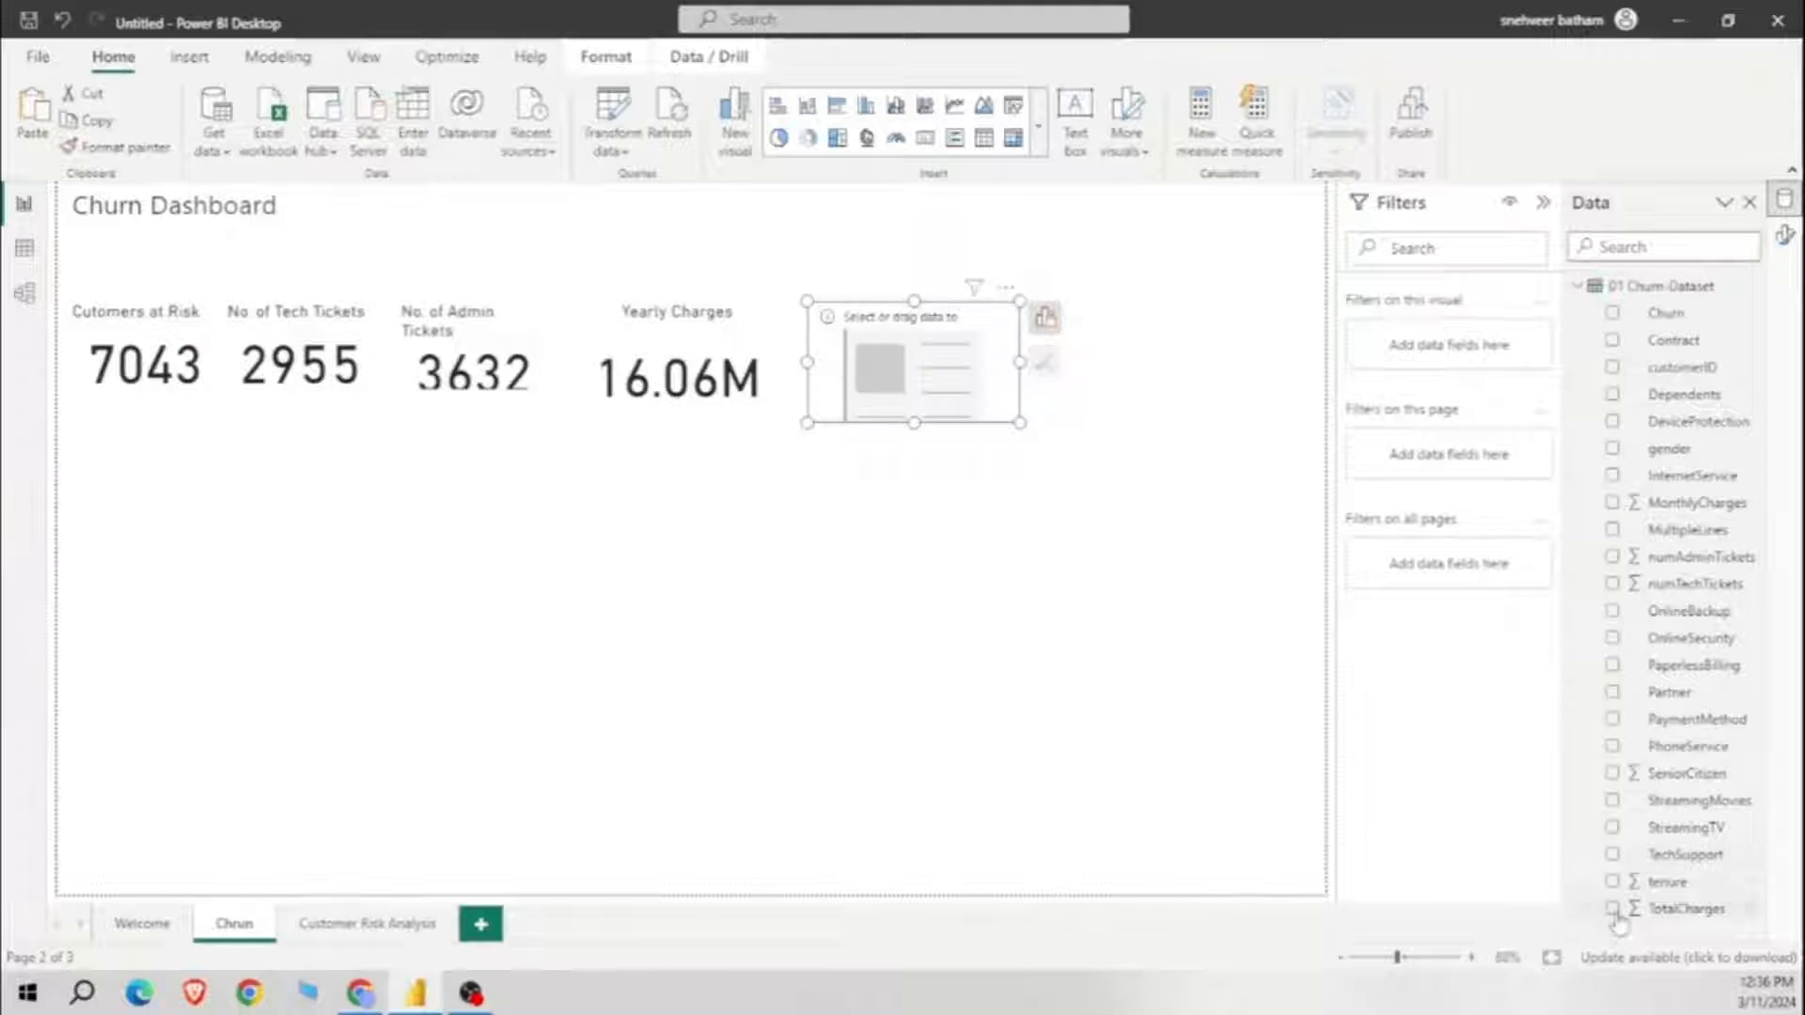
click(1611, 504)
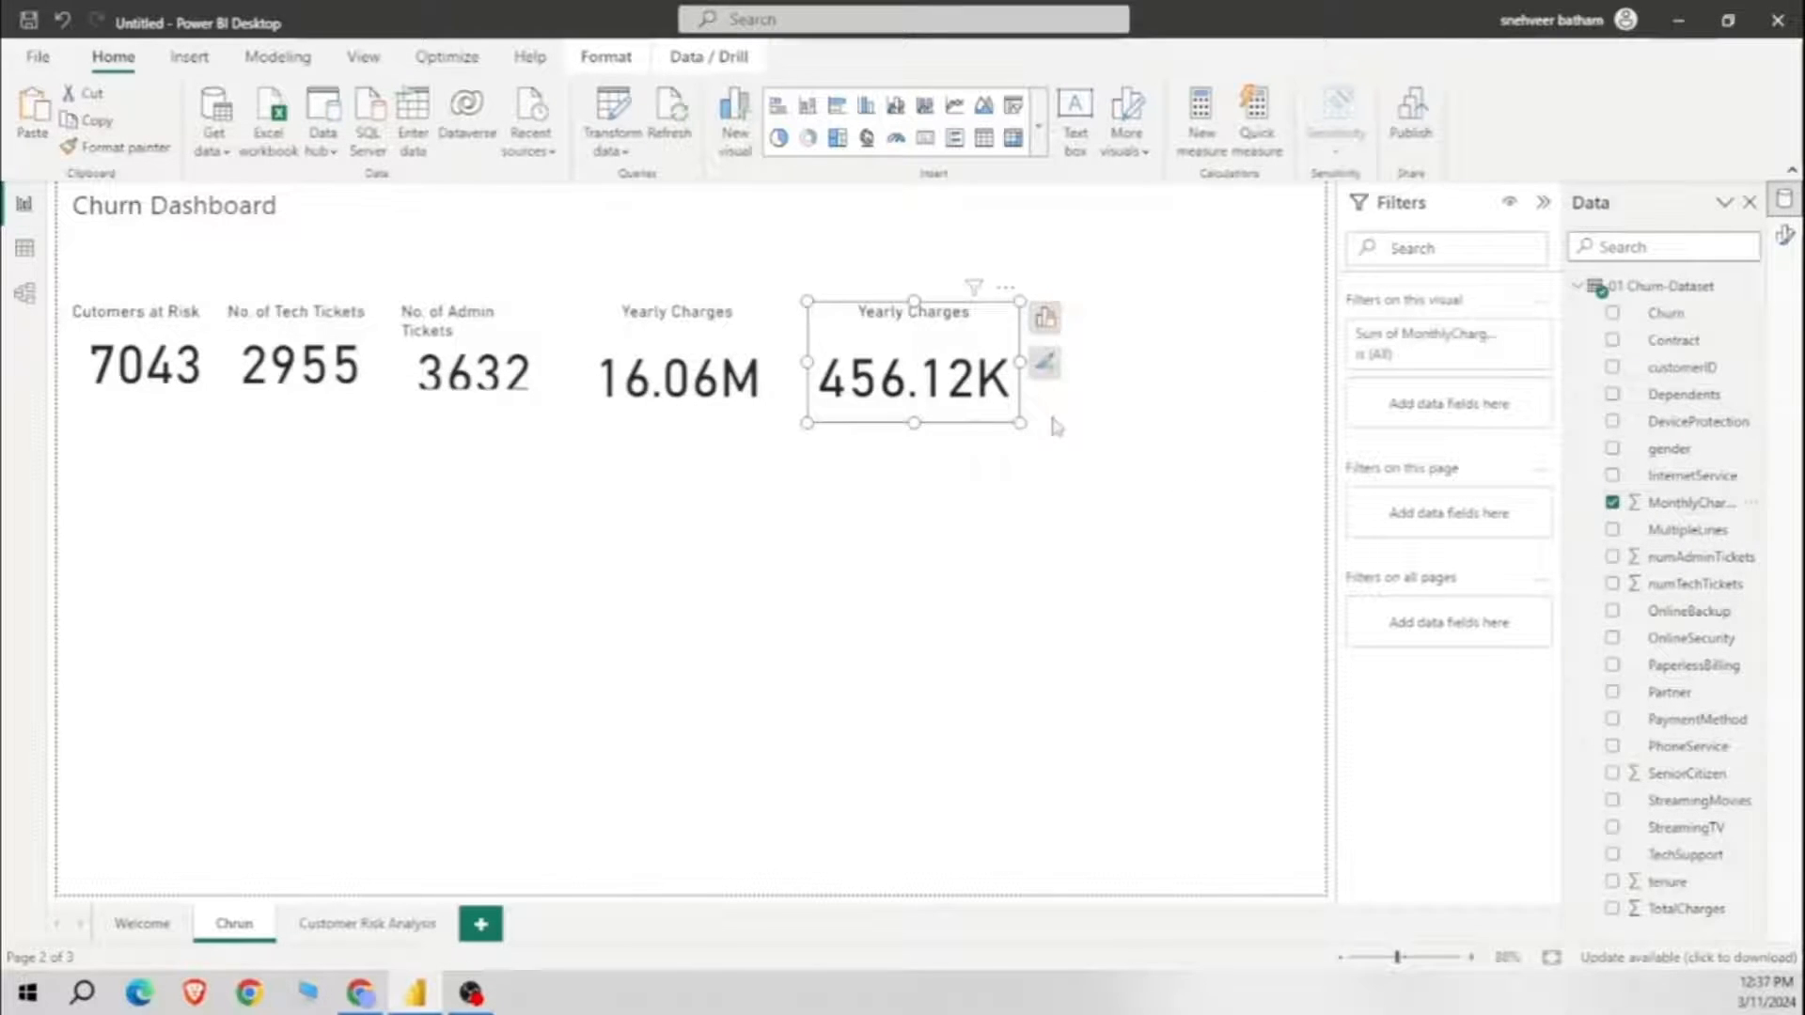
Step: Try to change the fifth card's title to "Monthly Charges"
click(1784, 235)
click(1640, 389)
drag(1626, 503, 1564, 505)
text(Mont Charges)
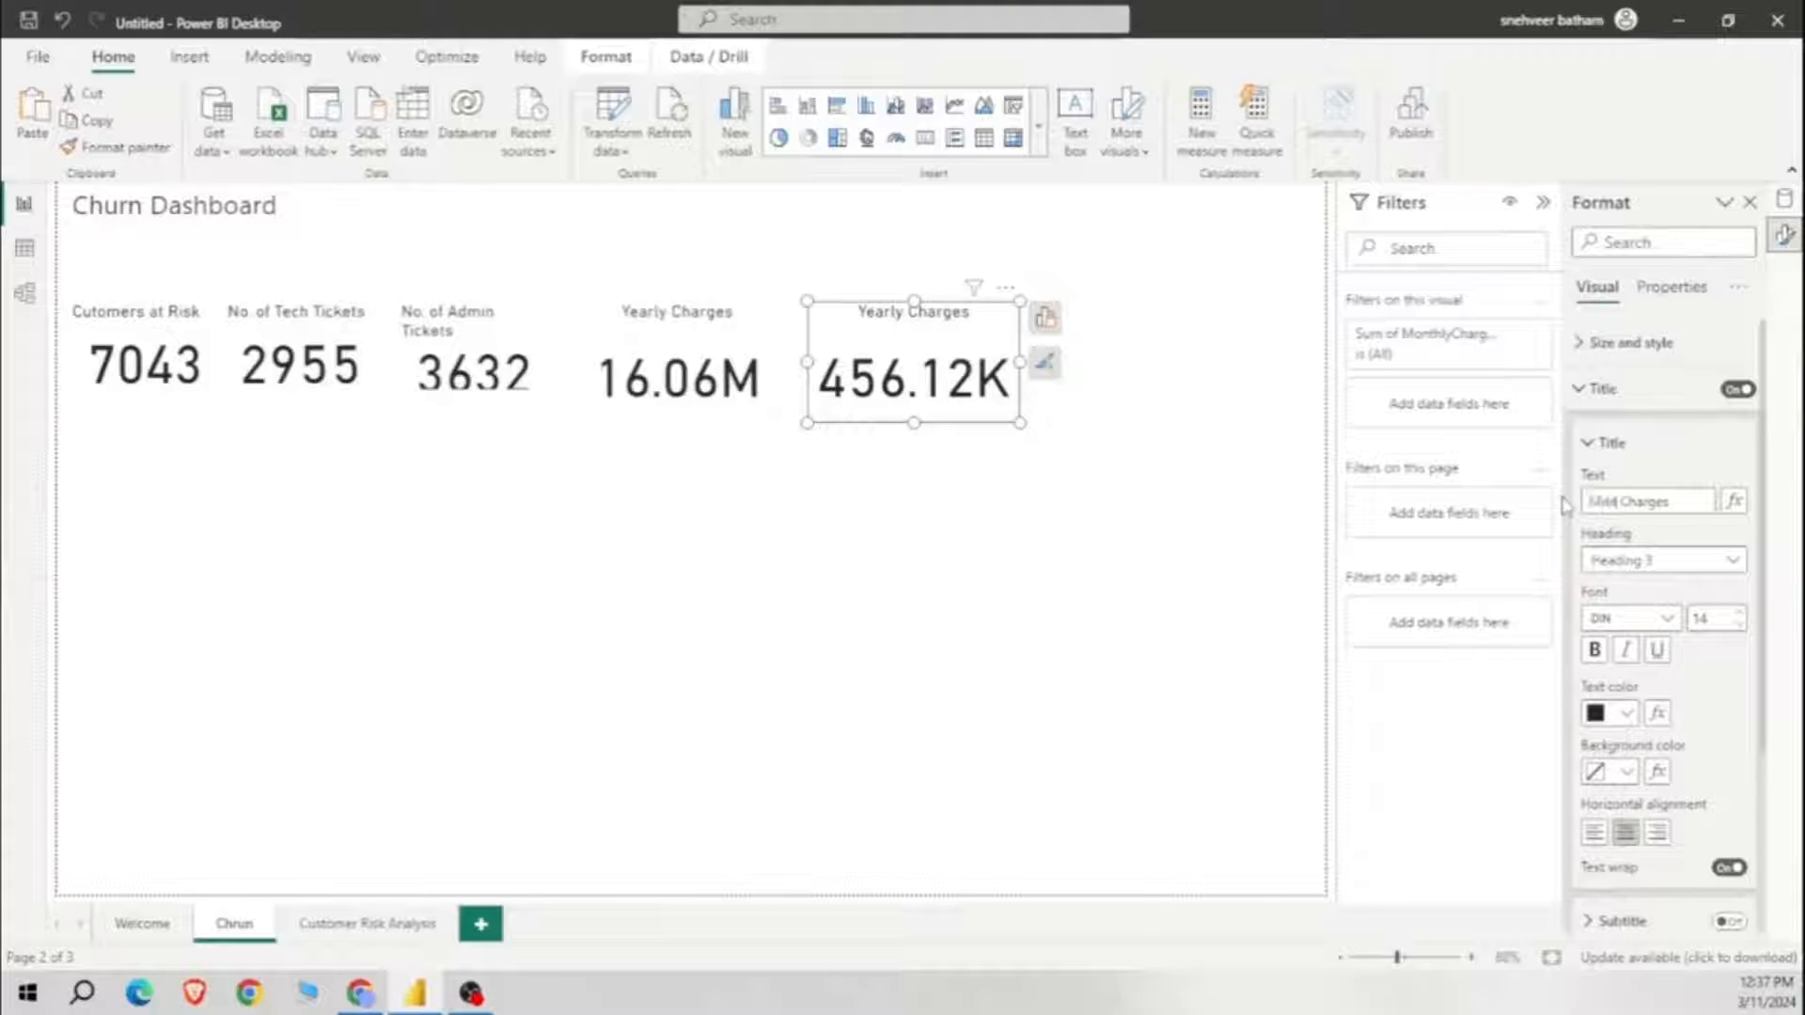
text(hly)
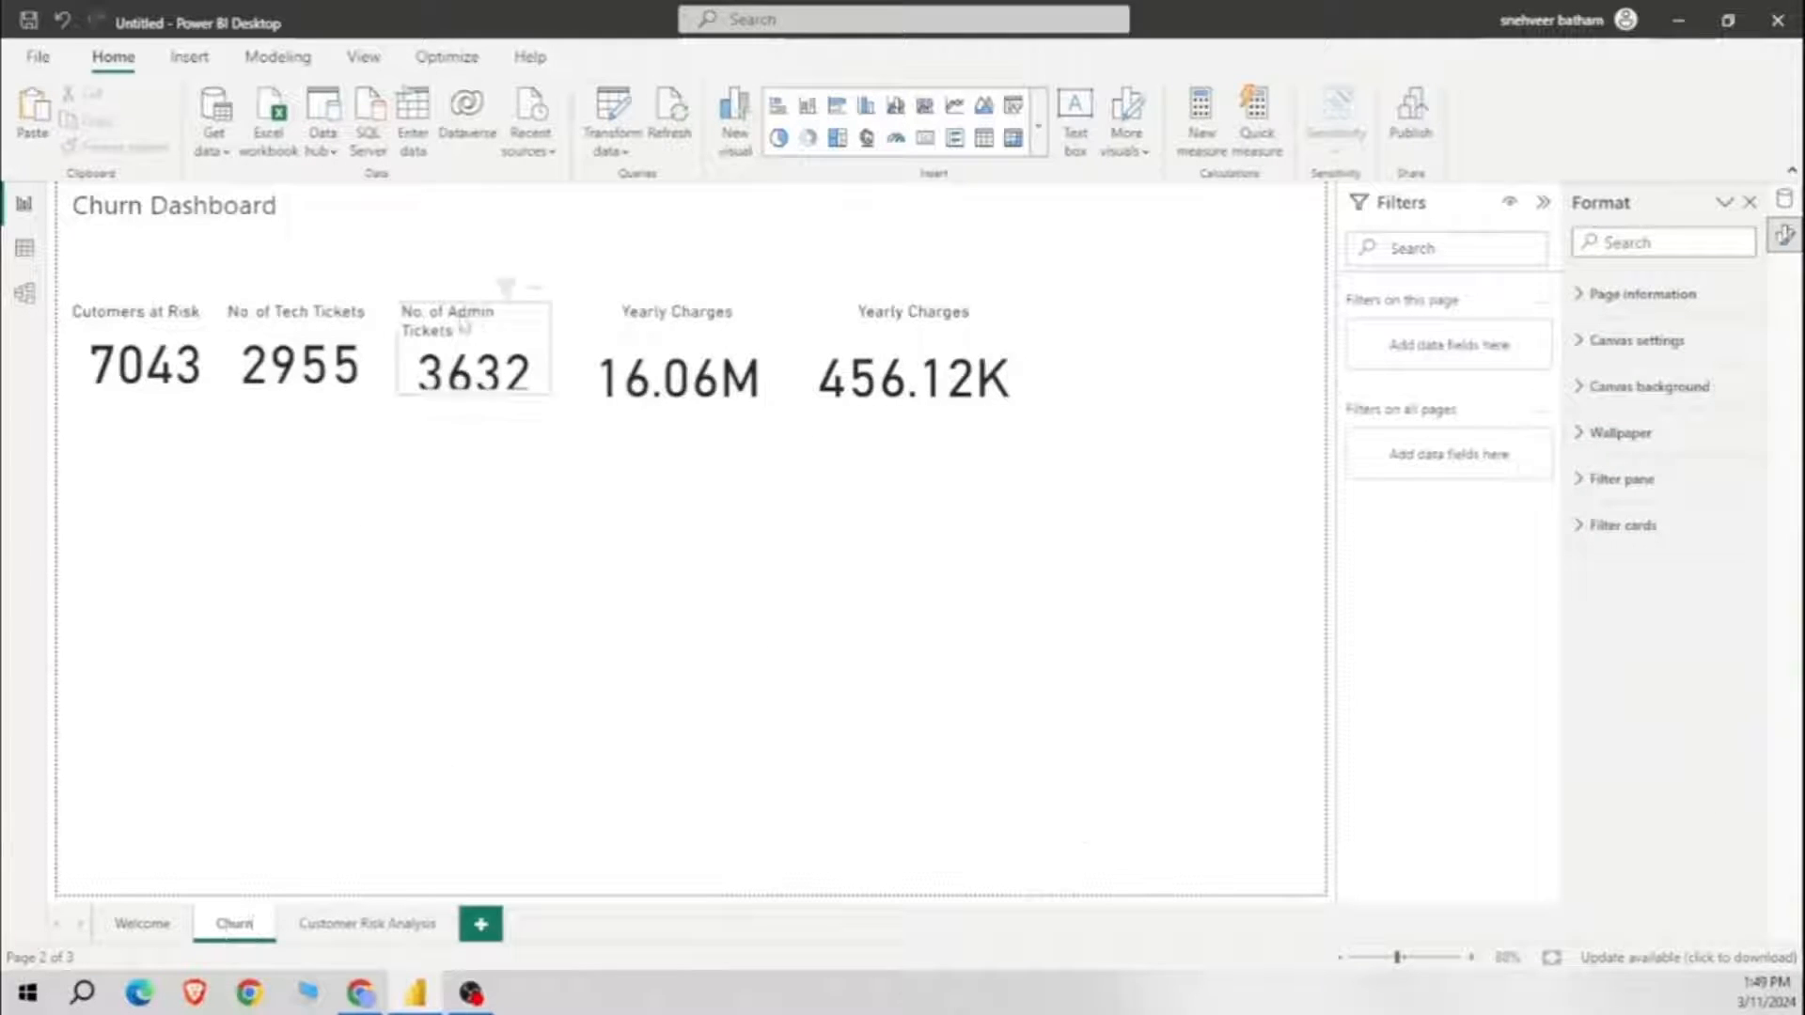
Step: Consult the Welcome page, then insert a rectangle on the Churn page and size it to fill the area below the first cards, about 466 high
click(142, 921)
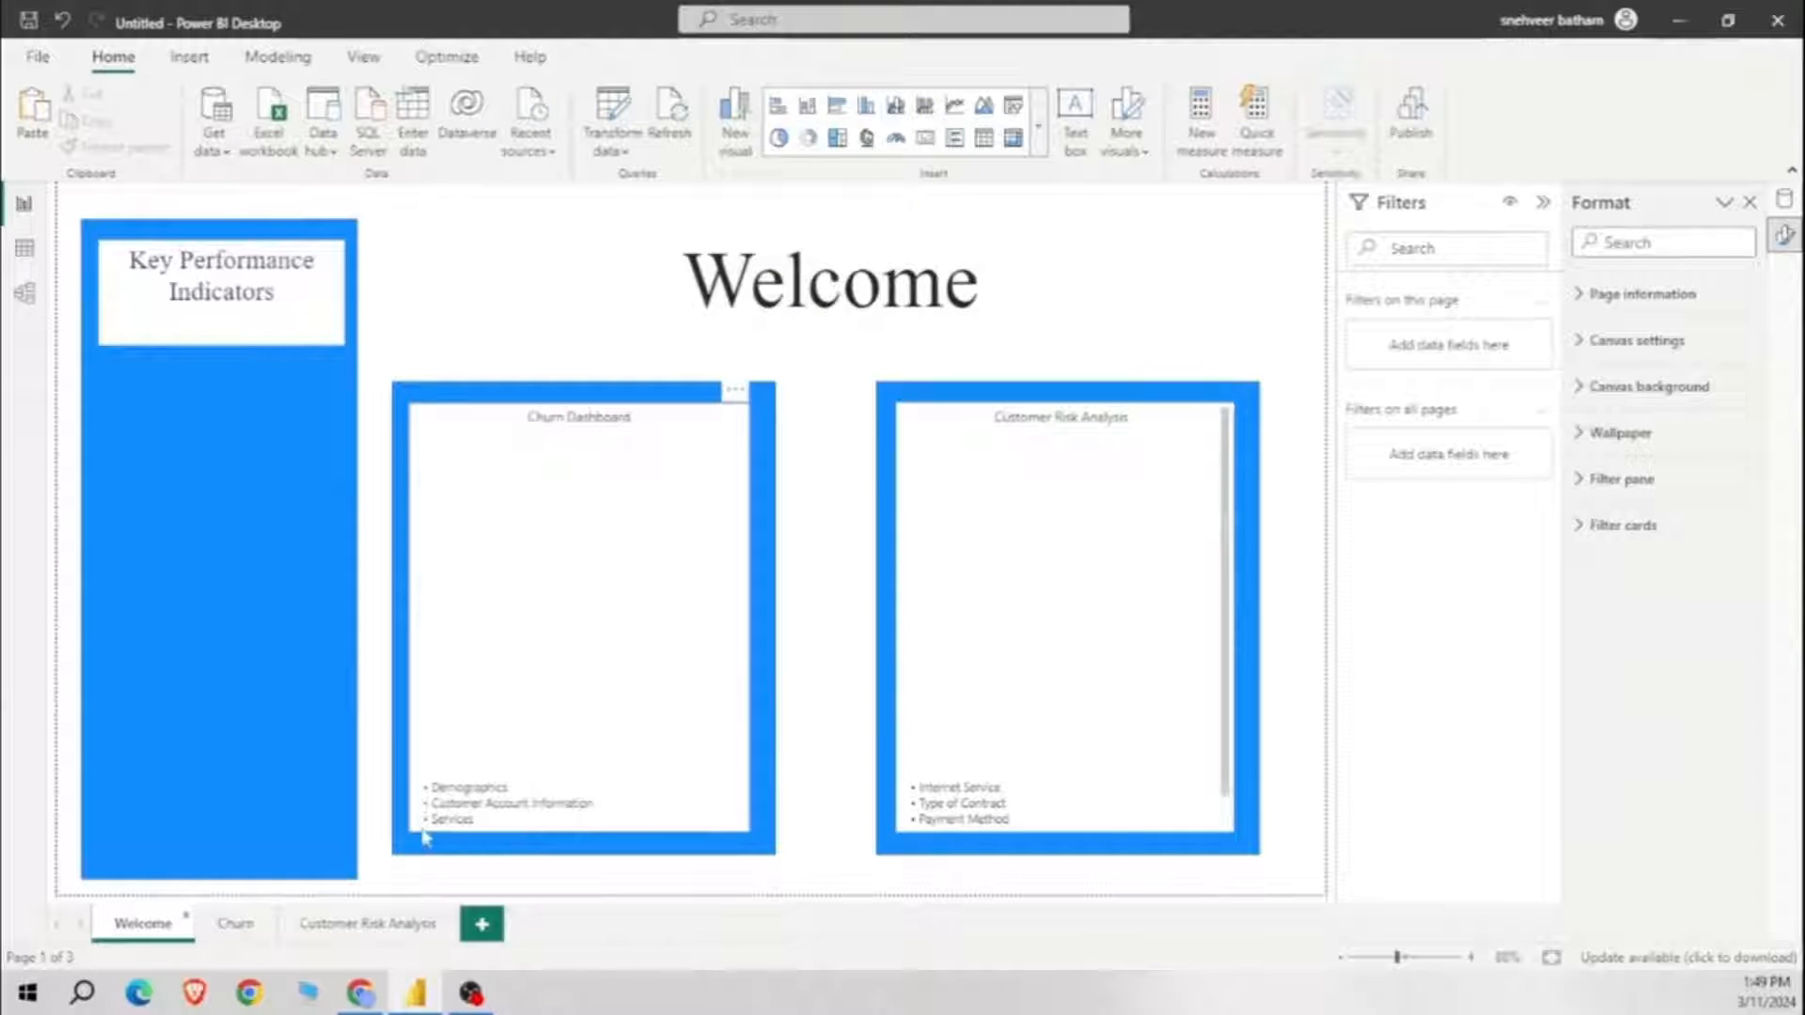
click(243, 923)
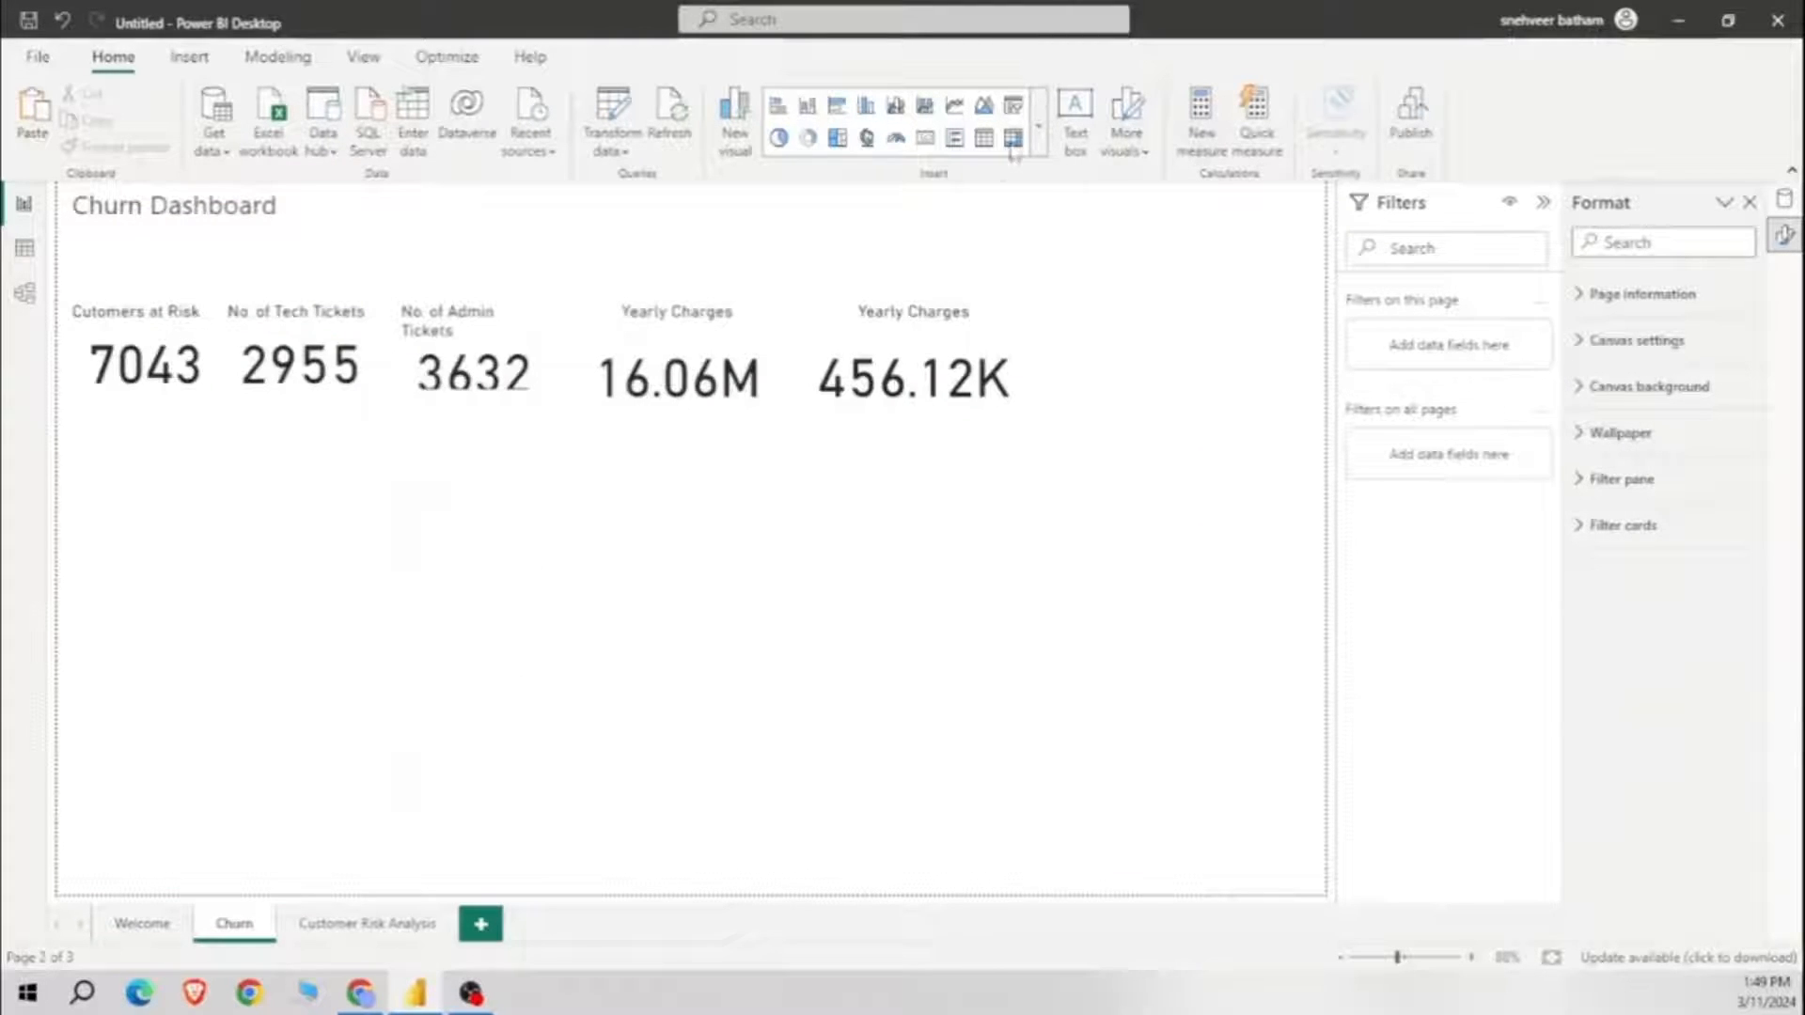
click(189, 57)
click(1128, 127)
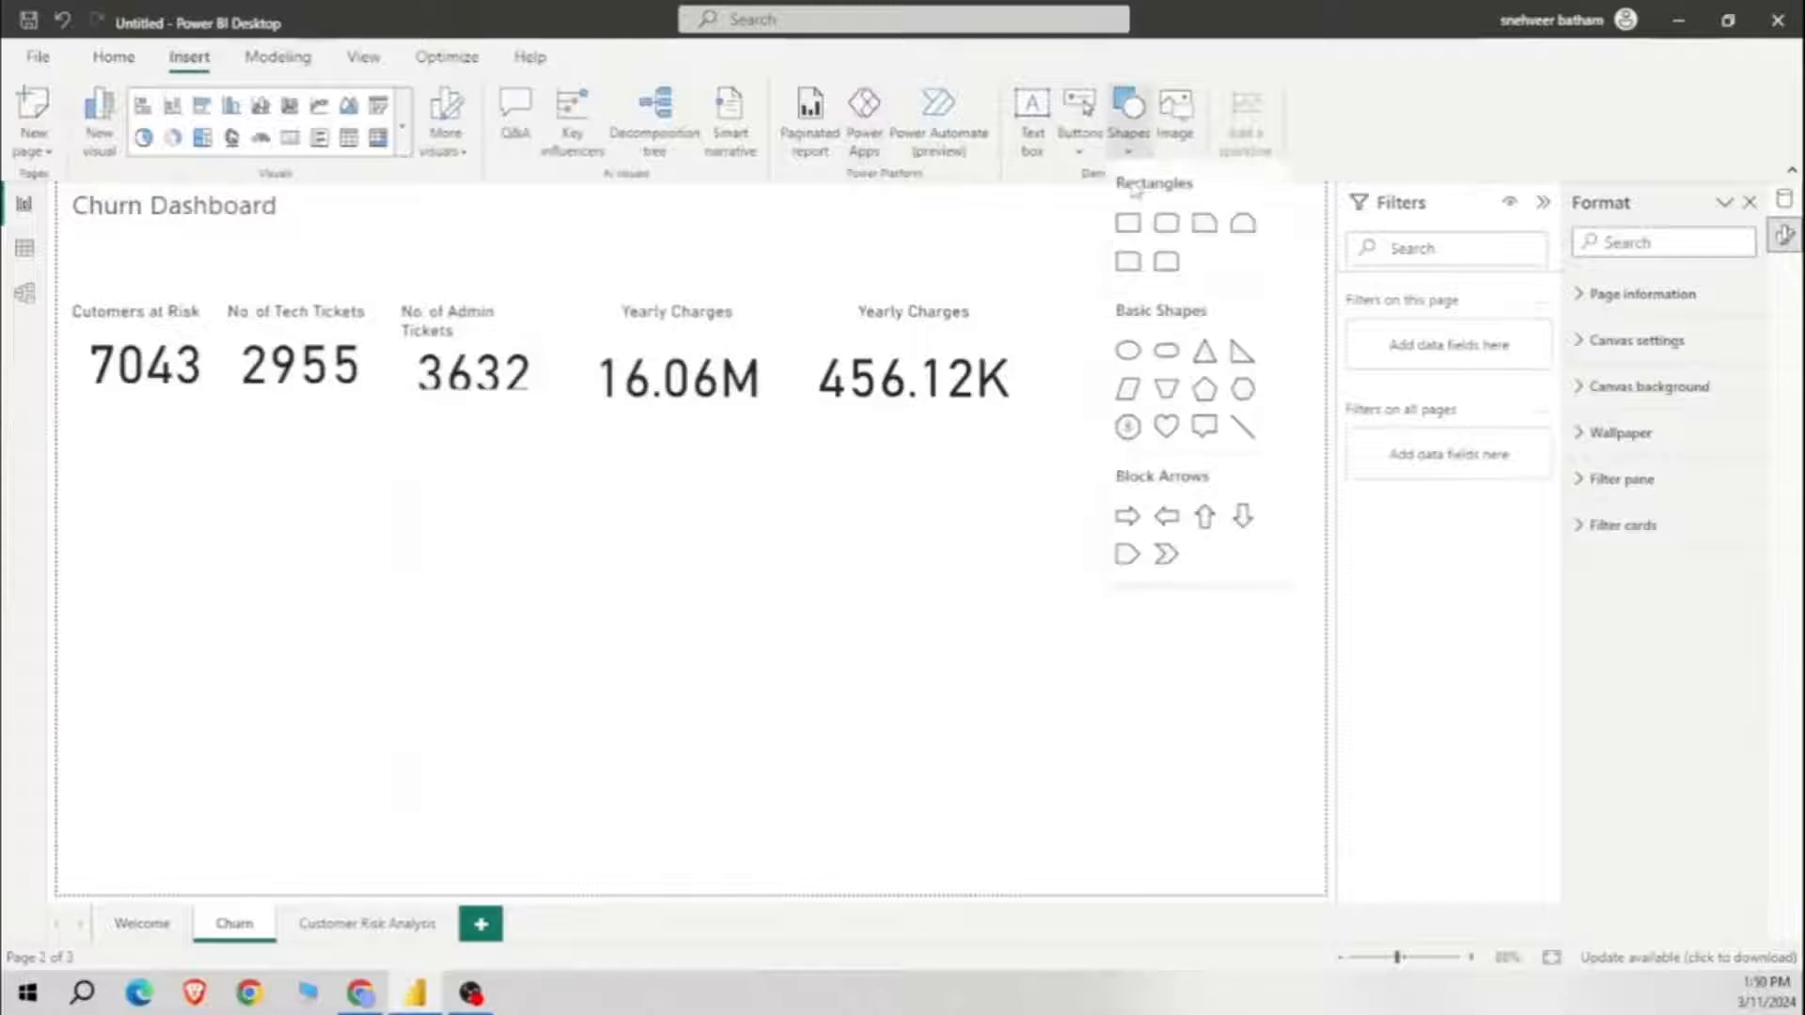
click(1128, 223)
drag(145, 665, 145, 884)
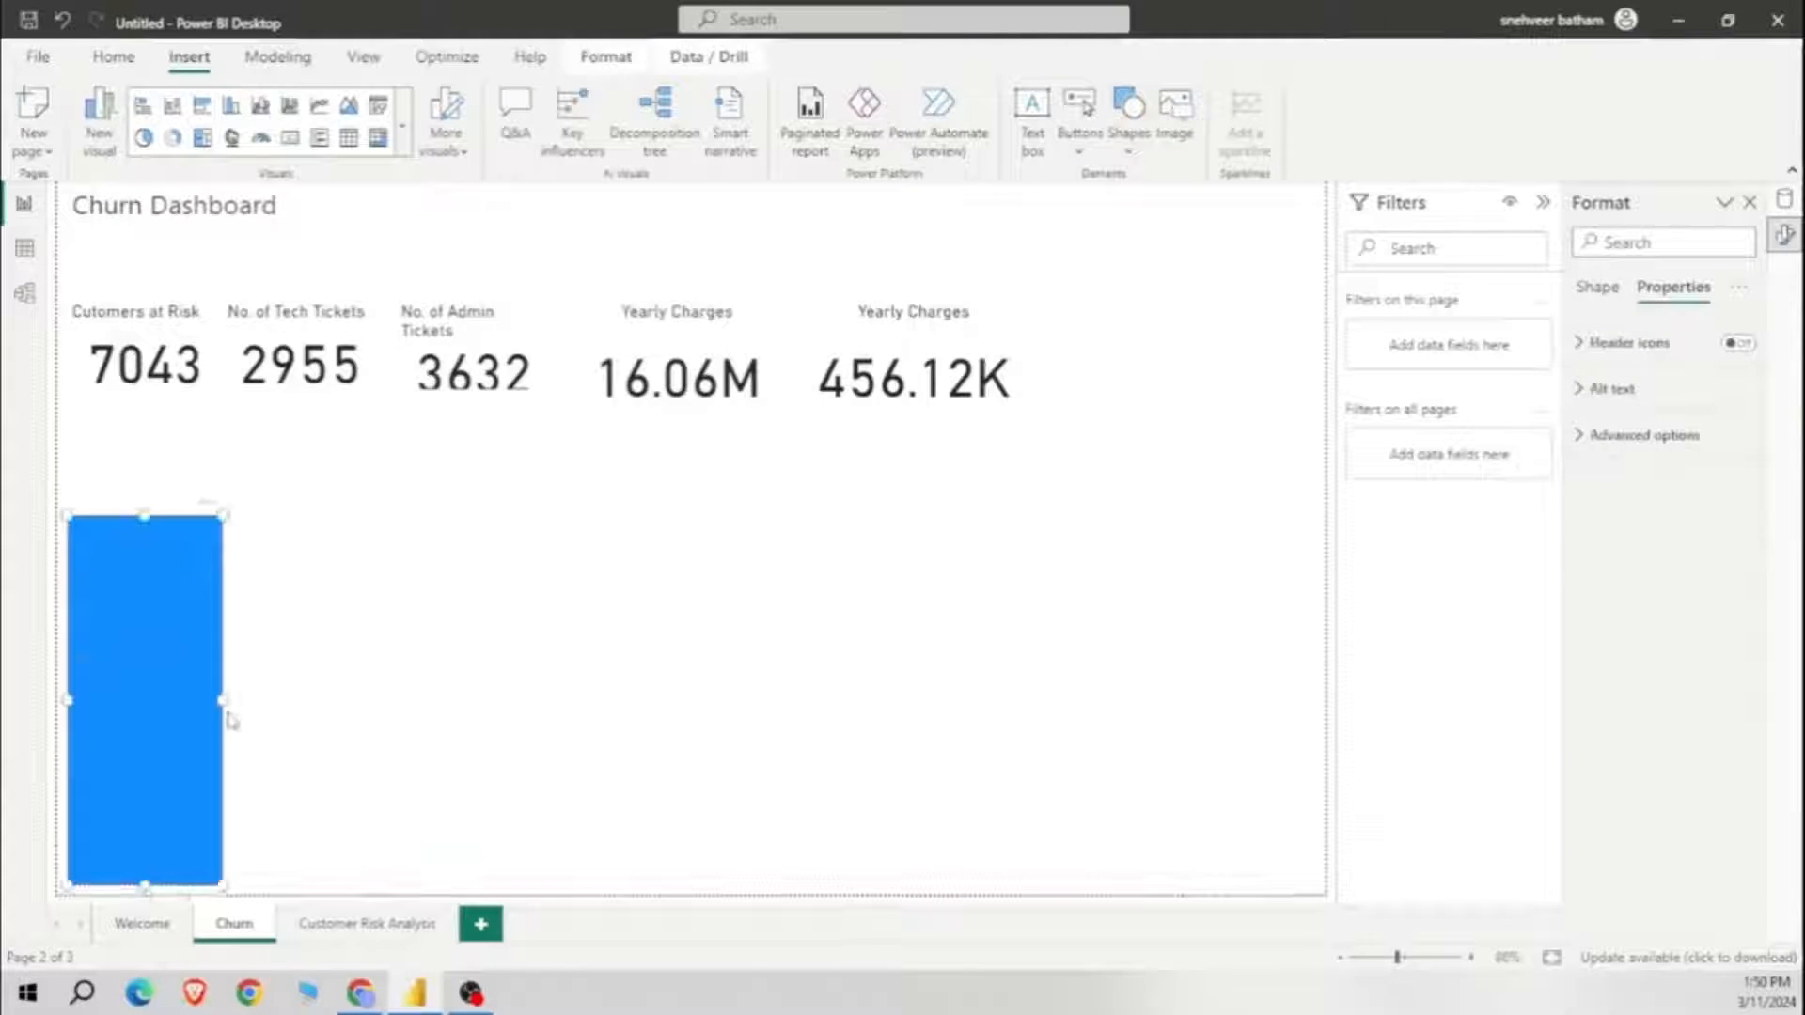
drag(223, 700, 414, 702)
drag(241, 516, 280, 423)
drag(414, 655, 423, 658)
click(512, 652)
Step: Copy the rectangle twice and arrange the three rectangles side by side below the cards
click(354, 596)
key(ctrl+c)
key(ctrl+v)
drag(354, 596, 685, 604)
key(ctrl+v)
drag(300, 621, 1181, 612)
Step: Adjust the rectangles' widths by eye to even out the gaps, widening the left one to about 400
click(831, 653)
drag(951, 653, 874, 662)
drag(545, 637, 576, 639)
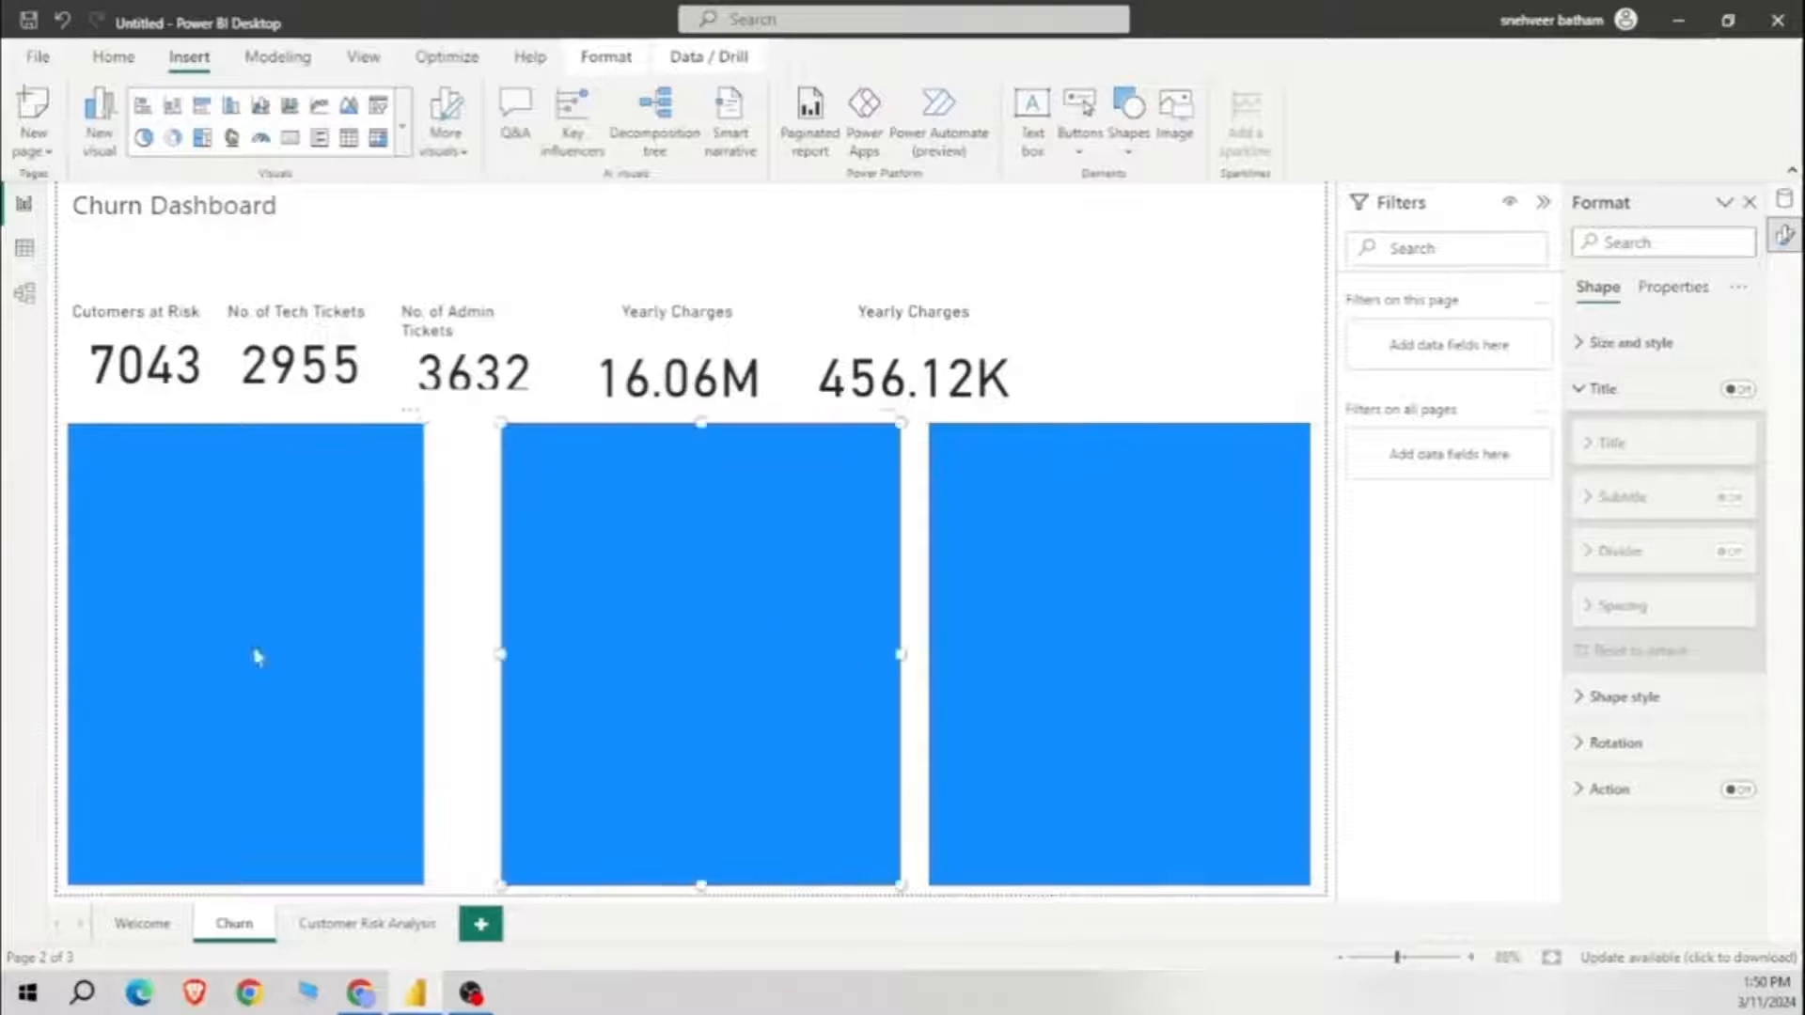
click(256, 654)
drag(424, 655, 465, 668)
click(700, 654)
Step: Check the right rectangle's size and set the middle rectangle's width to 385 to match it
click(958, 643)
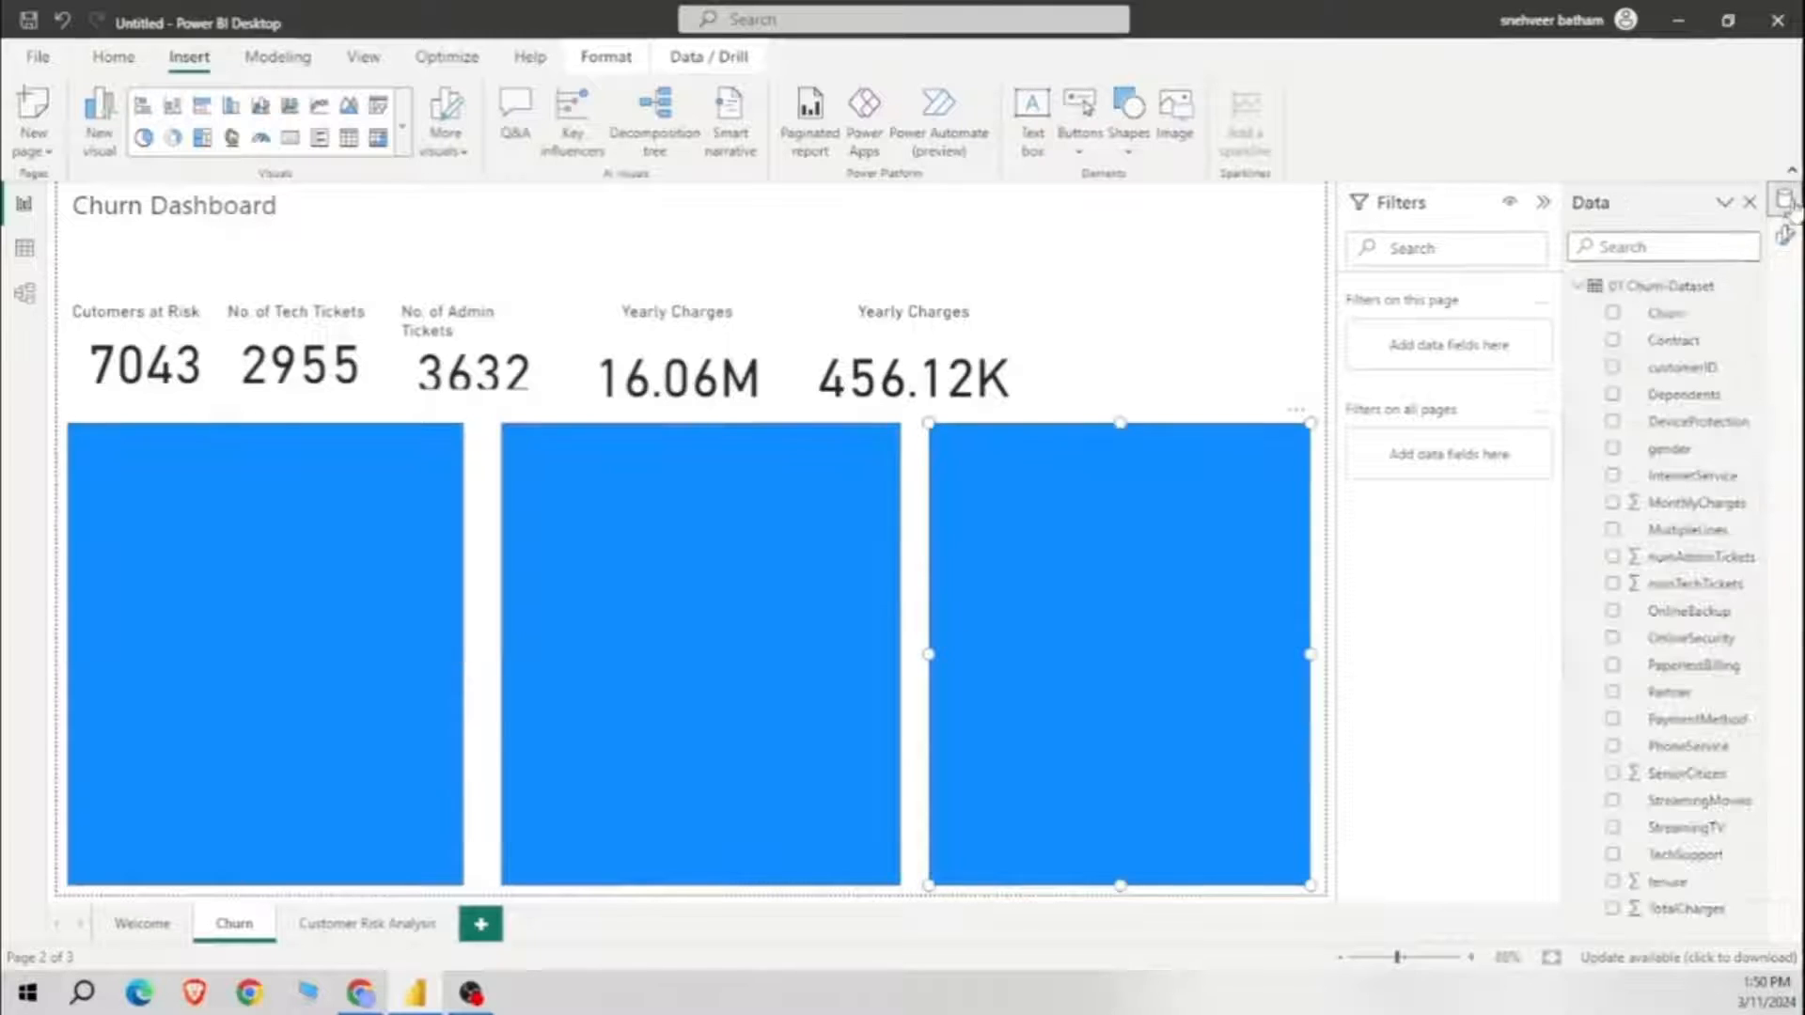
click(1596, 340)
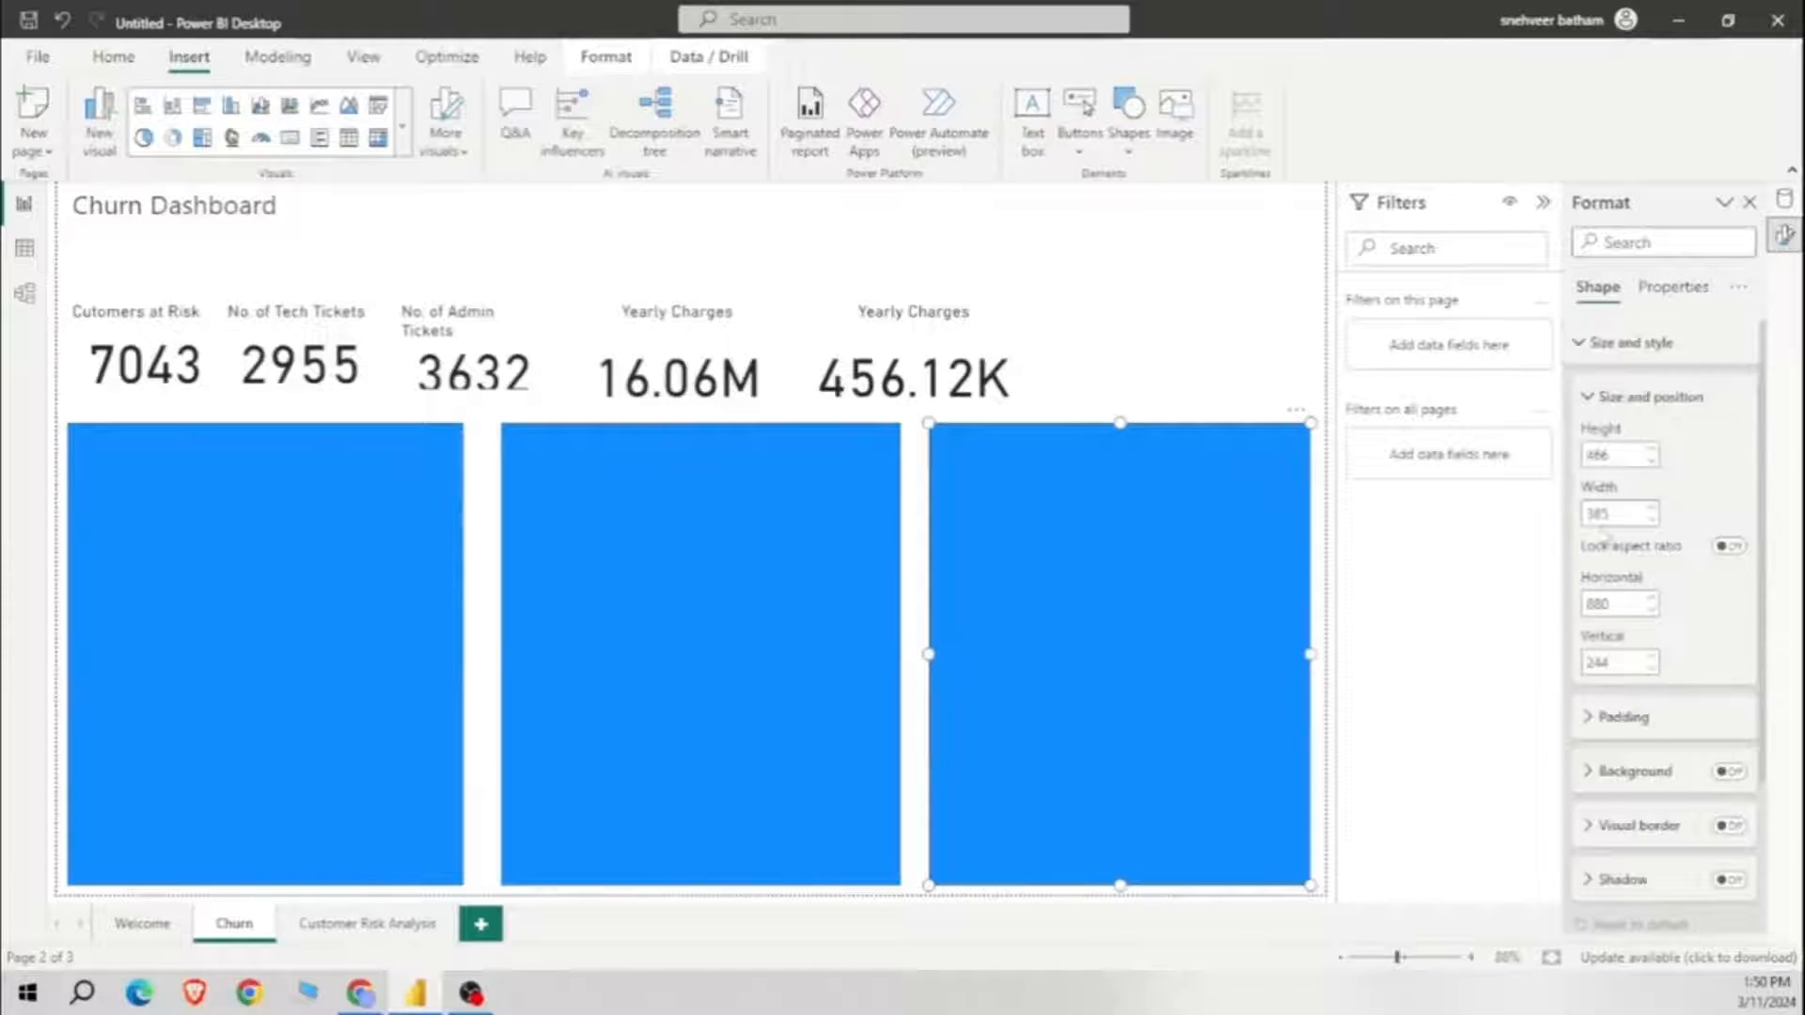
click(858, 576)
text(356)
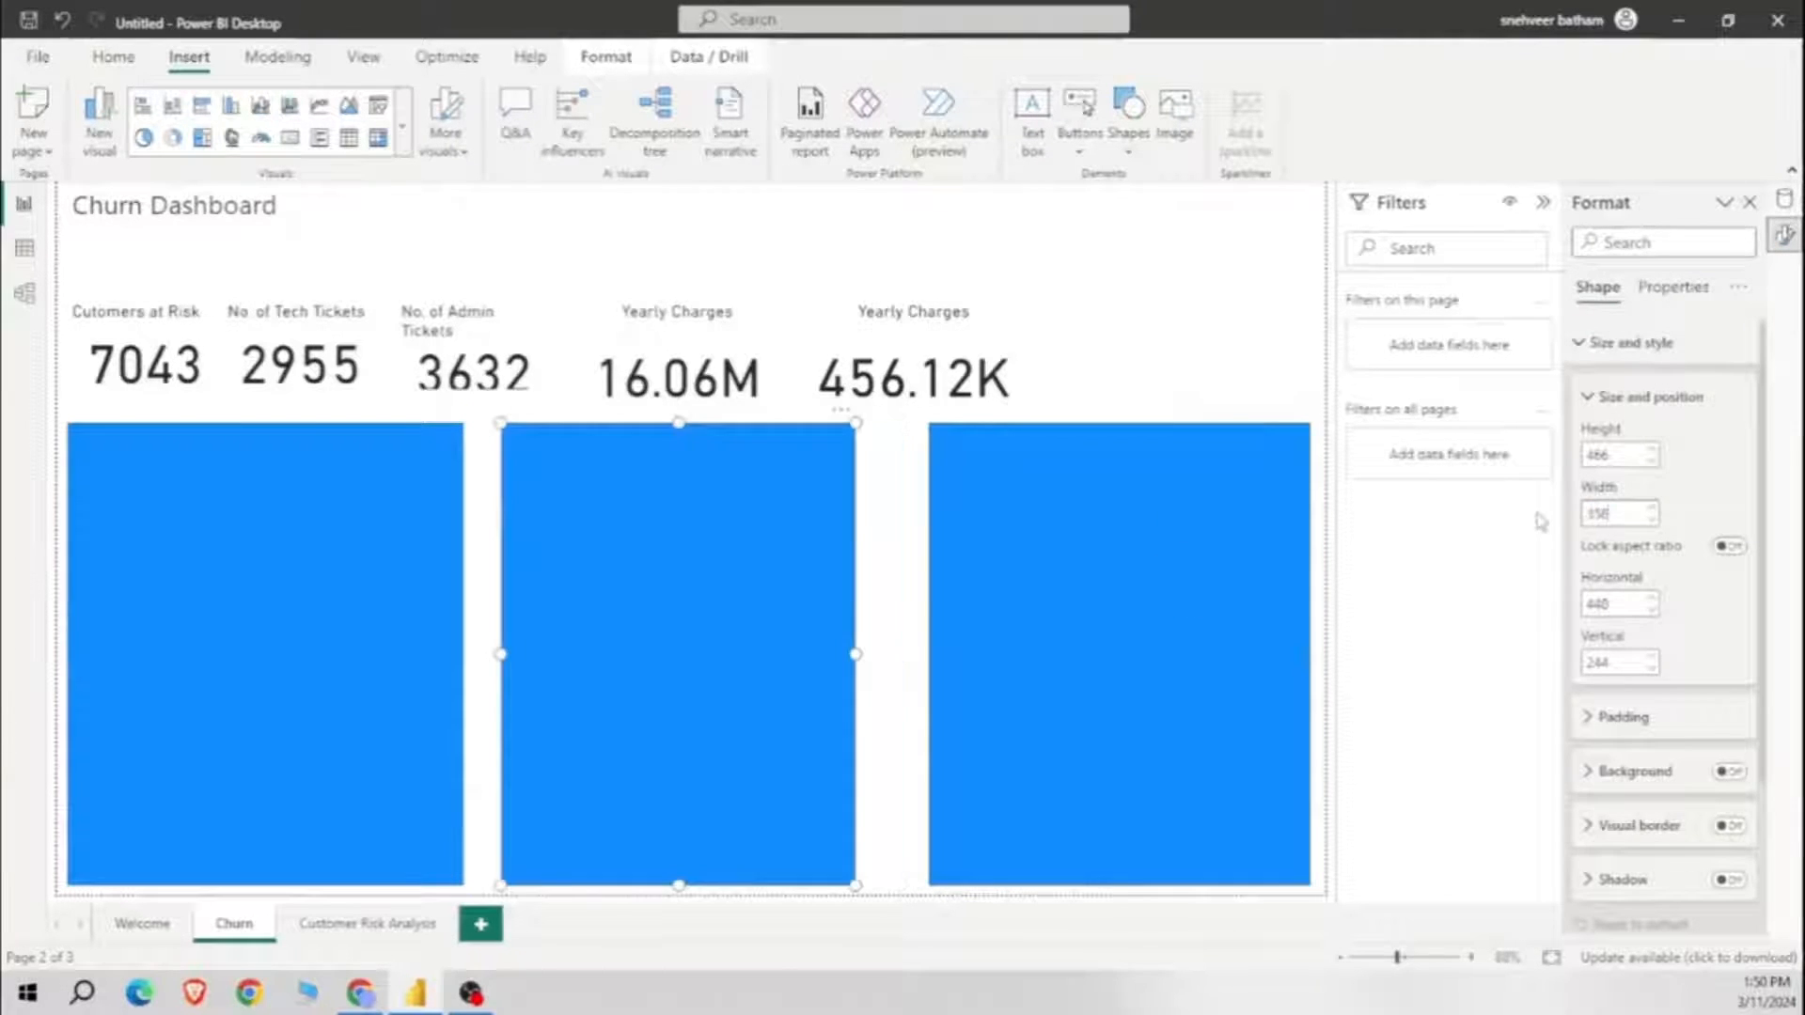
key(BackSpace)
key(BackSpace)
text(85)
Step: Set the left rectangle's width to 385 and move the row of KPI cards up and slightly right, clear of the rectangles
click(404, 648)
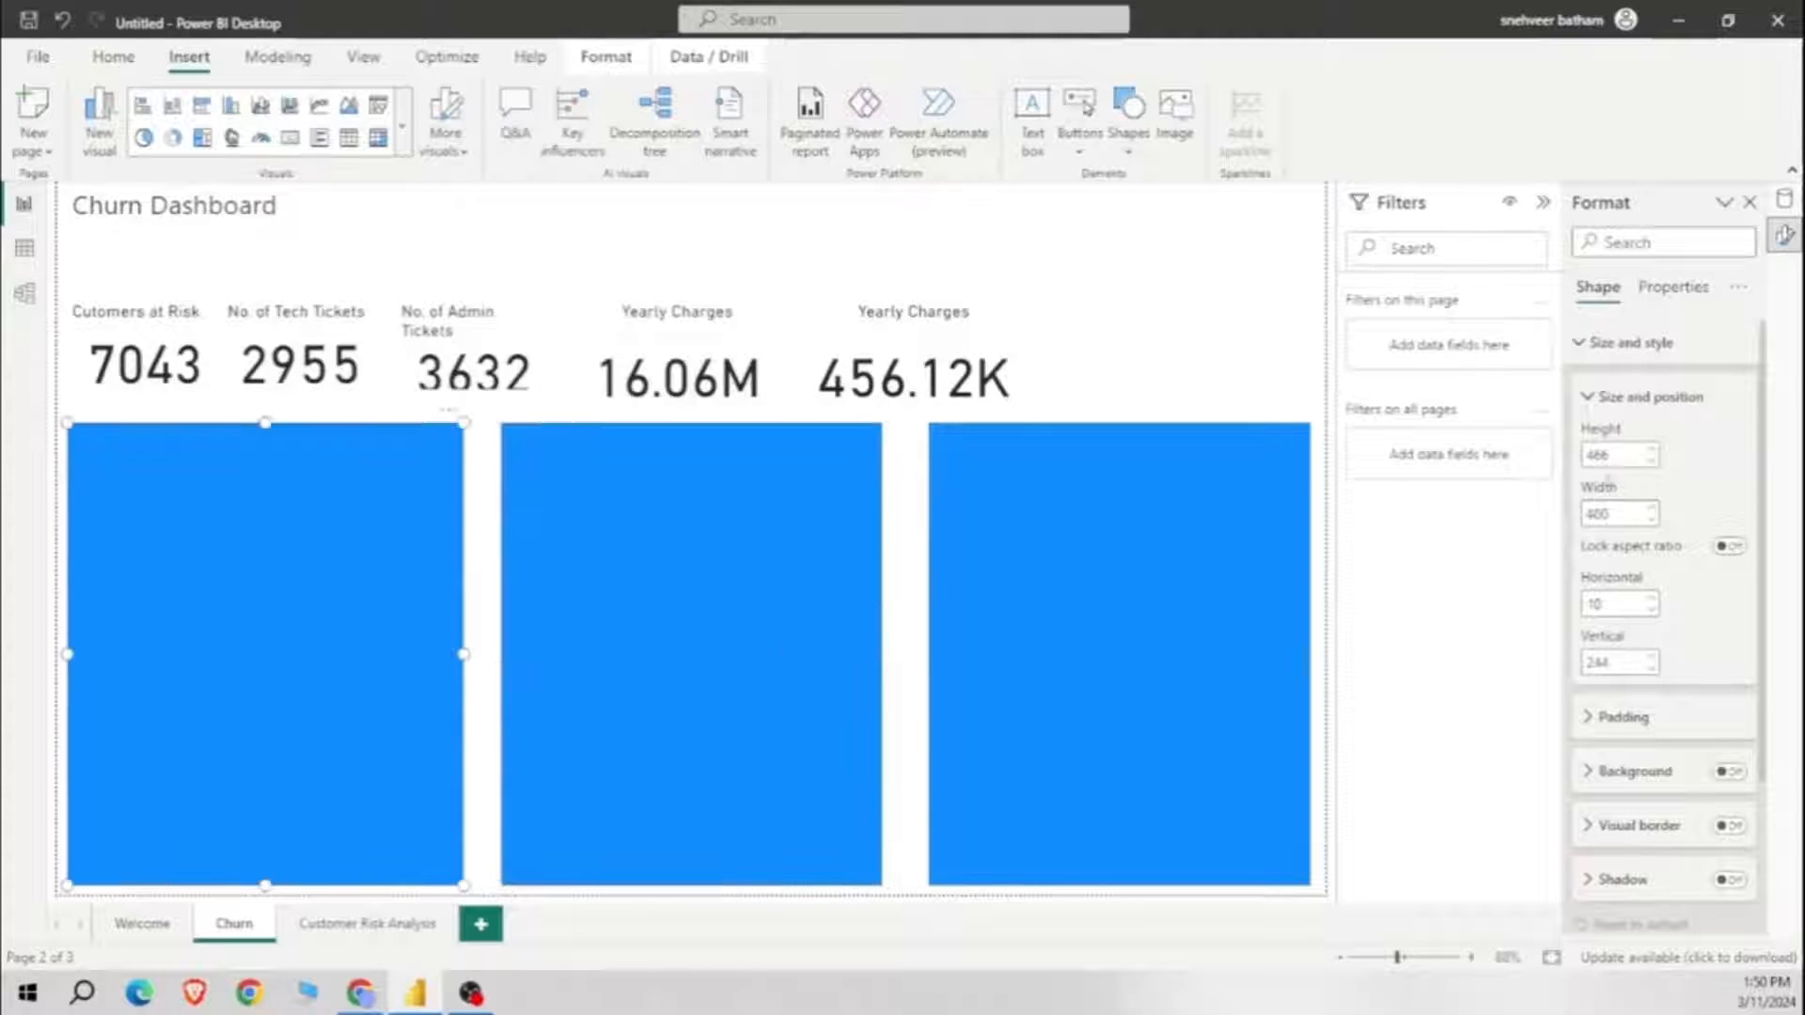
text(385)
drag(61, 282, 1090, 431)
drag(462, 378, 514, 329)
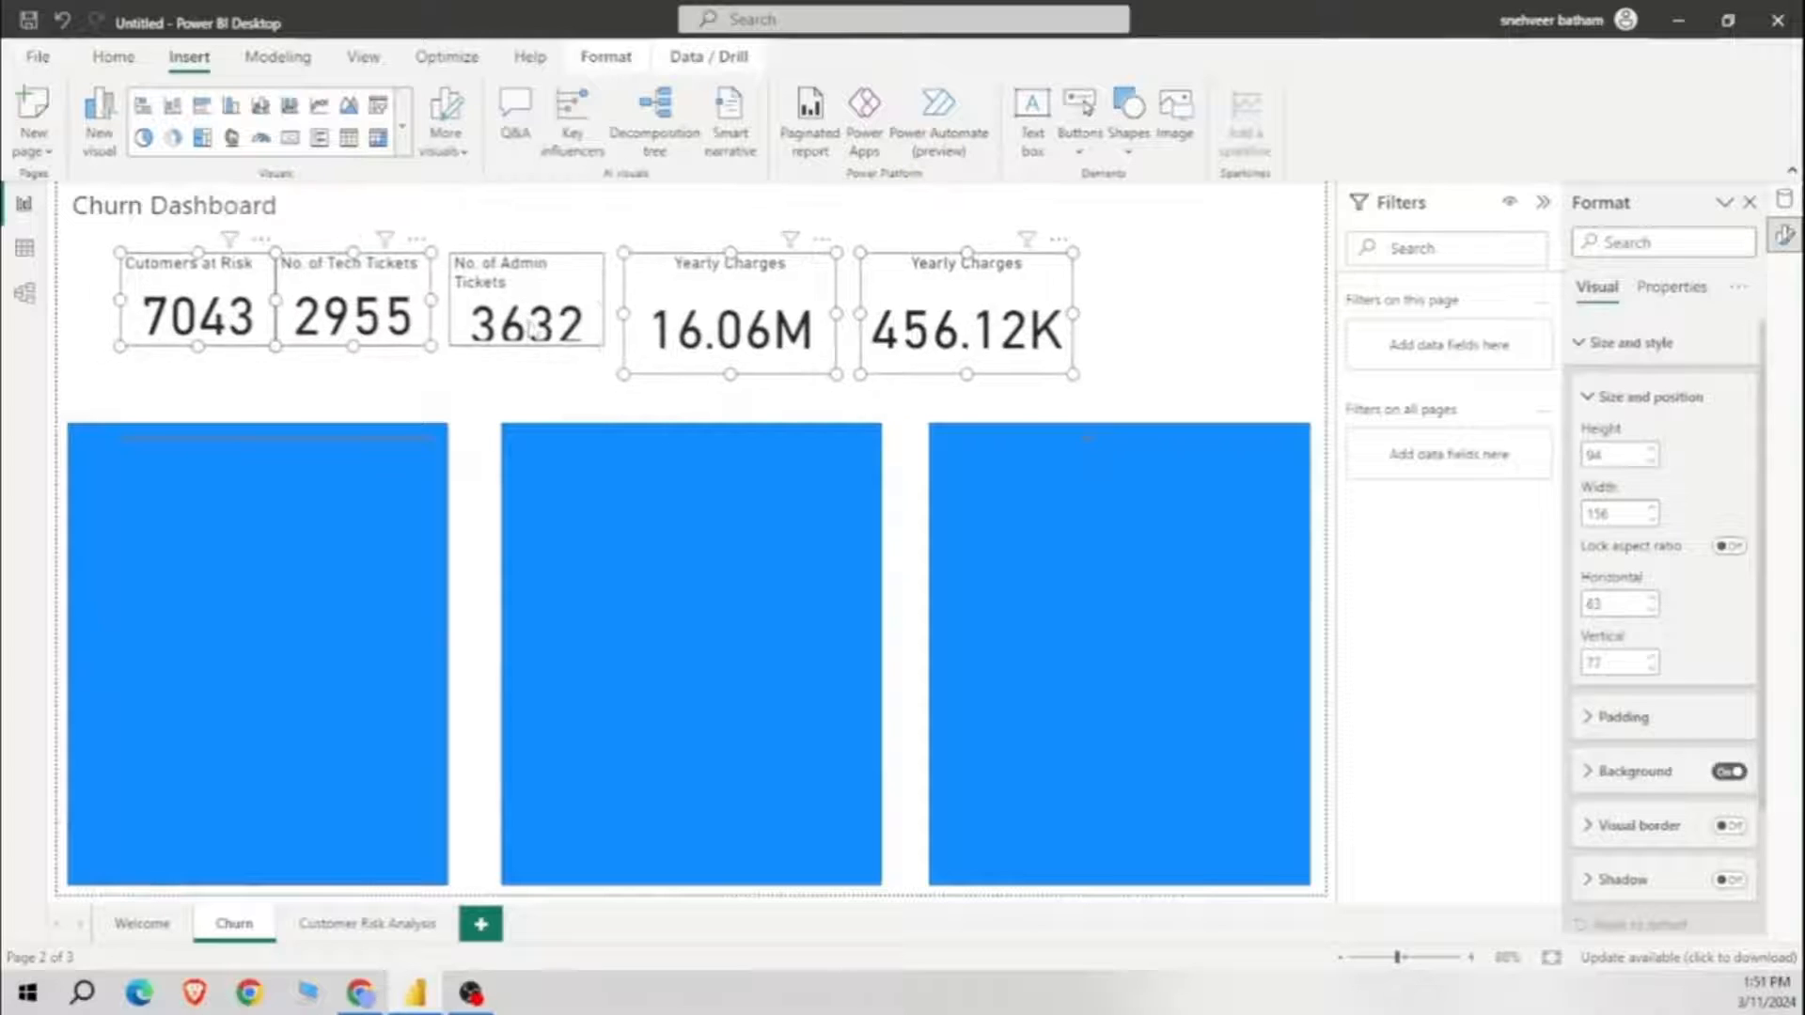
click(1156, 384)
click(420, 621)
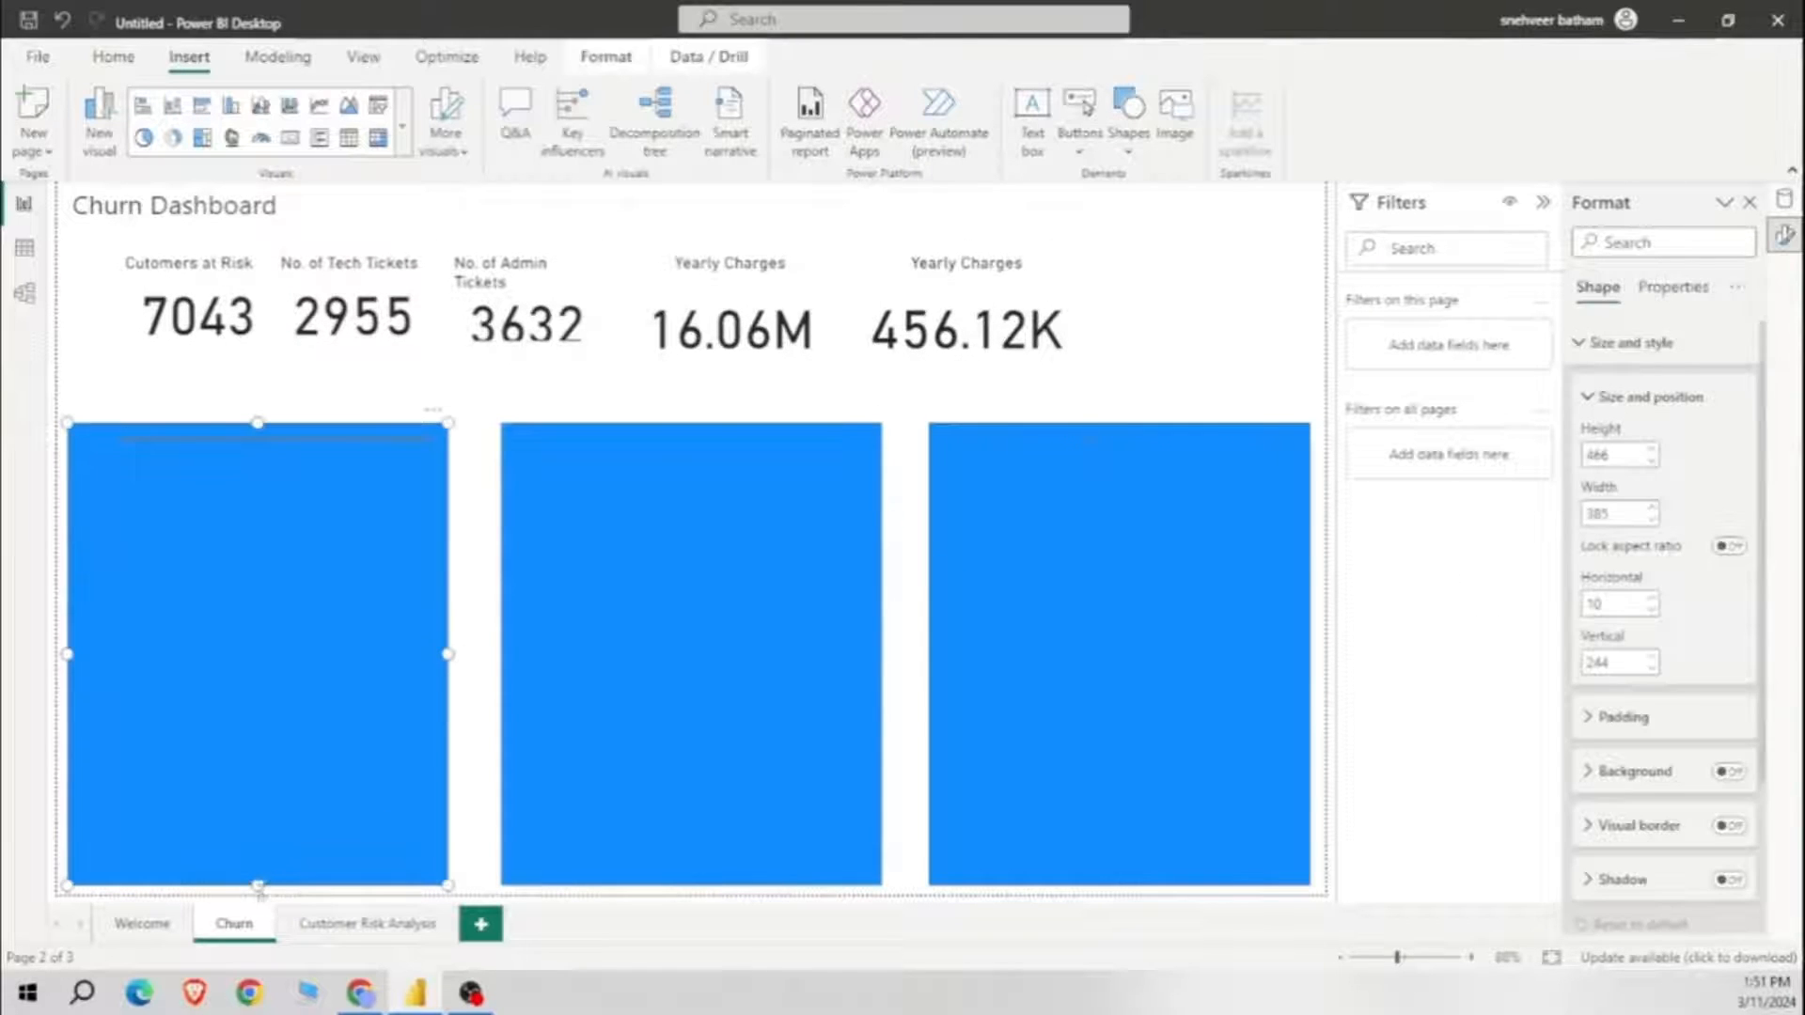
Step: Insert a text box near the top of the left rectangle, enter Demographics and shrink the box to fit the text
click(1079, 122)
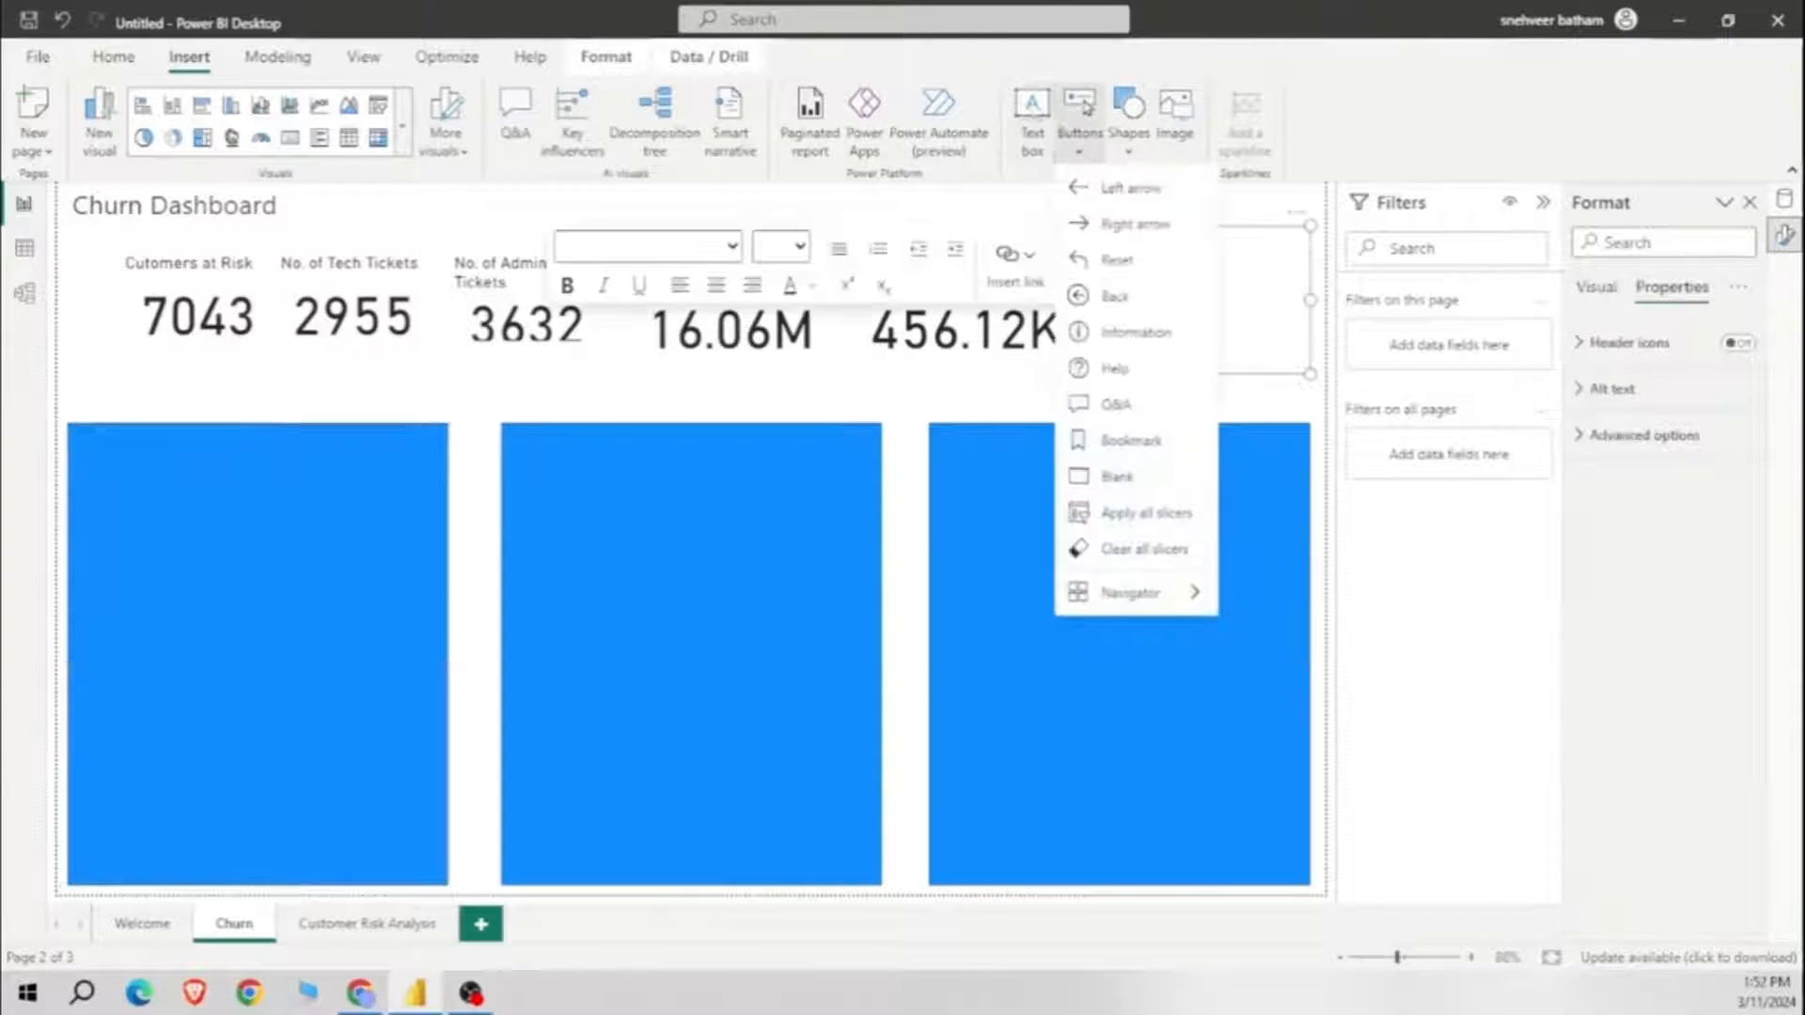
click(1032, 118)
drag(305, 279, 302, 458)
click(285, 467)
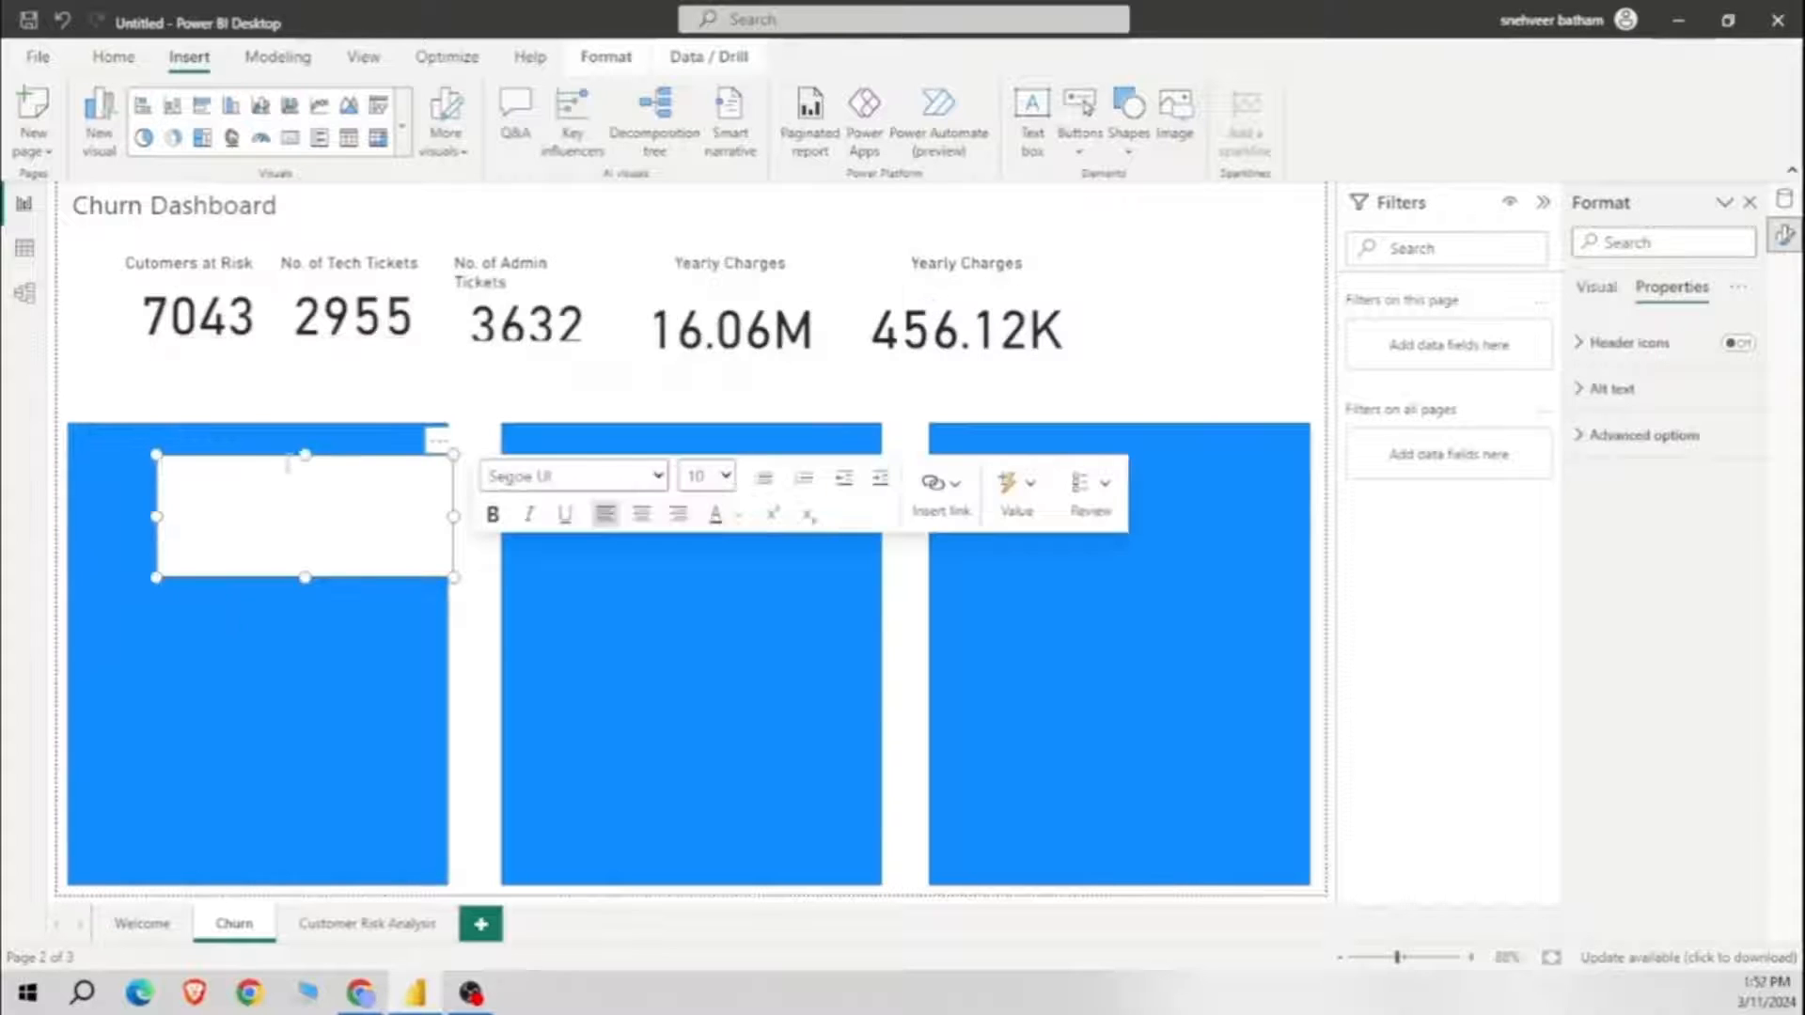
drag(304, 576, 320, 538)
drag(452, 498, 290, 465)
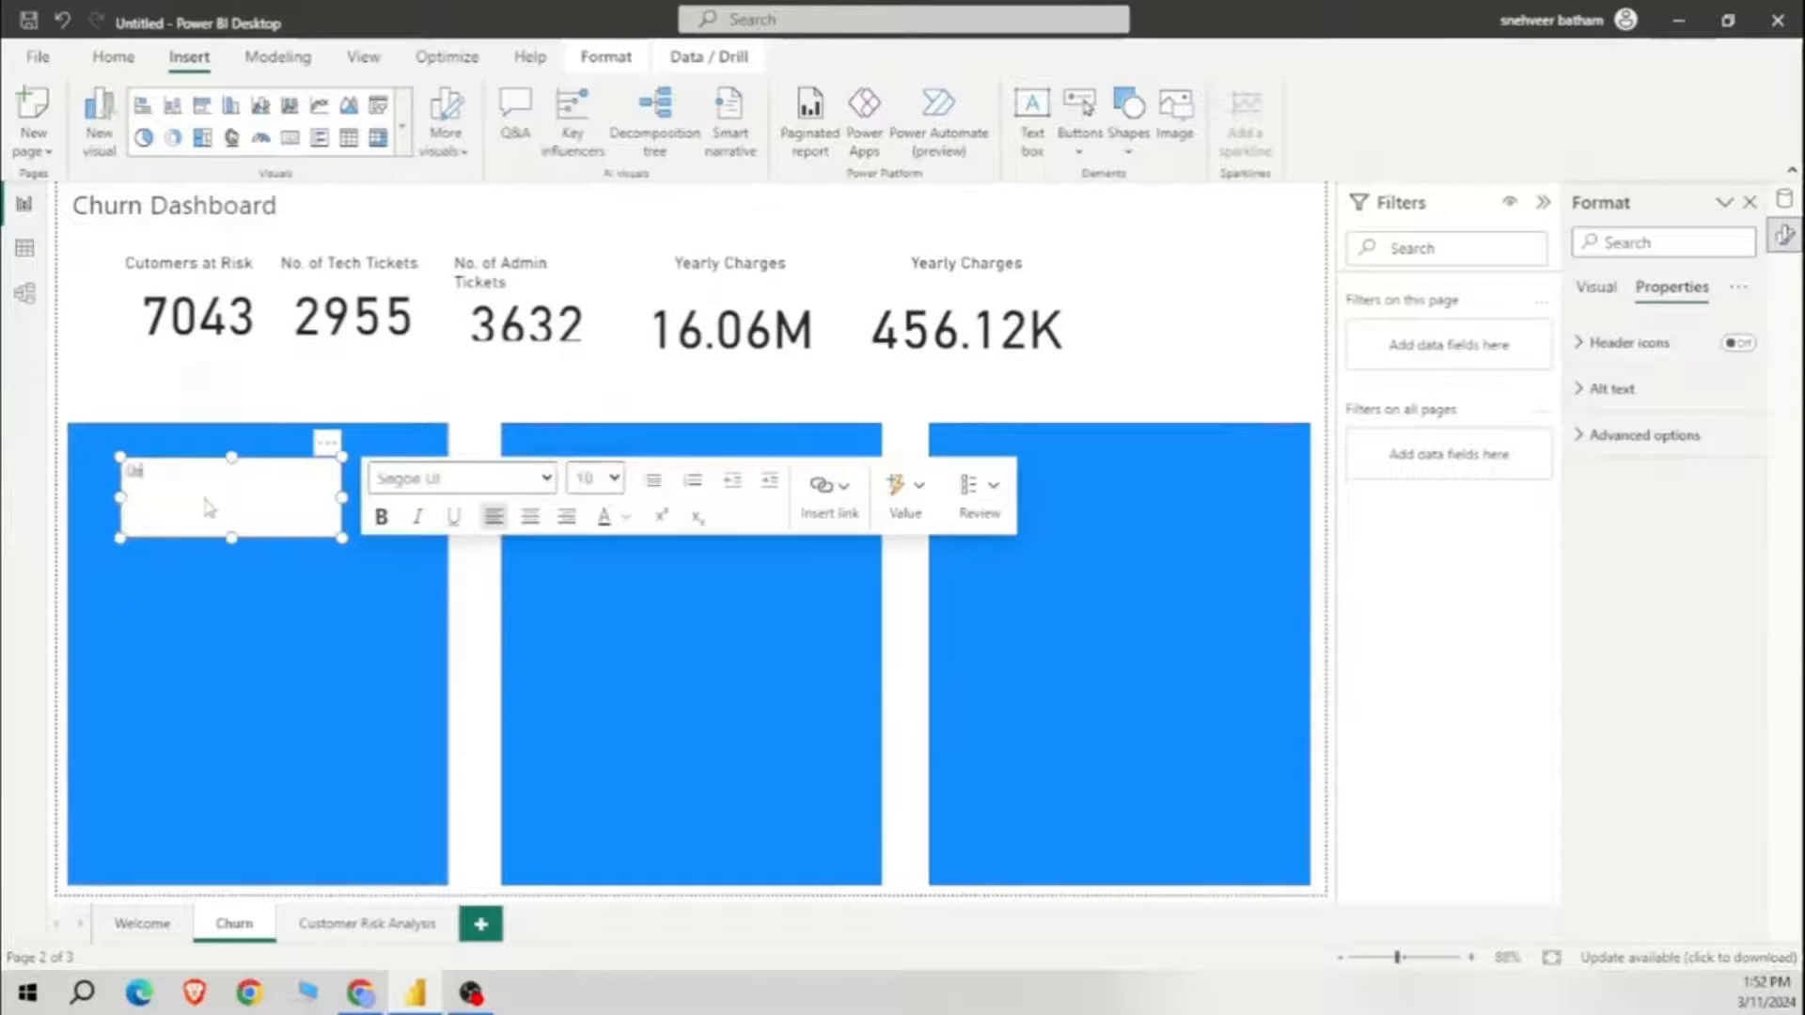
text(Demographics)
drag(342, 497, 185, 493)
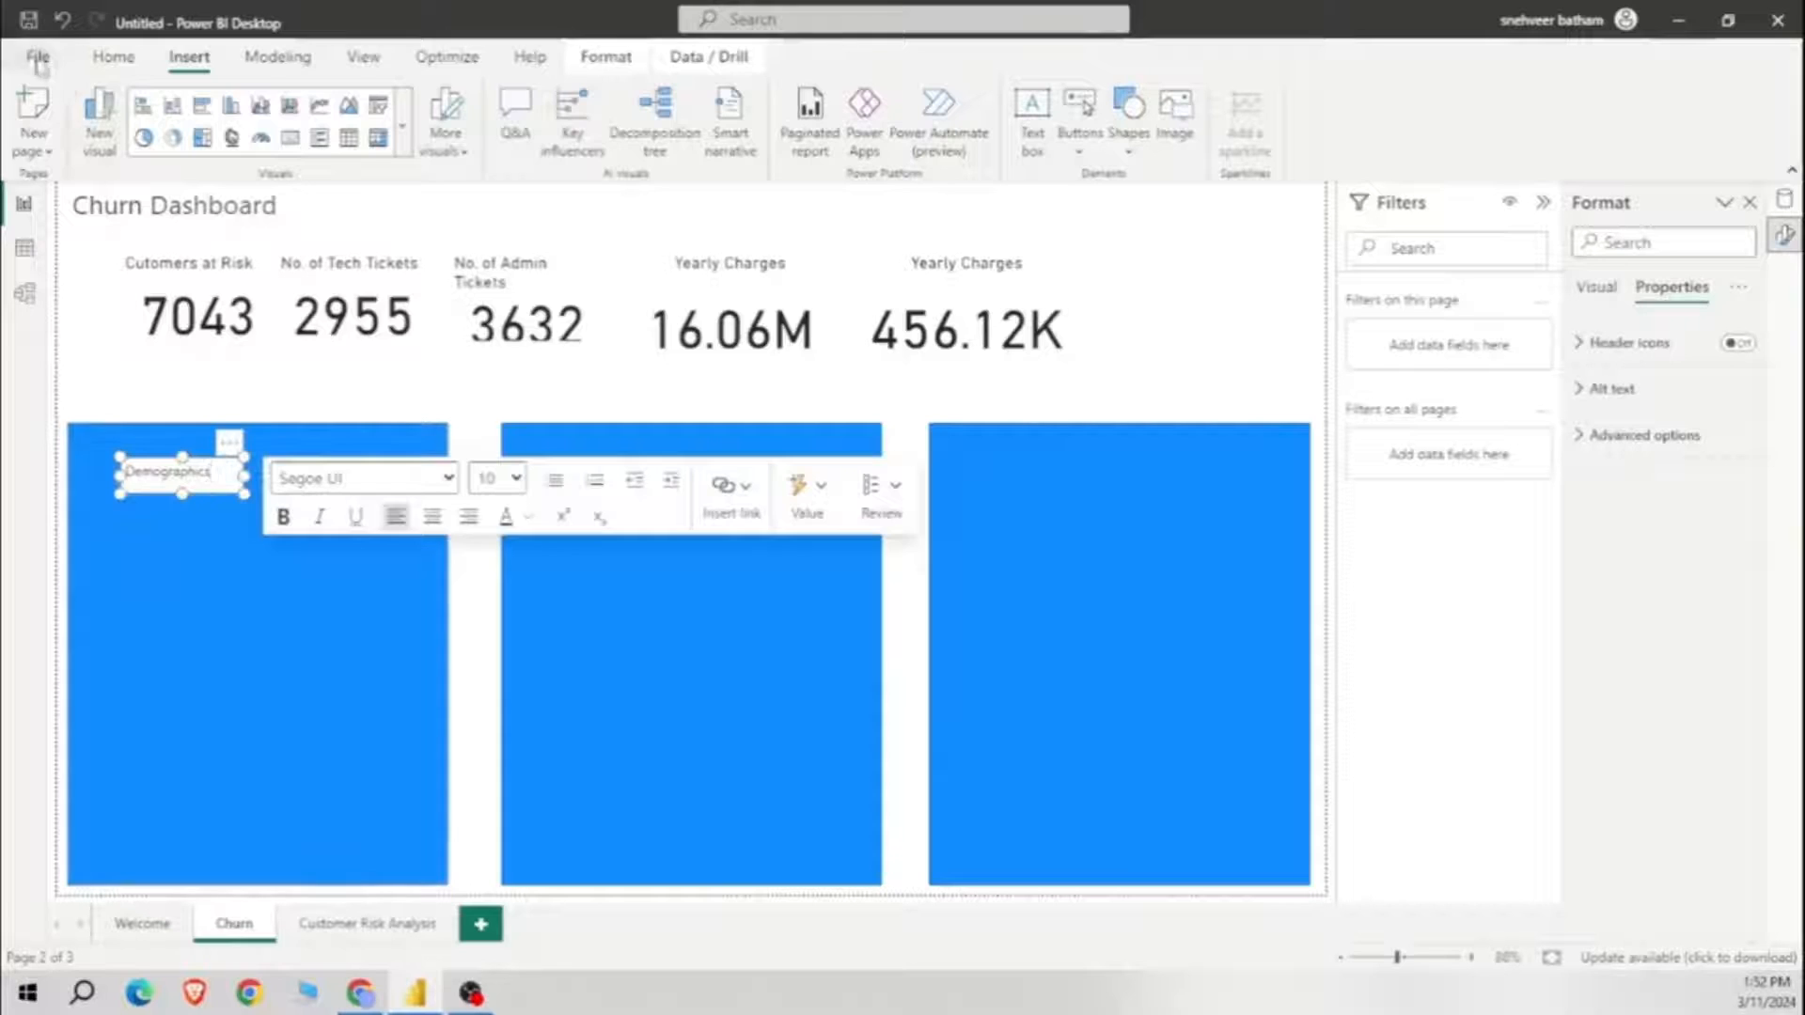
Step: Copy the Demographics text box and place one copy near the top of the middle rectangle and one in the right rectangle
click(112, 57)
click(106, 126)
click(352, 561)
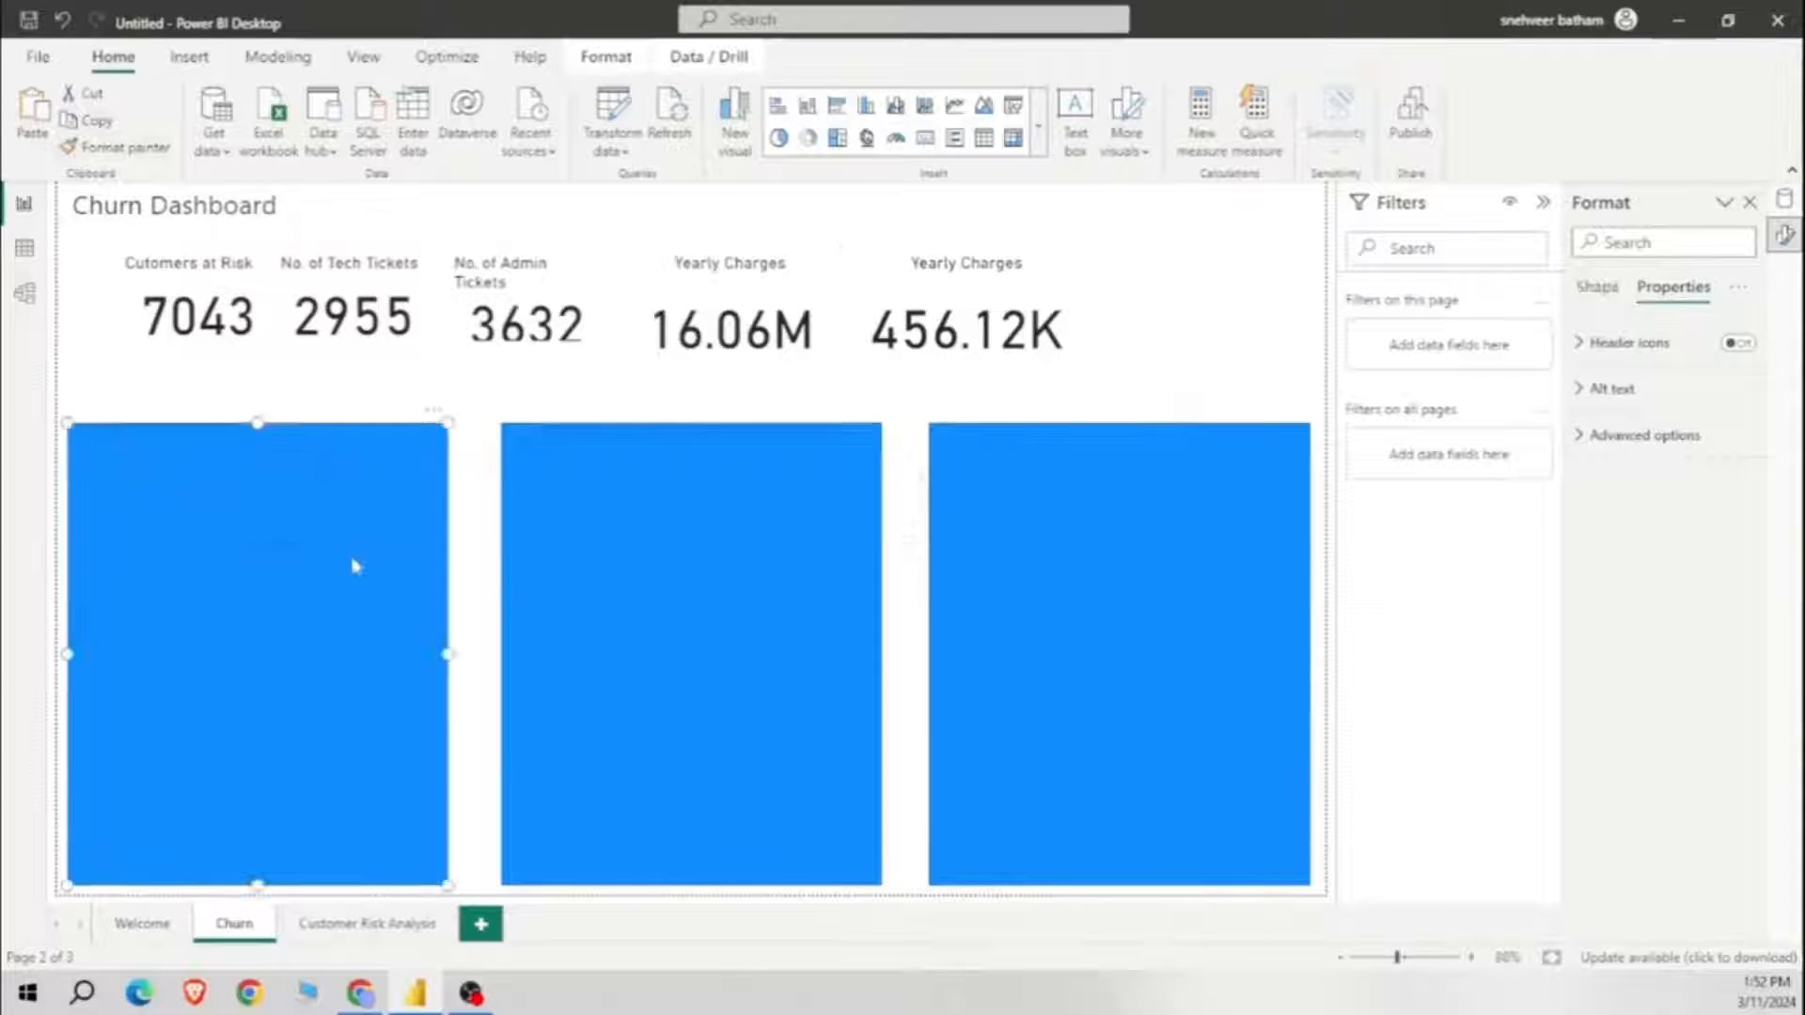
click(565, 564)
click(40, 118)
drag(195, 469, 758, 449)
drag(192, 484, 1123, 474)
click(706, 498)
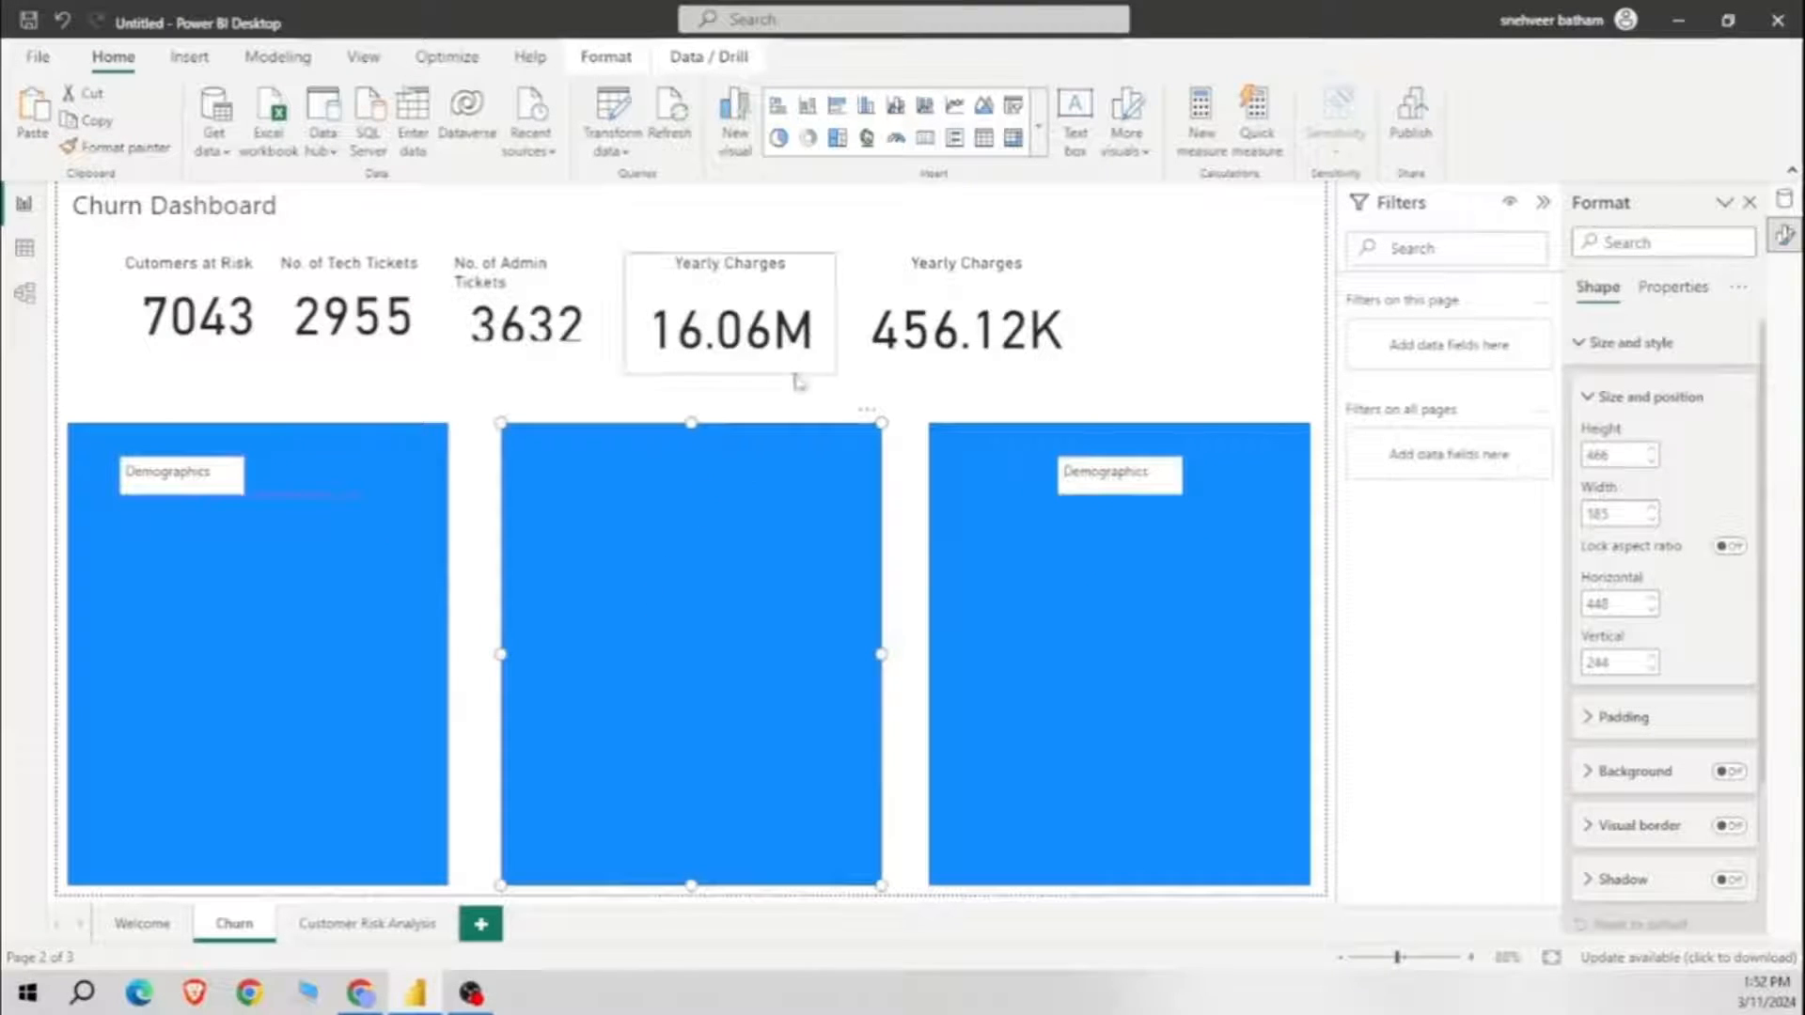
Step: Change the middle rectangle's label to Customer Account Information and widen its text box to about 217 so it fits on one line
click(795, 404)
double_click(675, 475)
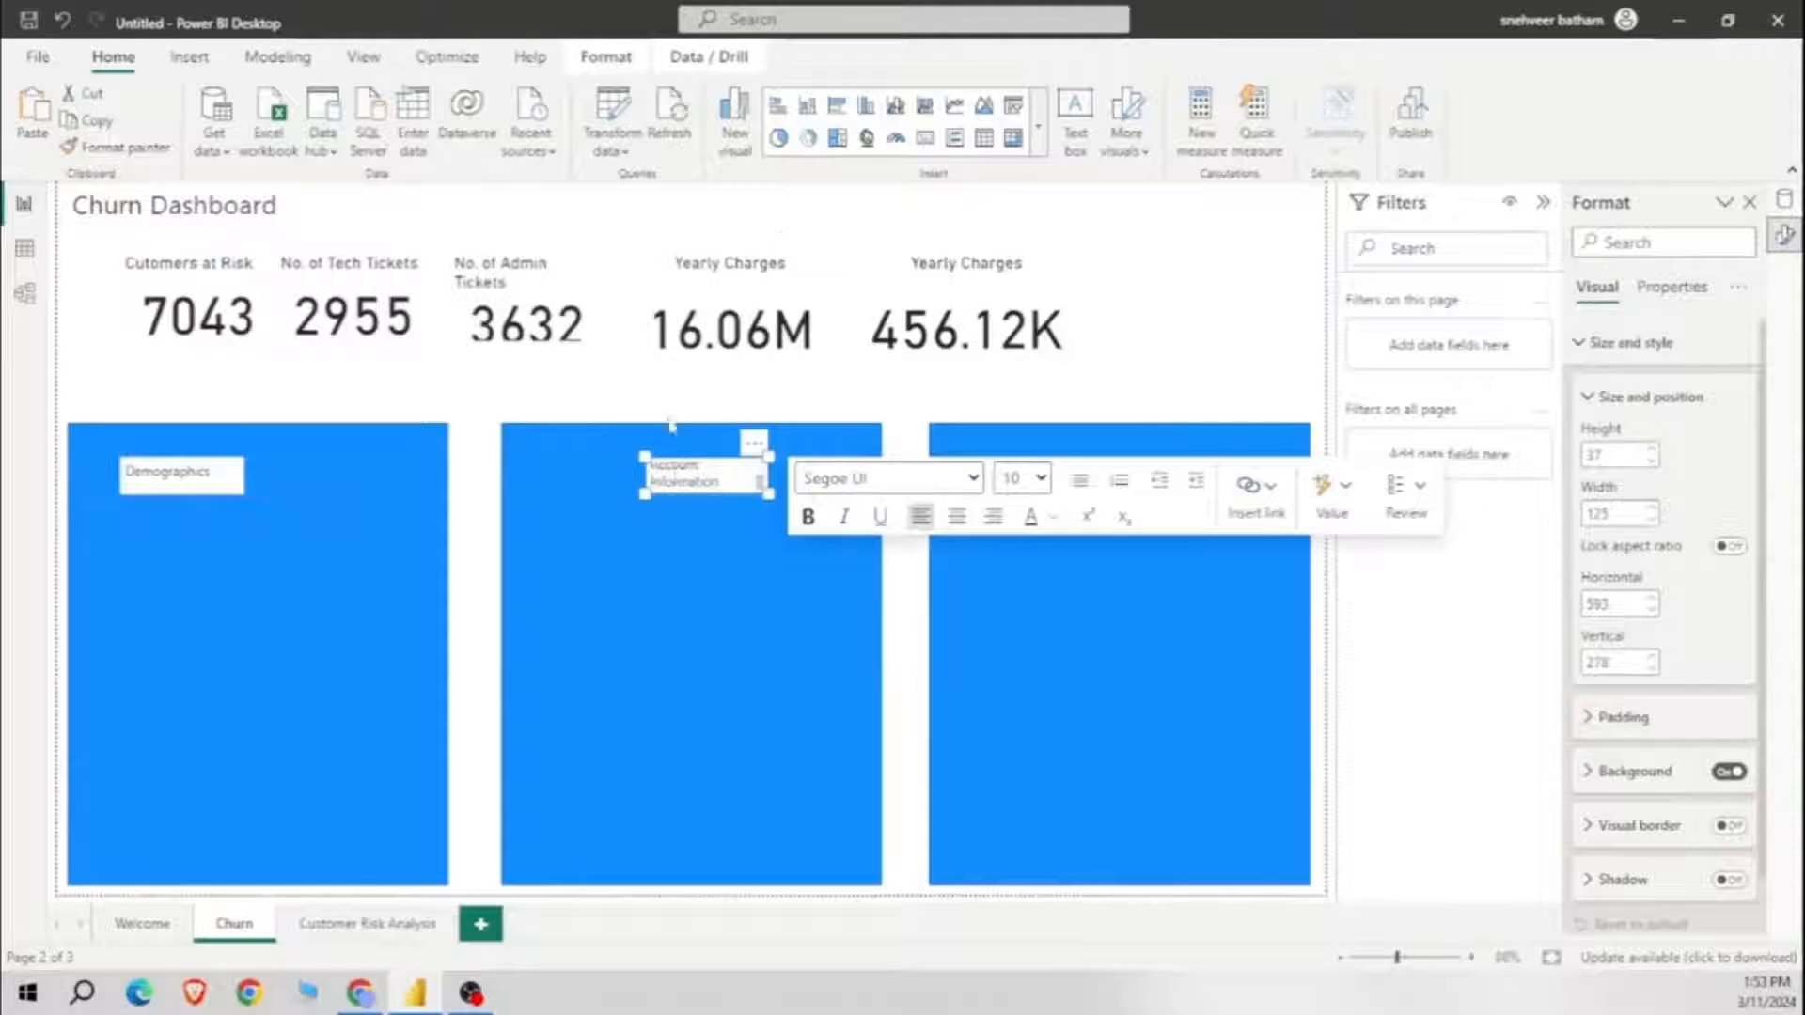
drag(770, 495, 860, 495)
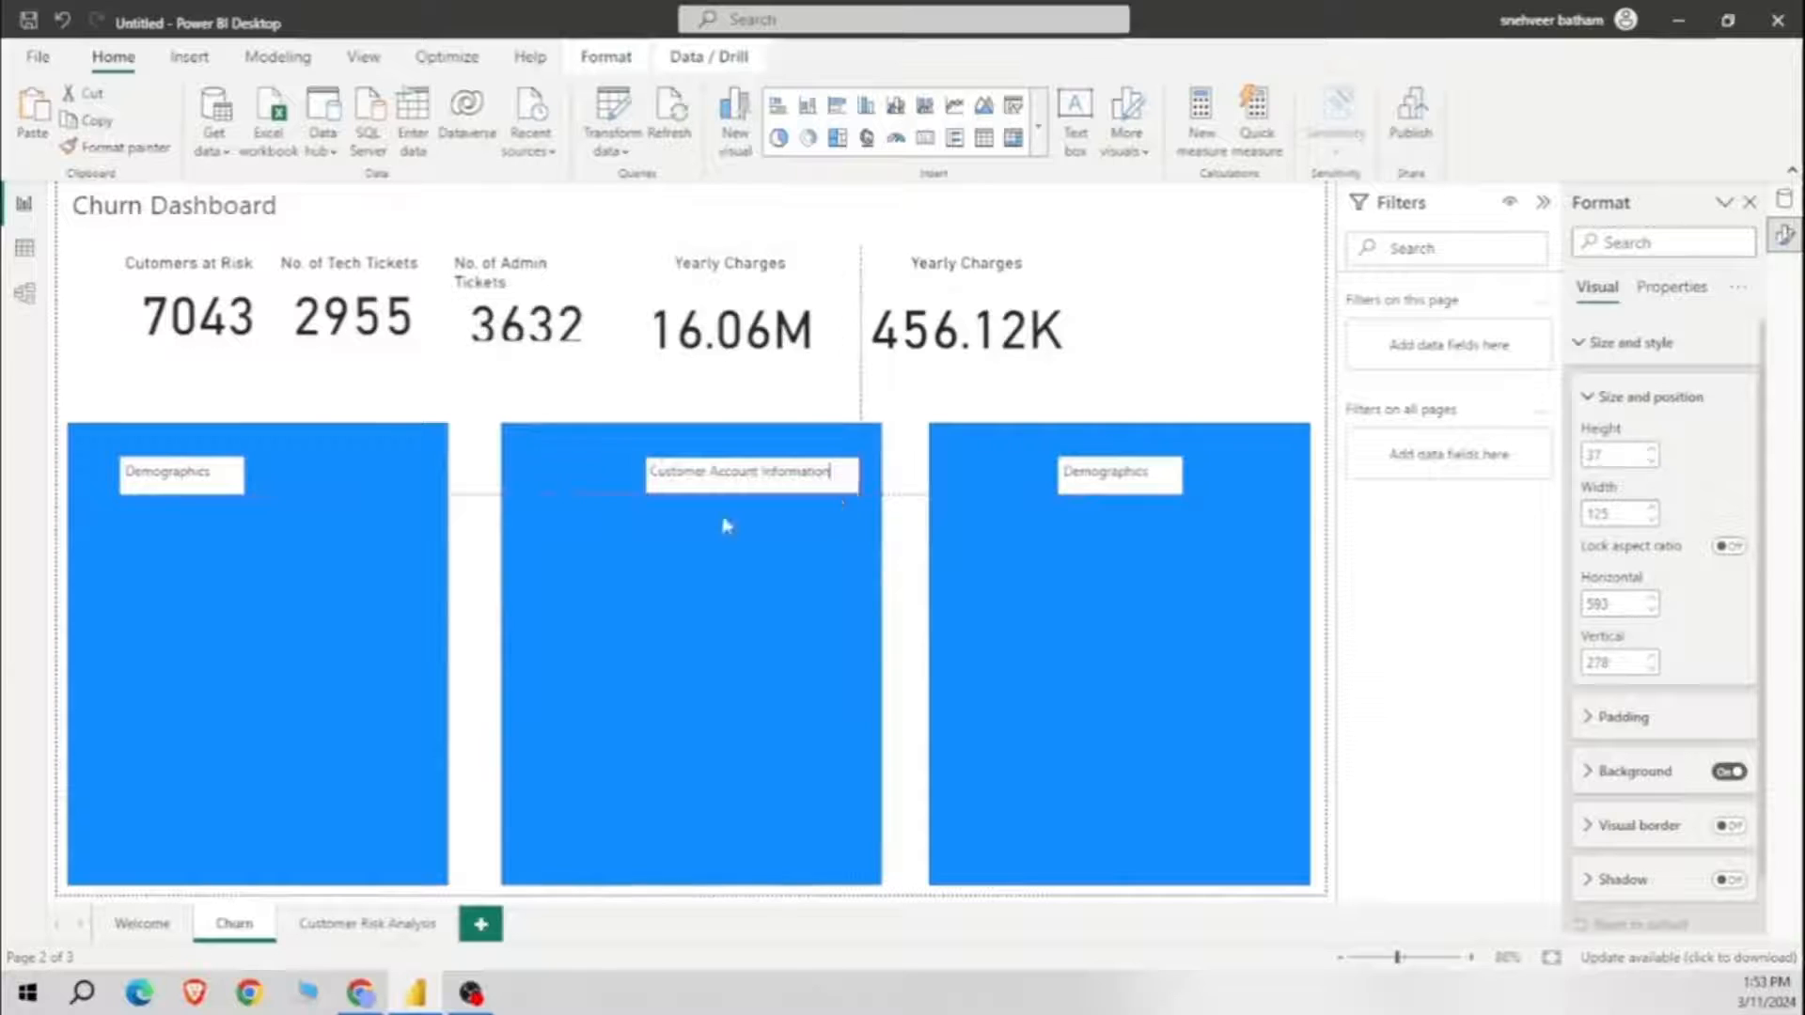
click(726, 521)
click(570, 411)
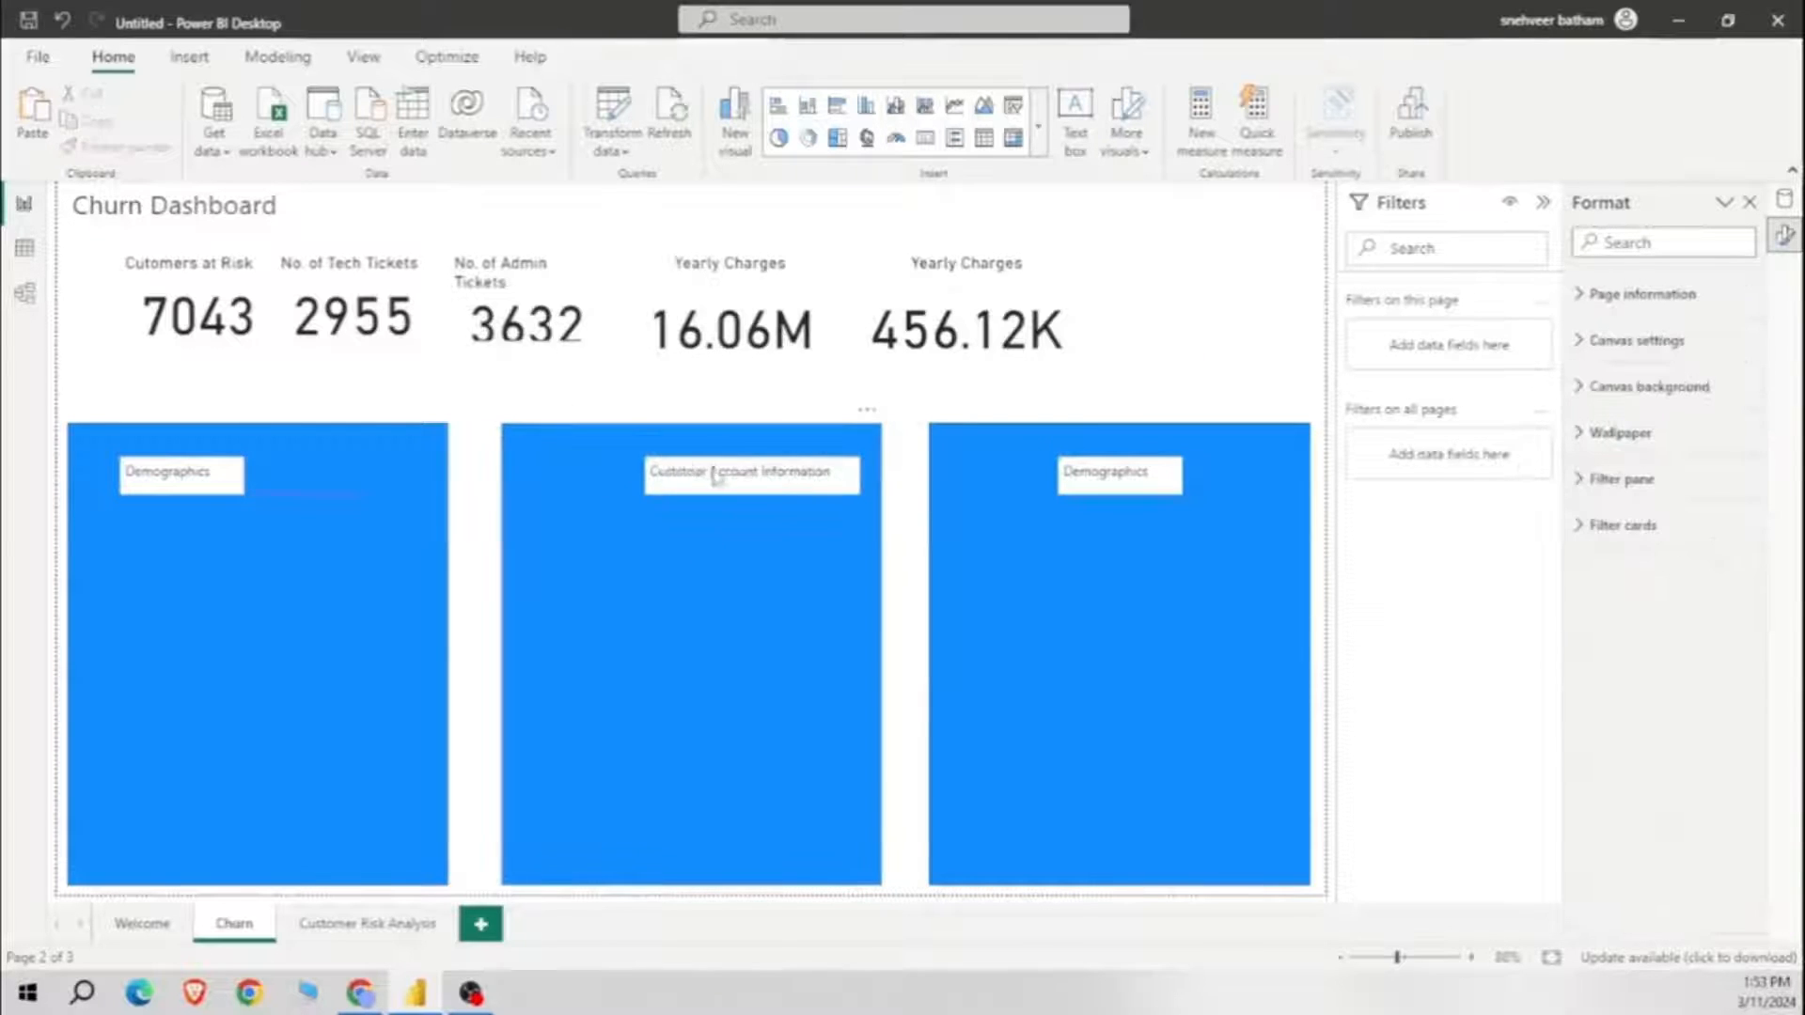
Step: Center the Customer Account Information label horizontally in the middle rectangle, at about 551 horizontal
drag(717, 474, 732, 466)
key(ctrl+z)
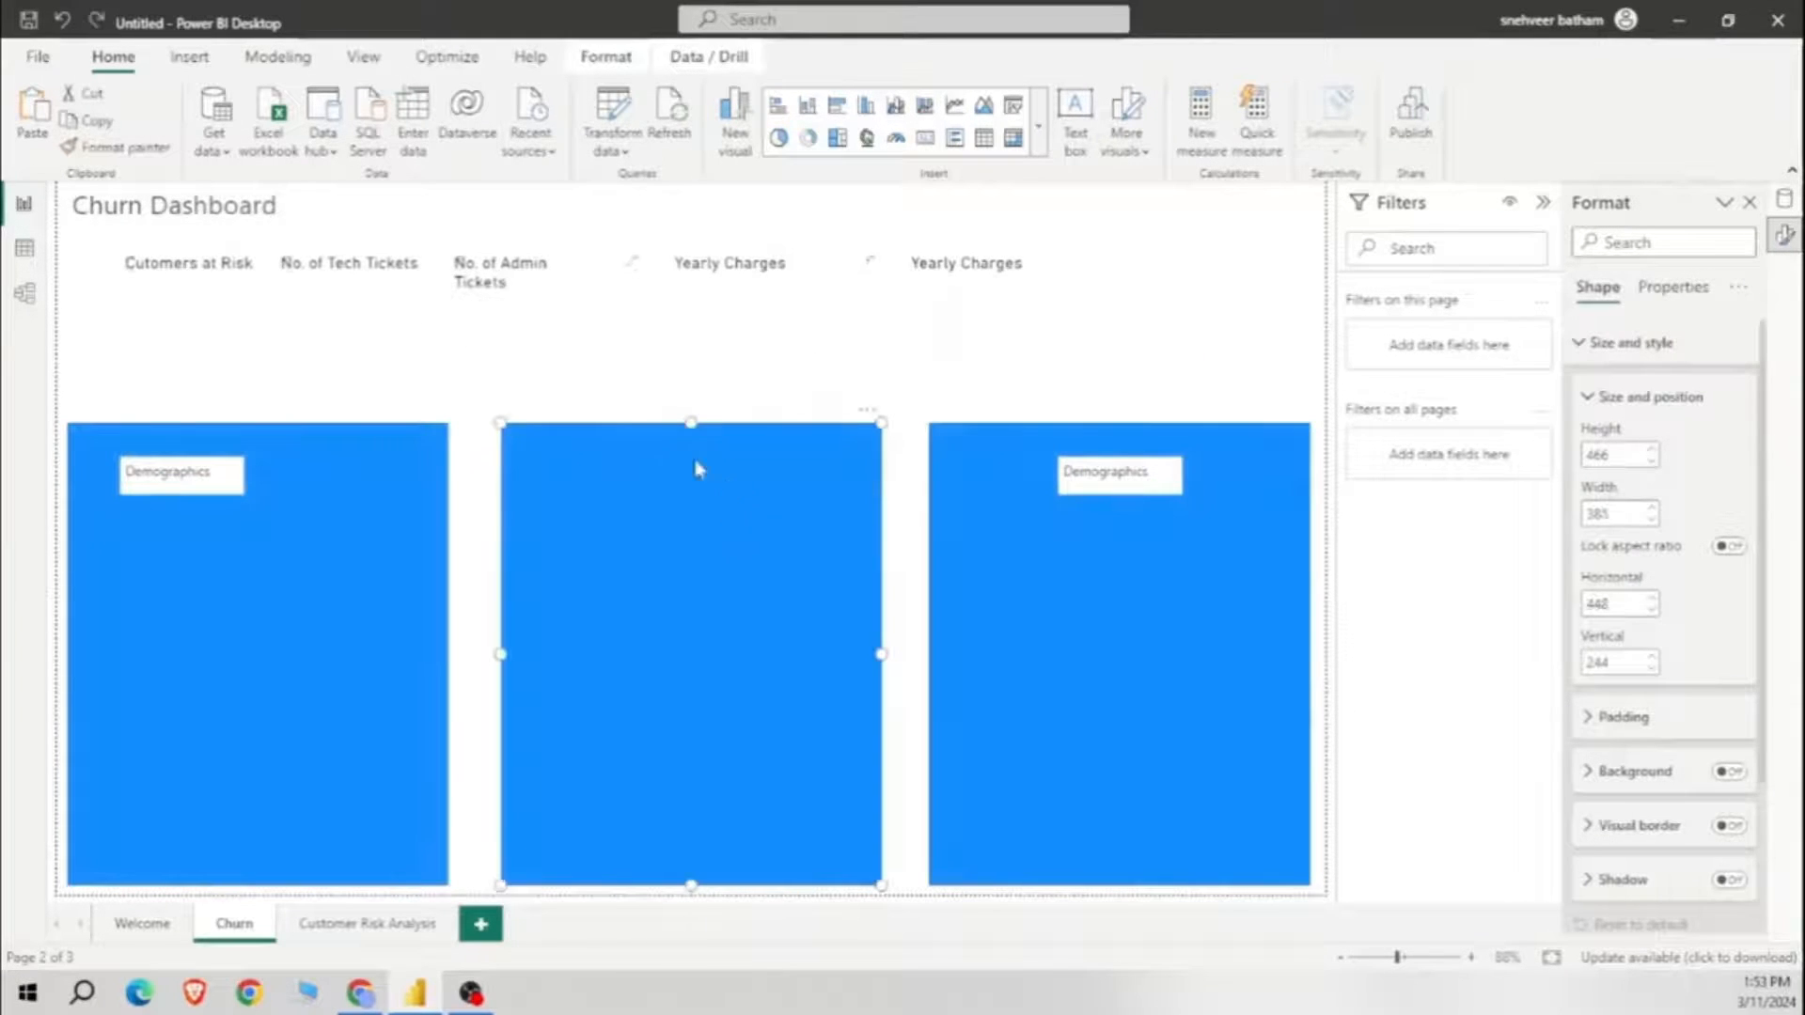
key(Escape)
click(751, 489)
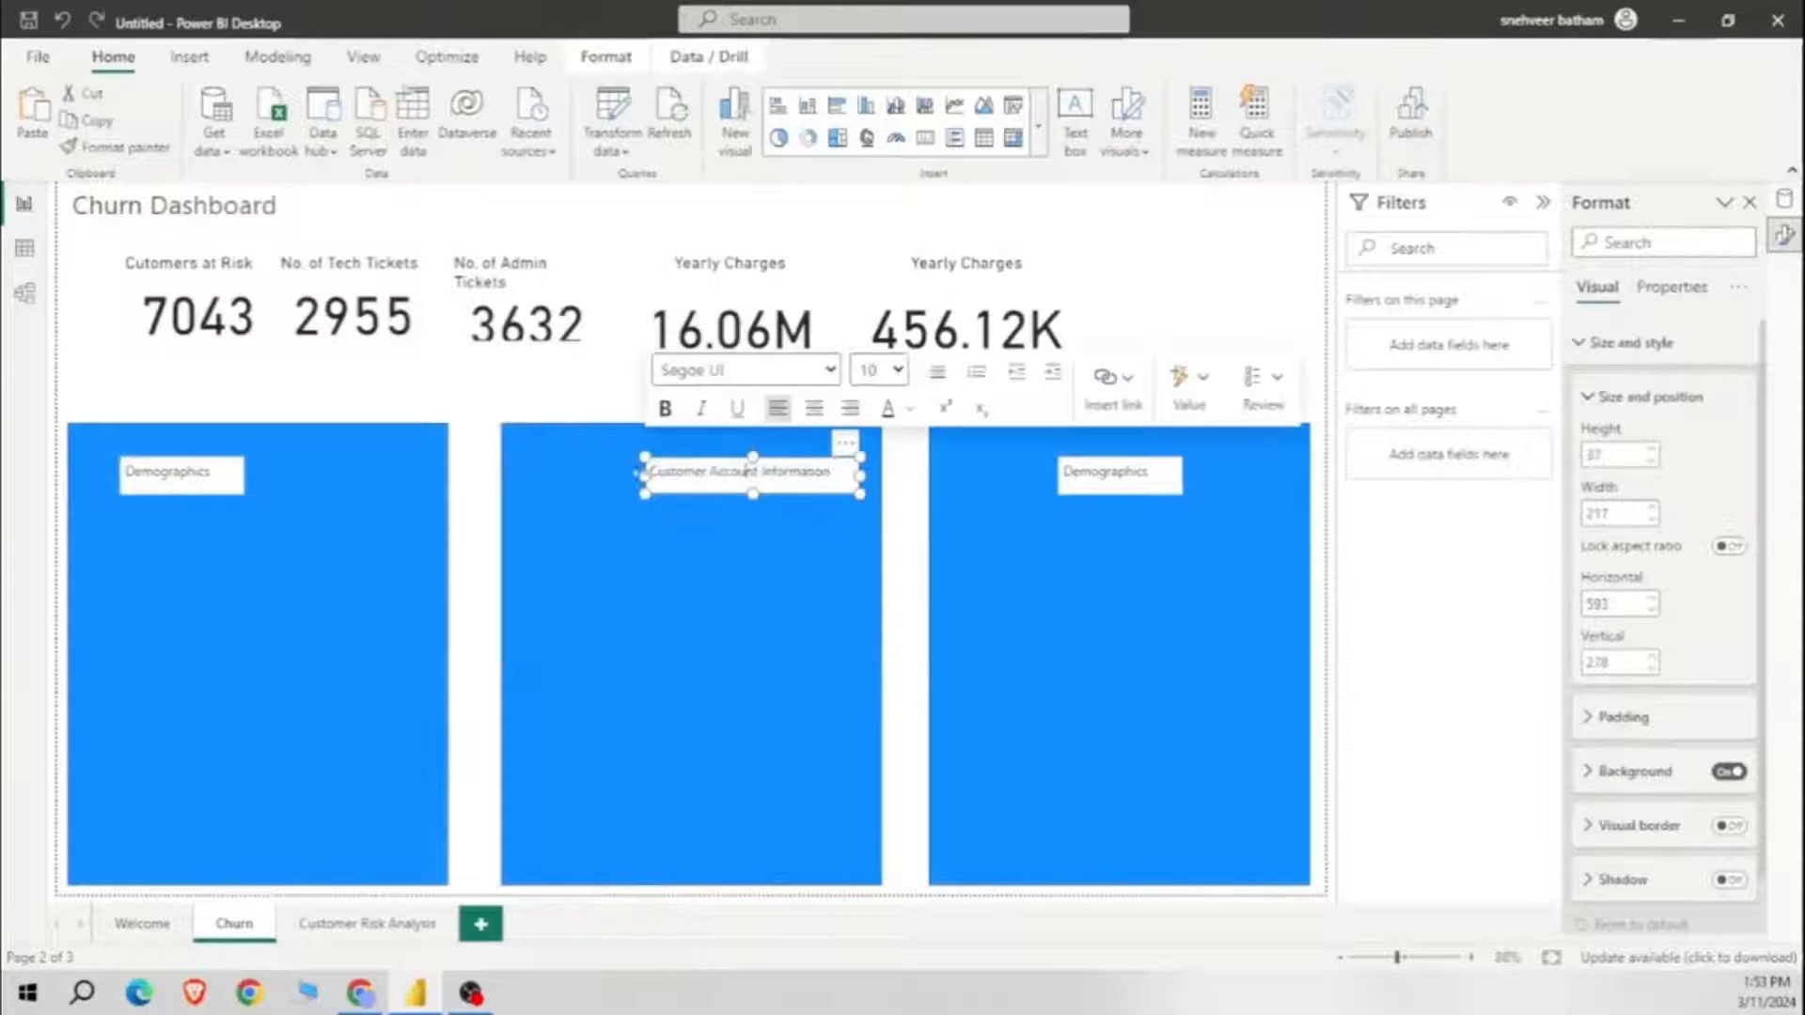
drag(698, 468, 635, 468)
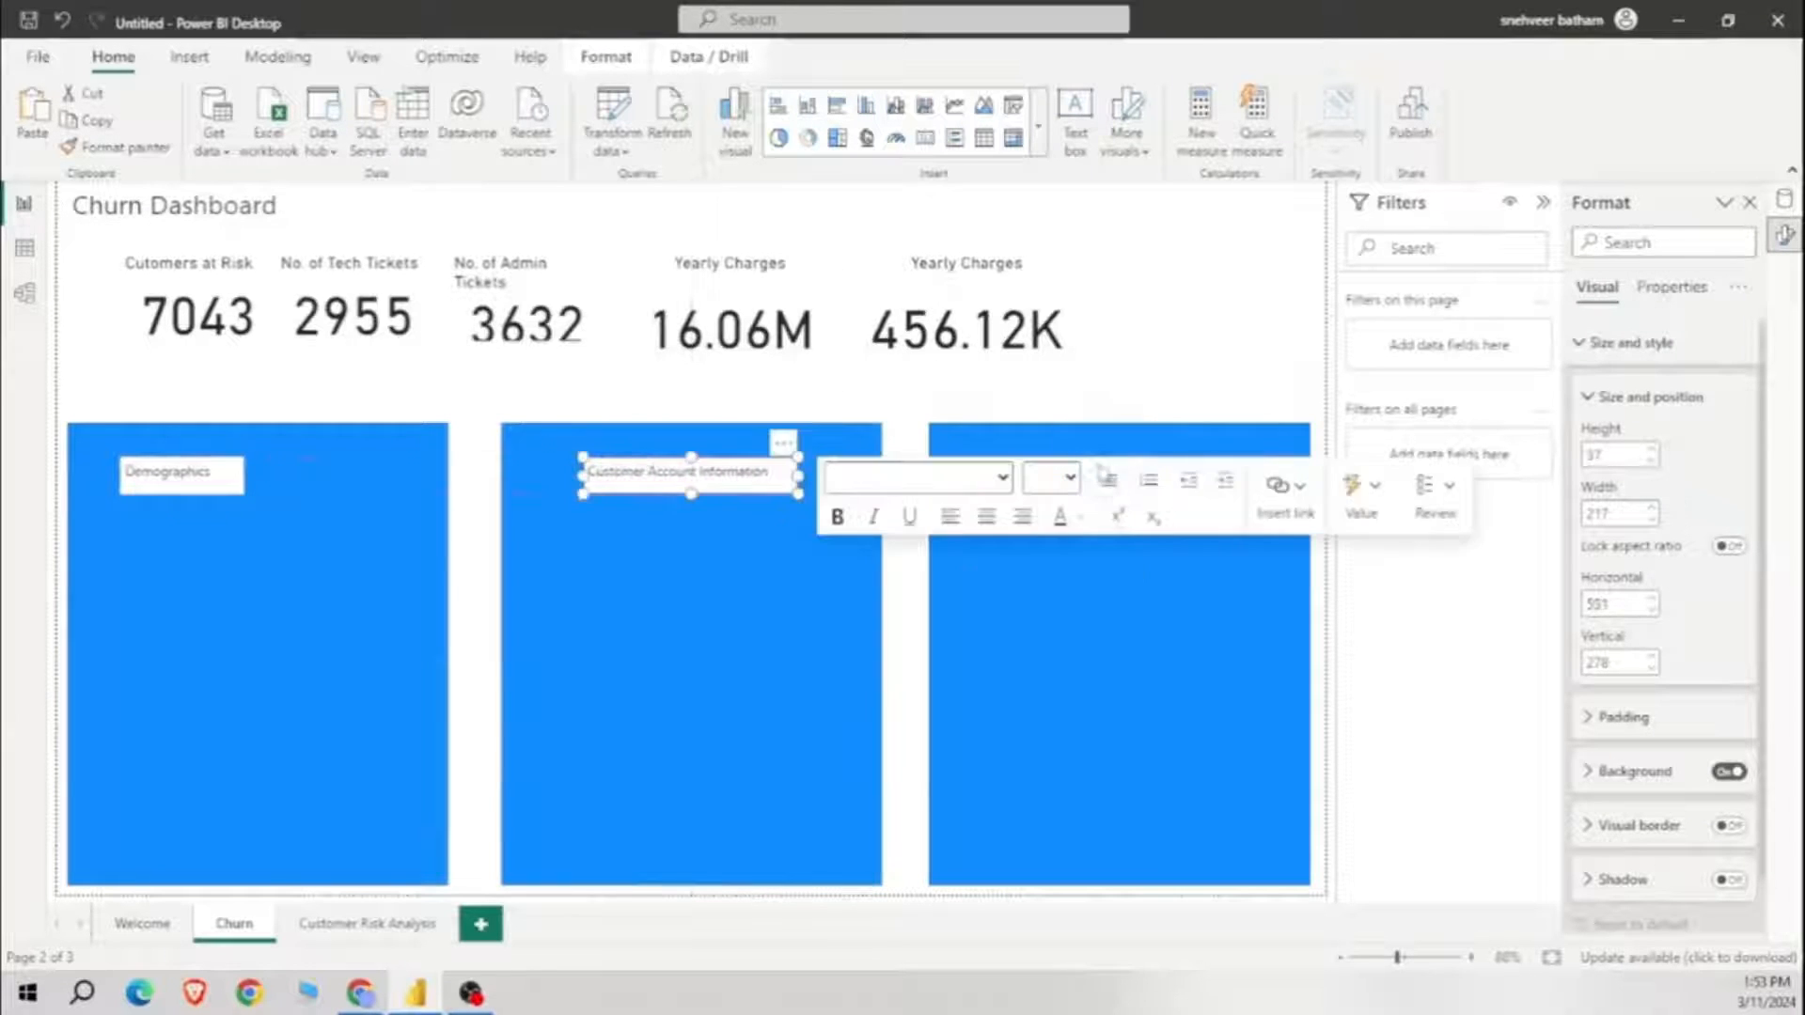
Step: Change the right rectangle's label to Services Customers Signed Up for and widen its text box so it fits on one line
click(1120, 446)
key(ctrl+v)
click(1143, 475)
double_click(1128, 472)
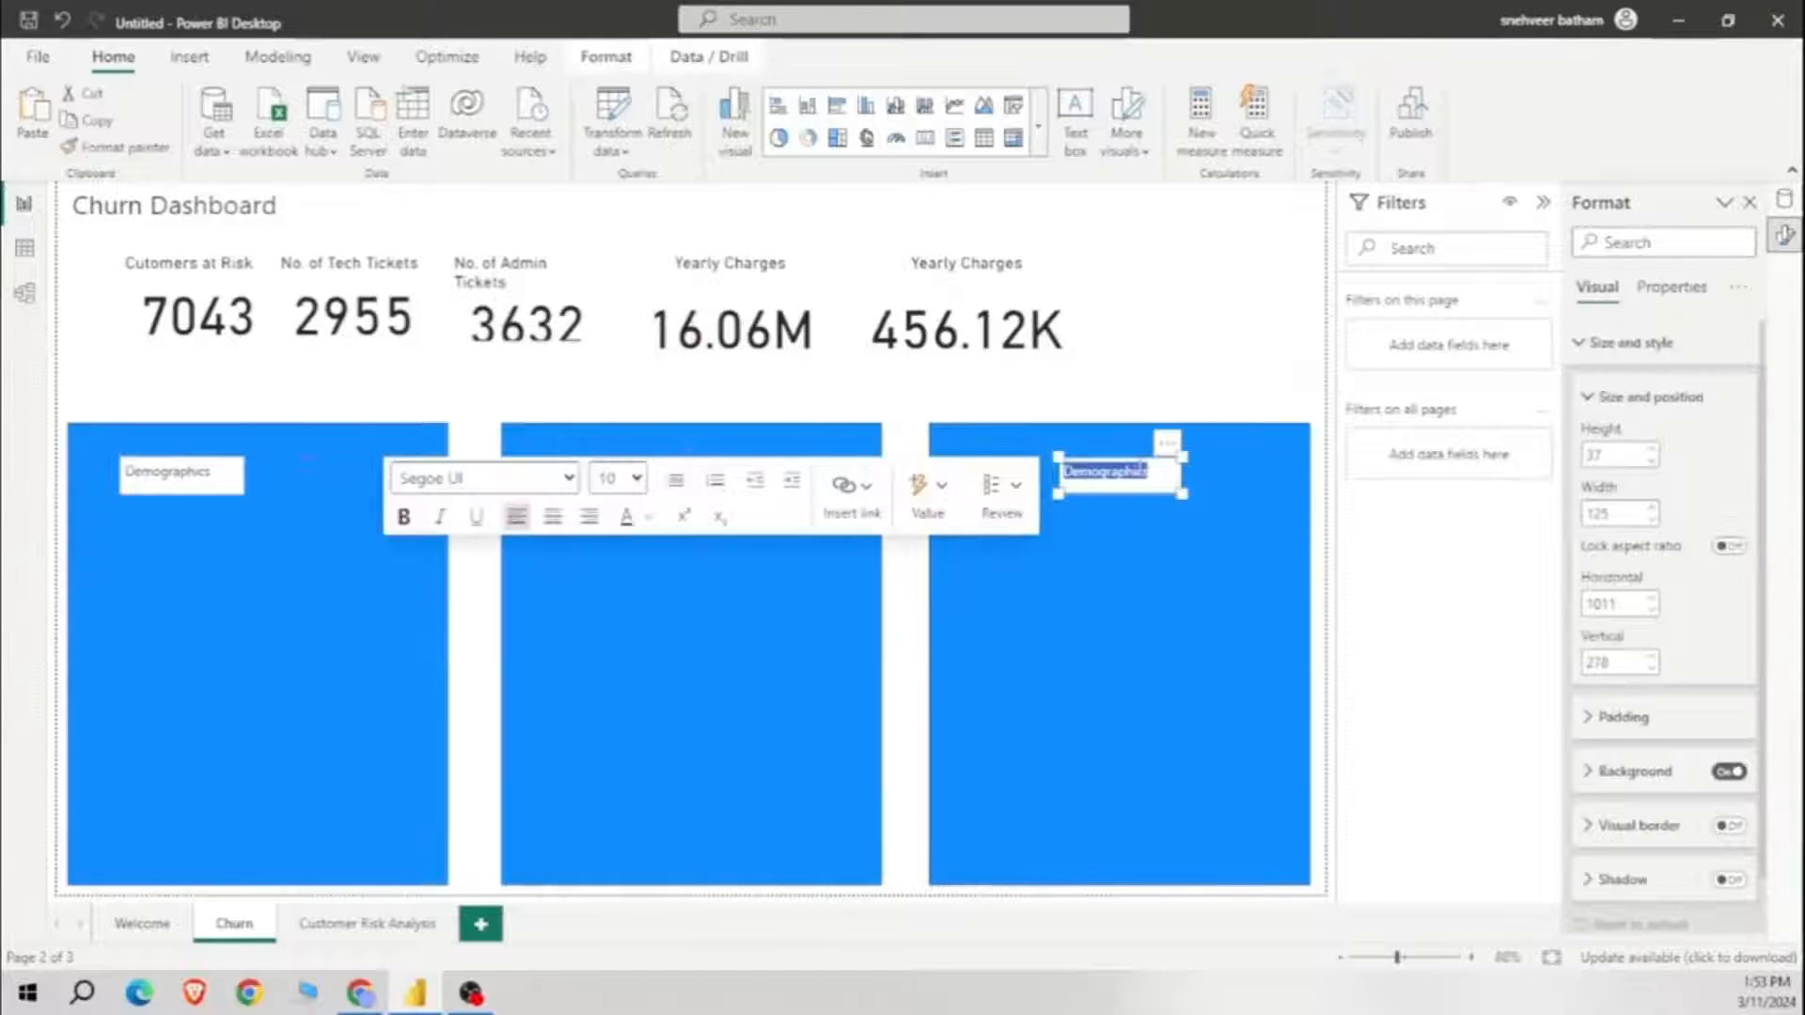
text(Services)
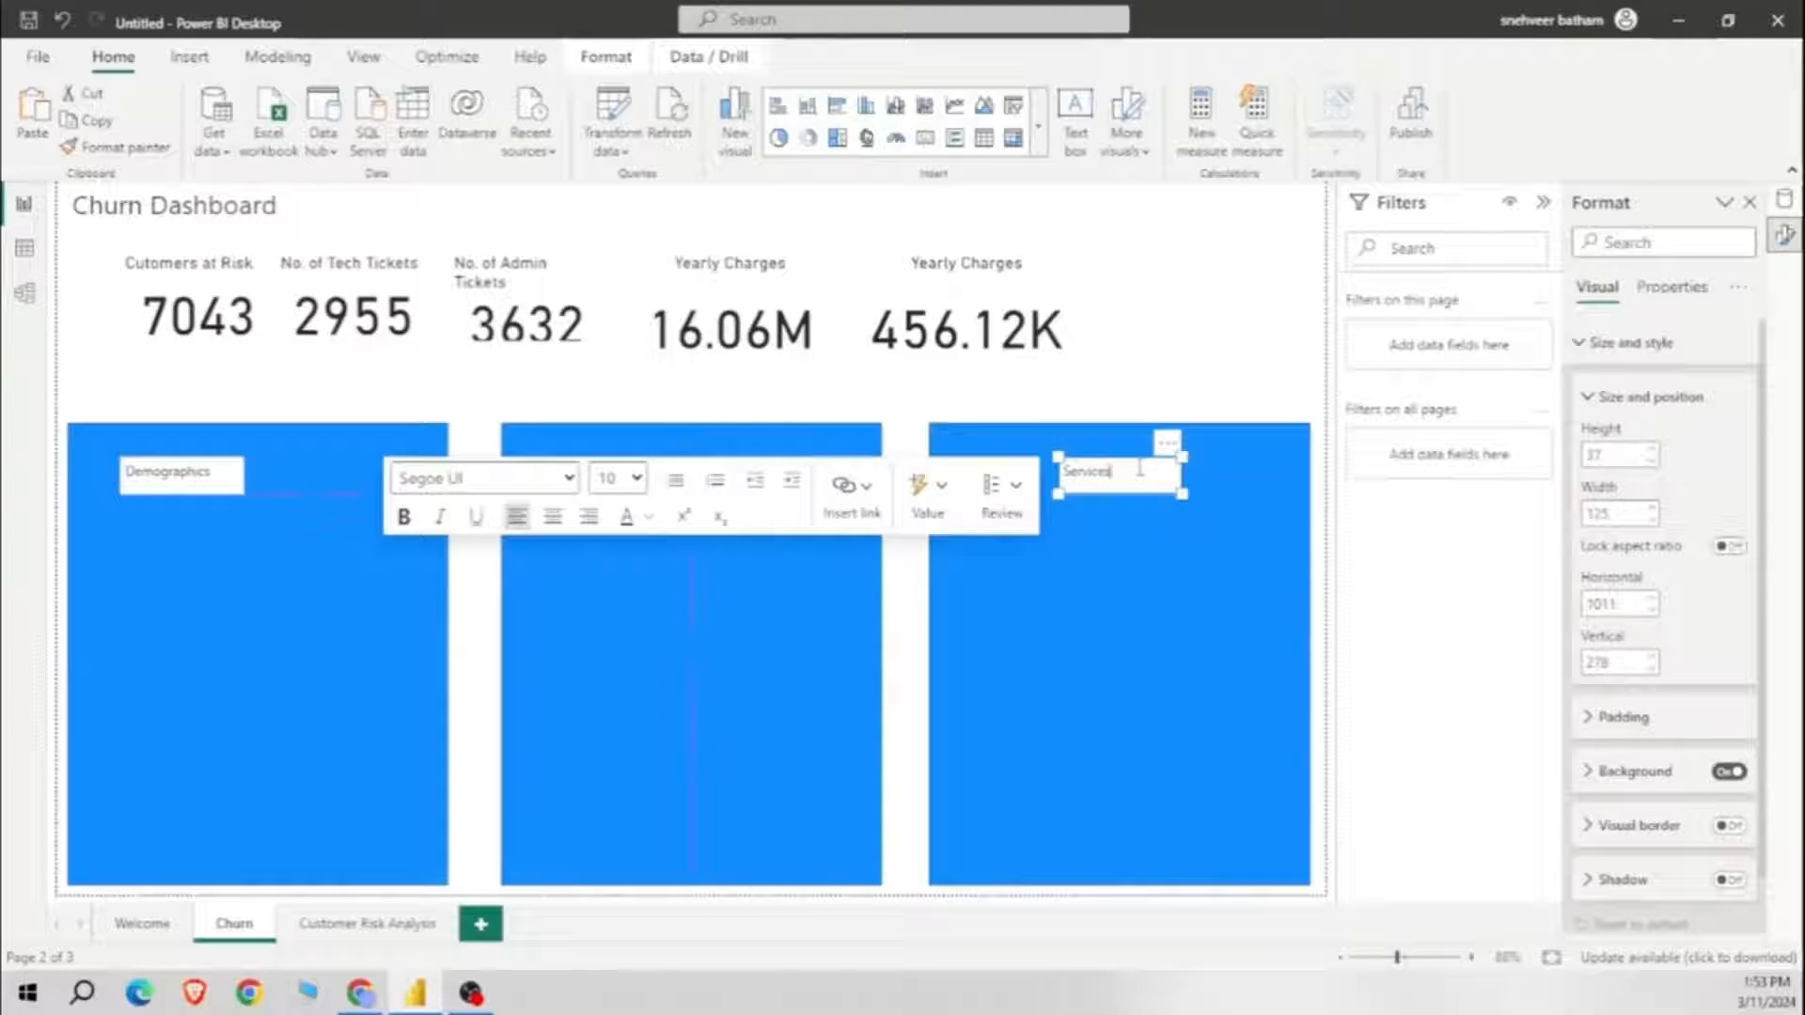
text( Customers Signed Up For)
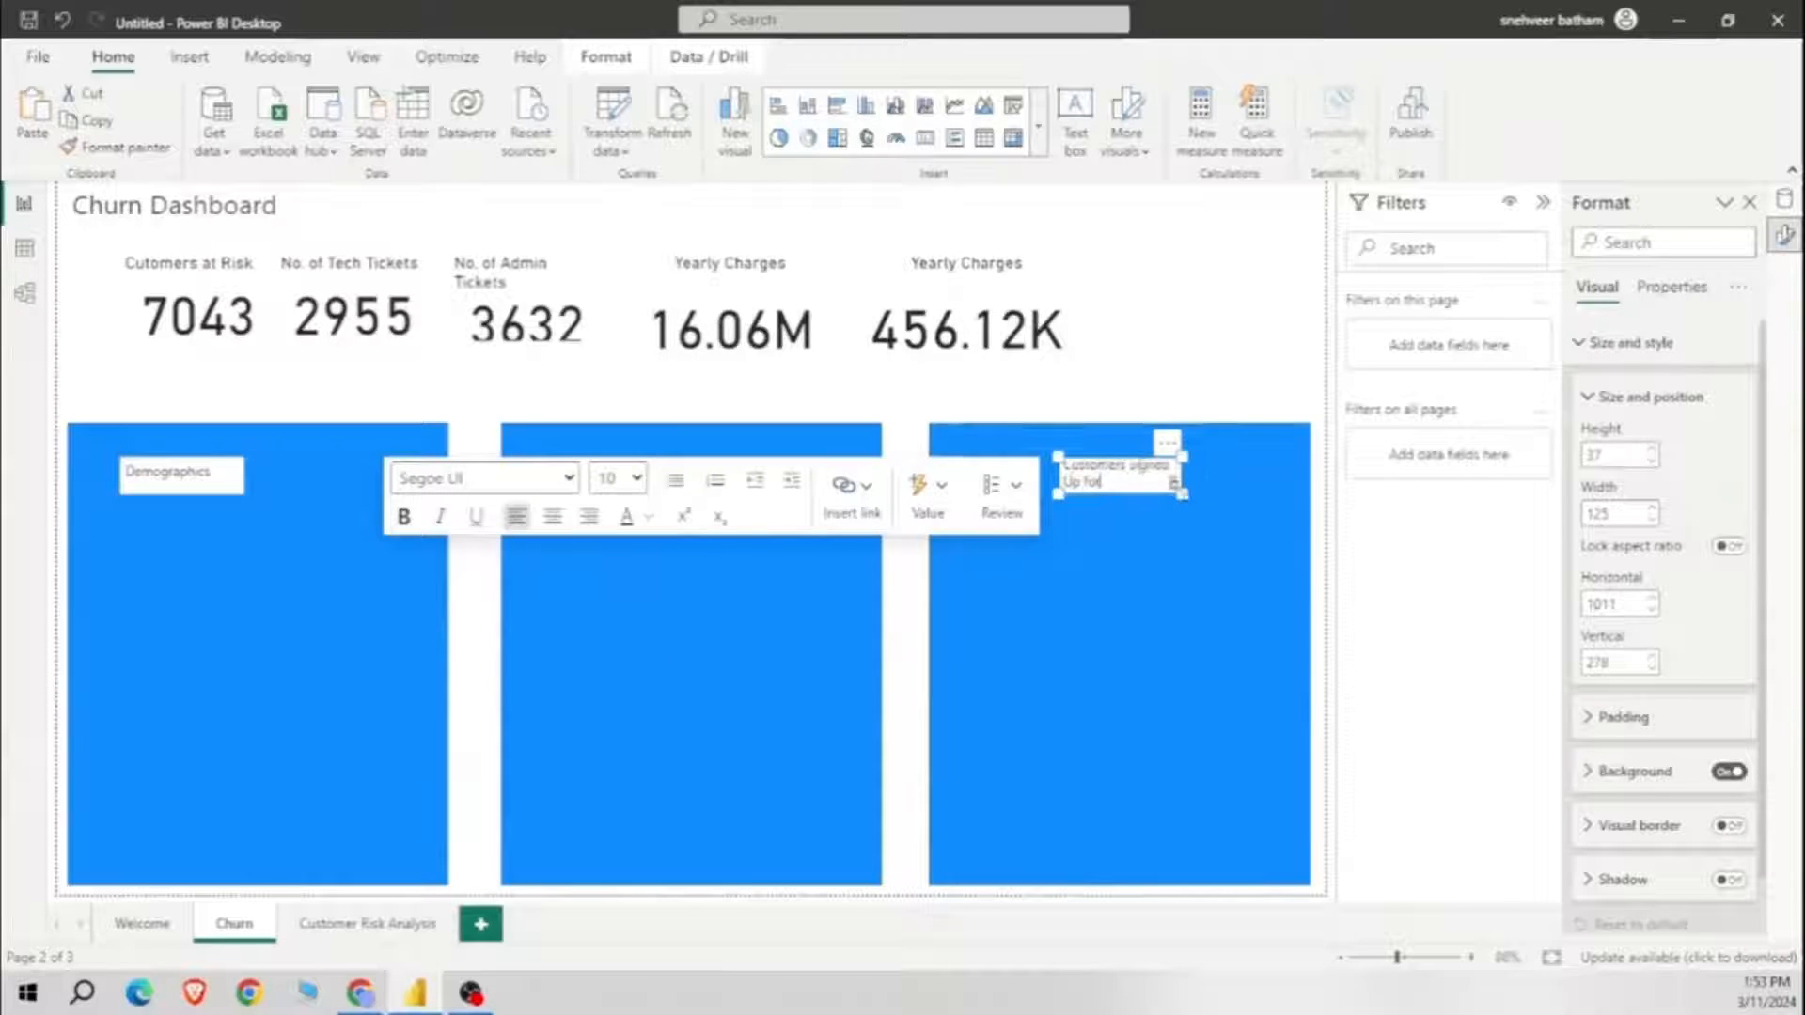
drag(1182, 495, 1257, 497)
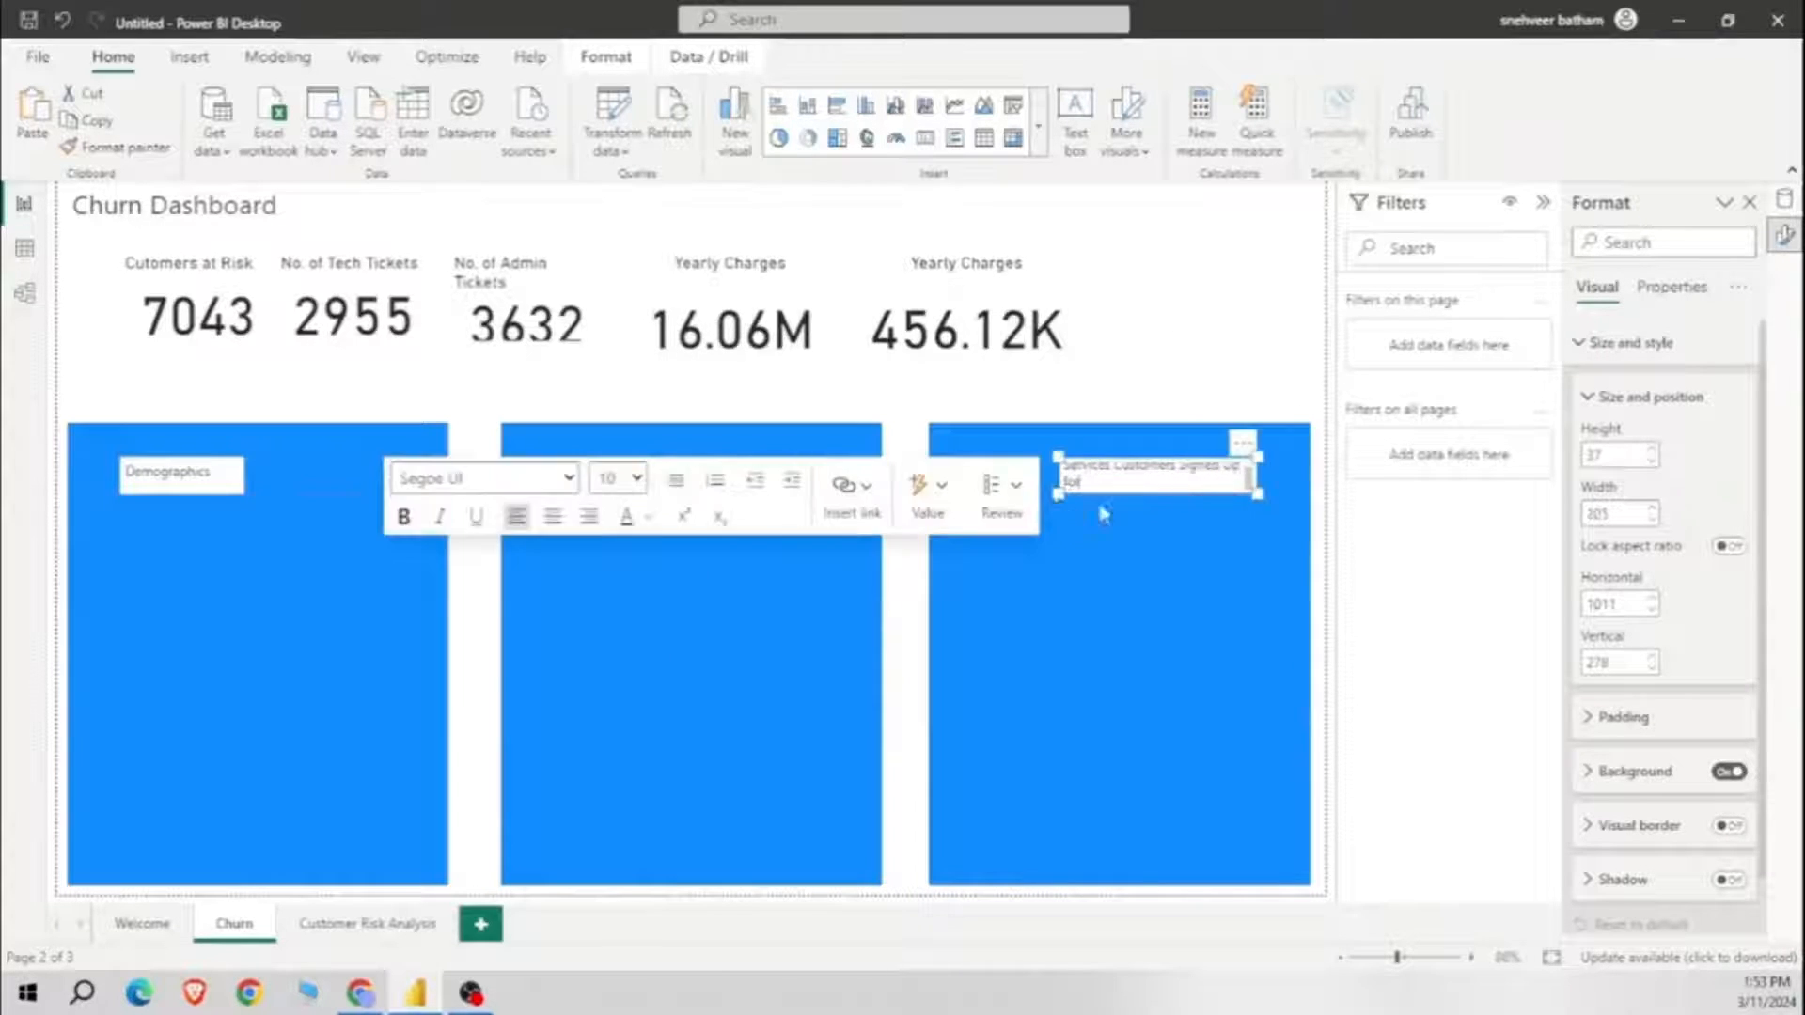
drag(1057, 494, 1033, 497)
click(1191, 399)
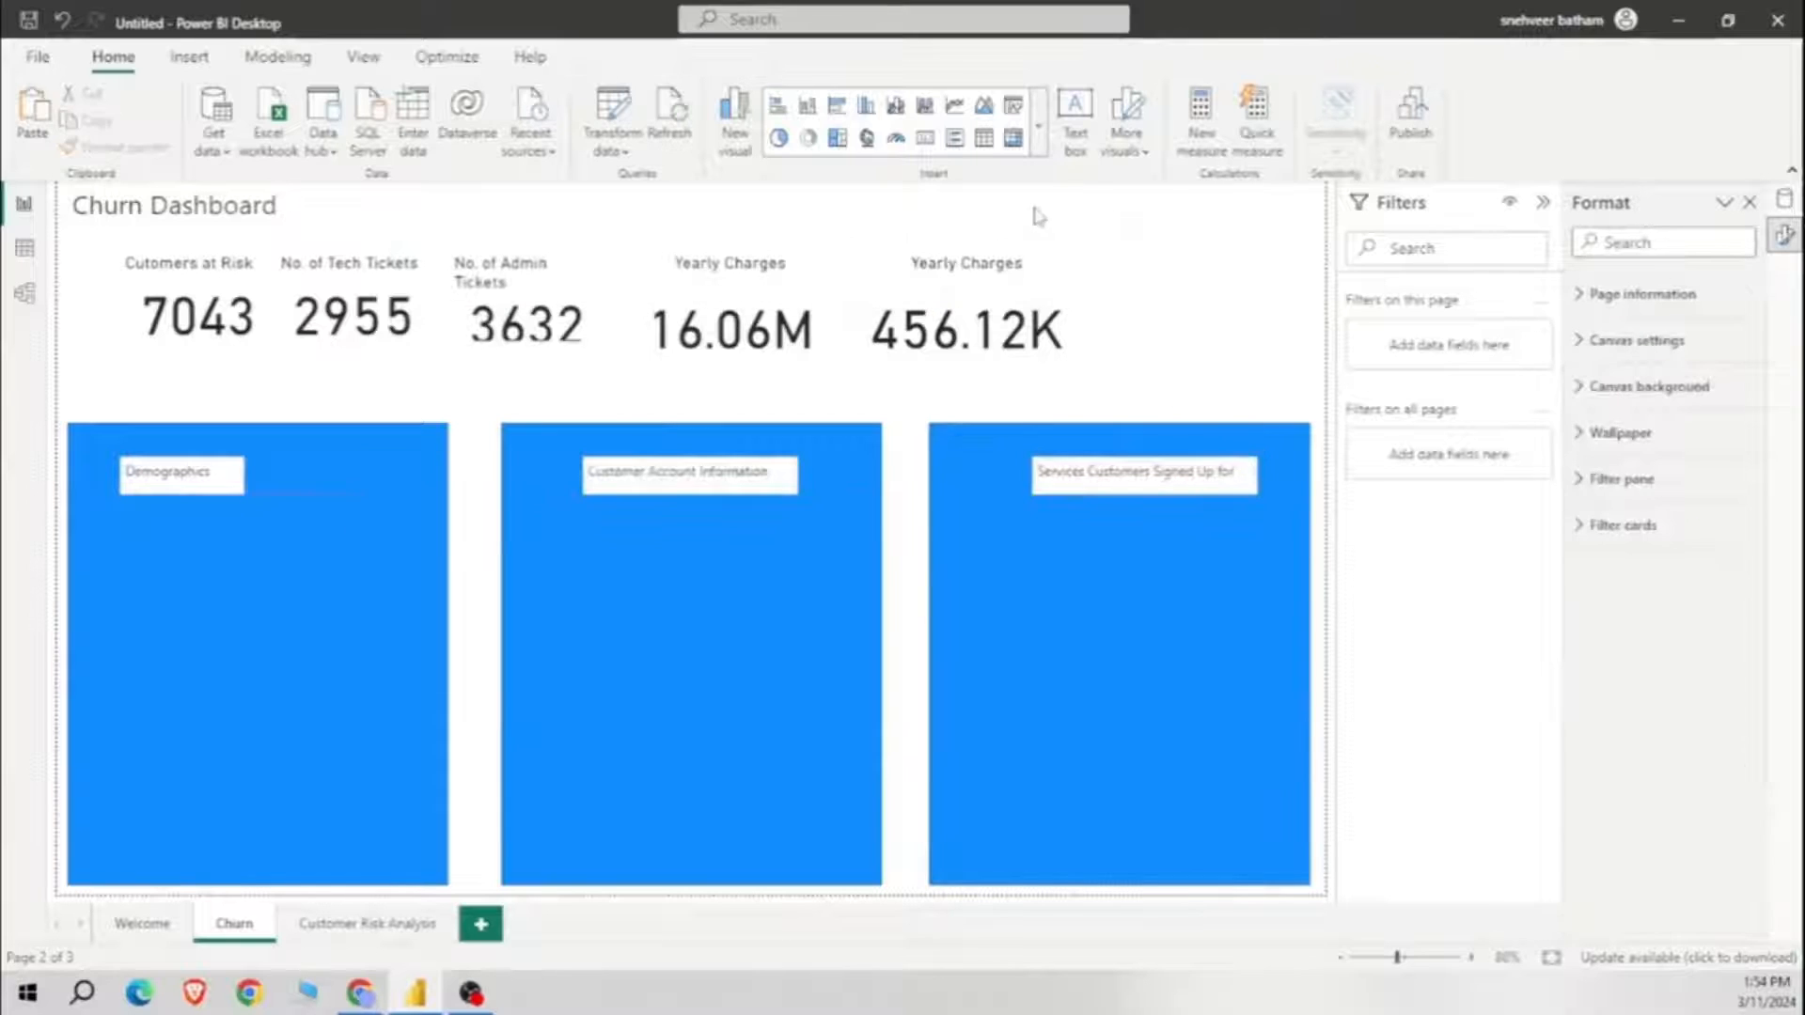
Step: Delete the empty text box beside the last Yearly Charges card
click(1156, 369)
right_click(1155, 370)
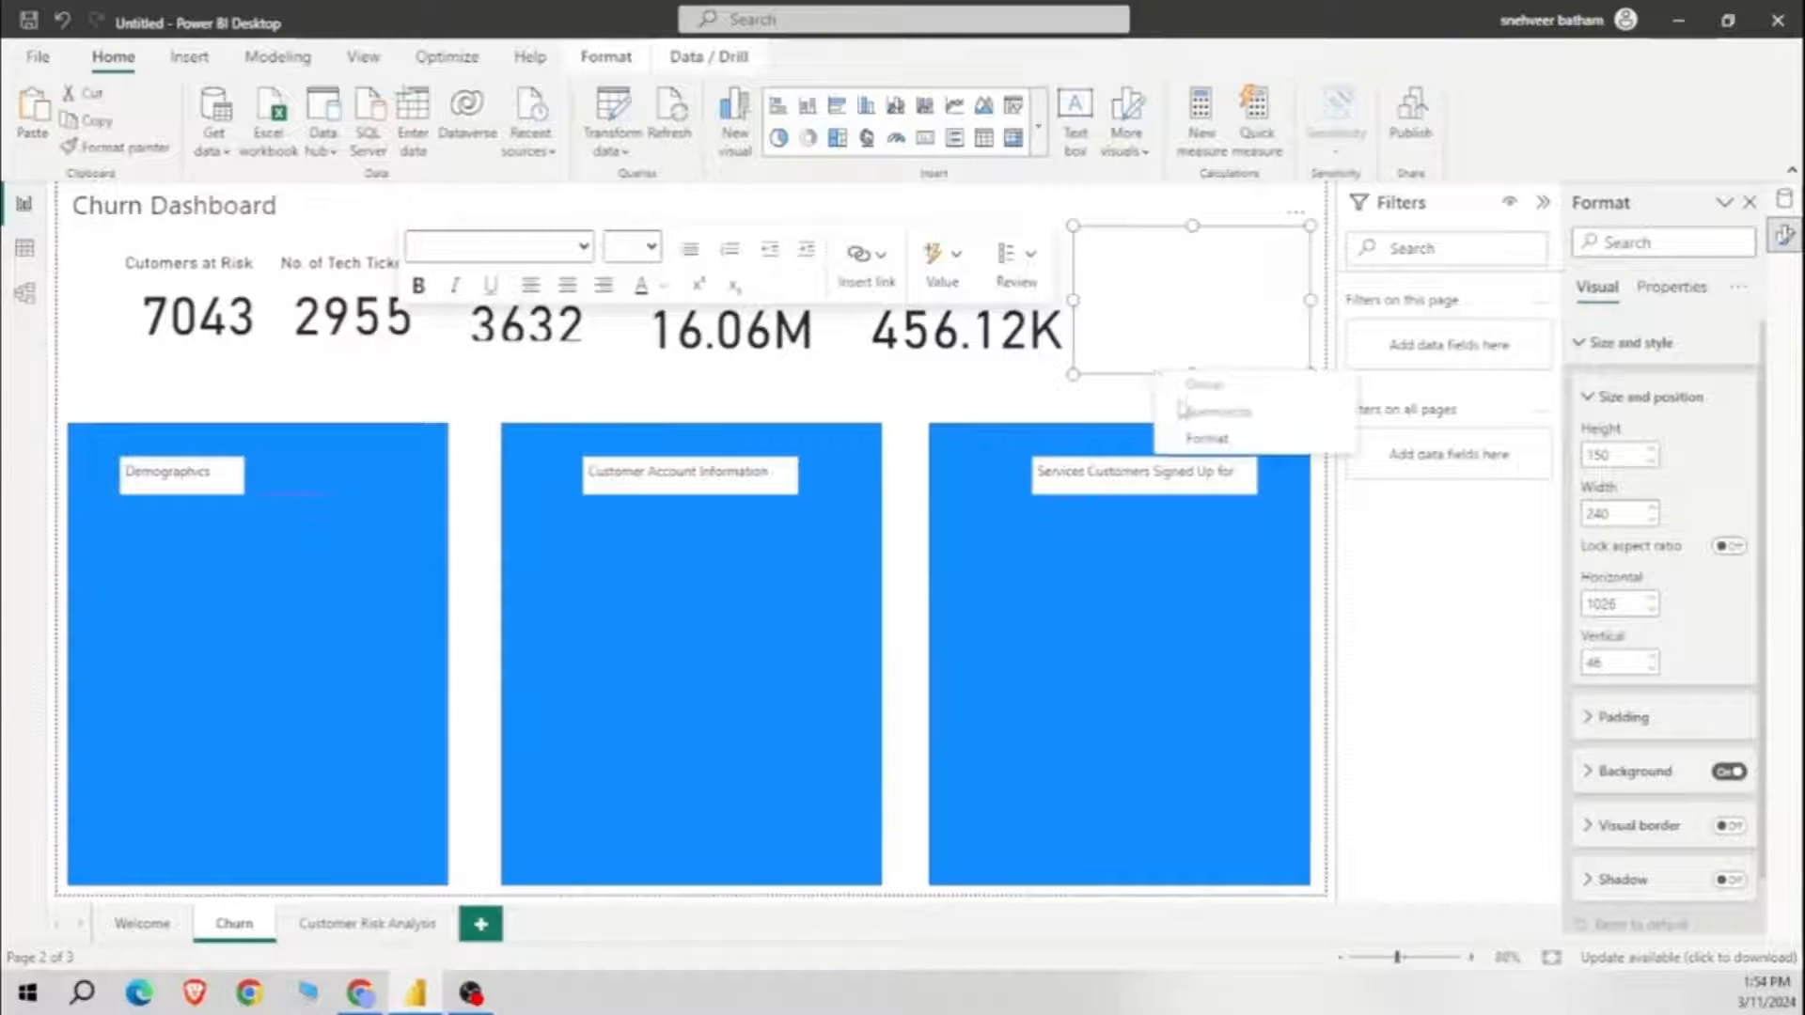
click(1134, 377)
key(Delete)
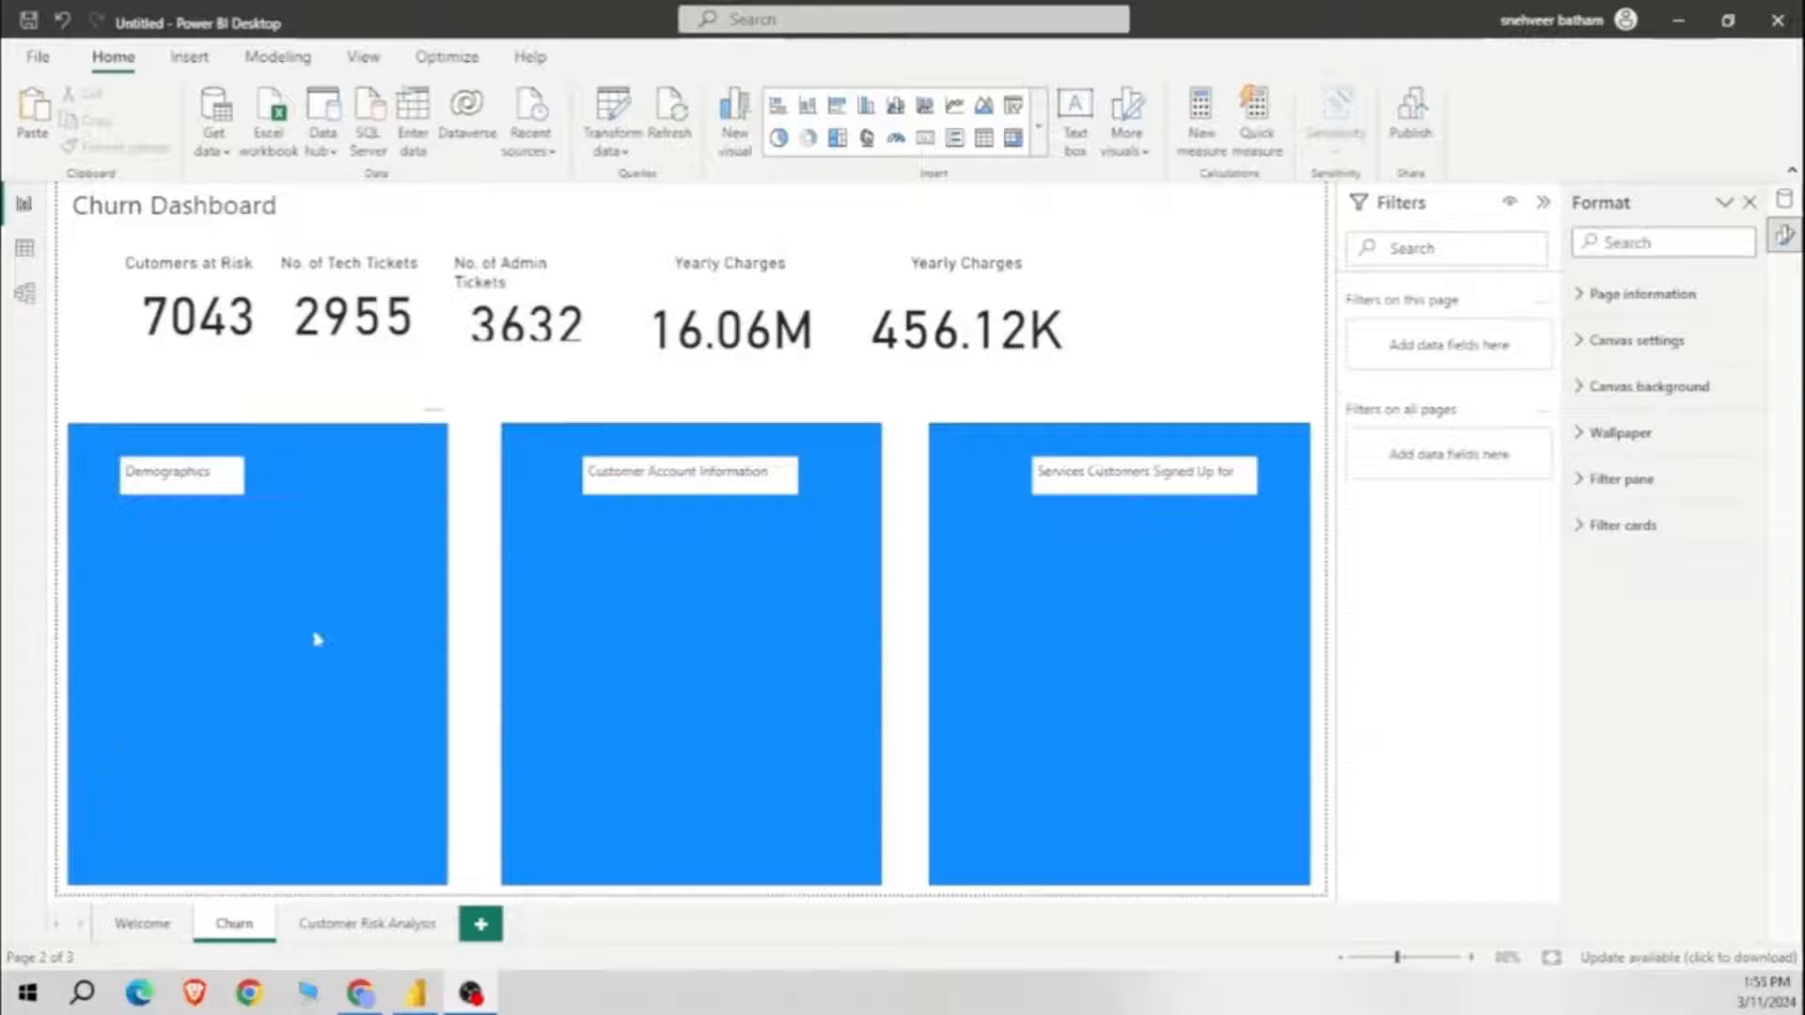
Step: Insert a donut chart, place it under the Demographics label and show the dataset's fields
click(807, 138)
drag(1244, 234, 262, 531)
click(1786, 201)
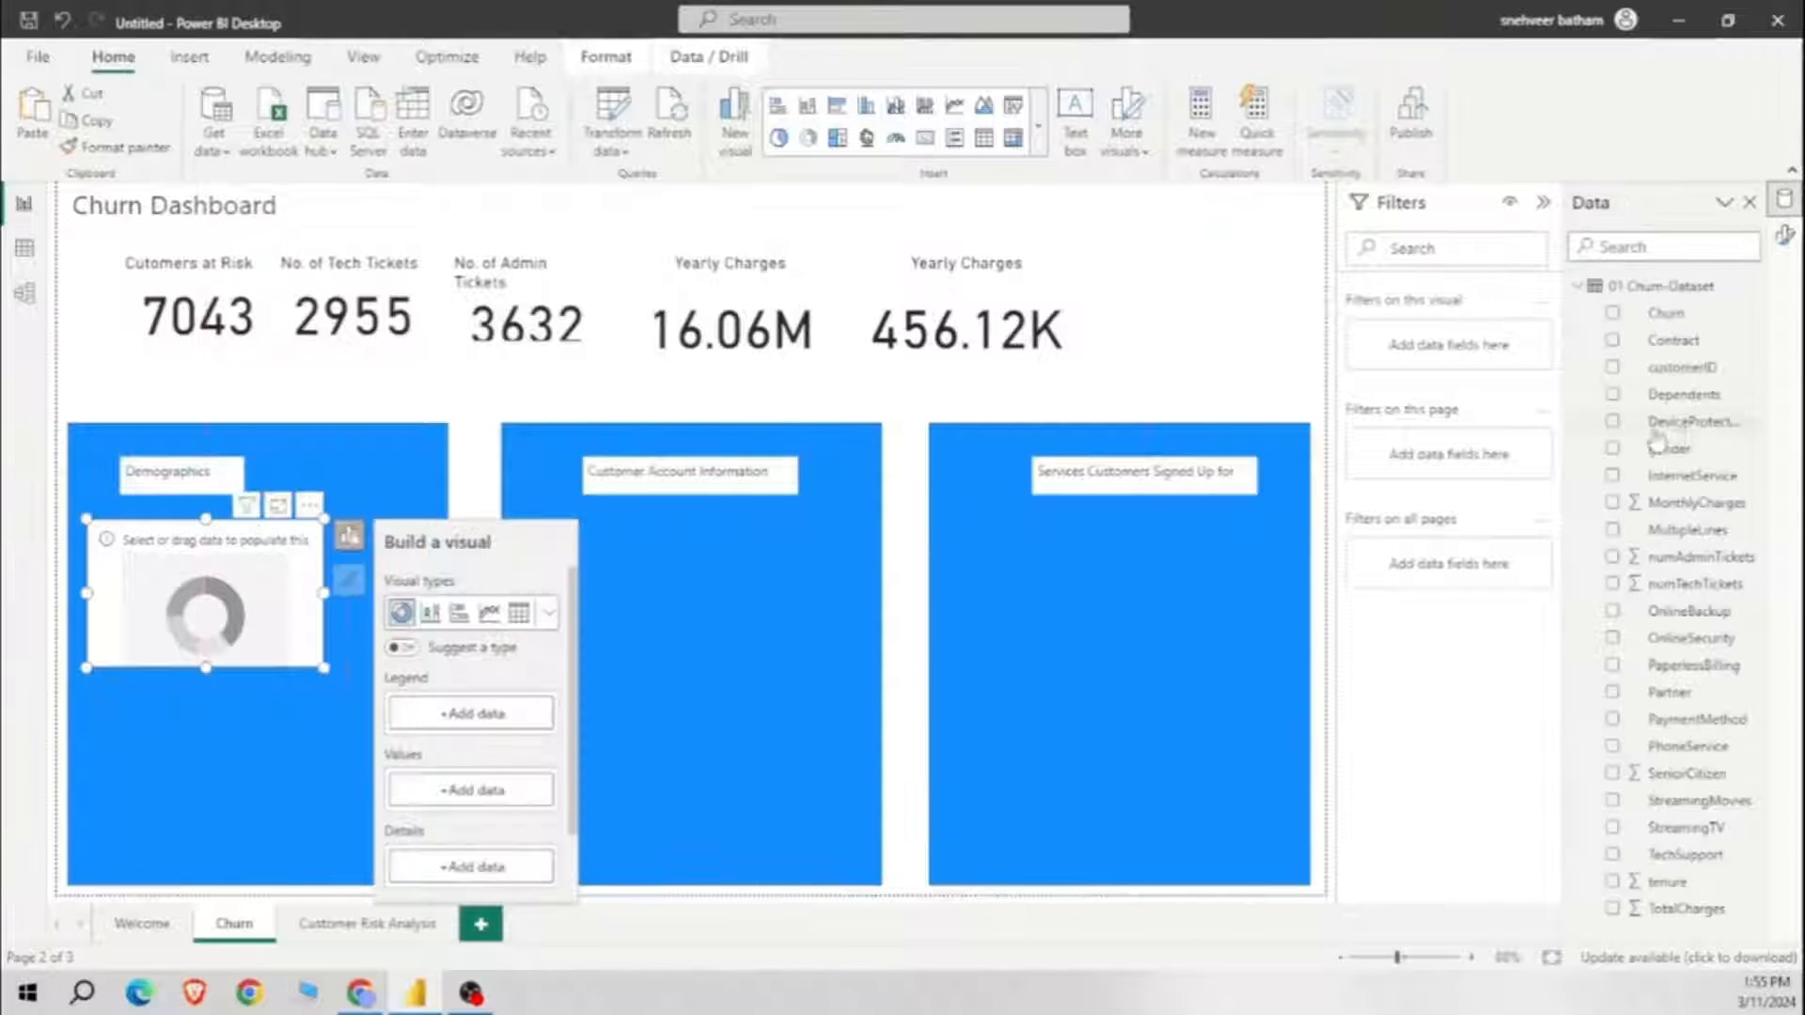
Step: Use gender as the donut chart's legend and values, and make the chart slightly taller
click(1612, 448)
drag(1633, 458, 484, 831)
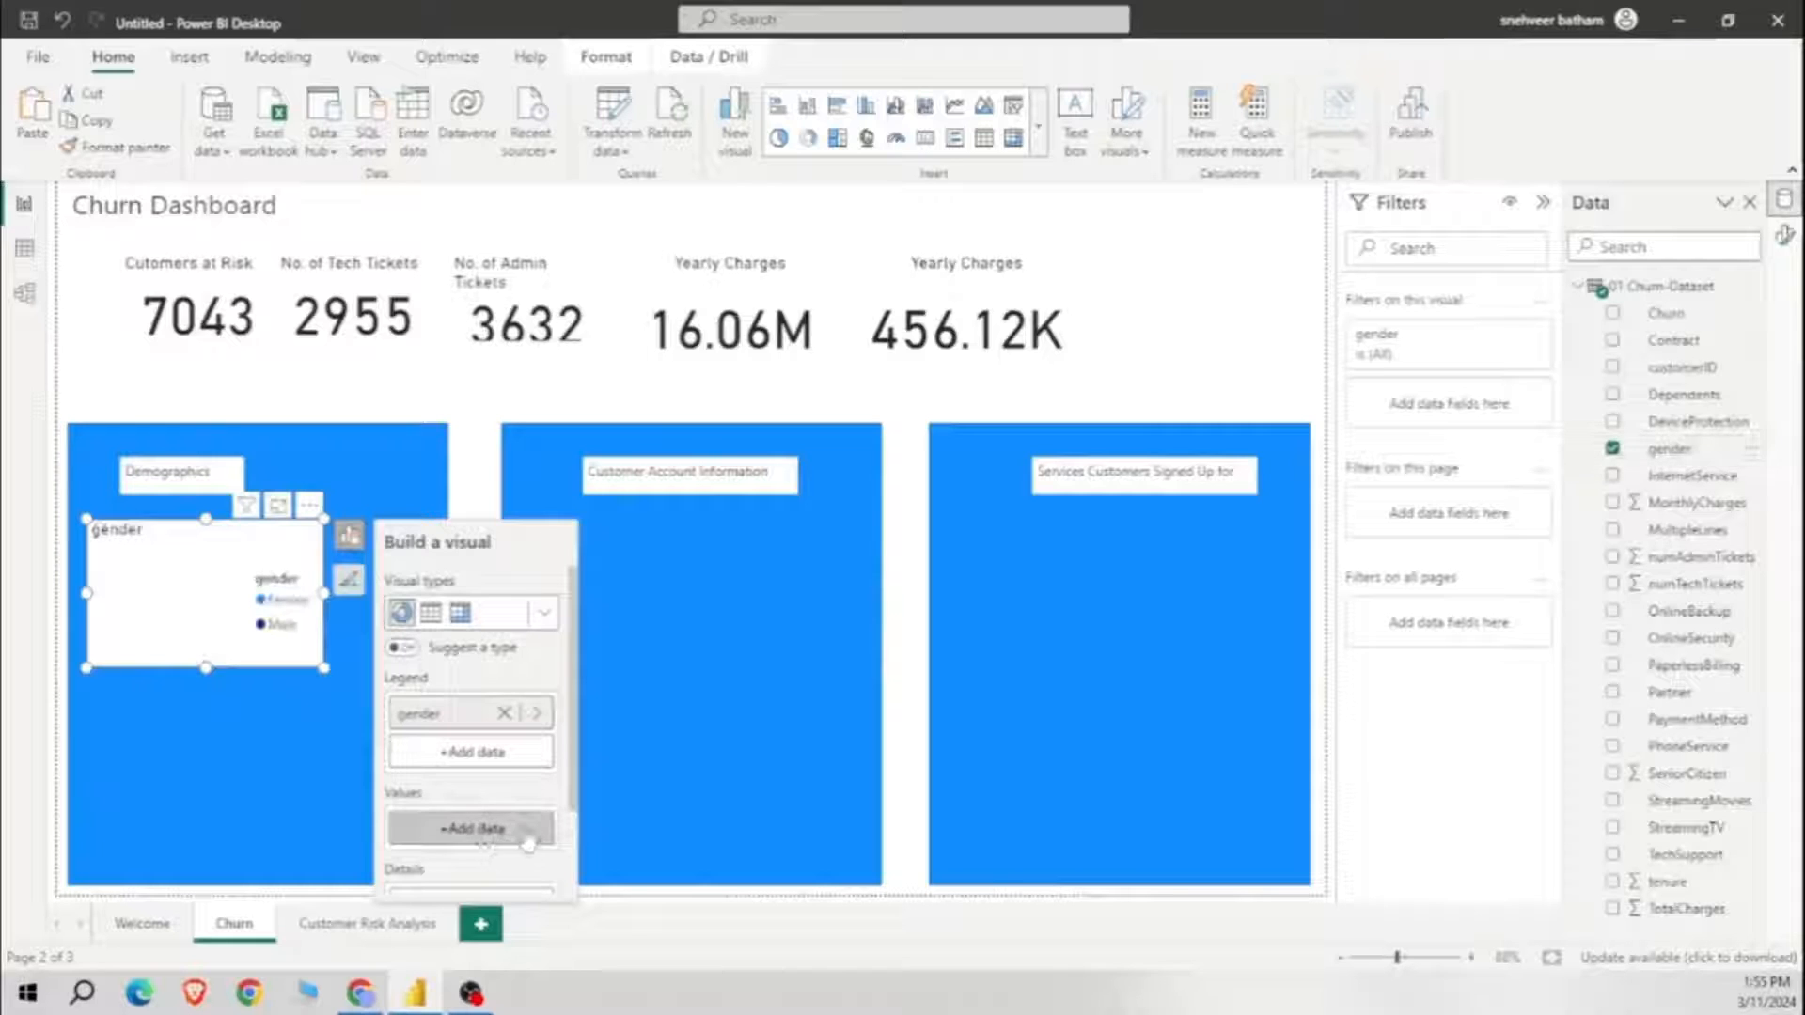
drag(204, 669, 205, 684)
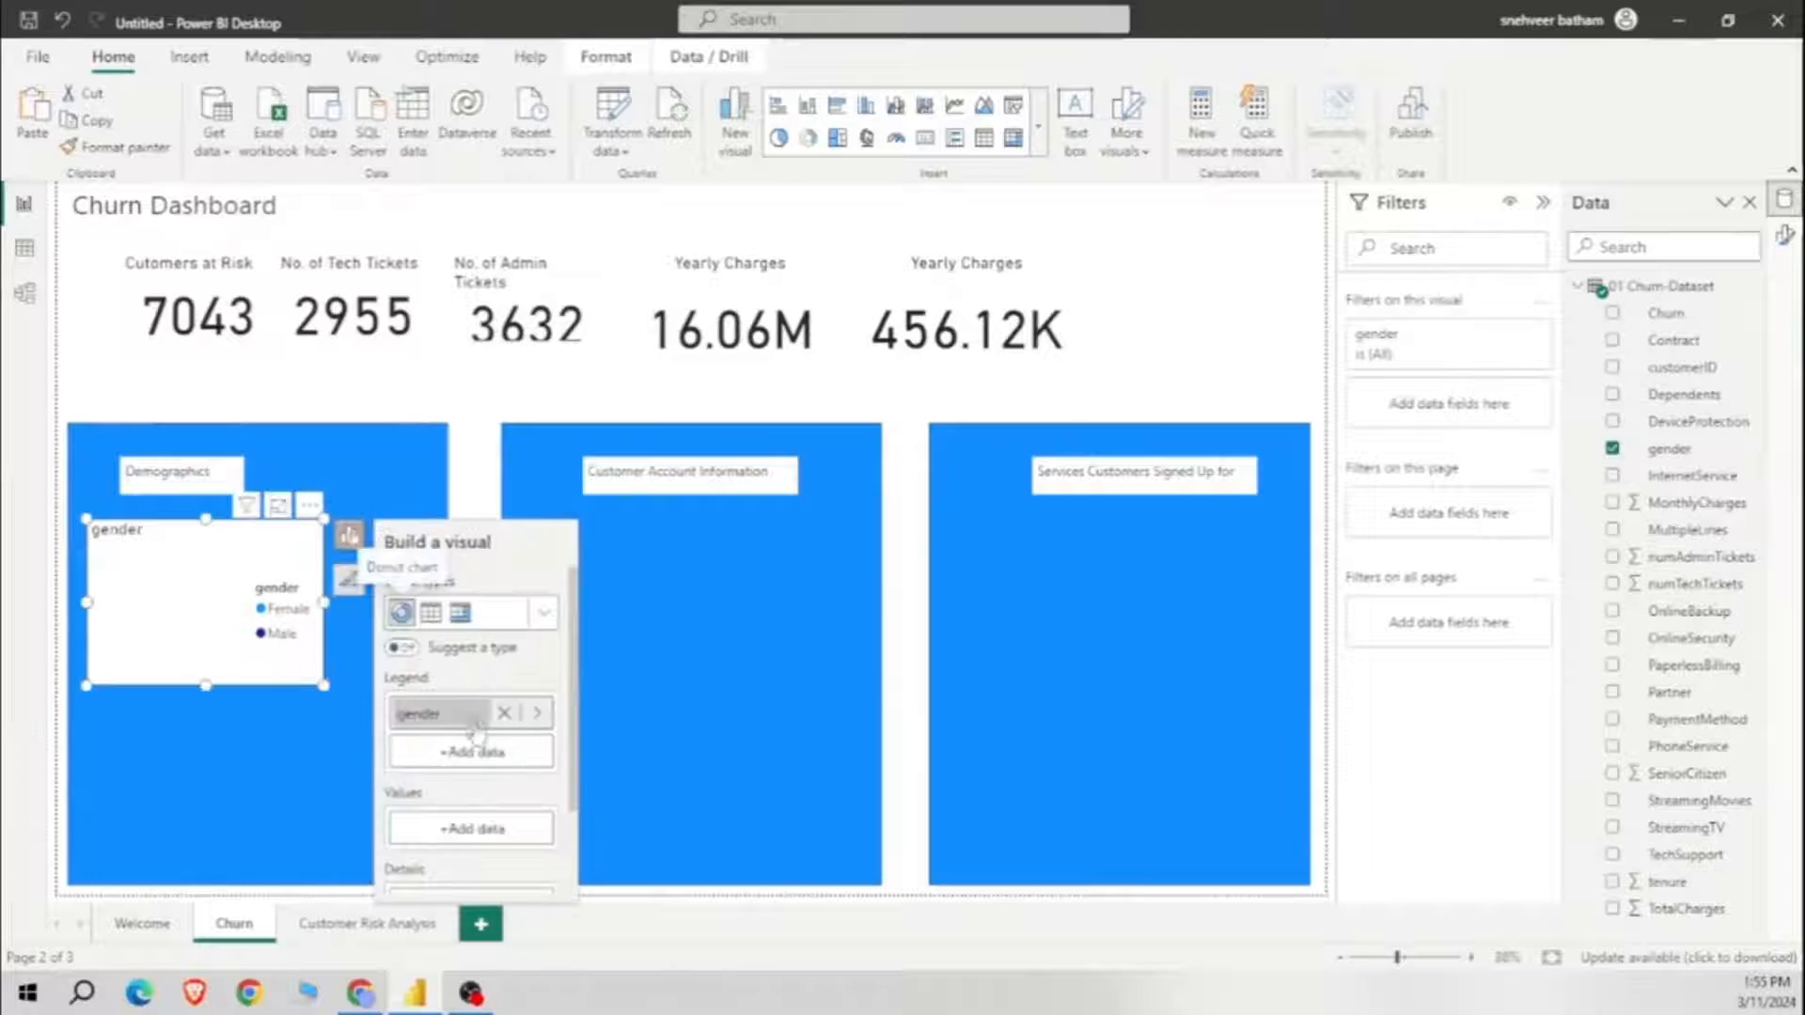
click(471, 829)
scroll(684, 512, down, 1)
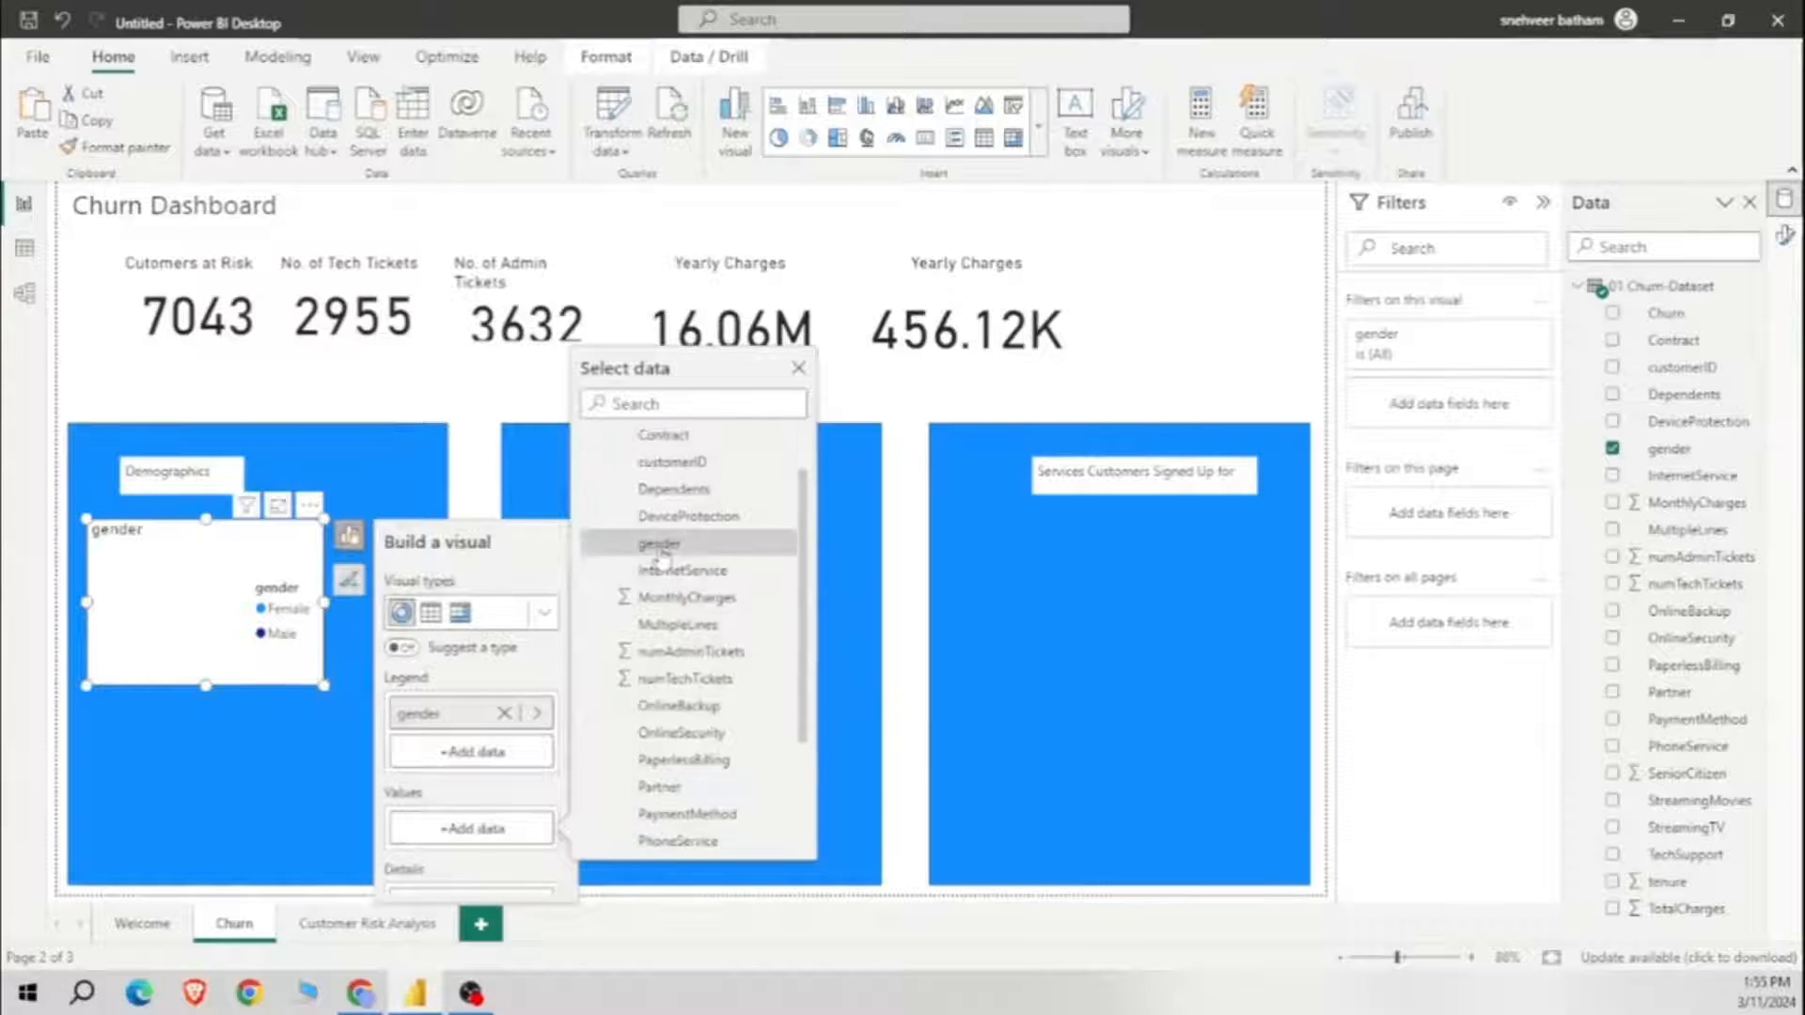
click(677, 544)
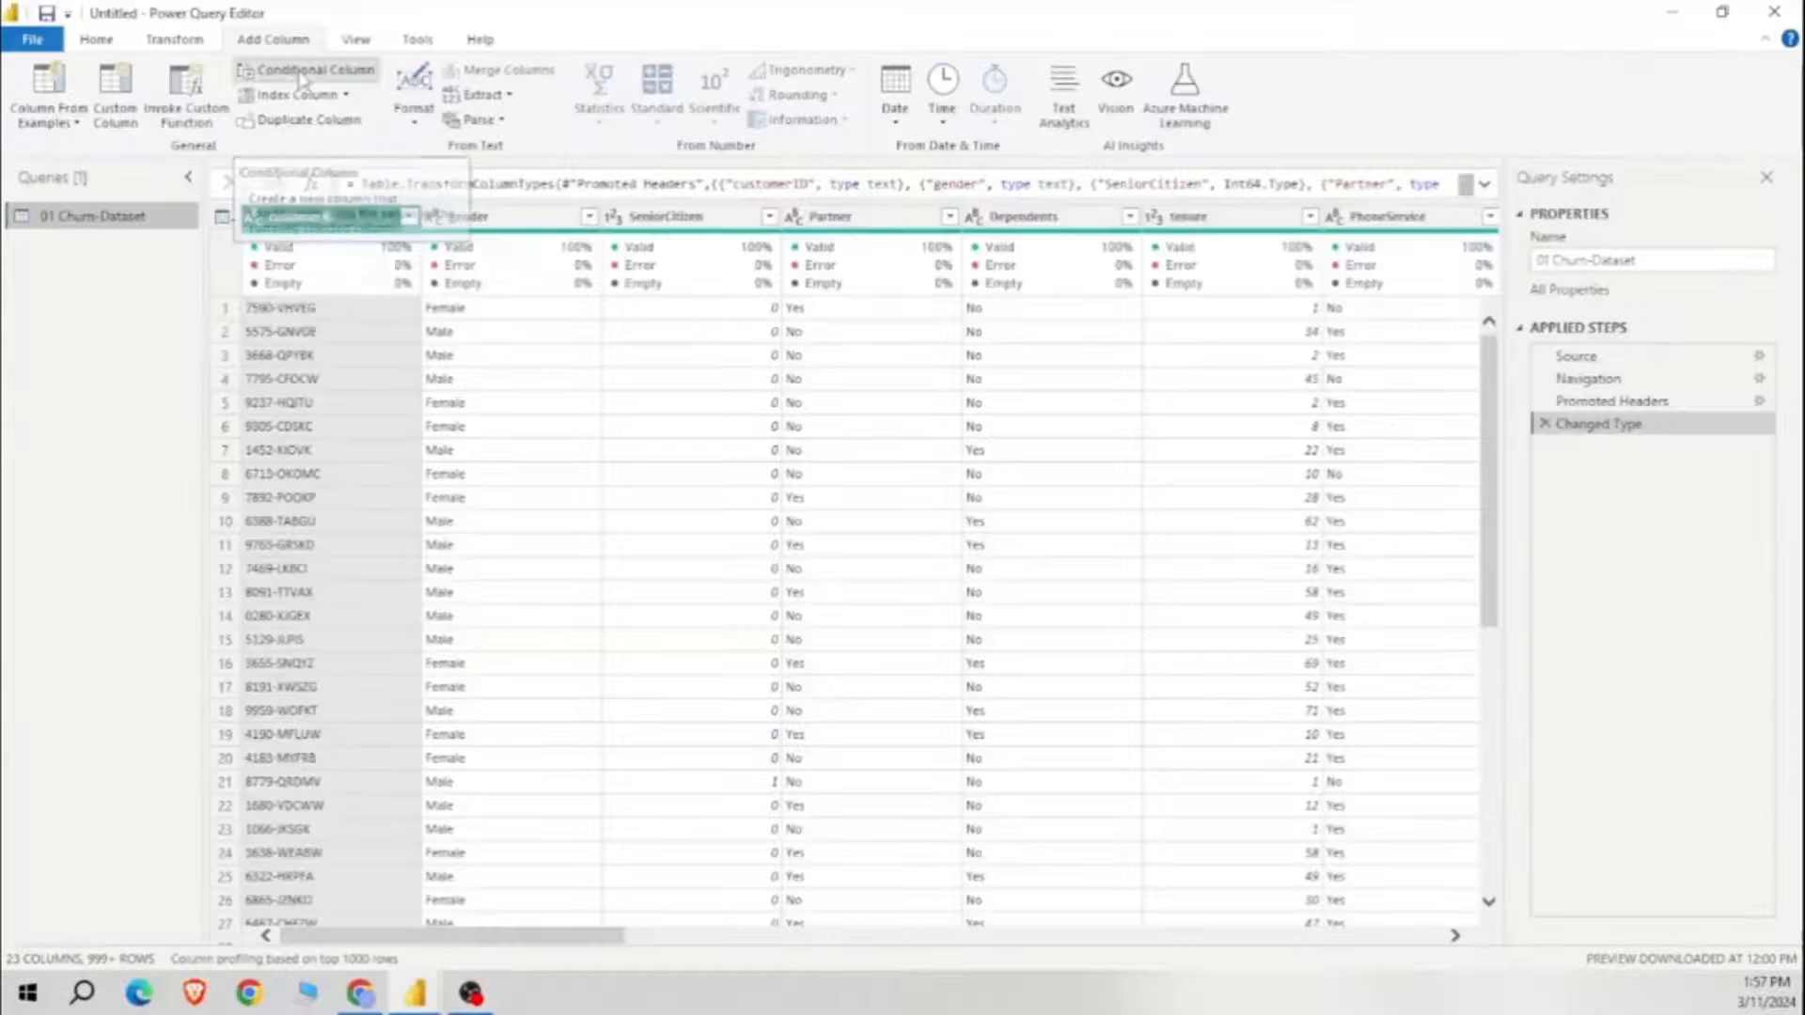
Step: Start a conditional column on the churn dataset whose first clause outputs "< 1 Years" when tenure is less than 12
click(308, 70)
click(541, 470)
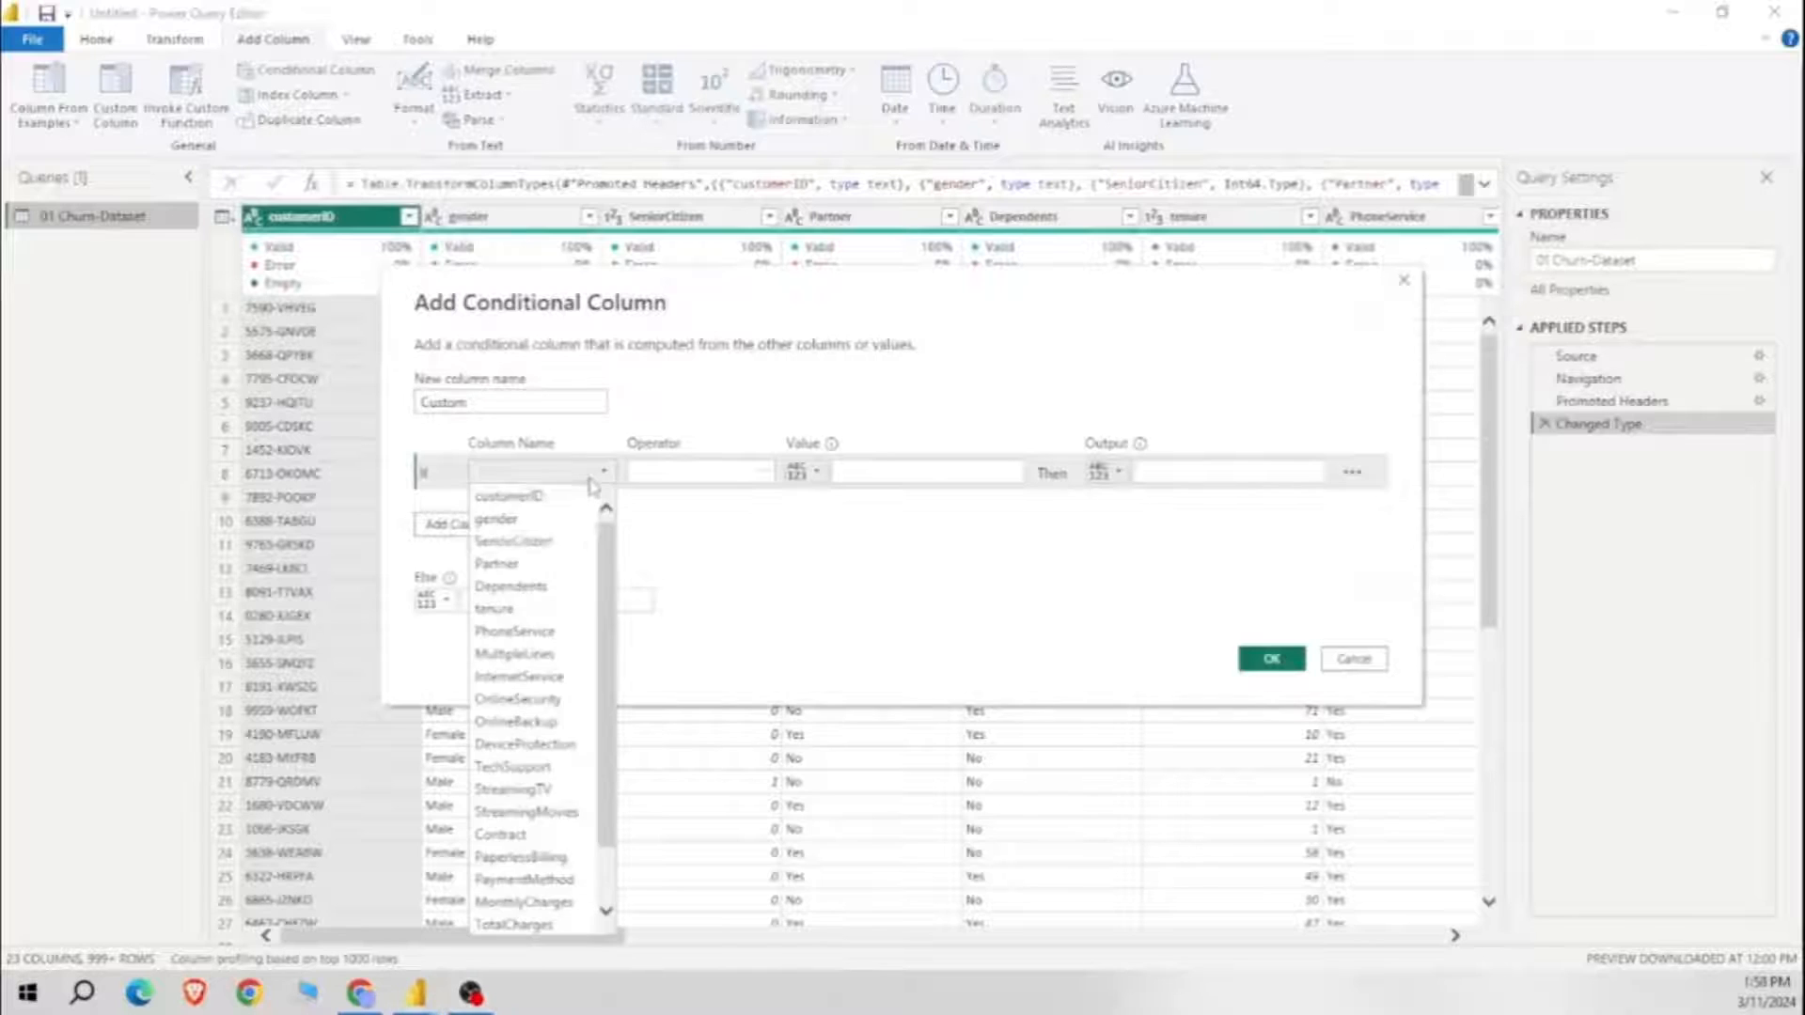
click(531, 611)
click(700, 471)
click(665, 587)
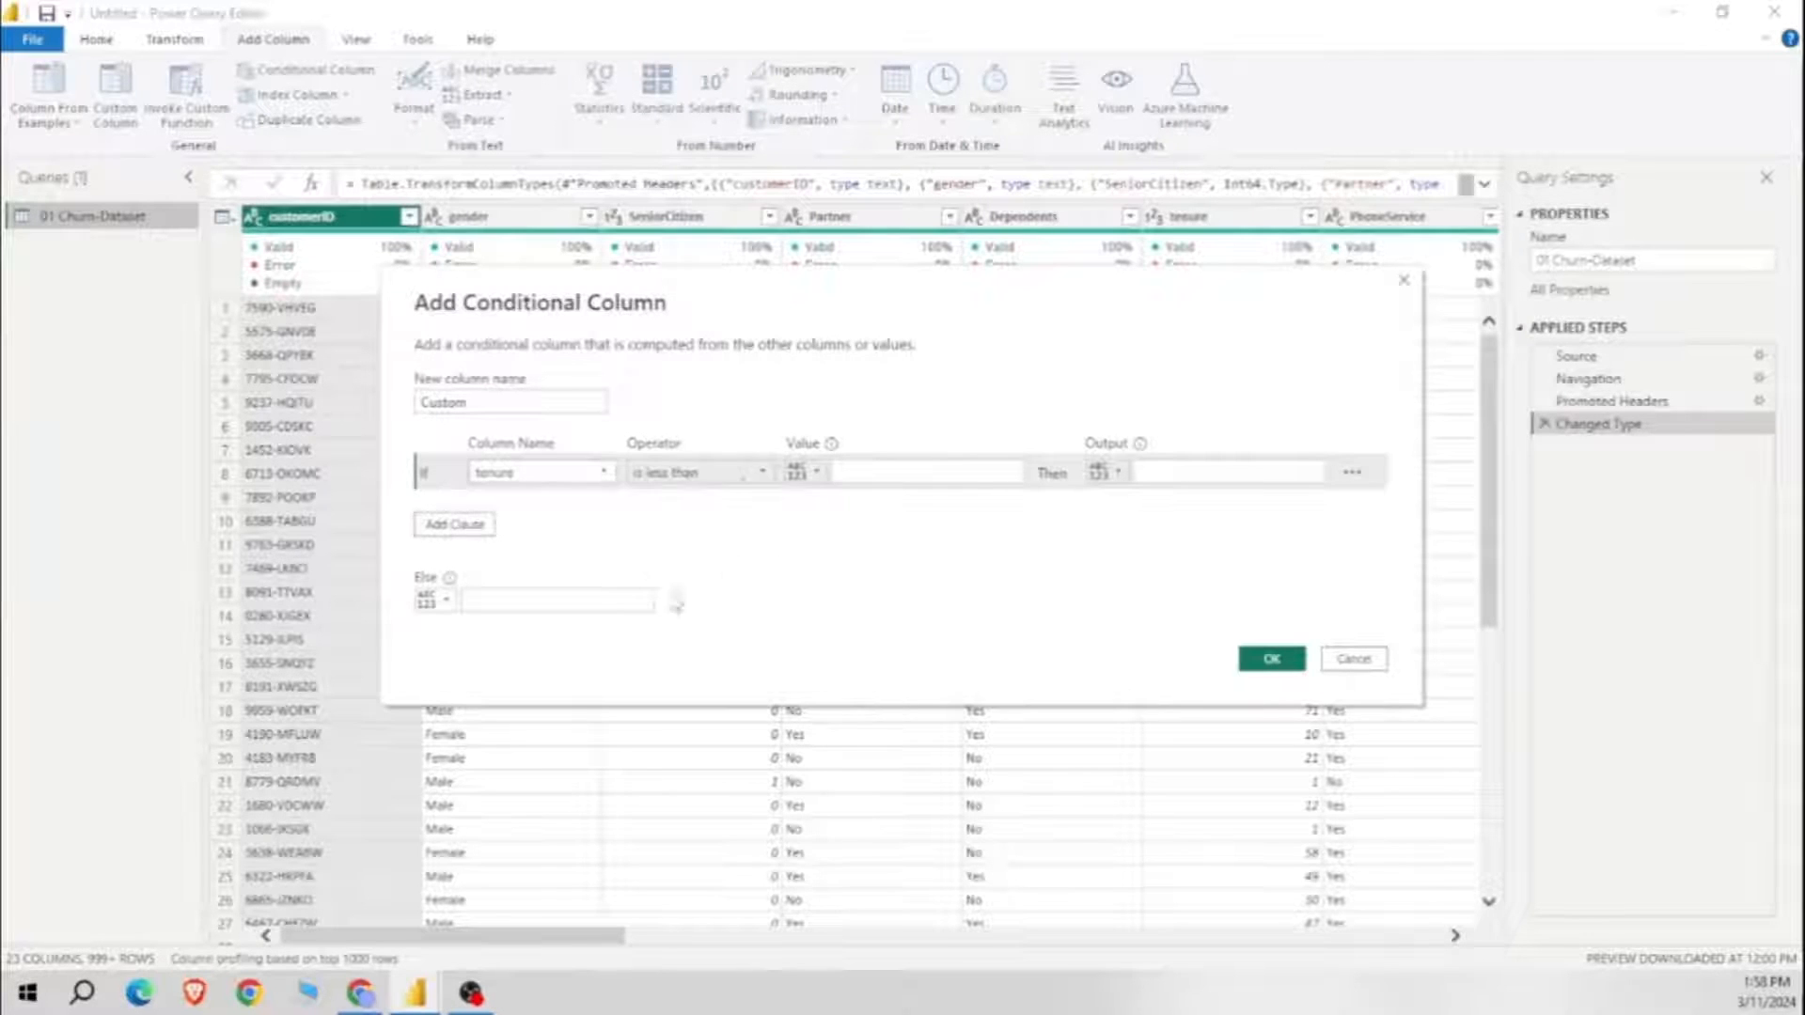
click(935, 475)
key(Tab)
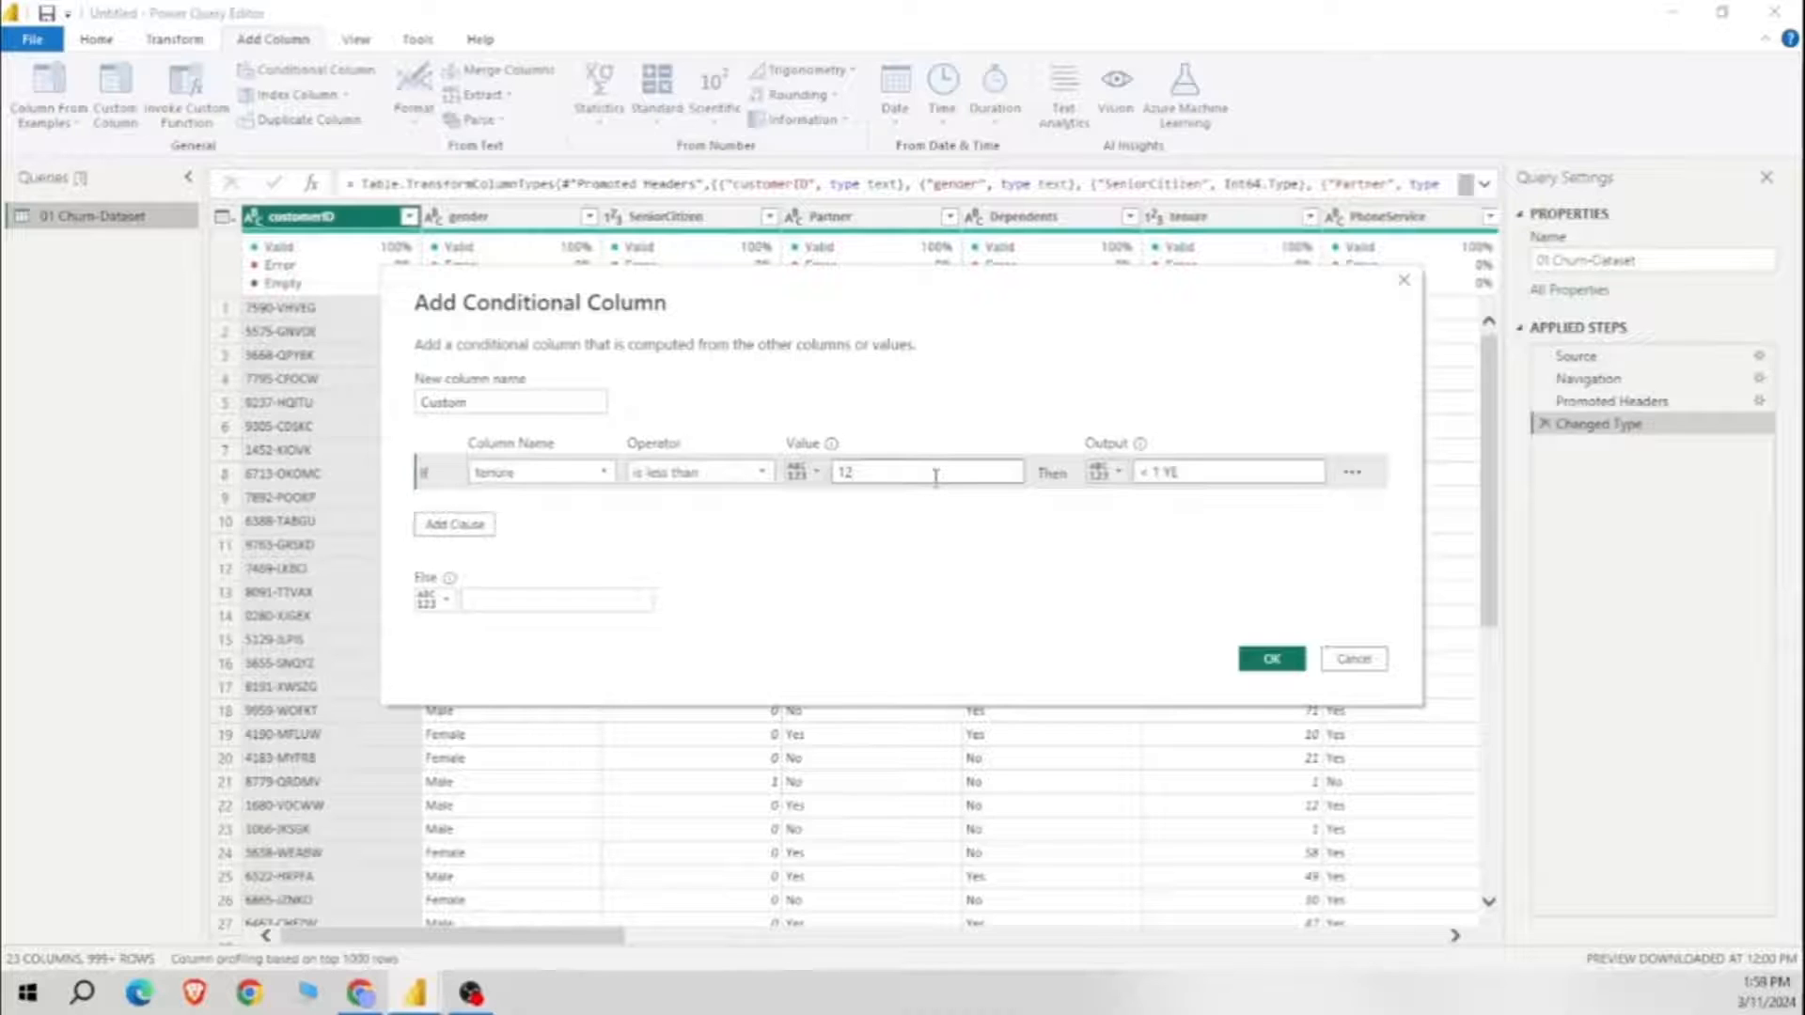
text(< 1 Years)
Step: Add an else-if clause that outputs "< 2 Years" when tenure is less than 24, reusing the first clause's output text
drag(1252, 472, 1143, 499)
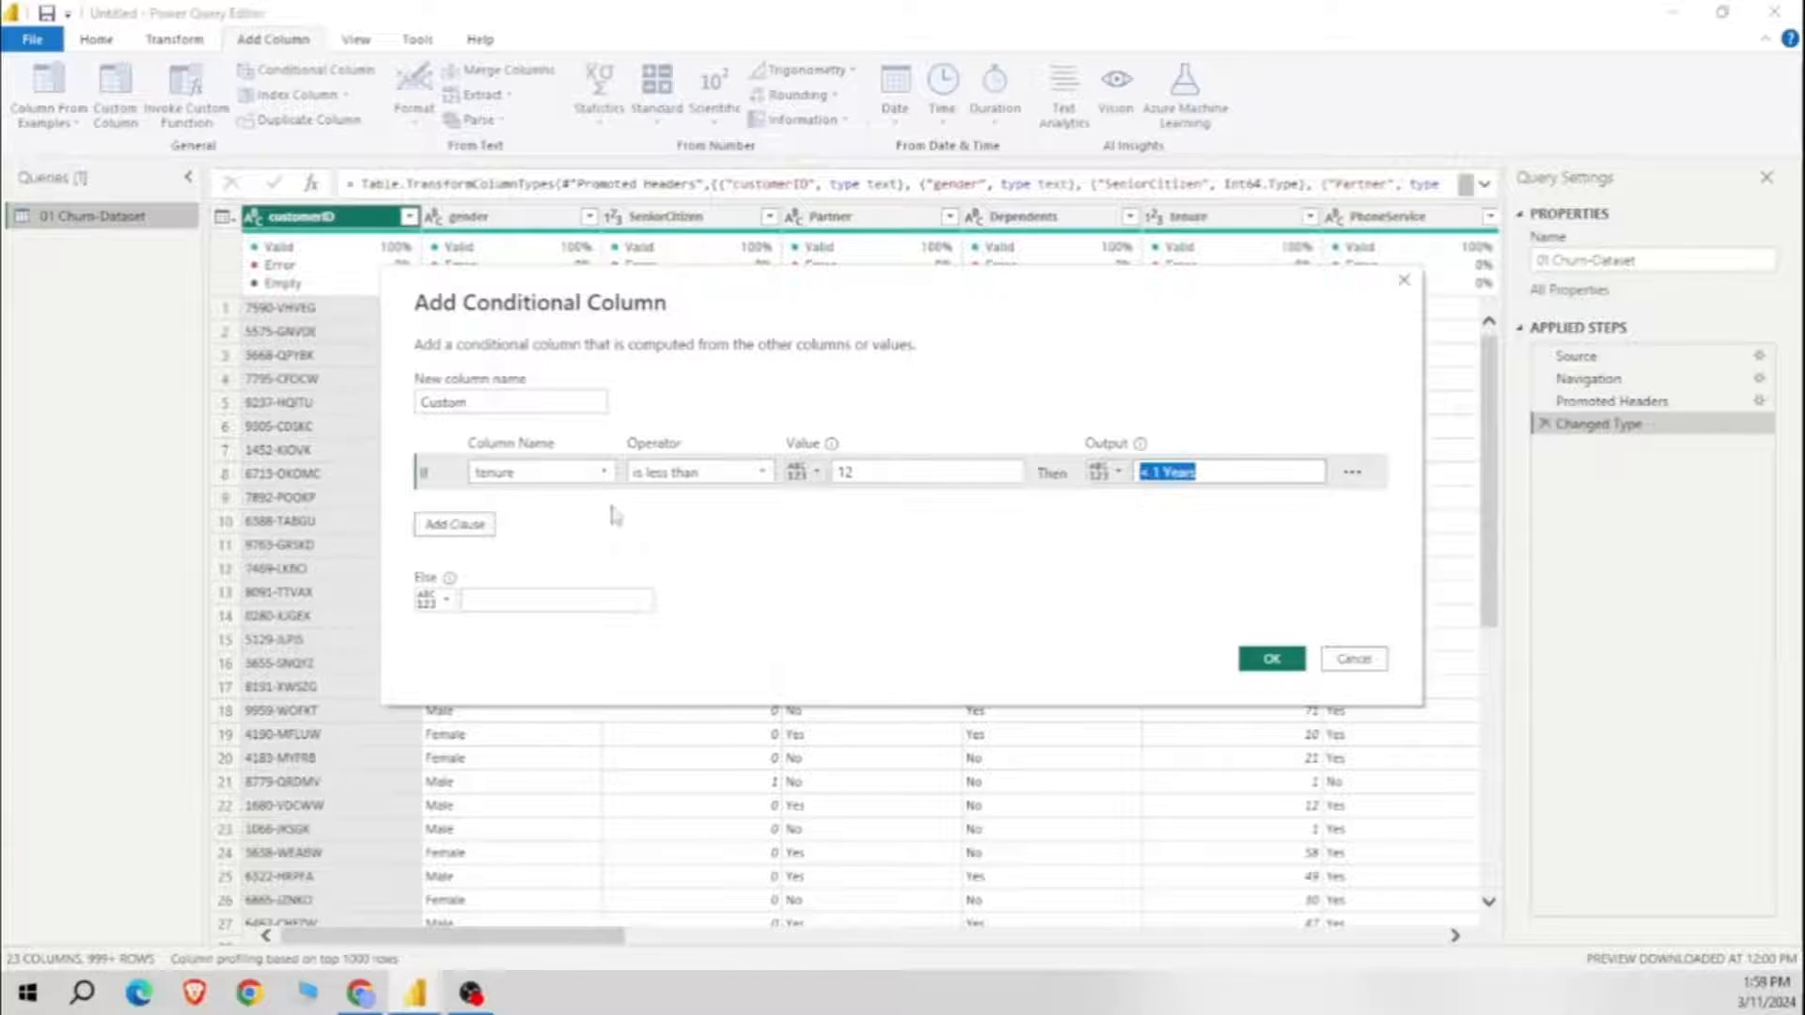
click(455, 523)
click(540, 507)
click(526, 649)
click(700, 508)
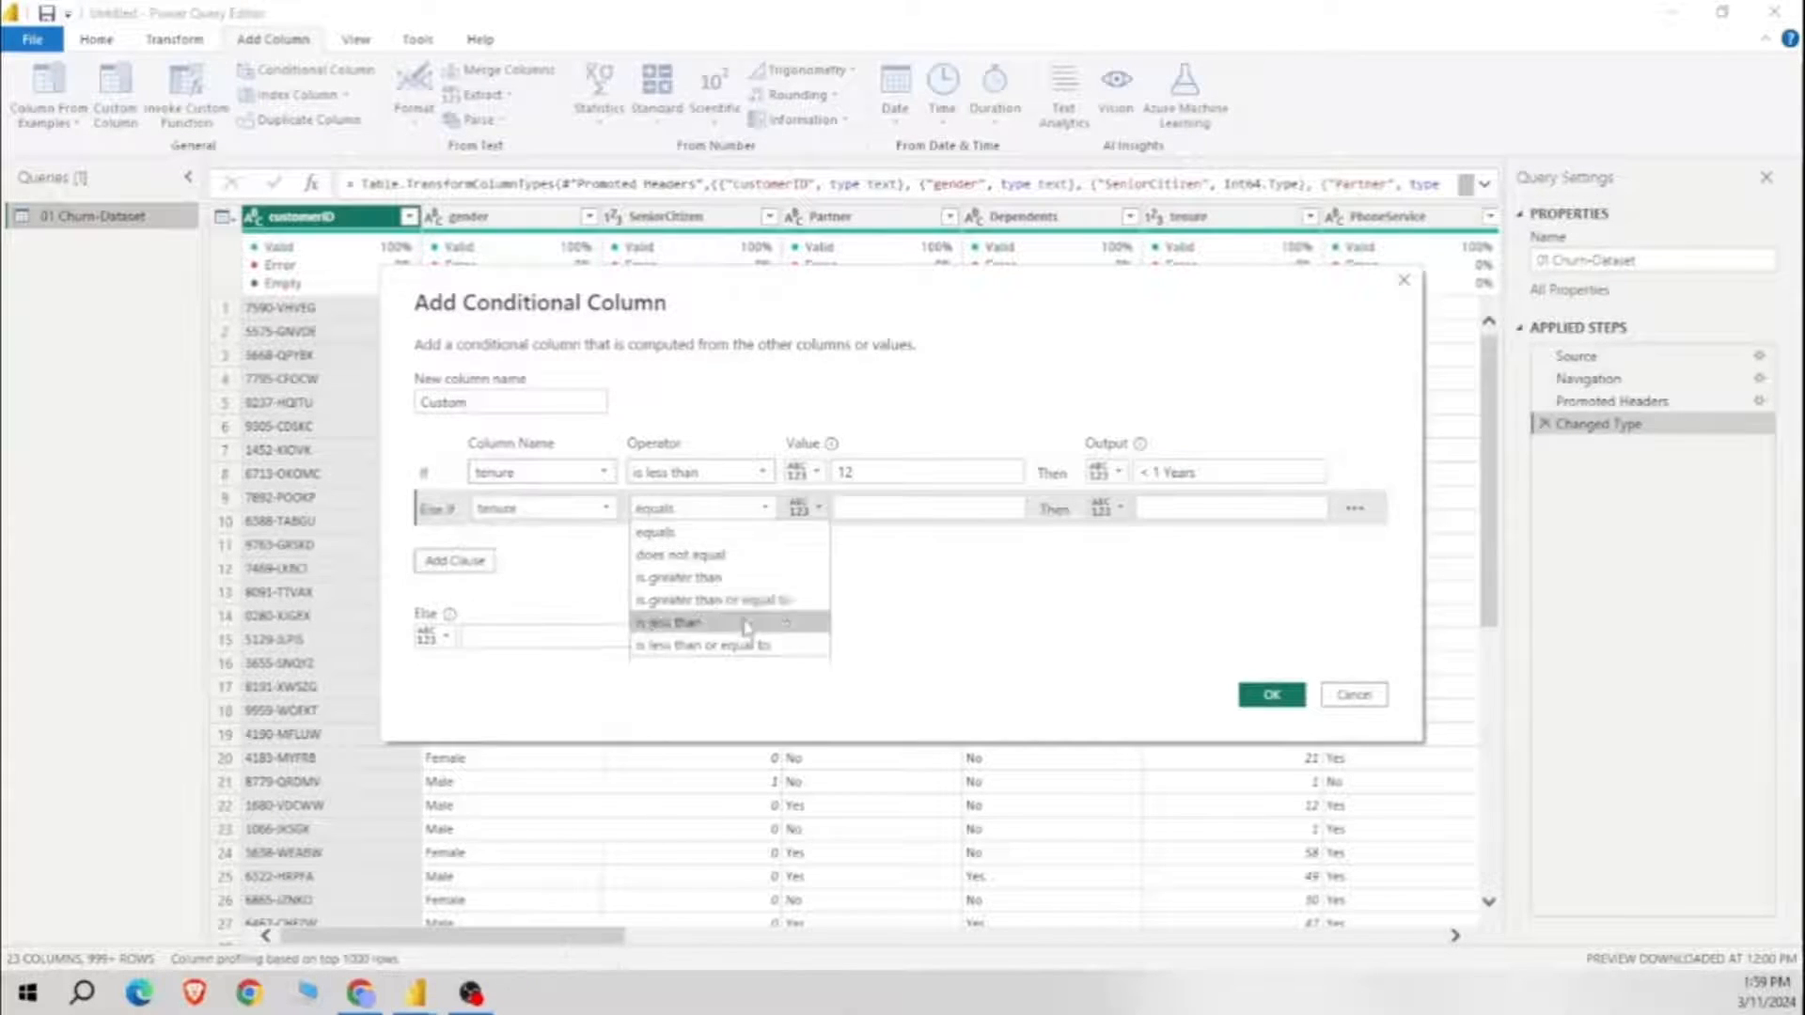
click(747, 624)
click(863, 510)
click(1199, 508)
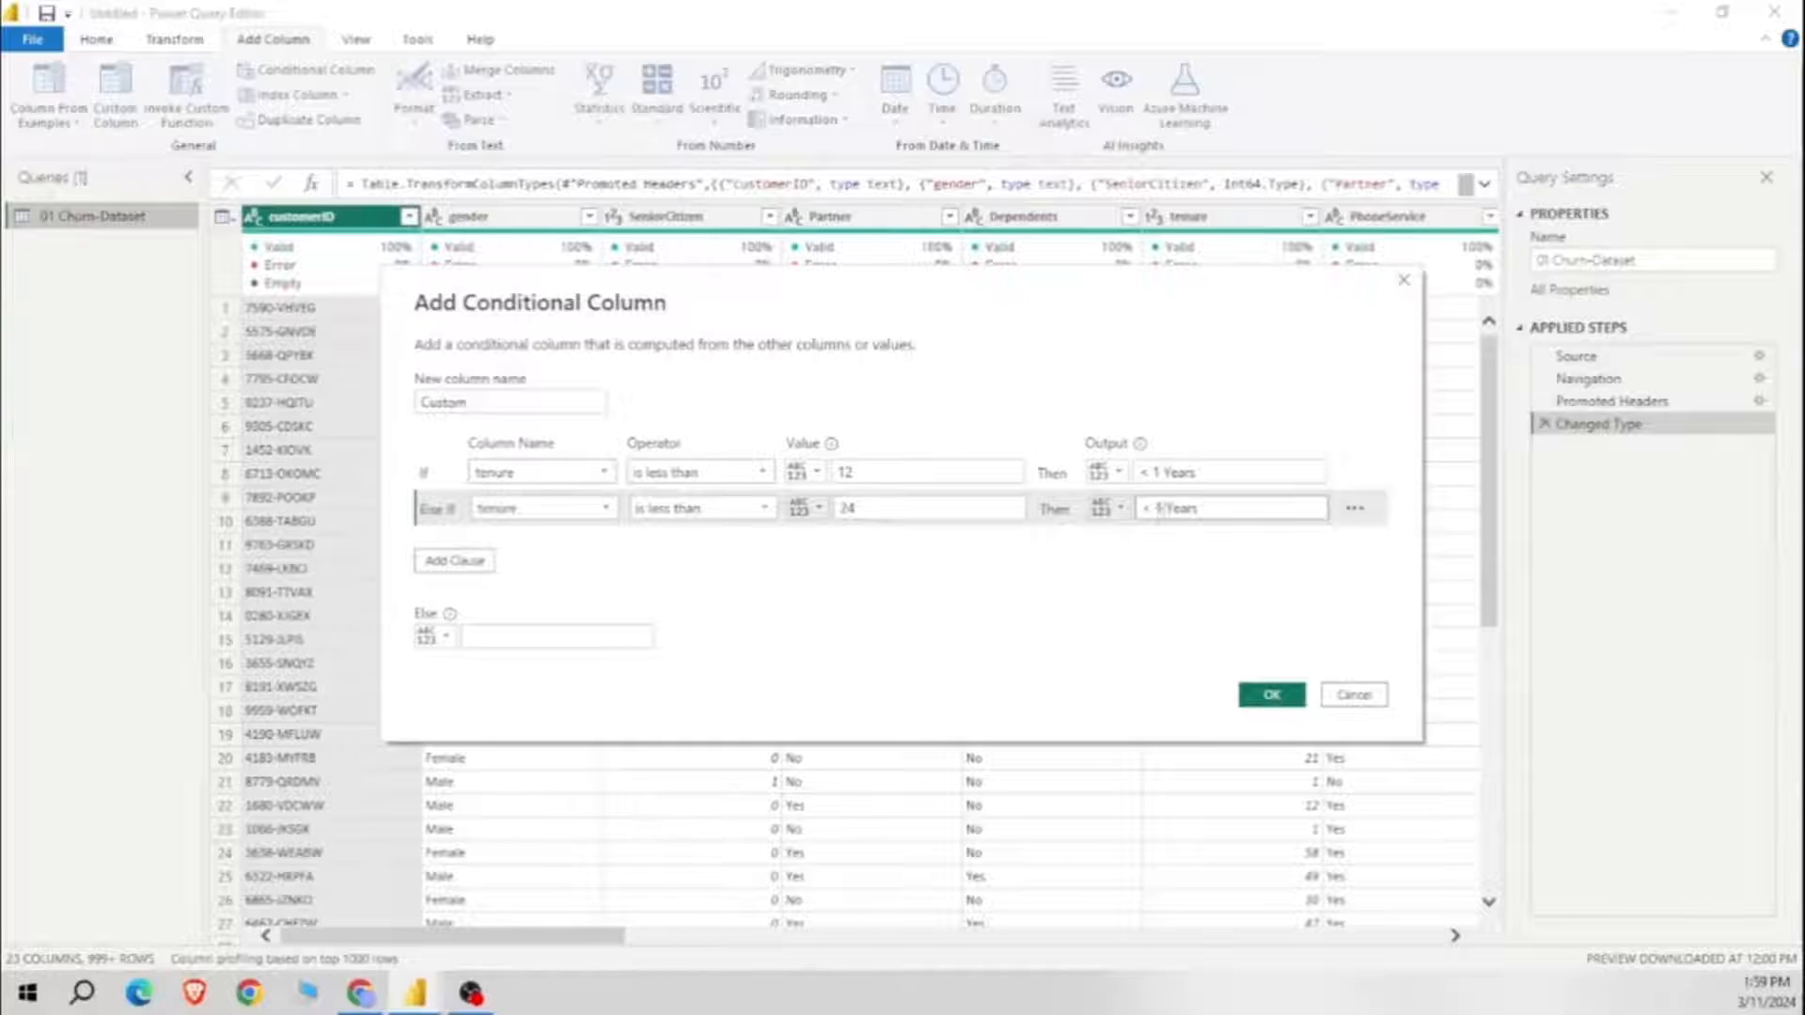
Step: Add a third clause to the conditional column that outputs "< 3 Years" when tenure is less than 36
click(455, 561)
click(541, 544)
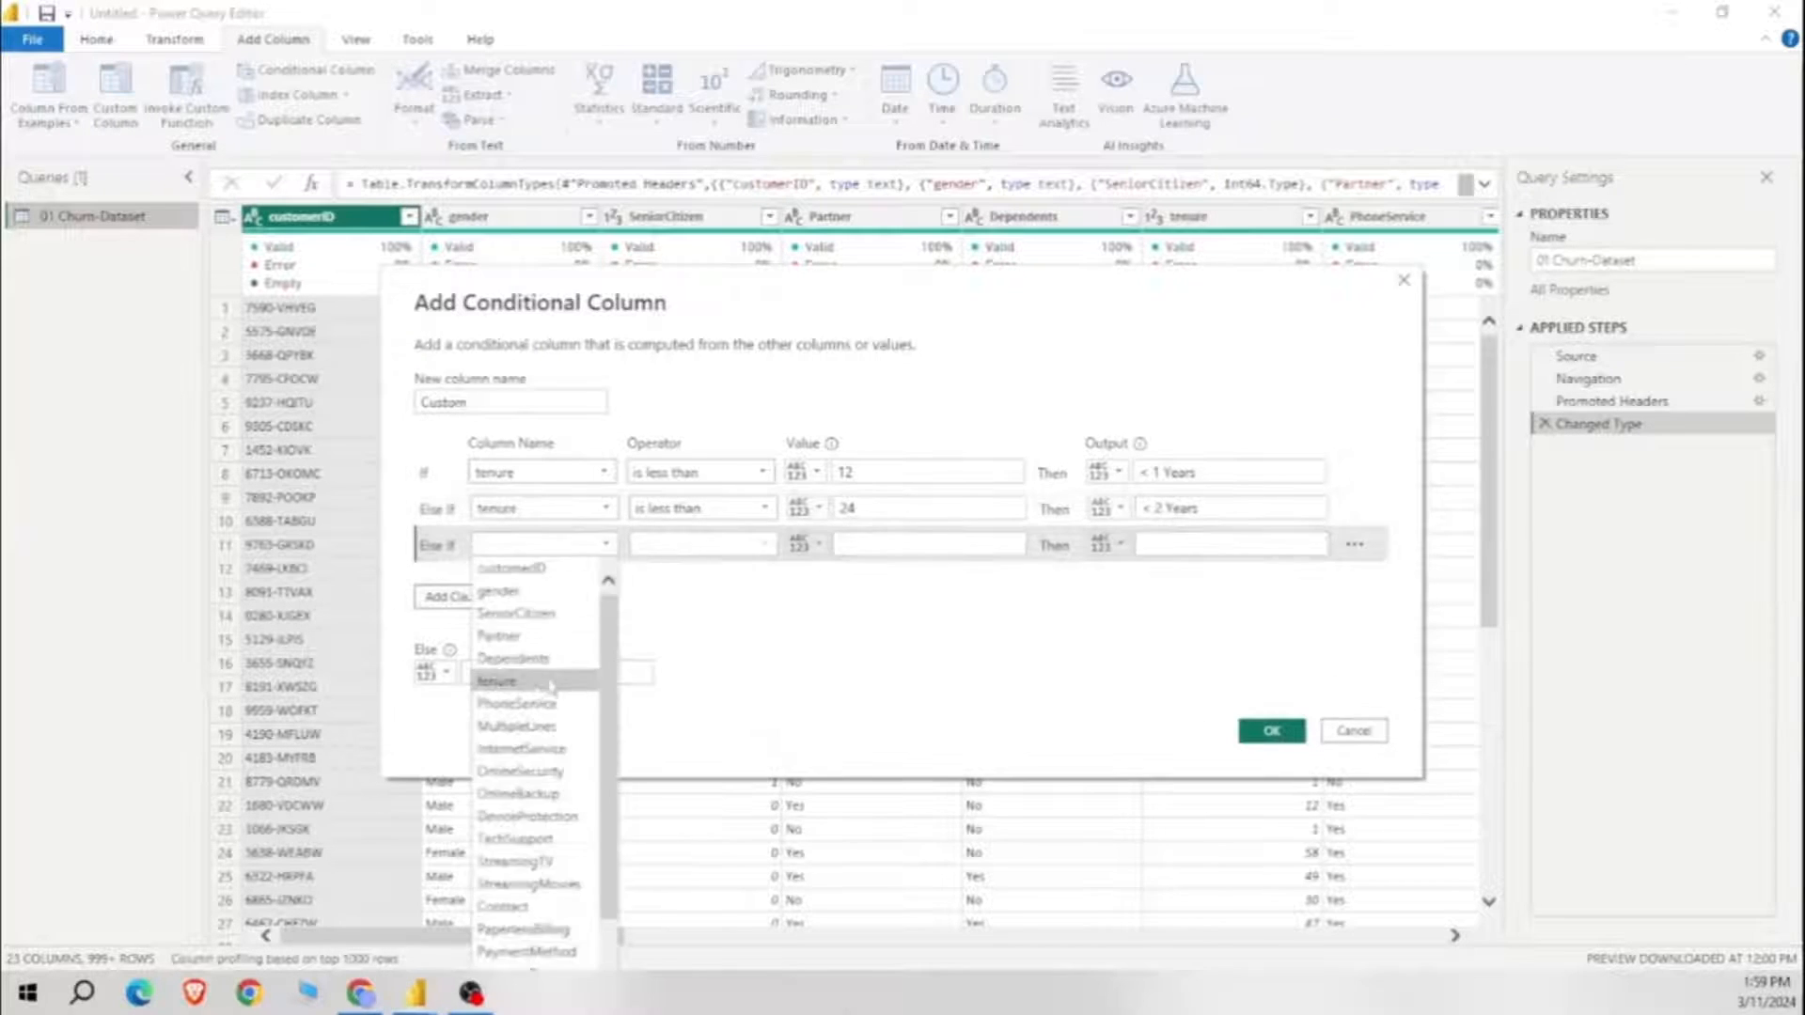
click(526, 685)
click(700, 544)
click(747, 661)
click(904, 544)
click(1217, 546)
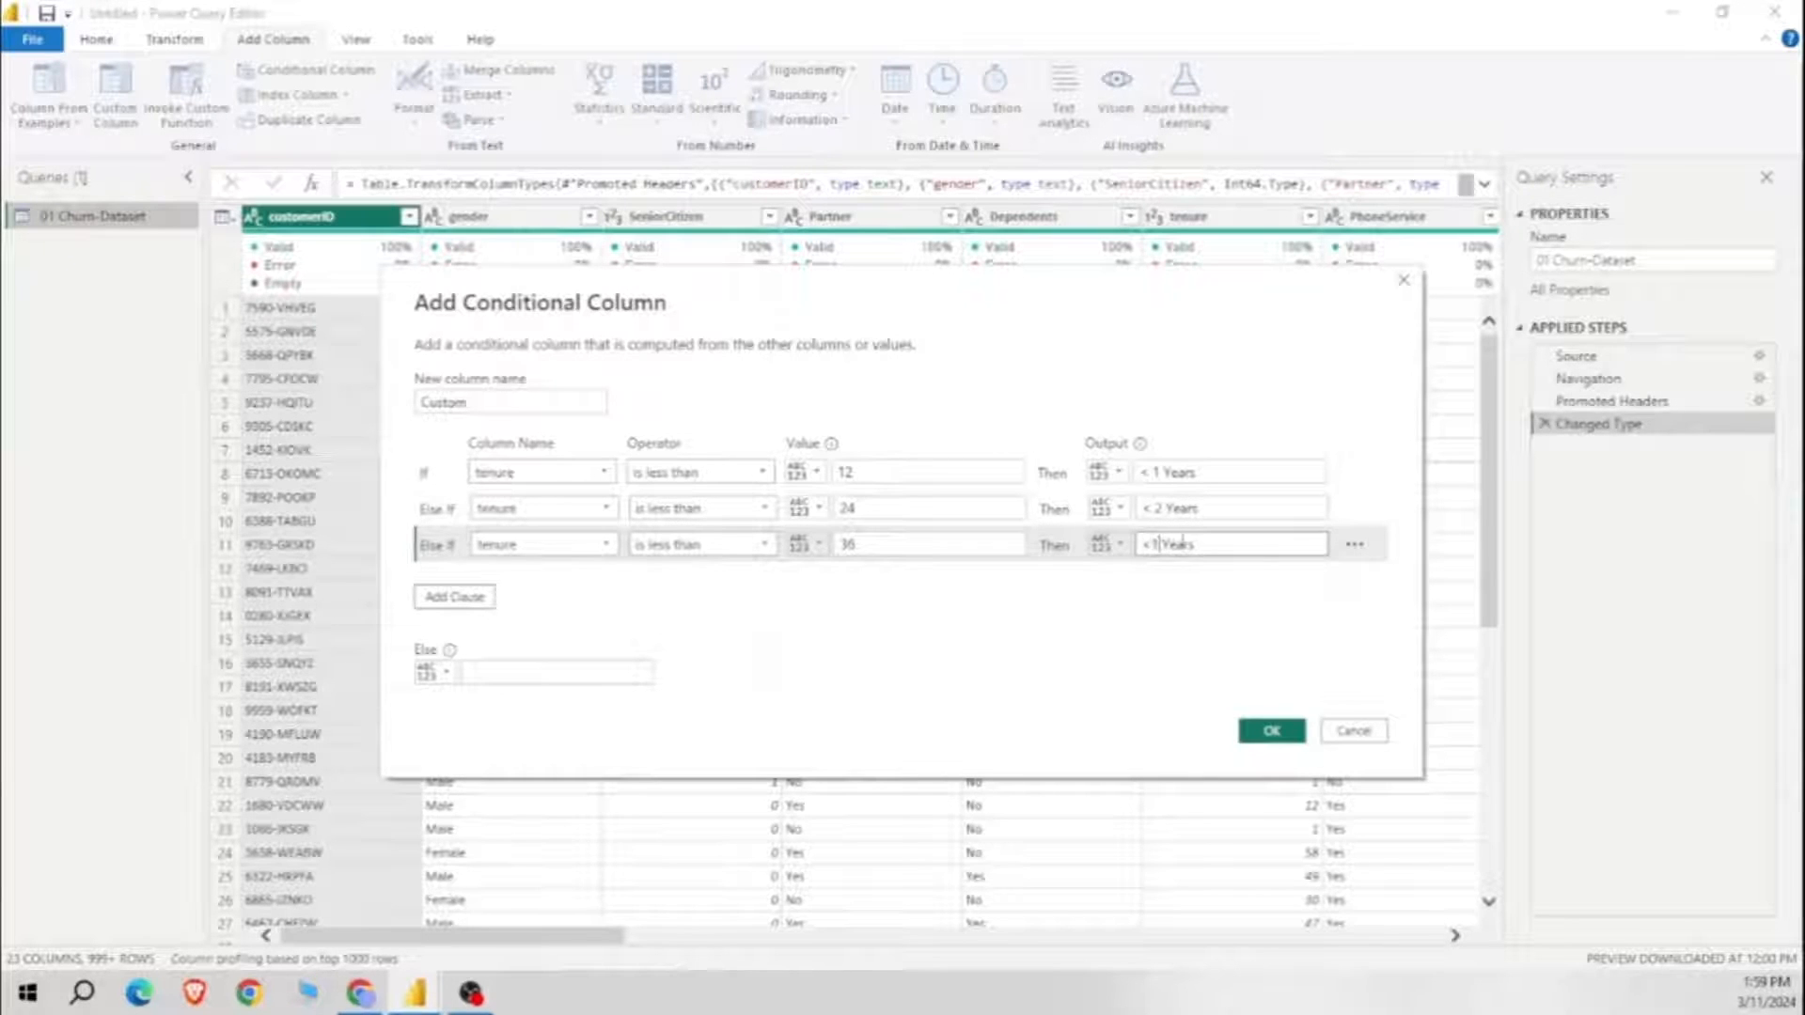
Step: Add a fourth clause that outputs "< 4 Years" when tenure is less than 48
click(455, 596)
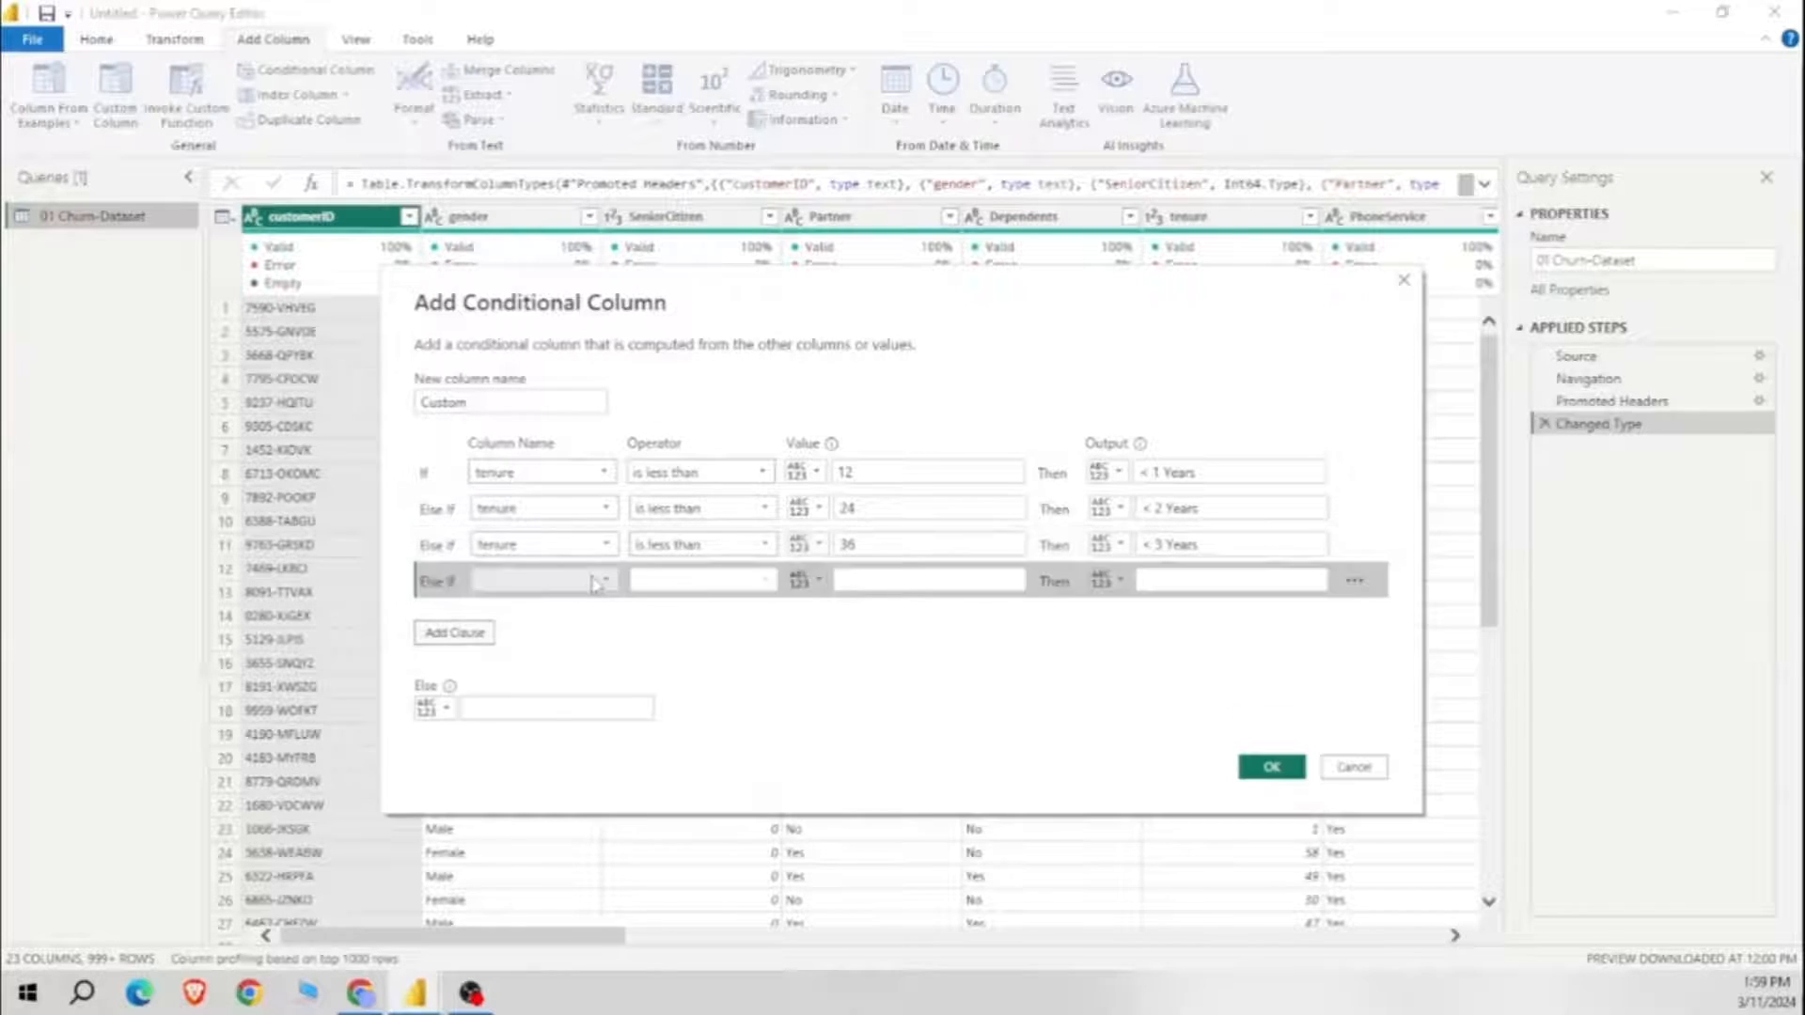
click(540, 581)
click(528, 717)
click(700, 581)
click(677, 693)
click(903, 581)
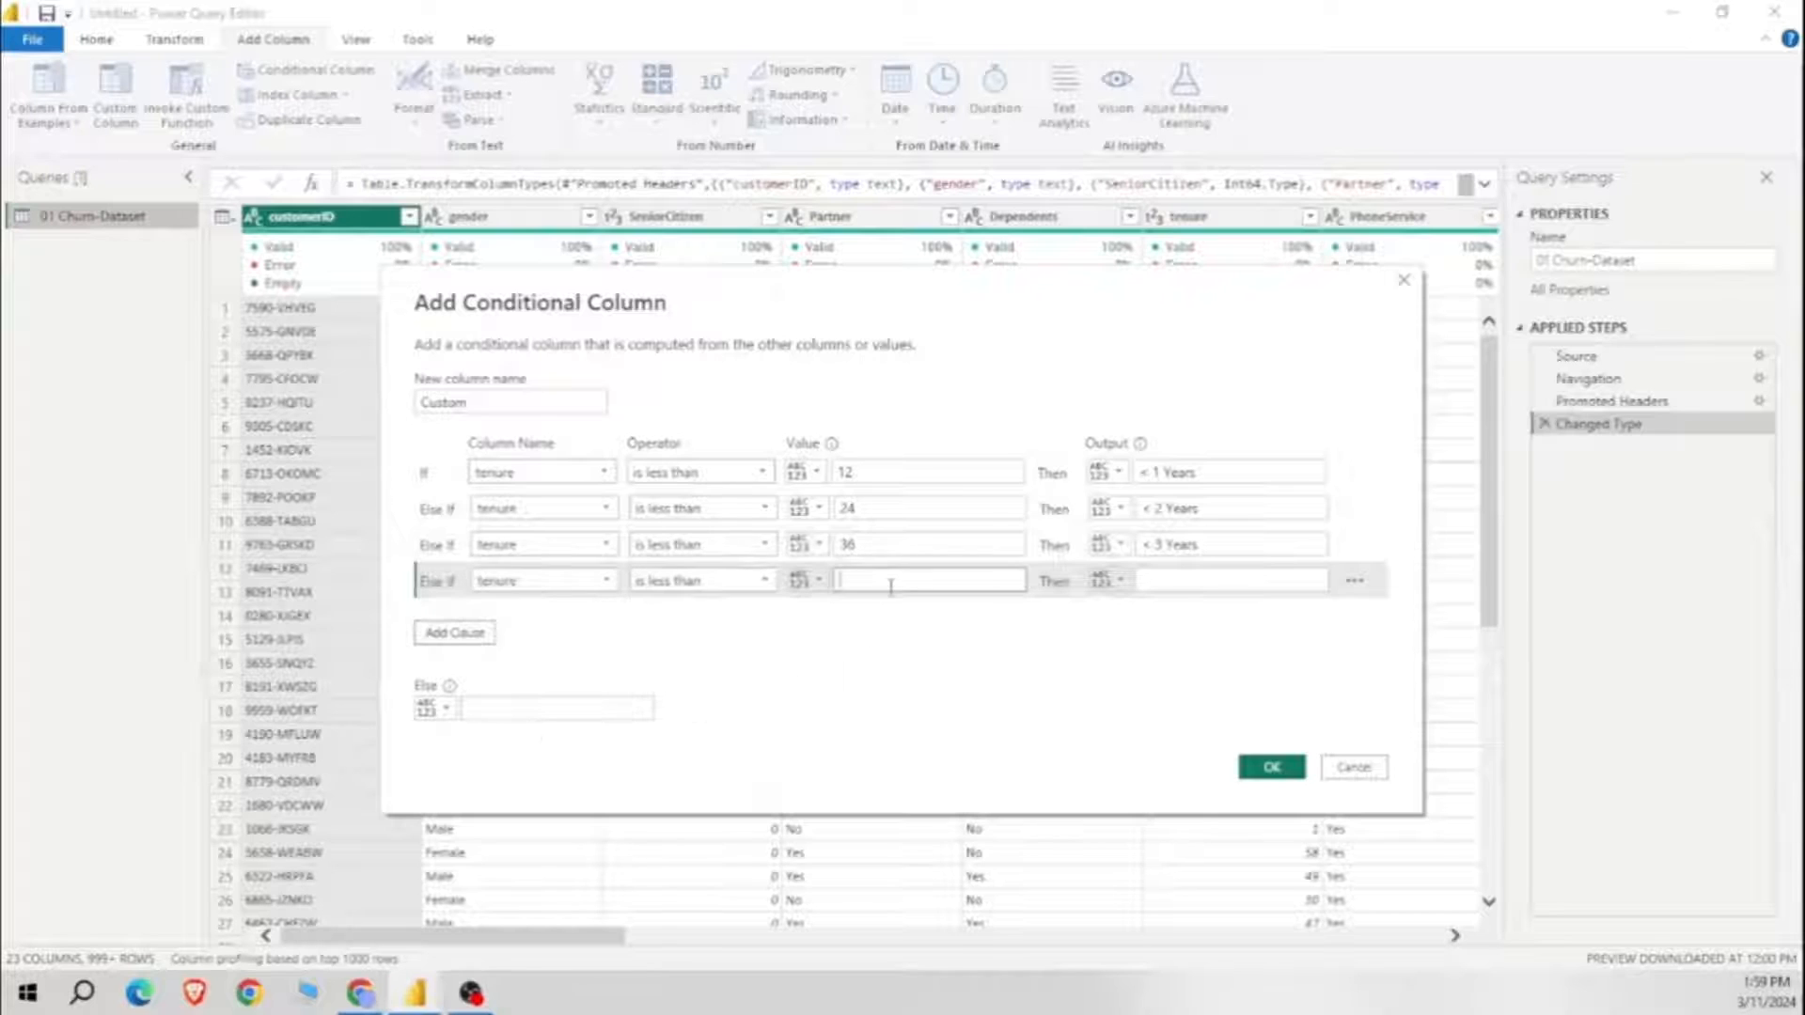
text(48)
click(1154, 579)
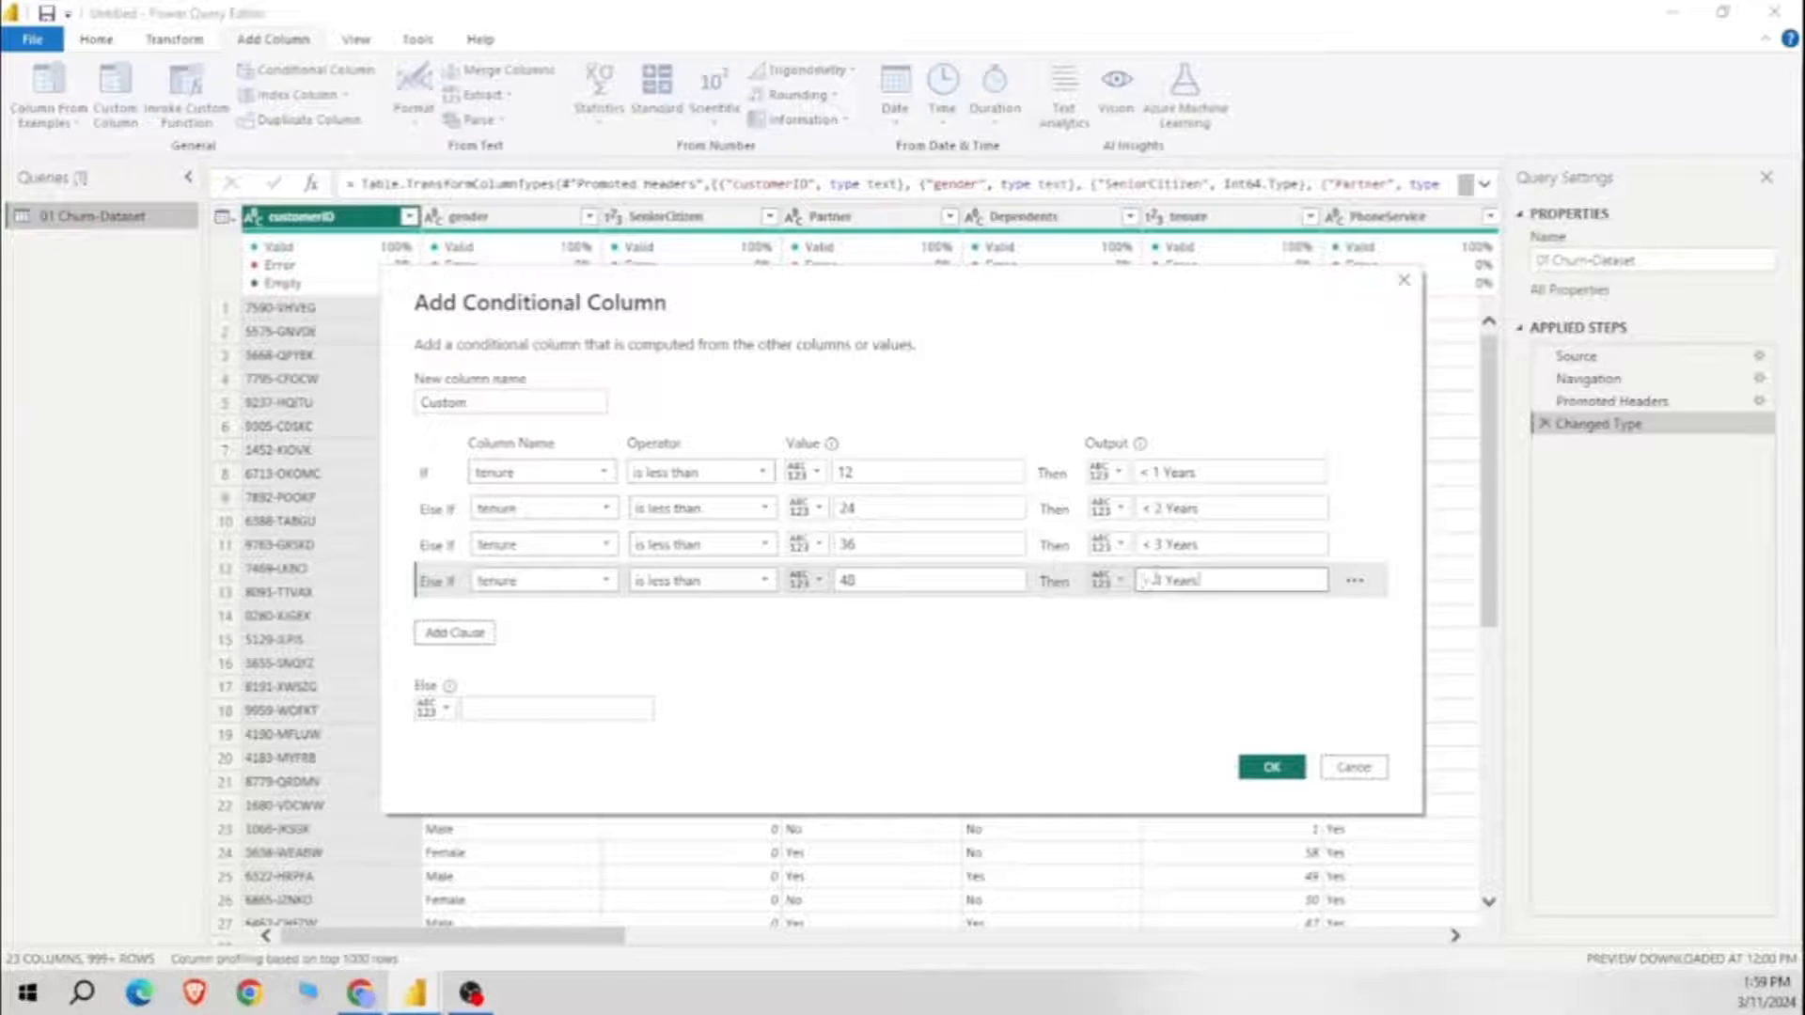
Step: Add a fifth clause outputting "< 5 Years" when tenure is less than 60, and create the column with "< 6 Years" for all other rows
click(452, 633)
click(541, 616)
click(534, 752)
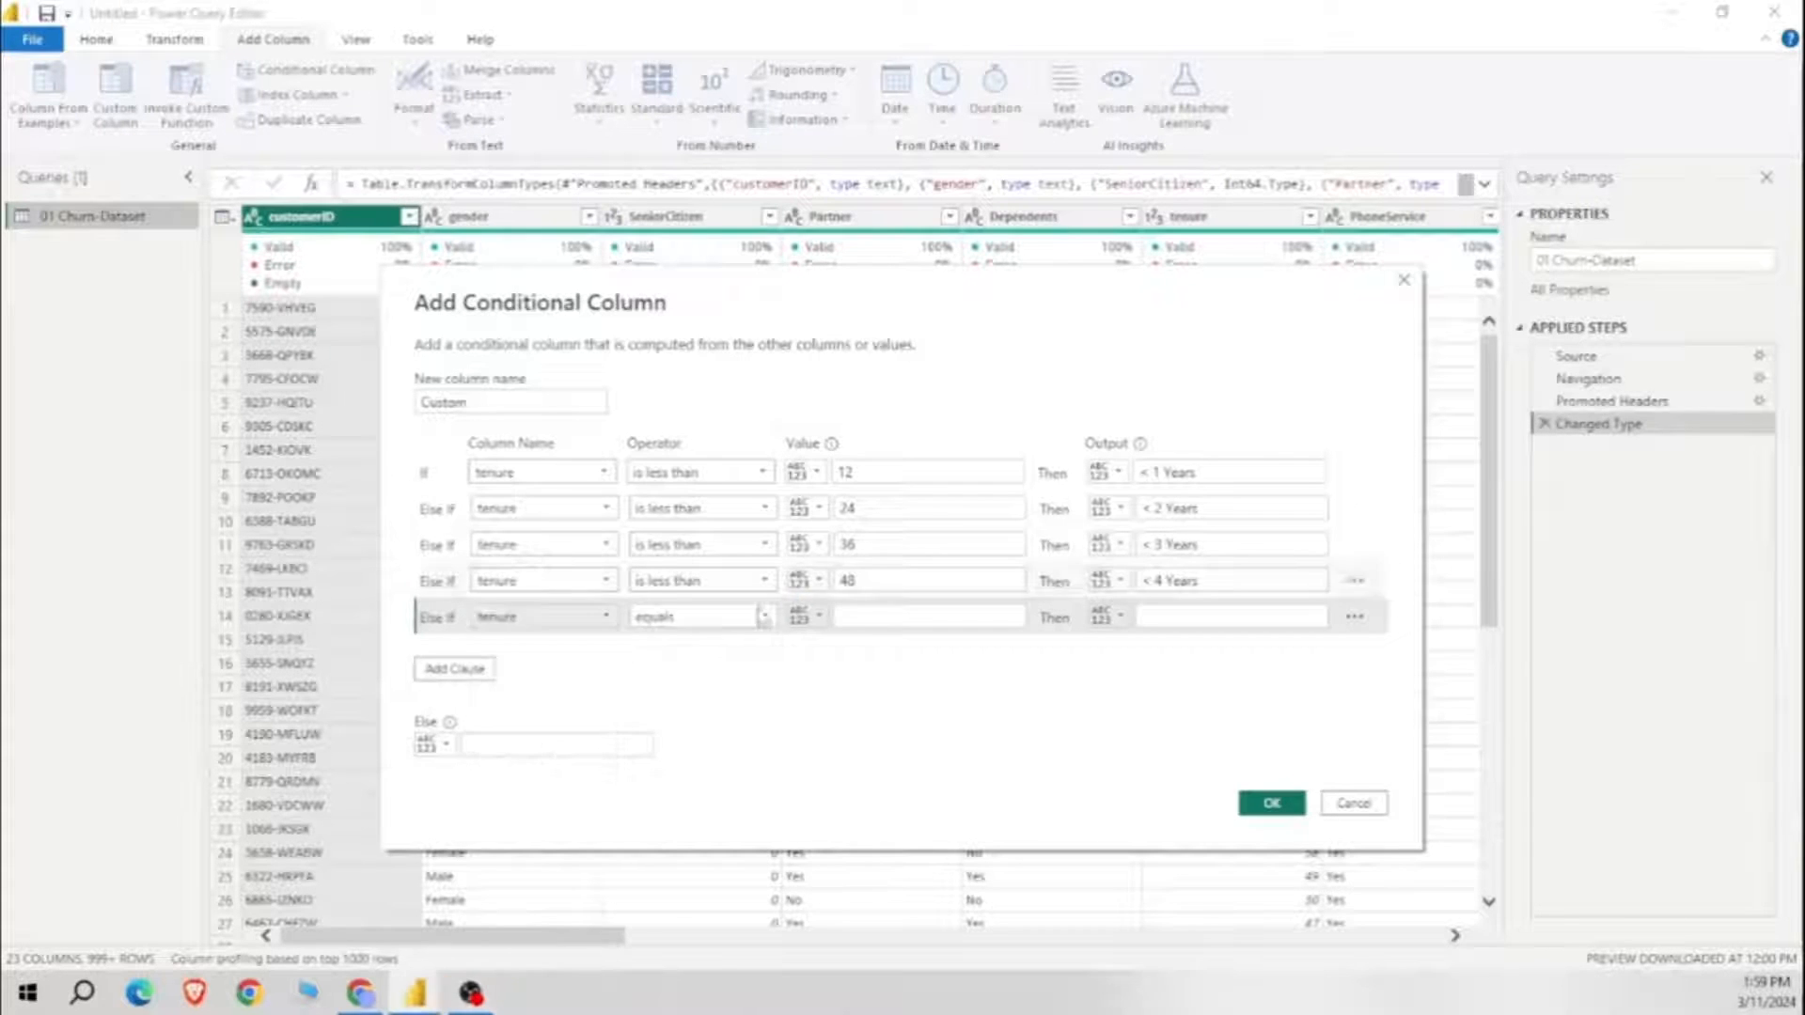
click(763, 617)
click(681, 730)
click(908, 617)
text(60)
click(1184, 619)
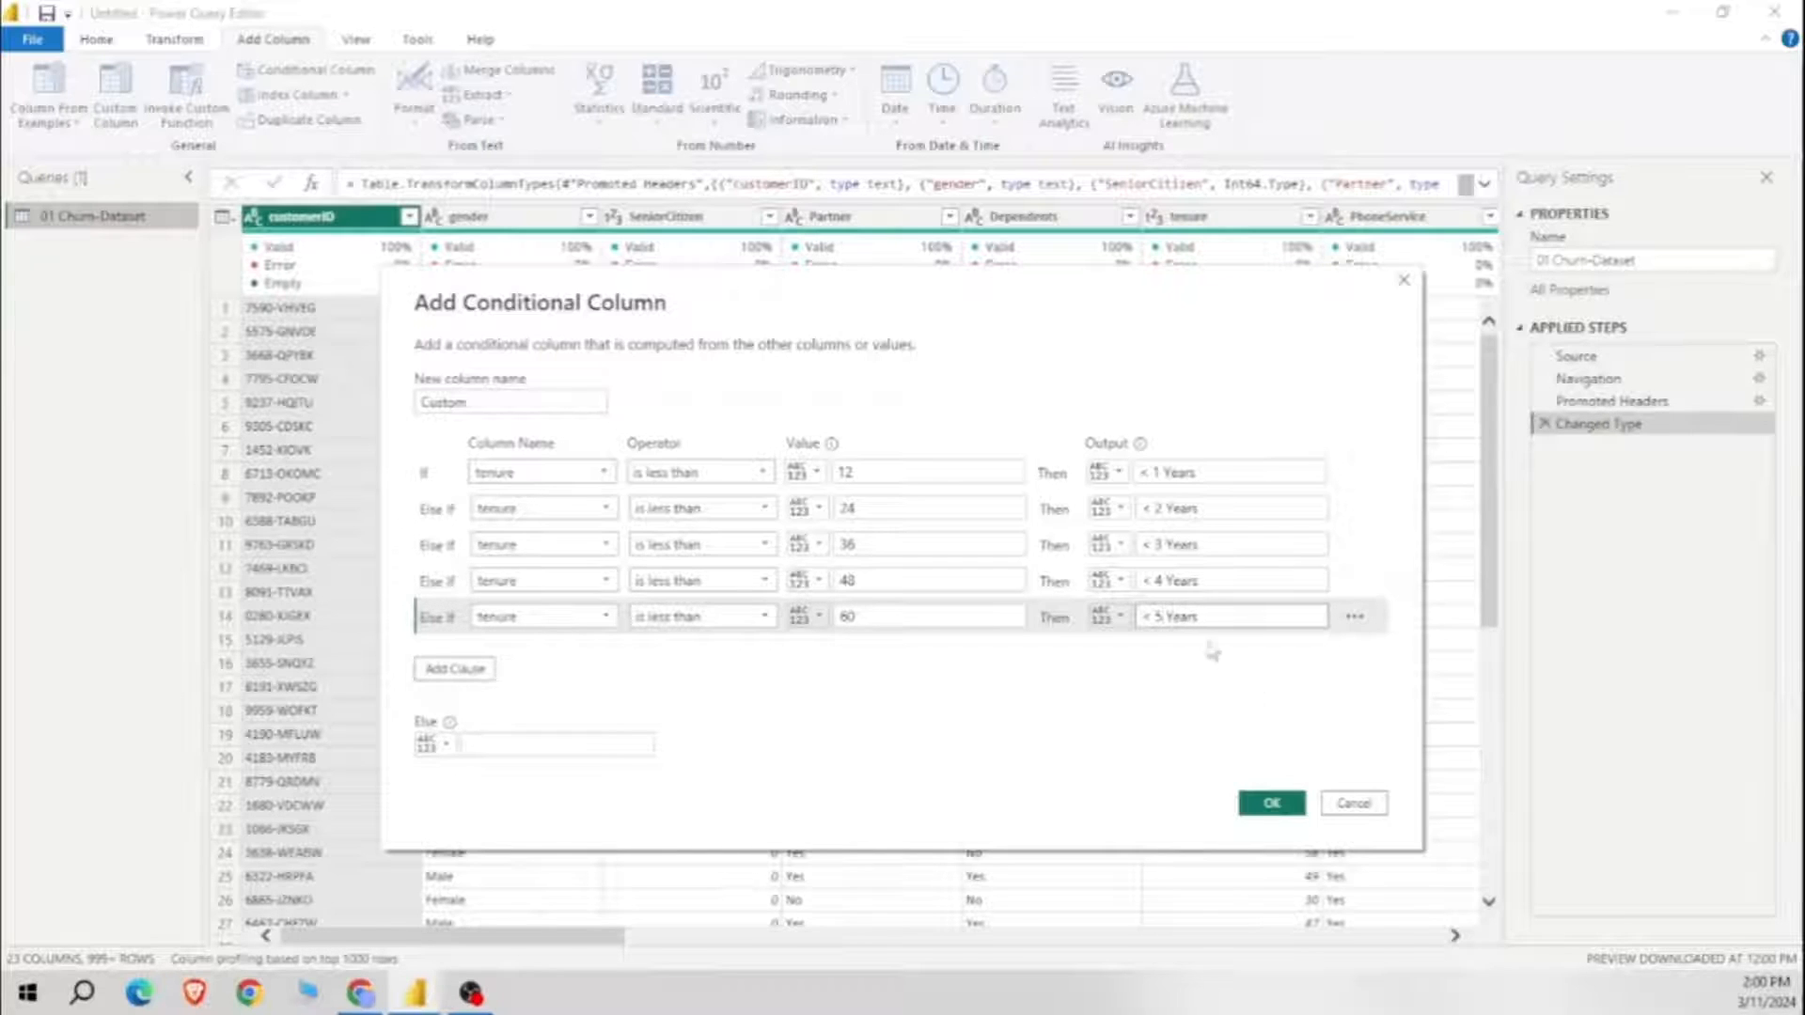
click(602, 743)
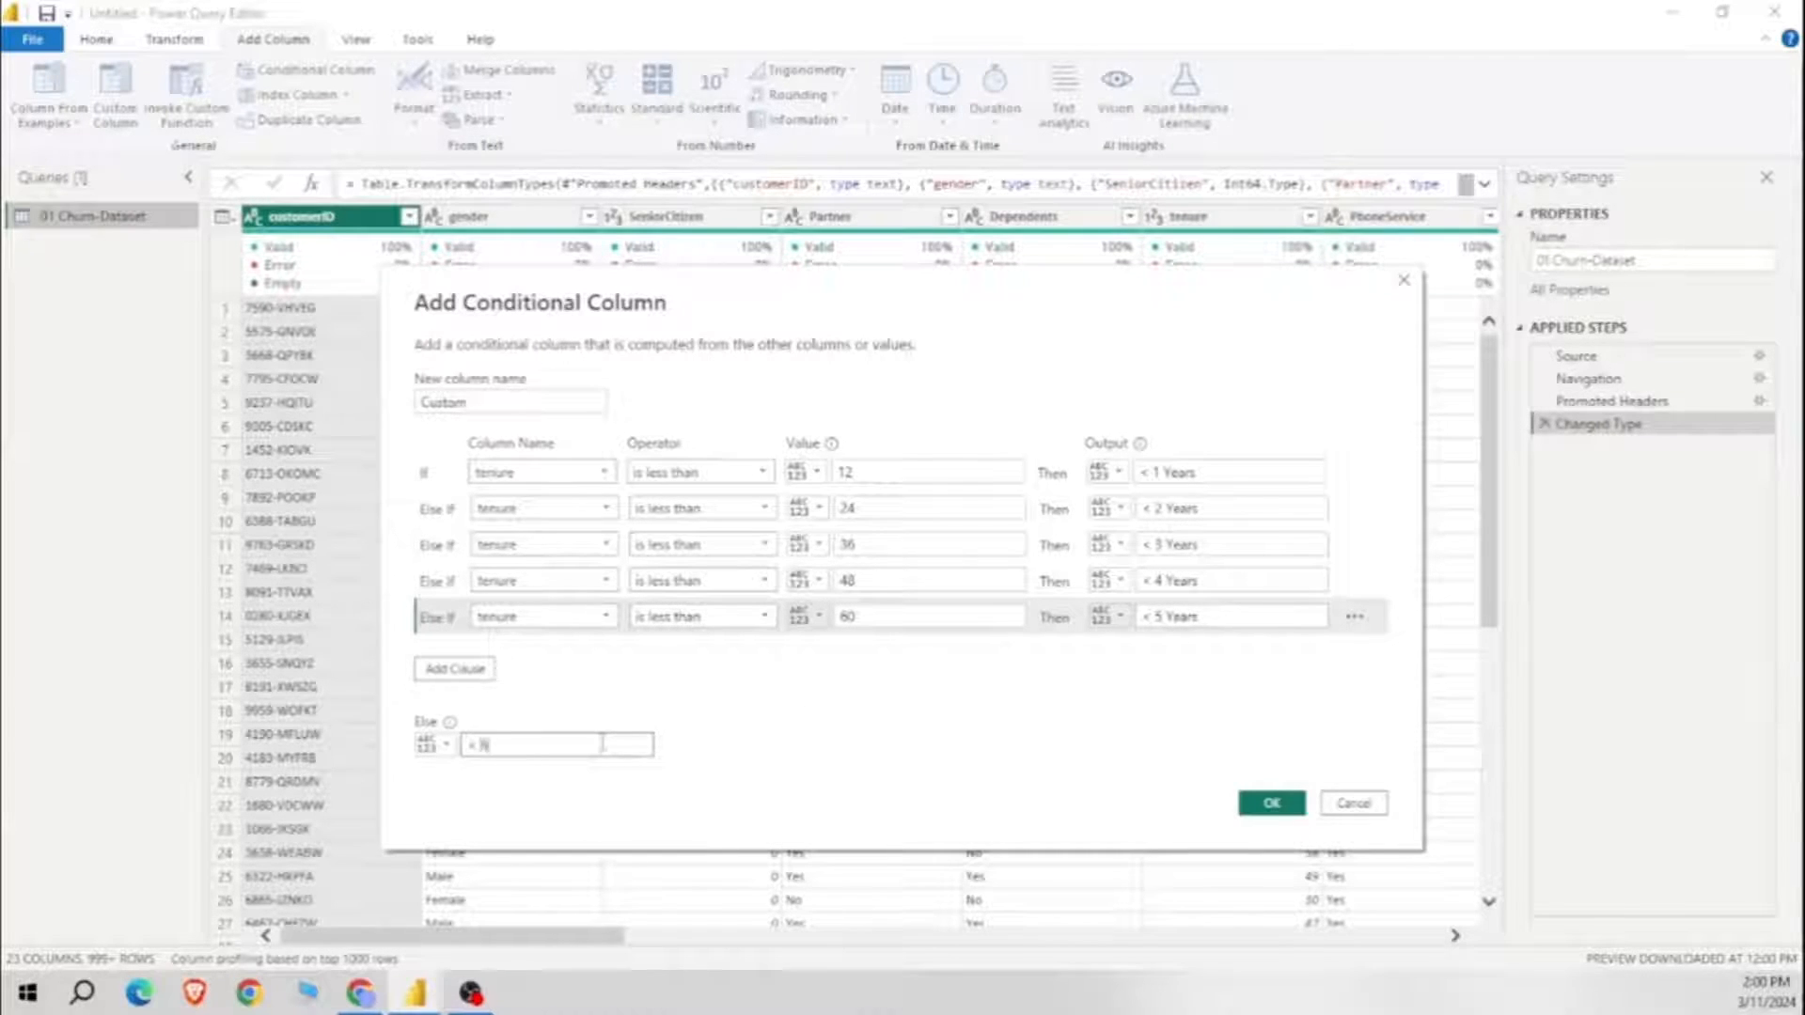
click(1270, 803)
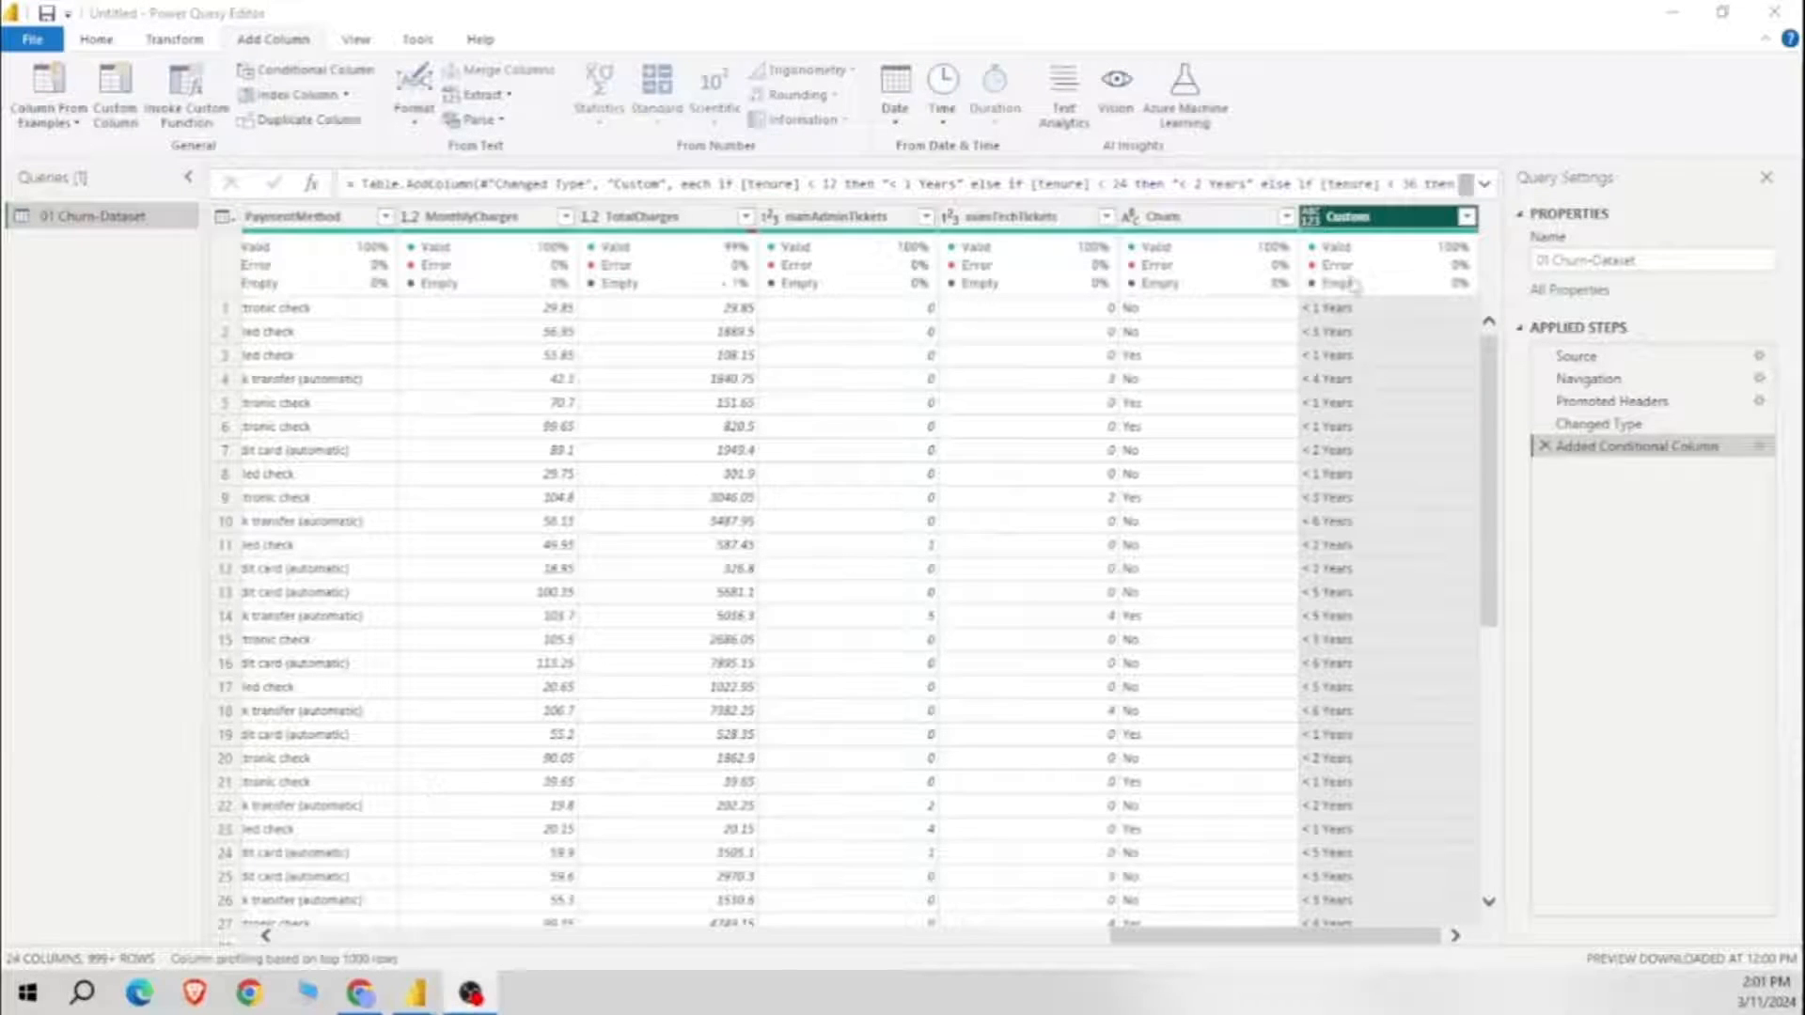
Step: Rename the new conditional column Subscription and return to the report with the changes applied
double_click(1353, 217)
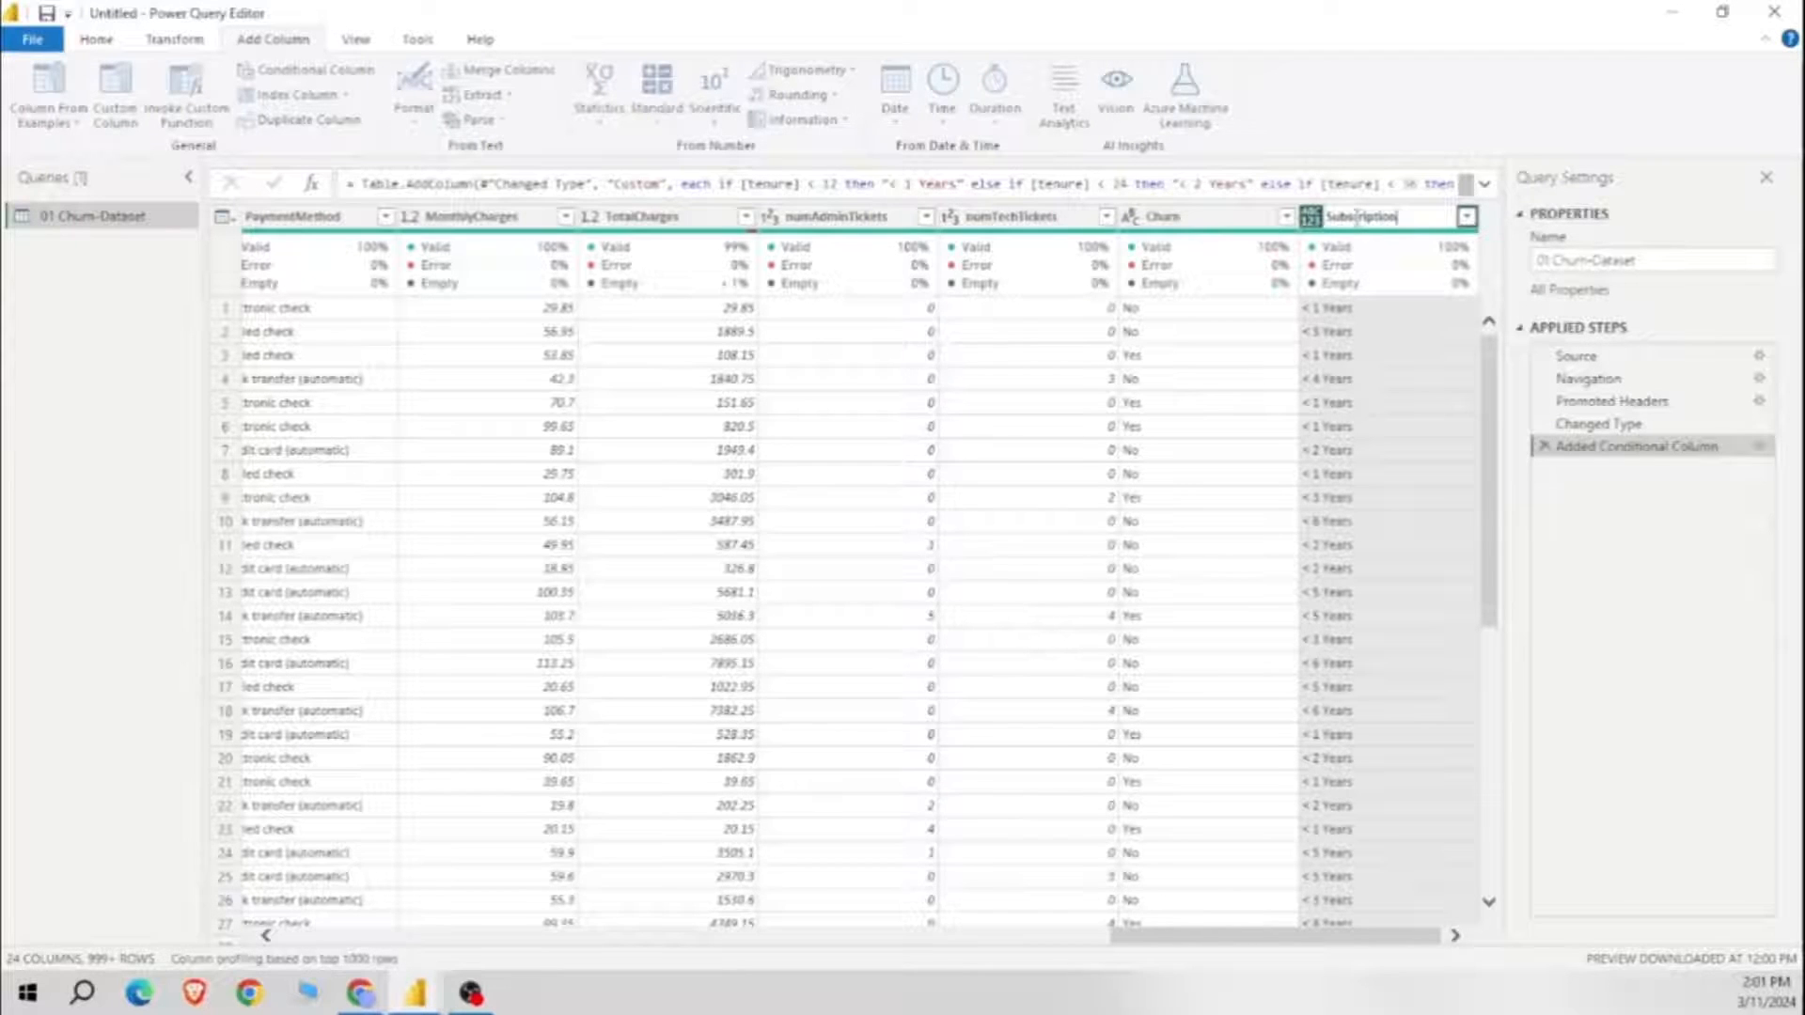
key(Return)
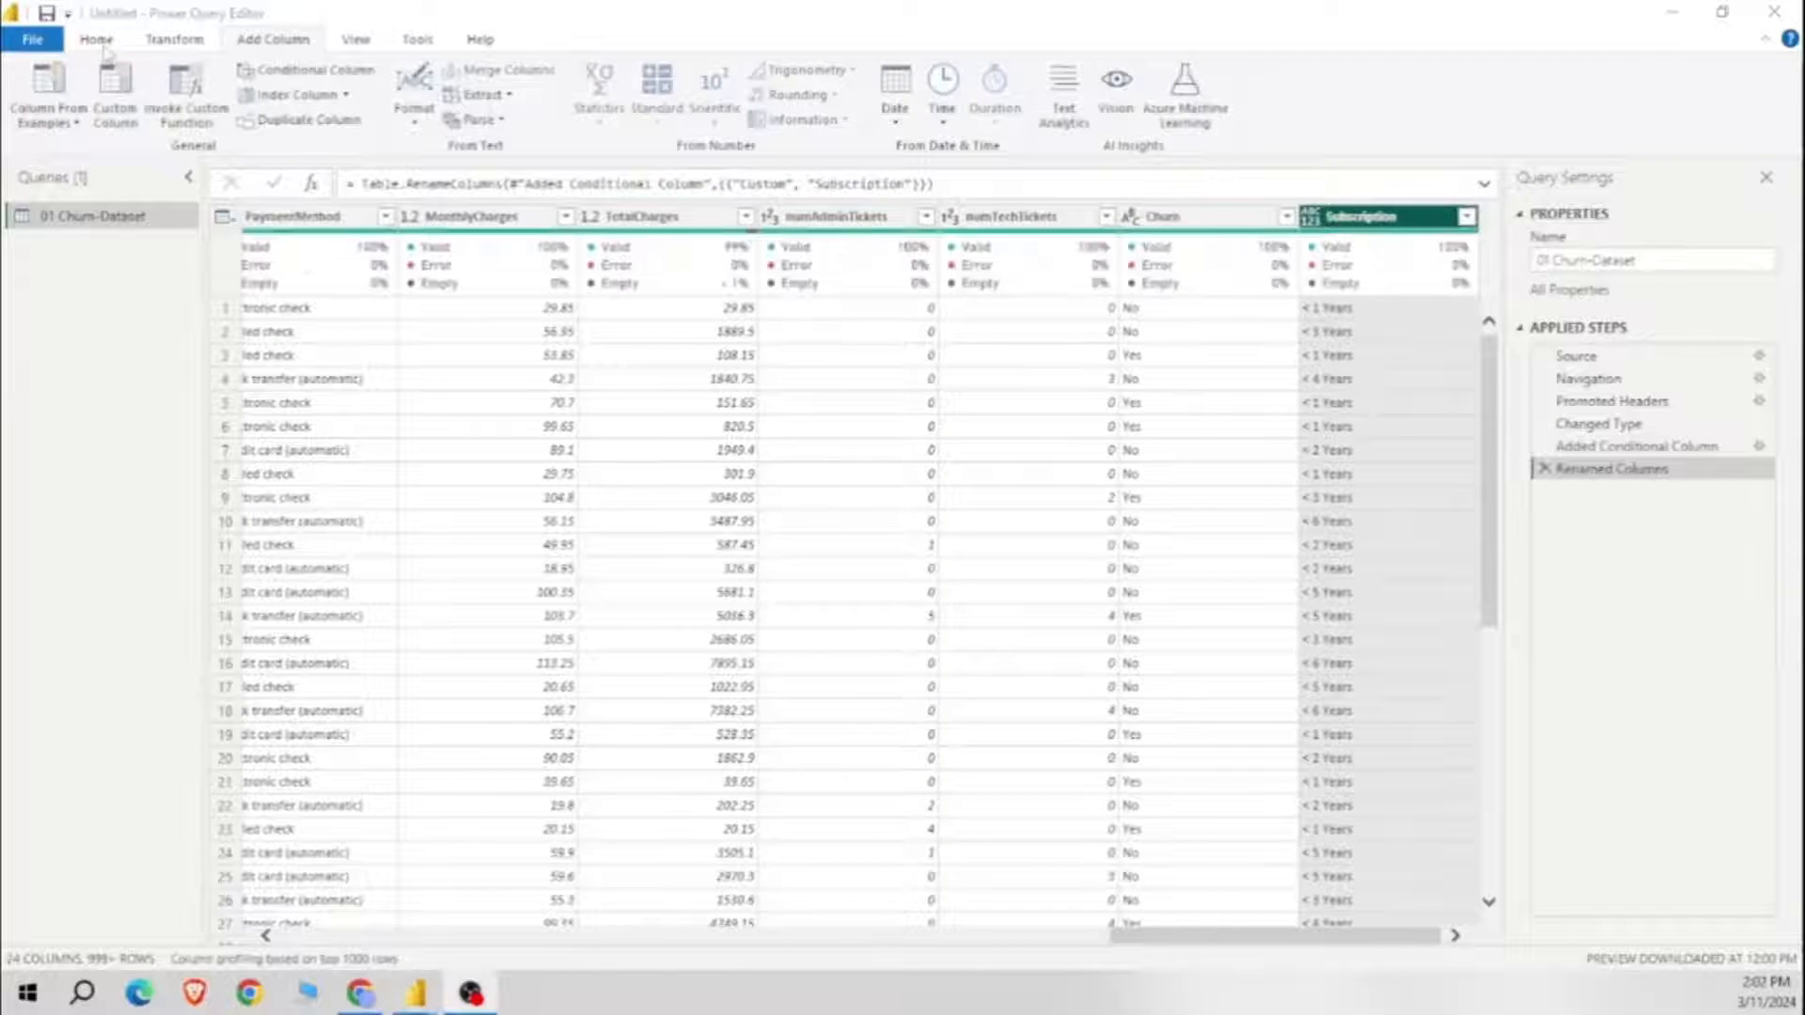
click(97, 39)
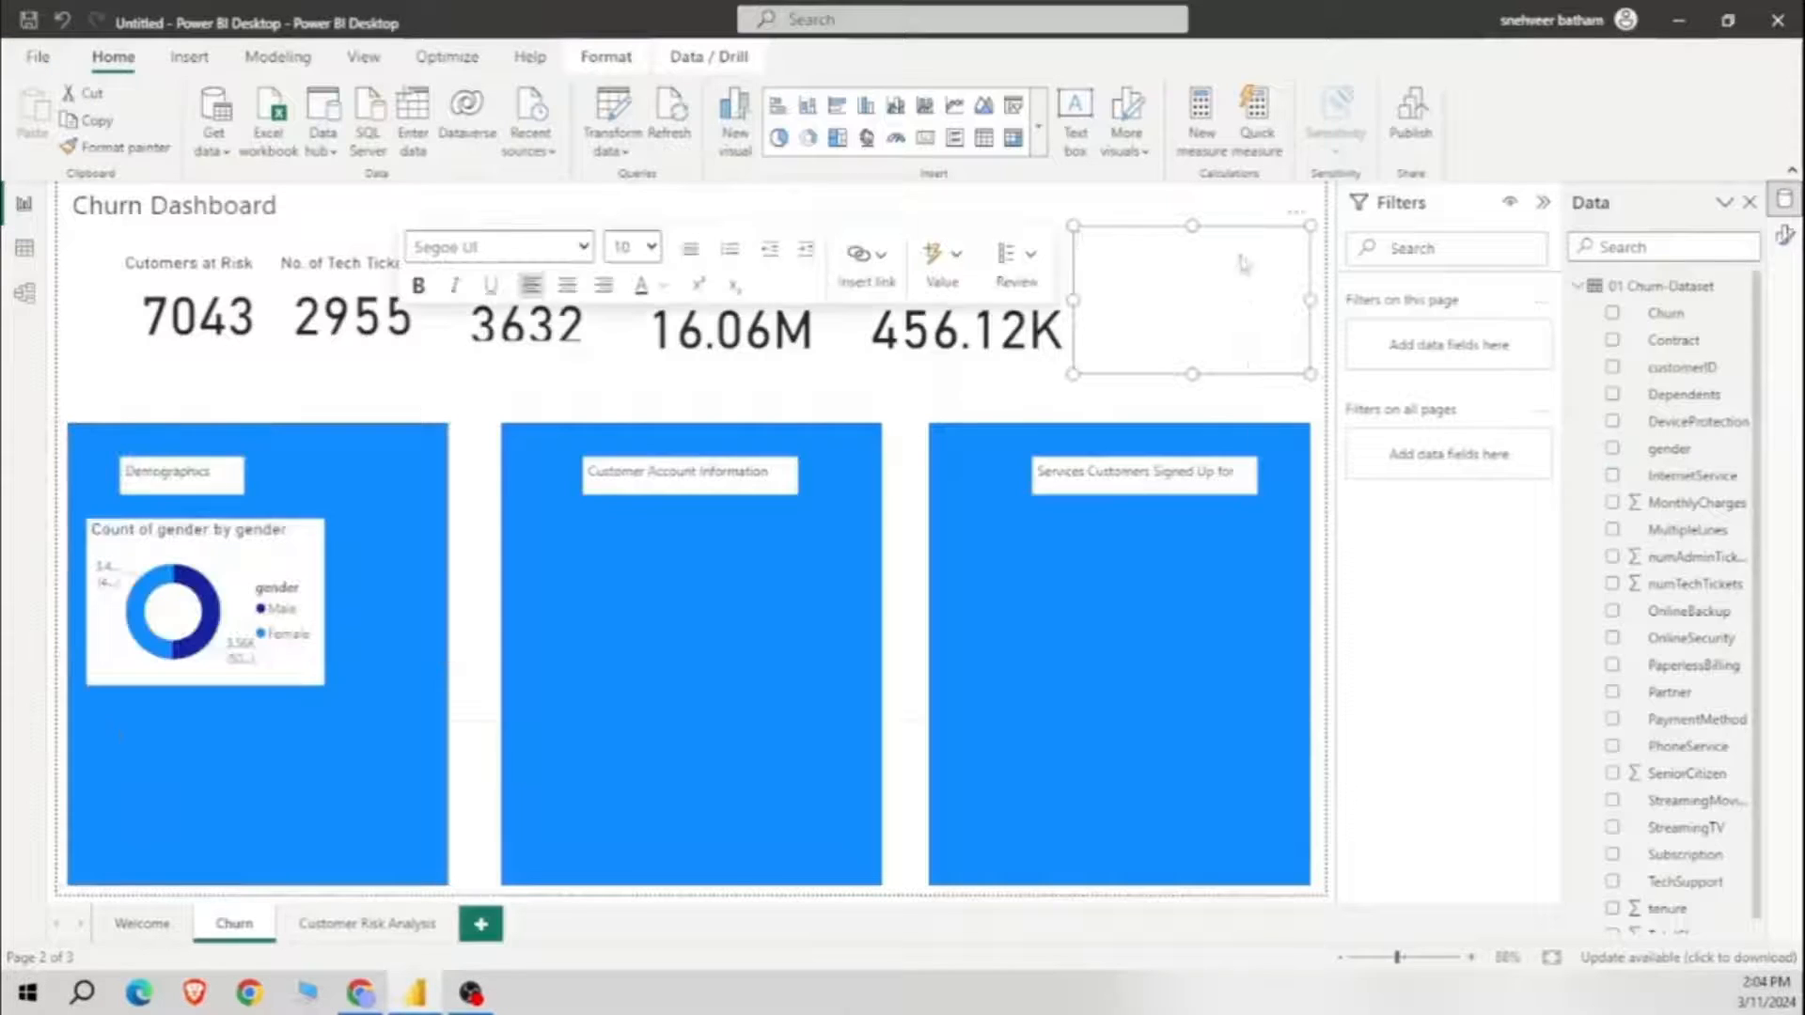
Step: Place the empty text box below the gender donut chart and reduce its height to a narrow strip
drag(1241, 250, 279, 722)
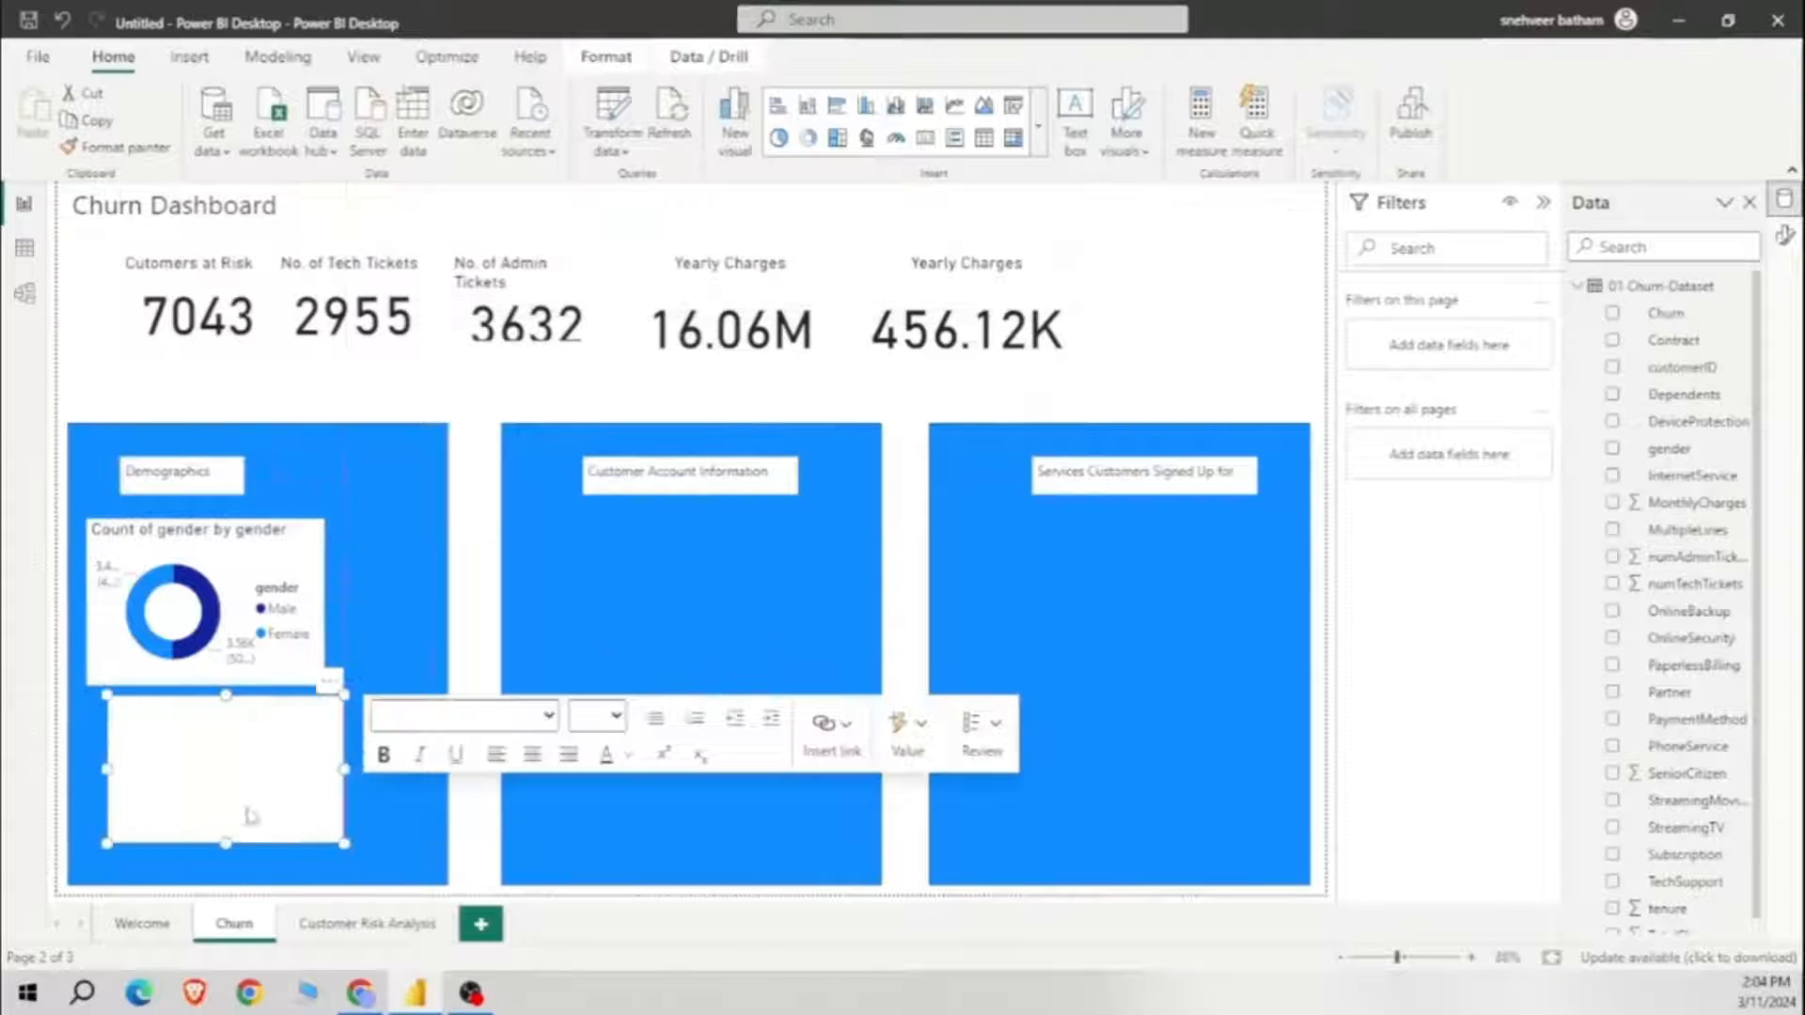
drag(225, 843, 227, 740)
click(182, 454)
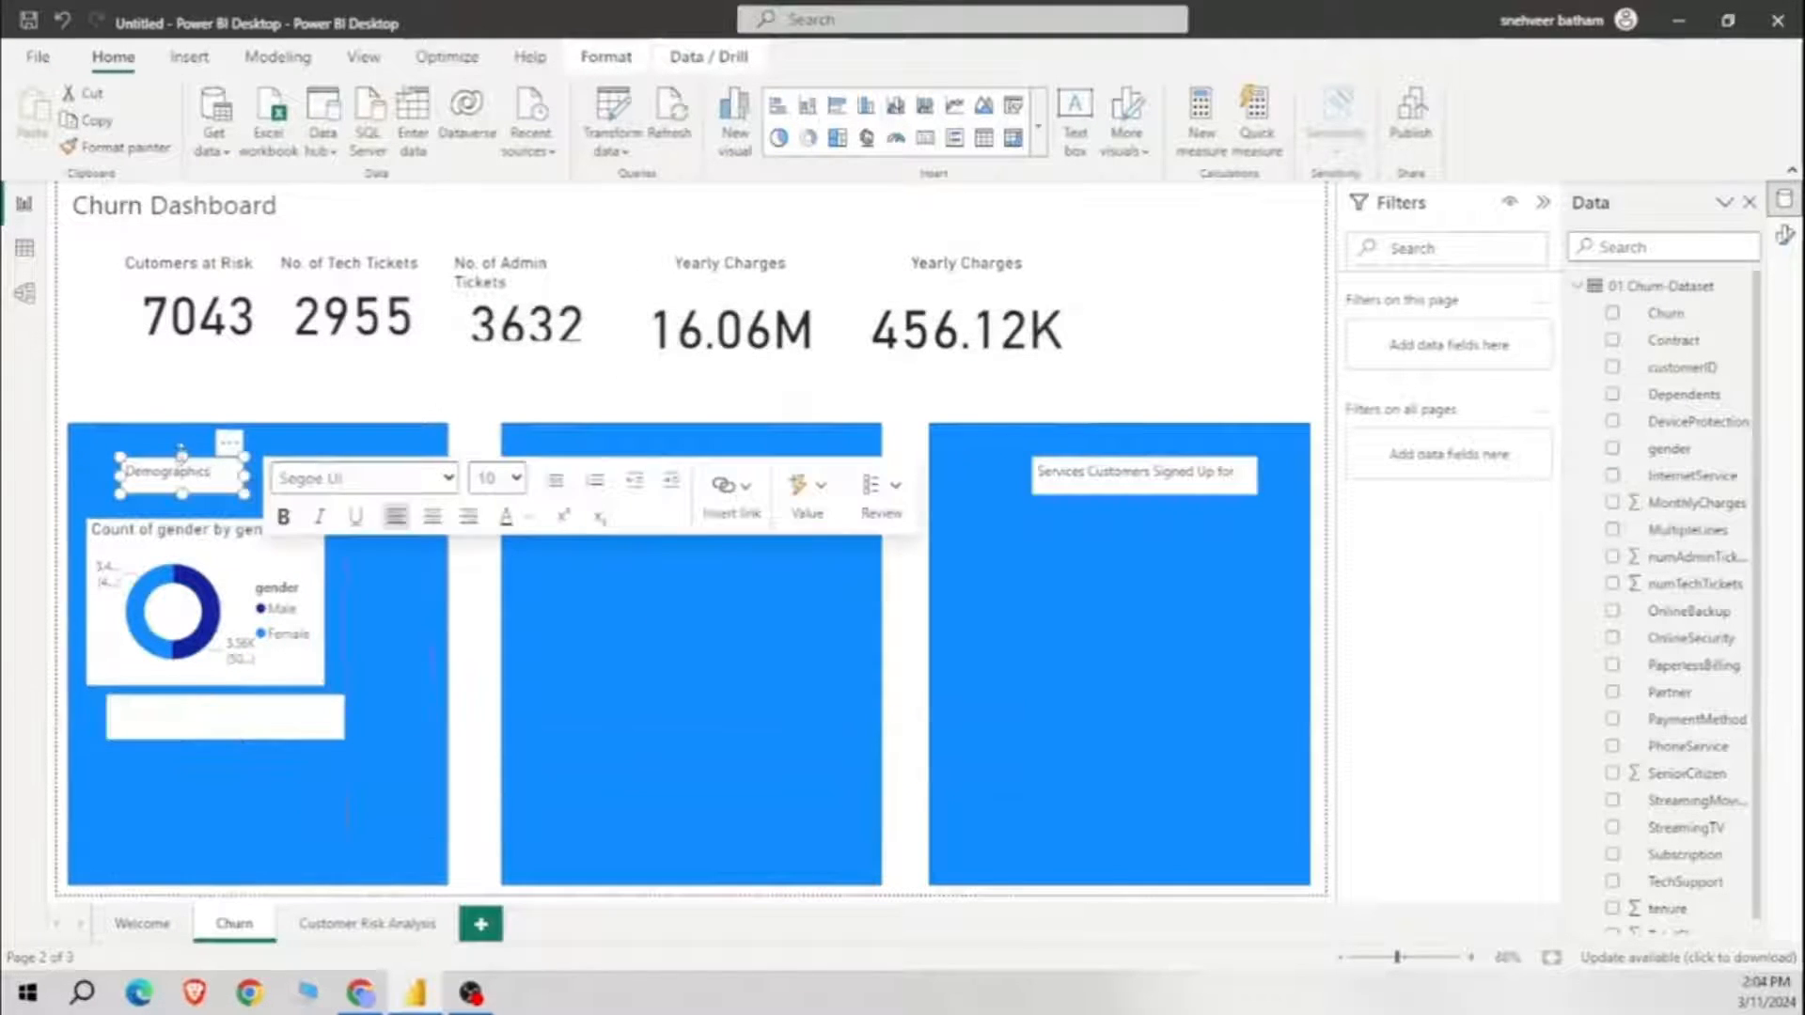
Step: Extend the blue Demographics background rectangle upward to just below the KPI cards
click(256, 428)
drag(257, 423, 266, 376)
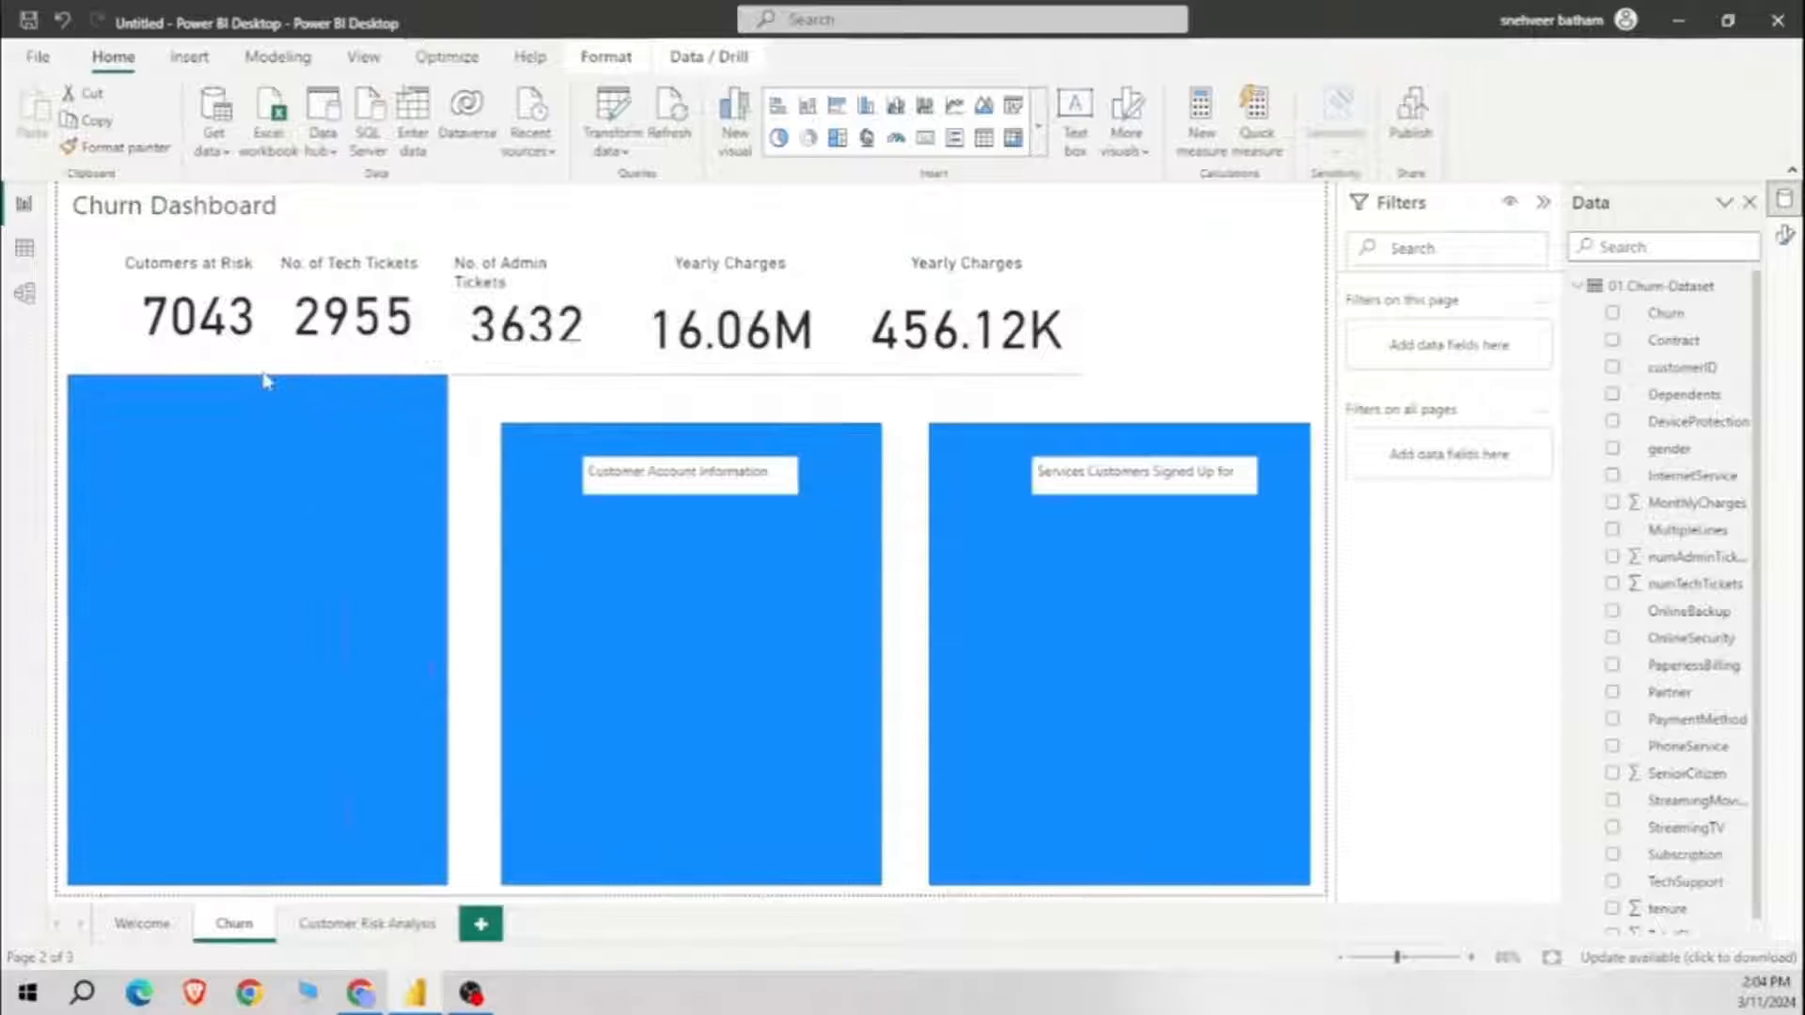
click(289, 532)
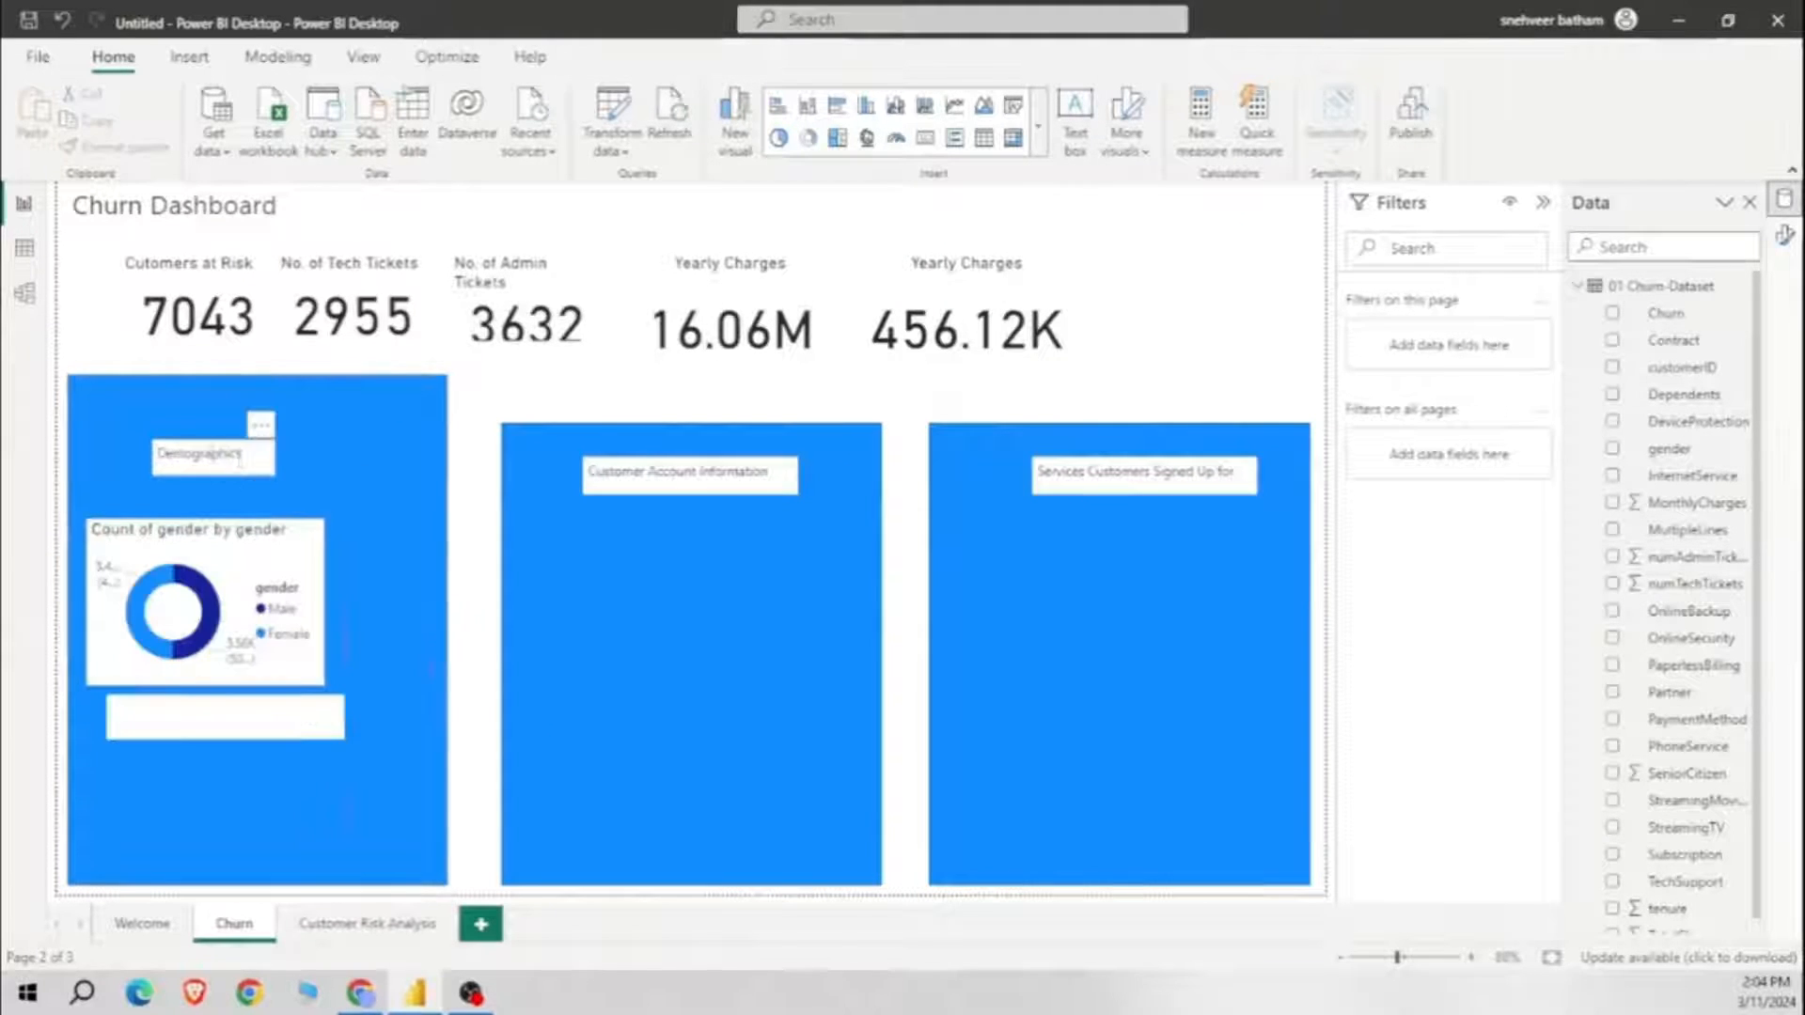
Step: Move the Demographics label and the gender donut chart up within the enlarged rectangle
click(221, 446)
drag(222, 438, 231, 395)
click(205, 537)
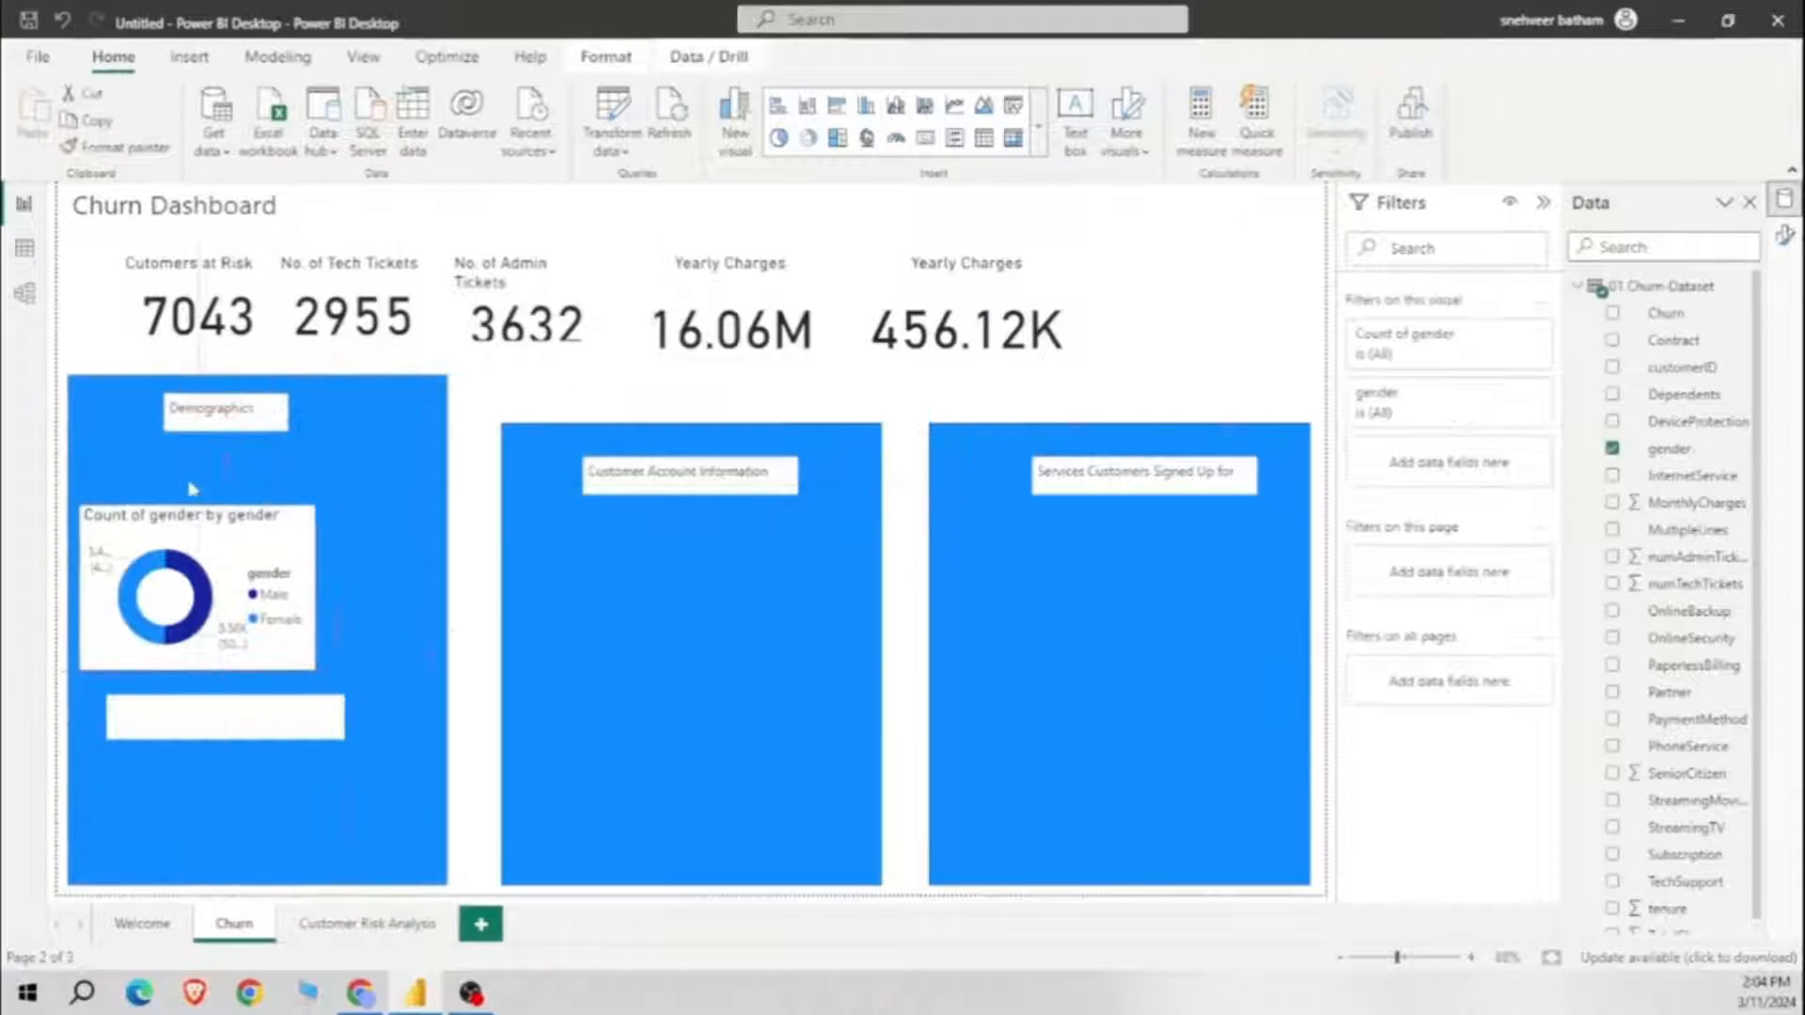
drag(205, 538, 197, 464)
Step: Move the empty text box directly beneath the donut chart and enter "Subscription Time" as its text
click(228, 700)
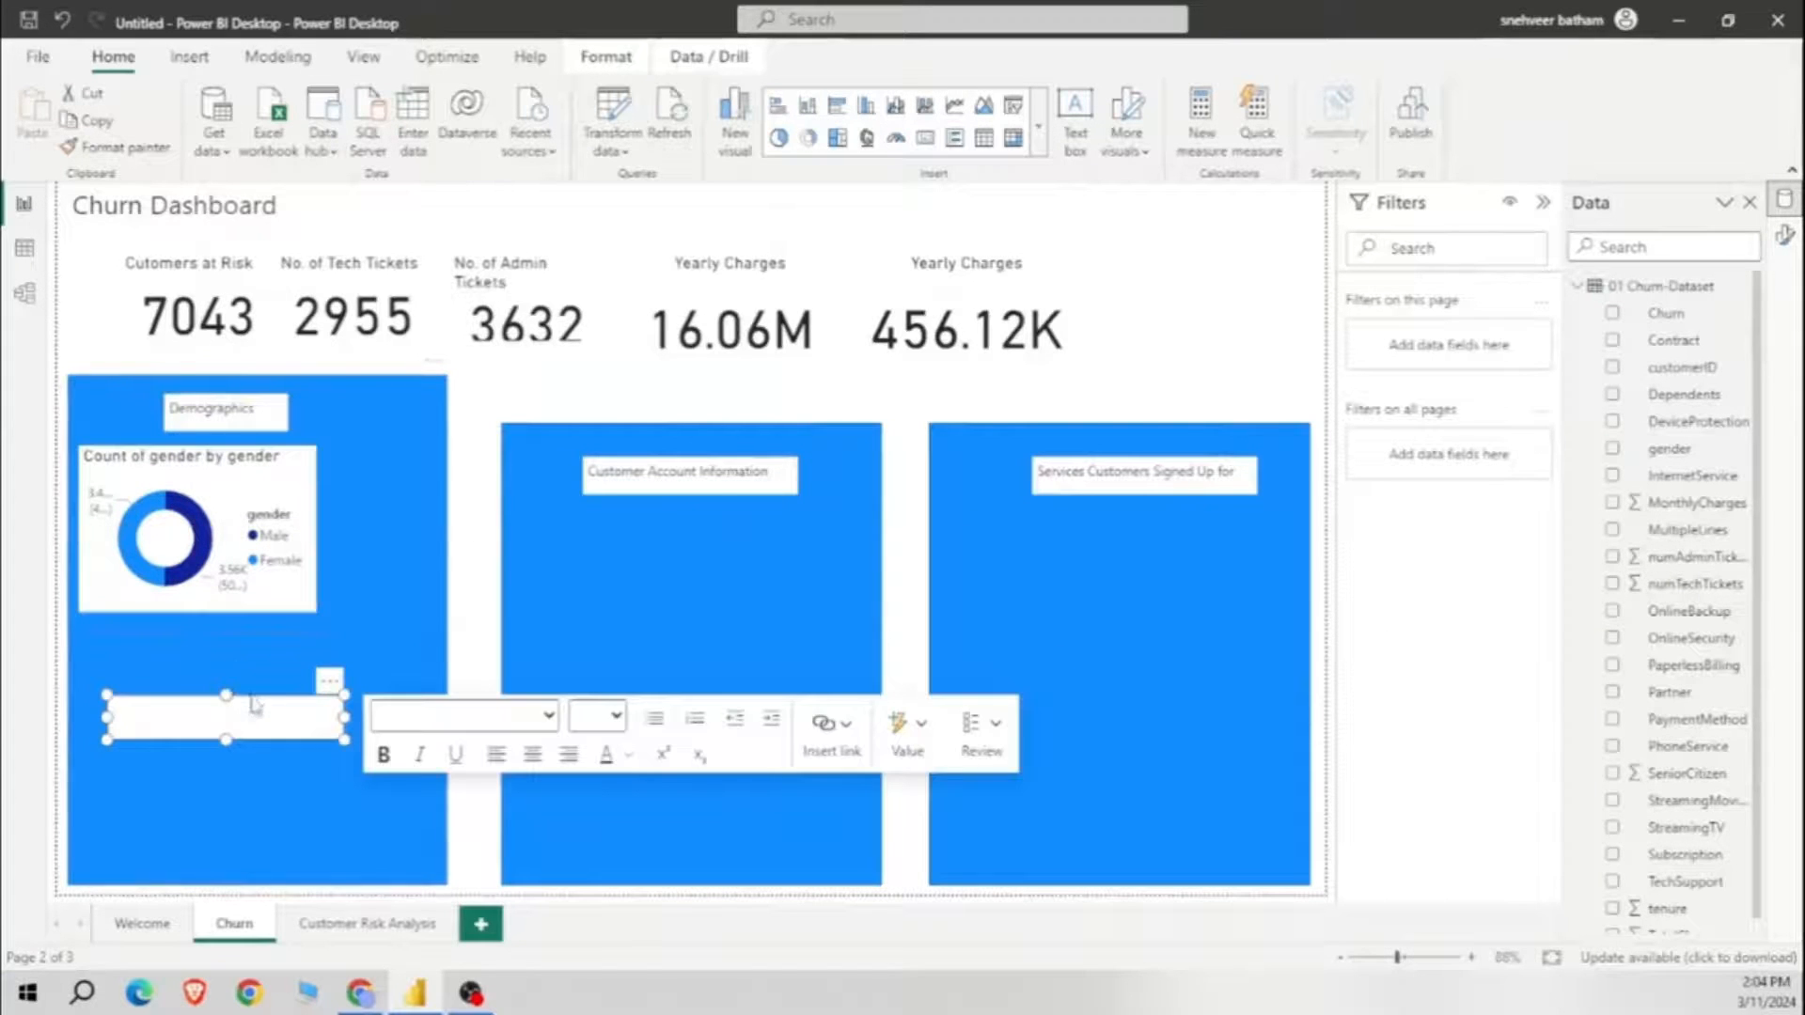
drag(255, 710, 228, 642)
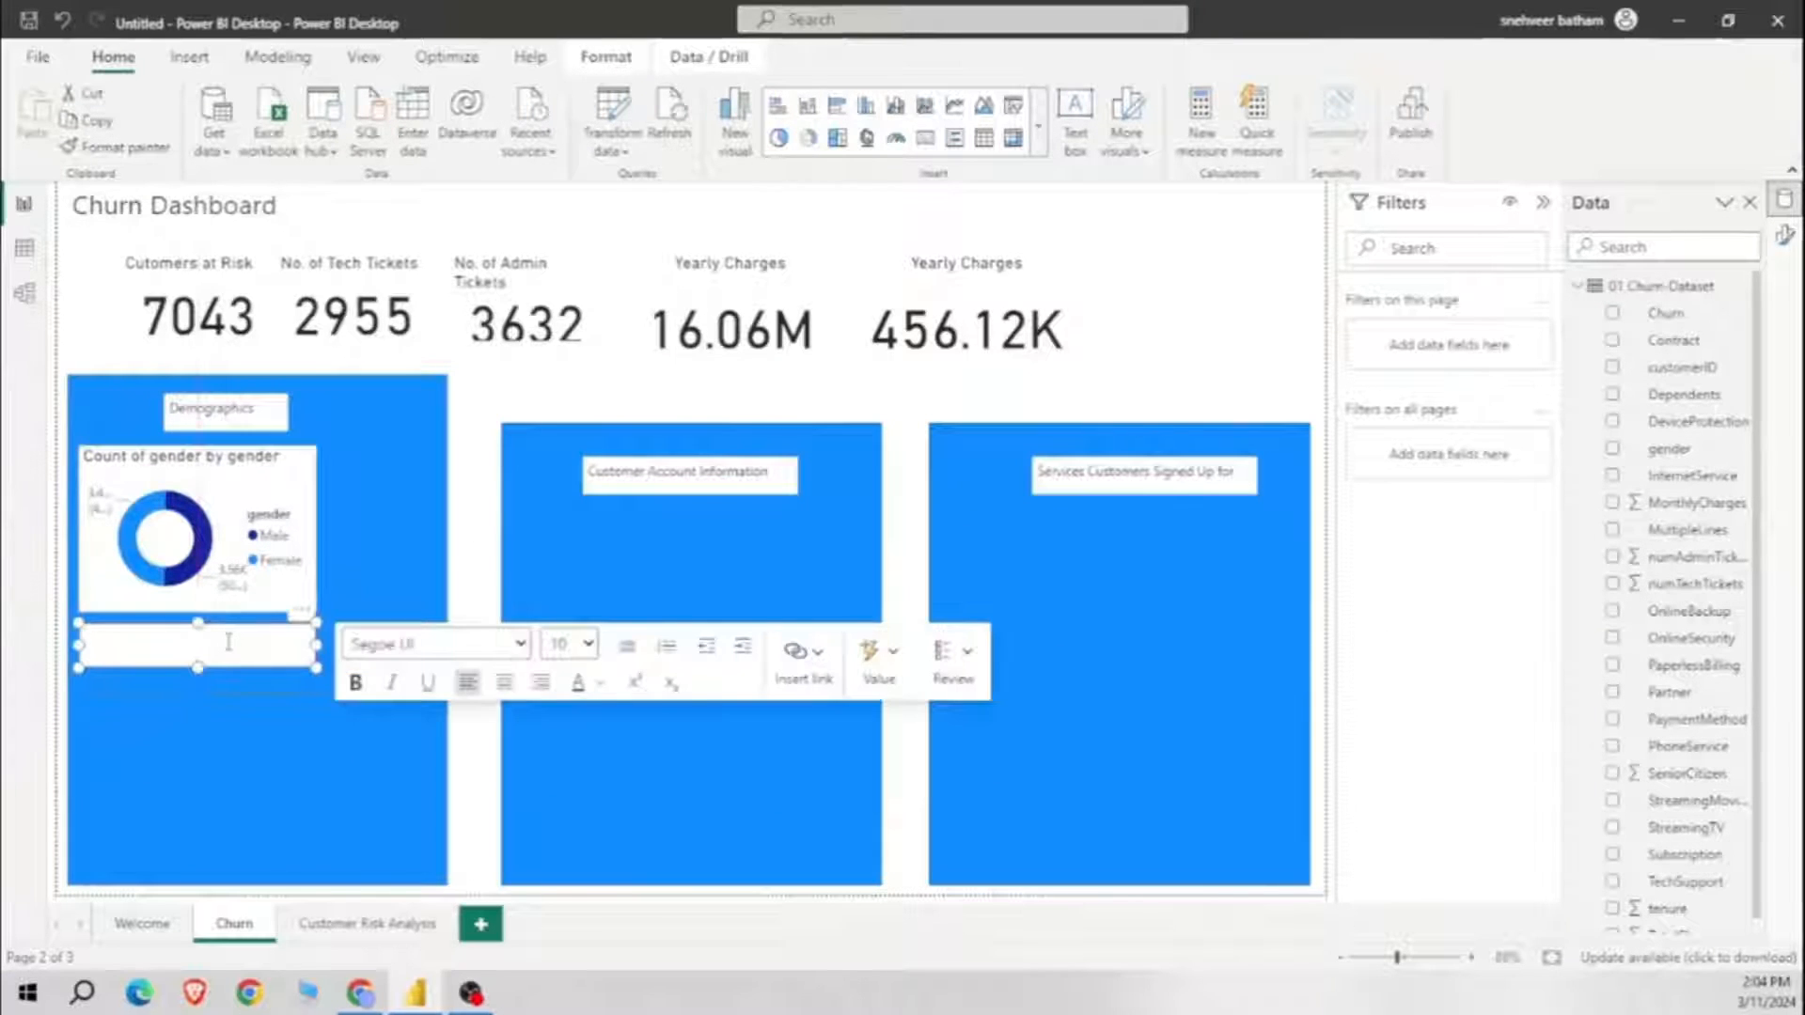
text(Subs)
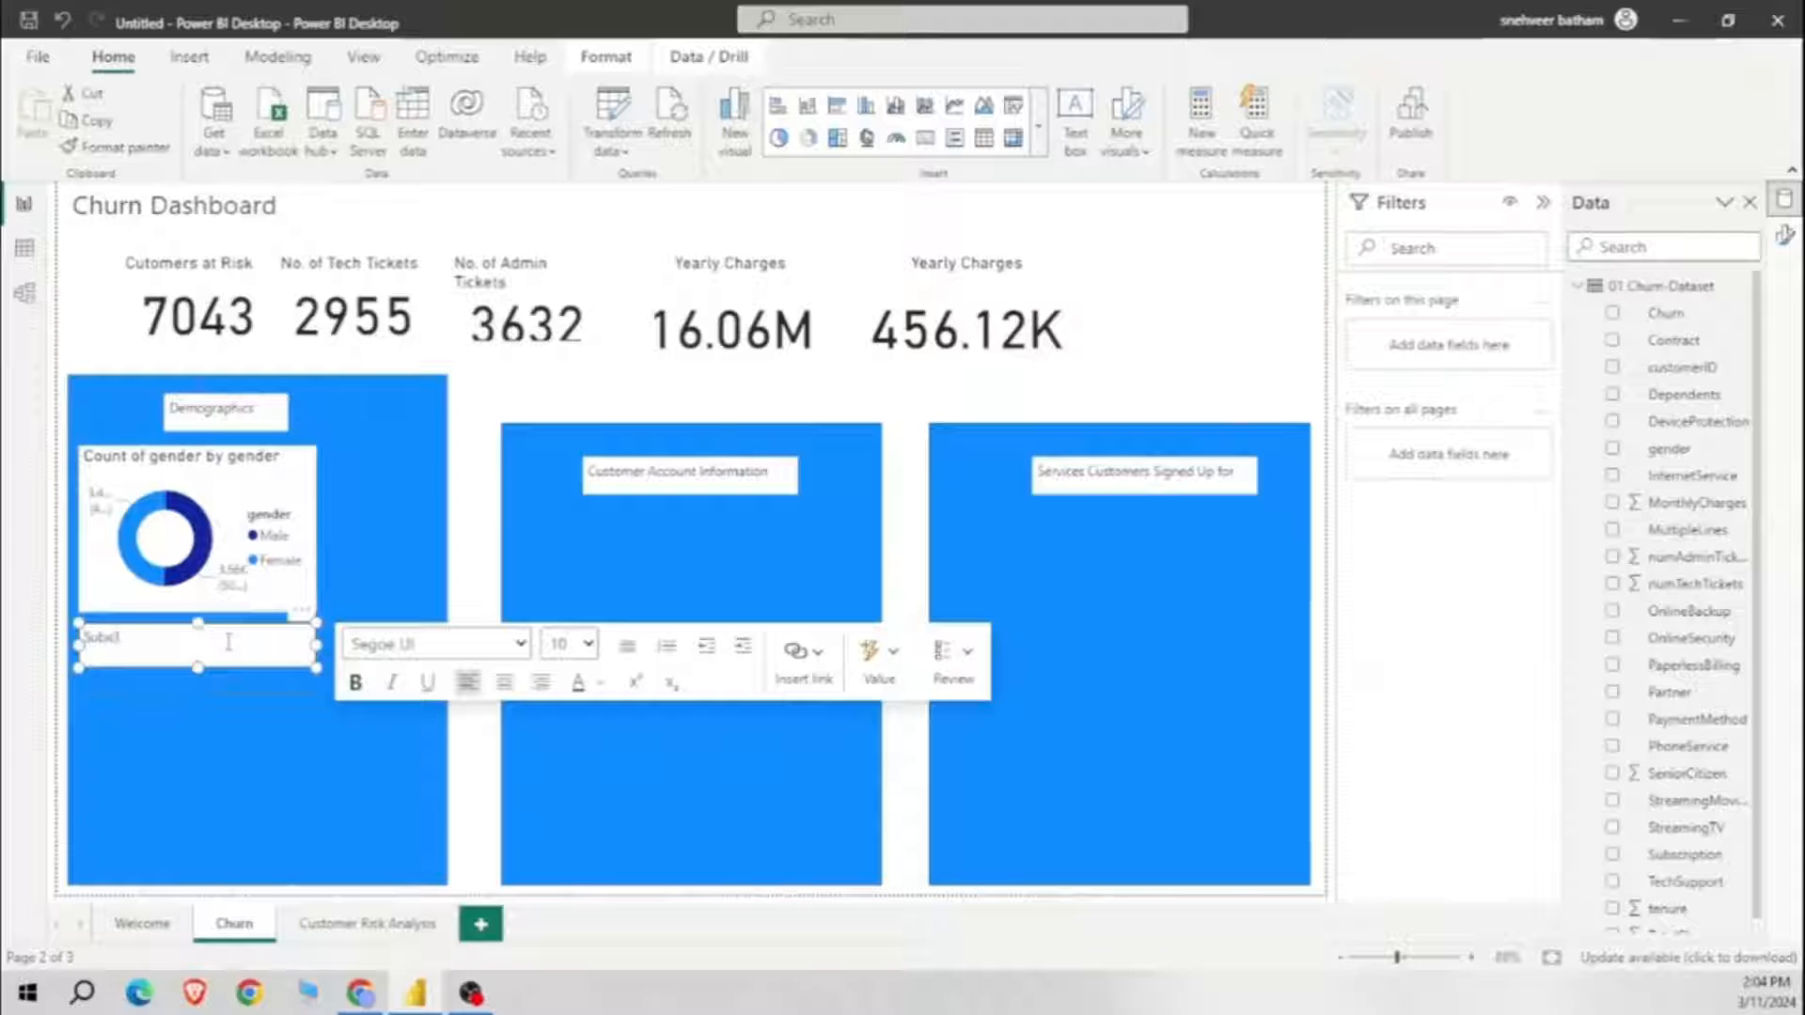
text(cription Times)
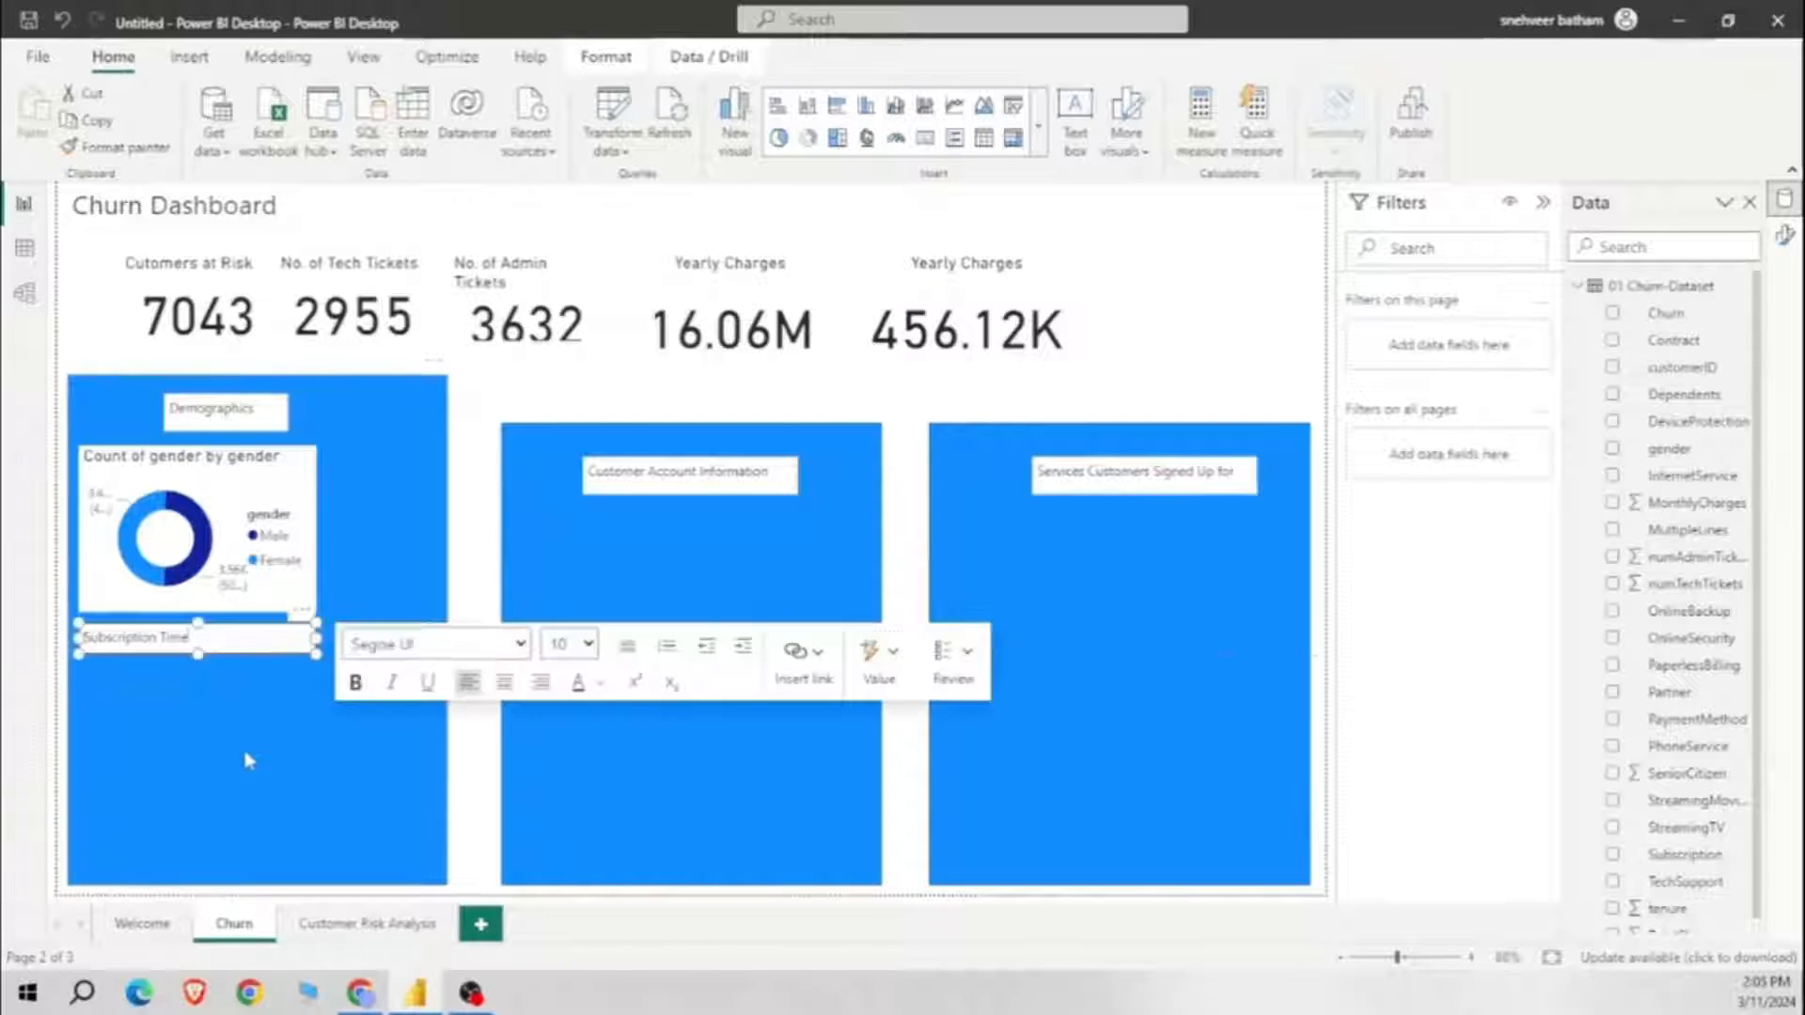
click(448, 631)
Step: Insert a clustered bar chart with Subscription on the Y-axis and the count of Churn on the X-axis
click(1038, 125)
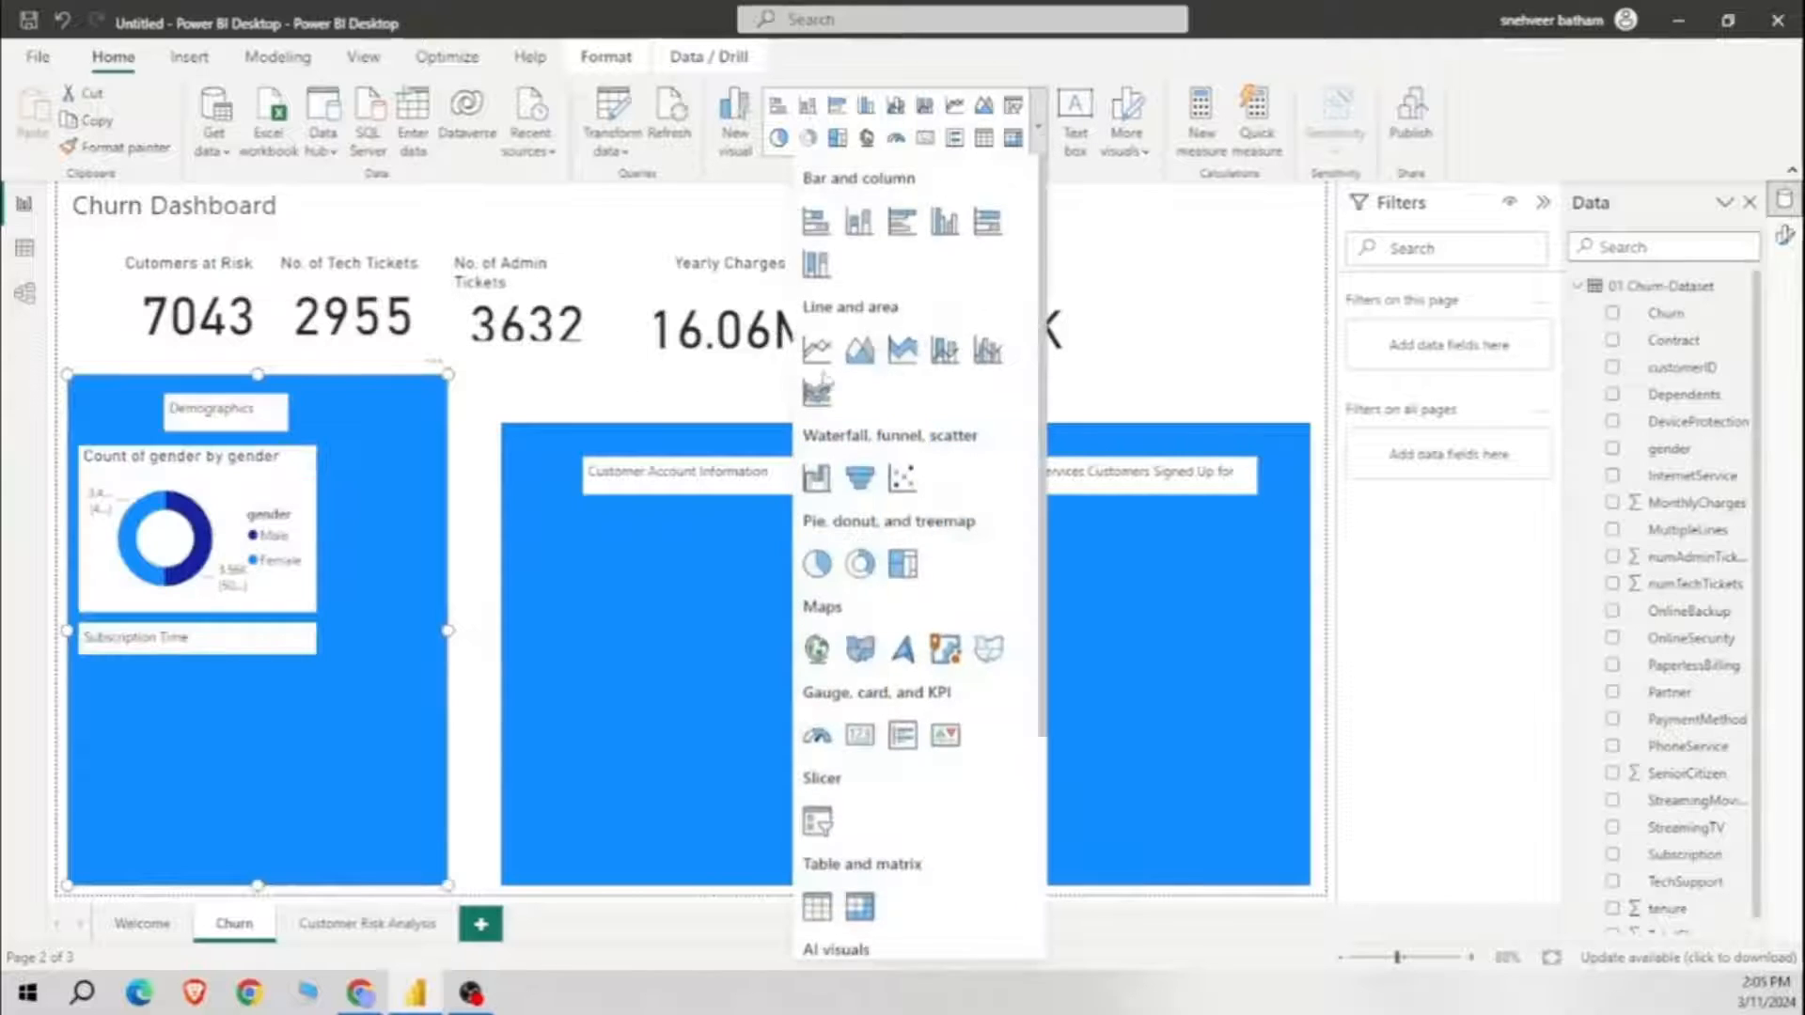
click(891, 233)
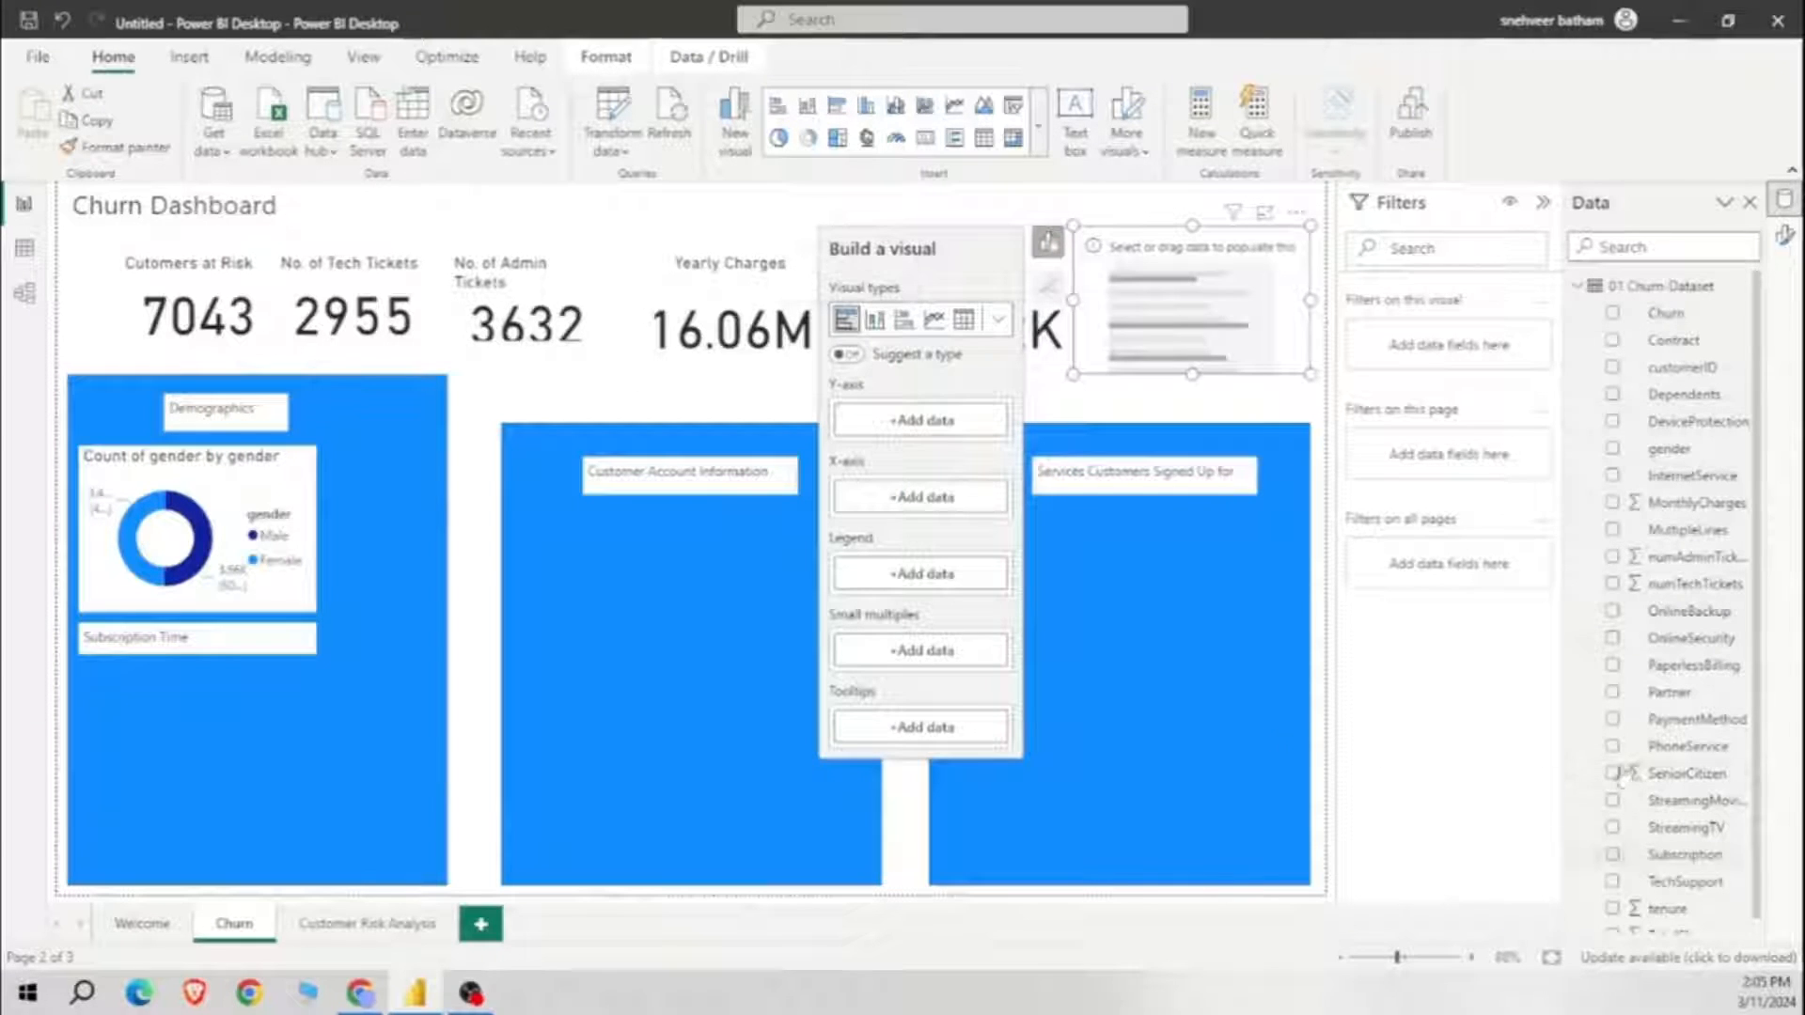
click(1612, 854)
click(1612, 313)
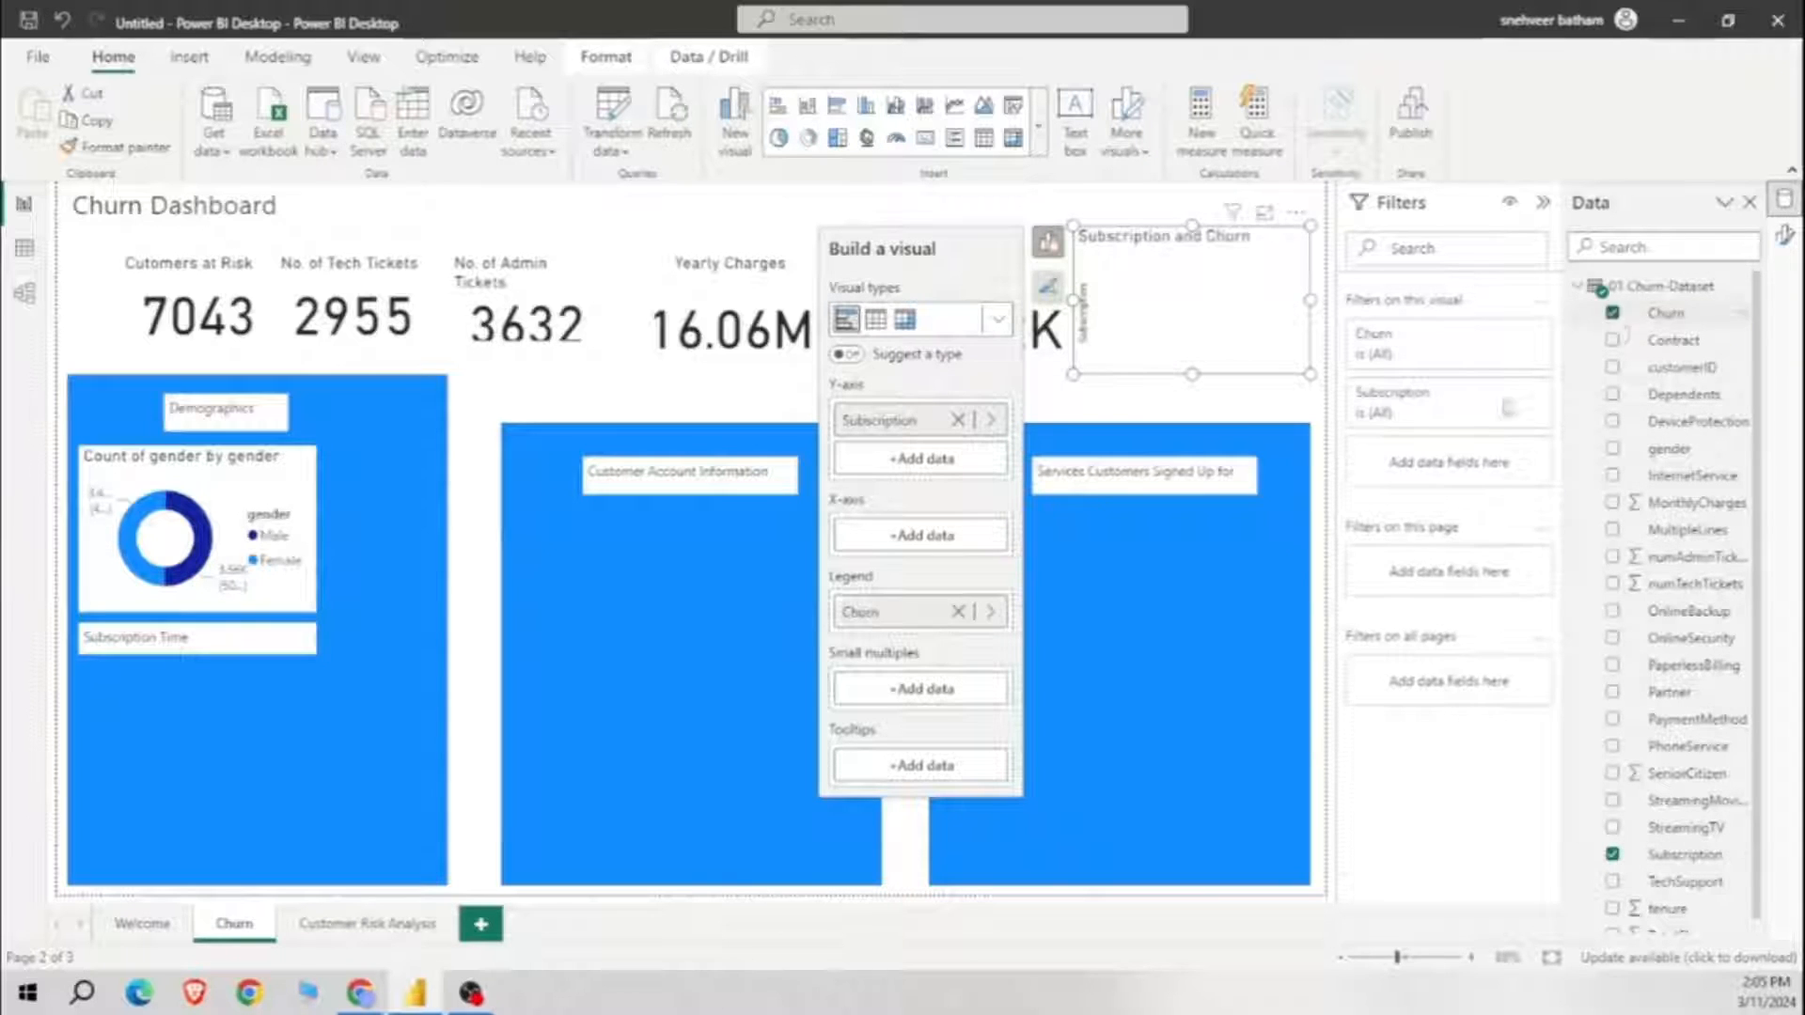
drag(860, 611, 908, 538)
Step: Show the bar chart's count of Churn as a percent of grand total
right_click(945, 534)
mouse_move(1025, 686)
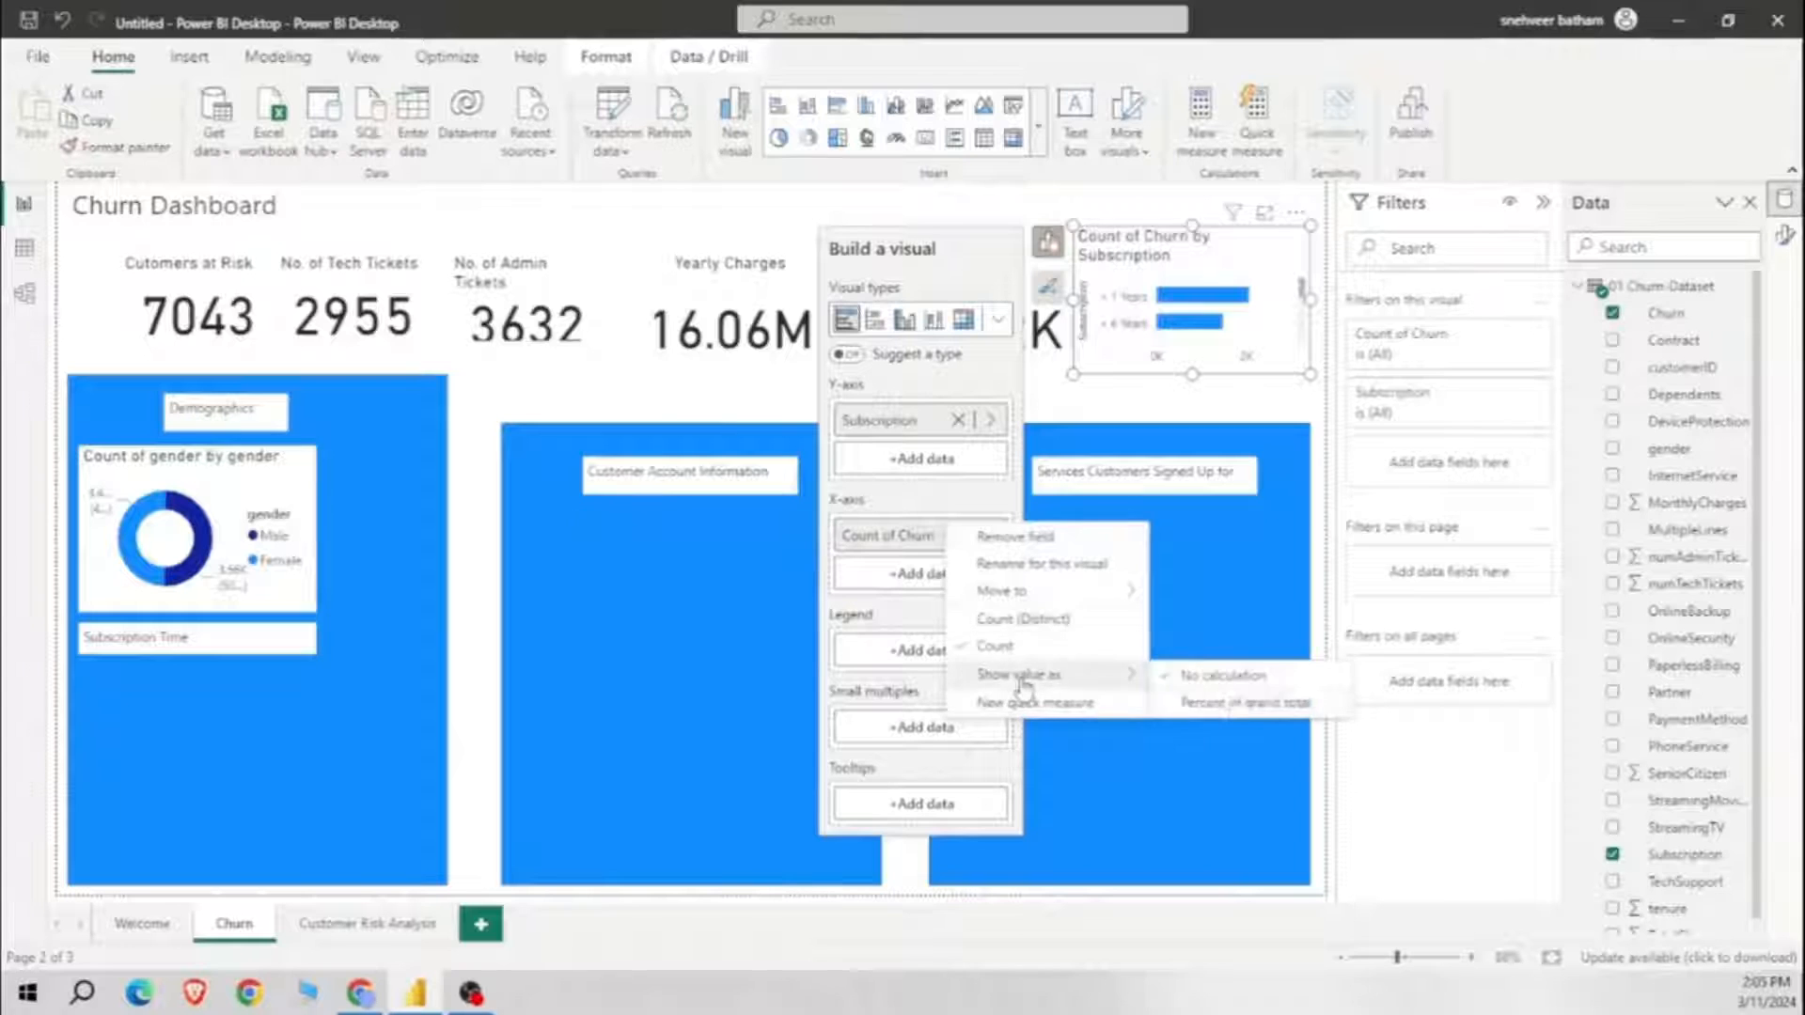
click(1232, 705)
Step: Make the bar chart taller, place it under the Subscription Time label and widen it to nearly fill the Demographics rectangle
drag(1192, 374, 1196, 496)
drag(1225, 259, 234, 690)
drag(205, 614, 208, 680)
drag(88, 779, 79, 773)
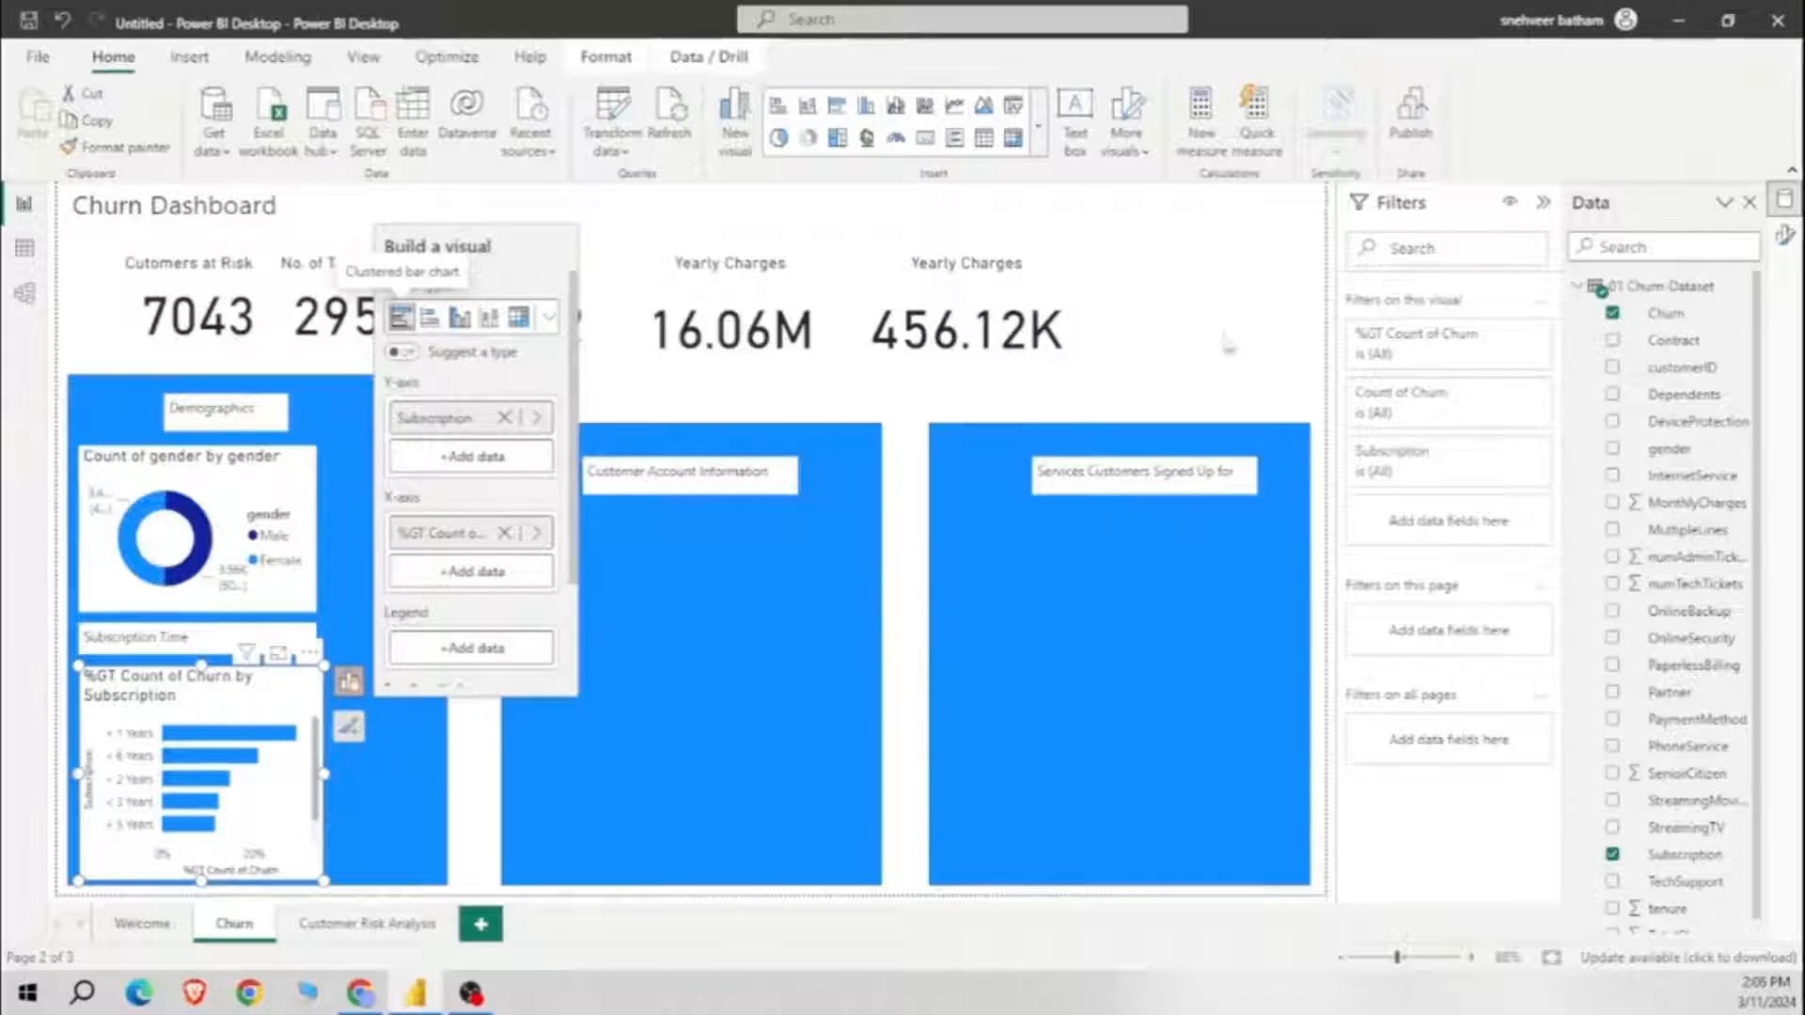
click(1252, 312)
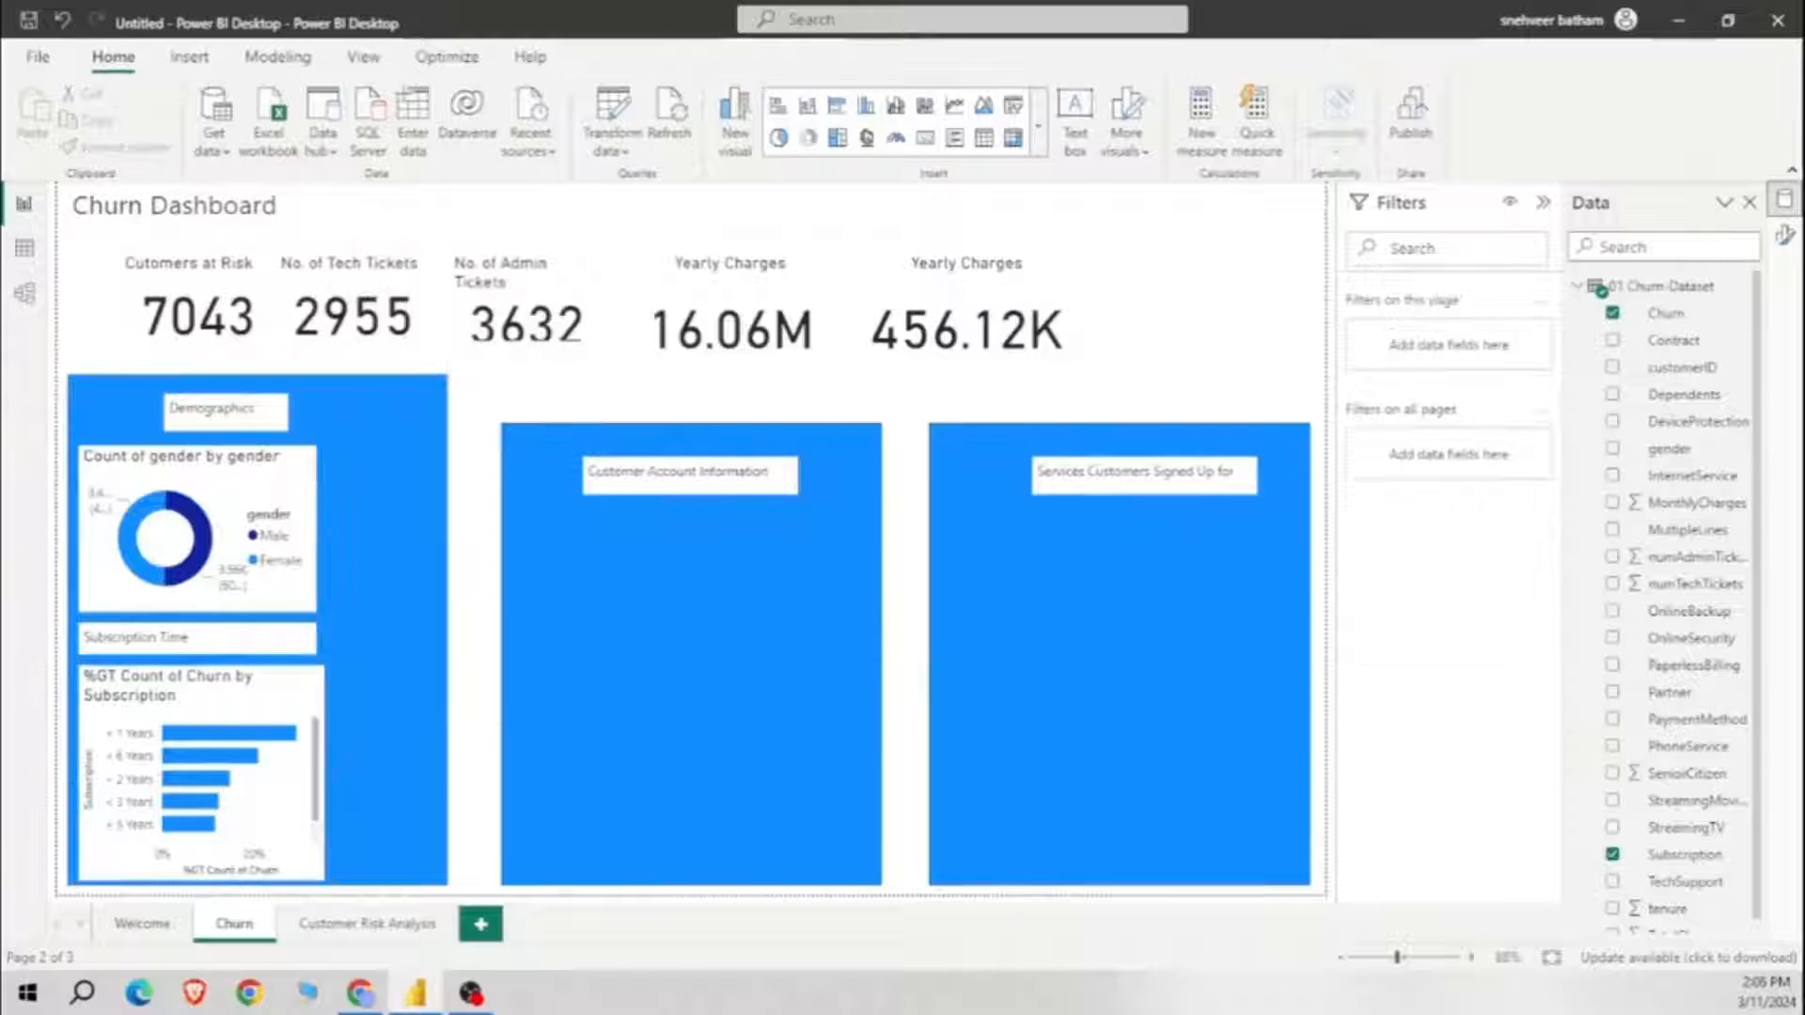
click(326, 779)
drag(325, 779, 429, 781)
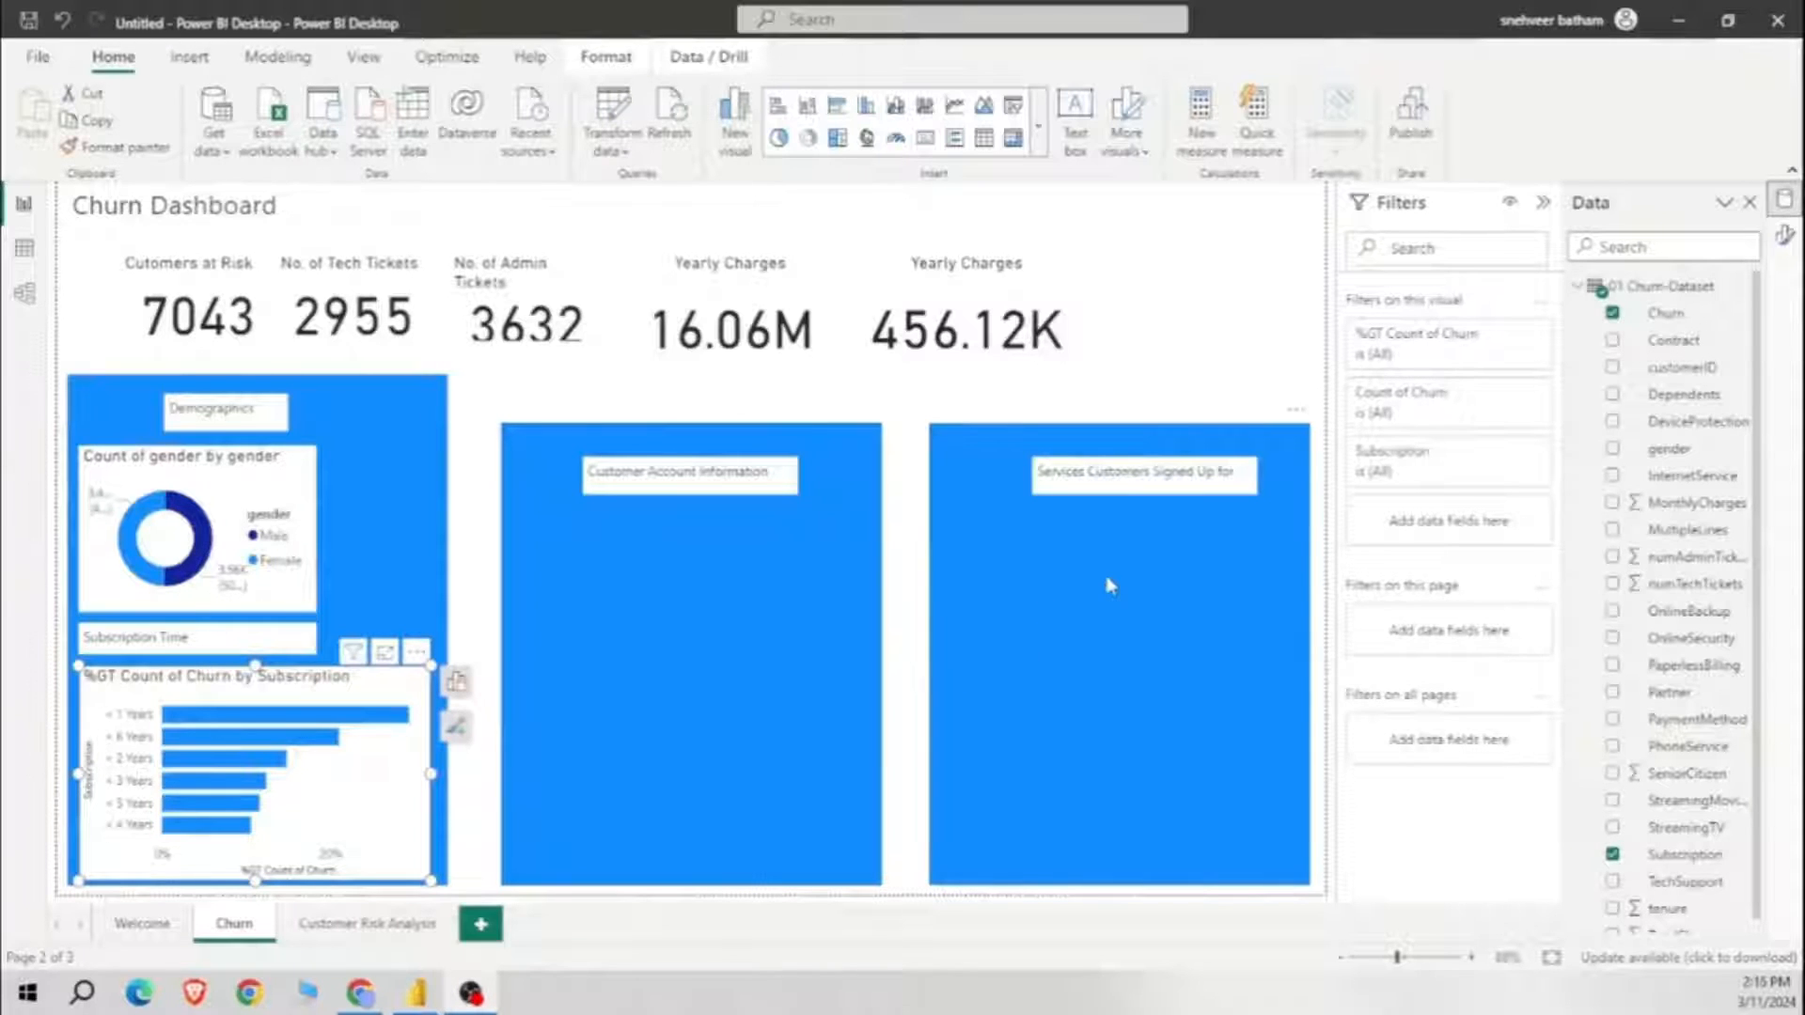
Step: Start a new measure named "% of Senior Citizen" whose formula begins with DIVIDE(
click(1202, 149)
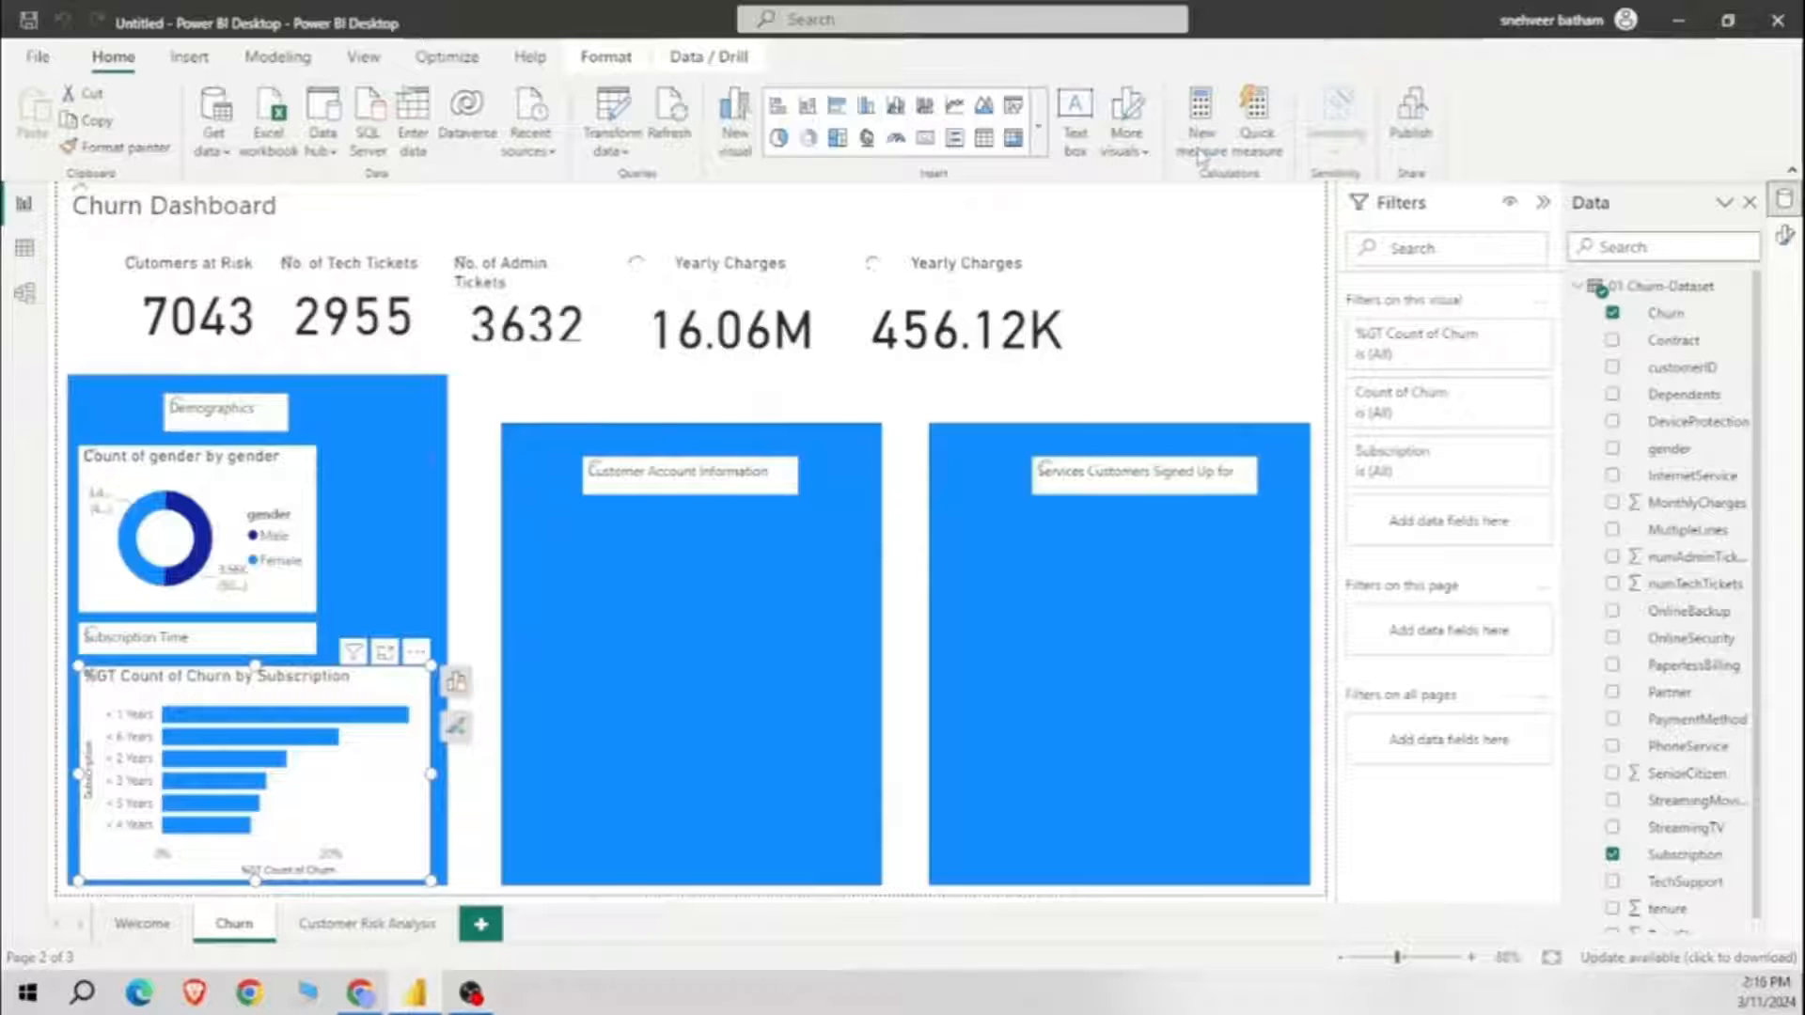
key(BackSpace)
key(BackSpace)
key(BackSpace)
key(BackSpace)
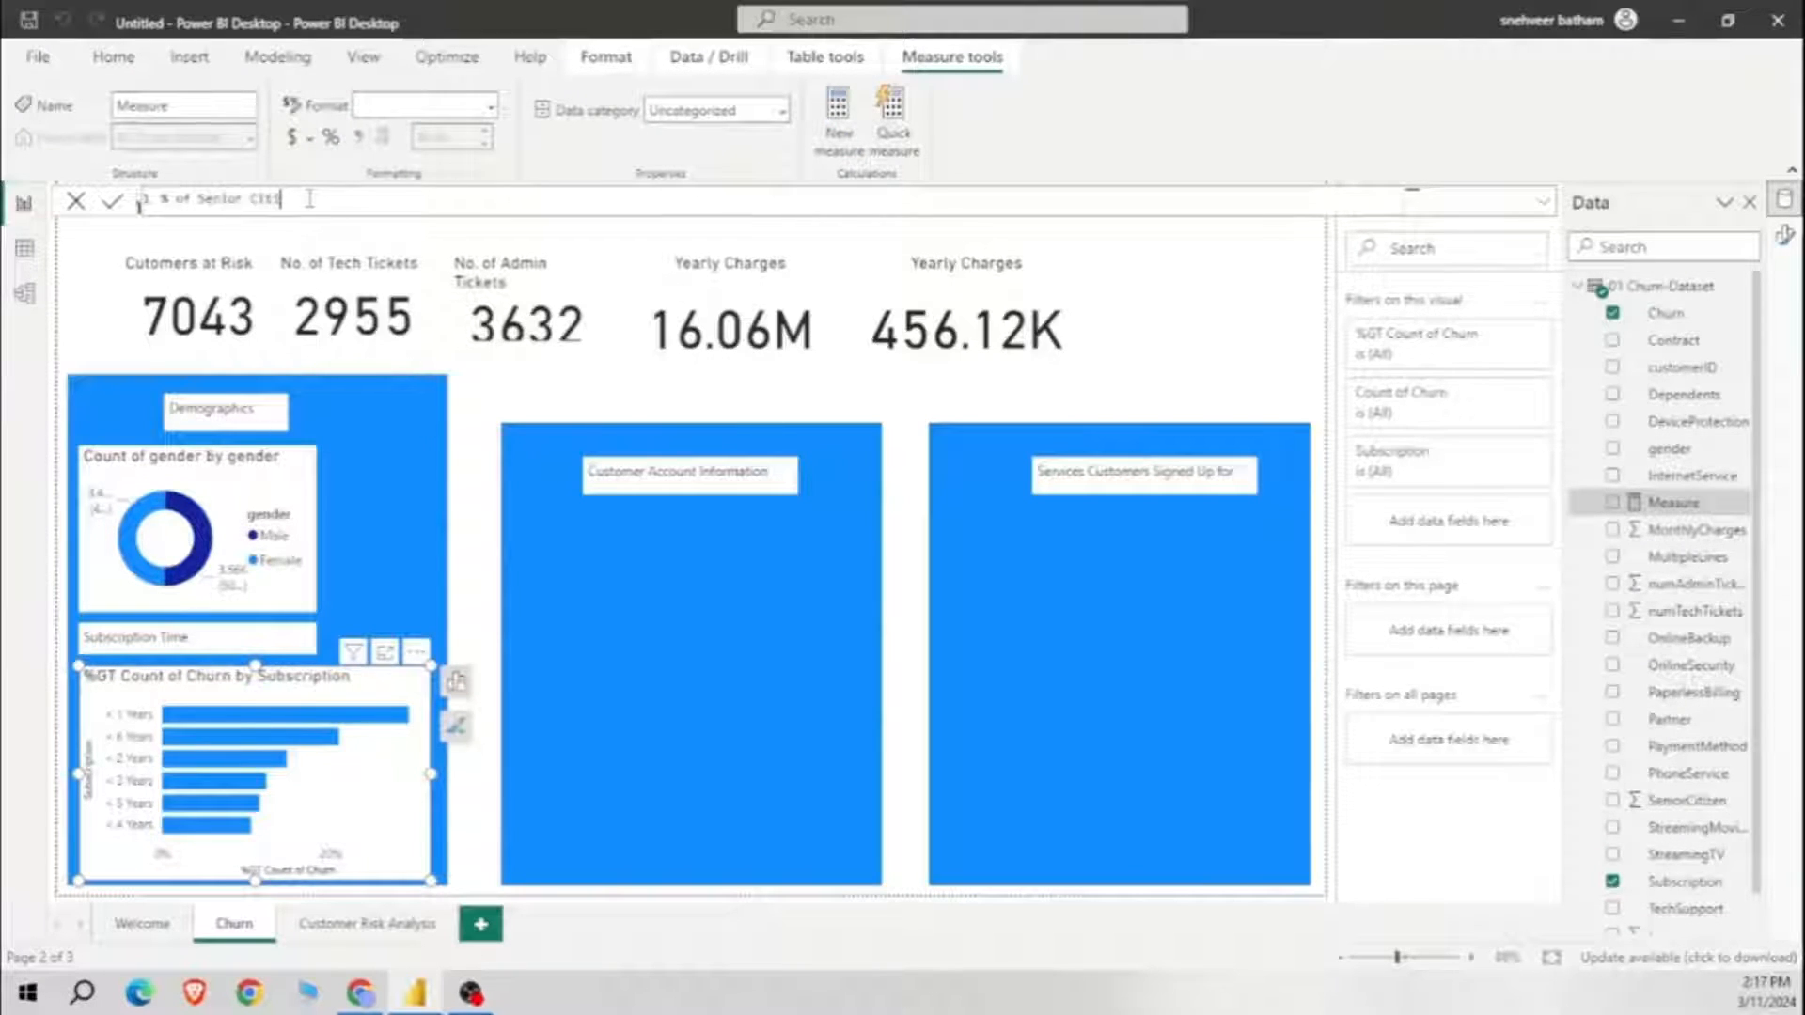
text(DIVIDE)
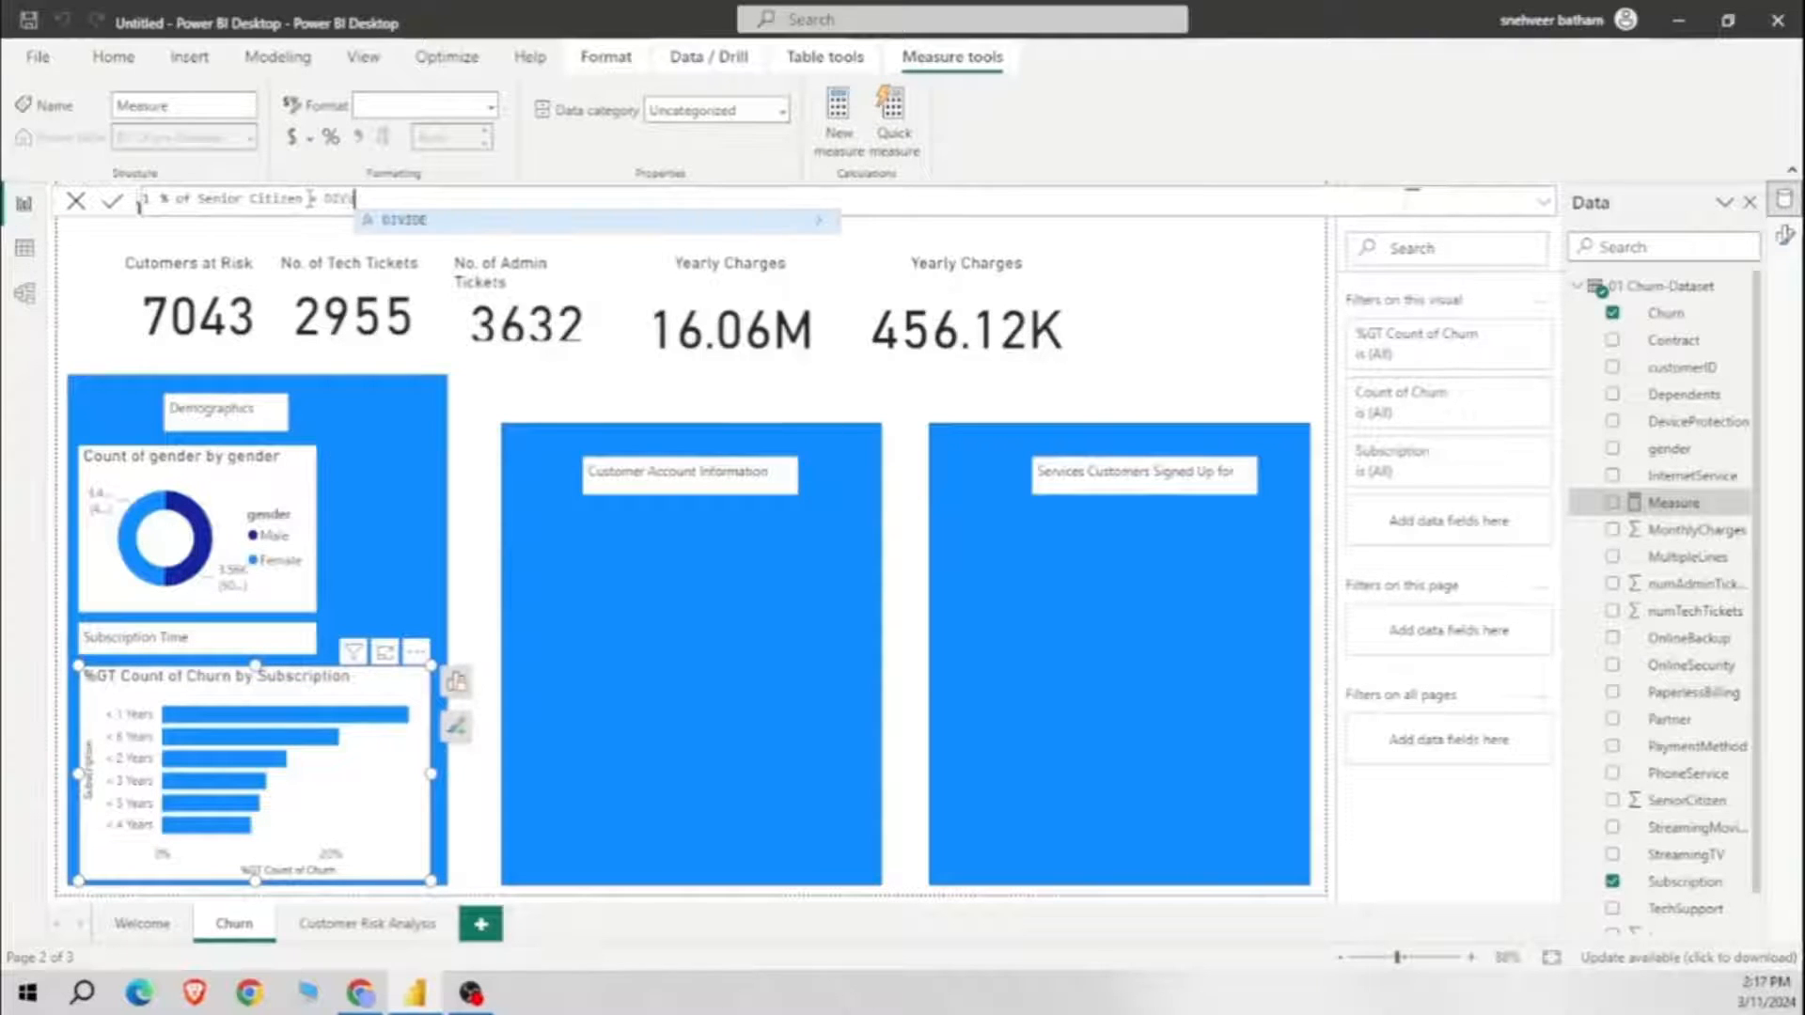
text(()
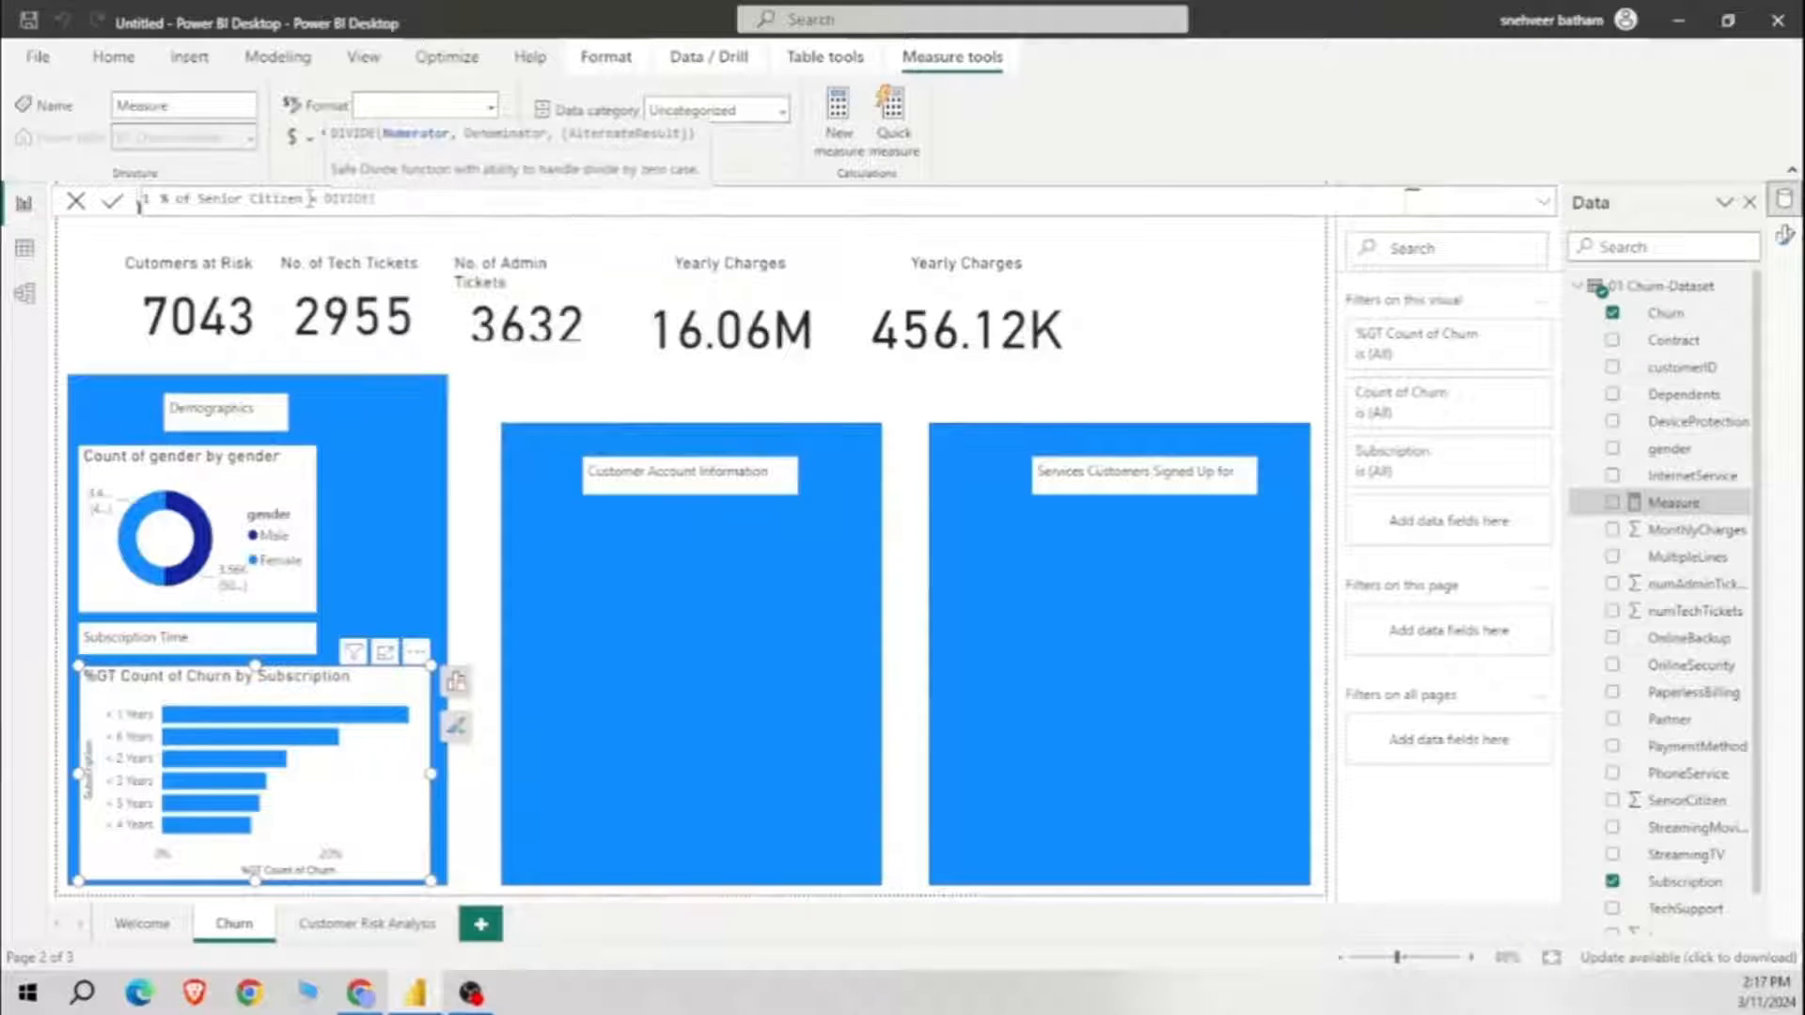
Step: Begin the DIVIDE numerator with CALCULATE(COUNT('01 Churn-Dataset'[SeniorCitizen]
text(CALC)
text(COUNT()
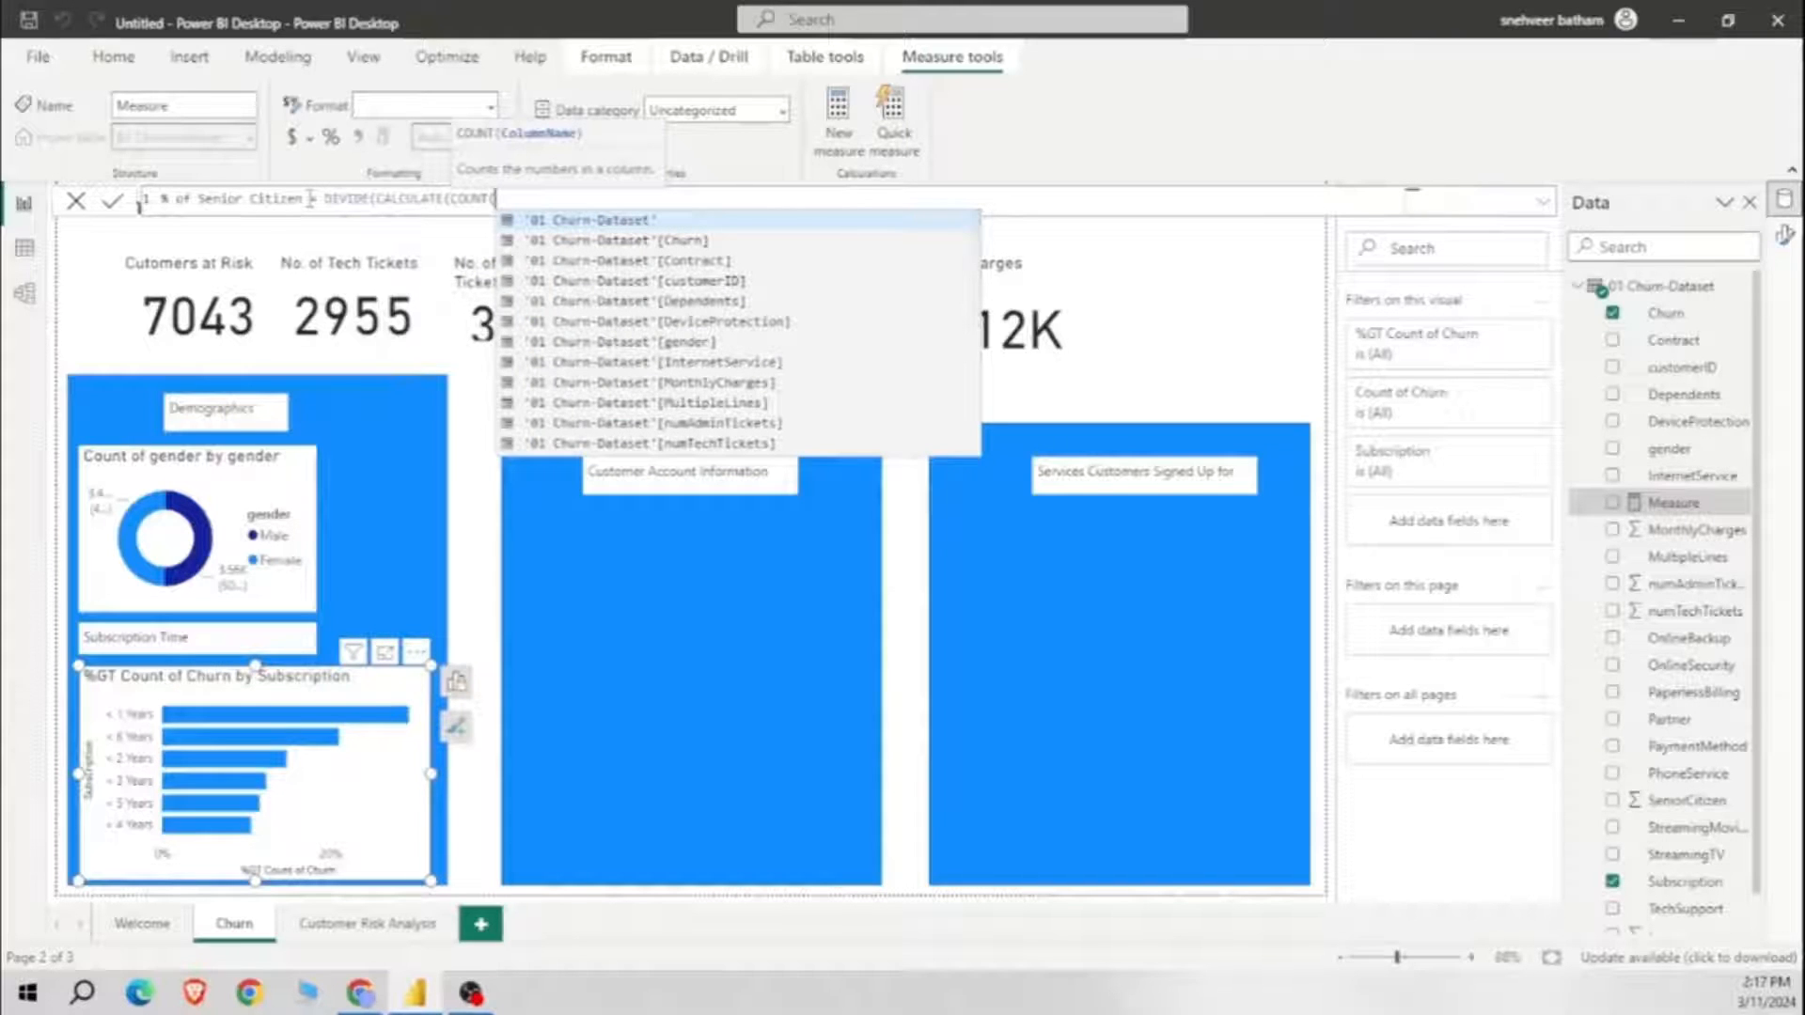
text(Churn)
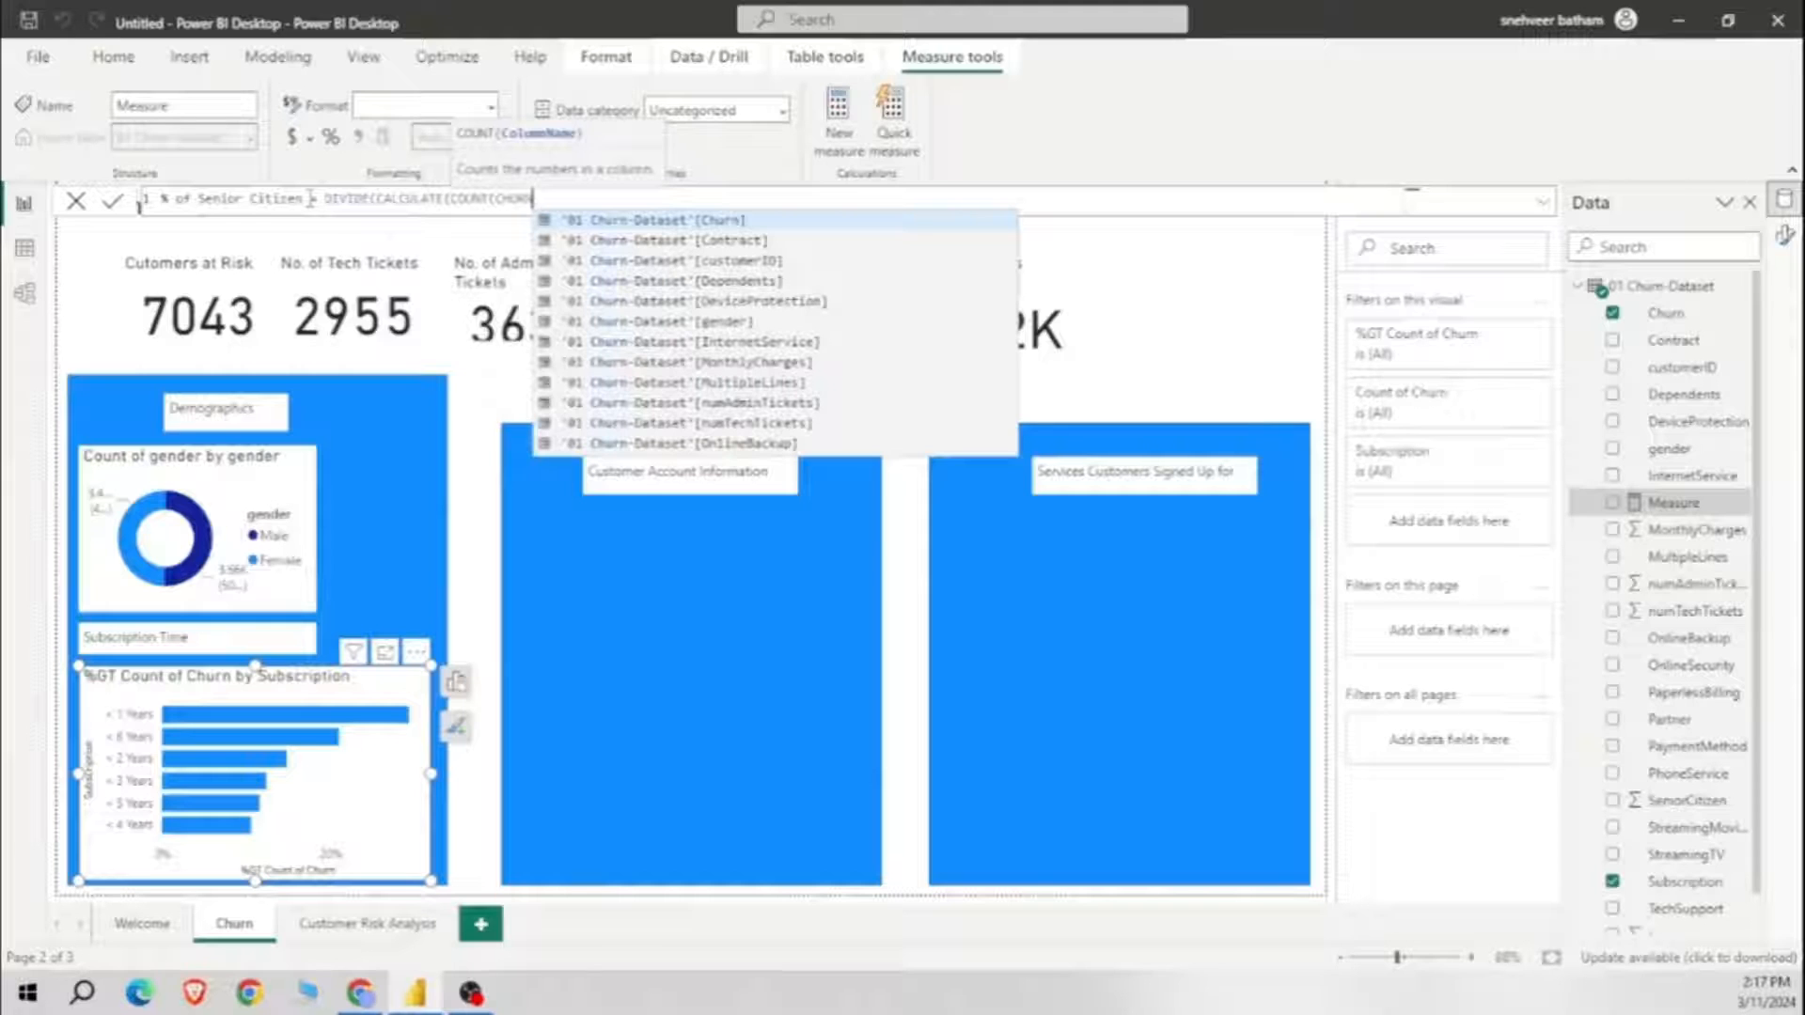
text([)
key(Down)
key(Down)
key(Down)
key(Down)
key(Down)
key(Down)
key(Down)
key(Down)
key(Down)
key(Down)
key(Down)
key(Down)
key(Down)
key(Down)
key(Down)
key(Down)
key(Down)
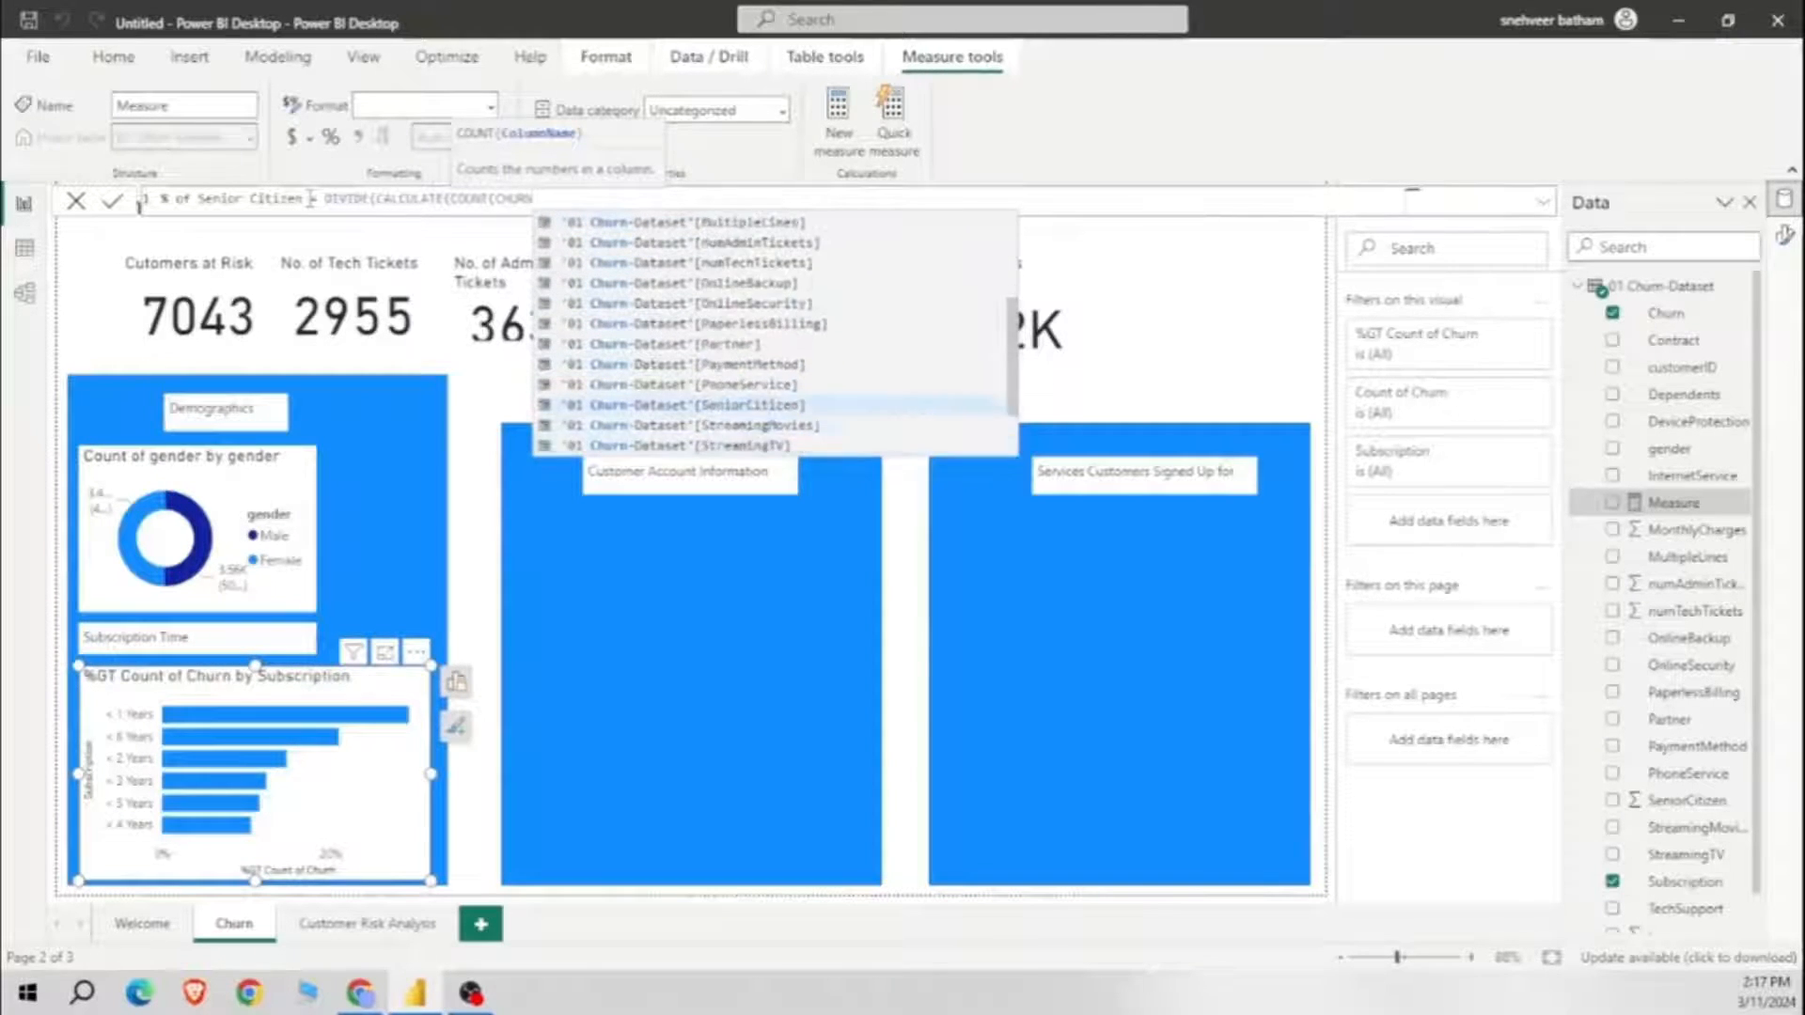
key(Tab)
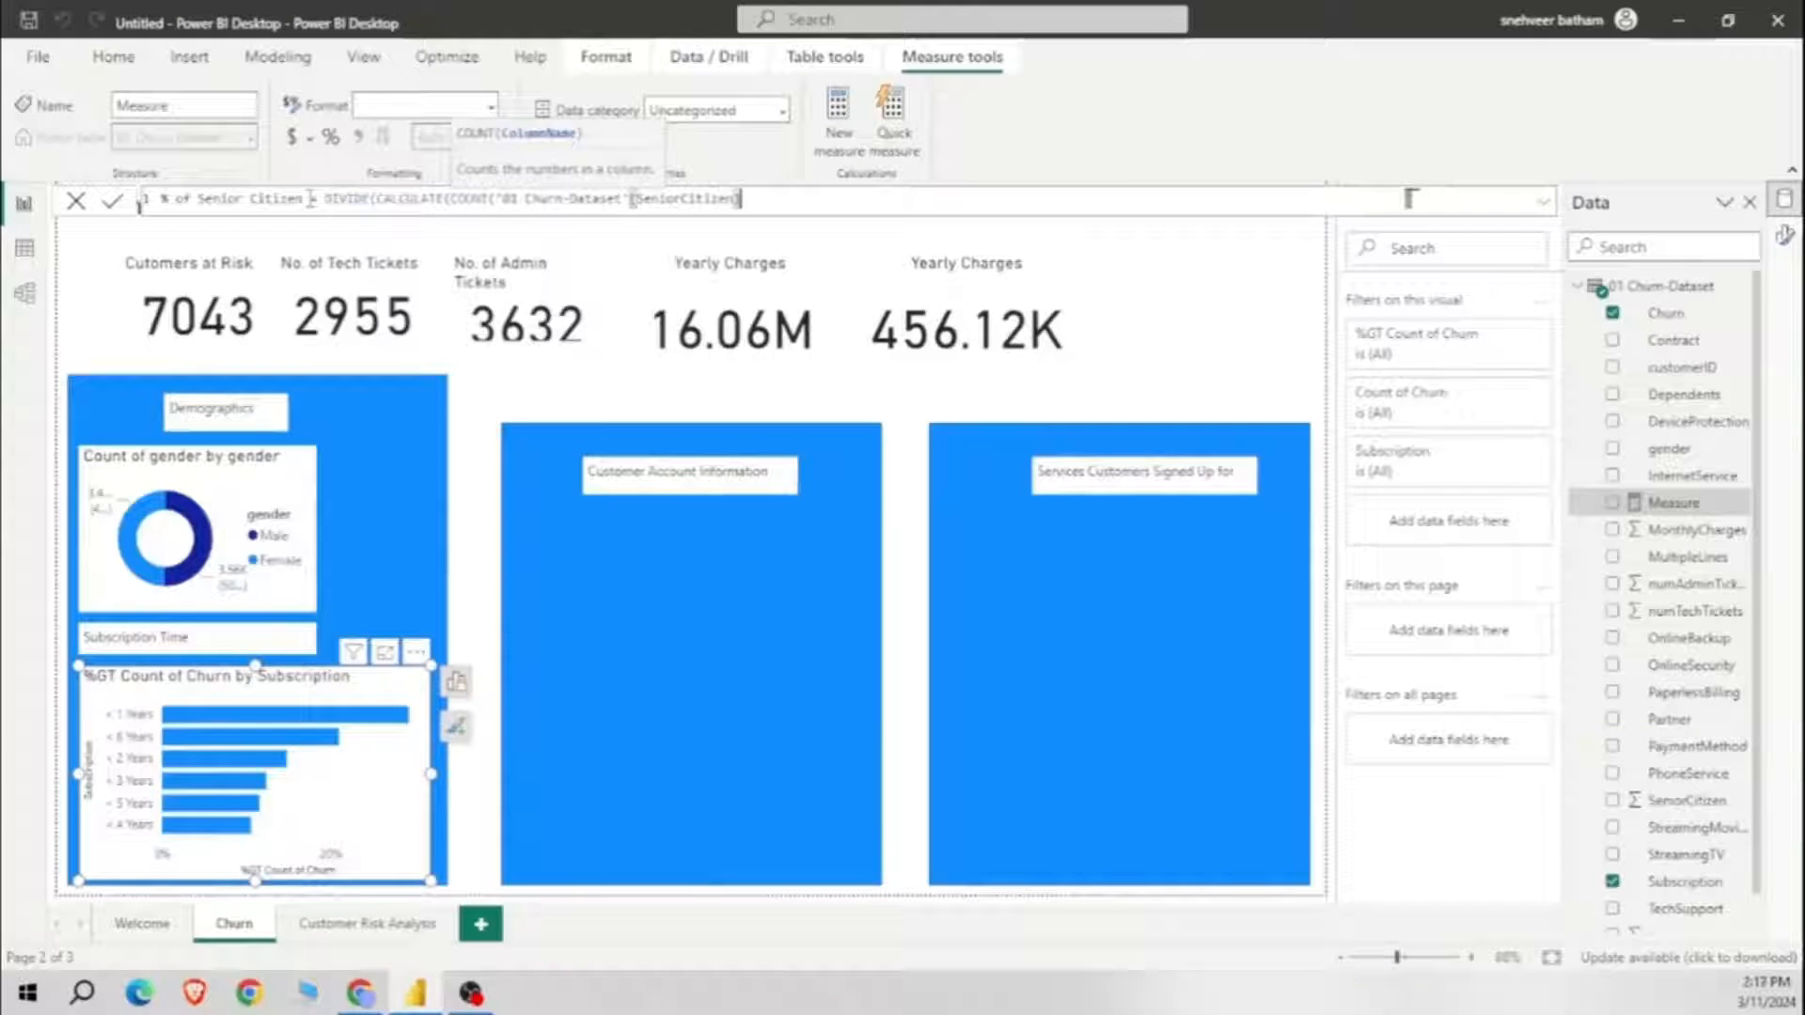
Step: Close the COUNT and add the numerator filter '01 Churn-Dataset'[SeniorCitizen] = 1
text(),)
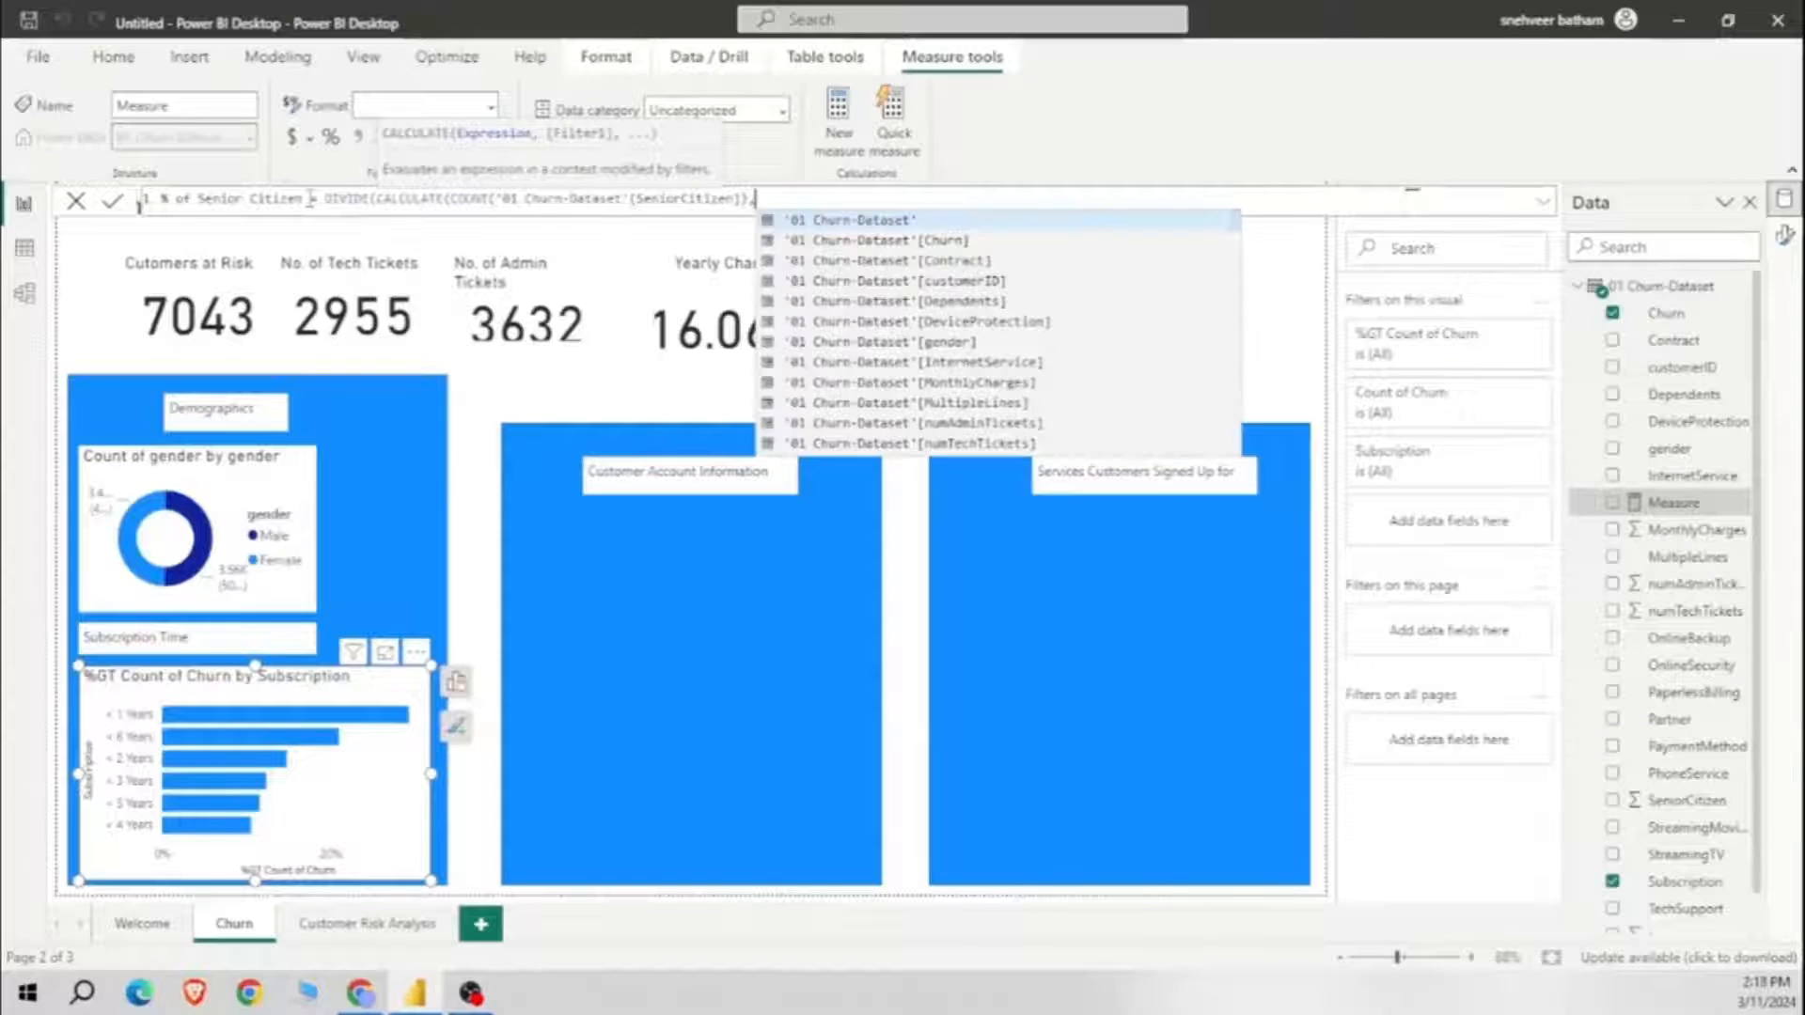
text(CHURN)
key(Down)
key(Down)
key(Down)
key(Down)
key(Down)
key(Down)
key(Down)
key(Down)
key(Down)
key(Down)
key(Down)
key(Down)
key(Down)
key(Down)
key(Down)
key(Down)
key(Down)
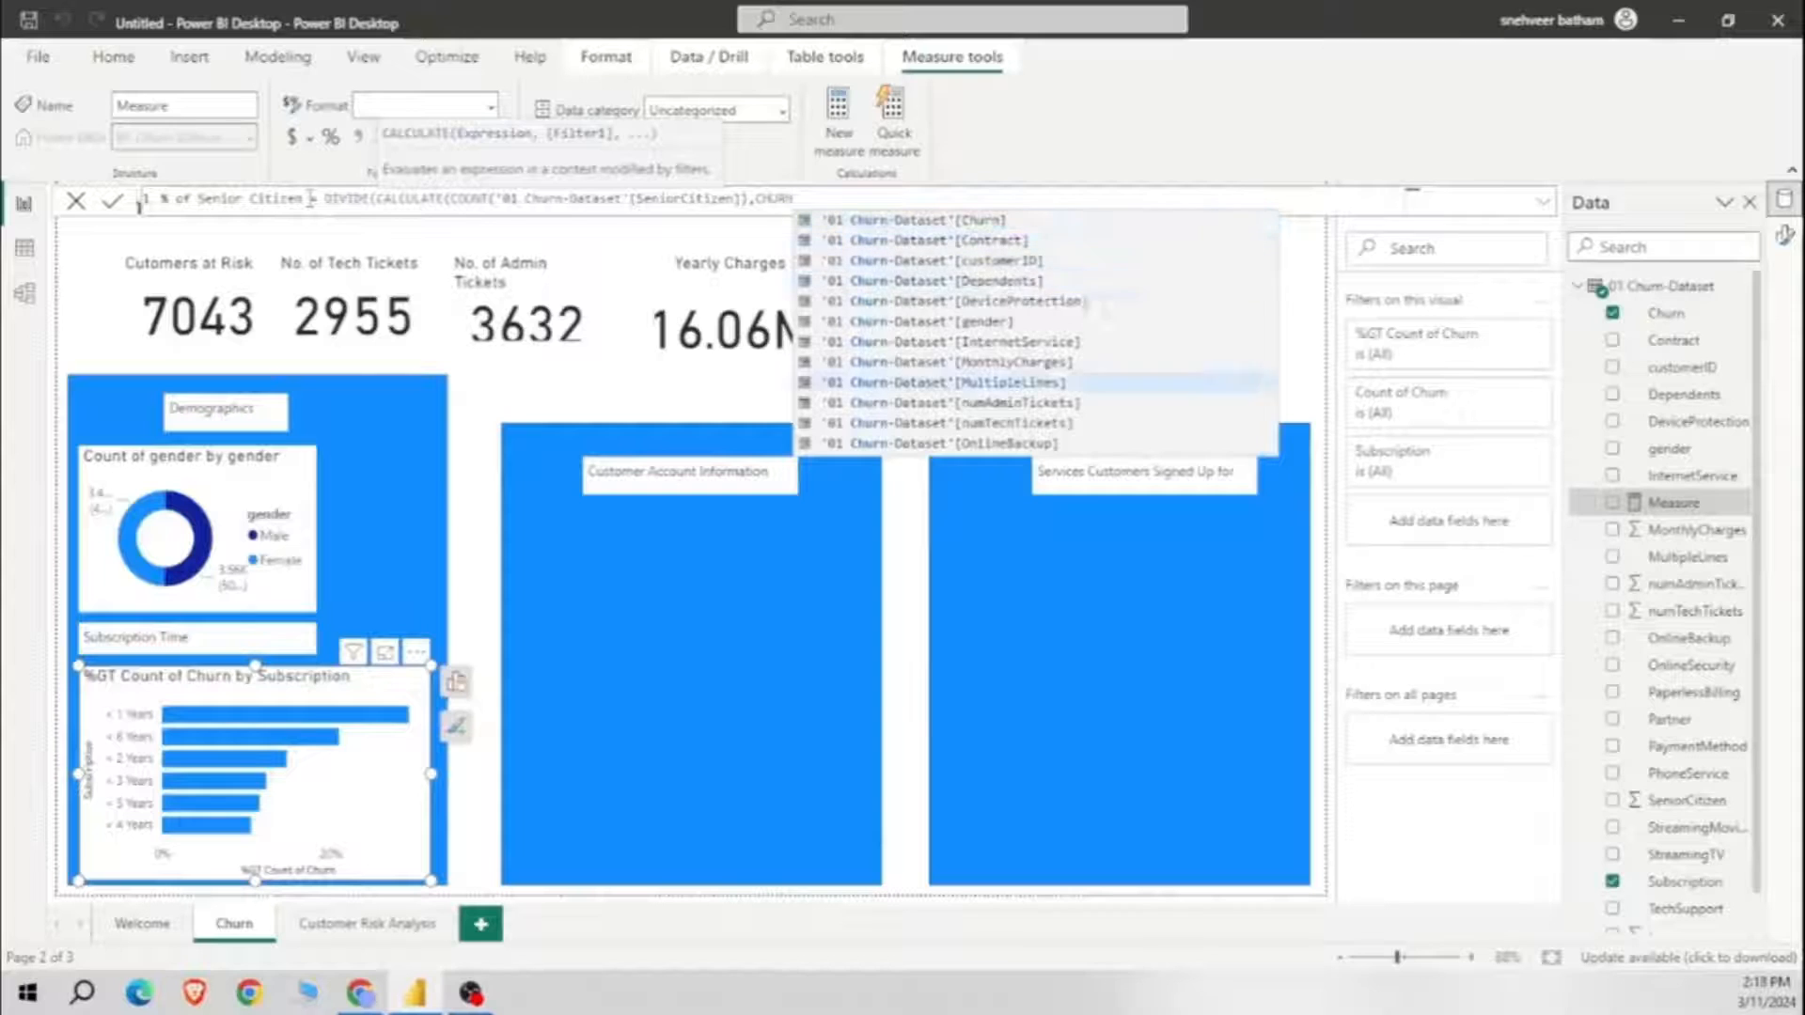
key(Tab)
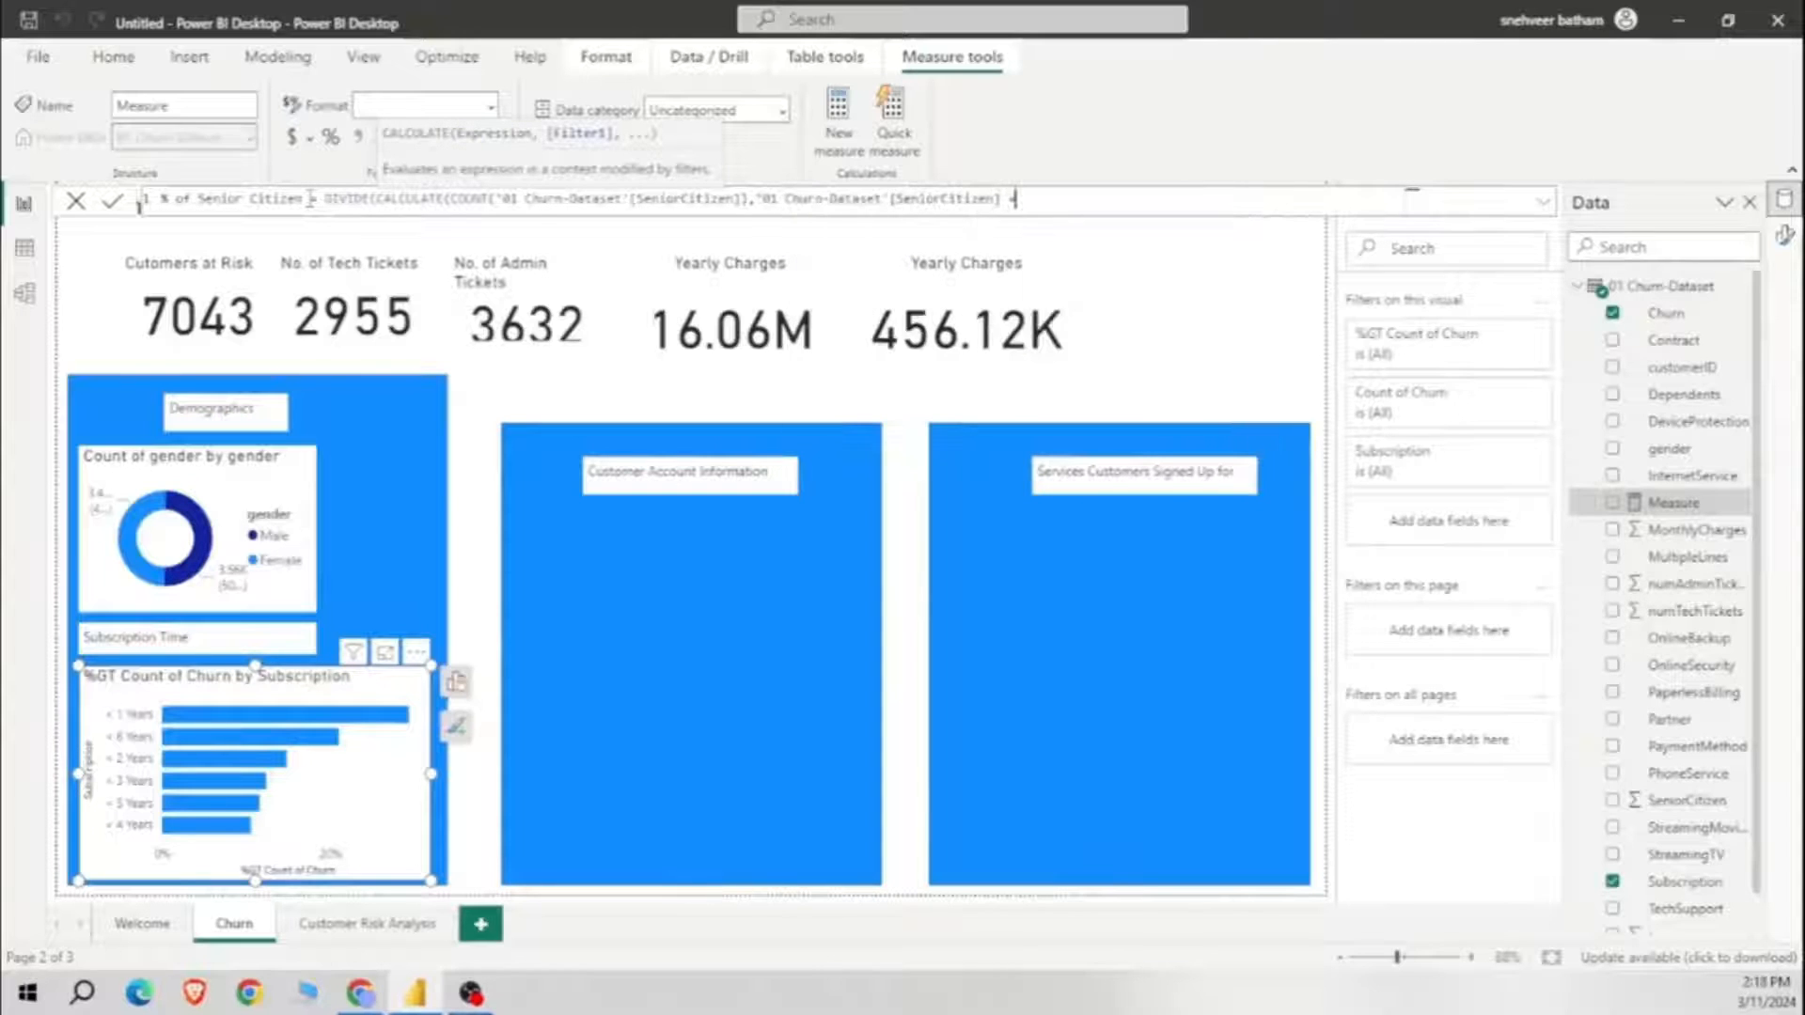
text(= 1, CHURN)
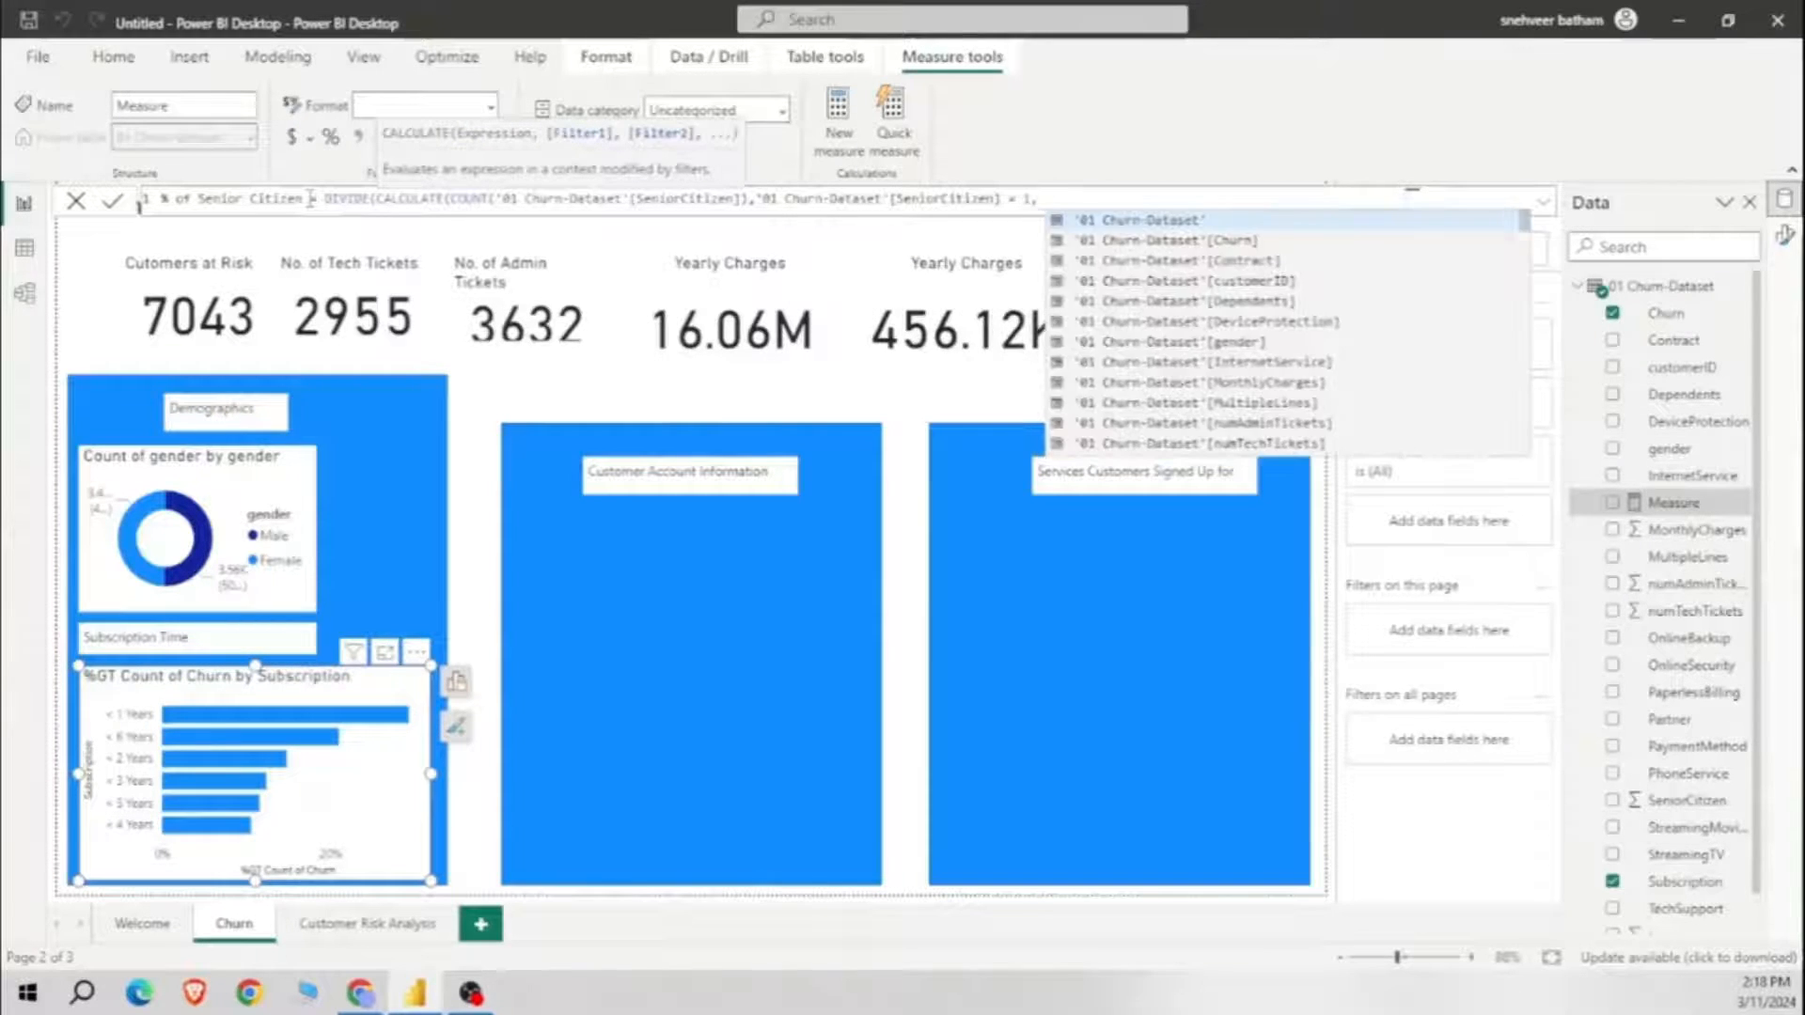
Step: Add '01 Churn-Dataset'[Churn] = "Yes" as the numerator's second filter and close the CALCULATE
key(Down)
key(Down)
key(Down)
key(Down)
key(Down)
key(Down)
key(Down)
key(Down)
key(Down)
key(Down)
key(Down)
key(Down)
key(Down)
key(Down)
key(Down)
key(Down)
key(Down)
key(Down)
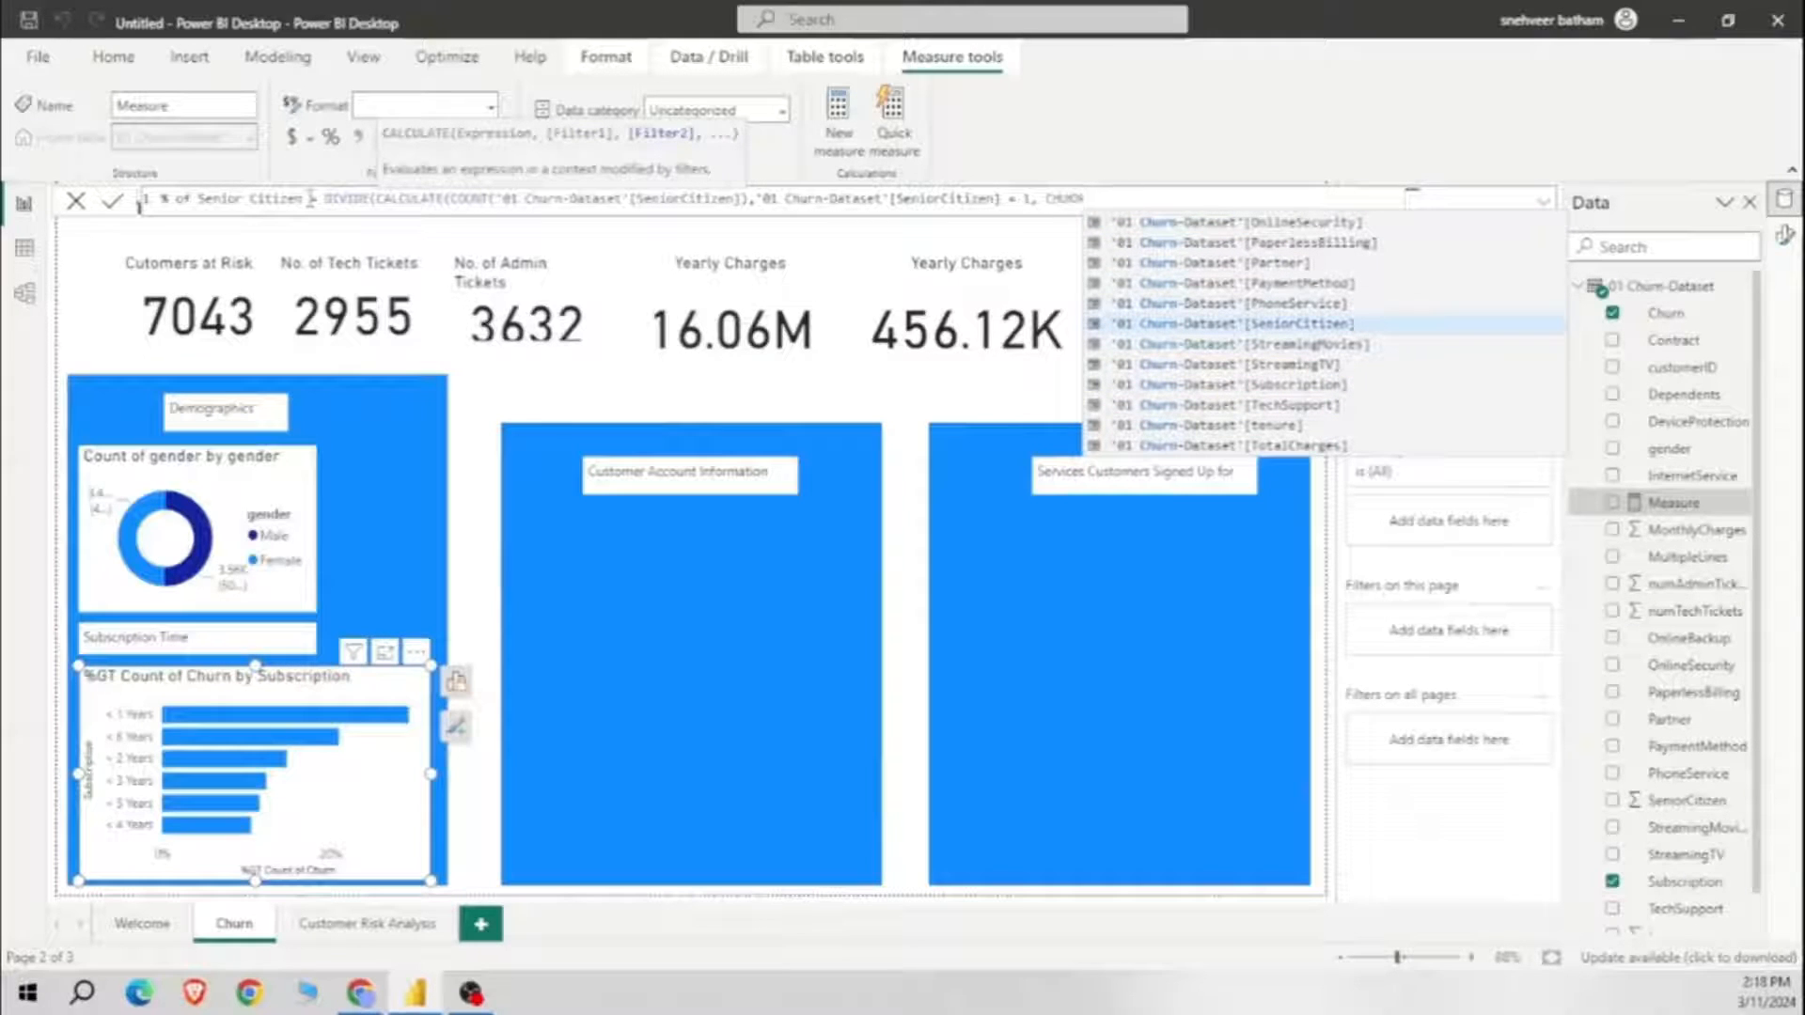
key(Up)
key(Up)
key(Up)
key(Up)
key(Up)
key(Up)
key(Up)
key(Up)
key(Up)
key(Up)
key(Up)
key(Up)
key(Up)
key(Up)
key(Up)
key(Up)
key(Up)
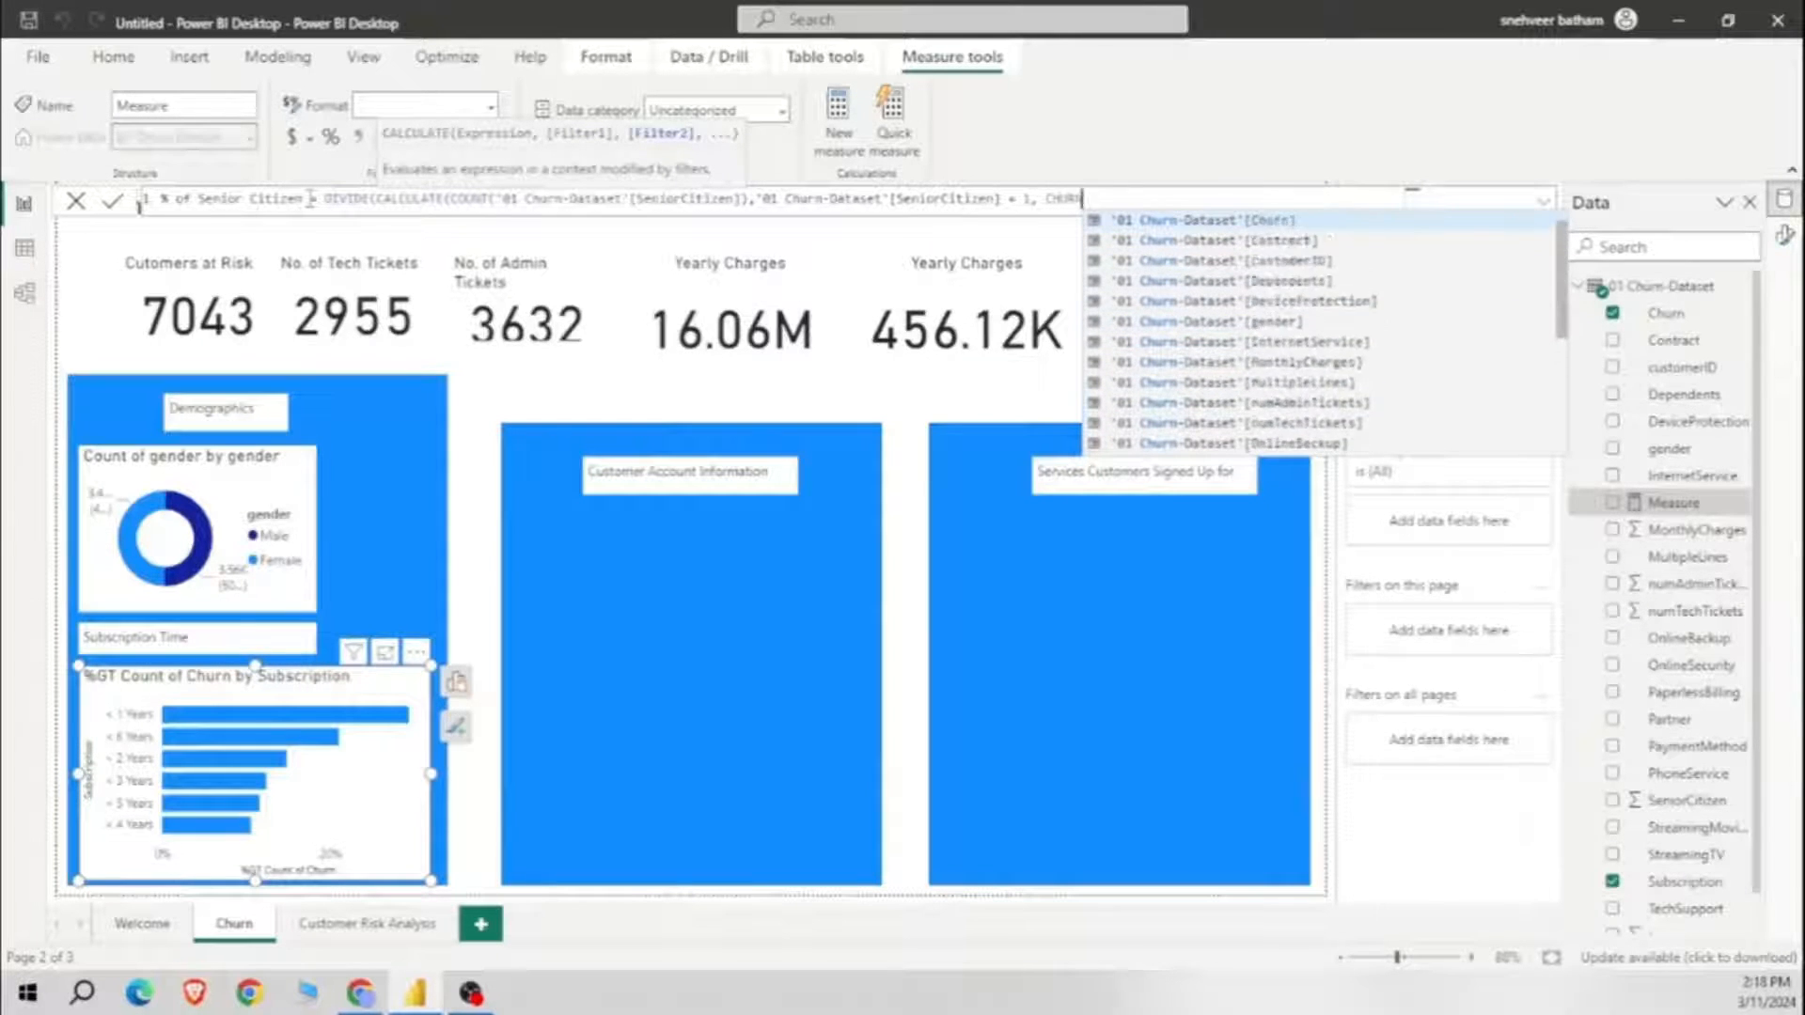
key(Tab)
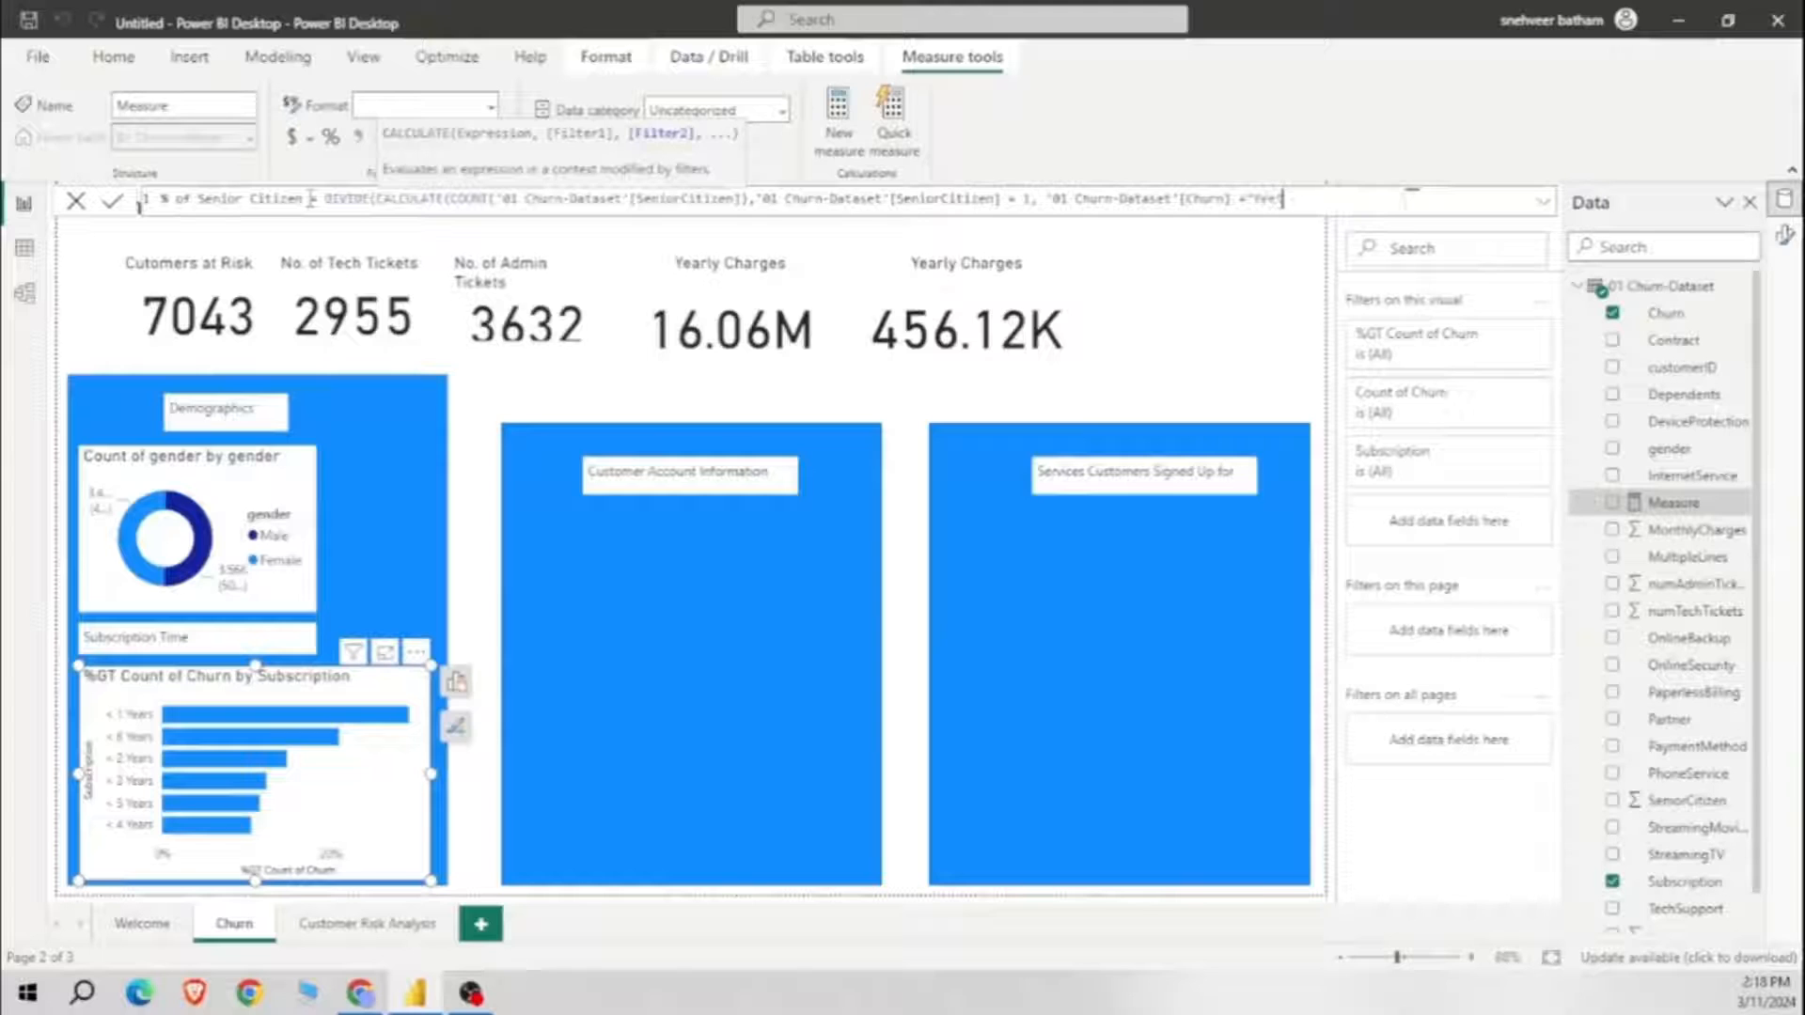
text("))
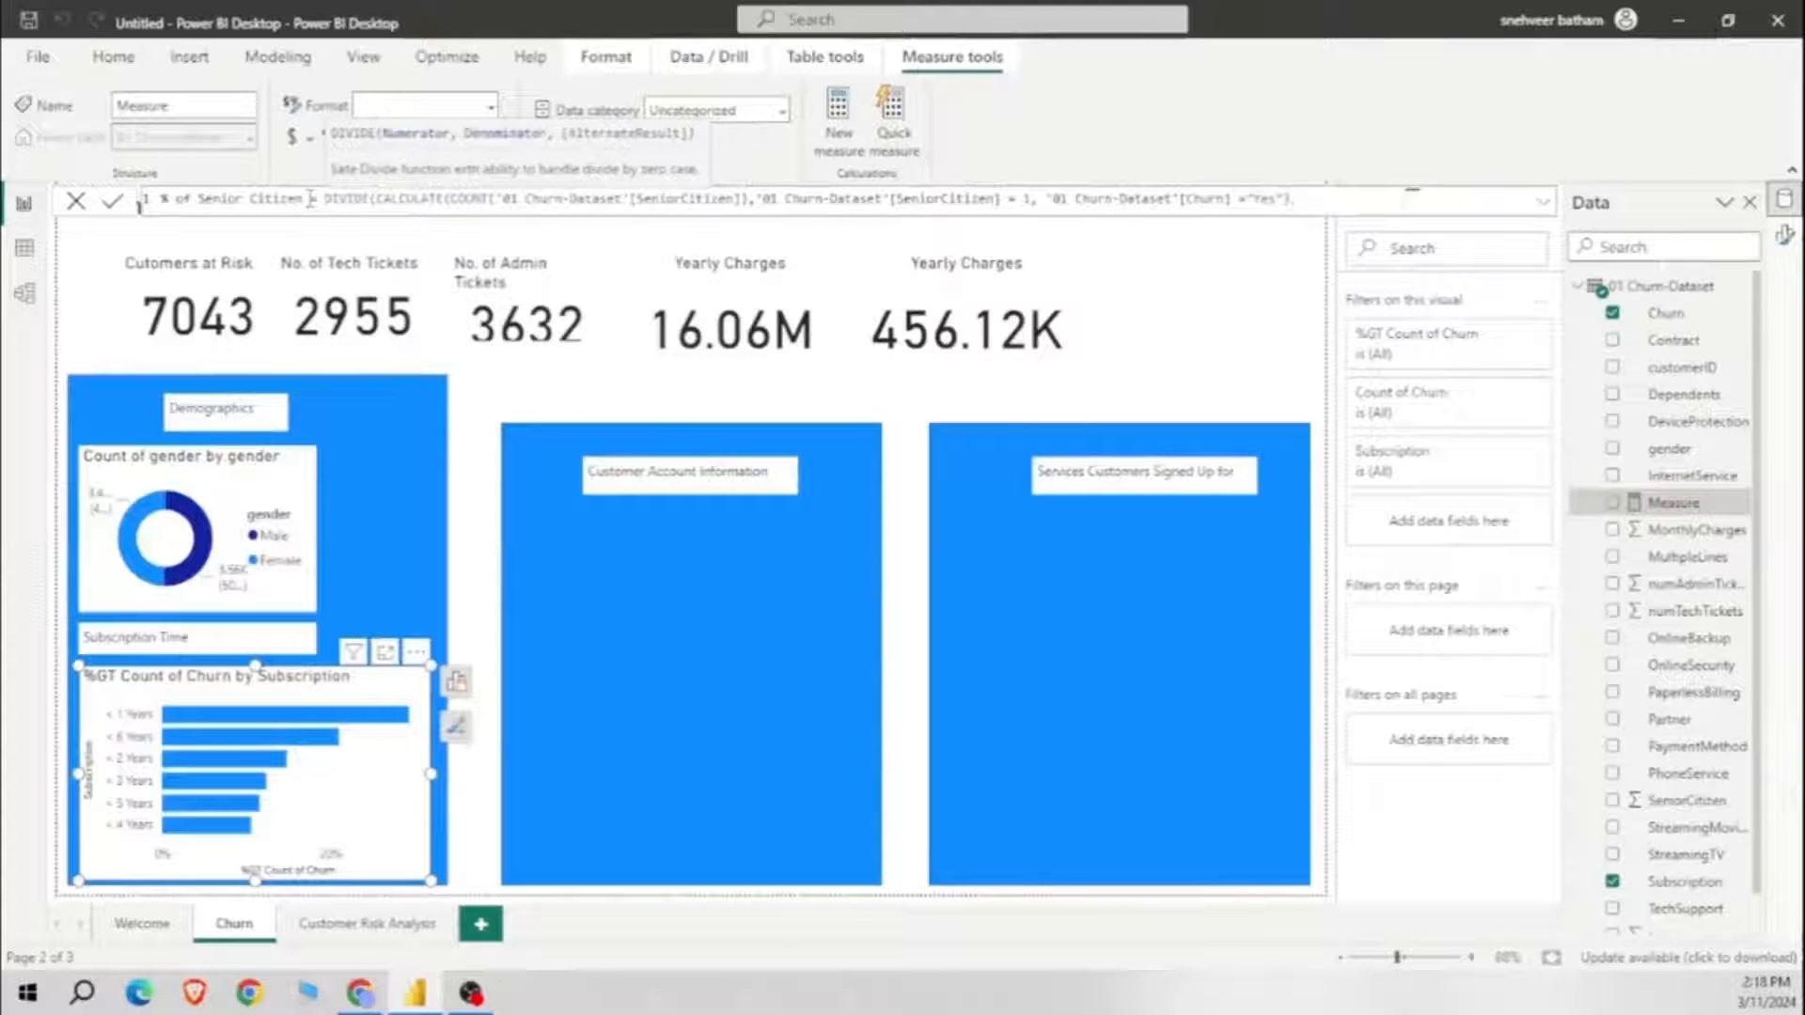
Step: Add the denominator CALCULATE(COUNT('01 Churn-Dataset'[SeniorCitizen]),'01 Churn-Dataset'[Churn]="Yes") with 0 as the alternate result
text(, calcul)
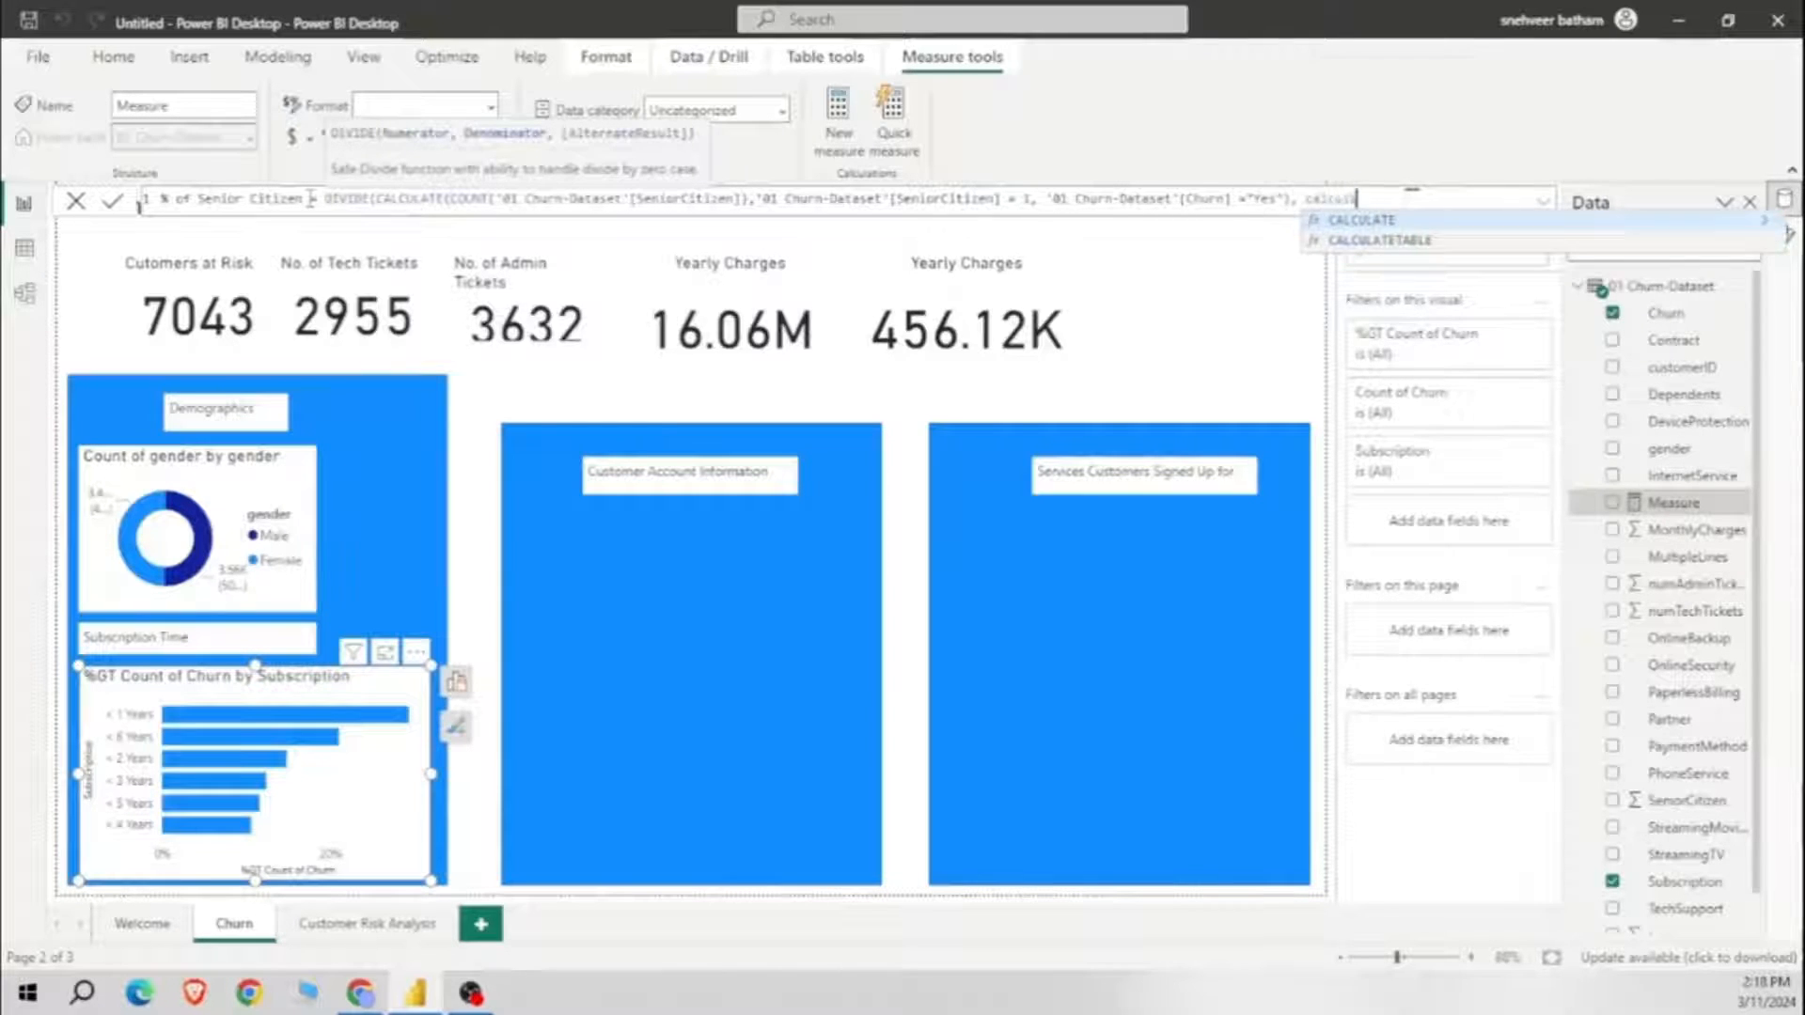
key(Tab)
text(COUNT()
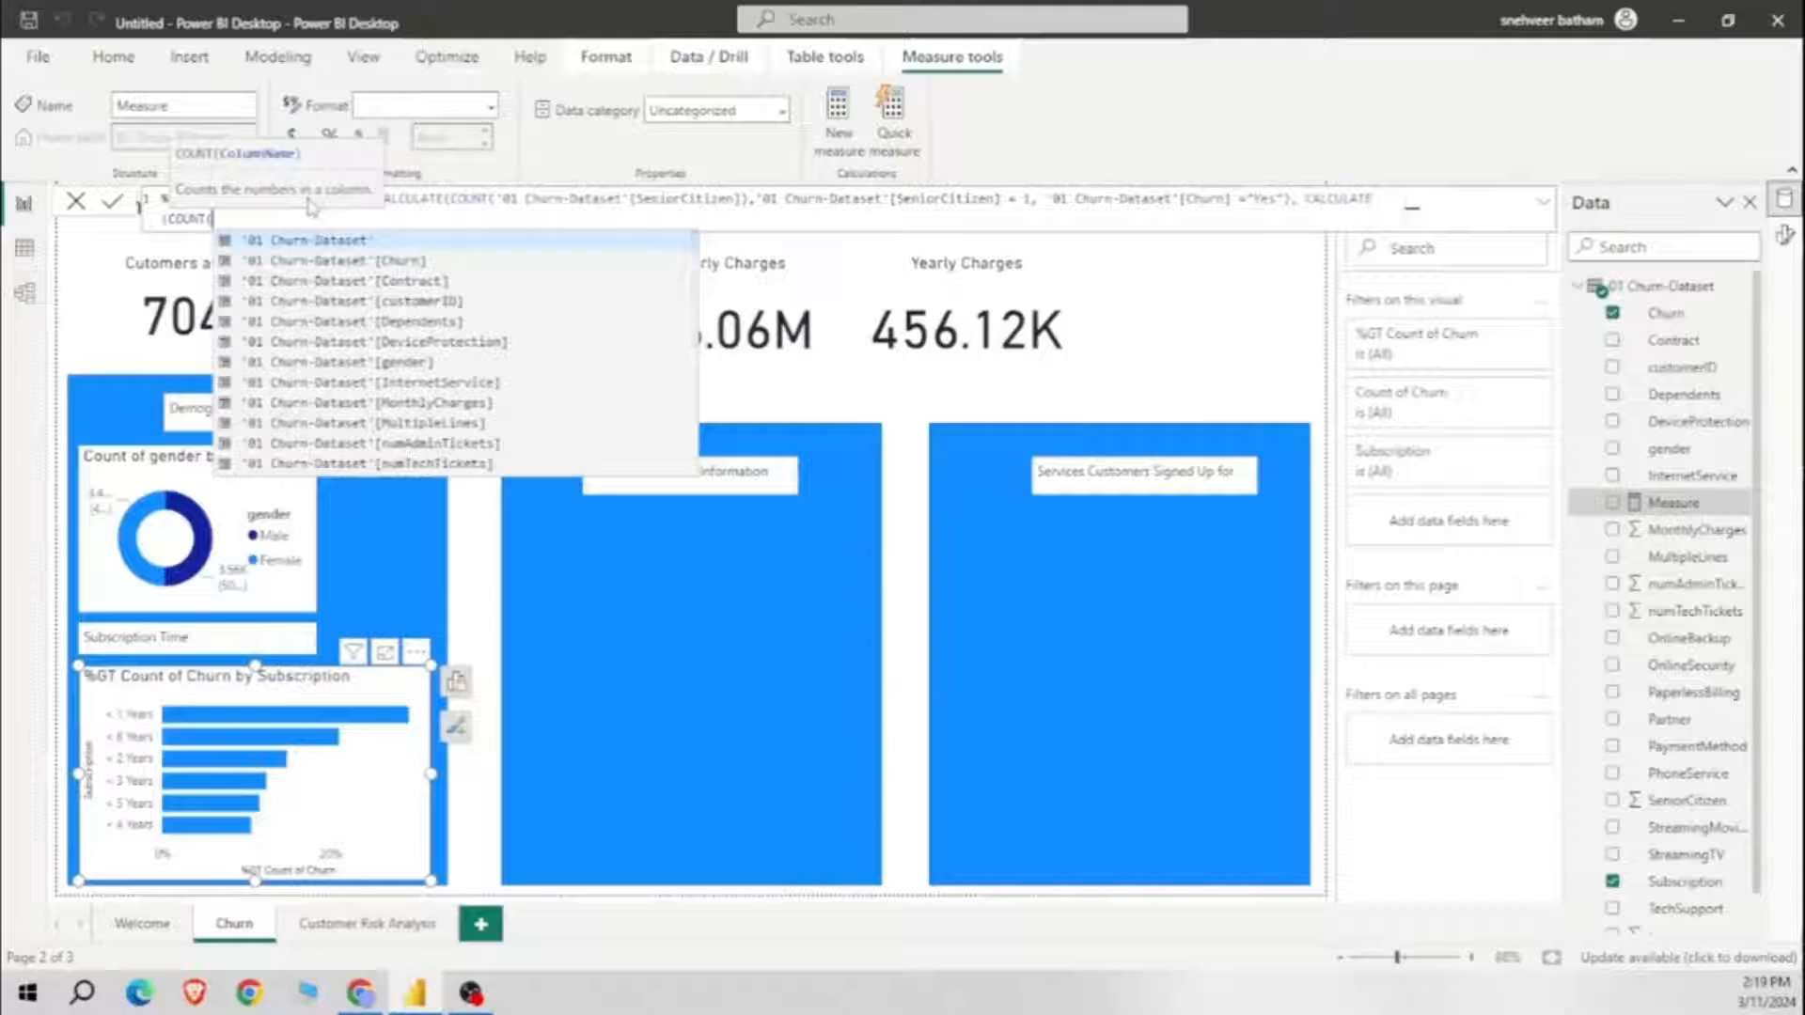
key(Up)
key(Up)
key(Up)
key(Up)
key(Up)
key(Up)
key(Up)
key(Up)
key(Down)
key(Tab)
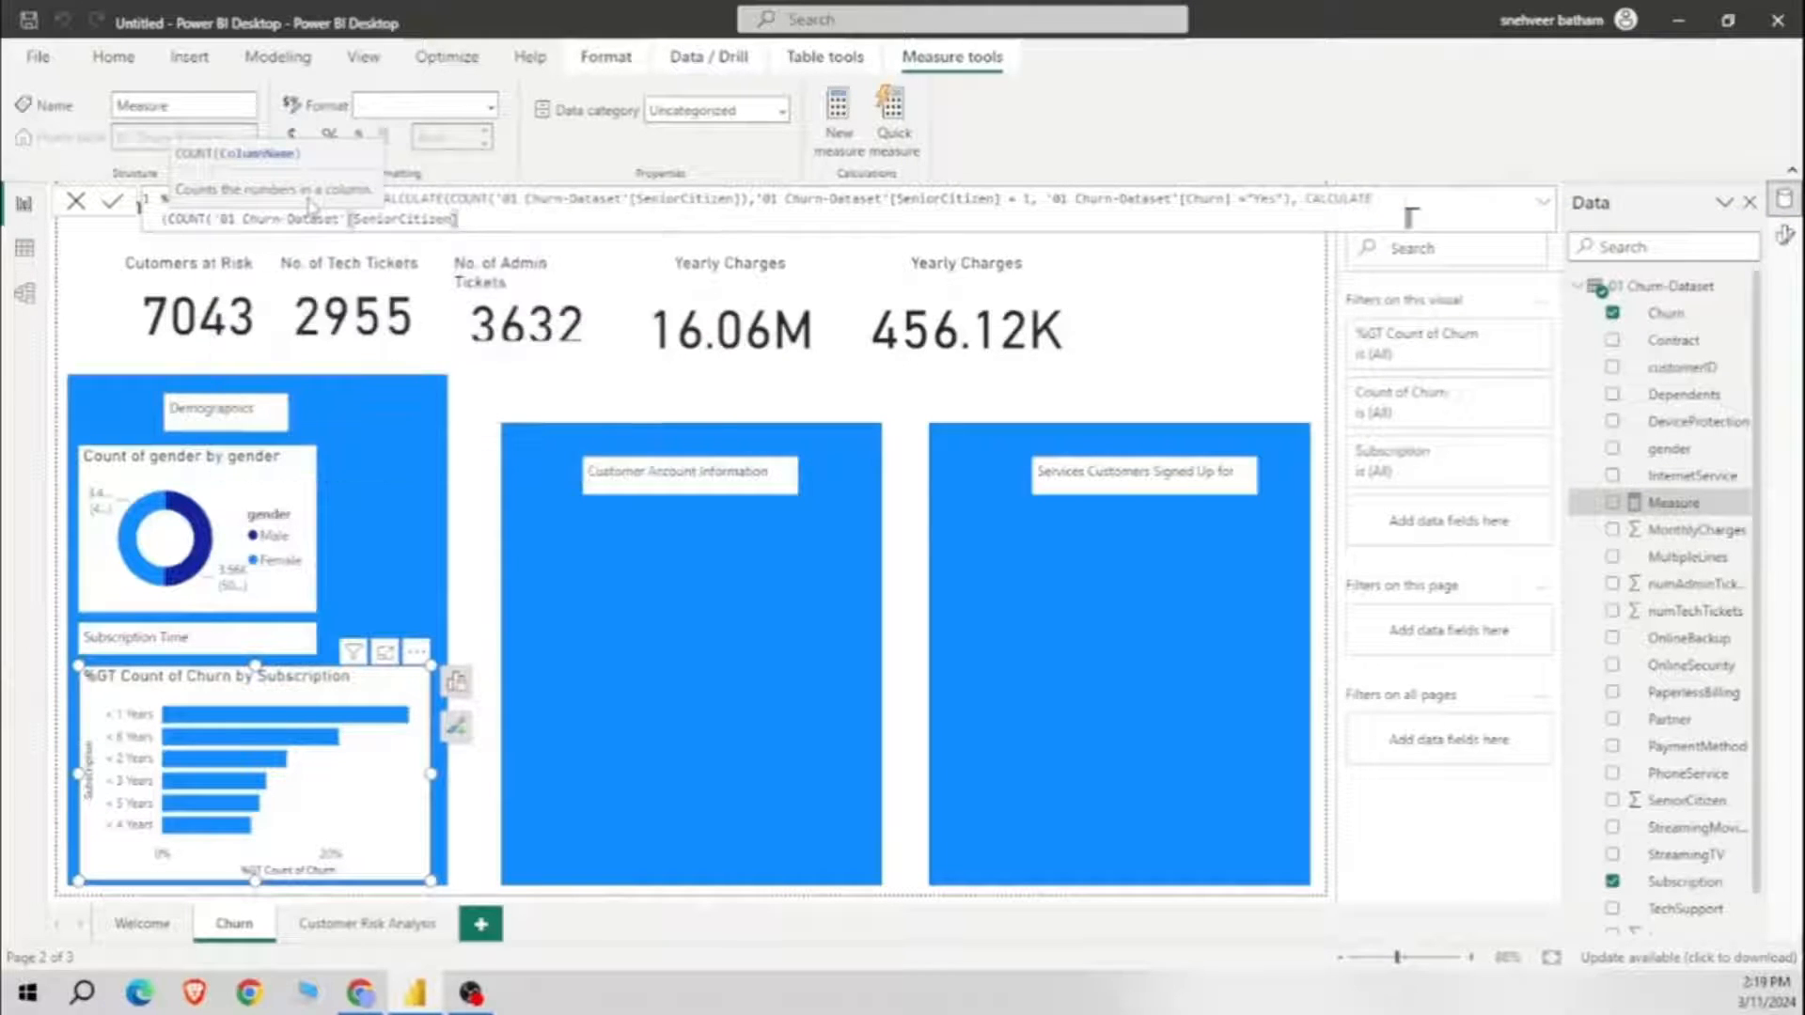
text(),churn)
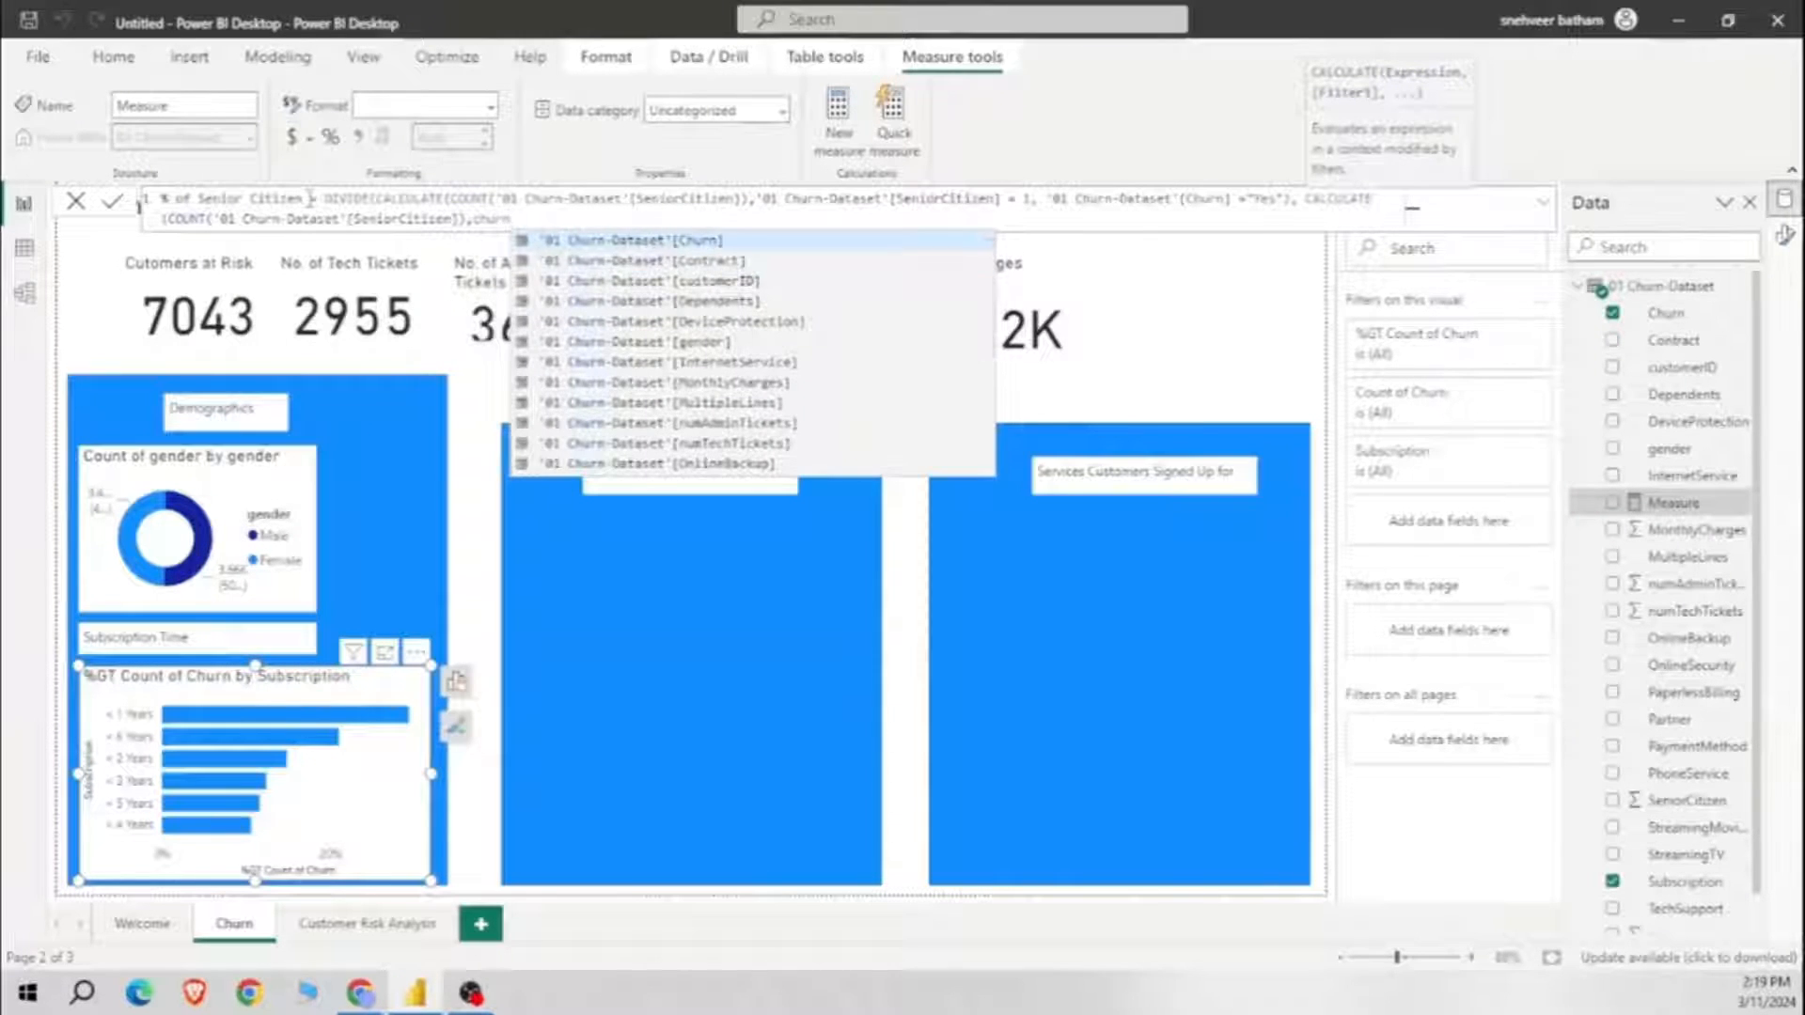
key(Tab)
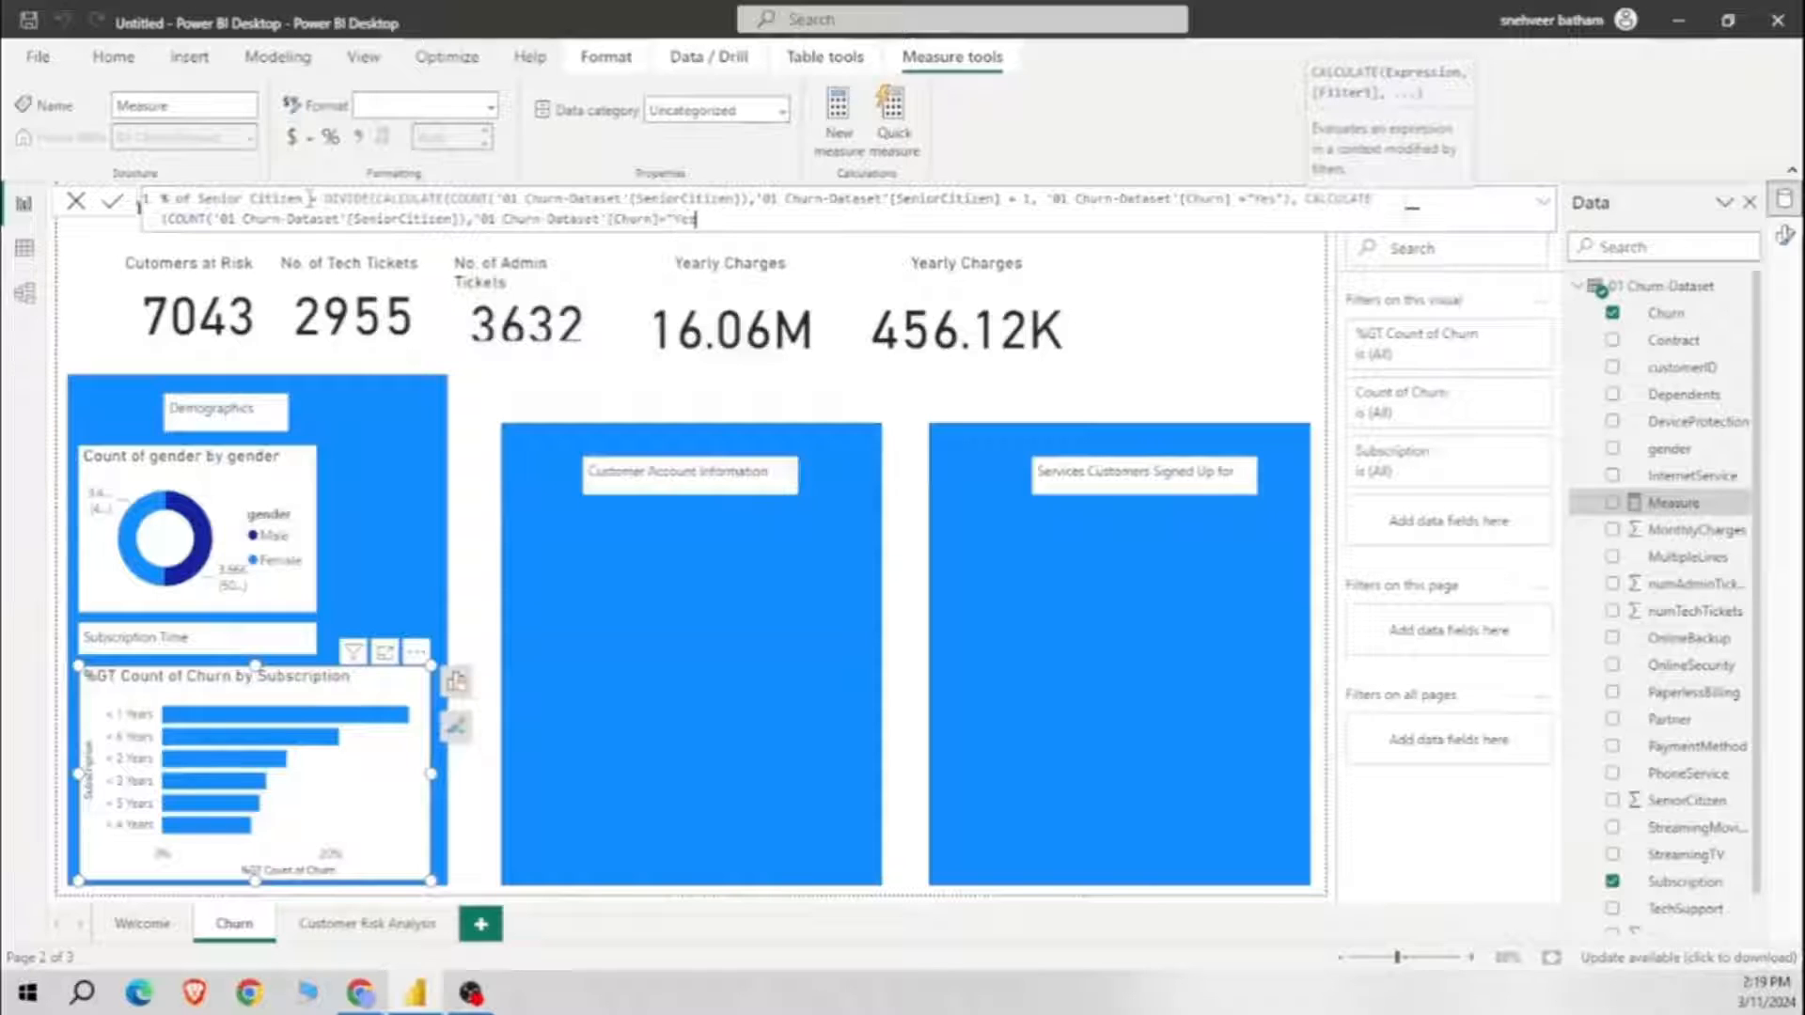
text(="Yes"),0)
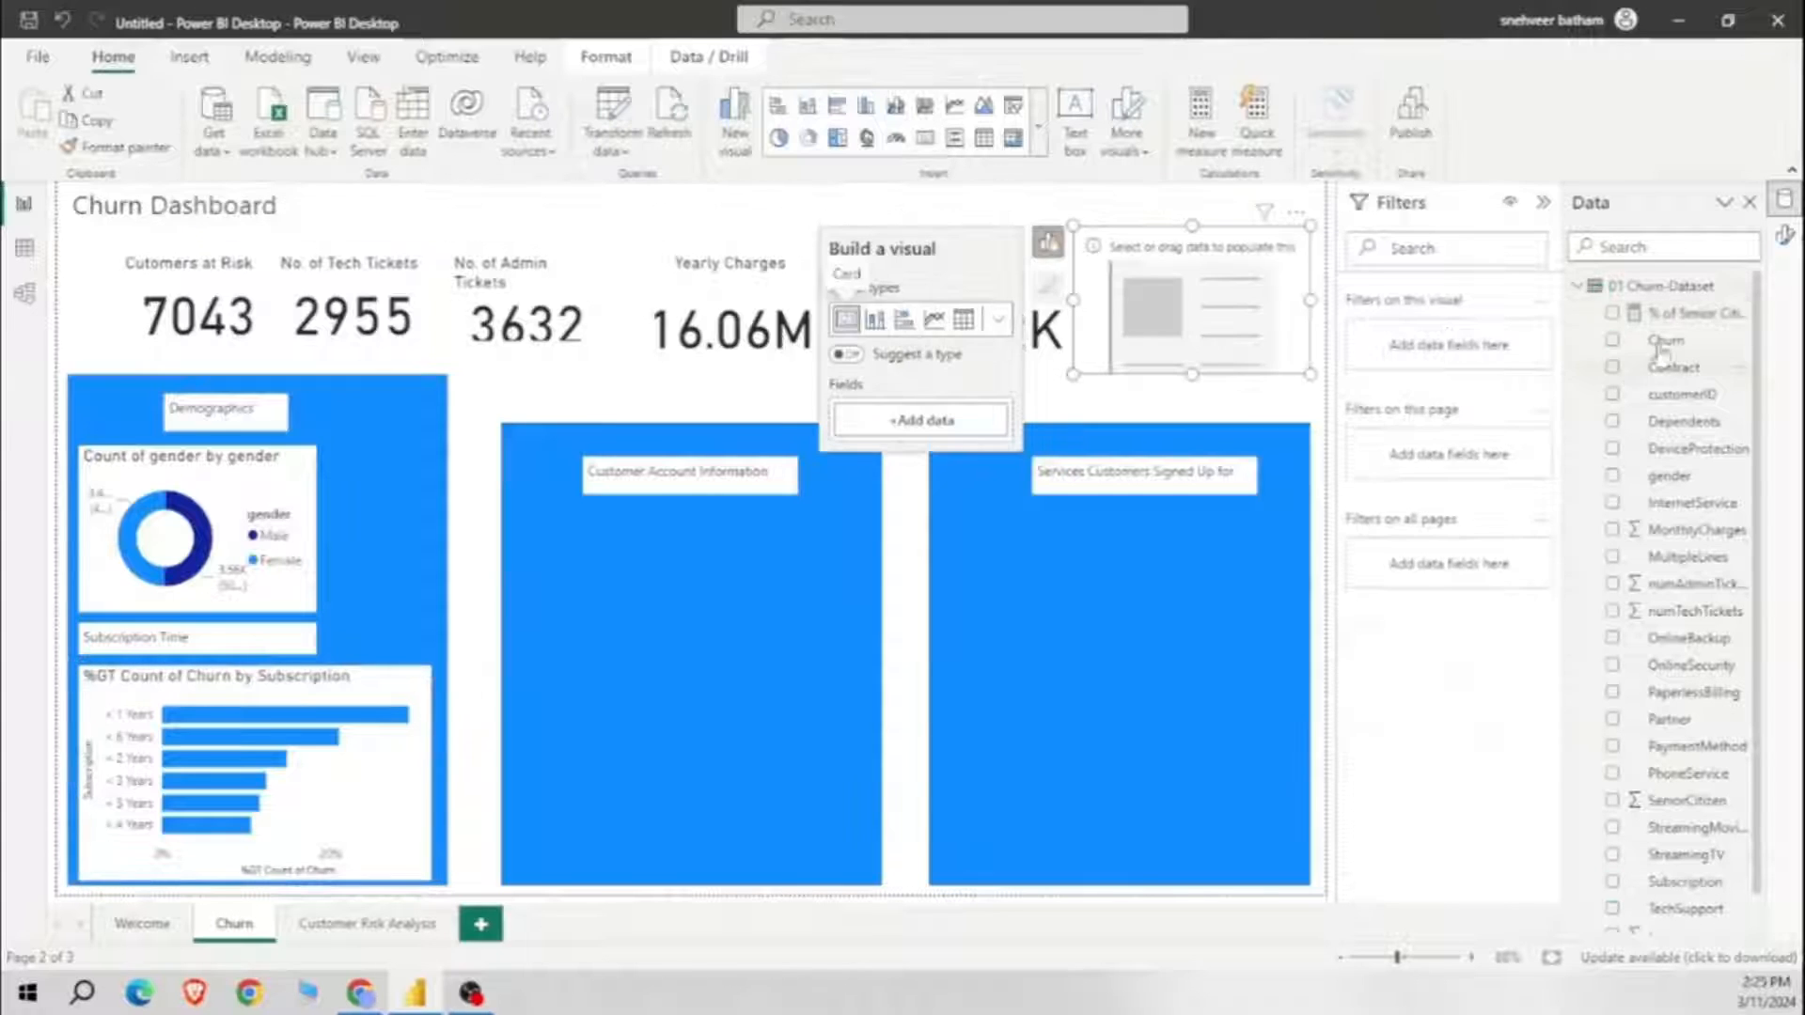
Step: Show % of Senior Citizen in the empty card and move it, reduced in size, into the Demographics rectangle
click(1612, 312)
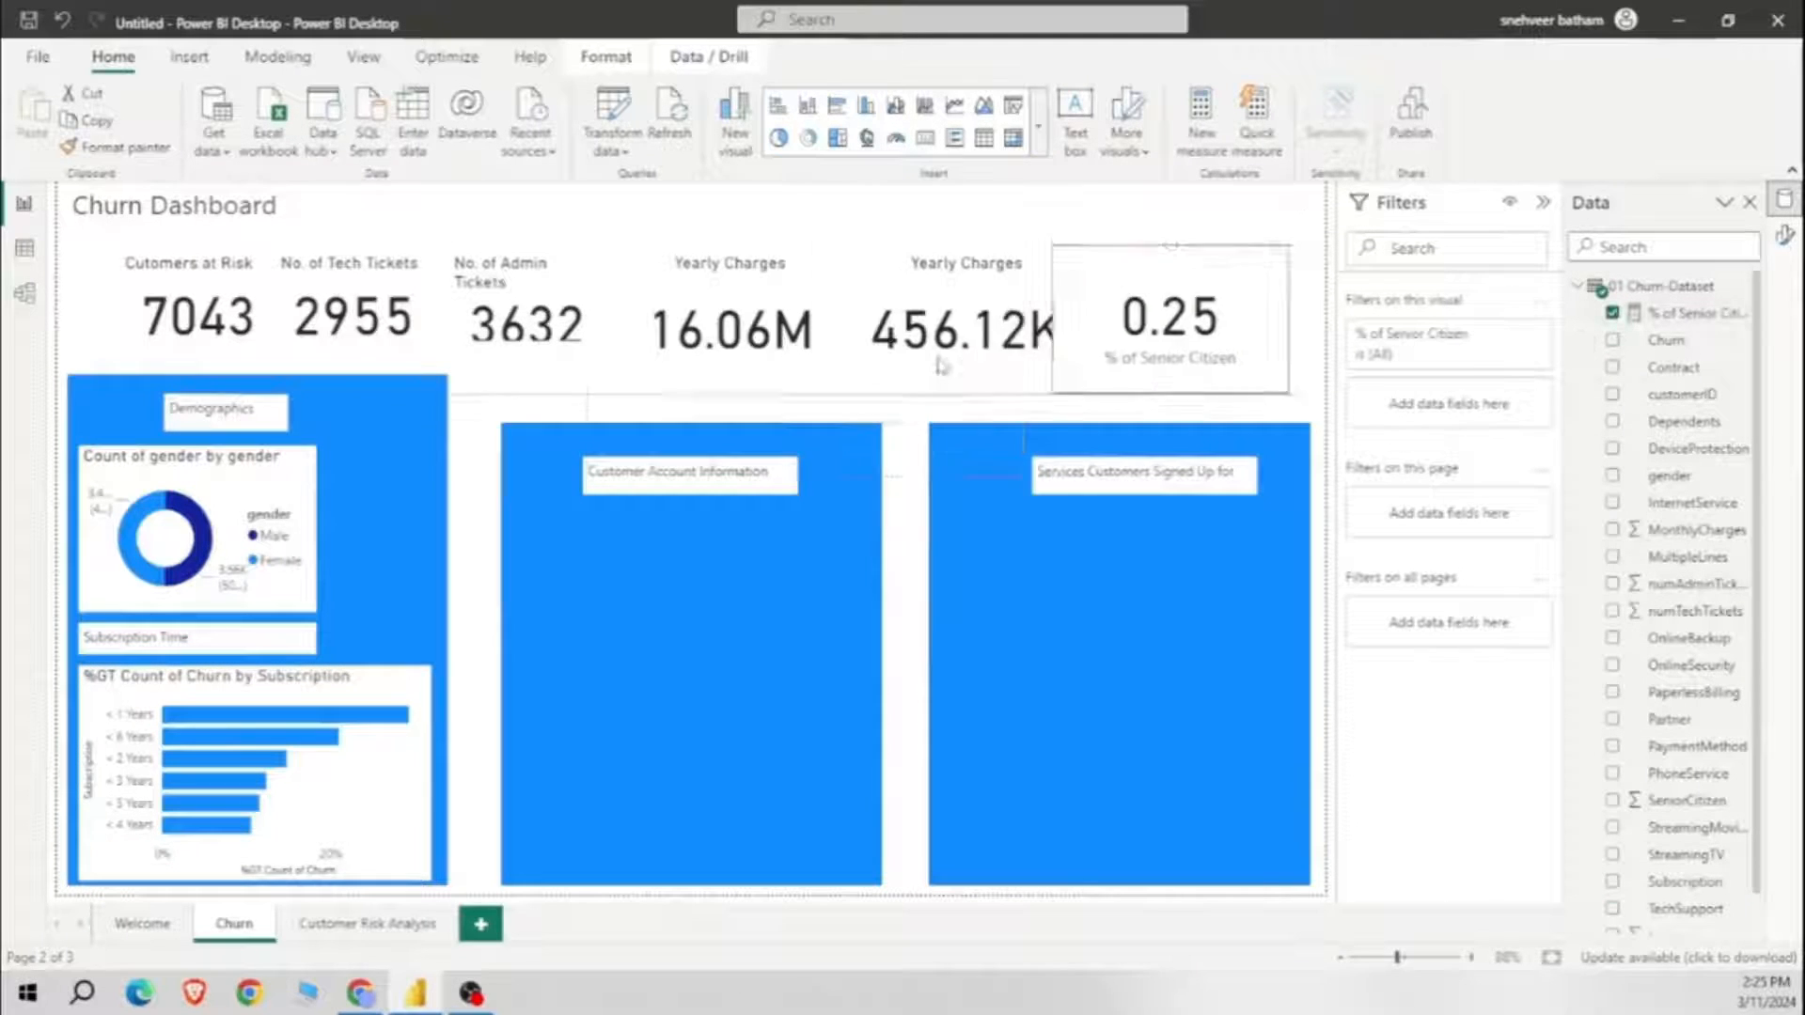
drag(938, 359, 458, 456)
drag(545, 509, 449, 498)
click(538, 386)
click(514, 499)
drag(376, 424, 376, 458)
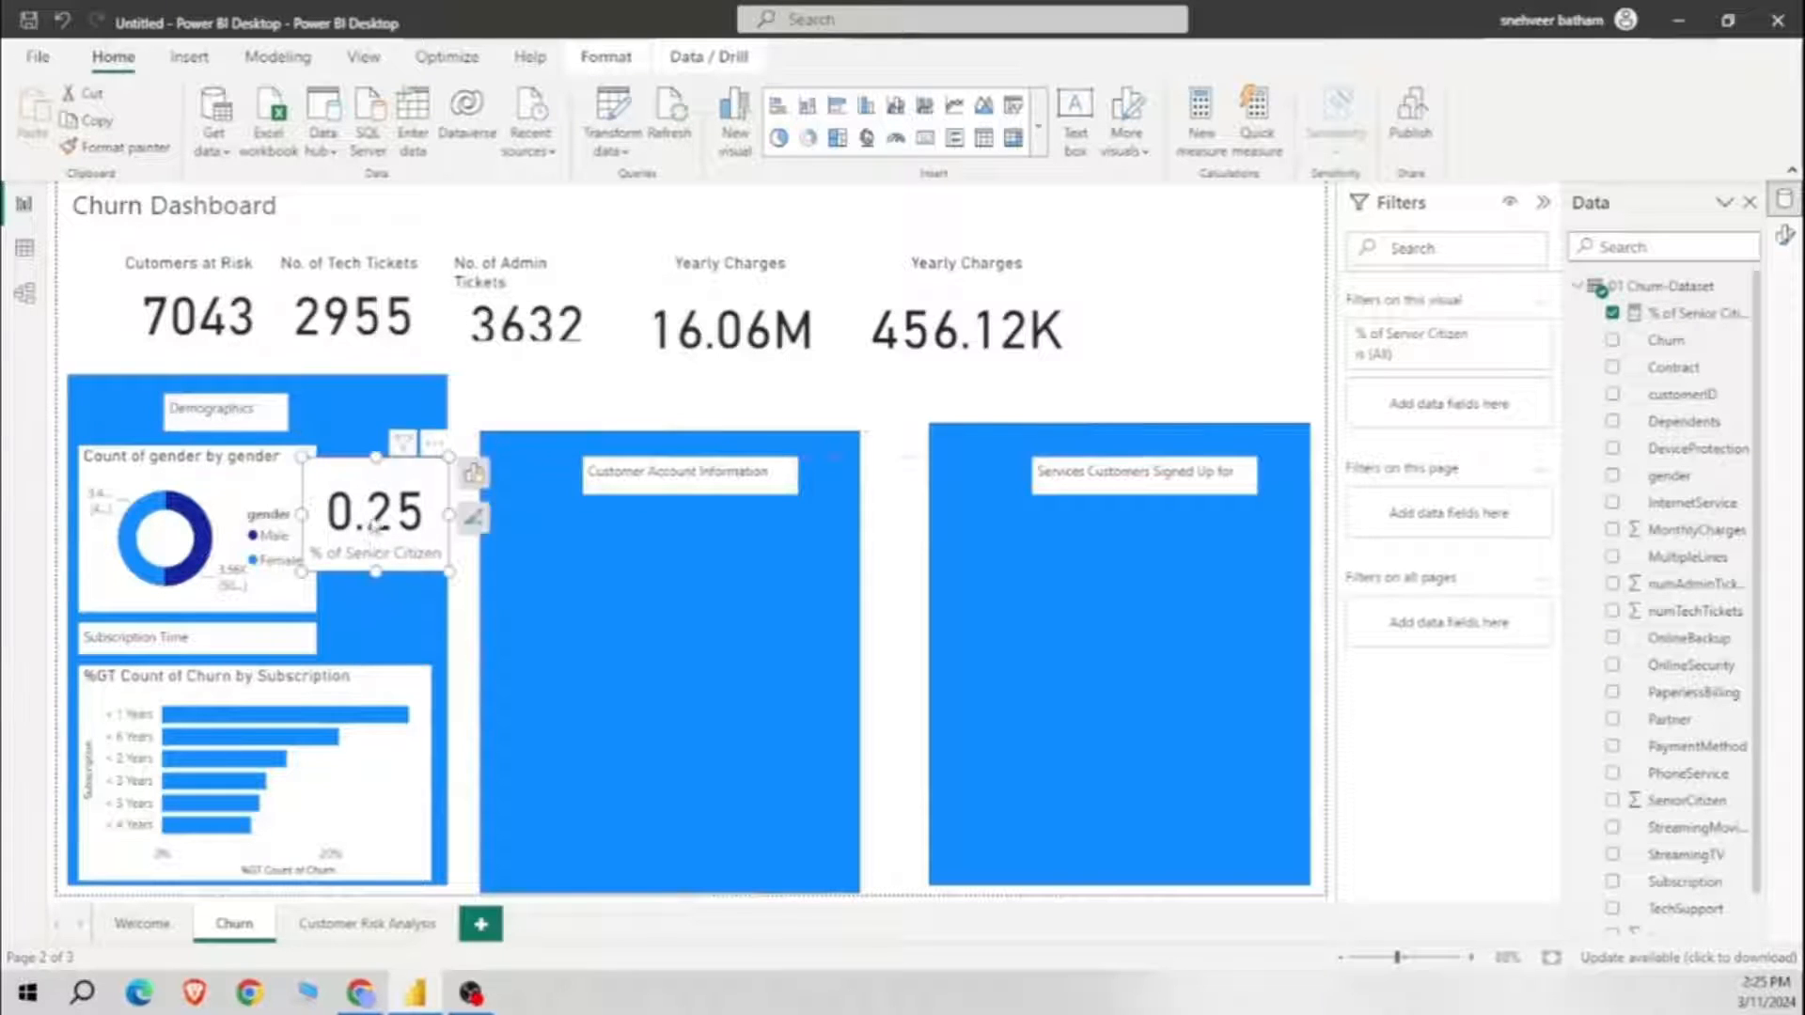
Step: Adjust the senior citizen card's size and place it just beside the gender donut chart without overlapping it
drag(371, 522, 371, 465)
click(297, 528)
click(399, 462)
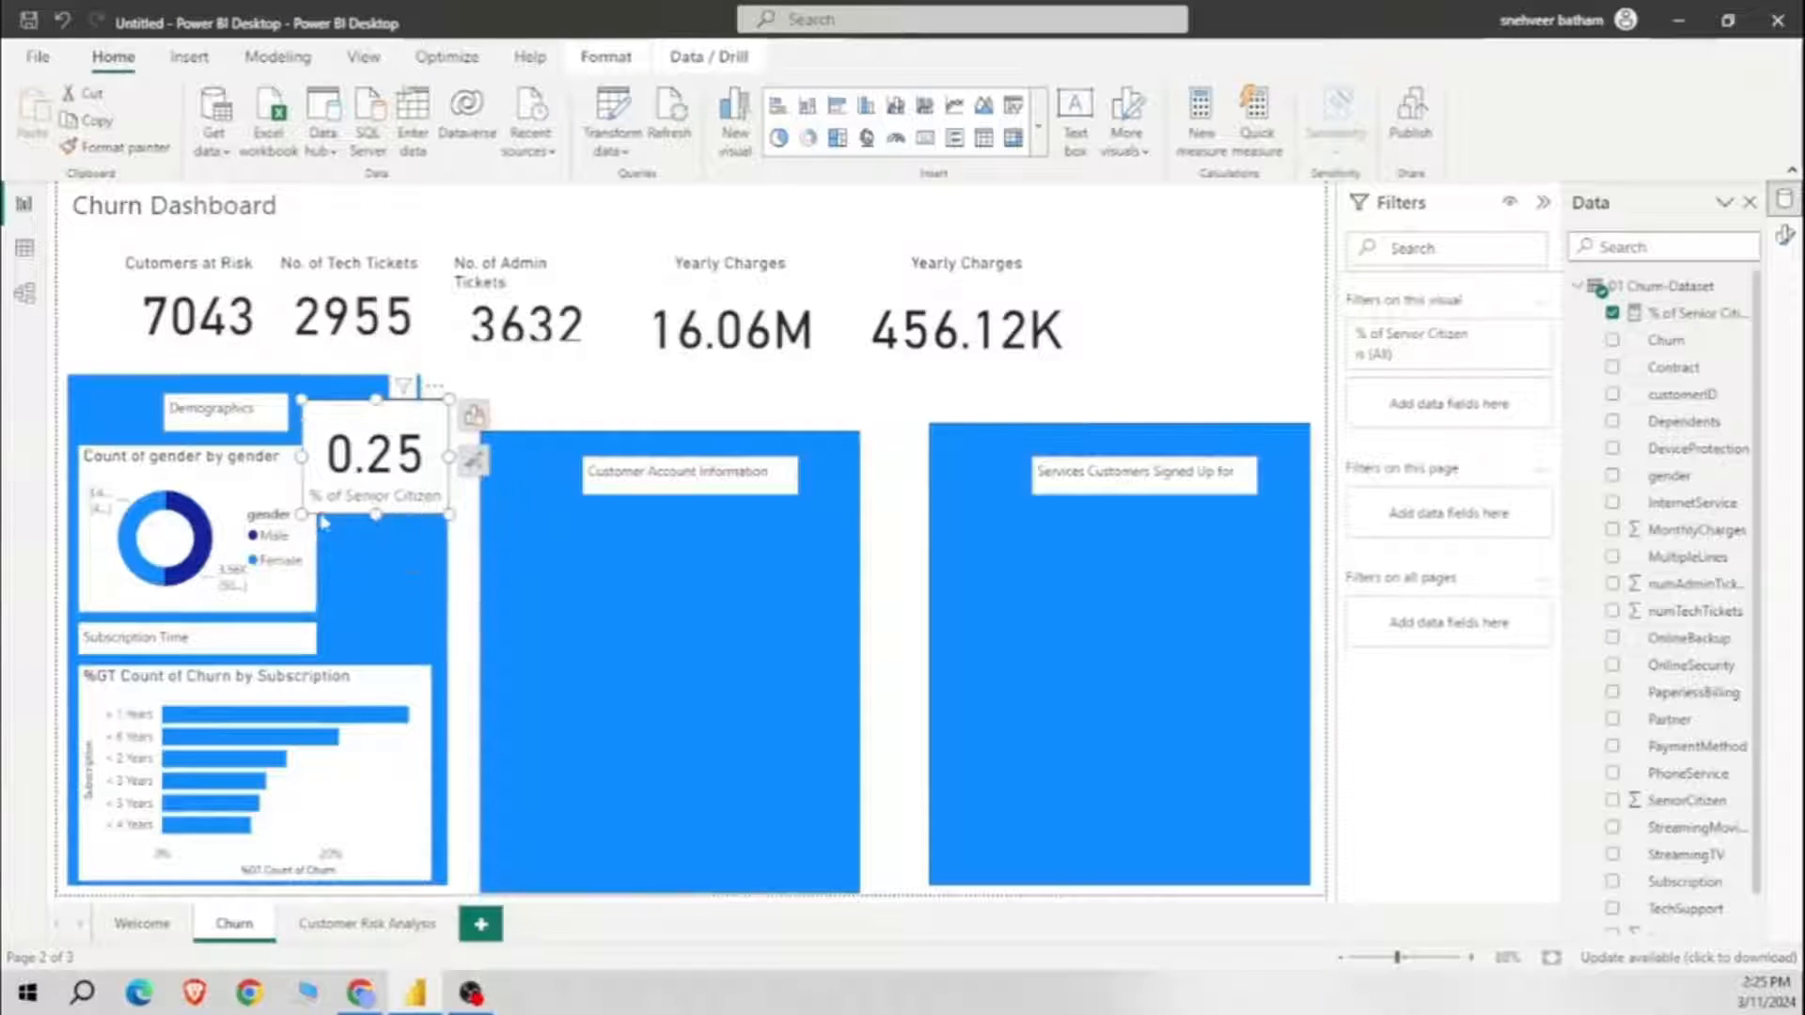
drag(301, 514, 330, 492)
drag(424, 454, 423, 498)
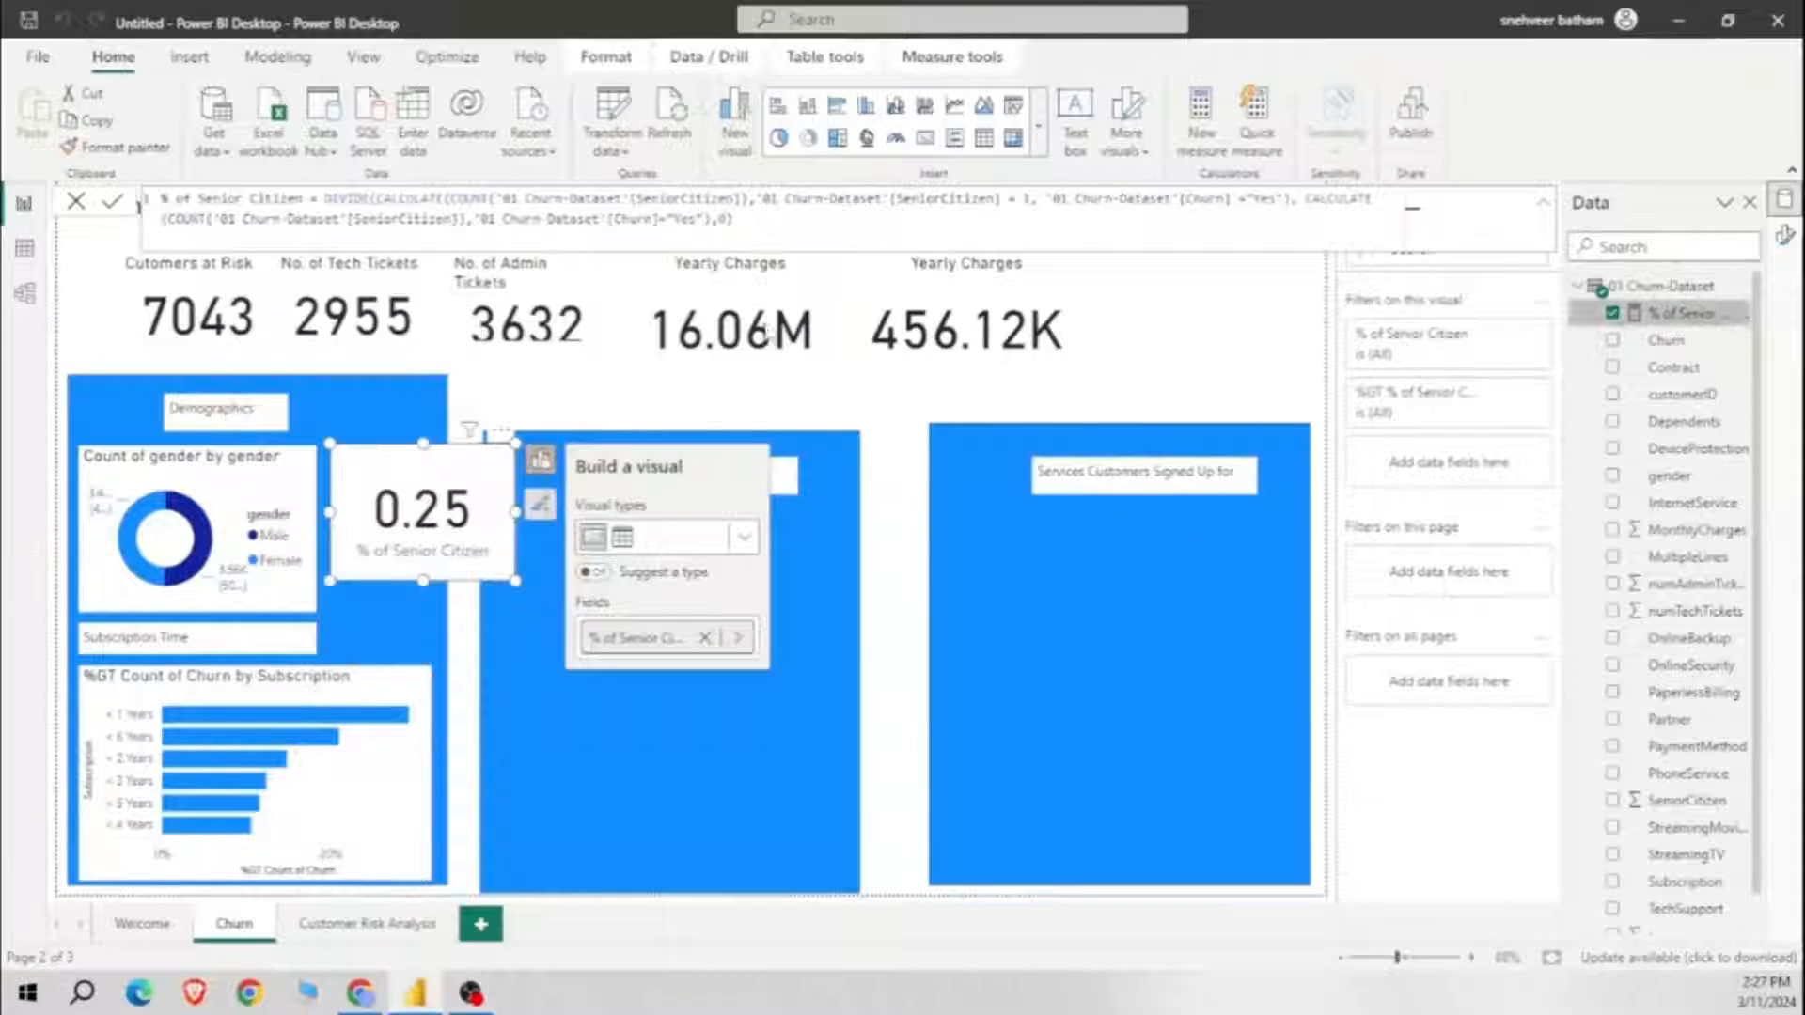
Step: Format the % of Senior Citizen measure as a percentage with 0 decimal places
click(952, 56)
click(425, 105)
click(395, 137)
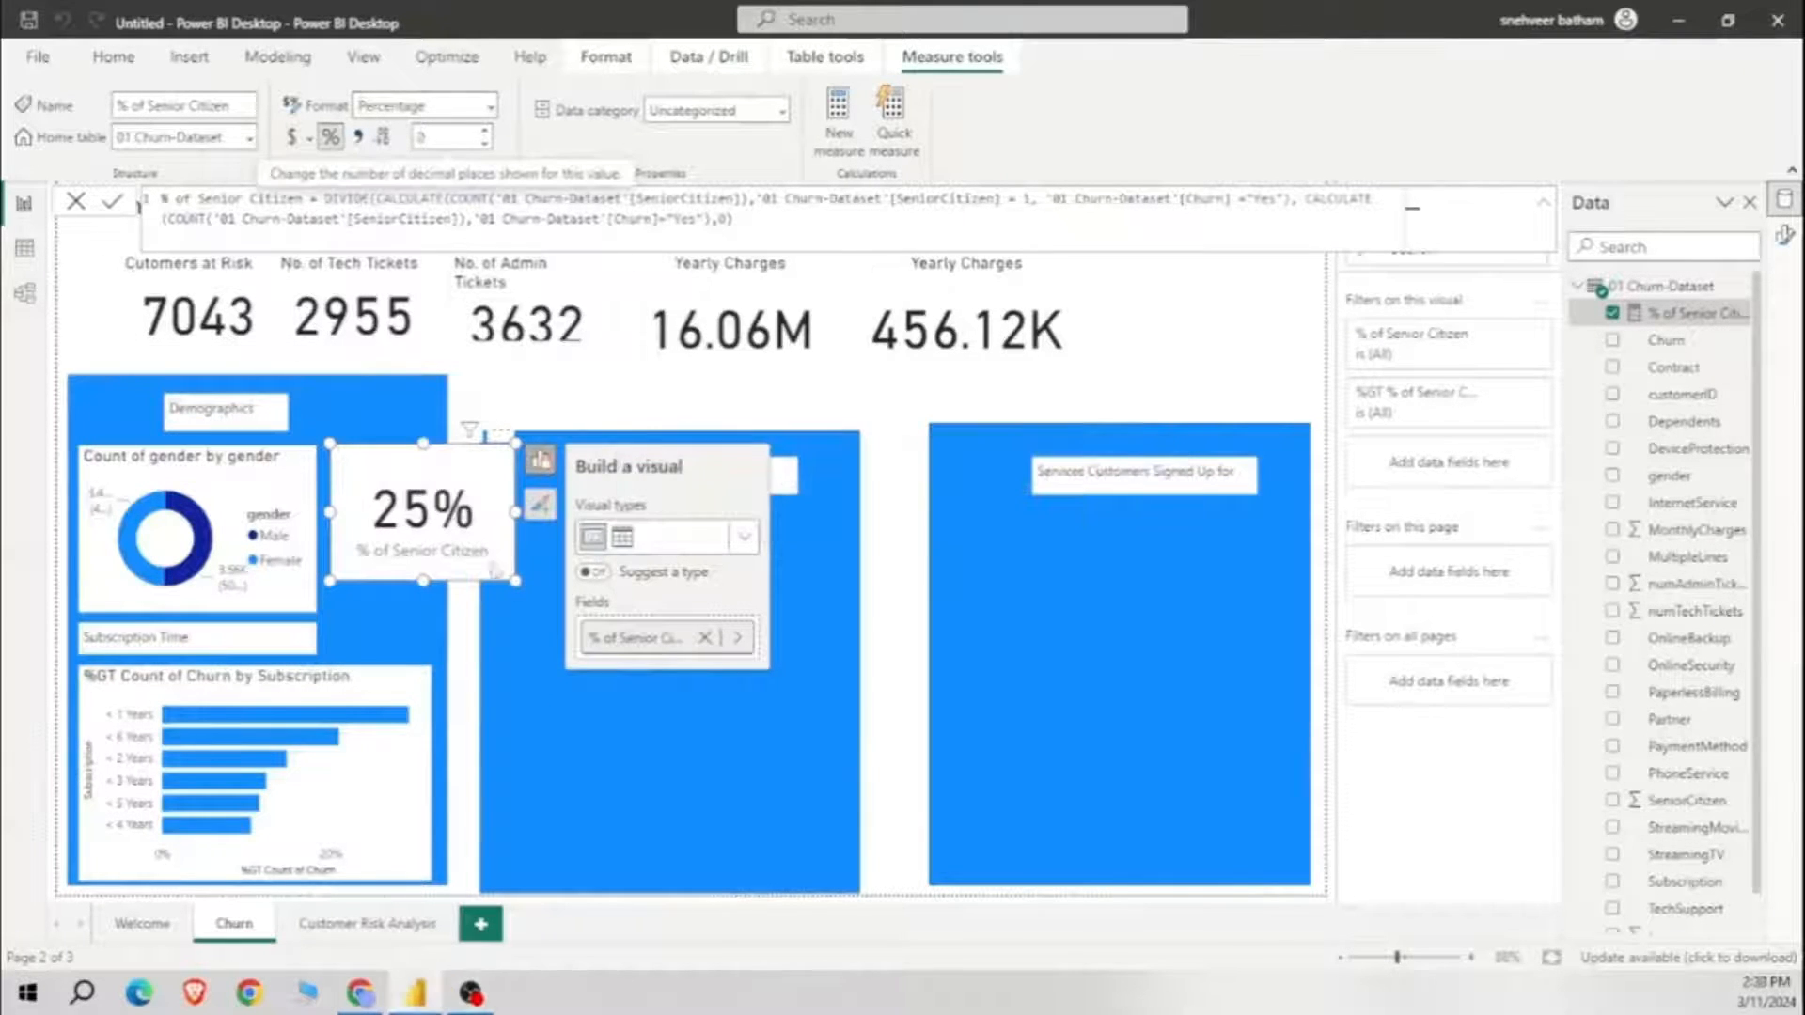
Step: Shrink the senior citizen card to fit inside the Demographics rectangle and set its callout value font size to 17
drag(515, 581, 438, 521)
click(1784, 235)
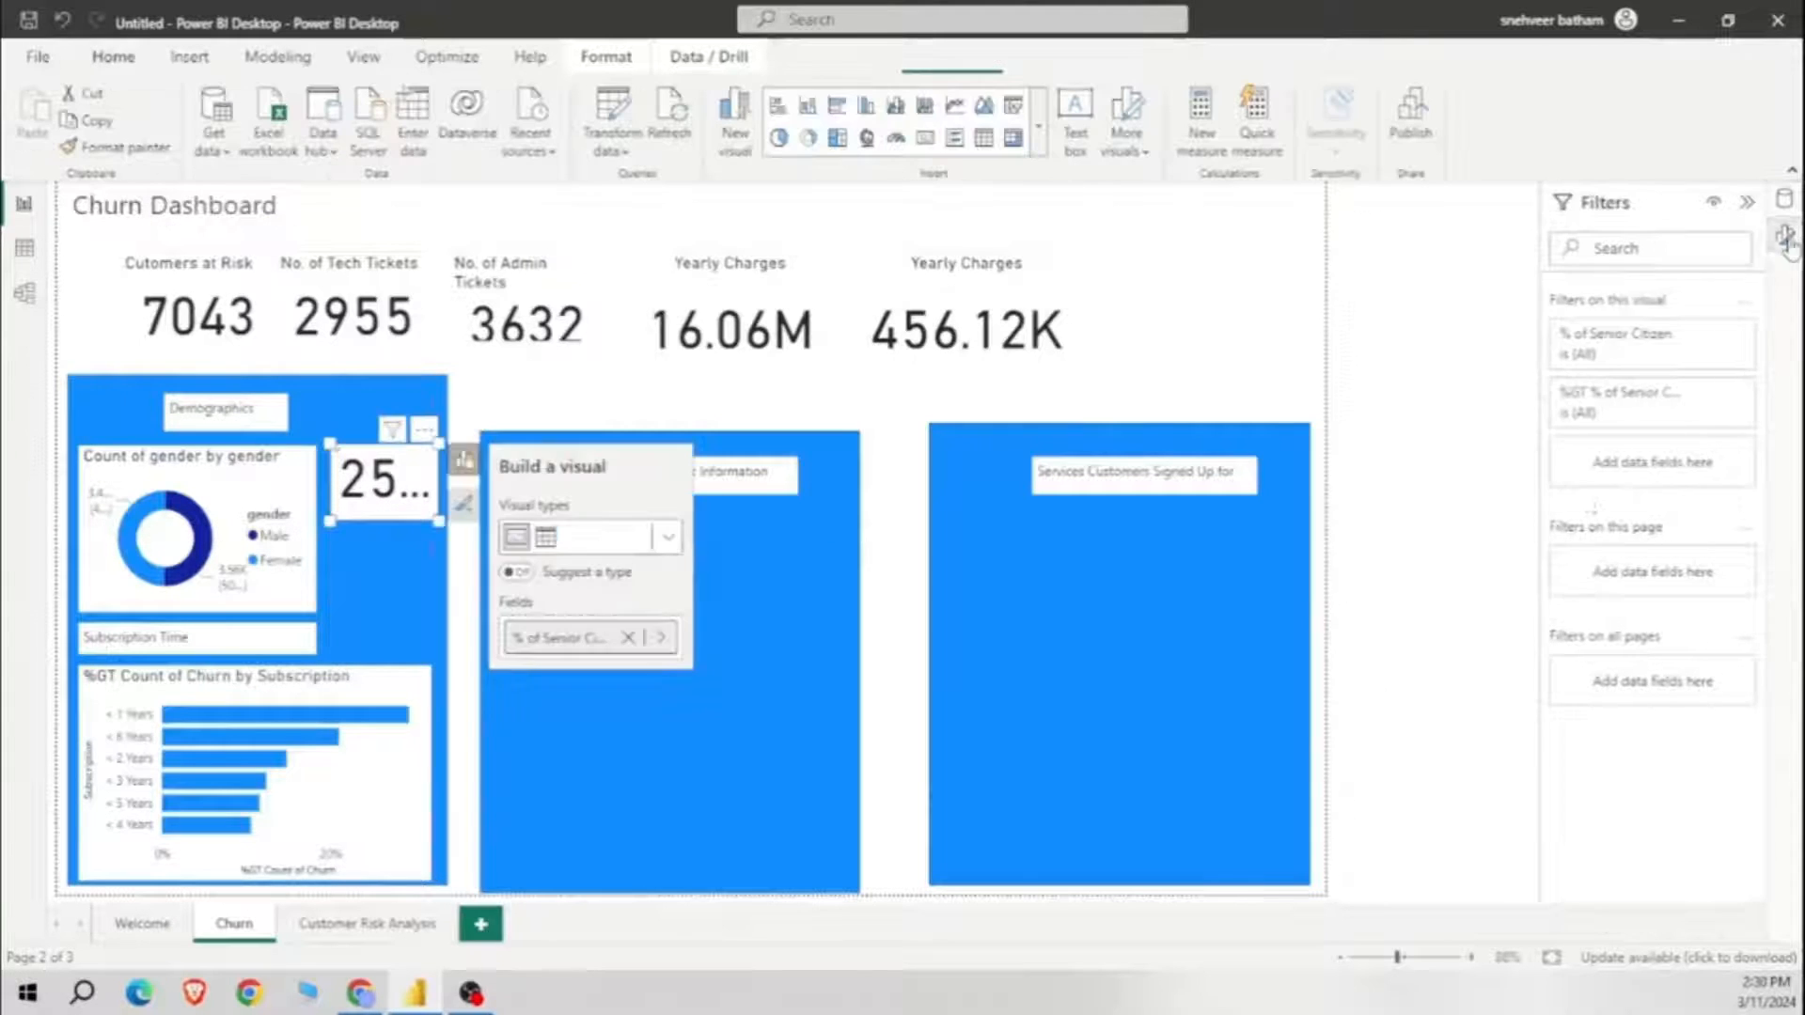
click(1739, 517)
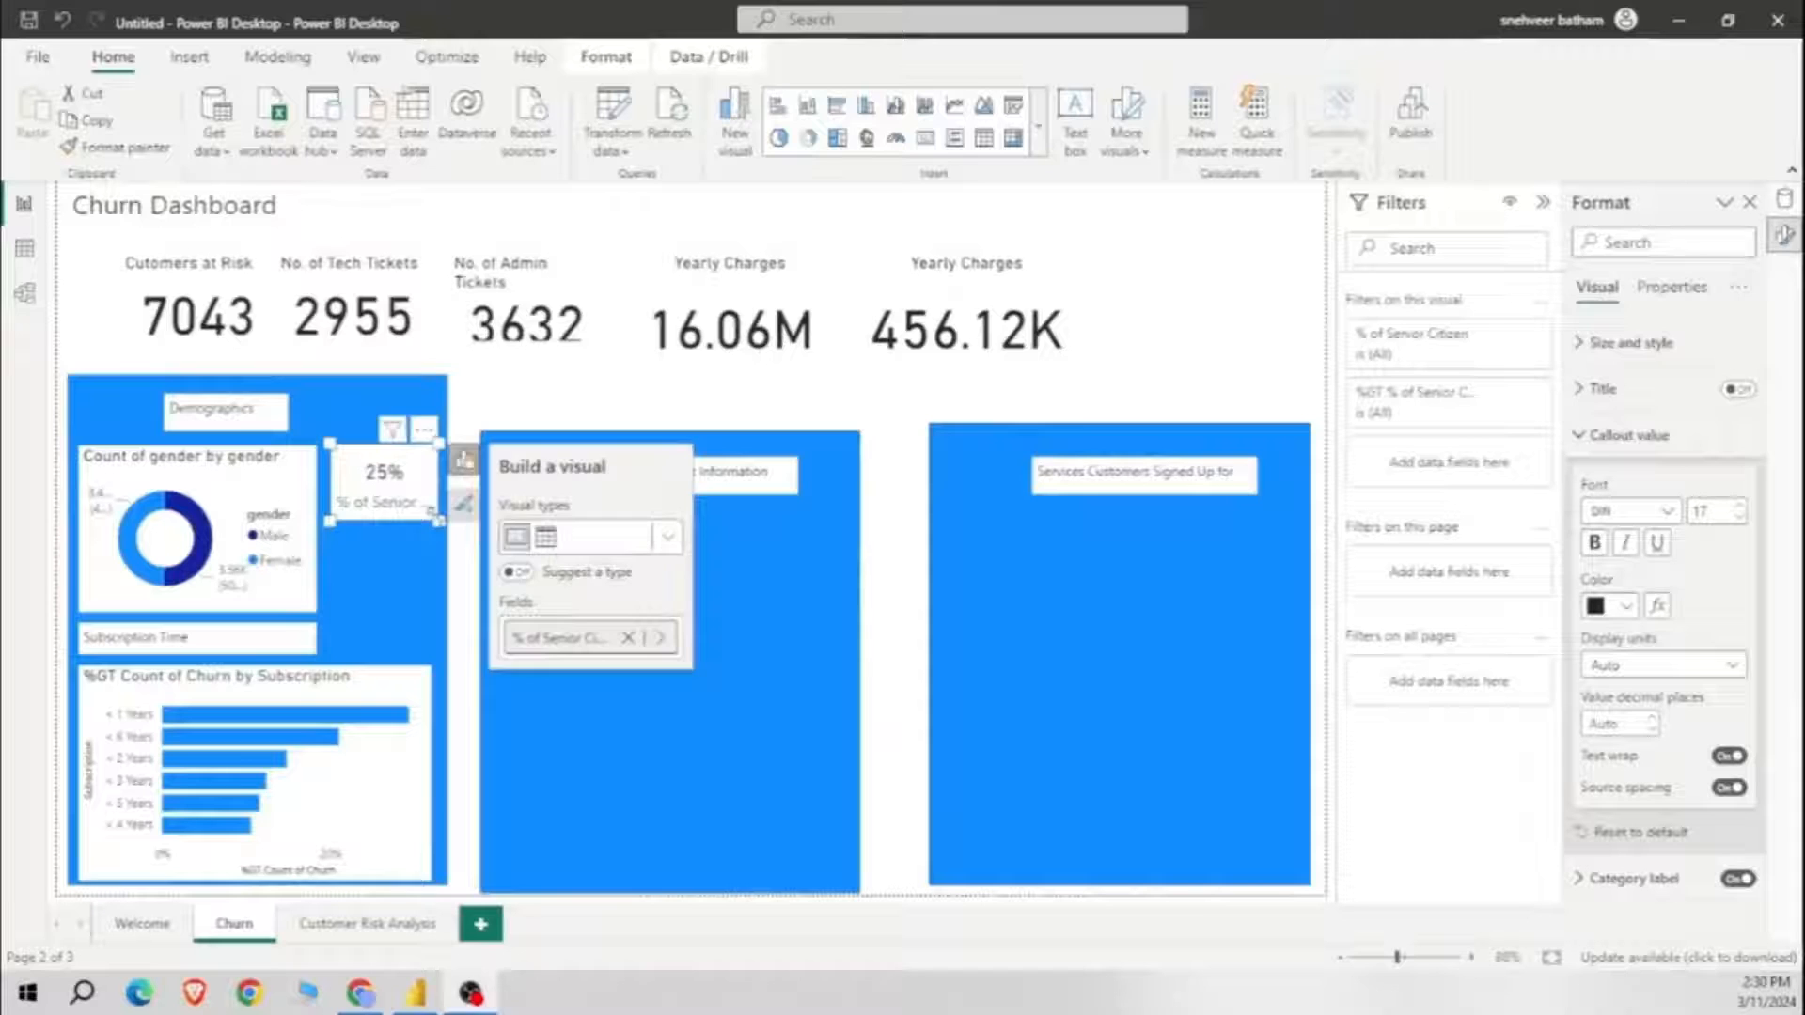
drag(438, 521, 438, 521)
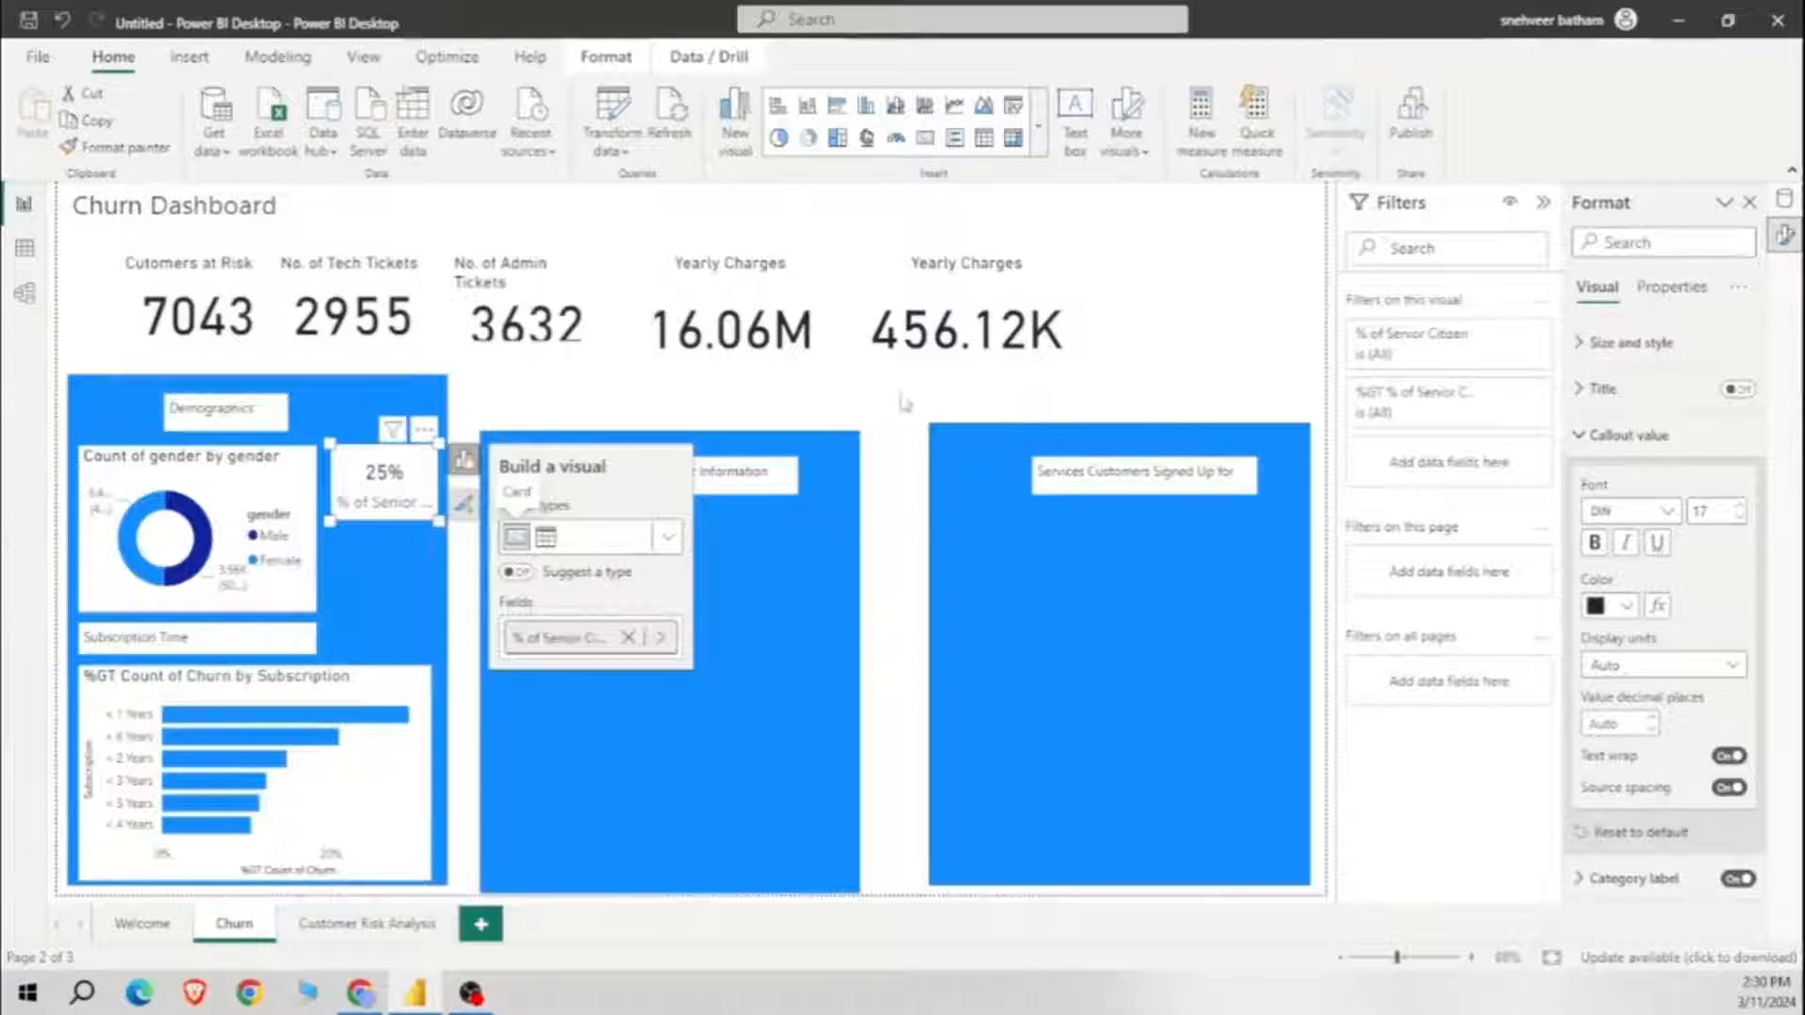
Step: Copy the whole % of Senior Citizen formula and paste it into a new measure
click(1784, 198)
click(1683, 312)
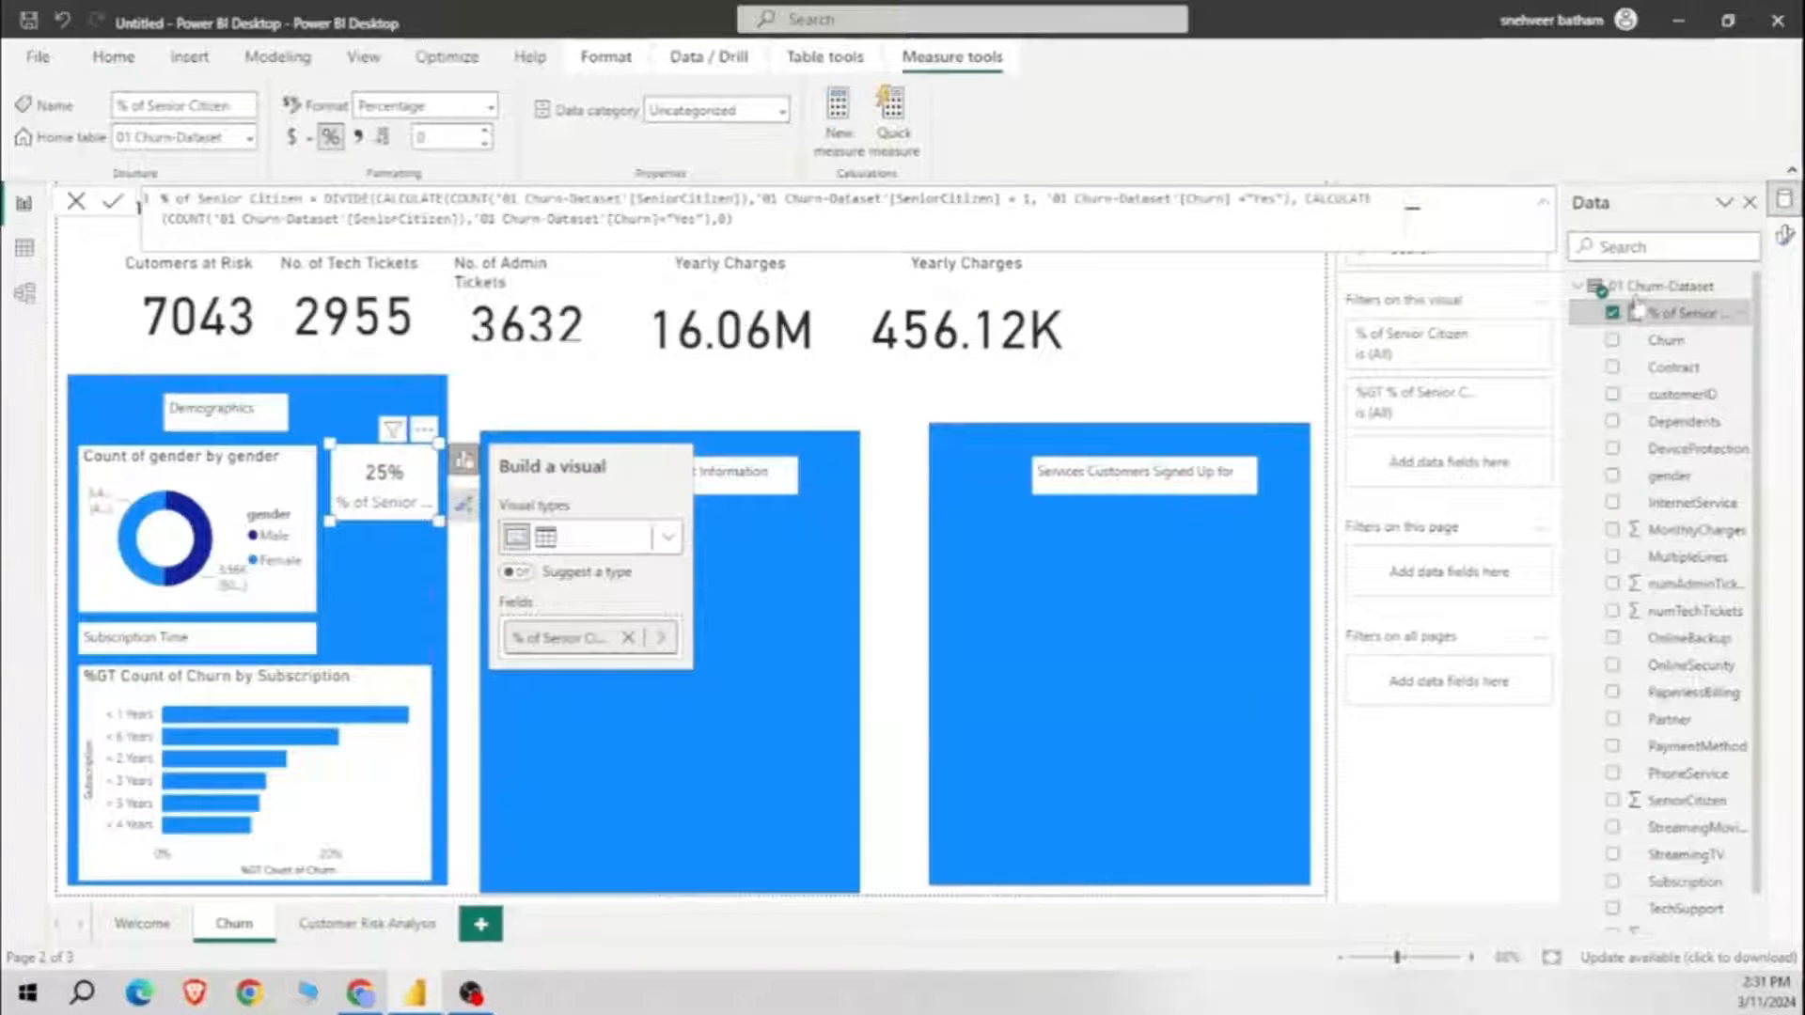
click(773, 229)
key(ctrl+a)
key(ctrl+c)
click(1422, 729)
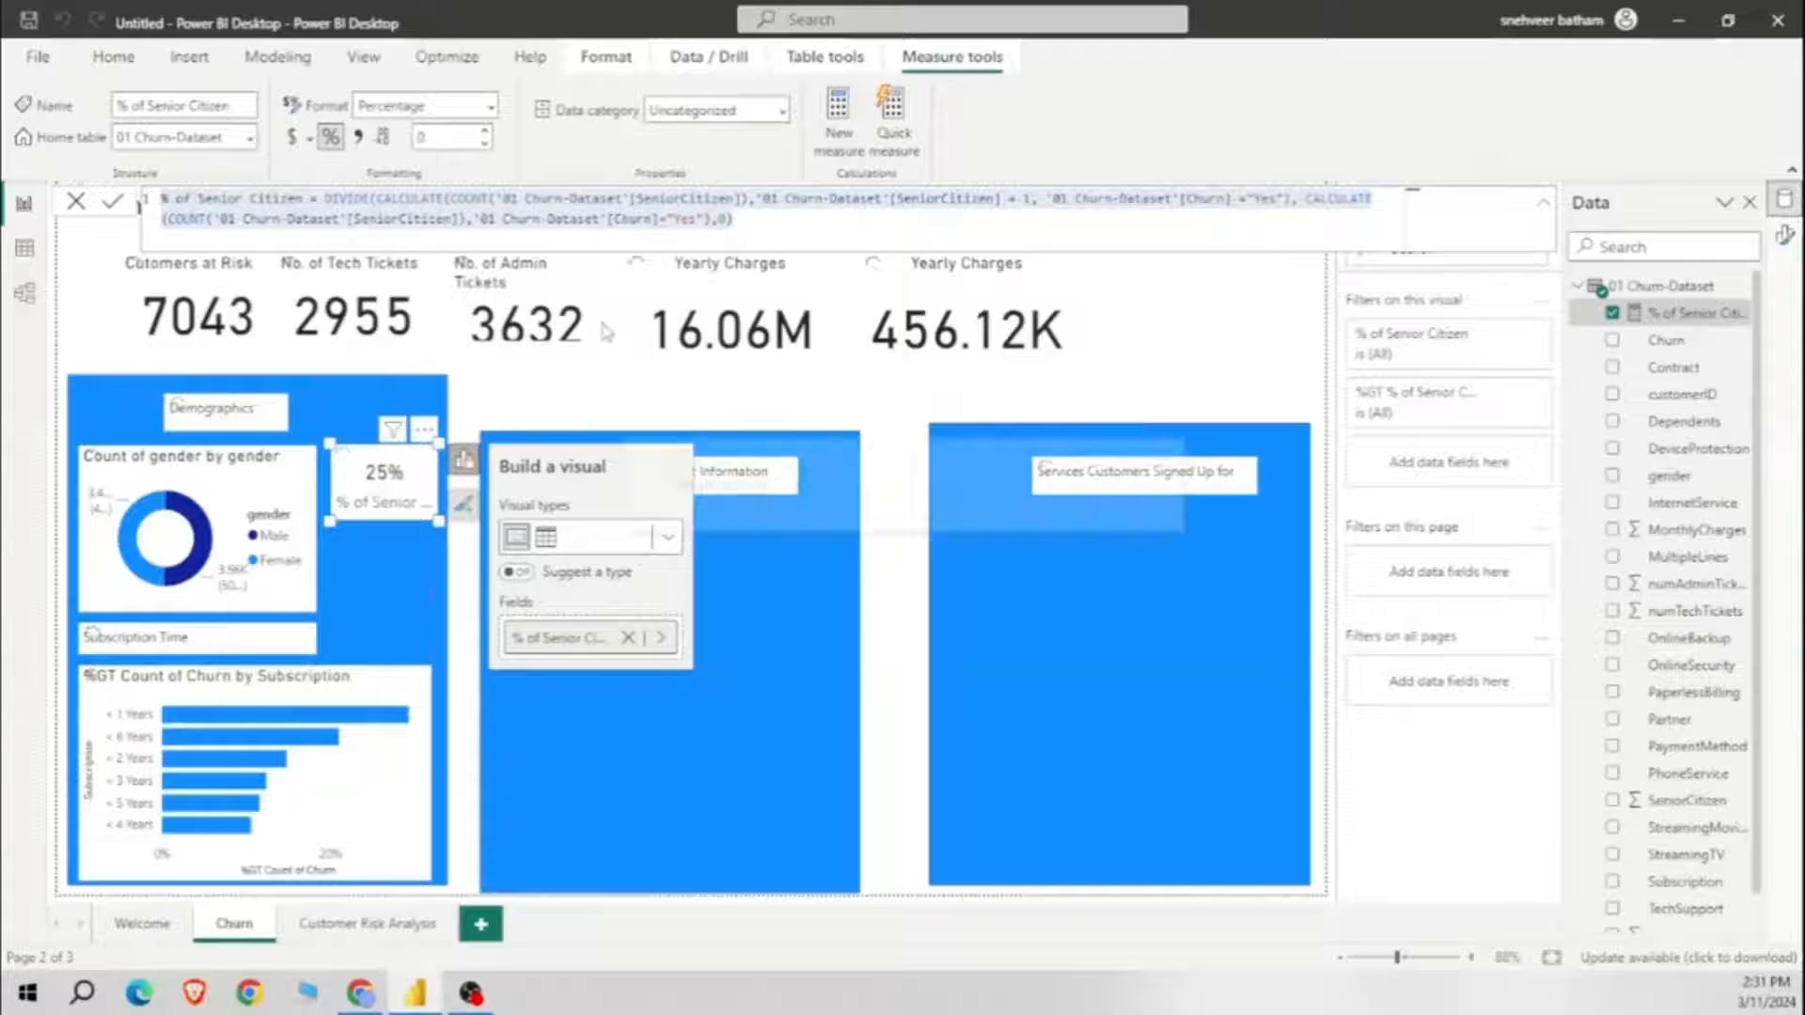
key(ctrl+v)
Step: Change the pasted measure's name to "% of Partner"
click(201, 199)
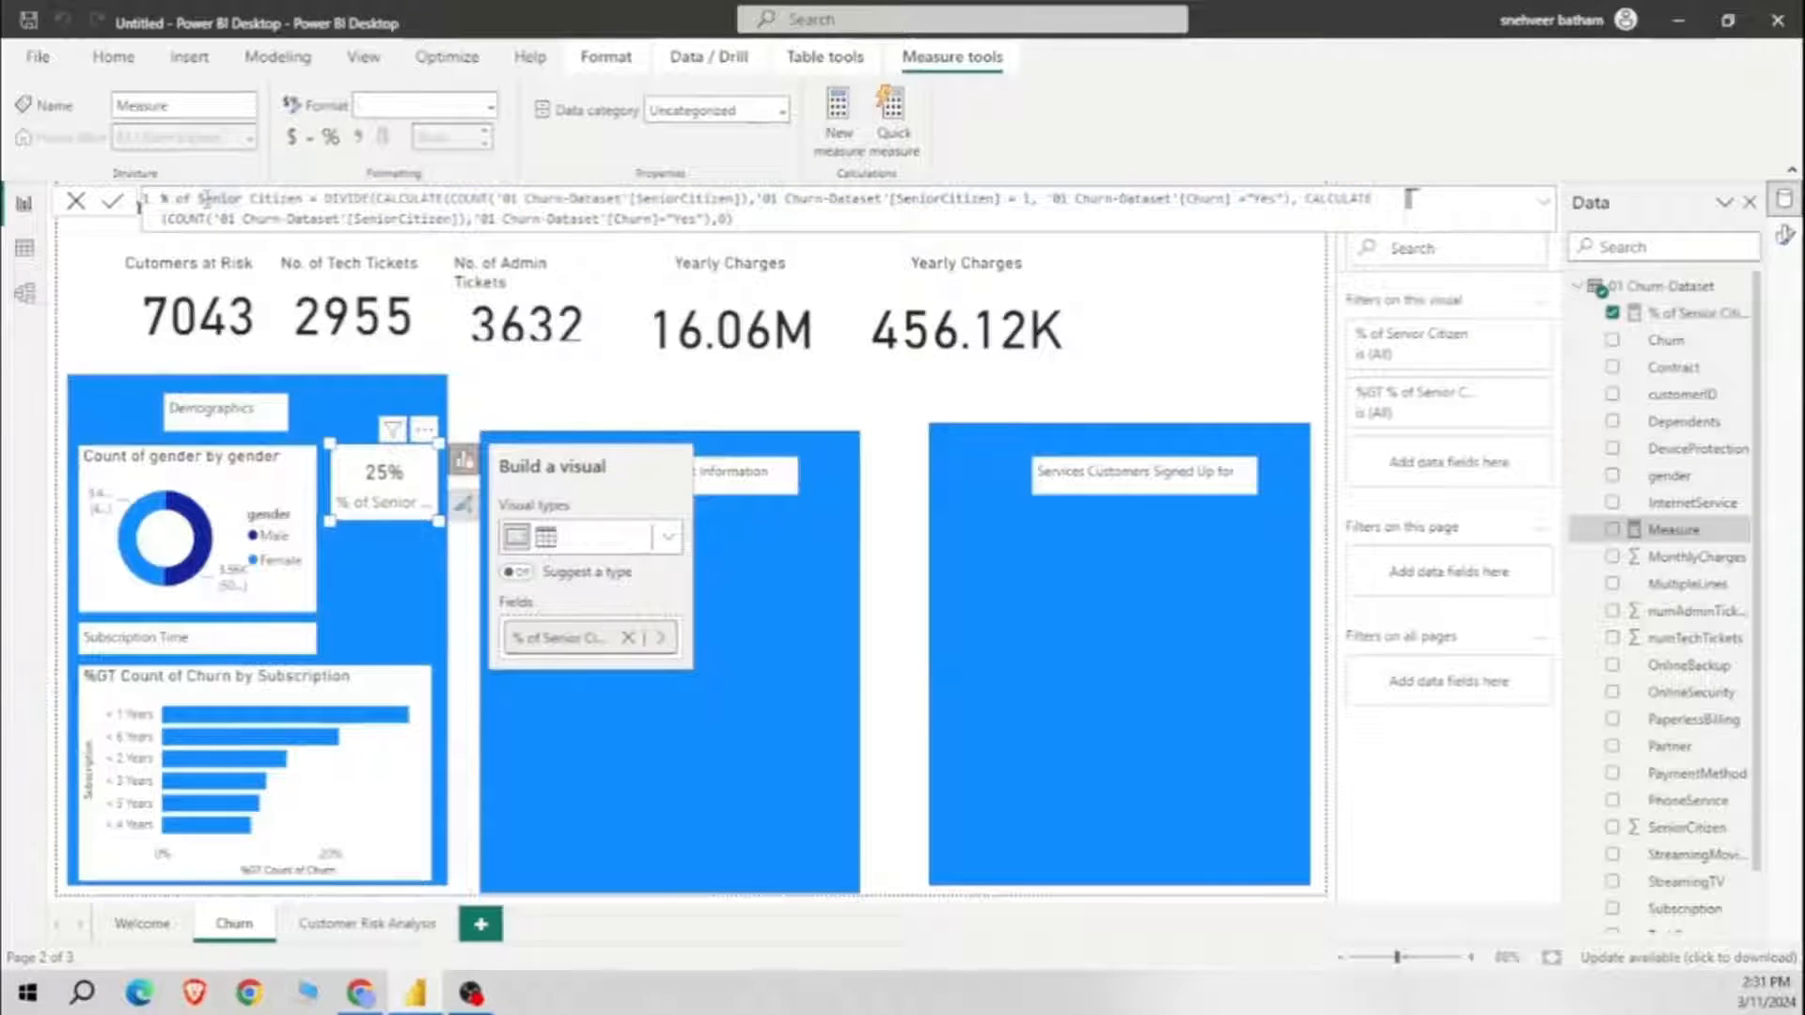
key(Delete)
key(Delete)
key(Delete)
key(Delete)
key(Delete)
key(Delete)
key(Delete)
key(Delete)
key(Delete)
key(Delete)
key(Delete)
key(Delete)
key(Delete)
key(Delete)
key(Delete)
key(Delete)
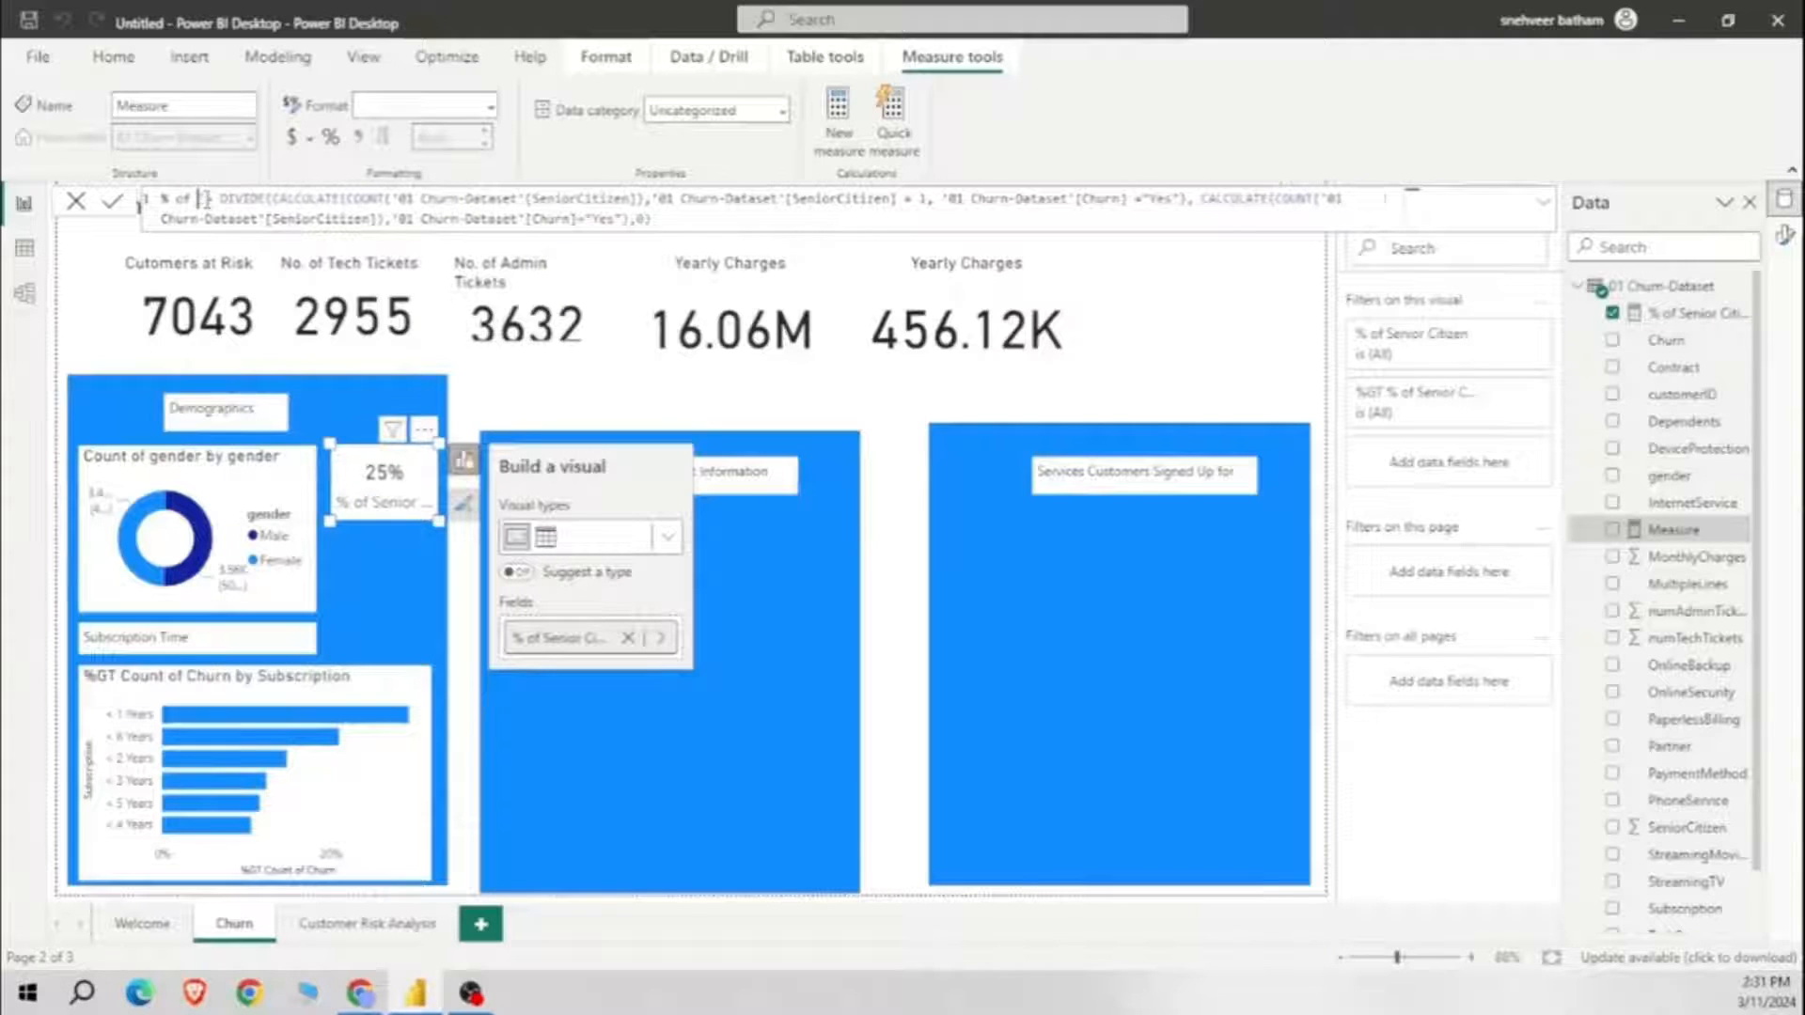
text(Partner =)
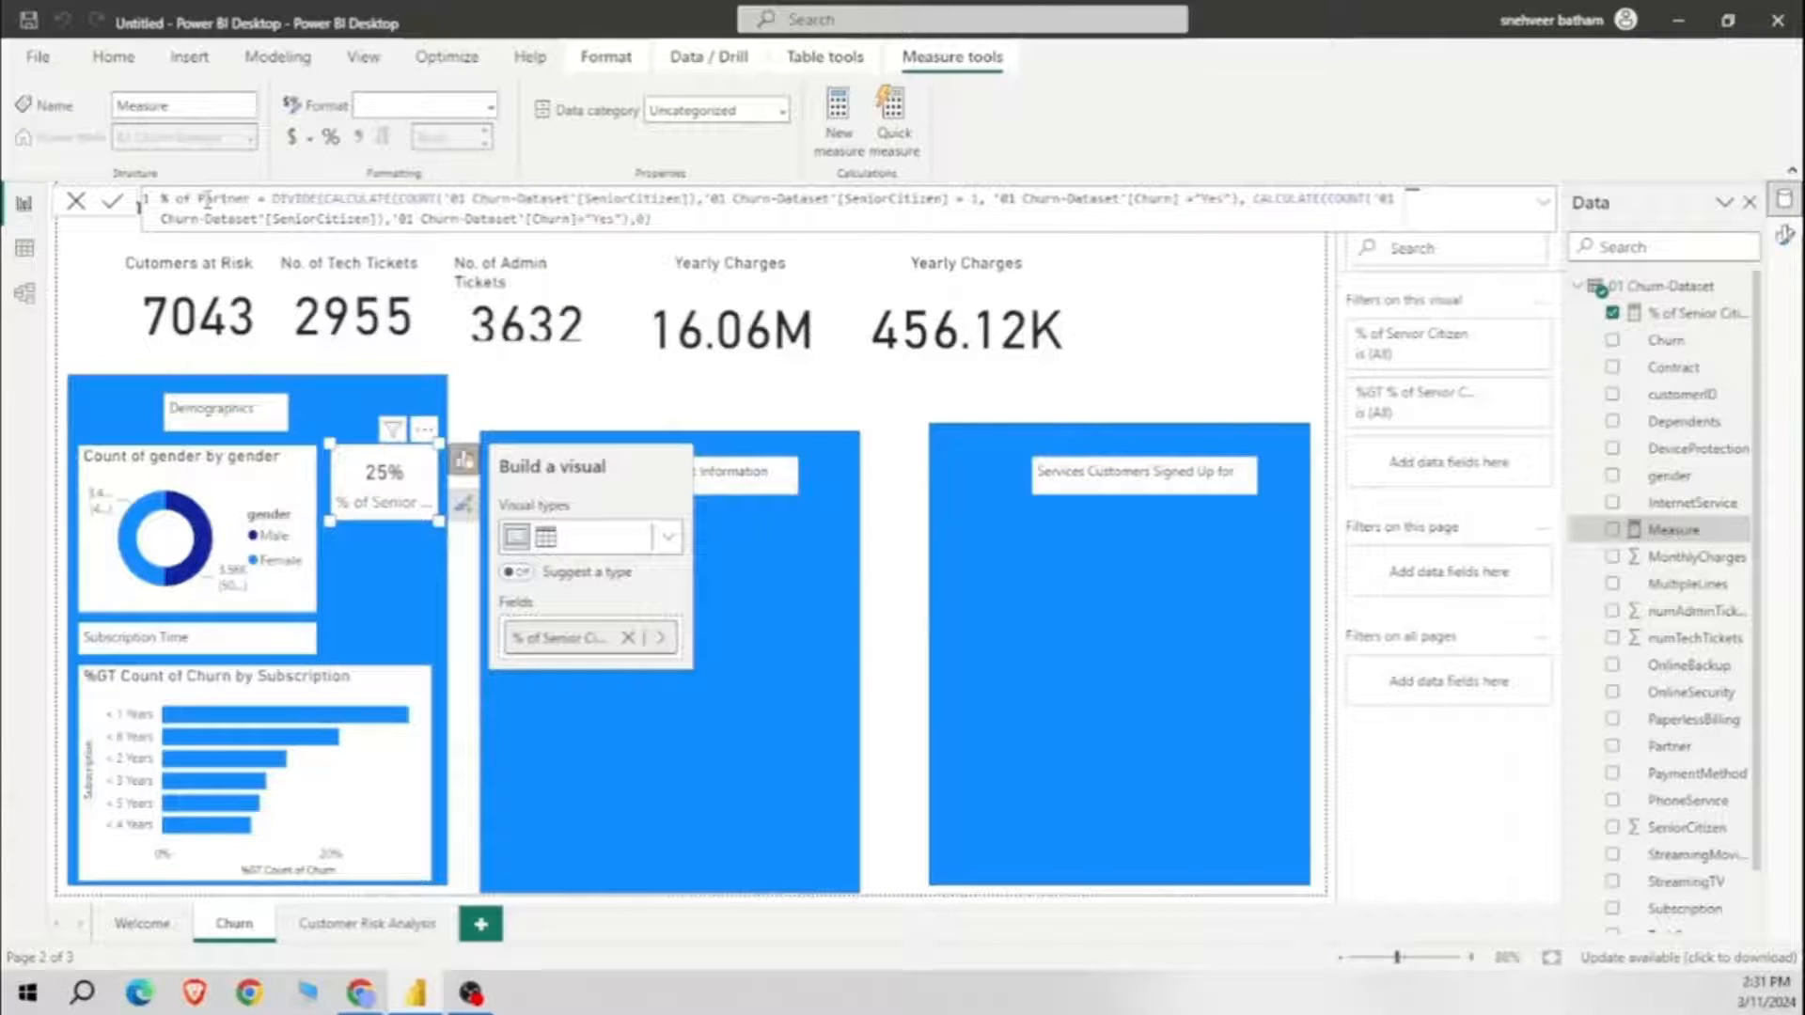
Step: Replace the SeniorCitizen column in the numerator's COUNT with '01 Churn-Dataset'[Partner] in the % of Partner formula
key(Right)
key(Right)
key(Delete)
key(Delete)
key(Delete)
key(Delete)
key(Delete)
key(Delete)
key(Delete)
key(Delete)
key(Delete)
key(Delete)
key(Delete)
key(Delete)
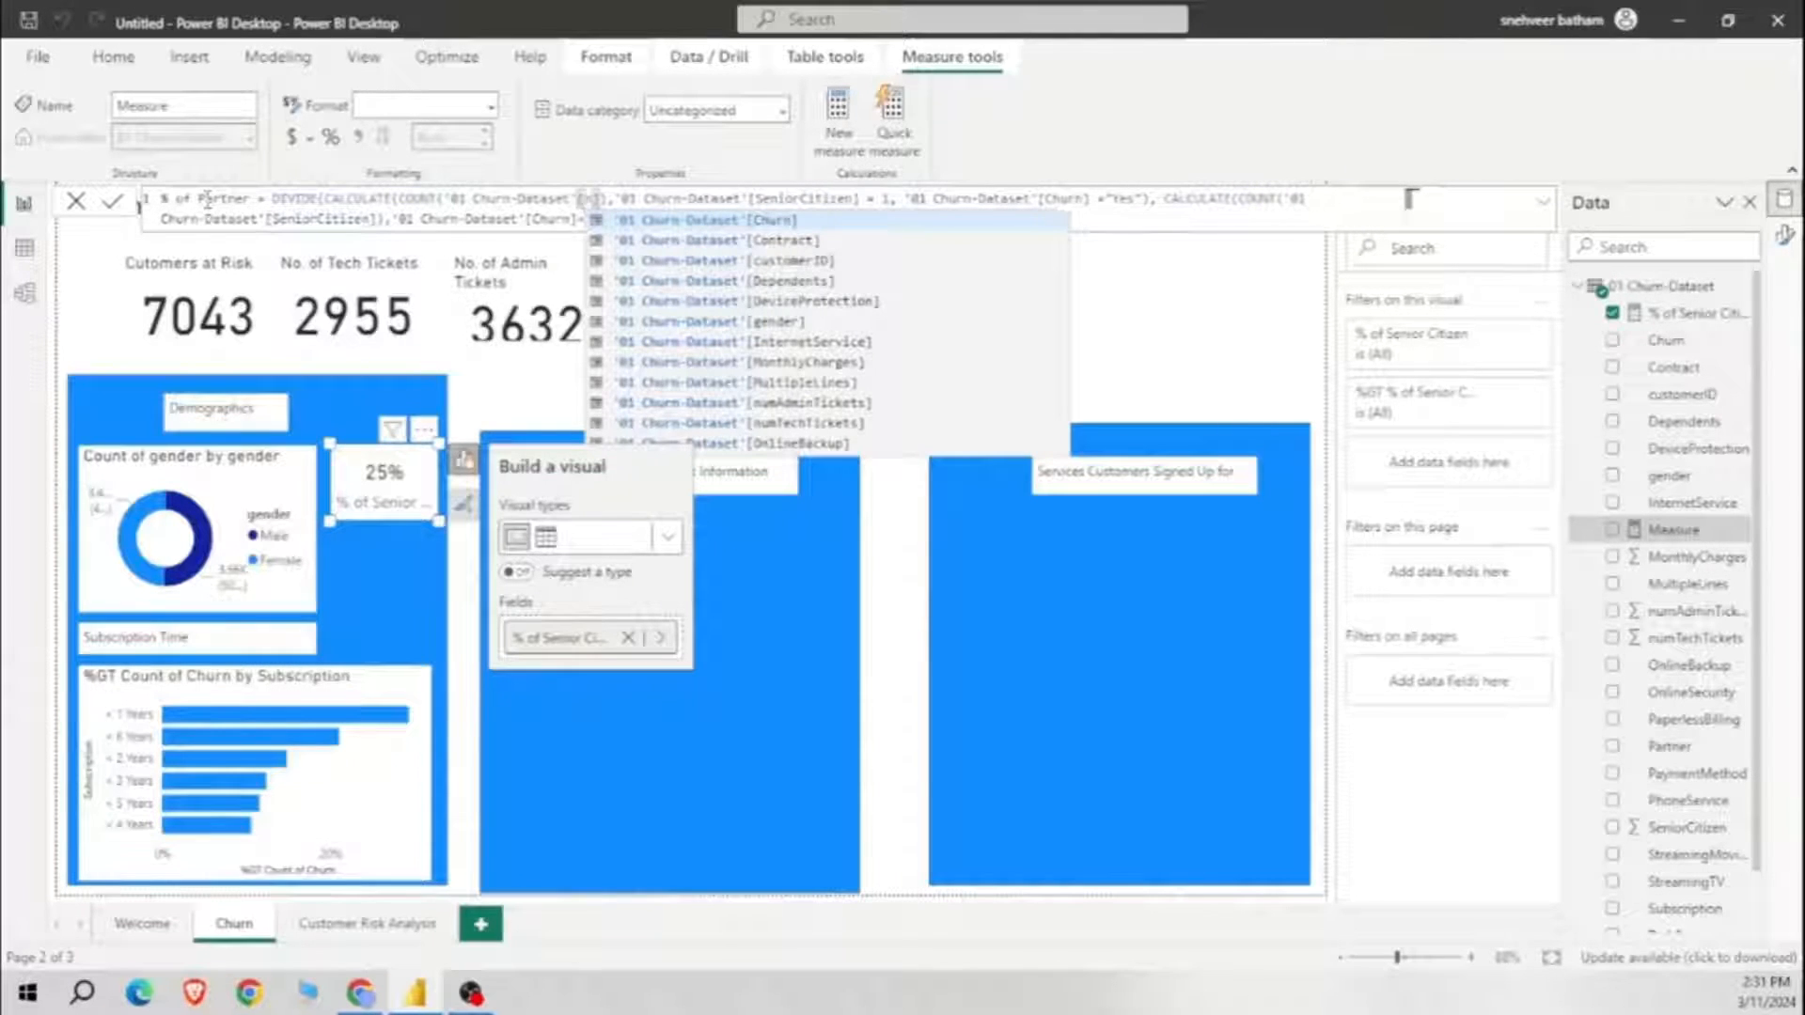
key(Down)
key(Down)
key(Down)
key(Down)
key(Down)
key(Down)
key(Down)
key(Down)
key(Down)
key(Down)
key(Down)
key(Down)
key(Down)
key(Down)
key(Delete)
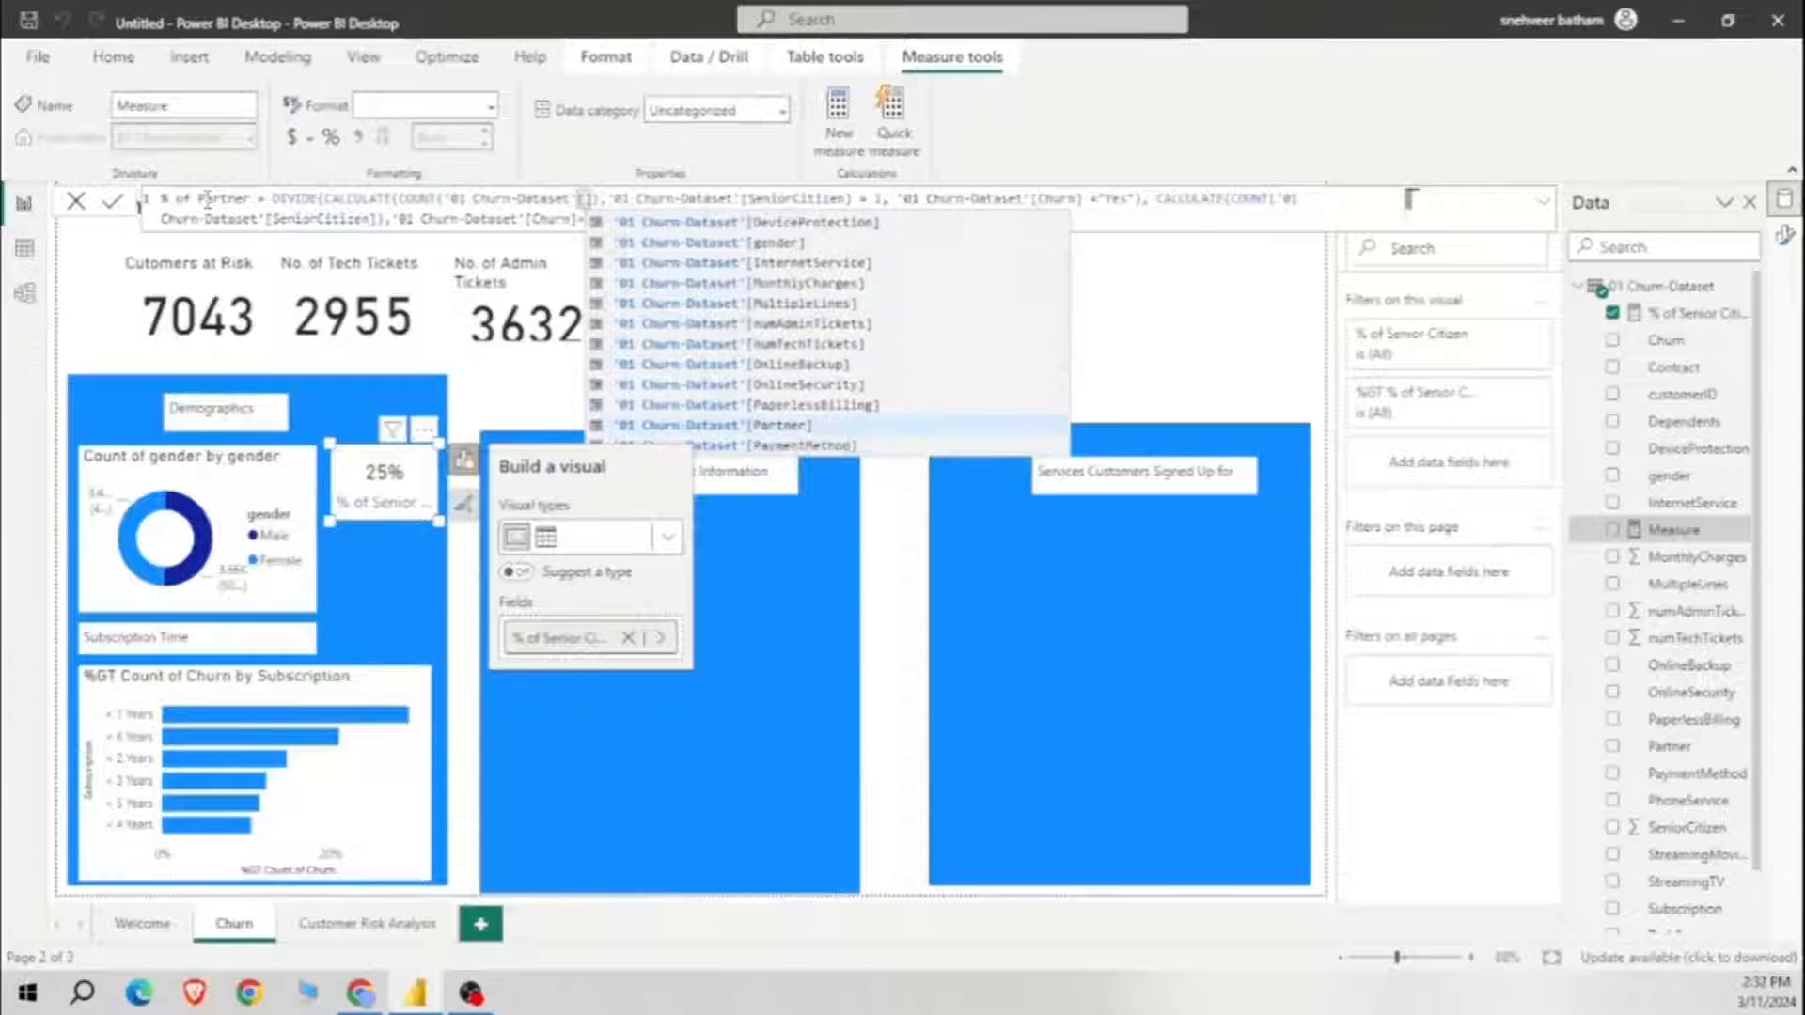
key(Tab)
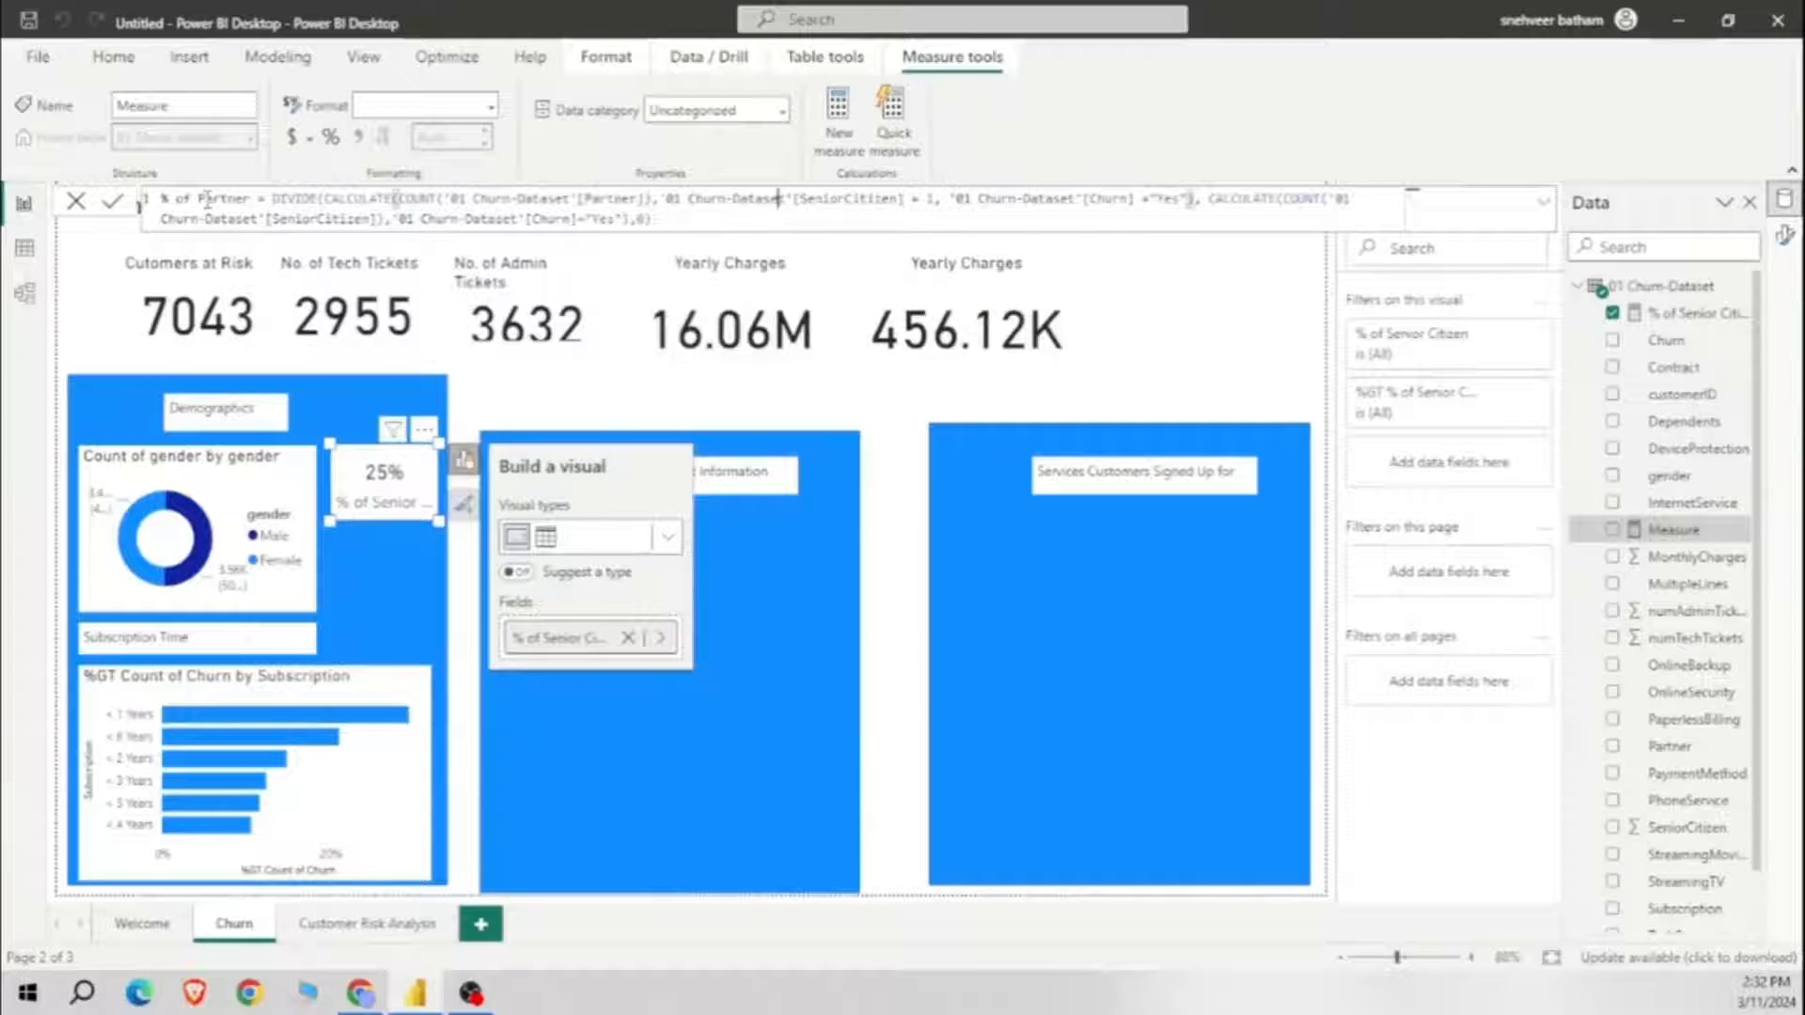
Step: Change the numerator's SeniorCitizen filter condition to '01 Churn-Dataset'[Partner] = "Yes"
key(Right)
key(Right)
key(Right)
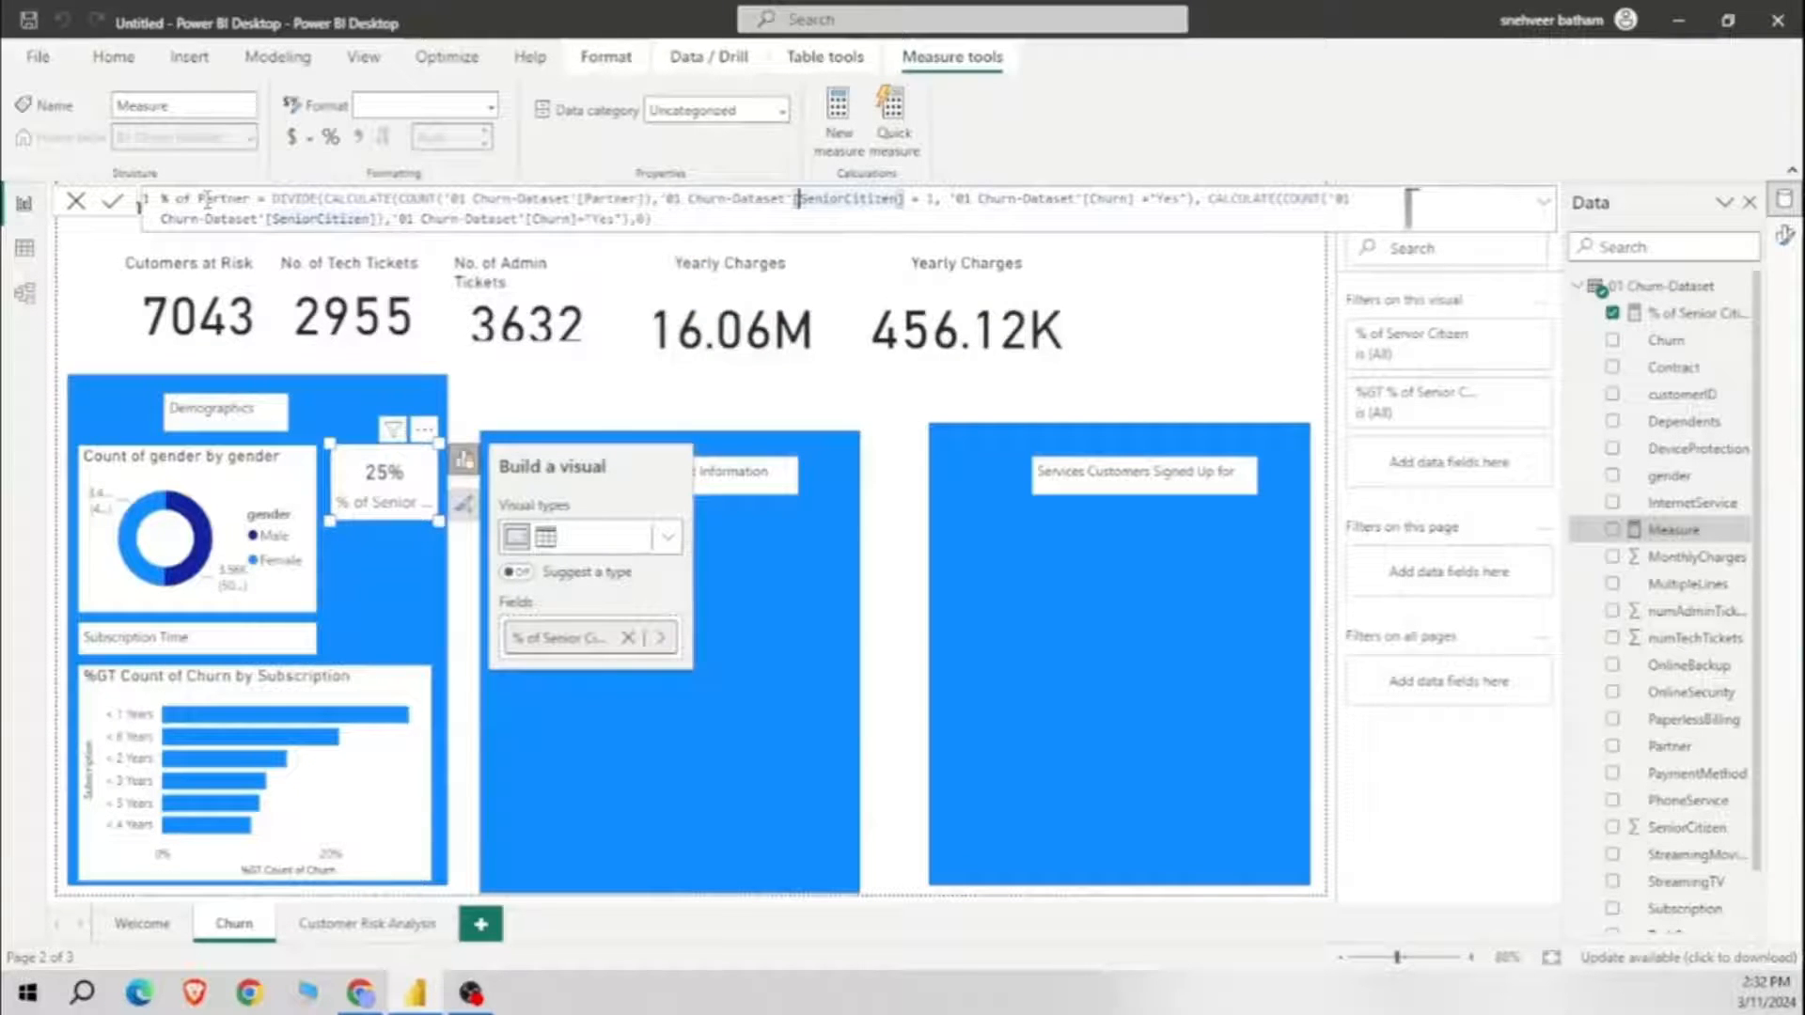
key(Delete)
key(Delete)
key(Delete)
key(Delete)
key(Delete)
key(Delete)
key(Delete)
key(Delete)
key(Delete)
key(Delete)
key(Delete)
key(Delete)
key(Delete)
key(Down)
key(Down)
key(Down)
key(Down)
key(Down)
key(Down)
key(Down)
key(Down)
key(Down)
key(Down)
key(Down)
key(Down)
key(Down)
key(Down)
key(Down)
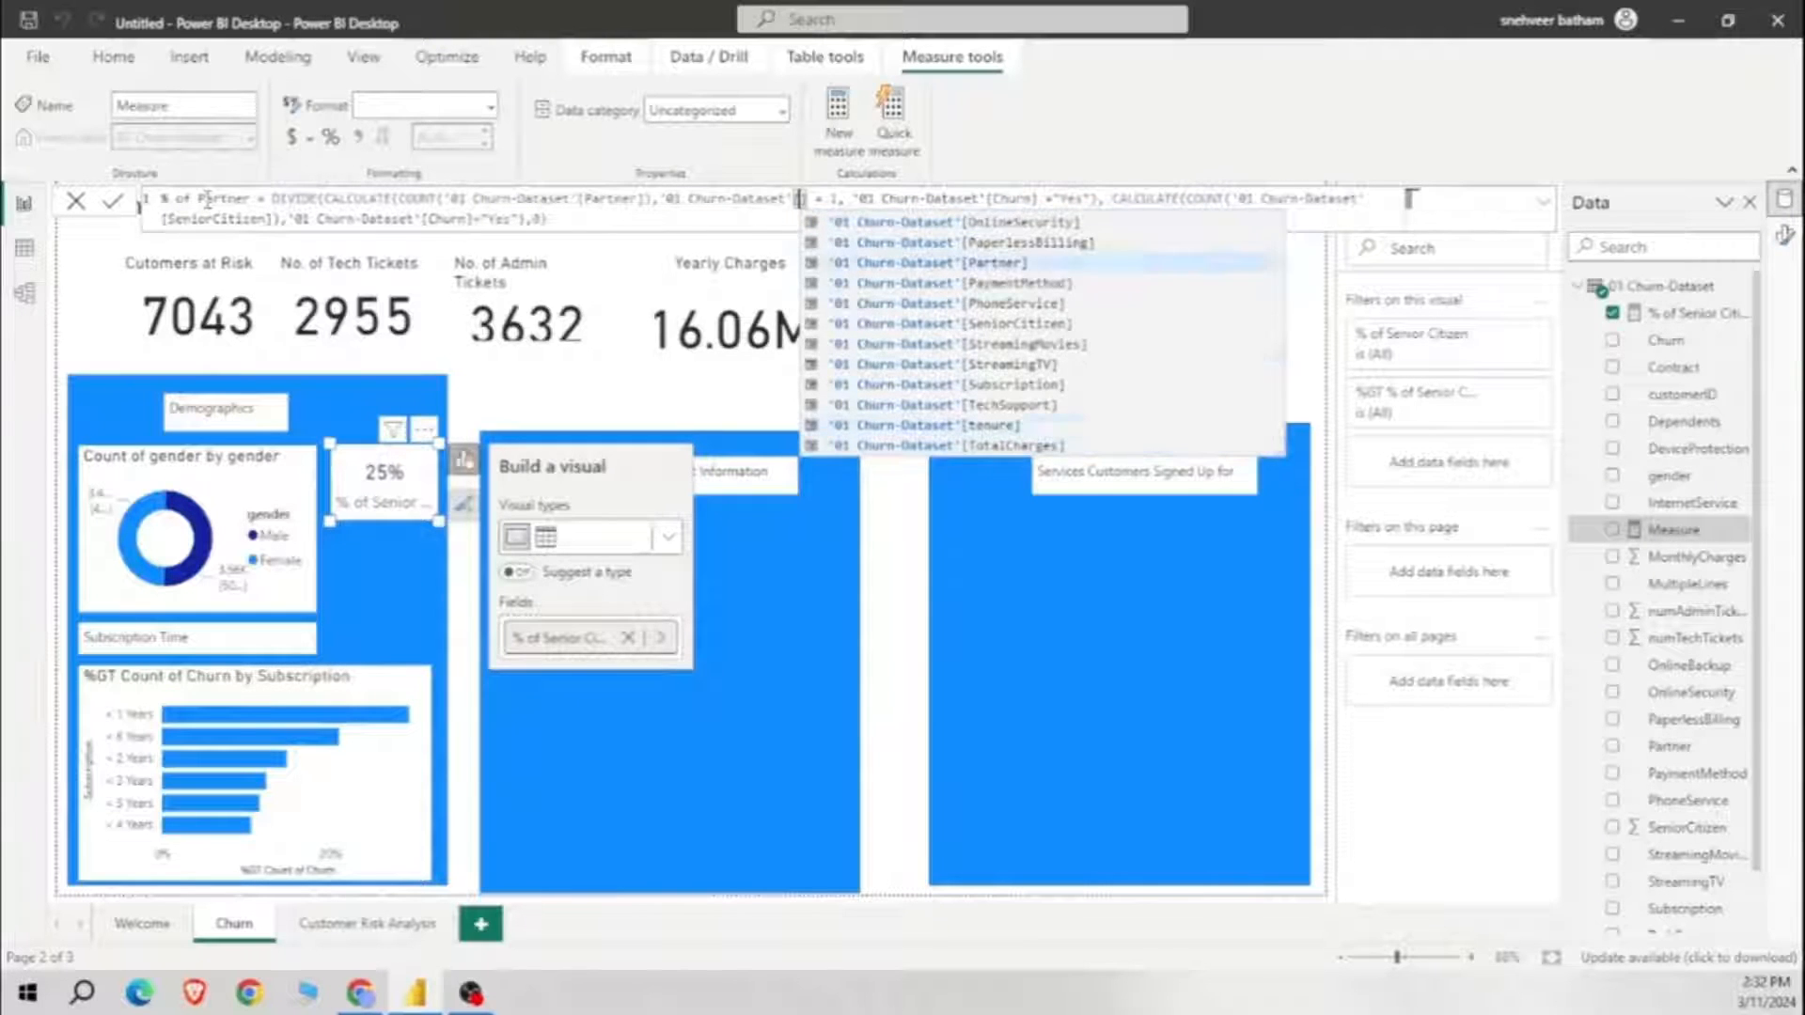
key(Tab)
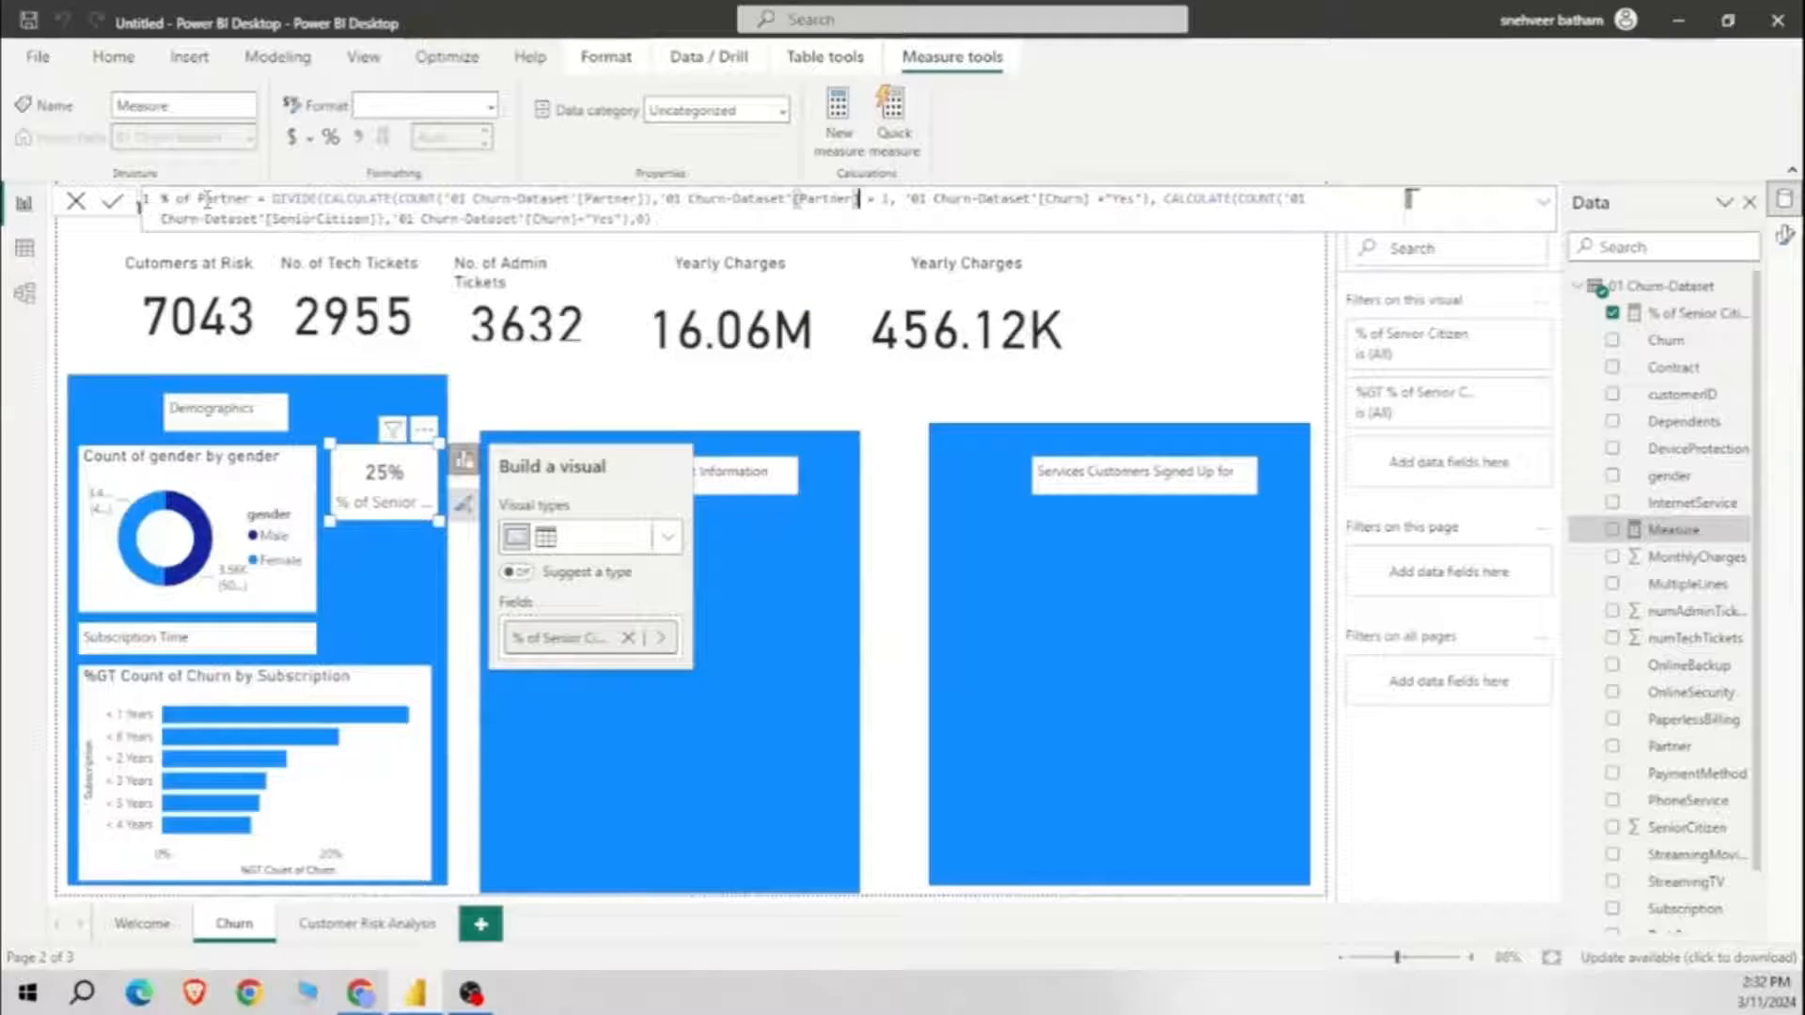
key(Right)
key(Right)
key(Right)
key(Delete)
text("Yes")
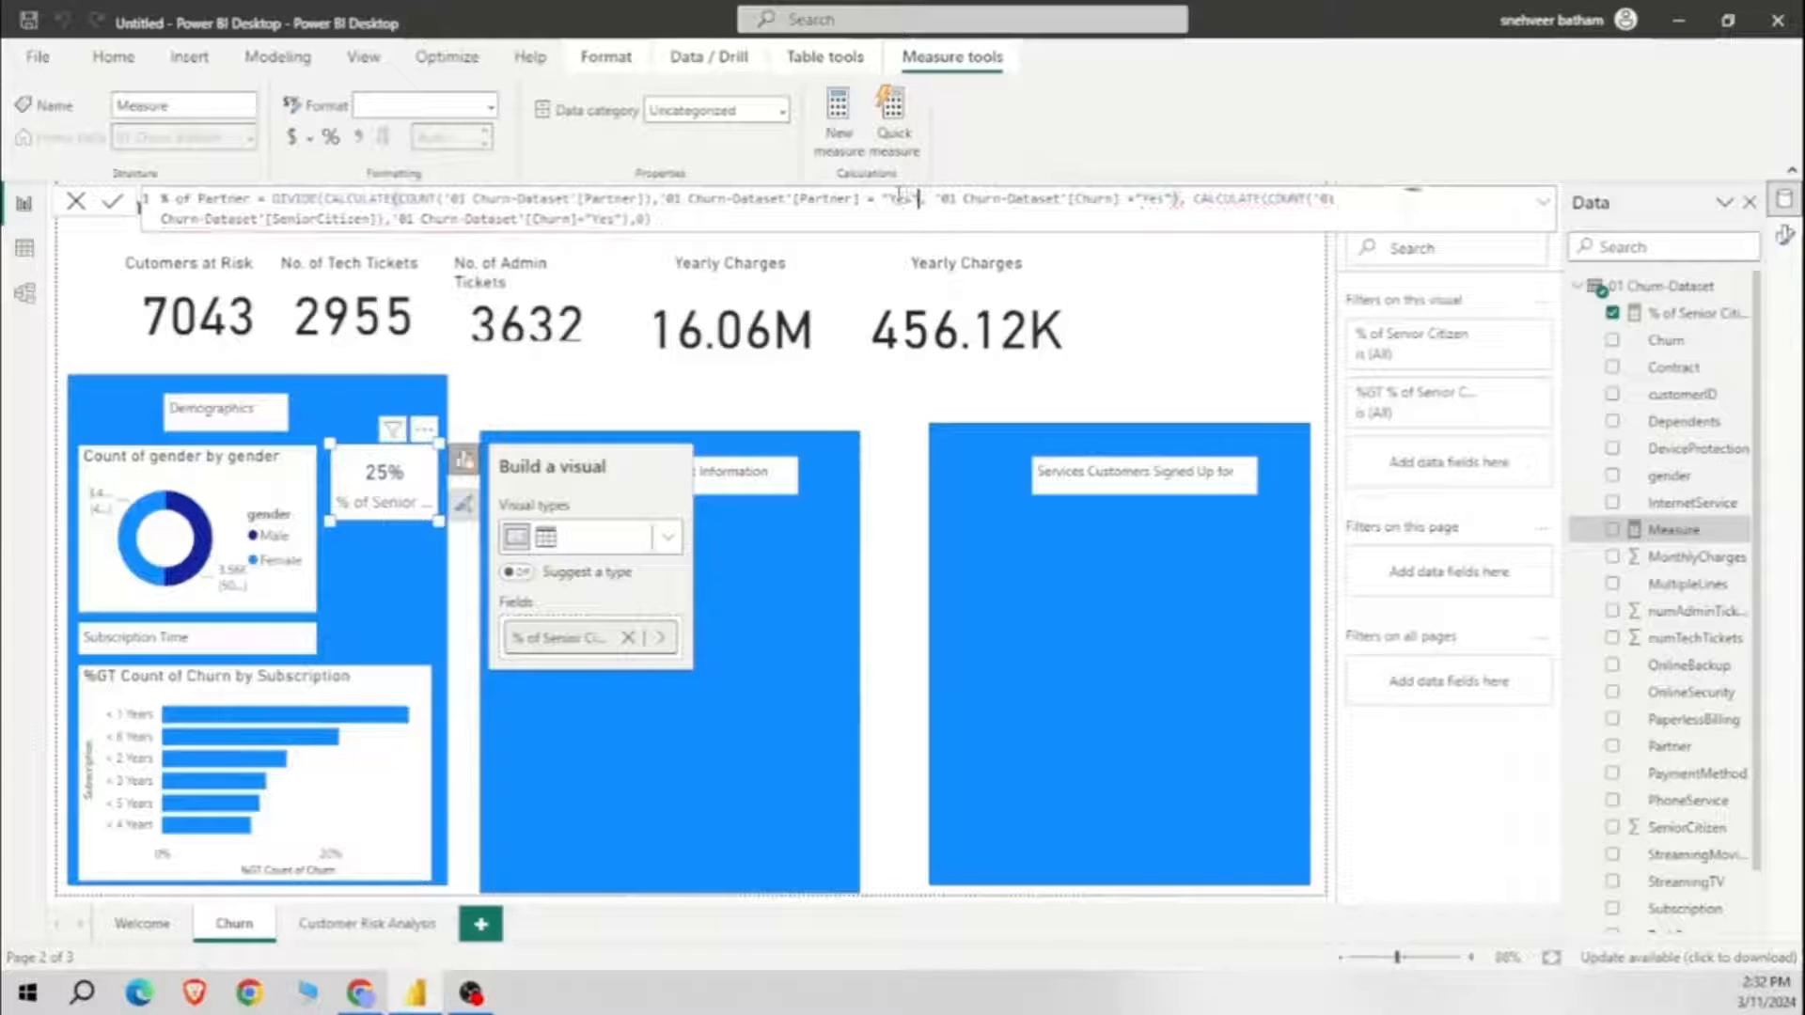
Step: Replace SeniorCitizen with Partner in the denominator's COUNT and commit the % of Partner measure
key(Right)
key(Right)
key(Right)
key(Right)
key(Right)
key(Right)
key(Right)
key(Right)
key(Right)
key(Right)
key(Right)
key(Right)
key(Right)
key(Right)
key(Right)
key(Right)
key(Right)
key(Right)
key(Right)
key(Right)
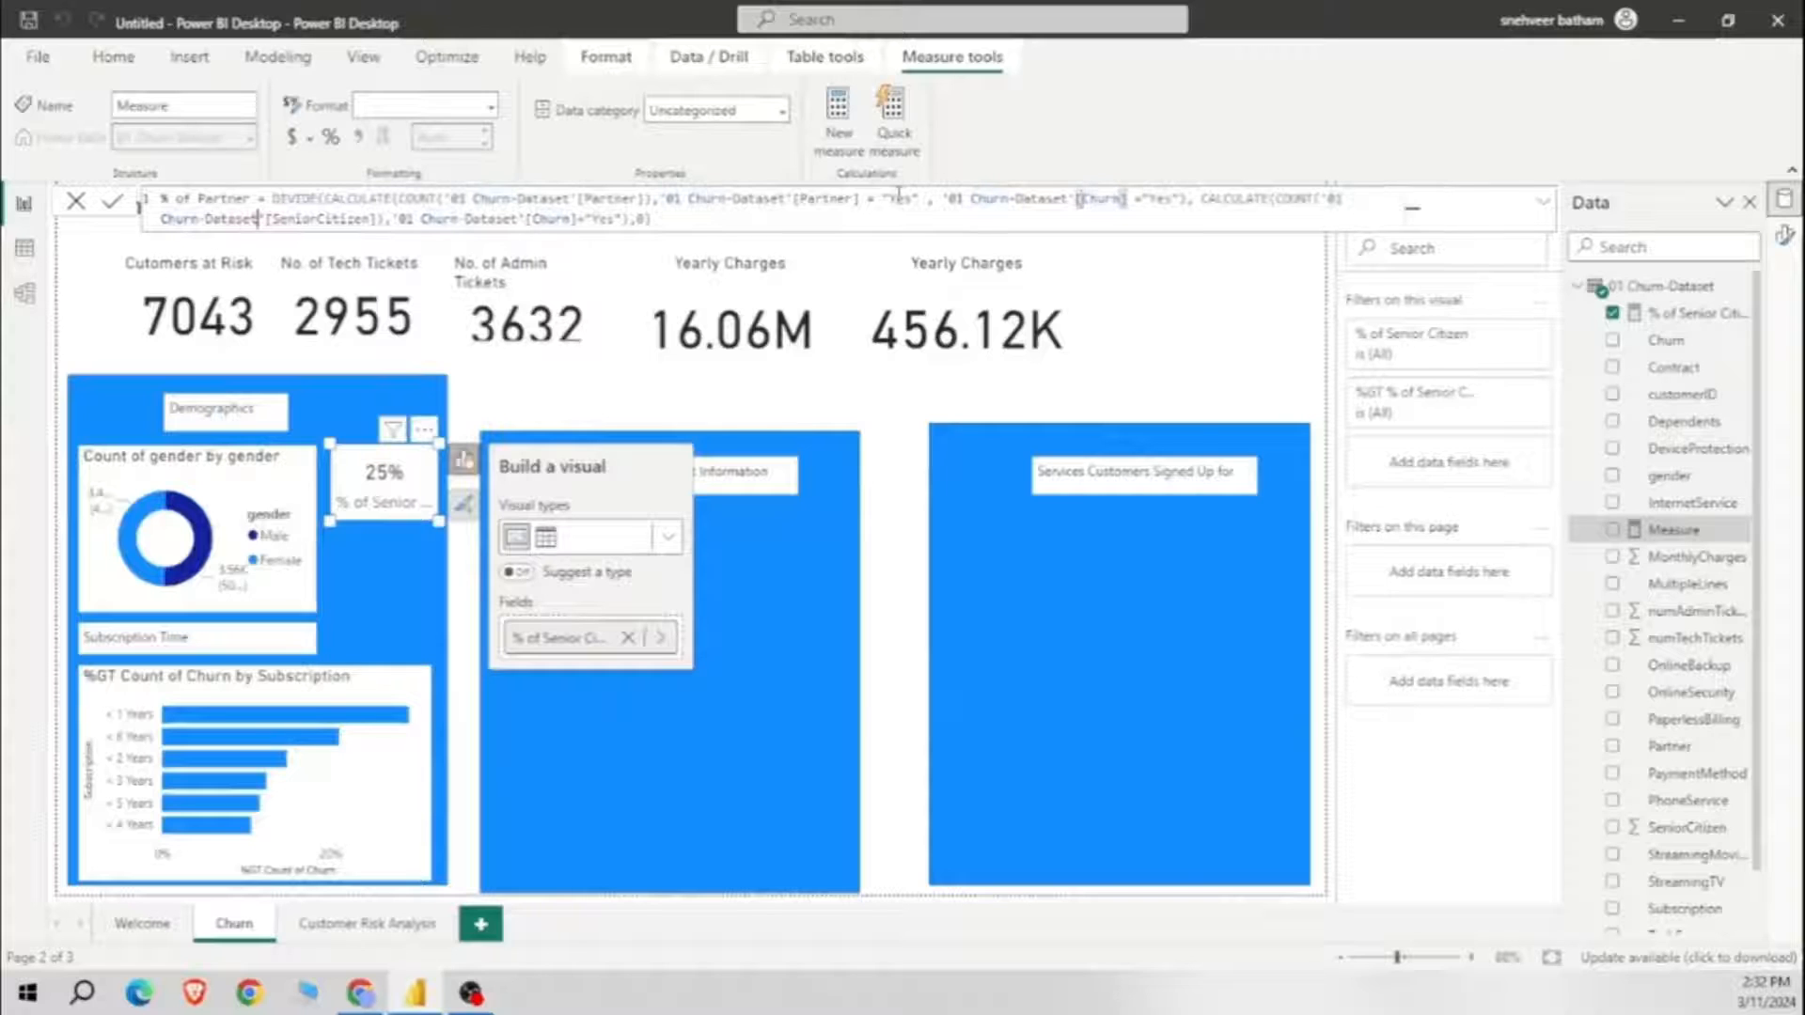
key(Right)
key(Right)
key(Right)
key(Right)
key(Right)
key(BackSpace)
key(BackSpace)
key(BackSpace)
key(BackSpace)
key(BackSpace)
key(BackSpace)
key(BackSpace)
key(BackSpace)
key(BackSpace)
key(BackSpace)
key(BackSpace)
key(BackSpace)
key(BackSpace)
key(Down)
key(Down)
key(Down)
key(Down)
key(Down)
key(Down)
key(Down)
key(Down)
key(Down)
key(Down)
key(Down)
key(Down)
key(Down)
key(Down)
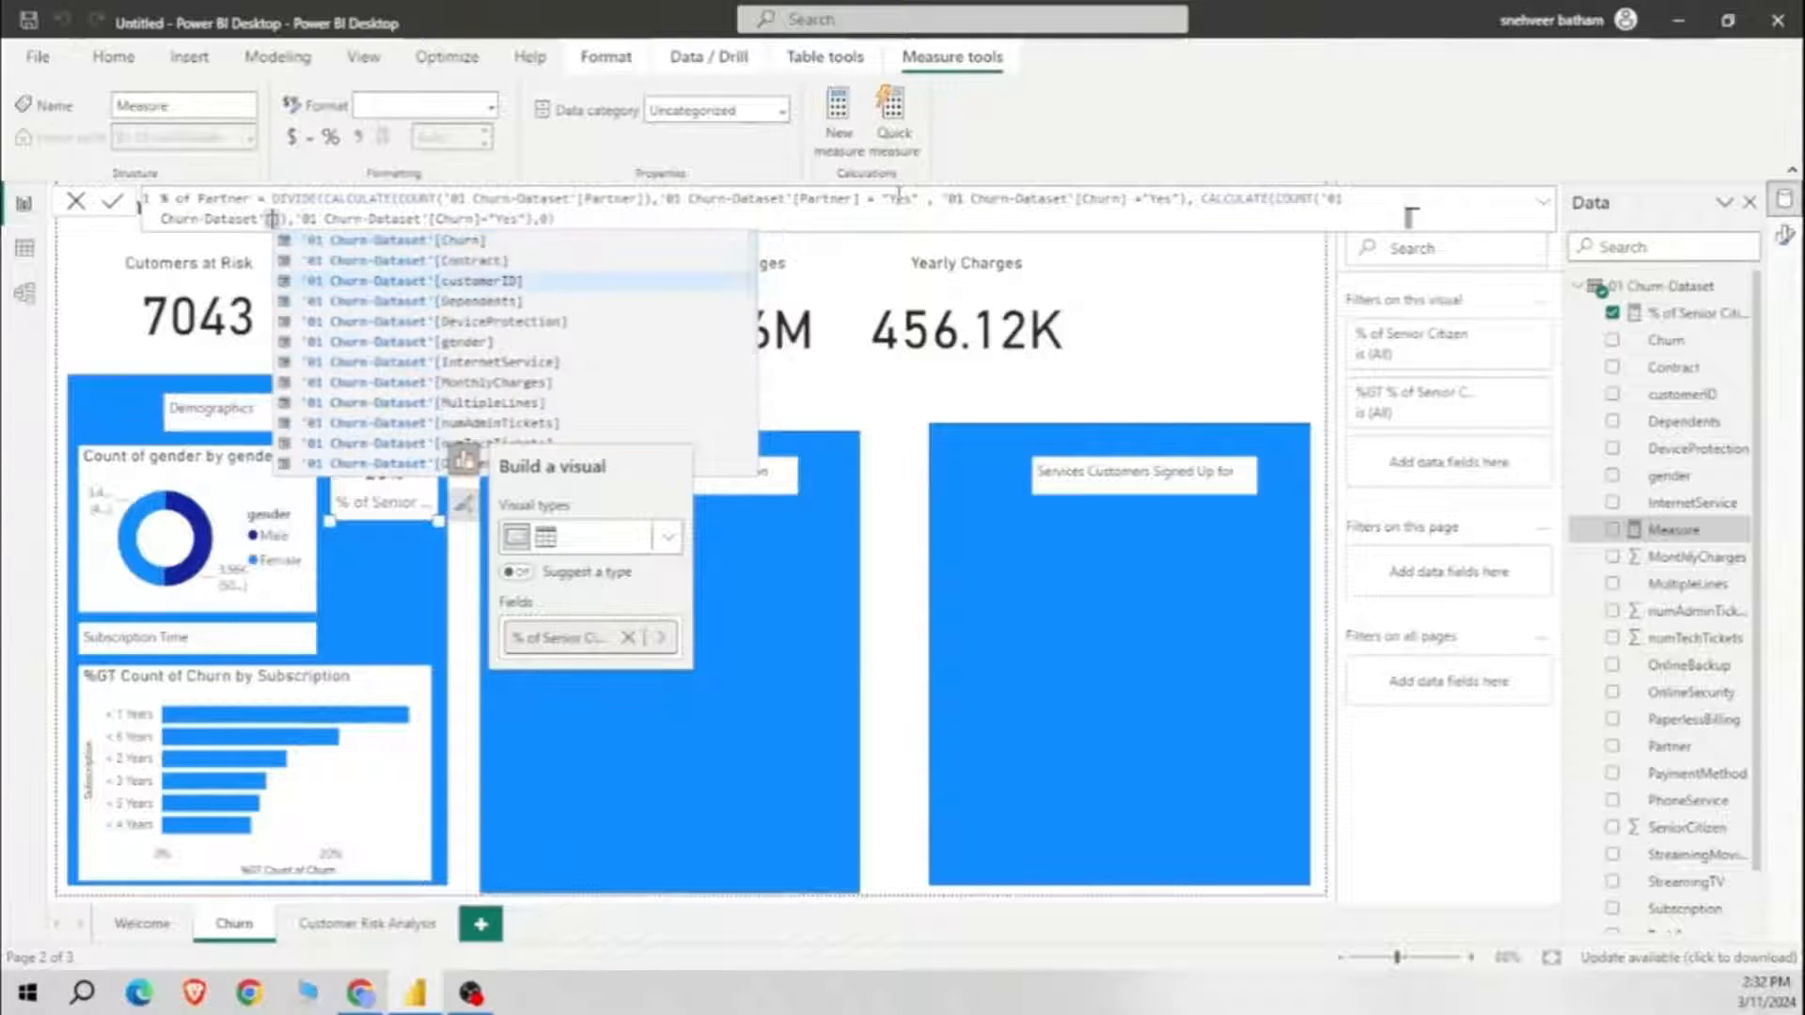
key(Tab)
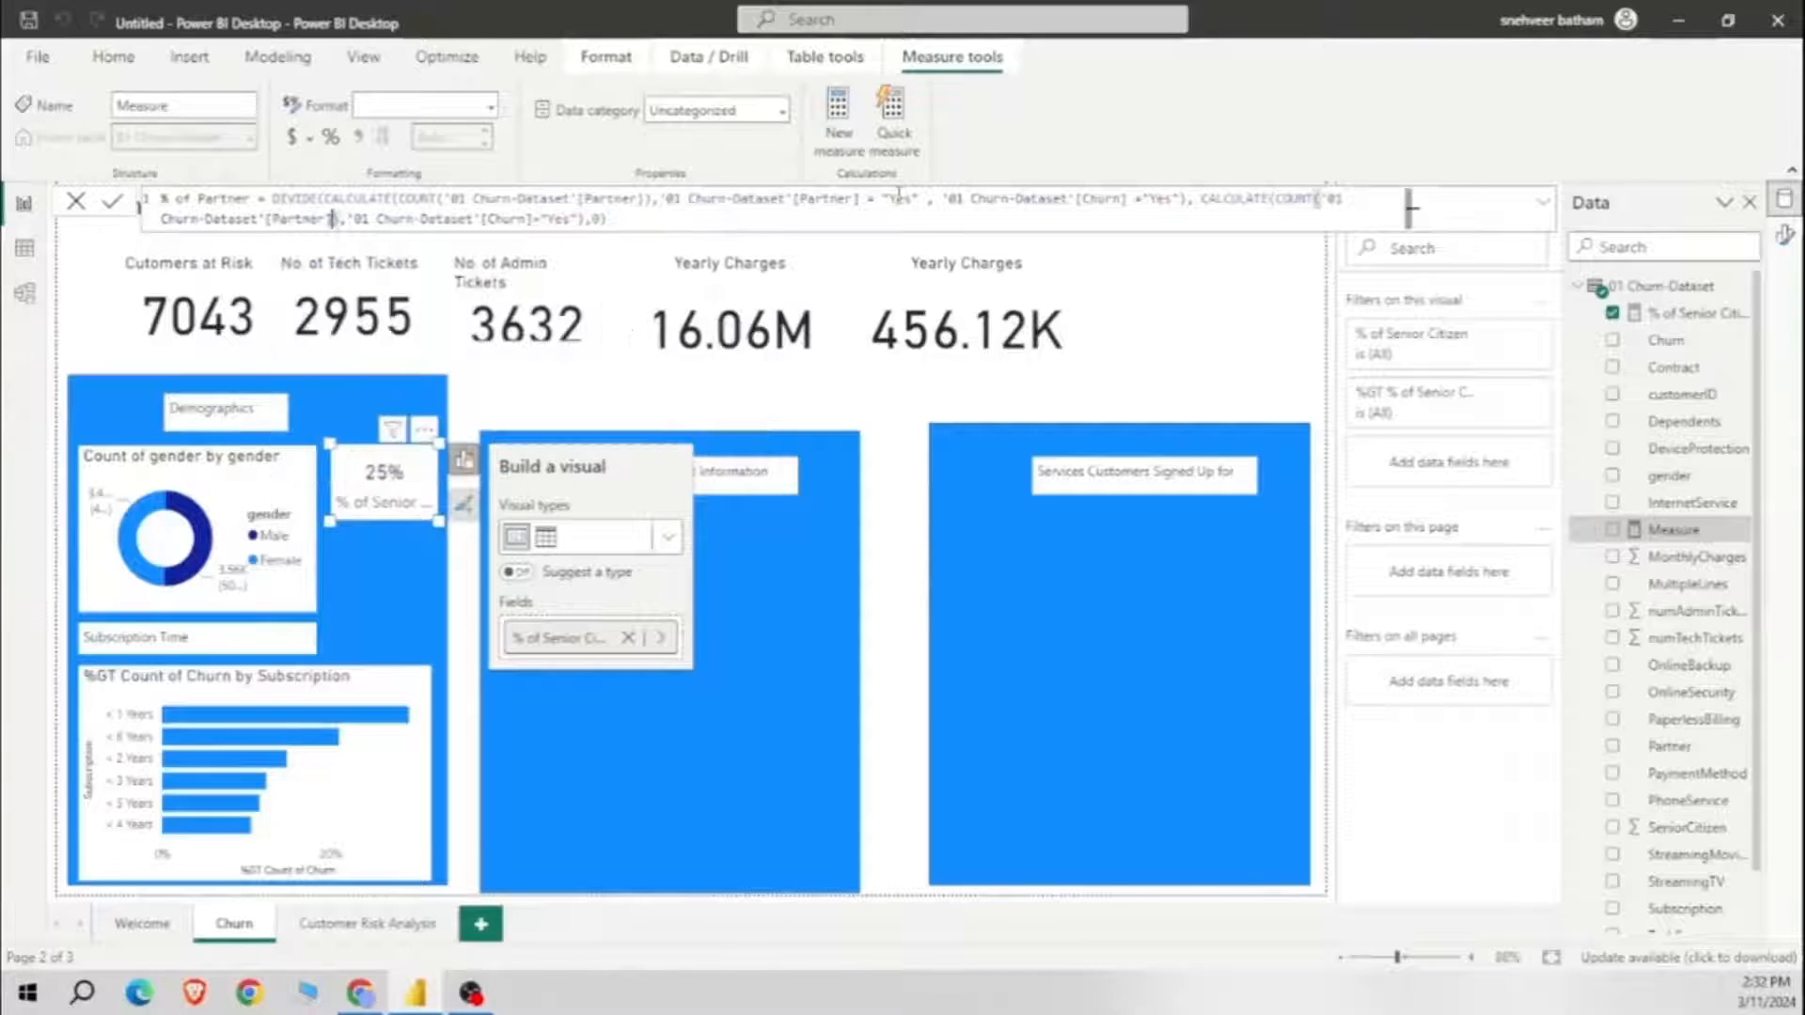
key(Return)
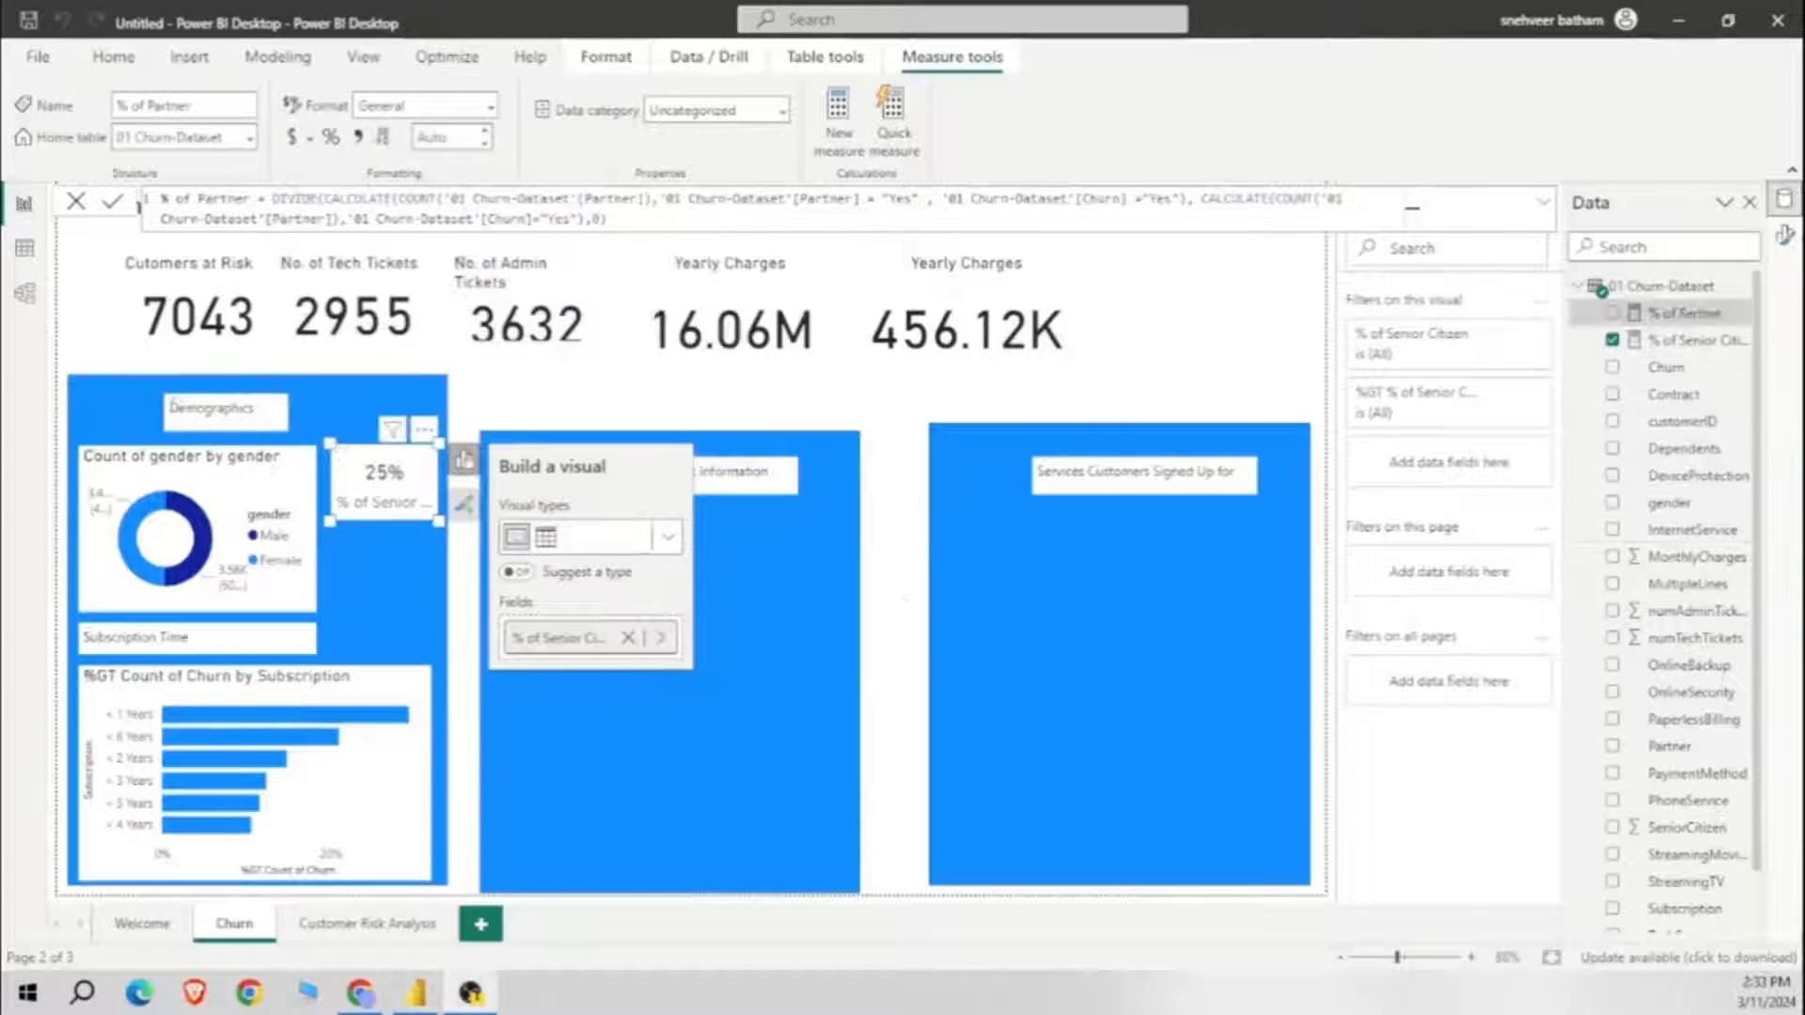
Step: Add a card visual to the Churn page showing the % of Partner measure
click(114, 62)
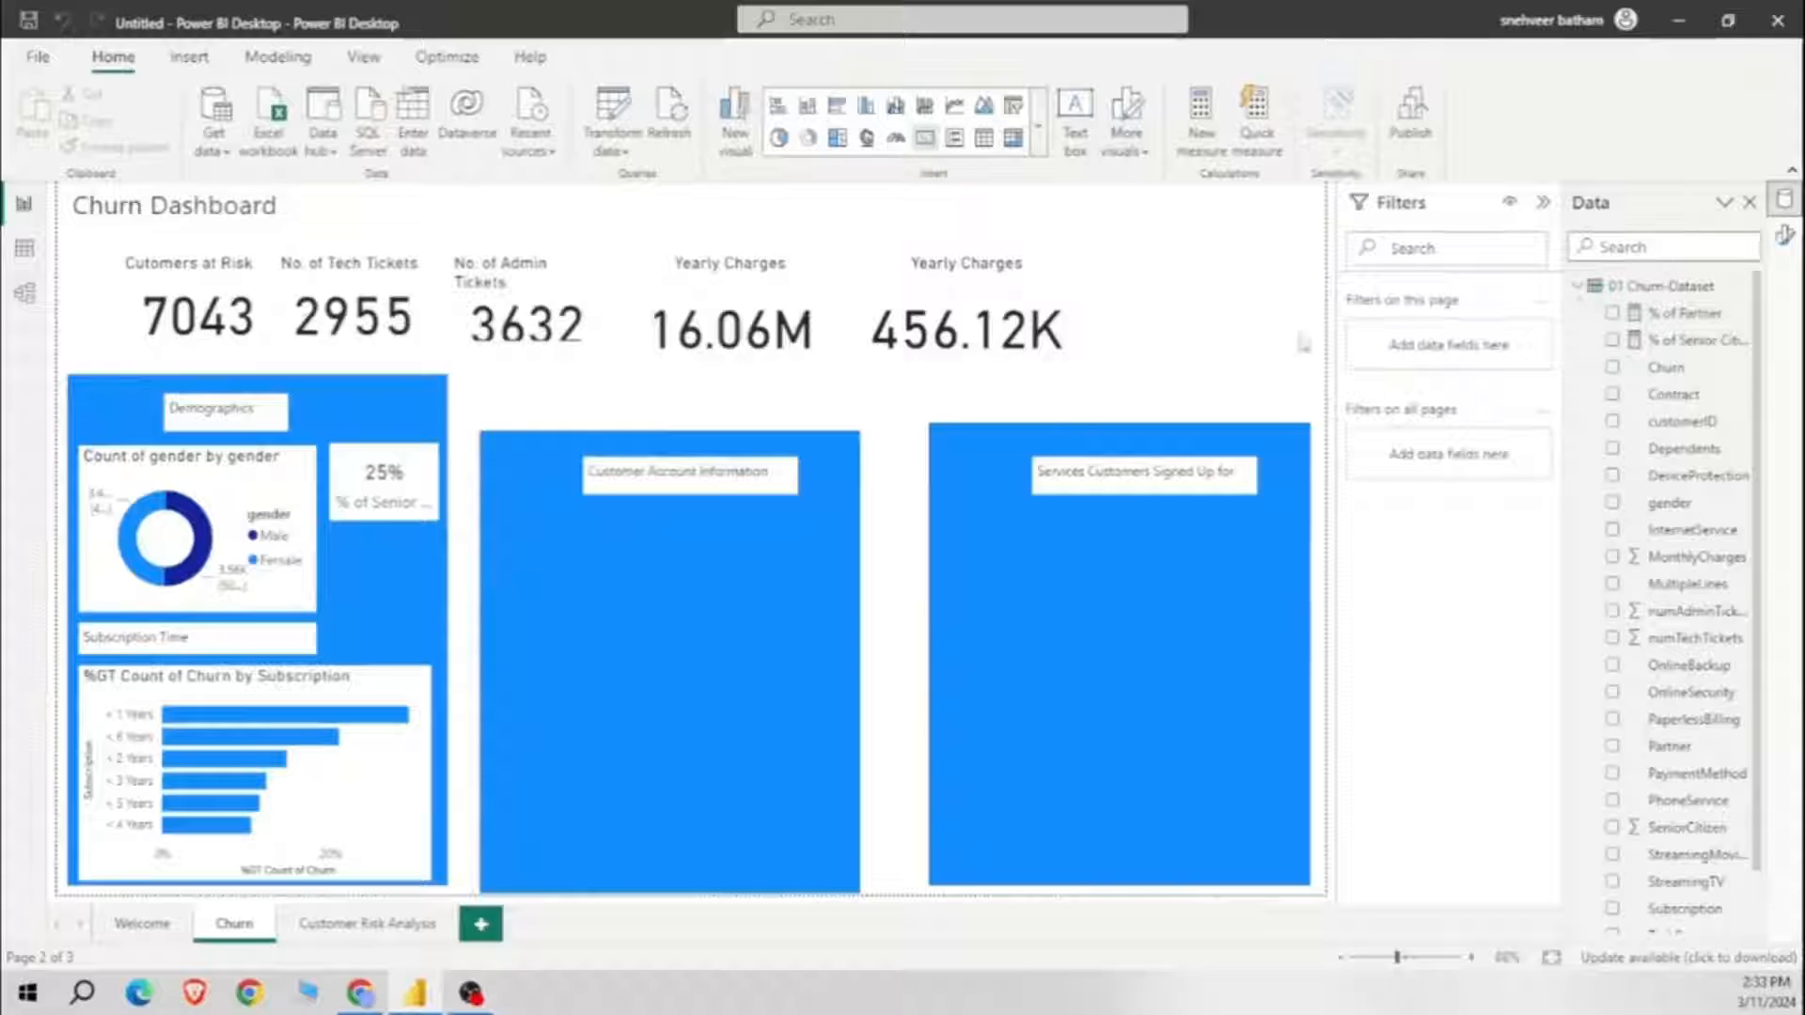
click(926, 139)
click(1612, 314)
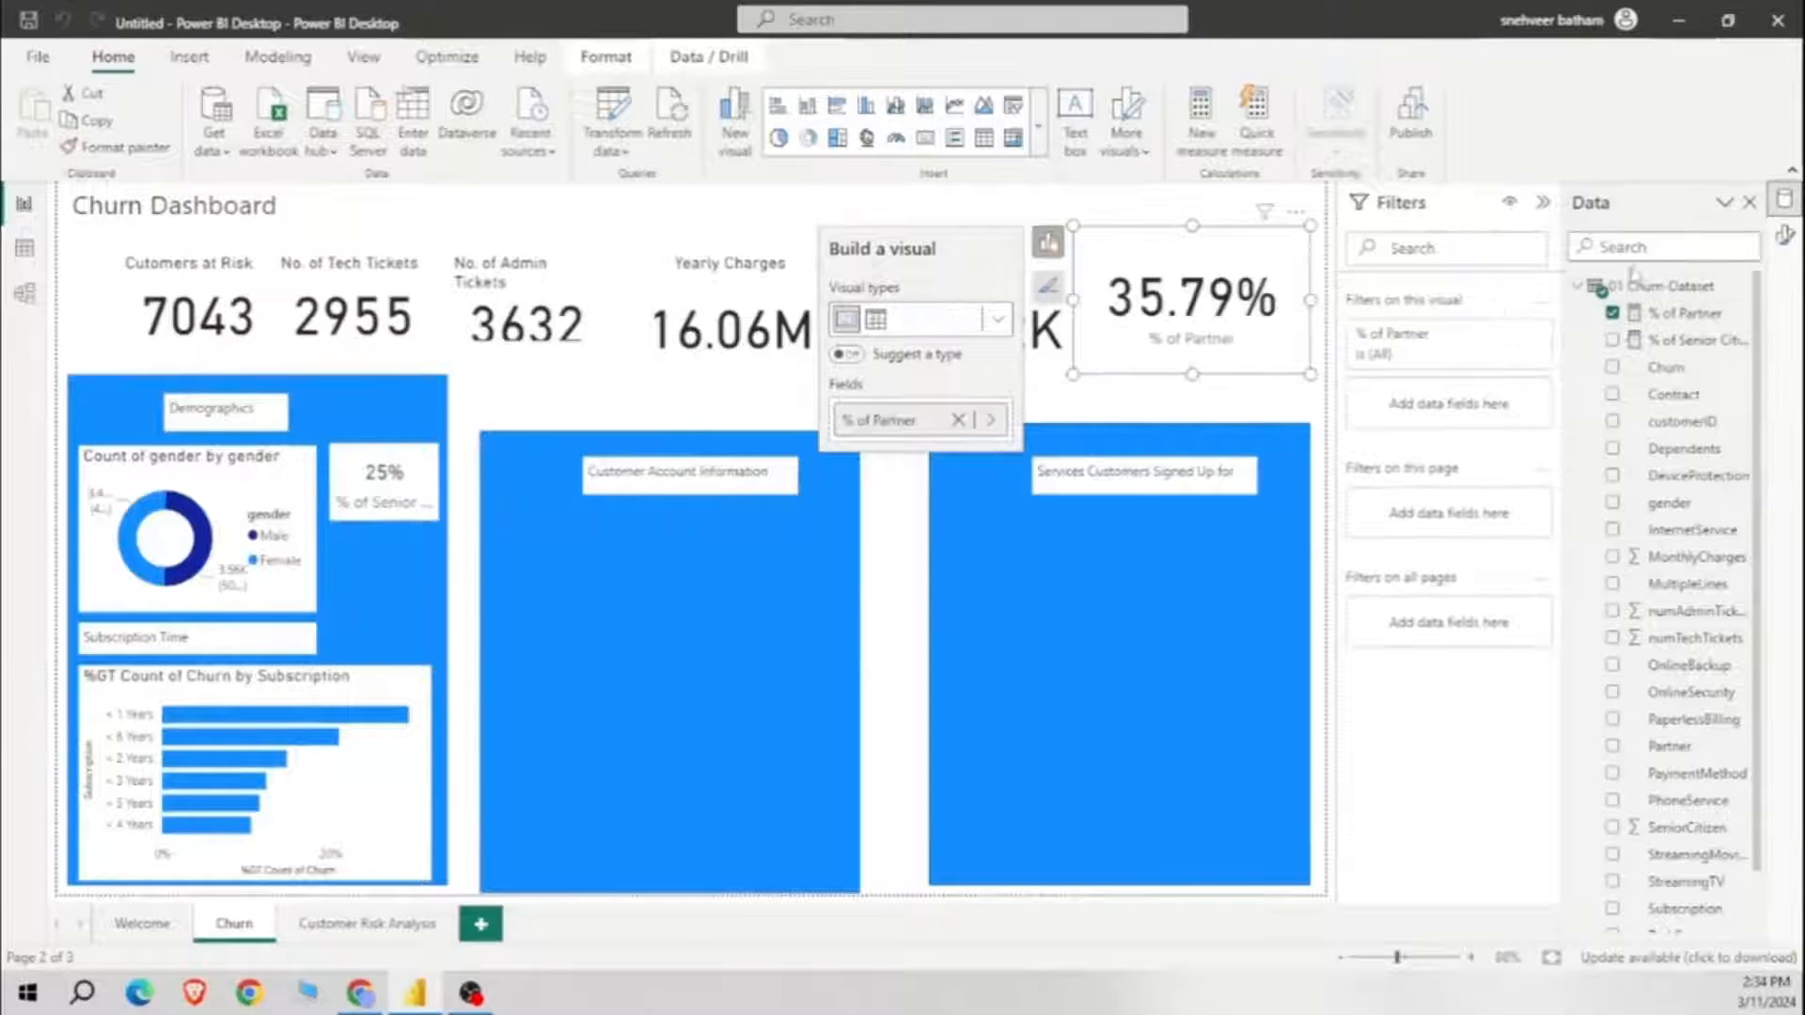
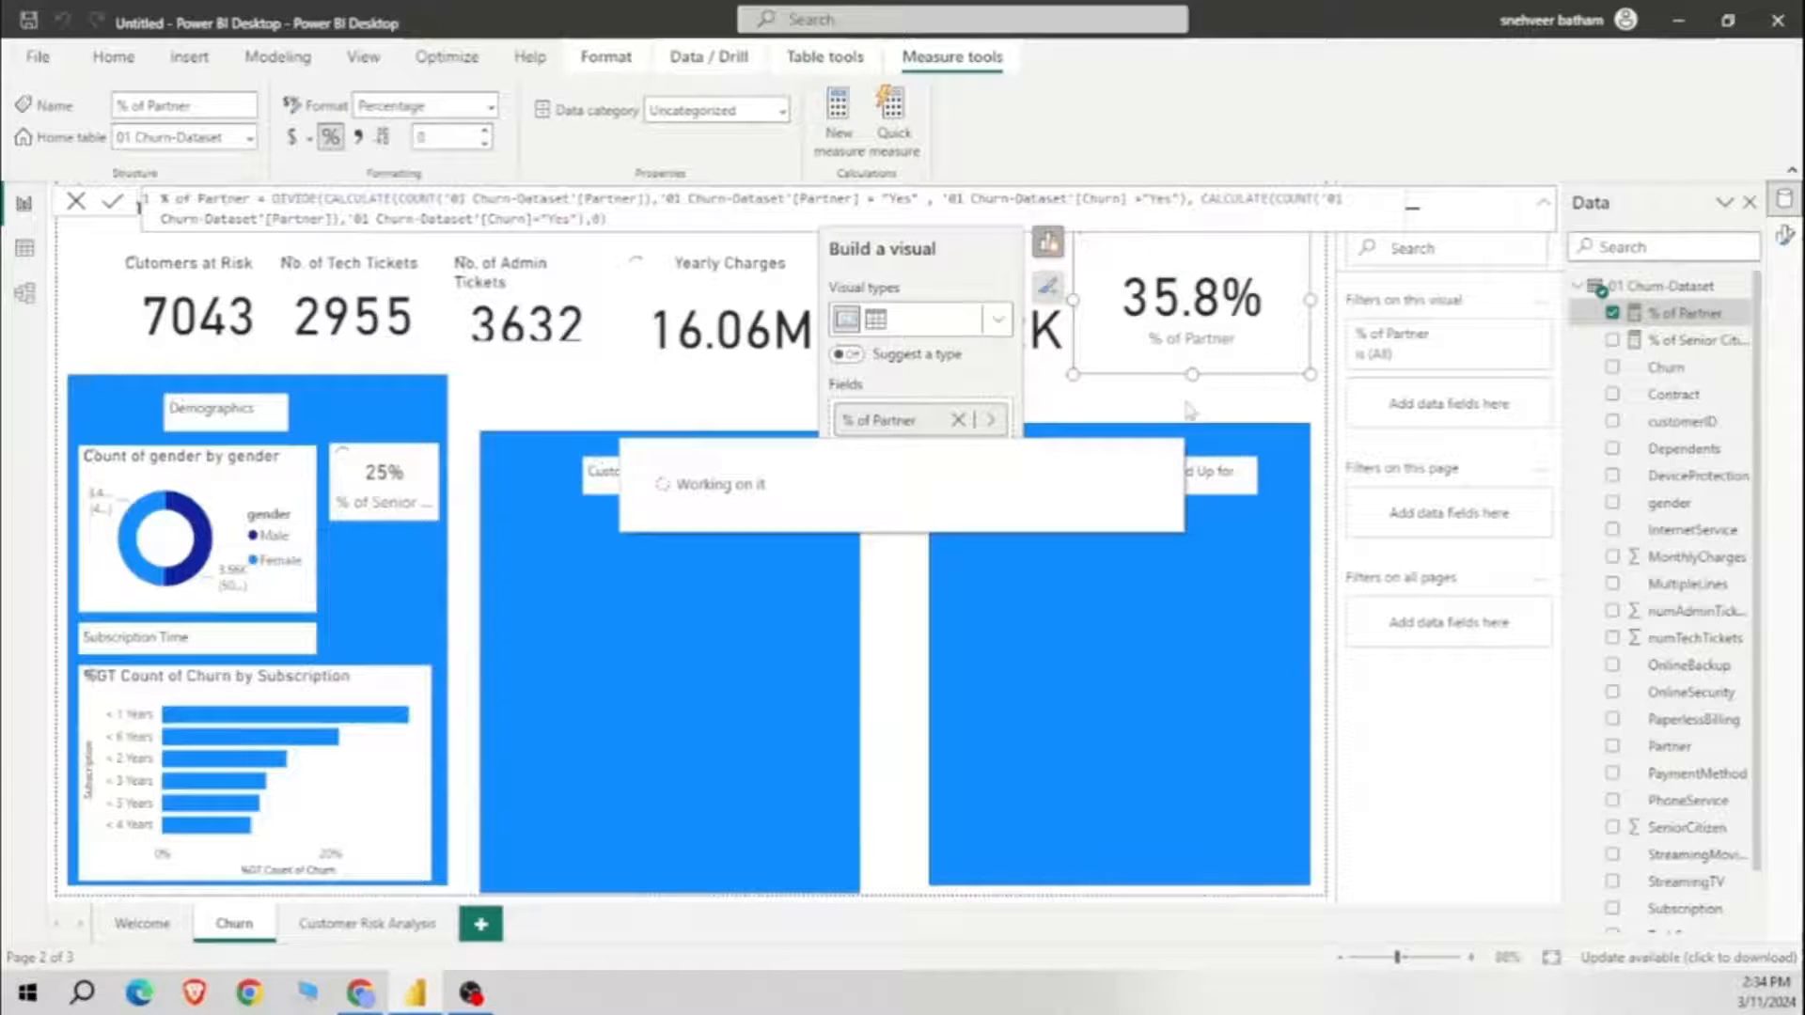
Step: Fit the partner card below the senior citizen card in Demographics and copy the senior citizen card's formatting onto it
drag(1273, 274, 376, 572)
drag(340, 639, 392, 599)
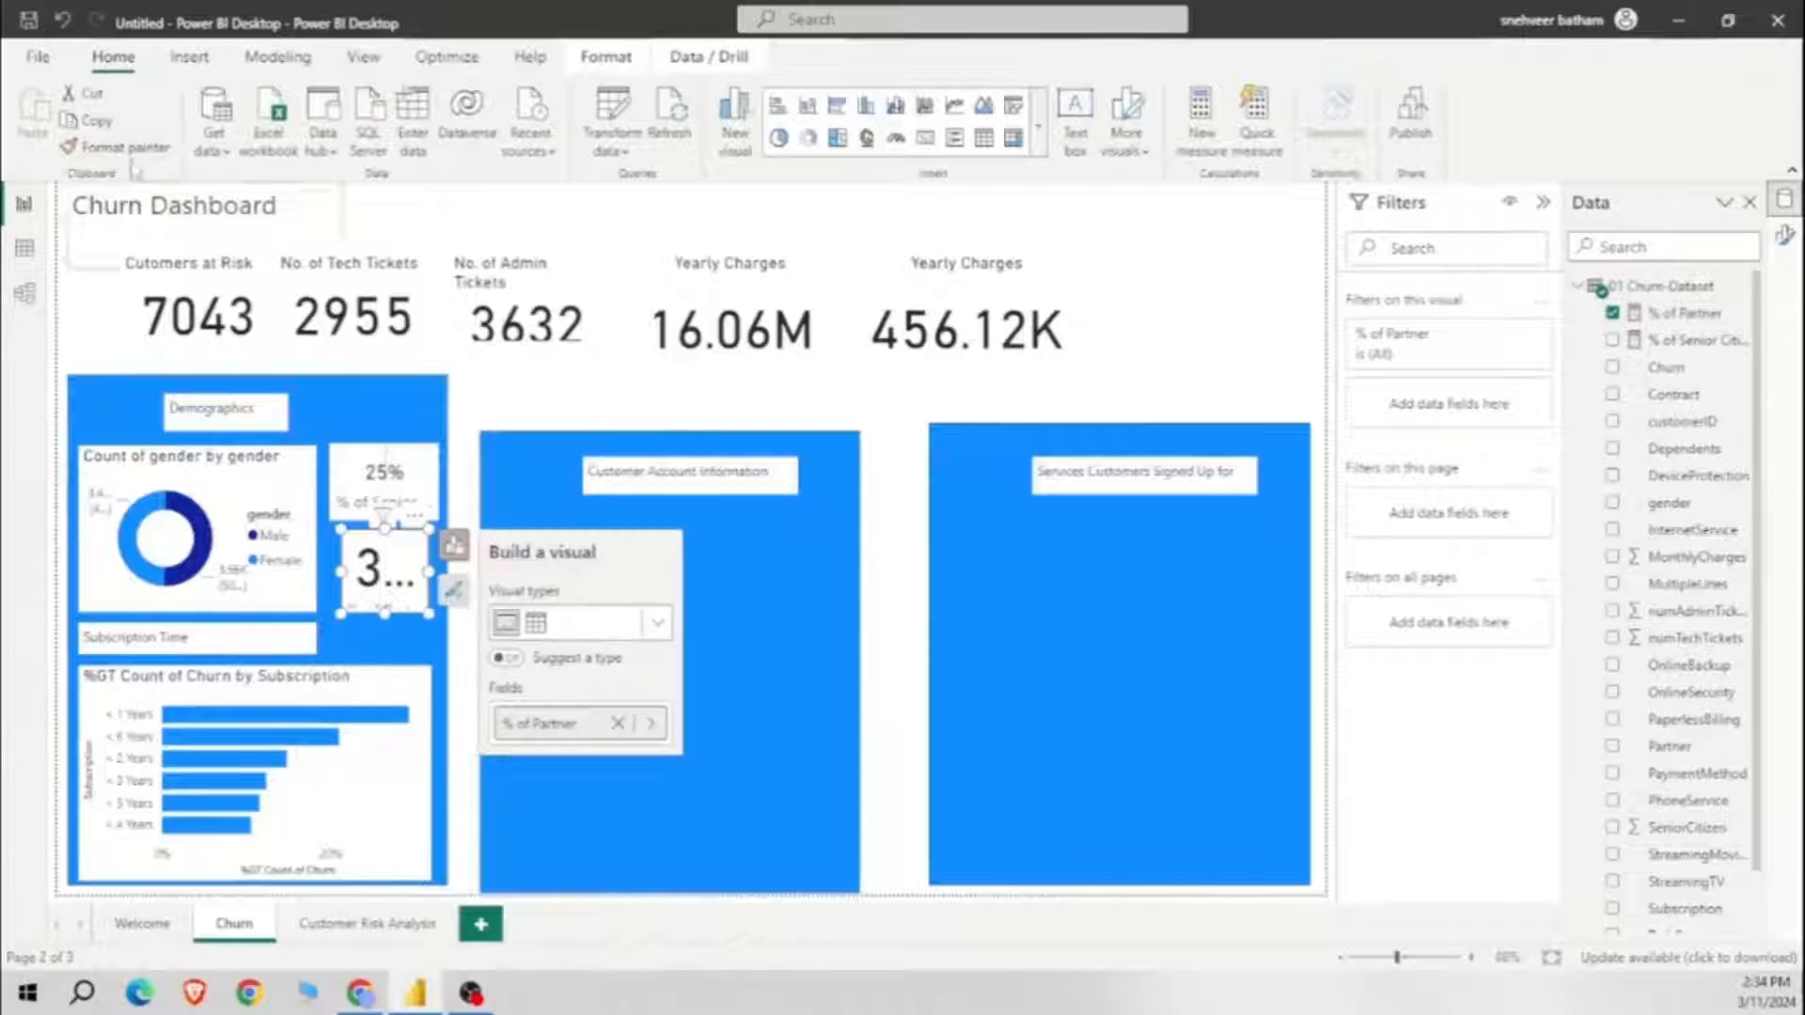
click(355, 485)
click(124, 147)
click(369, 561)
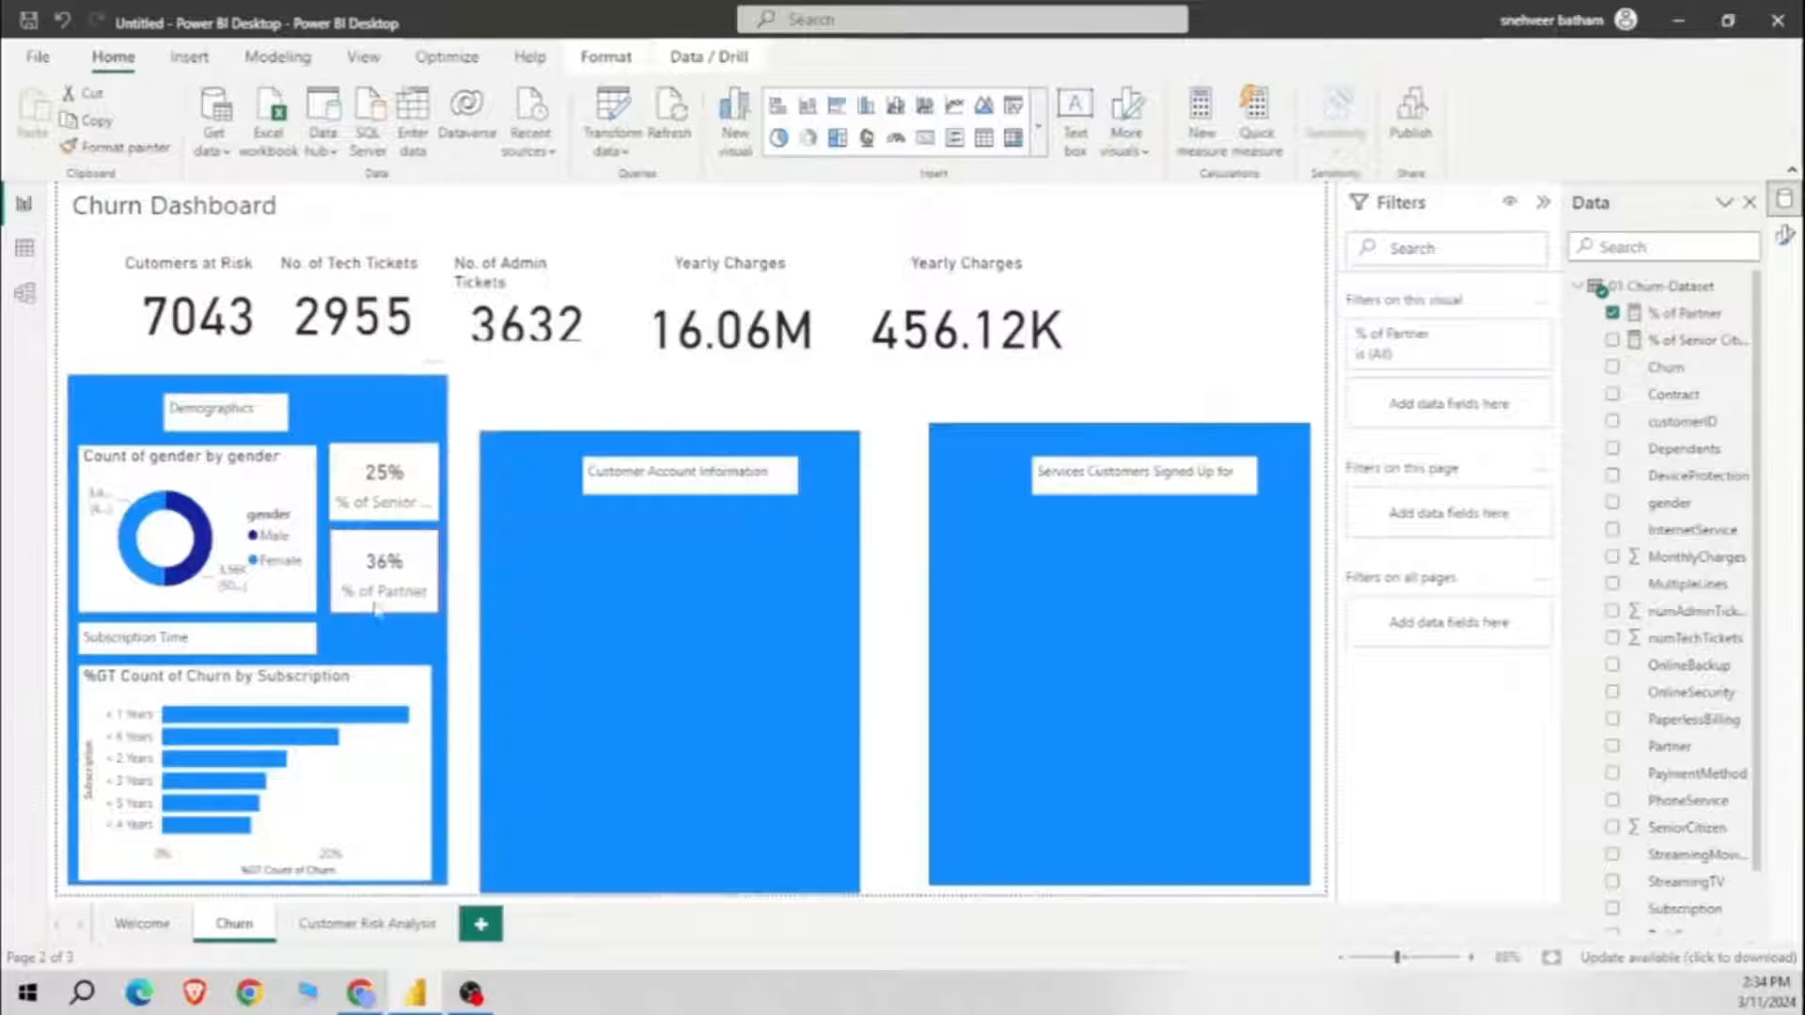
Step: Reduce the height of the senior citizen and partner cards and stack them closely together beside the gender donut chart
click(383, 513)
drag(384, 520, 384, 504)
drag(394, 590, 393, 563)
click(337, 628)
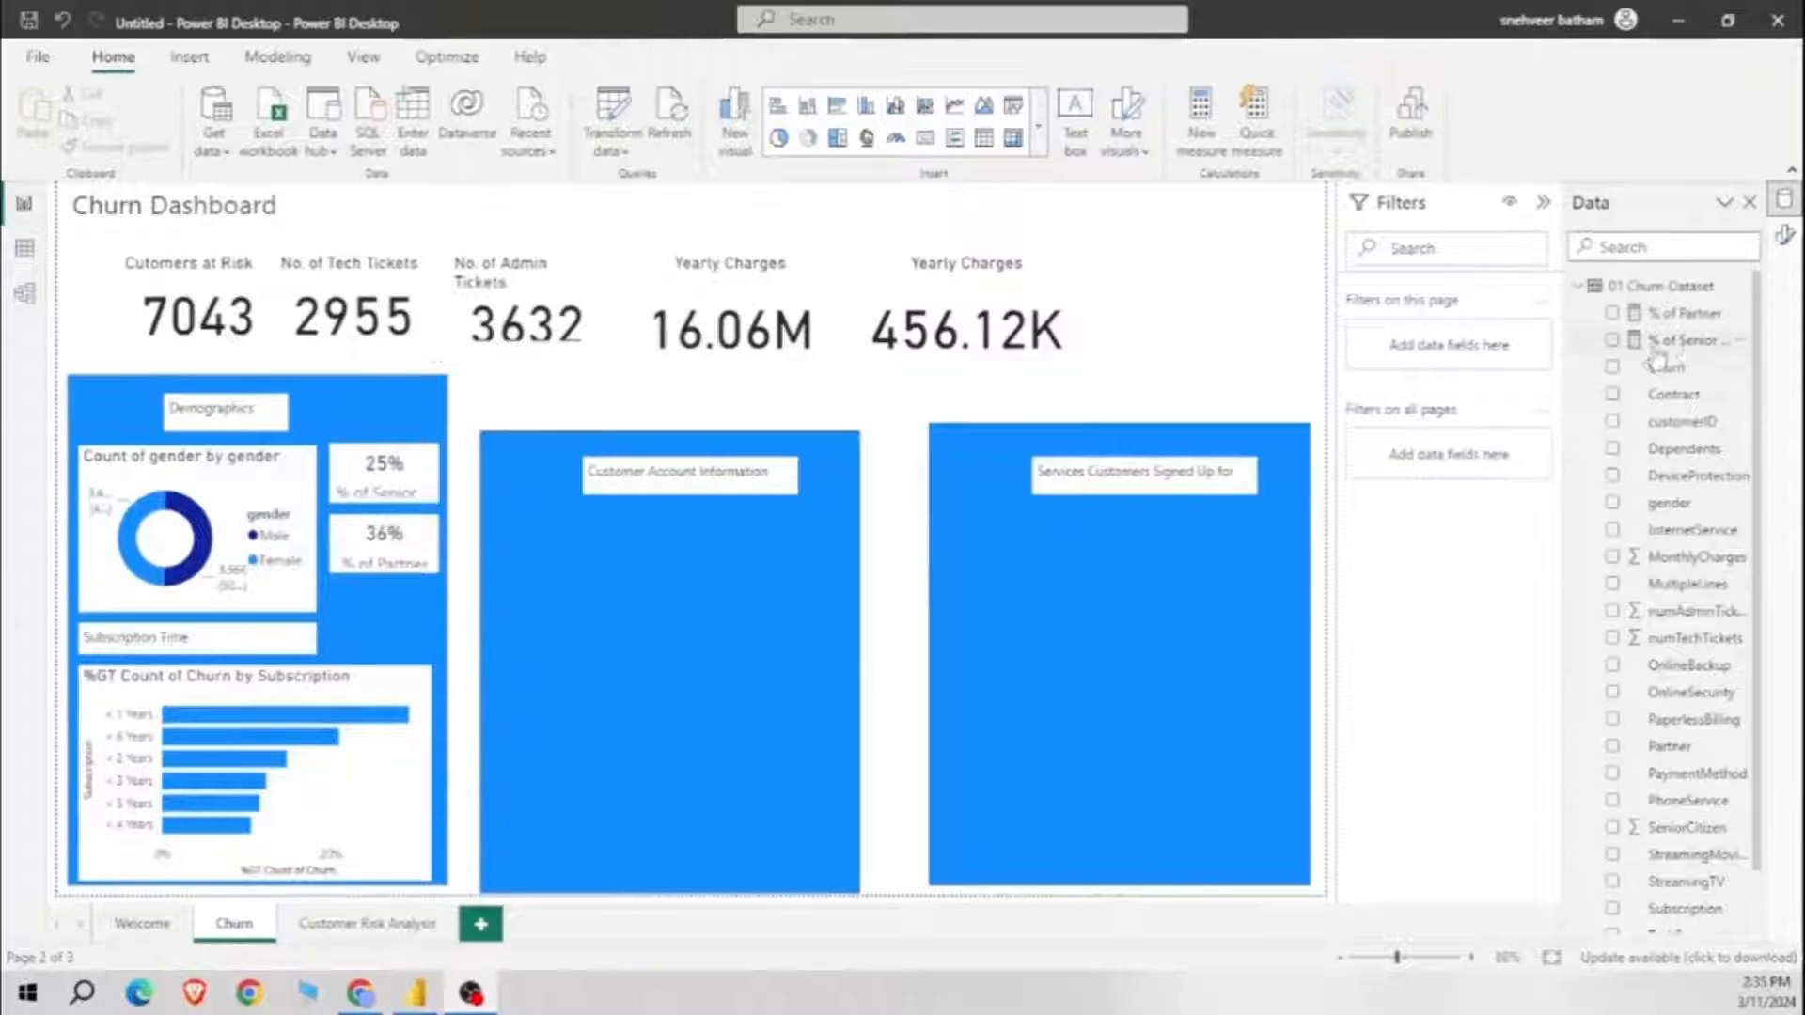
Step: Copy the whole % of Partner formula and paste it into a new measure in 01 Churn-Dataset
right_click(1682, 345)
click(1703, 344)
click(1684, 313)
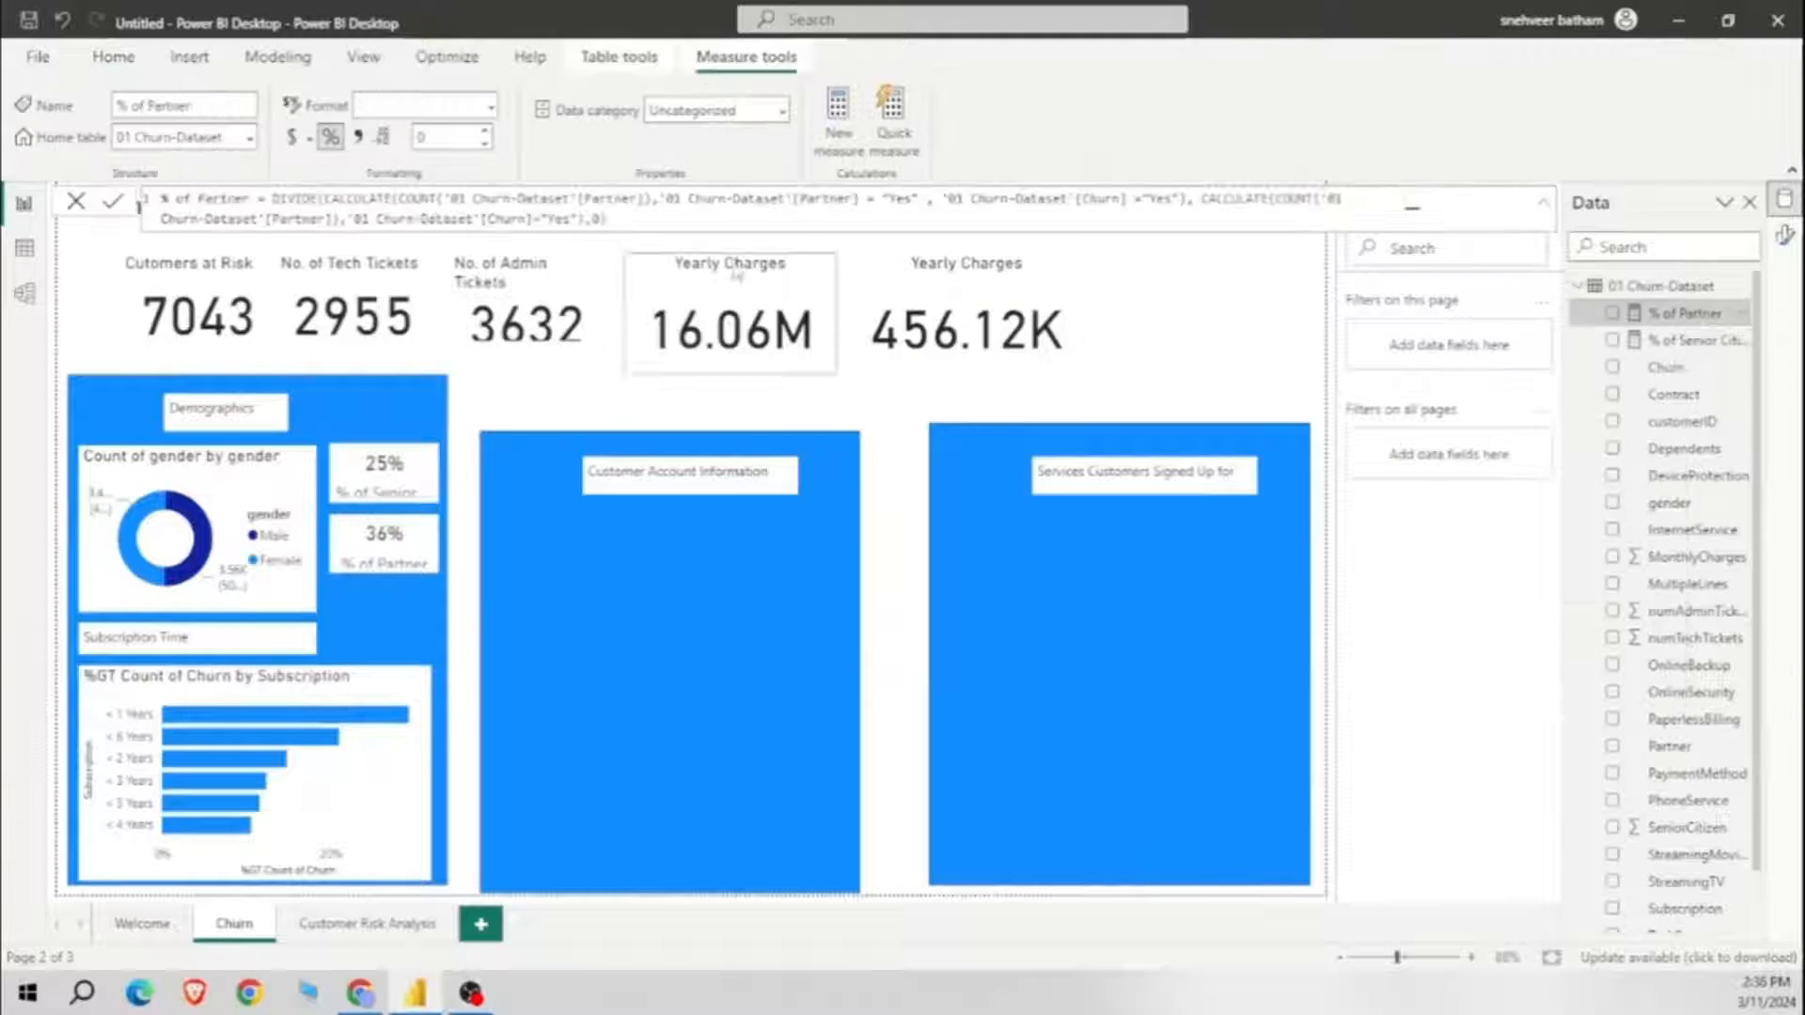
click(653, 224)
key(ctrl+a)
key(ctrl+c)
right_click(1642, 344)
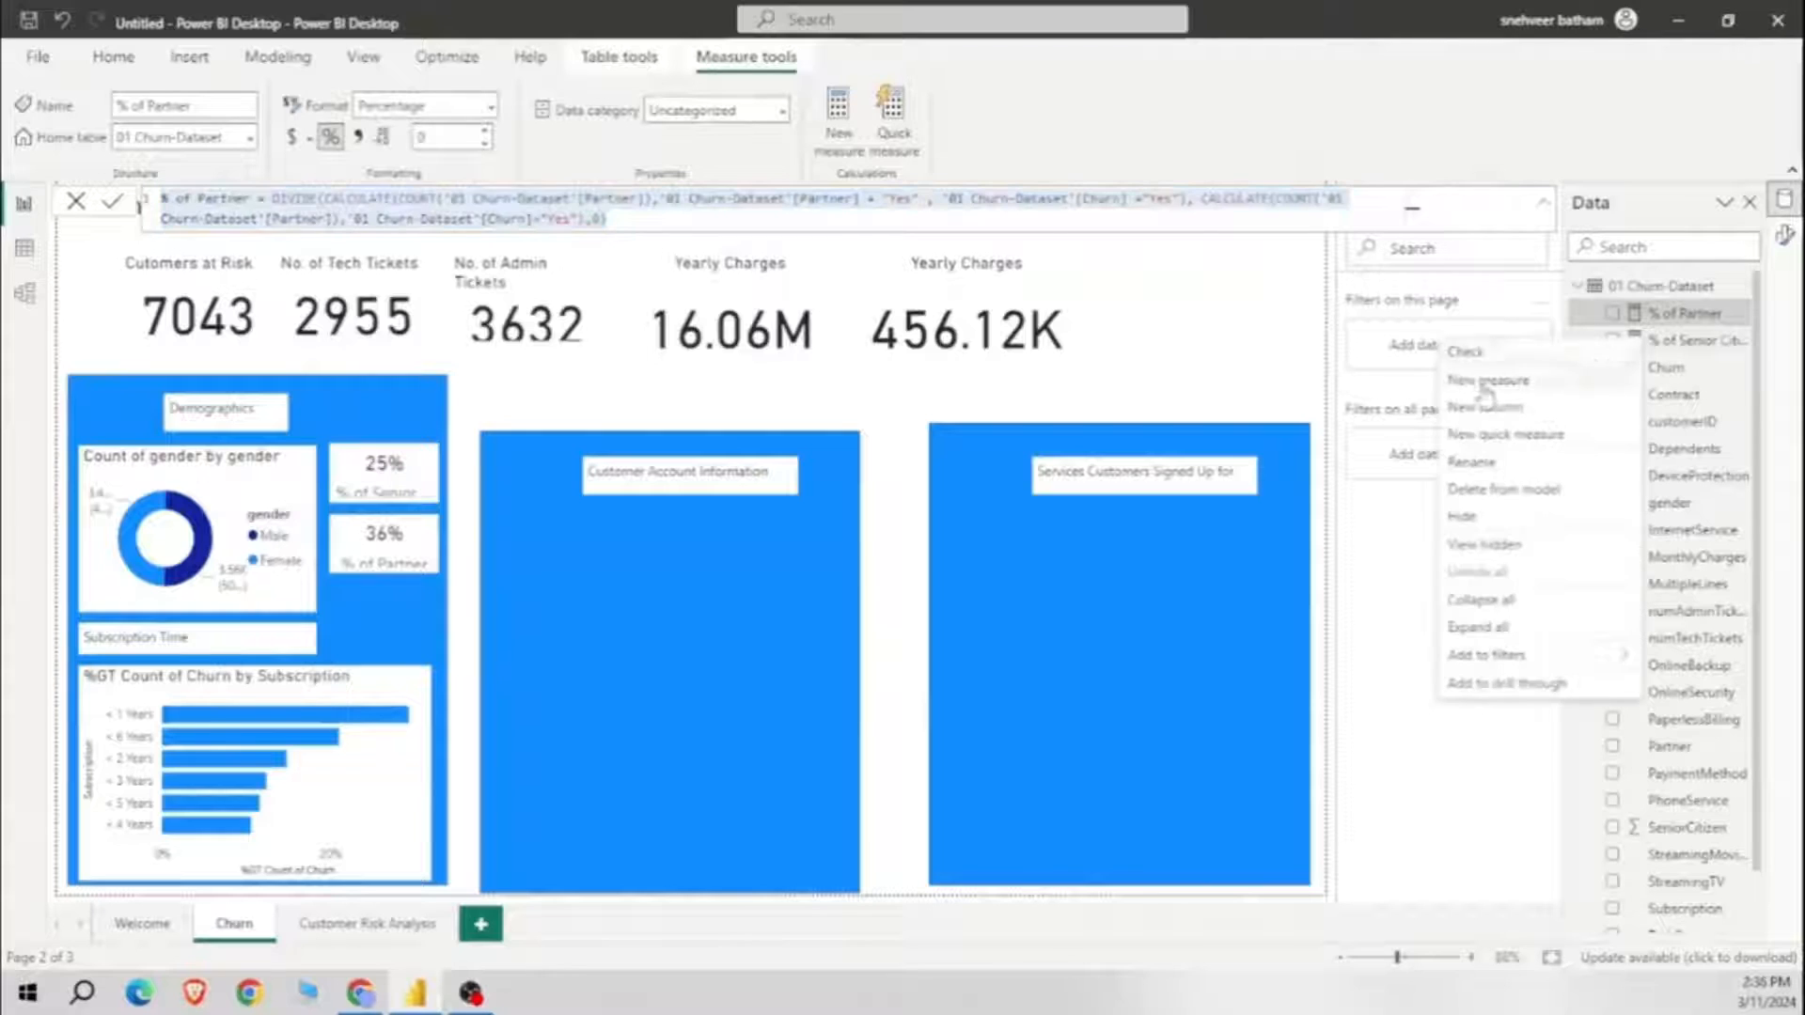
click(1474, 385)
click(336, 199)
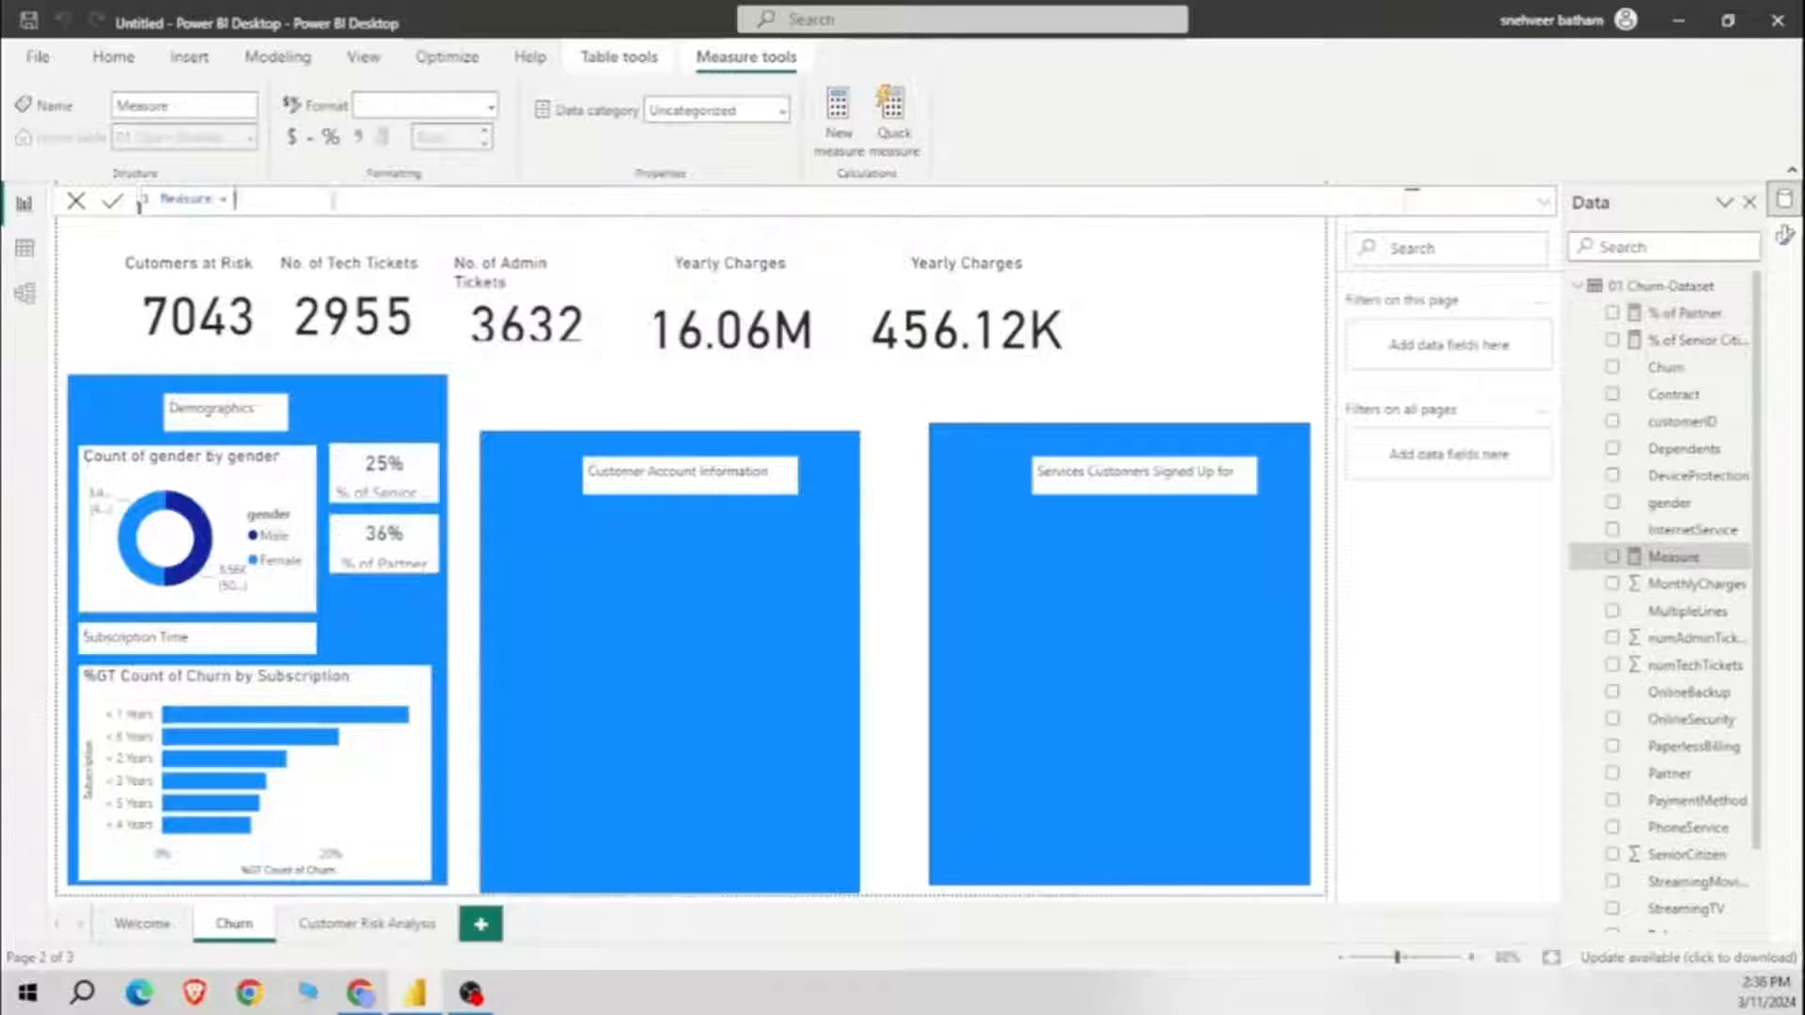
key(ctrl+a)
key(ctrl+v)
Step: Replace the Partner column with Dependents in the first COUNT of the new measure's formula
double_click(634, 198)
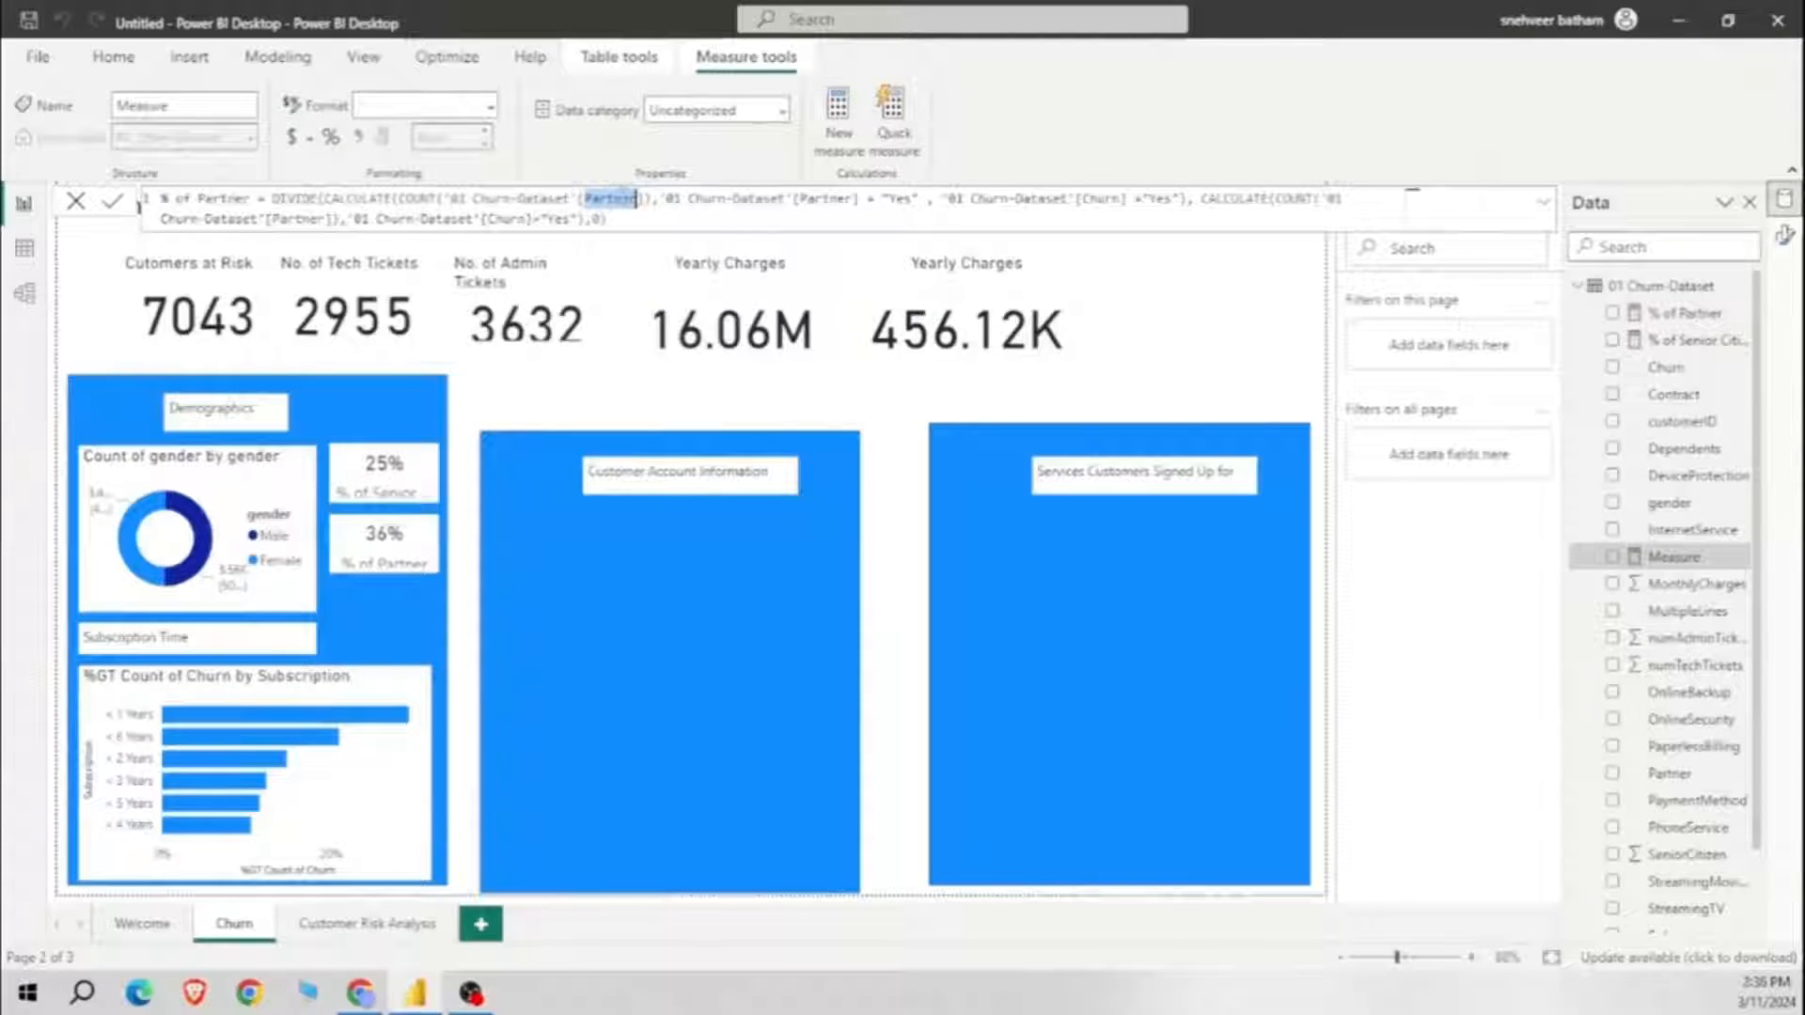
key(BackSpace)
key(Up)
key(Up)
key(Up)
key(Up)
key(Up)
key(Up)
key(Up)
key(Up)
key(Up)
key(Up)
key(Up)
key(Up)
key(Up)
key(Up)
key(Up)
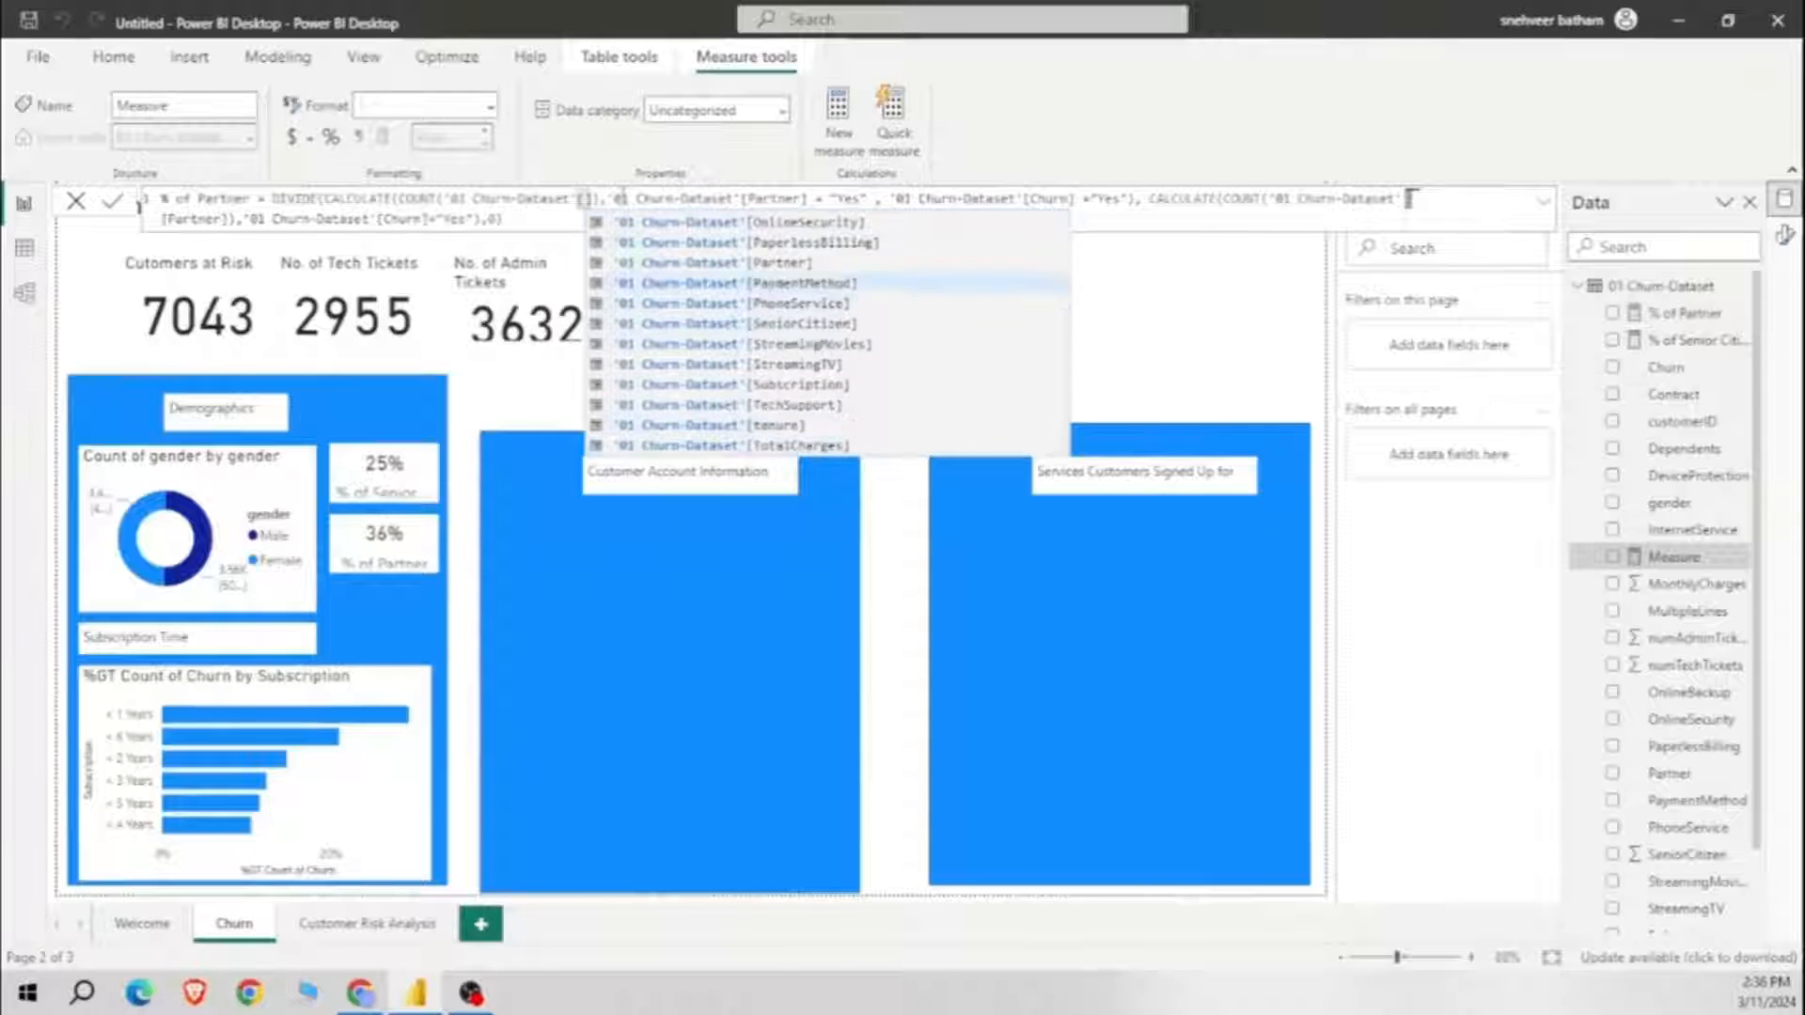
key(Up)
key(Up)
key(Up)
key(Up)
key(Up)
key(Up)
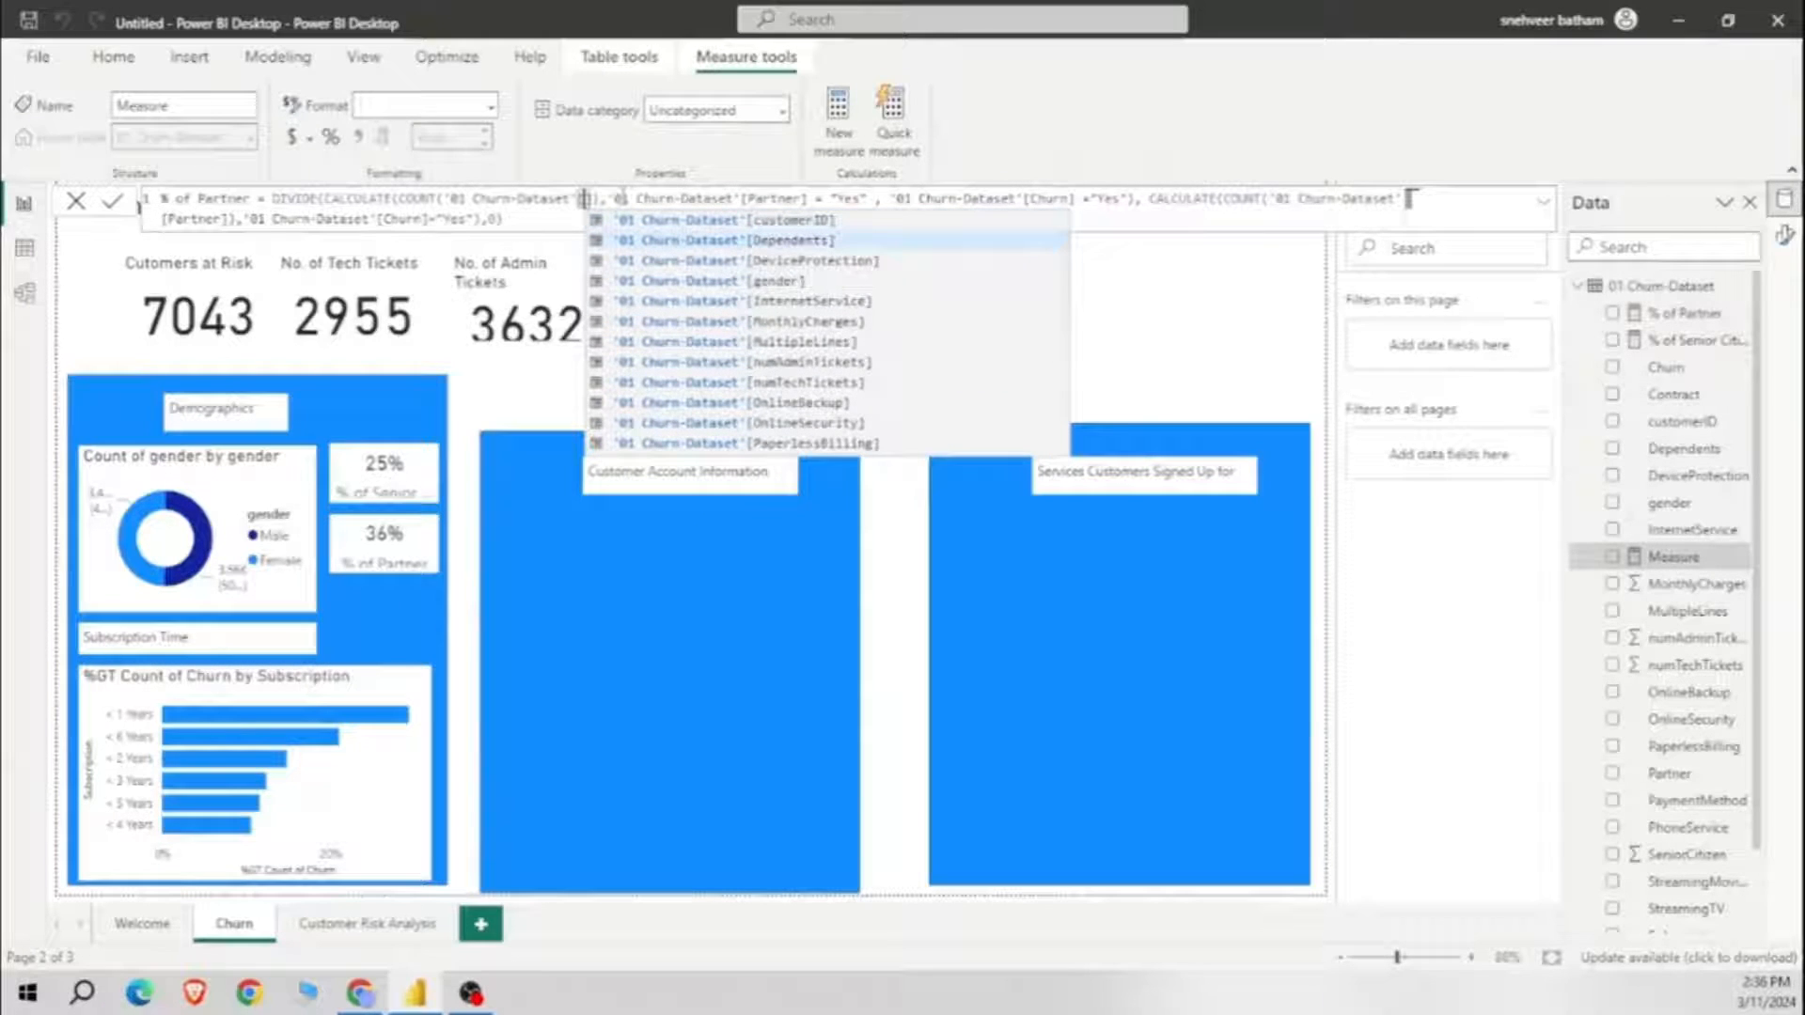
key(Tab)
Step: Change the filter condition in the formula's first CALCULATE from the Partner column to Dependents = "Yes"
key(Right)
key(ctrl+shift+Right)
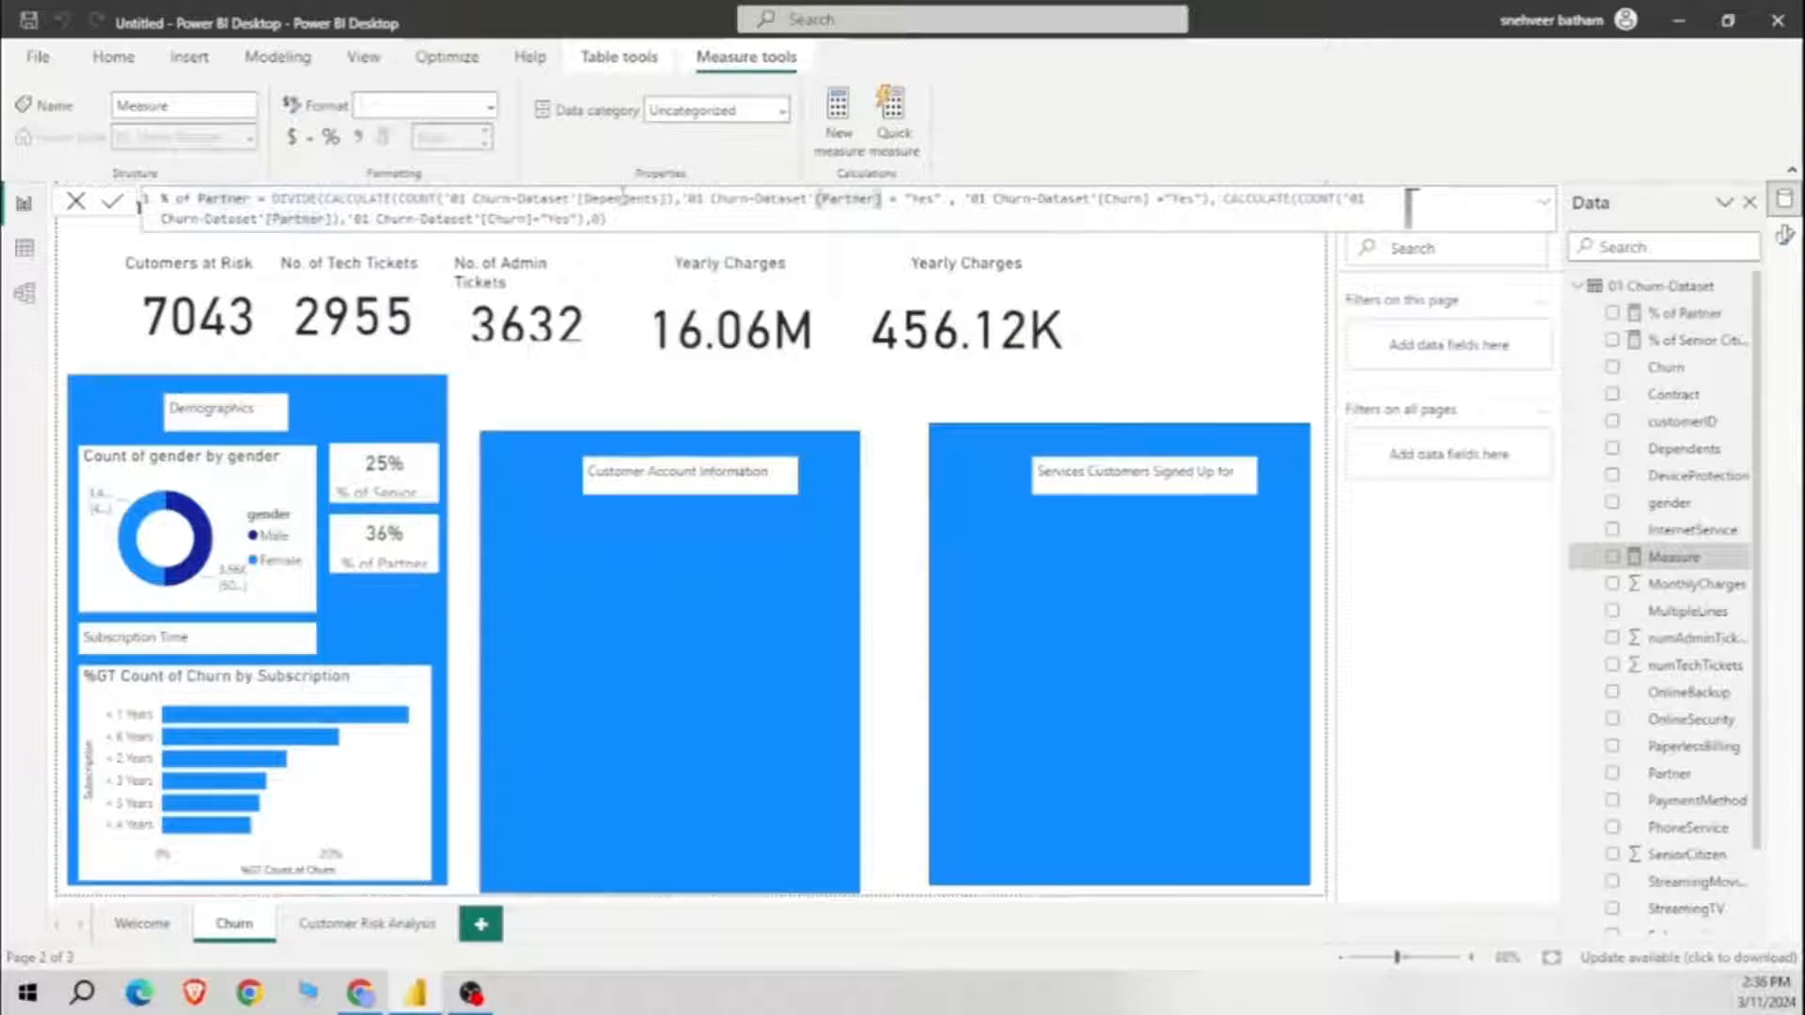
key(BackSpace)
key(Up)
key(Up)
key(Up)
key(Up)
key(Up)
key(Up)
key(Up)
key(Up)
key(Up)
key(Up)
key(Up)
key(Up)
key(Up)
key(Up)
key(Up)
key(Up)
key(Up)
key(Up)
key(Up)
key(Up)
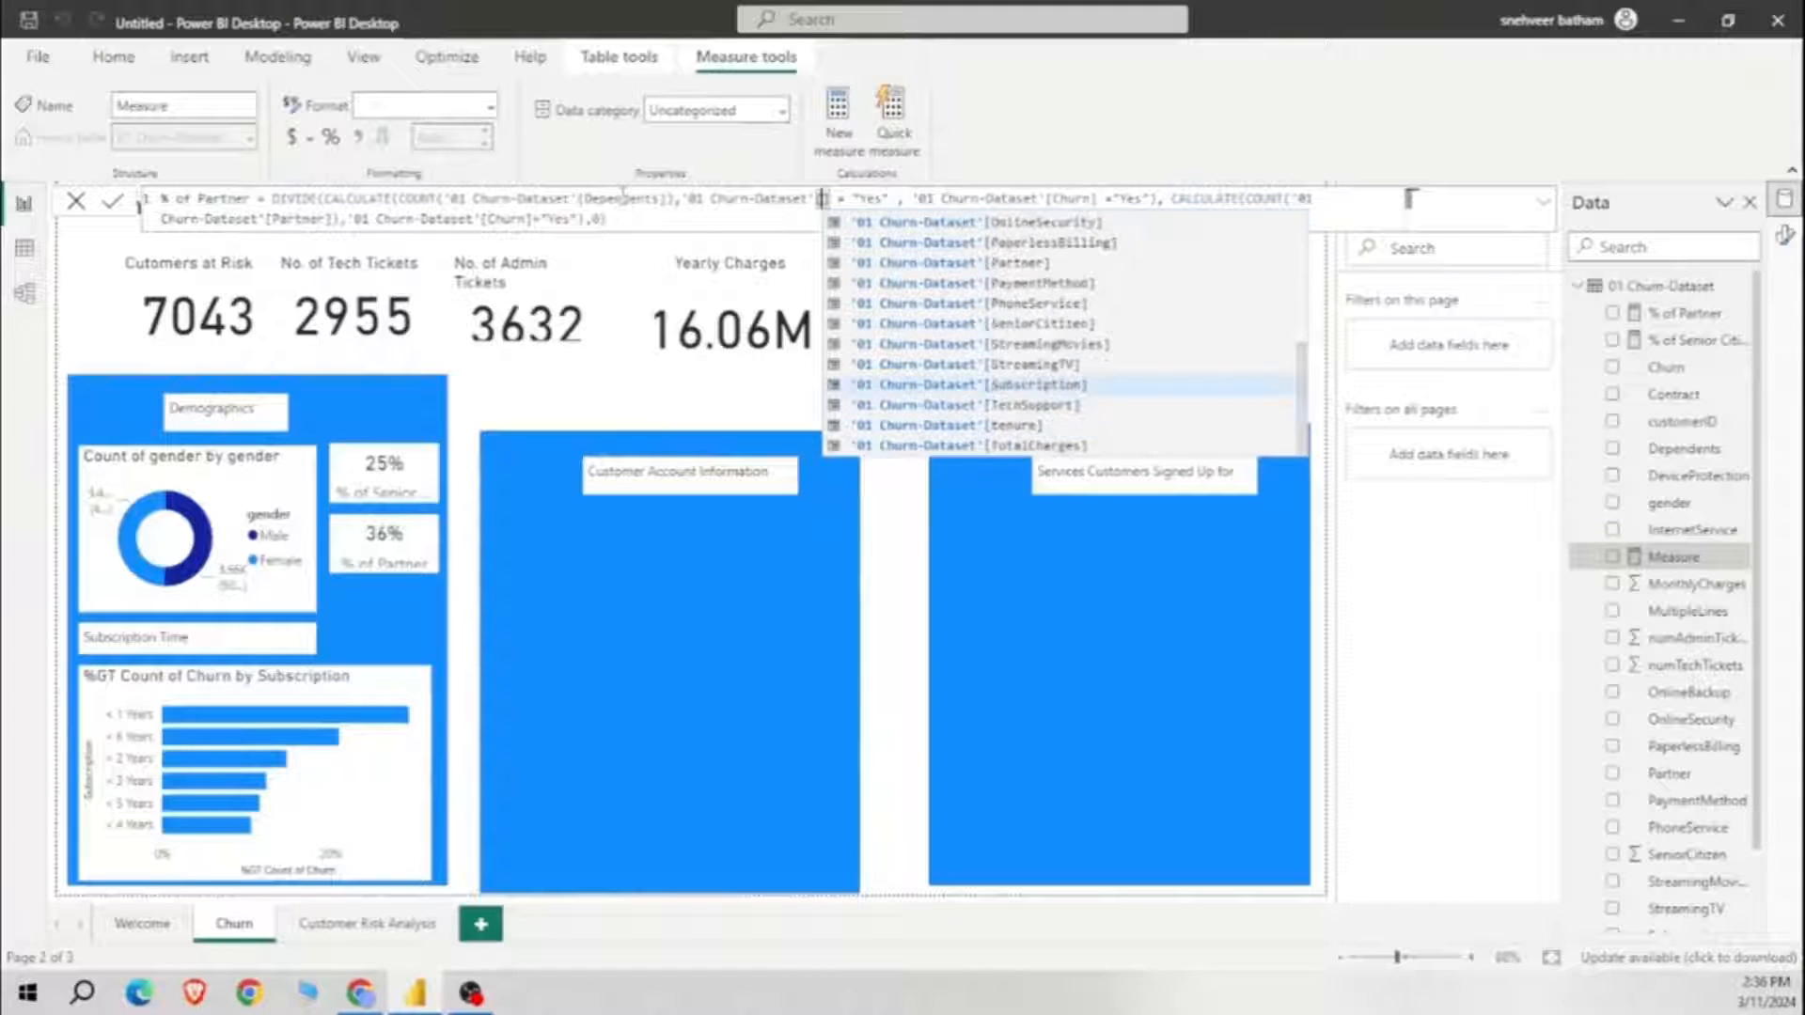
key(Down)
key(Tab)
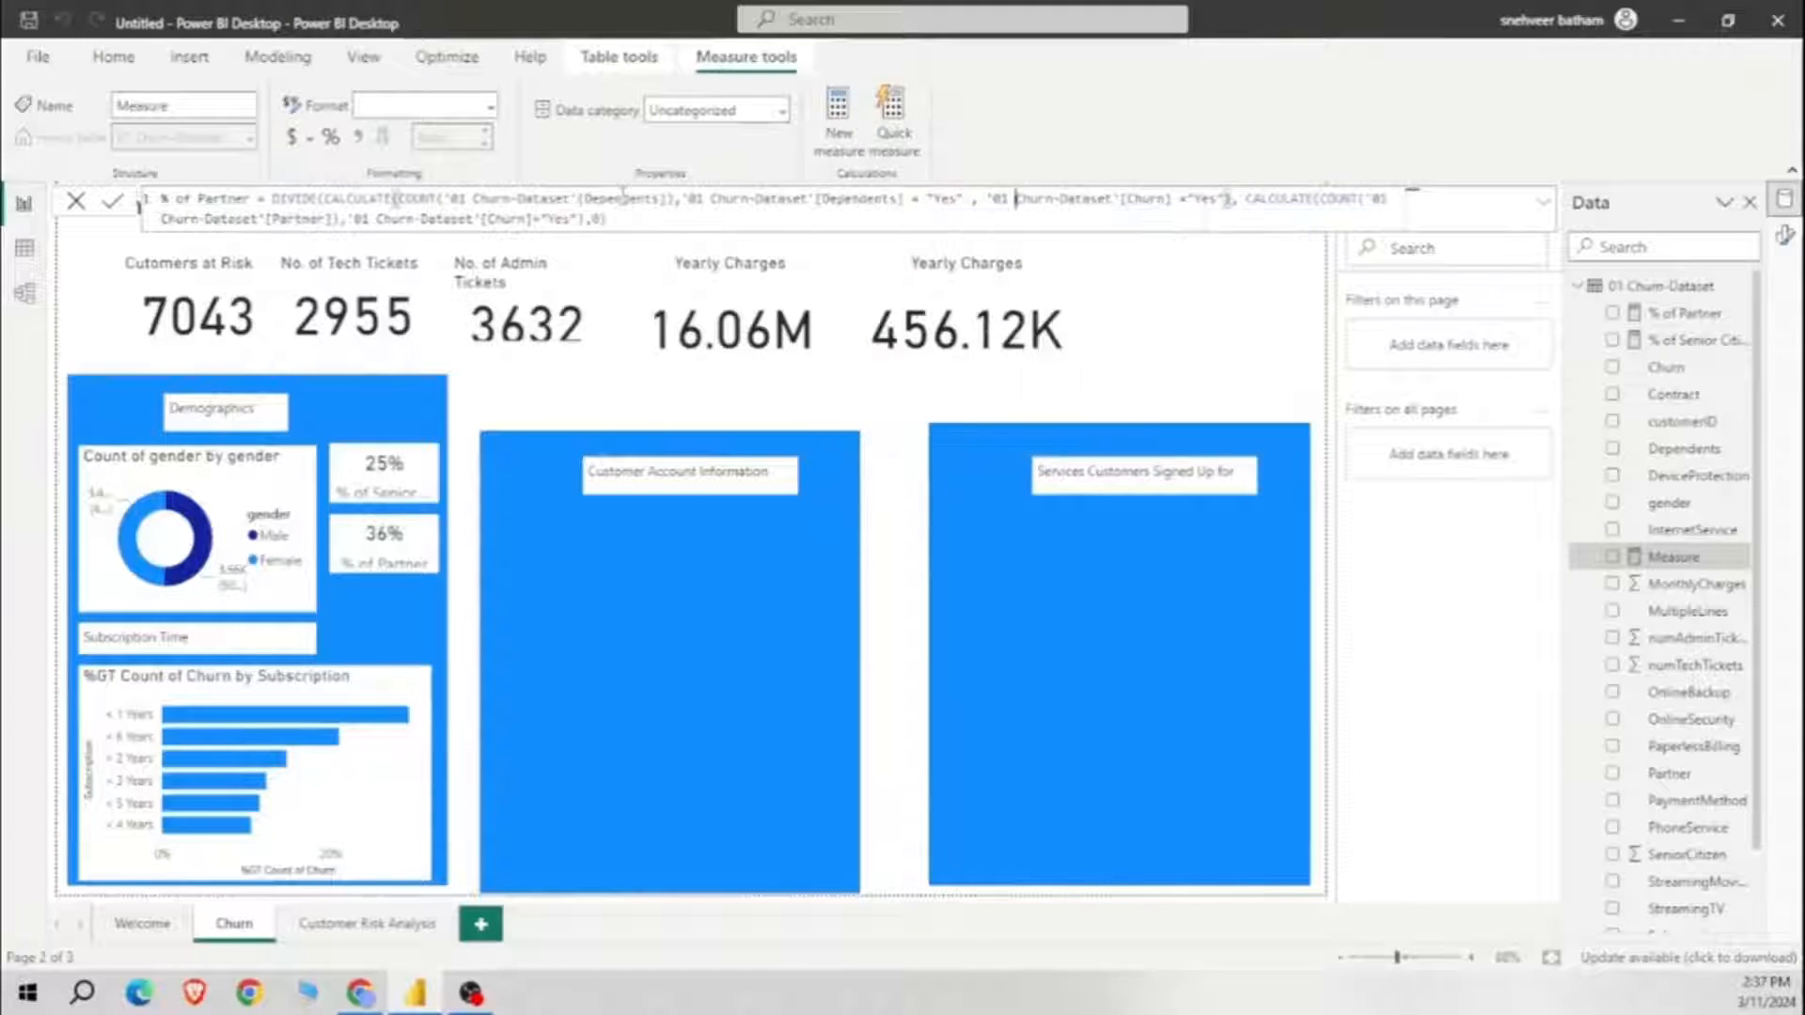
Step: Replace the Partner column with Dependents in the COUNT of the formula's denominator
key(ctrl+shift+Right)
key(BackSpace)
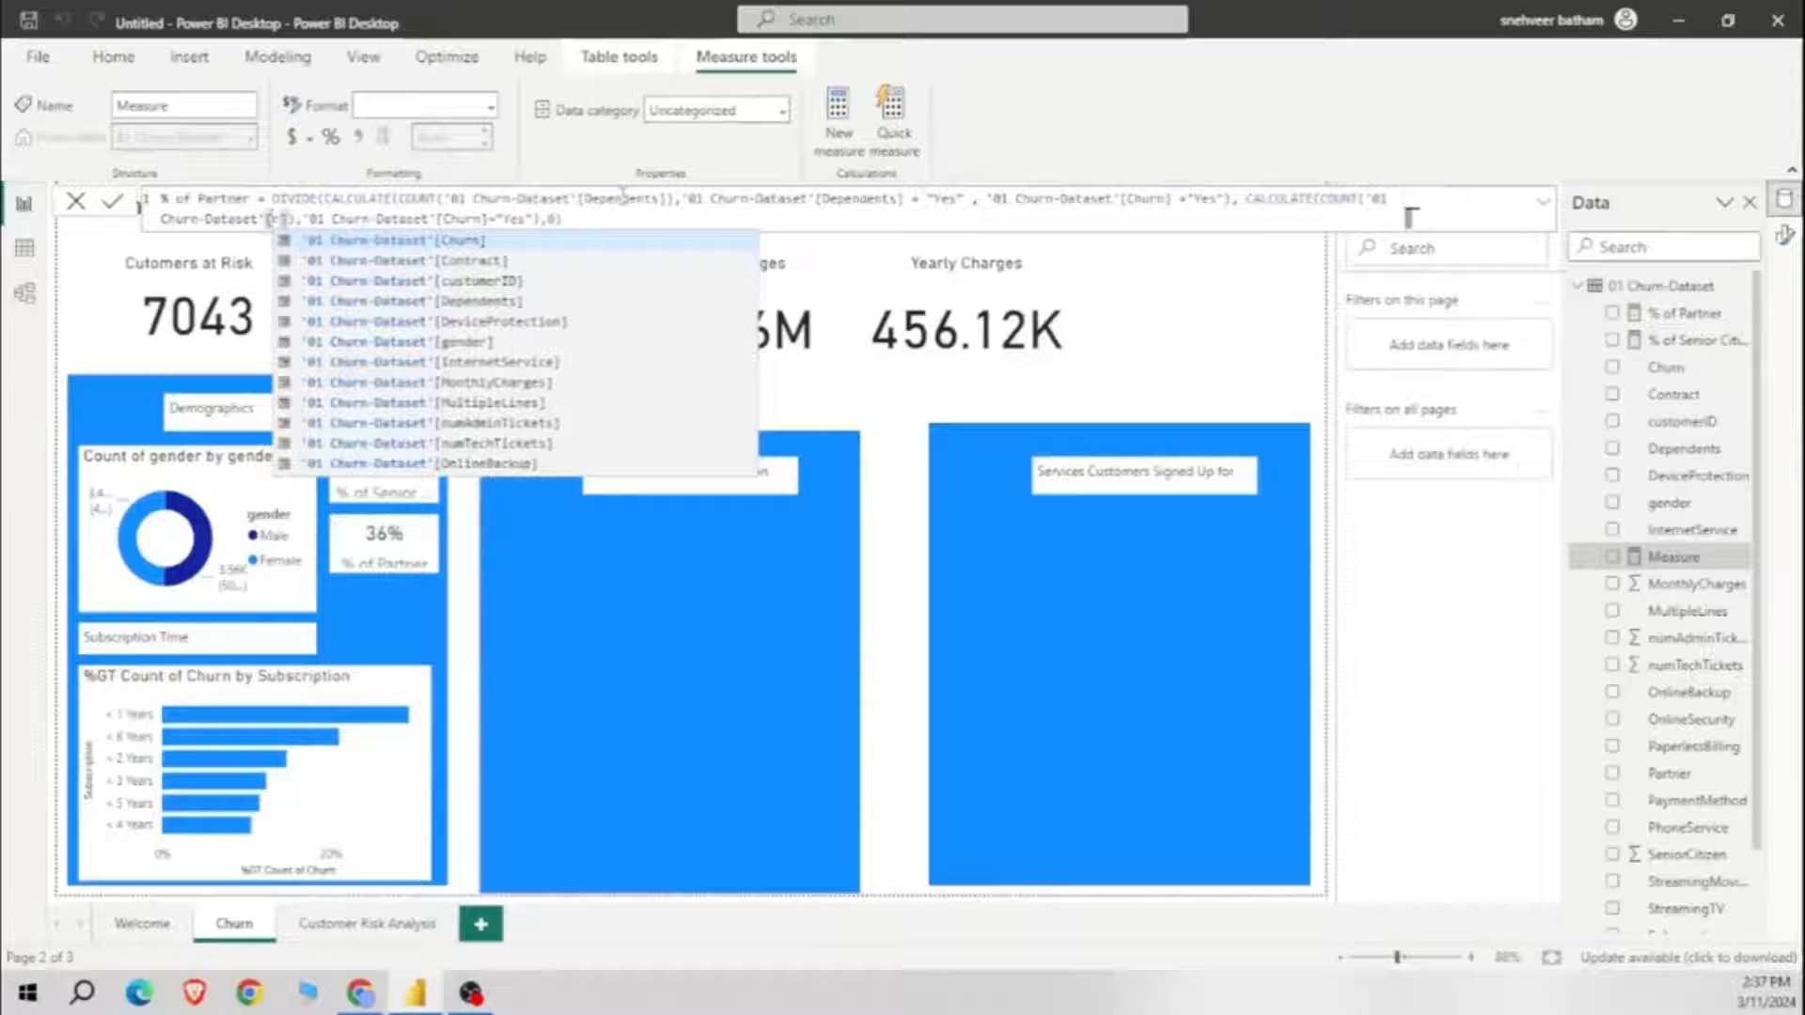
text(de)
key(Tab)
Step: Rename the measure to % of Dependents at the start of the formula and commit it
key(Up)
key(ctrl+Left)
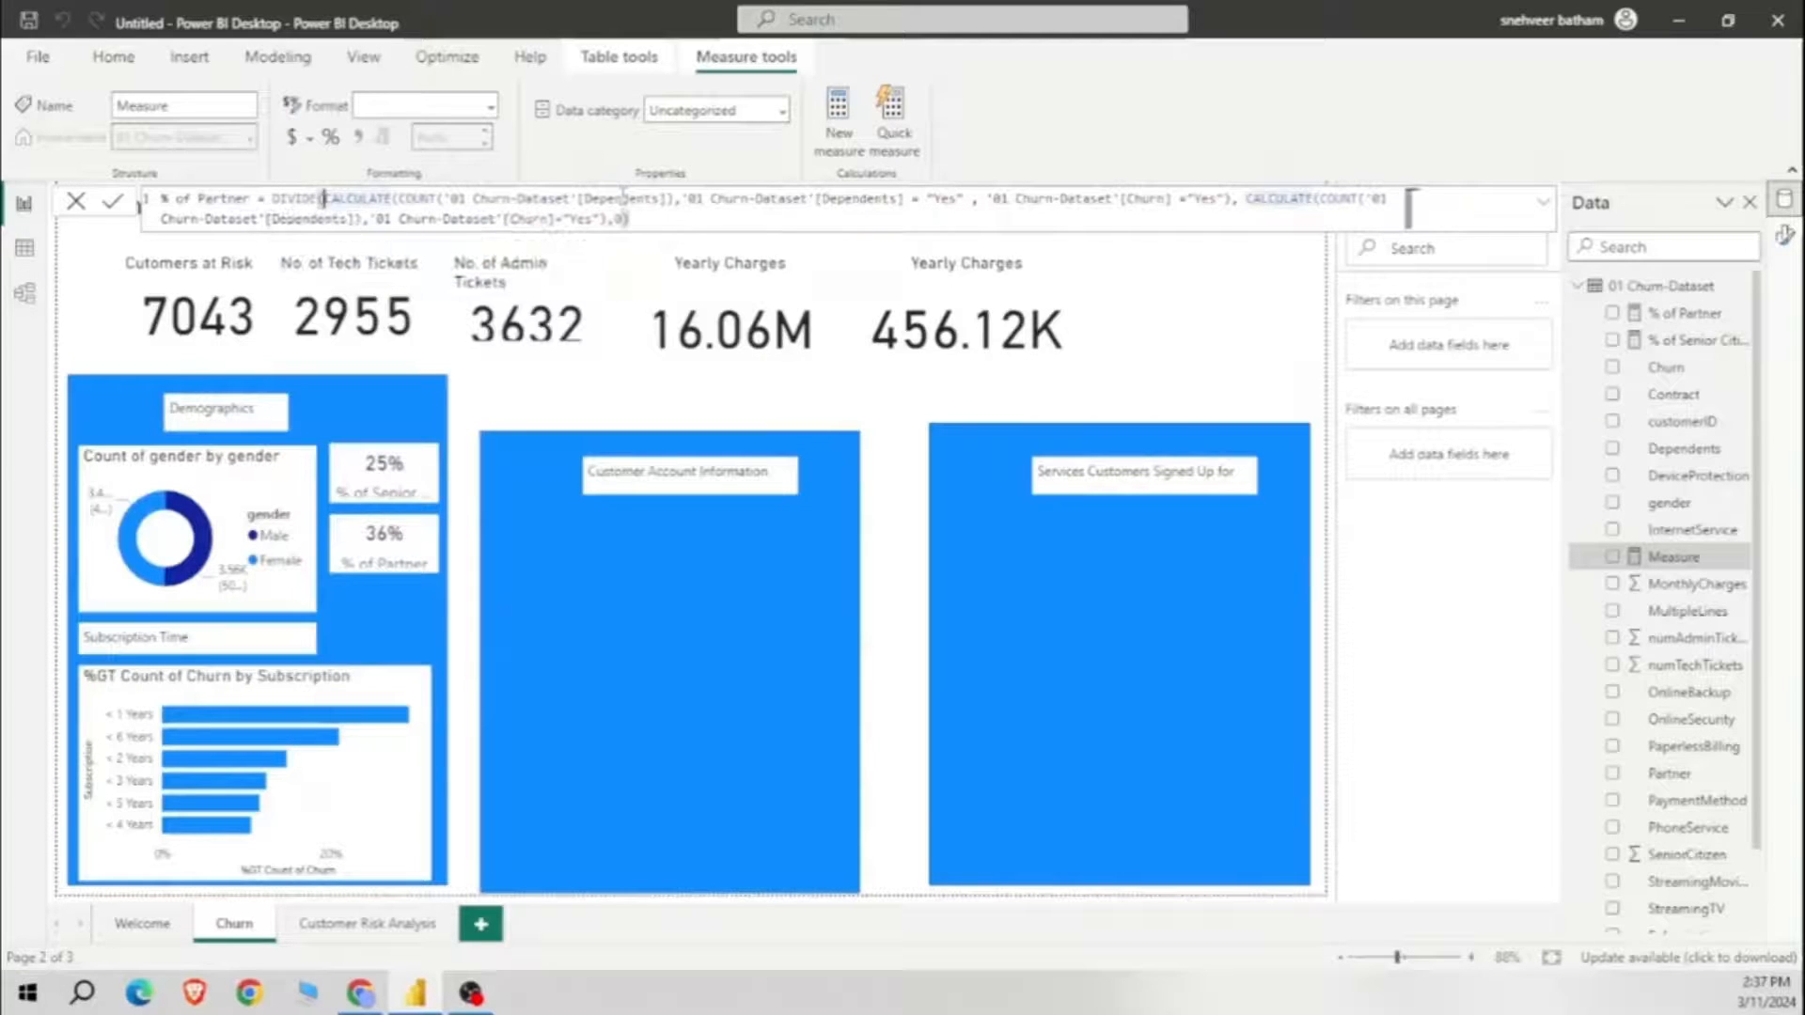
key(ctrl+Left)
key(ctrl+BackSpace)
text(Depe)
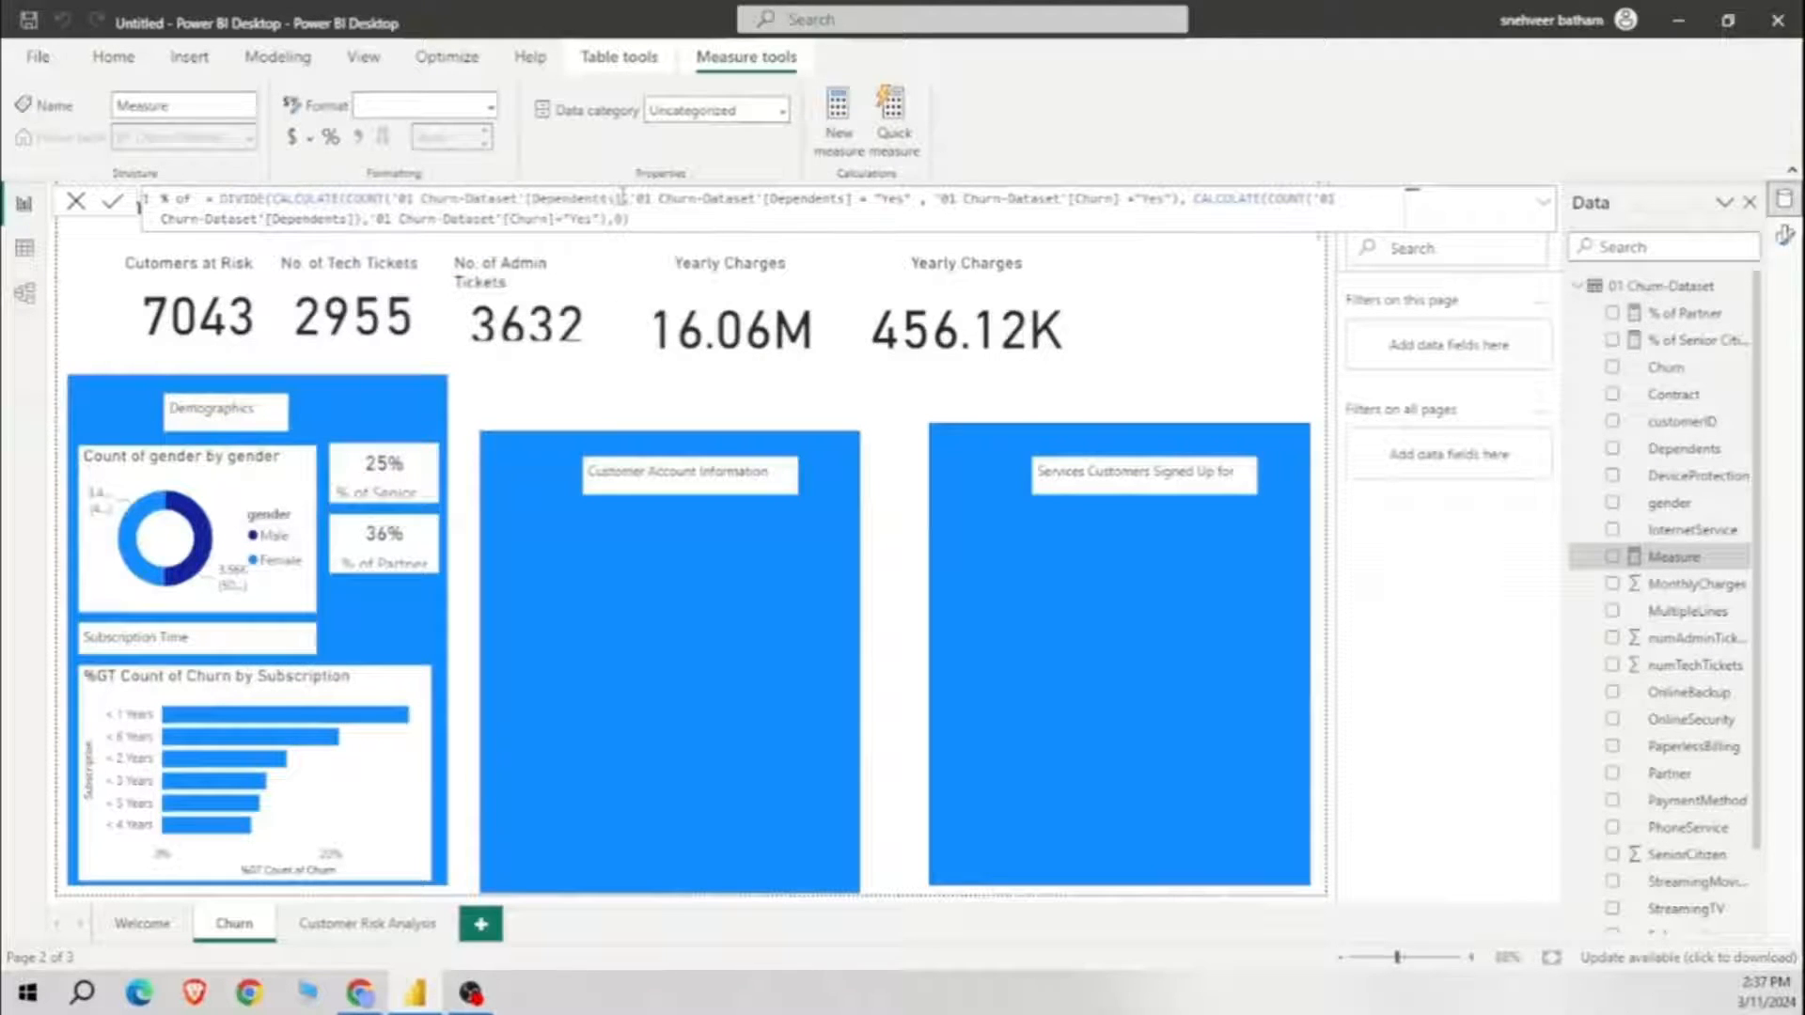
text(ndents)
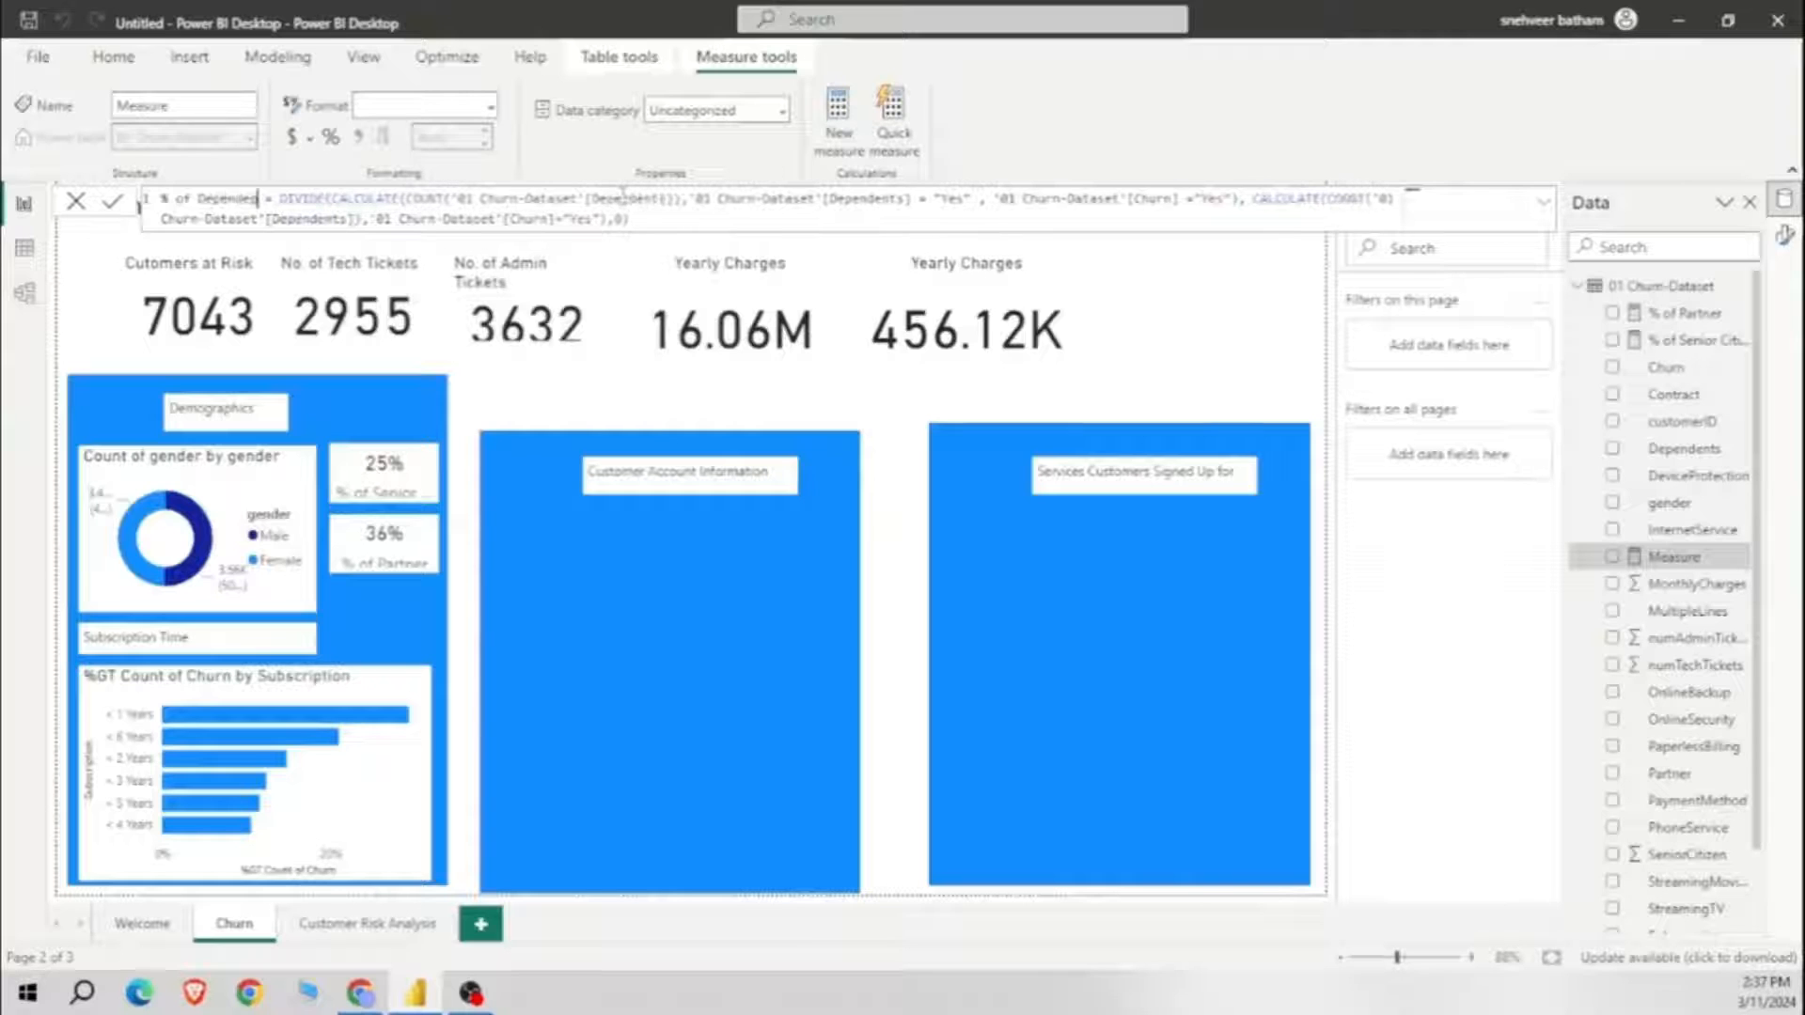
key(Return)
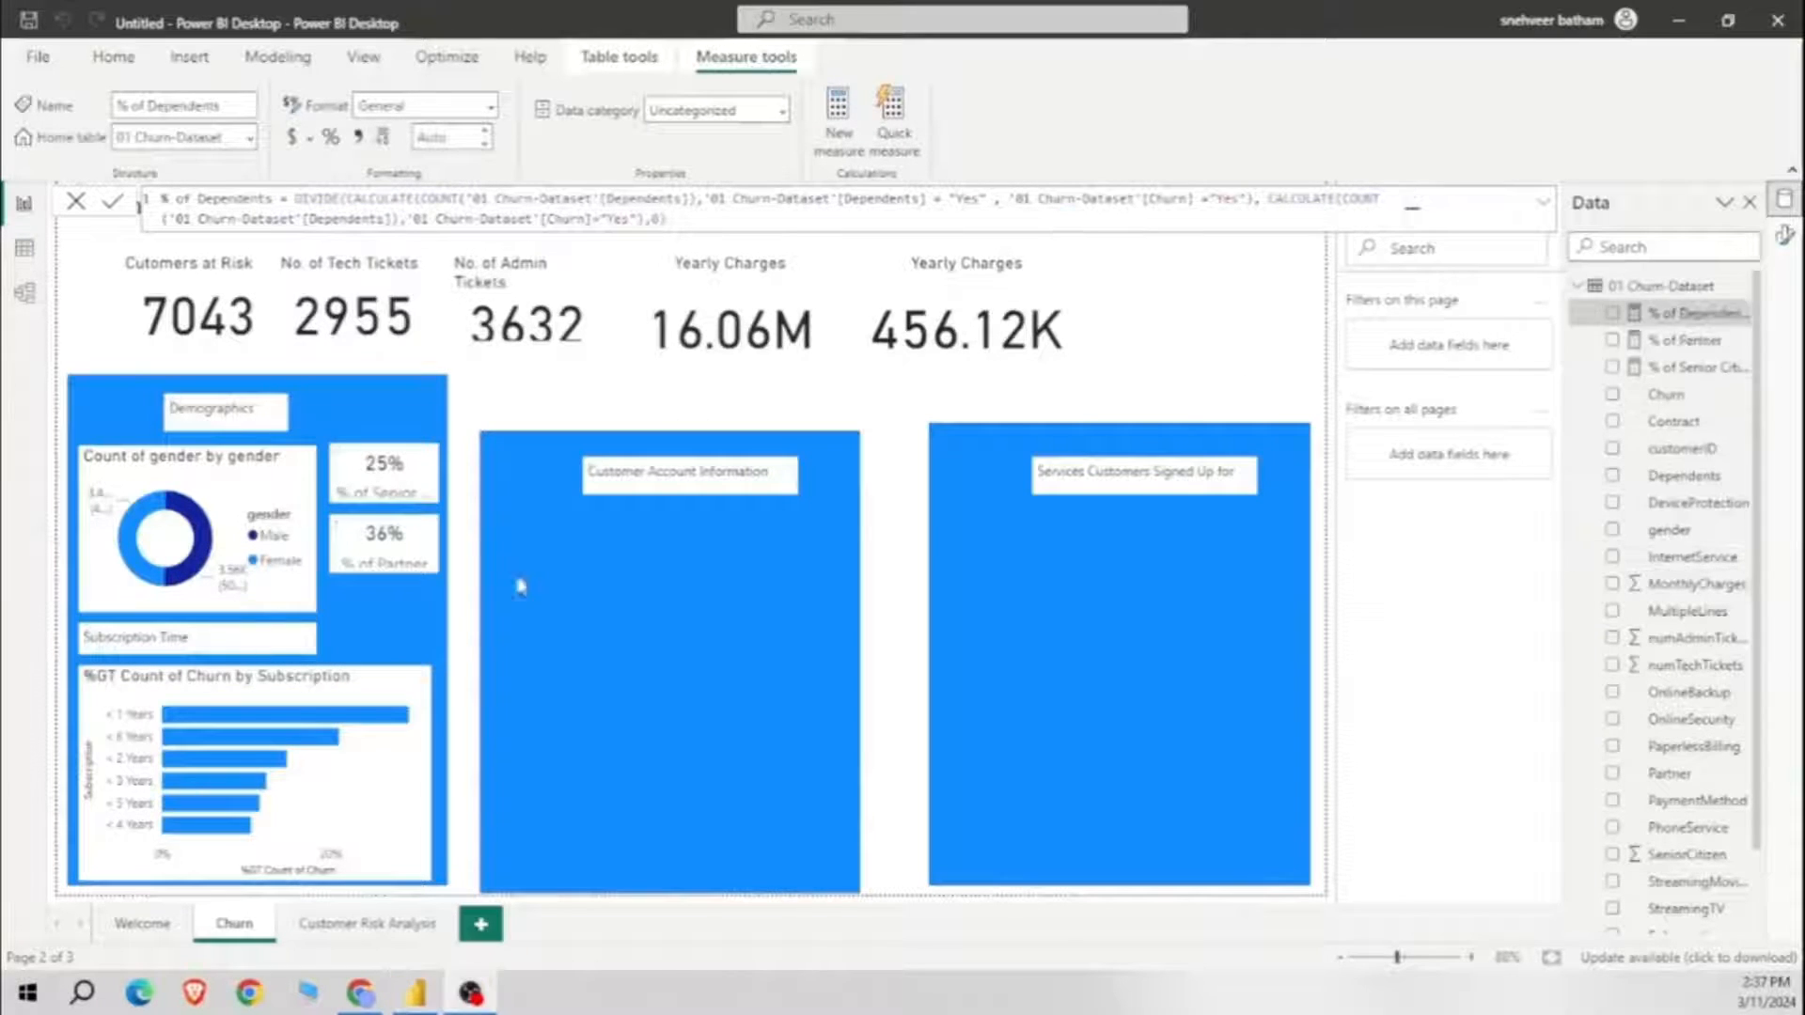
Step: Add a card visual to the Churn page showing the % of Dependents measure
click(1519, 384)
click(925, 138)
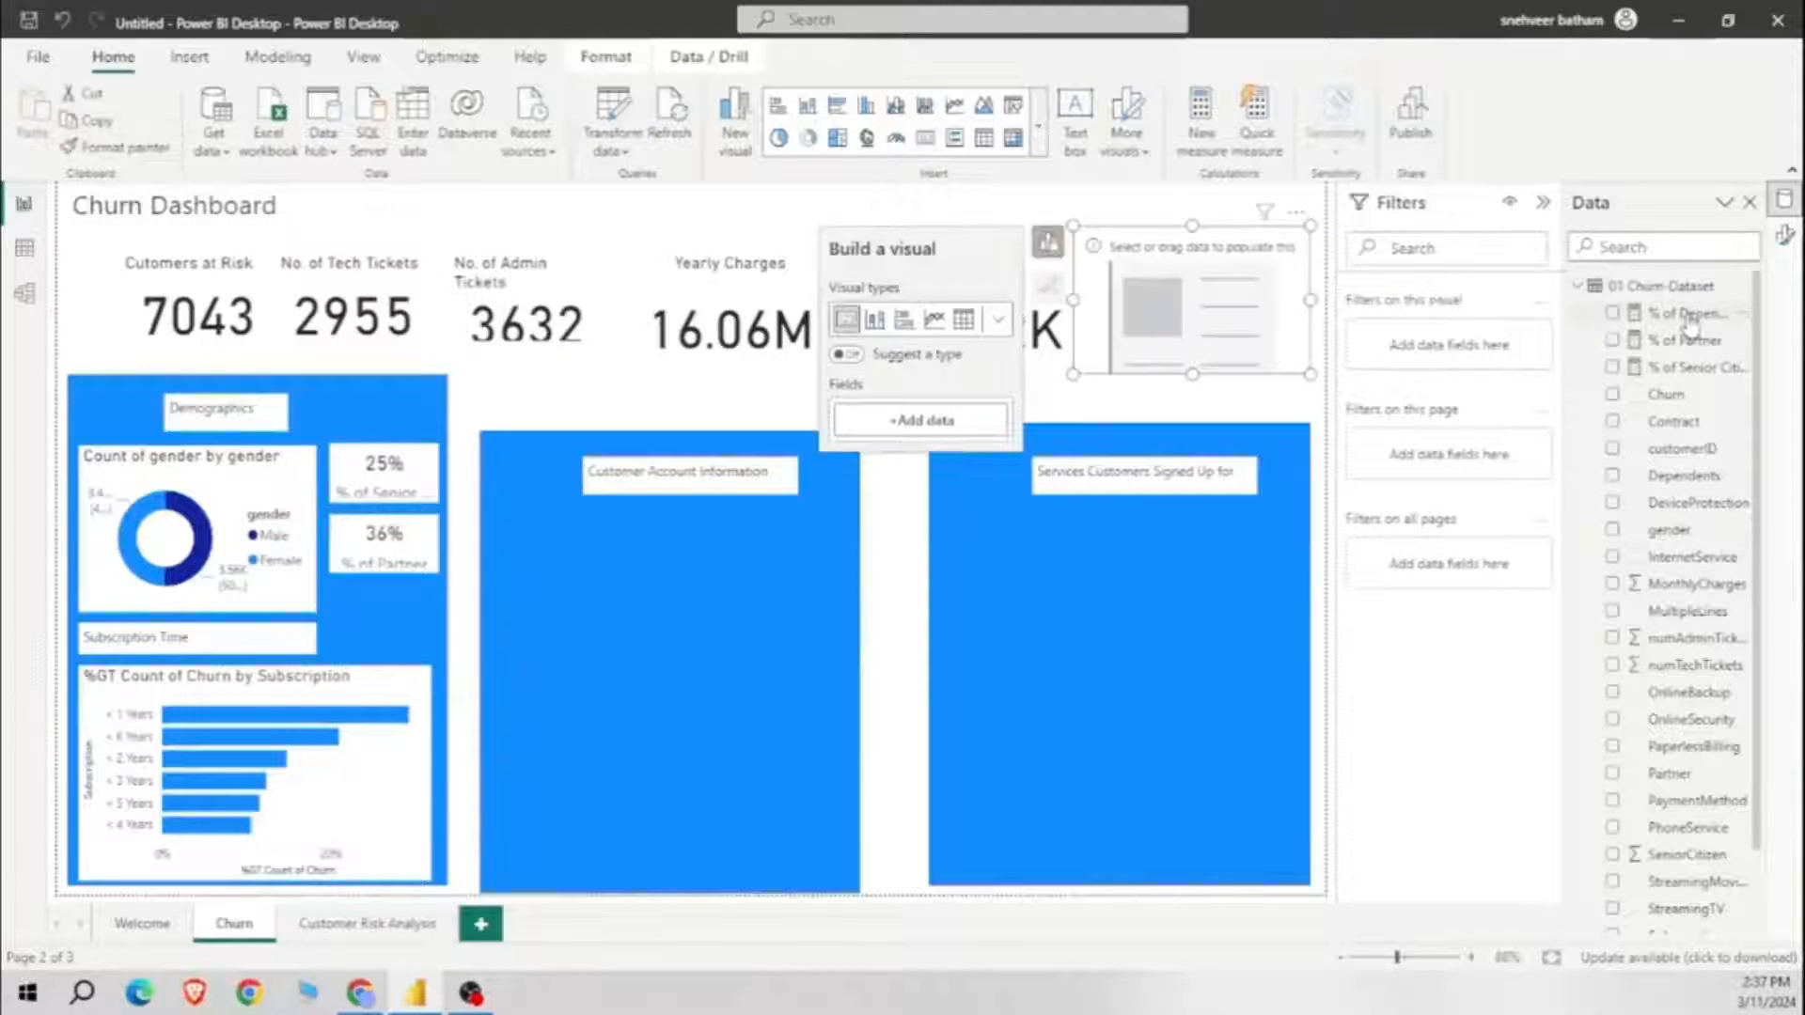
click(1604, 316)
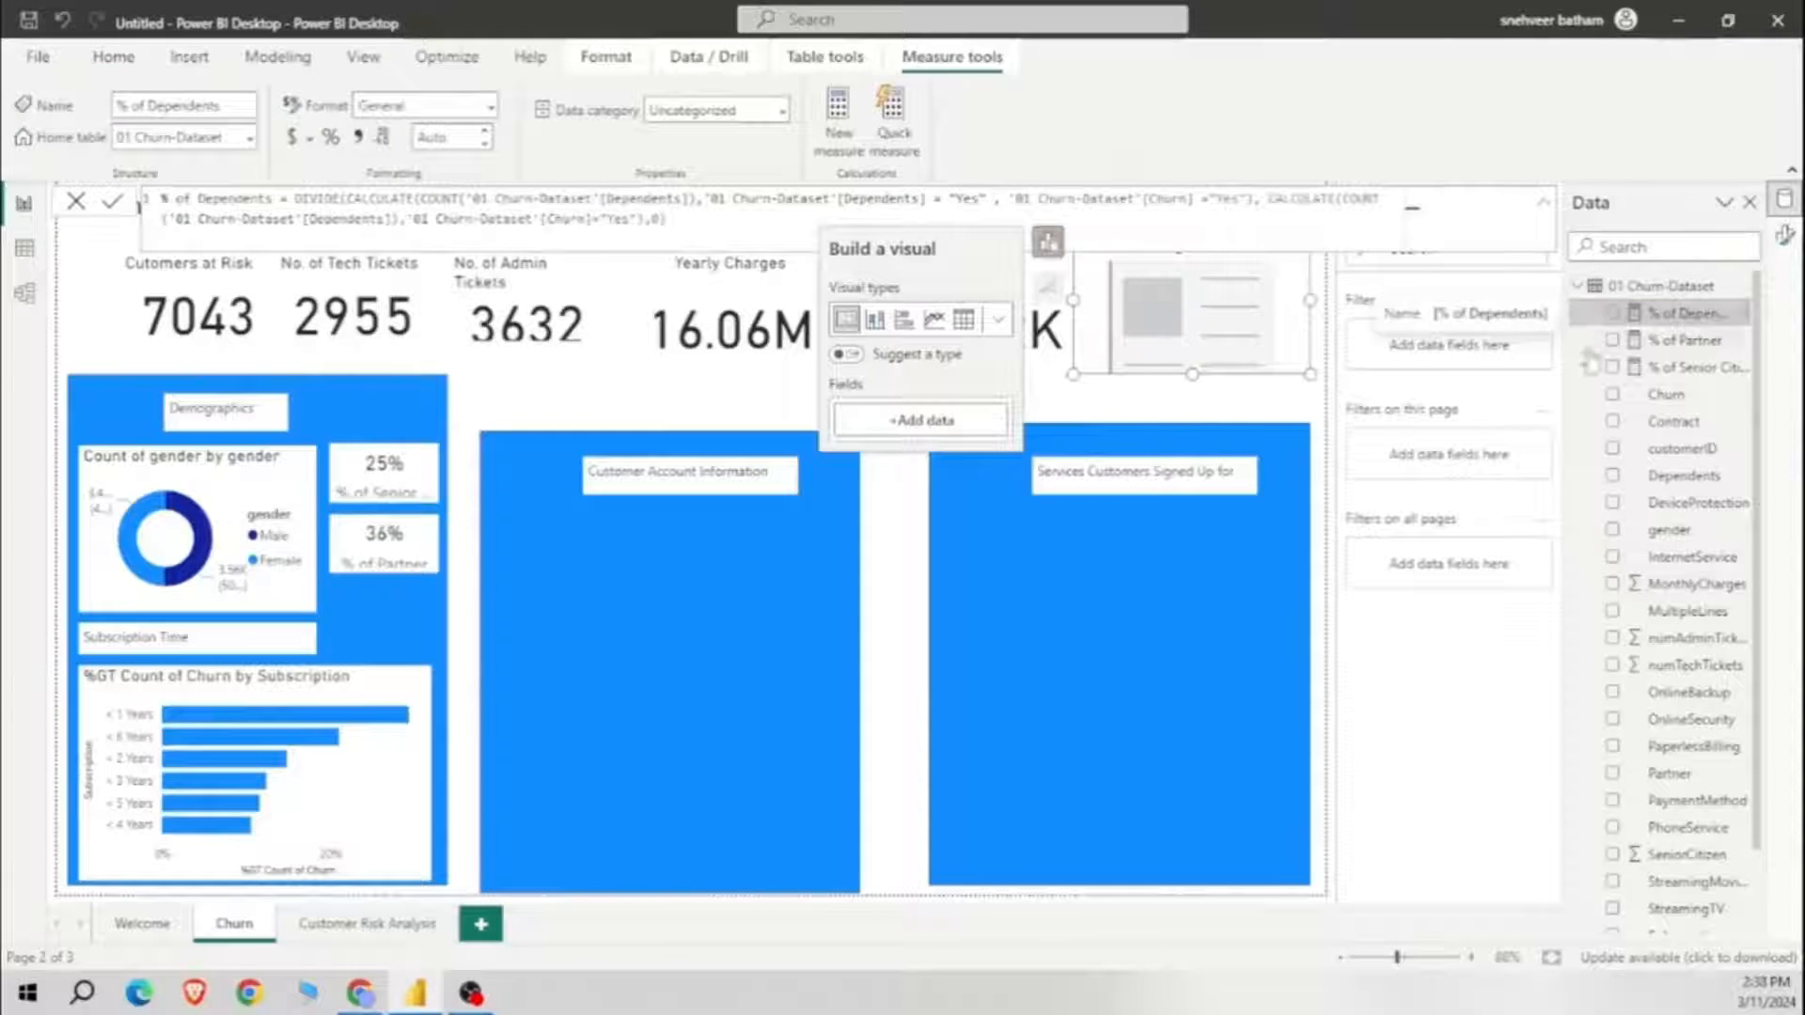
click(1611, 313)
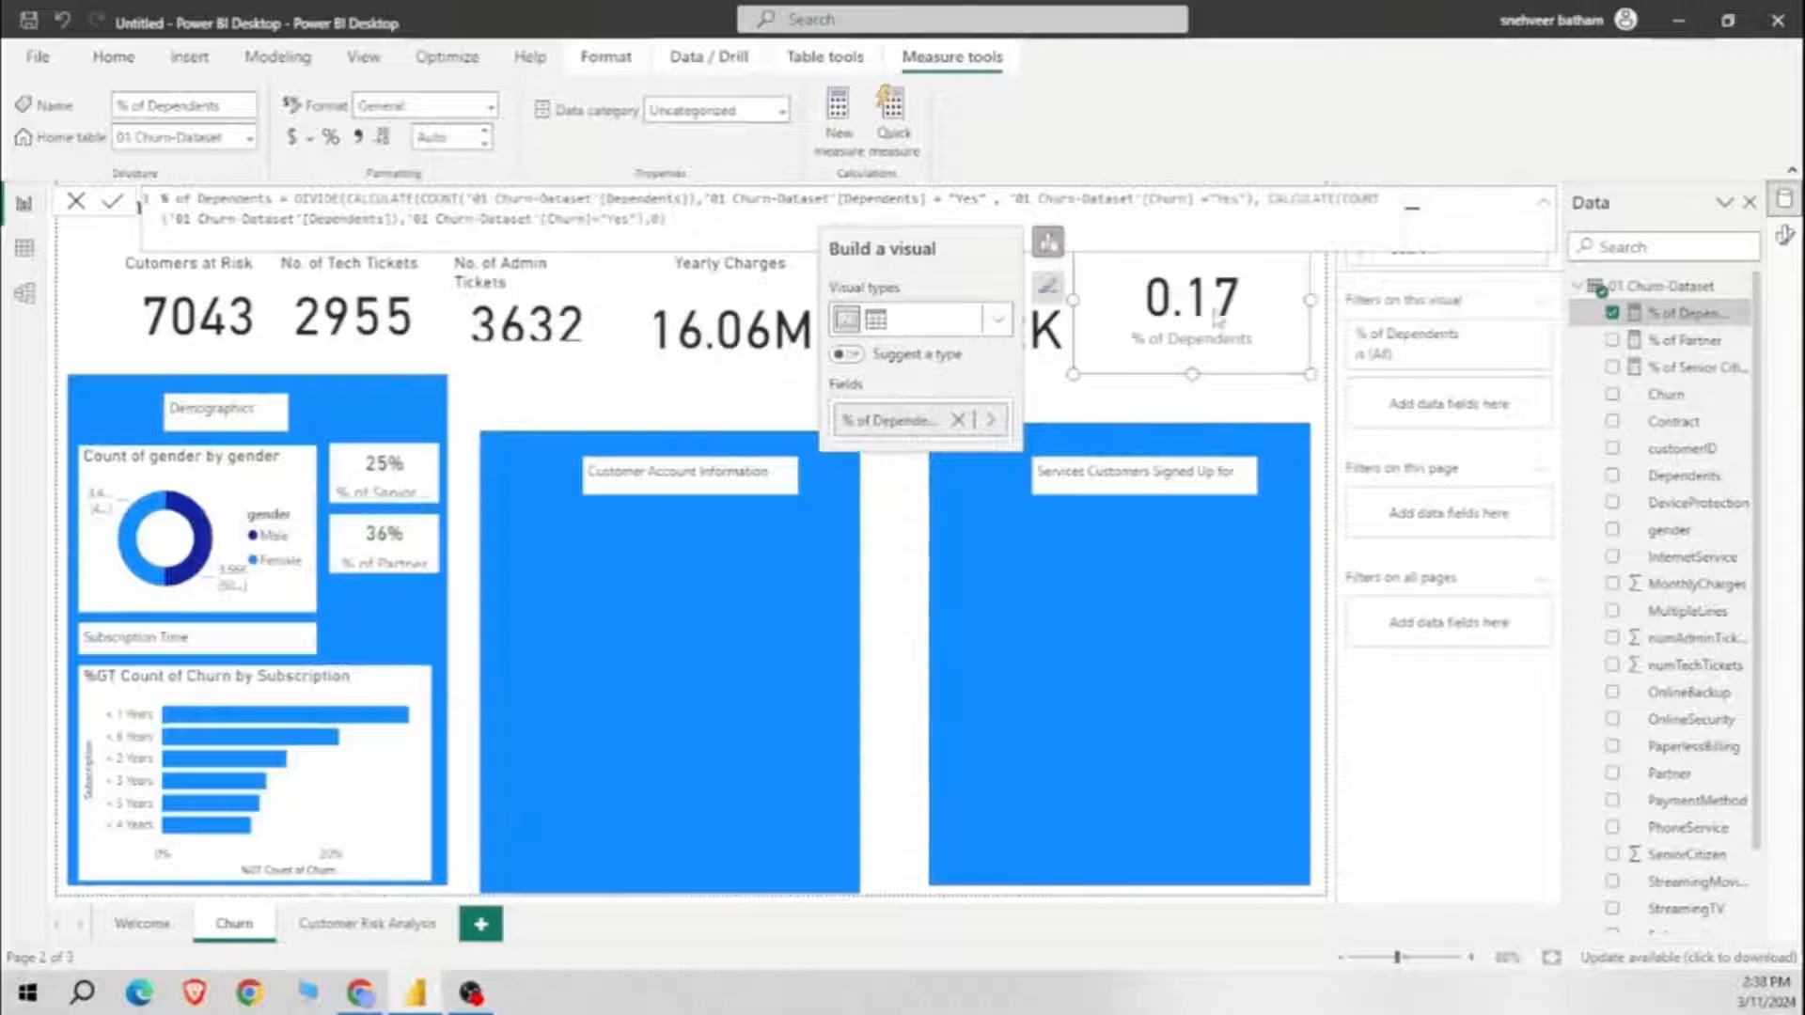
Step: Copy the senior citizen card's formatting onto the % of Dependents card
click(384, 475)
click(120, 148)
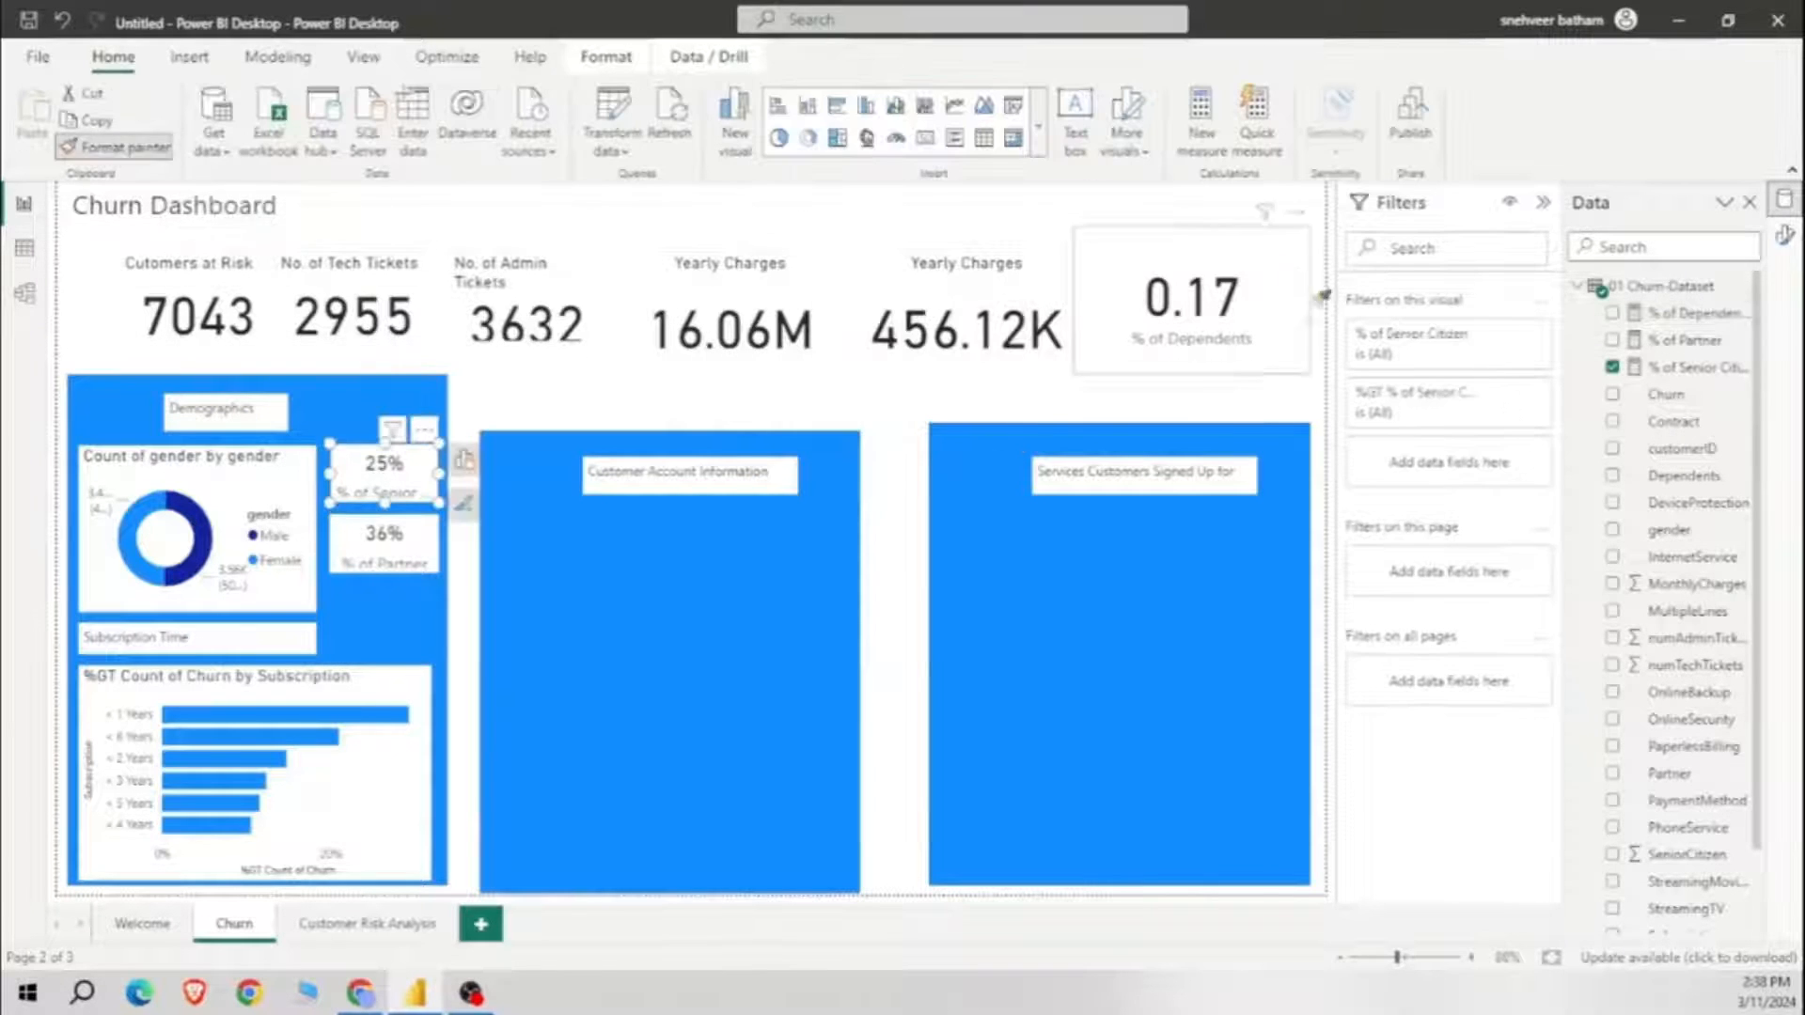
click(1273, 287)
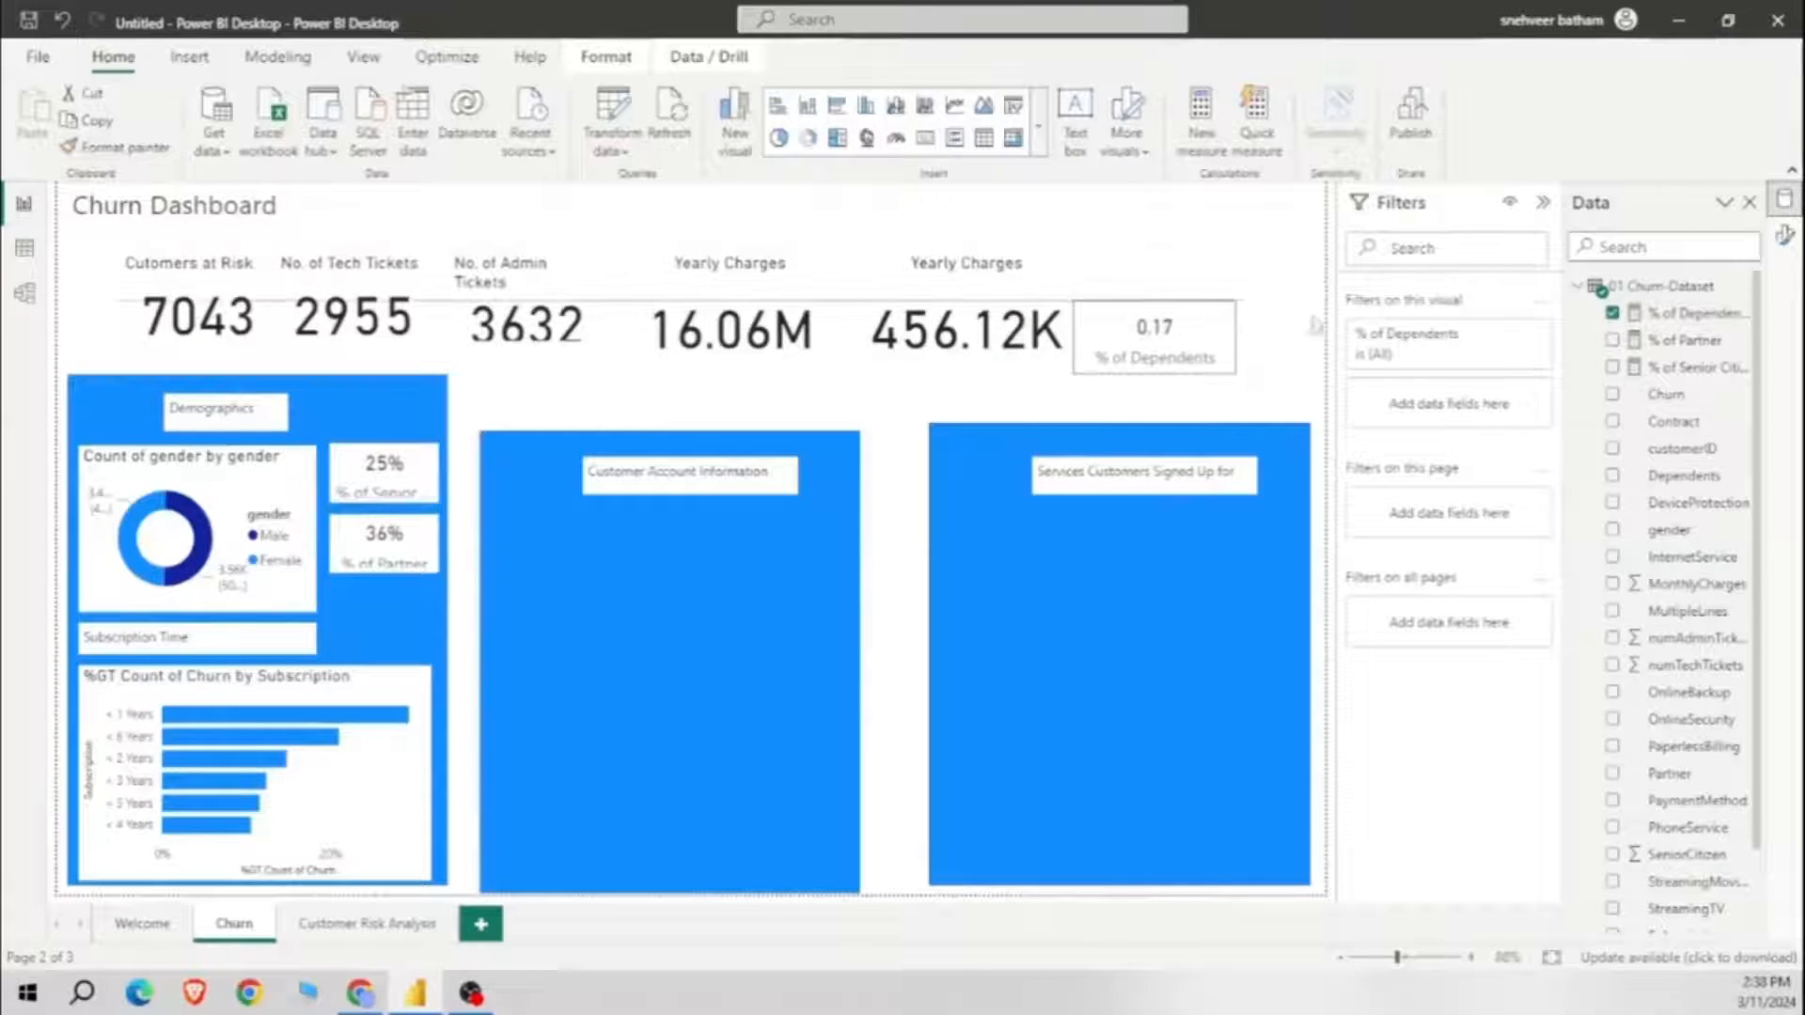
Step: Format the % of Dependents measure as Percentage with 0 decimal places
click(1682, 313)
click(423, 106)
click(420, 267)
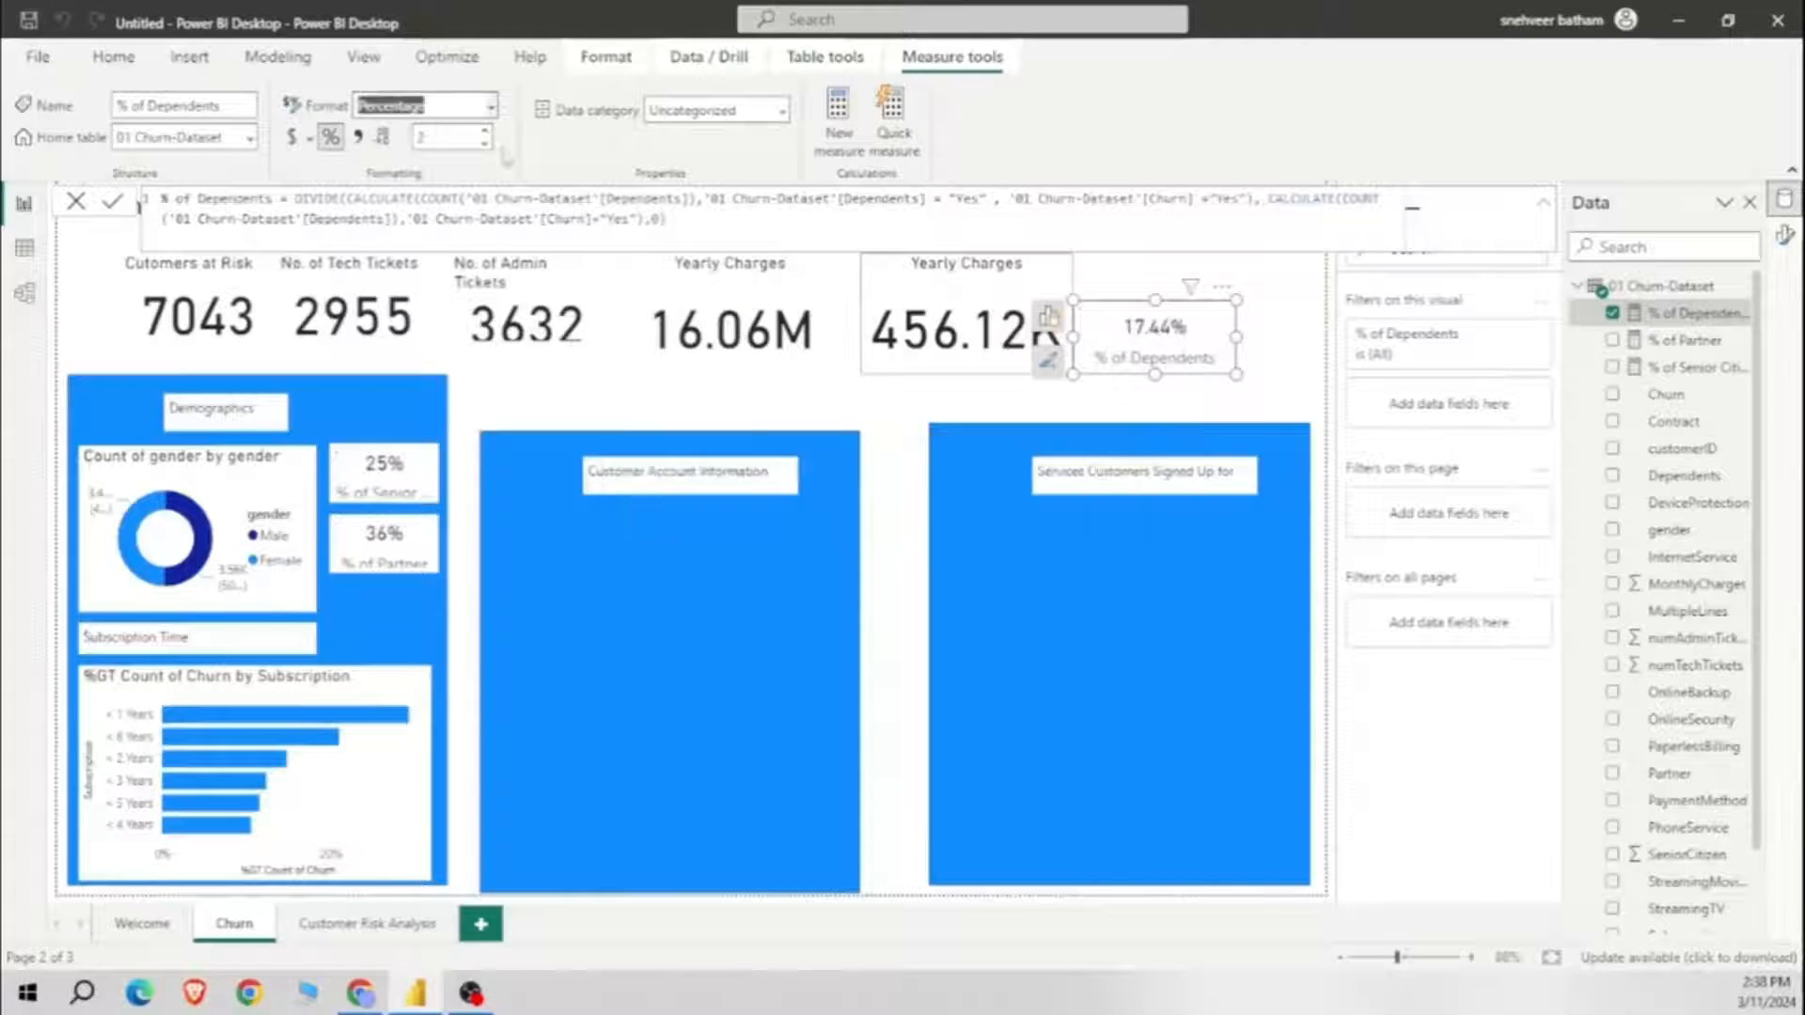
click(441, 137)
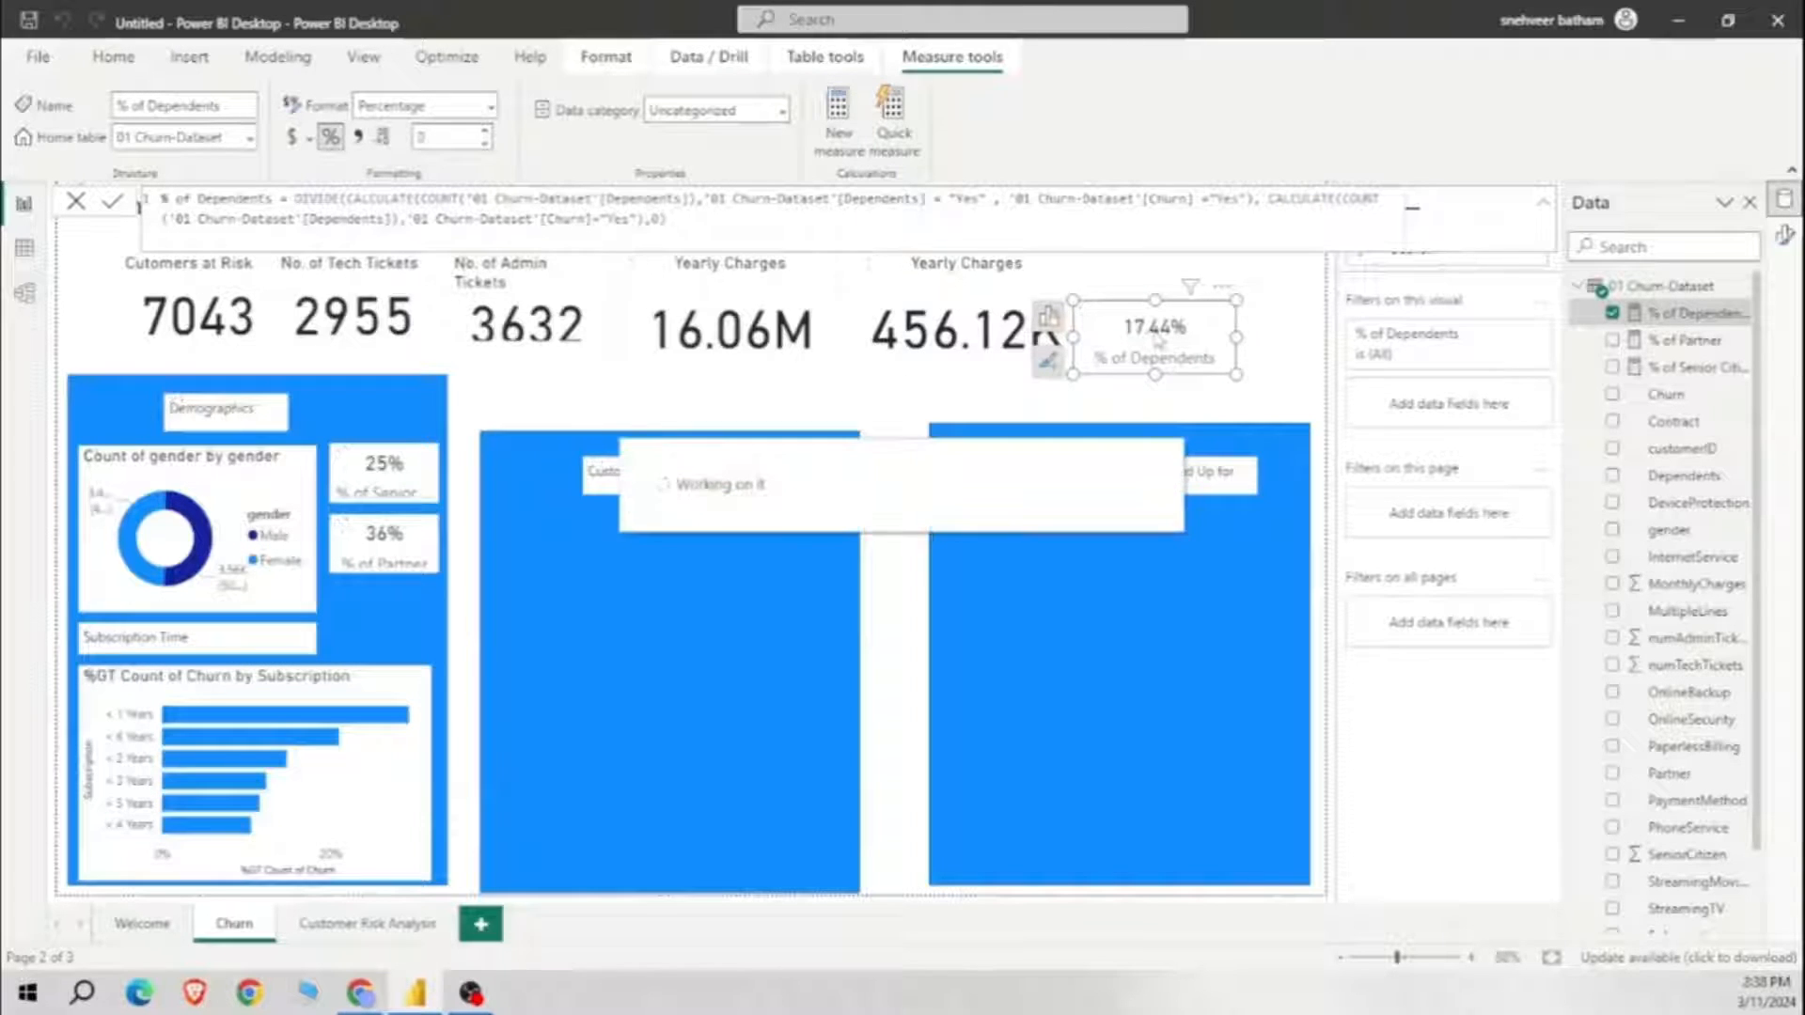
Step: Move the dependents card into Demographics, directly below the partner card
drag(1158, 343, 445, 625)
click(383, 470)
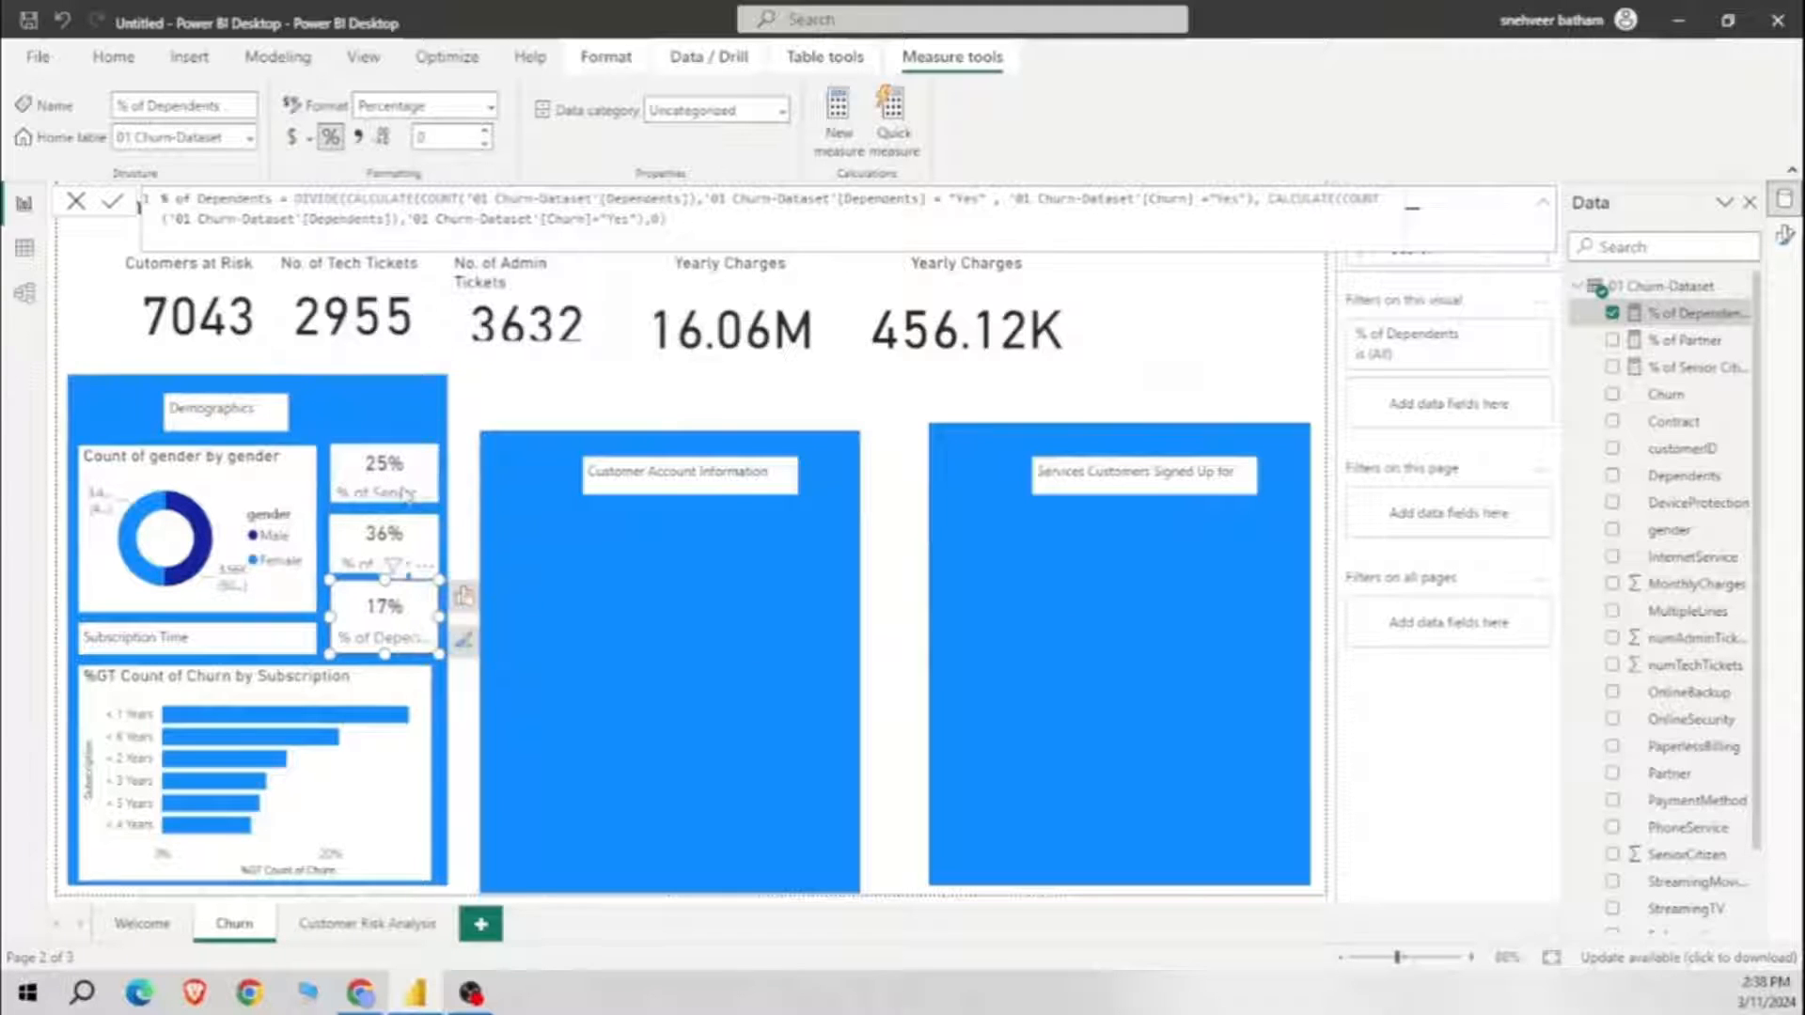
click(1784, 234)
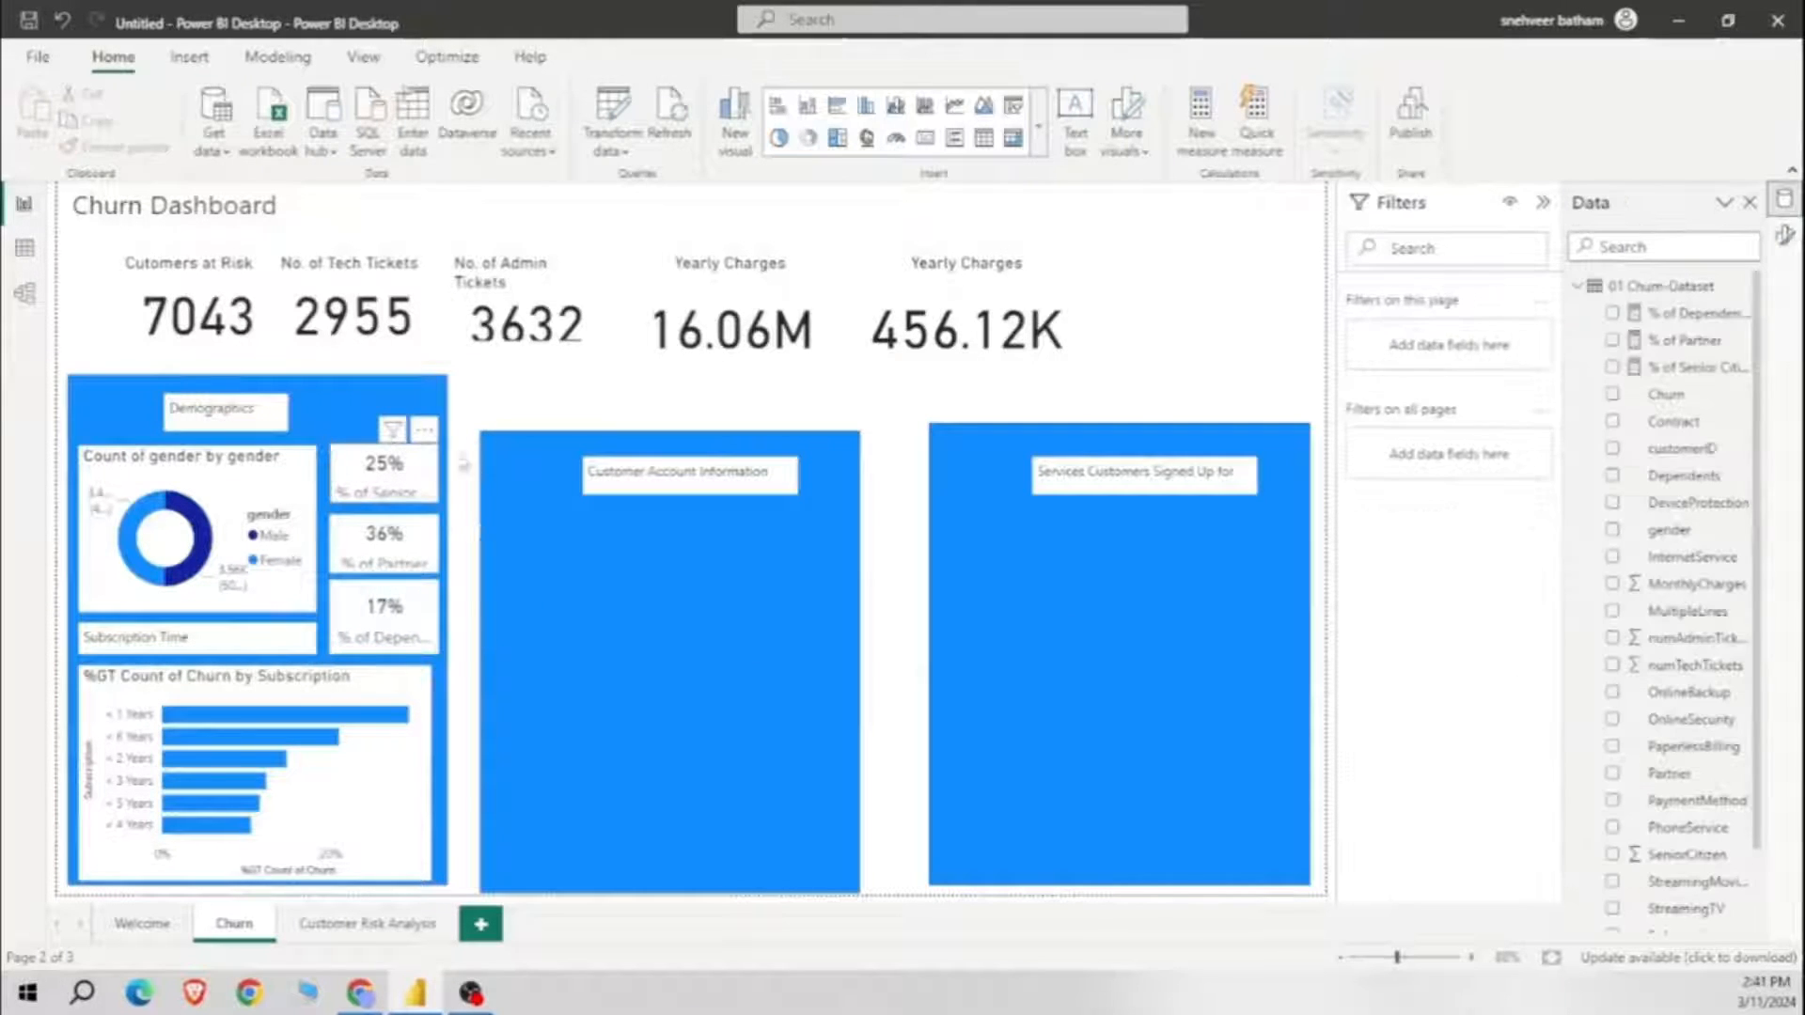
Step: Rename the senior citizen card's field for this visual to Senior Citizen, dropping the "% of" prefix
click(425, 429)
click(465, 460)
right_click(564, 637)
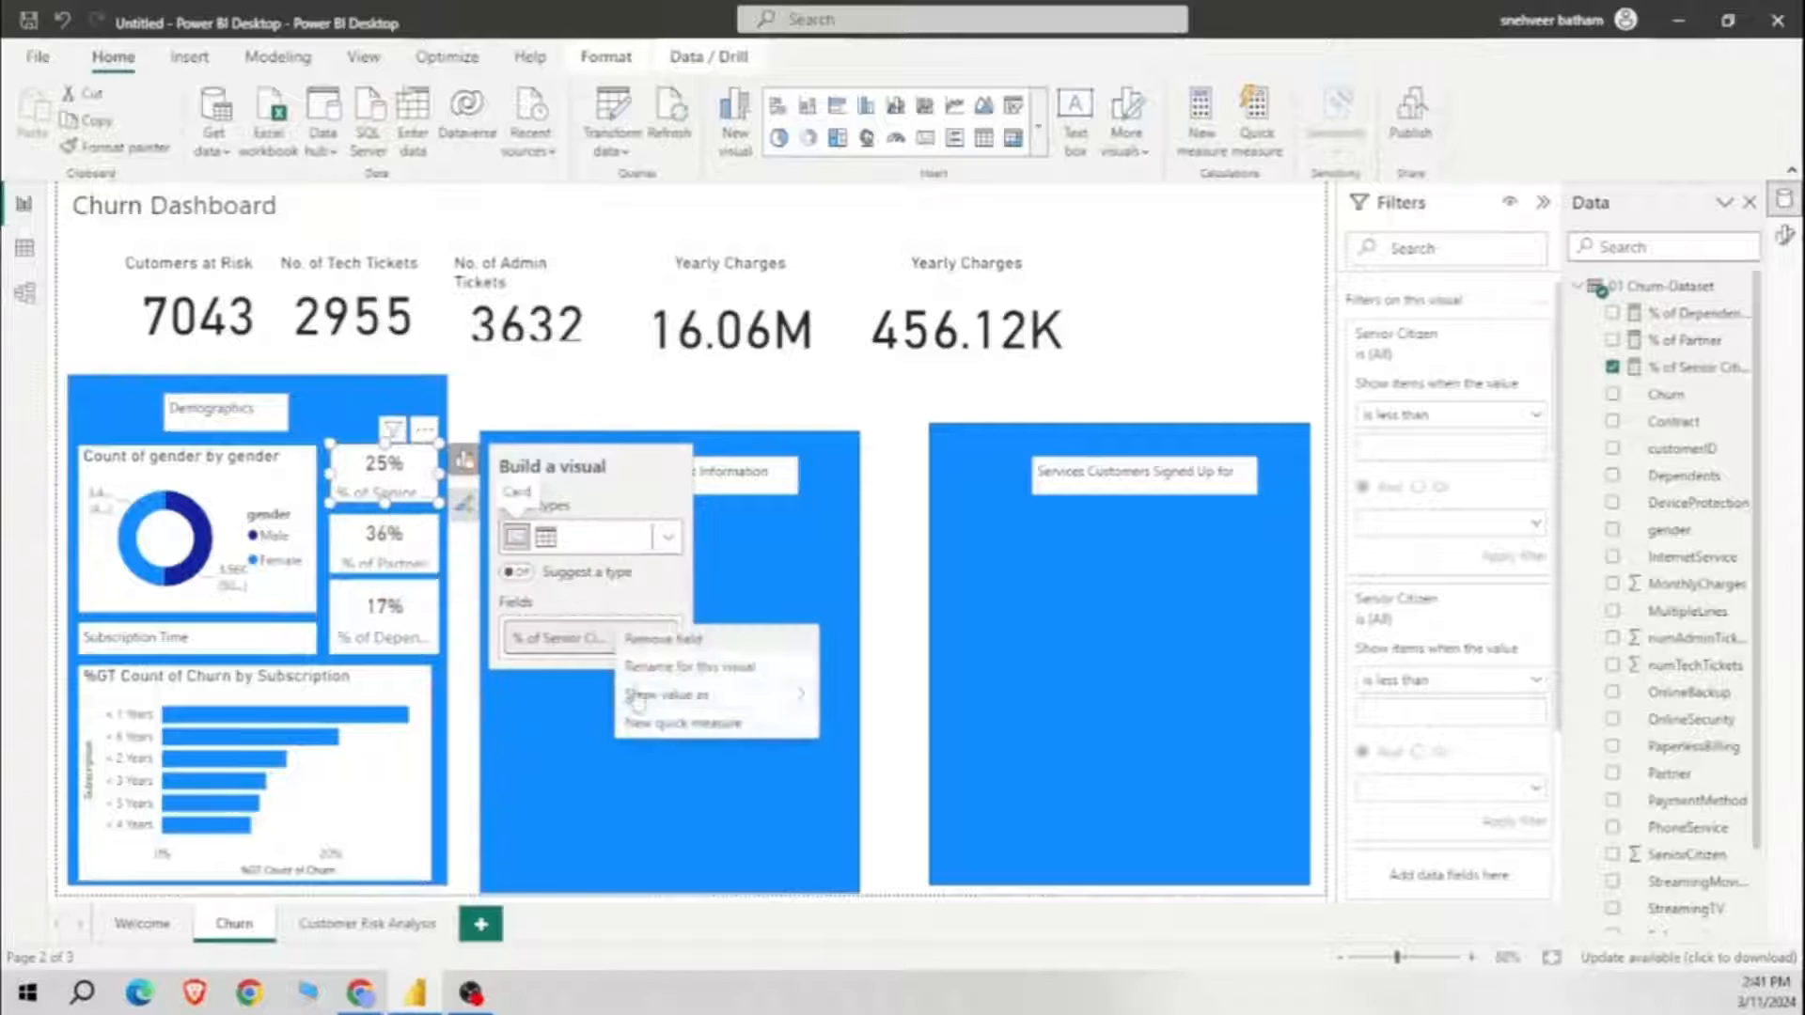
click(678, 657)
click(570, 638)
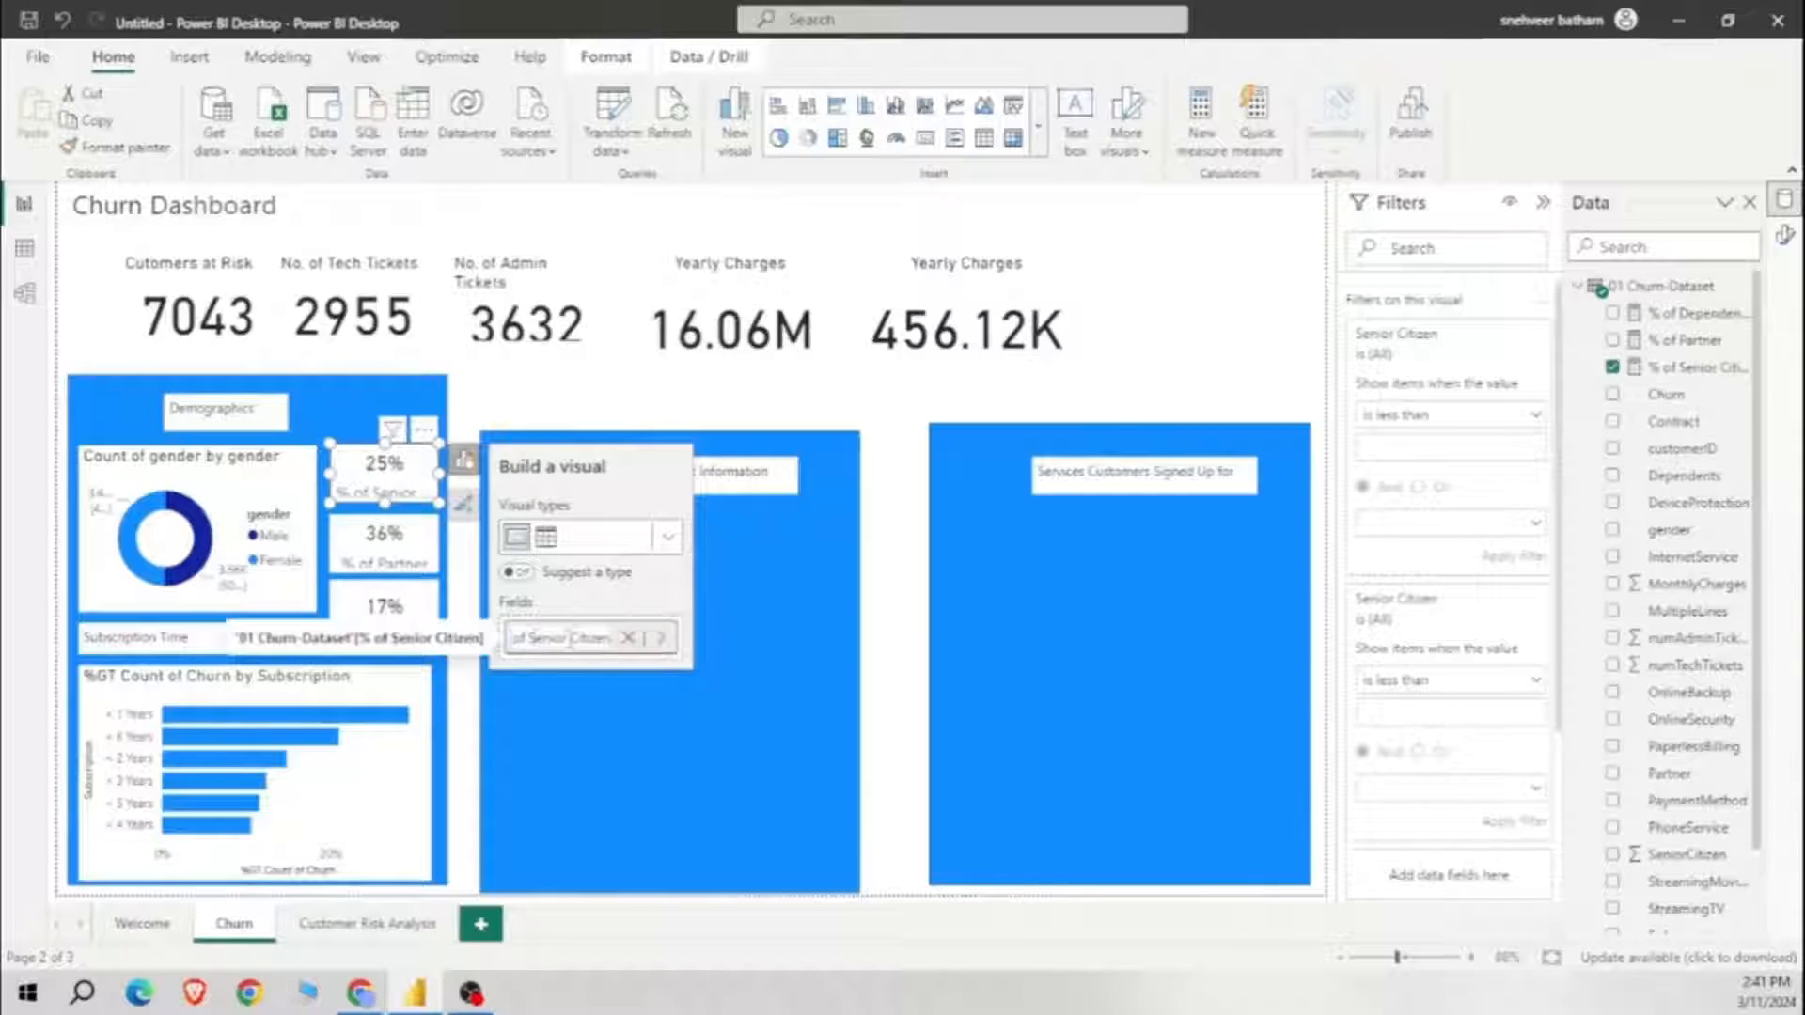
Step: Rename the partner card's field for this visual to Partner, dropping the "% of" prefix
click(412, 561)
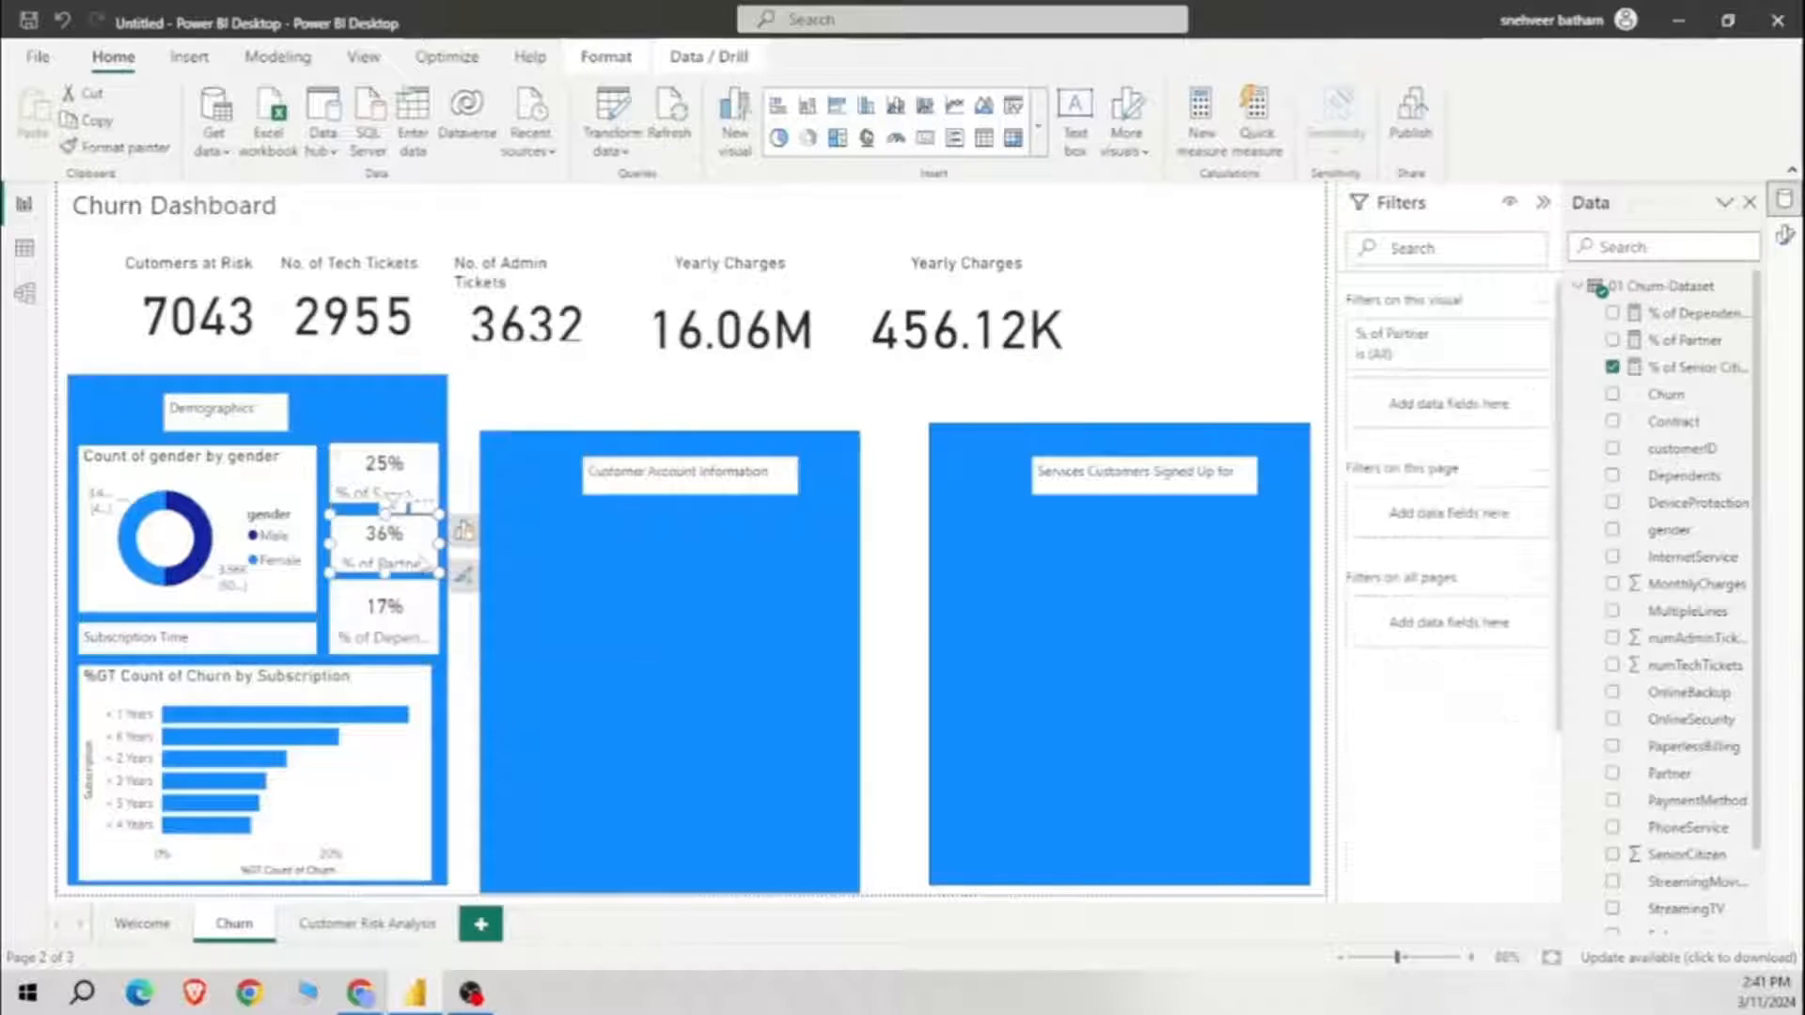
click(464, 531)
right_click(613, 700)
click(676, 727)
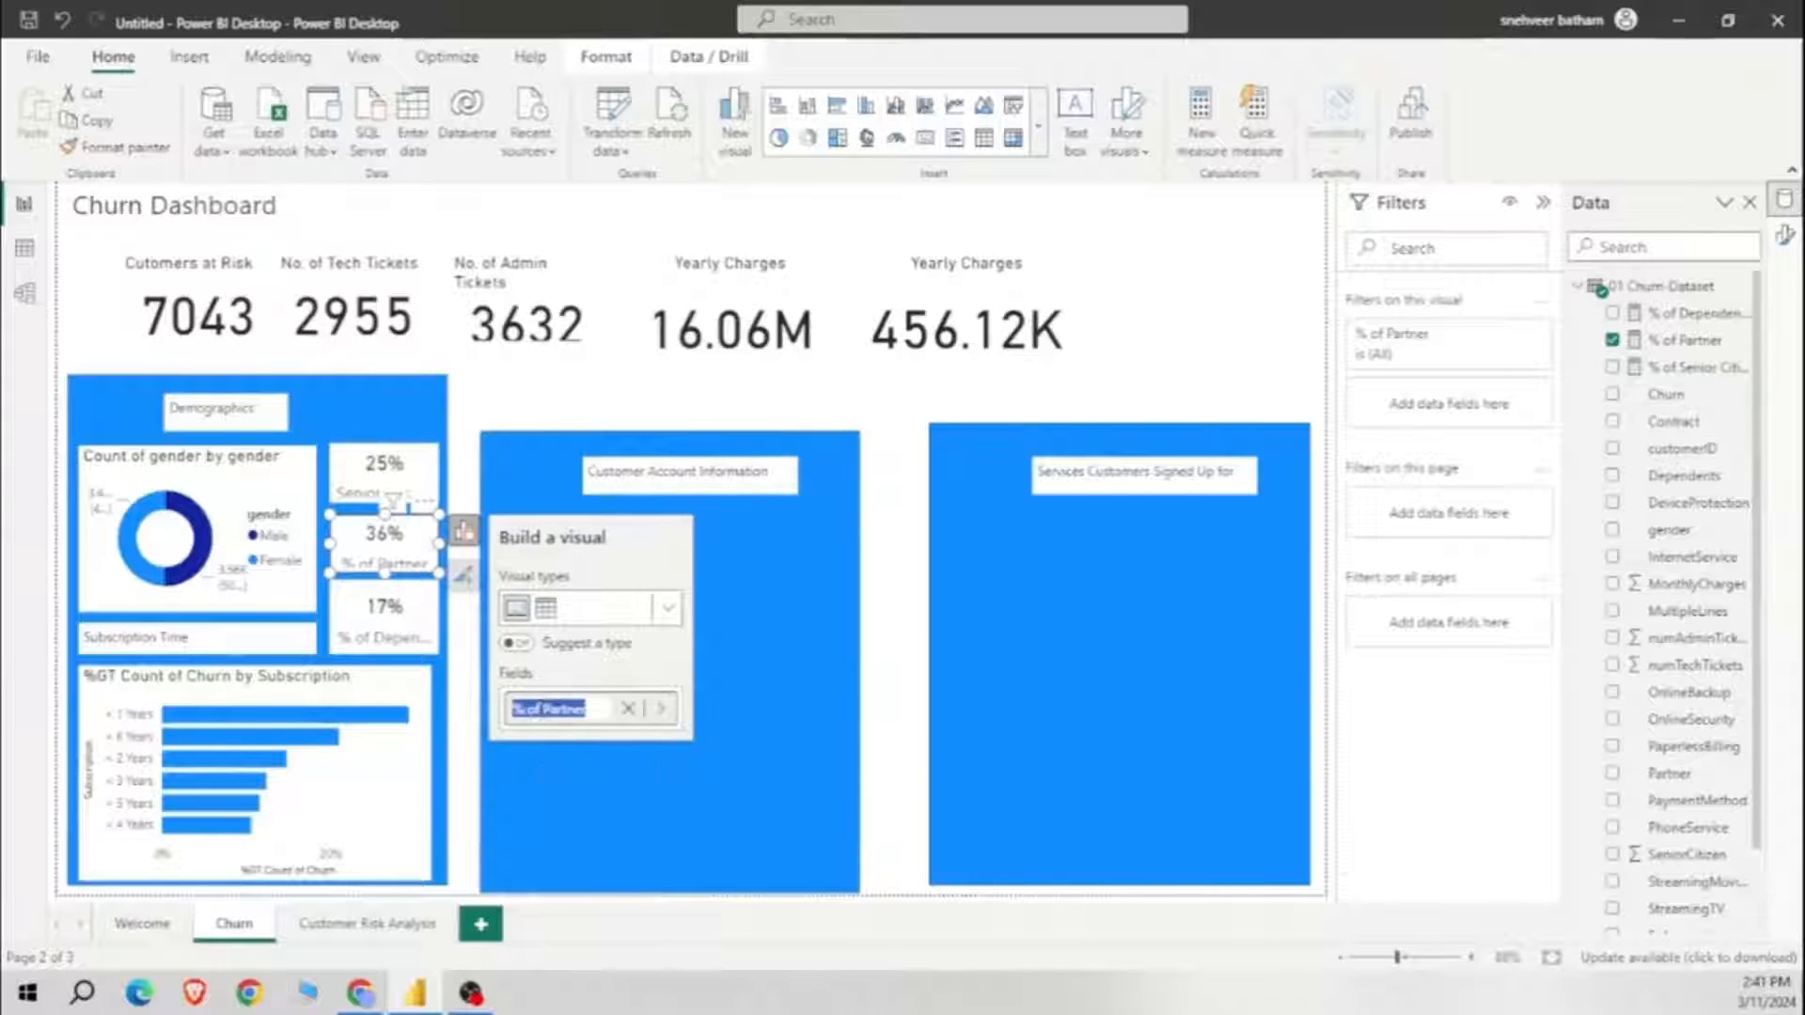
click(552, 707)
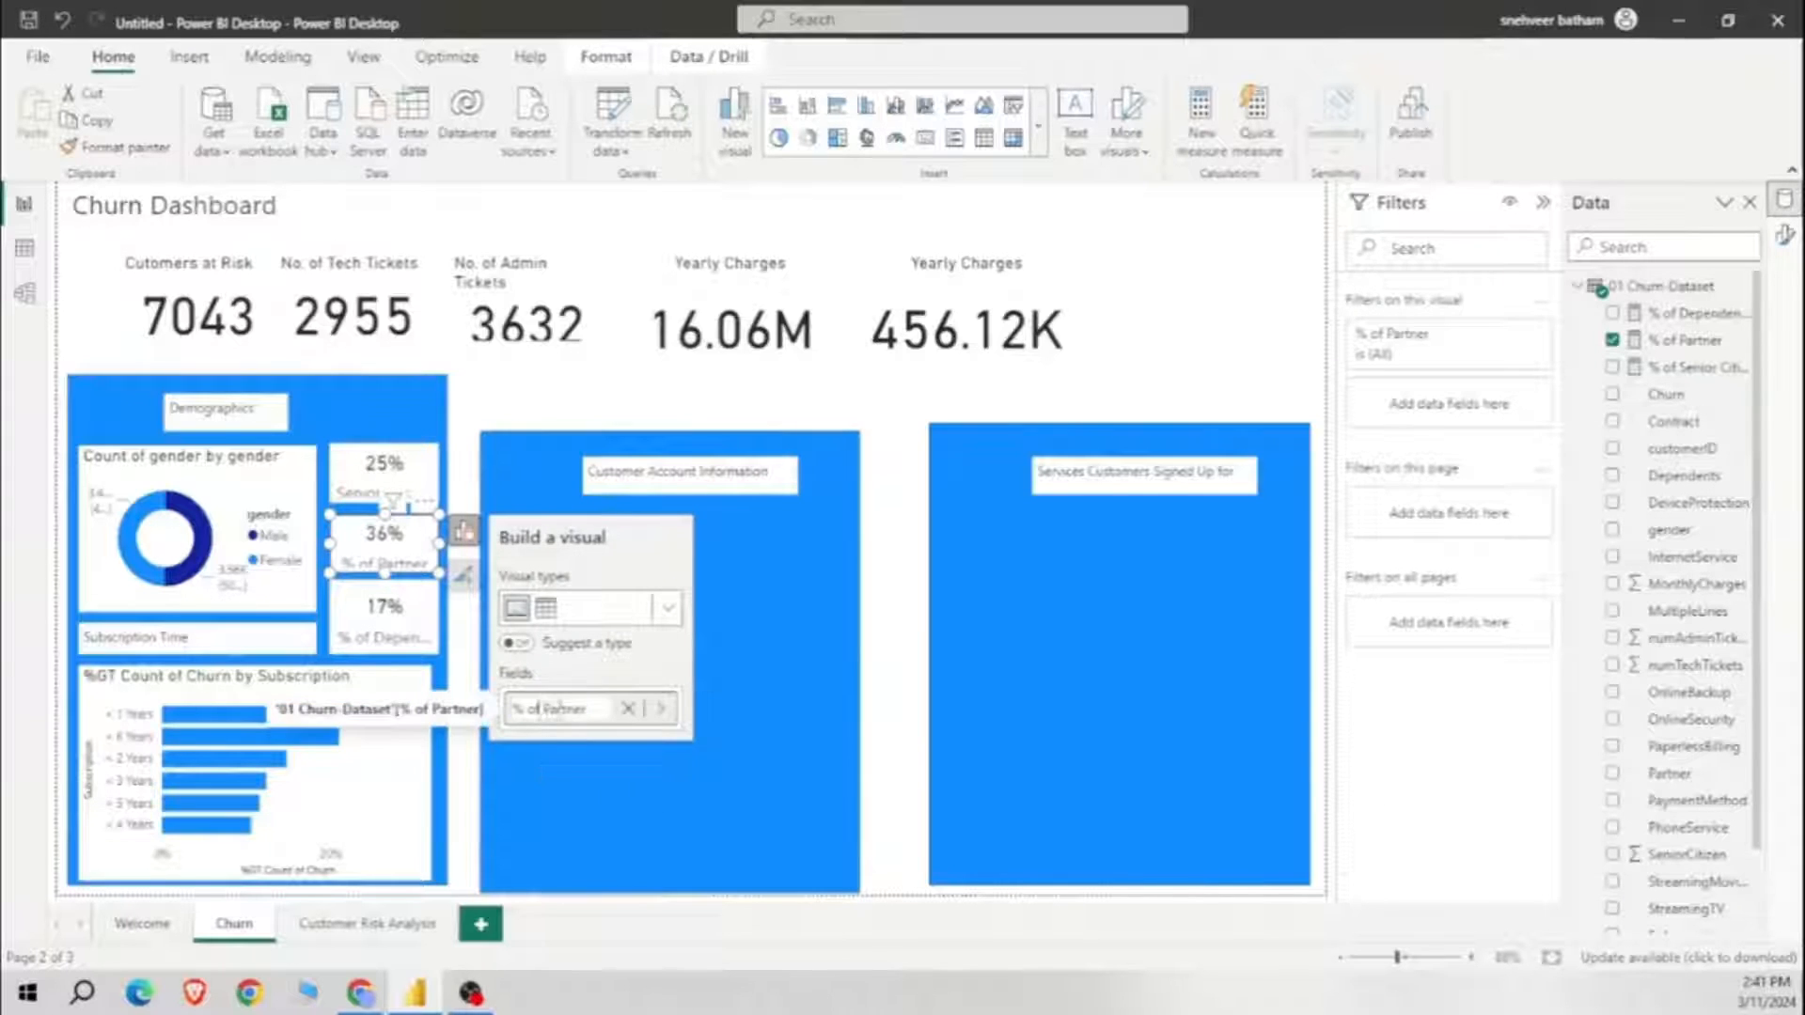
Step: Open the dependents card's field name for renaming in this visual
right_click(404, 631)
click(463, 595)
right_click(559, 774)
click(678, 801)
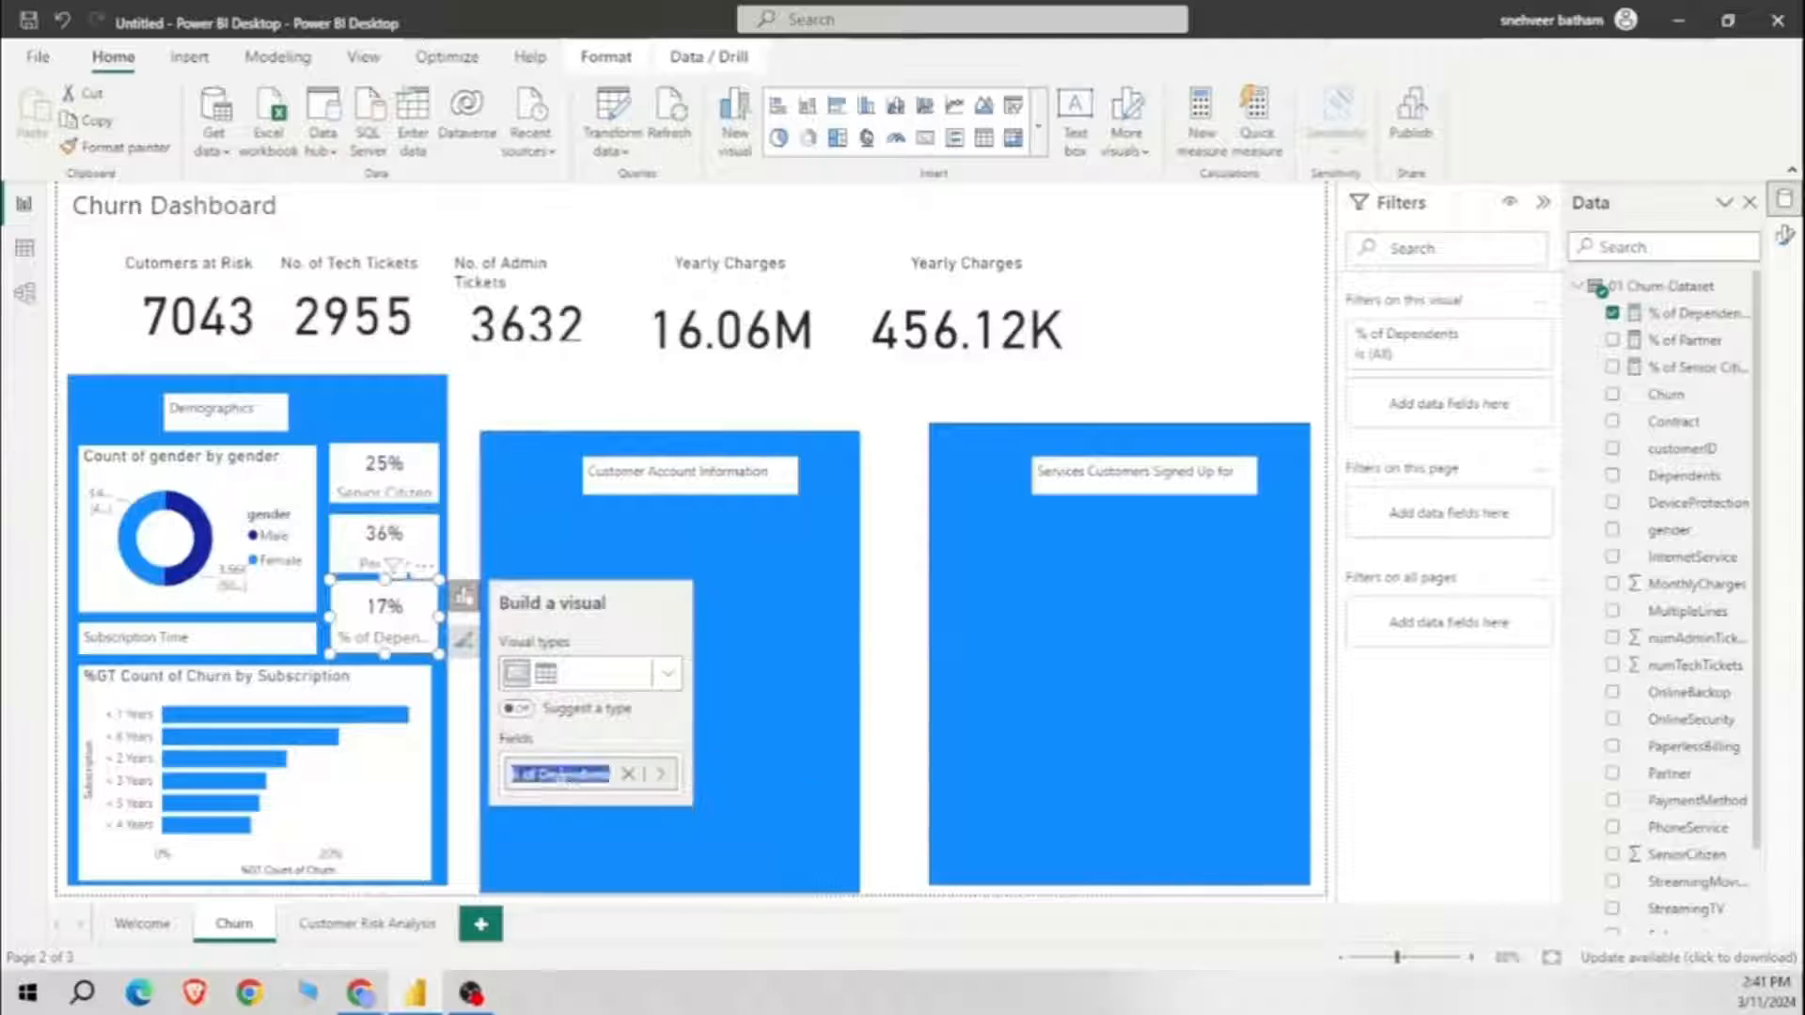
click(582, 769)
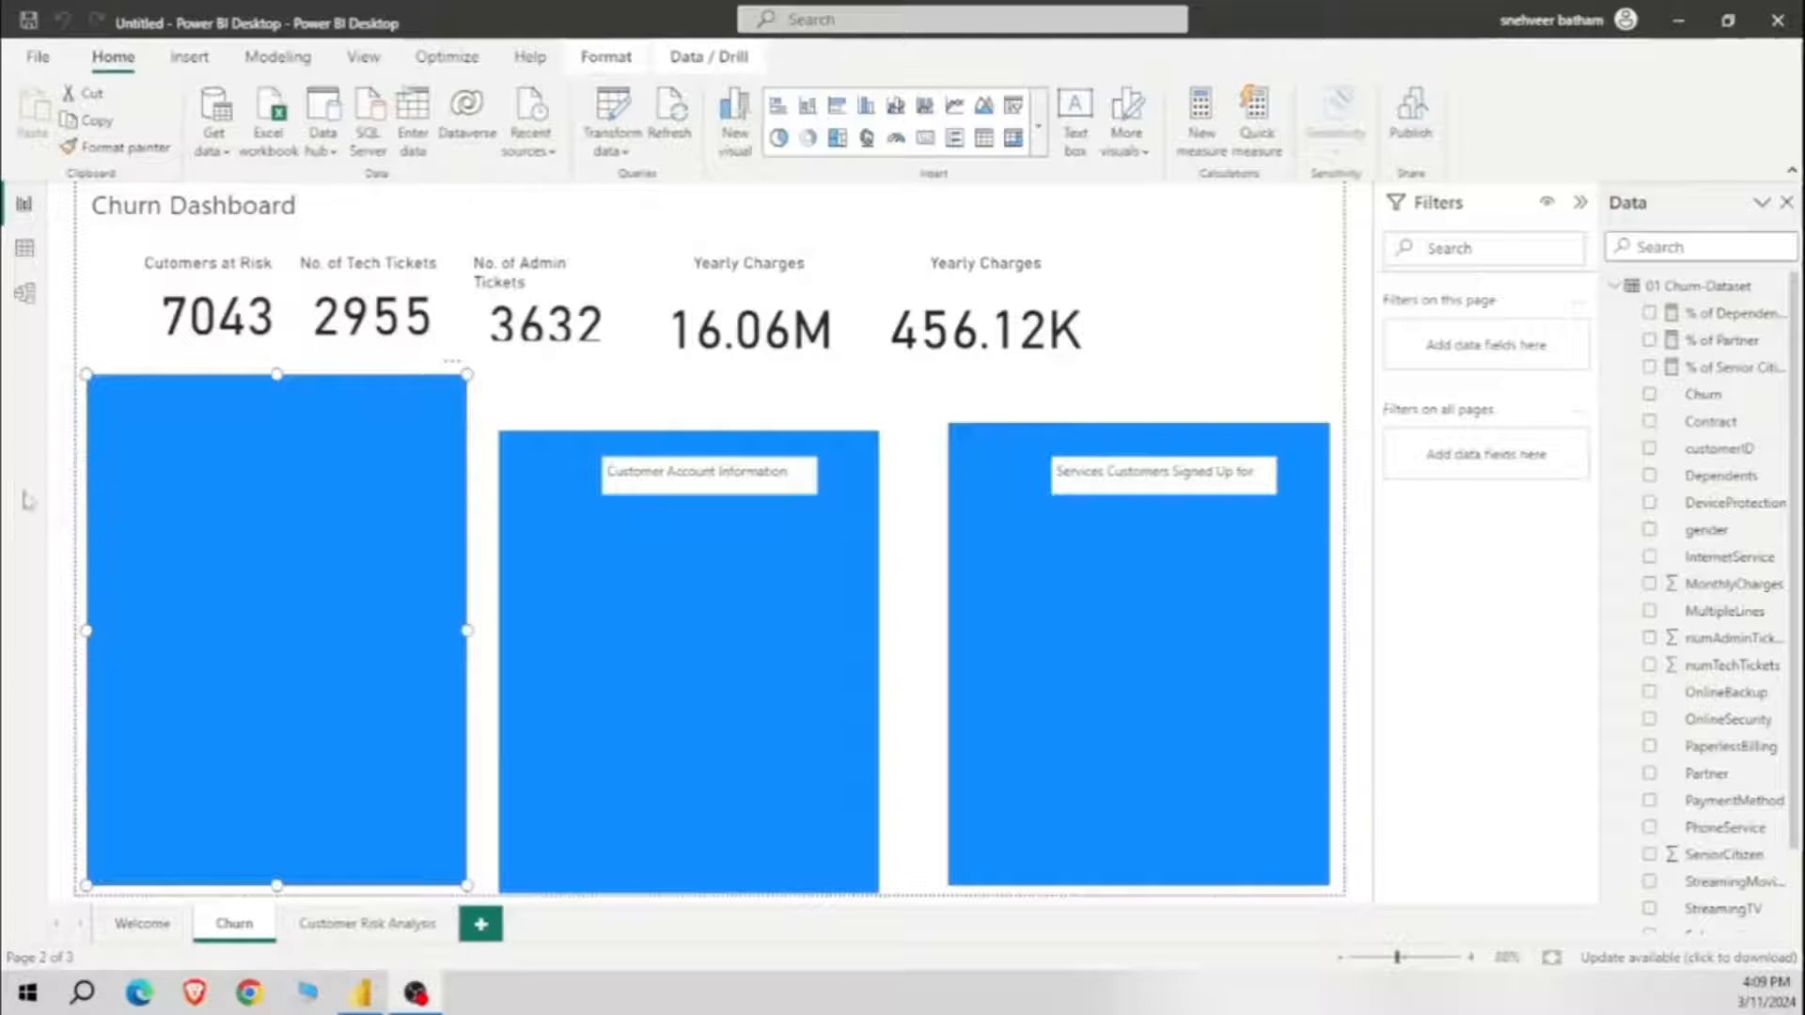
Step: Inspect the gender donut chart's fields and cross-filter the page by its Male segment
click(492, 717)
click(339, 507)
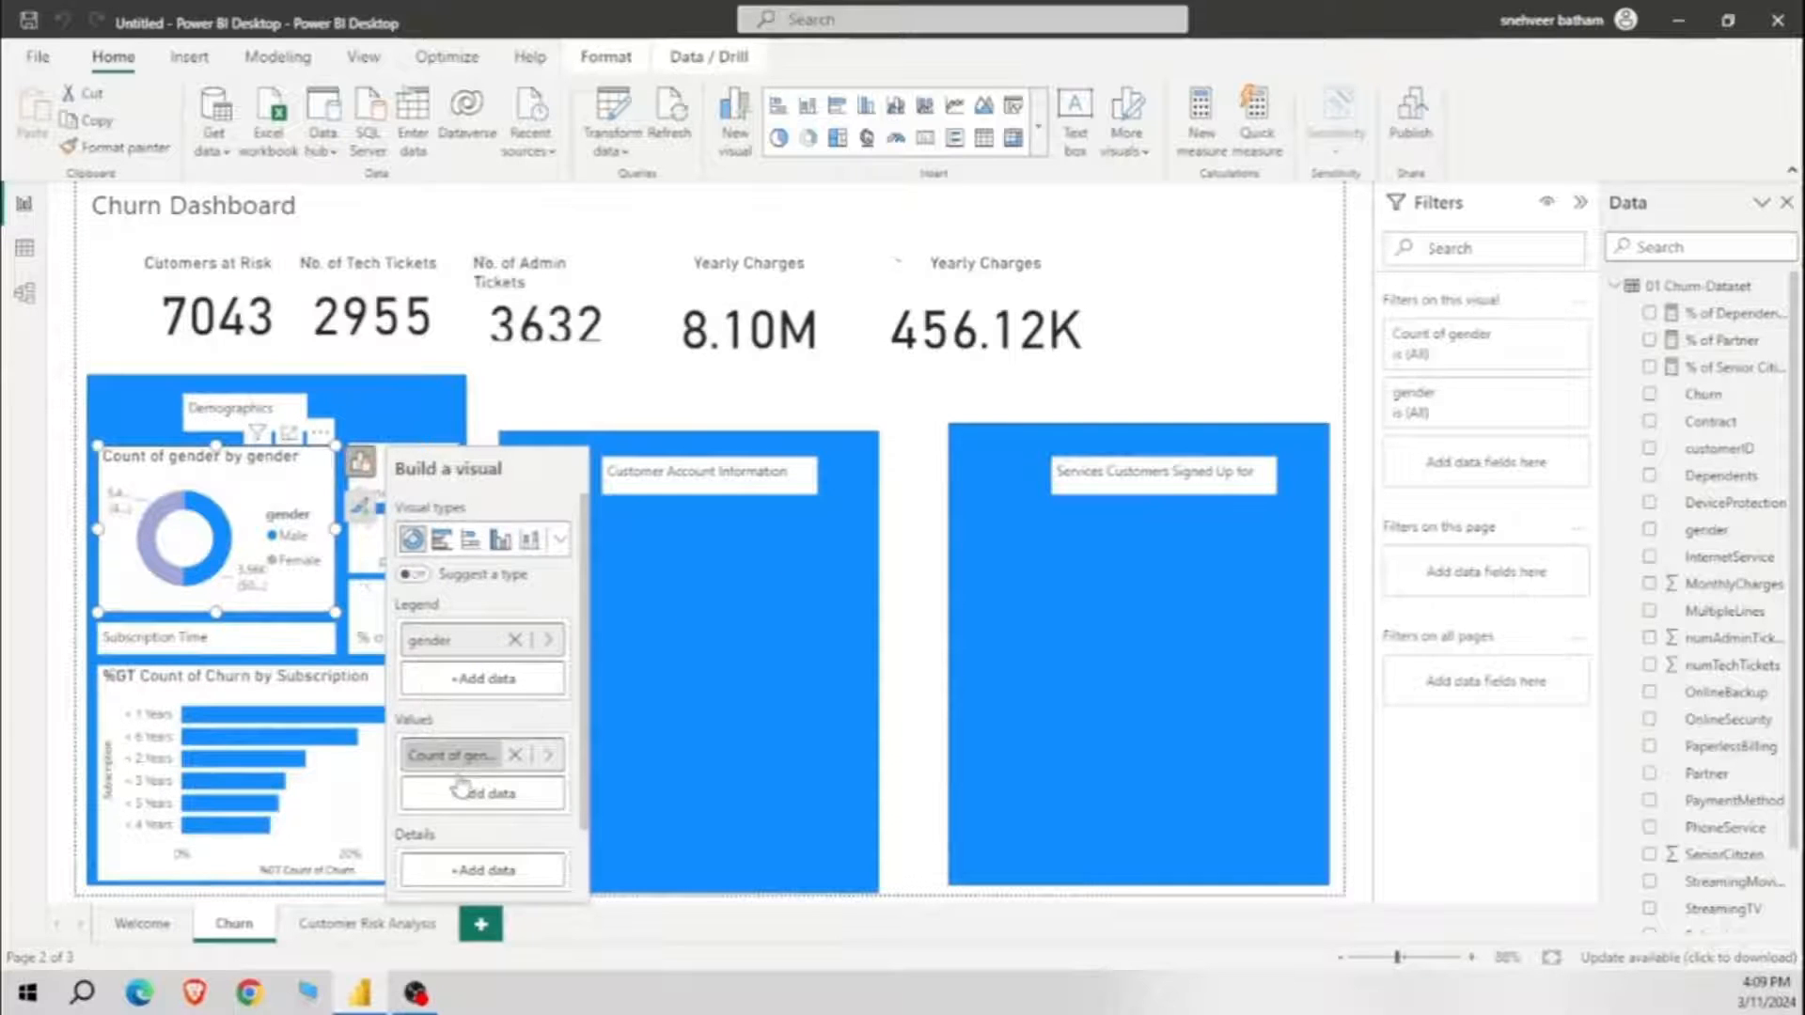
click(243, 600)
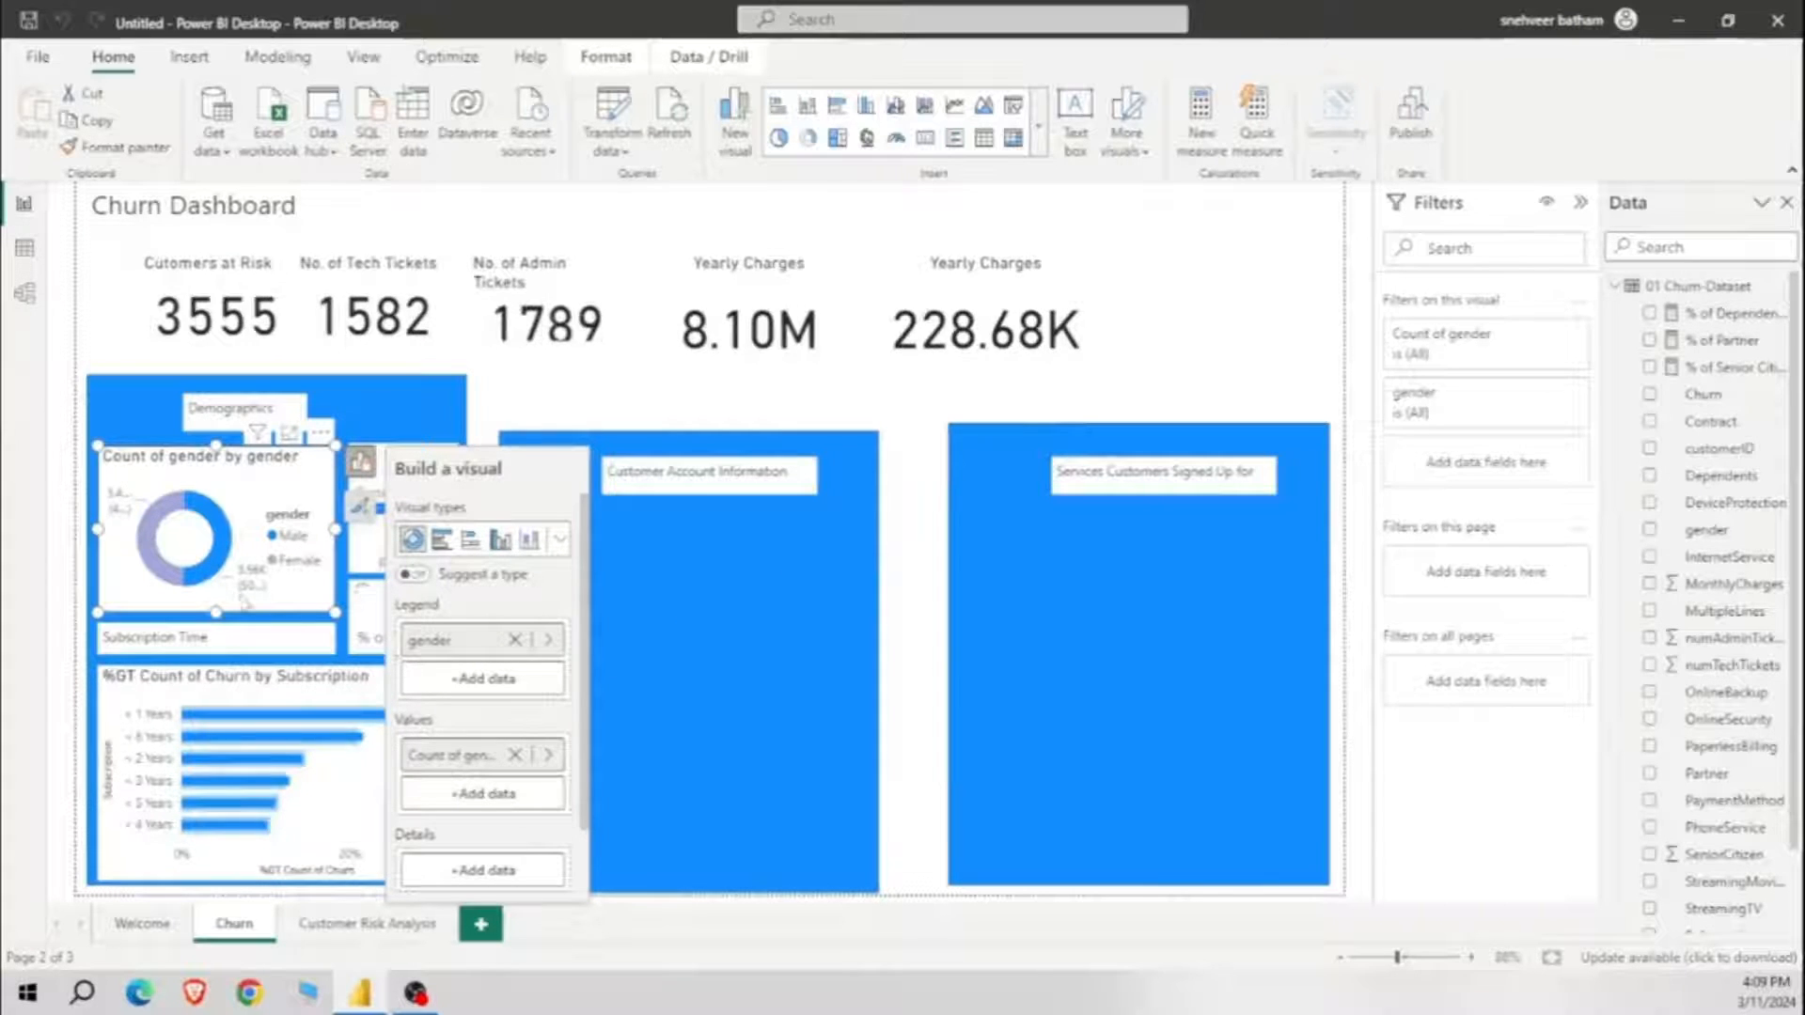
click(54, 554)
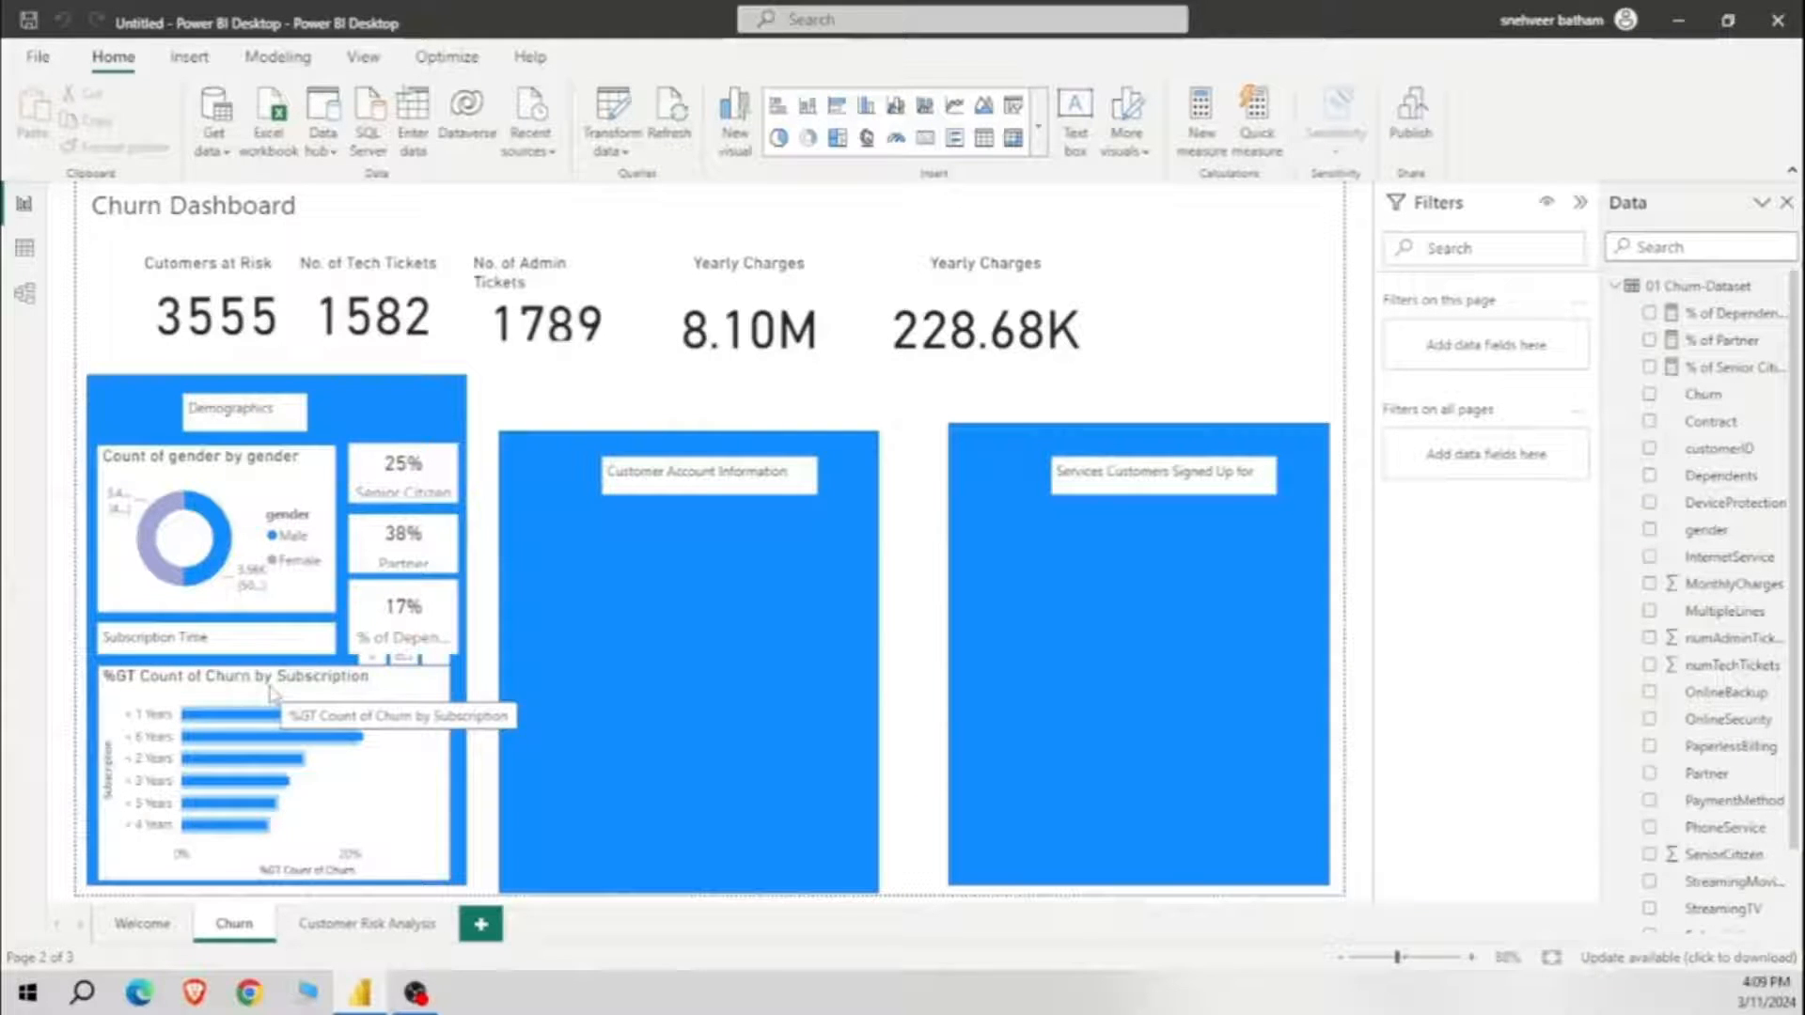
Step: Review the columns of 01 Churn-Dataset through to Subscription in the data table, and return to the report
click(25, 247)
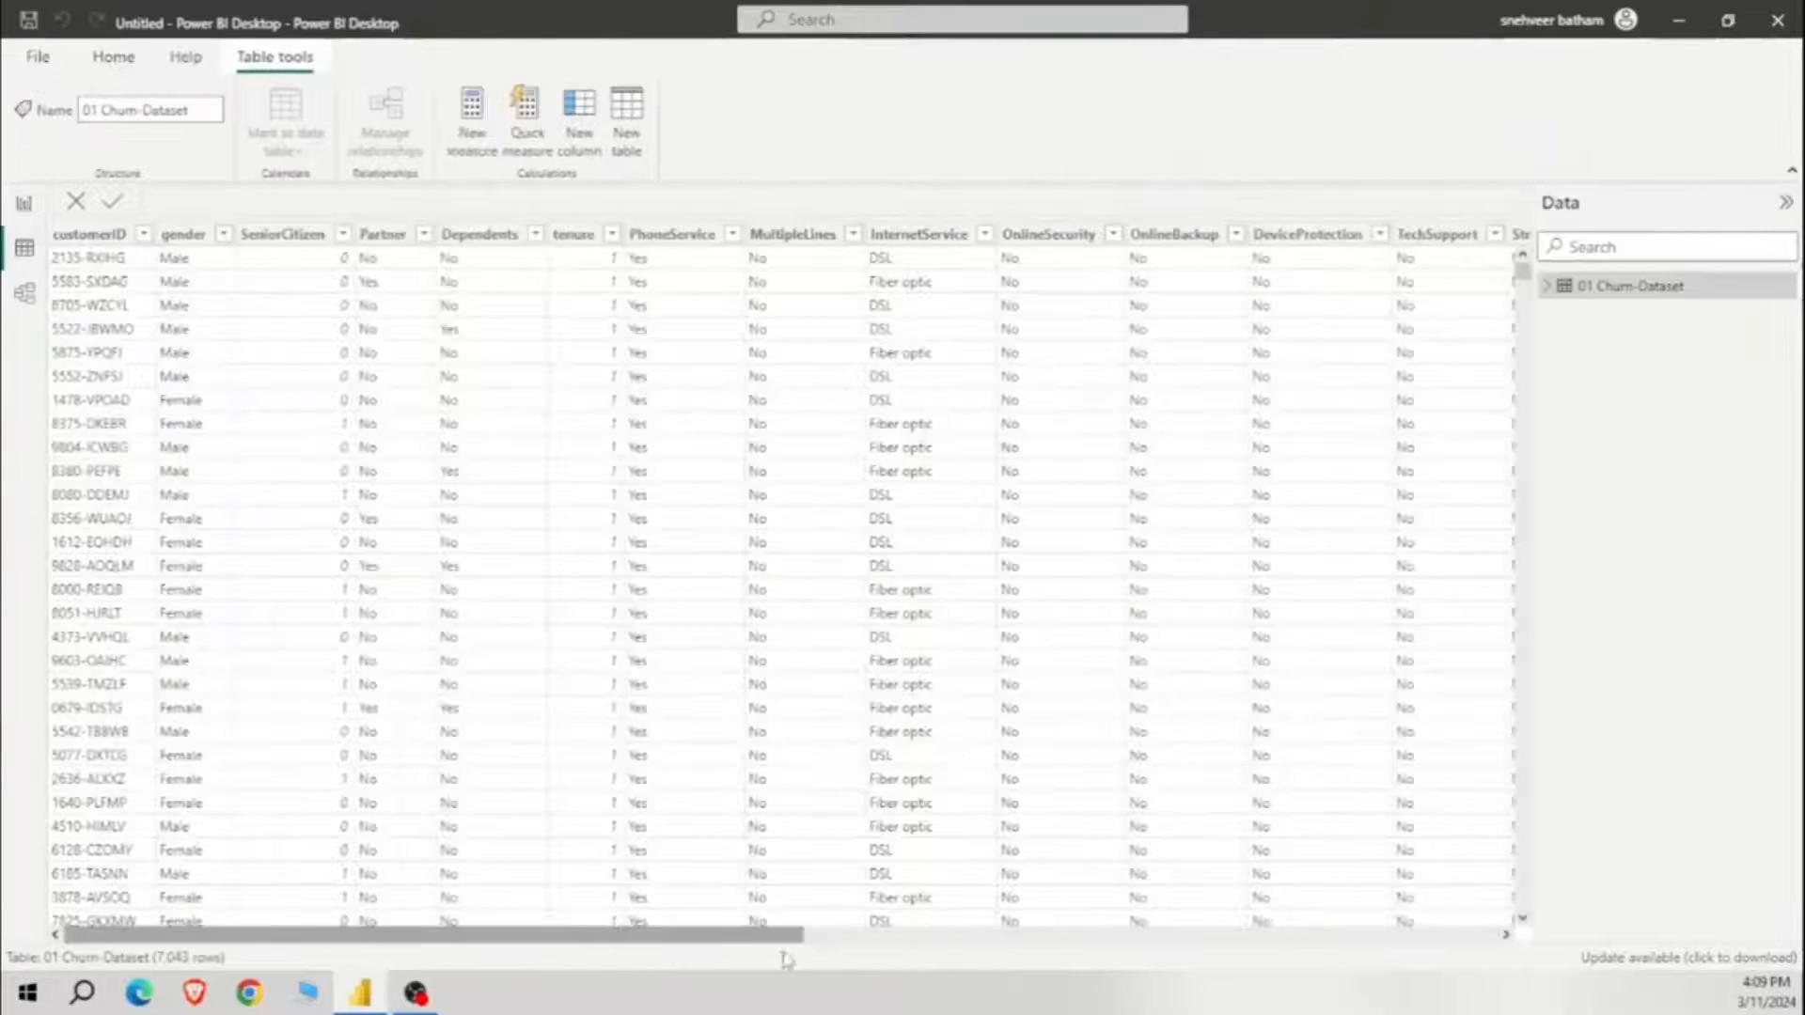
drag(775, 942, 1466, 942)
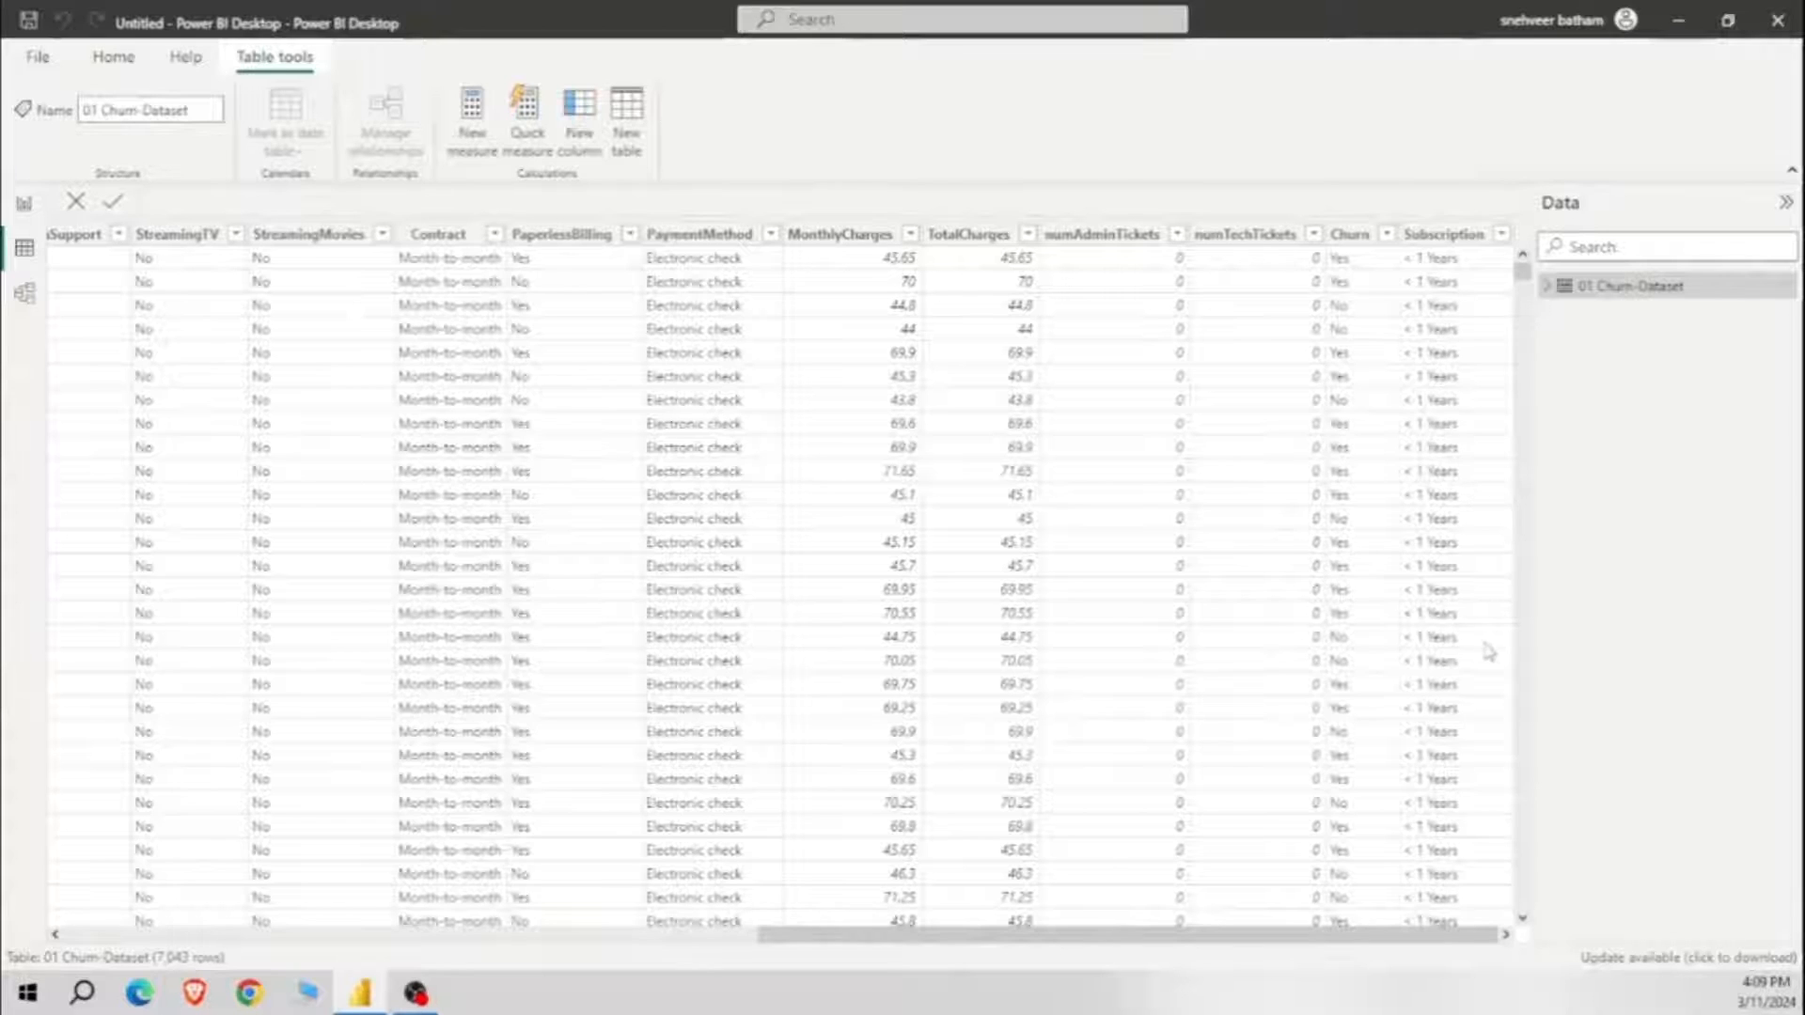
click(25, 203)
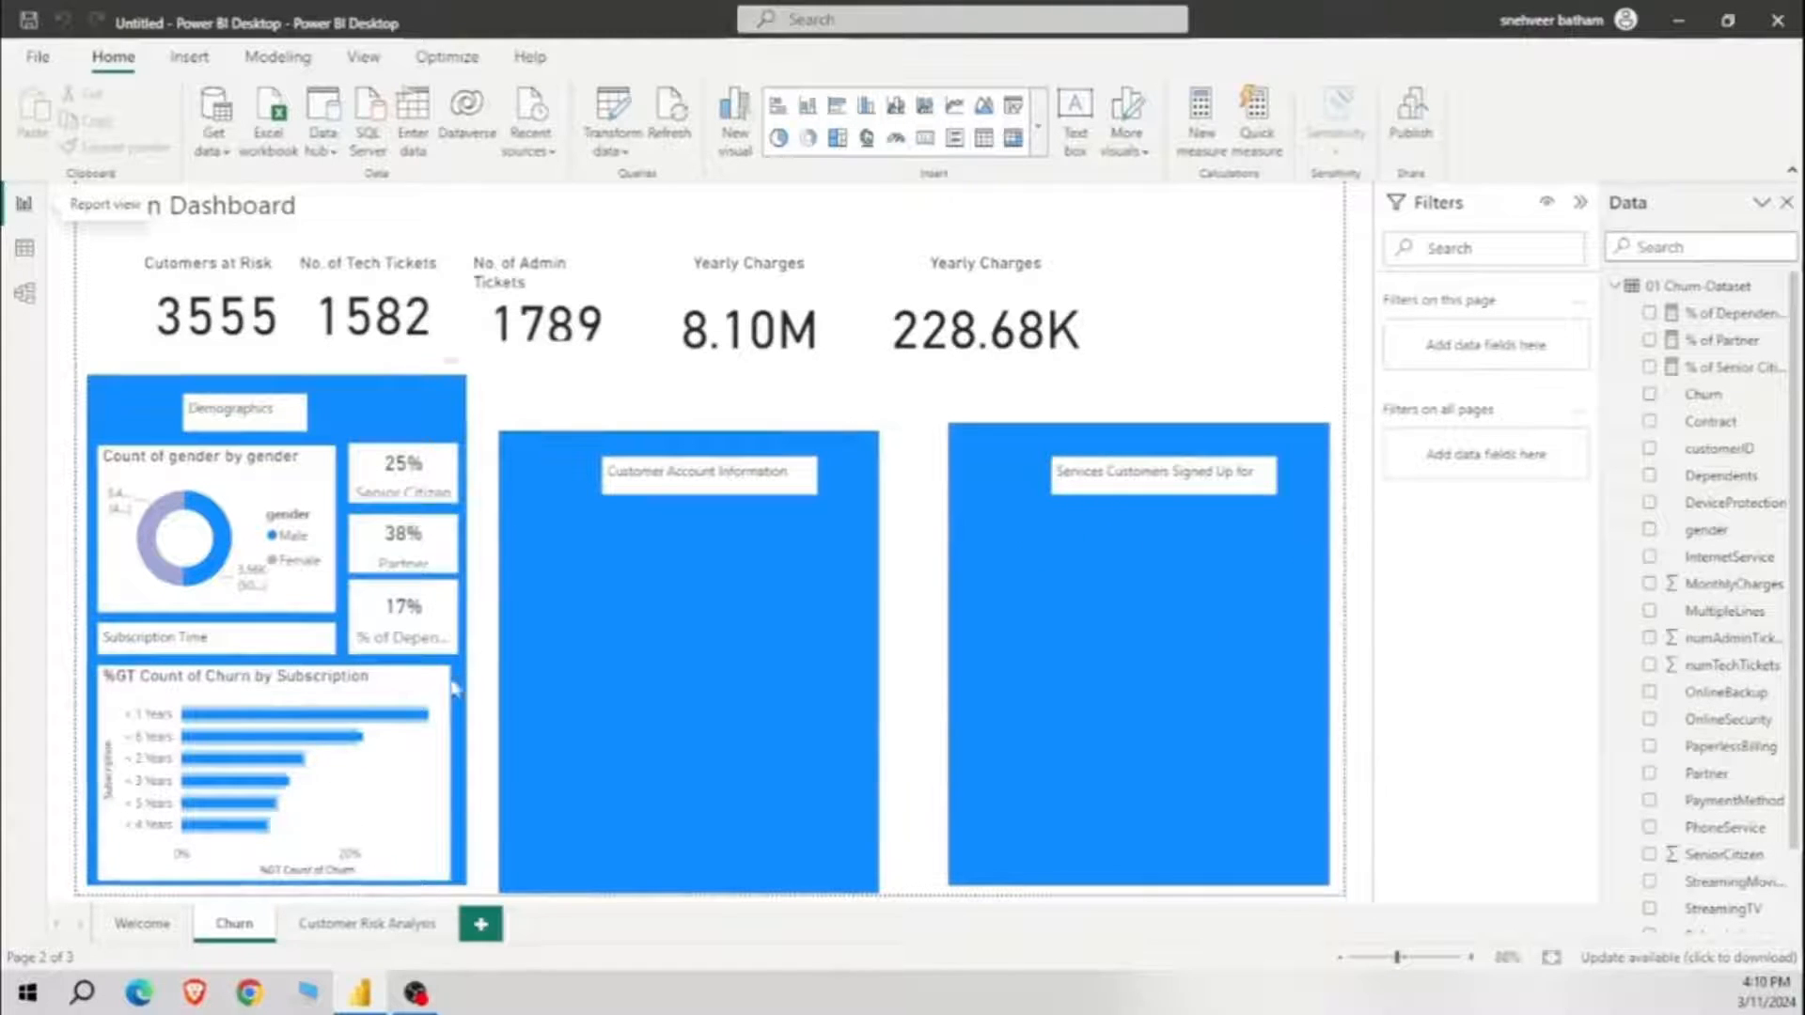
click(420, 683)
right_click(425, 663)
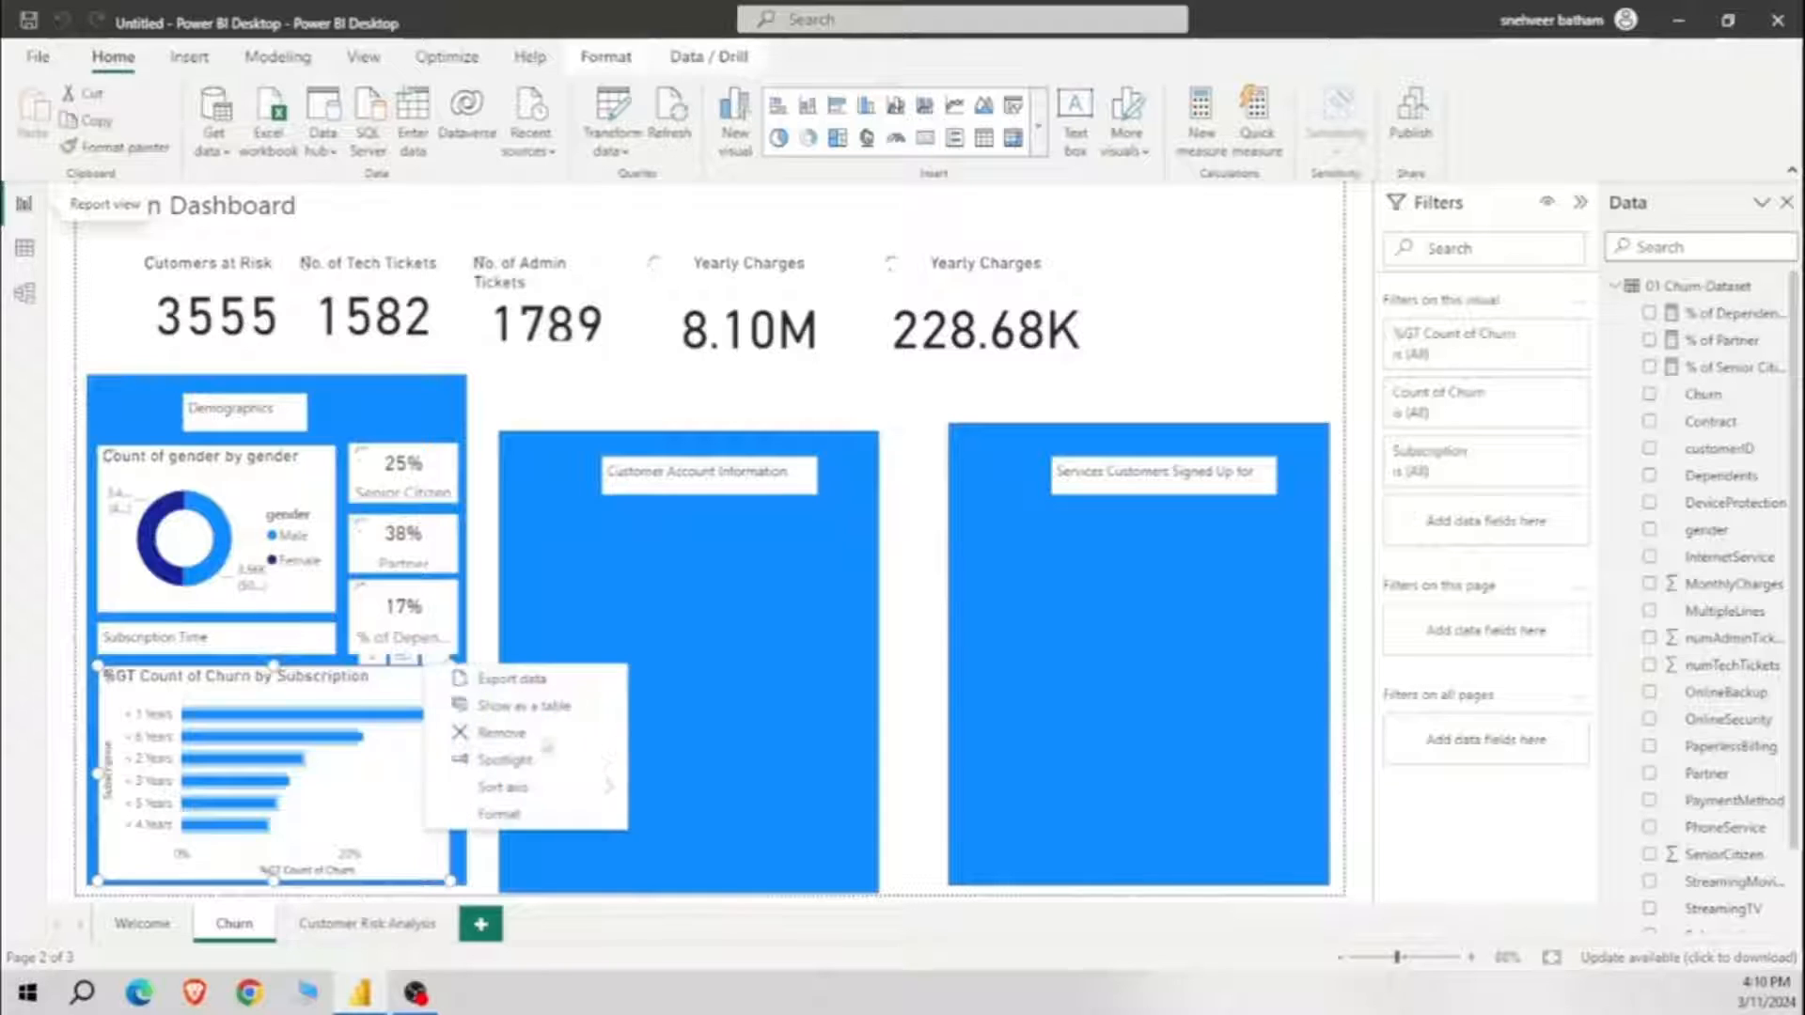
click(508, 632)
click(477, 683)
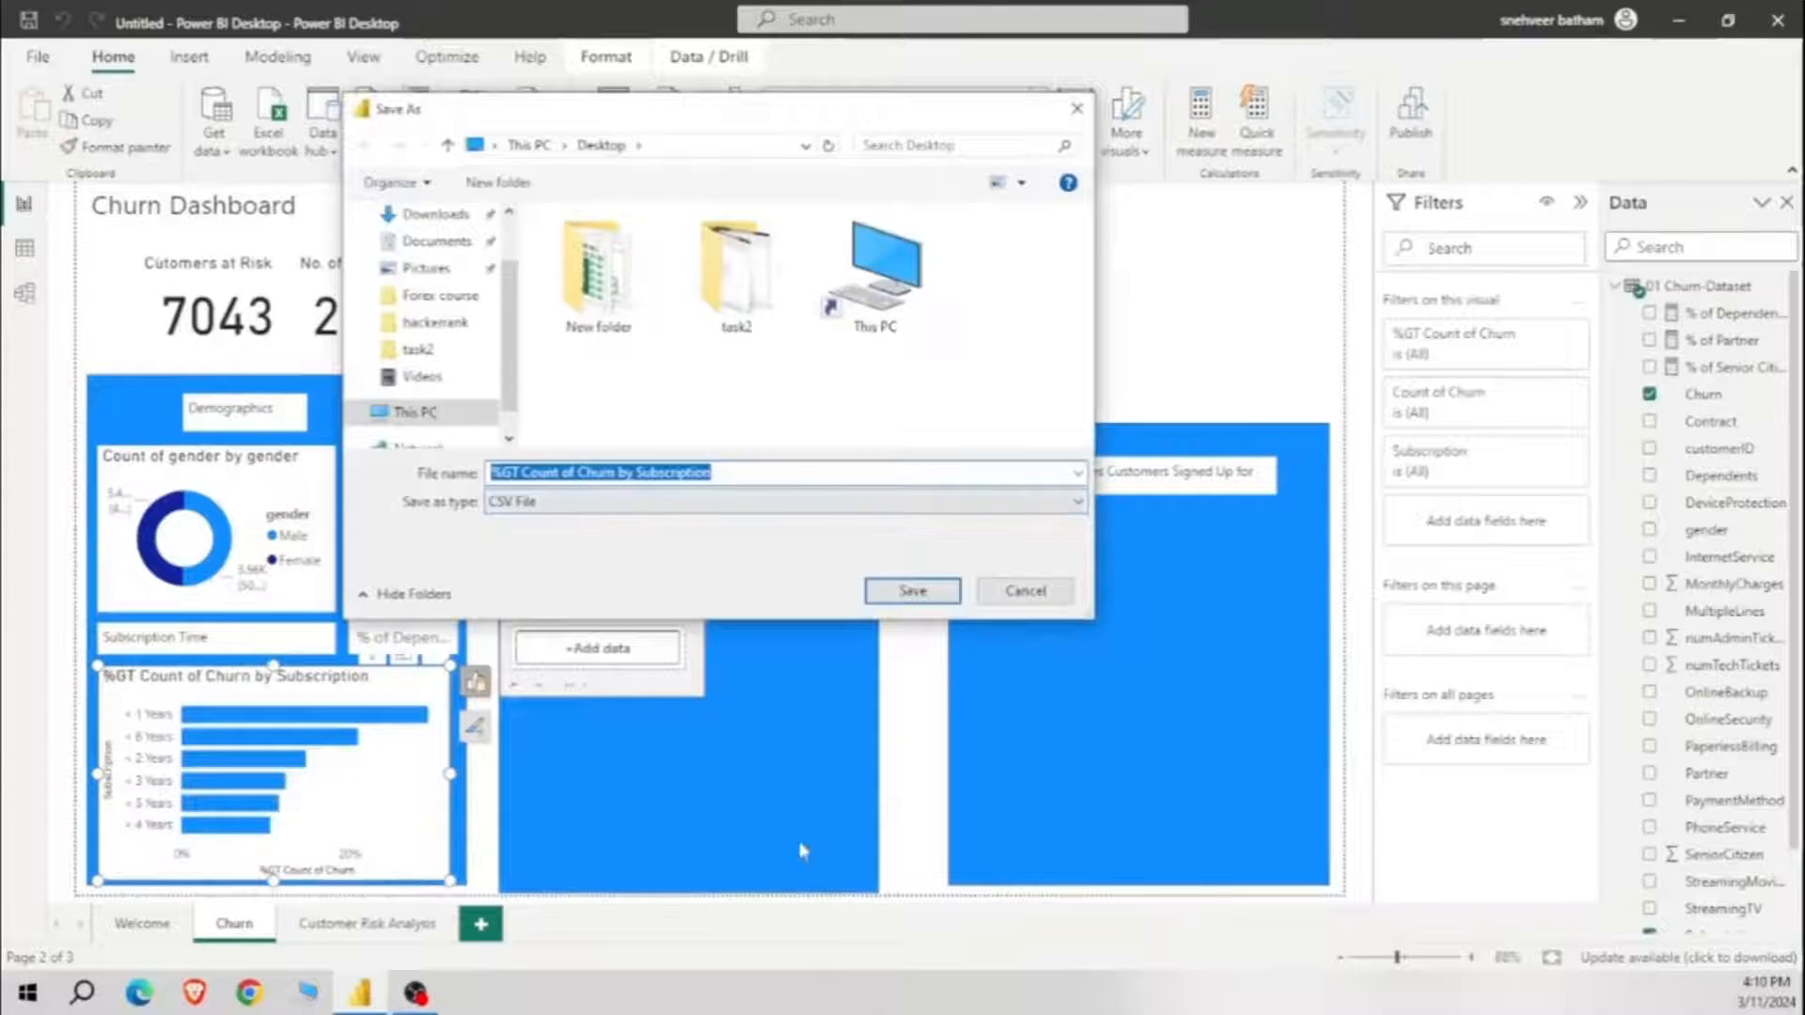
click(1024, 590)
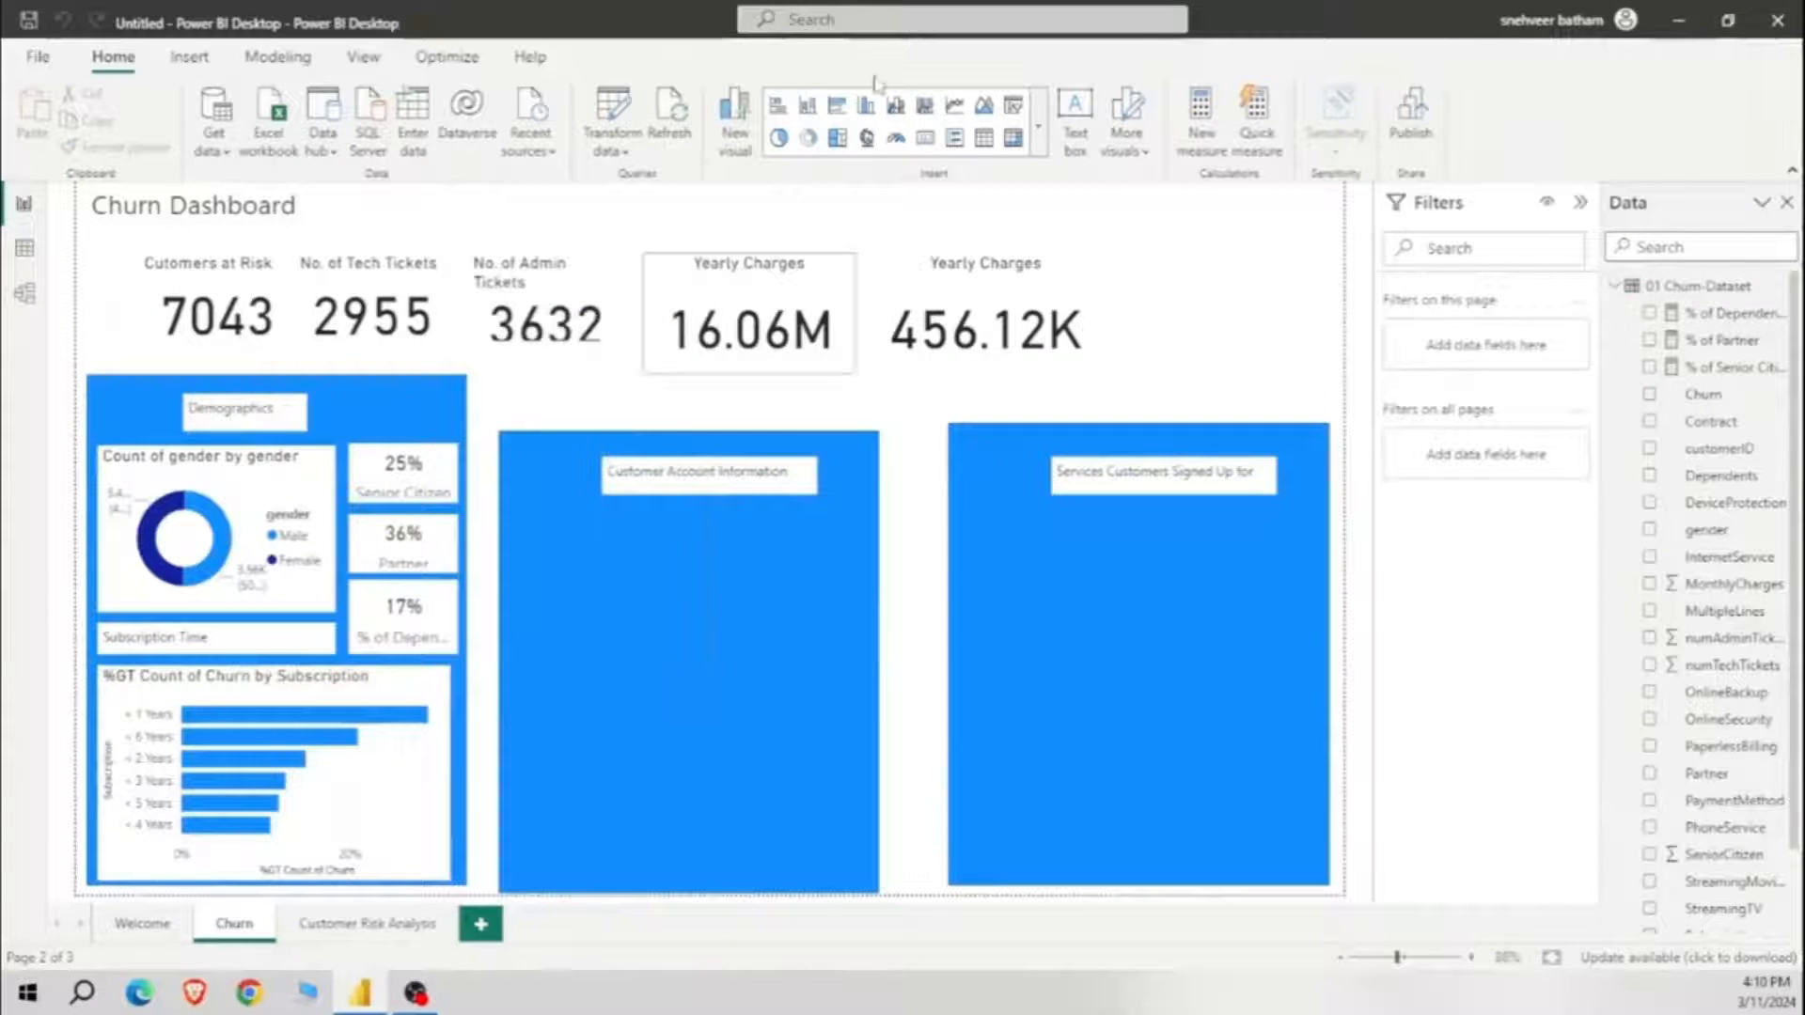
Step: Turn on data labels for the churn-by-subscription bar chart in its format settings
click(448, 56)
click(363, 56)
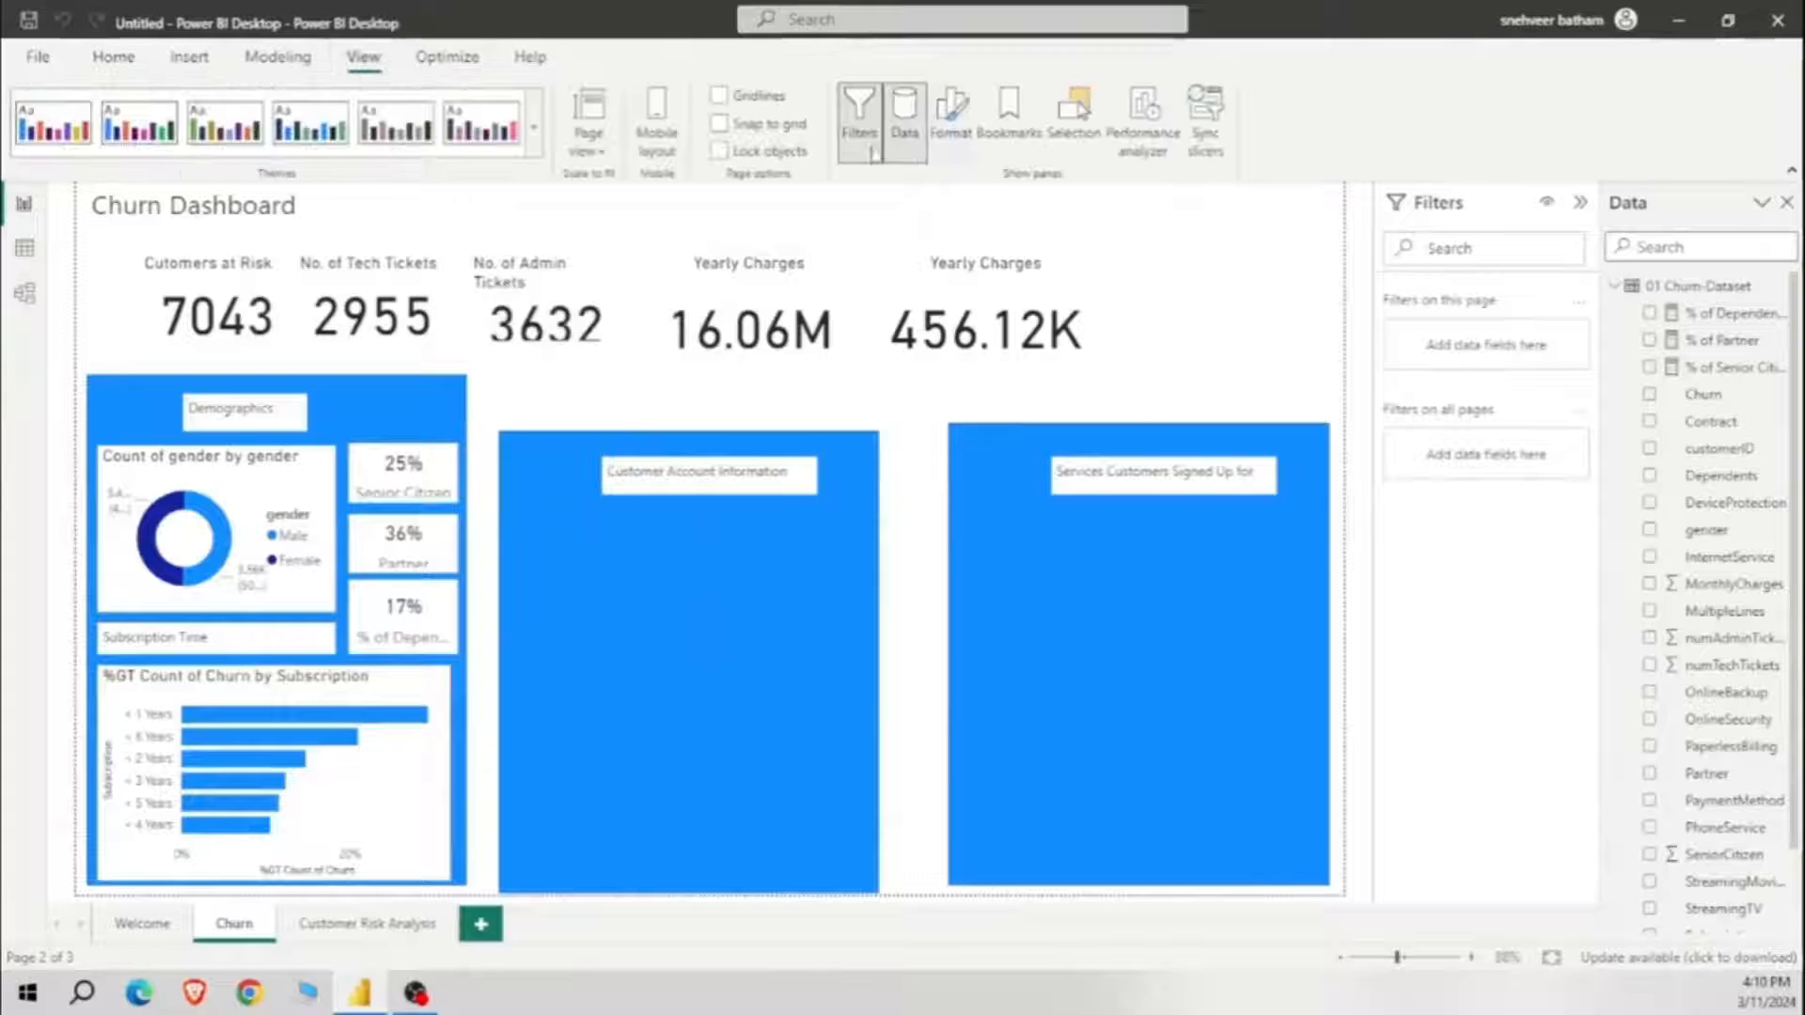
click(951, 122)
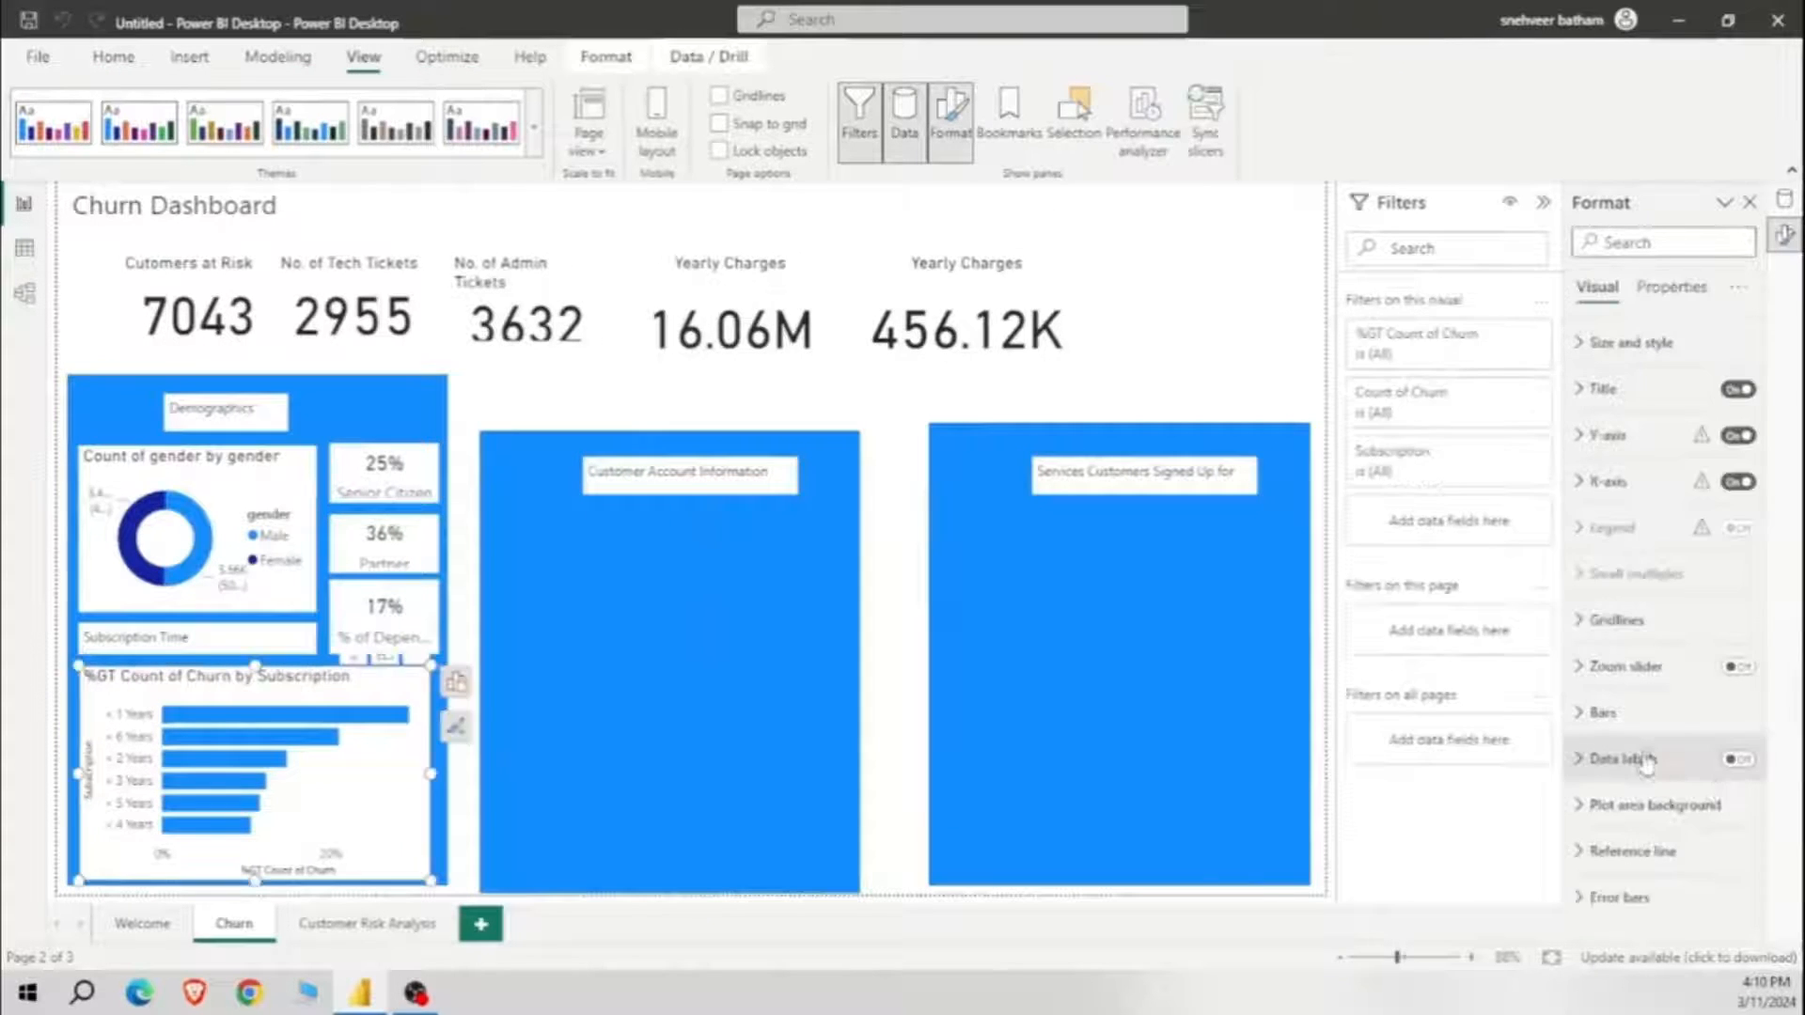
click(1743, 769)
click(1740, 761)
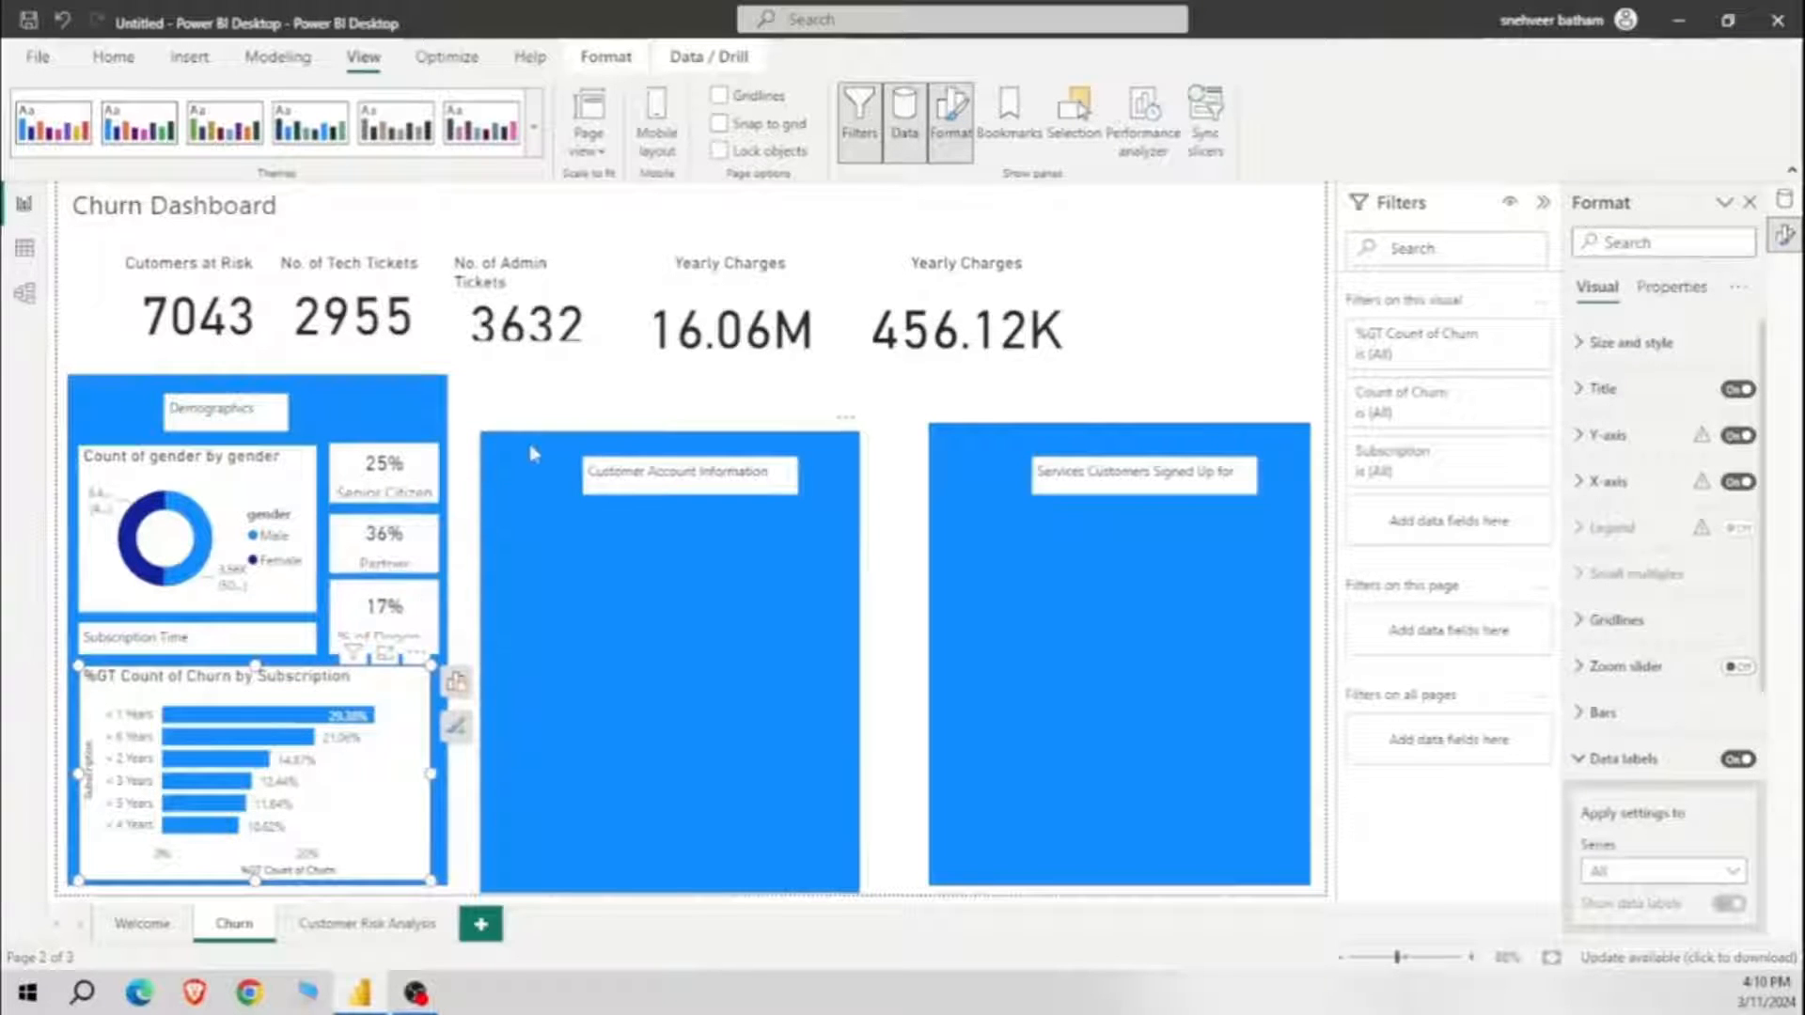
Step: Inspect the % of Dependents measure used by the dependents card
click(454, 573)
click(404, 590)
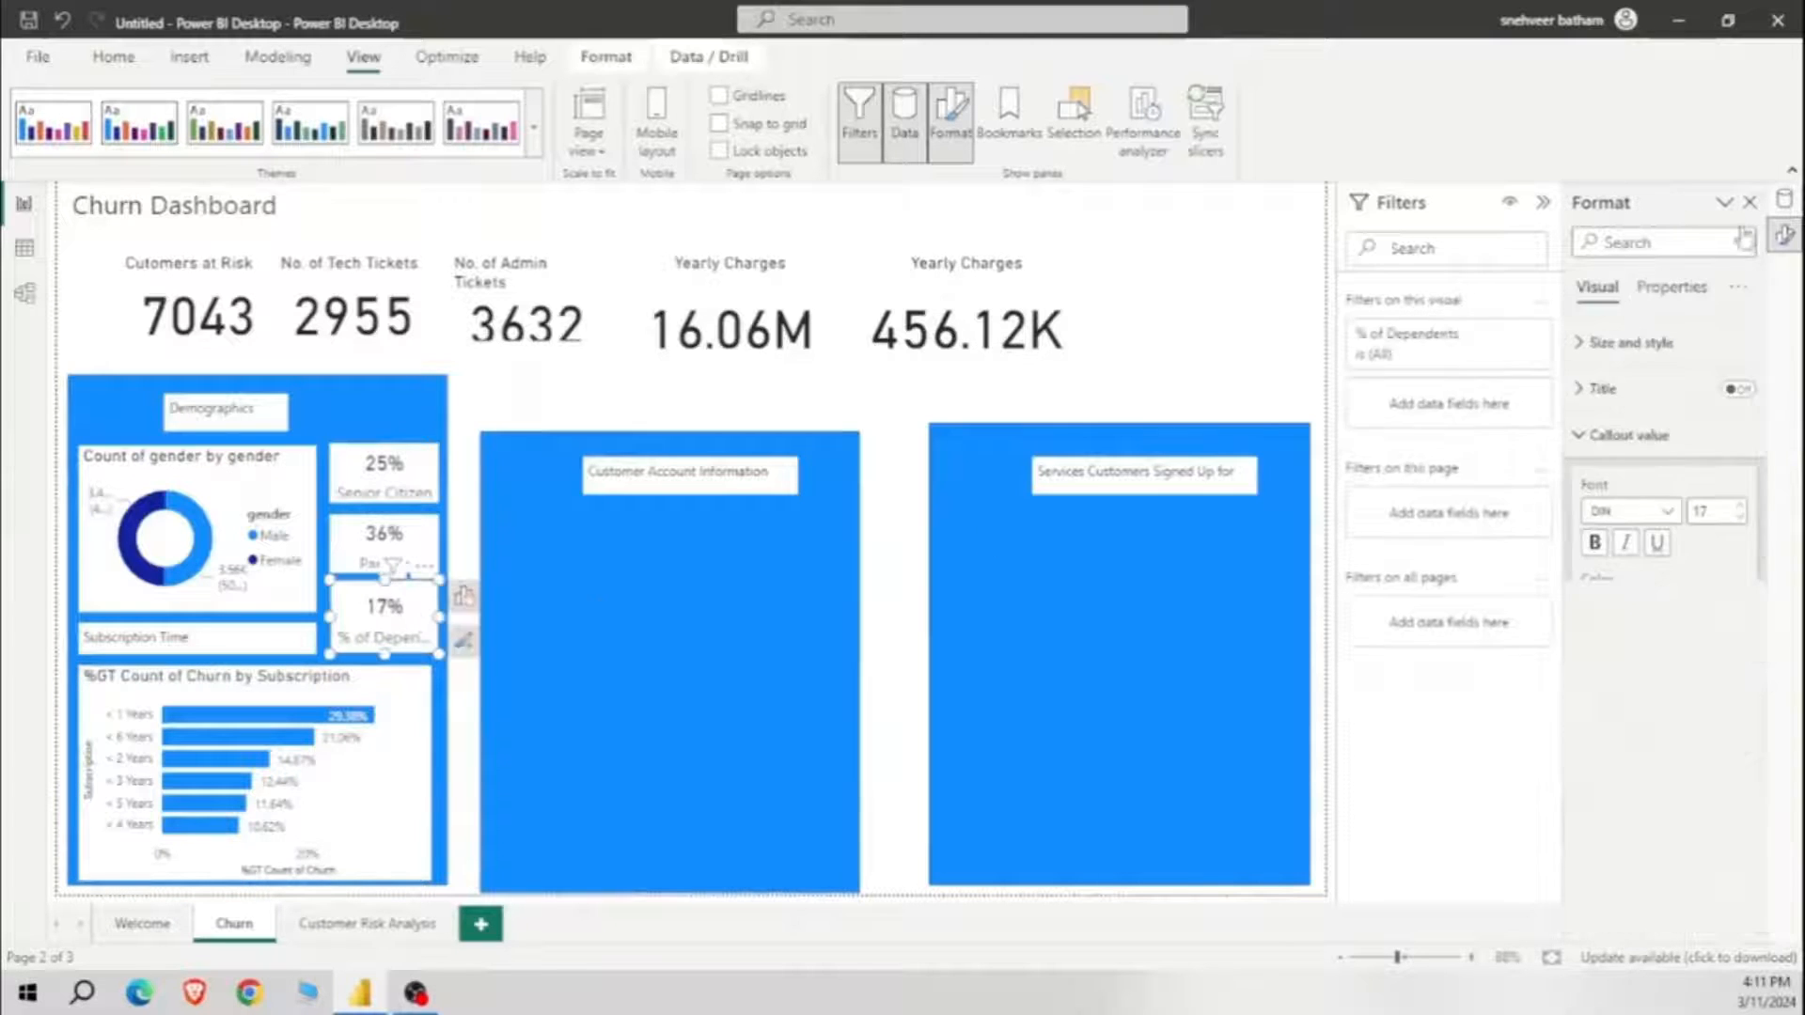
click(1784, 199)
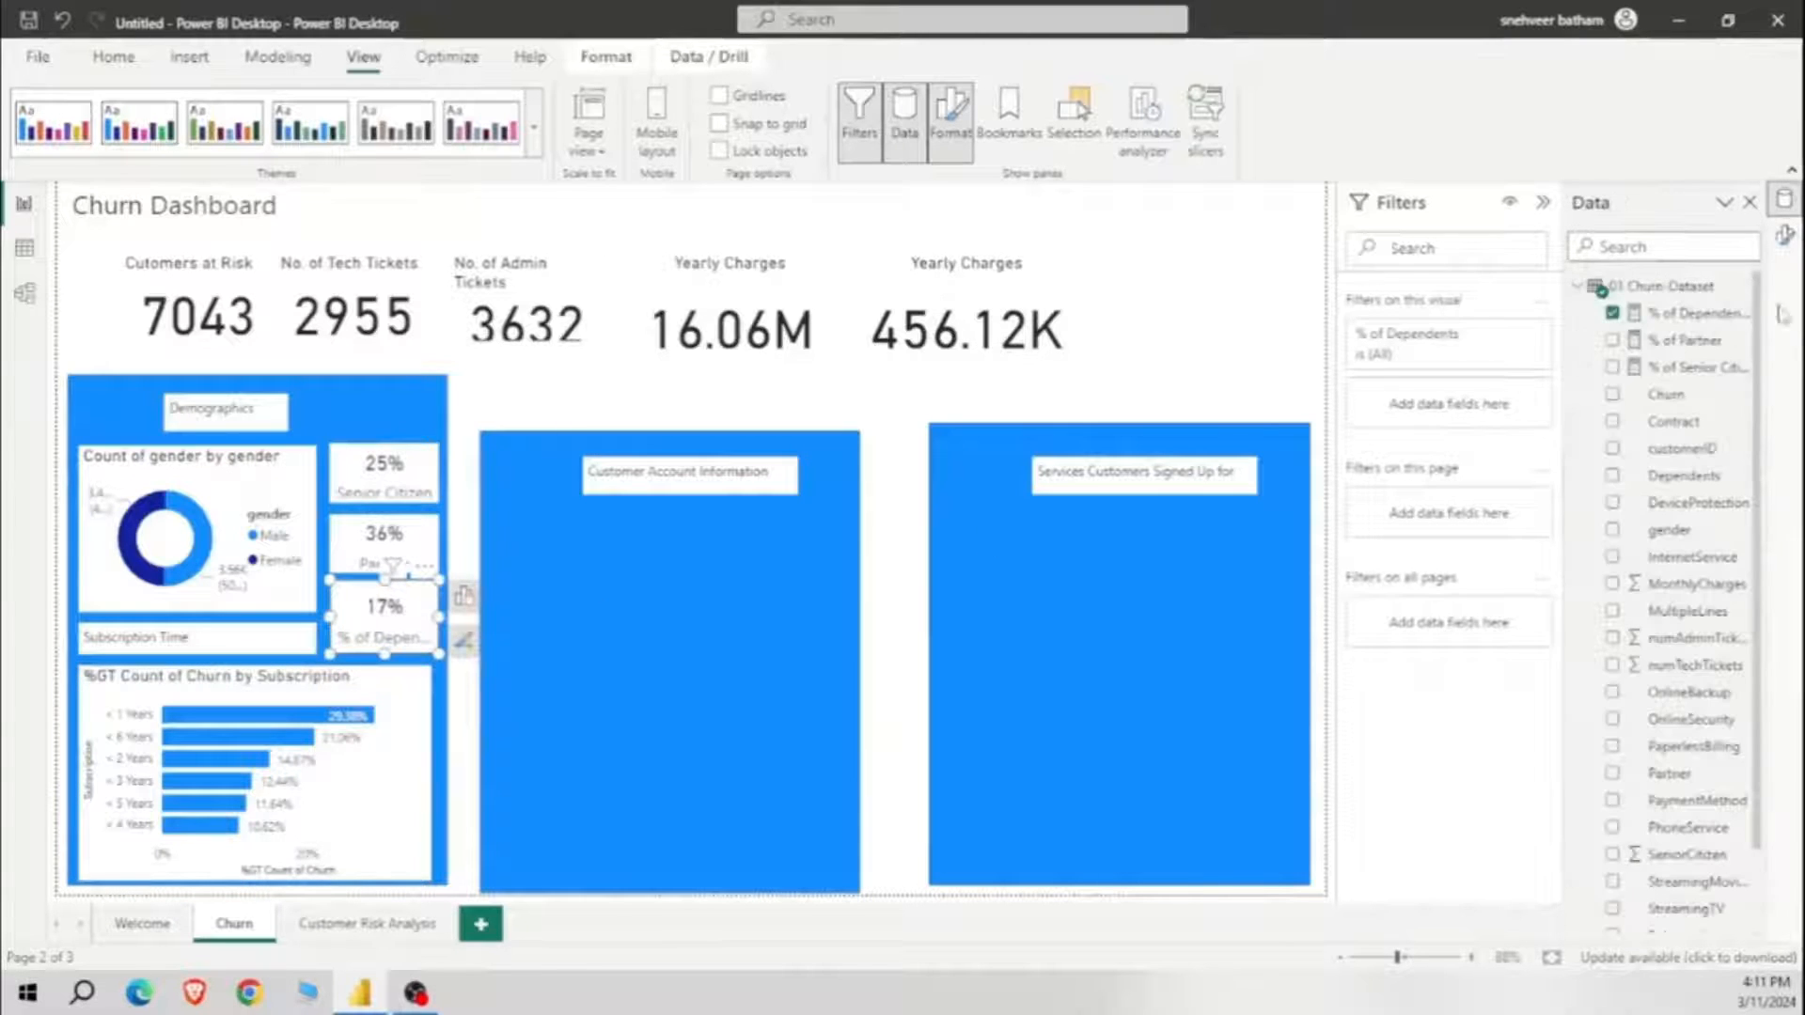
click(1706, 314)
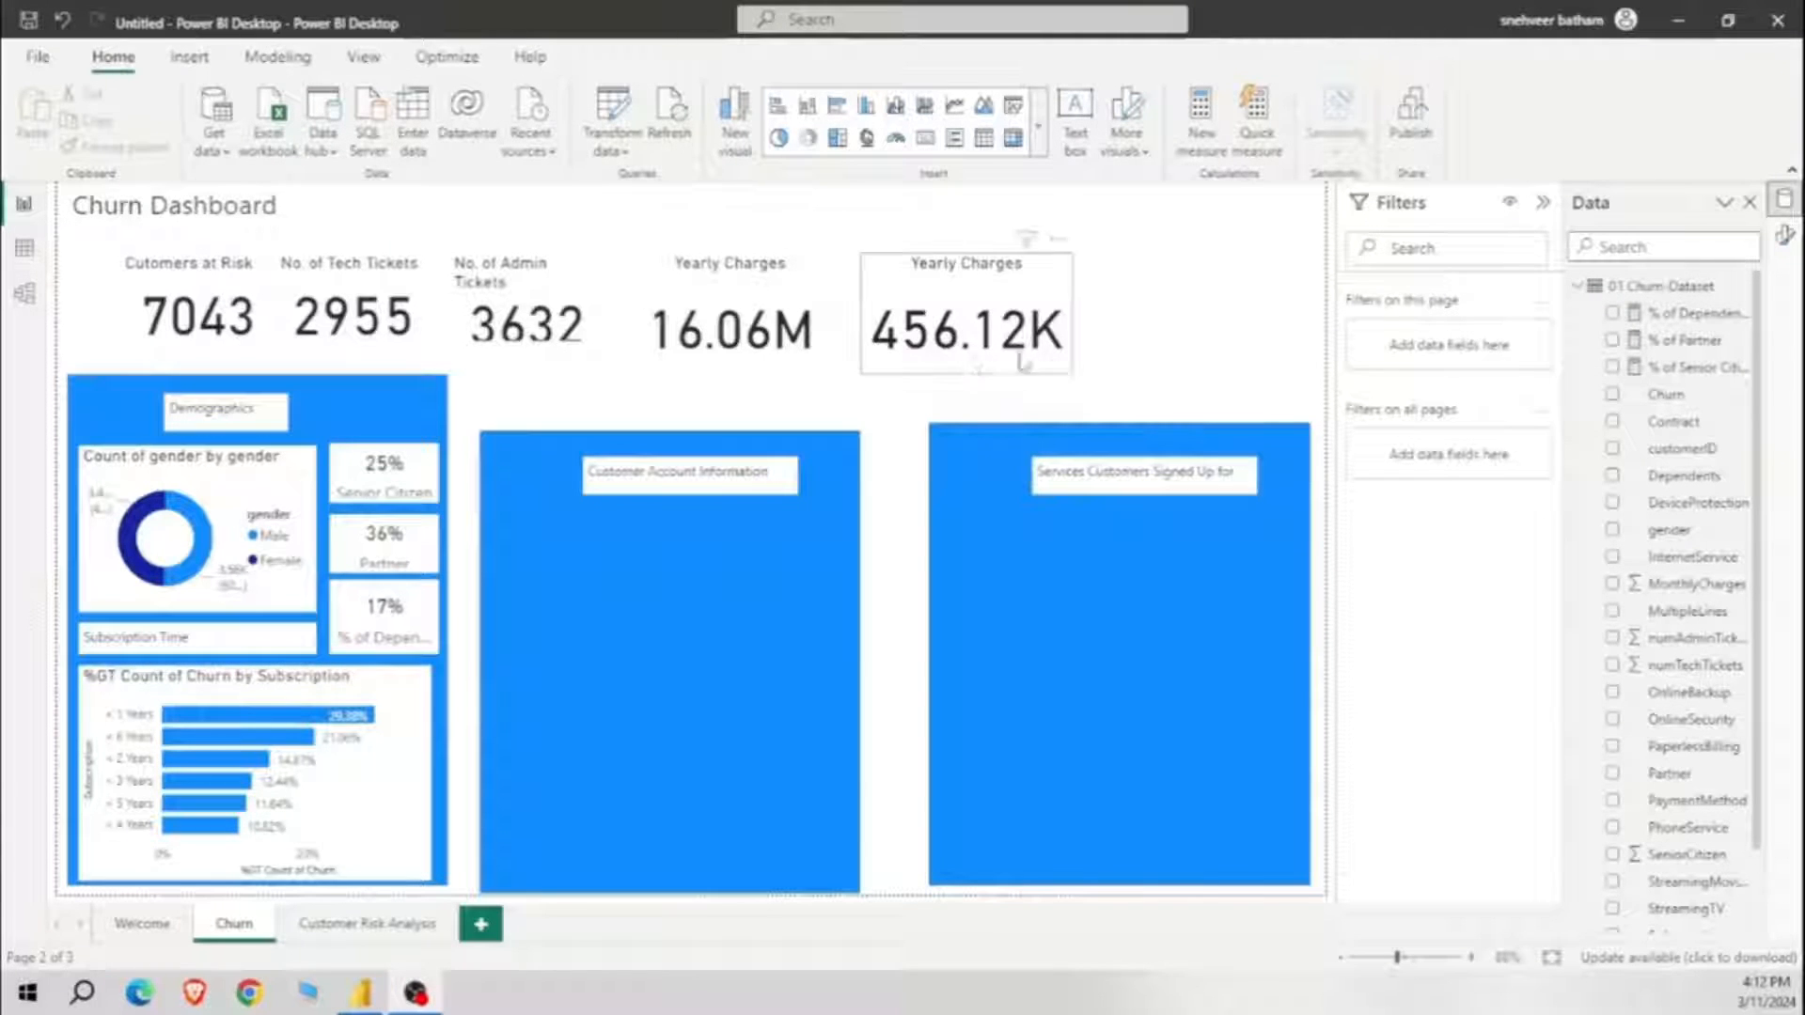
Step: Add a text box reading "Payment Method" and place it at the left edge of the Customer Account Information panel
click(1079, 130)
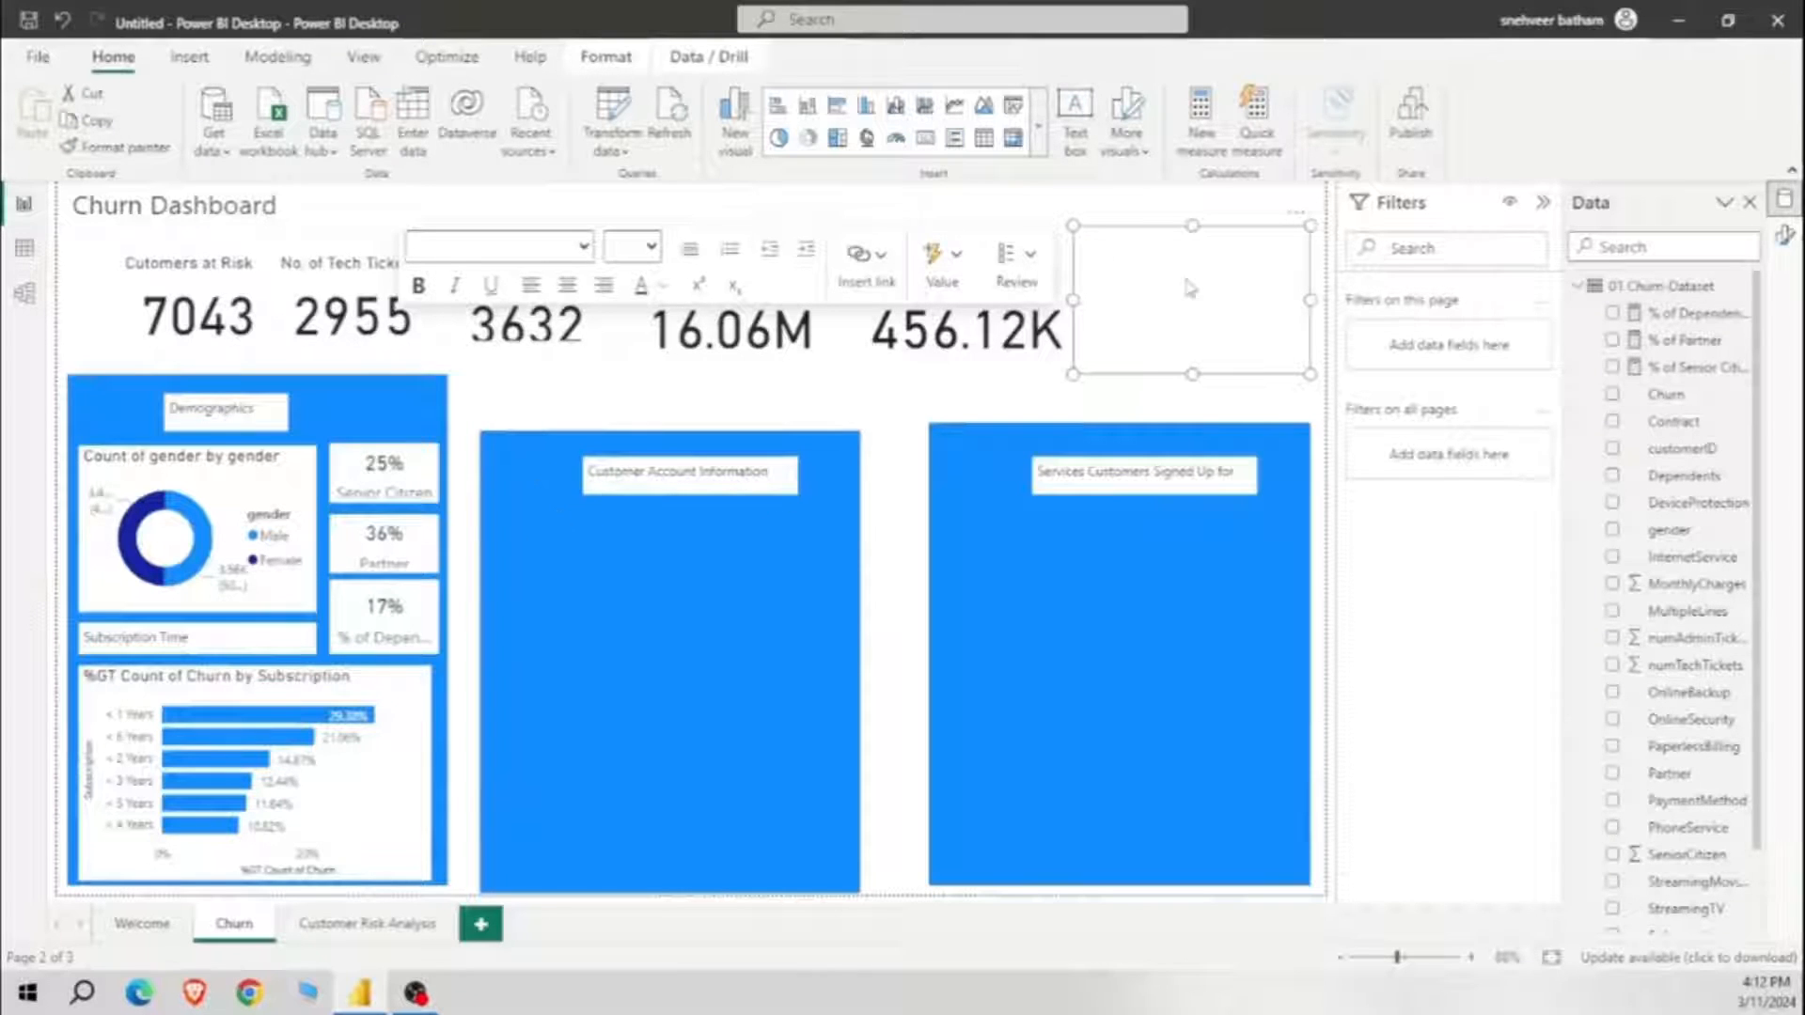
click(1171, 246)
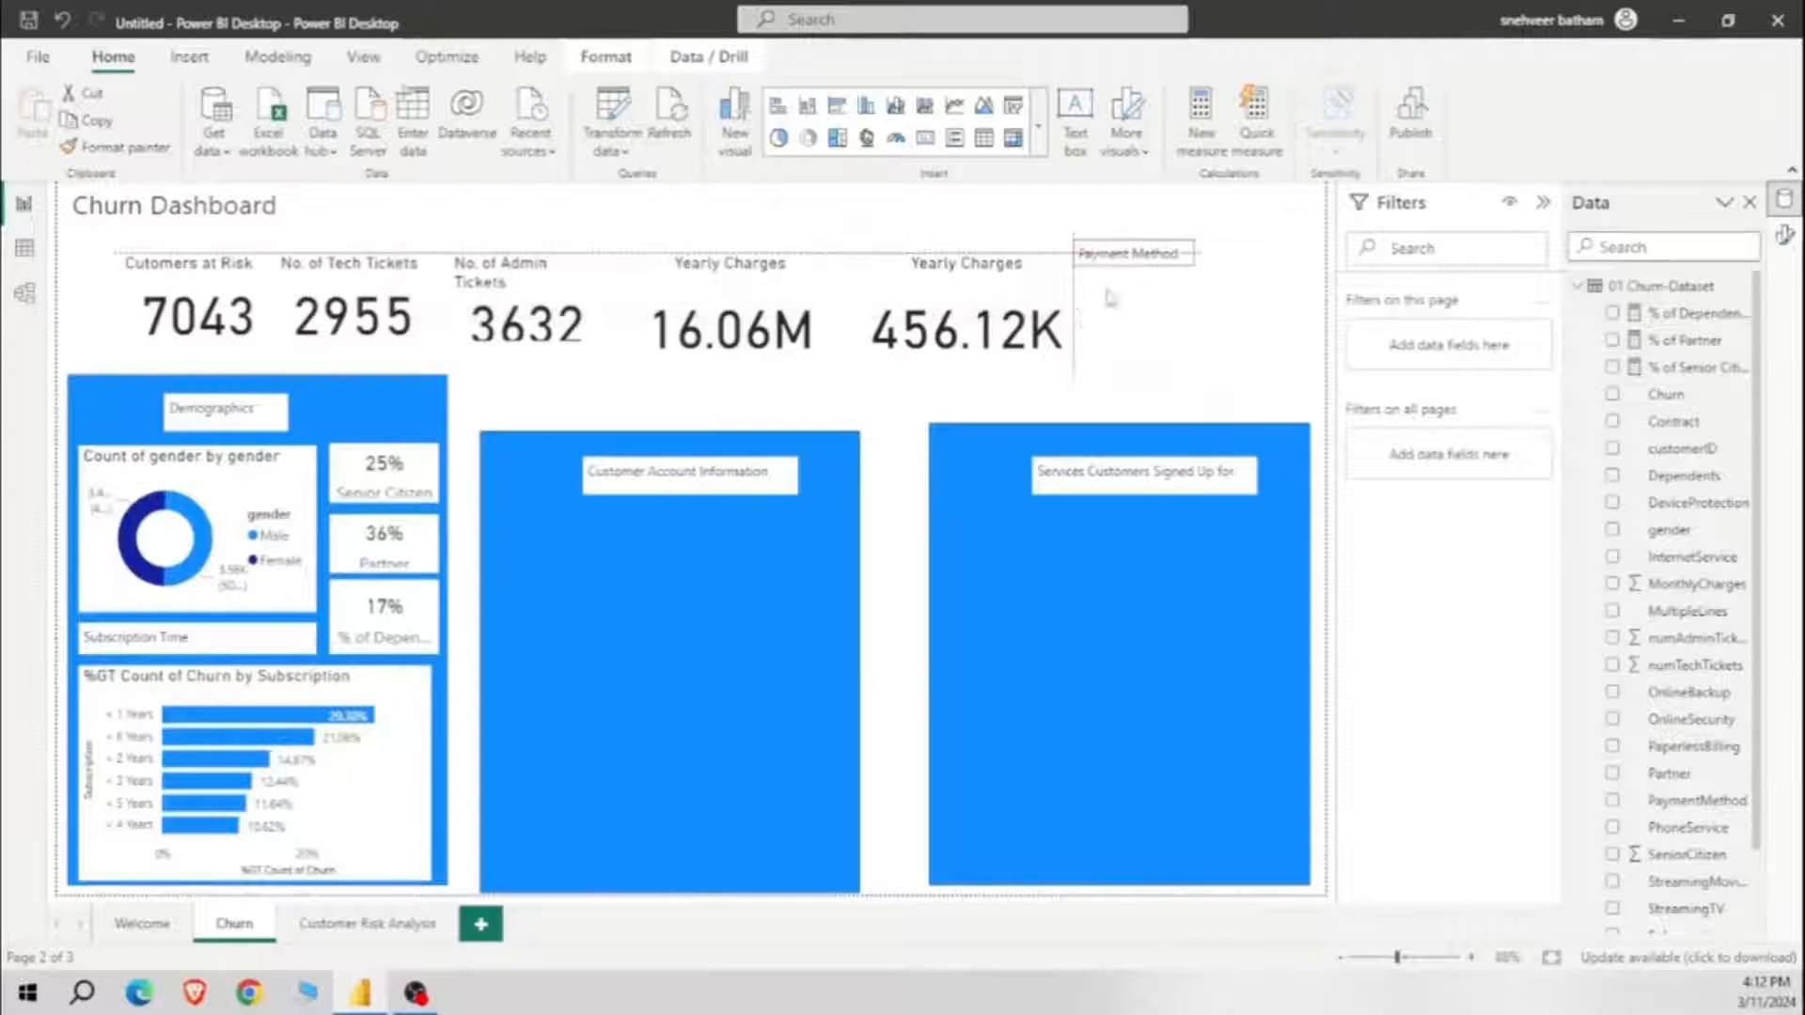
drag(1181, 251, 590, 539)
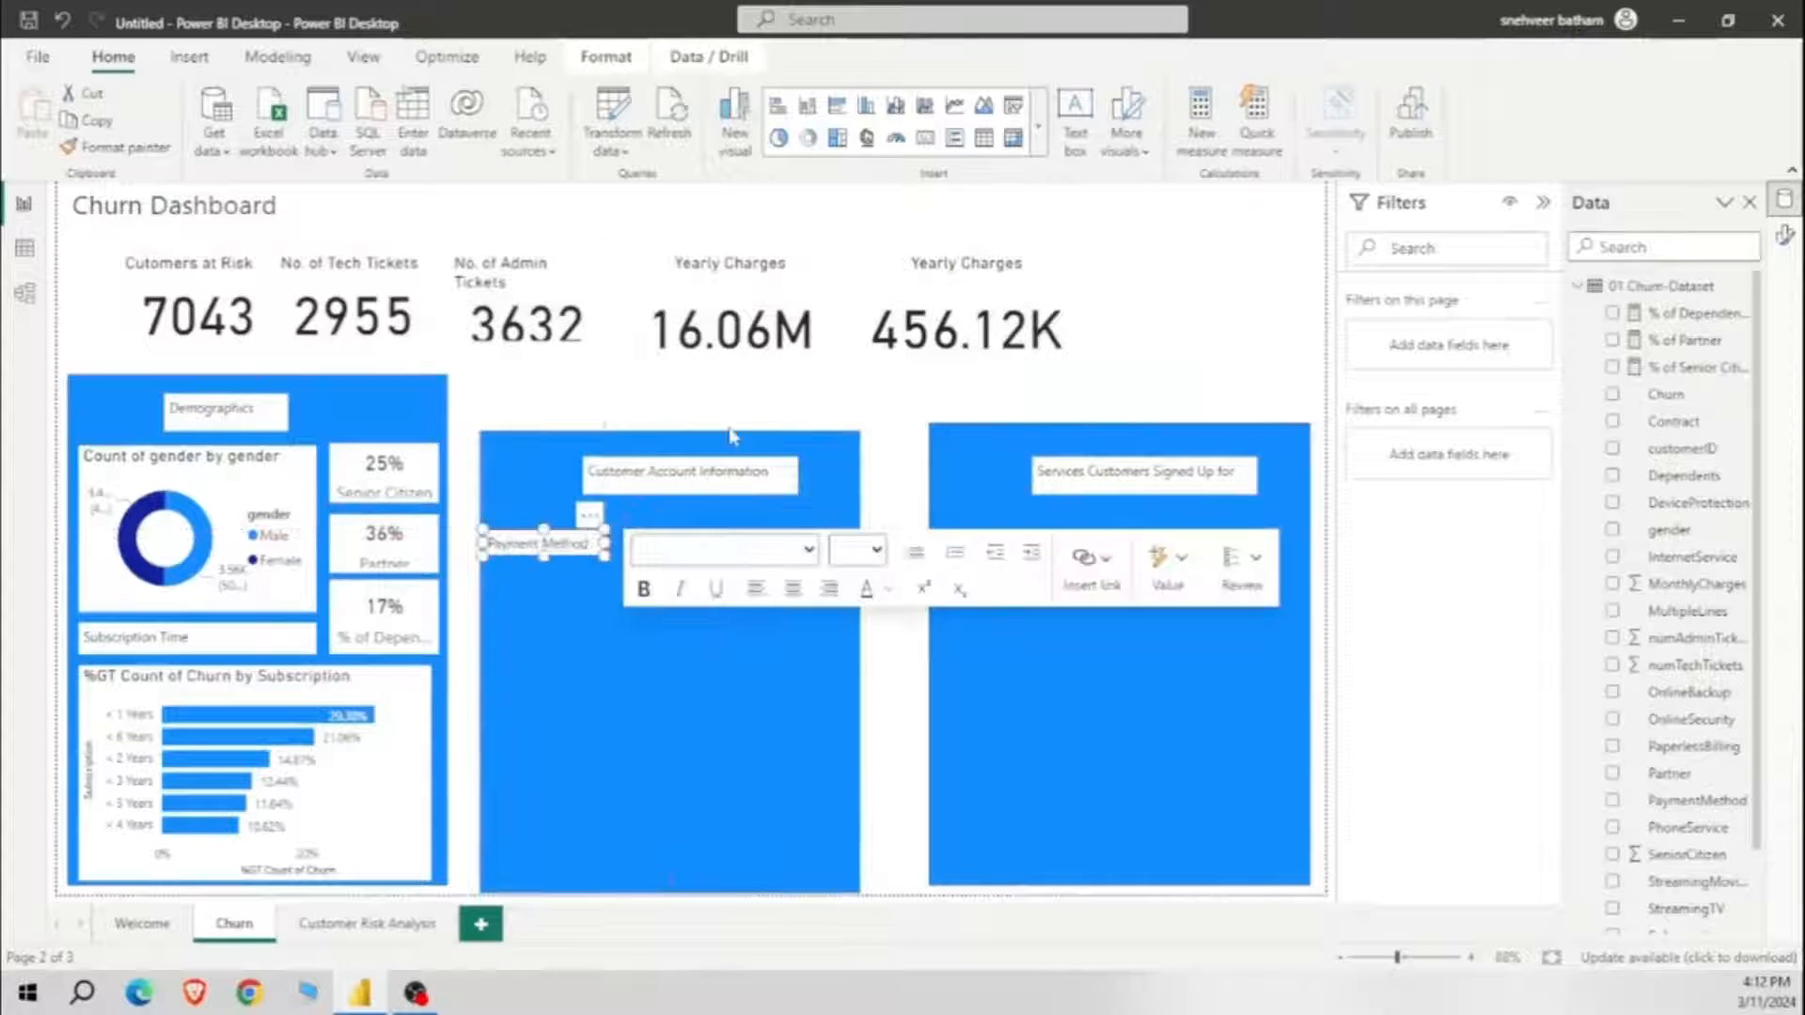
Step: Extend the Customer Account Information background rectangle upward to line up with the top of the Demographics panel
click(732, 435)
drag(669, 432, 670, 376)
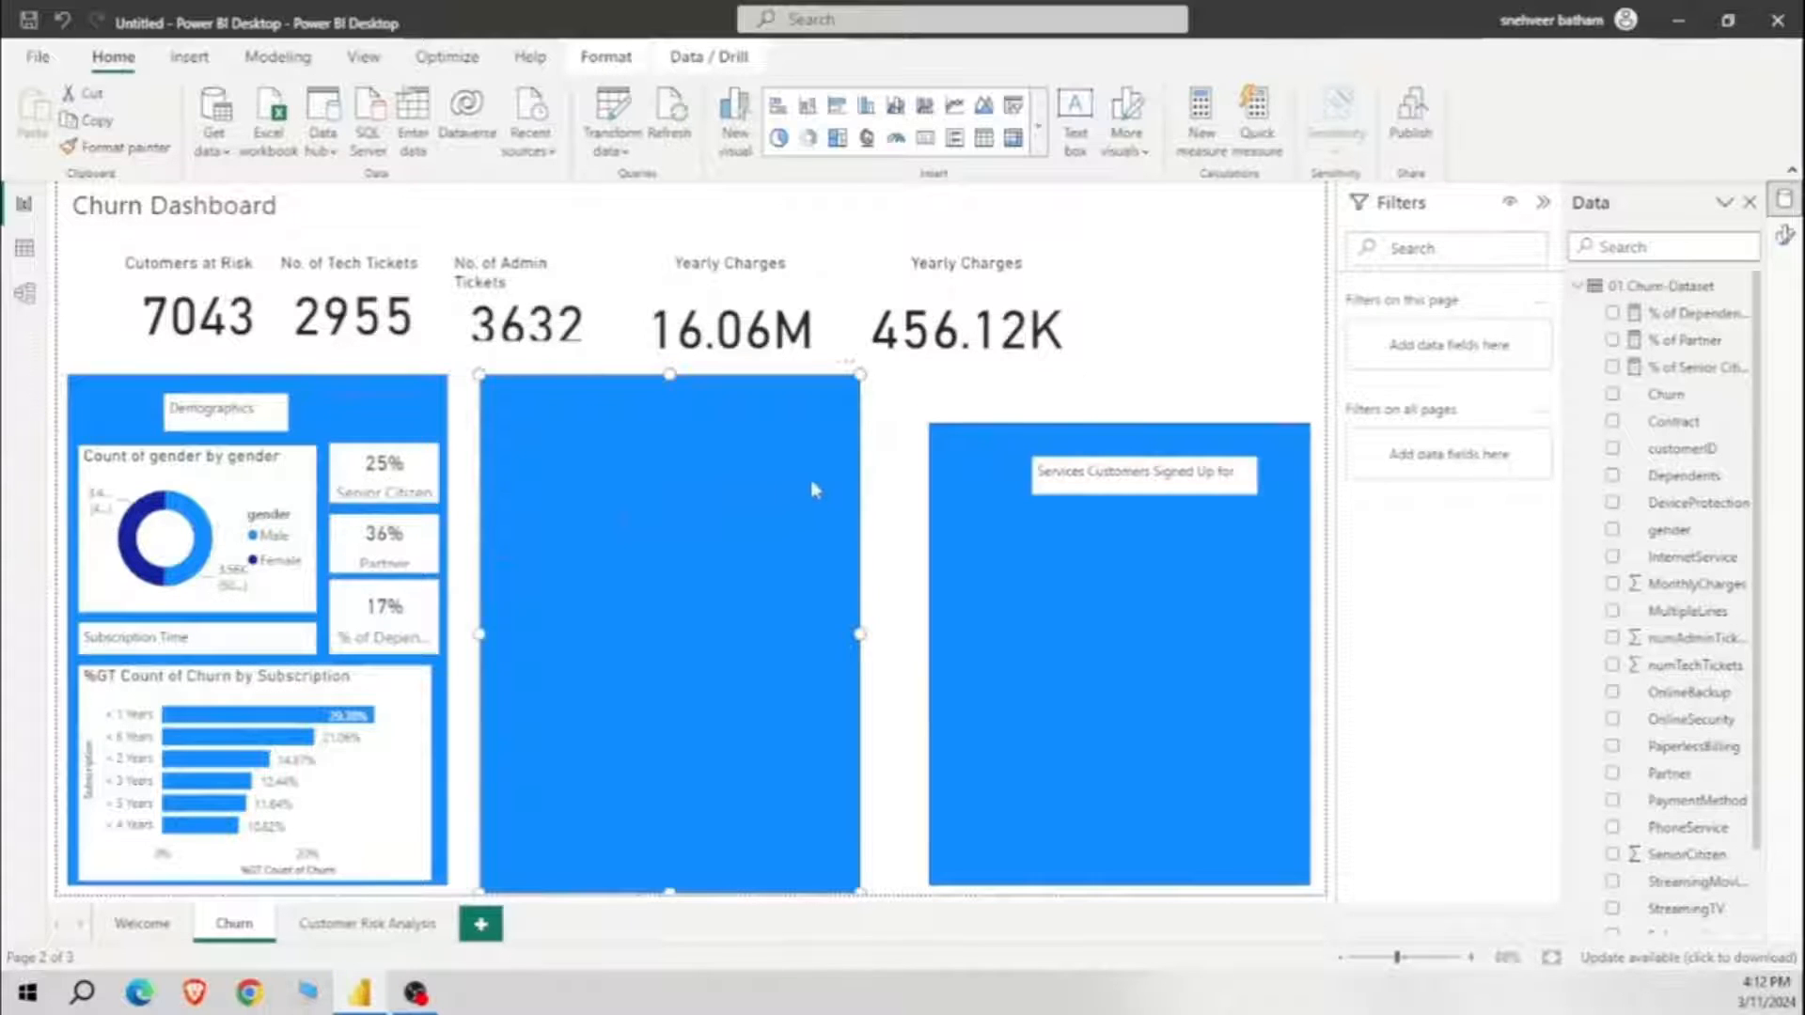
click(879, 477)
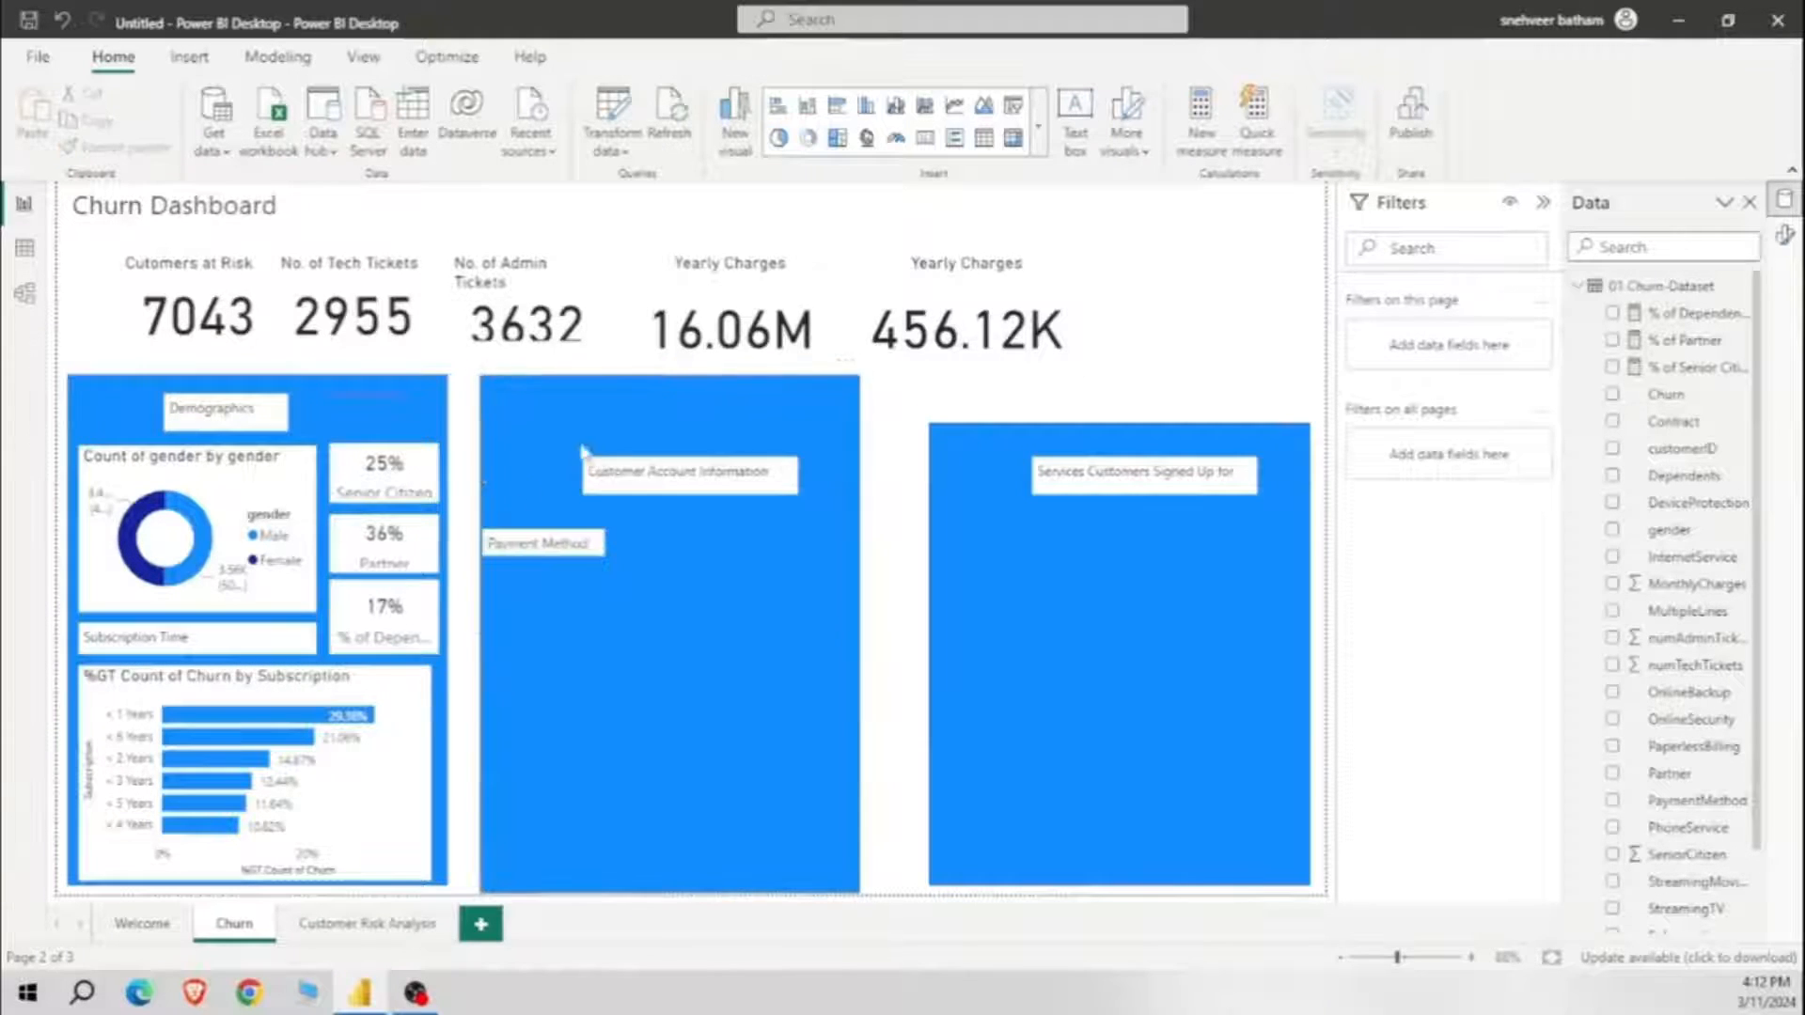
Step: Try moving the Customer Account Information heading to the top of its panel, and undo the move
click(689, 458)
drag(689, 457, 683, 408)
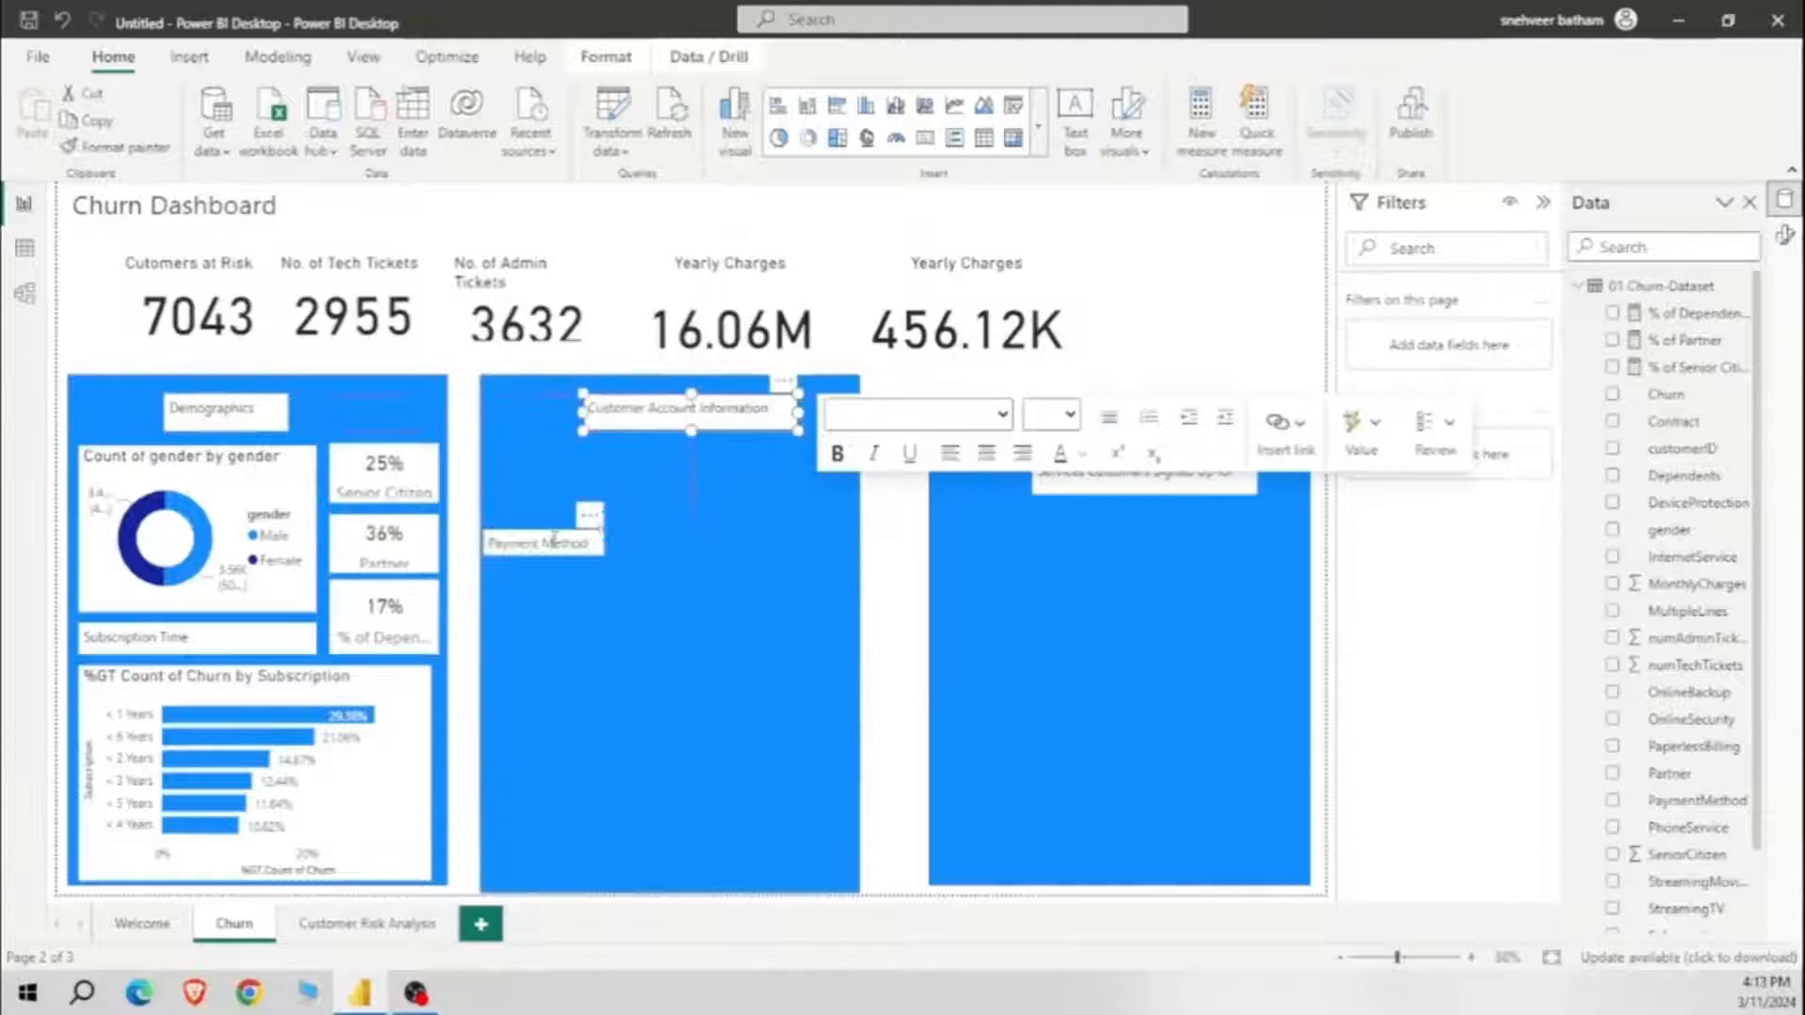
click(553, 543)
key(ctrl+z)
Step: Move the Customer Account Information heading level with the Demographics heading and place the Payment Method label just below it
drag(554, 543, 566, 513)
click(690, 460)
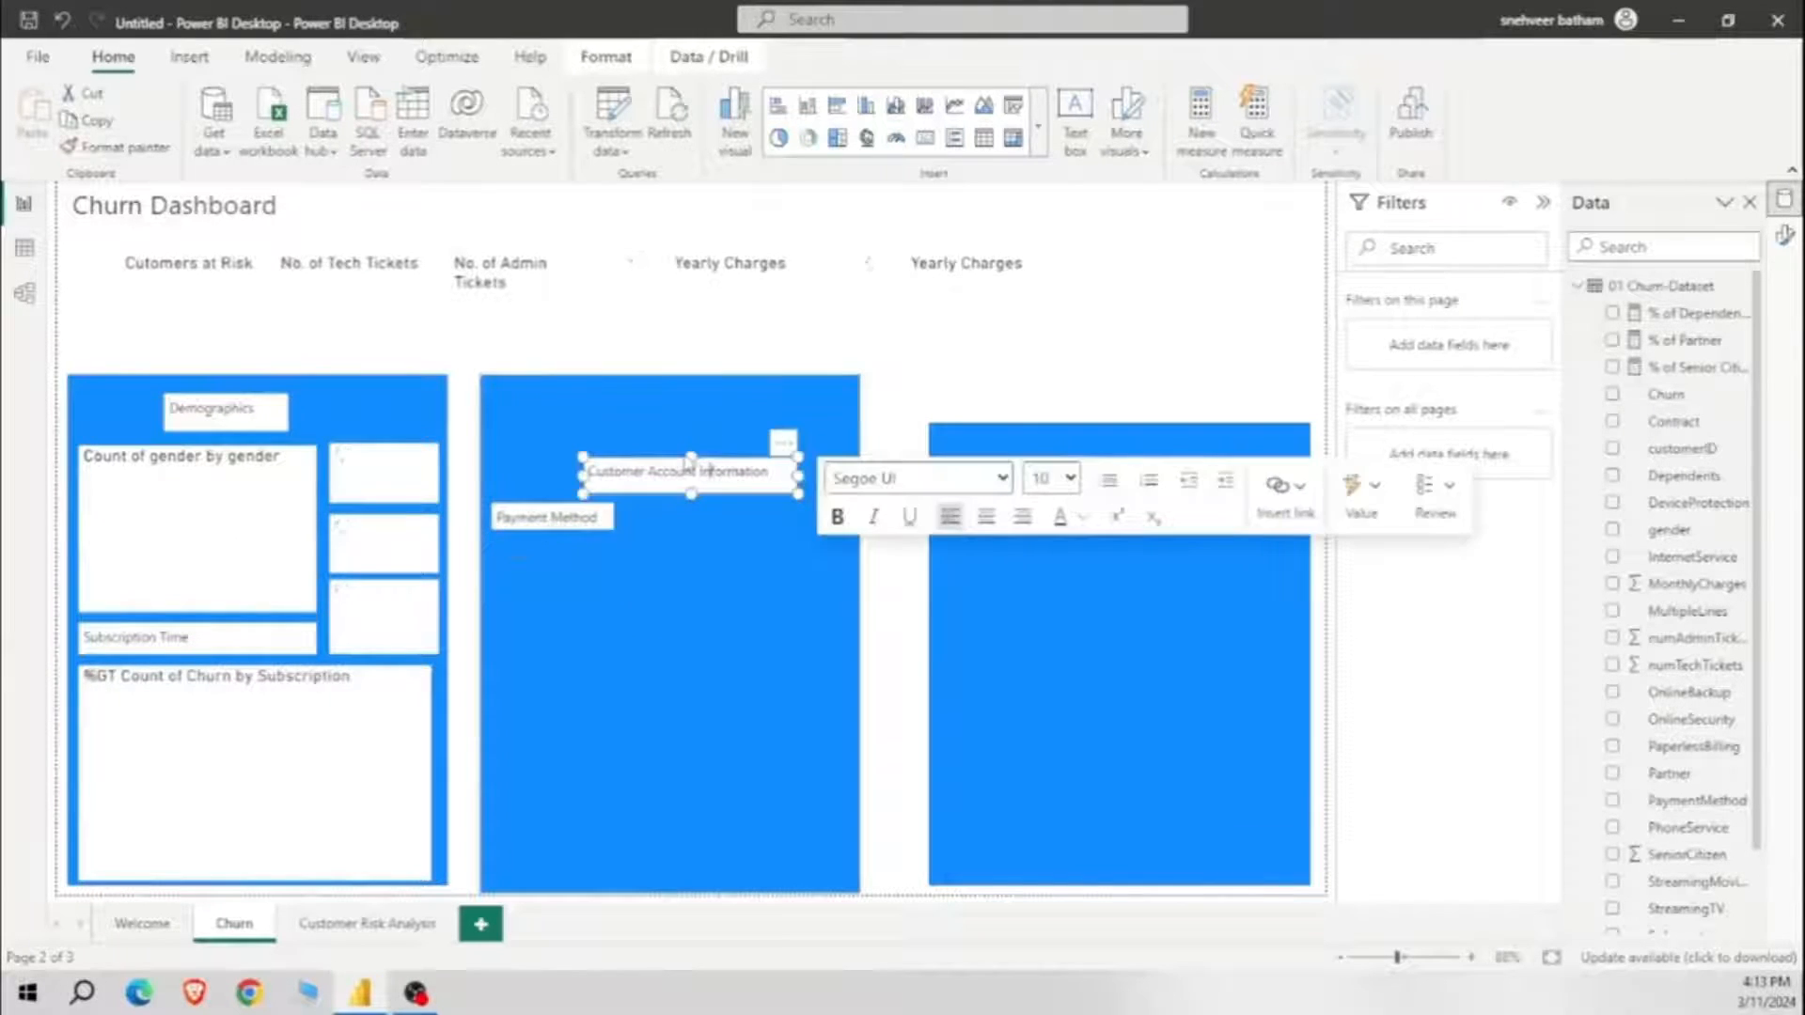
drag(668, 470, 665, 418)
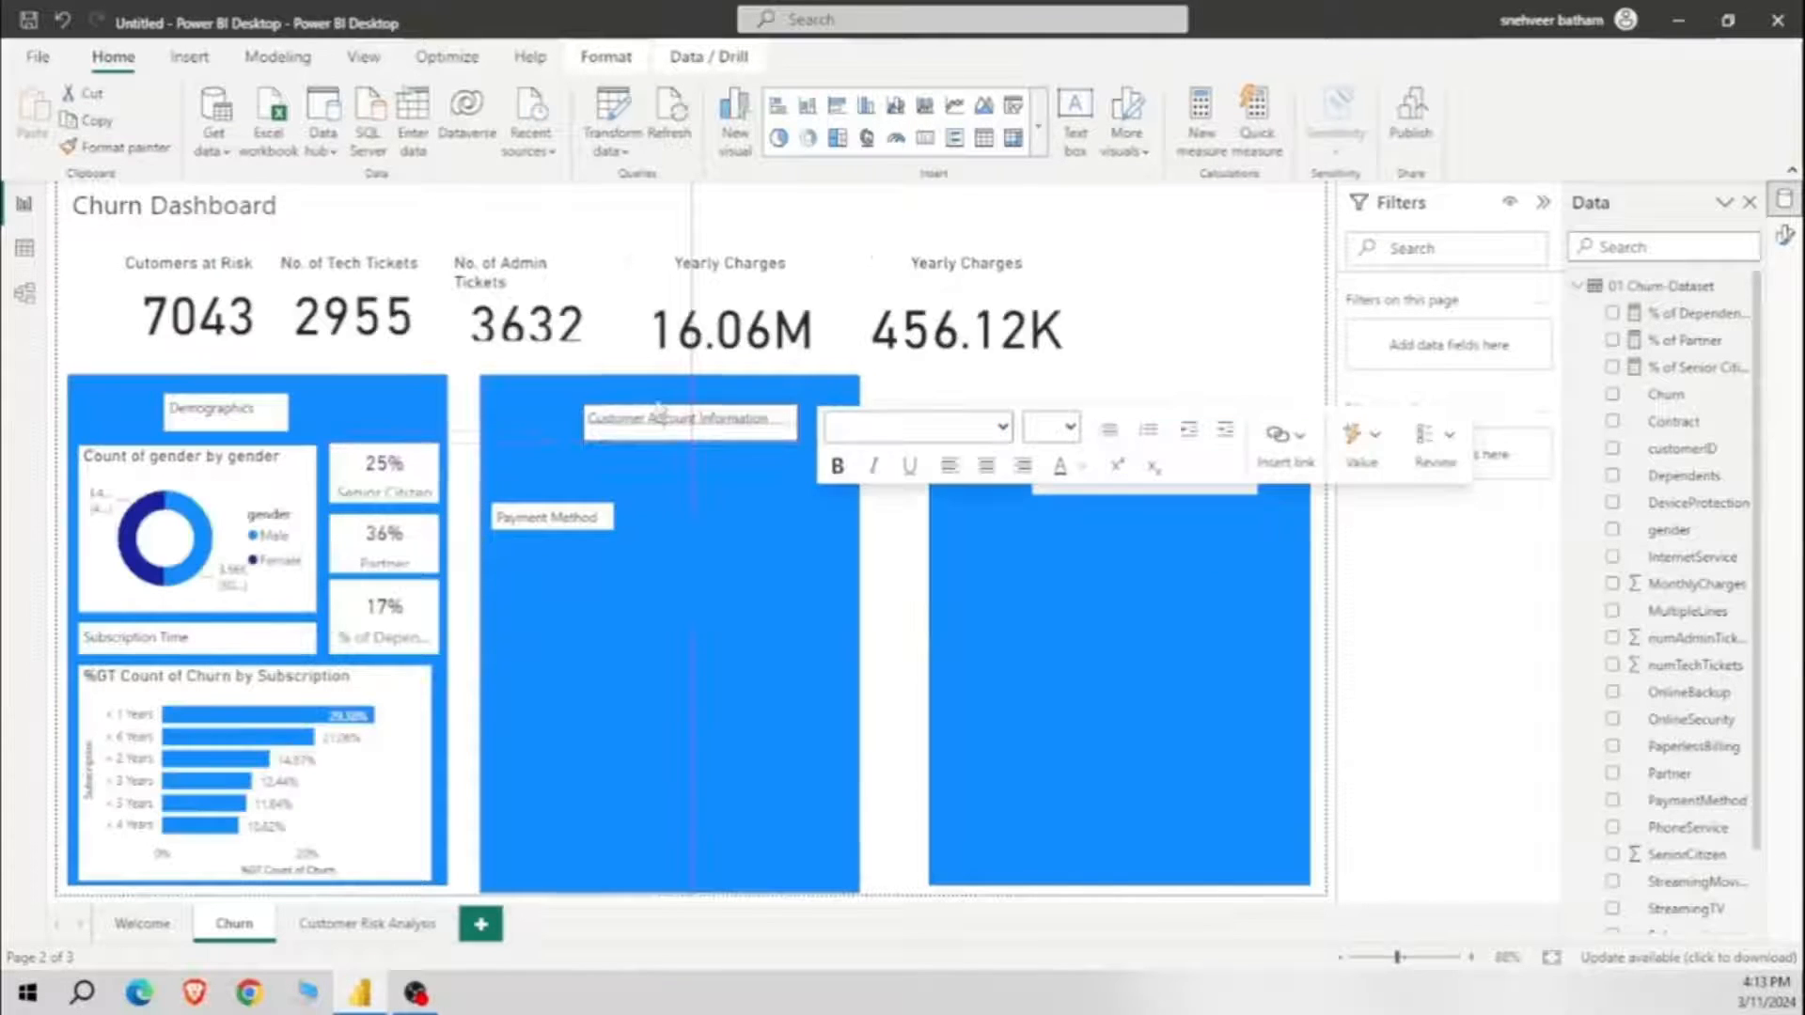
click(555, 516)
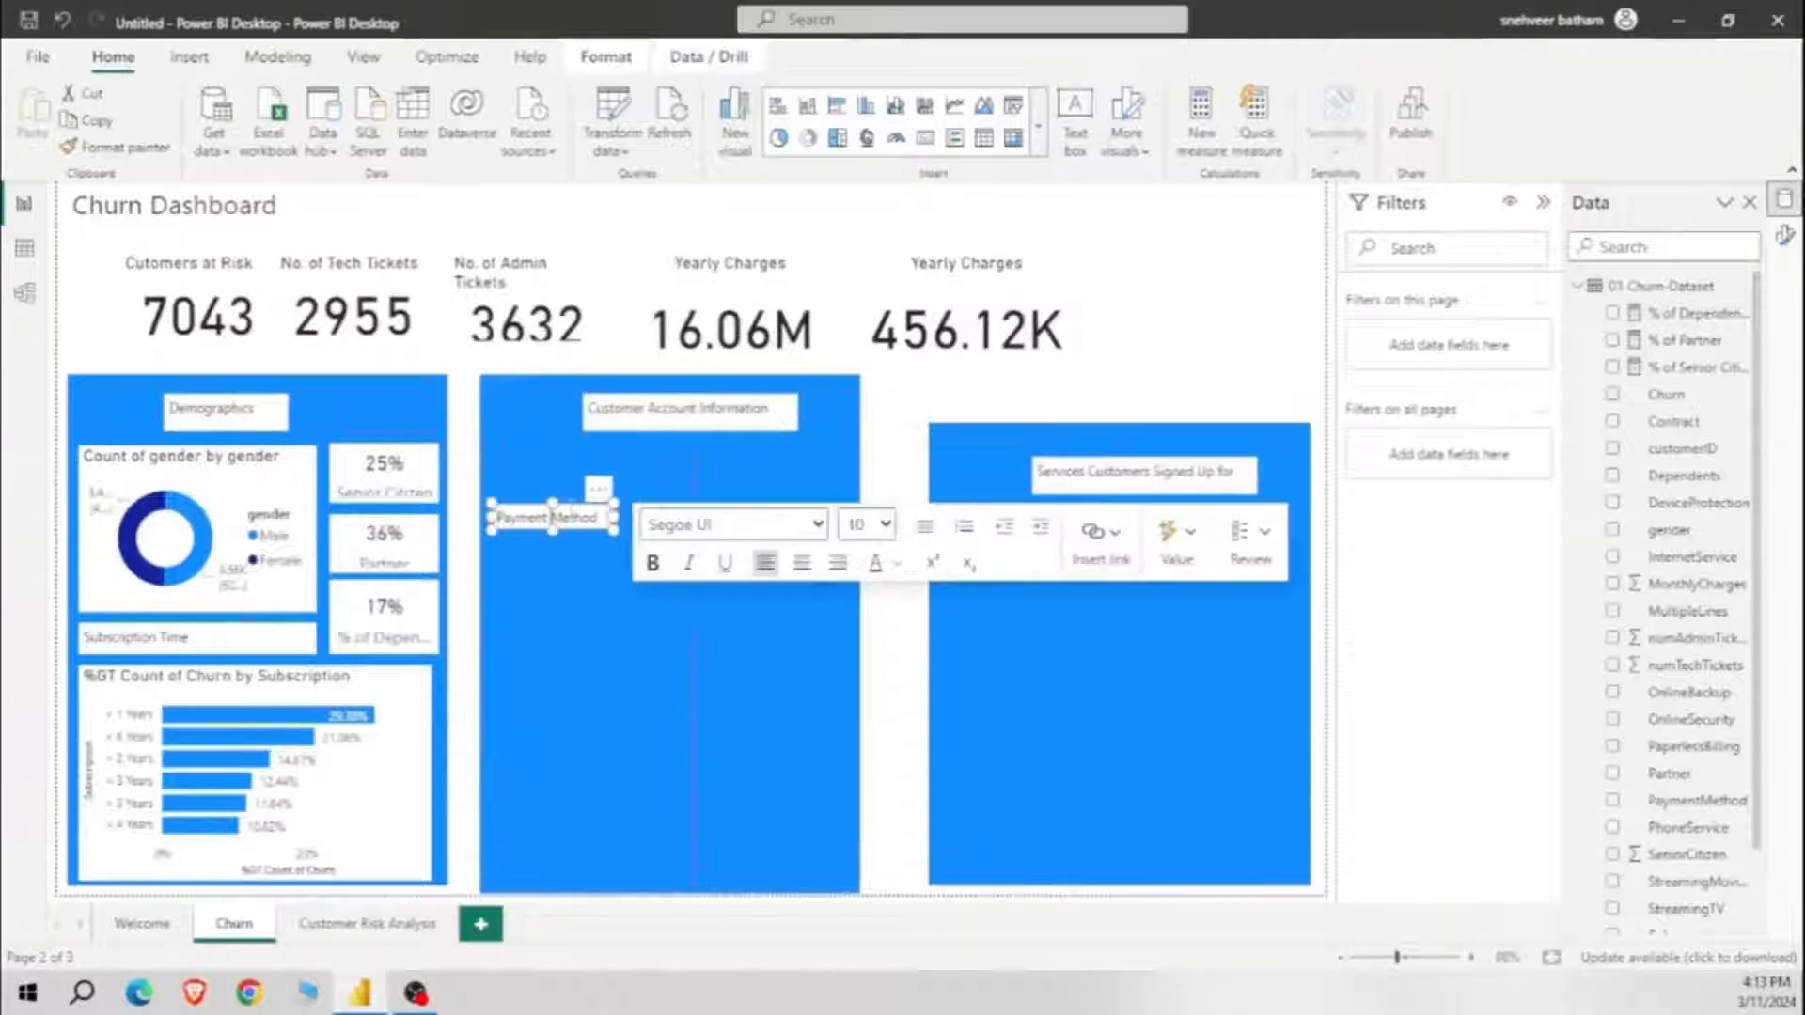
drag(575, 515, 583, 458)
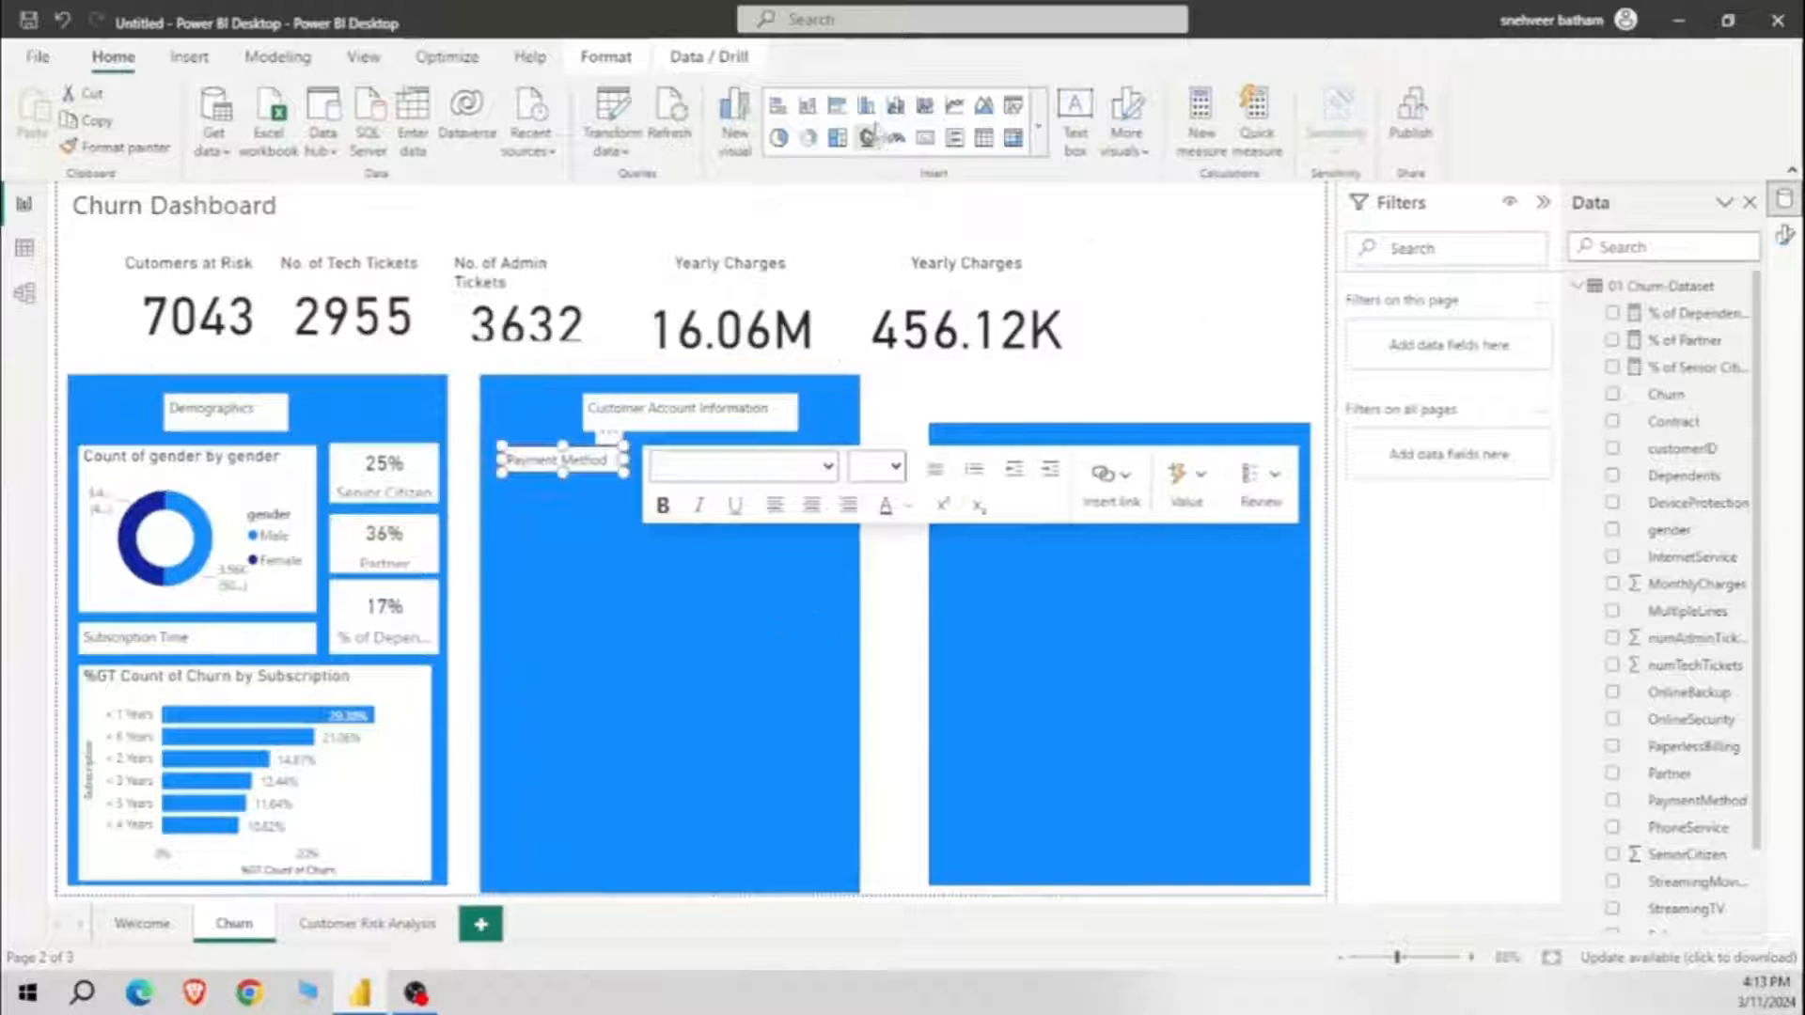
Step: Insert a clustered bar chart with PaymentMethod on the Y-axis and the count of PaymentMethod on the X-axis
click(839, 108)
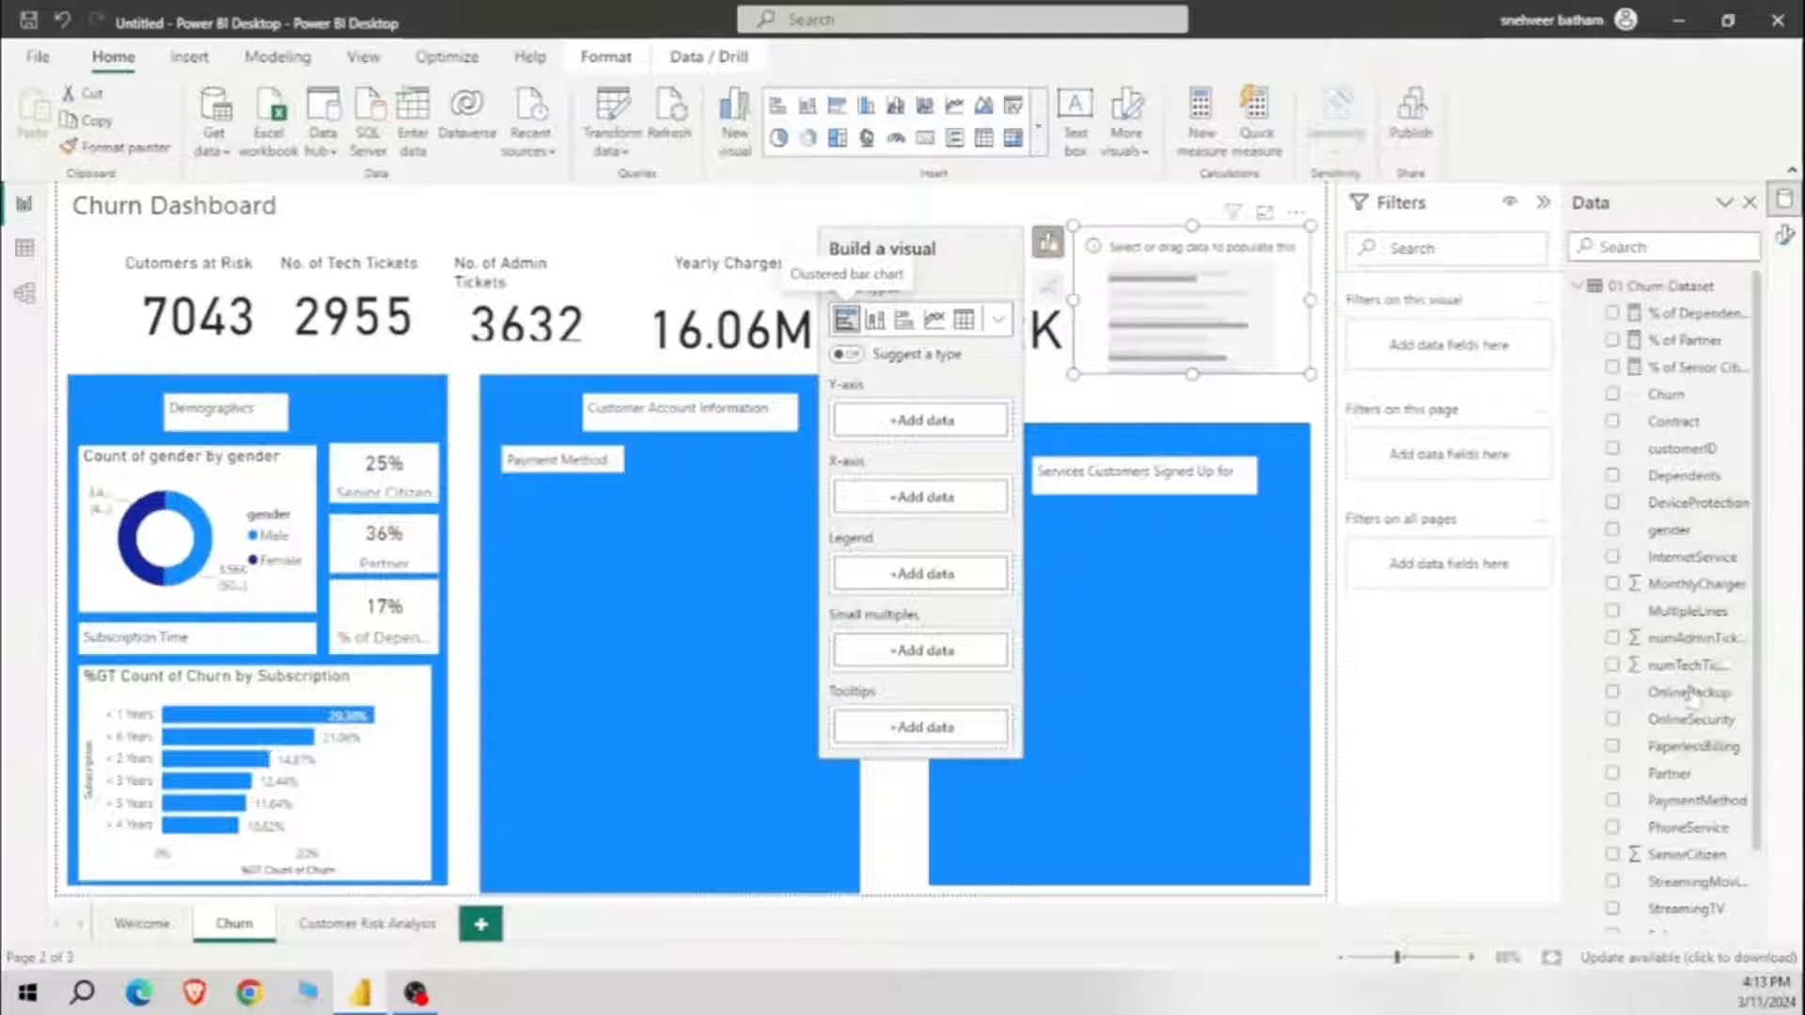
click(1612, 800)
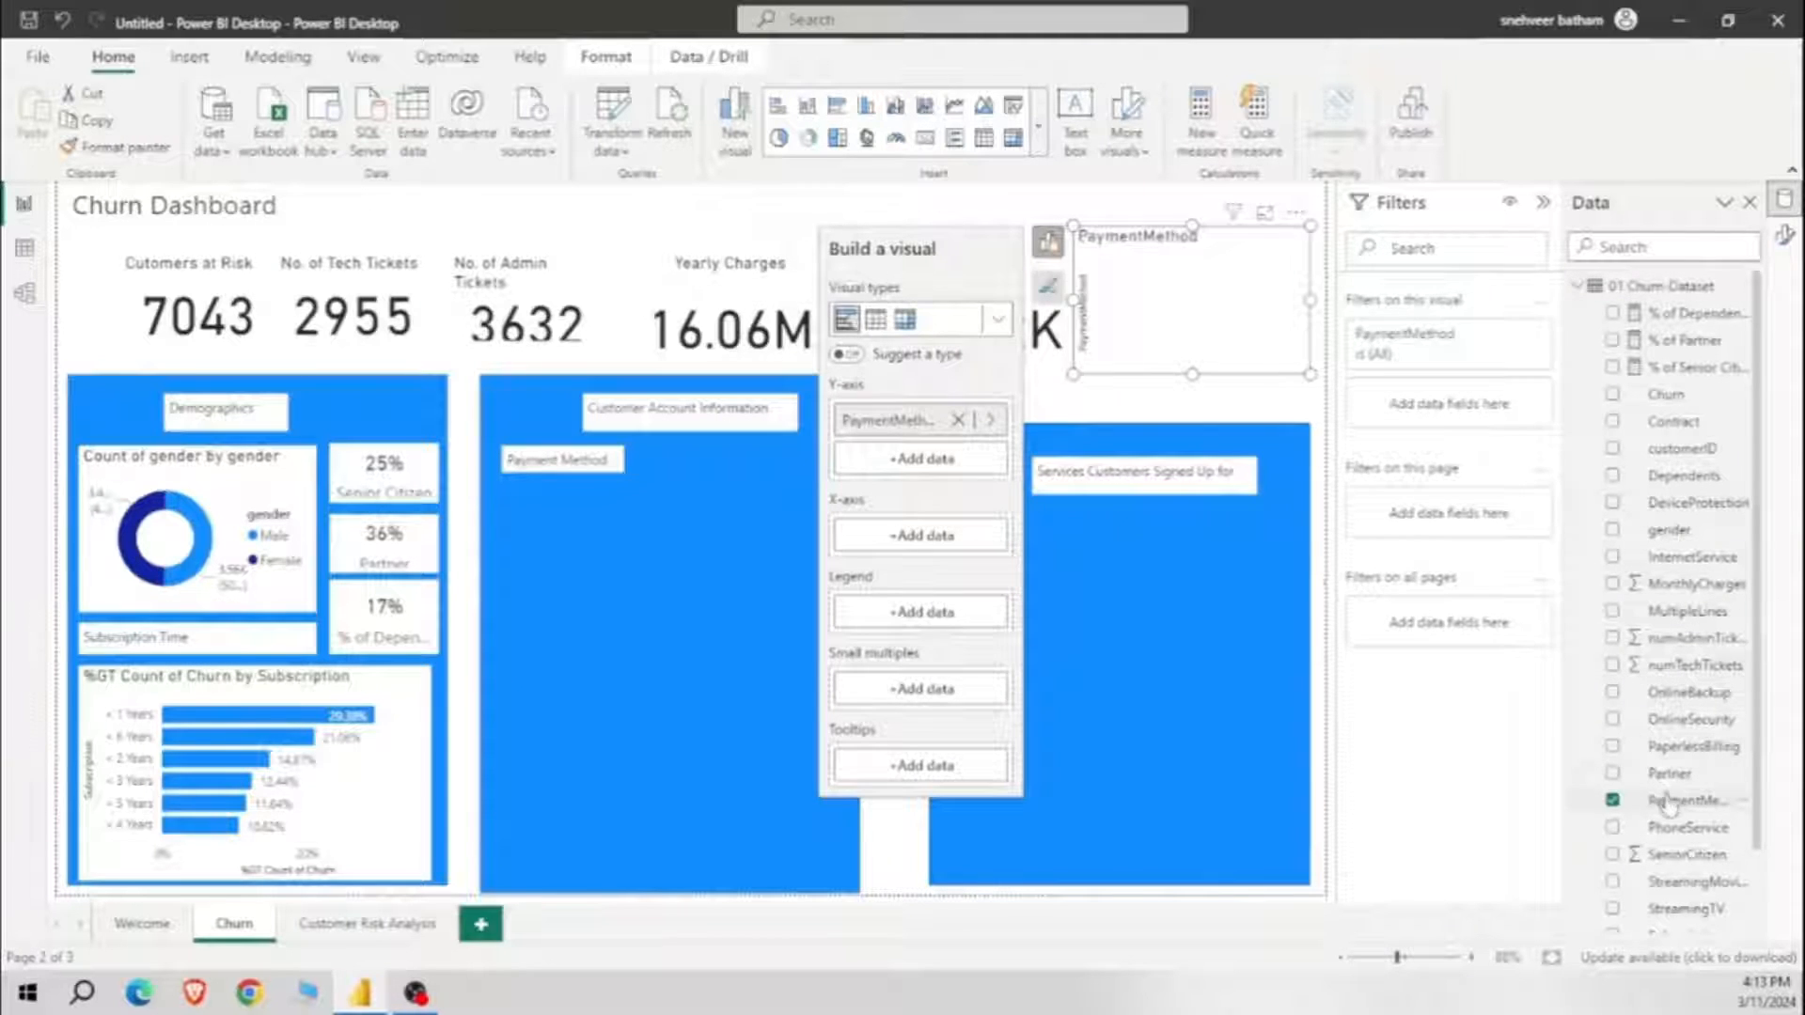
drag(1678, 803, 949, 537)
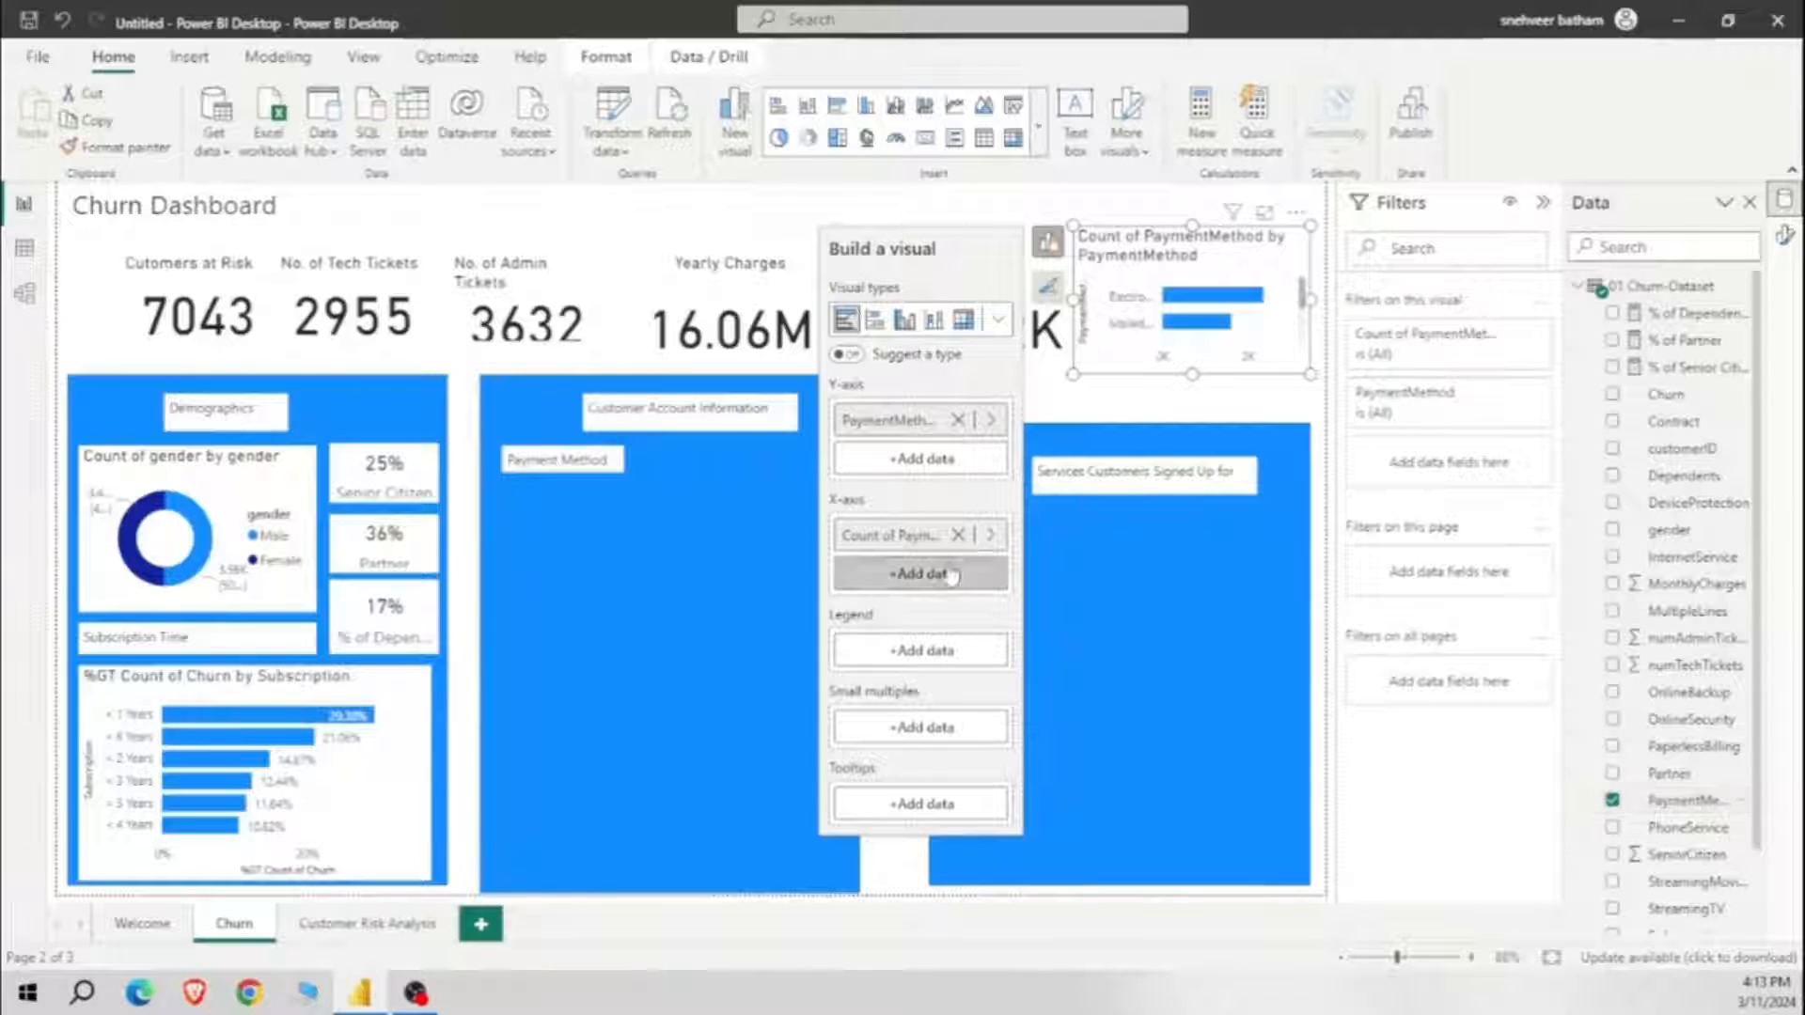
Step: Place the payment method chart under the Payment Method label, widening it across the panel and reducing its height
drag(1190, 381, 1191, 543)
drag(1243, 252, 675, 519)
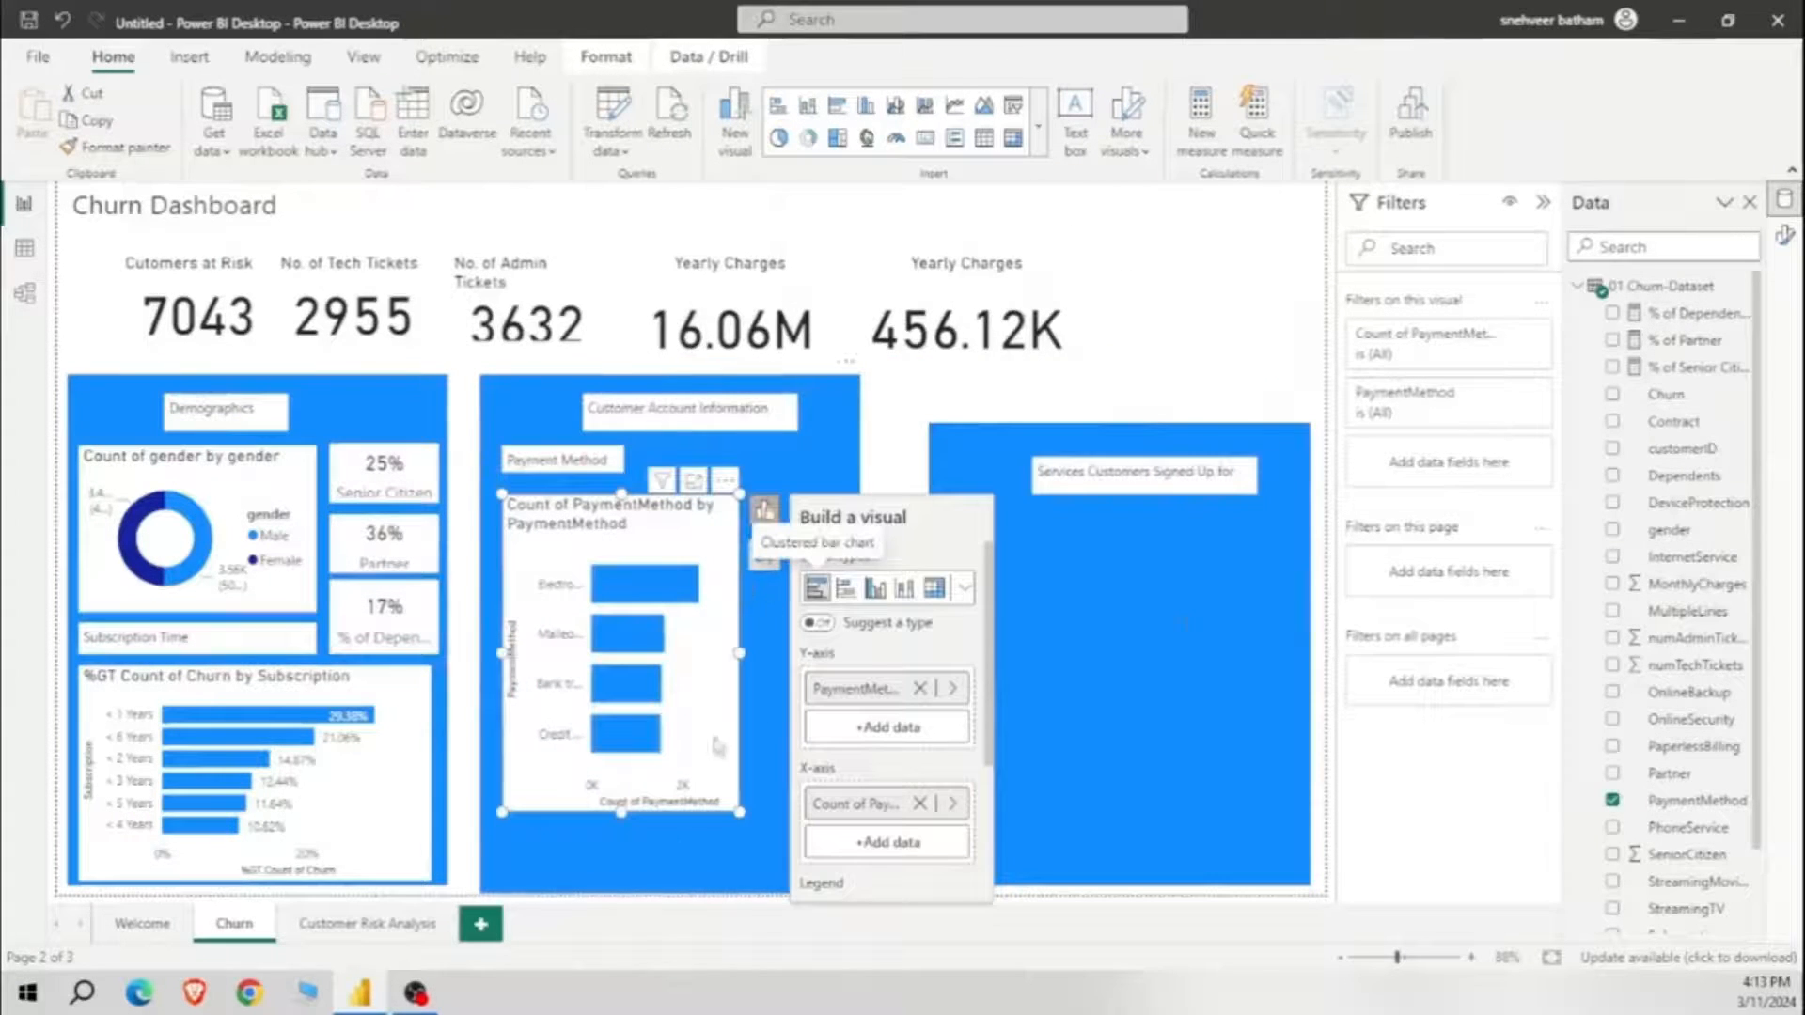
drag(739, 653, 862, 645)
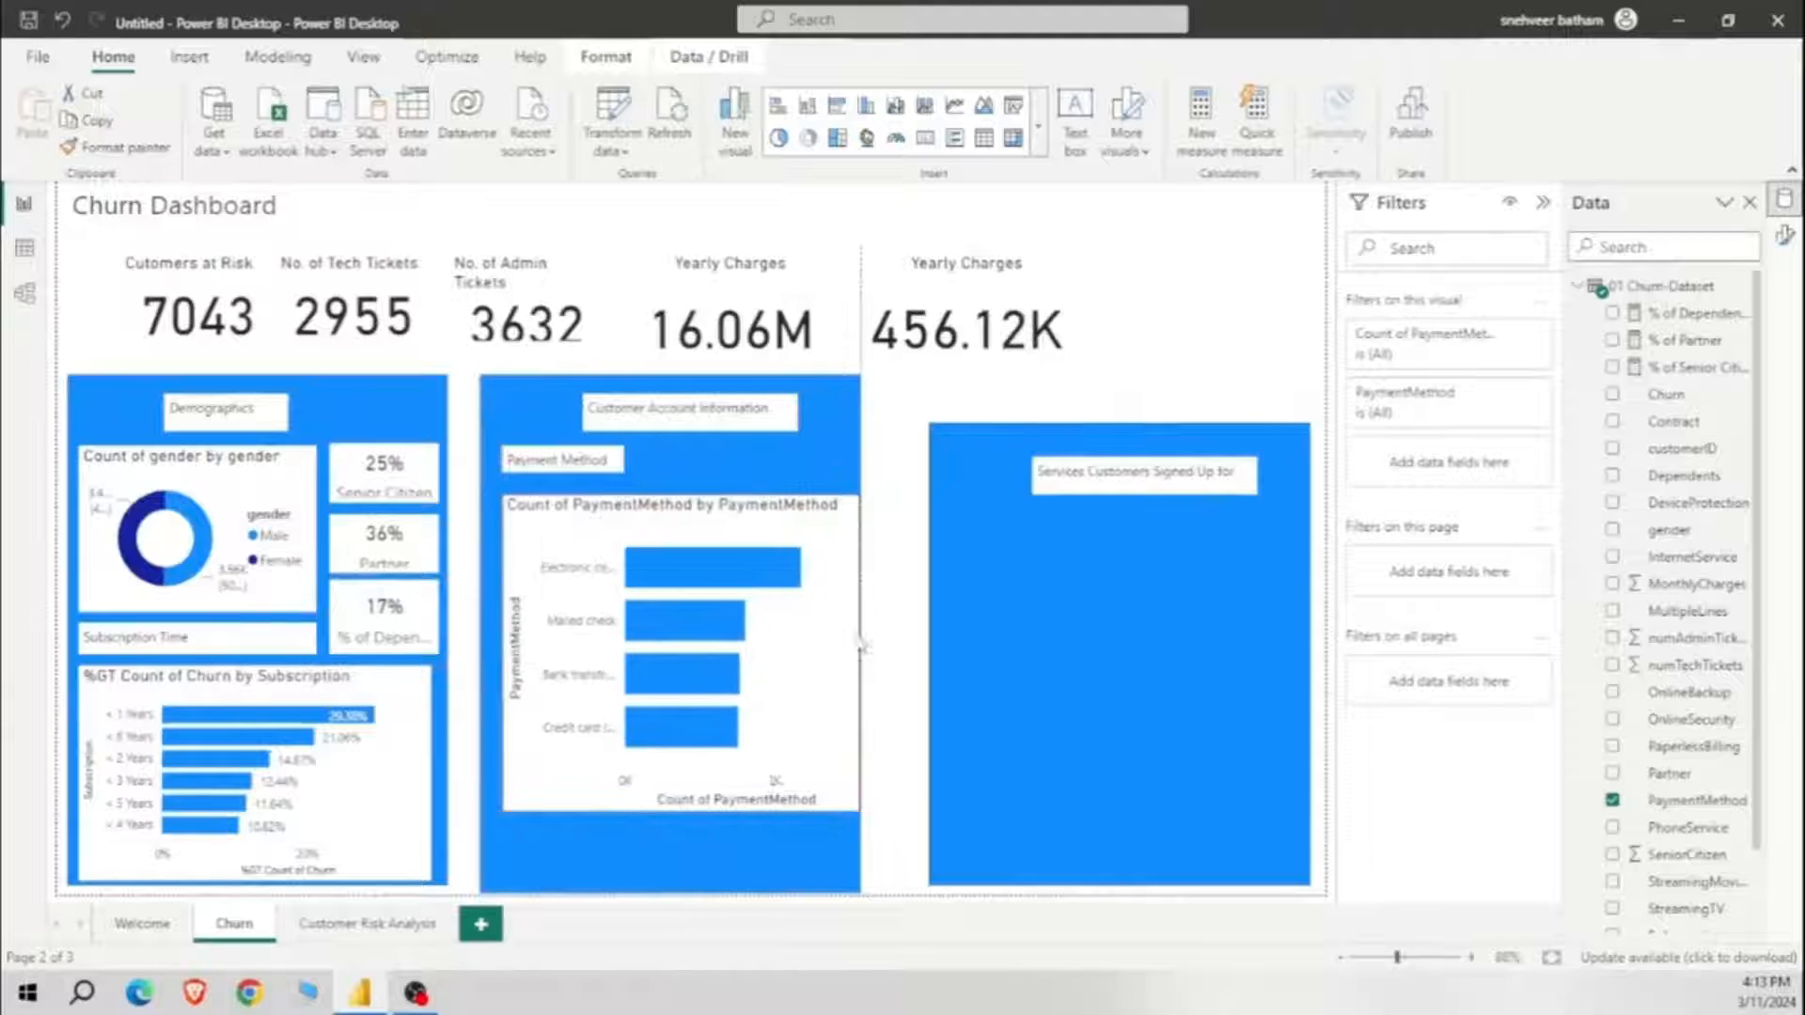
drag(855, 814, 833, 646)
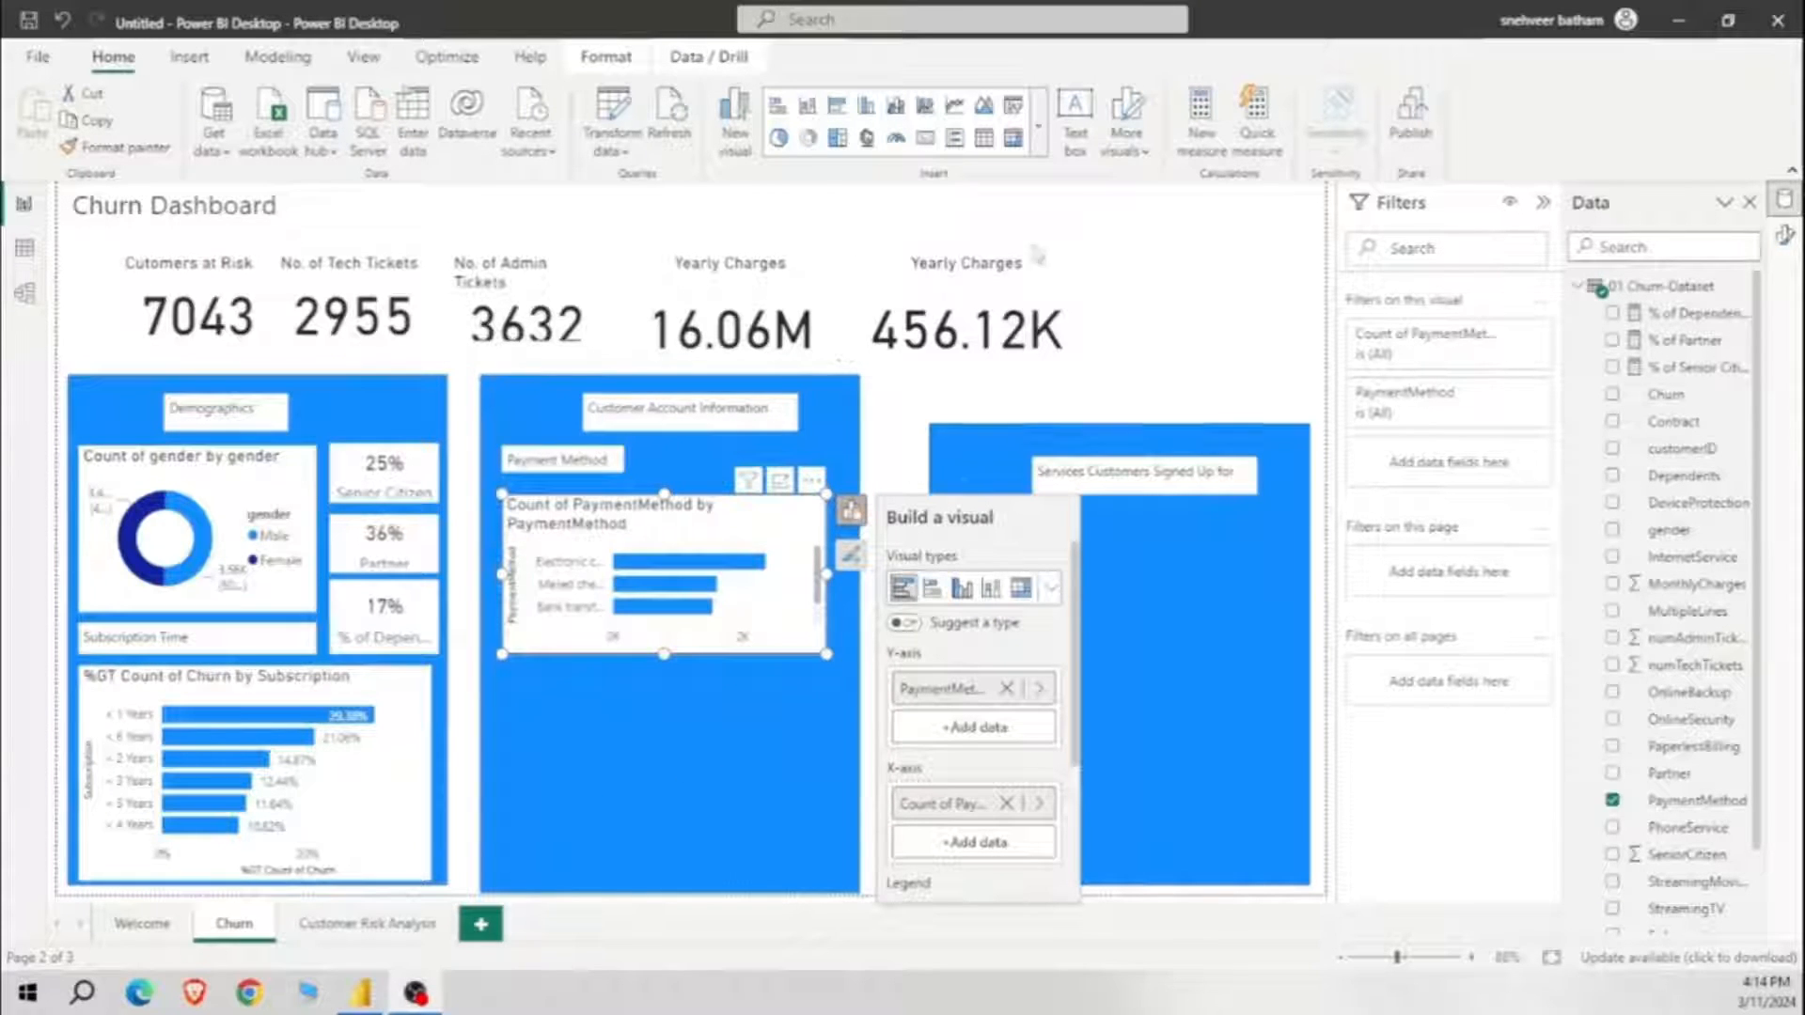
Step: Build a donut chart with PaperlessBilling as legend and its count as values, and place it below the payment method chart
click(1608, 748)
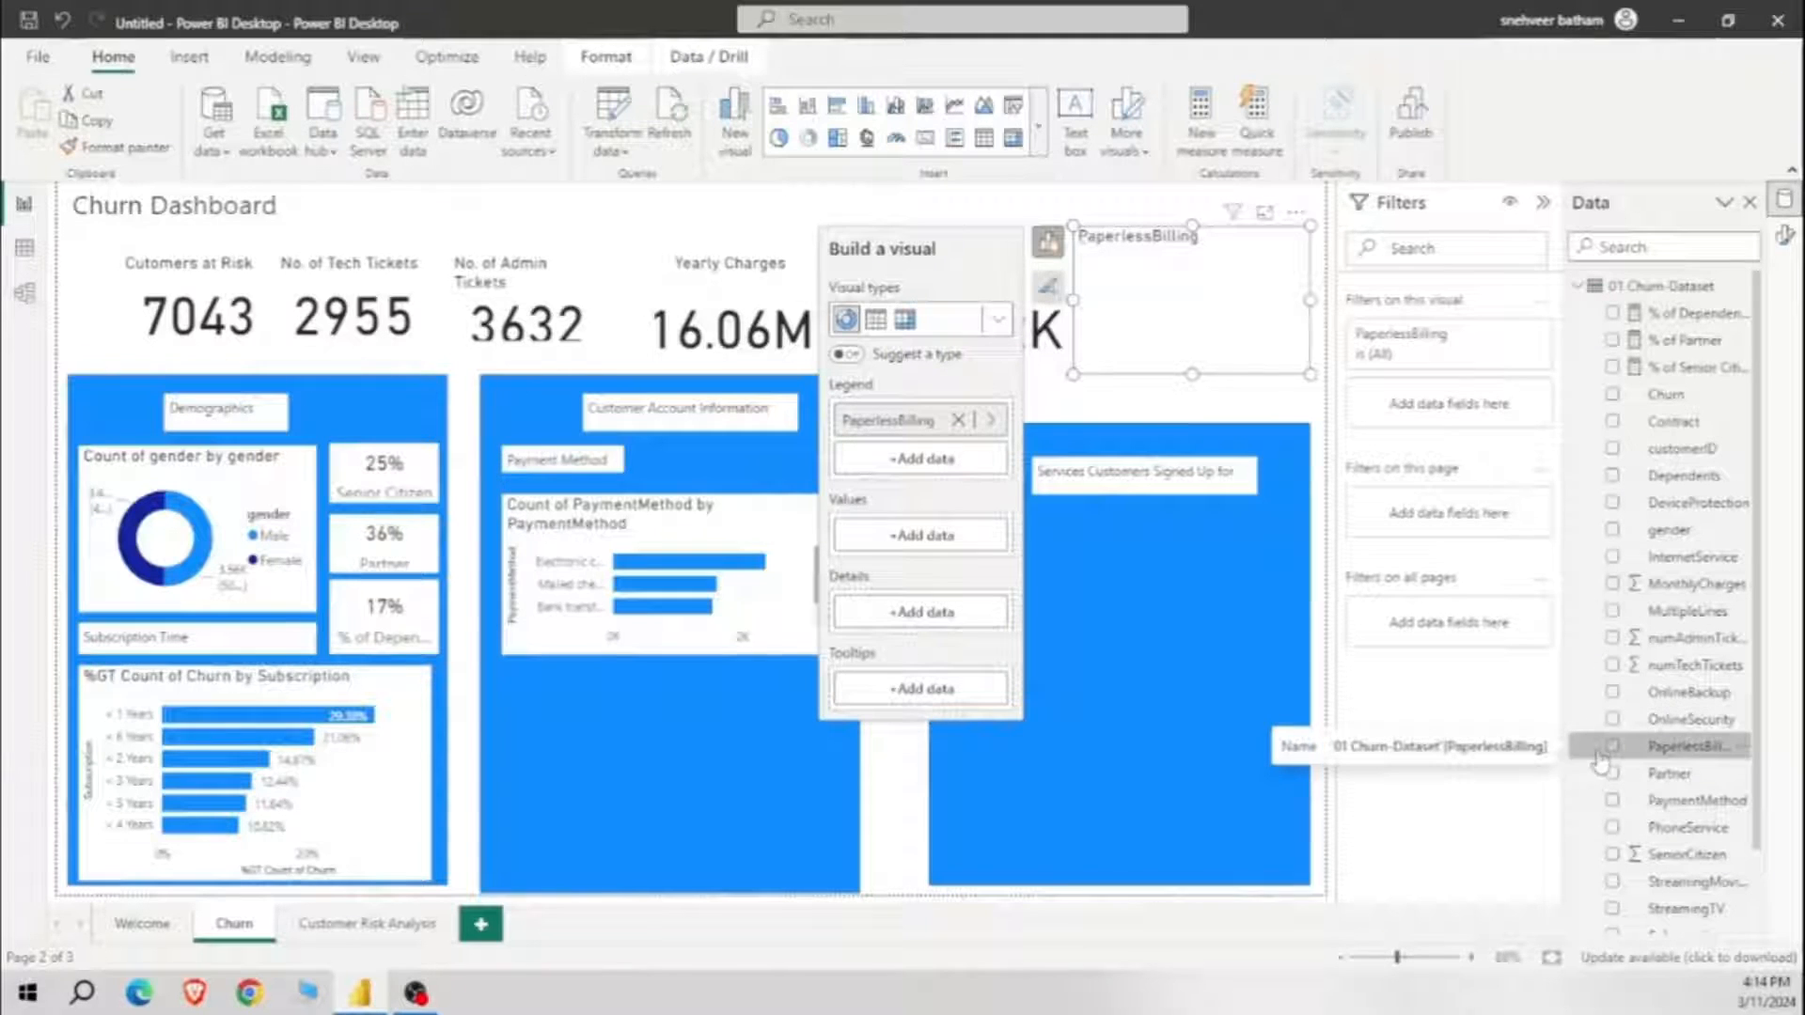
click(916, 535)
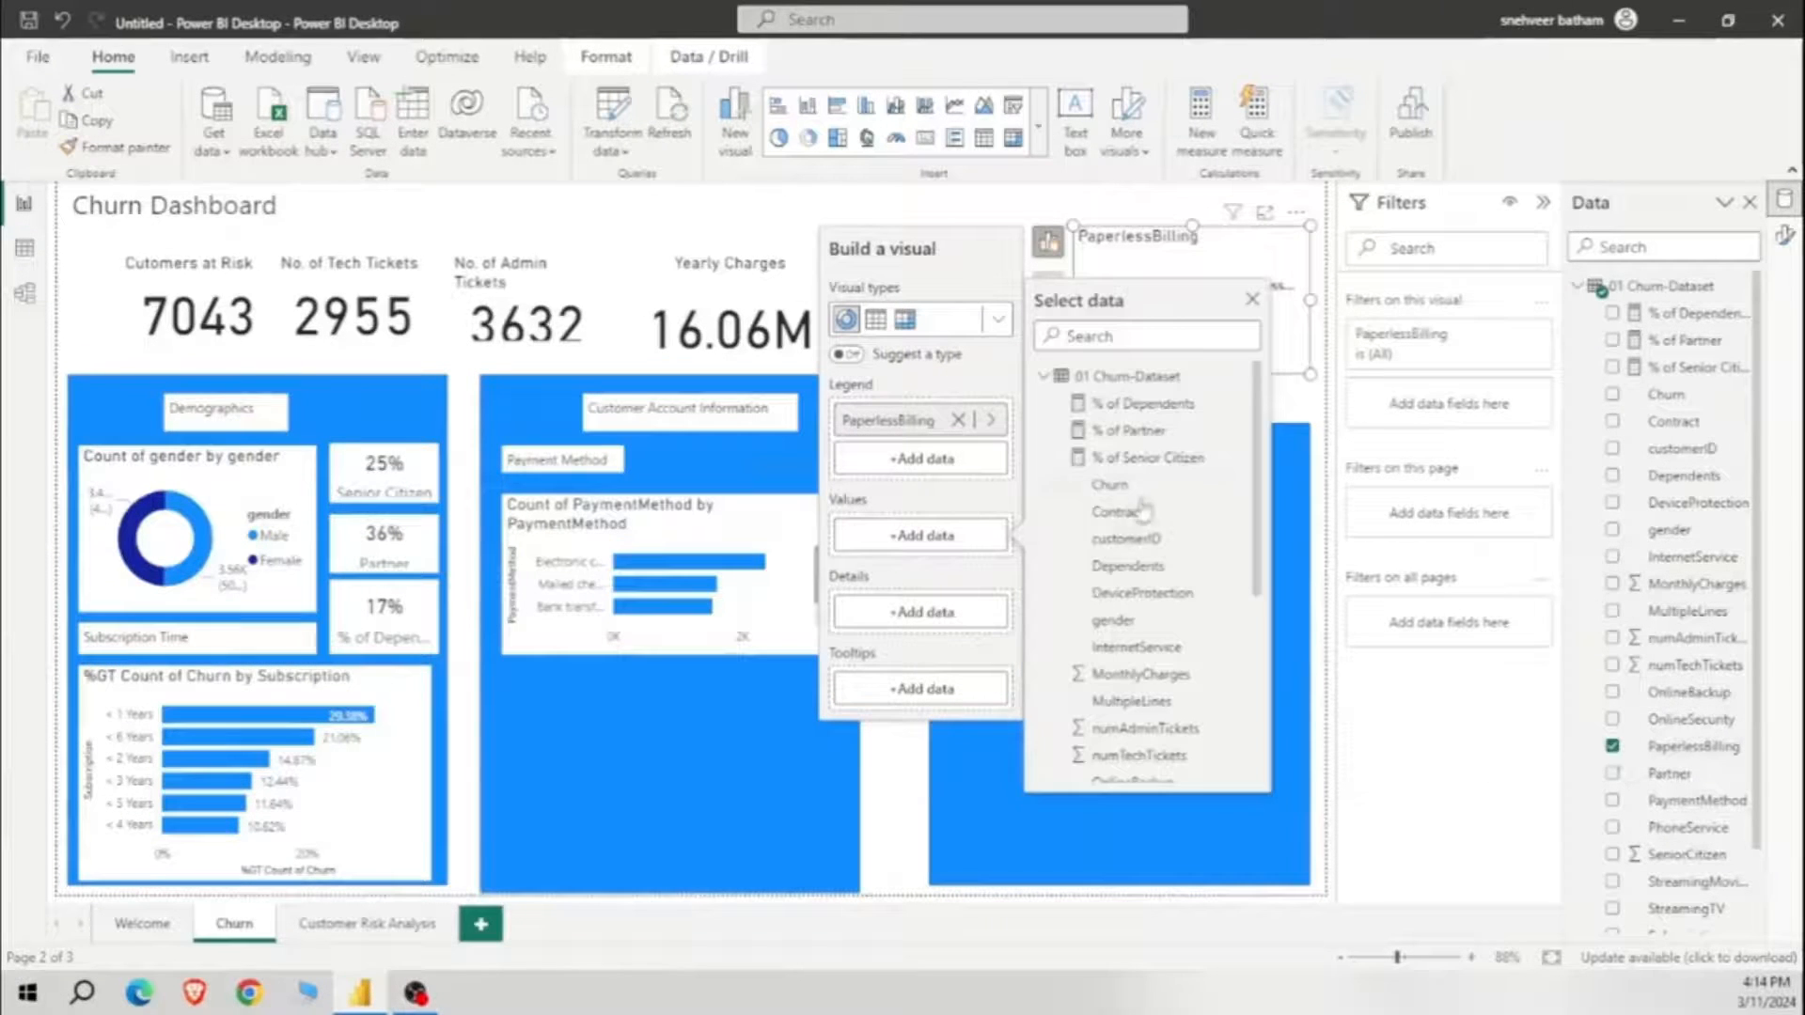
scroll(1142, 752, down, 1)
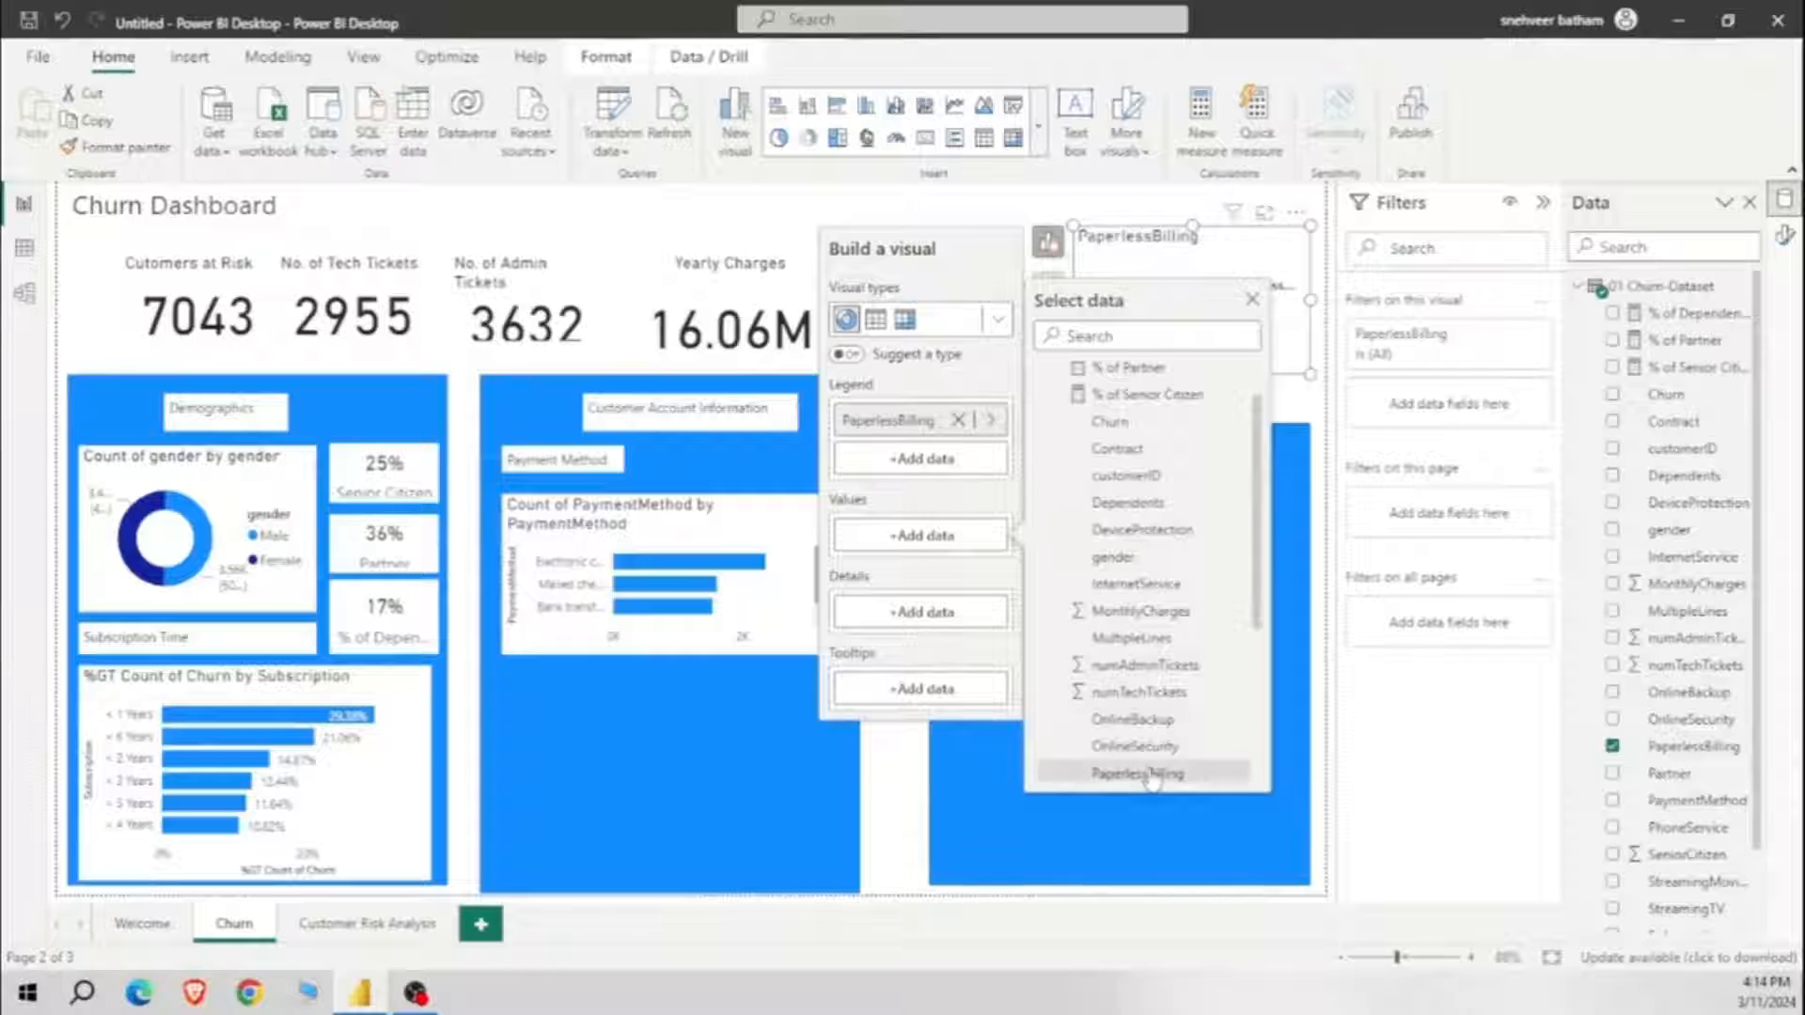
click(1153, 773)
drag(1221, 272, 679, 686)
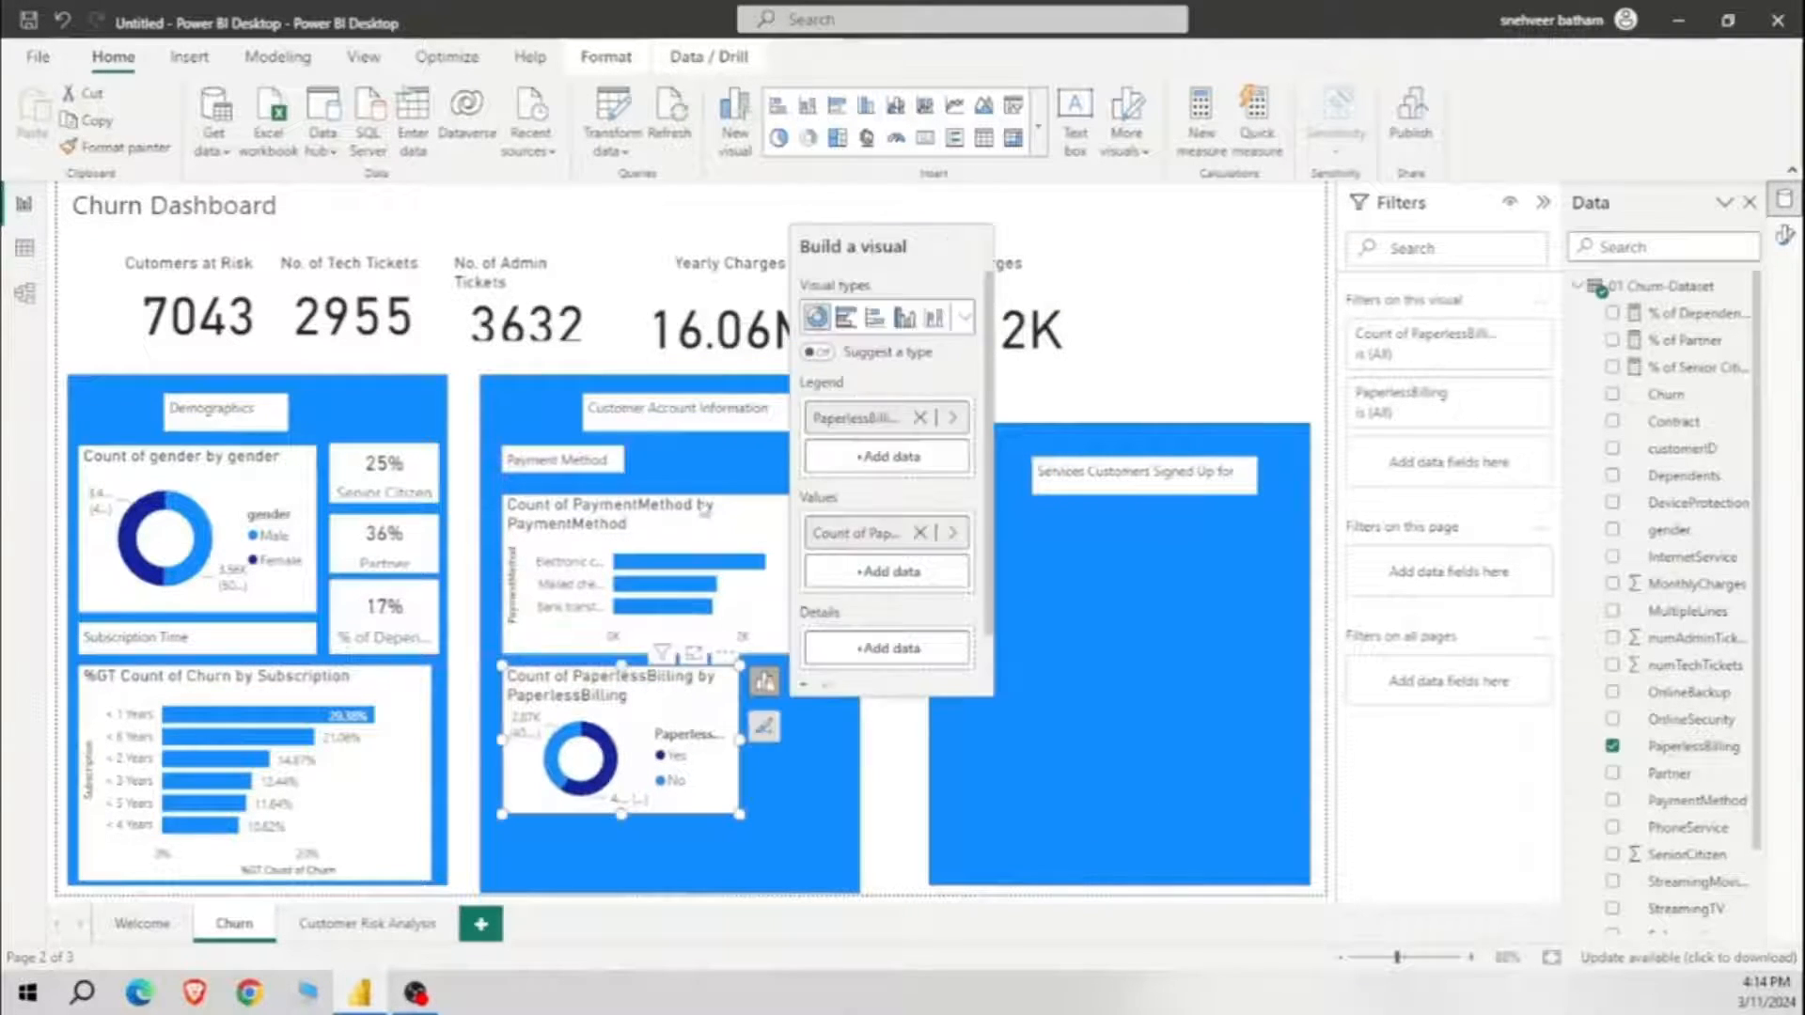
Step: Shift the payment method chart and paperless billing donut up, then widen and shorten the donut to match the chart above
click(743, 518)
mouse_move(750, 489)
mouse_down()
mouse_move(750, 450)
mouse_move(751, 469)
mouse_up()
drag(727, 705, 727, 677)
drag(740, 787, 826, 697)
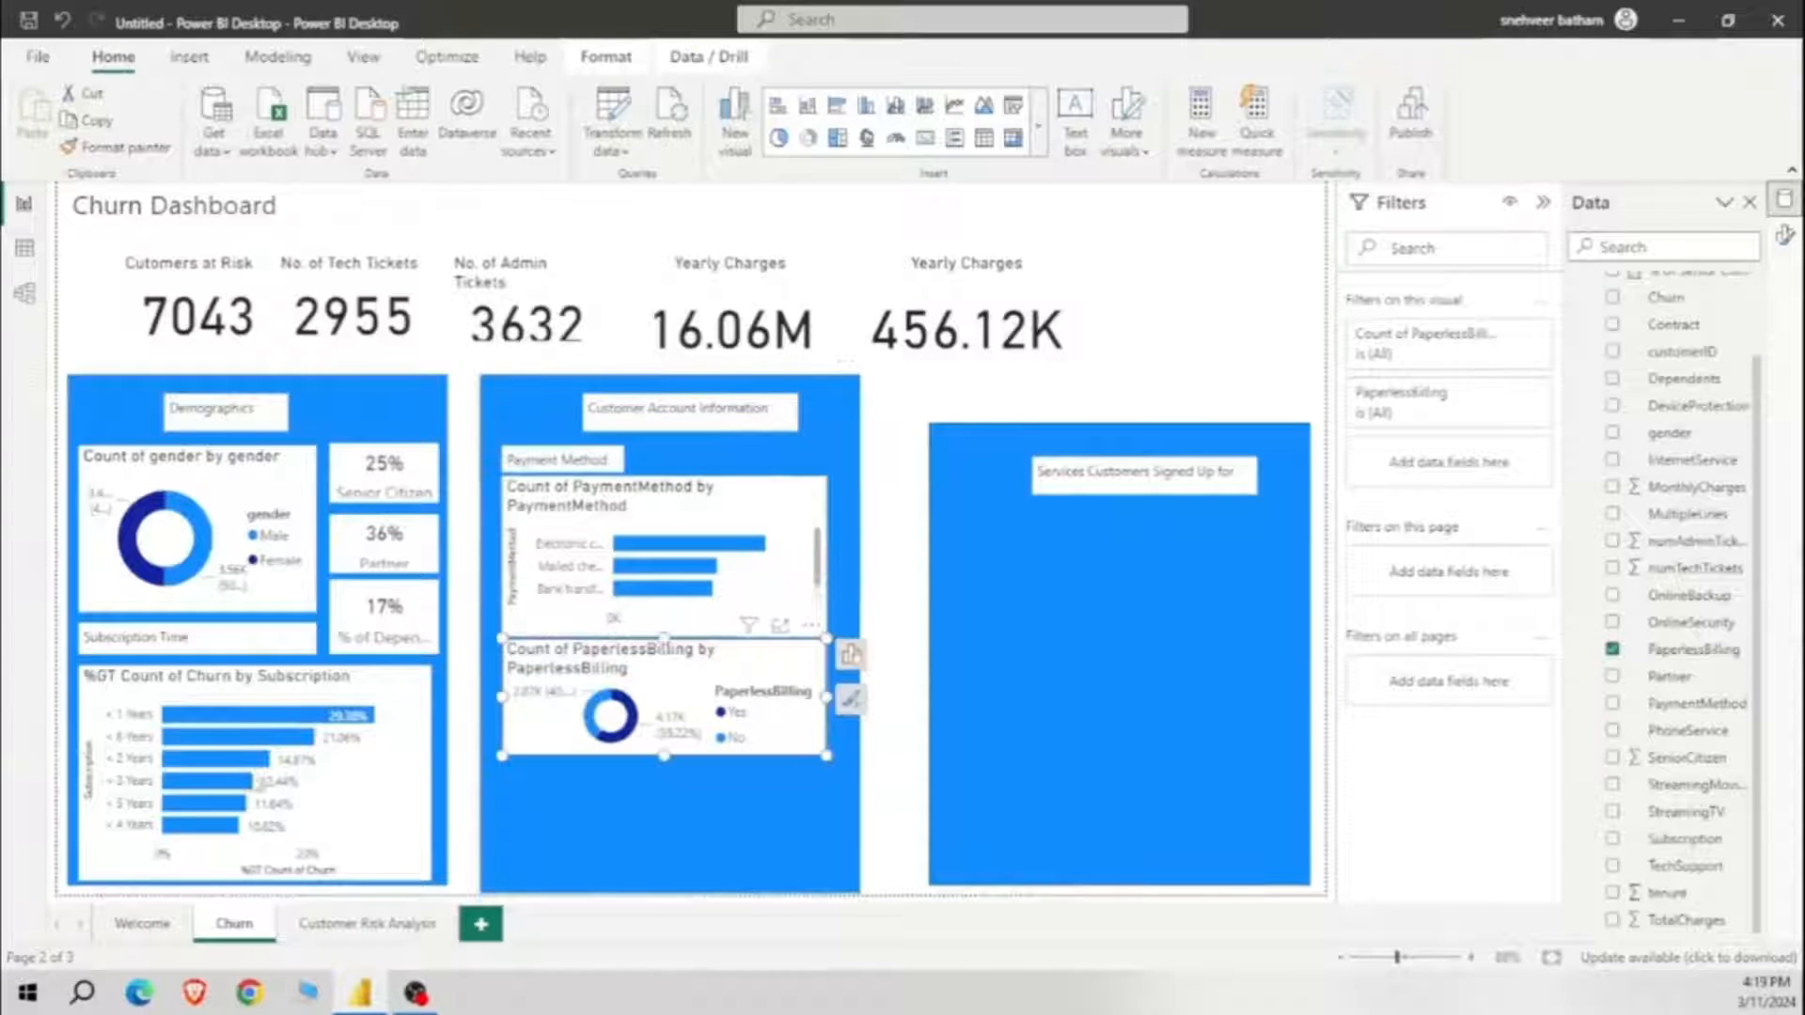
Step: Add a bar chart of the count of Contract by Contract below the paperless billing donut, sized to fit the panel's remaining space
click(905, 664)
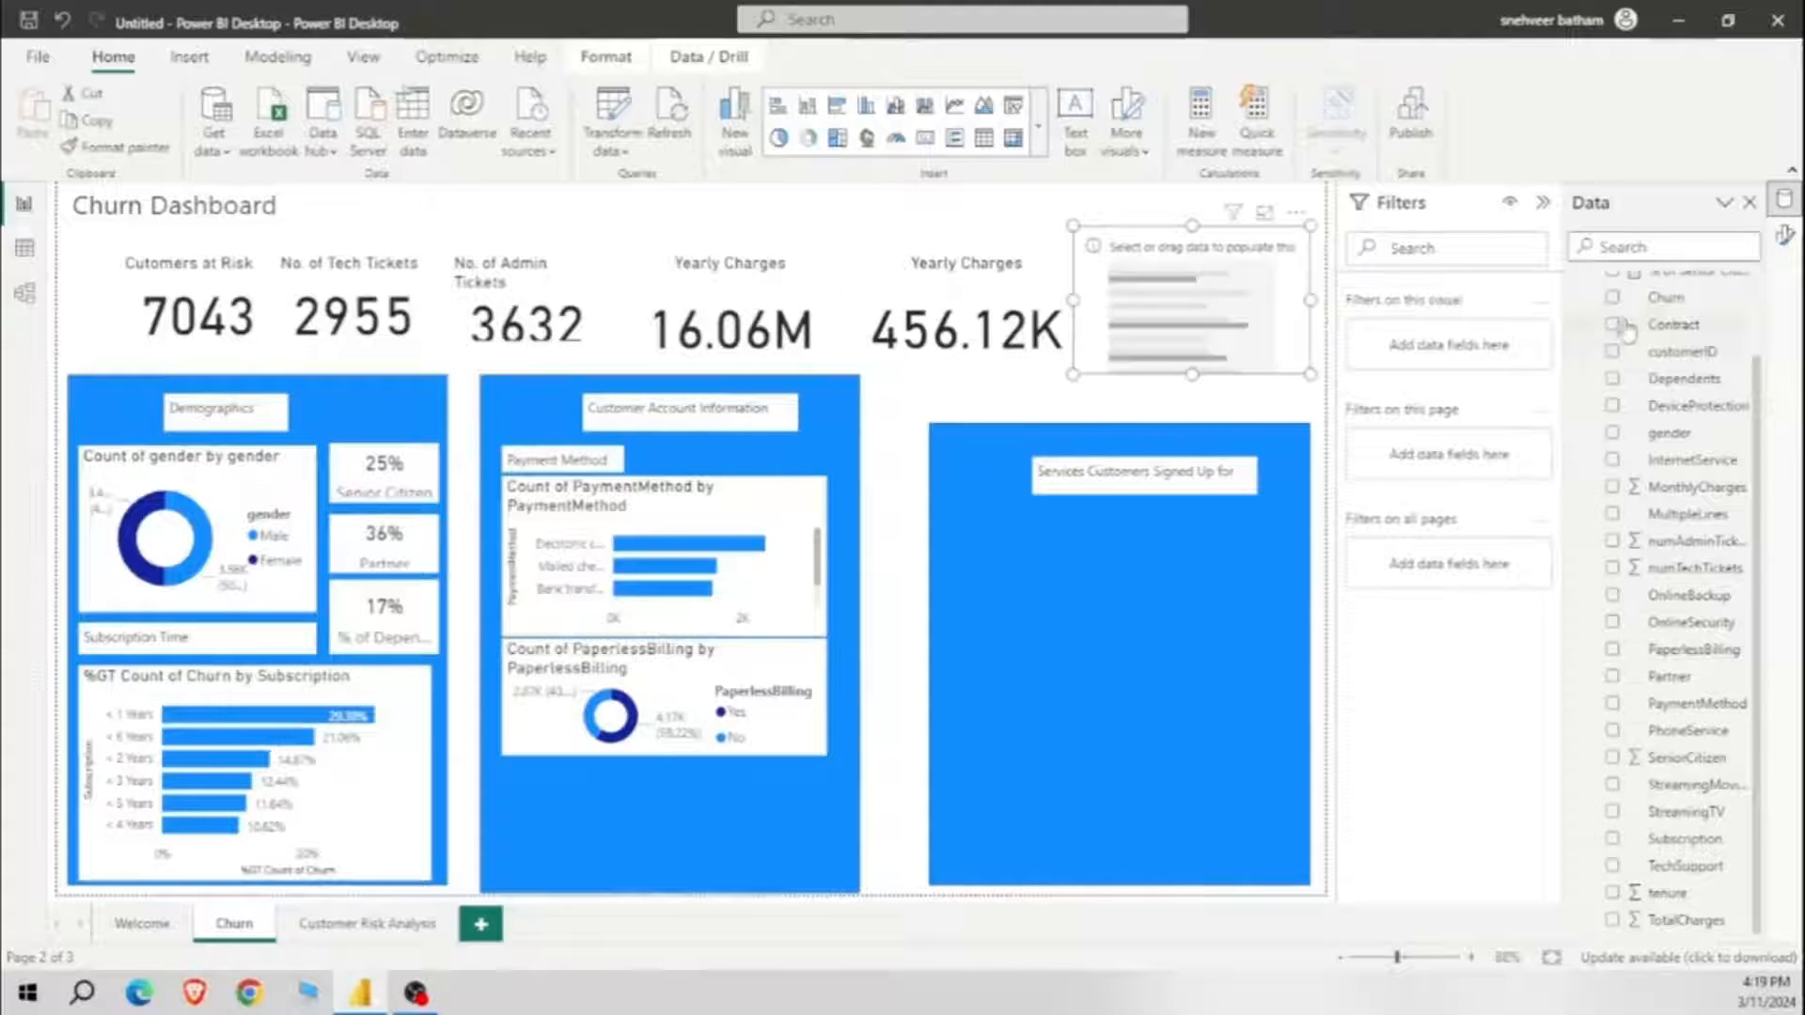
drag(1081, 405, 699, 753)
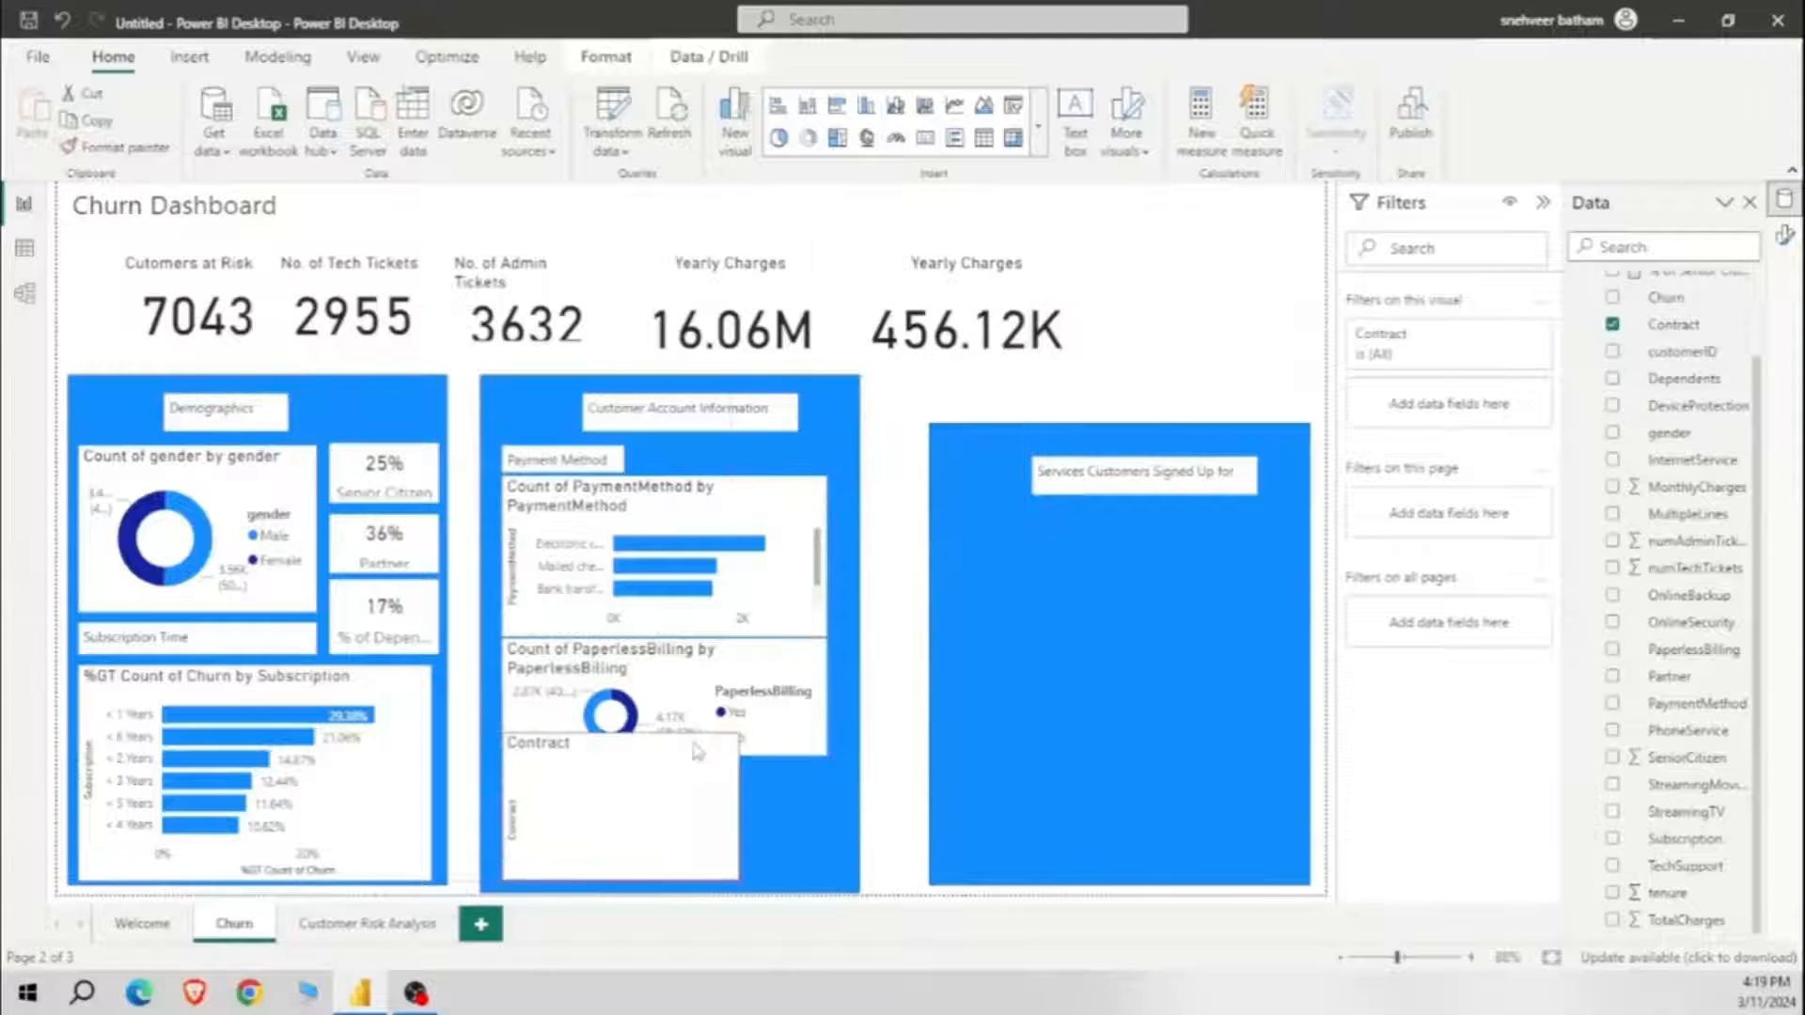
click(897, 609)
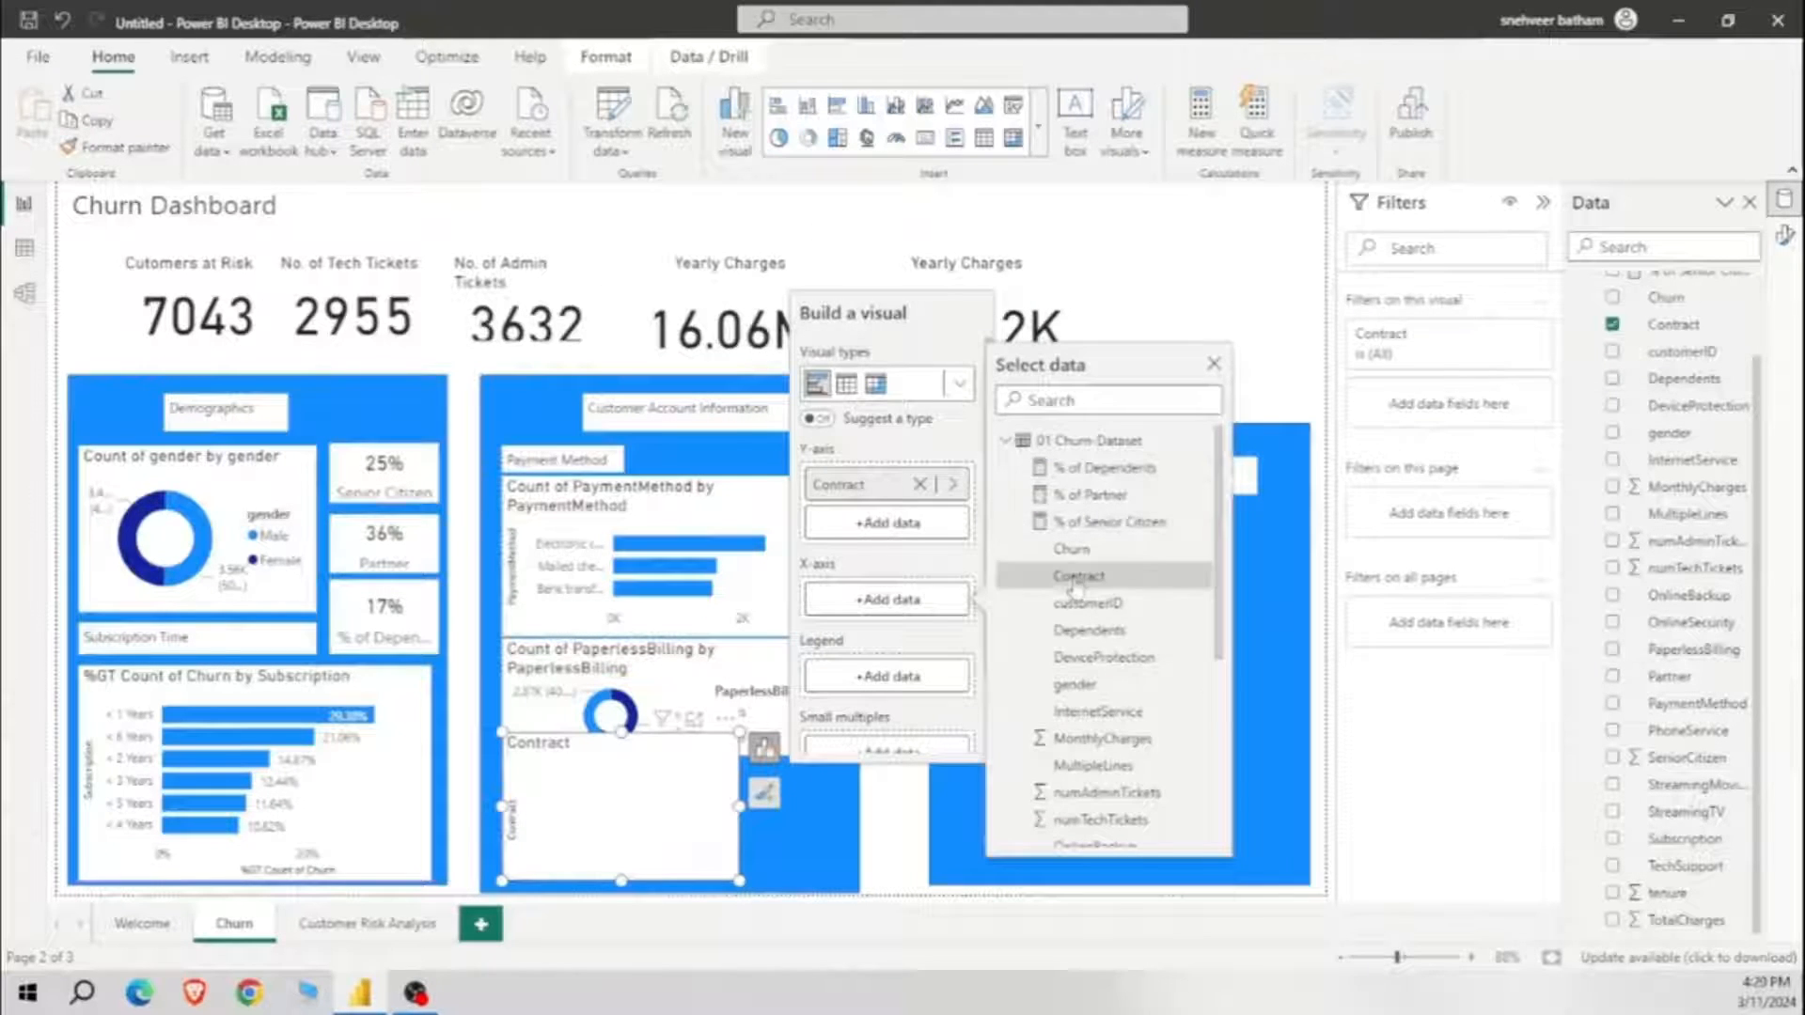
click(1072, 589)
drag(741, 807, 829, 814)
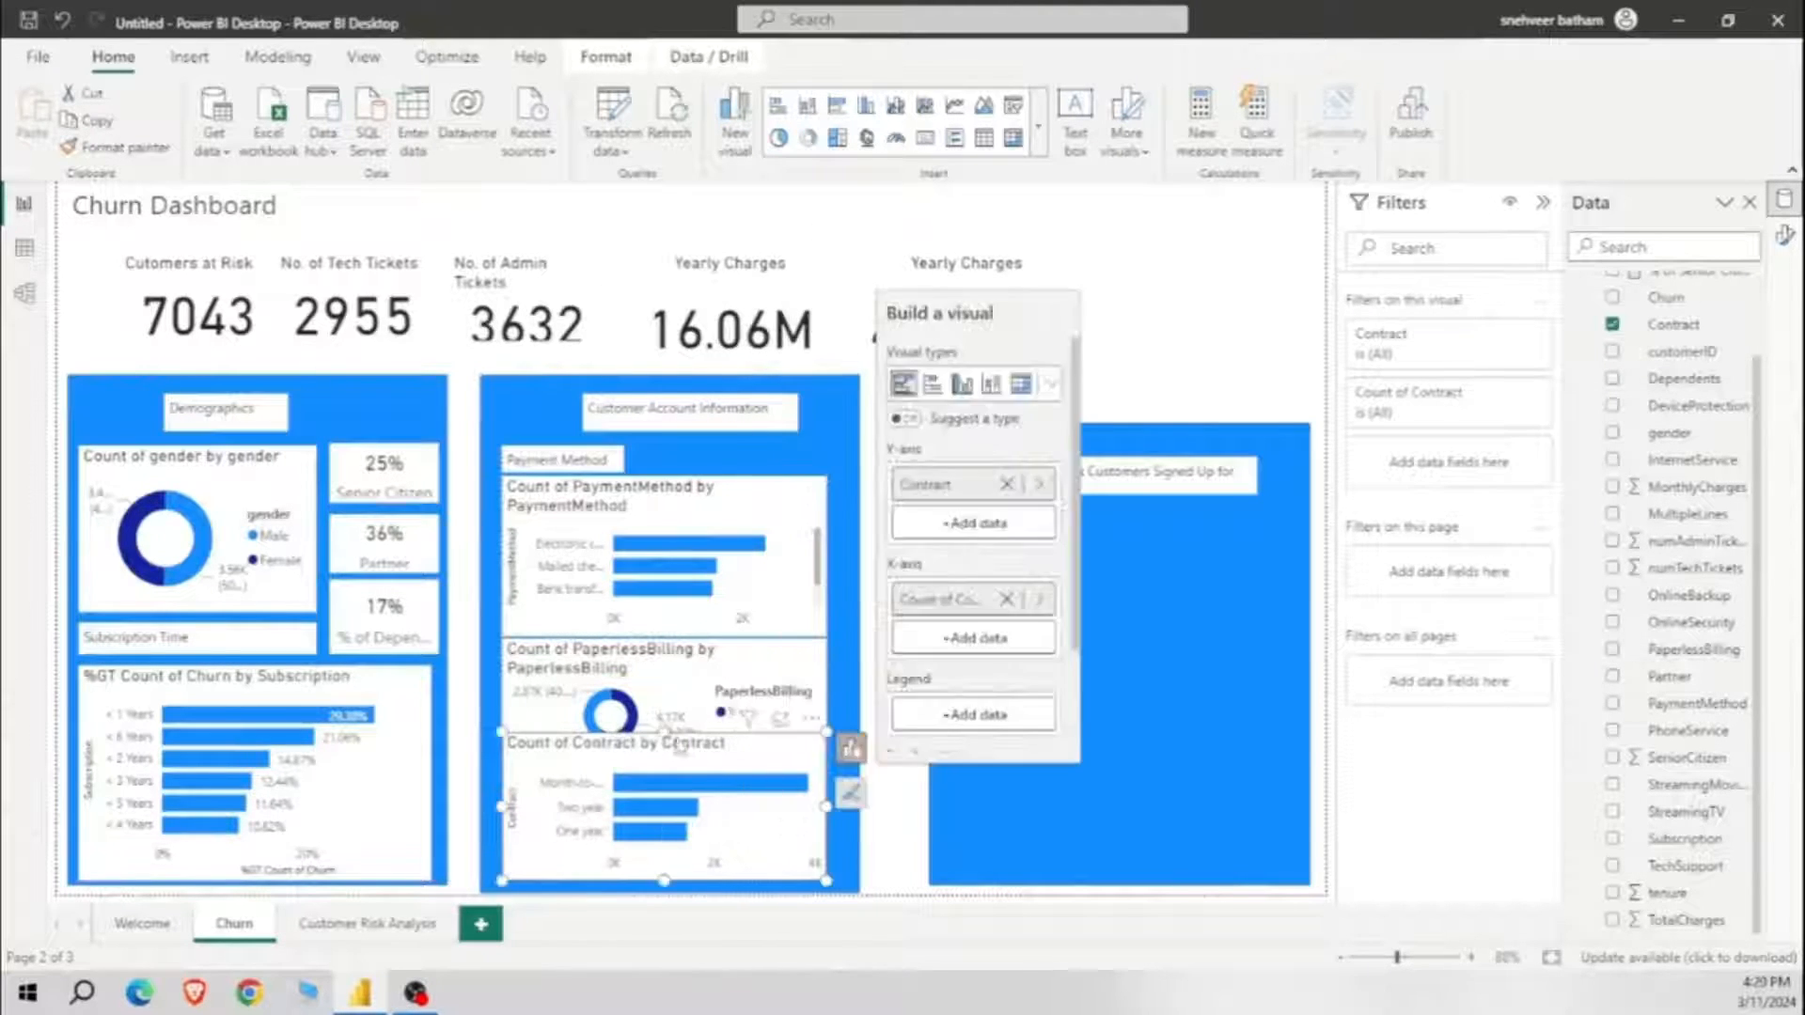
drag(665, 733, 664, 757)
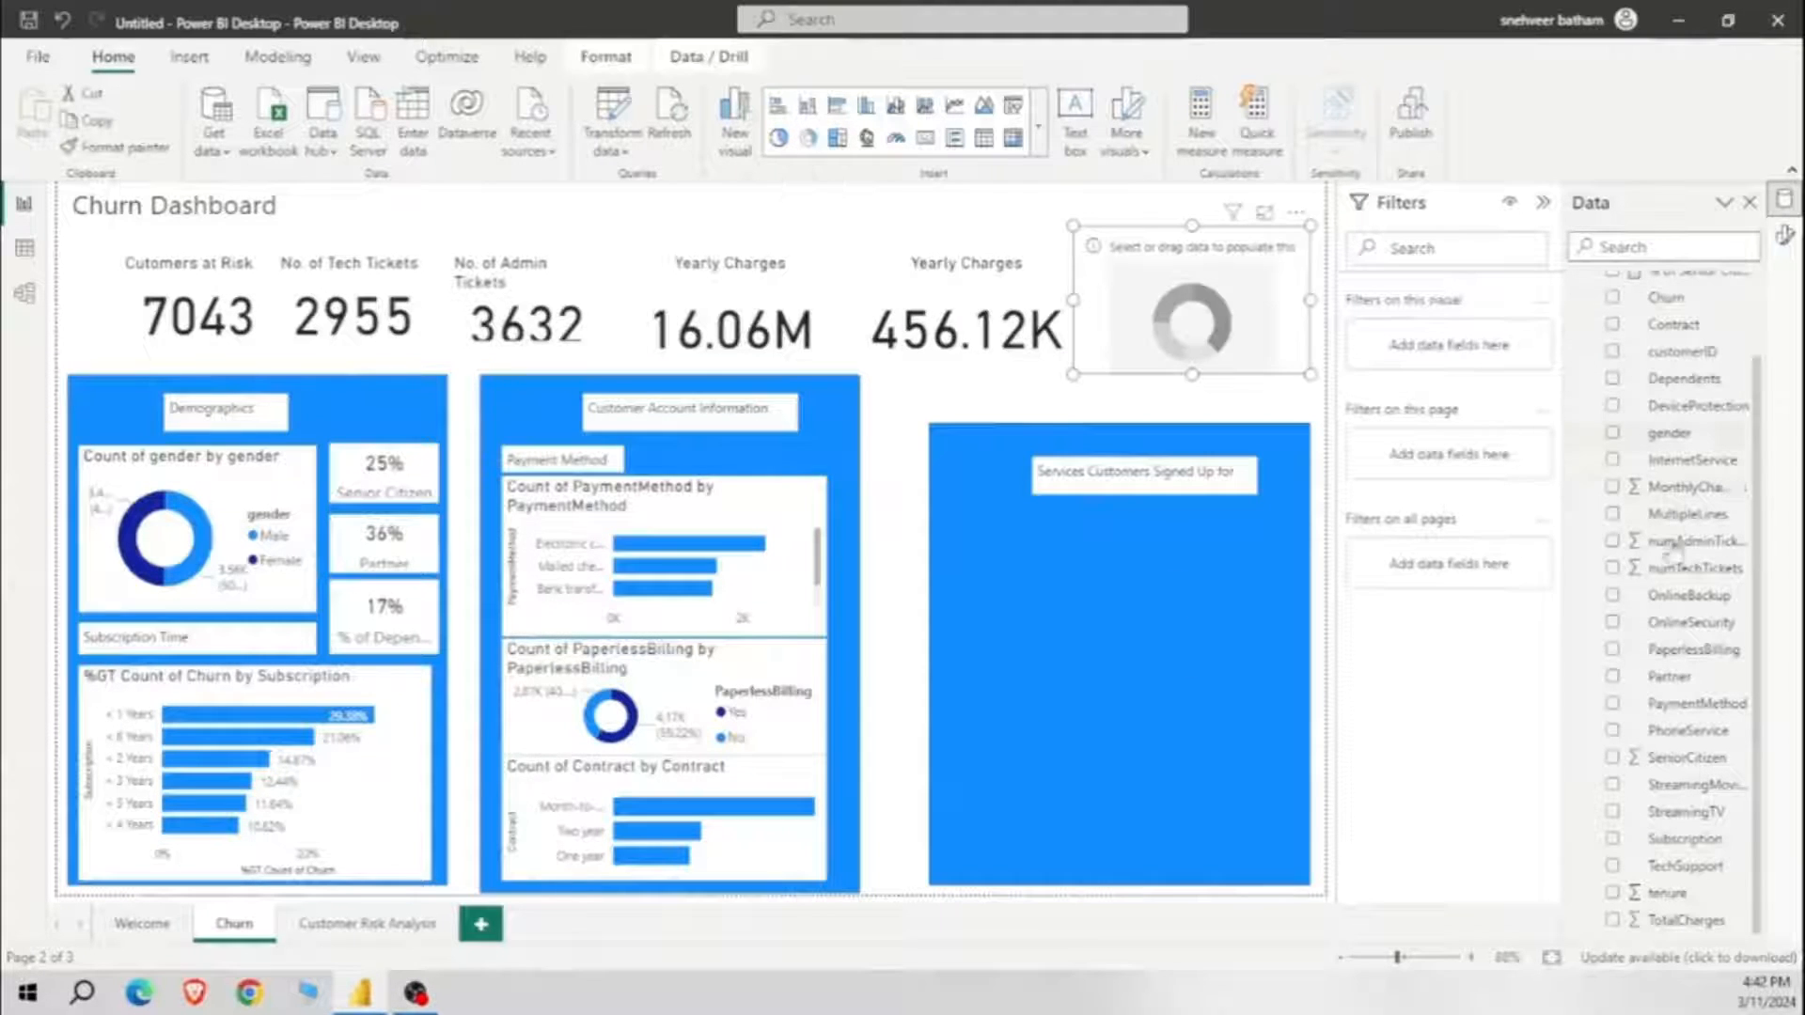
Step: Build the donut chart with InternetService as legend and its count as values, and place it at the bottom of the Services Customers Signed Up for panel
click(1613, 460)
click(895, 535)
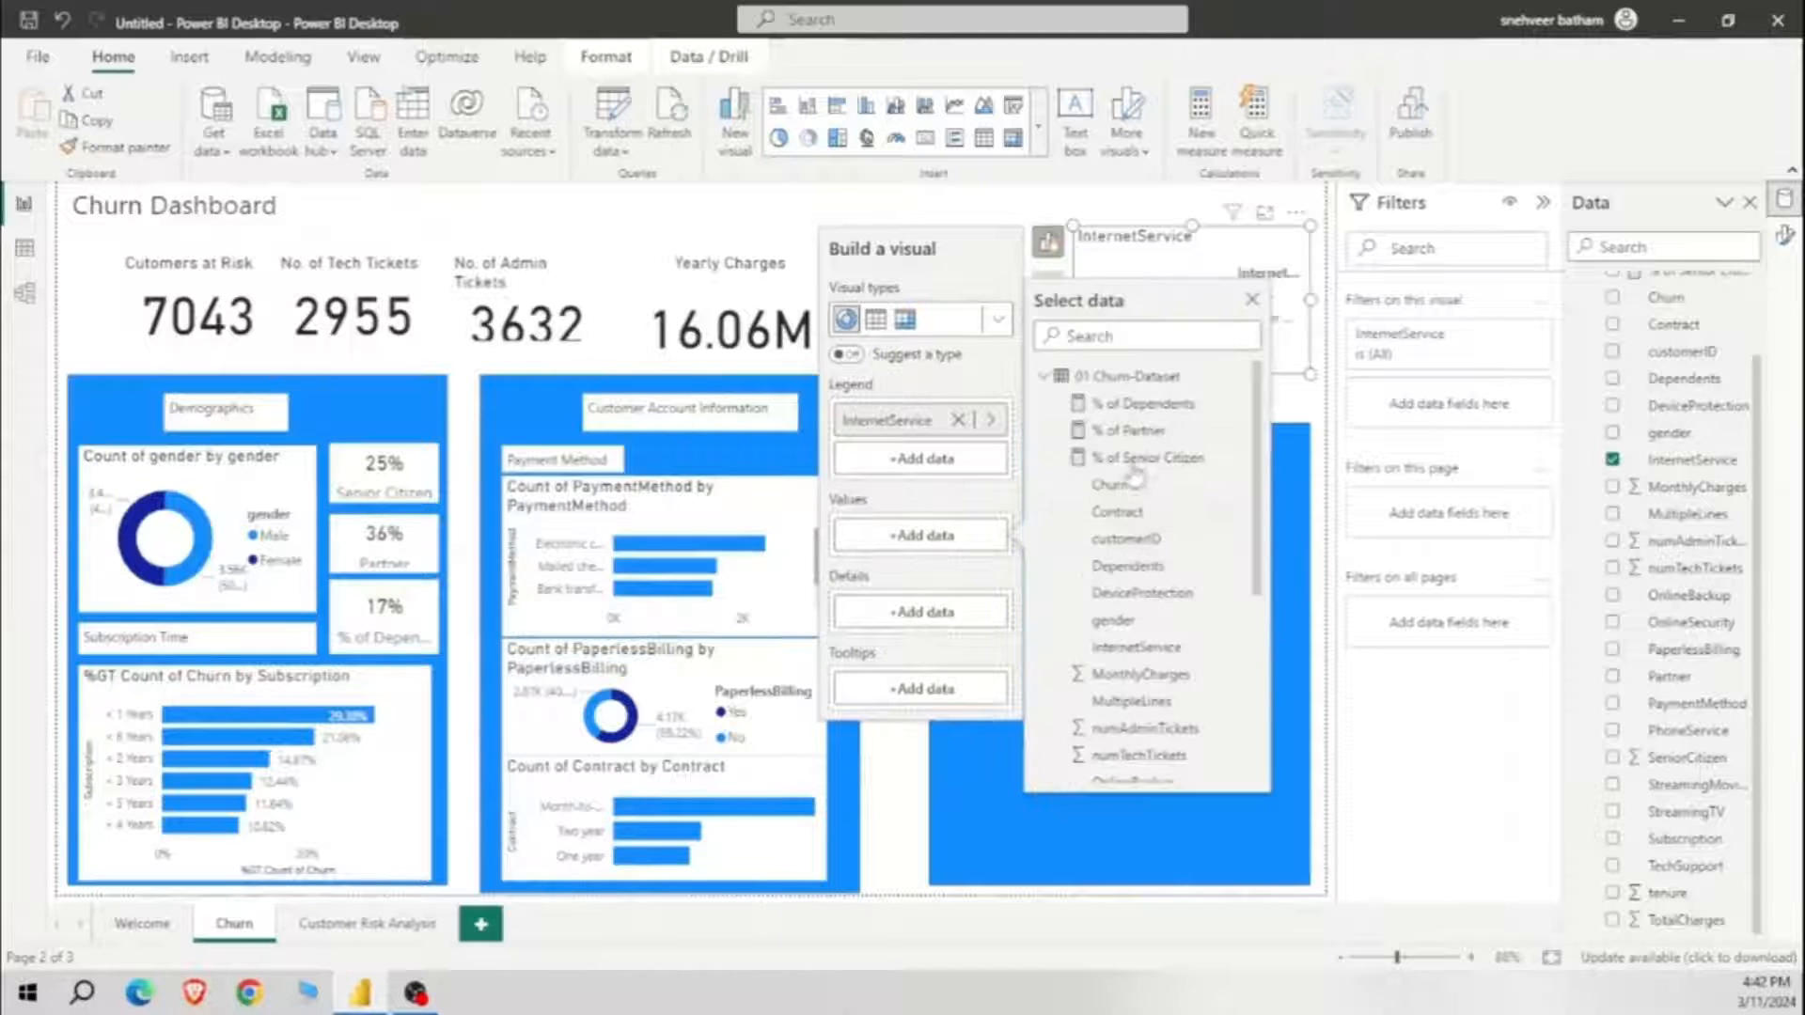
click(1134, 646)
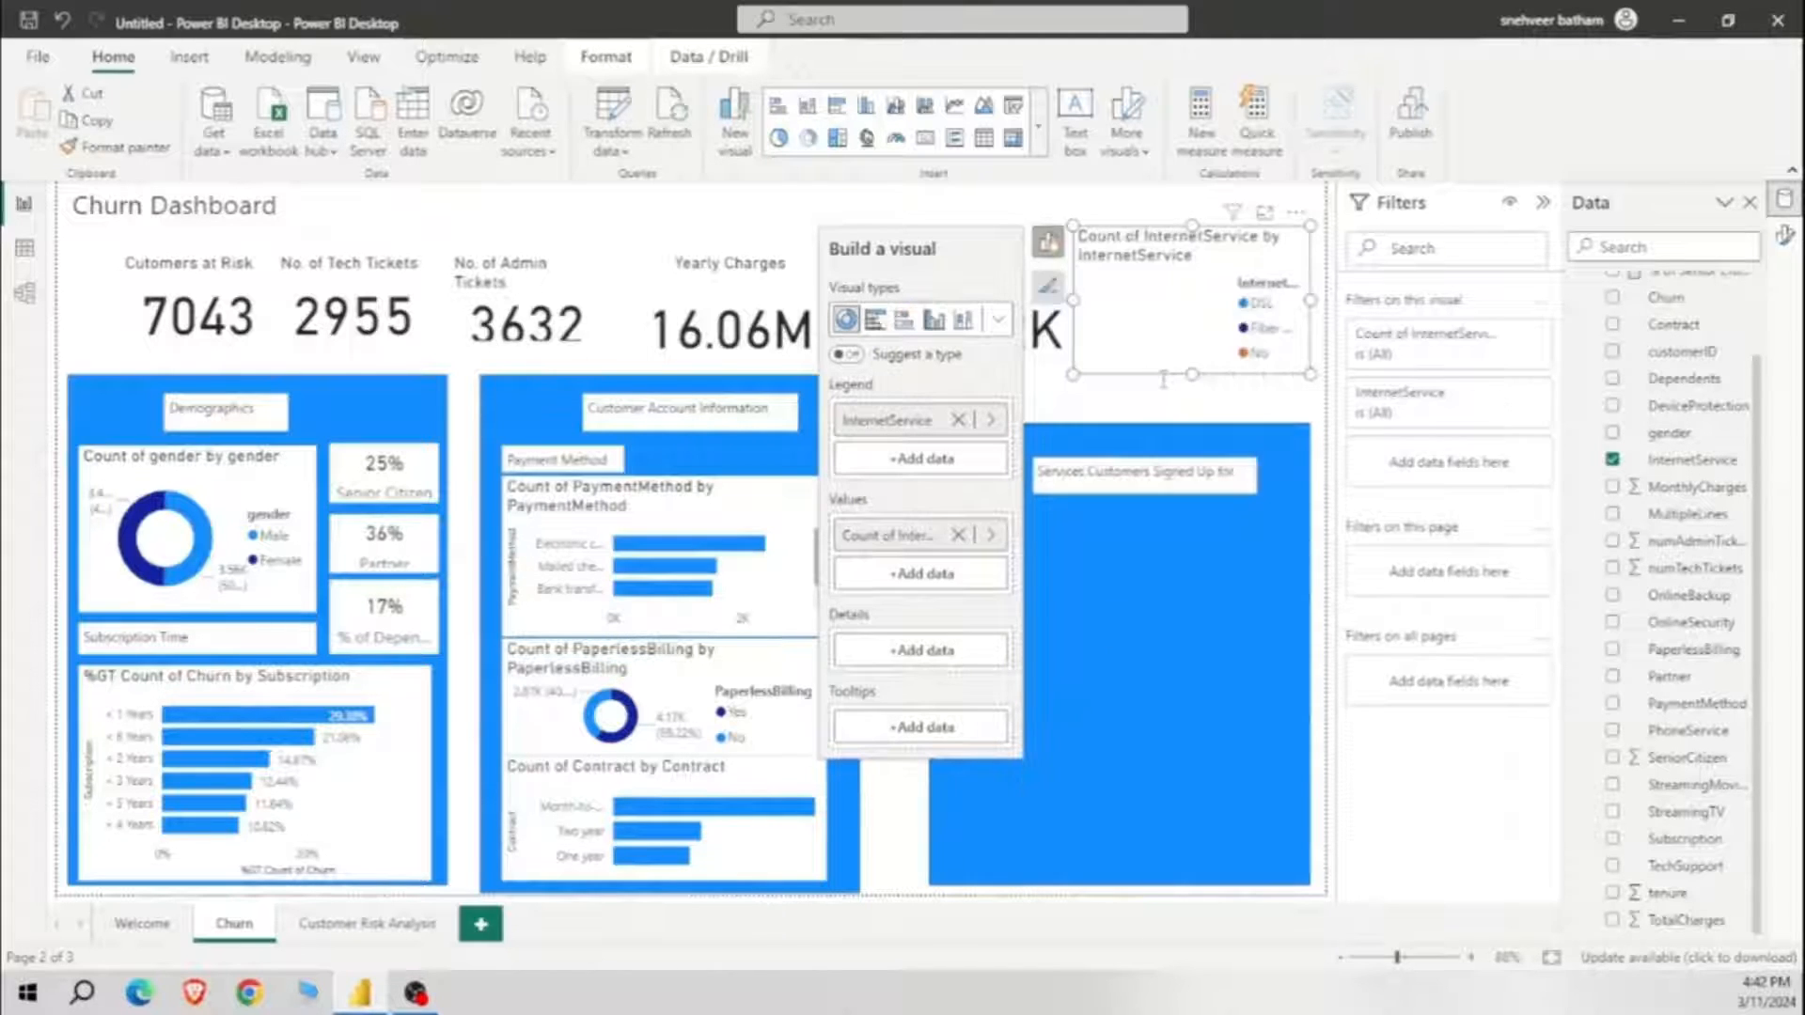
drag(1302, 305, 1260, 814)
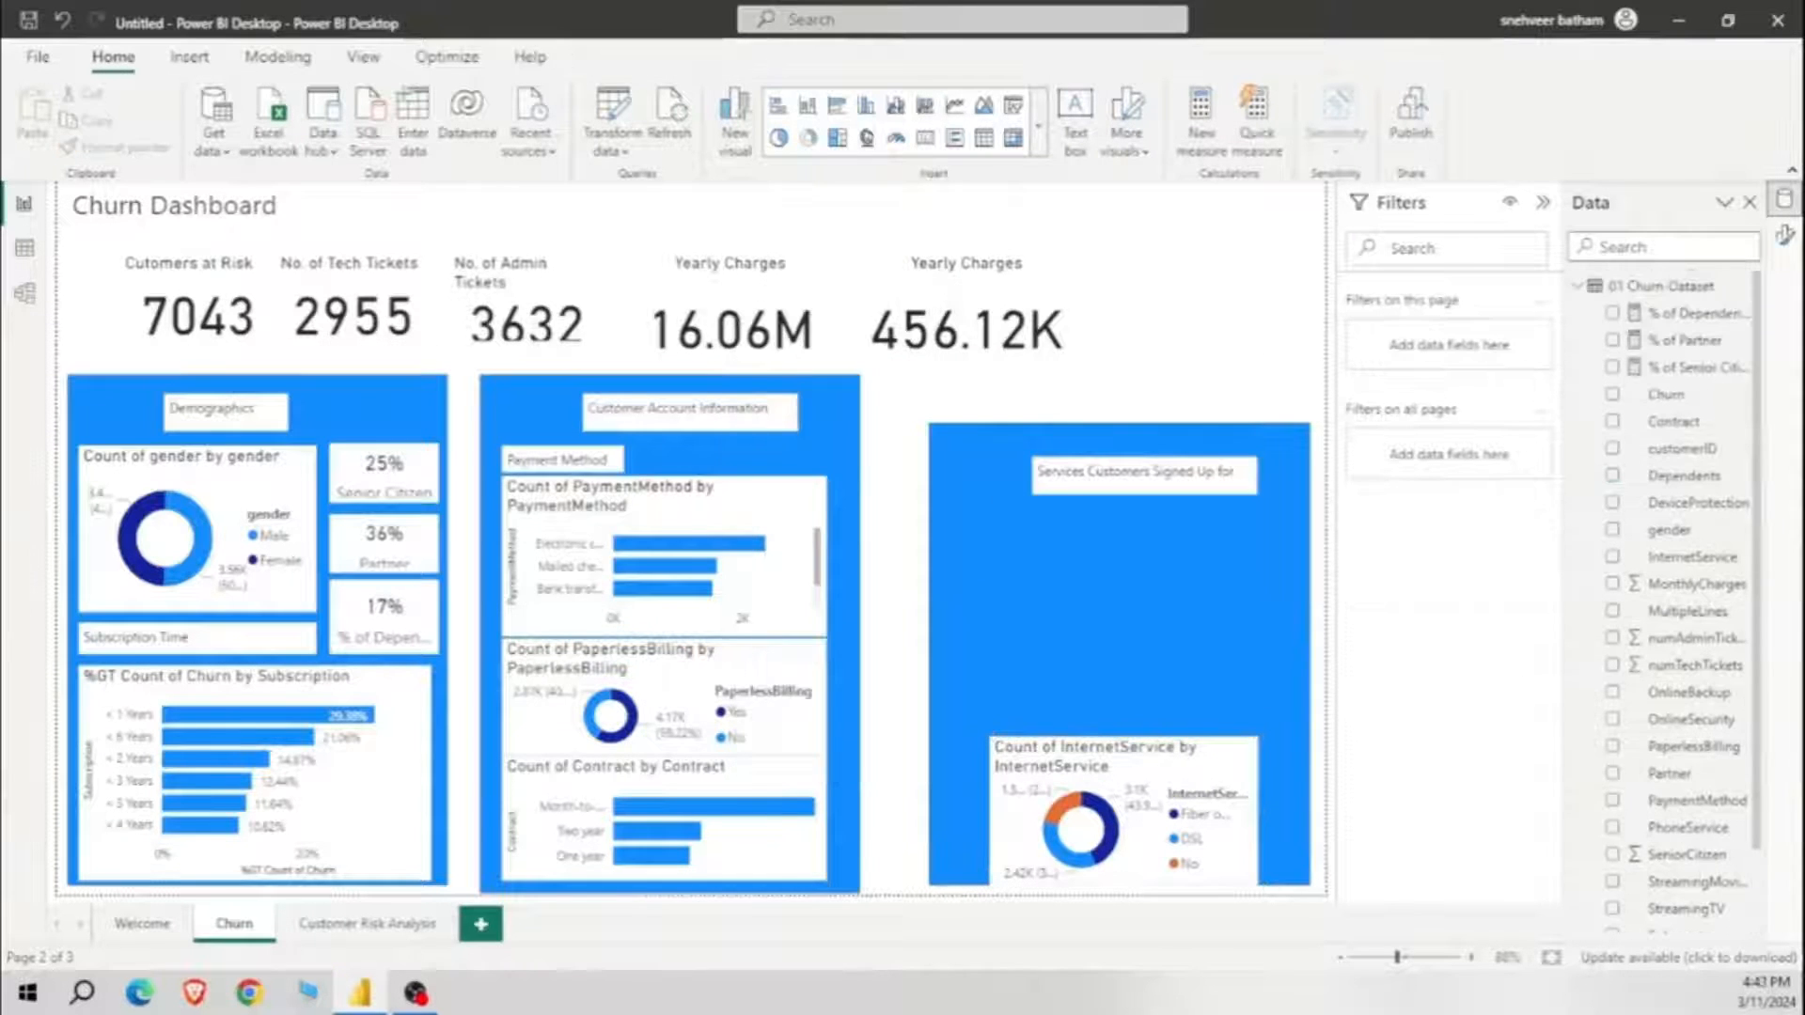
Step: Create a measure named "Online Backup in %" and start its formula with DIVIDE(CALCULATE(COUNT(
click(1201, 120)
key(BackSpace)
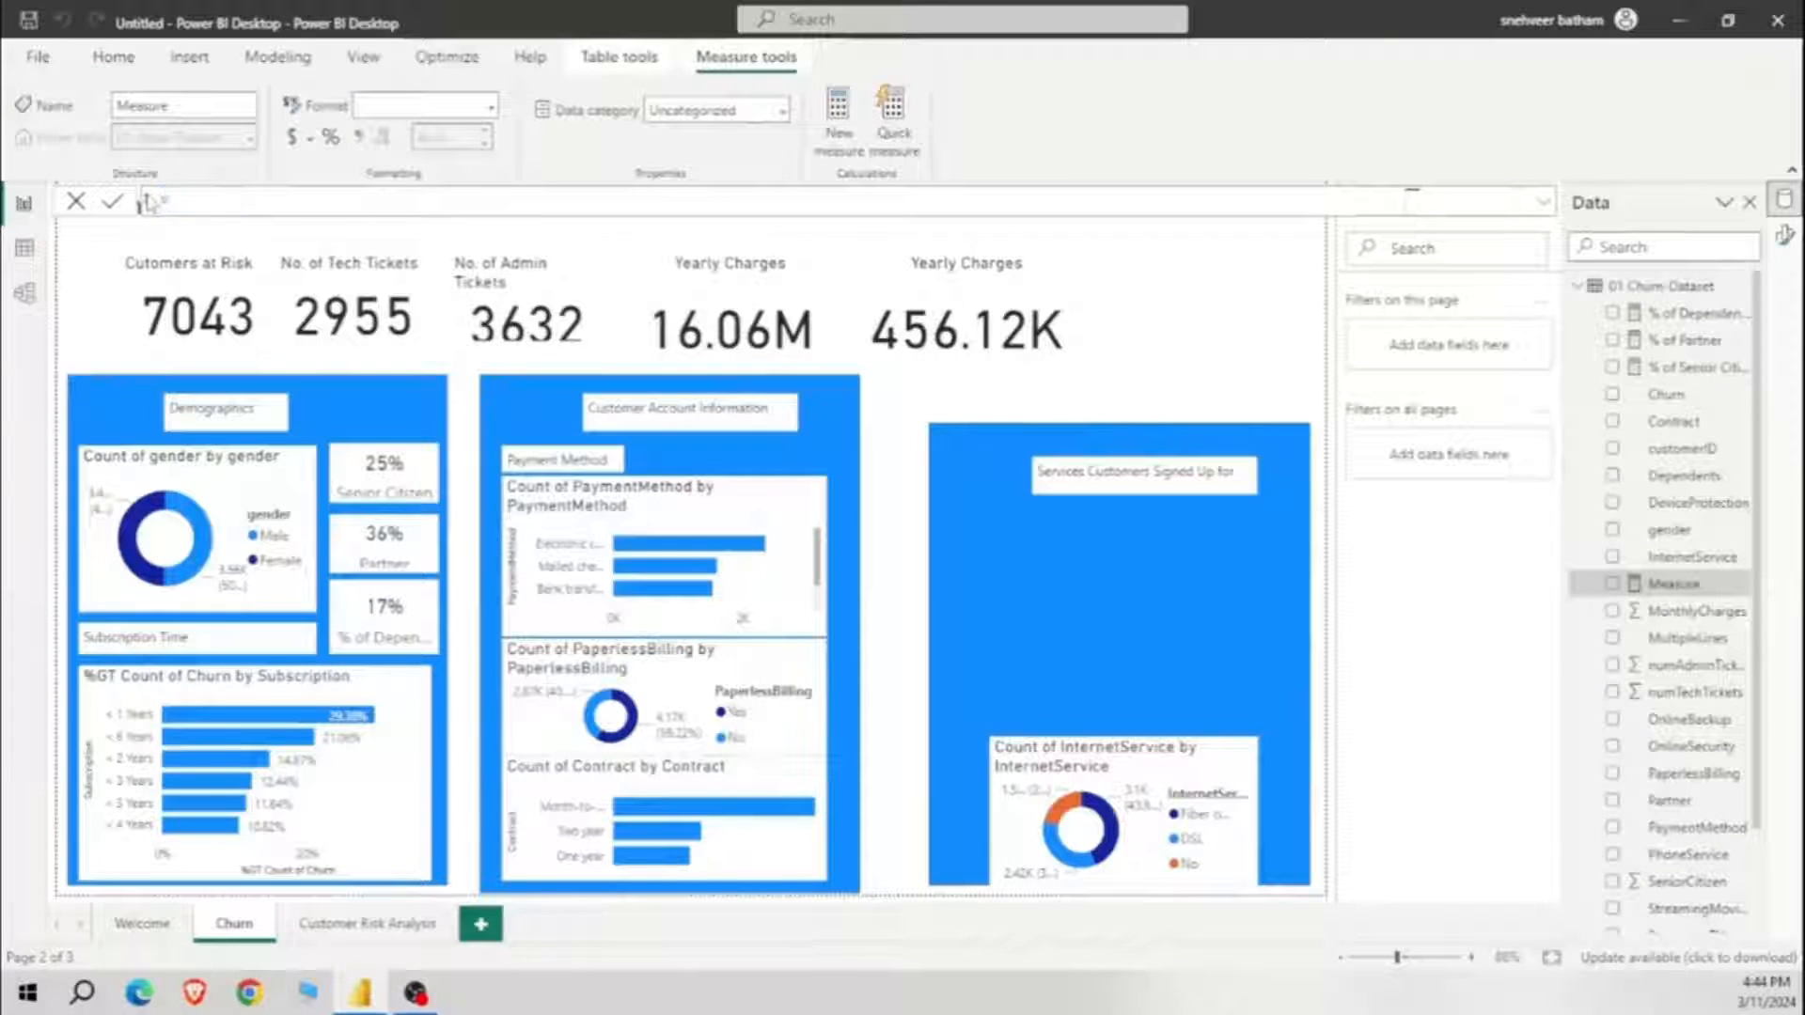
text(Churn)
text(kup in %)
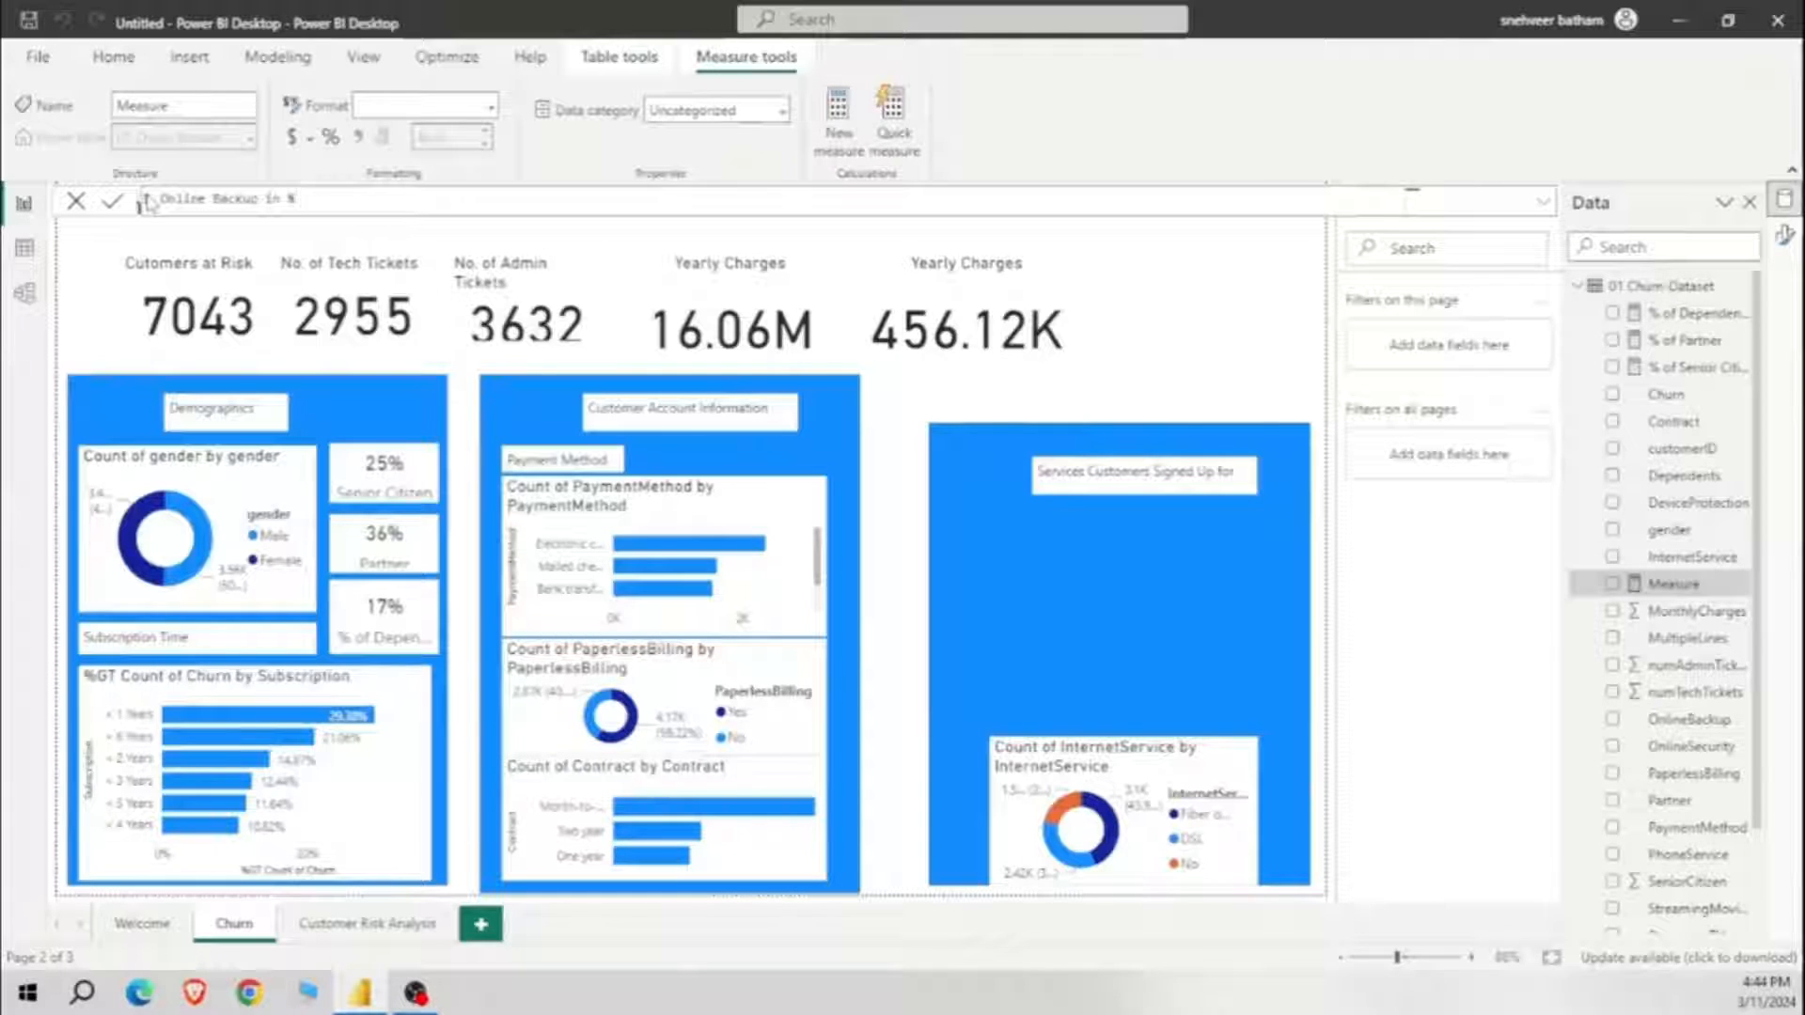
text( = DIVIDE()
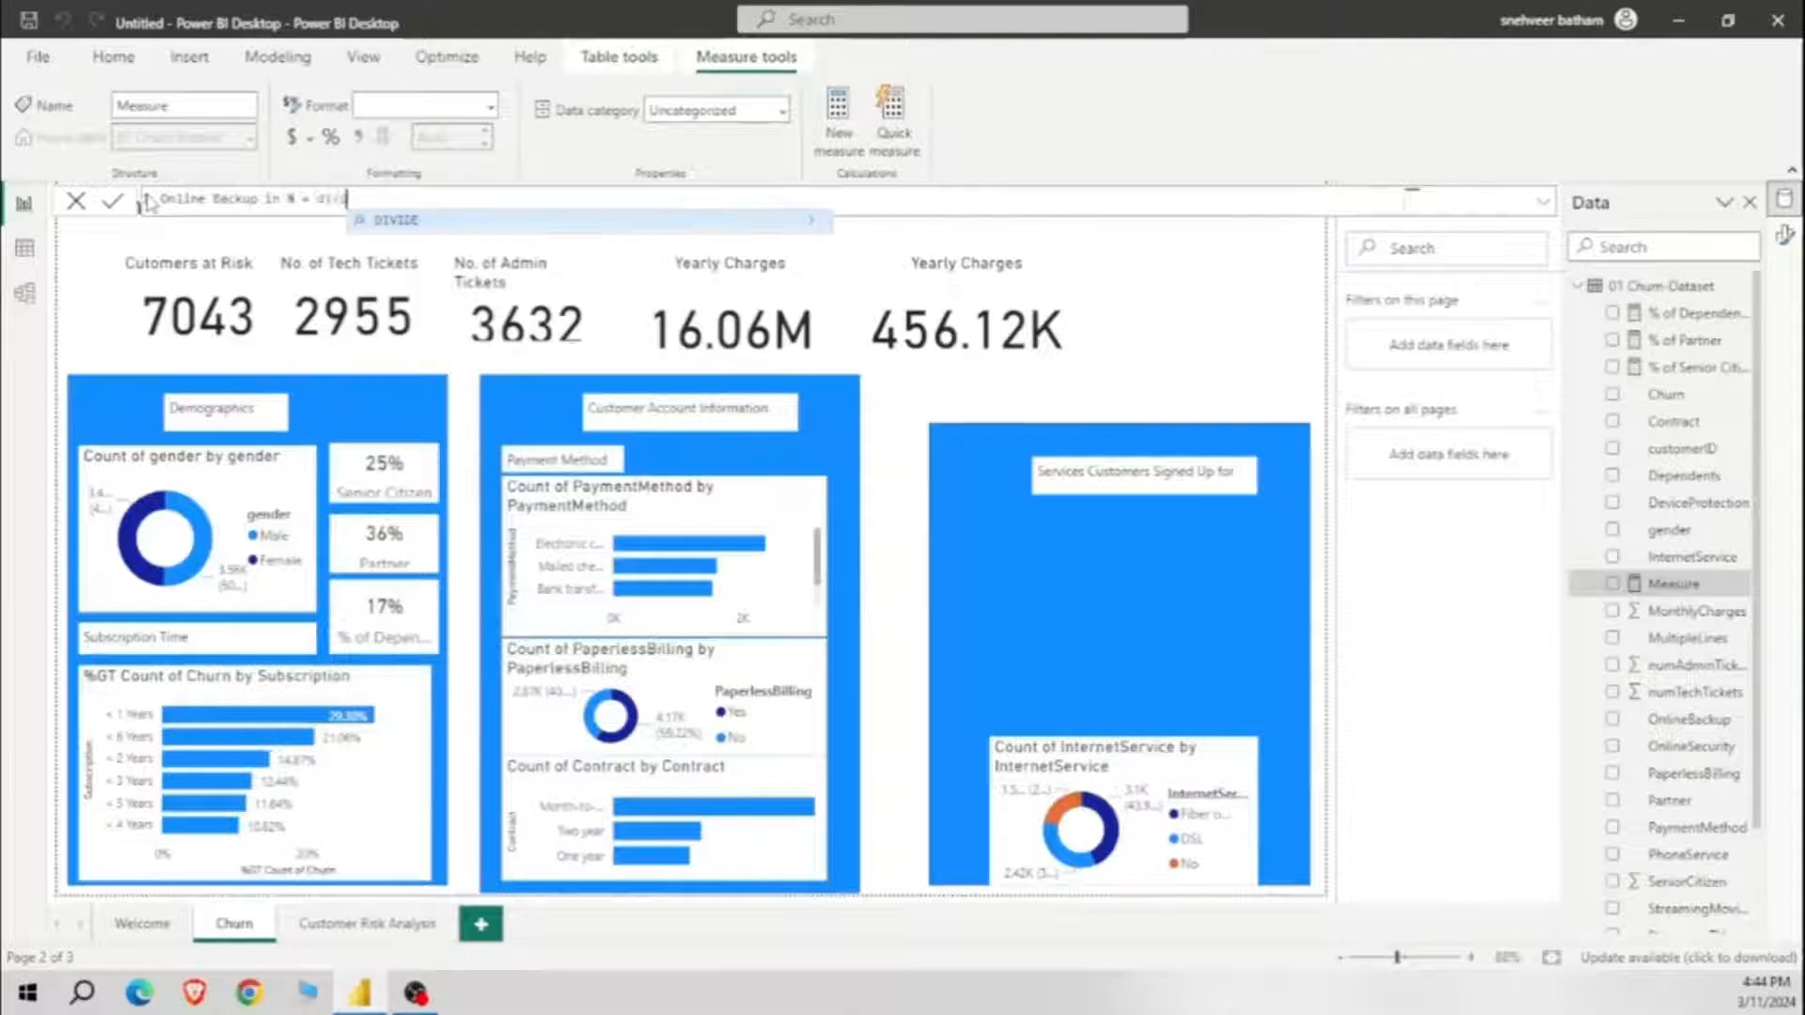
text(CALCULATE()
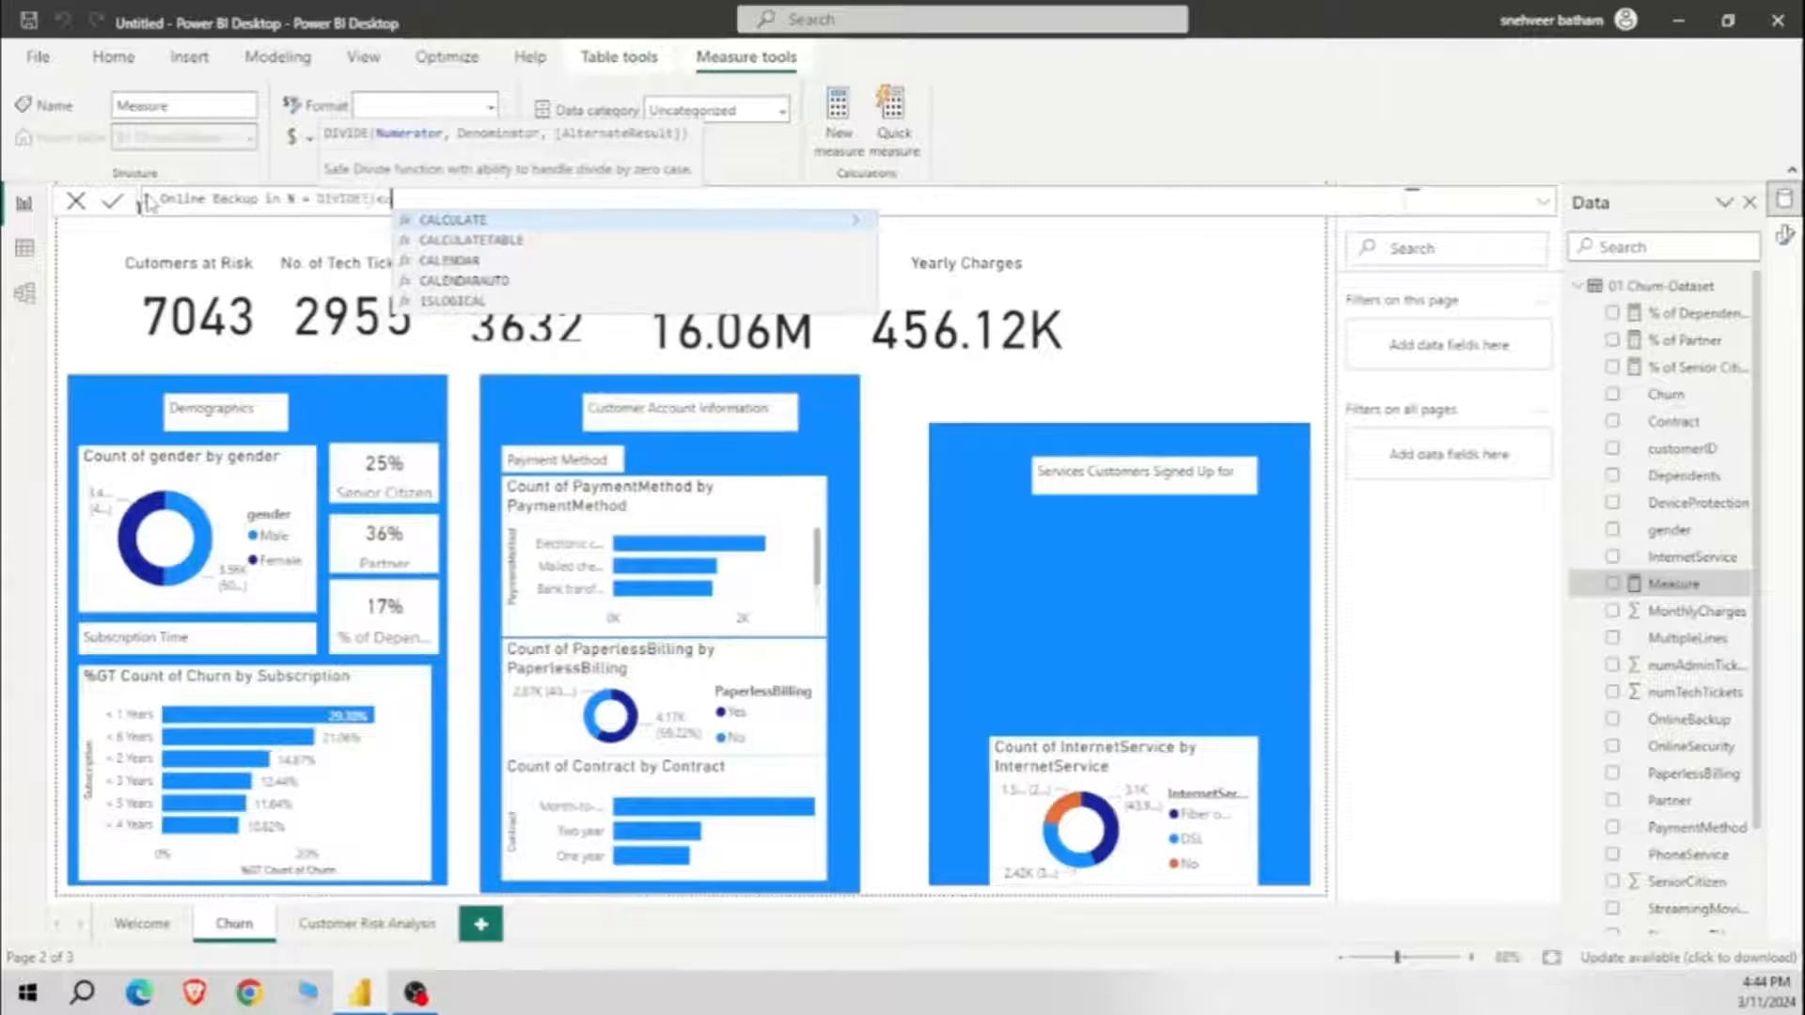
text(COUNT()
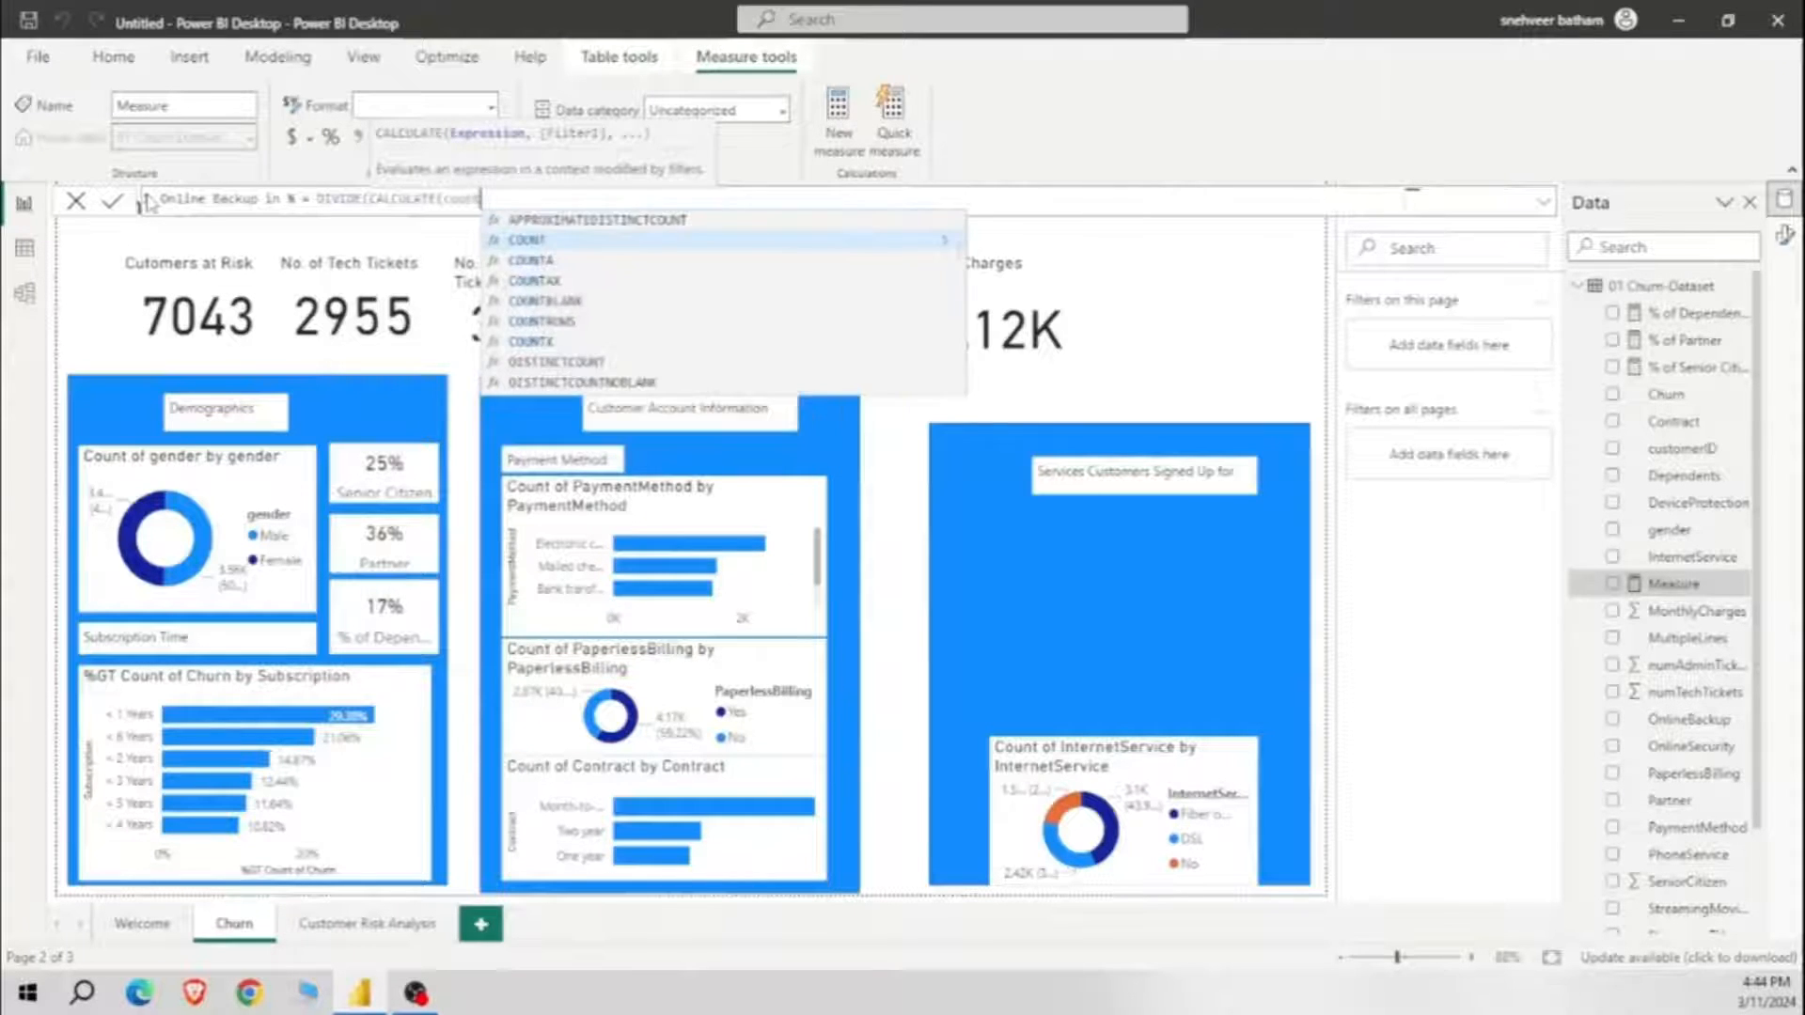
Step: Make the numerator count the '01 Churn-Dataset'[OnlineBackup] column
text(chur)
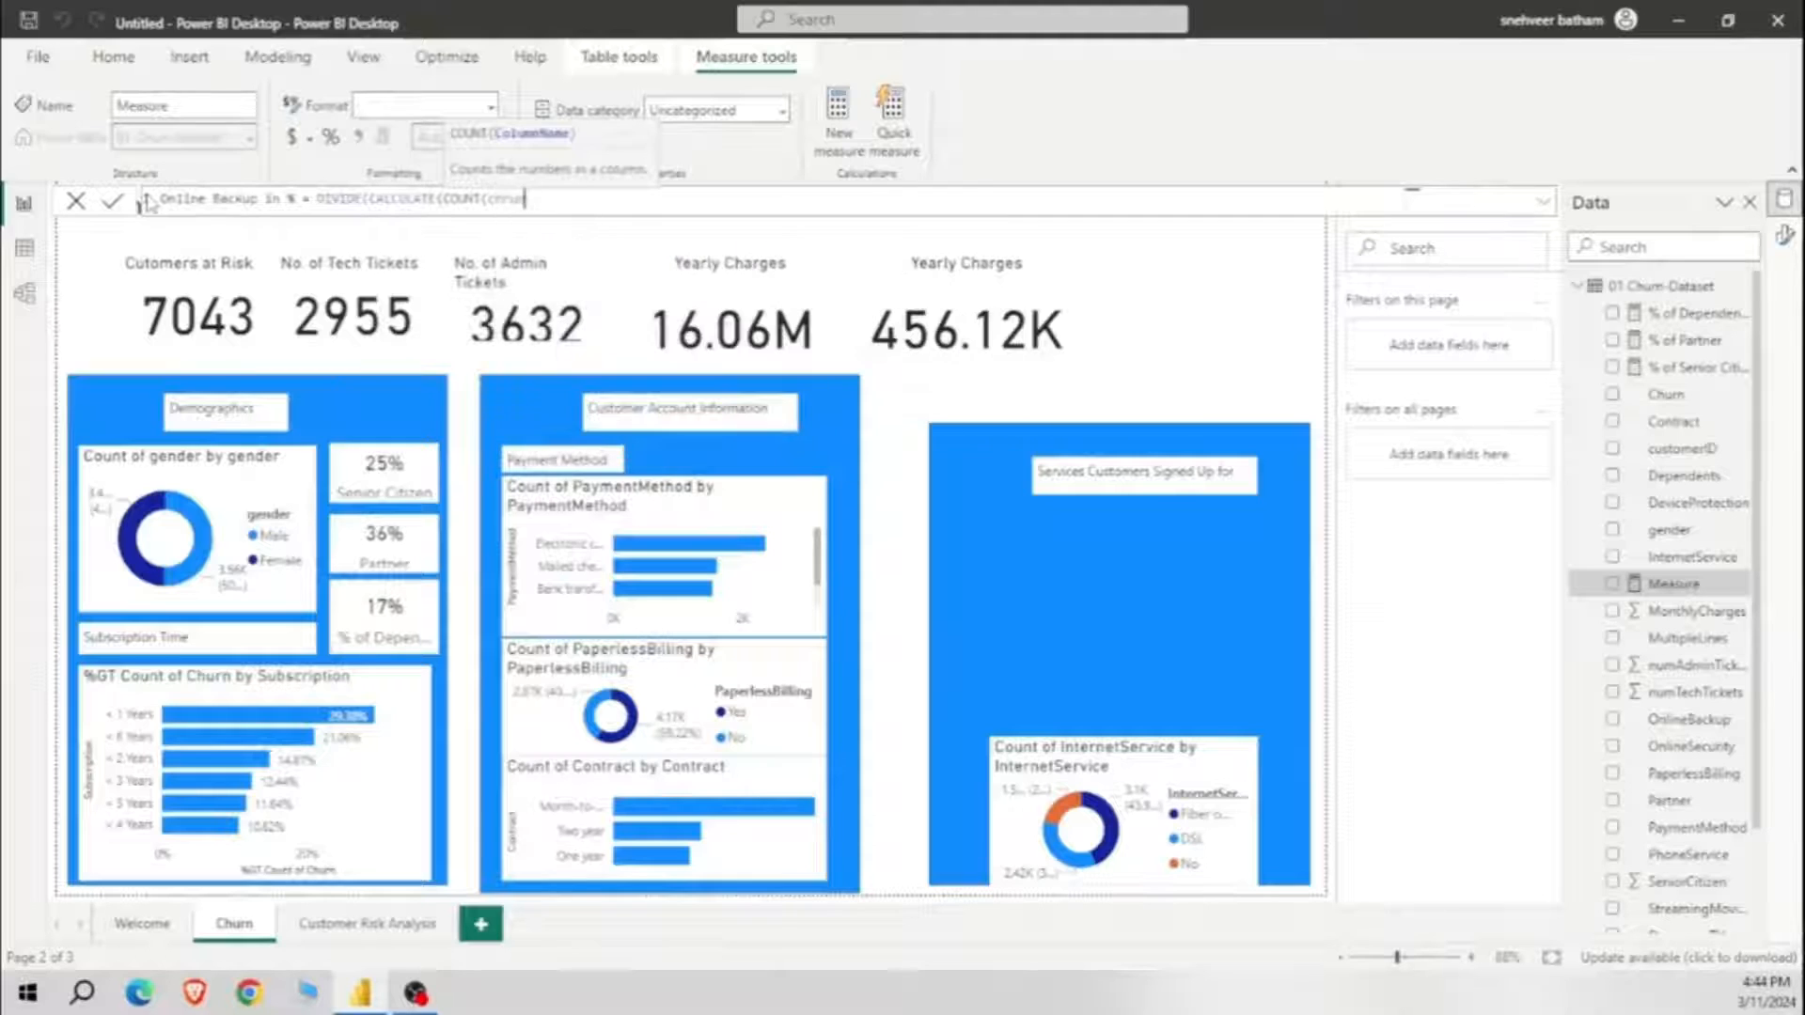
key(BackSpace)
key(BackSpace)
key(BackSpace)
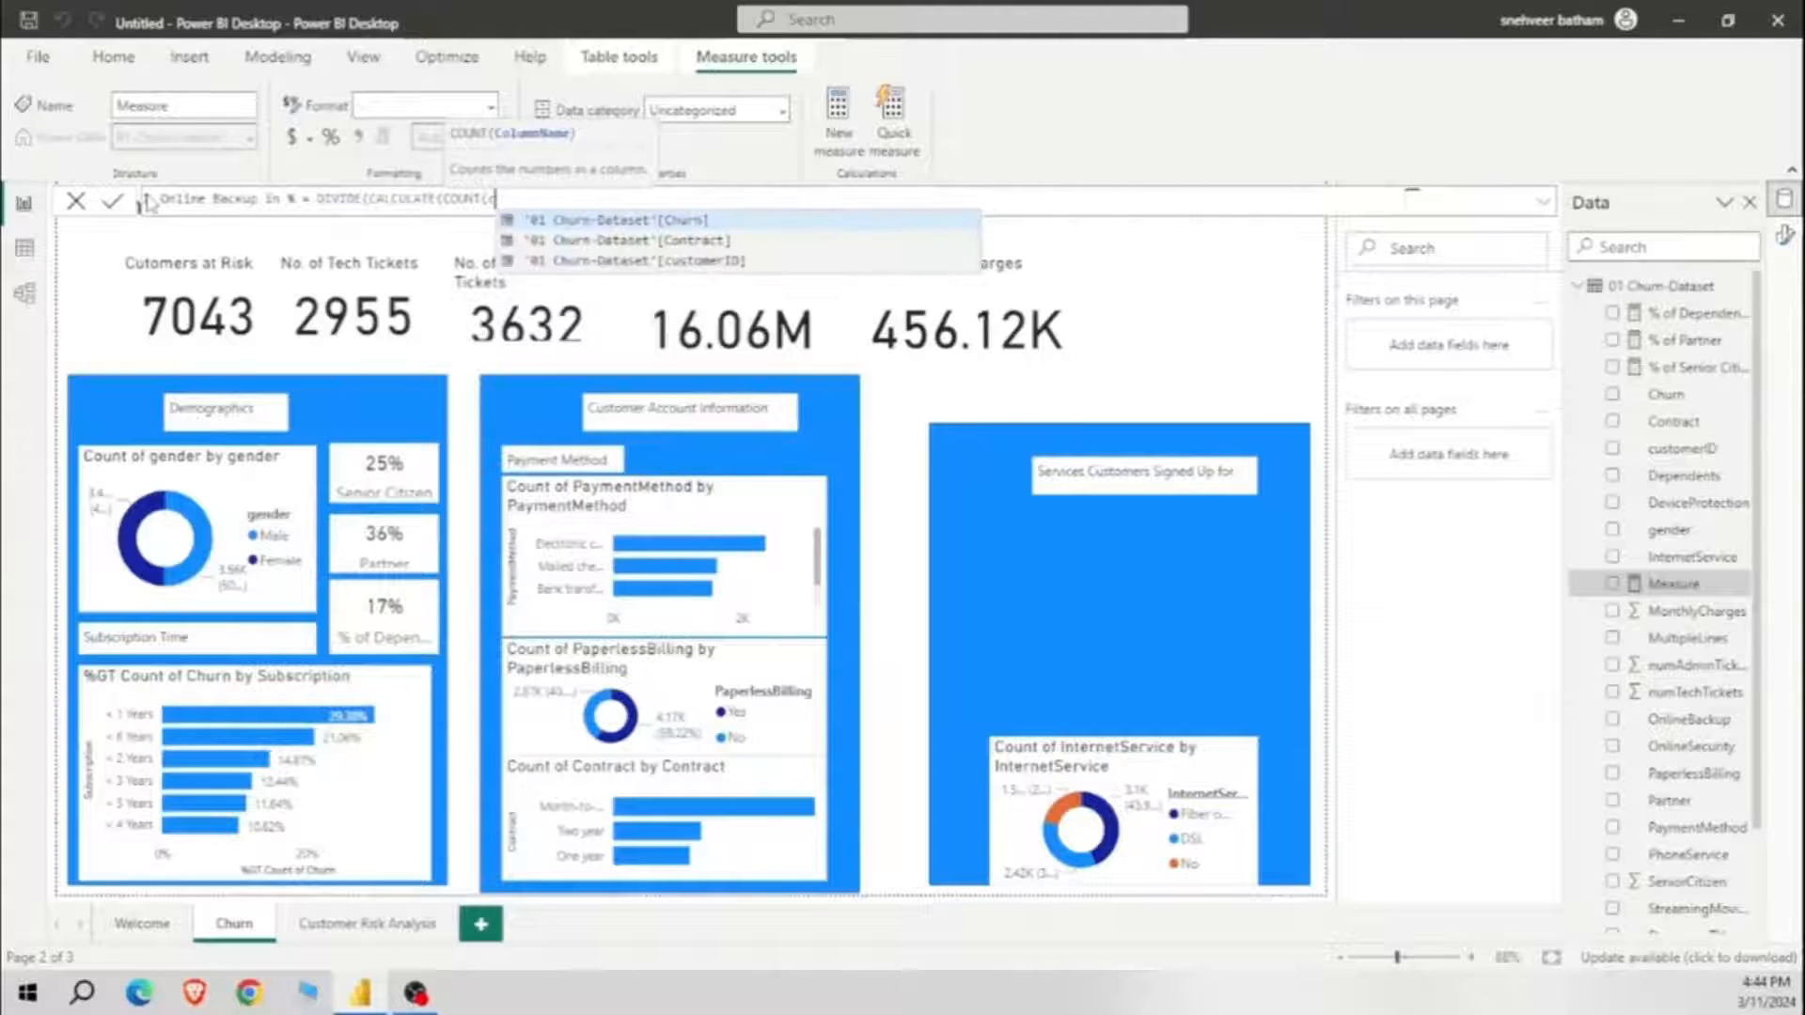
key(Tab)
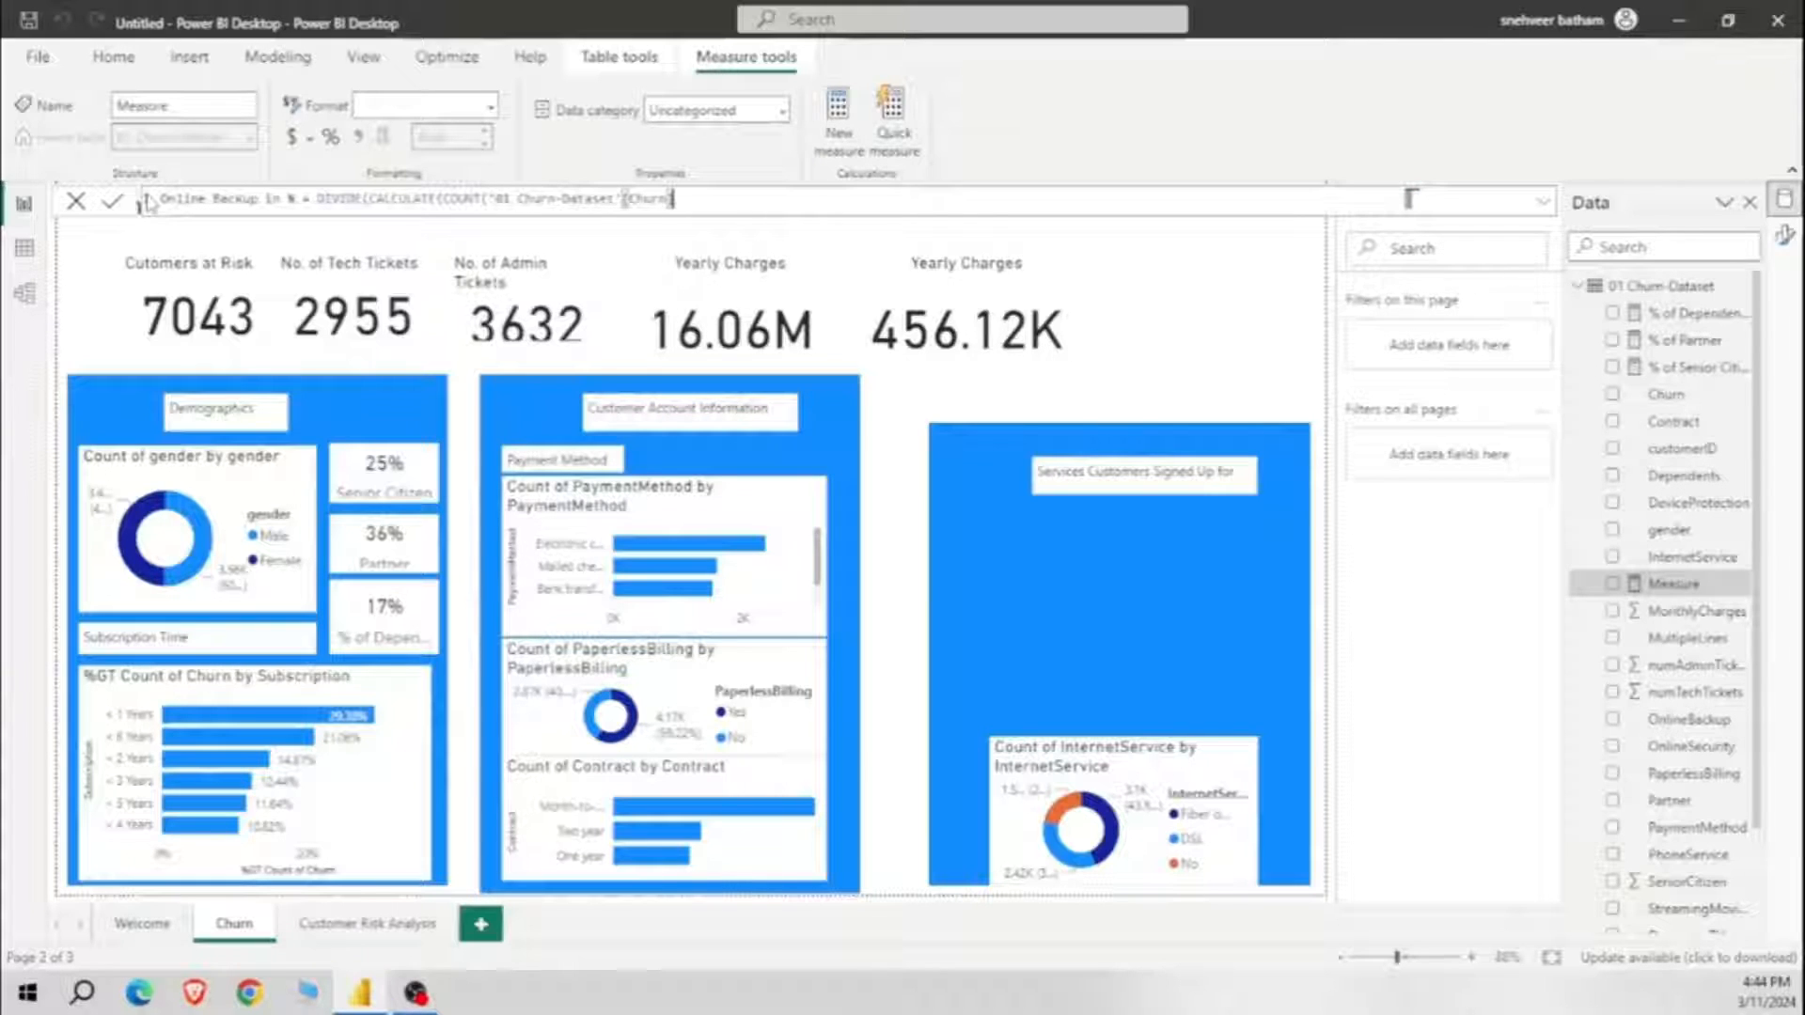
click(149, 204)
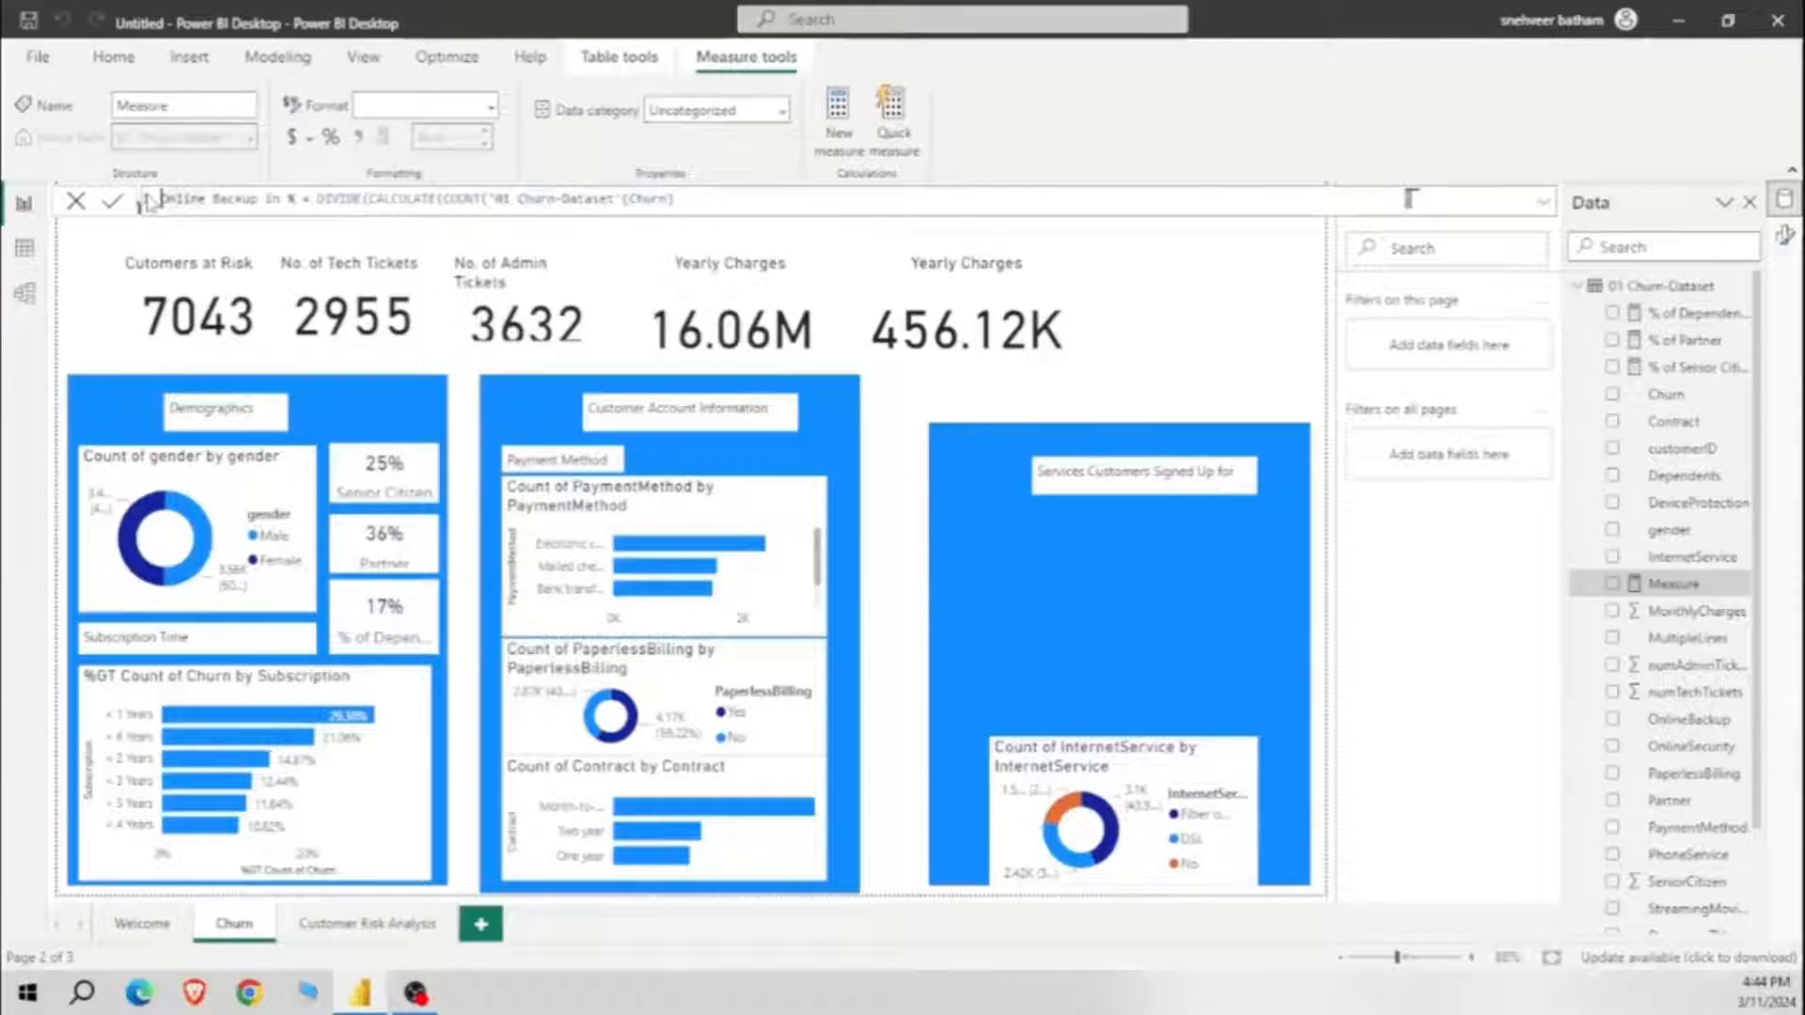
double_click(665, 199)
text(On)
key(Tab)
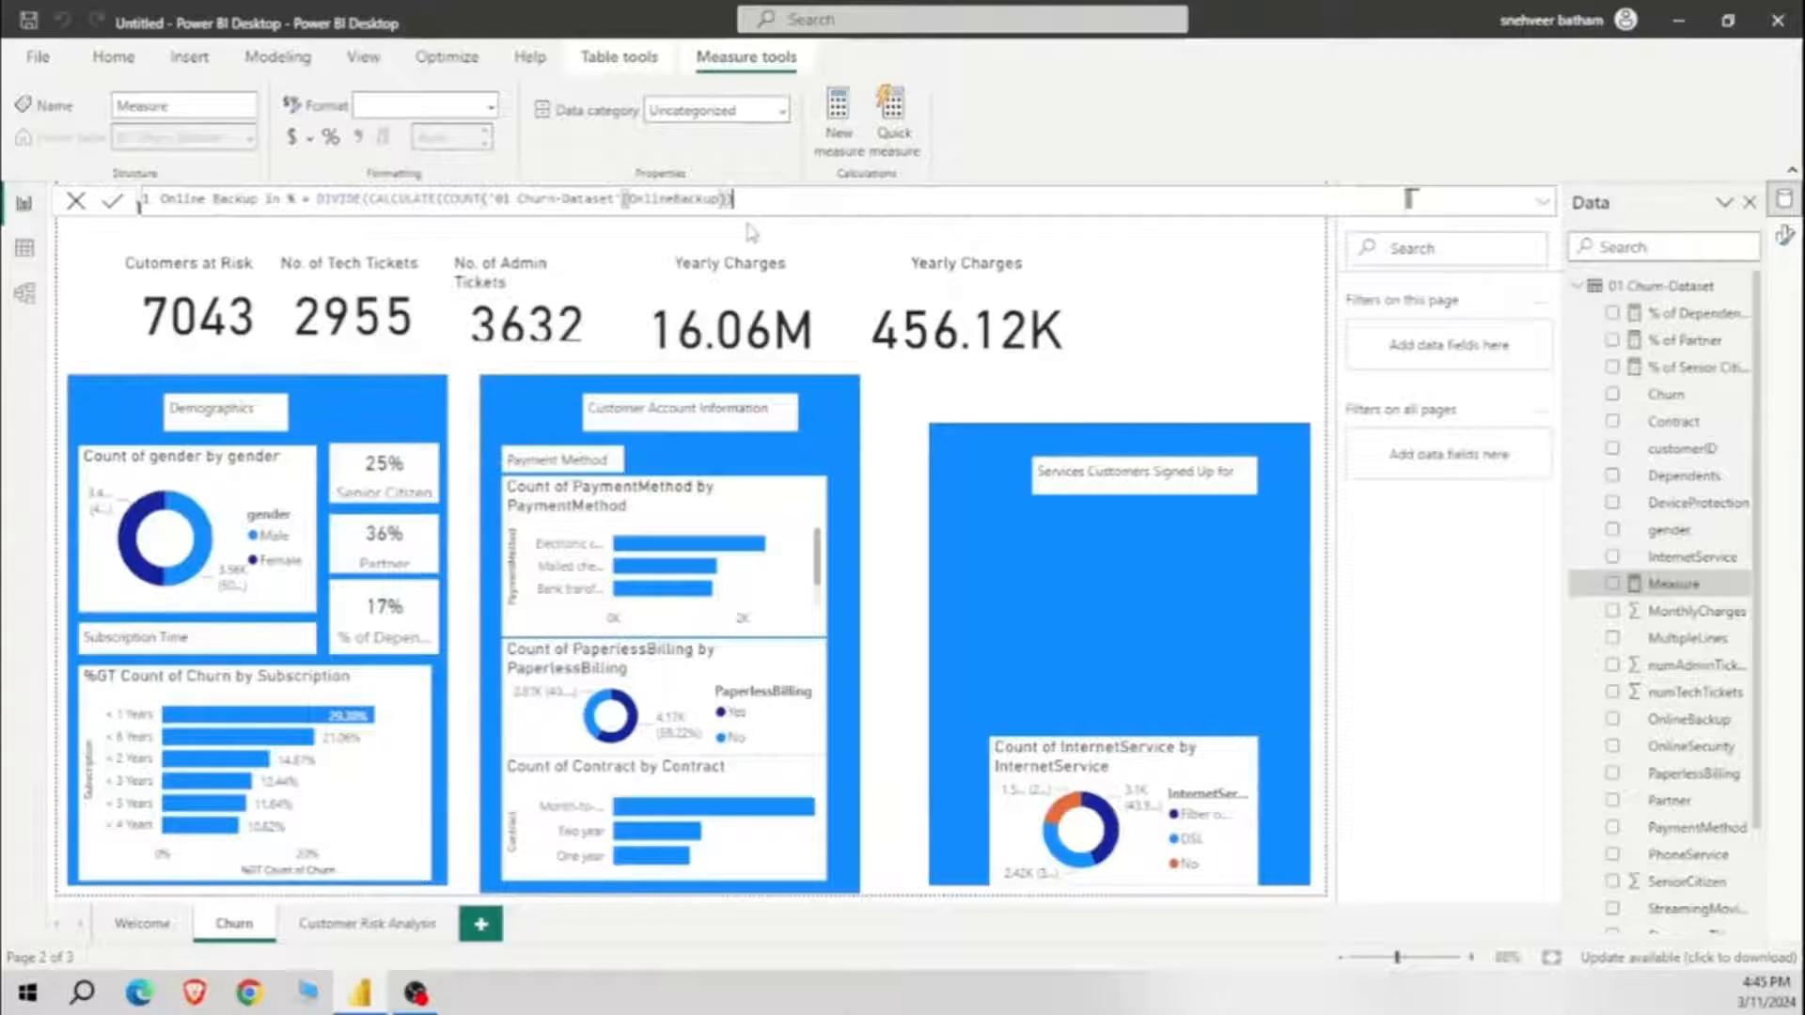
Step: Add the numerator filter '01 Churn-Dataset'[OnlineBackup]="Yes" to the Online Backup measure
text(,chru)
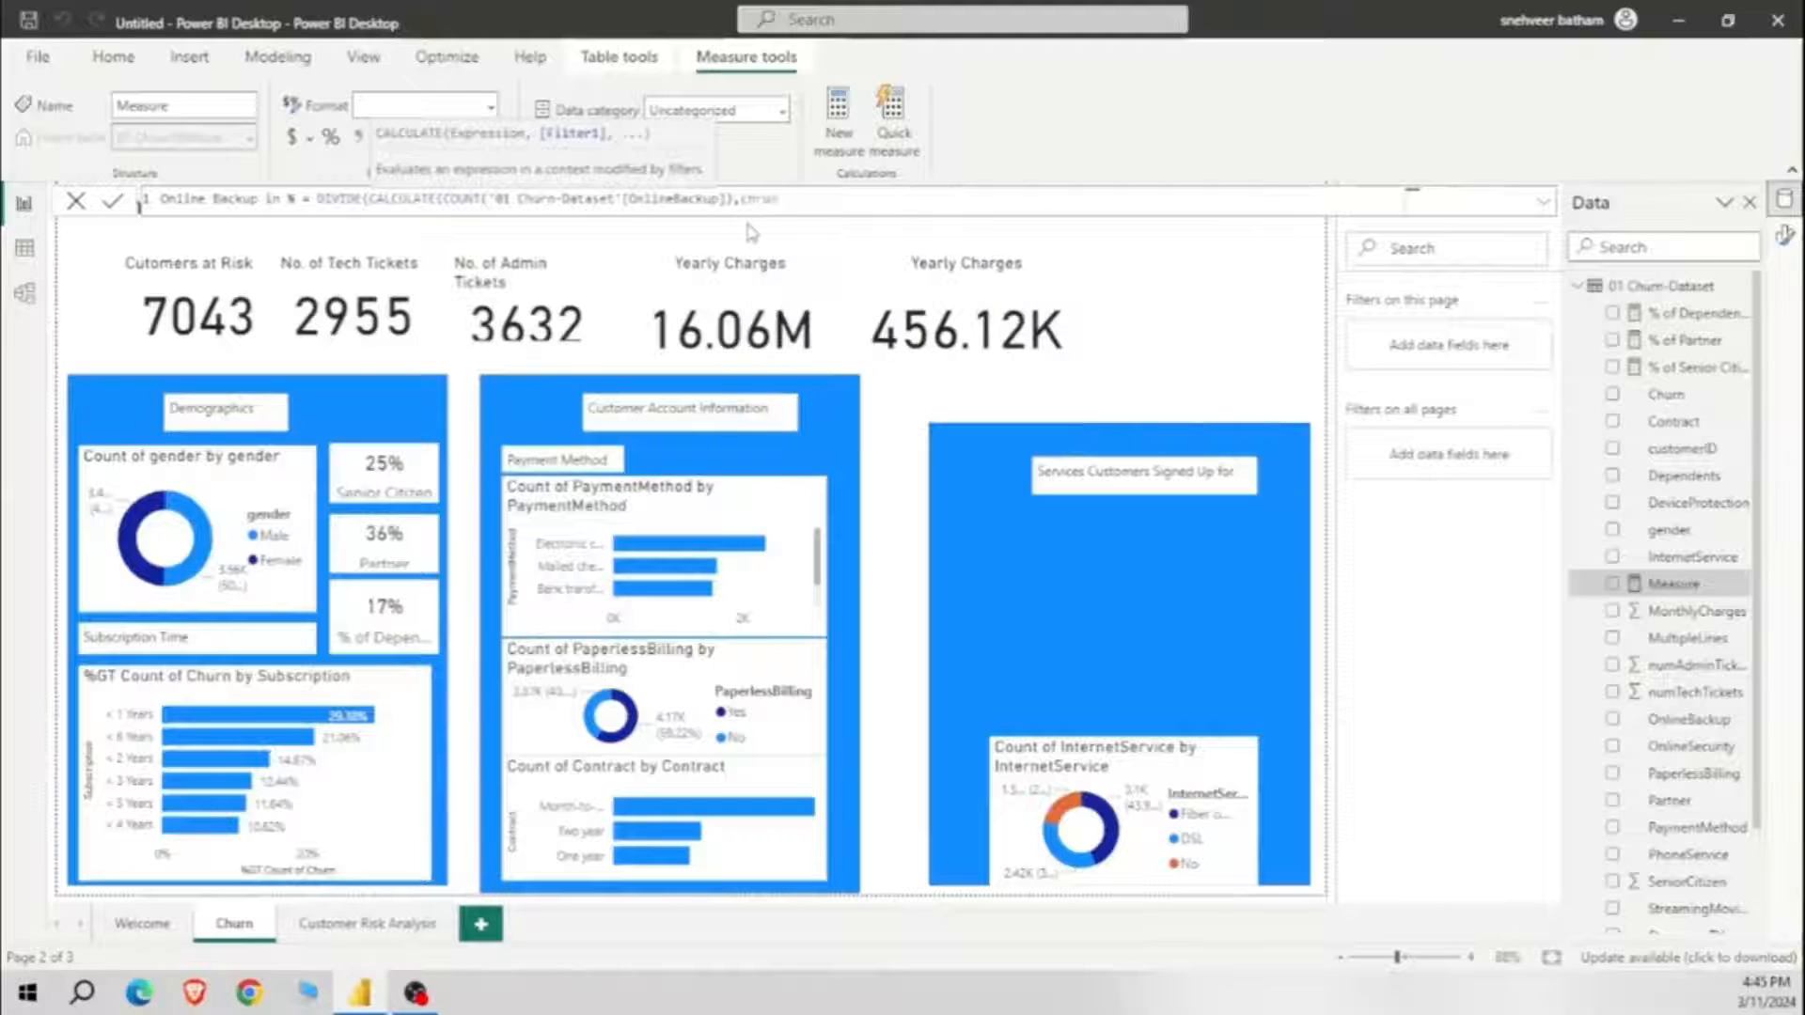
key(BackSpace)
key(BackSpace)
key(BackSpace)
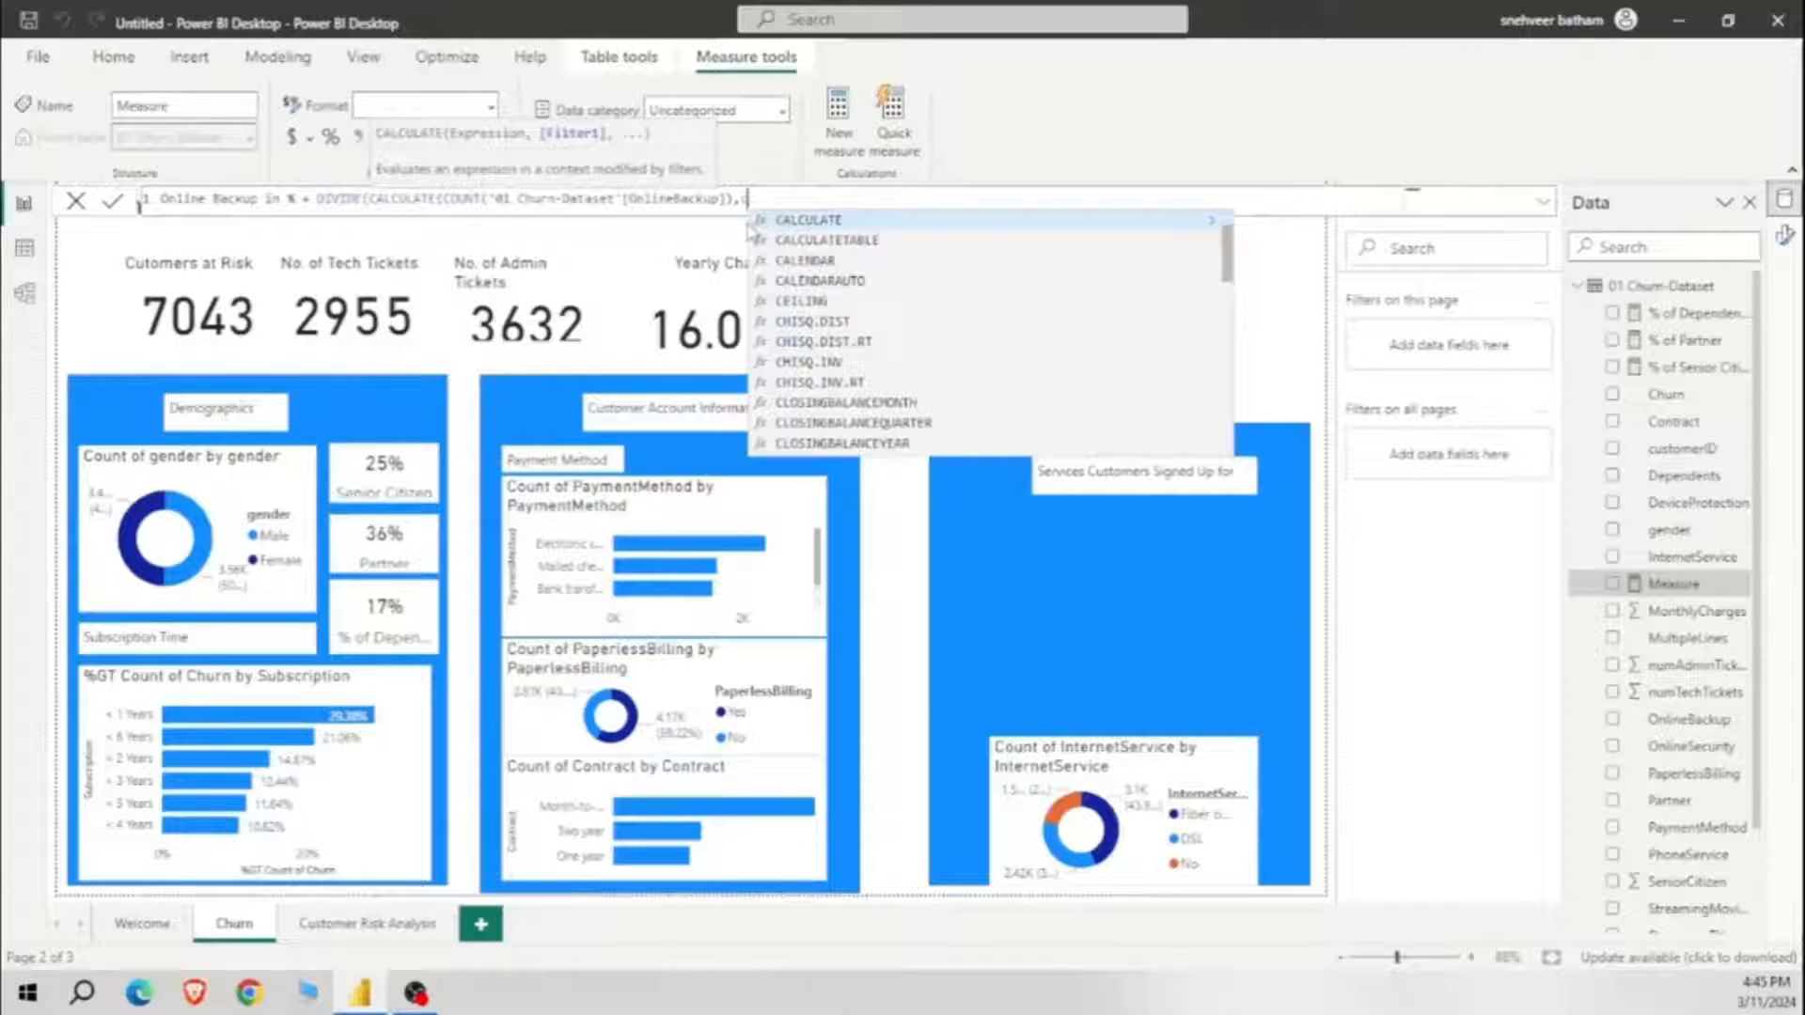
text(hu)
key(Down)
key(Down)
key(Down)
key(Down)
key(Down)
key(Down)
key(Down)
key(Down)
key(Down)
key(Down)
key(Down)
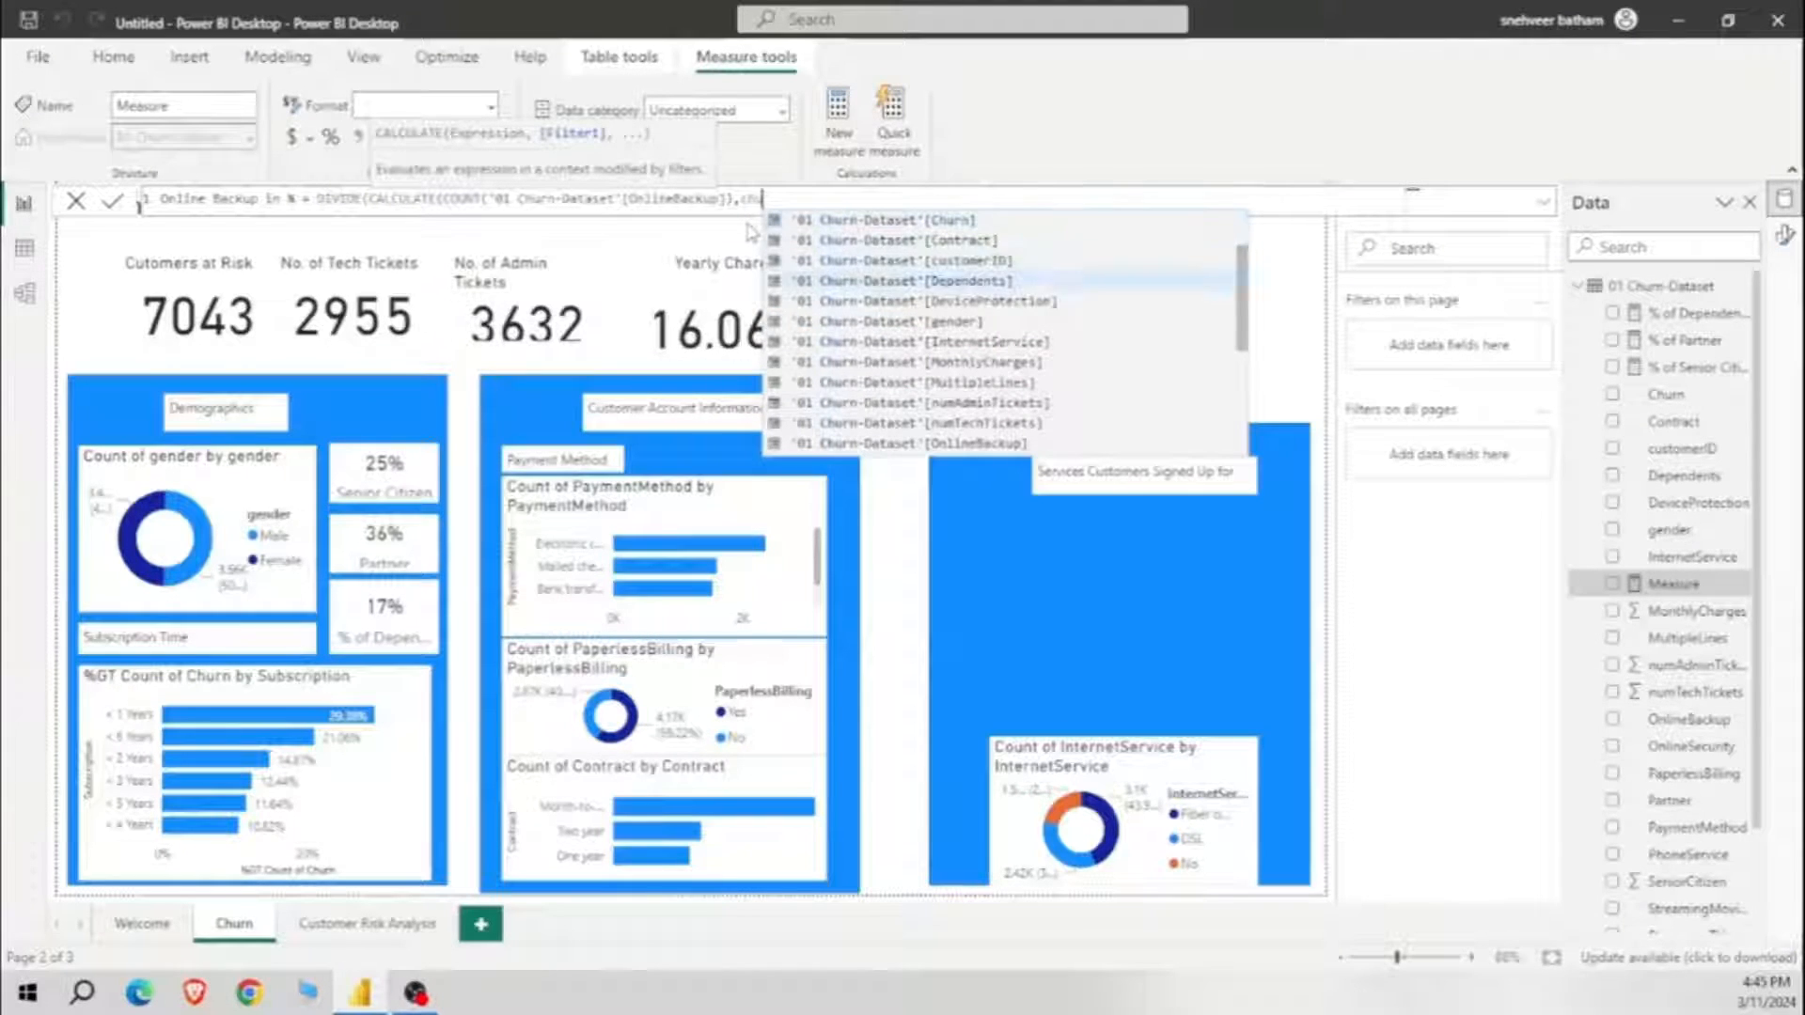
key(Tab)
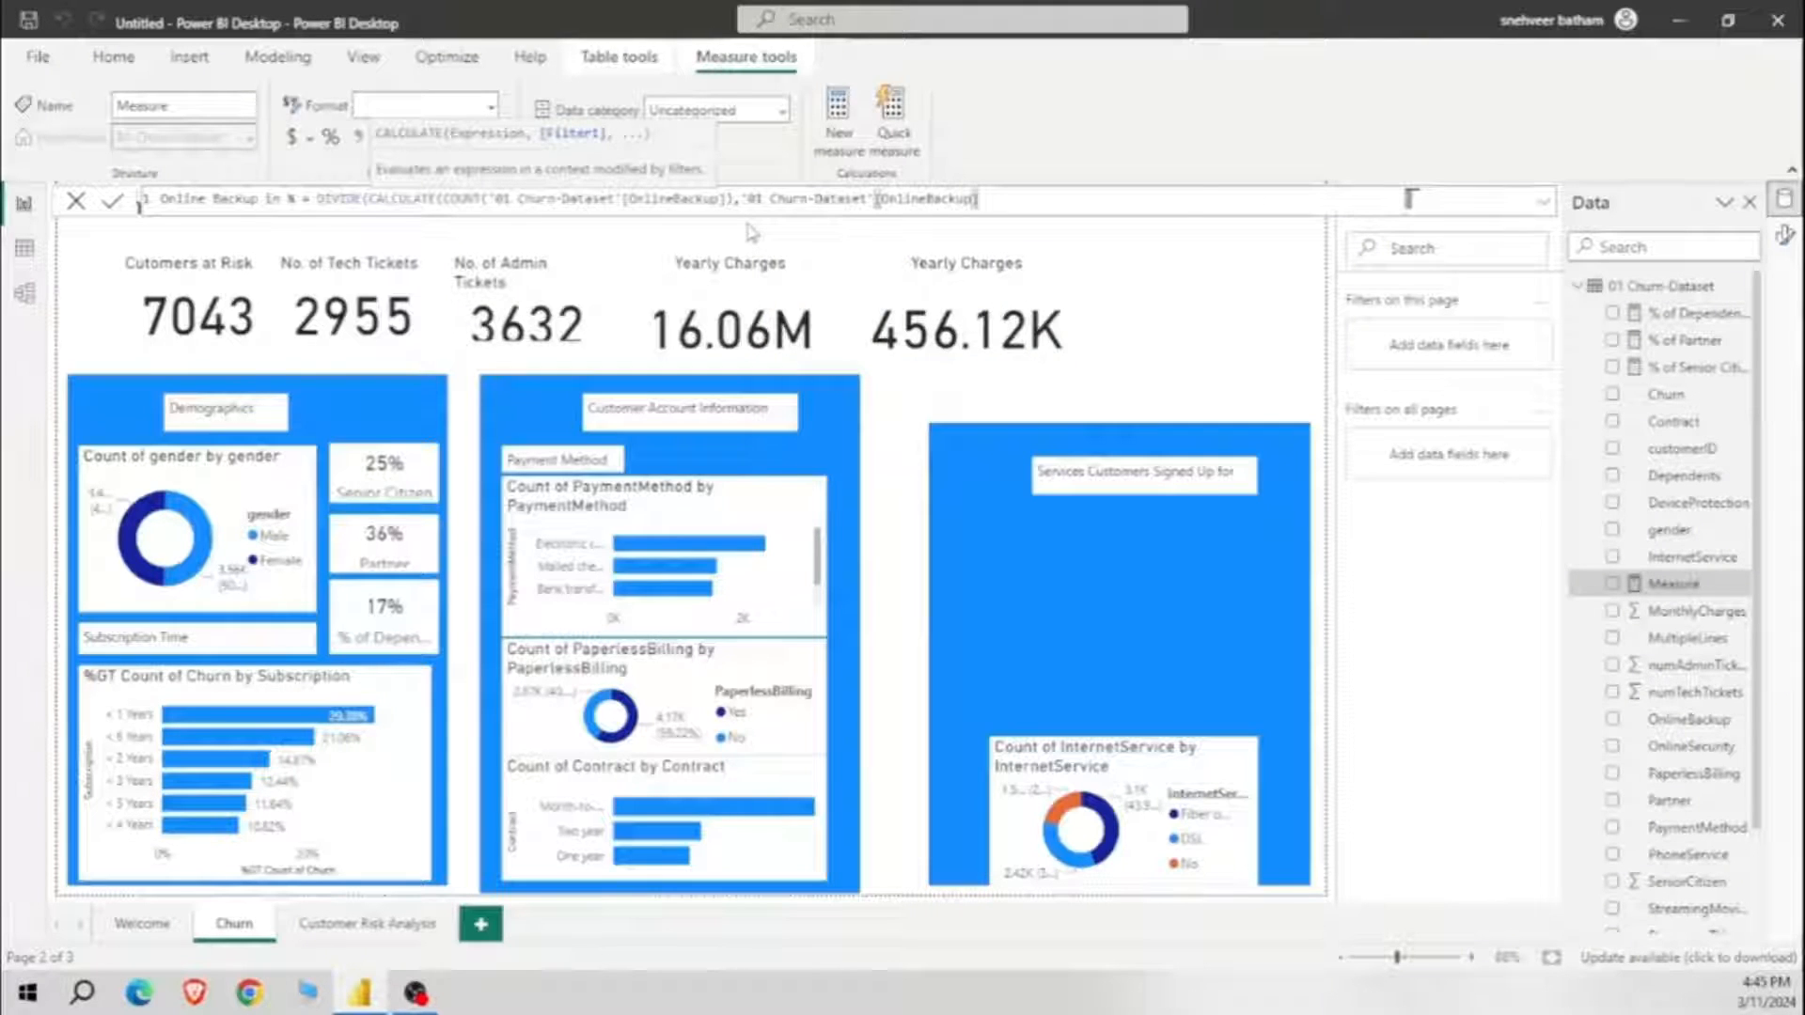
text())
text(Yes,churn)
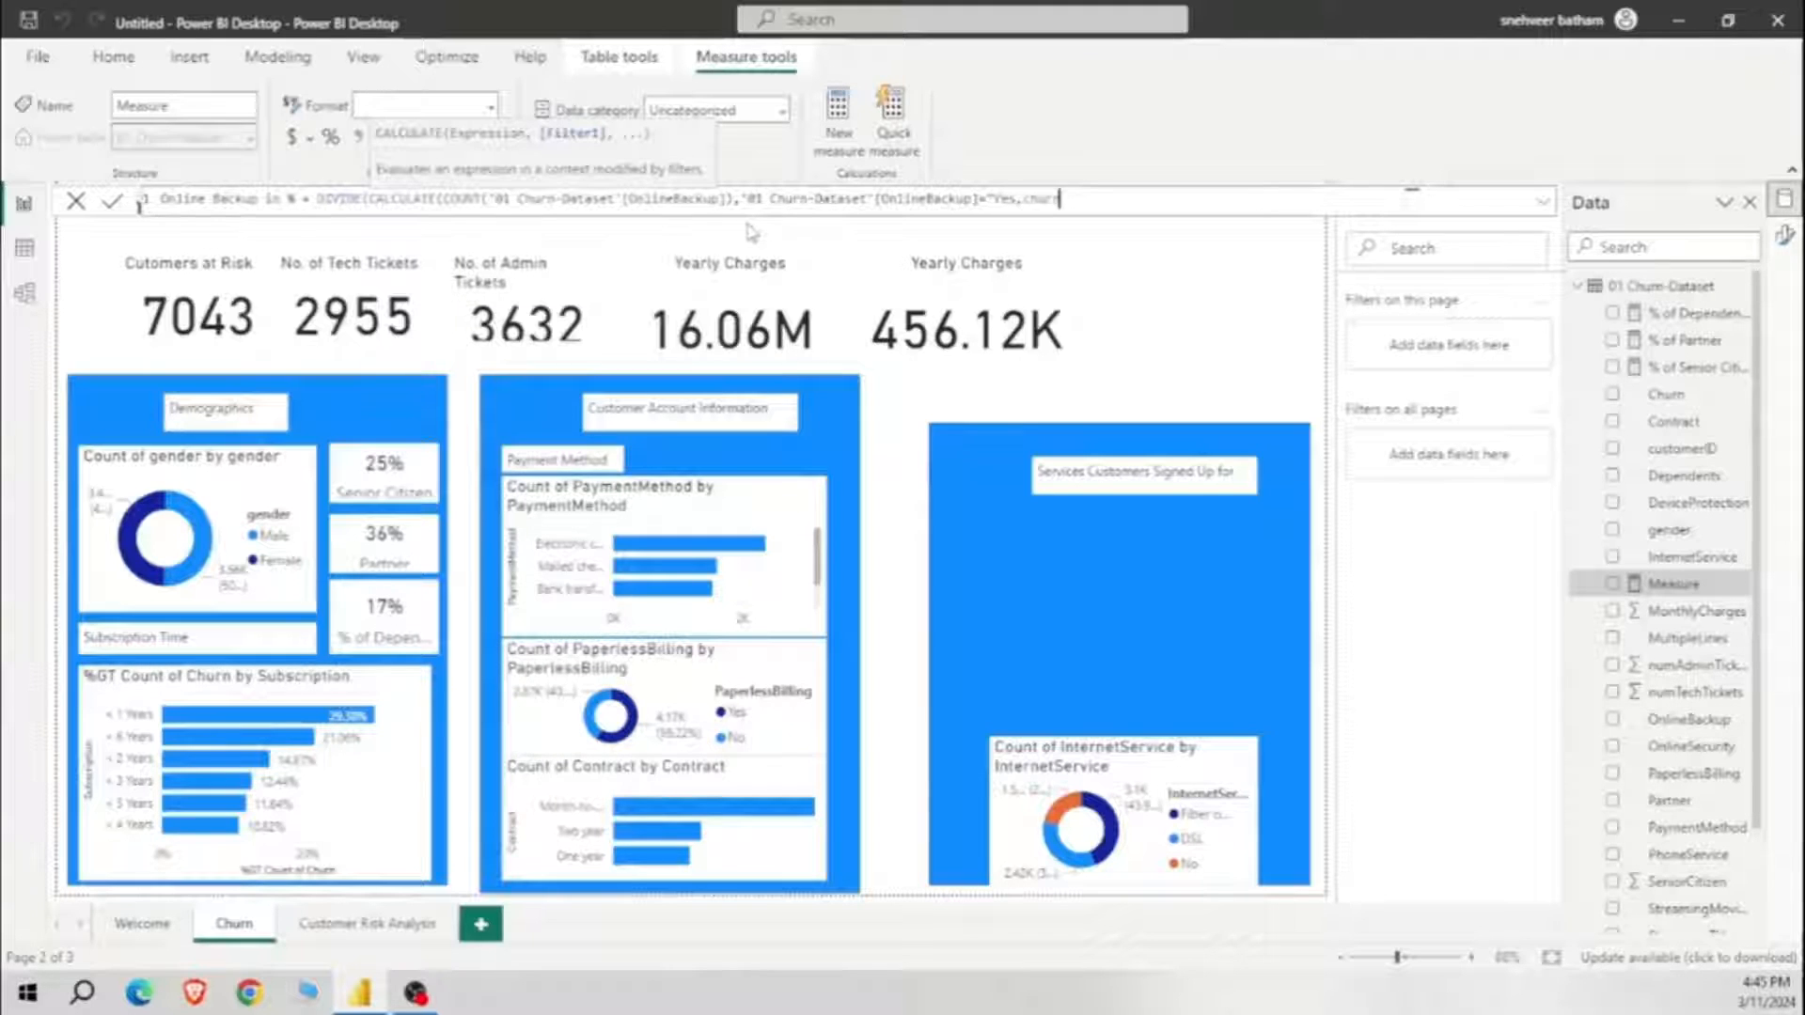
key(BackSpace)
key(BackSpace)
key(BackSpace)
key(BackSpace)
key(BackSpace)
key(BackSpace)
Step: Add a second numerator filter, '01 Churn-Dataset'[Churn]="Yes", and close the numerator's CALCULATE
text(",churn)
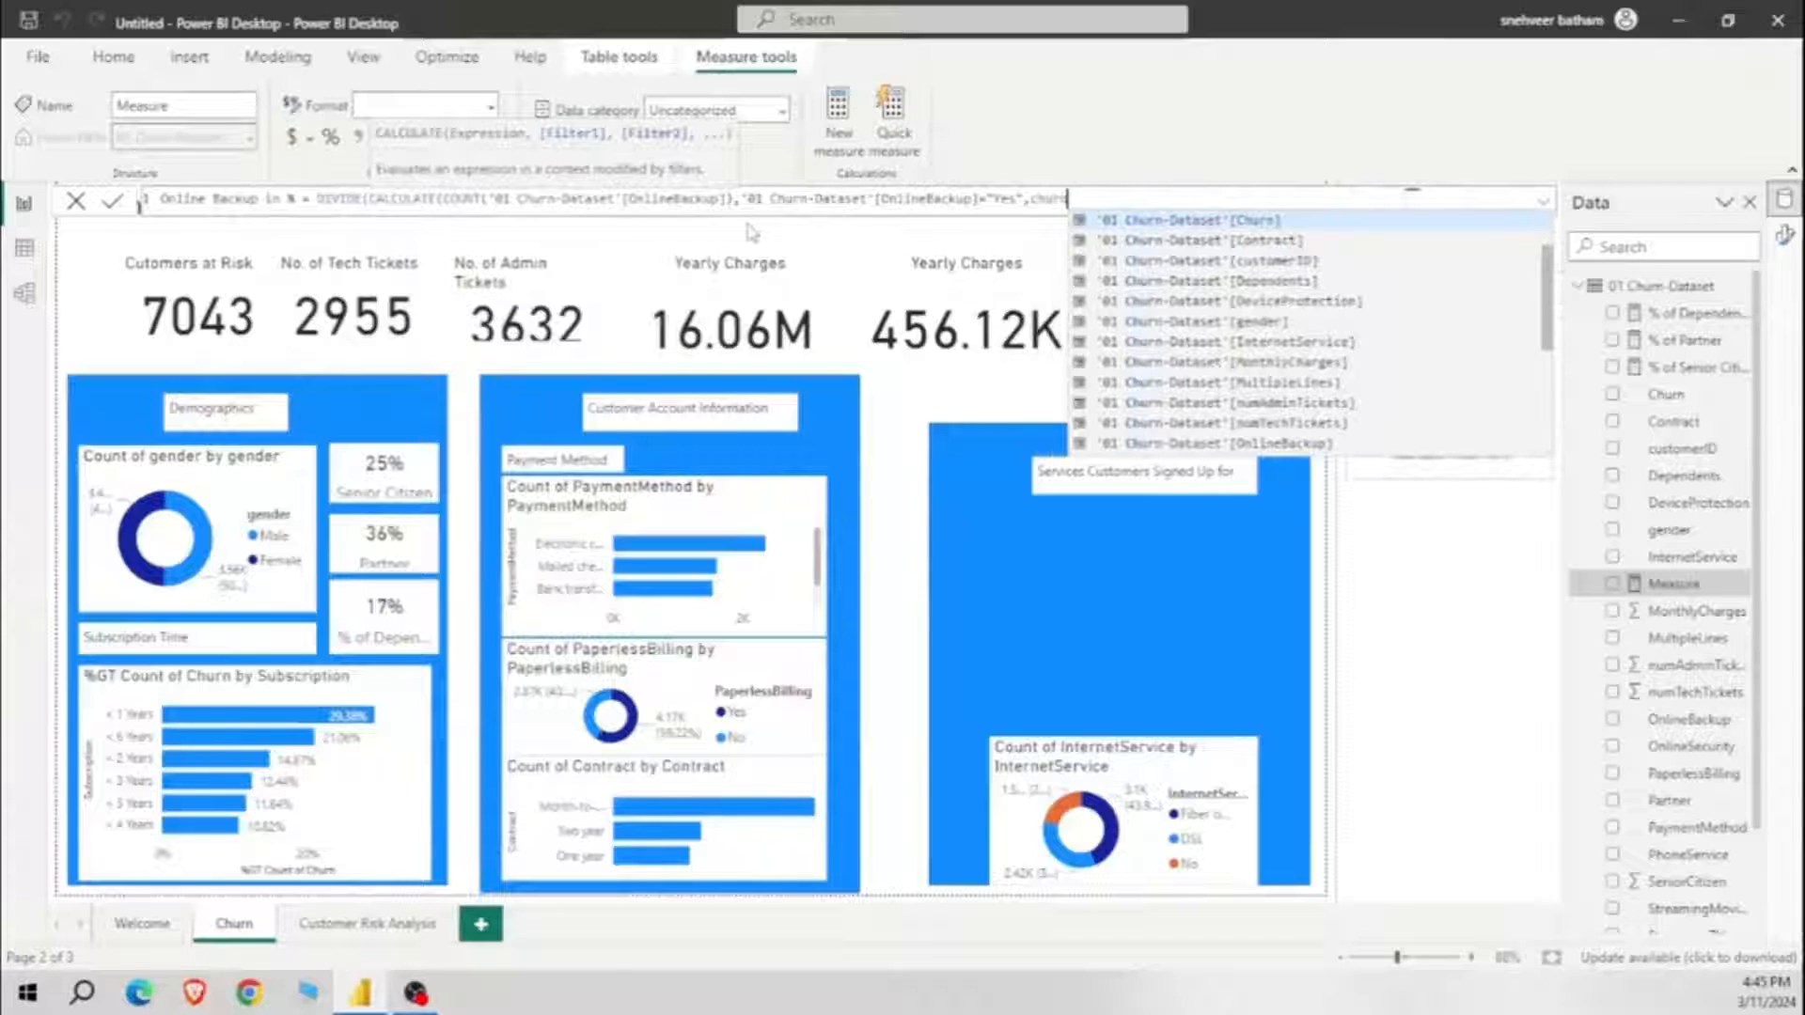
key(Tab)
text())
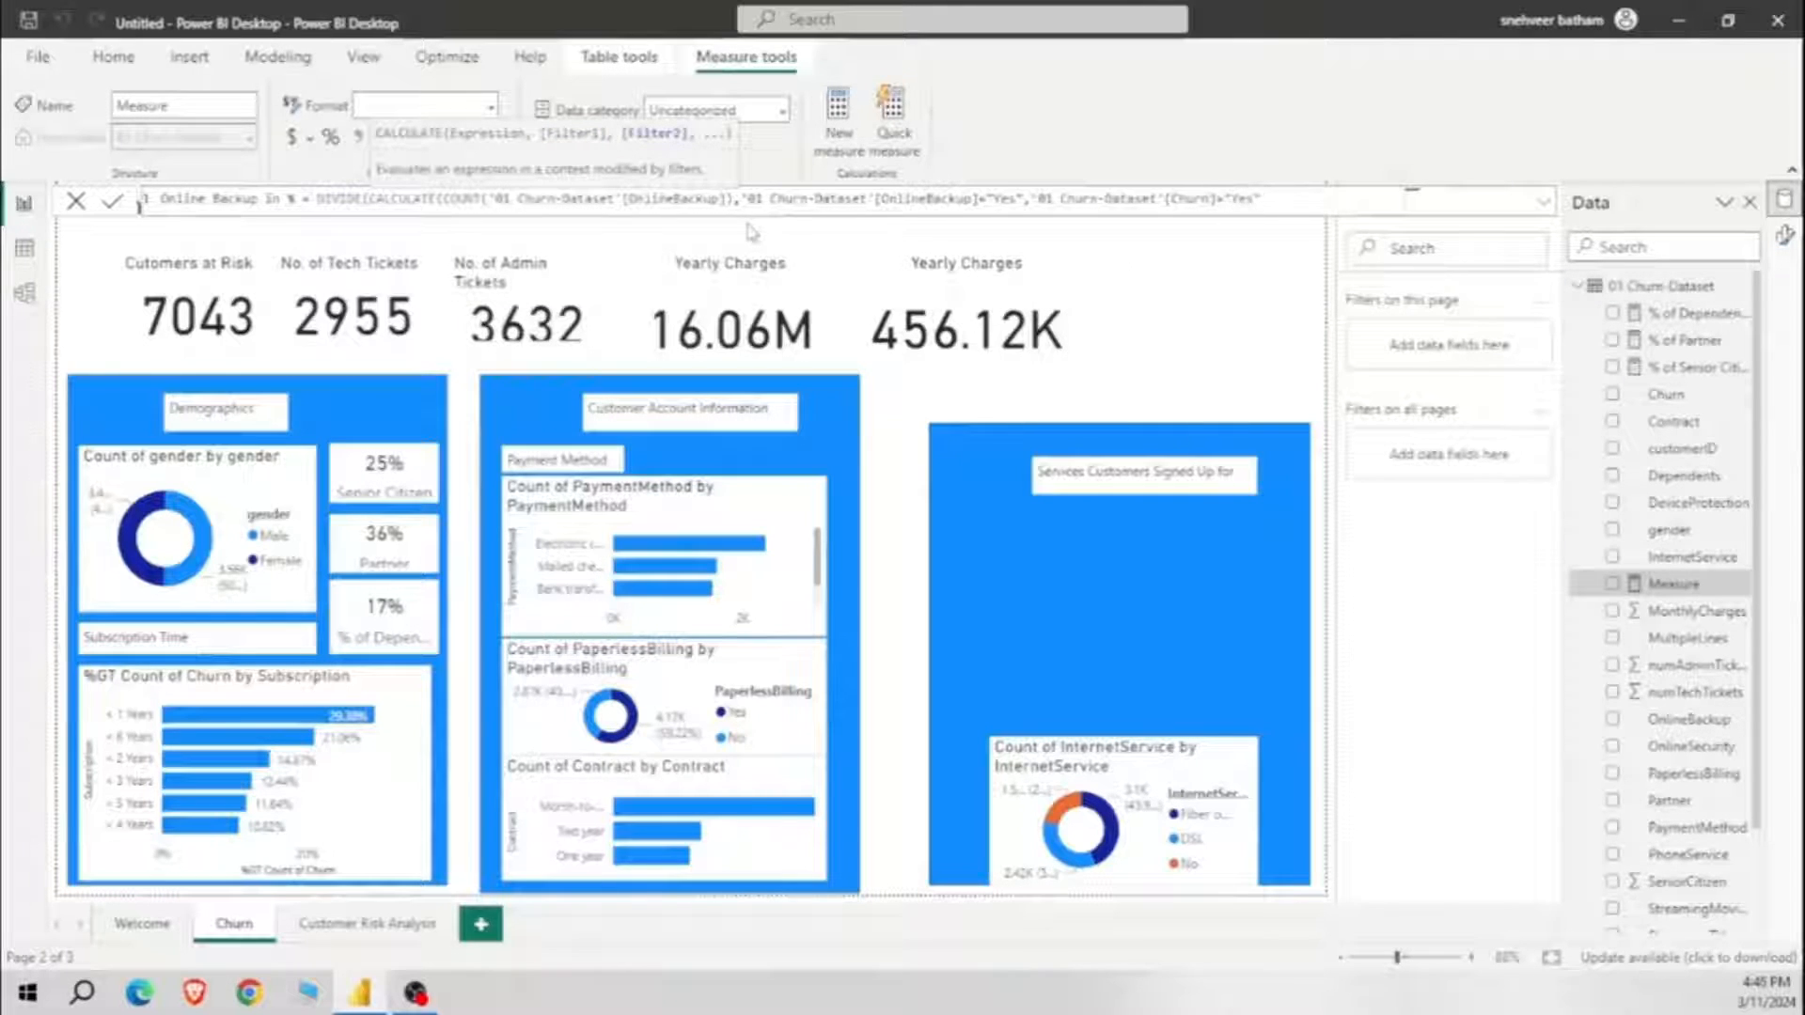
text("))
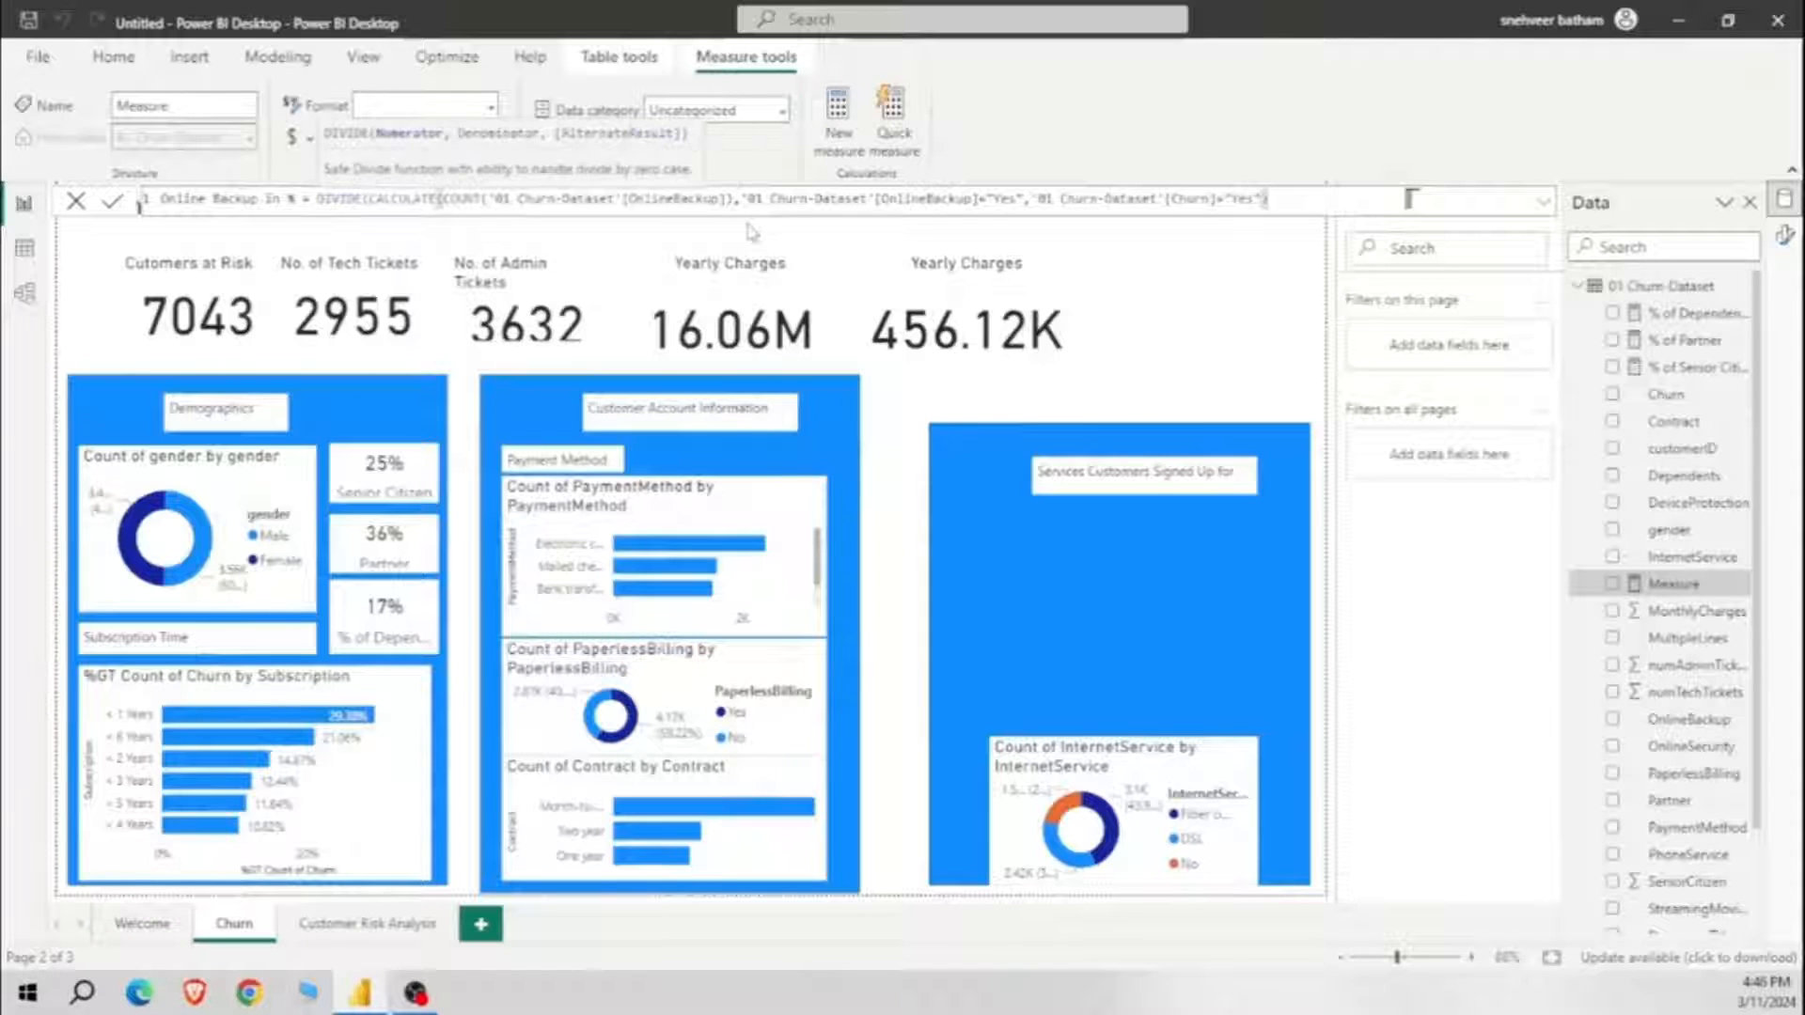
Step: Start the denominator as a CALCULATE with the COUNT of '01 Churn-Dataset'[OnlineBackup]
text(,CALCULATE()
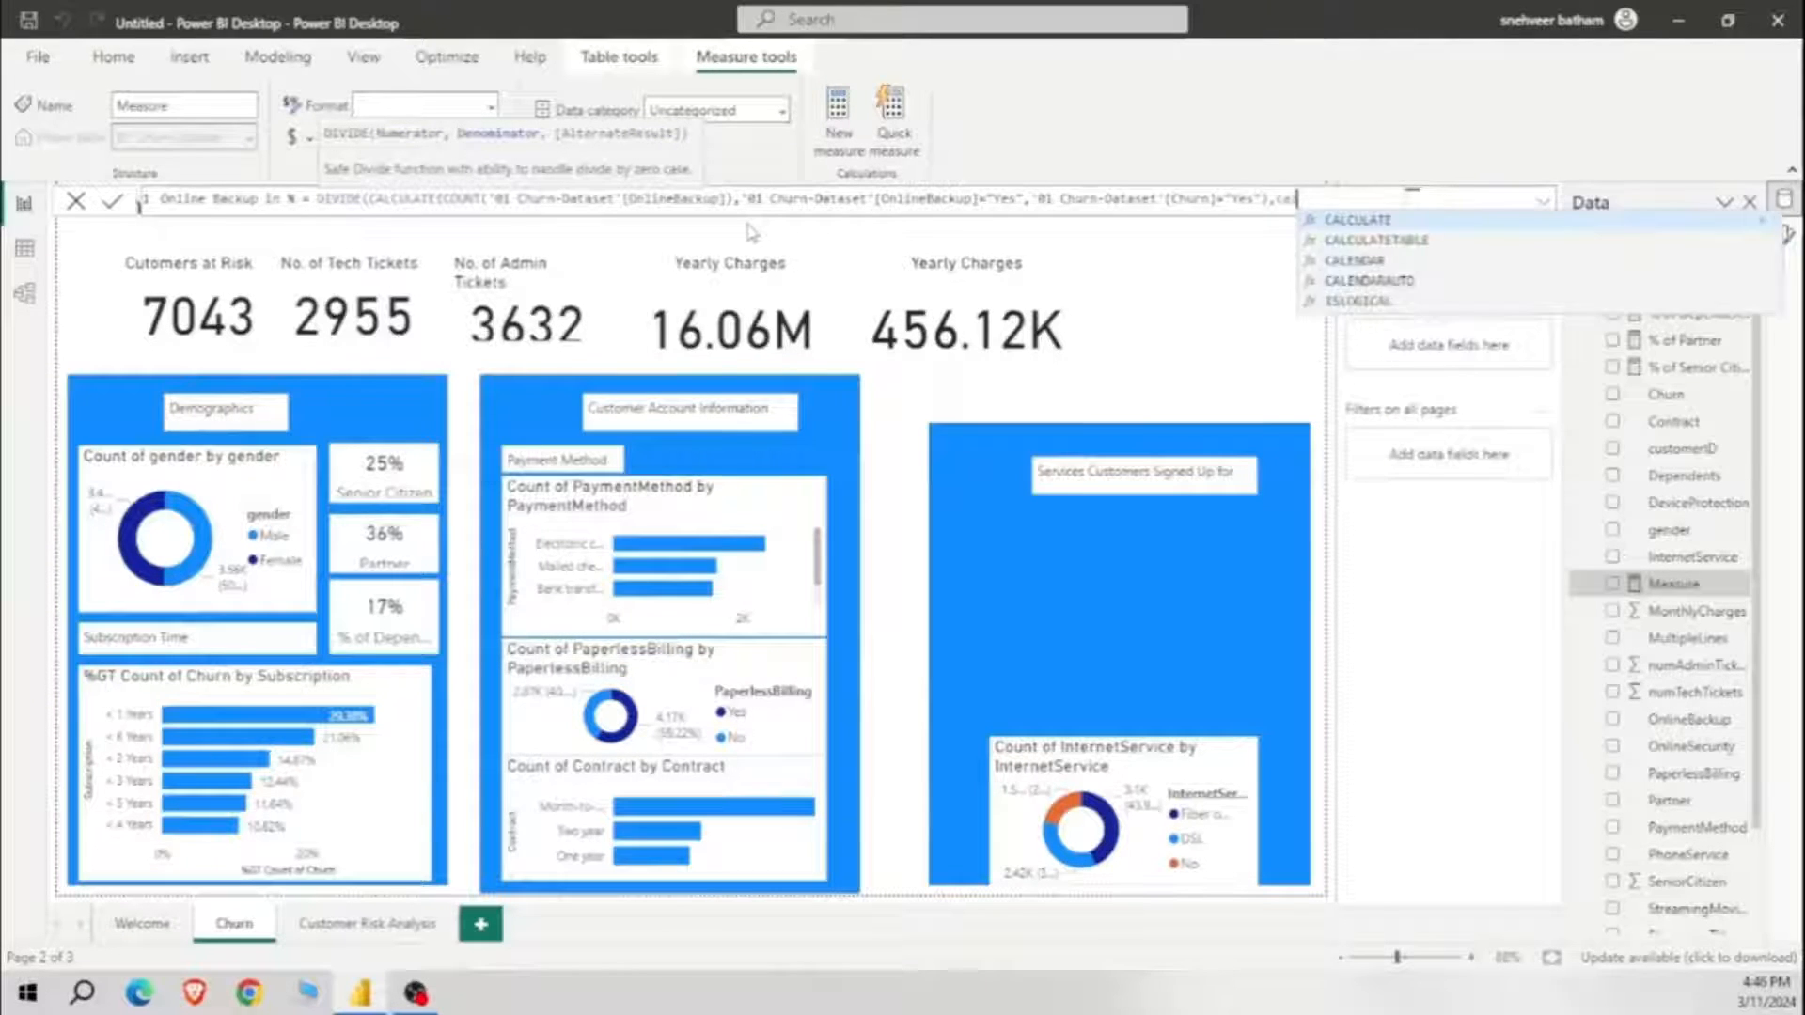
text(COUNT()
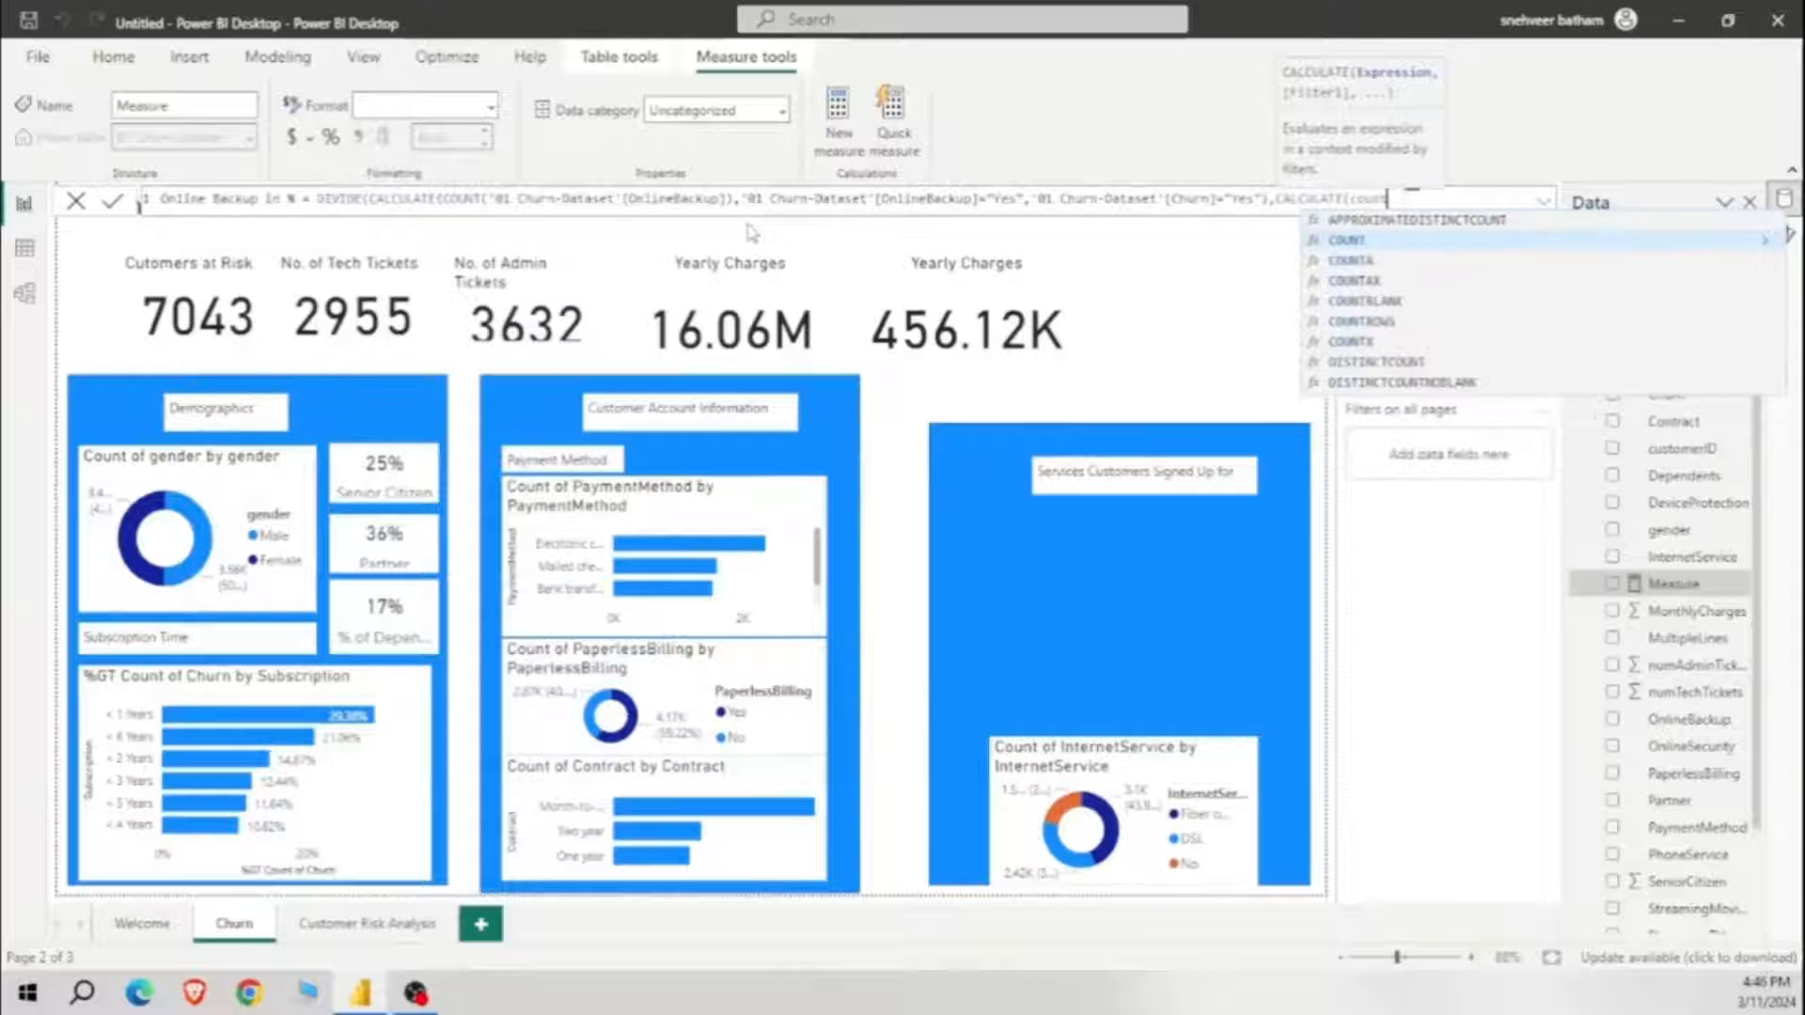
text(chur)
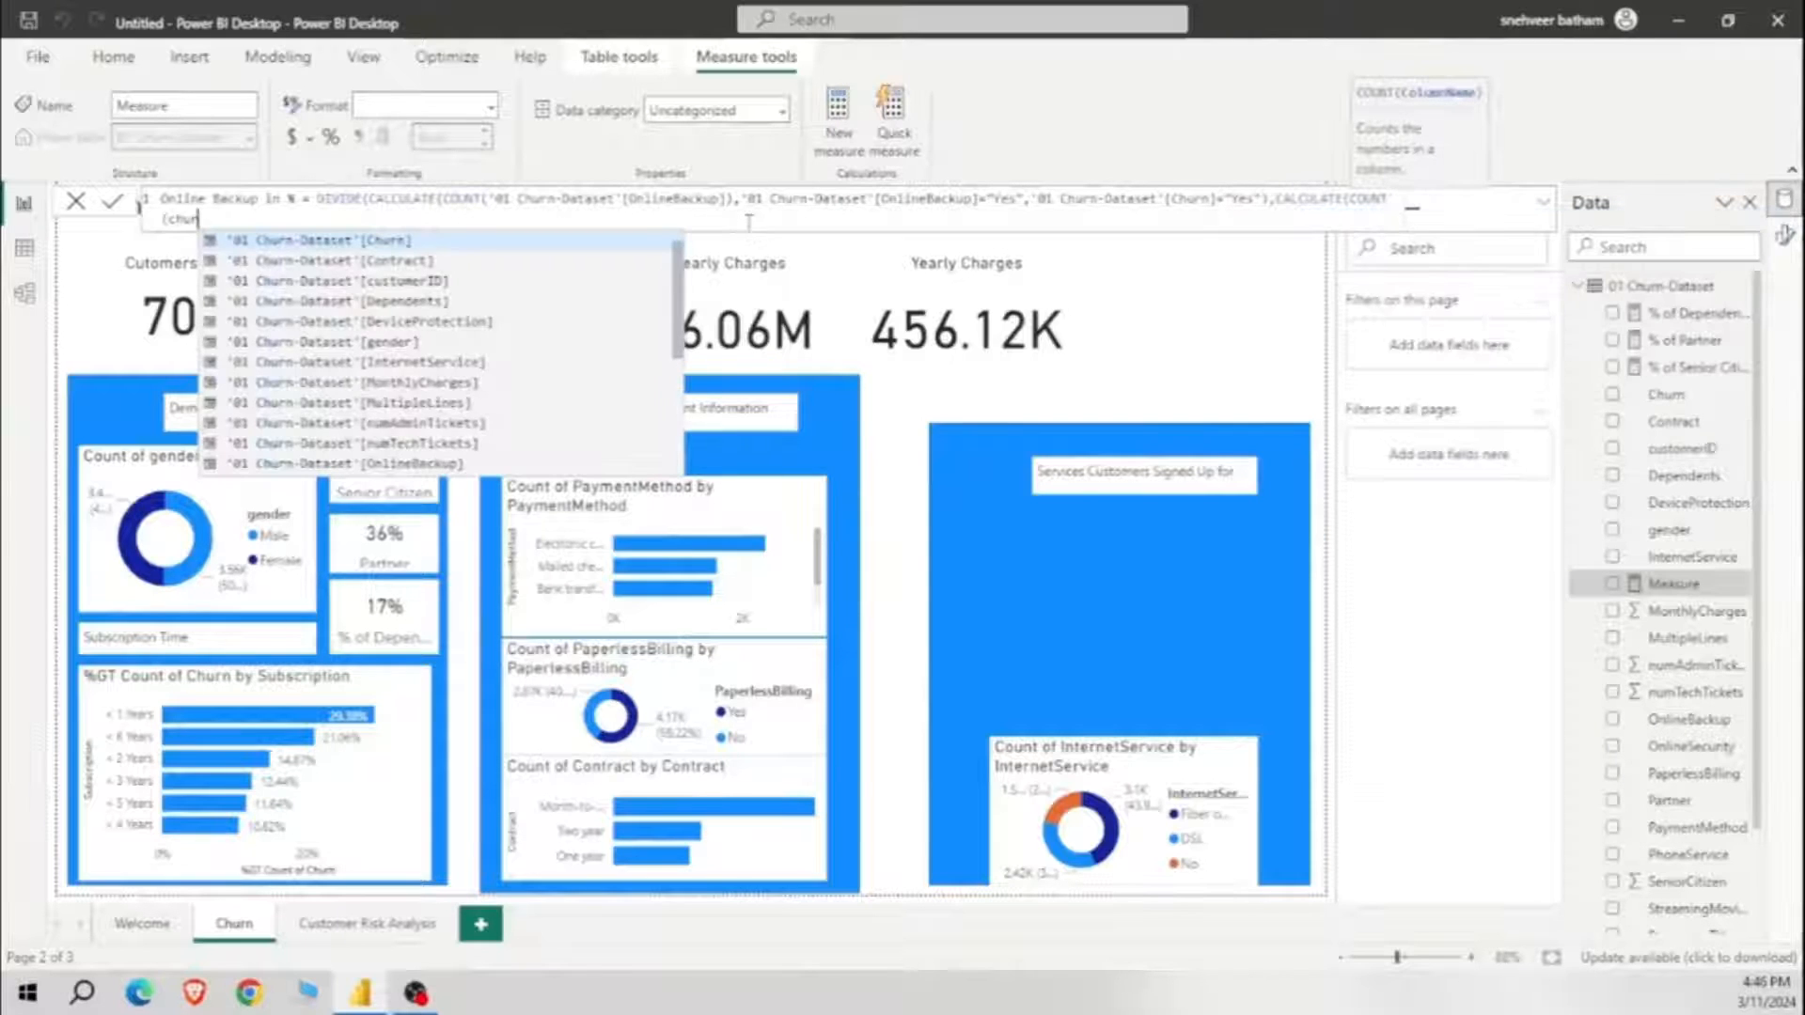
key(Down)
key(Down)
key(Down)
key(Down)
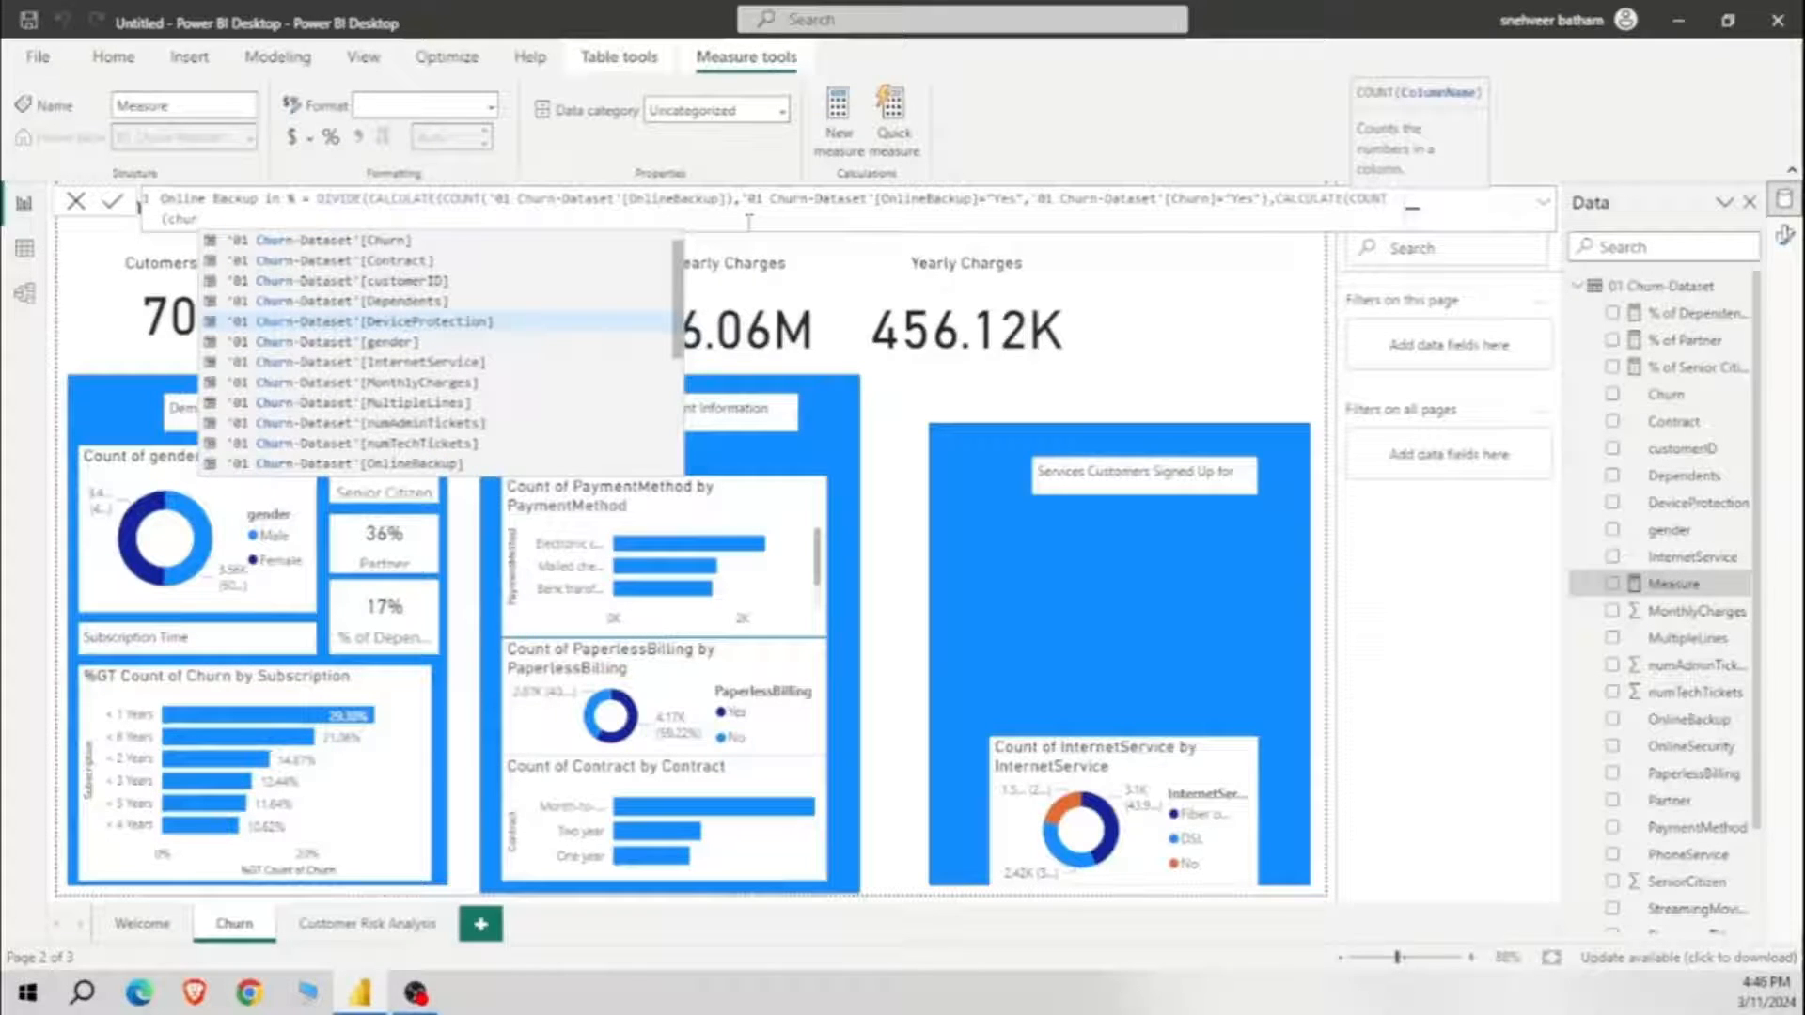
key(Down)
key(Down)
key(Down)
key(Down)
key(Down)
key(Down)
key(Down)
key(Tab)
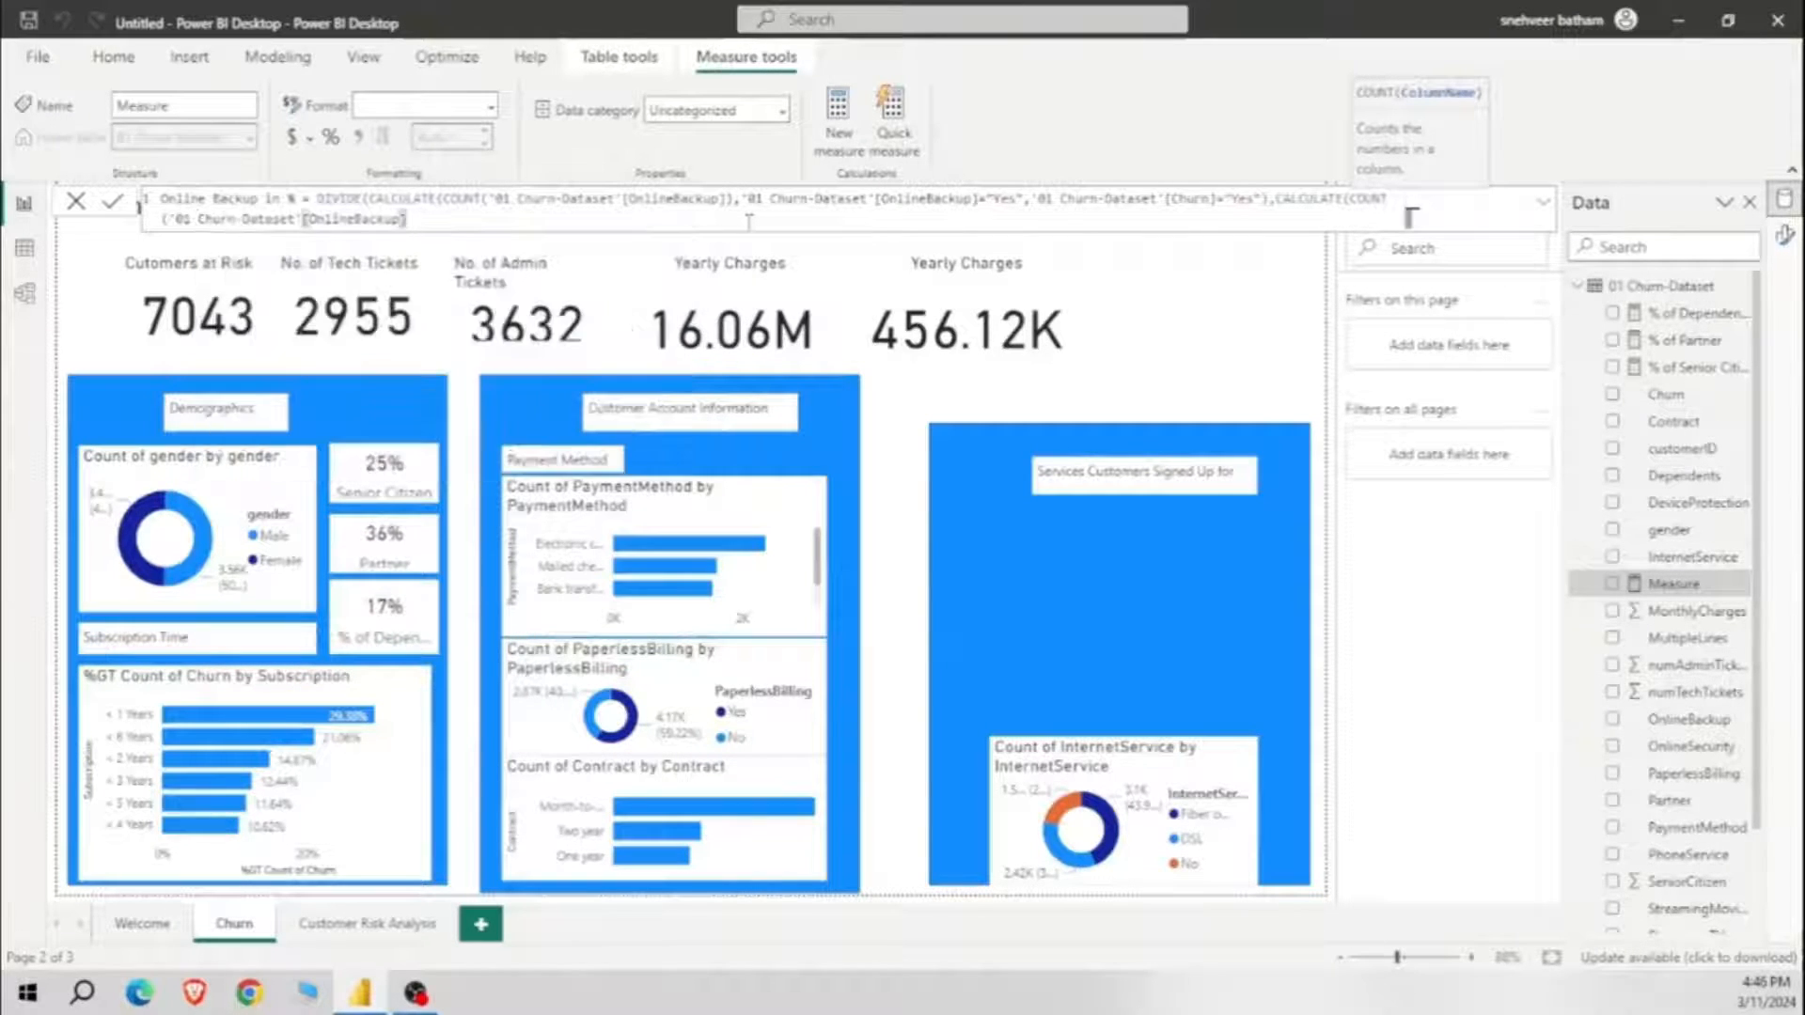
text(,ch)
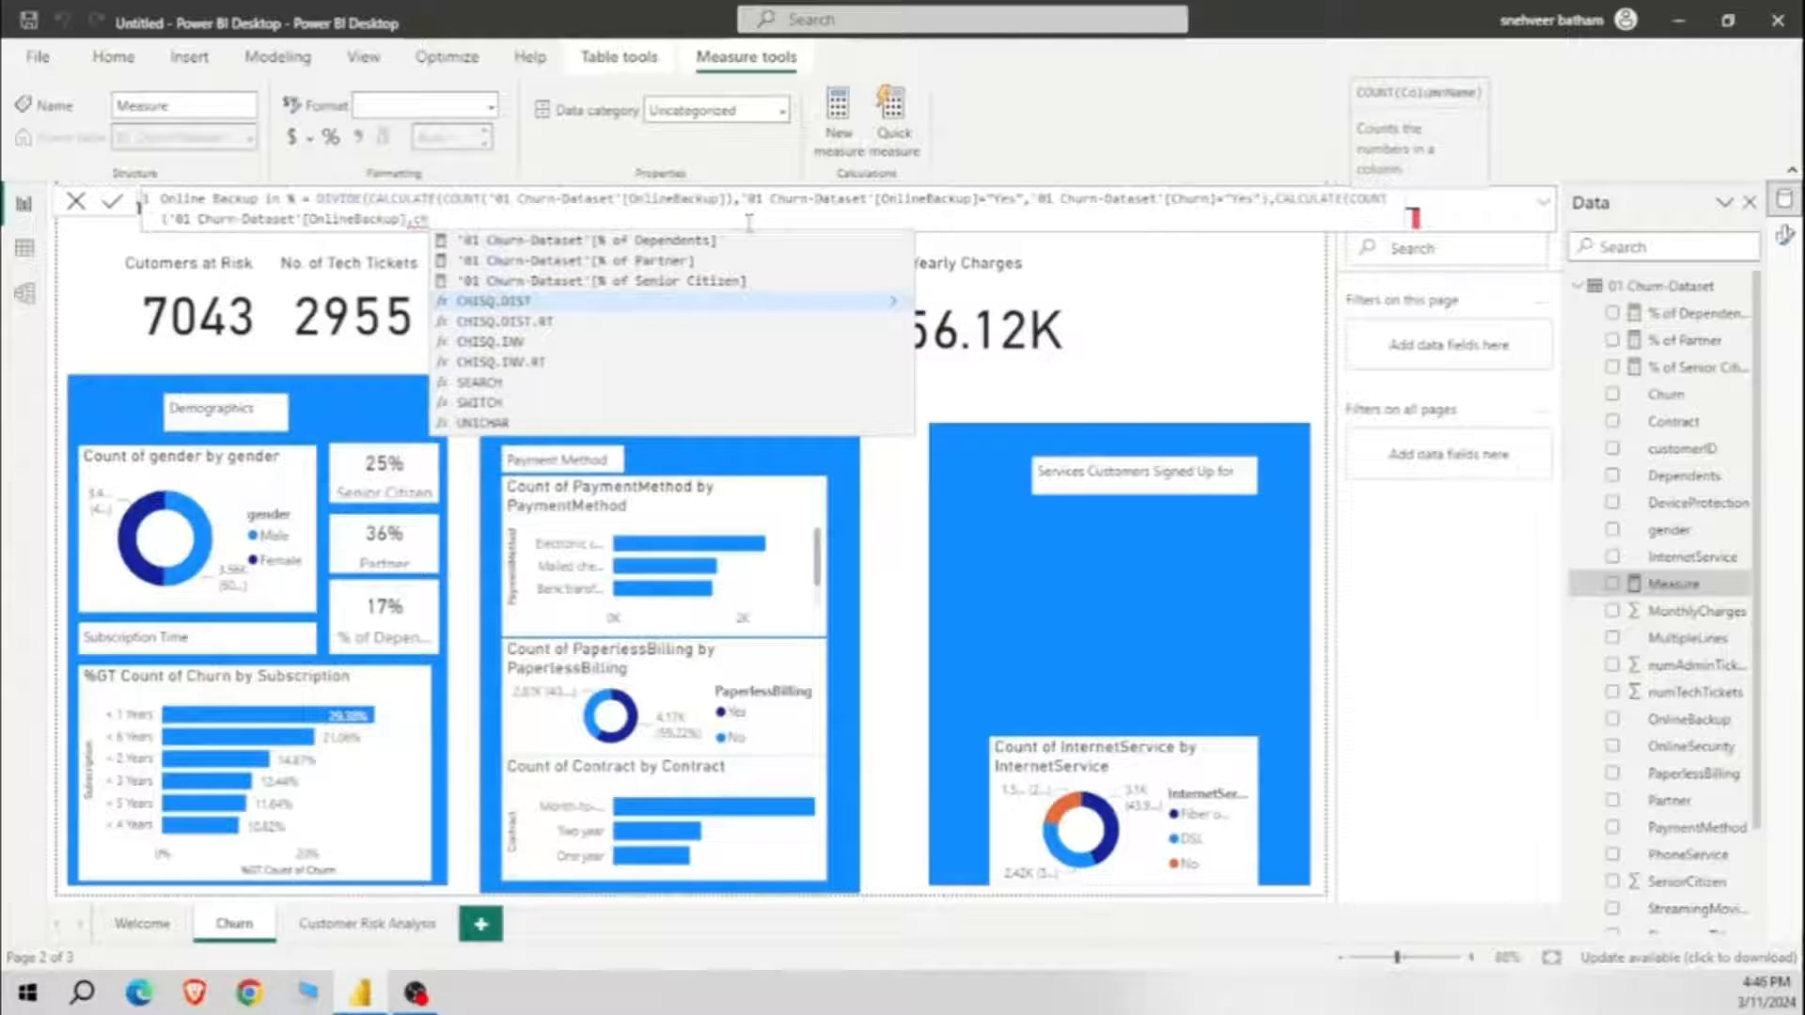
text(ur)
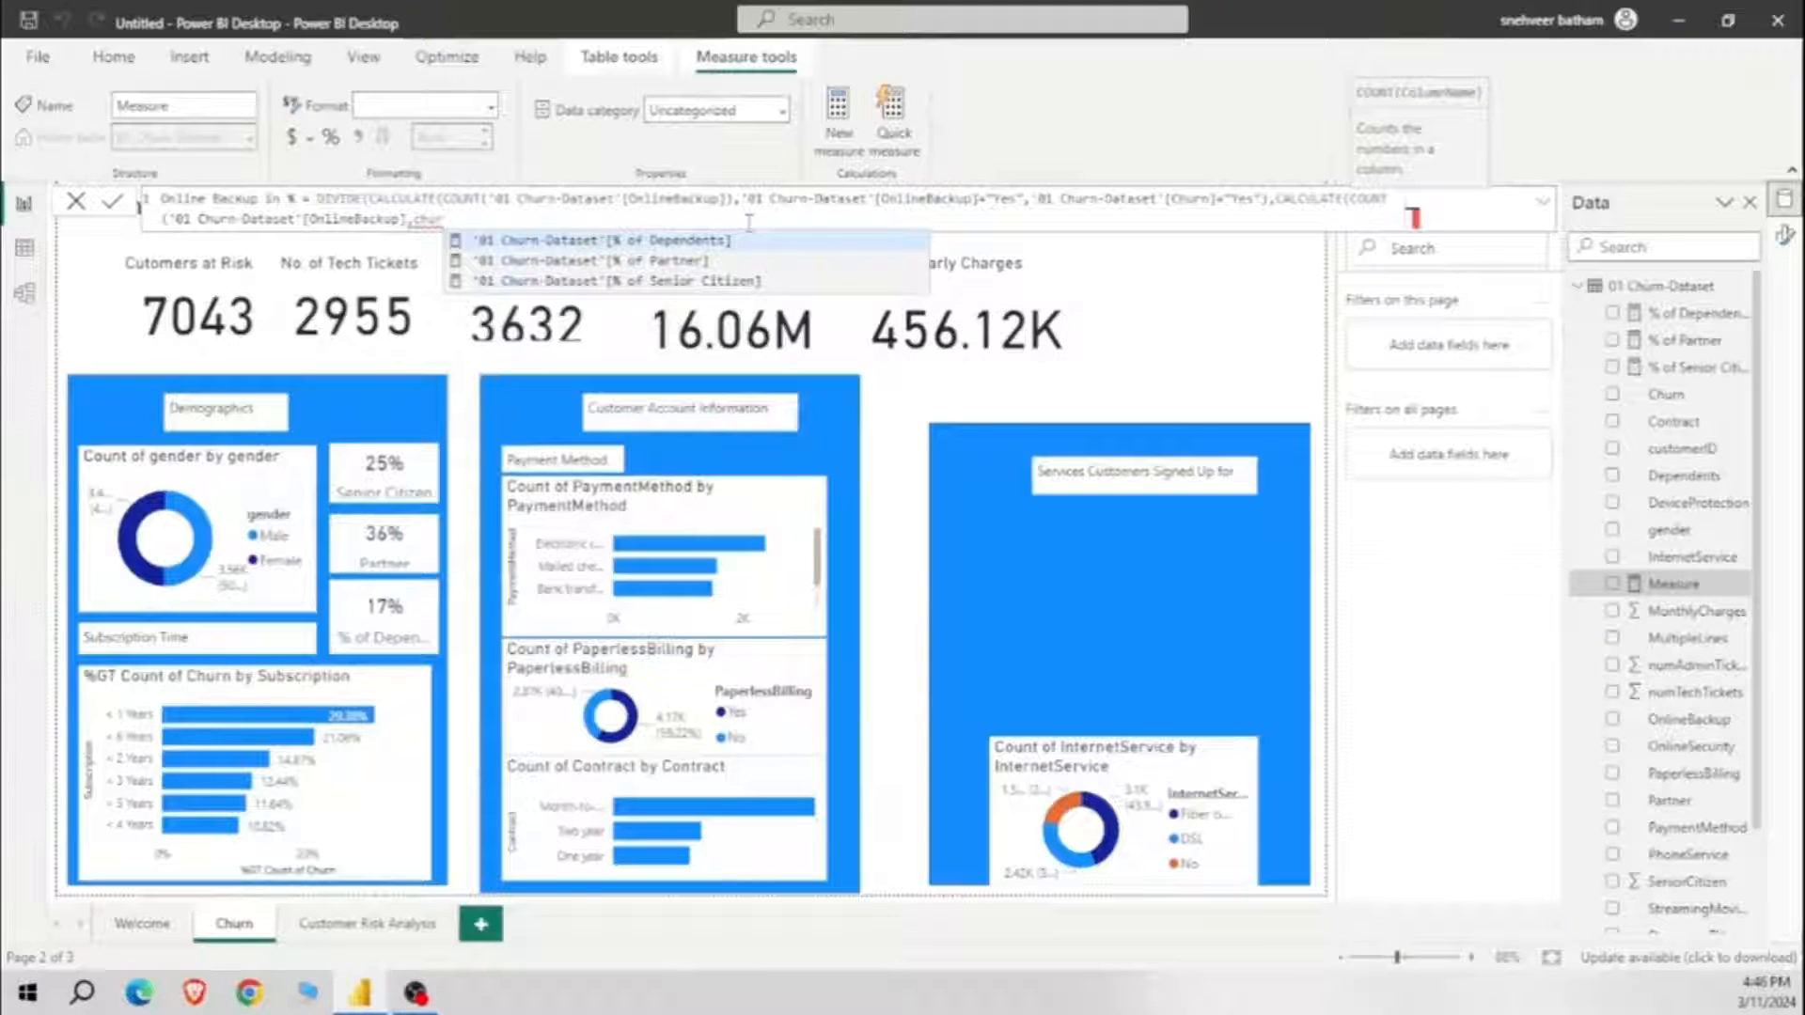
key(BackSpace)
key(BackSpace)
key(BackSpace)
key(BackSpace)
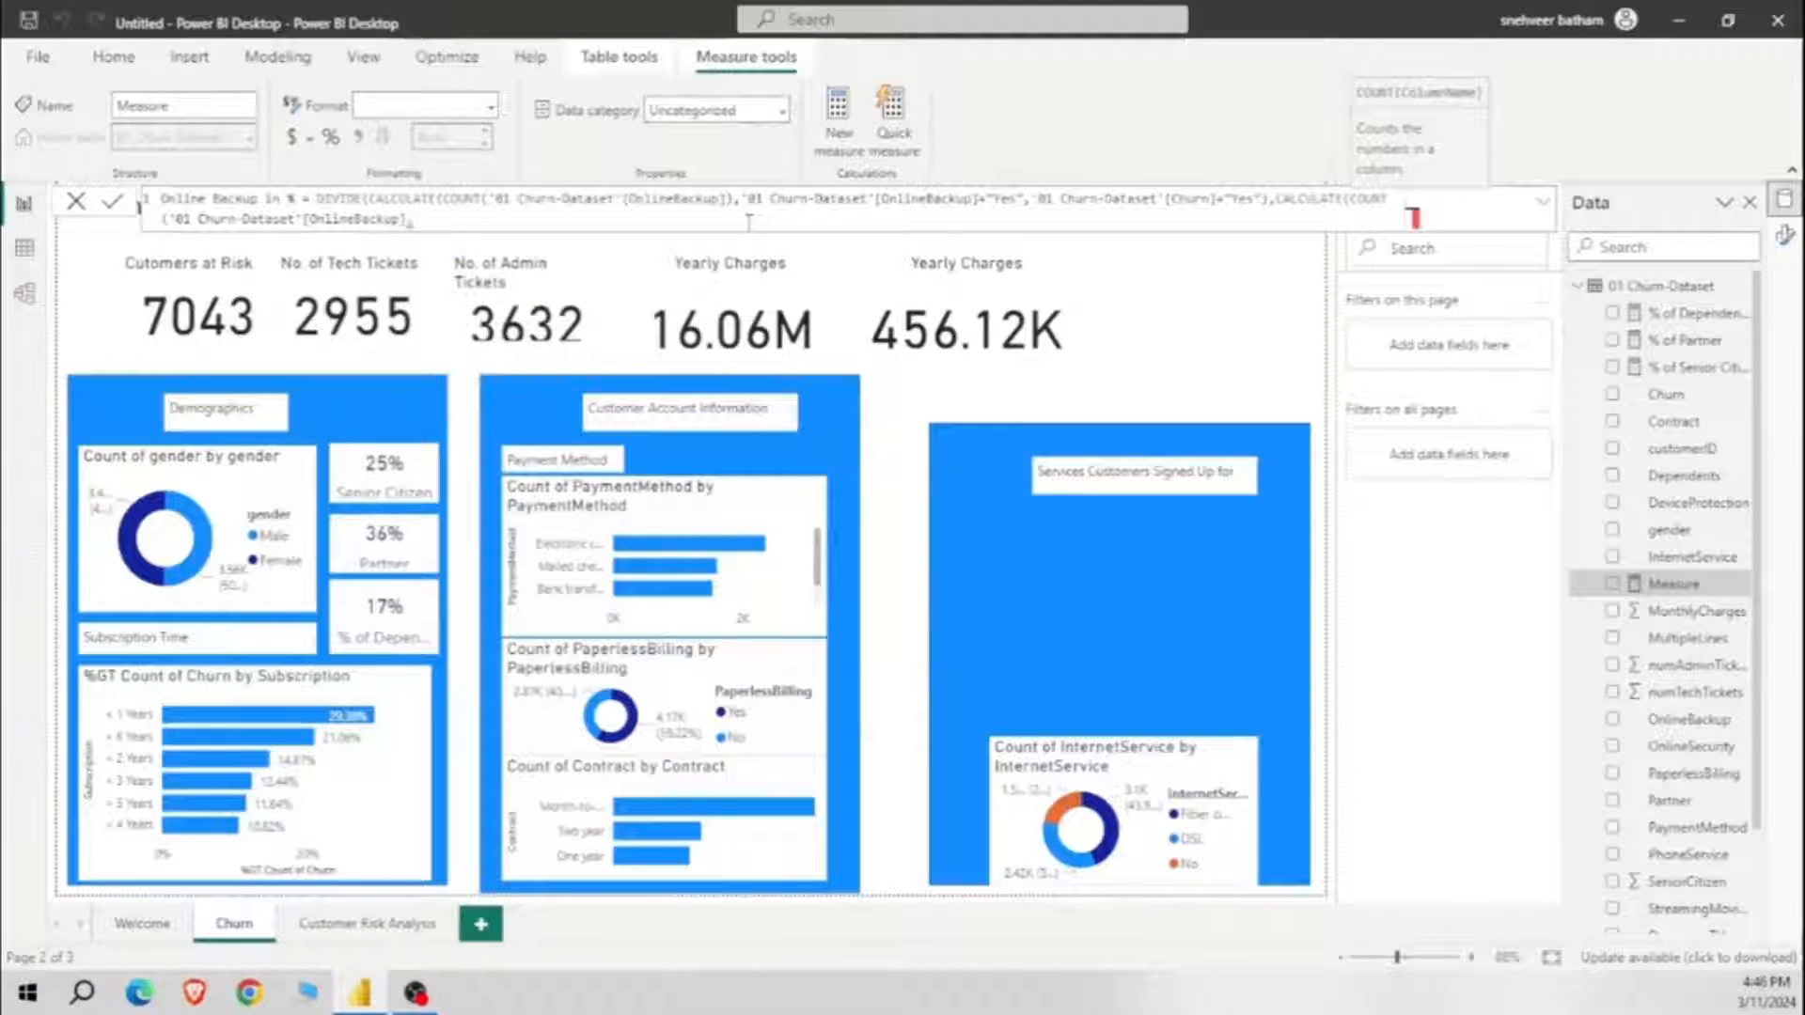
key(BackSpace)
Step: Filter the denominator by '01 Churn-Dataset'[Churn]="Yes", complete DIVIDE with alternate result 0, and copy the whole formula
text(),chur)
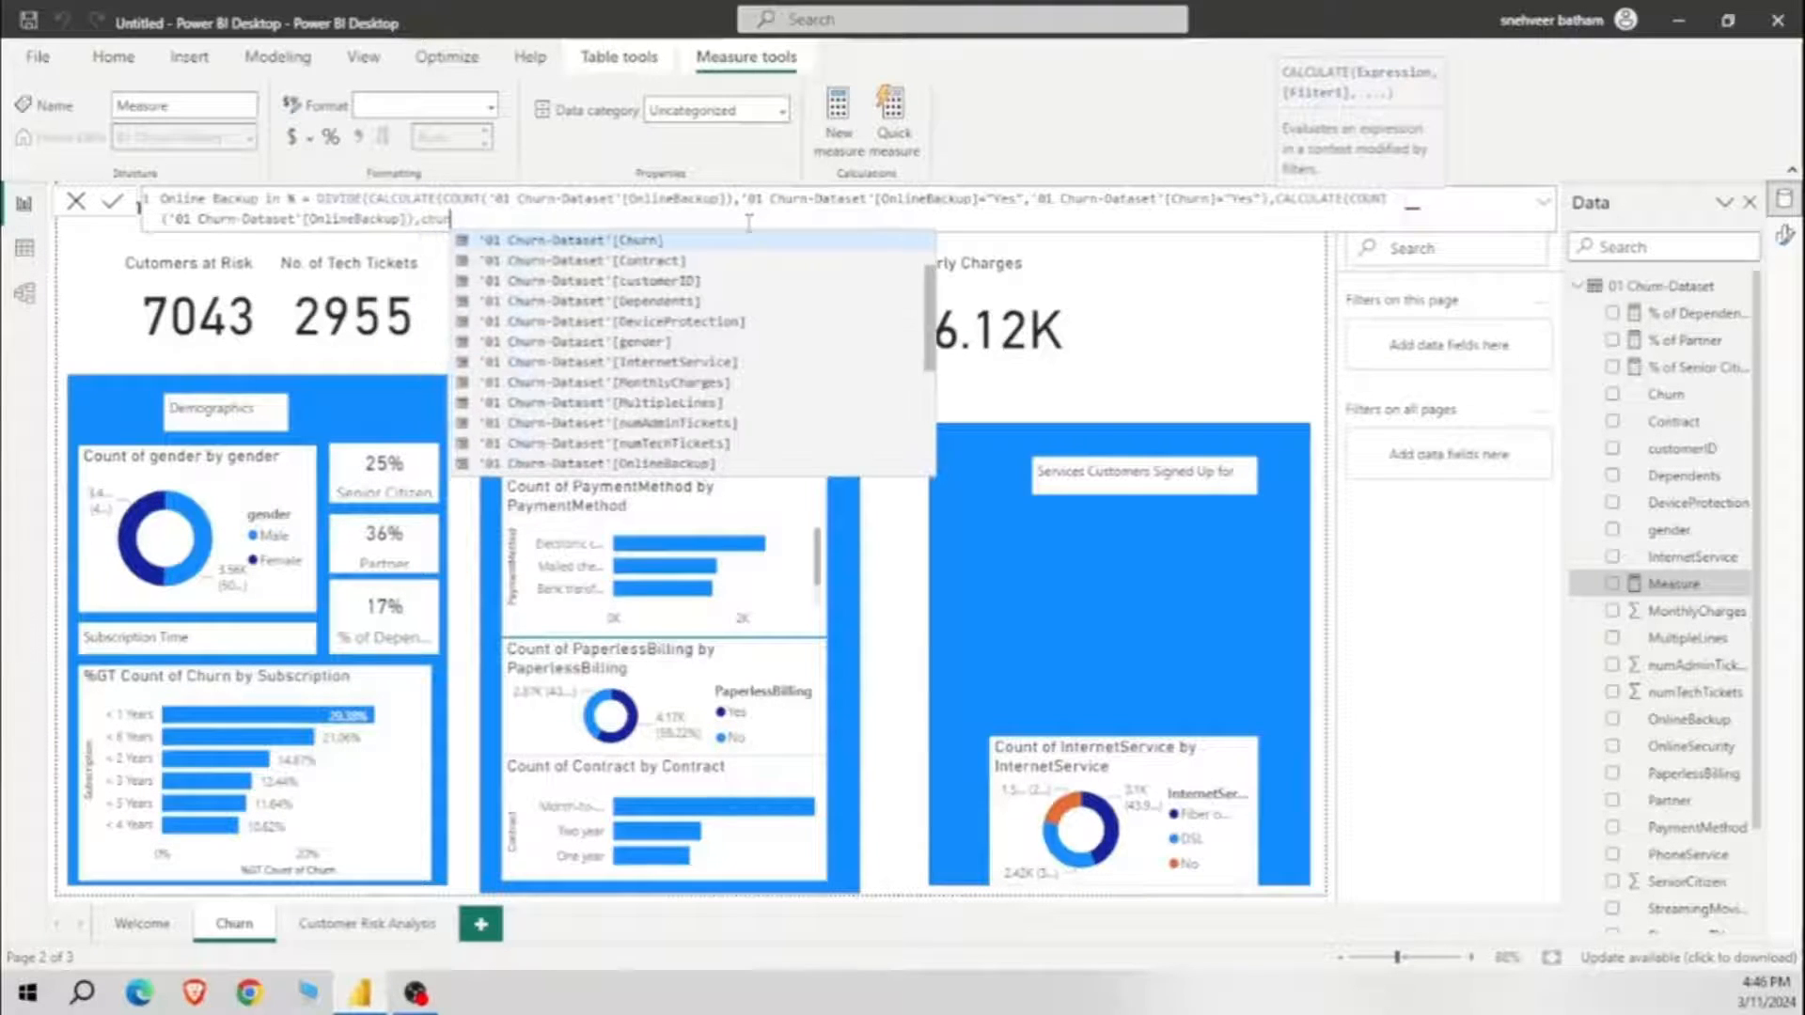
text(n)
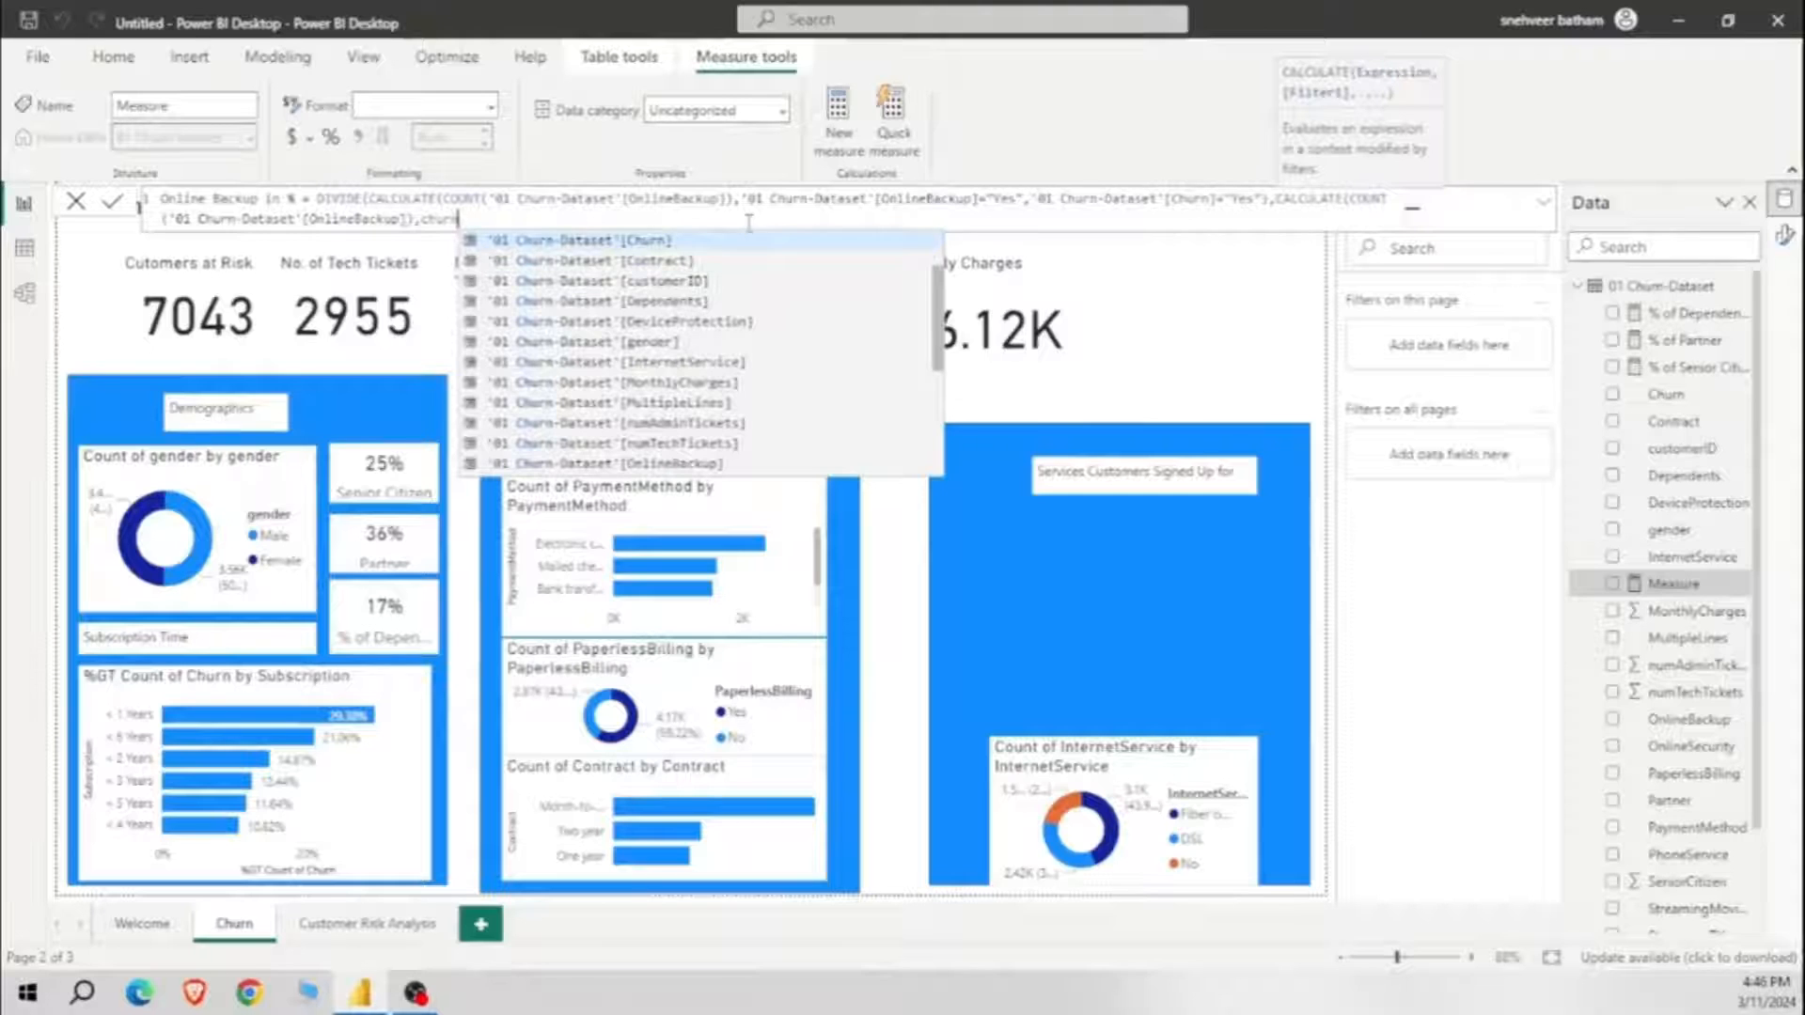
key(Tab)
text(=")
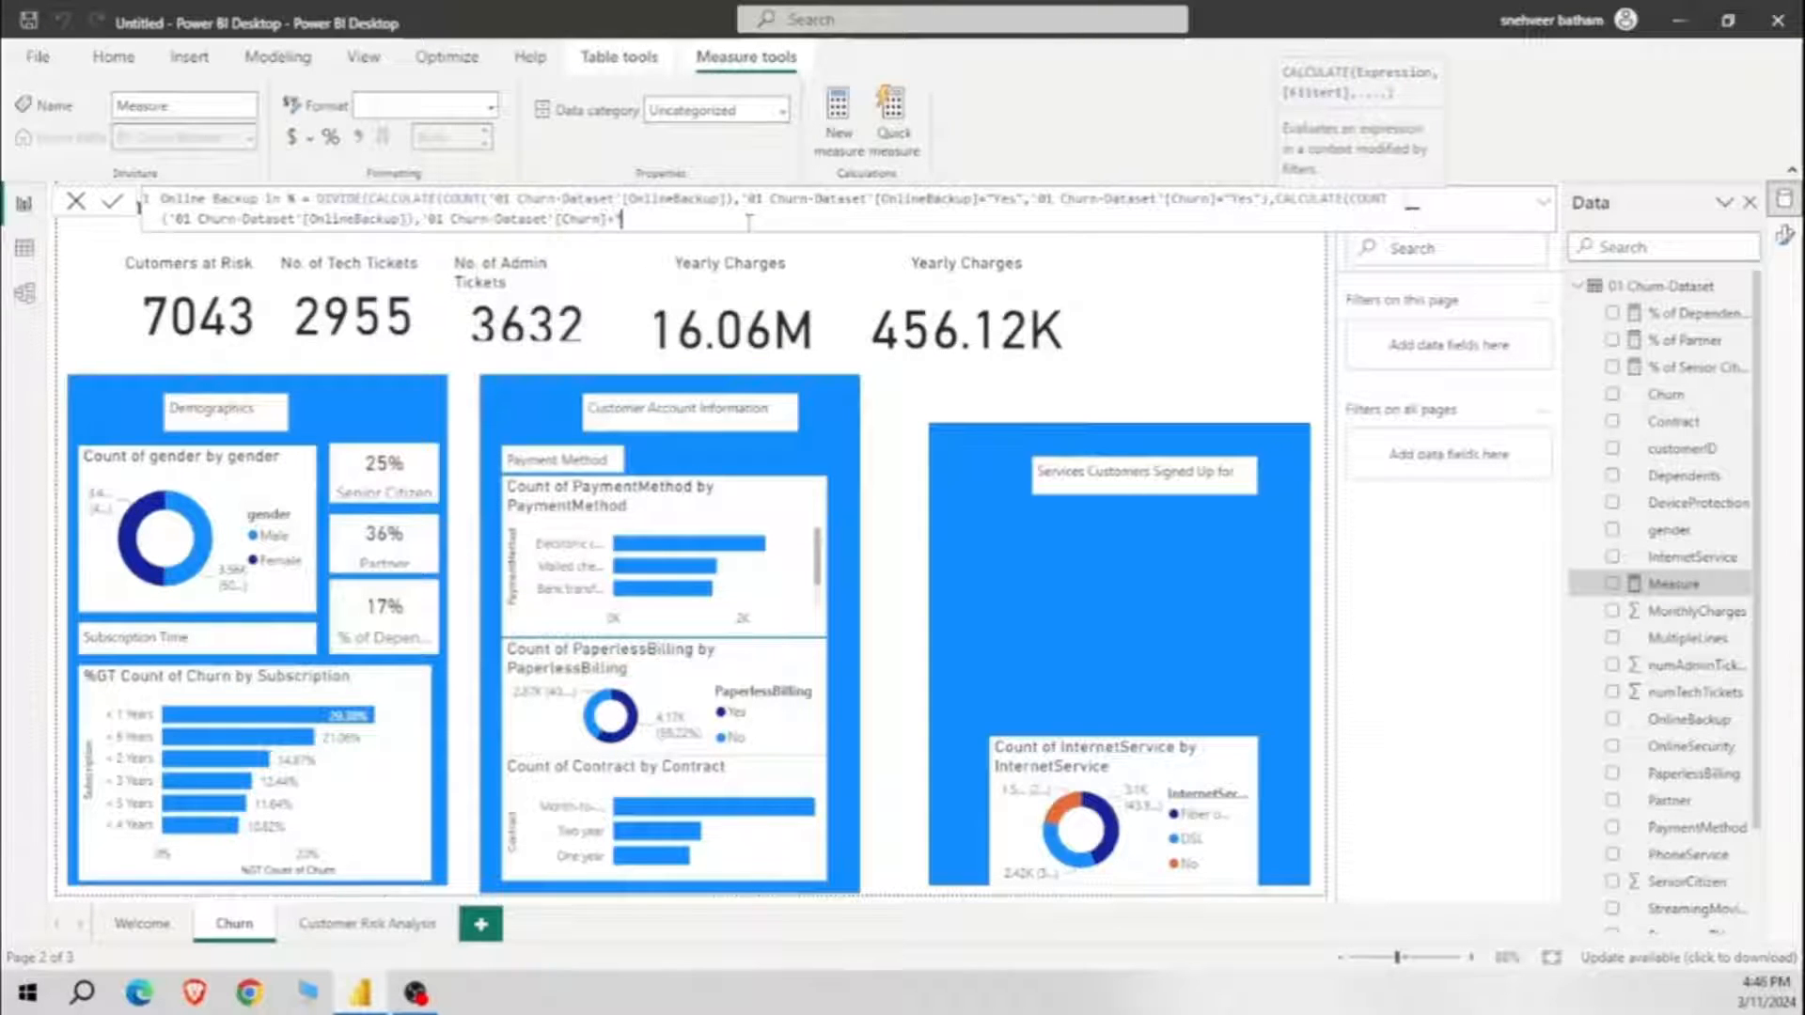
text(Yes"),0)
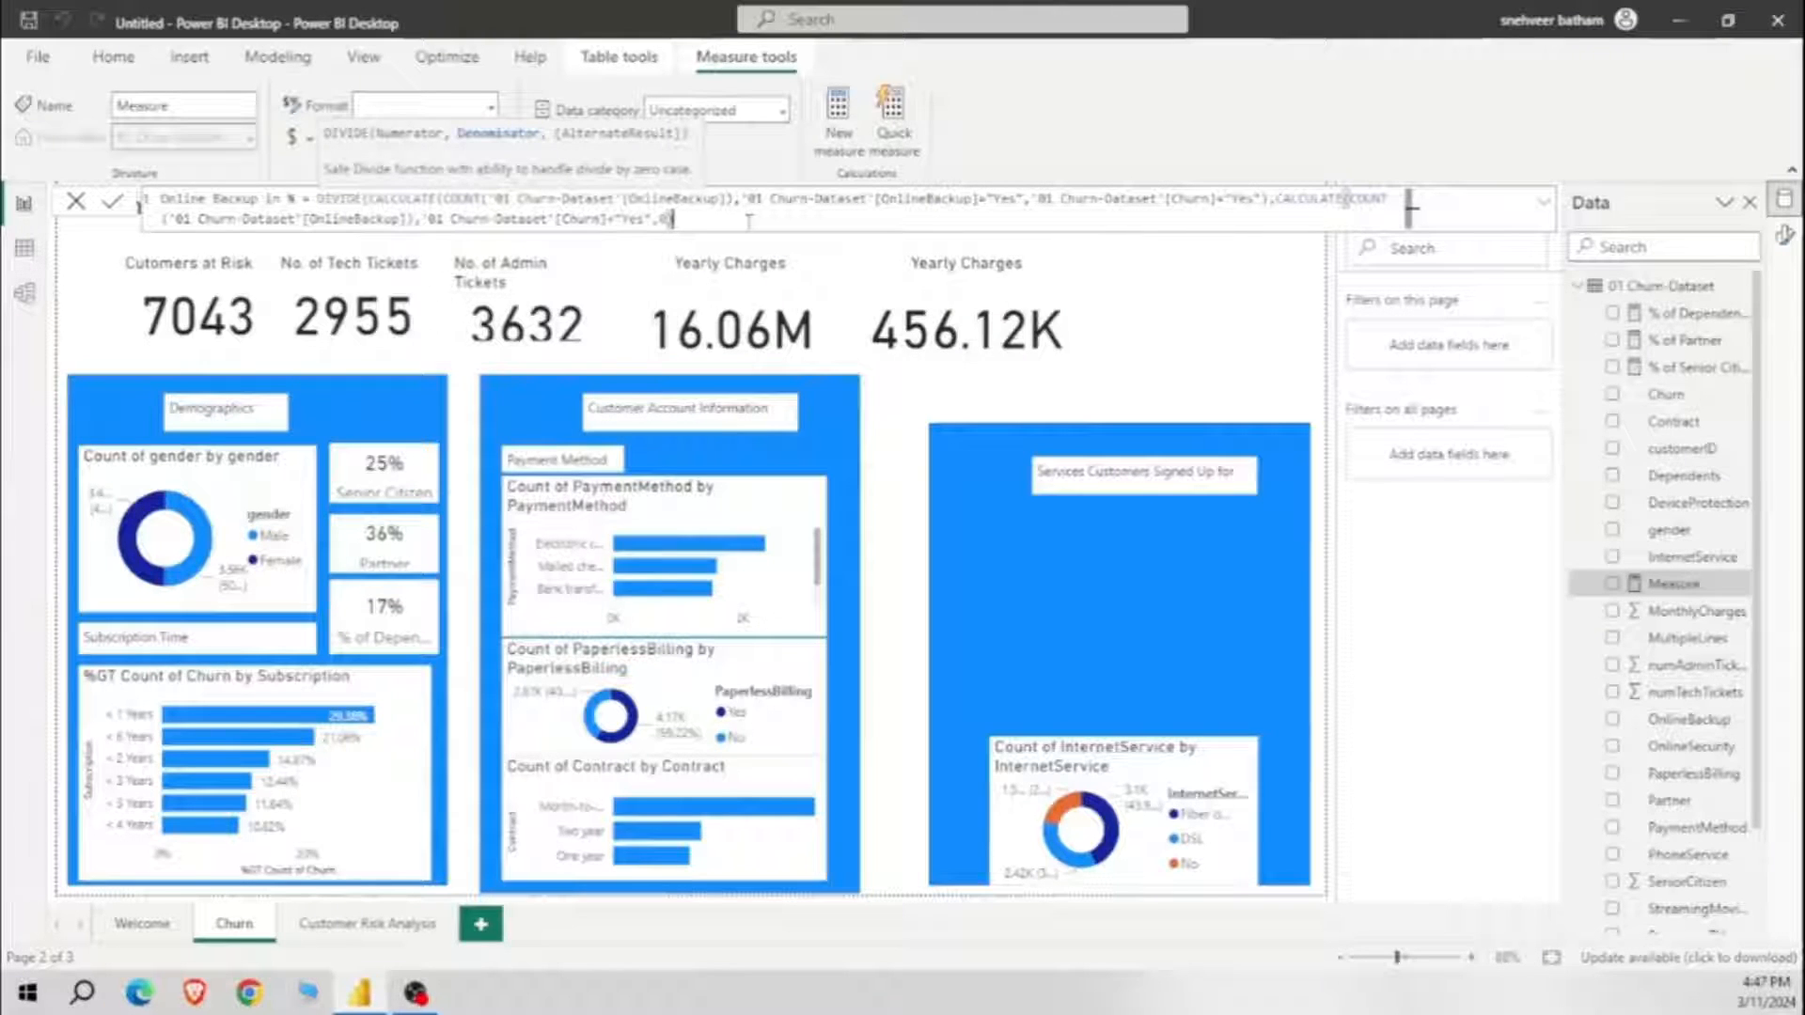
text())
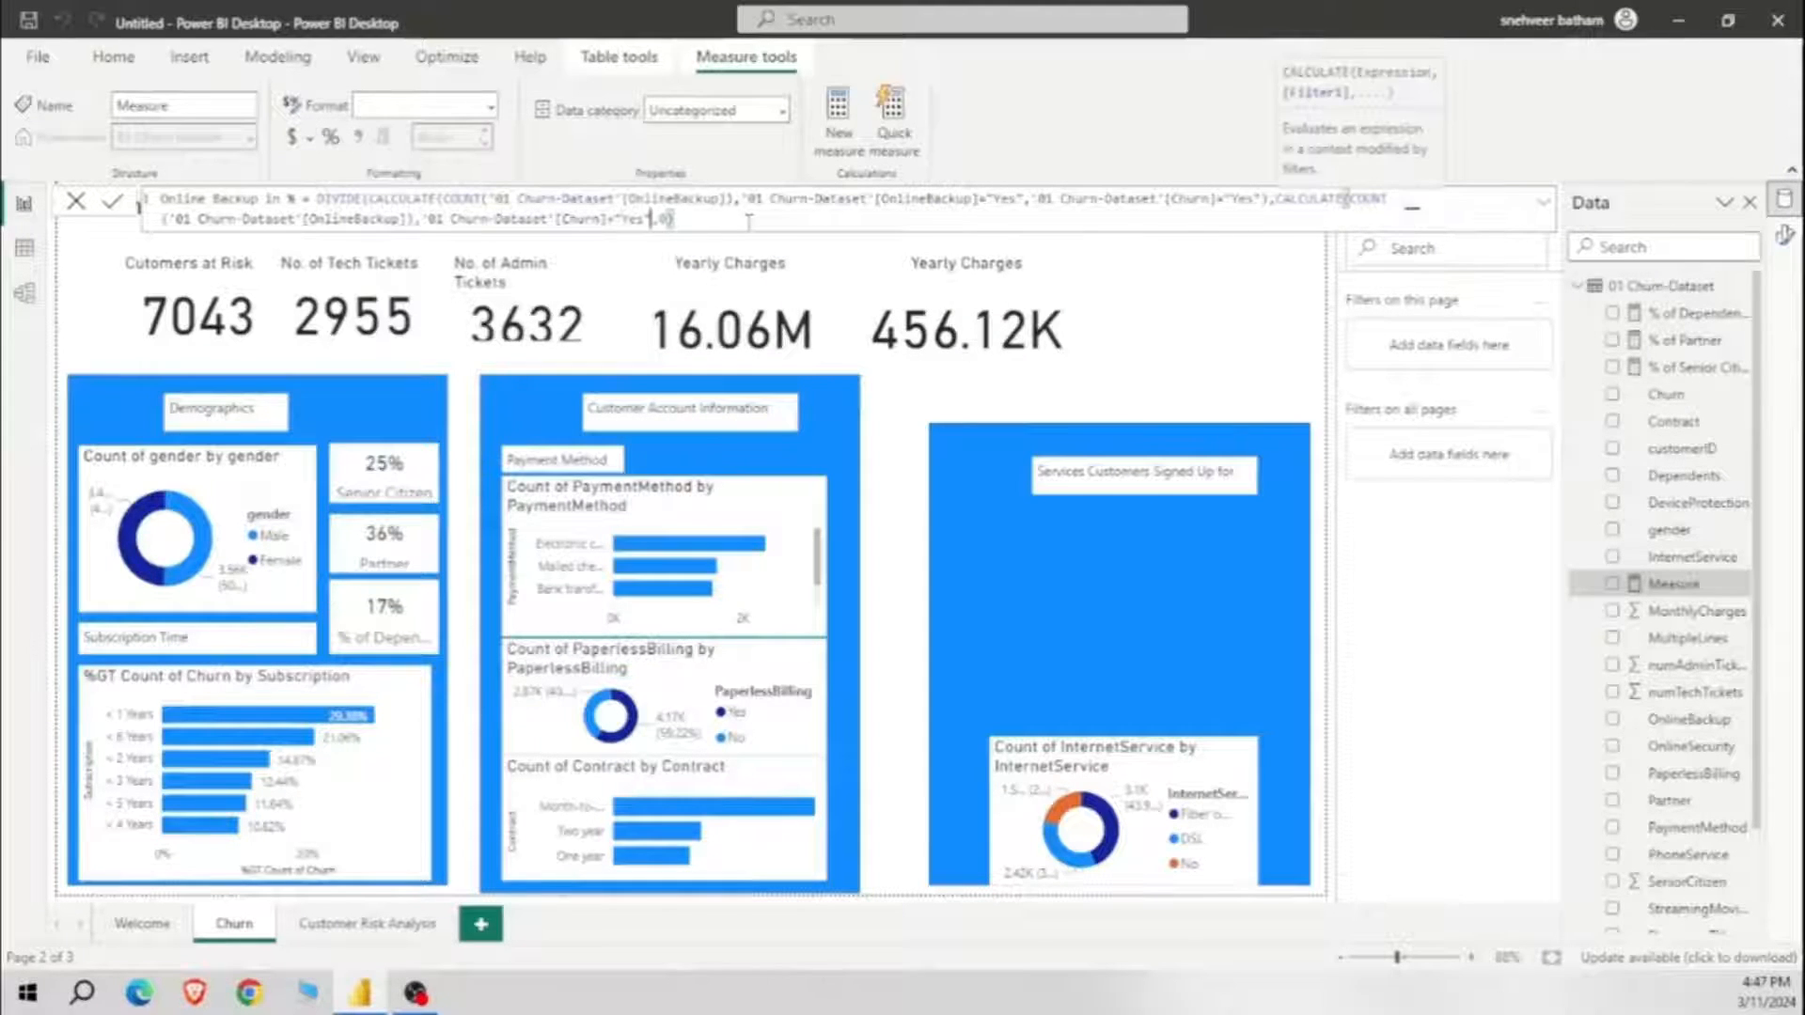
text())
key(ctrl+a)
key(ctrl+c)
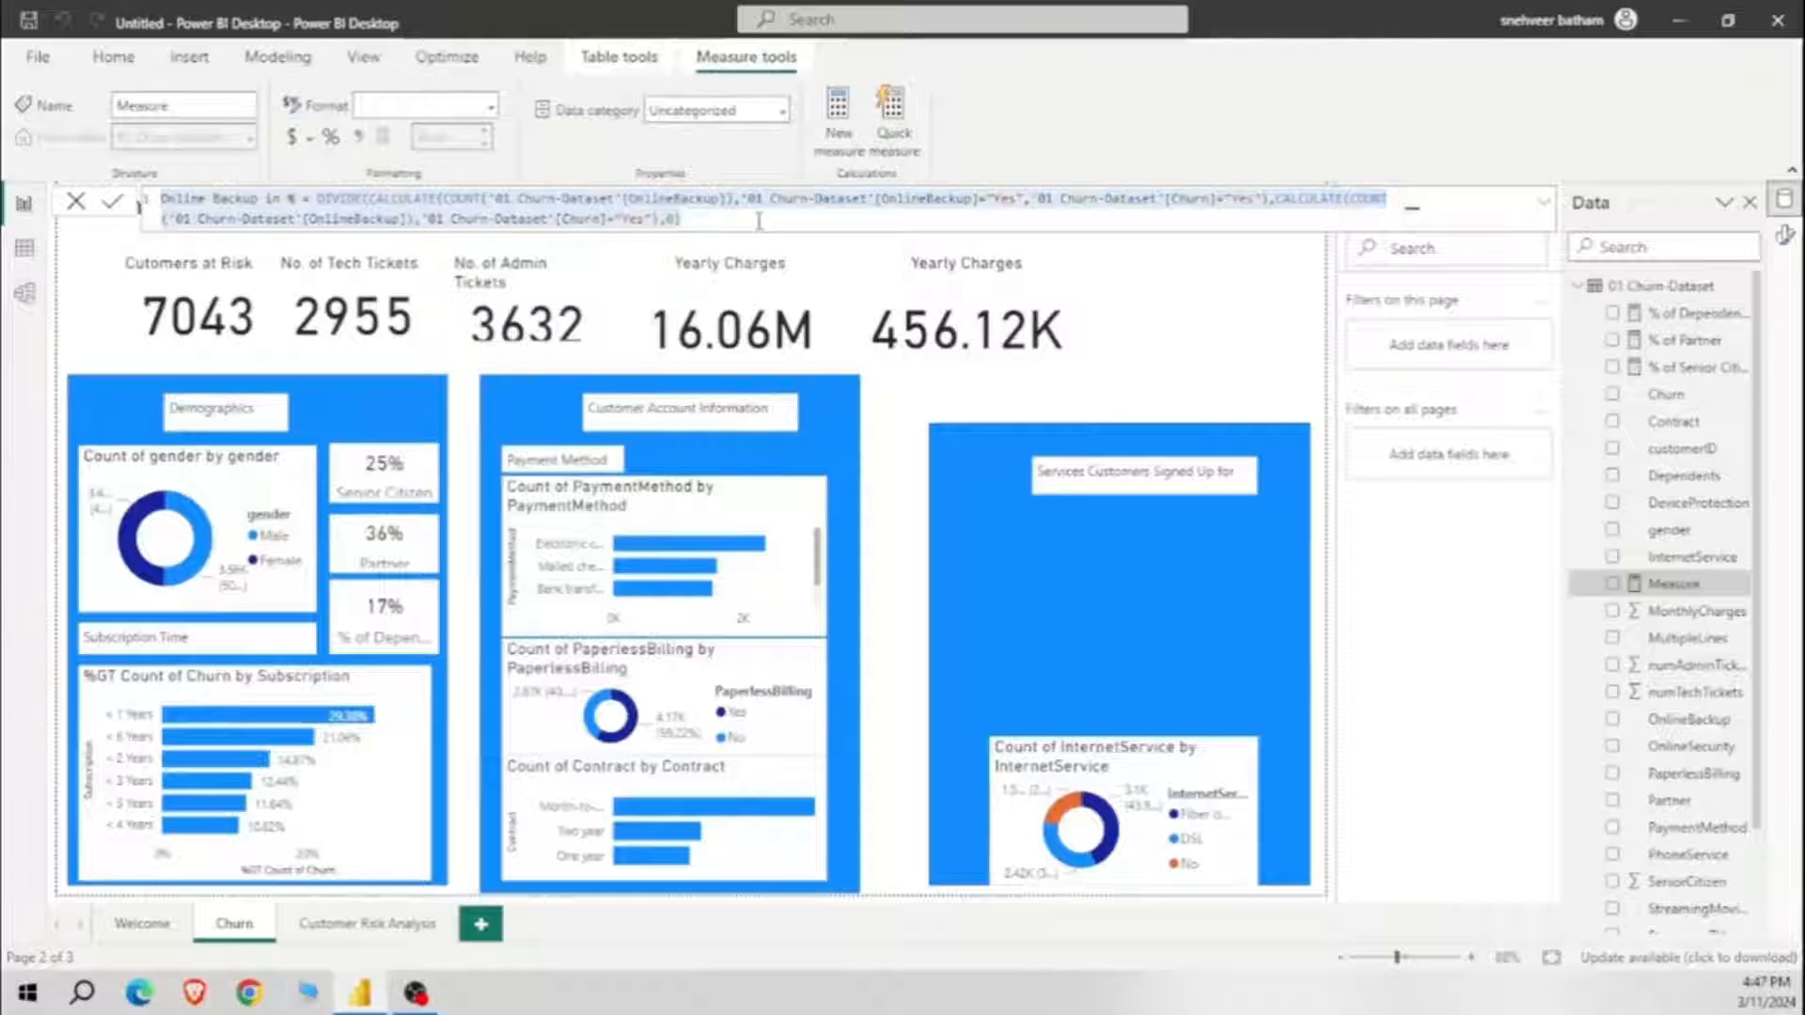
Step: Commit the Online Backup measure and reuse its copied formula in a new measure named "Online sec. in %"
key(Return)
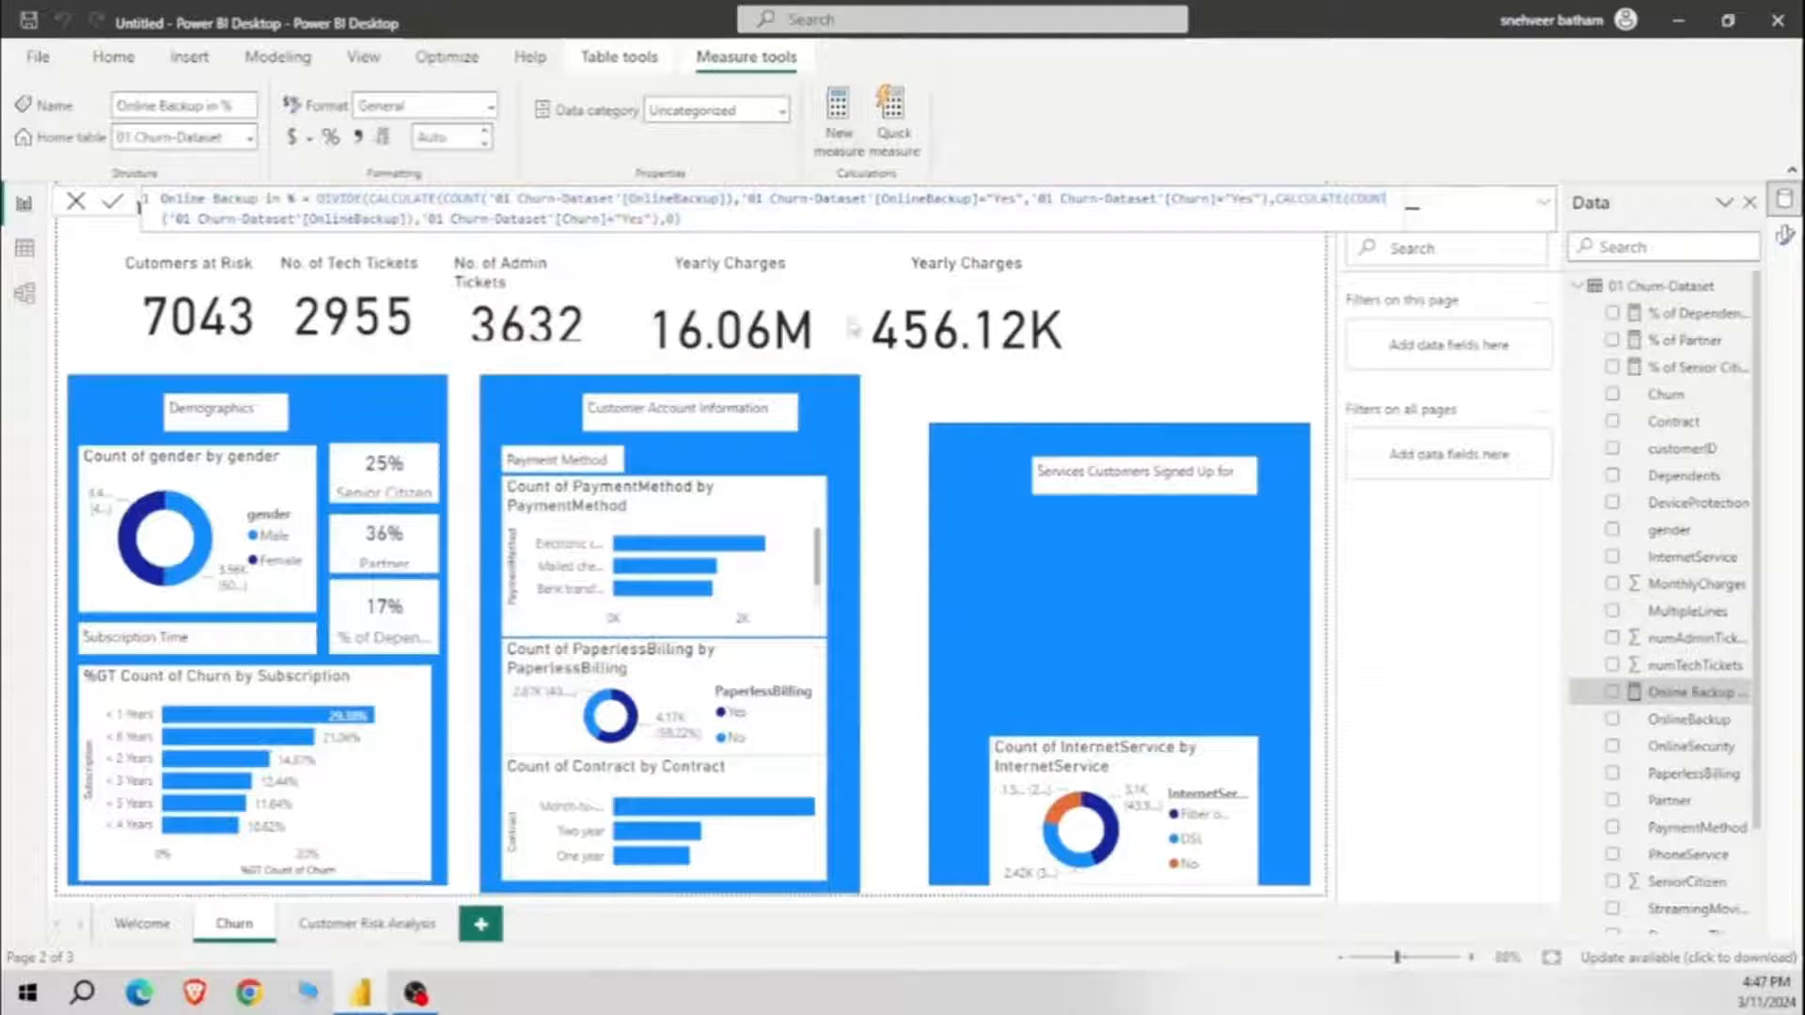
click(838, 122)
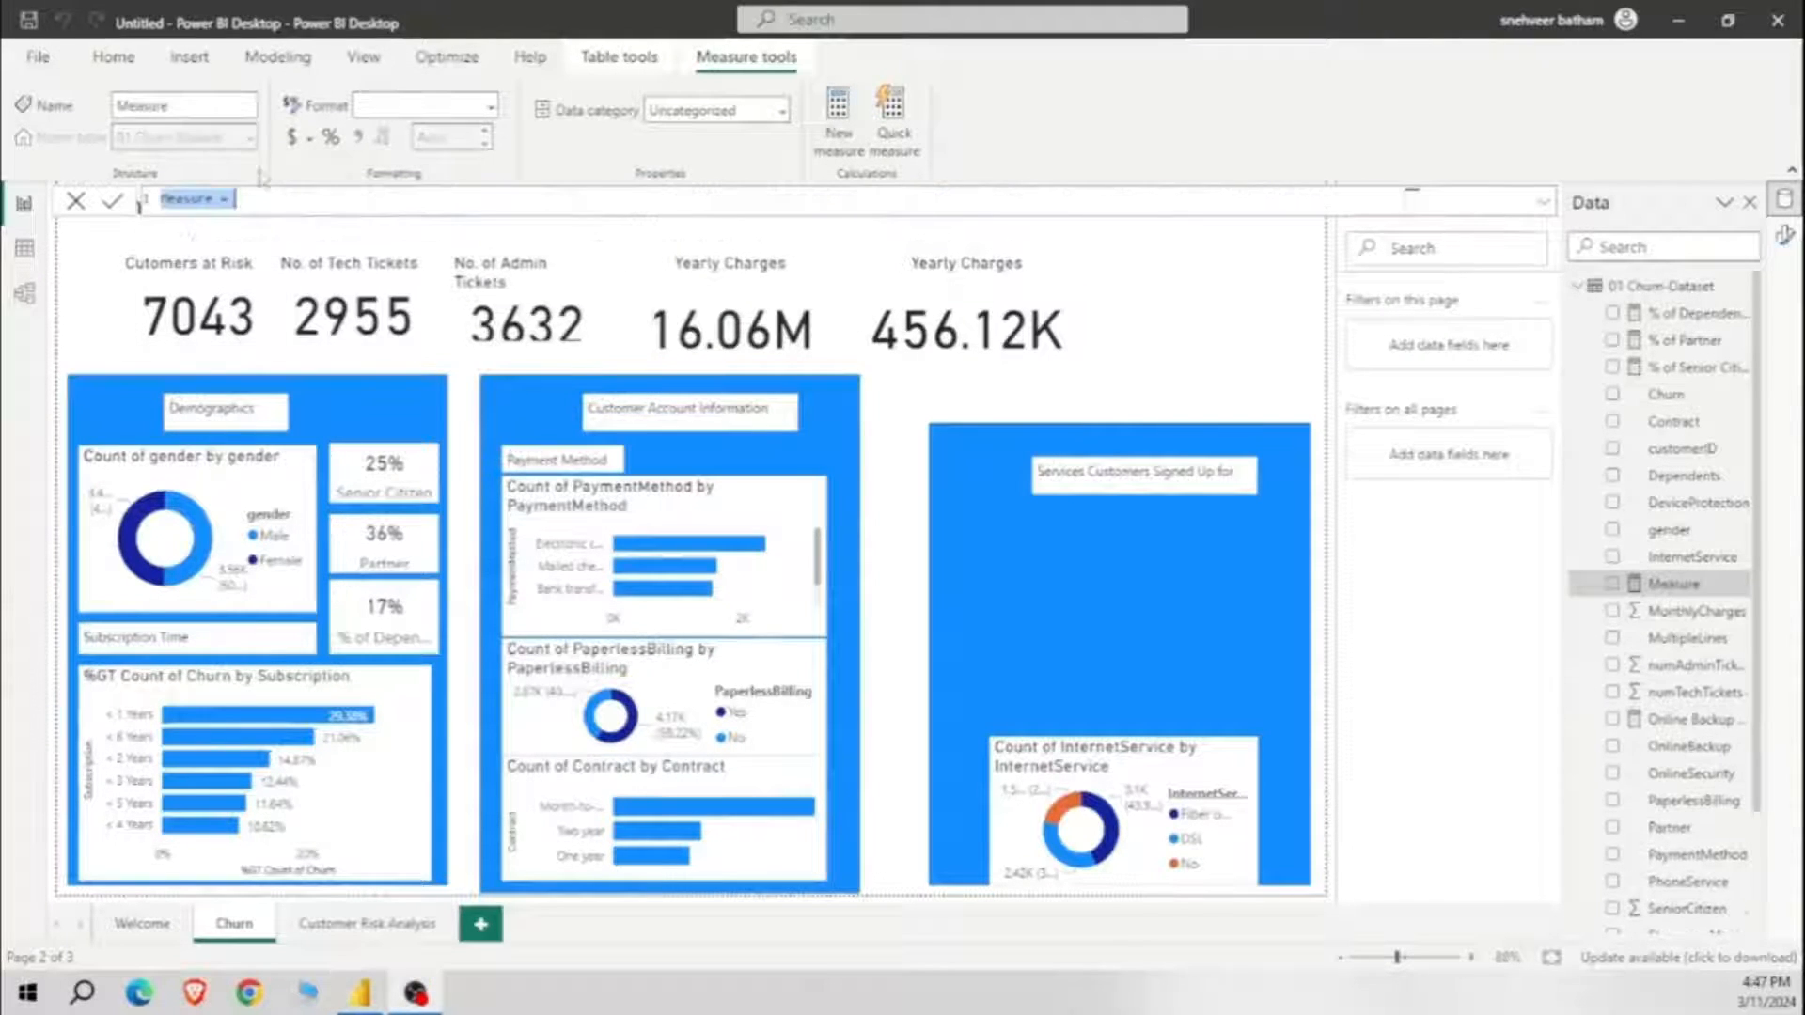
key(ctrl+v)
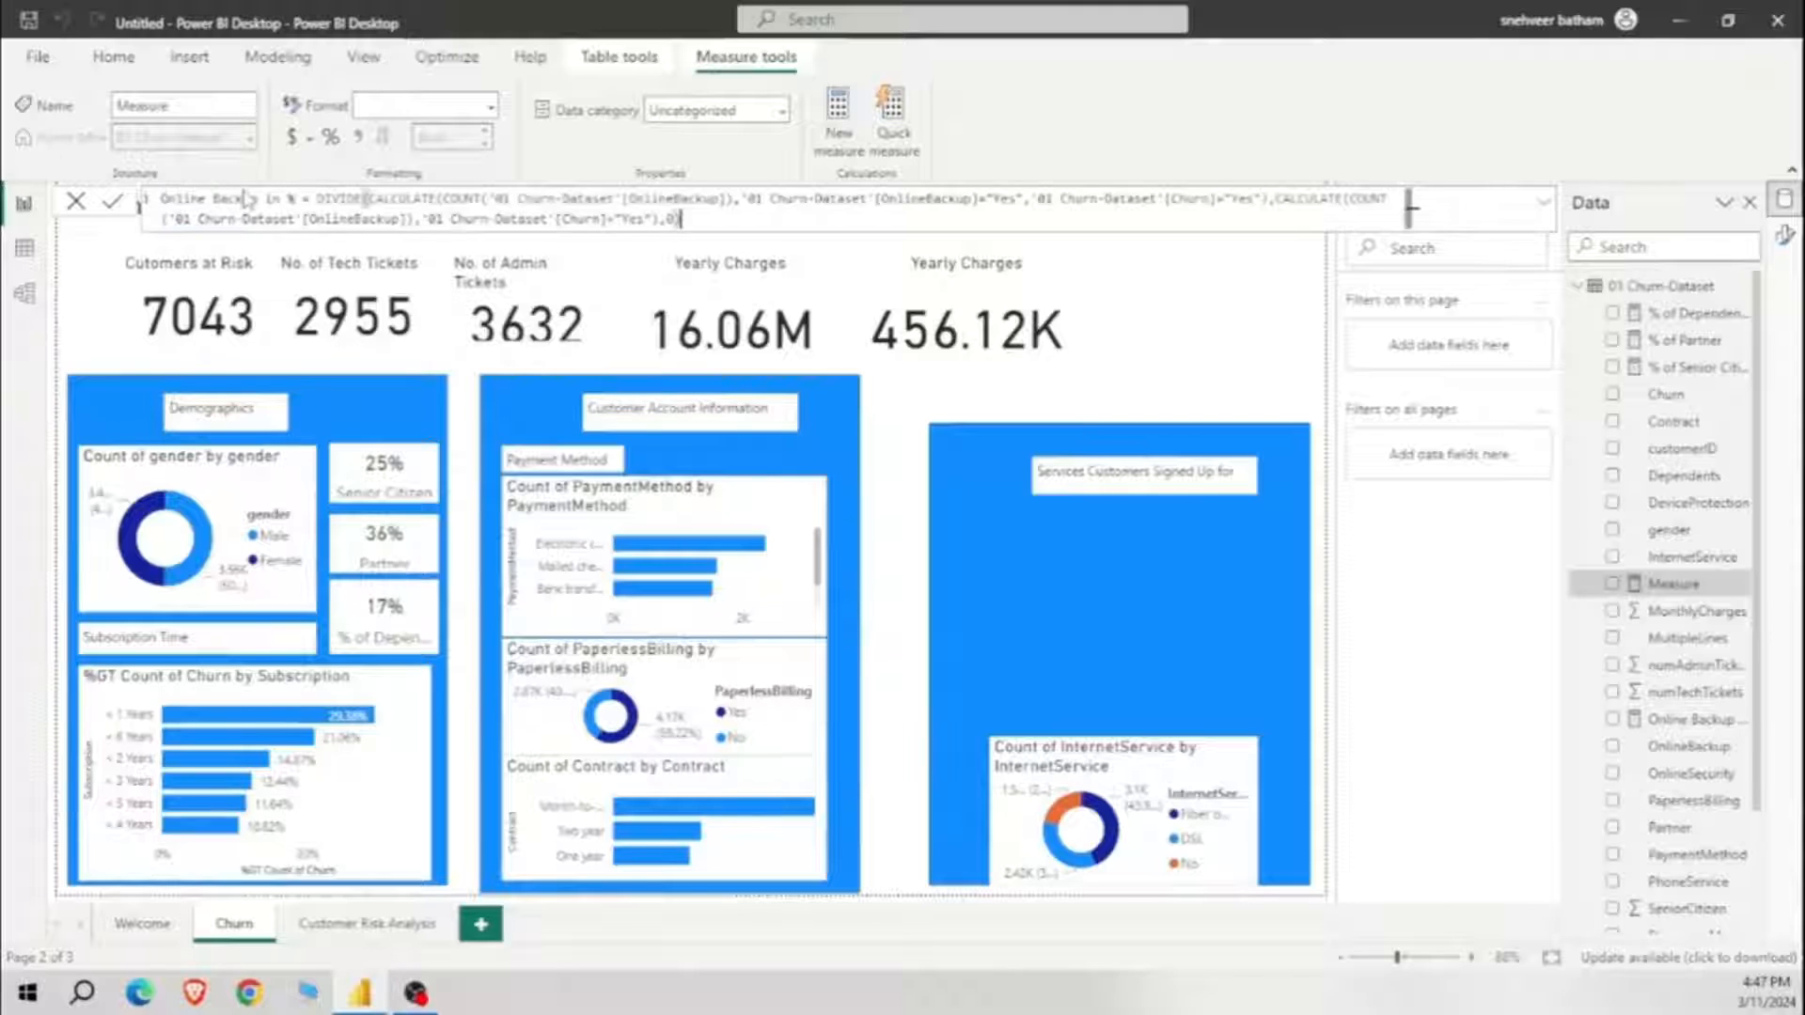
double_click(241, 199)
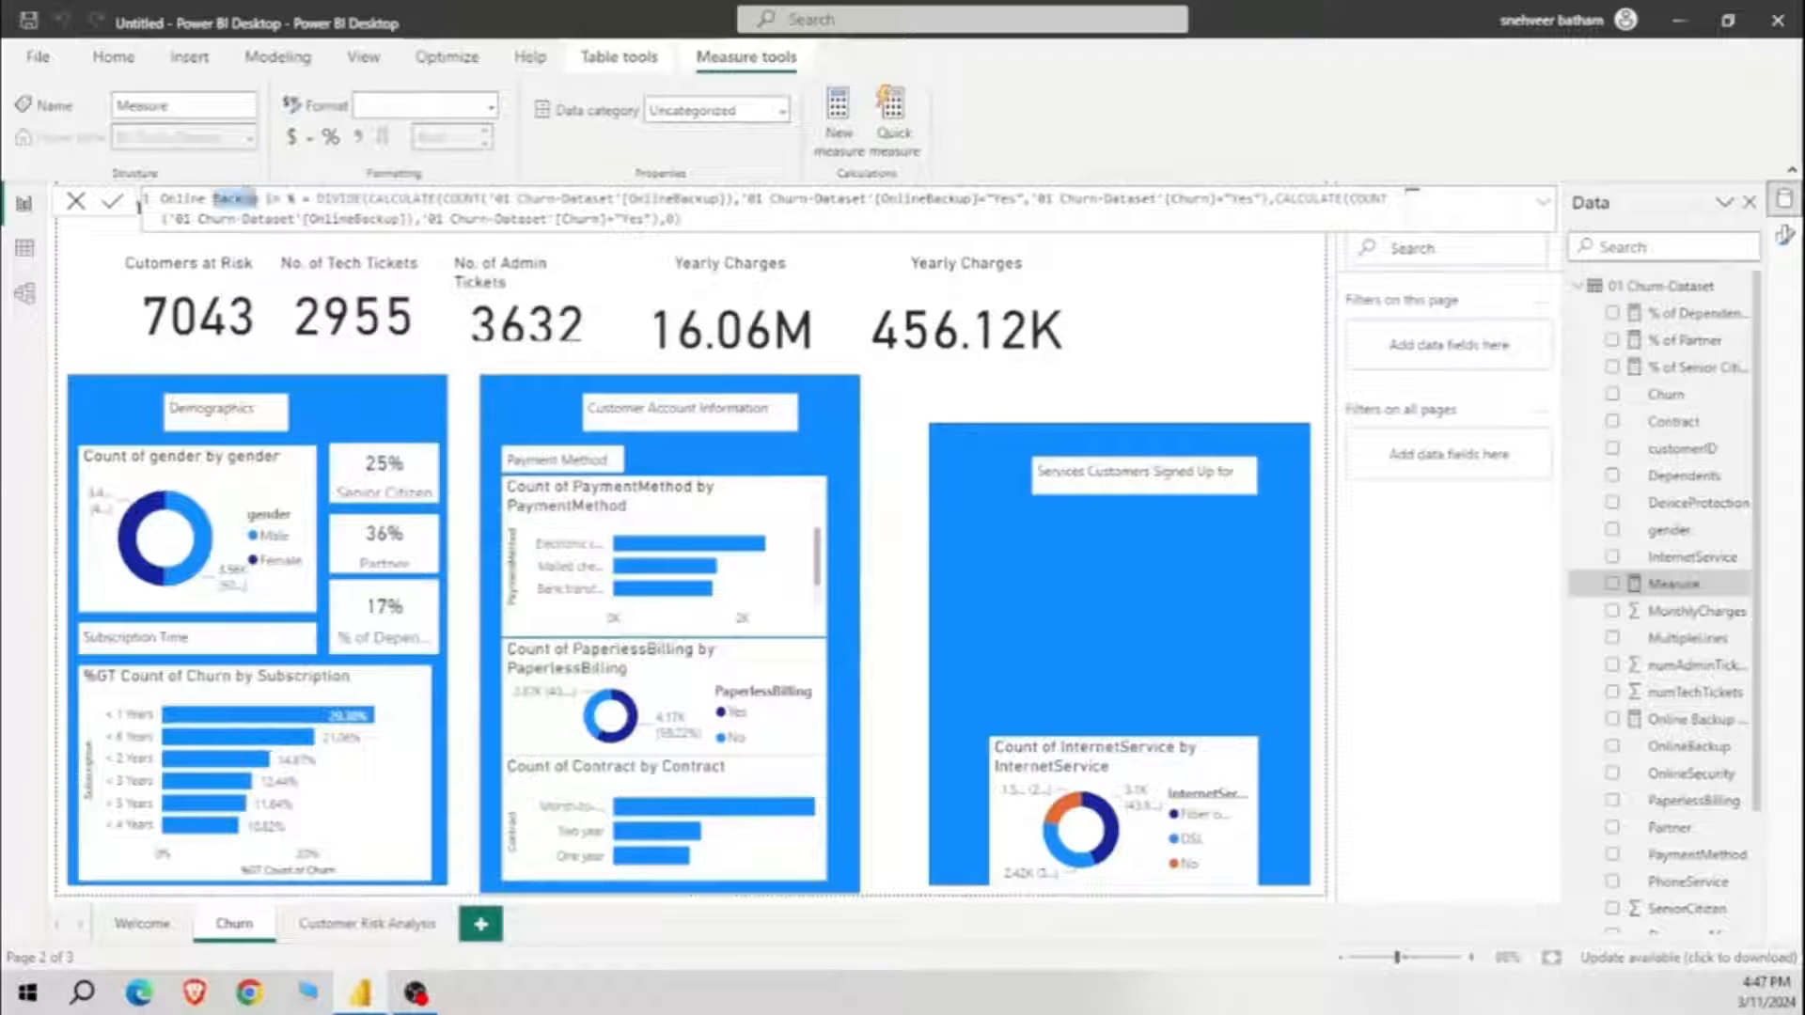
text(sec)
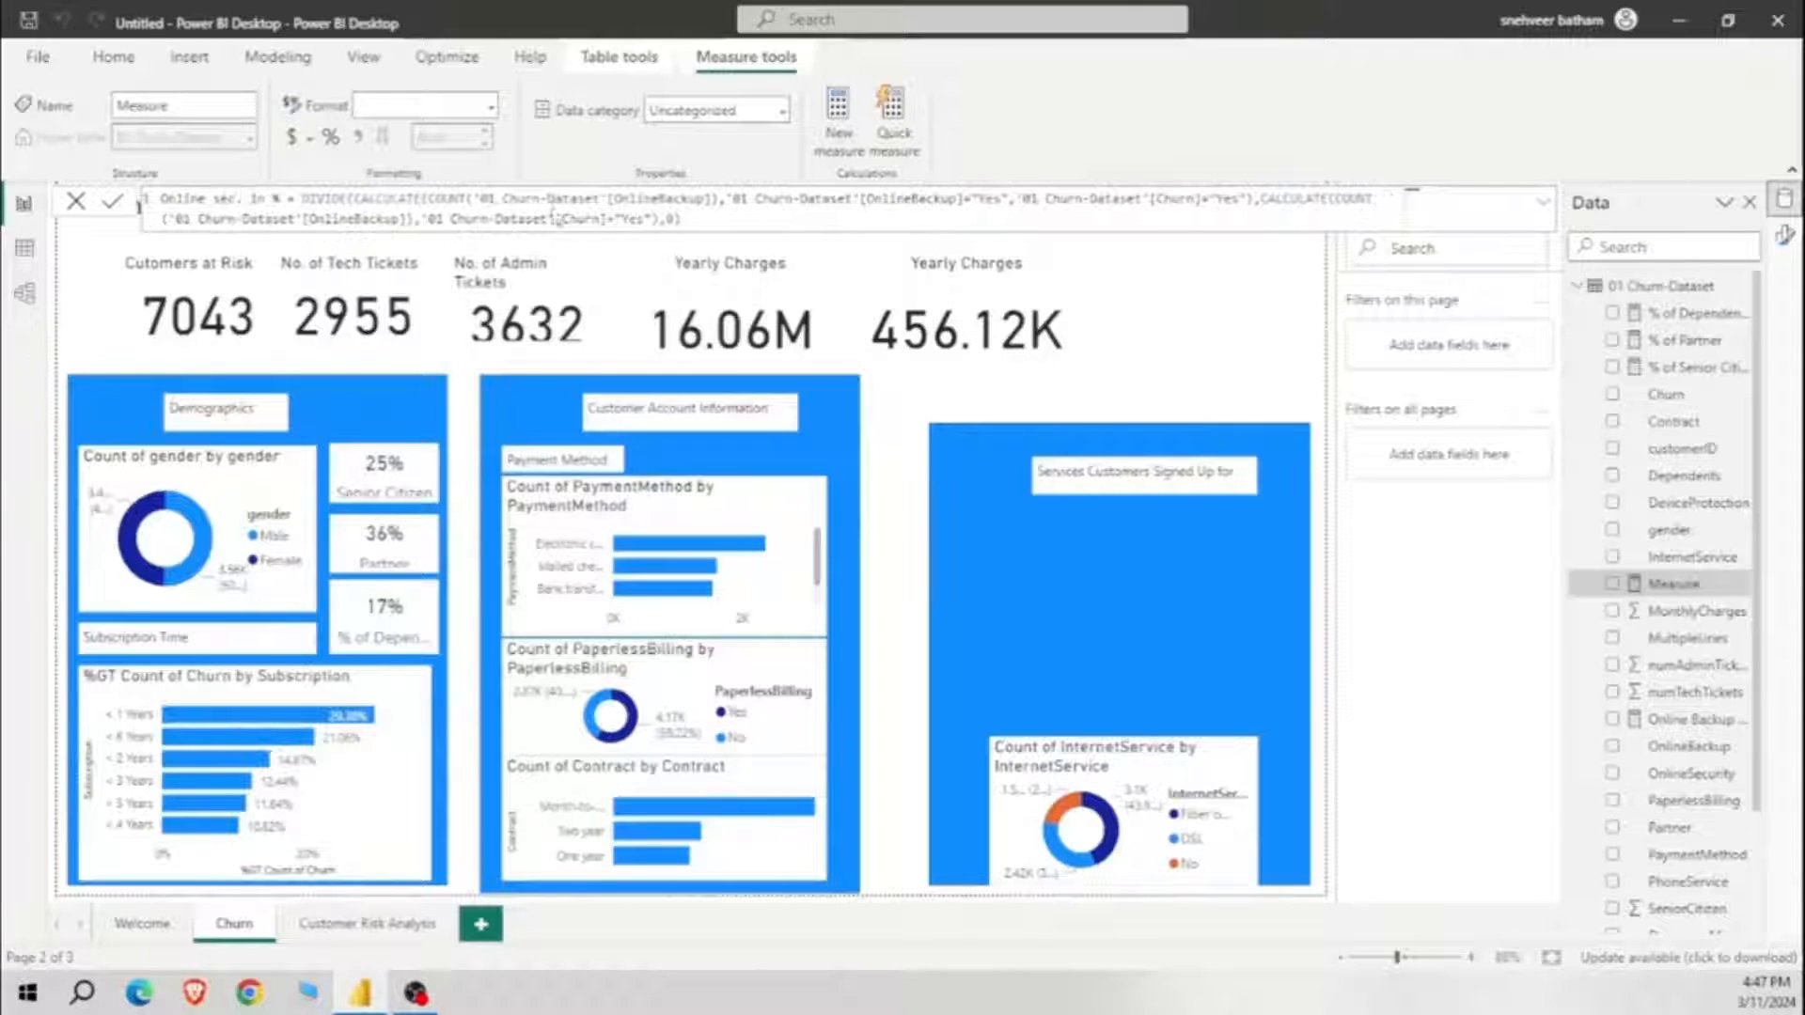
Step: Replace all three OnlineBackup column references in the "Online sec. in %" formula with OnlineSecurity and commit the measure
double_click(705, 199)
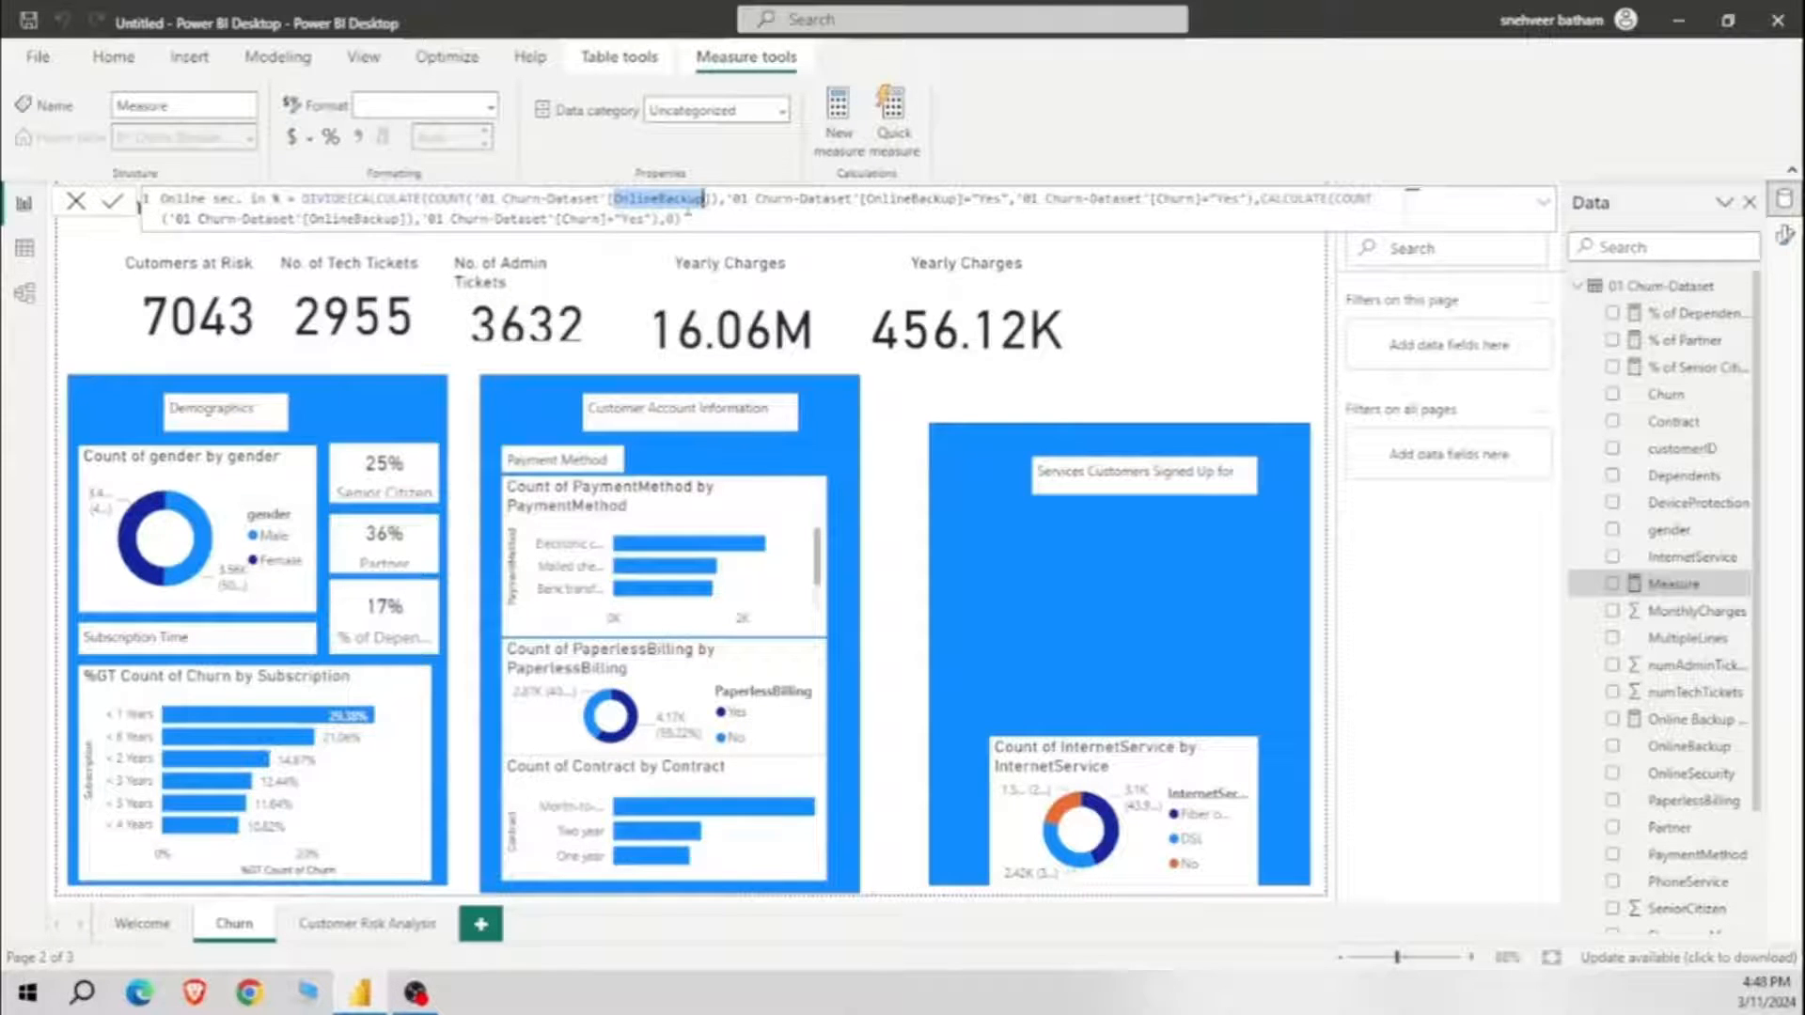
text(onli)
click(754, 246)
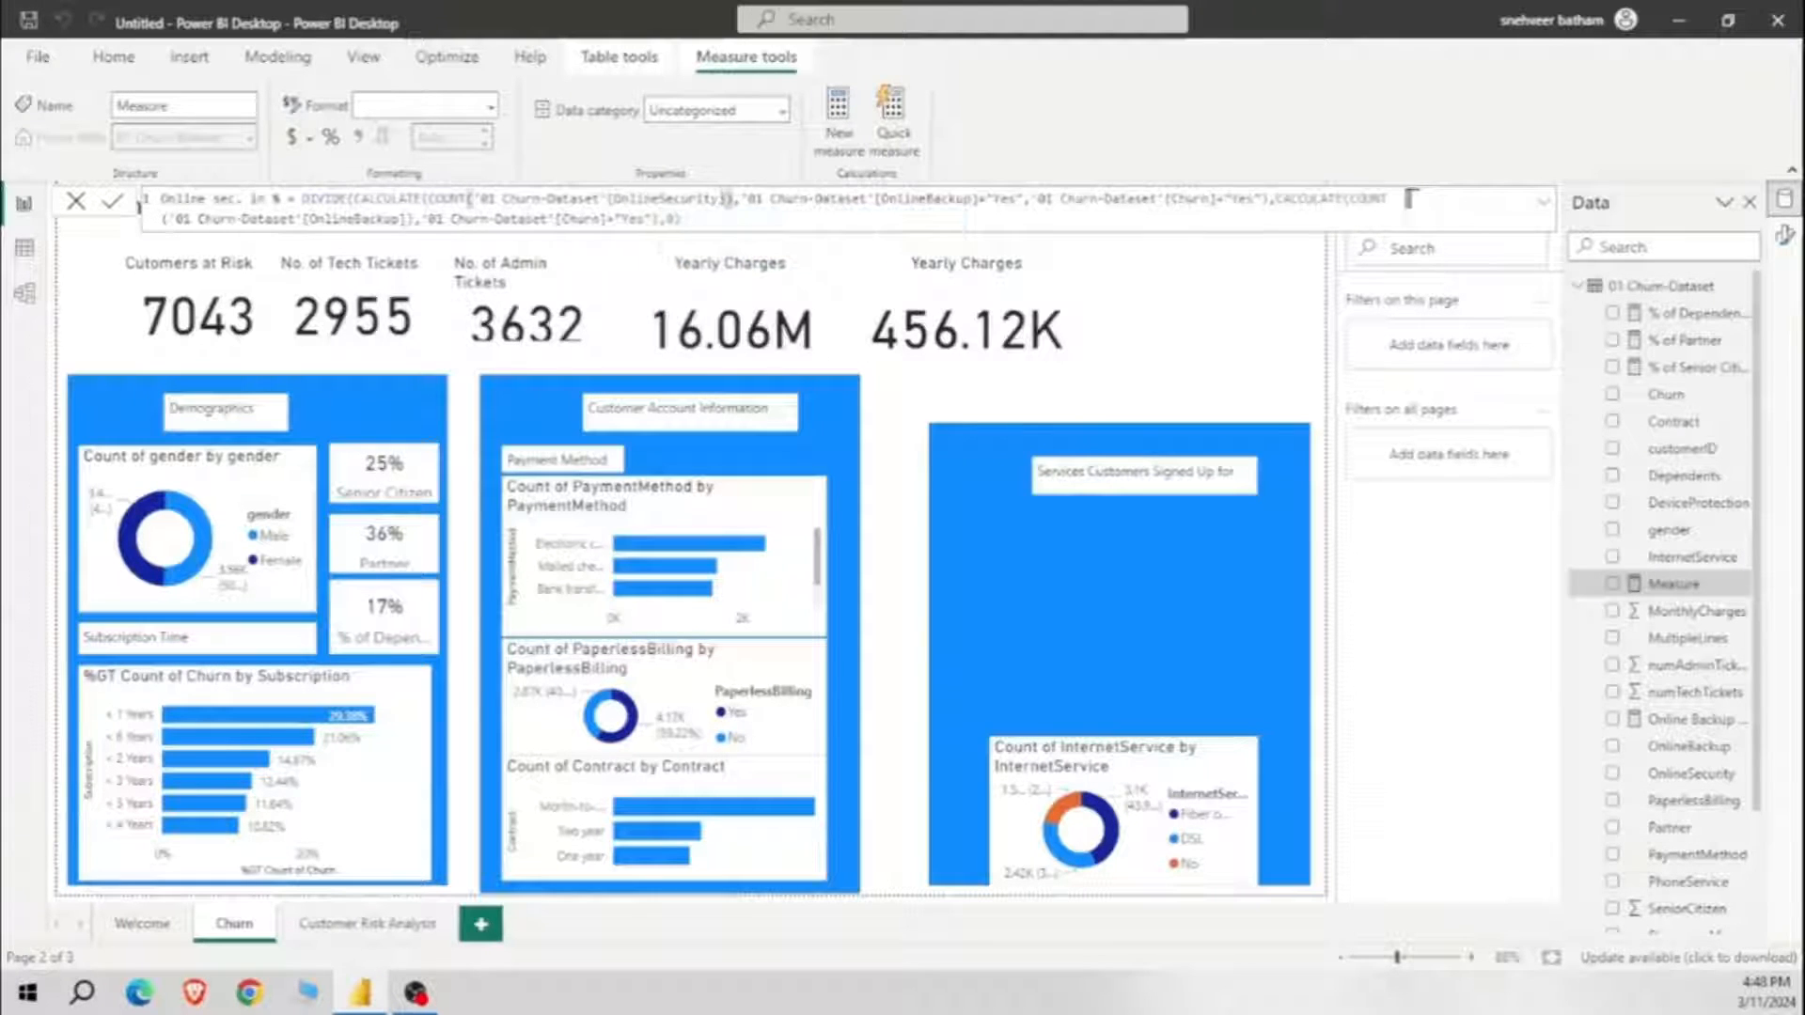
double_click(910, 199)
text(online)
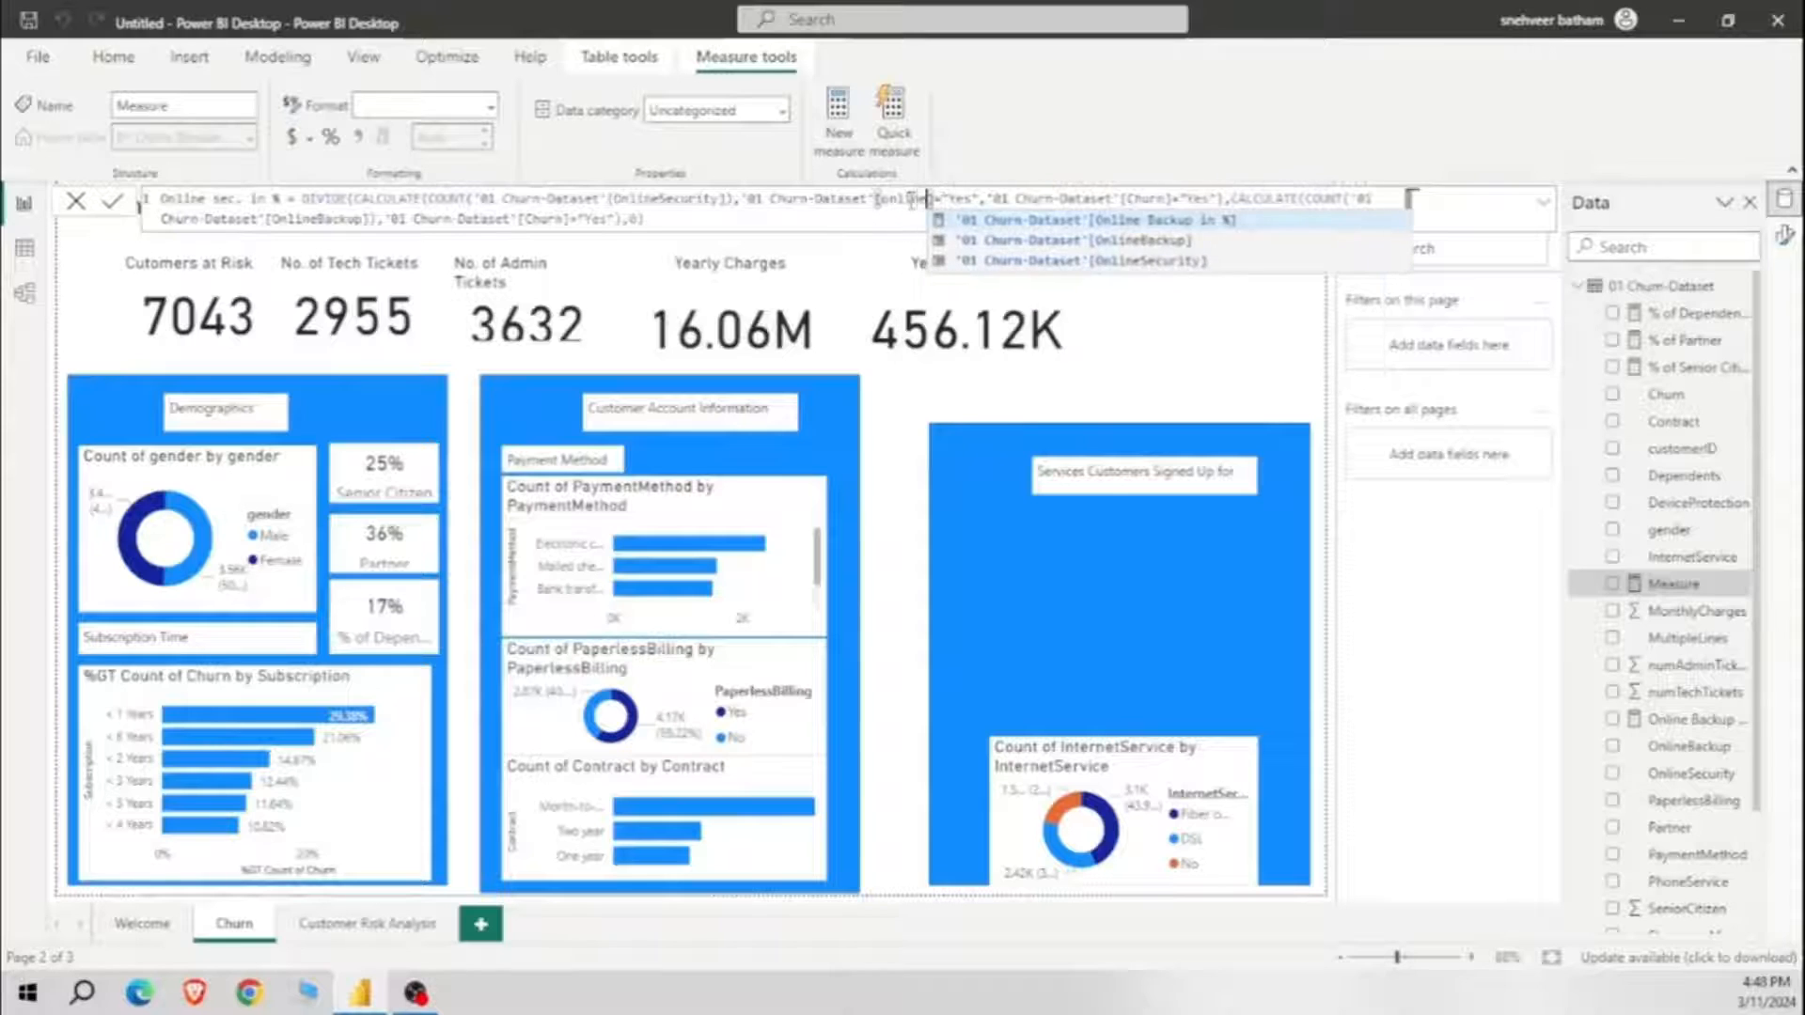
click(1058, 261)
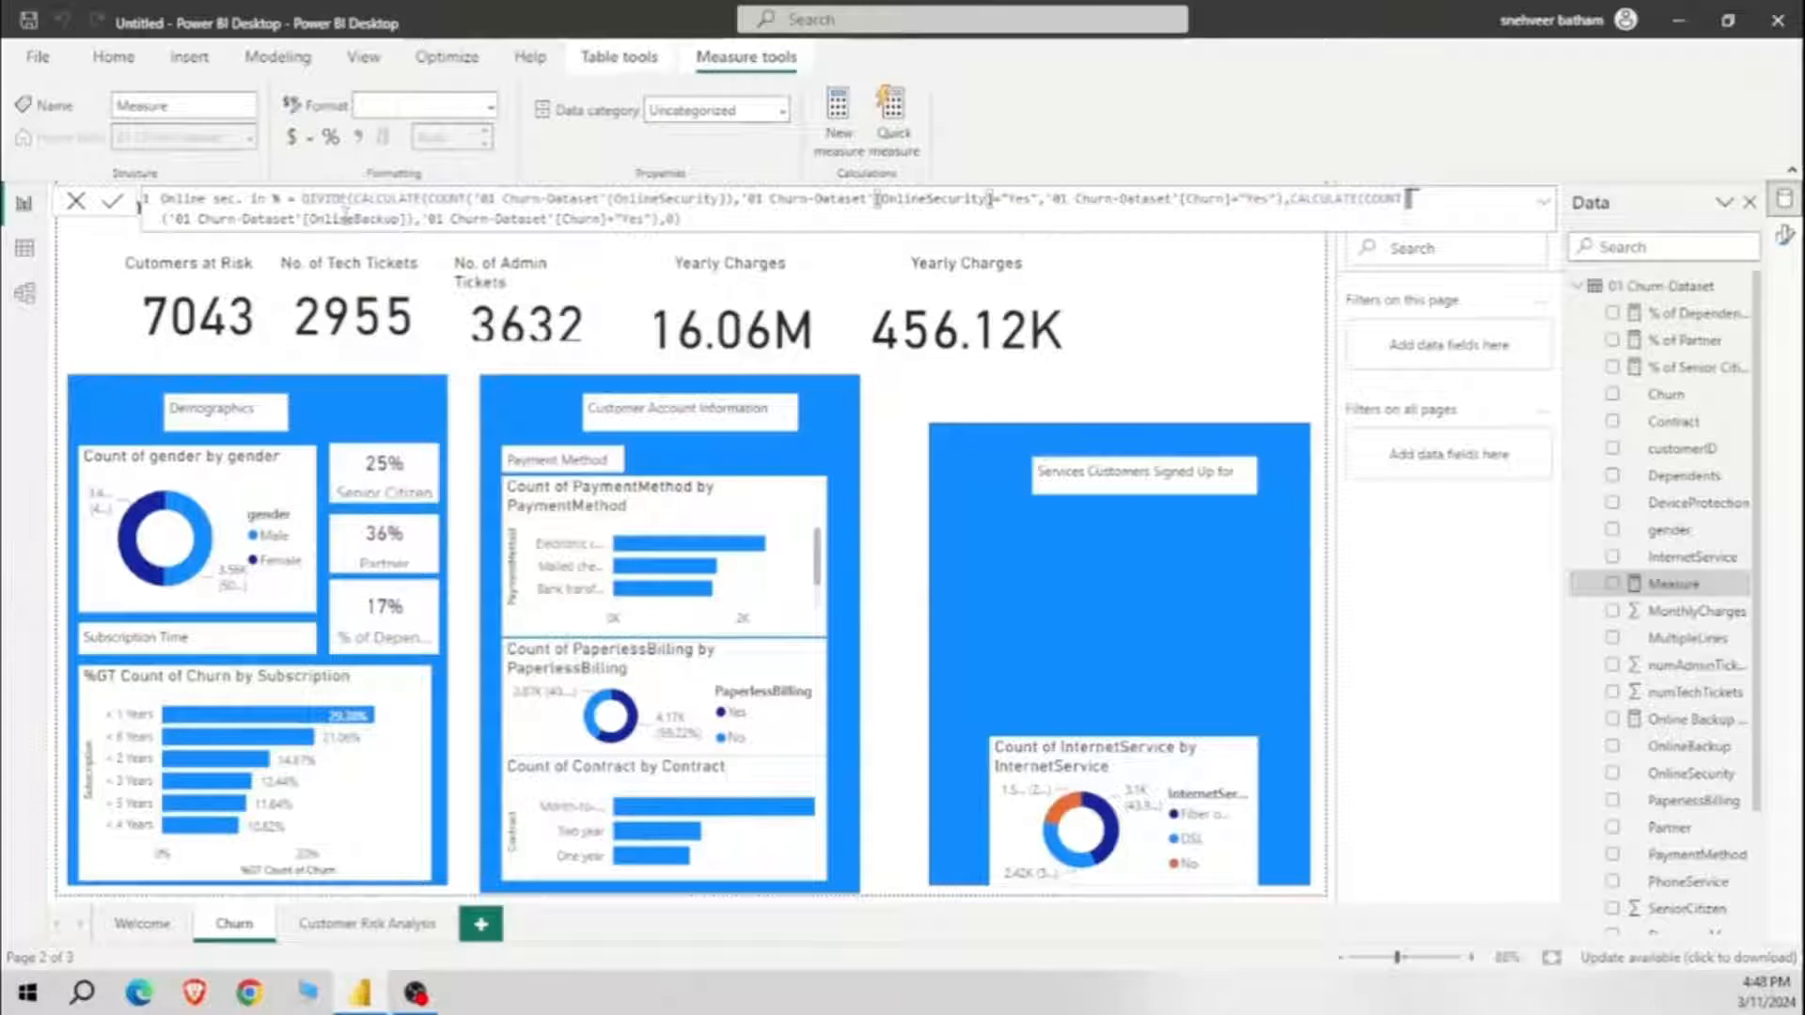
double_click(343, 218)
text(online)
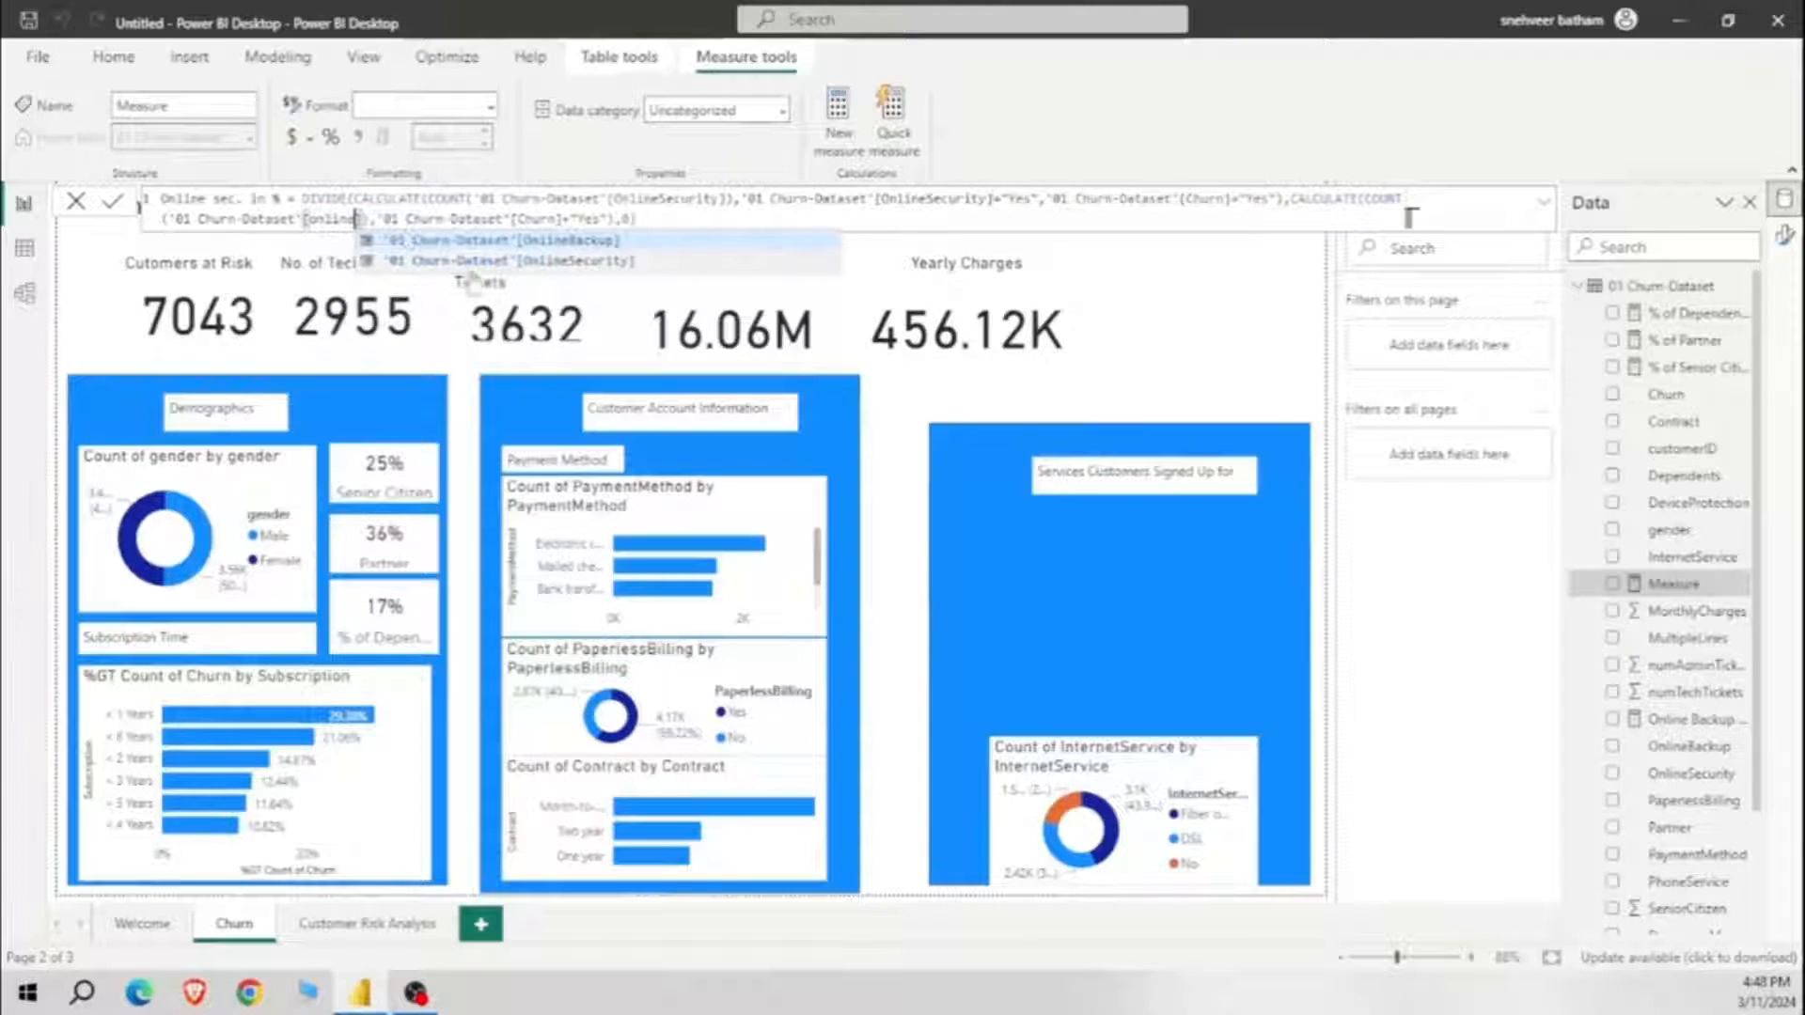
click(479, 261)
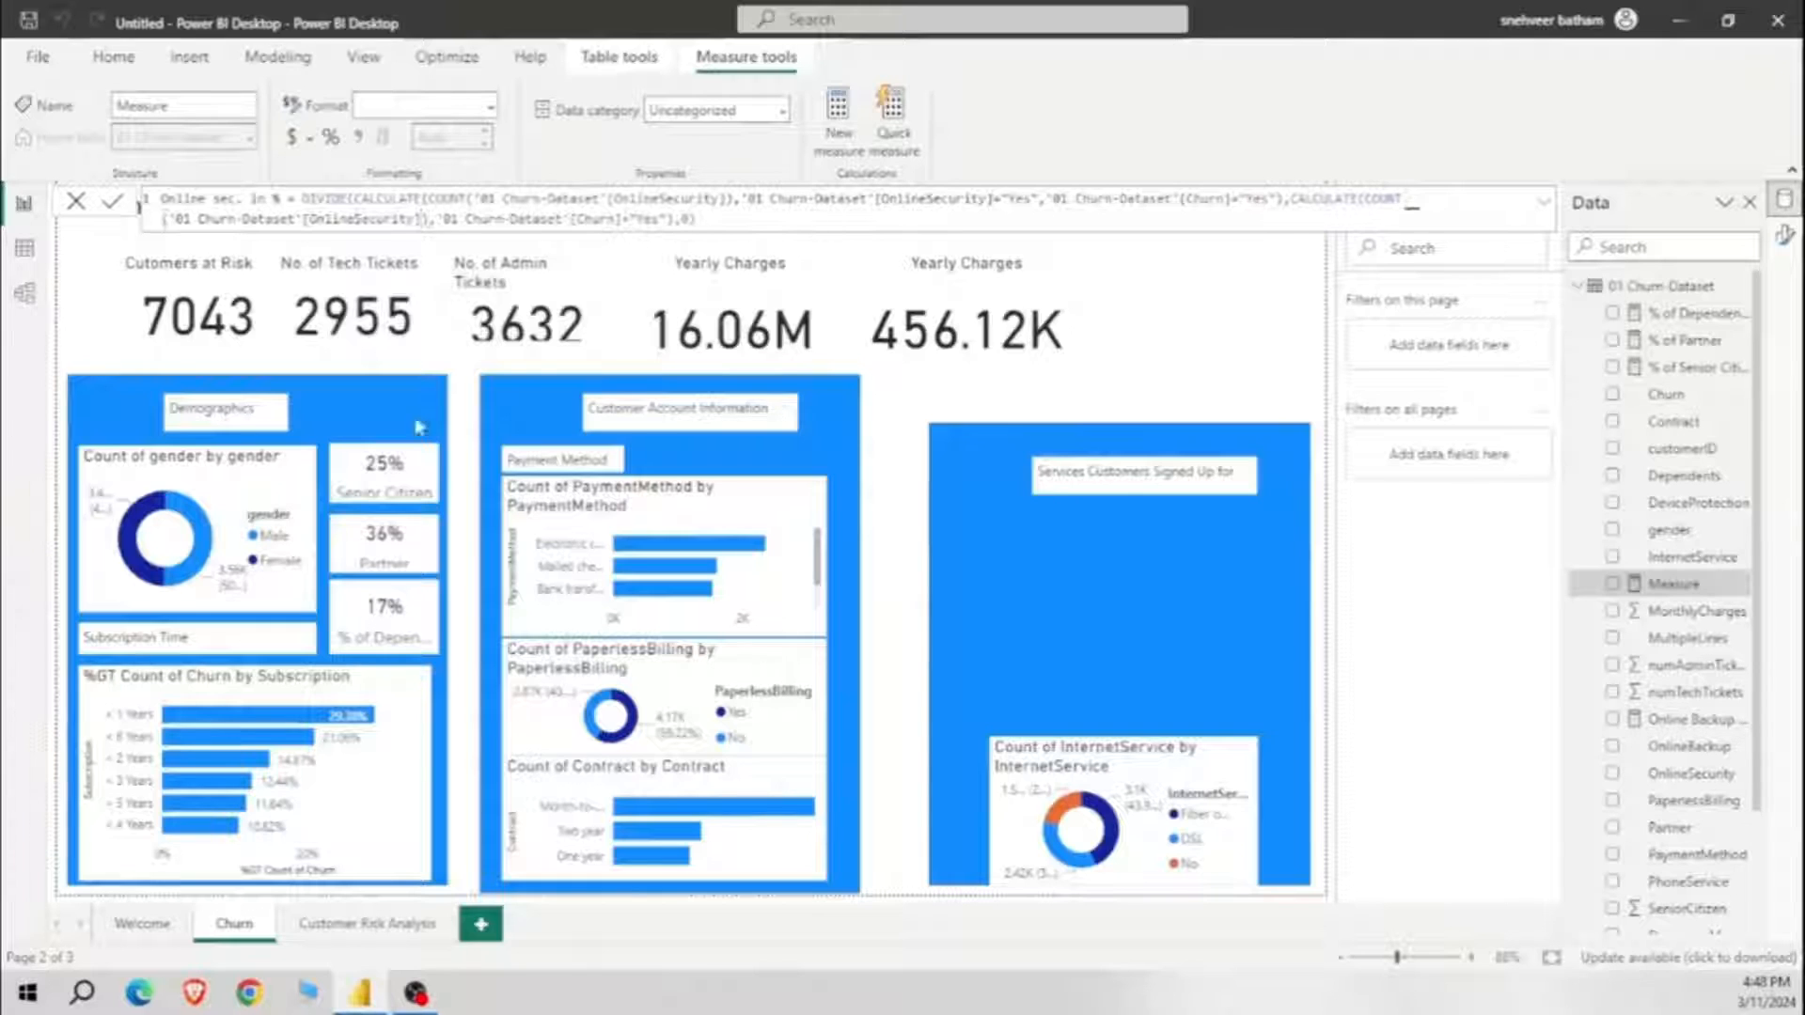
key(Return)
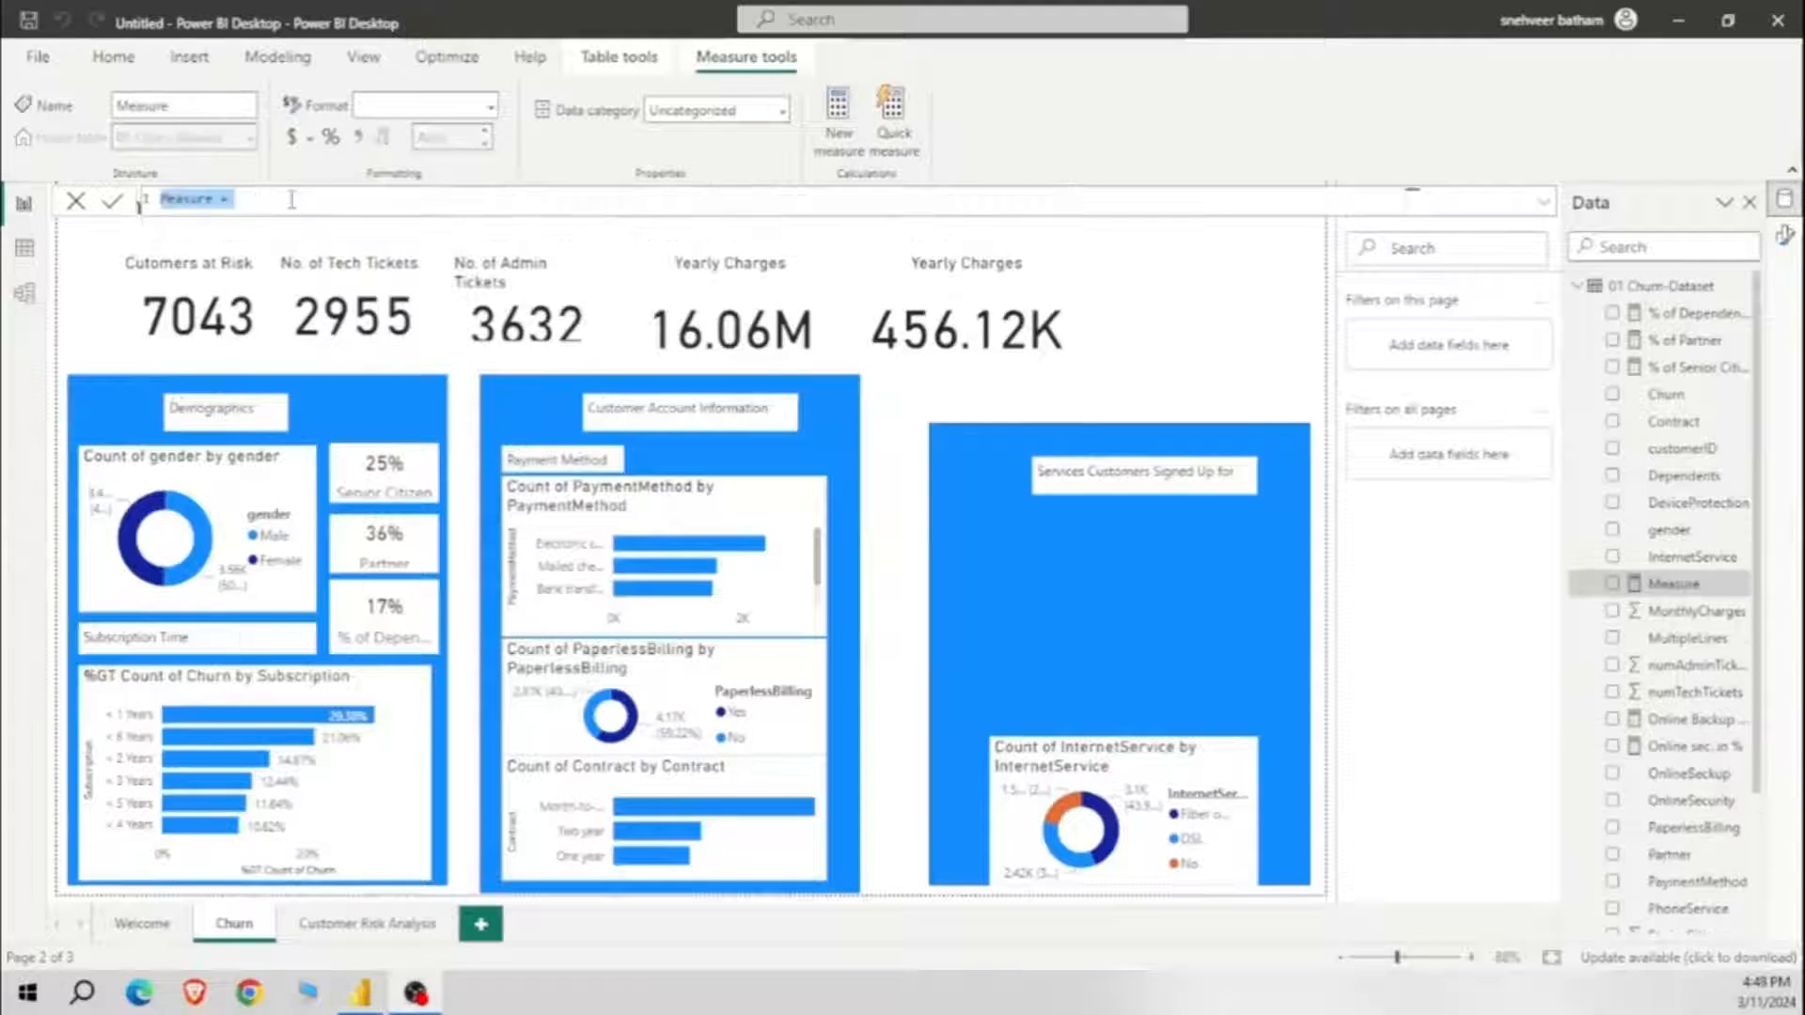
Step: Paste the copied Online Backup formula into another new measure and name it "Phone Service in %"
key(ctrl+v)
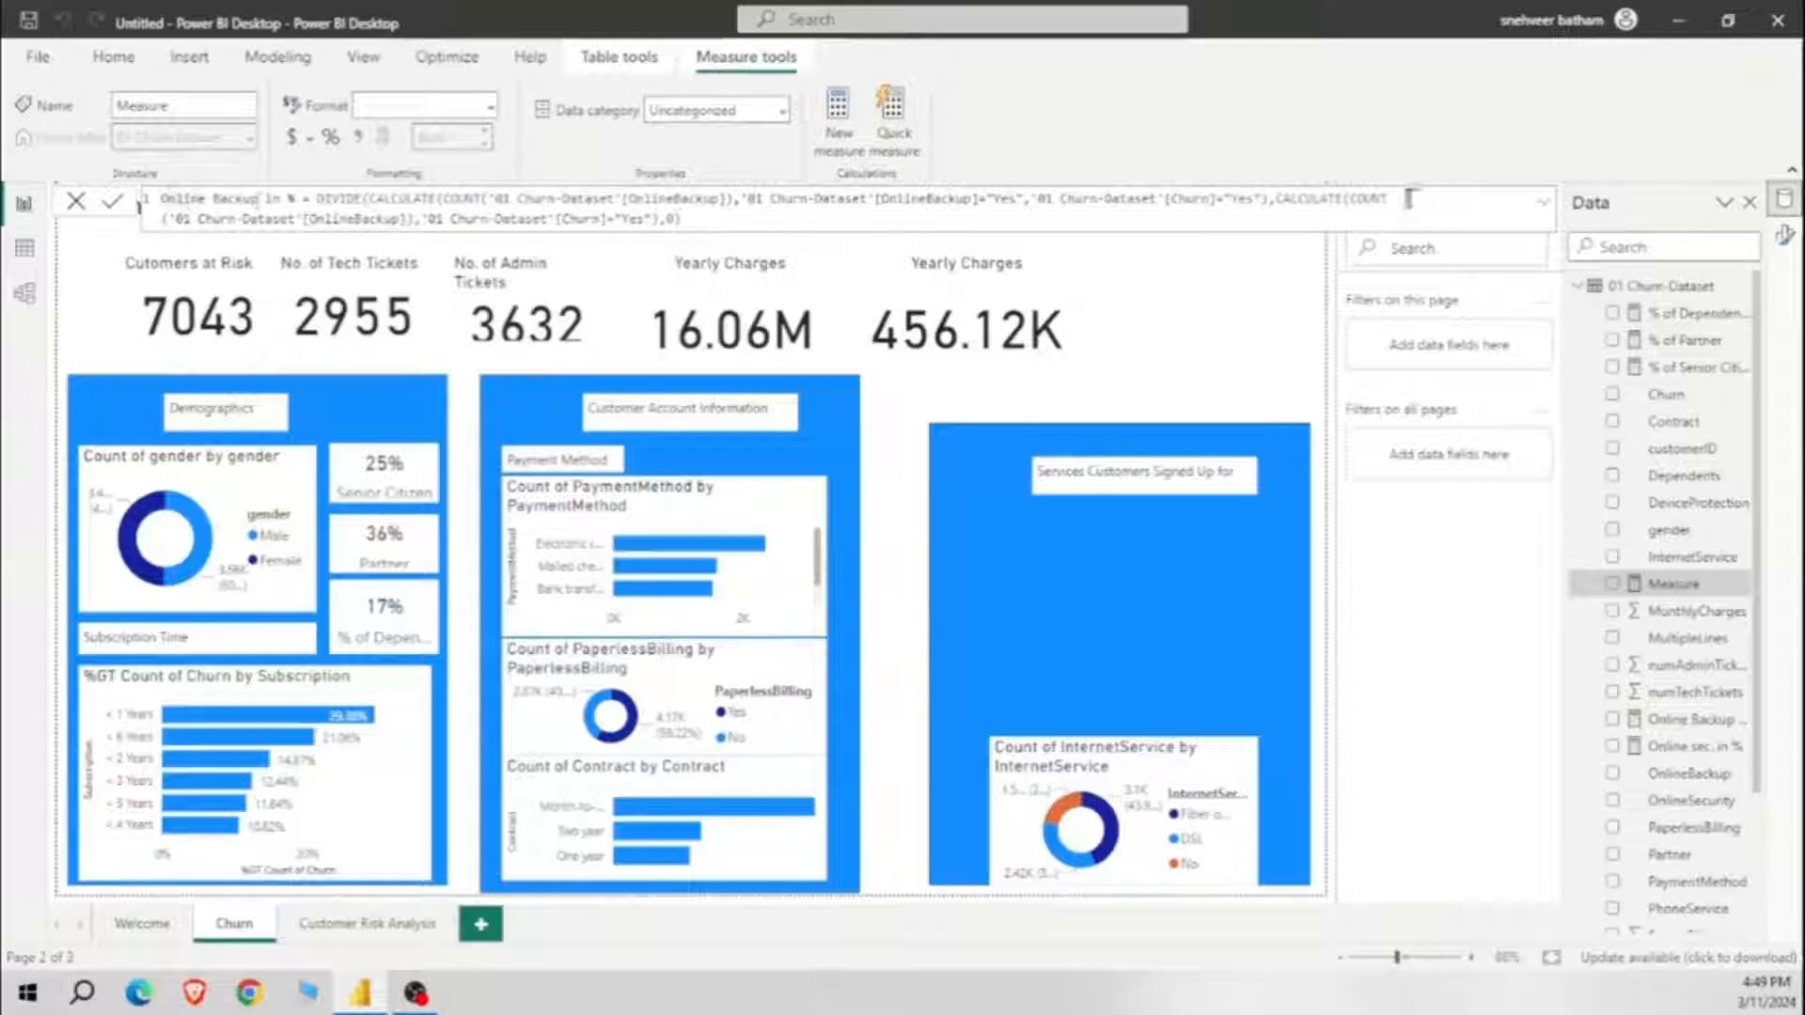
drag(258, 200, 135, 209)
text(Phone Se)
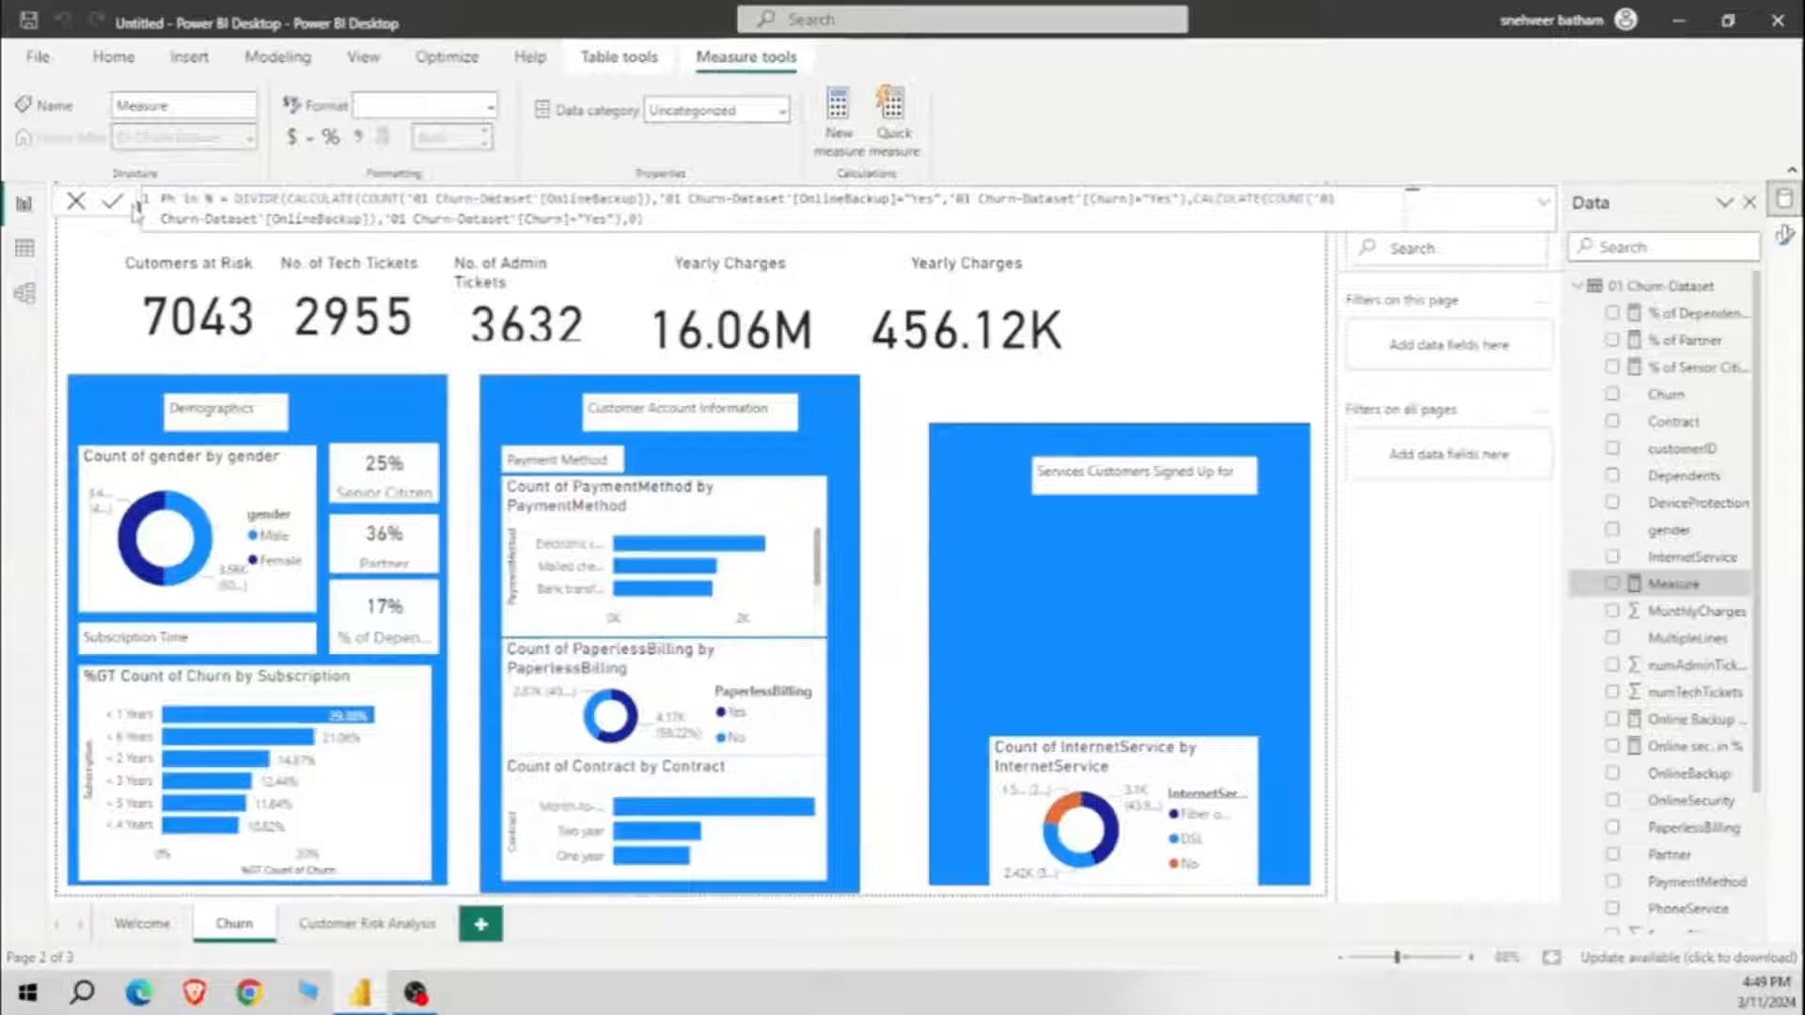
text(rvice)
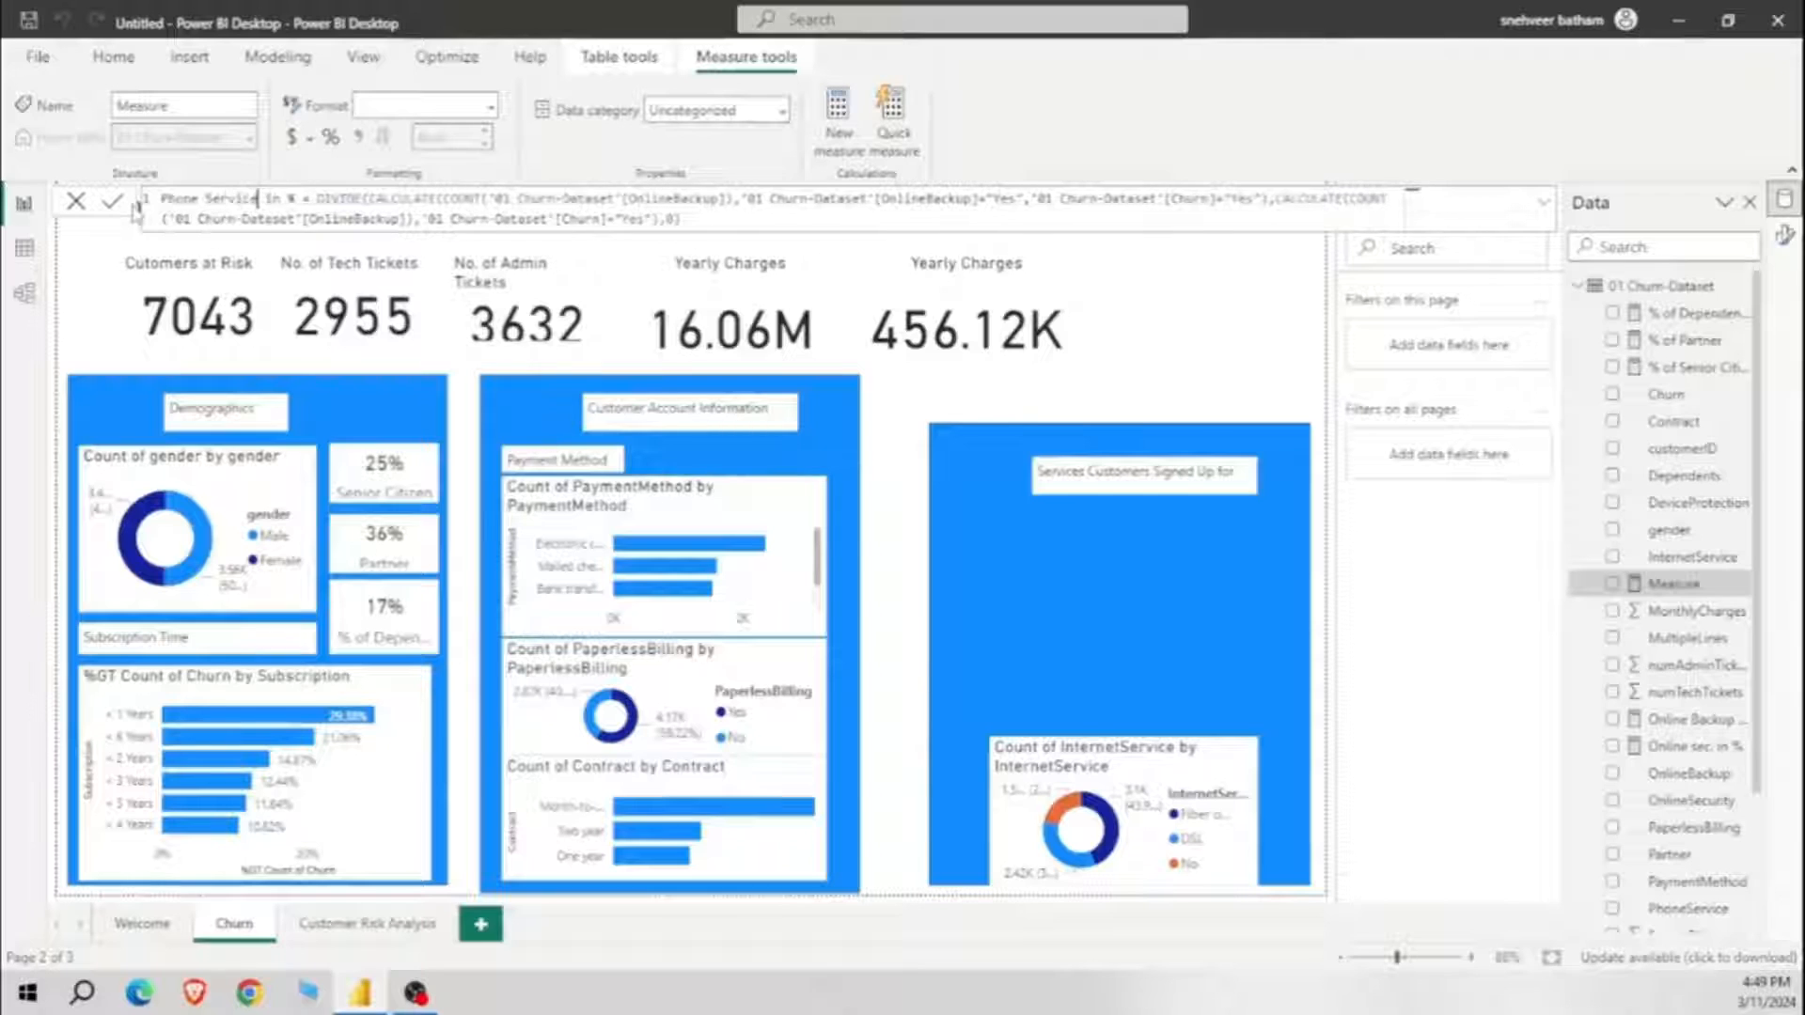
Step: Replace the three OnlineBackup column references in the "Phone Service in %" formula with PhoneService and commit the measure
drag(721, 199, 628, 199)
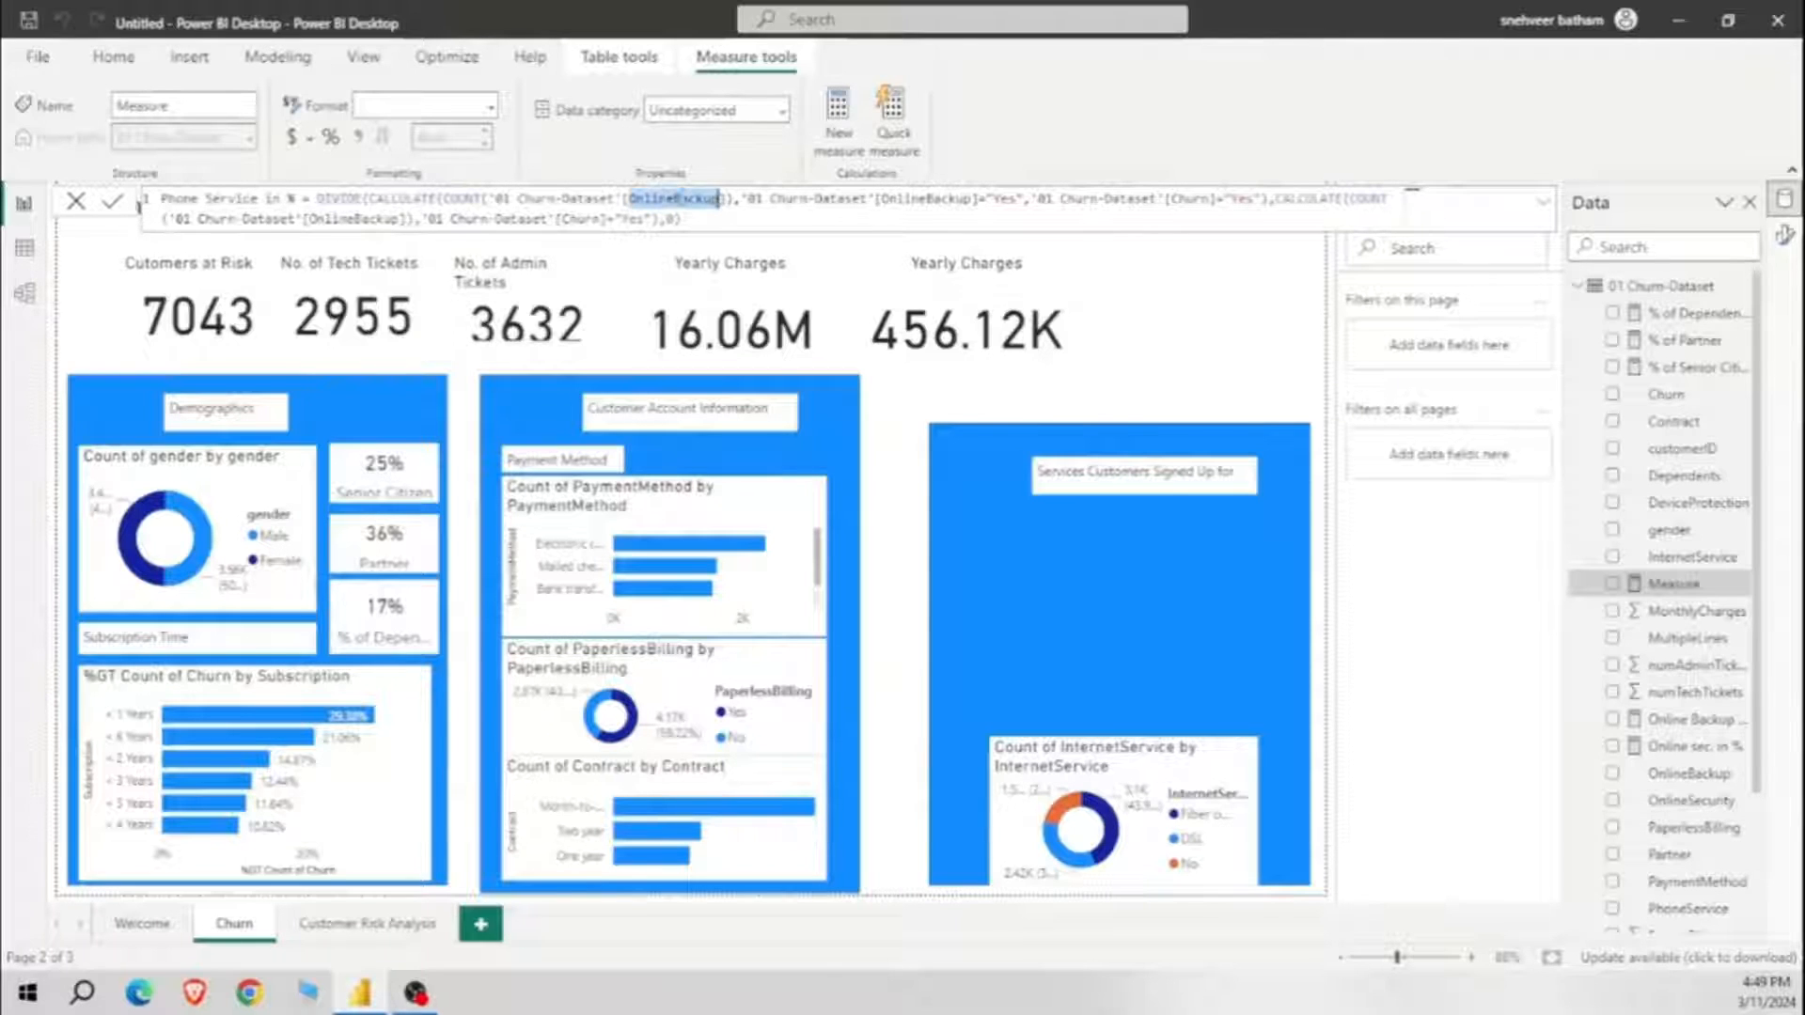
text(PhoneService)
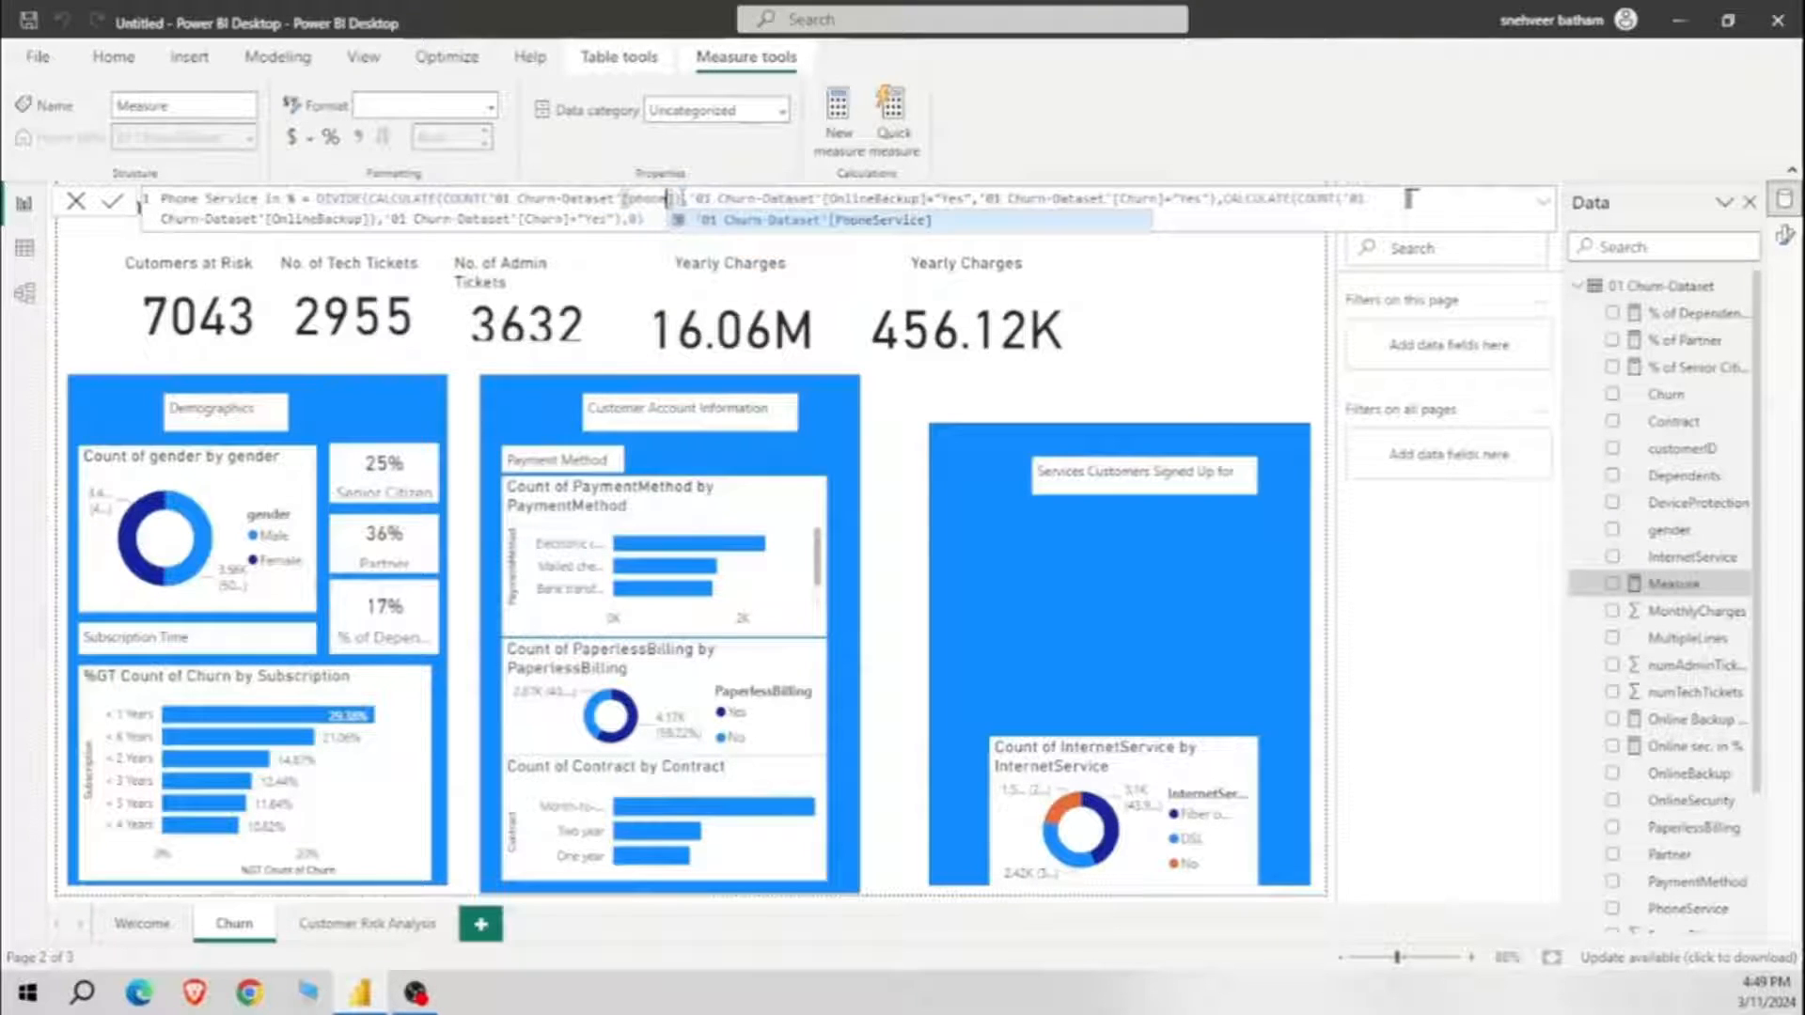
double_click(917, 199)
text(phone)
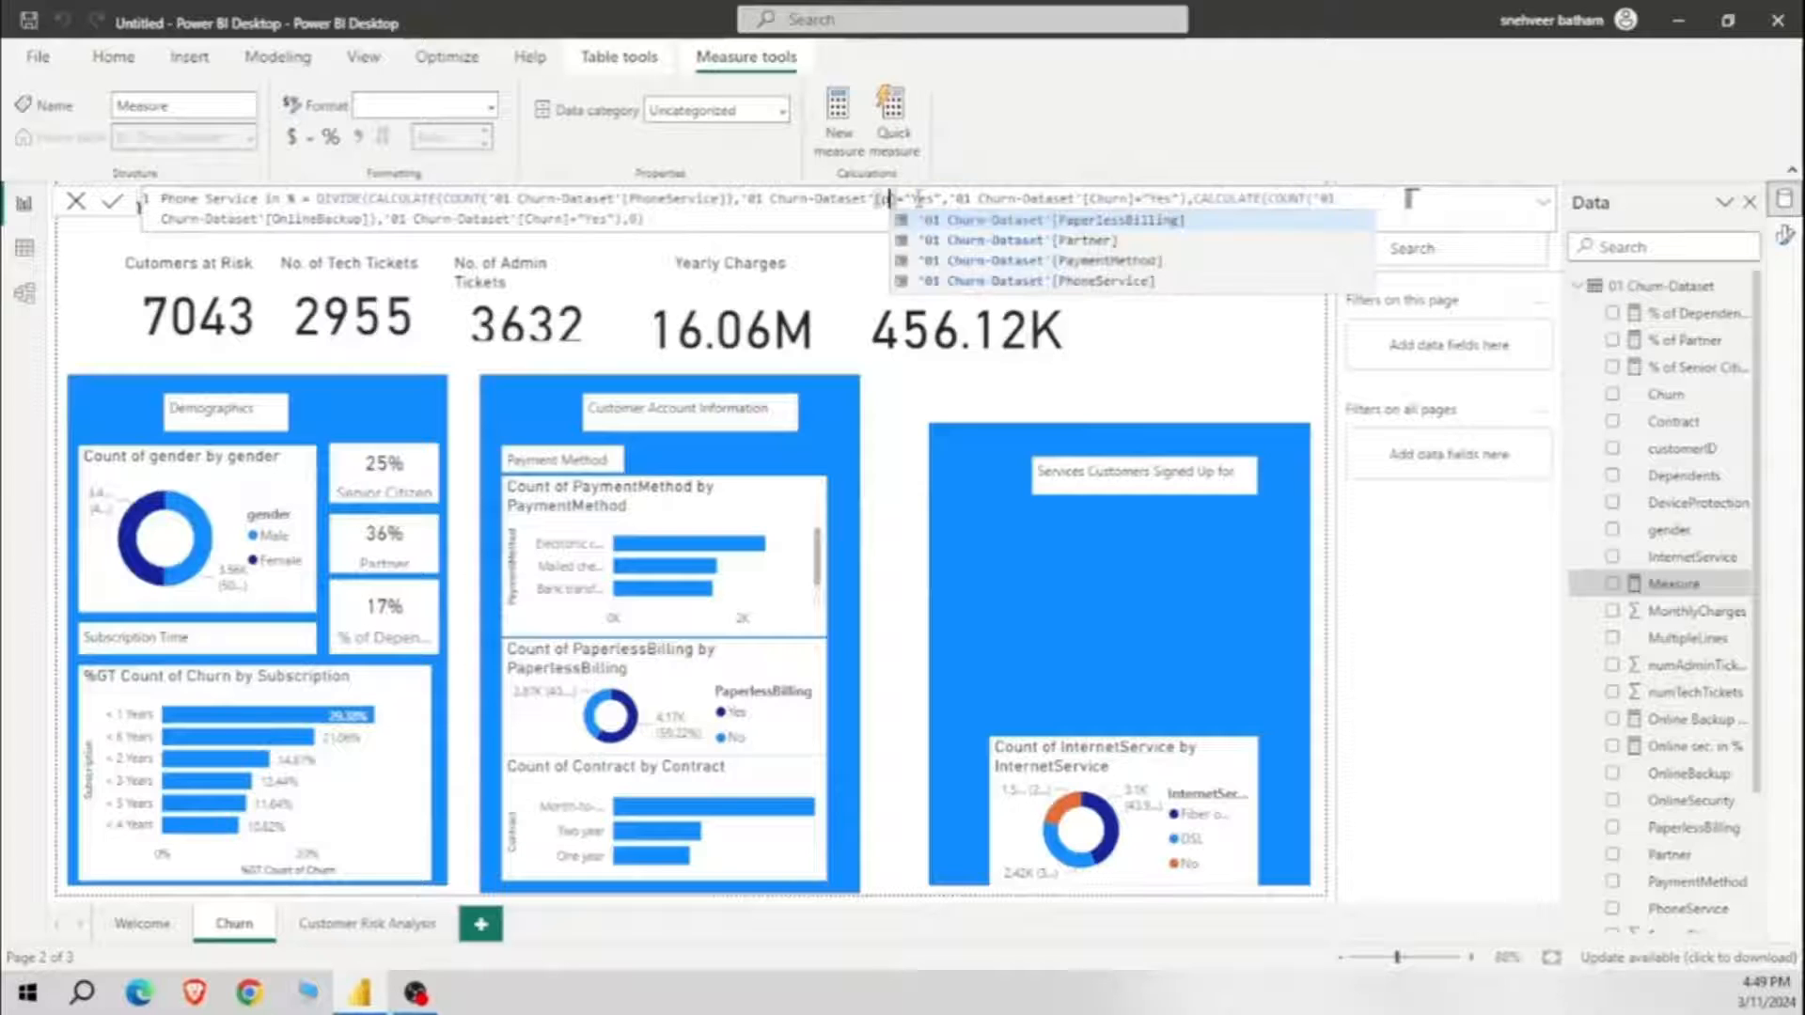
double_click(377, 219)
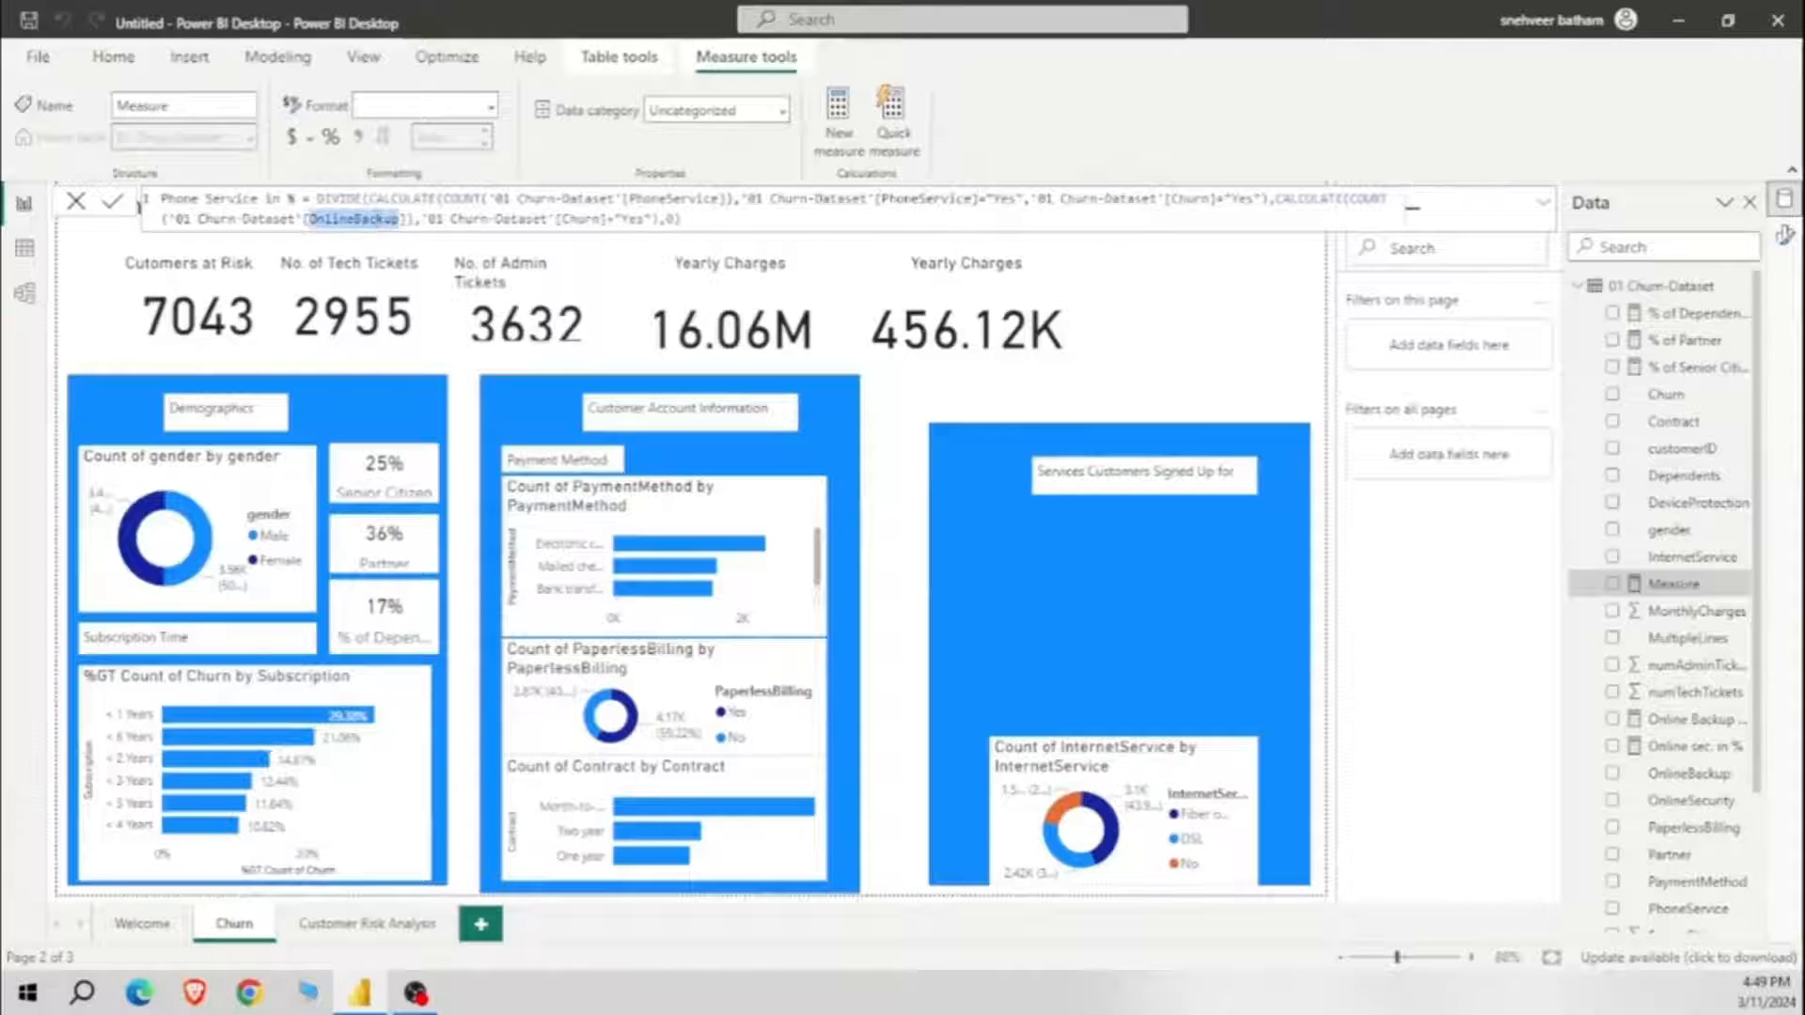
text(PhoneService)
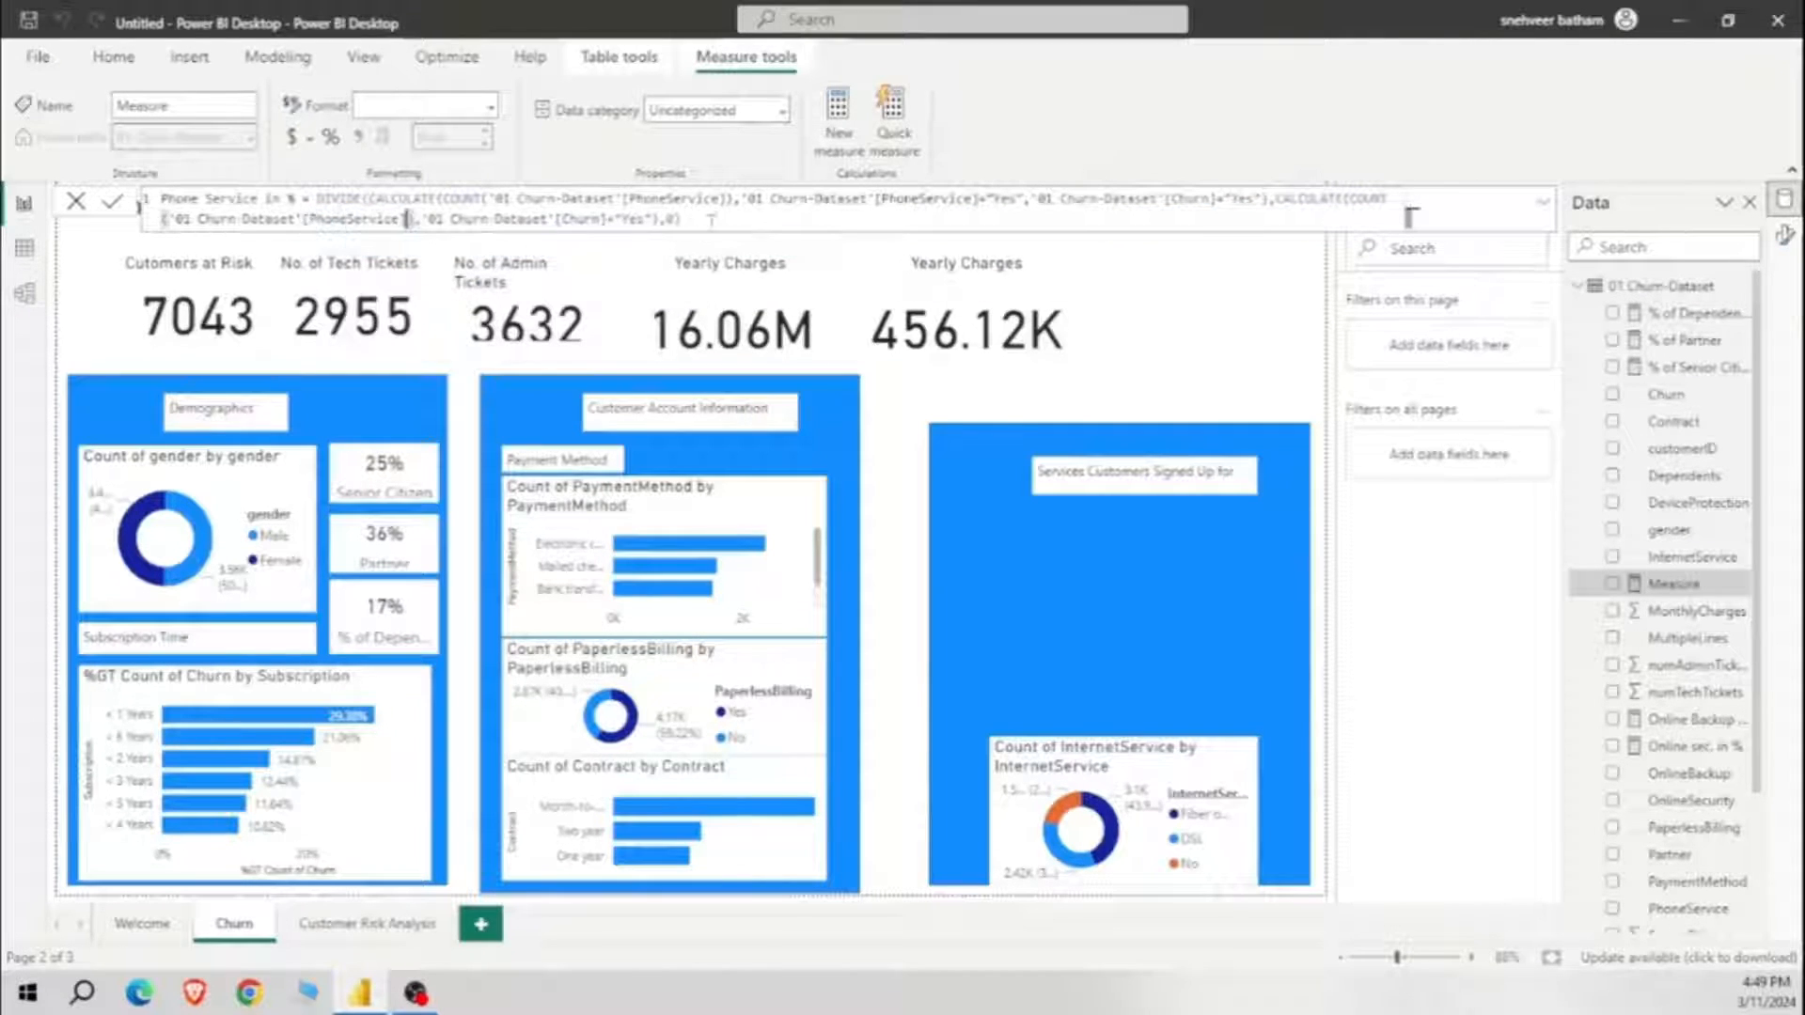
key(Return)
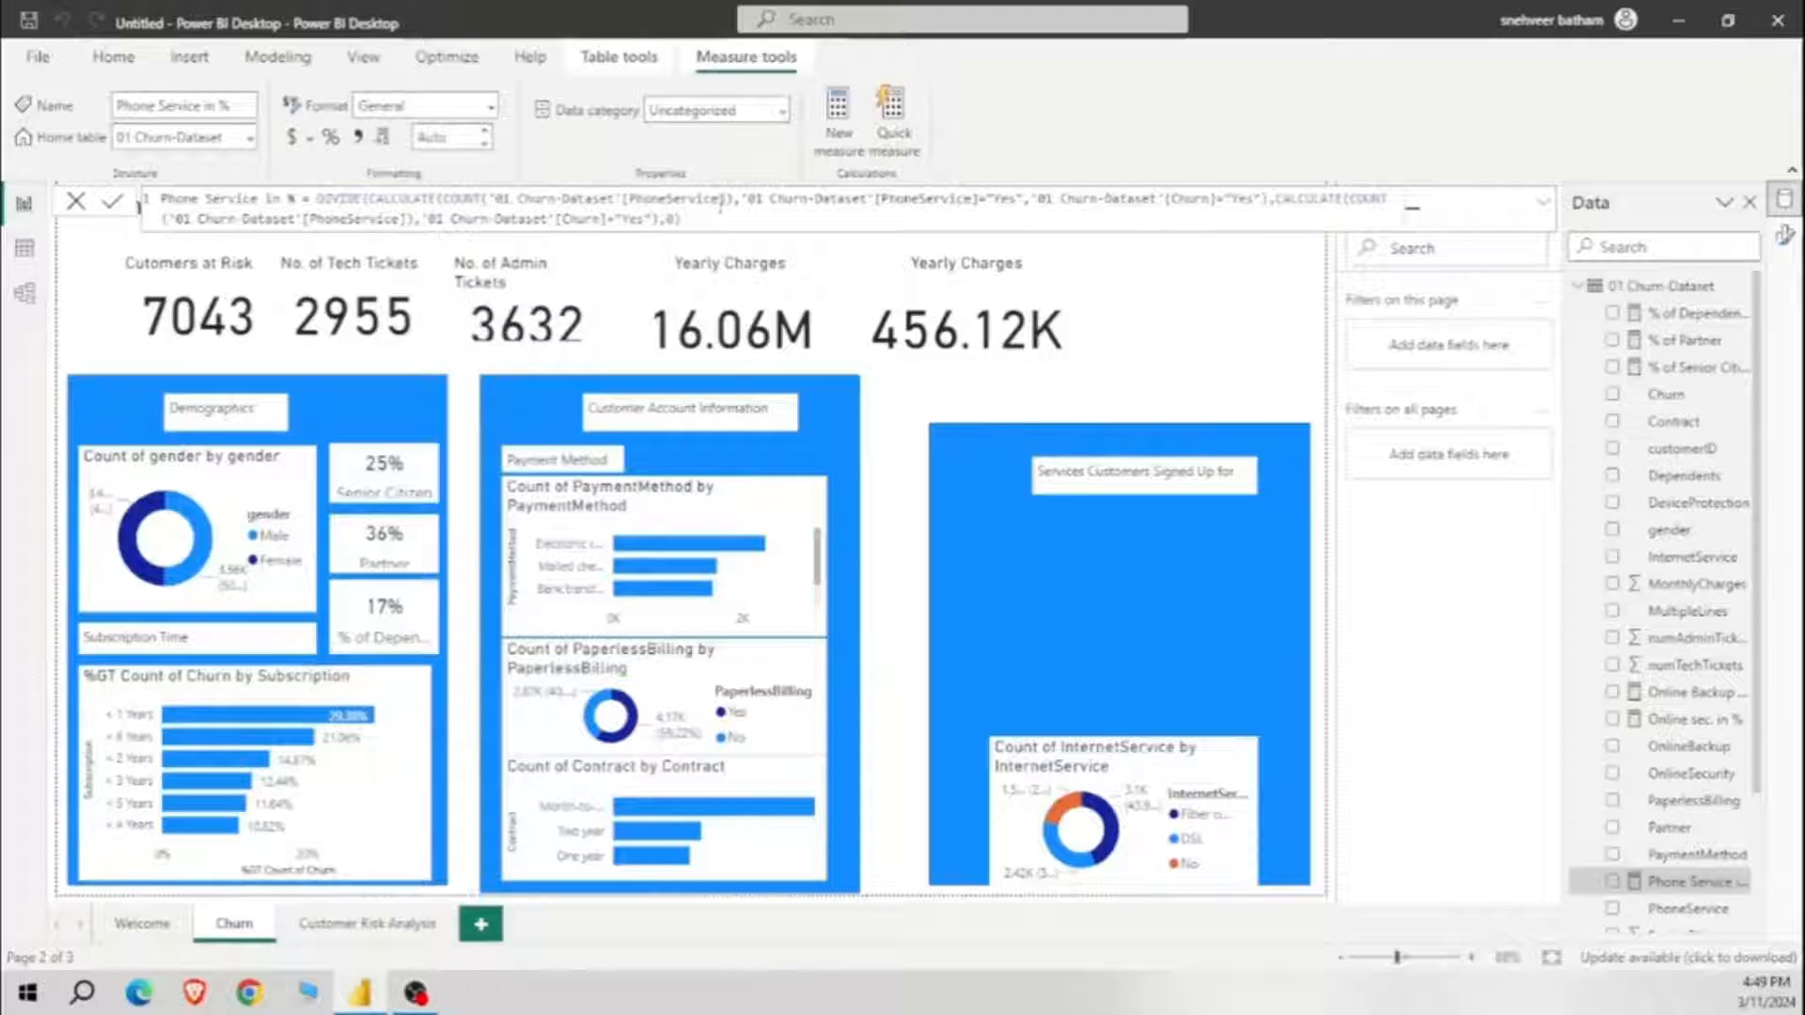
Step: Create a new measure from the copied Online Backup formula and name it "streaming Movies in %"
drag(683, 219, 158, 198)
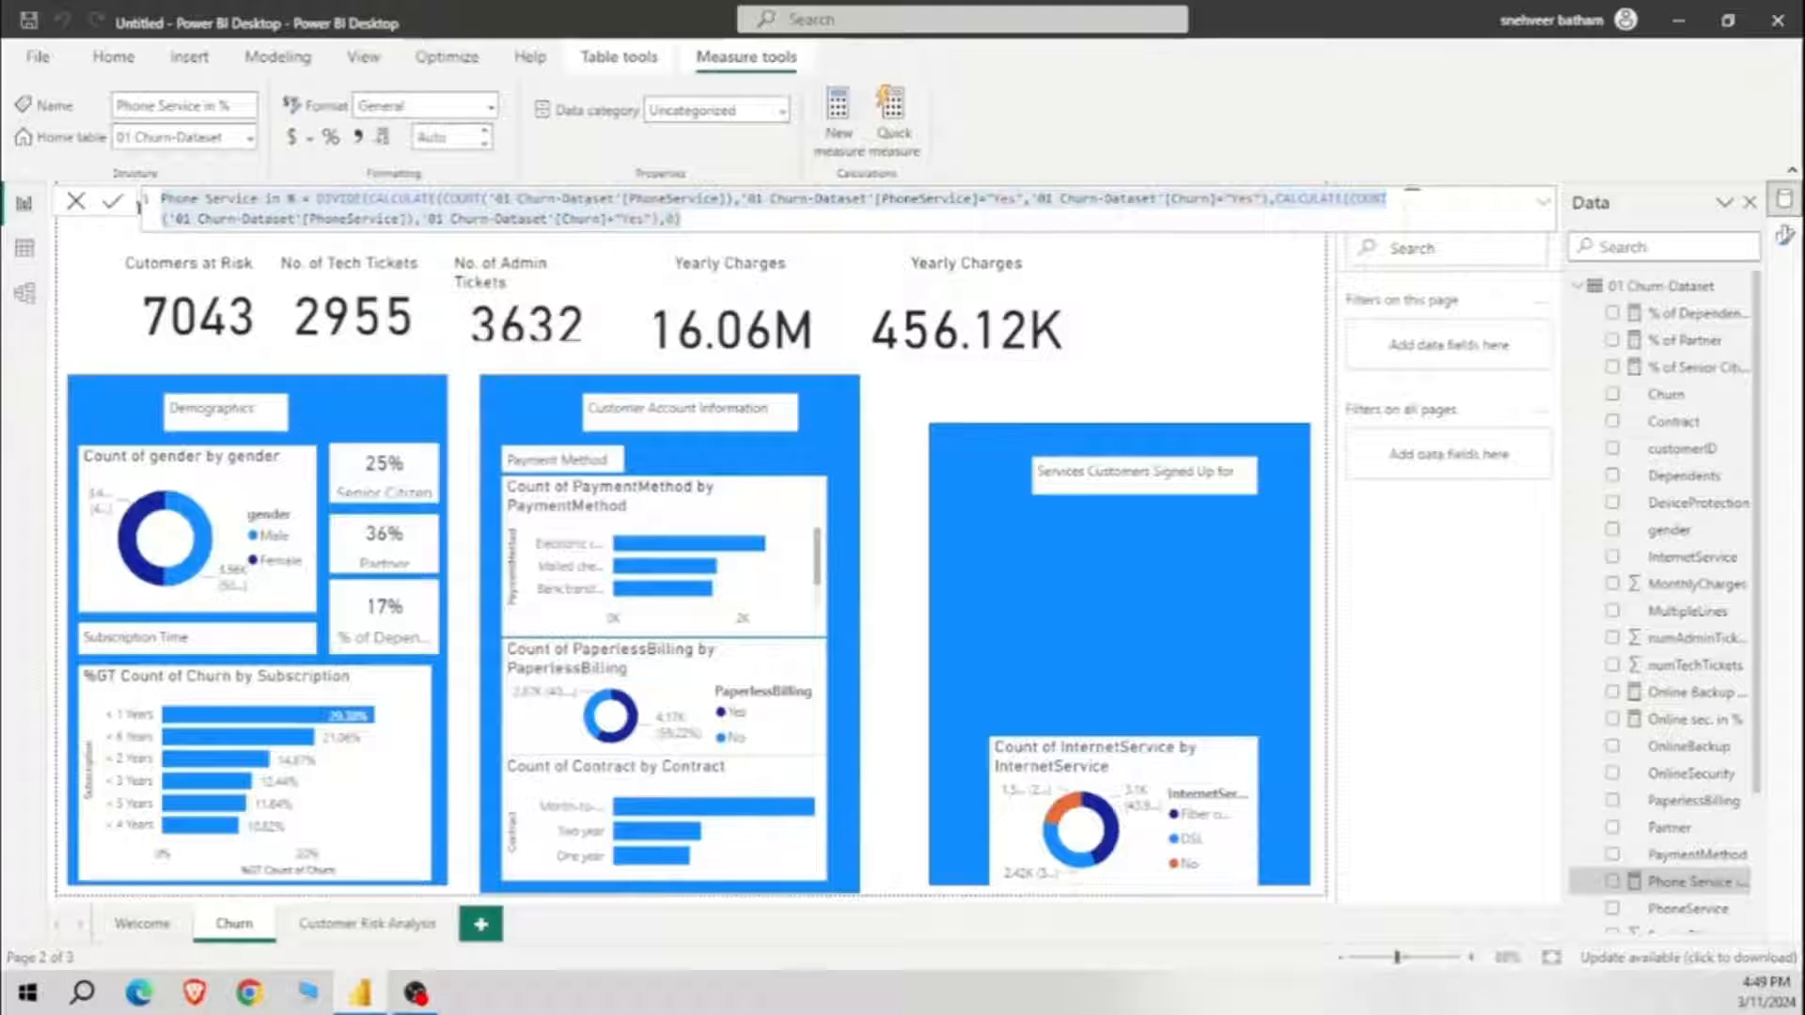
click(838, 122)
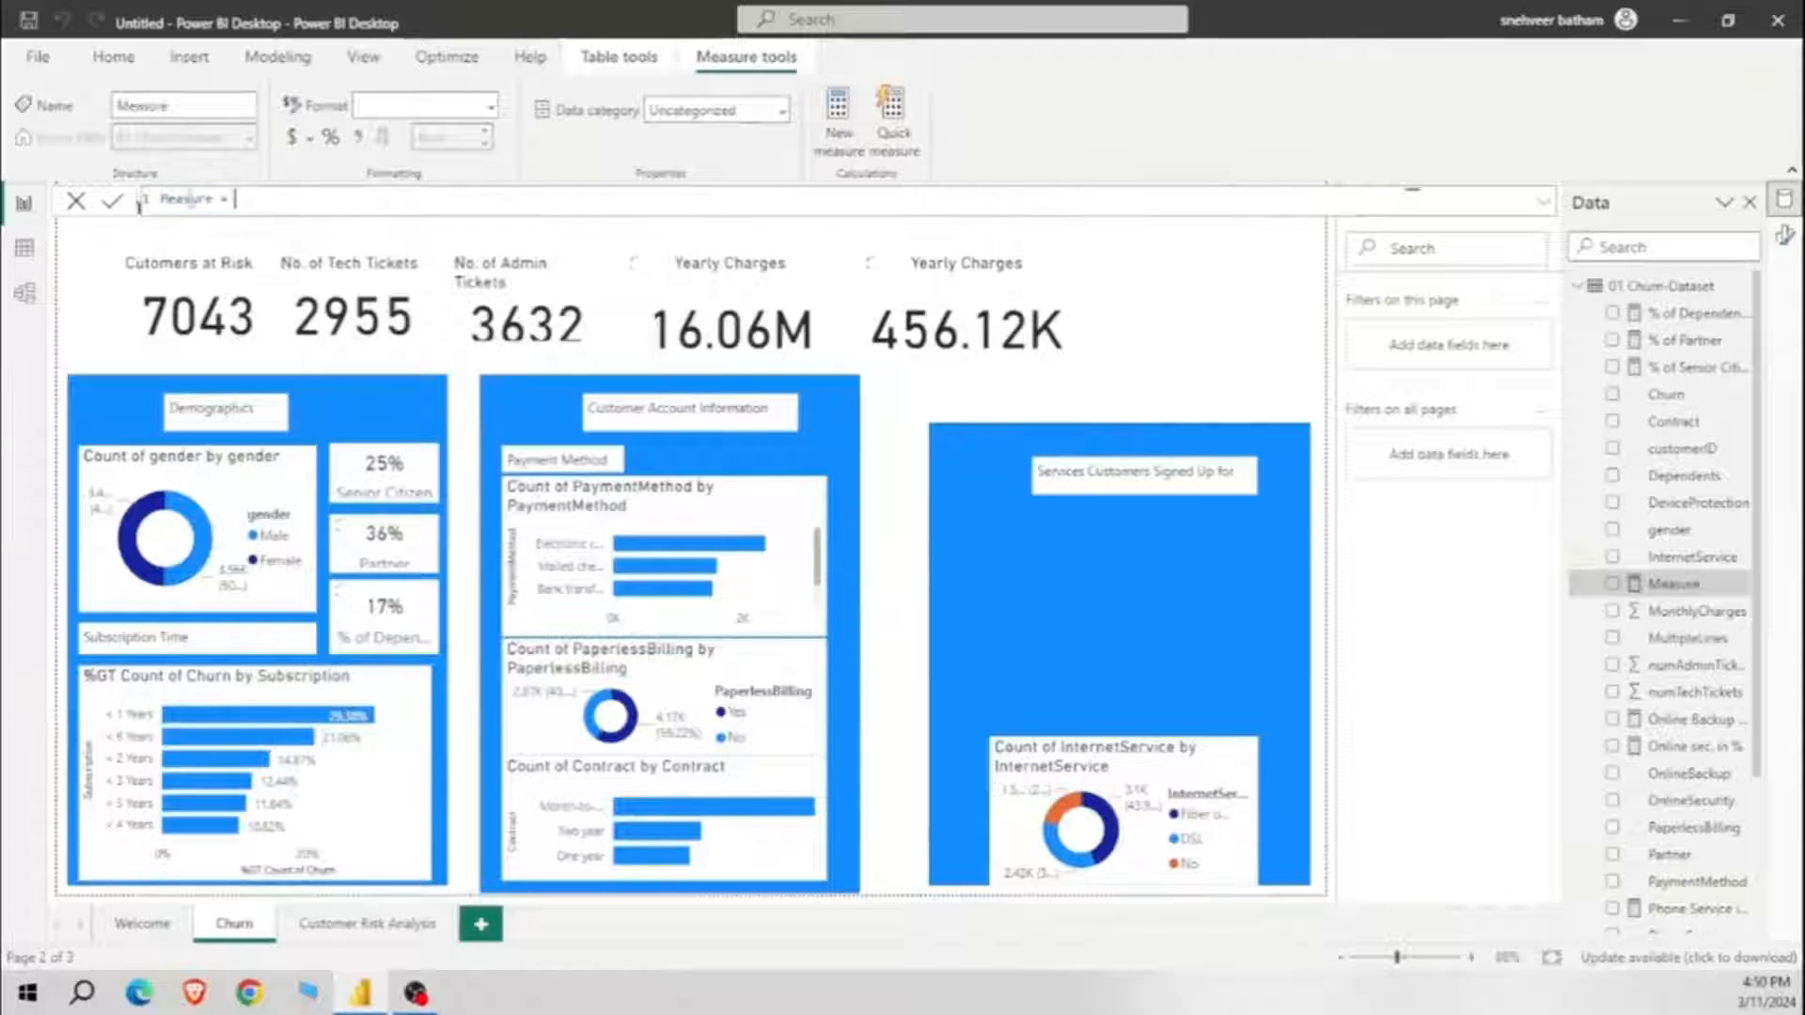
text(Online Backup in % = DIVIDE(CALCULATE(COUNT('01 Churn-Dataset'[OnlineBackup]),'01 Churn-Dataset'[OnlineBackup]="Yes",'01 Churn-Dataset'[Churn]="Yes"),CALCULATE(COUNT('01 Churn-Dataset'[OnlineBackup]),'01 Churn-Dataset'[Churn]="Yes"),0))
double_click(195, 201)
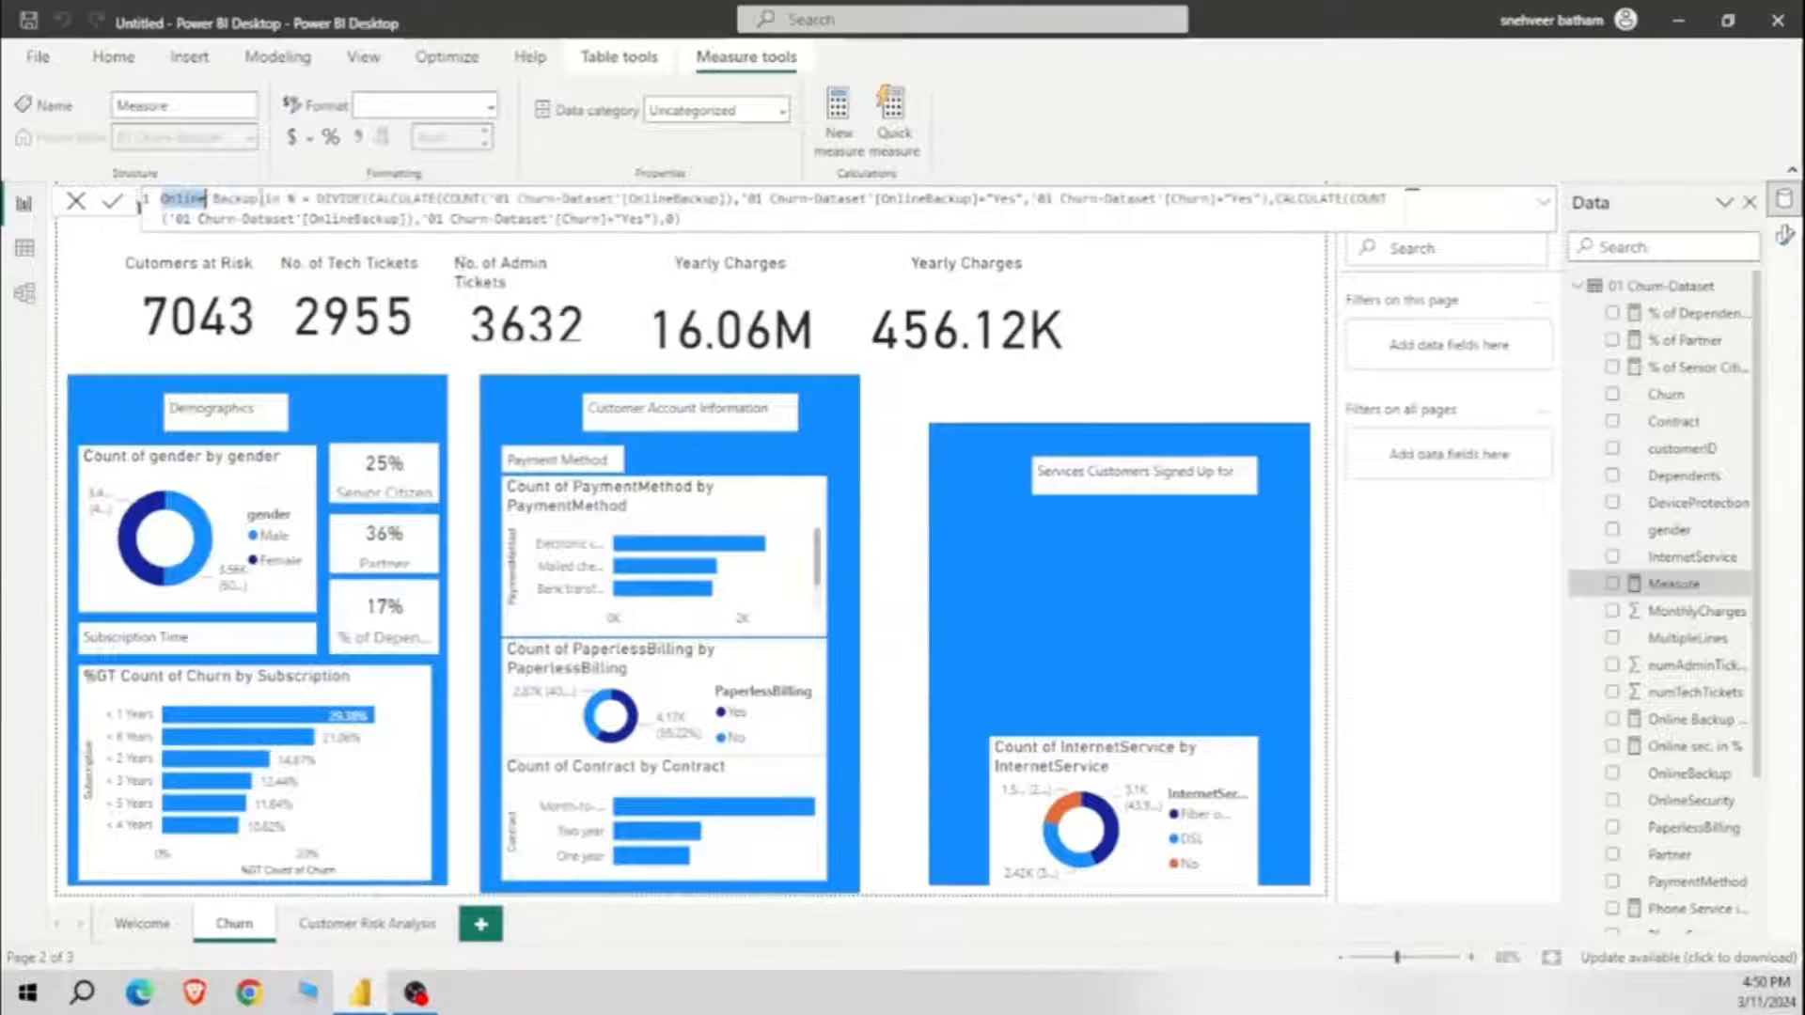
drag(258, 201, 145, 207)
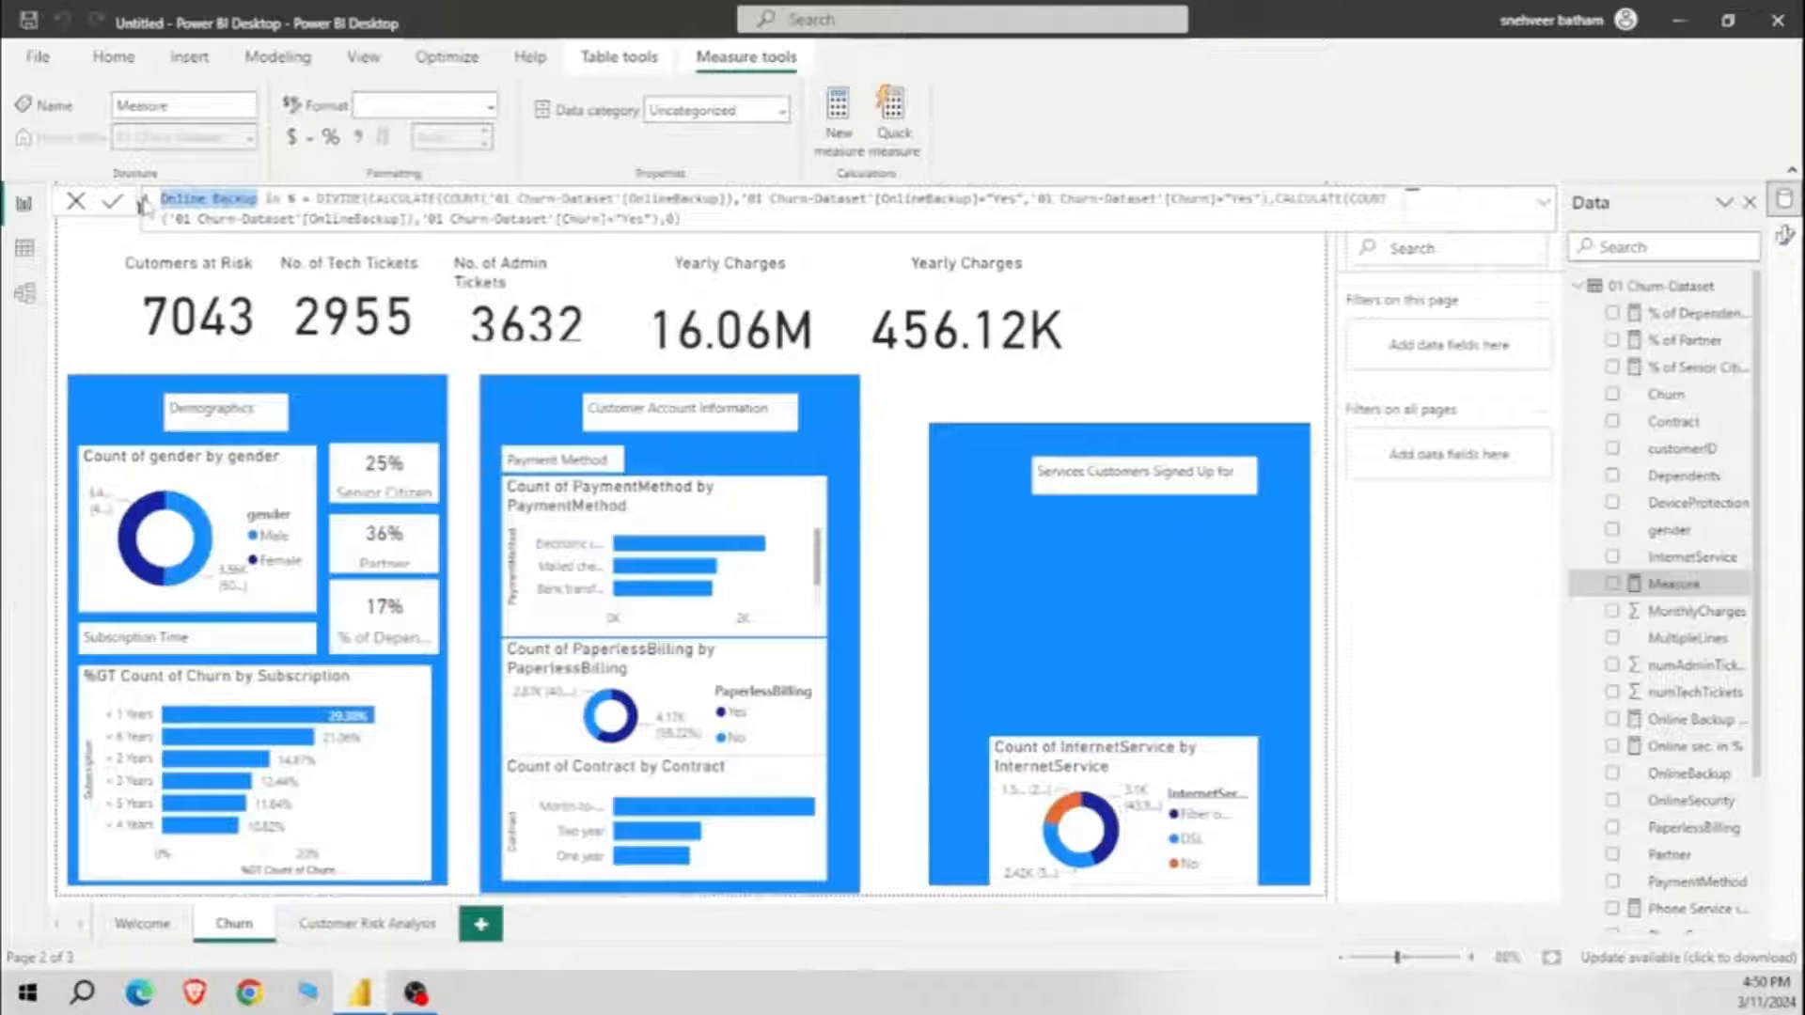
text(streaming)
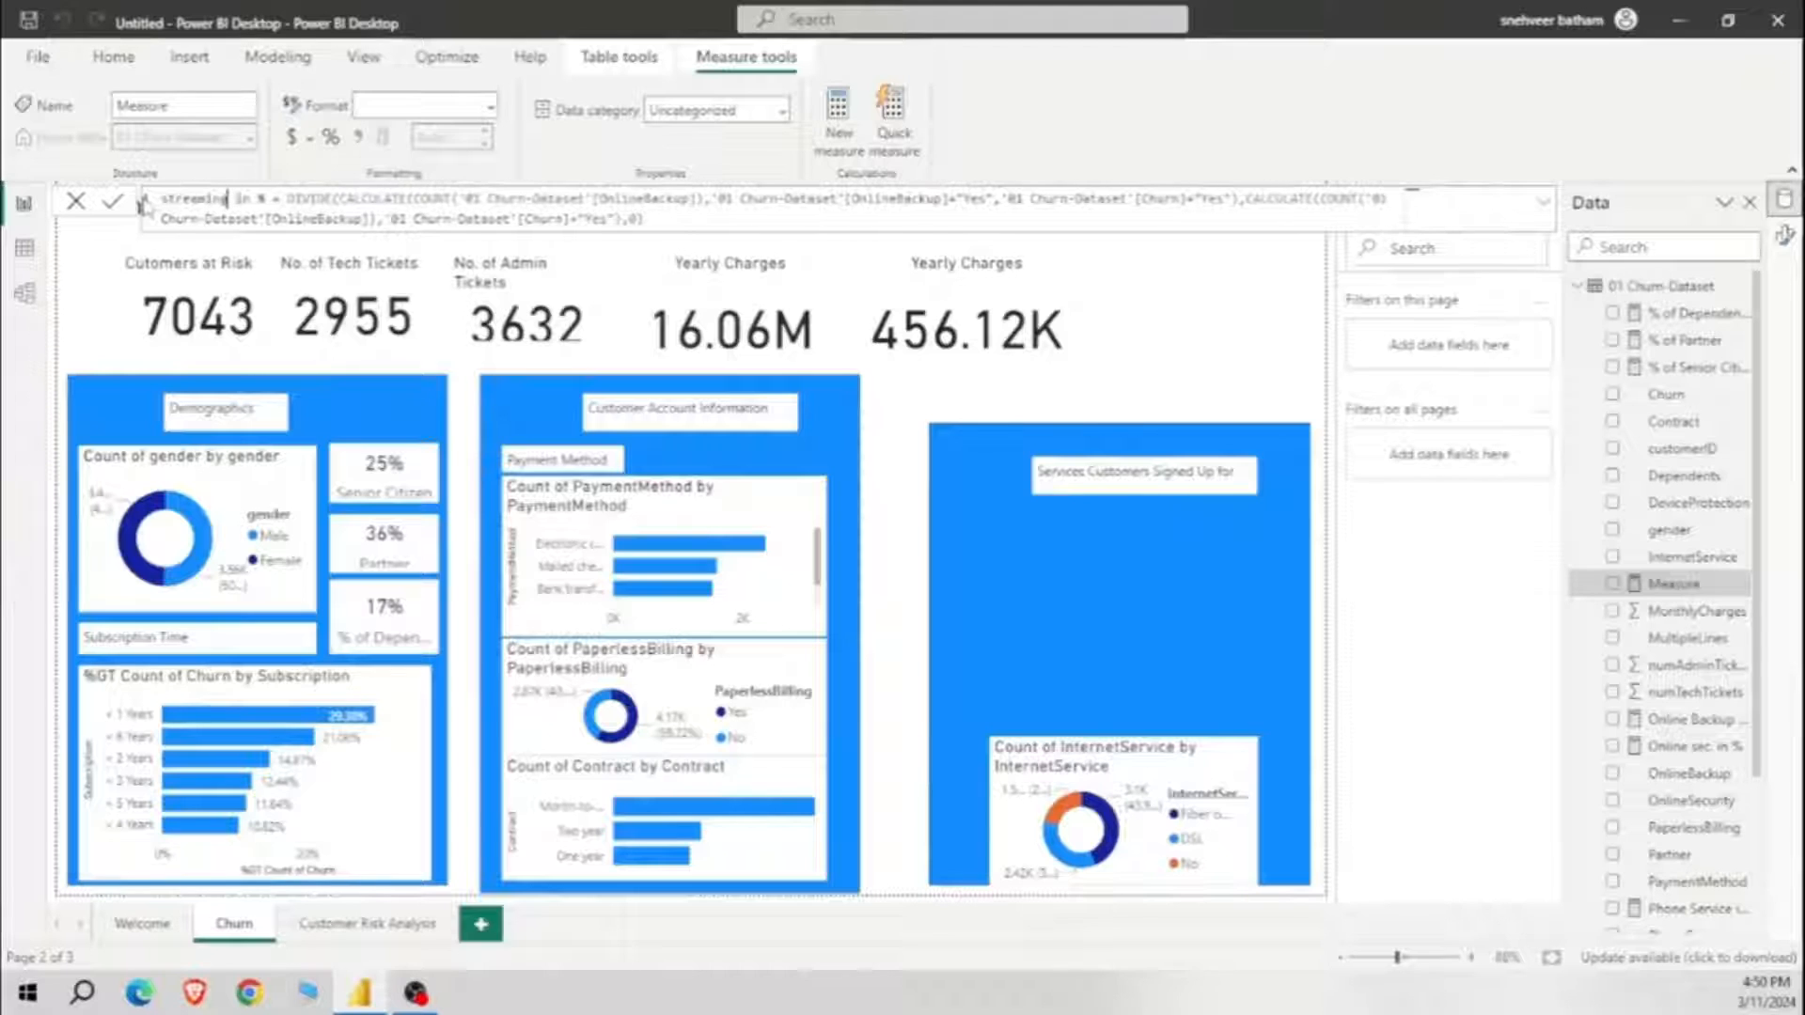
text( Movies)
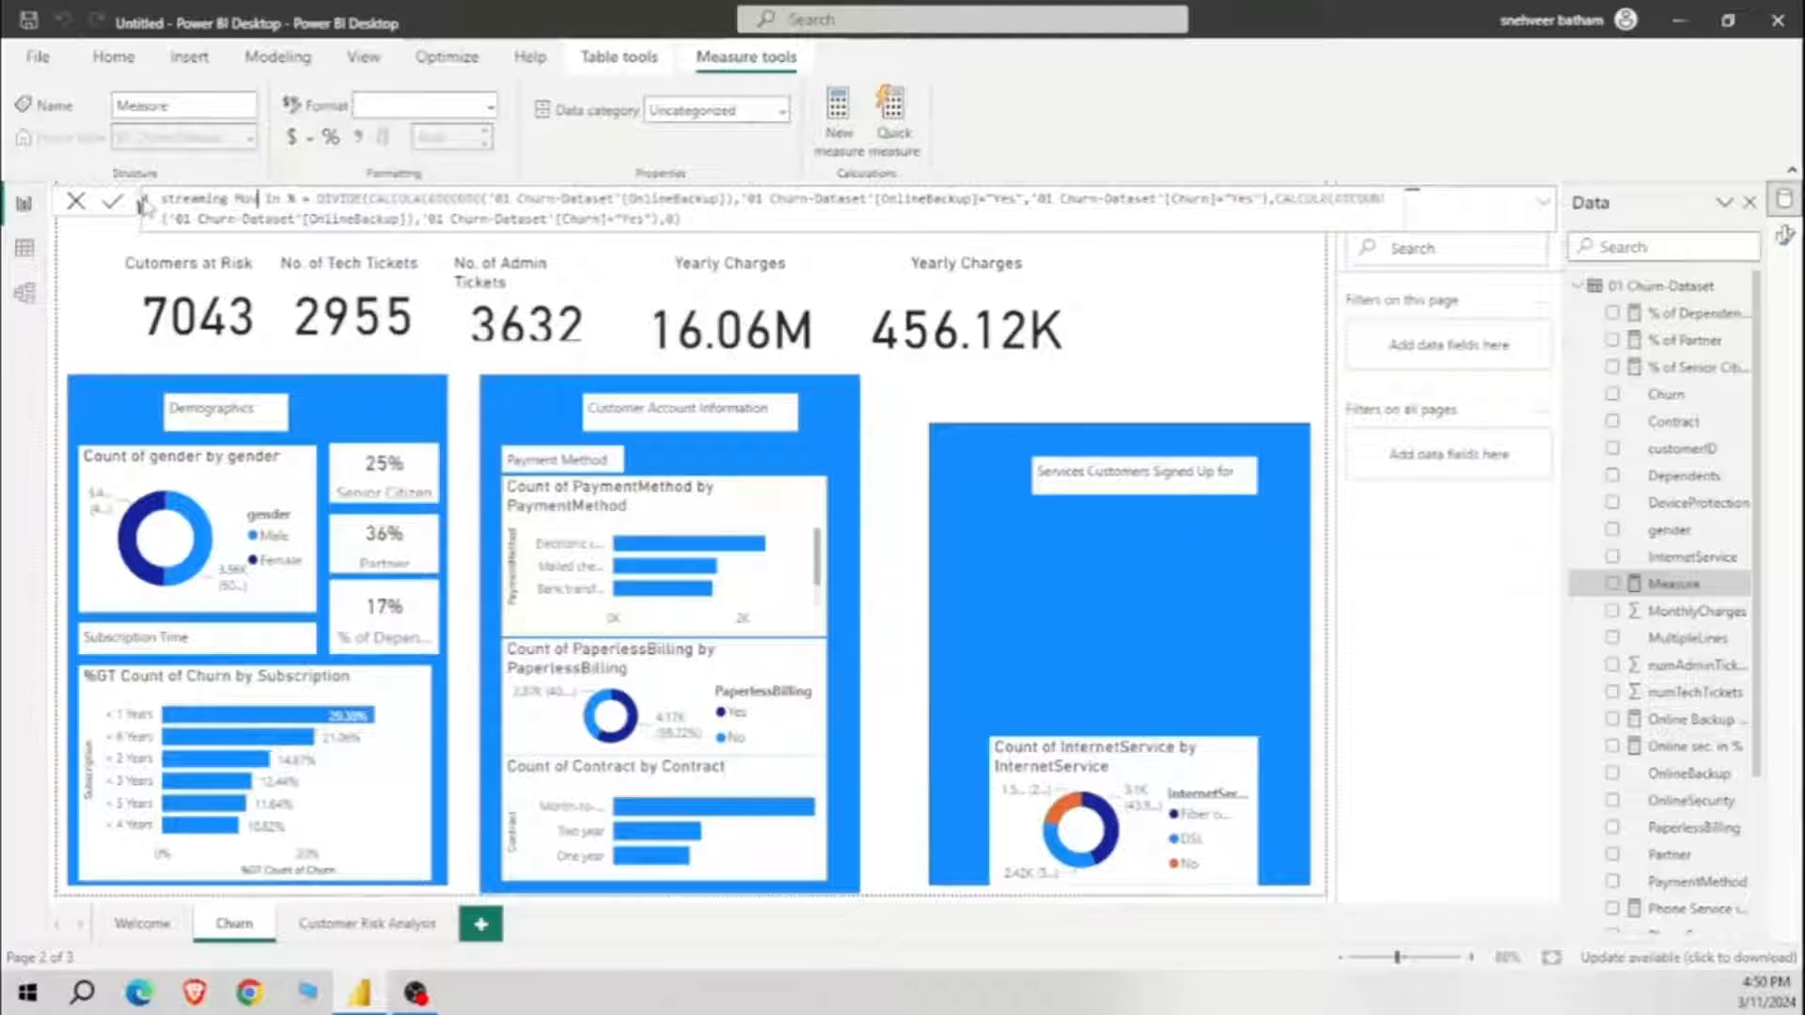
Step: Replace all three OnlineBackup column references in the "streaming Movies in %" formula with StreamingMovies and commit the measure
double_click(695, 199)
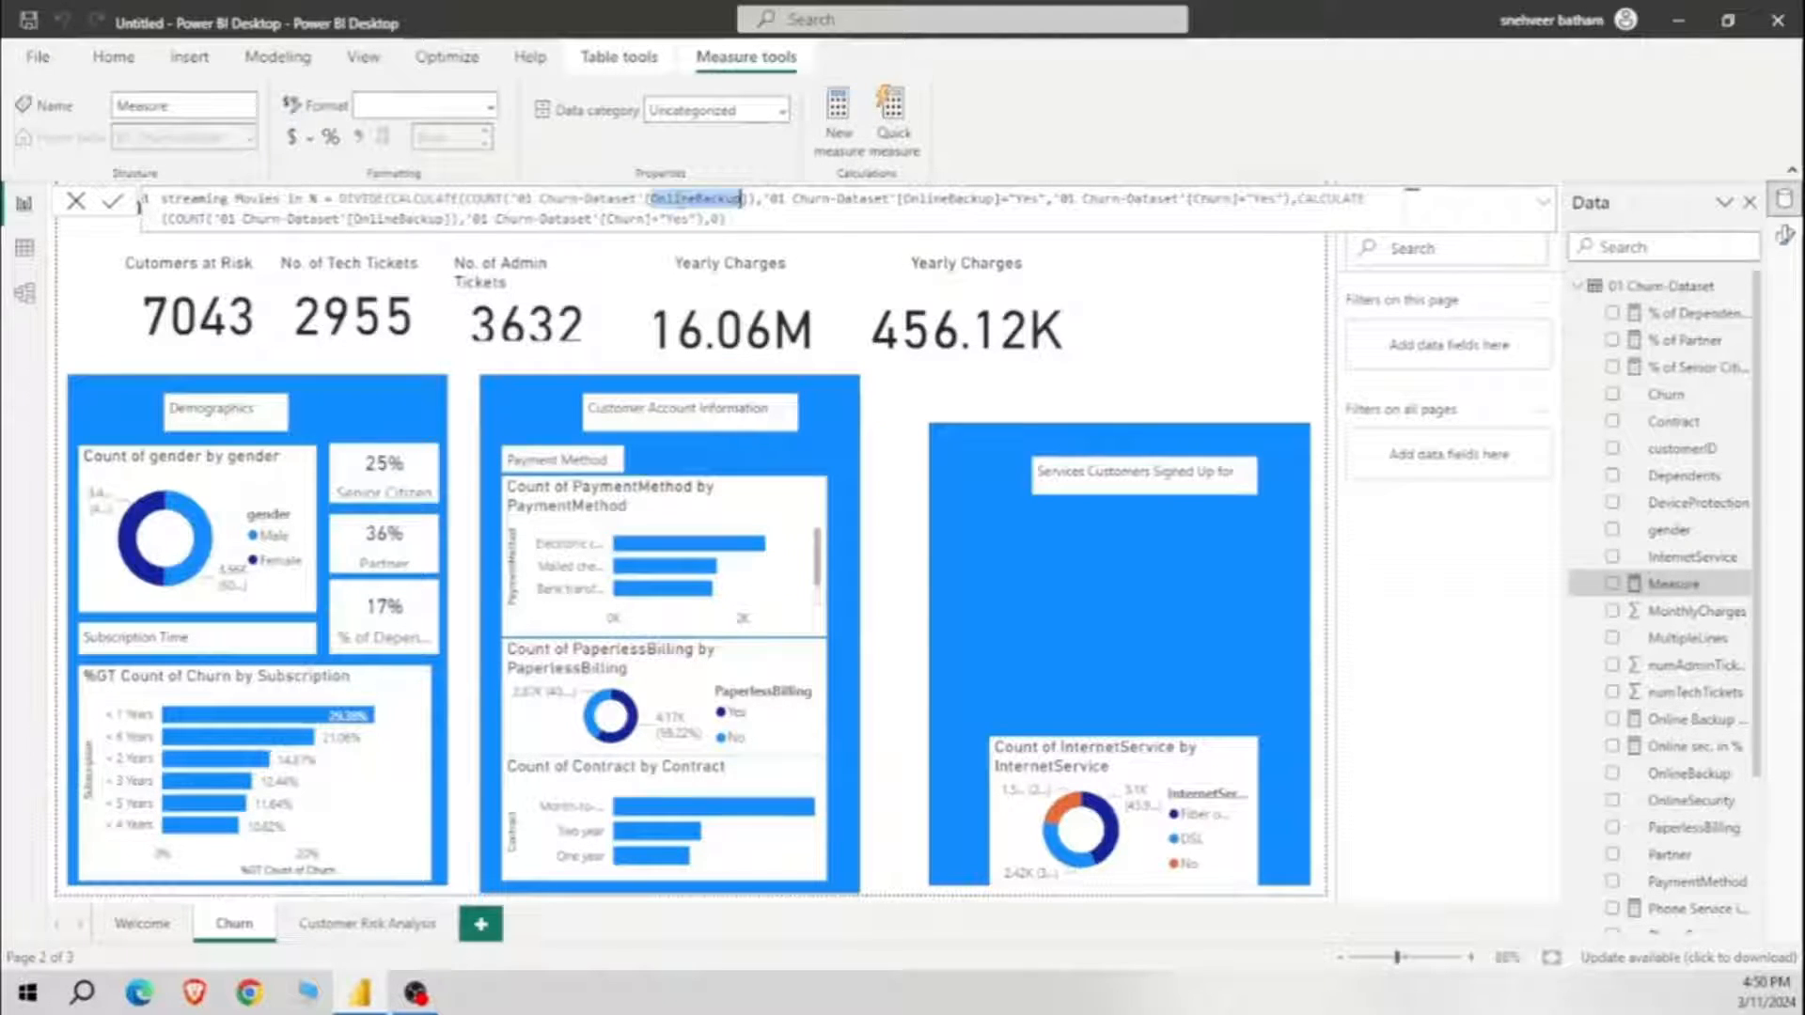
text(str)
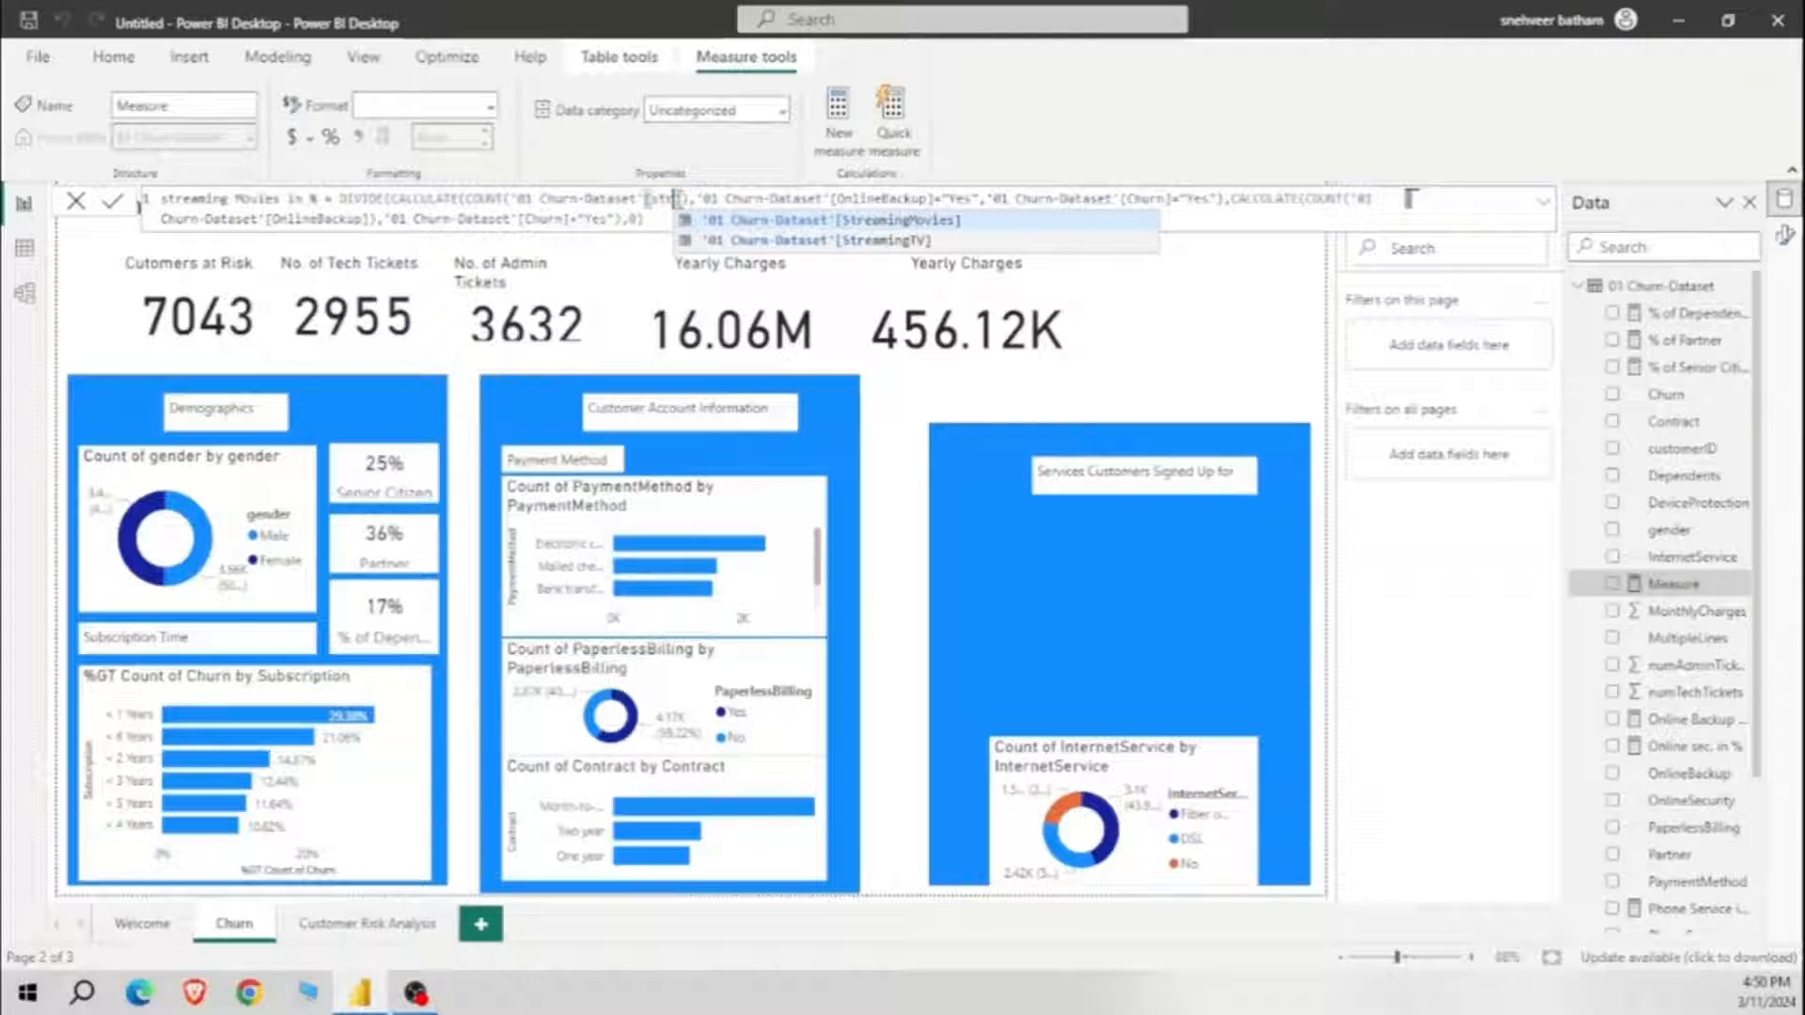
click(925, 223)
double_click(999, 198)
text(str)
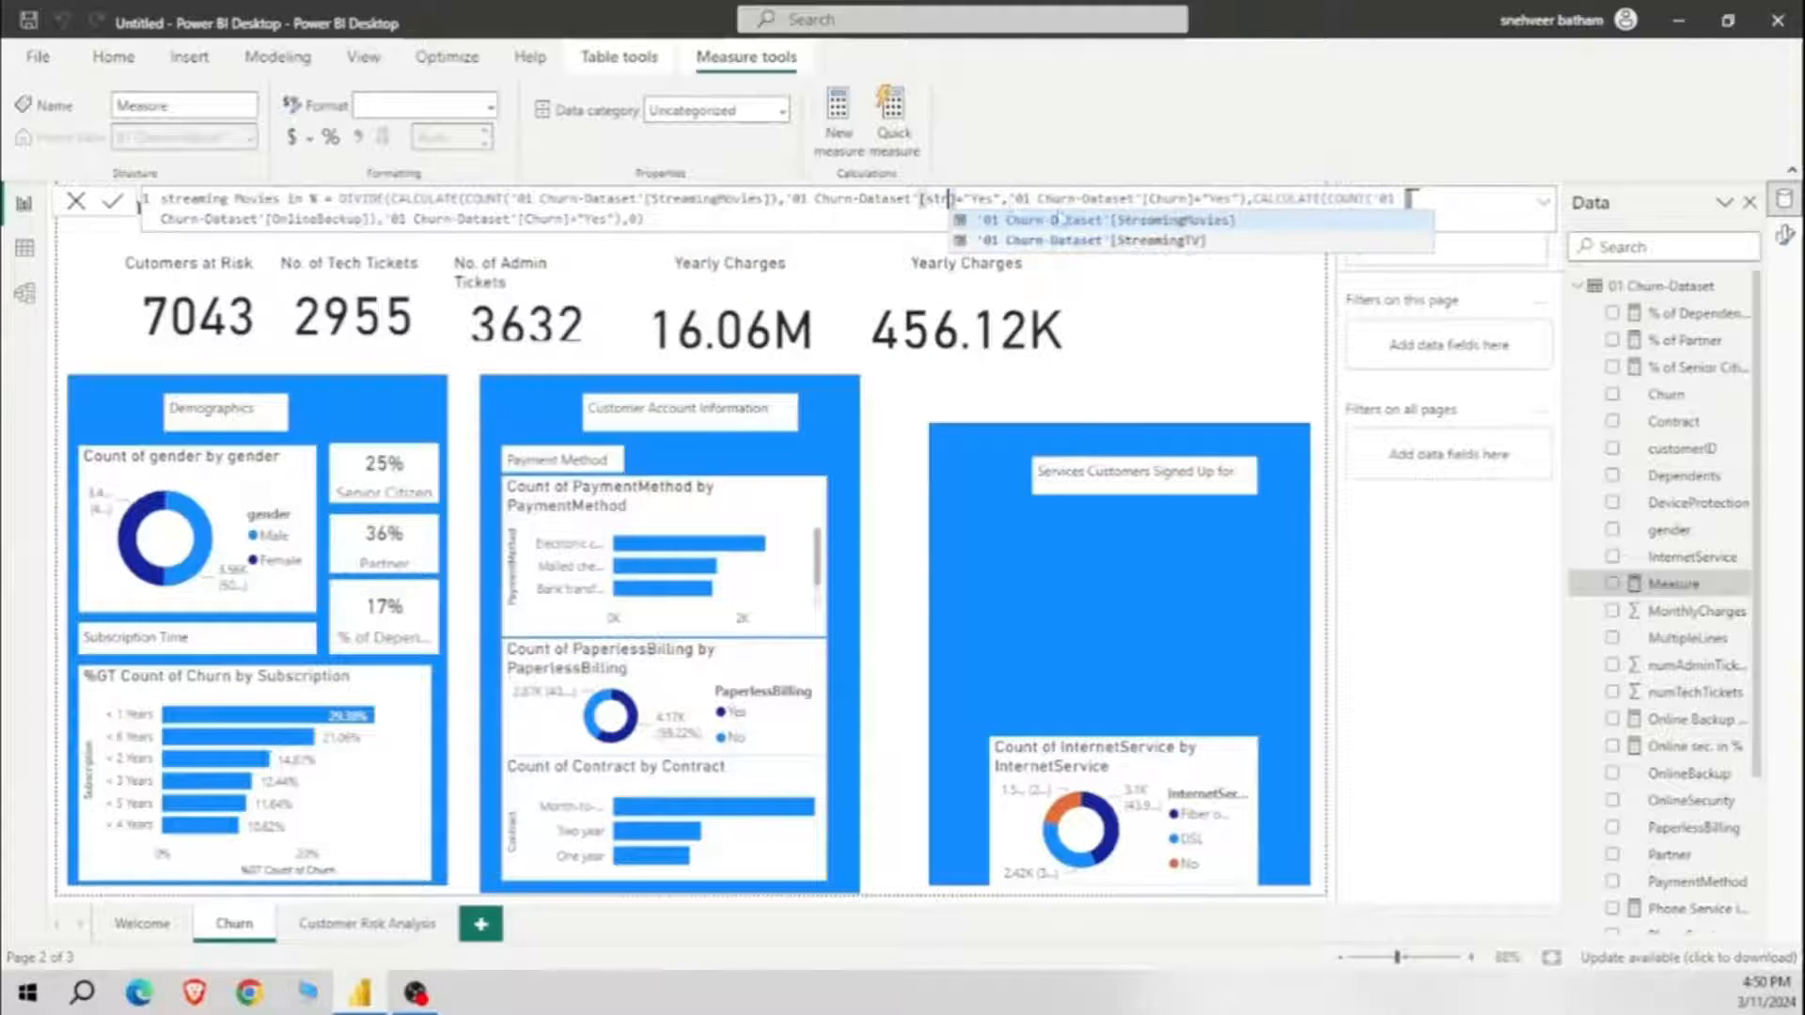
click(1120, 214)
double_click(479, 218)
text(sr)
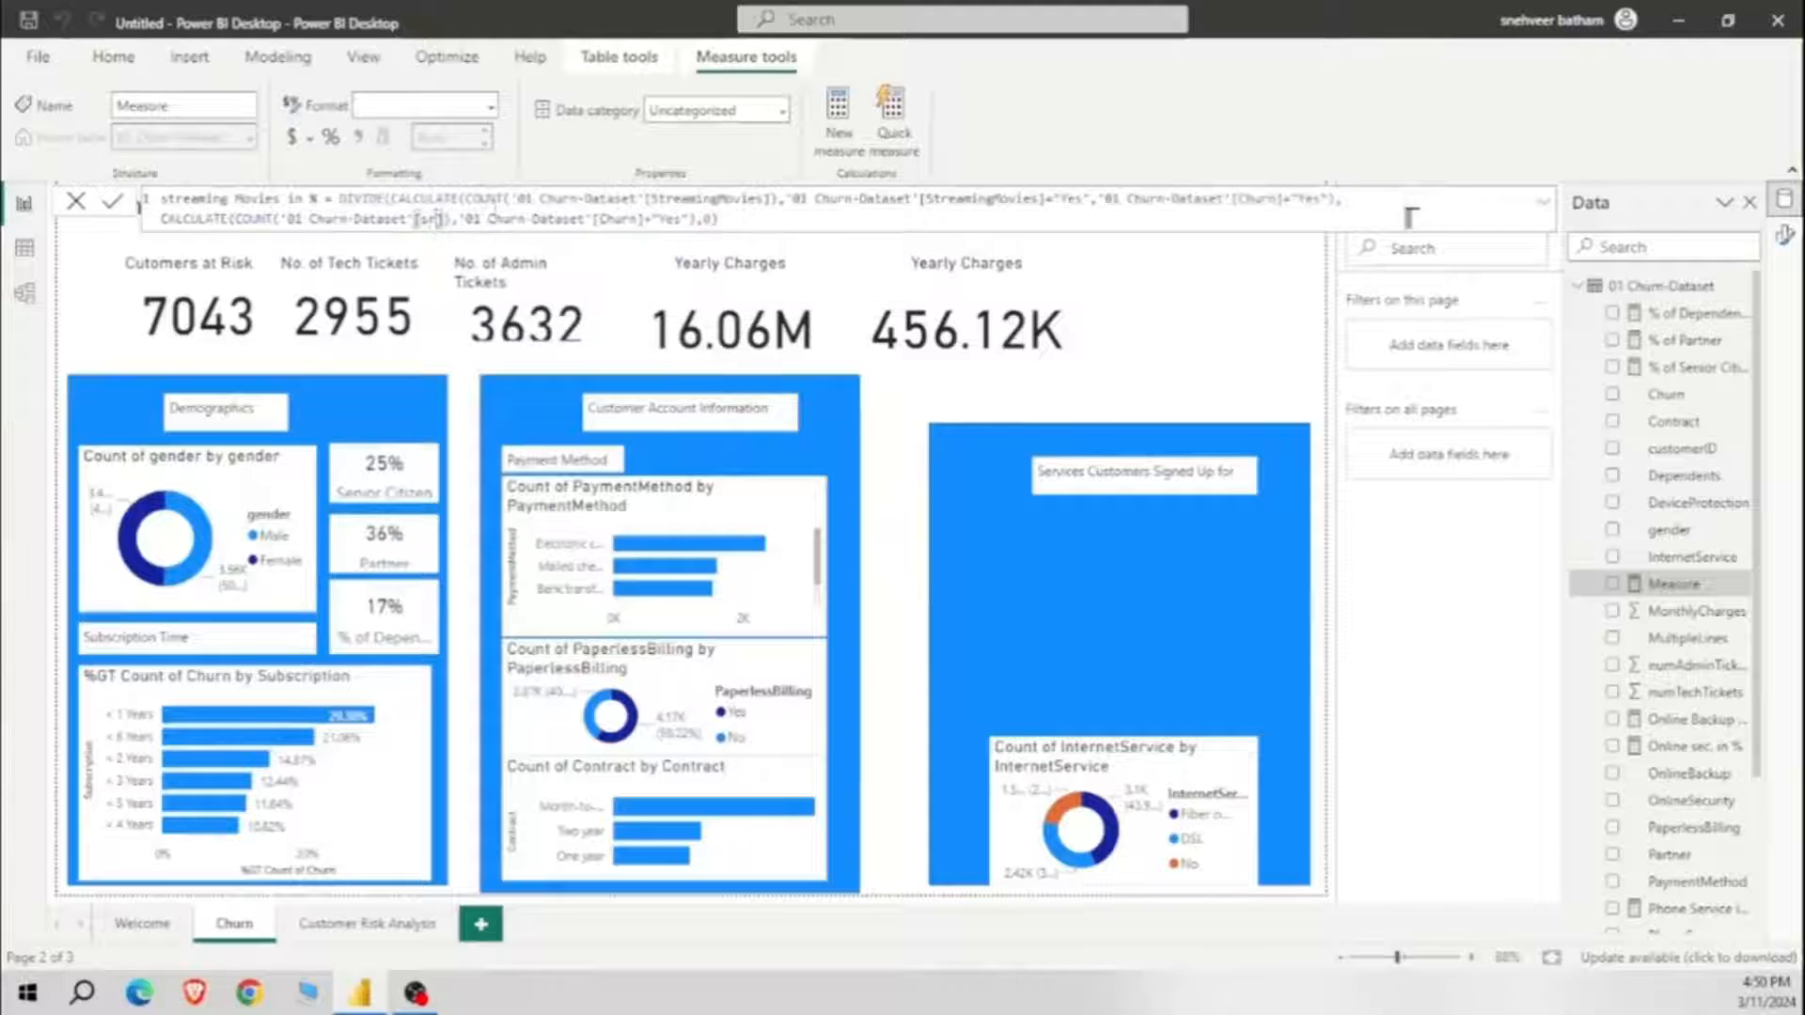
key(BackSpace)
text(tr)
click(654, 244)
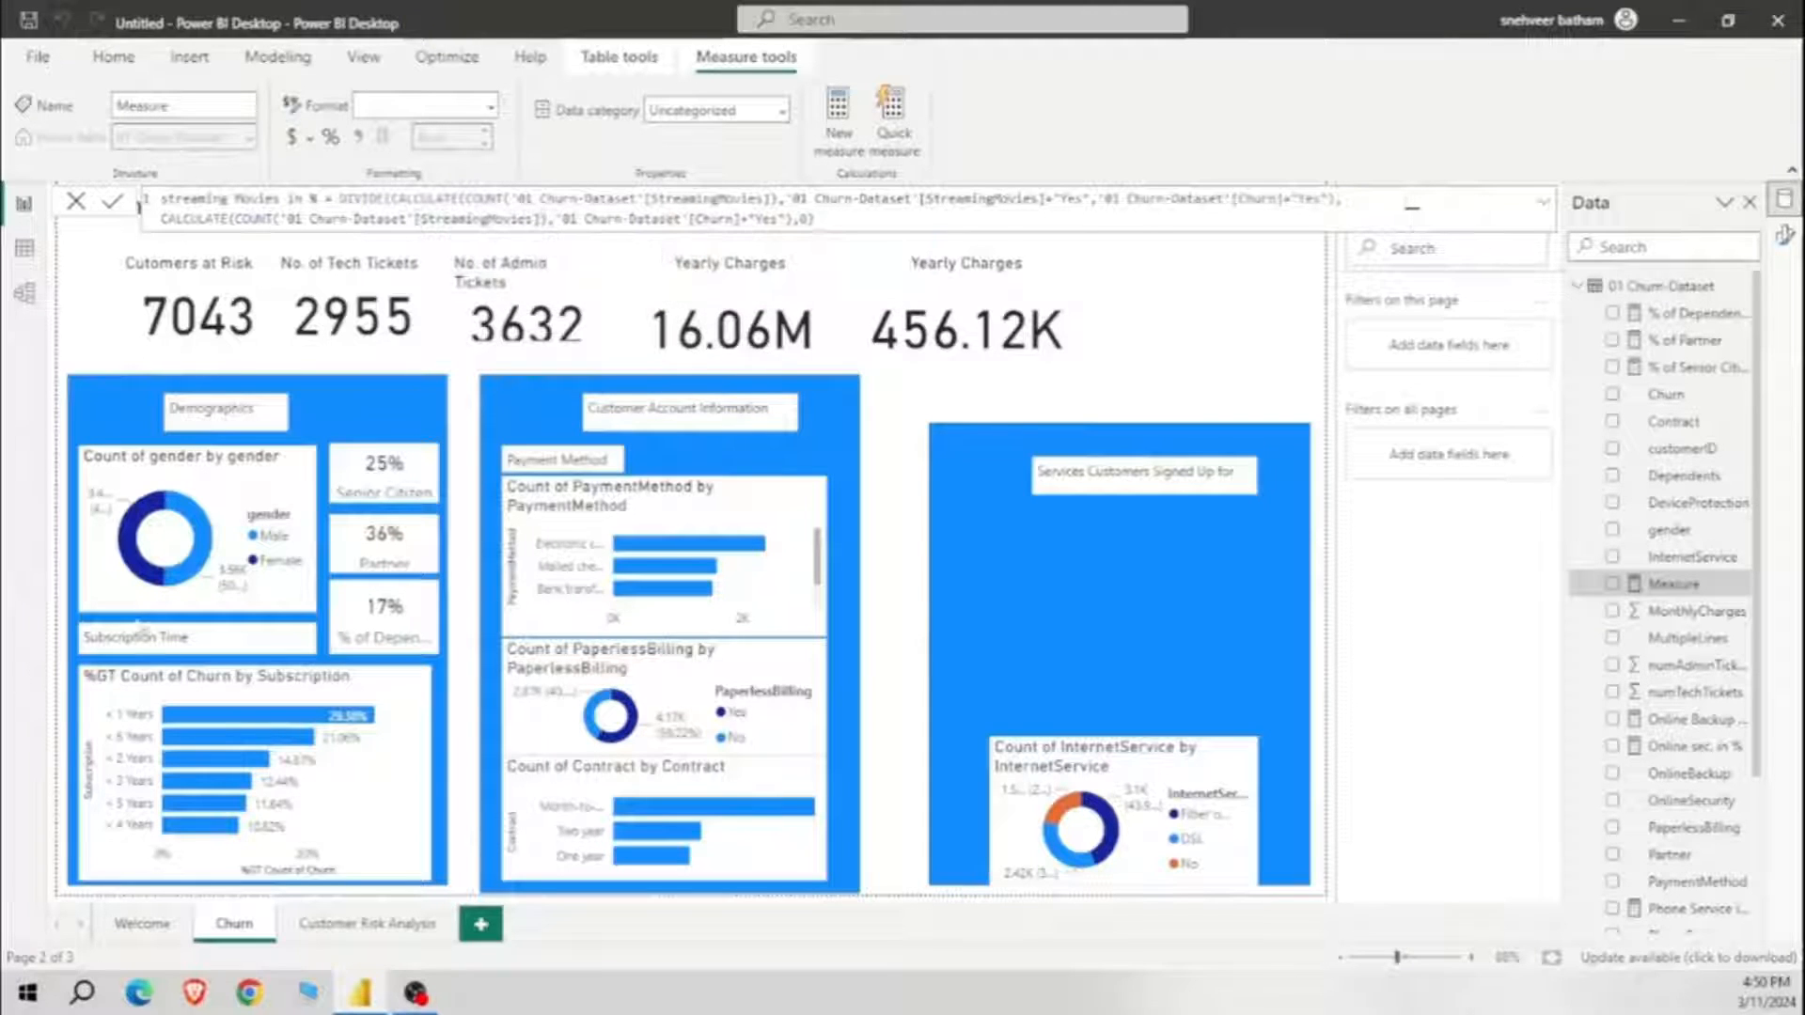
key(Return)
Step: Create a new measure from the copied Online Backup formula and name it "streaming TV in %"
click(837, 122)
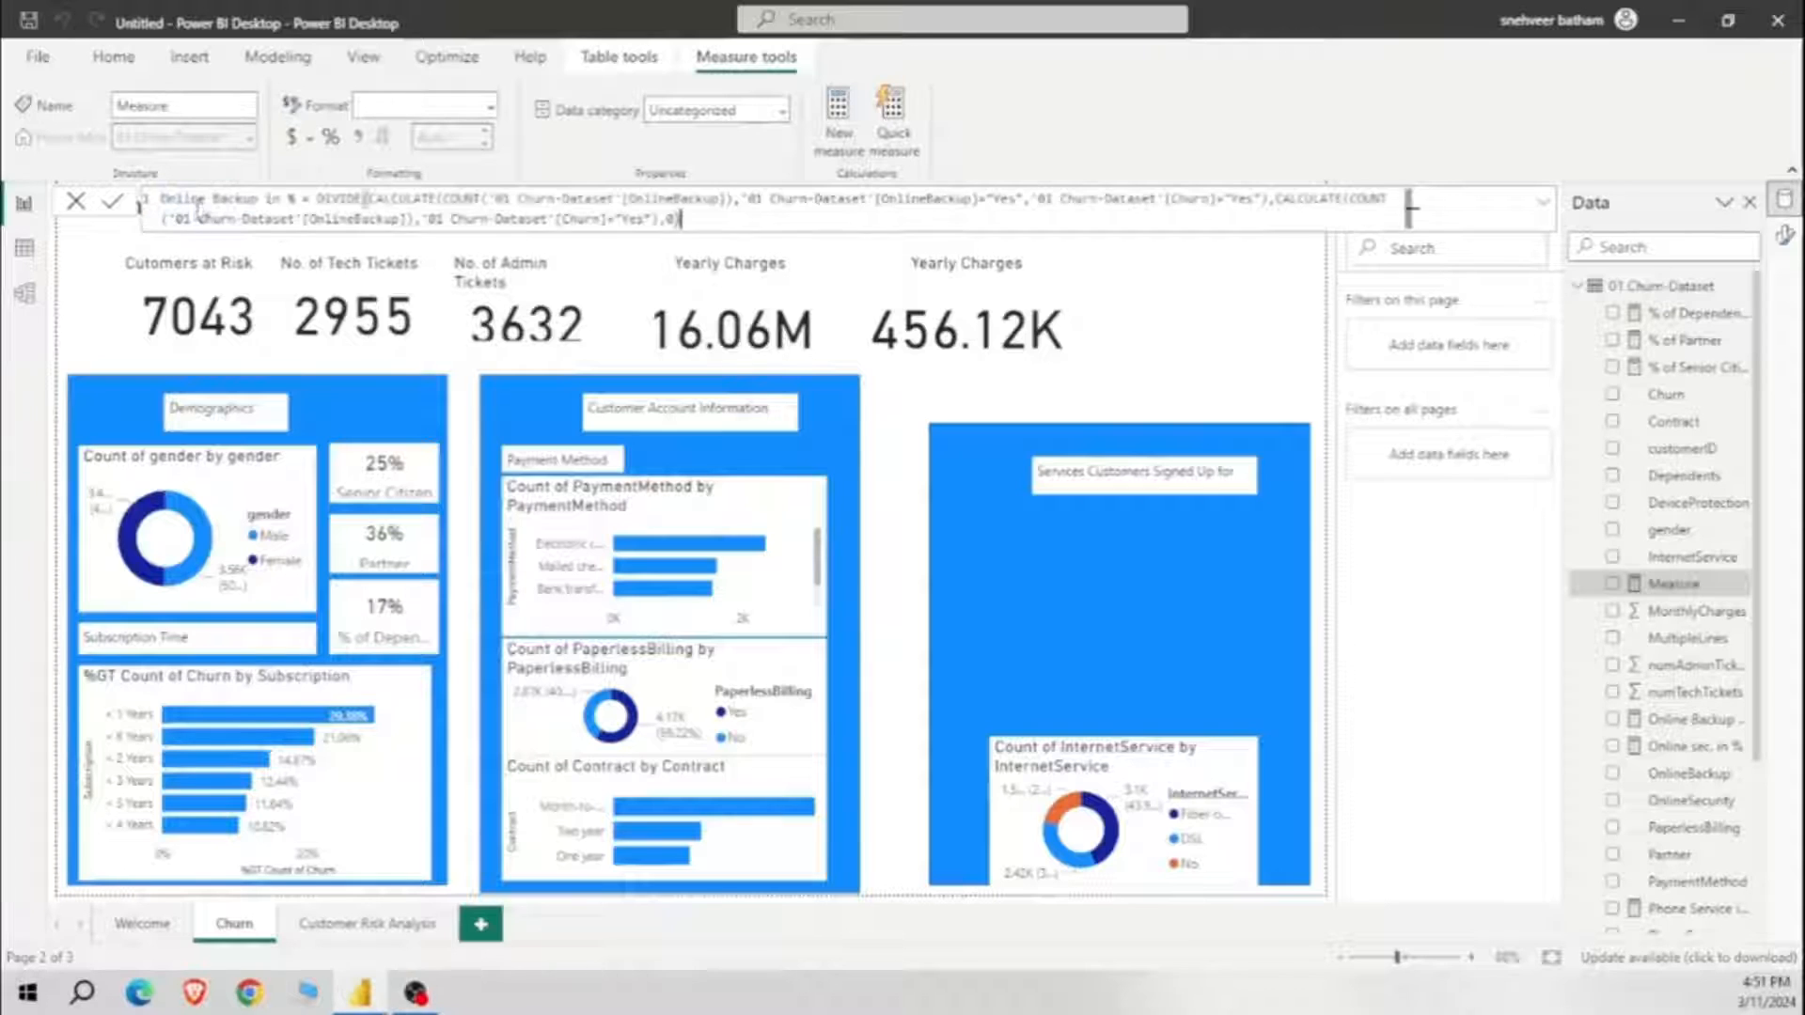
text(Online Backup in % = DIVIDE(CALCULATE(COUNT('01 Churn-Dataset'[OnlineBackup]),'01 Churn-Dataset'[OnlineBackup]="Yes",'01 Churn-Dataset'[Churn]="Yes"),CALCULATE(COUNT('01 Churn-Dataset'[OnlineBackup]),'01 Churn-Dataset'[Churn]="Yes"),0))
drag(260, 201, 158, 200)
text(sec)
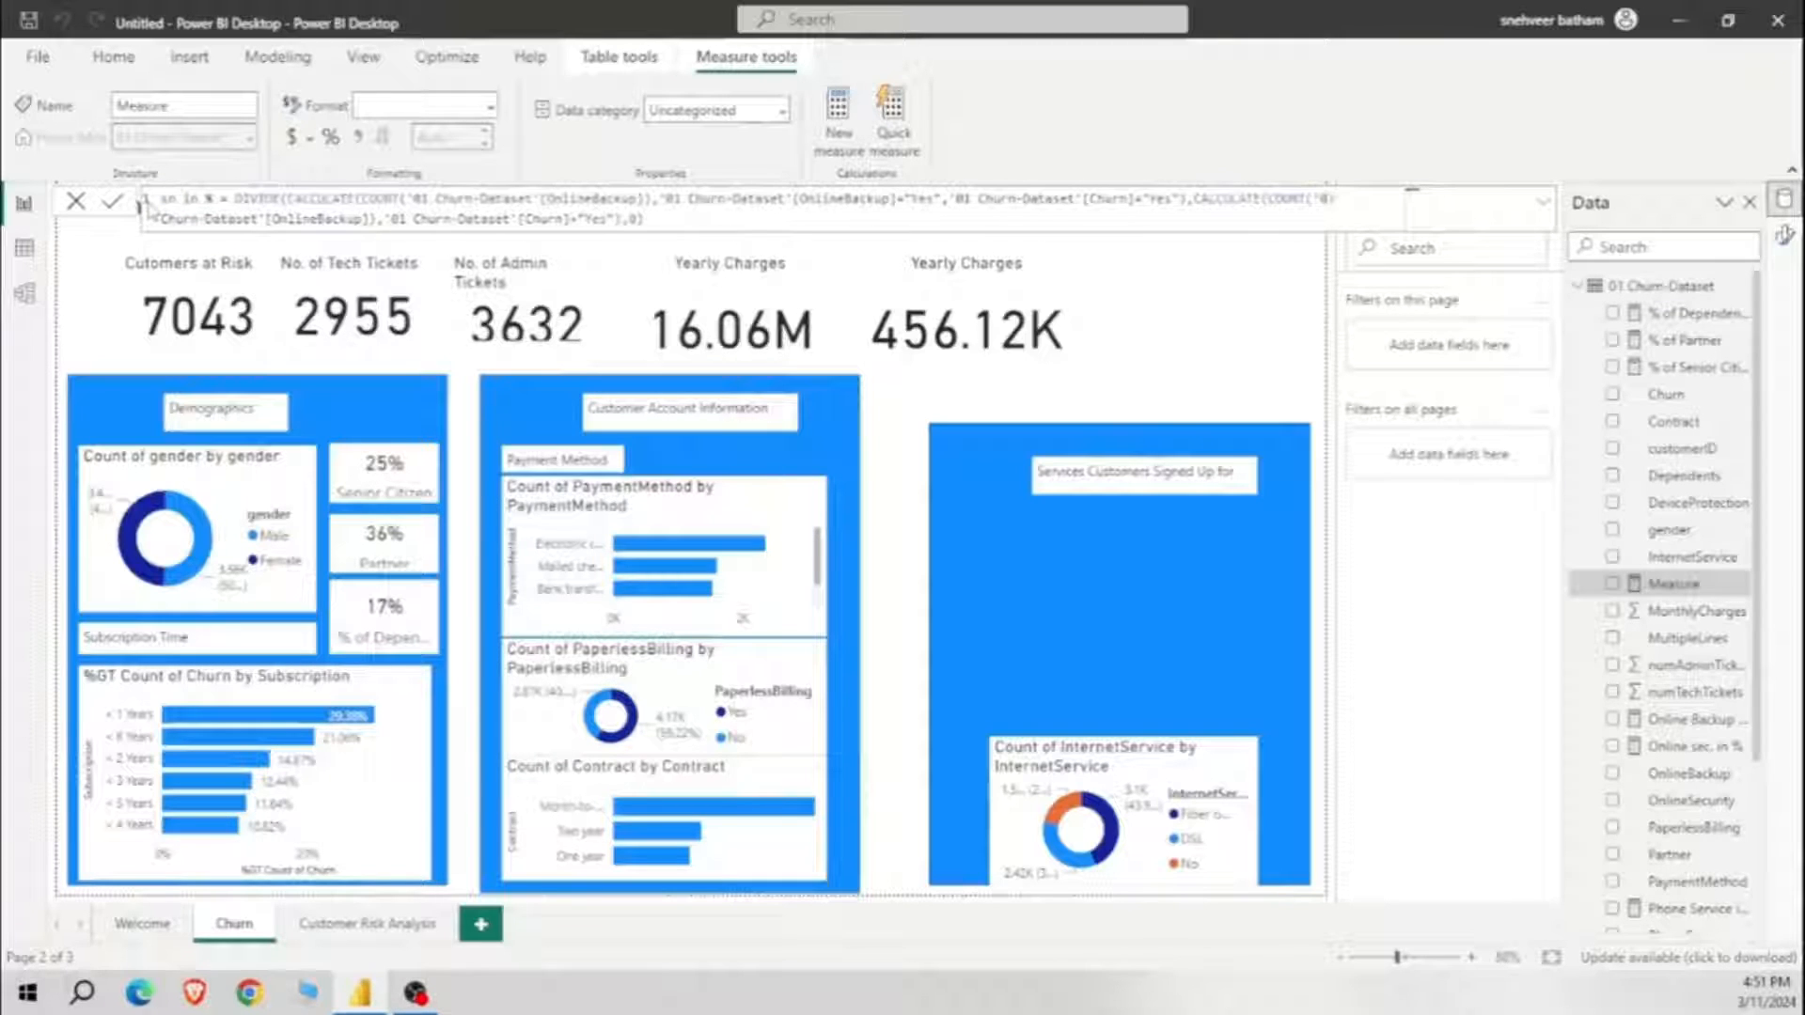
text(eaming)
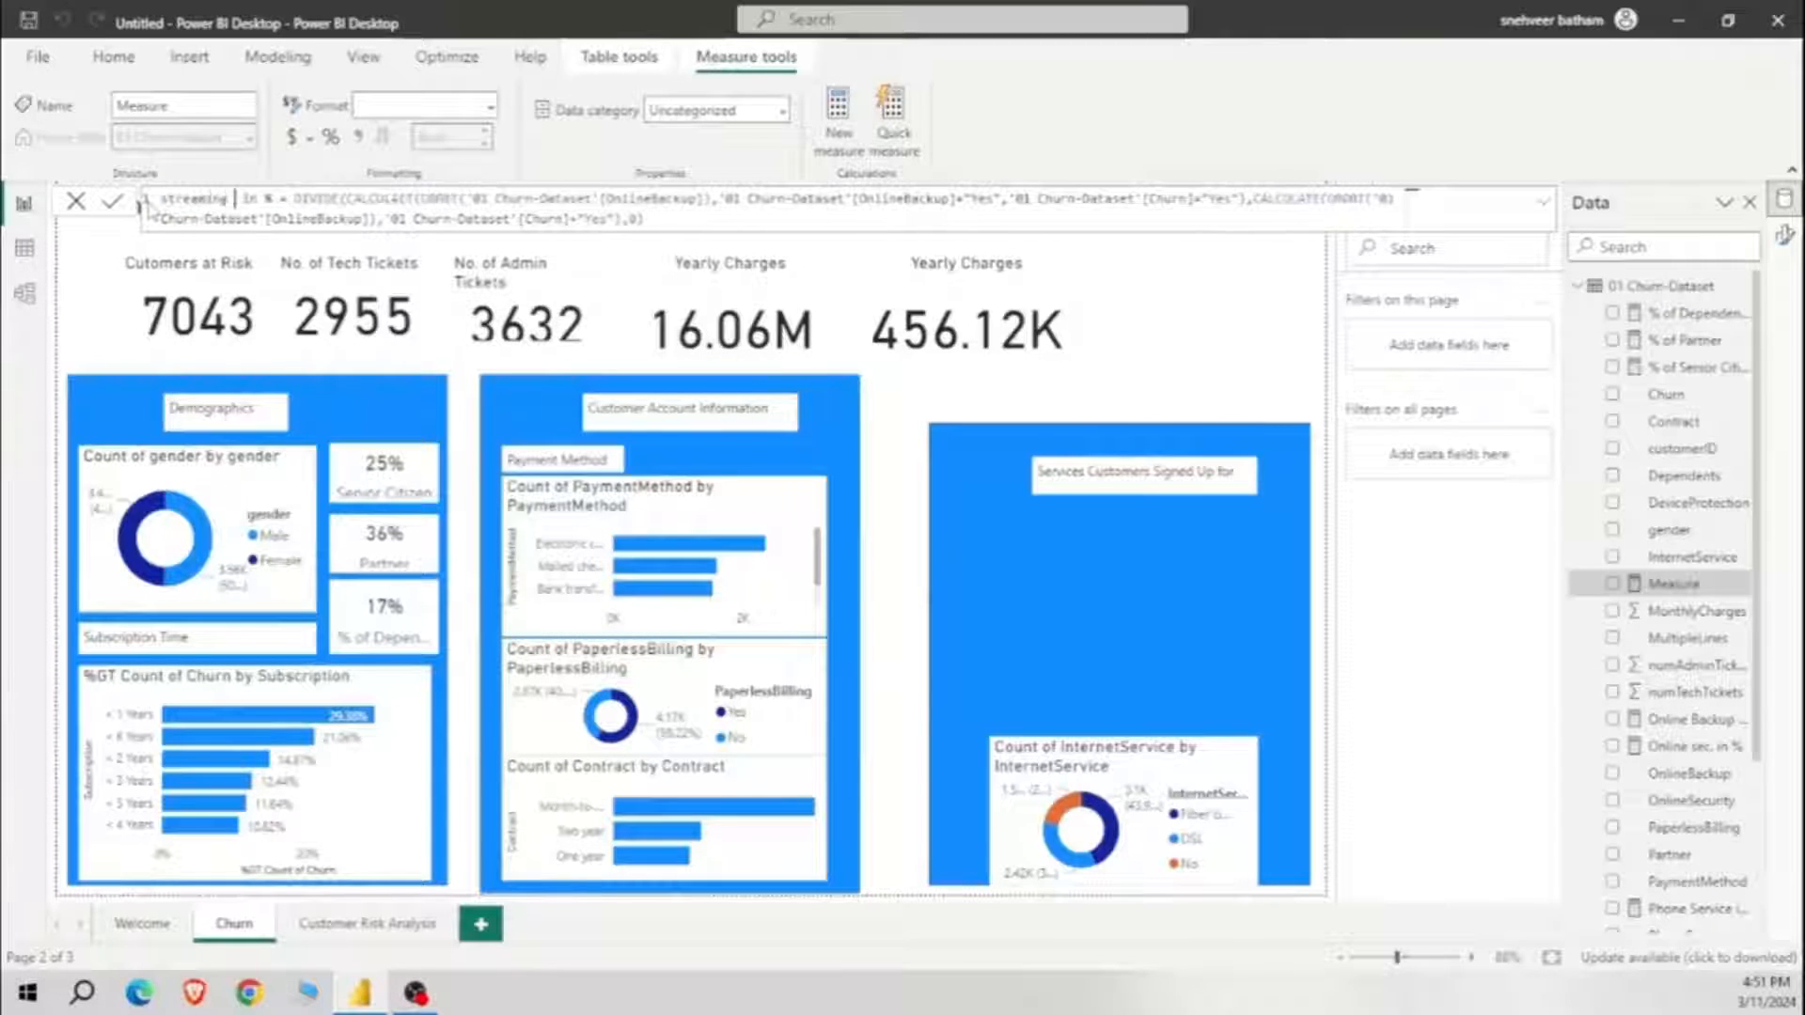
text( TV)
Step: Replace all three OnlineBackup column references in the "streaming TV in %" formula with StreamingTV
double_click(670, 198)
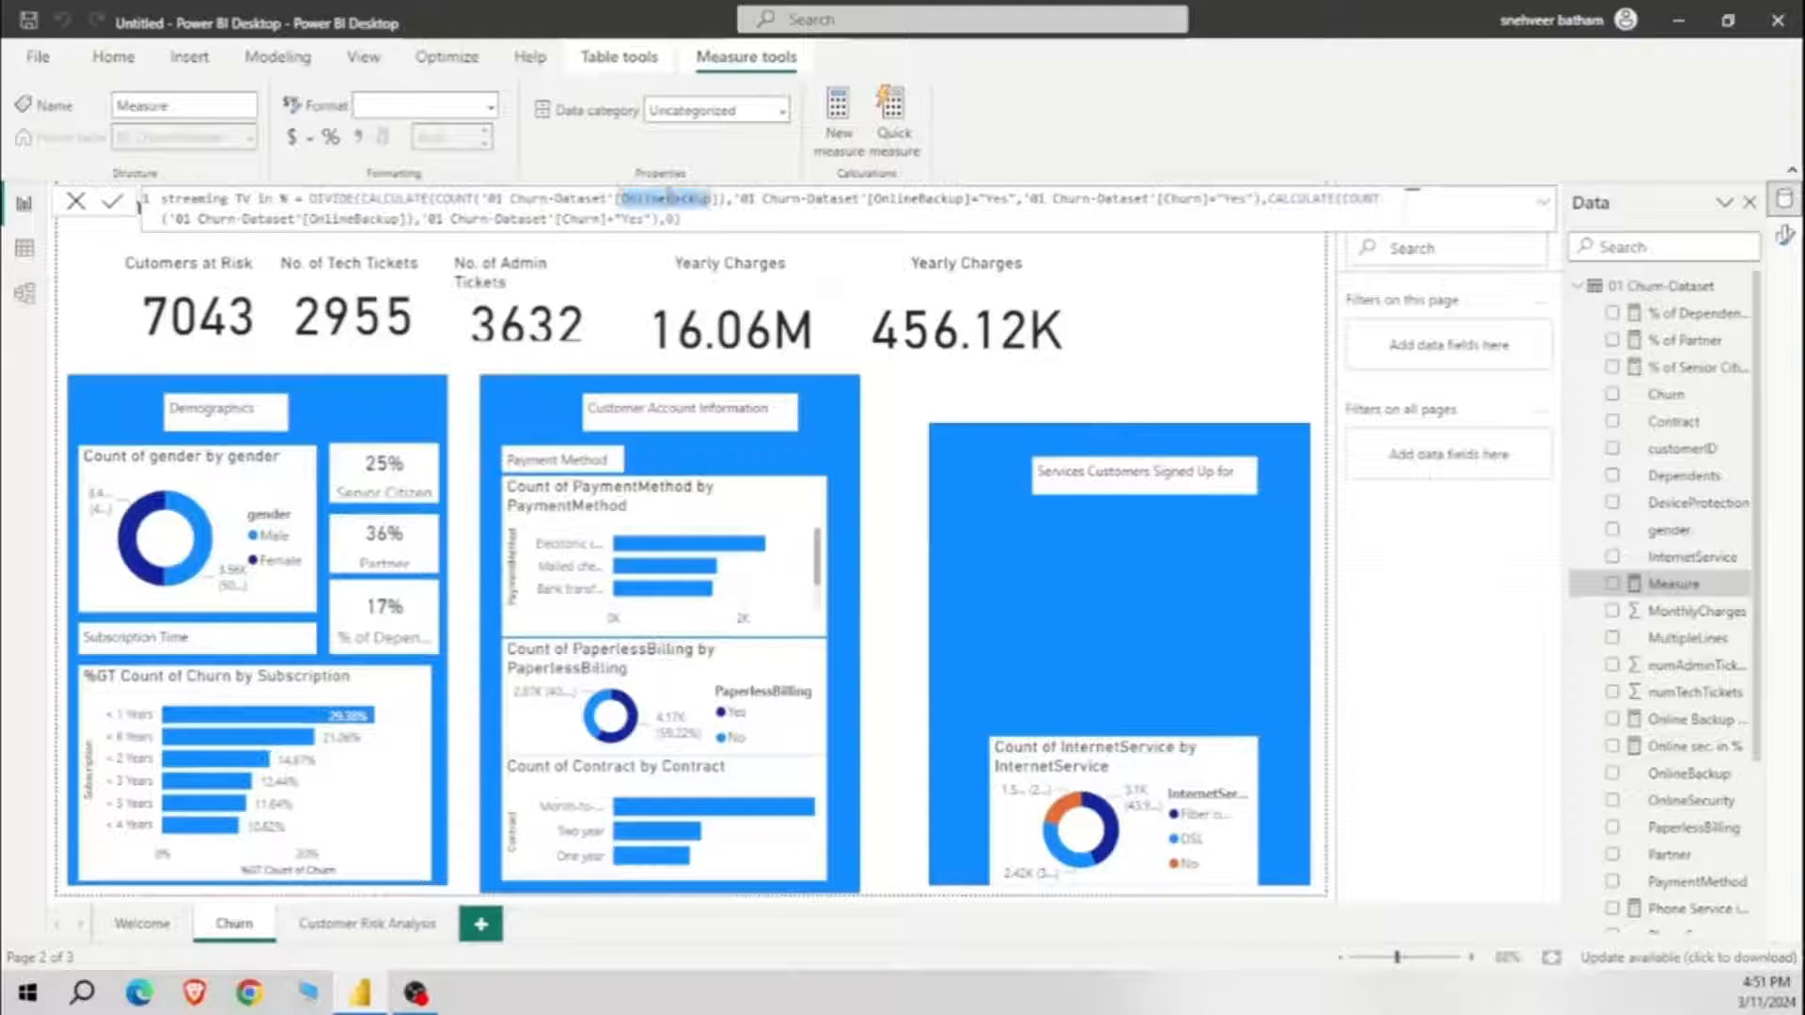
text(str)
click(766, 240)
double_click(910, 198)
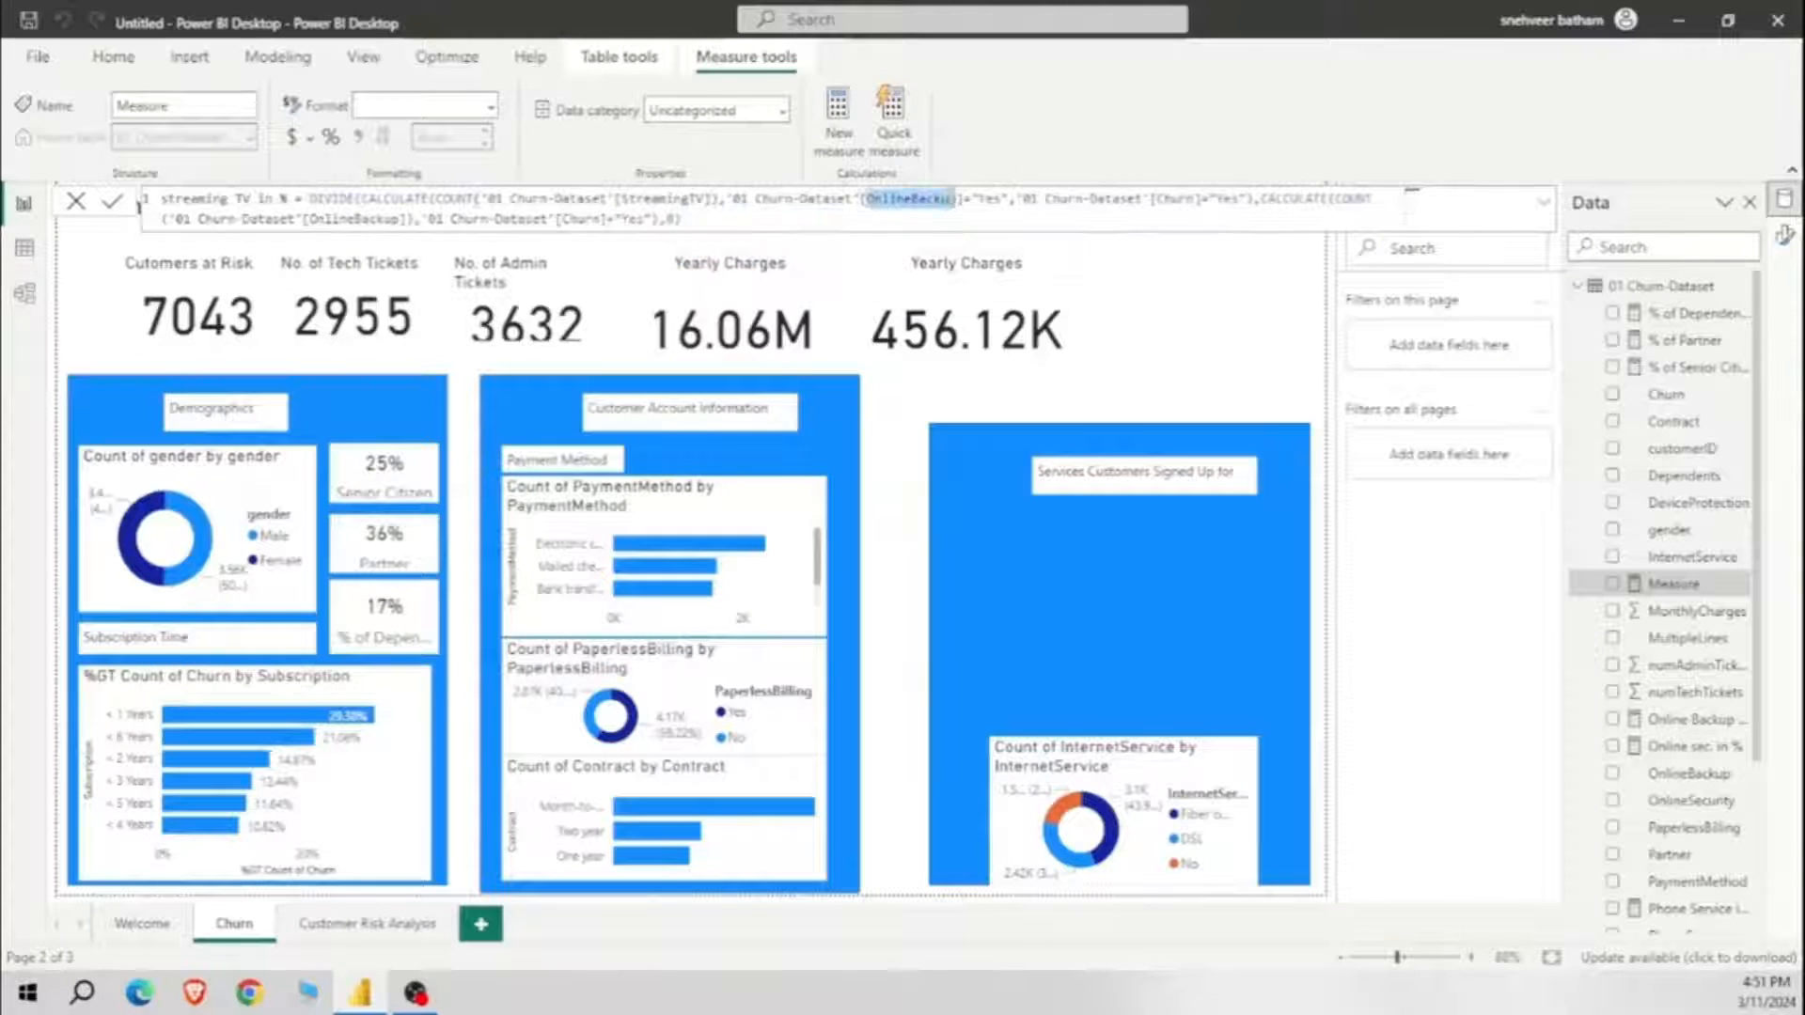
text(str)
click(1114, 260)
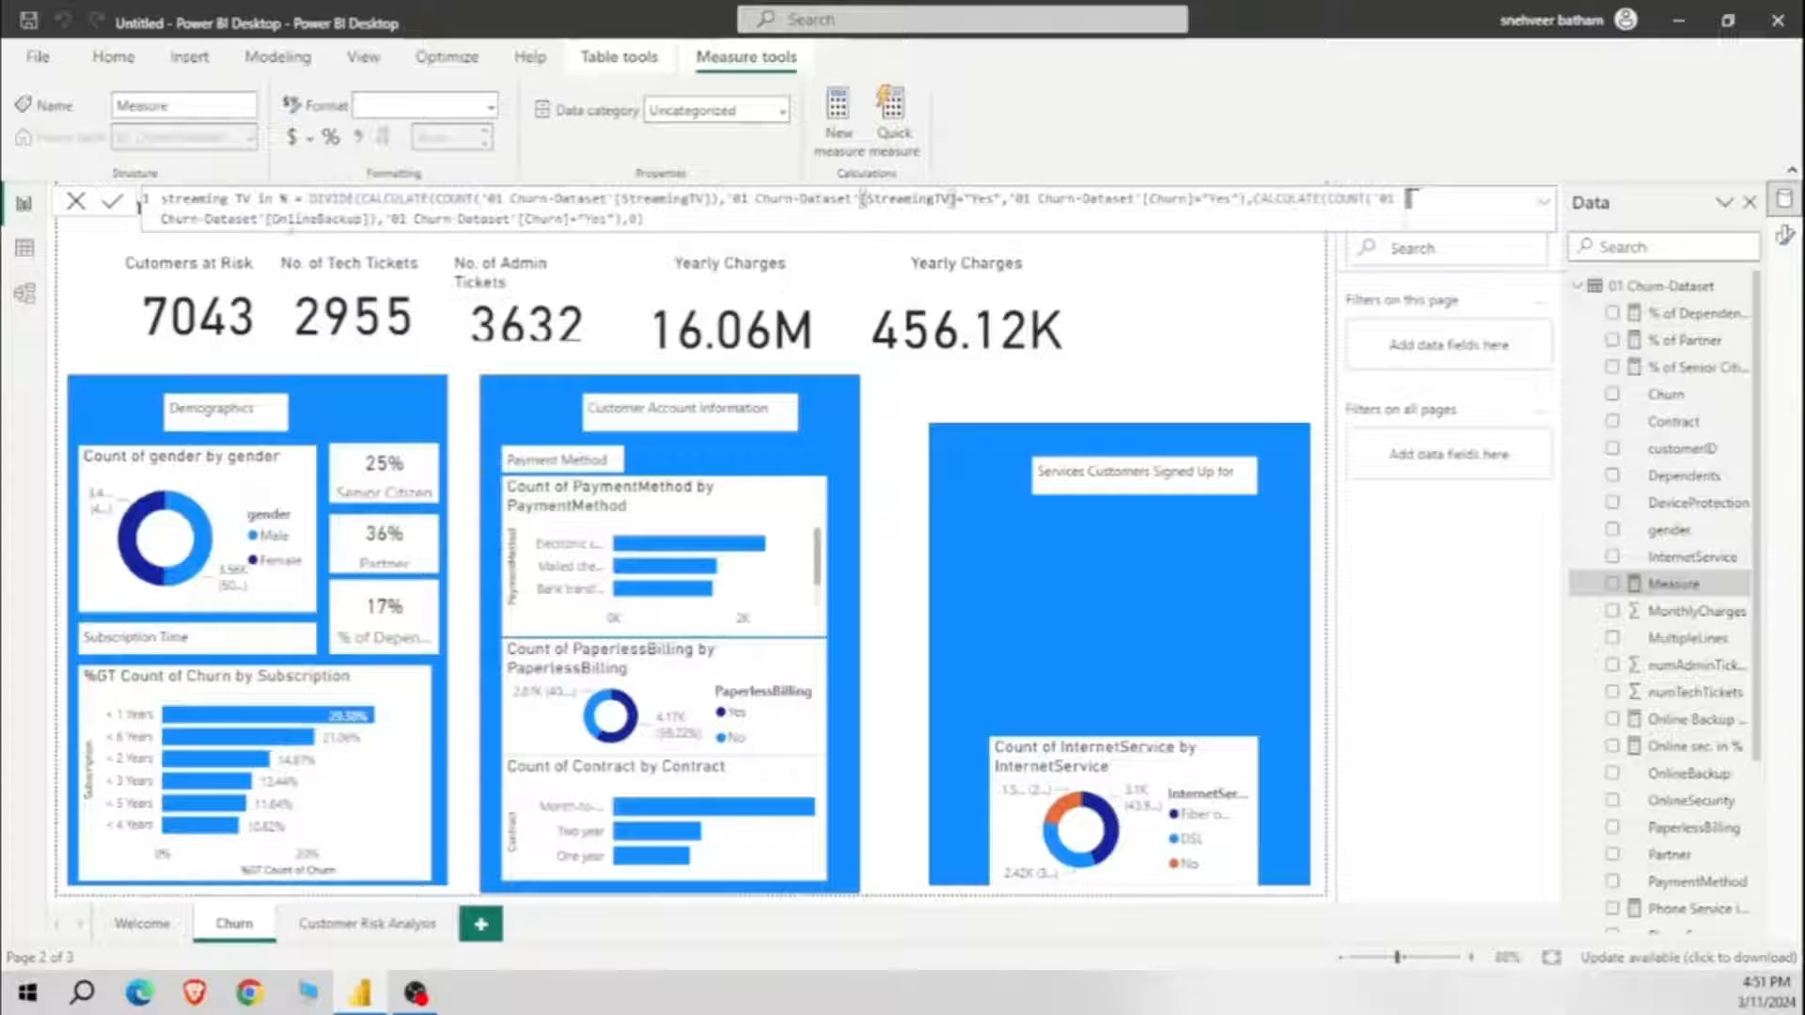
double_click(318, 218)
text(str)
click(512, 259)
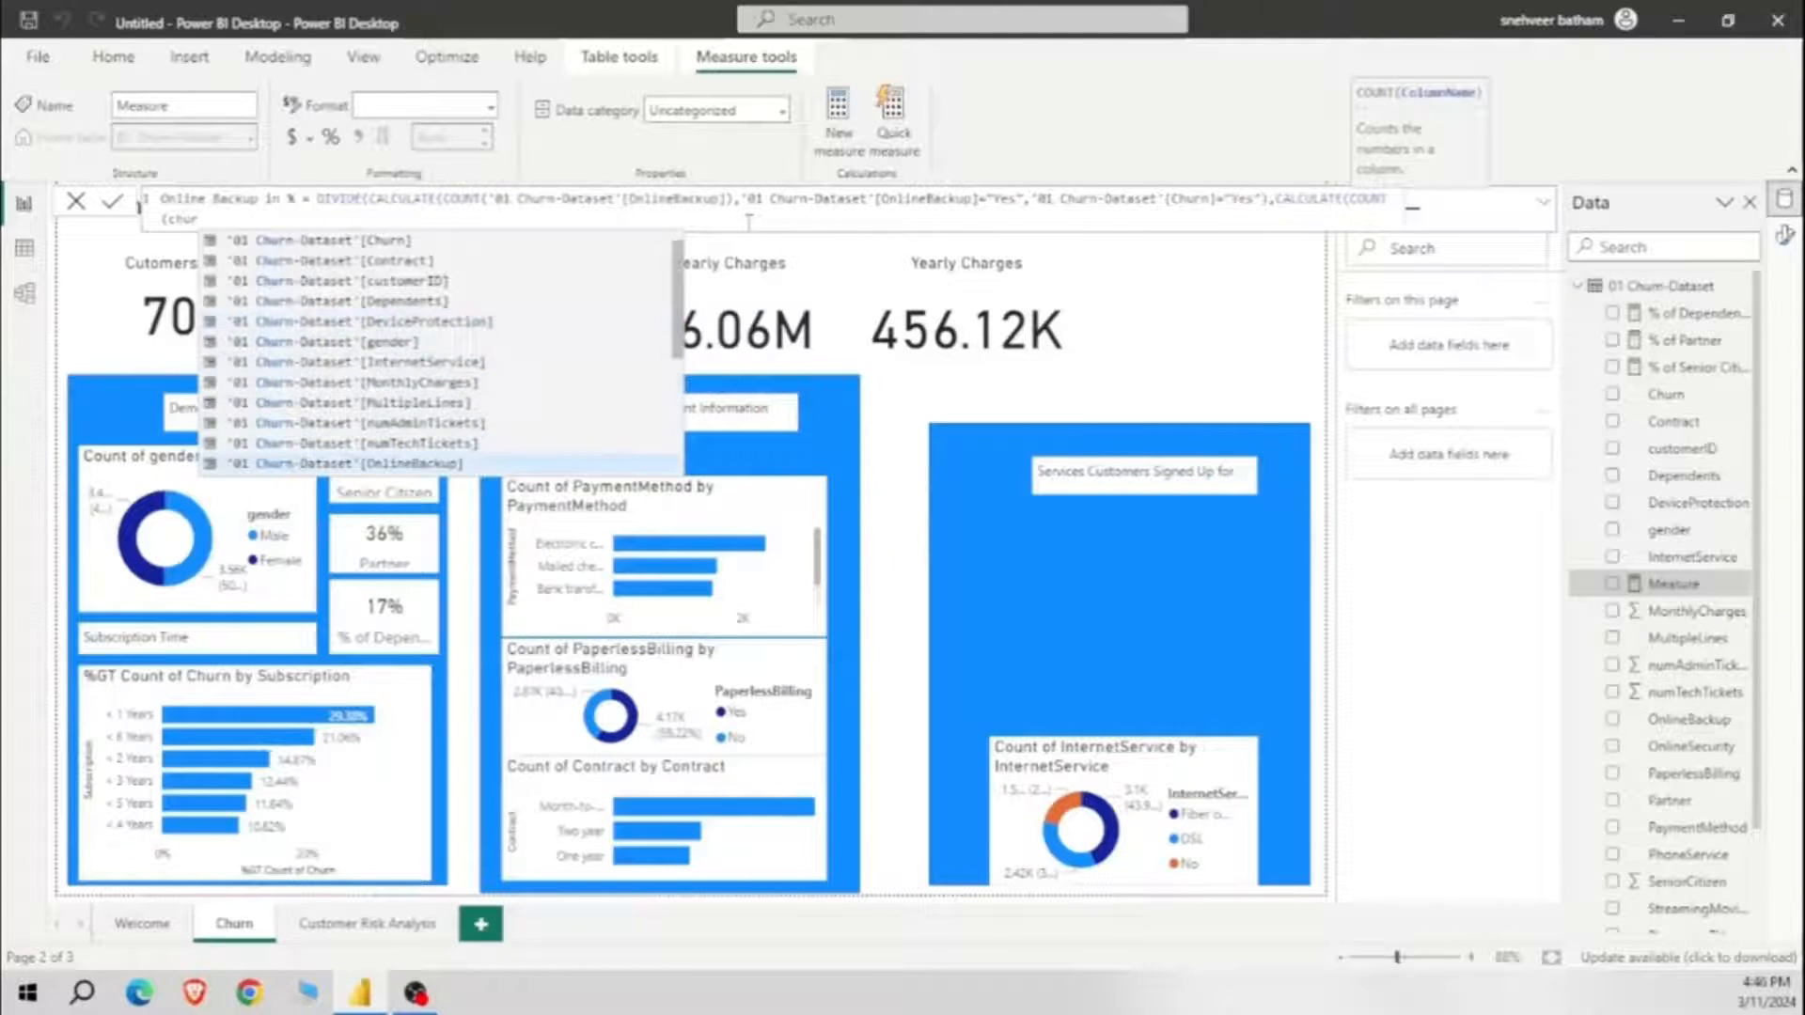
Step: Set the COUNT in the denominator of the "Online Backup in %" formula to the OnlineBackup column
click(526, 463)
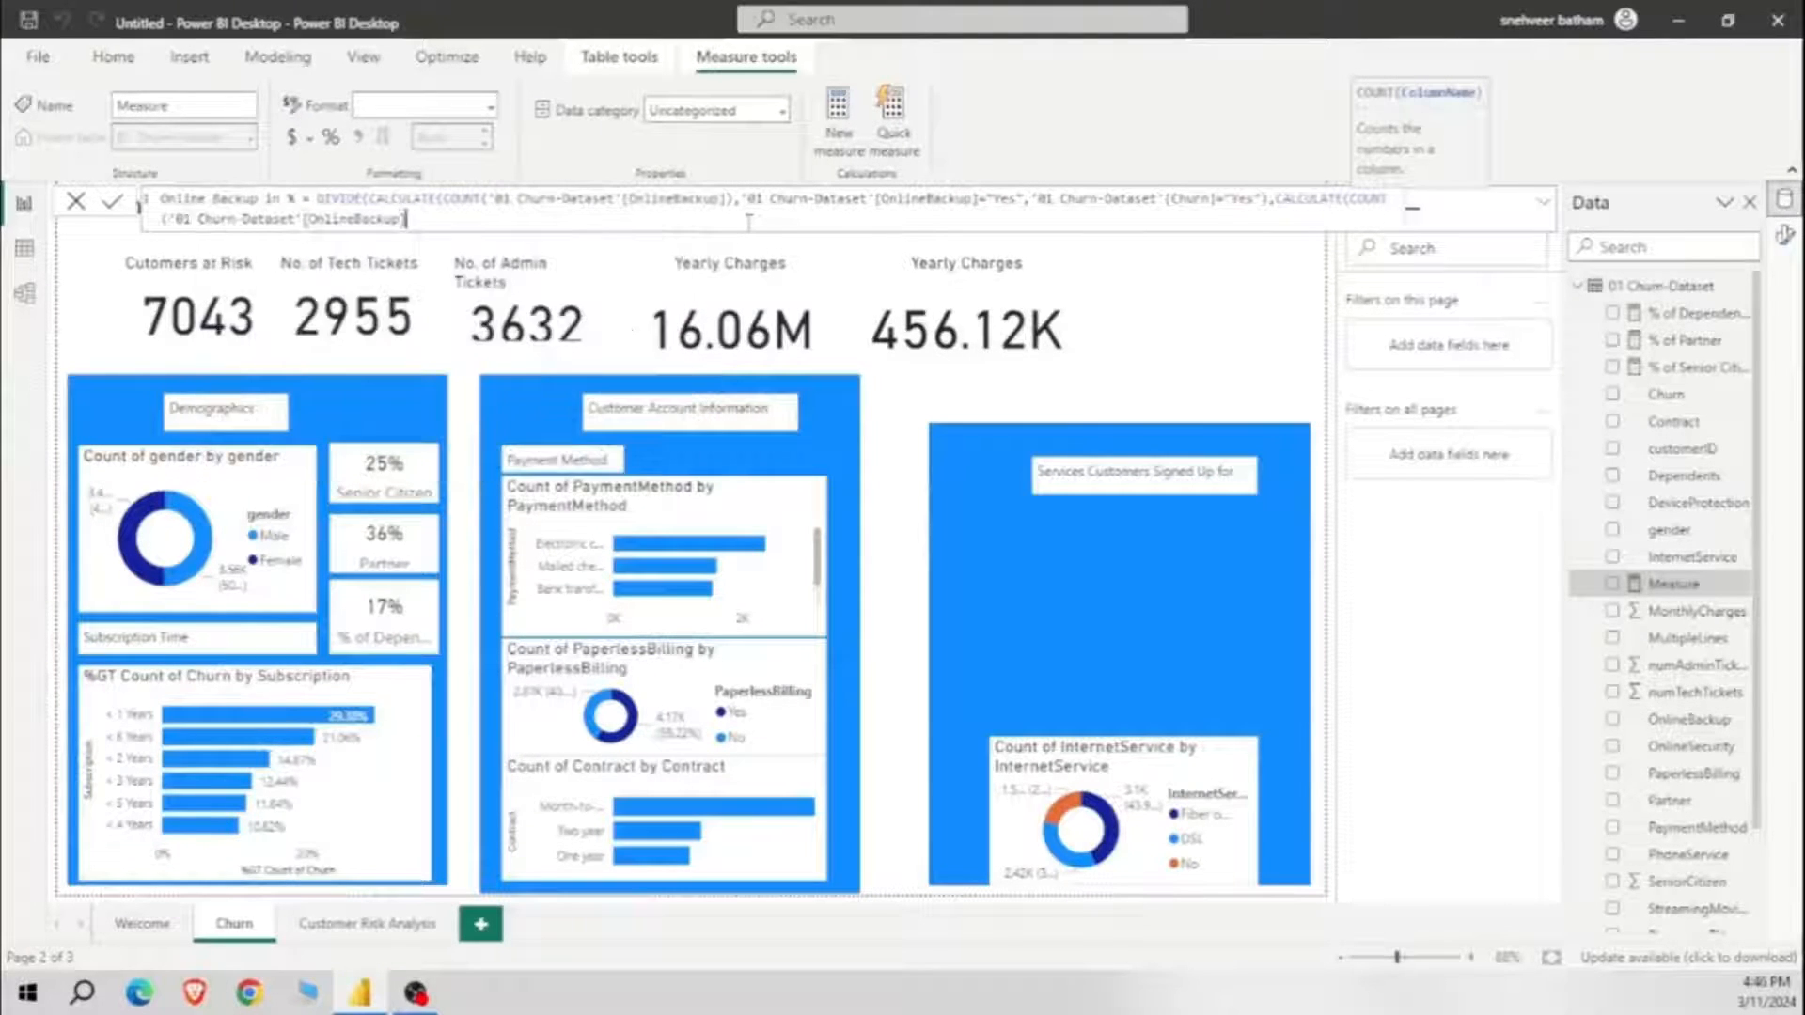
text(,ch)
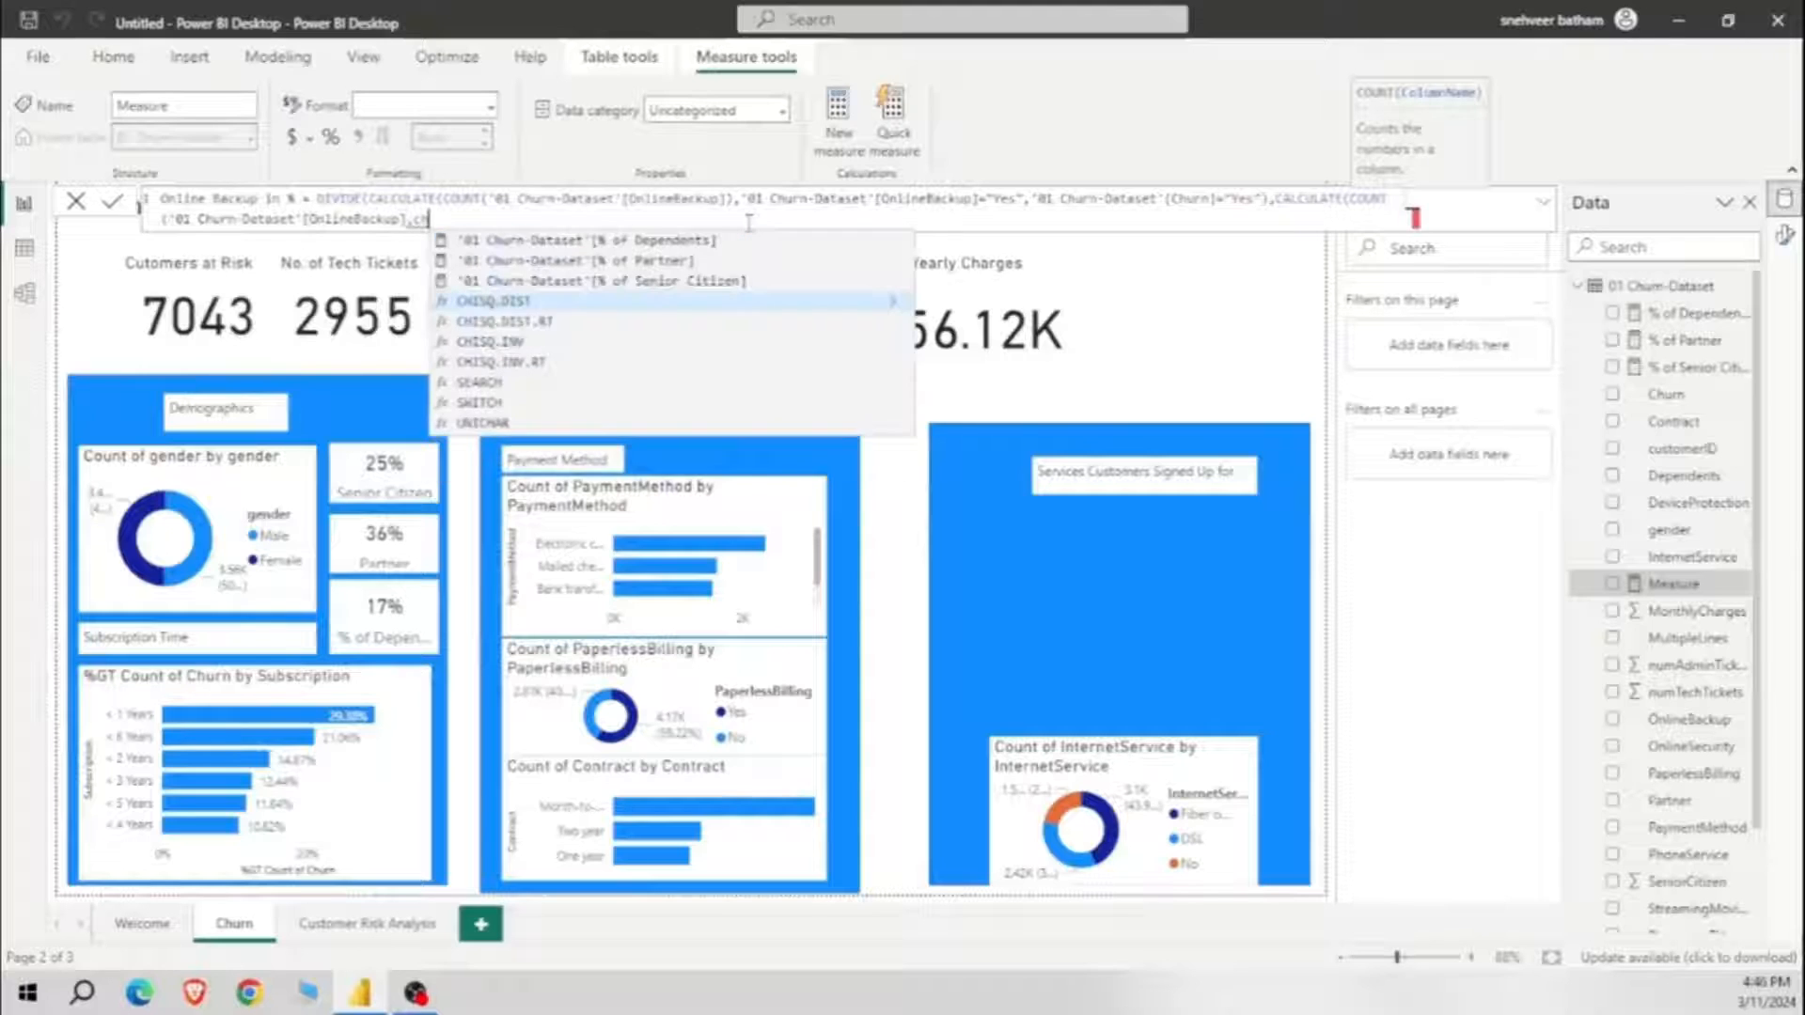
text(ur)
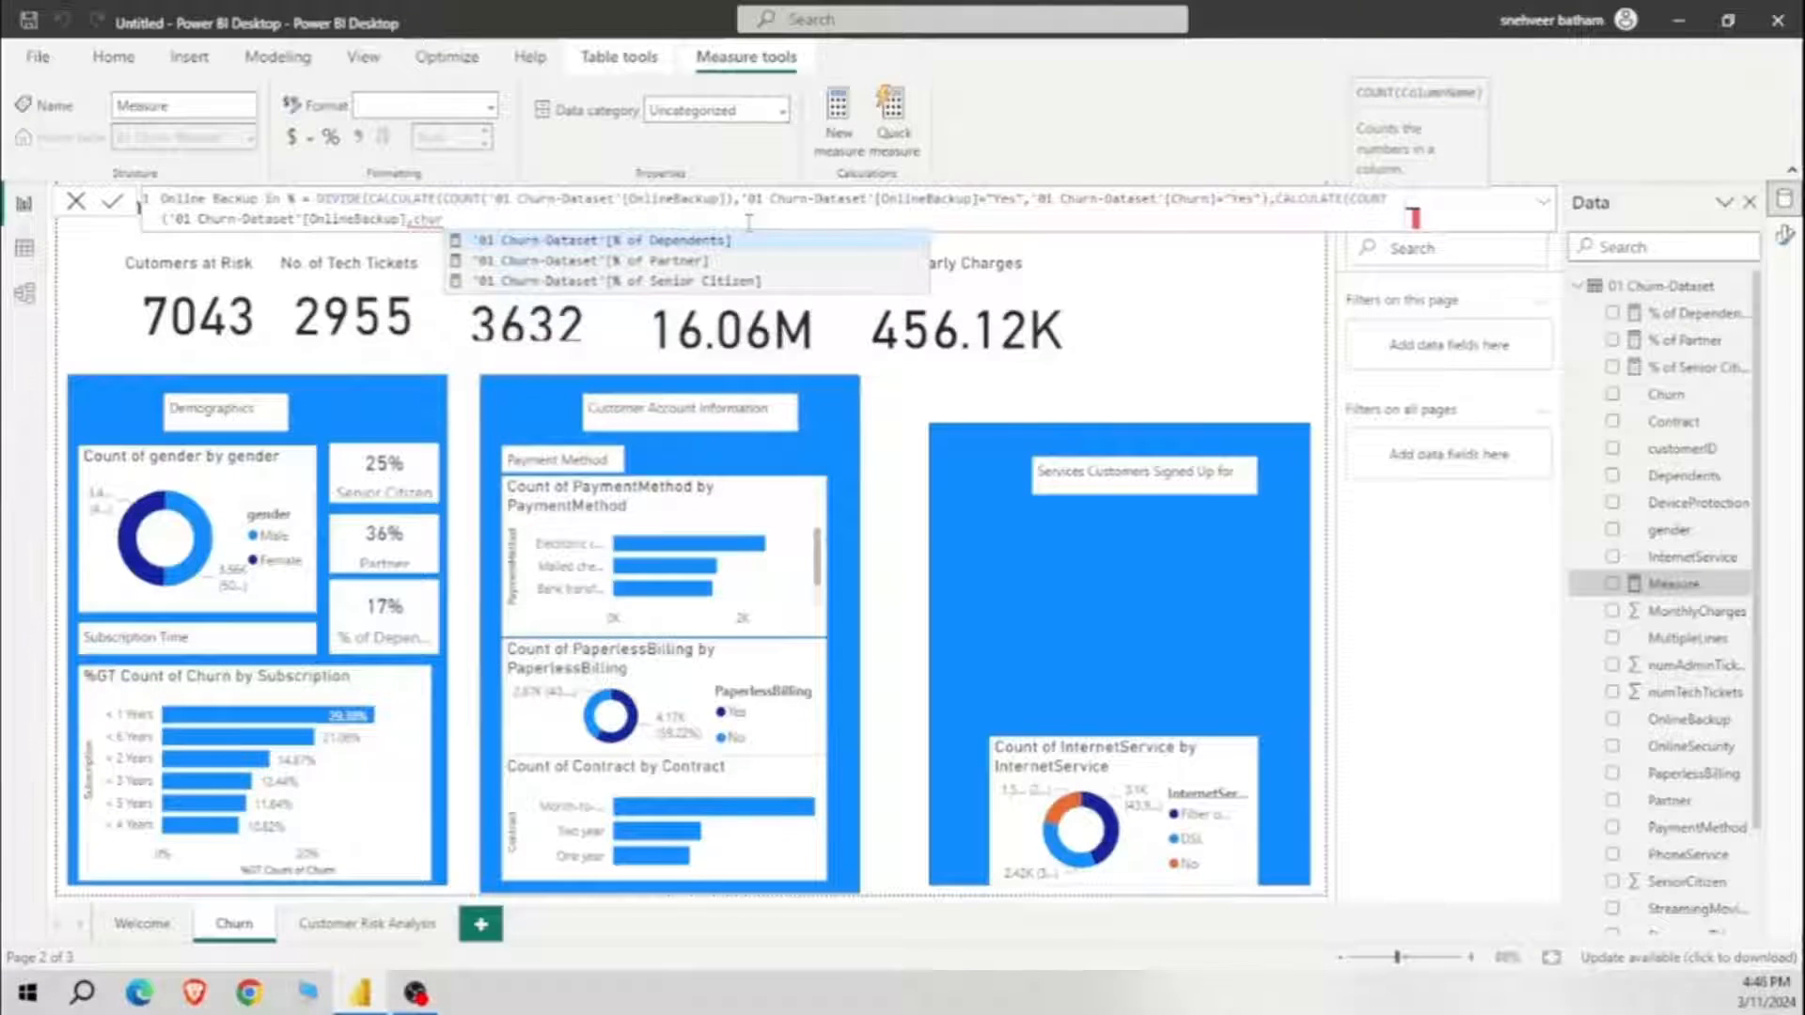
key(BackSpace)
key(BackSpace)
key(BackSpace)
key(BackSpace)
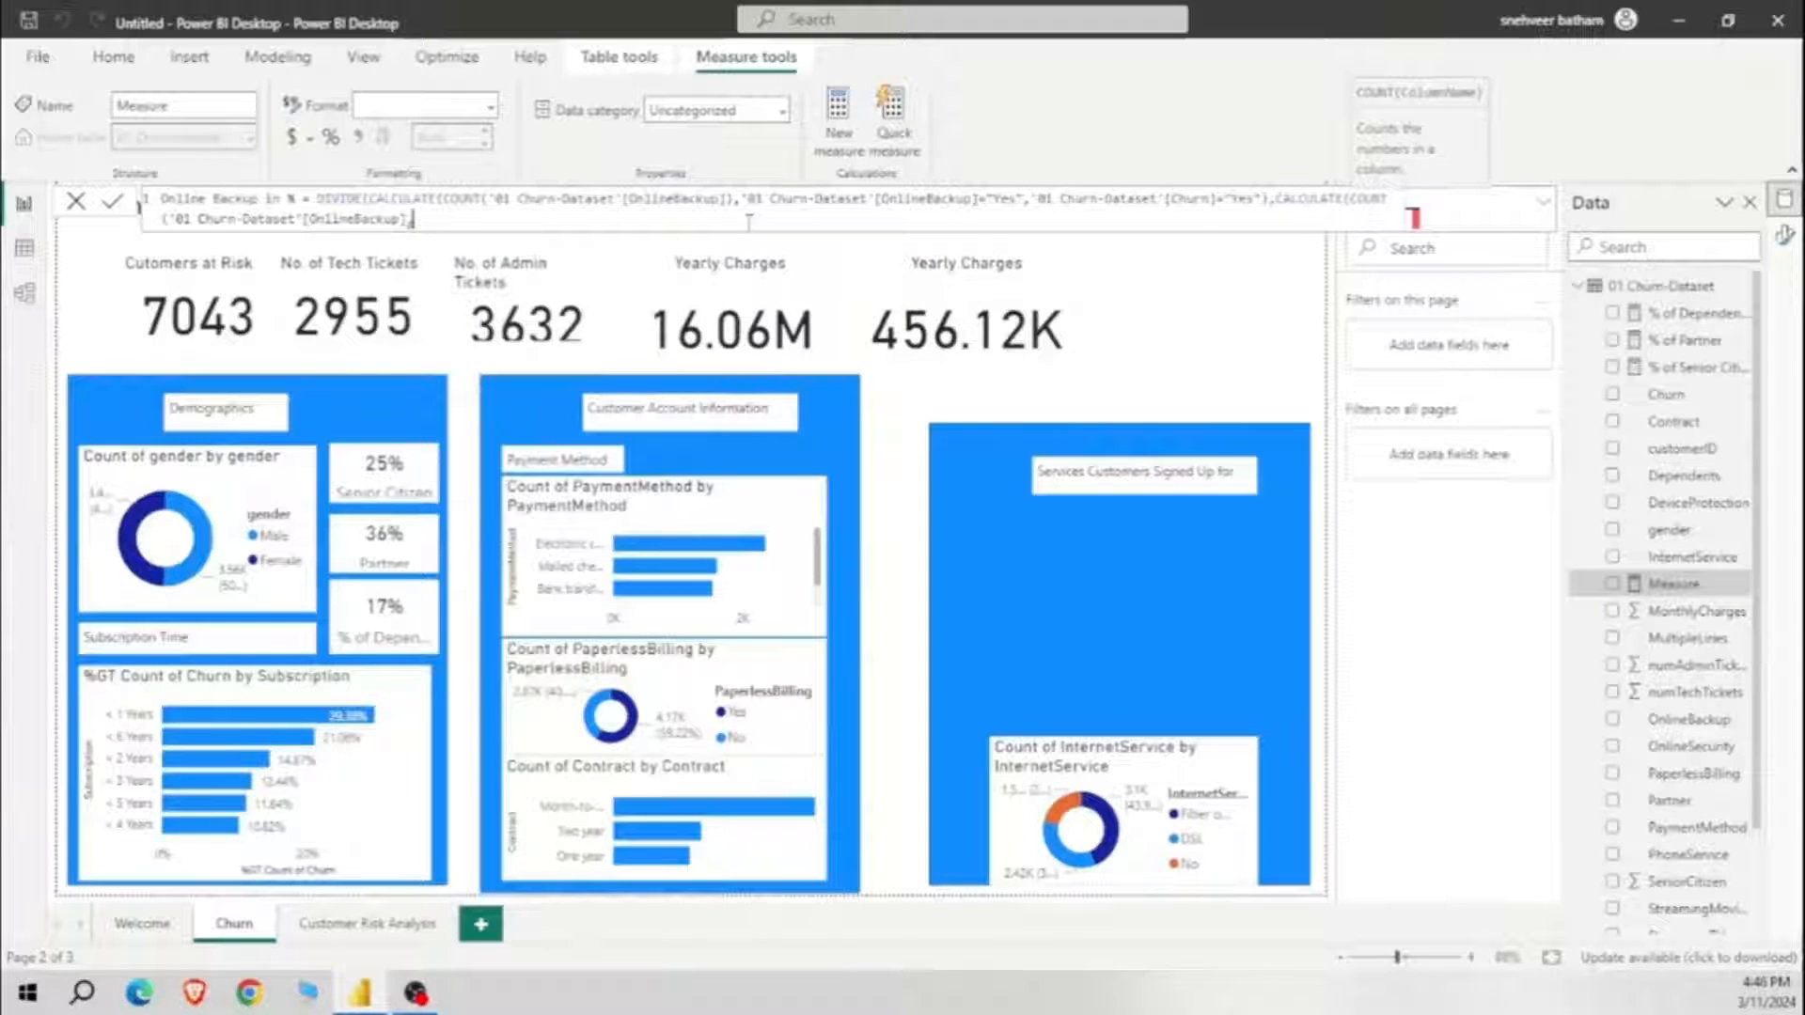
Step: Filter the denominator of "Online Backup in %" by Churn="Yes" and give DIVIDE the alternate result 0, balancing the closing parentheses
text(chur)
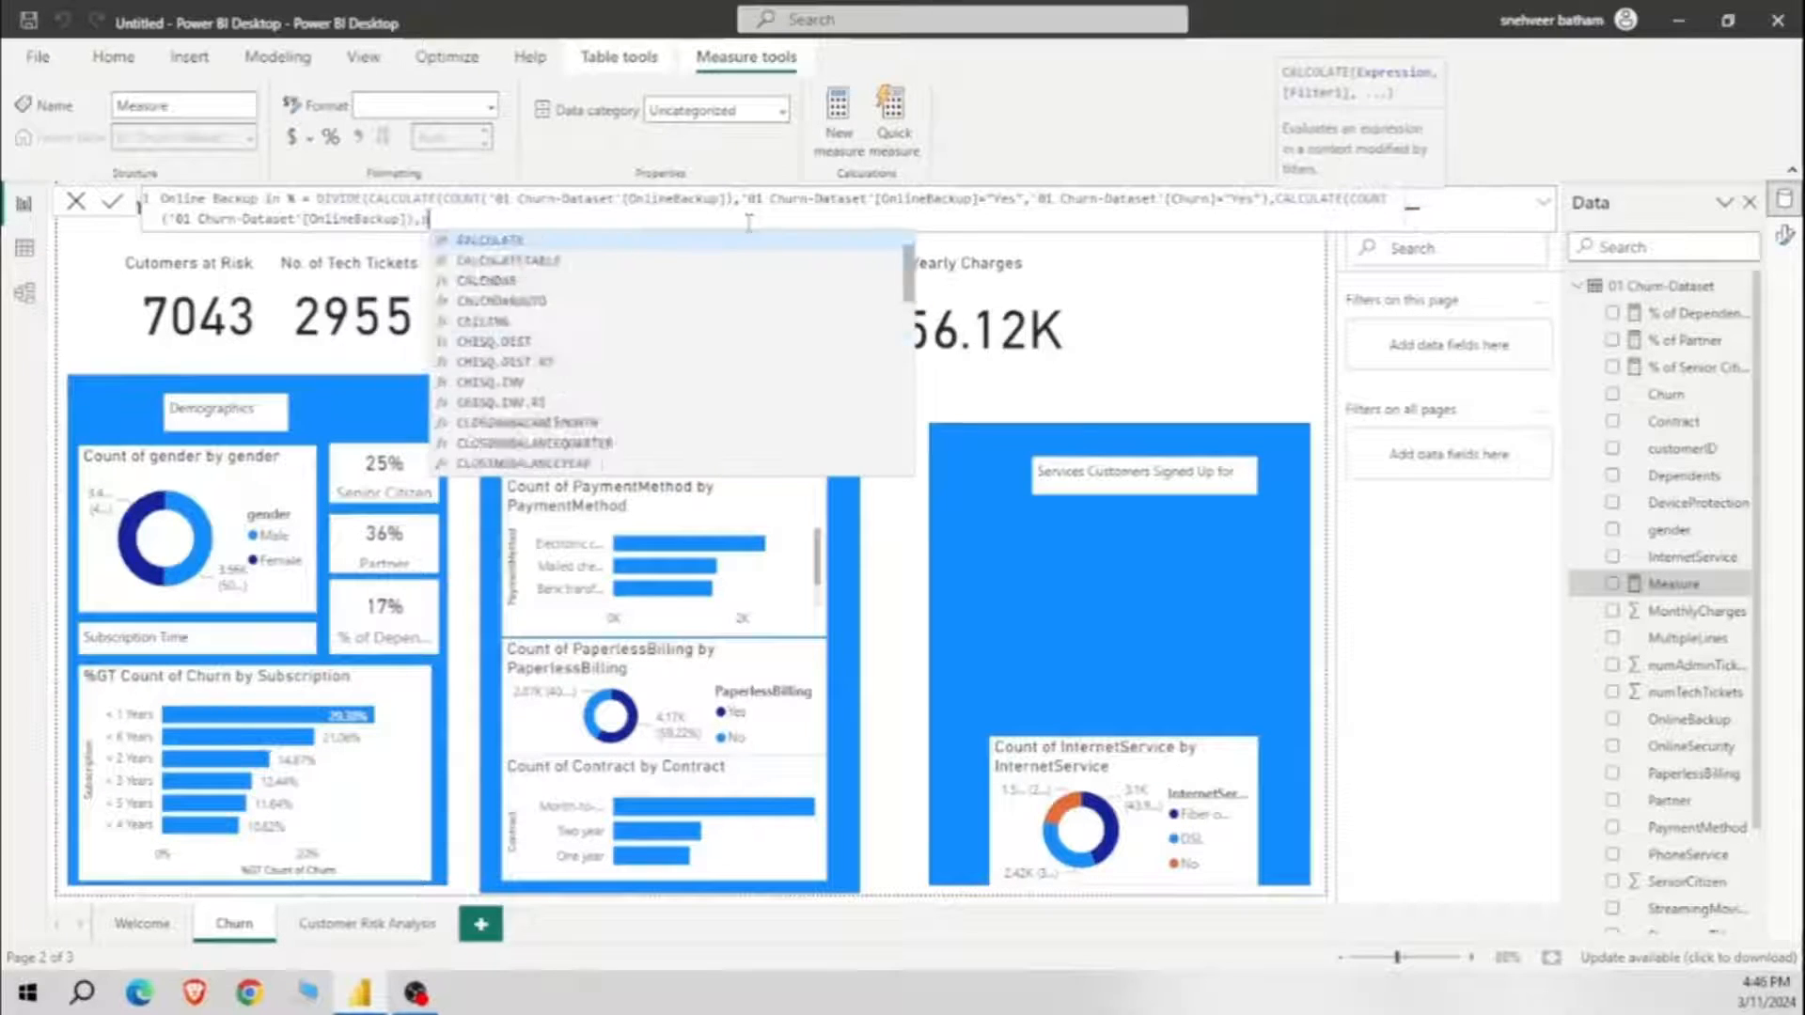
text(n)
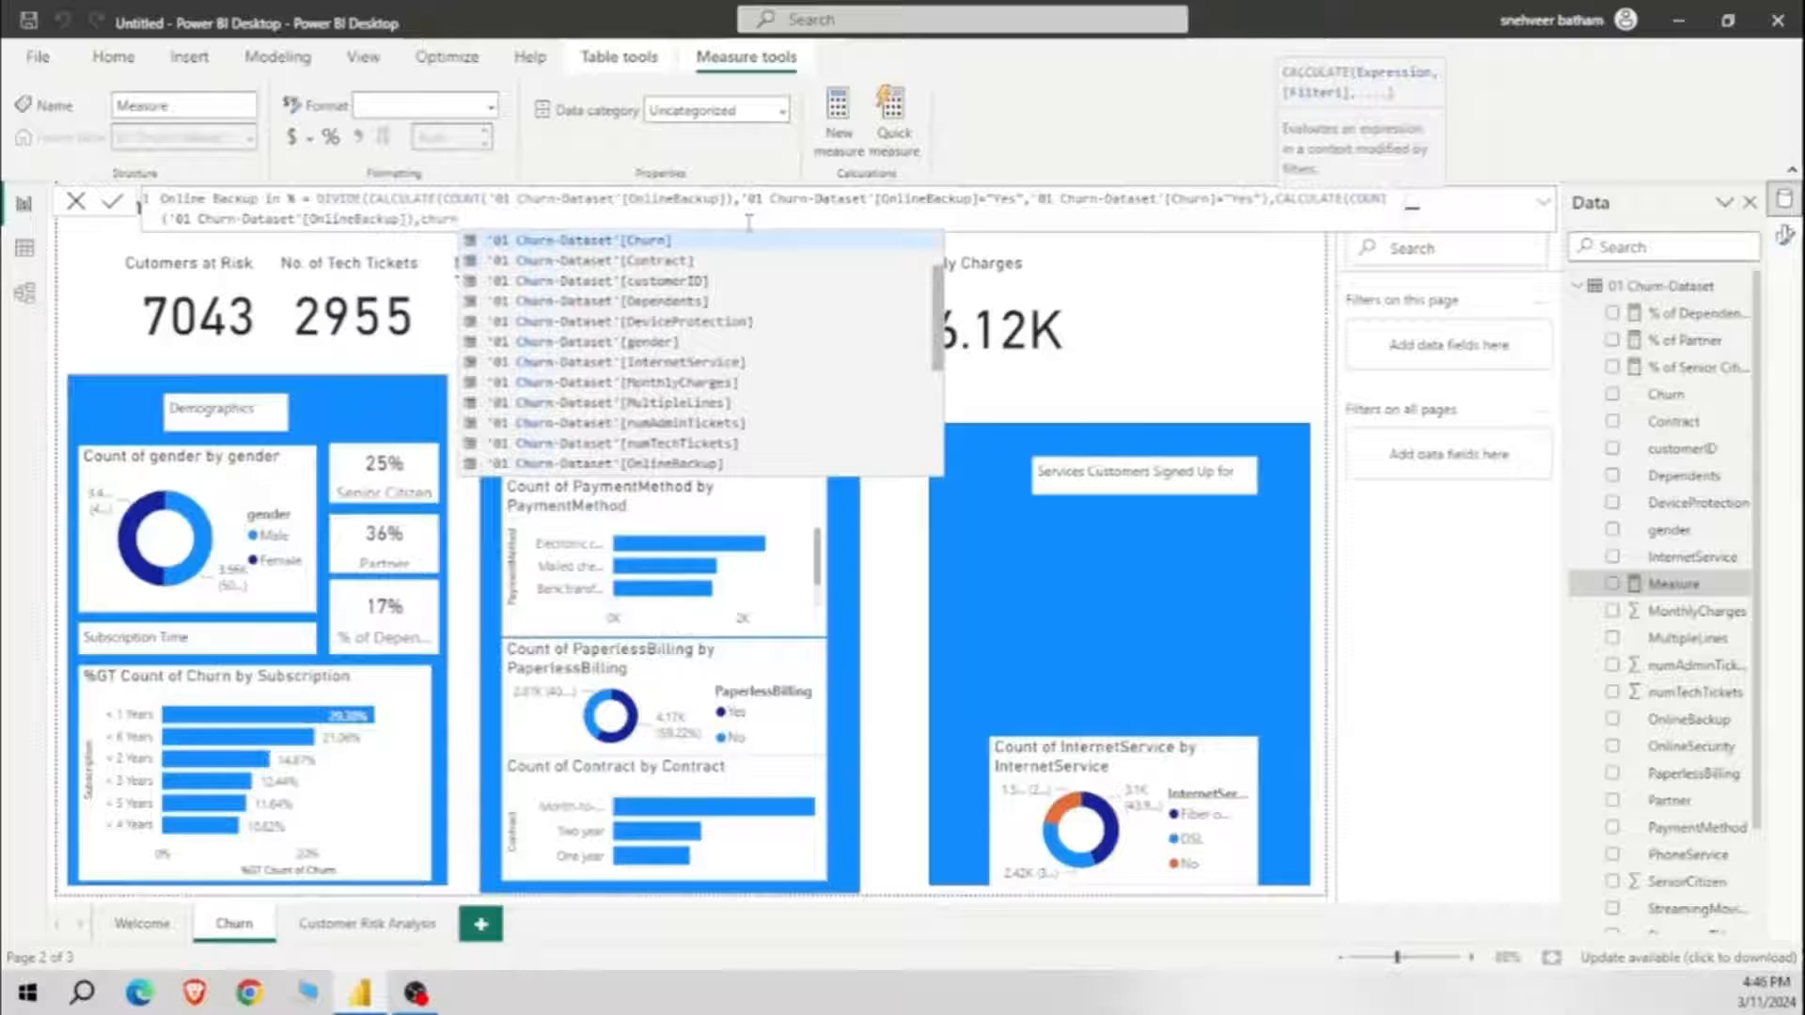
key(Tab)
text(=")
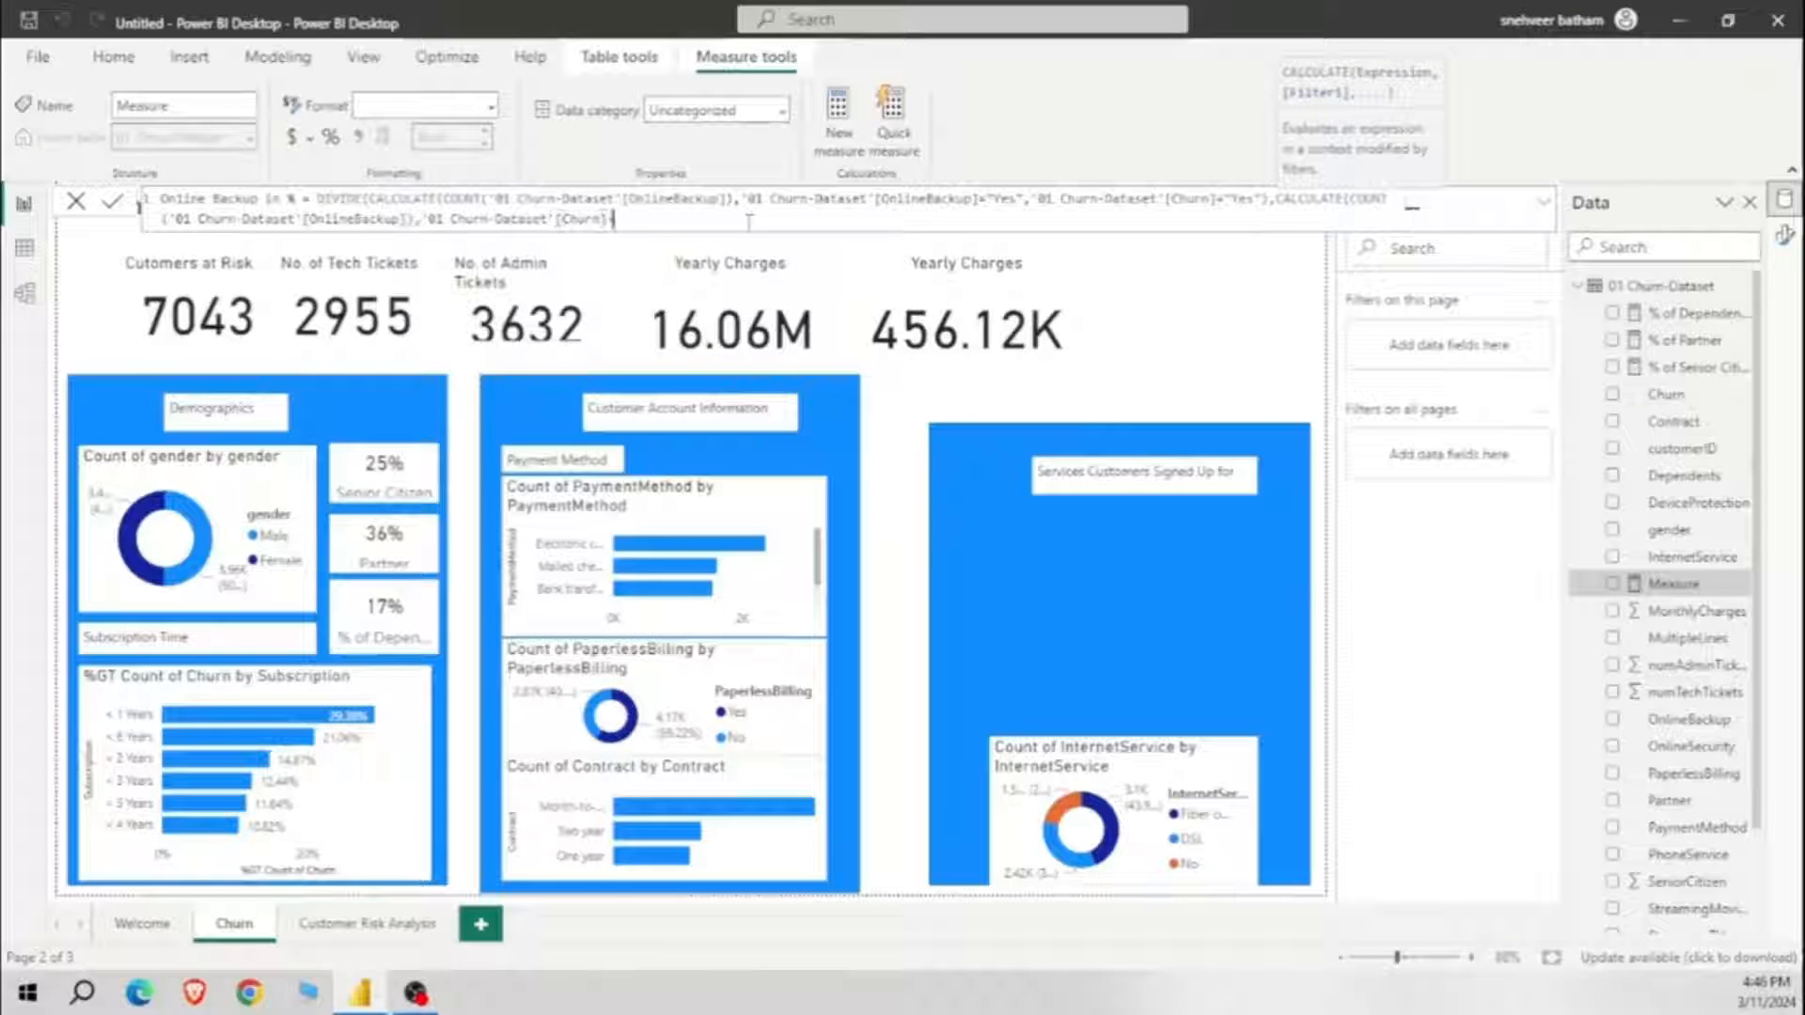
text(Yes",0))
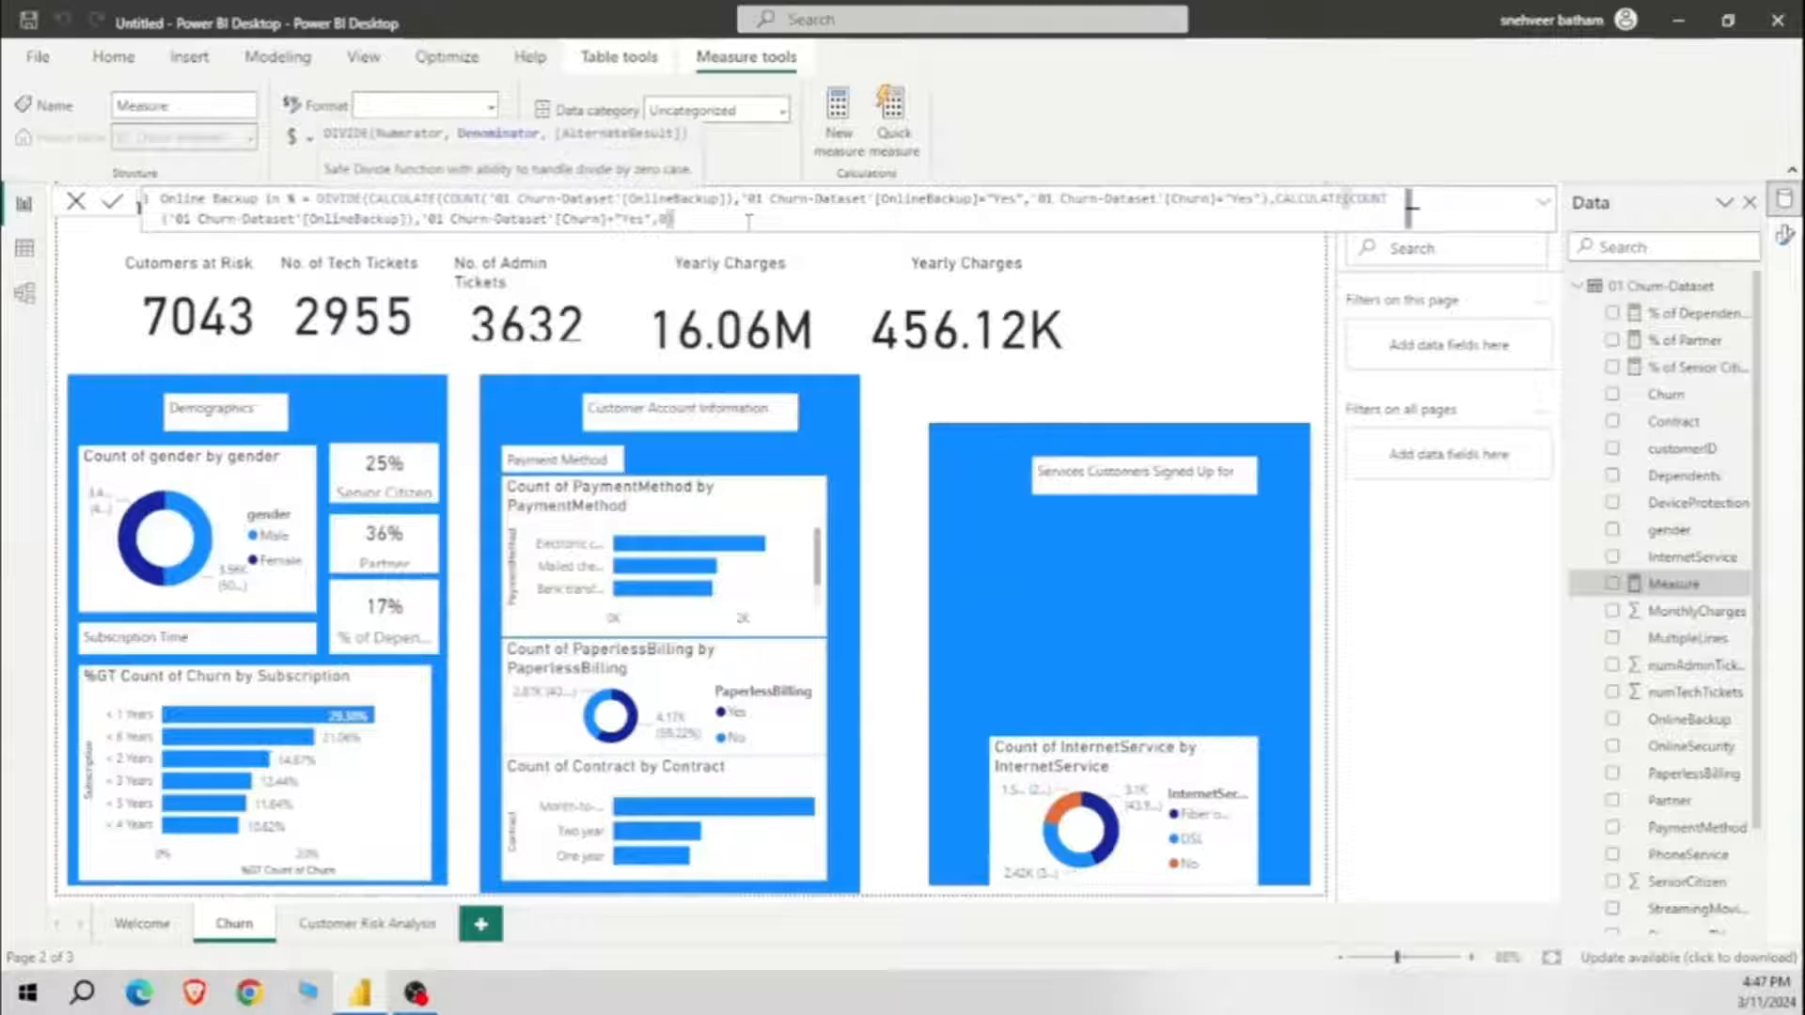
key(Left)
key(Left)
key(Left)
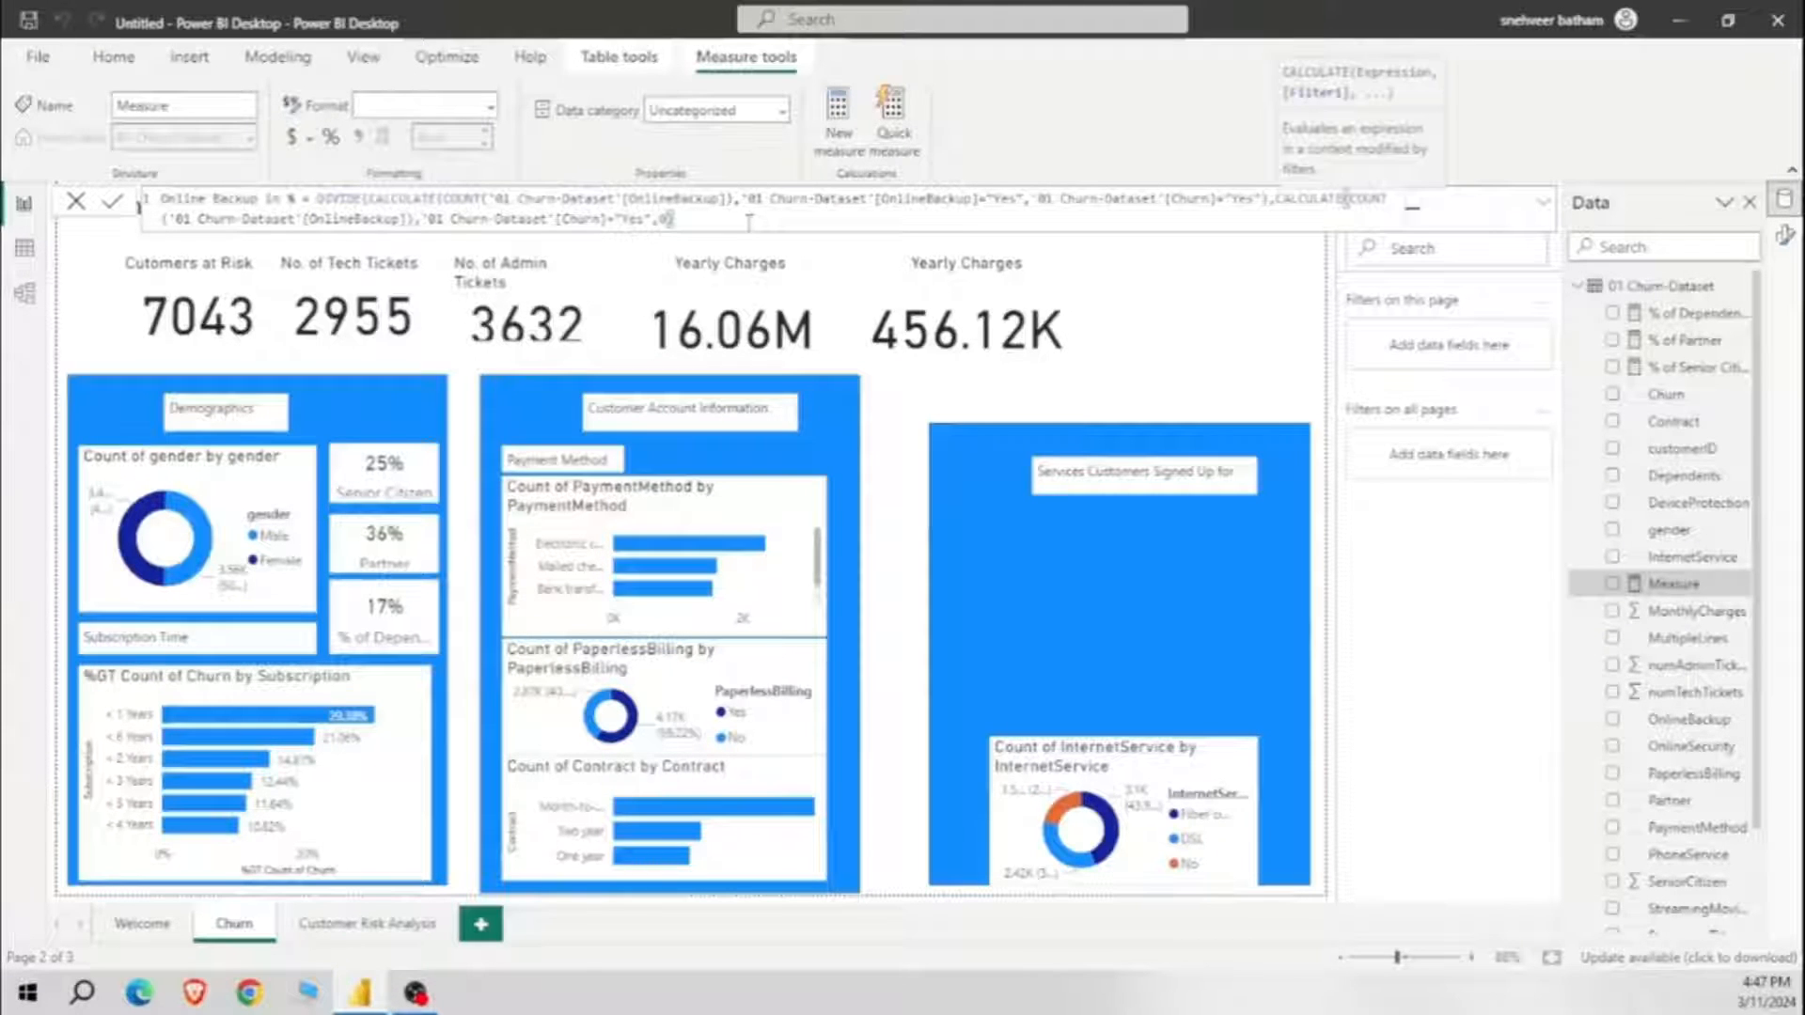
Step: Copy the entire "Online Backup in %" formula and commit the measure
key(ctrl+a)
key(ctrl+c)
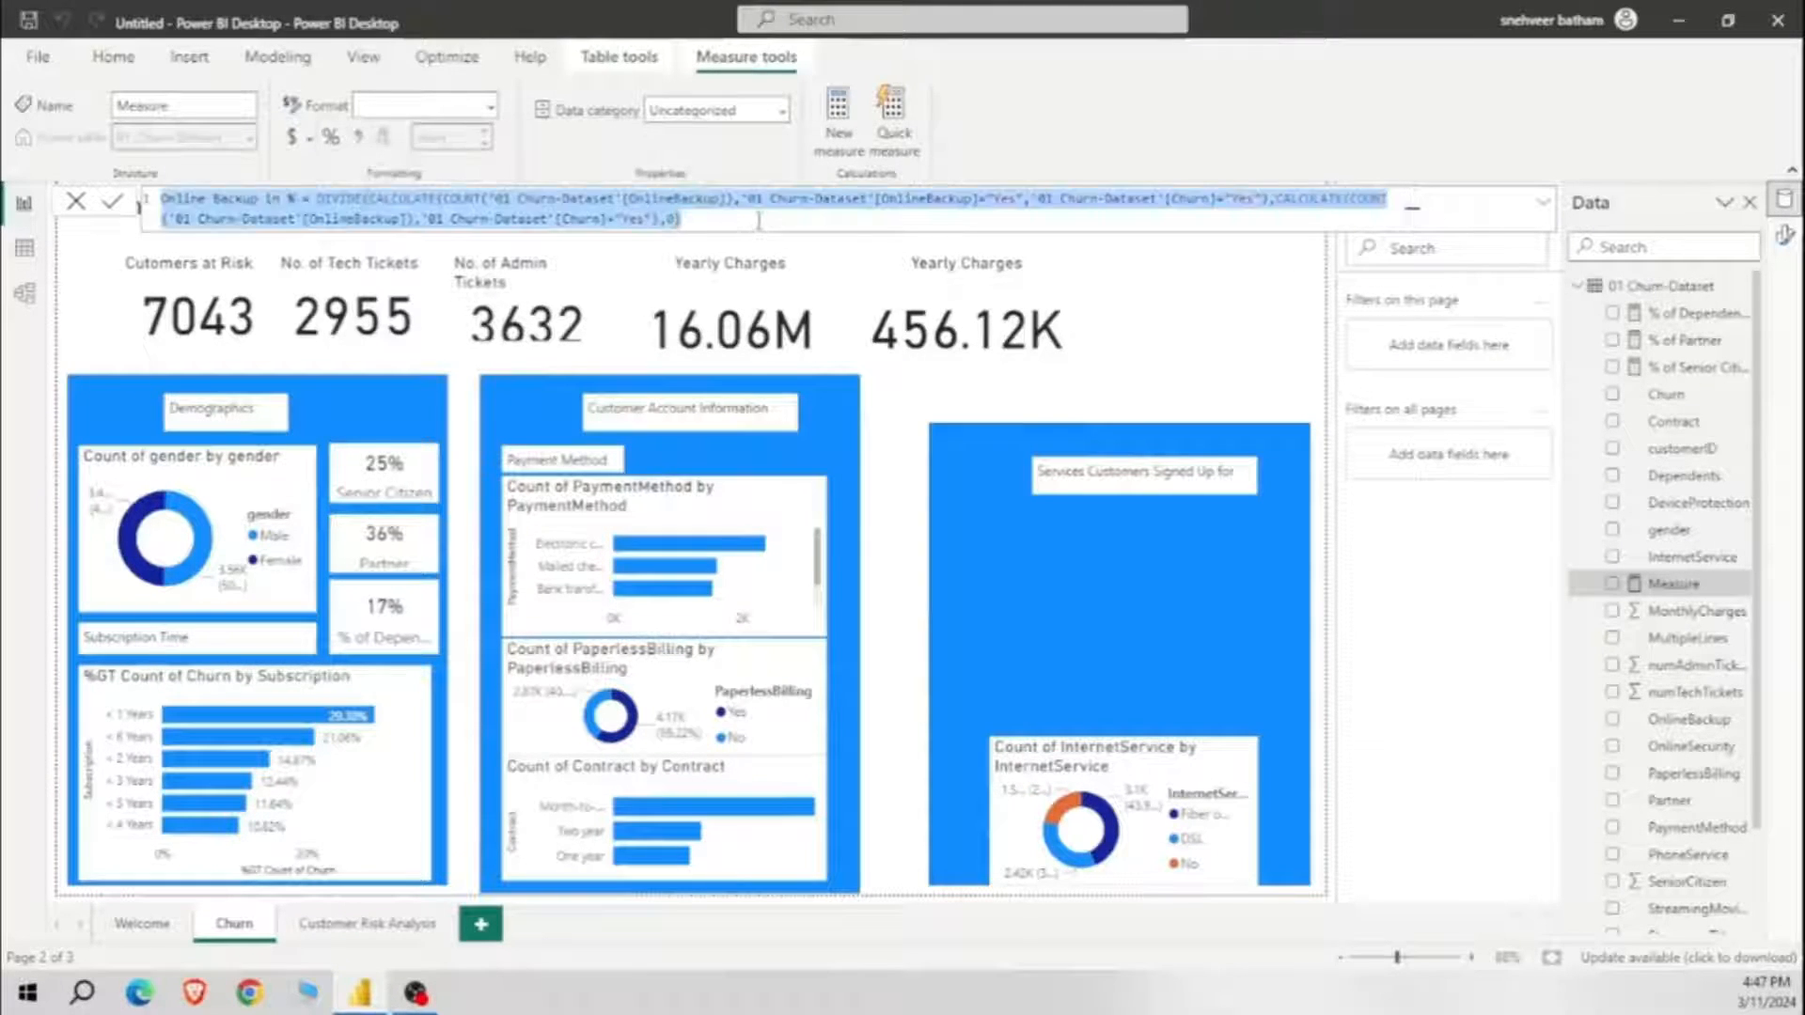
key(Return)
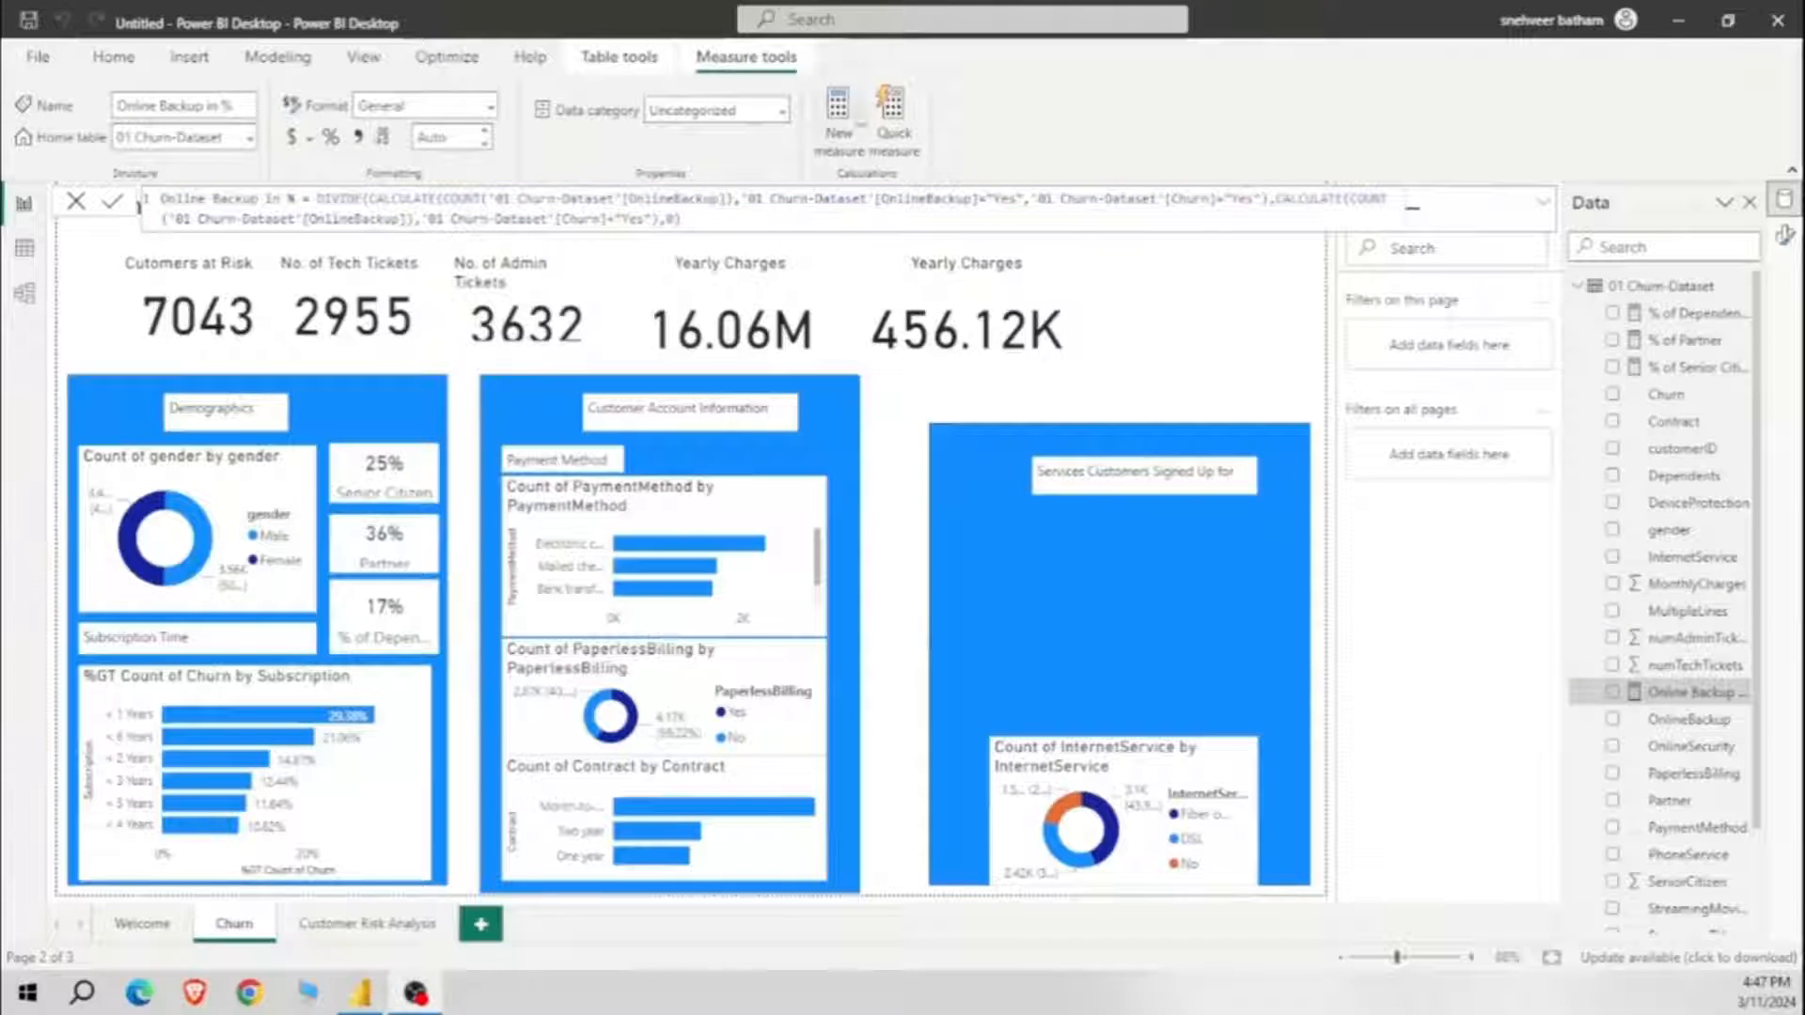
Step: Create a new measure from the copied Online Backup formula and name it "Online sec. in %"
click(839, 131)
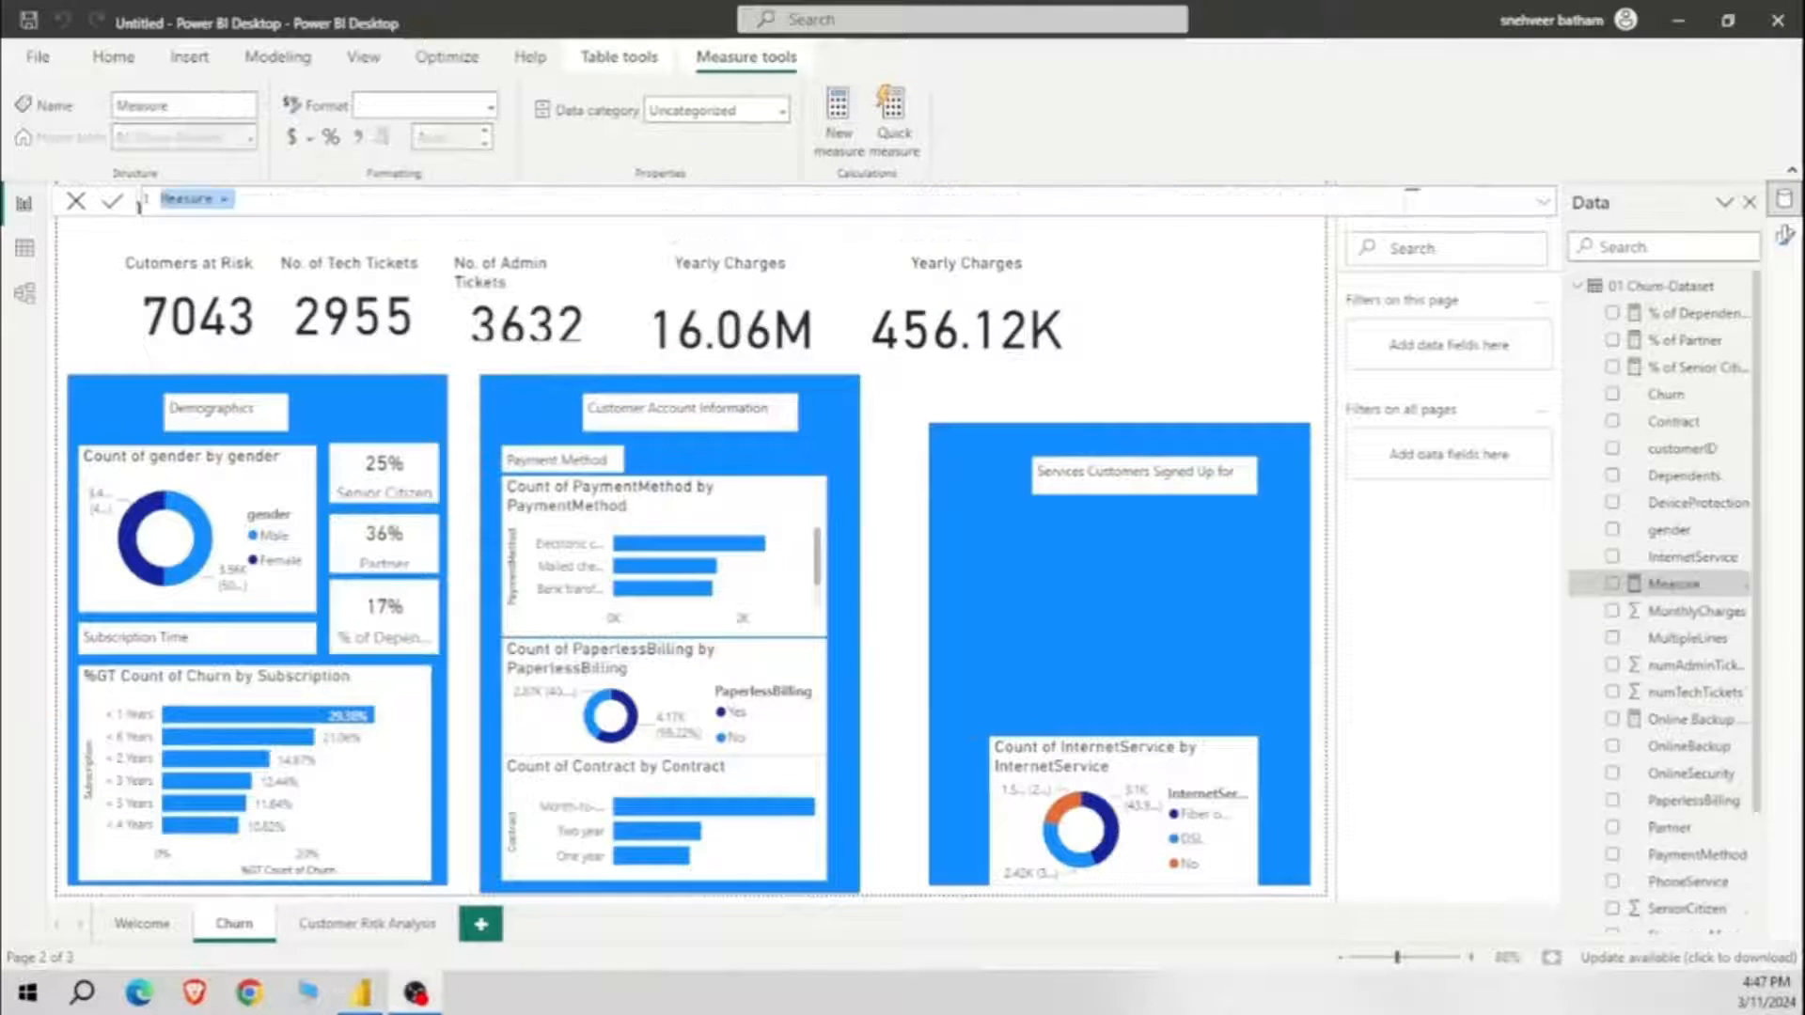
key(ctrl+v)
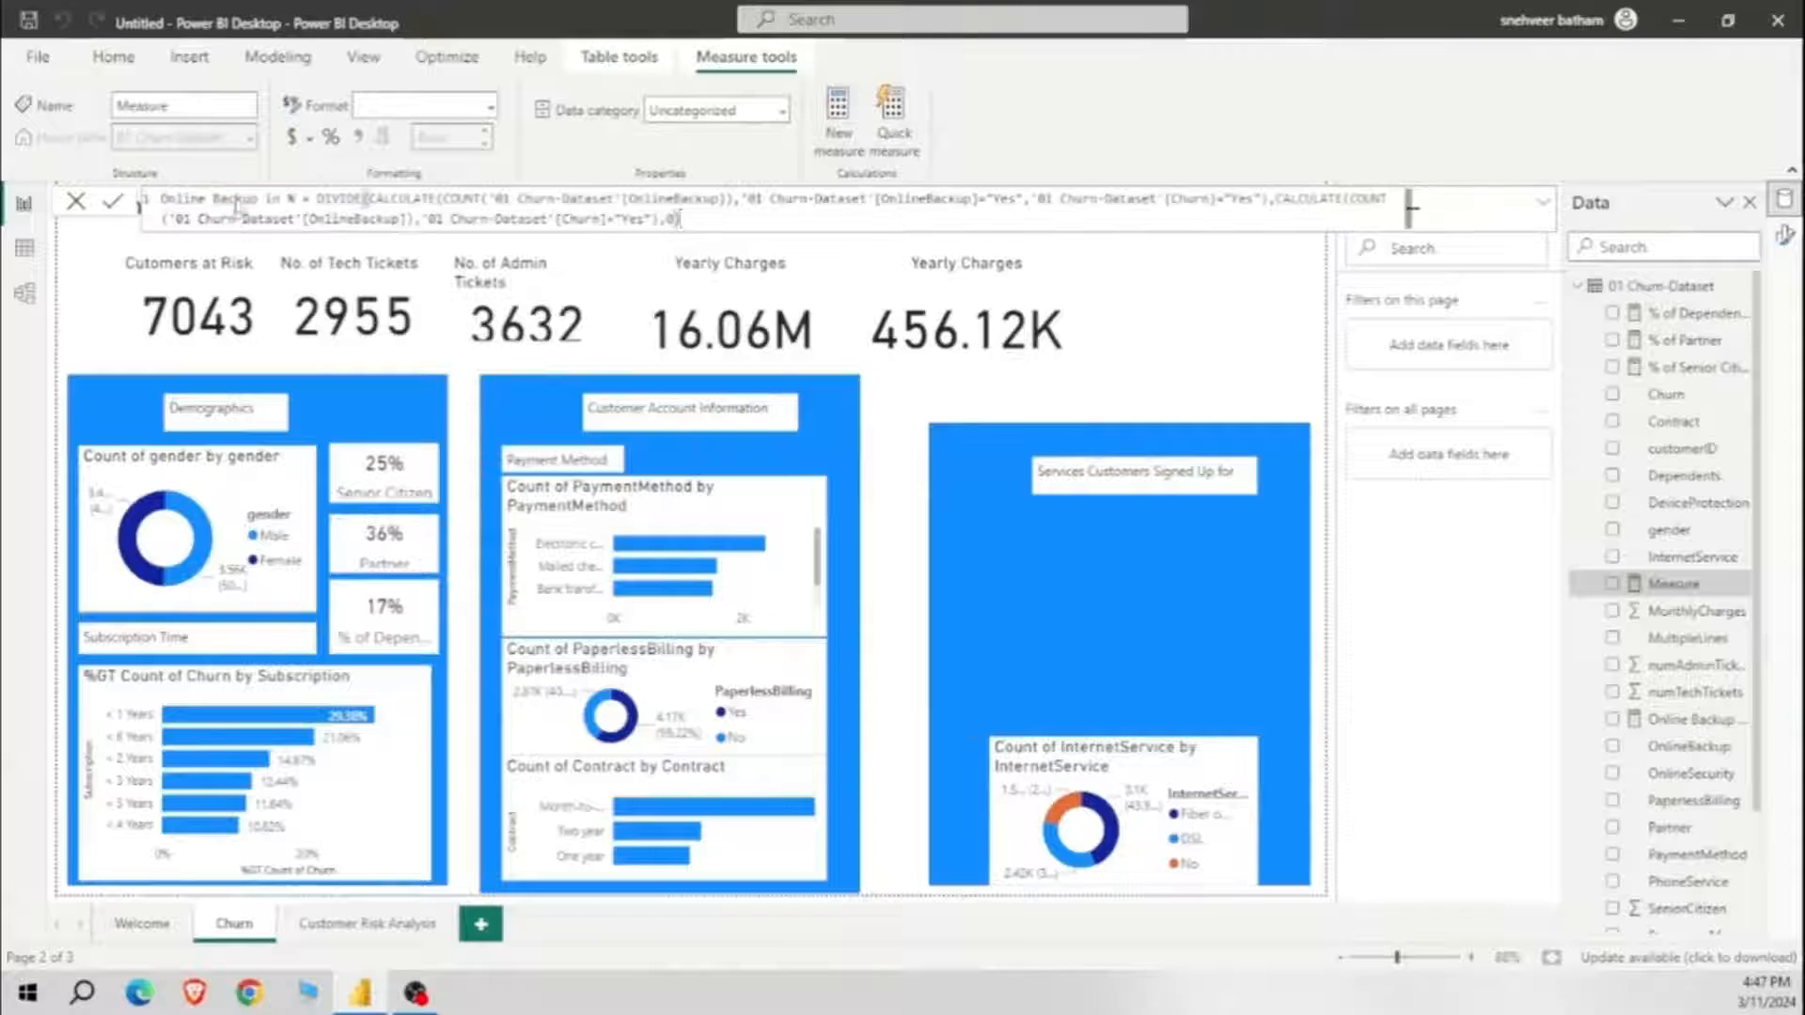
double_click(240, 199)
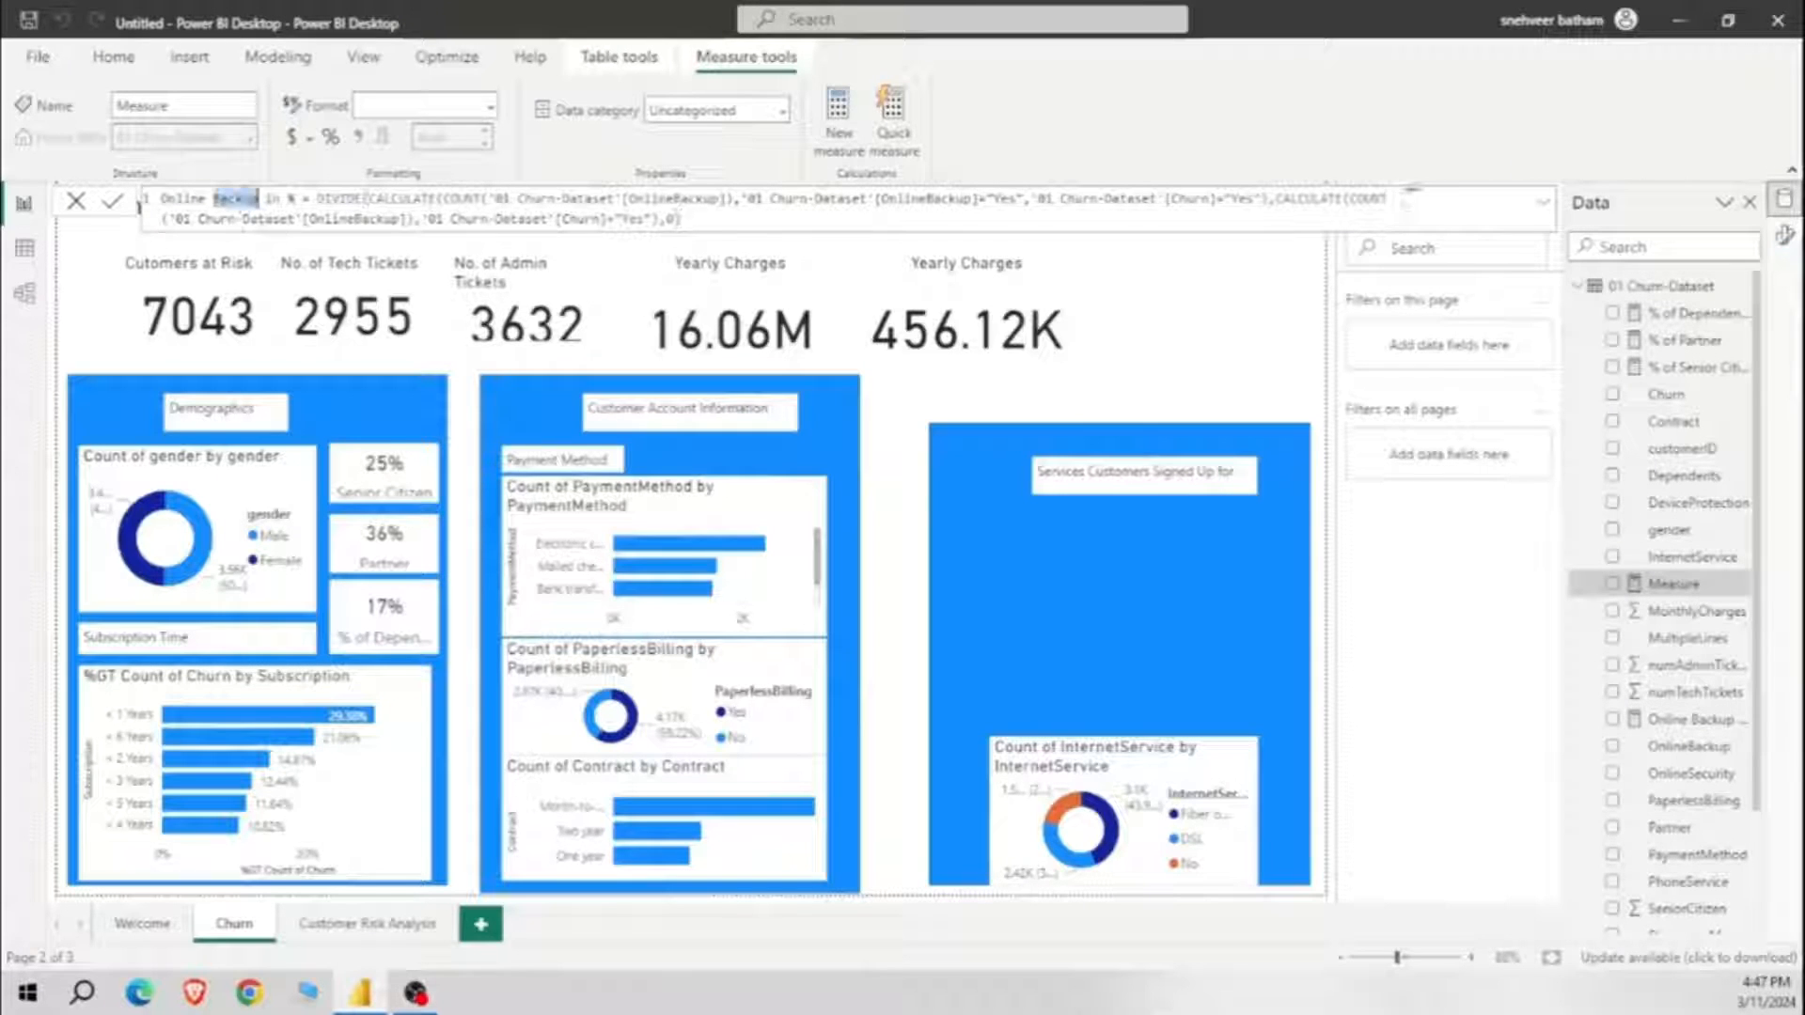
text(secu)
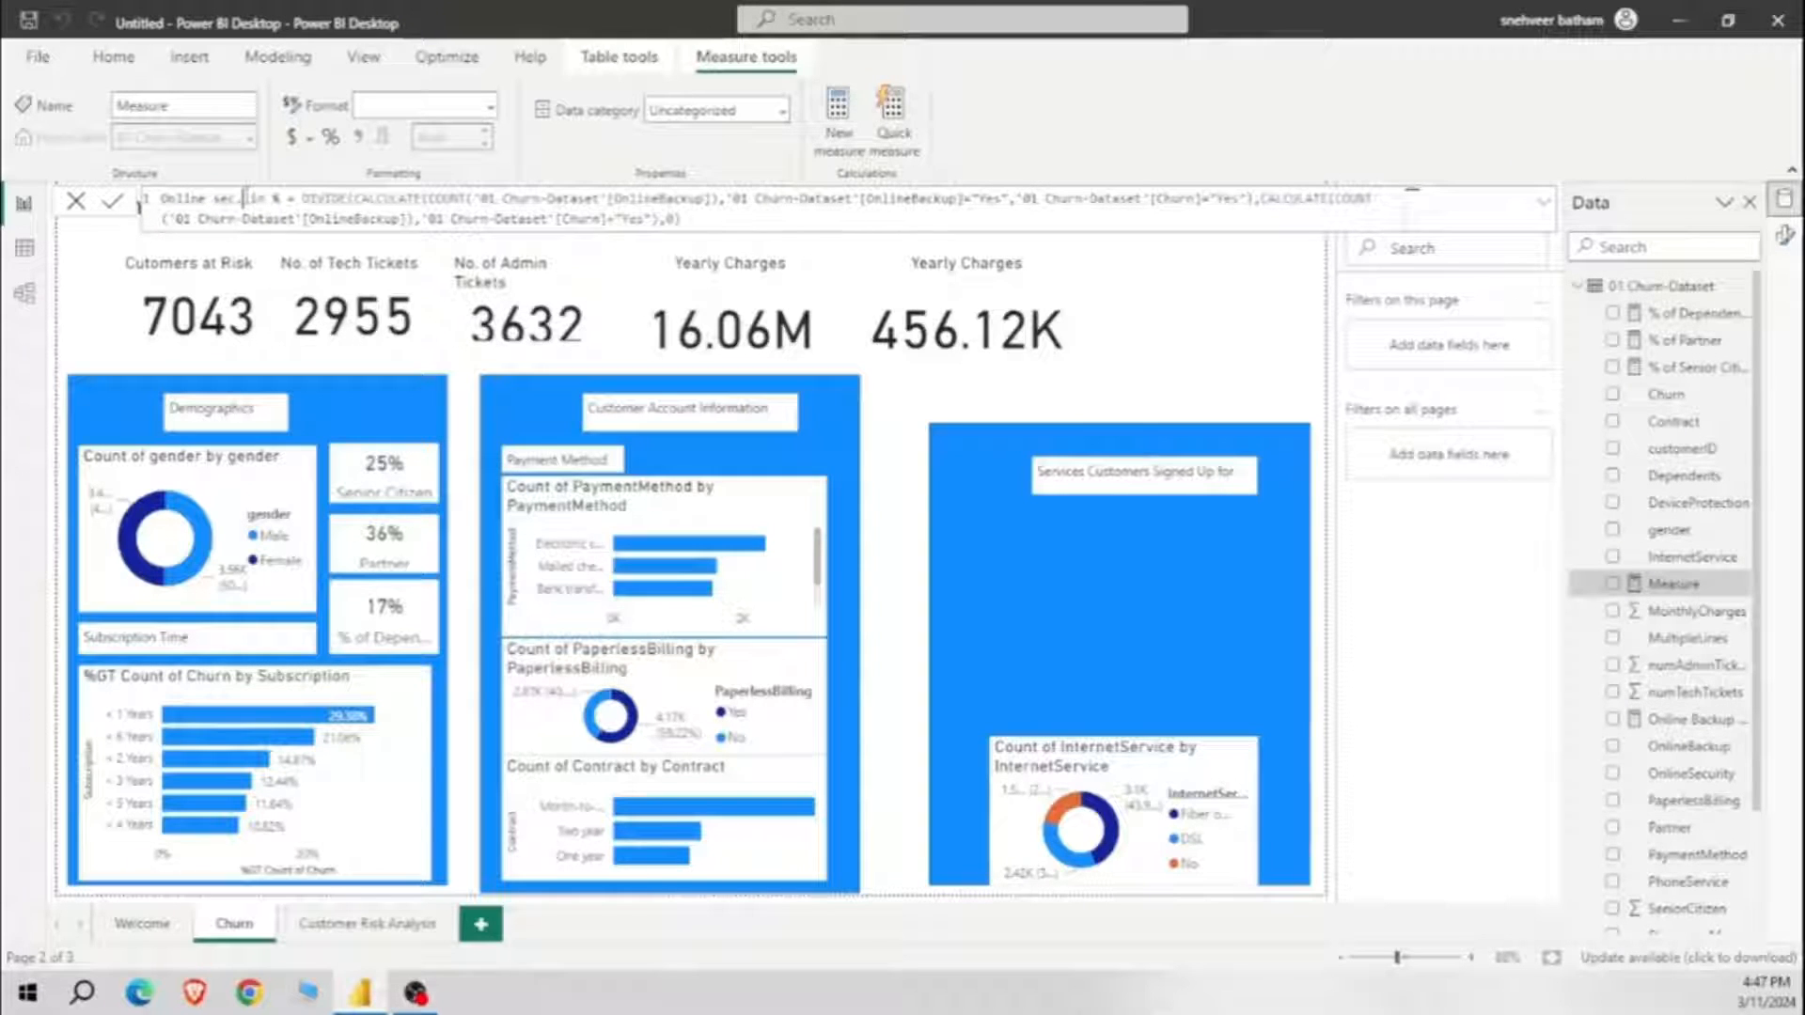
Step: Replace the three OnlineBackup column references in the "Online sec. in %" formula with OnlineSecurity and commit the measure
double_click(635, 198)
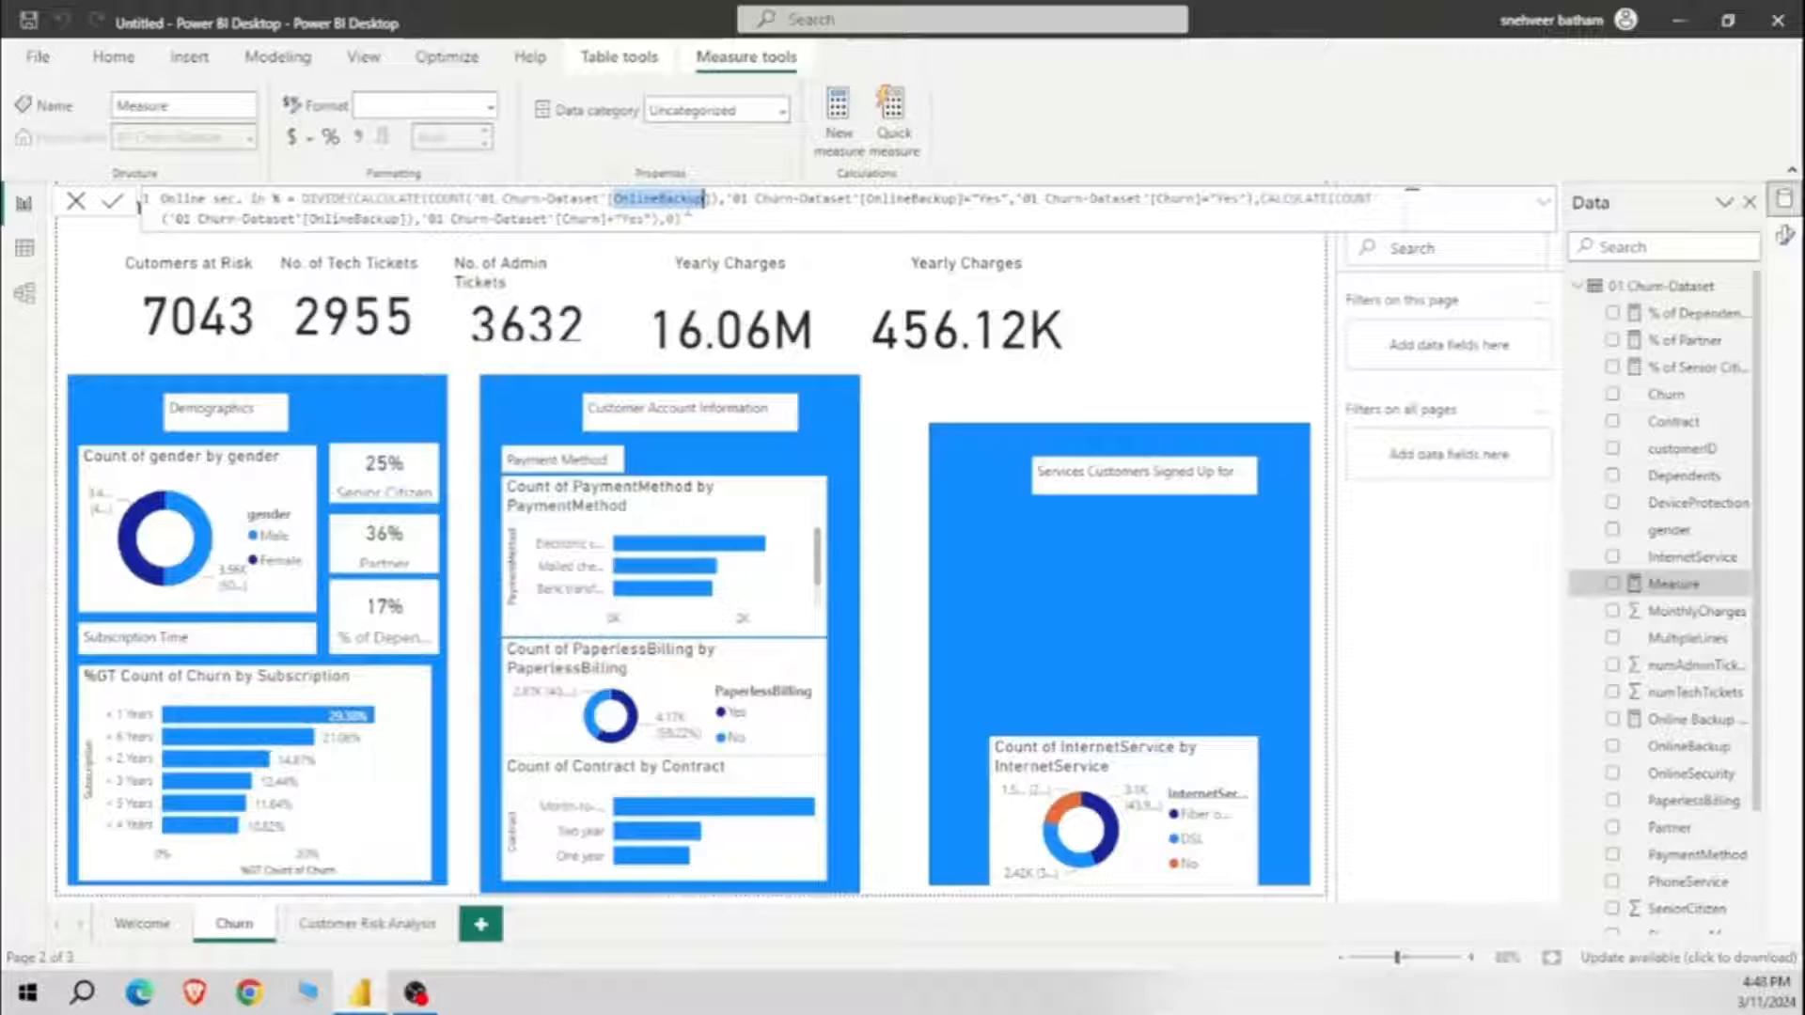
text(online)
click(754, 242)
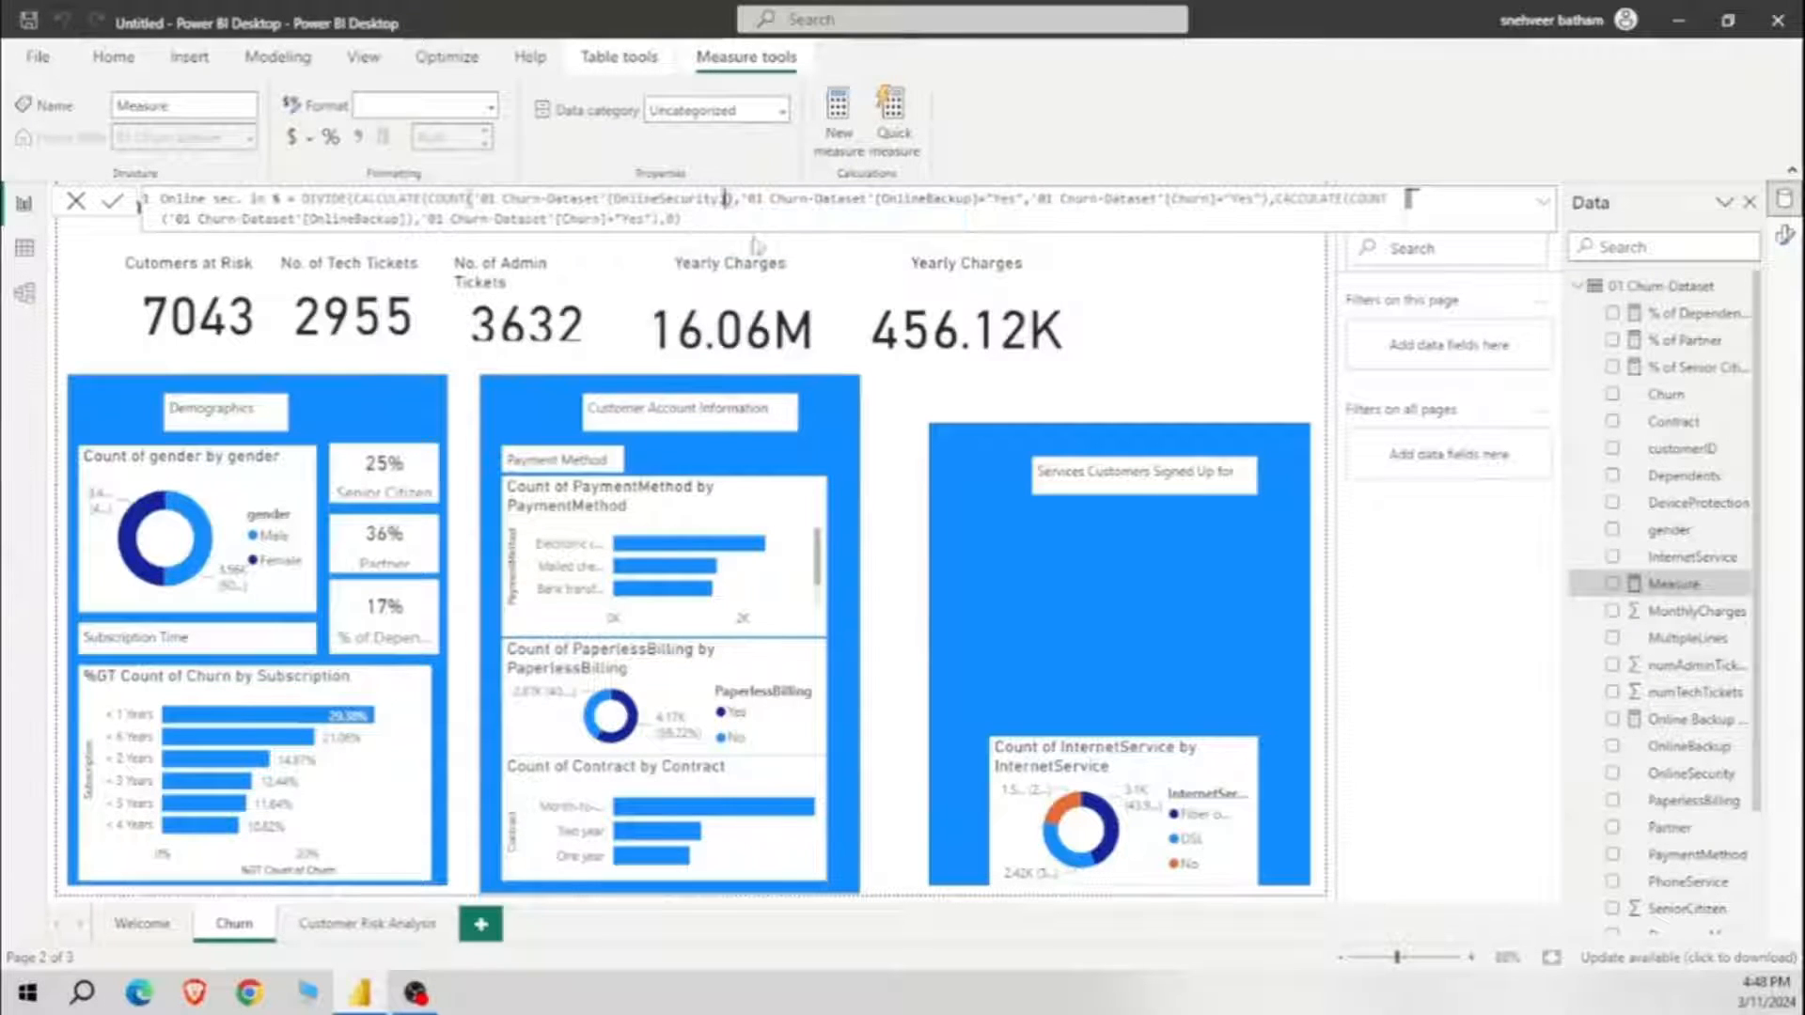
double_click(926, 198)
text(online)
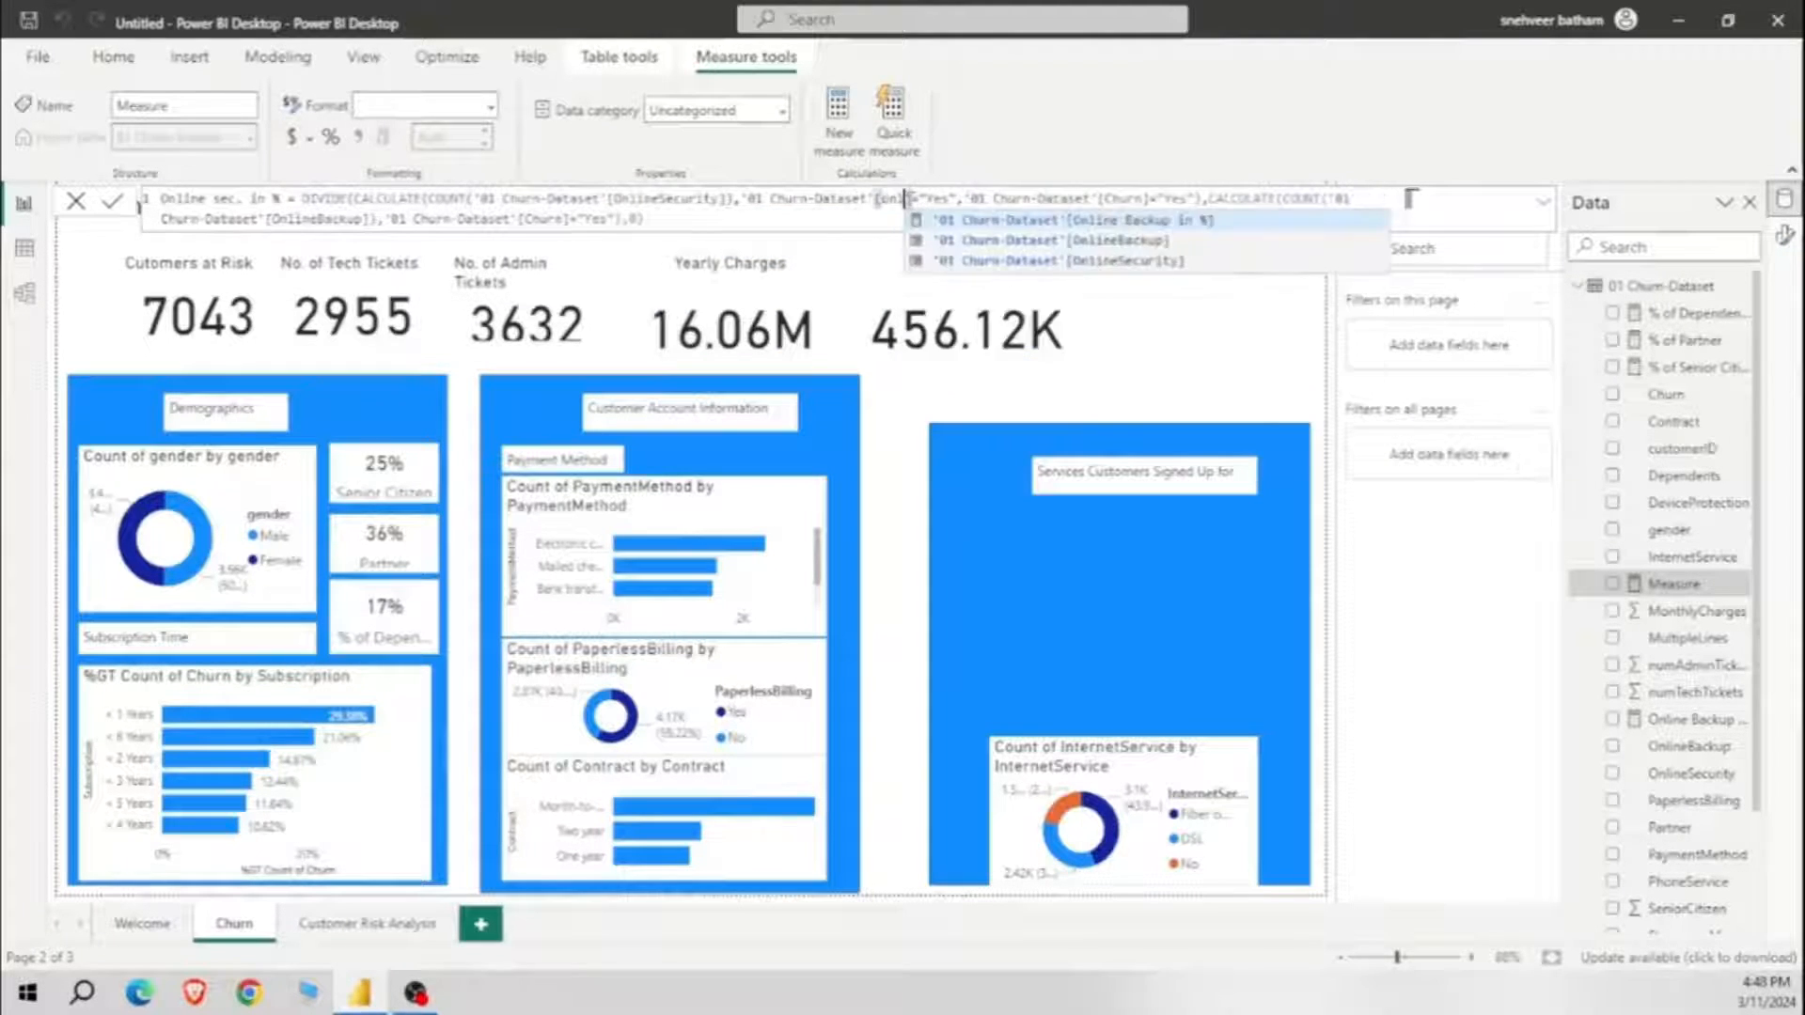
click(1057, 261)
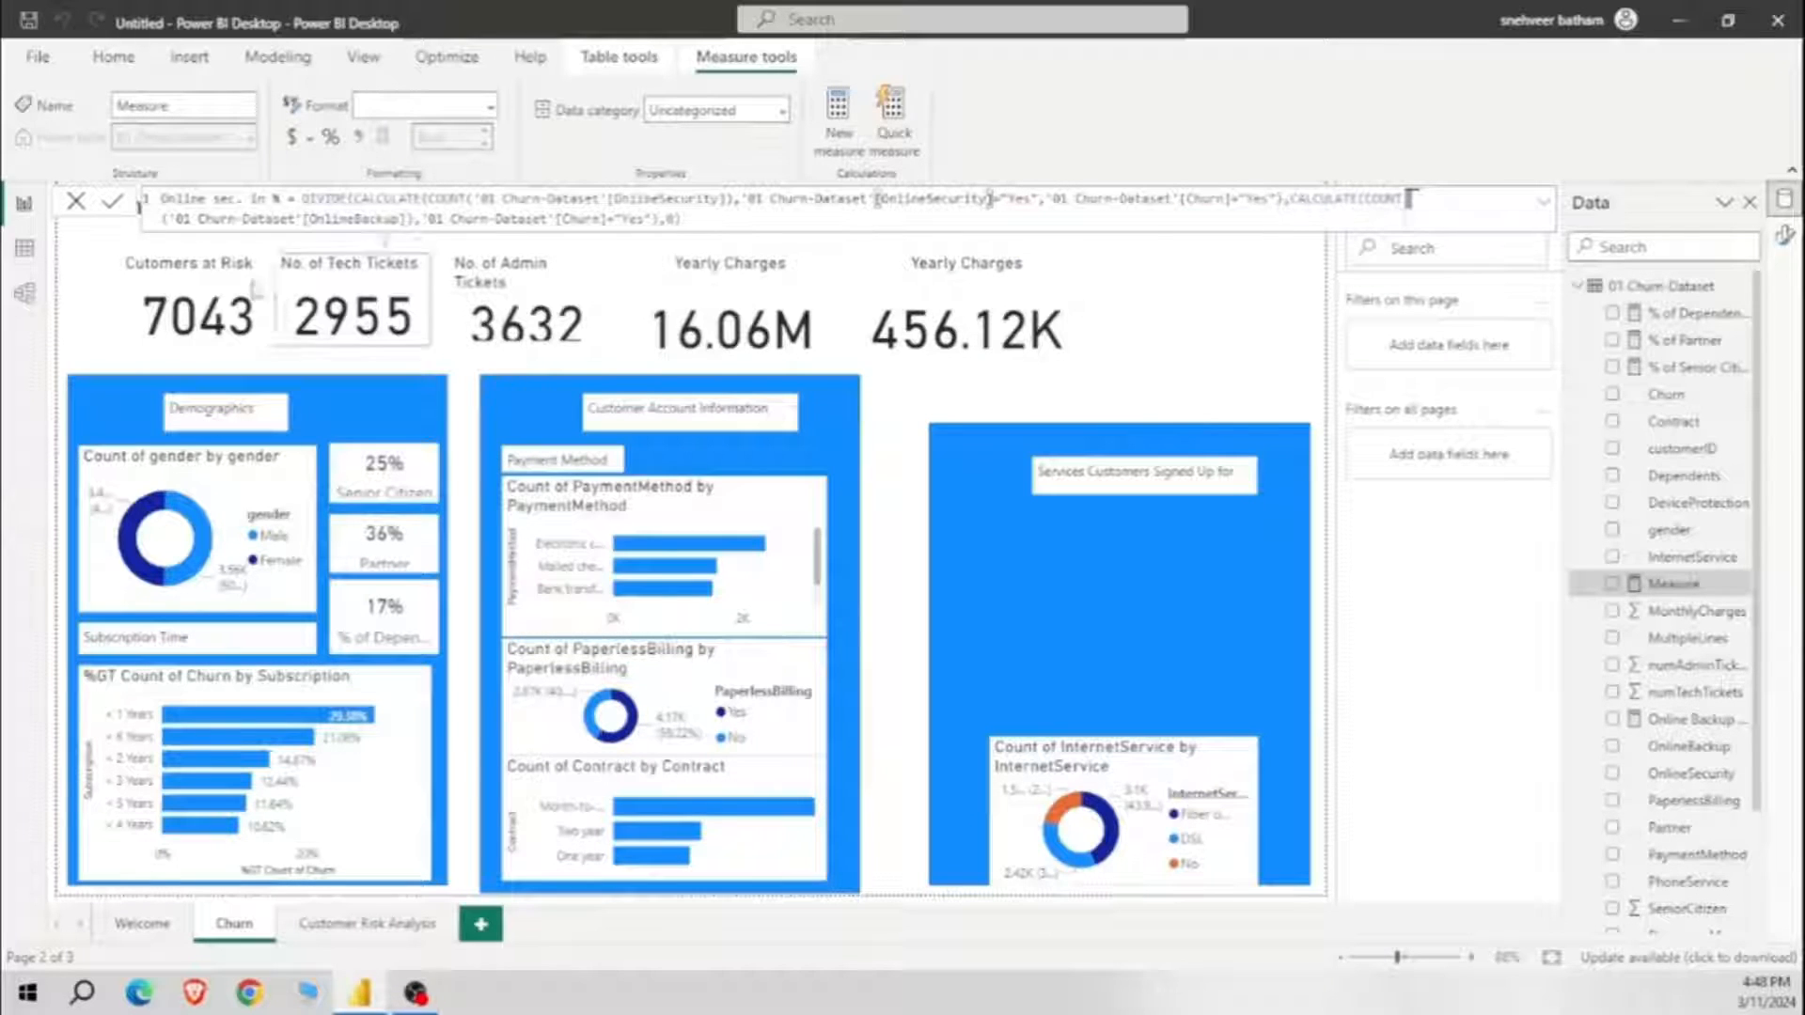
double_click(356, 218)
text(online)
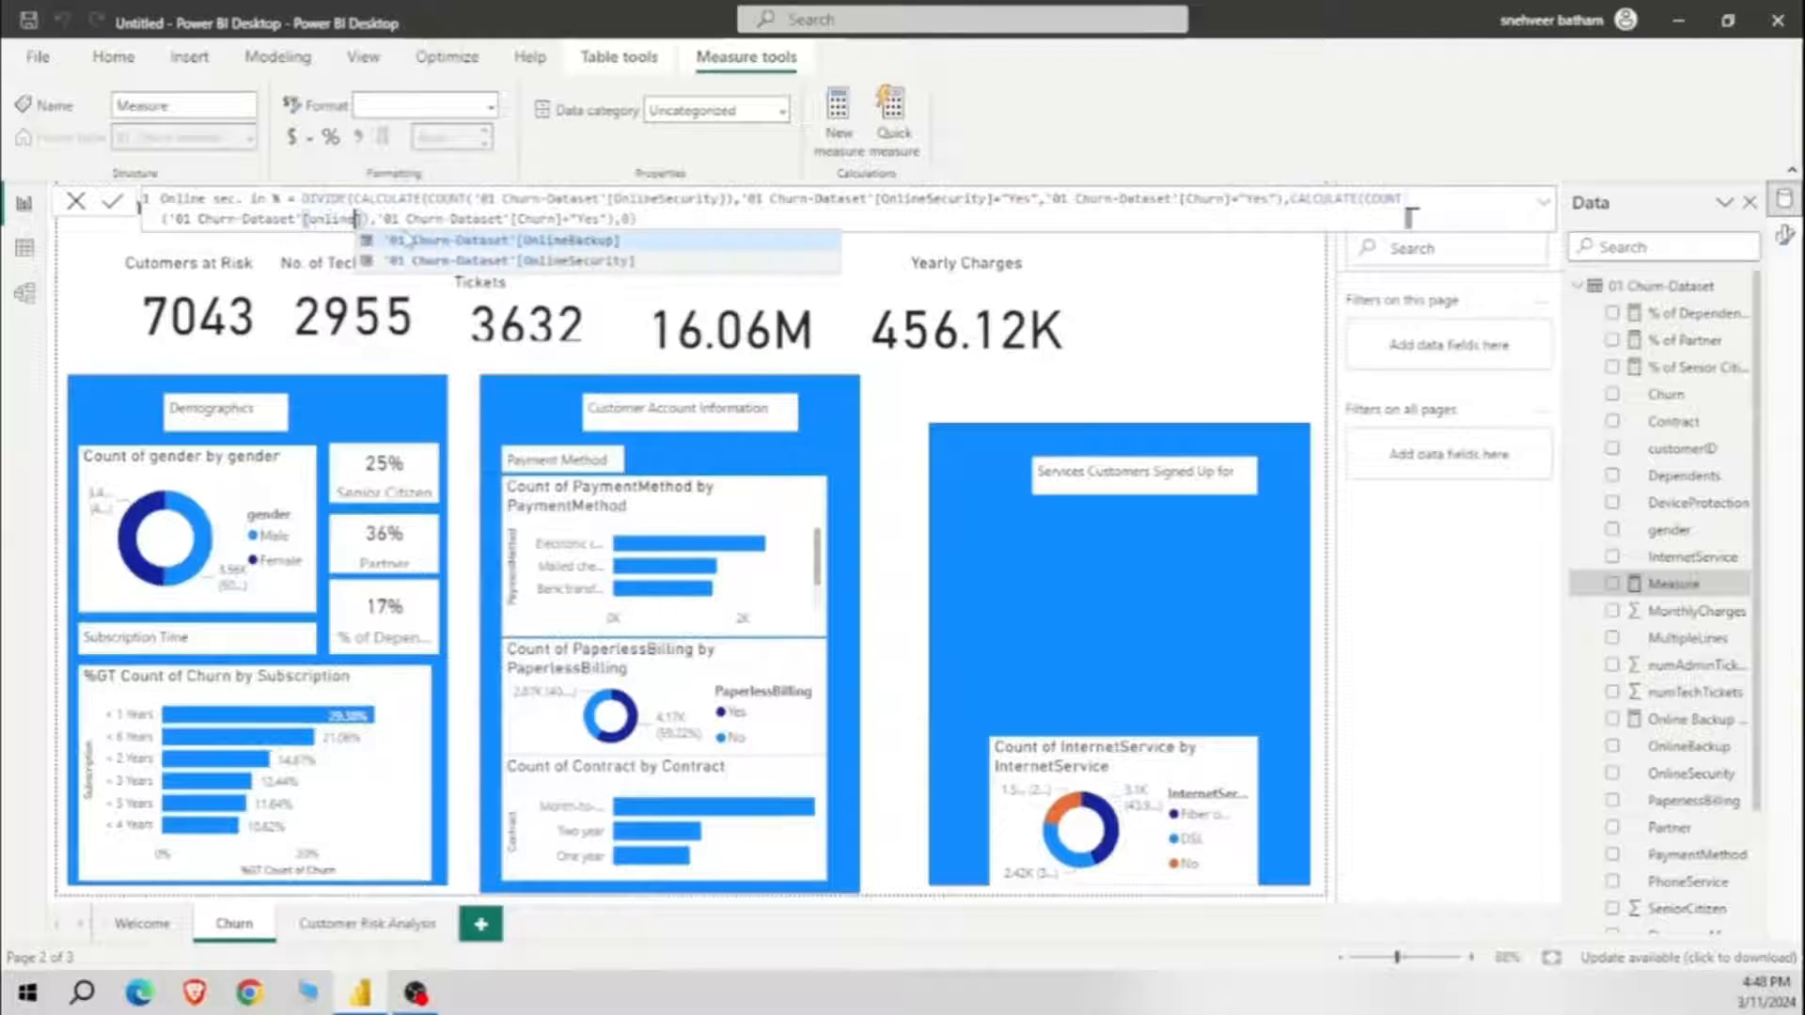
click(470, 273)
click(819, 219)
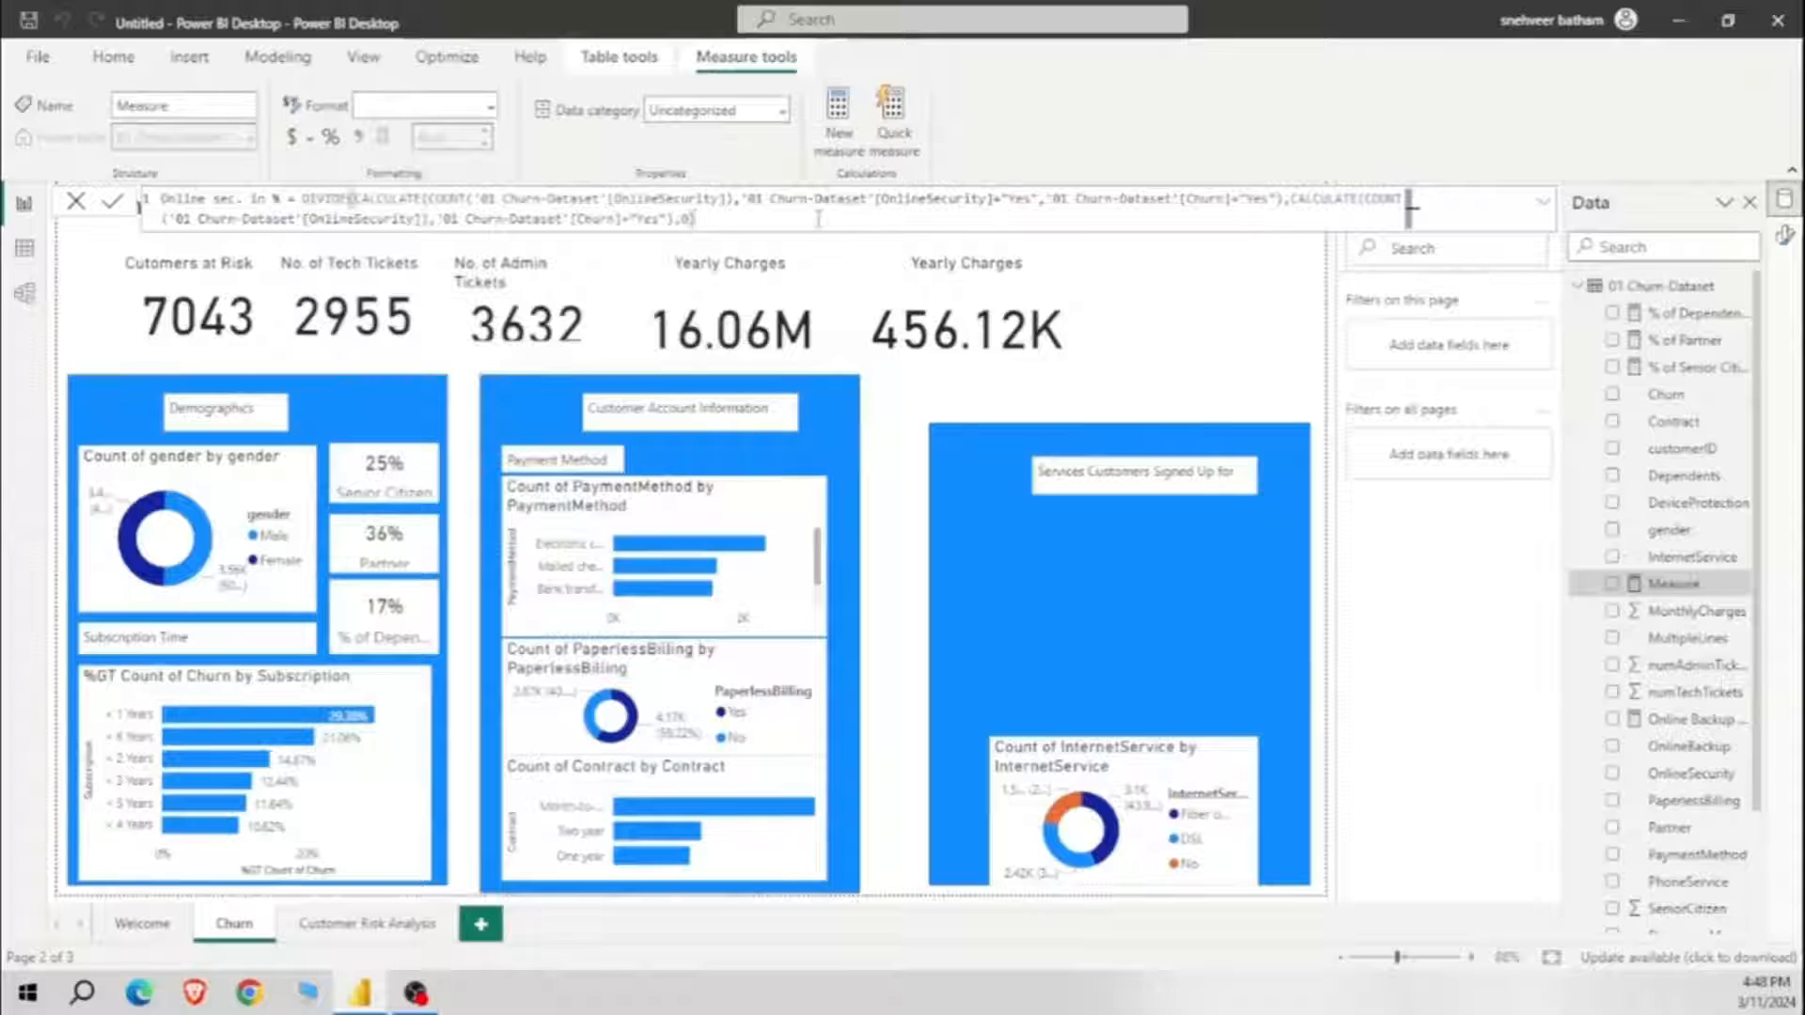
key(Return)
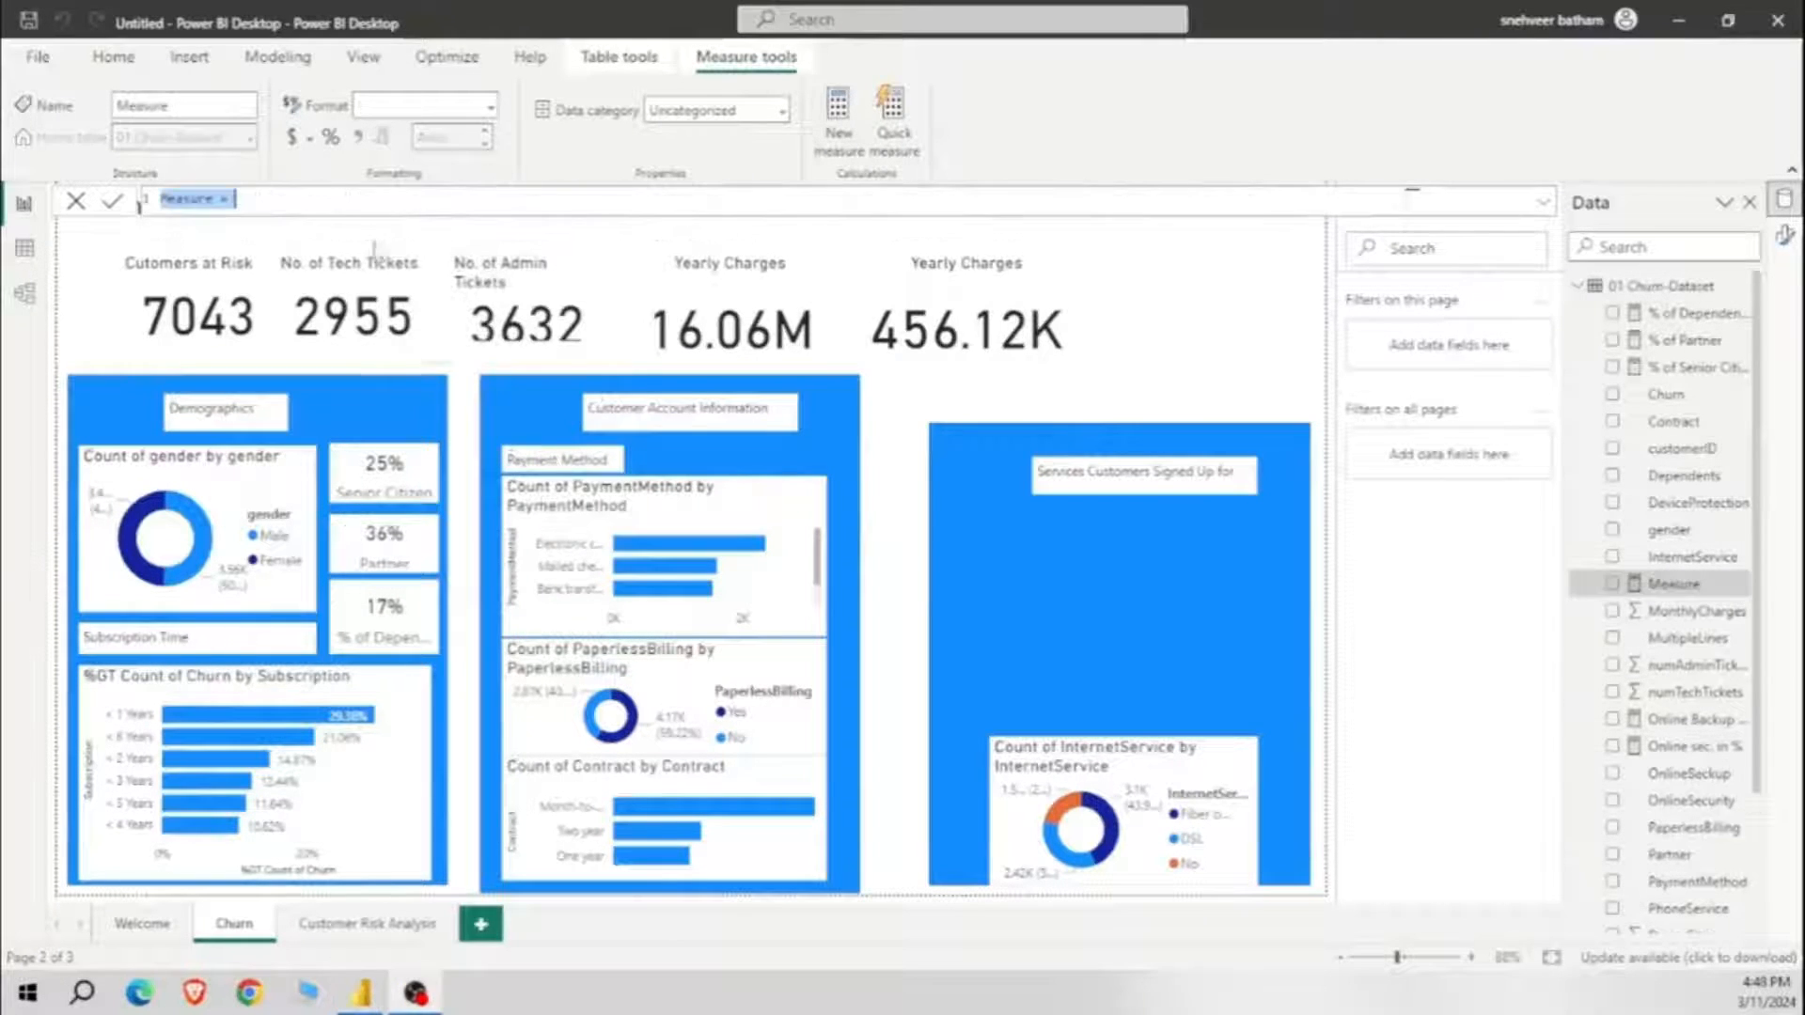
Step: Paste the copied Online Backup formula into another new measure and name it "Phone Service in %"
key(ctrl+a)
key(ctrl+v)
click(183, 200)
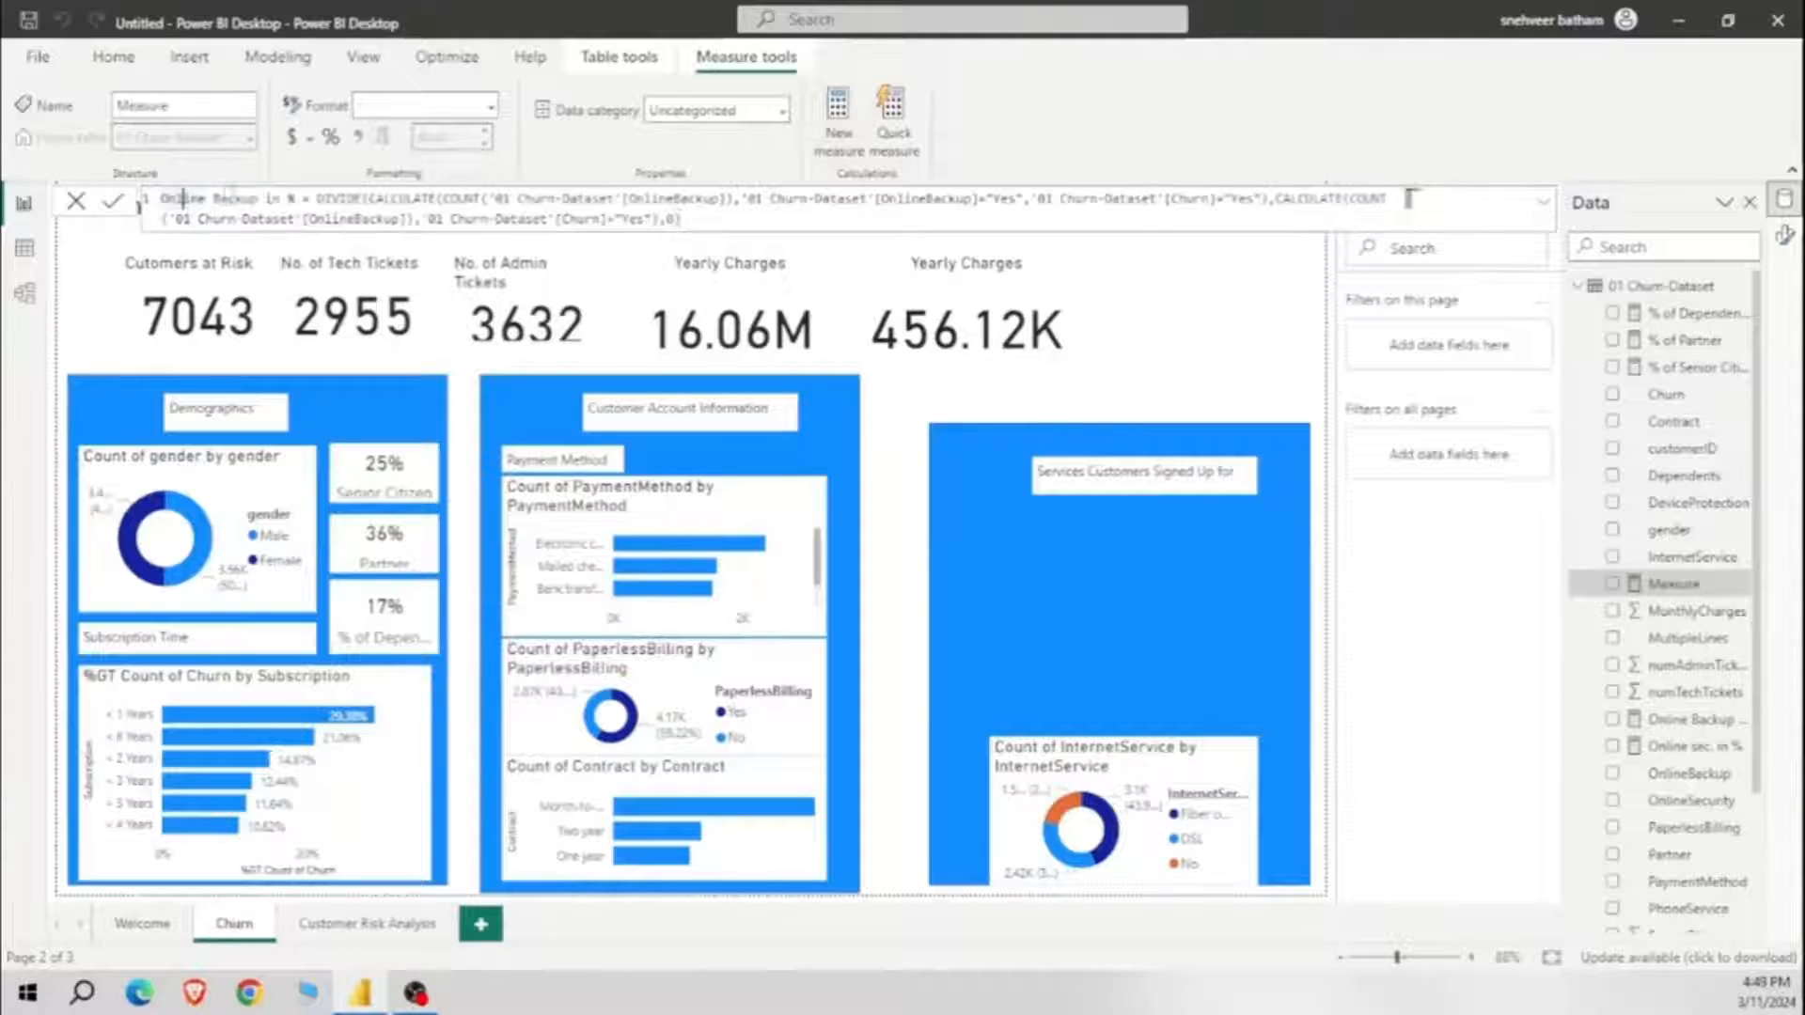
drag(252, 199, 136, 208)
text(Phone)
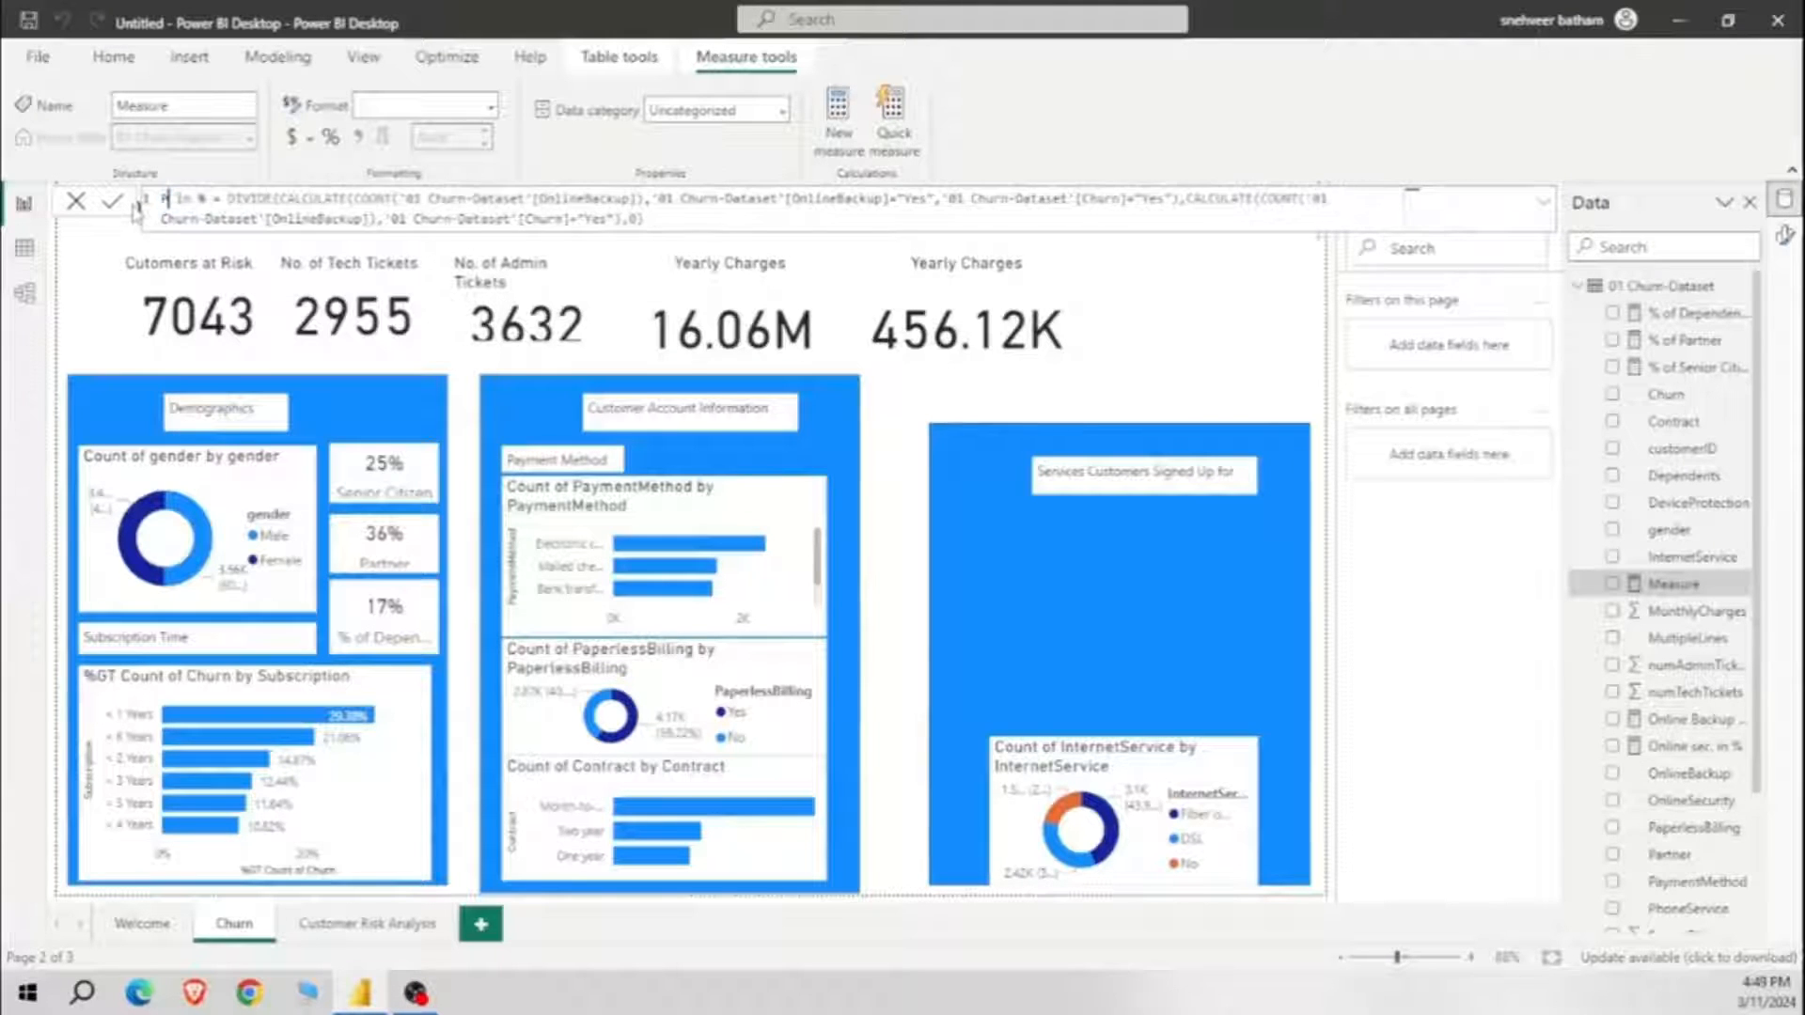
text( Service)
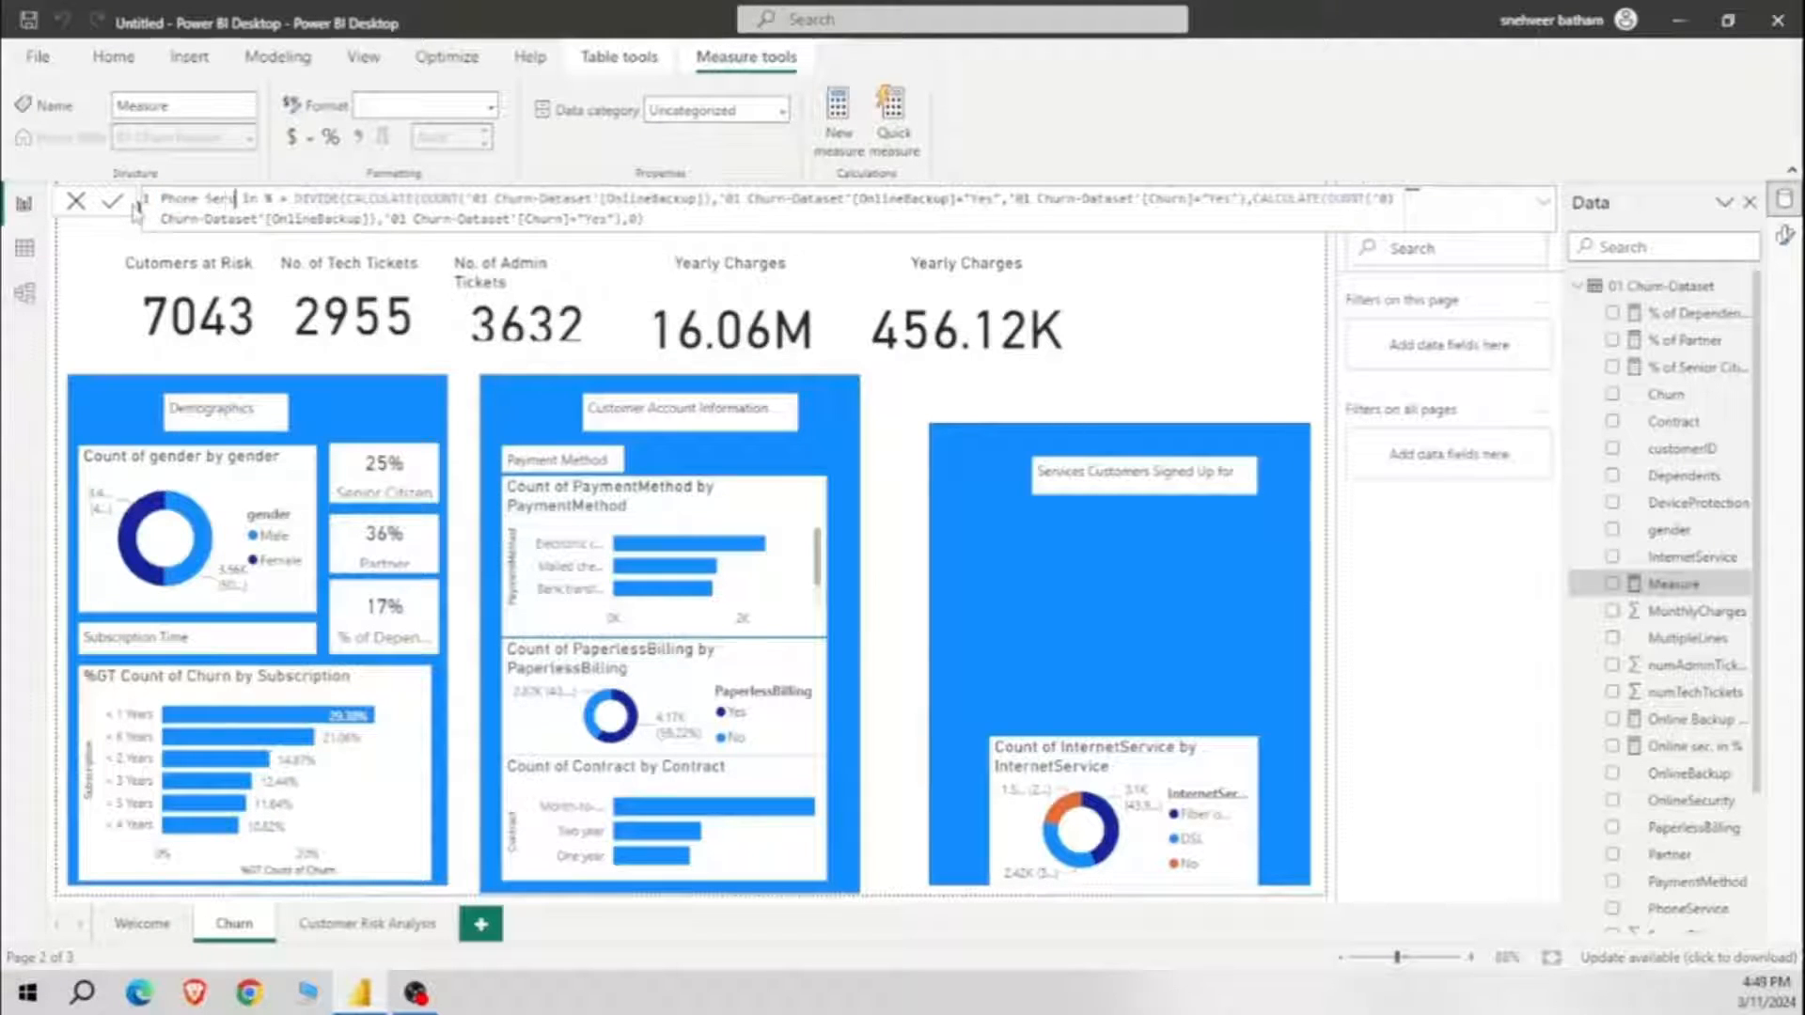
Step: Replace the three OnlineBackup column references in the "Phone Service in %" formula with PhoneService and commit the measure
double_click(674, 199)
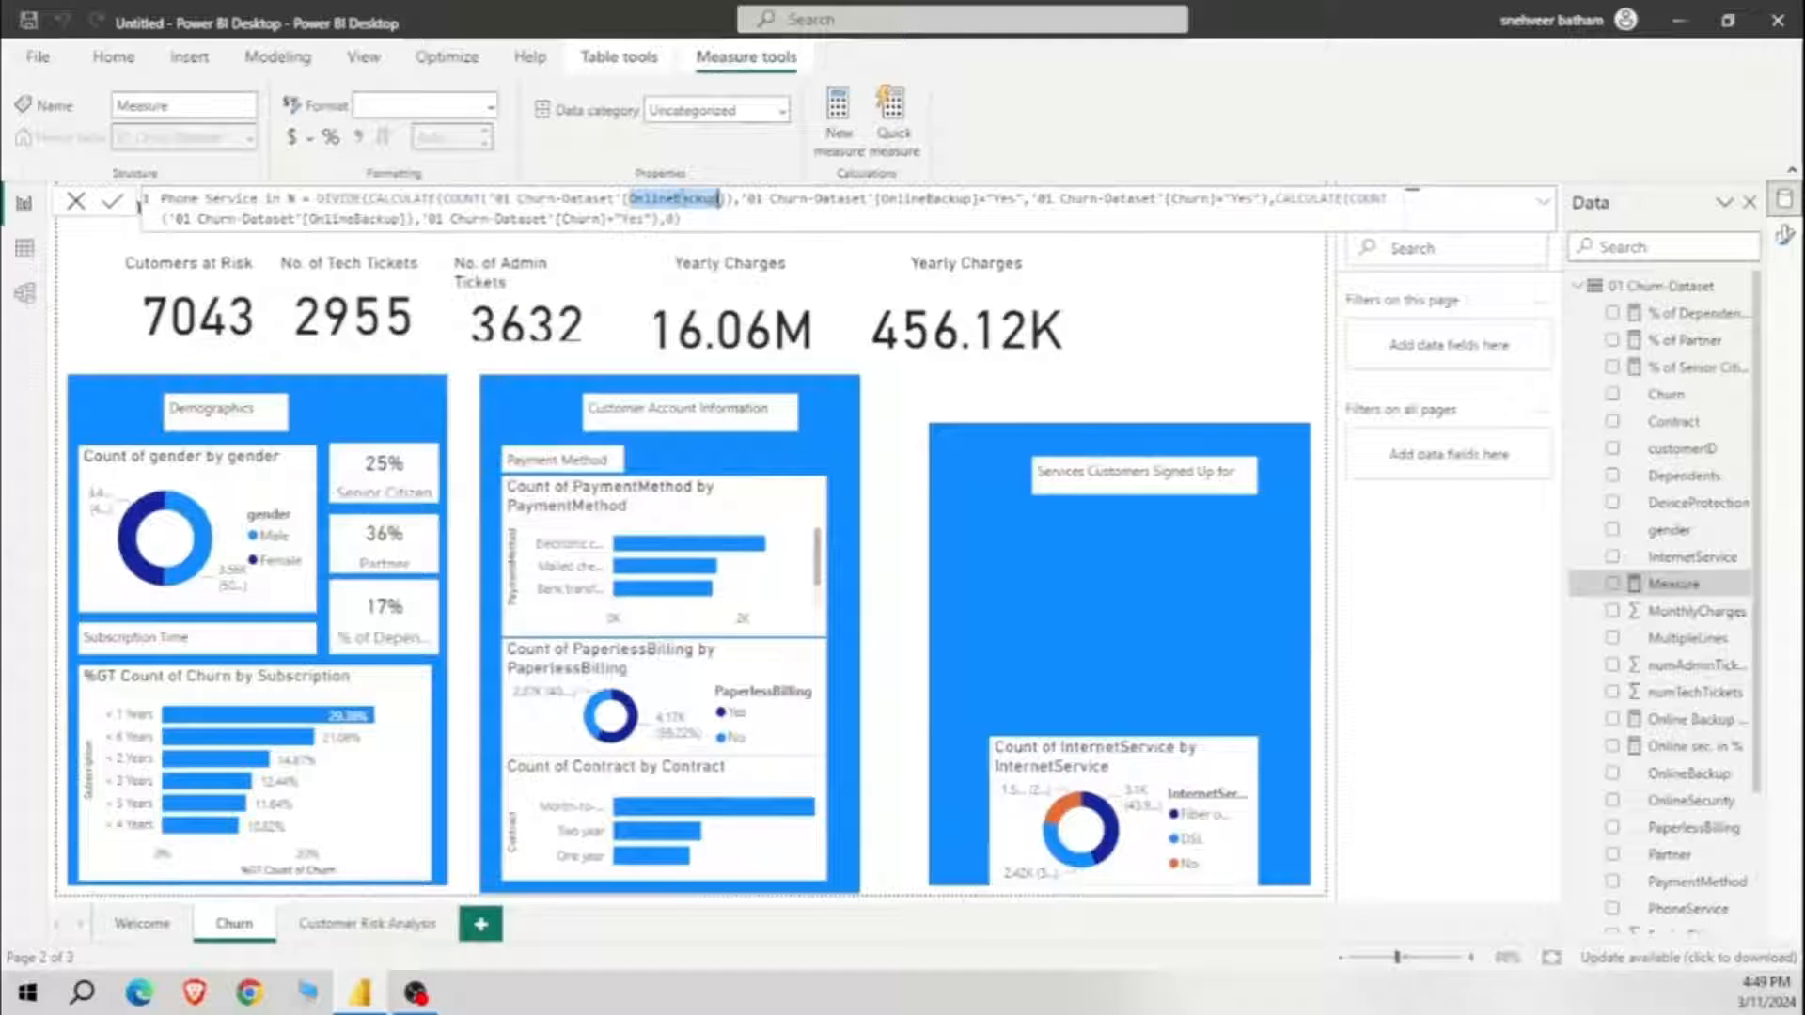
text(PhoneService)
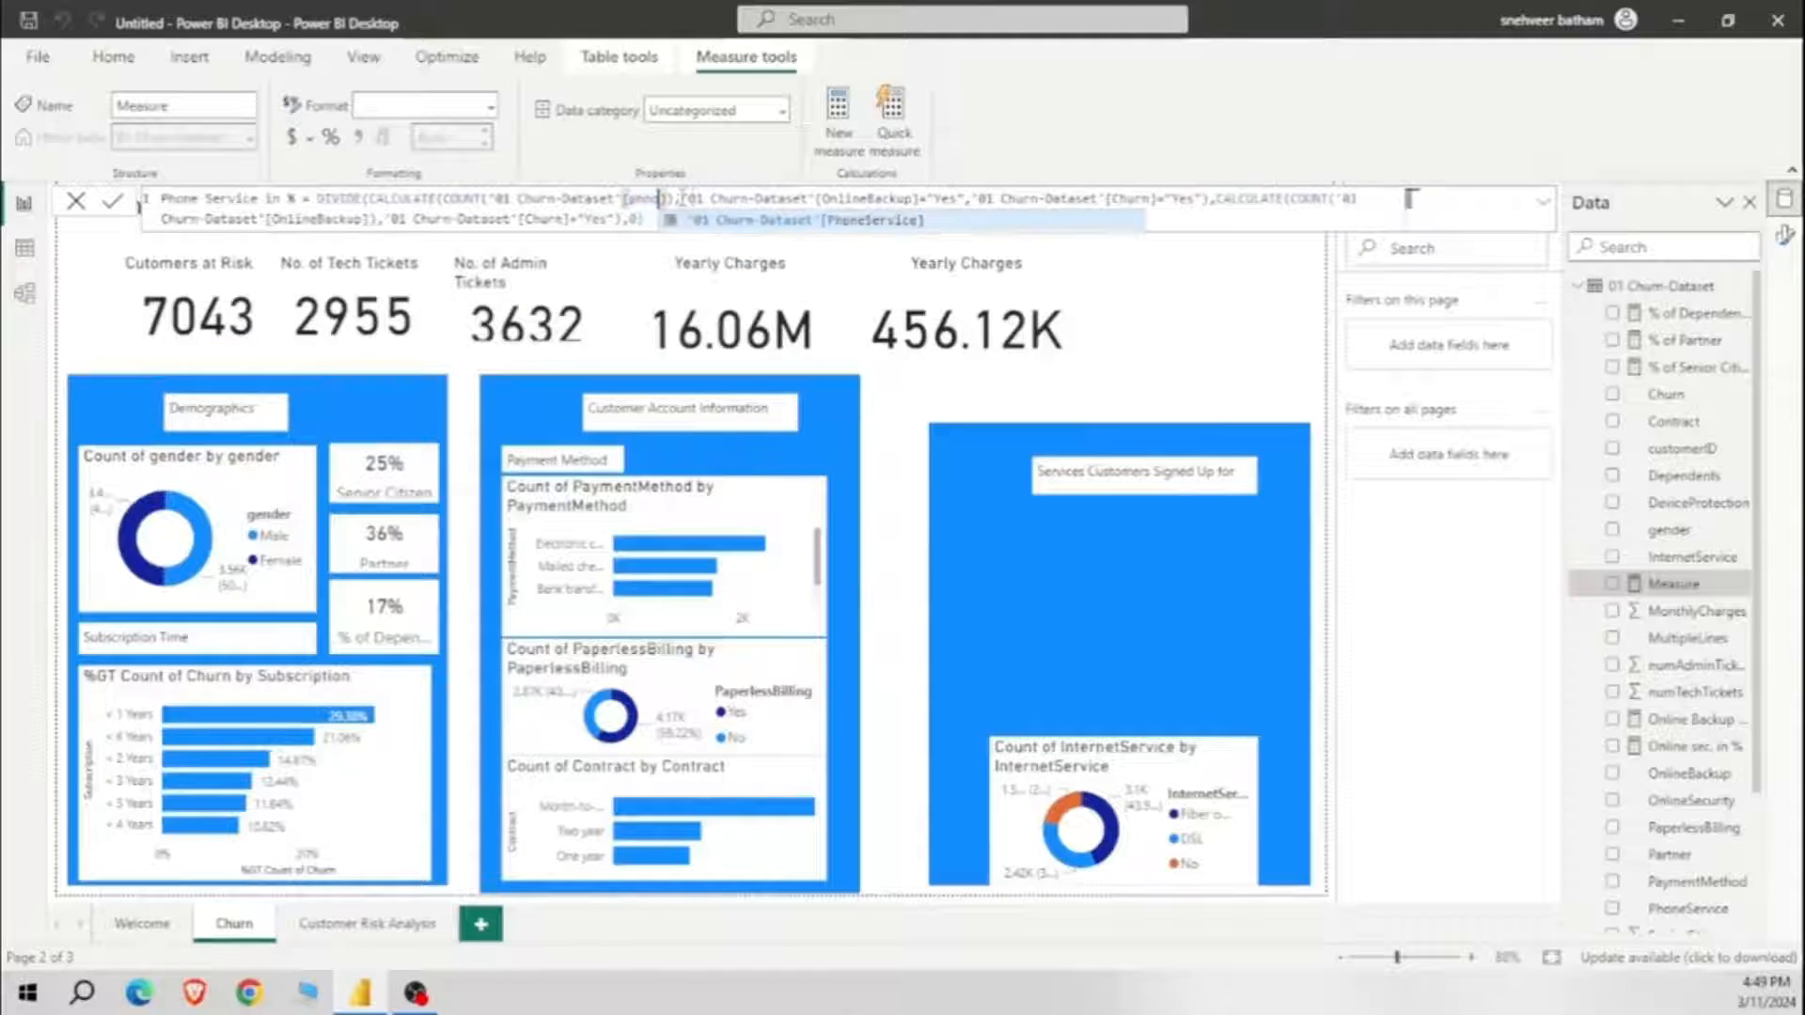
double_click(926, 199)
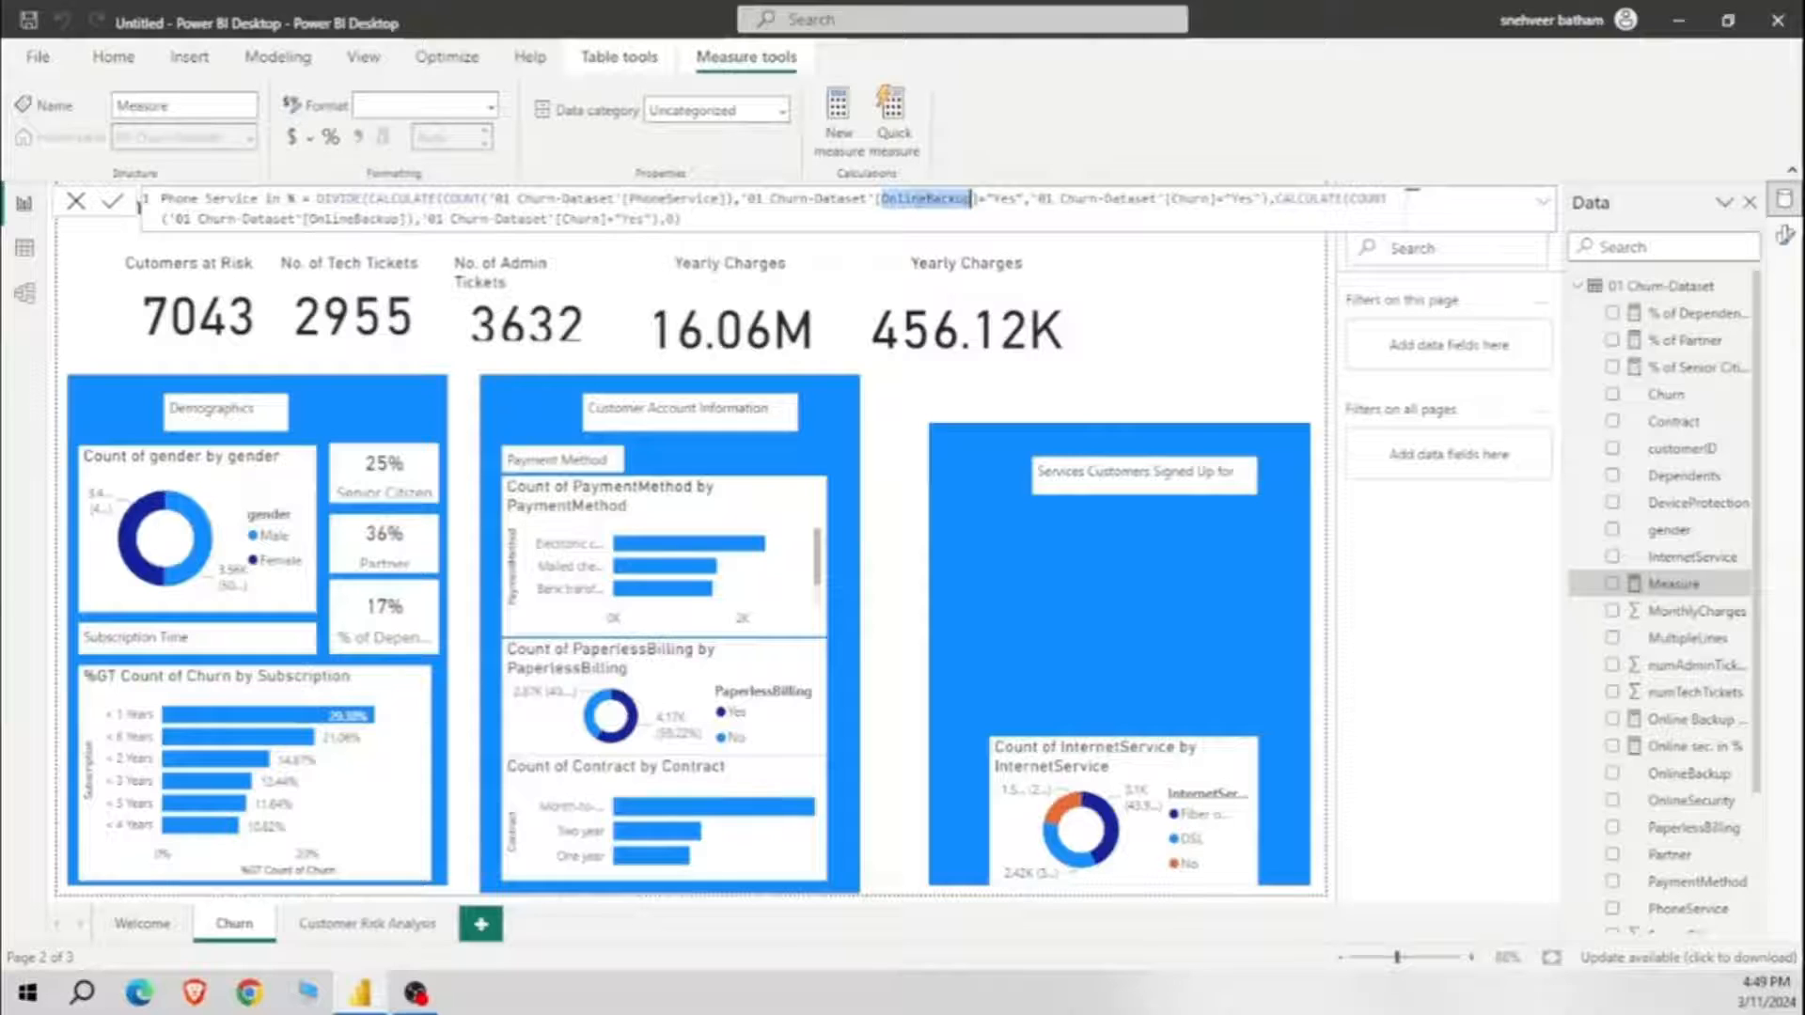
text(PhoneService)
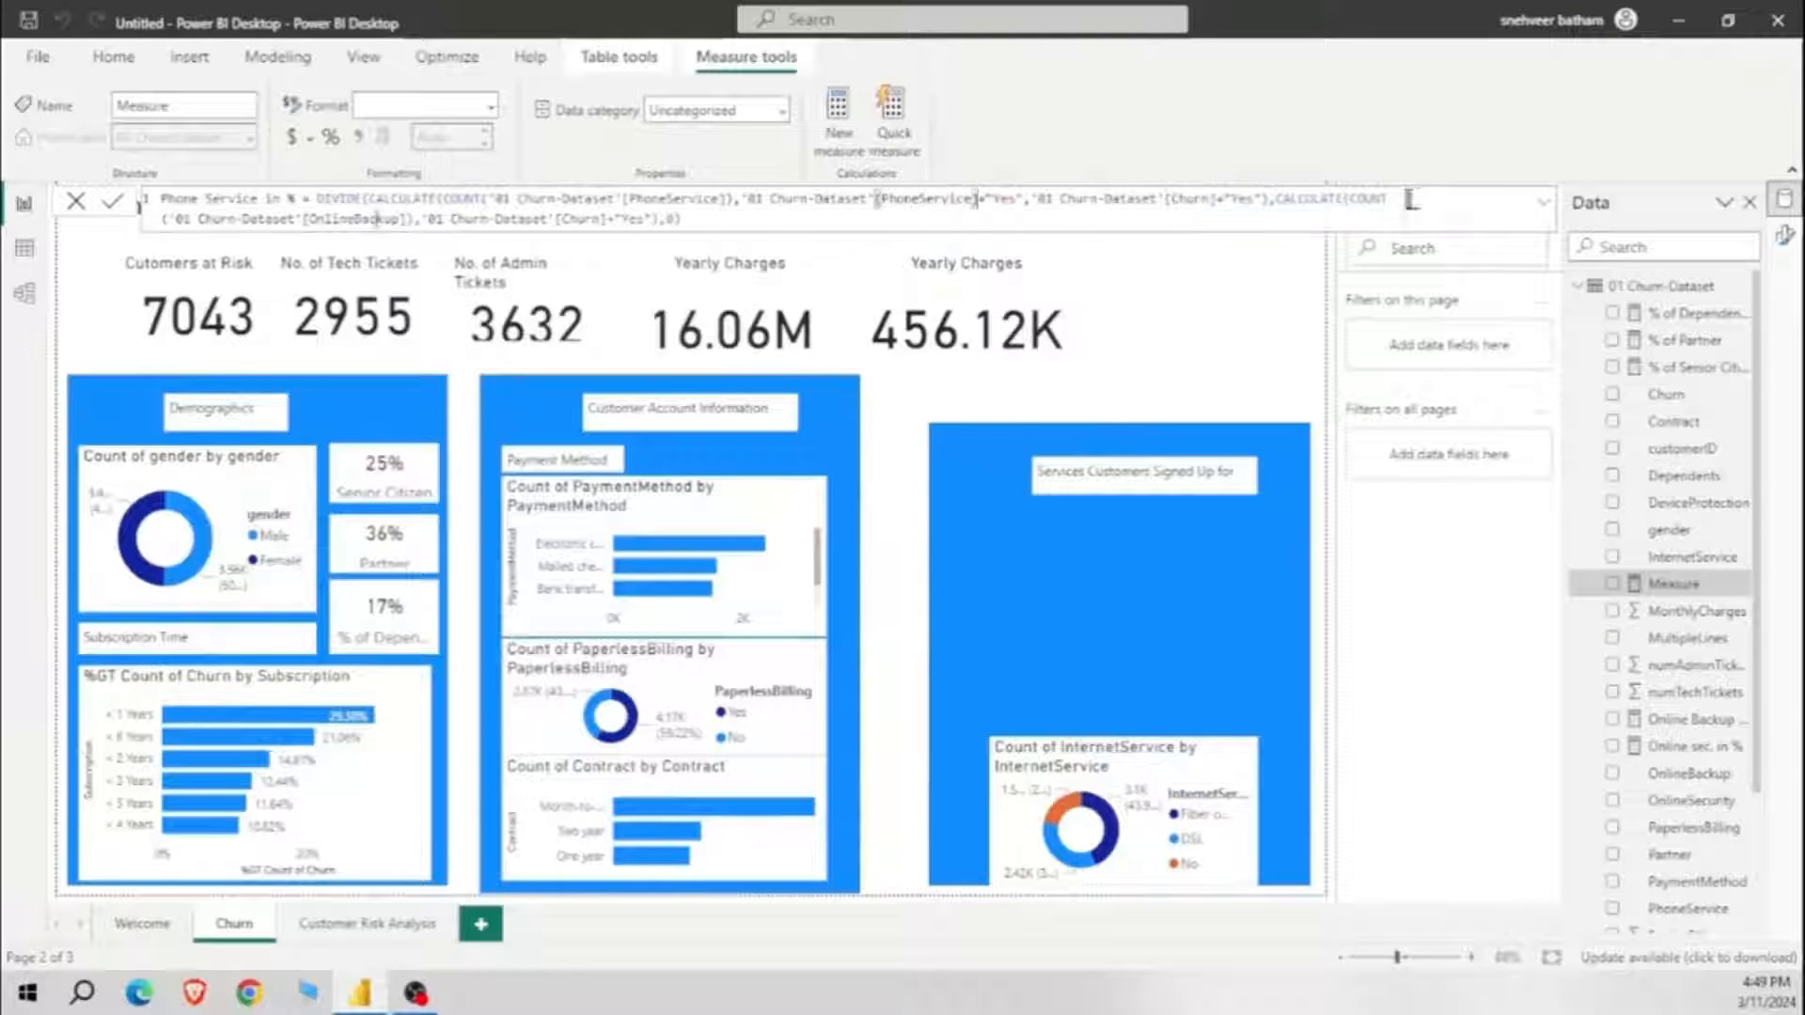
double_click(376, 218)
text(PhoneService)
key(Return)
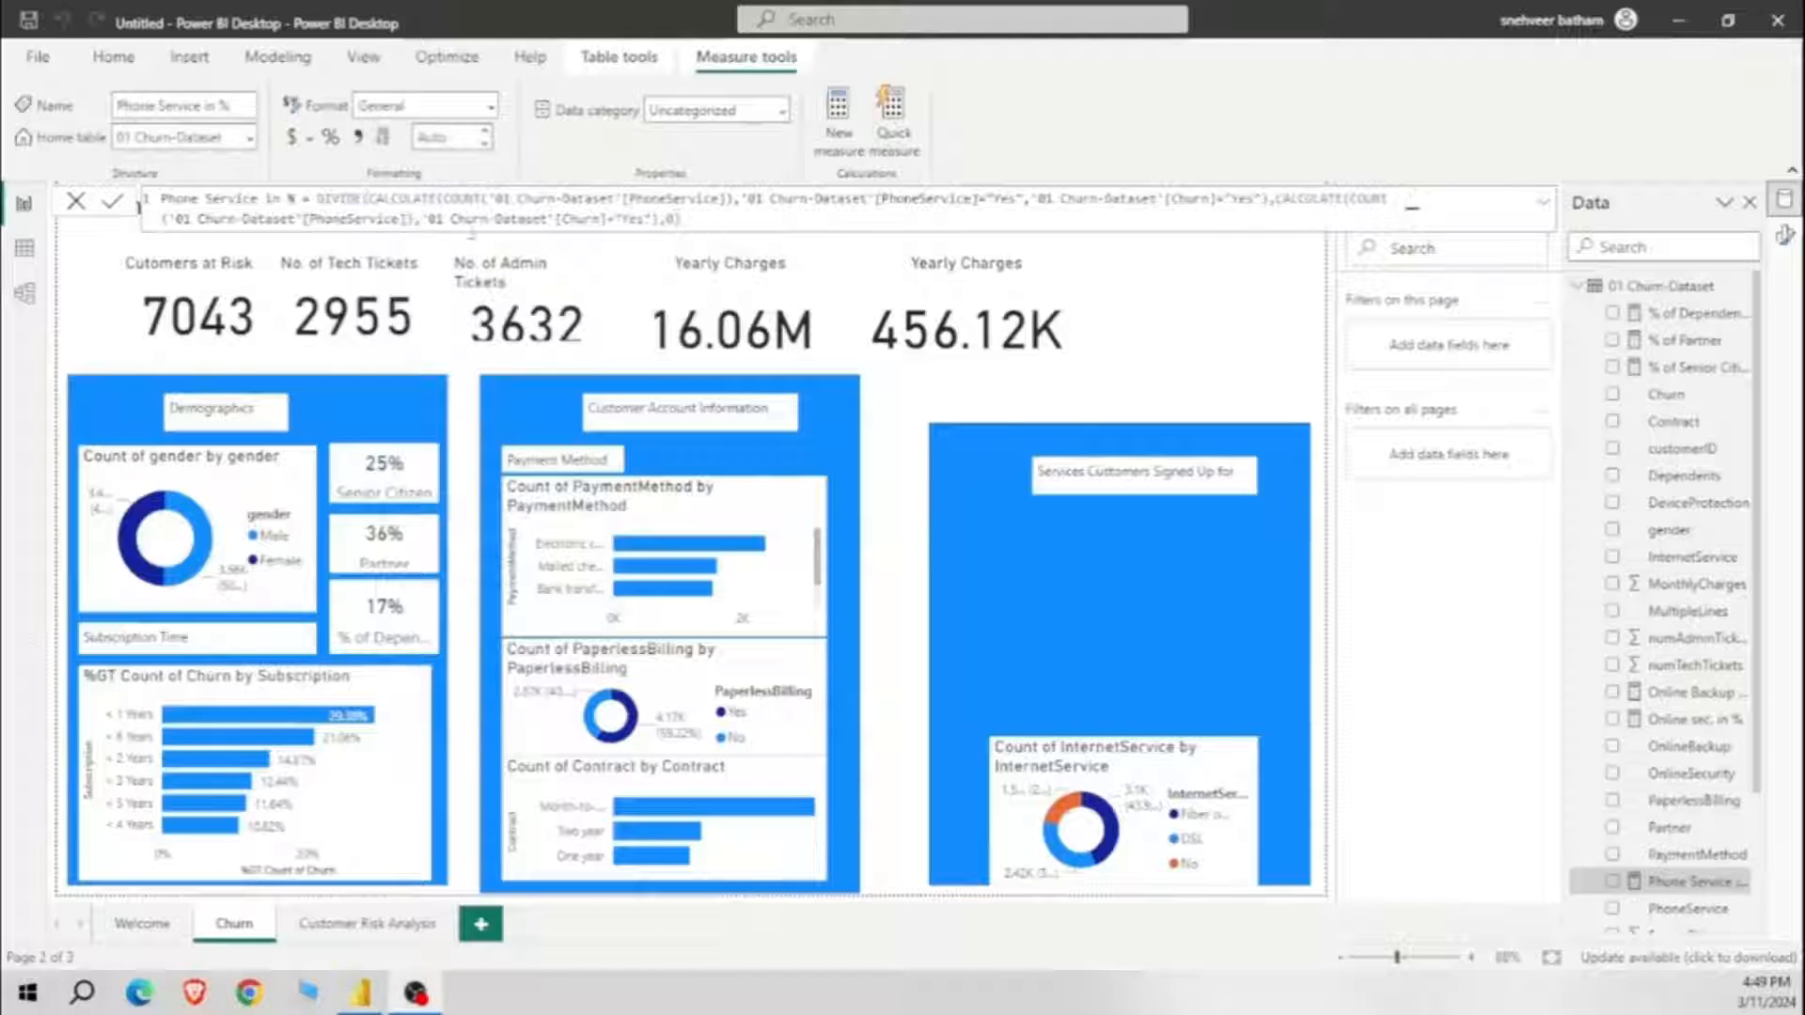
Step: Create a new measure from the copied Online Backup formula and name it "streaming Movies in %"
key(ctrl+a)
click(838, 122)
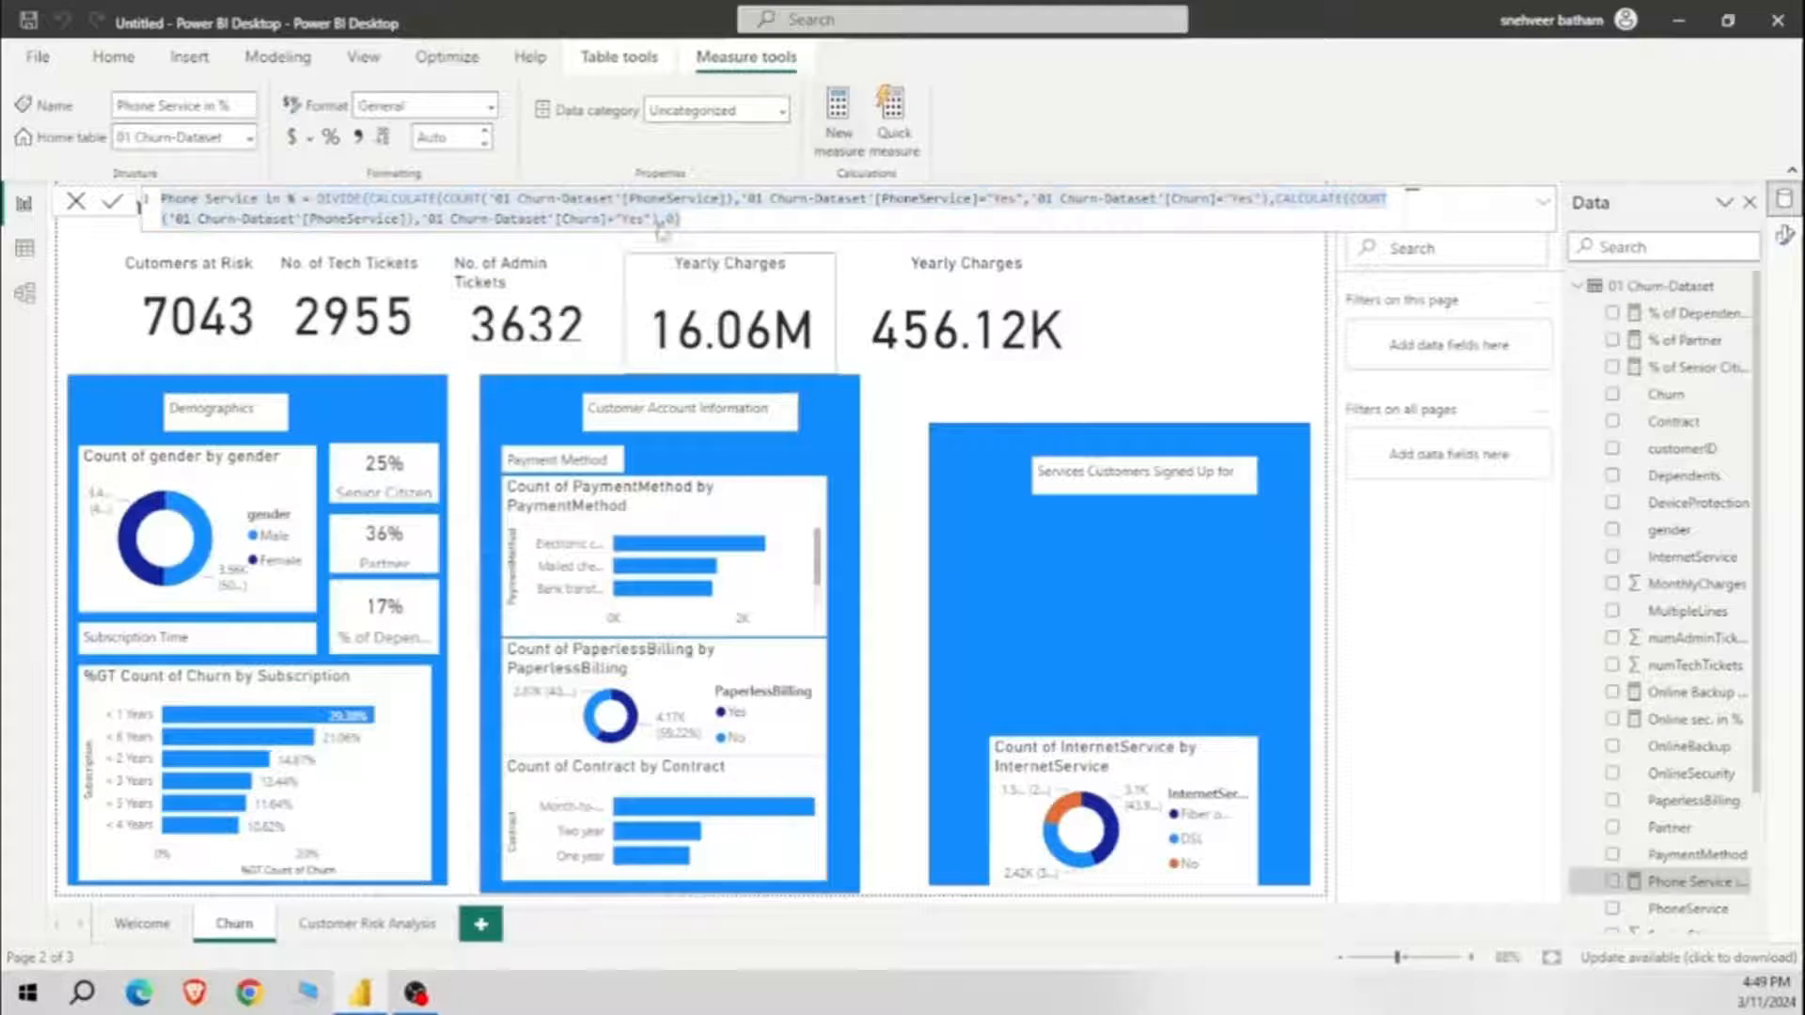
click(248, 197)
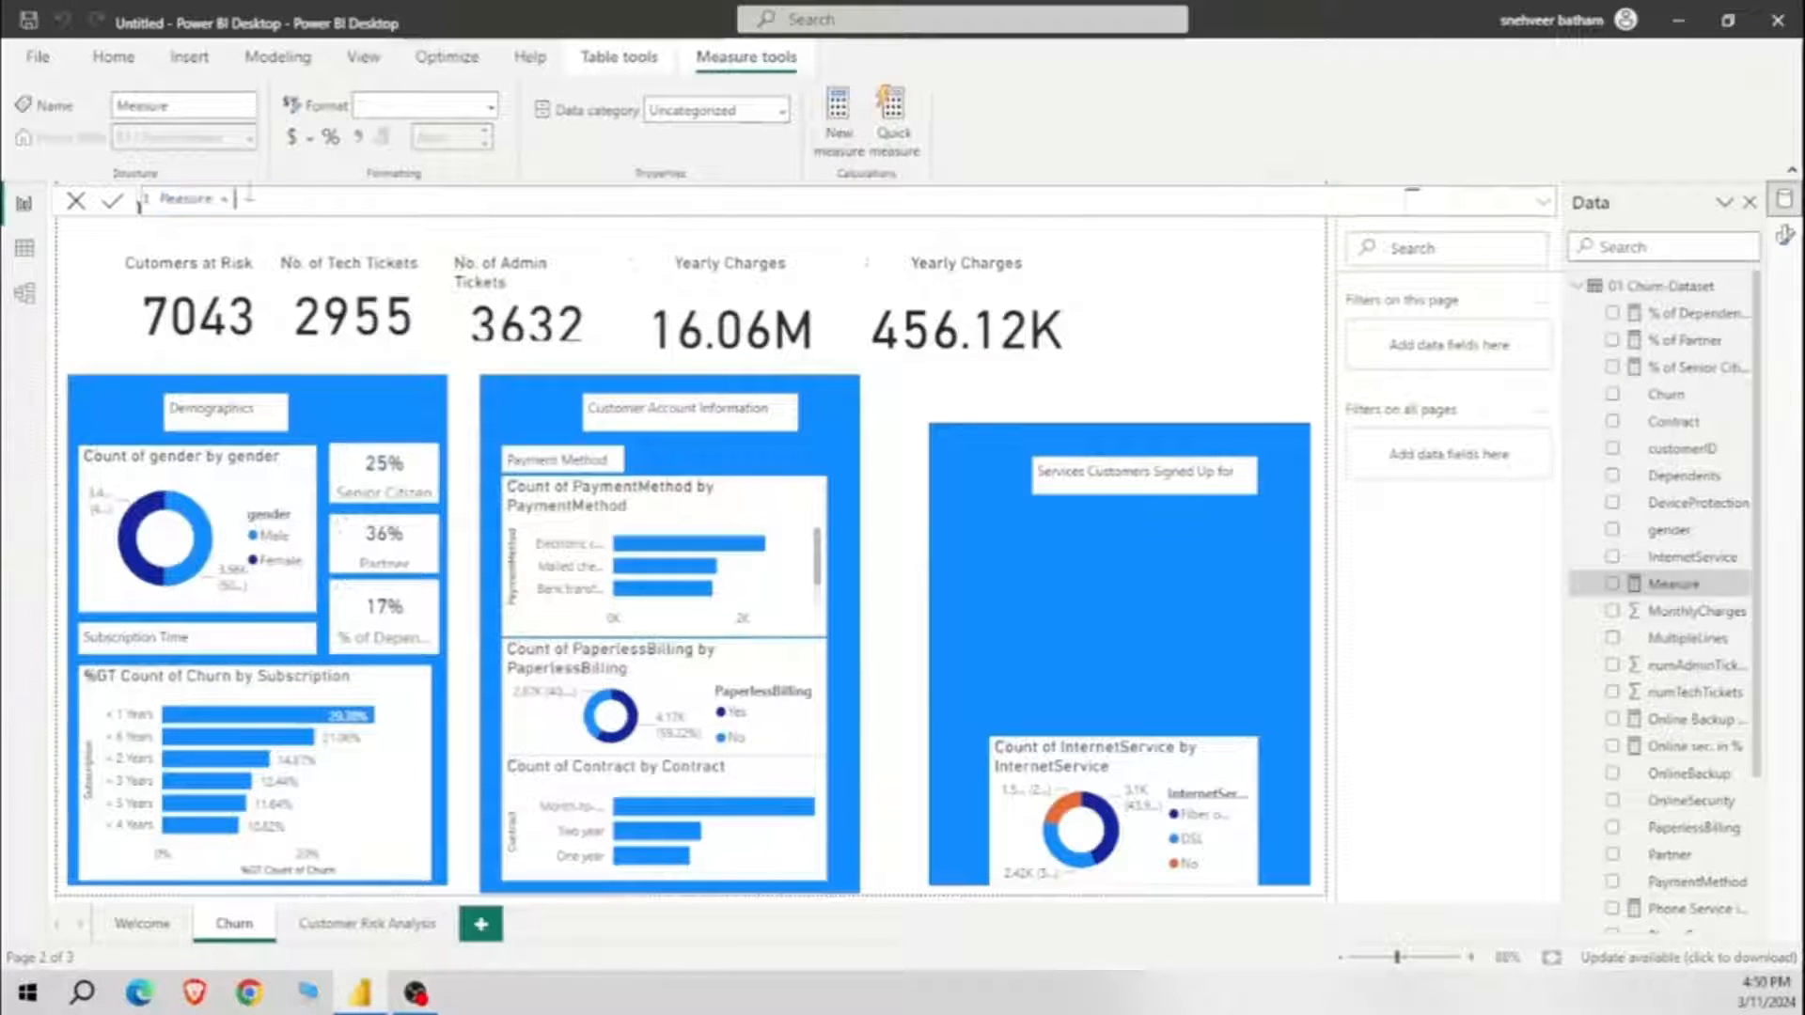
key(ctrl+a)
text(Online Backup in % = DIVIDE(CALCULATE(COUNT('01 Churn-Dataset'[OnlineBackup]),'01 Churn-Dataset'[OnlineBackup]="Yes",'01 Churn-Dataset'[Churn]="Yes"),CALCULATE(COUNT('01 Churn-Dataset'[OnlineBackup]),'01 Churn-Dataset'[Churn]="Yes"),0))
drag(160, 198, 257, 198)
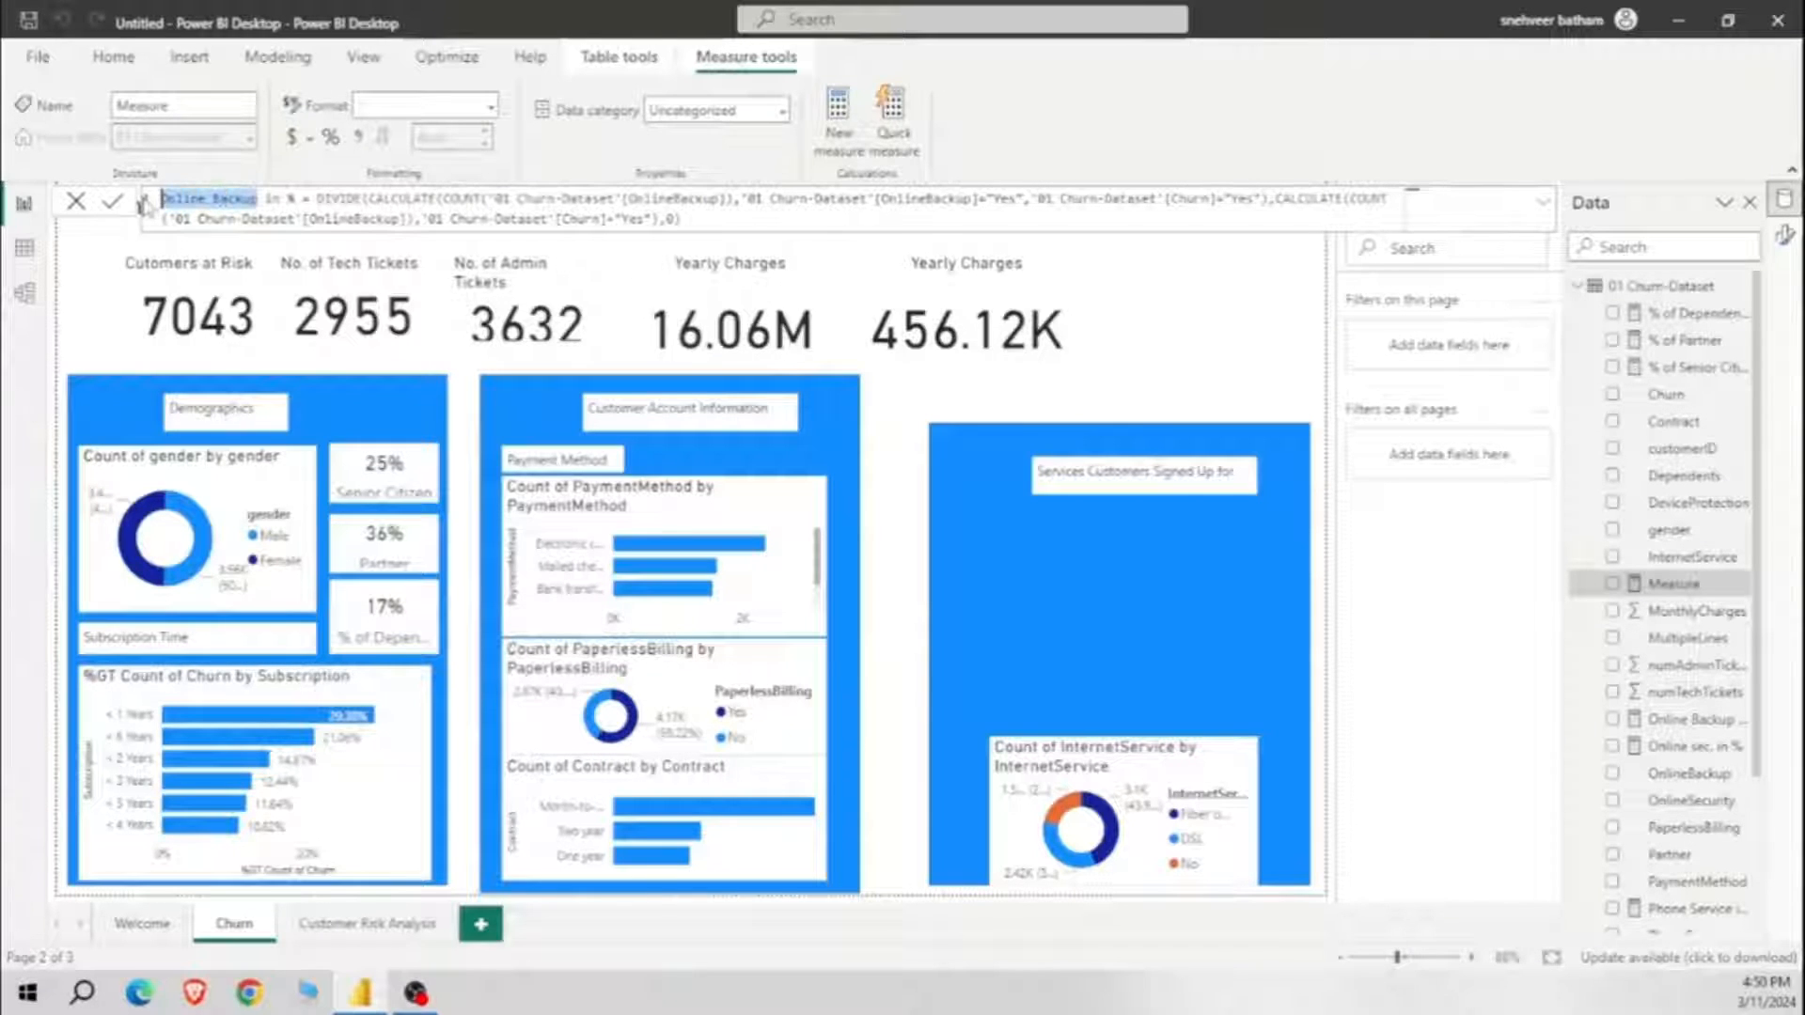
text(stemaming)
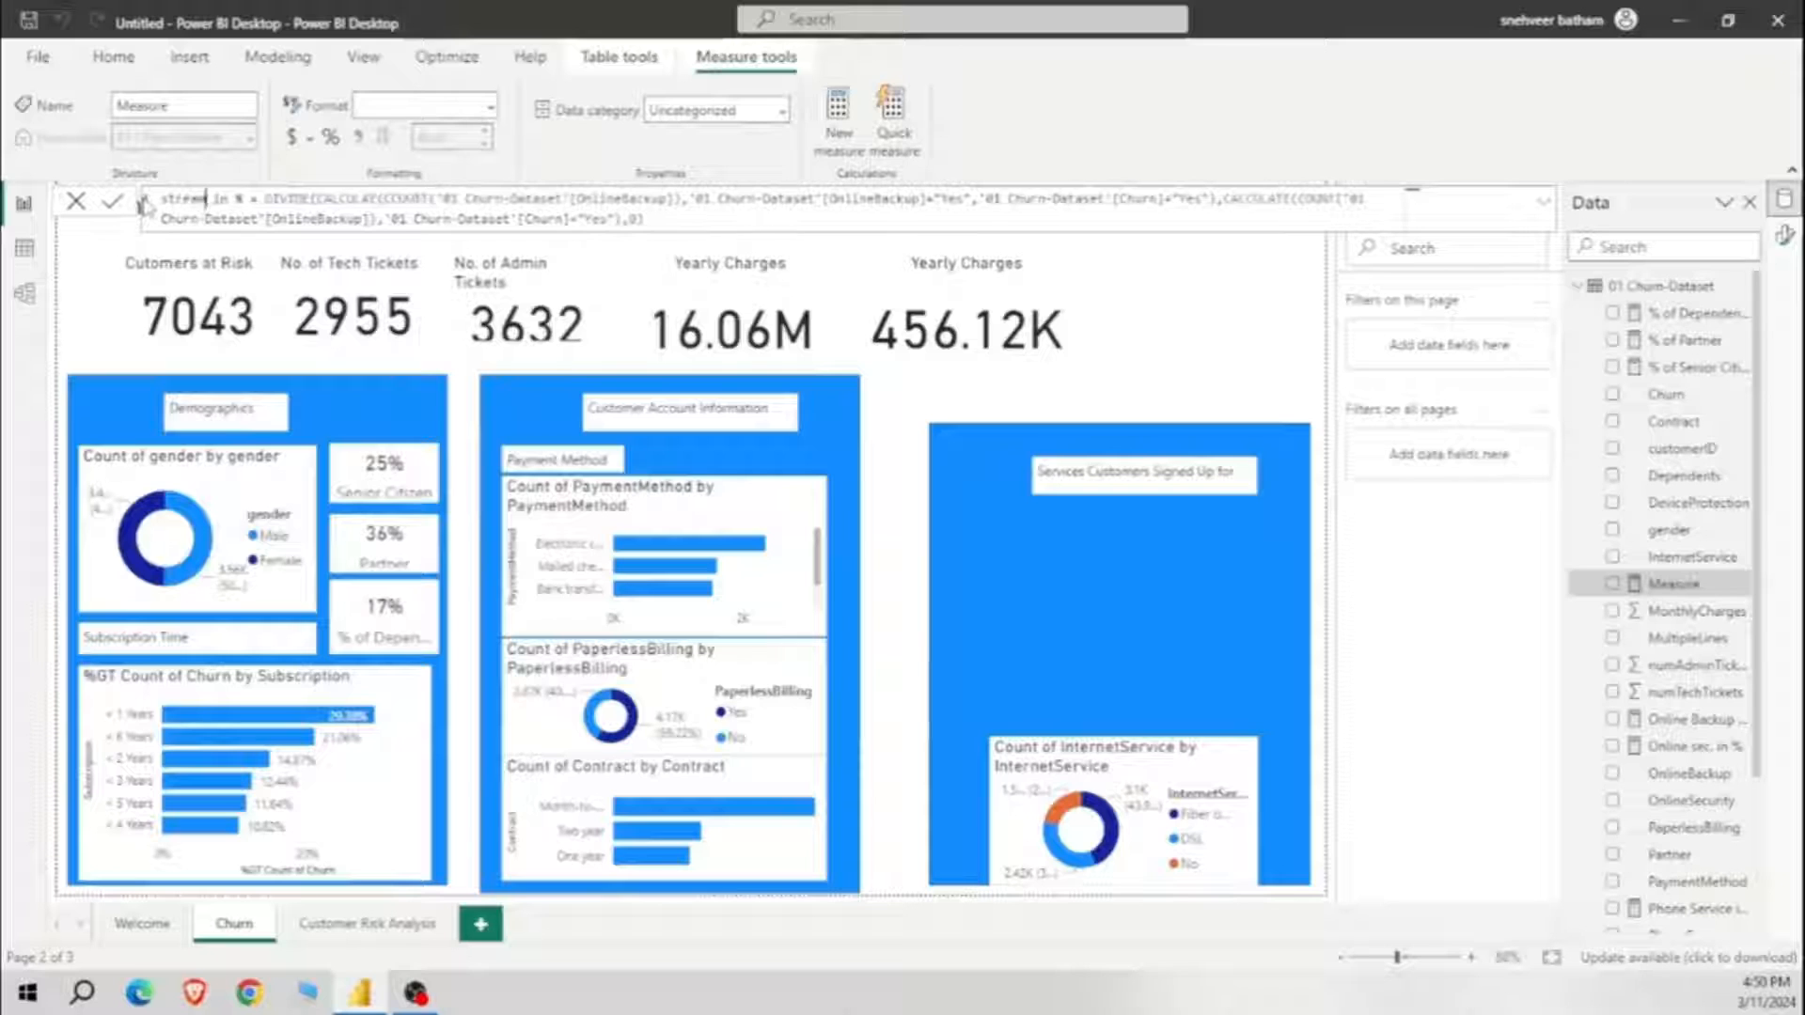
text( Movies)
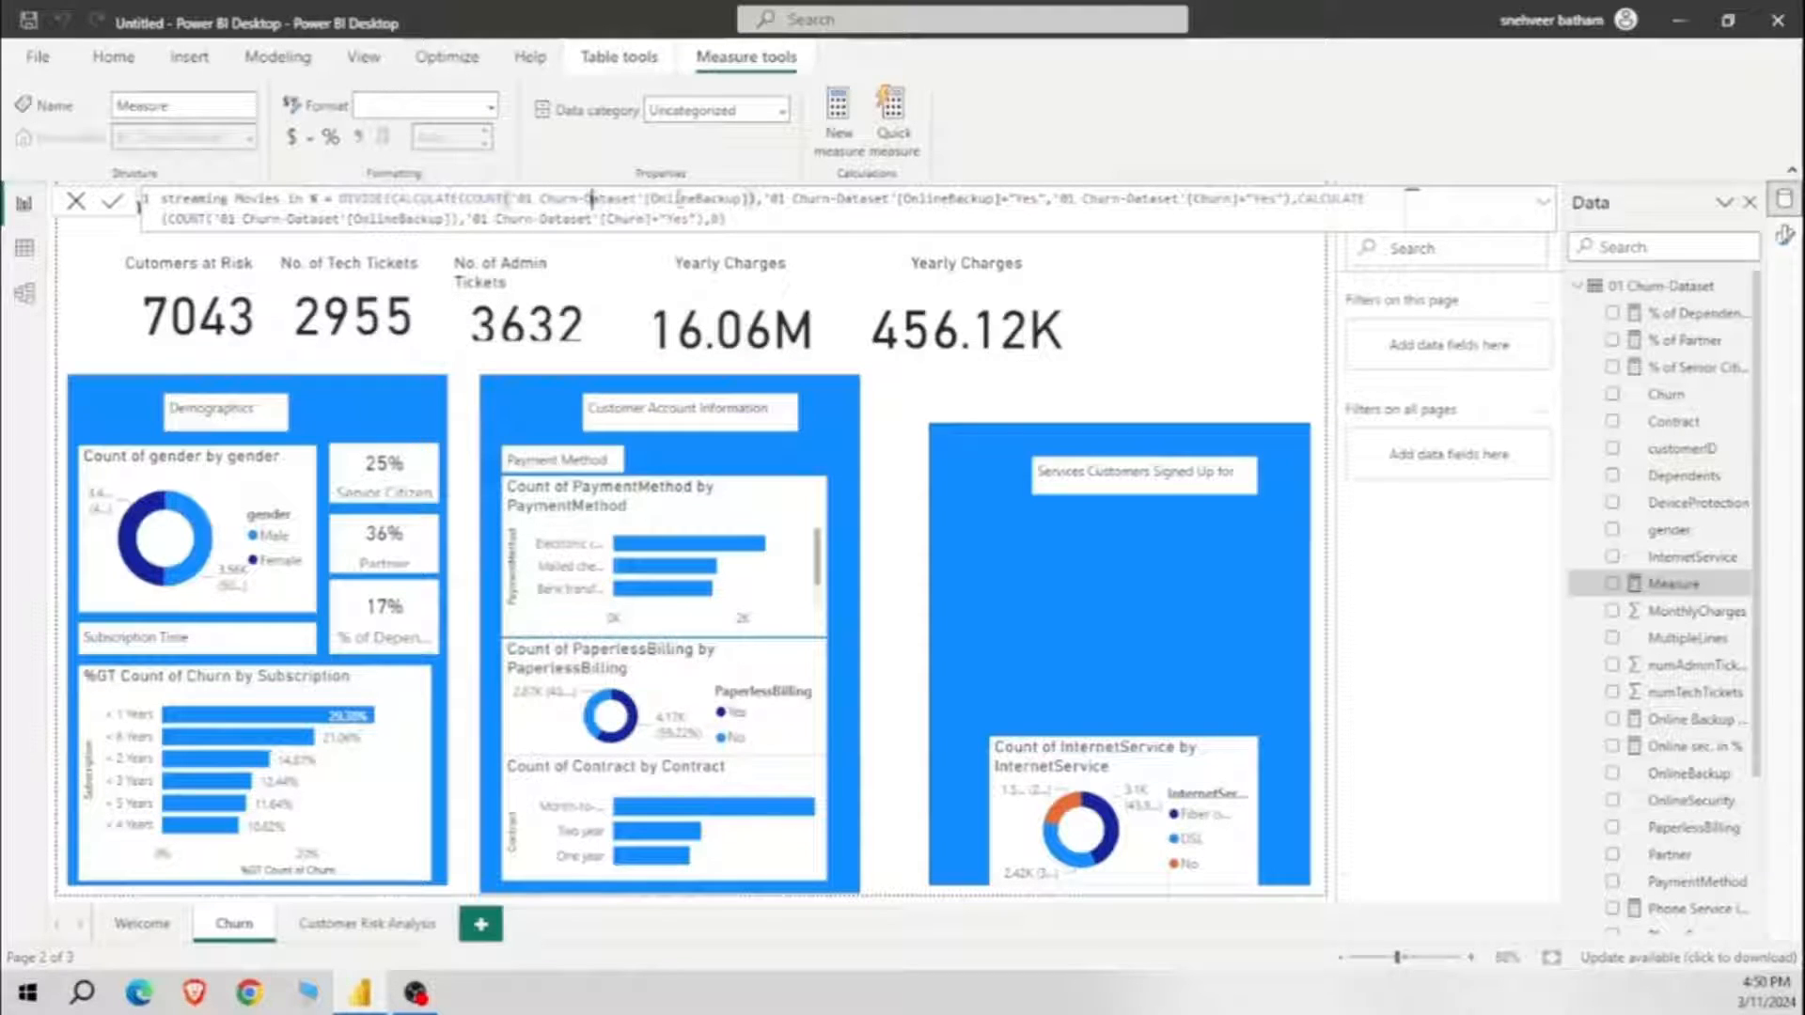
Step: Replace the three OnlineBackup column references in the "streaming Movies in %" formula with StreamingMovies and commit the measure
double_click(714, 198)
text(str)
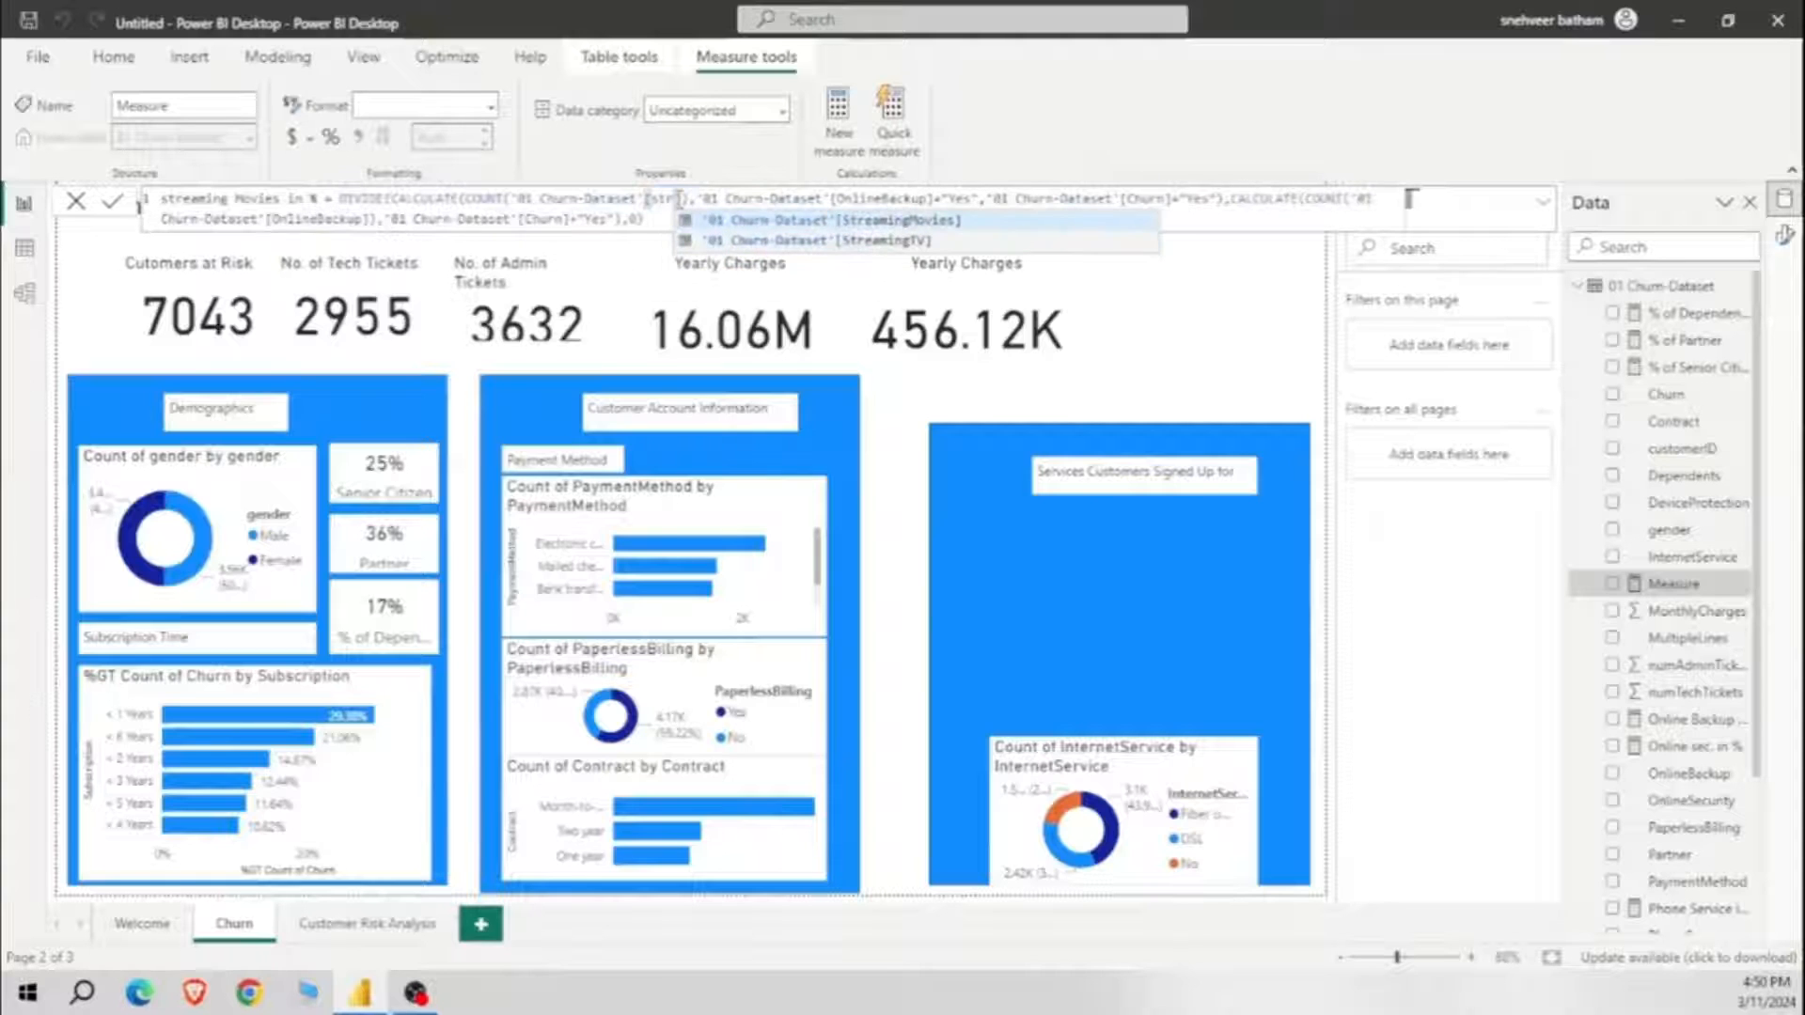
click(924, 230)
double_click(973, 198)
text(str)
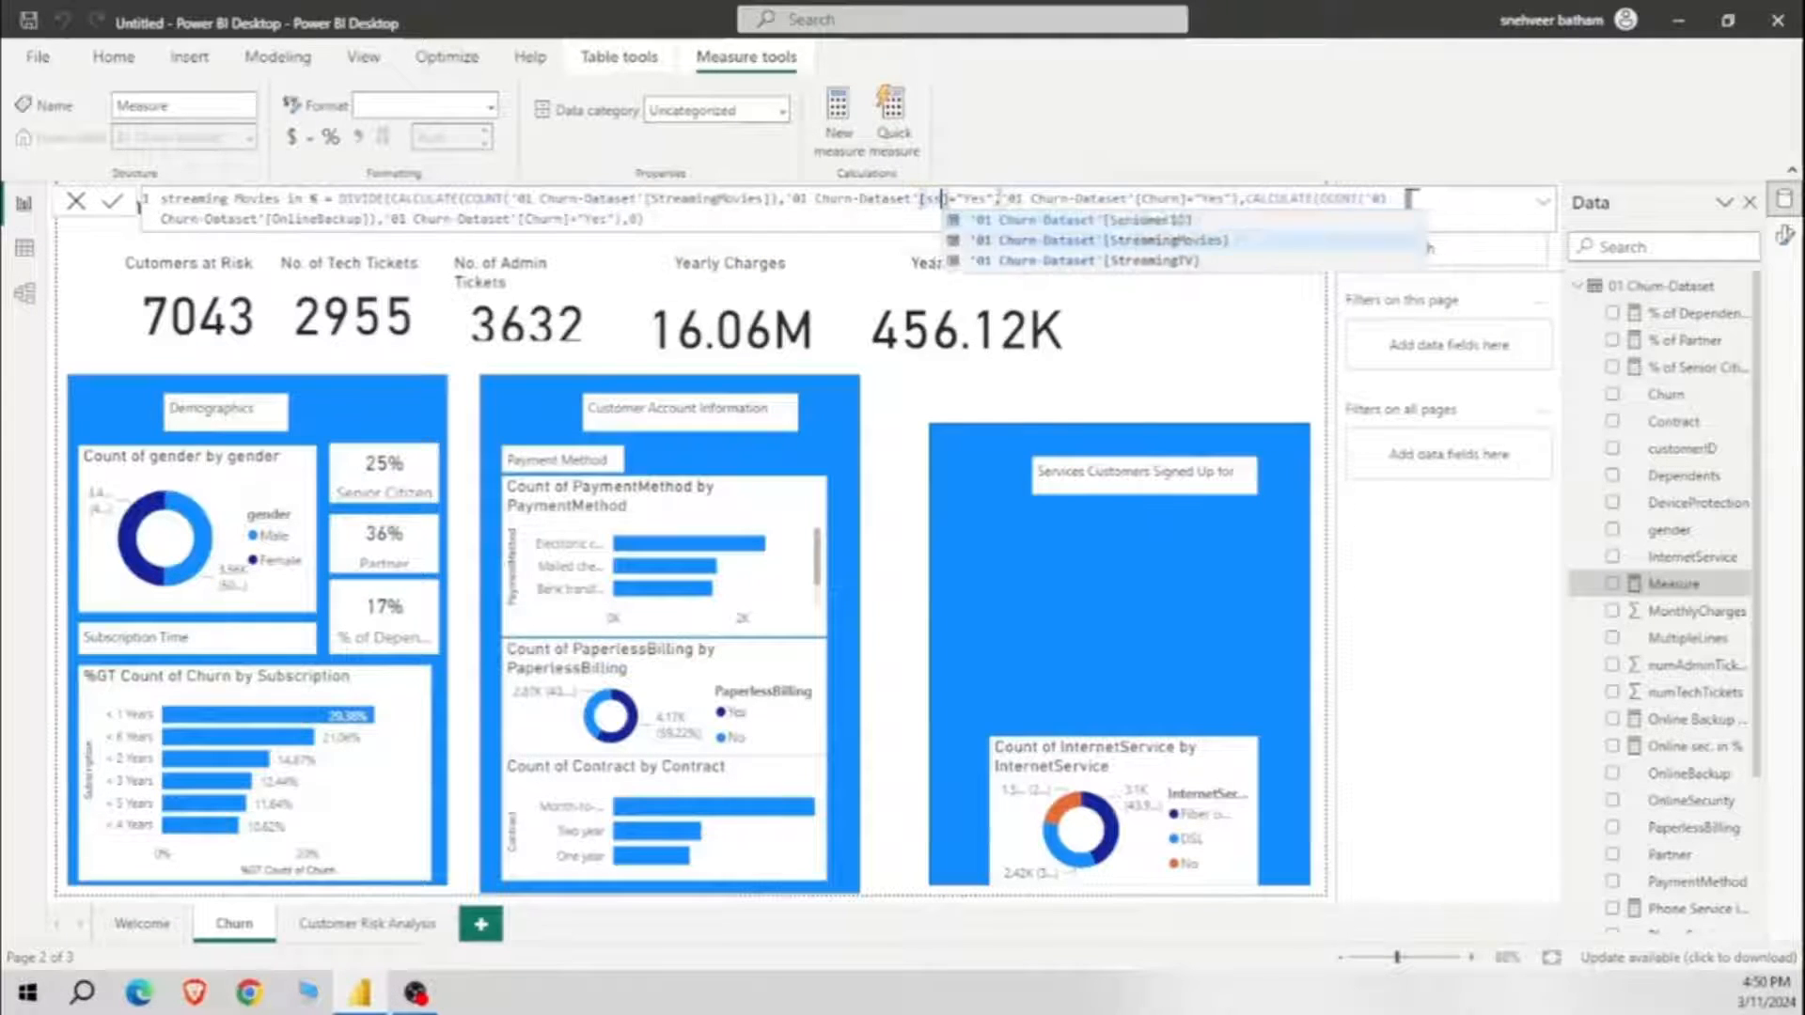
click(1119, 222)
double_click(478, 218)
text(str)
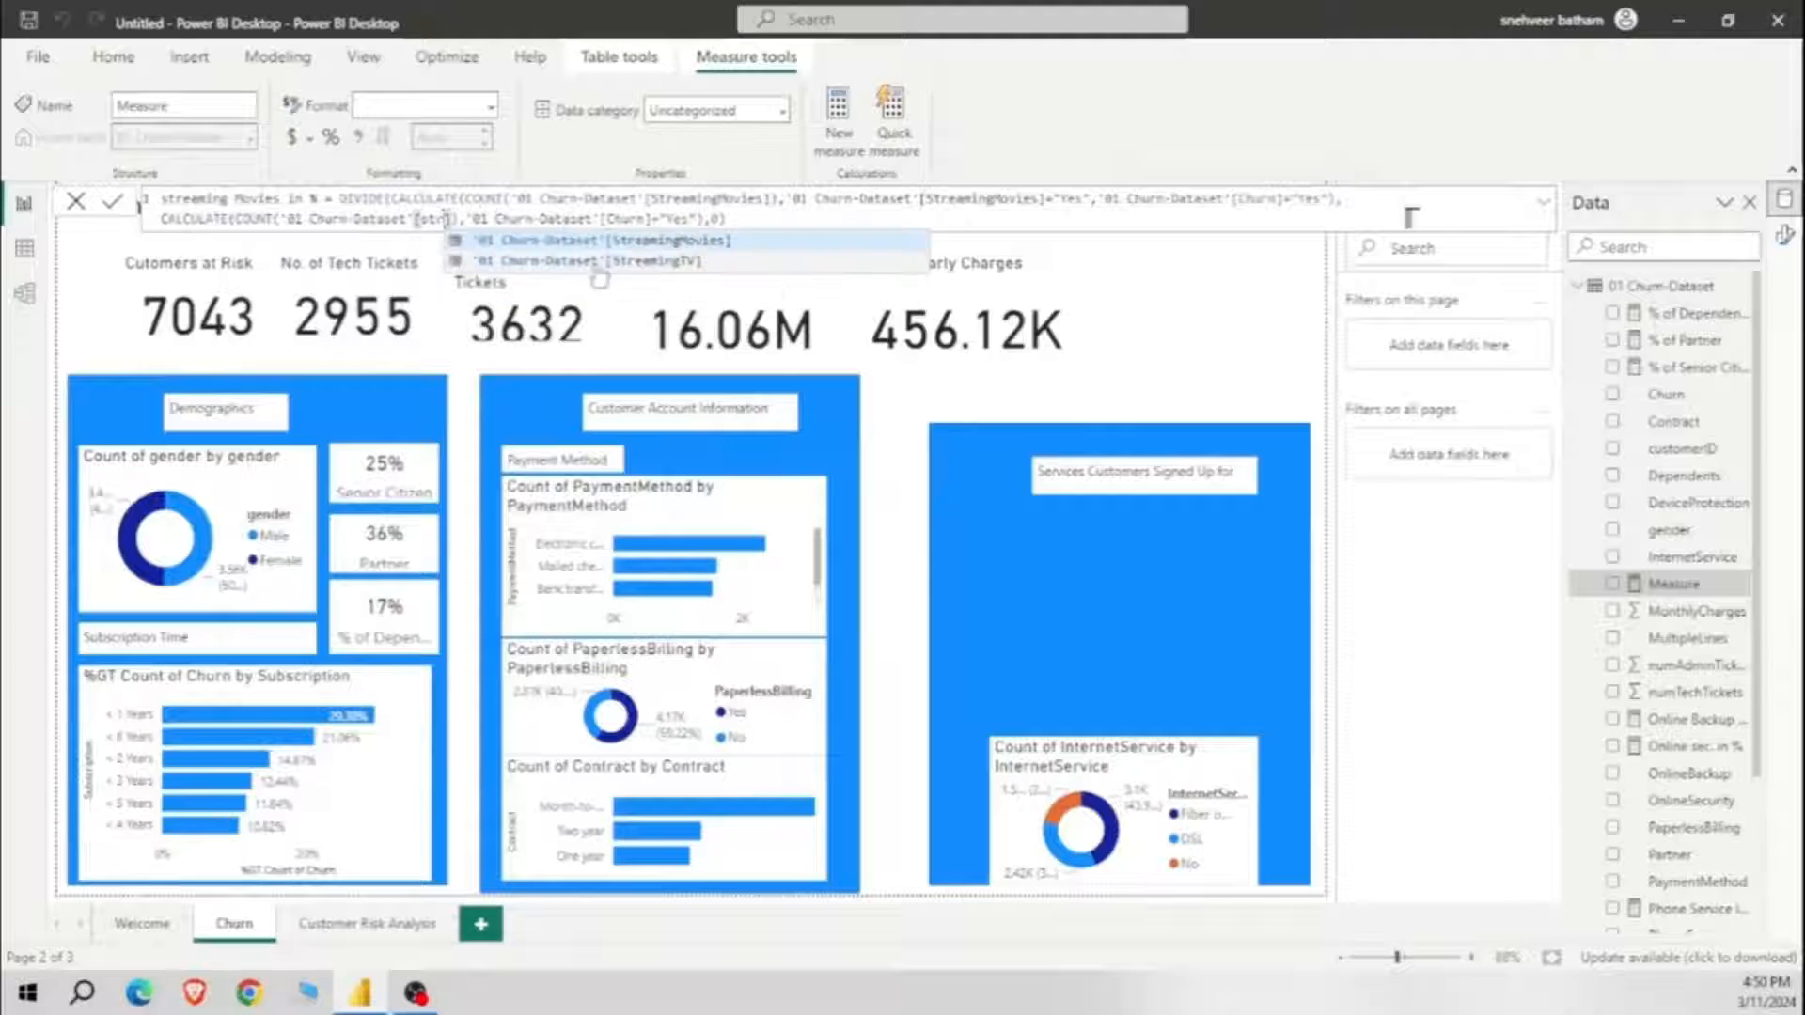
click(655, 252)
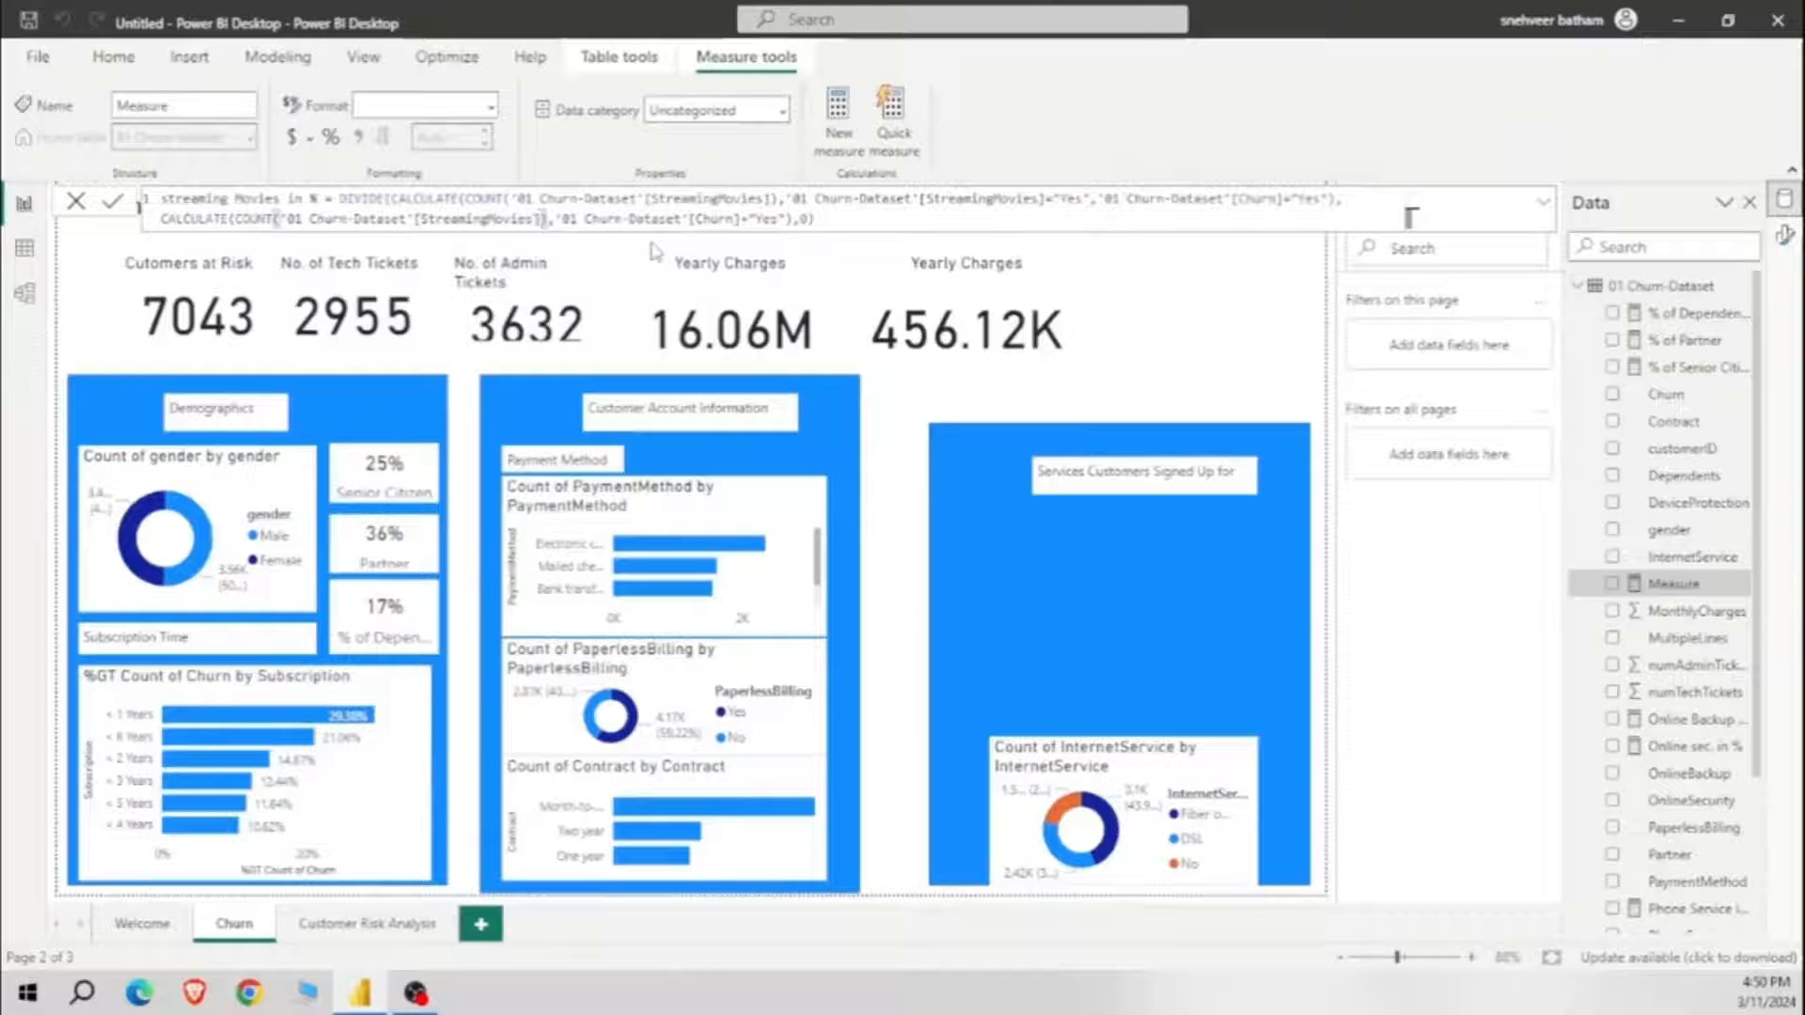
key(Return)
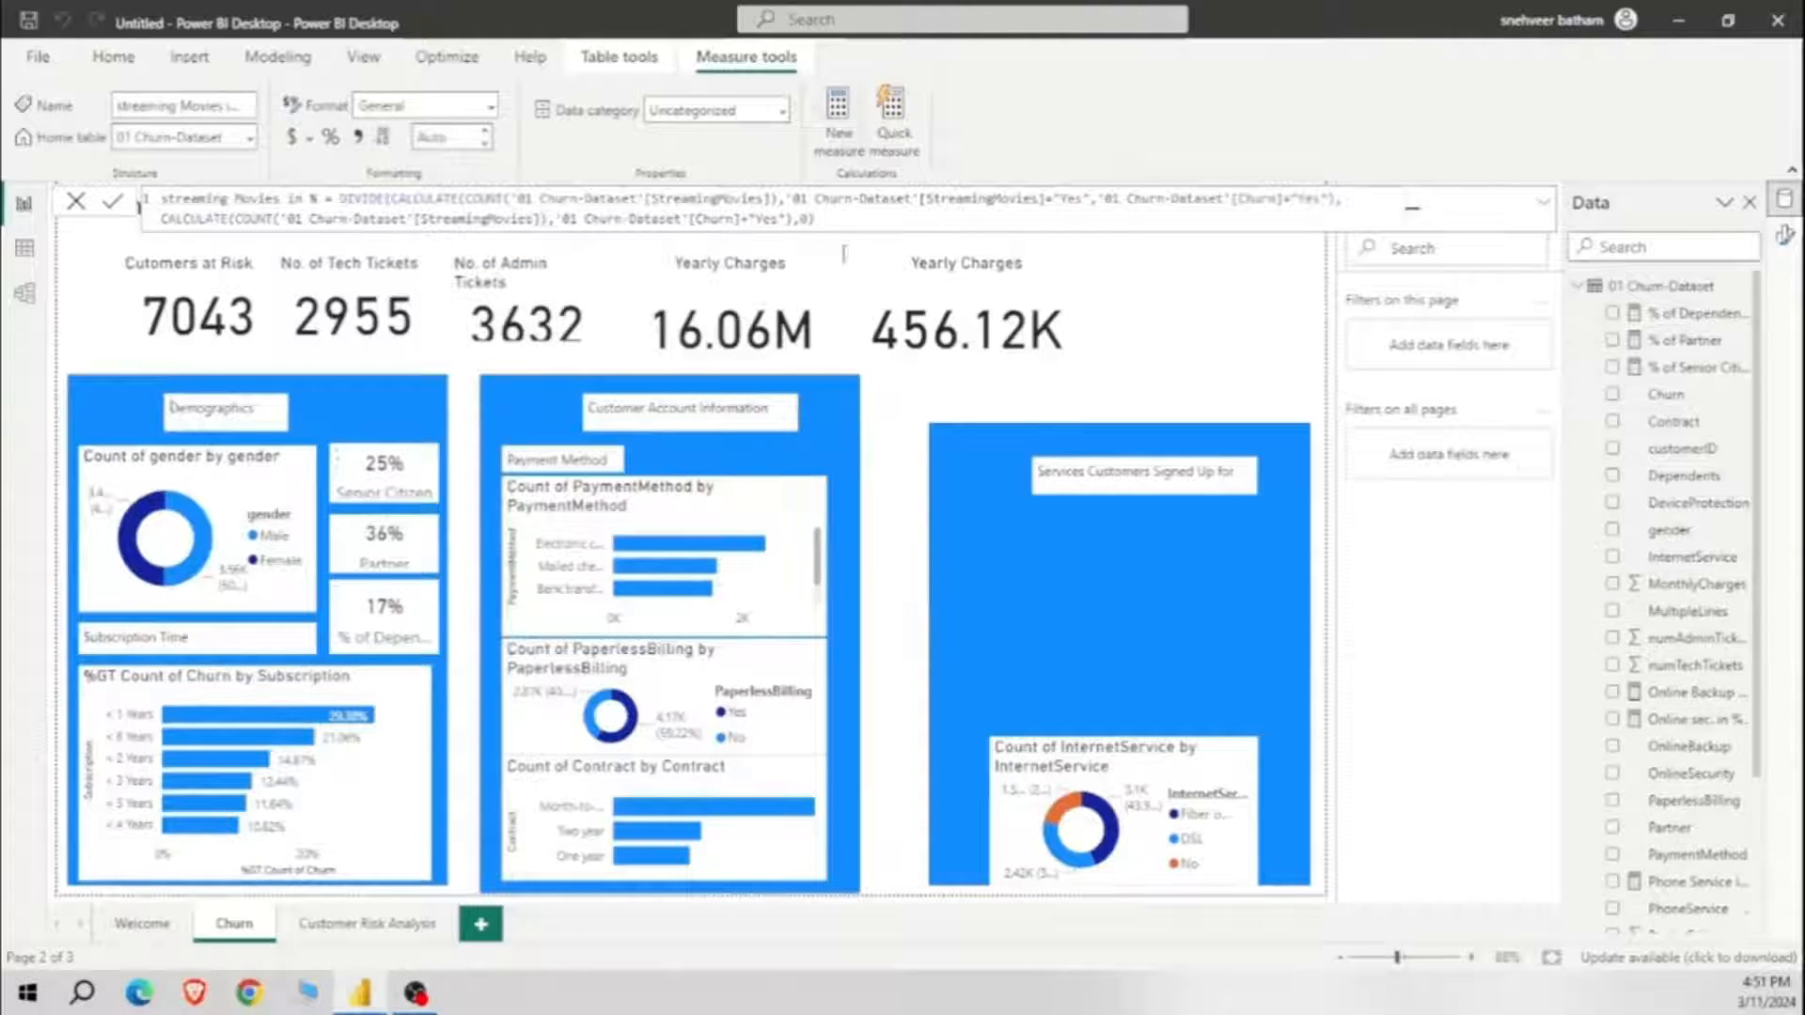
Step: Create another new measure from the copied Online Backup formula and name it "streaming TV in %"
click(837, 113)
click(143, 200)
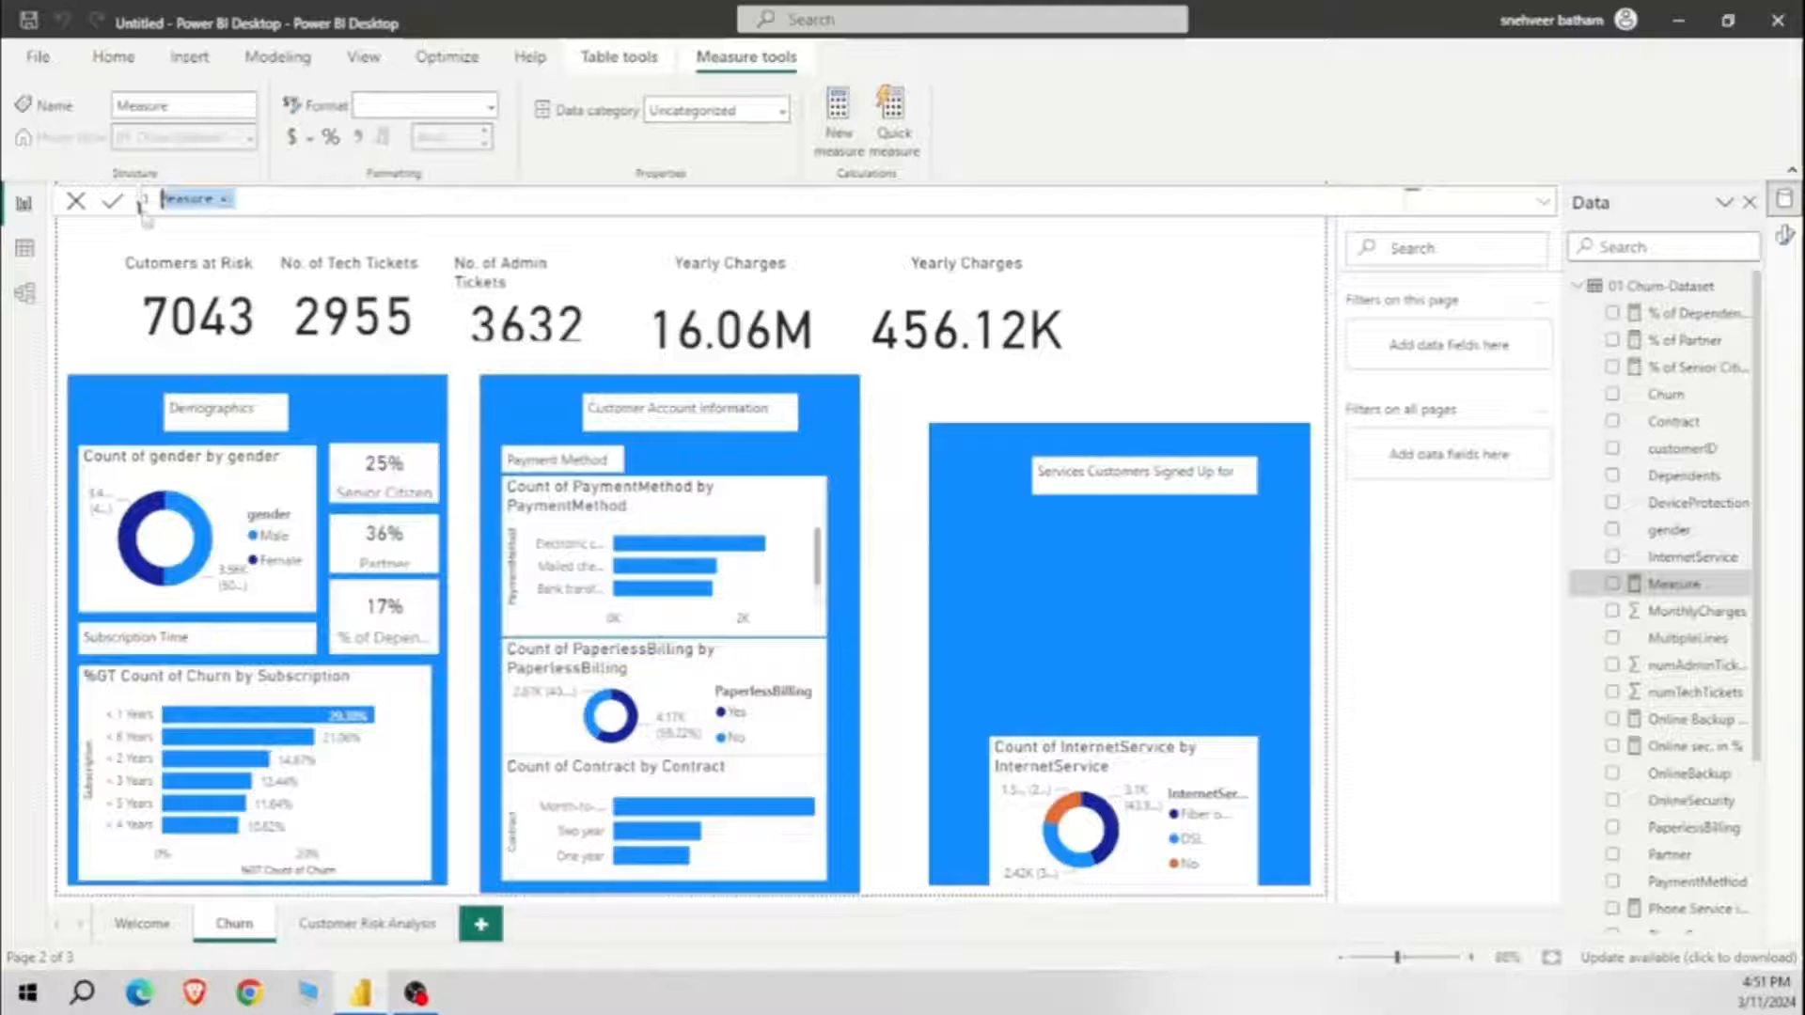
text(Online Backup in % = DIVIDE(CALCULATE(COUNT('01 Churn-Dataset'[OnlineBackup]),'01 Churn-Dataset'[OnlineBackup]="Yes",'01 Churn-Dataset'[Churn]="Yes"),CALCULATE(COUNT('01 Churn-Dataset'[OnlineBackup]),'01 Churn-Dataset'[Churn]="Yes"),0))
drag(257, 200, 148, 201)
text(st)
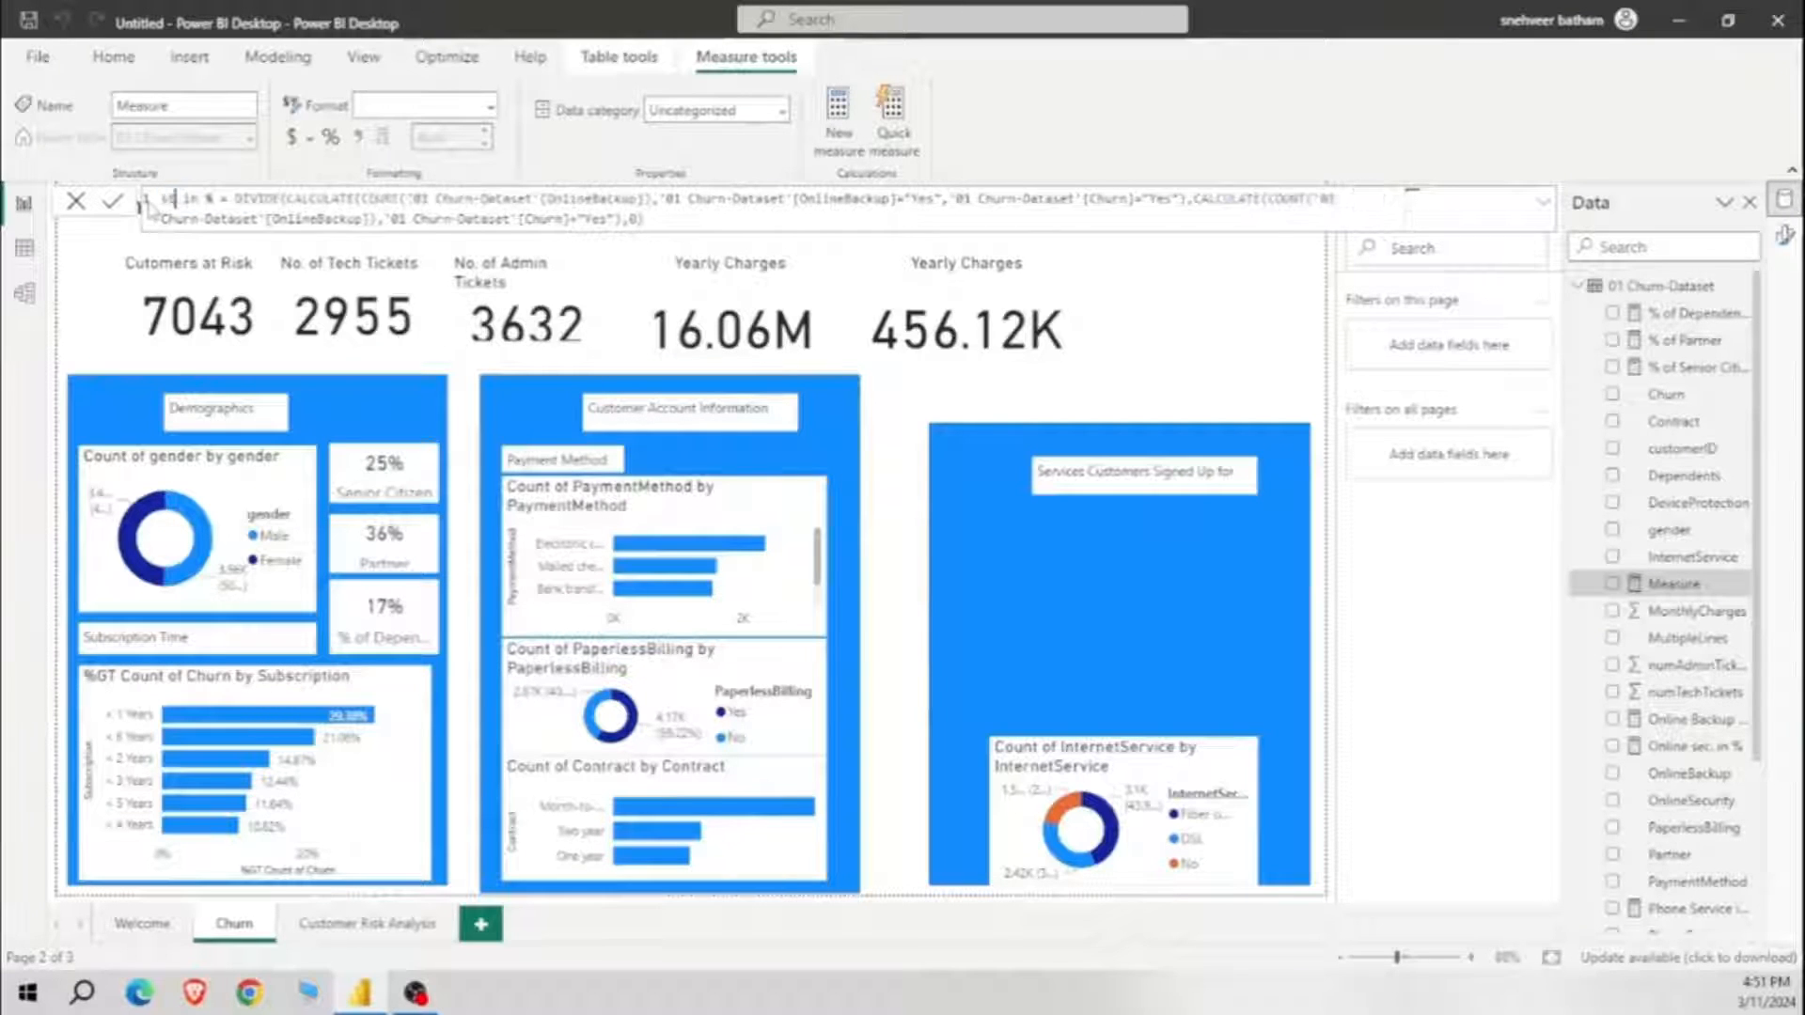
text(reaming)
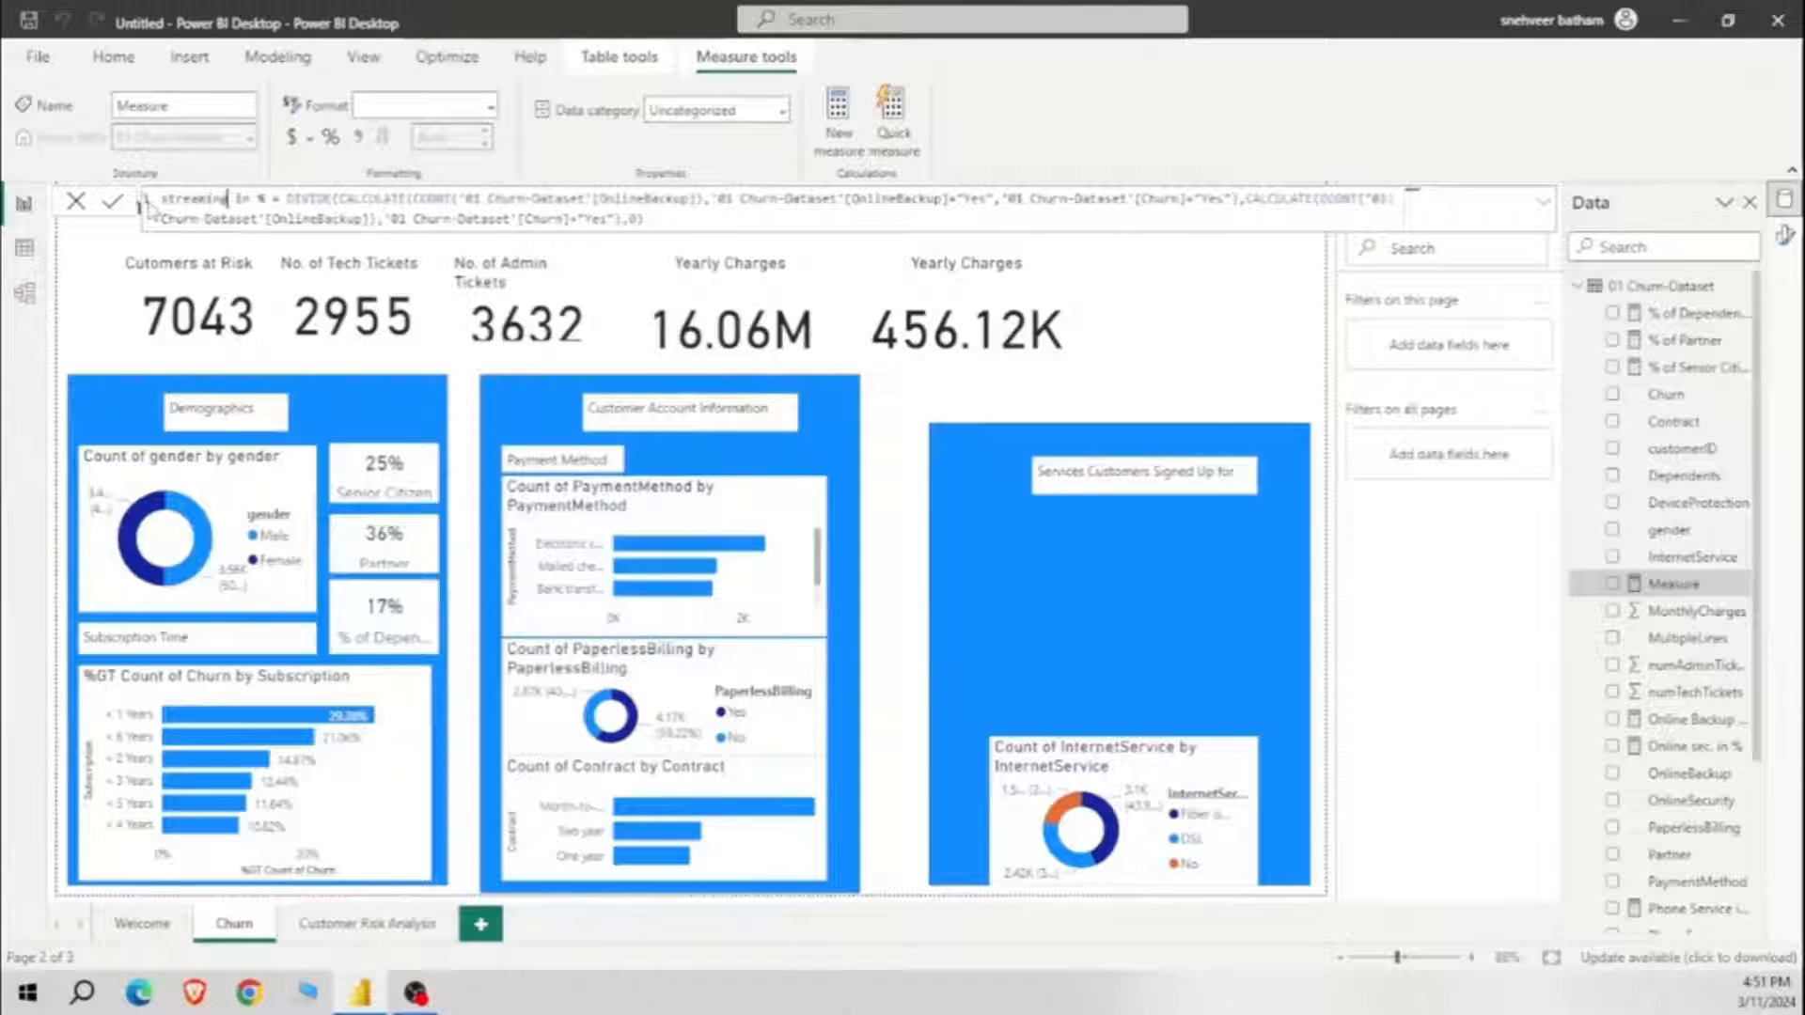
text( TV)
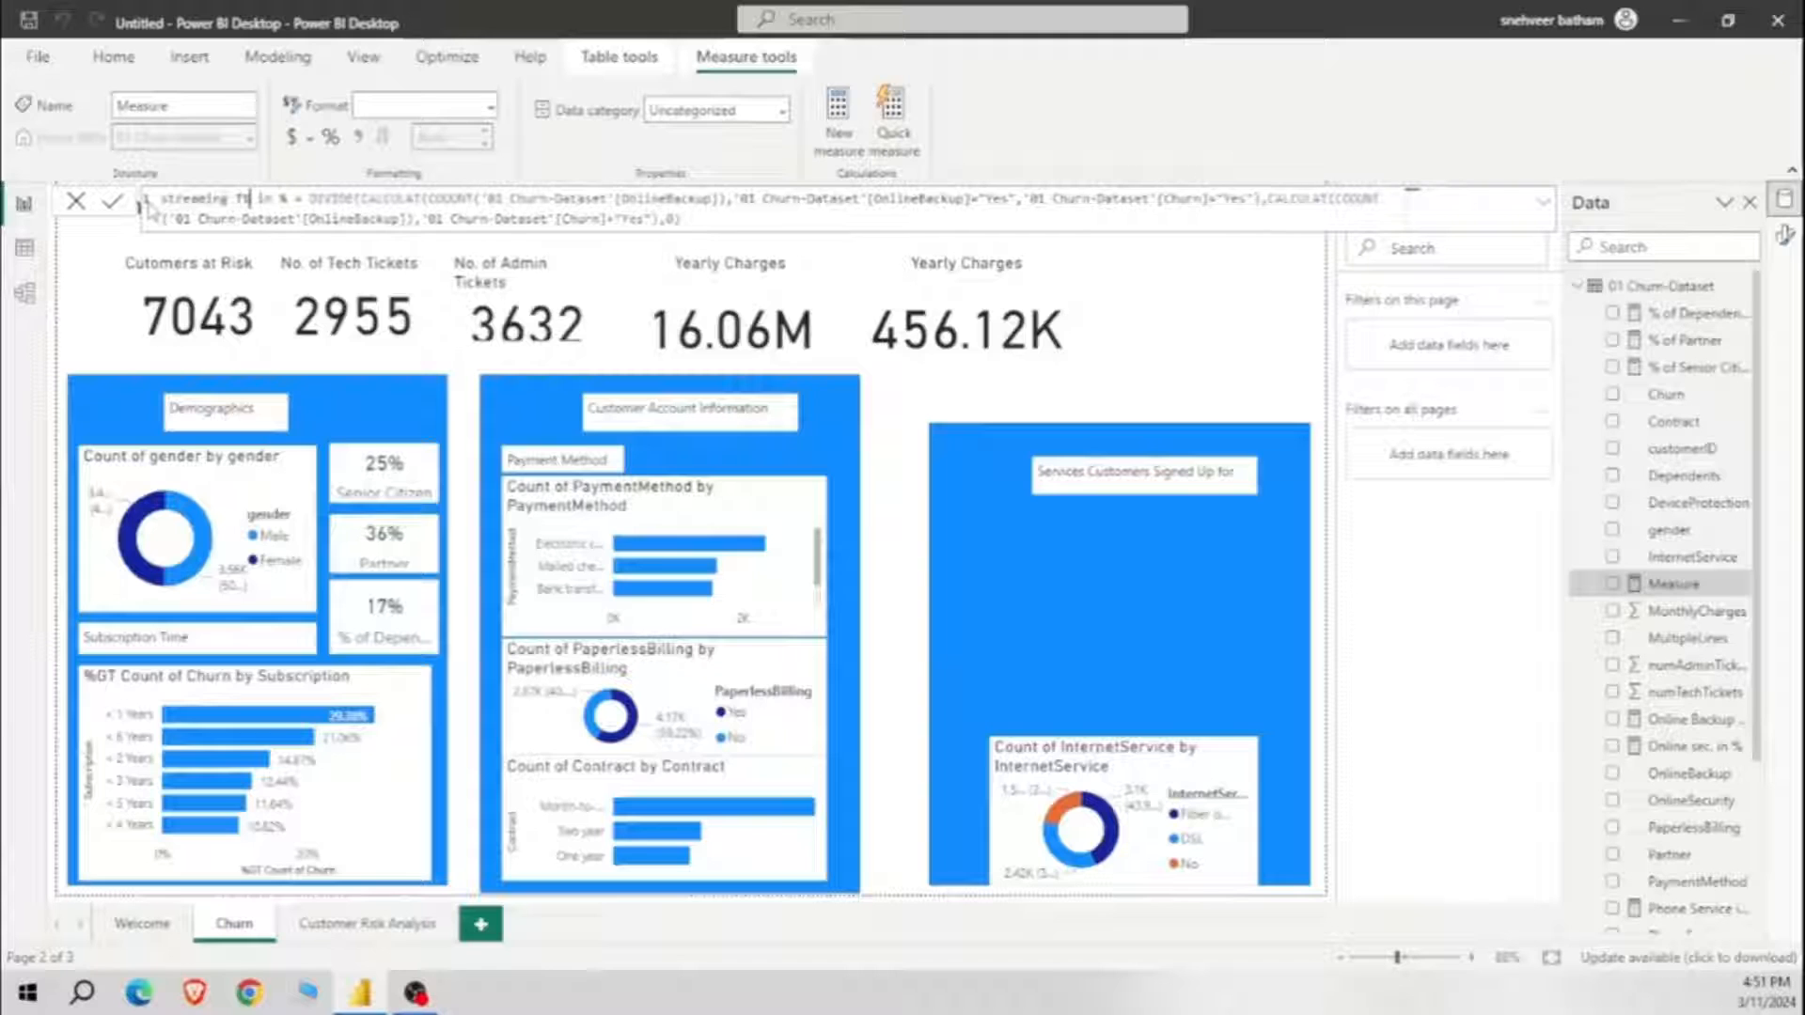
Step: Replace the three OnlineBackup column references in the "streaming TV in %" formula with StreamingTV
double_click(667, 198)
text(str)
click(764, 245)
double_click(954, 198)
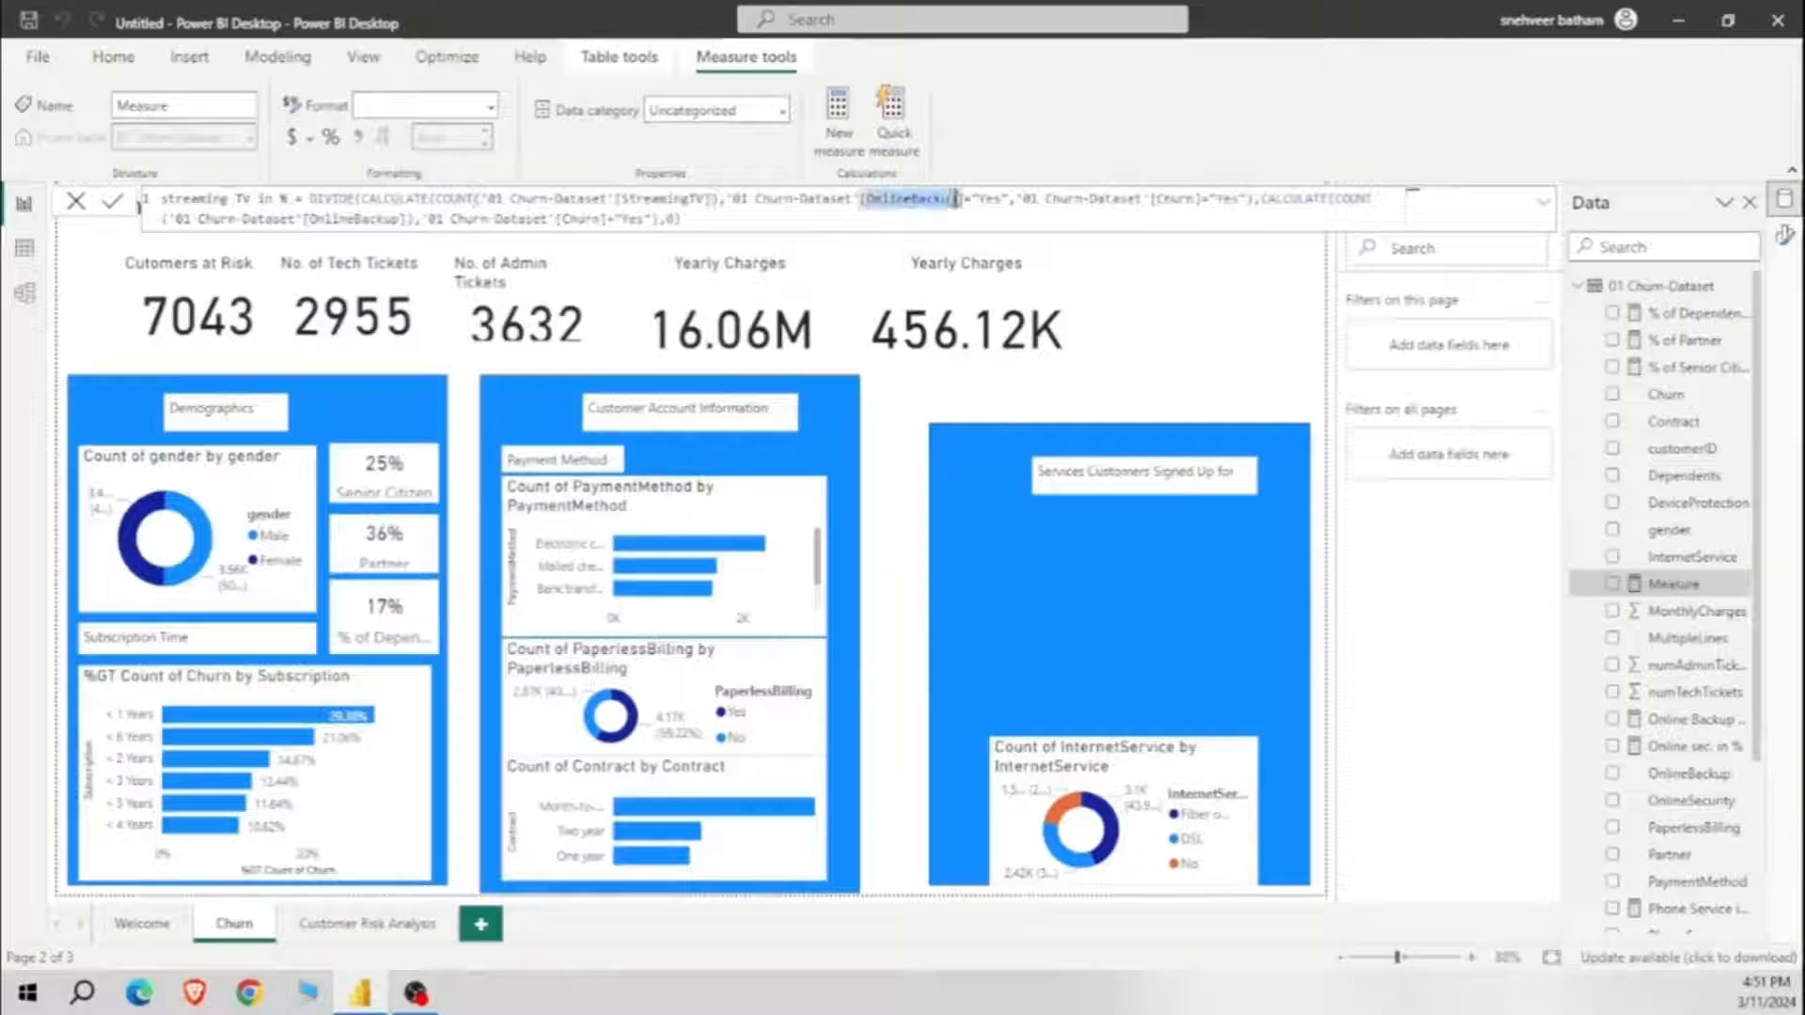
text(str)
click(1119, 254)
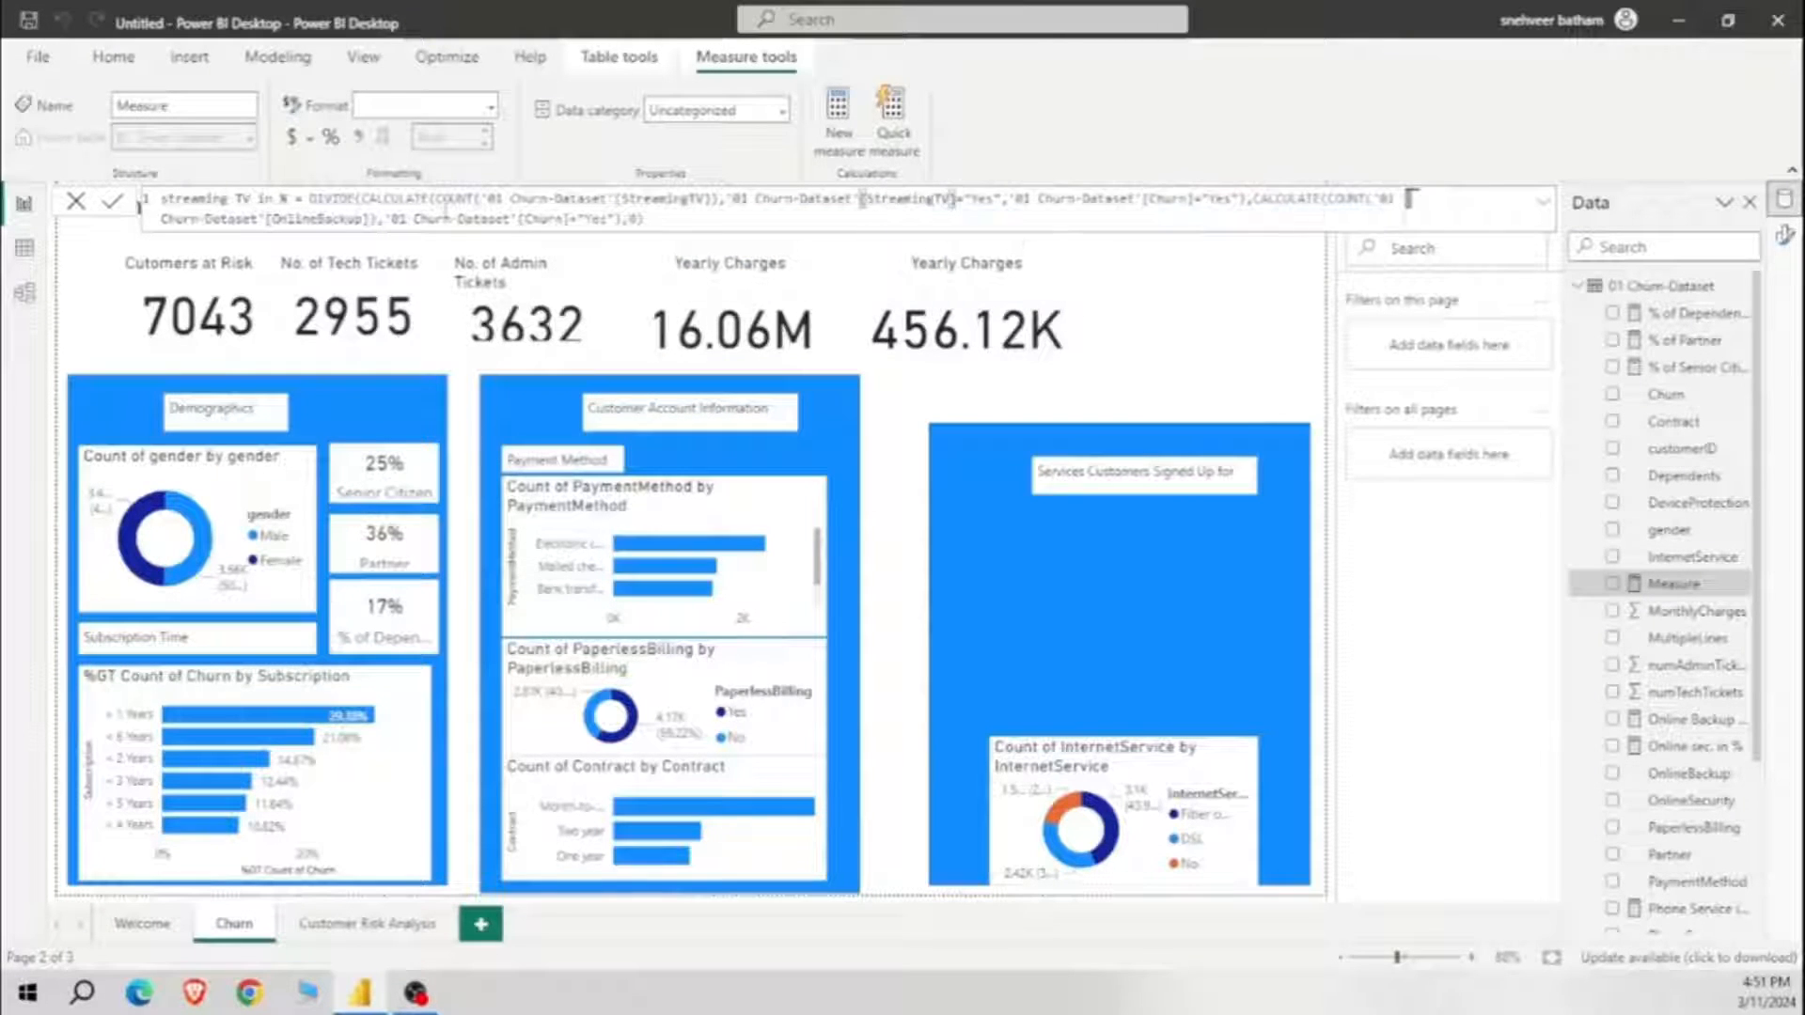
double_click(319, 218)
text(str)
click(512, 268)
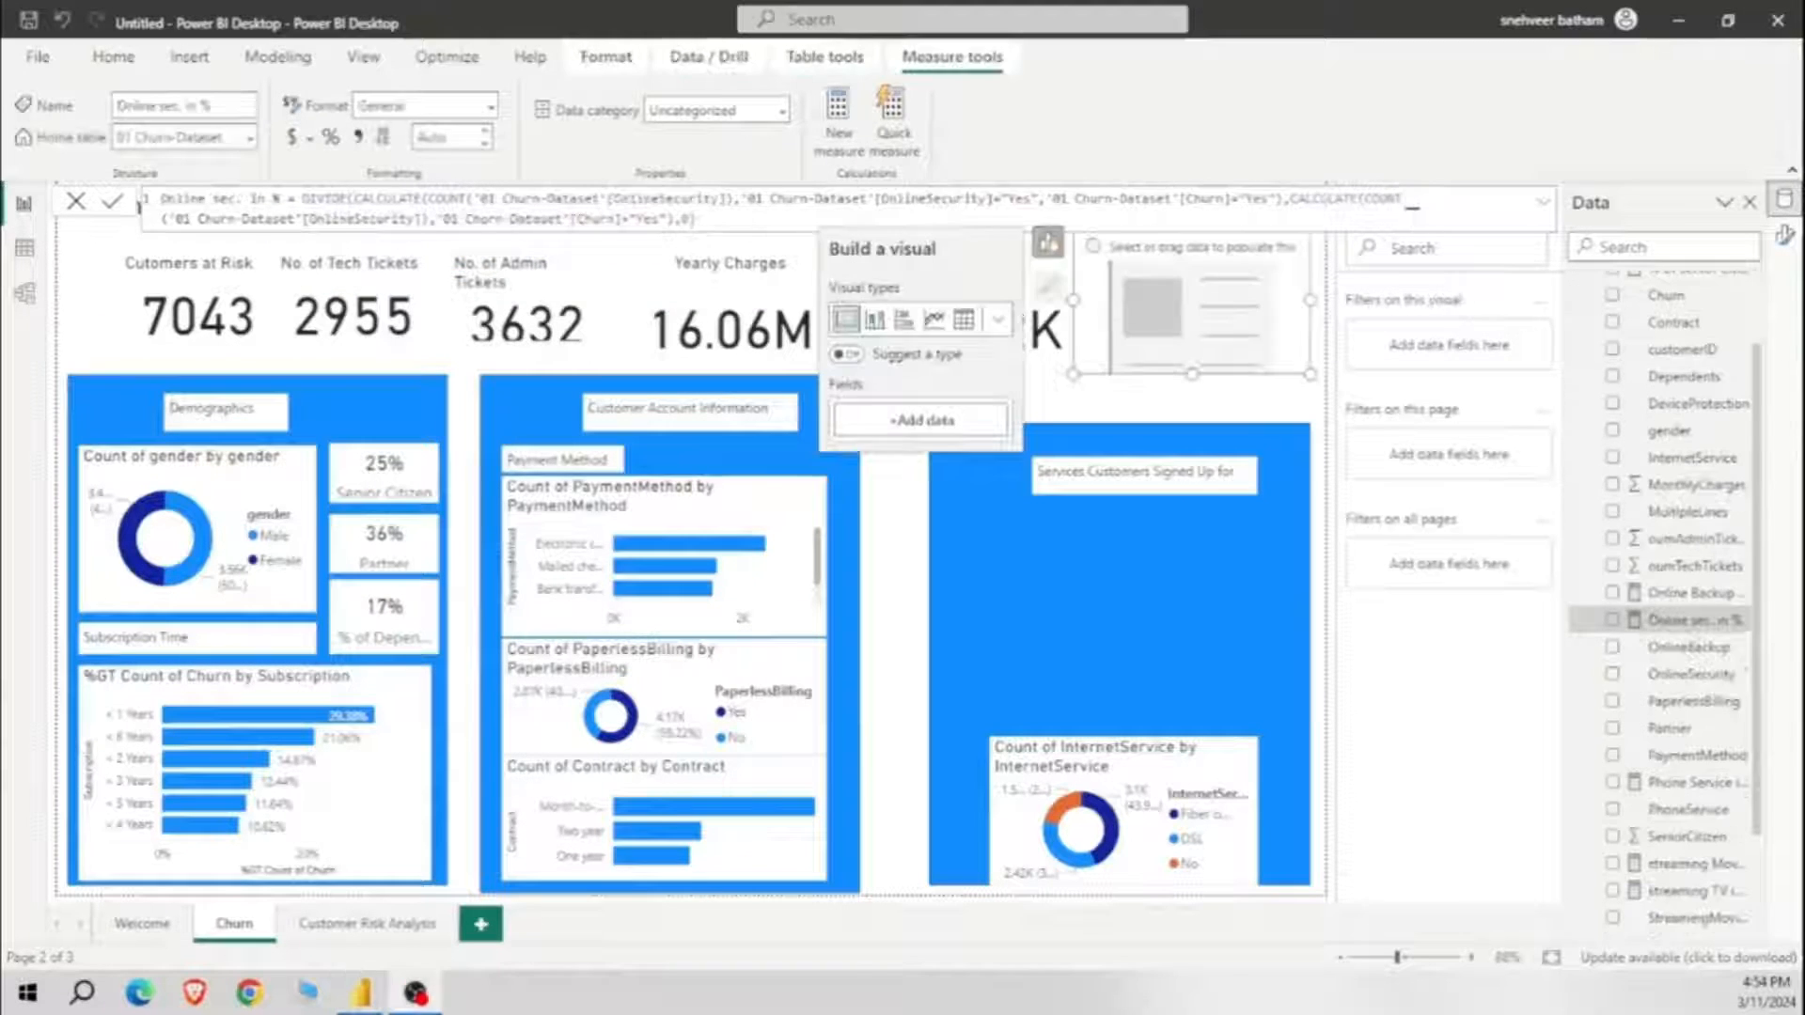
Step: Retype the closing bracket of the final Churn reference in the "Online sec. in %" formula
click(620, 218)
key(Delete)
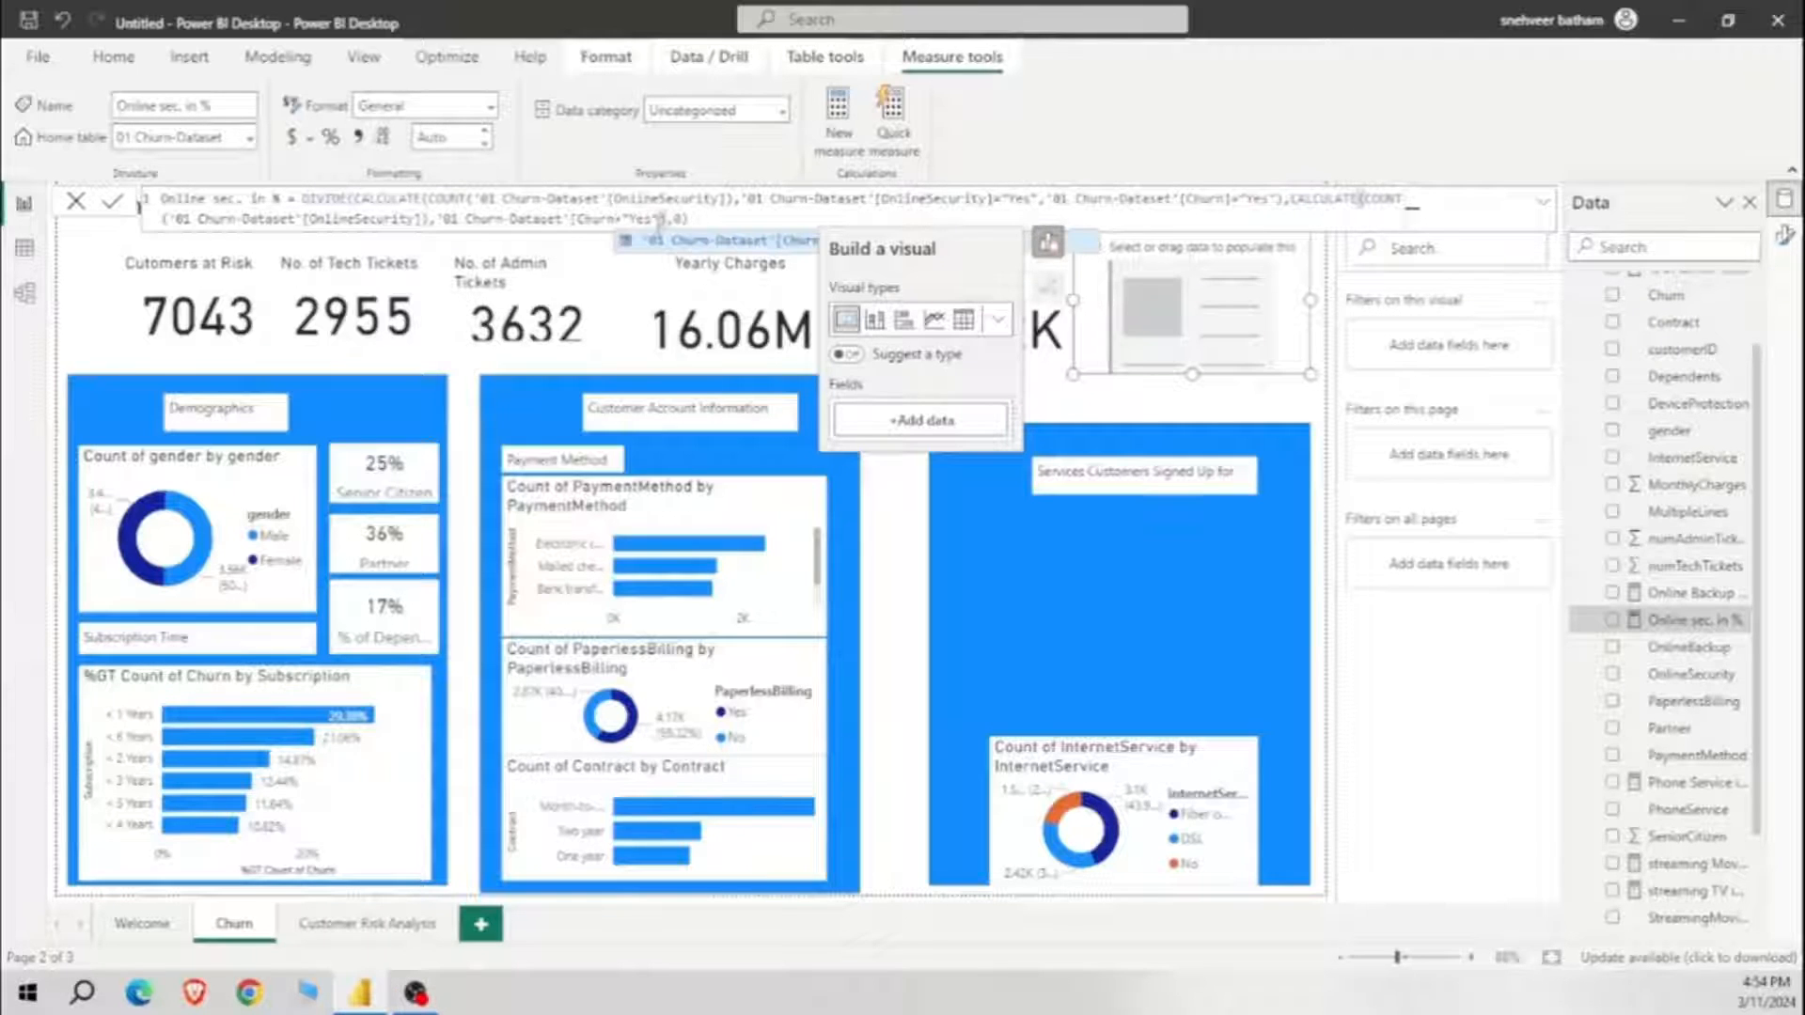
text(])
key(BackSpace)
key(BackSpace)
text(])
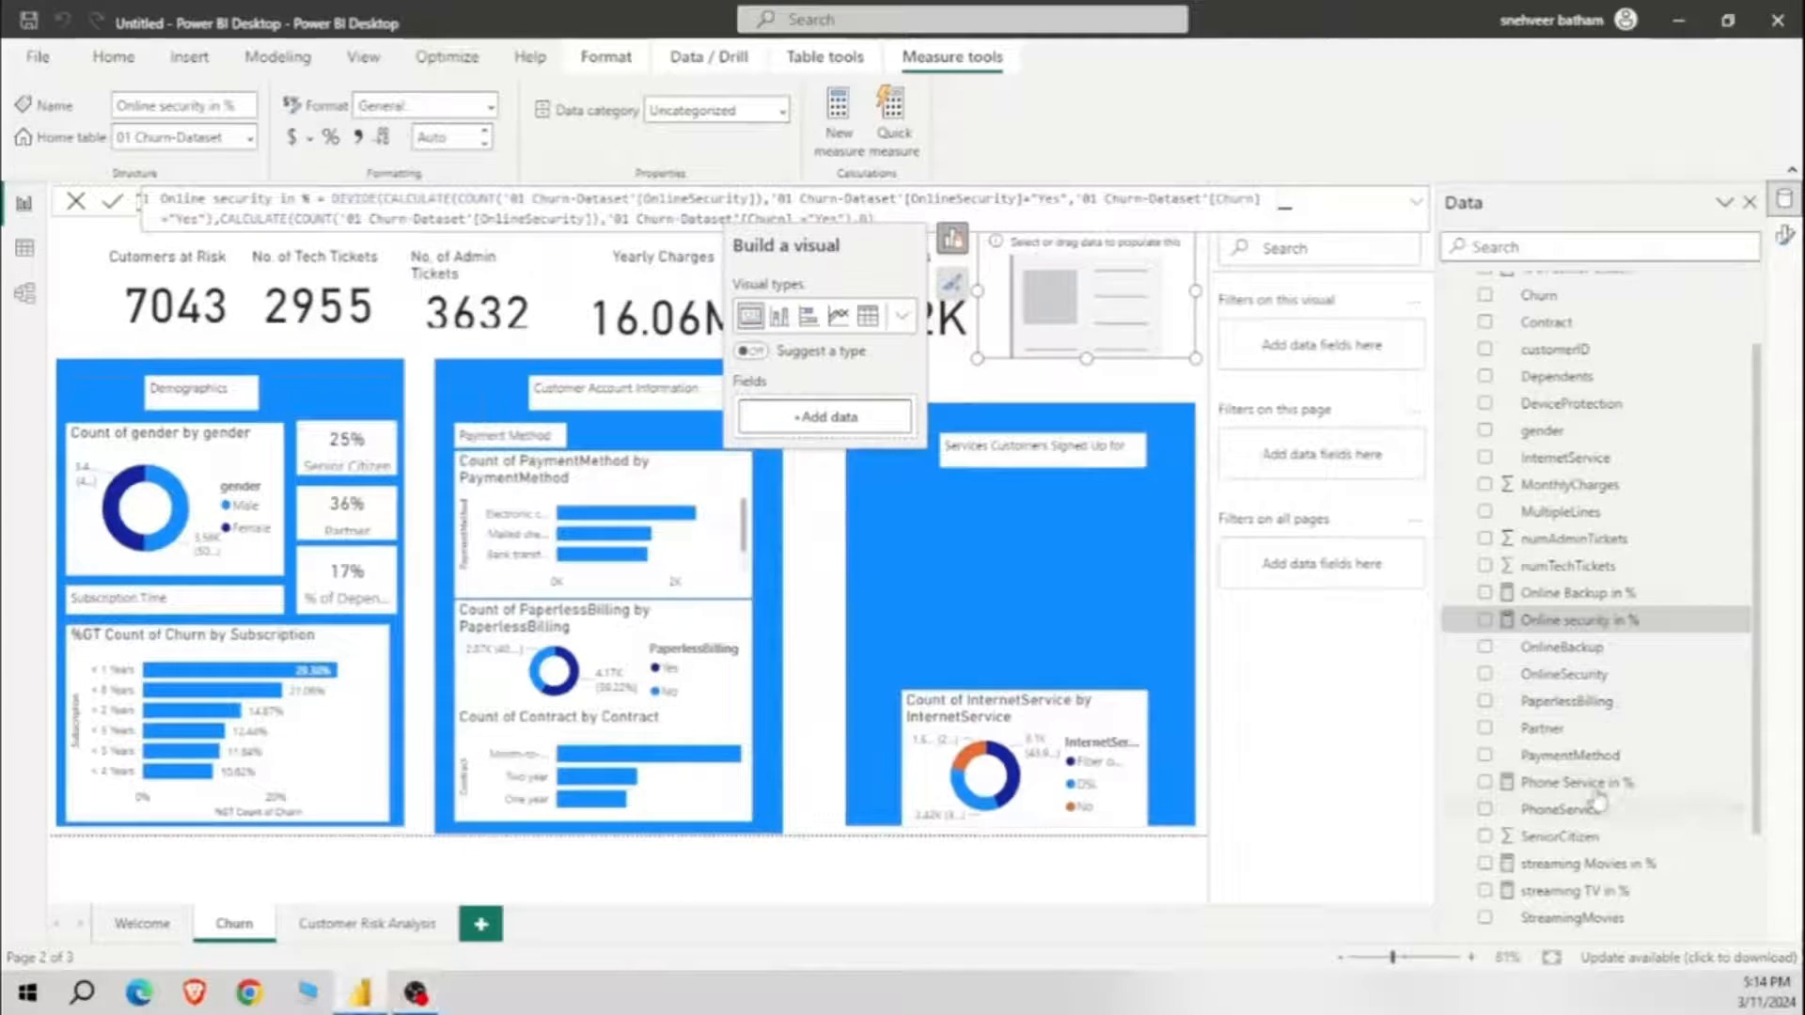
Step: Re-enter the equals sign with spaces around it in the final Churn filter of the "streaming Movies in %" formula
click(1588, 788)
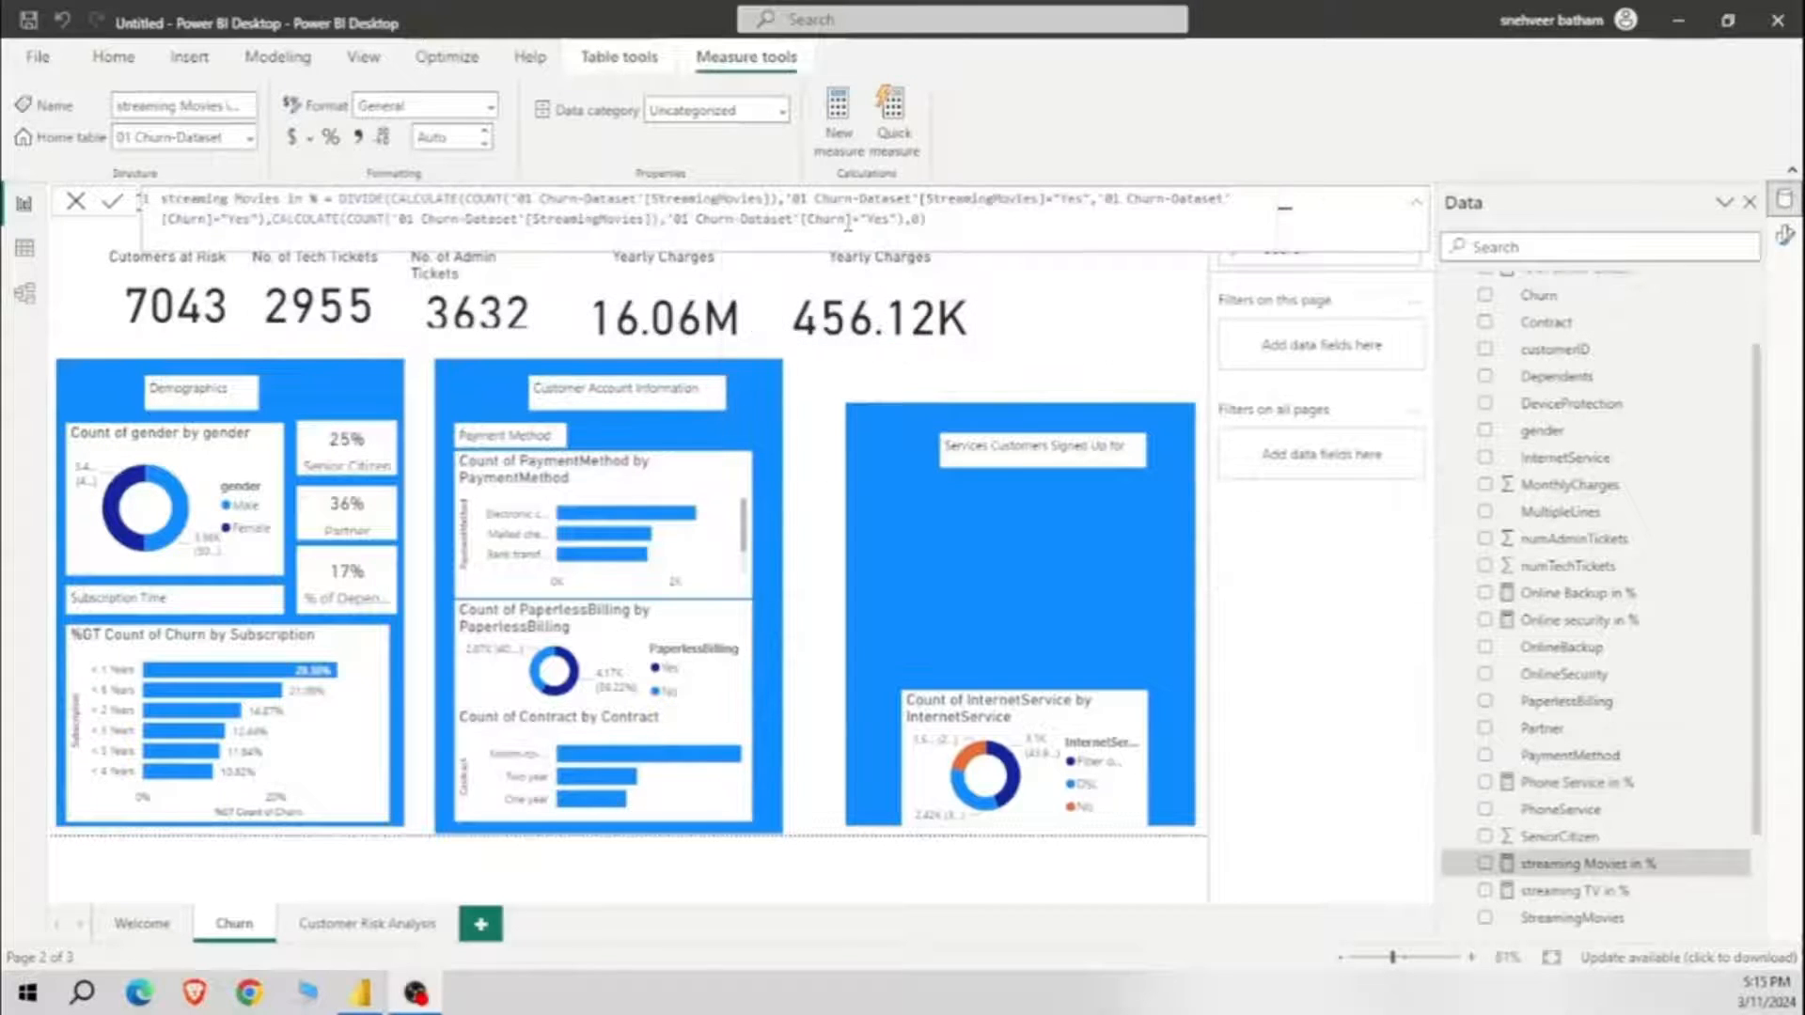
click(859, 219)
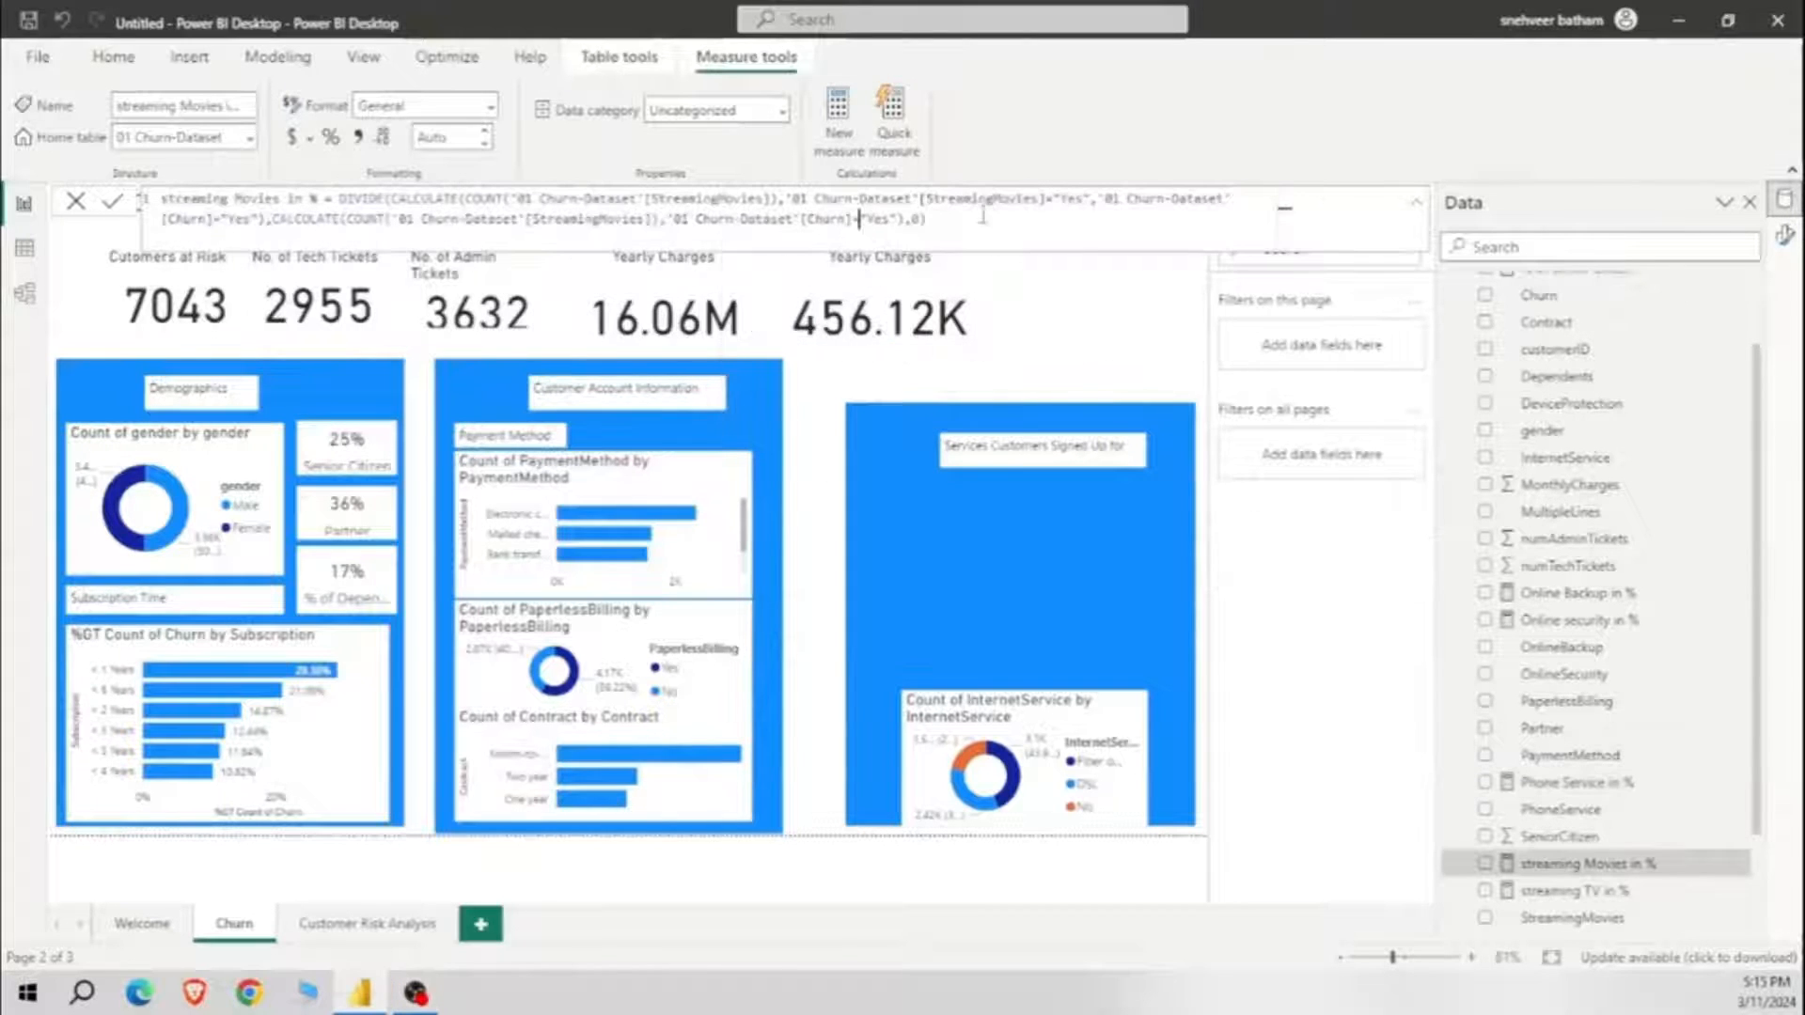
key(BackSpace)
text(=)
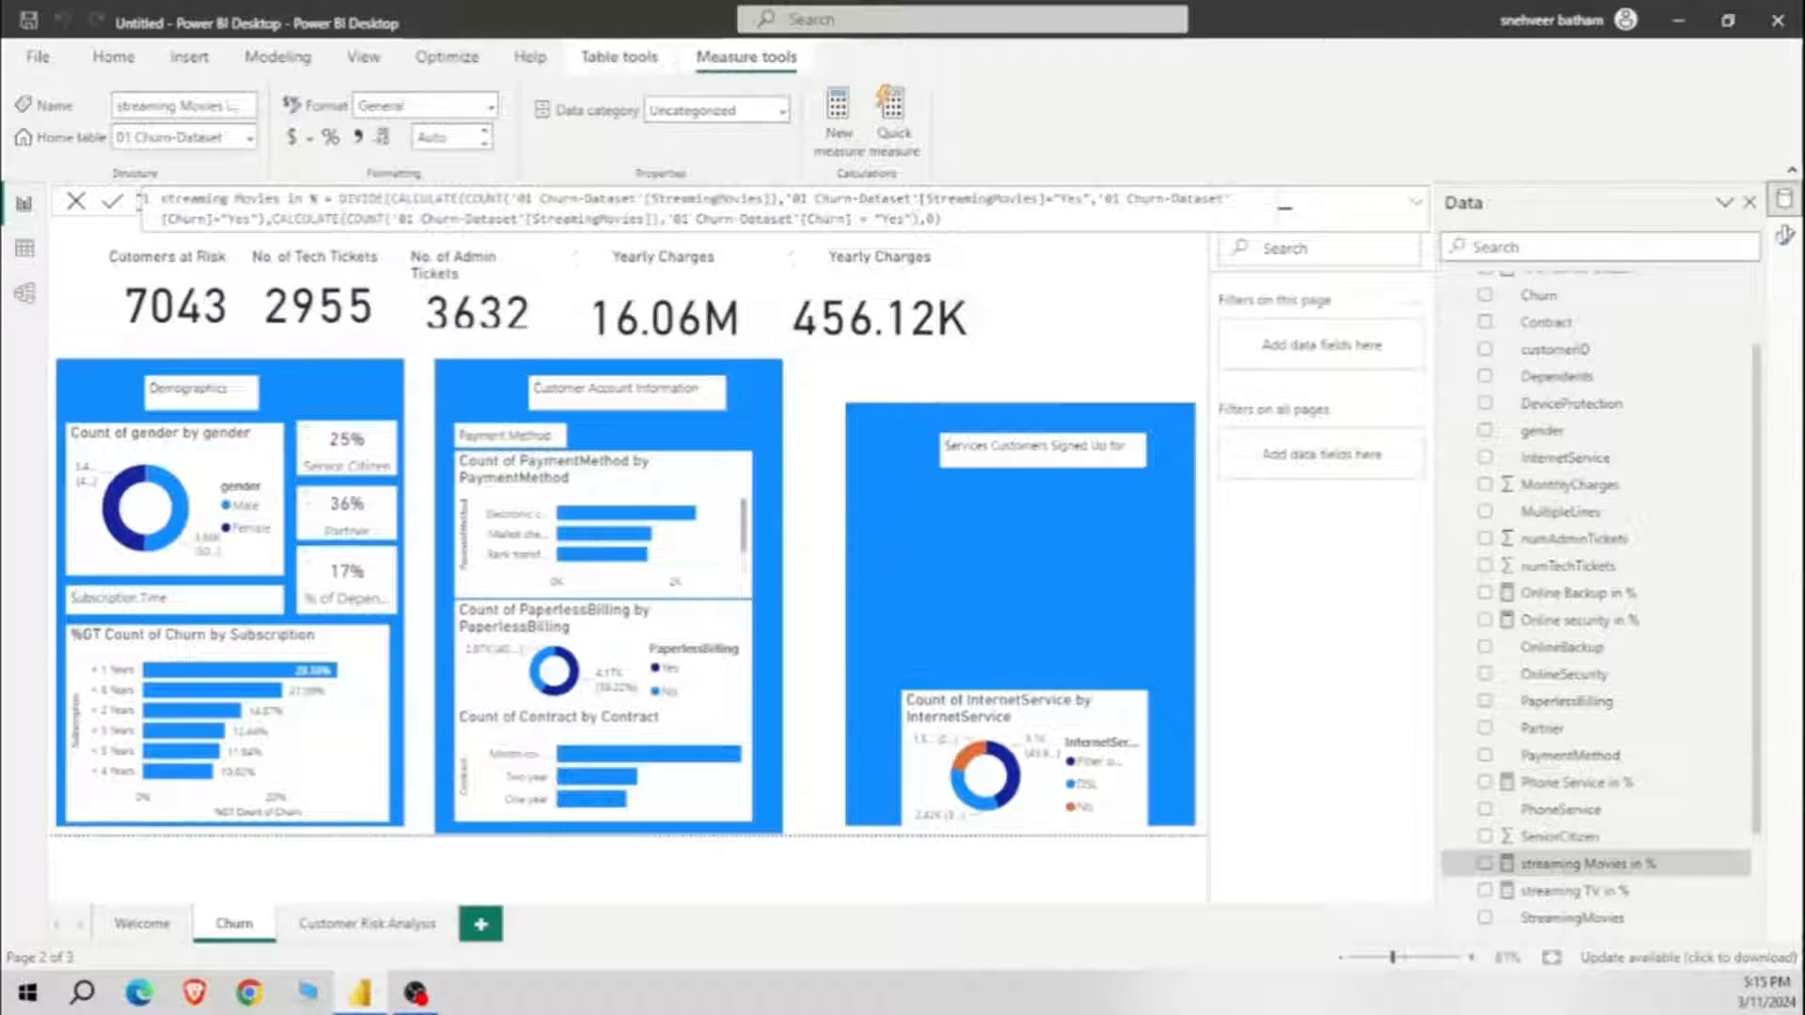
Step: Put spaces around the equals sign in the final Churn filter of "streaming TV in %" and commit the measure
click(1598, 893)
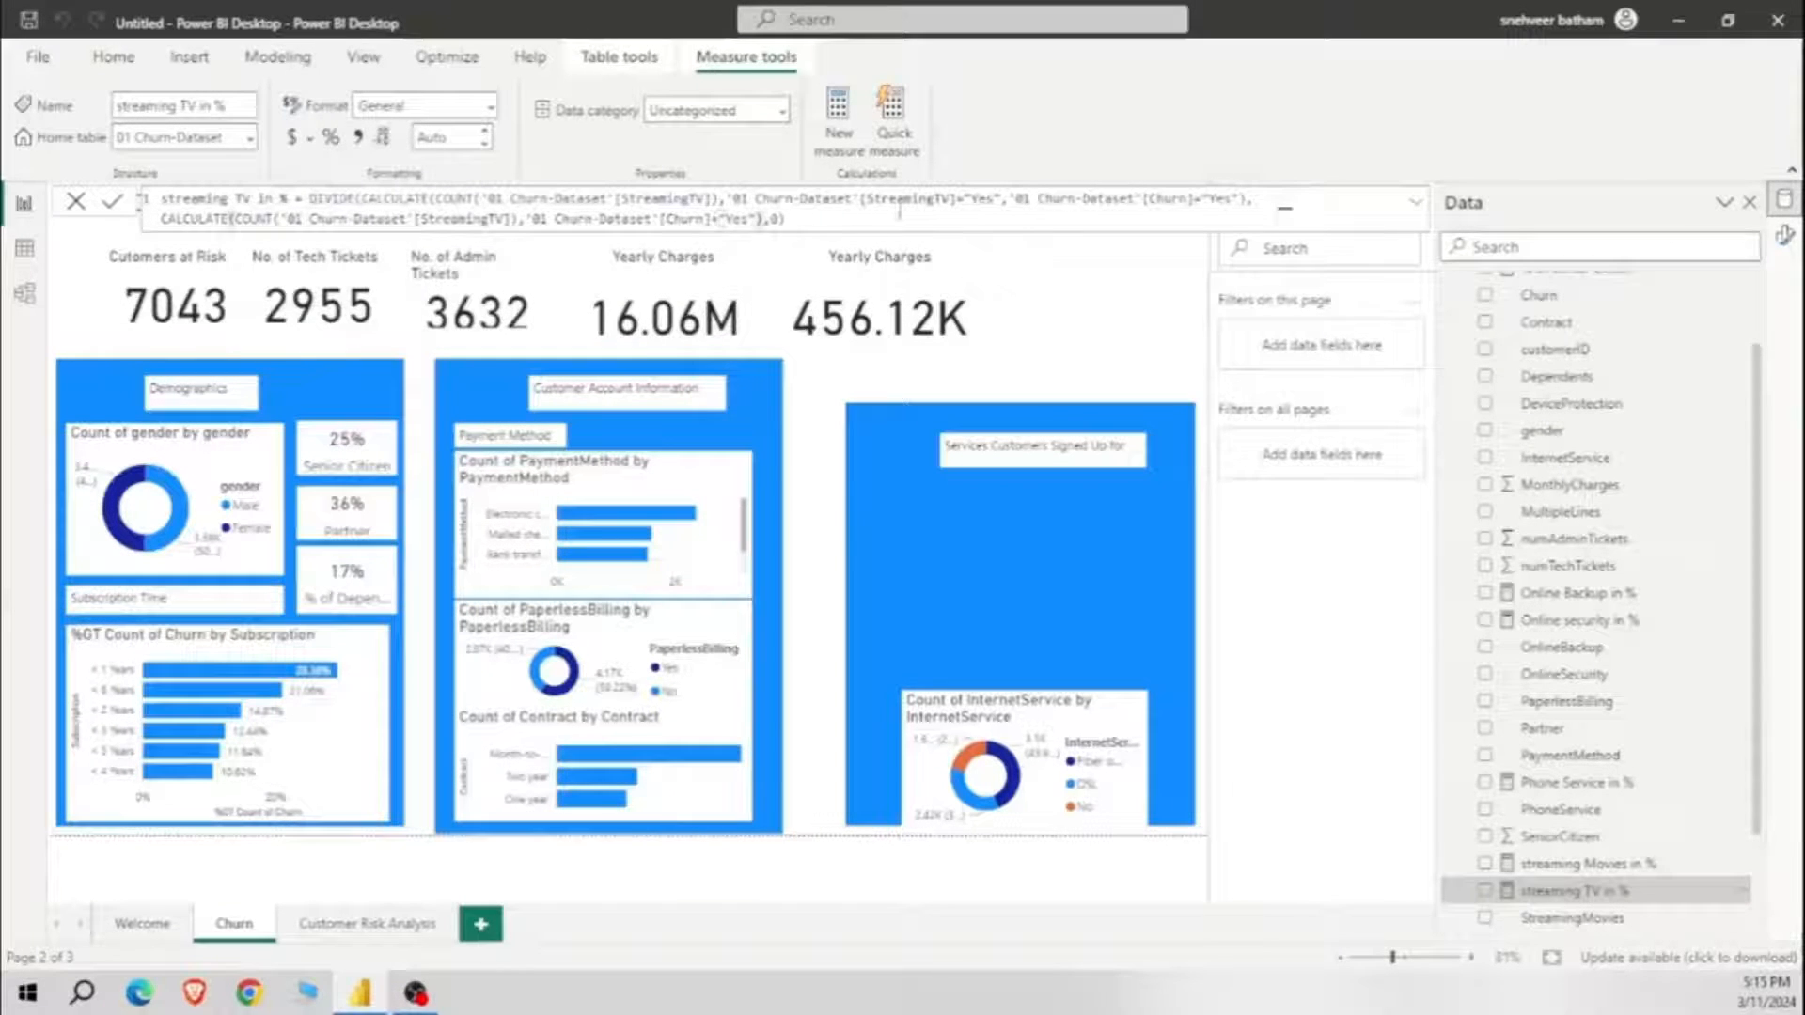
key(Right)
key(Return)
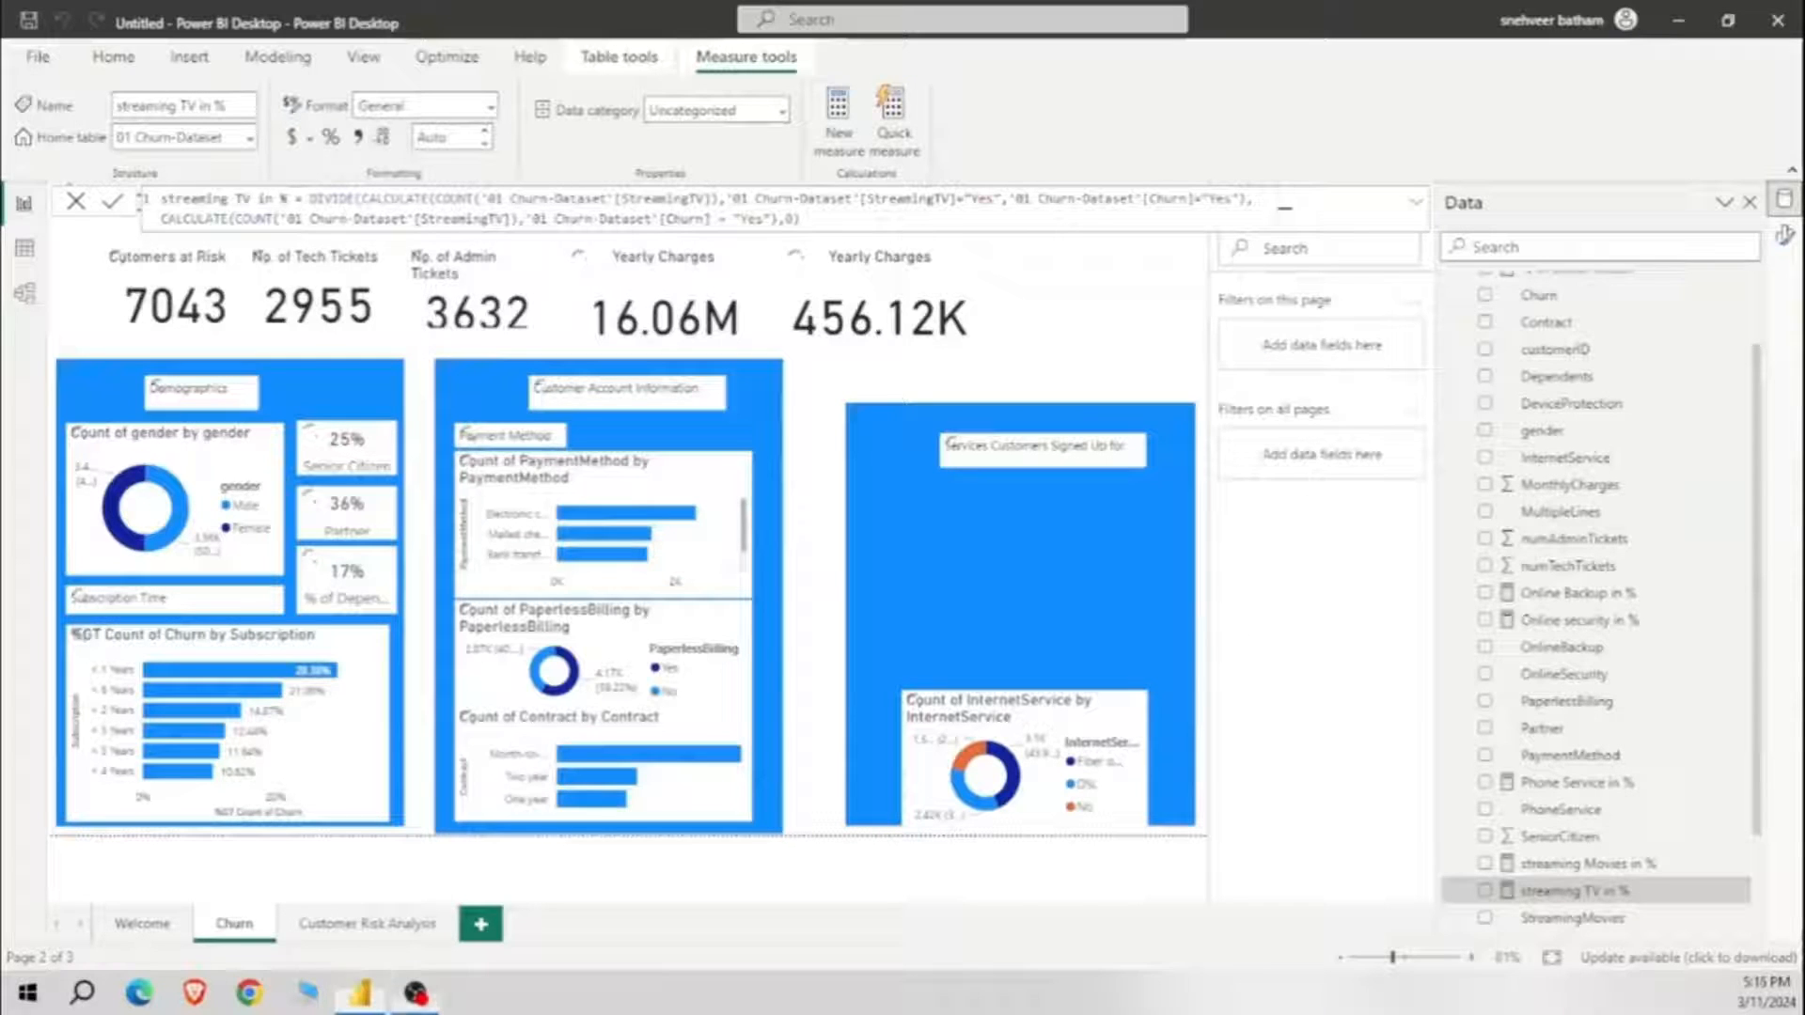
Step: Add a card visual to the Churn page showing the "Online Backup in %" measure
click(113, 56)
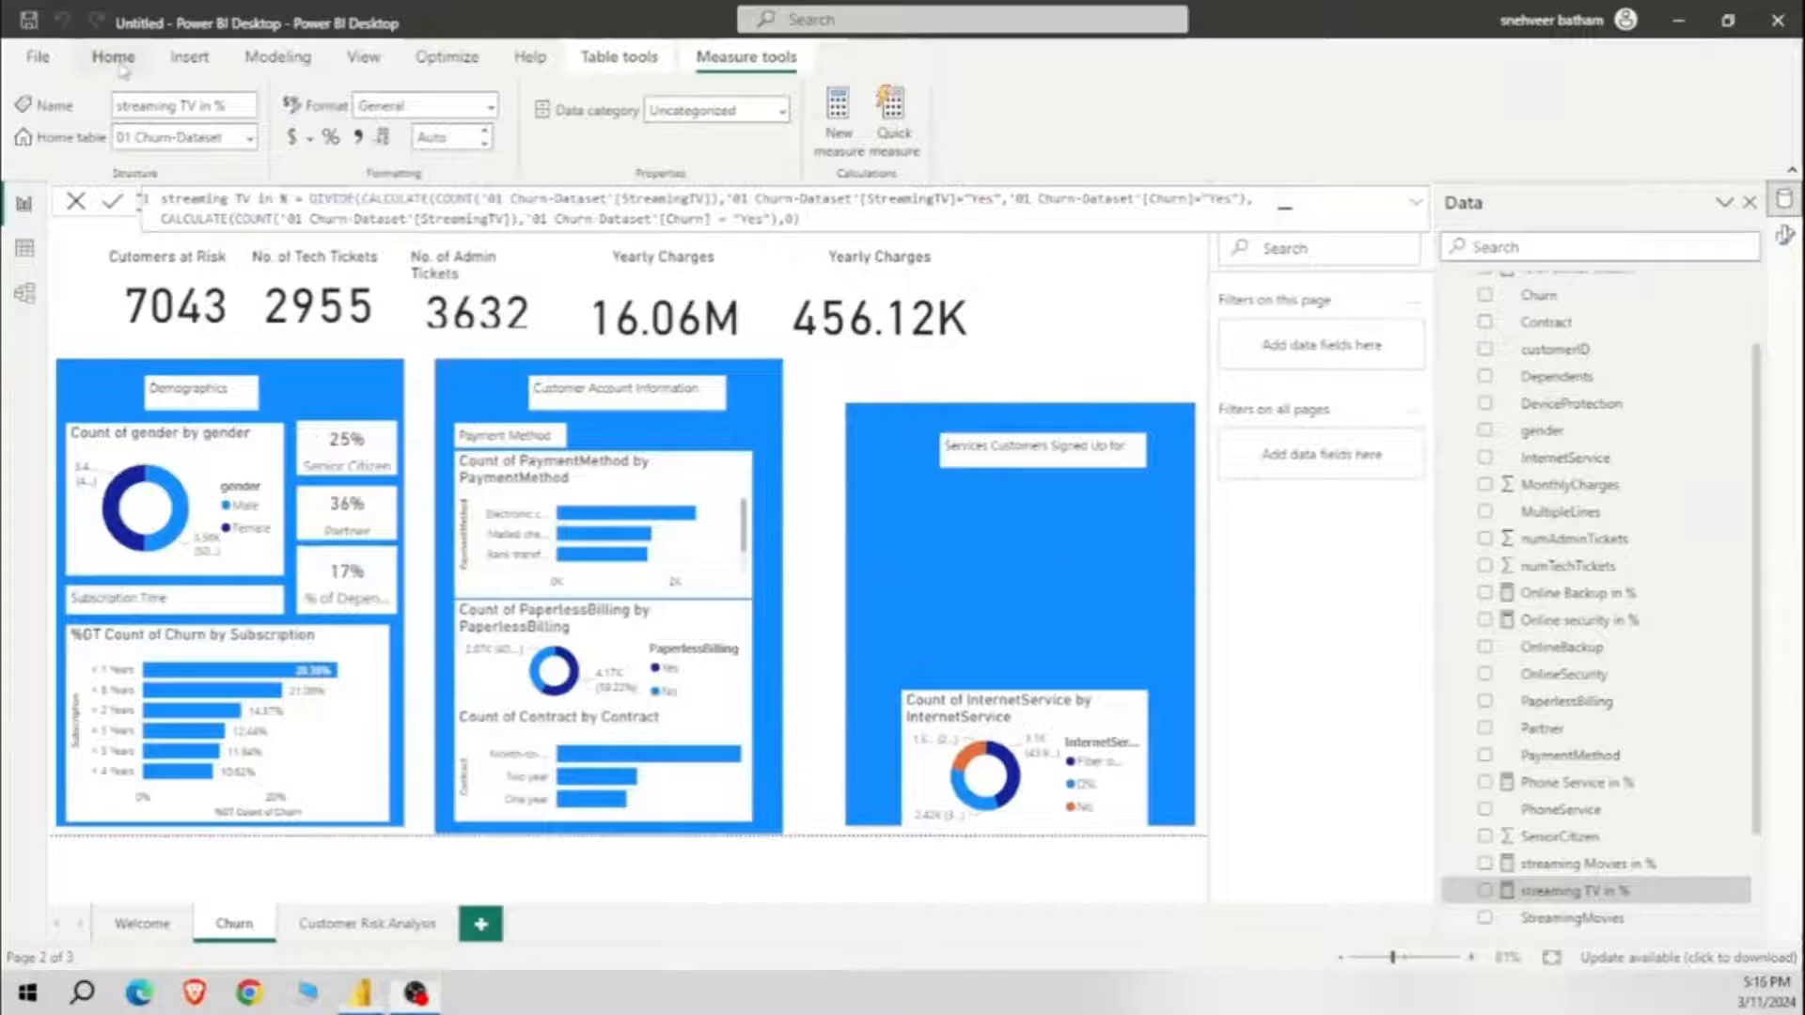
click(925, 141)
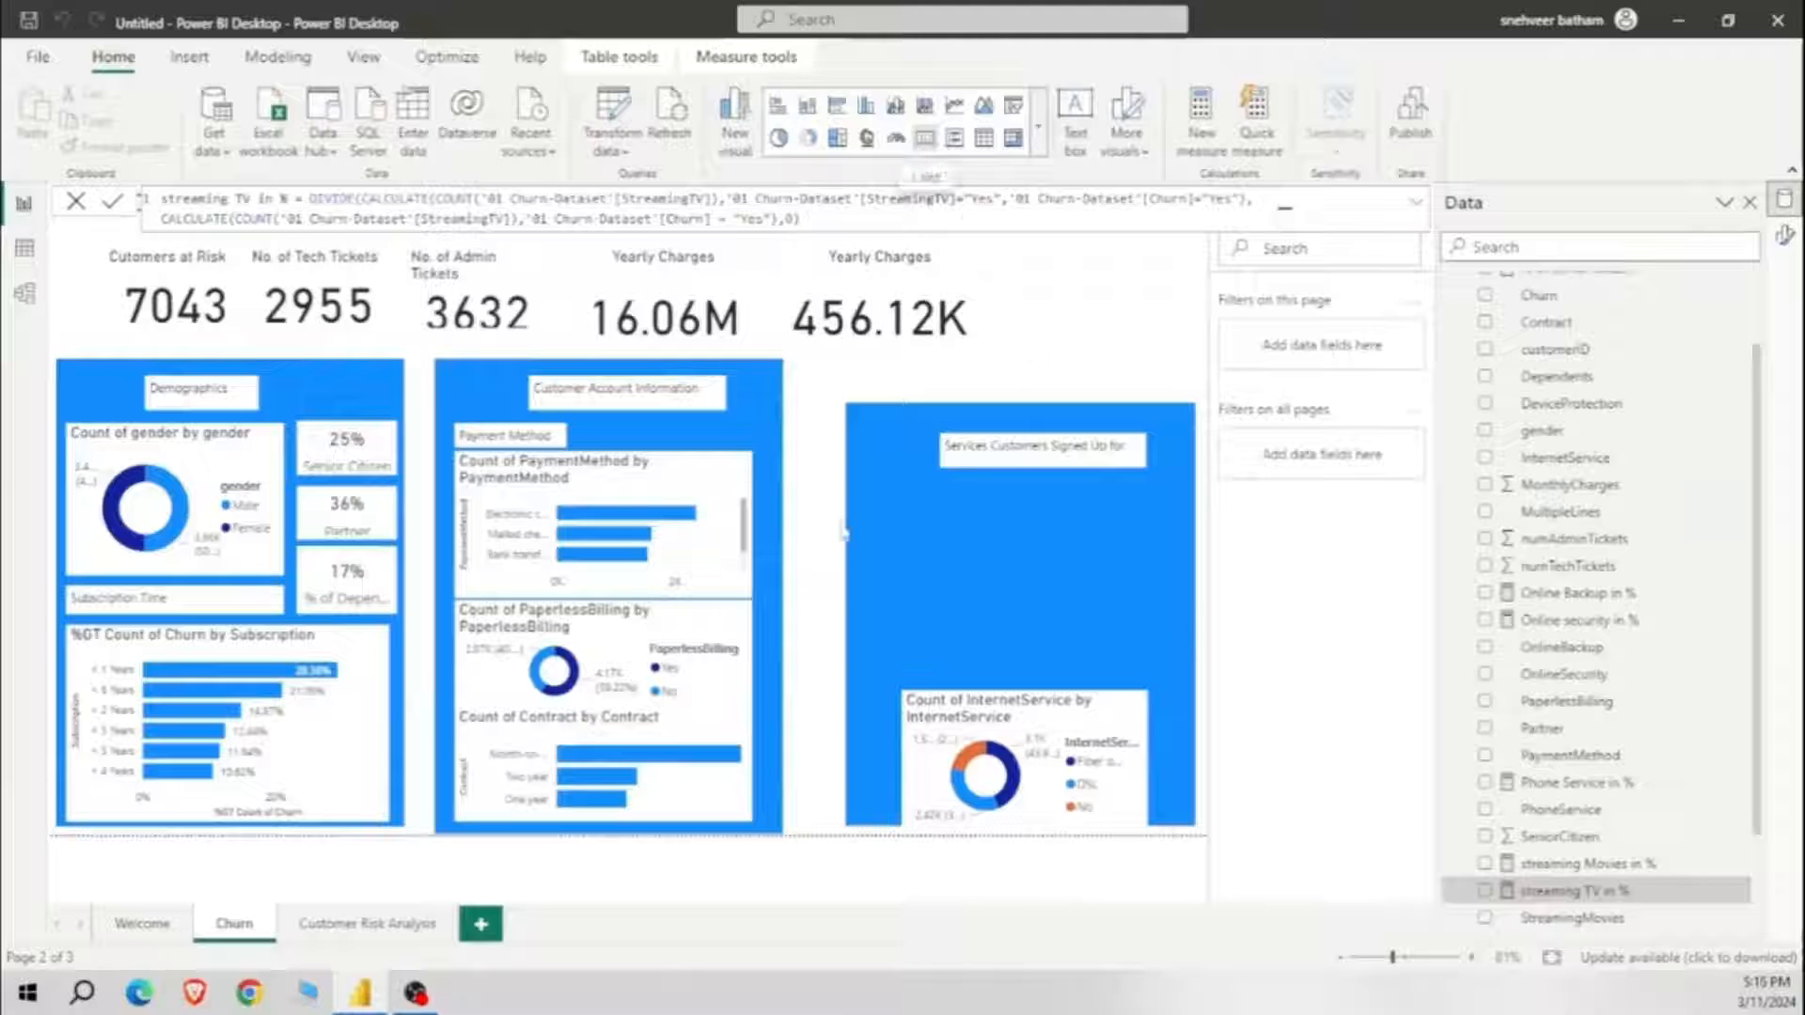
click(1485, 592)
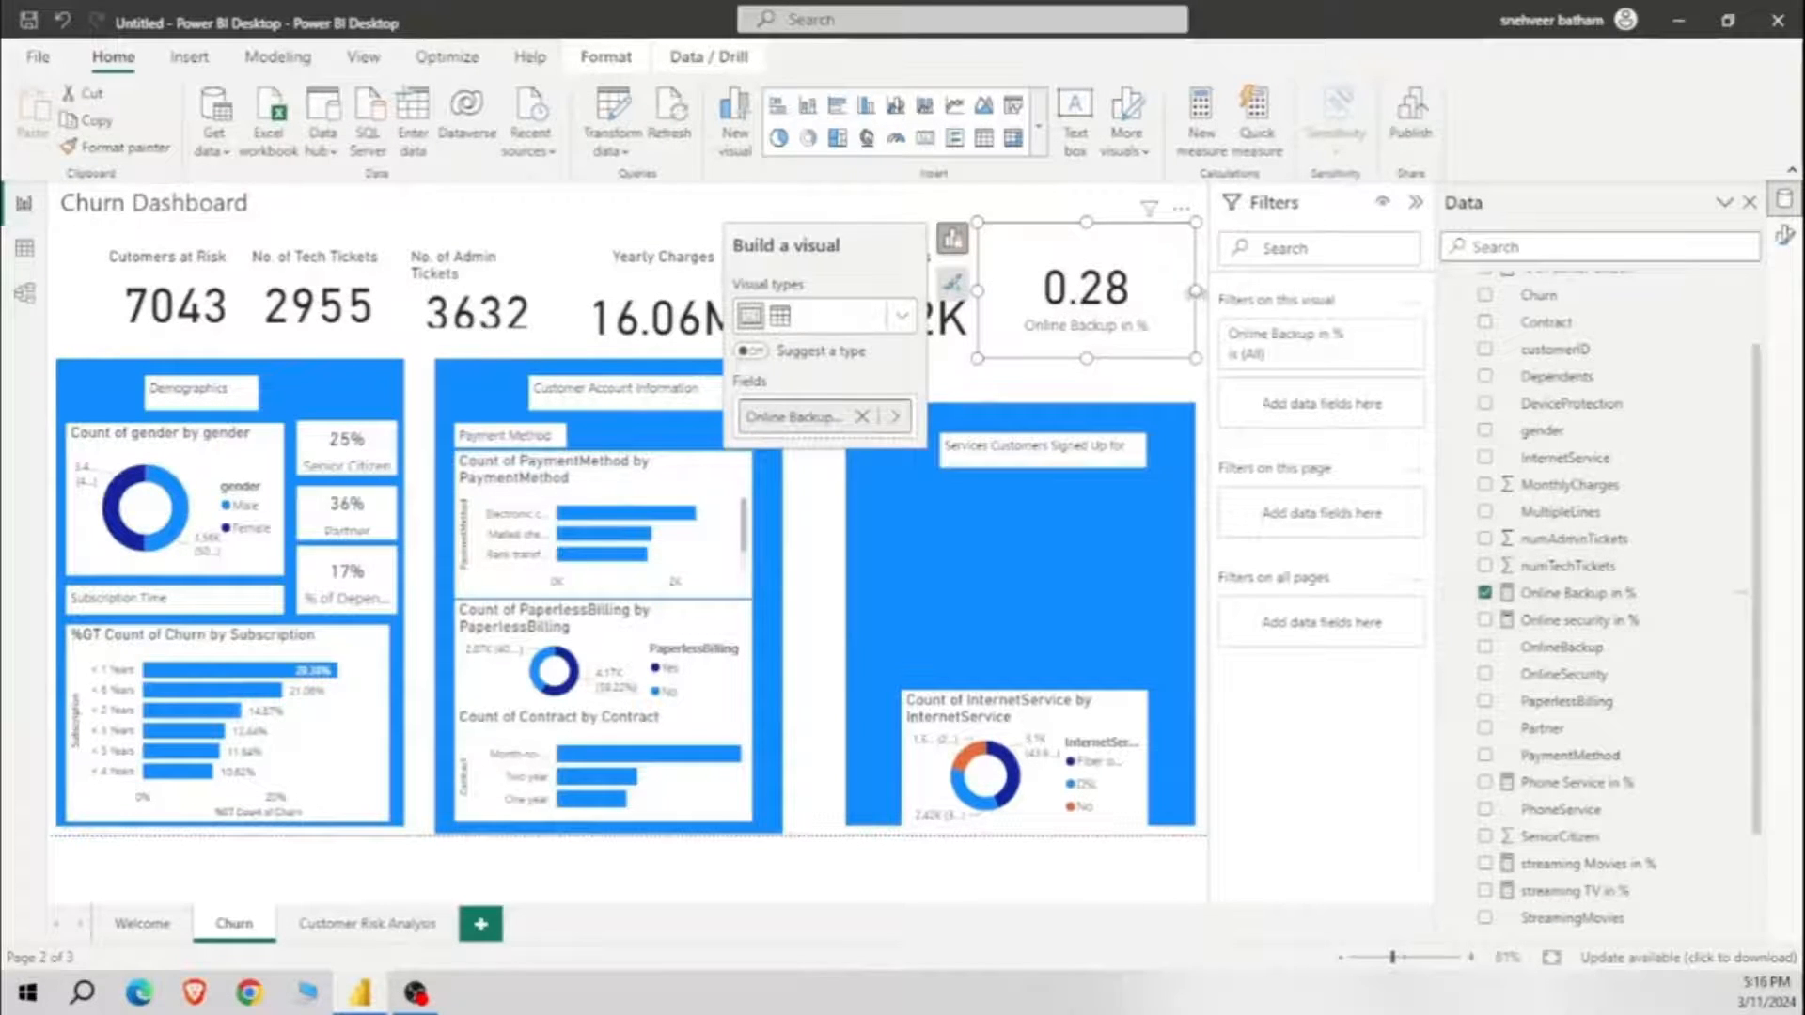
Step: Set the number format of the "Online Backup in %" measure to Percentage
click(1551, 593)
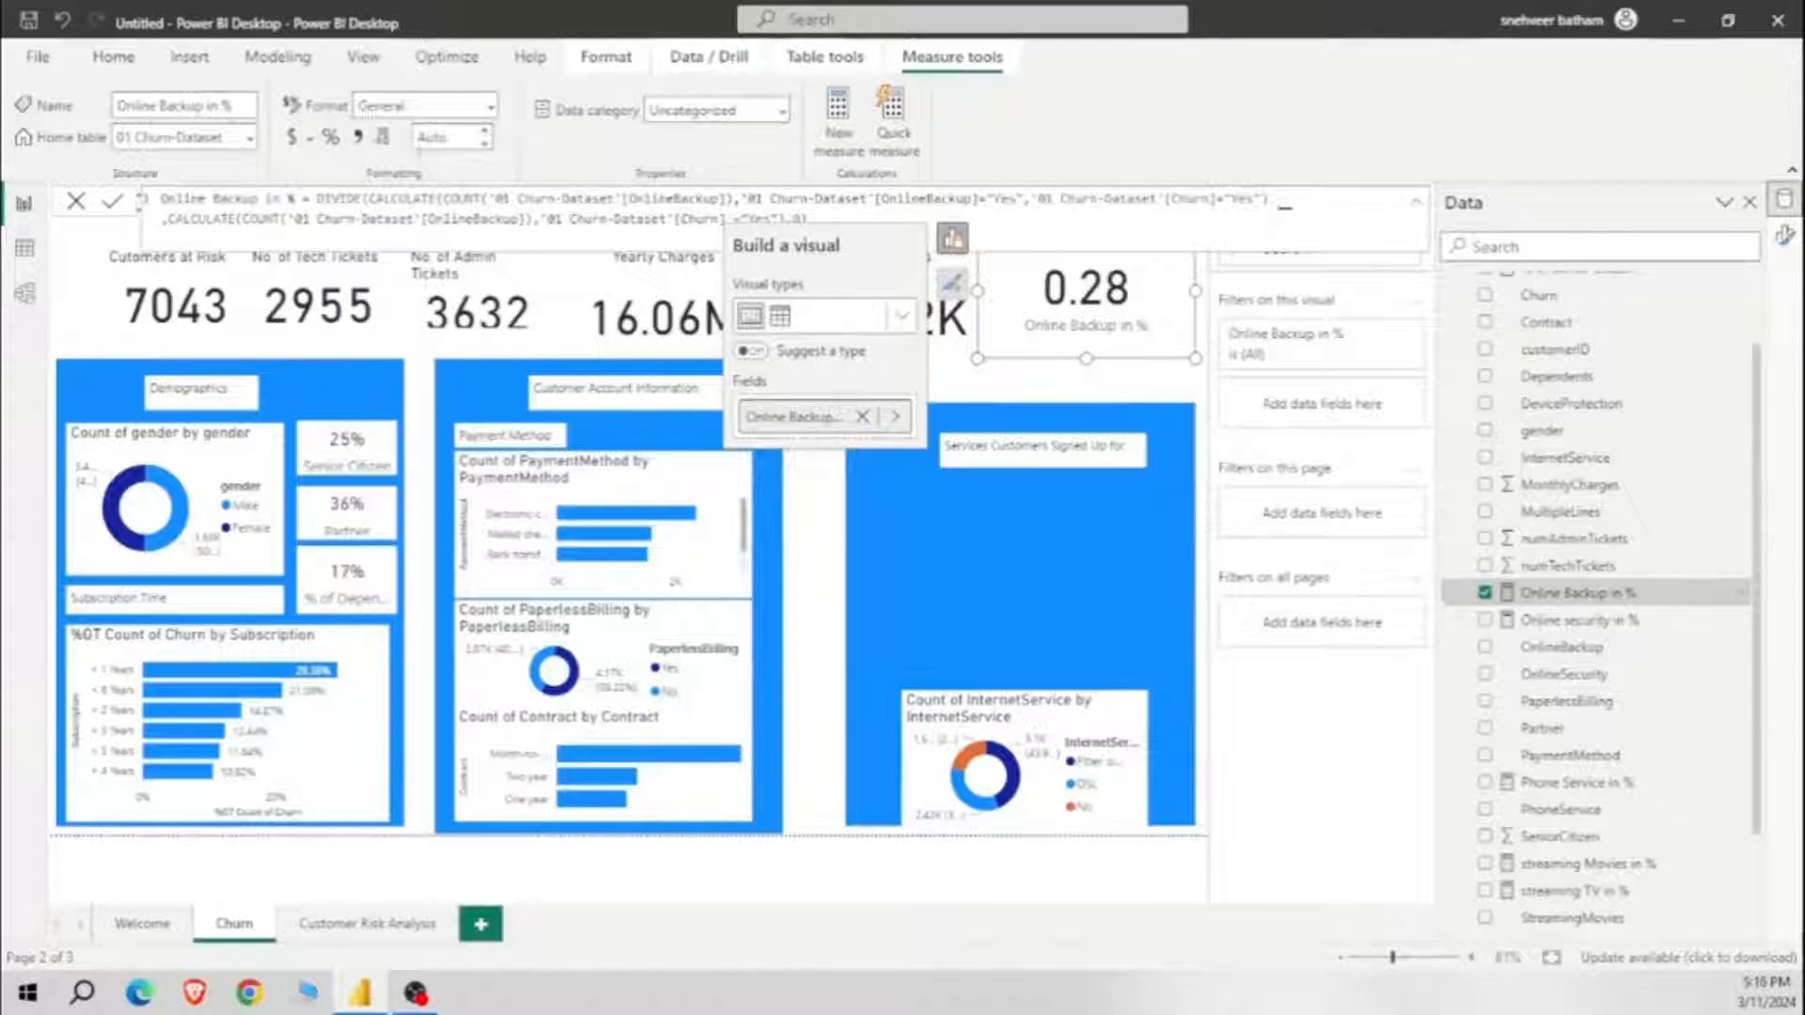
click(488, 106)
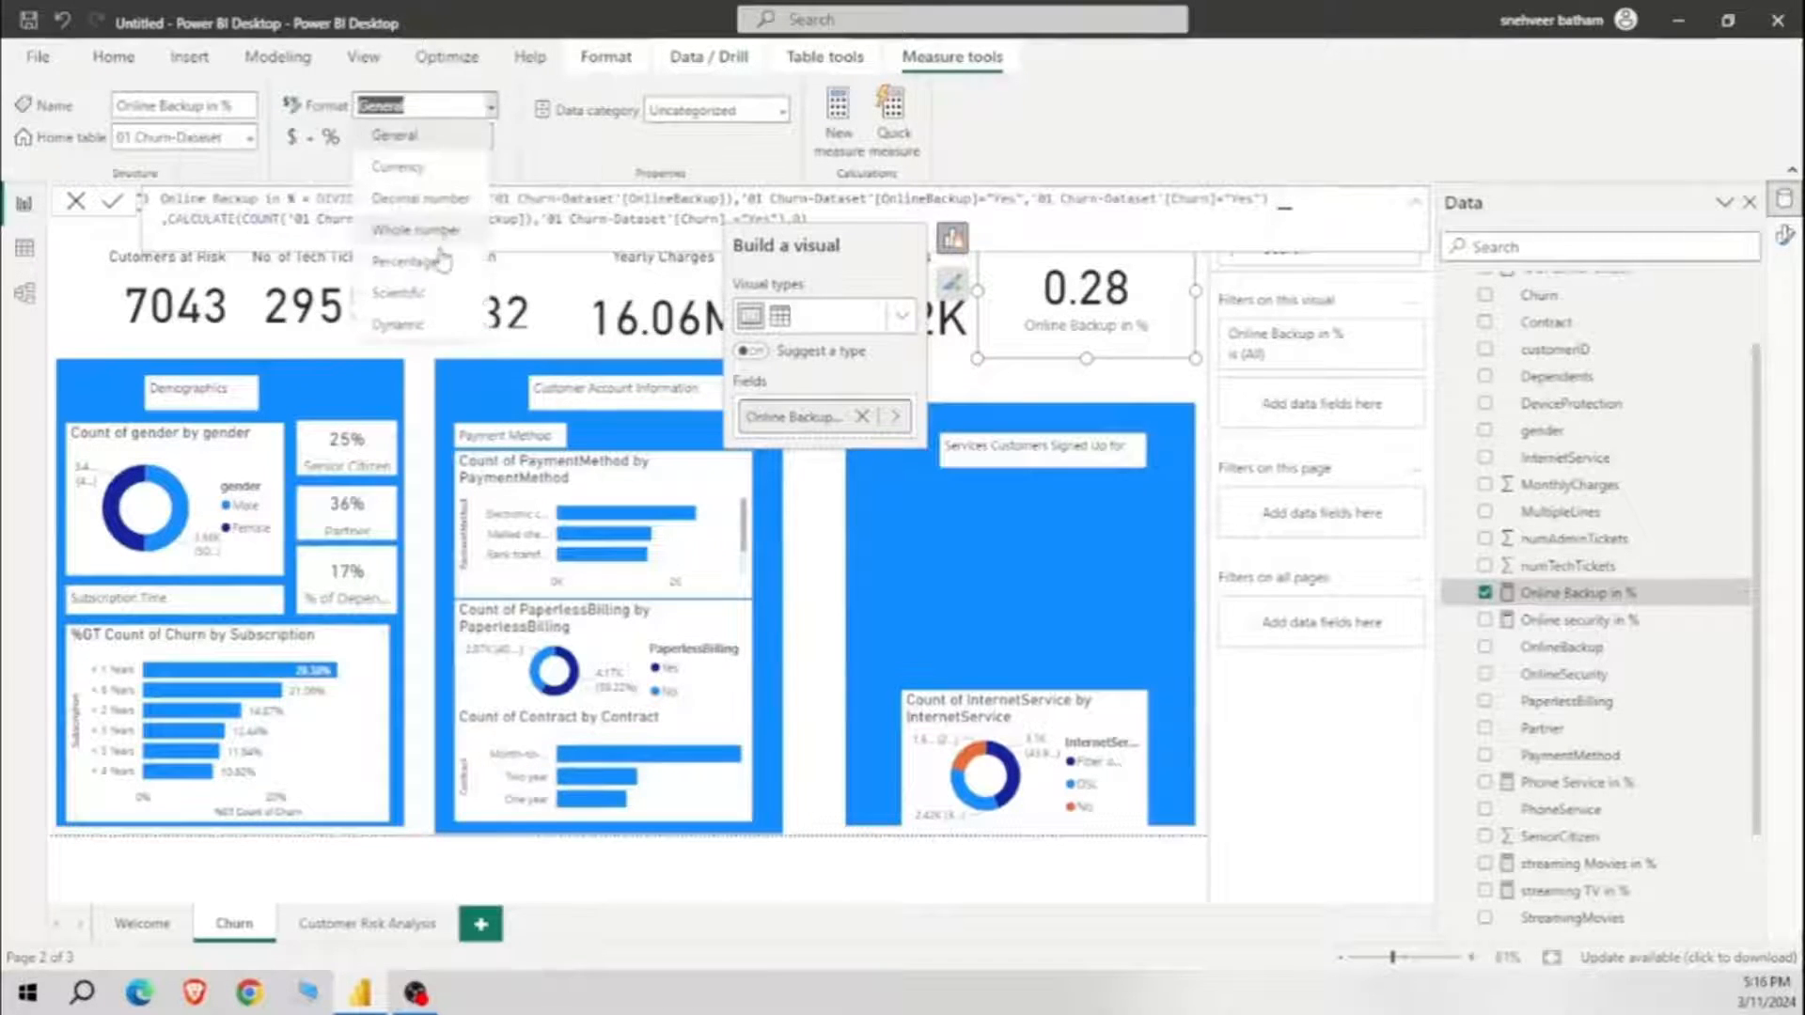
click(413, 266)
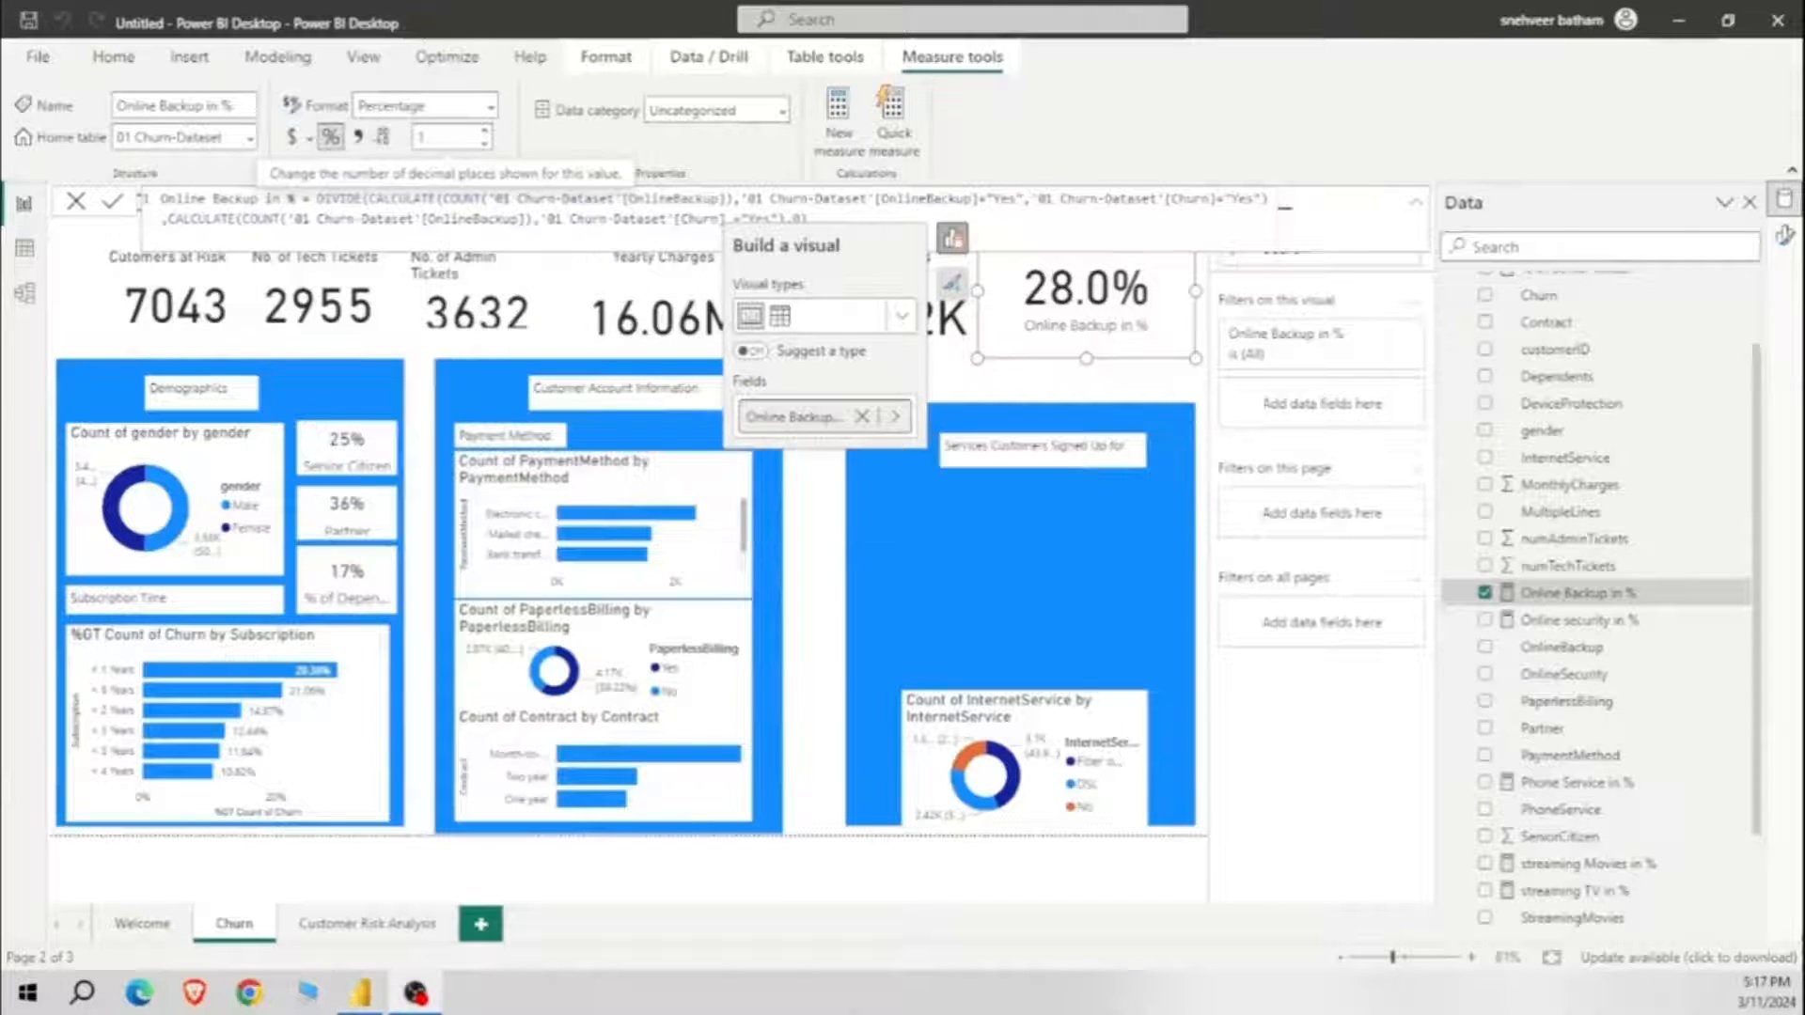
Step: Move the "Online Backup in %" card beneath the Services section heading and shrink it to a compact tile
drag(1130, 307, 979, 561)
drag(1042, 612, 995, 542)
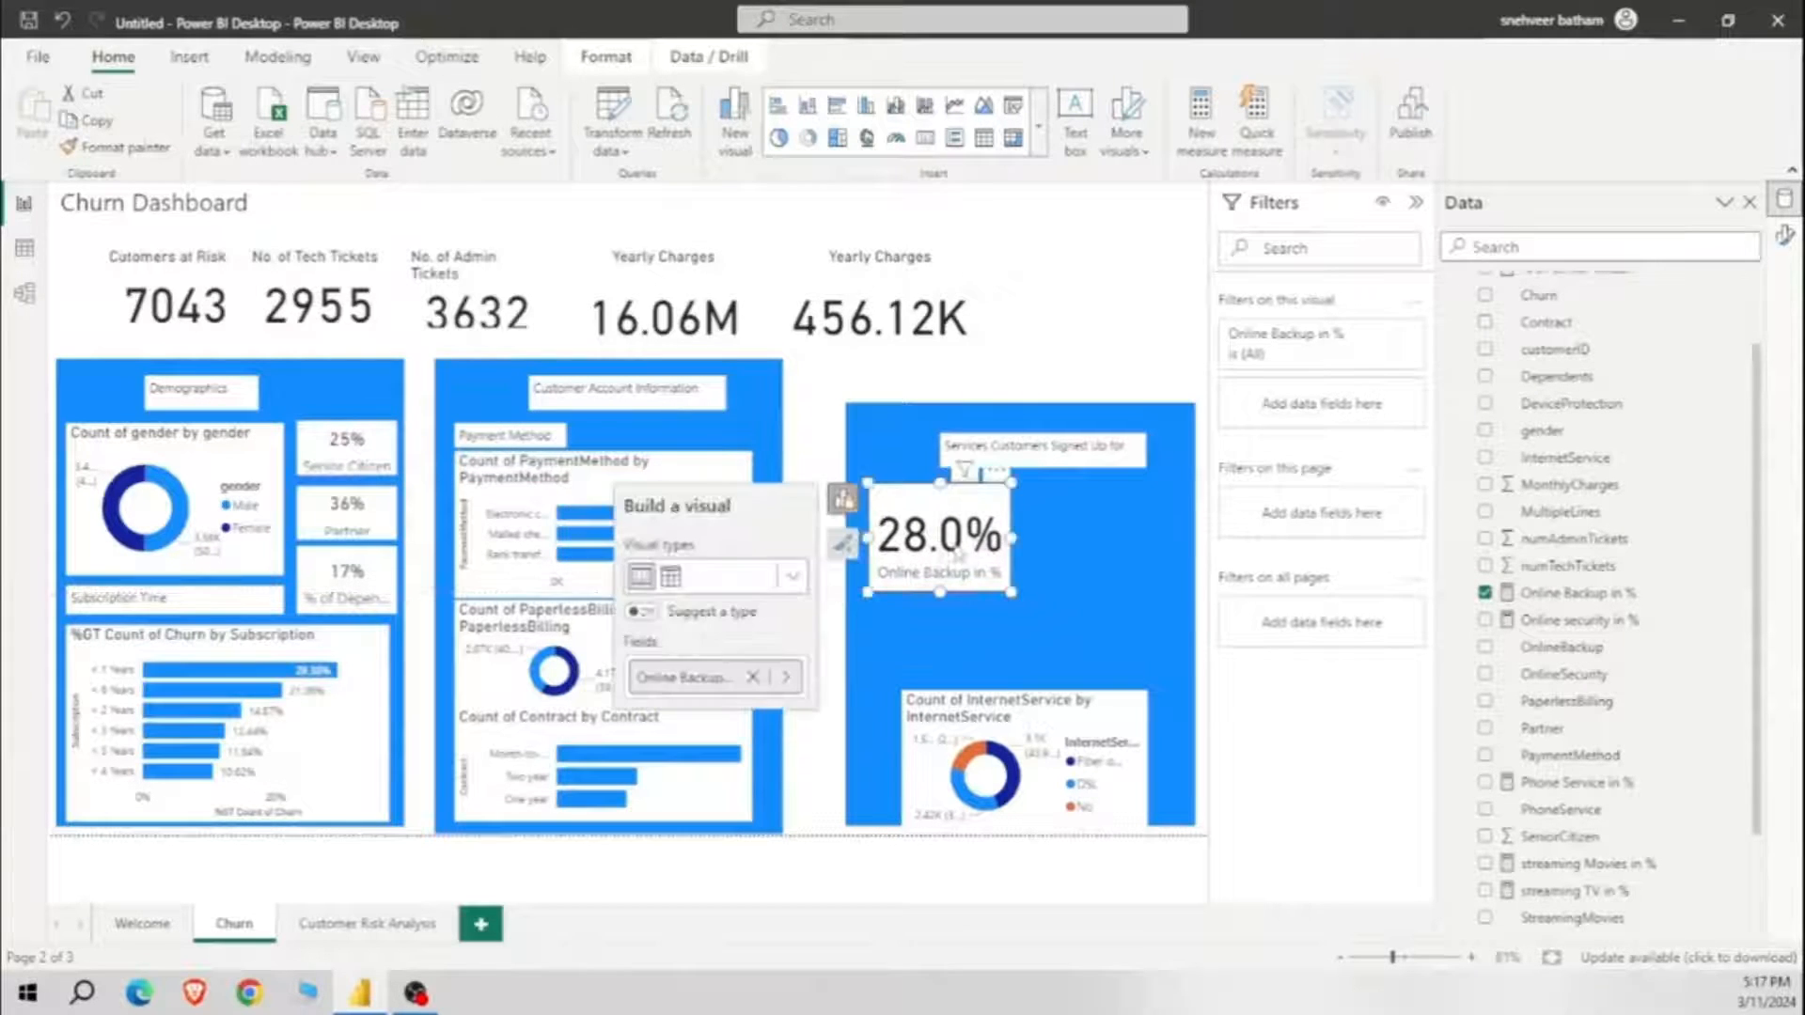
drag(938, 597, 938, 556)
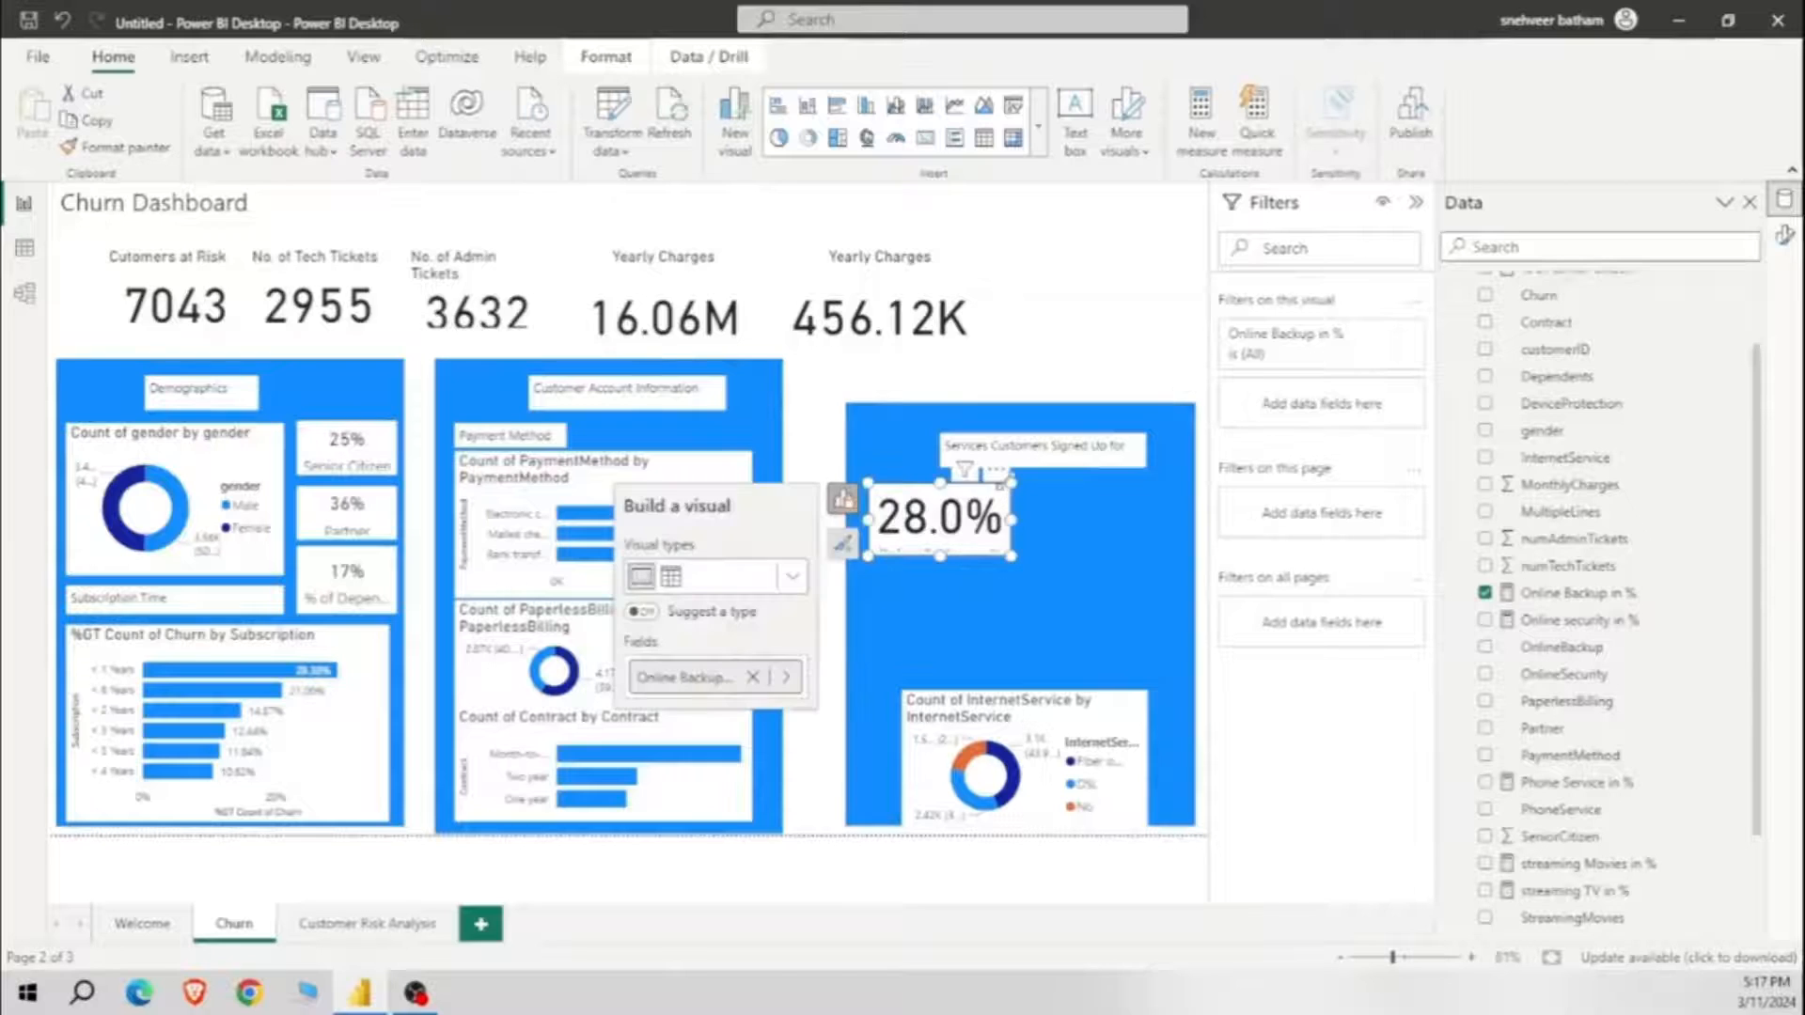
Step: Duplicate the "Online Backup in %" card directly below the original and switch the copy to the "Online security in %" measure
key(ctrl+c)
key(ctrl+v)
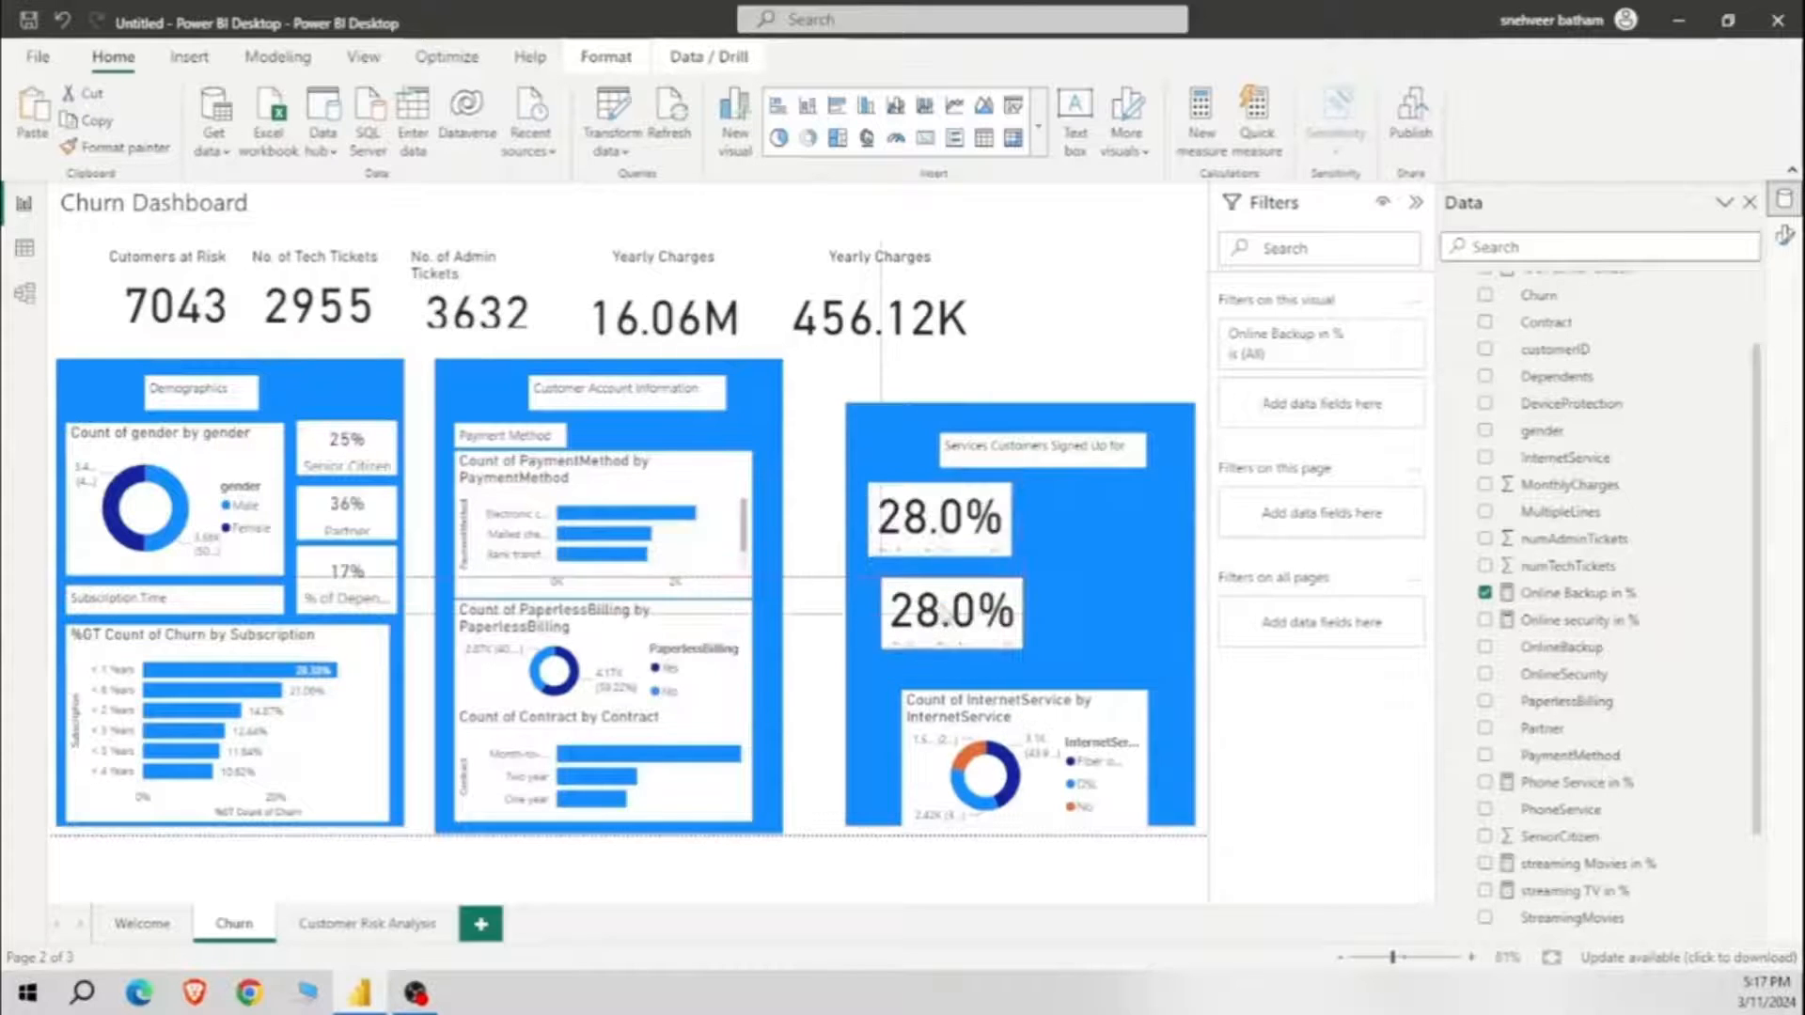
click(1484, 620)
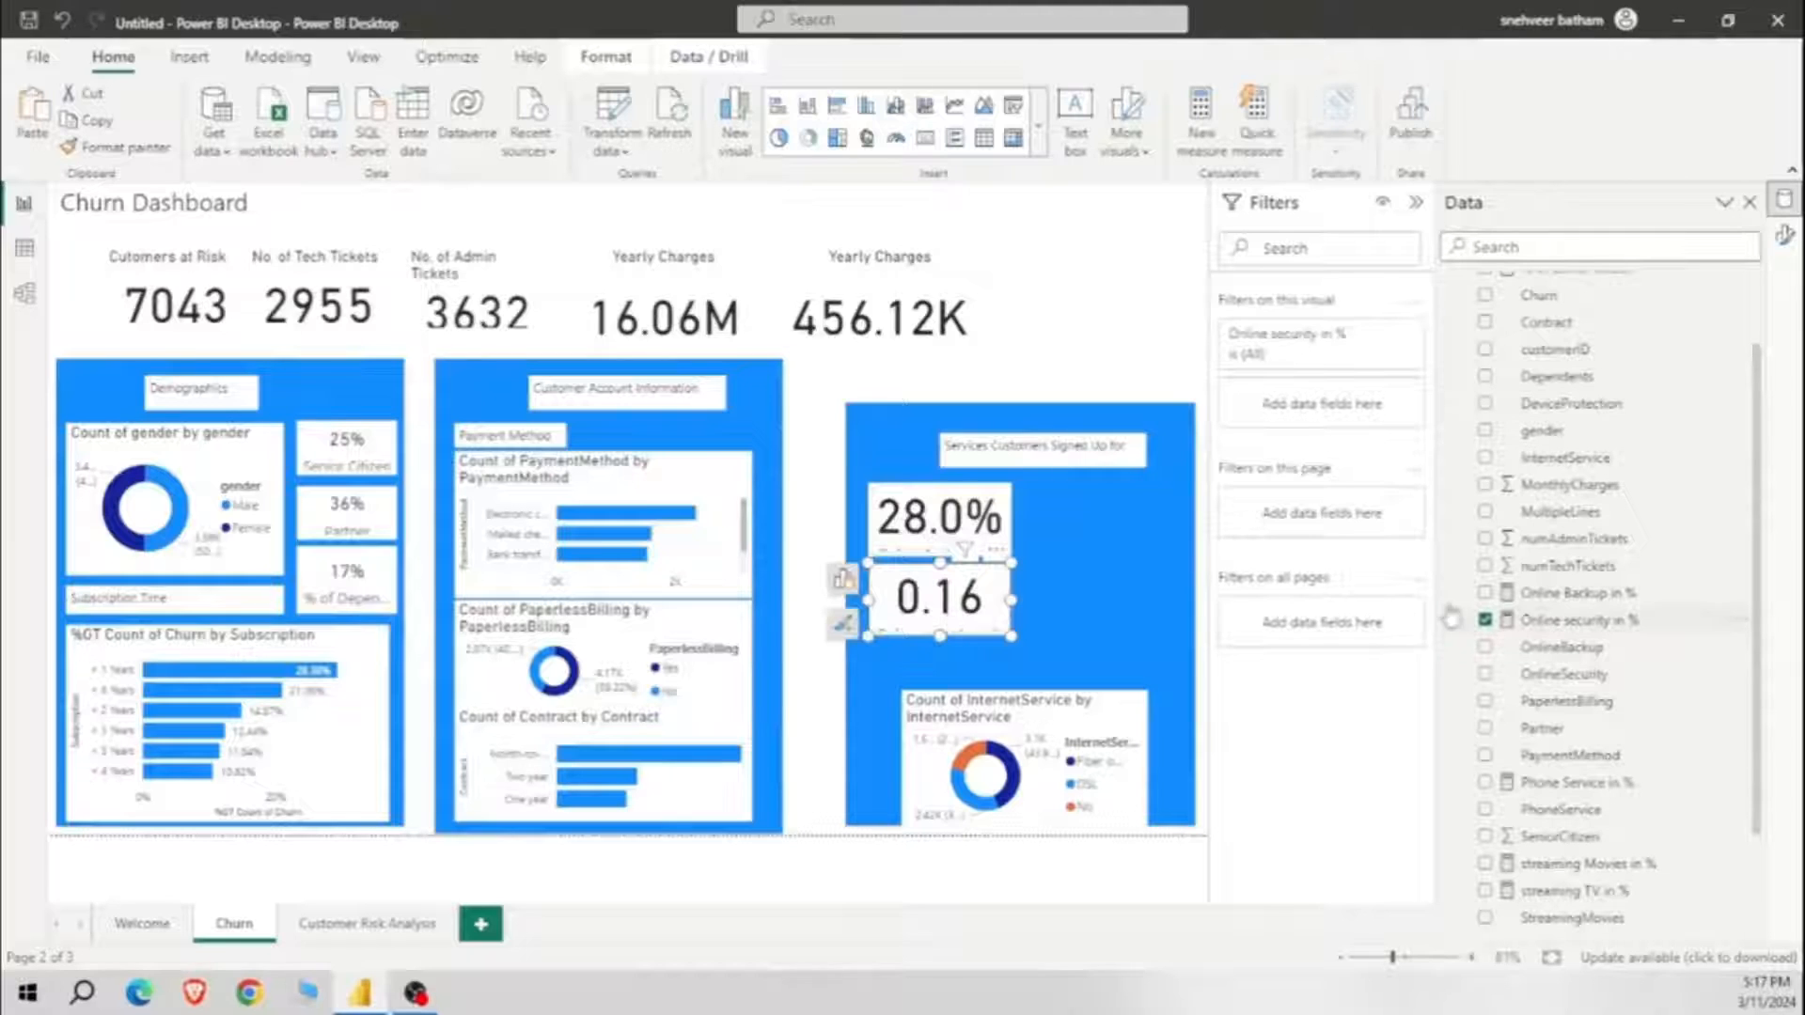
Step: Format "Online security in %" as Percentage with 0 decimal places and set "Online Backup in %" to 0 decimal places
click(1452, 619)
click(490, 106)
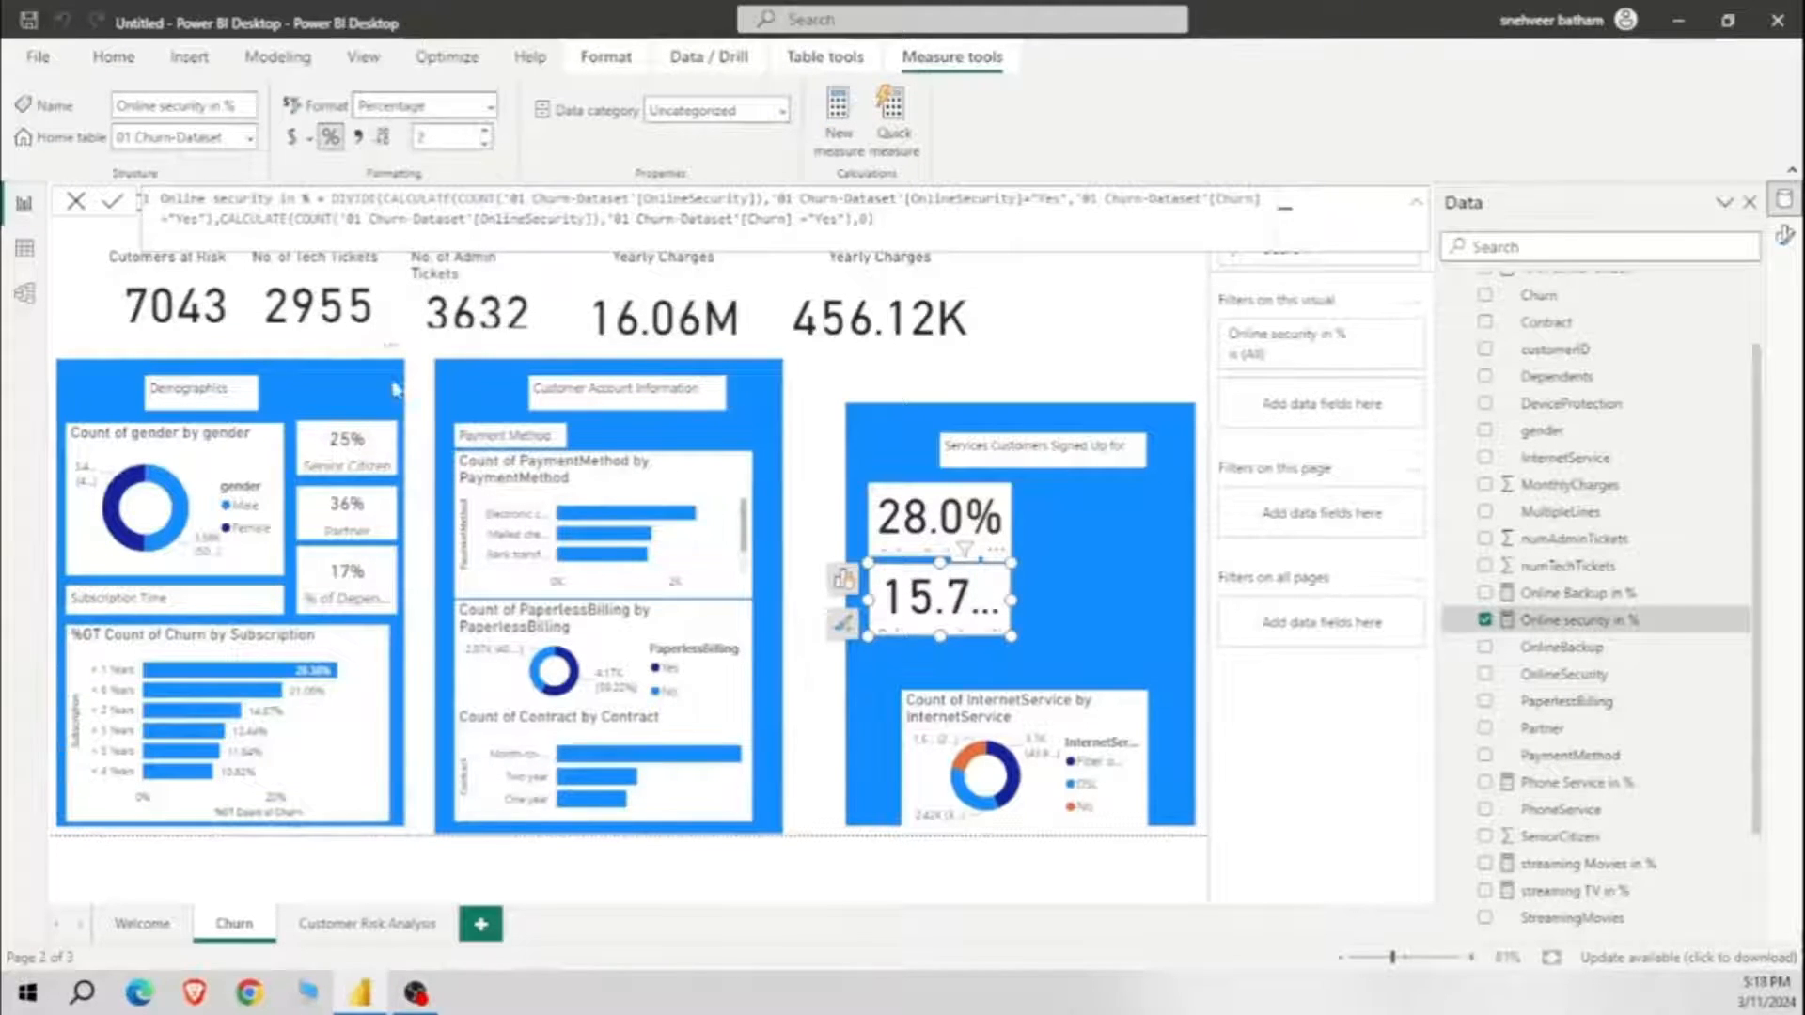
click(484, 141)
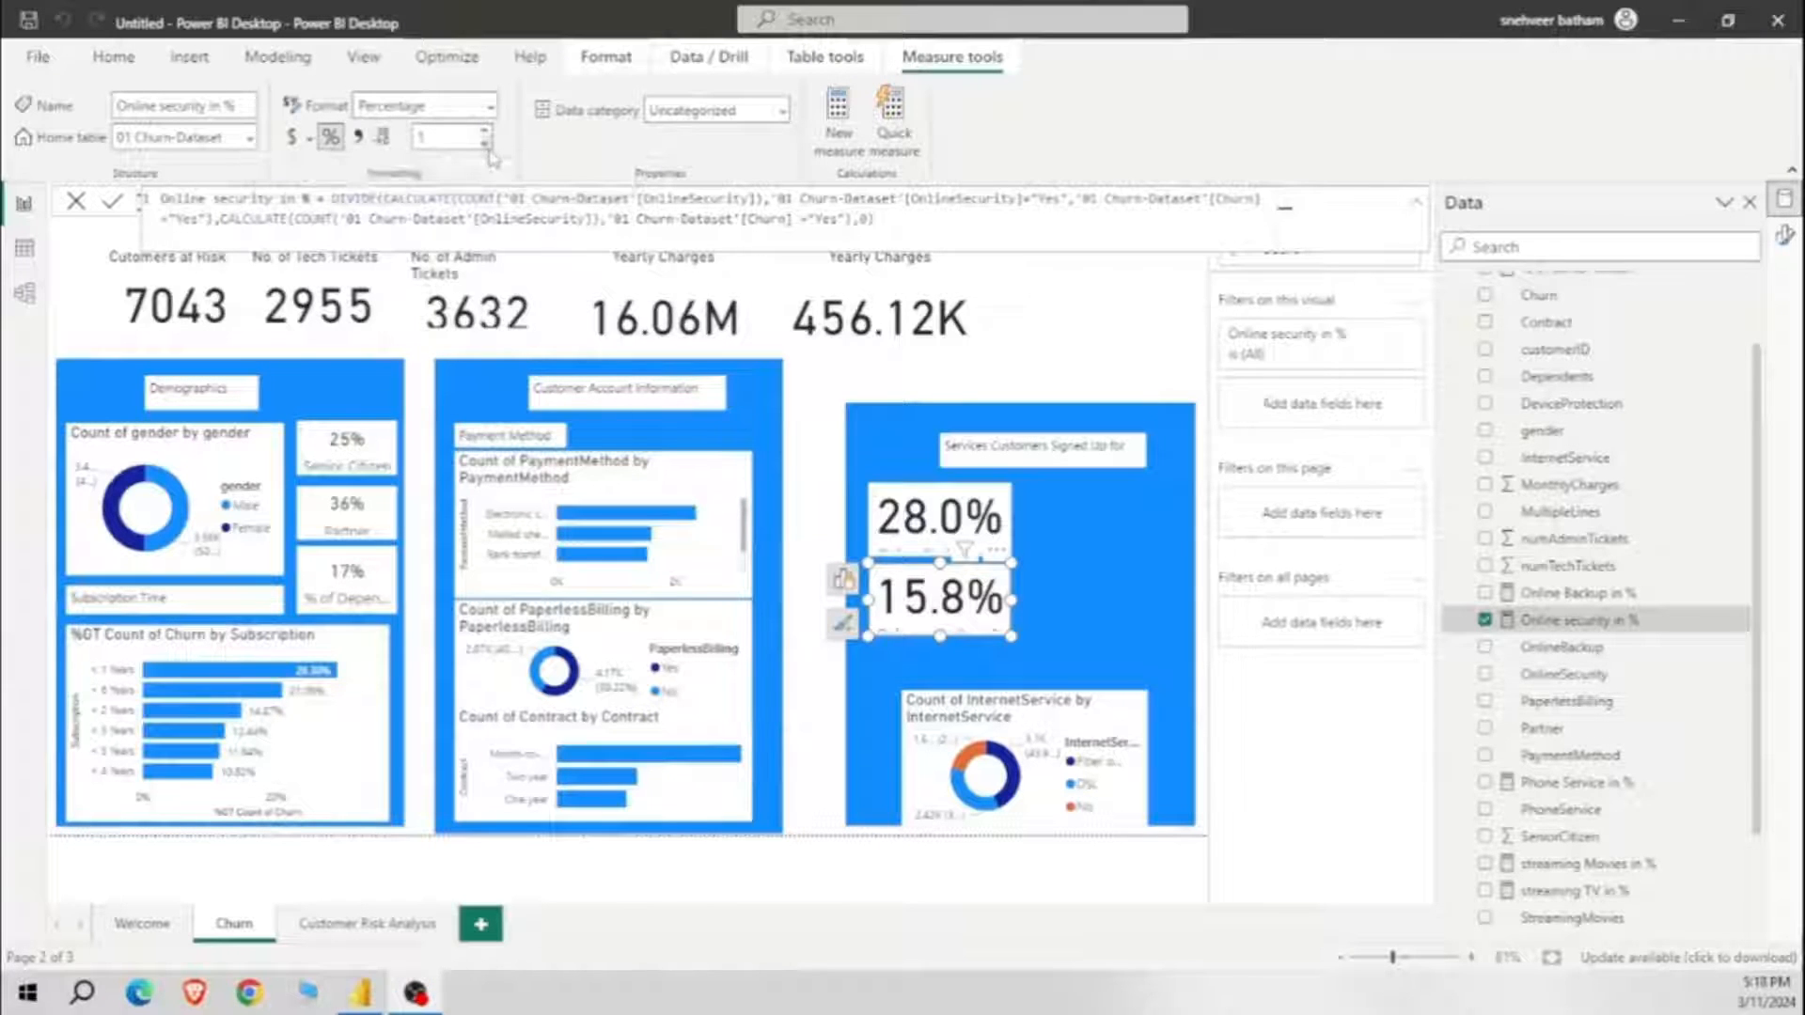
click(1579, 592)
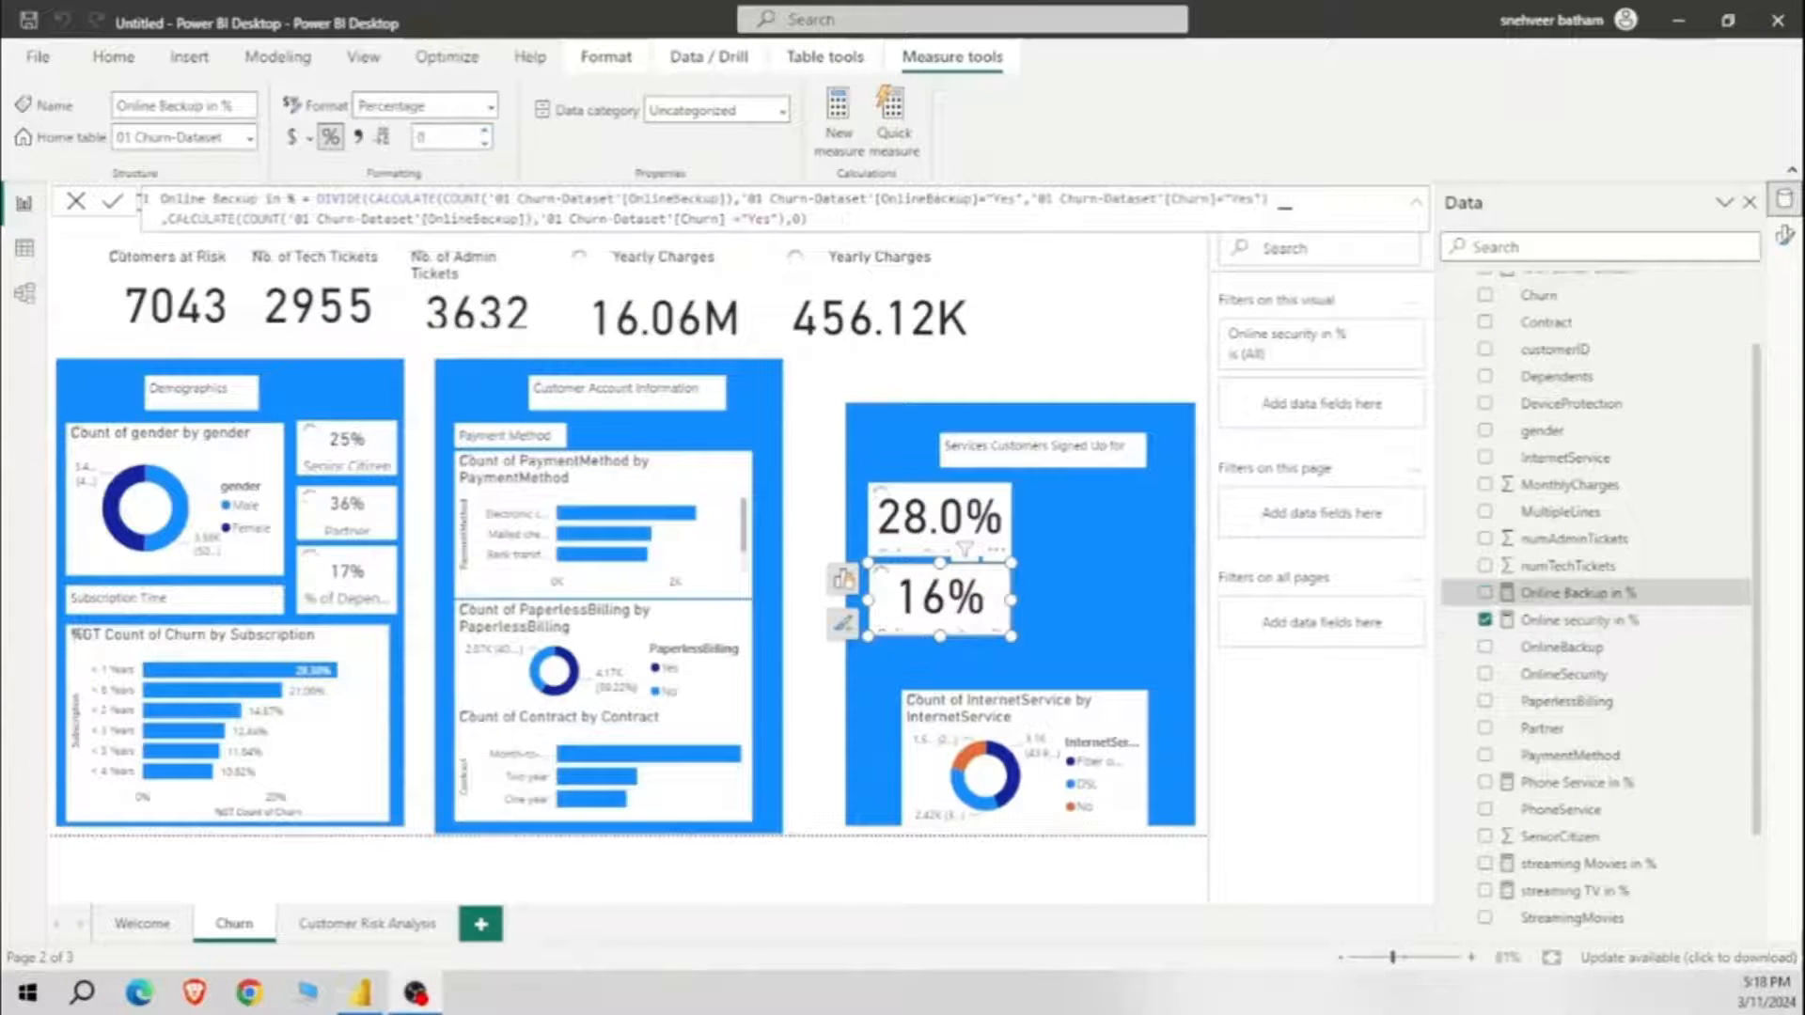
Step: Duplicate the "Online security in %" card, place the copy beside the Online Backup card, and show "Phone Service in %" in it
click(974, 625)
key(ctrl+c)
key(ctrl+v)
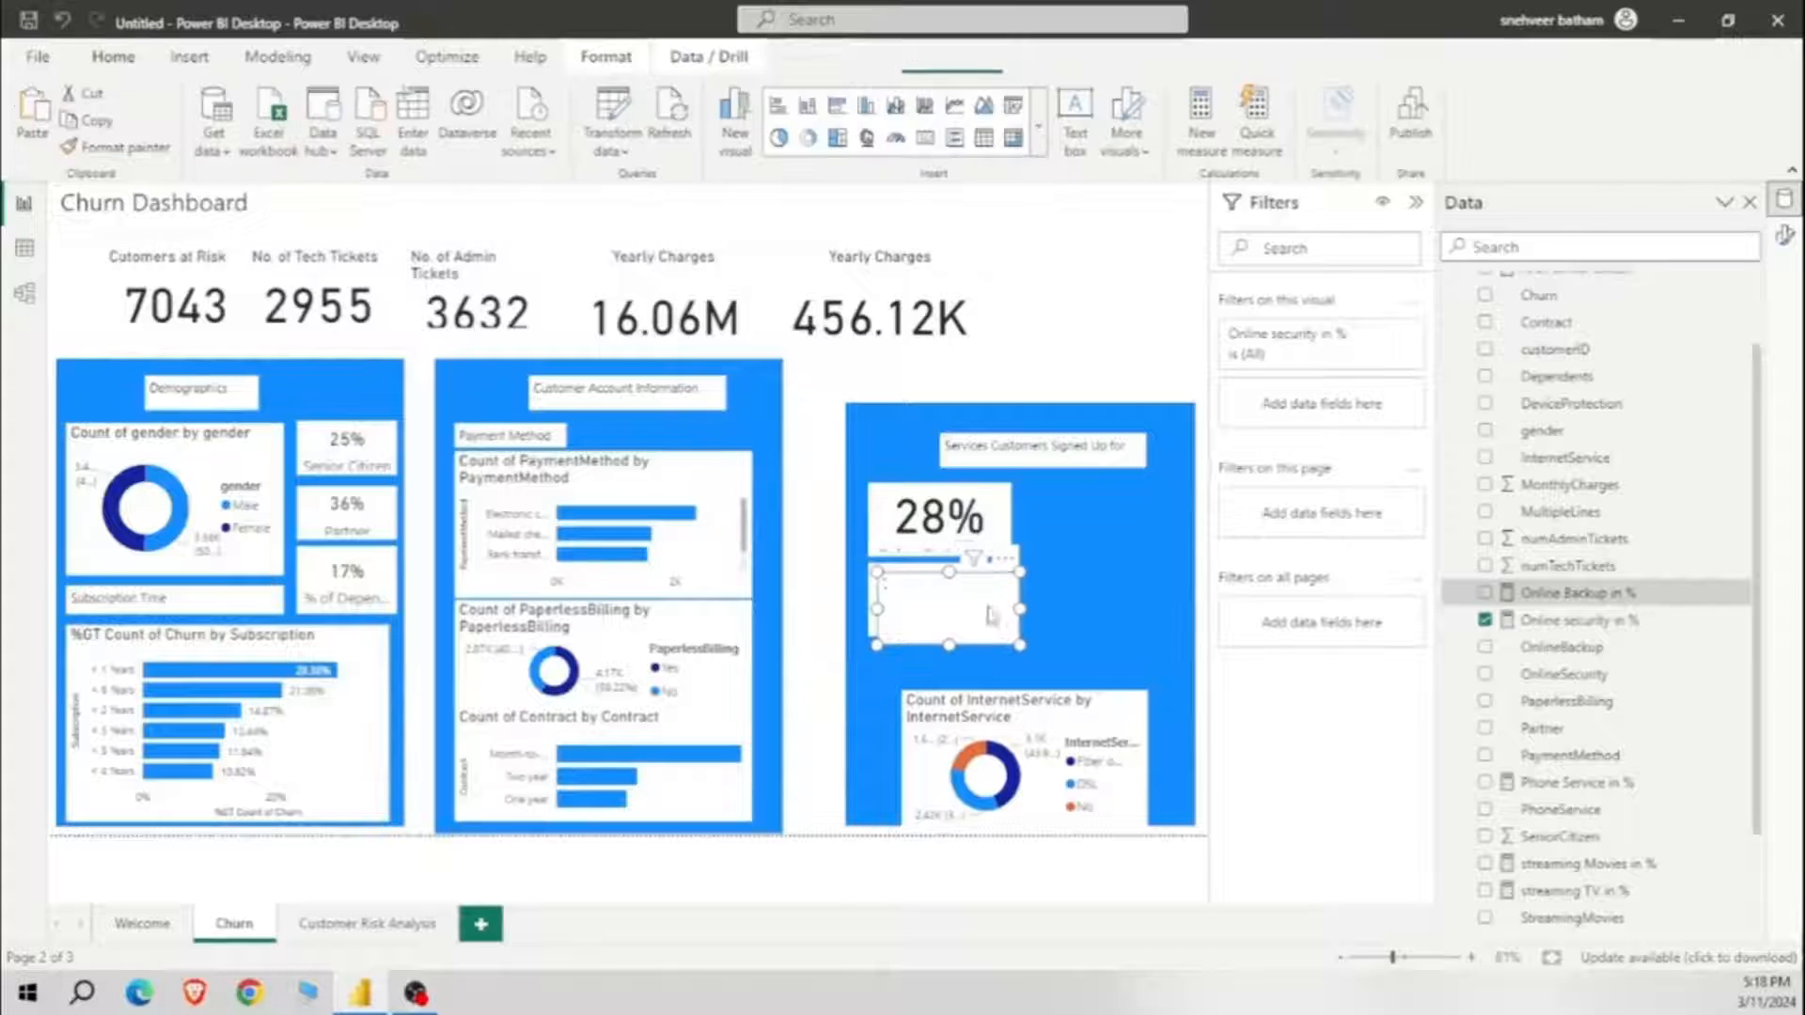
drag(972, 615, 1107, 540)
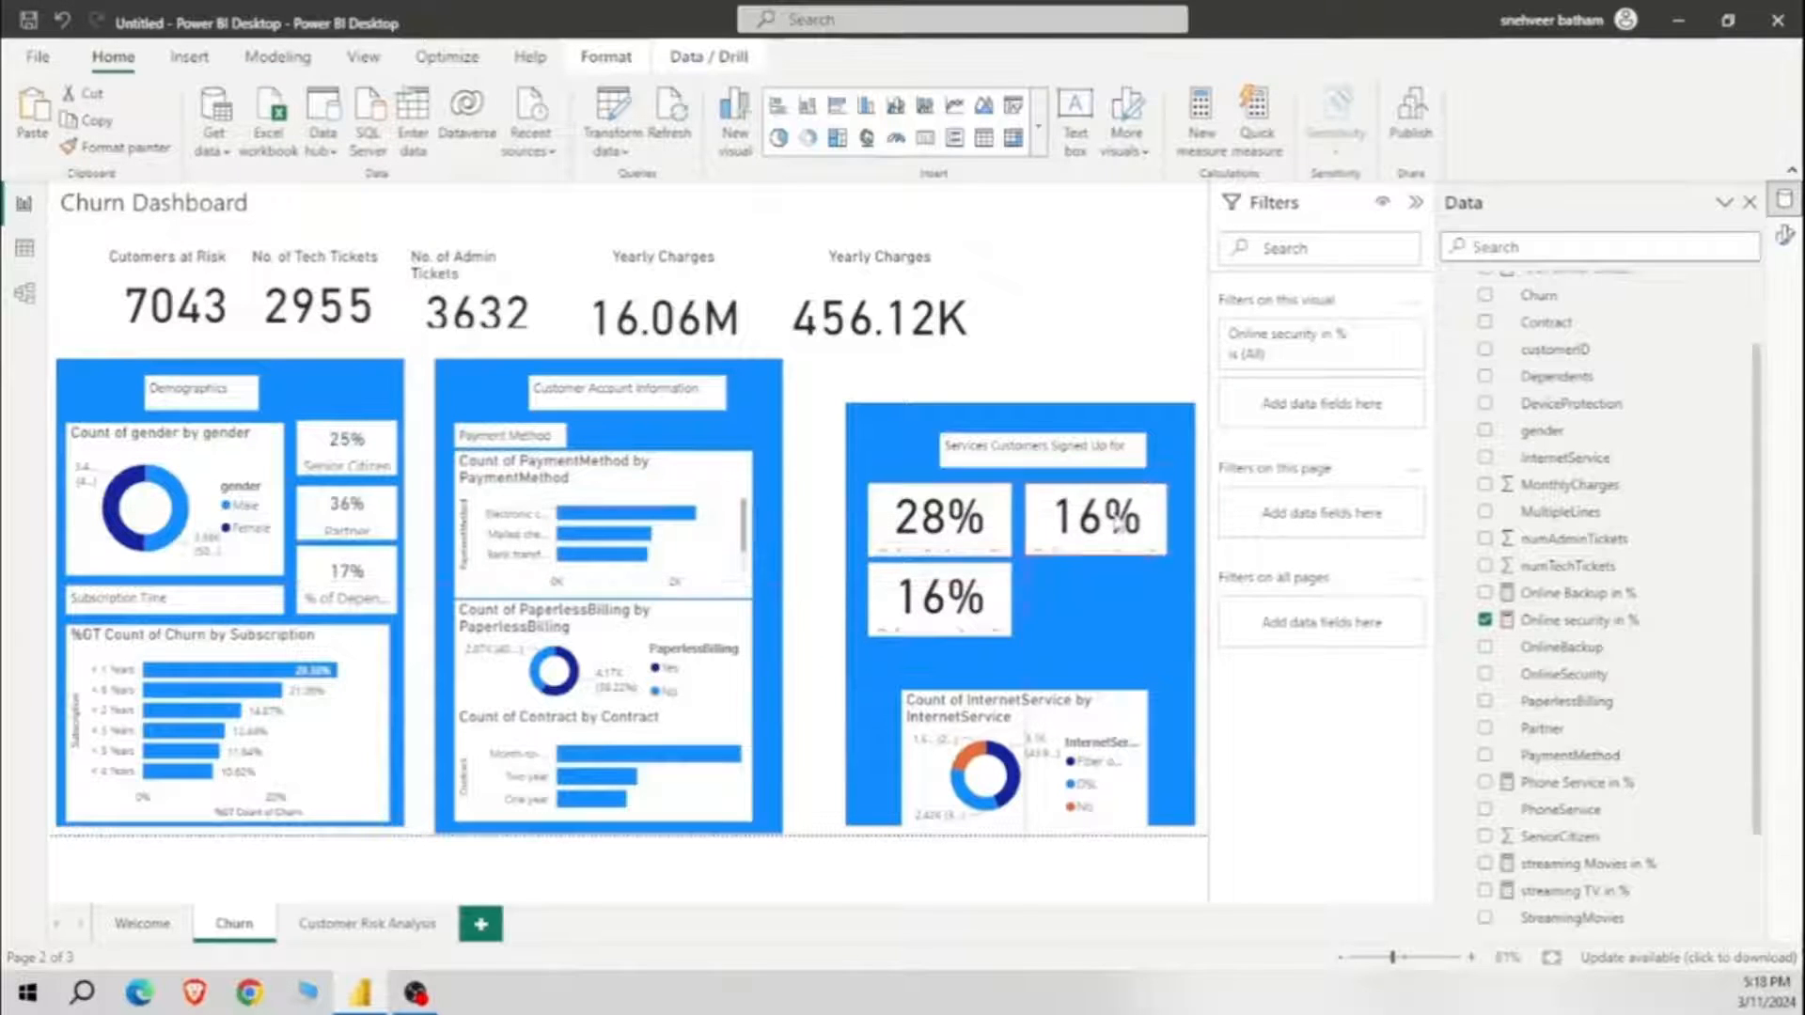
click(1484, 782)
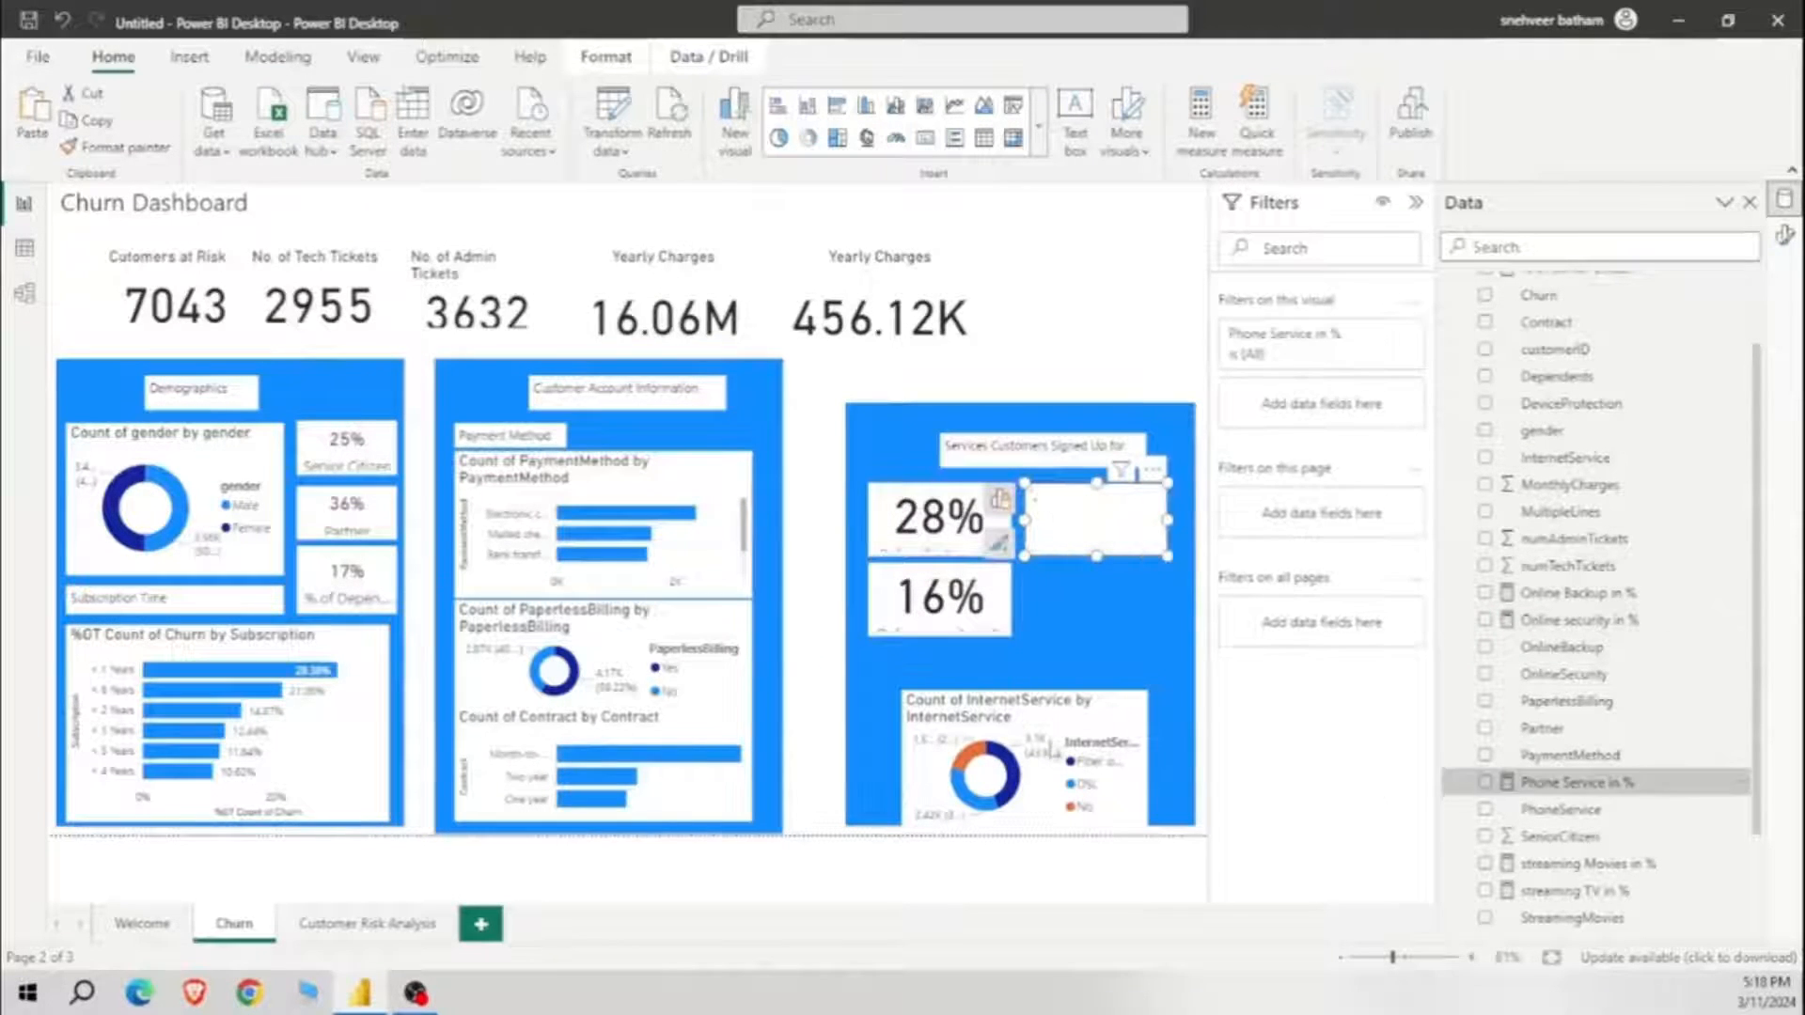
Step: Set the "Phone Service in %" measure's format to Percentage with 0 decimal places
click(1589, 784)
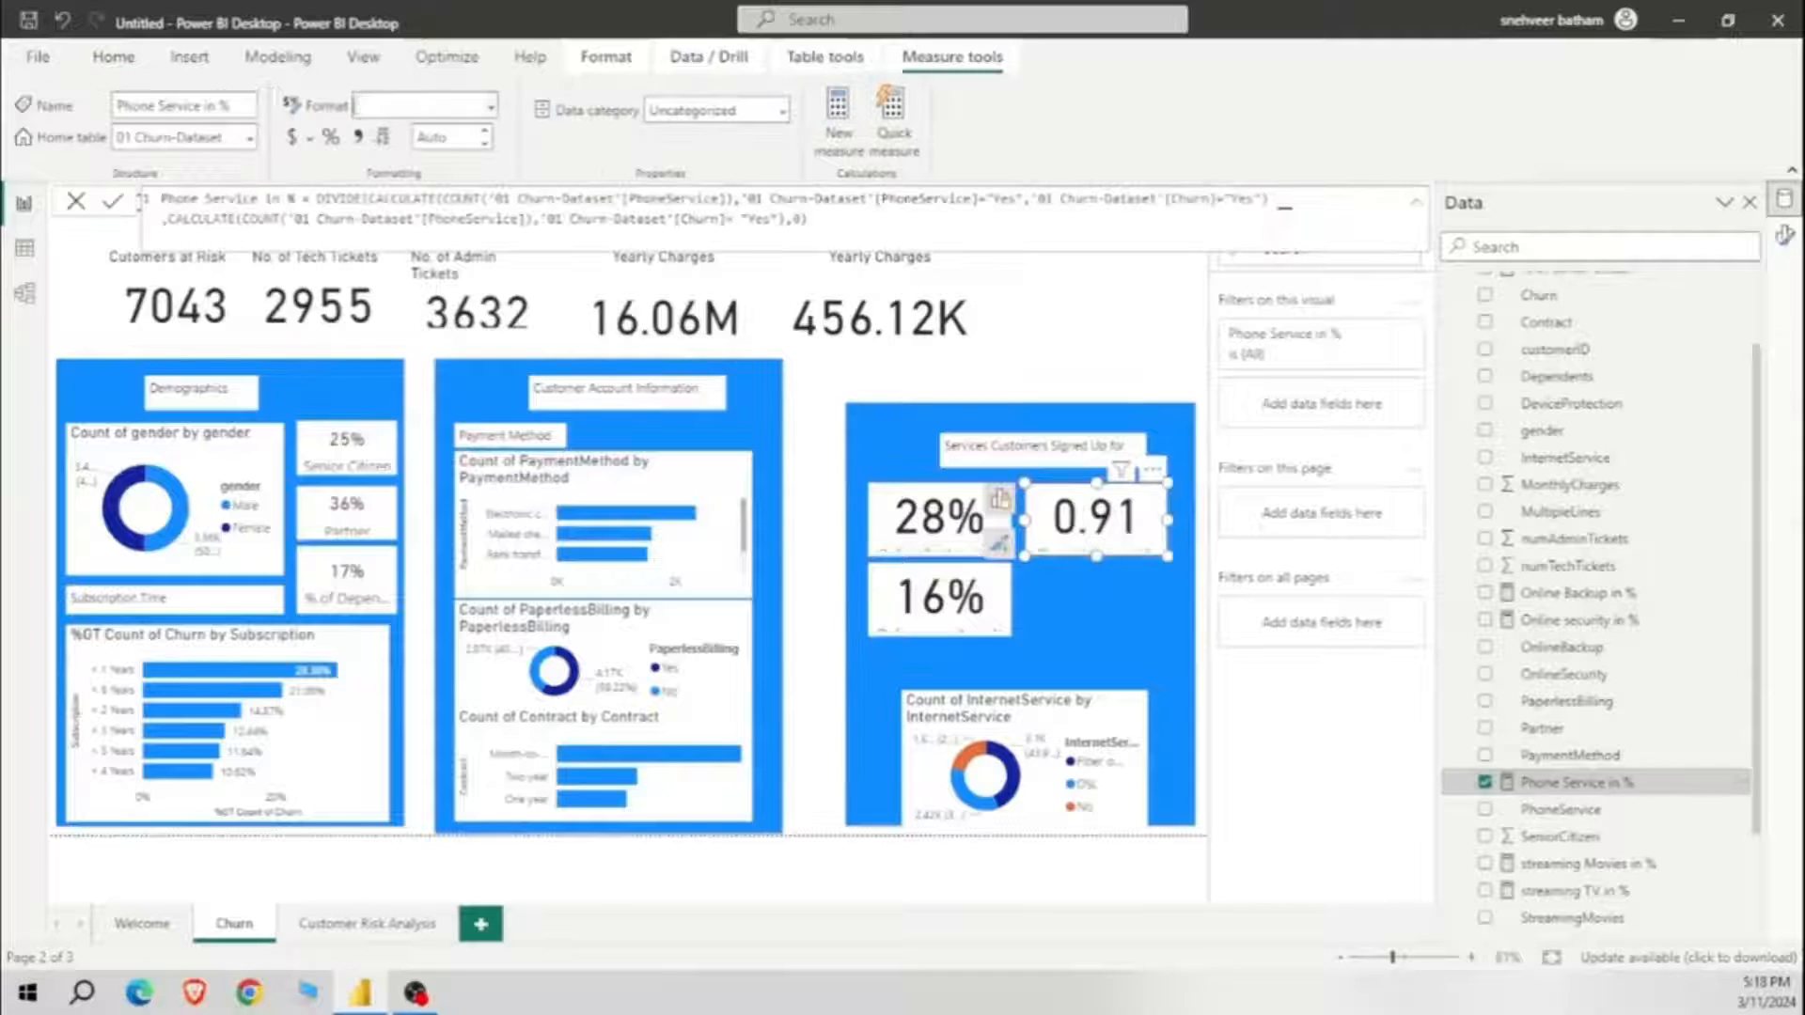
click(493, 107)
click(425, 264)
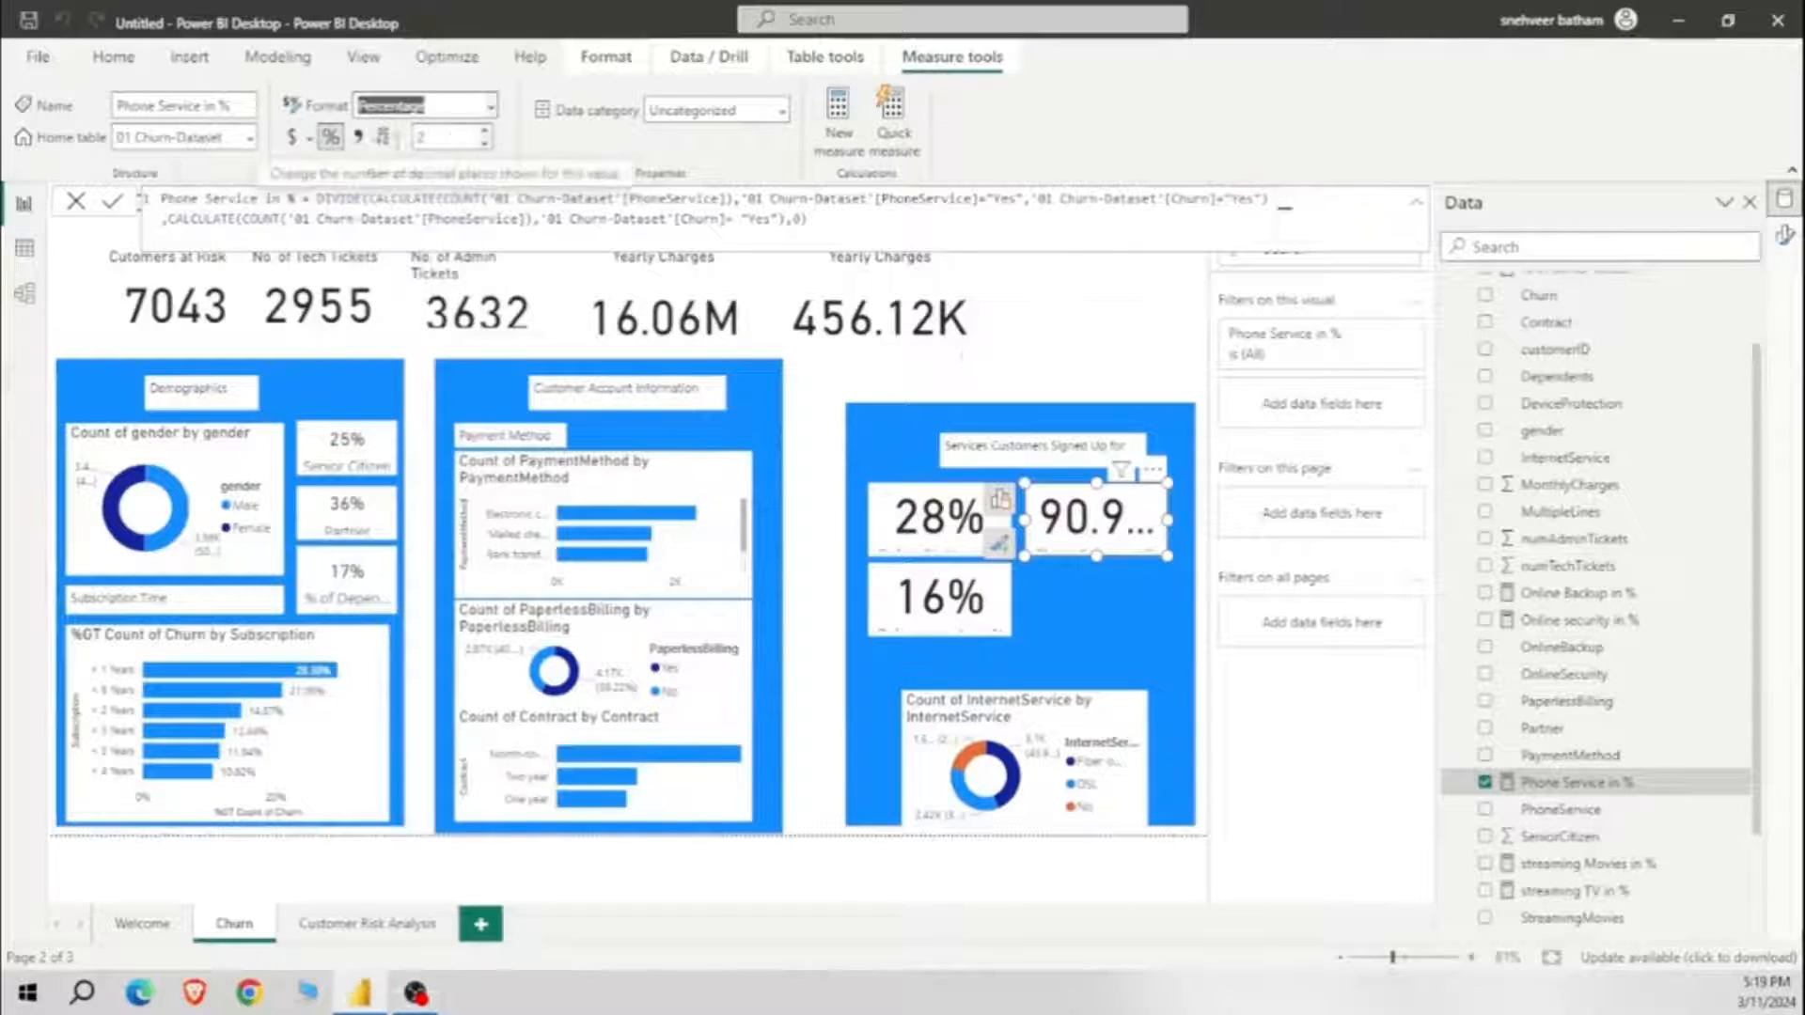
key(Return)
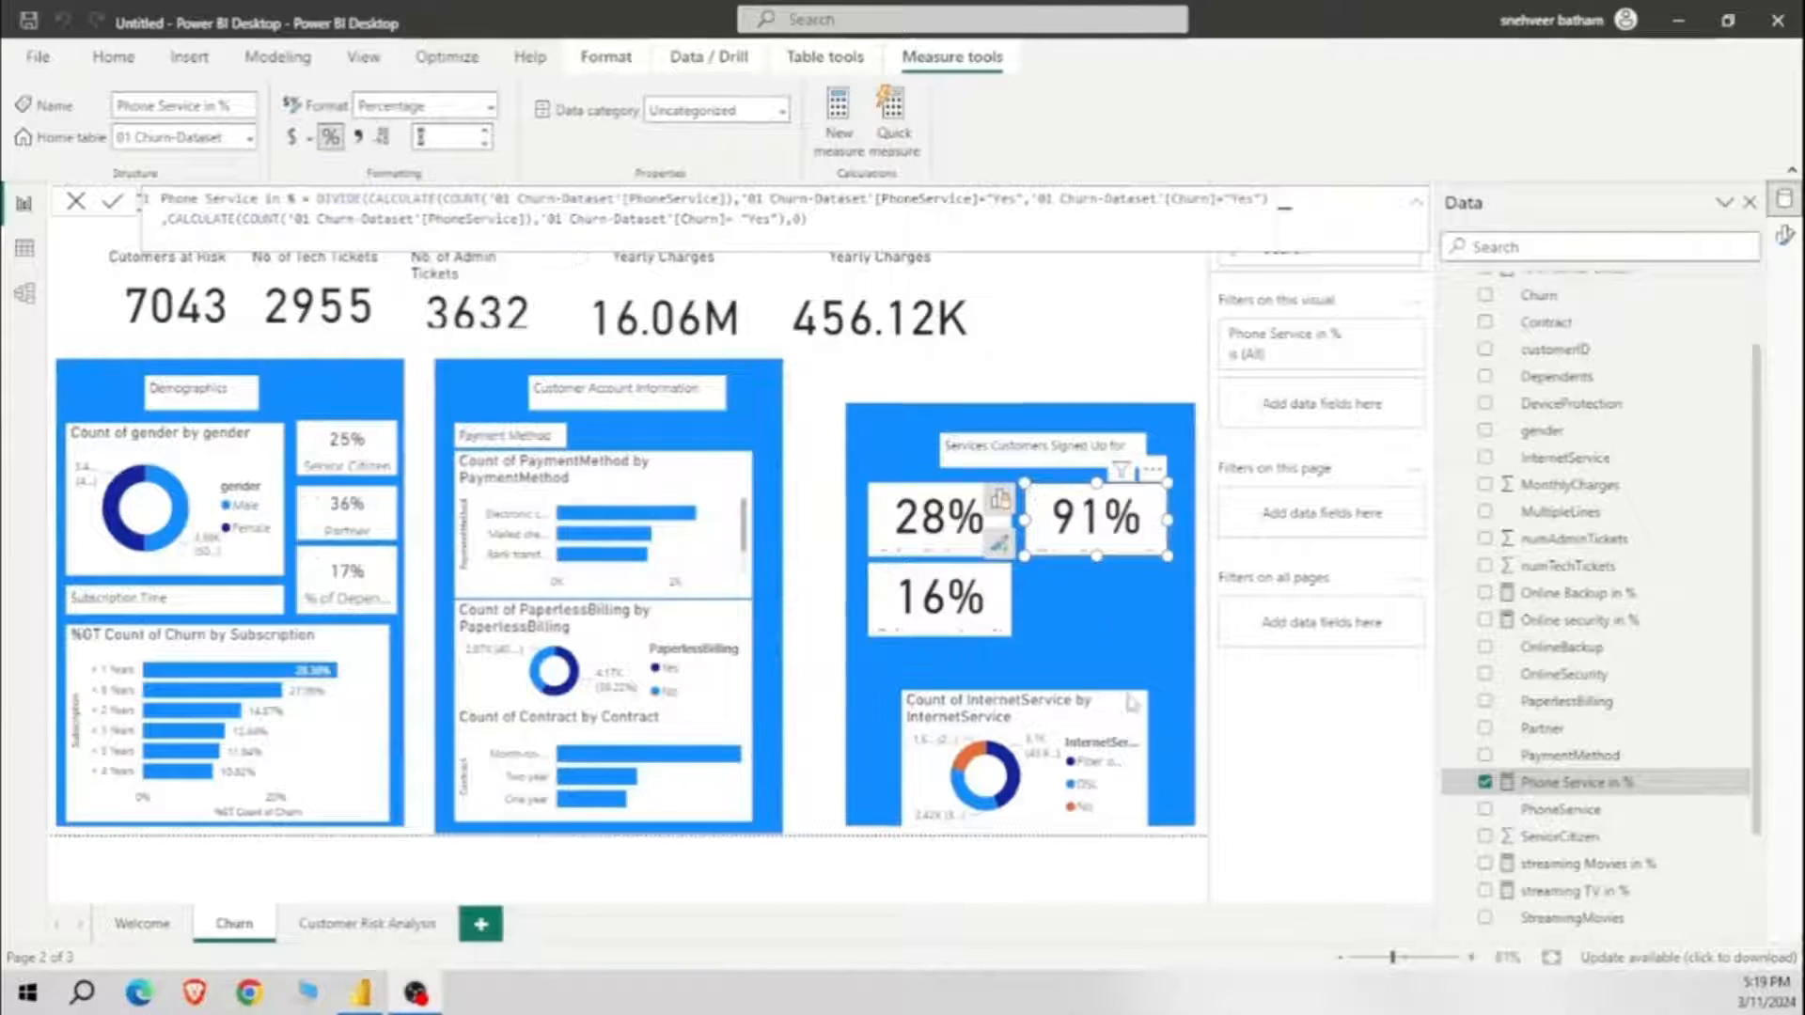
Step: Duplicate the "Phone Service in %" card, place the copy directly below it, and replace its measure with "streaming Movies in %"
click(1105, 602)
click(1102, 526)
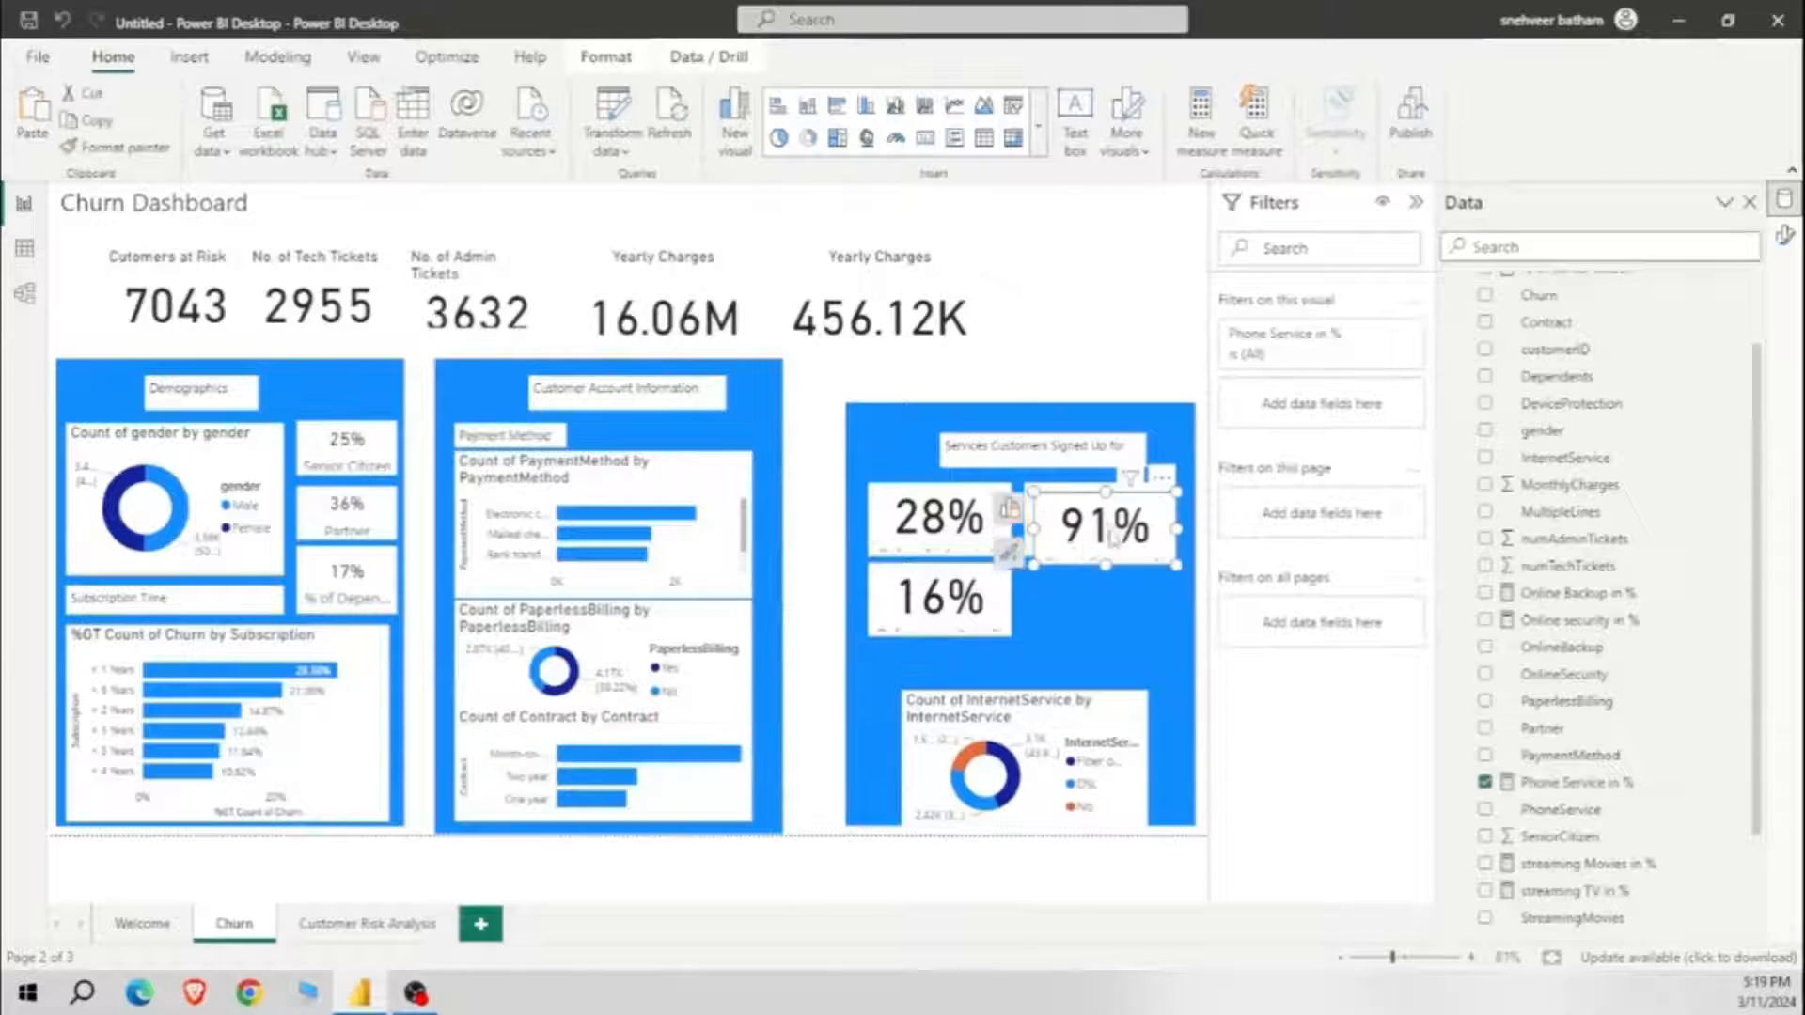
drag(1112, 537, 1103, 609)
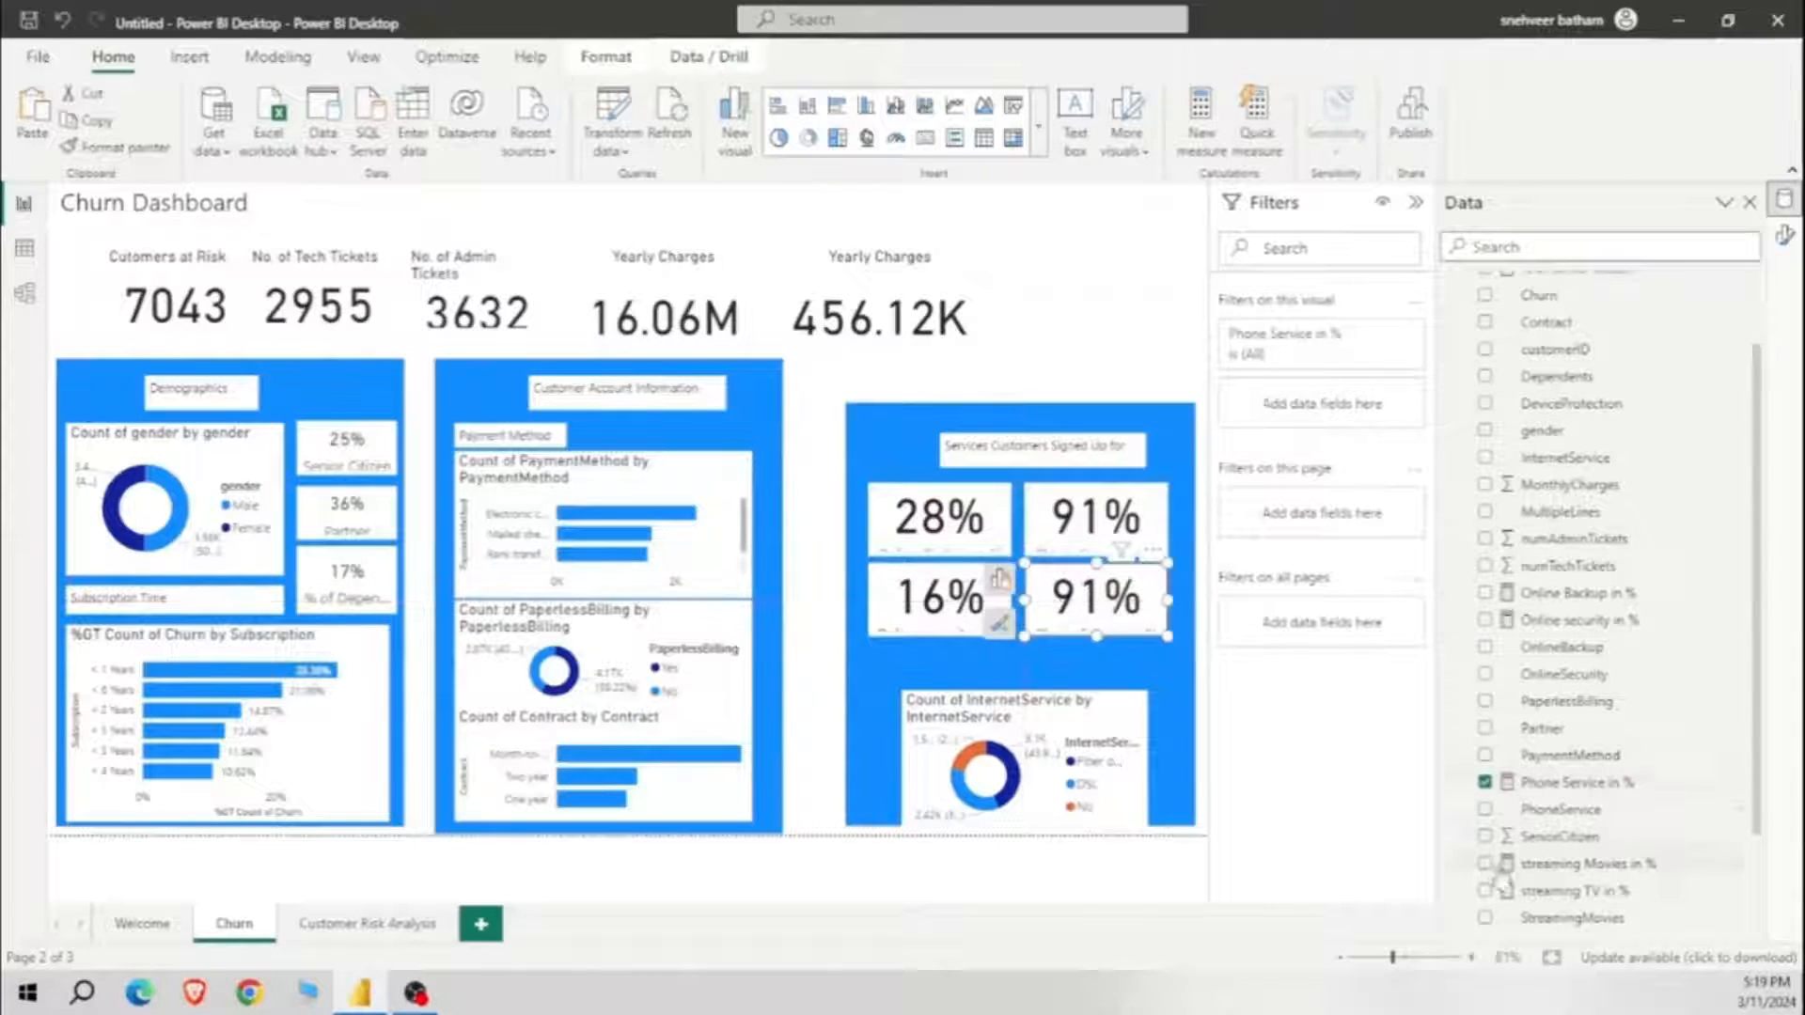
click(1484, 782)
click(1484, 862)
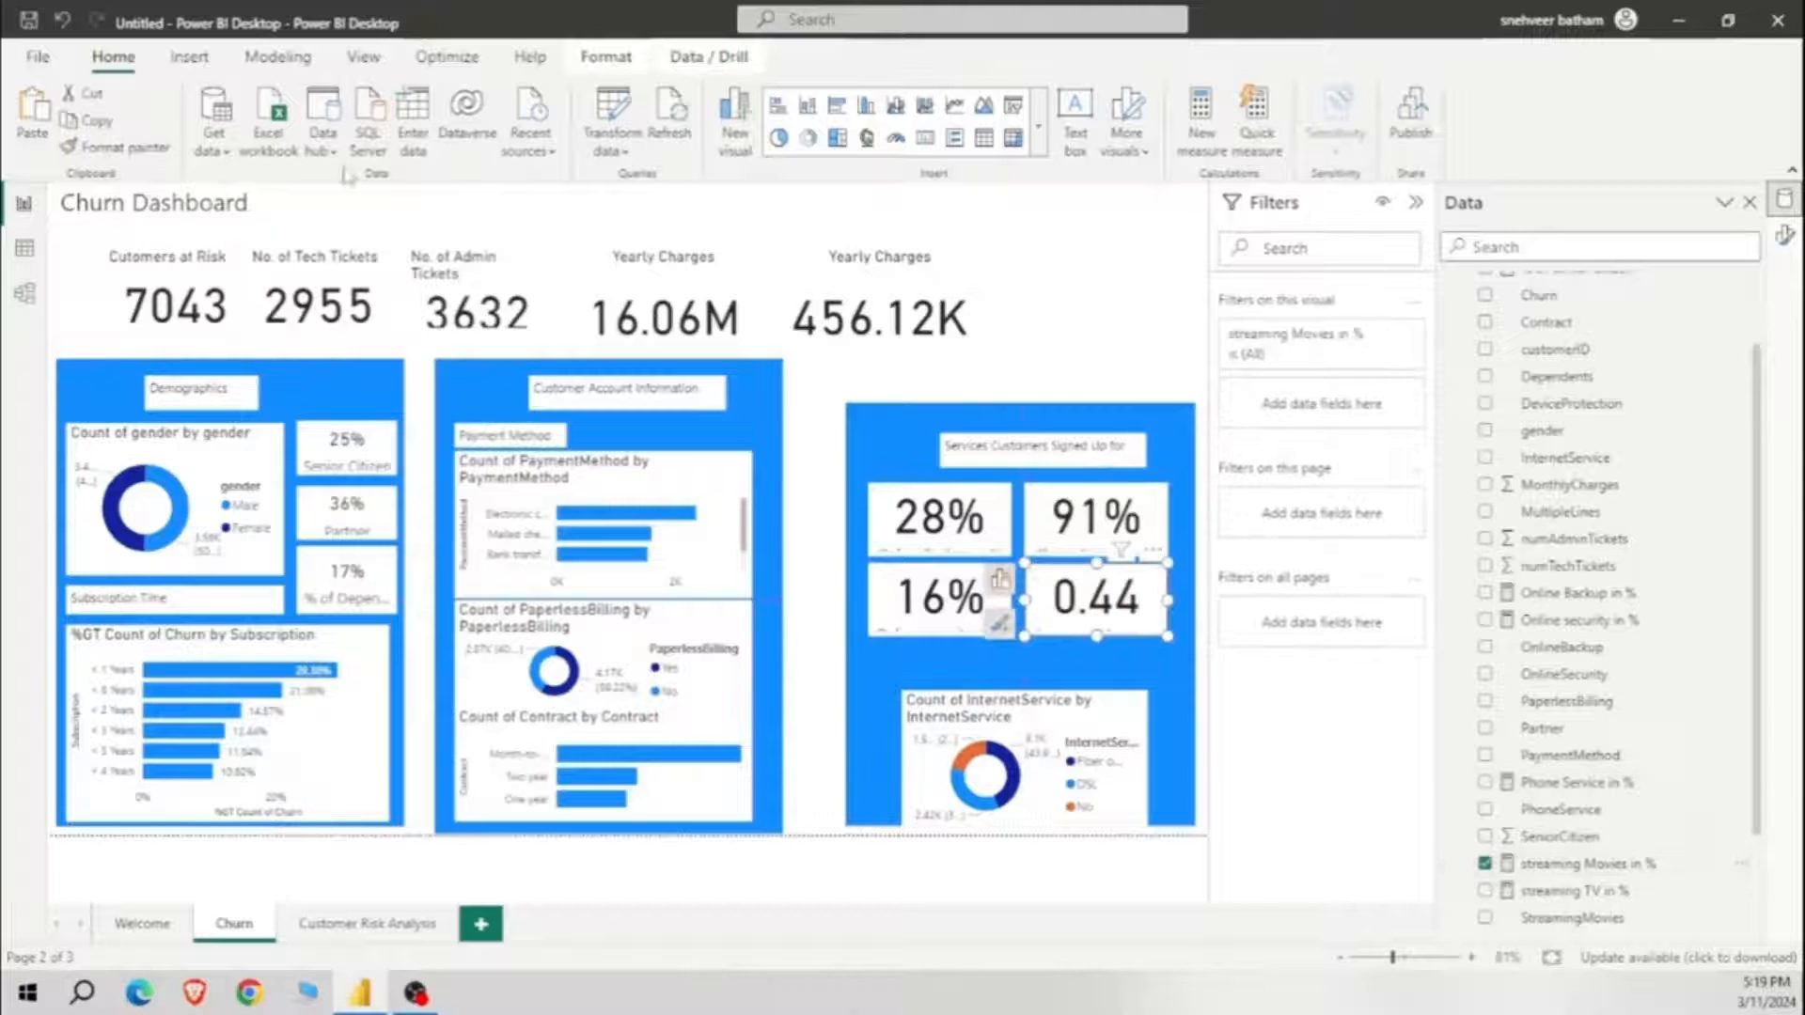
Step: Set the number format of the "streaming Movies in %" measure to Percentage
click(1633, 863)
click(425, 105)
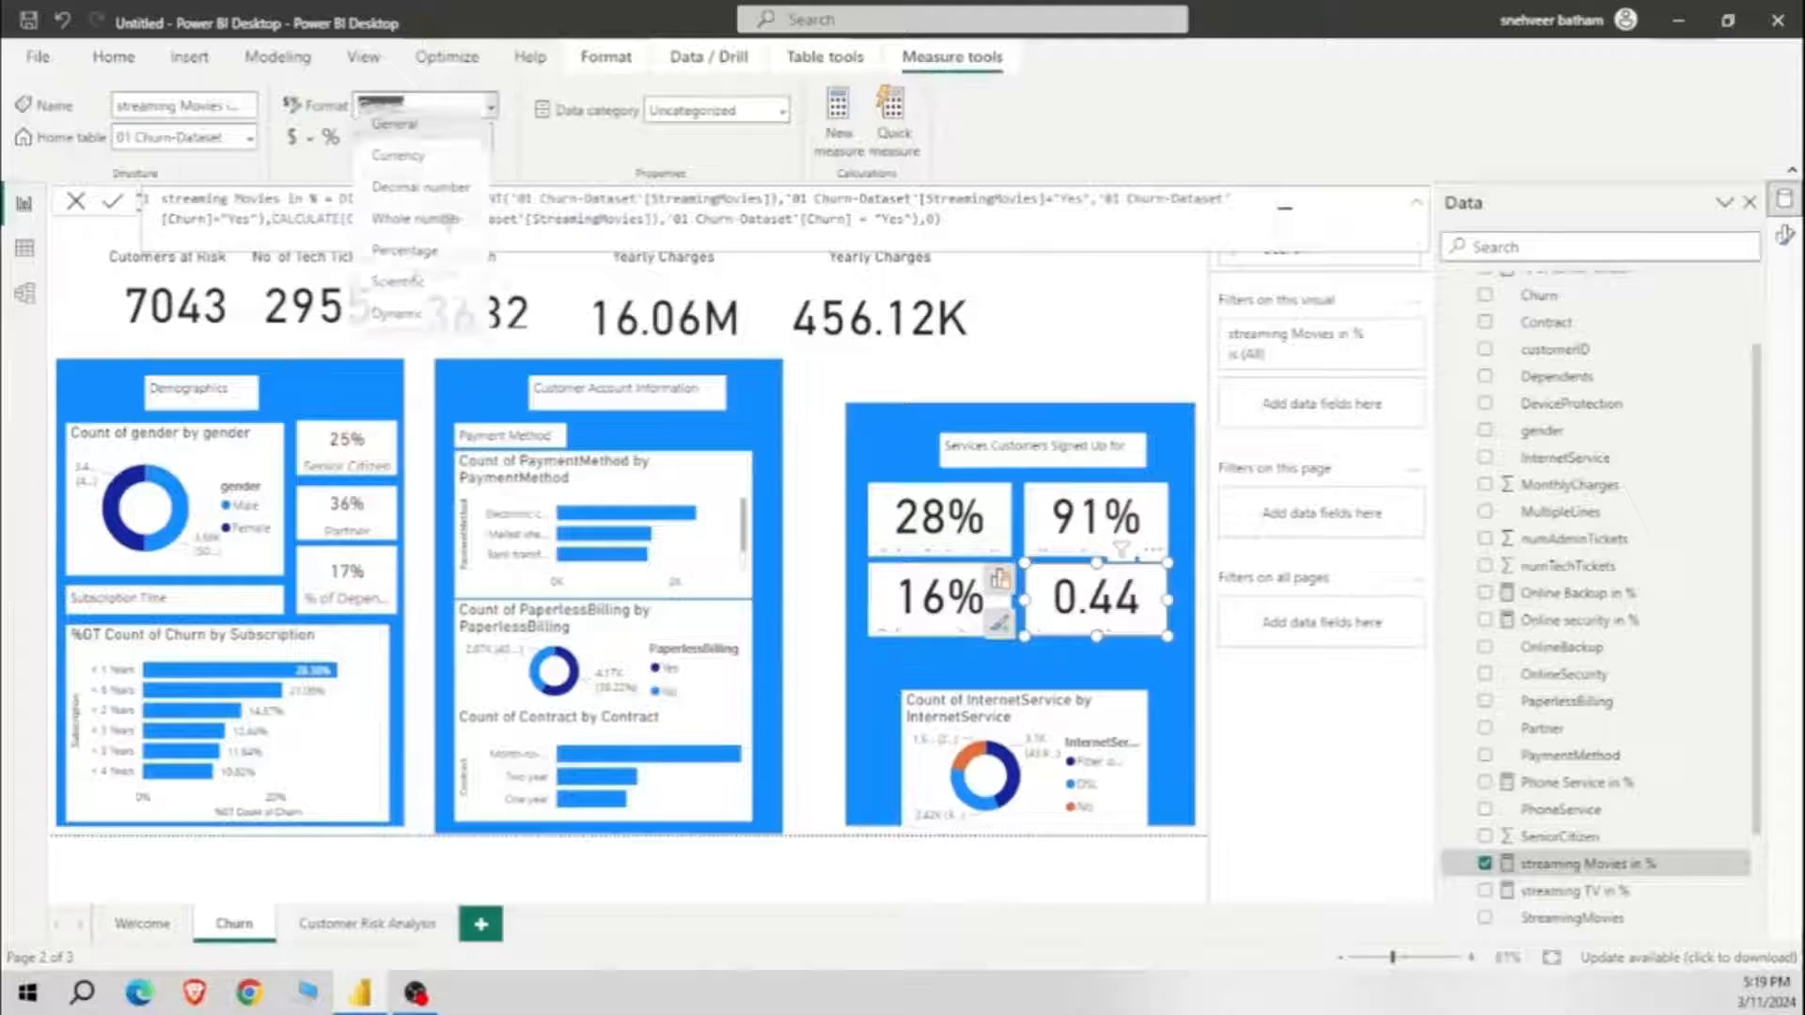
click(429, 268)
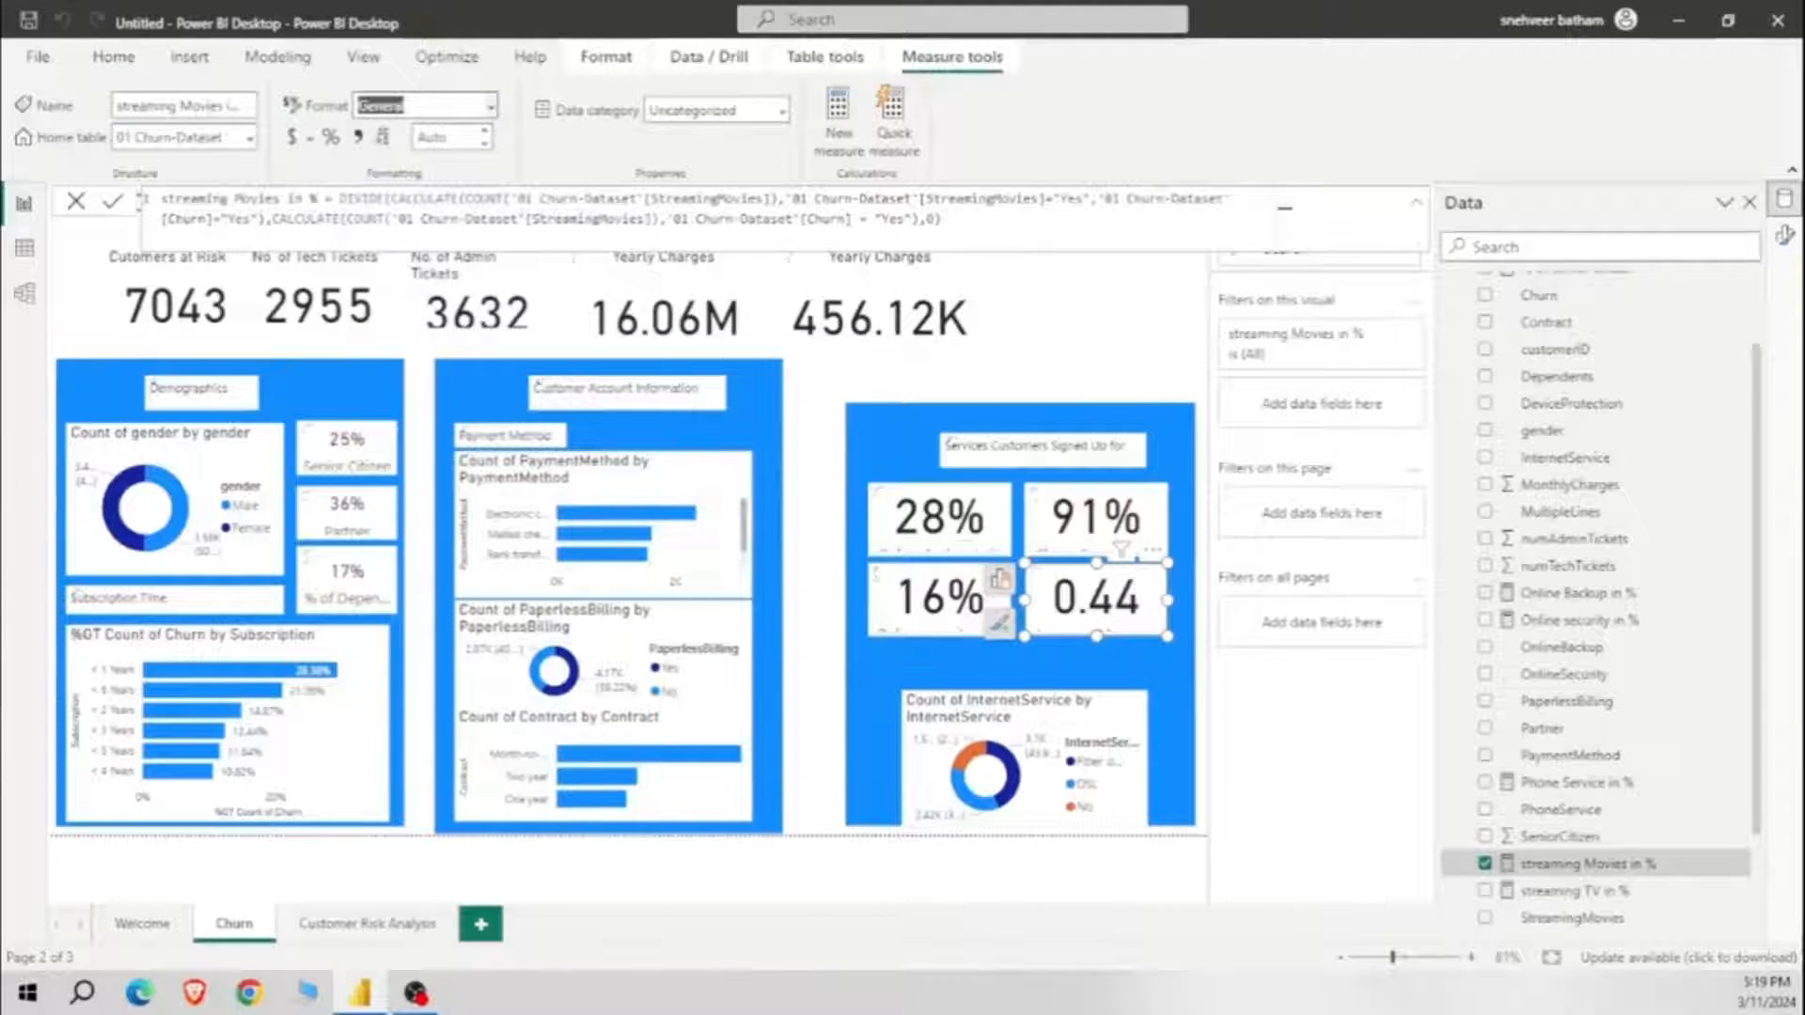
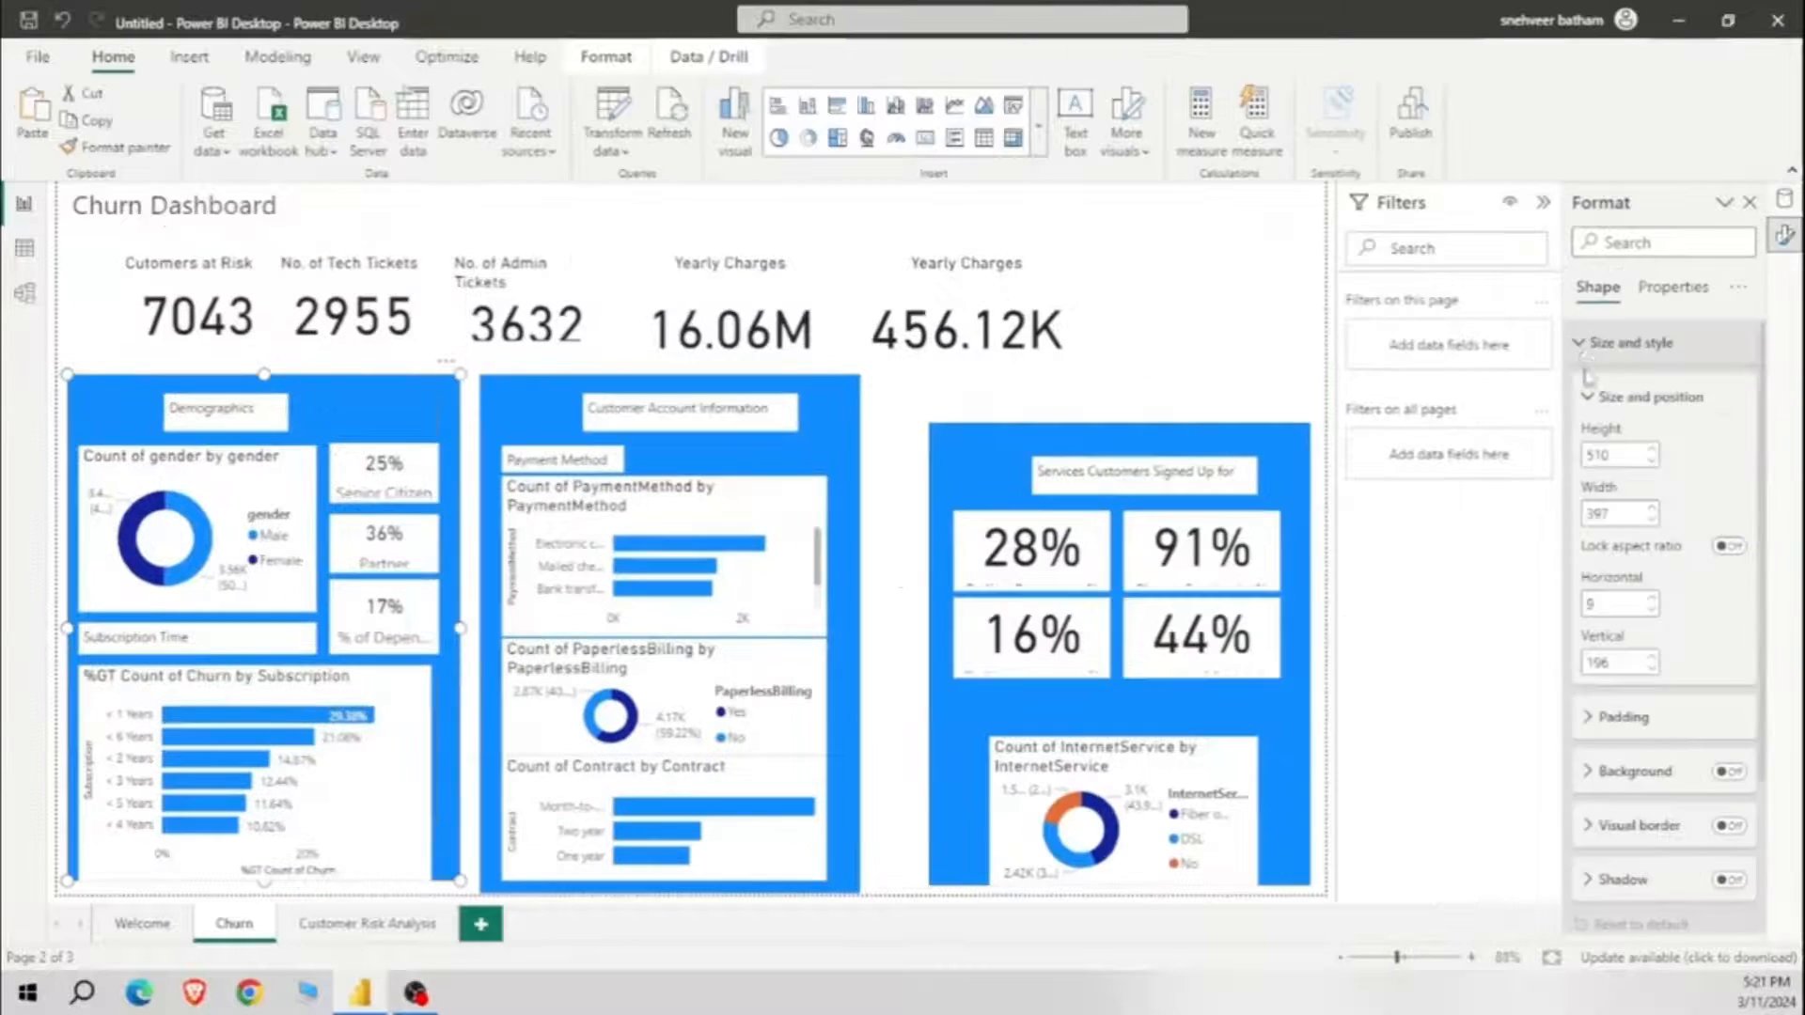
Step: Turn on the shadow for the blue background shape behind the Demographics section
click(1582, 347)
click(1581, 347)
scroll(1710, 748, down, 2)
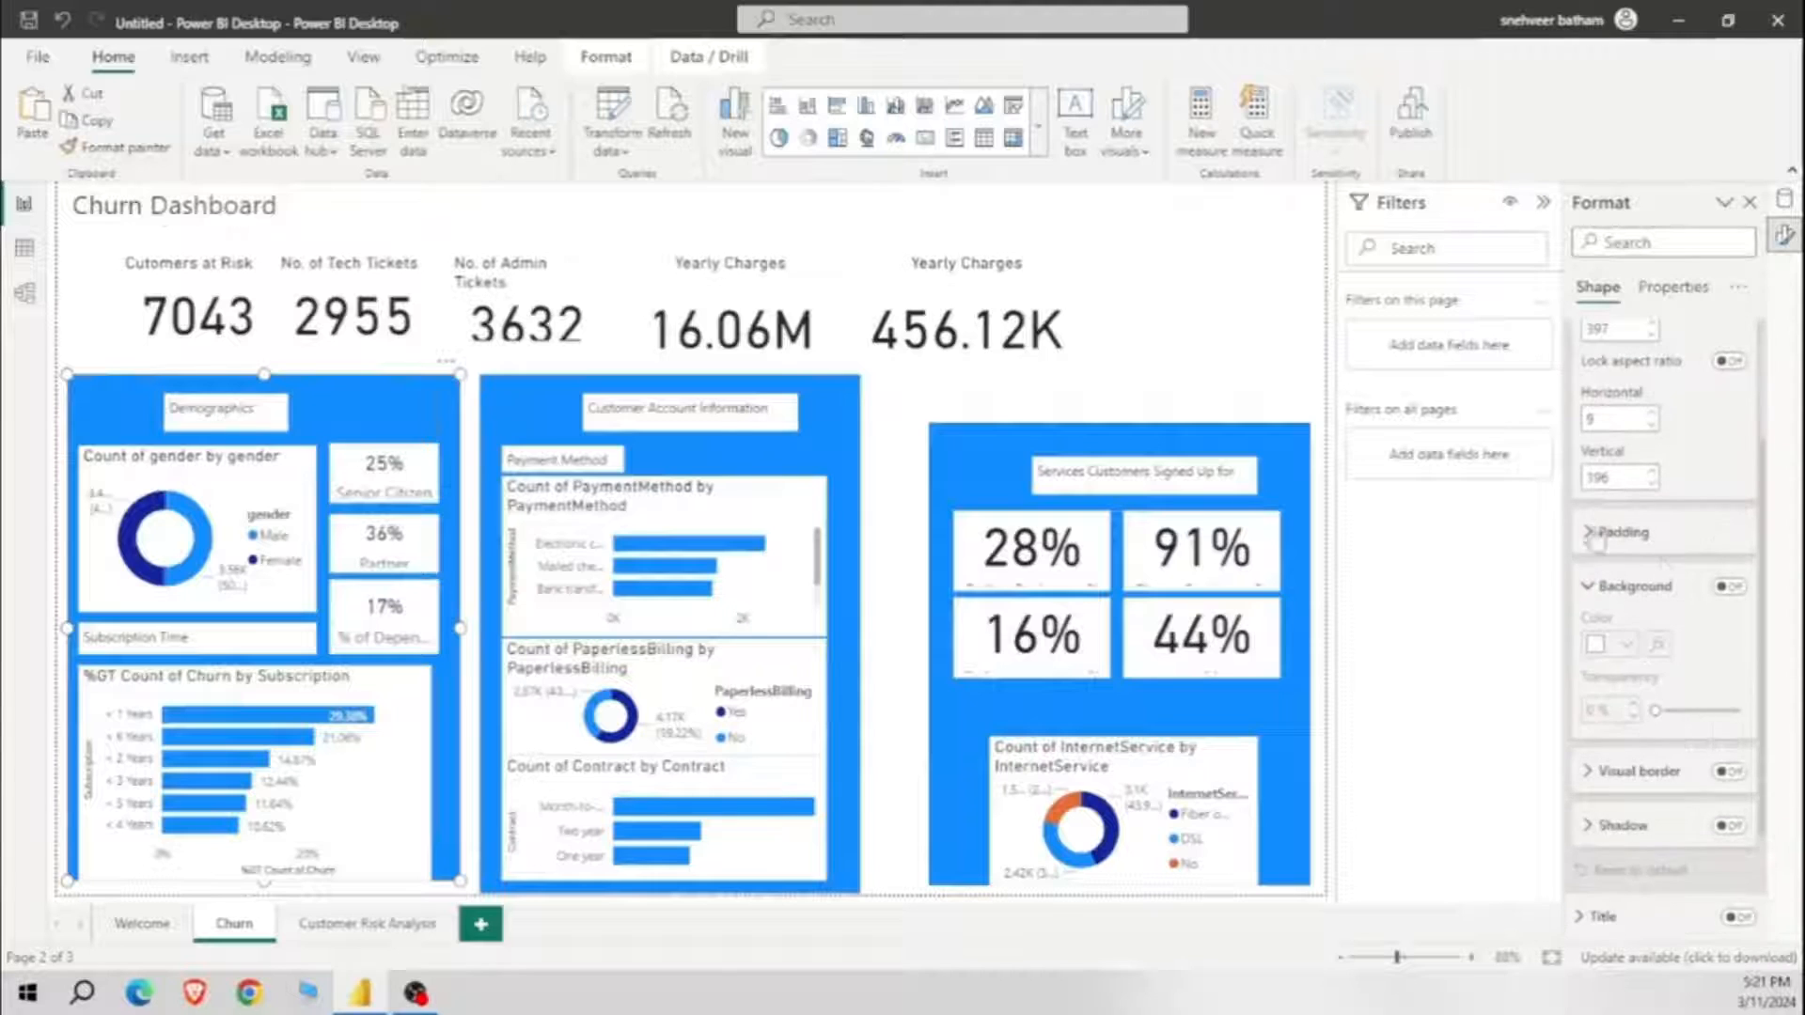
click(1727, 695)
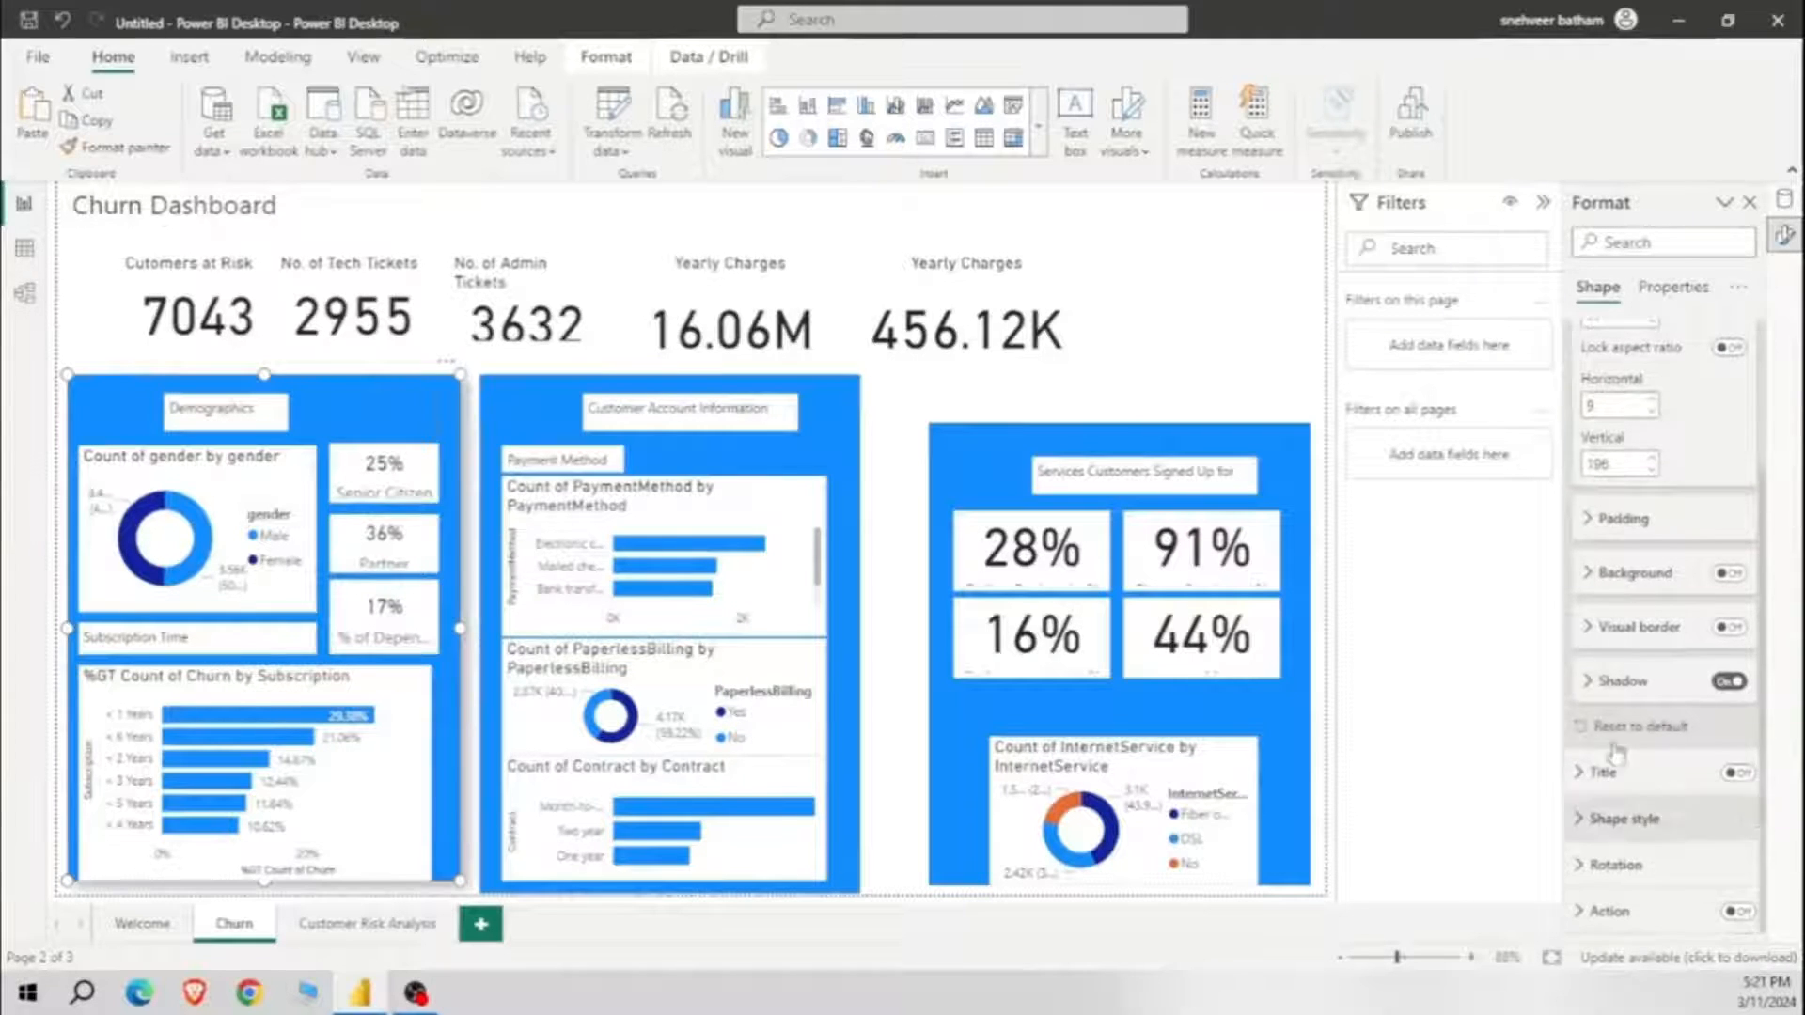
Step: Try a background with 84% transparency on the Demographics section's shape
scroll(1654, 686, up, 1)
click(1627, 669)
click(1728, 665)
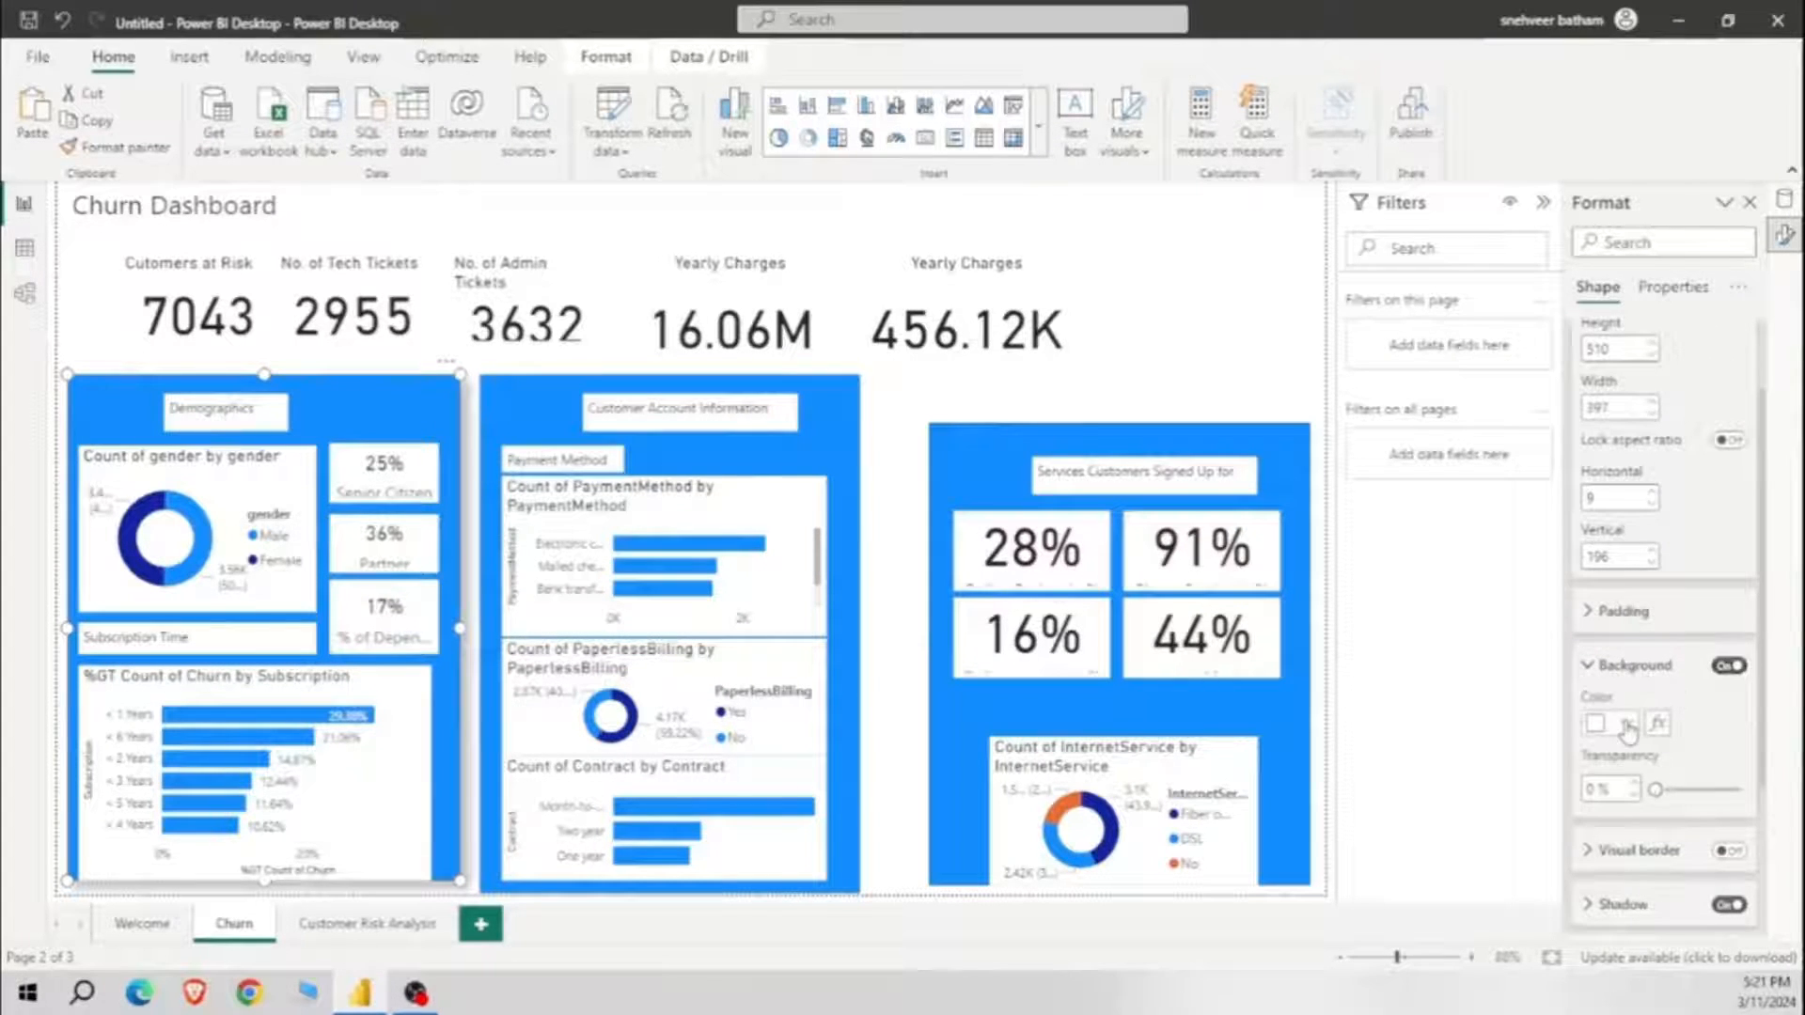
click(1625, 725)
drag(1660, 791, 1719, 791)
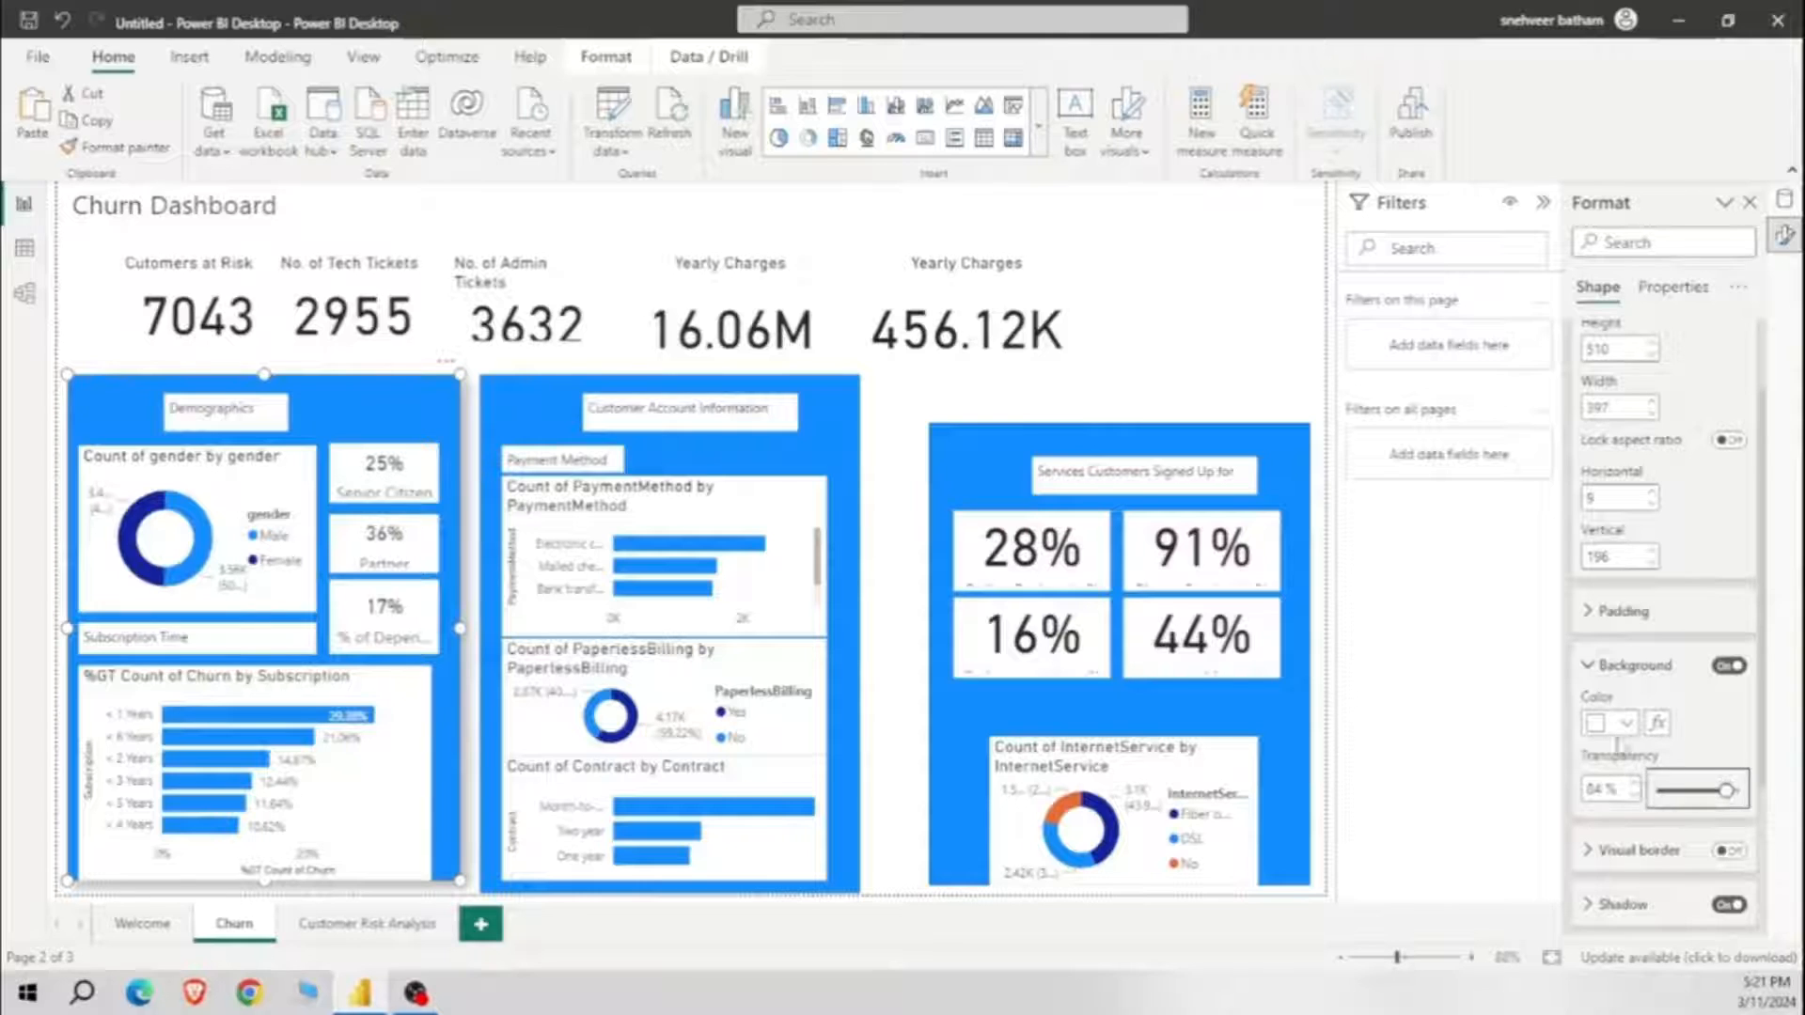
scroll(1696, 606, up, 1)
click(1649, 292)
click(1640, 392)
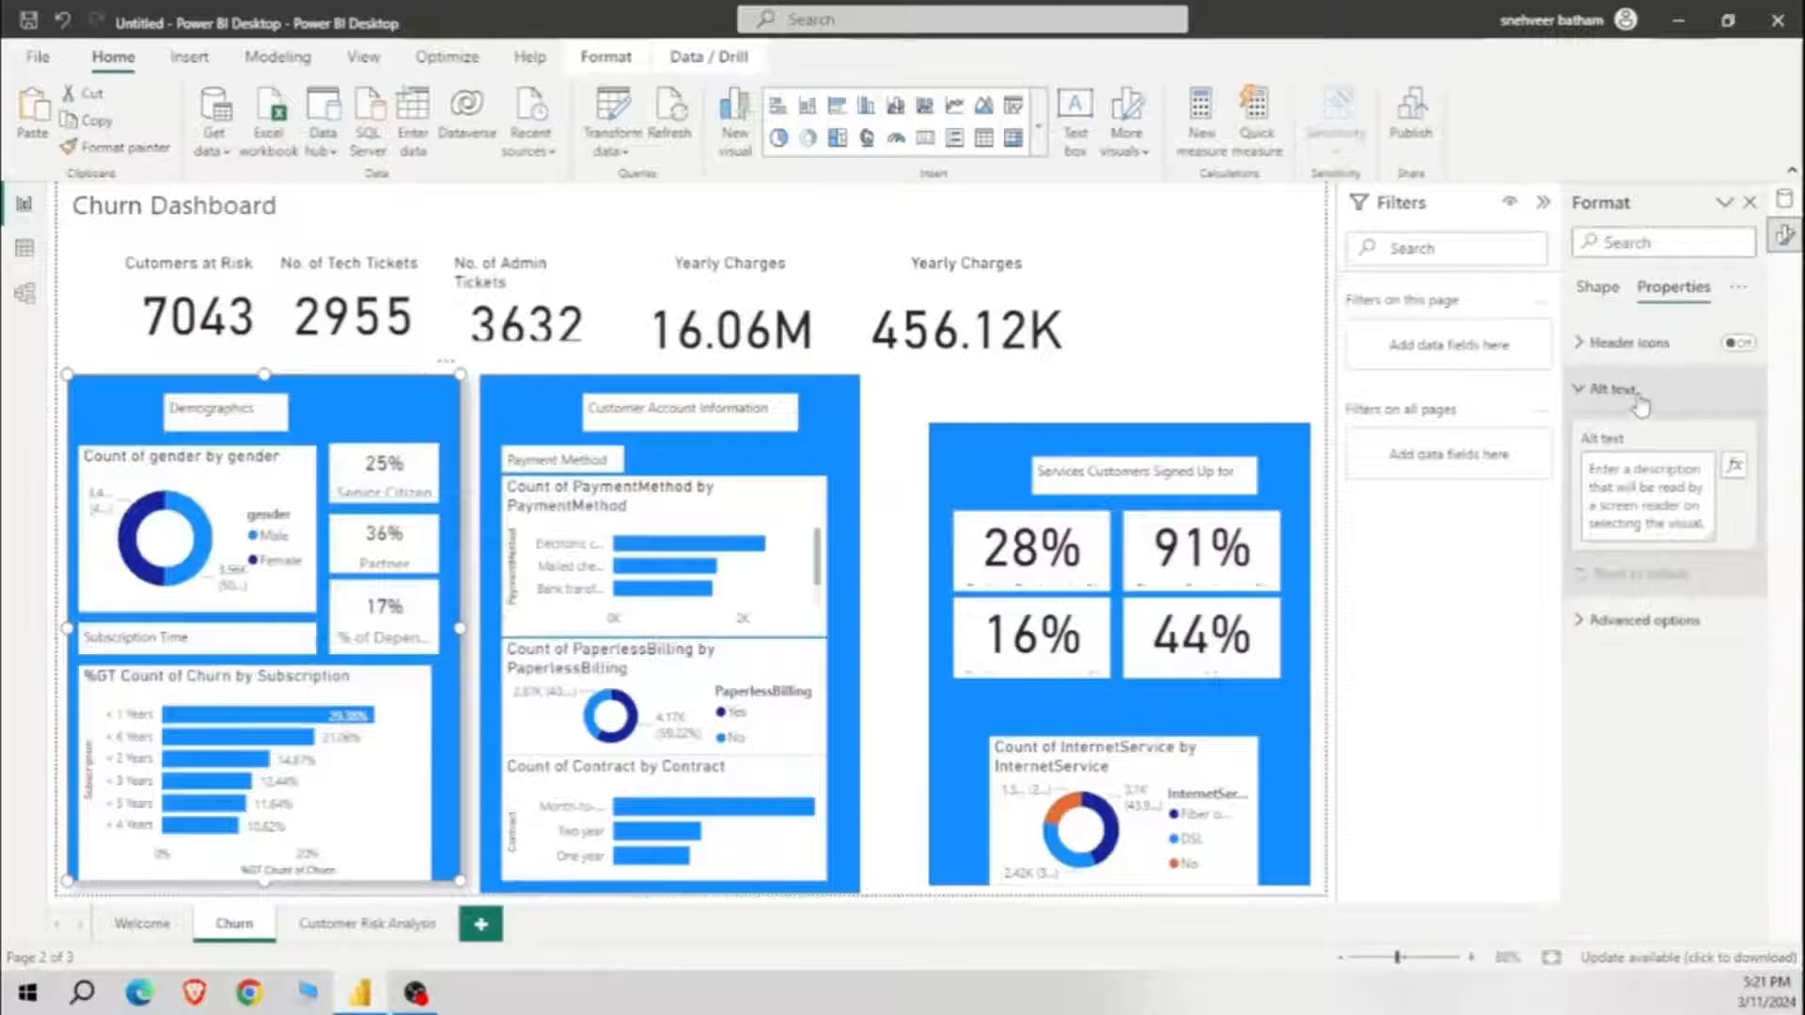
click(1640, 393)
click(1596, 287)
scroll(1645, 714, down, 3)
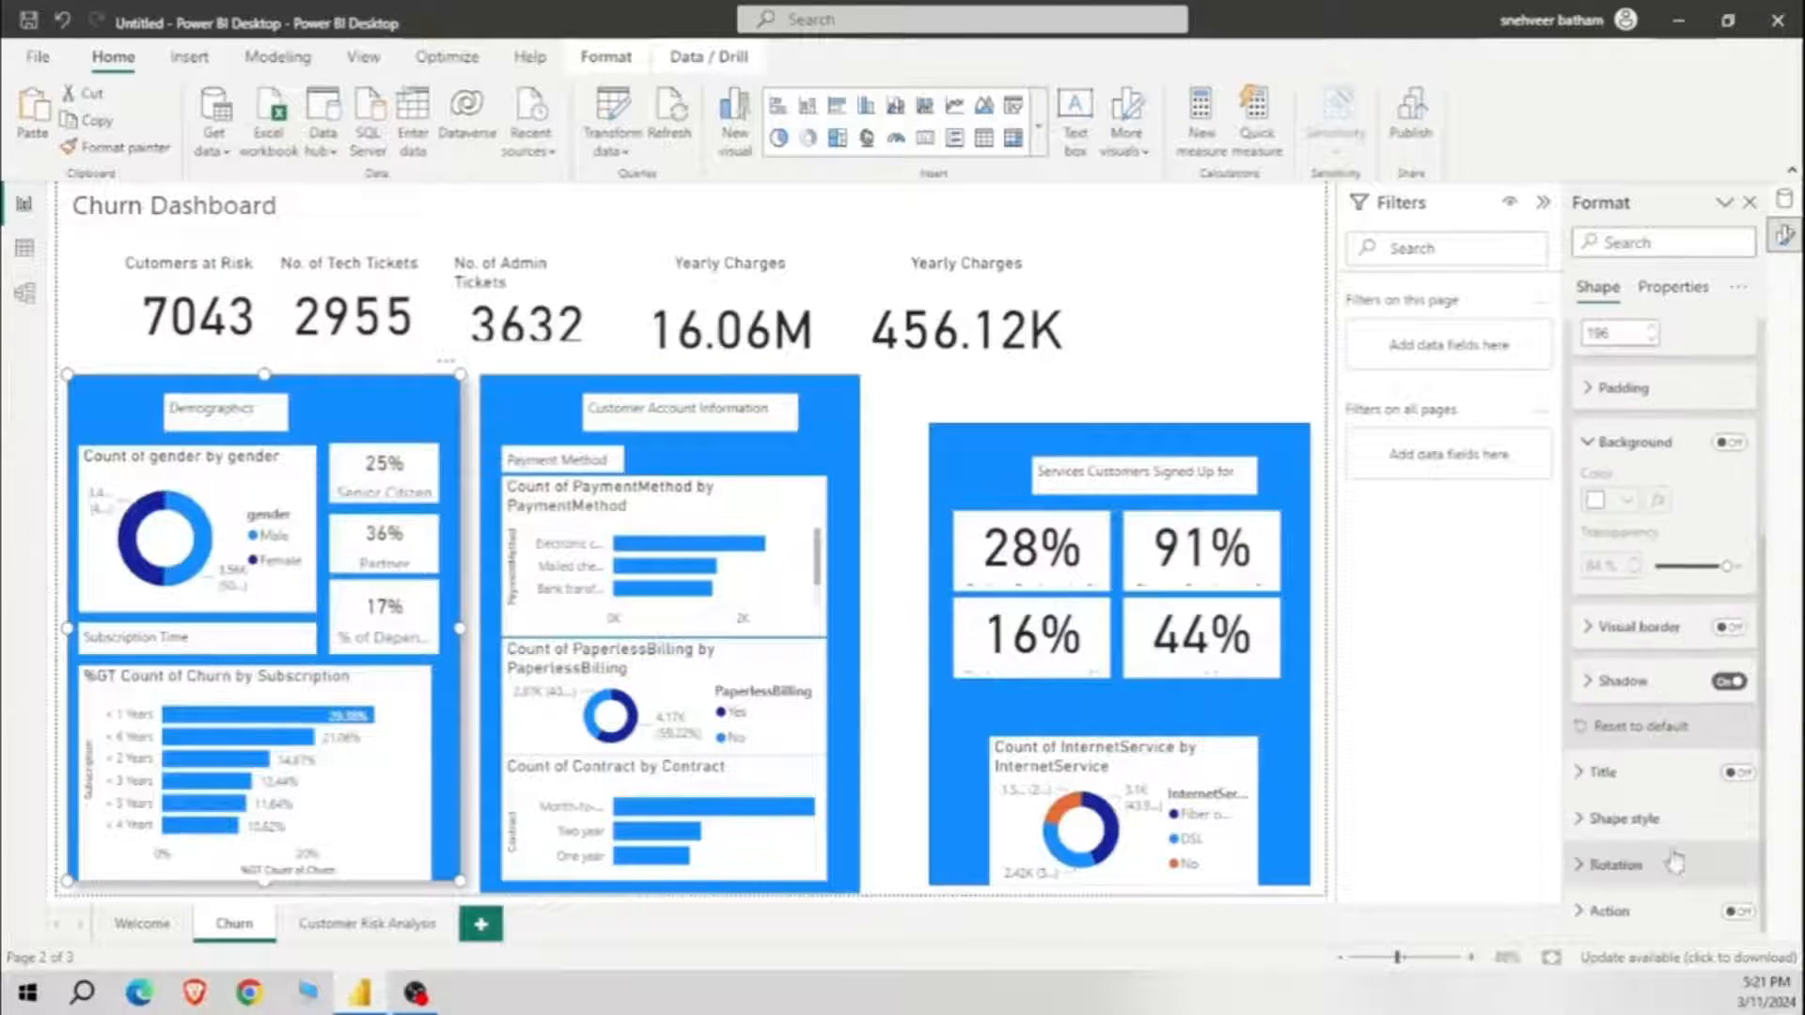
scroll(1644, 715, up, 3)
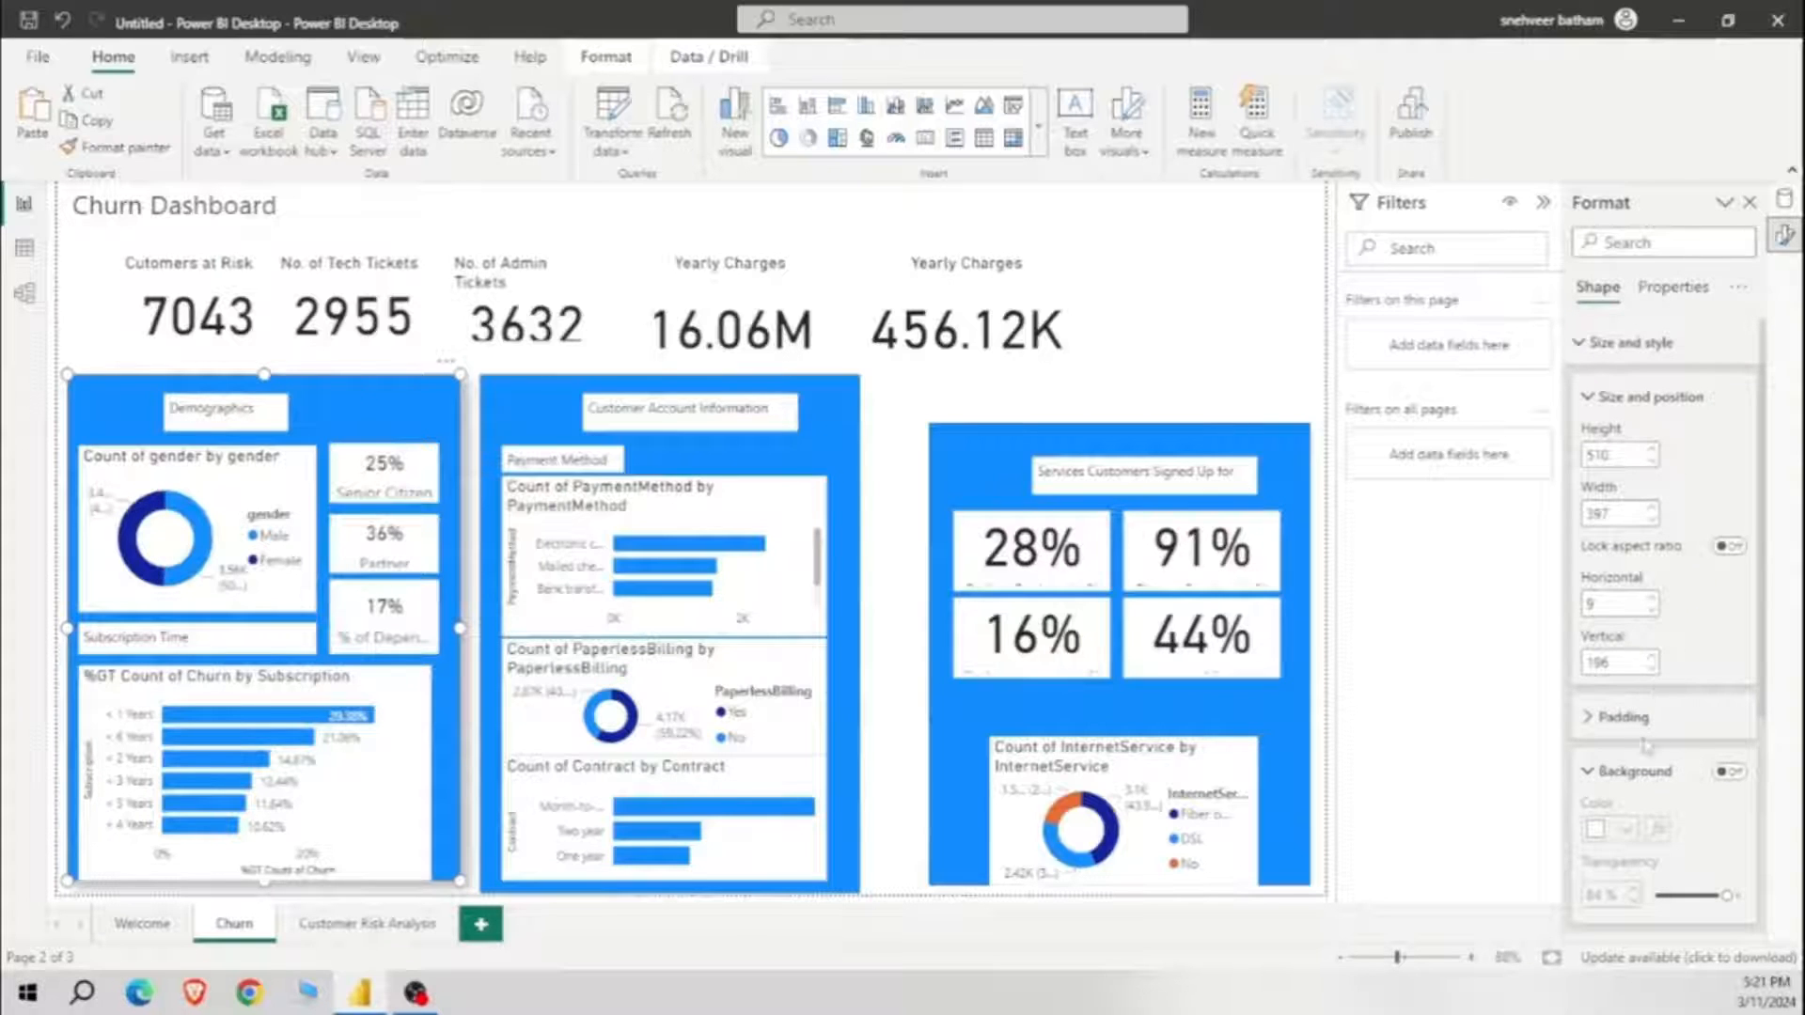
scroll(1645, 780, down, 3)
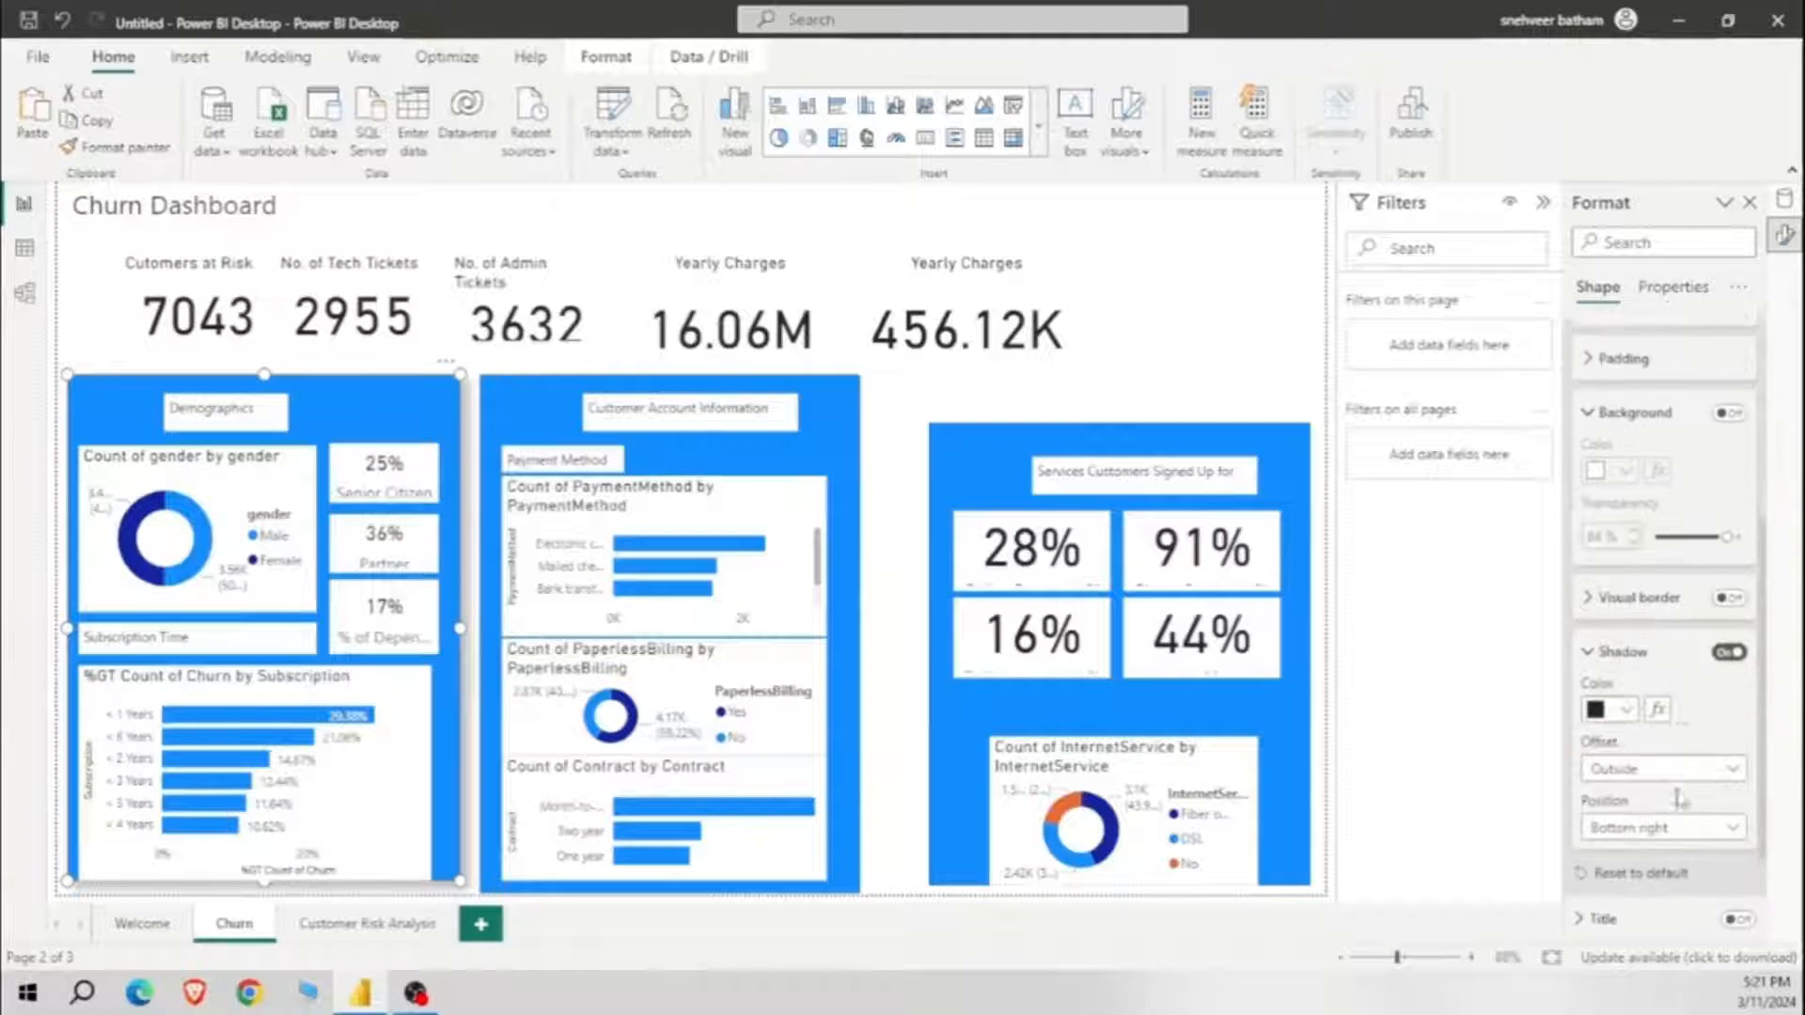
click(1651, 596)
scroll(1651, 596, down, 3)
click(1639, 778)
scroll(1656, 800, down, 3)
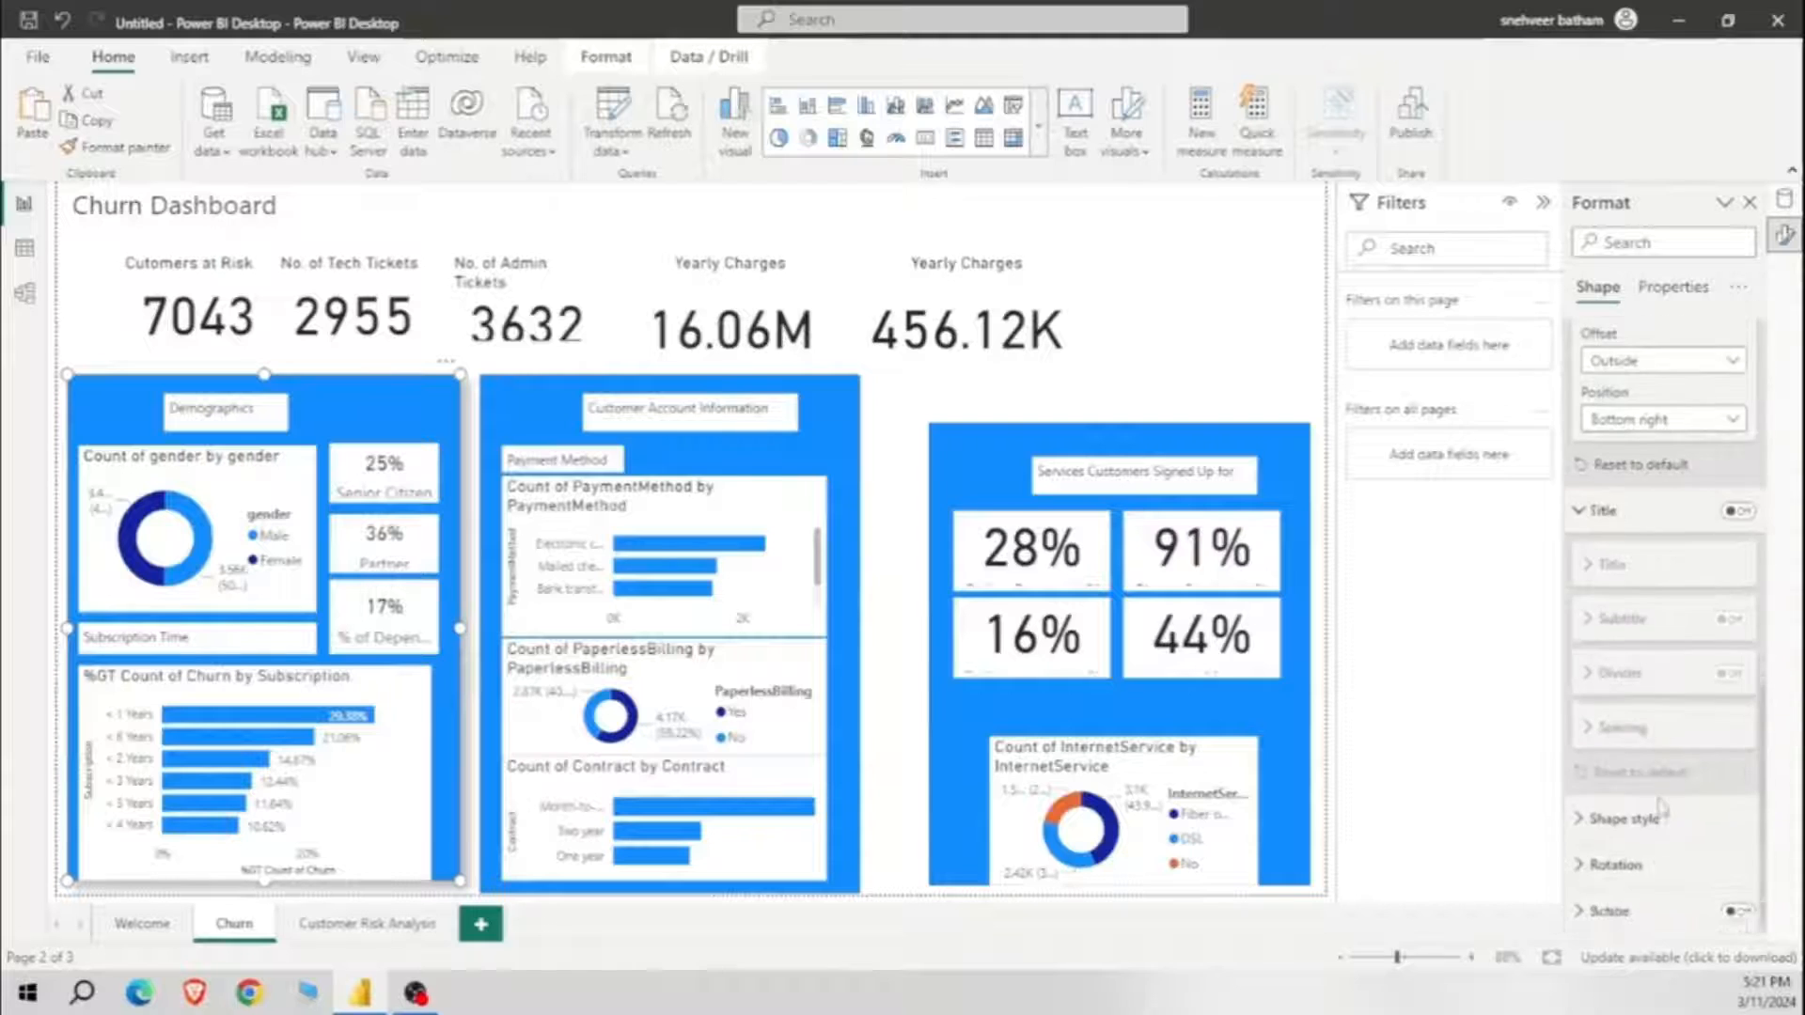
Step: Round the corners of the Demographics section's rectangle to 53 px
click(1660, 816)
scroll(1664, 661, down, 4)
click(1732, 564)
click(1656, 628)
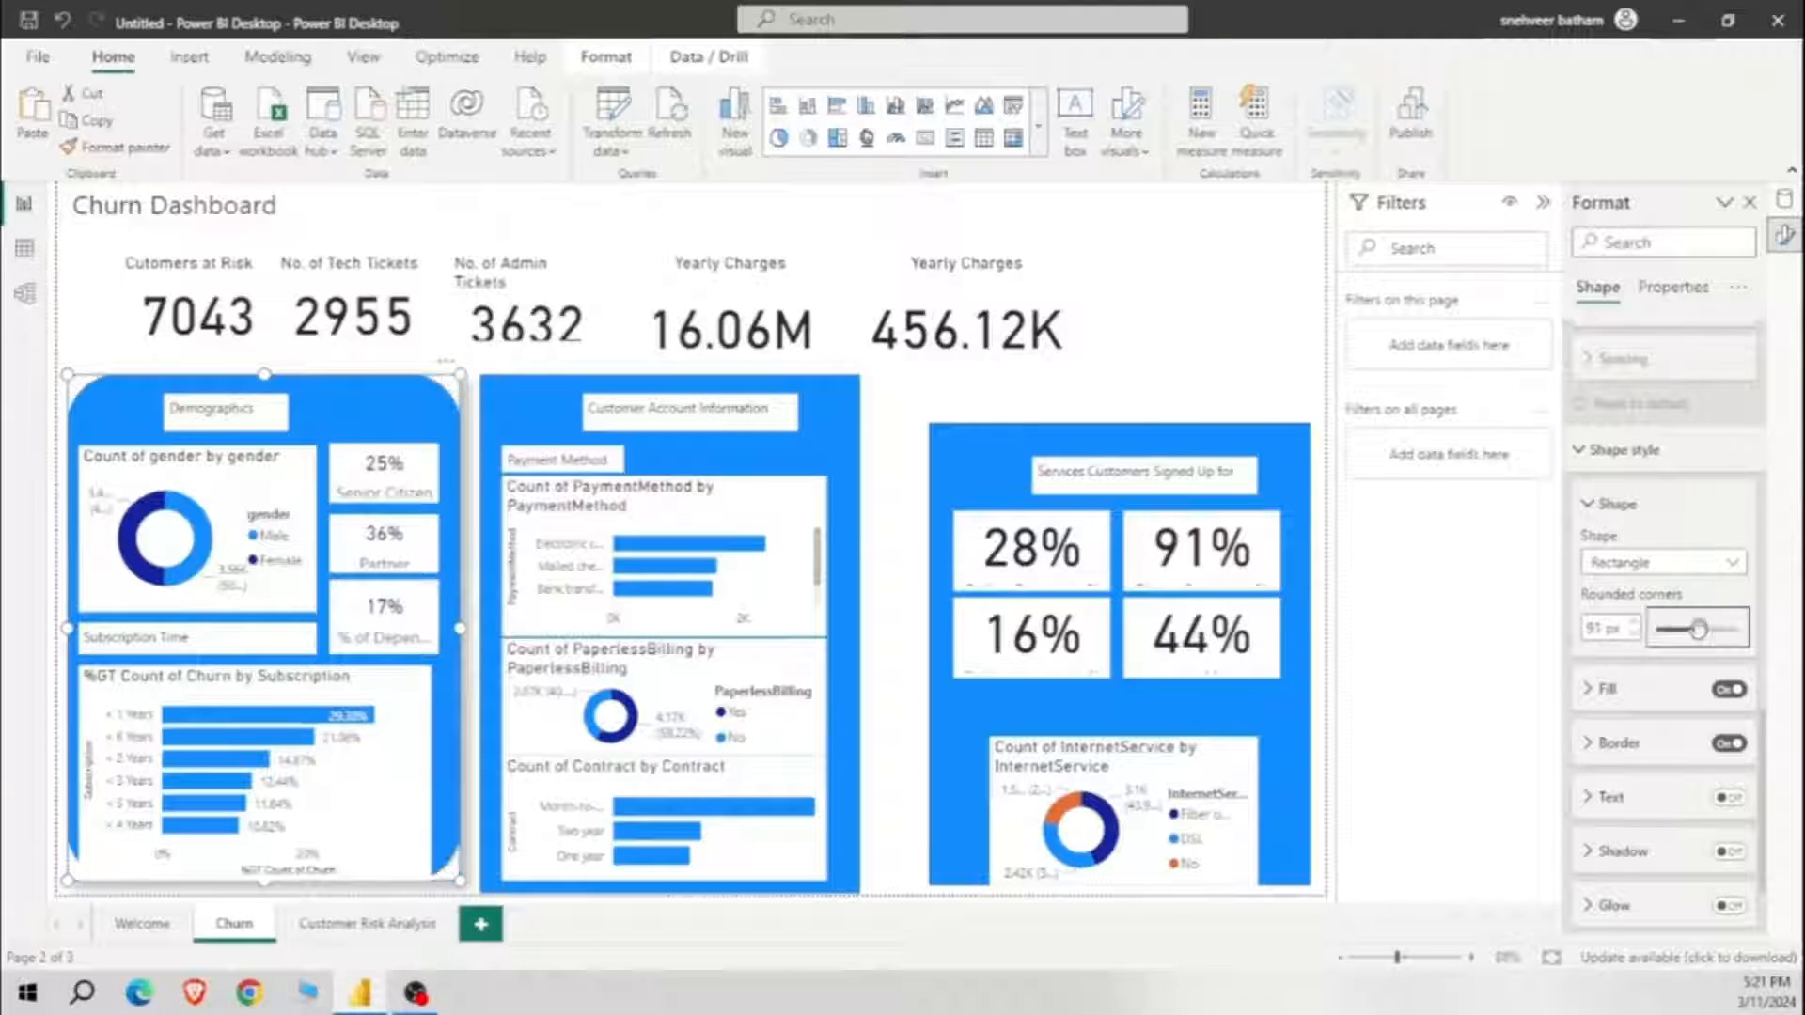
Step: Fill the Demographics section's shape with light yellow and raise the fill transparency to 66%
click(1647, 700)
click(1621, 747)
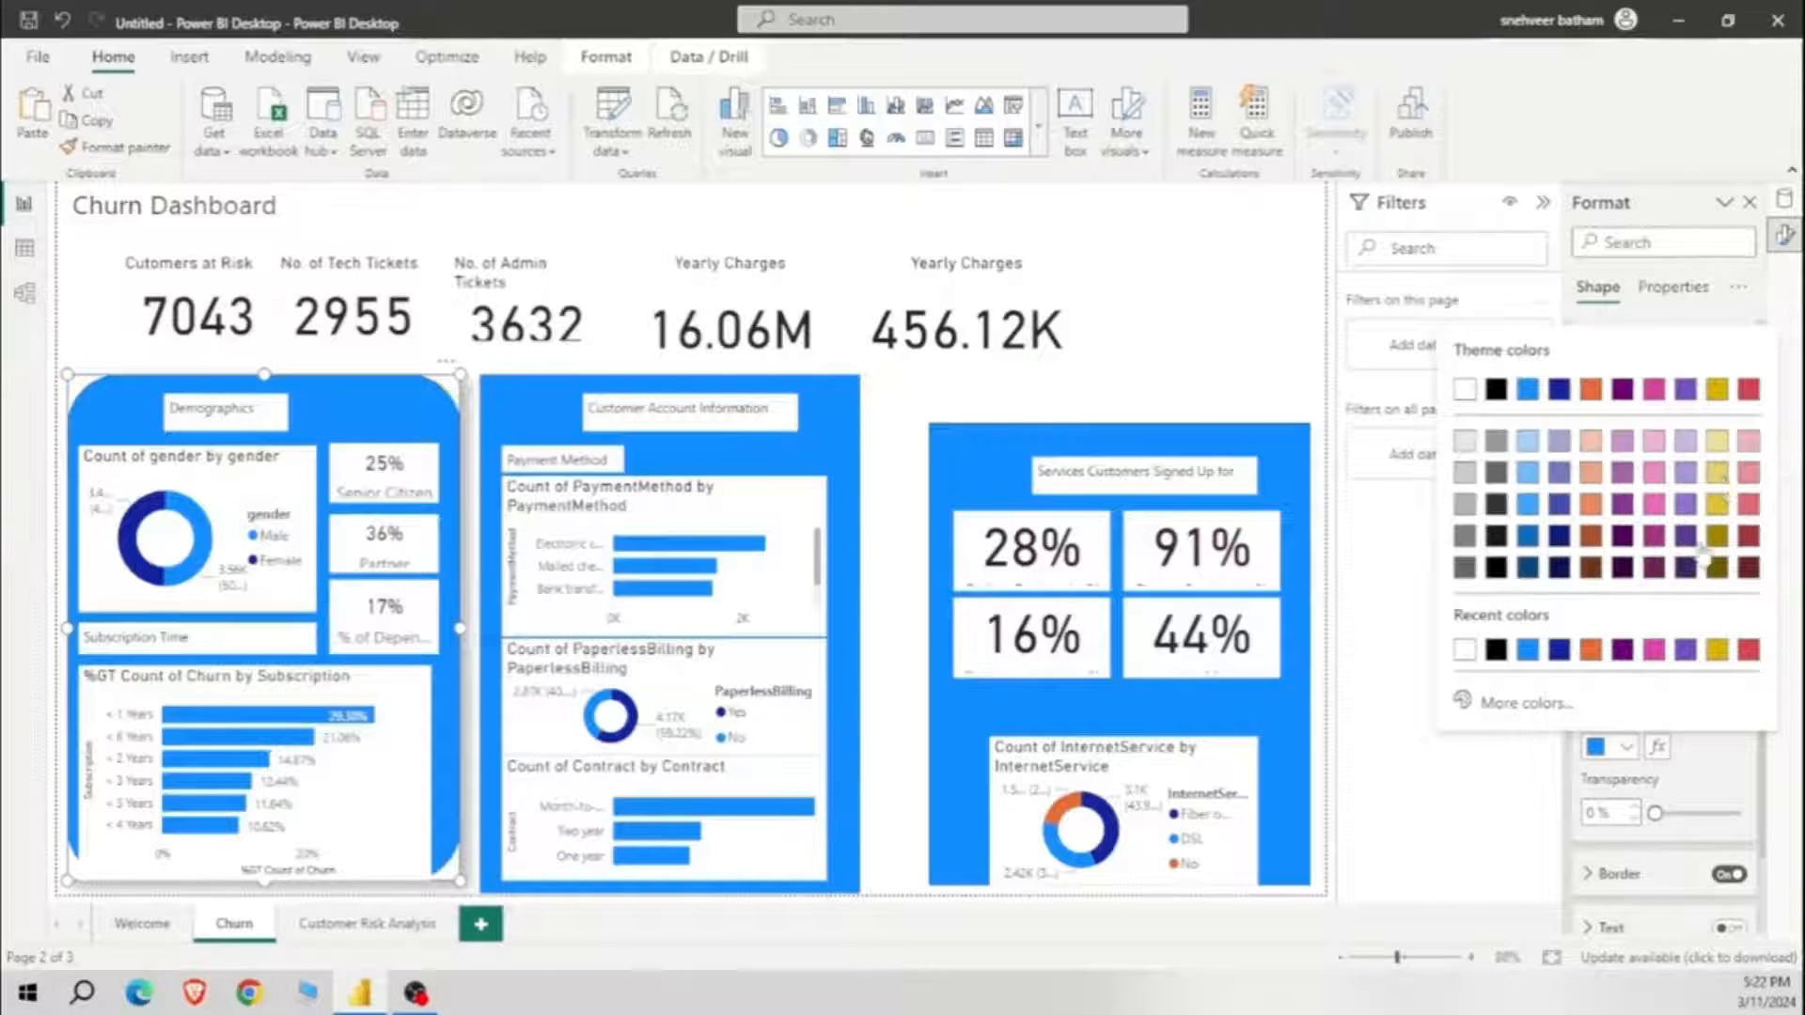
click(1717, 472)
drag(1700, 814, 1717, 813)
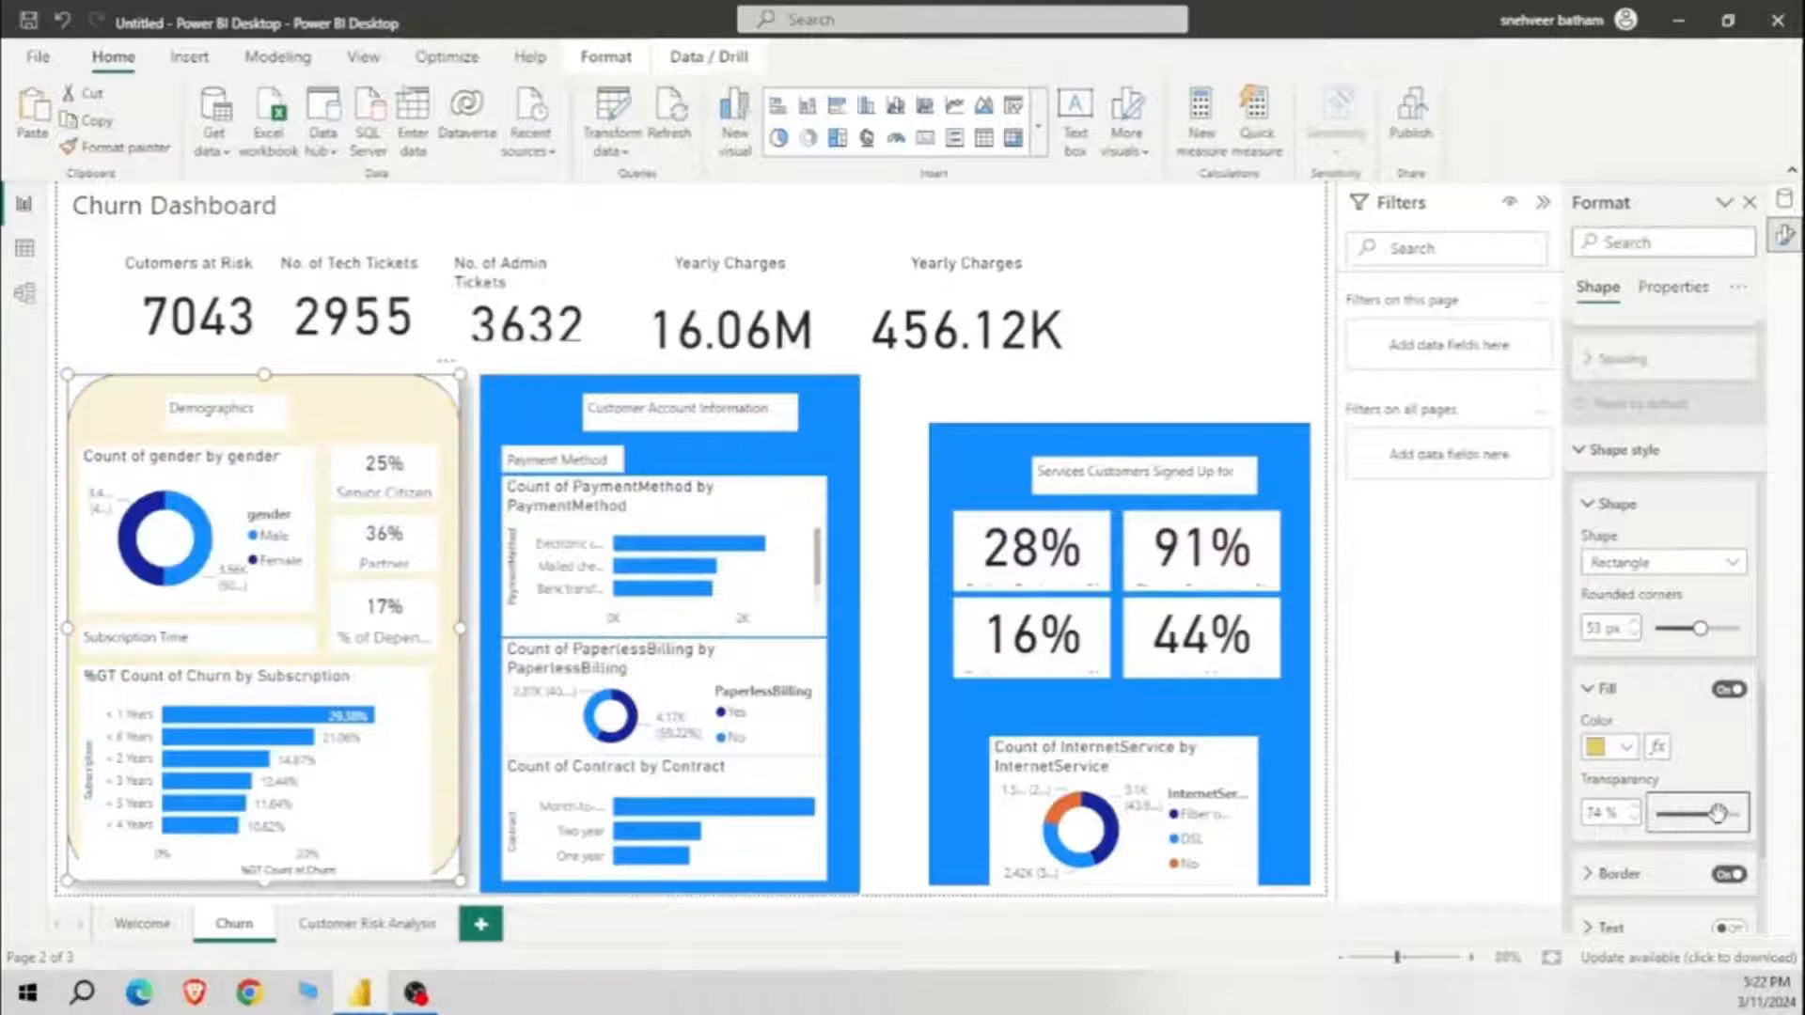
Step: Fill the Demographics section's shape with red at 47% transparency and turn off its border
click(1628, 748)
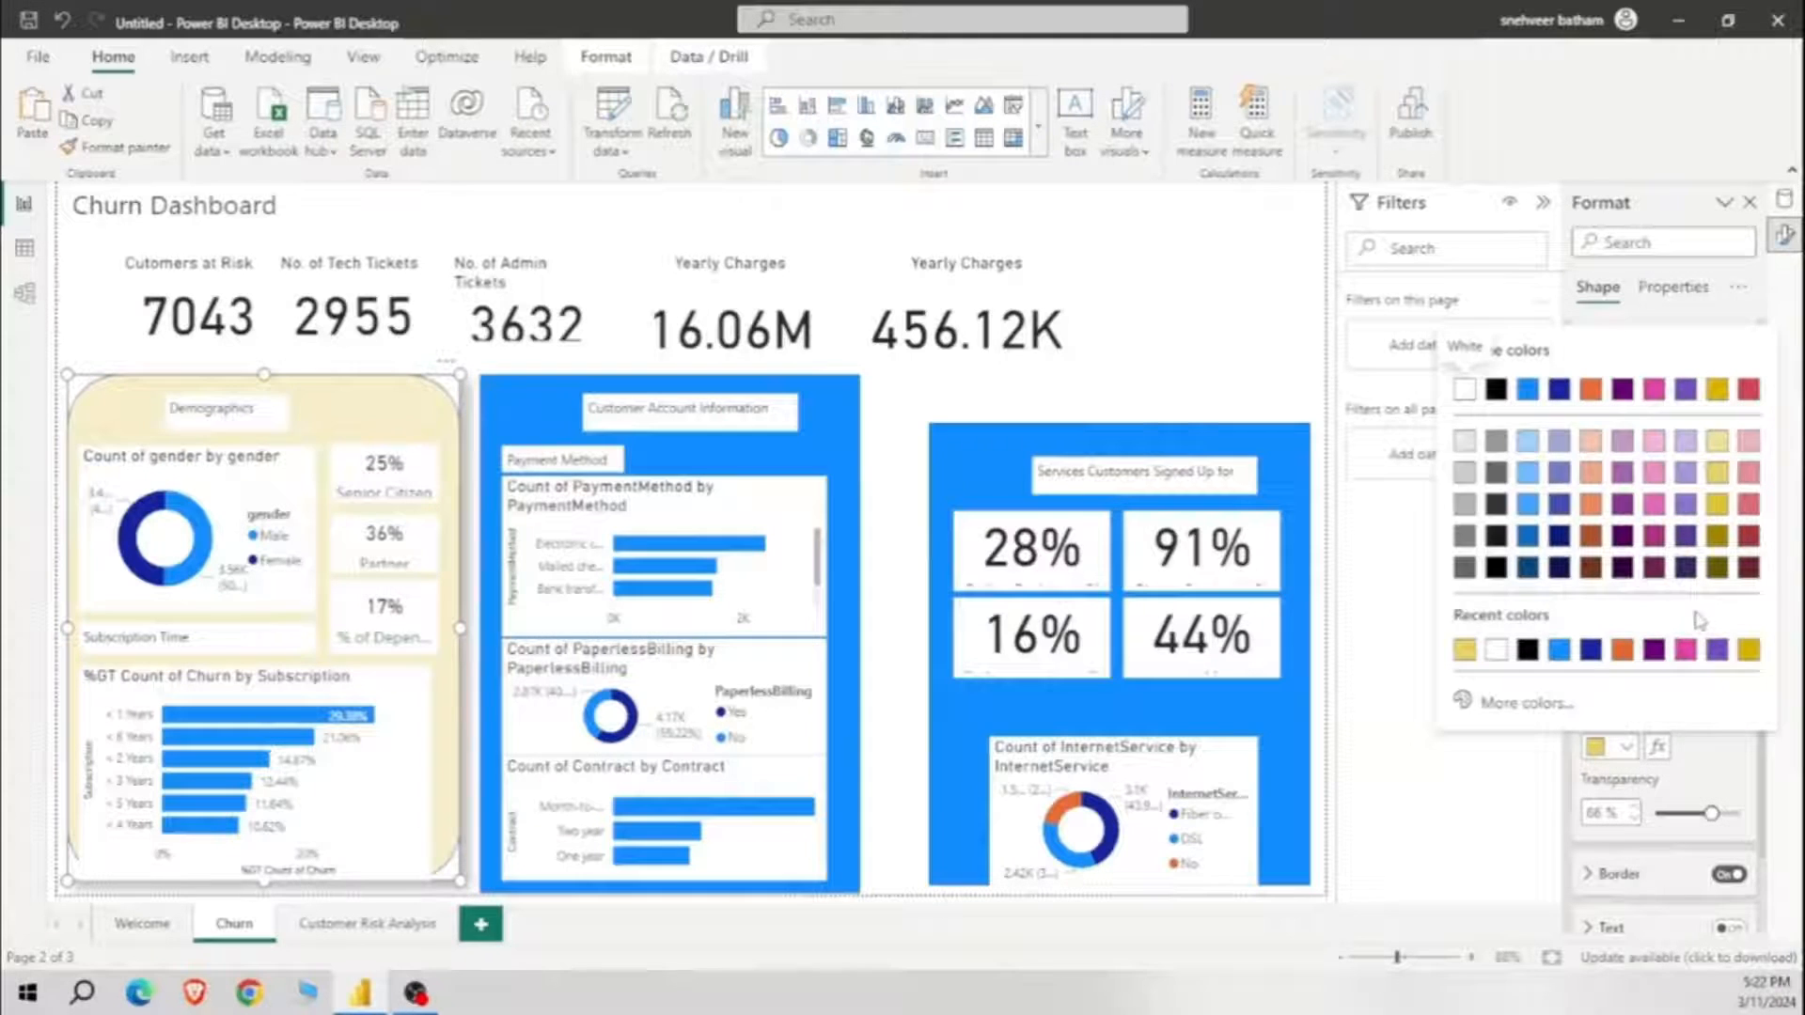
click(1749, 505)
drag(1697, 814, 1694, 814)
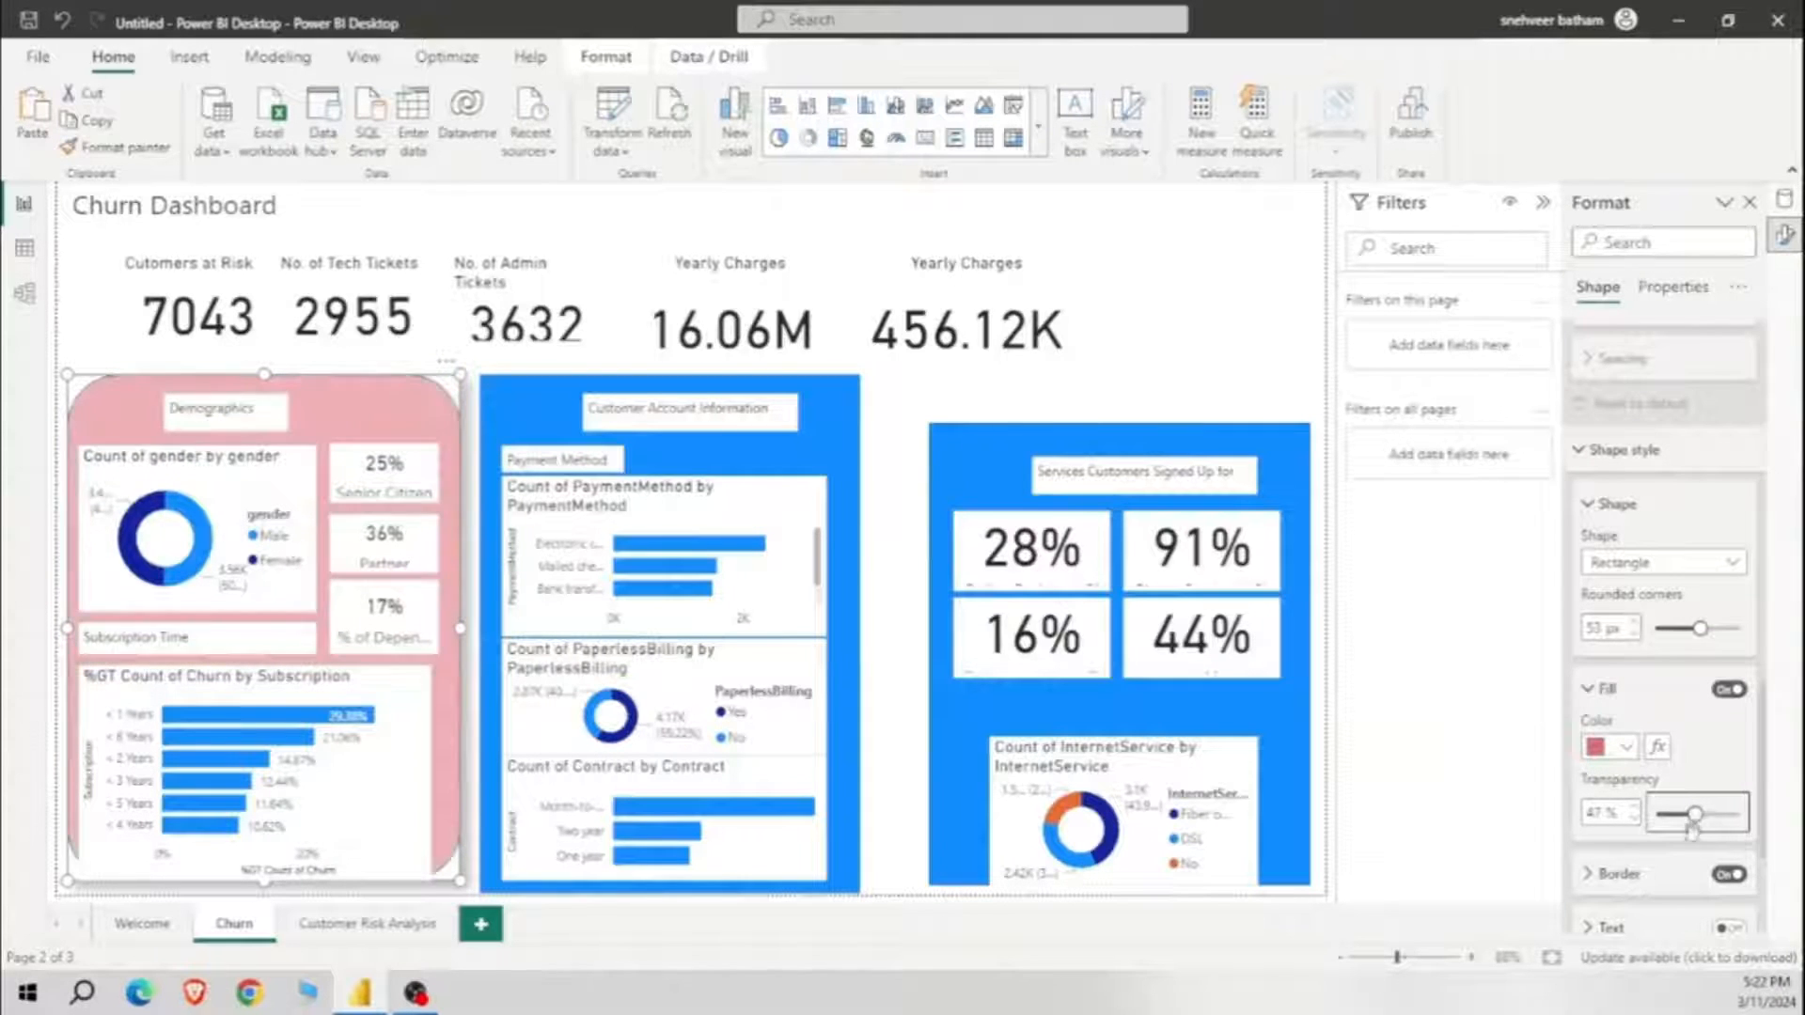
scroll(1687, 809, down, 1)
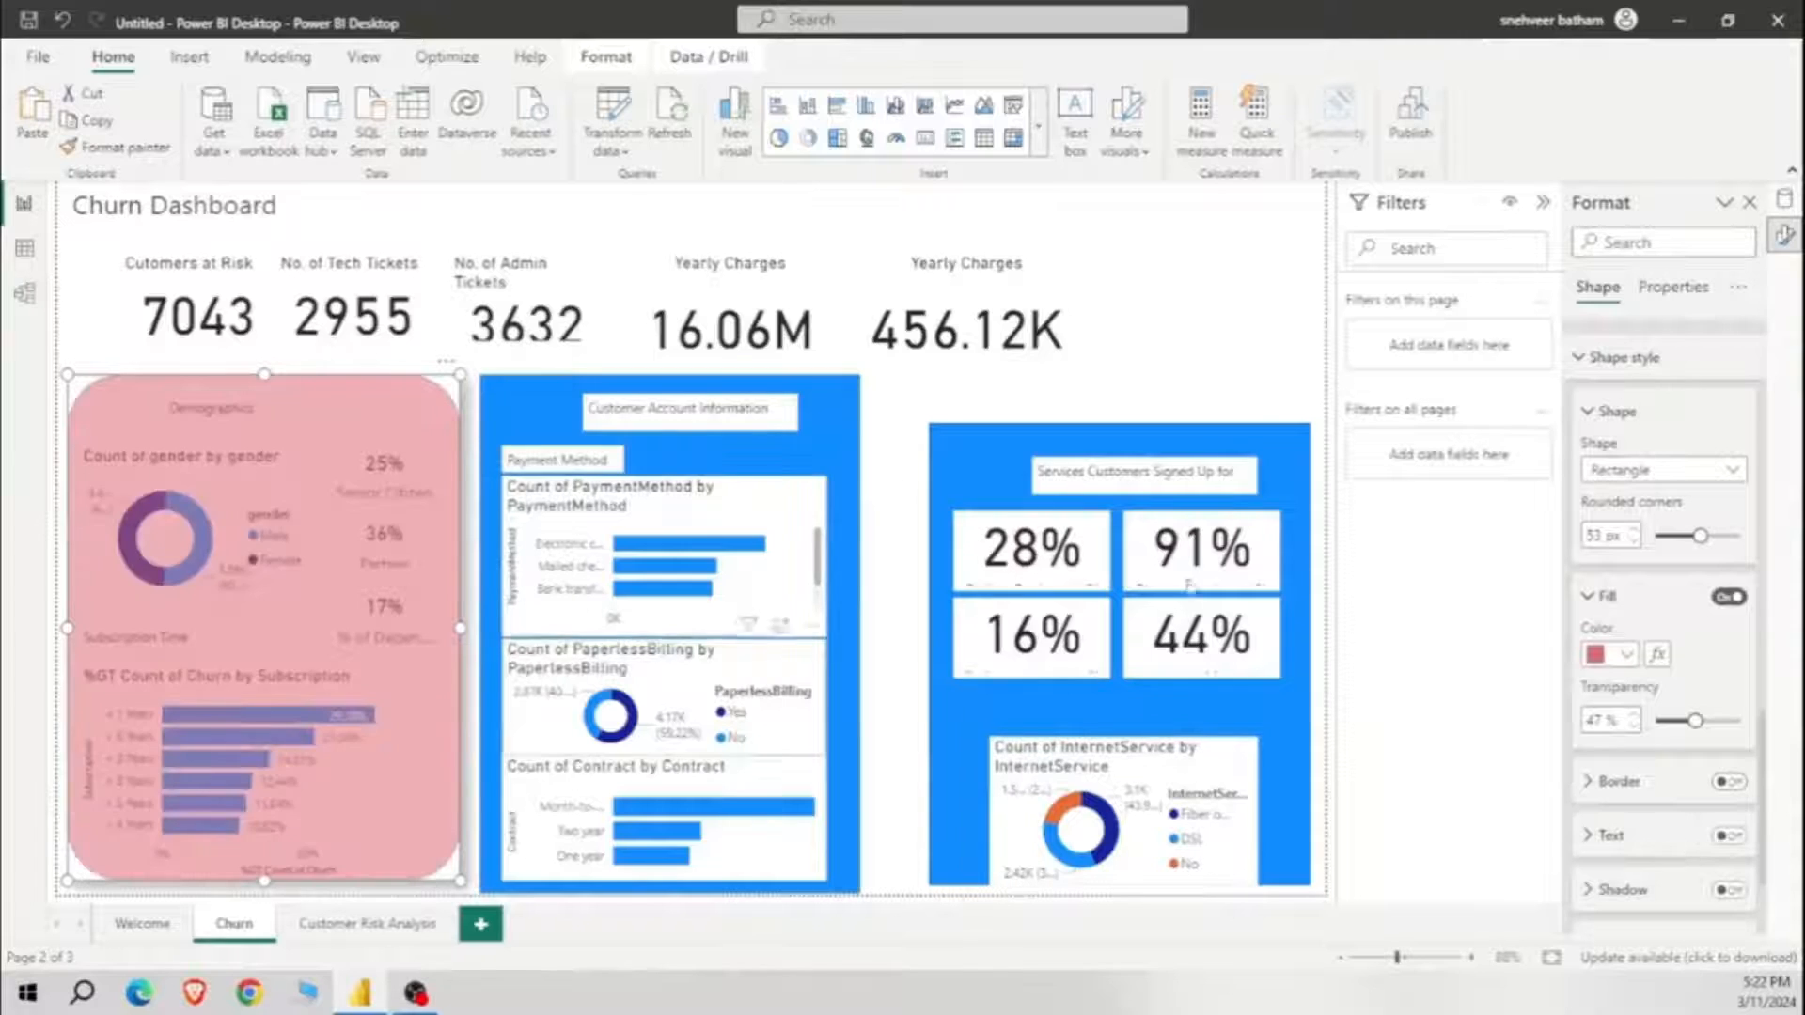
click(1298, 357)
Step: Copy the Demographics shape's formatting onto the background shape of the Customer Account Information section with Format painter
click(279, 411)
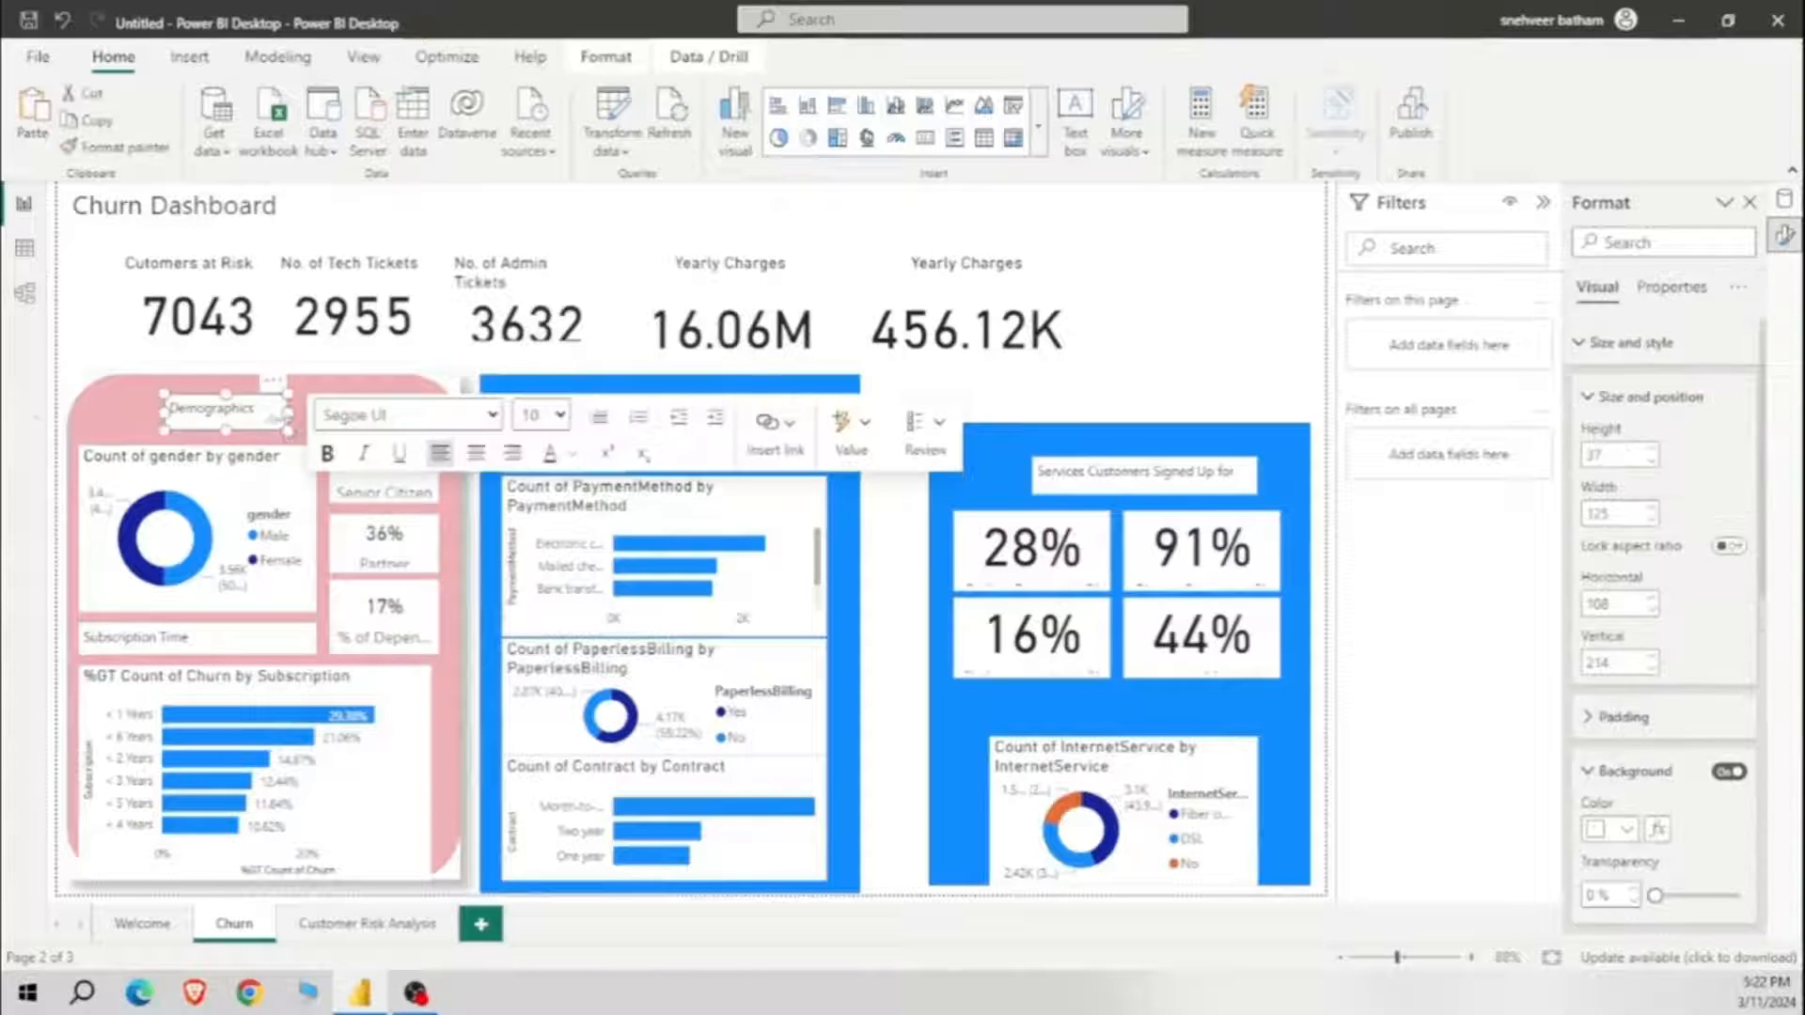
click(128, 418)
click(118, 147)
click(543, 404)
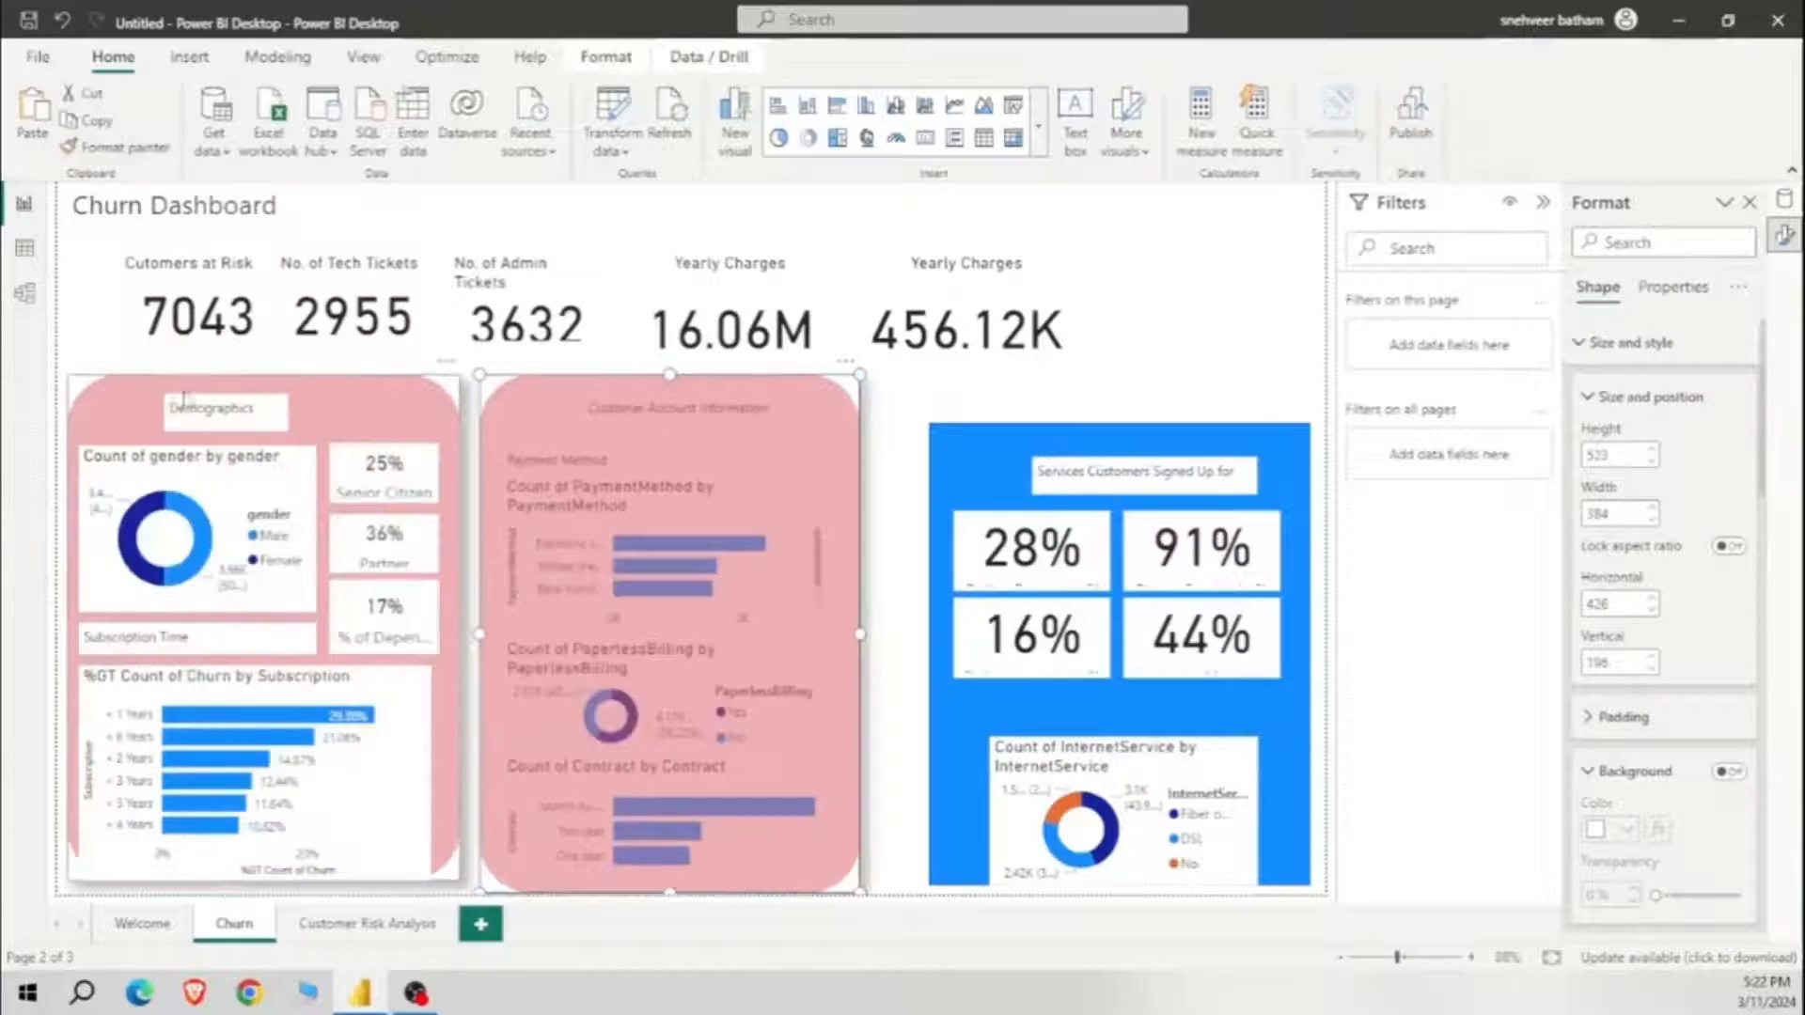
click(953, 479)
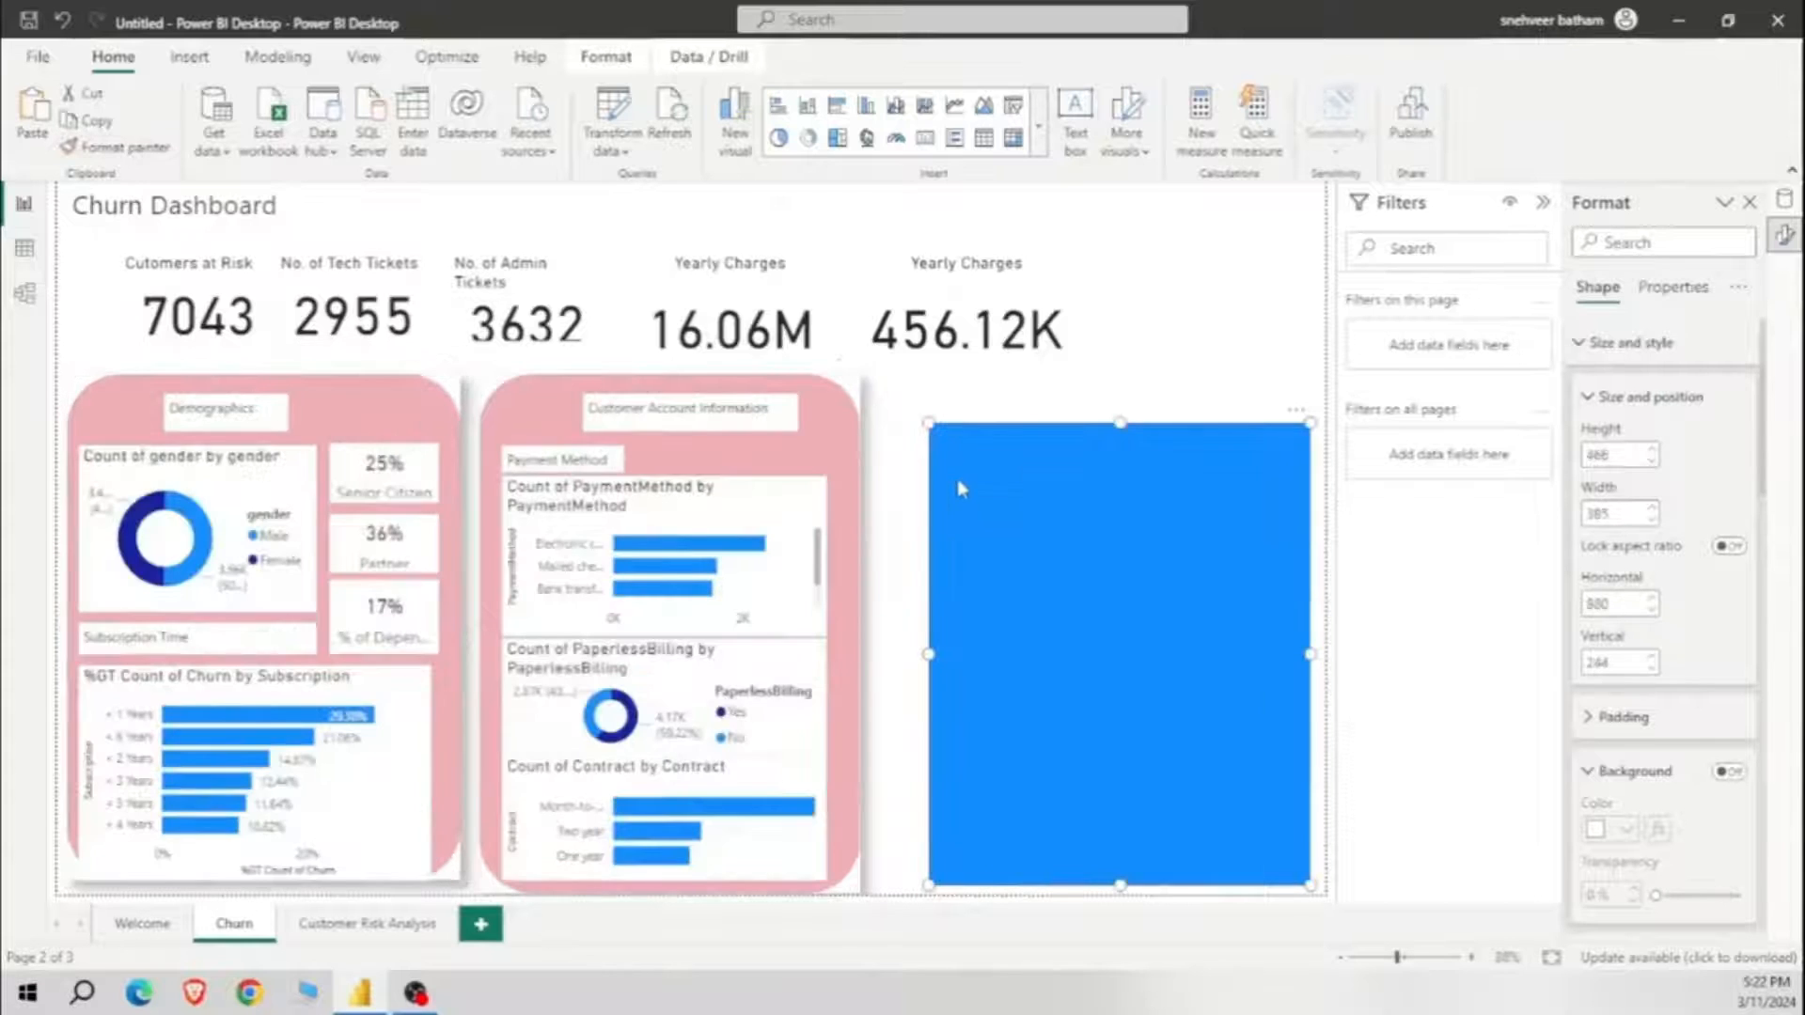
click(119, 147)
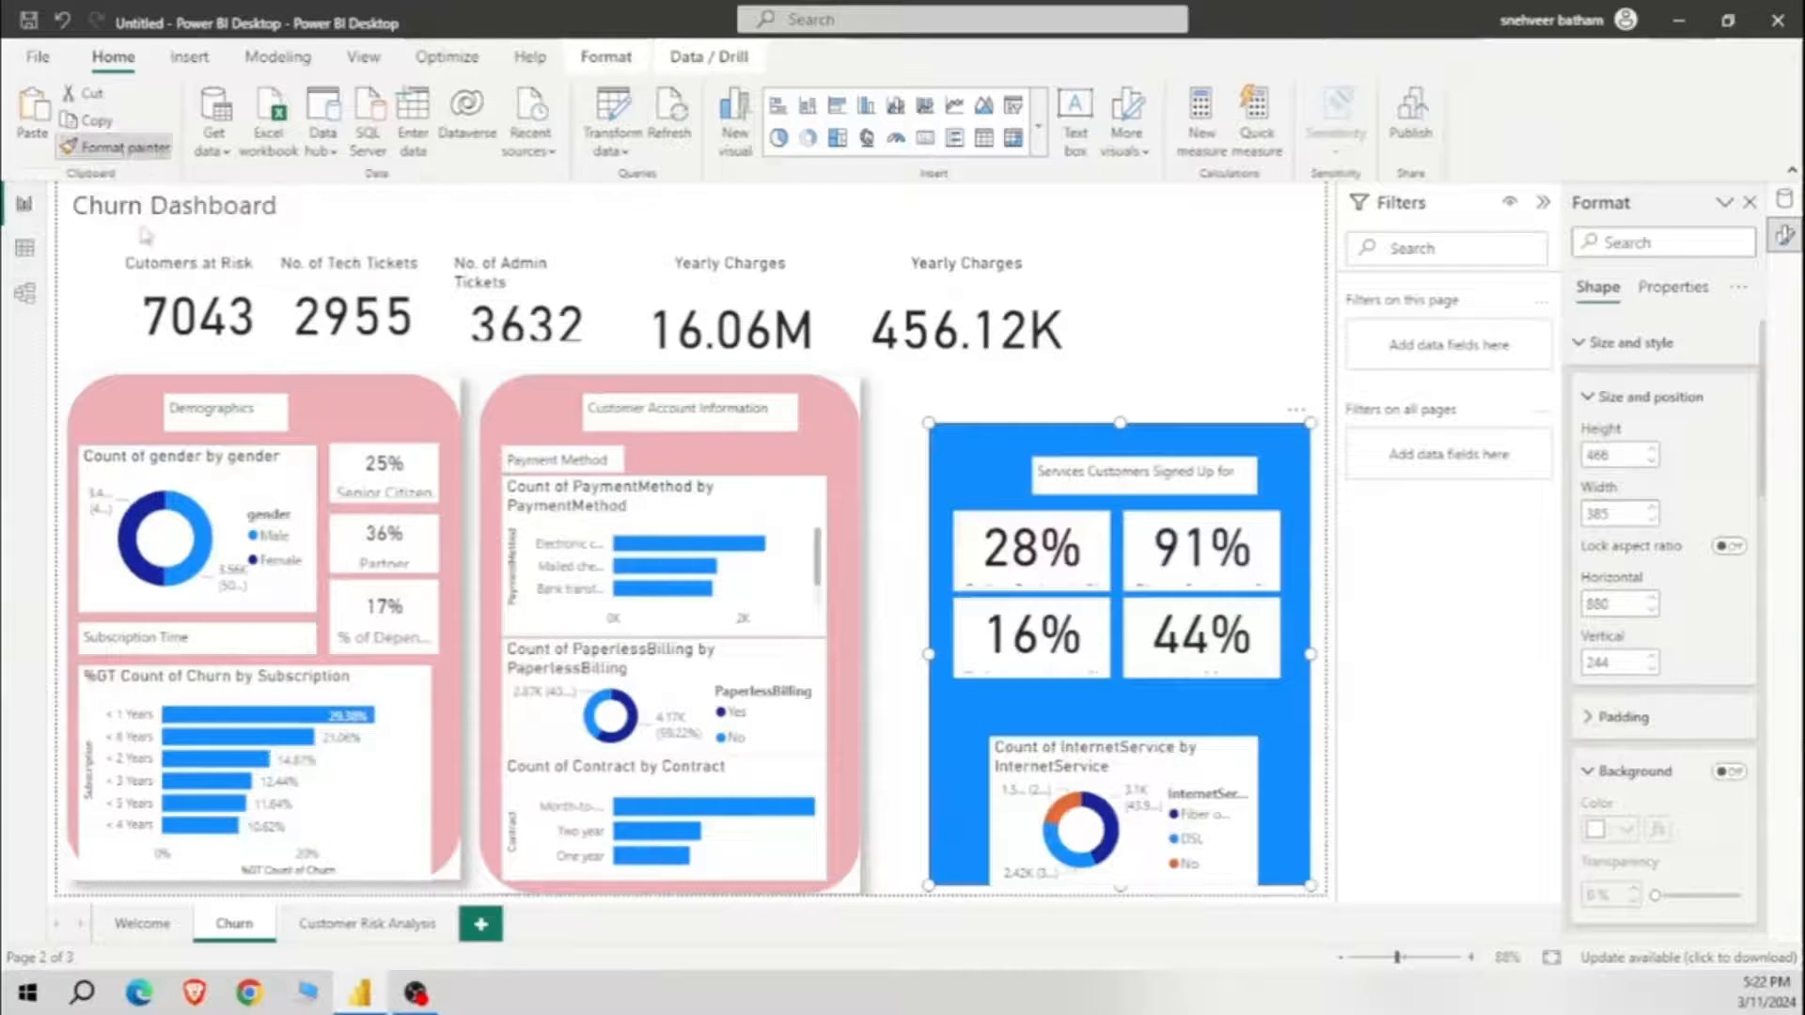
click(108, 399)
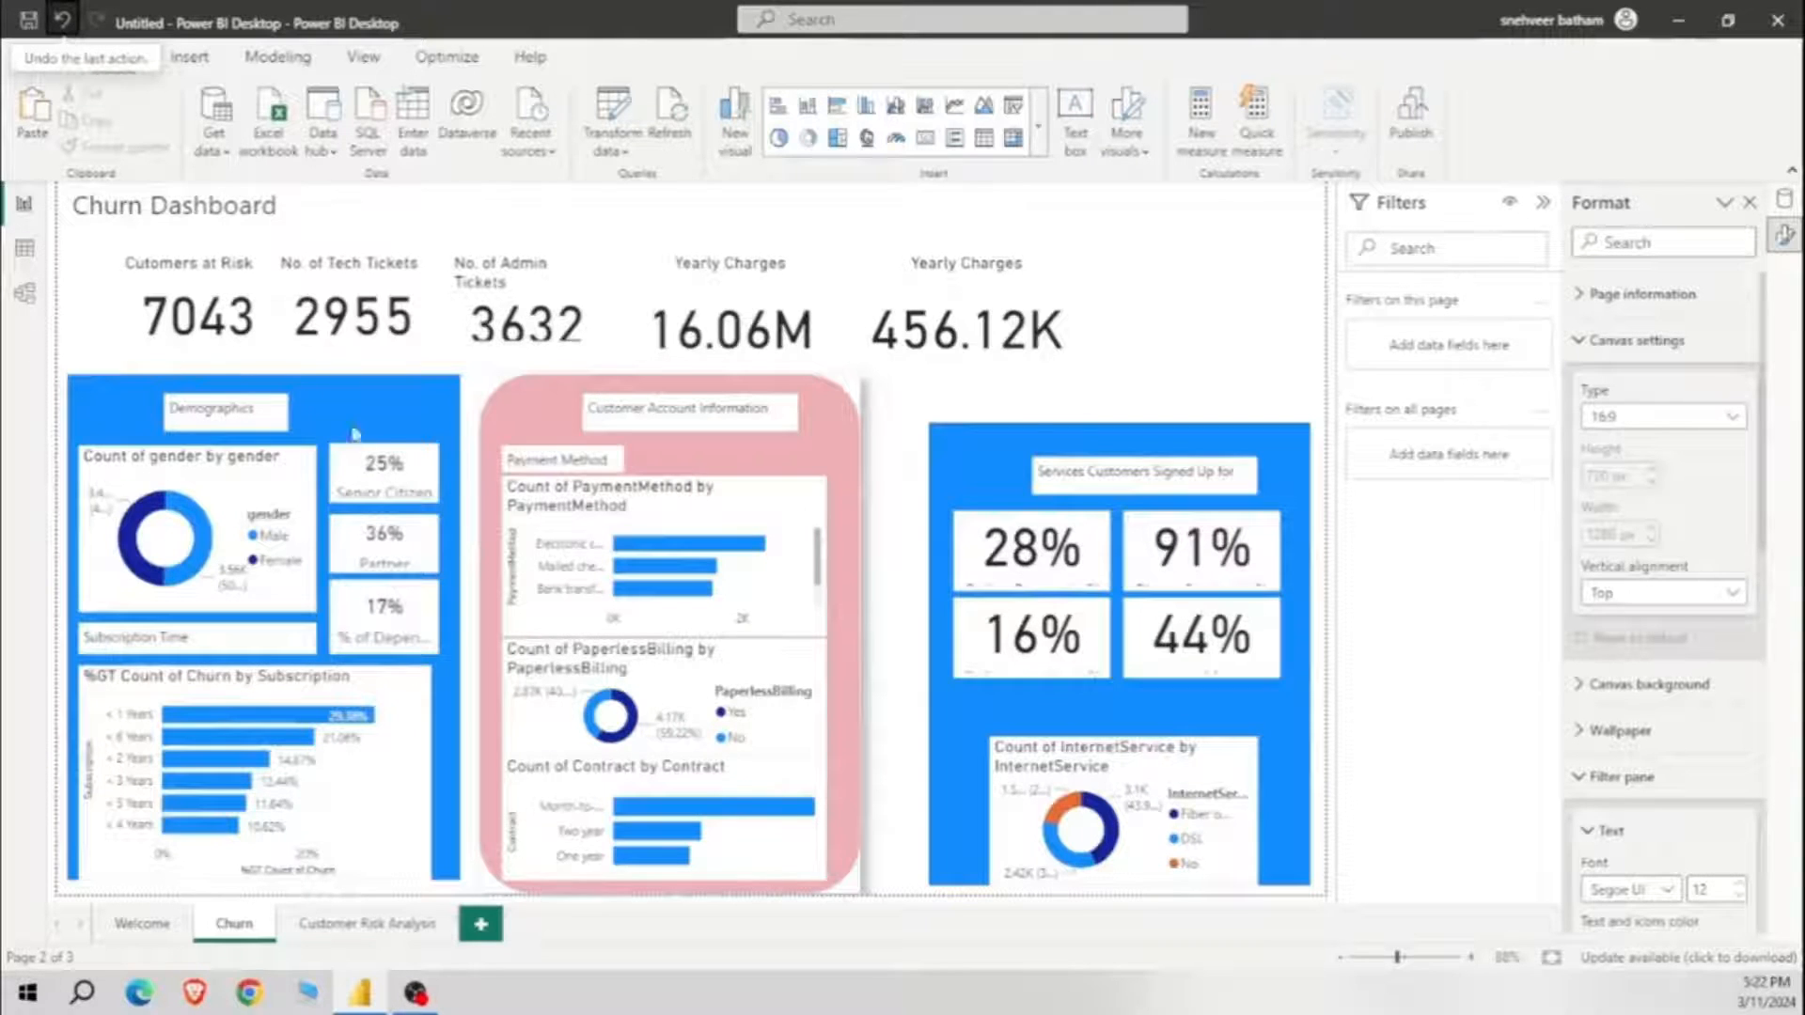
key(ctrl+z)
Step: Copy the Demographics shape's formatting onto the background shape of the Services Customers Signed Up for section with Format painter
click(203, 410)
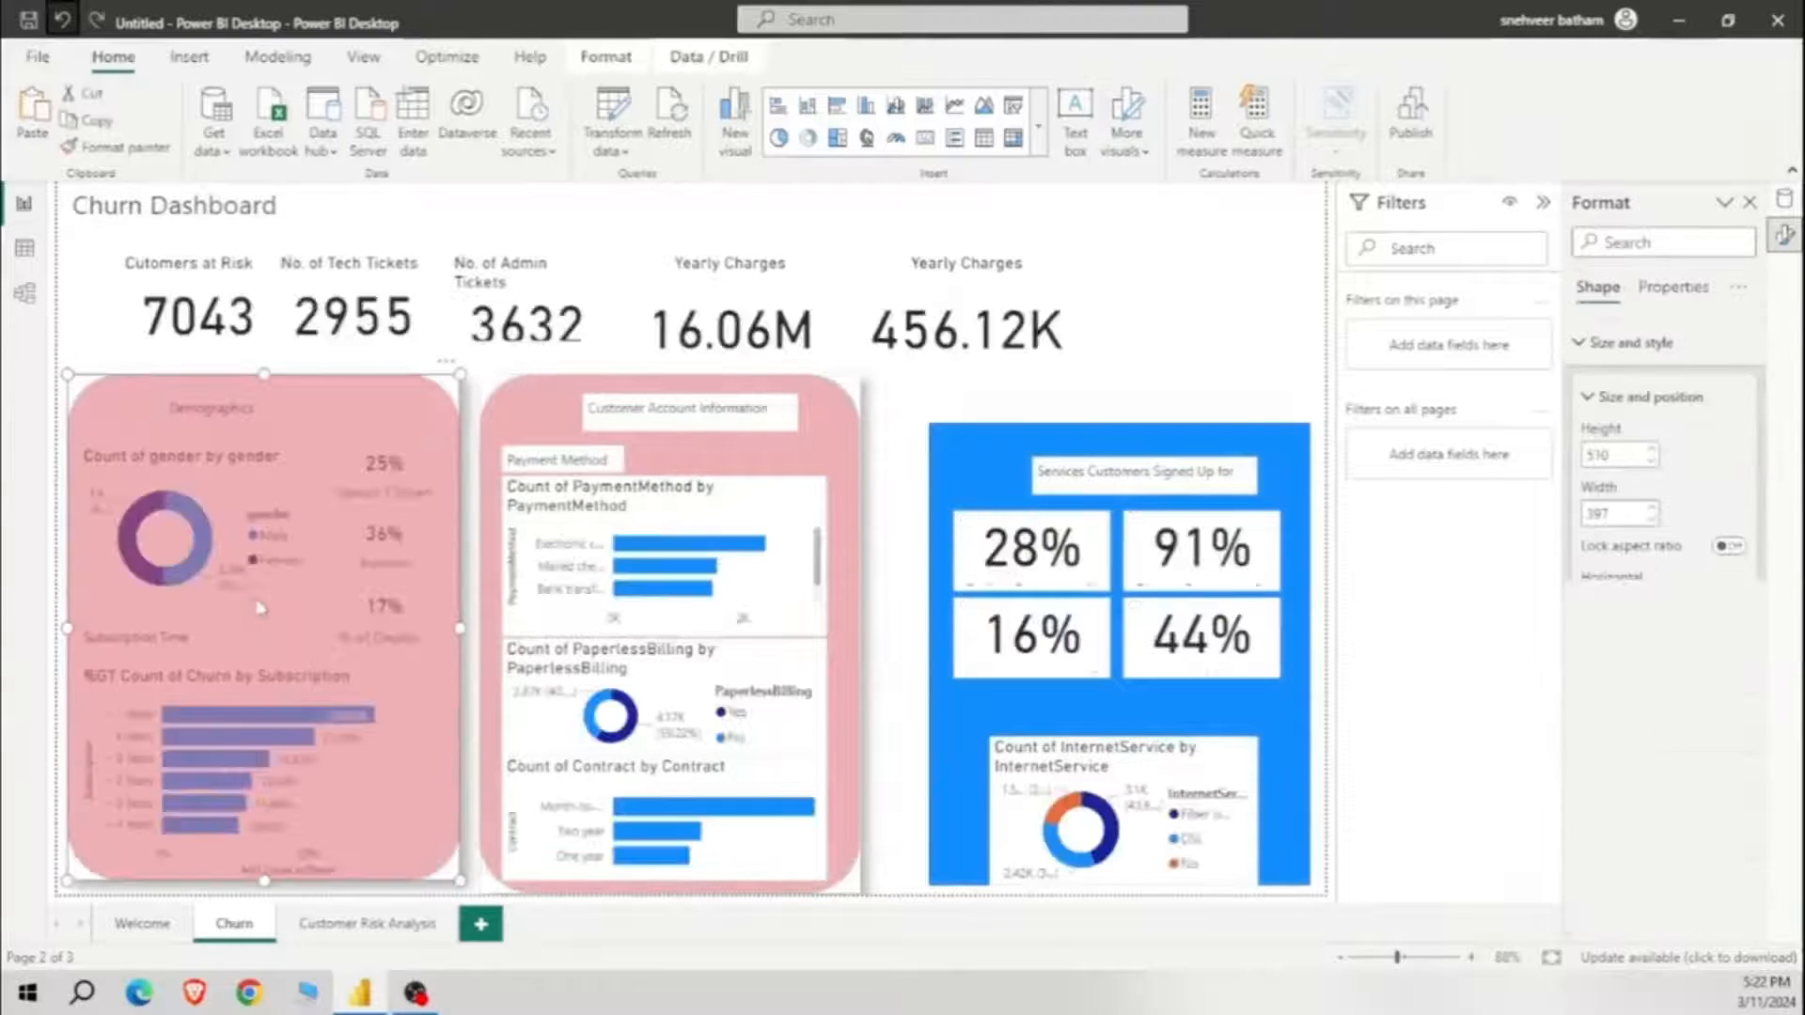
click(87, 340)
click(113, 400)
click(105, 151)
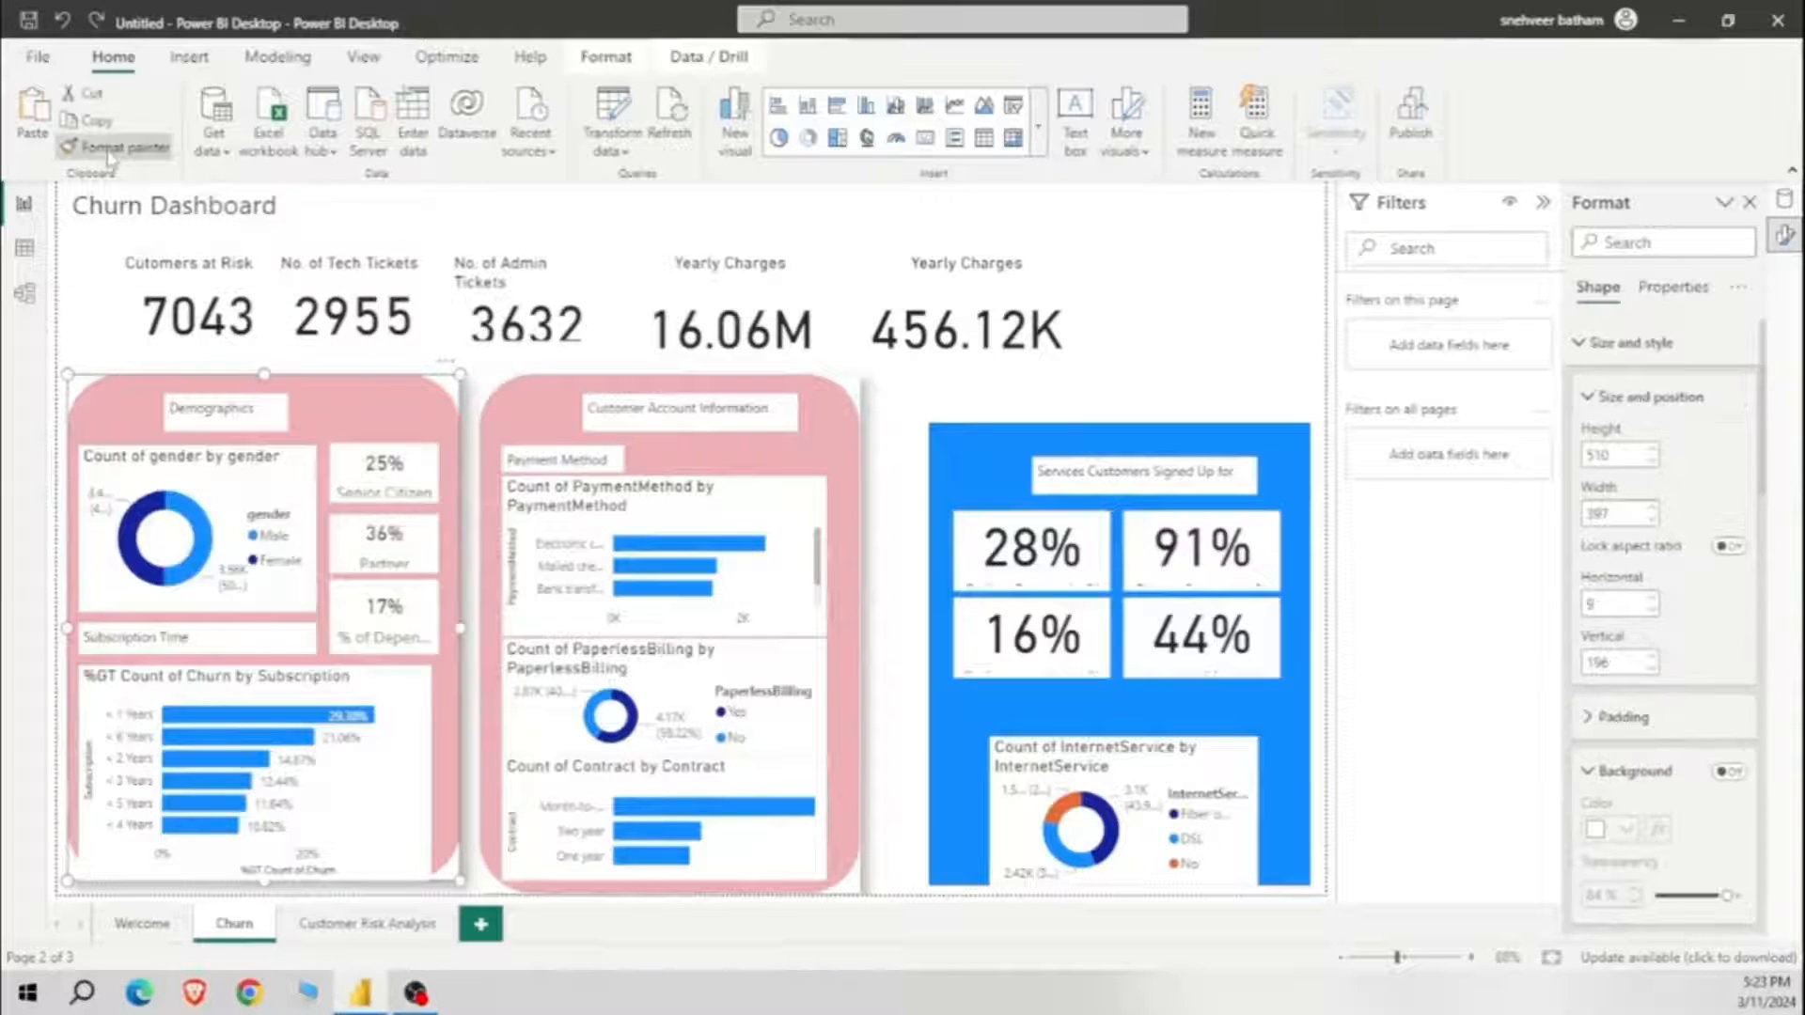
click(977, 454)
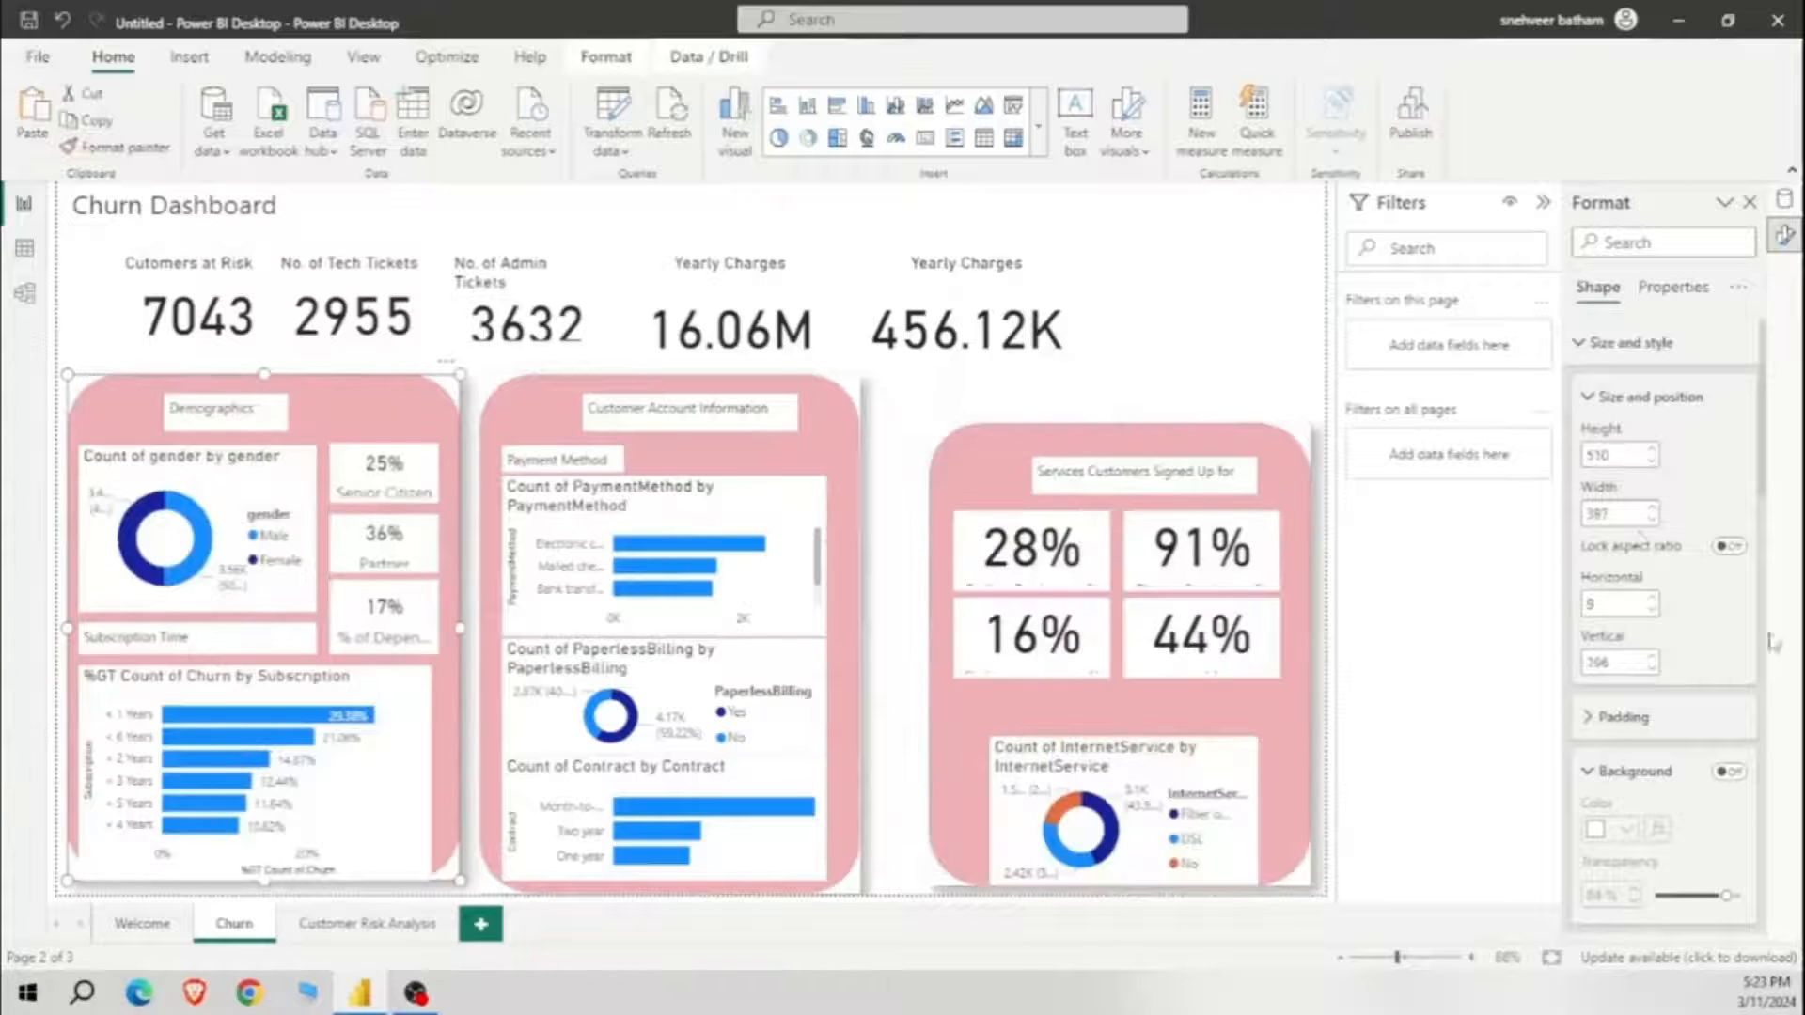
Step: Set the Customer Account Information section's background shape to a height of 510 and a width of 397
click(833, 434)
text(510)
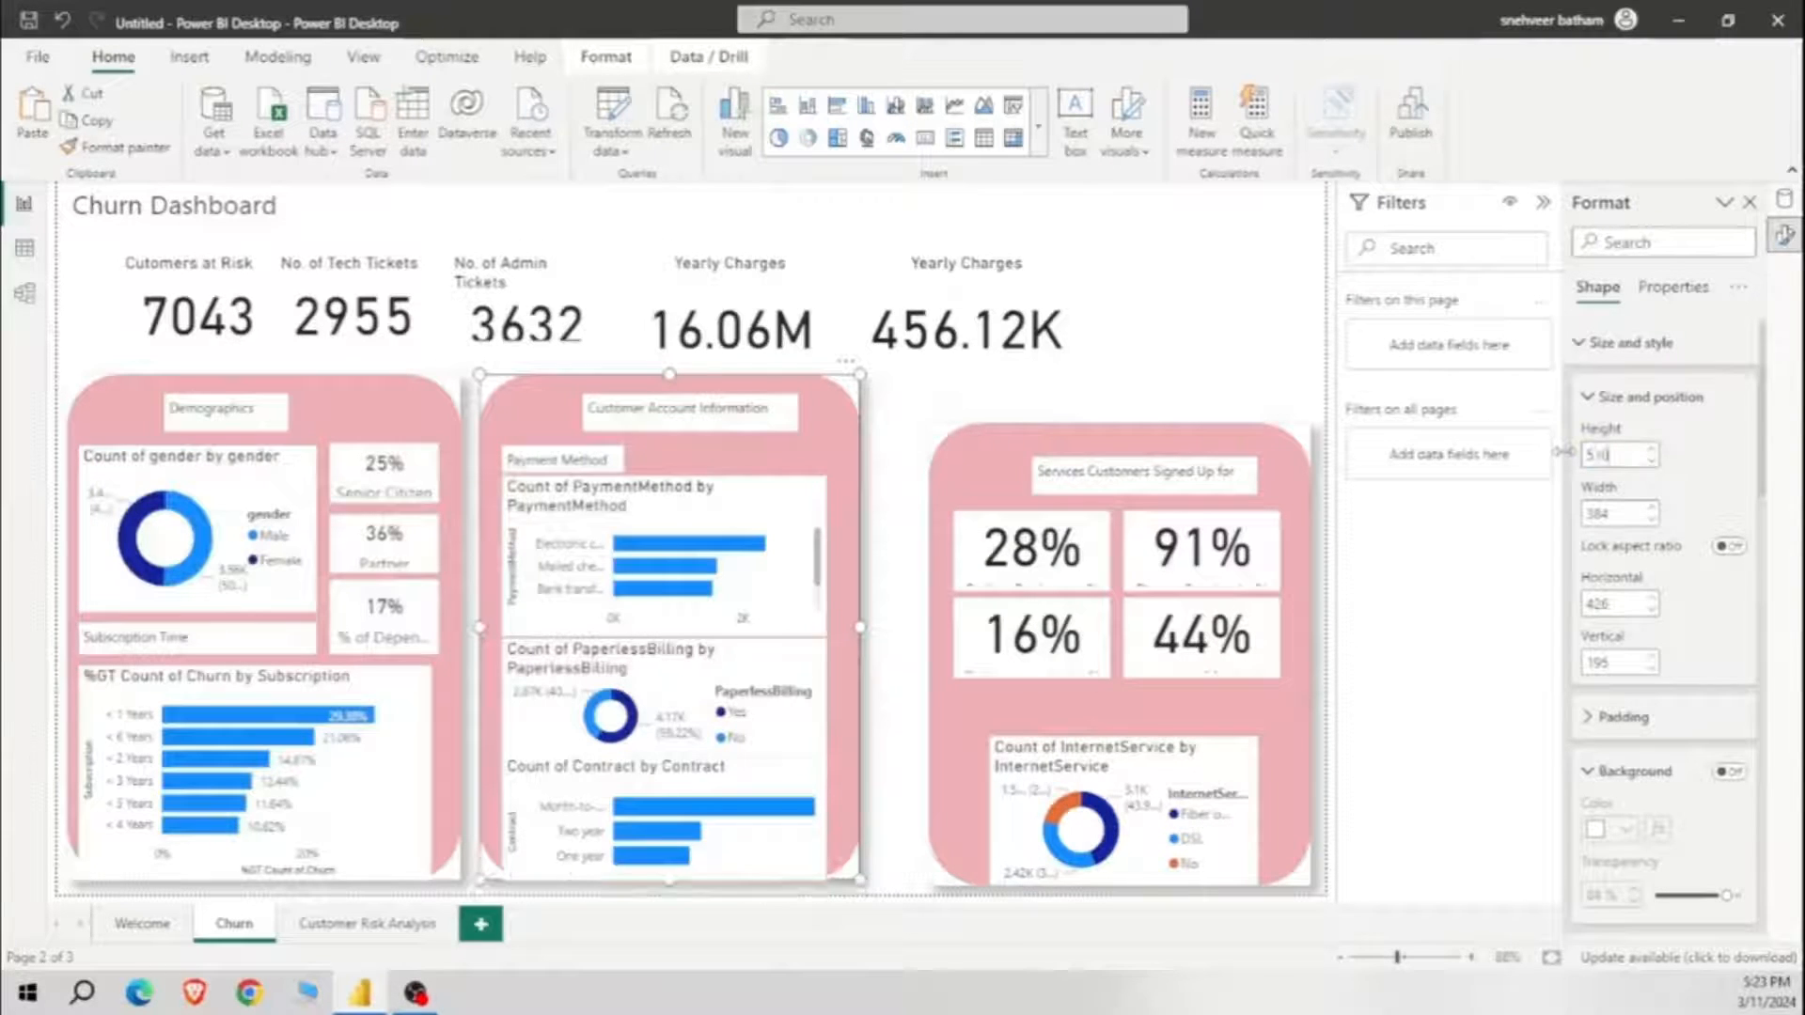
text(397)
Step: Enter a height of 510 and a width of 397 for the Services Customers Signed Up for section's background shape
click(1290, 491)
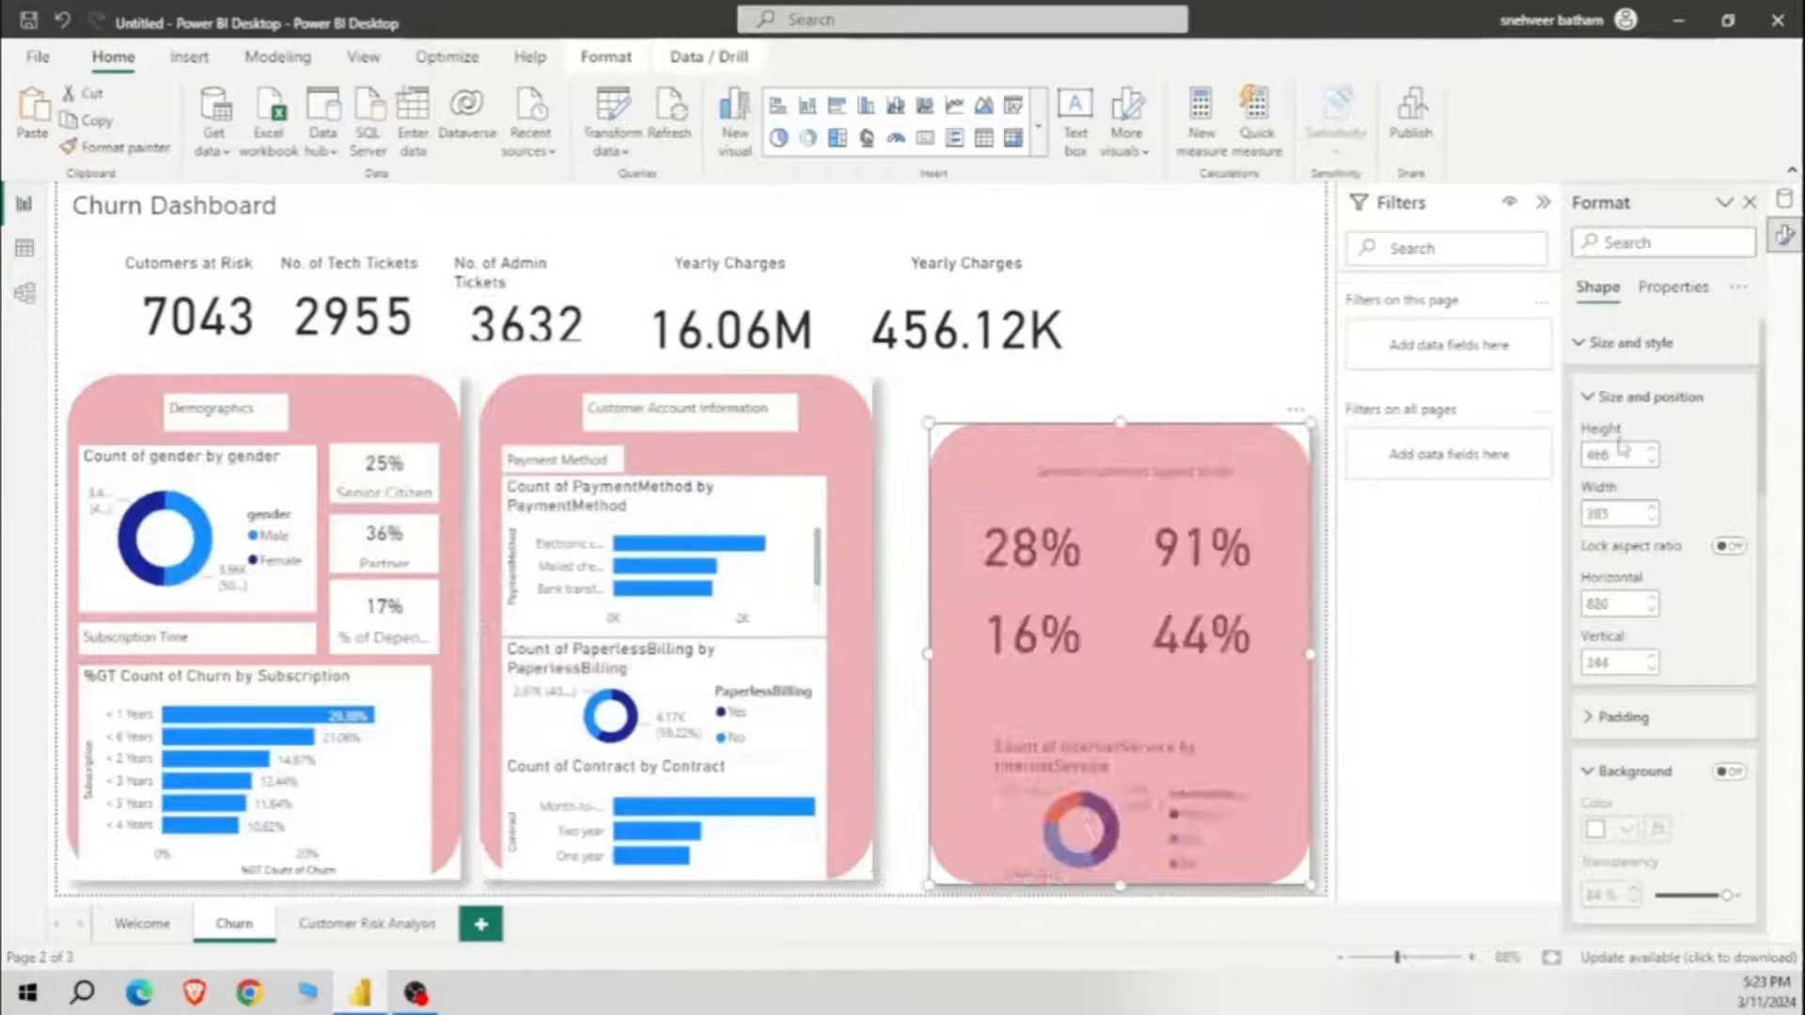
drag(1614, 455, 1534, 459)
text(510)
key(Tab)
text(397)
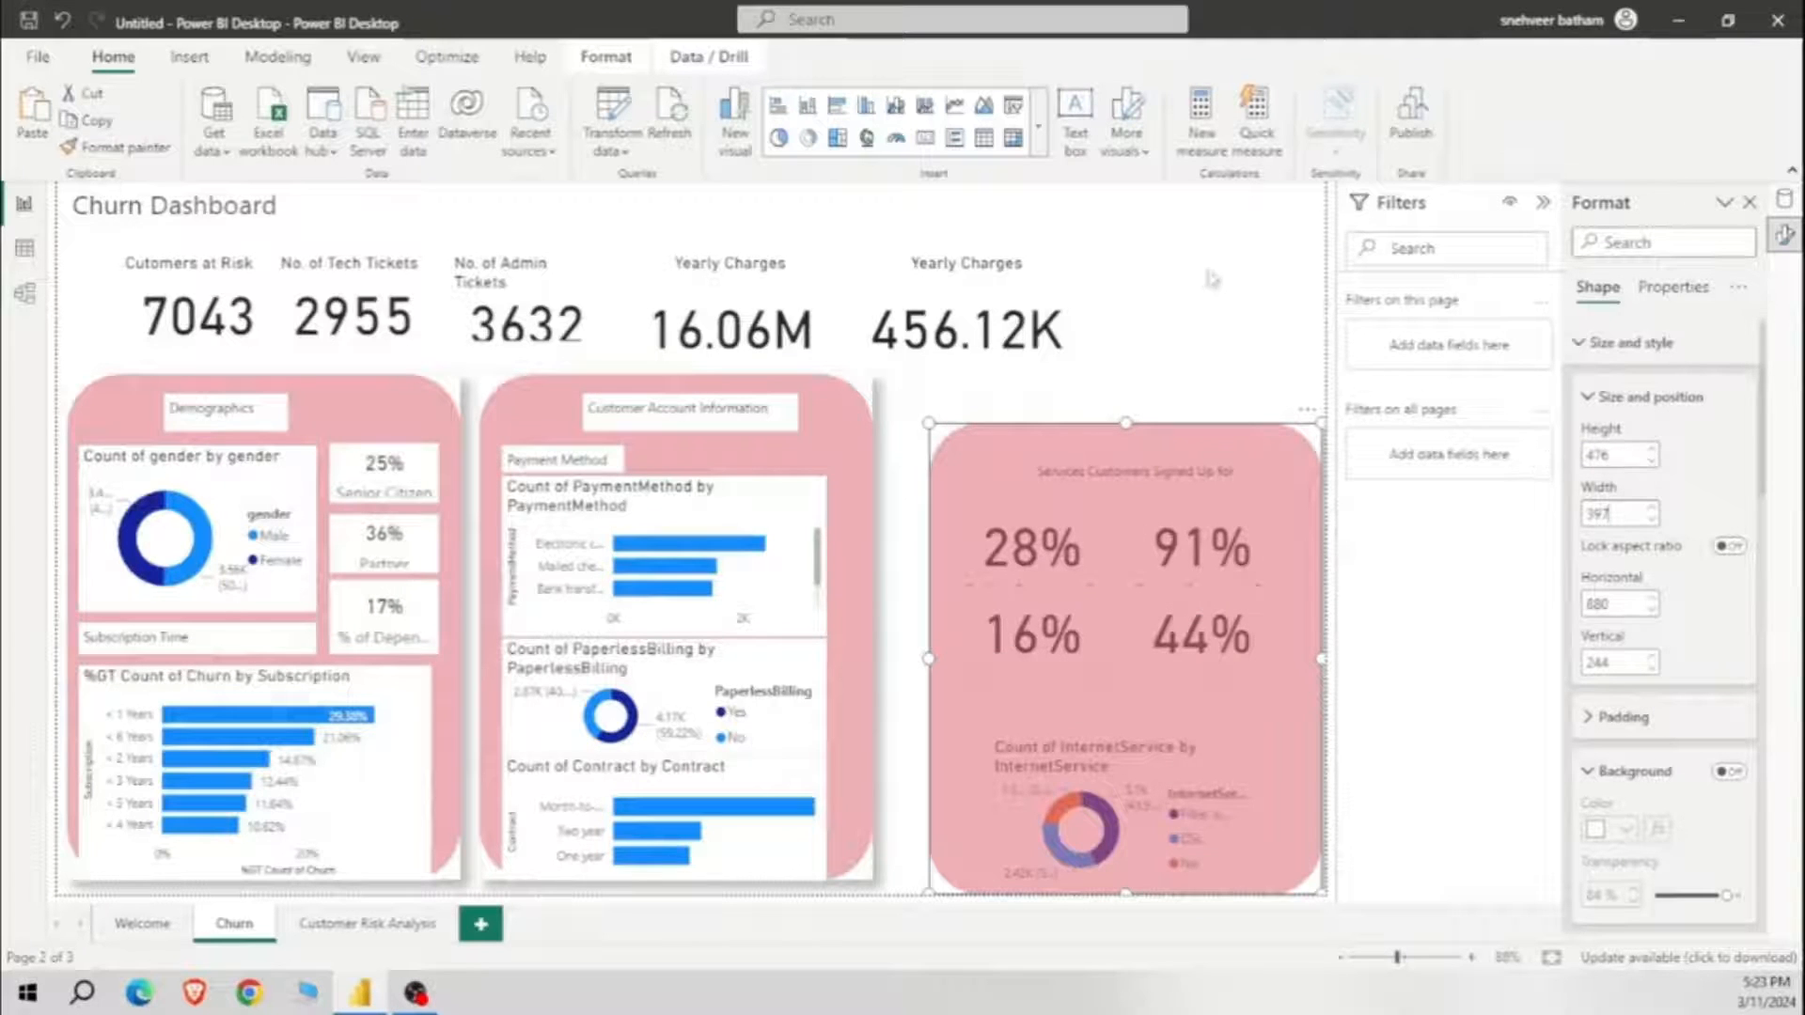
Step: Center the title of the Cutomers at Risk card and reduce the title's font size
click(205, 280)
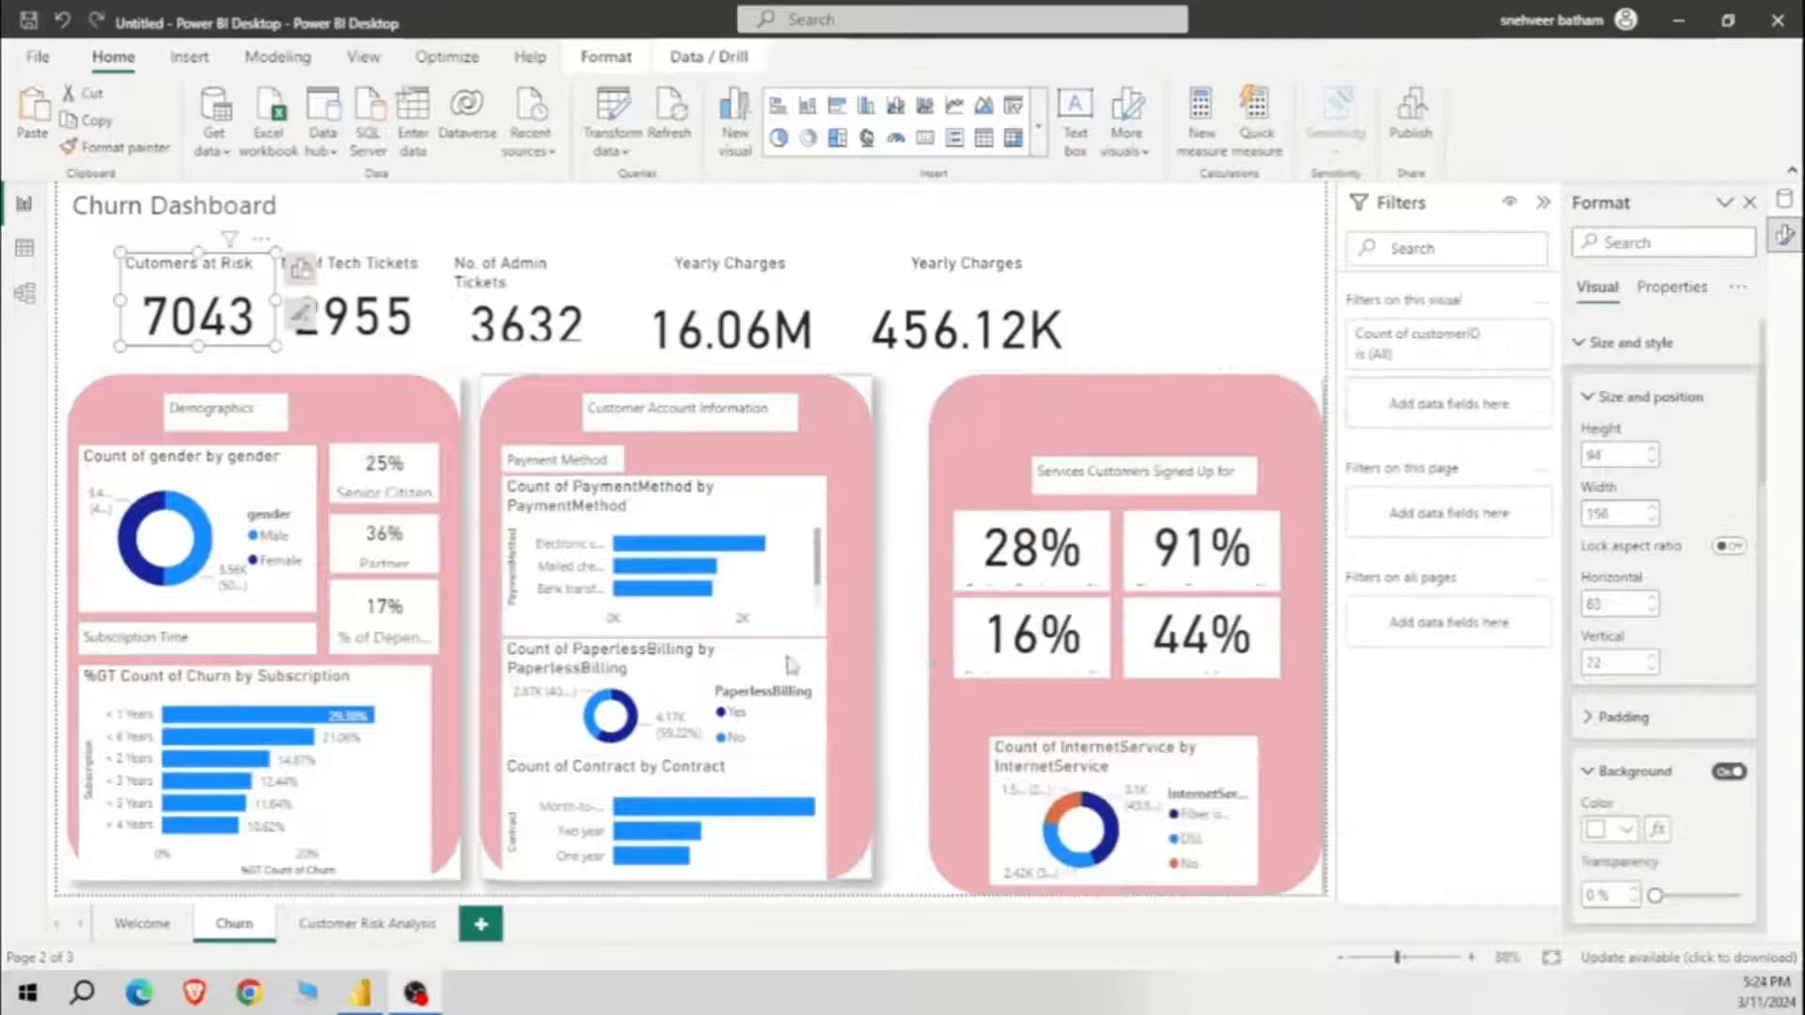
scroll(1631, 807, down, 6)
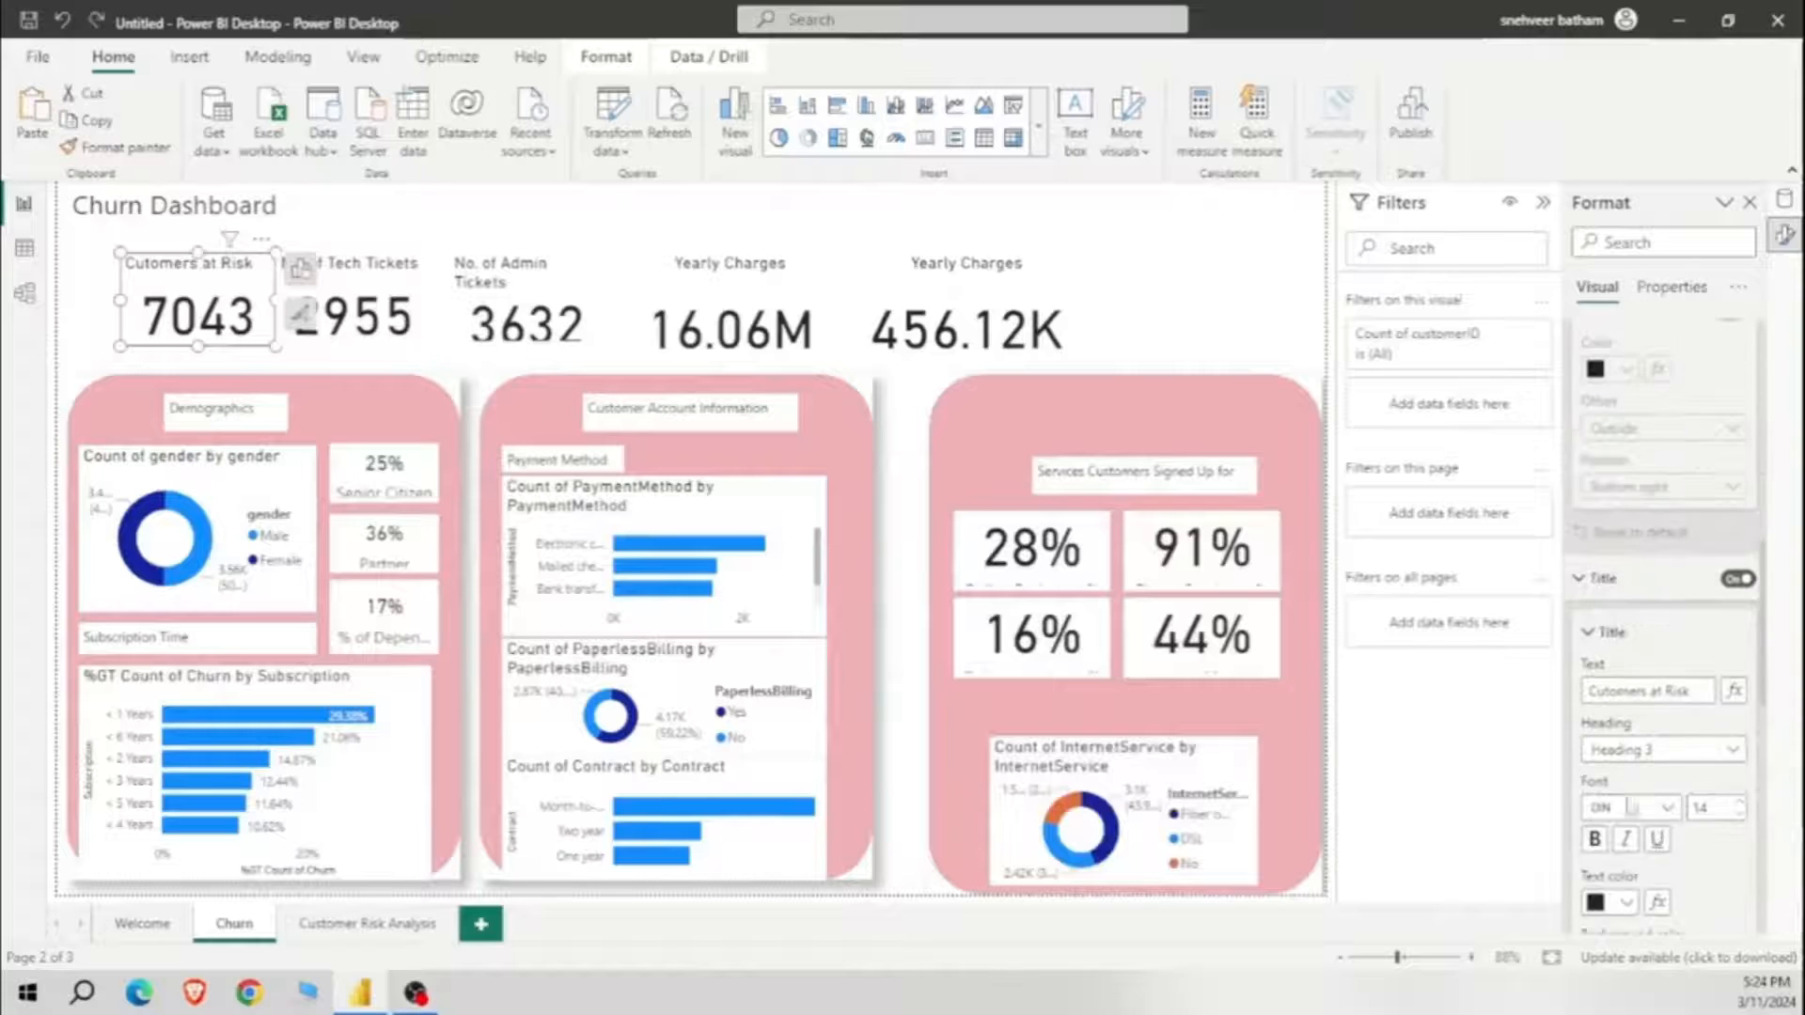
scroll(1640, 904, down, 3)
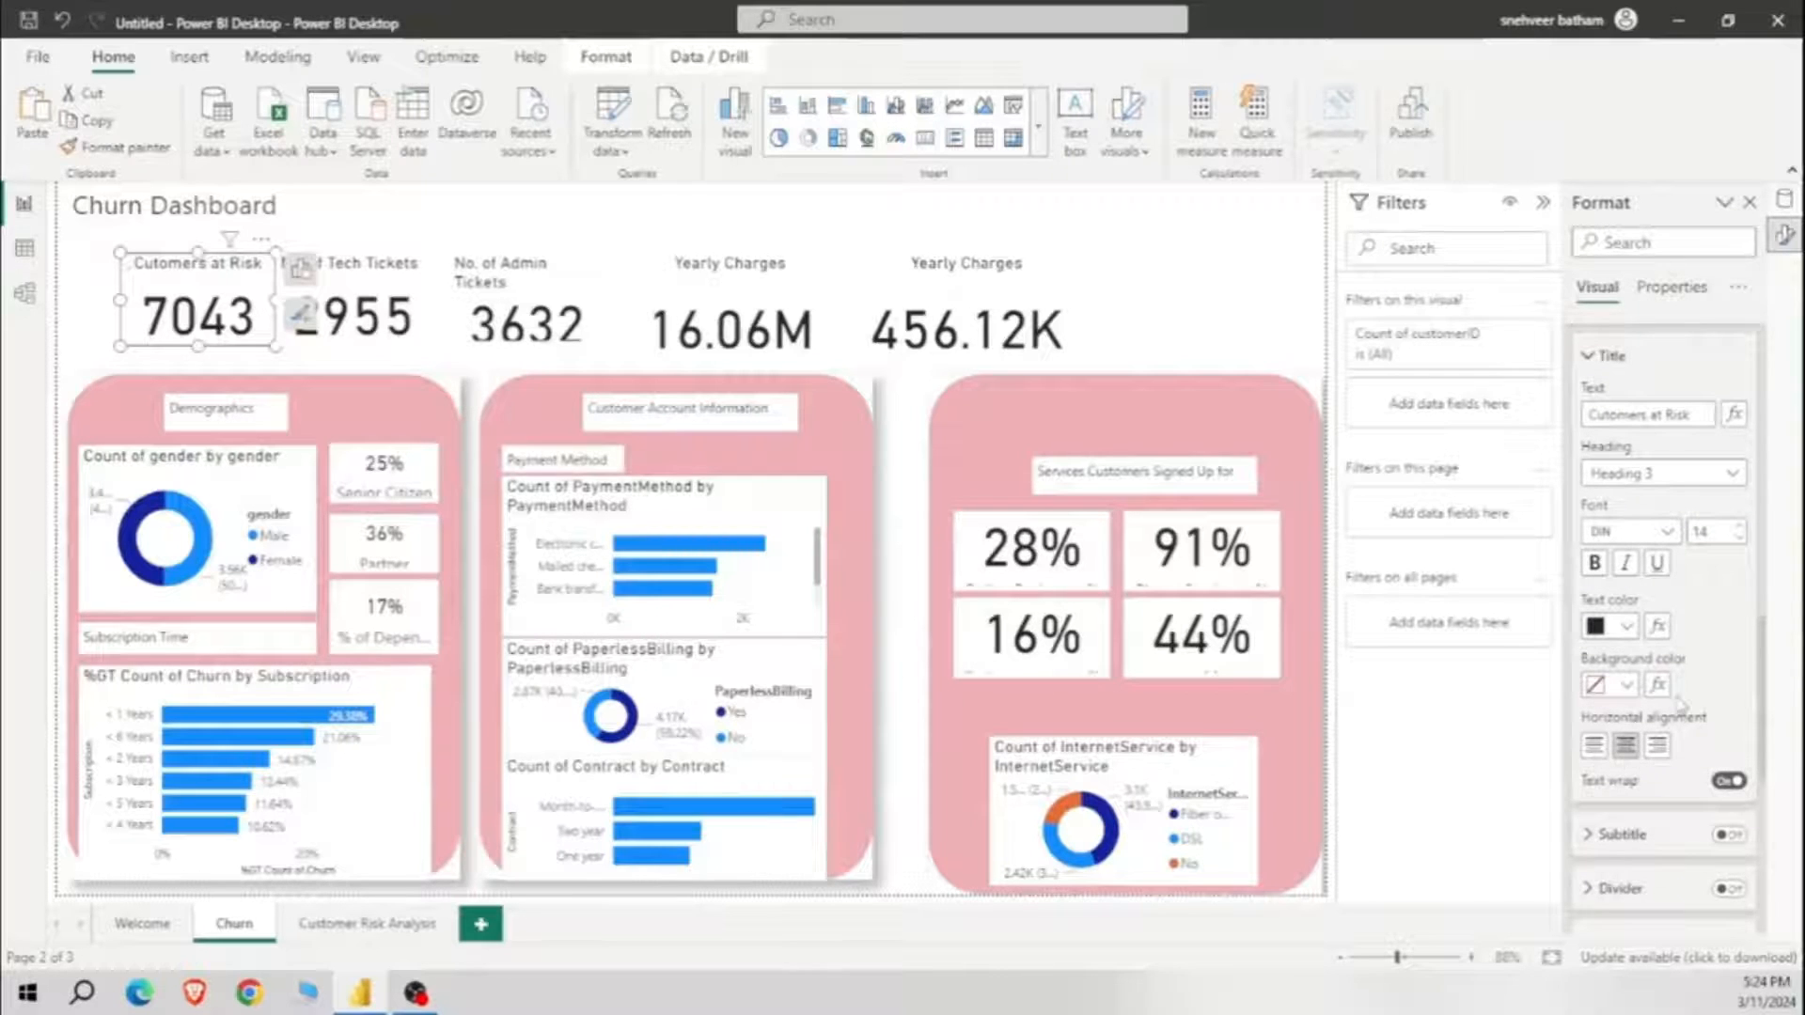
scroll(1682, 705, down, 3)
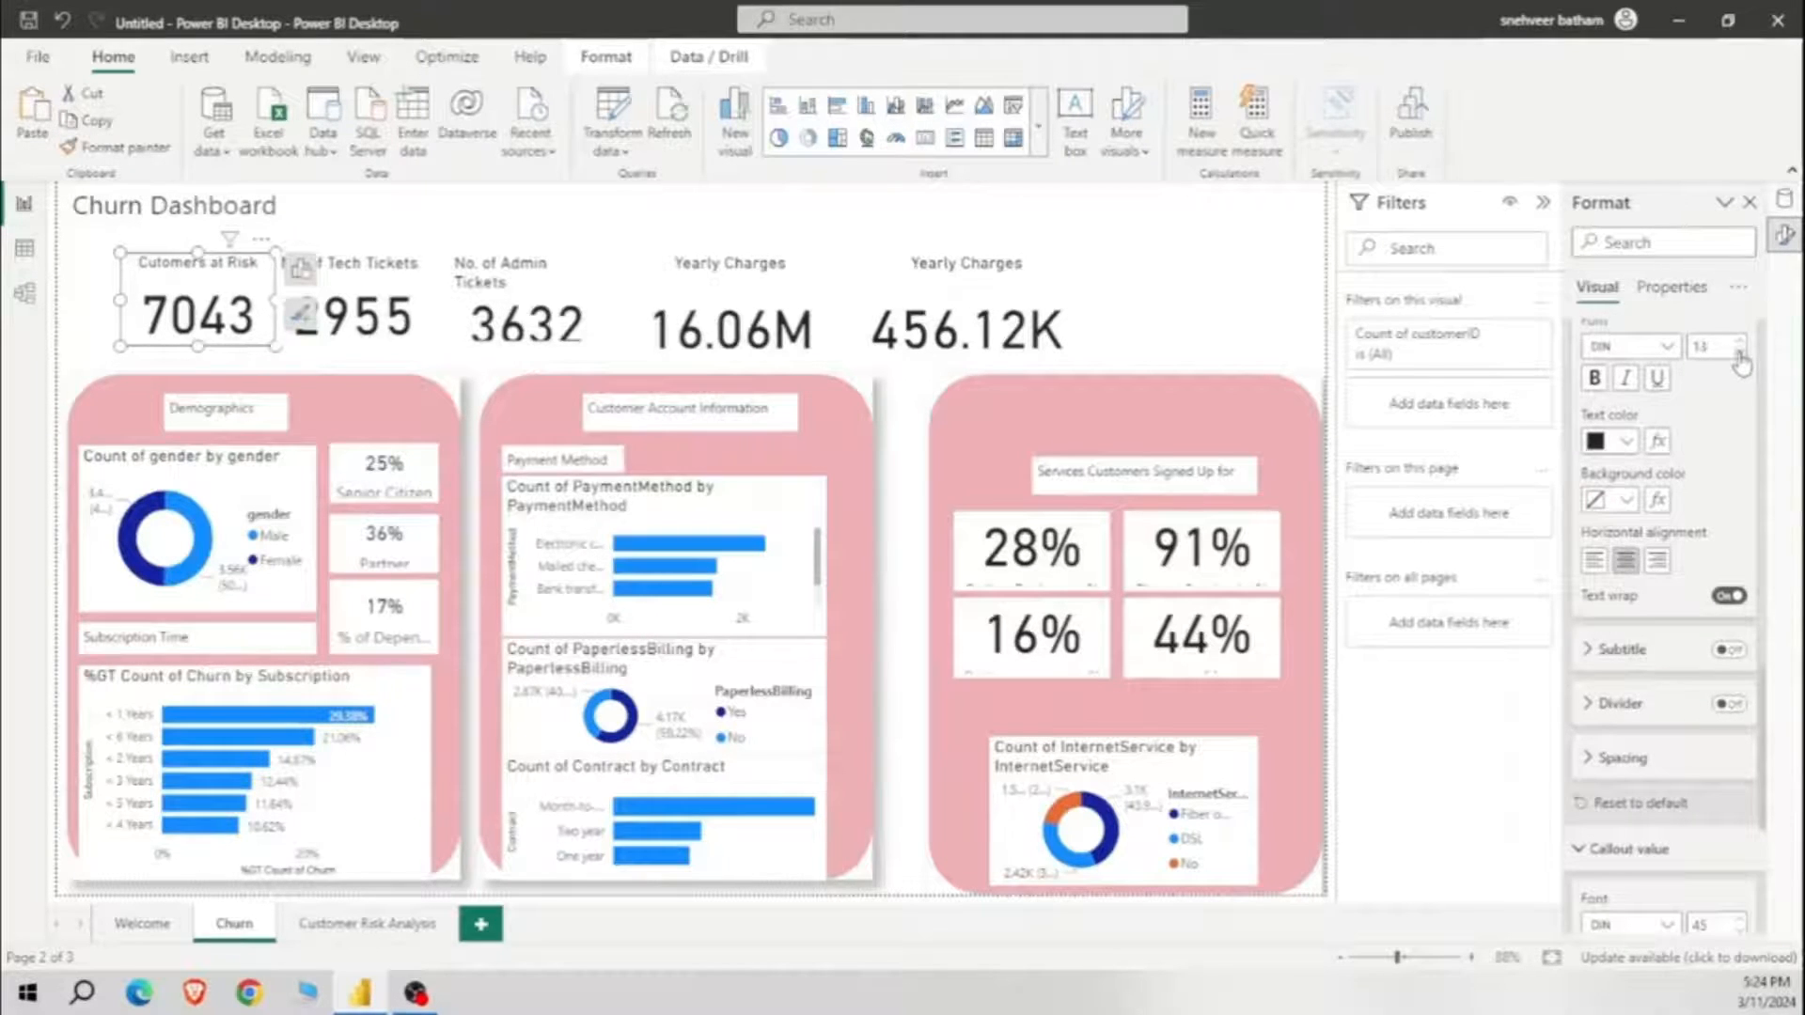
scroll(1683, 564, down, 7)
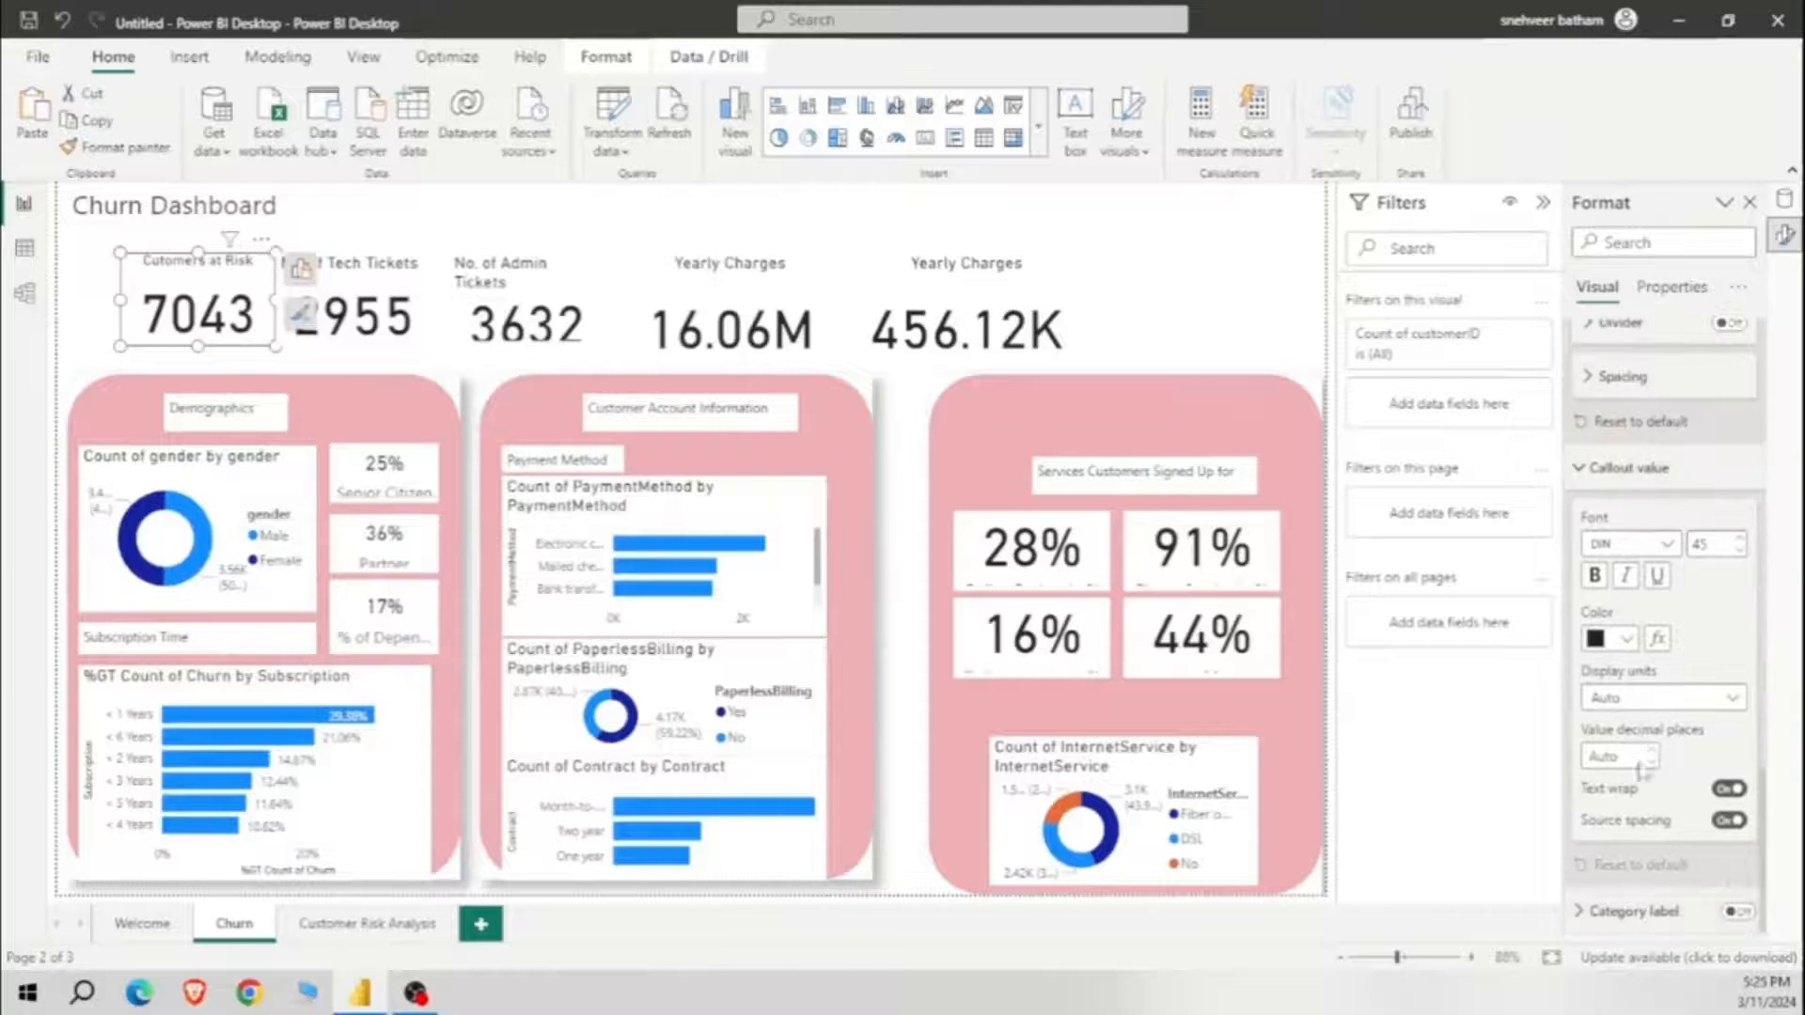
Step: Turn on the shadow for the Cutomers at Risk card
scroll(1629, 599, up, 5)
scroll(1629, 599, down, 8)
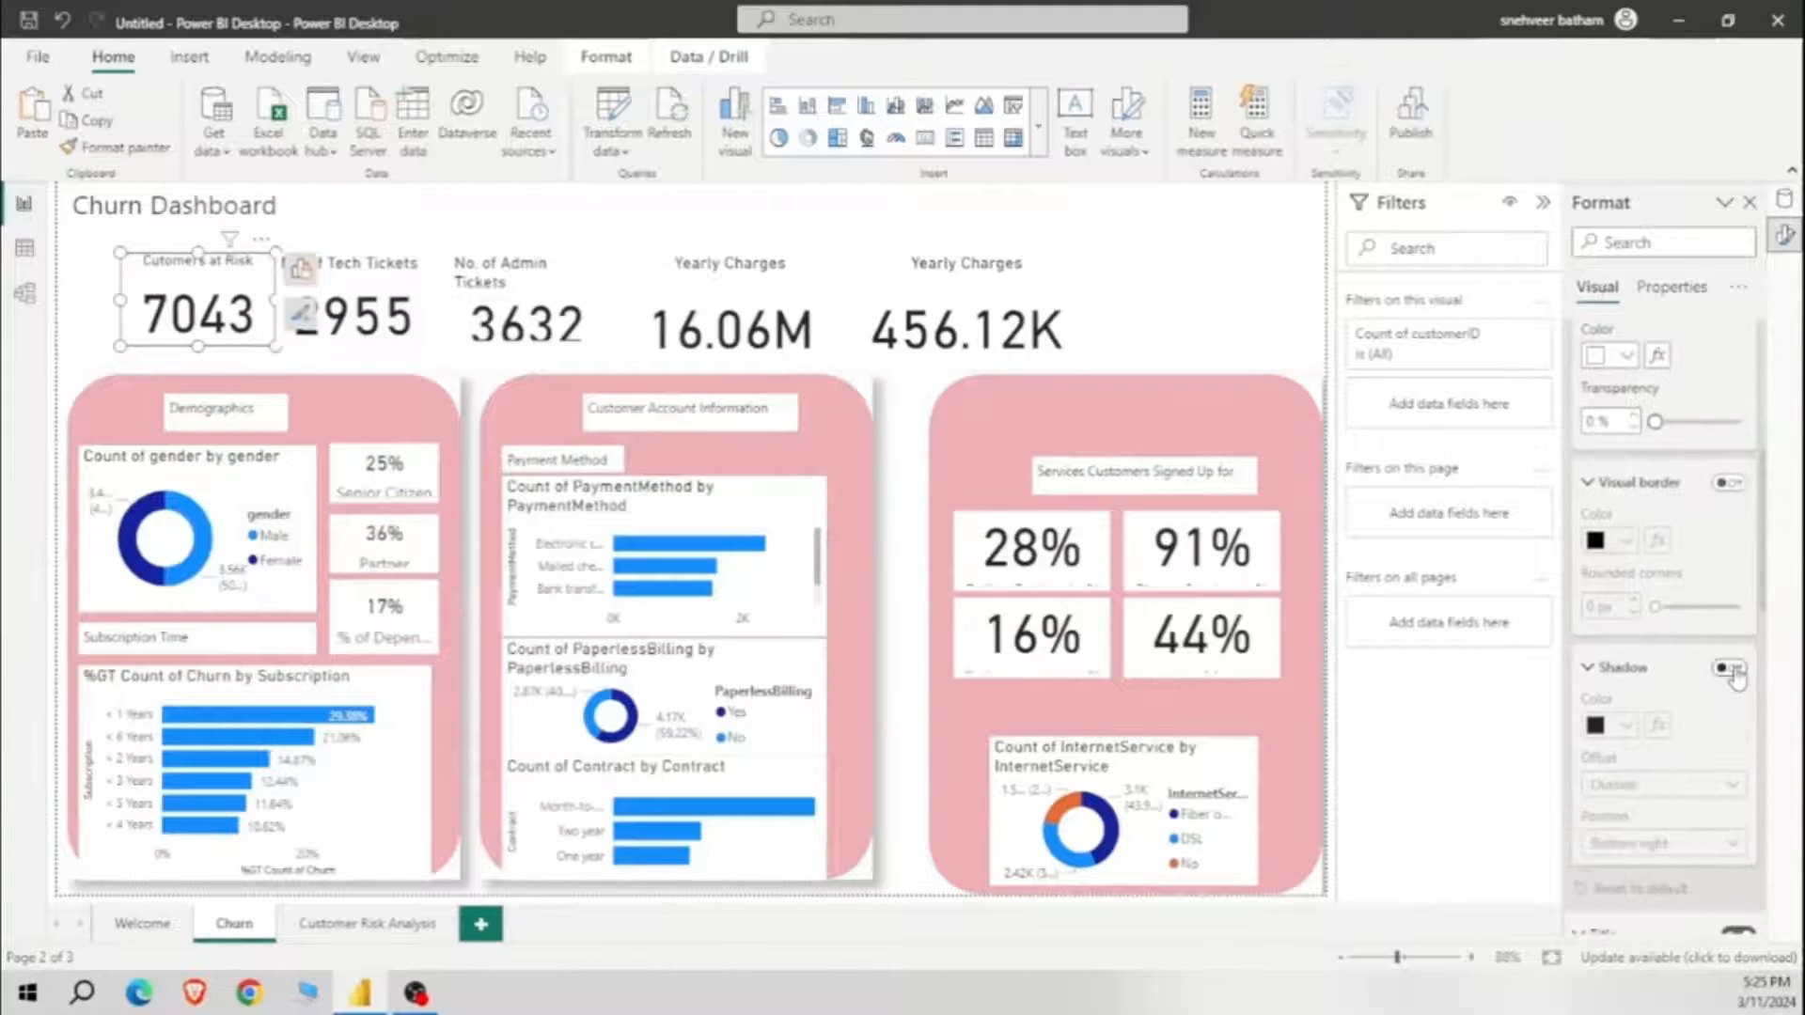
click(1730, 668)
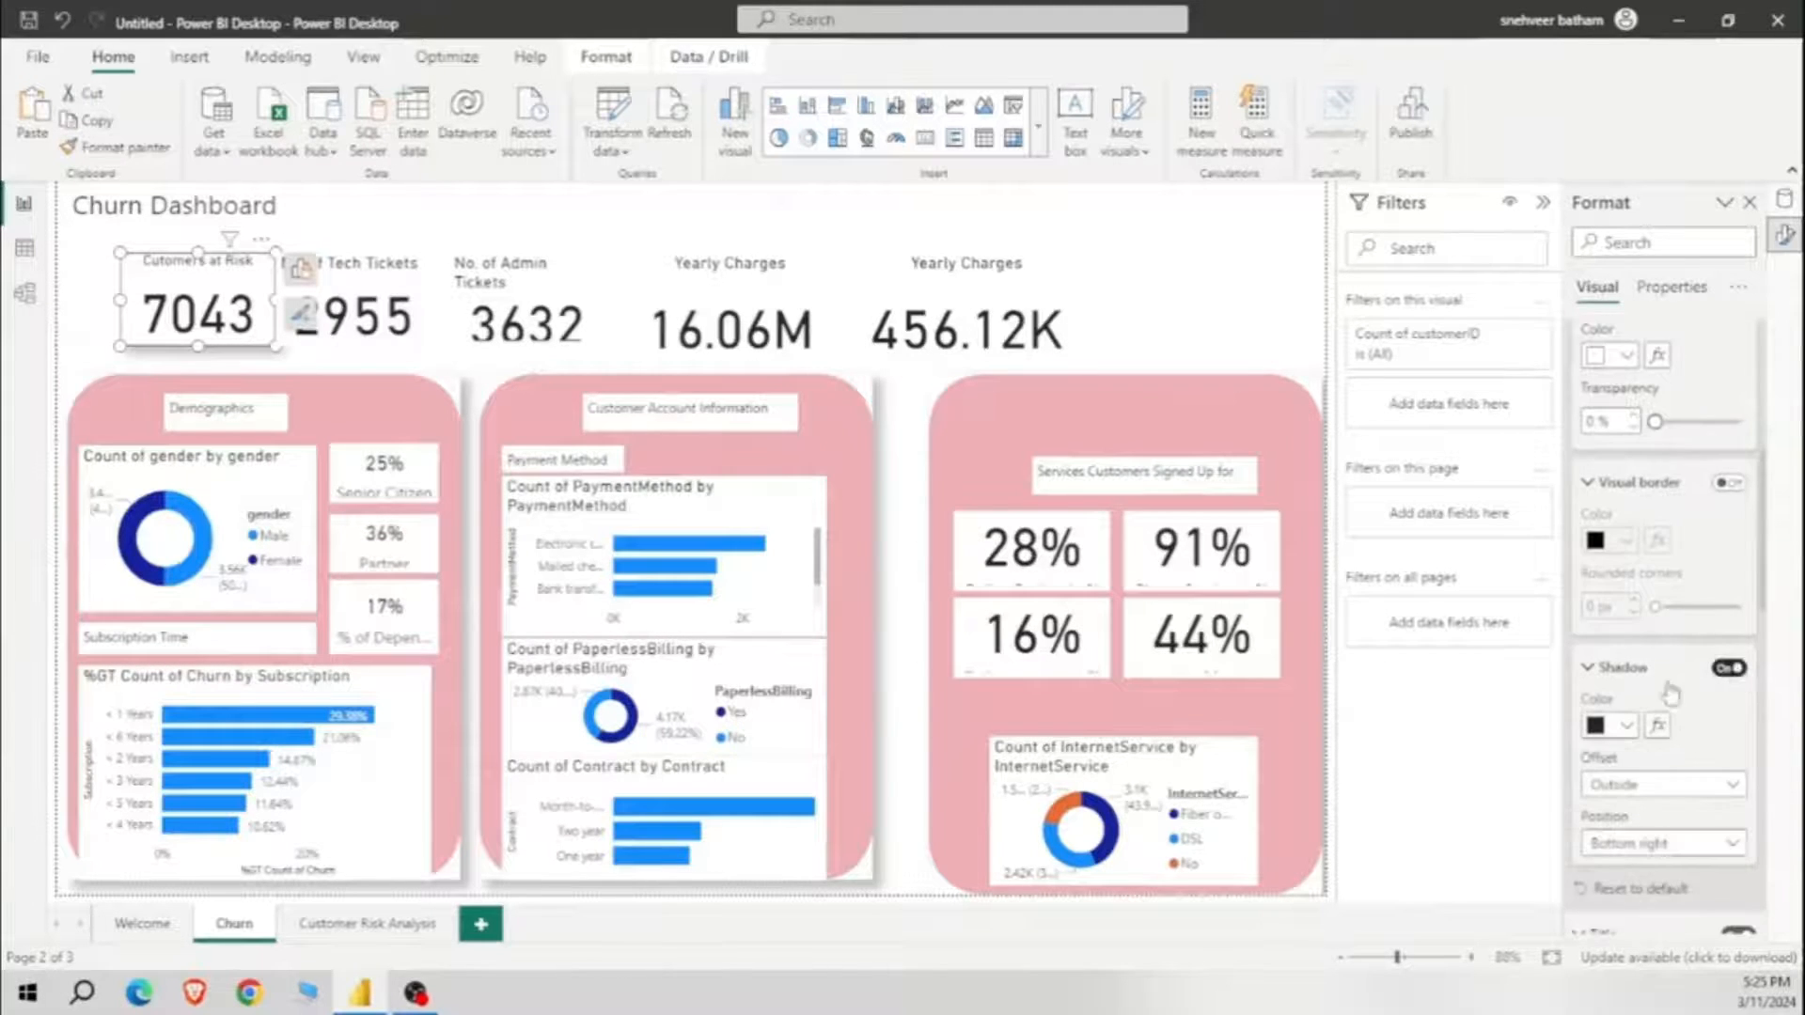
Step: Copy the Cutomers at Risk card's formatting to the Tech Tickets, Admin Tickets and both Yearly Charges cards
click(428, 298)
click(116, 147)
click(543, 292)
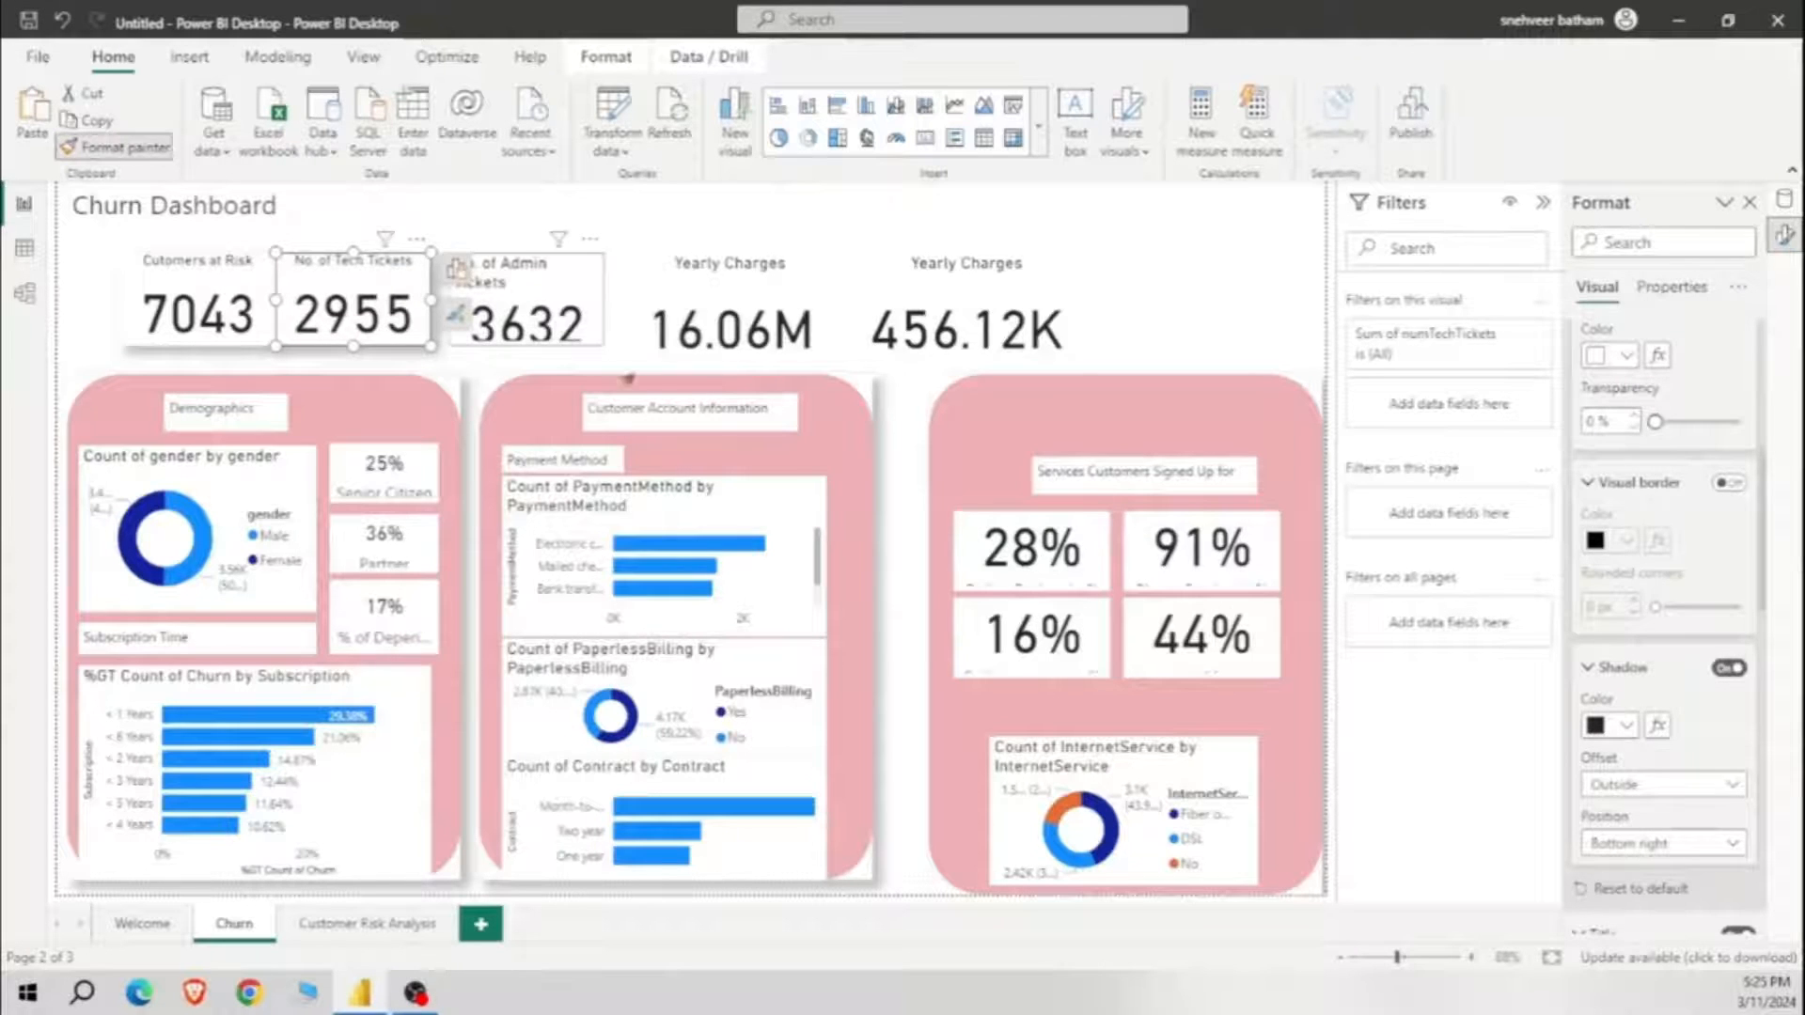
click(116, 148)
click(740, 296)
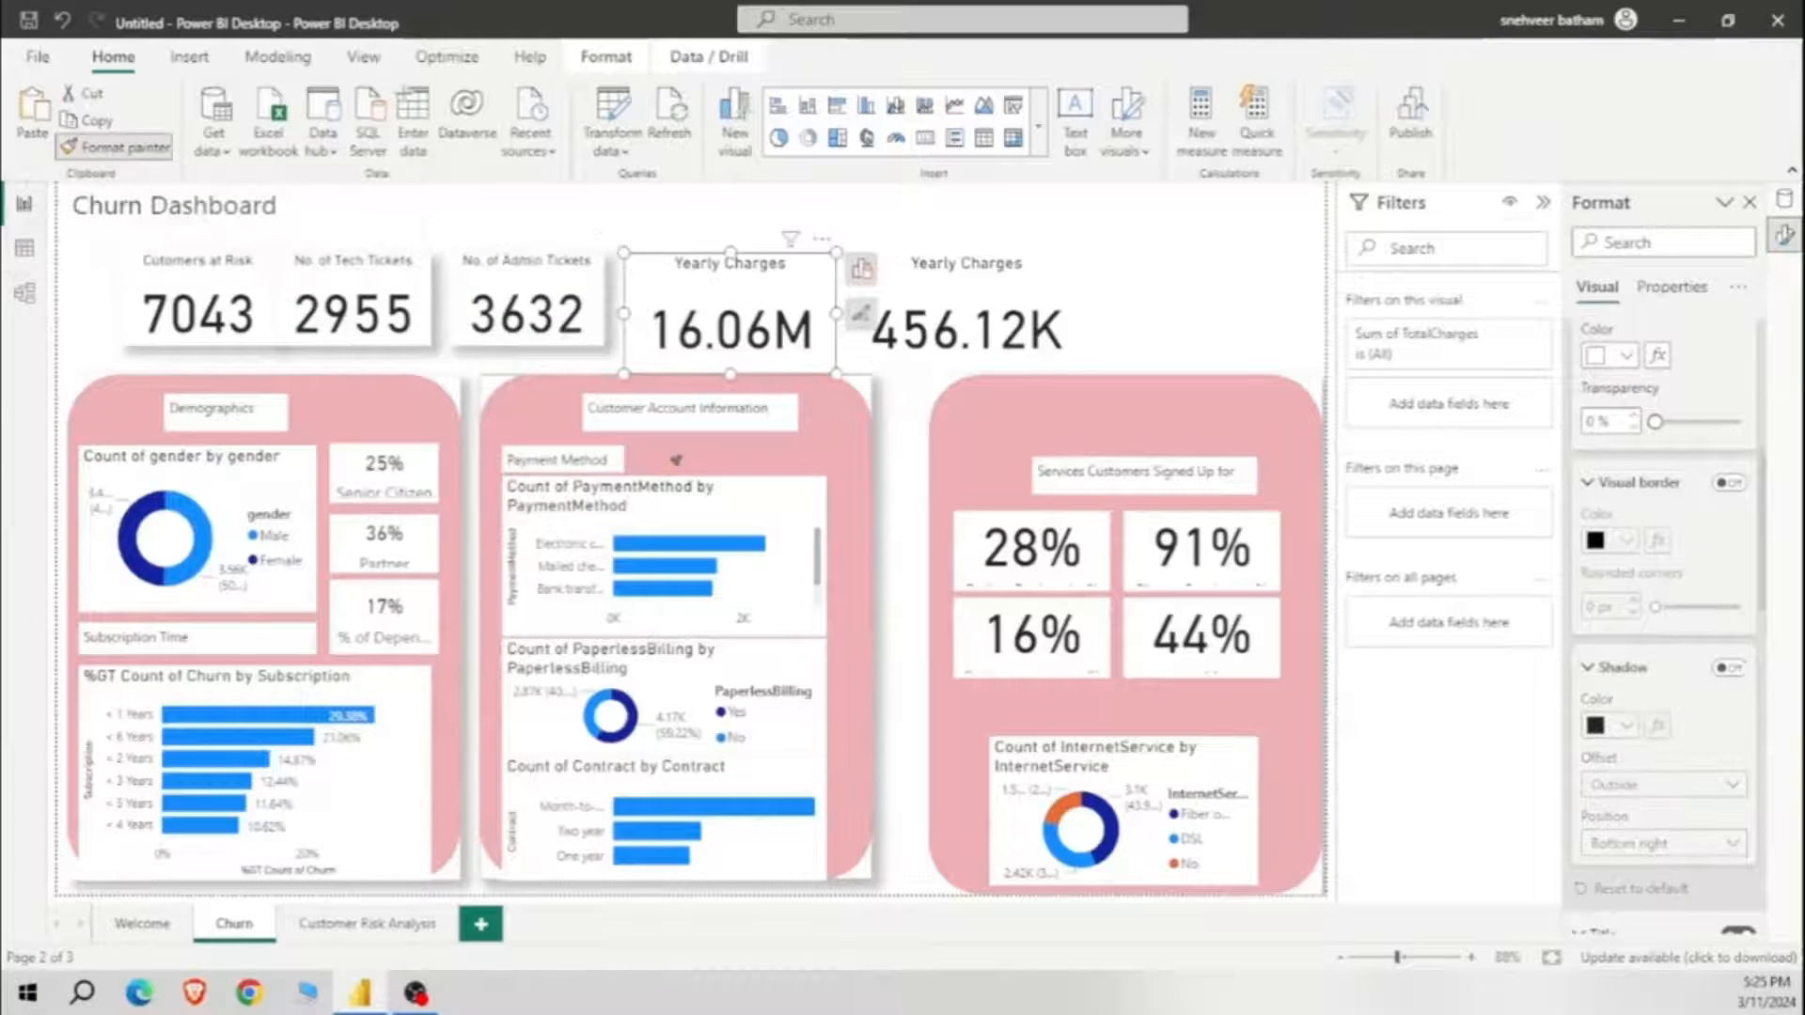
click(121, 148)
click(1006, 324)
Step: Move both Yearly Charges cards toward the page's right side and reduce their heights to match the other KPI cards
mouse_move(1034, 312)
mouse_down()
mouse_move(1232, 282)
mouse_move(1198, 297)
mouse_up()
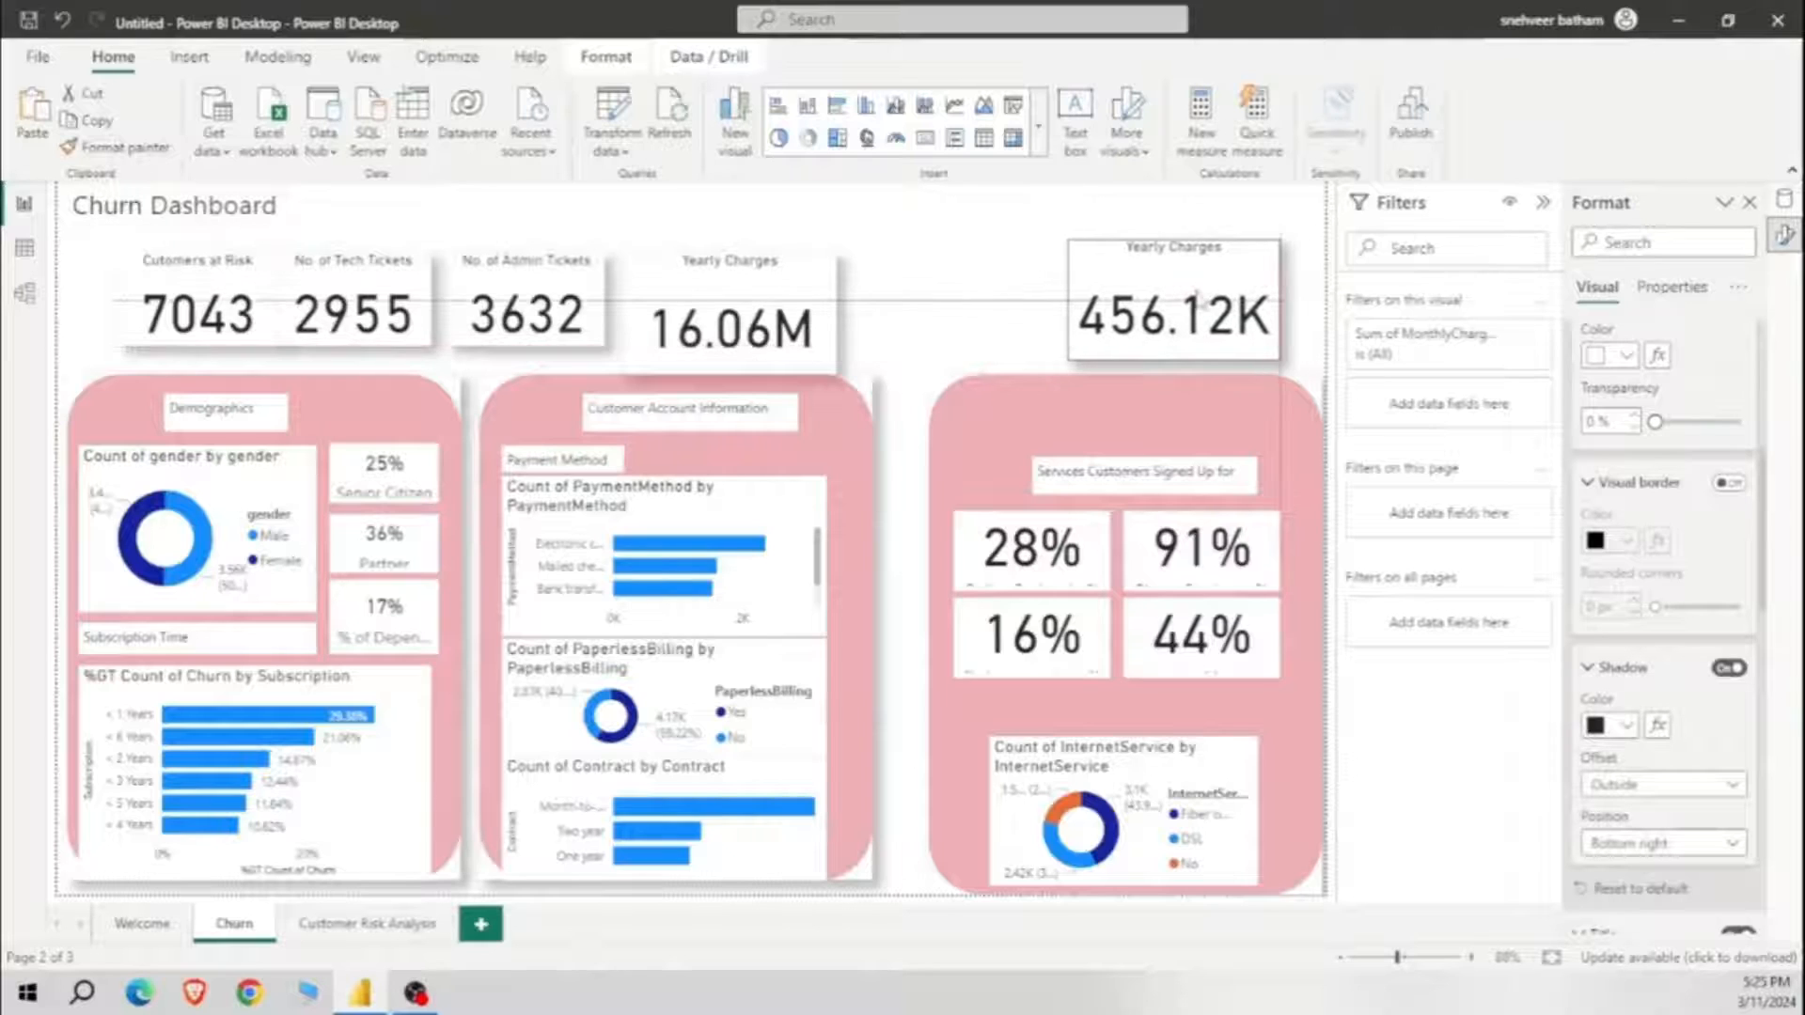
drag(1174, 360, 1207, 319)
drag(726, 316, 936, 287)
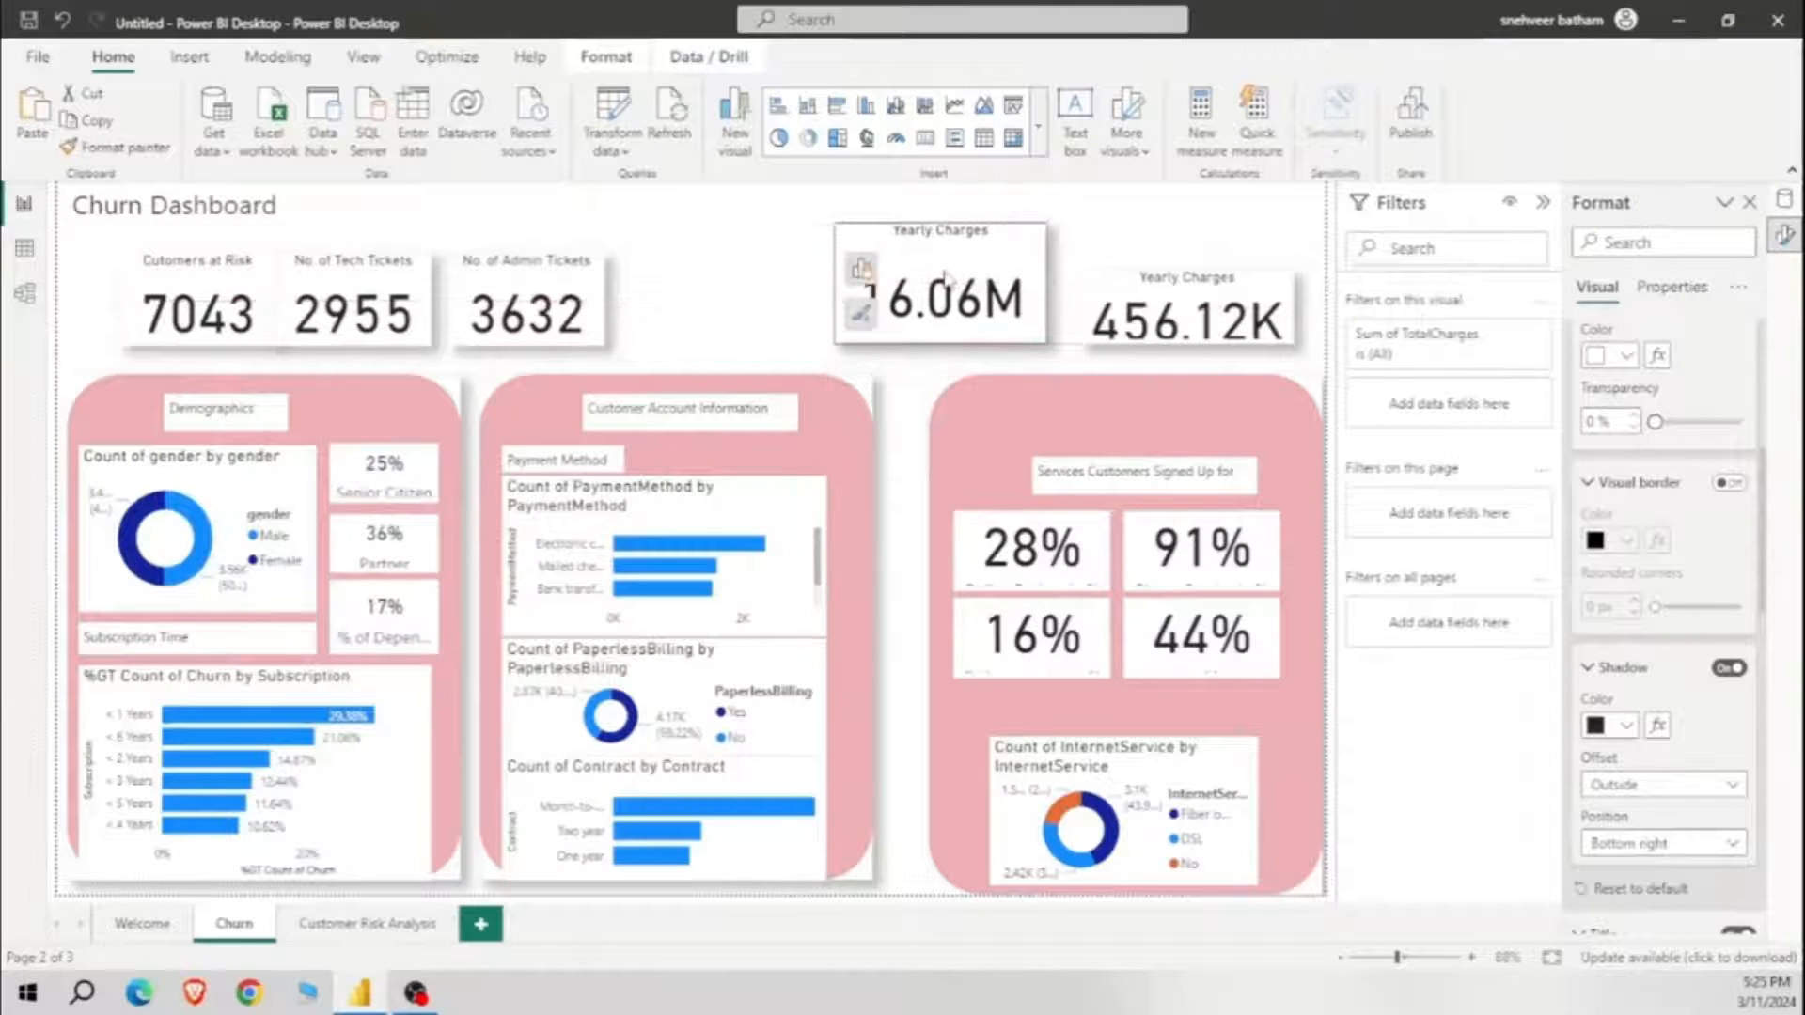
drag(941, 224, 947, 263)
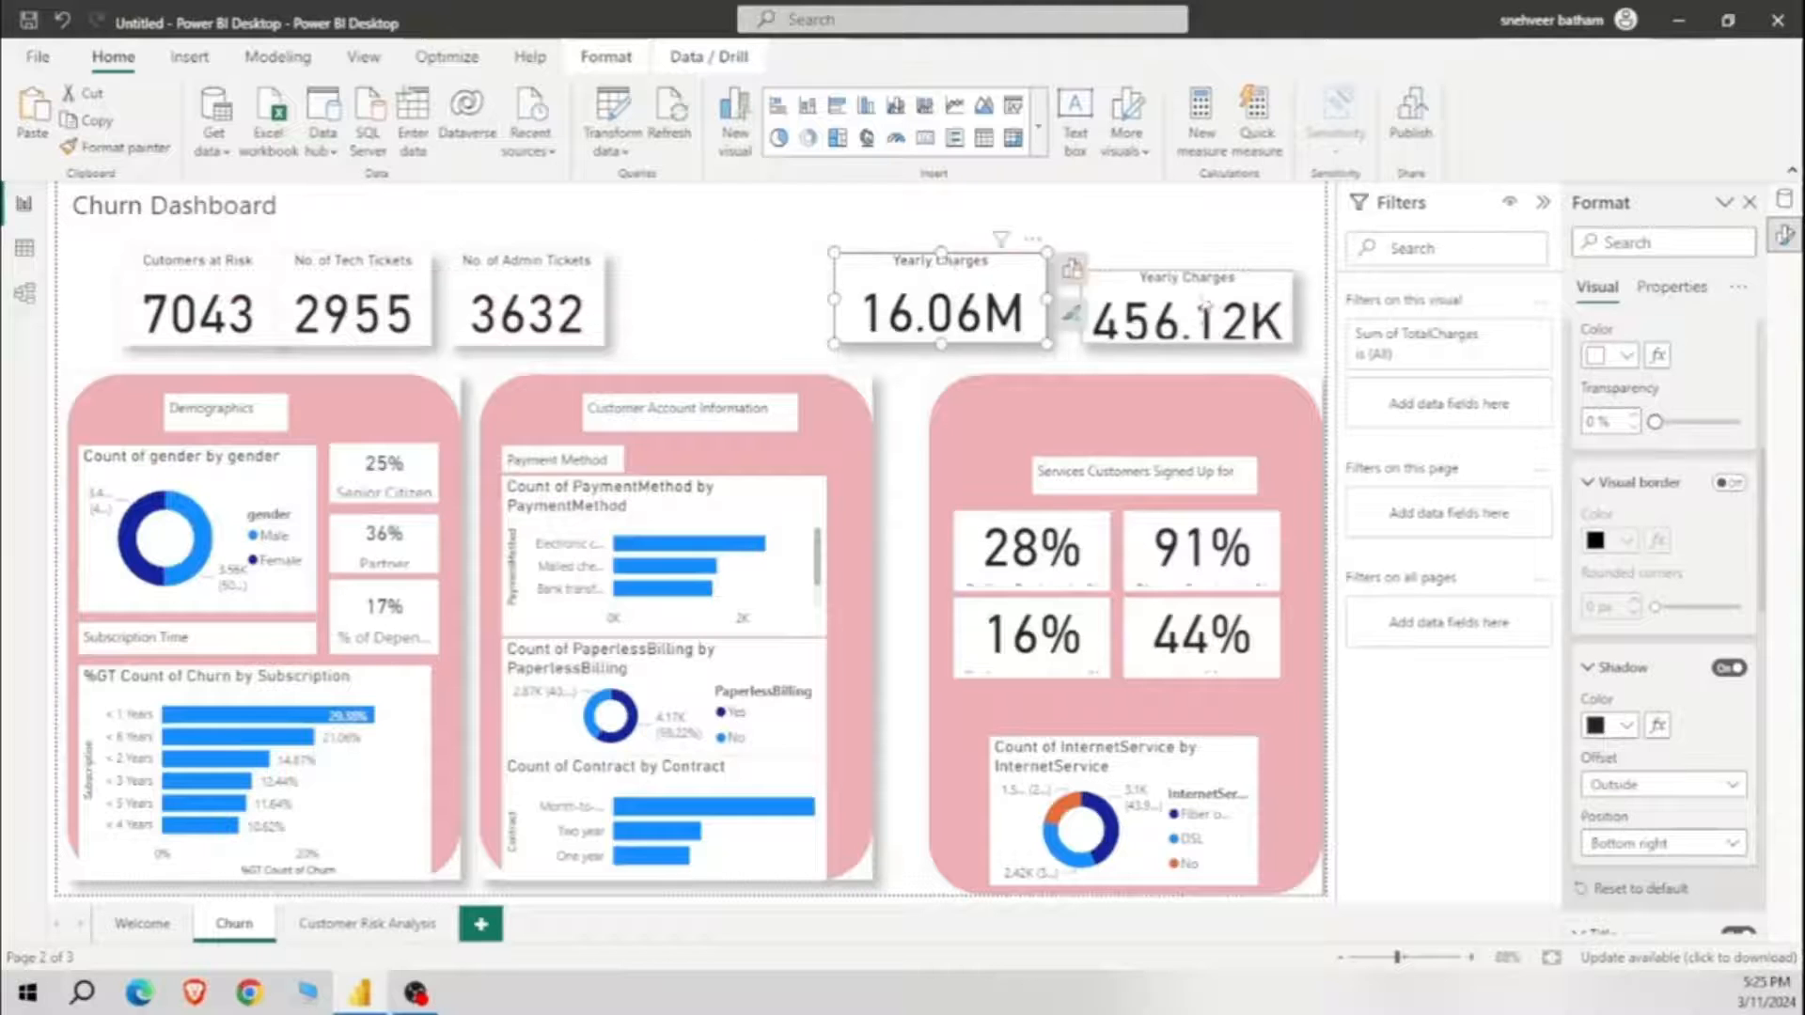
click(1204, 331)
drag(1187, 271, 1187, 254)
Step: Spread the KPI cards out across the row with similar gaps and align them vertically
drag(539, 307, 713, 306)
drag(954, 280, 925, 274)
drag(700, 297, 662, 295)
drag(372, 301, 440, 301)
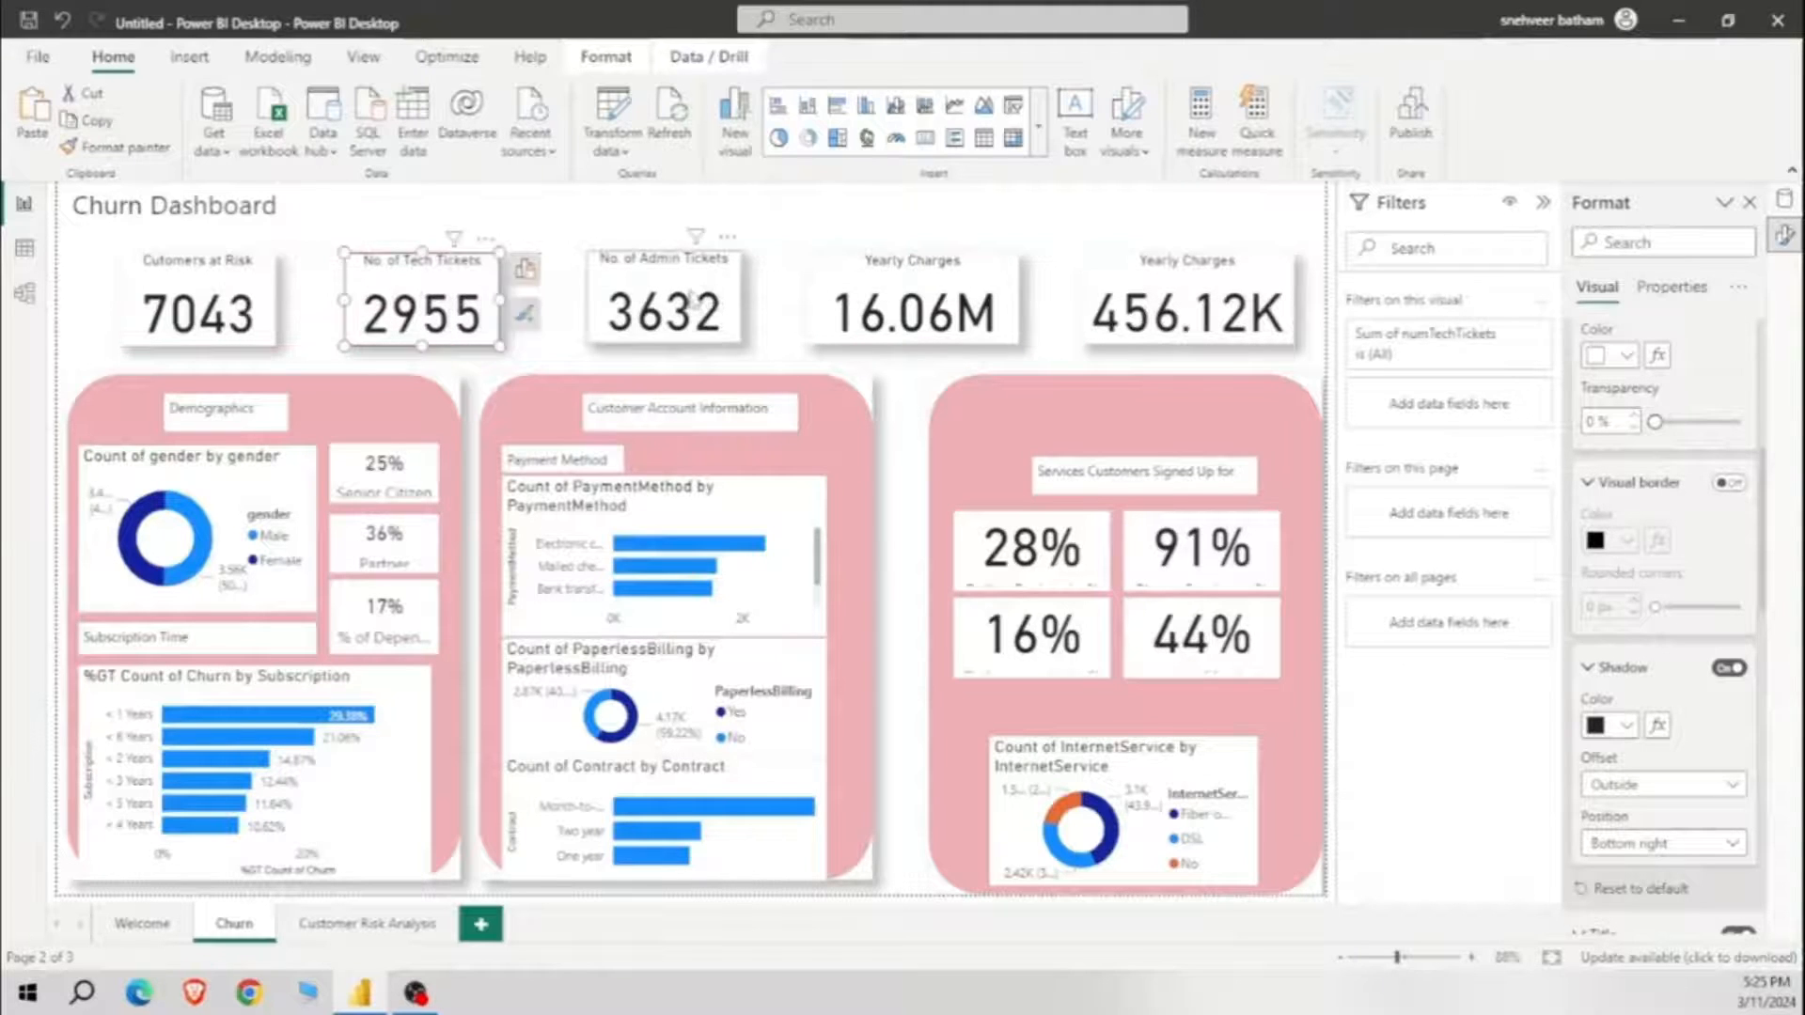
drag(693, 299, 652, 297)
drag(200, 264, 198, 258)
click(200, 343)
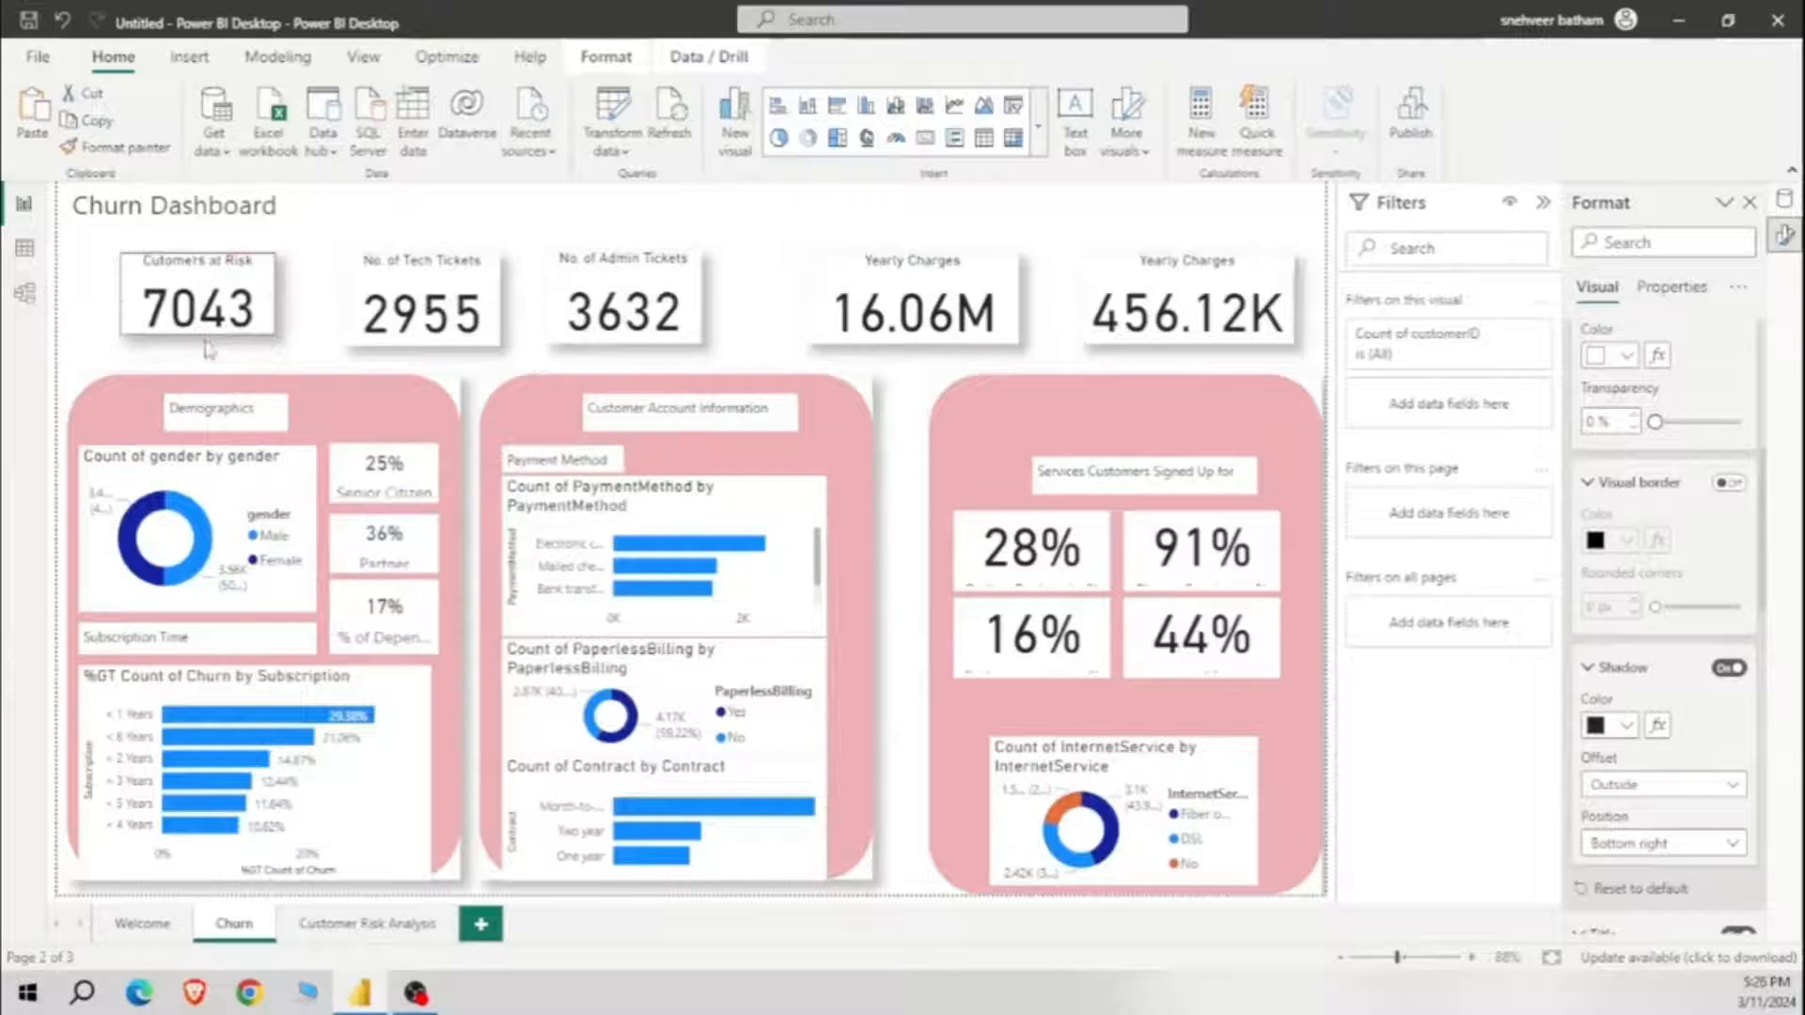
drag(671, 312, 708, 312)
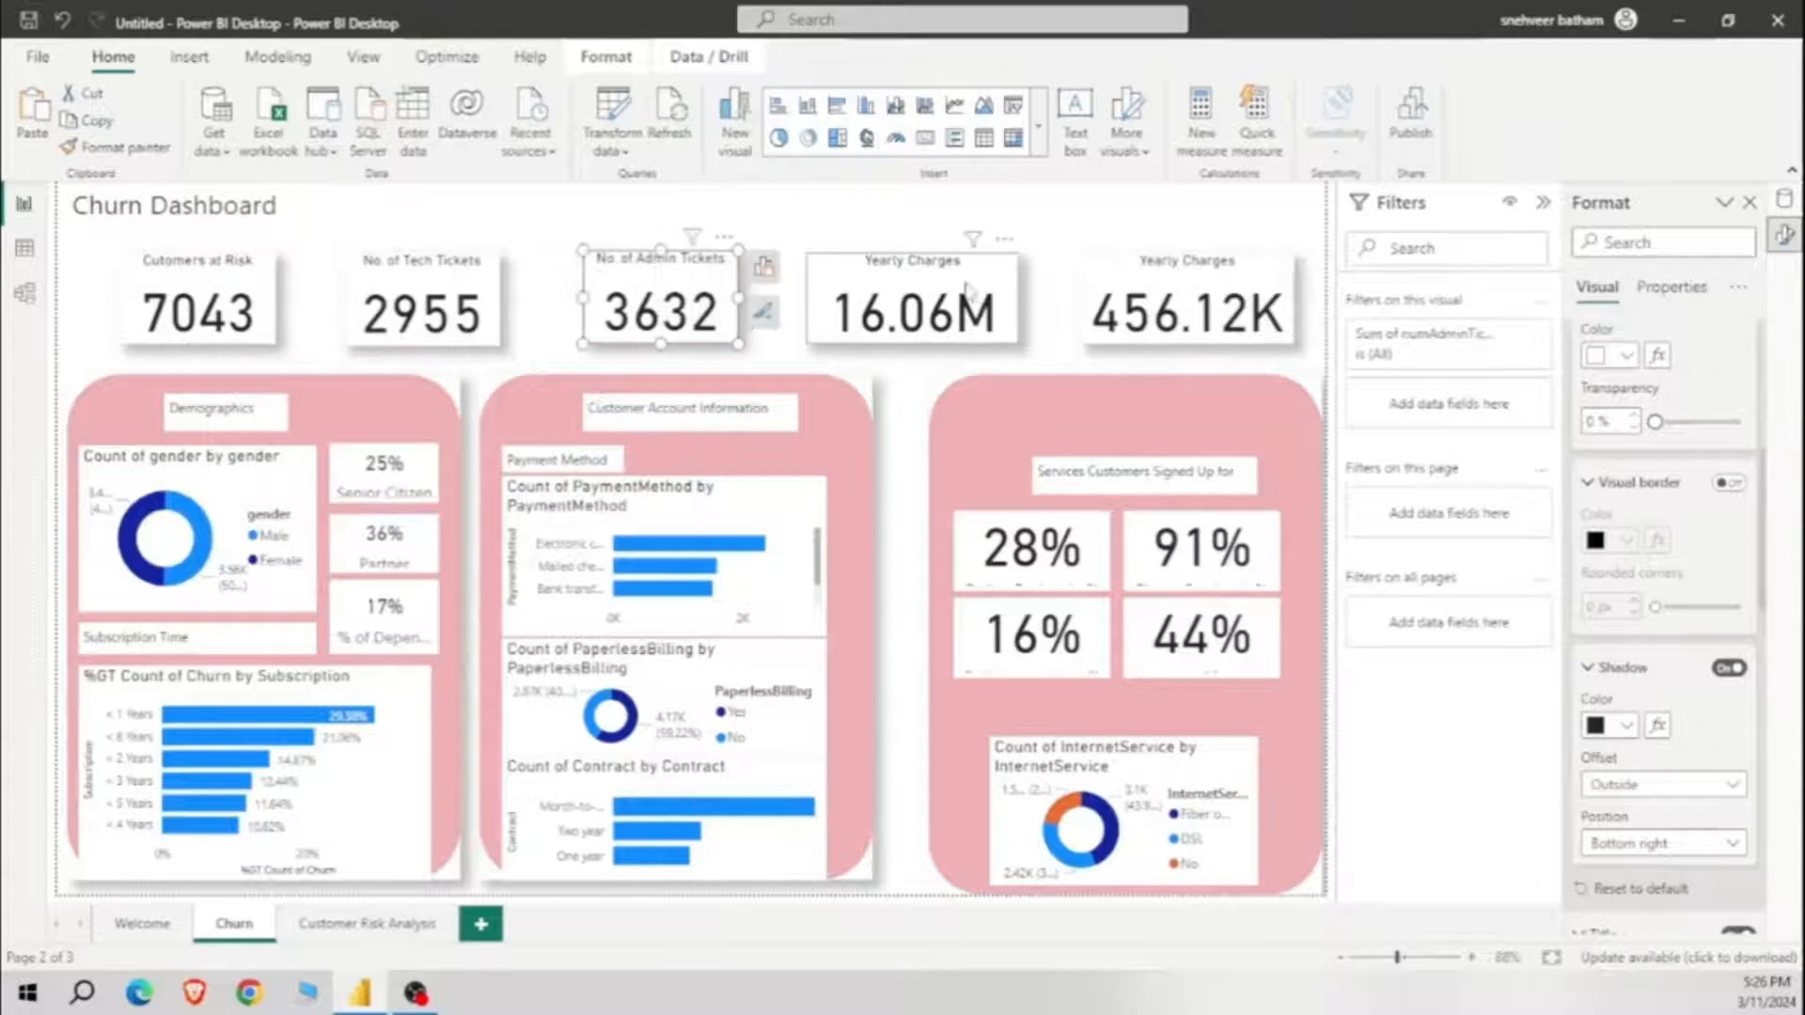
drag(992, 302, 985, 301)
Step: Widen the Cutomers at Risk card and set the No. of Tech Tickets card's width to 181
click(484, 305)
drag(502, 300, 537, 302)
click(268, 317)
drag(276, 299, 301, 299)
scroll(1640, 434, up, 5)
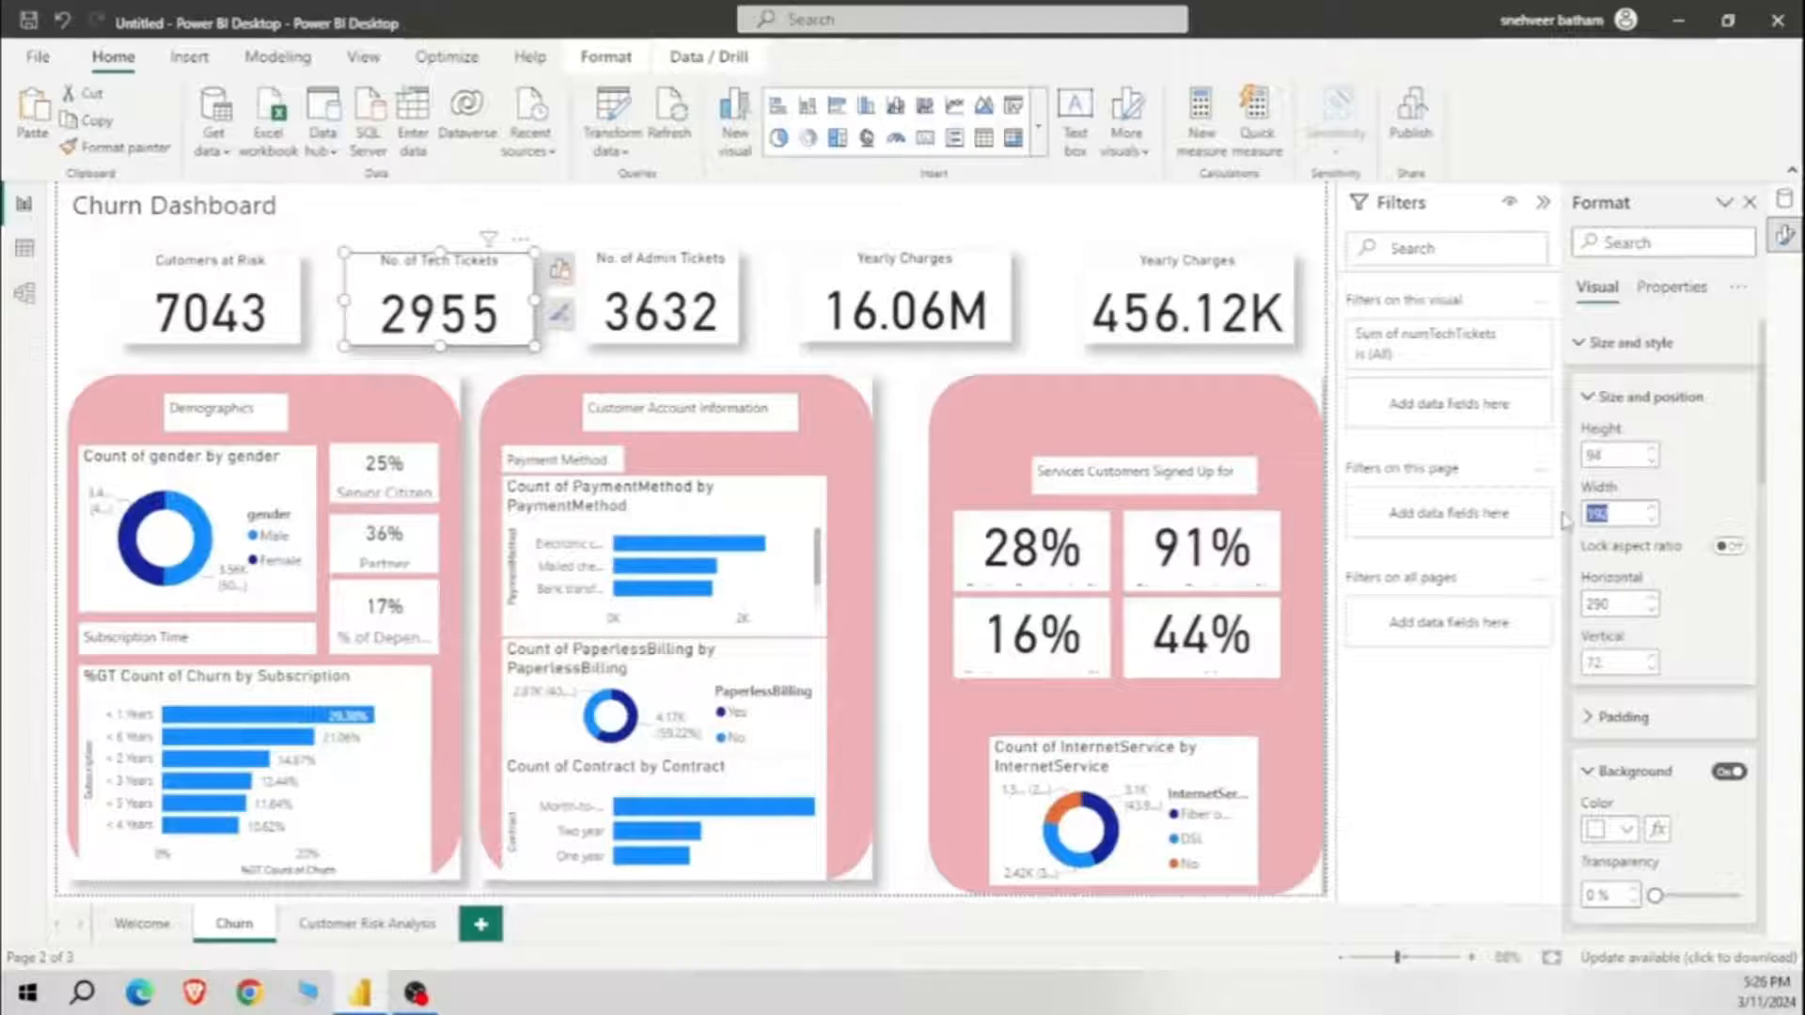
text(181)
Step: Set the No. of Admin Tickets card to a height of 92 and a width of 181
click(690, 301)
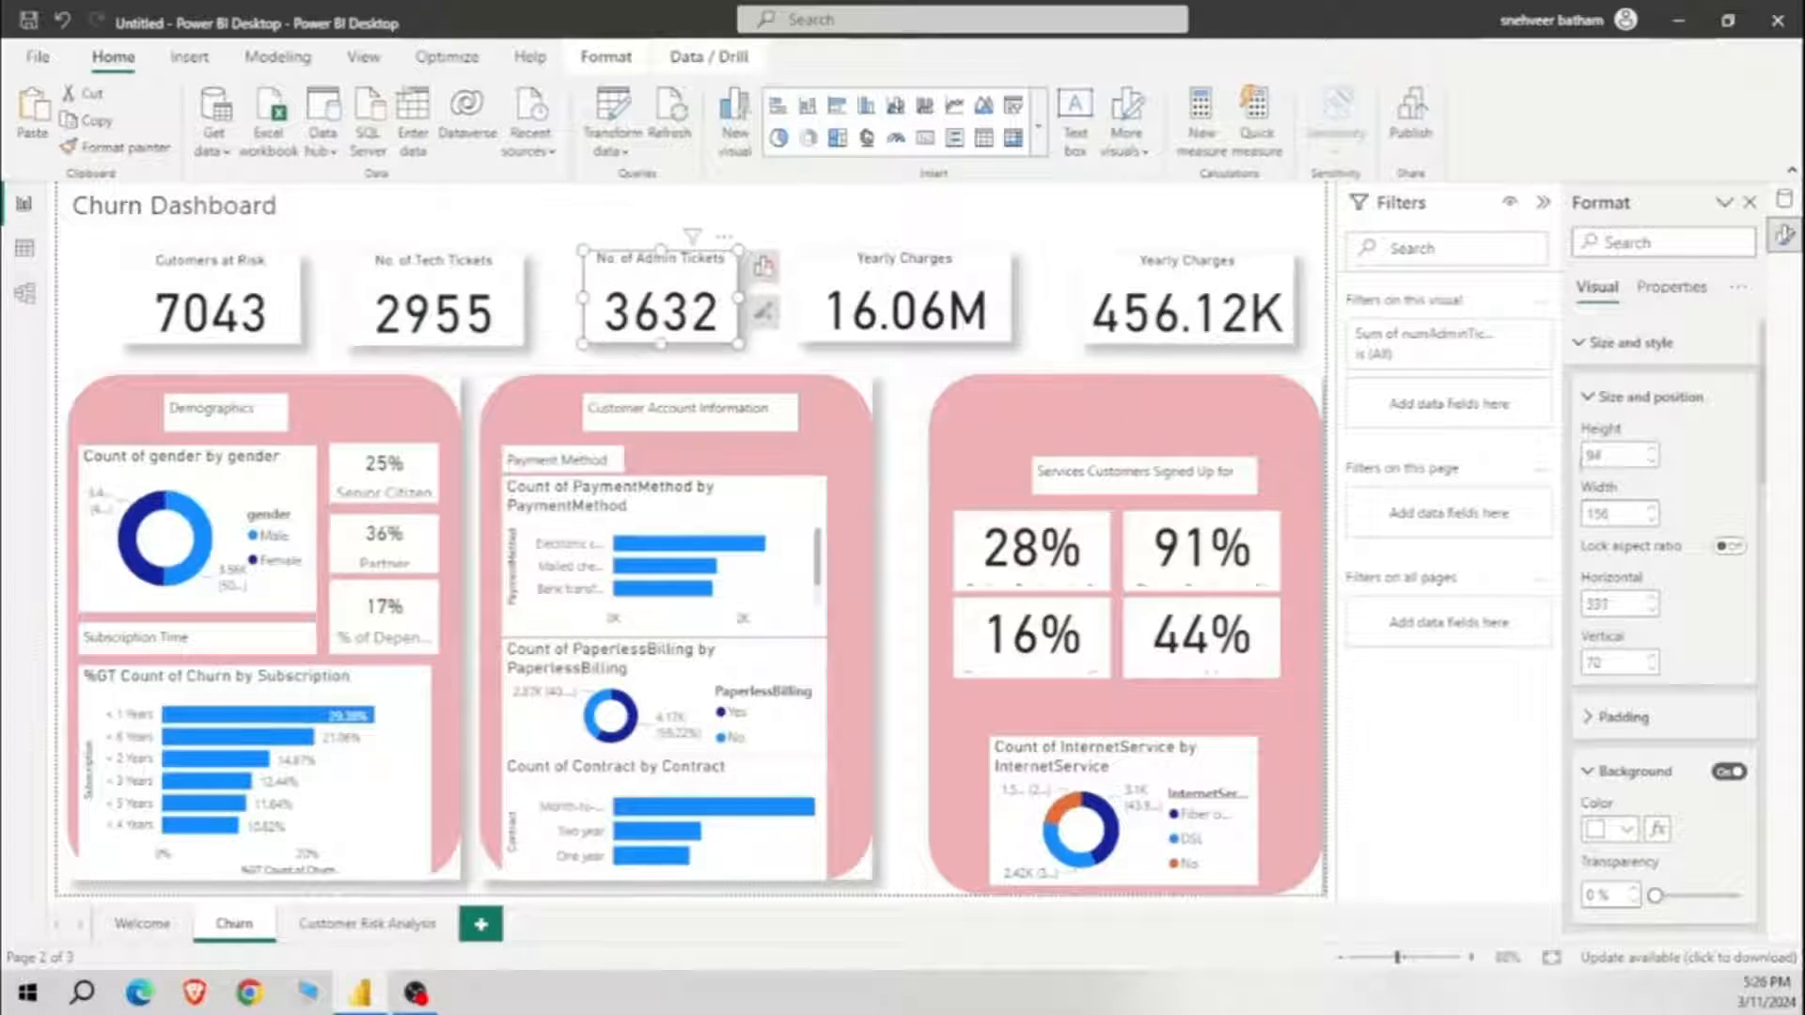
click(1584, 457)
text(92)
key(Tab)
text(181)
key(Tab)
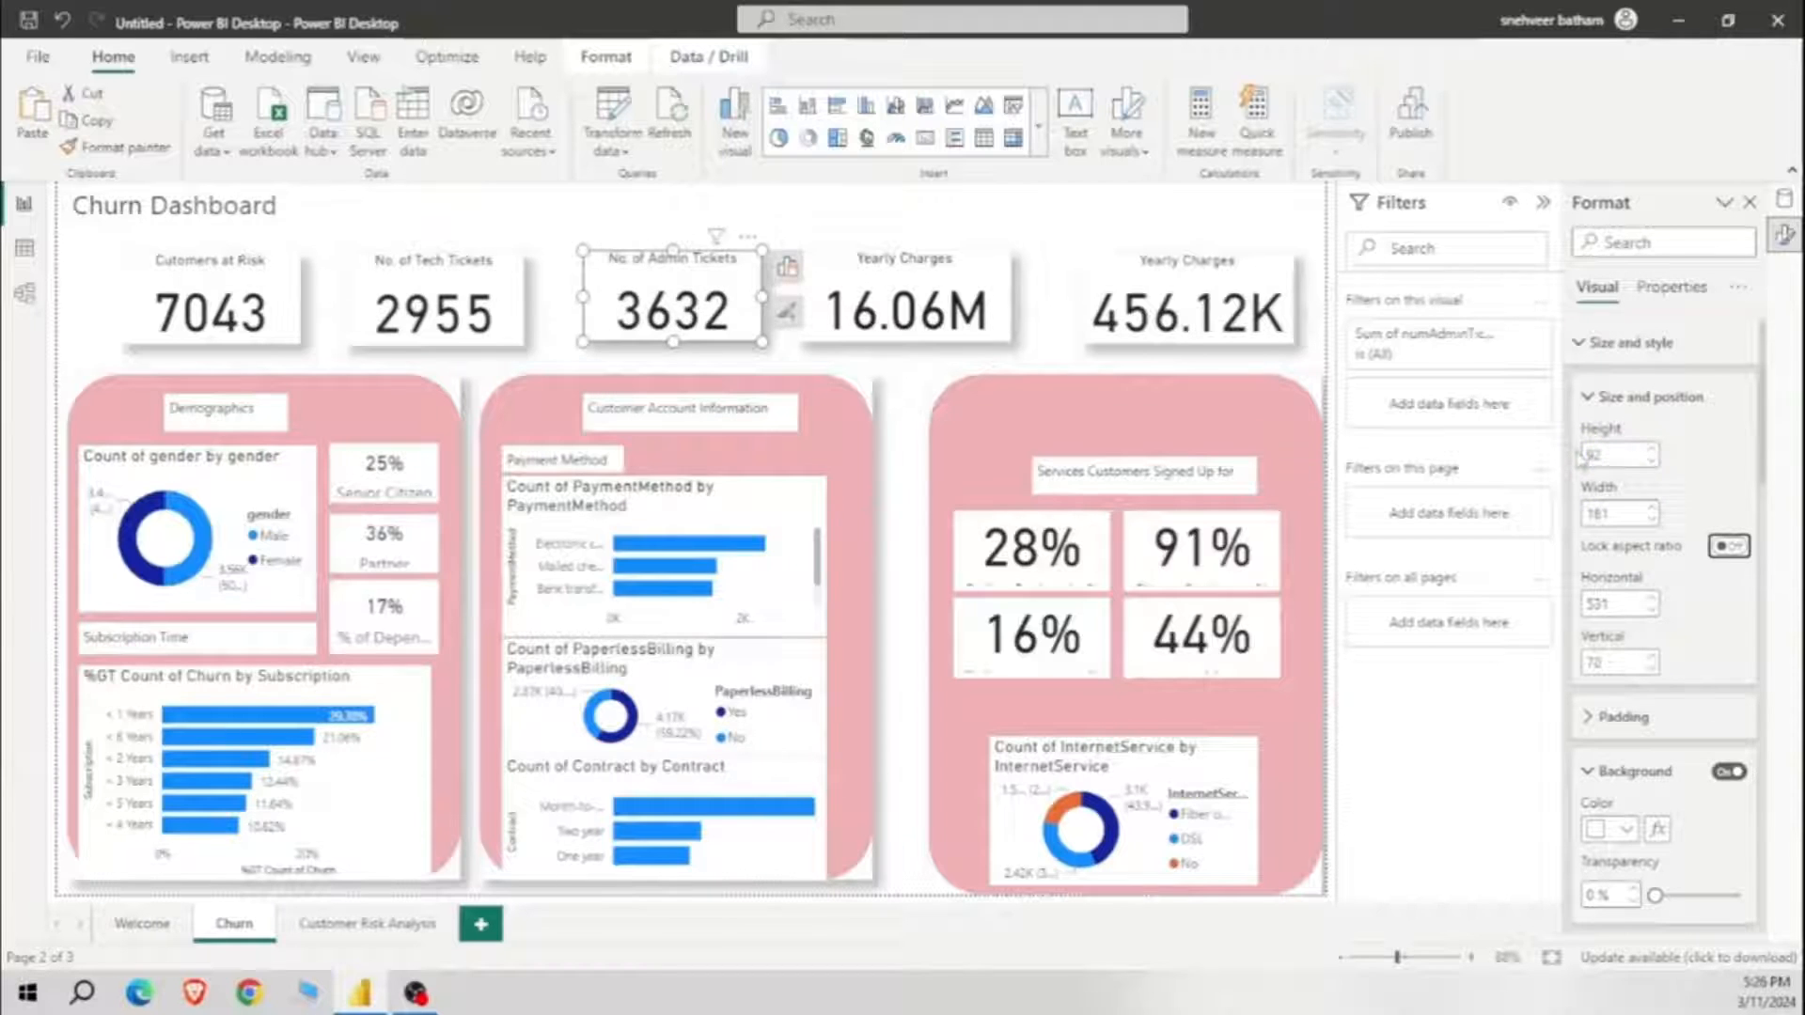
Step: Set the width of both Yearly Charges cards to 181
click(965, 303)
text(181)
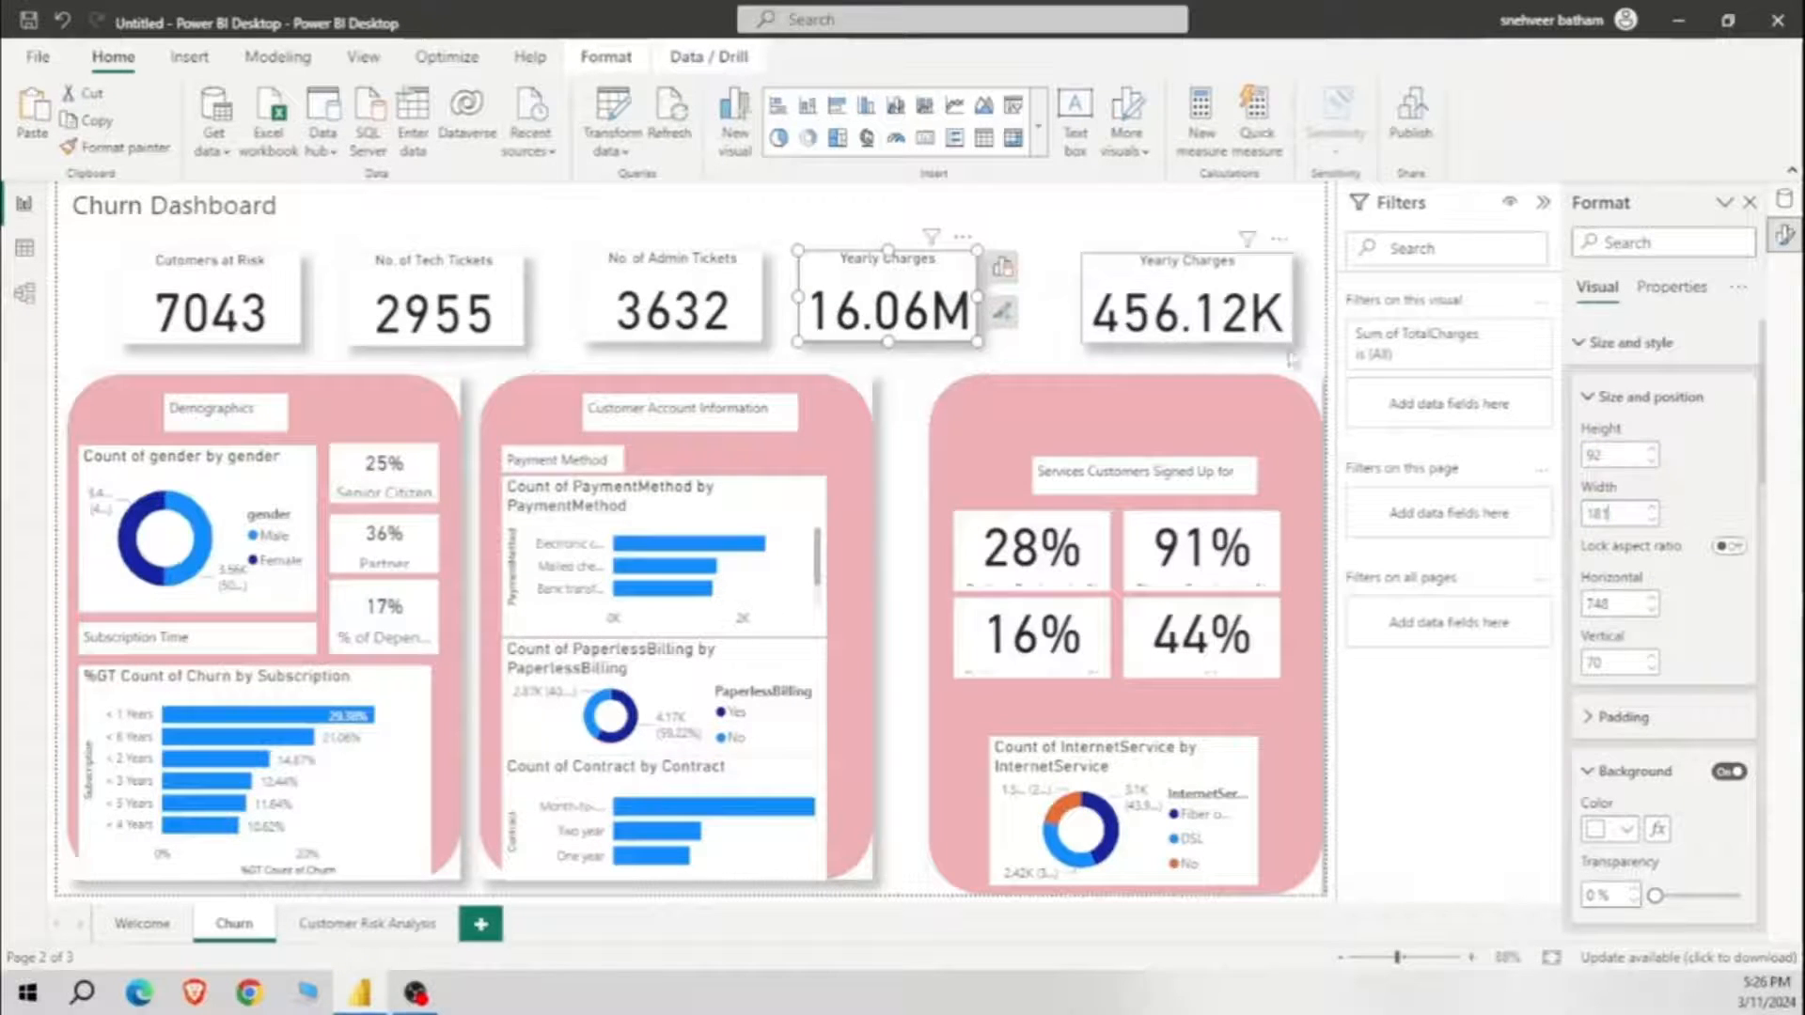
click(1290, 356)
text(181)
Step: Reposition the No. of Admin Tickets and Yearly Charges cards to even out the gaps in the KPI row
mouse_move(1178, 288)
mouse_down()
mouse_move(1134, 287)
mouse_move(1184, 293)
mouse_up()
drag(926, 297, 967, 297)
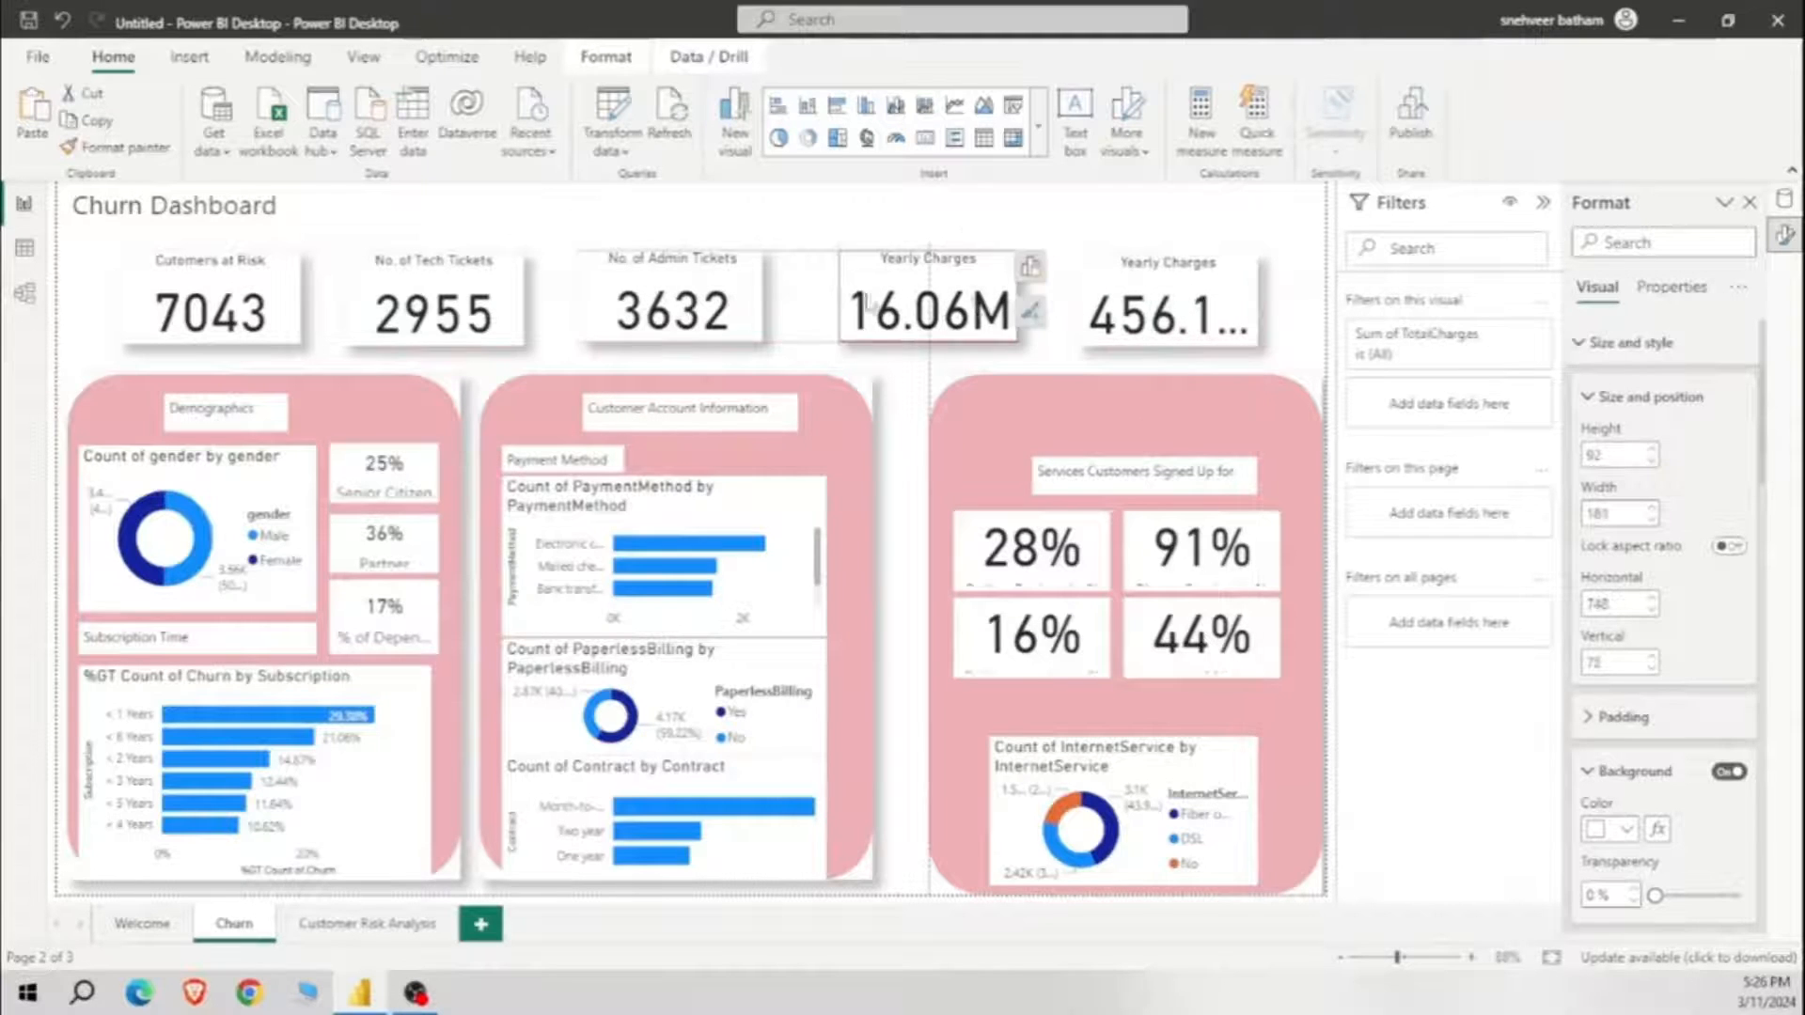
mouse_move(666, 296)
mouse_down()
mouse_move(706, 297)
mouse_move(678, 308)
mouse_up()
Step: Widen the Churn Dashboard title's text box to 553, enlarge its text to size 40 and center it
click(119, 228)
drag(341, 225, 616, 227)
drag(281, 210, 72, 209)
click(886, 202)
click(864, 518)
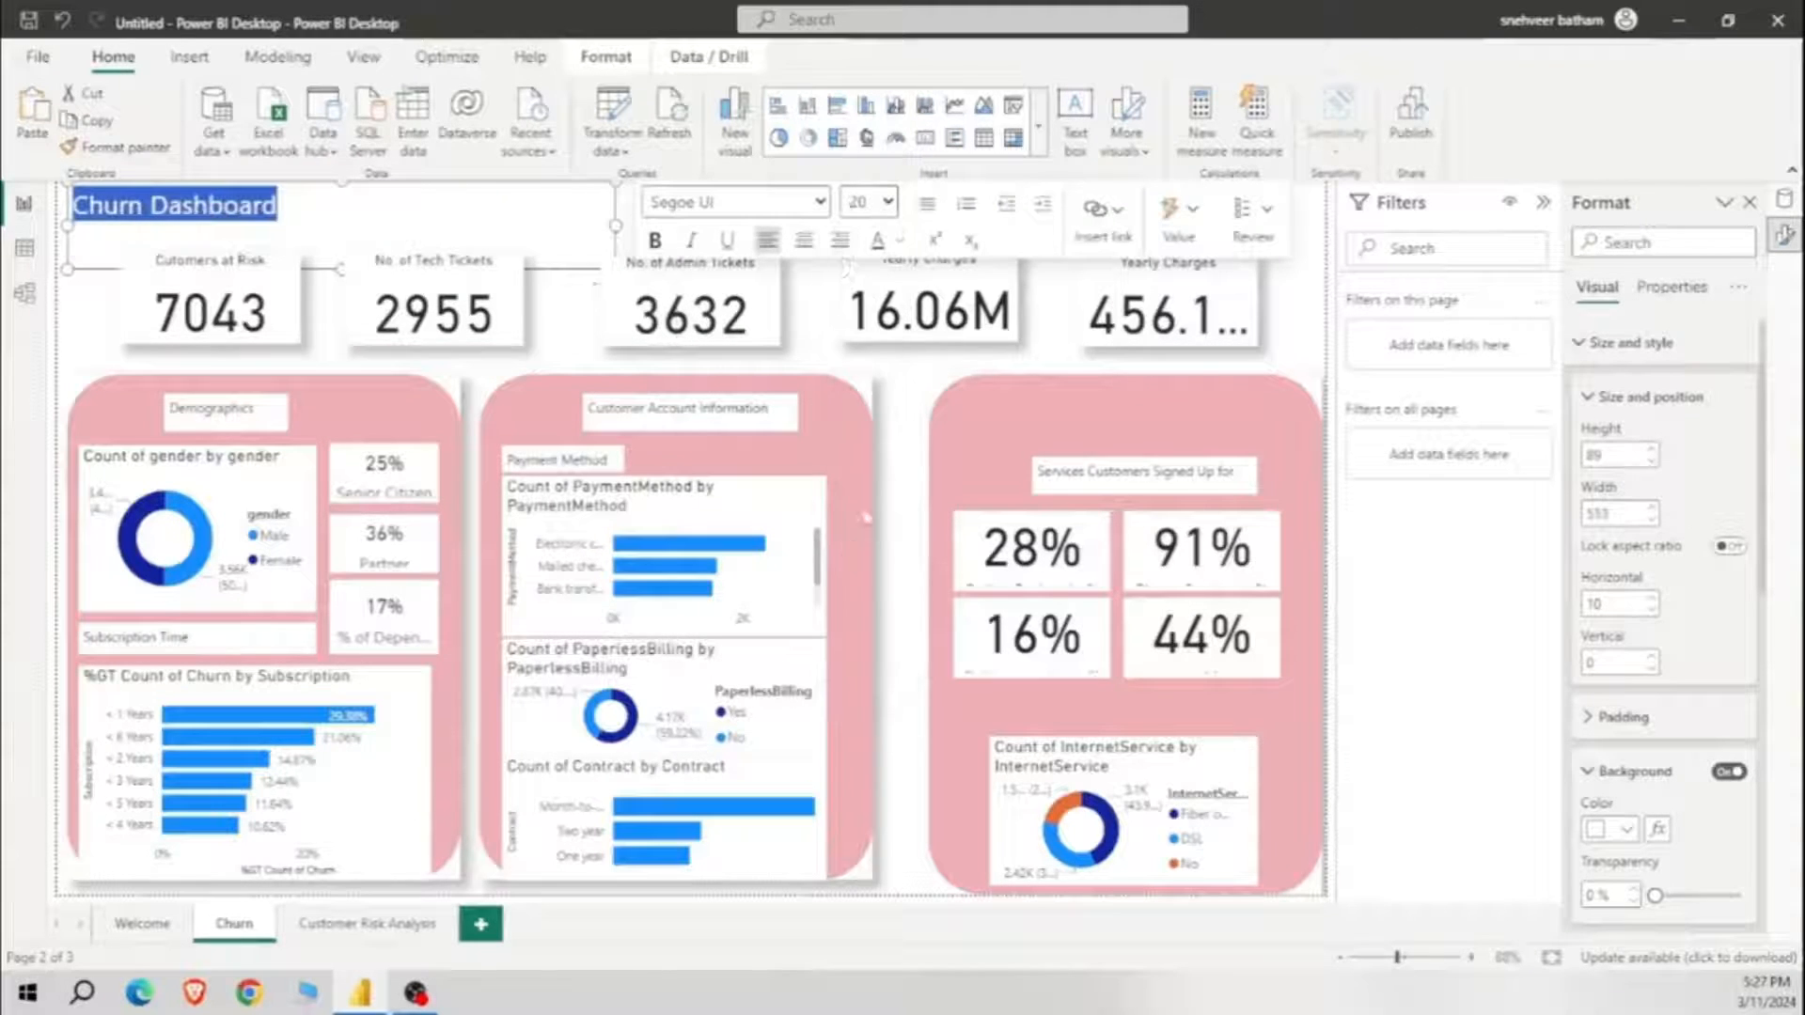
click(804, 241)
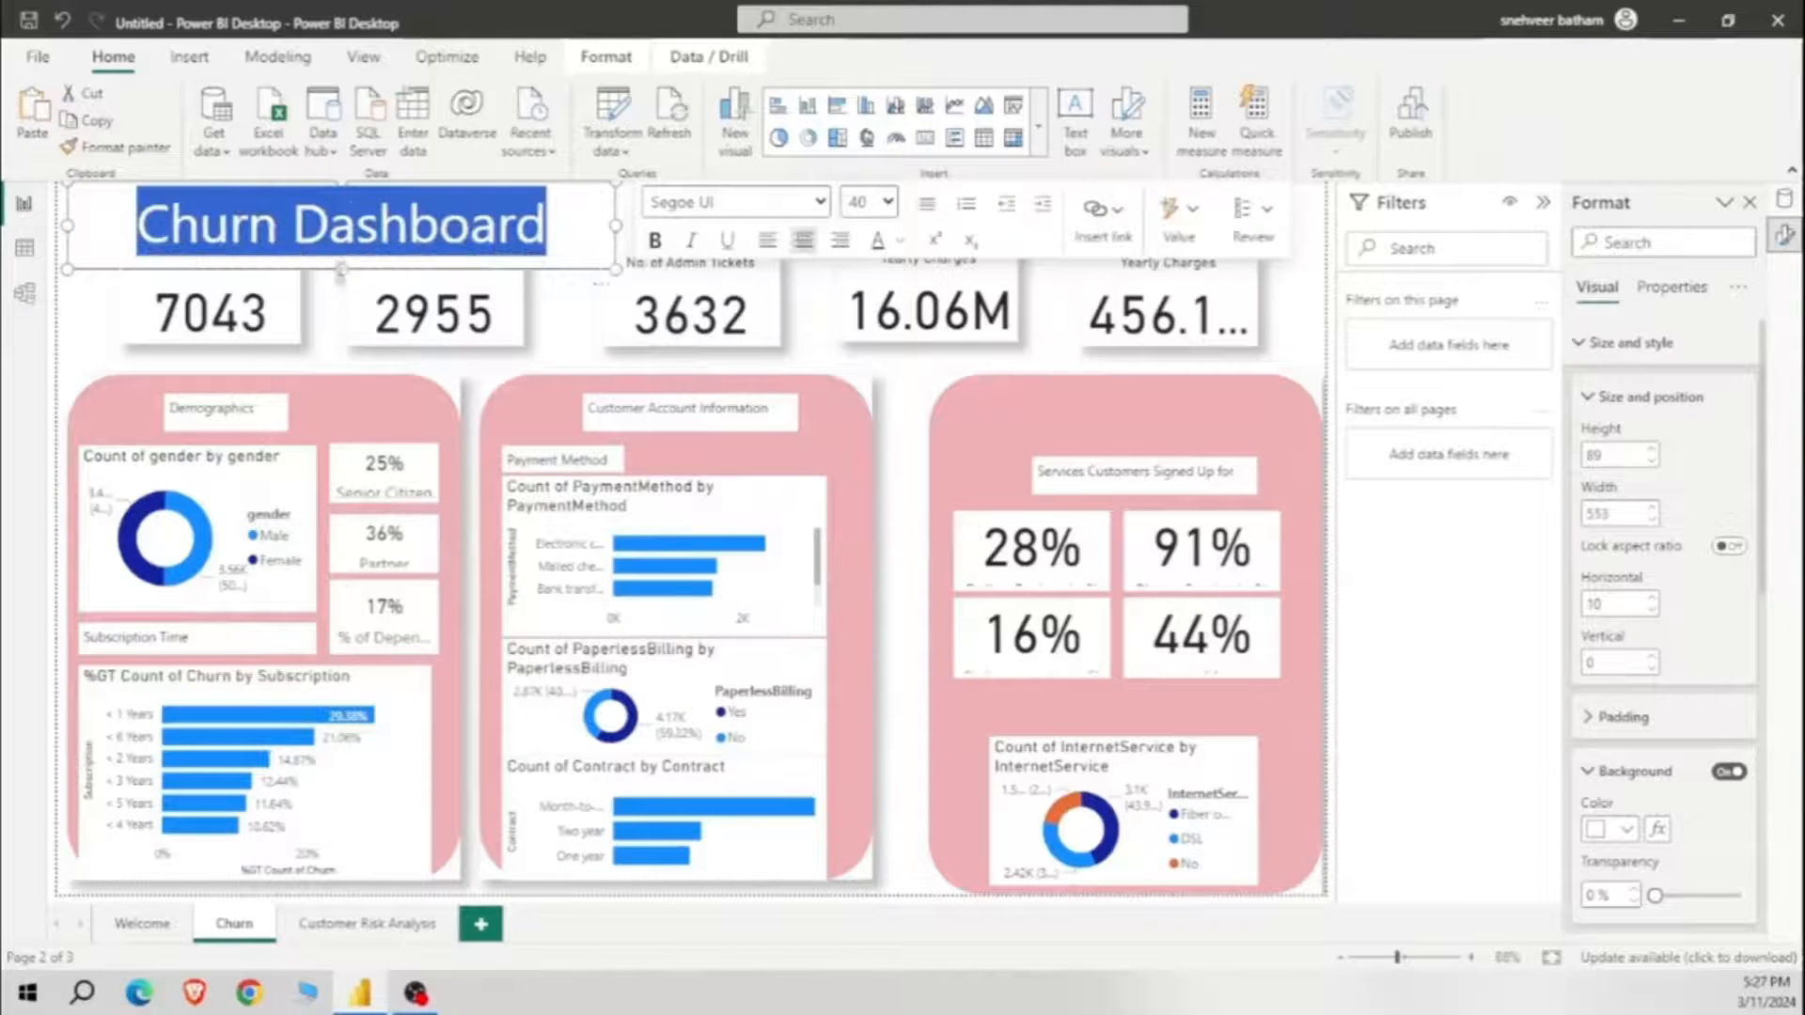
Step: Reduce the title box's height to 70, place it centrally above the KPI cards and set its text to size 32
drag(341, 271, 342, 255)
drag(603, 195, 975, 196)
drag(713, 252, 715, 247)
triple_click(700, 235)
click(692, 302)
click(666, 607)
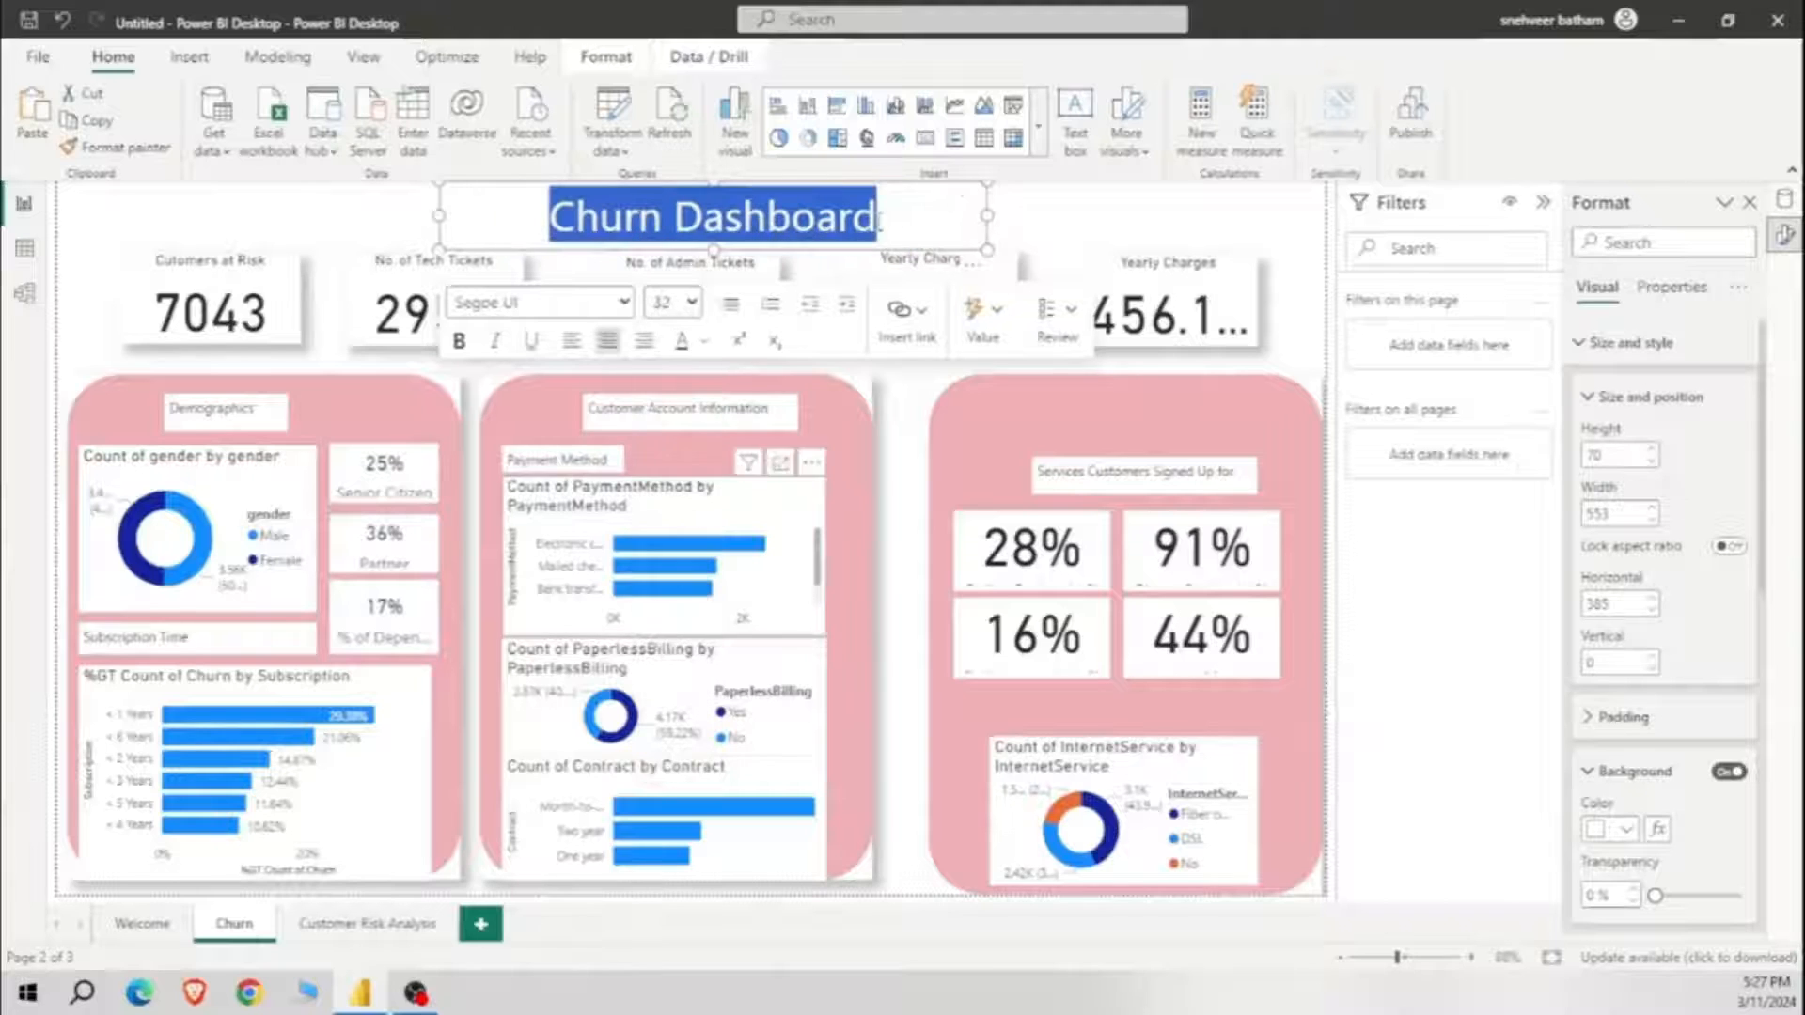
Step: Format the Churn Dashboard title as bold, underlined Times New Roman at size 36
click(623, 305)
text(ti)
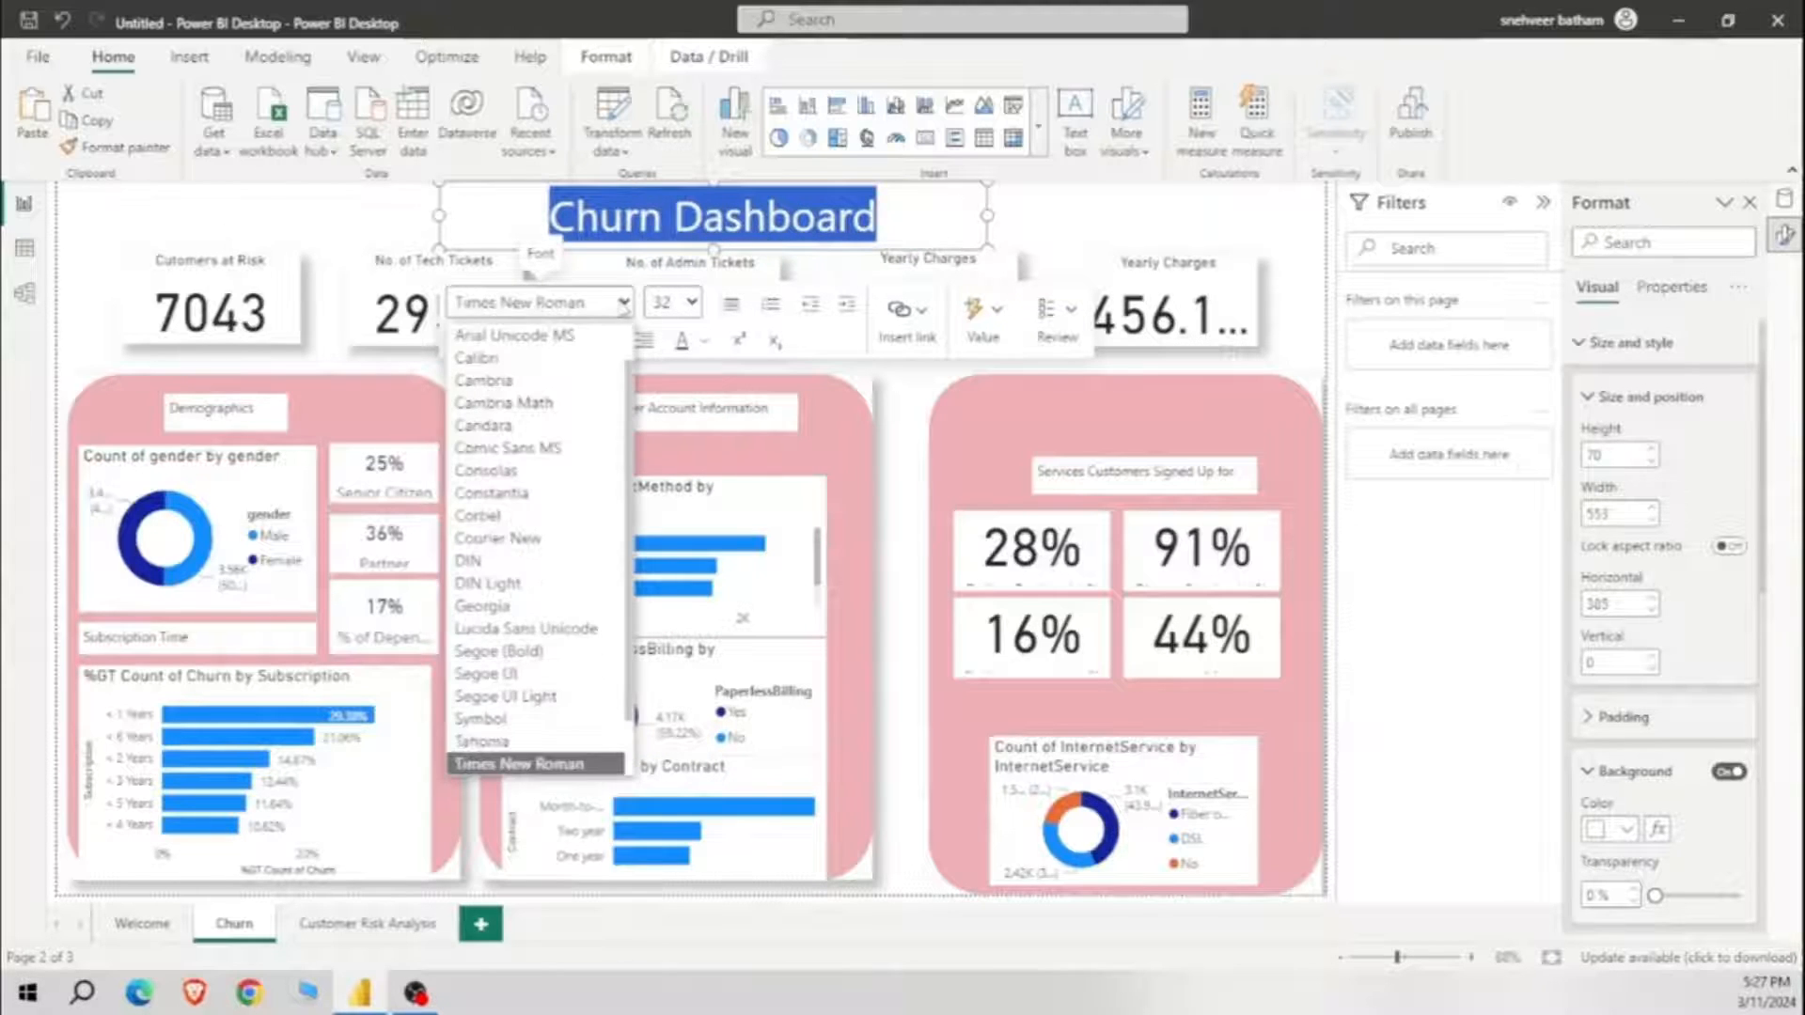
key(Return)
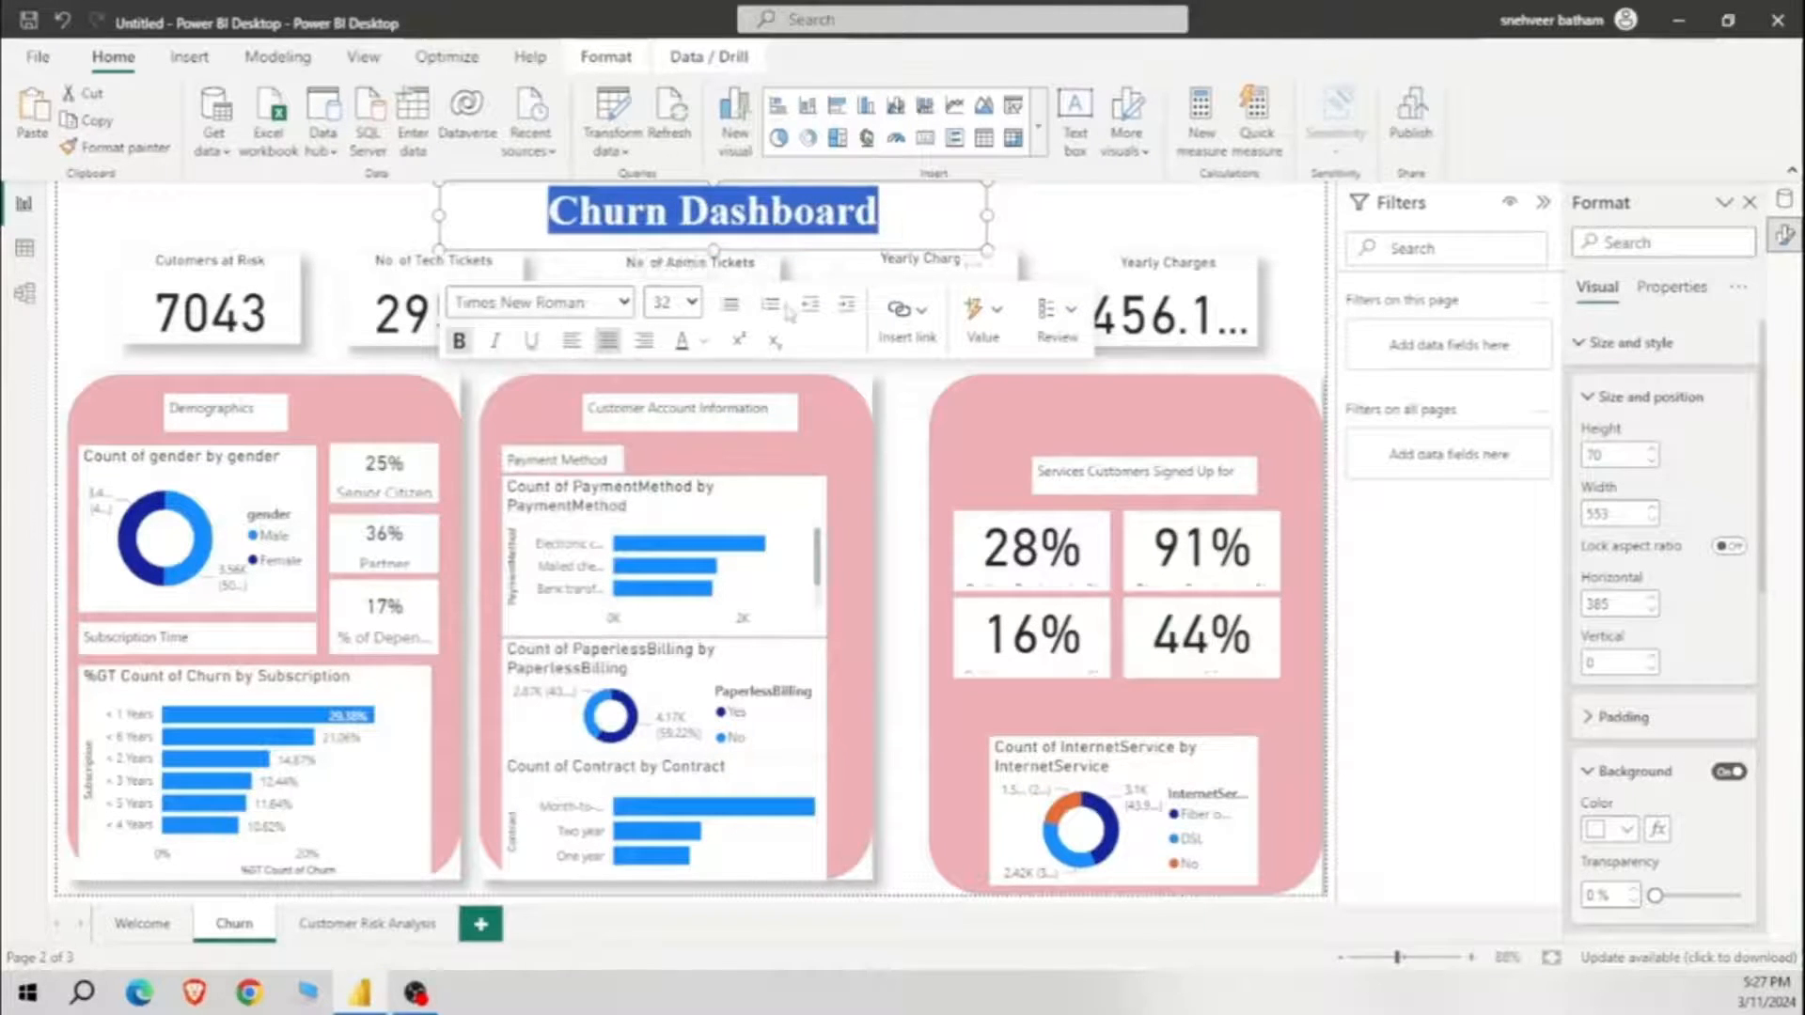
click(692, 303)
click(666, 626)
click(364, 215)
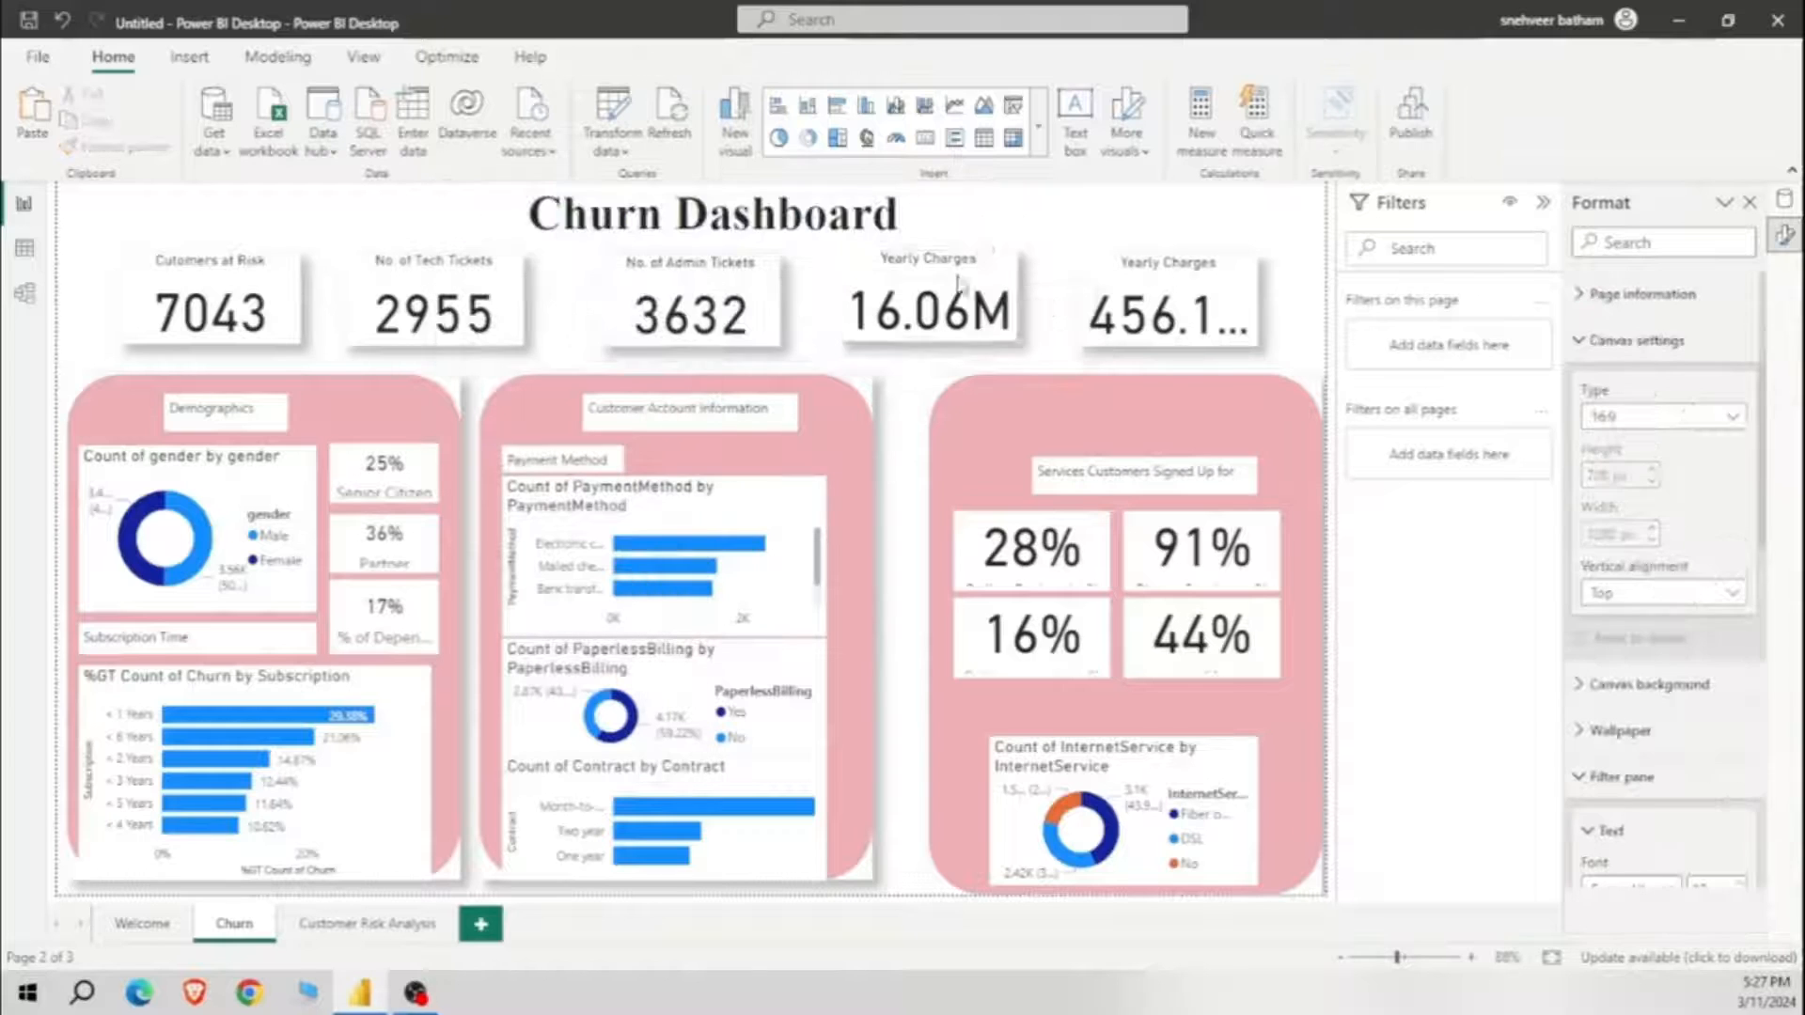
triple_click(804, 214)
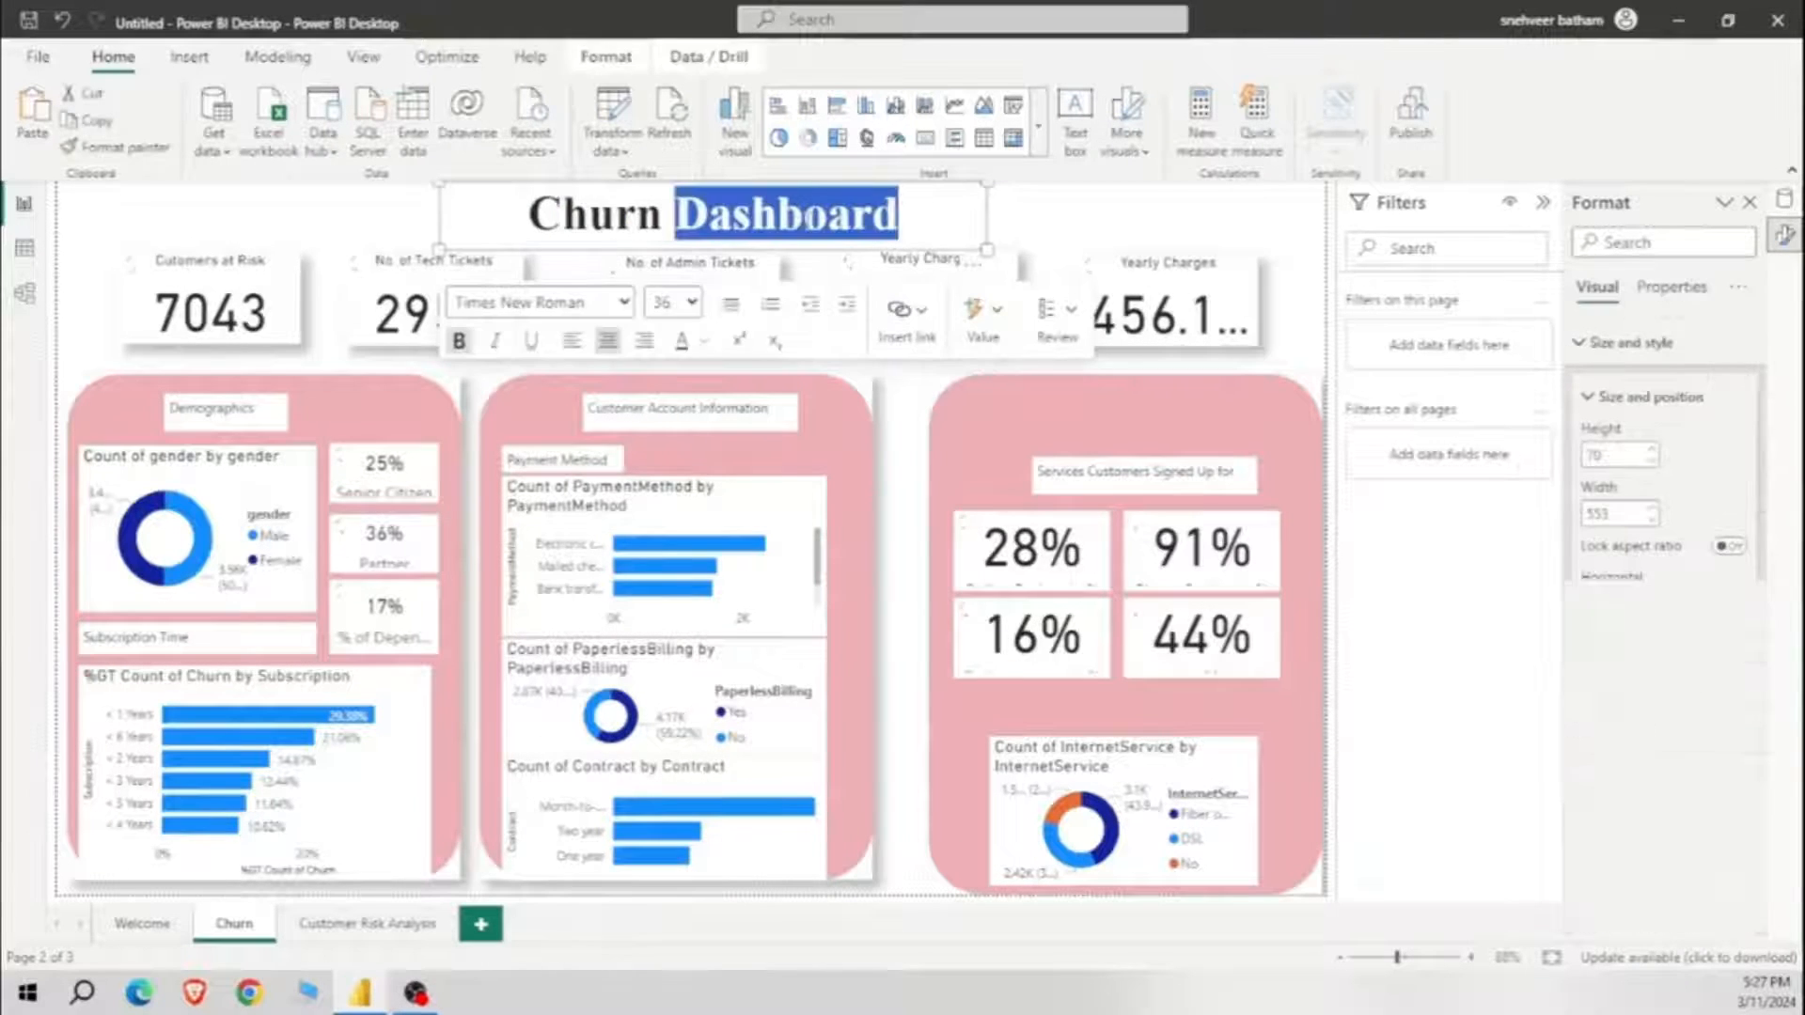
Step: Turn off the background of the Demographics heading's text box and turn on its shadow
click(268, 428)
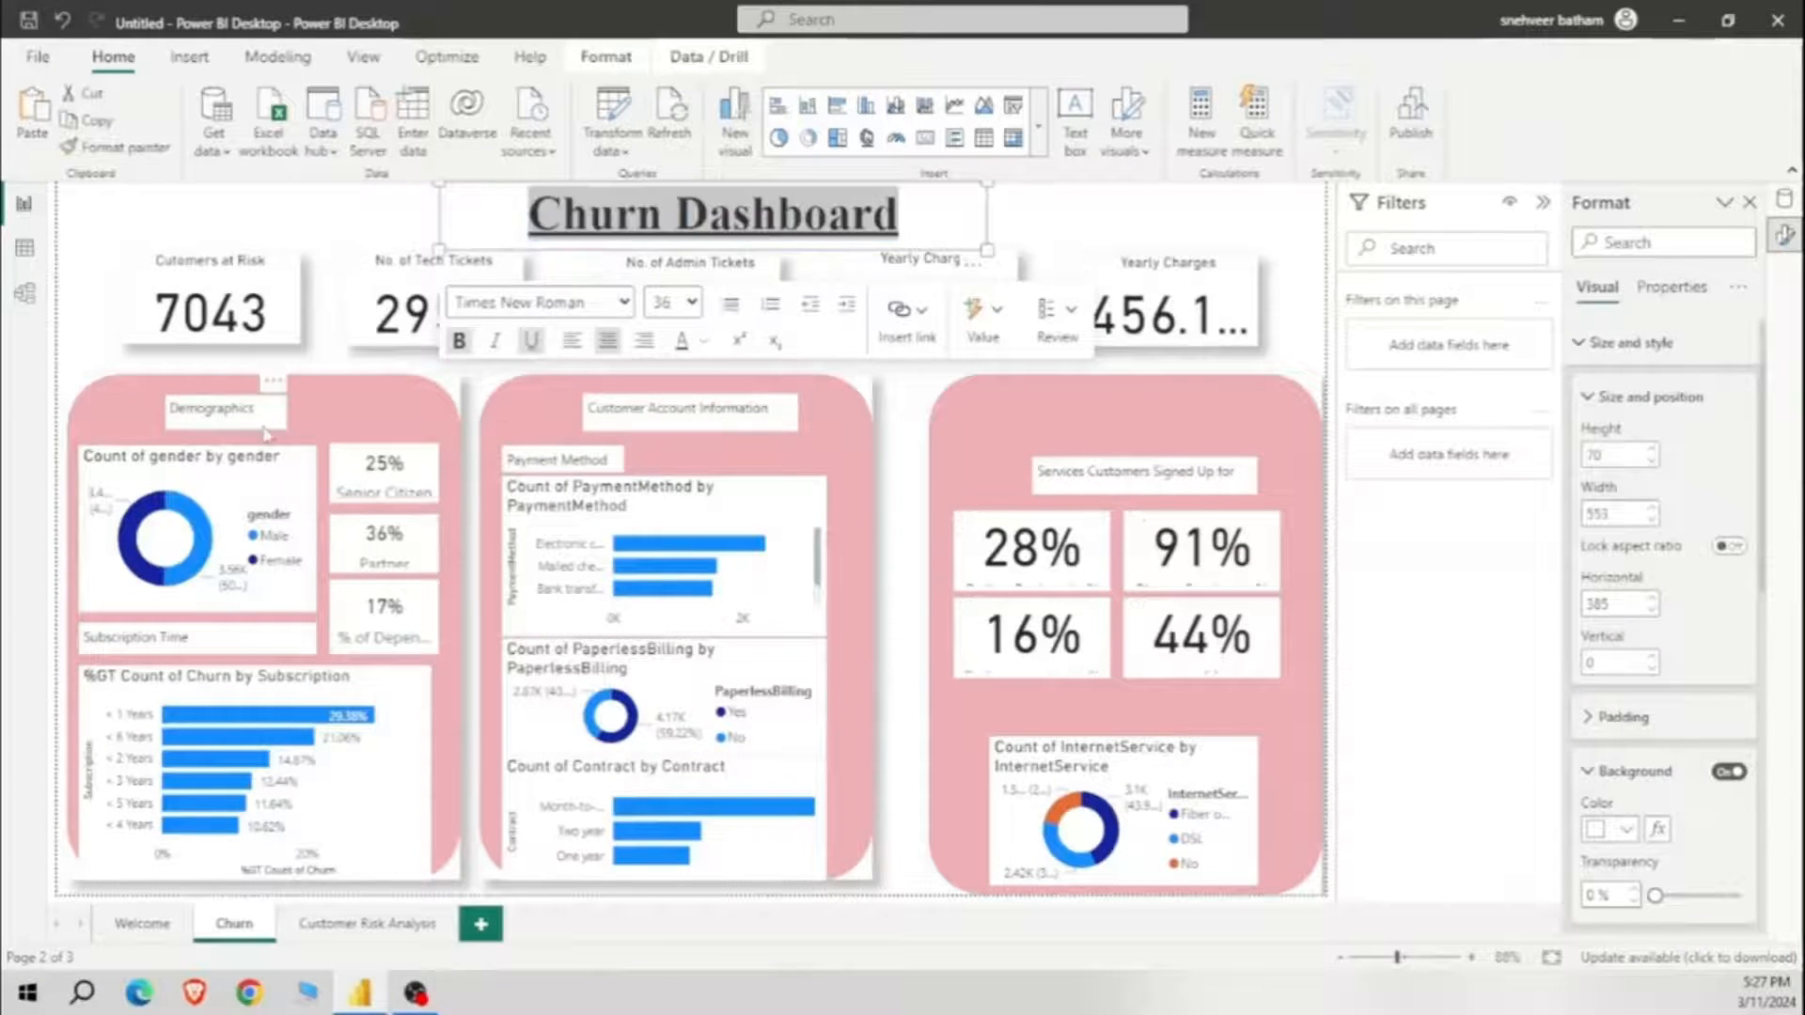
click(269, 432)
scroll(1664, 564, down, 3)
click(1729, 584)
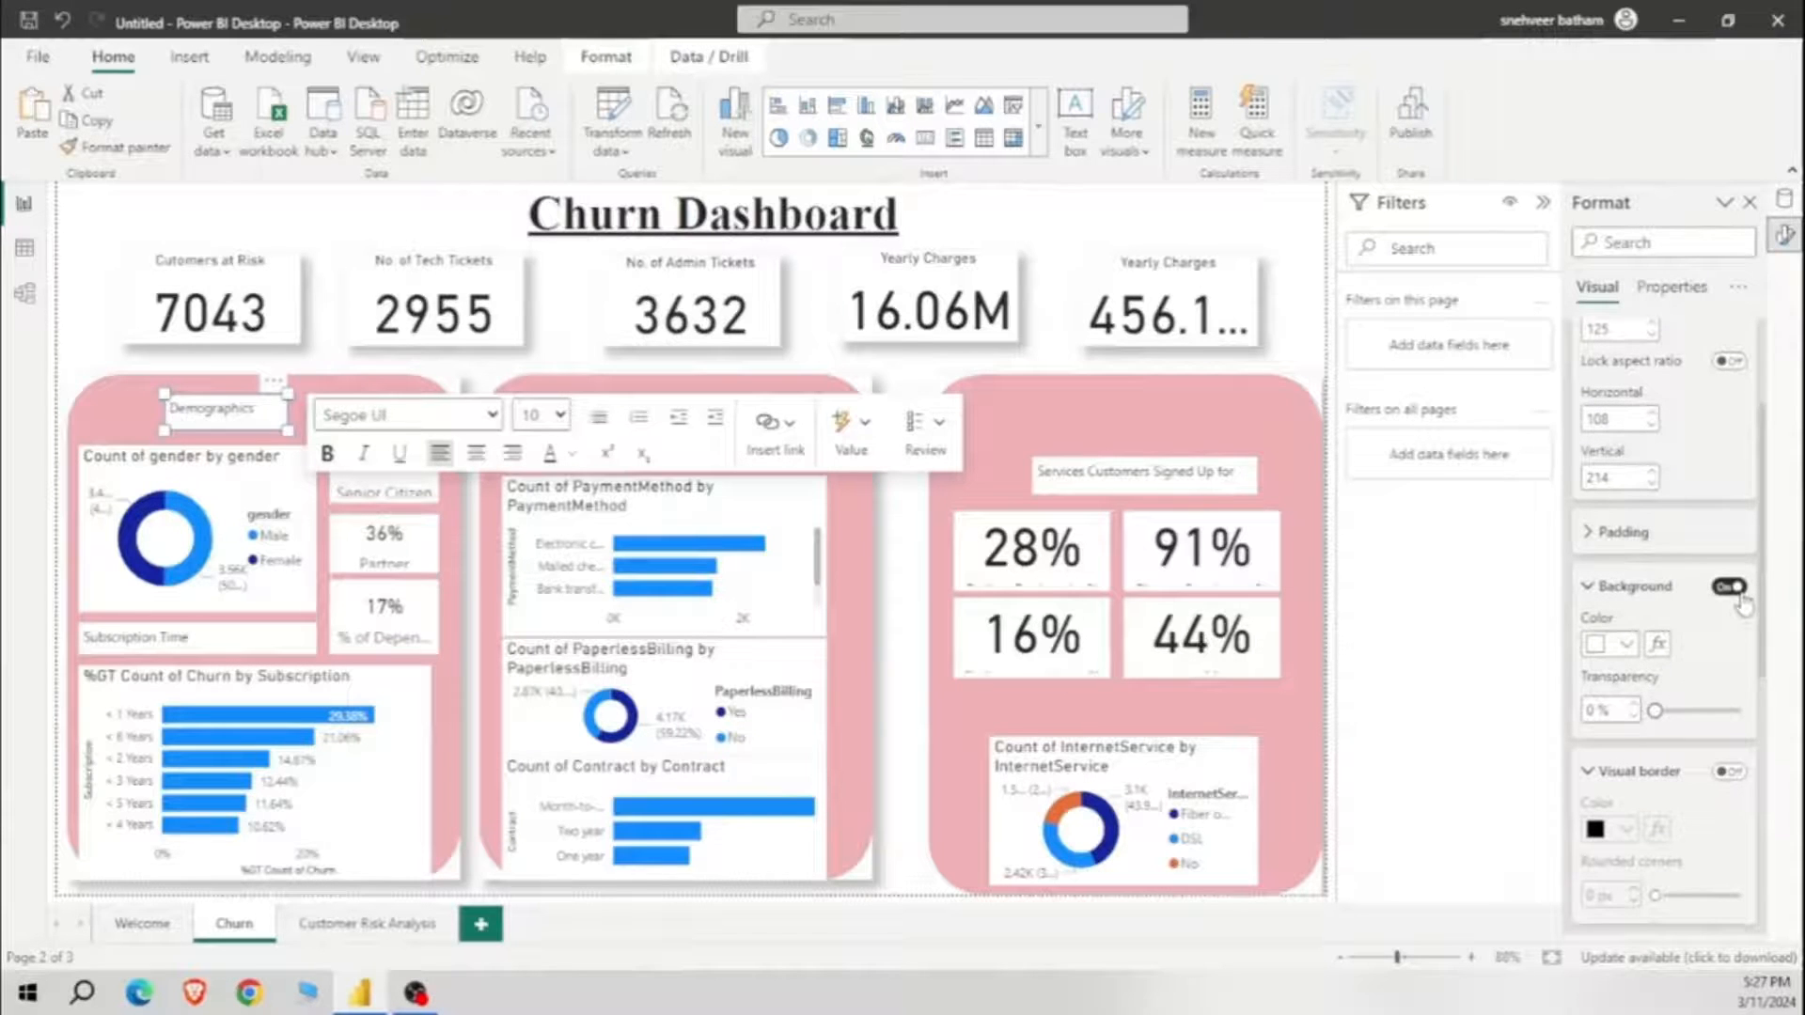
scroll(1635, 526, up, 2)
scroll(1630, 488, down, 5)
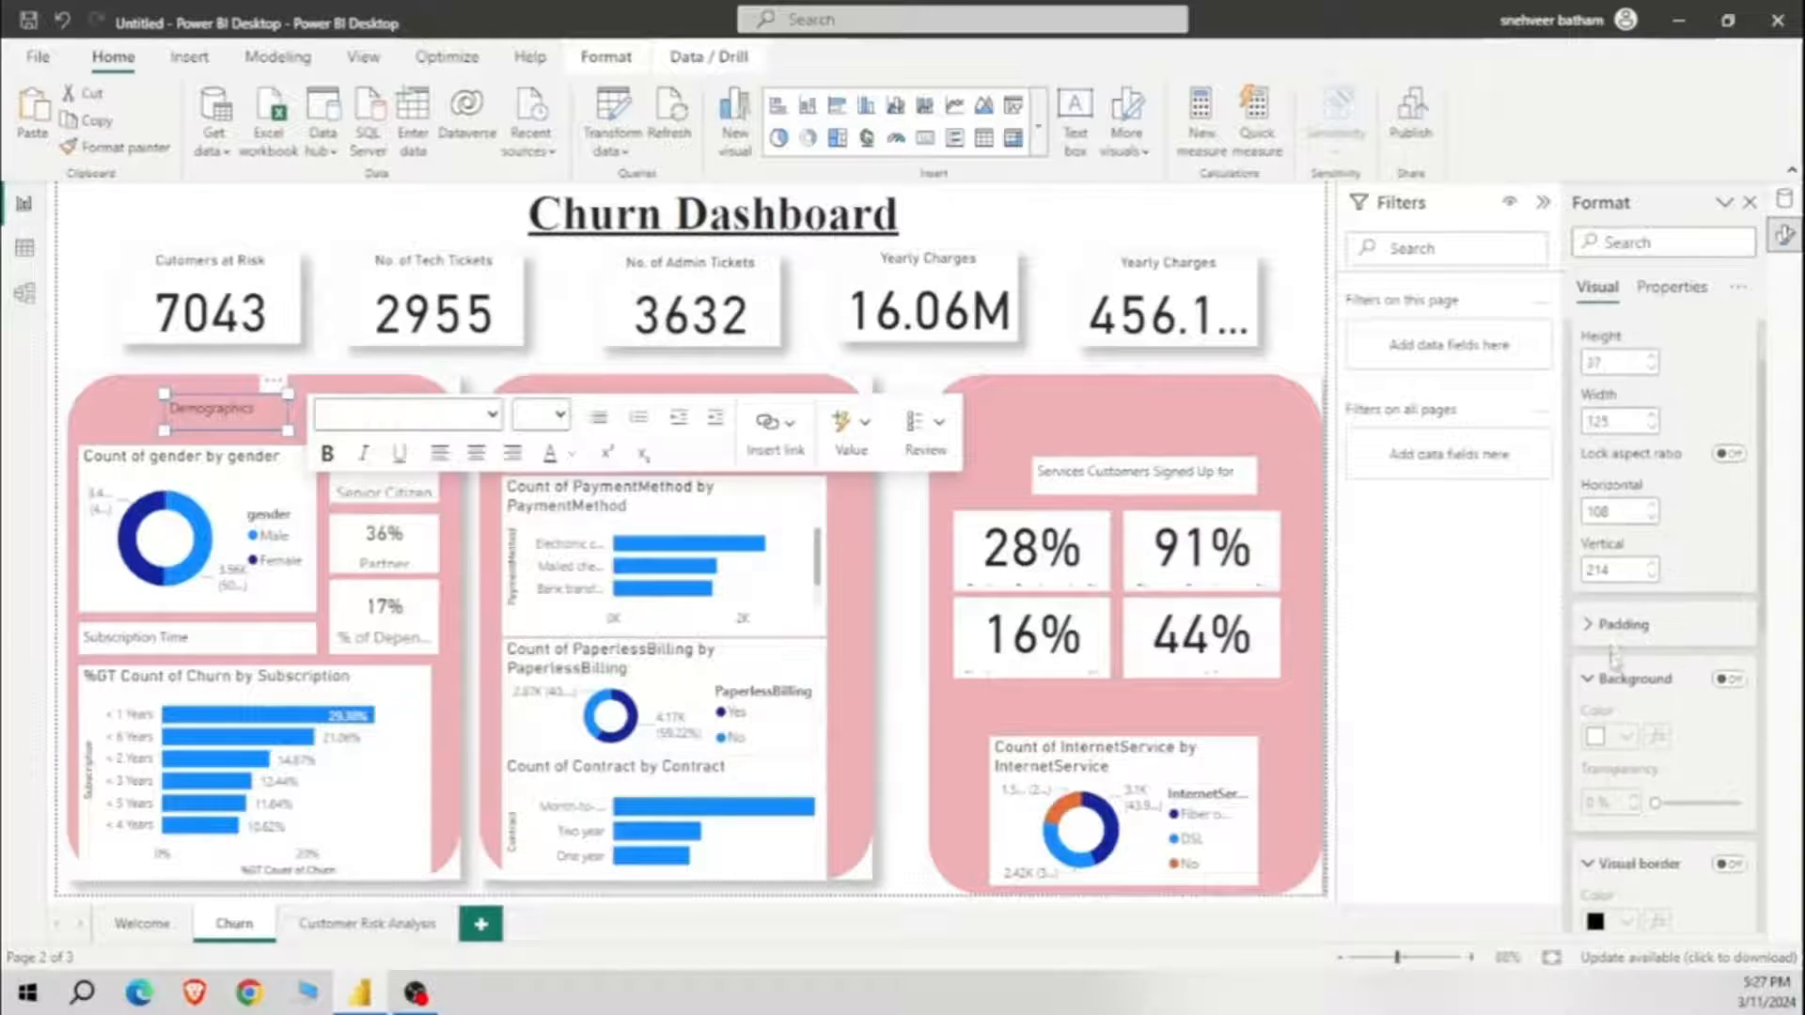
scroll(1691, 477, up, 5)
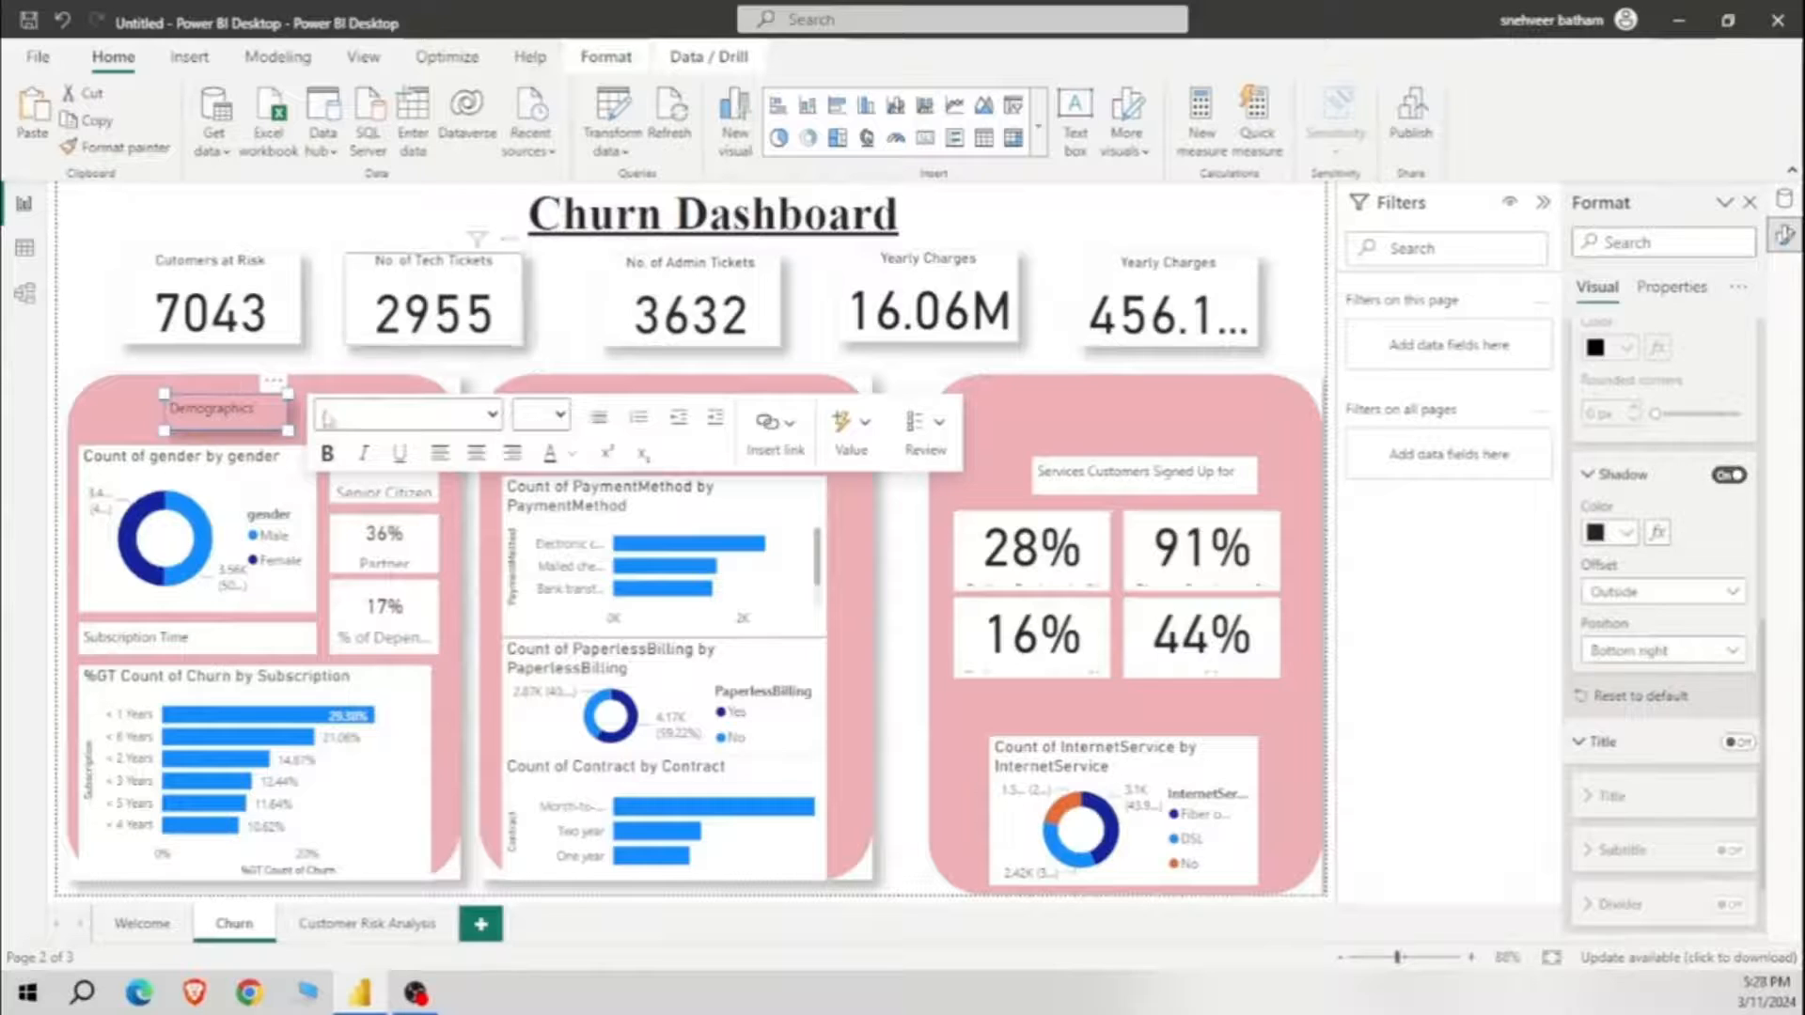
click(1635, 342)
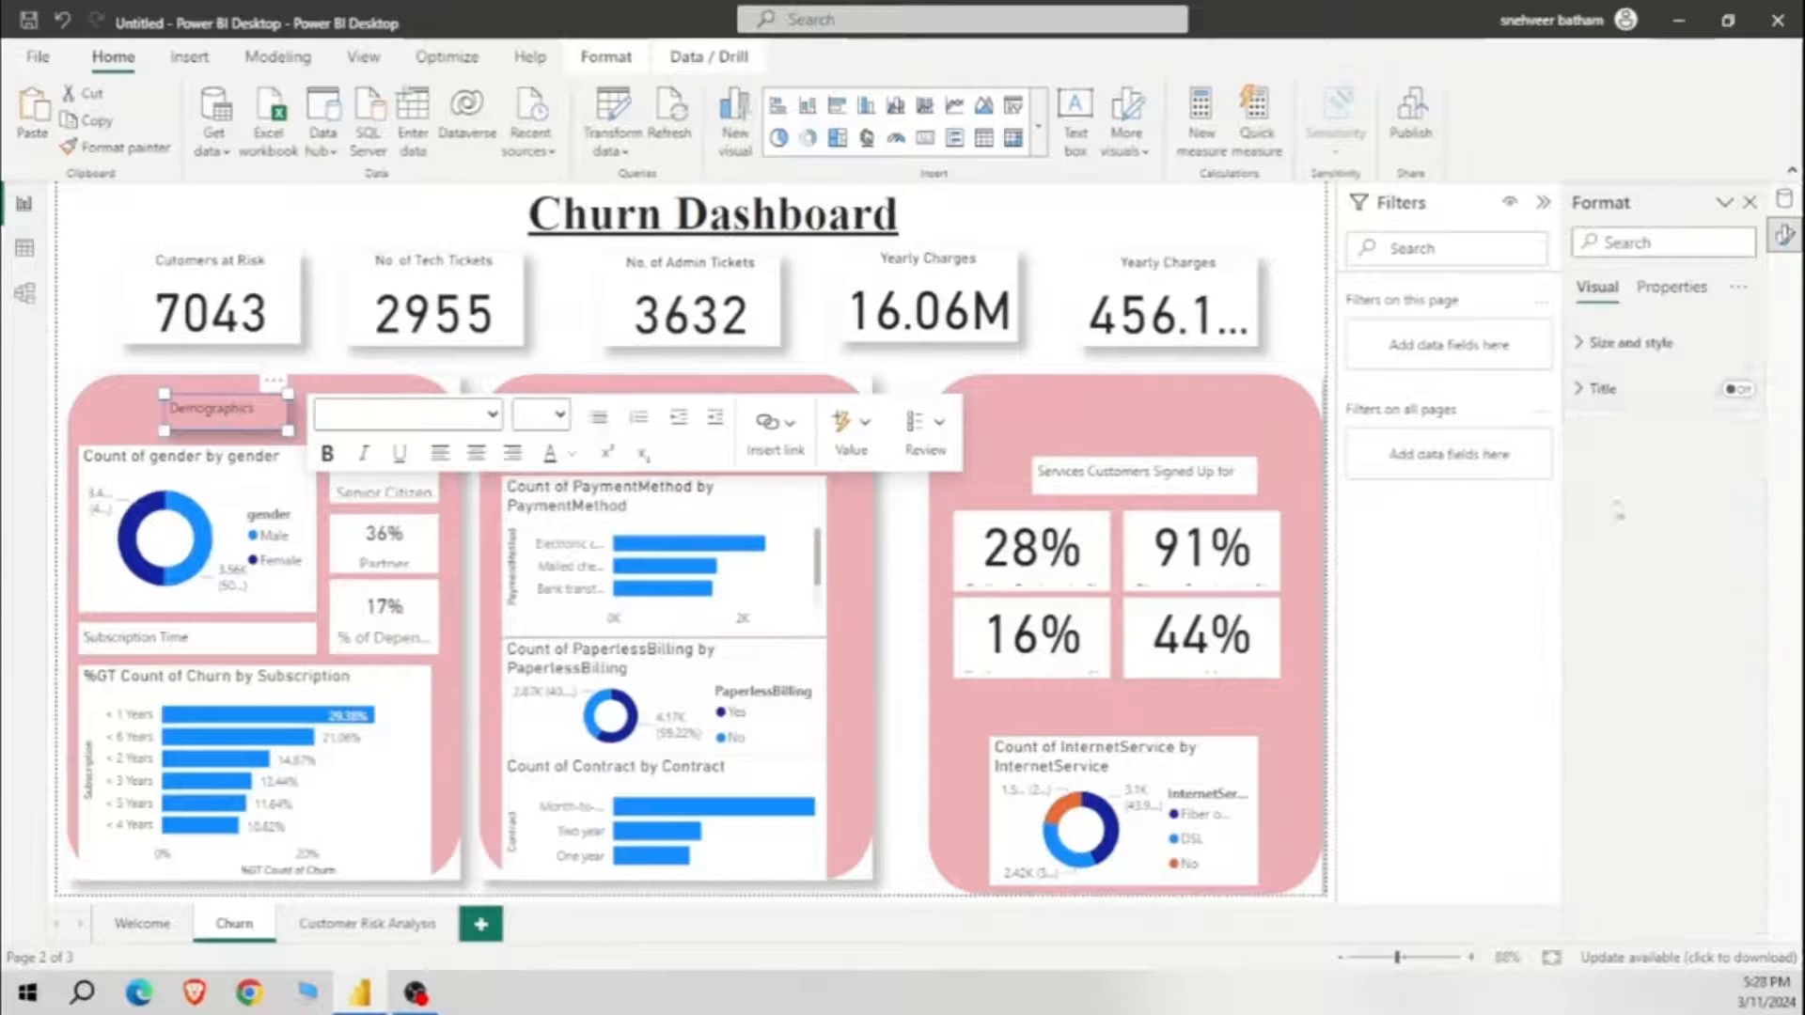
click(1726, 393)
Step: Center the Demographics heading and format it in bold Times New Roman
click(218, 407)
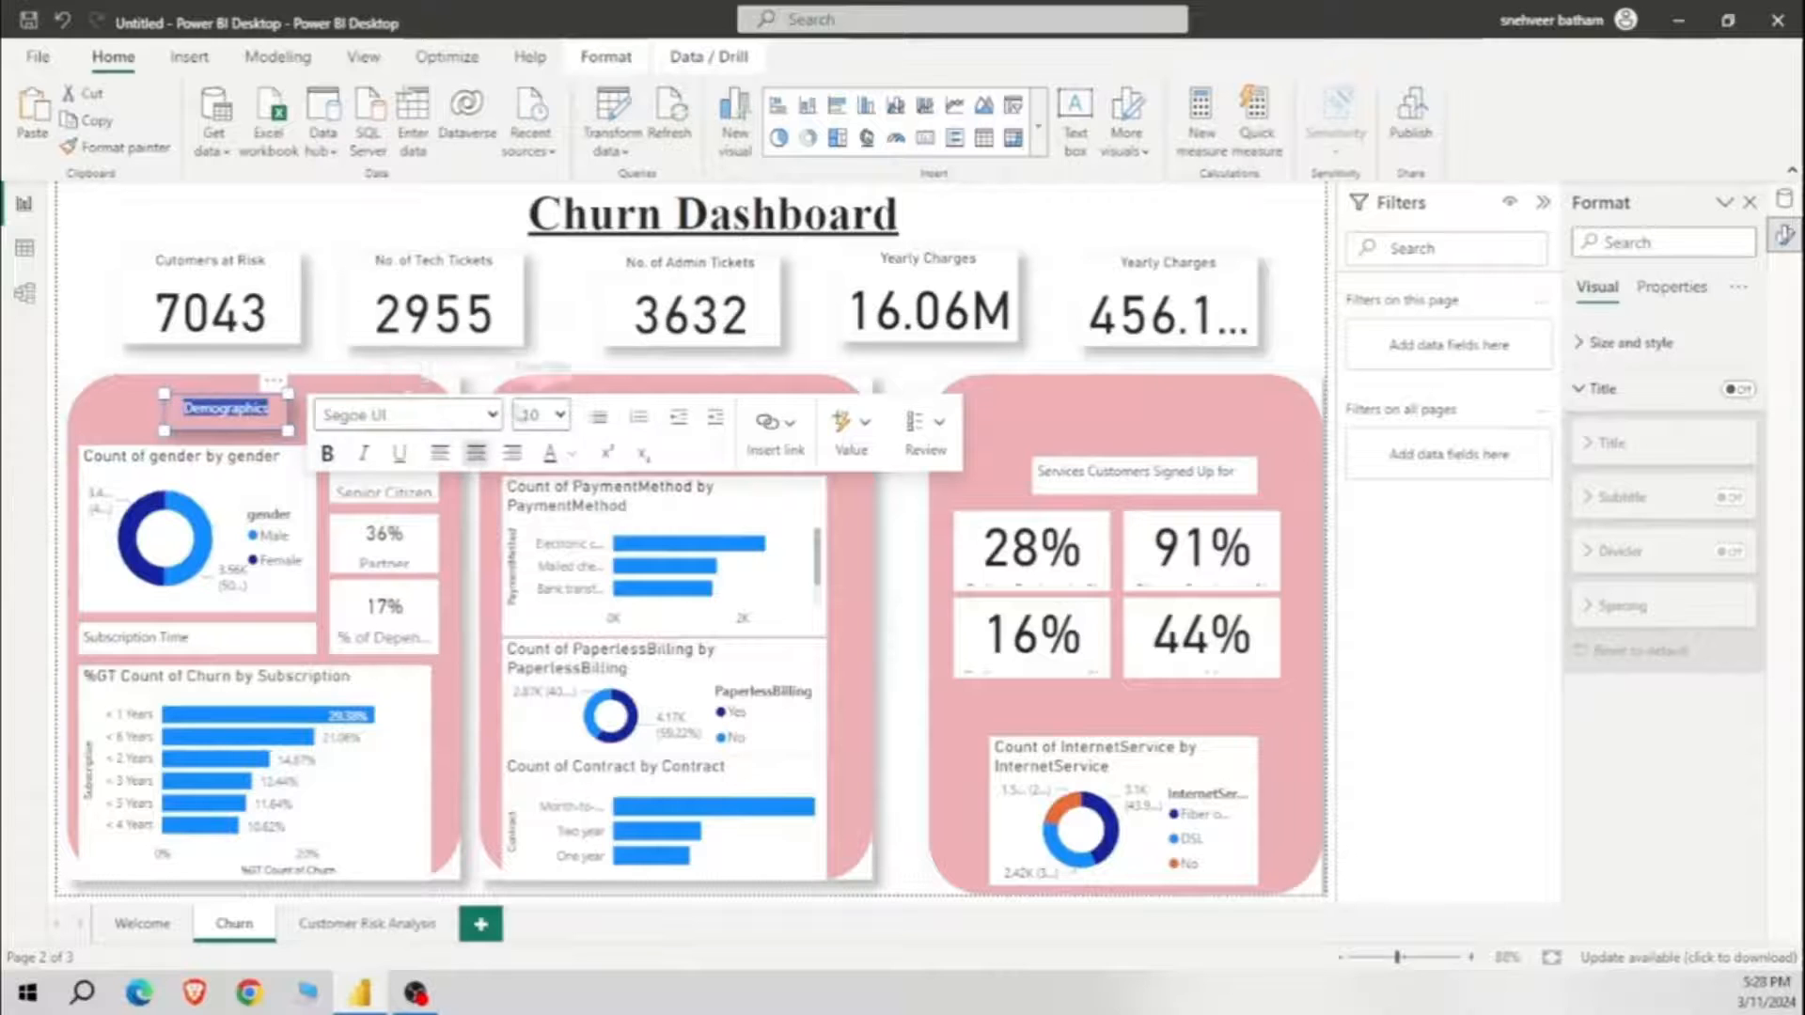
click(494, 419)
text(ti)
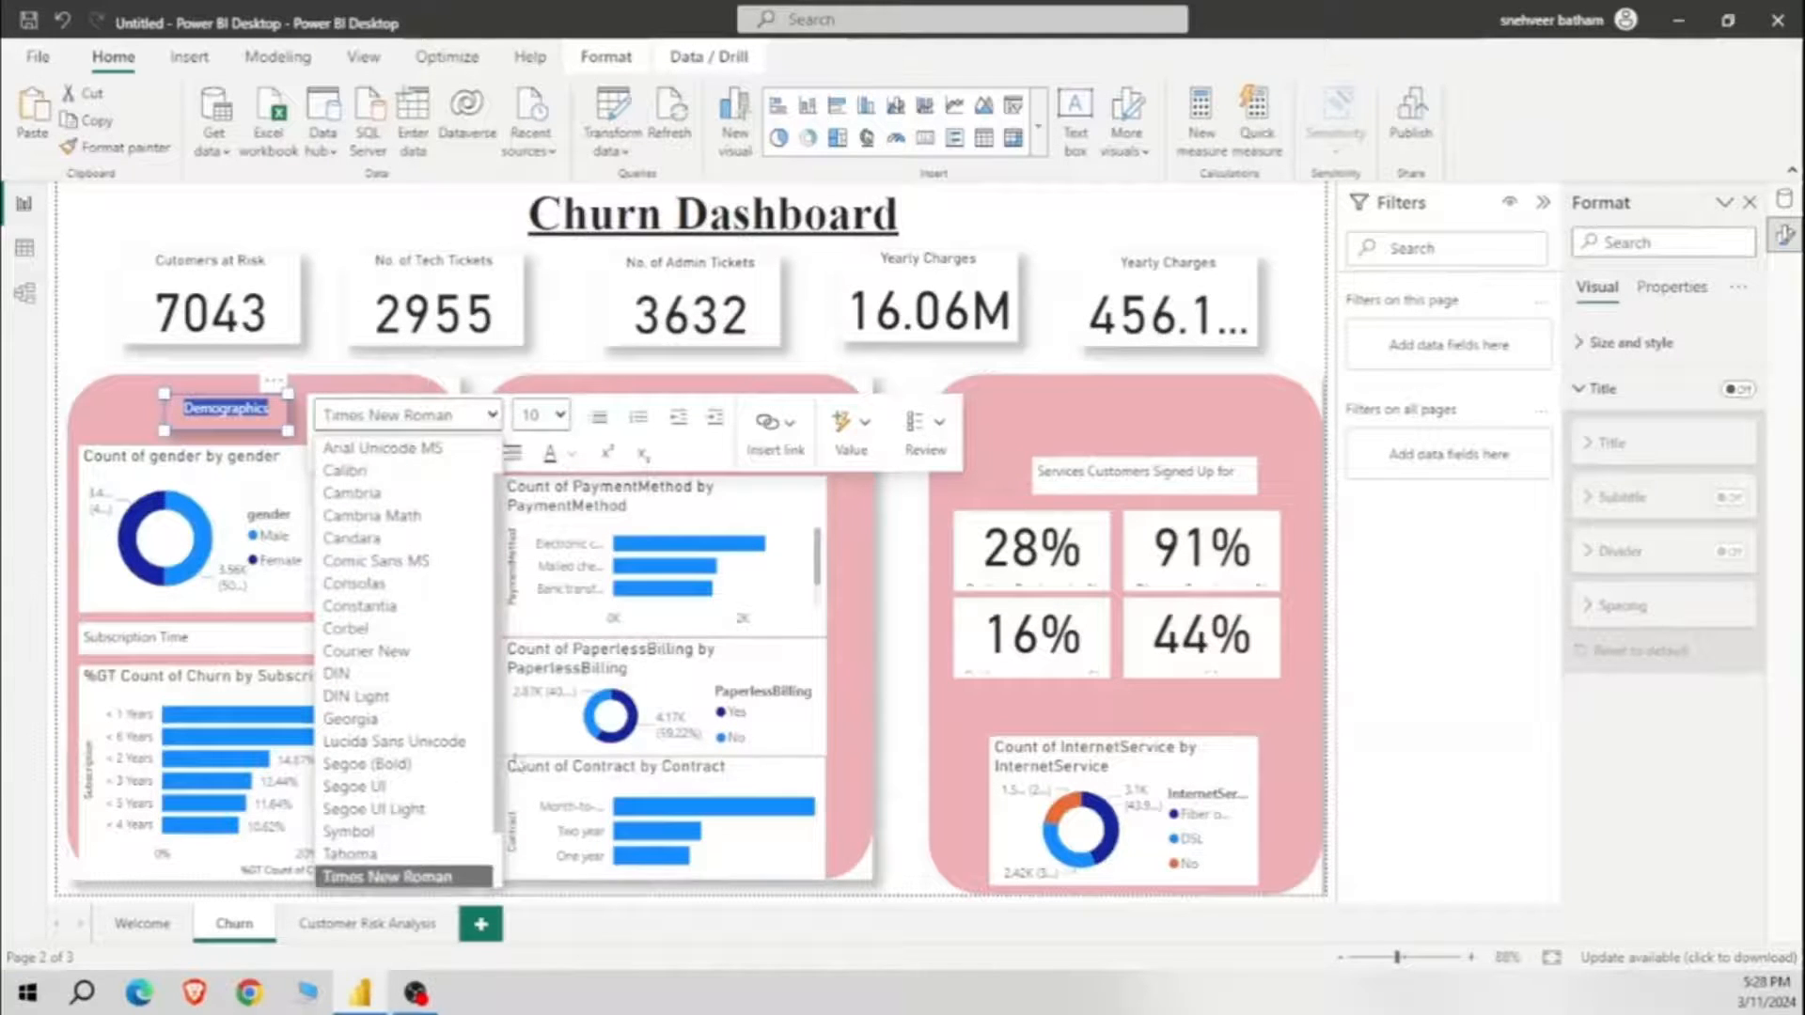
key(Return)
click(103, 470)
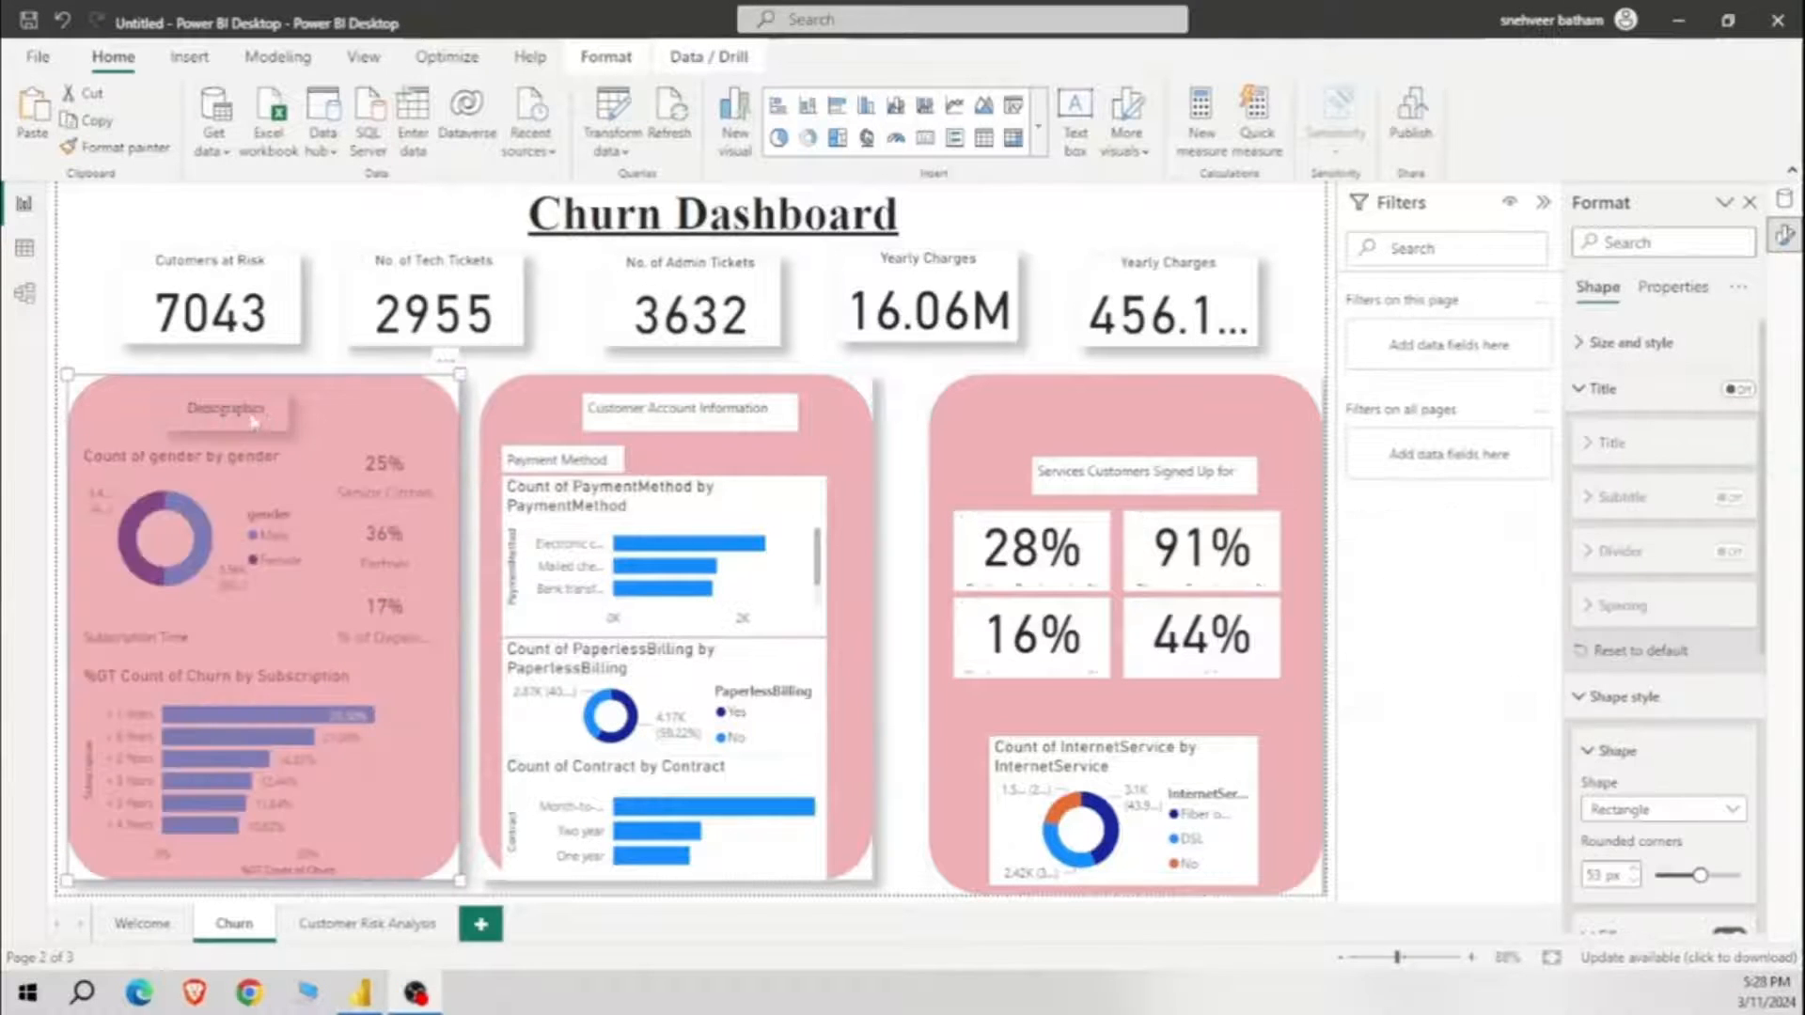
click(47, 470)
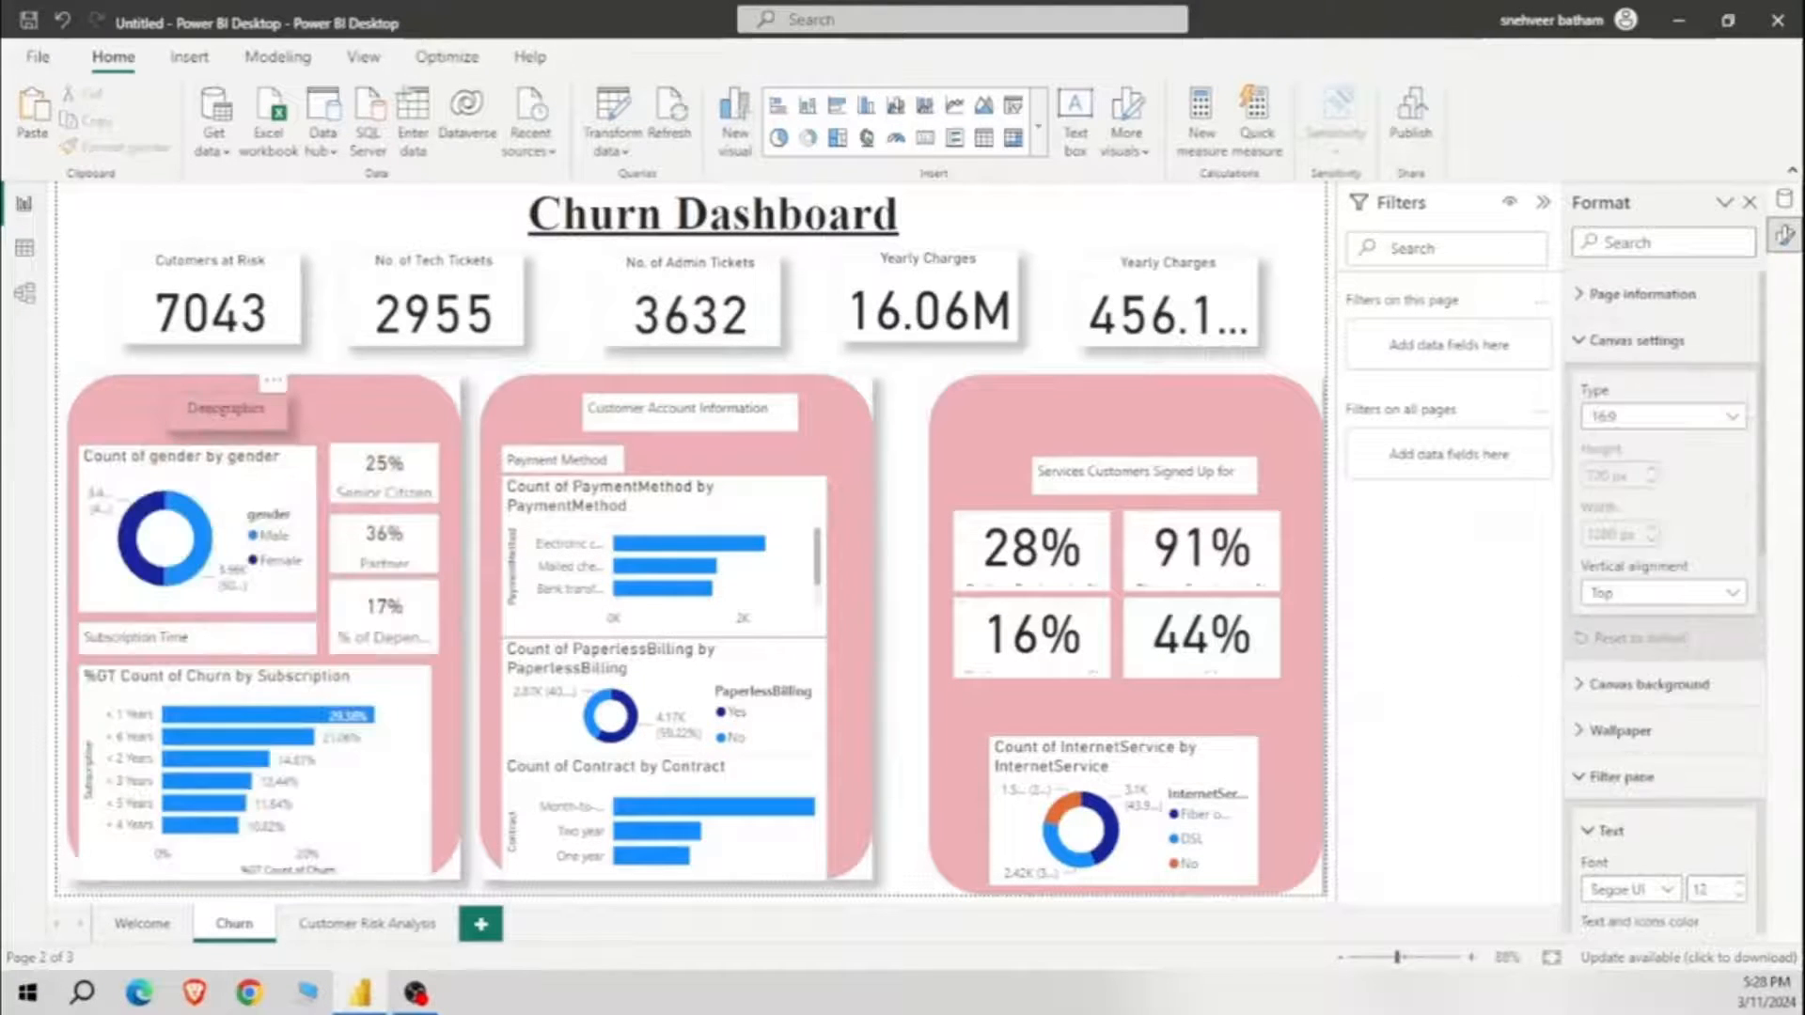
Step: Set the Demographics heading's font size to 20 and widen its text box to fit the whole word
click(225, 409)
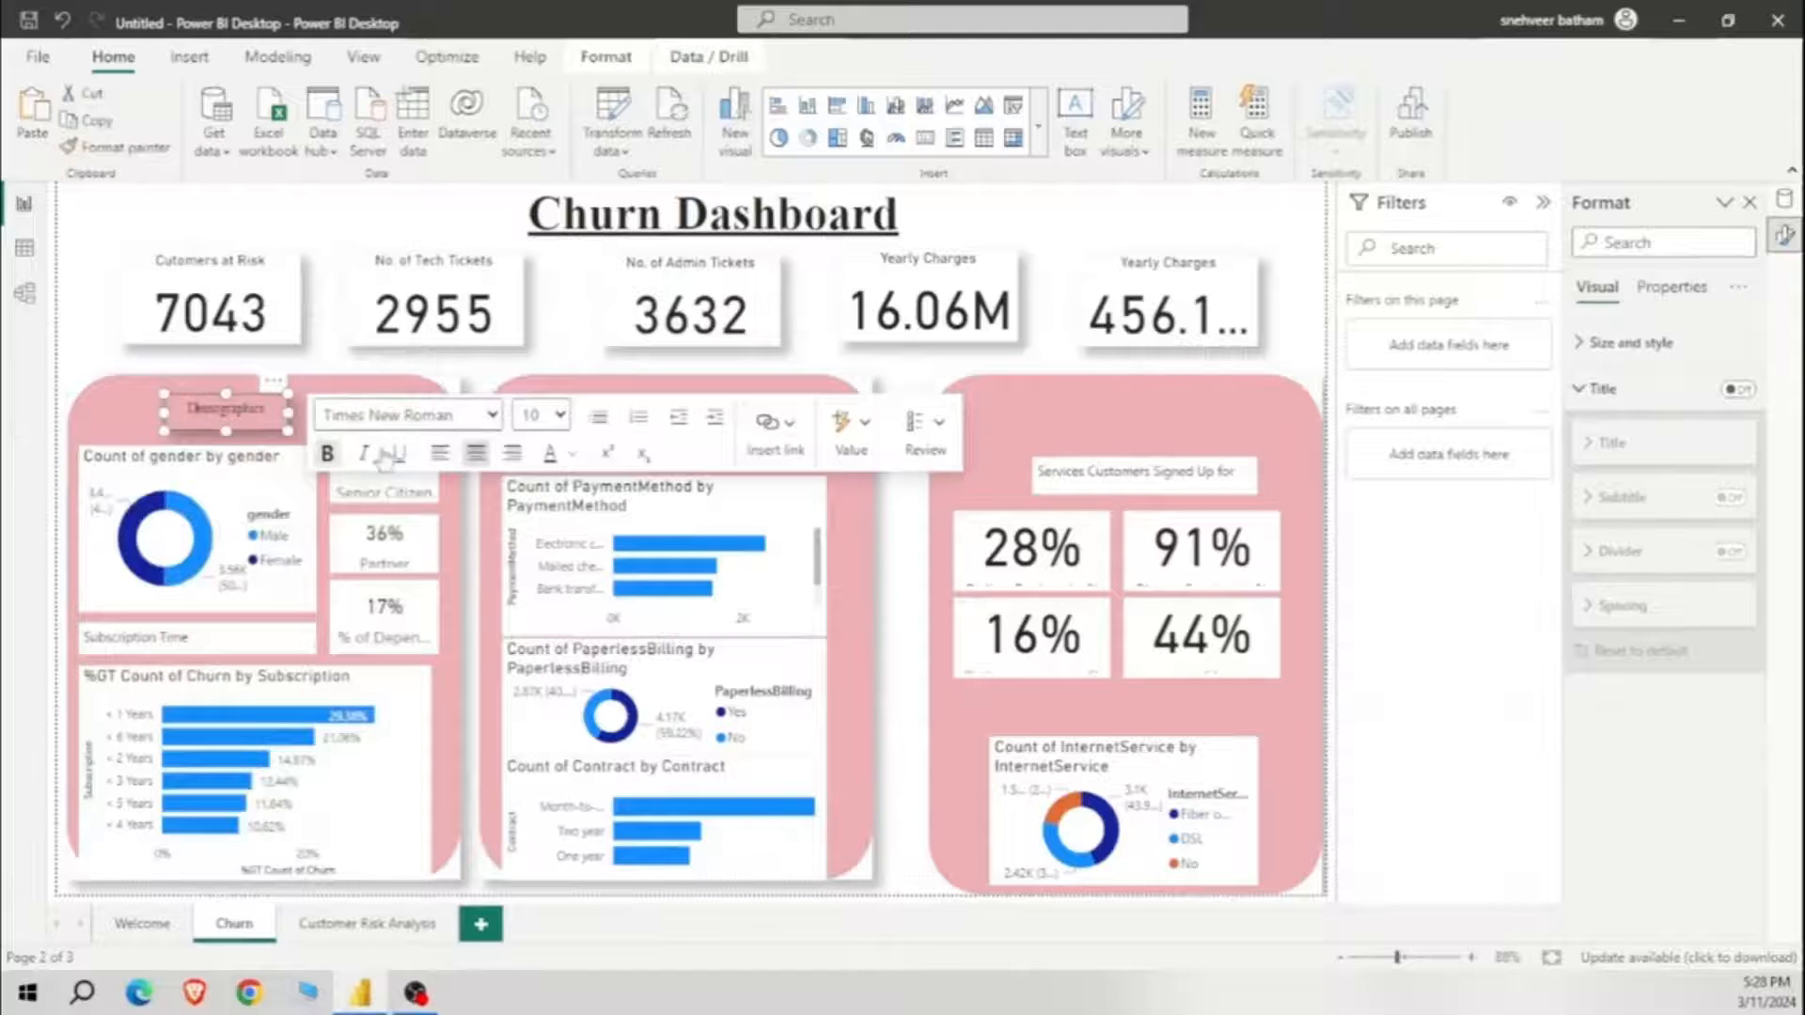
click(560, 415)
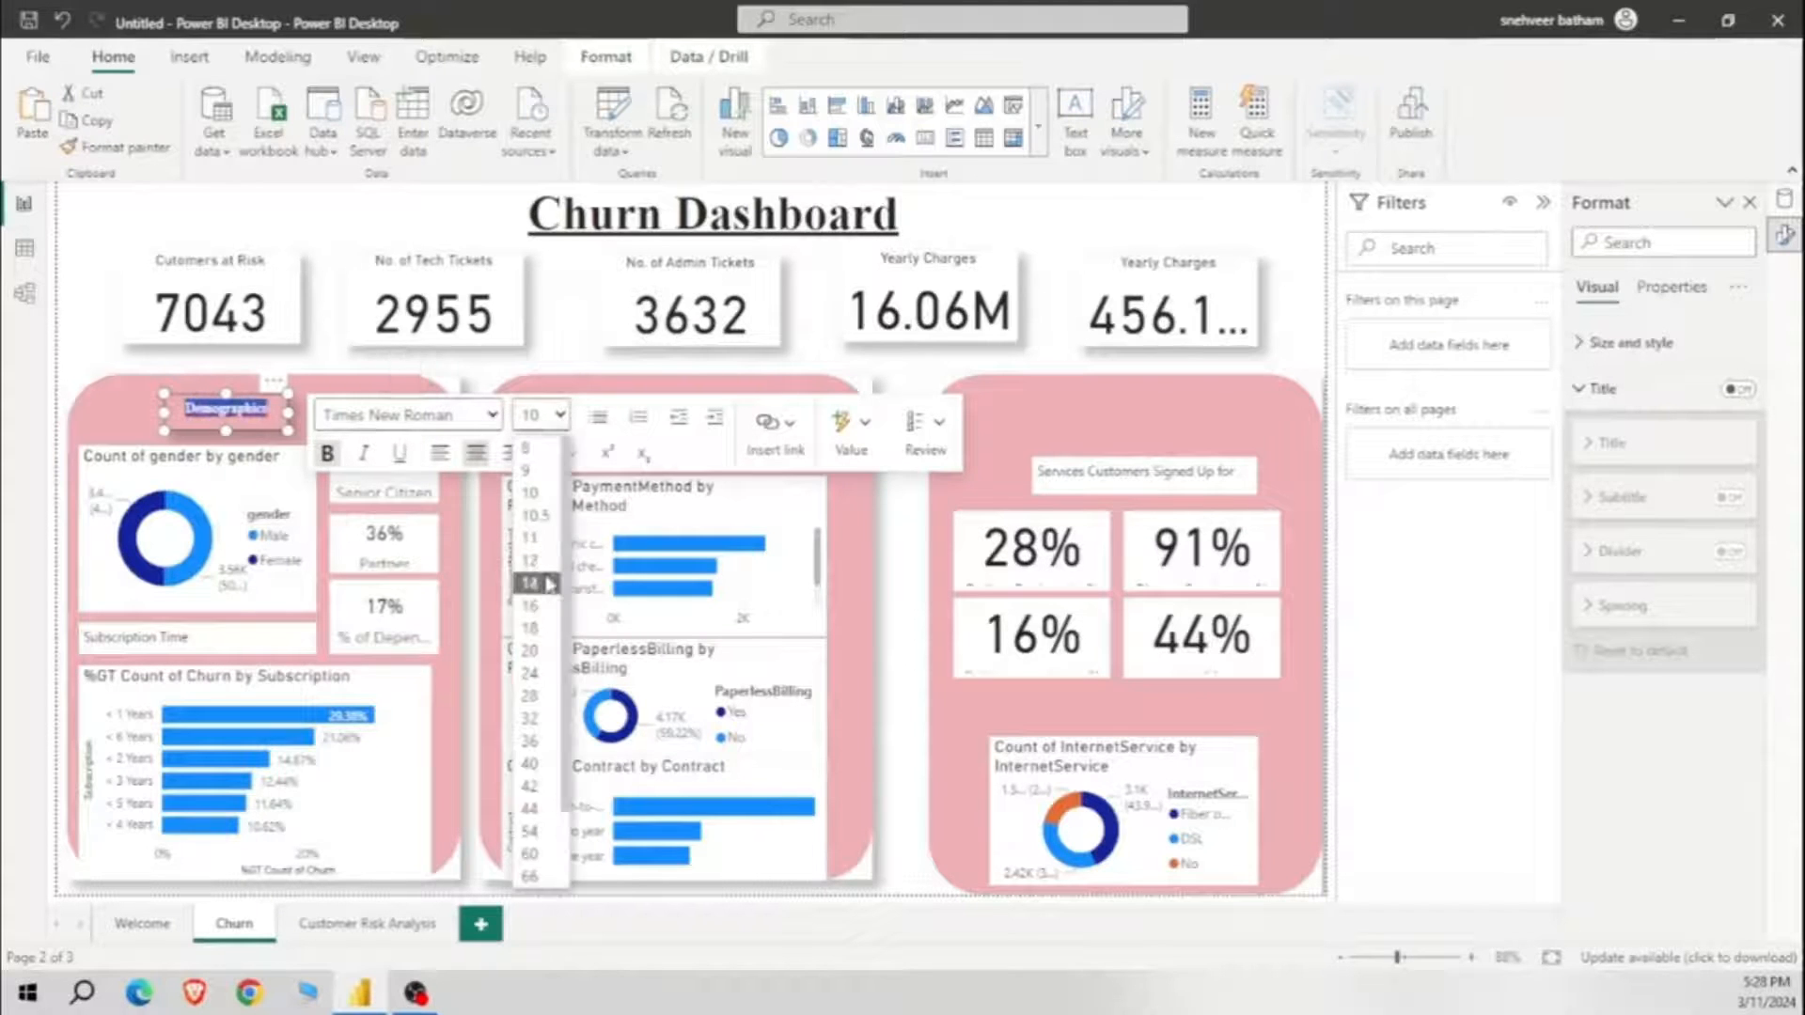
click(543, 585)
click(559, 415)
click(547, 658)
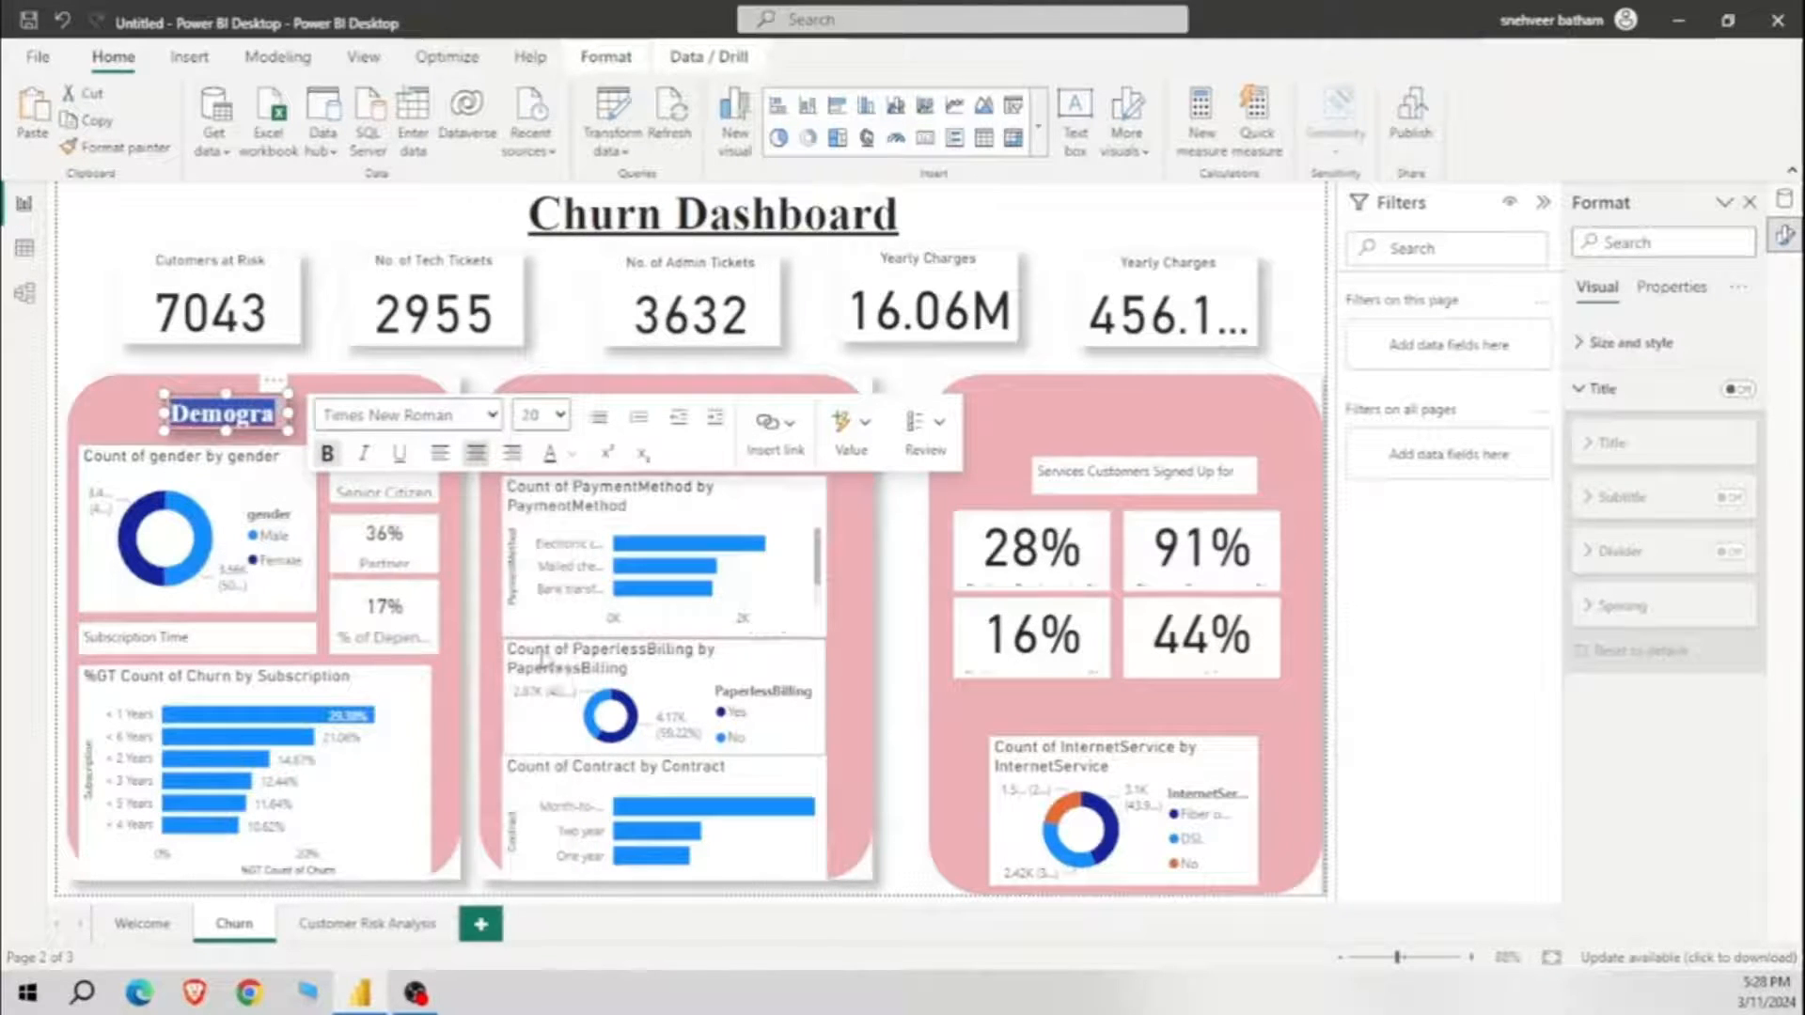
drag(324, 426, 365, 423)
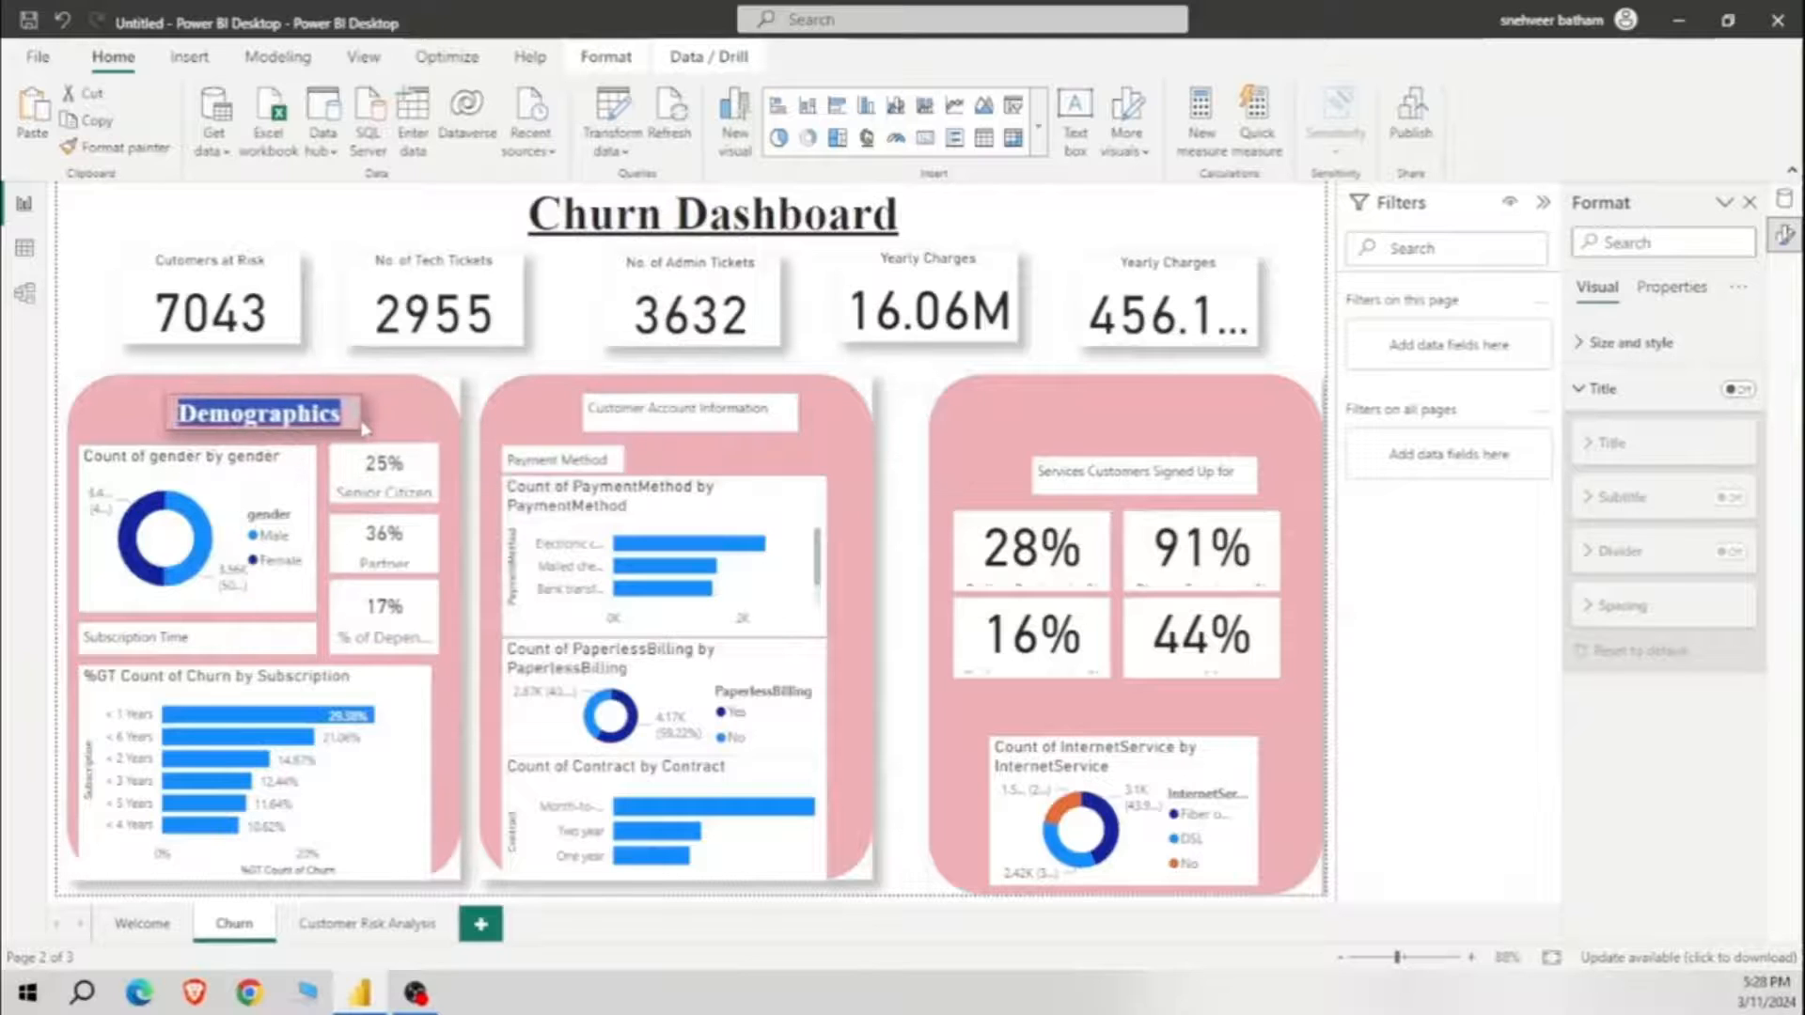
Step: Copy the Demographics text box's formatting to the Services Customers Signed Up for heading
click(35, 379)
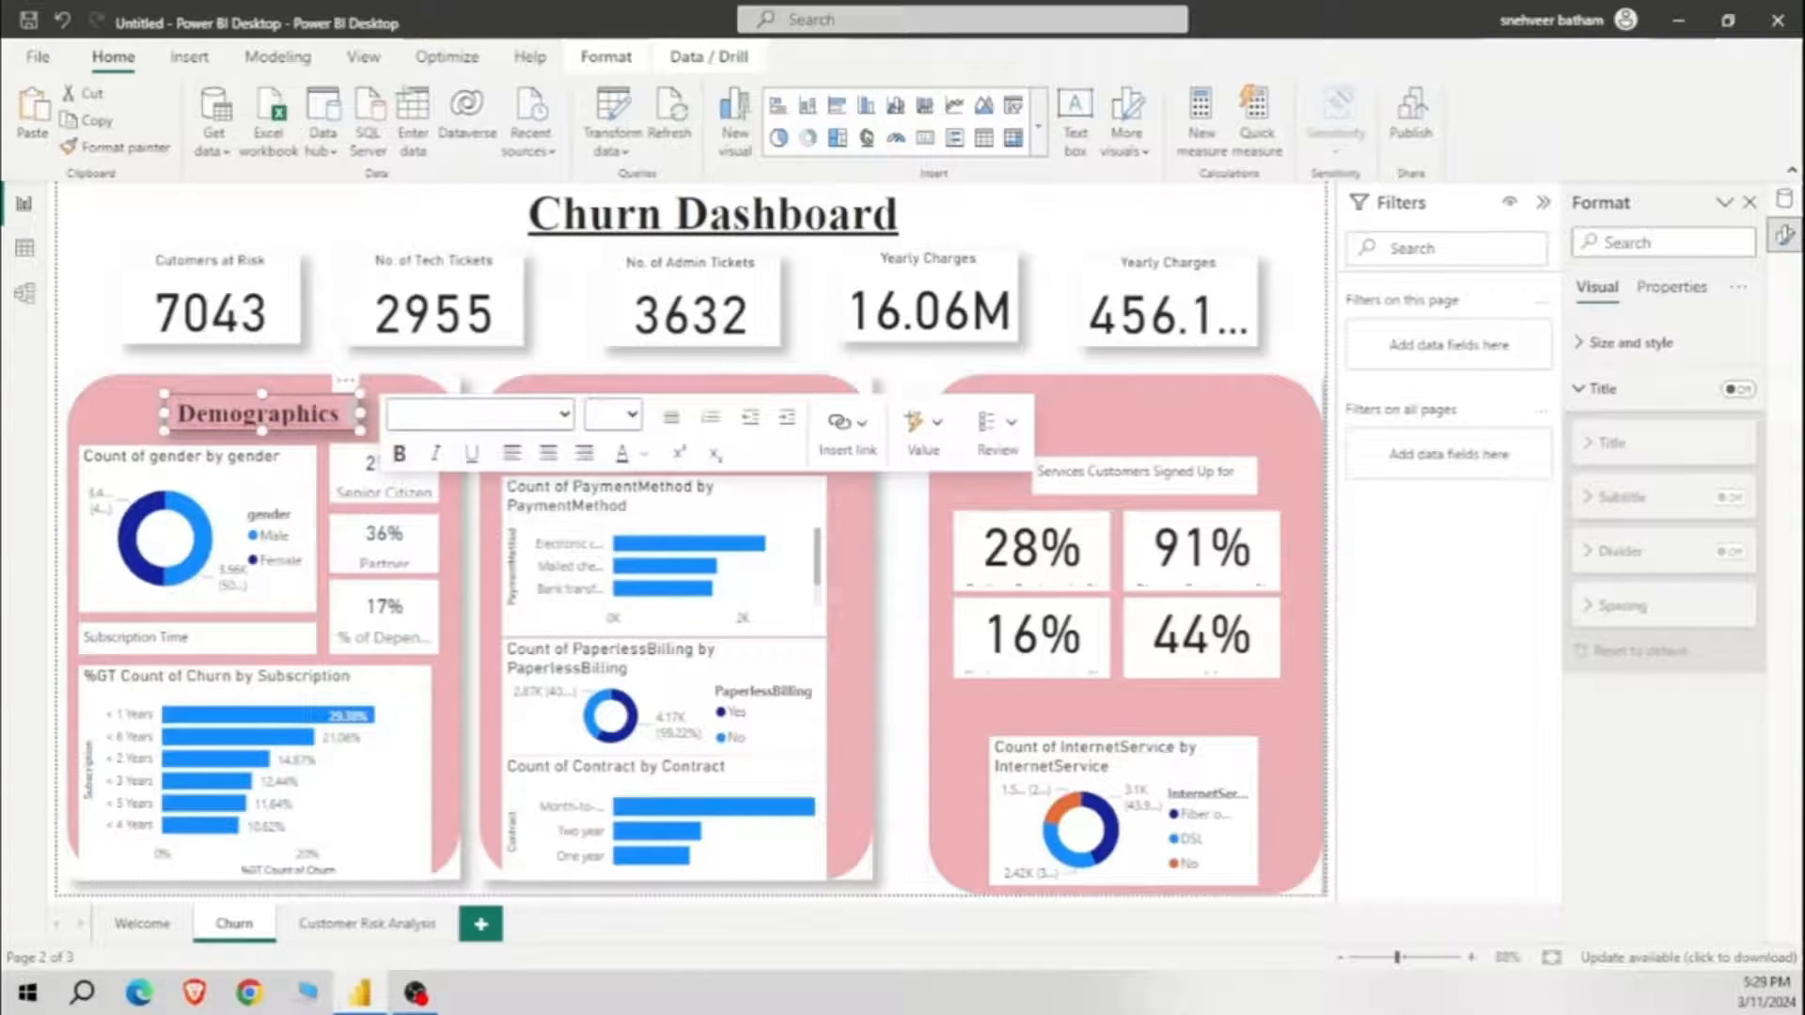
click(115, 149)
click(1133, 471)
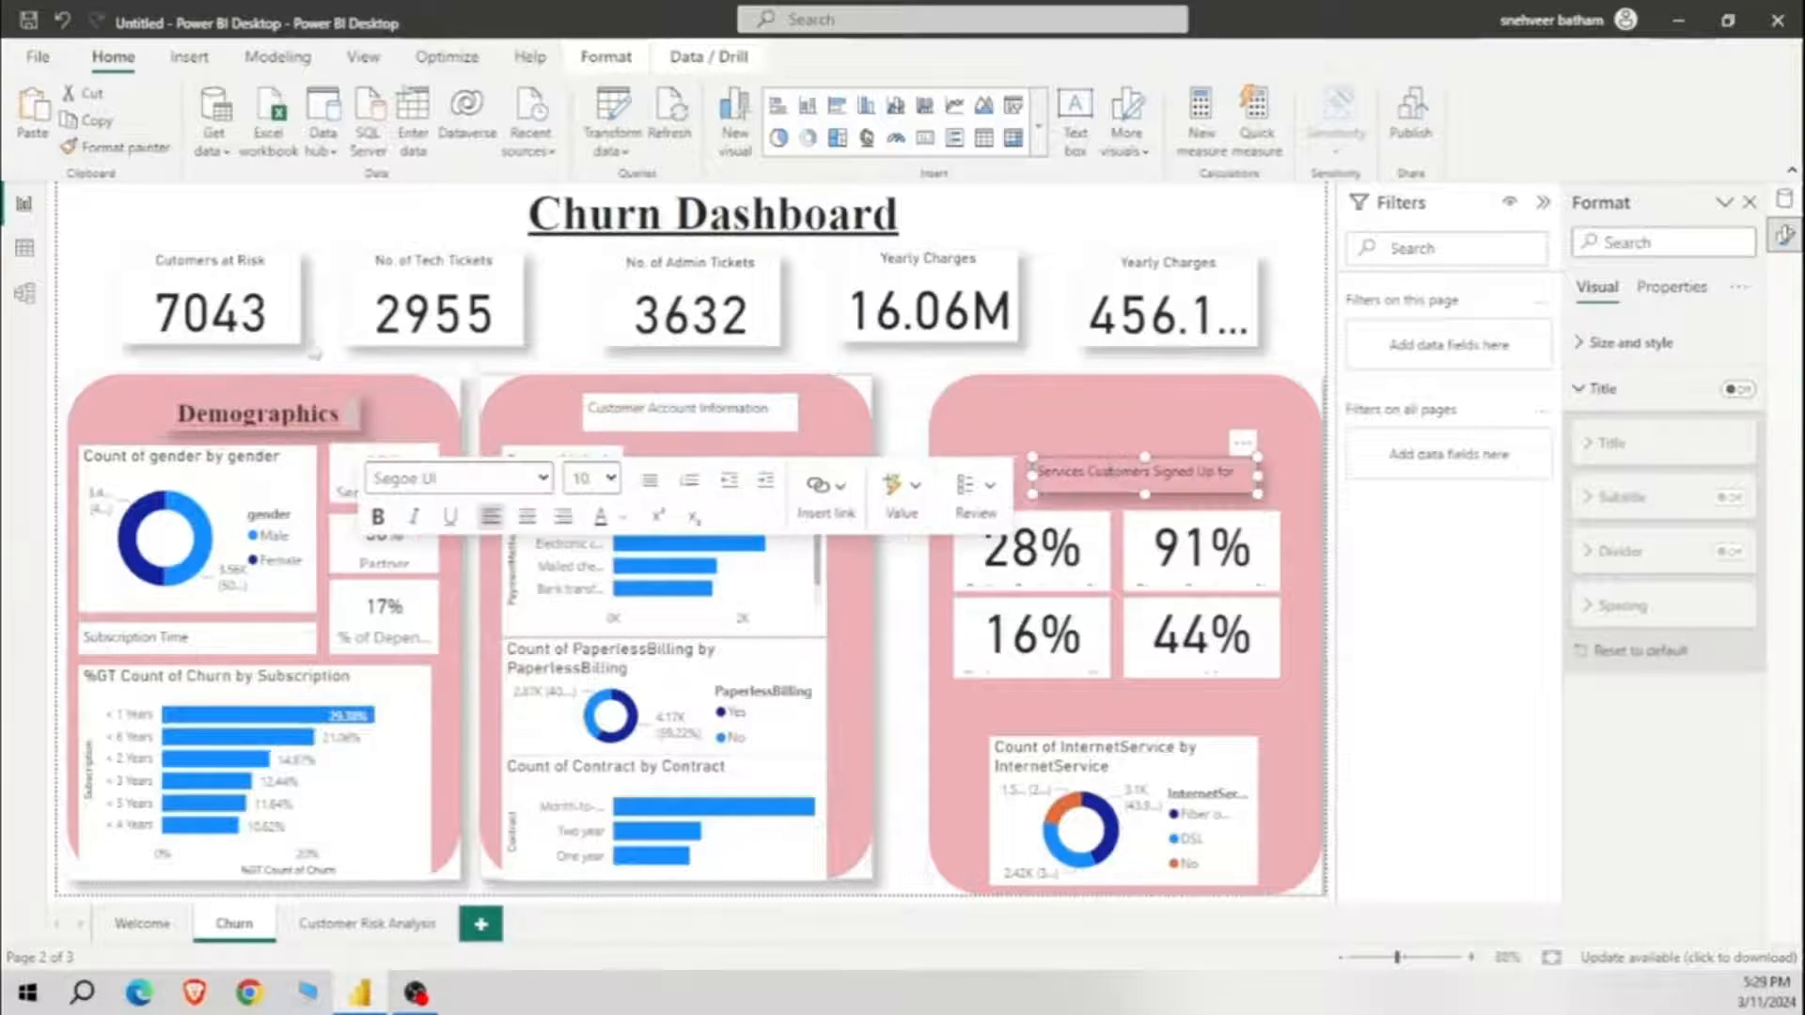
Step: Copy the Demographics text box's formatting to the Customer Account Information heading
click(272, 414)
click(115, 148)
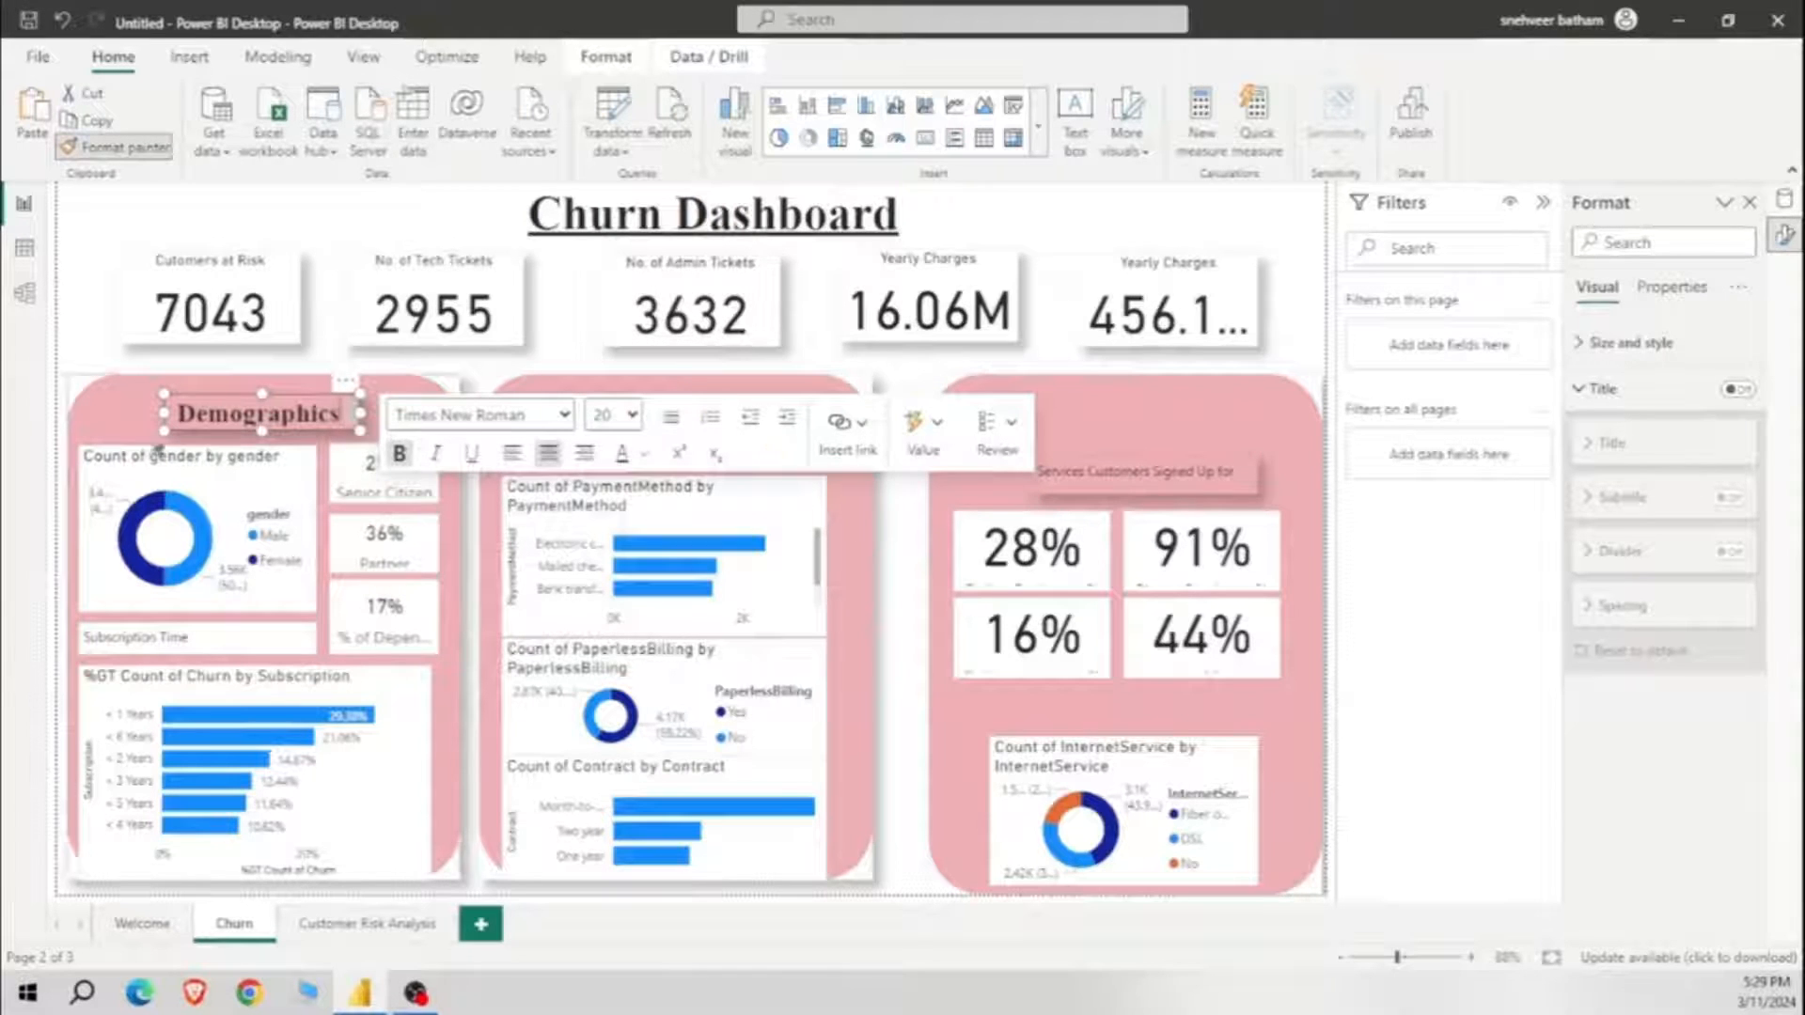
click(11, 383)
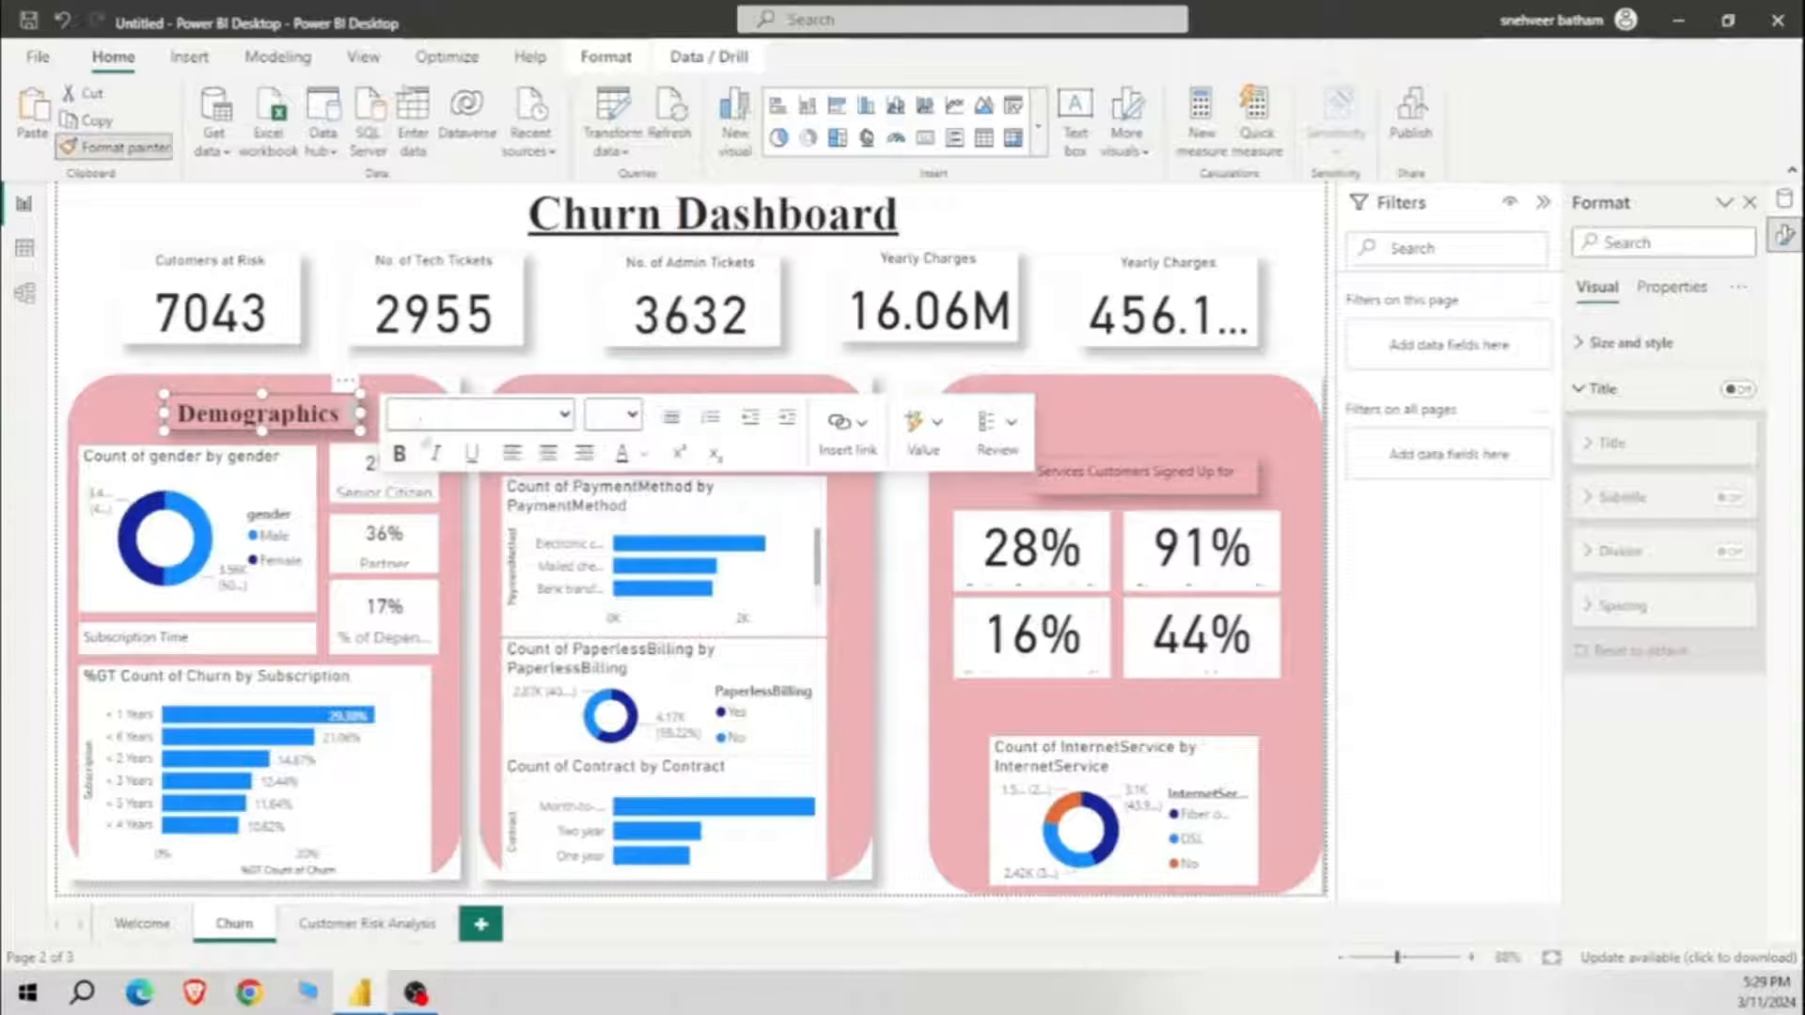
click(733, 407)
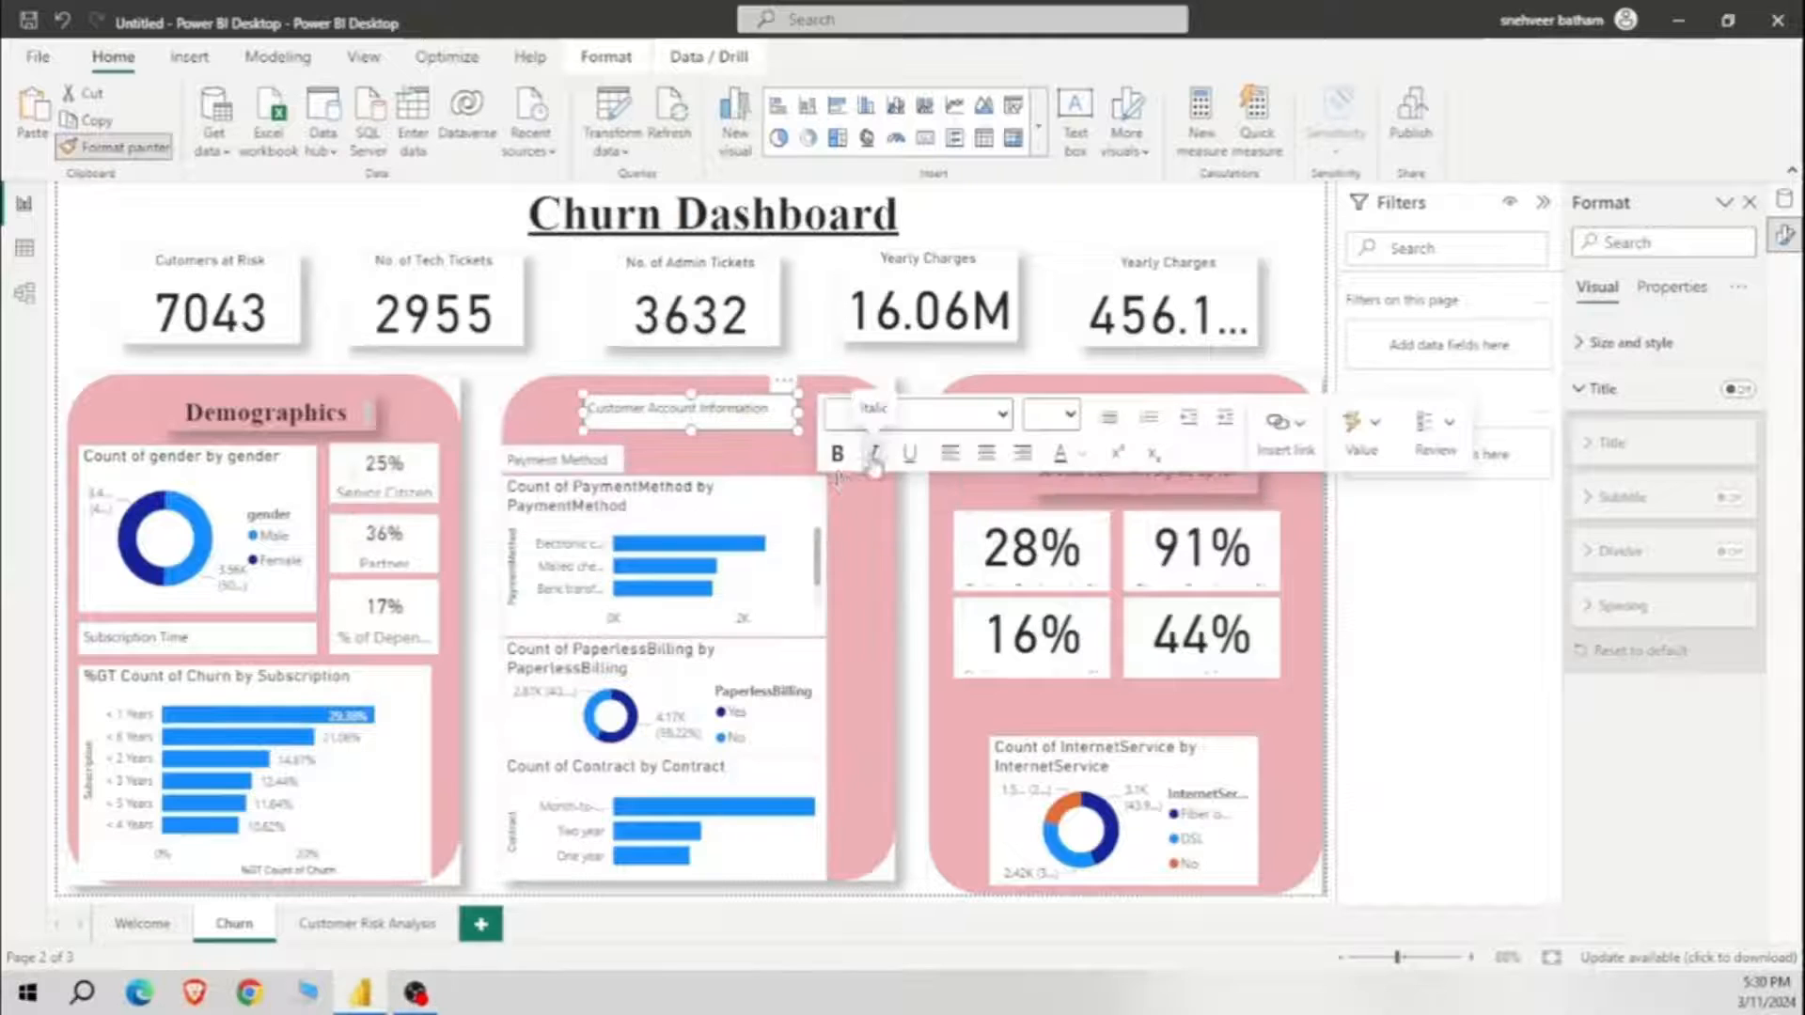
Step: Format the Customer Account Information heading in bold Times New Roman at size 18
click(1002, 414)
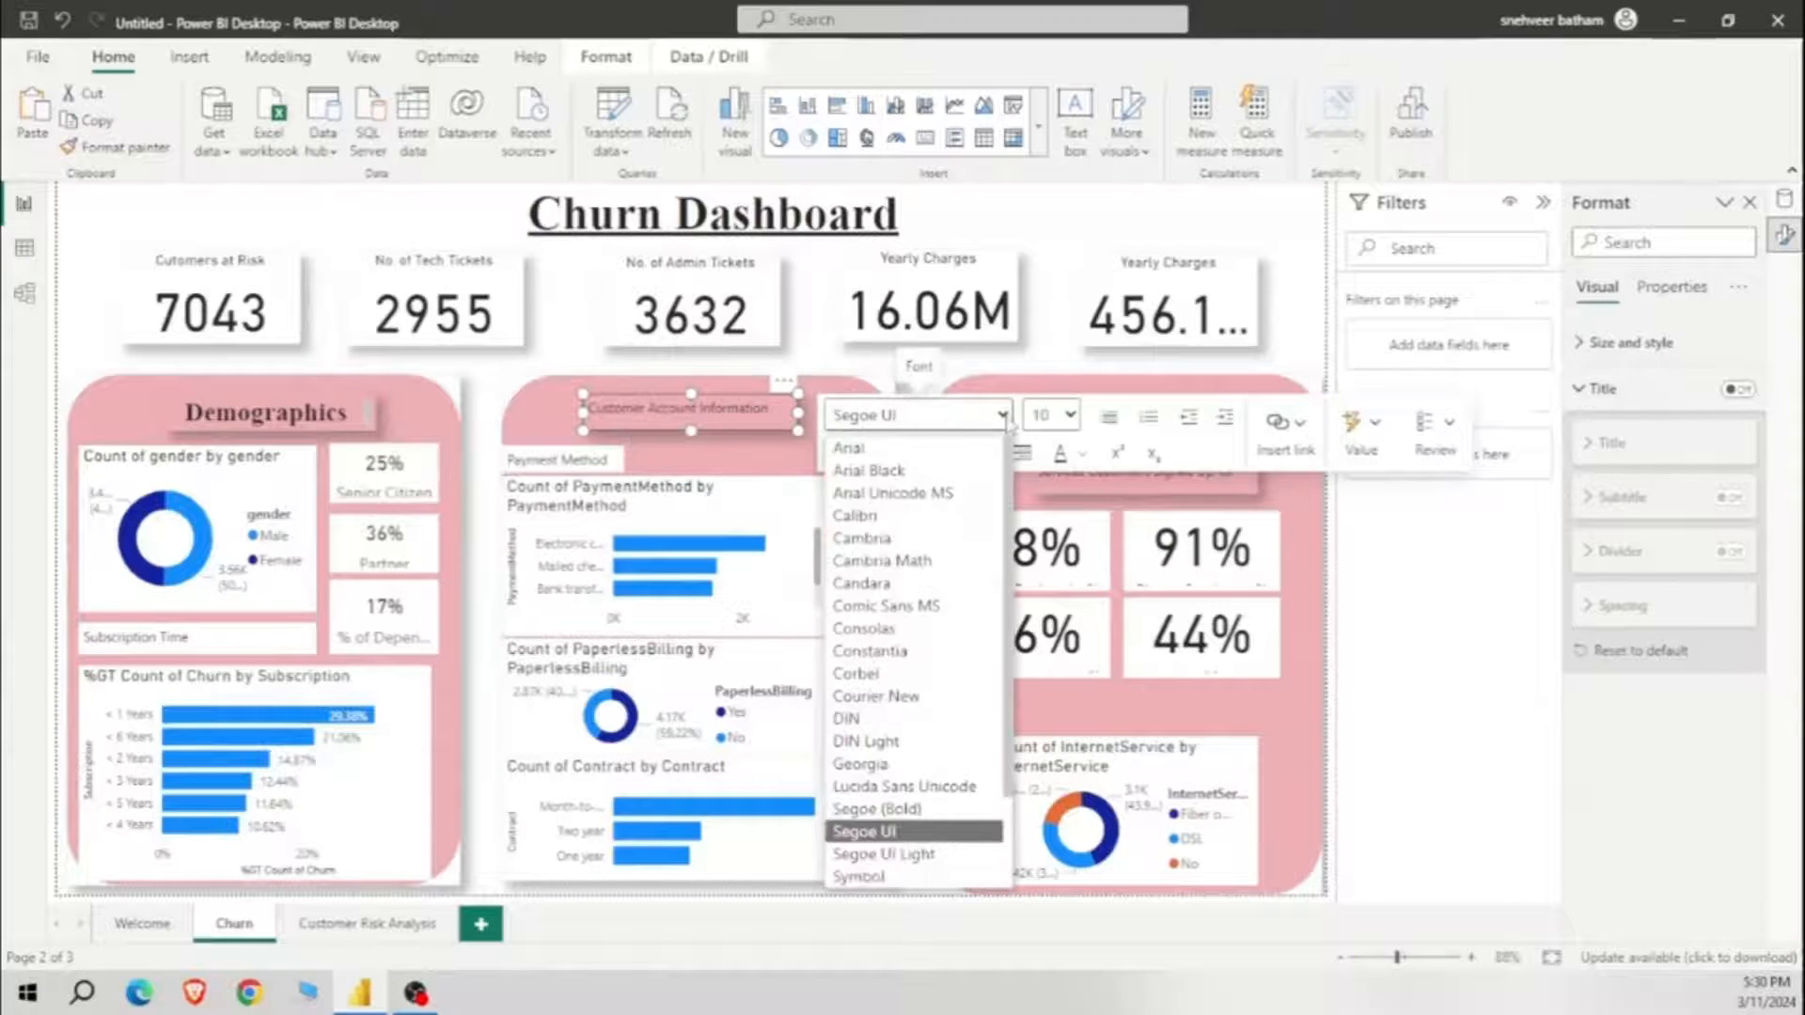
click(998, 876)
click(1070, 415)
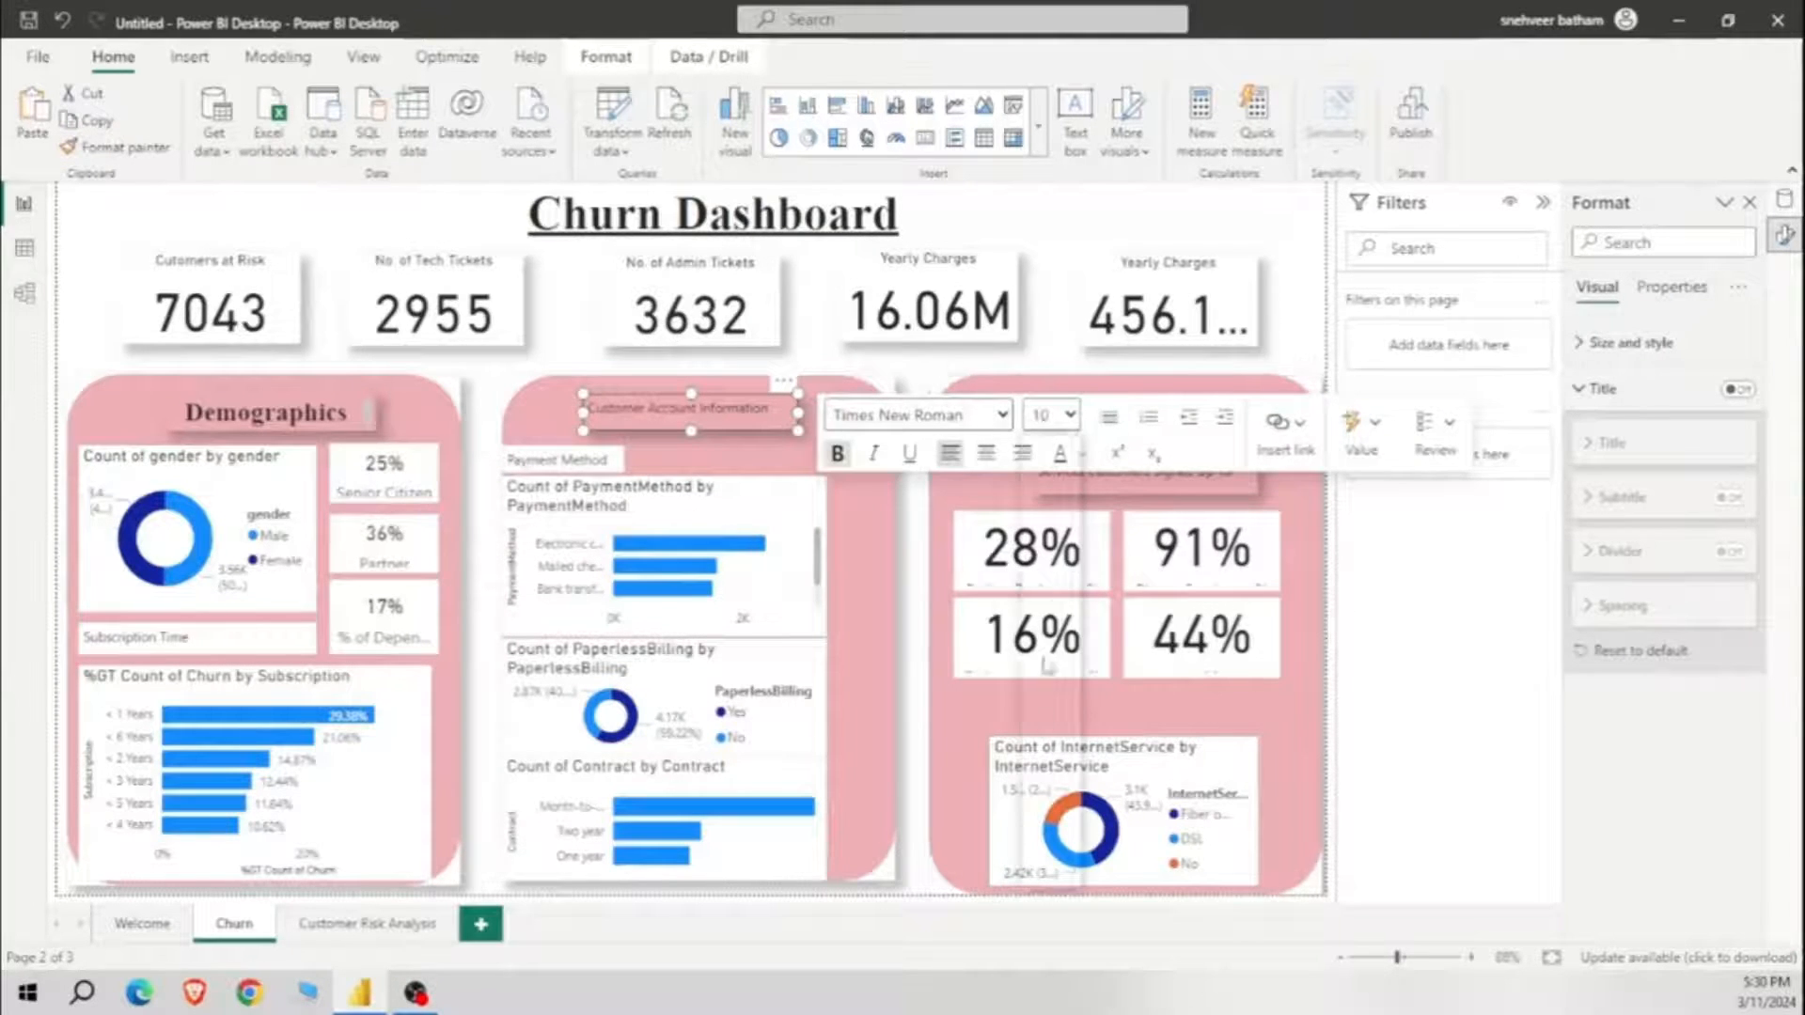
click(1050, 649)
key(ctrl+a)
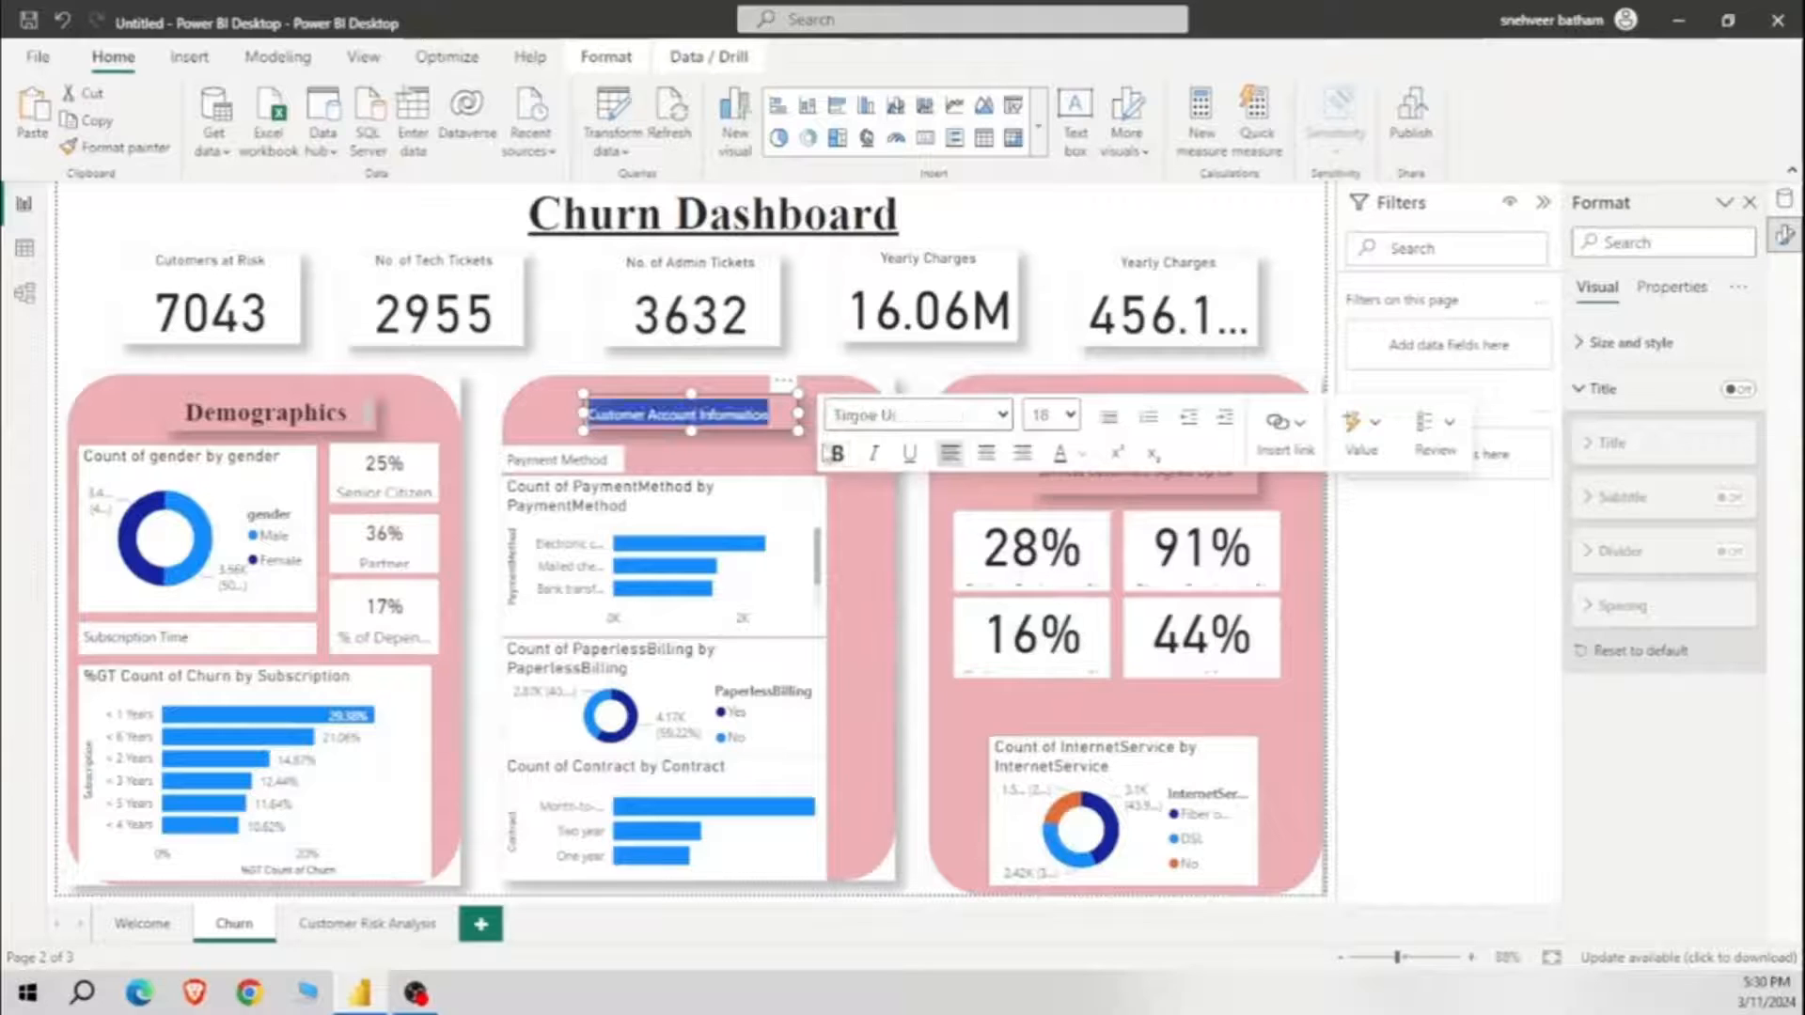
click(838, 455)
click(1002, 415)
scroll(921, 846, down, 1)
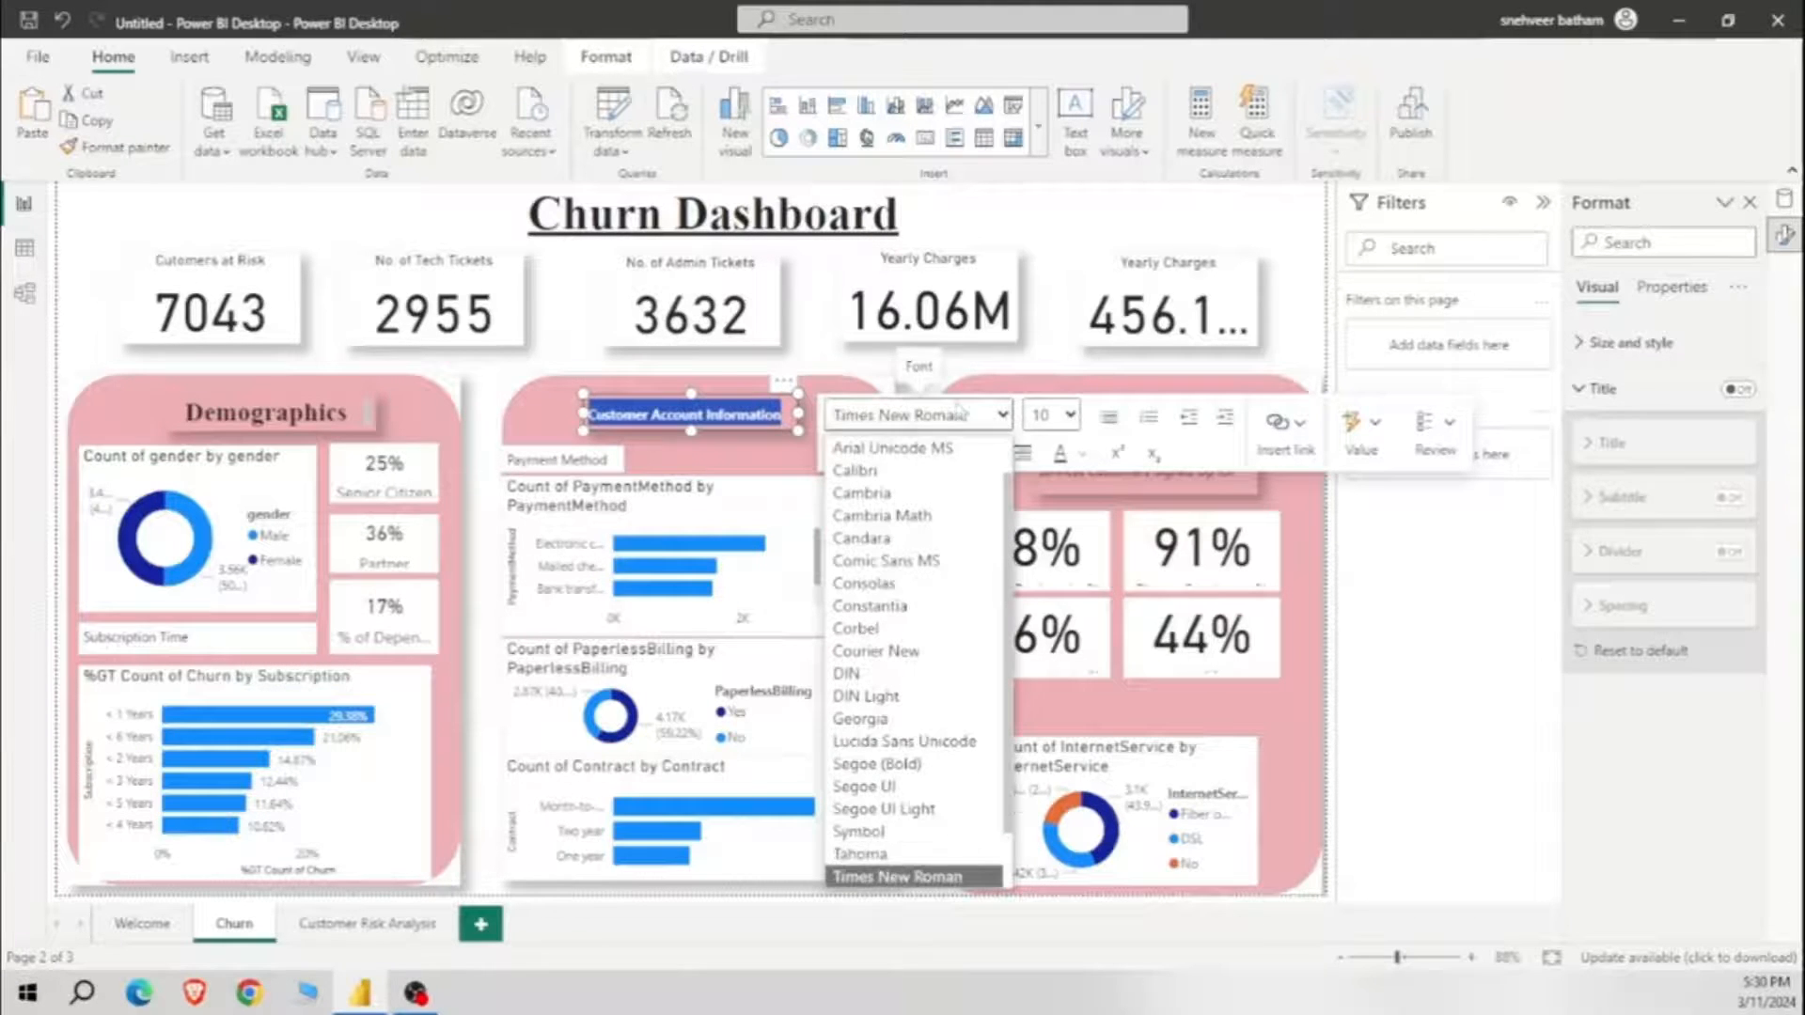
click(921, 883)
click(1070, 415)
click(1049, 648)
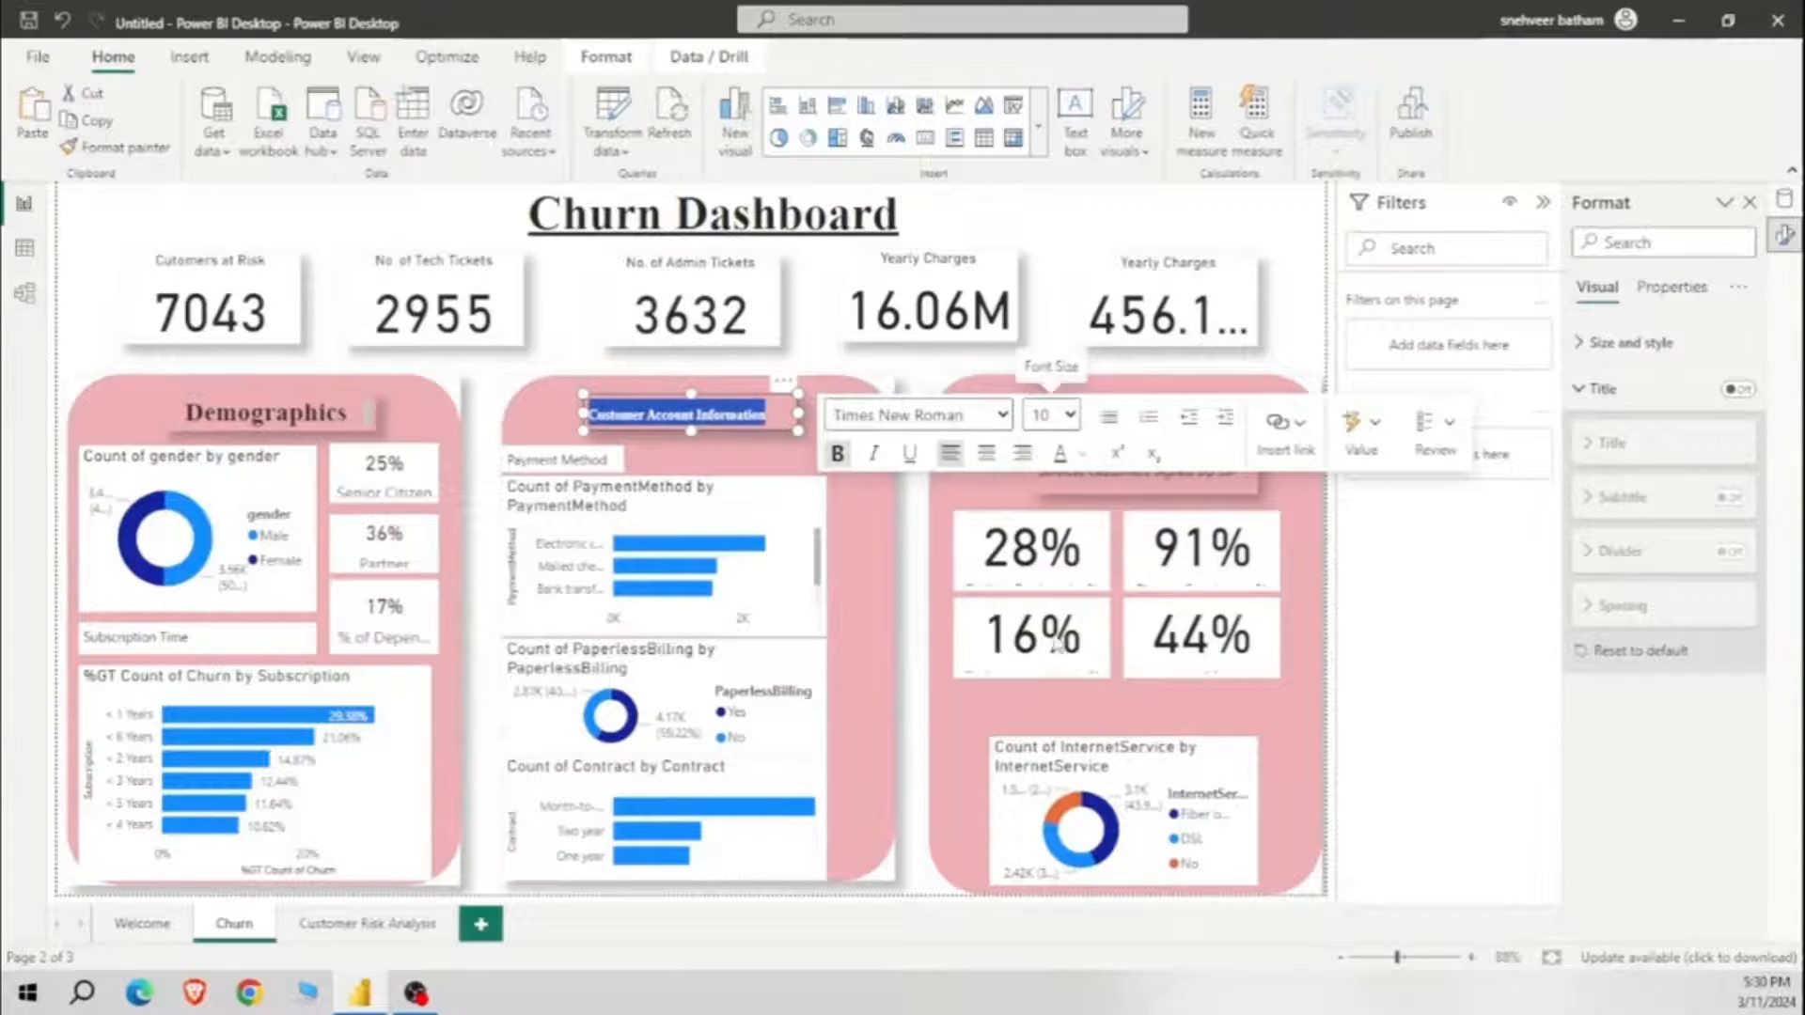
click(861, 602)
Step: Move the Services Customers Signed Up for heading up, level with the other two section headings
click(1163, 484)
drag(1164, 484, 1164, 422)
key(ctrl+a)
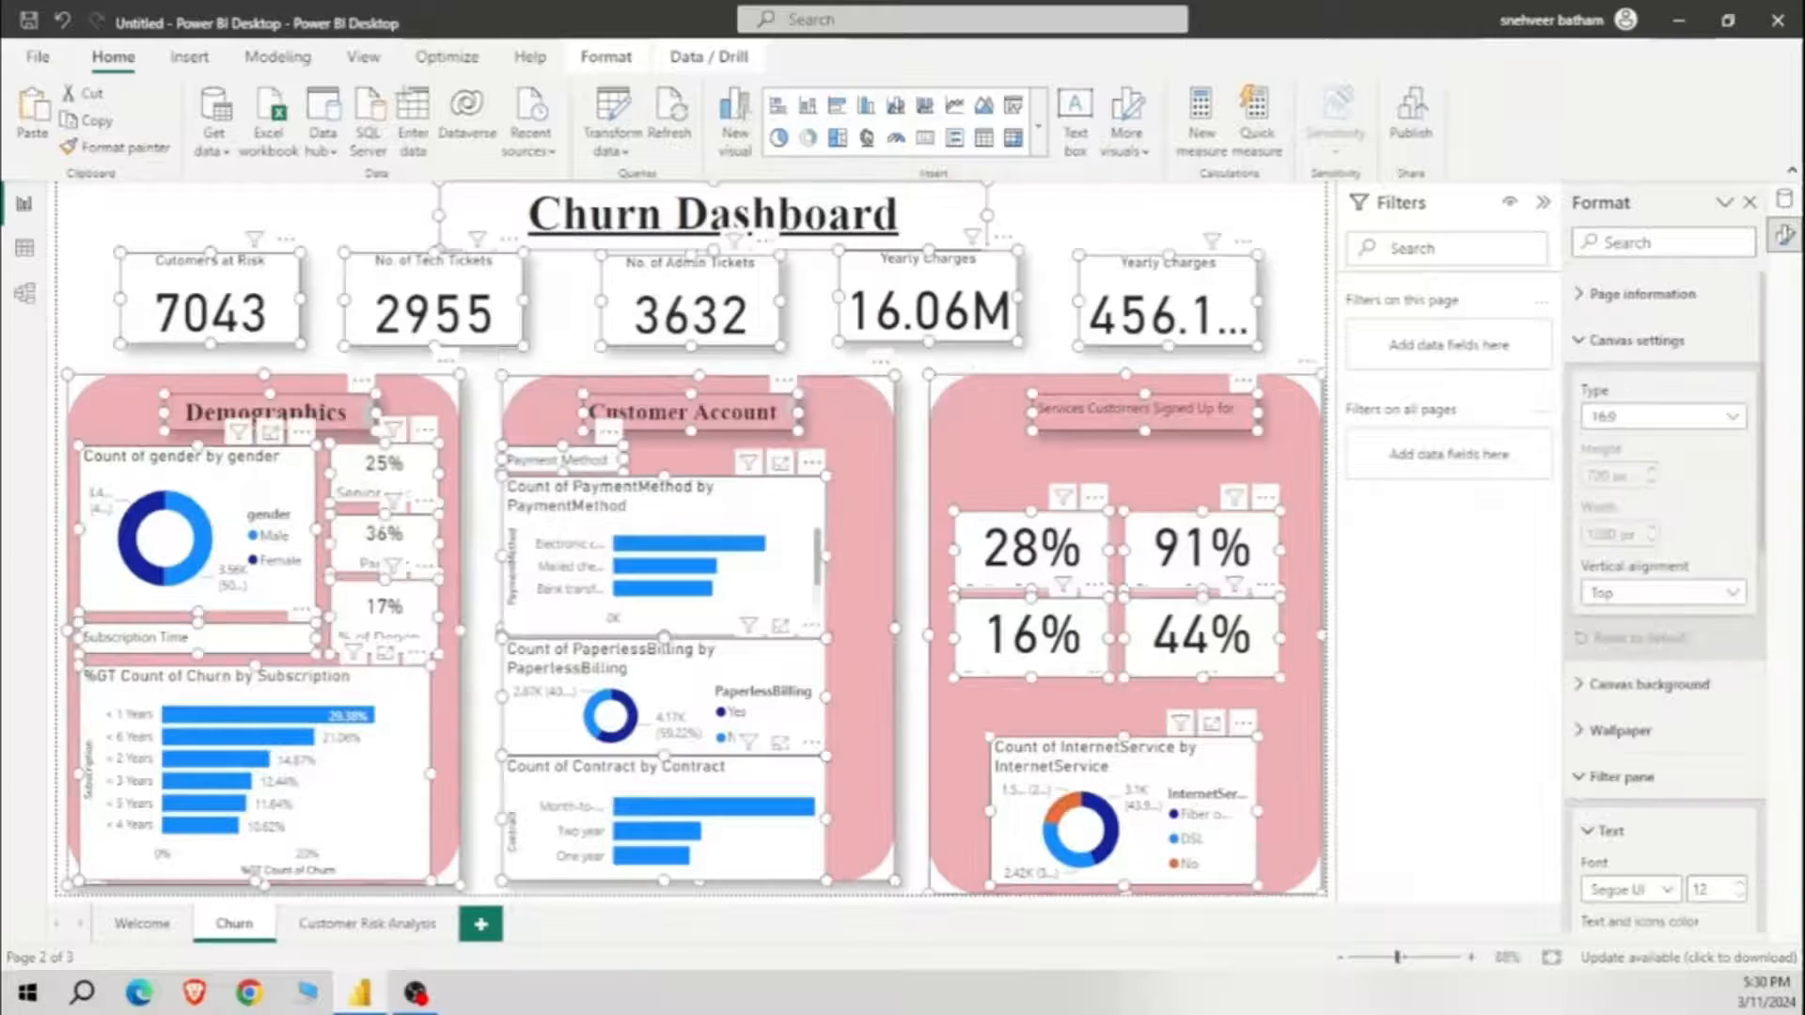
Step: Format the Services Customers Signed Up for heading in bold Times New Roman and center it
click(1125, 414)
key(ctrl+a)
click(545, 416)
key(Down)
key(Down)
key(Down)
key(Down)
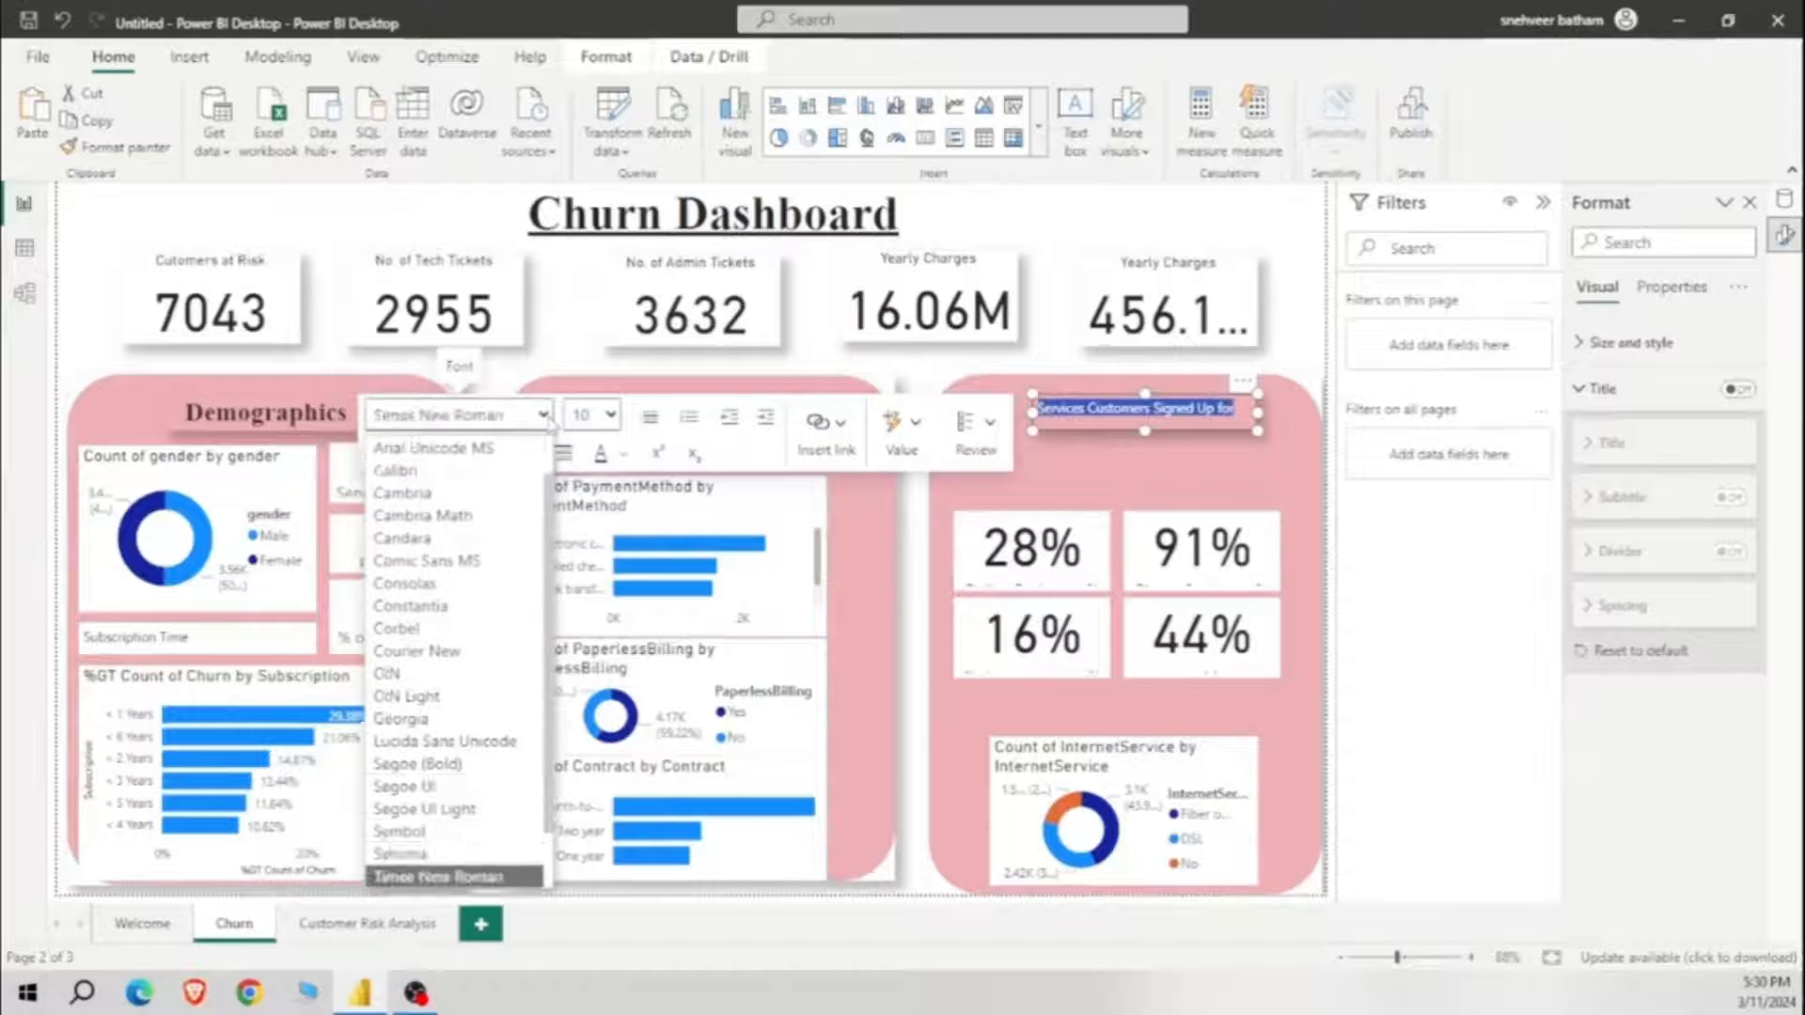
click(460, 876)
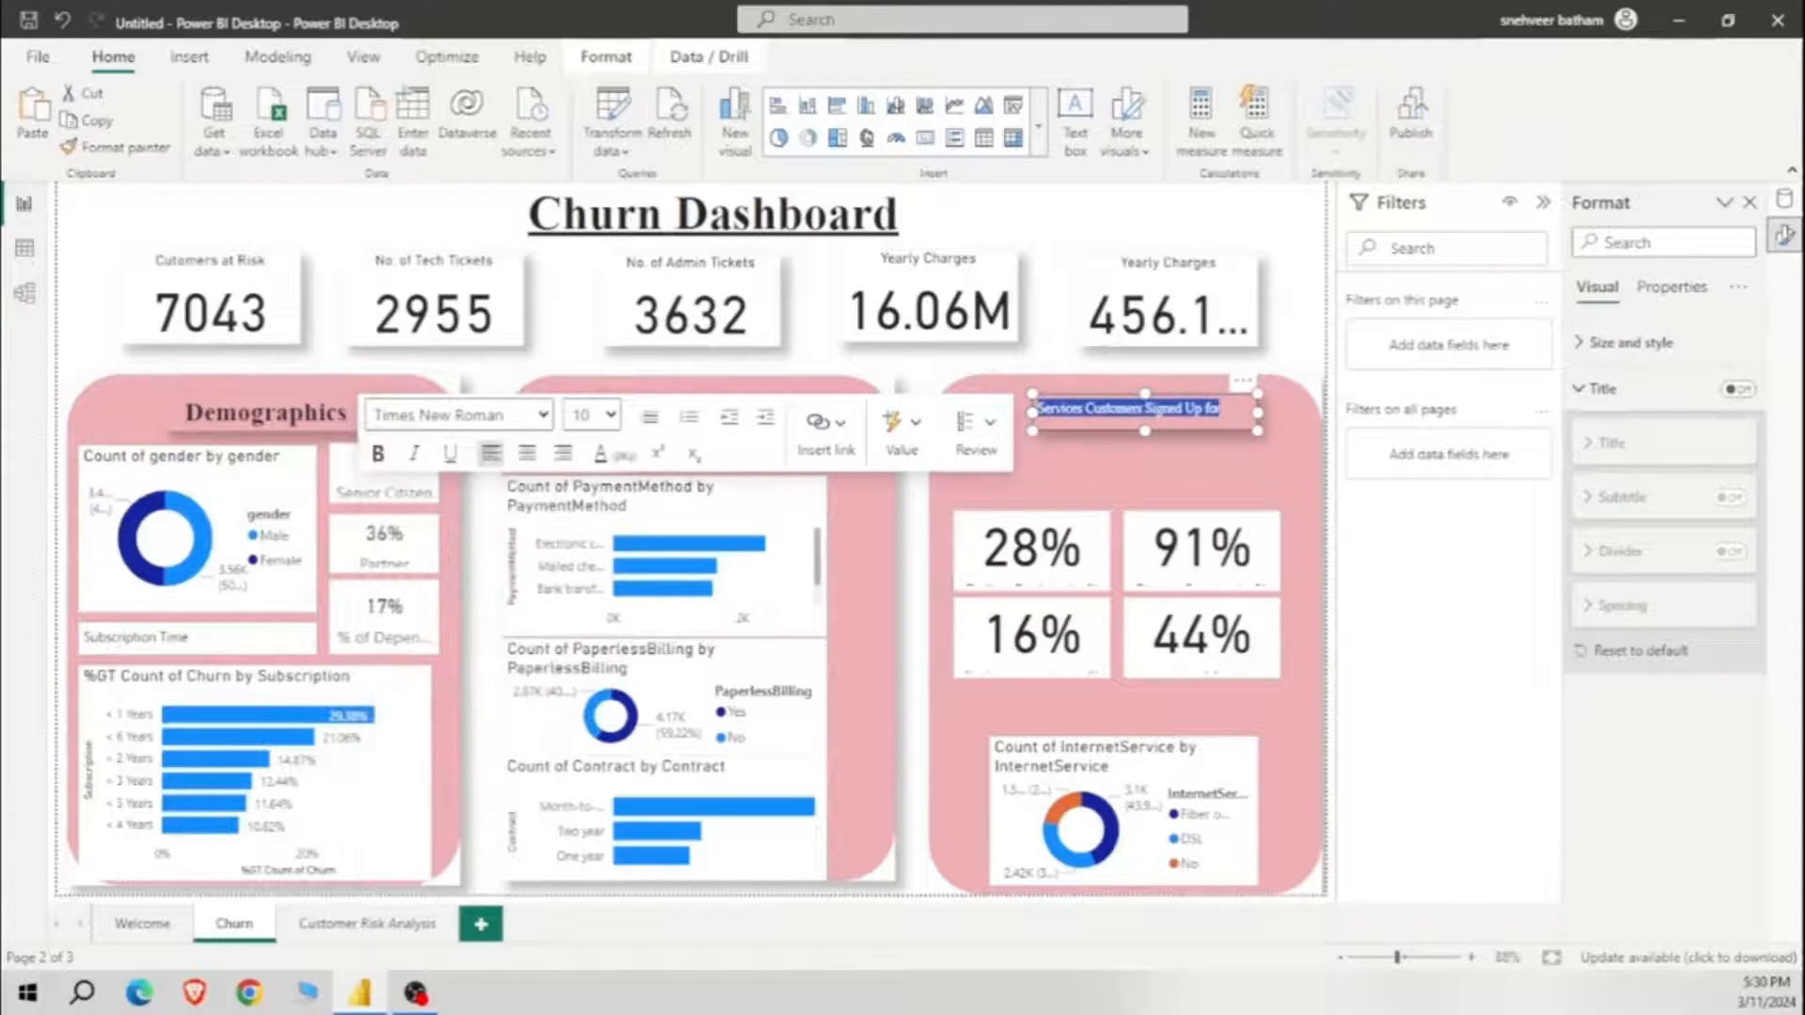
click(378, 453)
click(526, 453)
click(846, 366)
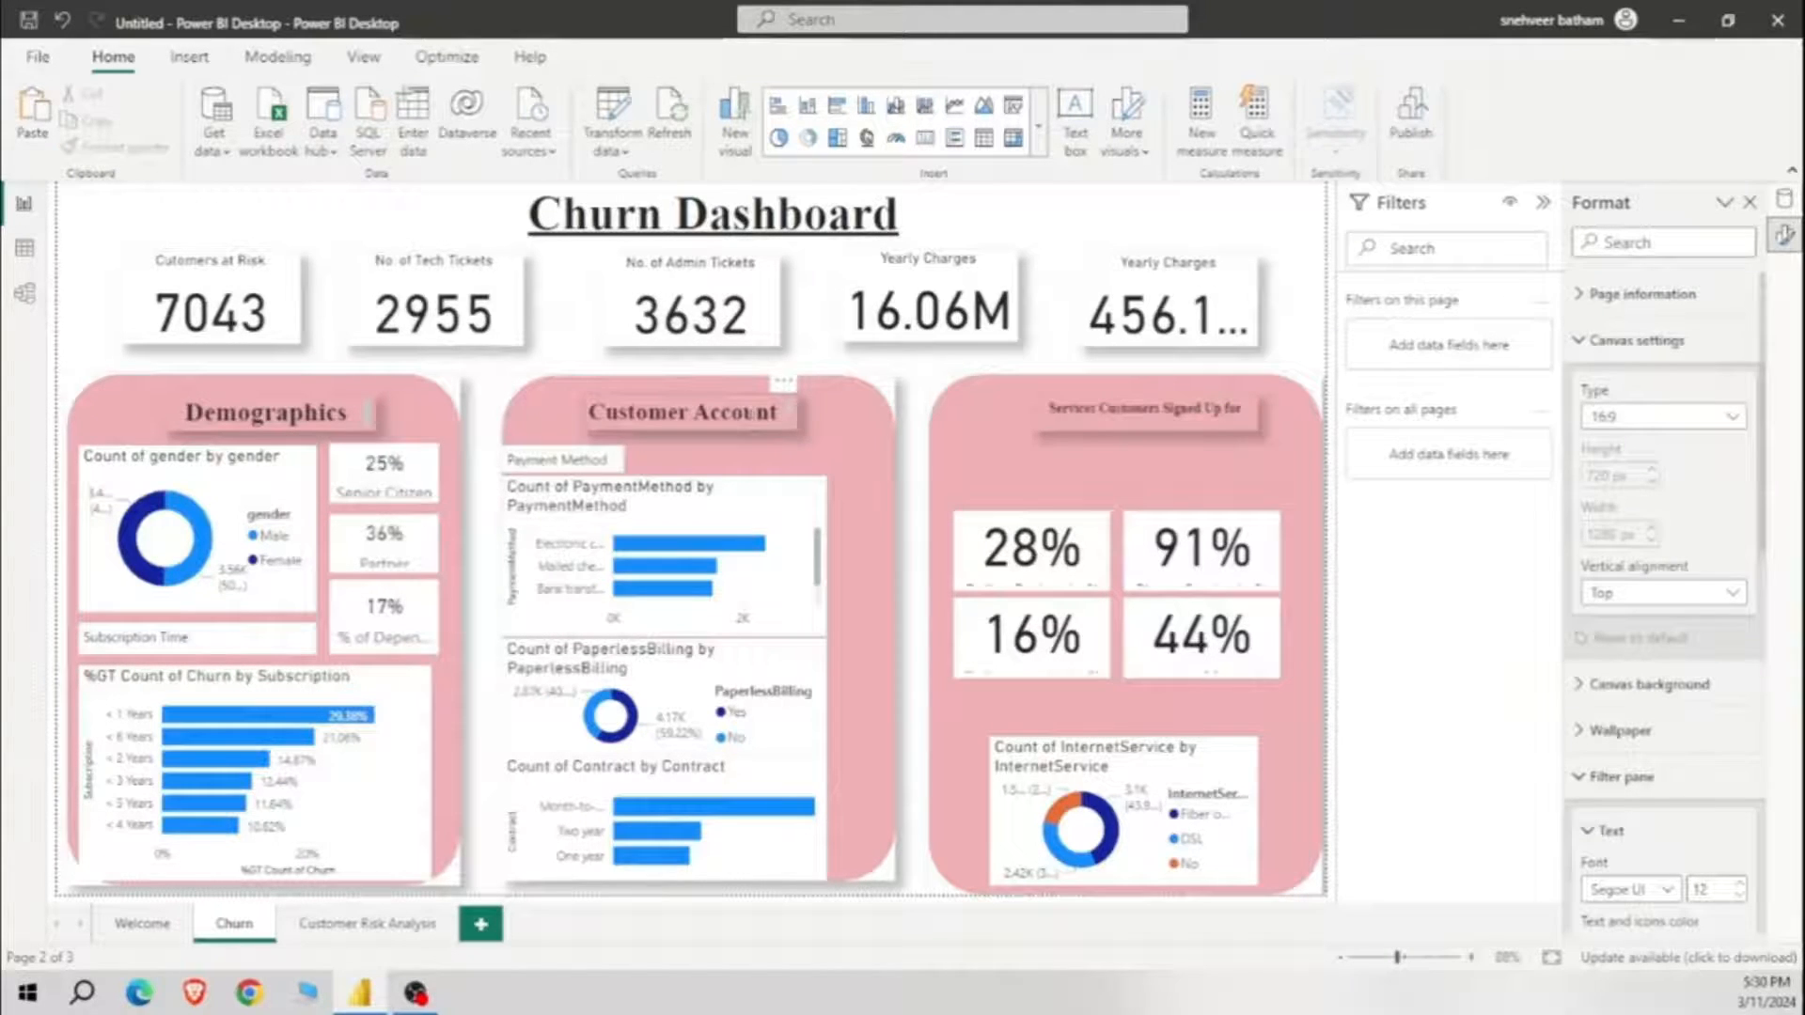
Step: Set the Customer Account section background's rounded corners to 0 px and copy its formatting to the other two section backgrounds
click(877, 407)
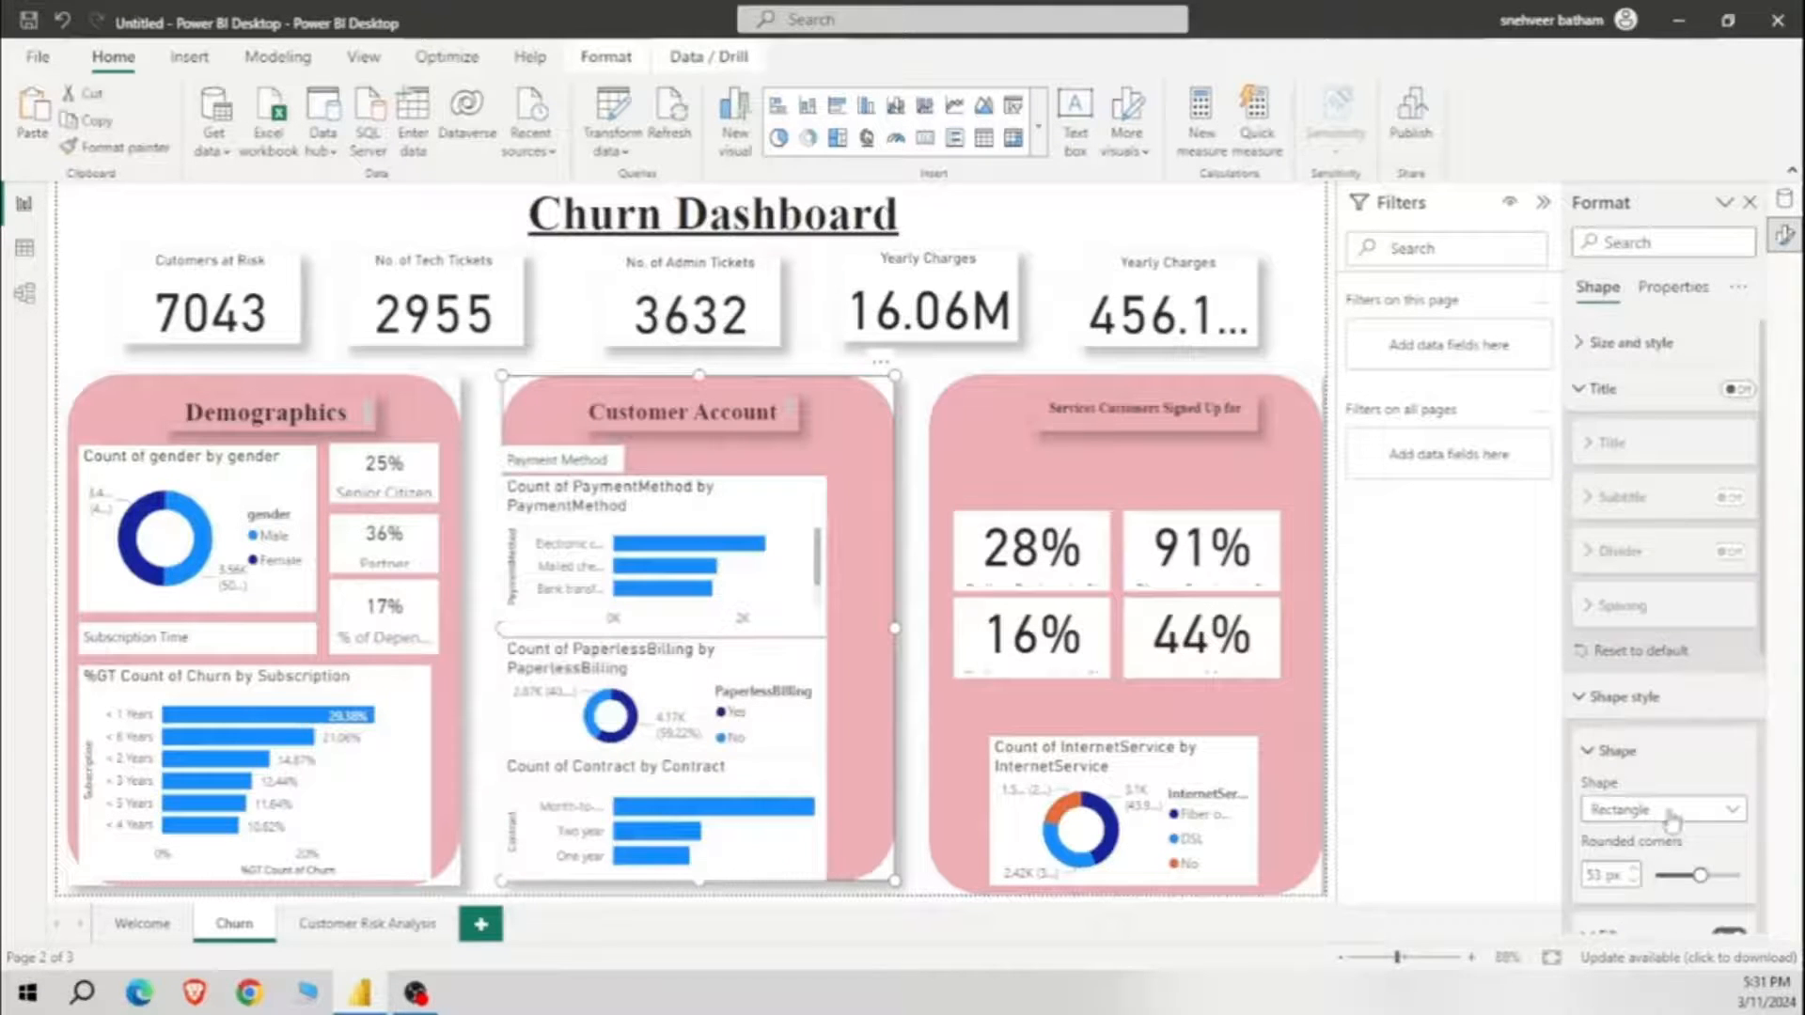
drag(1701, 875, 1637, 882)
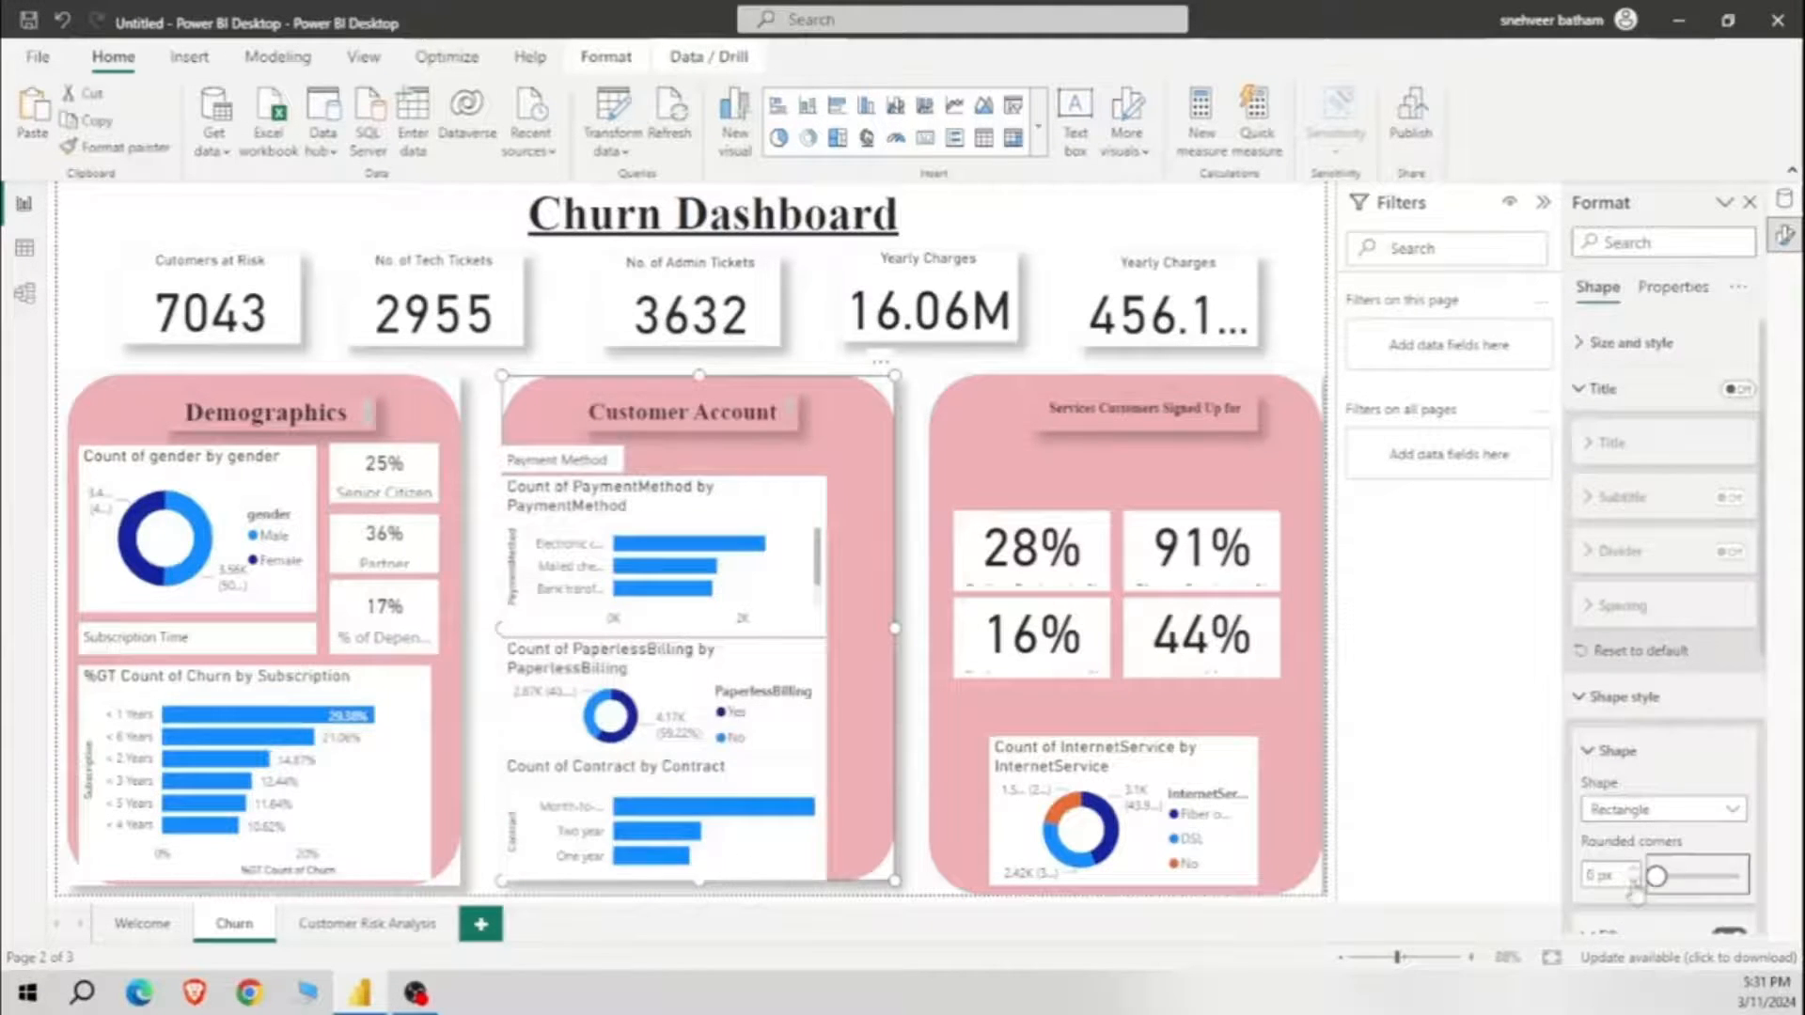
click(123, 148)
click(424, 419)
click(122, 149)
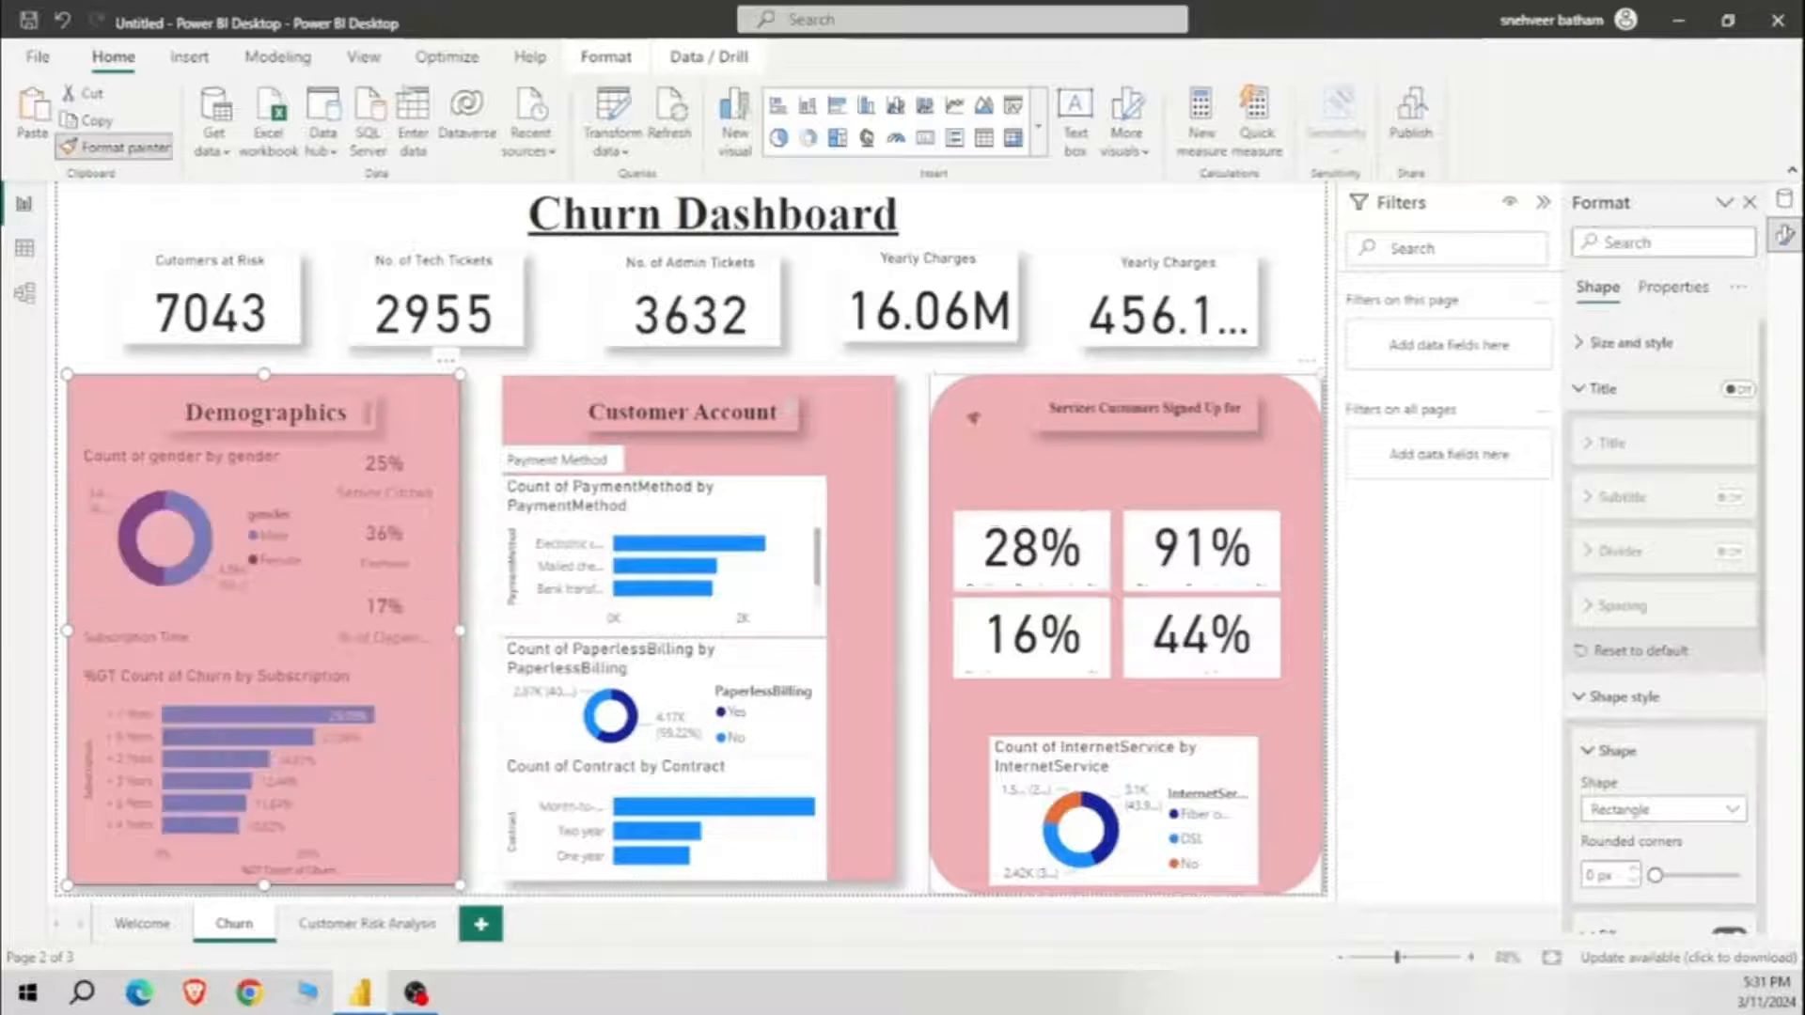
click(983, 442)
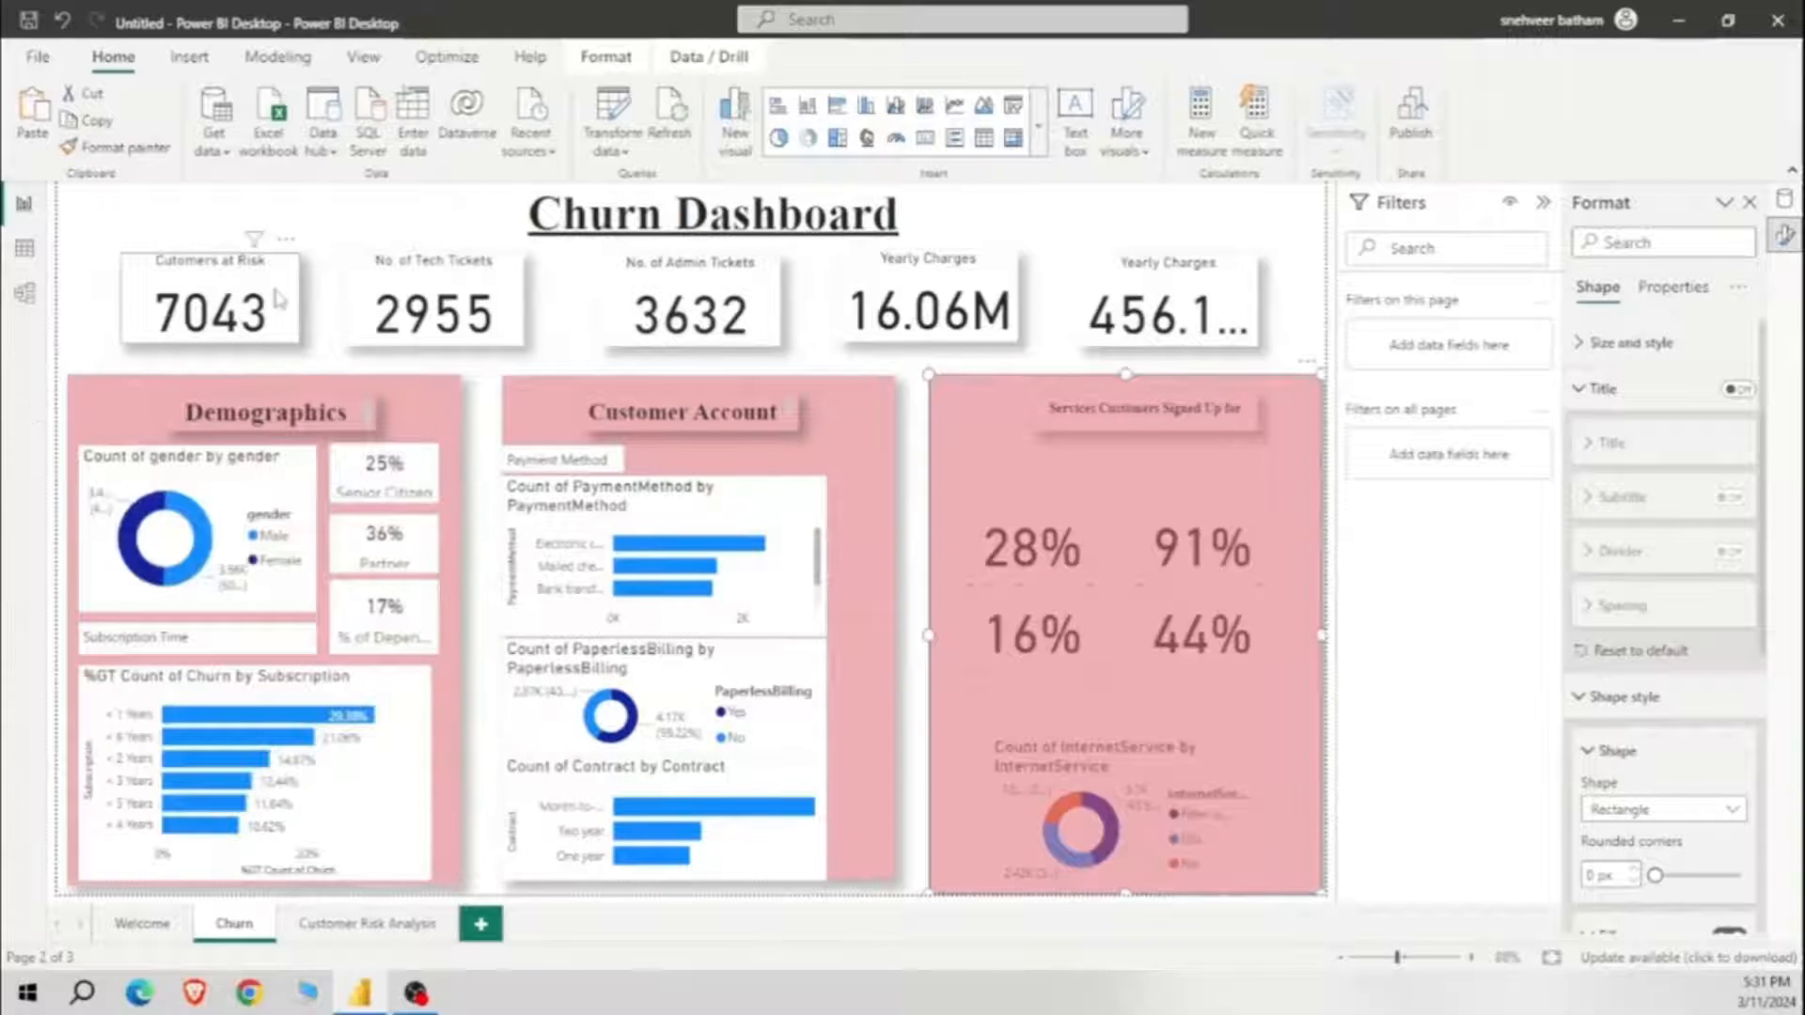
Step: Give the Customers at Risk card a pinkish-red background with 54% transparency, matching the section backgrounds
click(173, 334)
scroll(1656, 578, down, 2)
scroll(1656, 577, down, 3)
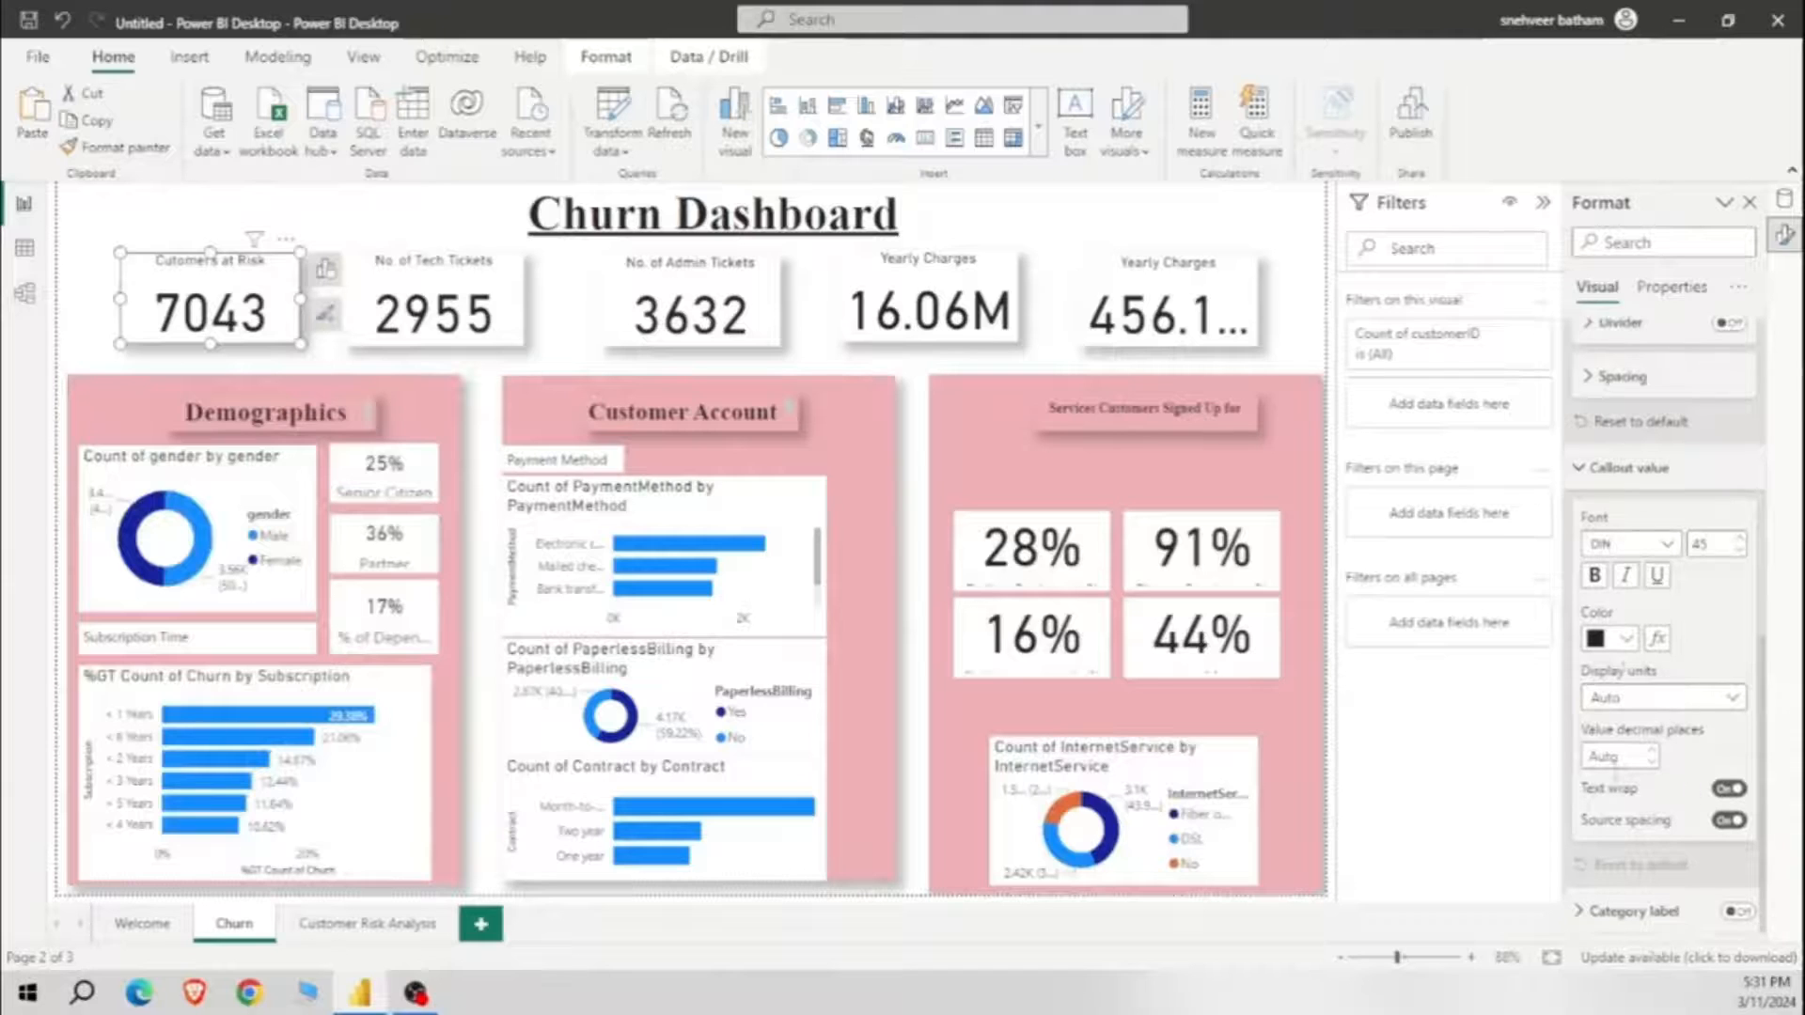
scroll(1659, 630, up, 10)
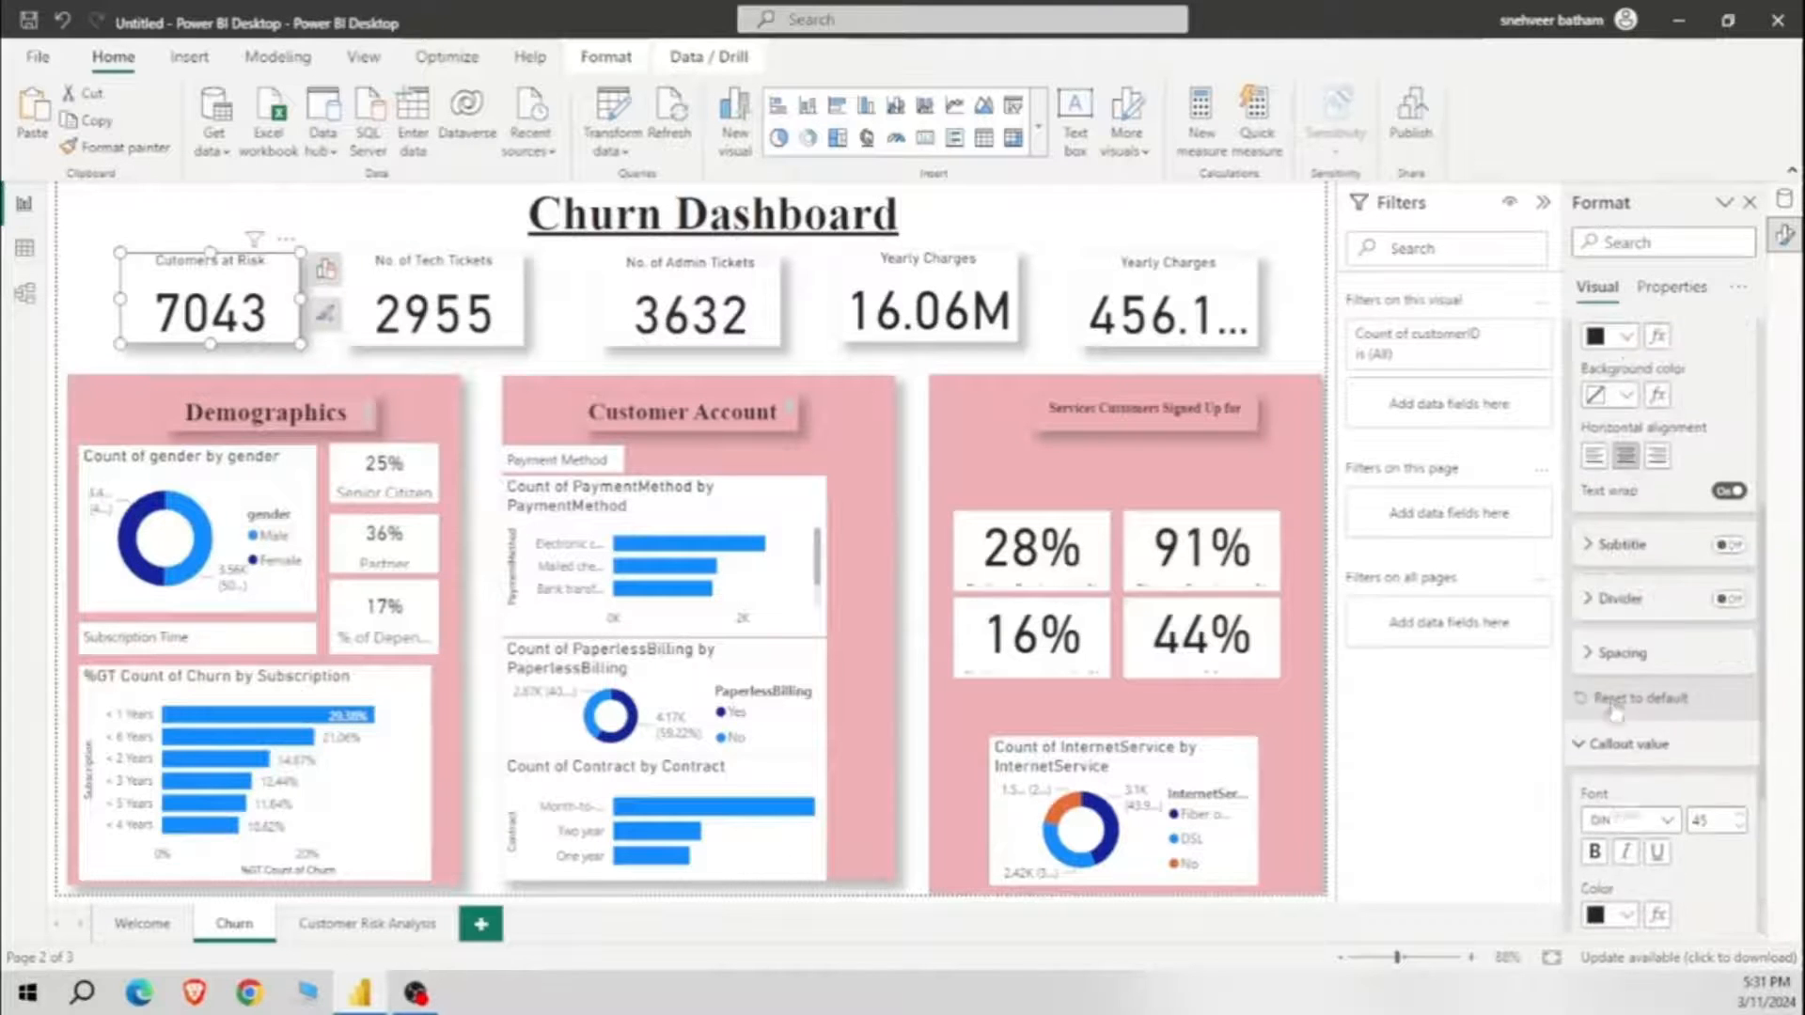
click(1598, 375)
click(1613, 618)
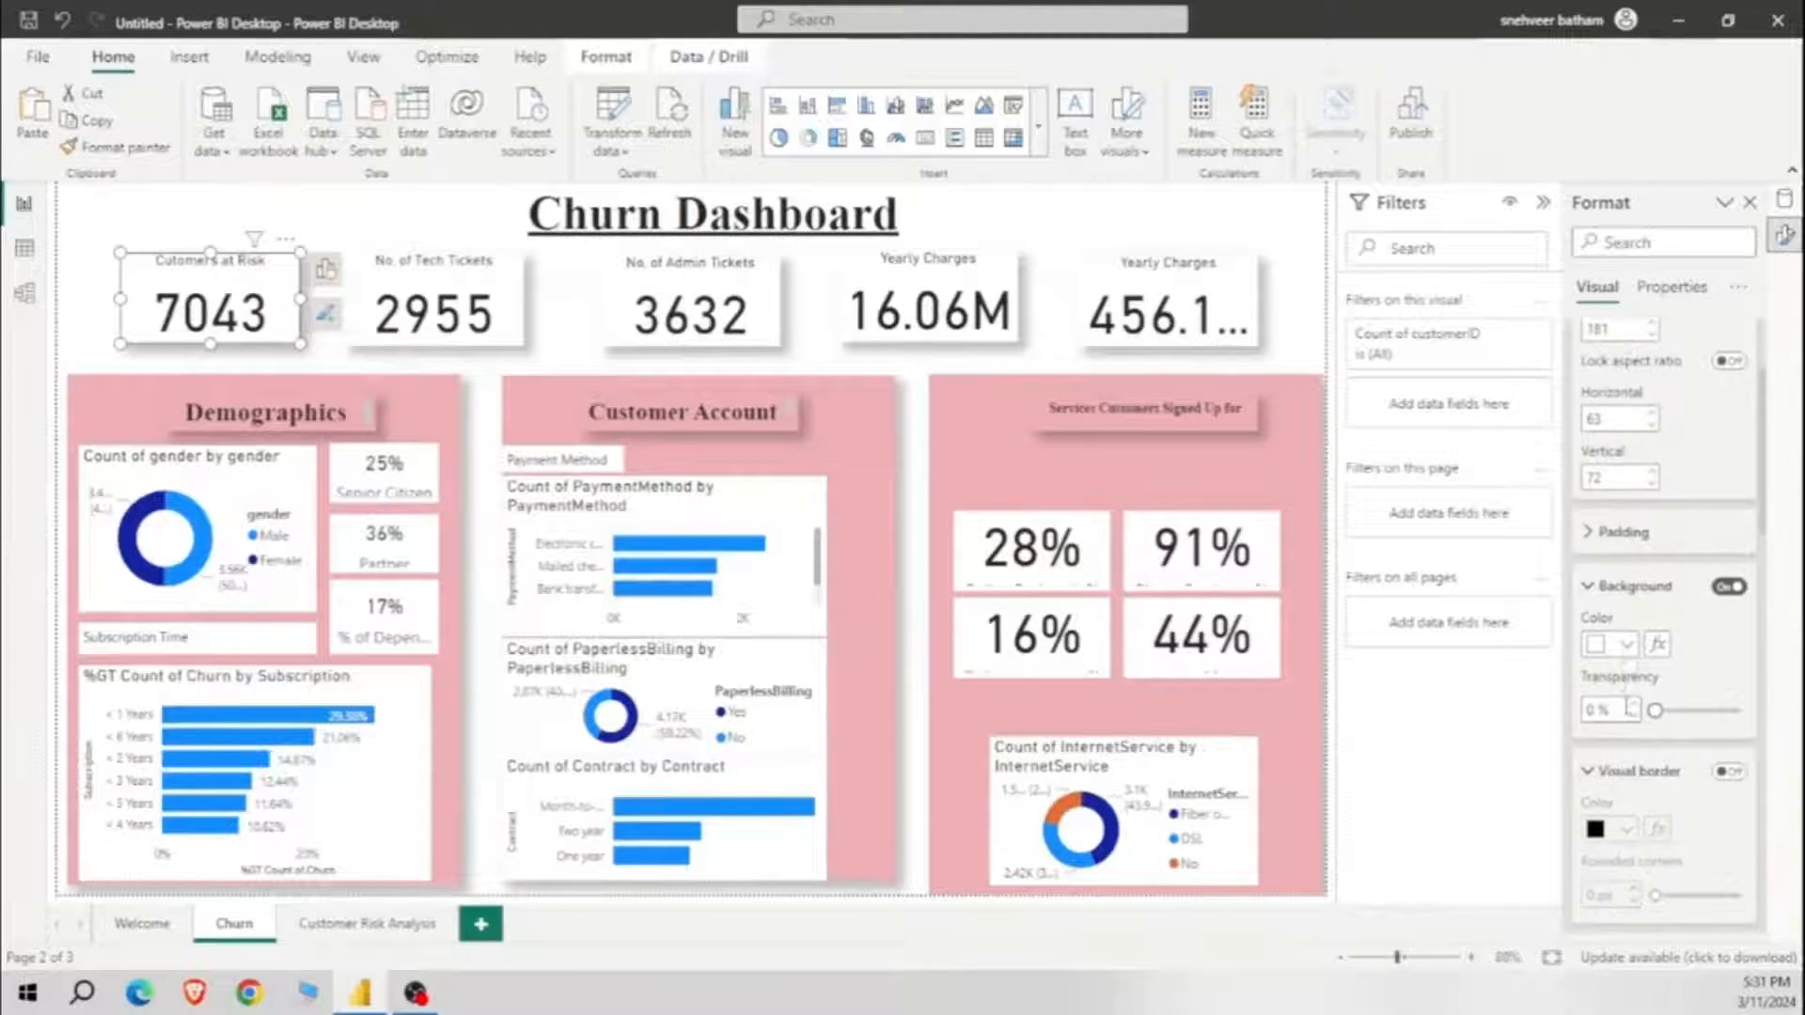
click(1624, 647)
click(1465, 549)
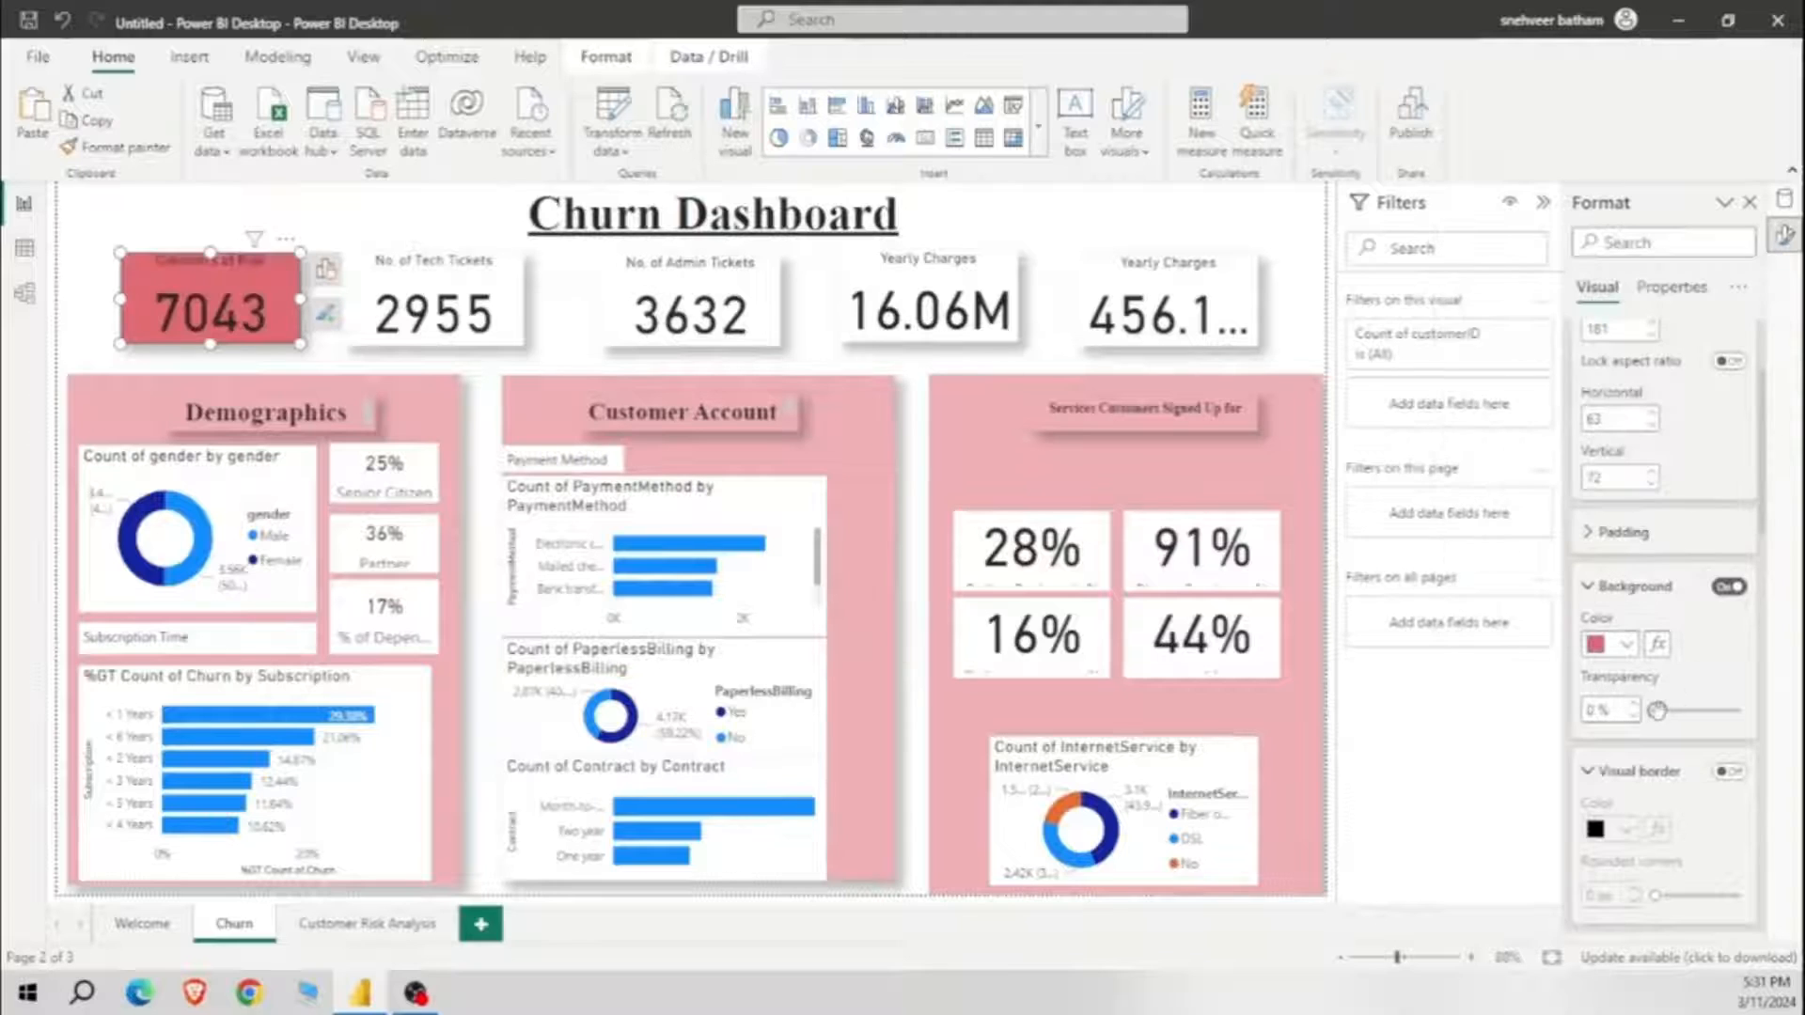
drag(1706, 712, 1701, 714)
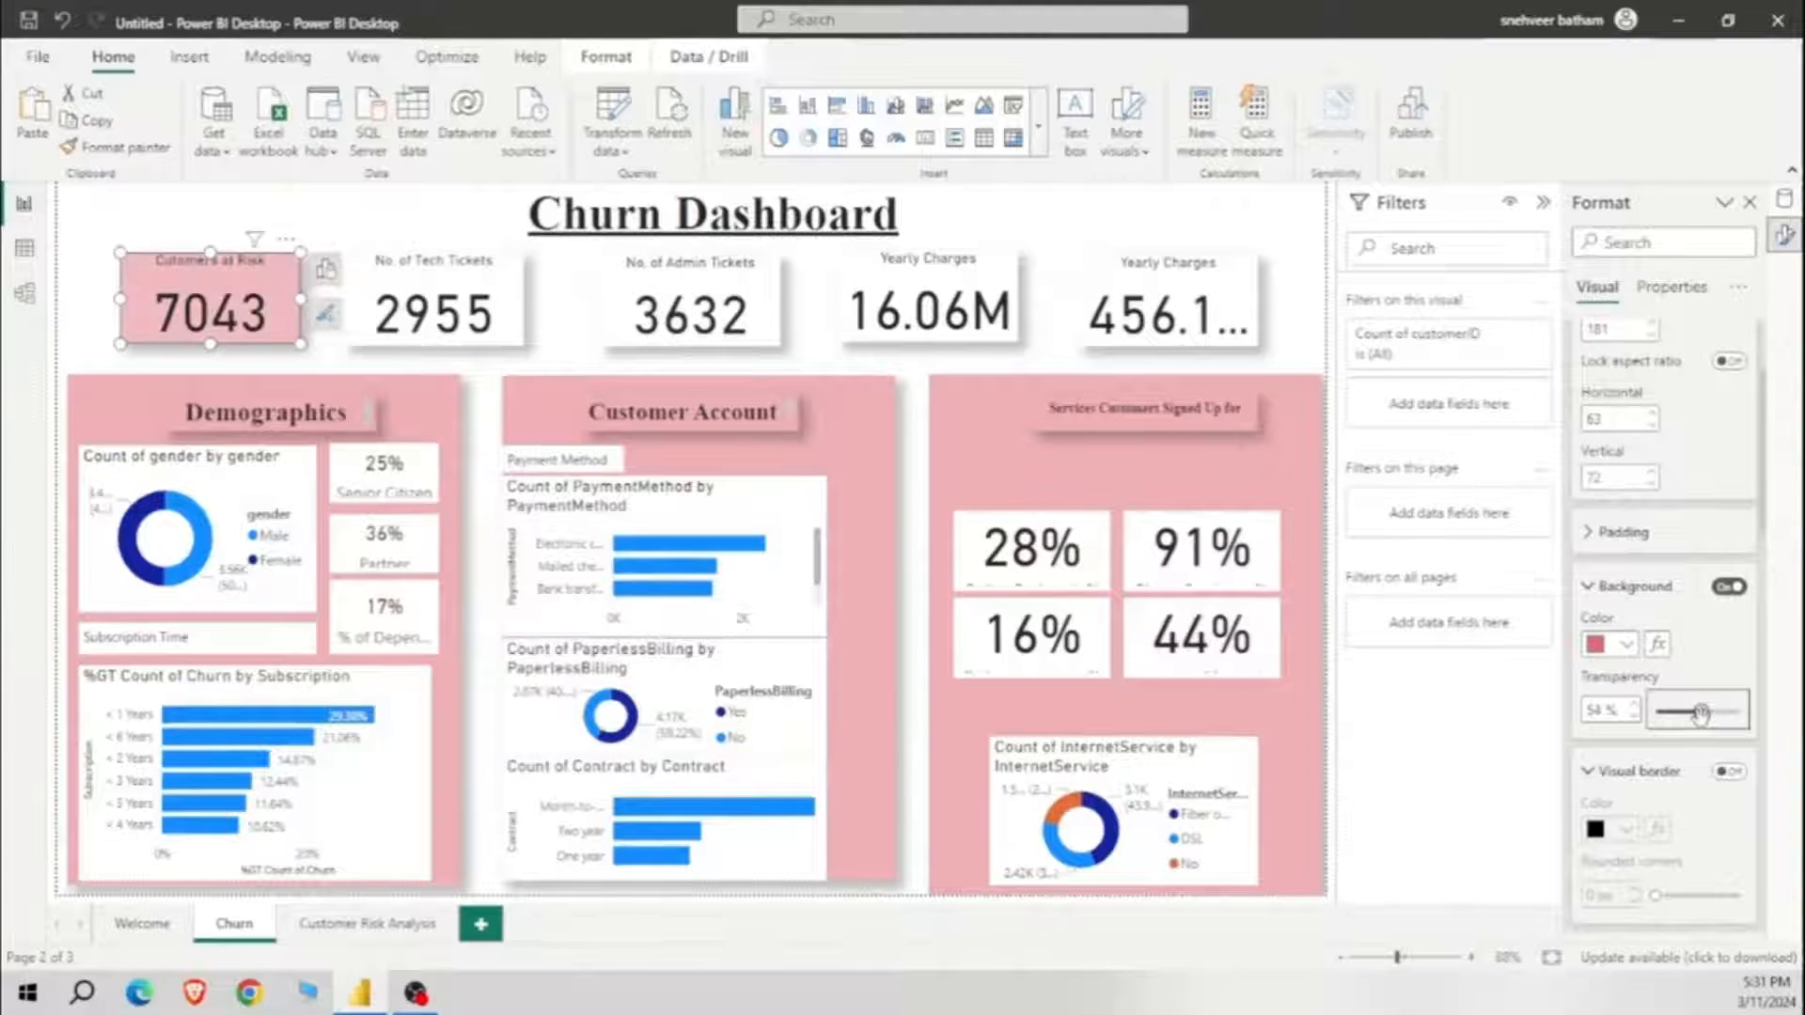
Step: Copy the Customers at Risk card's formatting to the other four KPI cards and widen the last one to fit its whole value
click(116, 146)
click(432, 301)
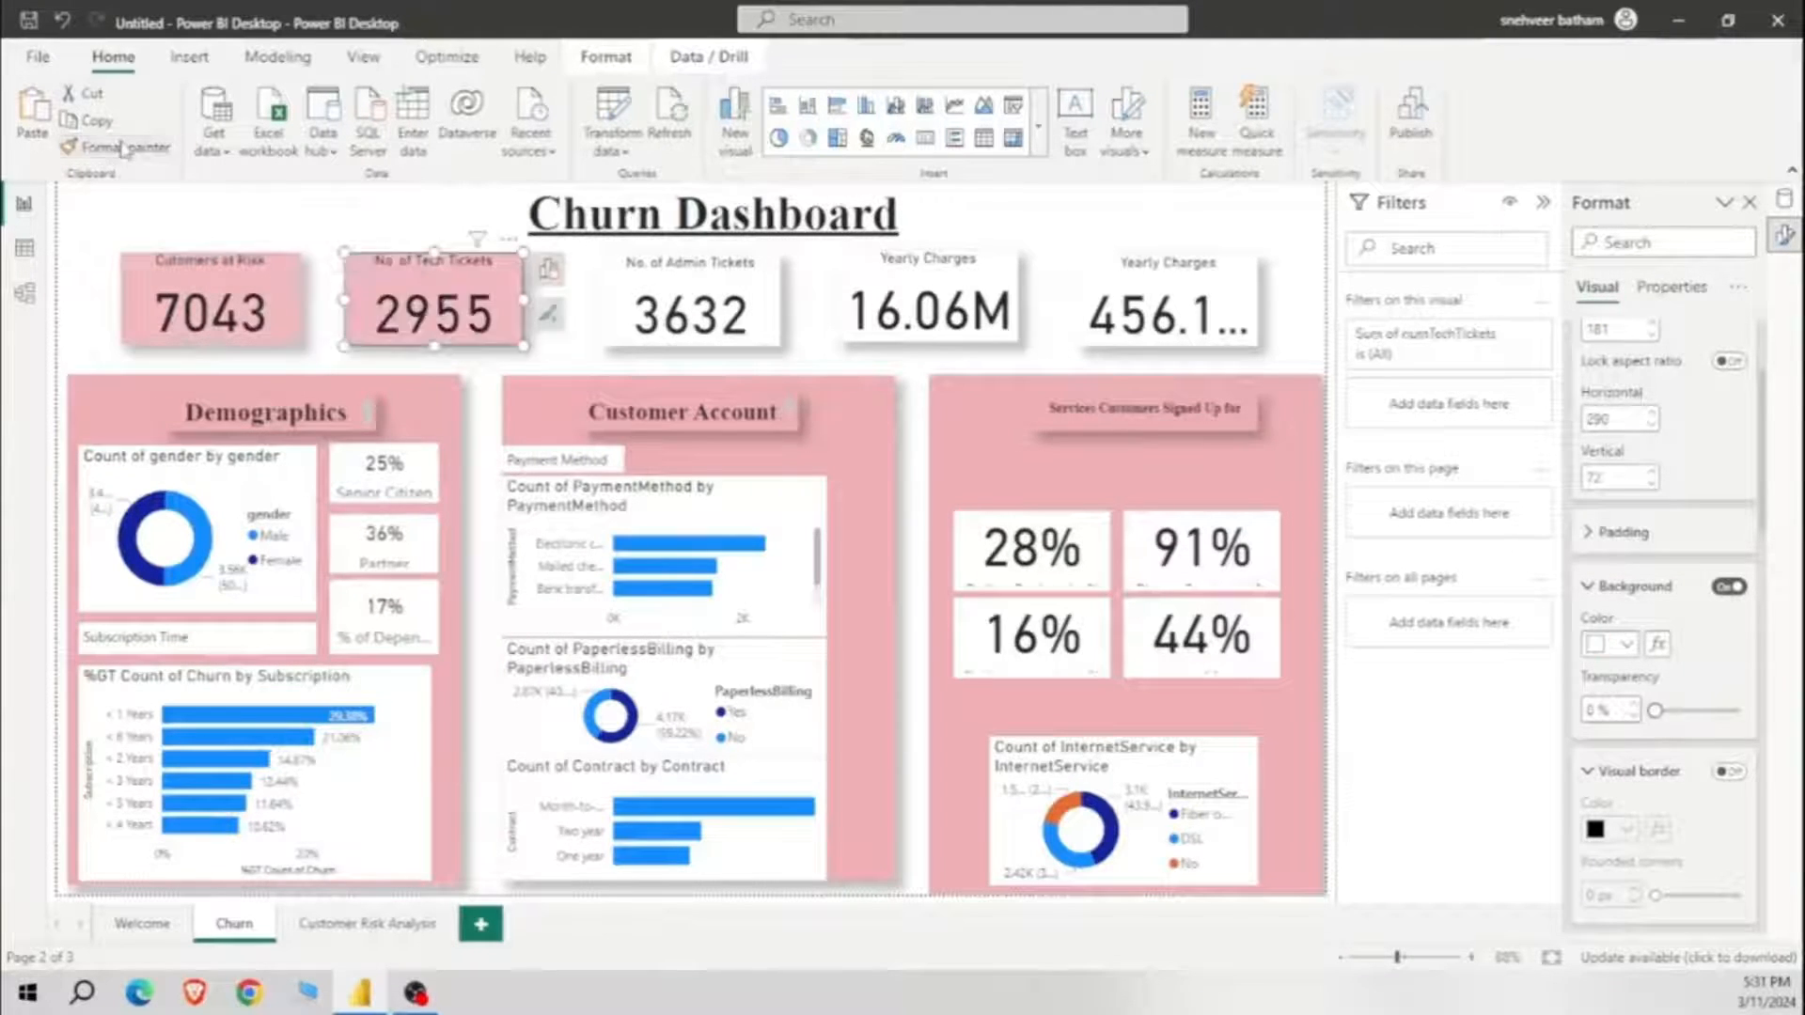
click(748, 263)
click(150, 153)
click(912, 277)
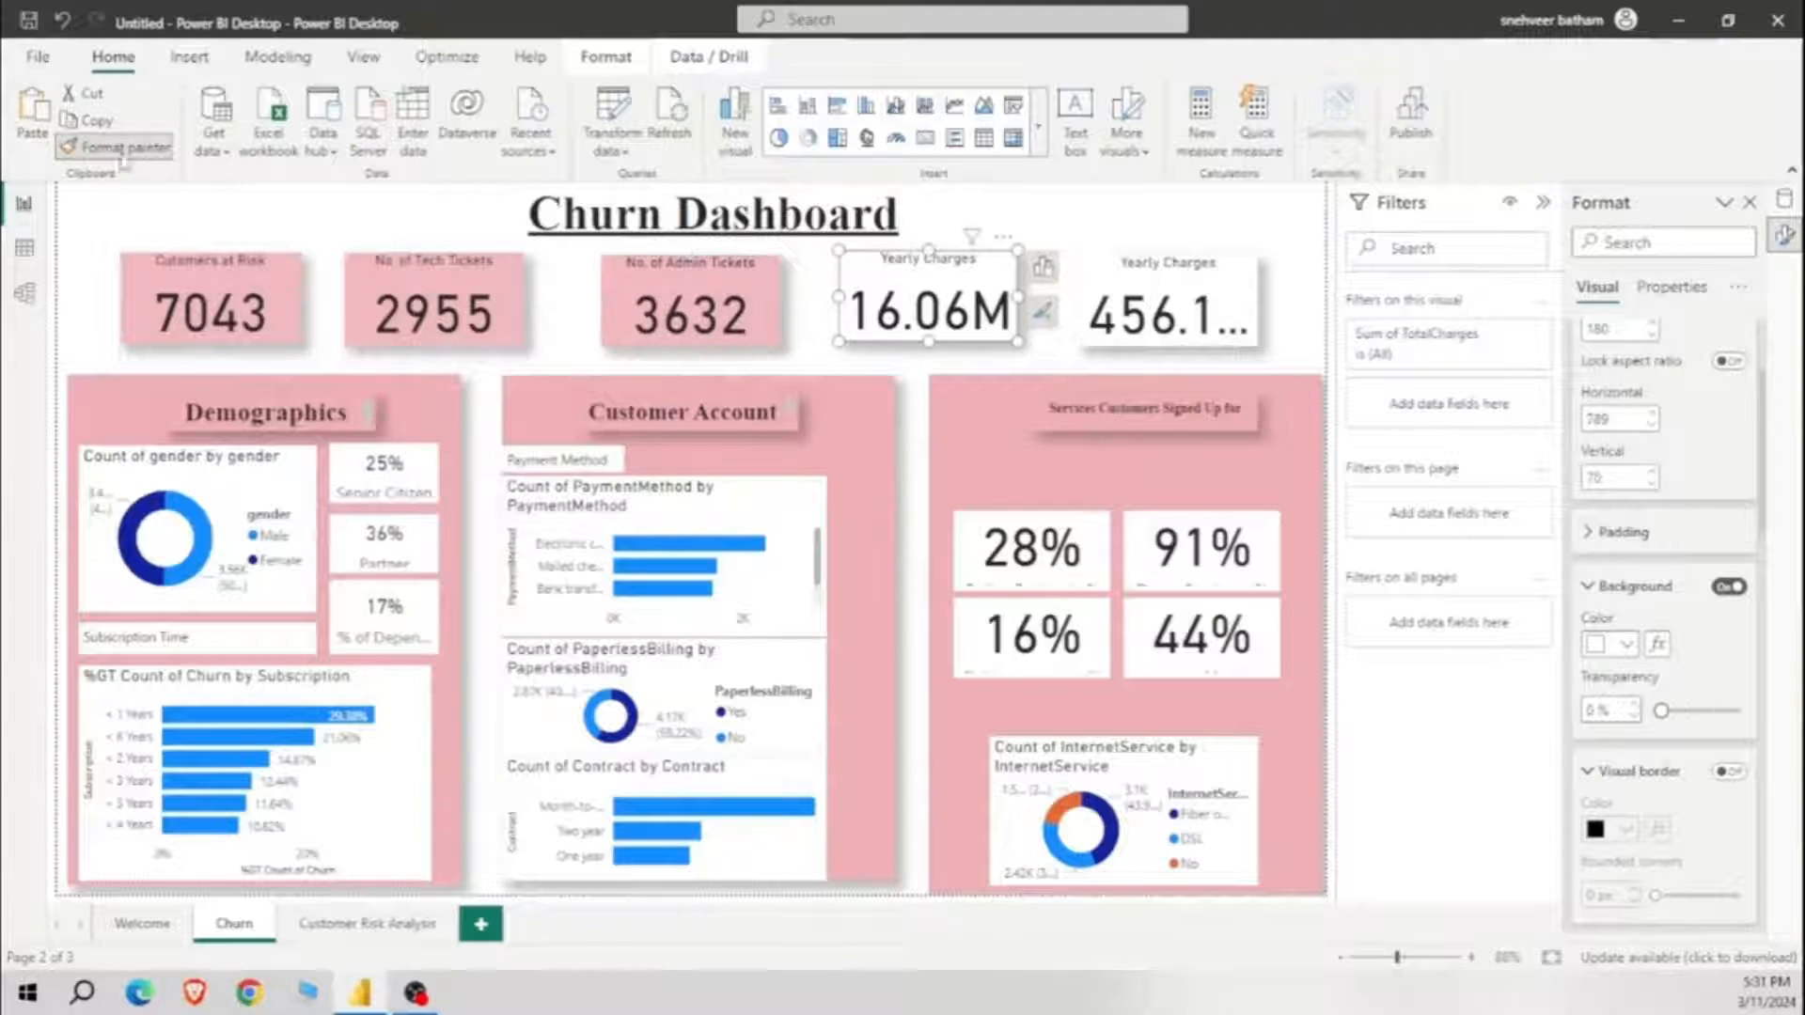
click(1245, 302)
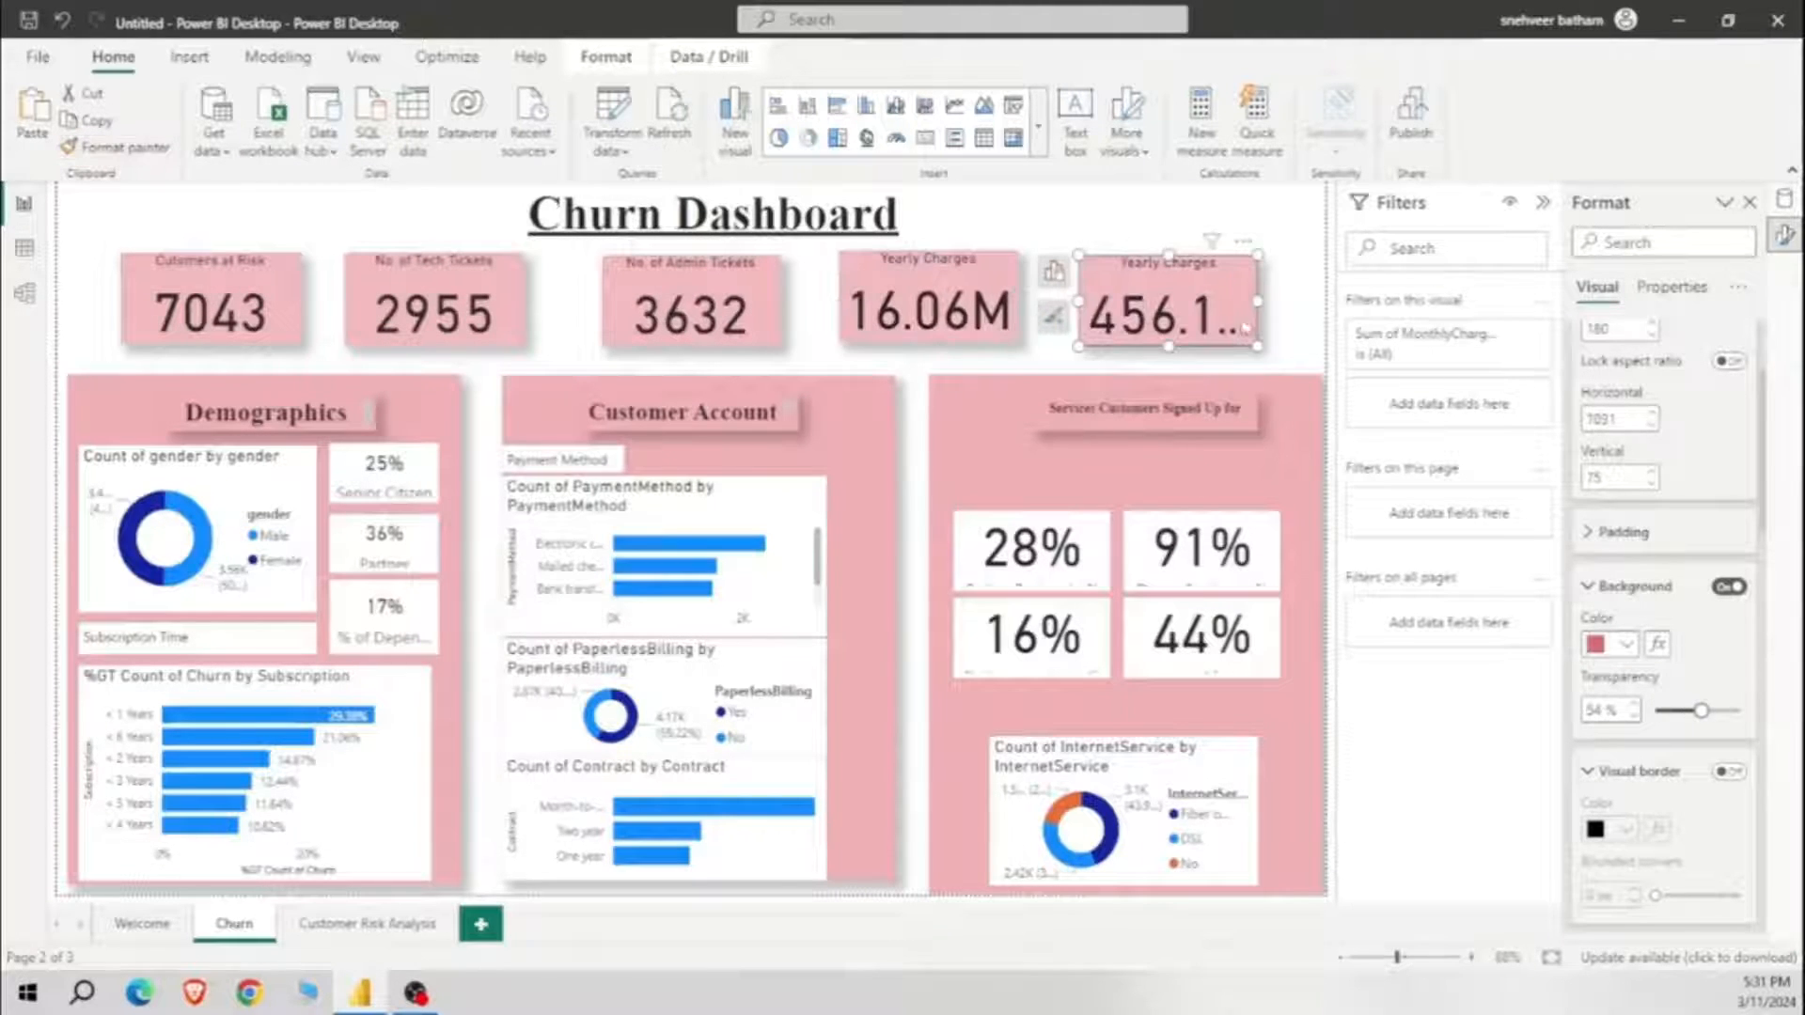
drag(1257, 300, 1289, 301)
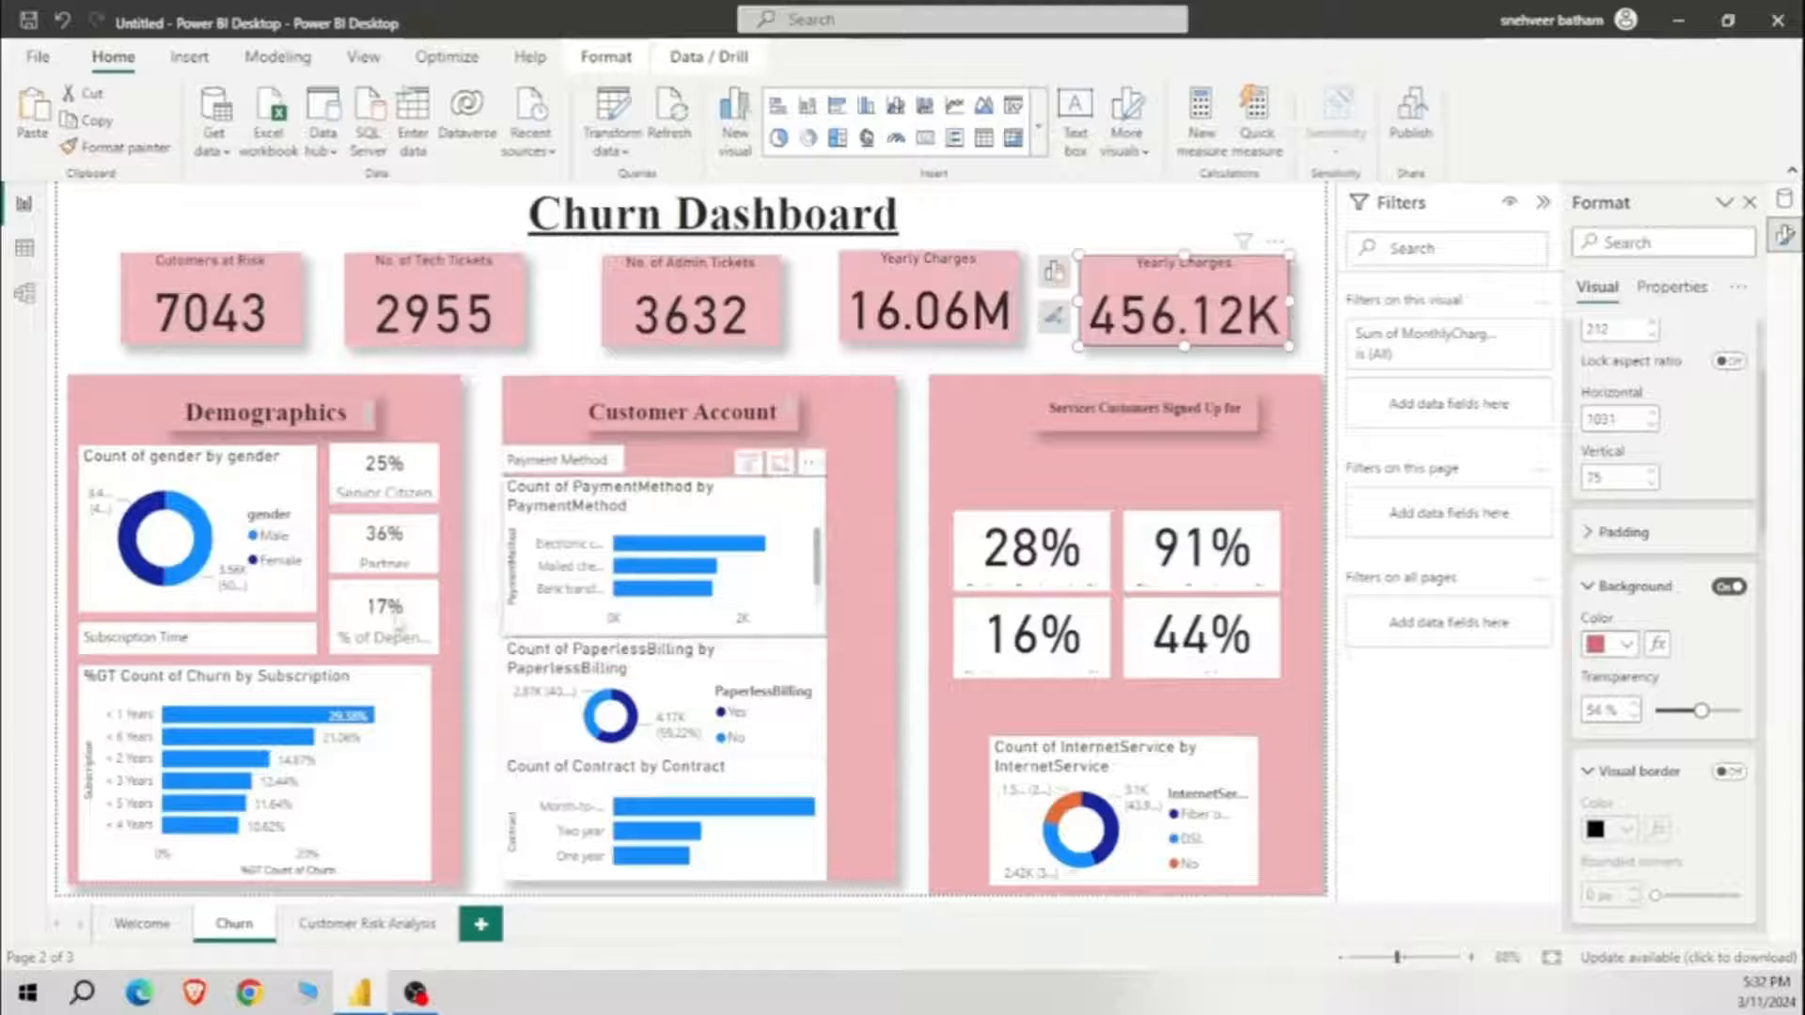
Step: Change the gender donut chart's title to "Gender by gender" and center it
click(291, 505)
scroll(1666, 425, down, 8)
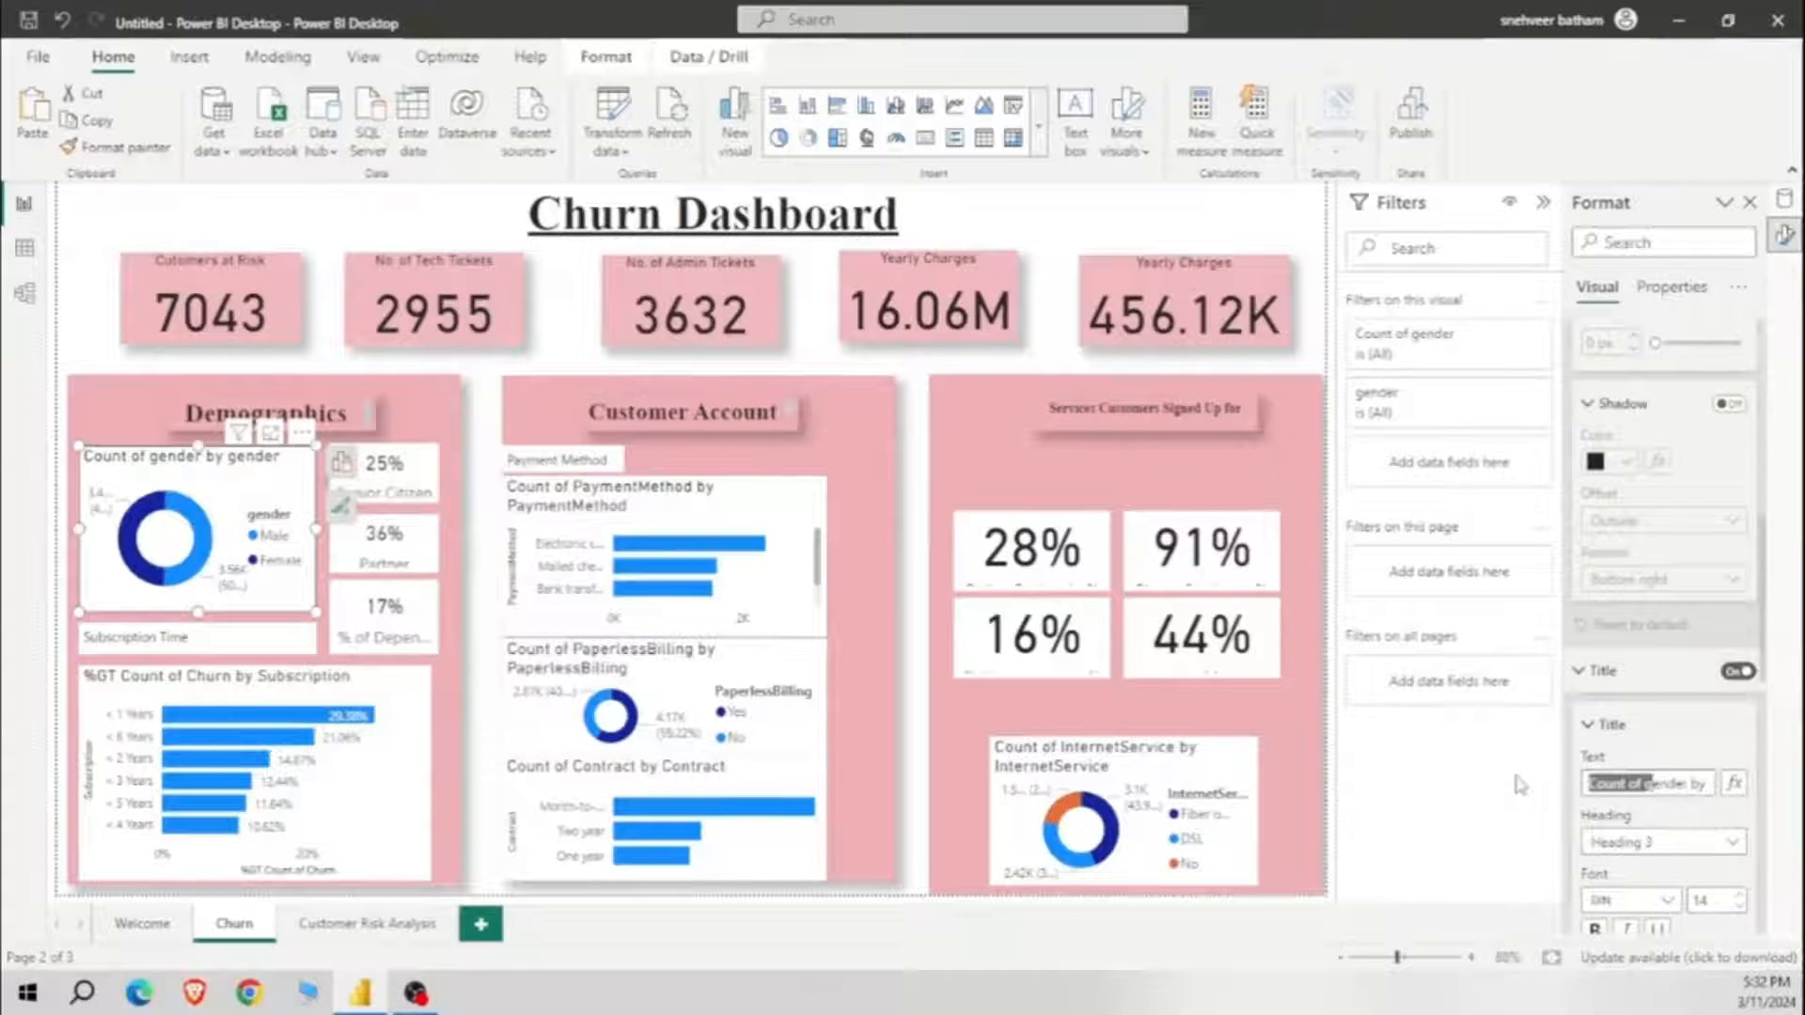
scroll(1633, 846, down, 2)
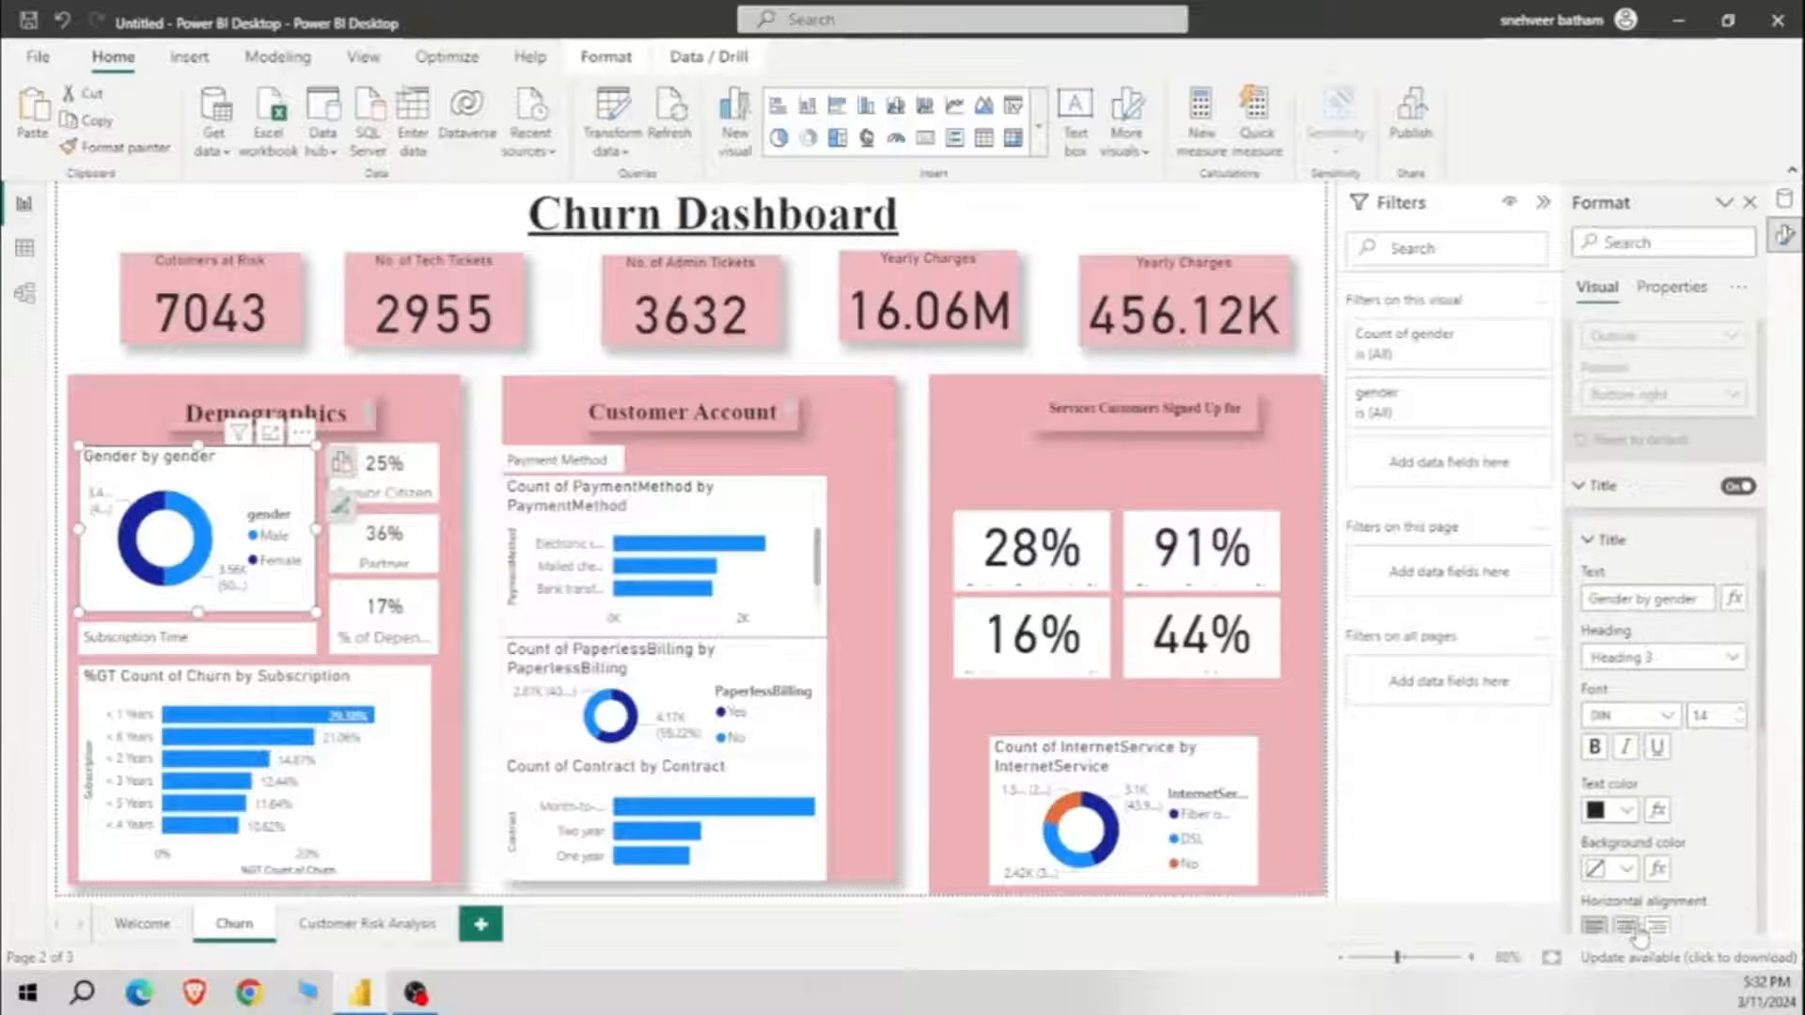
click(1625, 934)
scroll(1633, 846, down, 4)
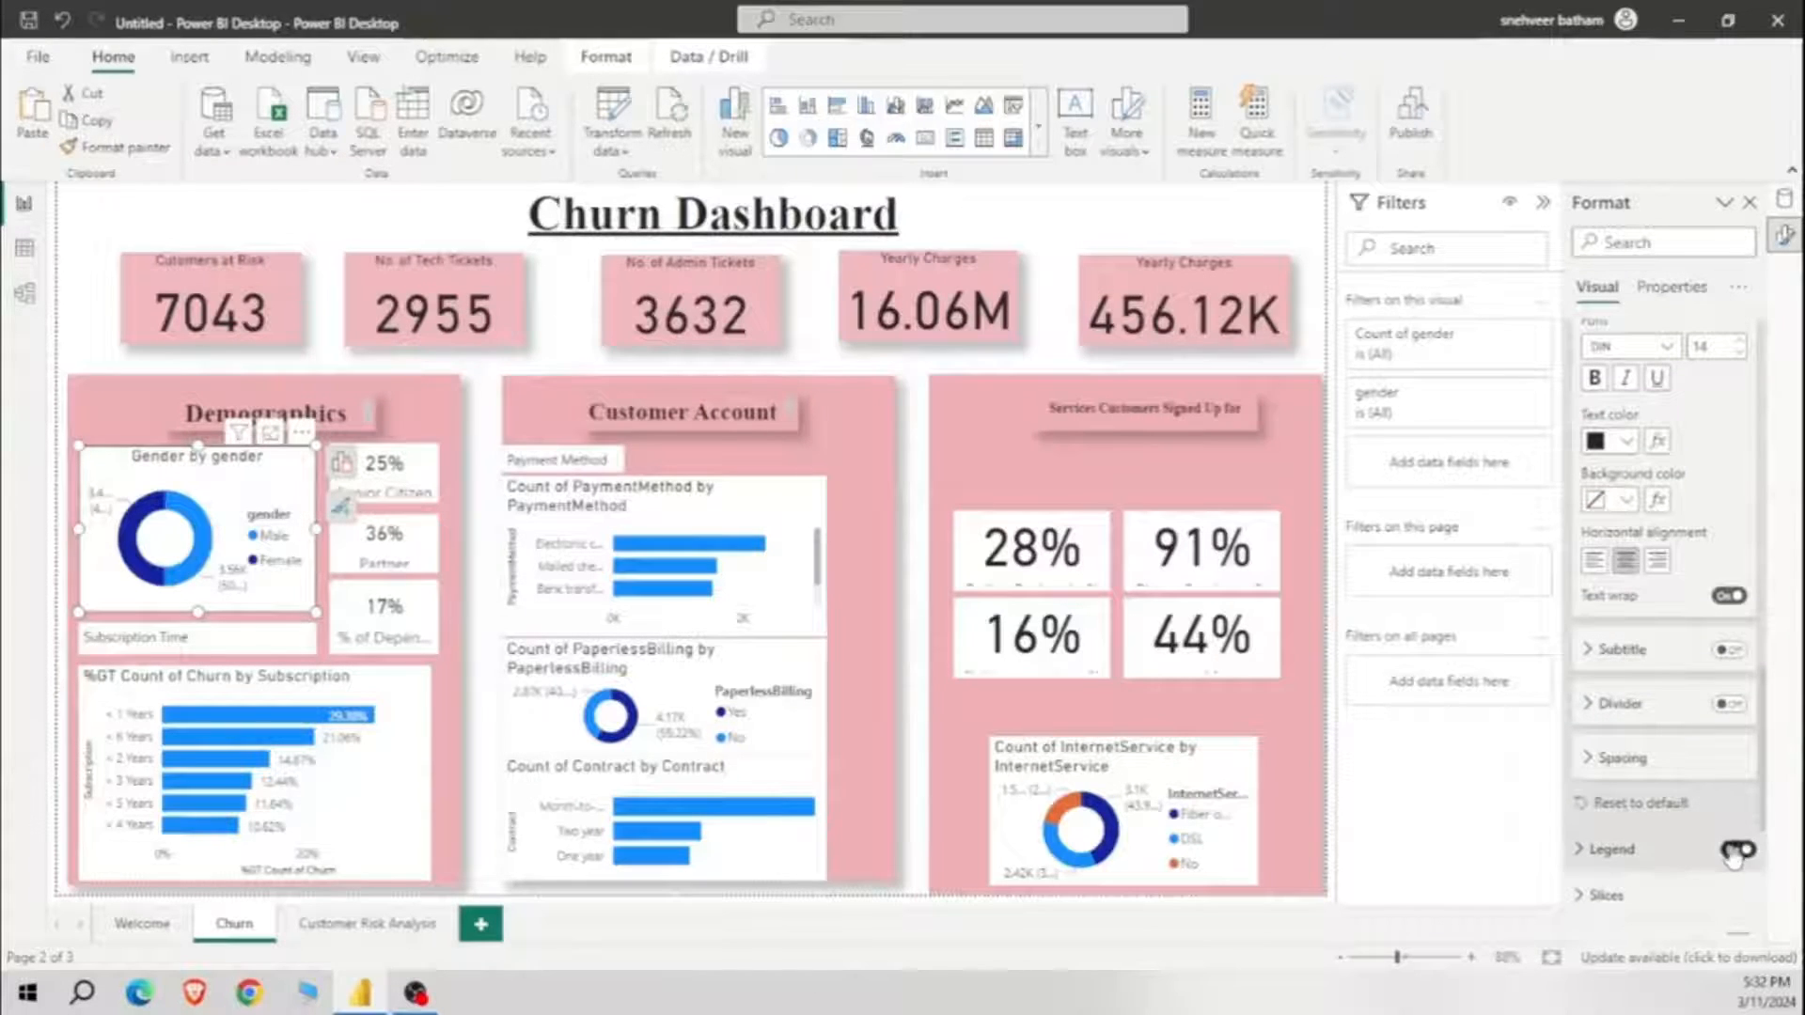
Step: Turn off the gender donut chart's legend and set its outside detail labels to show category and data value
click(1739, 850)
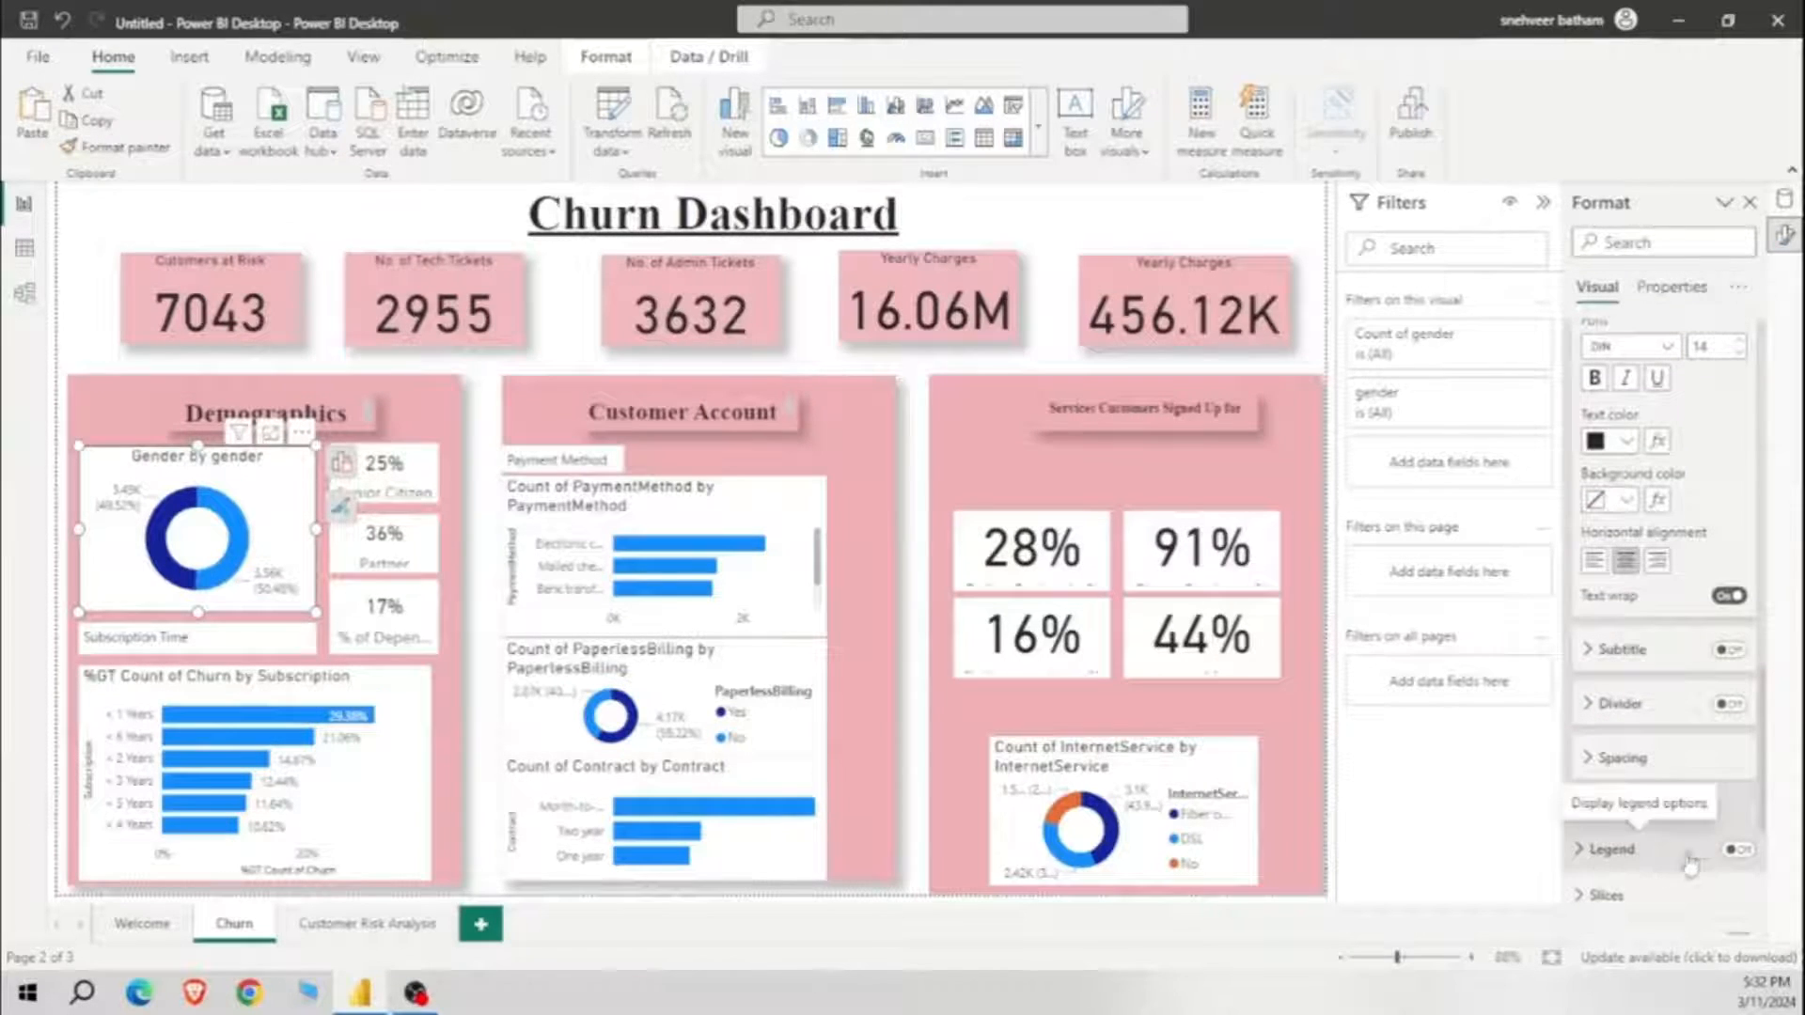
click(1611, 849)
scroll(1614, 799, down, 4)
click(1638, 902)
click(1646, 908)
scroll(1632, 771, down, 2)
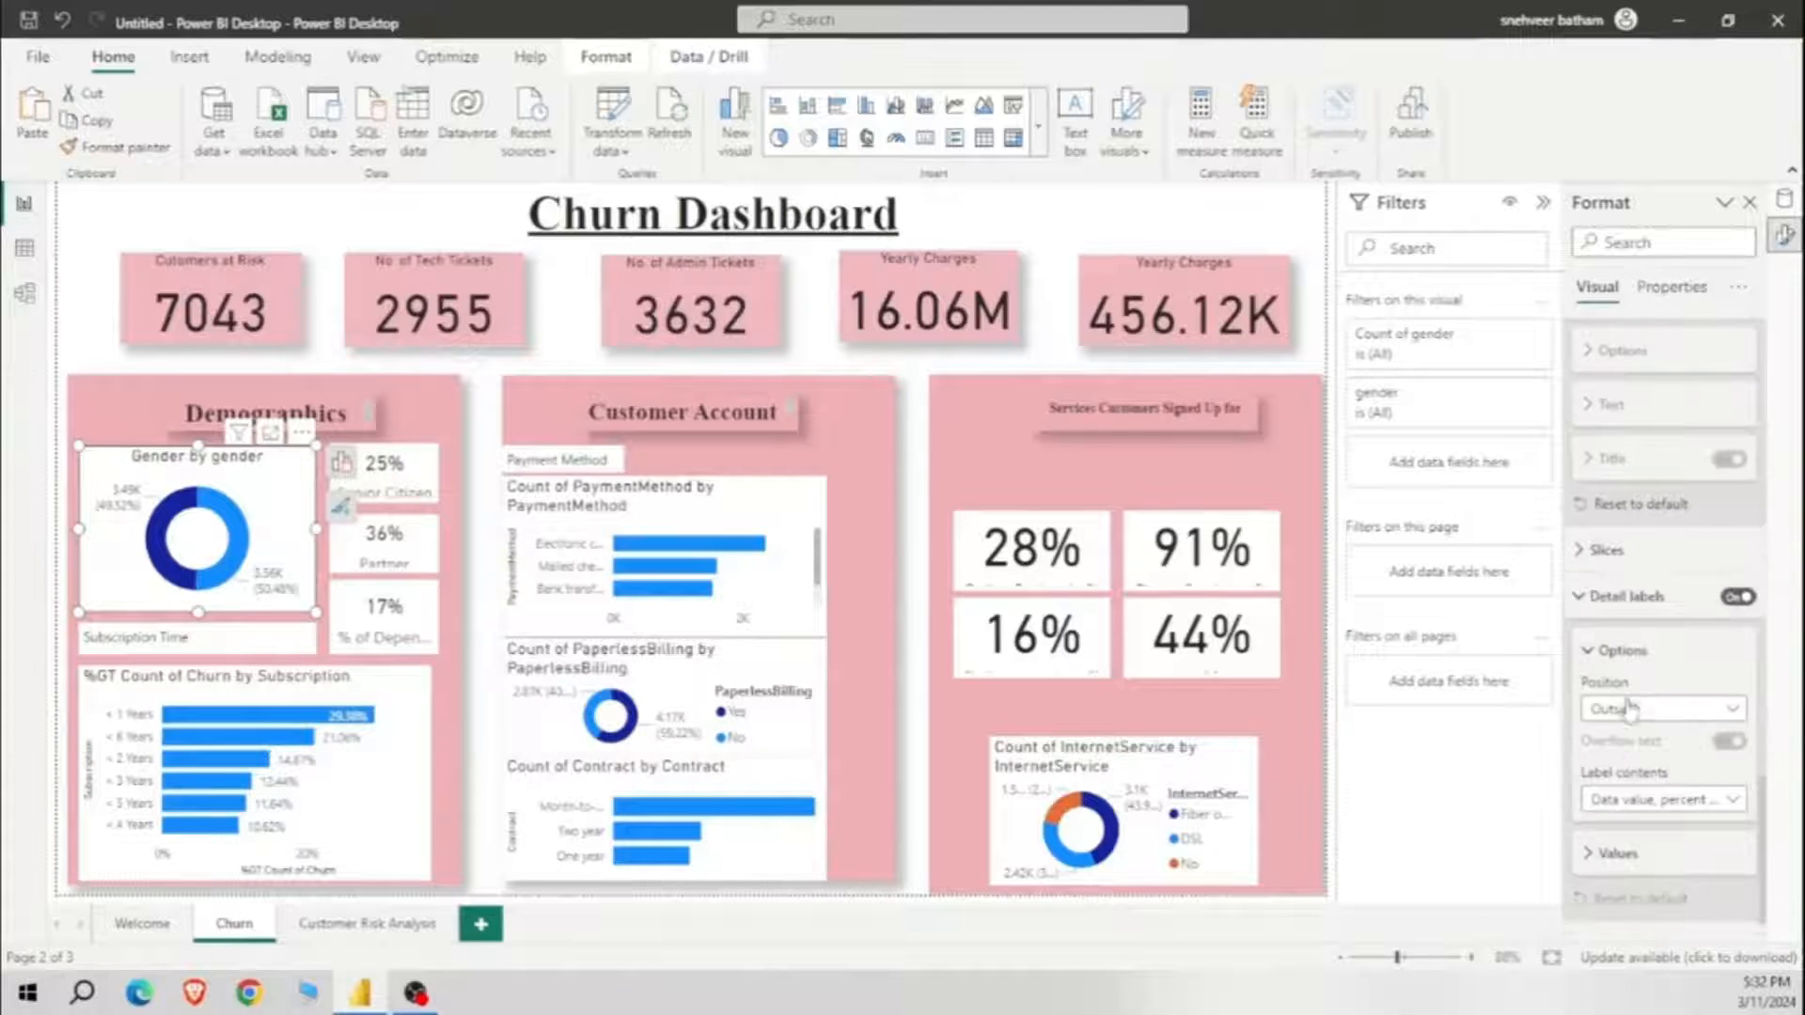
click(1637, 598)
click(1657, 861)
scroll(1652, 827, down, 3)
click(1664, 707)
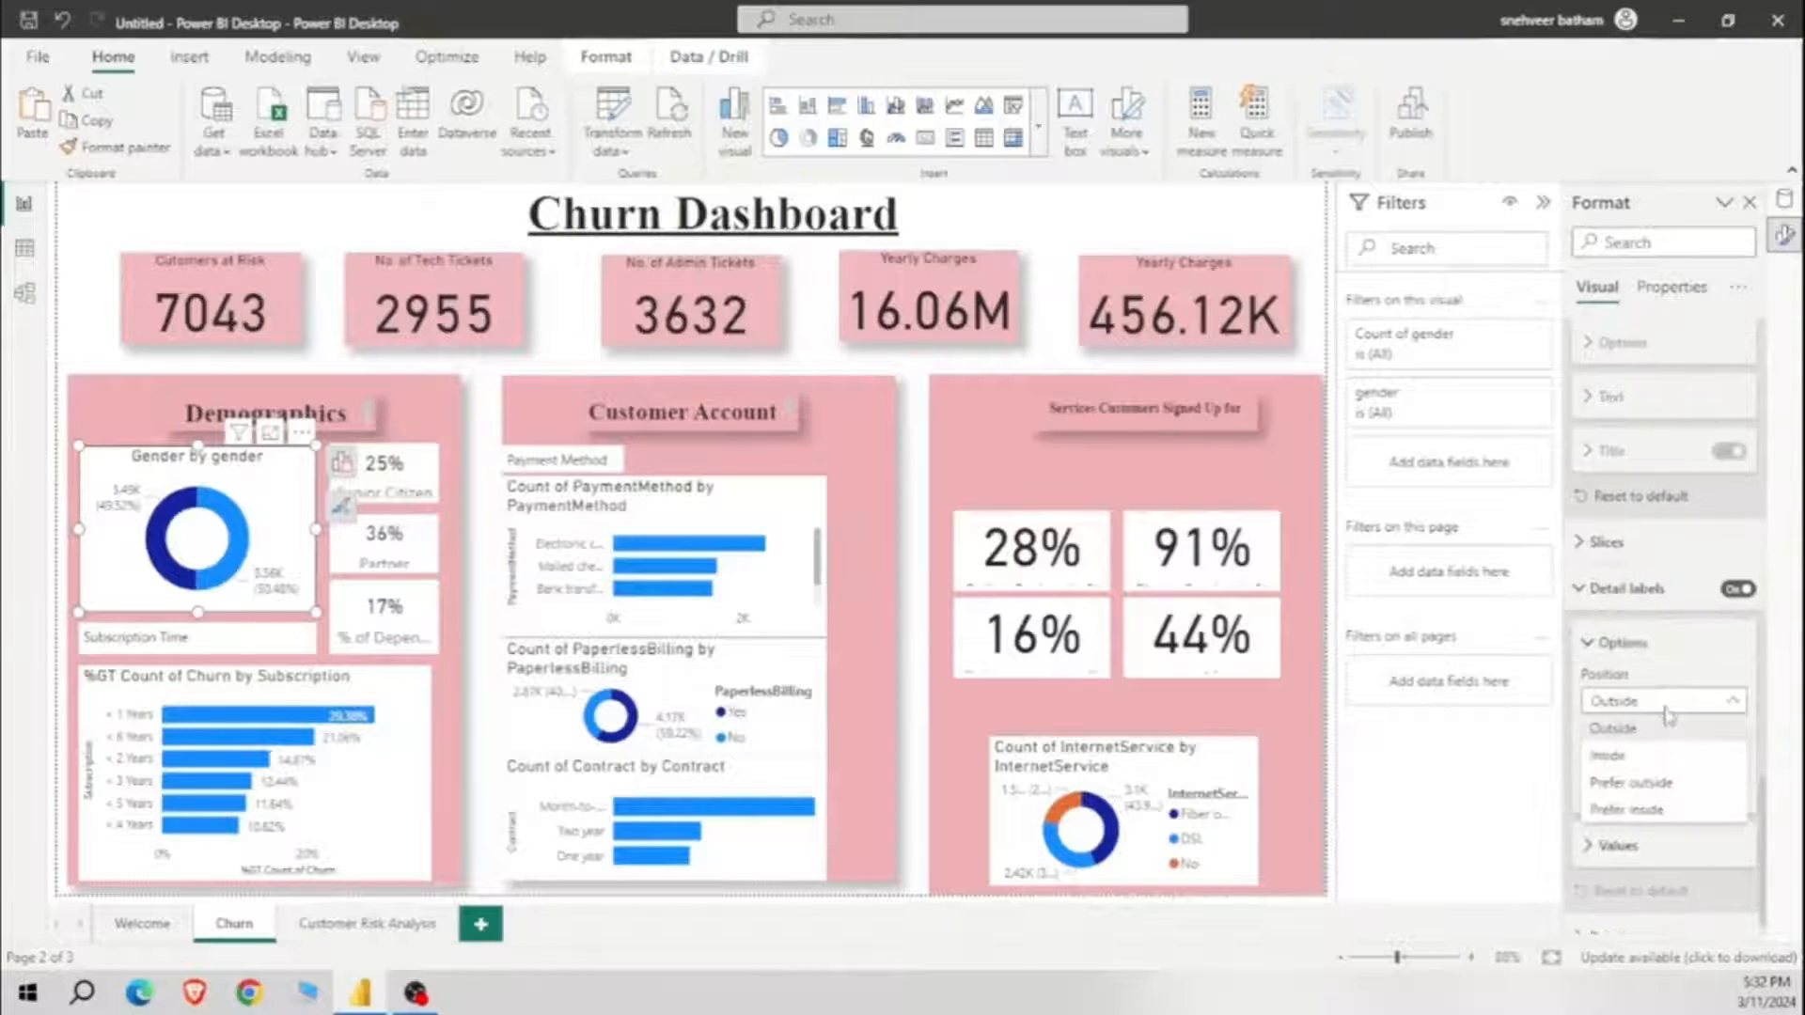
click(1665, 719)
click(1654, 801)
click(1687, 686)
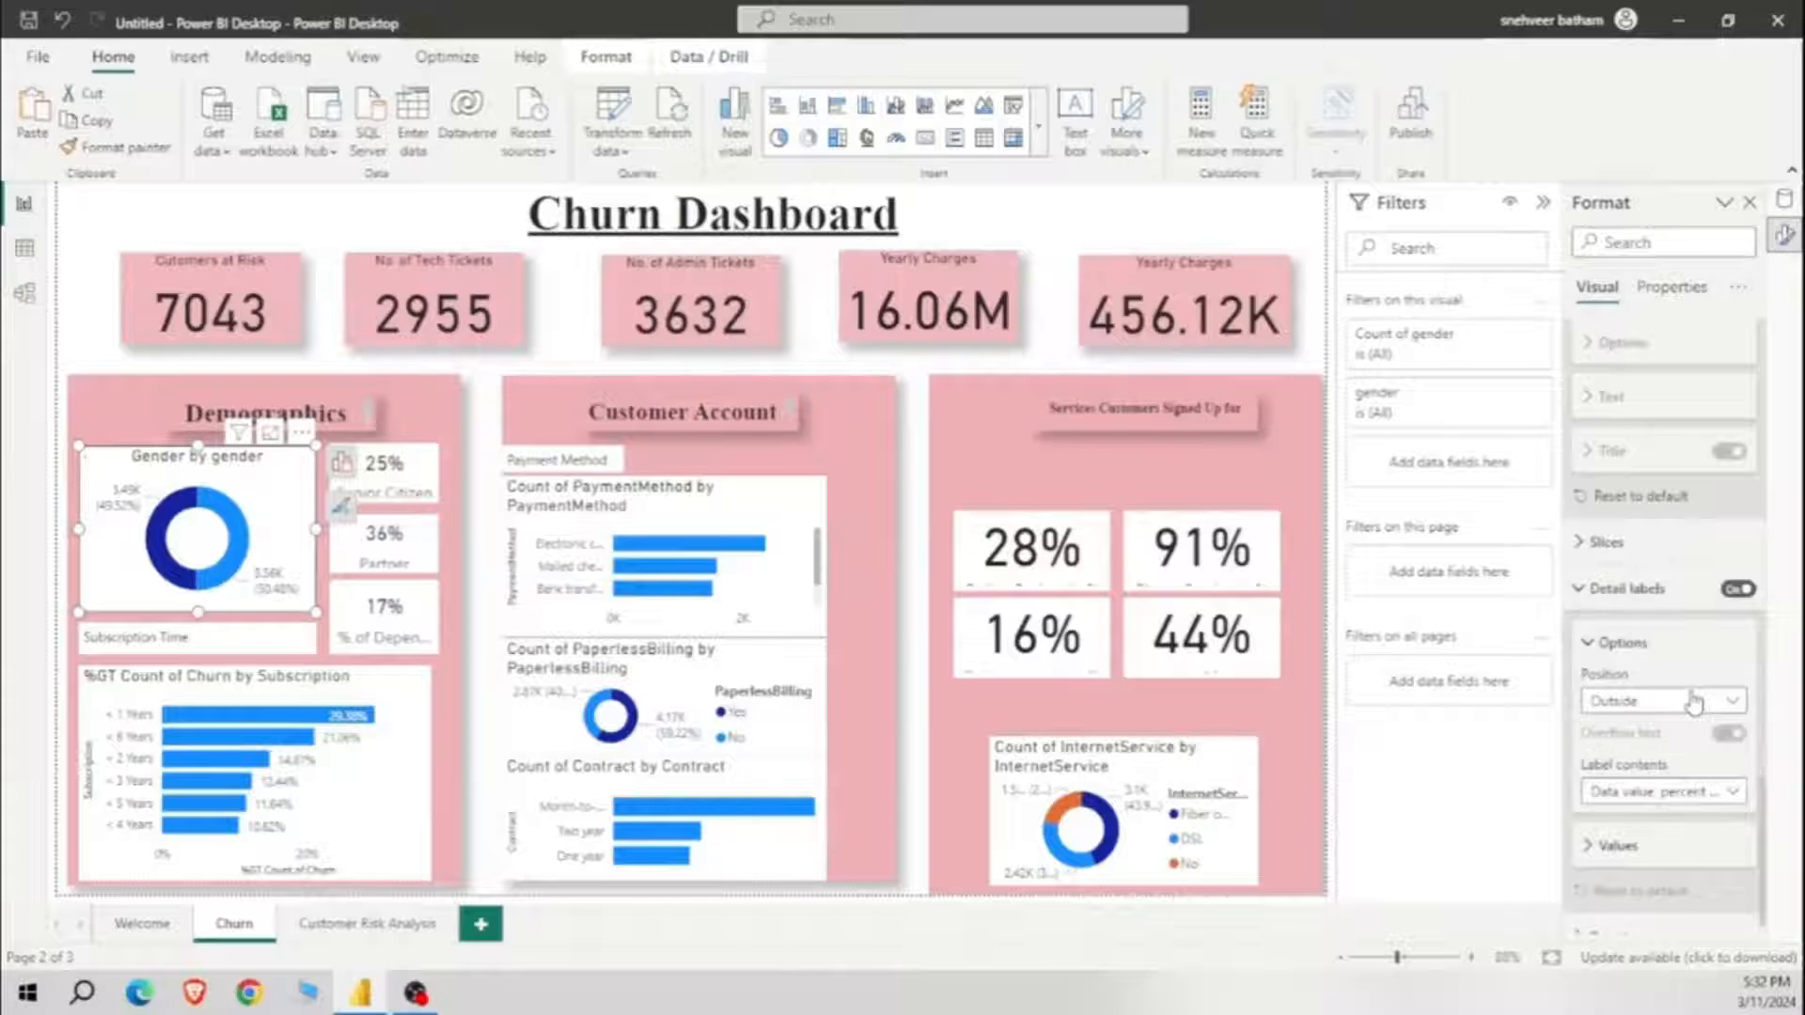
Step: Turn off the gender donut chart's background, leaving its shadow off
scroll(1664, 658, down, 10)
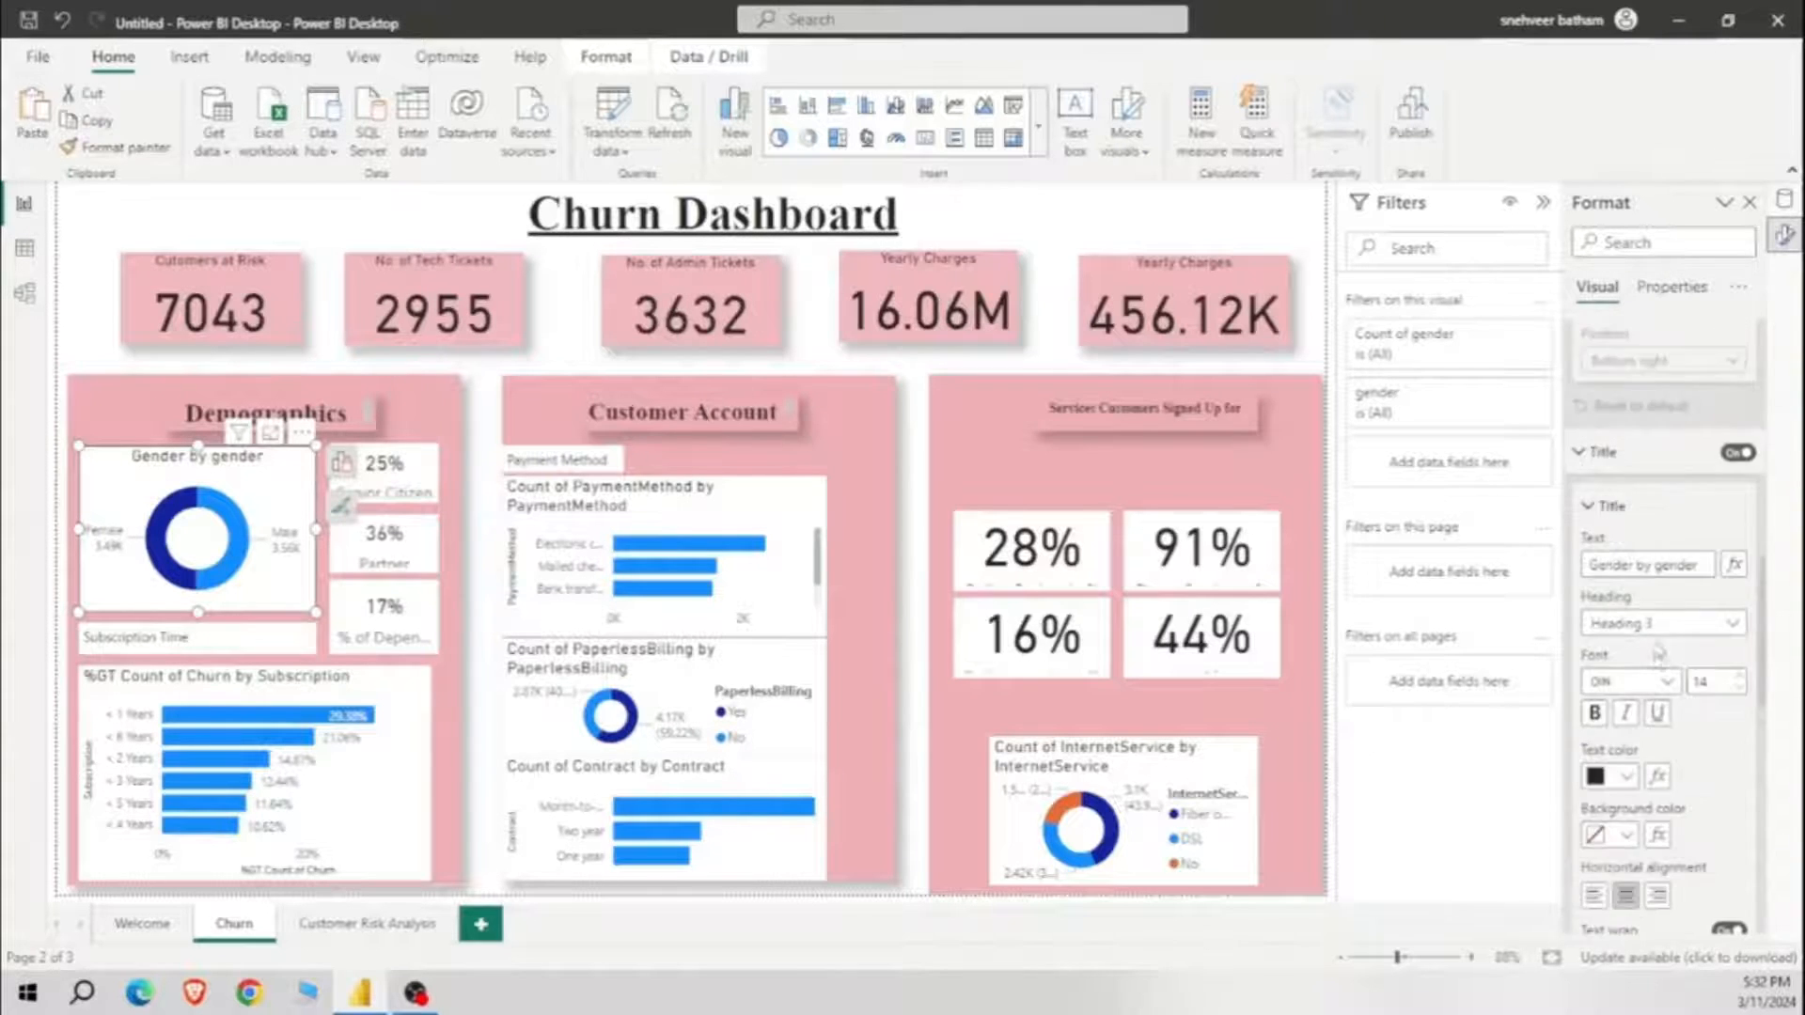
click(1729, 464)
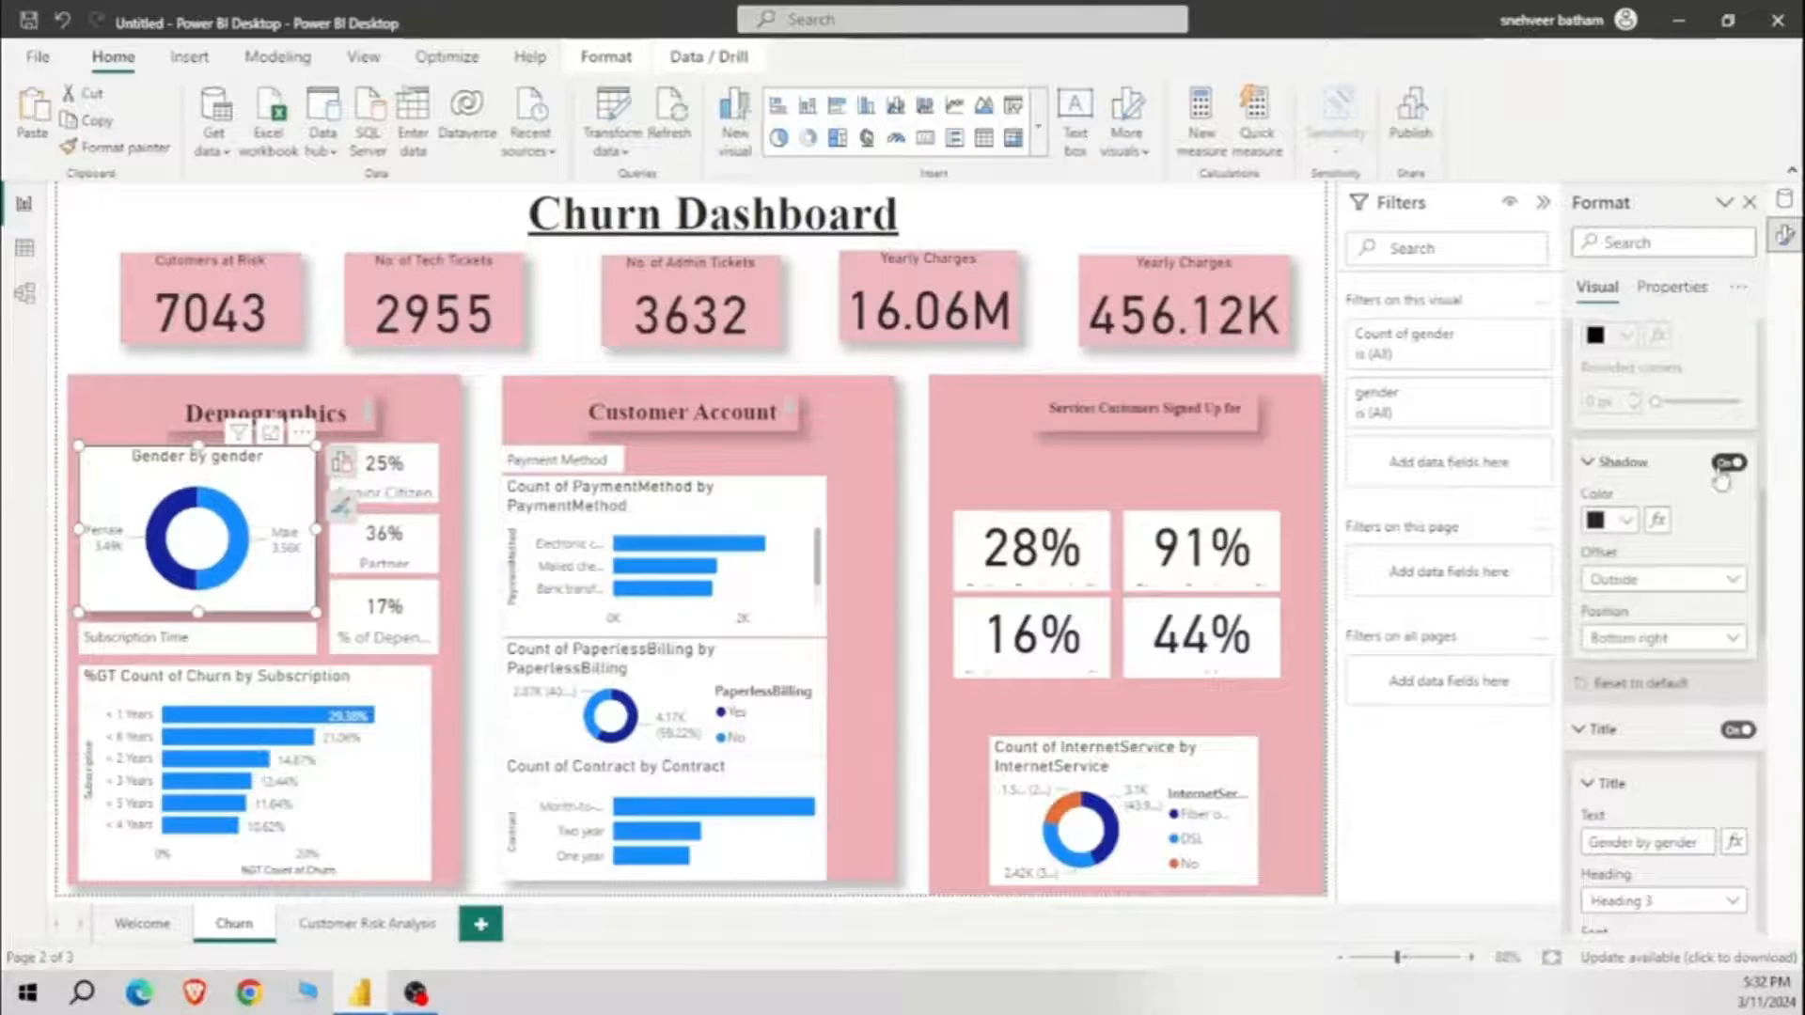
click(1729, 464)
scroll(1678, 569, up, 3)
click(1730, 369)
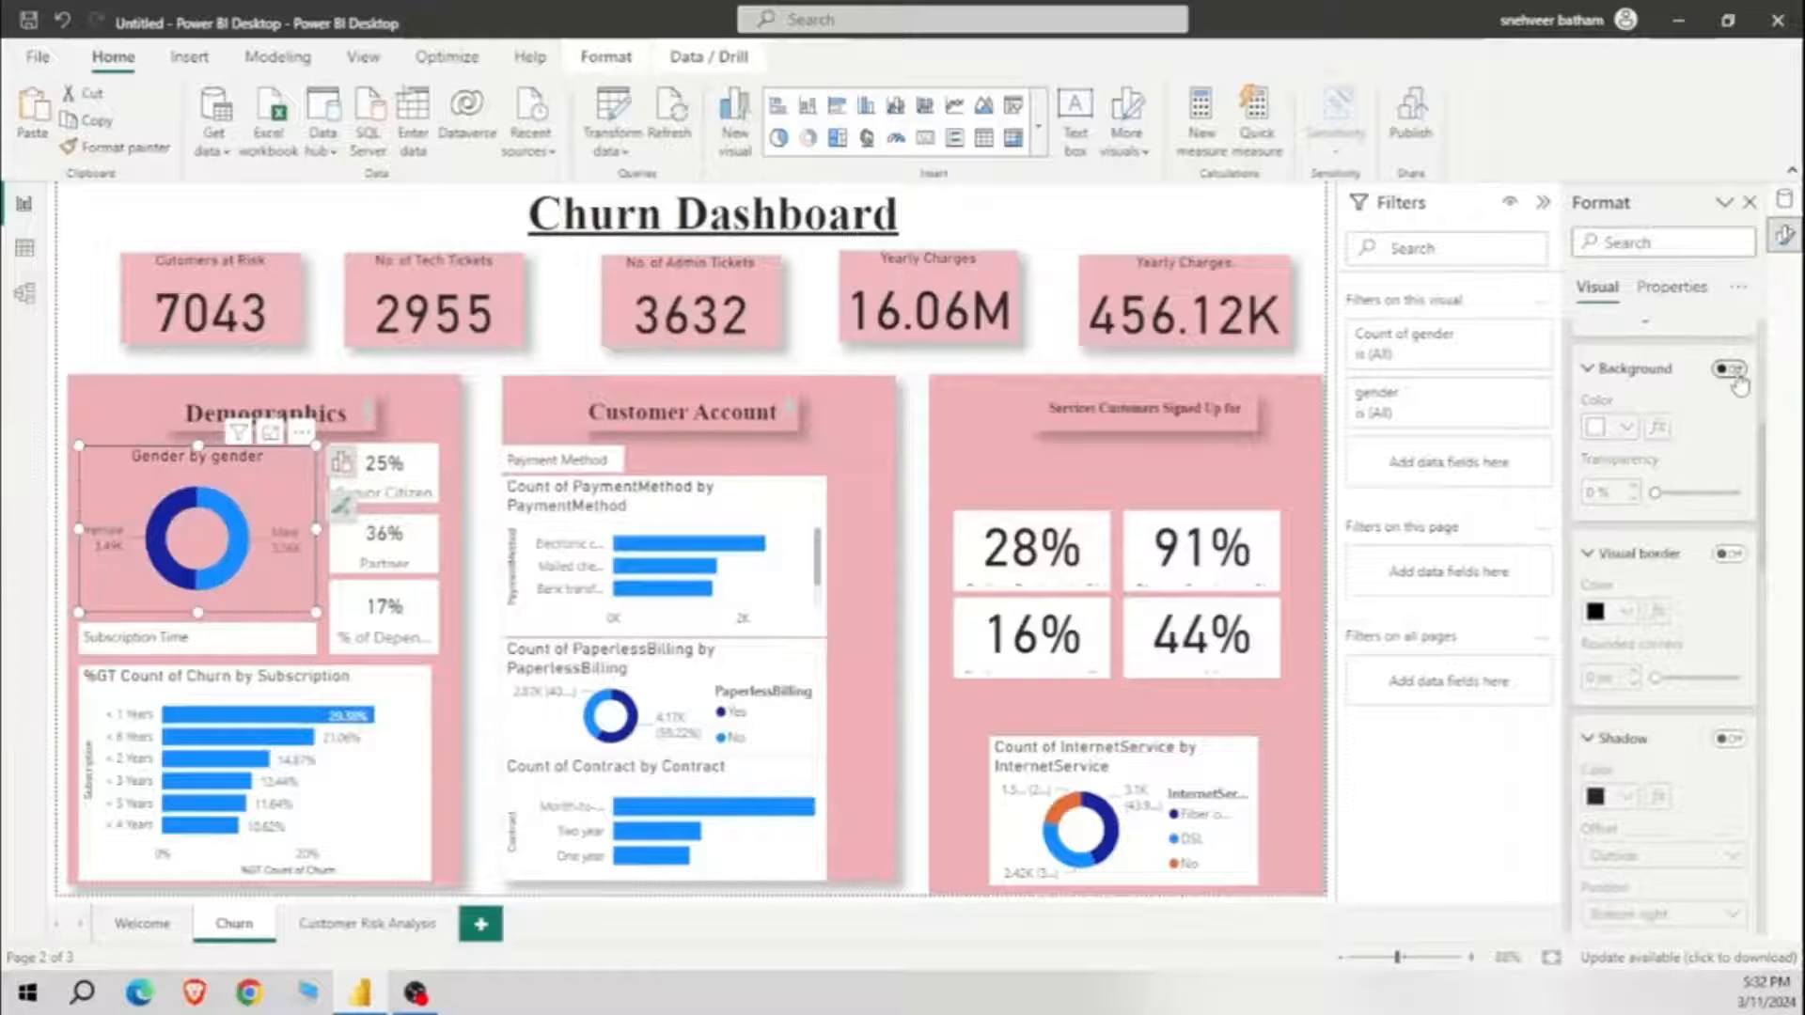
Step: Turn off the backgrounds of the Senior Citizen, Partner and Dependents percentage cards in the Demographics section
click(406, 477)
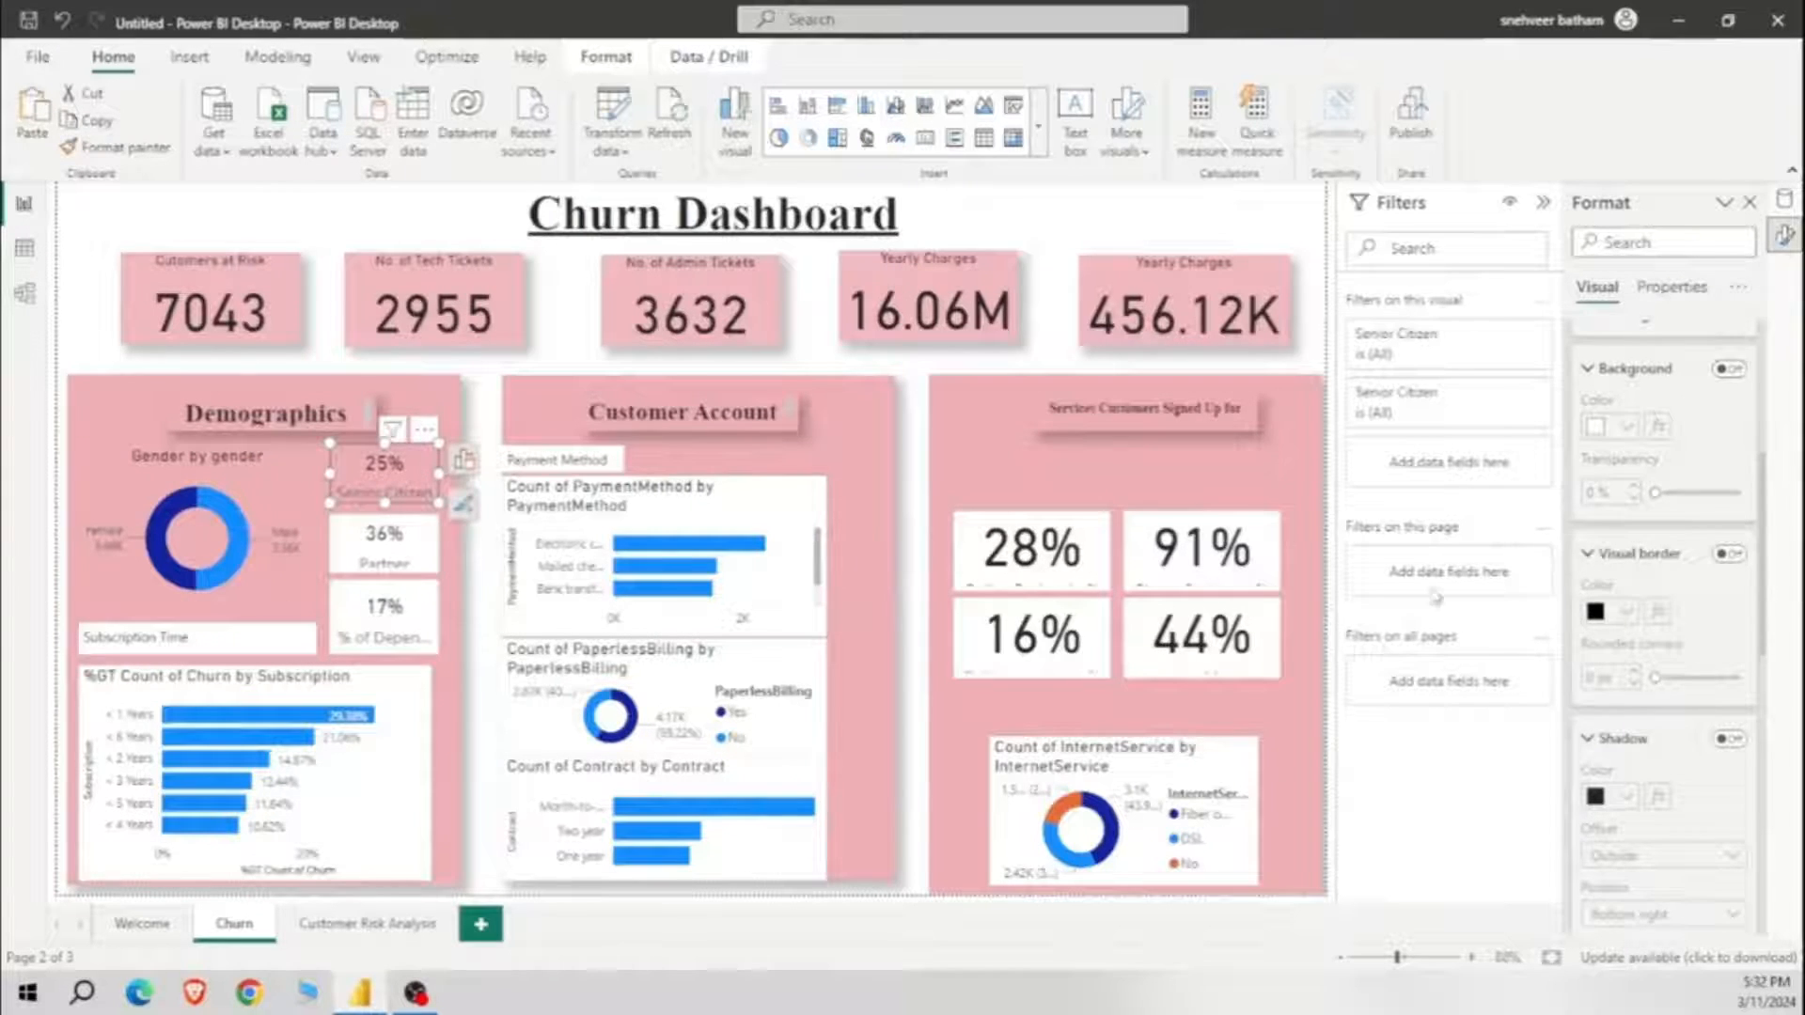
scroll(1718, 390, down, 4)
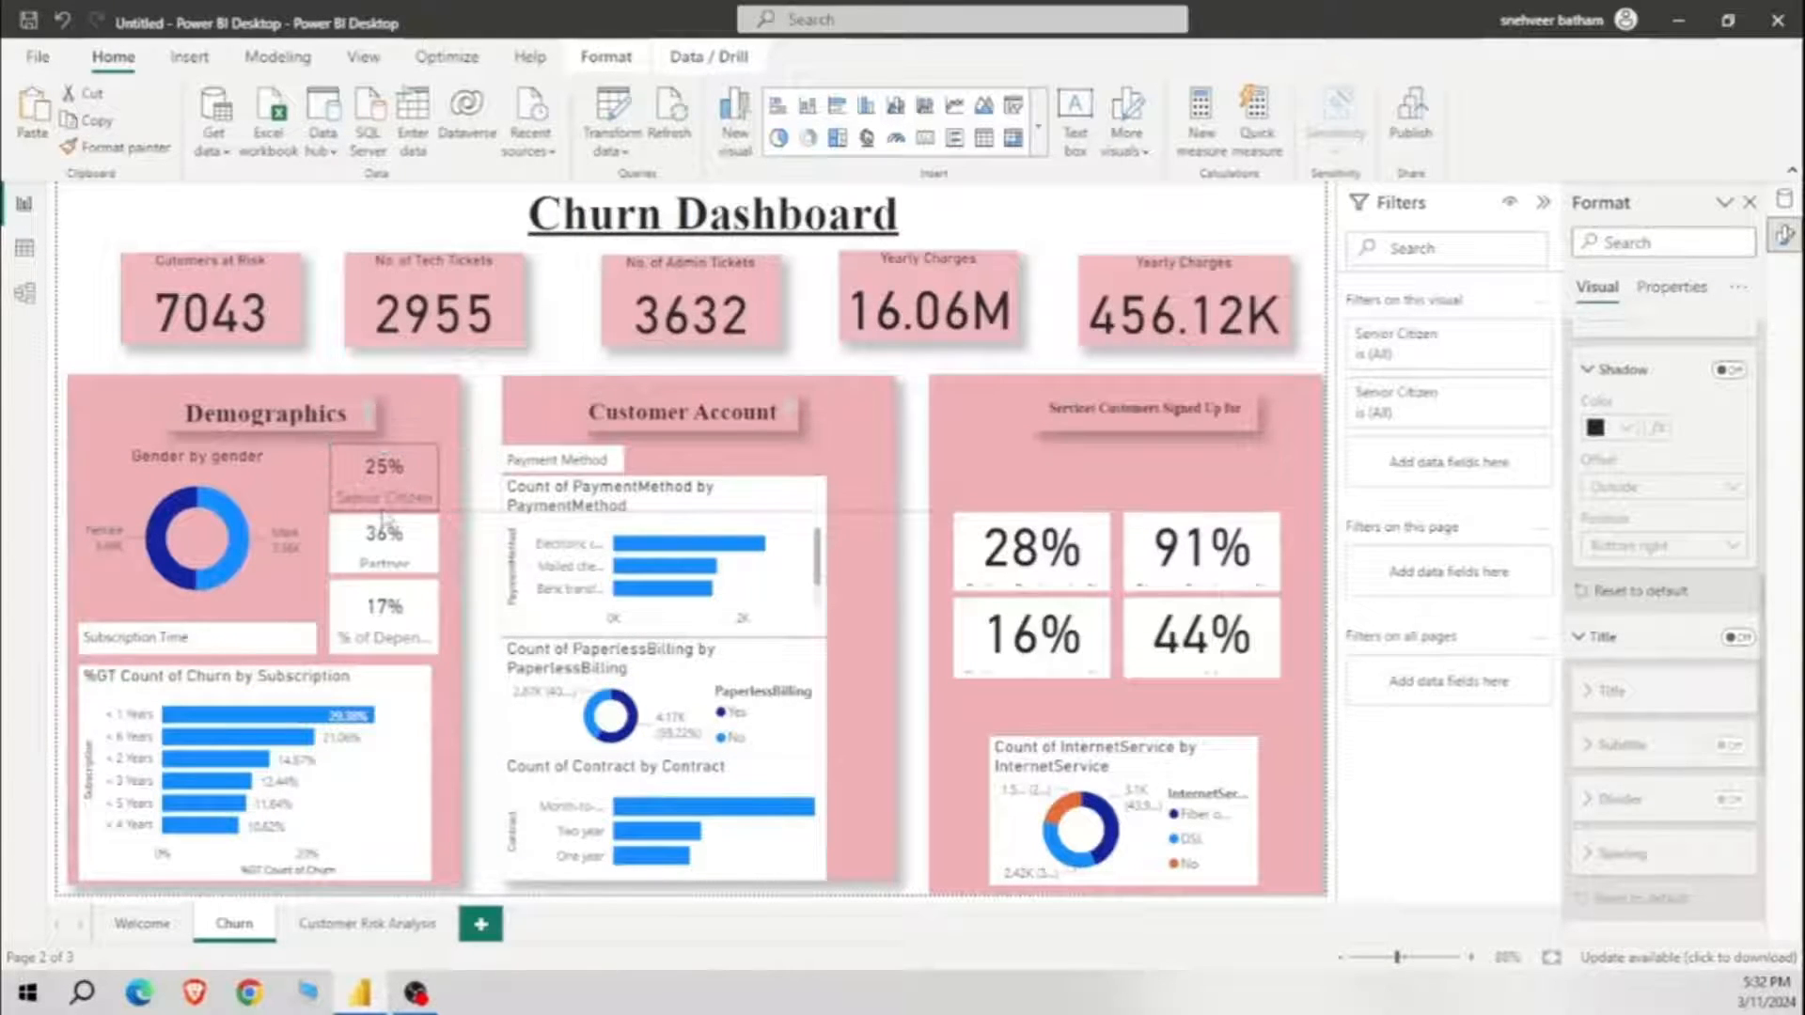
click(383, 543)
scroll(1728, 381, up, 3)
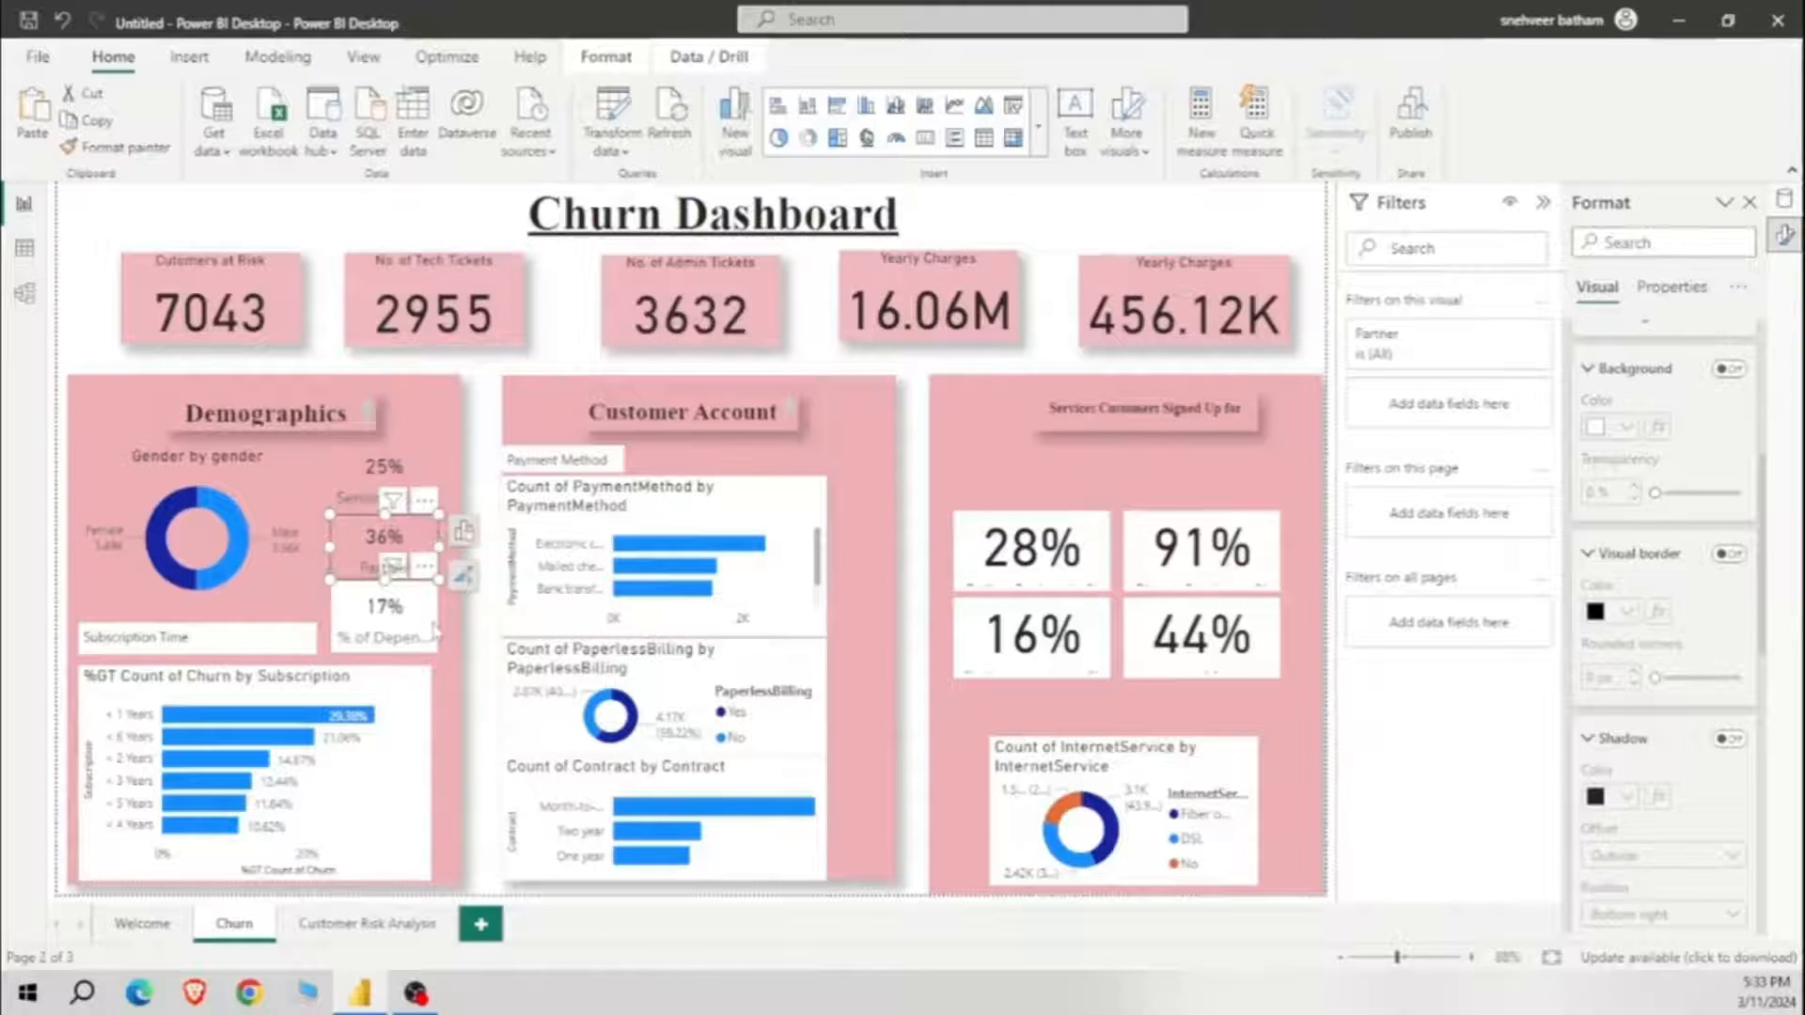
click(385, 604)
Step: Narrow the Subscription Time text box to fit its text and copy the Demographics heading's formatting onto it
click(266, 647)
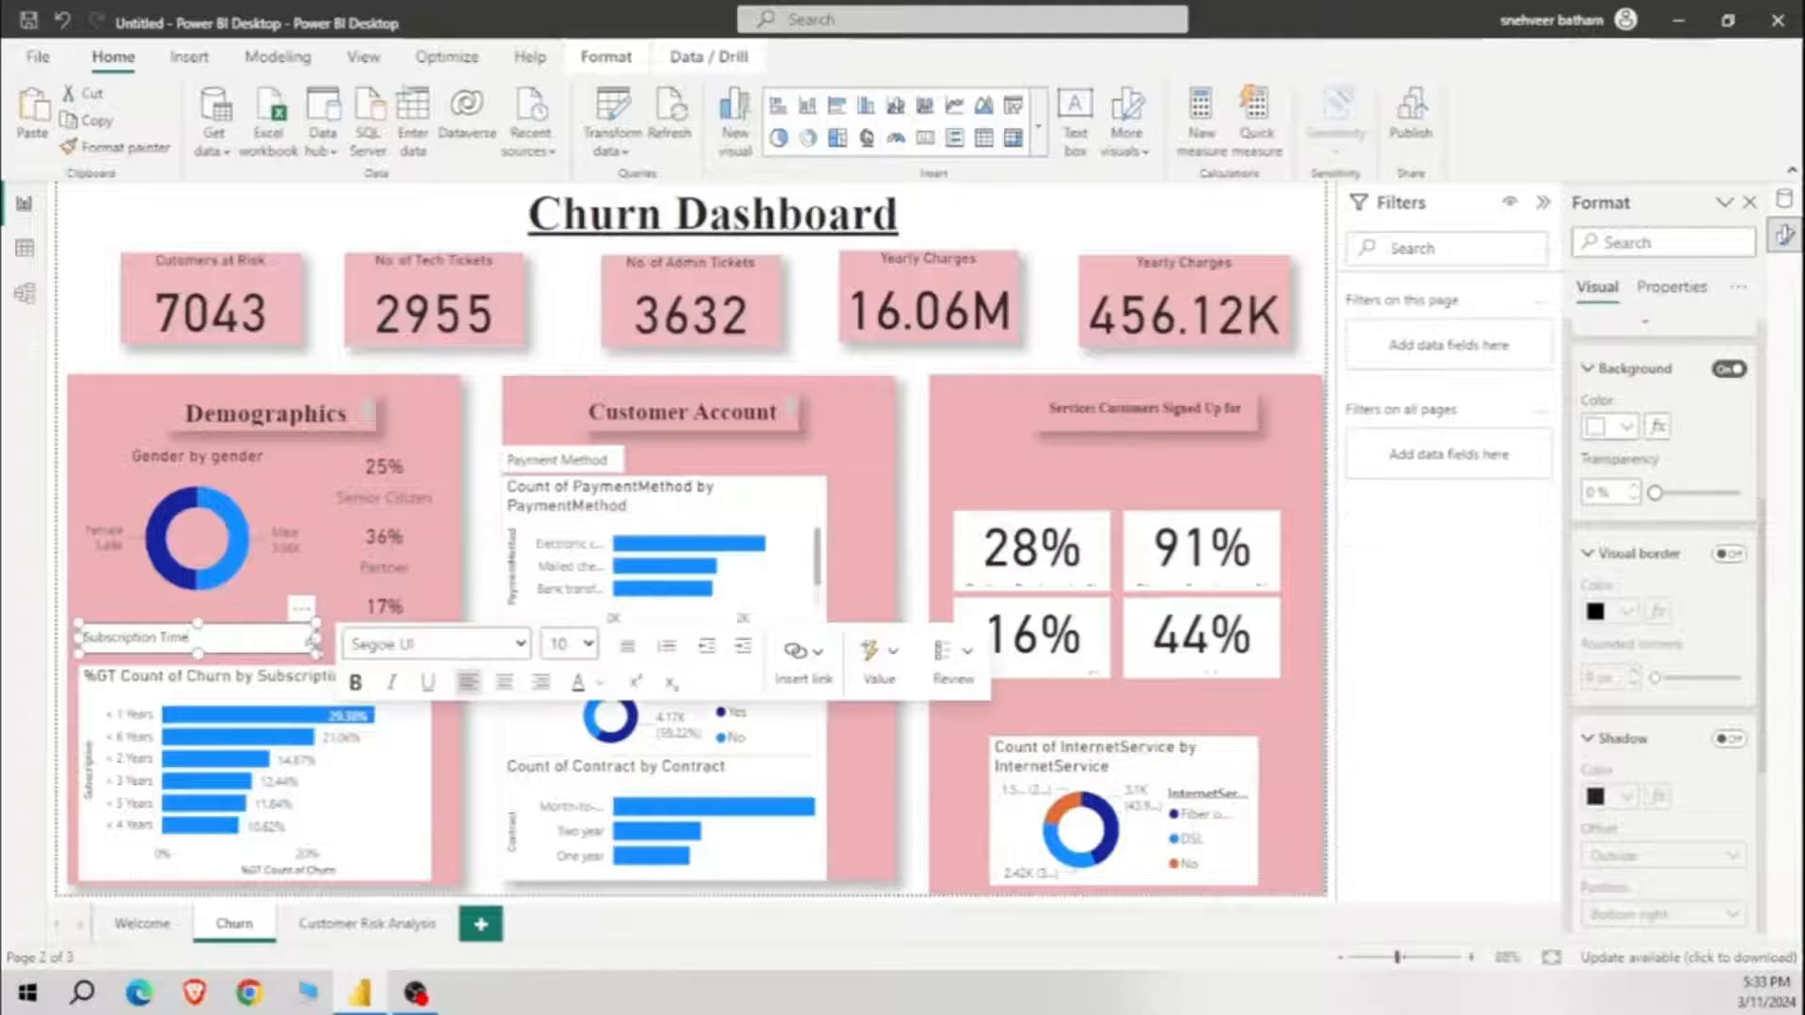
click(207, 645)
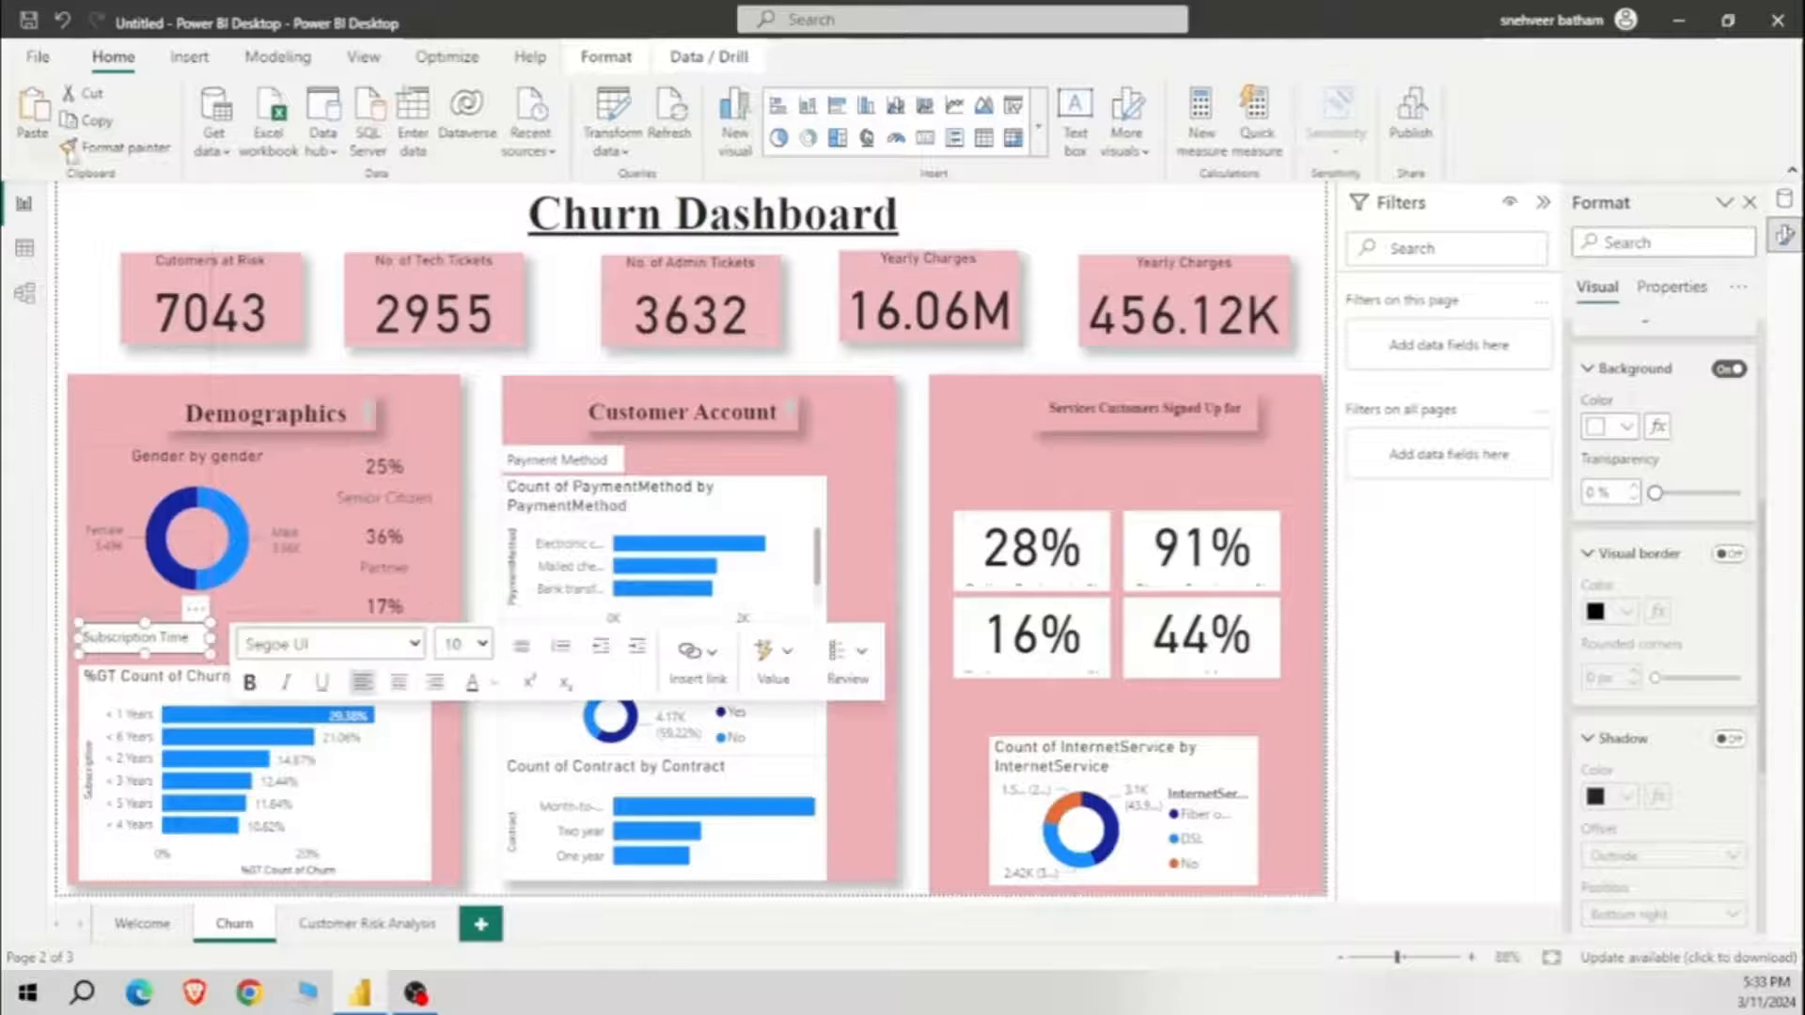
click(266, 414)
click(117, 147)
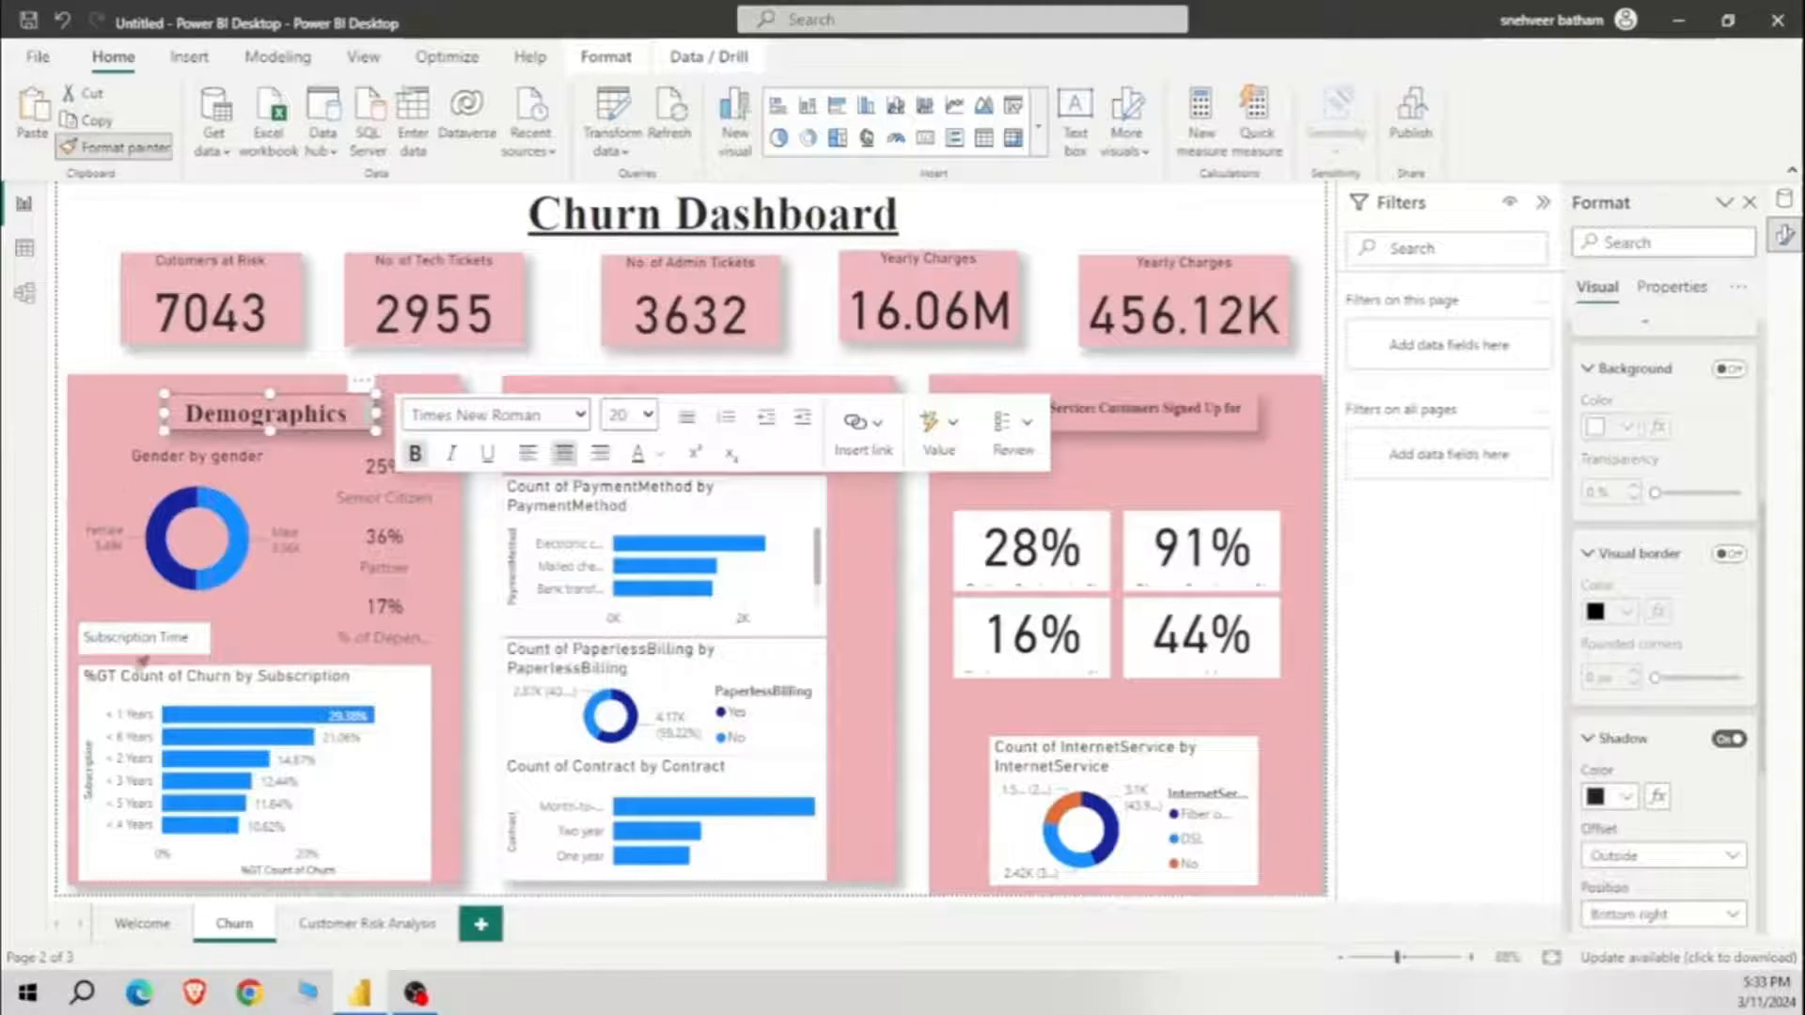
click(141, 638)
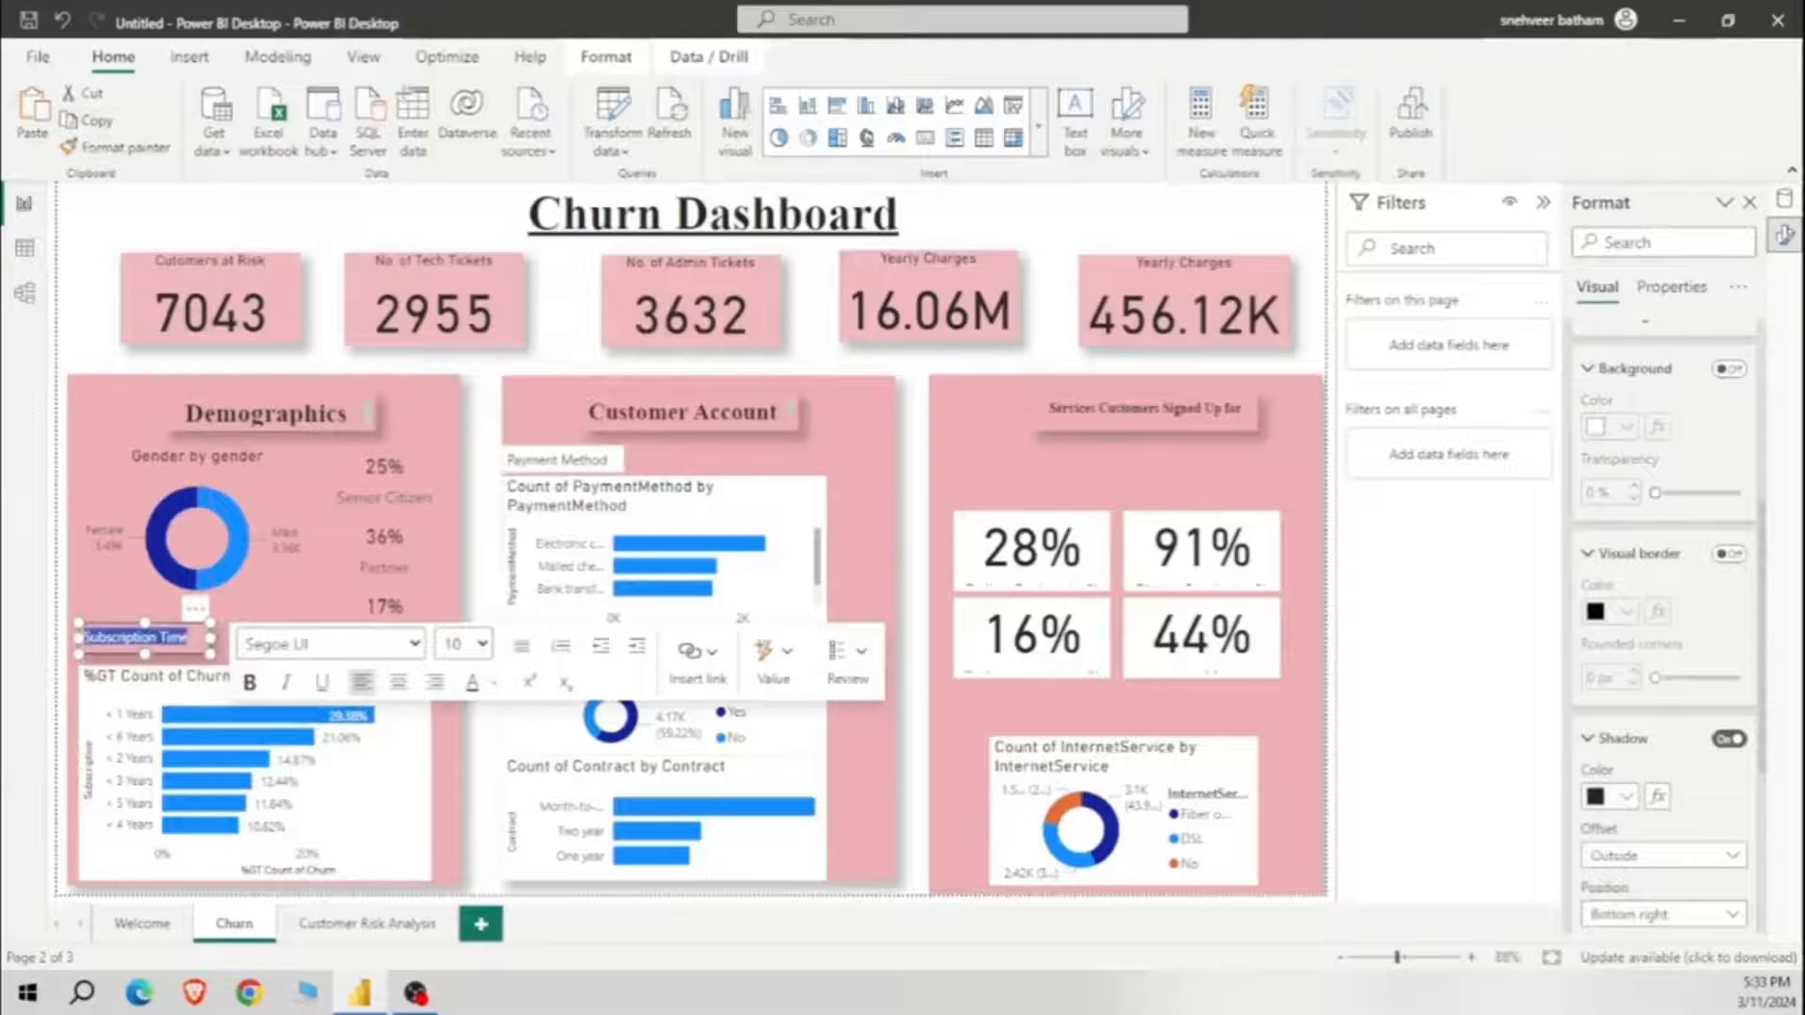
Step: Set the Subscription Time text to Times New Roman, bold and centered
click(413, 645)
scroll(329, 602, down, 1)
click(327, 612)
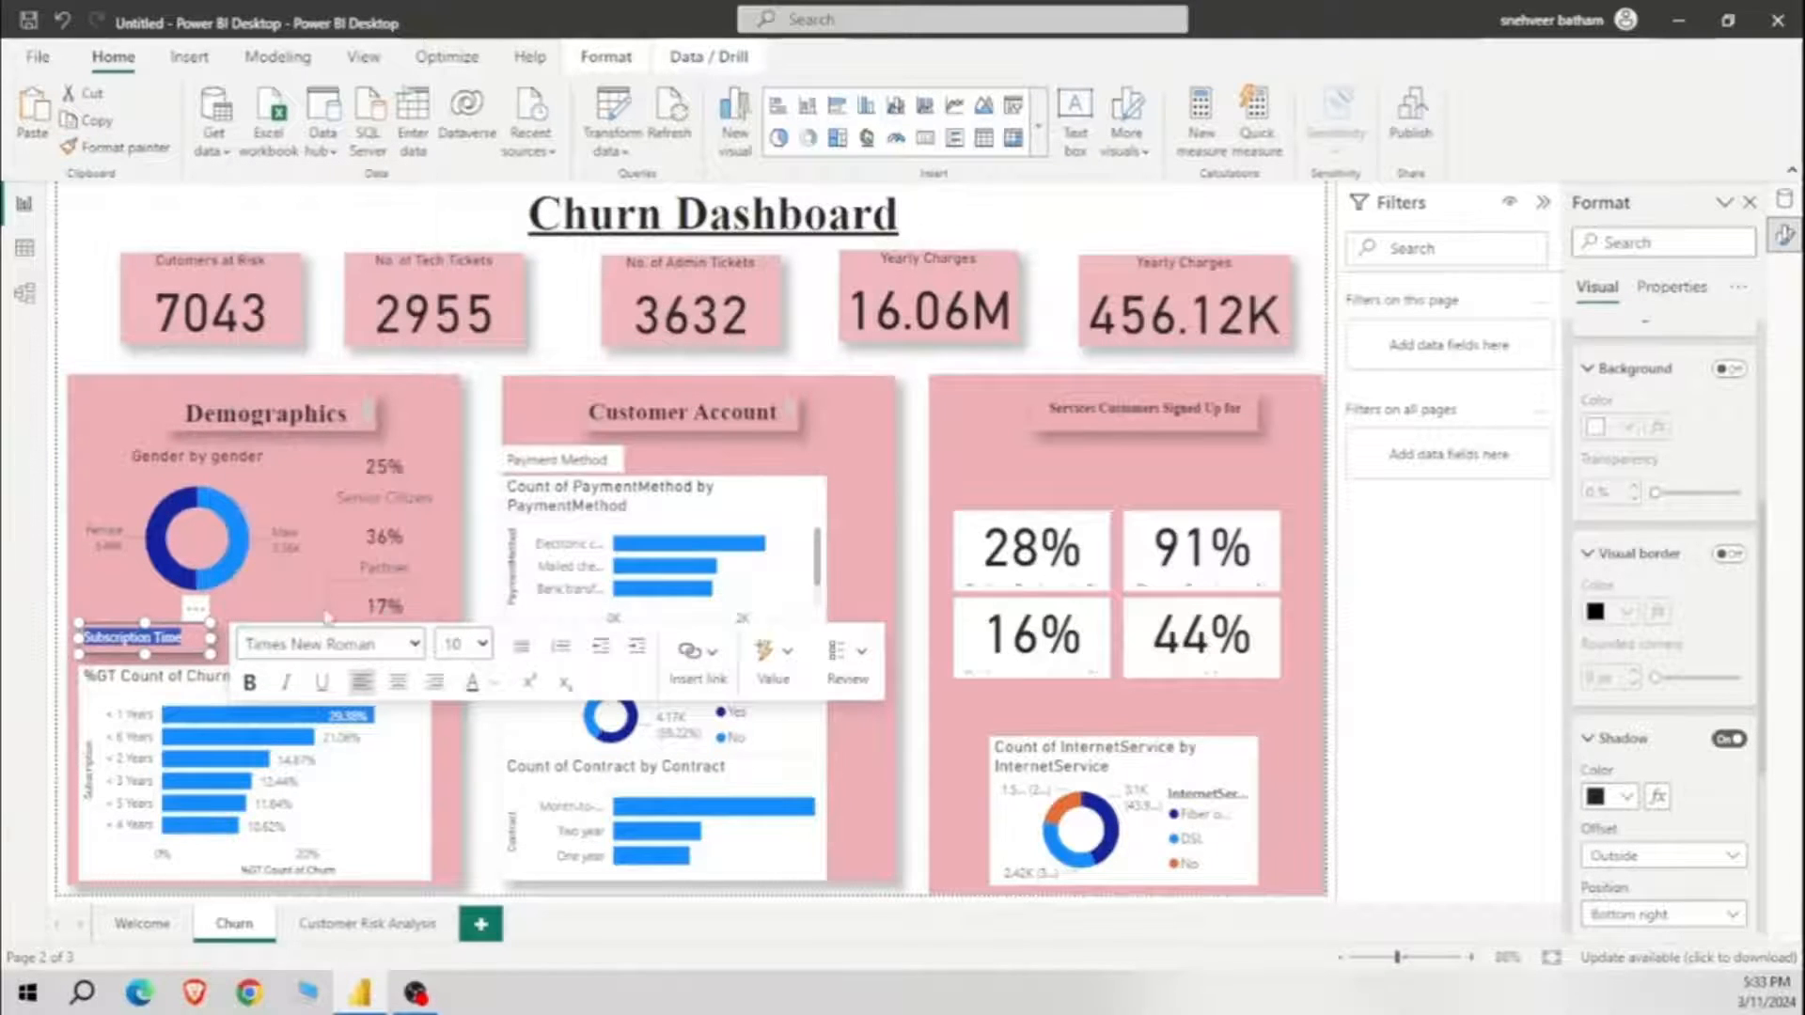
click(249, 682)
click(397, 682)
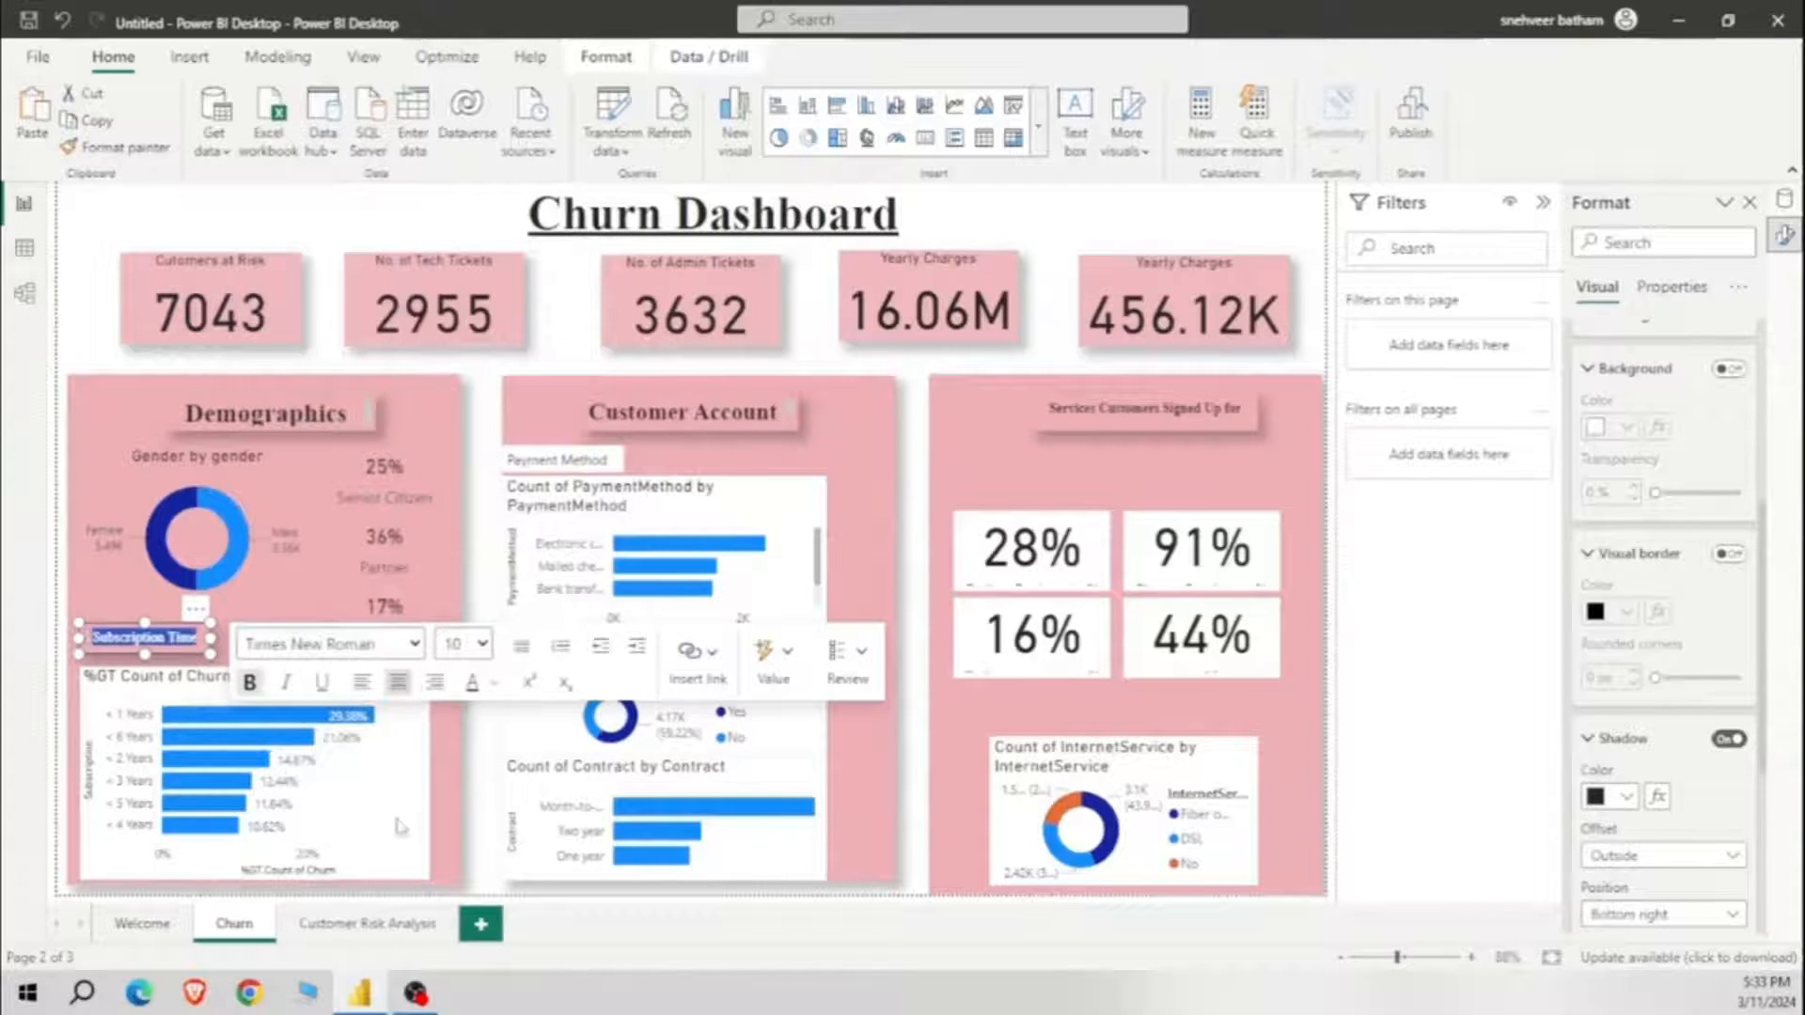
Step: Copy the gender donut's background-free, centered-title formatting to the churn by subscription chart and the three Customer Account charts
click(354, 750)
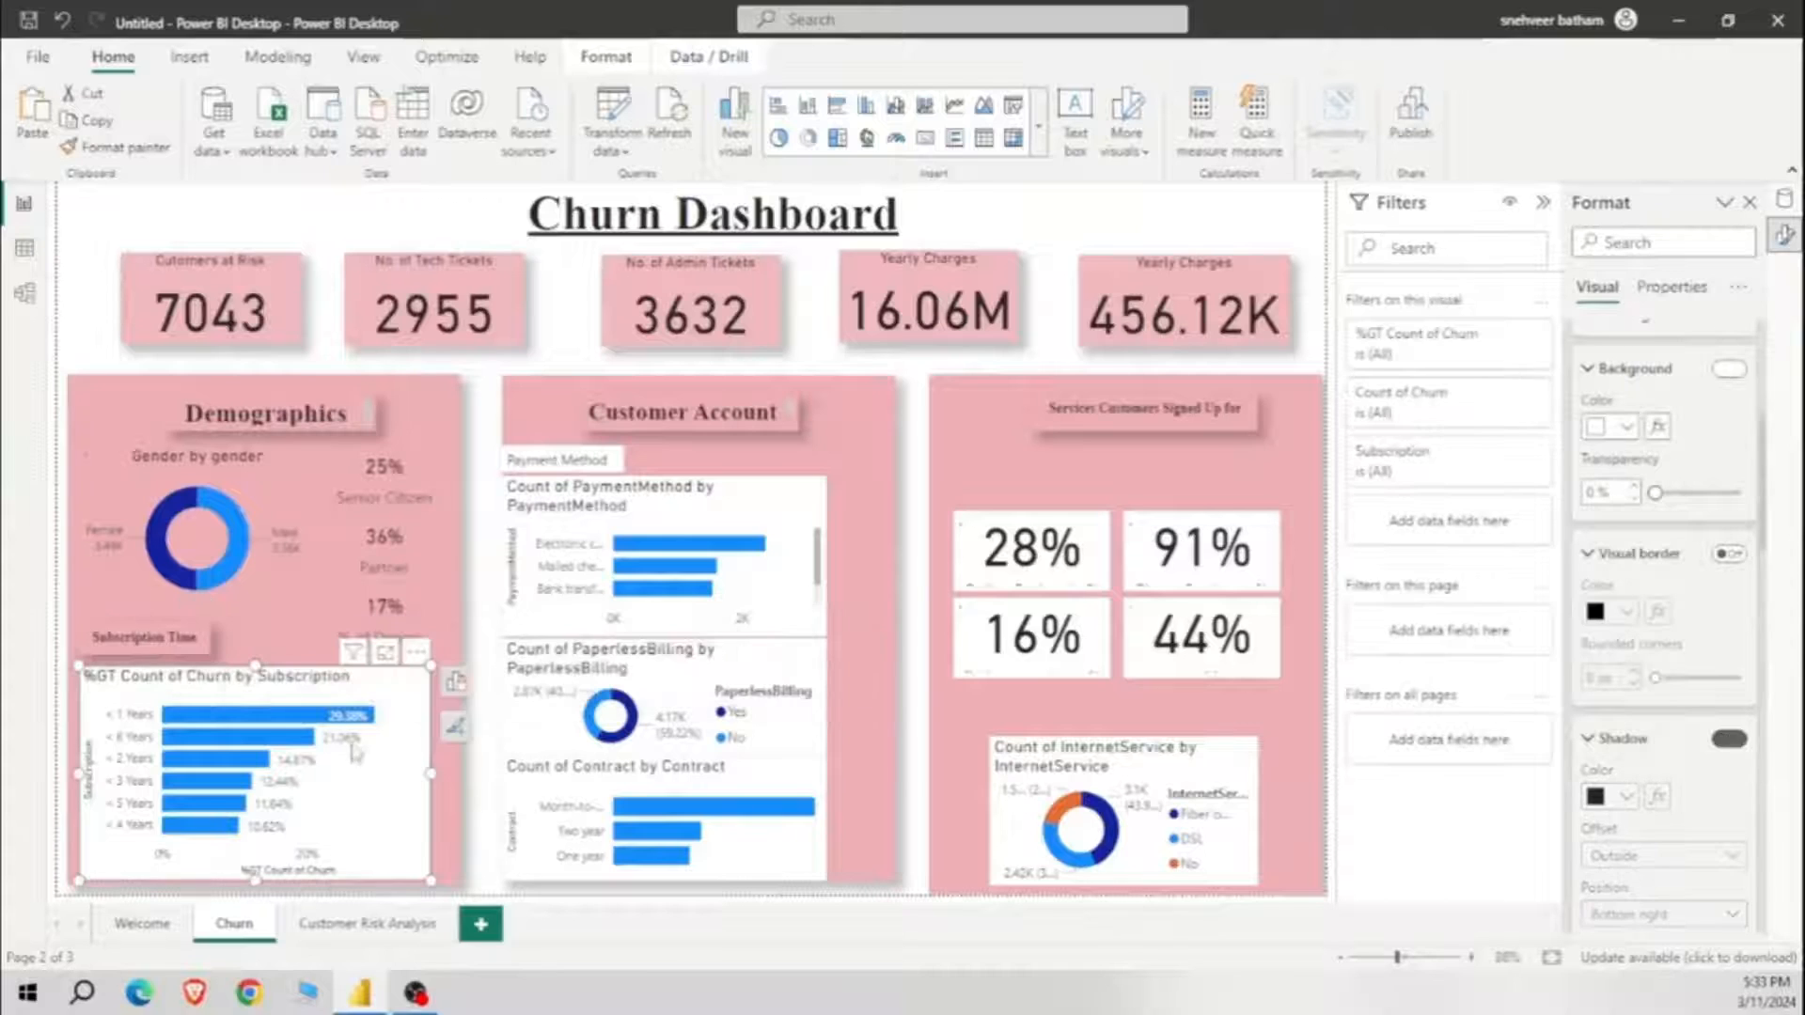
click(411, 769)
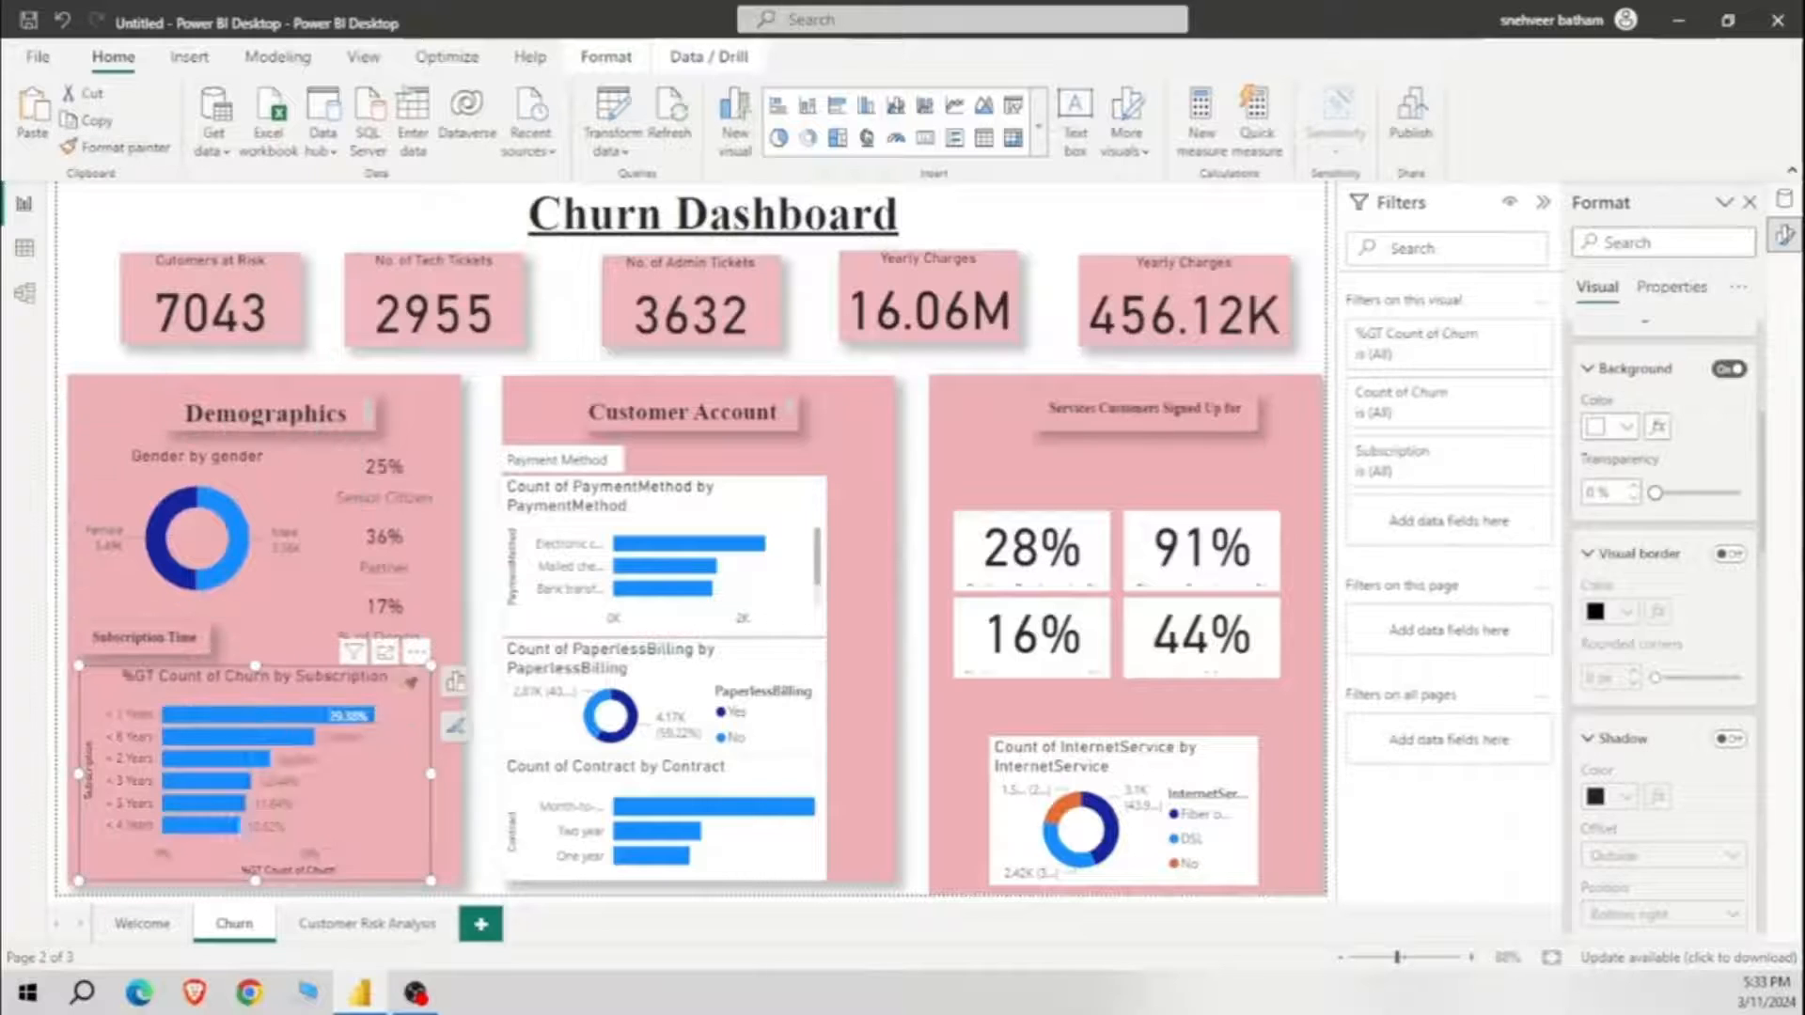
click(117, 148)
click(658, 564)
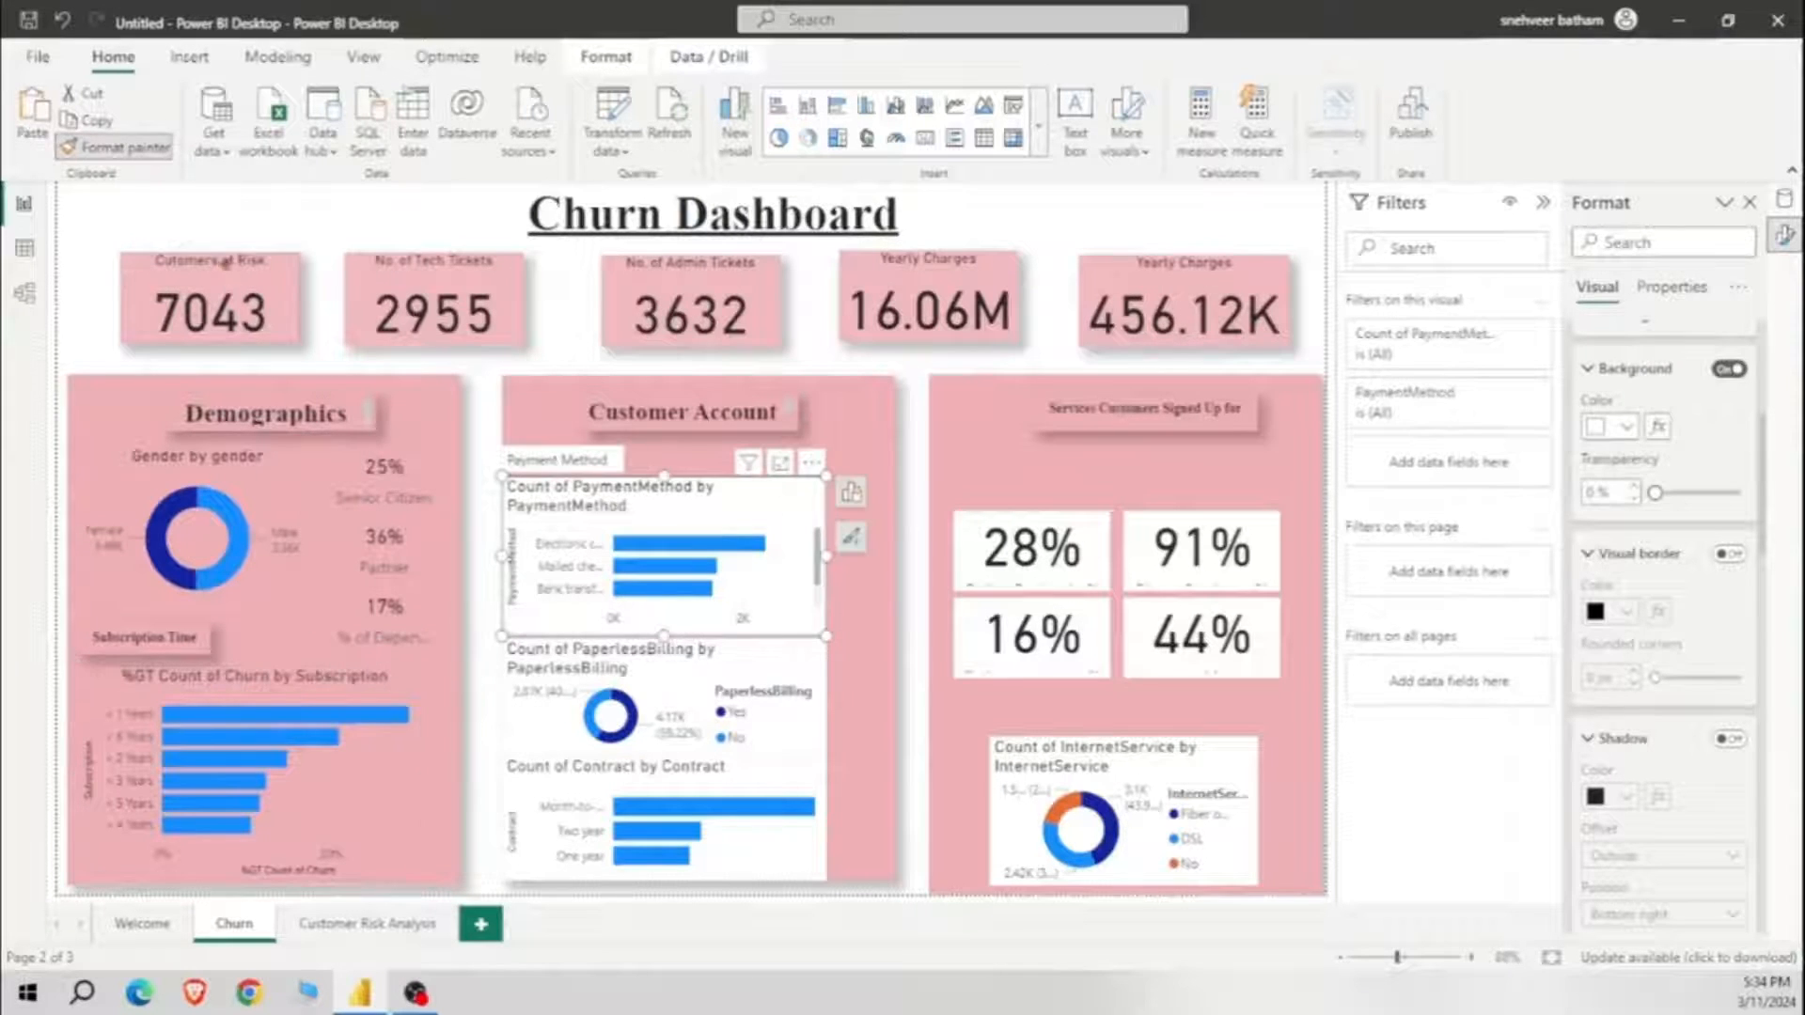
click(117, 148)
click(667, 714)
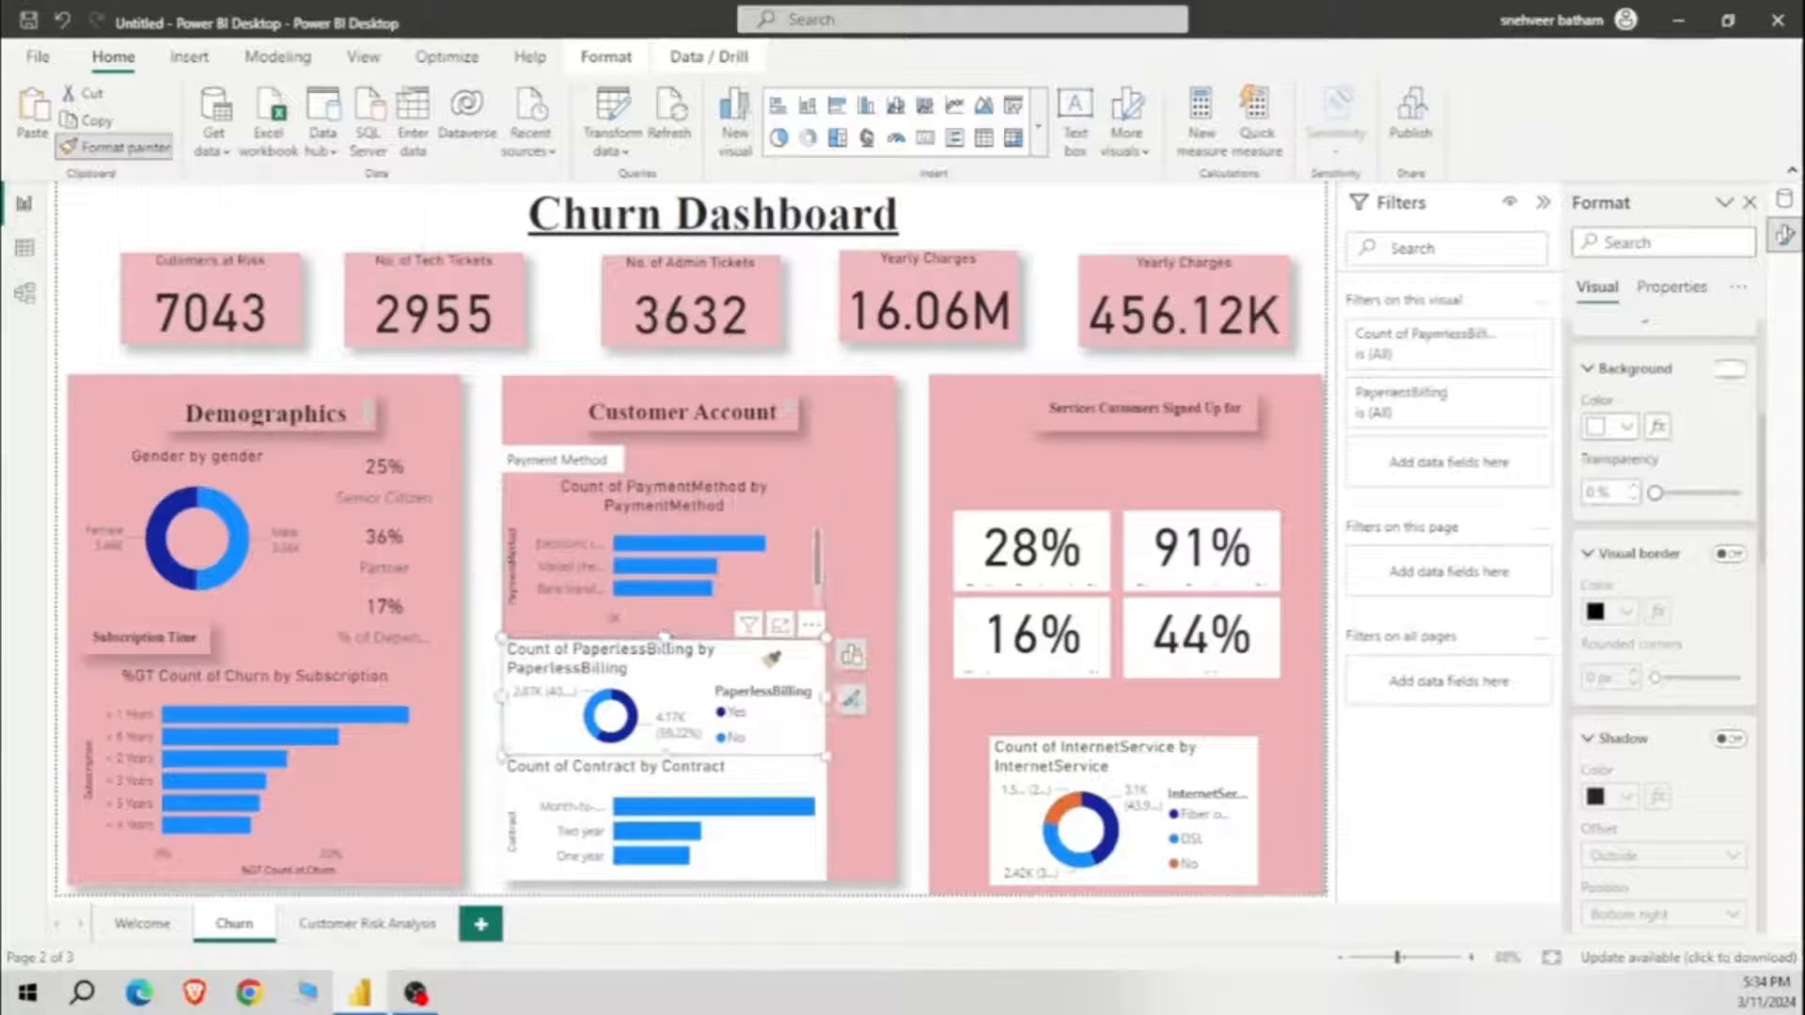
click(669, 777)
click(658, 818)
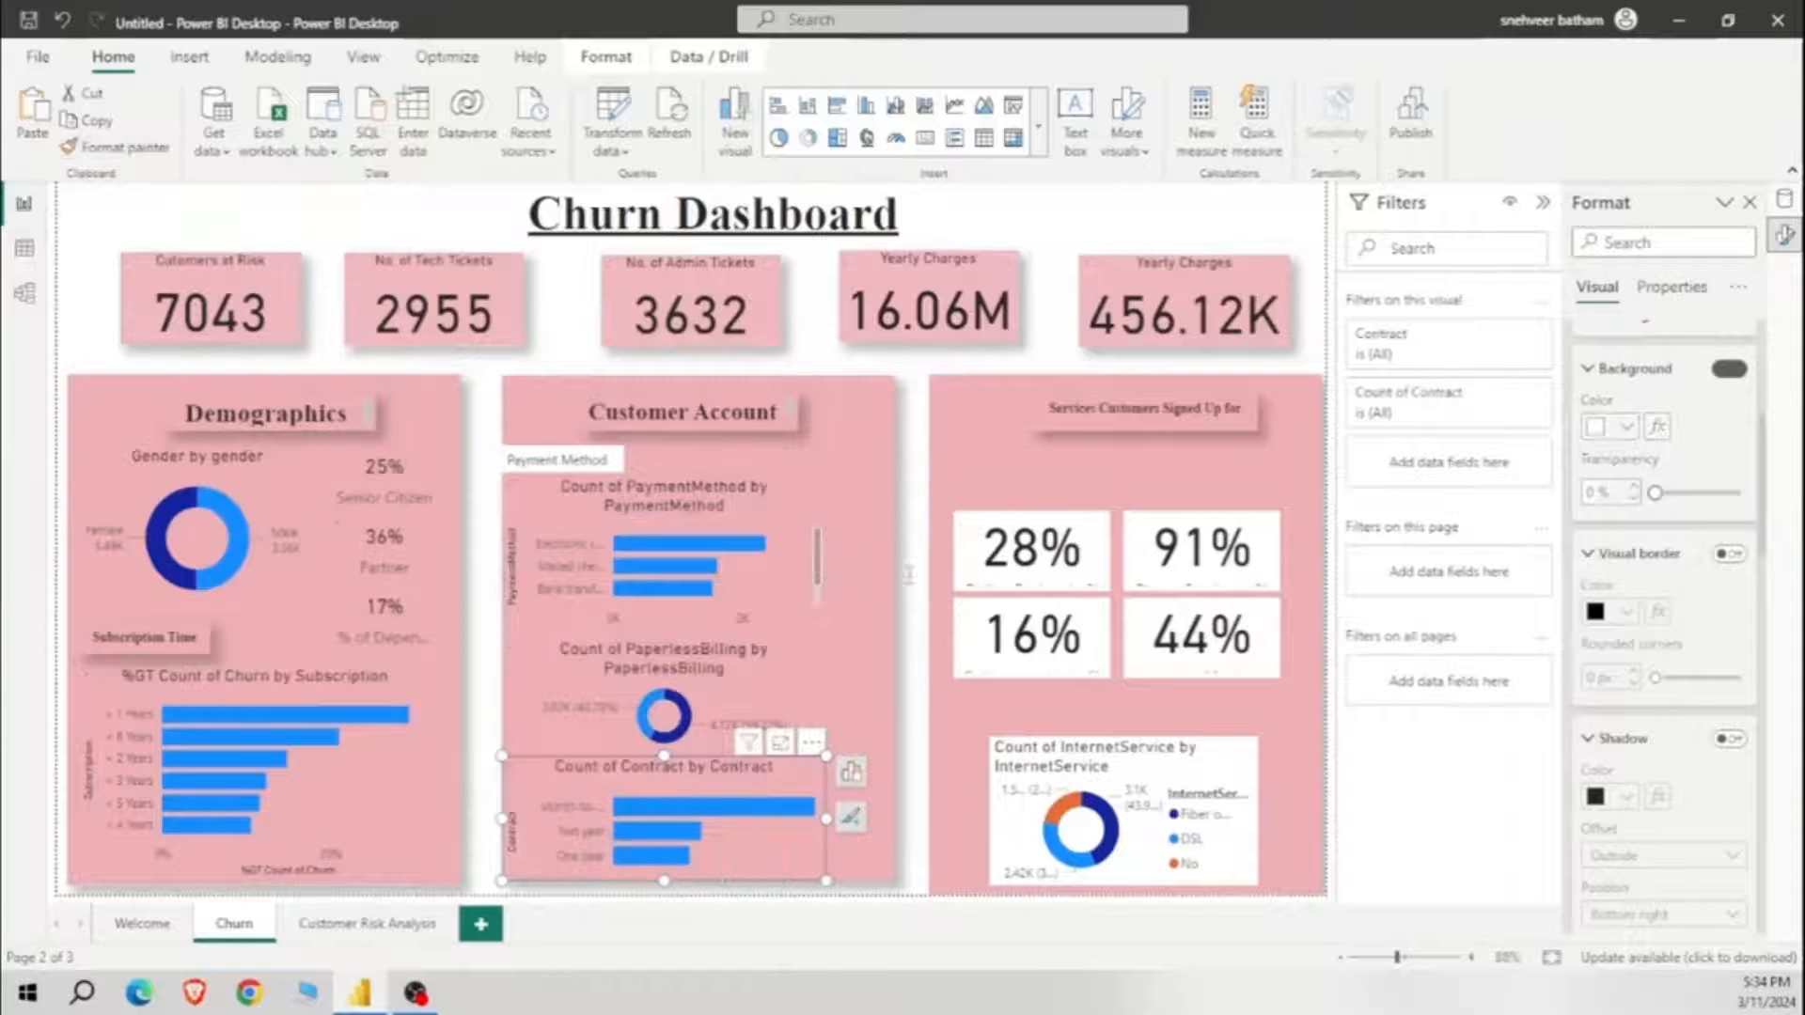
Step: Copy the same background-free formatting to the four service percentage cards and the InternetService donut chart
click(118, 148)
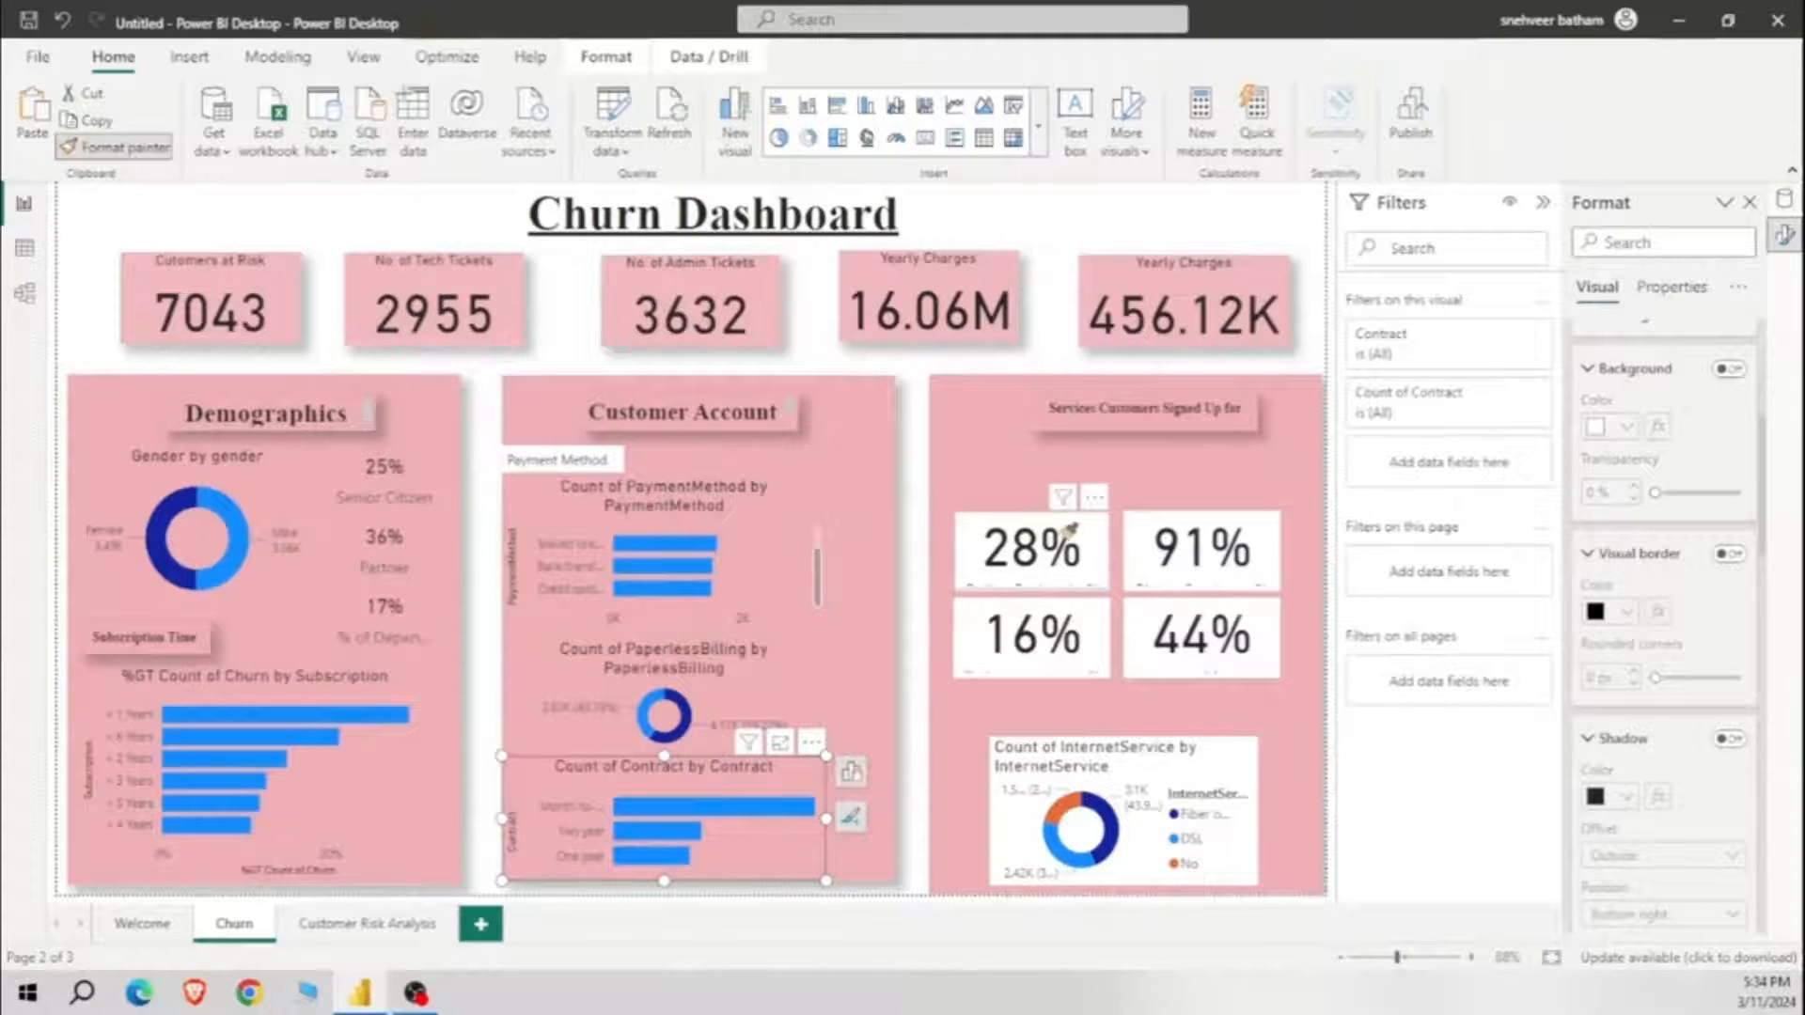
click(1031, 550)
click(1248, 531)
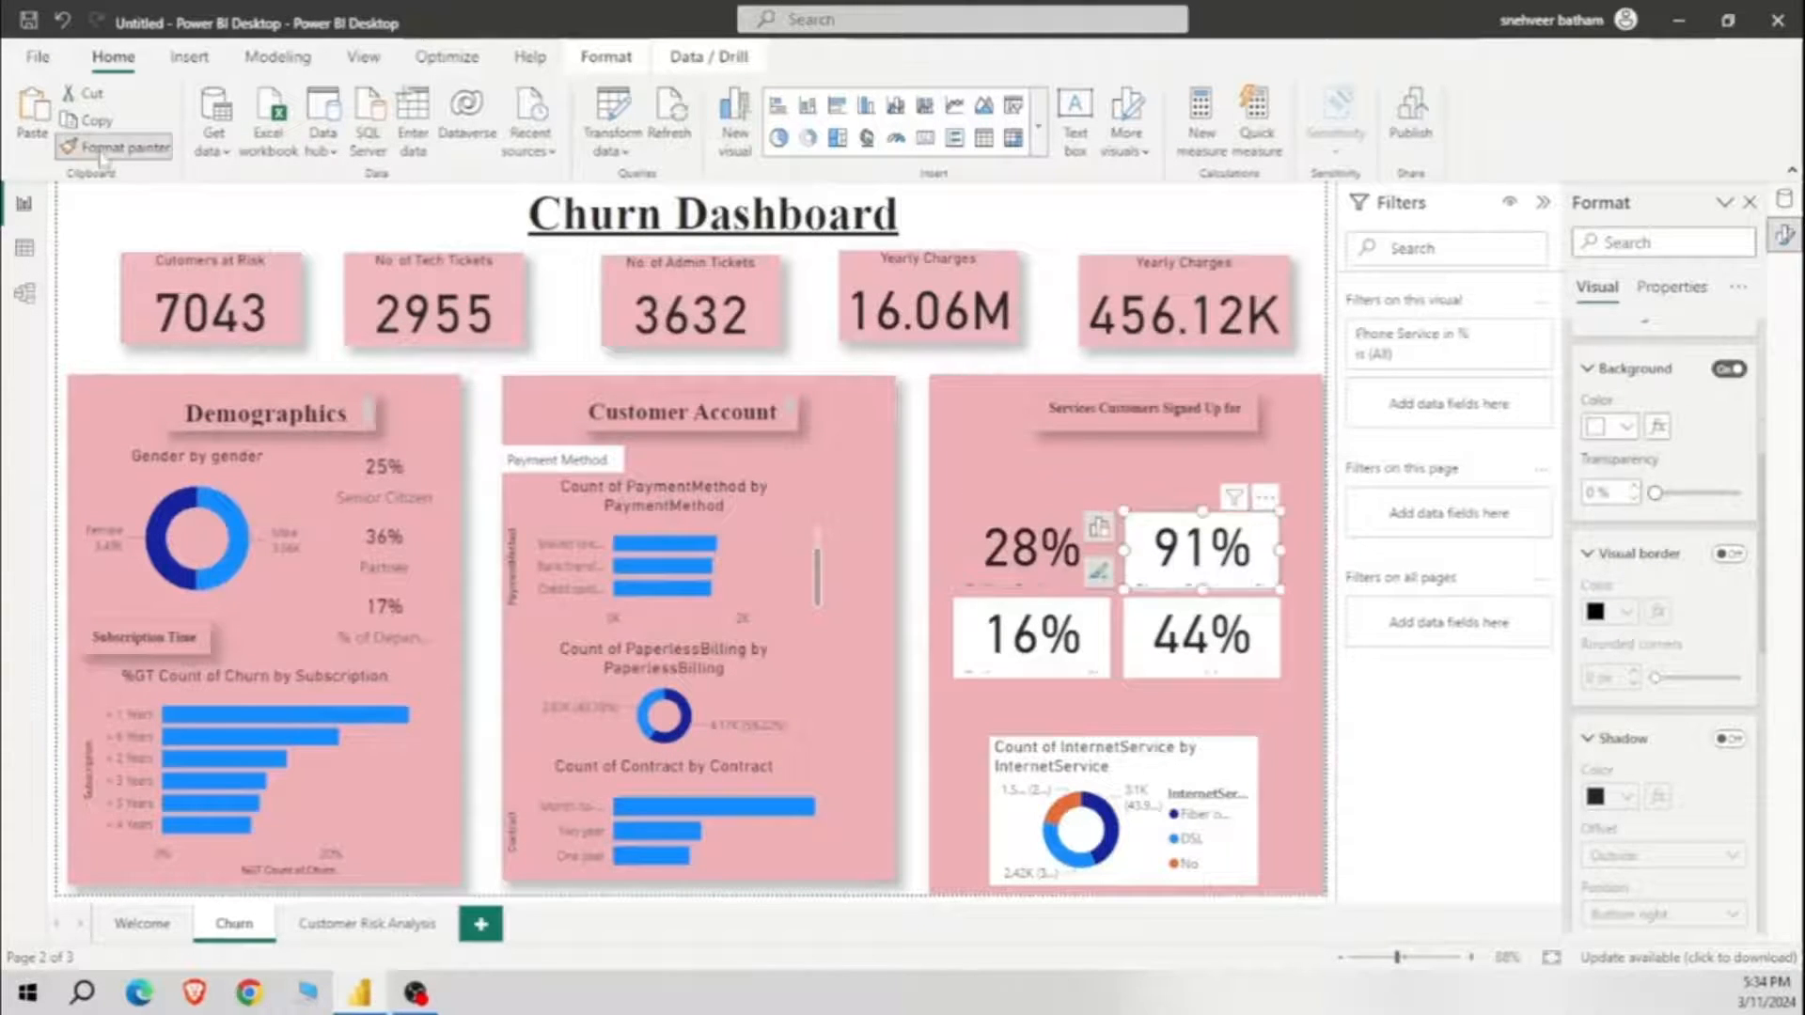
click(987, 629)
click(1180, 628)
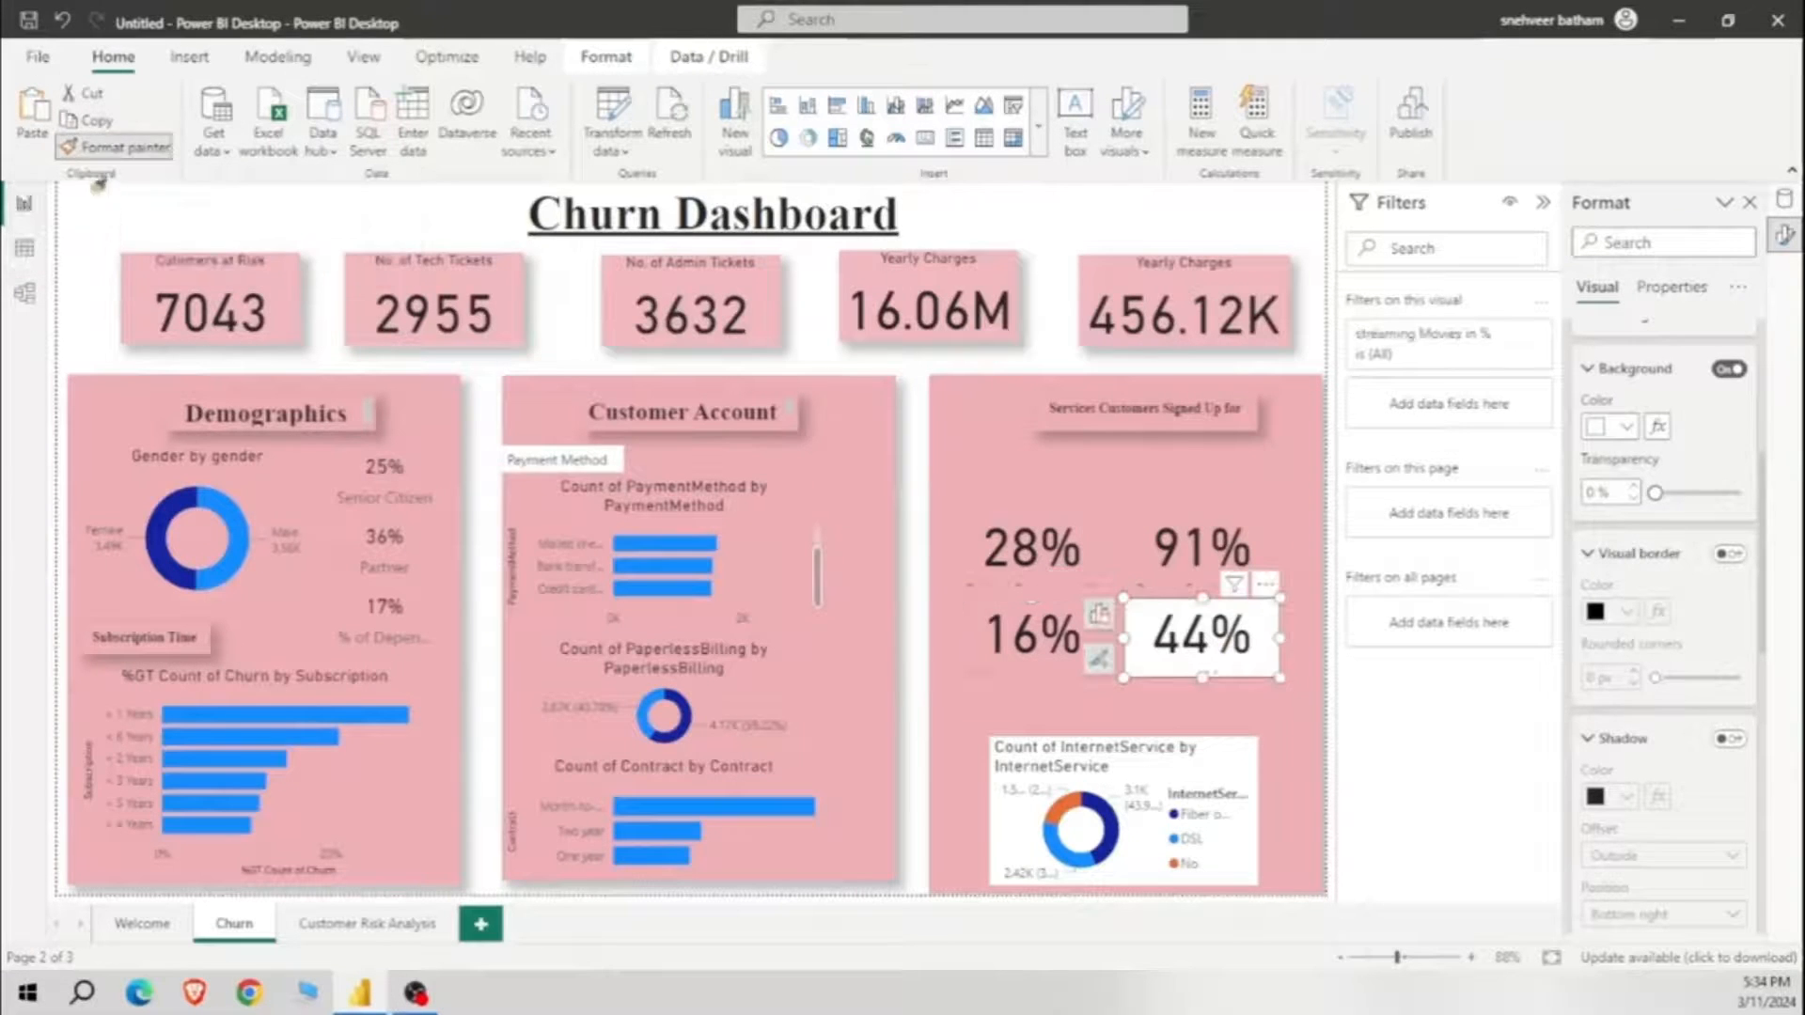
click(97, 148)
click(1234, 771)
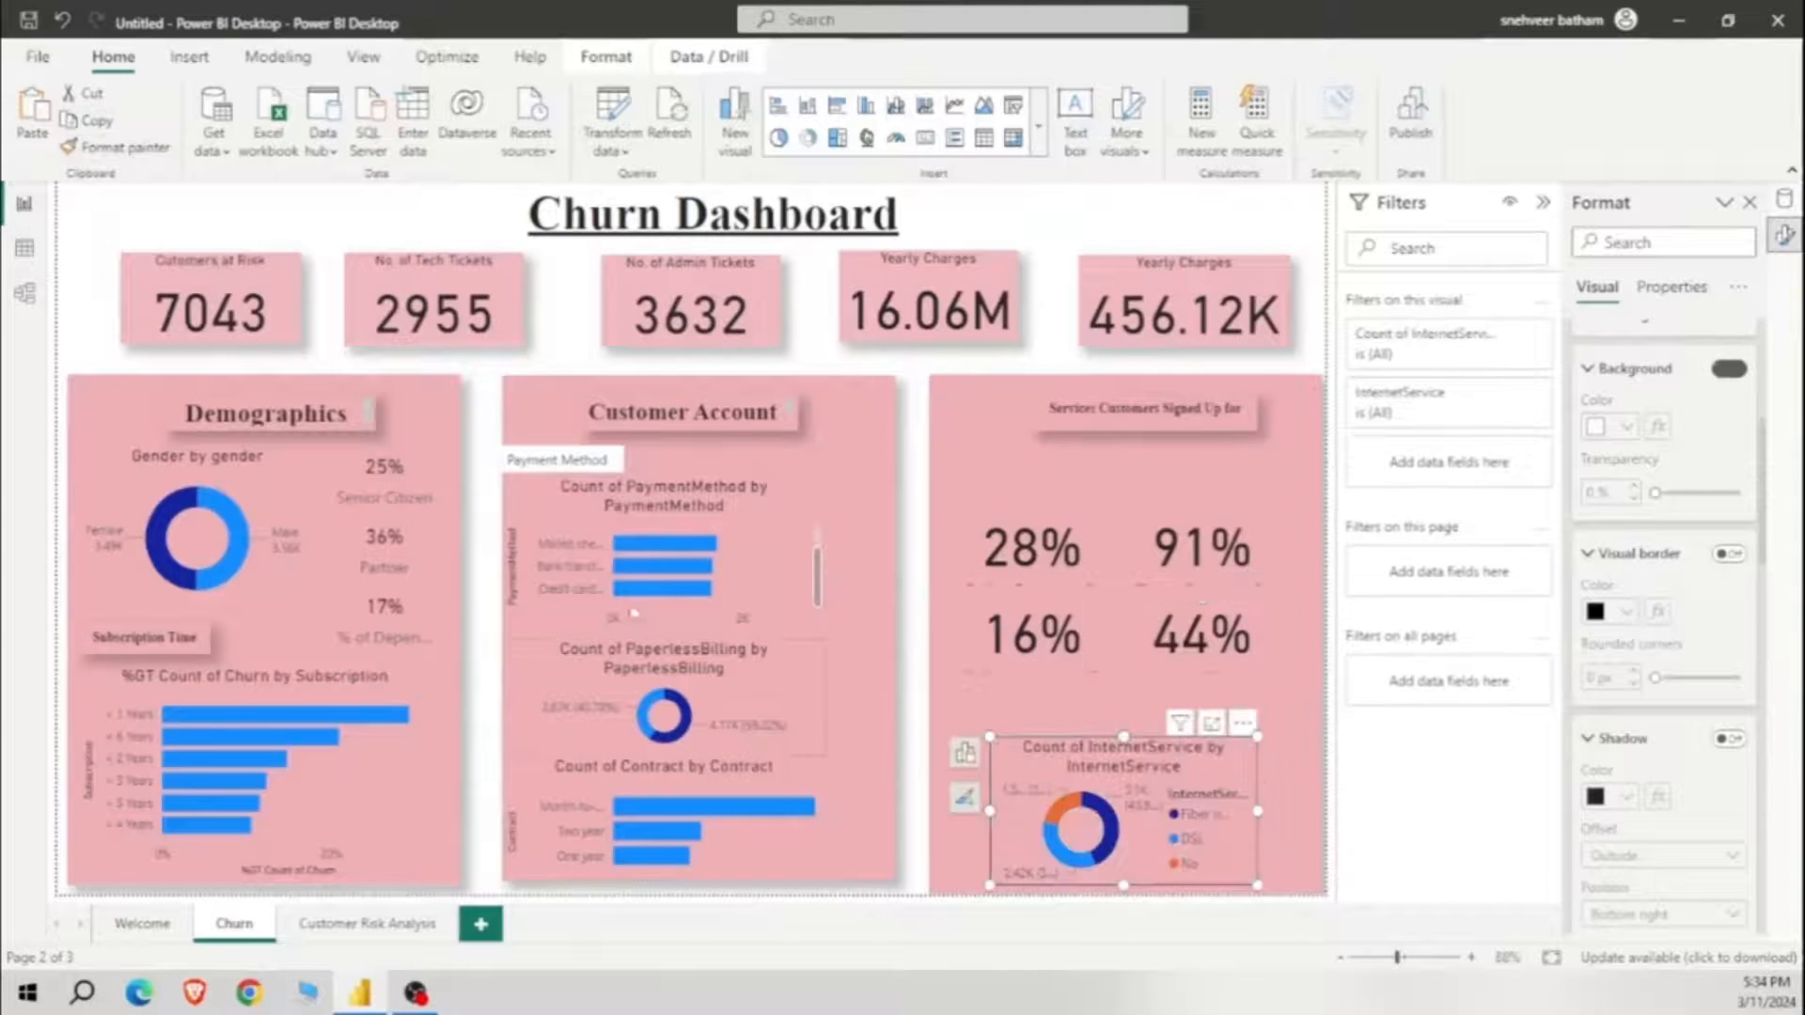
Step: Clear the title text of the churn by subscription bar chart
click(691, 502)
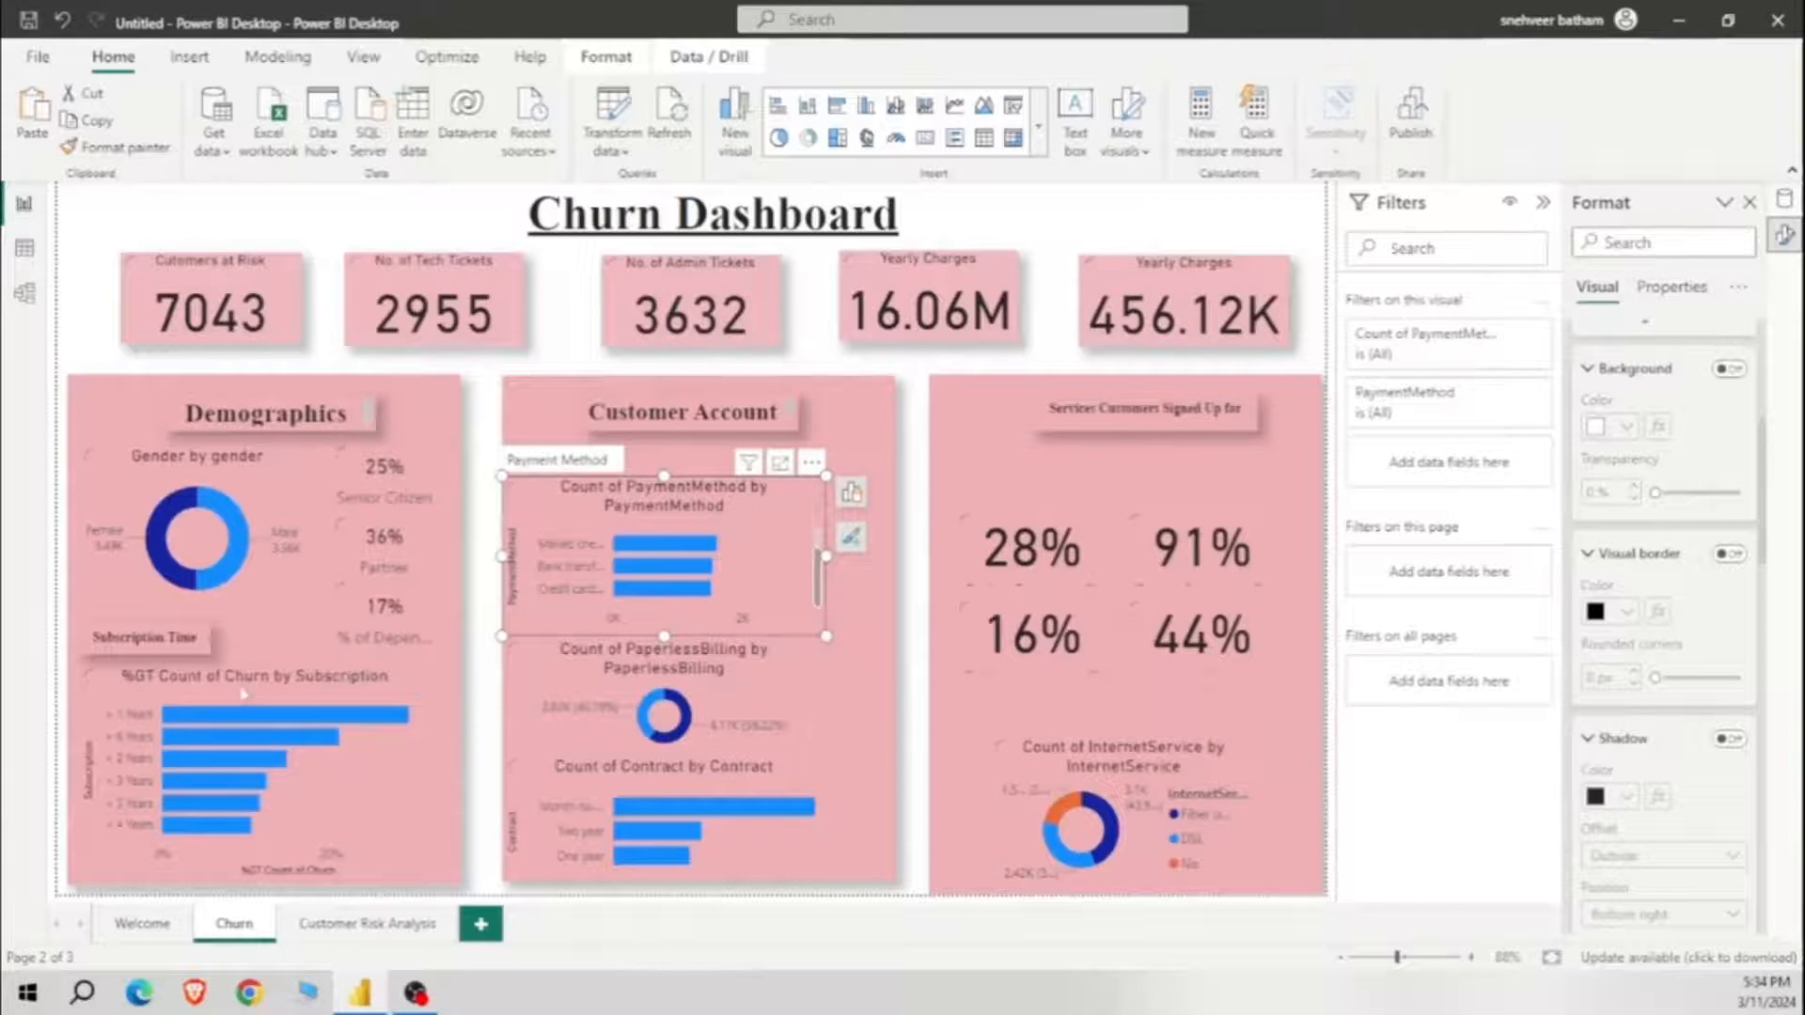
click(258, 739)
scroll(1636, 771, down, 3)
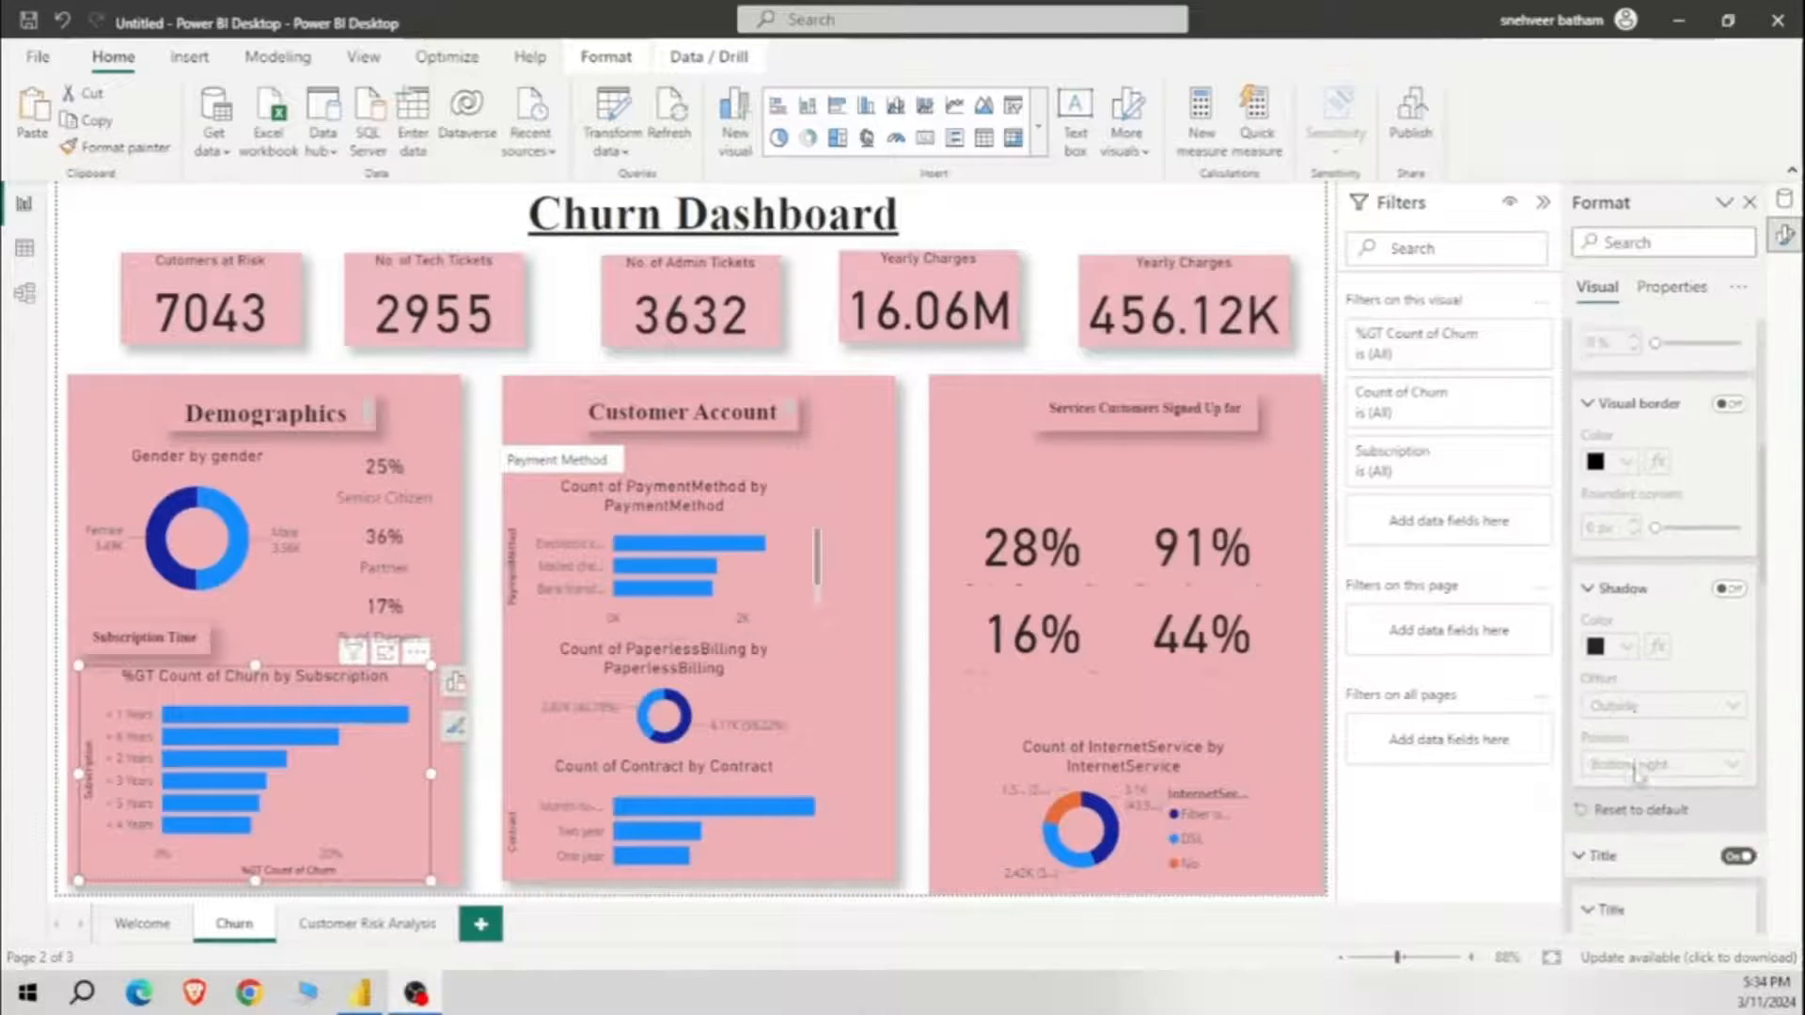
scroll(1635, 772, down, 3)
drag(1680, 686, 1534, 694)
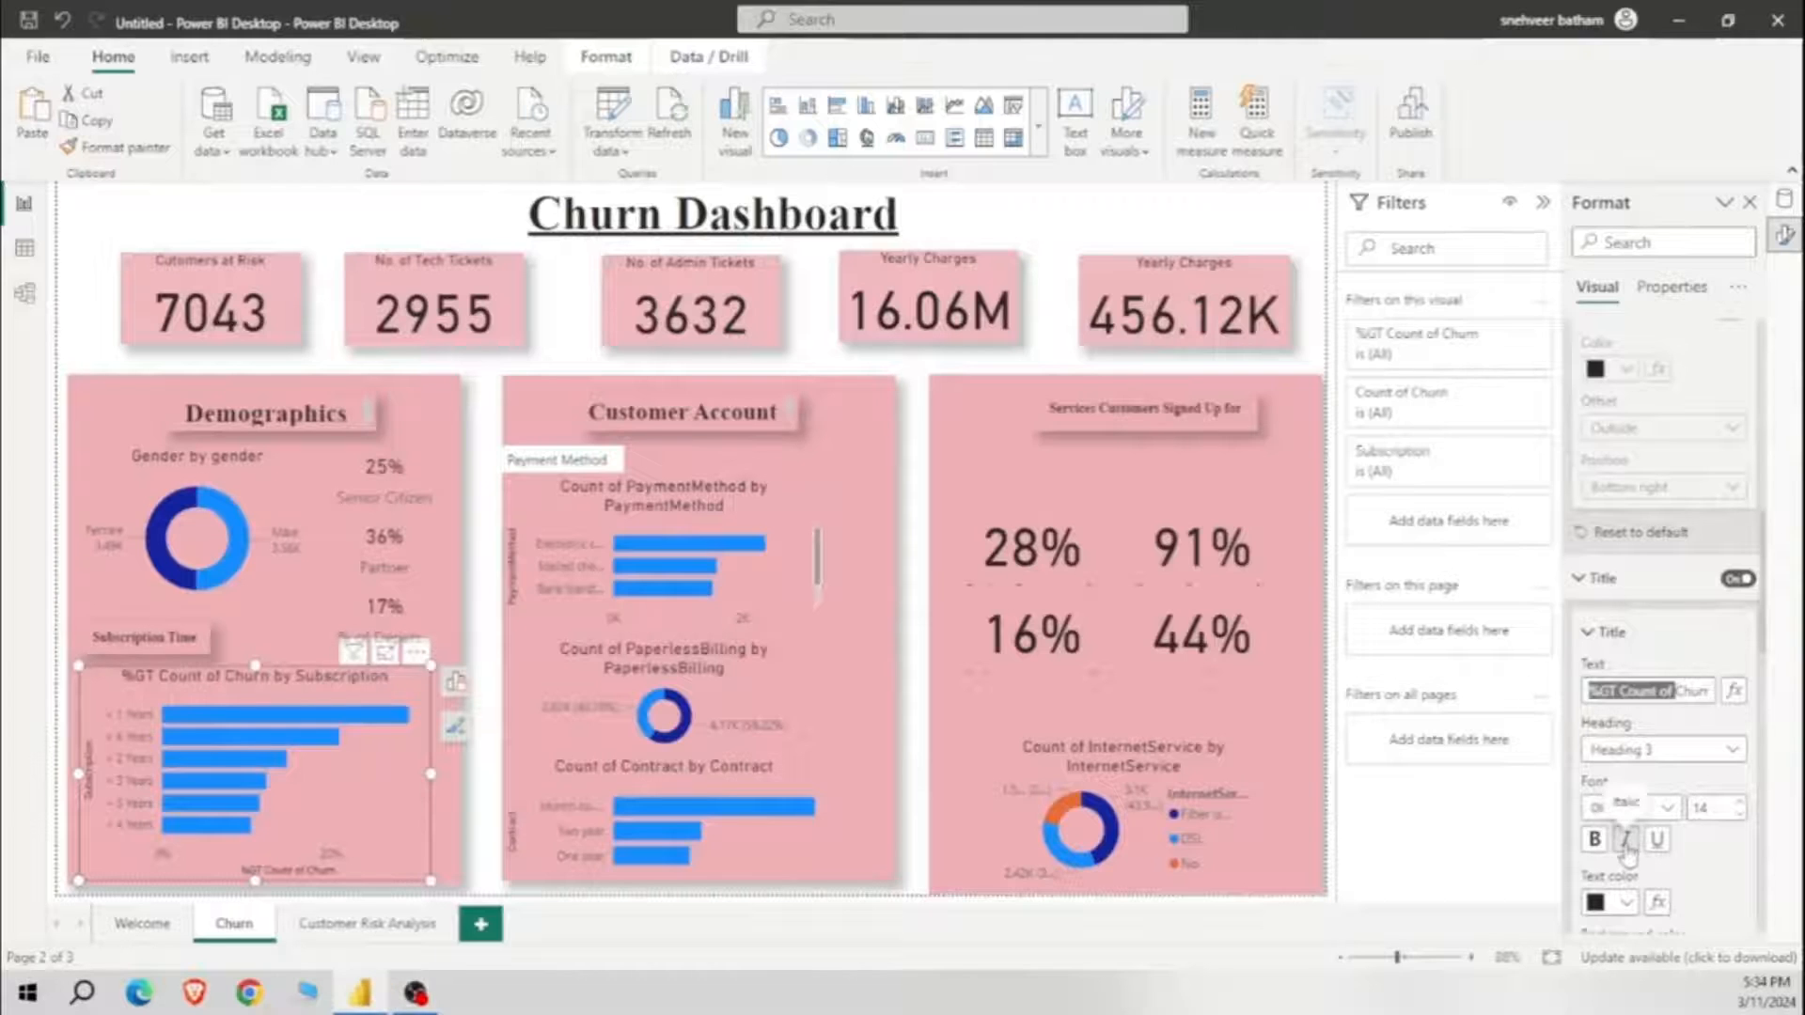
key(BackSpace)
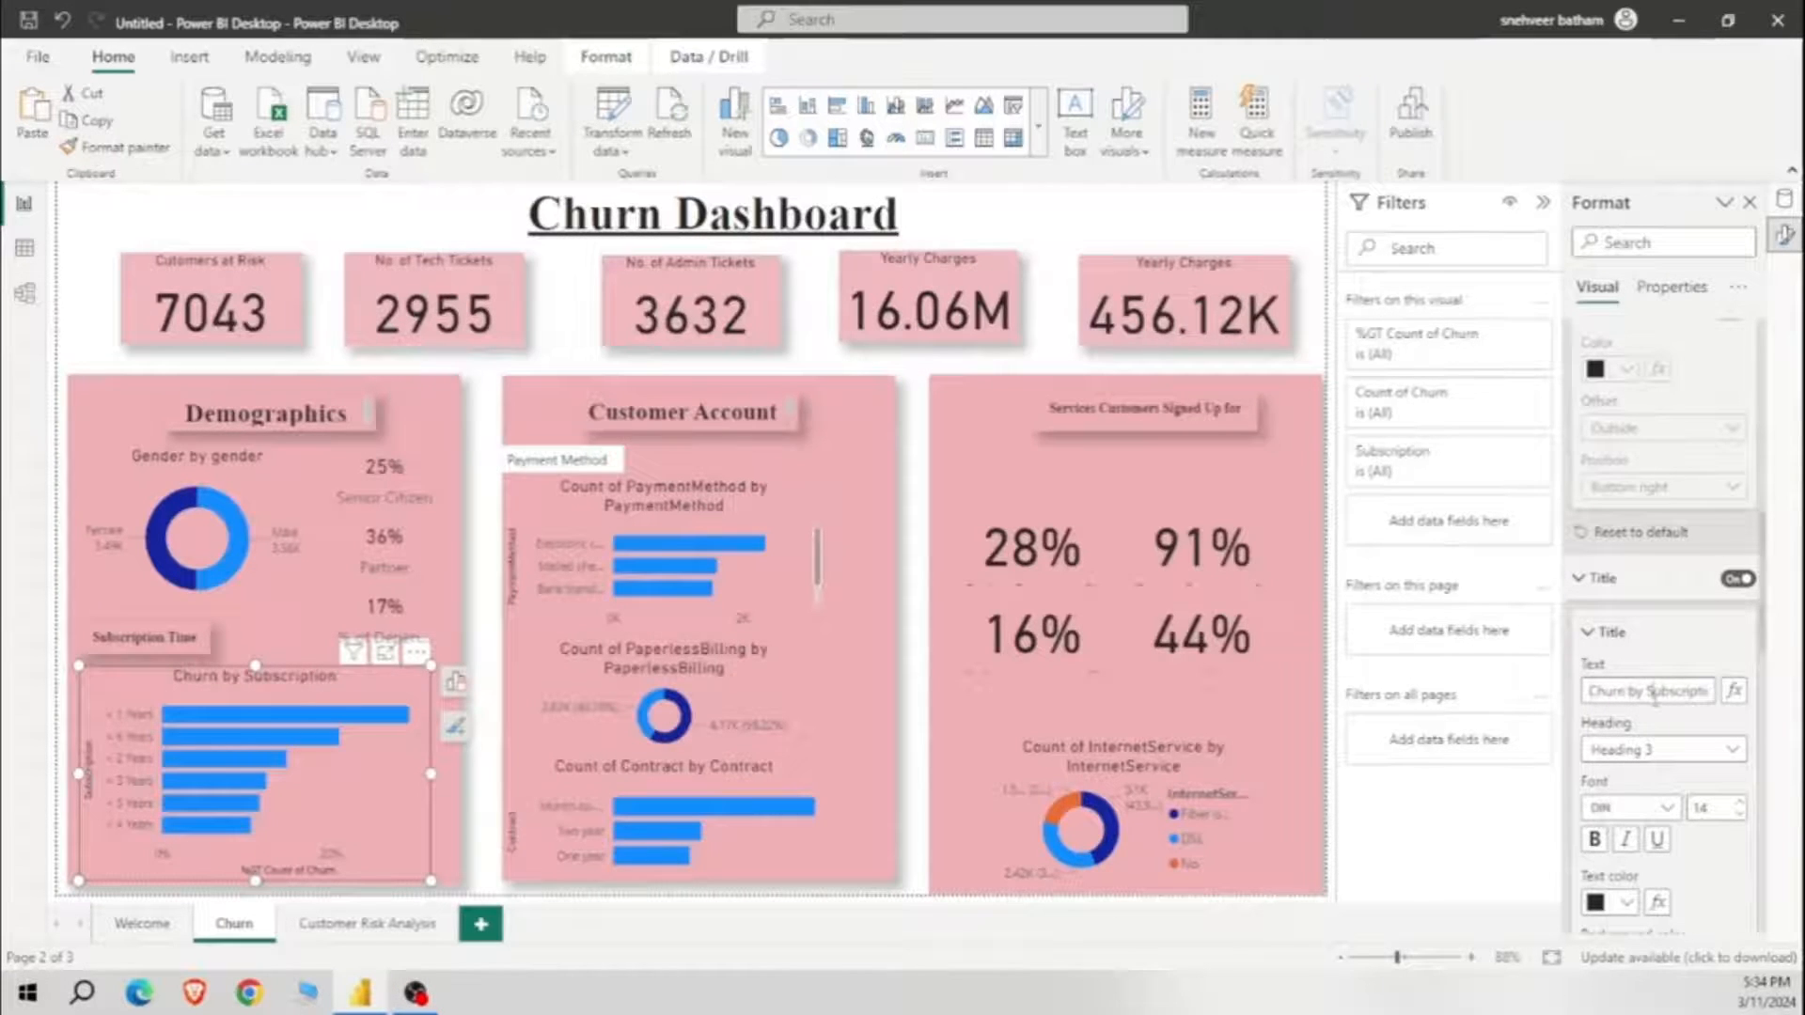
key(ctrl+a)
key(BackSpace)
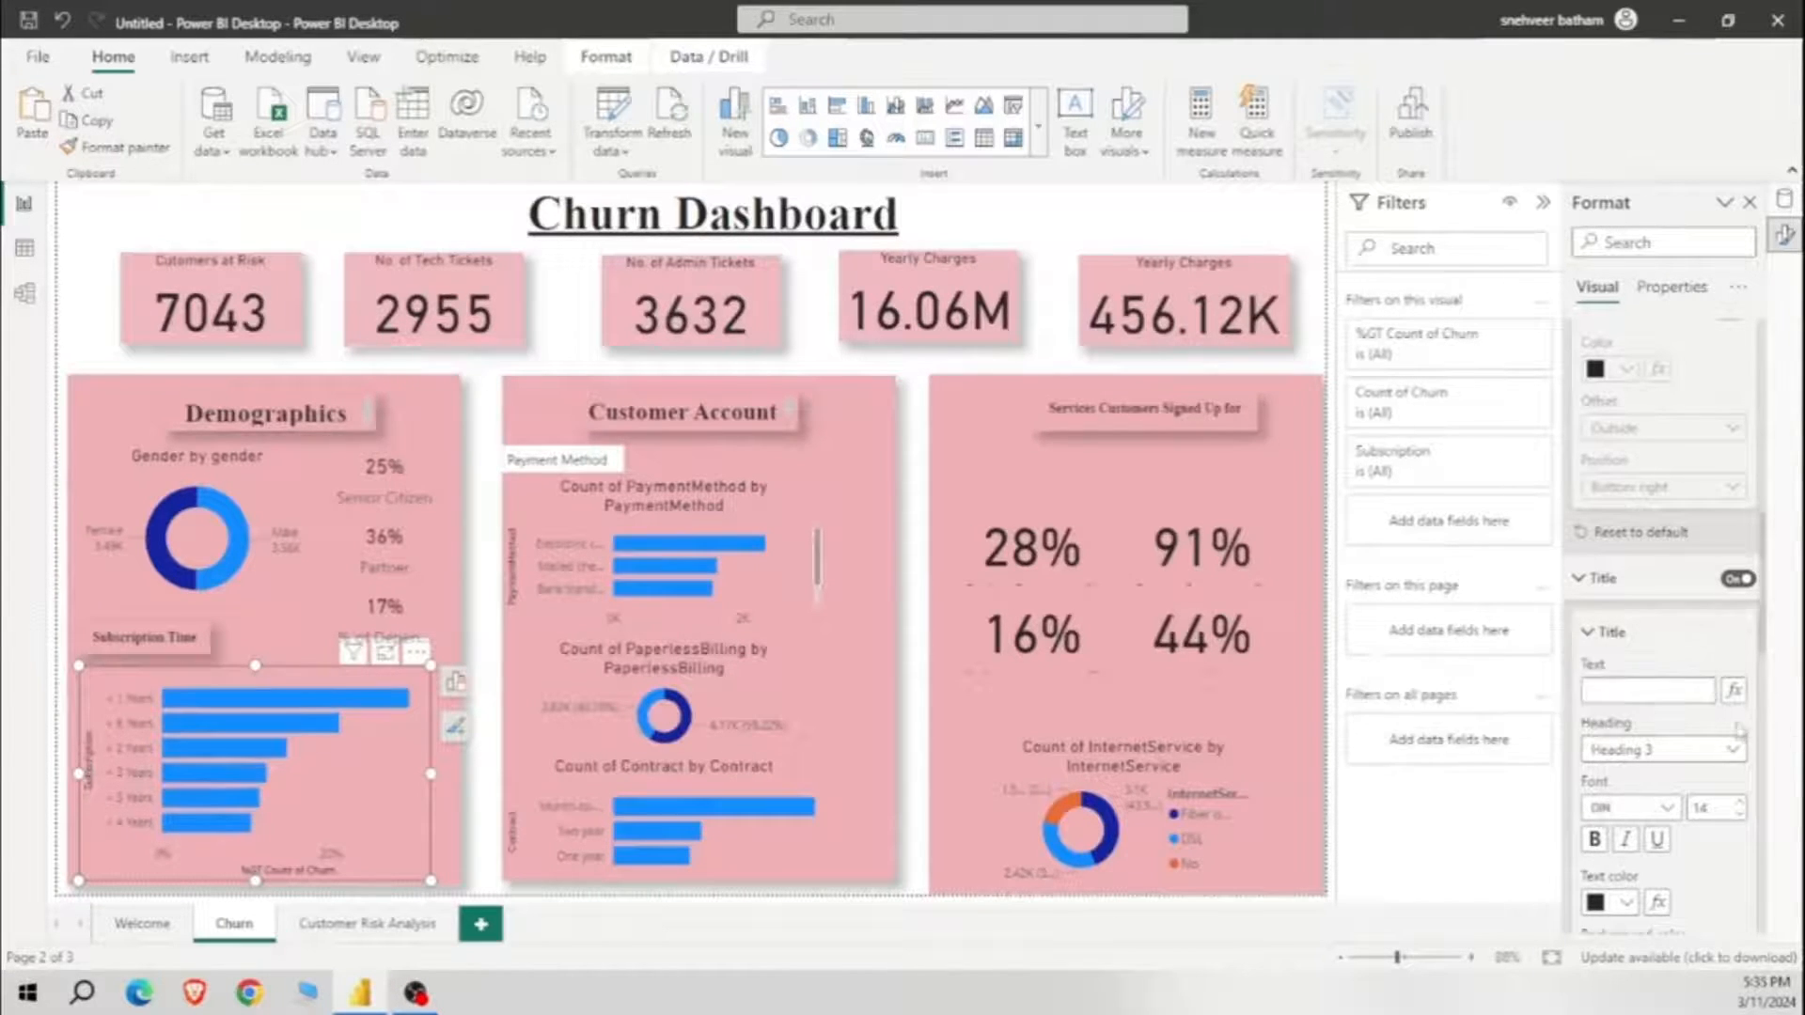
Step: Turn on the churn by subscription chart's data labels and position them at Outside end
scroll(1663, 782, down, 3)
scroll(1664, 782, down, 3)
scroll(1730, 722, down, 4)
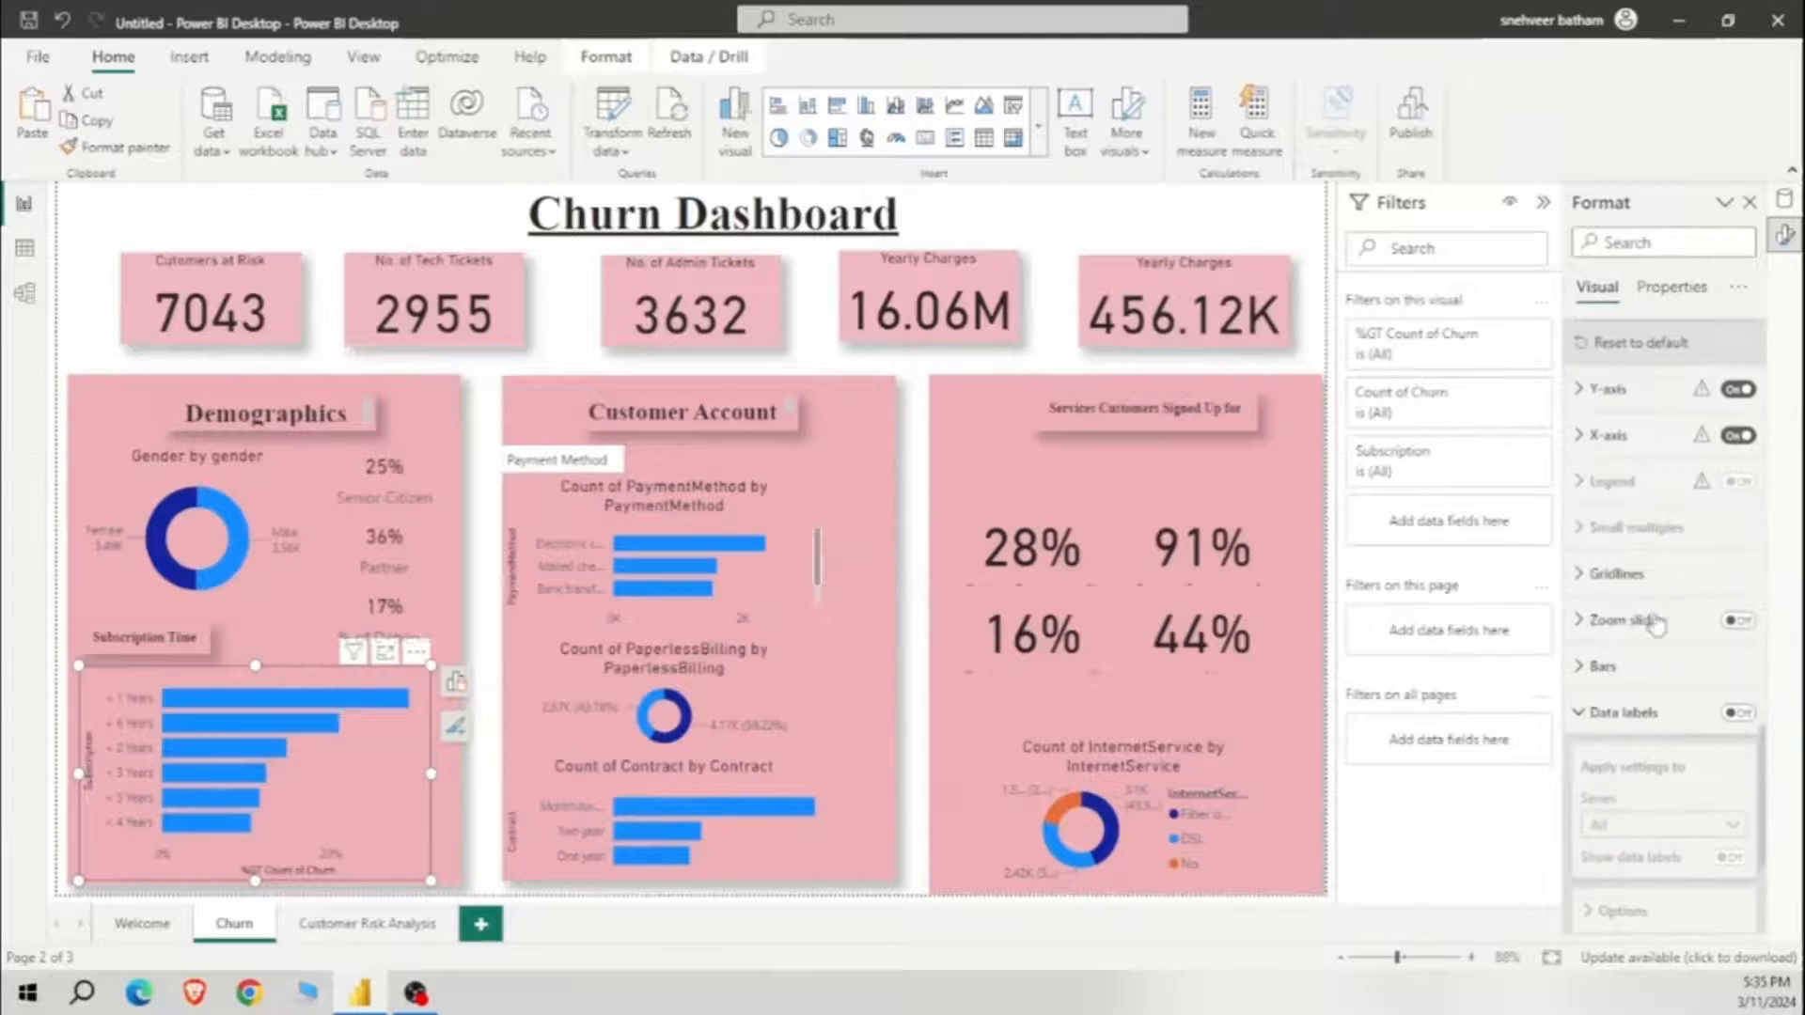
click(1739, 717)
click(1664, 715)
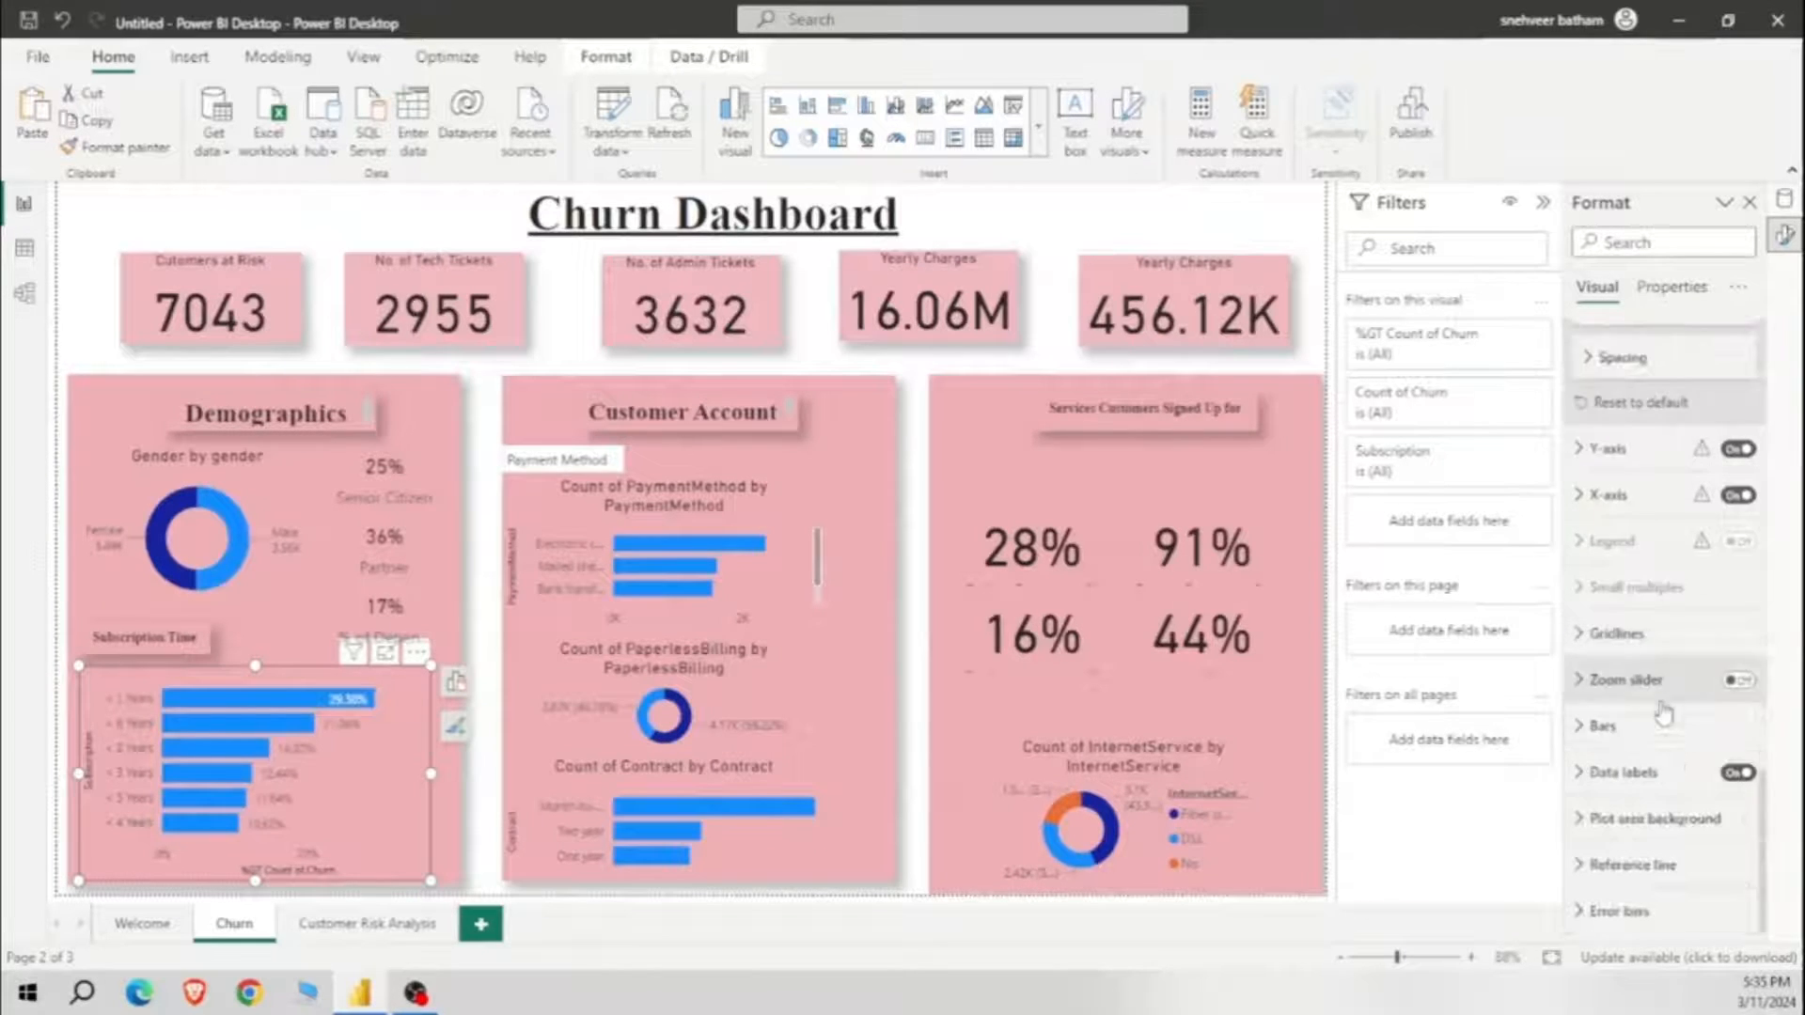
click(1660, 760)
scroll(1659, 712, down, 2)
click(1659, 845)
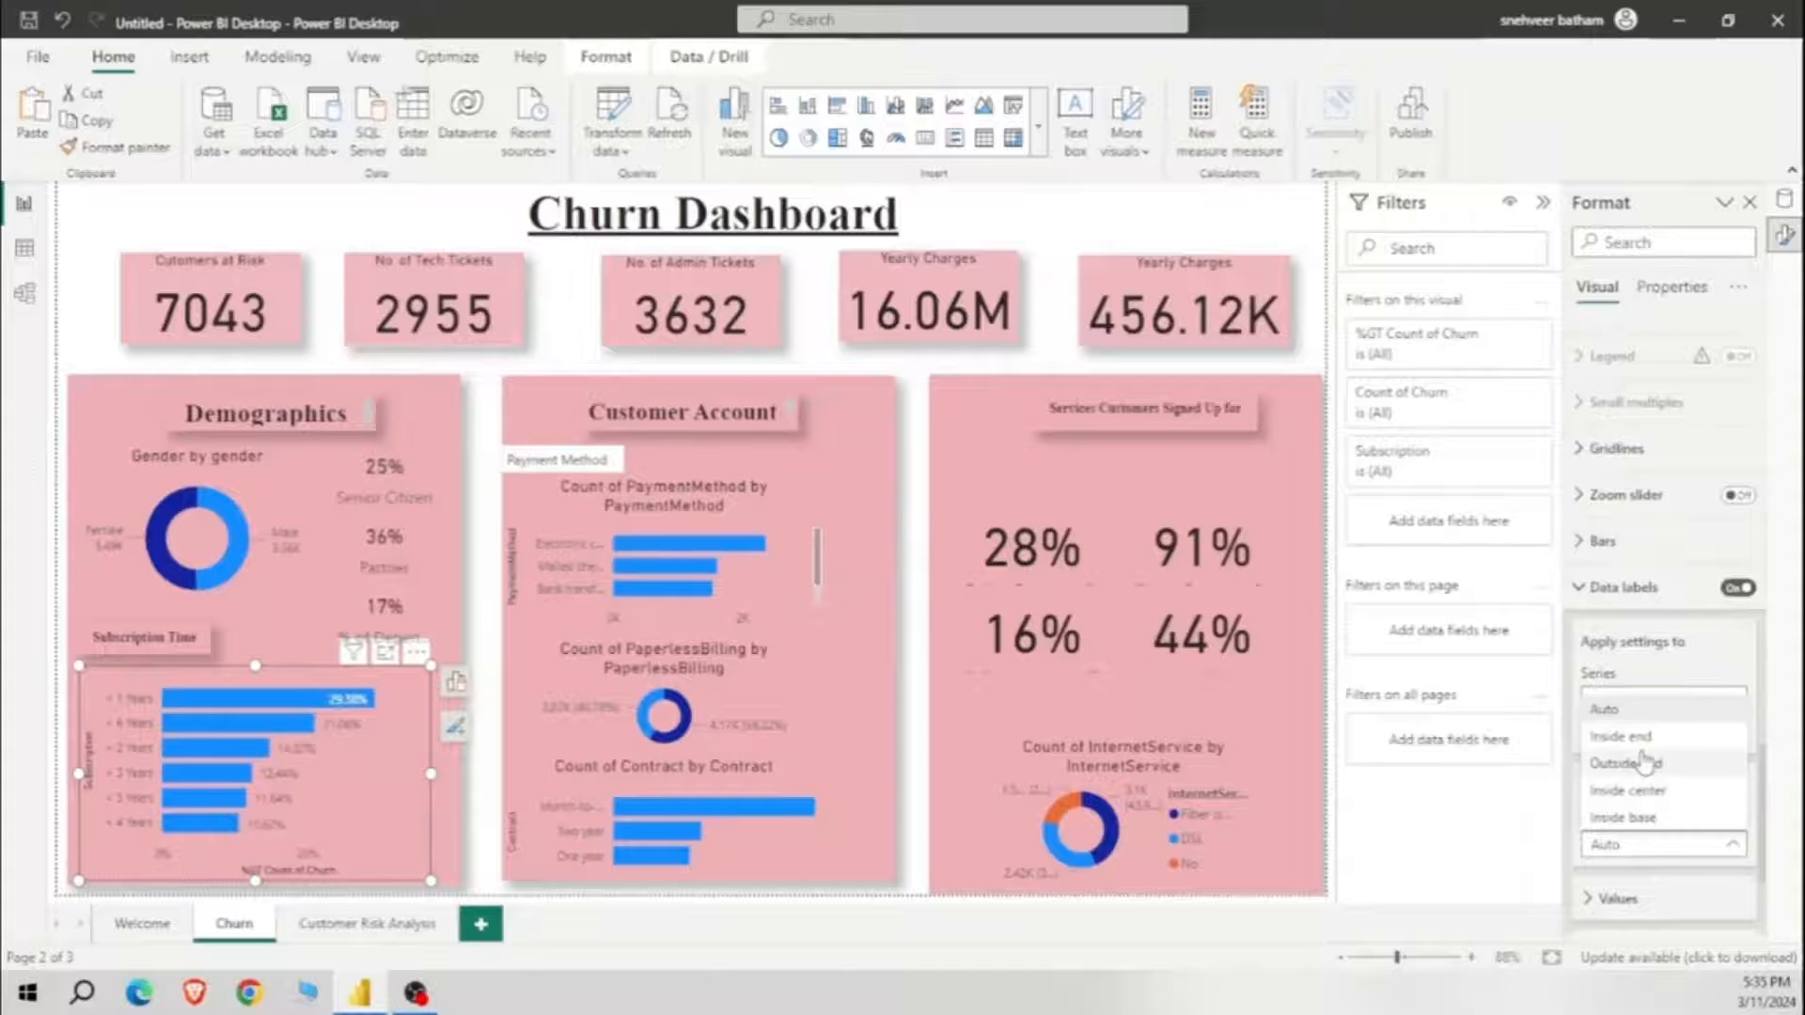
click(1657, 758)
Step: Turn off the churn by subscription chart's Y-axis title and its X-axis, keeping the Y-axis values on
scroll(1654, 733, down, 5)
scroll(1654, 733, down, 9)
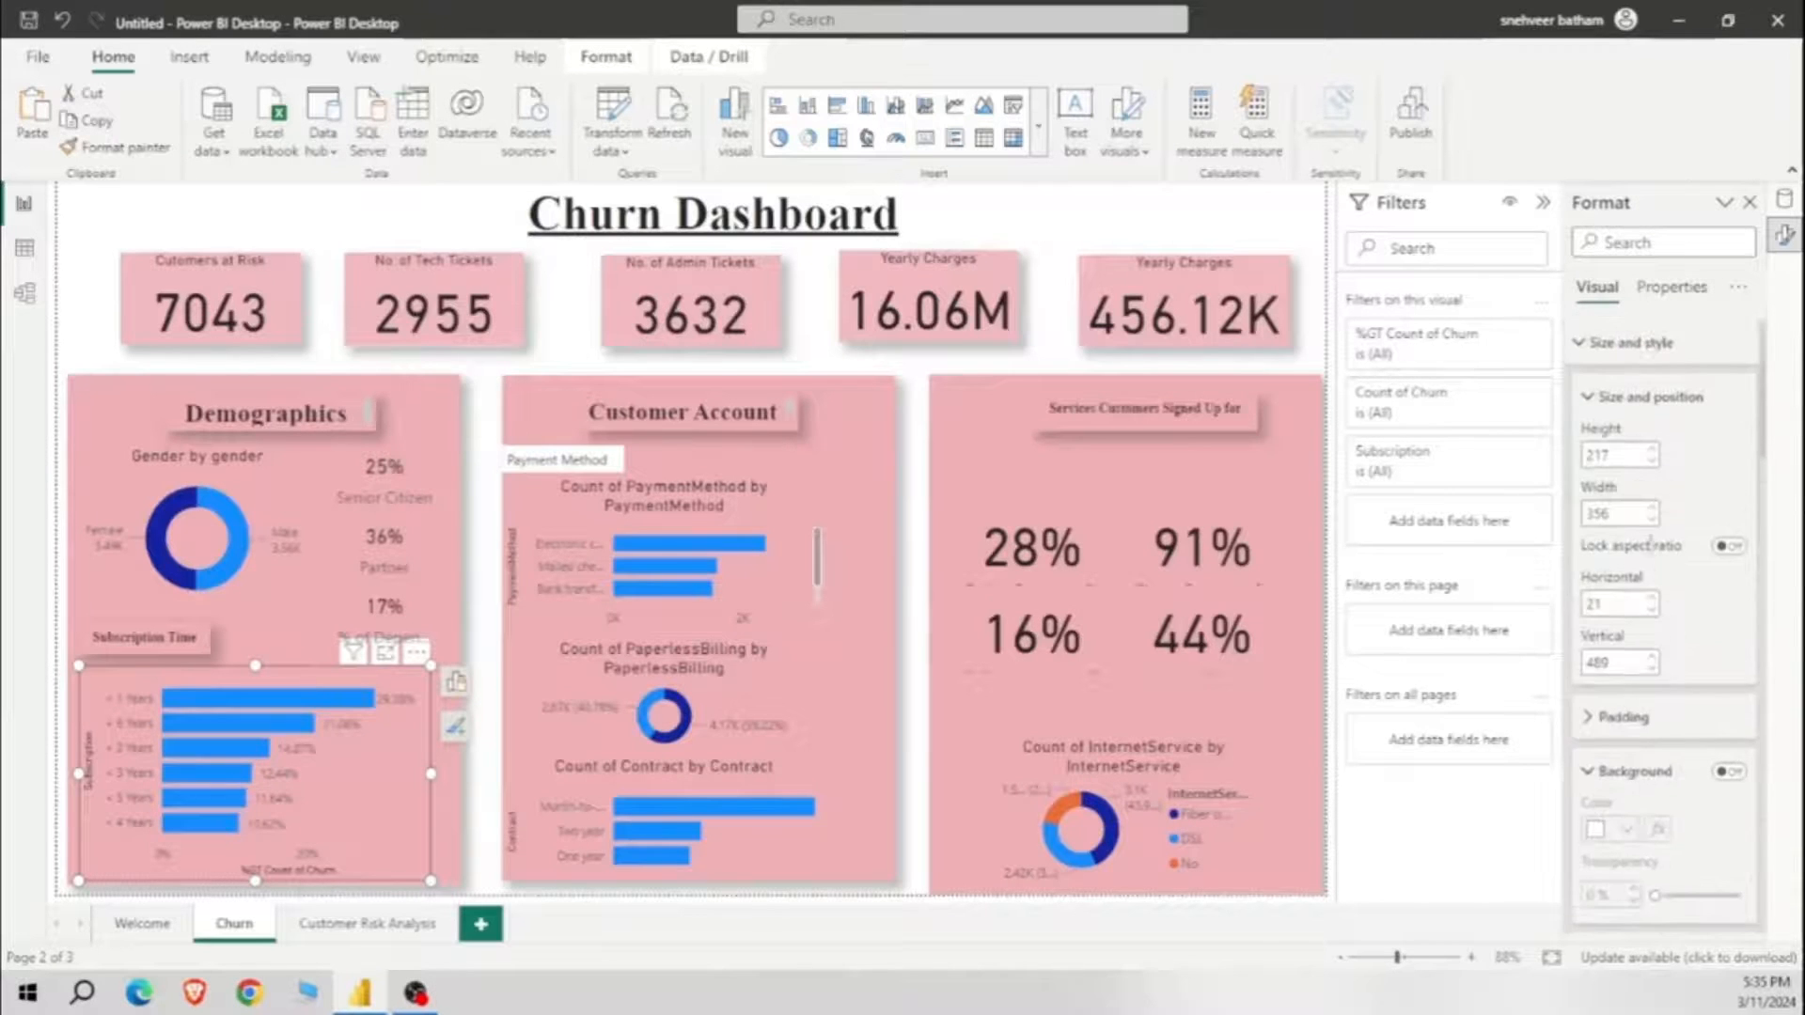
scroll(1659, 761, down, 2)
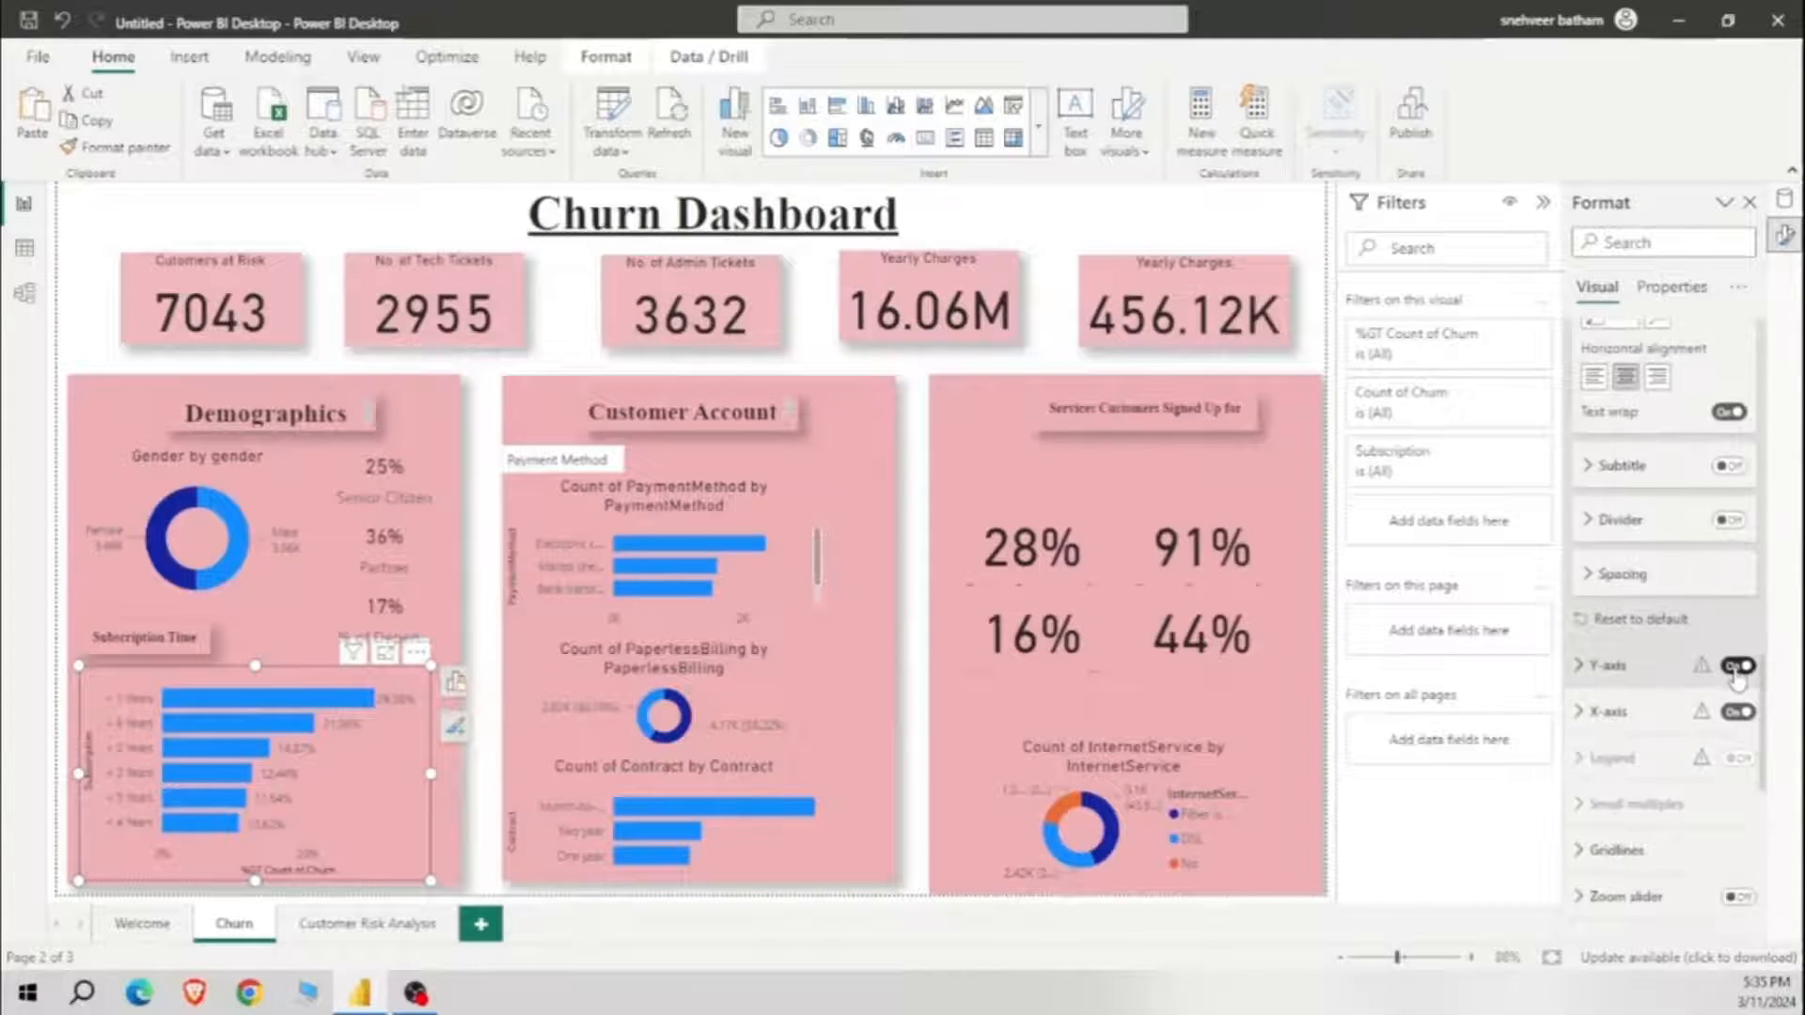
click(1737, 670)
click(1737, 669)
click(1598, 669)
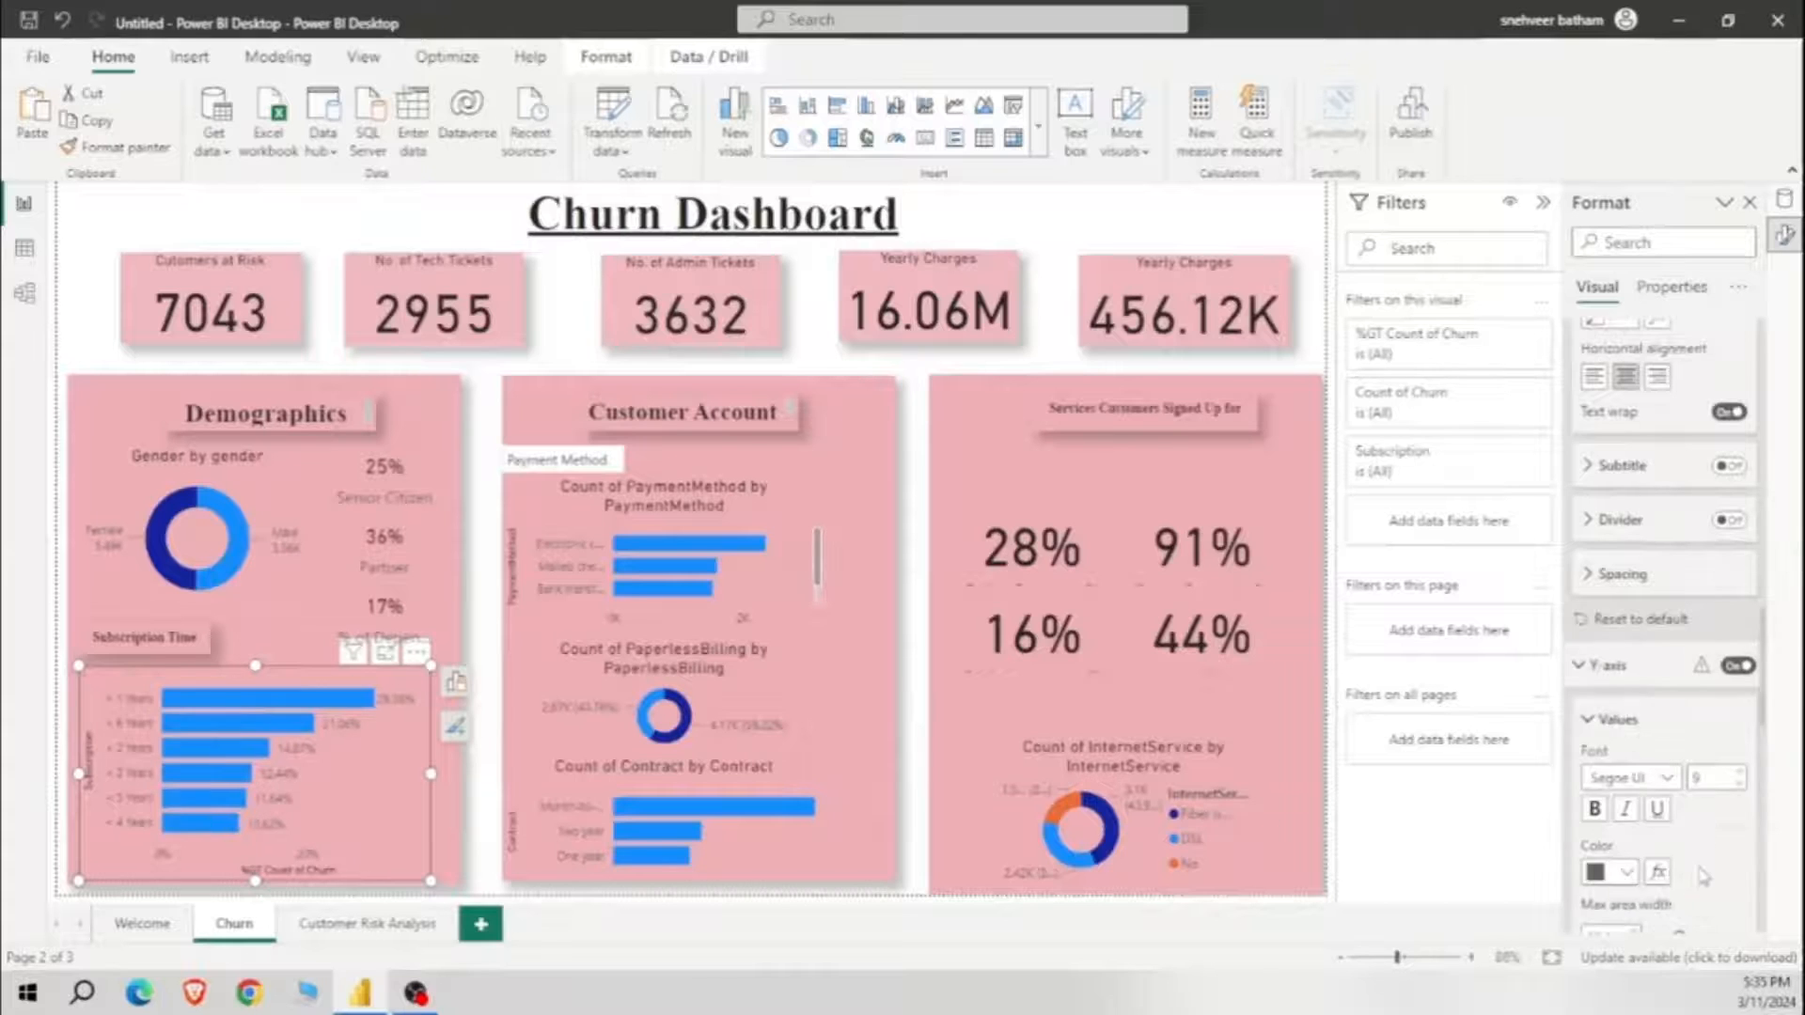
scroll(1712, 828, down, 3)
click(1728, 786)
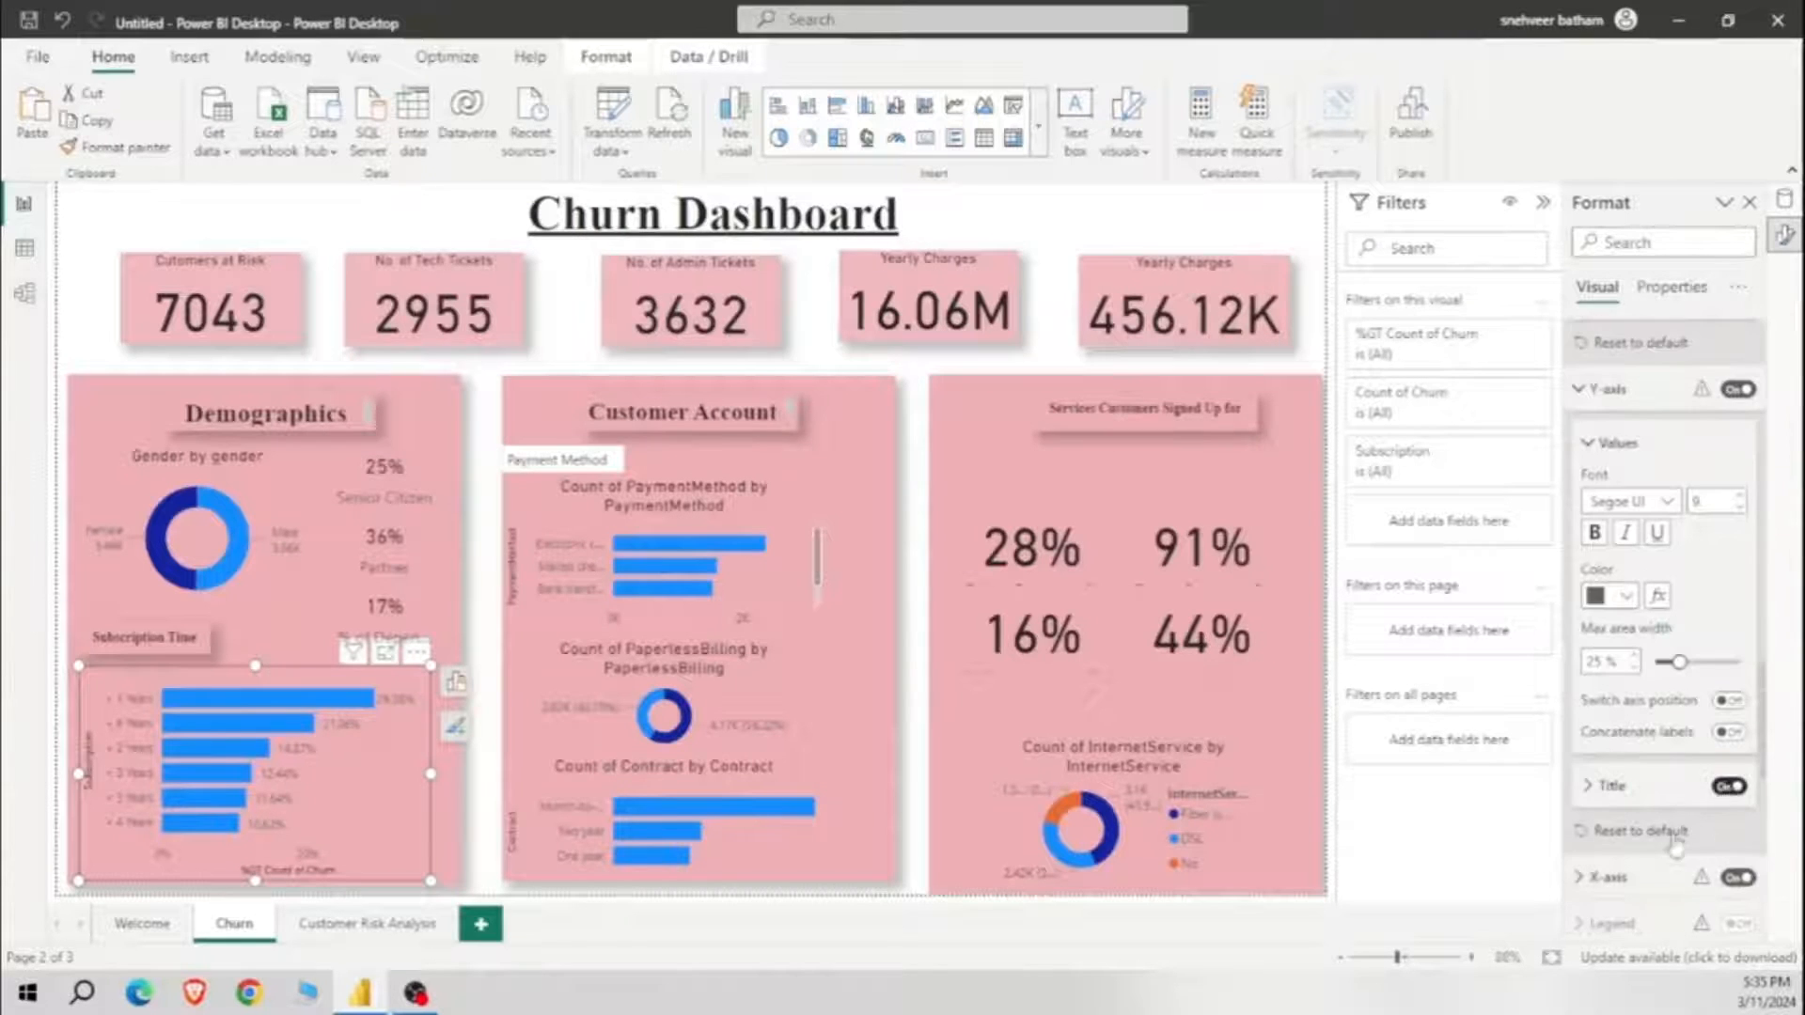
click(1737, 877)
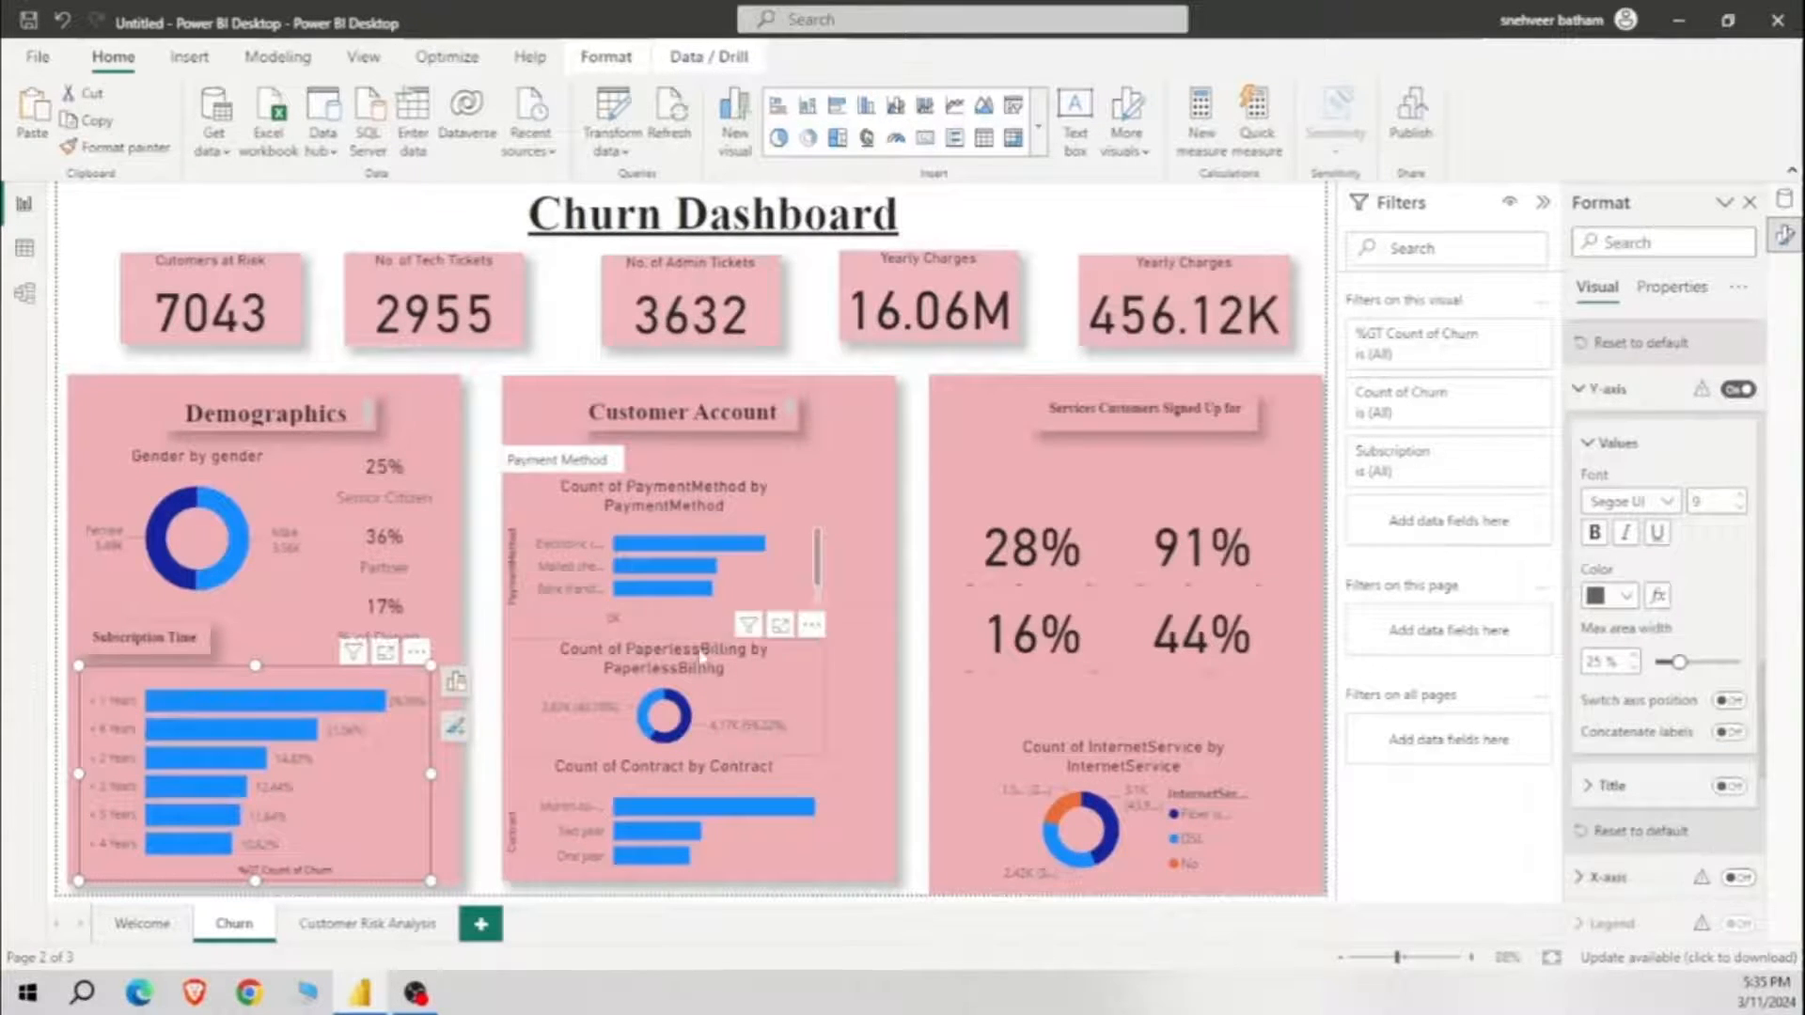
Step: Turn off the X-axis and the Y-axis title on the PaymentMethod bar chart
click(1738, 878)
click(1731, 801)
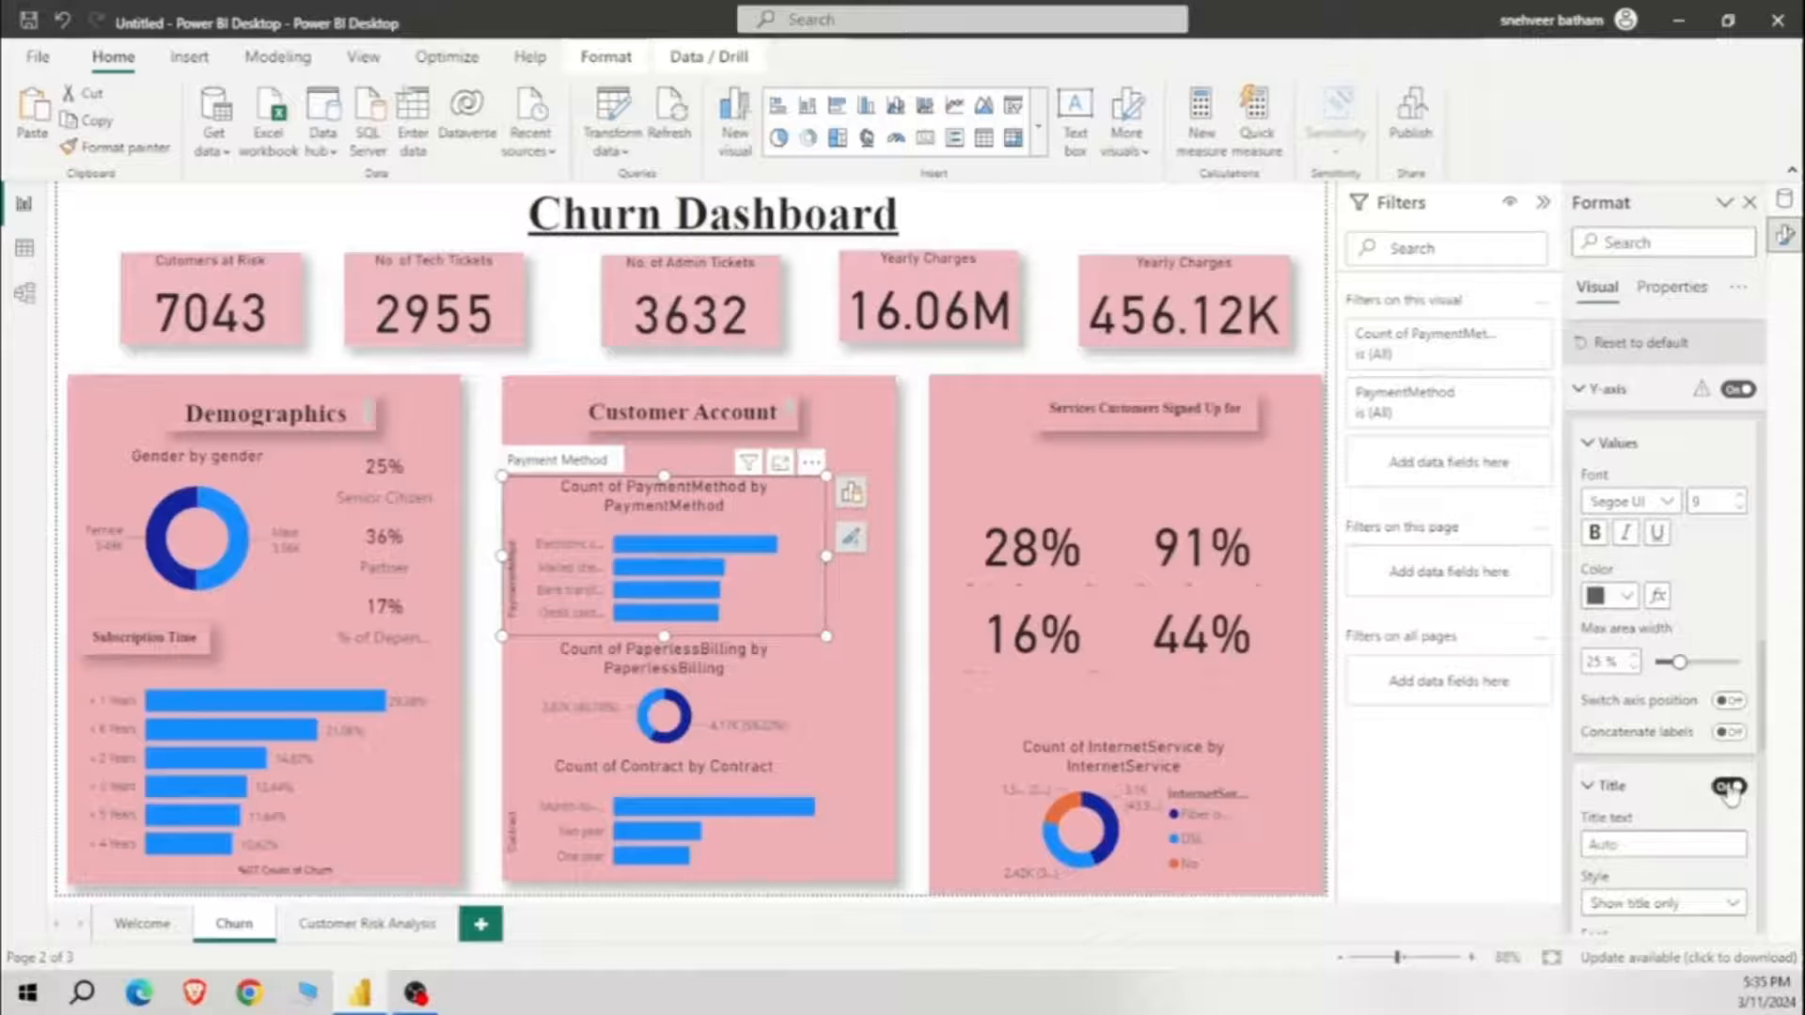
scroll(1730, 791, up, 2)
scroll(1711, 741, down, 2)
click(1730, 786)
Step: Turn on data labels for all series of the PaymentMethod chart and position them at Outside end
click(1737, 620)
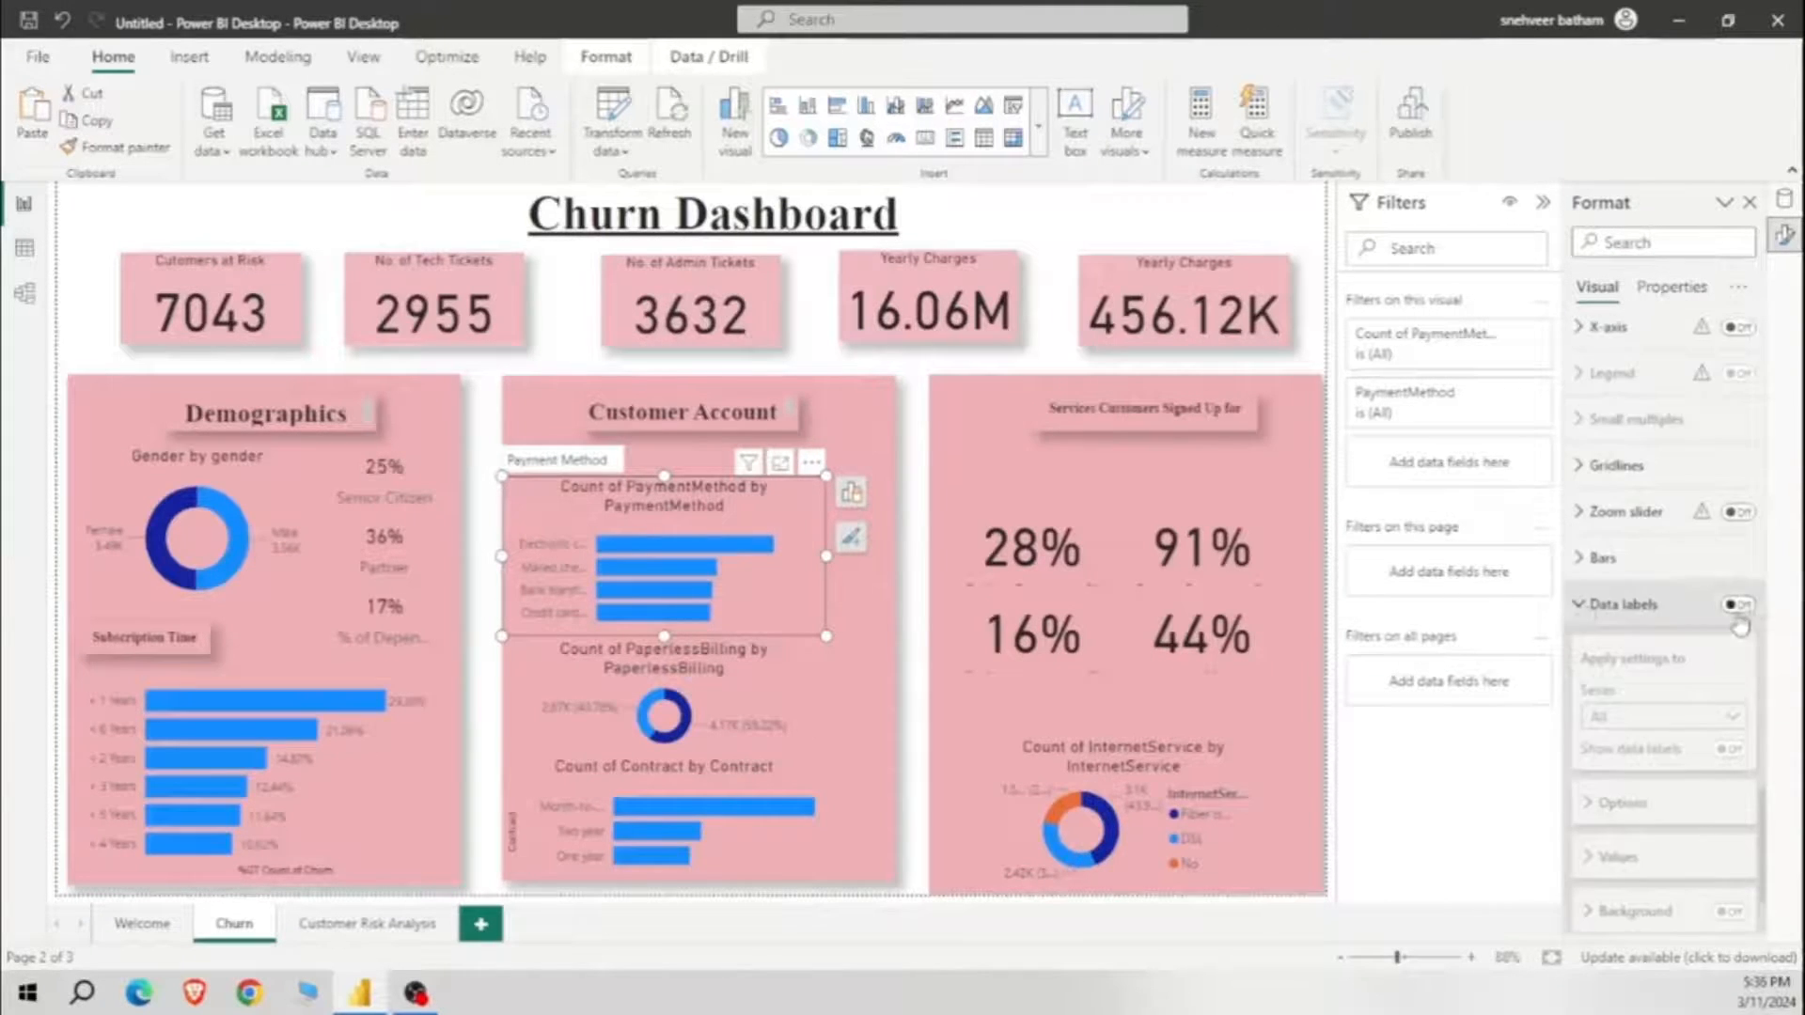
click(1660, 782)
click(1659, 616)
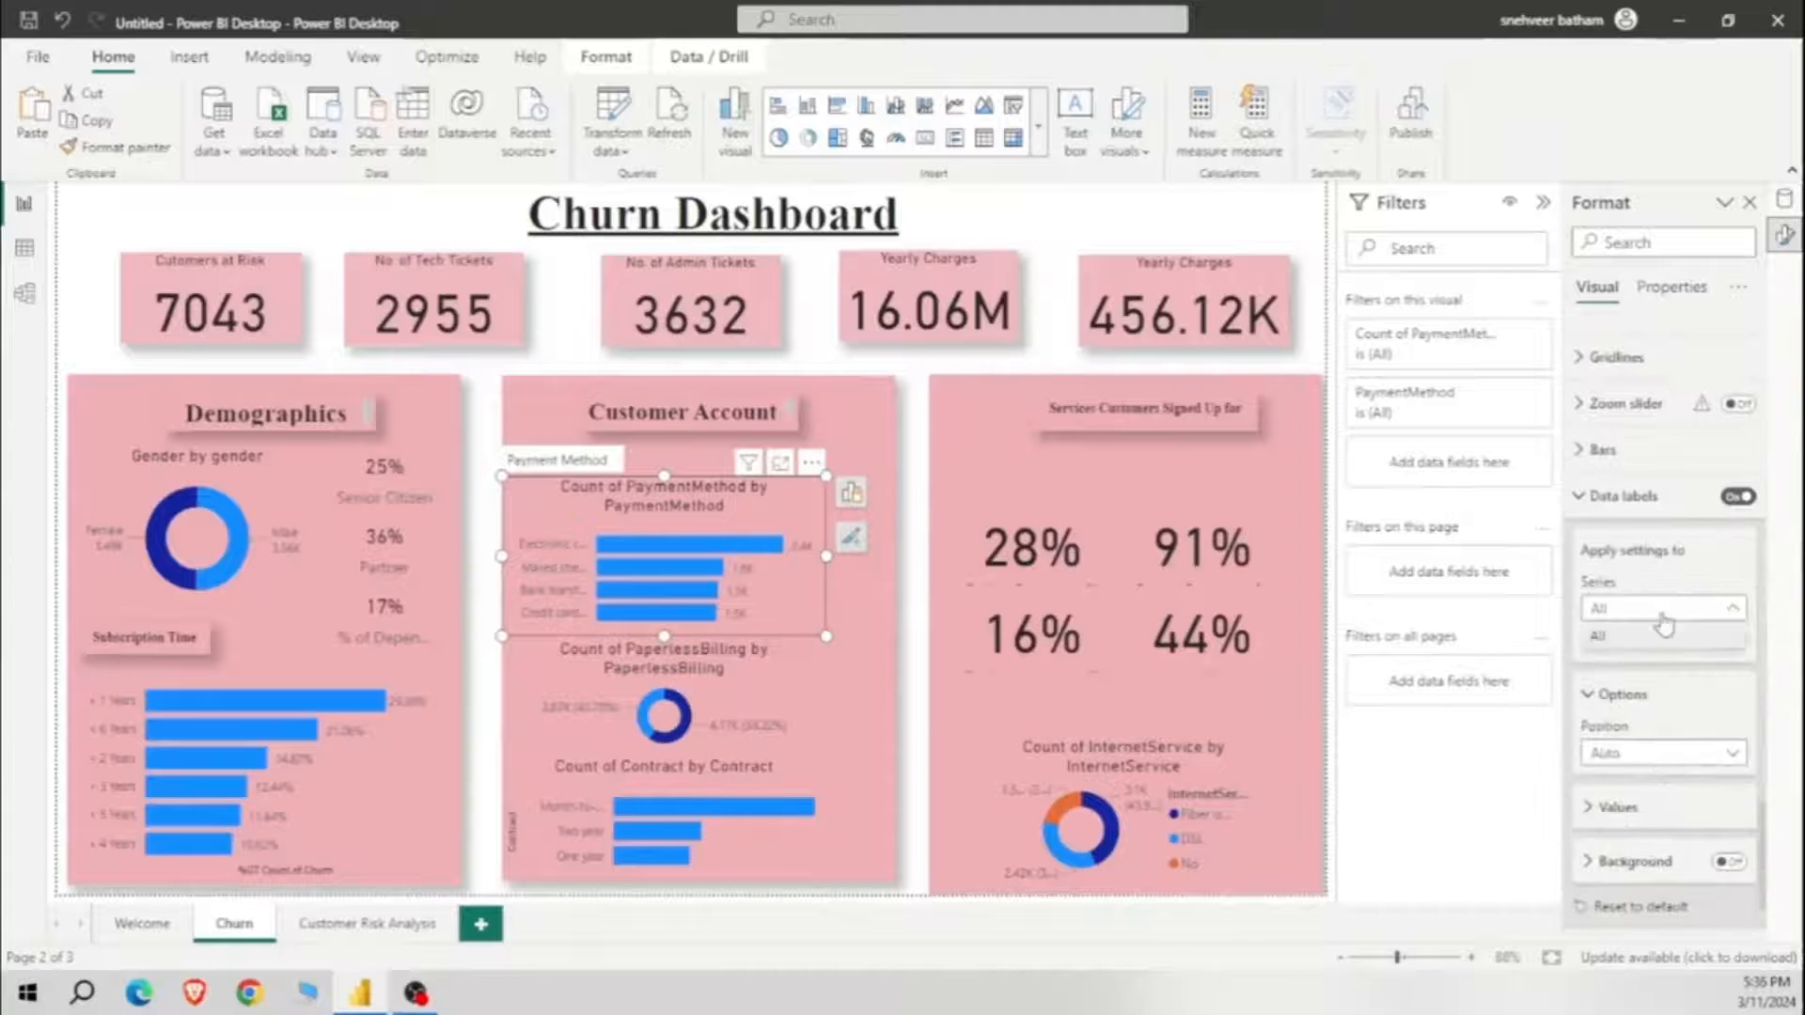
click(1660, 620)
click(1678, 756)
click(1639, 839)
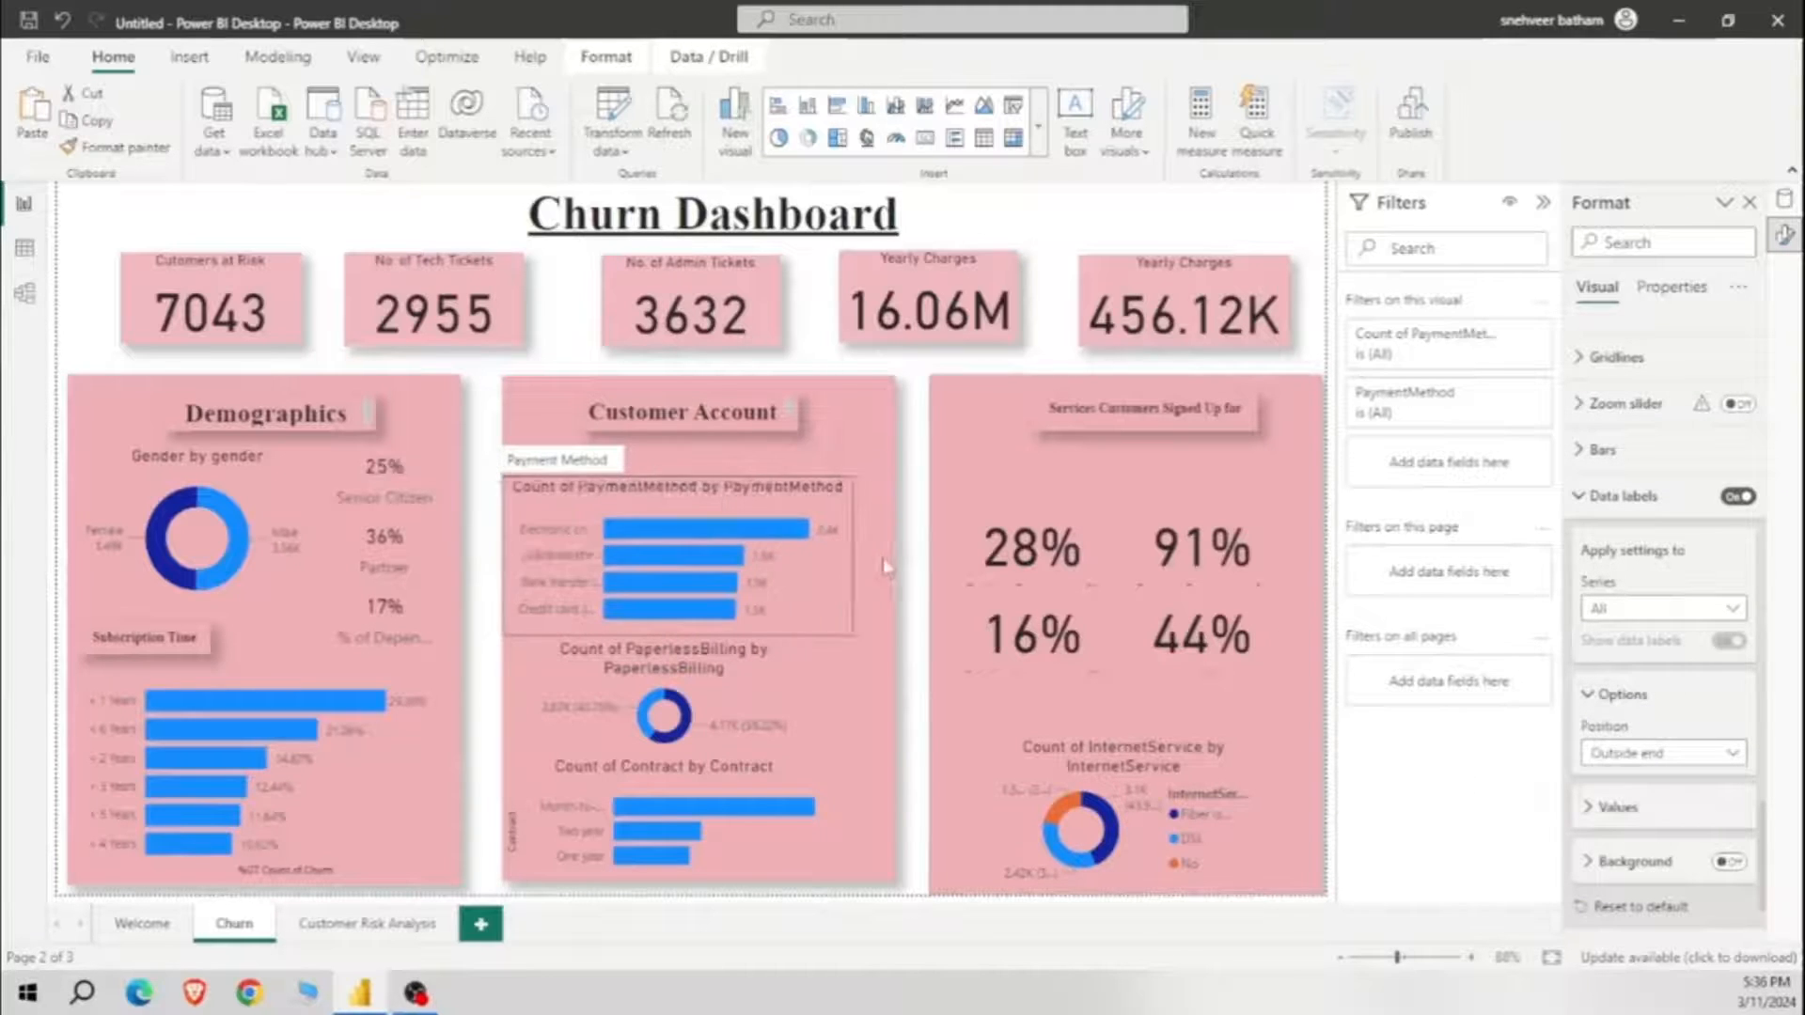
Step: Copy the Subscription Time heading's formatting, without background and with a shadow, onto the Payment Method text box
click(583, 459)
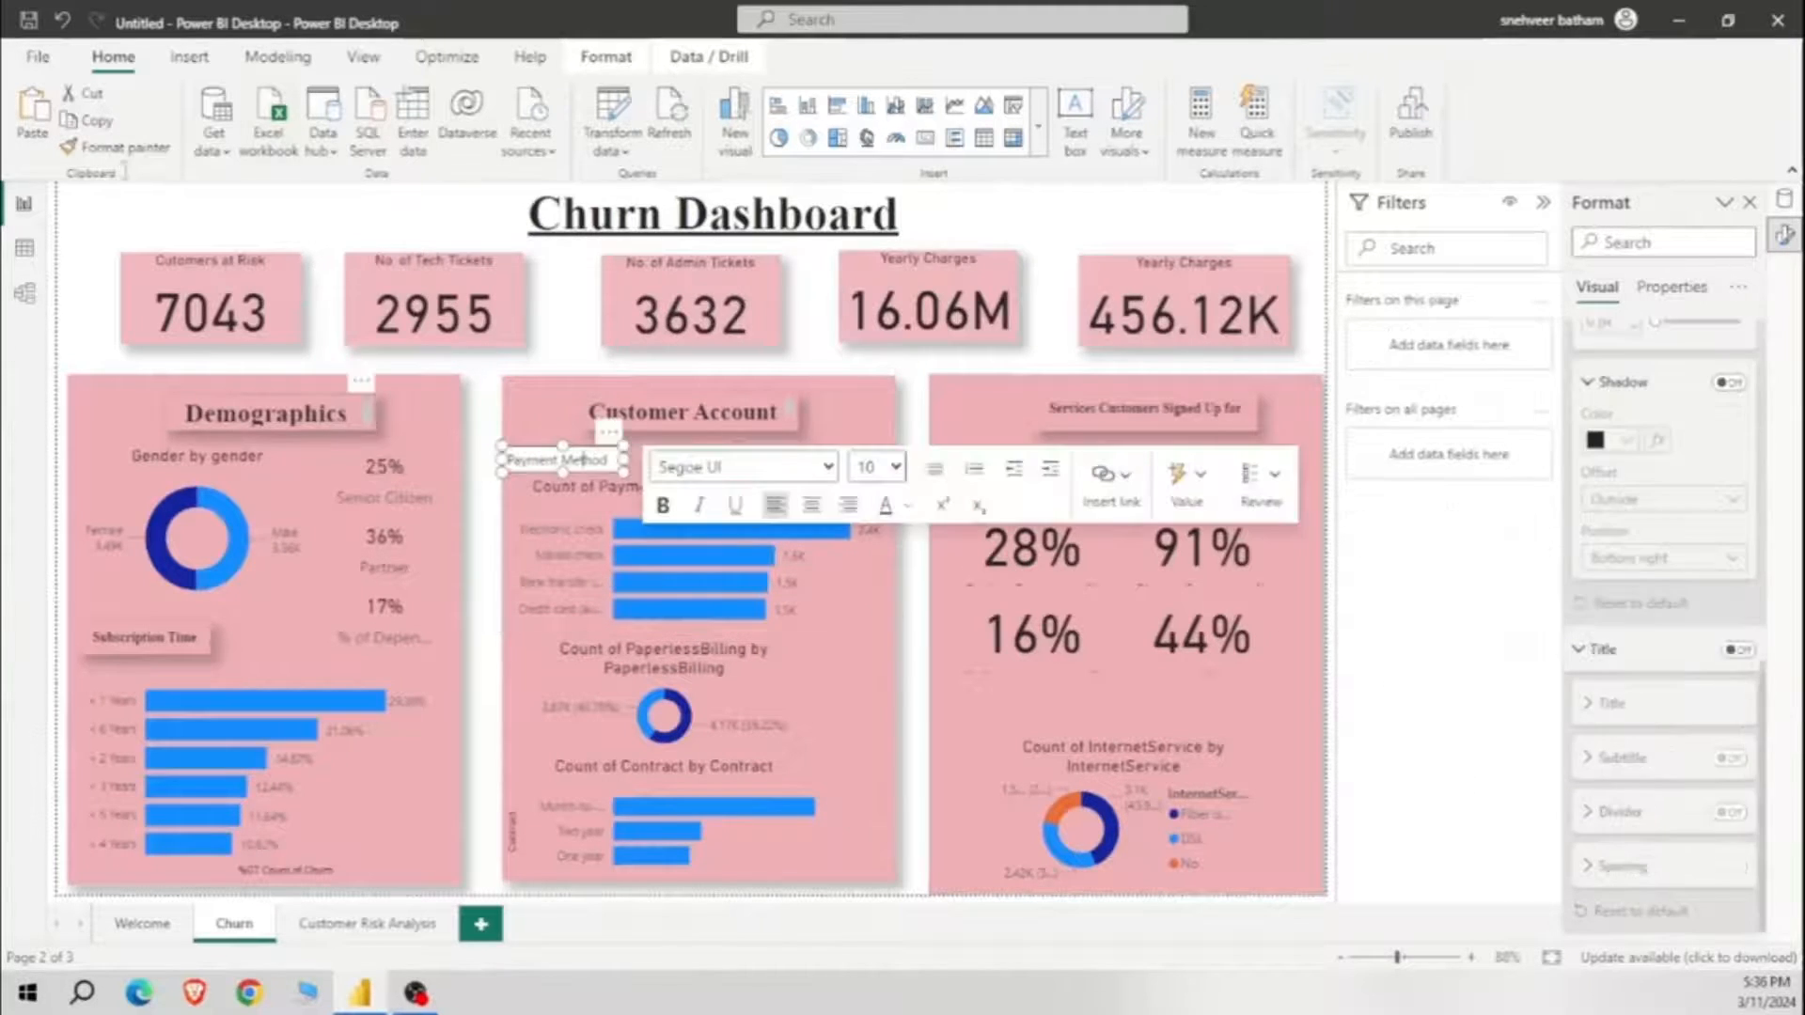
click(267, 413)
click(126, 148)
click(459, 537)
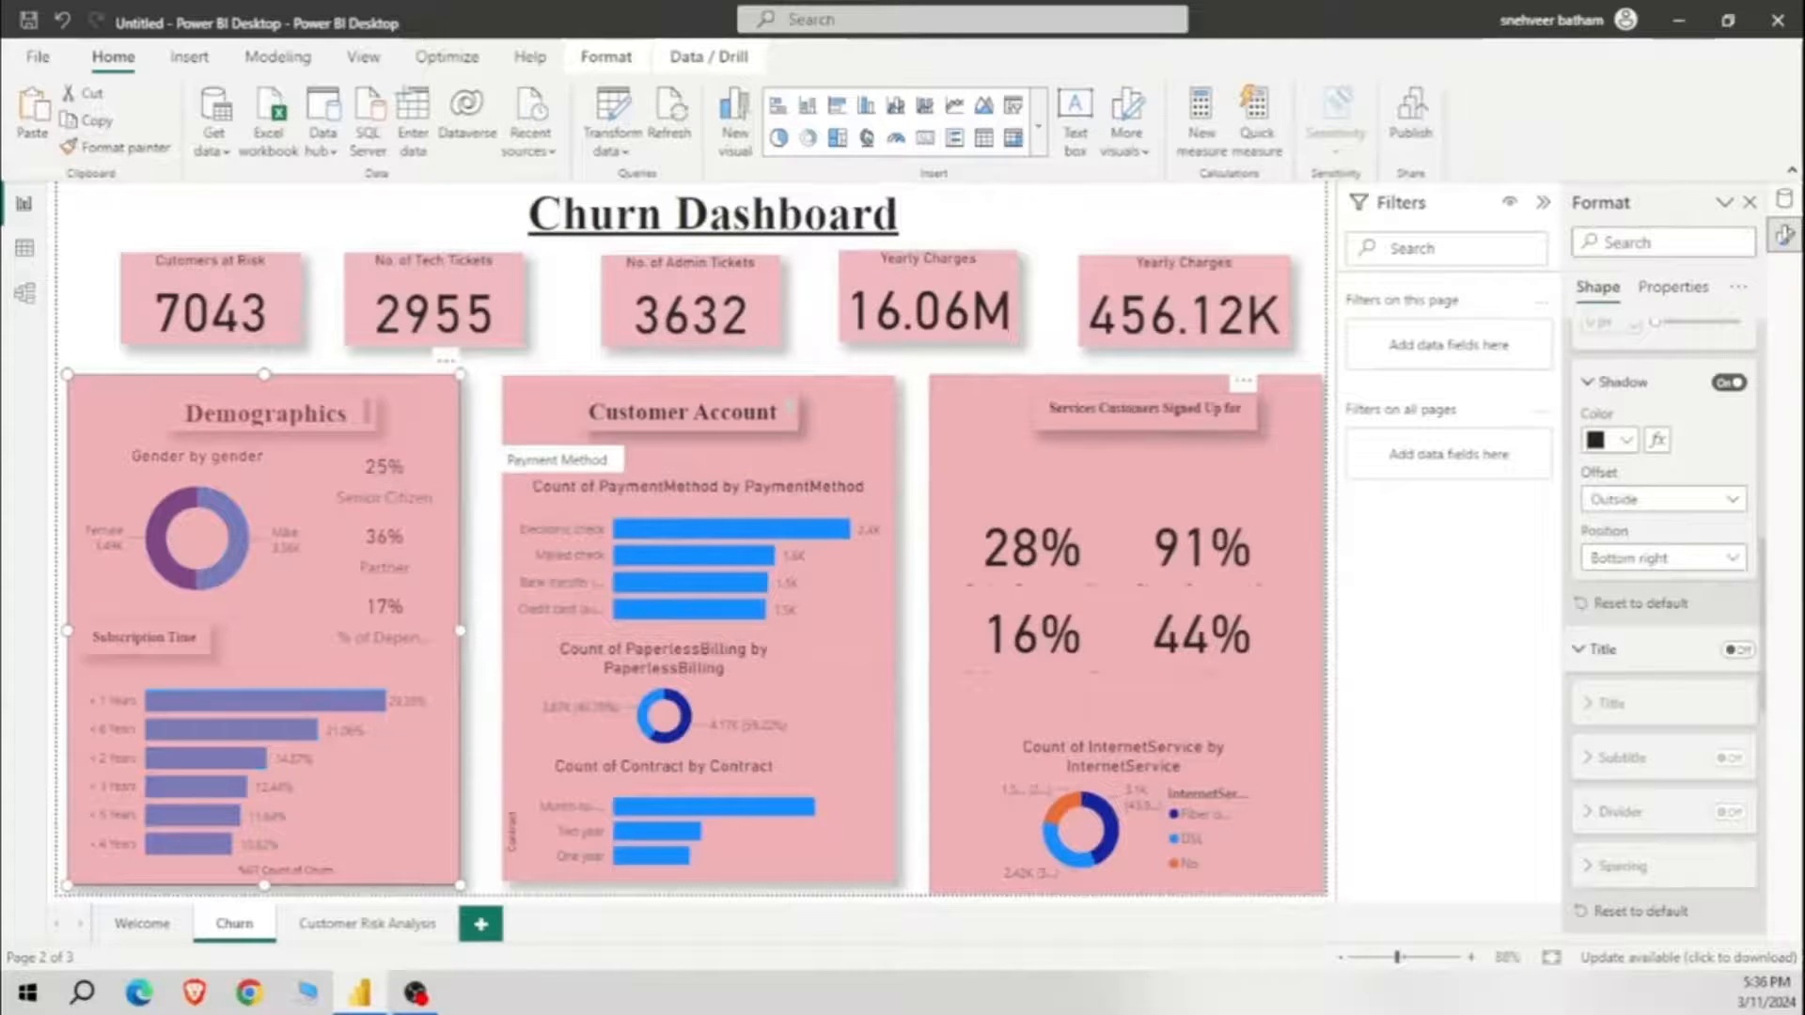
click(1149, 411)
click(105, 149)
click(1021, 716)
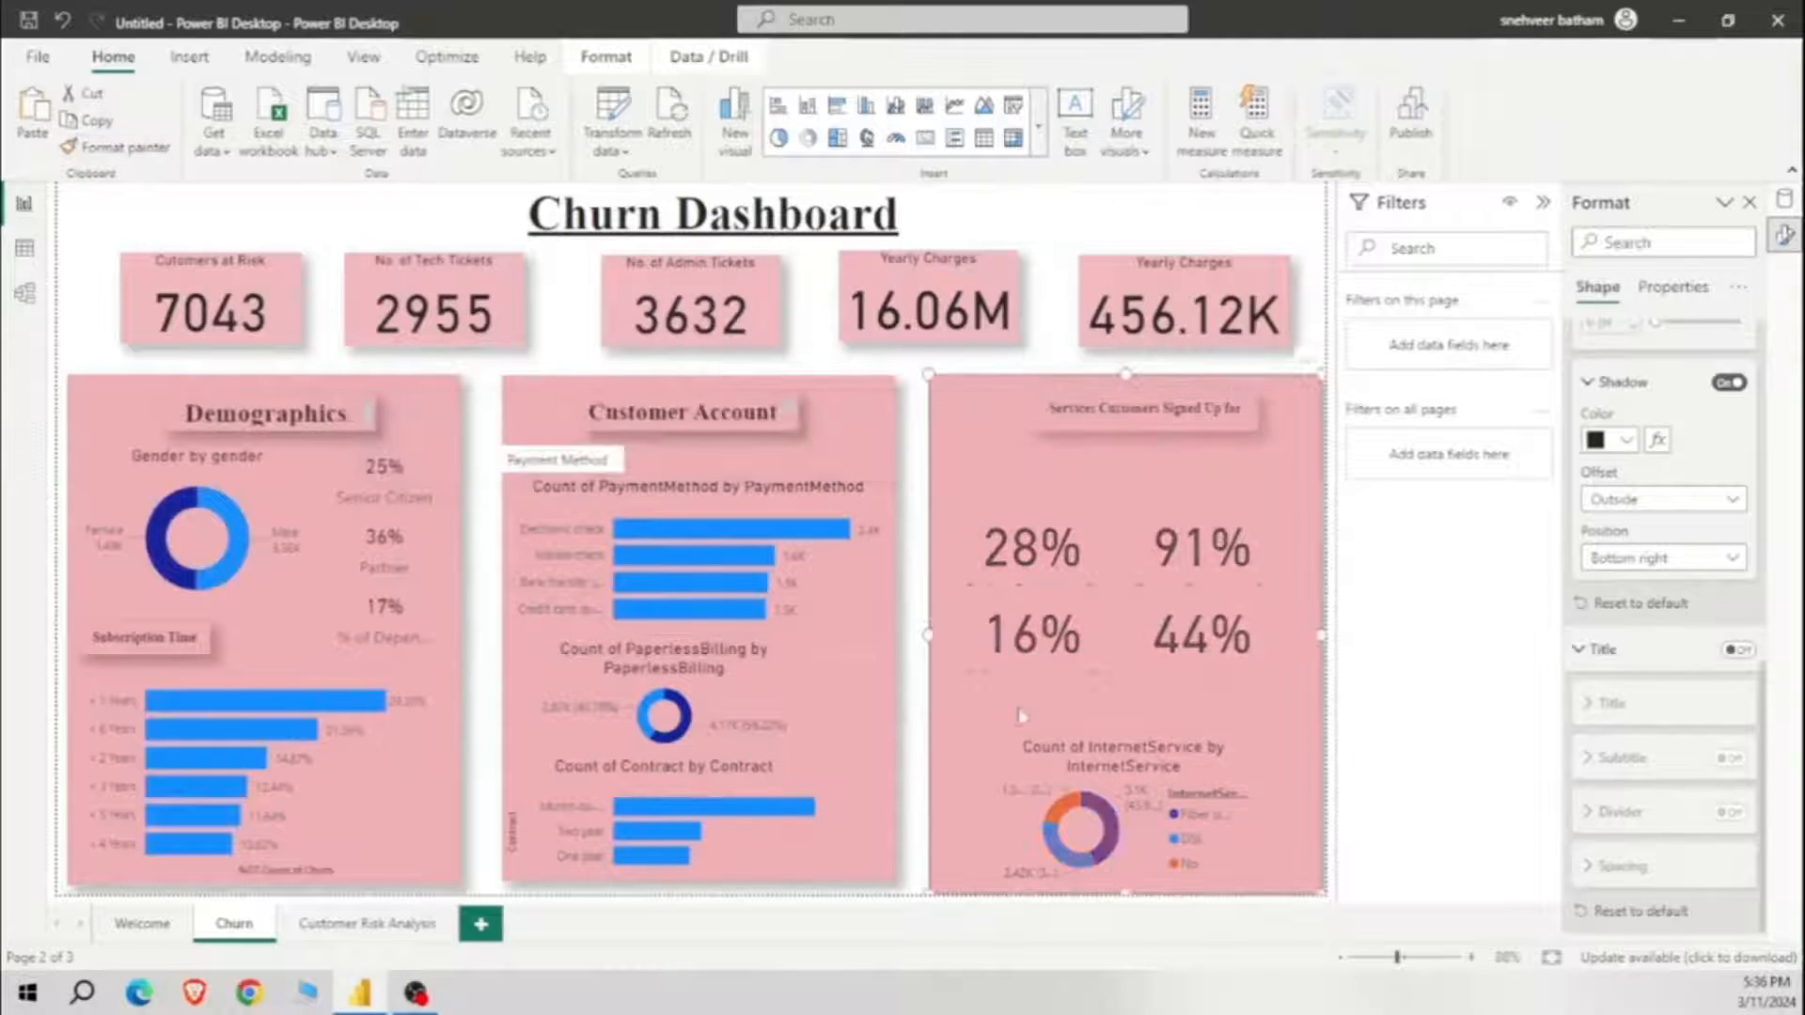
click(192, 638)
click(591, 460)
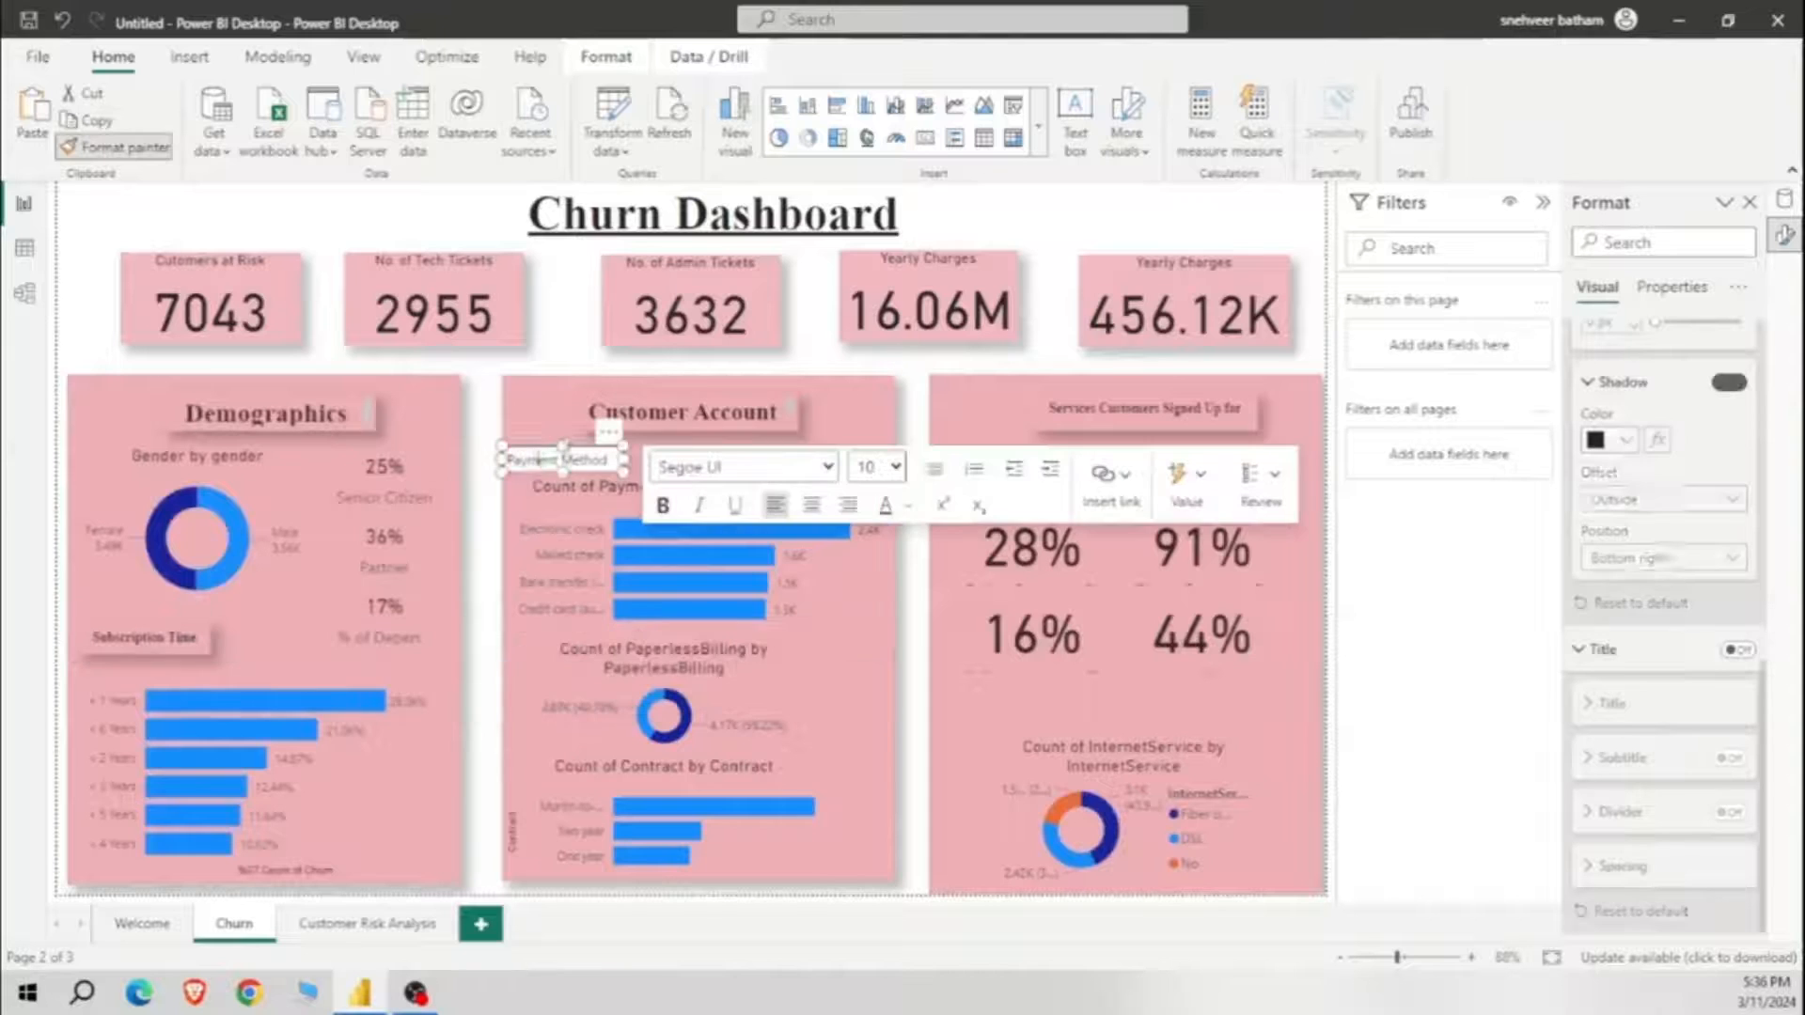
Step: Format the Payment Method heading text as Times New Roman, bold, centred and size 10
key(ctrl+a)
click(827, 466)
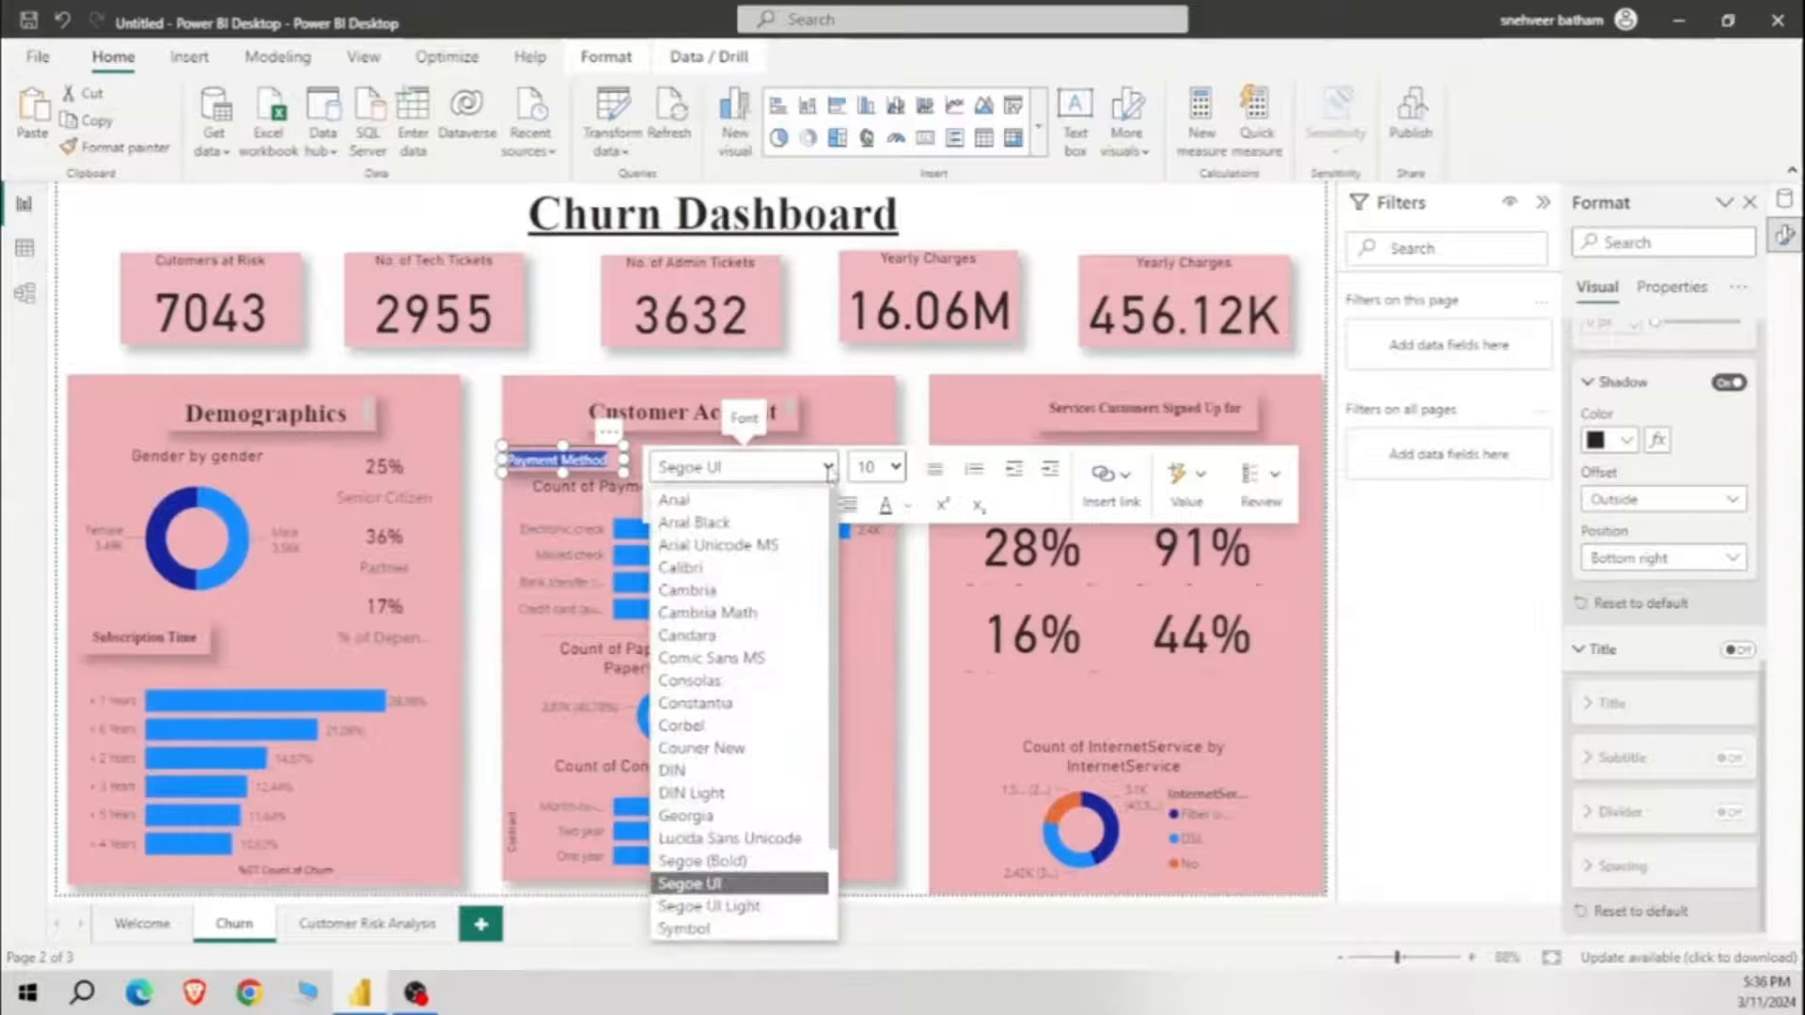
scroll(751, 752, down, 2)
click(786, 925)
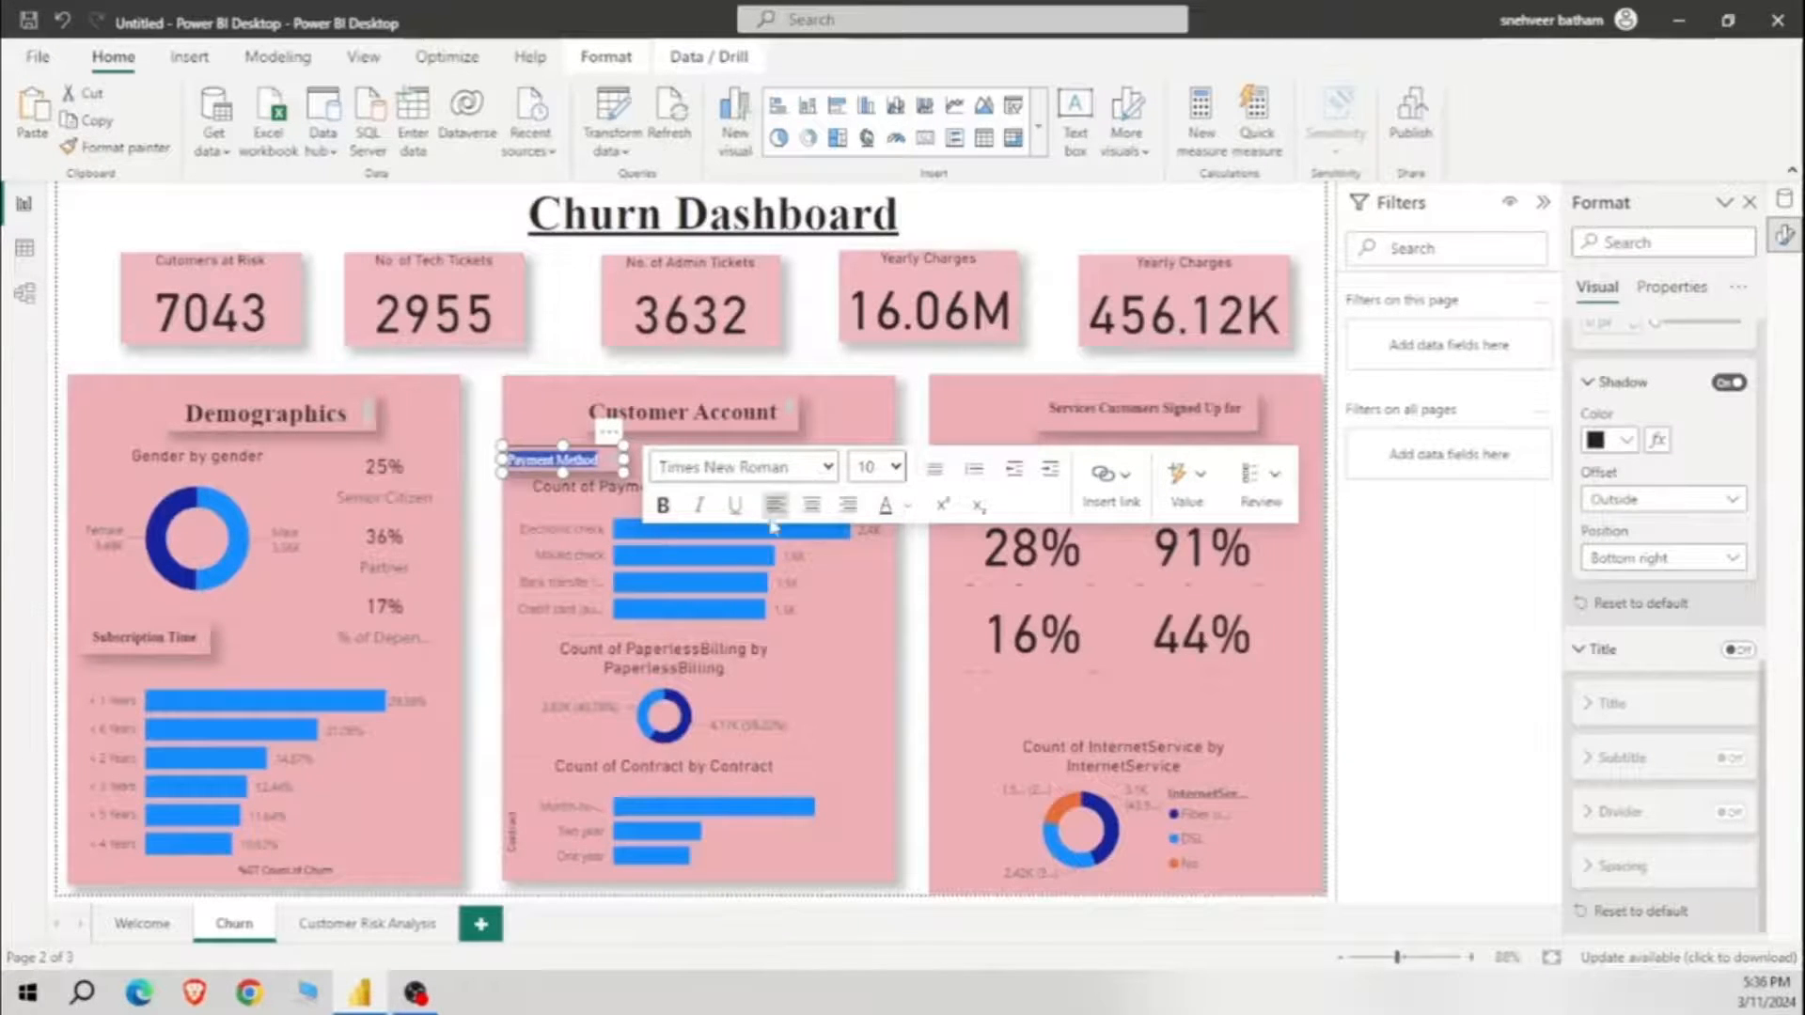
click(811, 505)
click(664, 505)
click(884, 468)
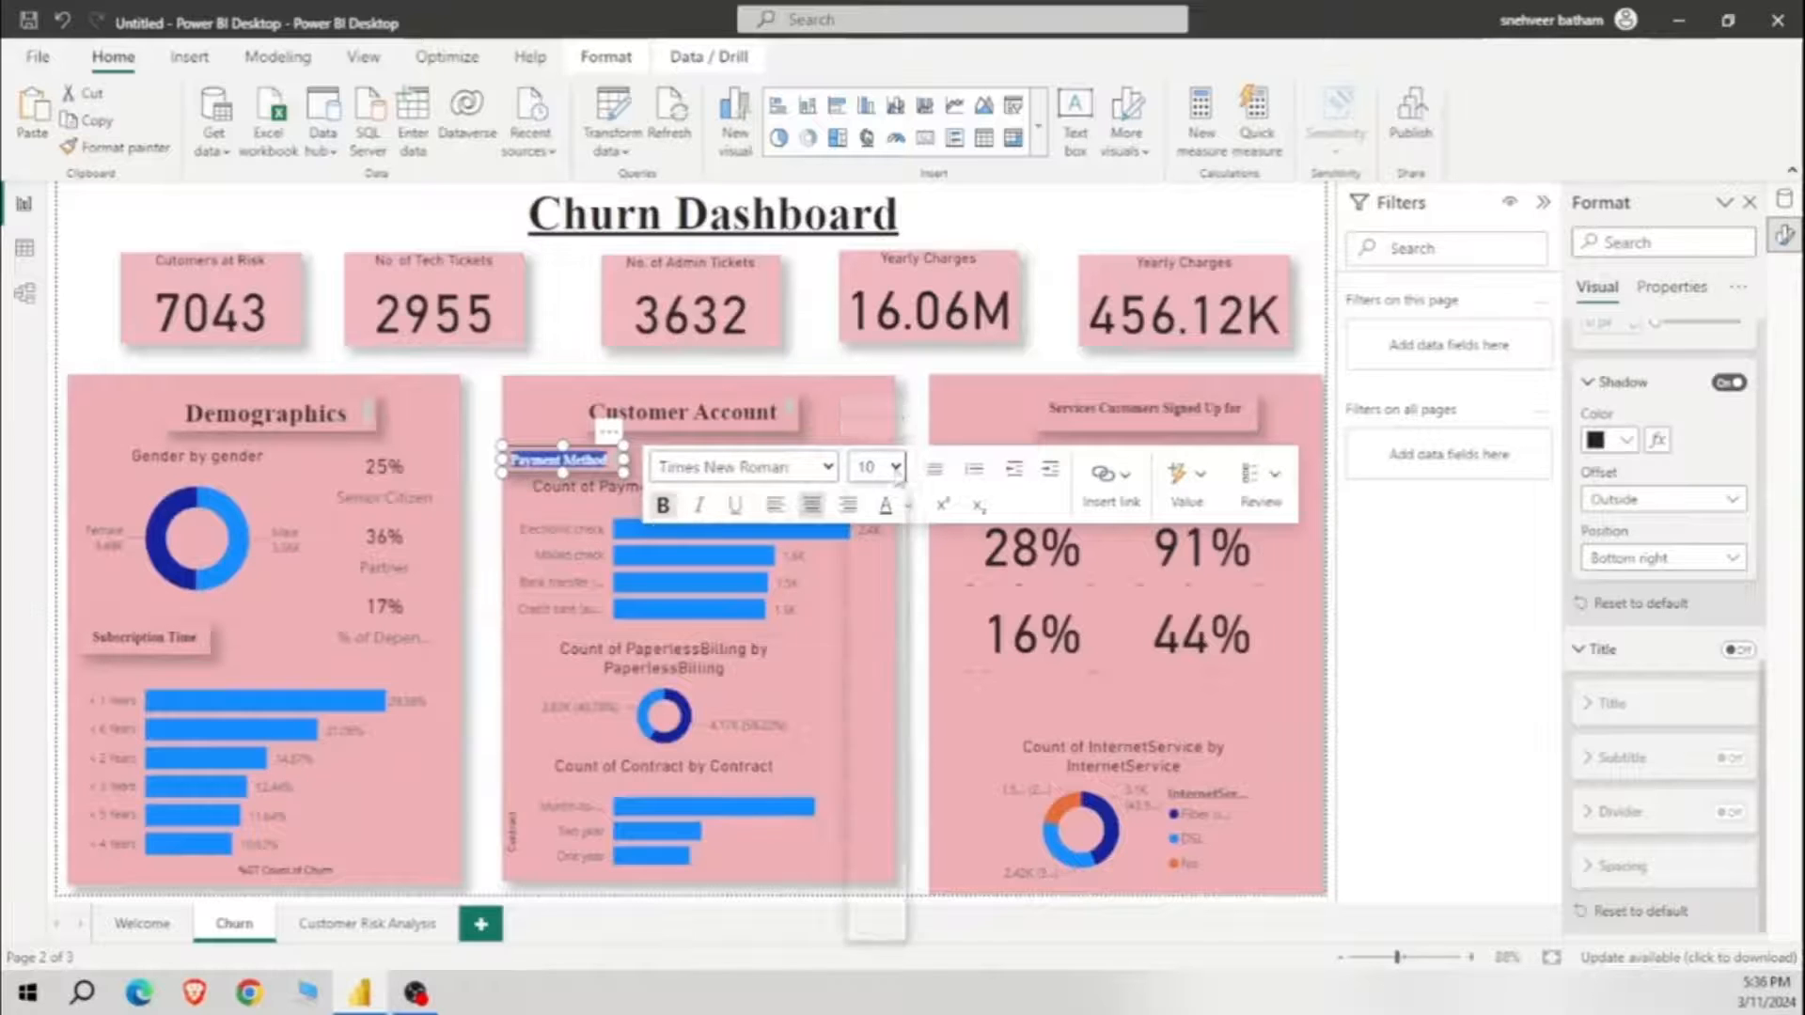
click(866, 705)
click(892, 467)
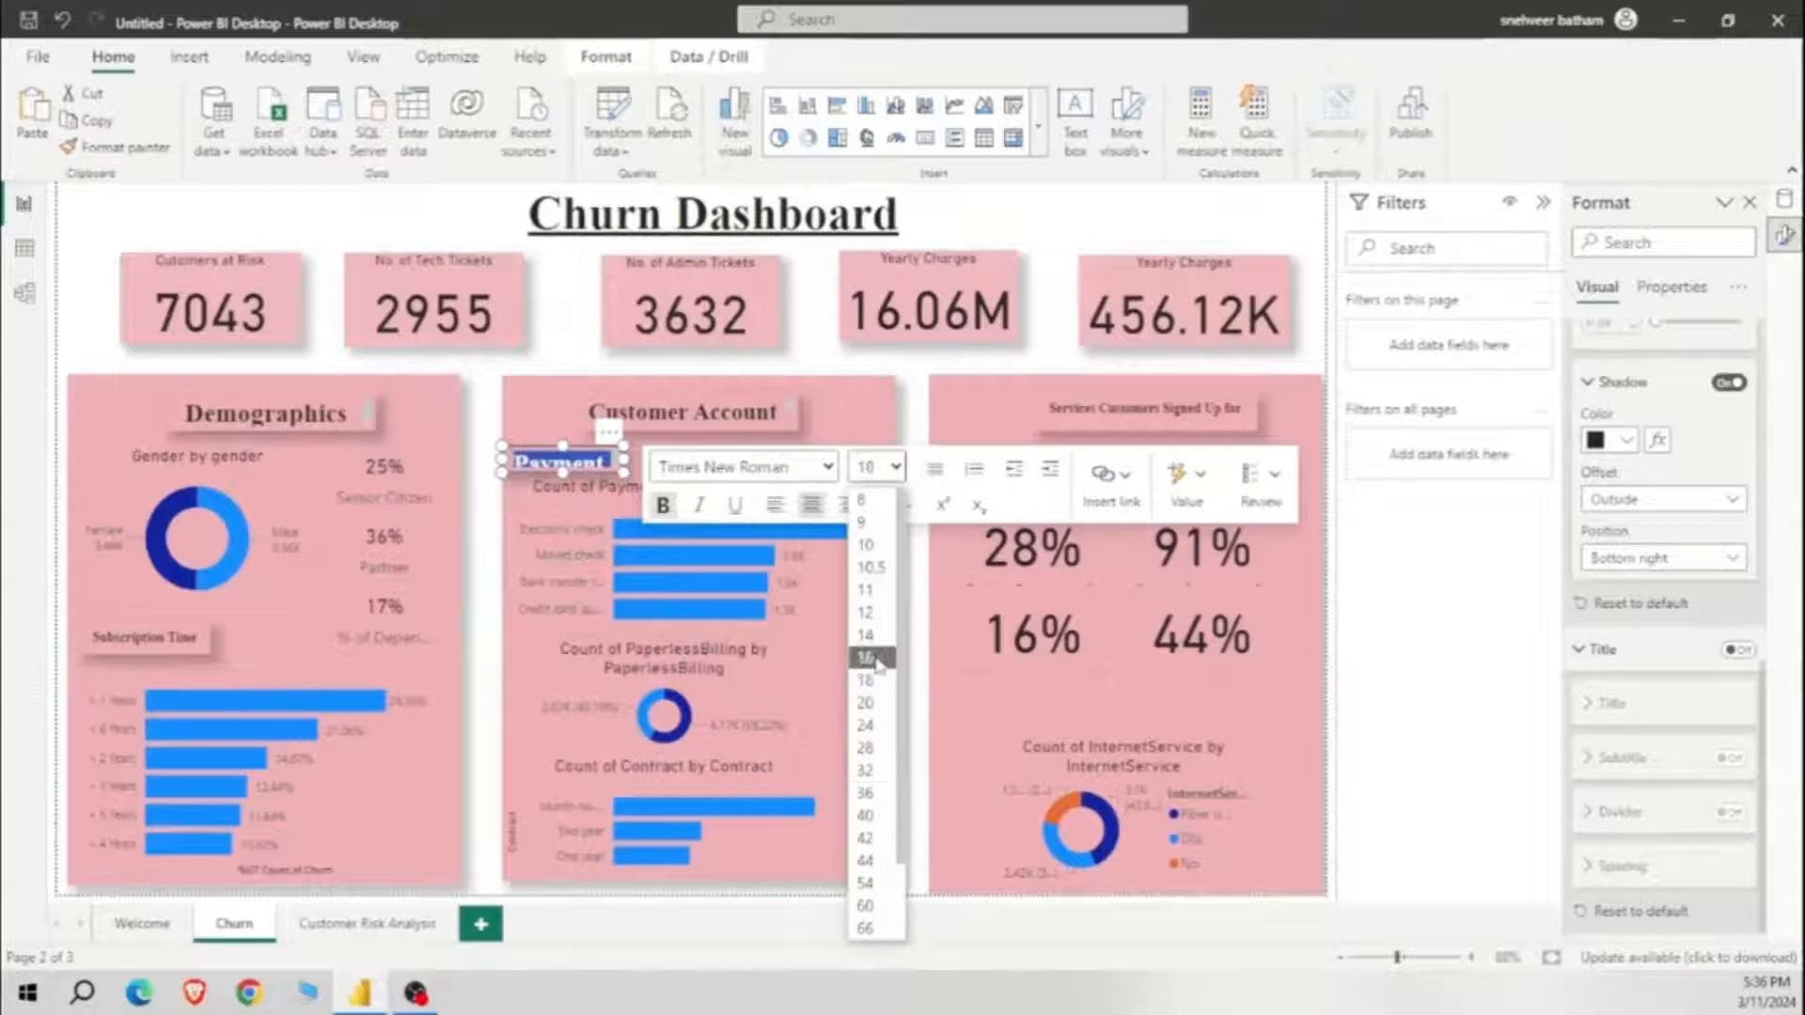
click(870, 583)
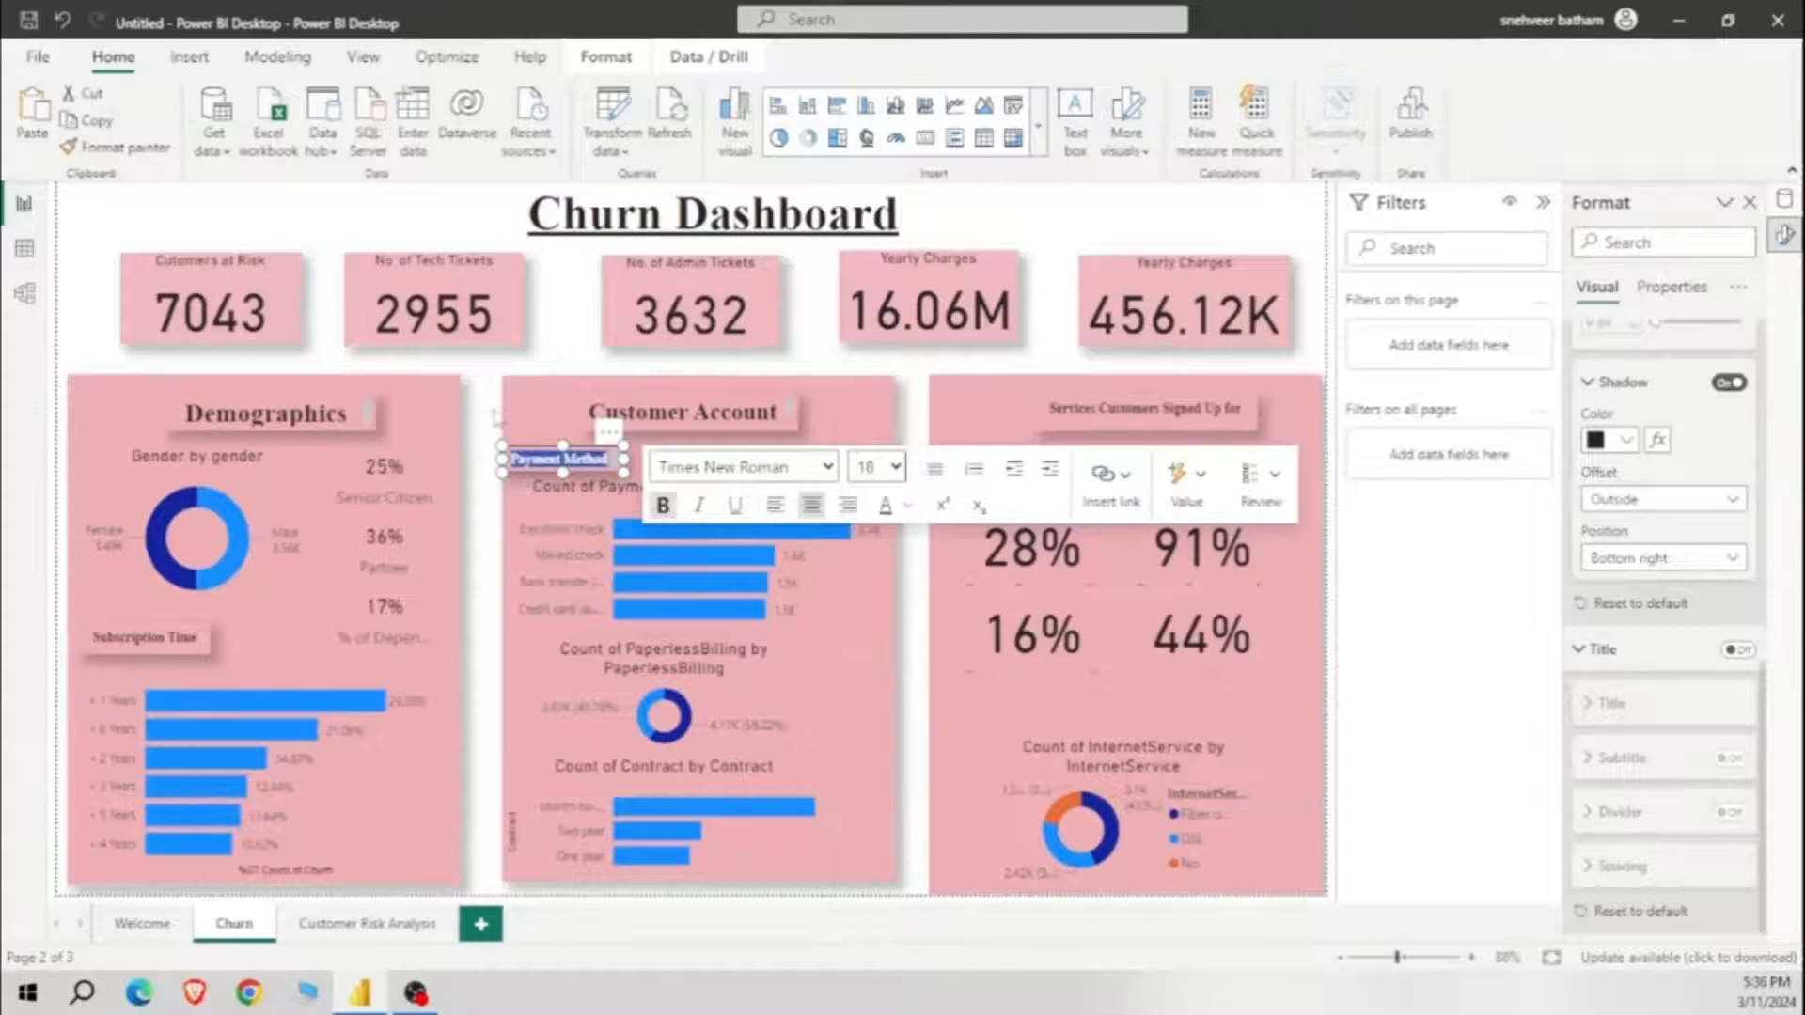
Step: Move the Payment Method heading directly beneath the Customer Account heading, to a horizontal position of about 578
click(496, 419)
click(589, 458)
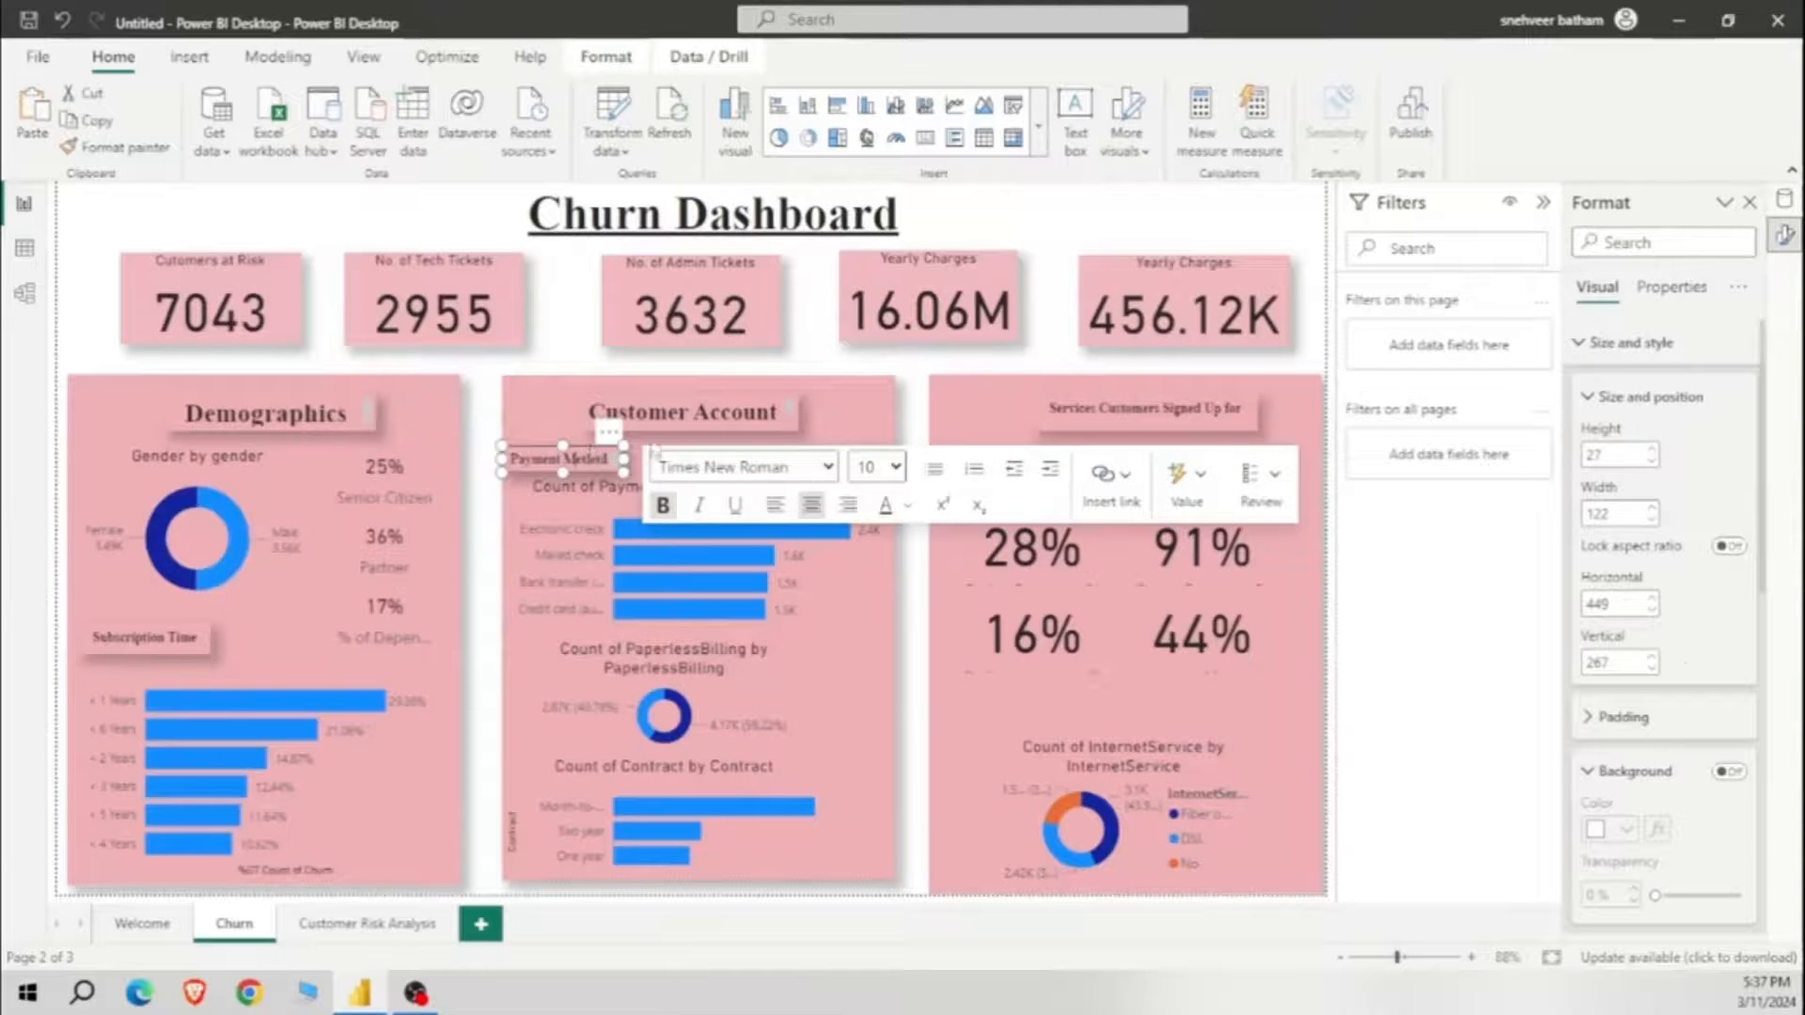
drag(590, 452, 718, 451)
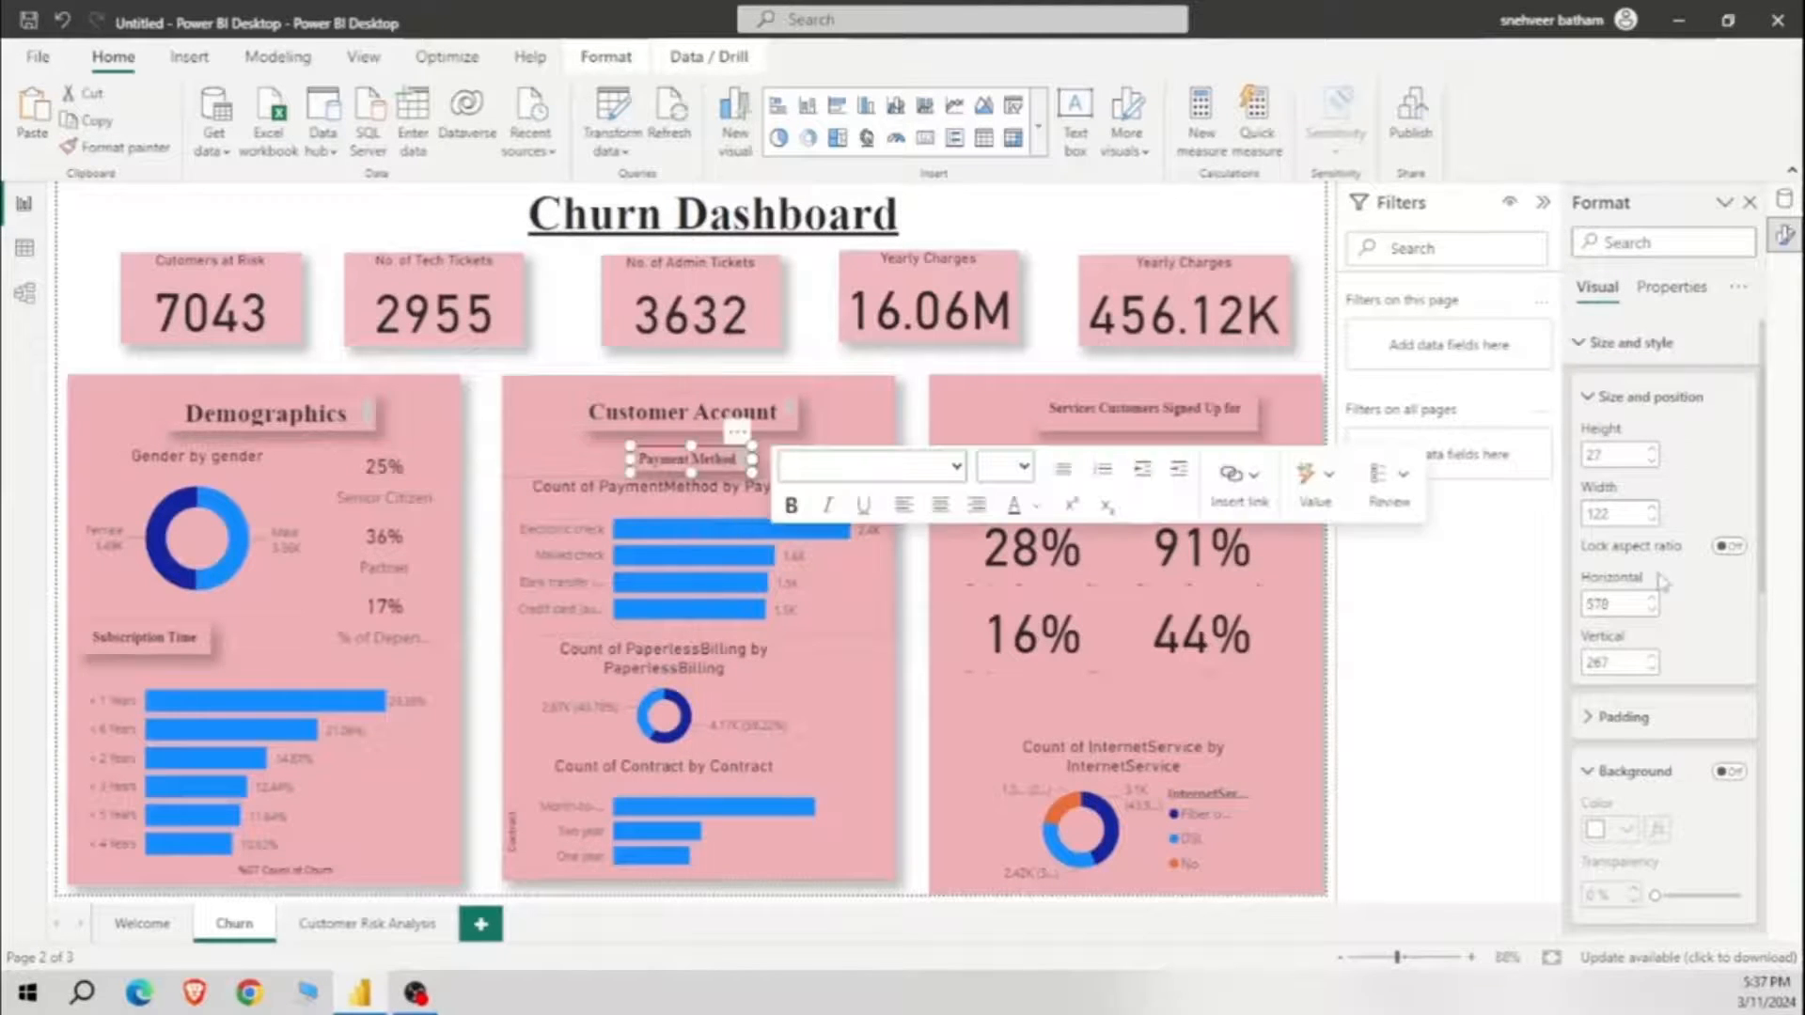
Step: Shorten the payment method bar chart's title to PaymentMethod
click(828, 587)
scroll(1664, 658, down, 1)
scroll(1664, 658, up, 1)
scroll(1664, 616, down, 1)
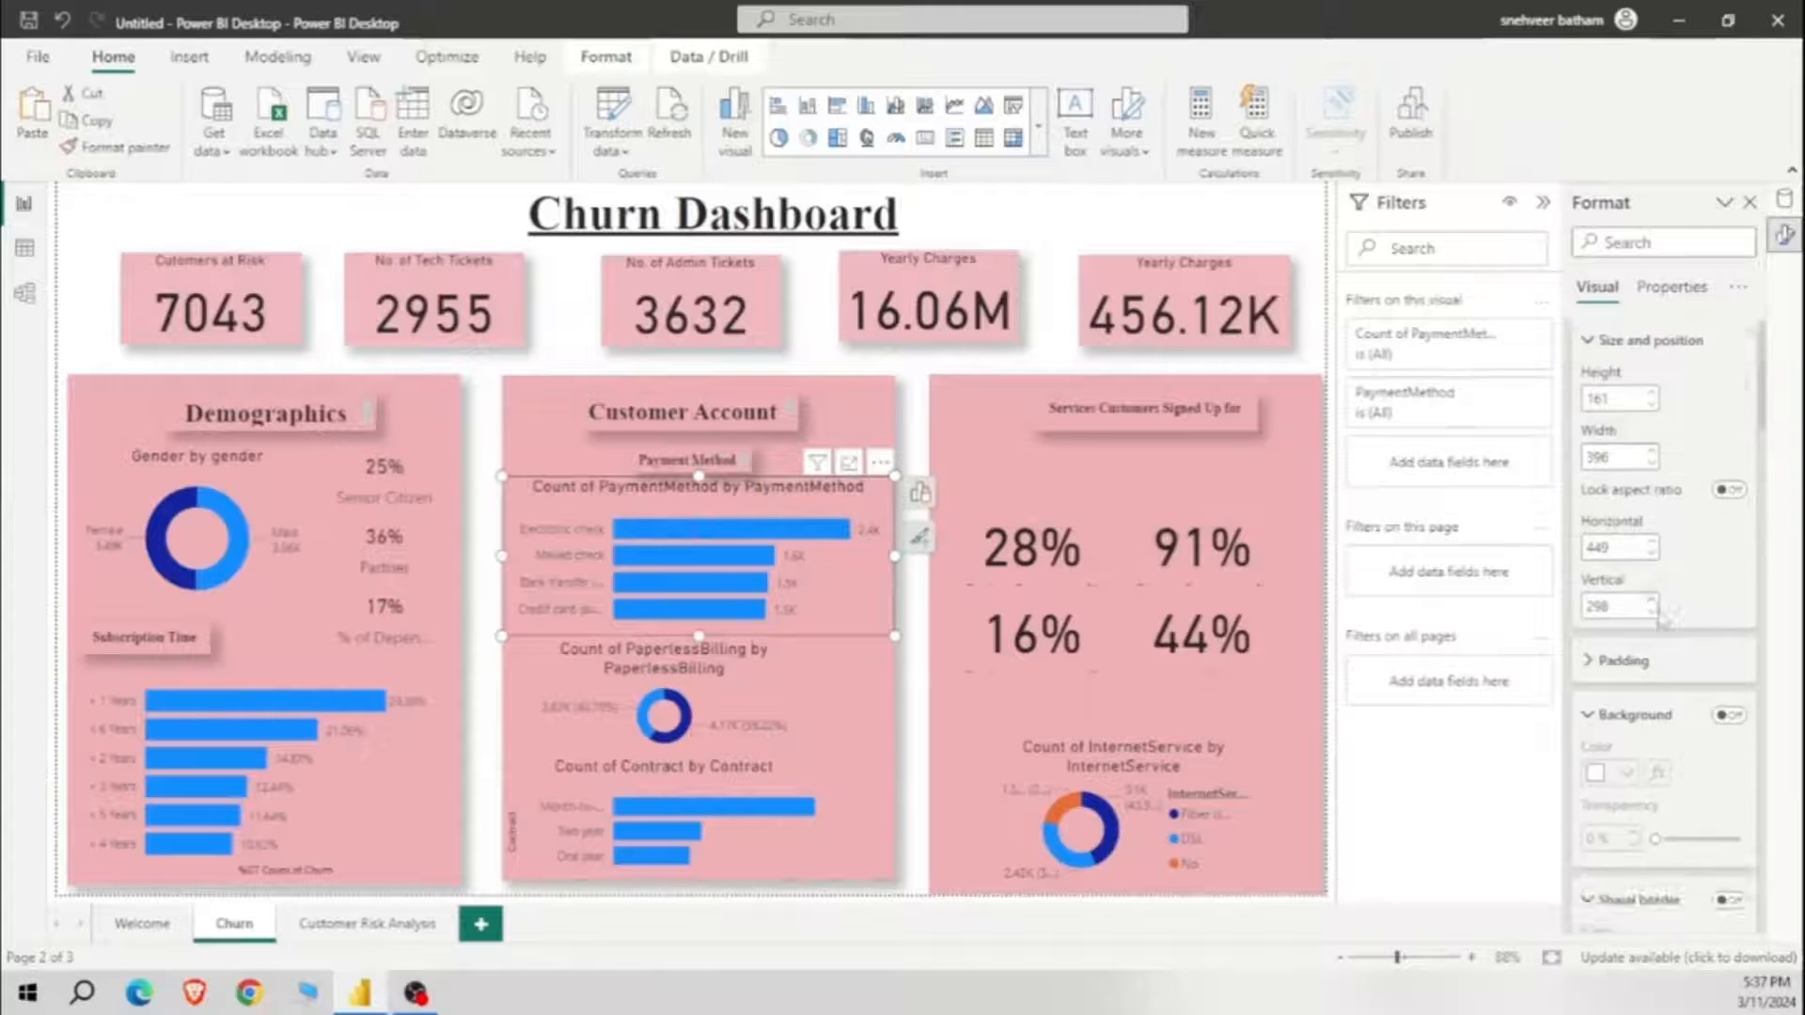
scroll(1662, 615, down, 5)
drag(1647, 693, 1562, 703)
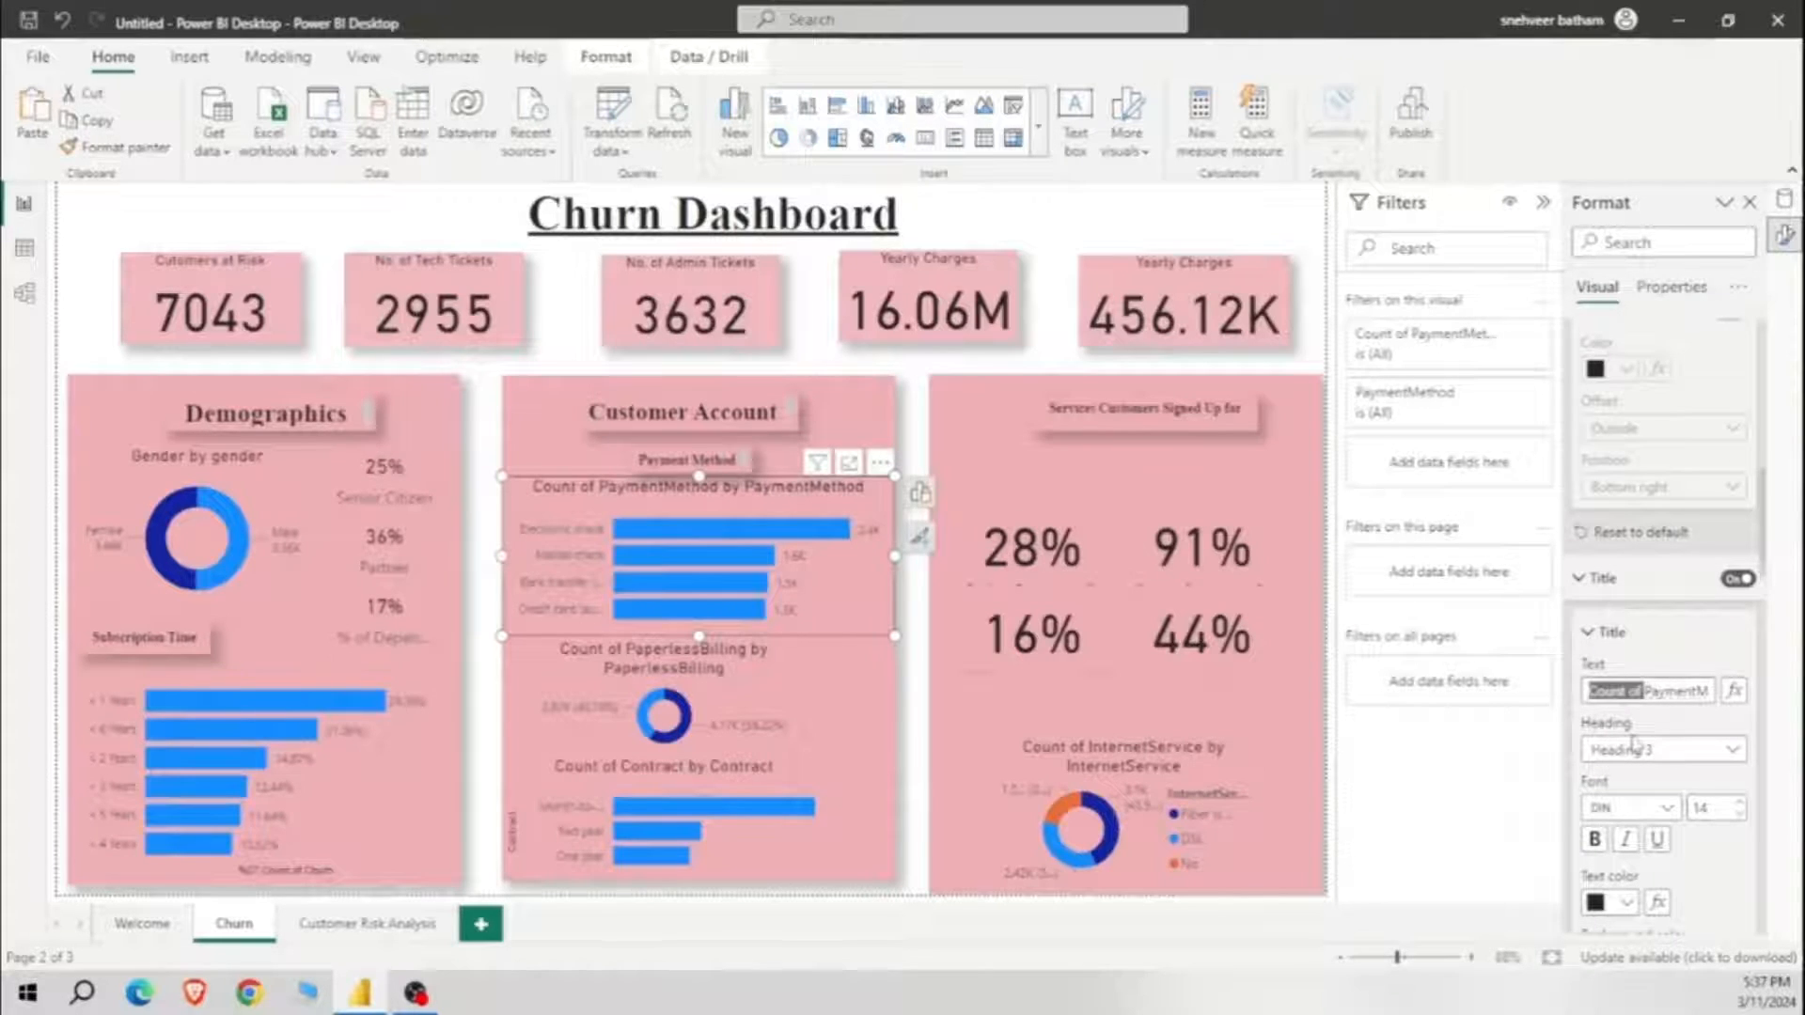
key(BackSpace)
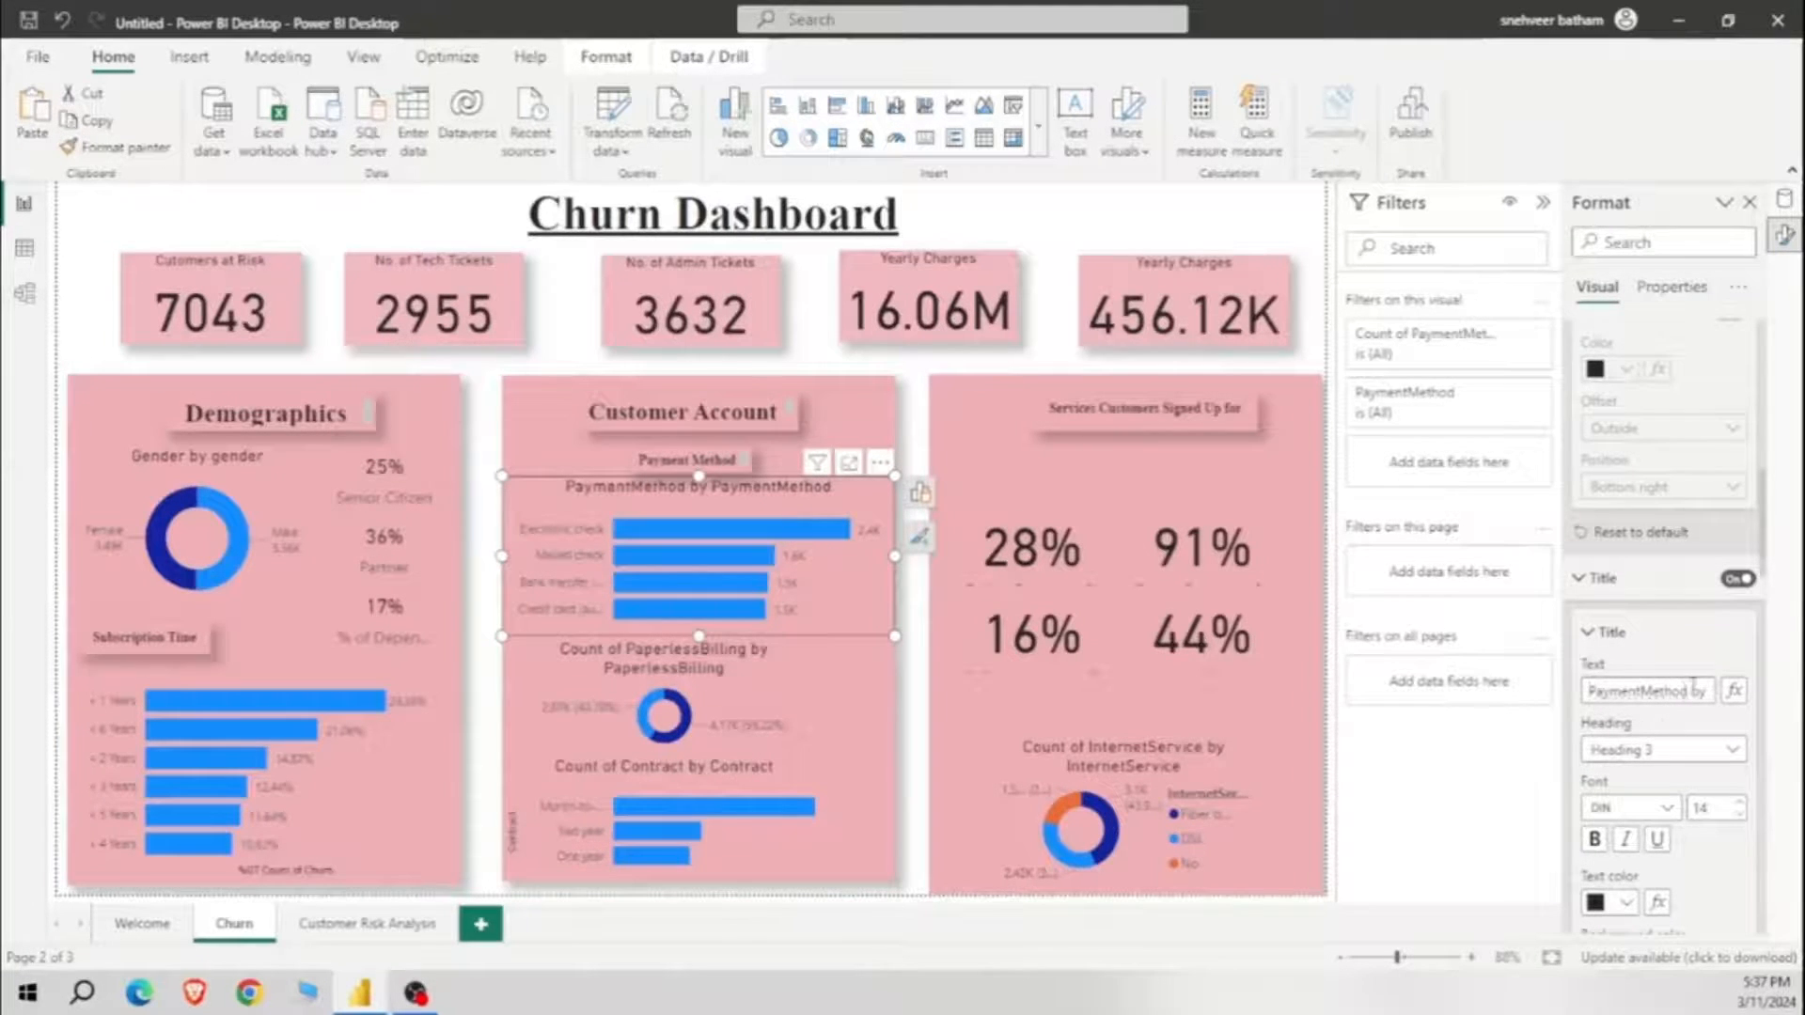
drag(1689, 691, 1733, 696)
key(BackSpace)
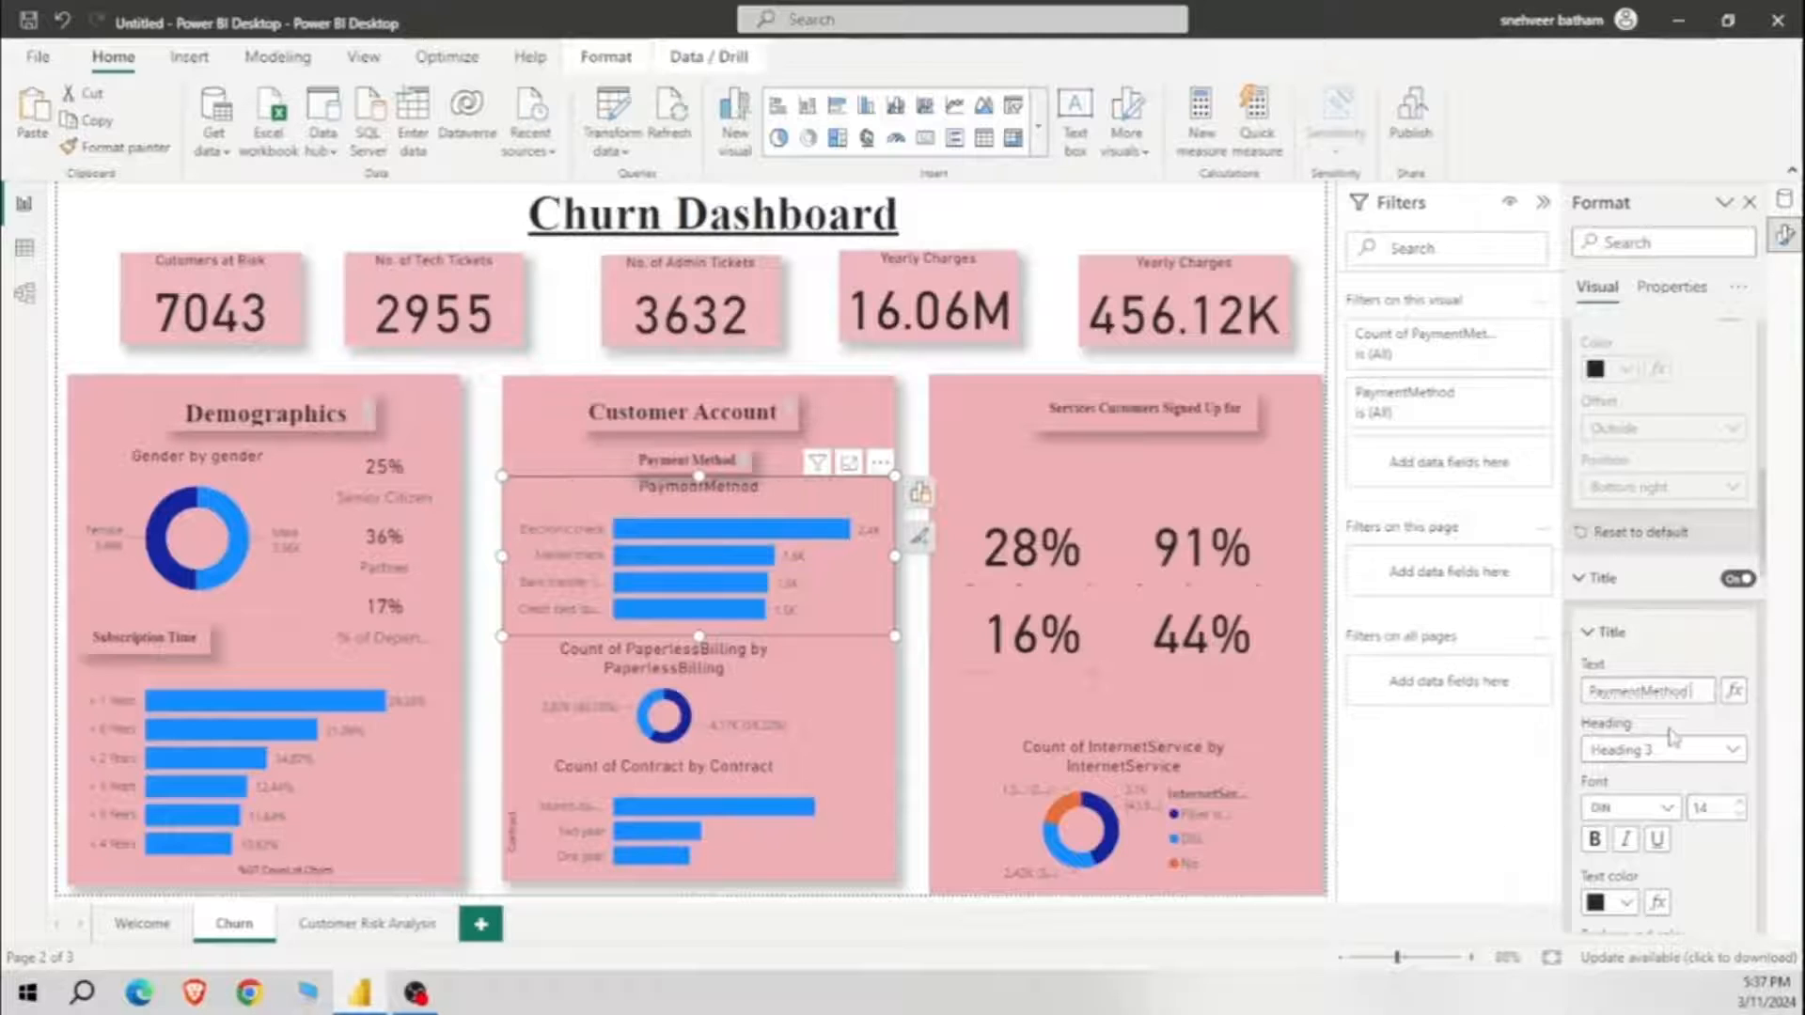
Step: Fit the paperless billing donut chart between the two bar charts and change its title to Paper less Billing
click(804, 696)
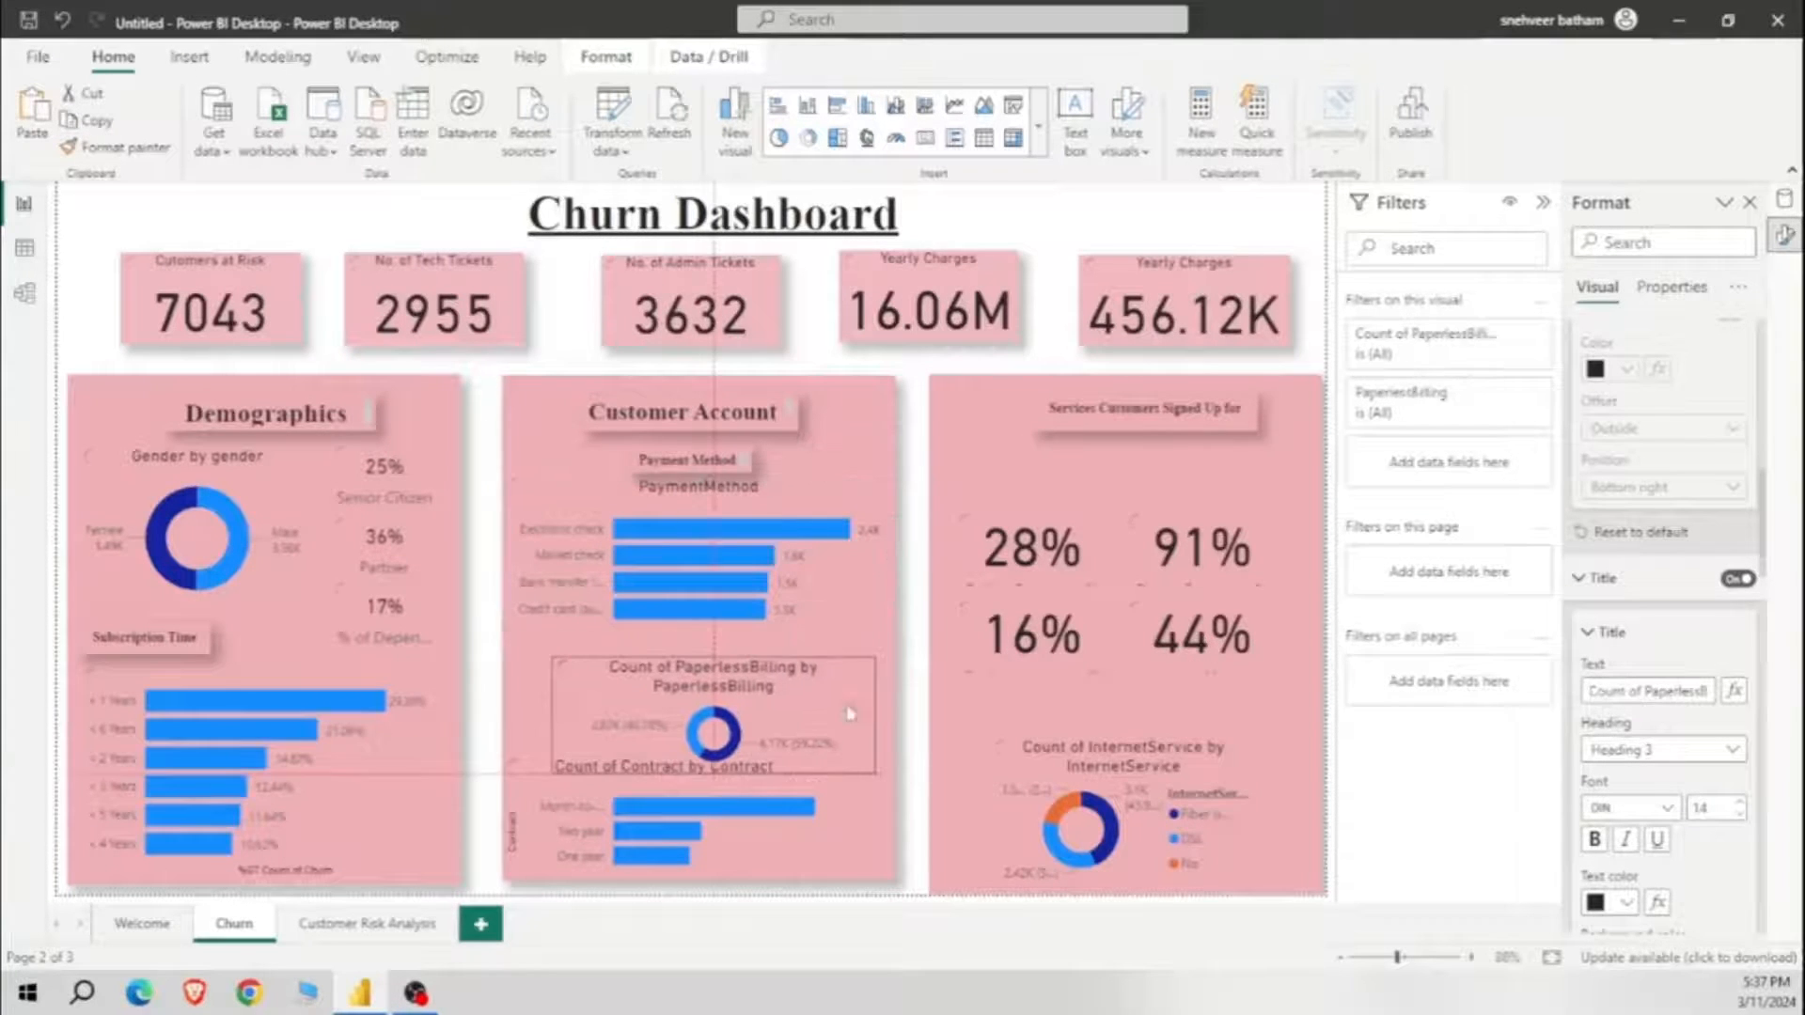
drag(803, 695, 849, 638)
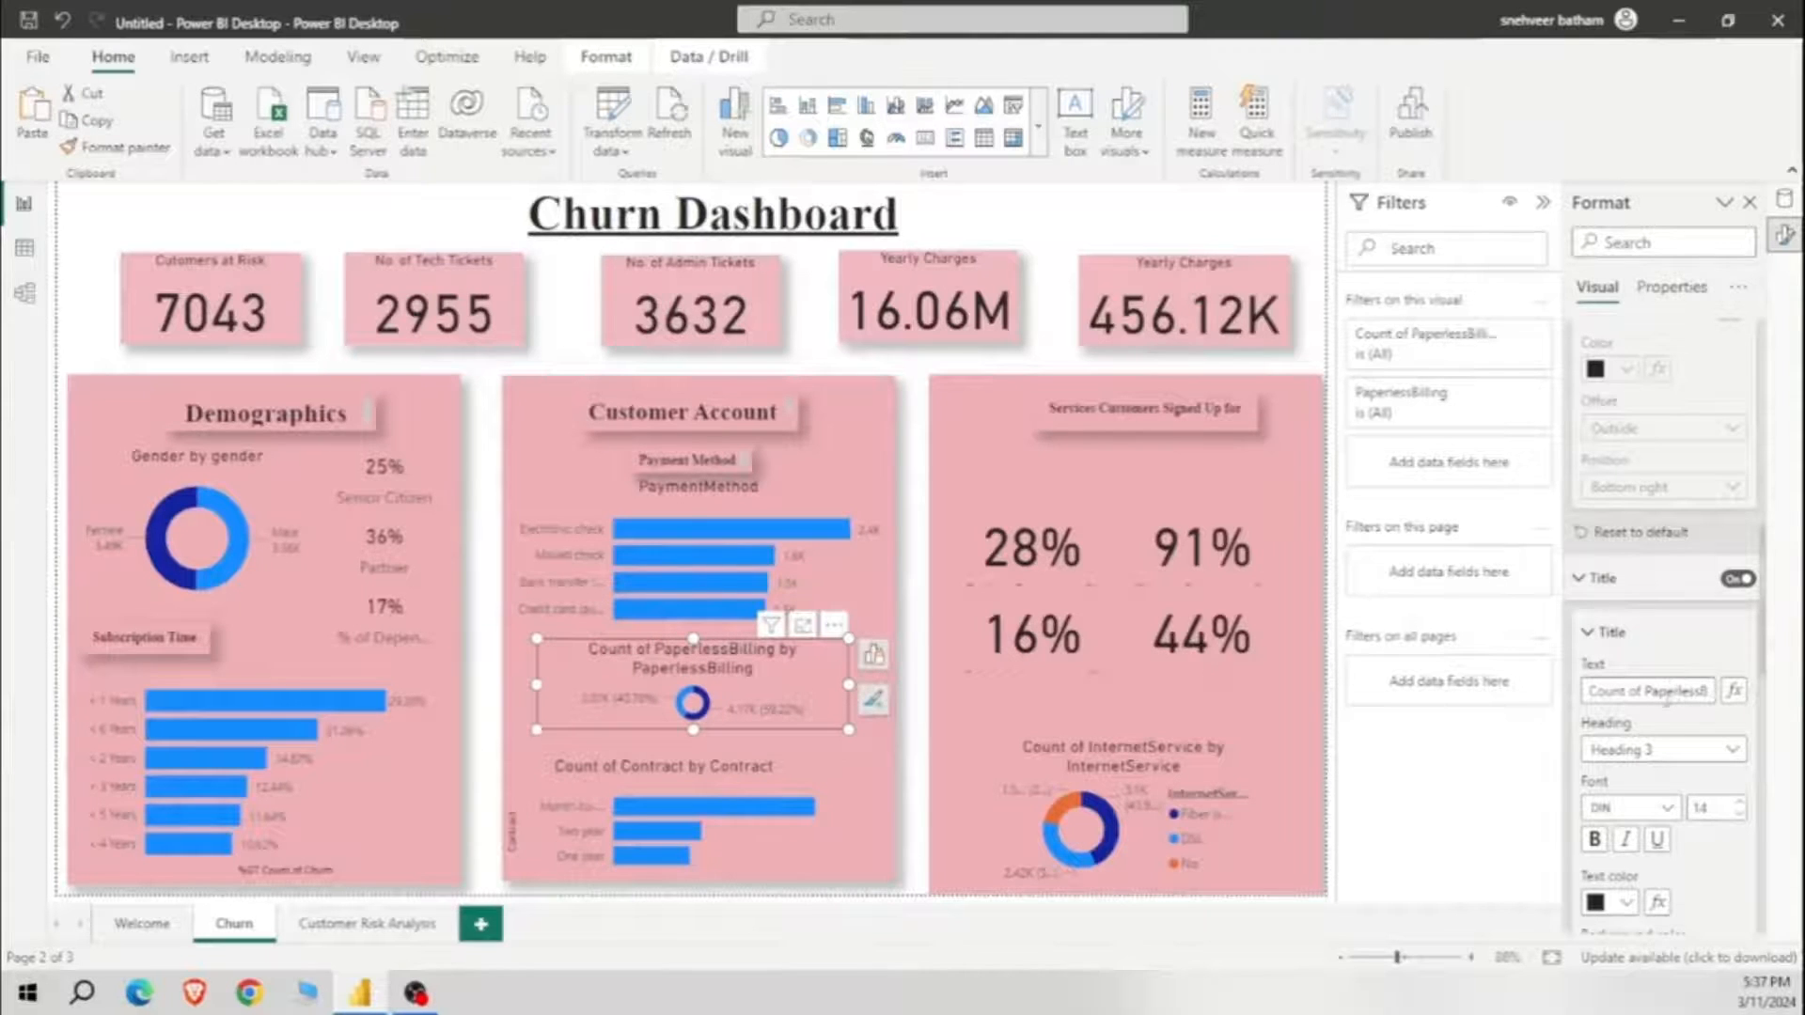
key(BackSpace)
drag(1643, 691, 1734, 692)
click(1621, 691)
key(BackSpace)
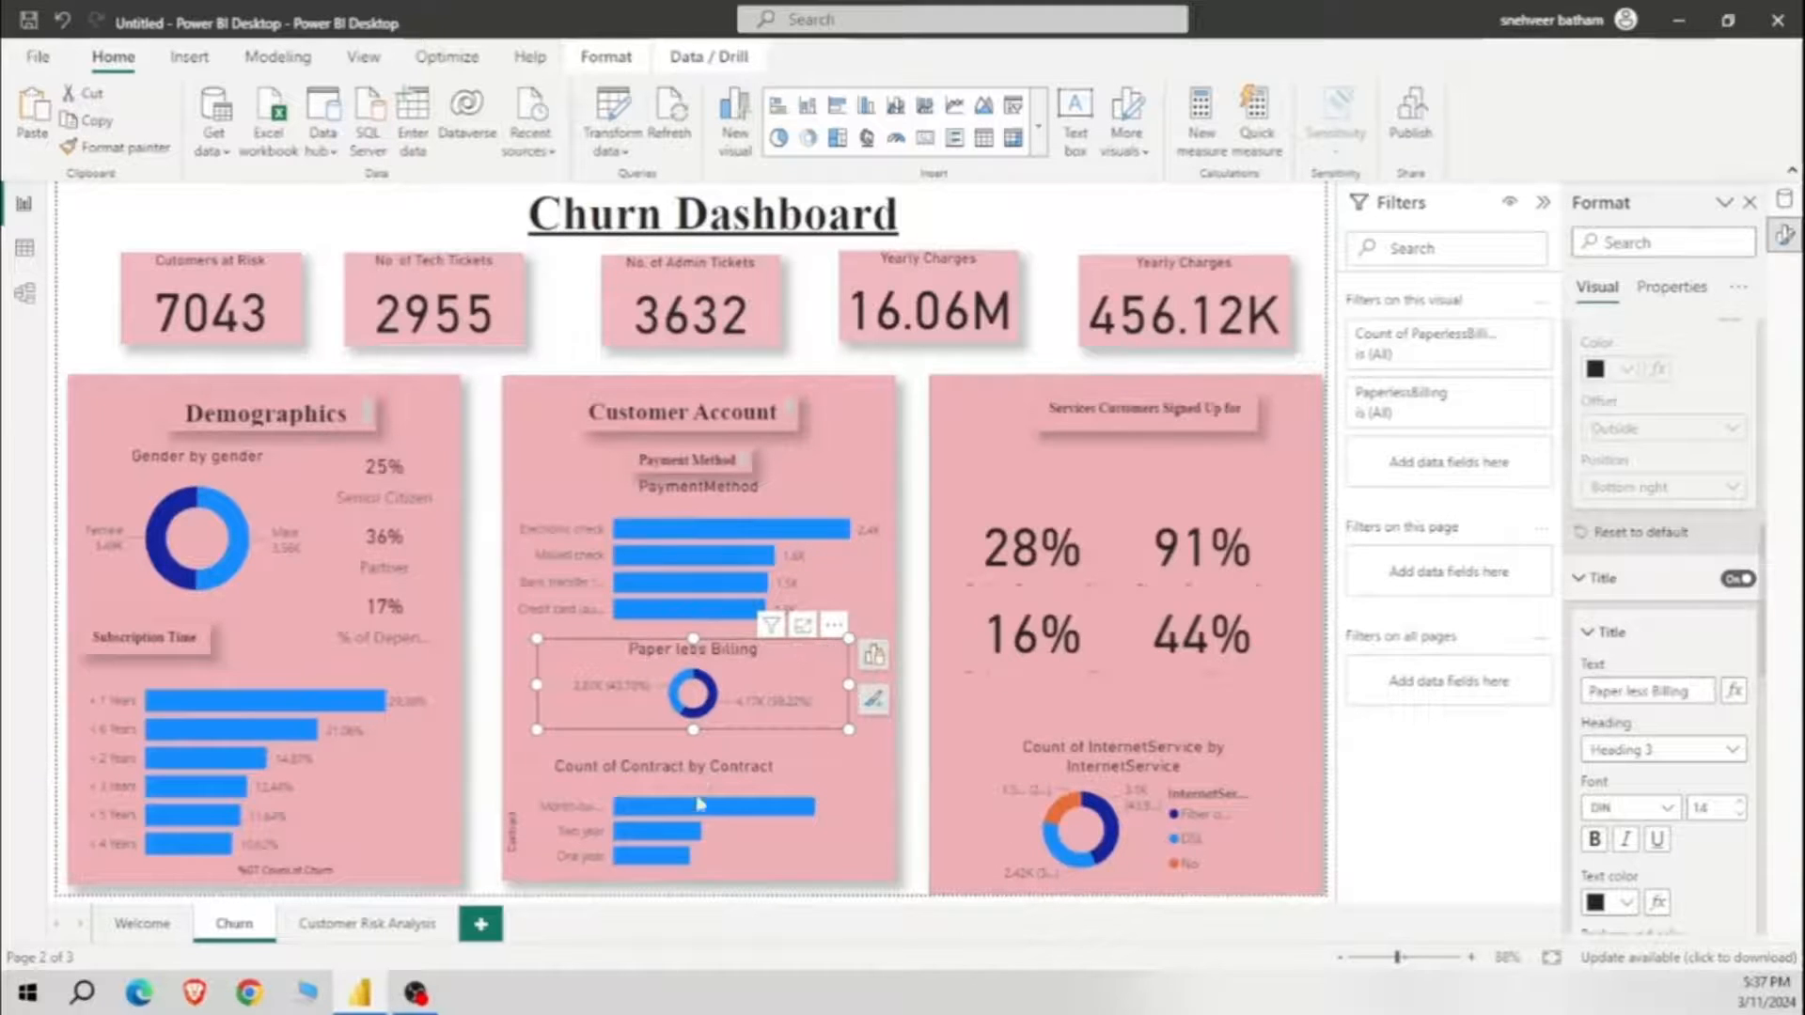
Step: Shorten the contract bar chart's title to Contract
click(696, 801)
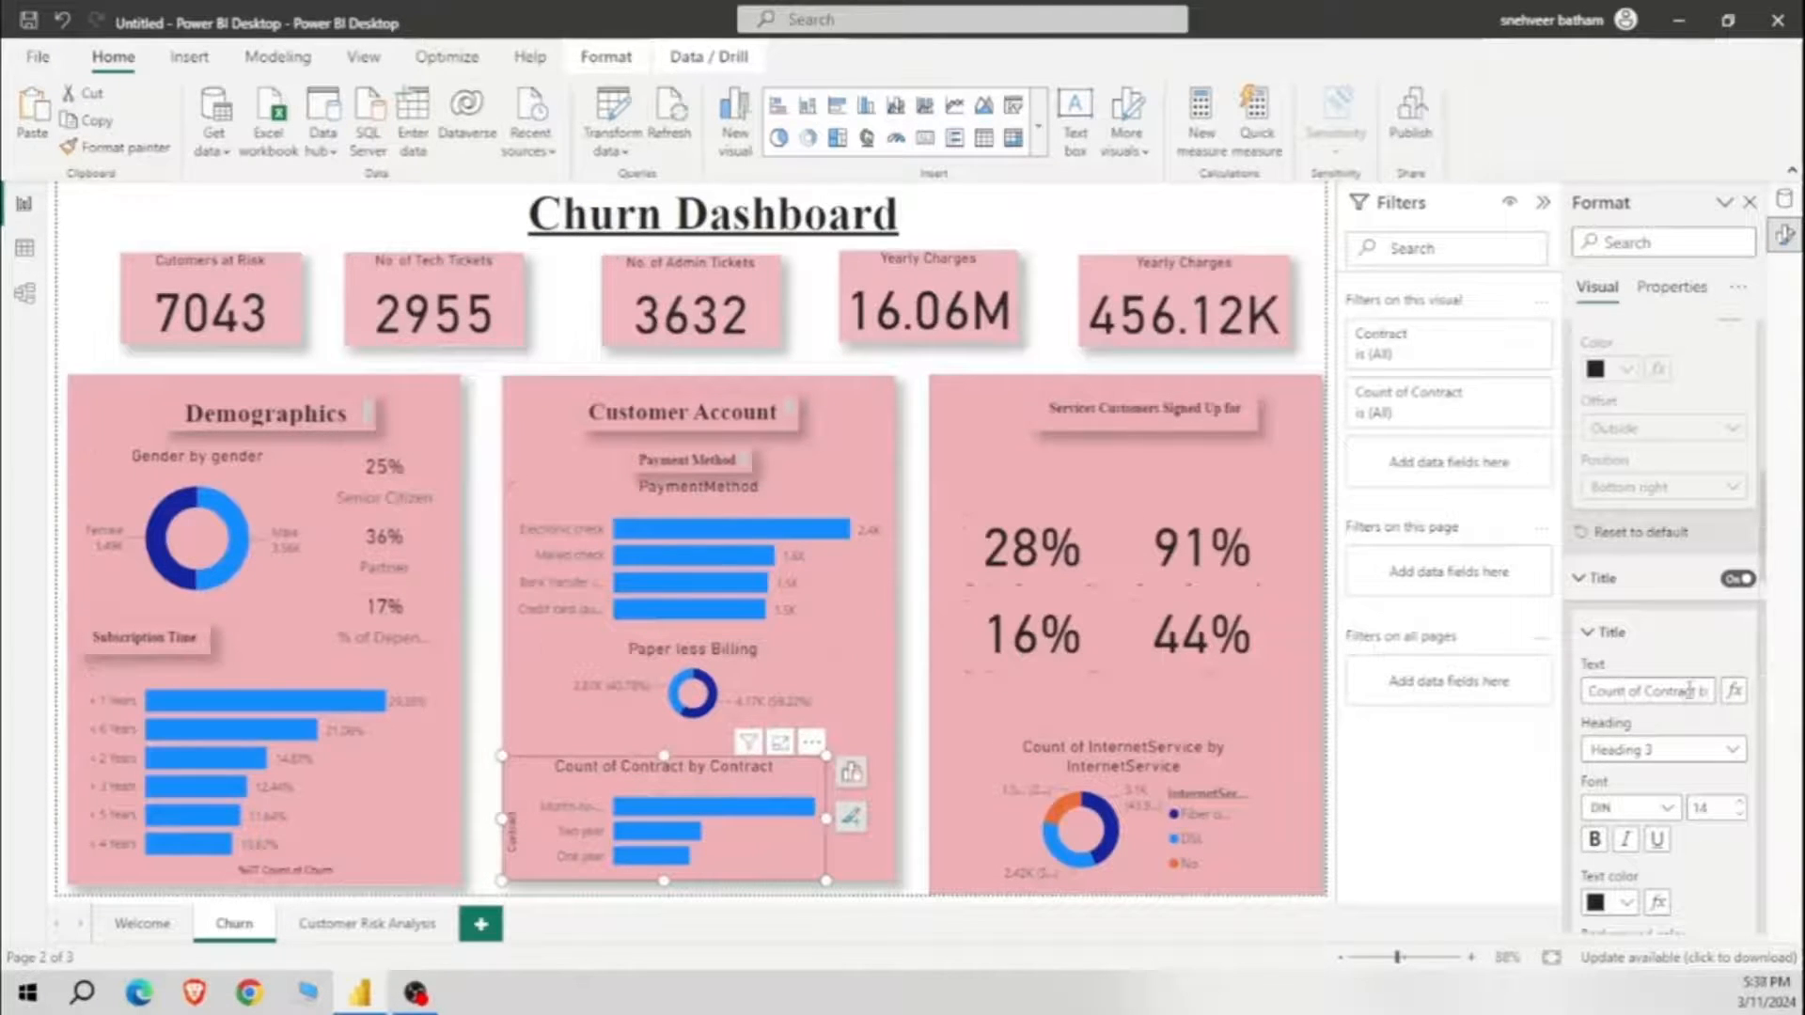
key(BackSpace)
drag(1701, 693, 1574, 703)
key(BackSpace)
Step: Turn off the Contract chart's Y-axis title and turn on its data labels
scroll(1633, 795, down, 10)
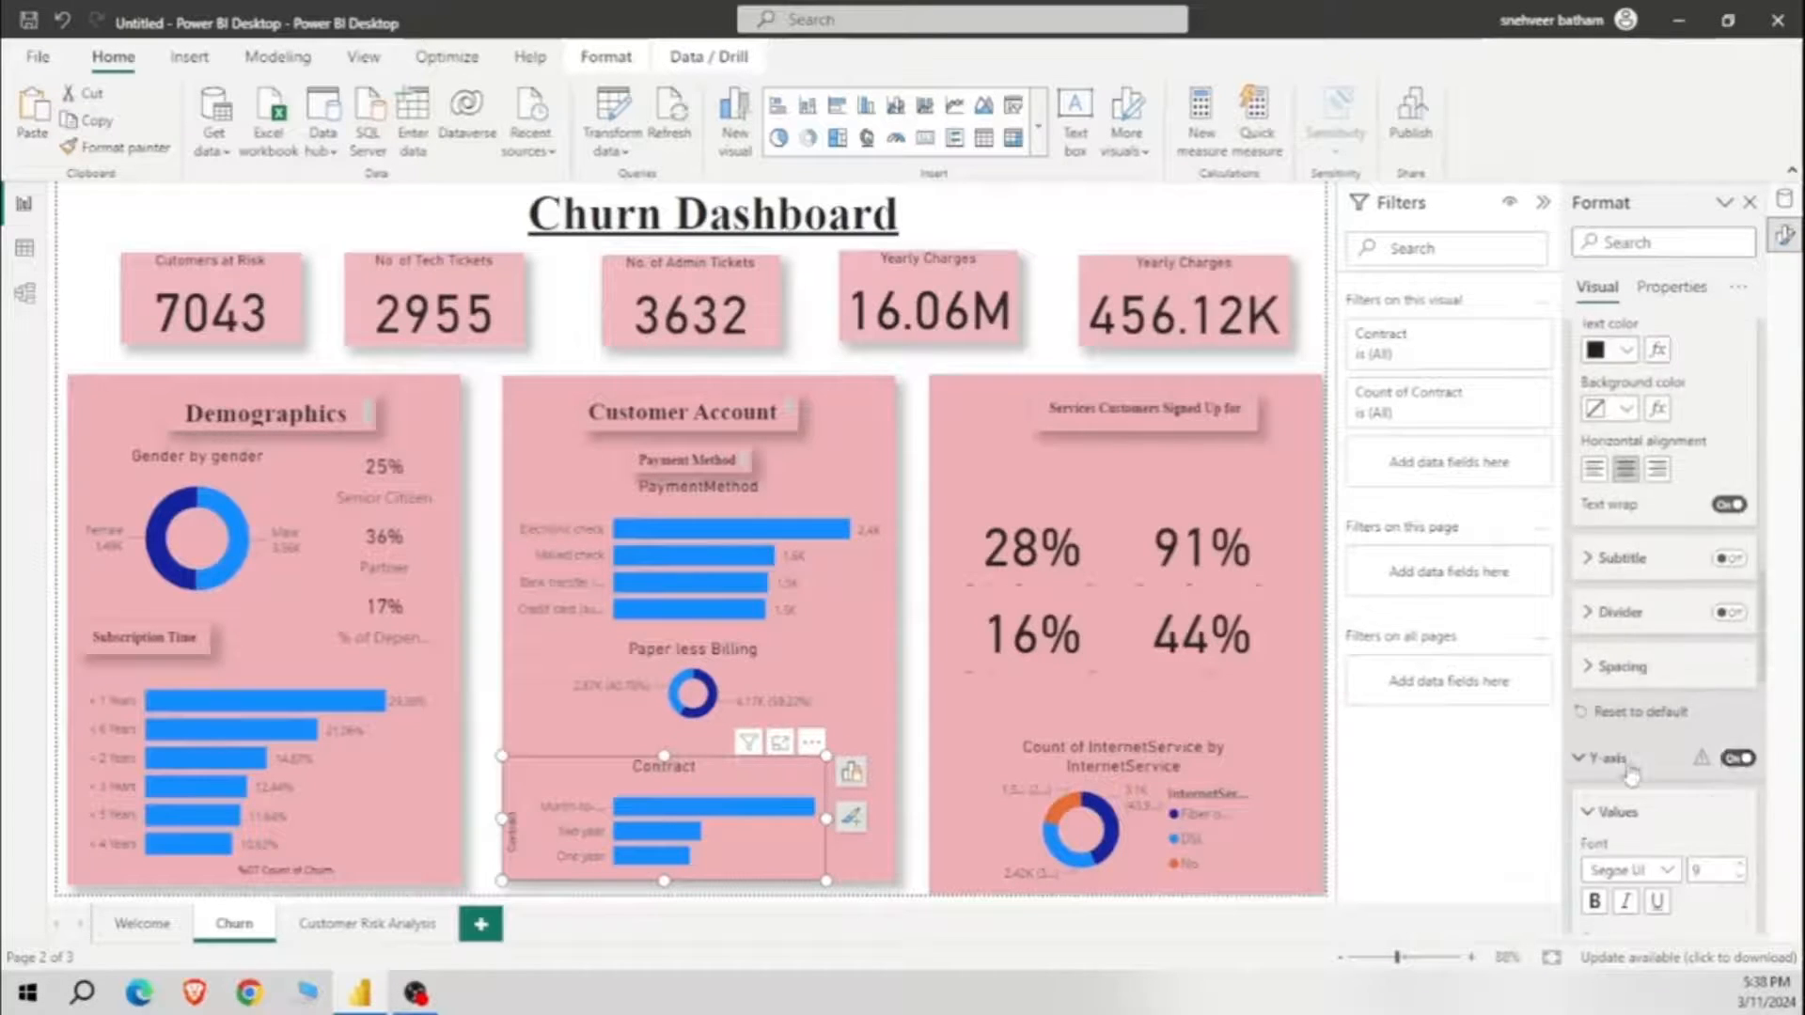
click(1731, 879)
scroll(1731, 869, down, 9)
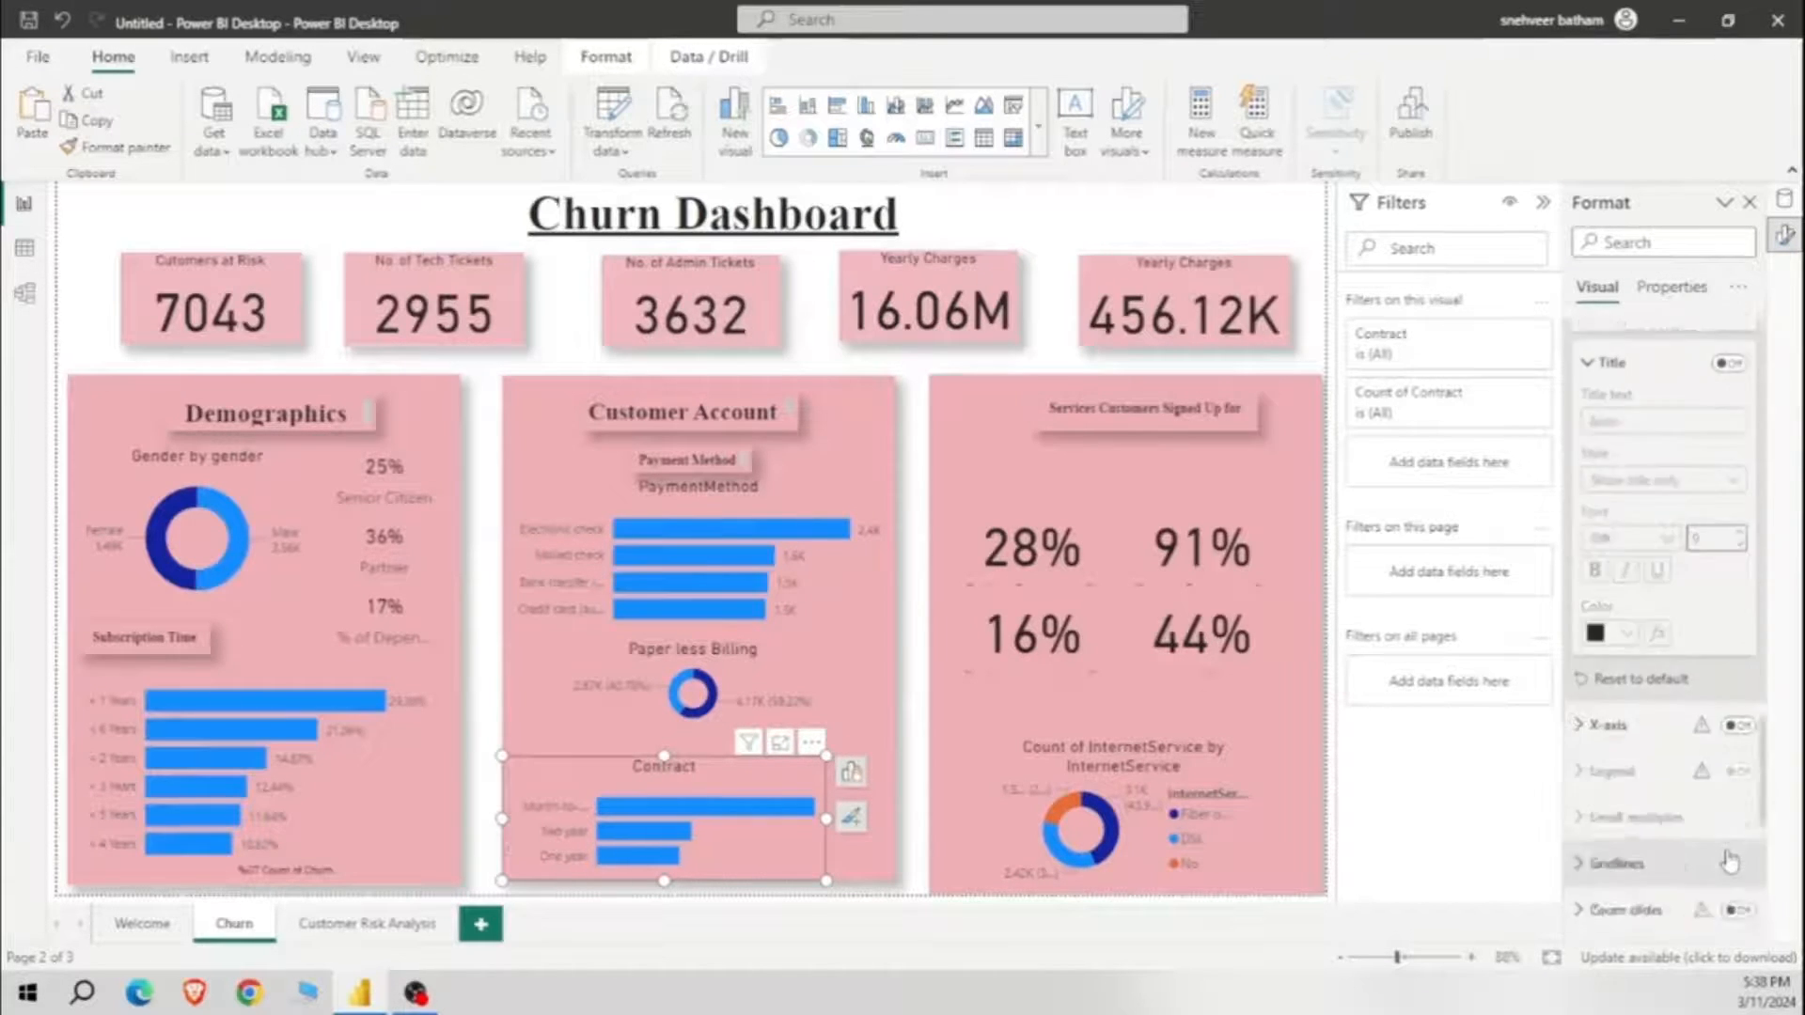
click(1737, 690)
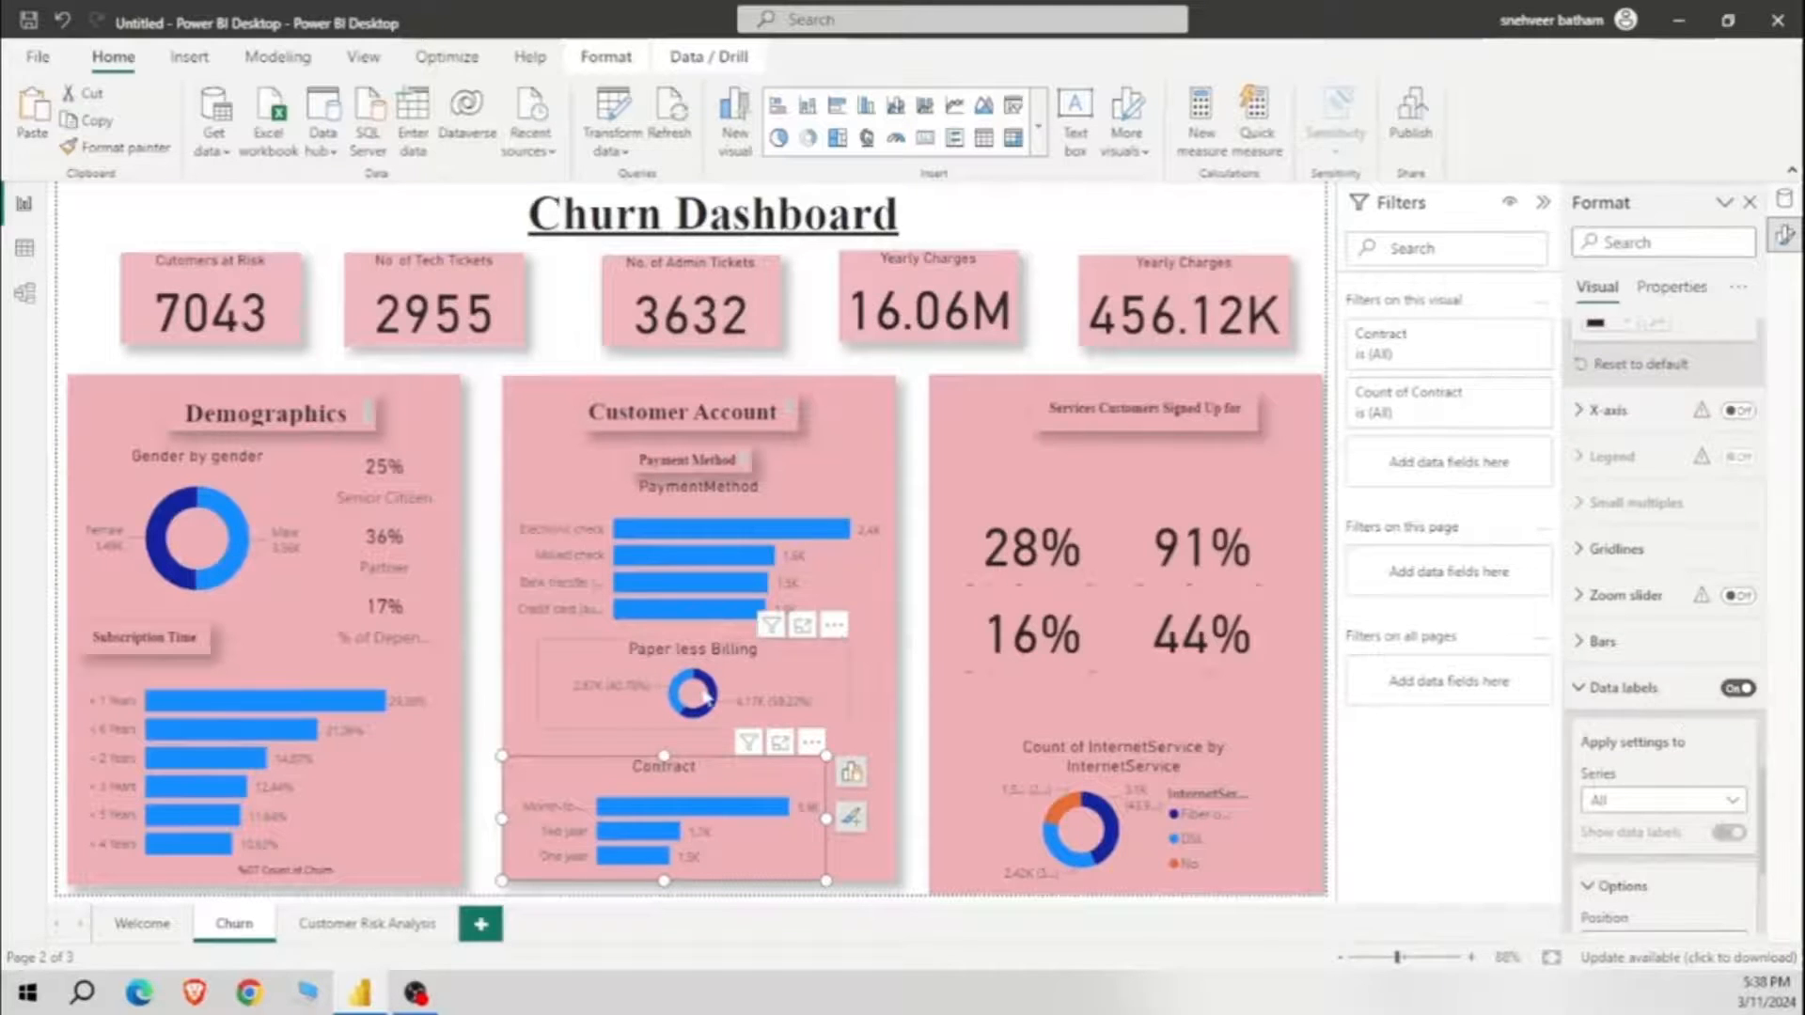
Step: Clear the payment method bar chart's title text and turn off its X-axis title
click(832, 681)
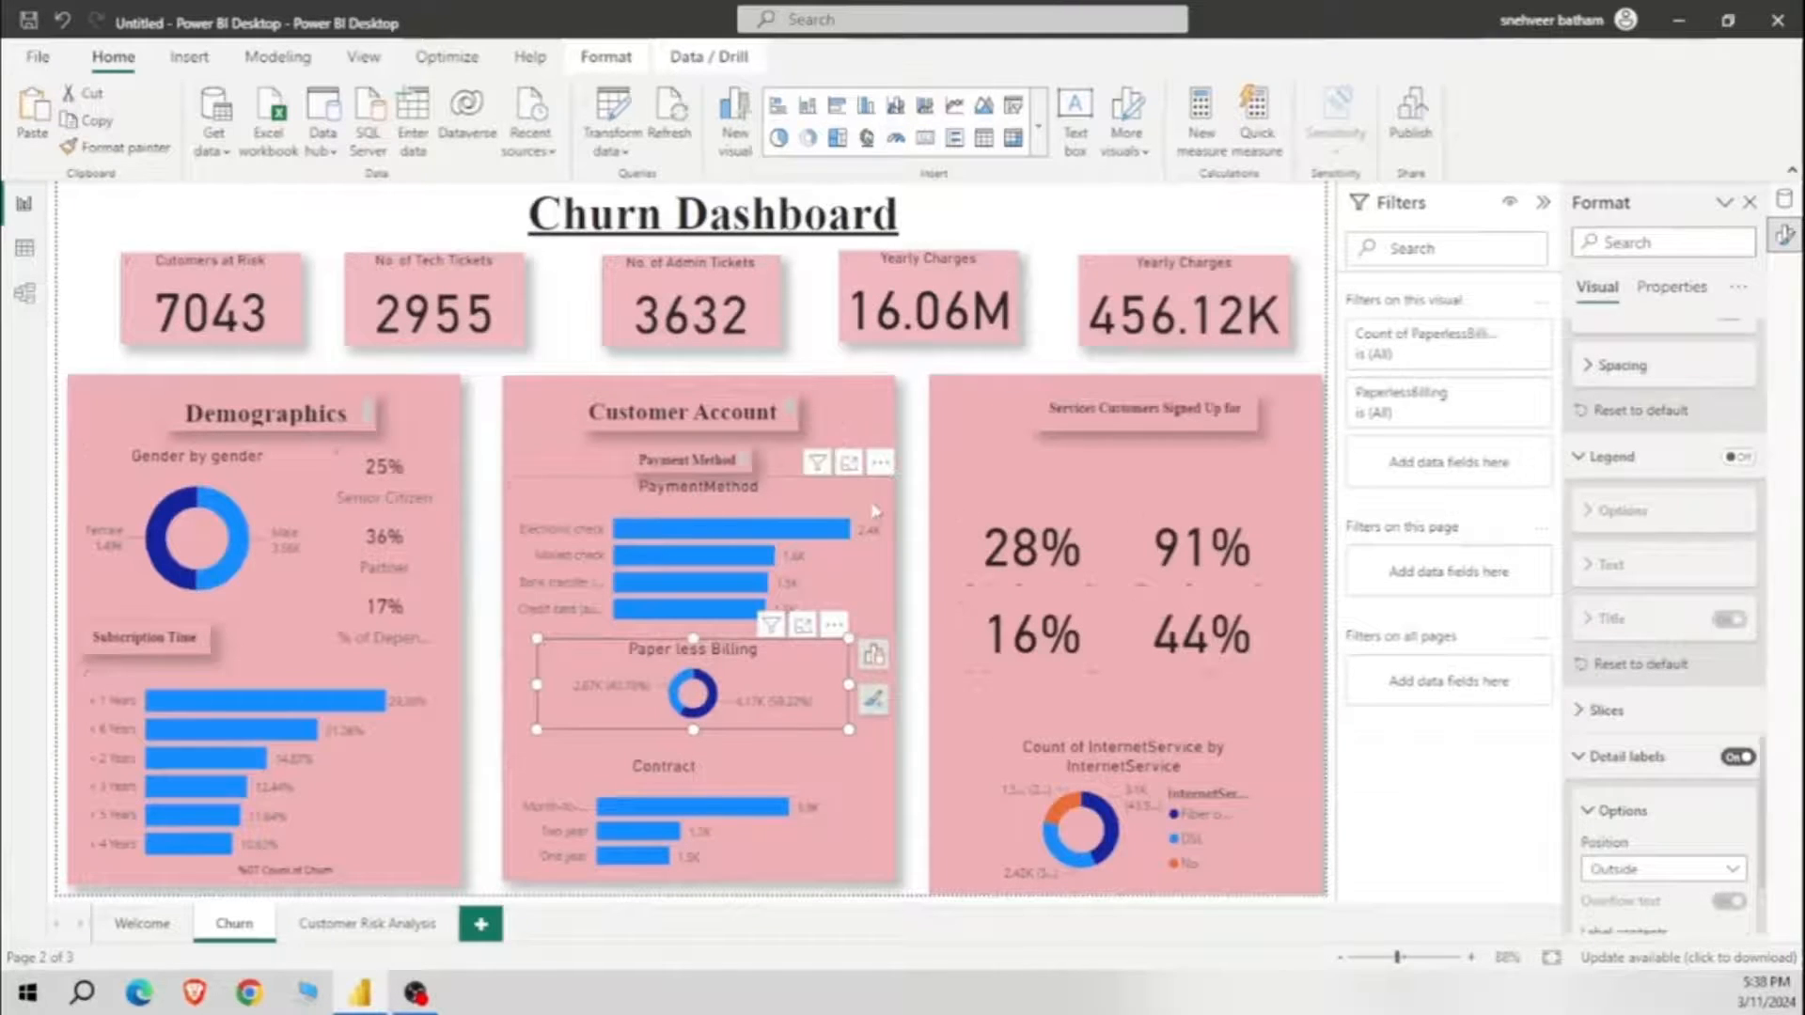
click(874, 510)
drag(1706, 758, 1546, 766)
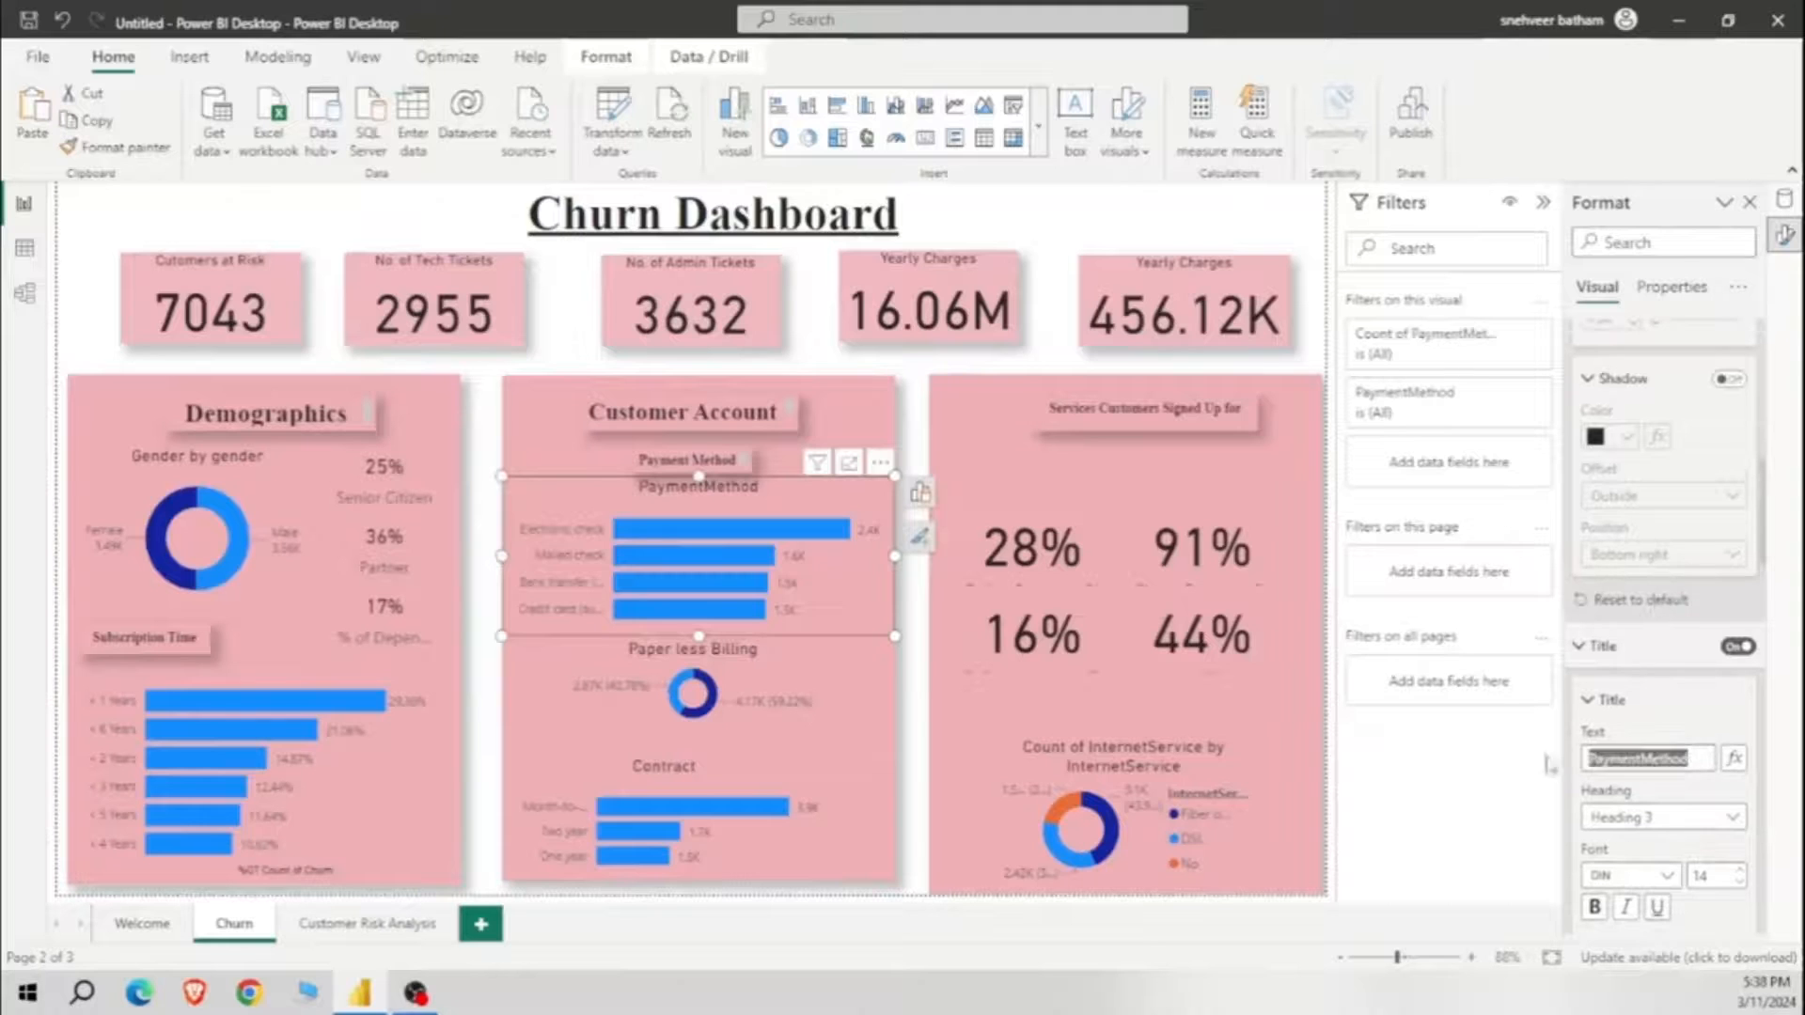
key(BackSpace)
scroll(1688, 737, down, 5)
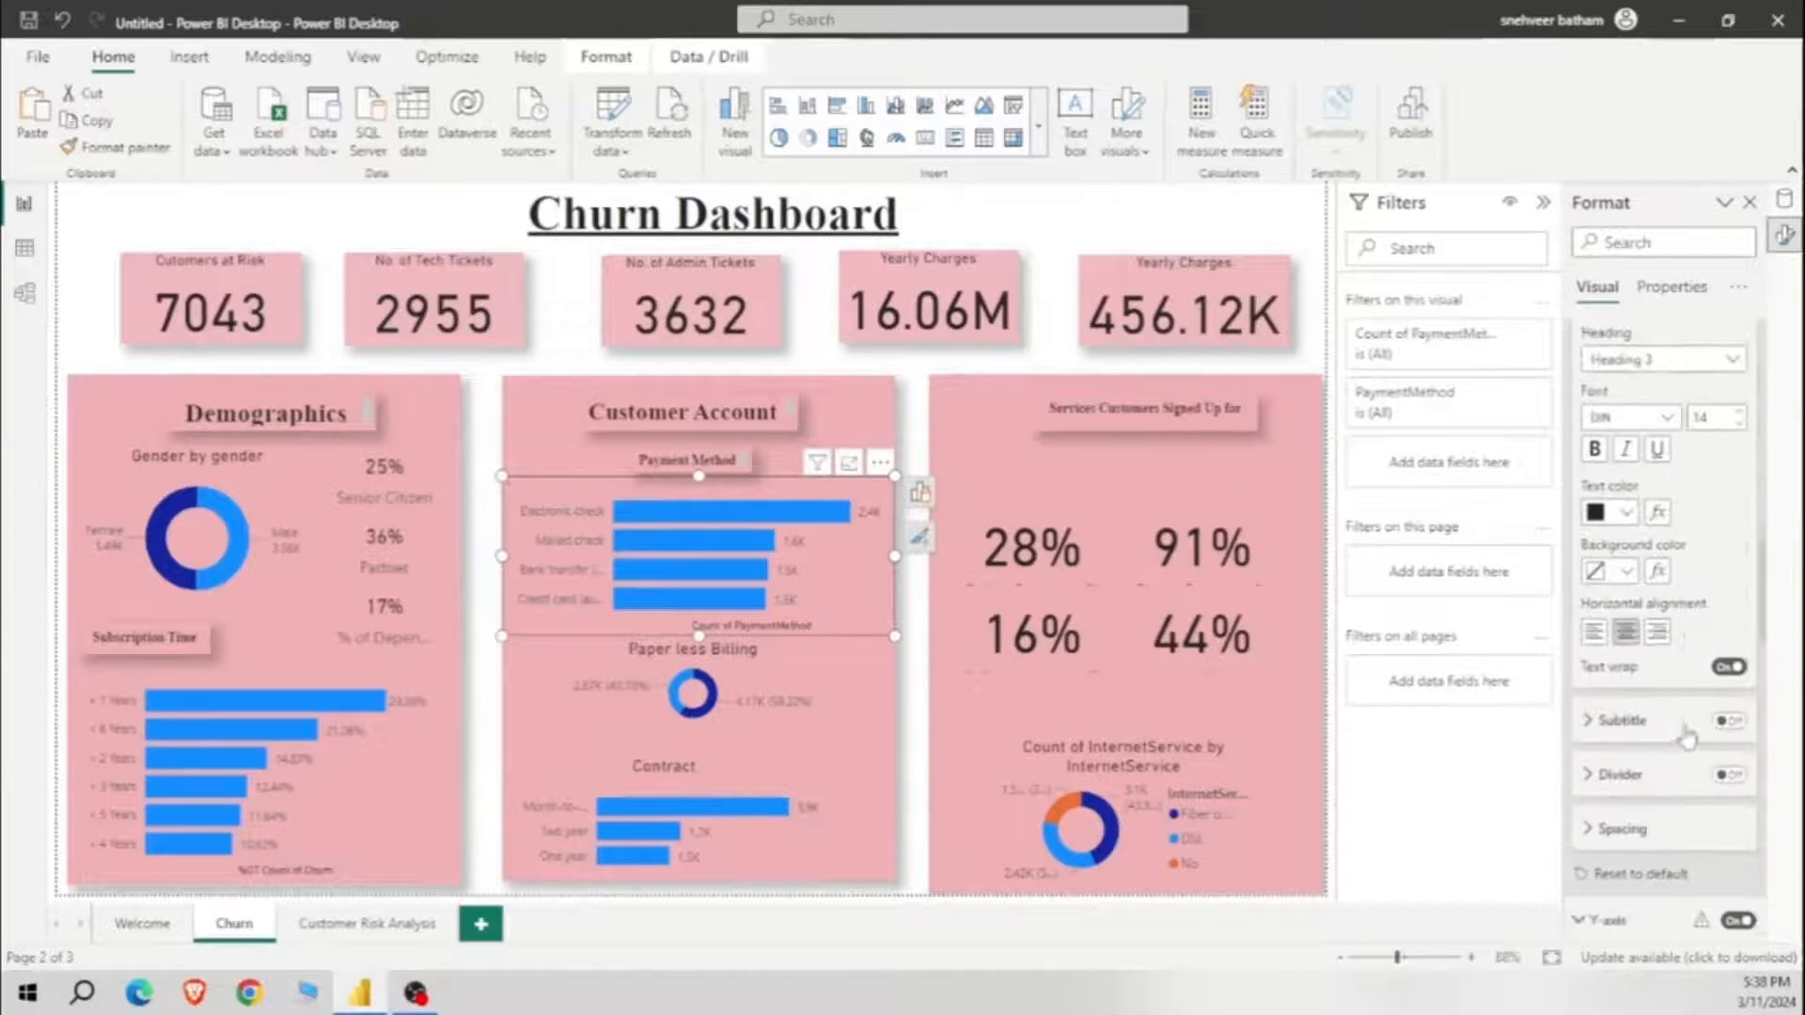
scroll(1687, 738, down, 5)
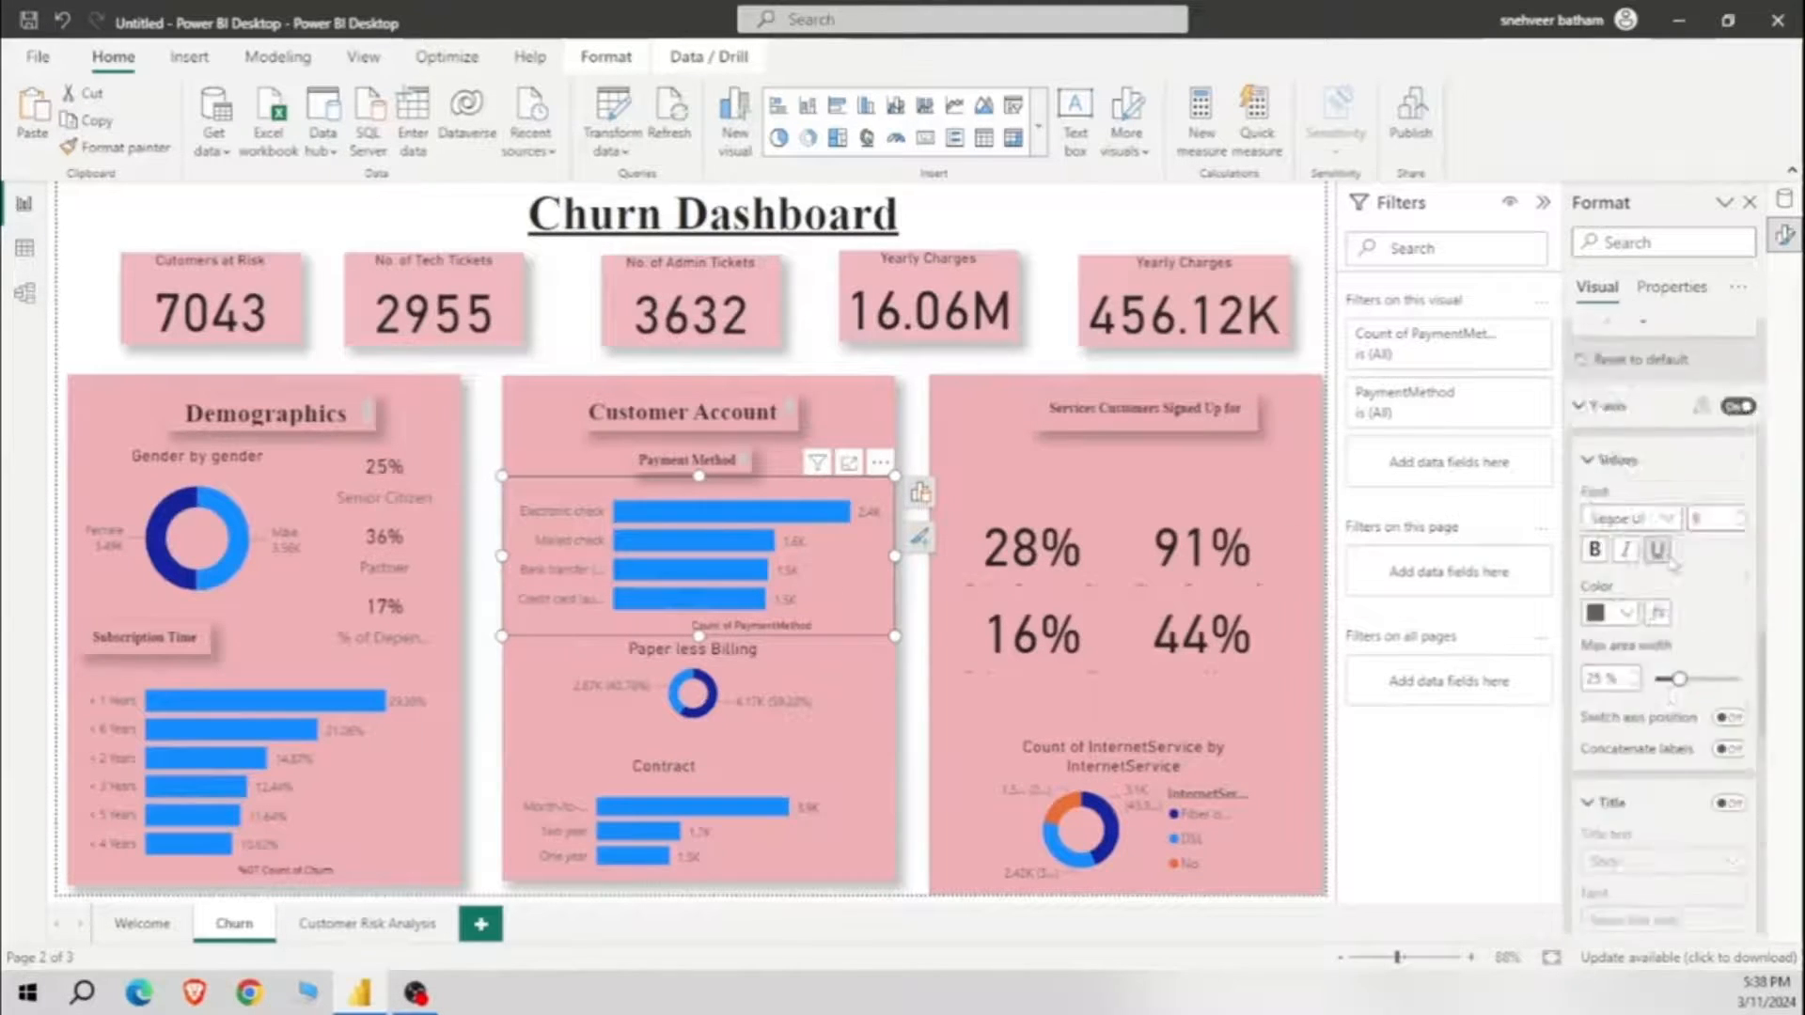
scroll(1682, 564, down, 10)
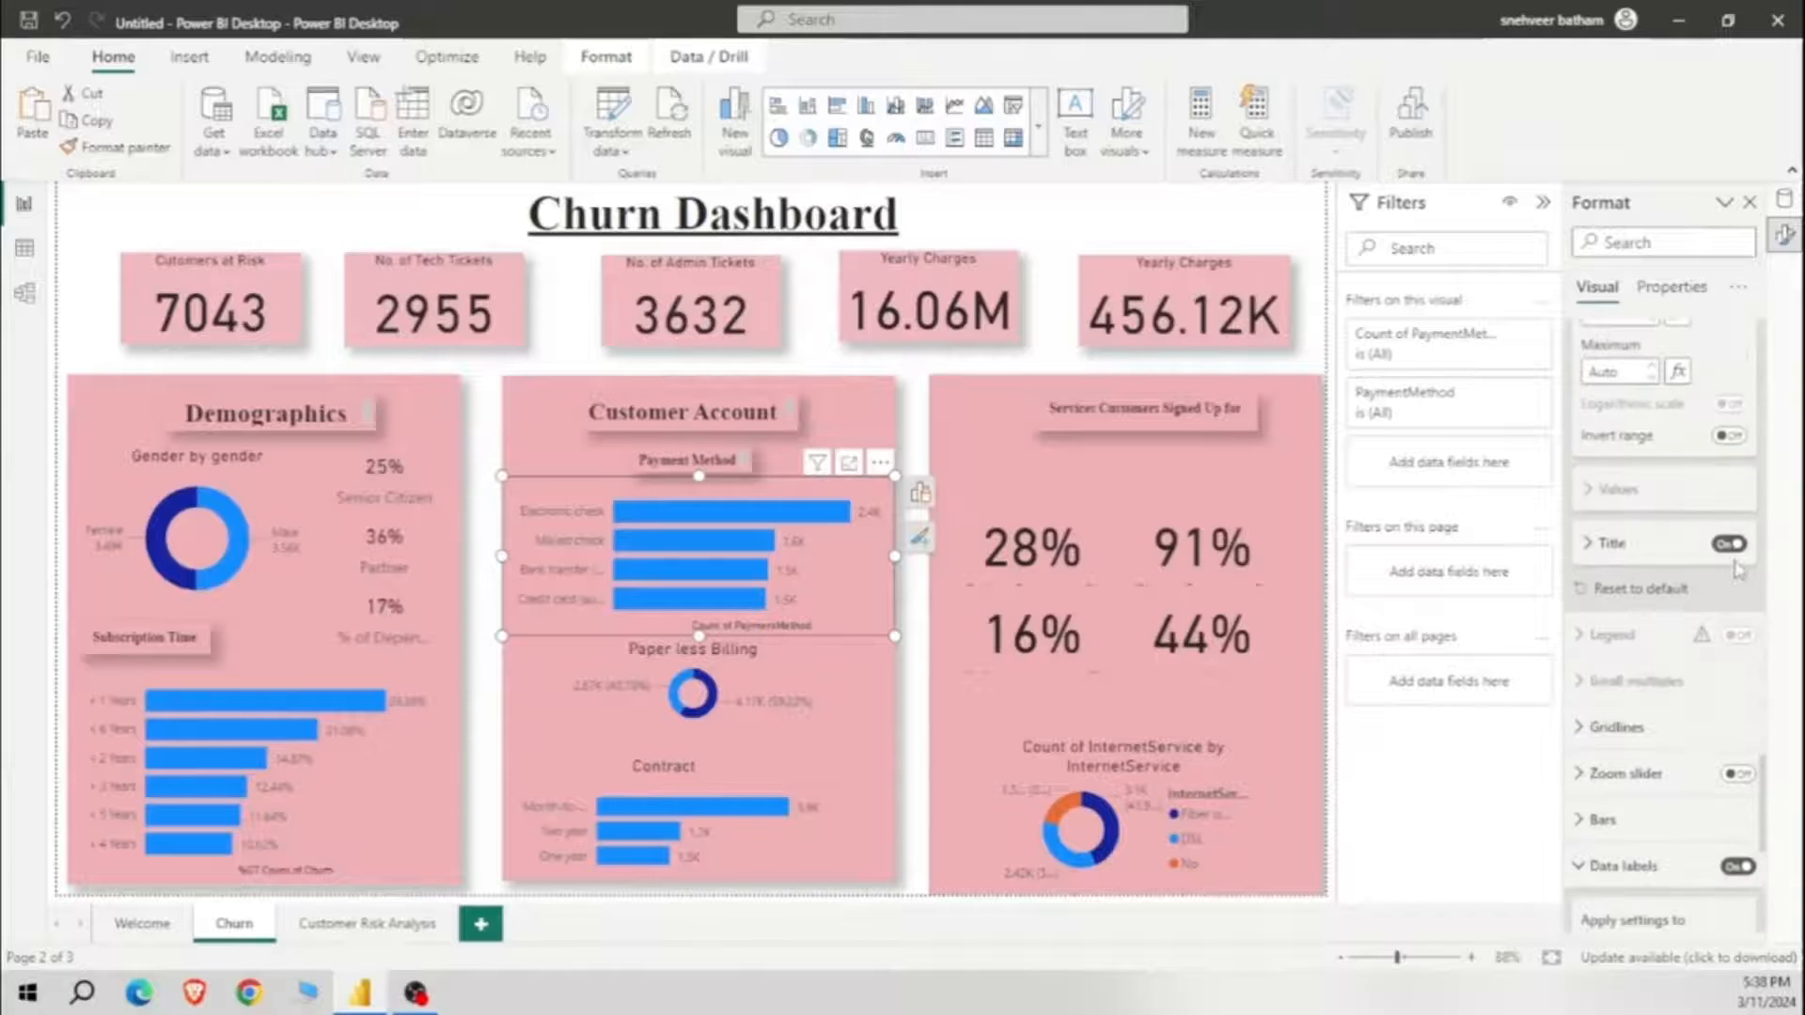
click(1730, 544)
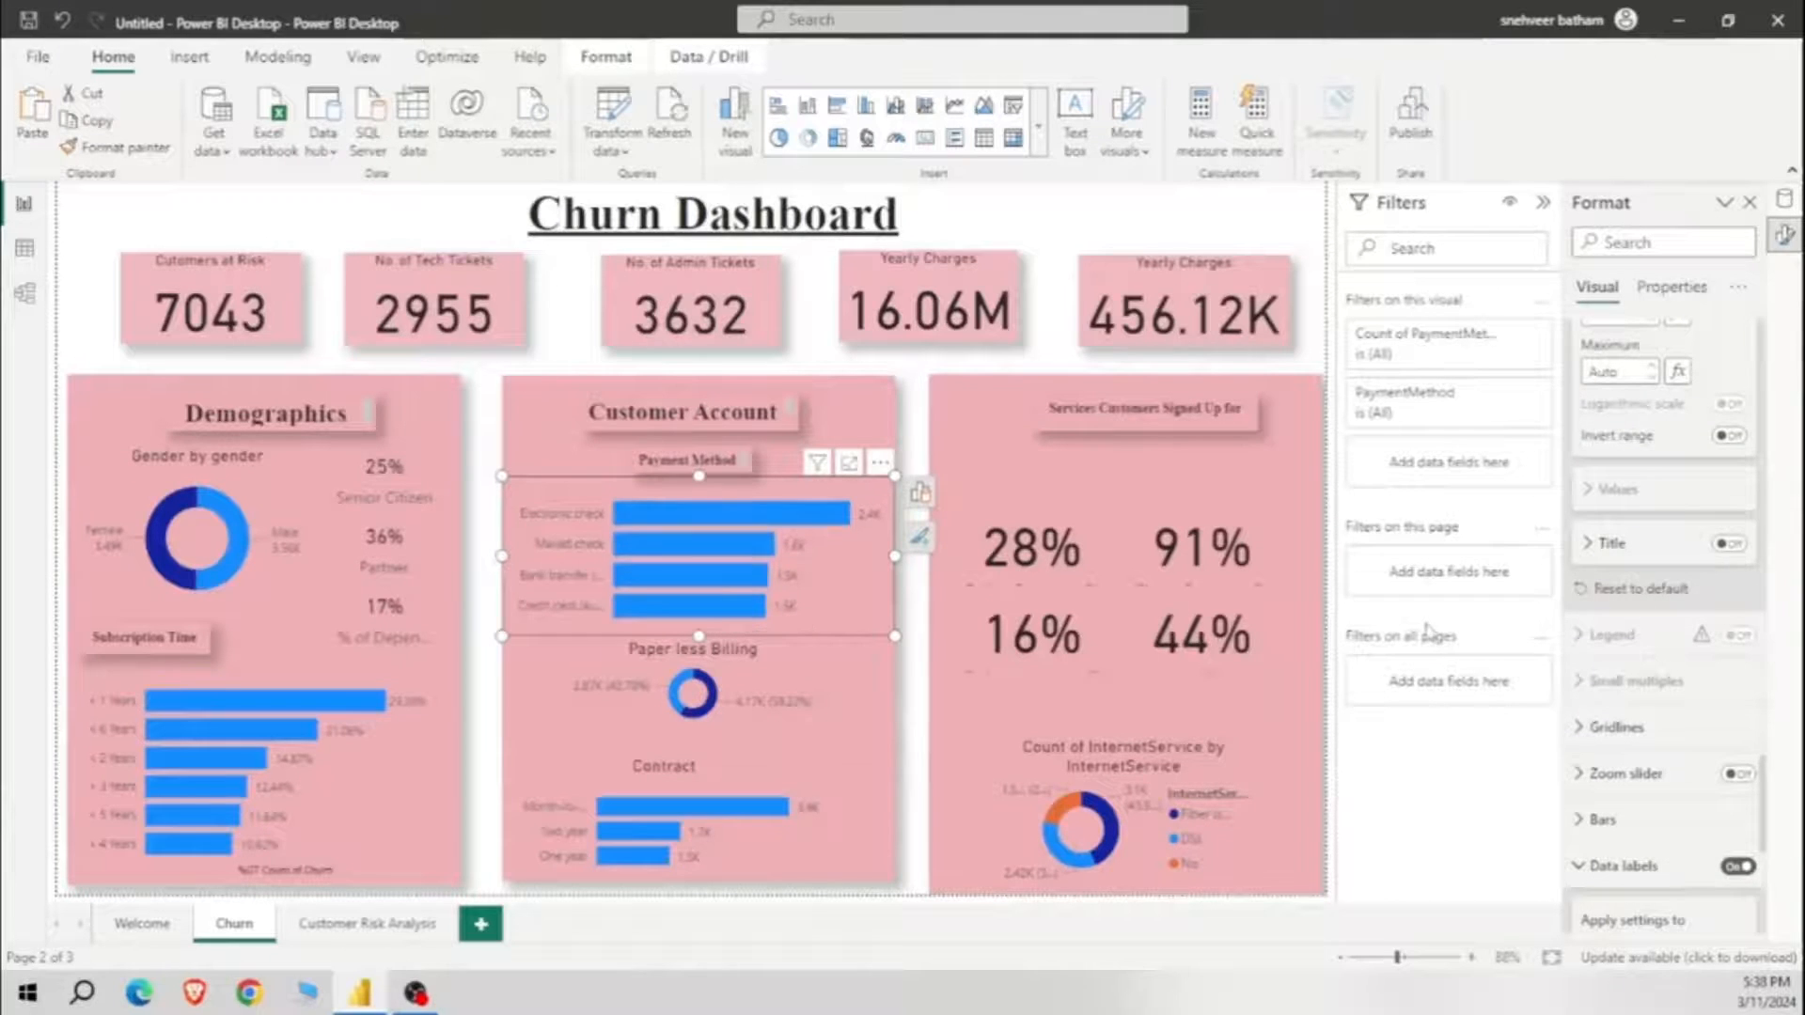
Step: Make the Paper less Billing donut chart taller and set its detail labels to show category and data value
click(831, 742)
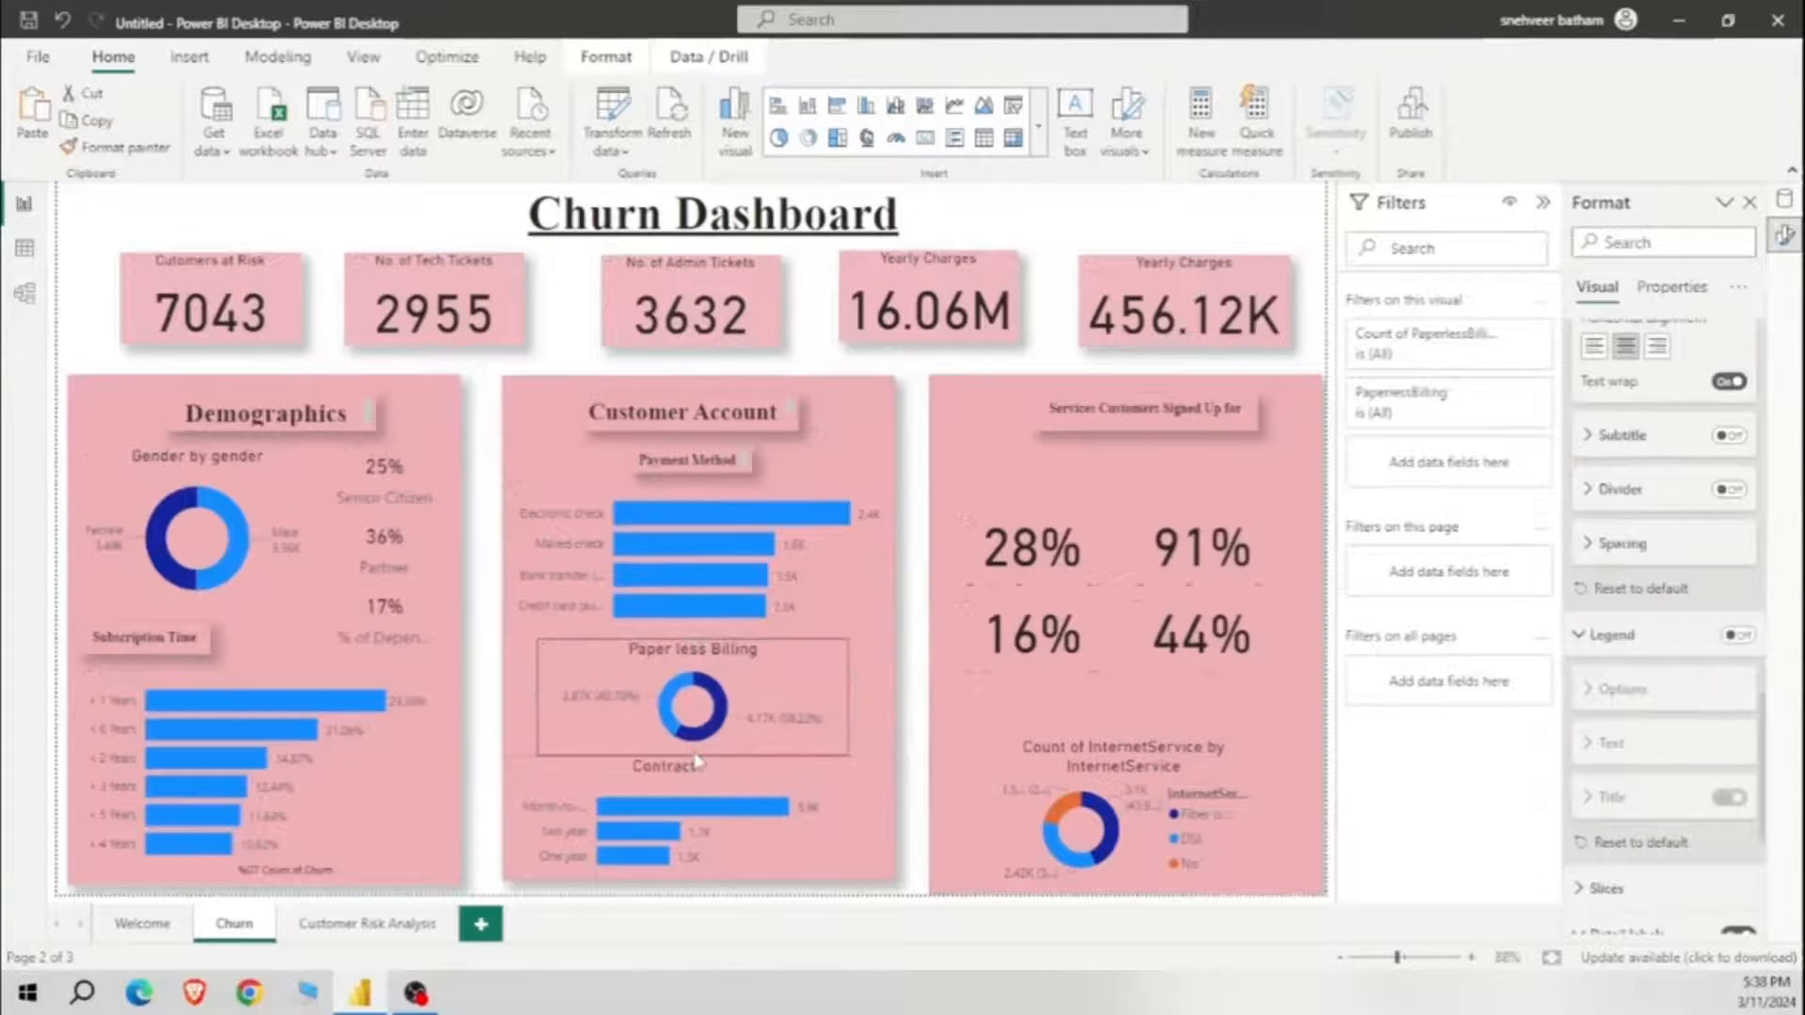
scroll(1664, 658, down, 2)
click(1669, 851)
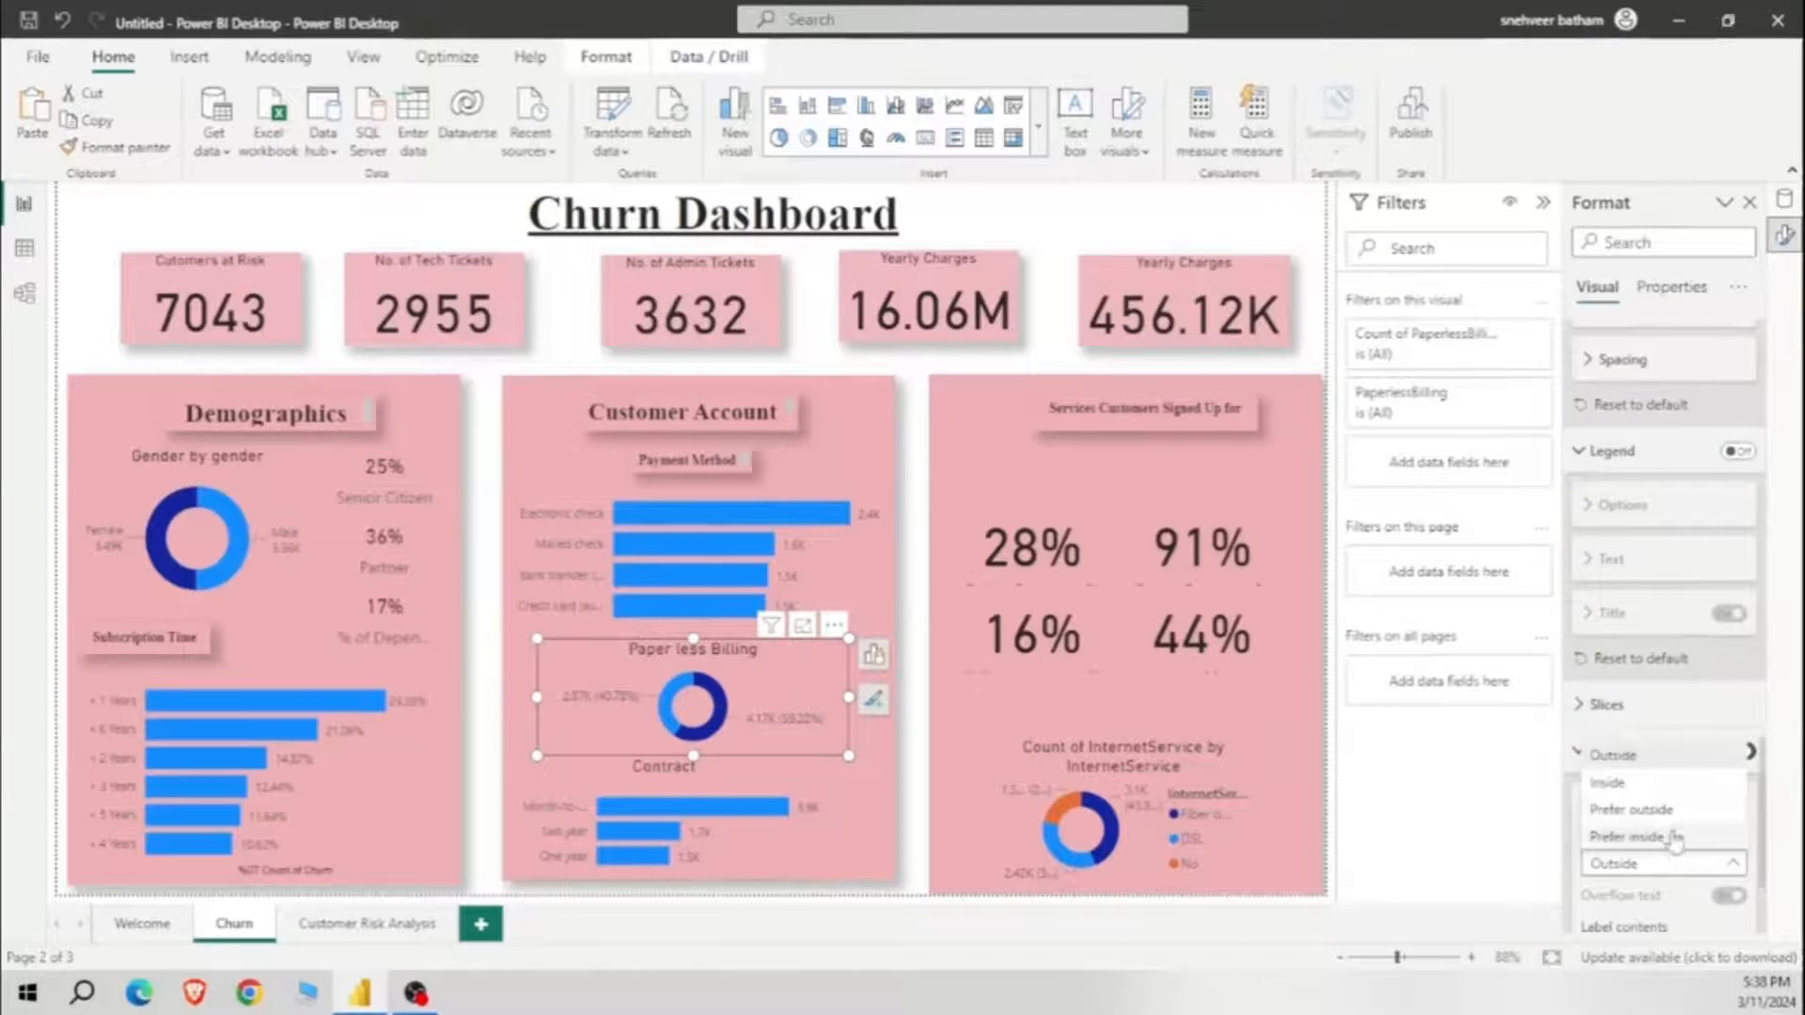
scroll(1664, 799, down, 2)
click(1673, 766)
click(1640, 874)
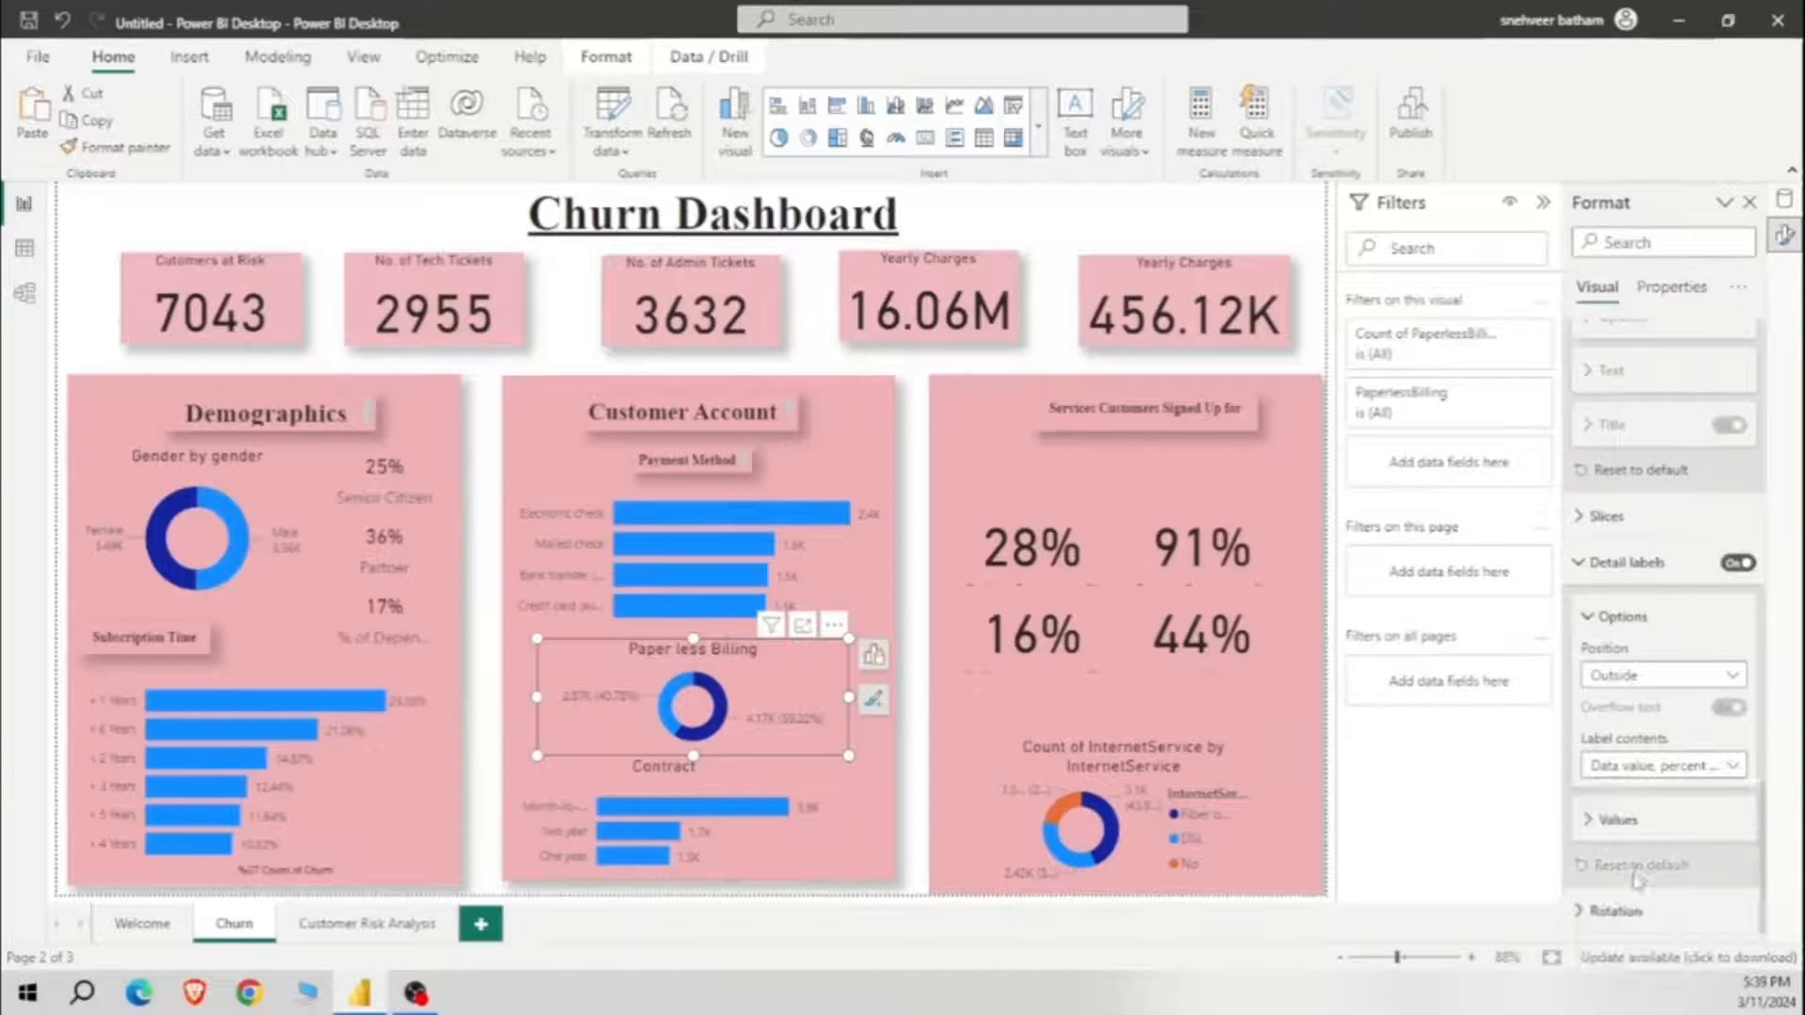
Step: Widen the Contract bar chart to nearly the full width of the Customer Account section
click(808, 846)
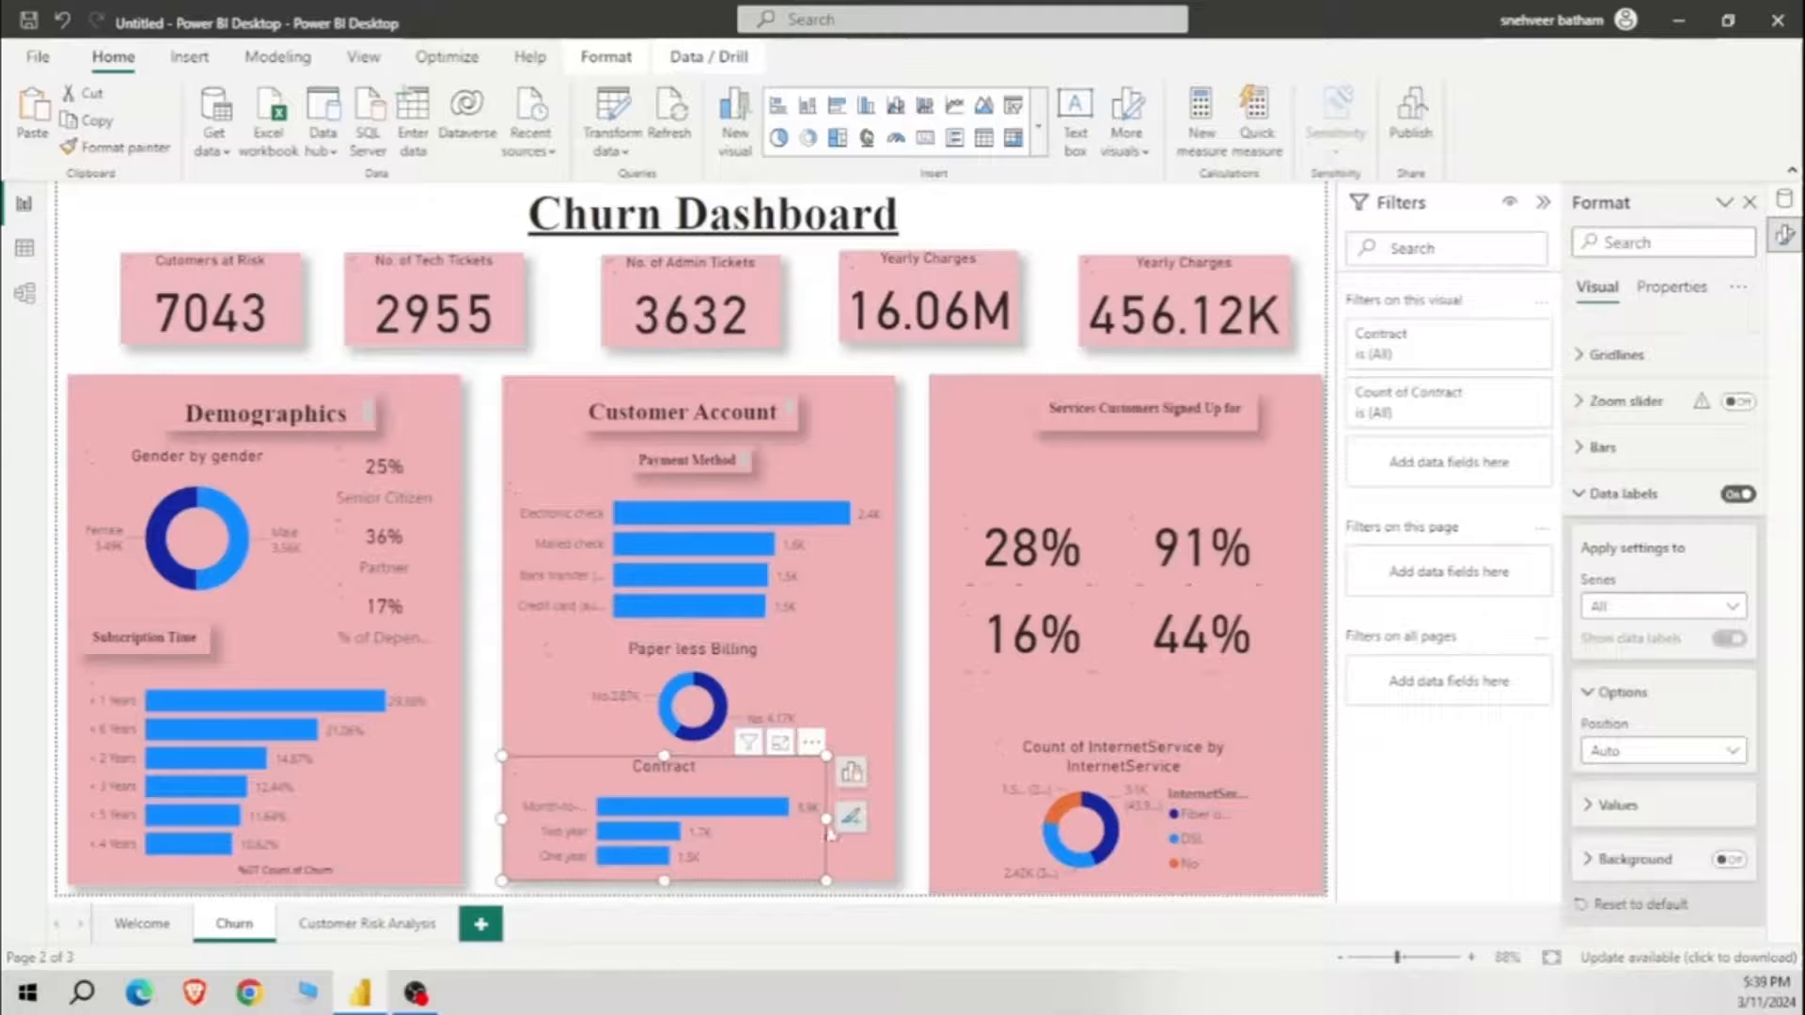
drag(864, 820, 889, 823)
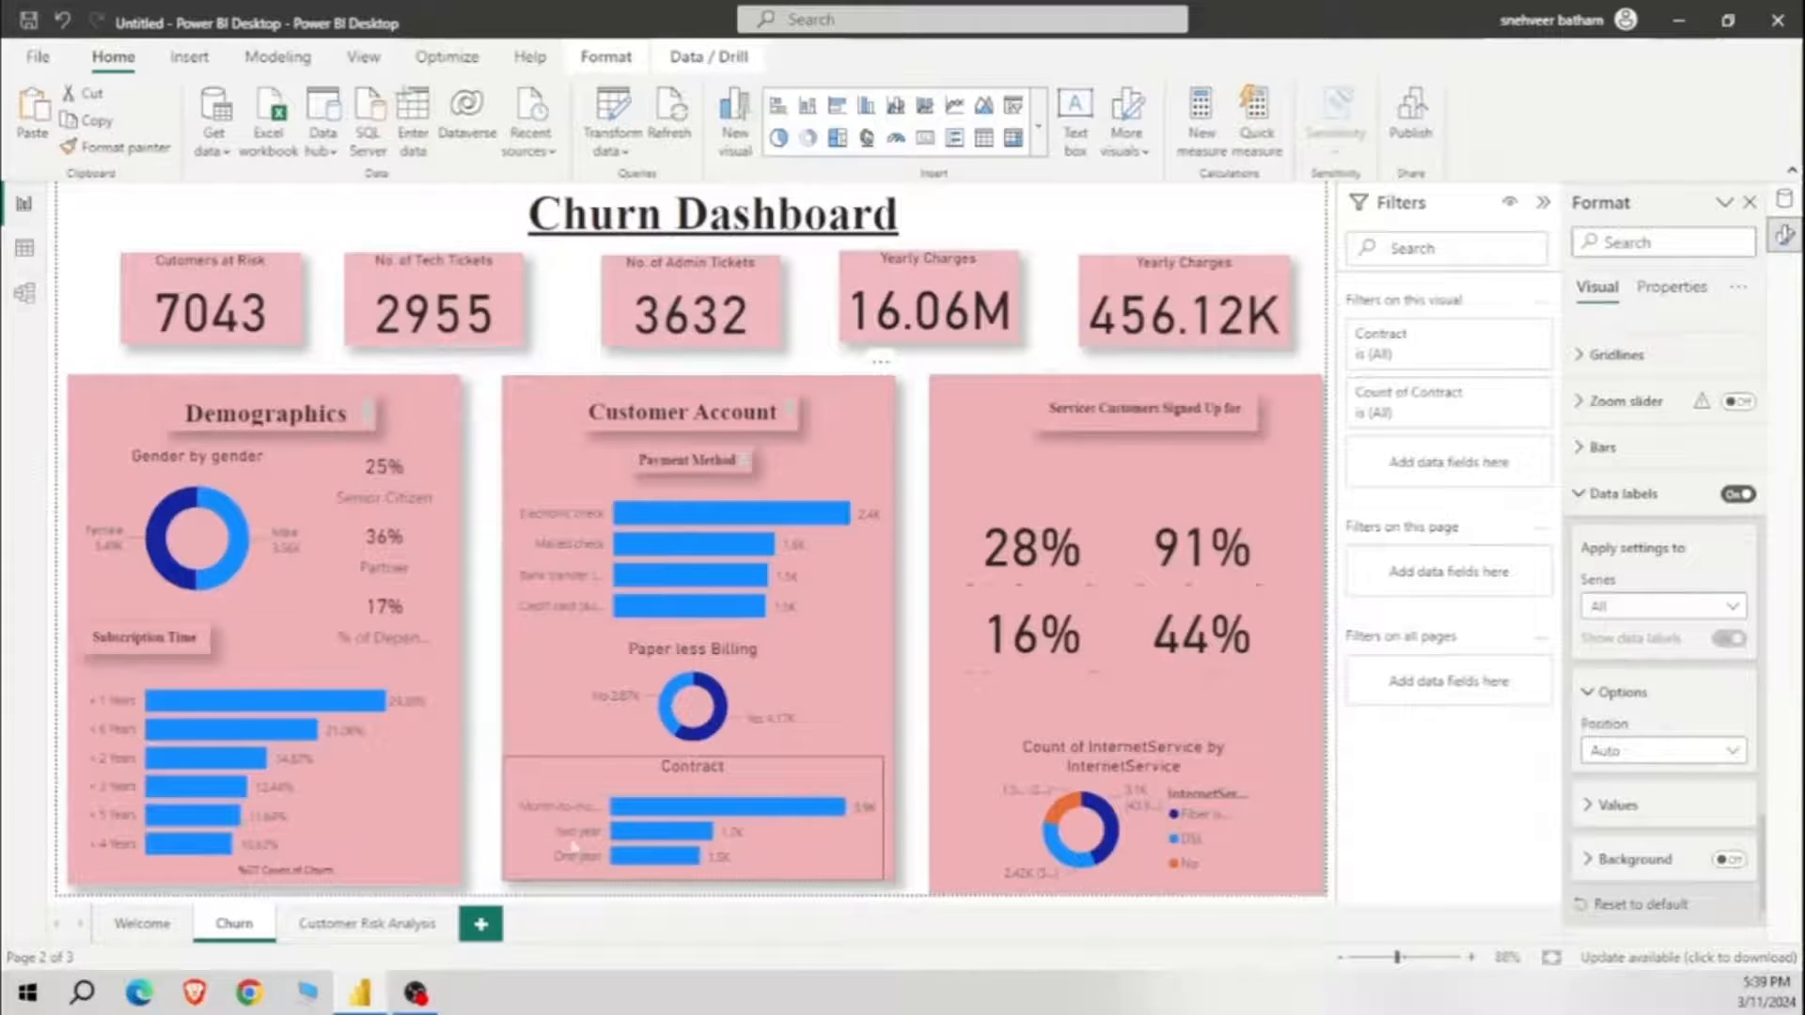
click(564, 807)
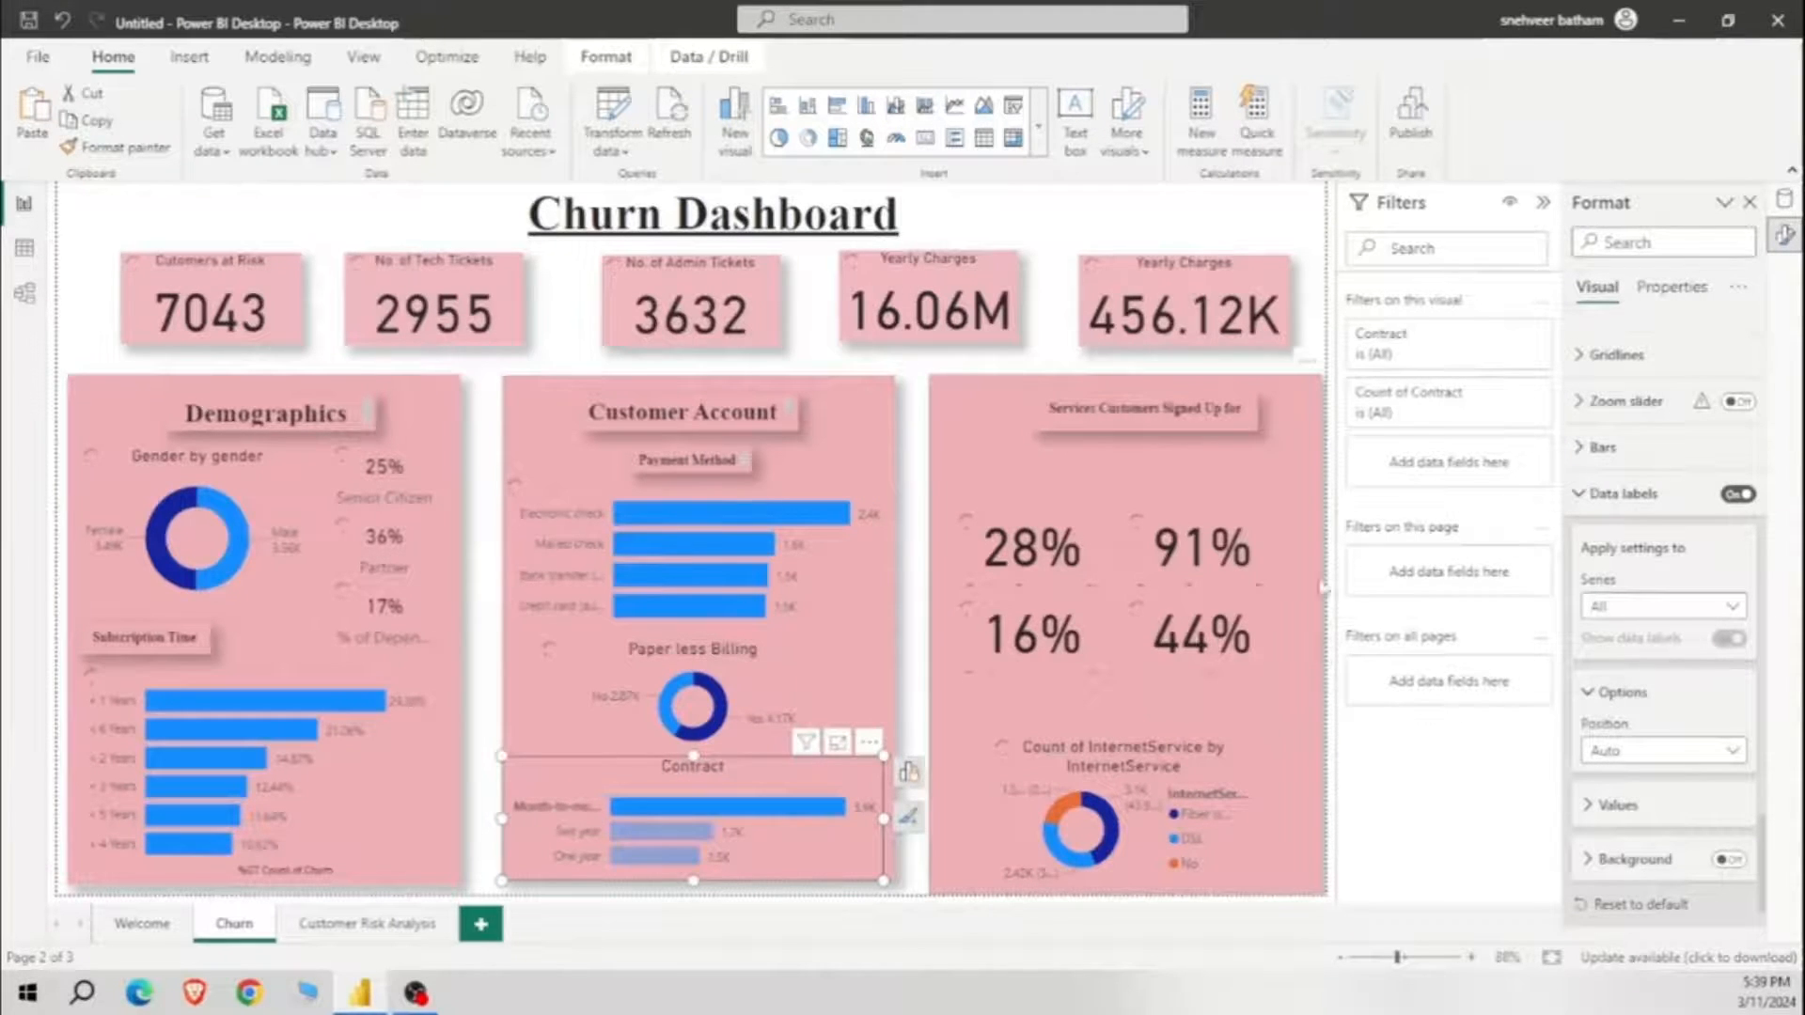
Step: Set the callout value font size to 20 on the four percentage cards in the Services Customers Signed Up for section
click(1092, 592)
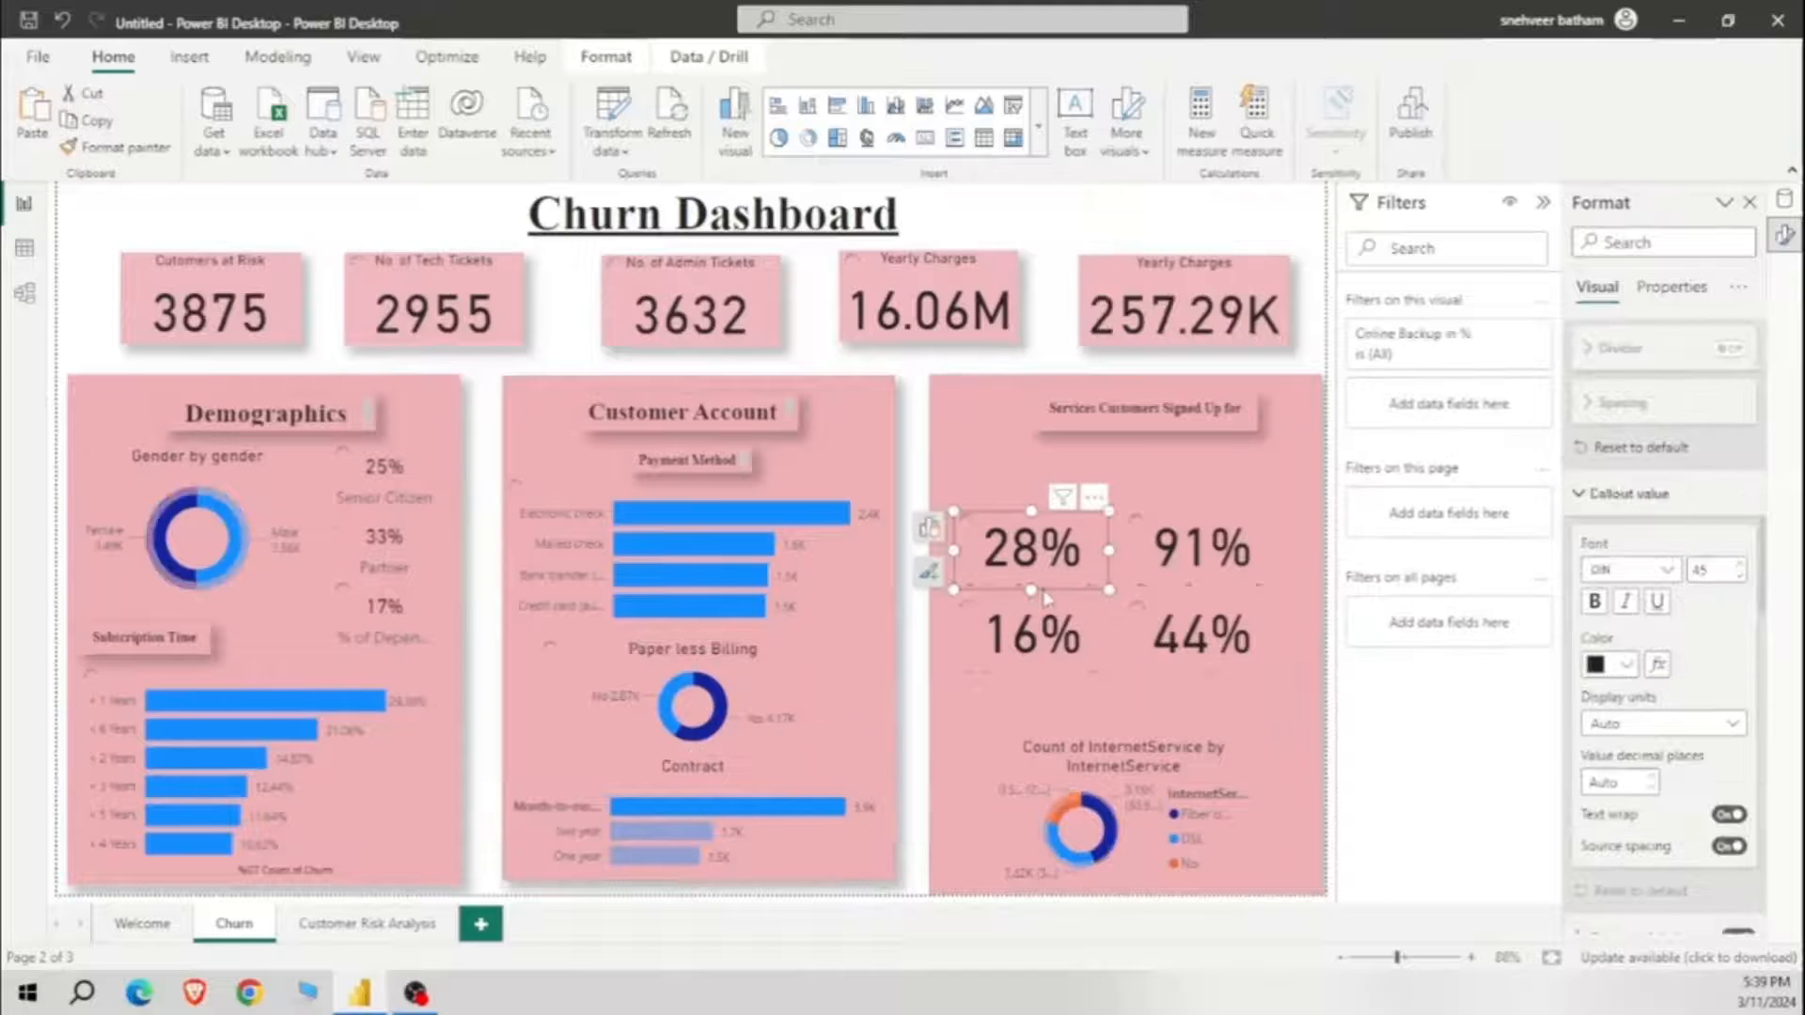
click(1738, 576)
click(1738, 576)
click(1739, 568)
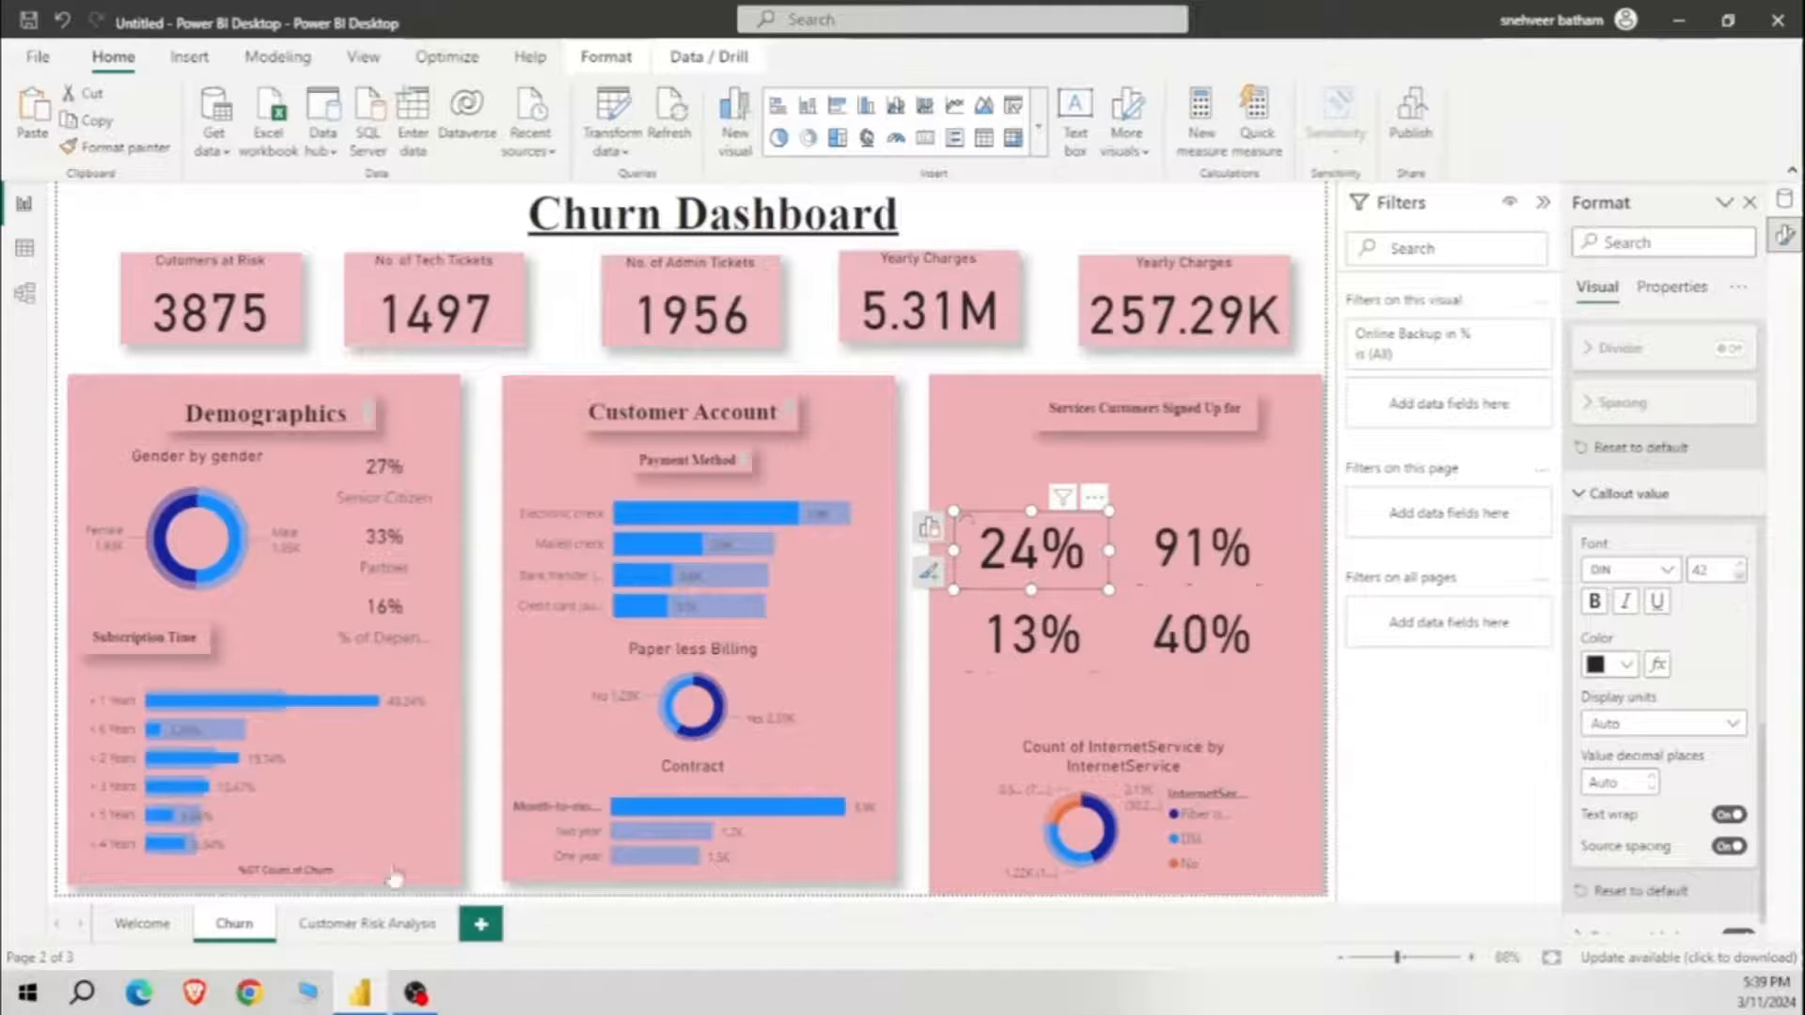
click(1199, 554)
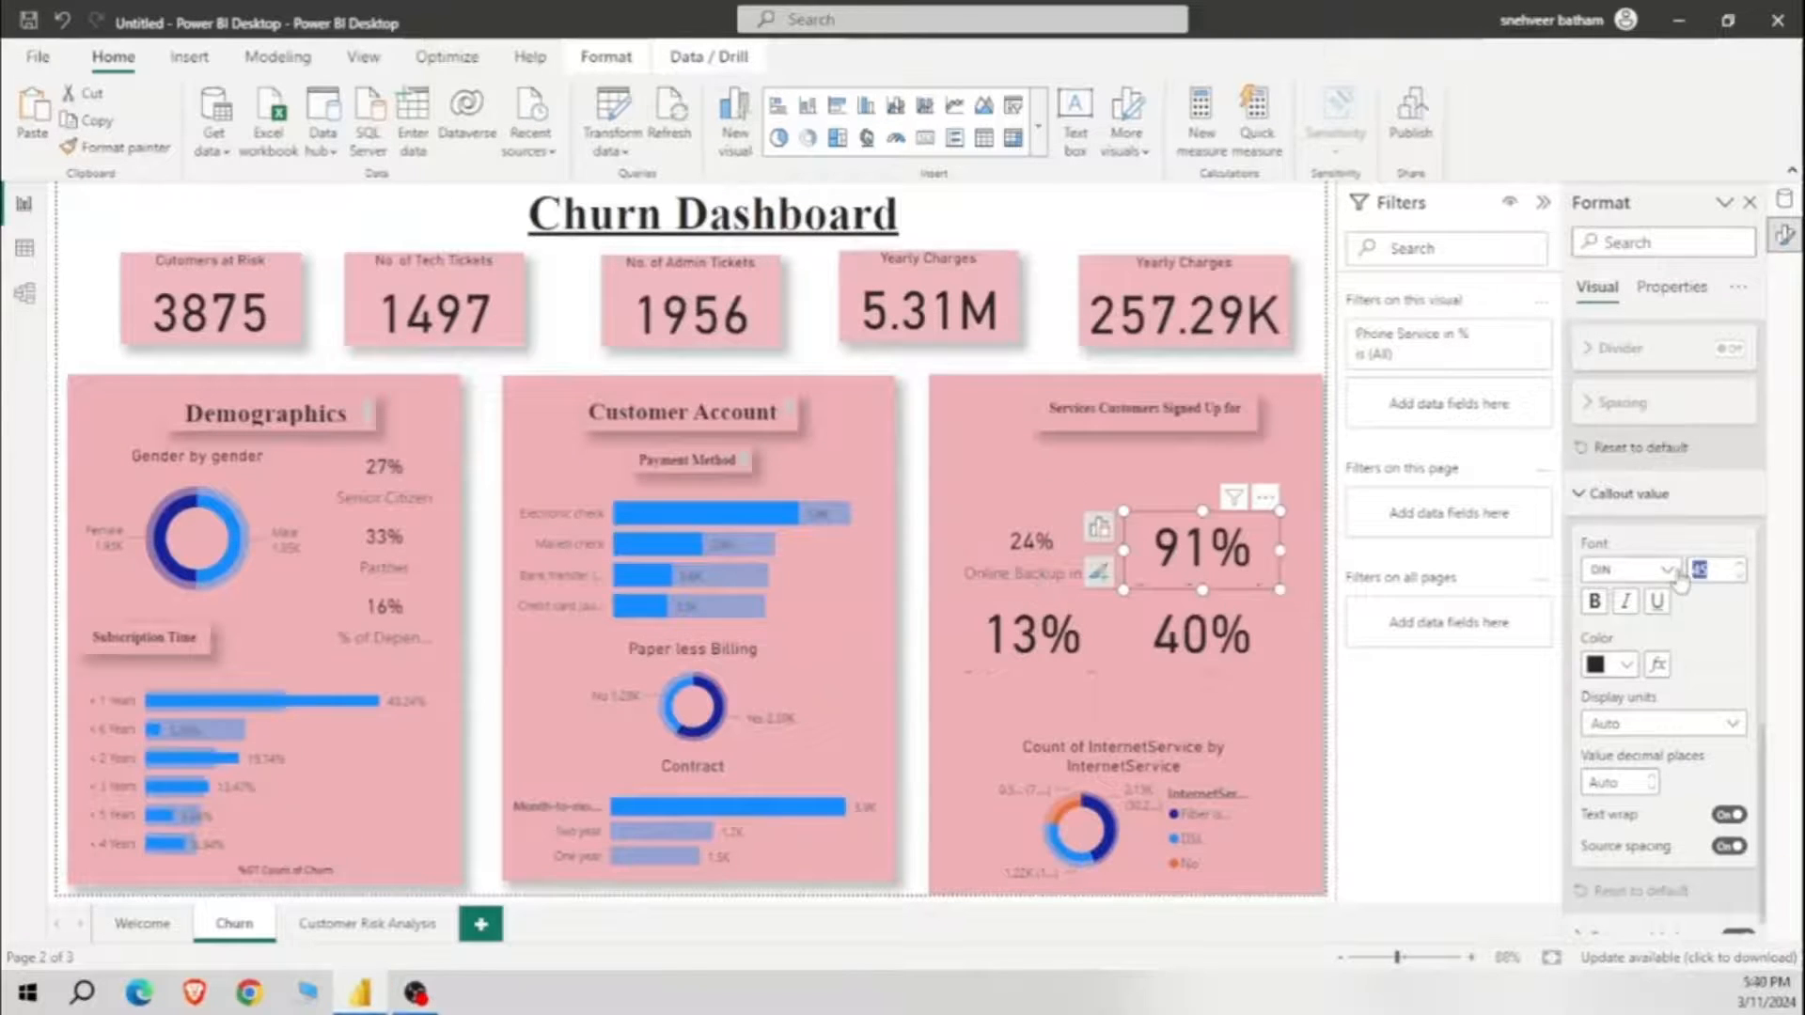
text(20)
click(1225, 635)
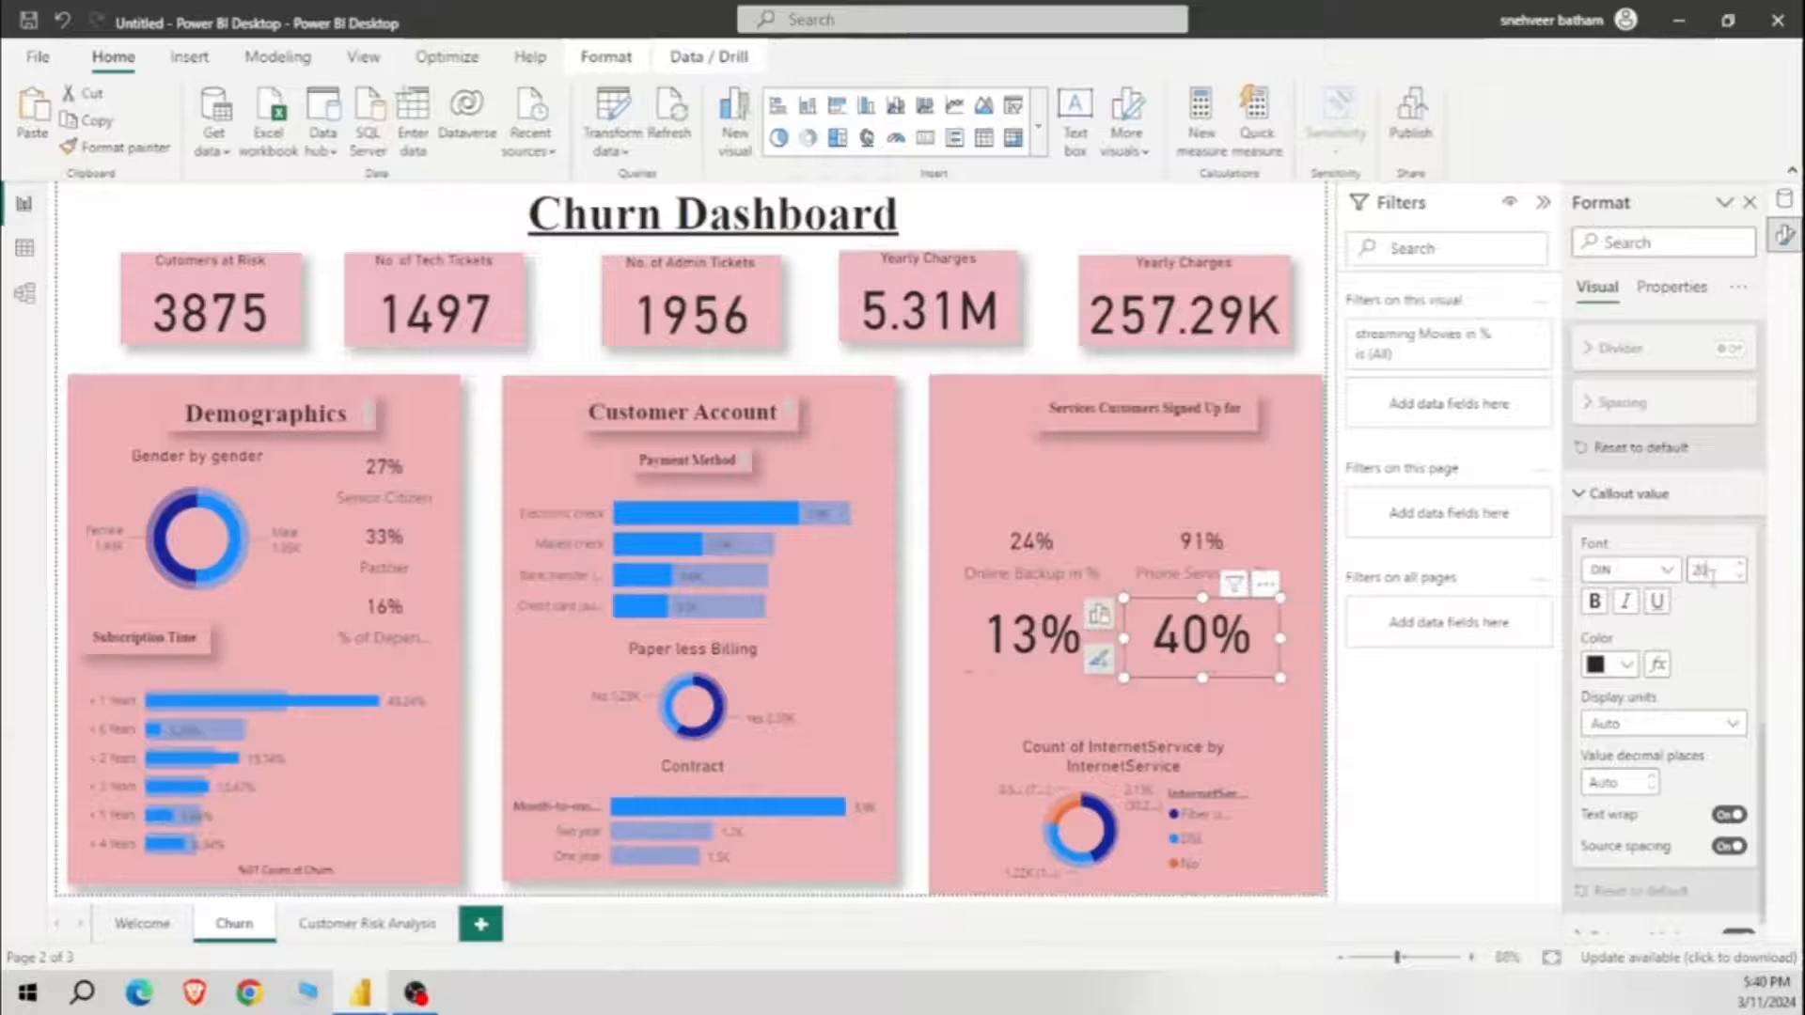
click(1058, 653)
drag(1713, 570, 1670, 575)
text(20)
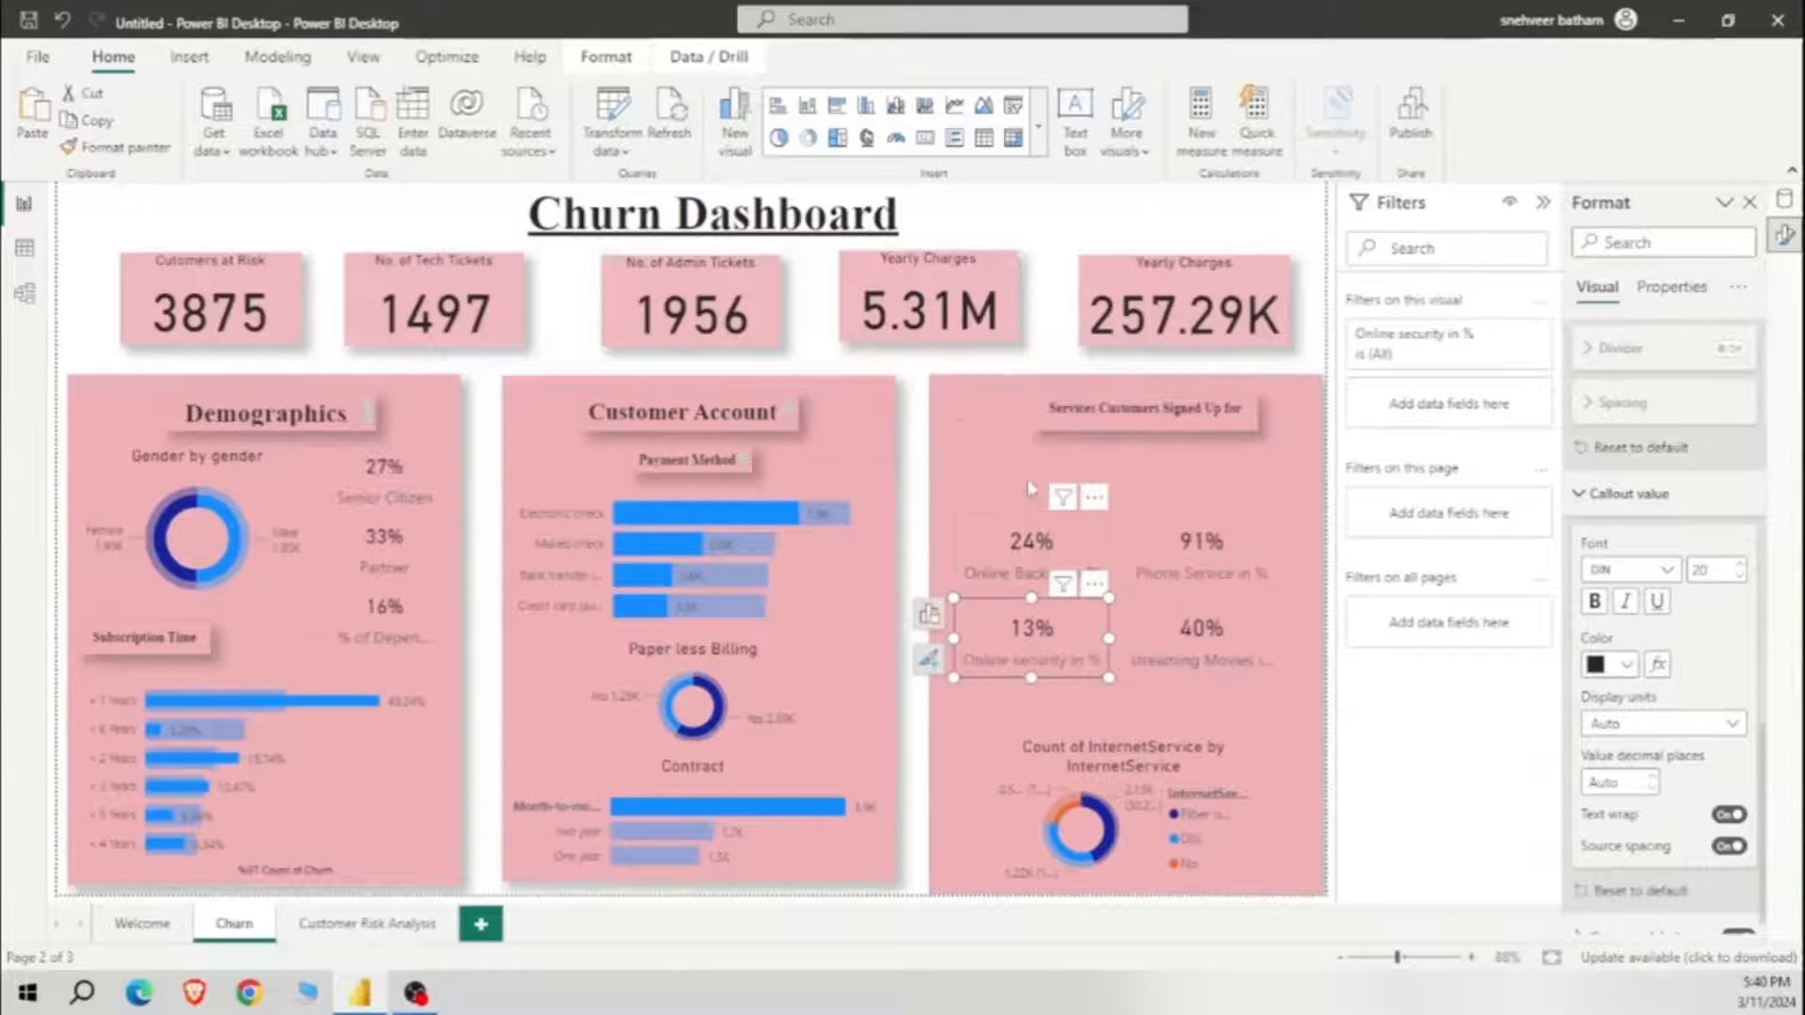
Step: Move the four service percentage cards up closer to the Services Customers Signed Up for heading, keeping two rows of two
drag(1031, 487, 1031, 427)
drag(1250, 531, 1250, 470)
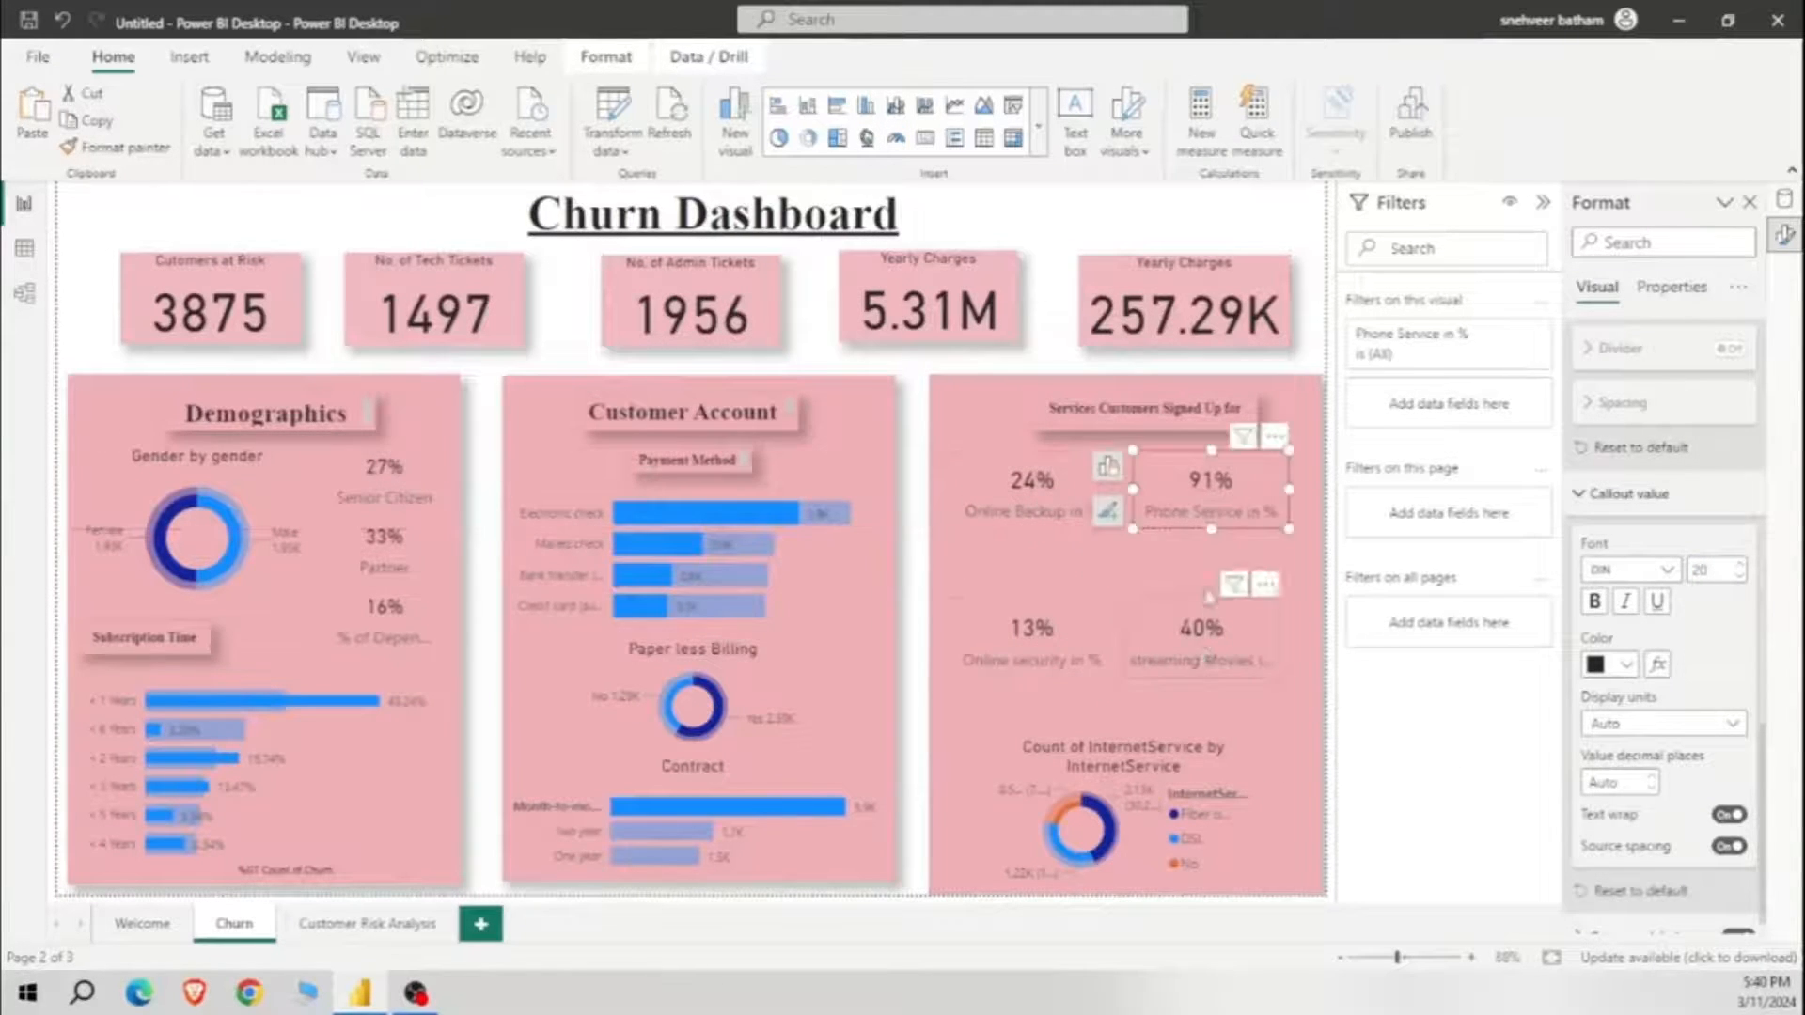
drag(1210, 598, 1210, 557)
drag(999, 663, 999, 622)
Step: Set the InternetService donut chart's detail labels to show category and data value
click(1004, 747)
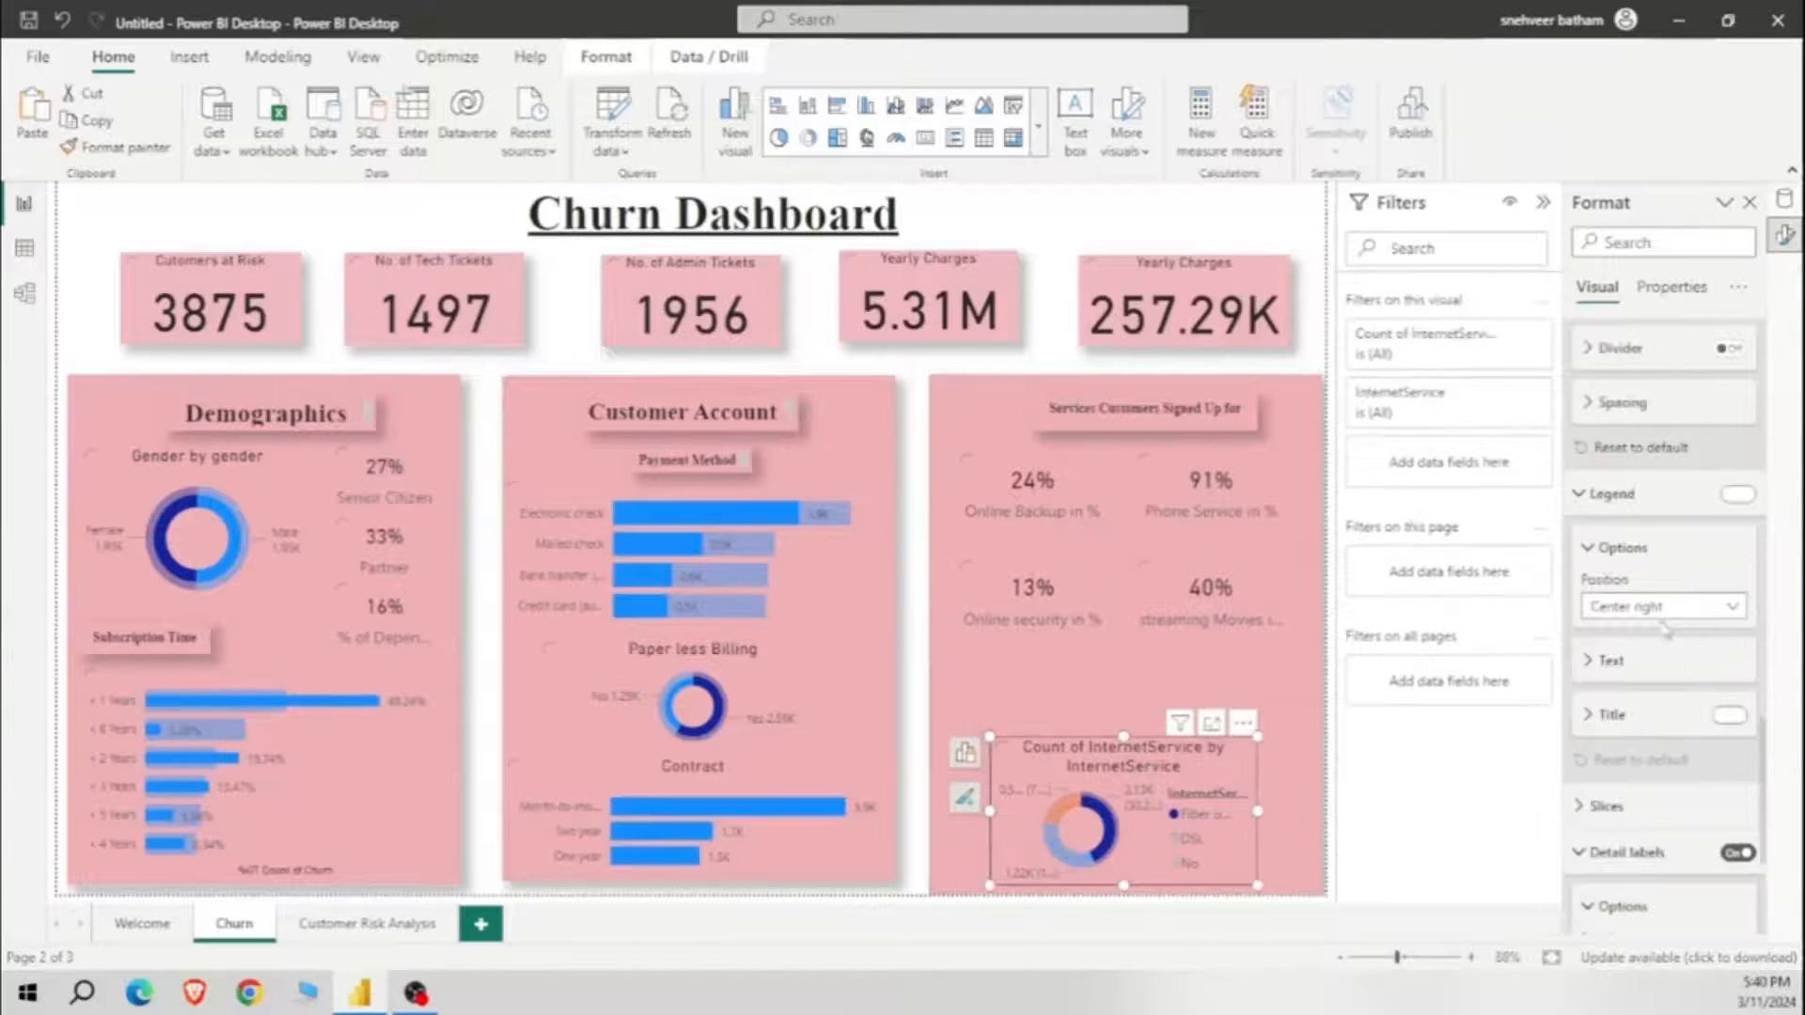
scroll(1653, 747, down, 2)
click(1636, 875)
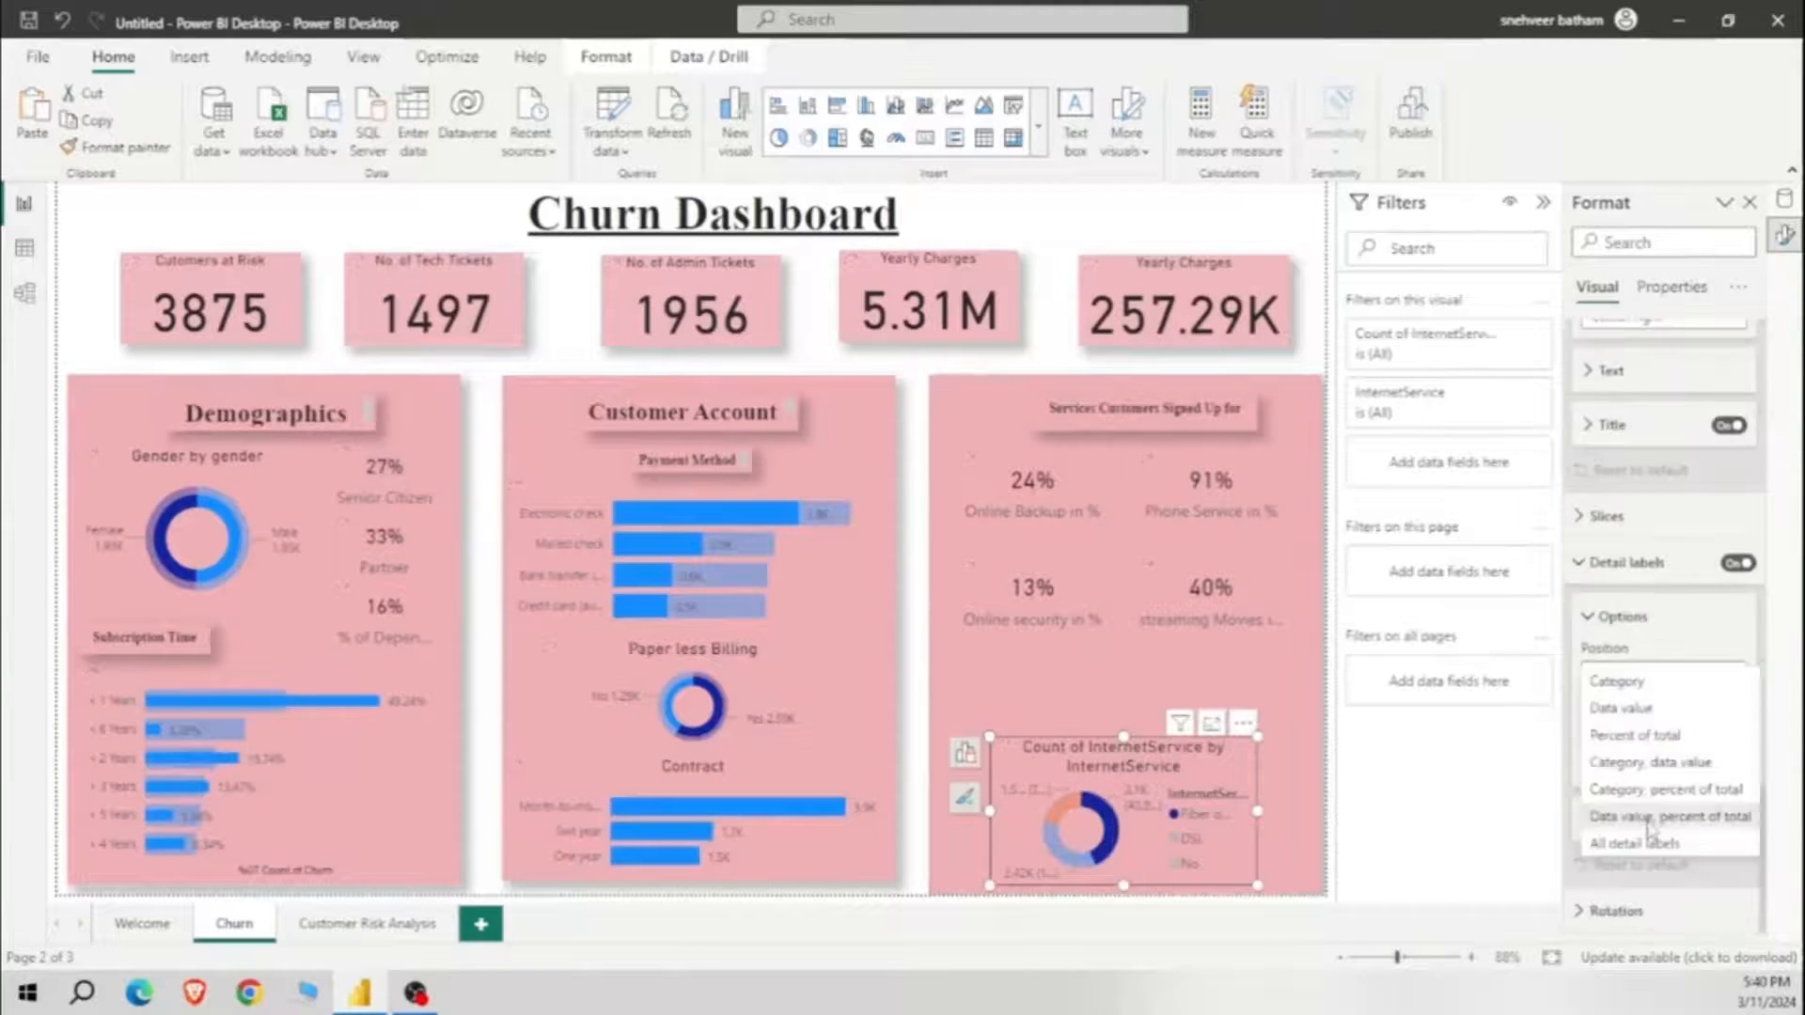
click(1655, 815)
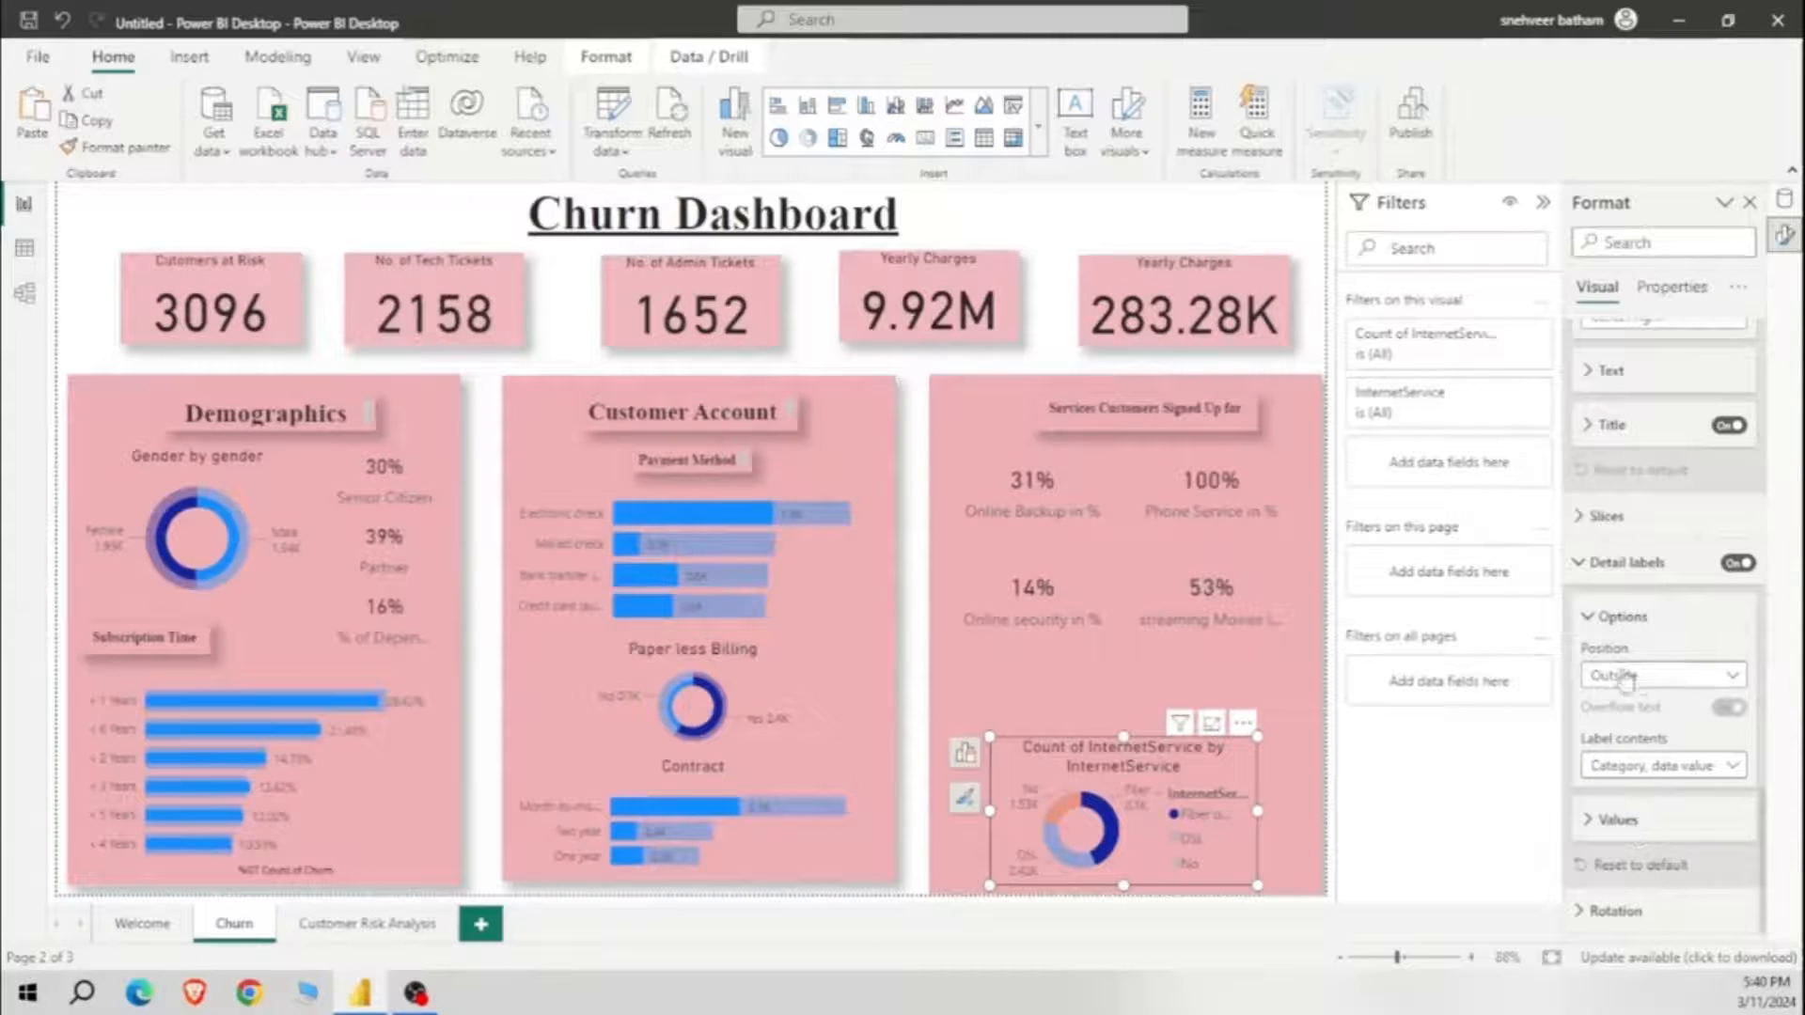
Step: Turn off the legend and the legend title on the InternetService donut chart
click(1738, 565)
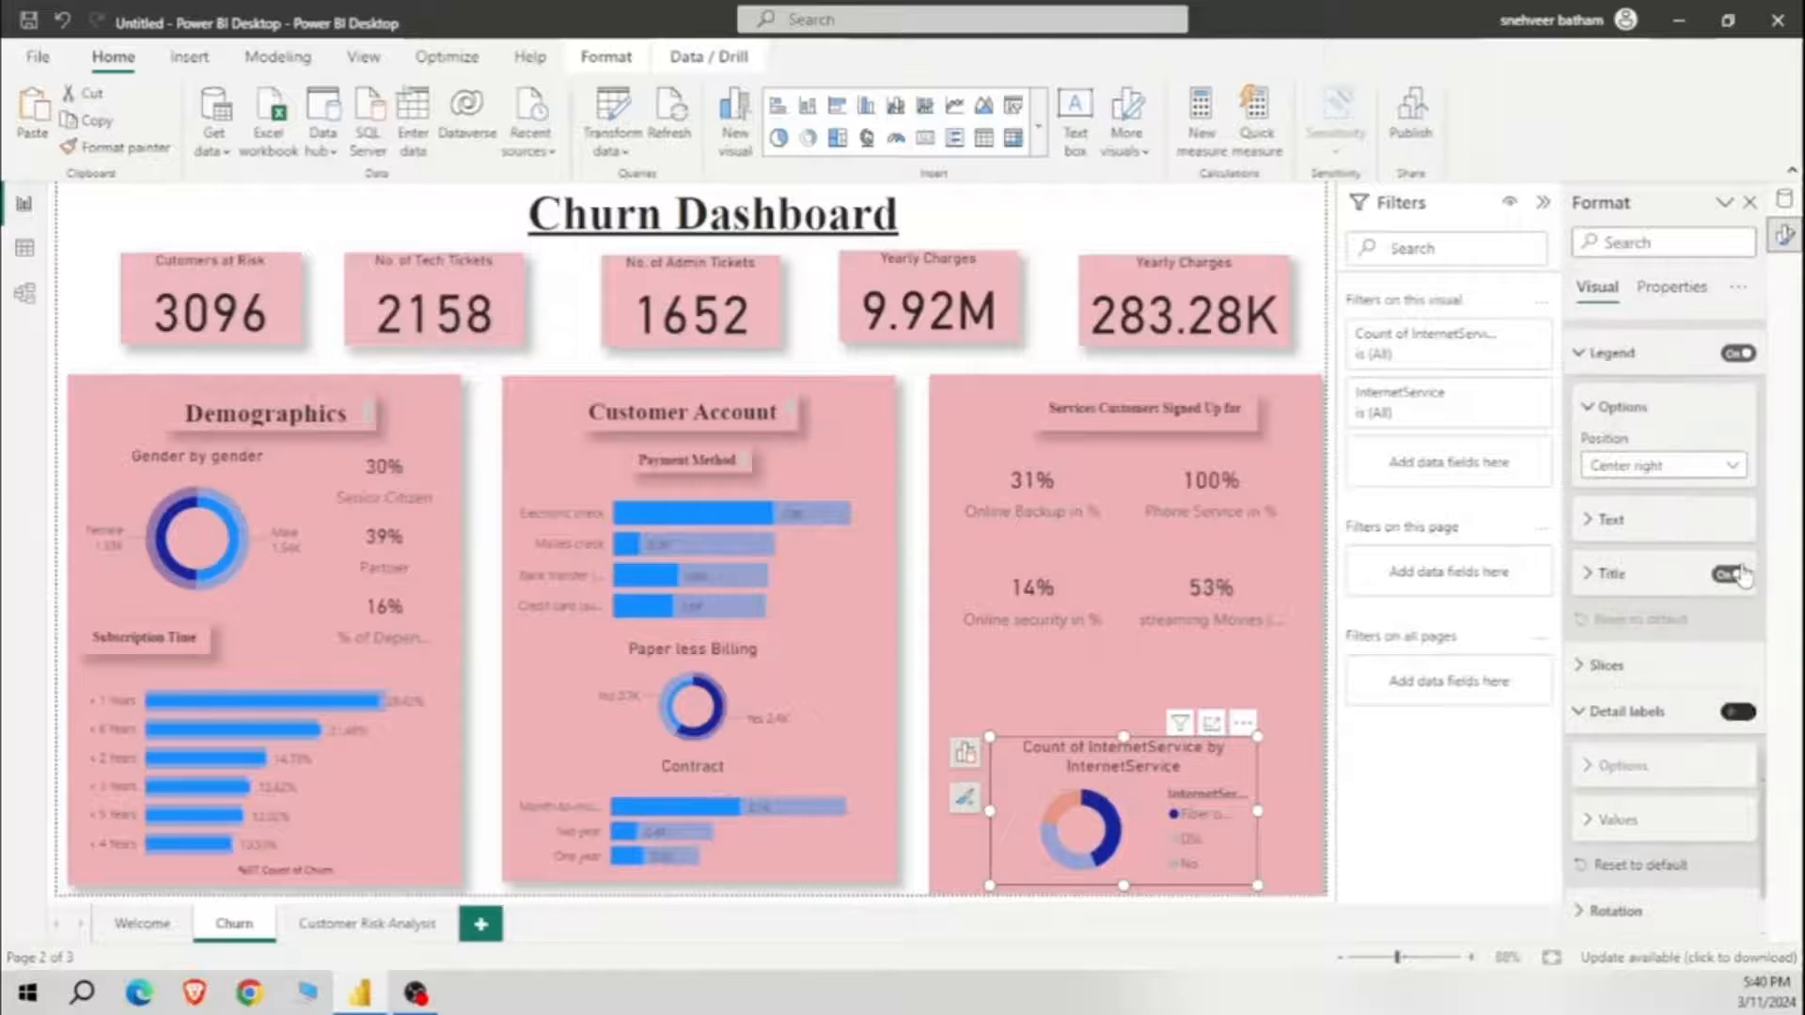
click(1736, 576)
click(1737, 714)
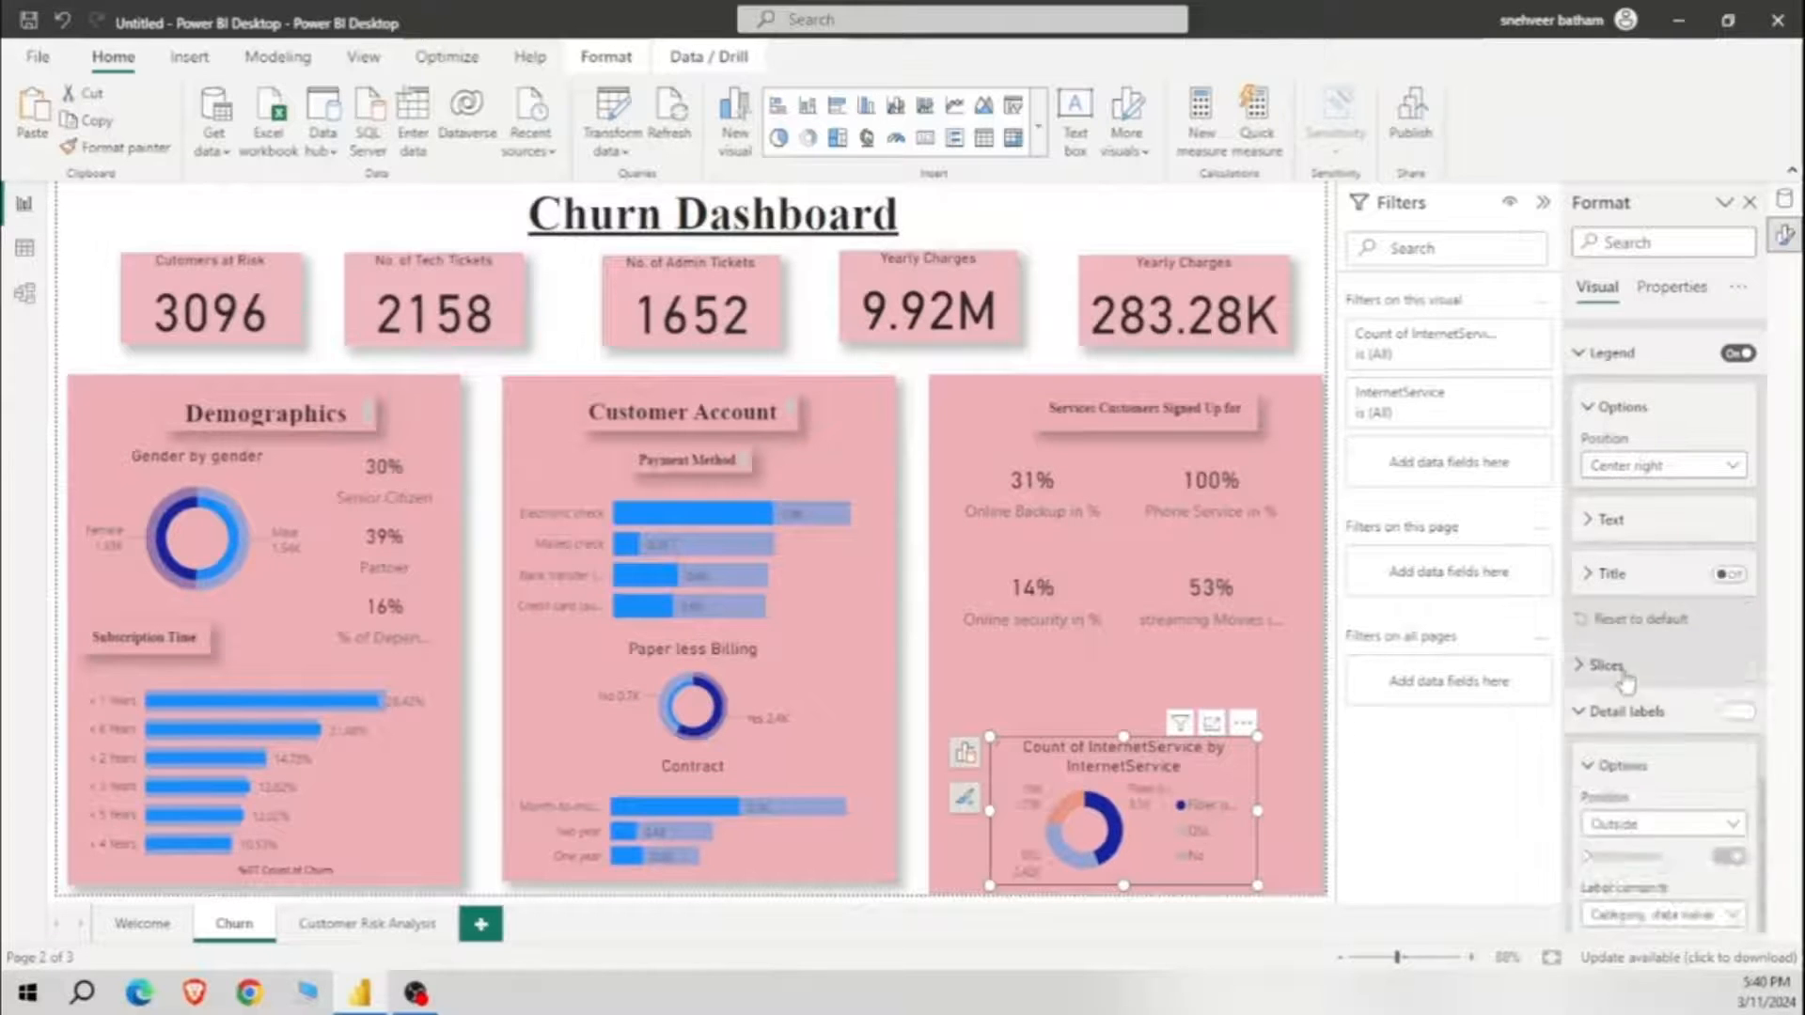
scroll(1623, 678, up, 3)
click(1738, 634)
Step: Shorten the InternetService donut chart's title to Internet Service and make the chart taller by extending its upper edge
scroll(1666, 729, up, 6)
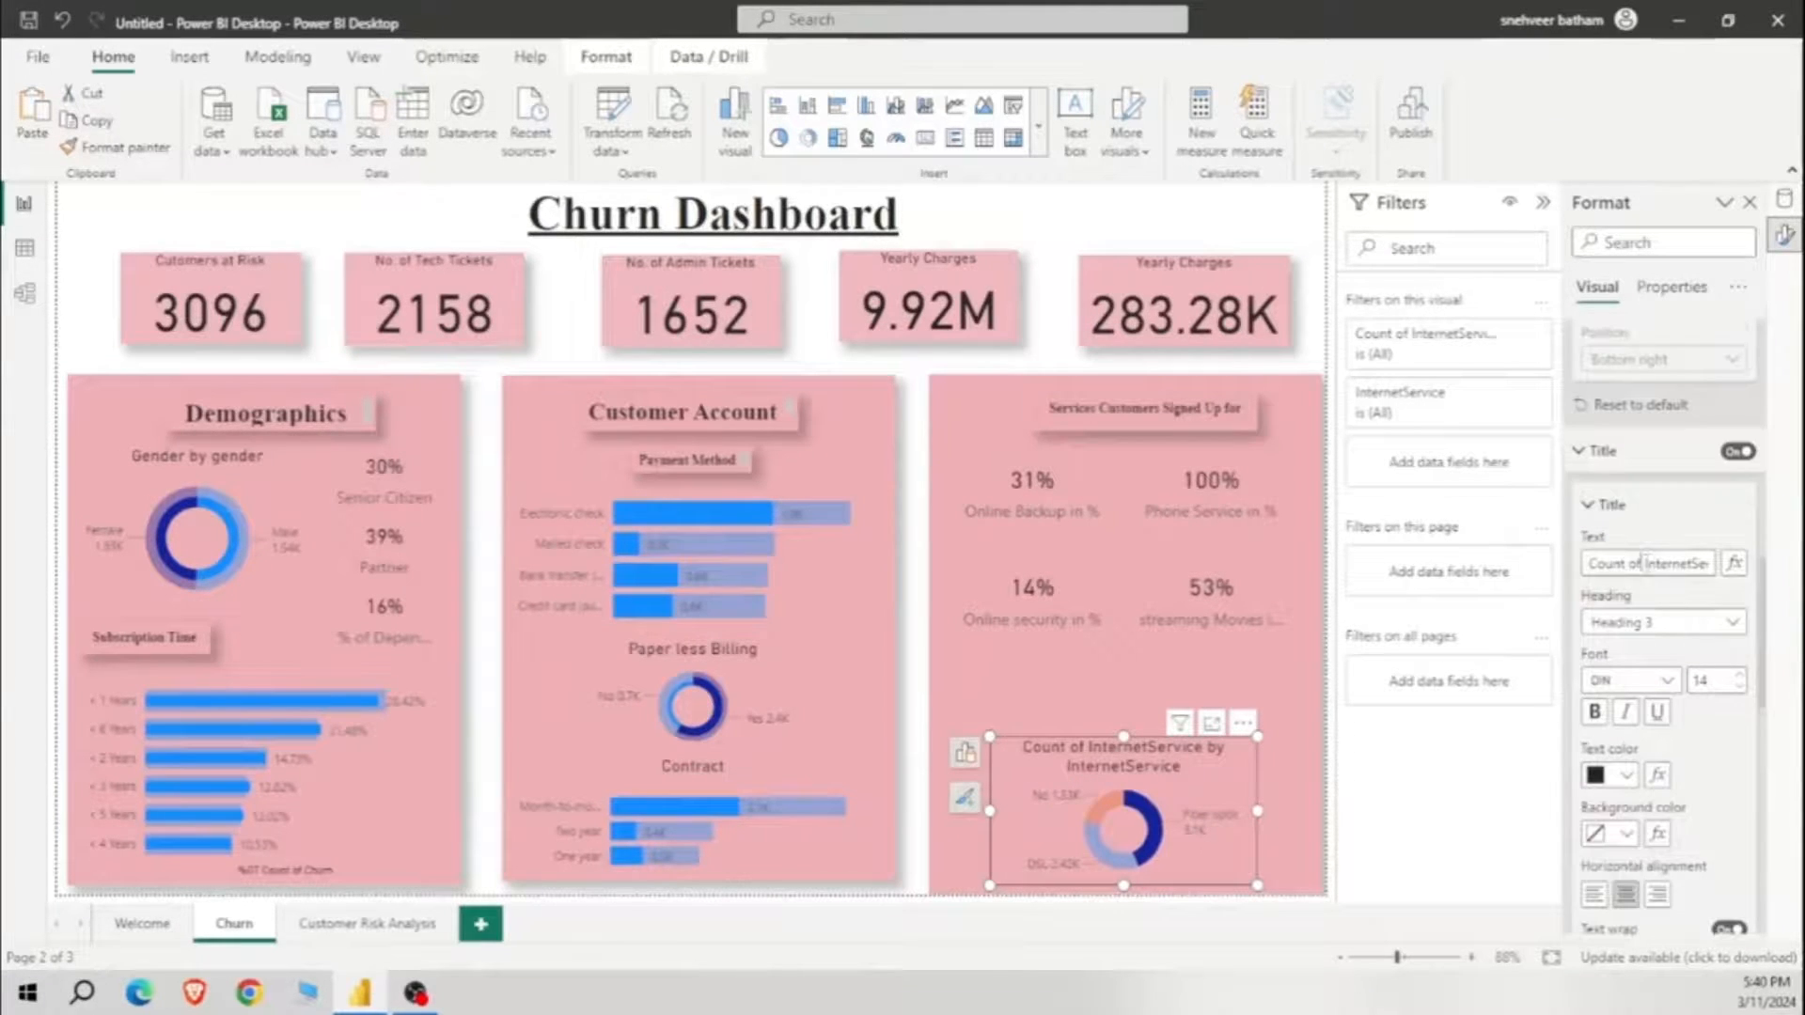
drag(1643, 562, 1558, 606)
key(BackSpace)
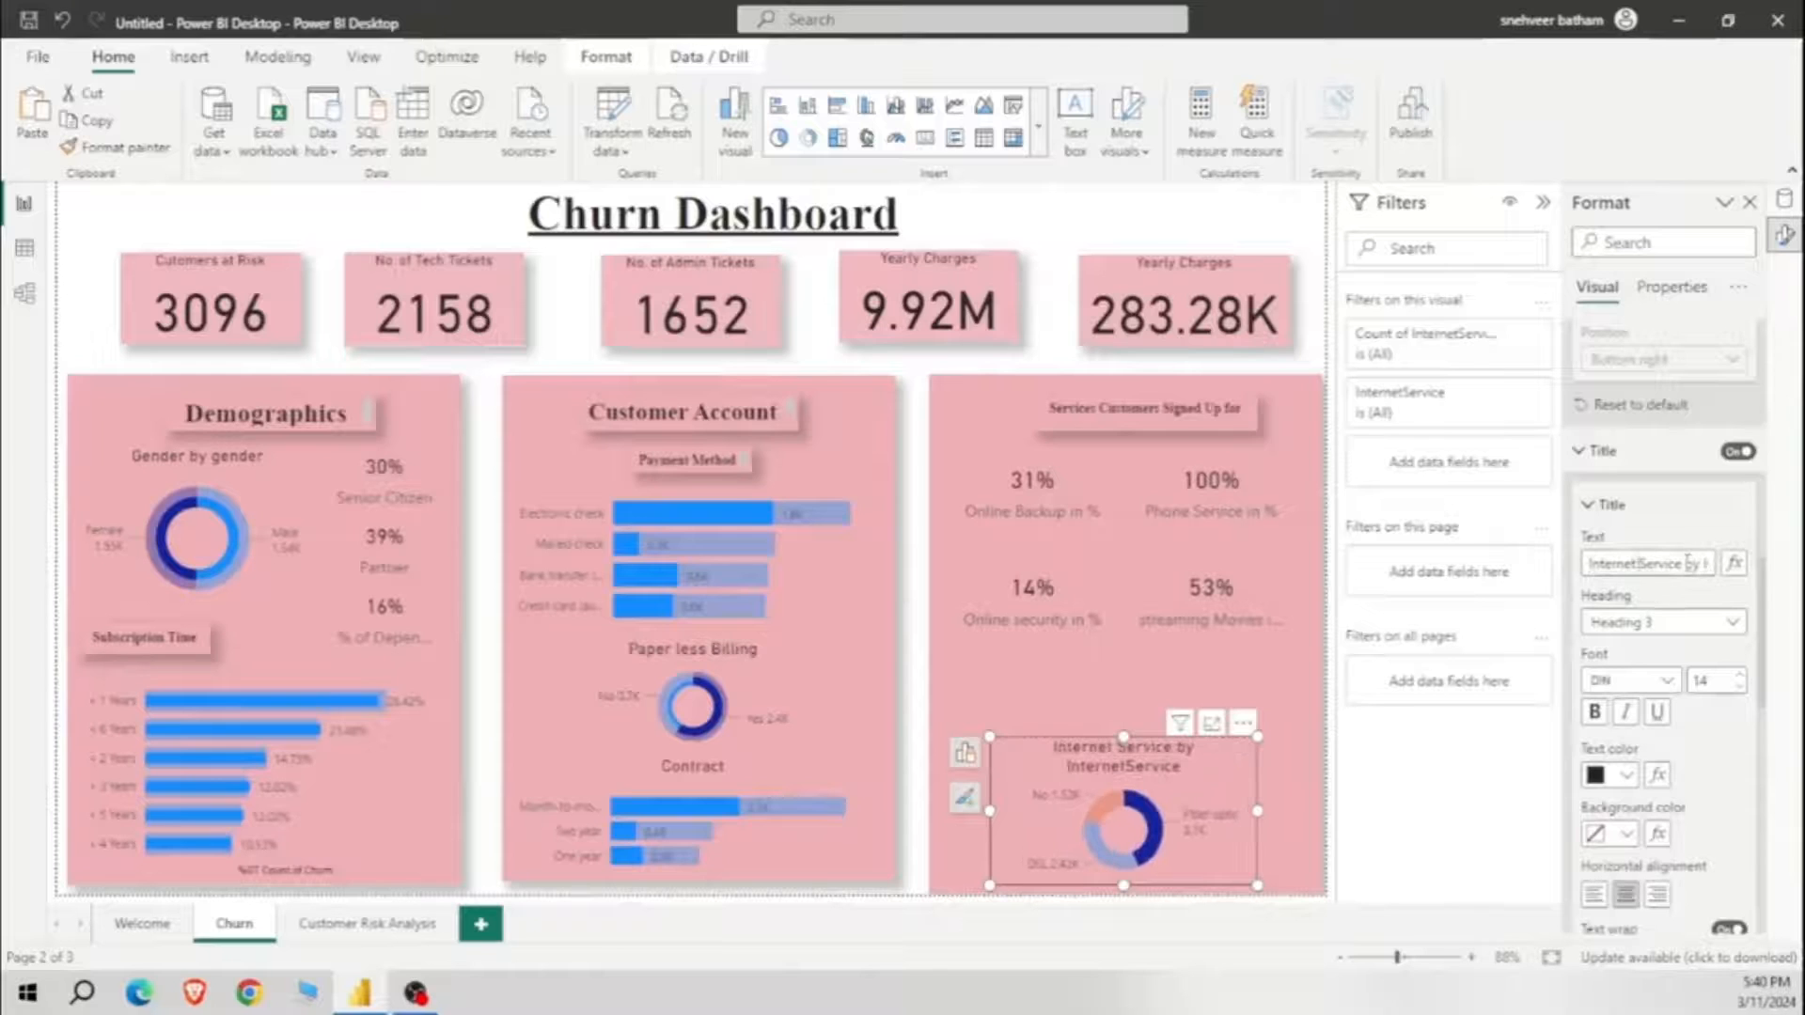
drag(1684, 565, 1758, 589)
key(BackSpace)
drag(1124, 734, 1135, 673)
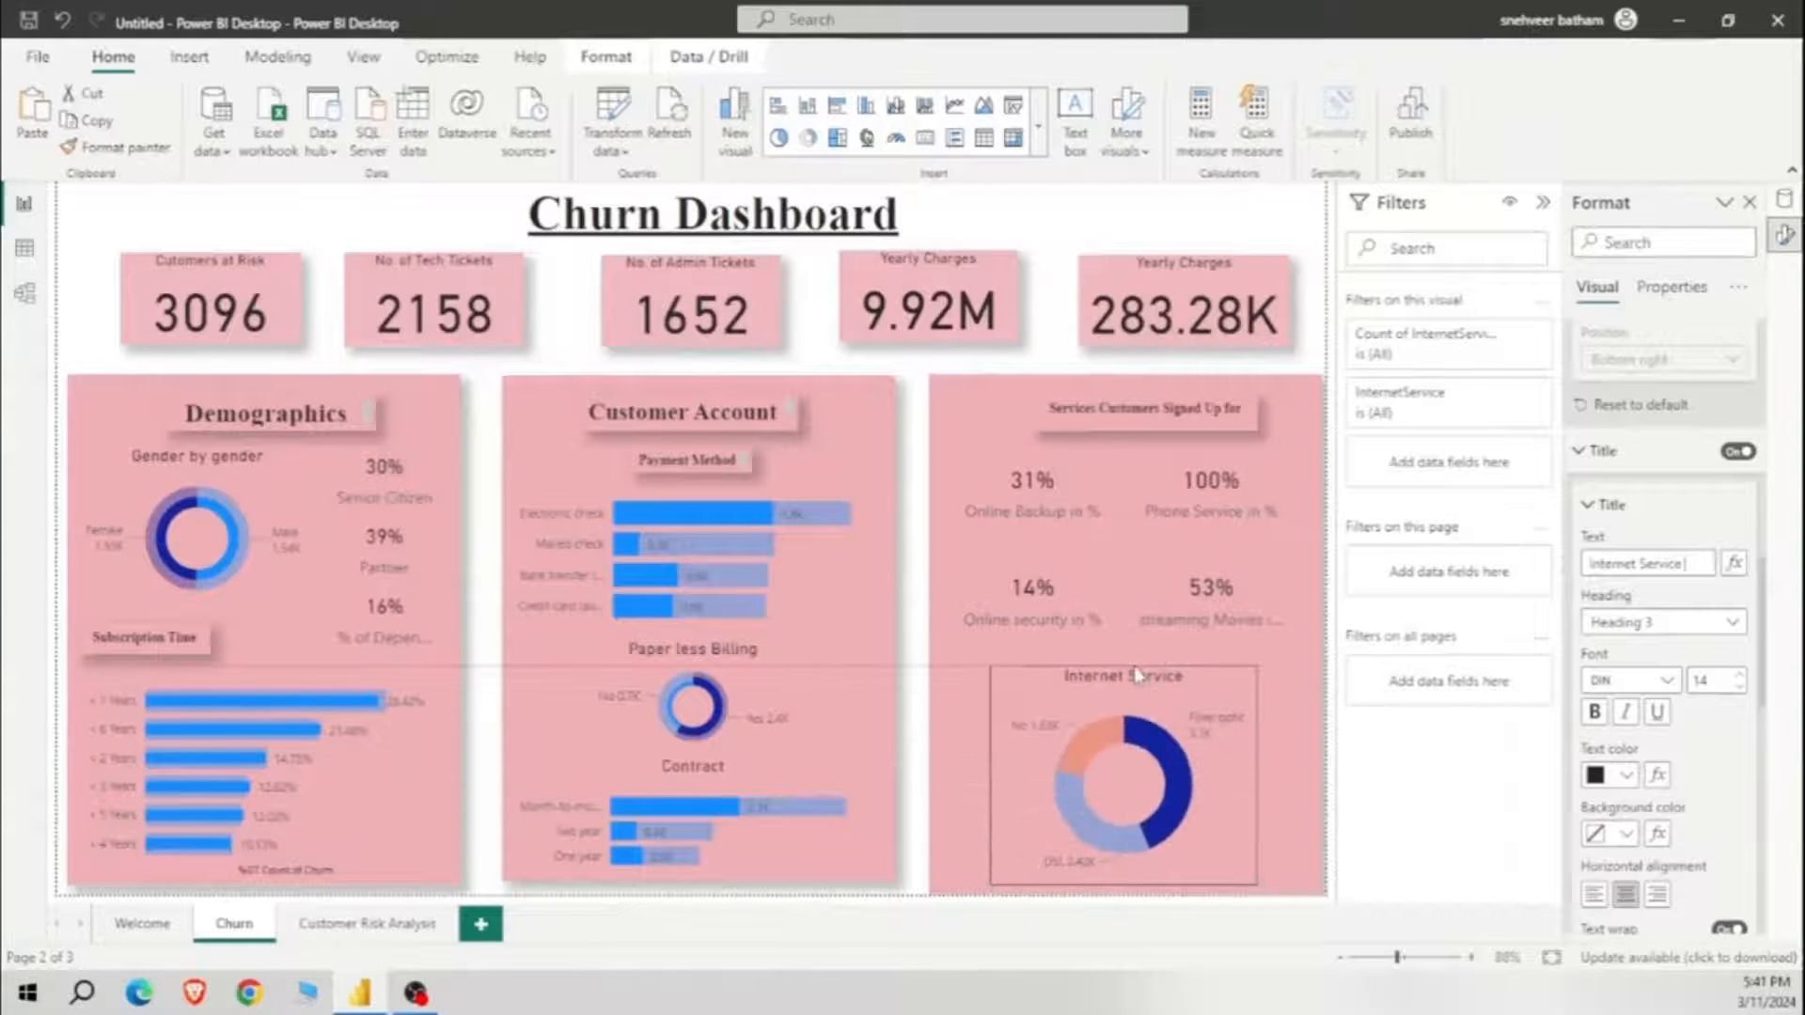
Step: Apply a report theme with teal backgrounds and orange charts
click(190, 58)
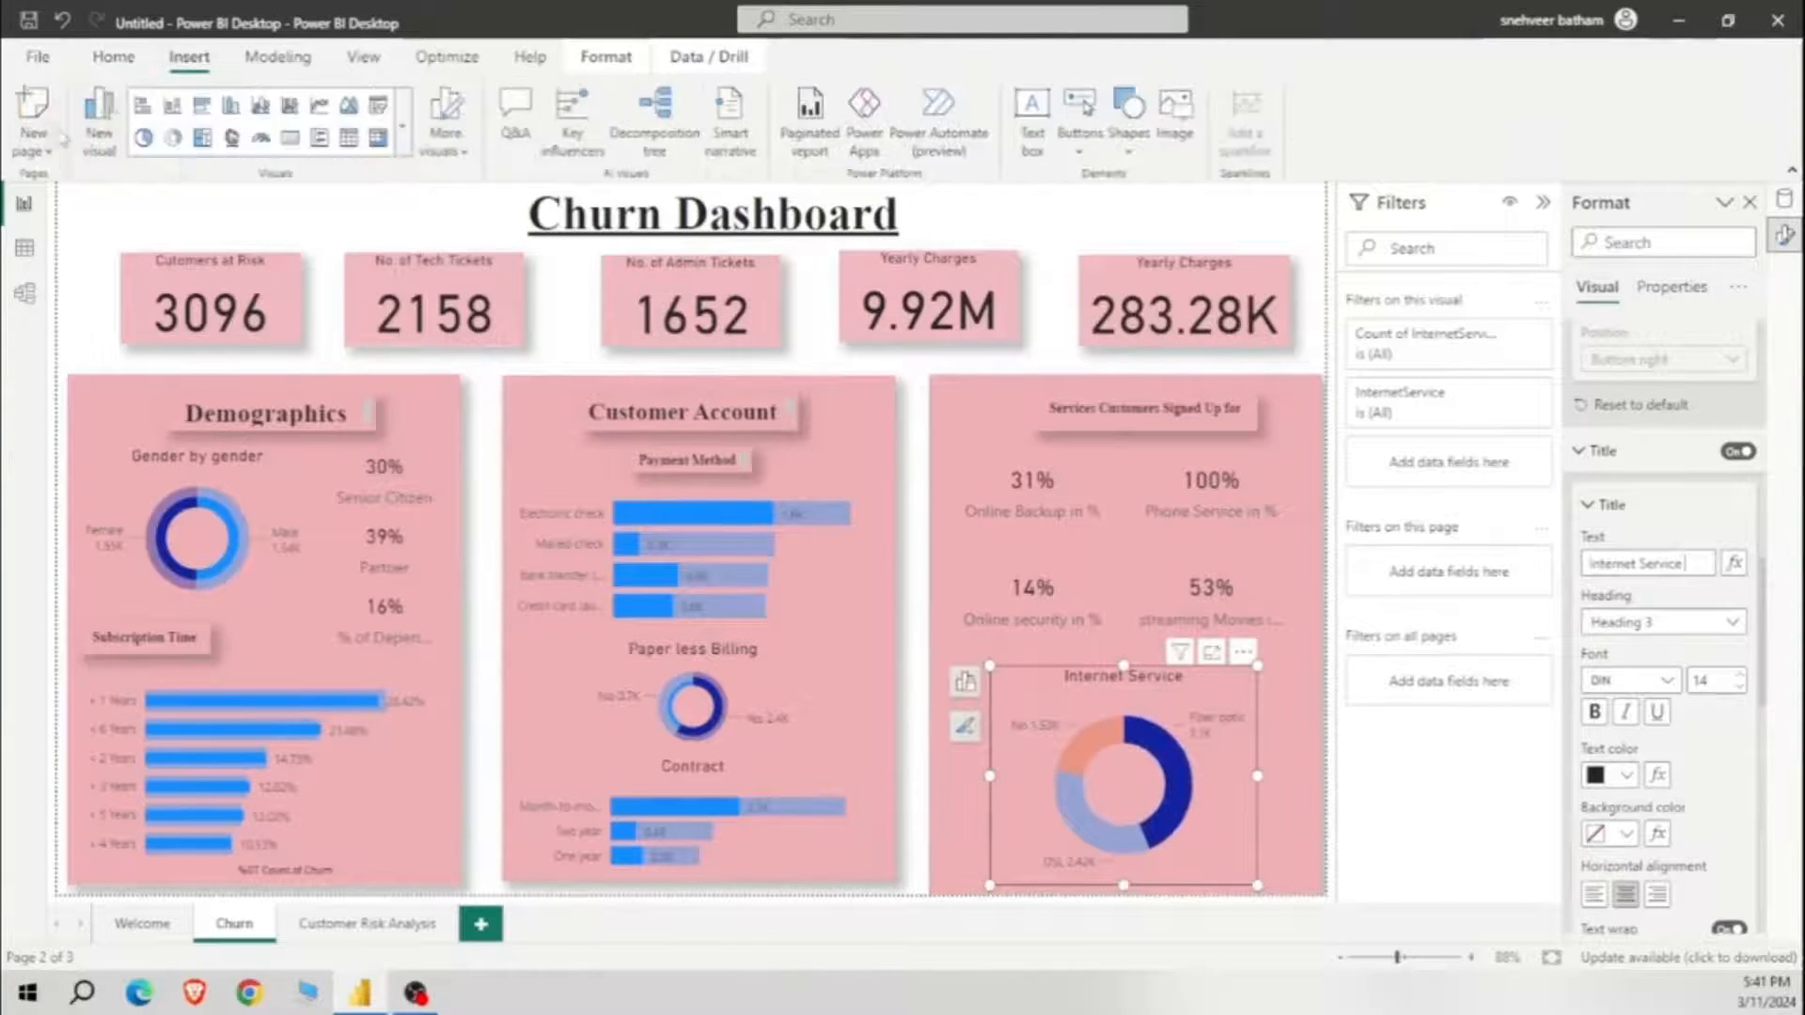
click(362, 56)
click(235, 127)
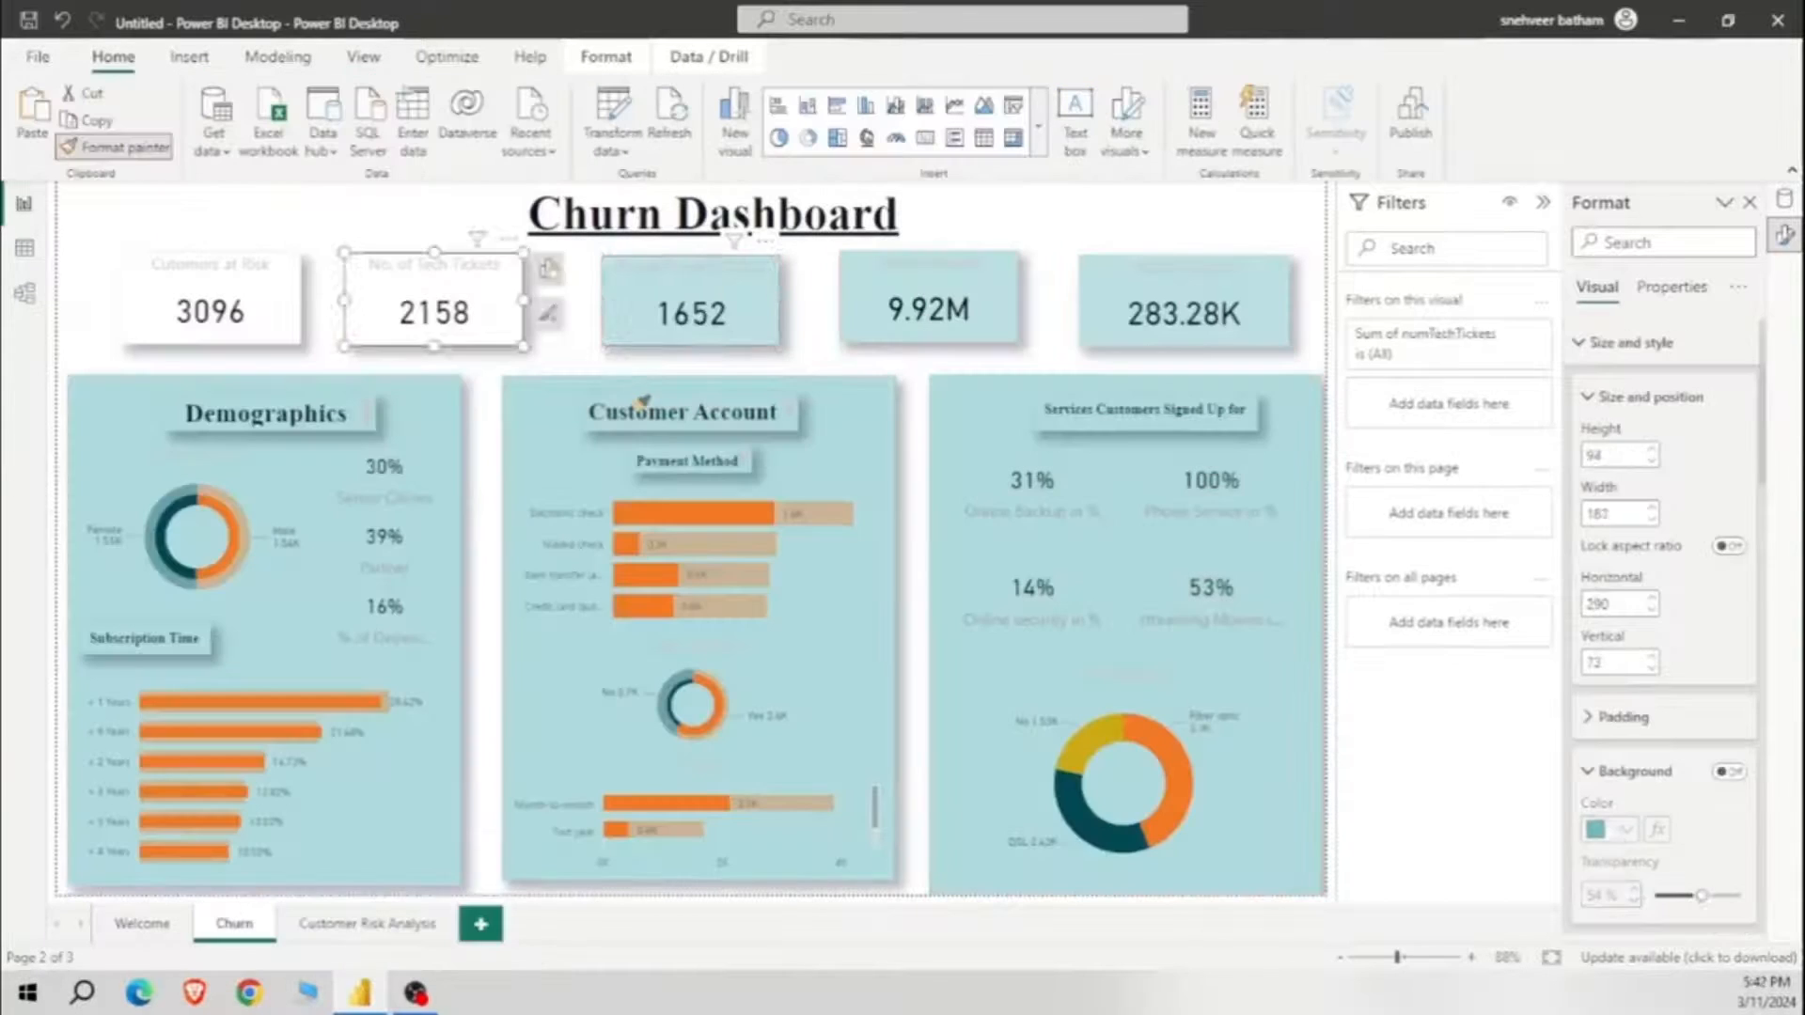
Step: Copy the background-free formatting of the No. of Tech Tickets card to the other four summary cards
click(691, 310)
click(838, 295)
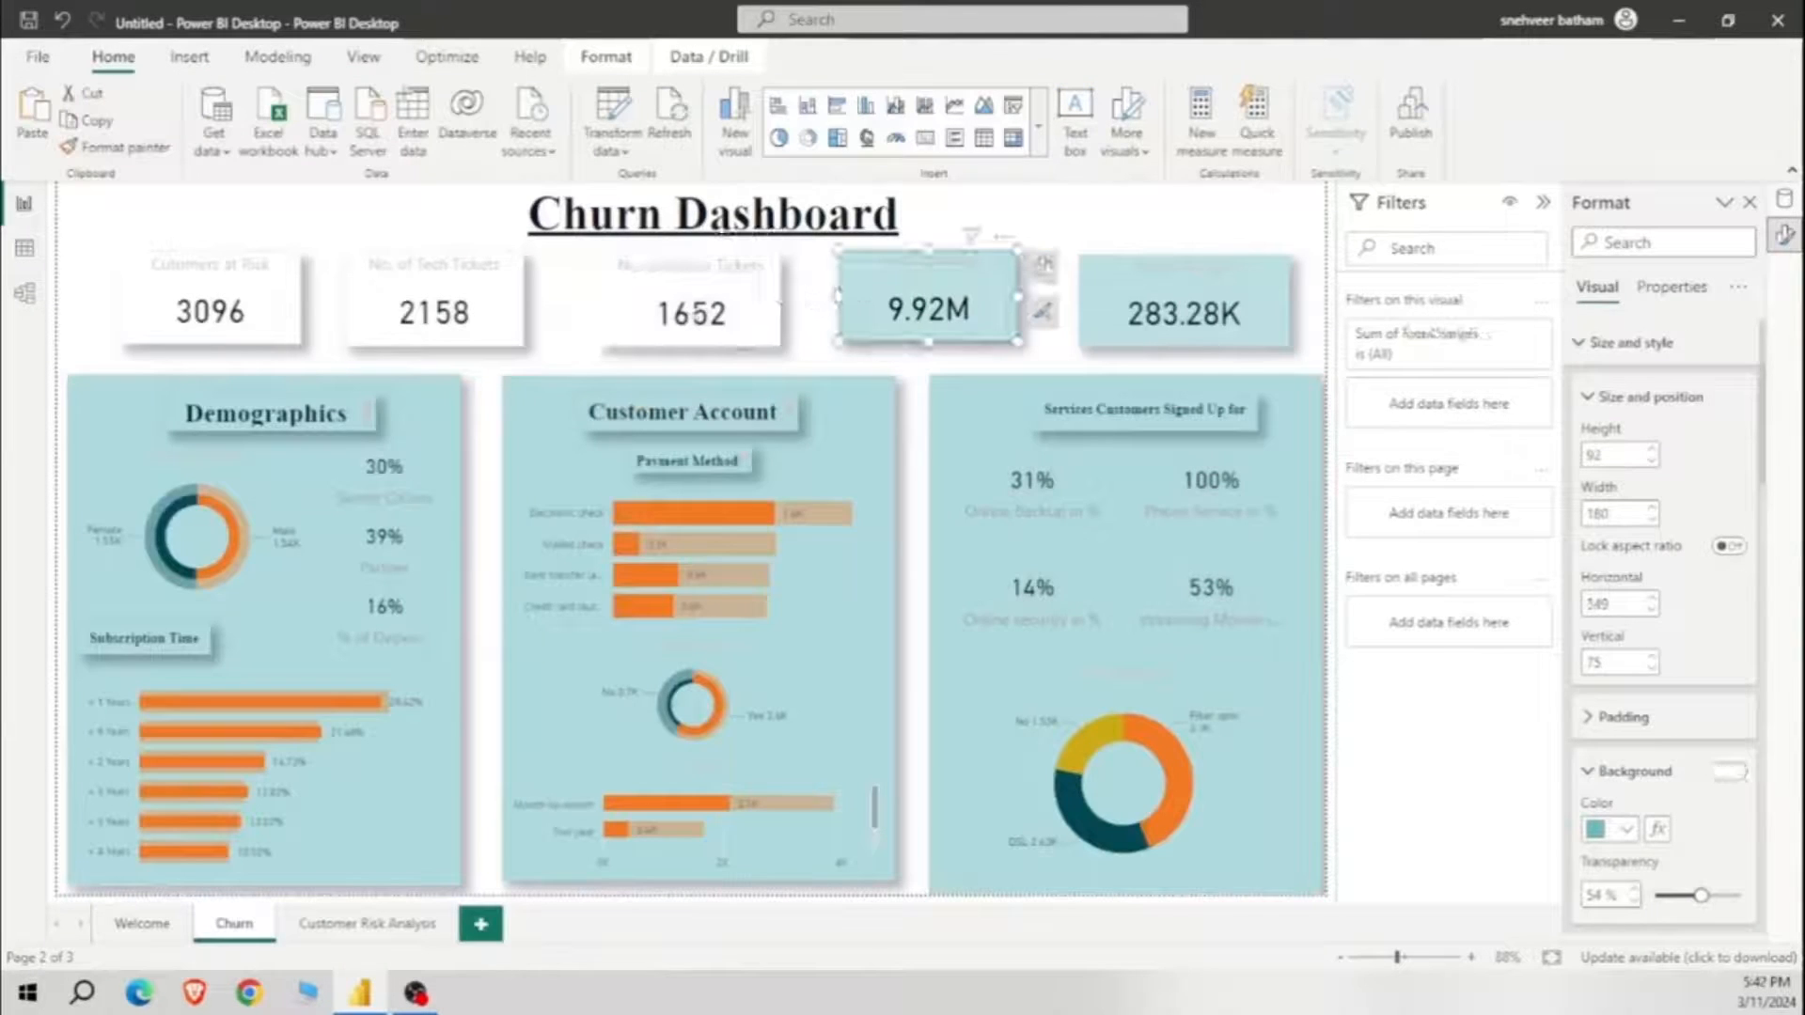
click(132, 148)
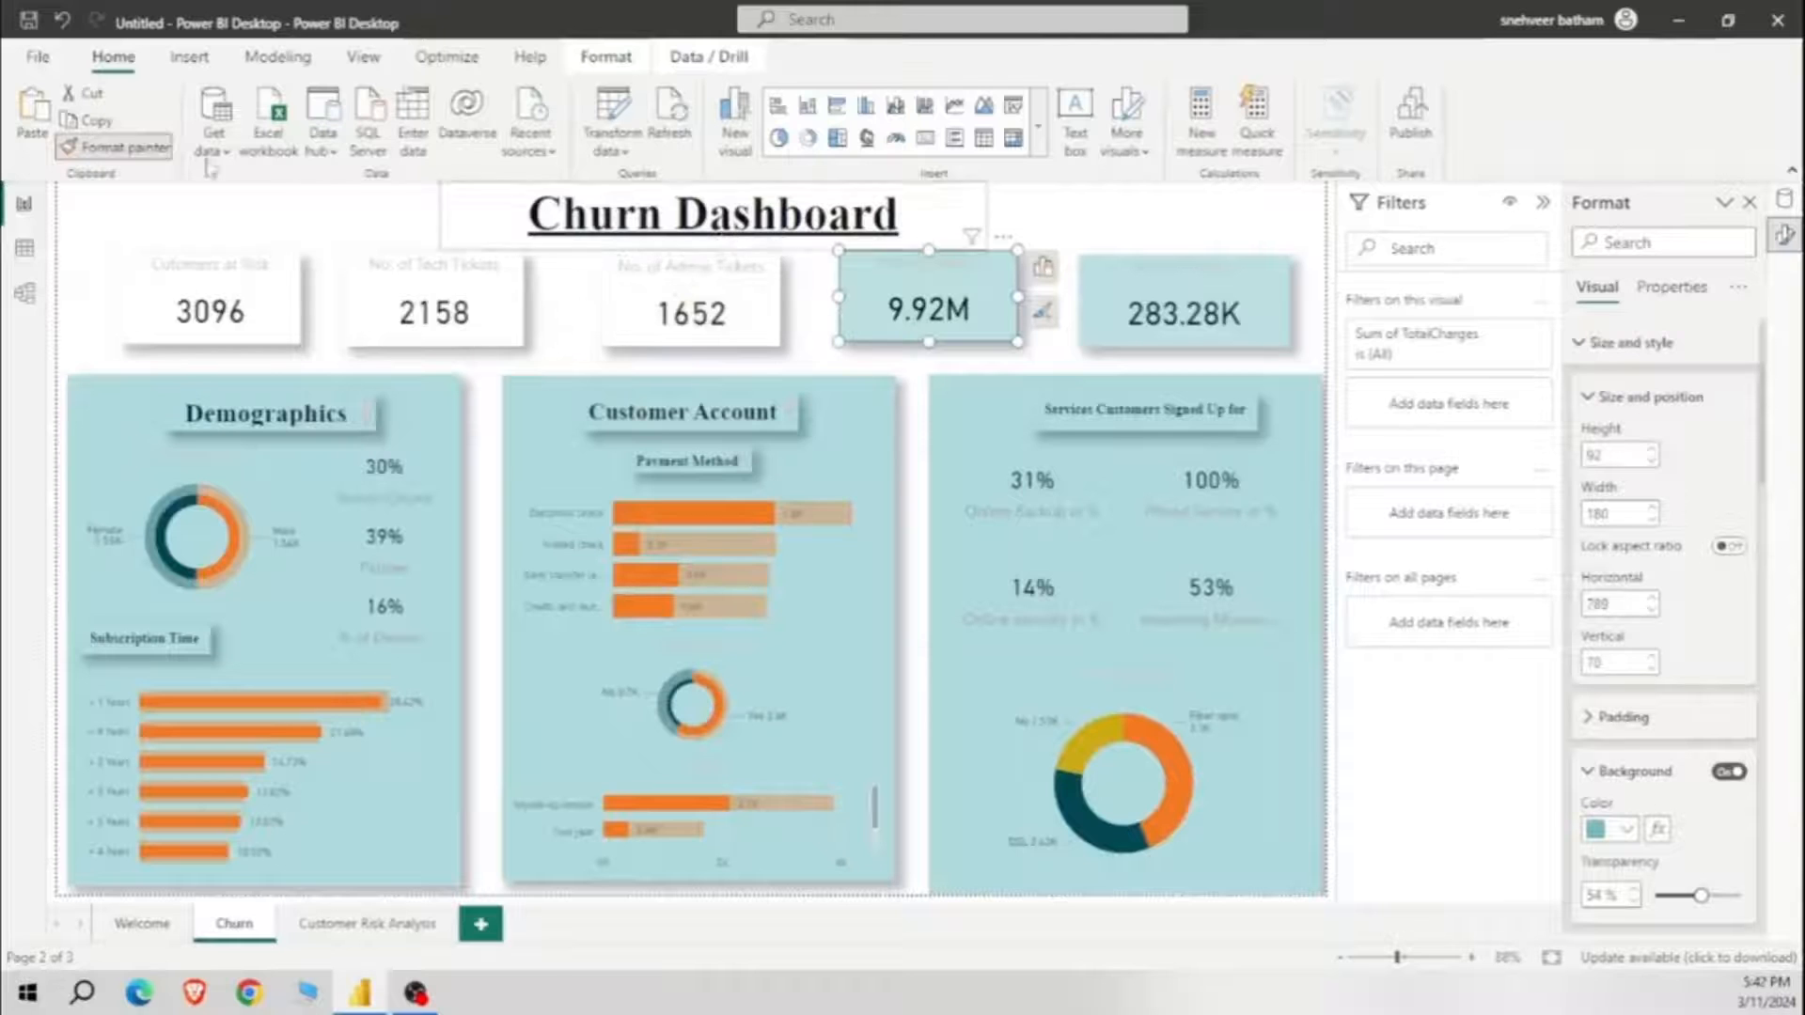
click(210, 310)
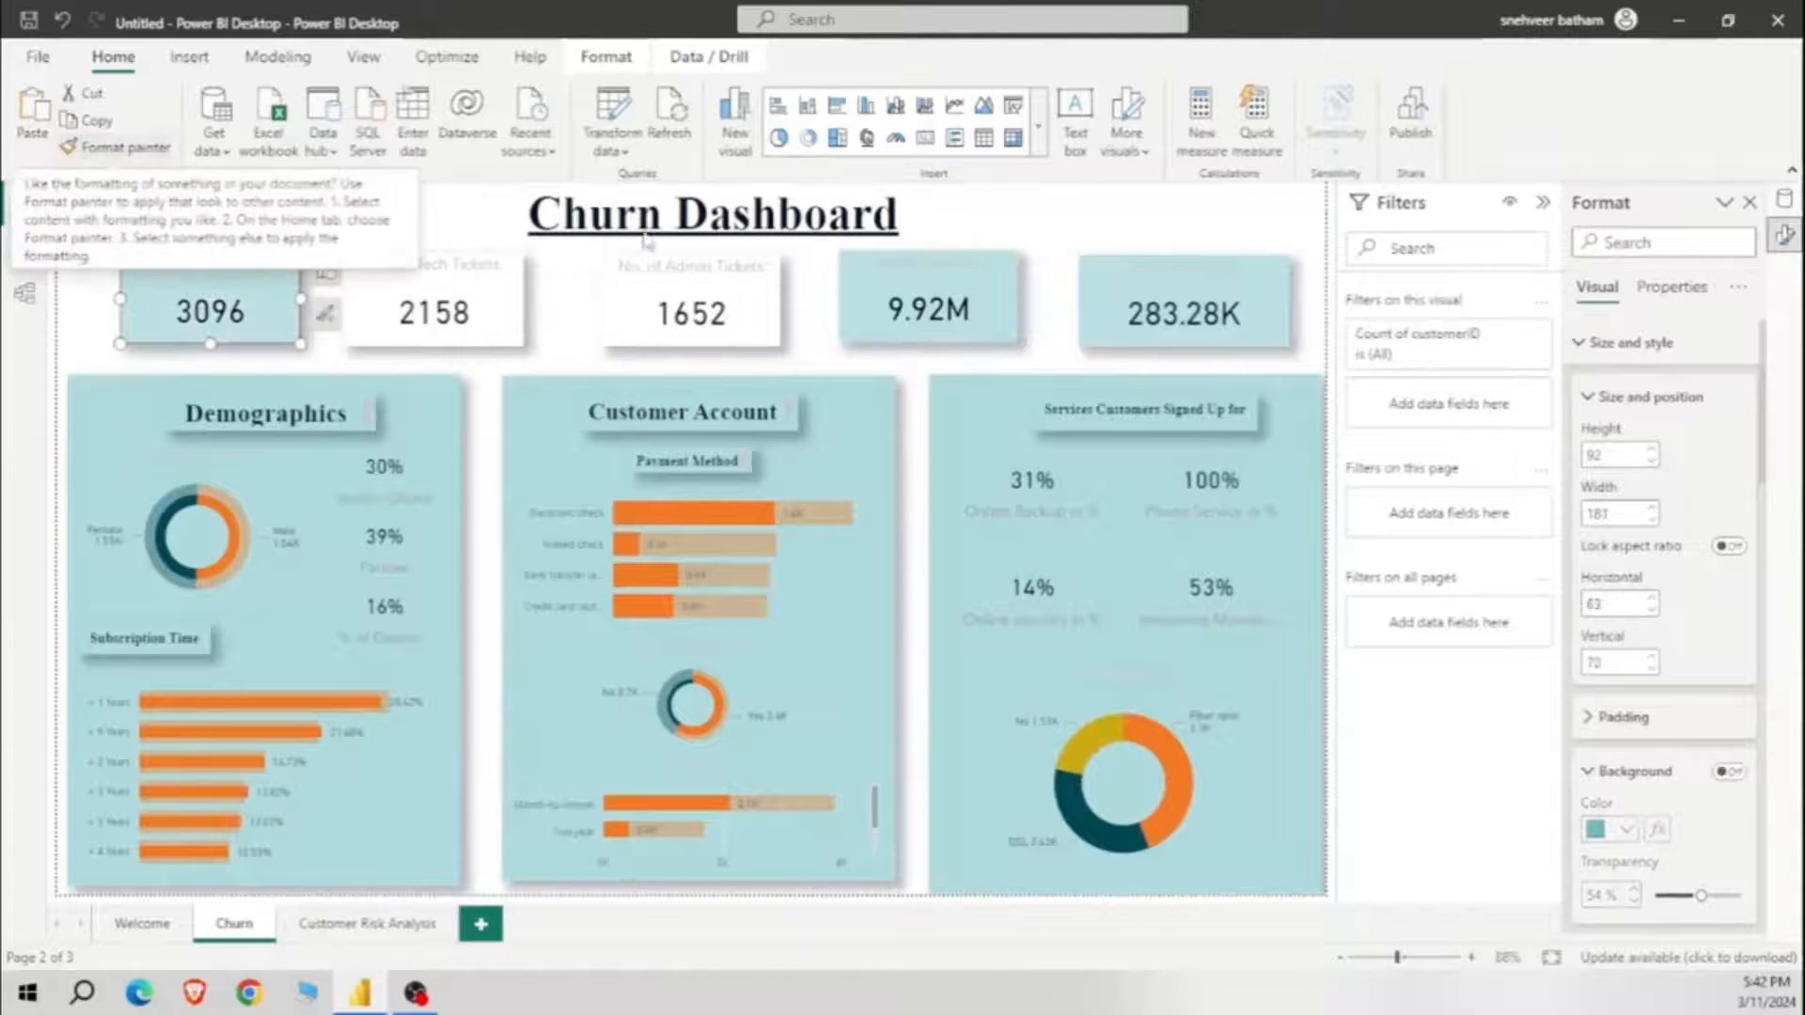
click(928, 310)
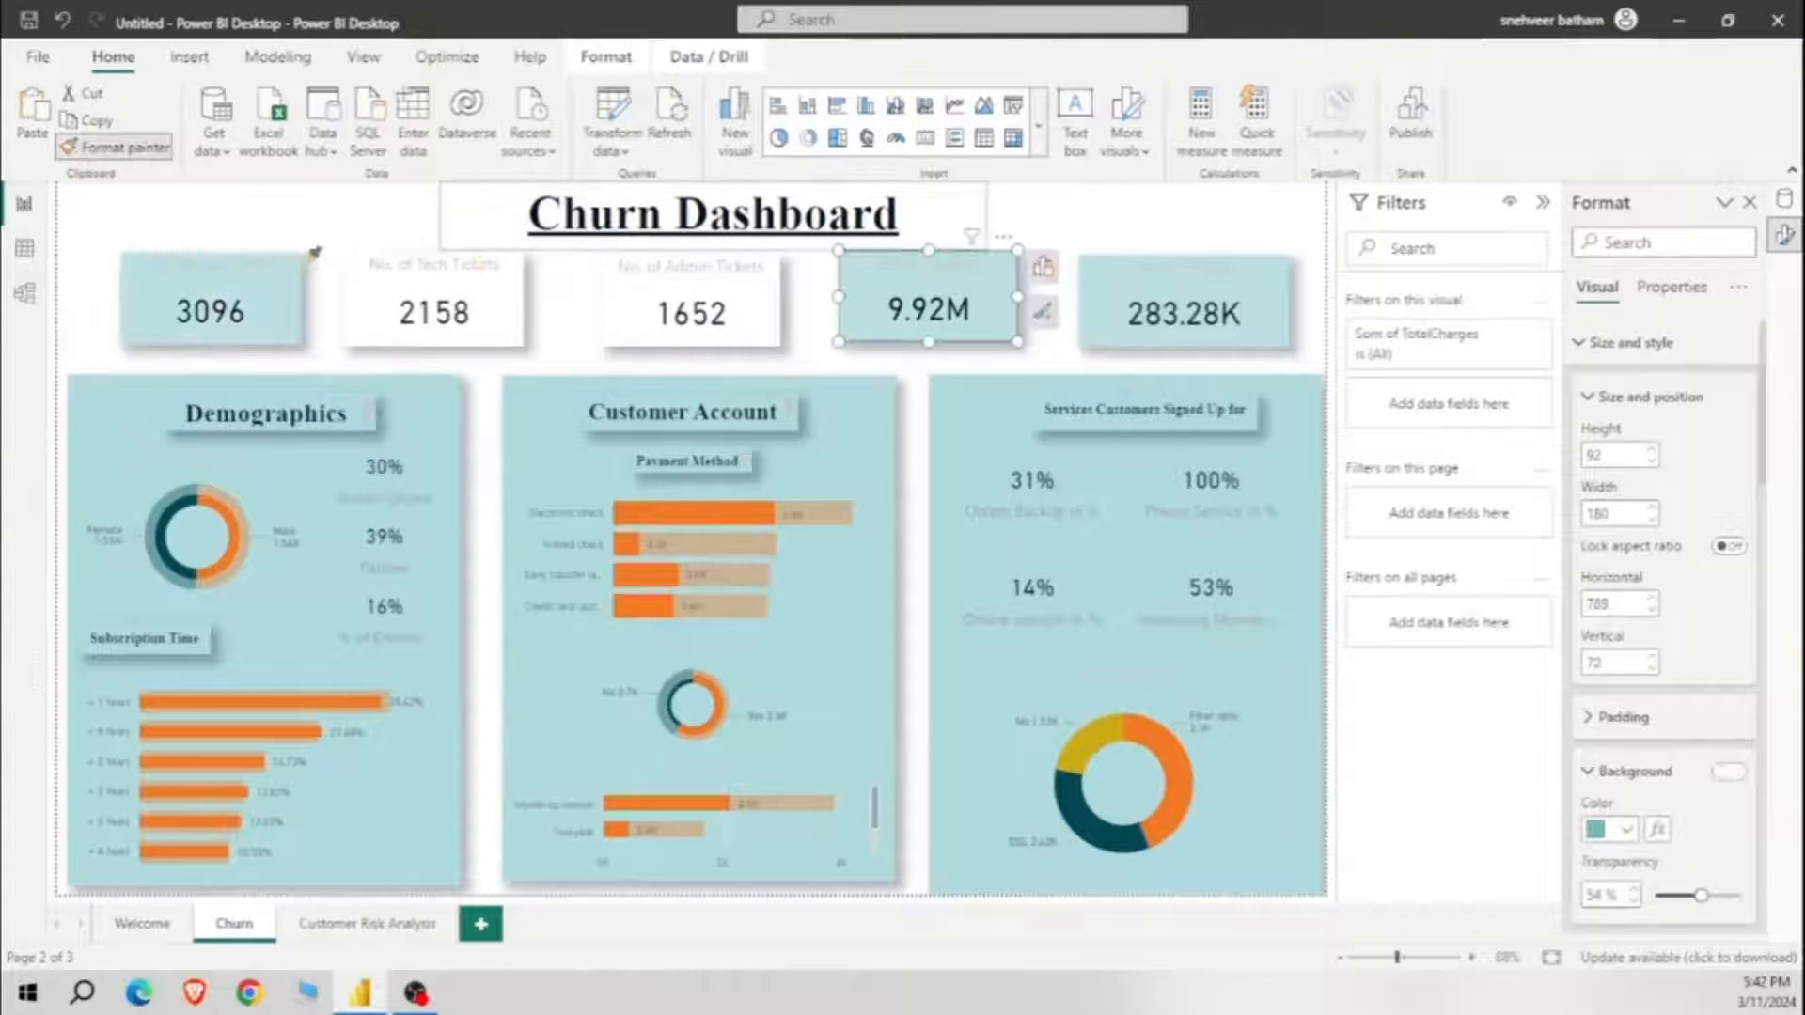
click(371, 292)
click(124, 147)
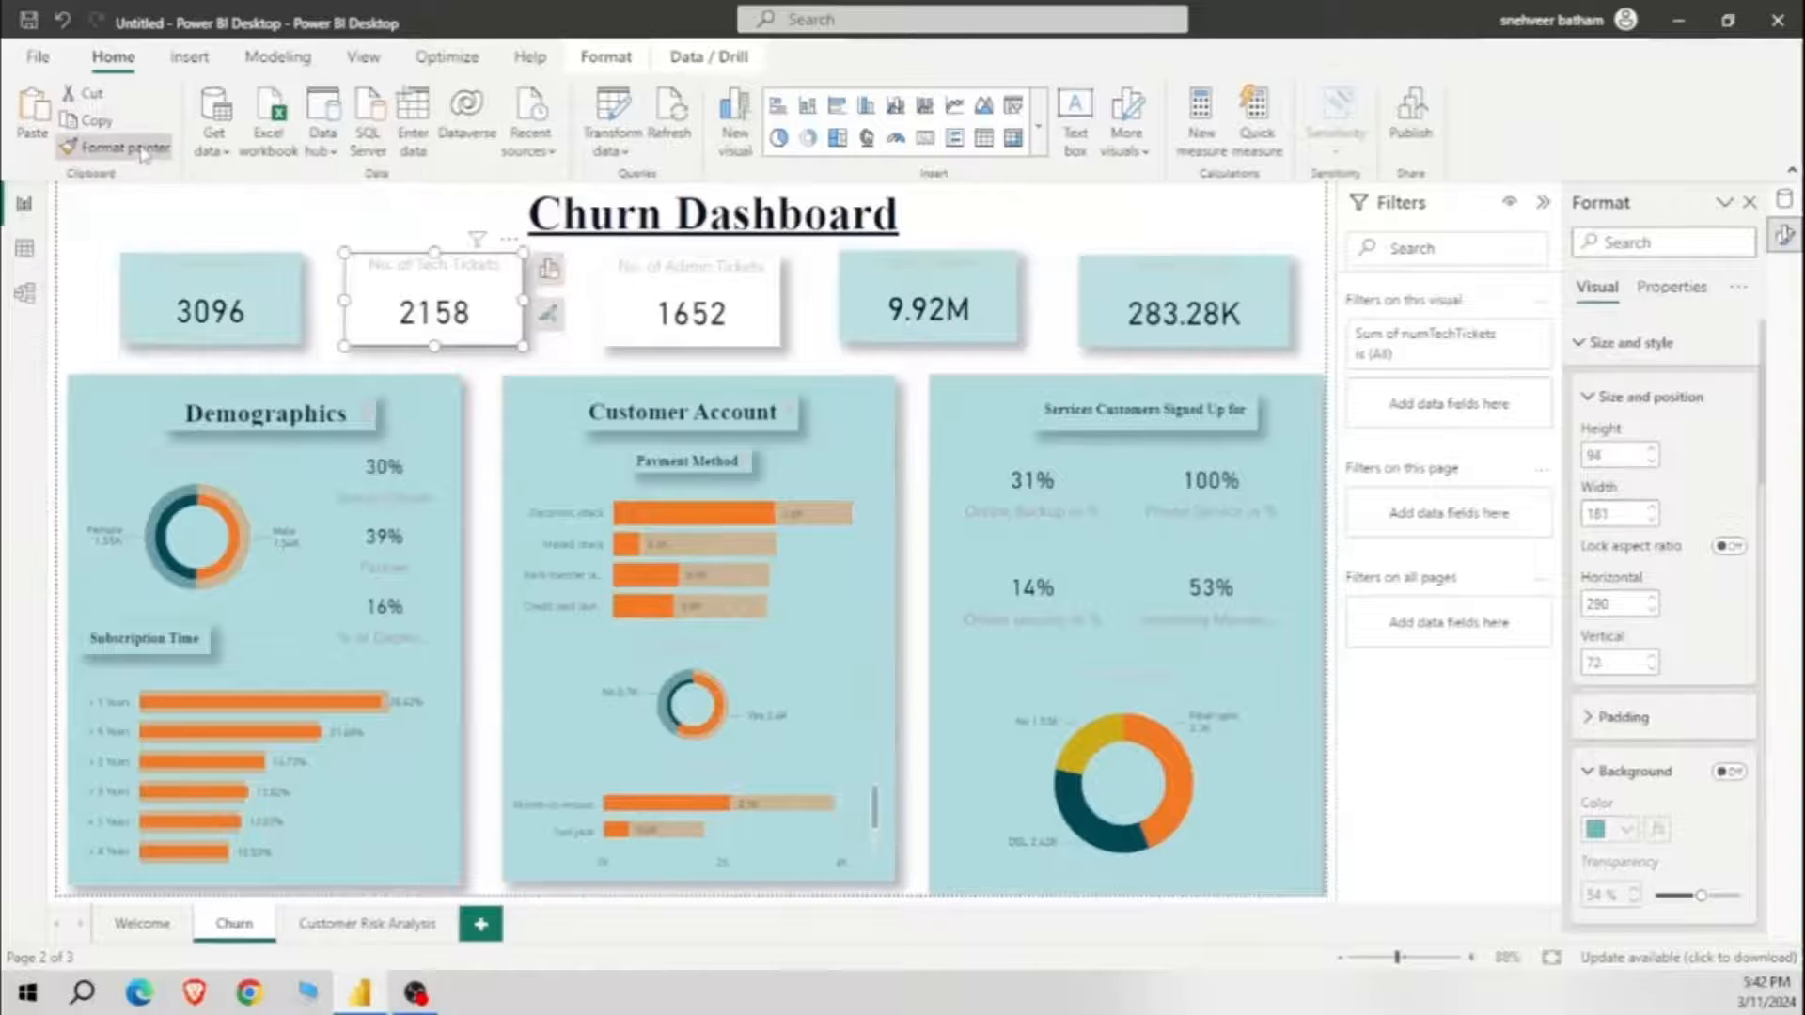
click(235, 282)
click(124, 147)
click(927, 301)
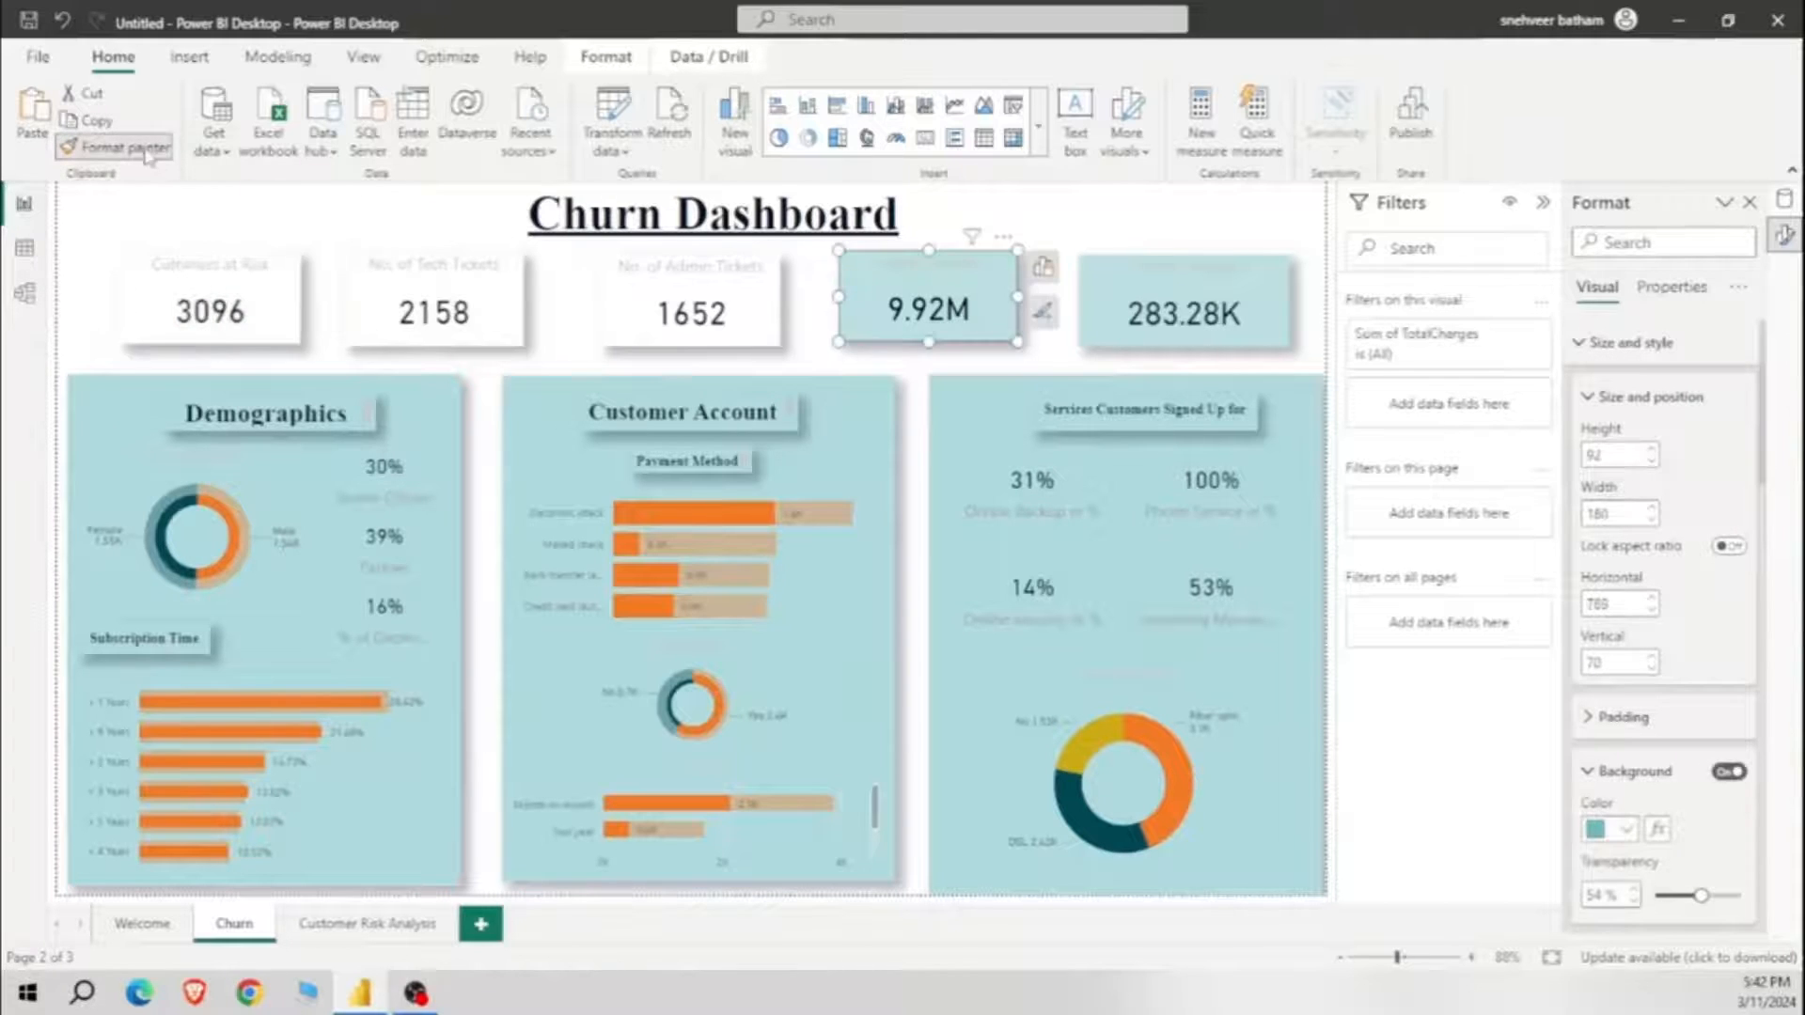
click(125, 146)
click(1120, 297)
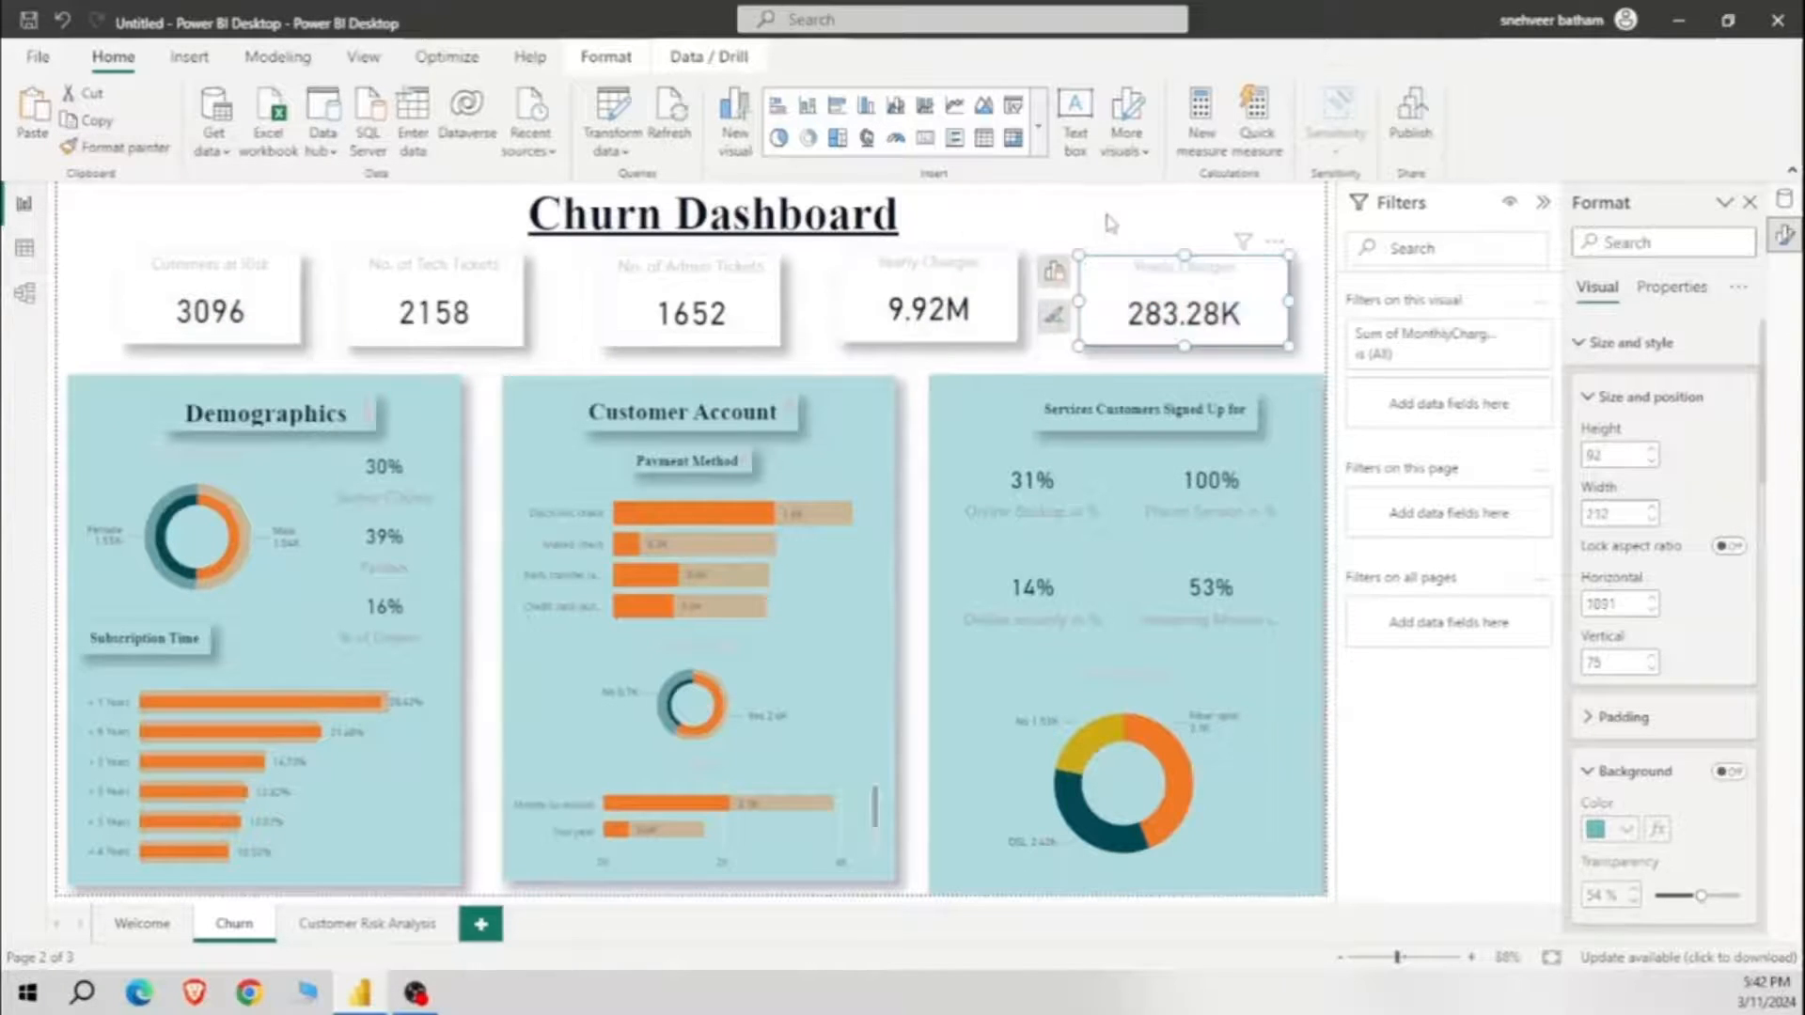
Step: Set the page's canvas background to teal with 80% transparency
click(1281, 242)
click(1649, 683)
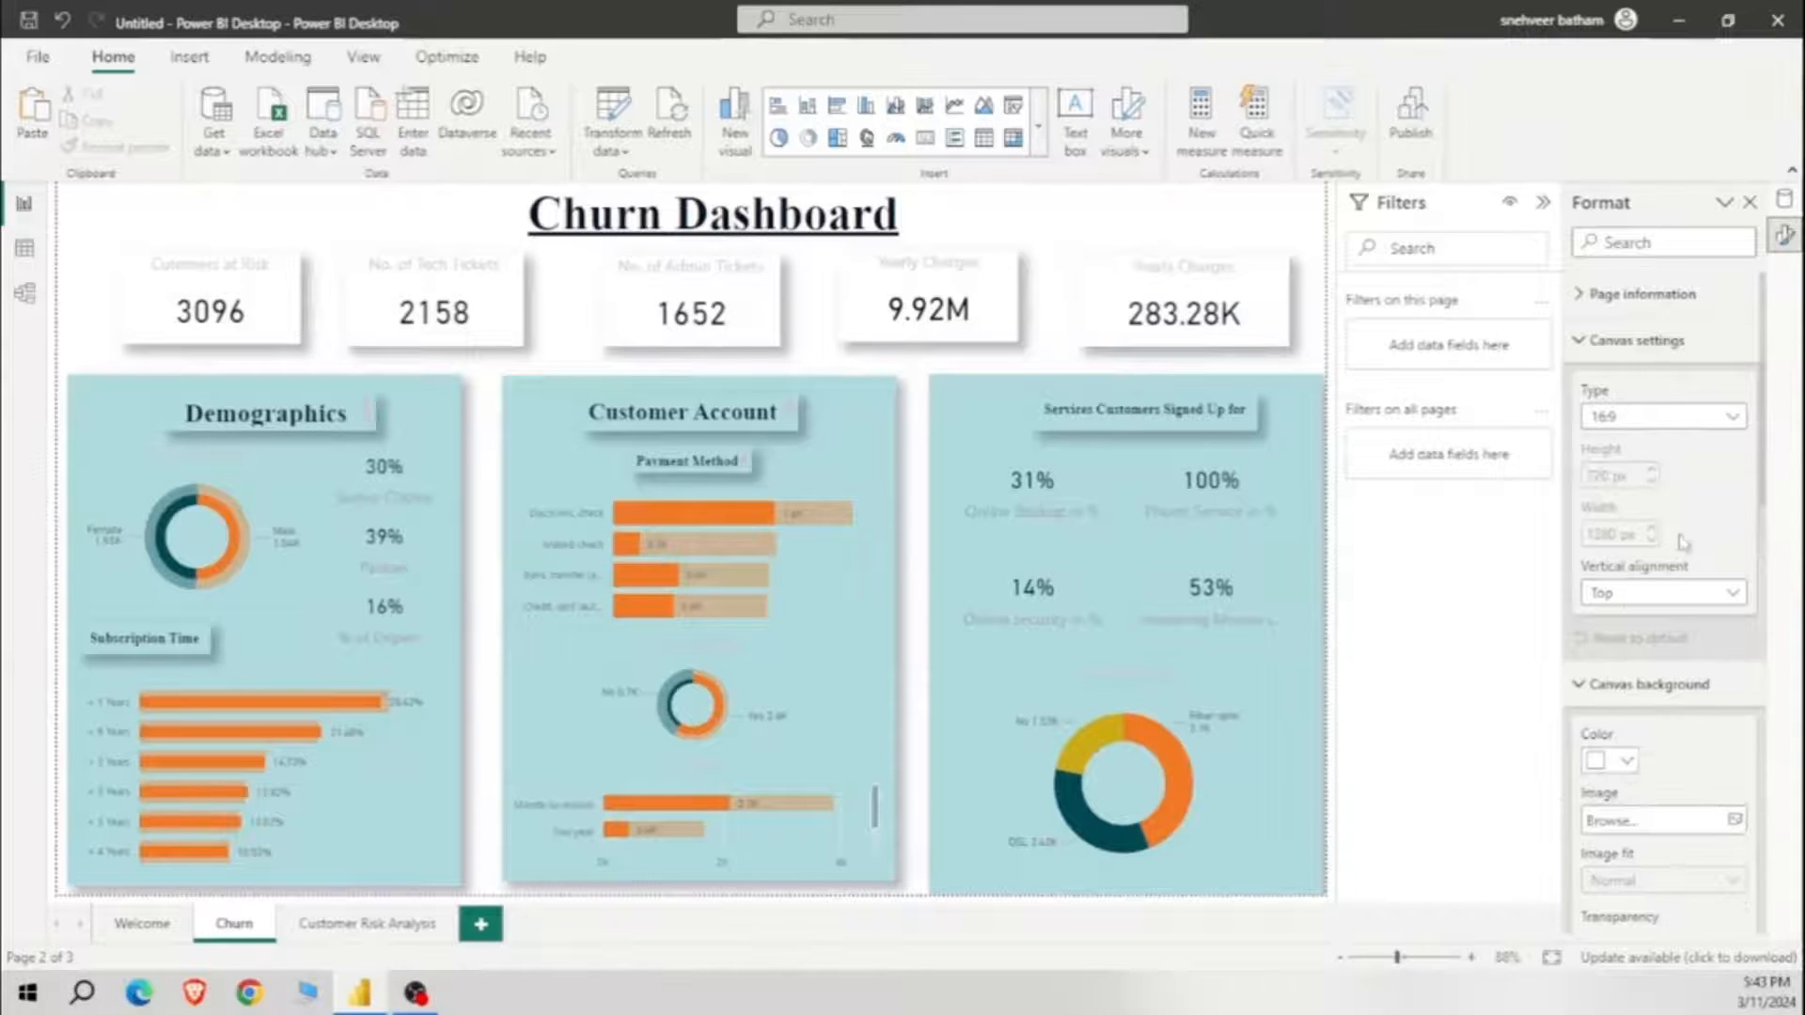
click(1611, 761)
click(1438, 658)
scroll(1671, 860, down, 1)
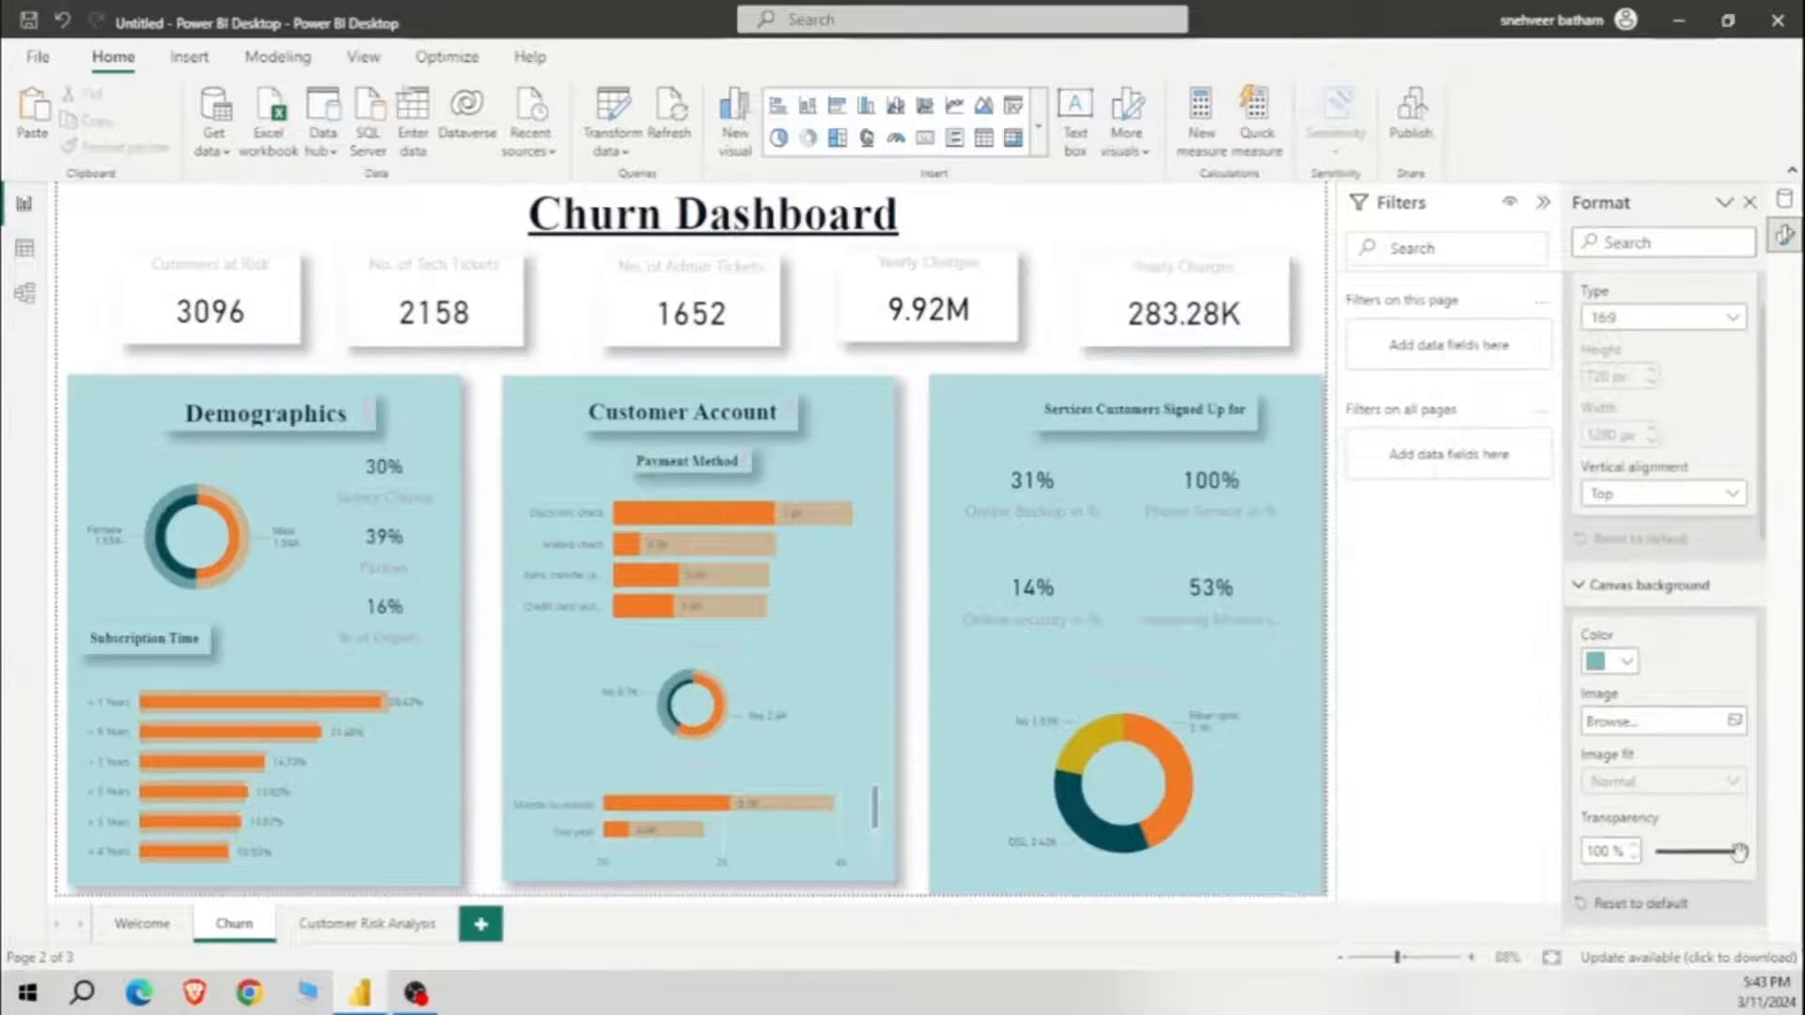
mouse_move(1738, 852)
mouse_down()
mouse_move(1651, 851)
mouse_move(1716, 853)
mouse_up()
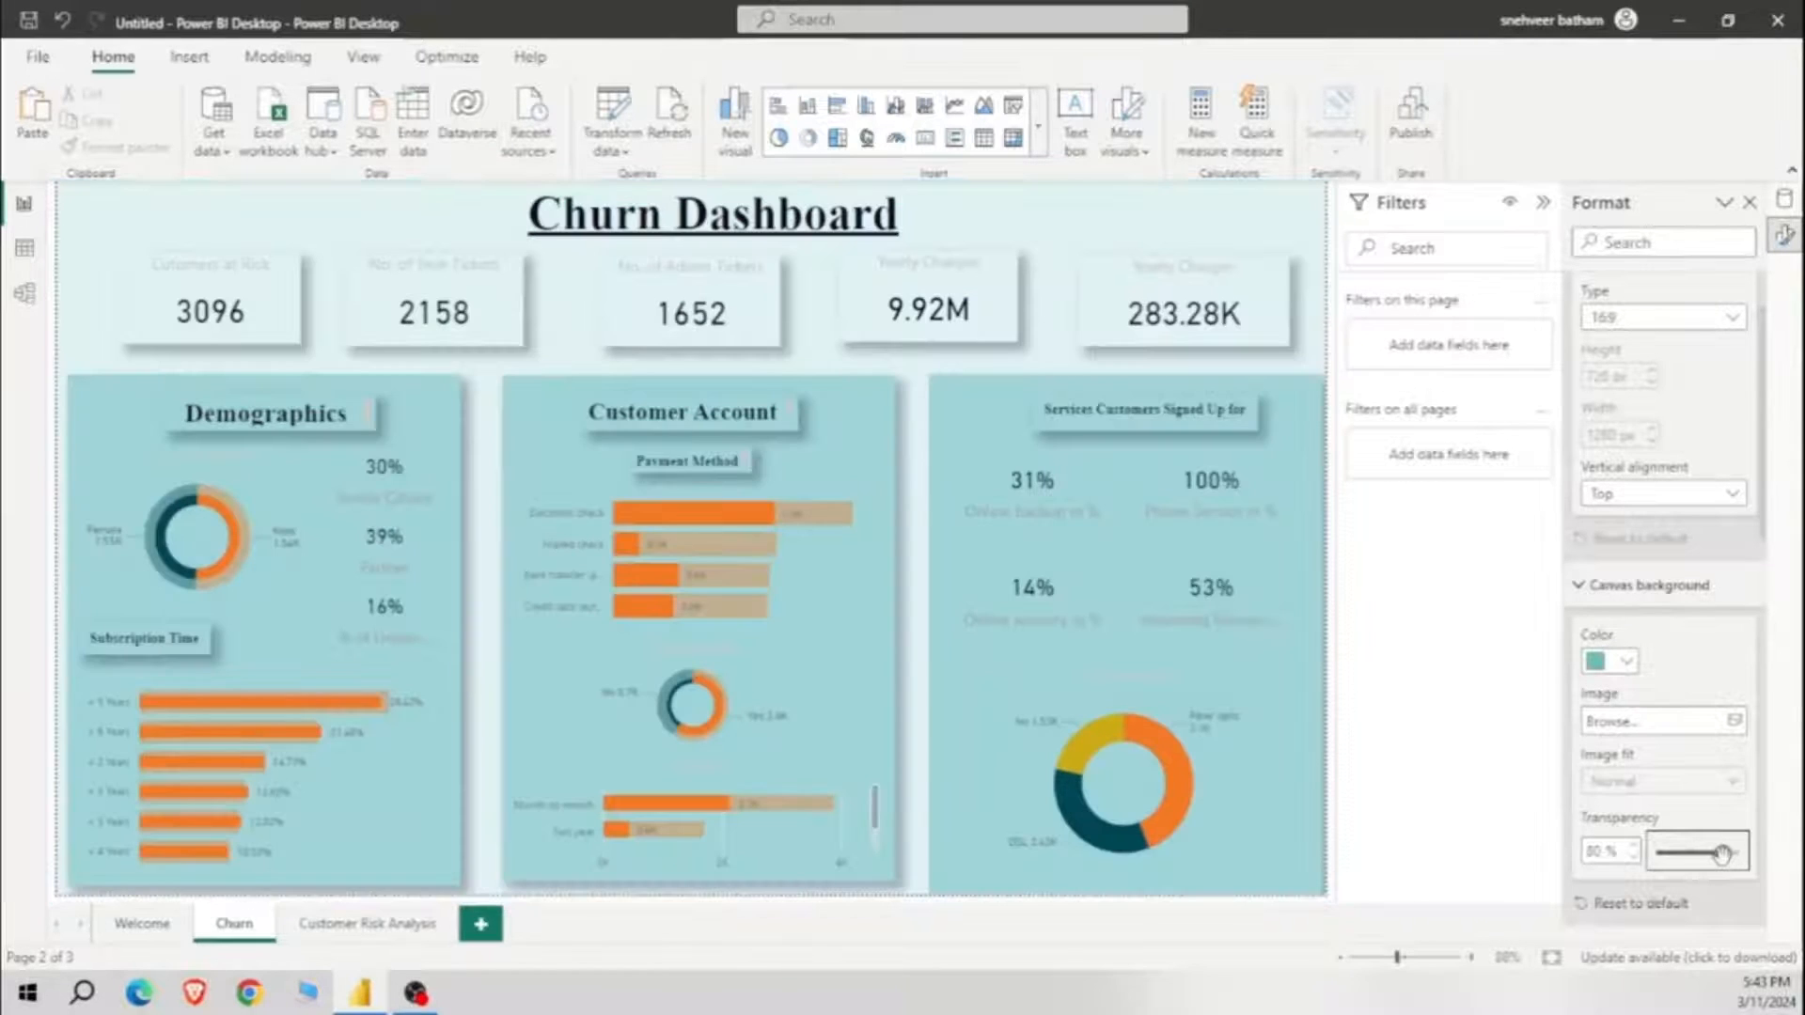
Step: Turn on the shadow for the Churn Dashboard title text box
click(870, 231)
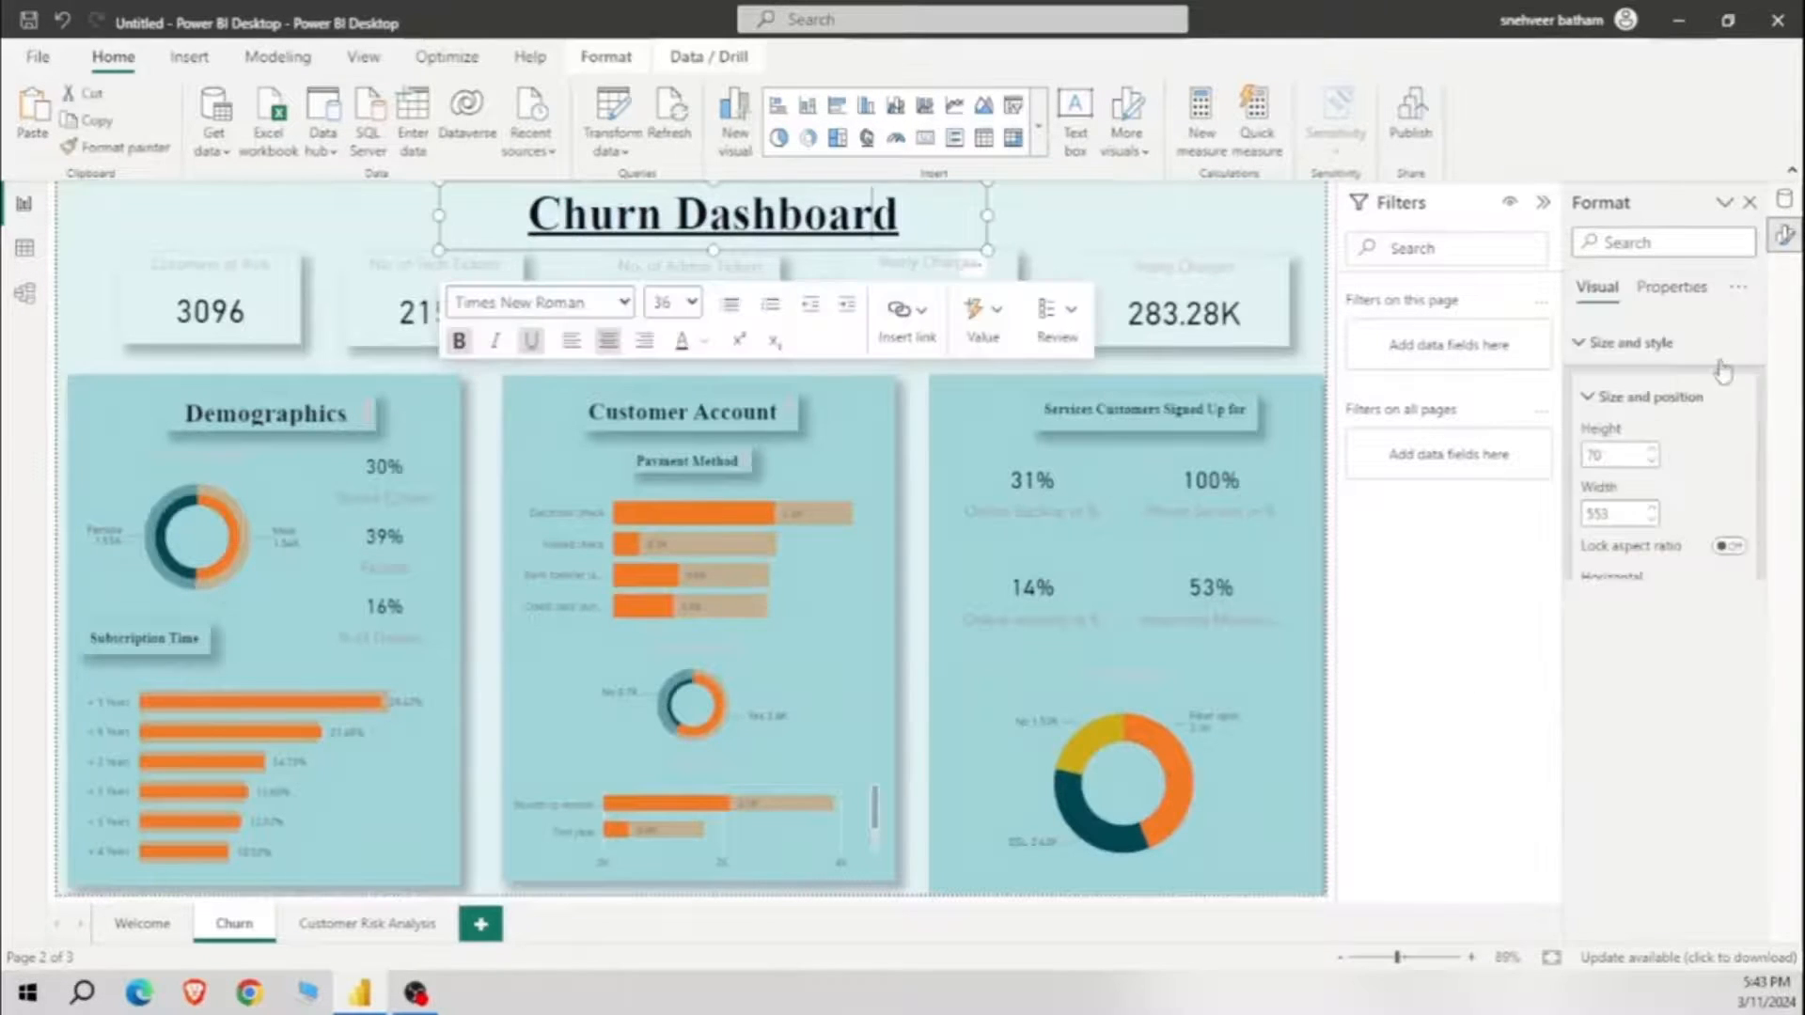
scroll(1661, 782, down, 7)
scroll(1689, 810, up, 3)
click(1729, 659)
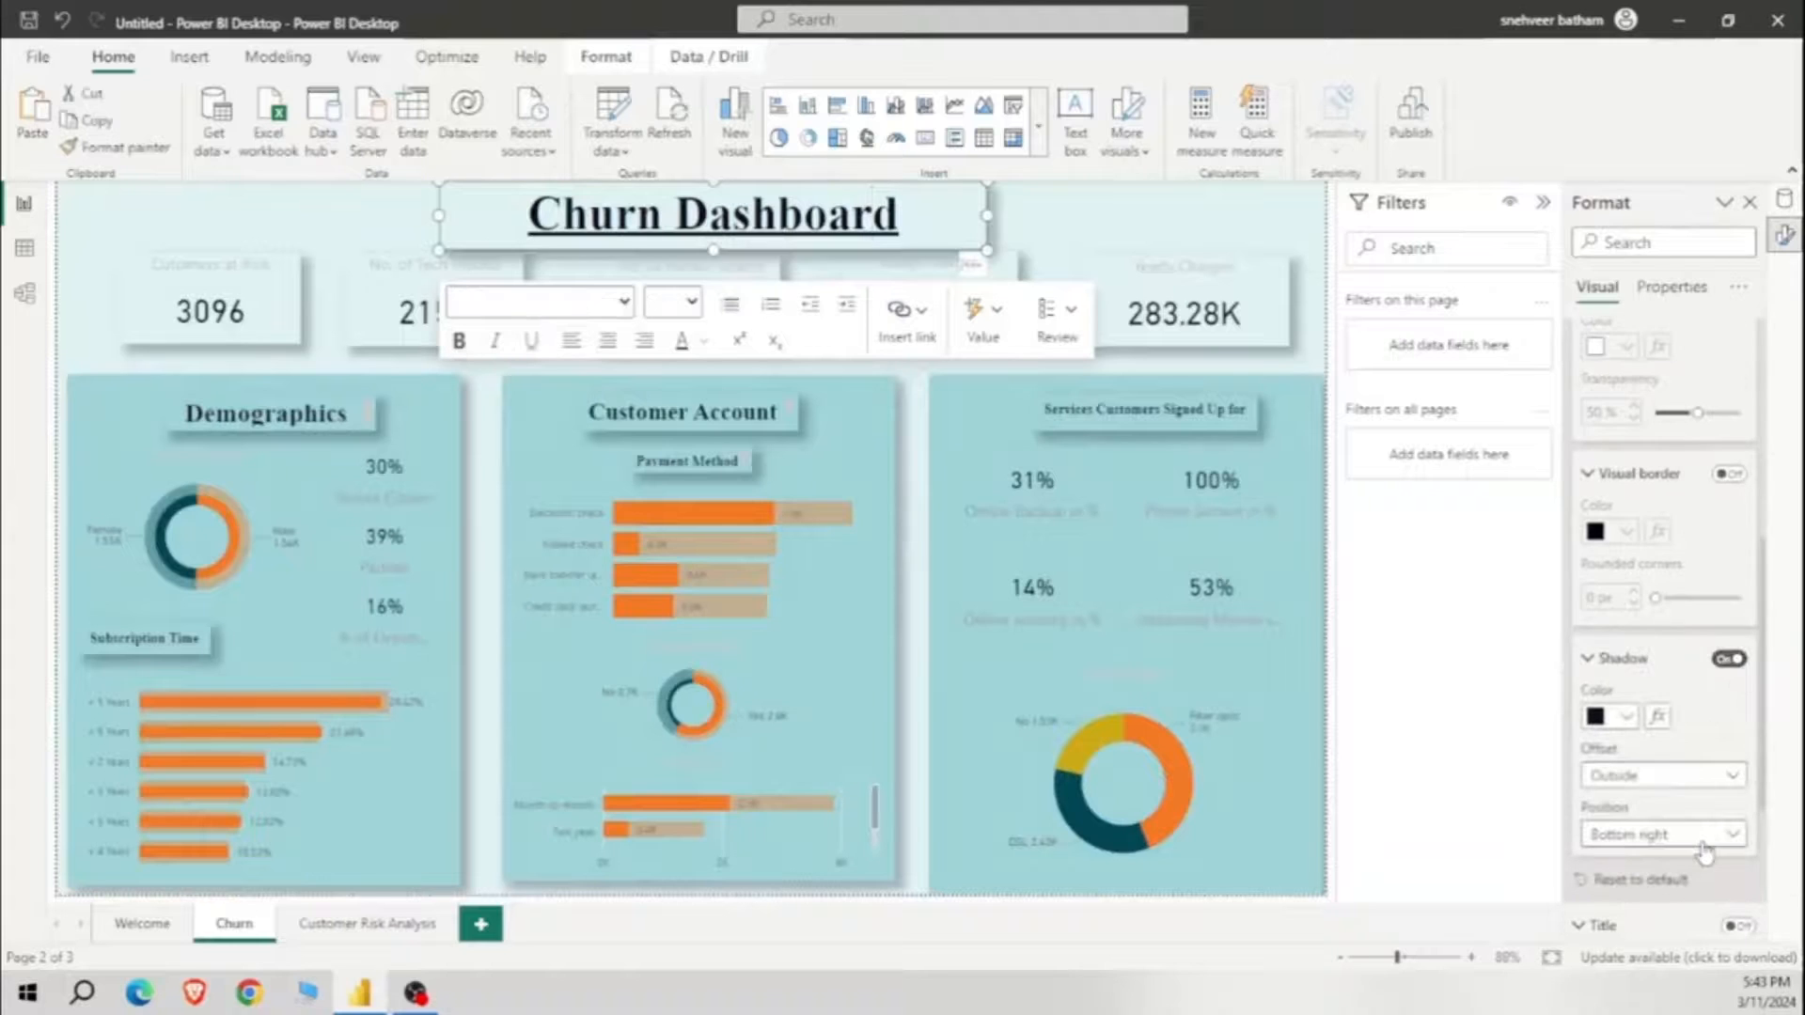
Step: Move the five summary cards down slightly so they line up in a row below the page title
click(239, 313)
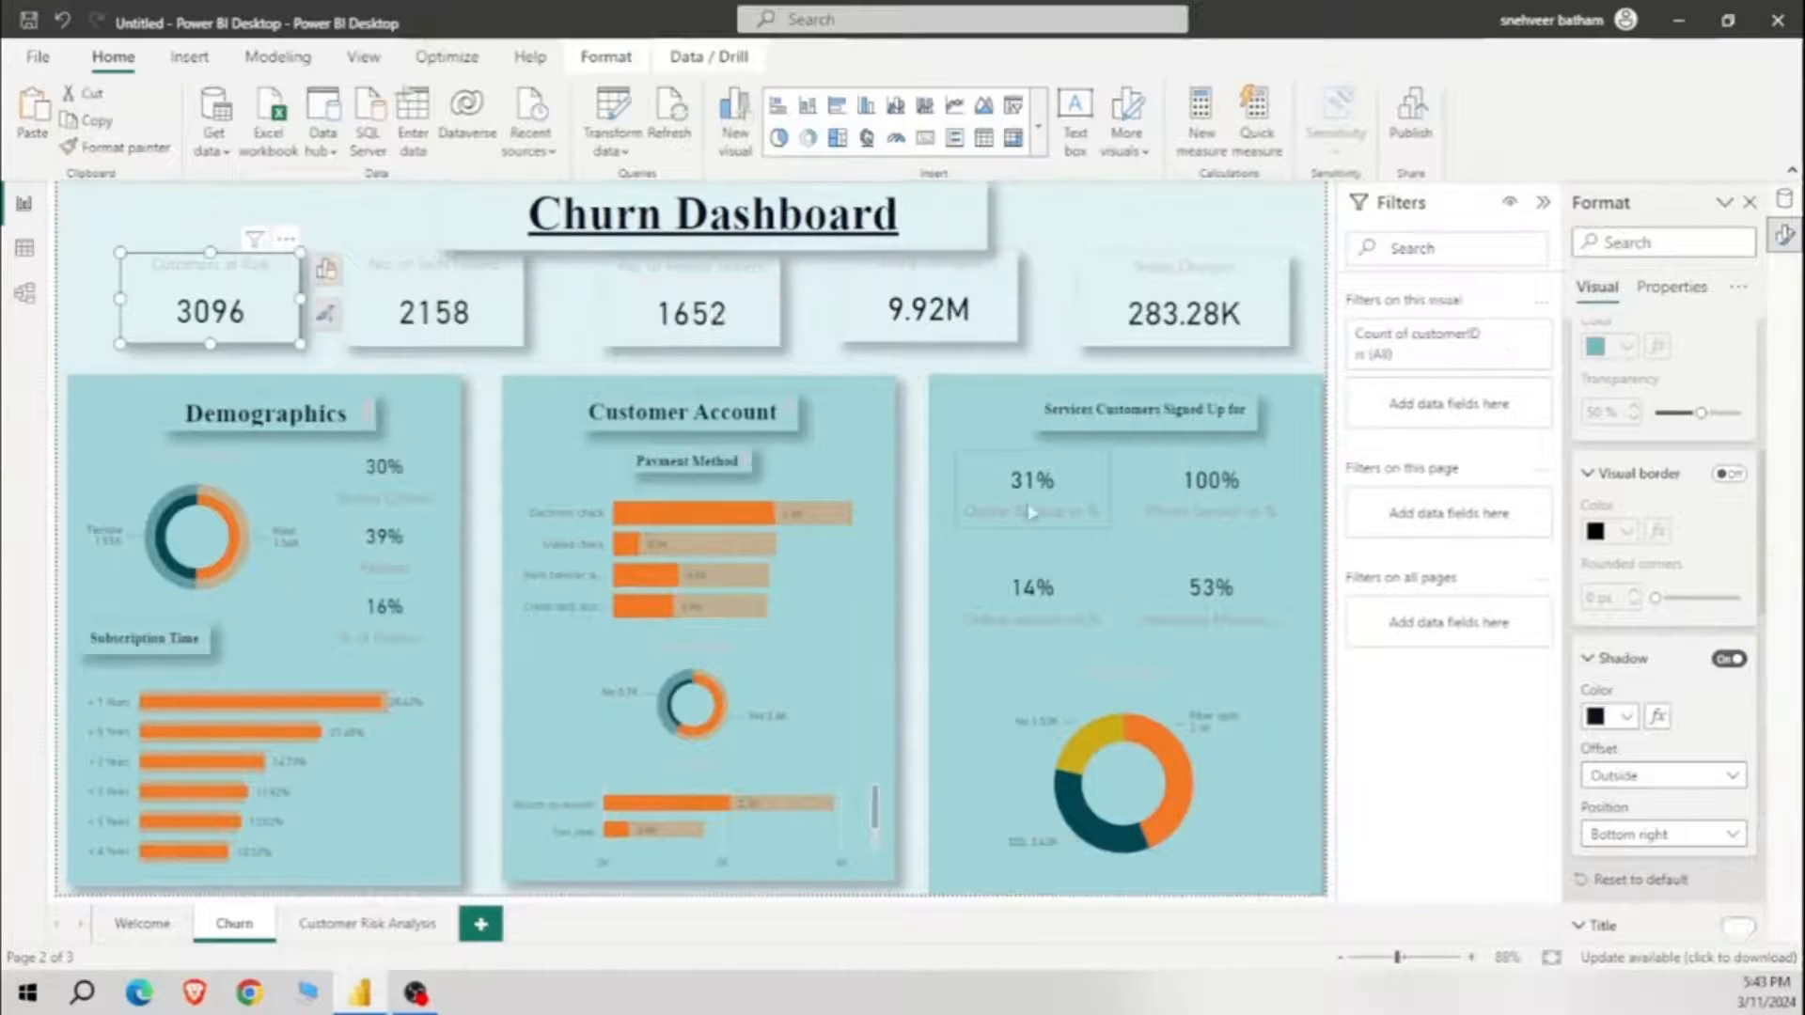
click(742, 329)
drag(754, 337, 754, 326)
drag(1000, 300, 1003, 321)
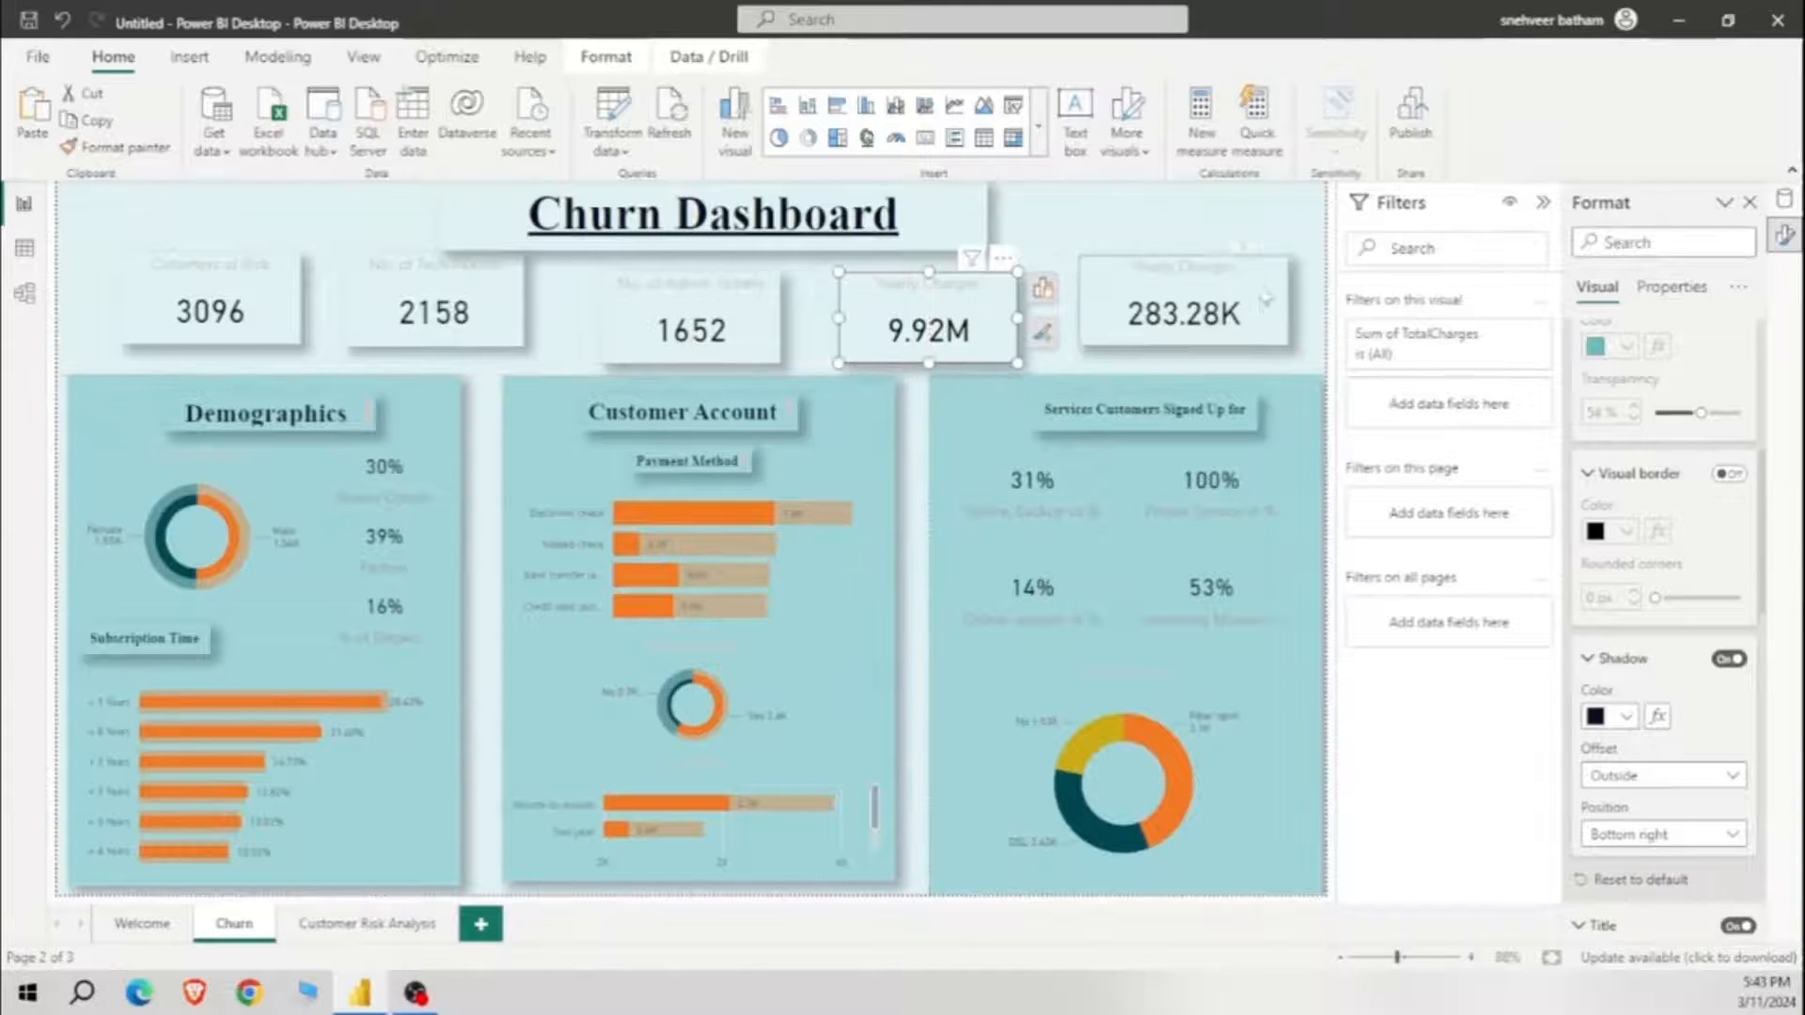
drag(1266, 298, 1265, 316)
click(515, 302)
drag(516, 301, 515, 319)
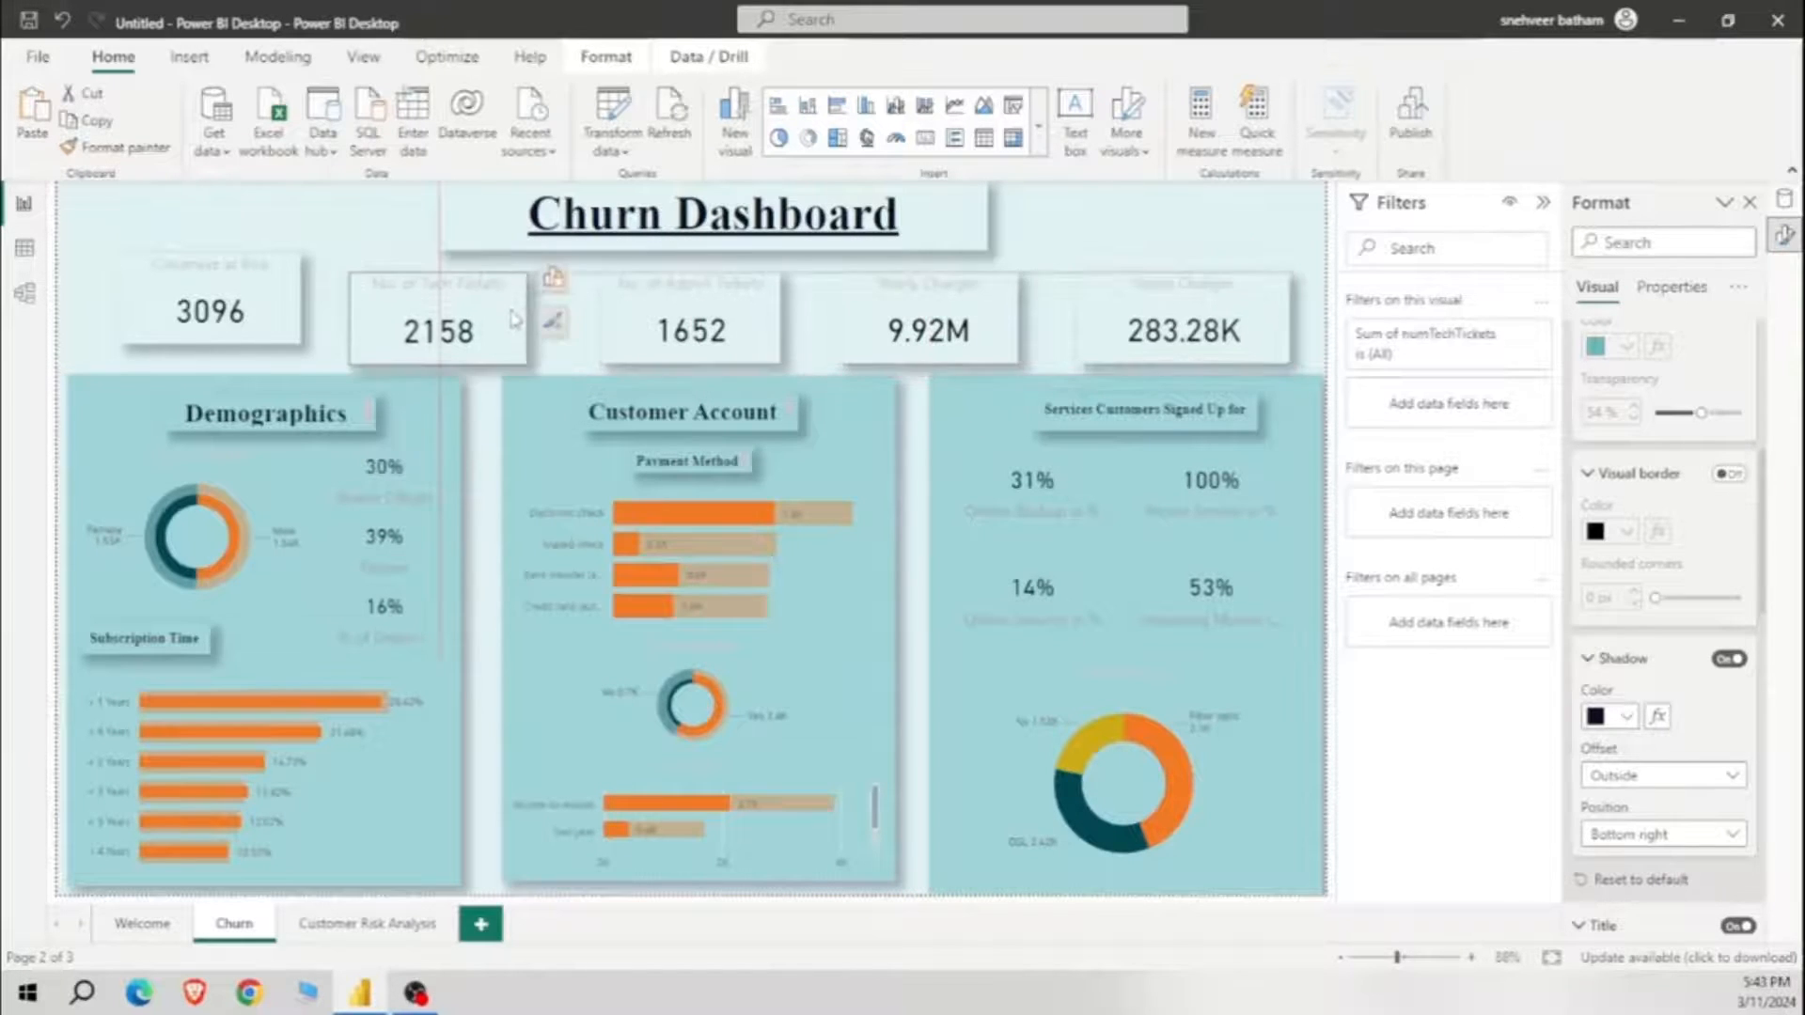
drag(212, 299, 212, 321)
Step: Narrow the Churn Dashboard title text box from its right edge
click(898, 215)
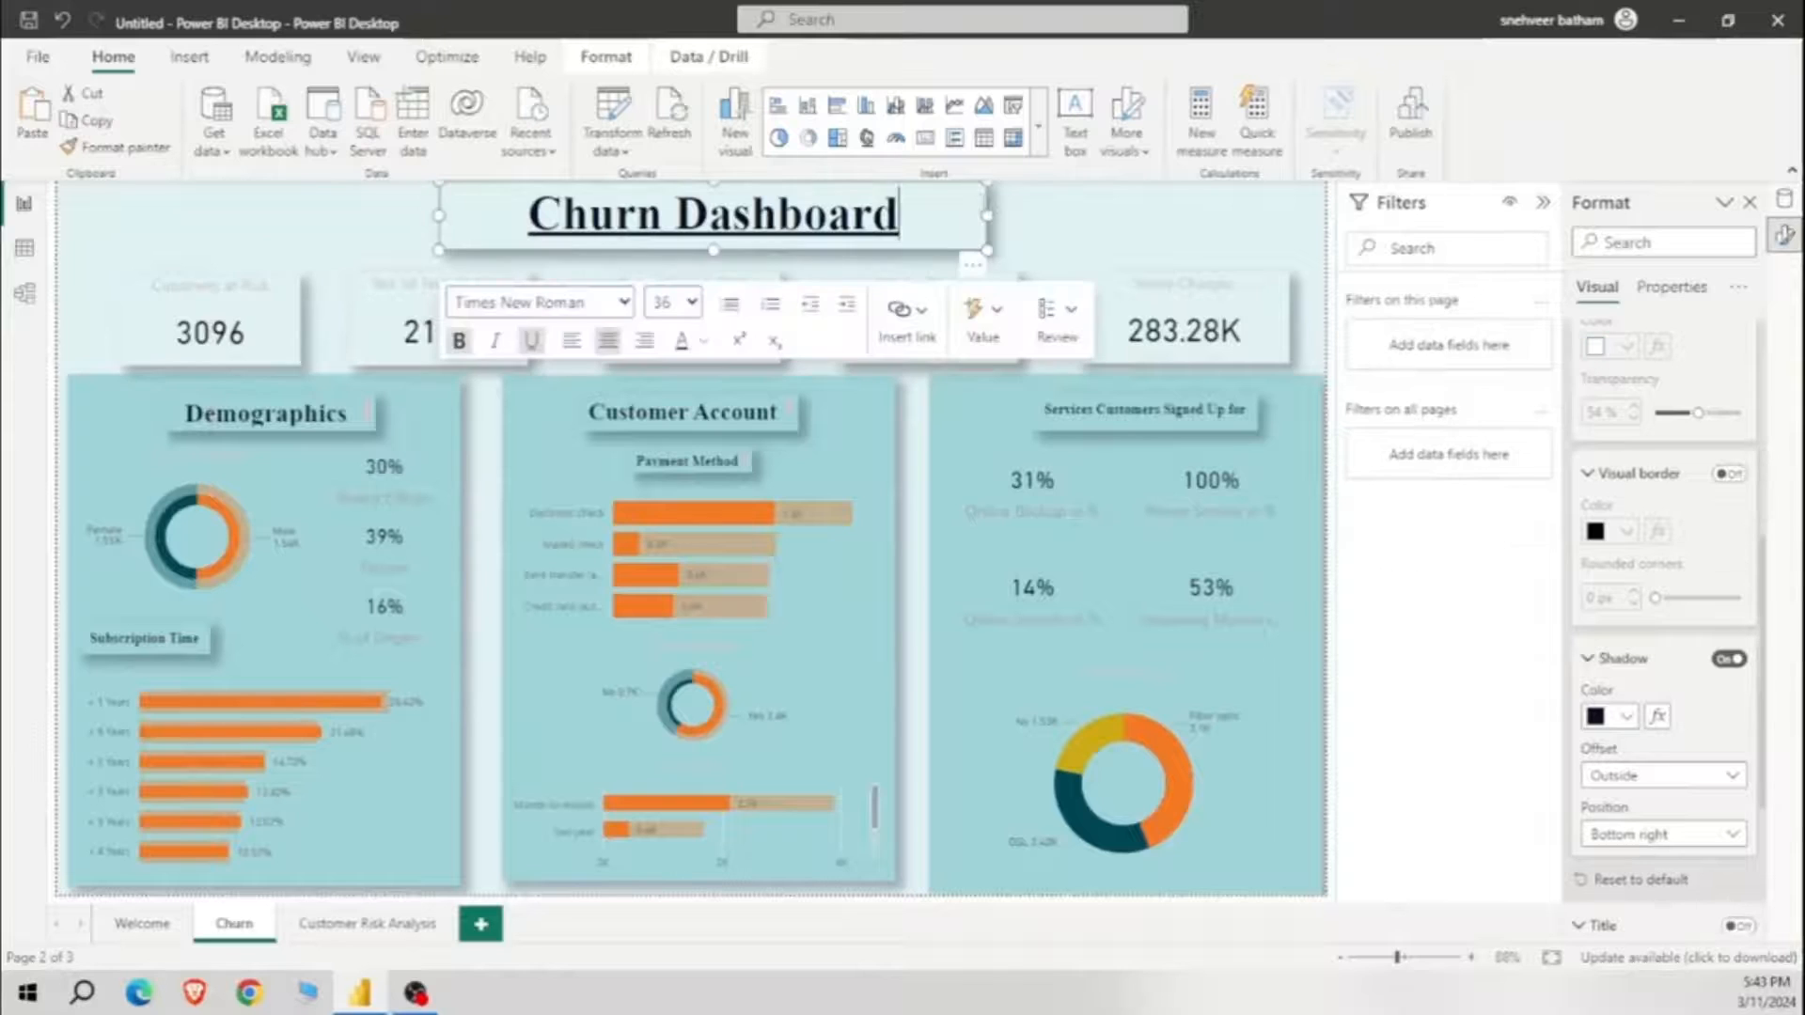
drag(987, 216, 837, 215)
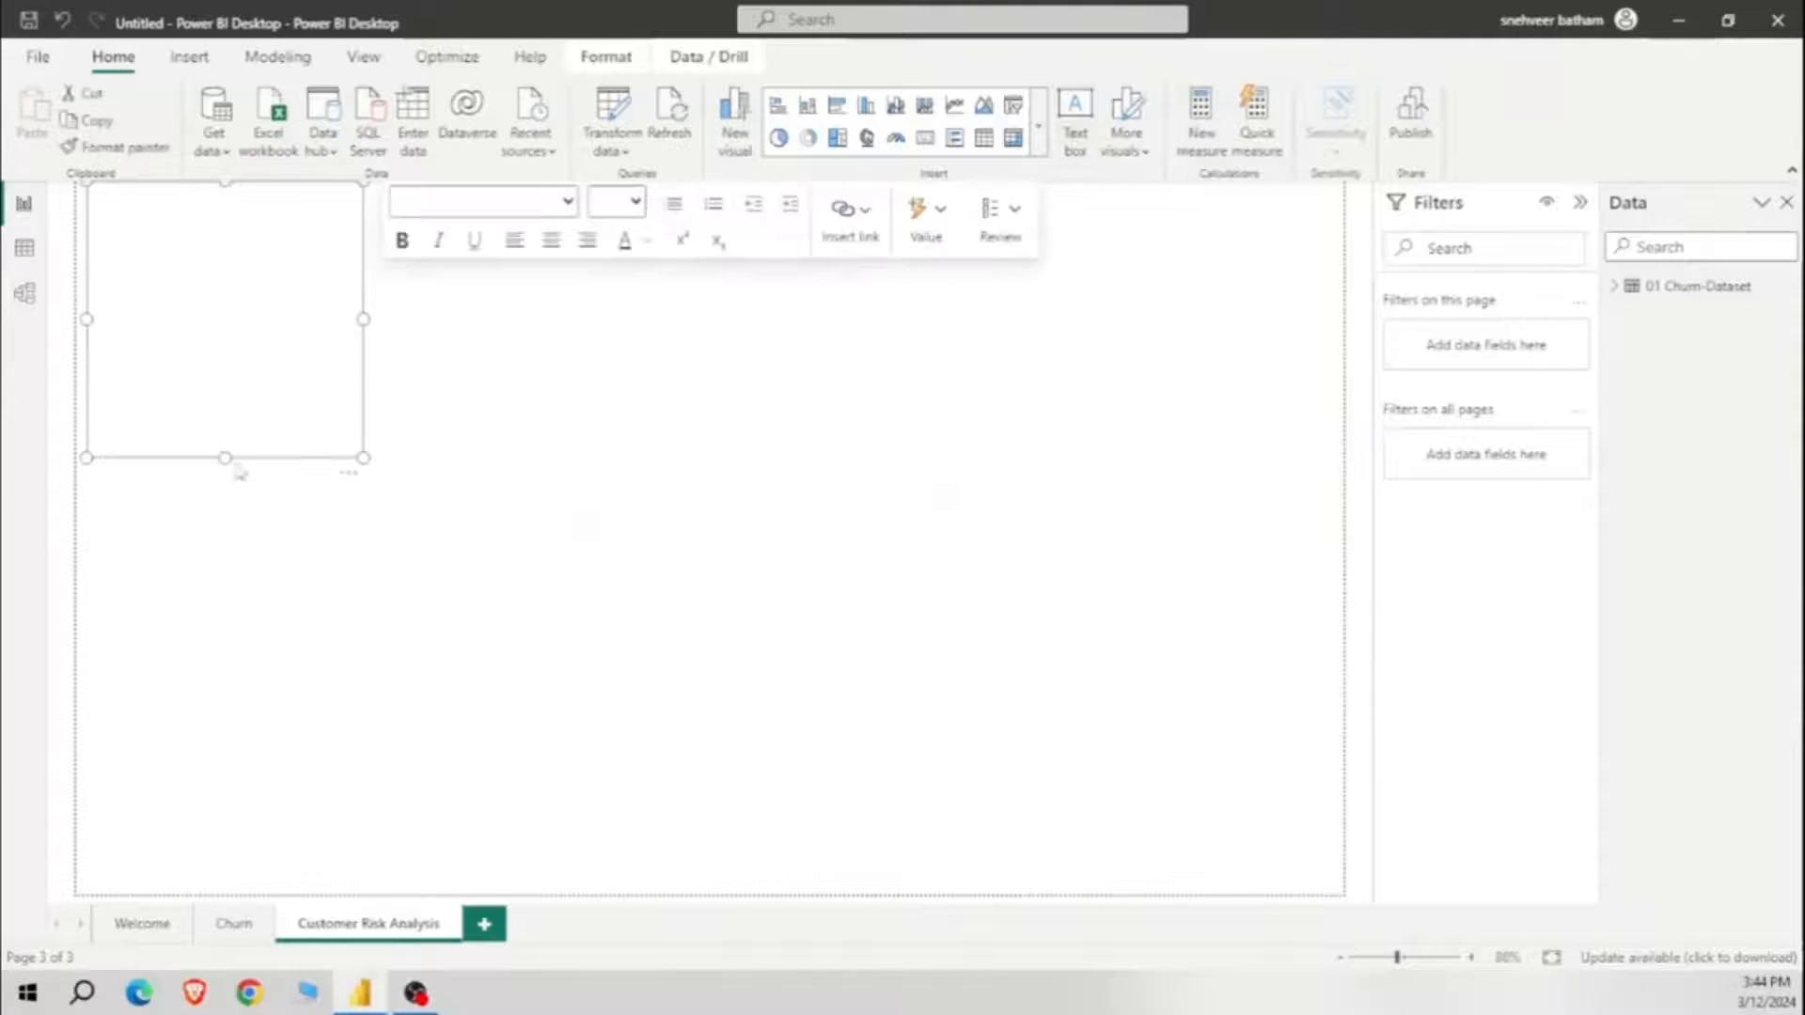
Step: Shorten the new text box on the Customer Risk Analysis page and move it slightly down from the page's upper edge
drag(227, 460, 232, 262)
click(264, 197)
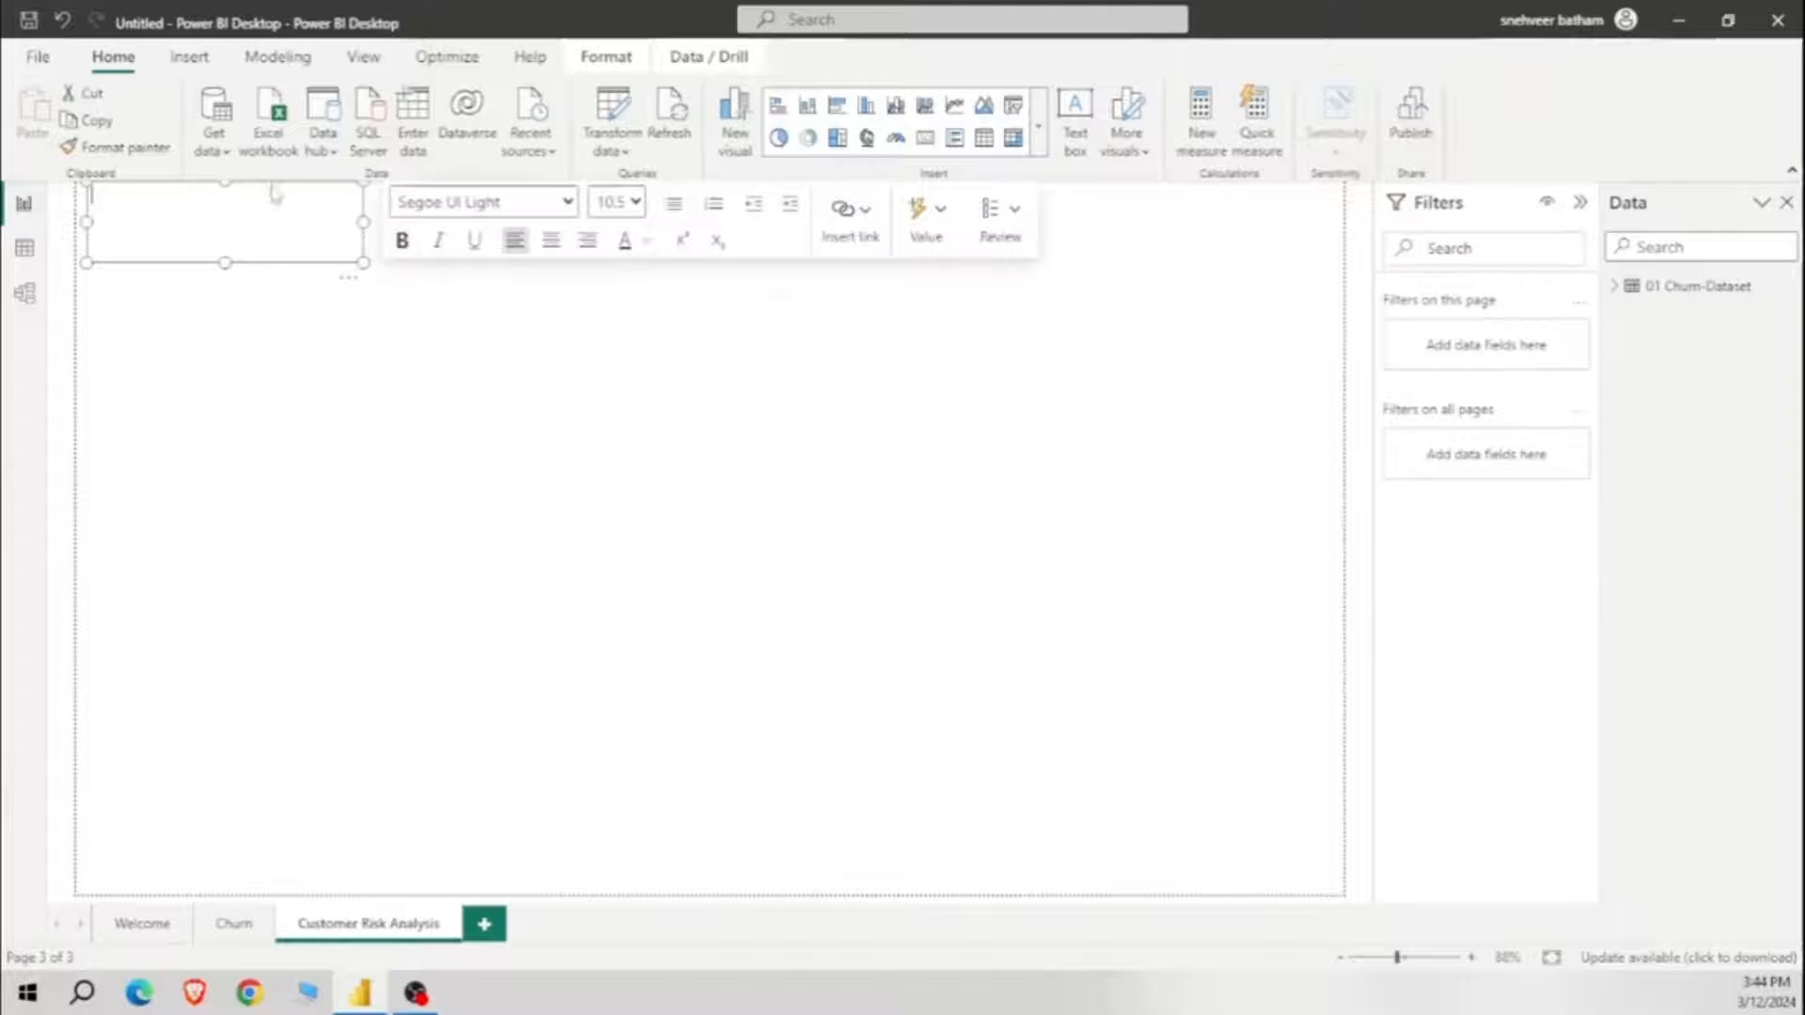
drag(275, 193, 274, 213)
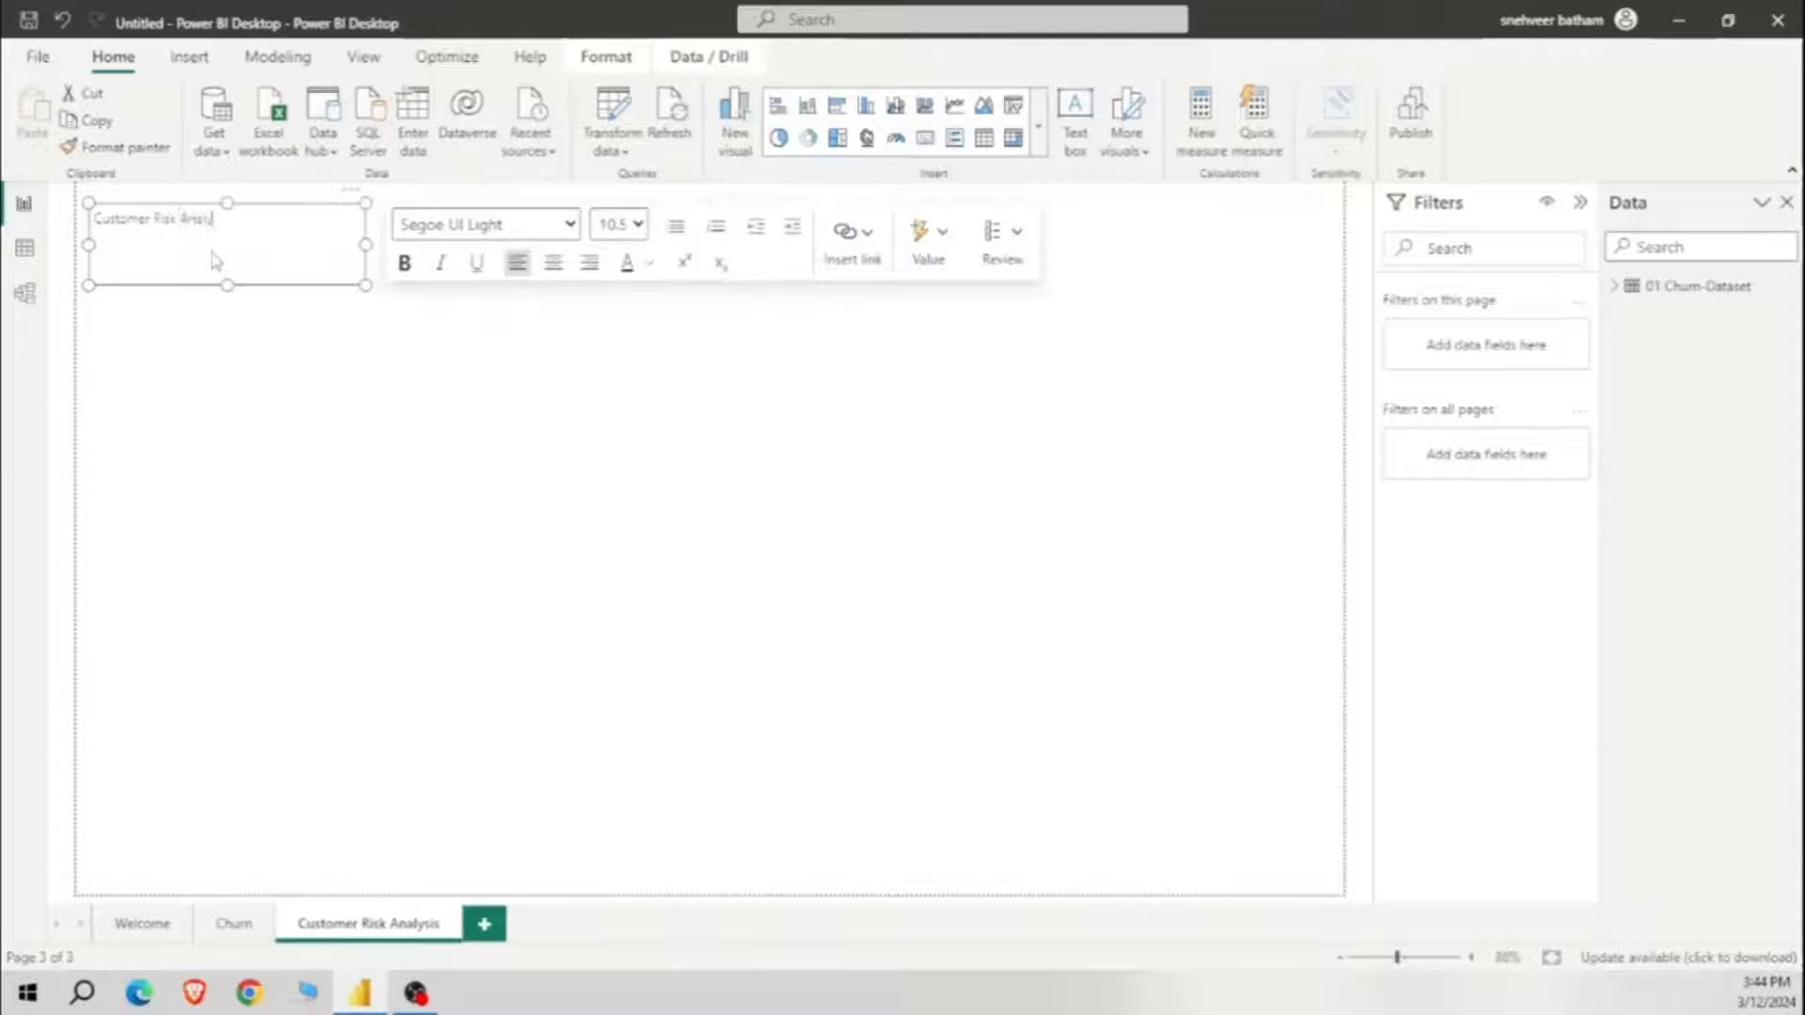
Step: Complete the page title text as "Customer Risk Analysis" and shrink its text box to fit the text
text(sis)
drag(225, 284, 227, 241)
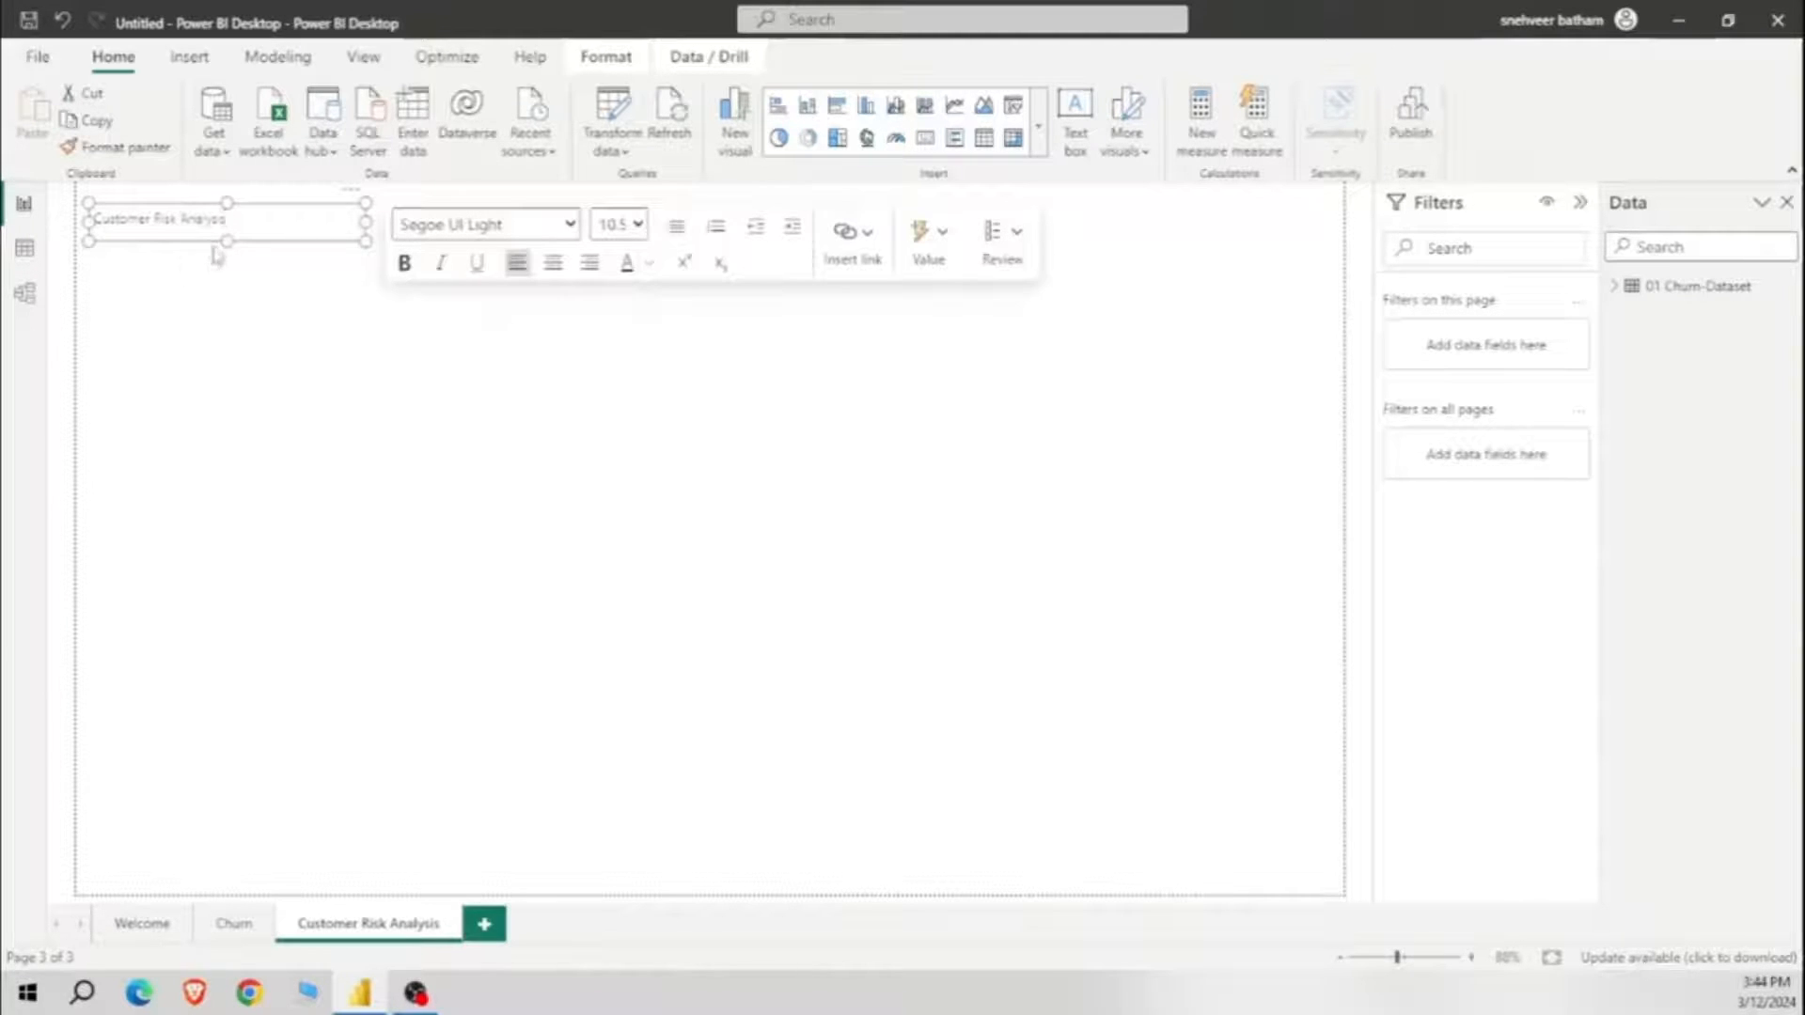
drag(366, 223, 243, 216)
click(310, 491)
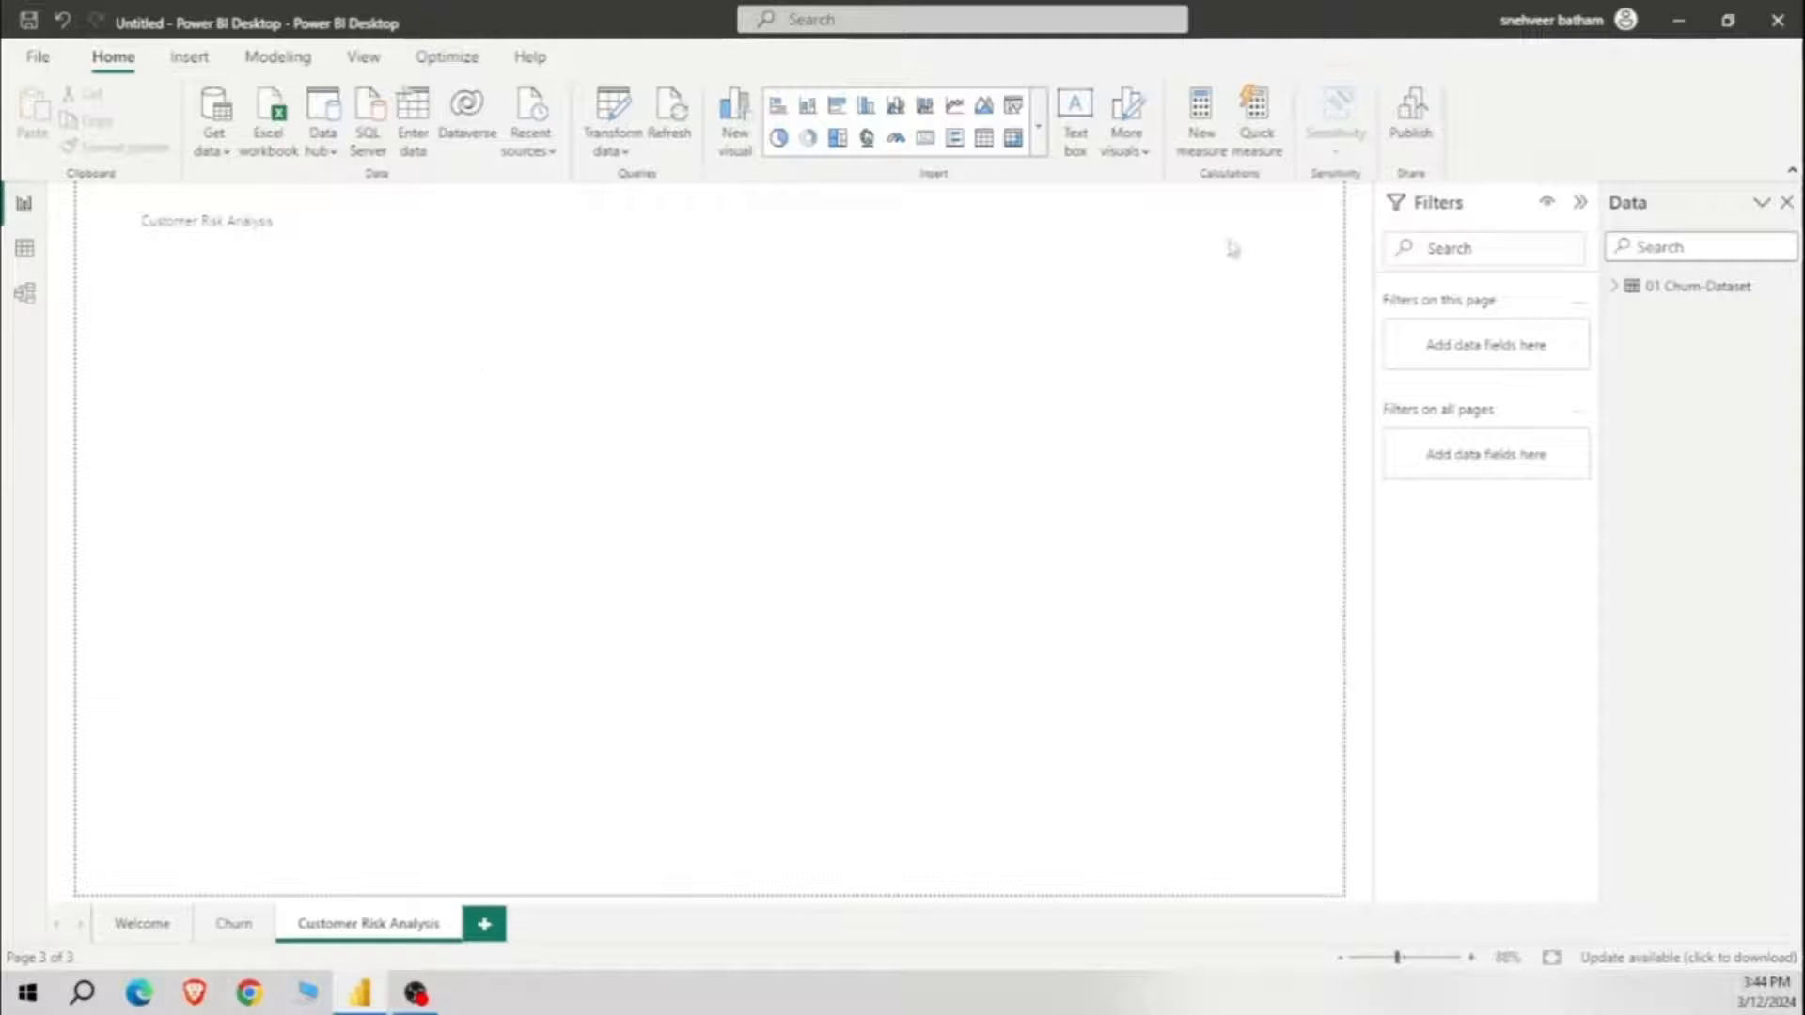
Step: Insert a slicer for the Churn field on the Customer Risk Analysis page and shorten it to fit its options
click(1040, 131)
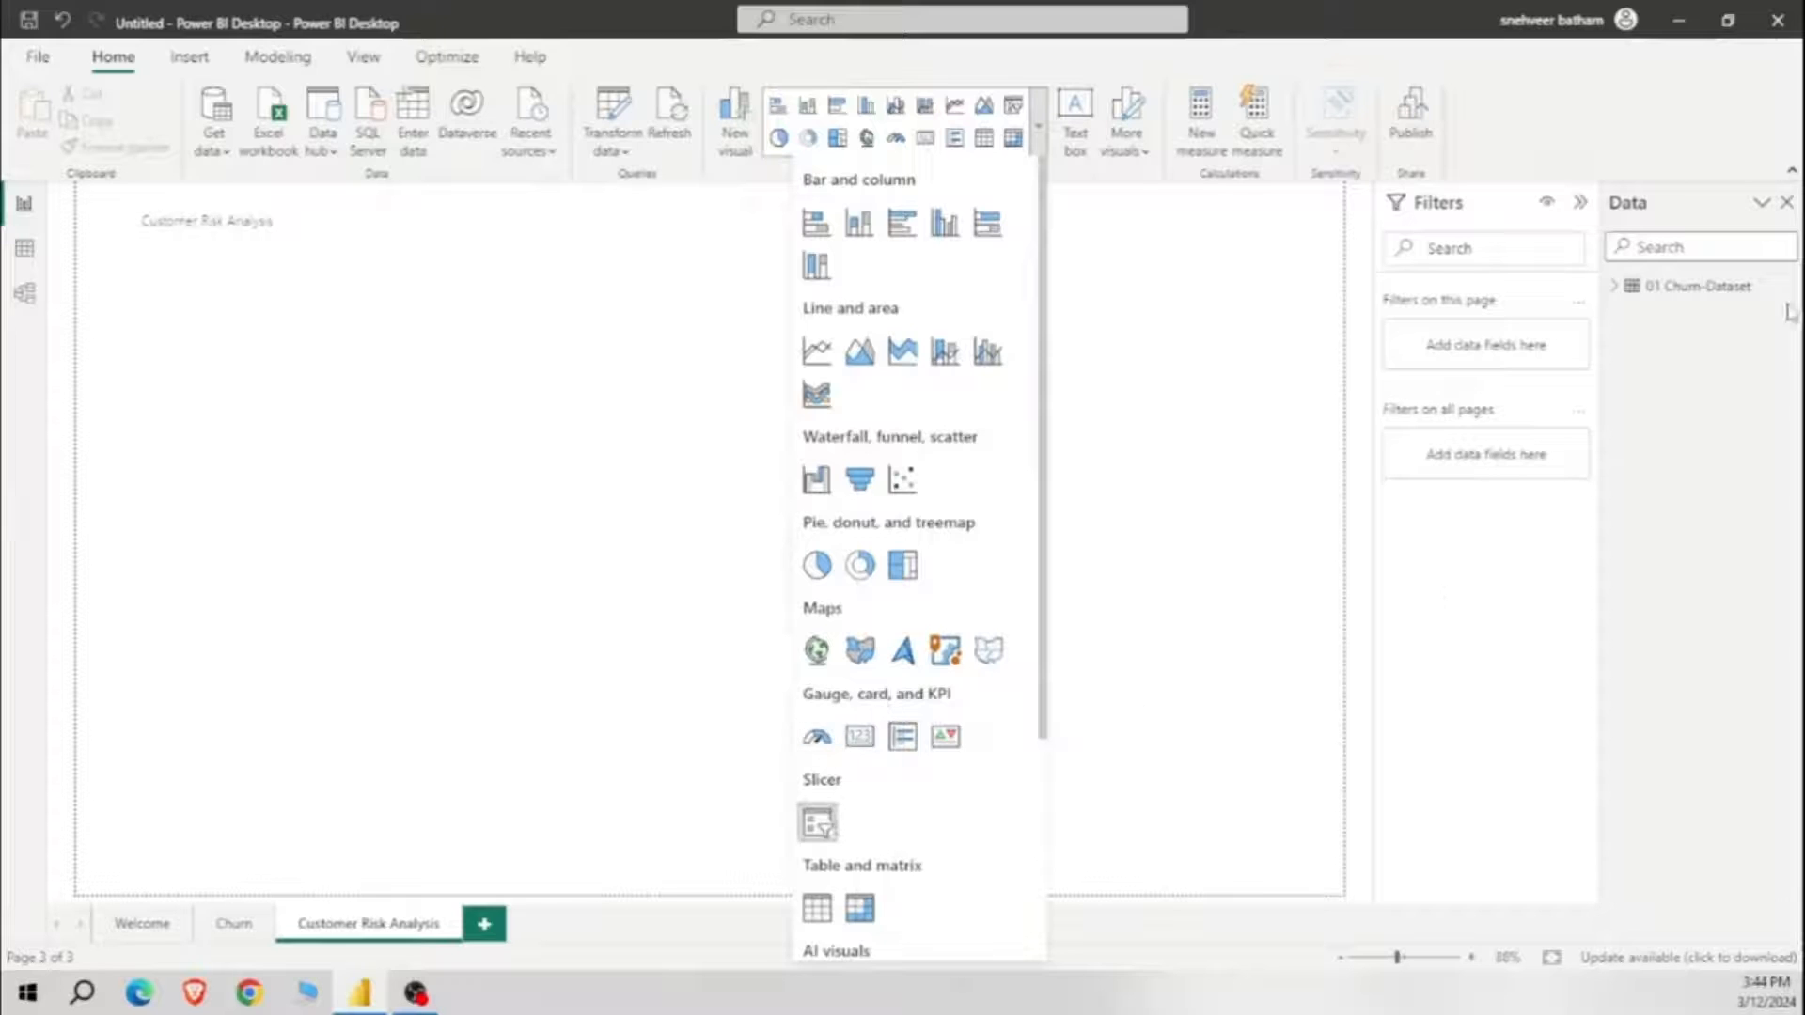
click(1614, 286)
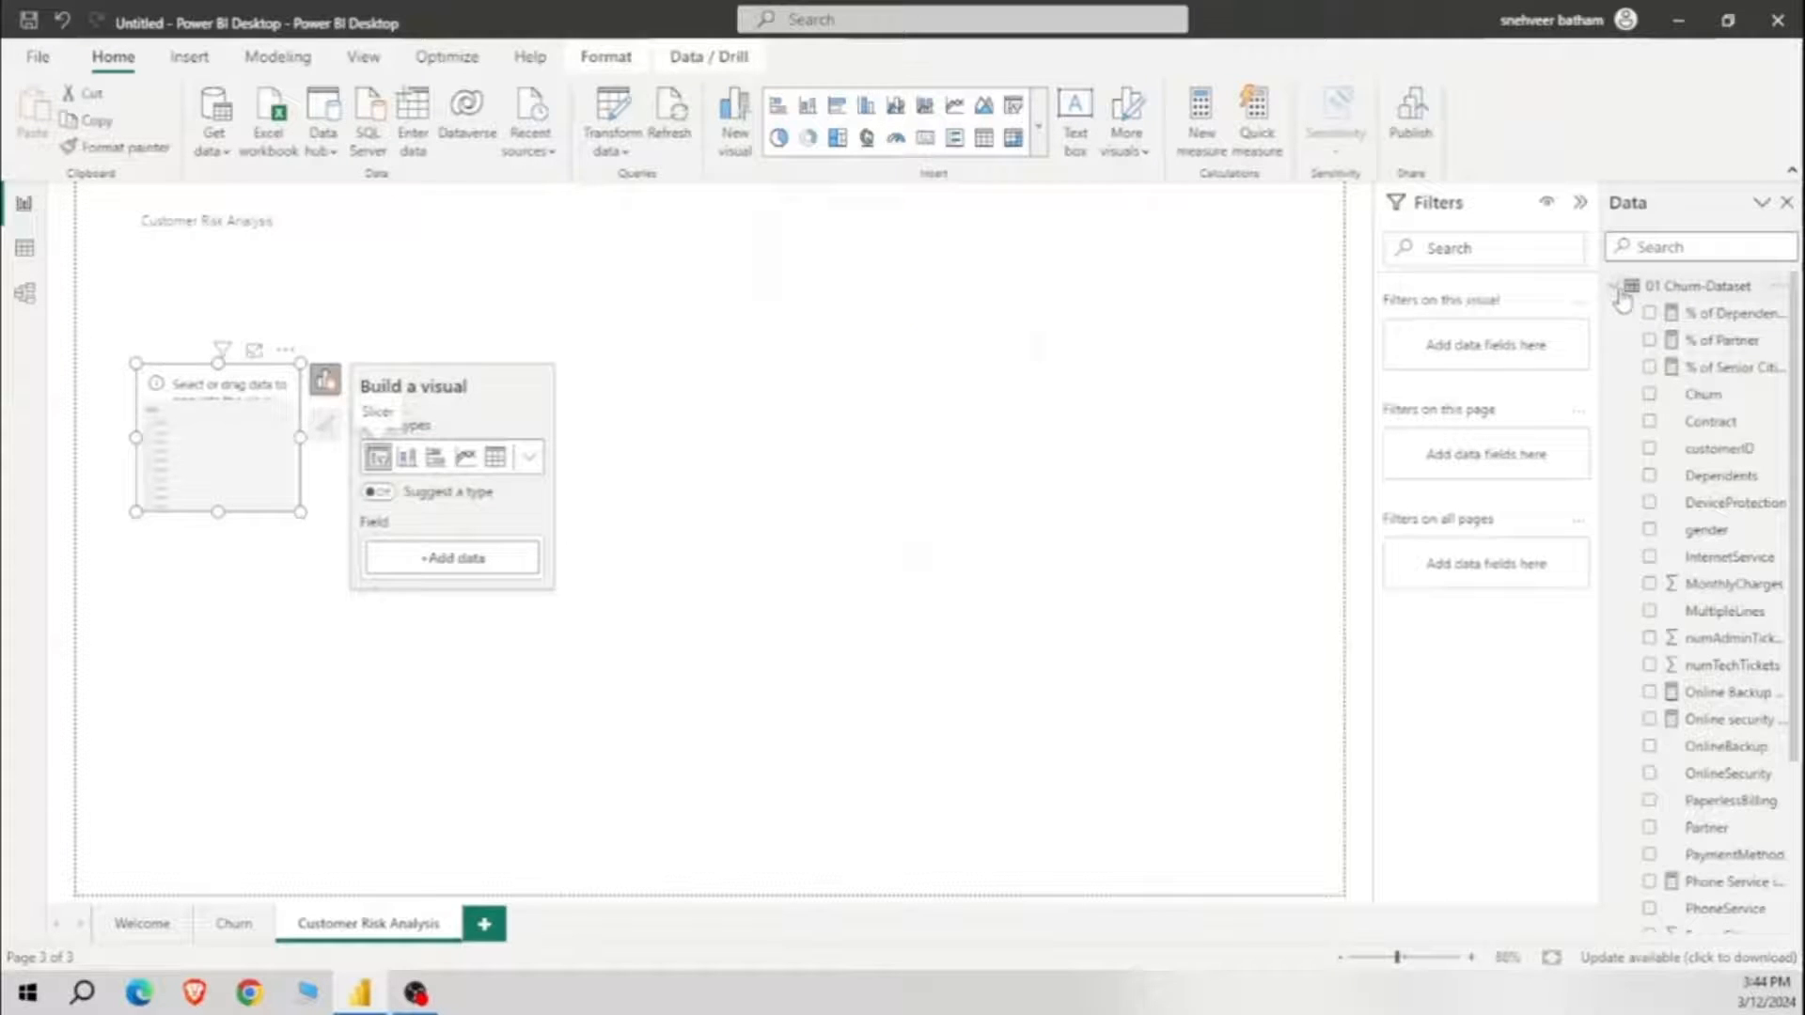
click(1648, 394)
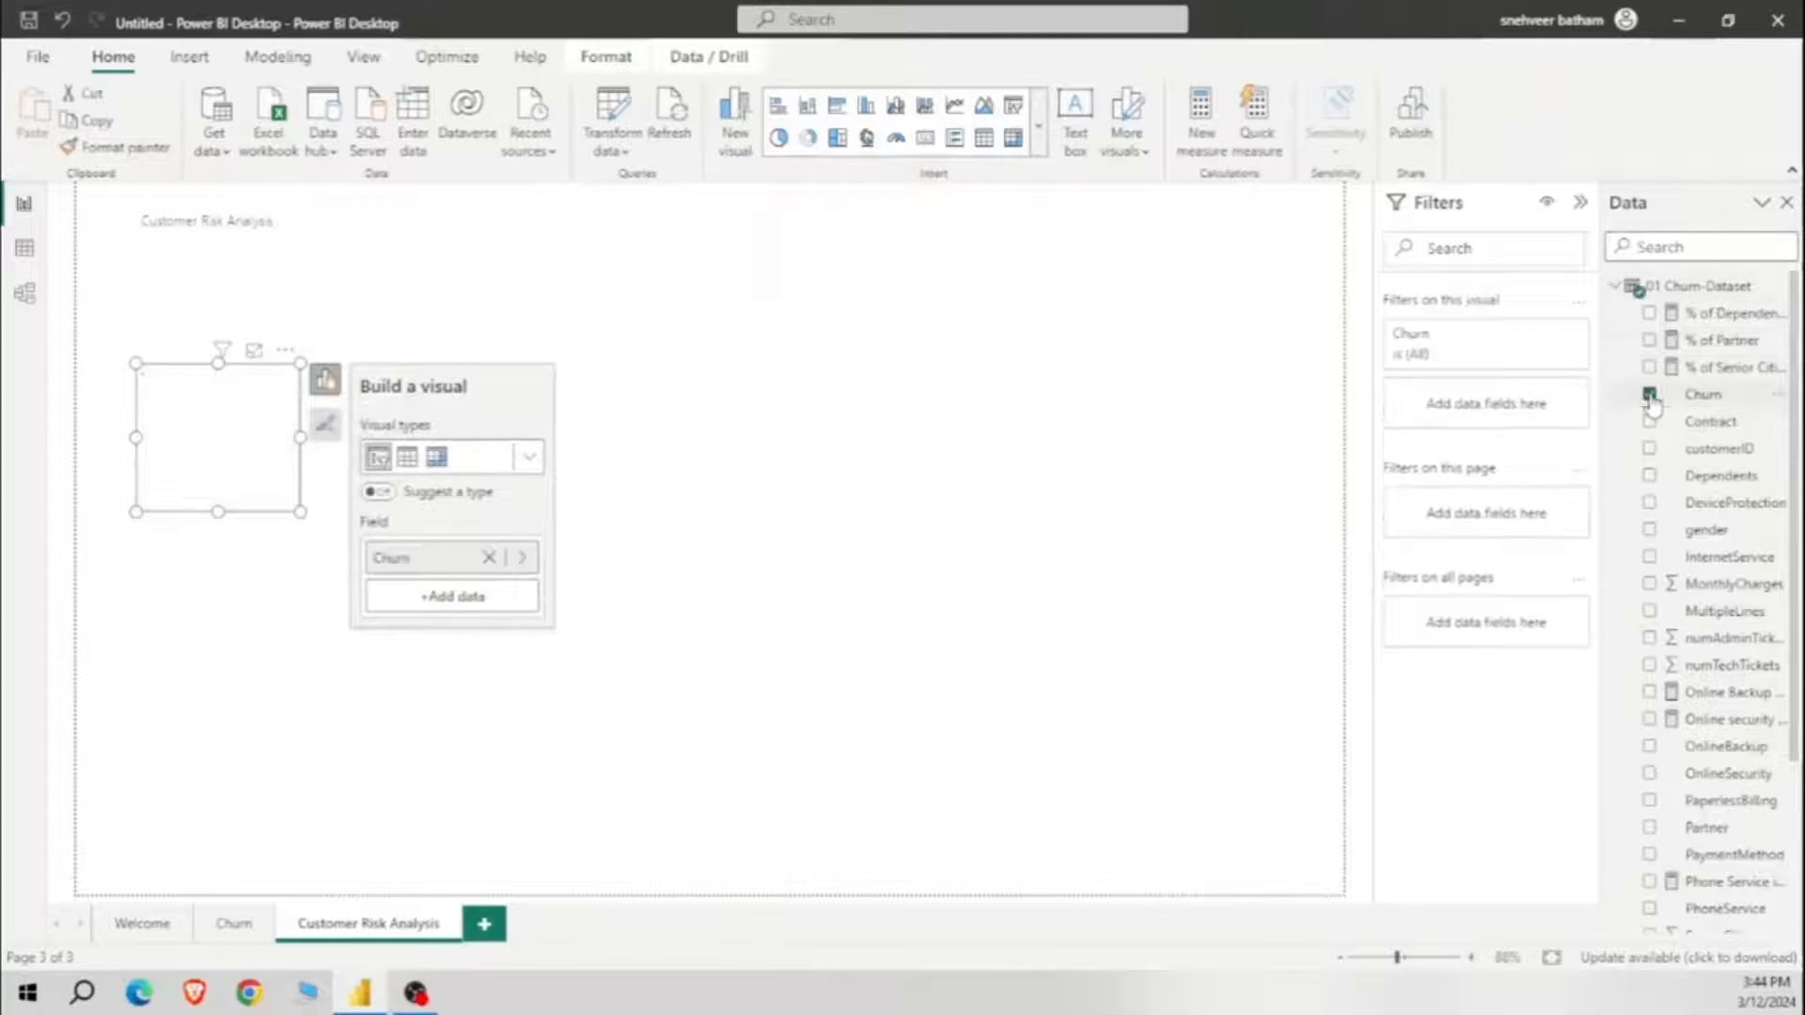
drag(208, 517, 208, 440)
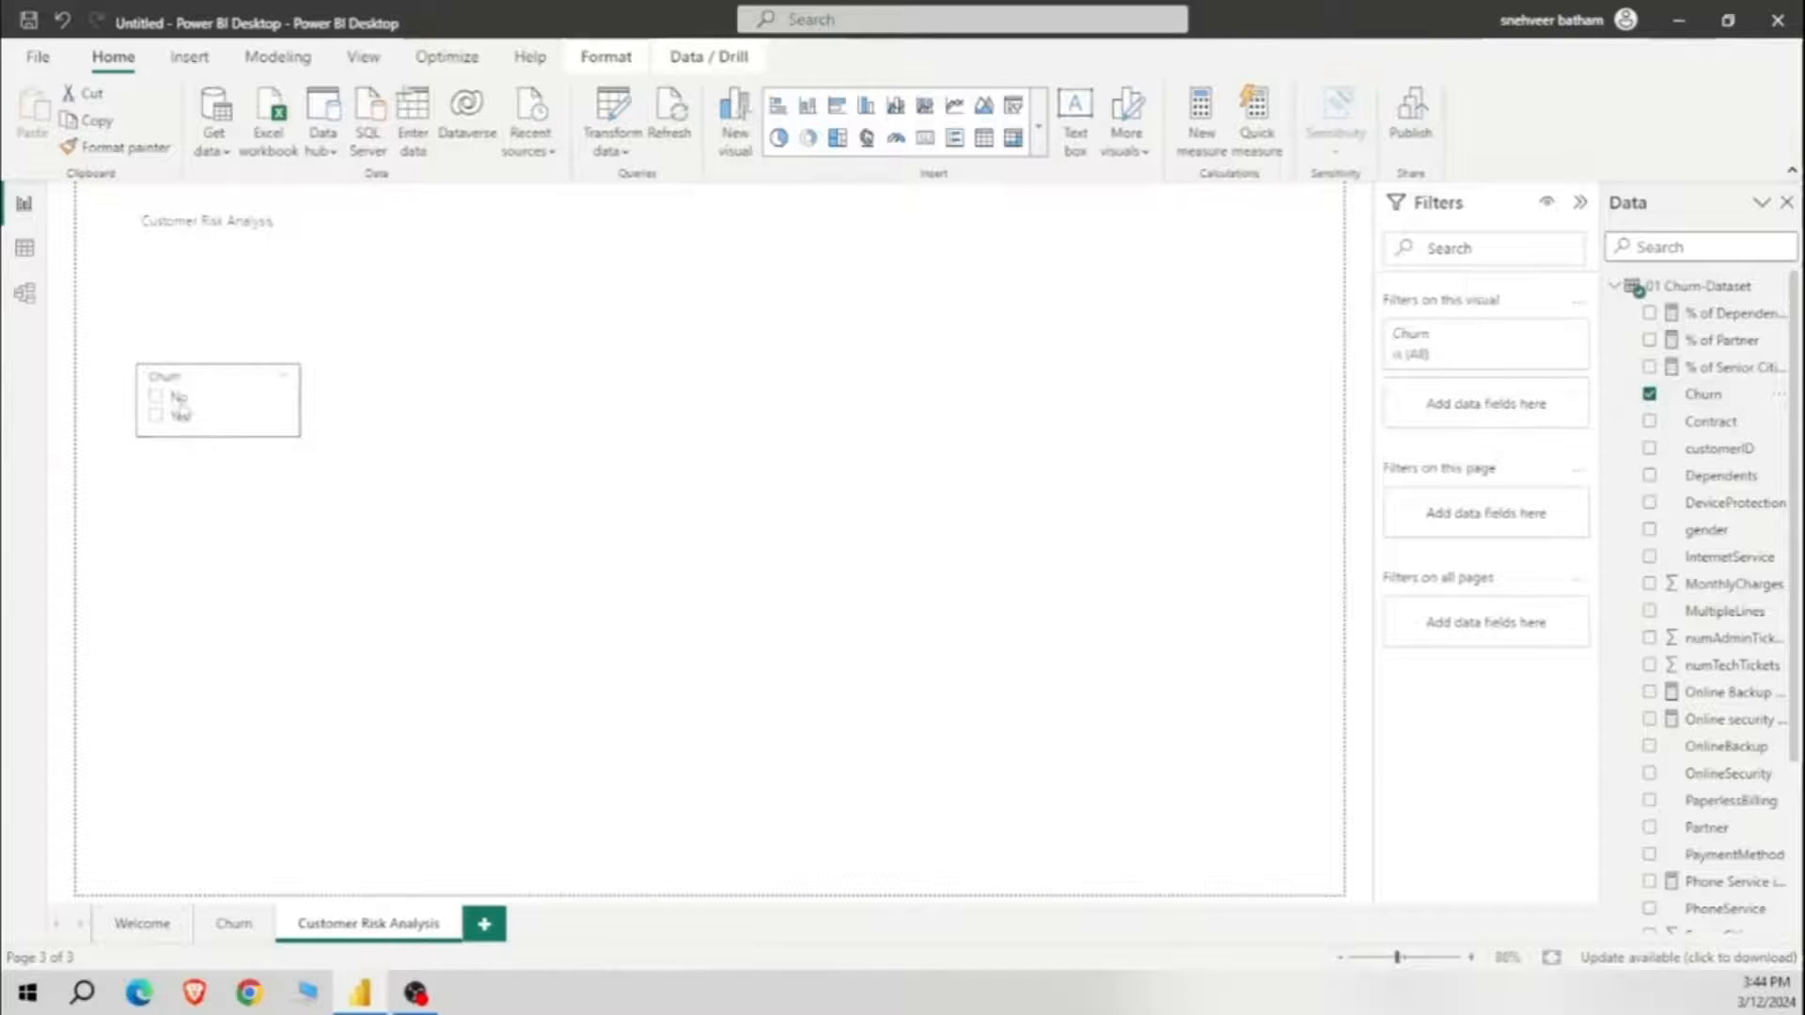
Step: Move the Churn slicer up beside the page title, leaving a gap between them
click(324, 424)
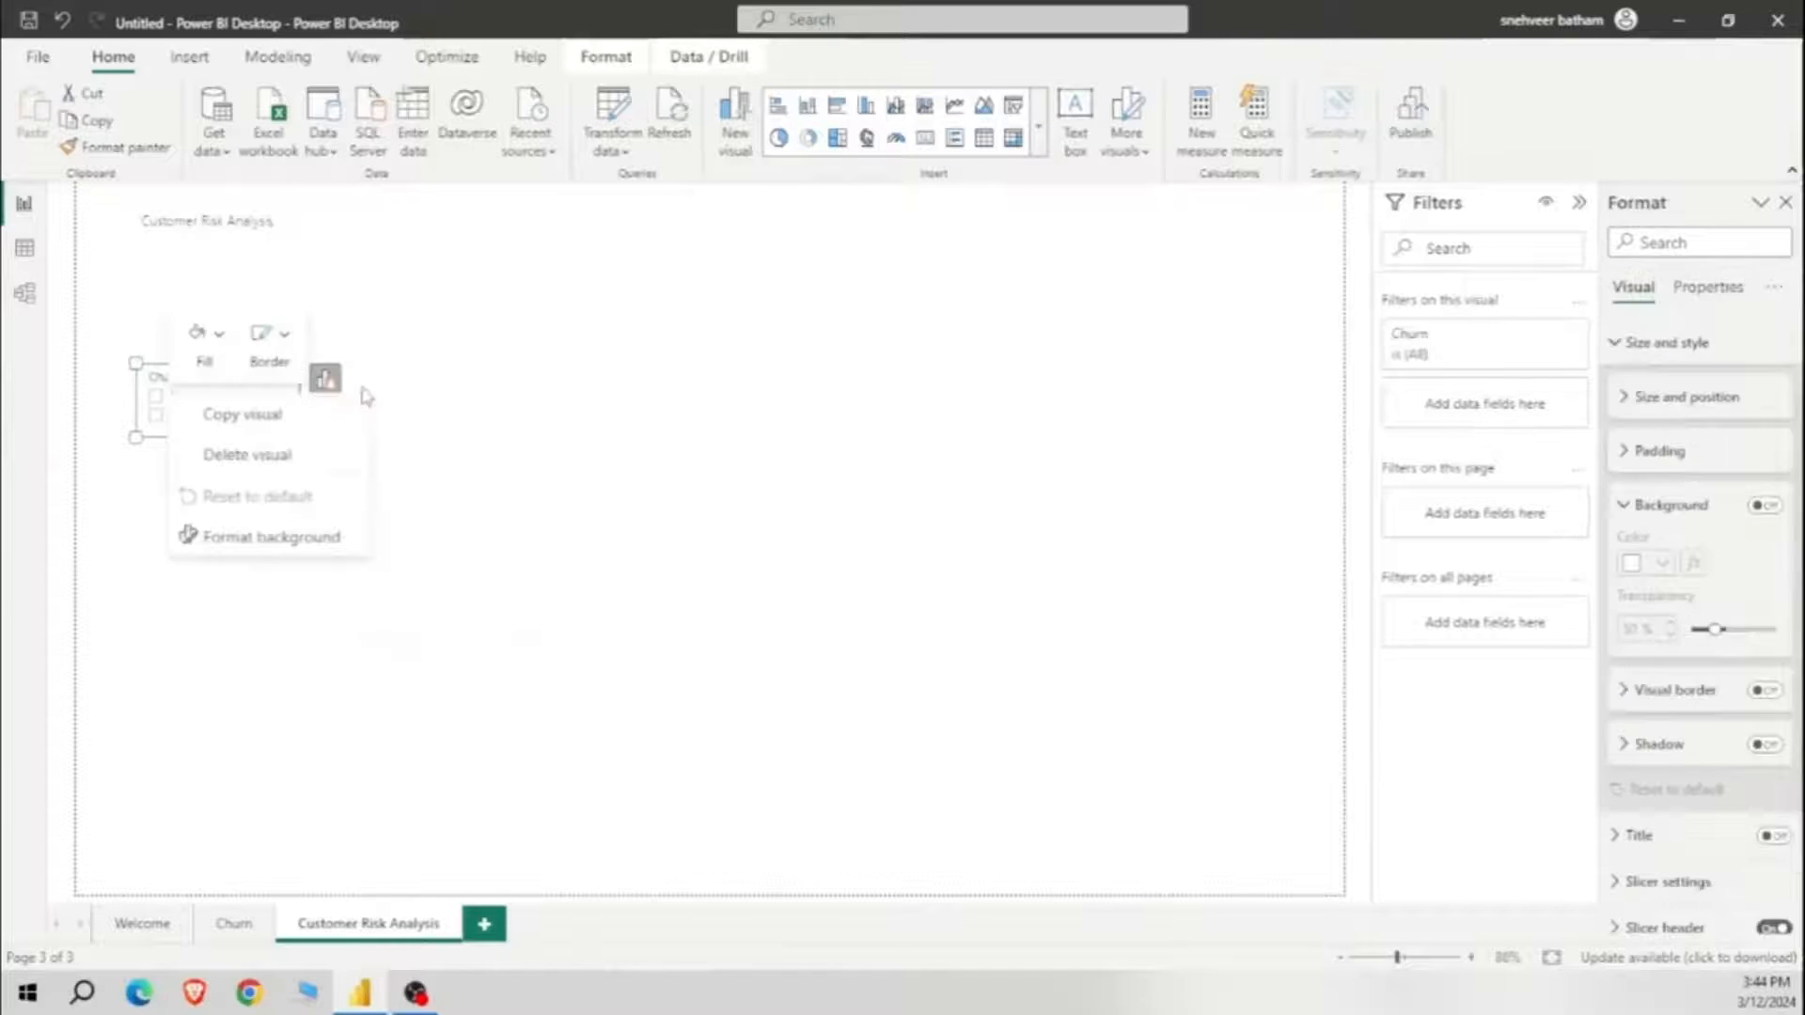
click(306, 379)
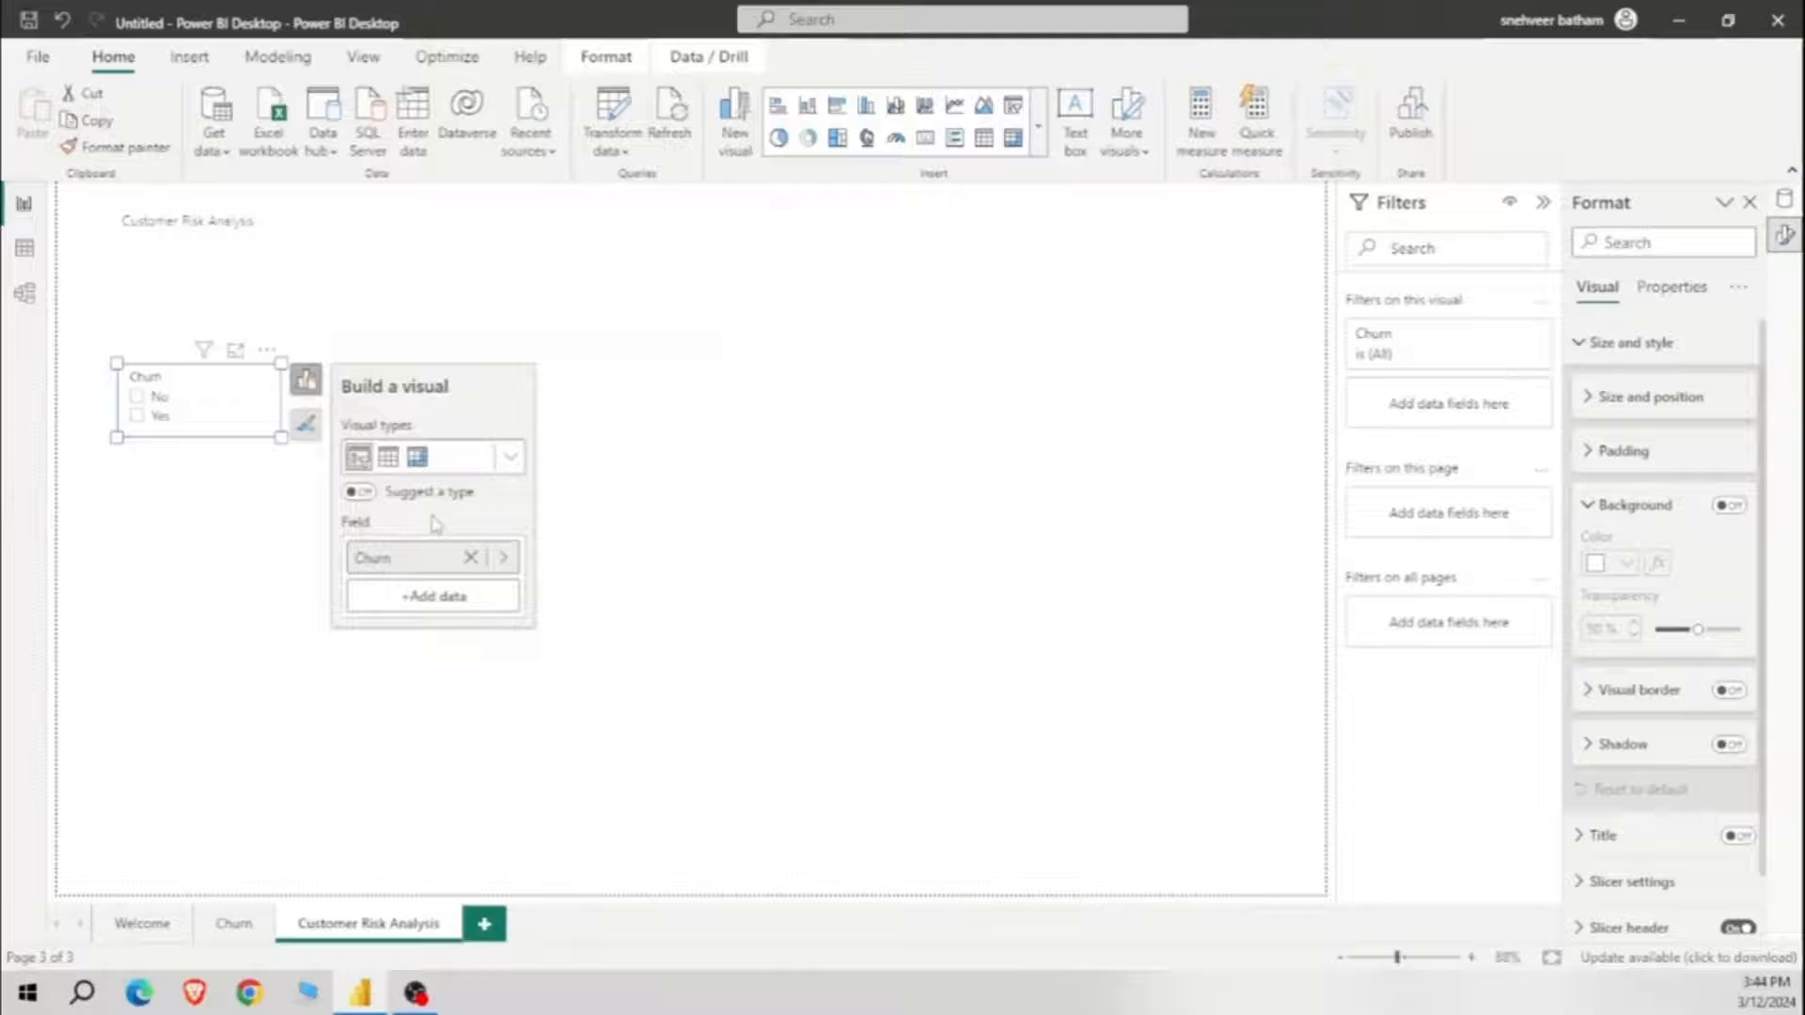
click(559, 550)
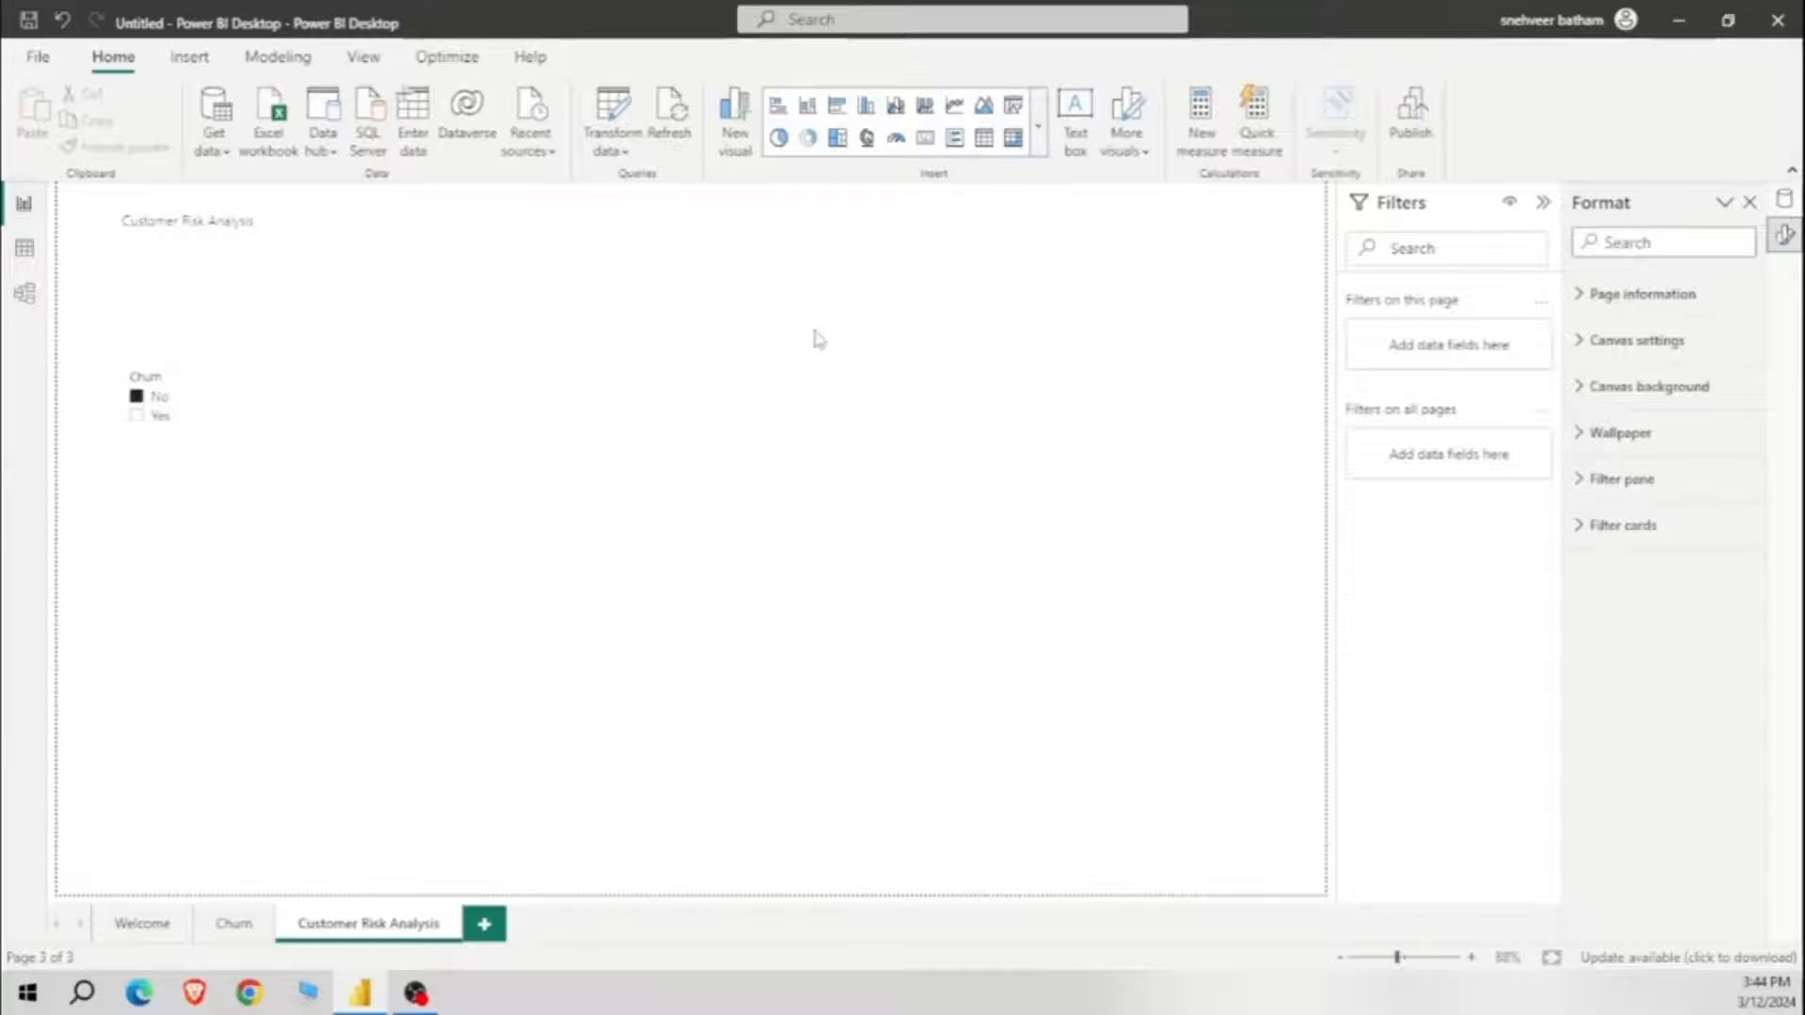
drag(160, 388, 584, 227)
click(618, 477)
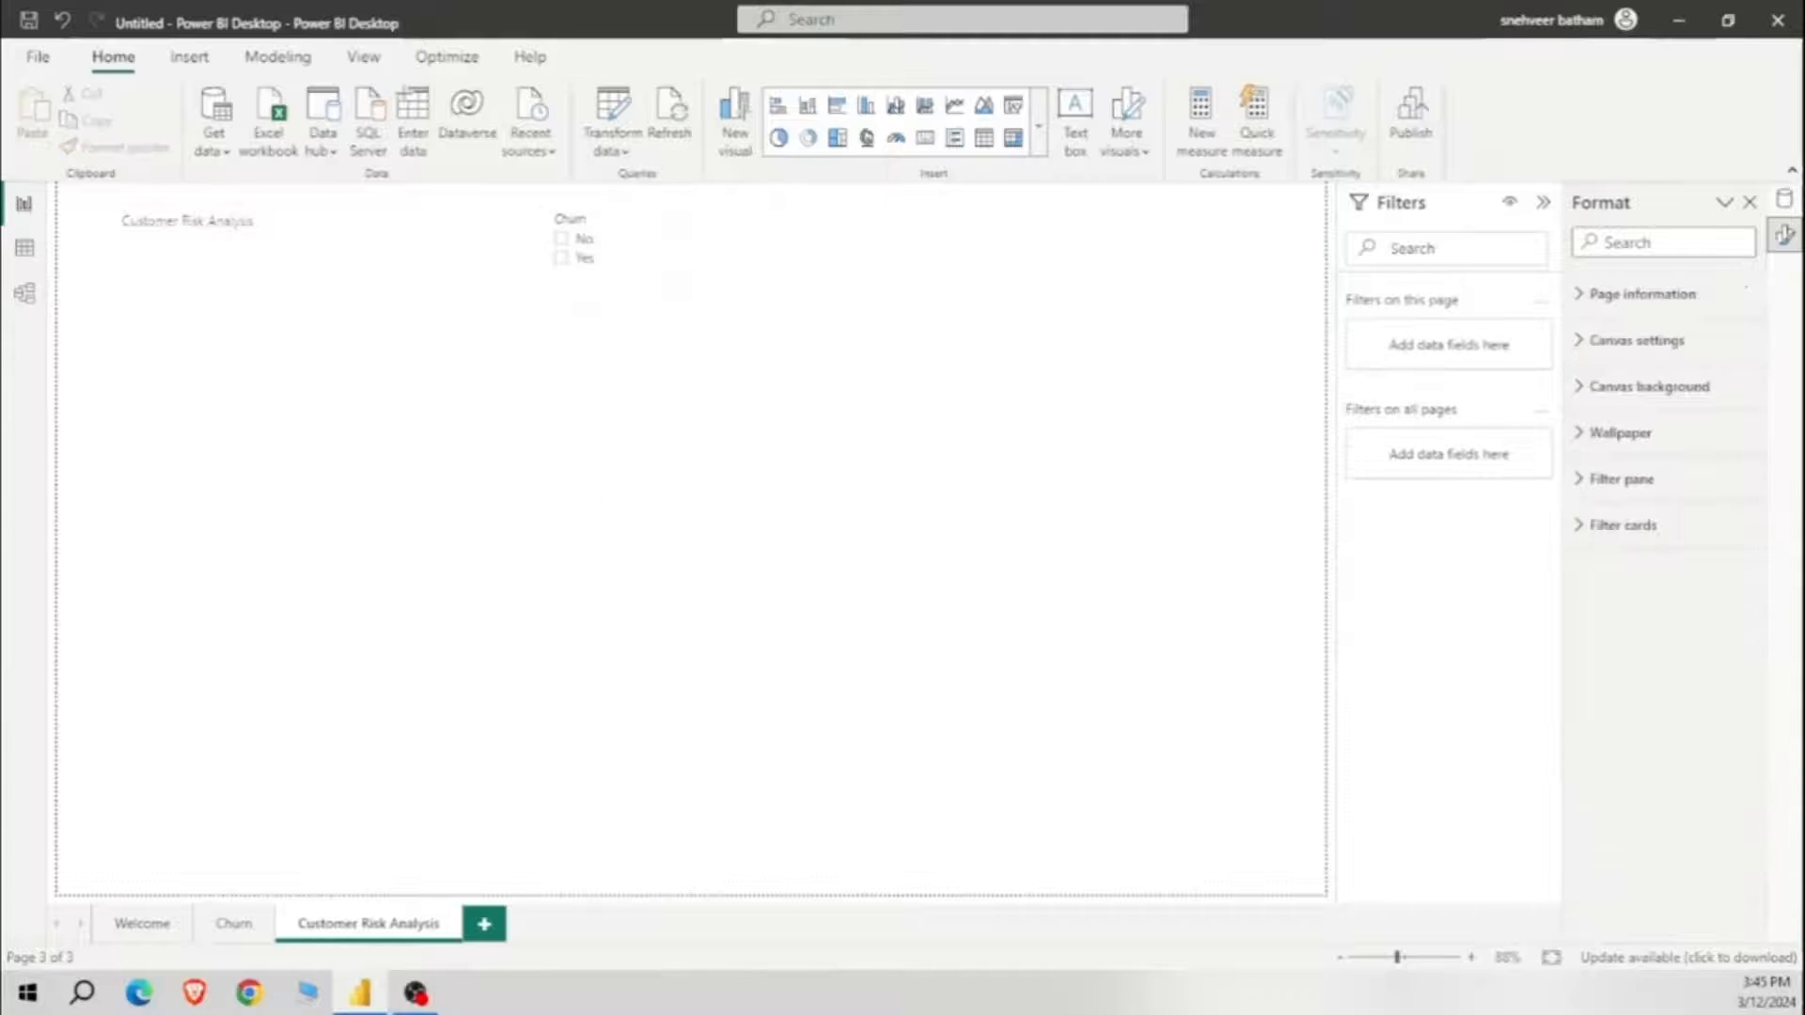
Step: Add a visual with the InternetService field and convert it to a slicer
click(1786, 205)
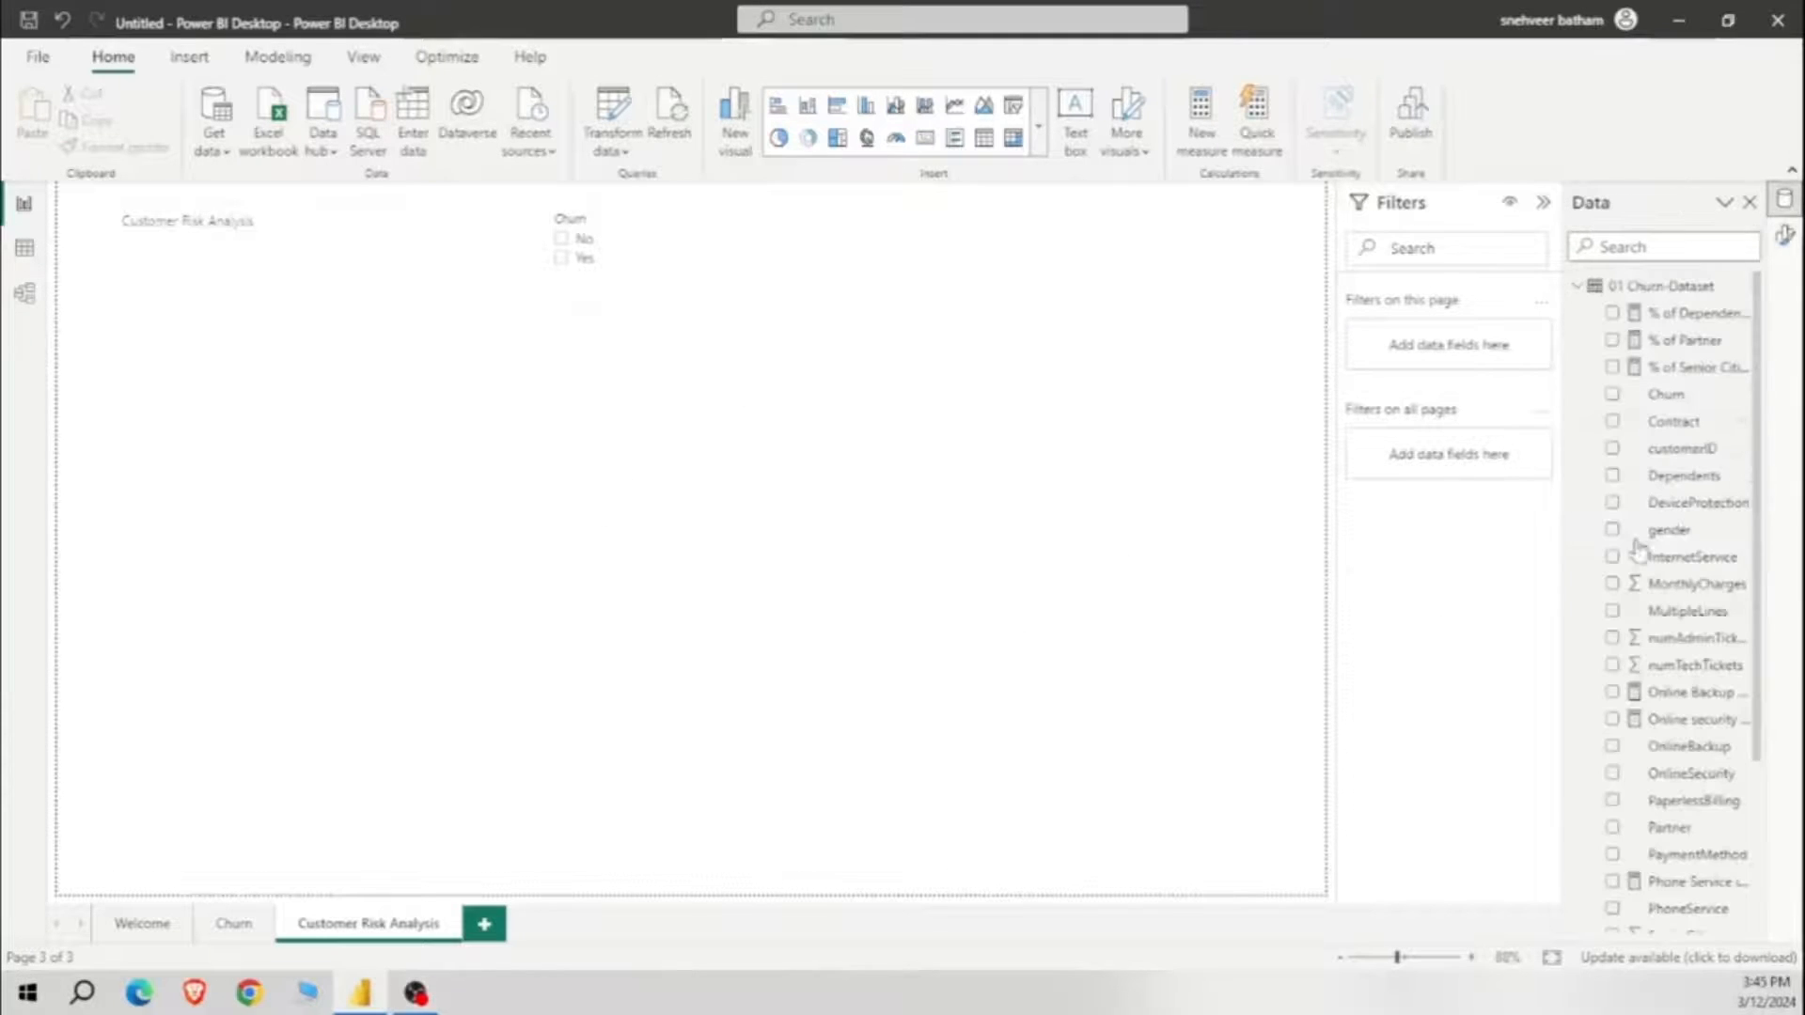
click(1613, 558)
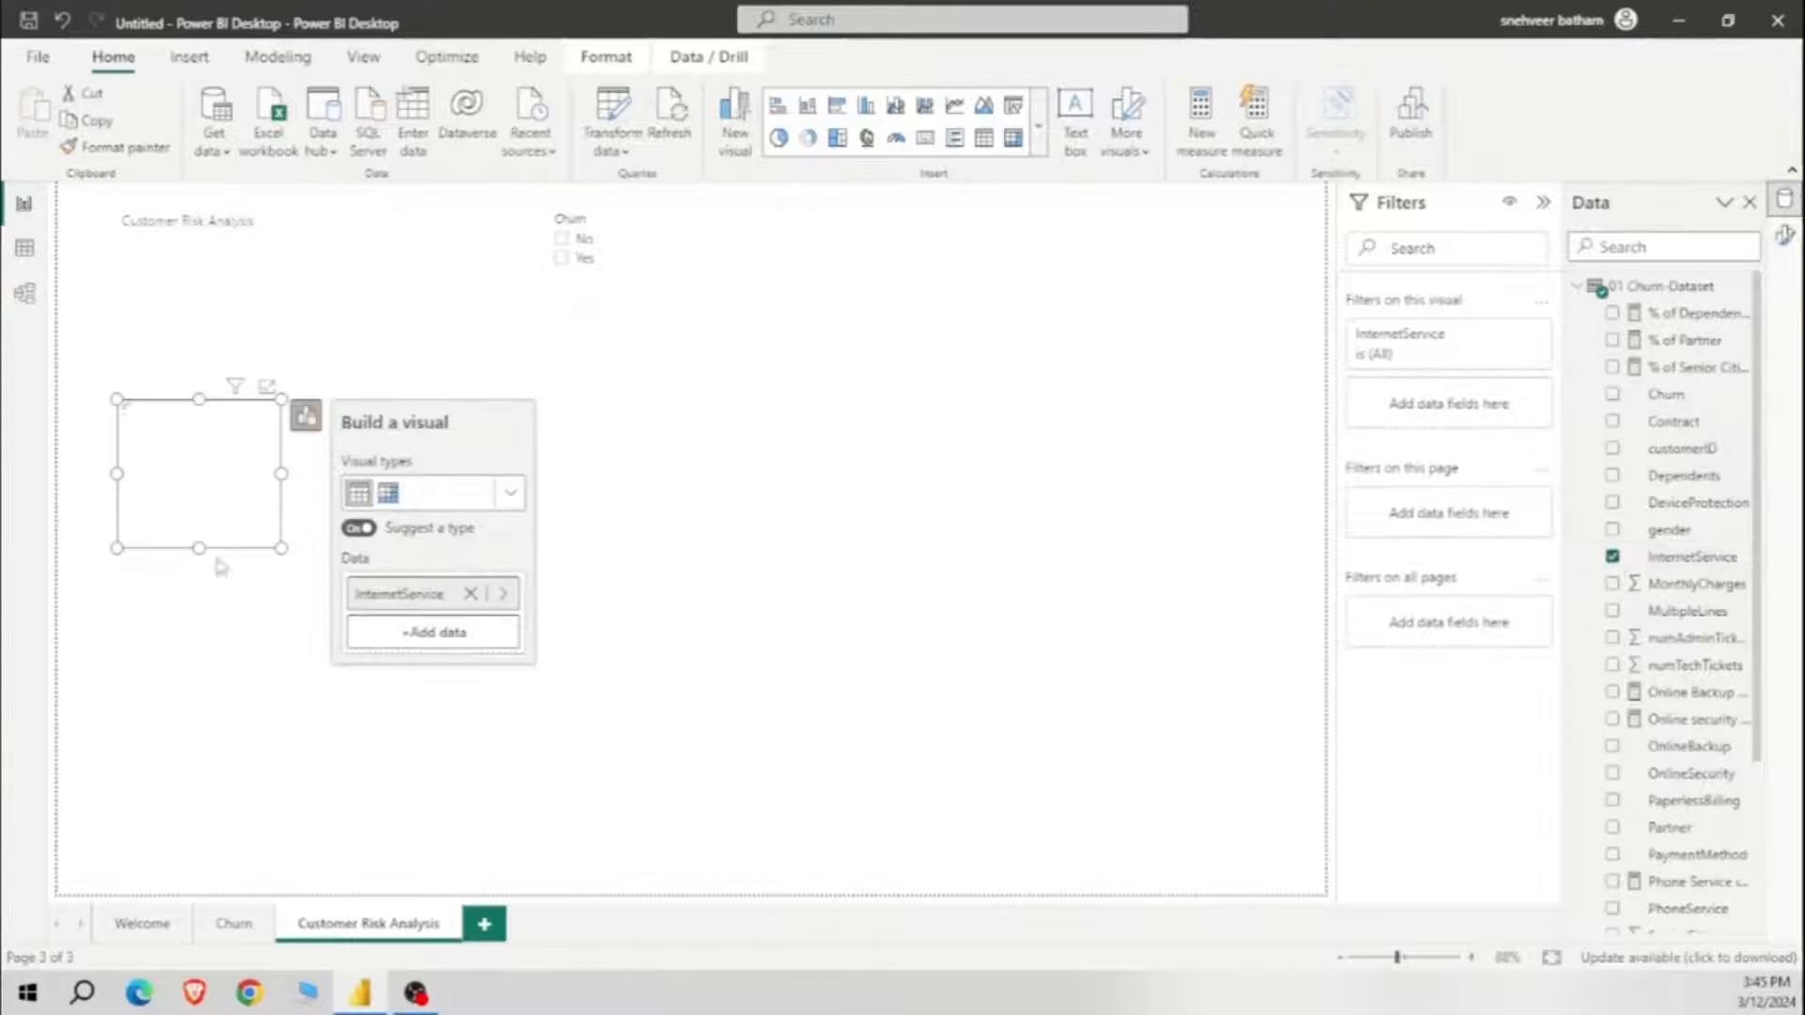
click(508, 492)
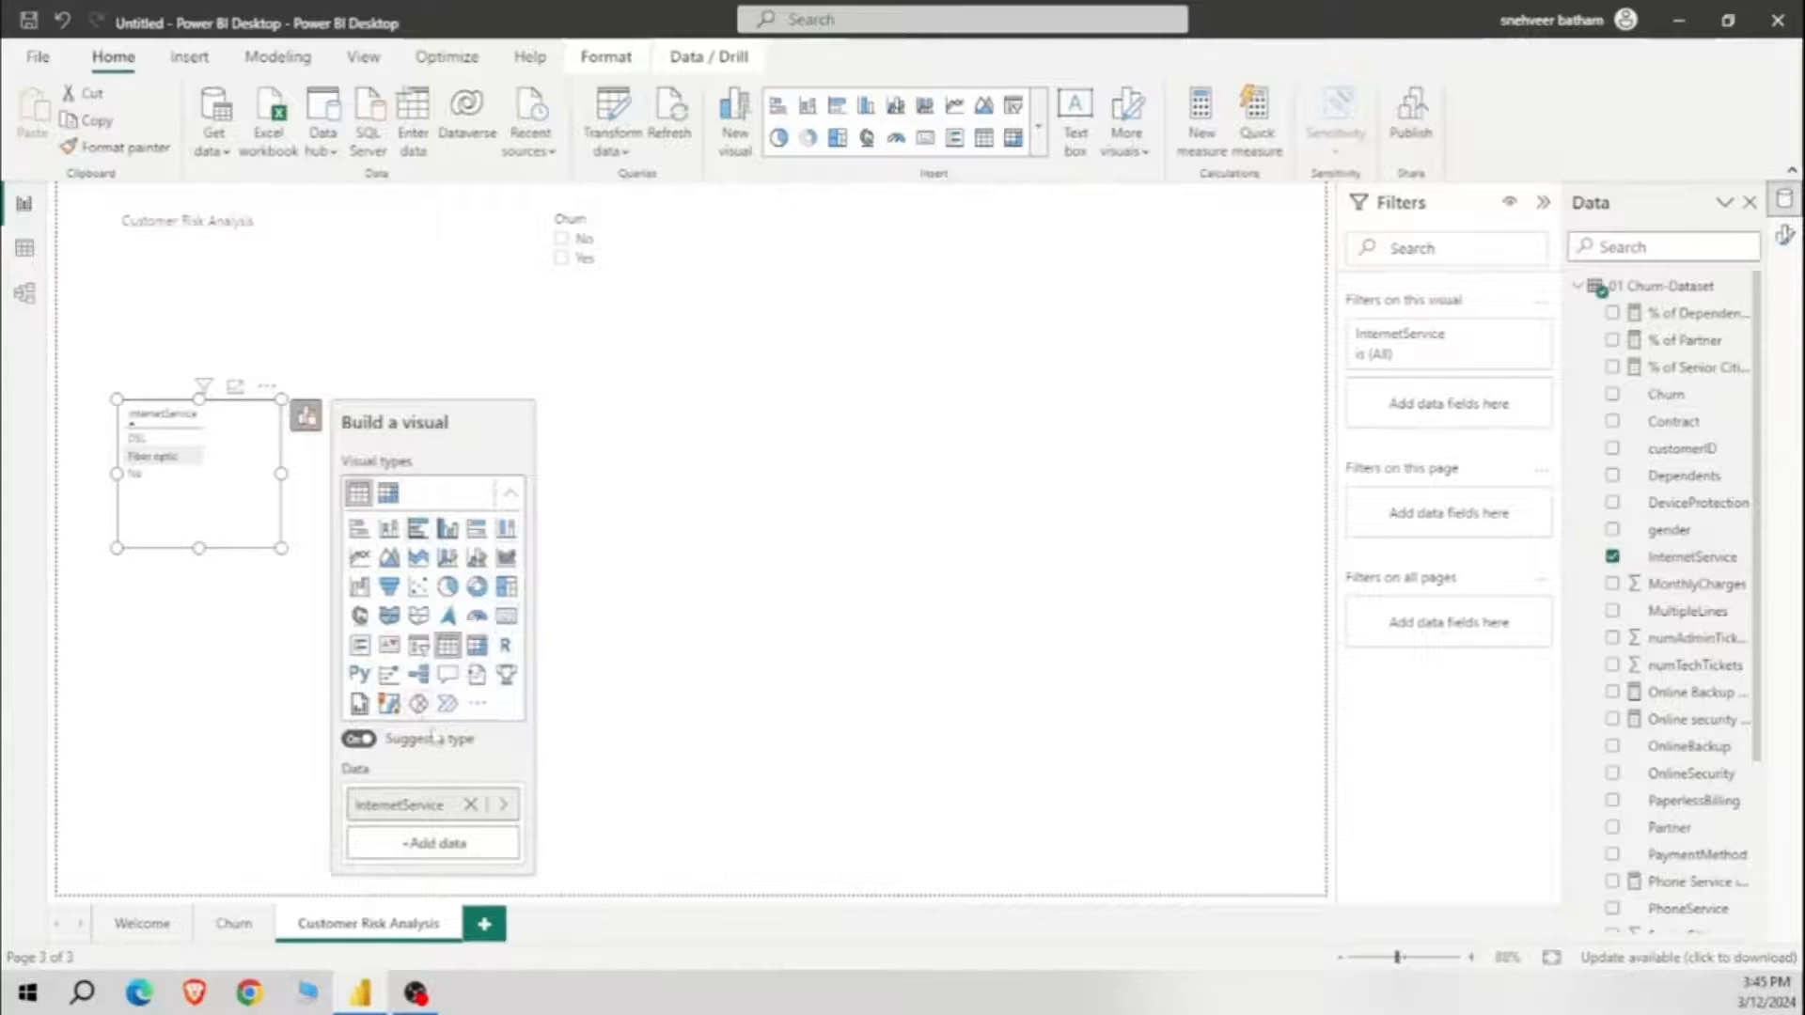
click(419, 646)
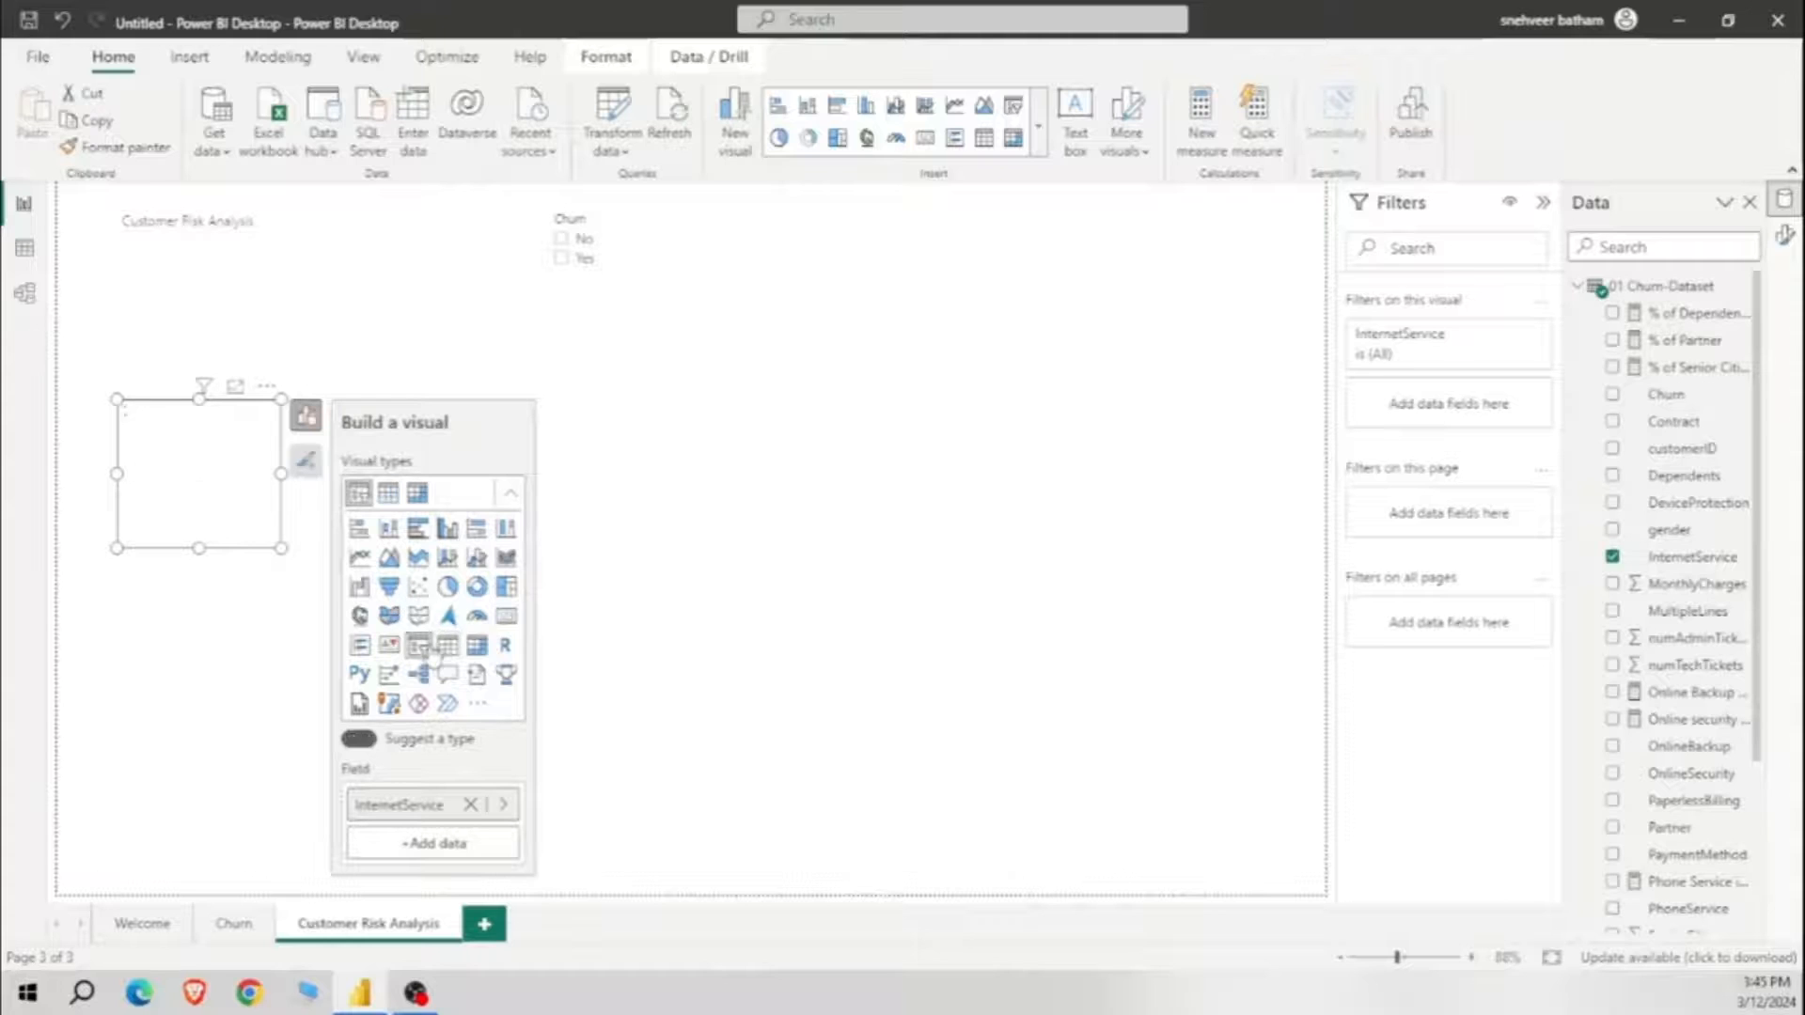
Step: Shorten the InternetService slicer and place it directly right of the Churn slicer
click(219, 555)
drag(215, 492, 208, 509)
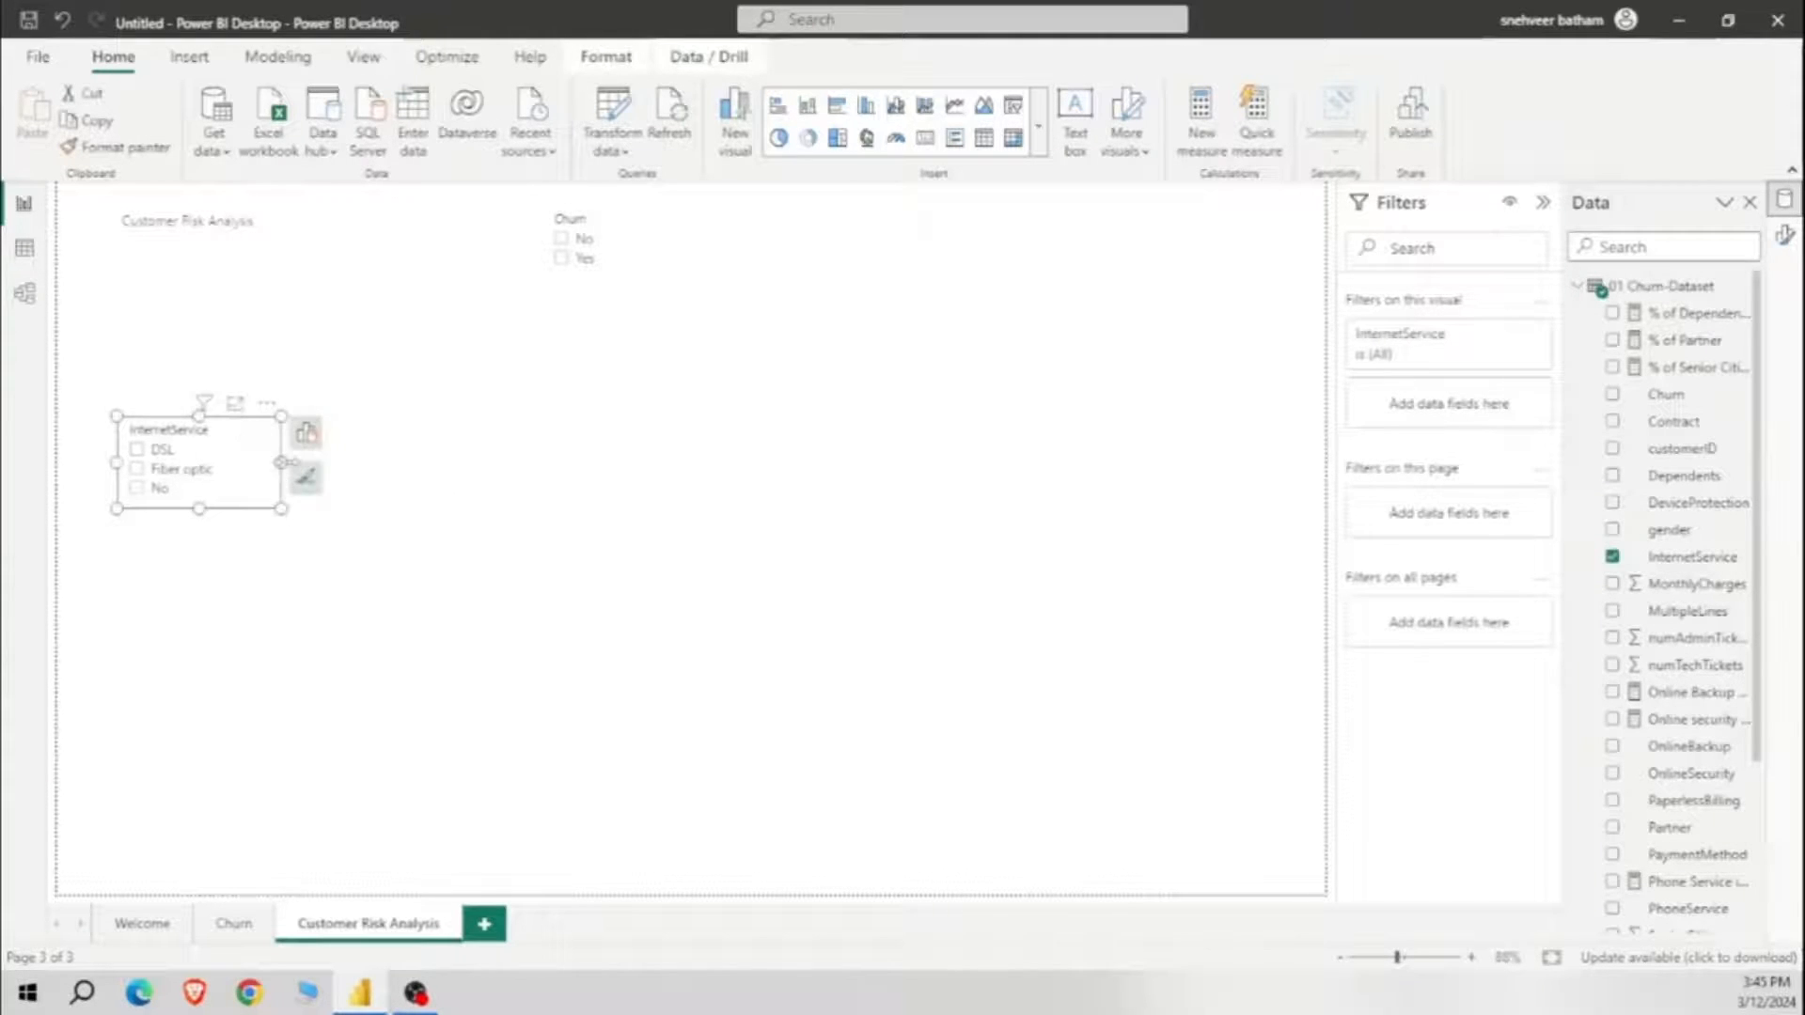
drag(230, 418, 860, 188)
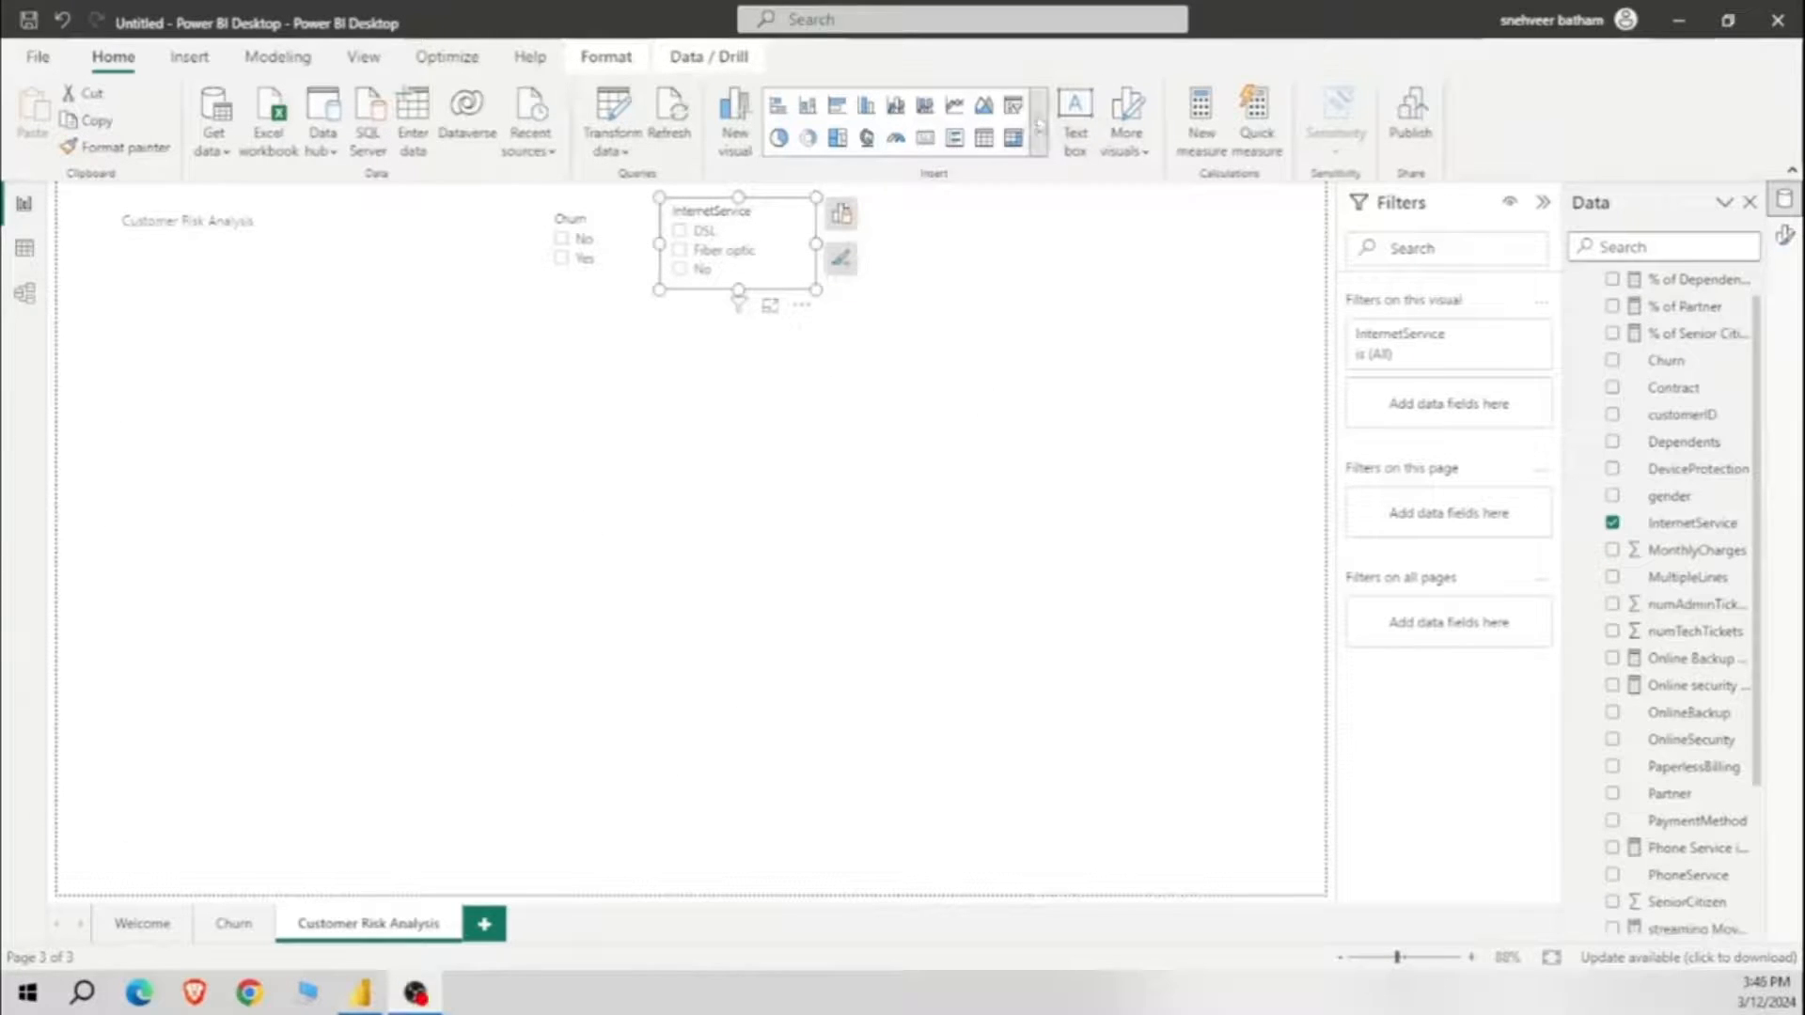
Step: Insert another slicer and fill it with the tenure field instead of MonthlyCharges
click(1038, 142)
click(817, 810)
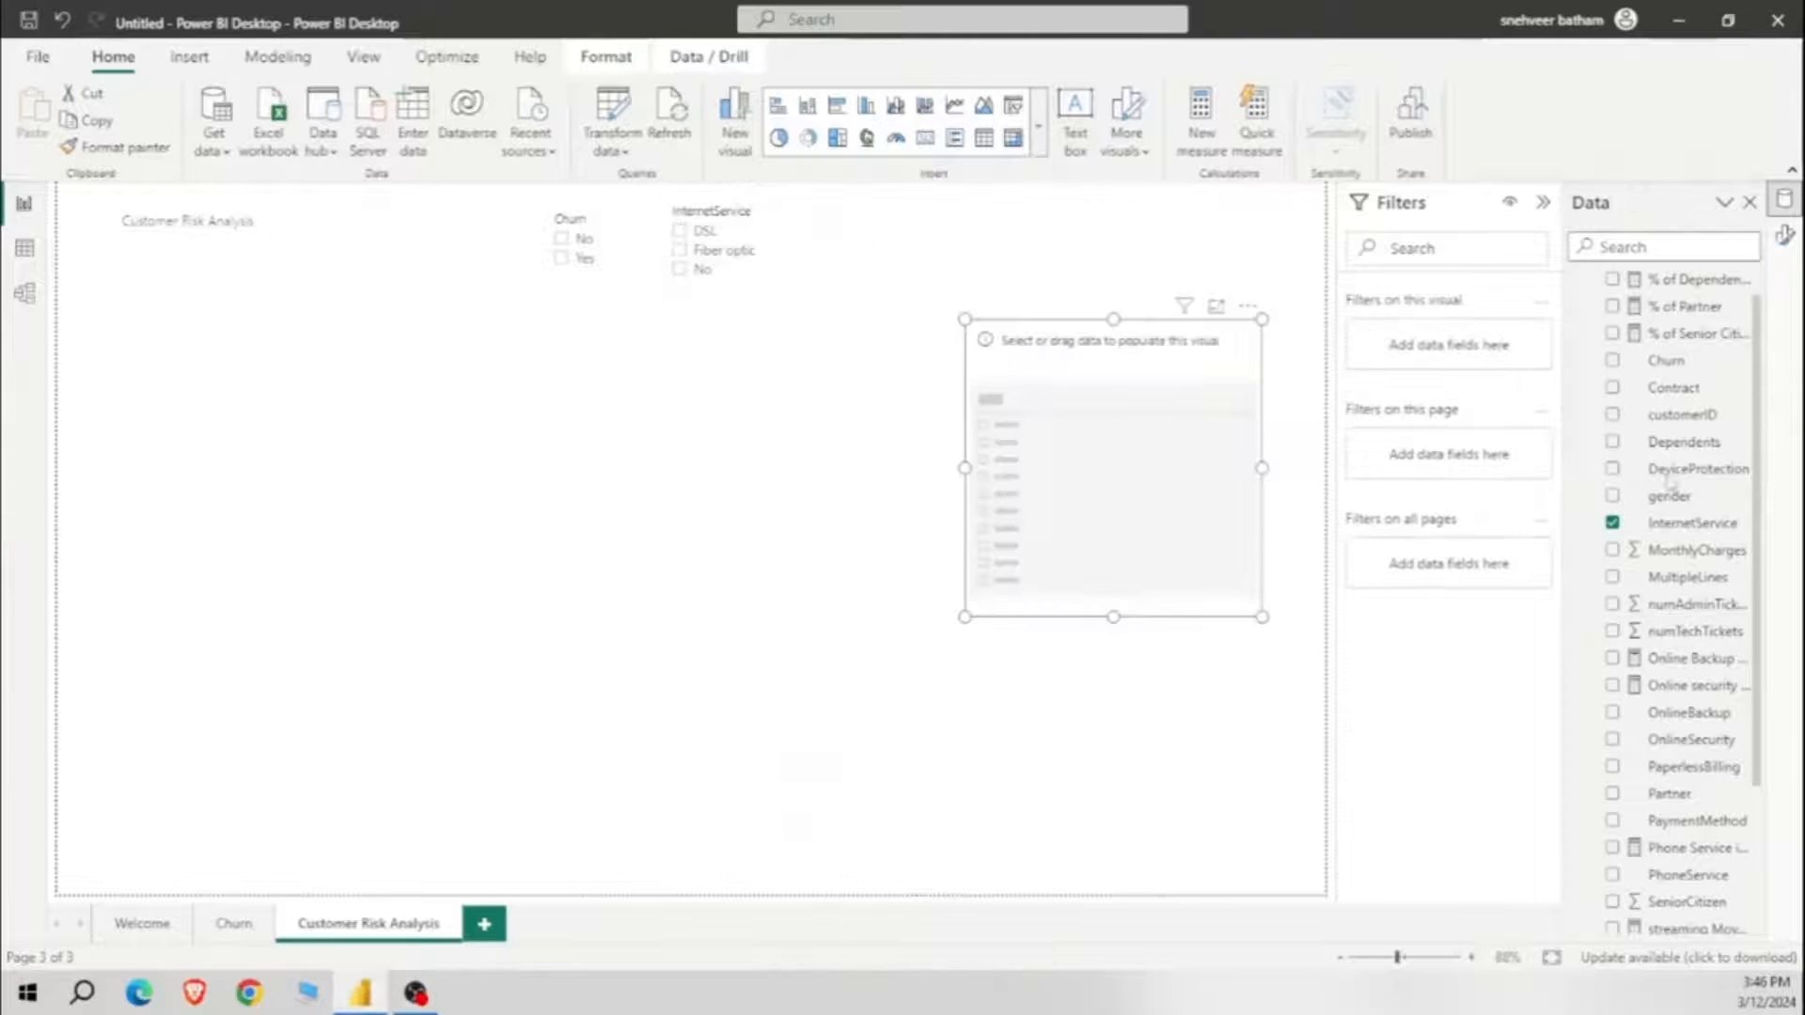
click(1613, 552)
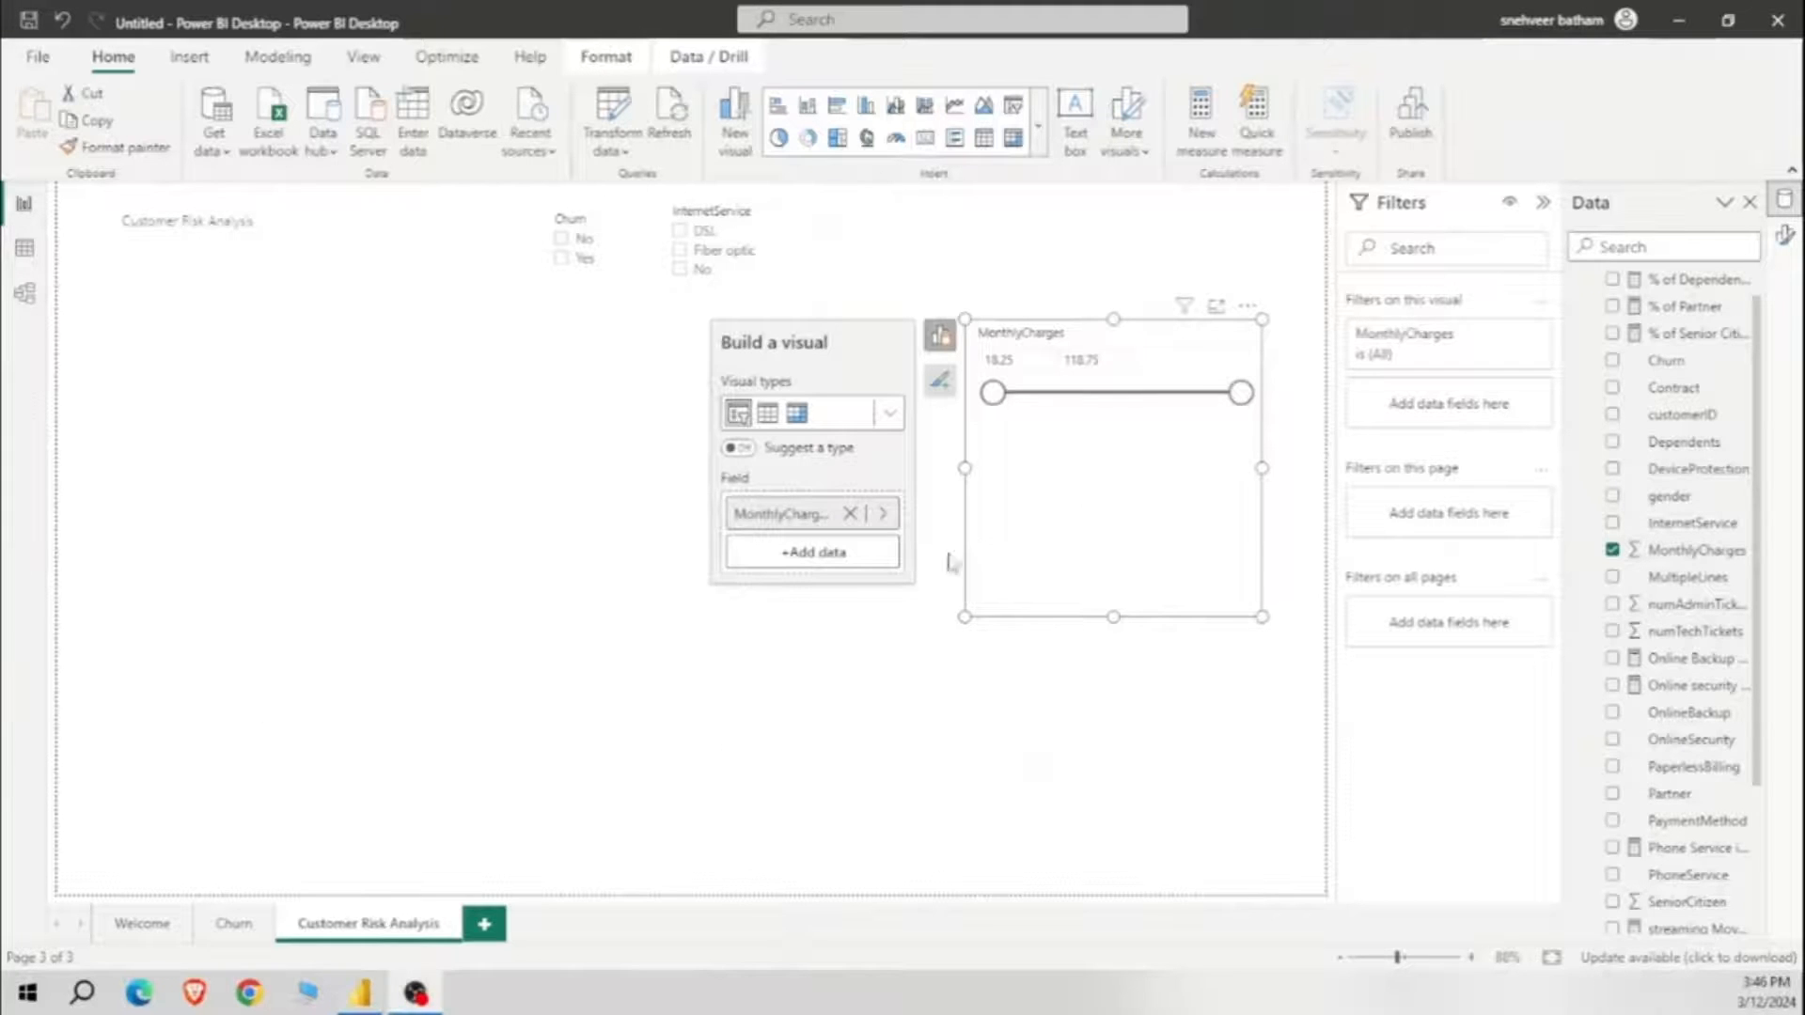
click(1612, 549)
scroll(1656, 900, down, 3)
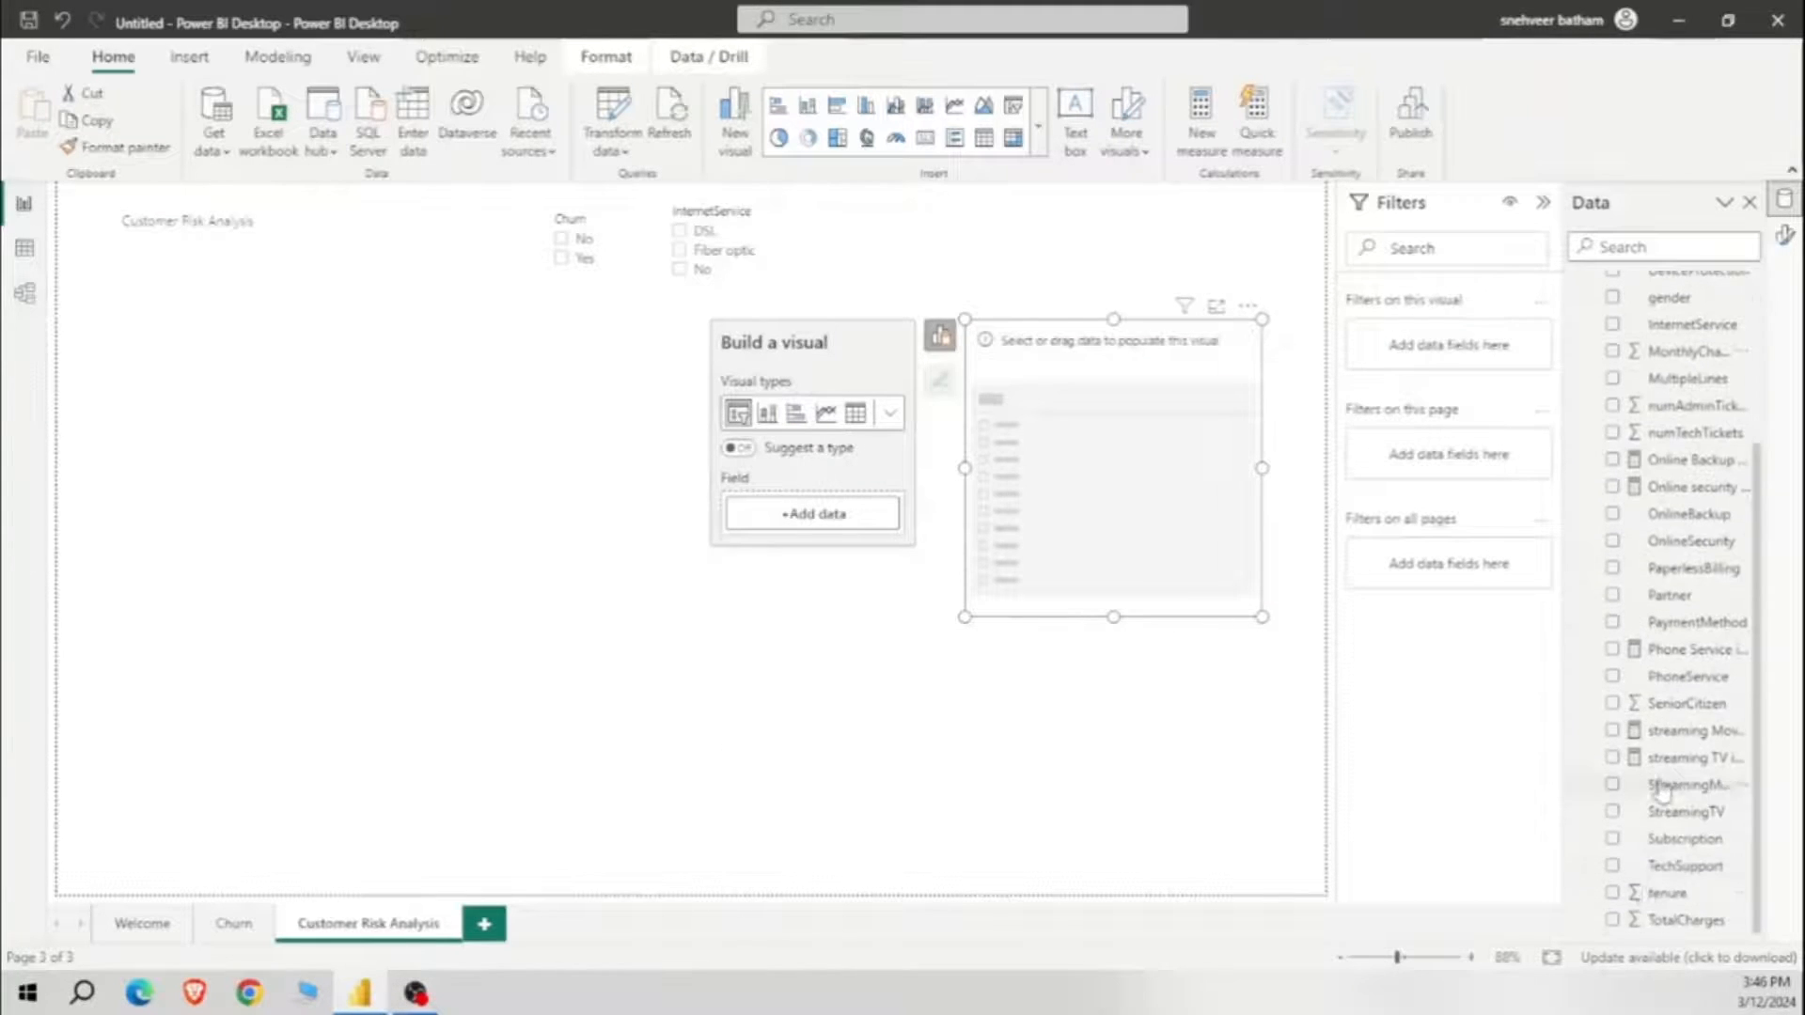
click(1612, 892)
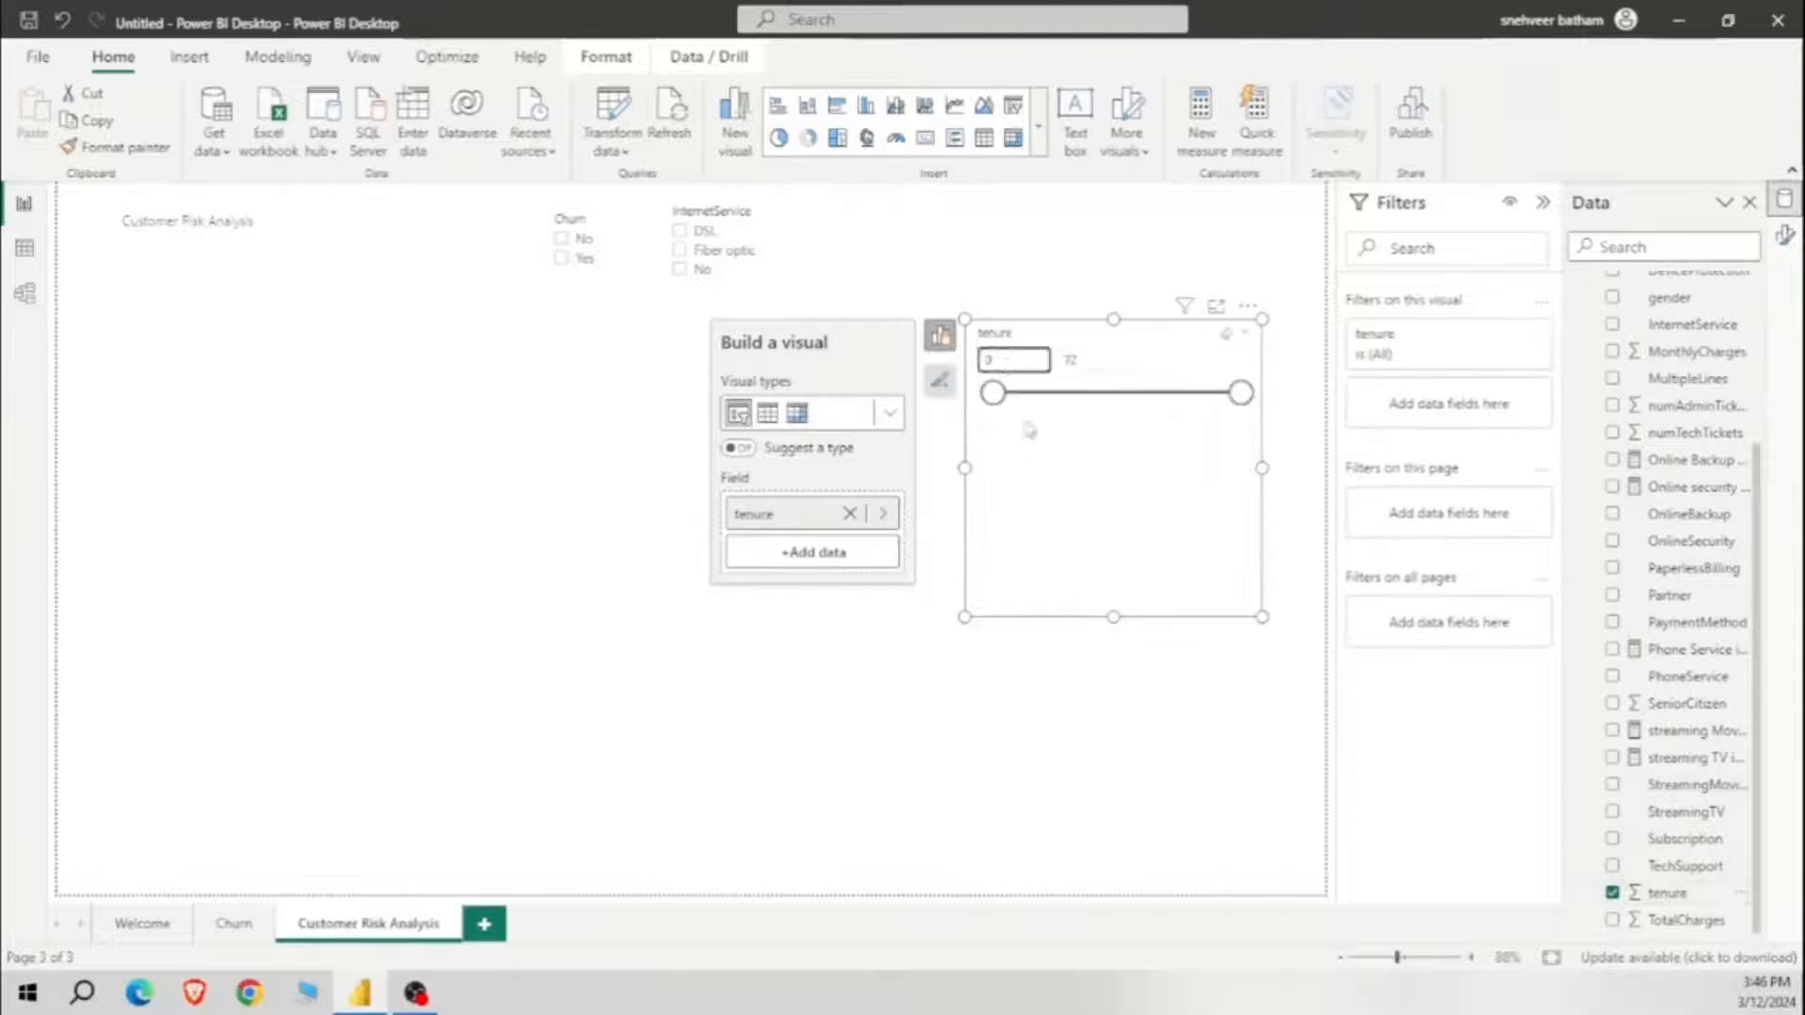
Step: Reduce the tenure slicer's height and move it up into the slicer row, right of InternetService
drag(1113, 617, 1137, 431)
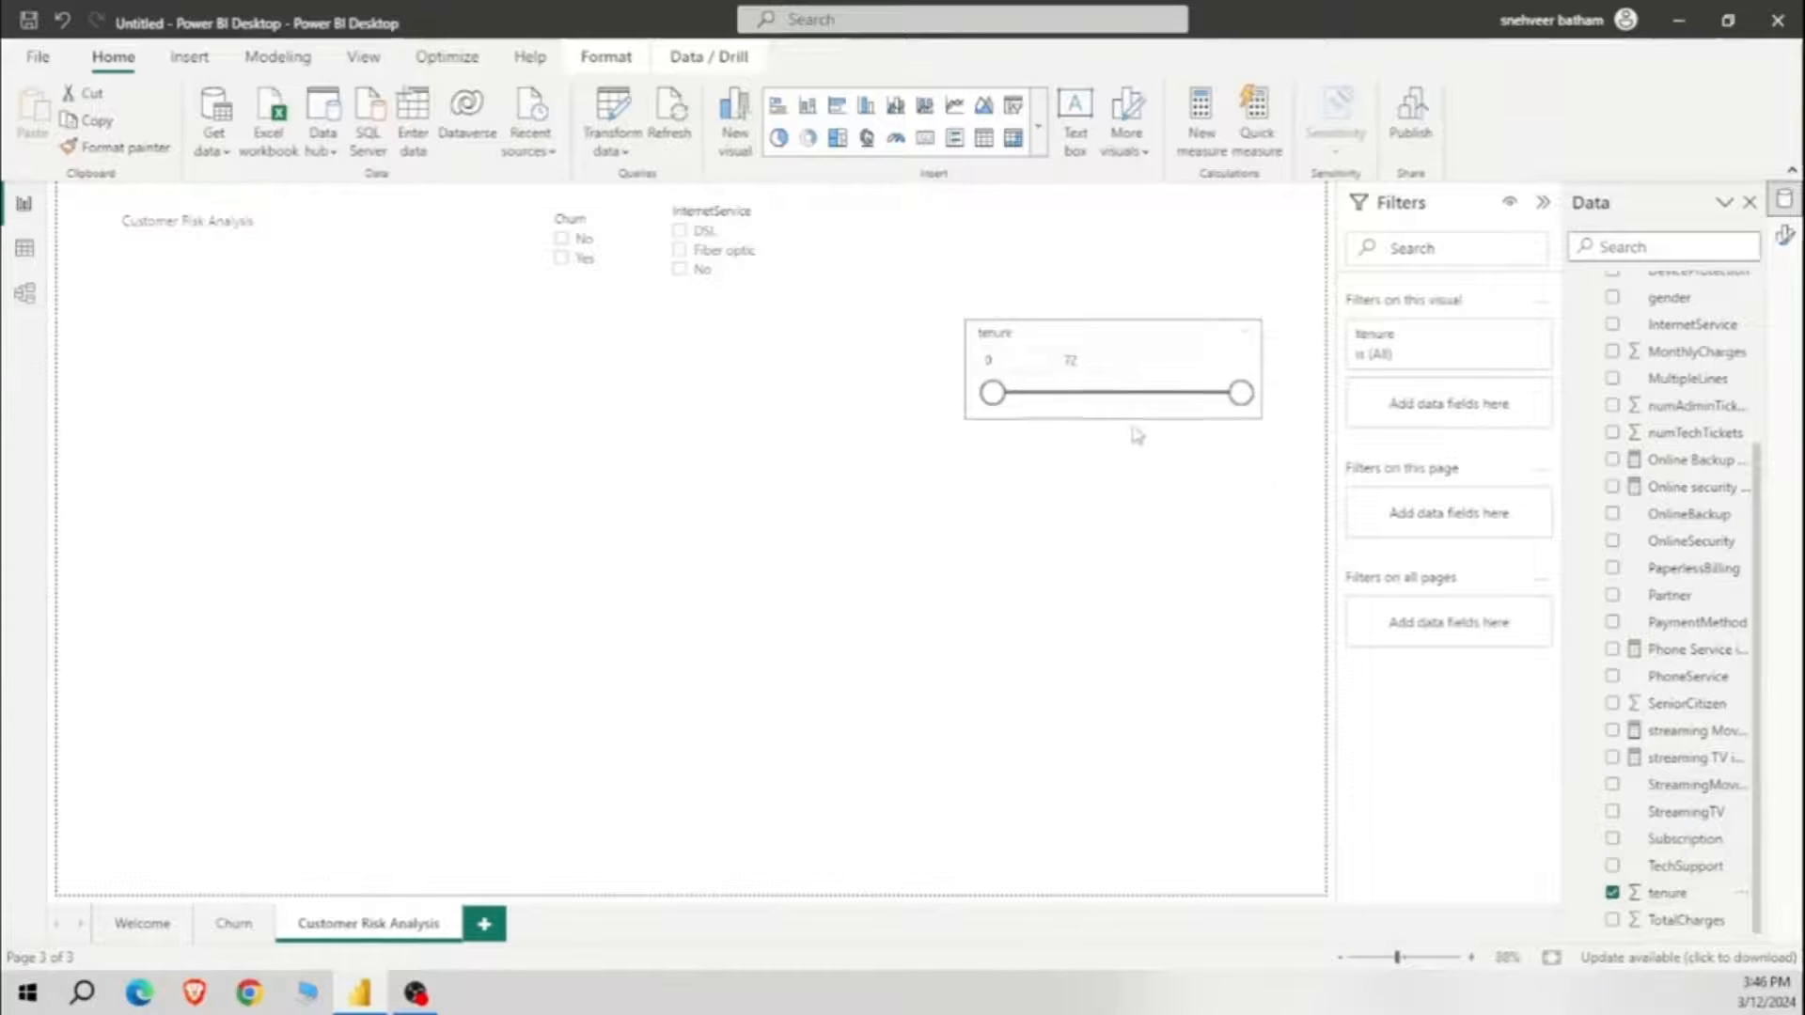
drag(1158, 342, 1137, 221)
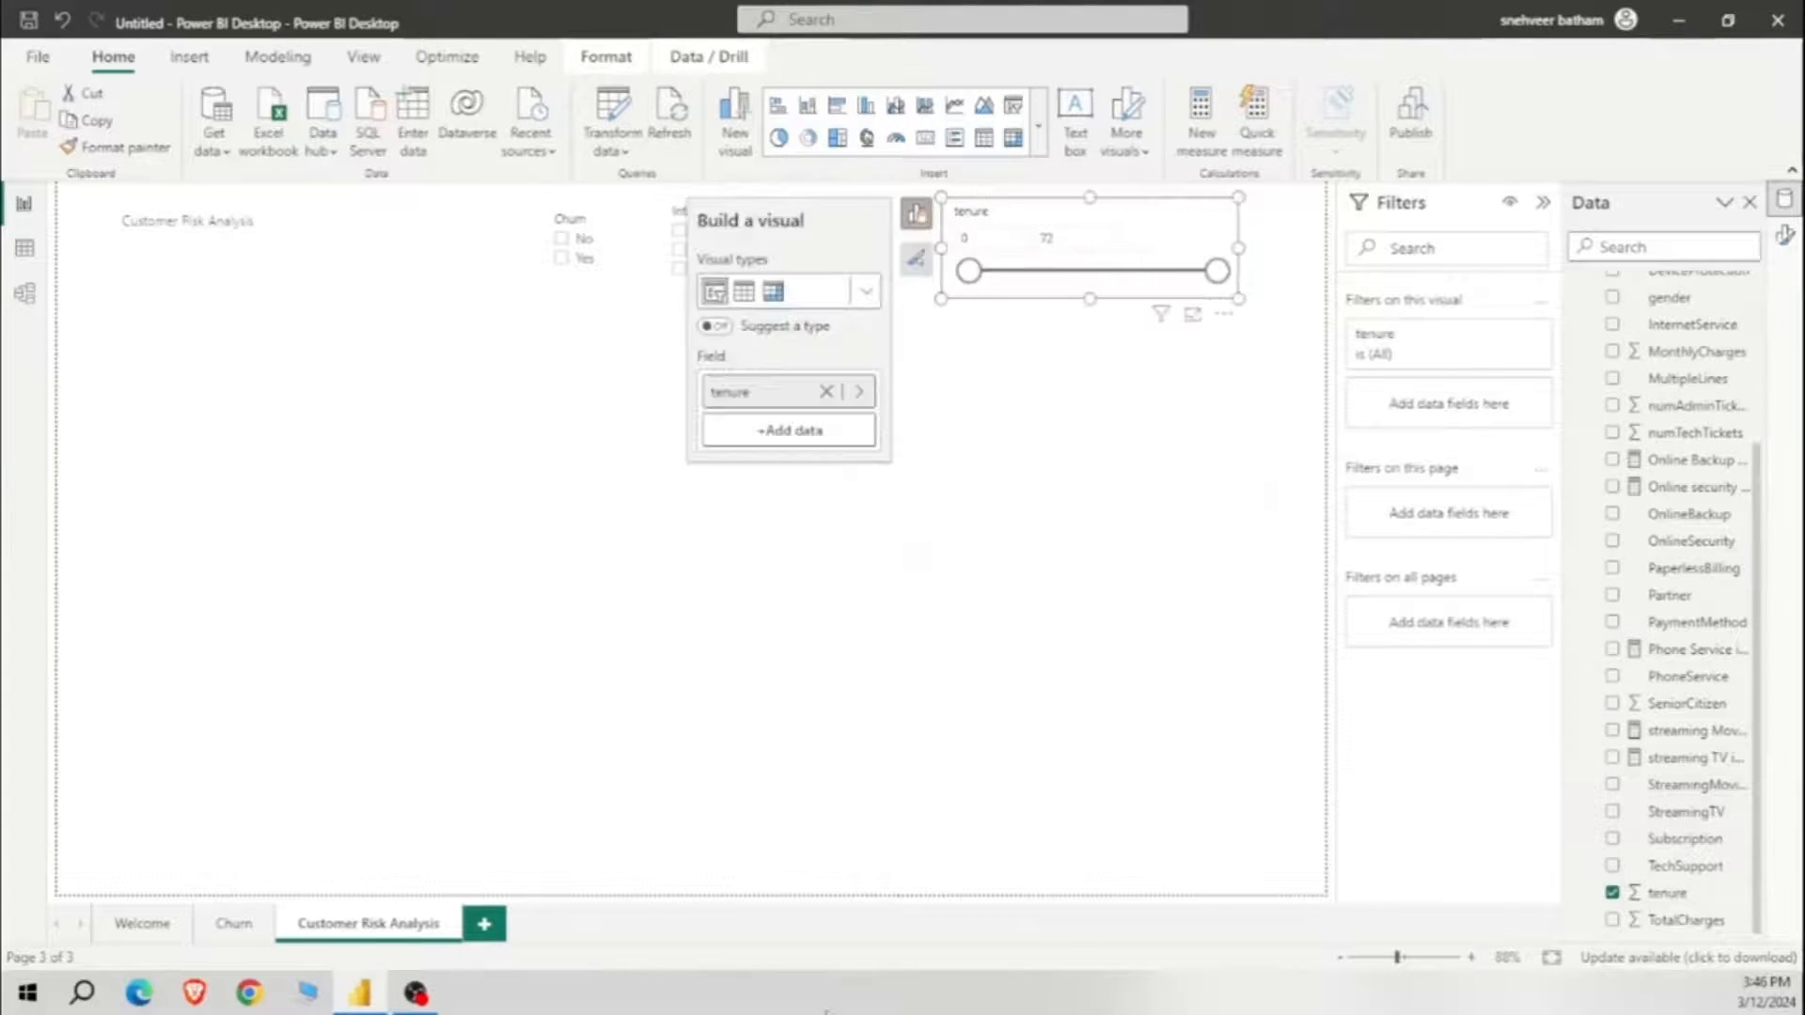
click(1148, 578)
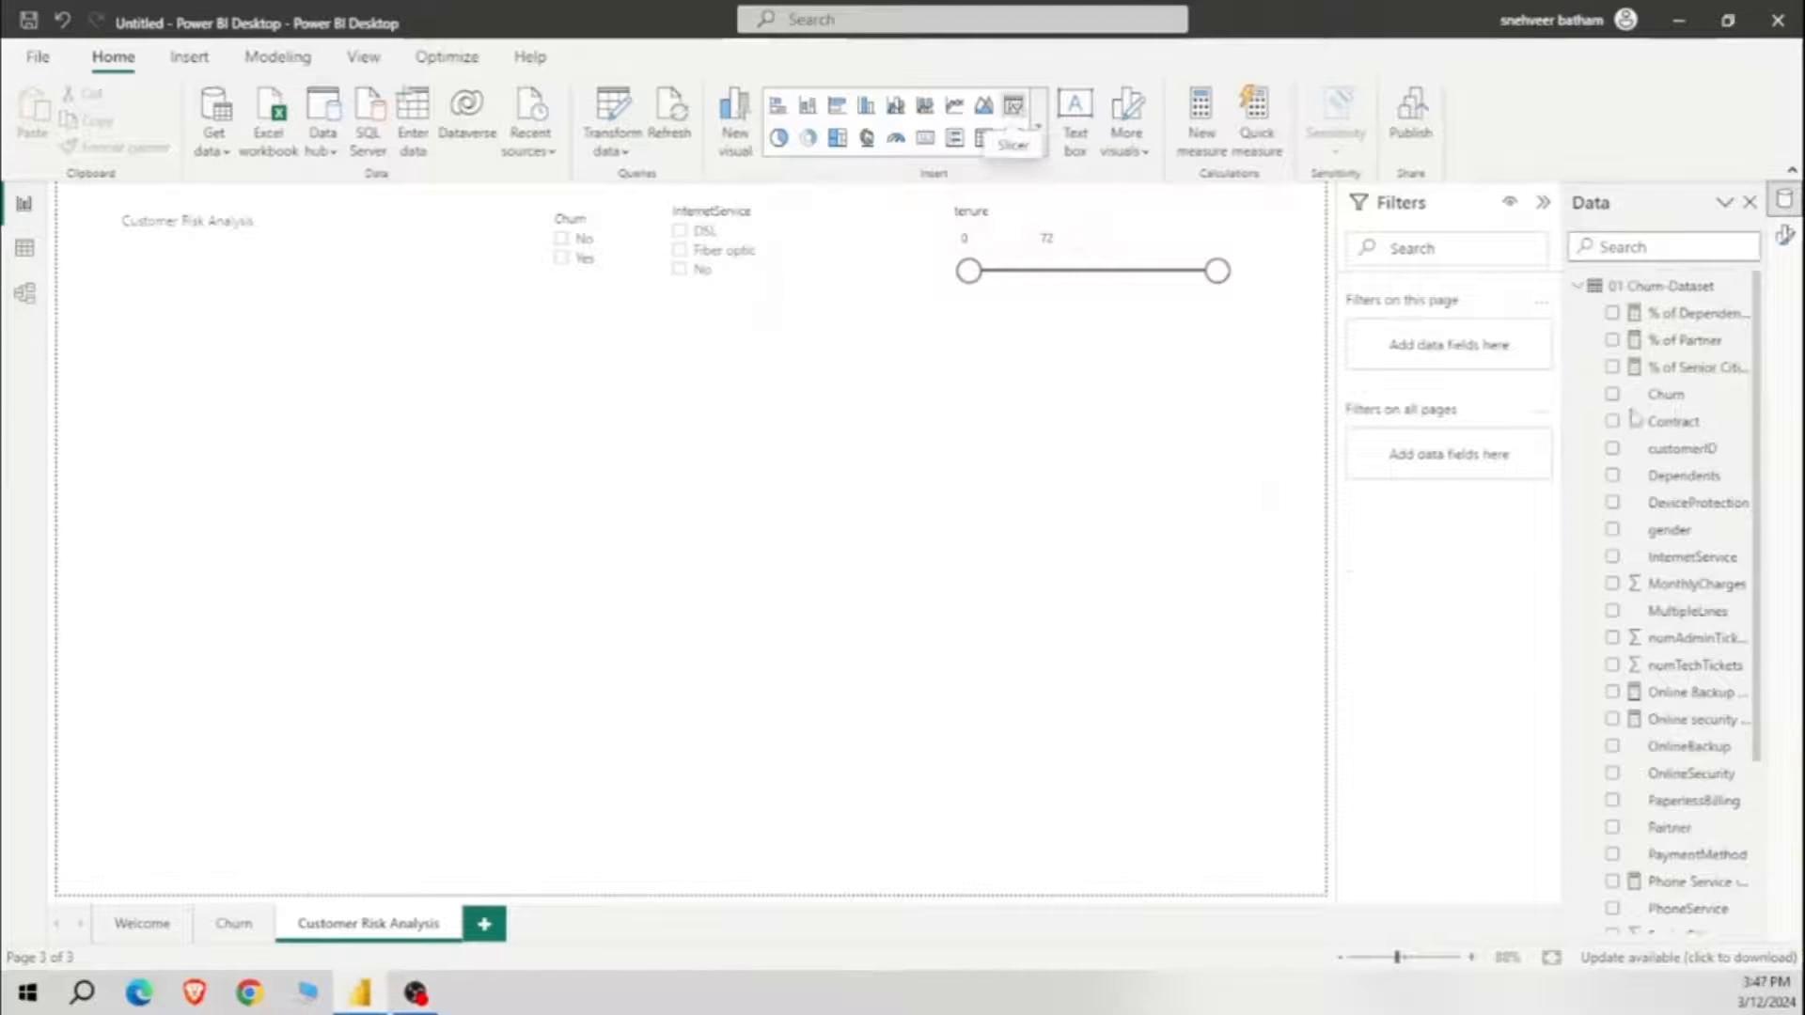
Step: Insert a Contract slicer and place it between the page title and the Churn slicer
click(1017, 107)
click(1612, 421)
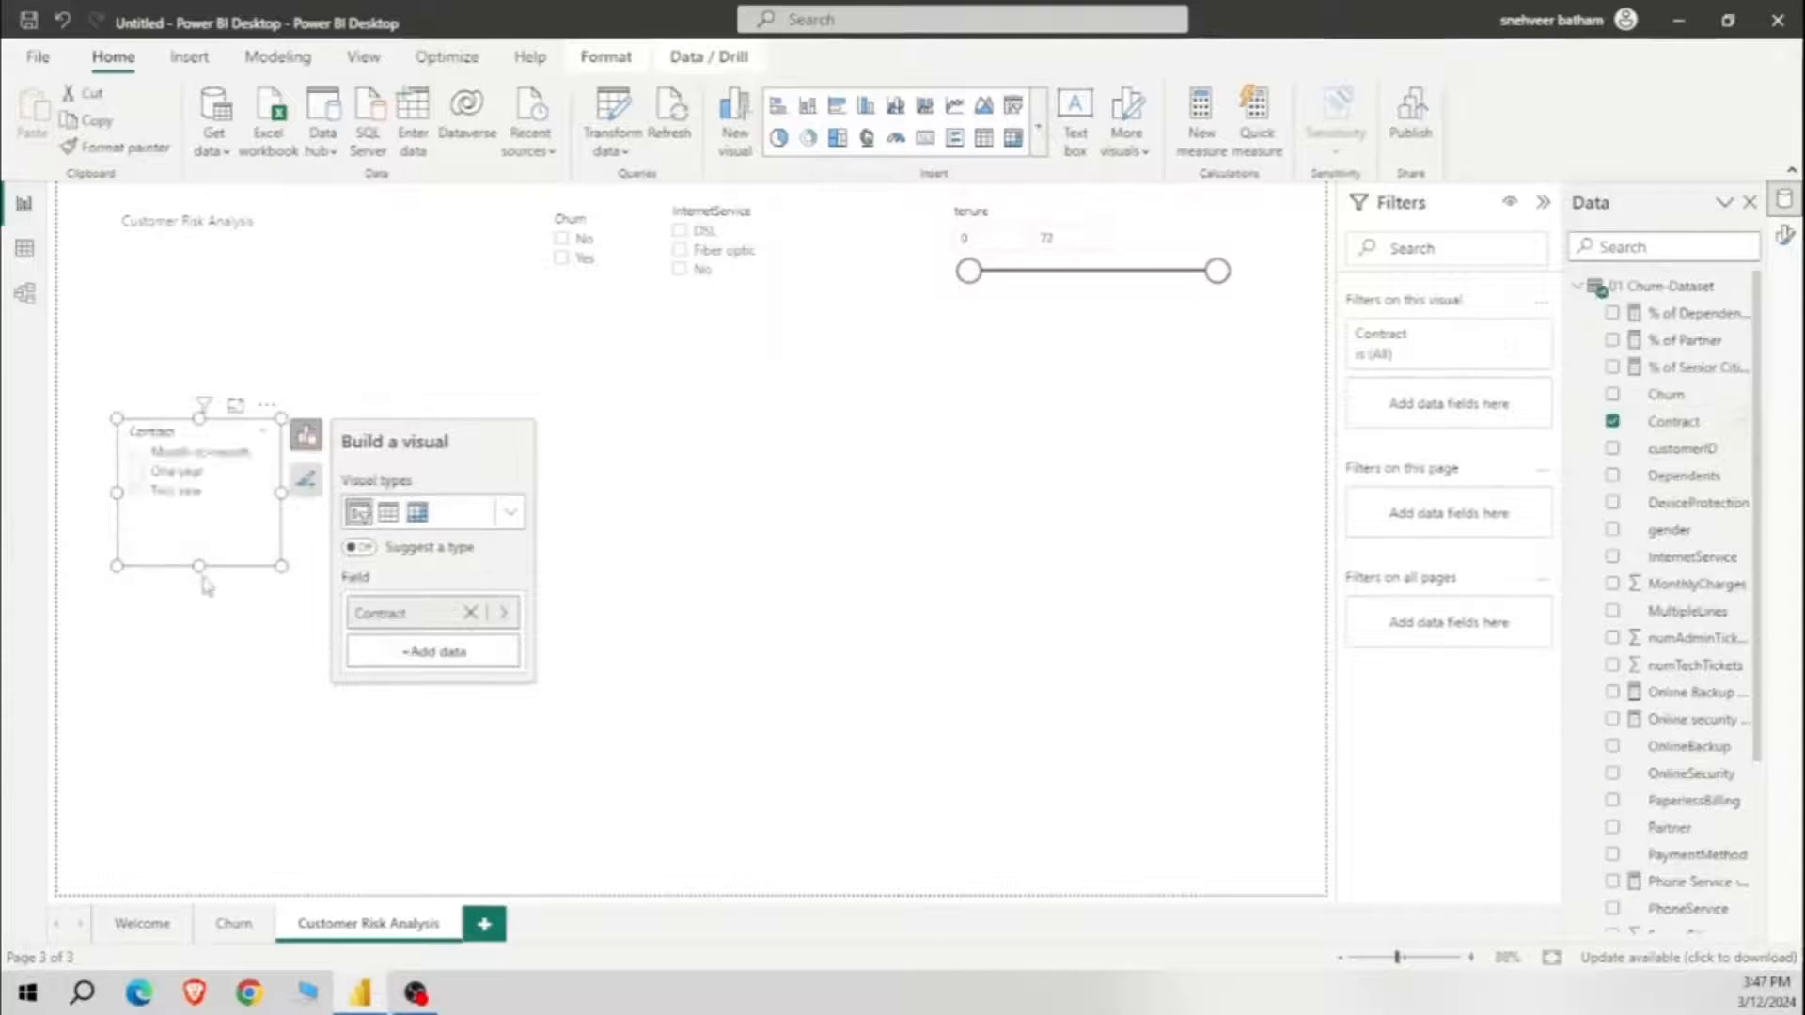
drag(226, 438, 463, 202)
drag(463, 202, 455, 212)
click(811, 348)
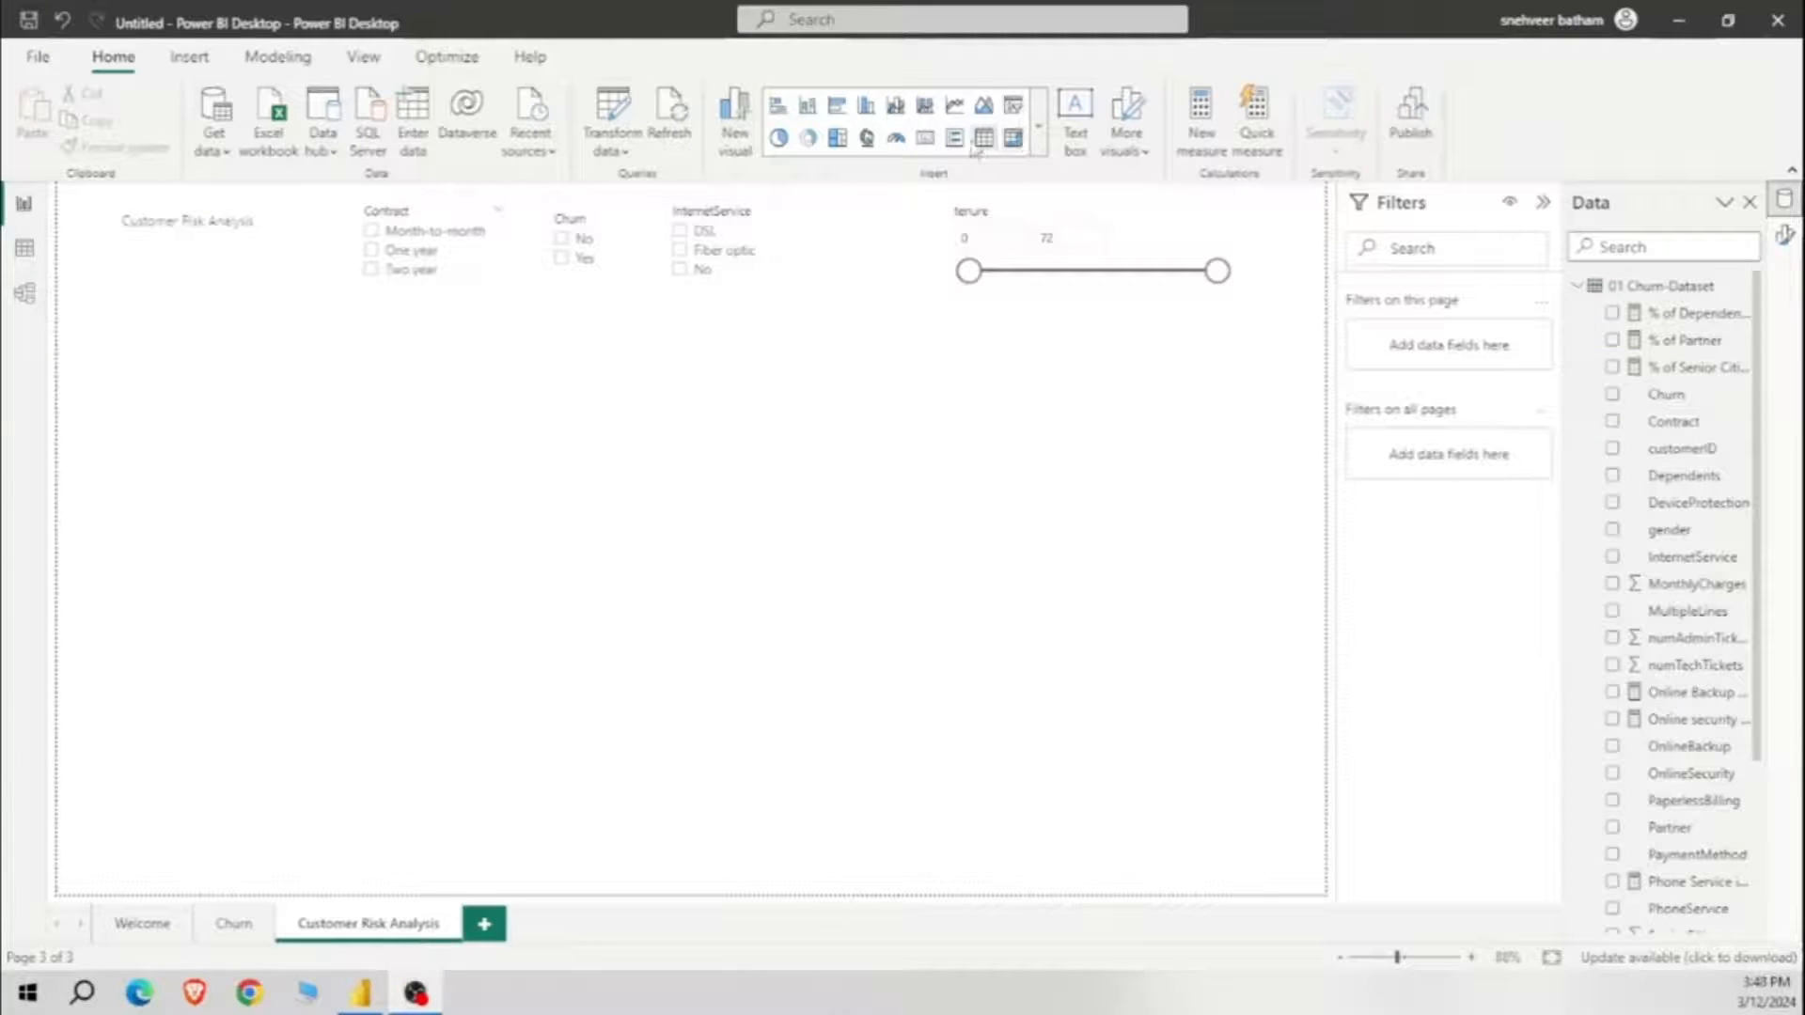
Step: Insert a card with the Churn field summarized as Count
click(927, 139)
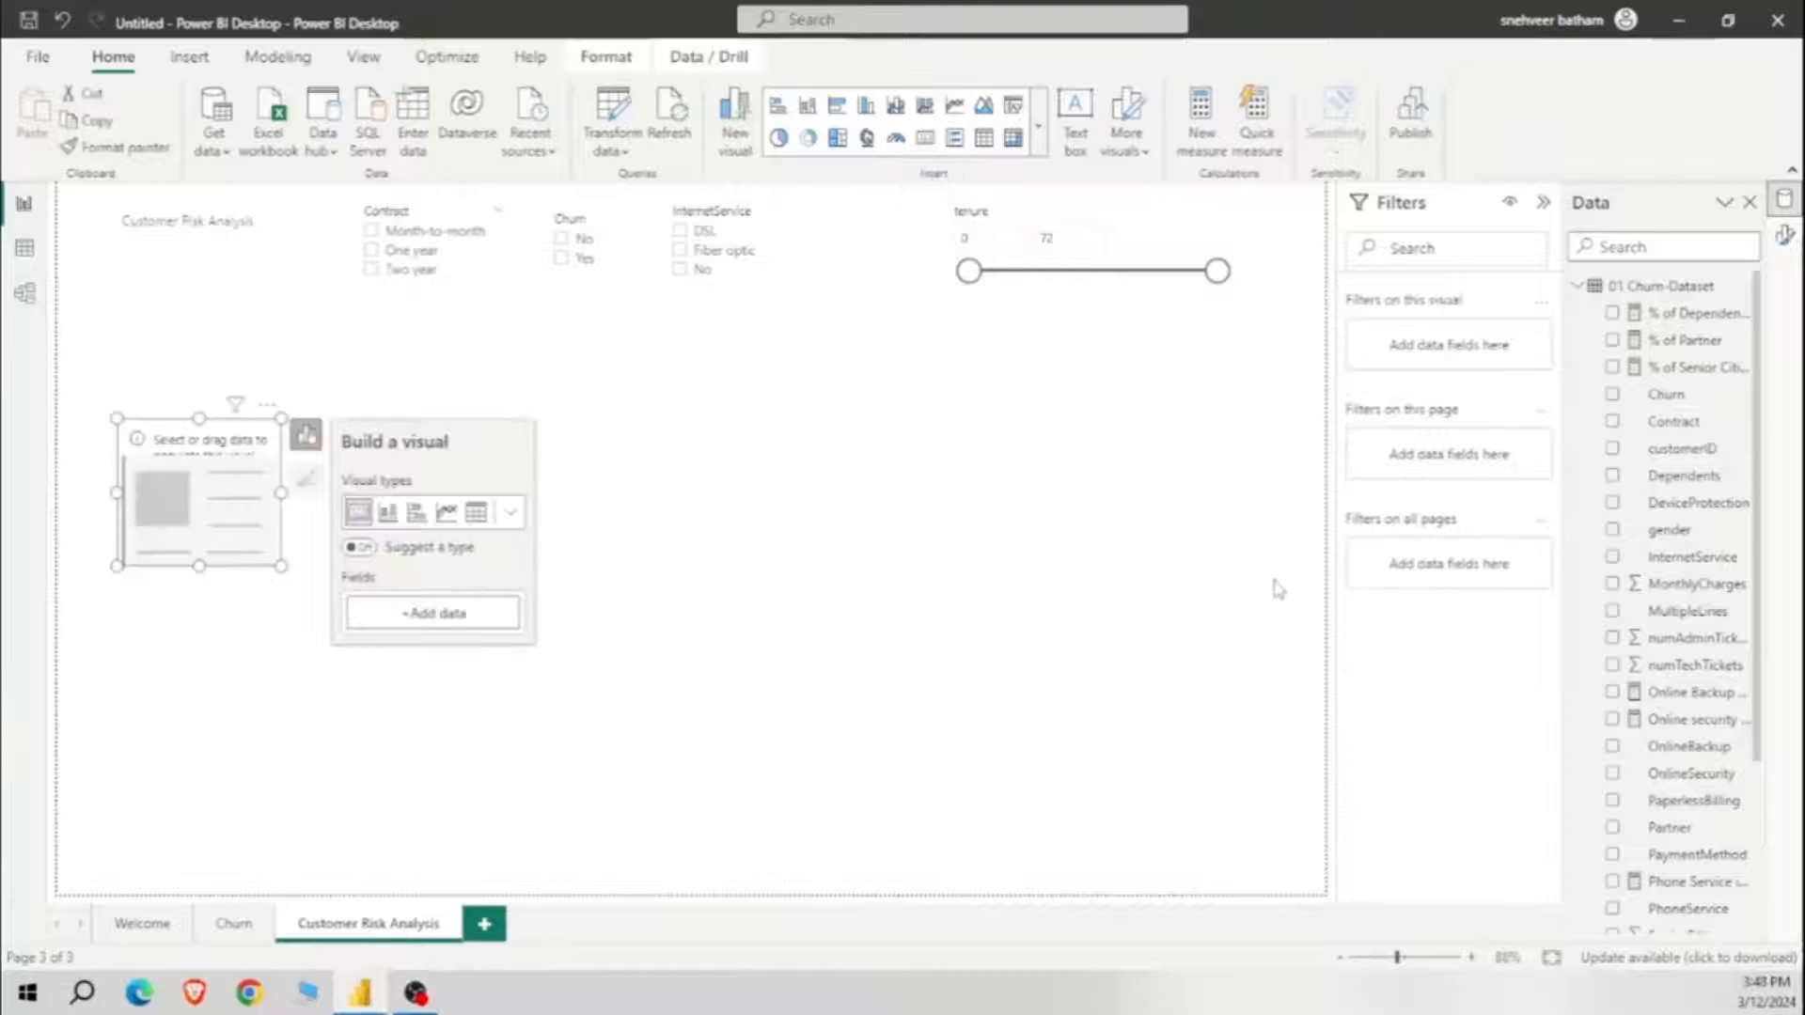
click(1612, 395)
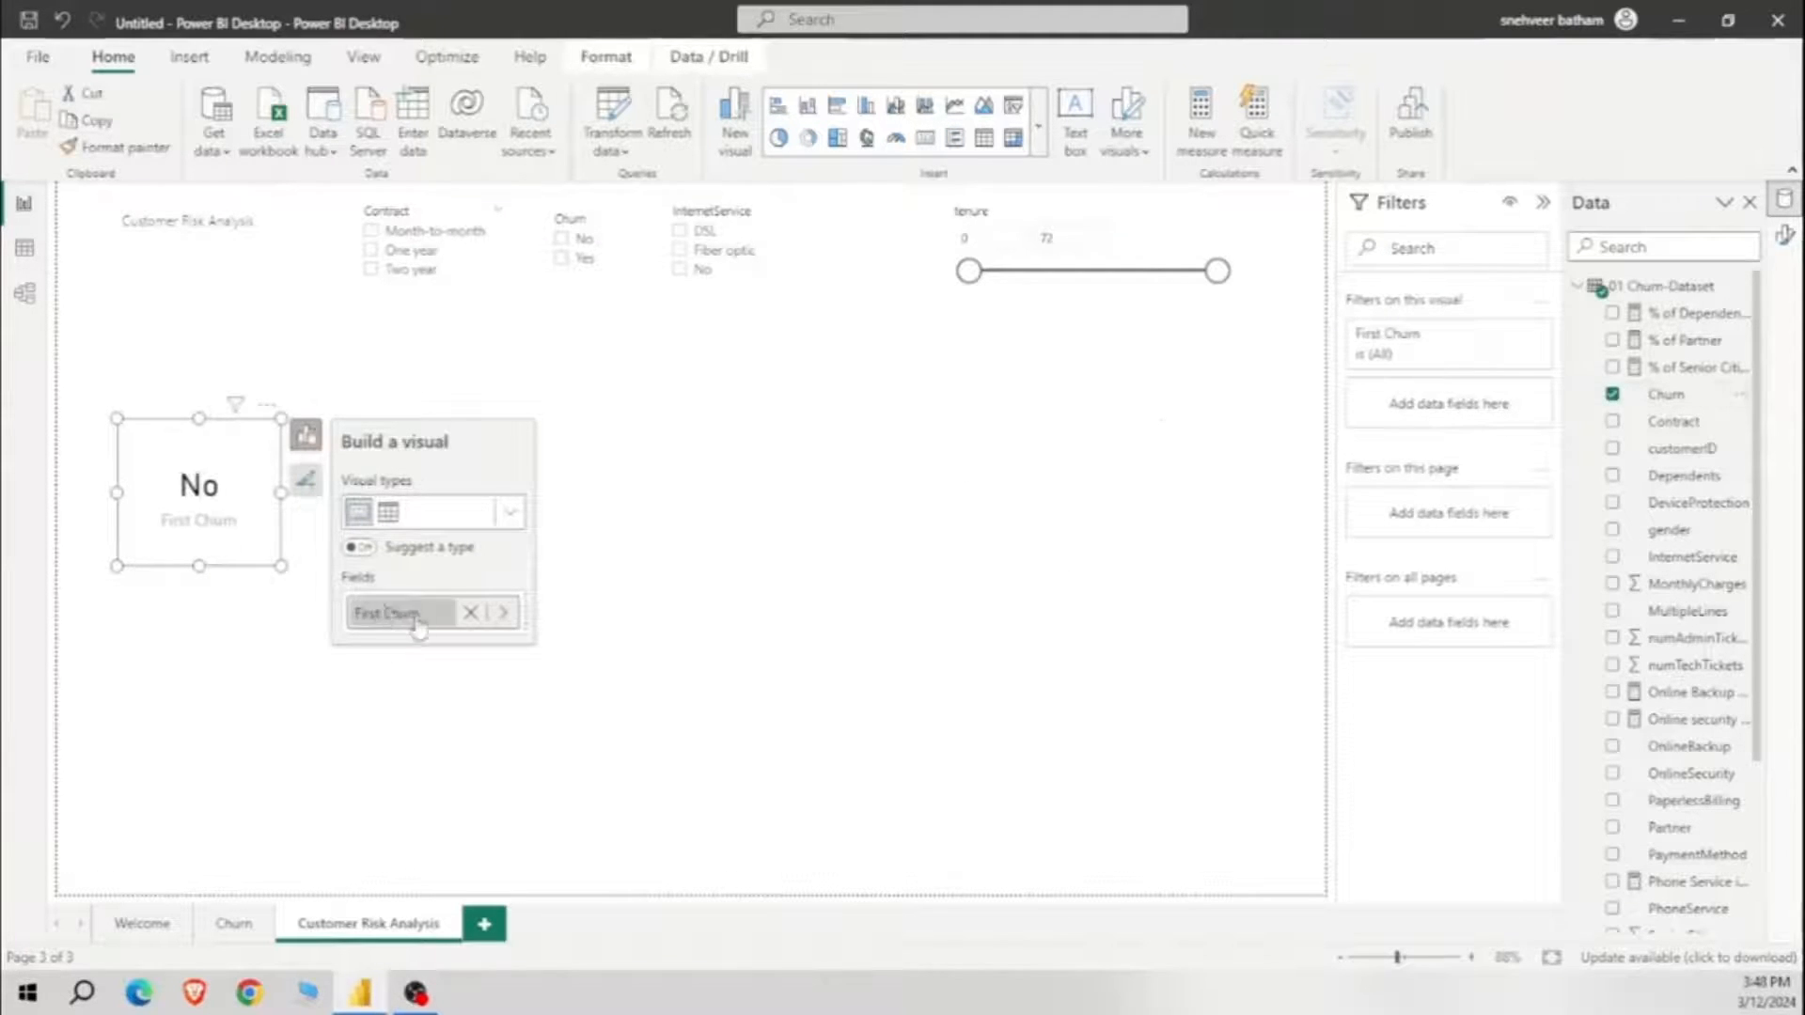
click(507, 613)
click(574, 752)
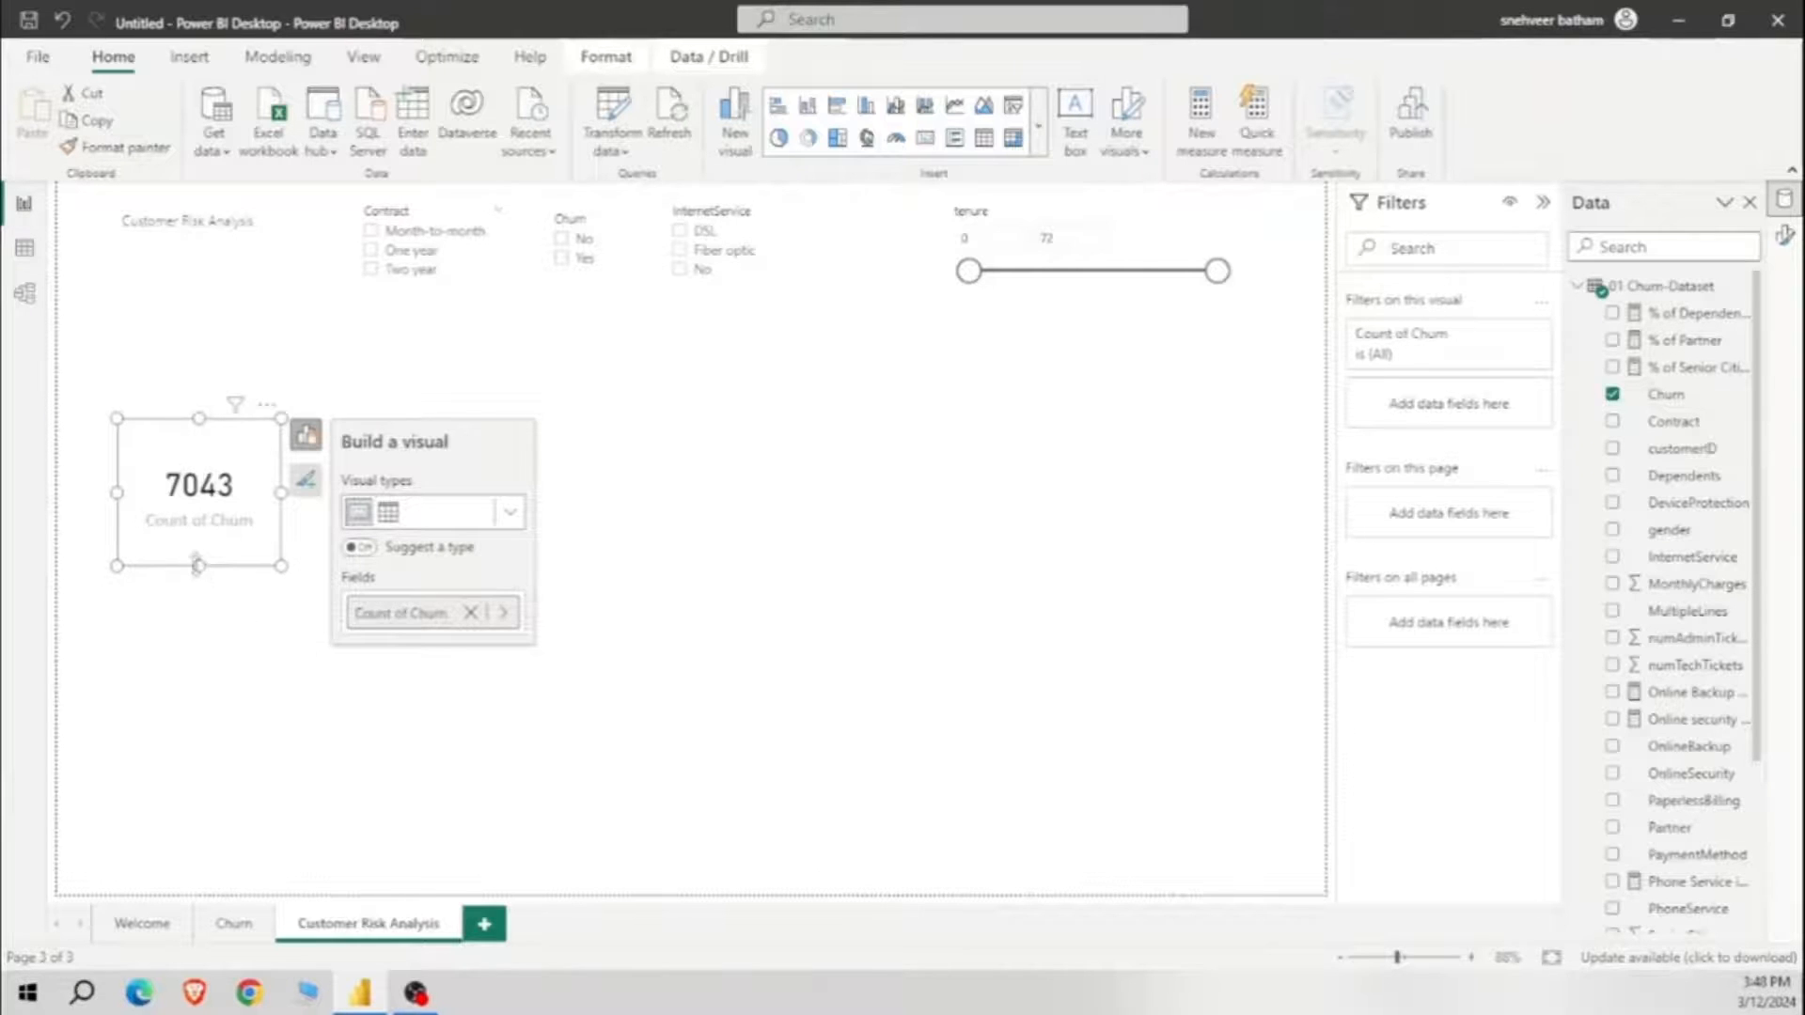
Step: Shorten the Count of Churn card and place it below the right end of the tenure slicer
drag(199, 564, 214, 516)
drag(216, 440, 1222, 319)
click(344, 507)
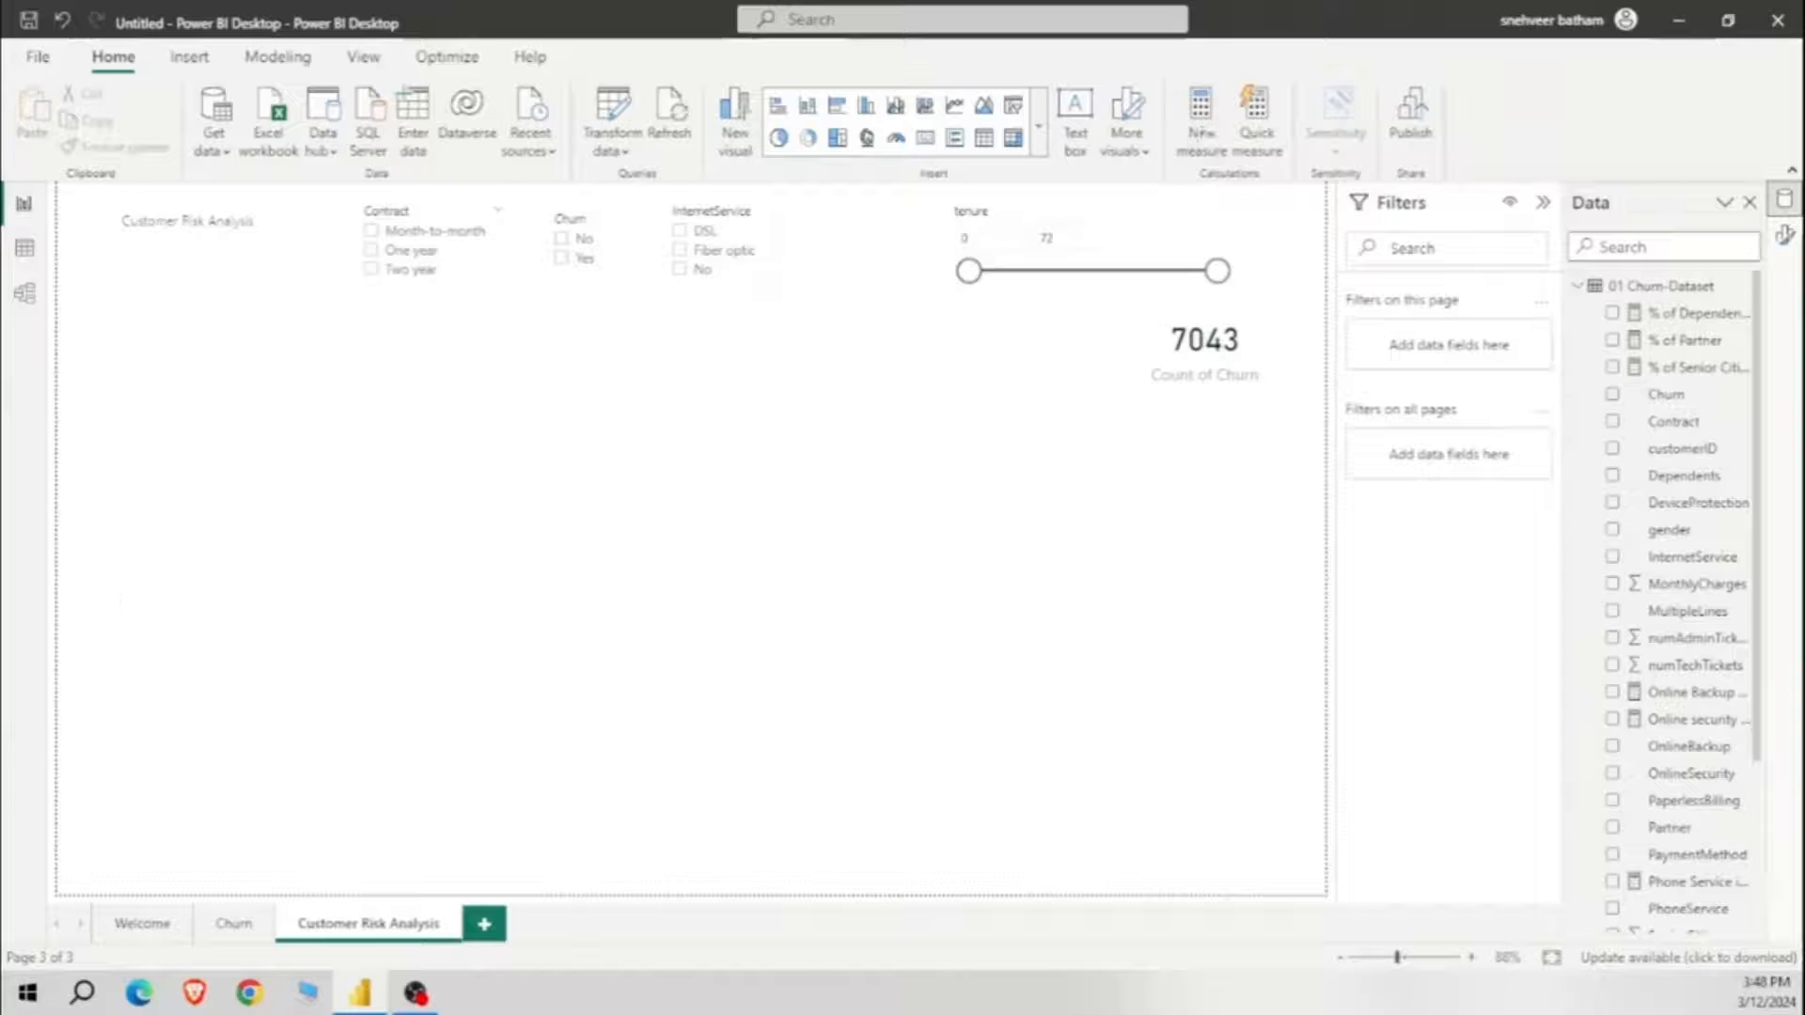
Step: Create a new measure named churn rate % that begins with DIVIDE and a nested CALCULATE as the numerator
click(1201, 118)
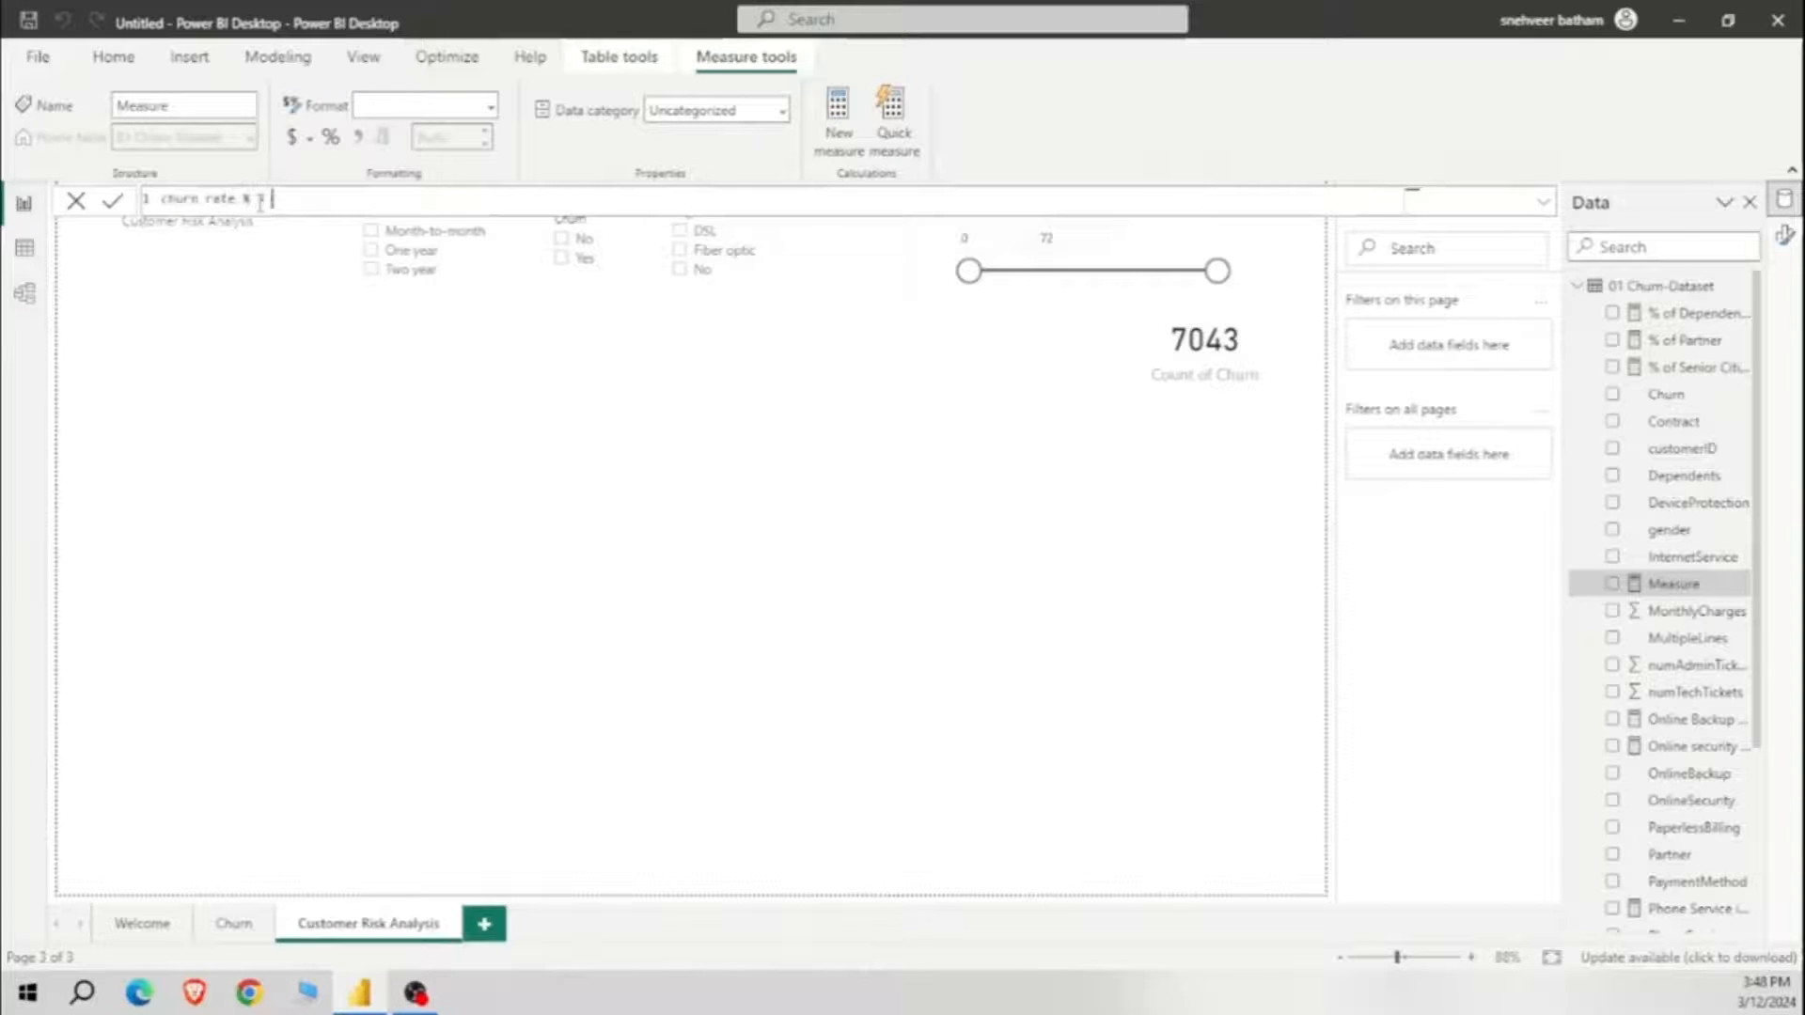
text(divi)
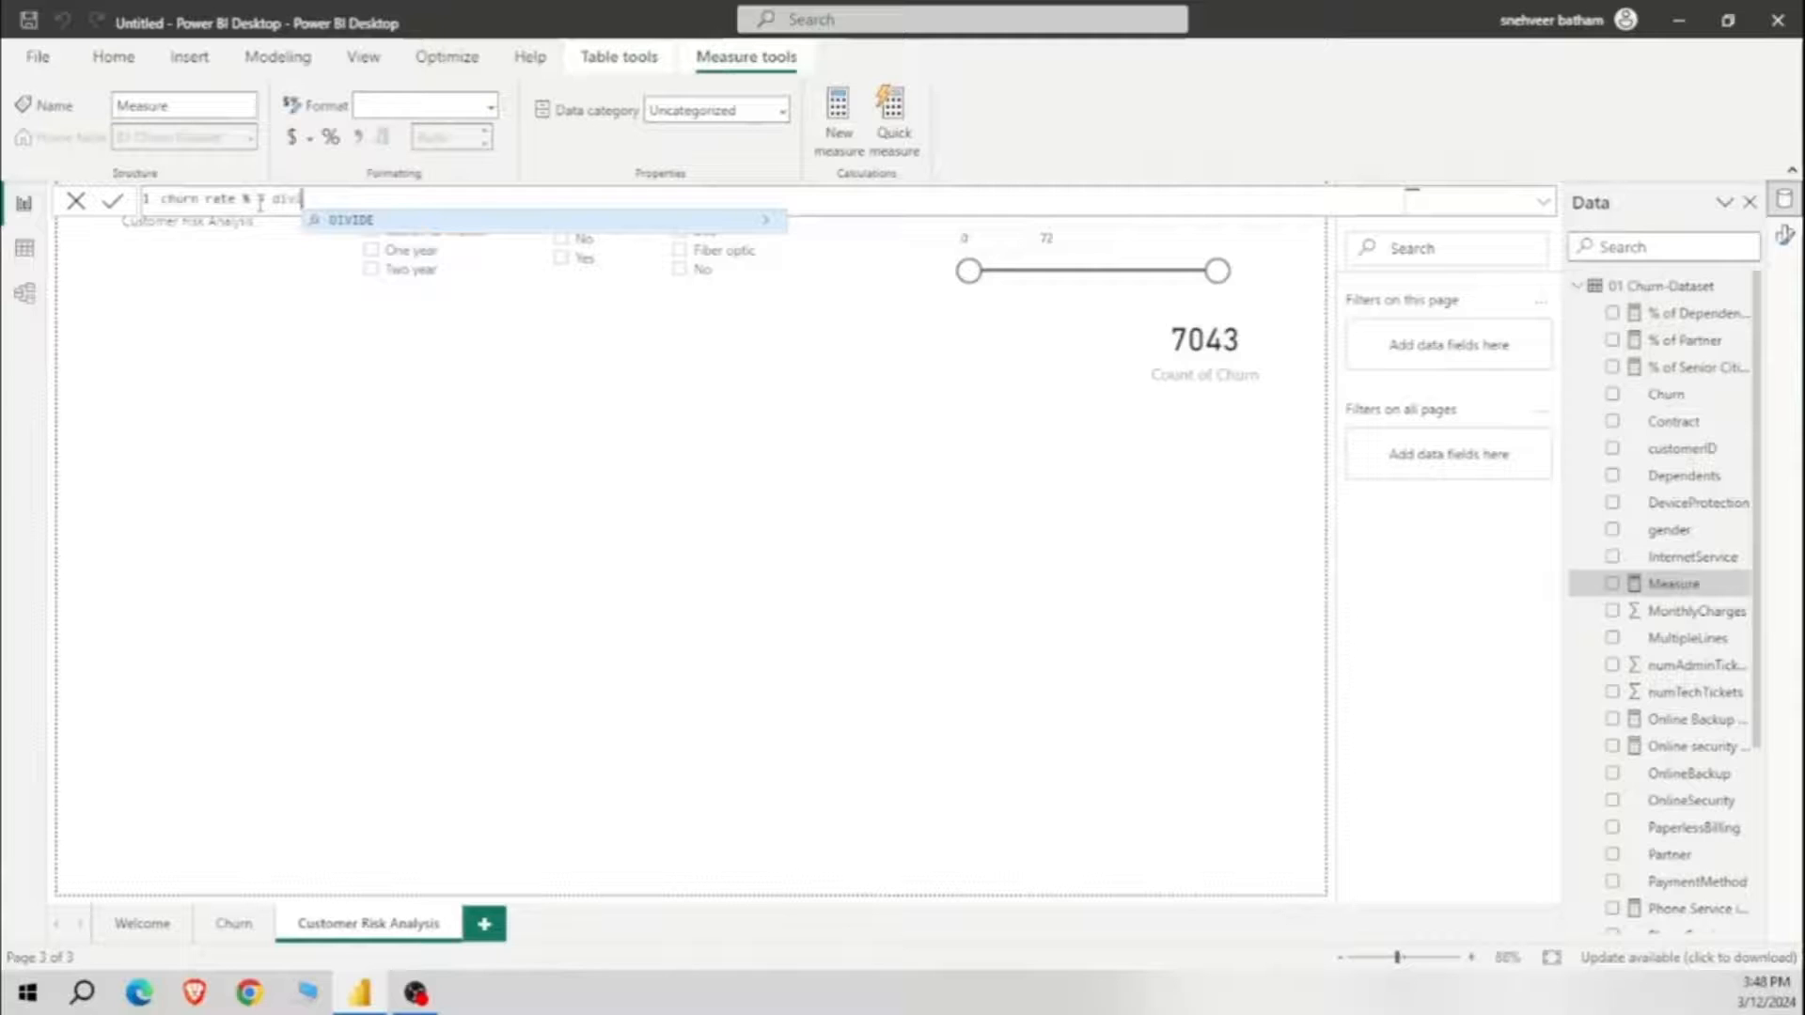
key(Tab)
text(calc)
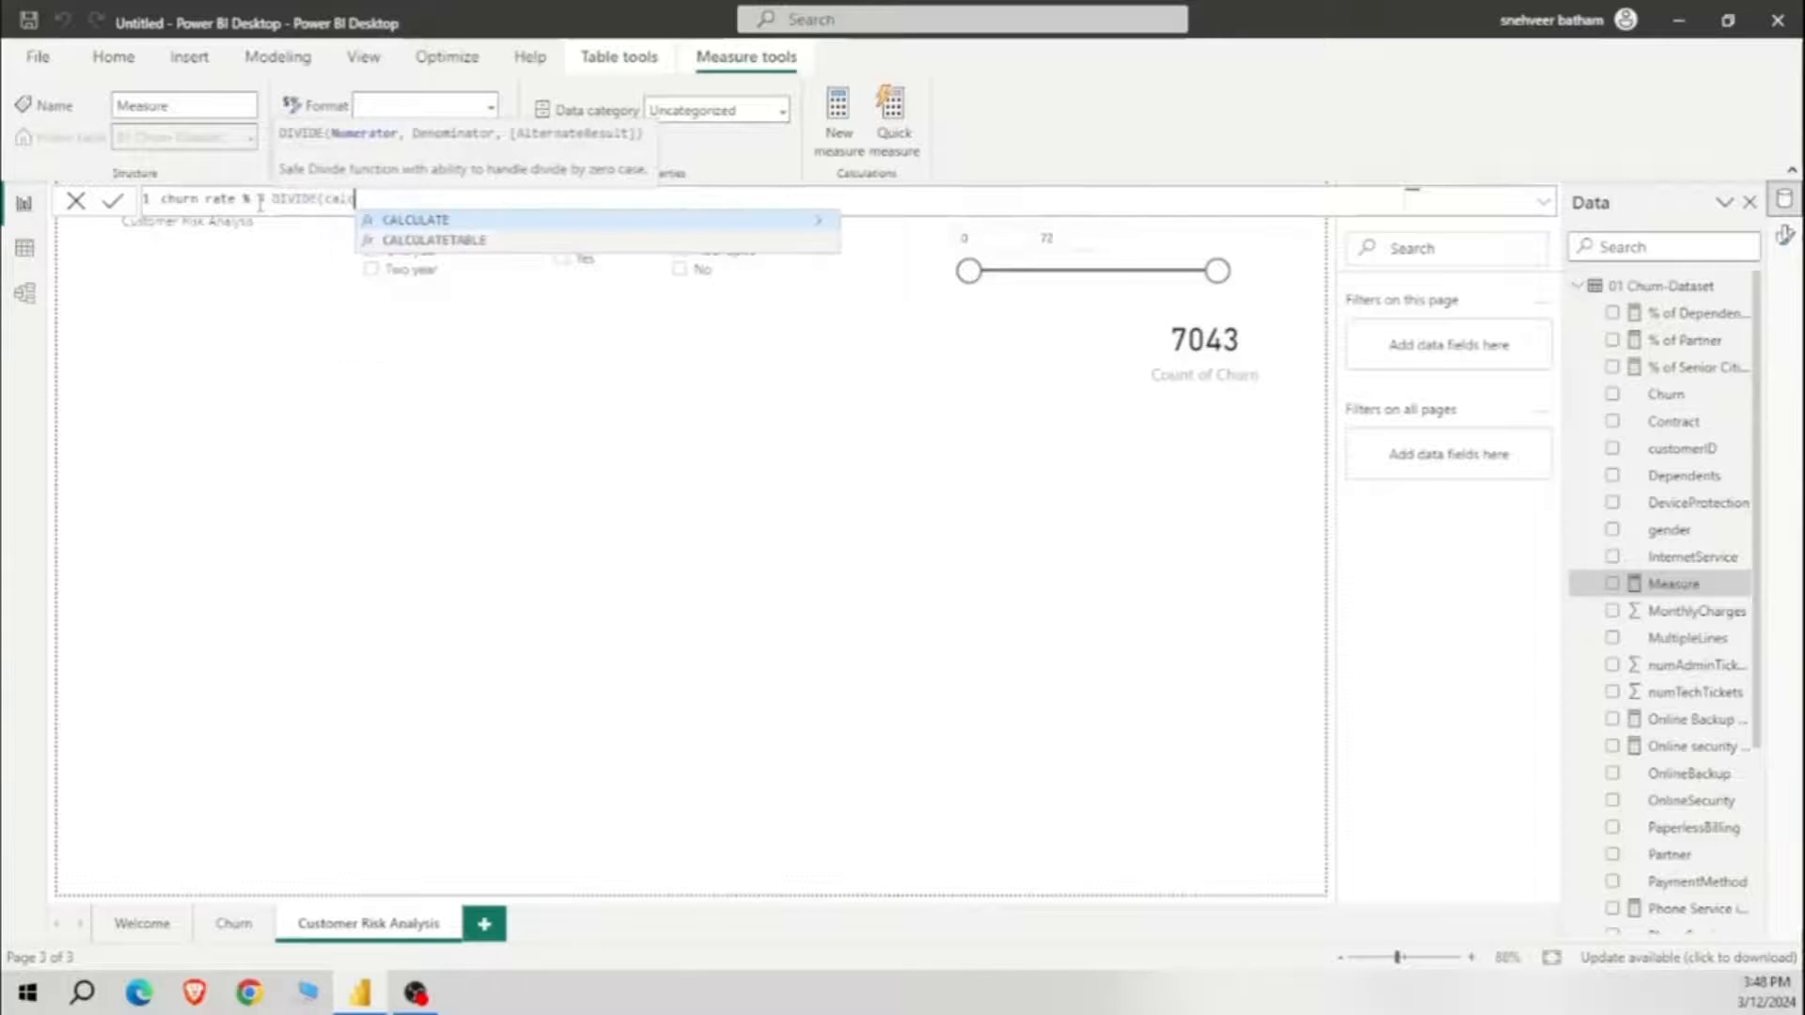
key(Tab)
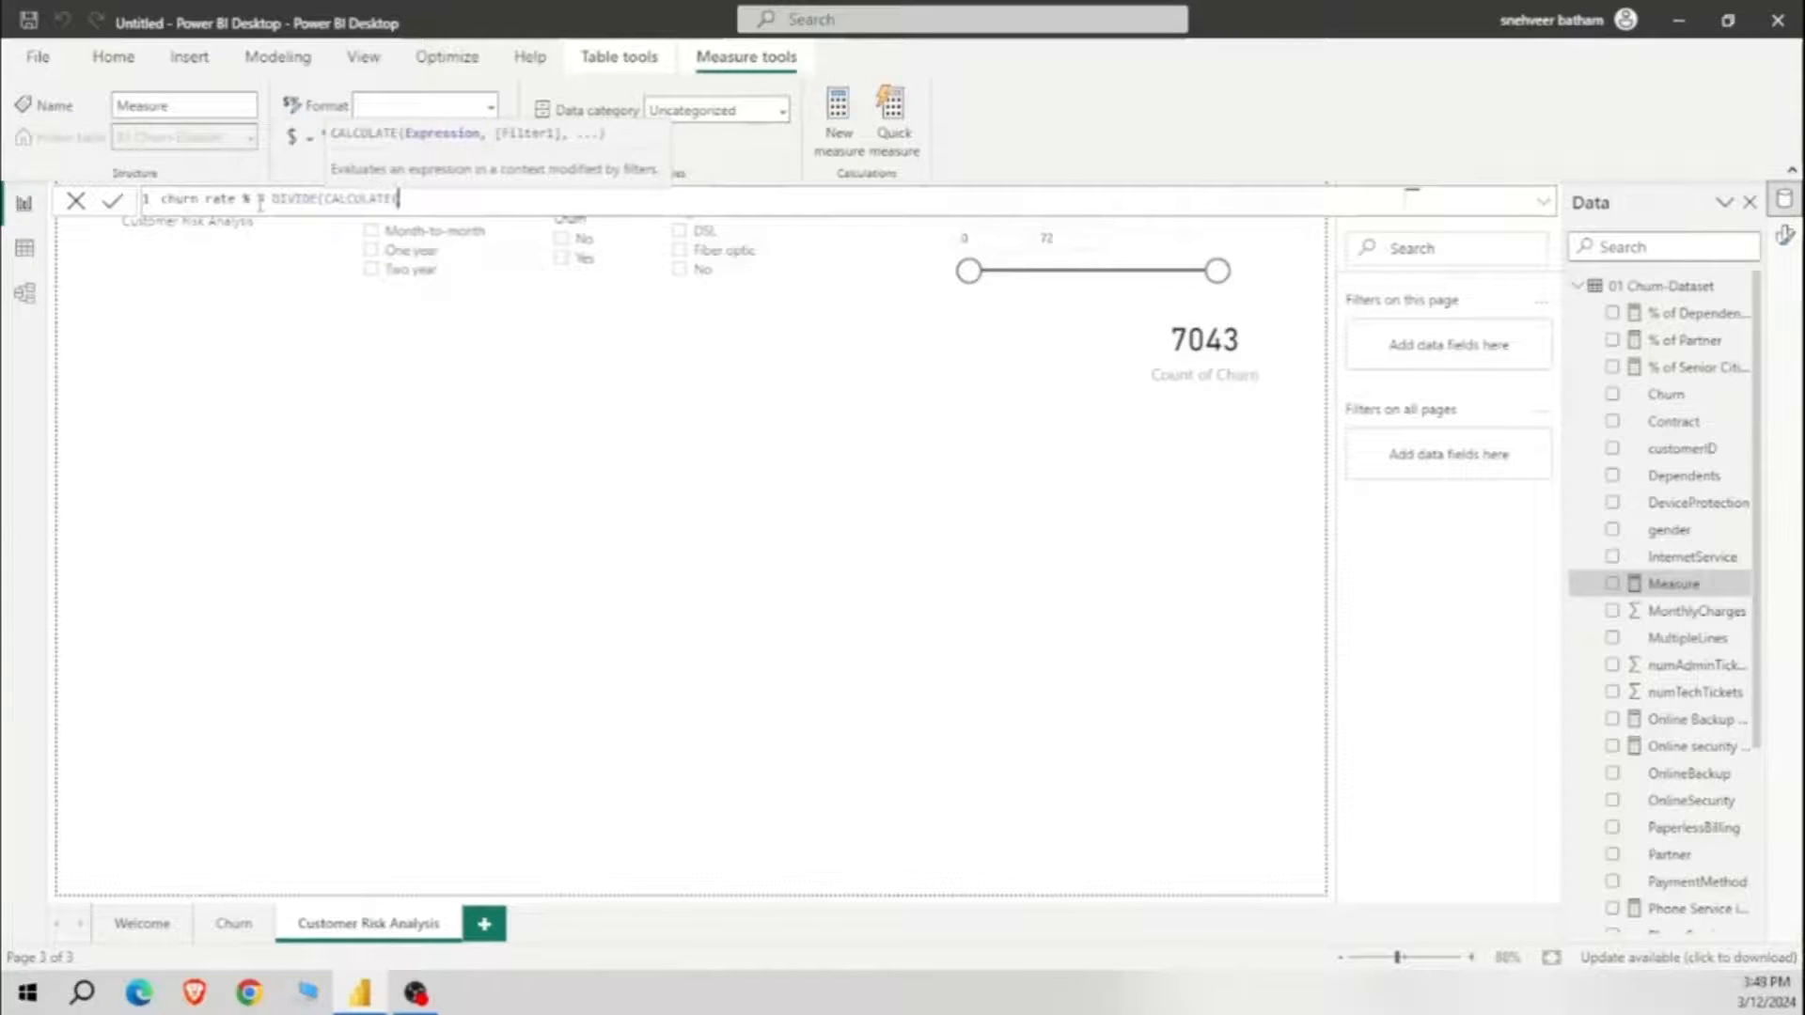
text(chur)
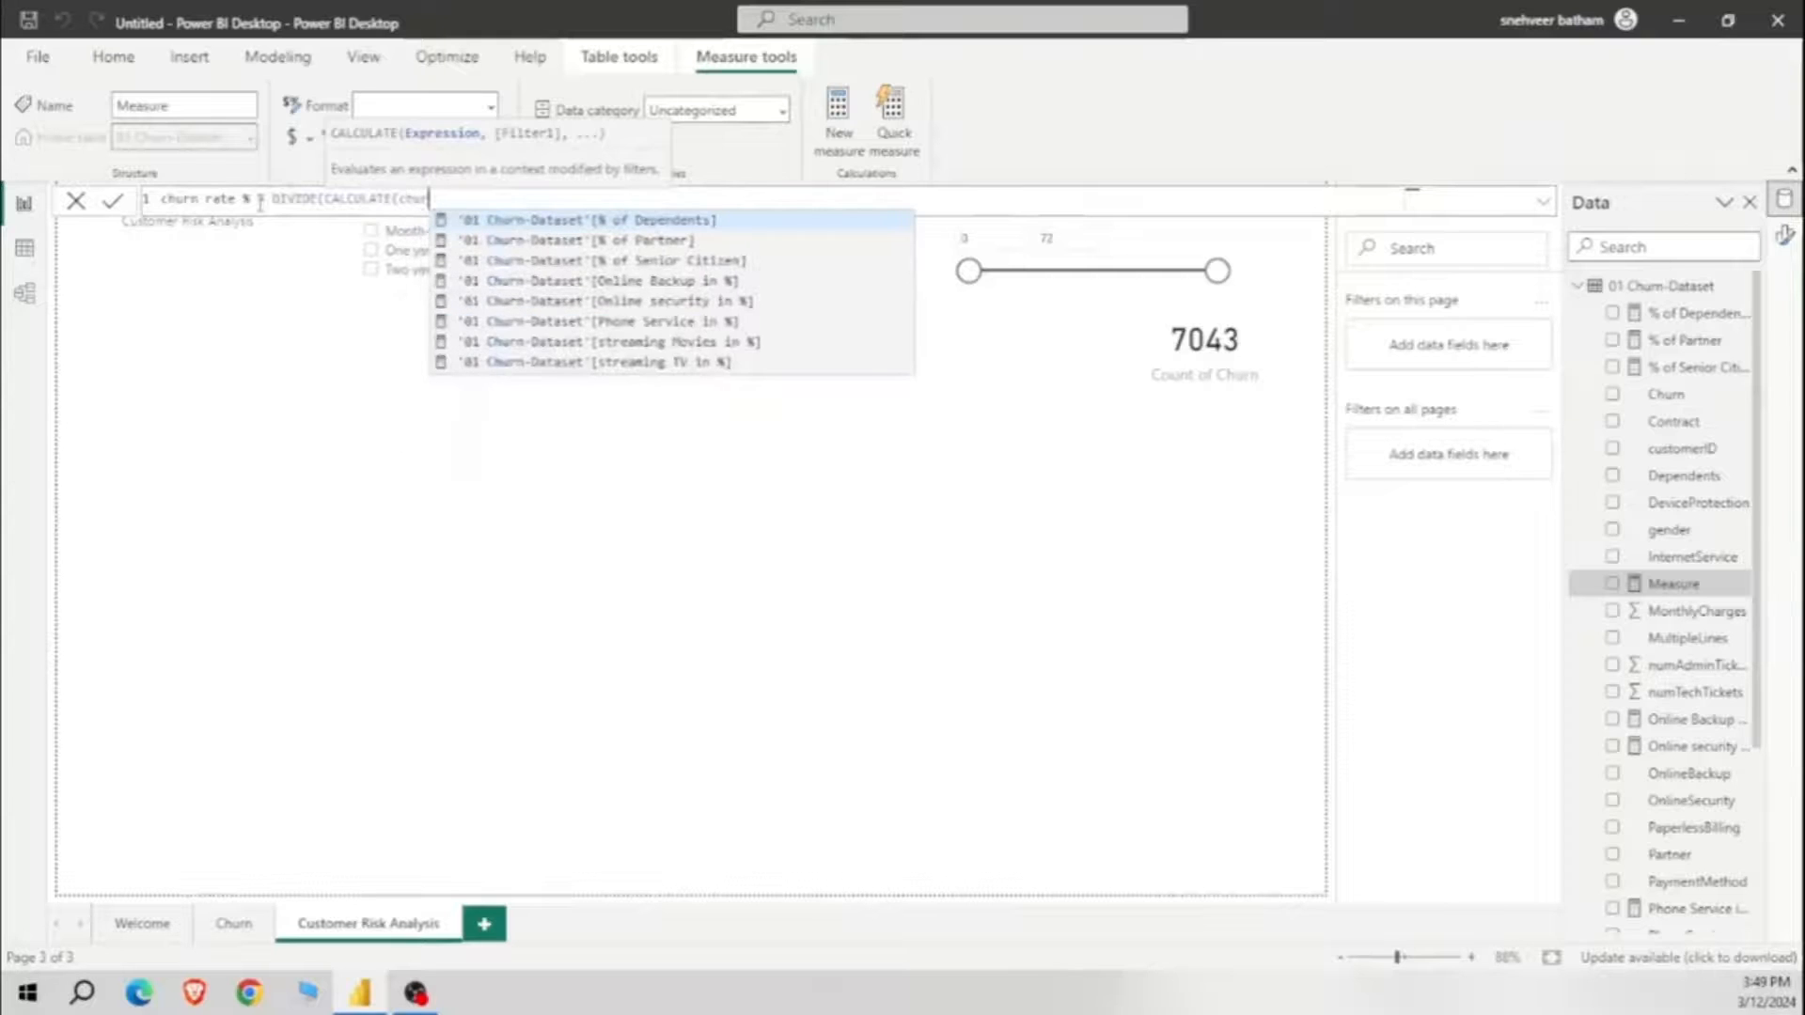
key(BackSpace)
key(BackSpace)
key(BackSpace)
key(BackSpace)
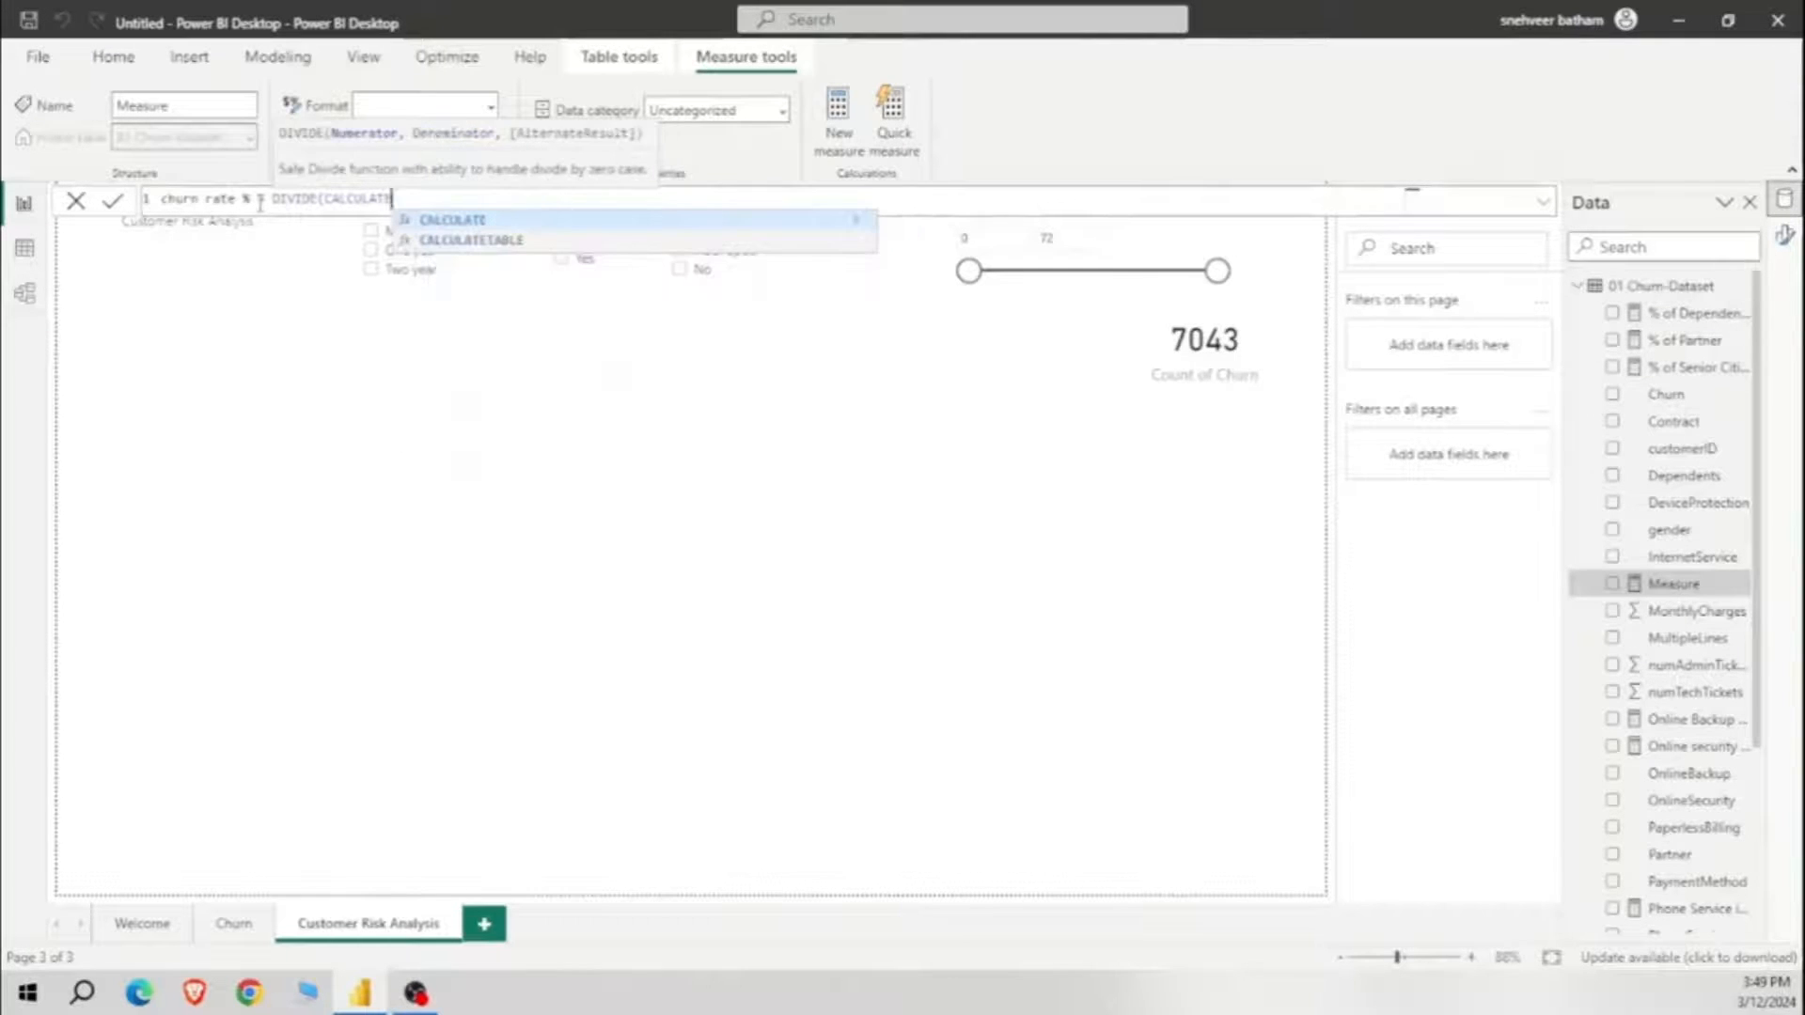
Step: Enter COUNT of '01 Churn-Dataset'[Churn] as the expression of the numerator's CALCULATE
text(count)
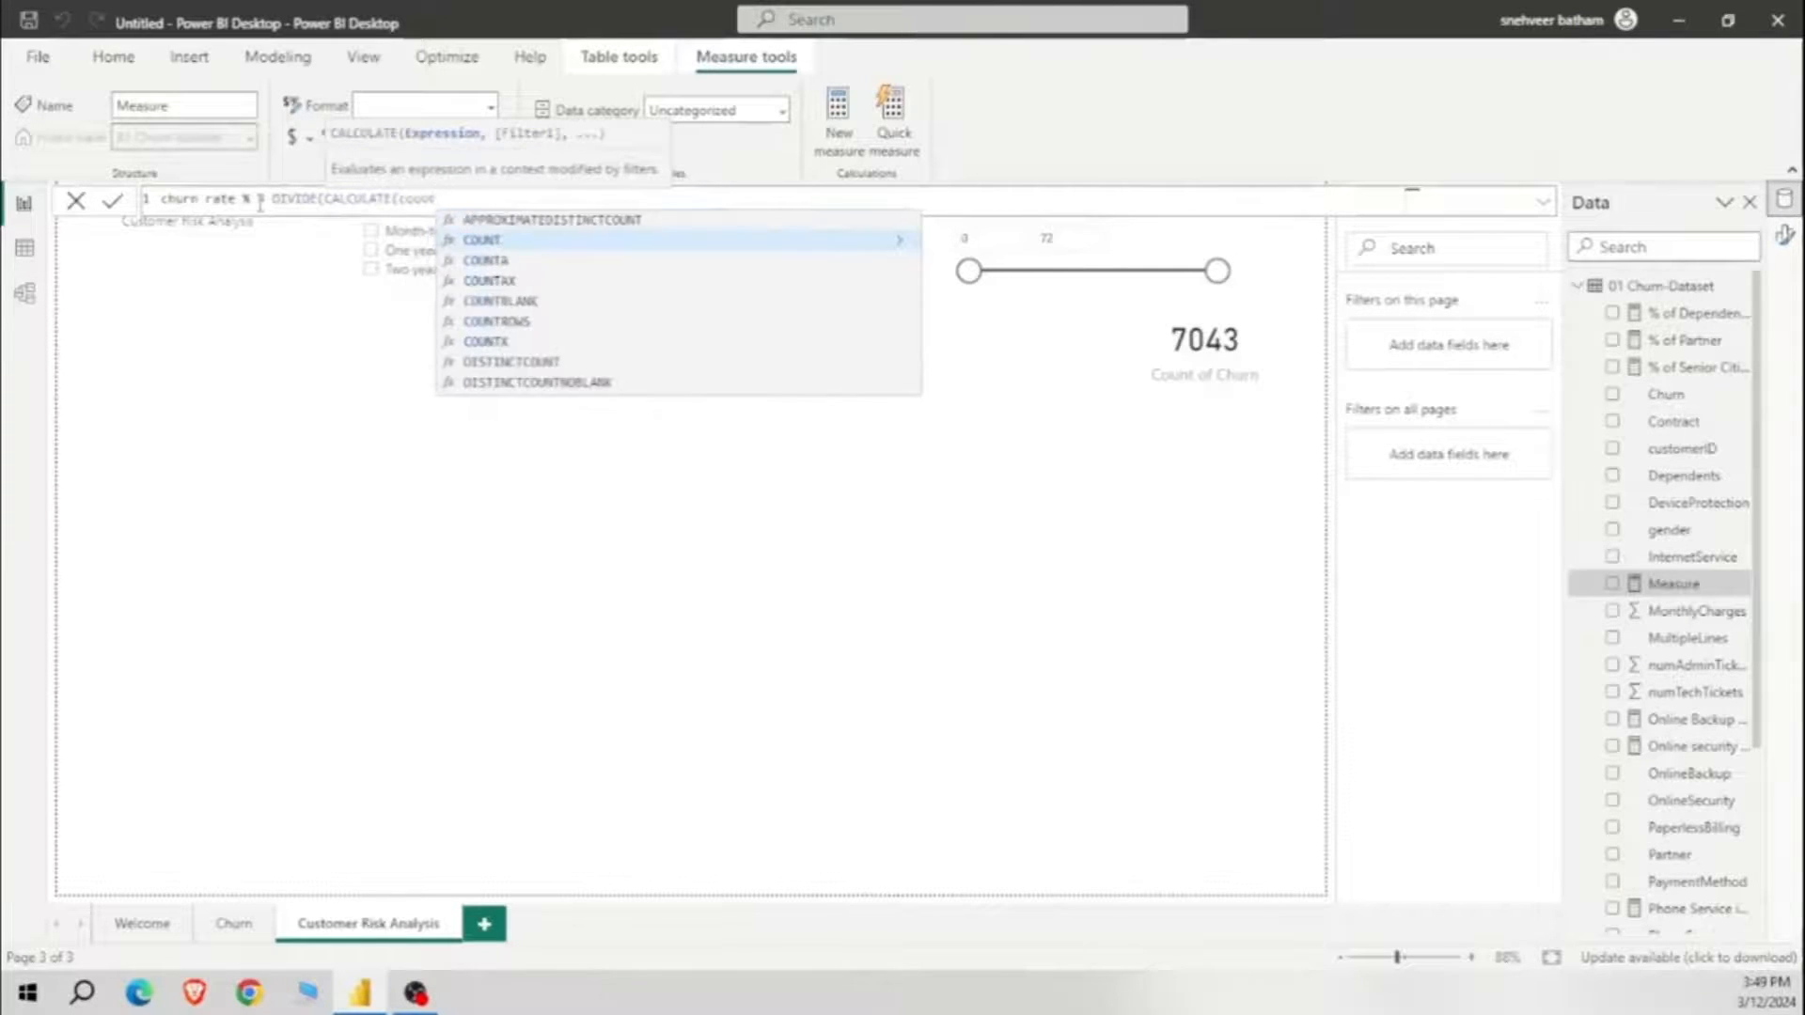
key(Tab)
key(Down)
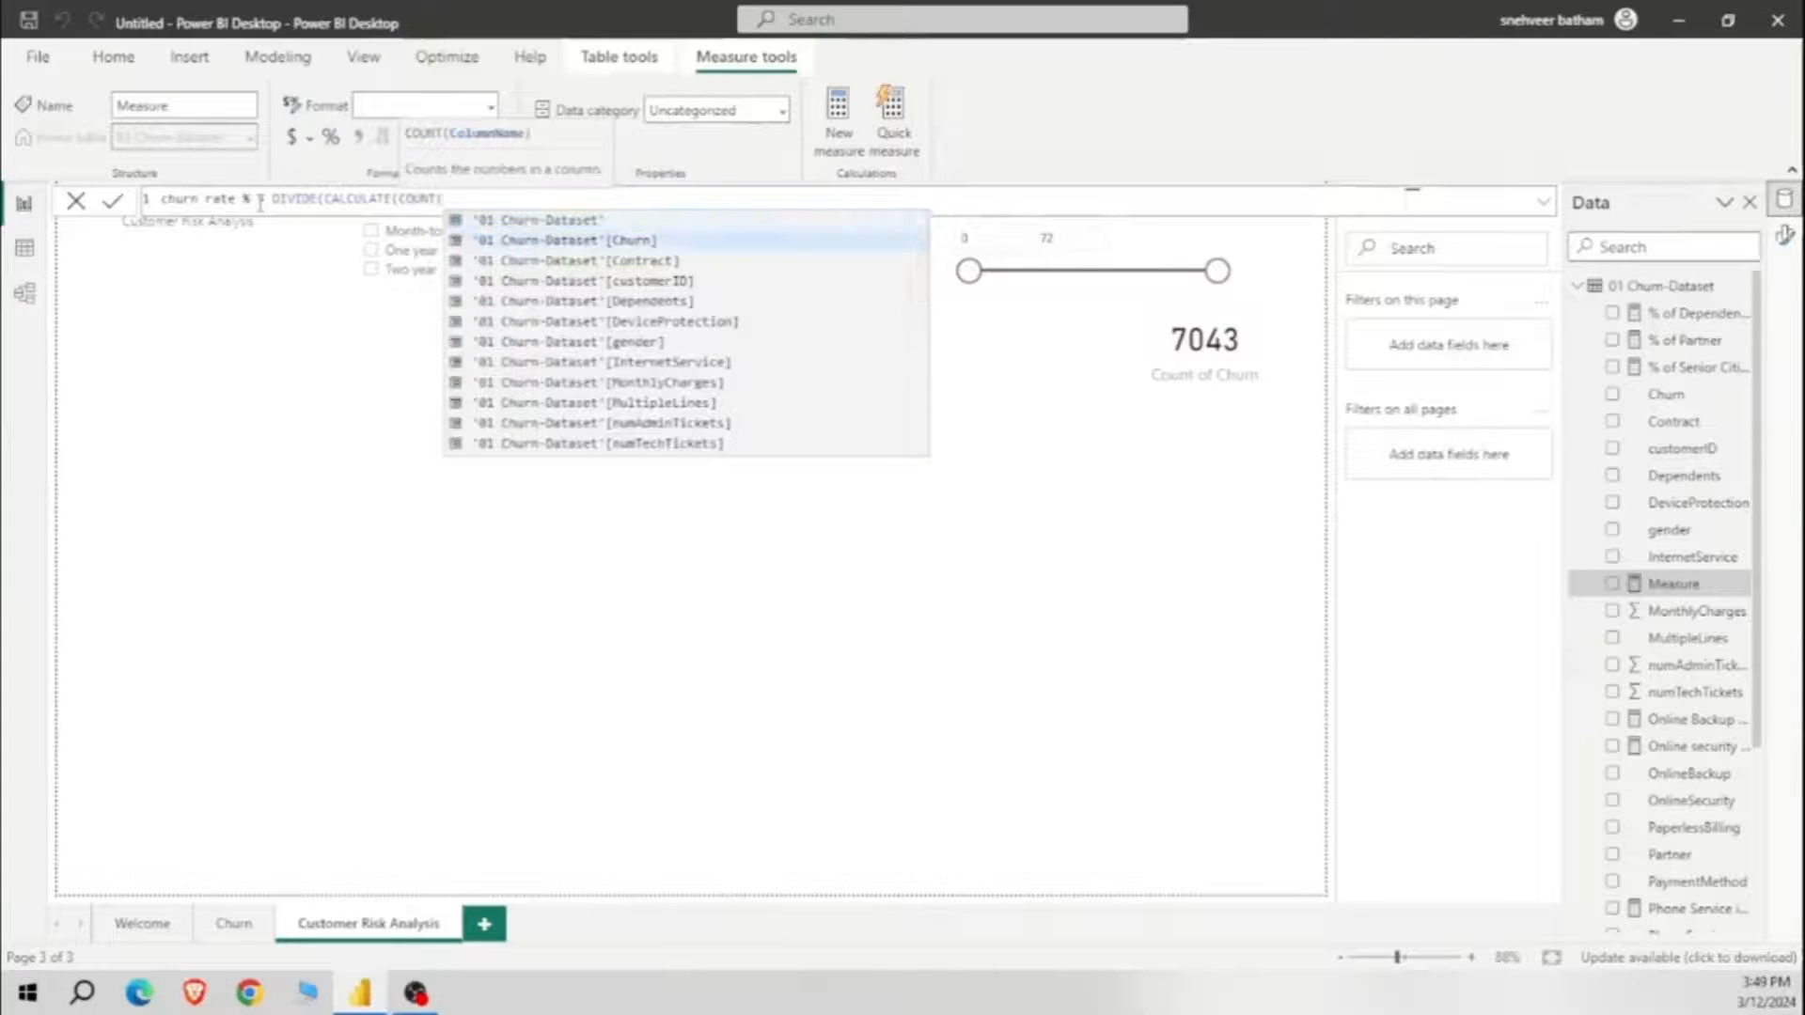
key(Tab)
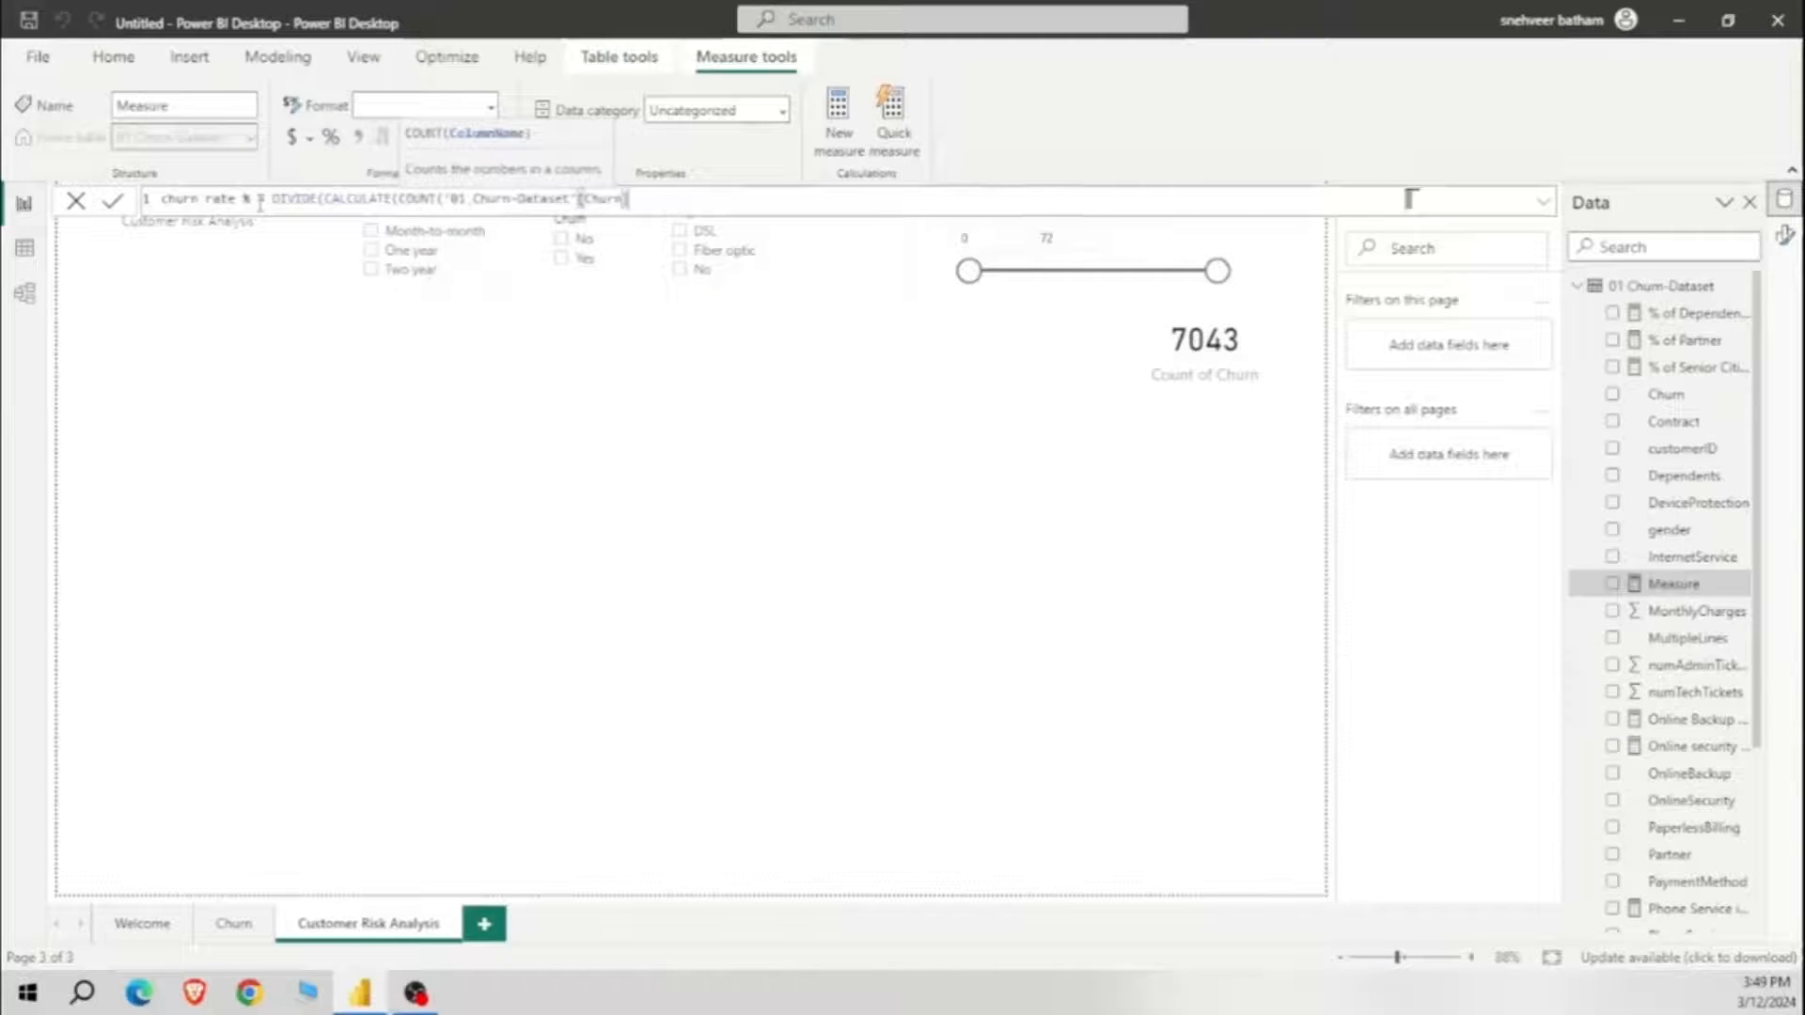
text(, churn)
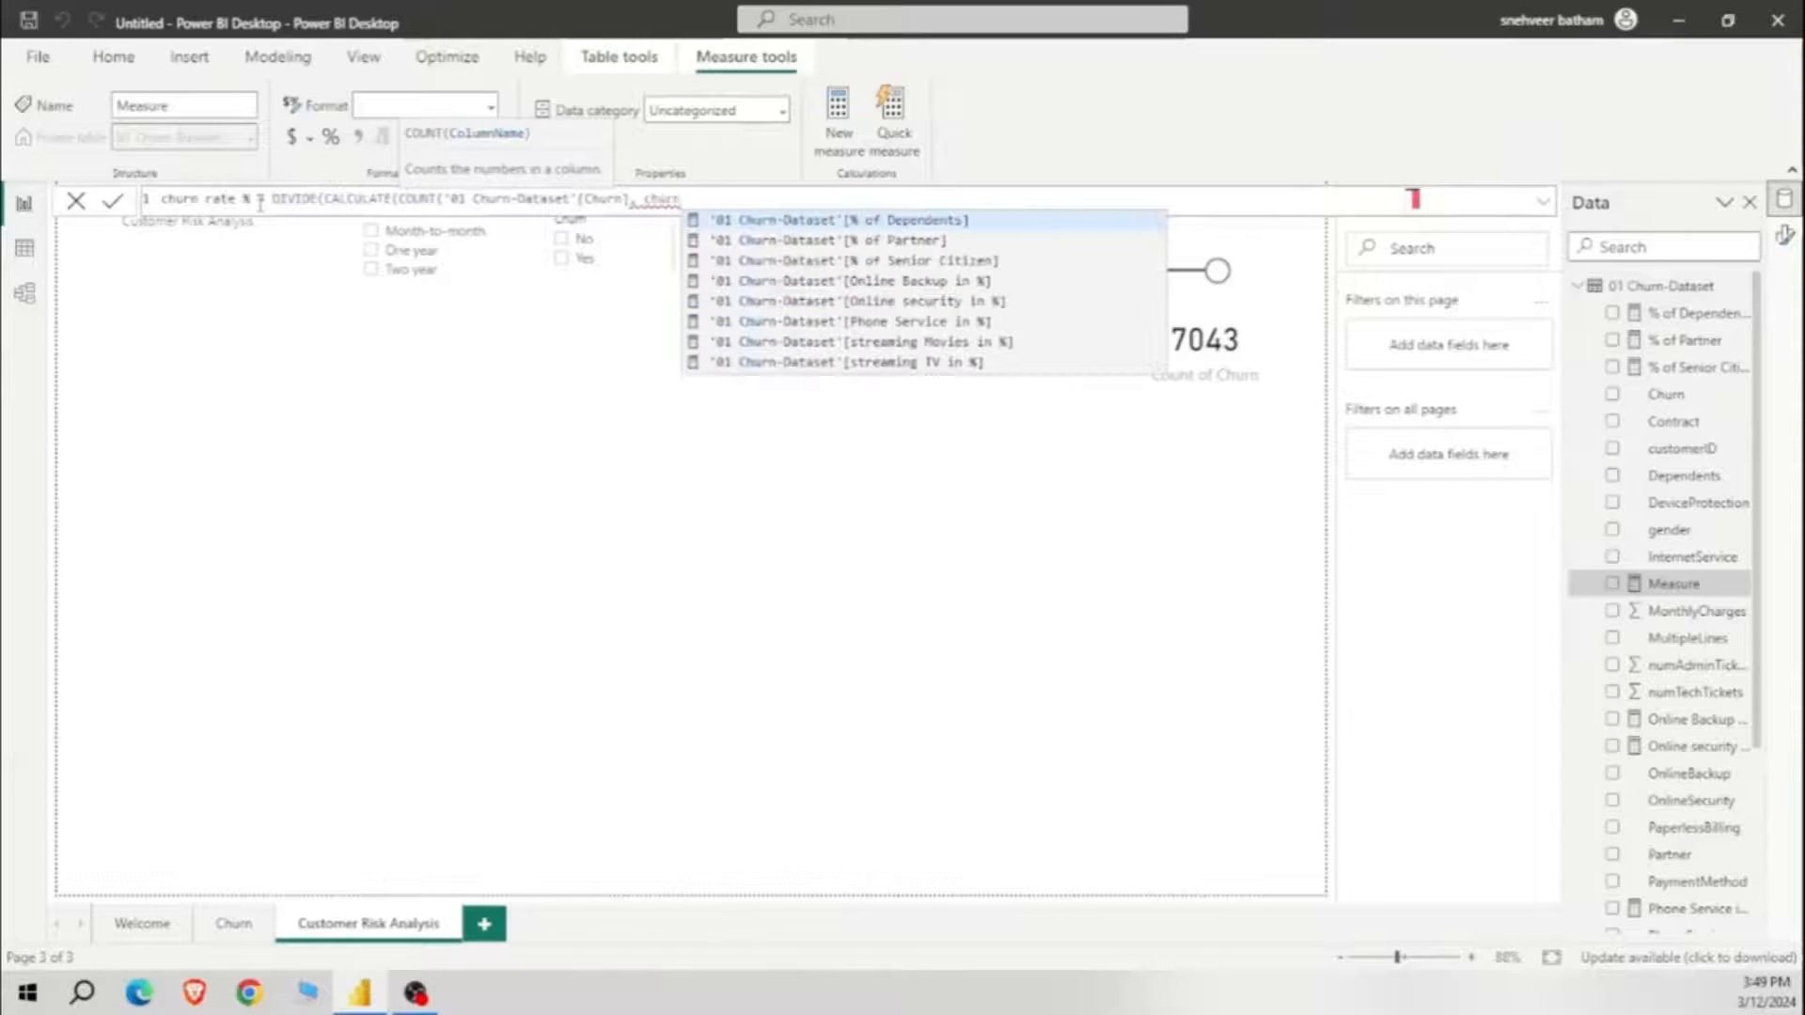
key(Up)
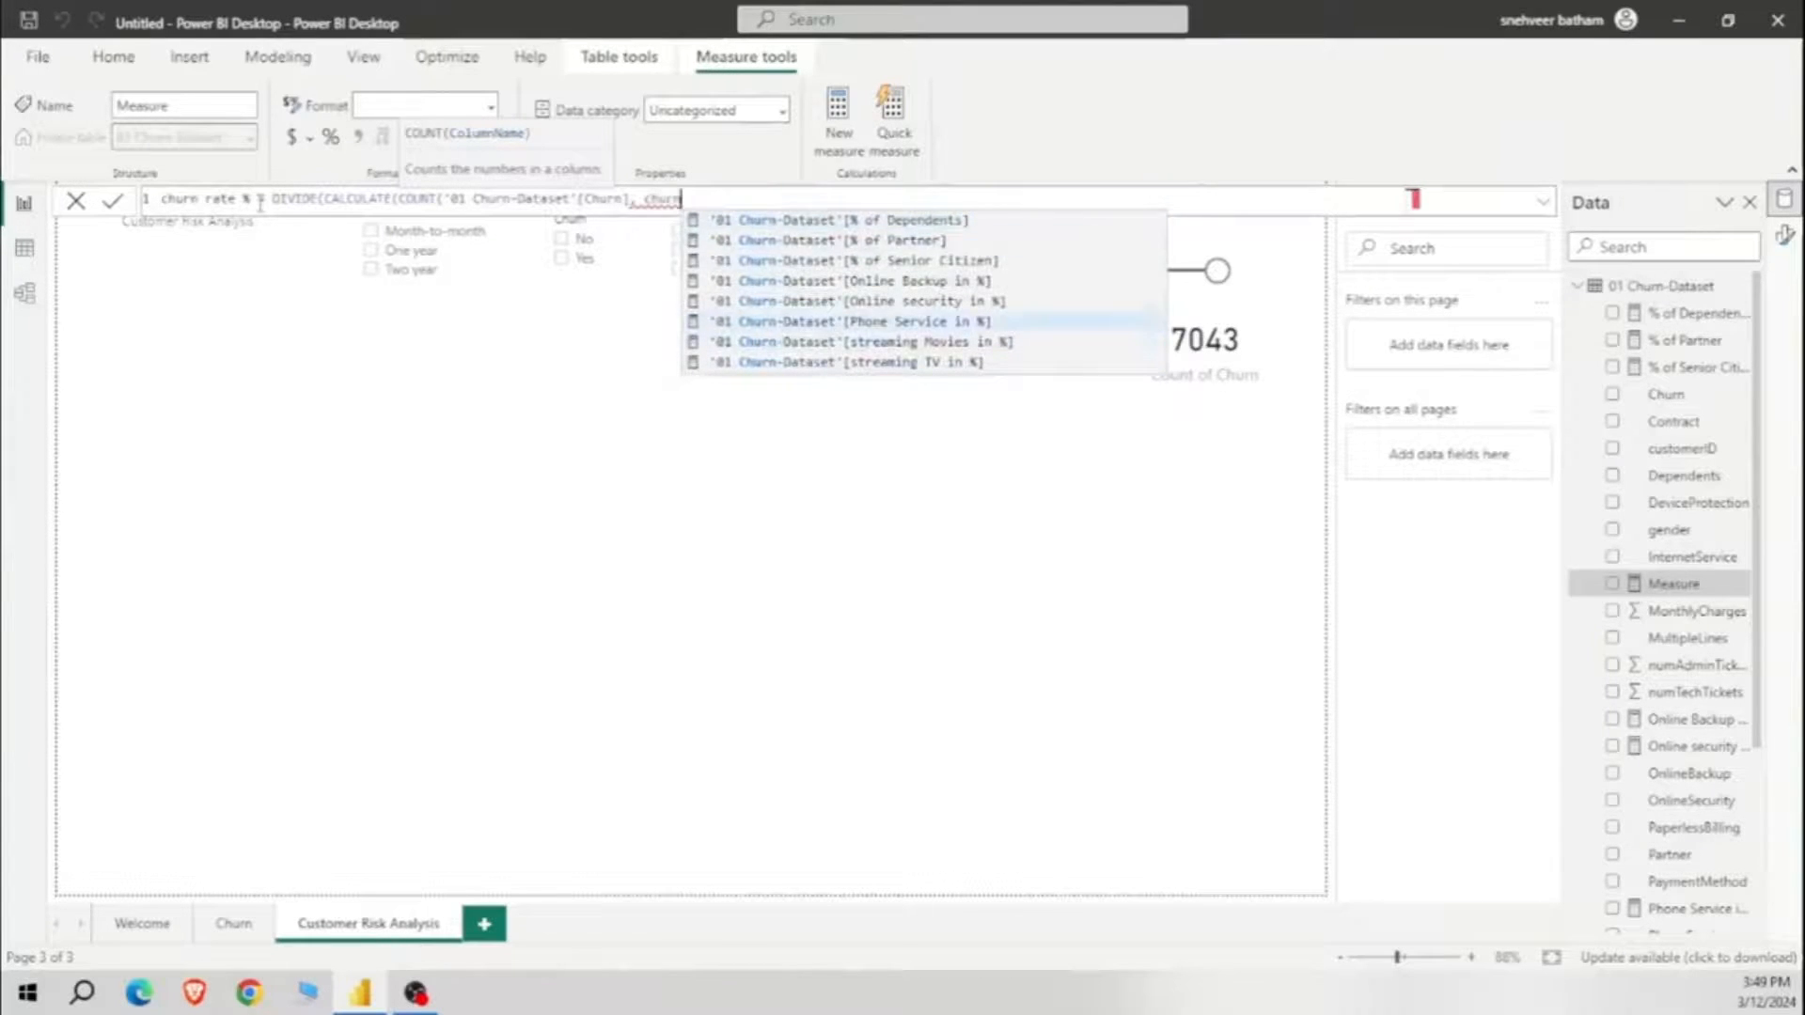
key(BackSpace)
key(BackSpace)
key(BackSpace)
key(BackSpace)
key(BackSpace)
key(BackSpace)
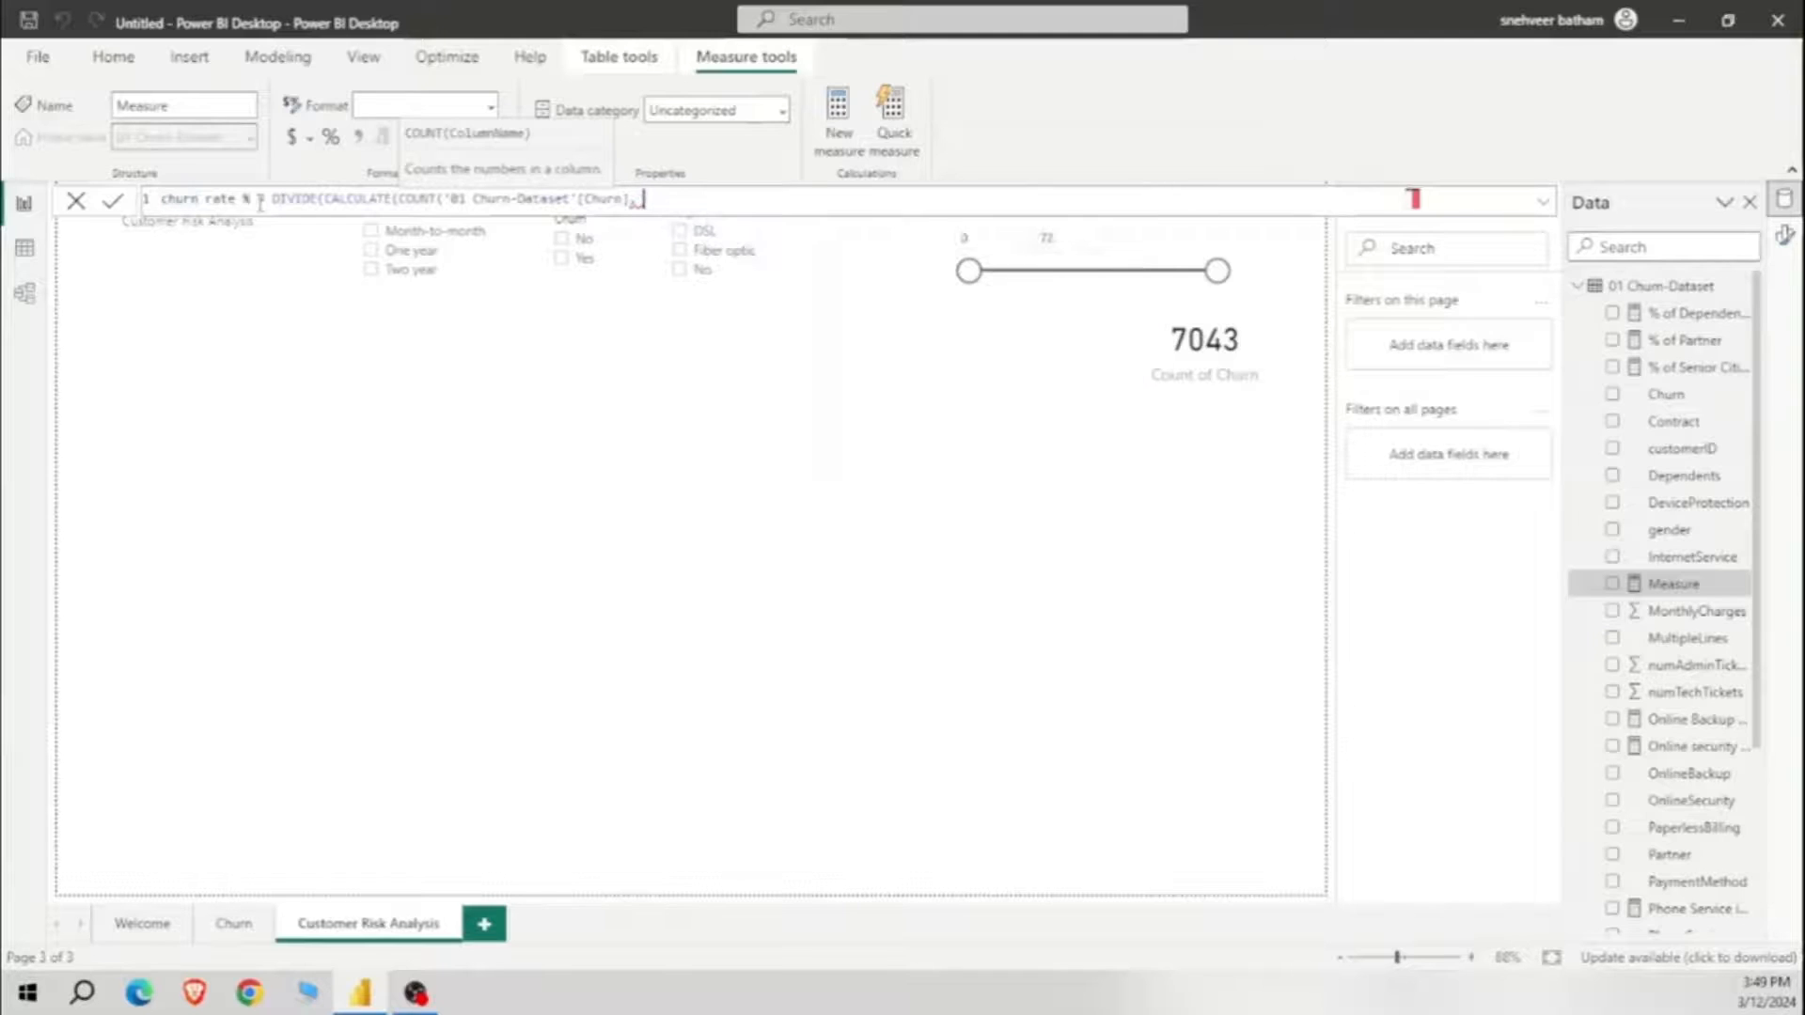
key(BackSpace)
Step: Close the COUNT and complete the numerator with the filter '01 Churn-Dataset'[Churn] = "yes"
text(),)
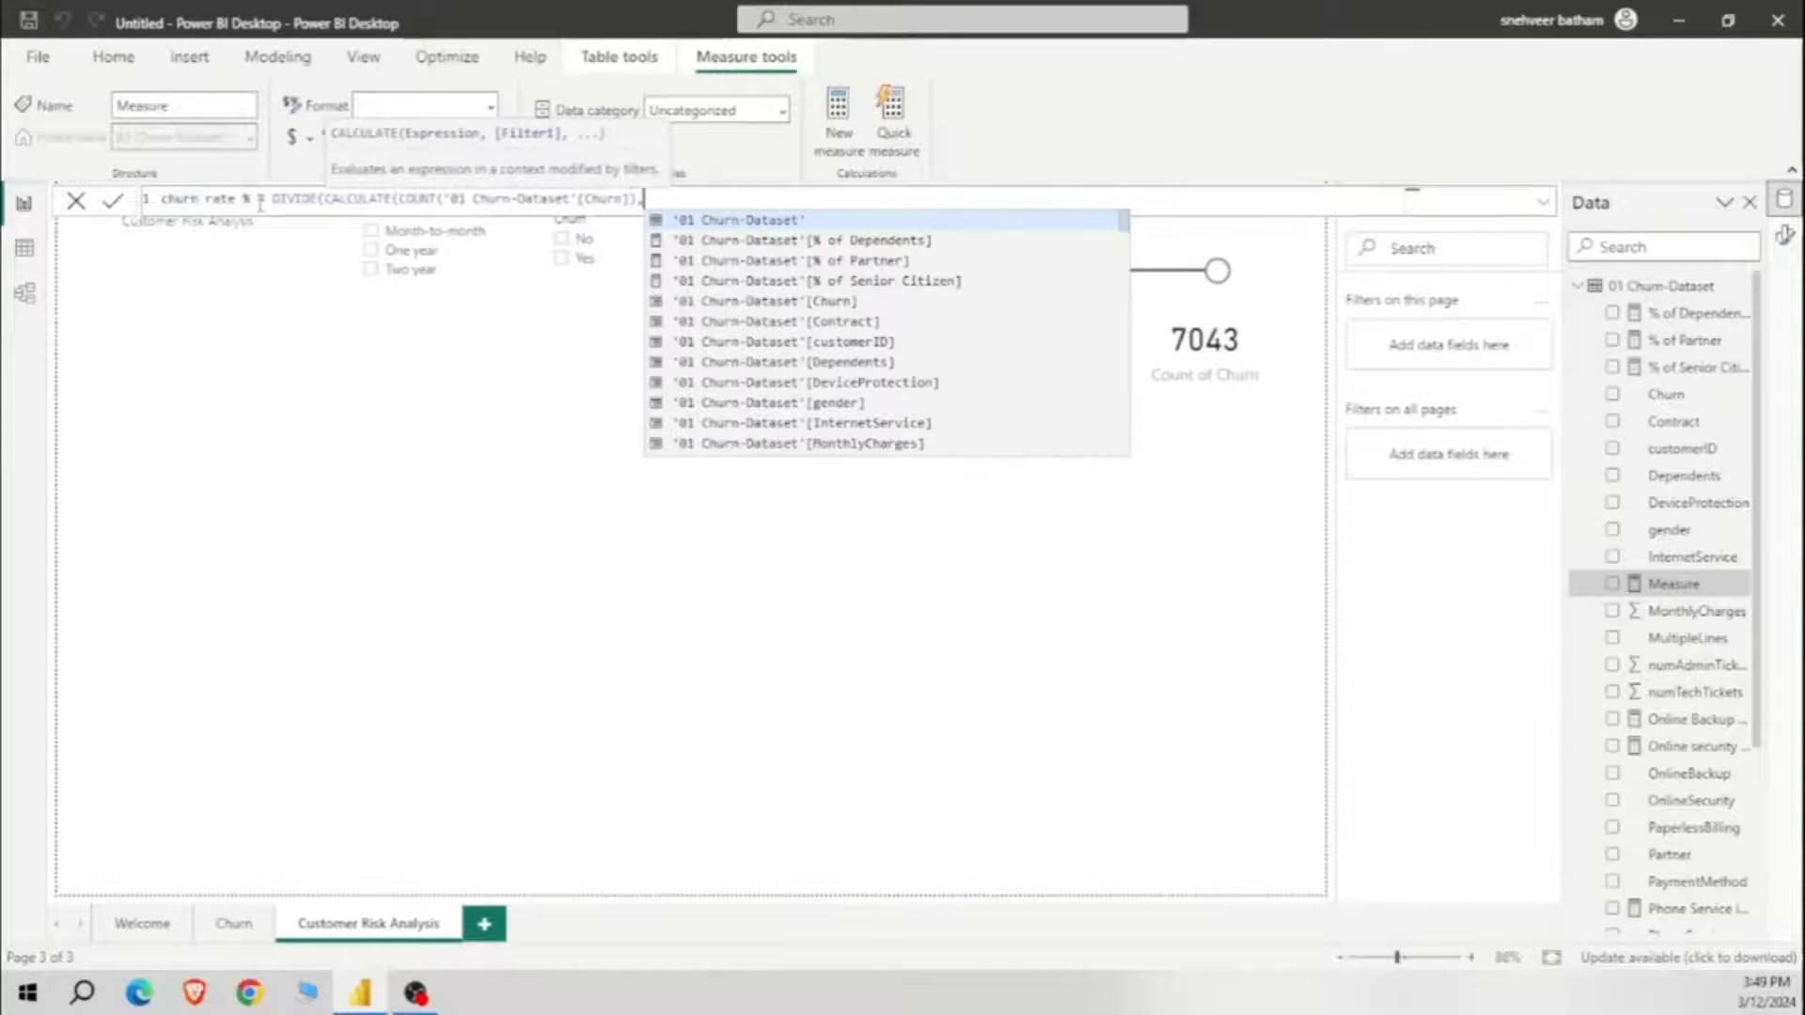
key(Down)
key(Down)
key(Down)
key(Down)
key(Down)
key(Down)
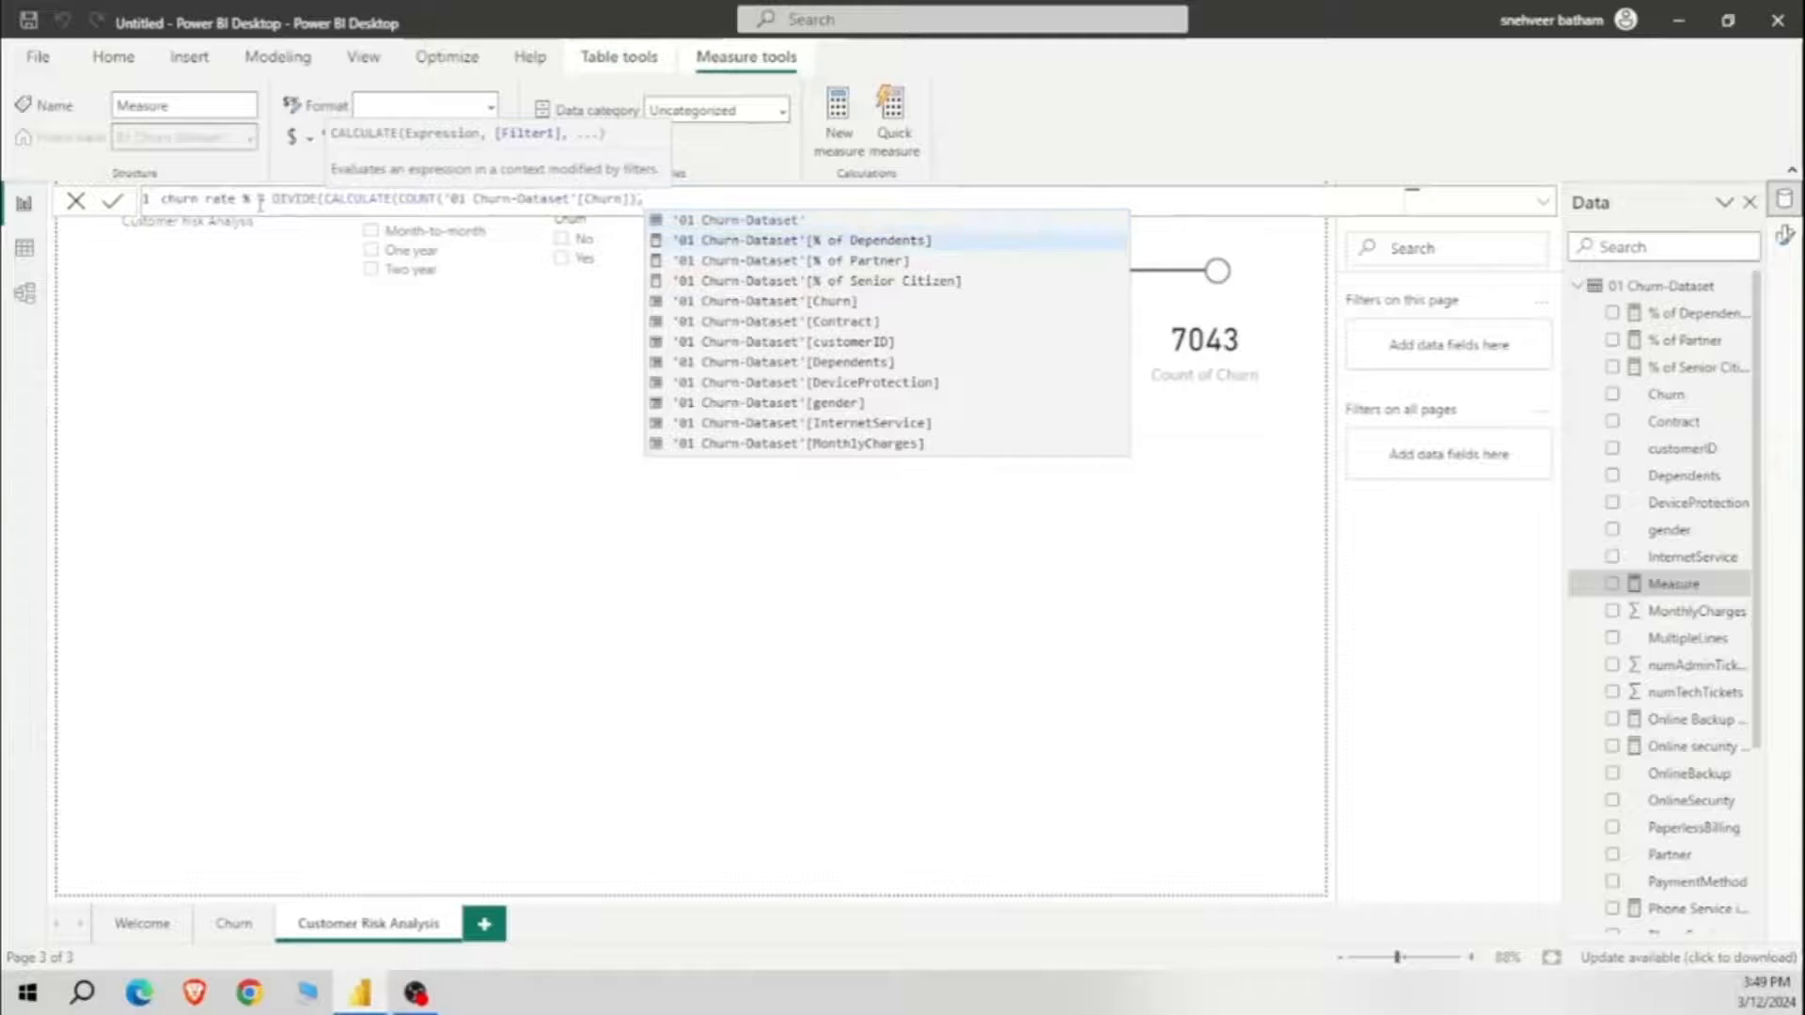
key(Up)
key(Up)
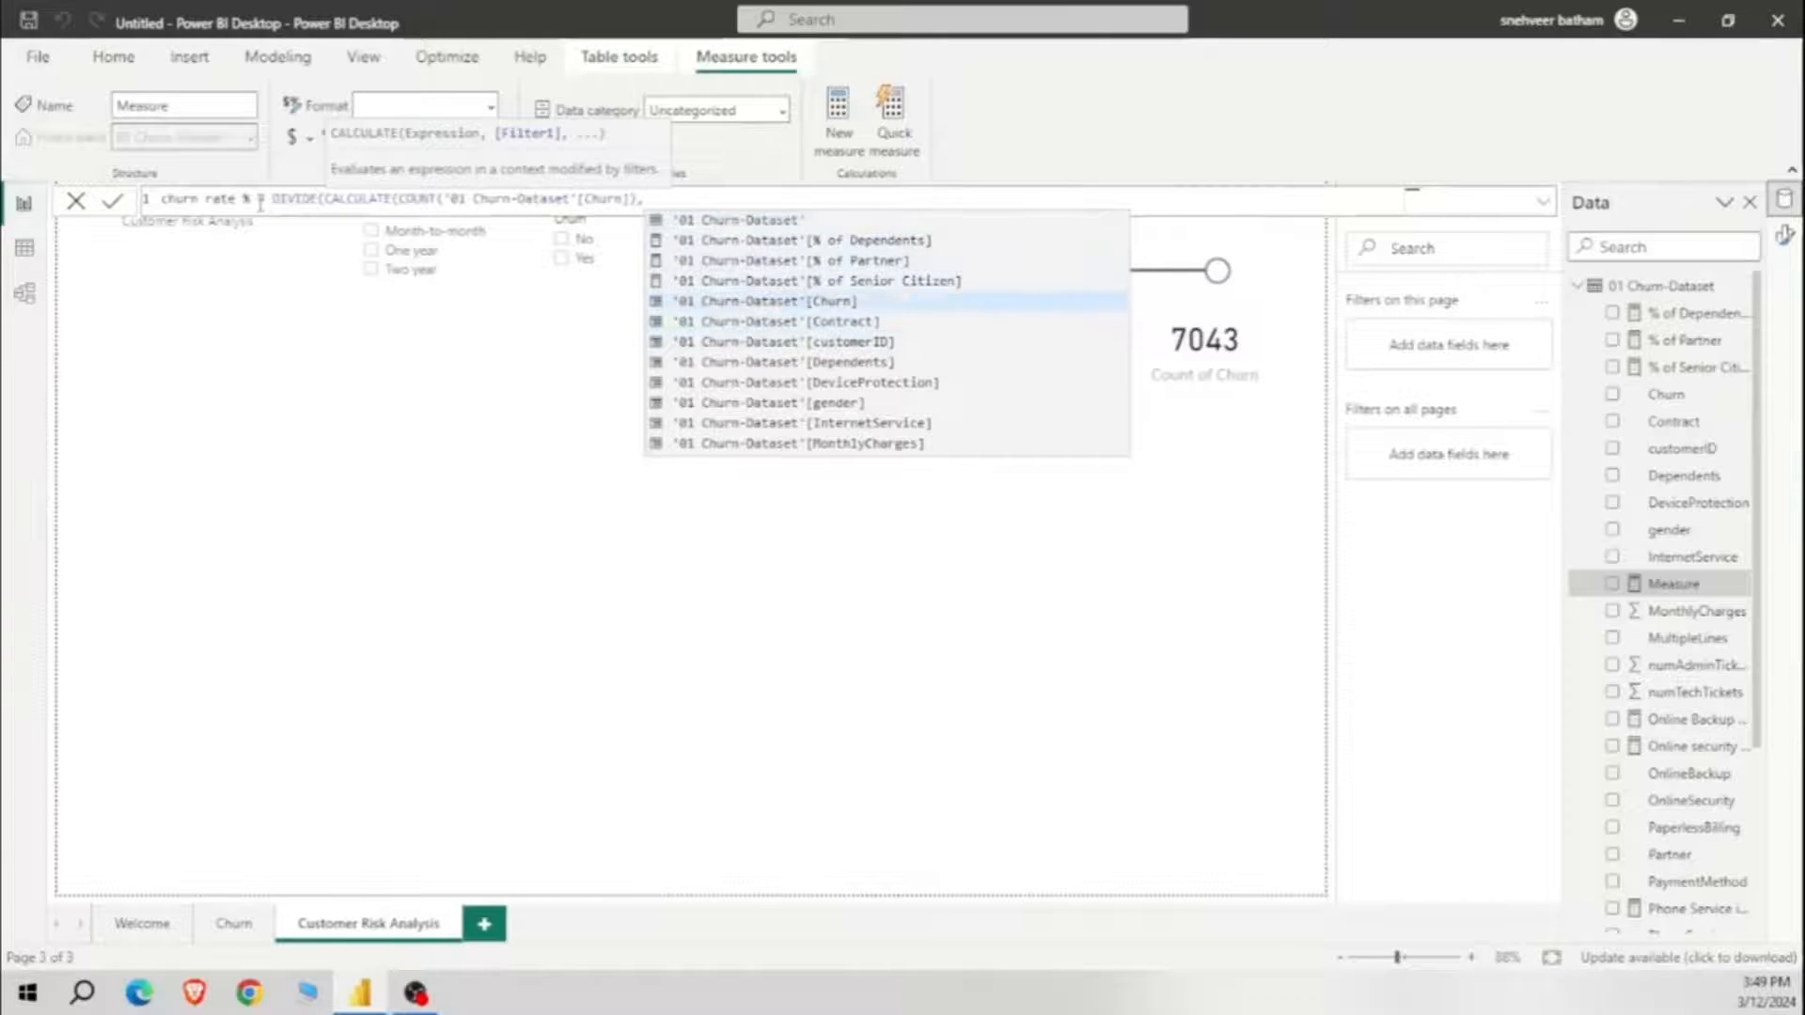
key(Tab)
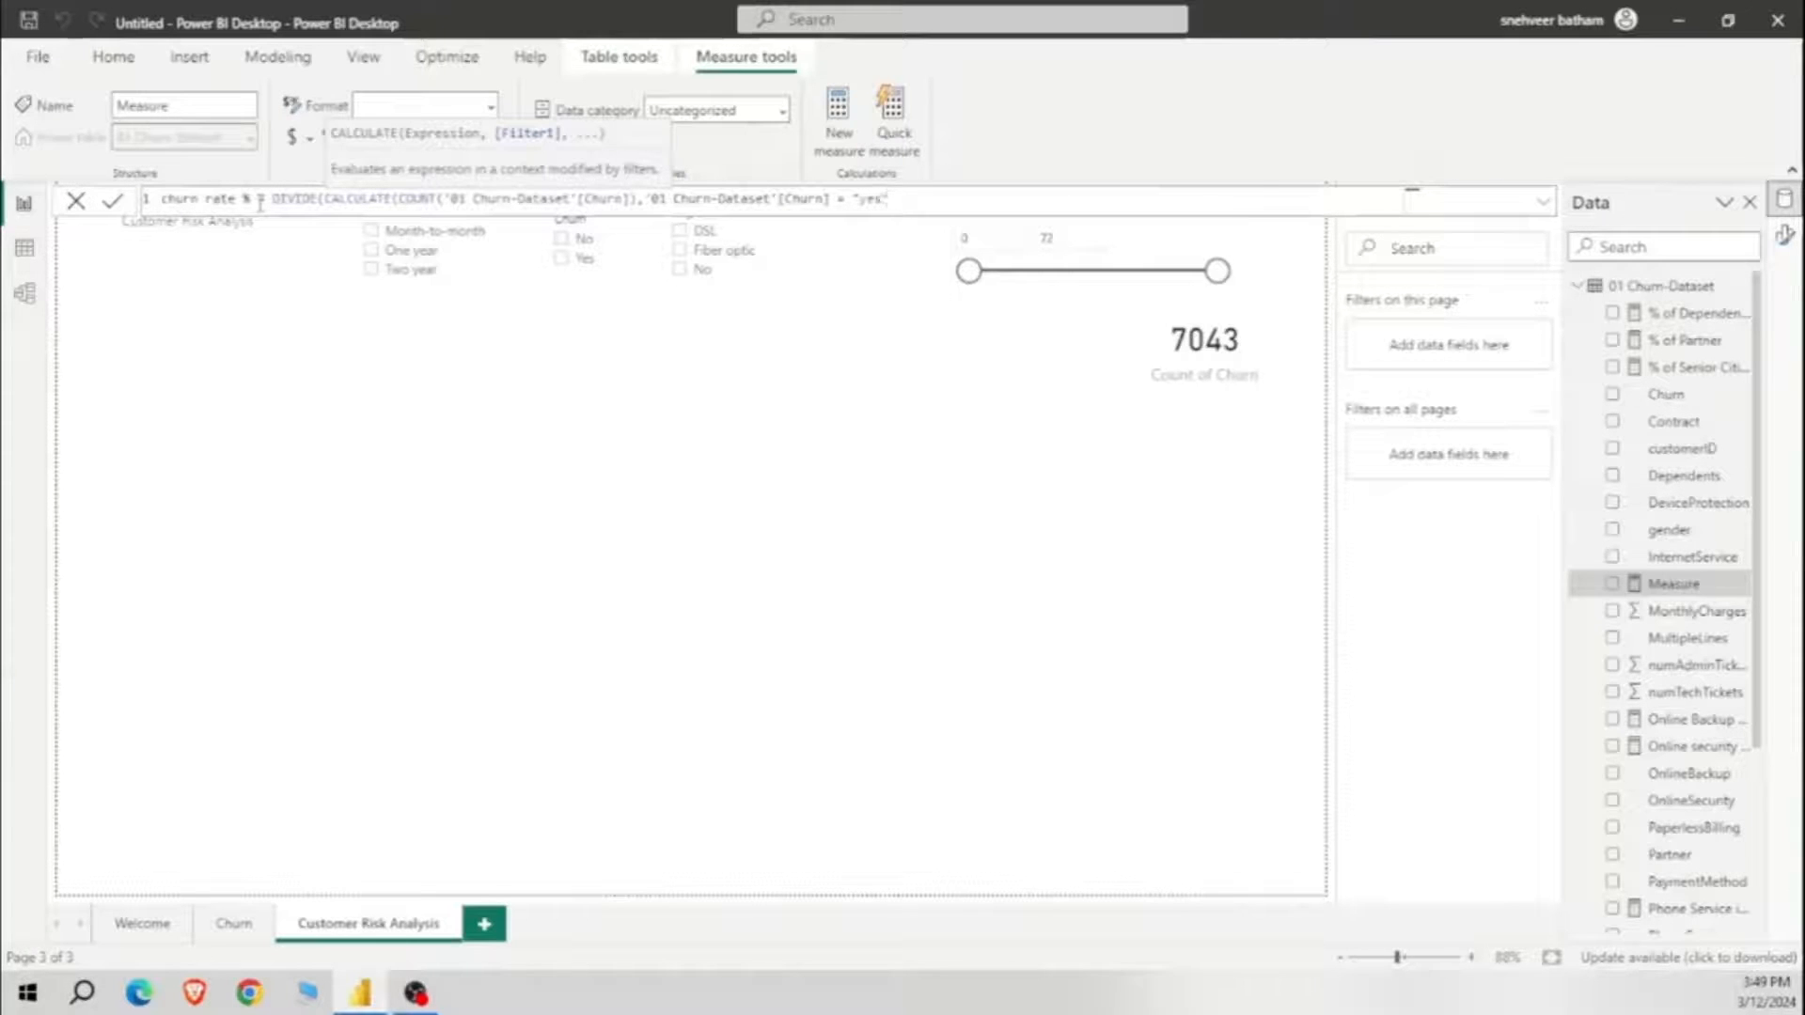
text())
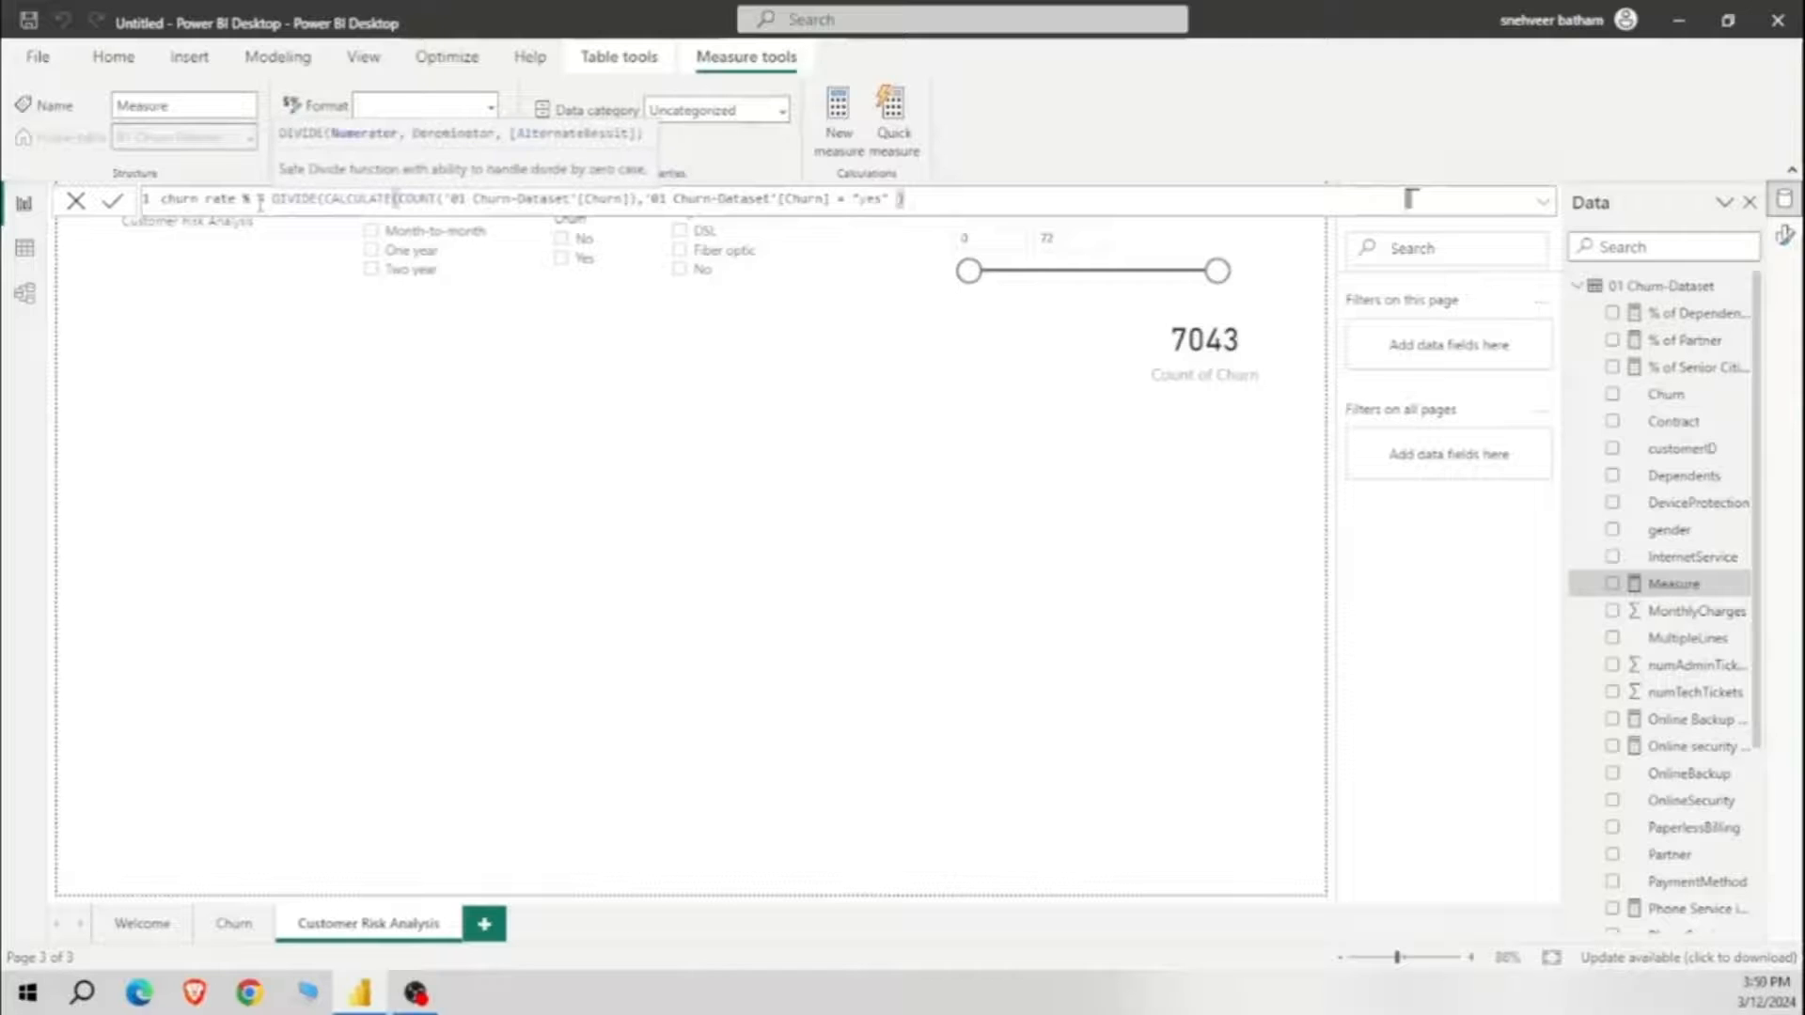
Step: Start the DIVIDE denominator with CALCULATE and a COUNT of '01 Churn-Dataset'[Churn]
text(, CALC)
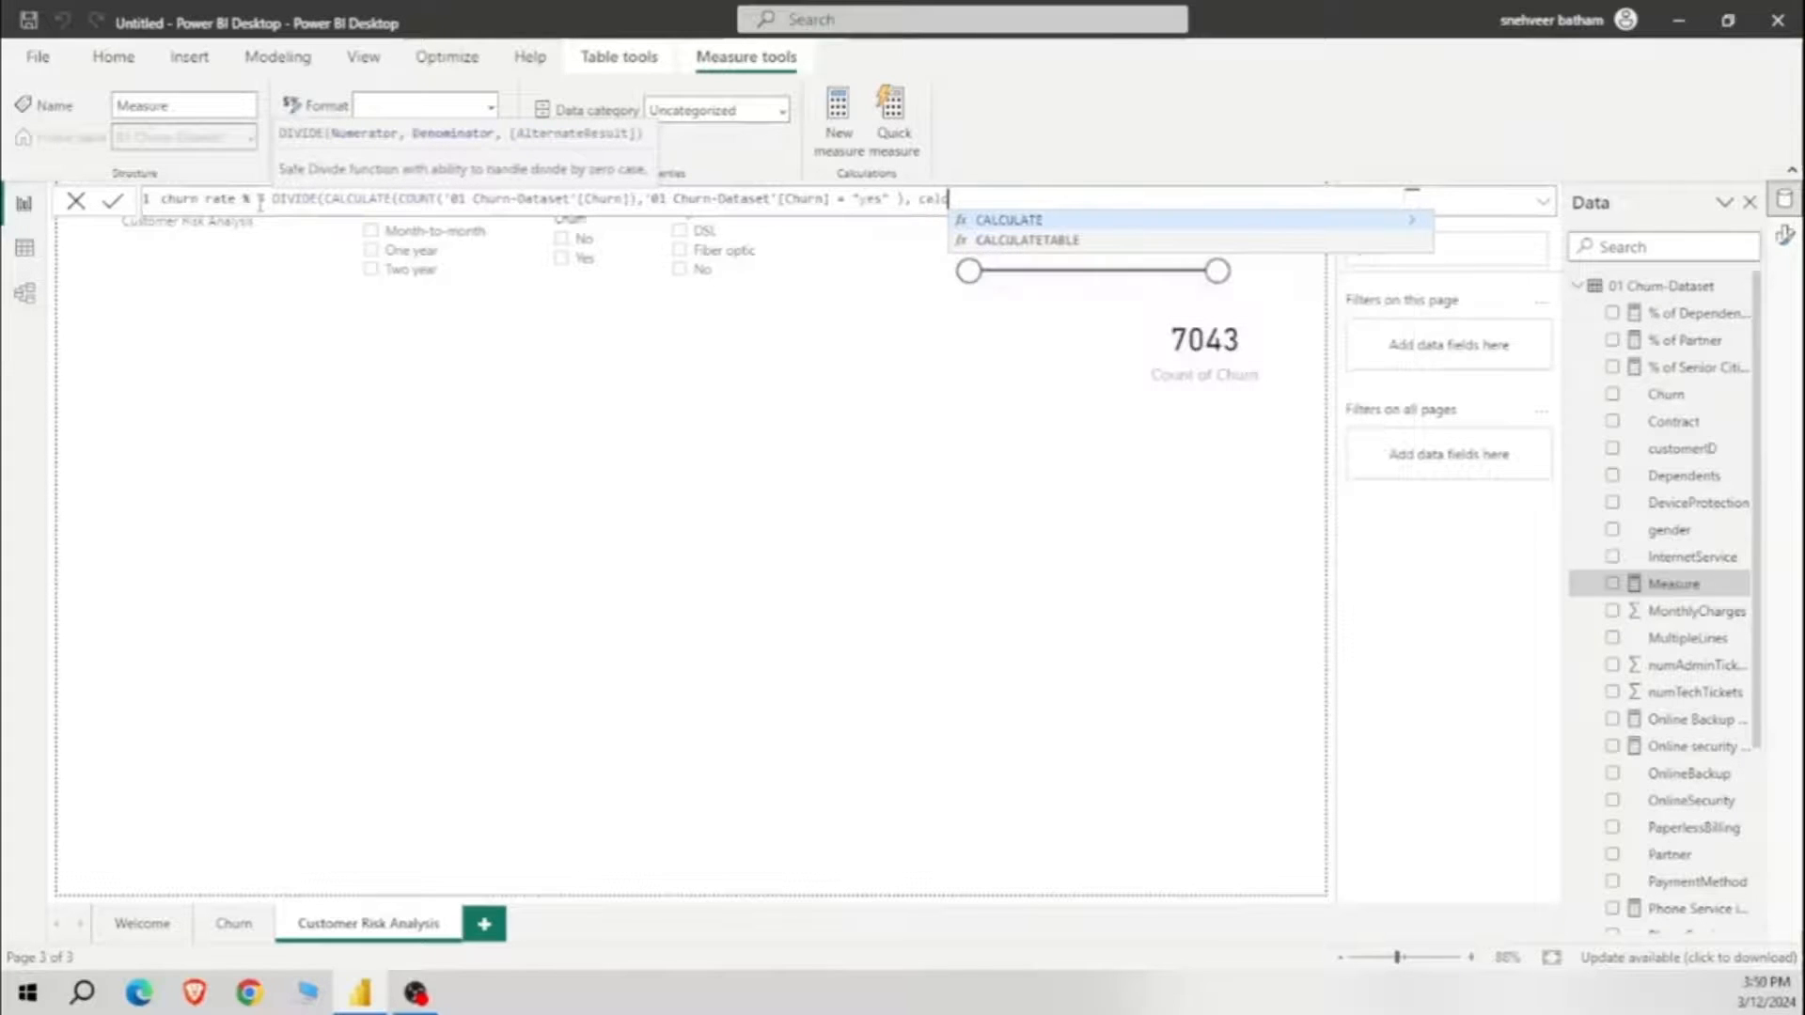
key(Tab)
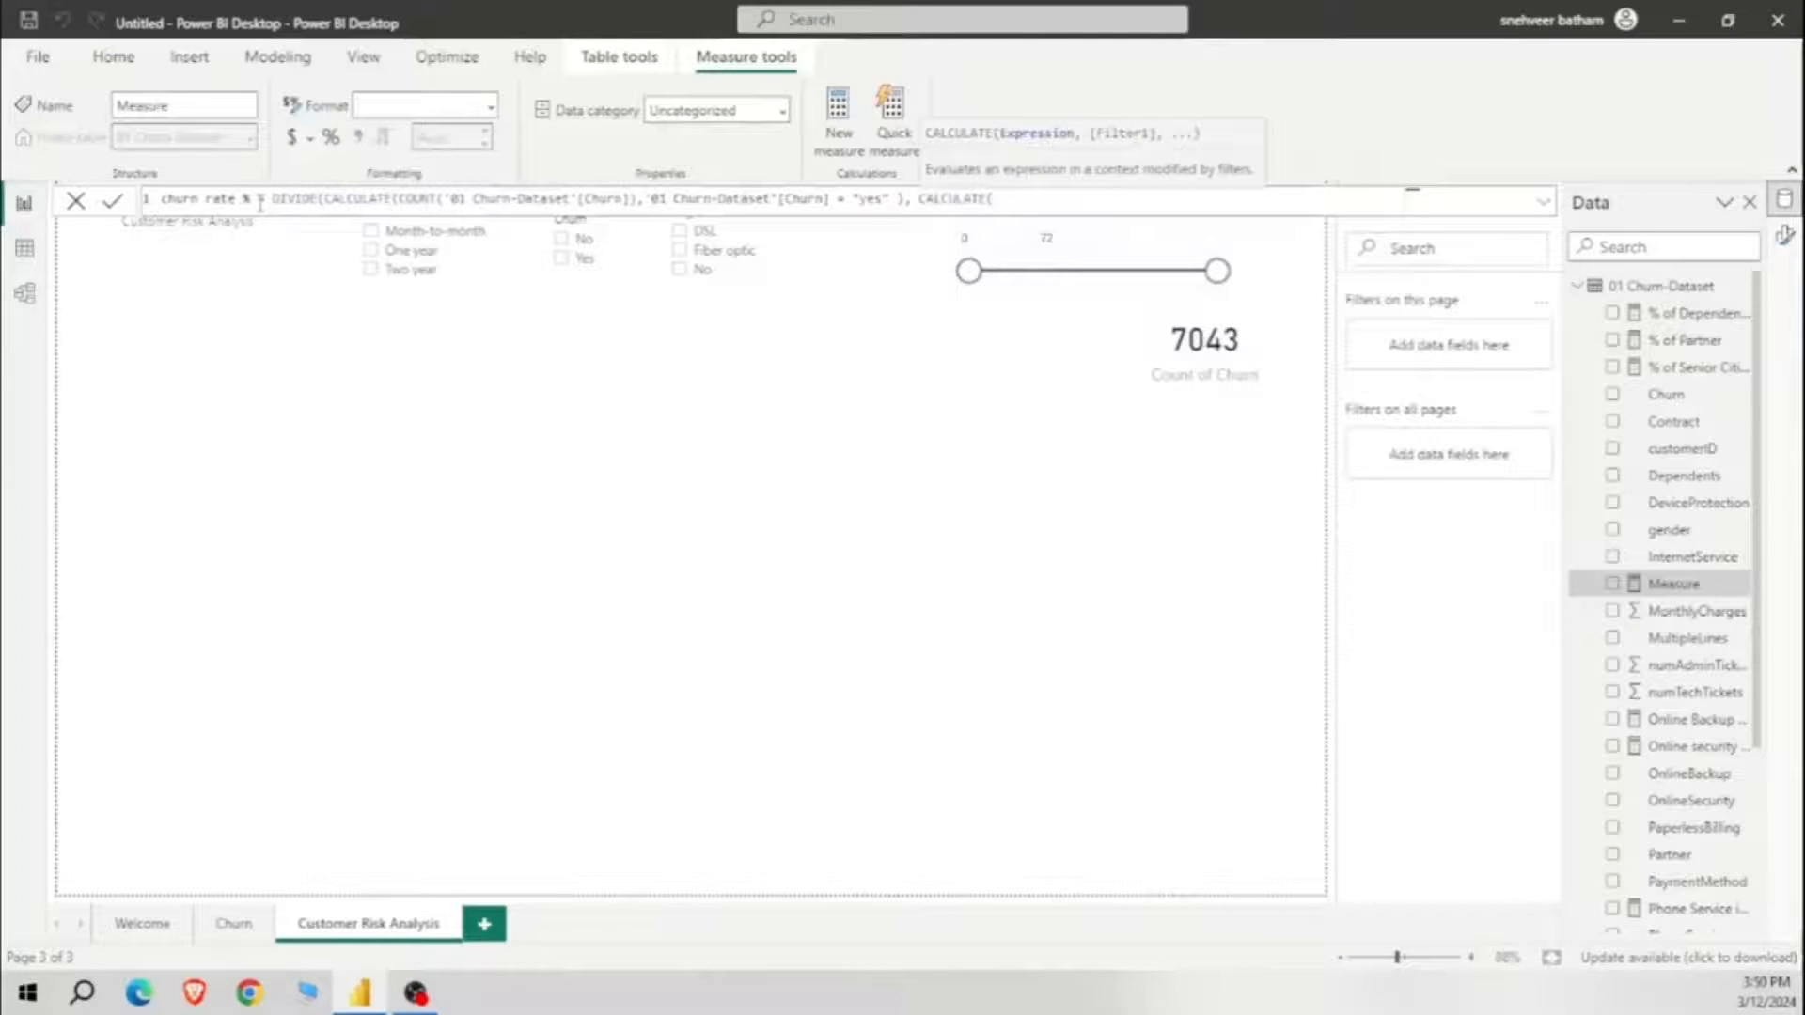
text(count)
key(Tab)
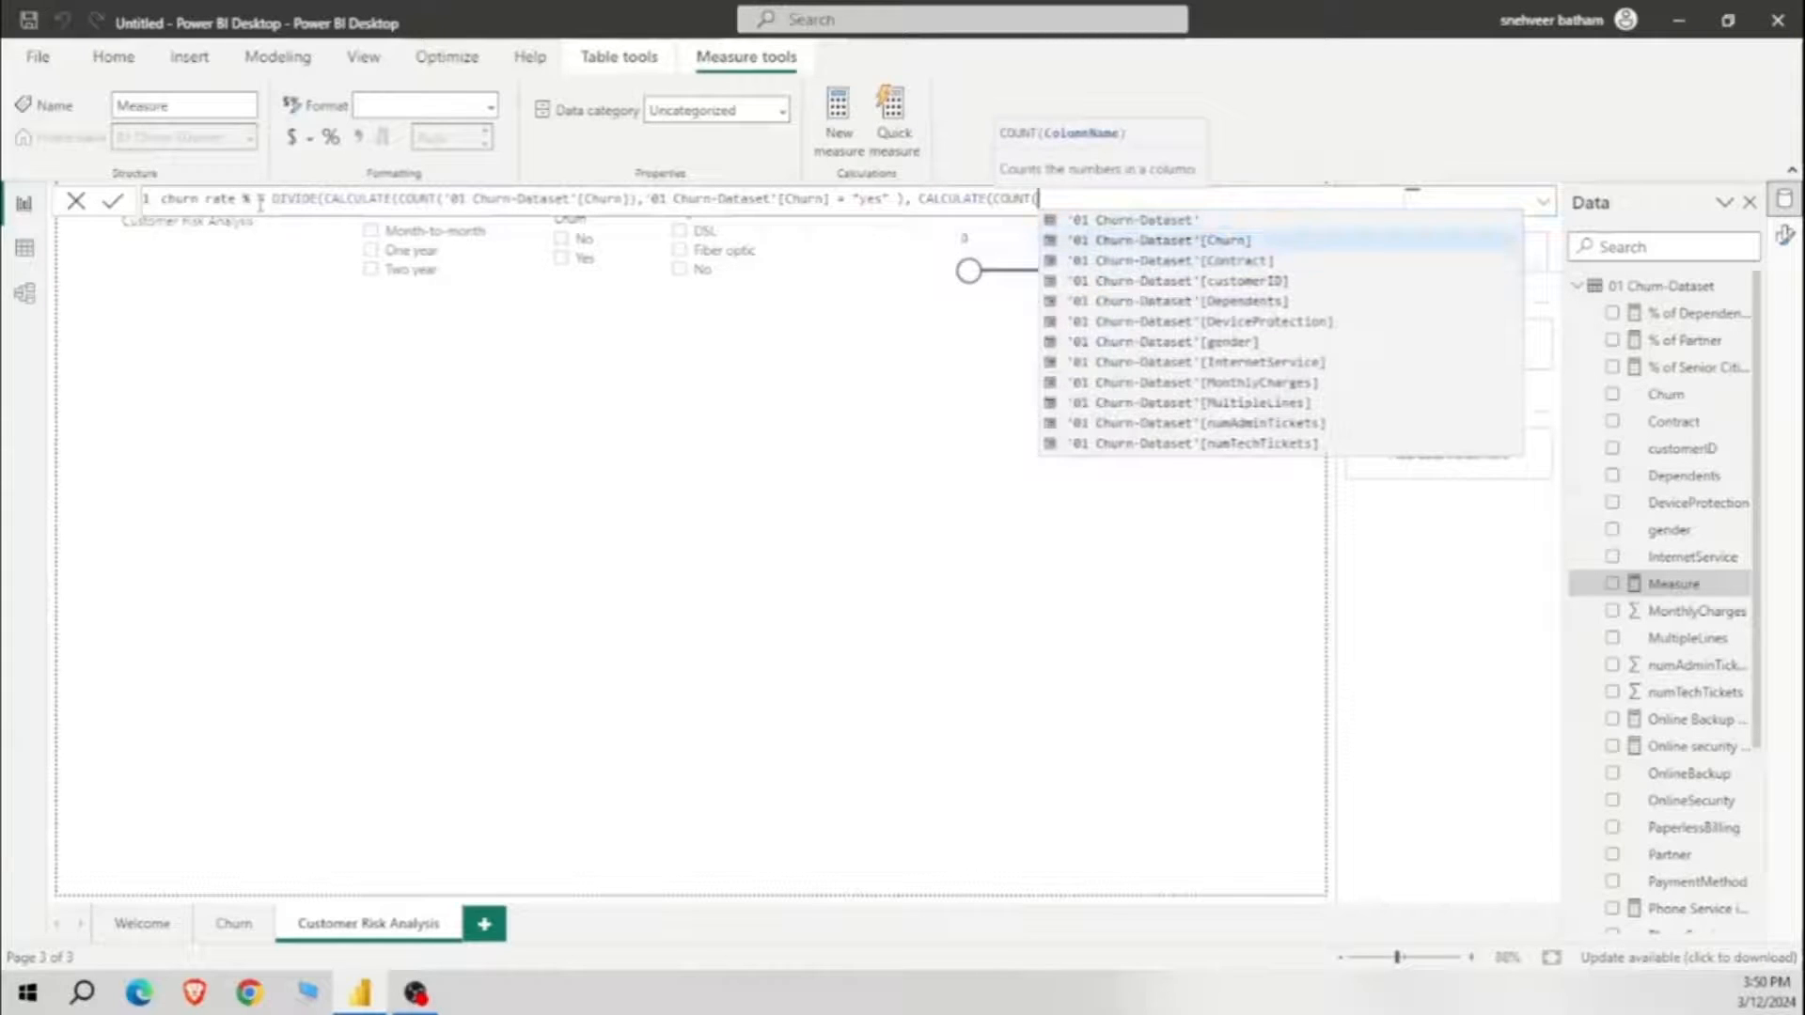
key(Tab)
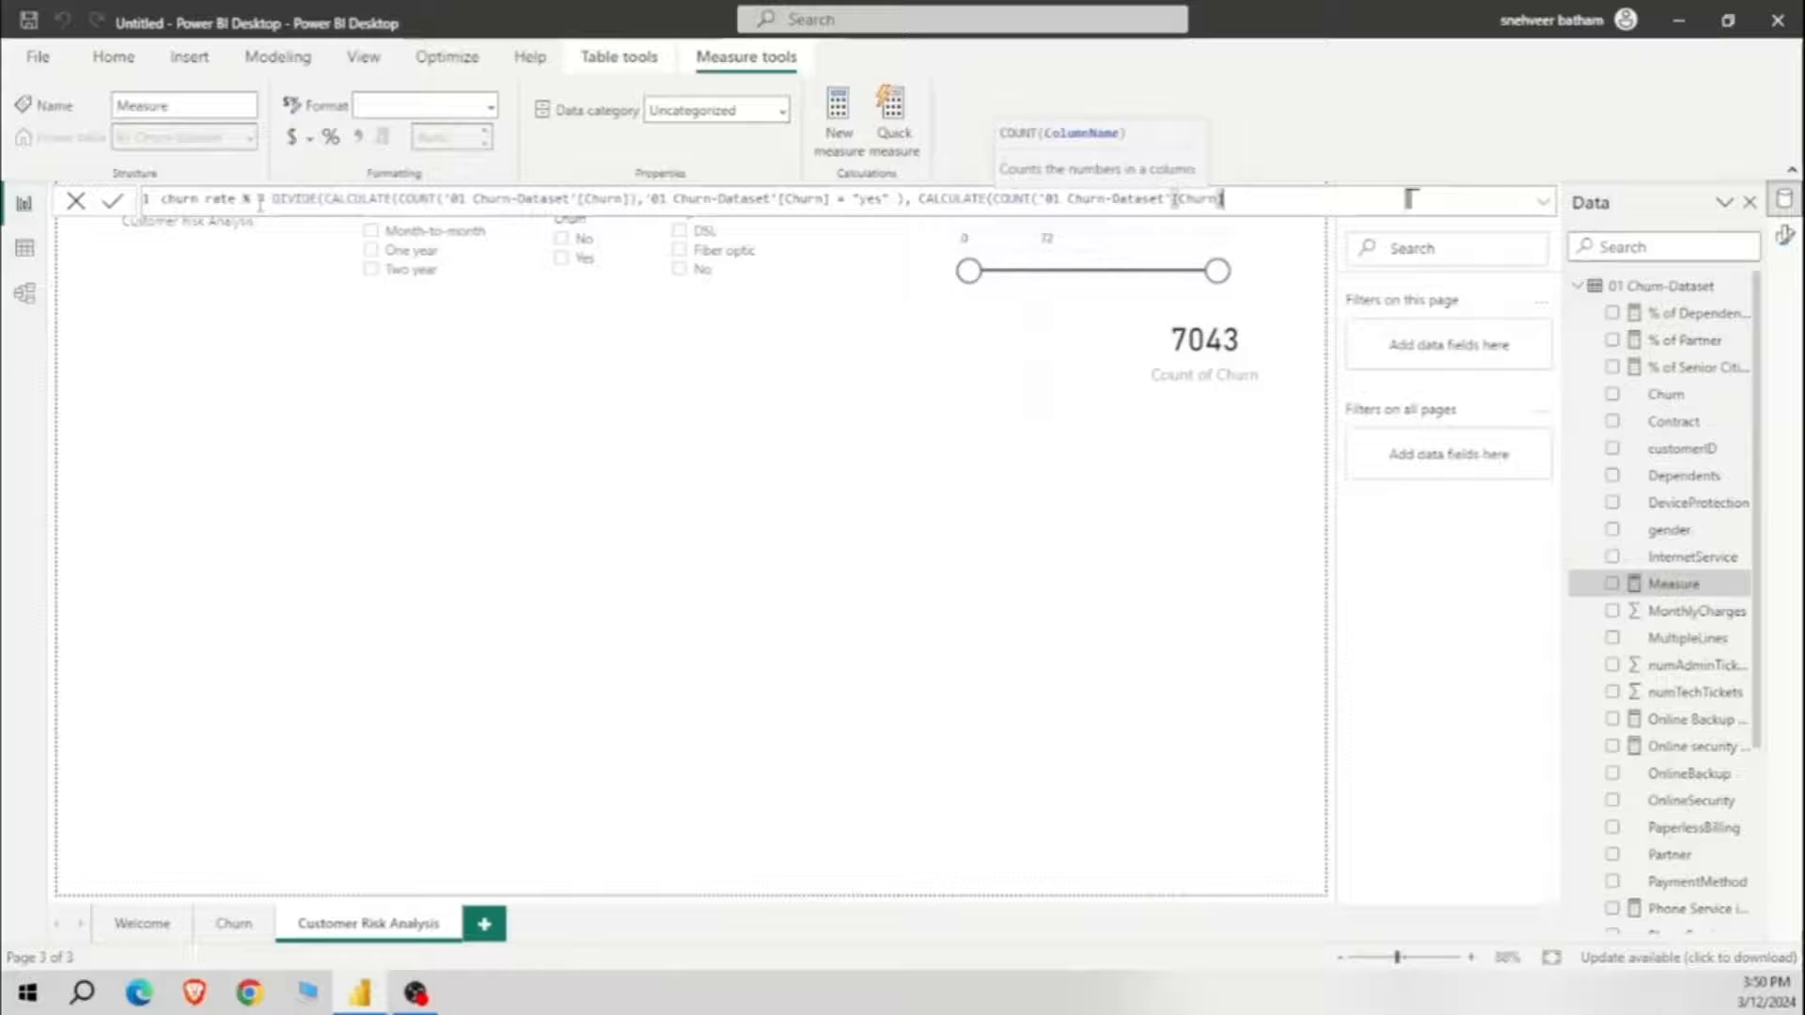
Step: Add ALLSELECTED('01 Churn-Dataset'[Churn]) as the denominator's filter, close all parentheses and commit the churn rate % measure
text(), all)
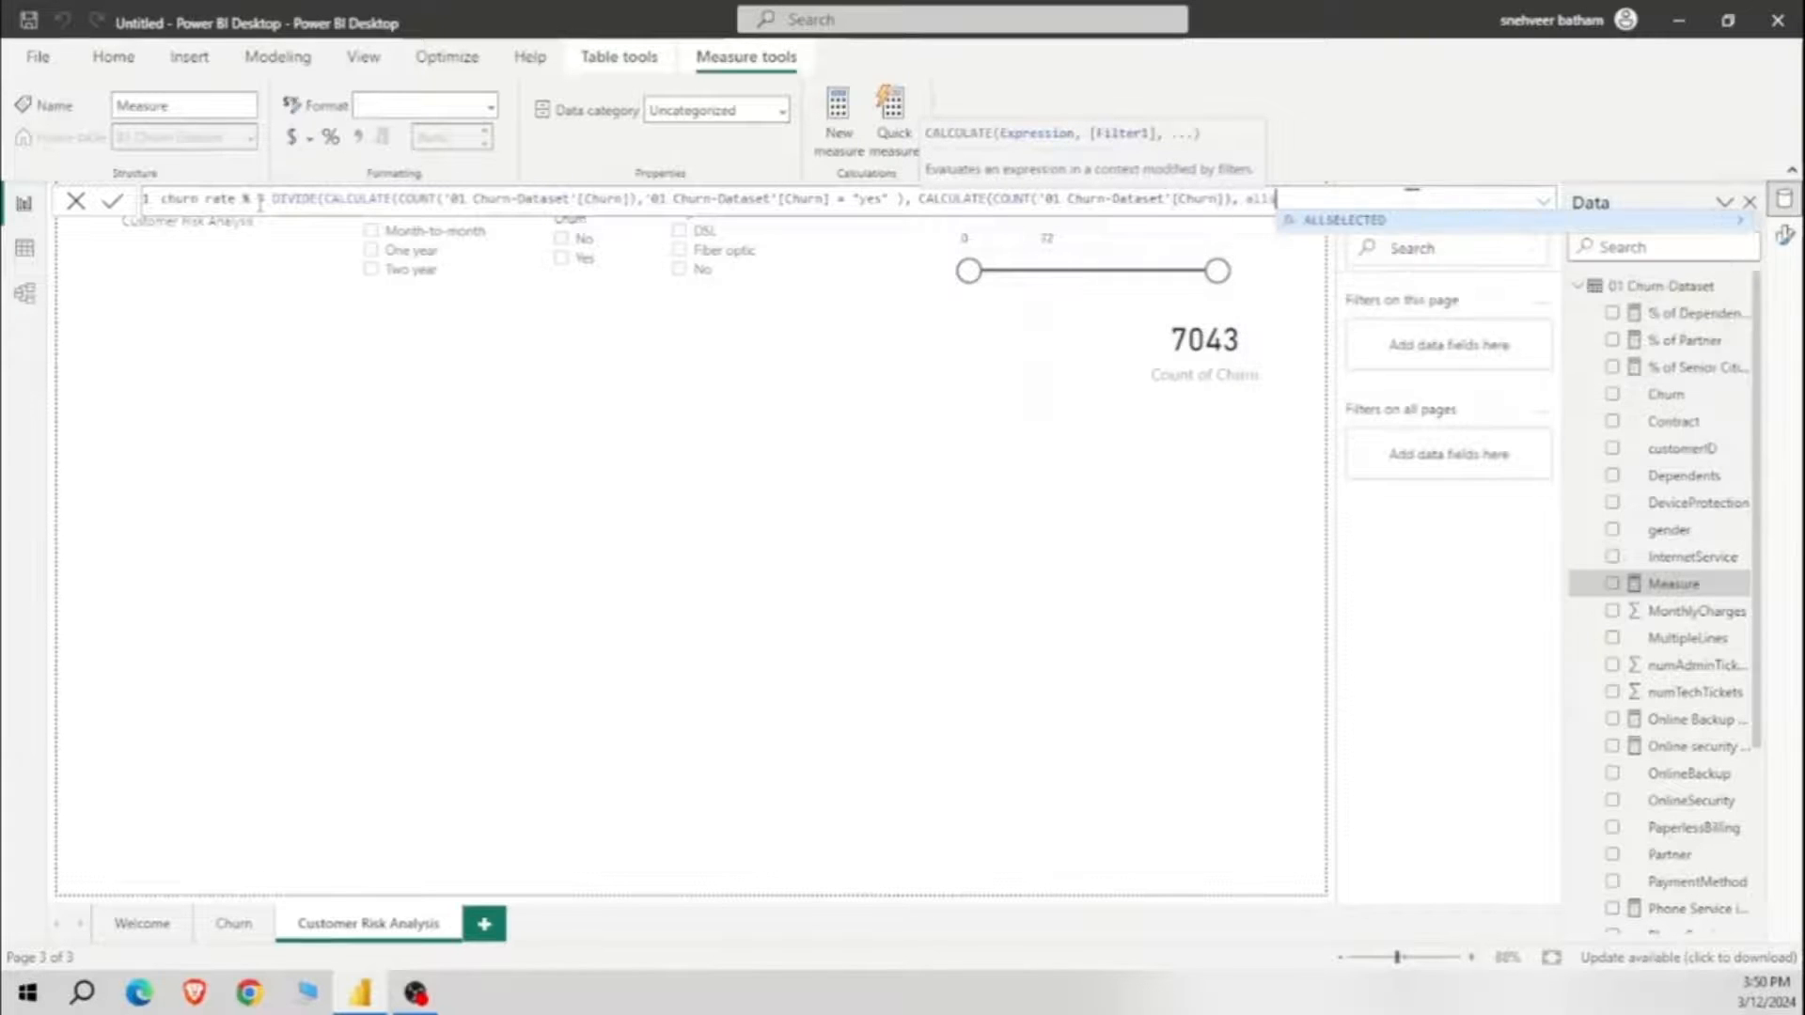
text(se)
key(Tab)
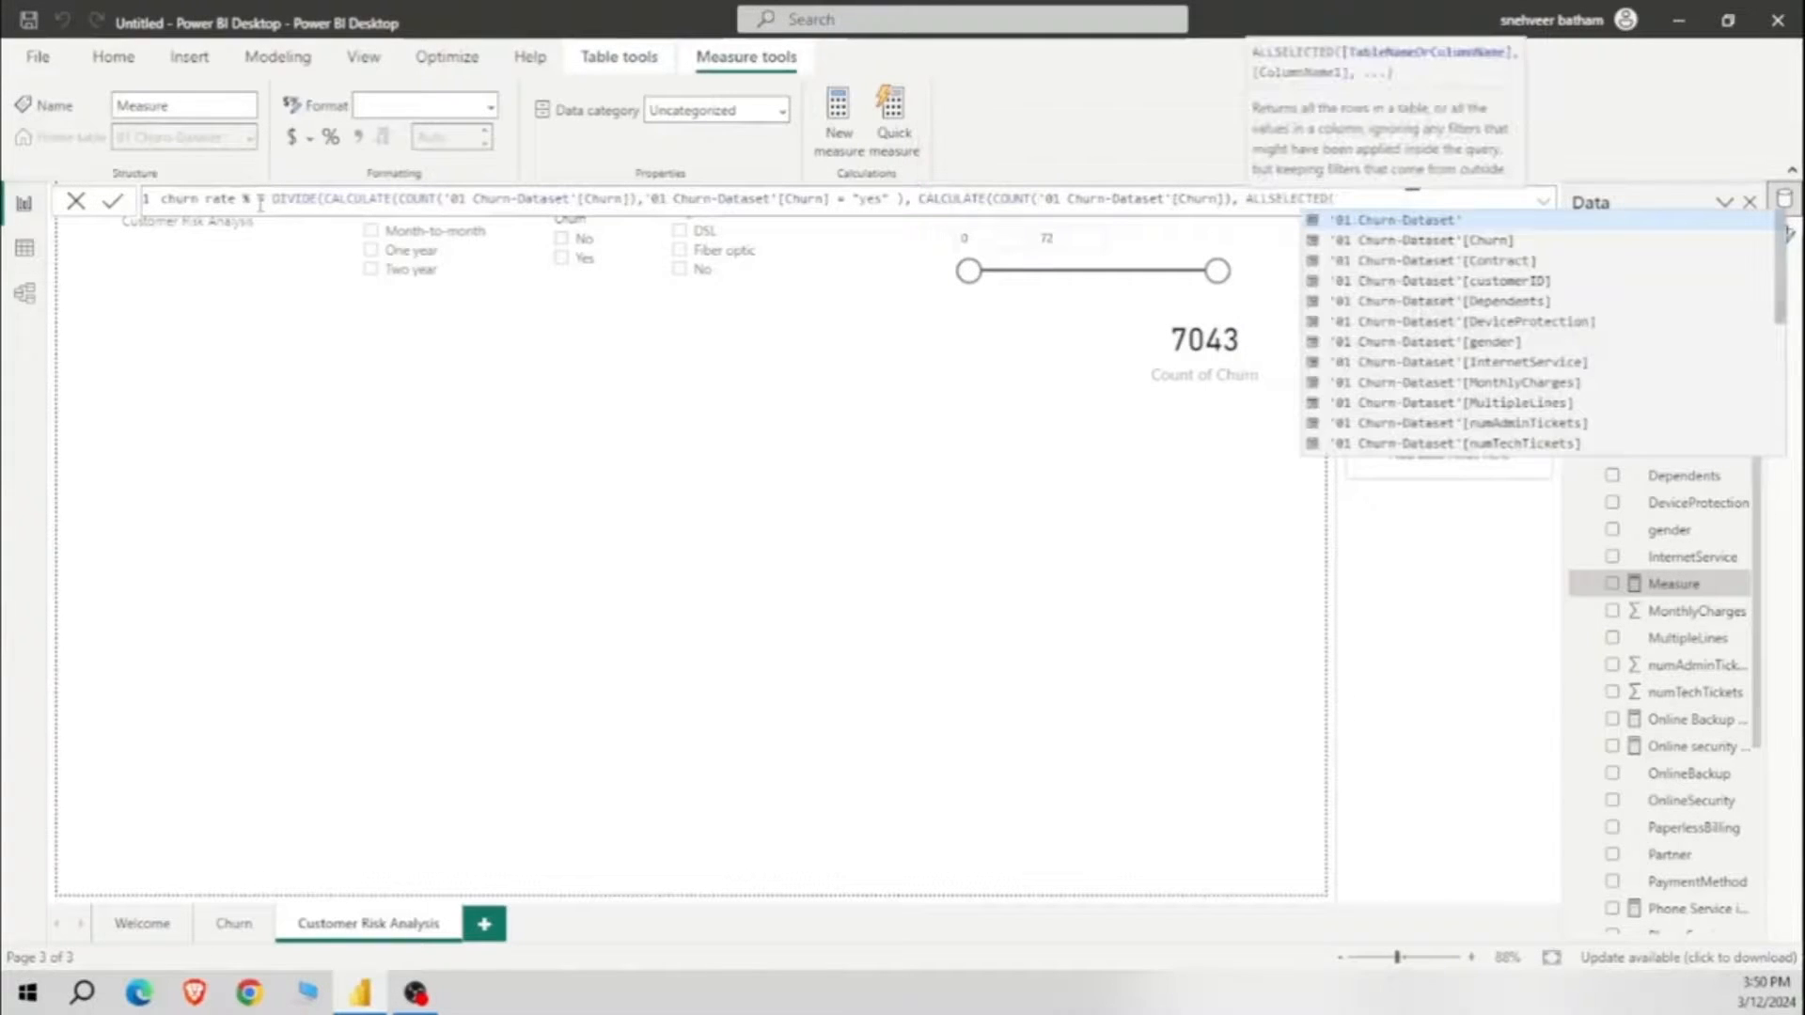
key(Down)
key(Tab)
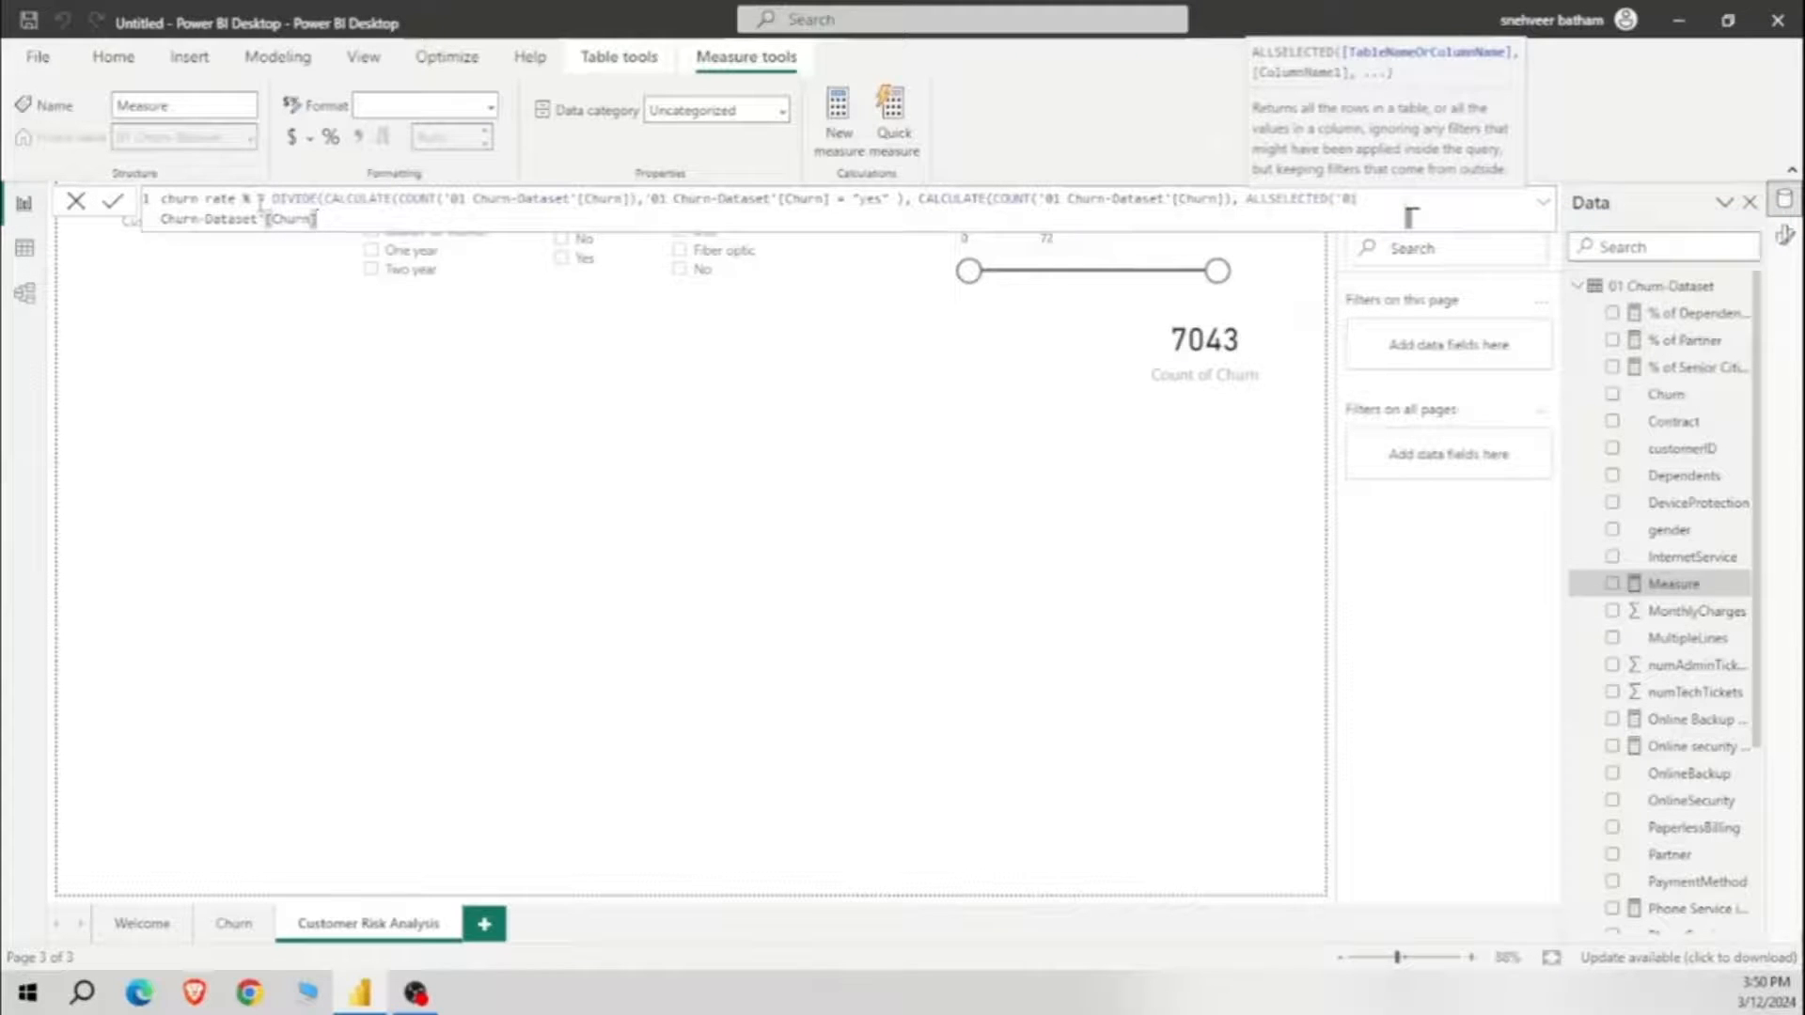
text()))
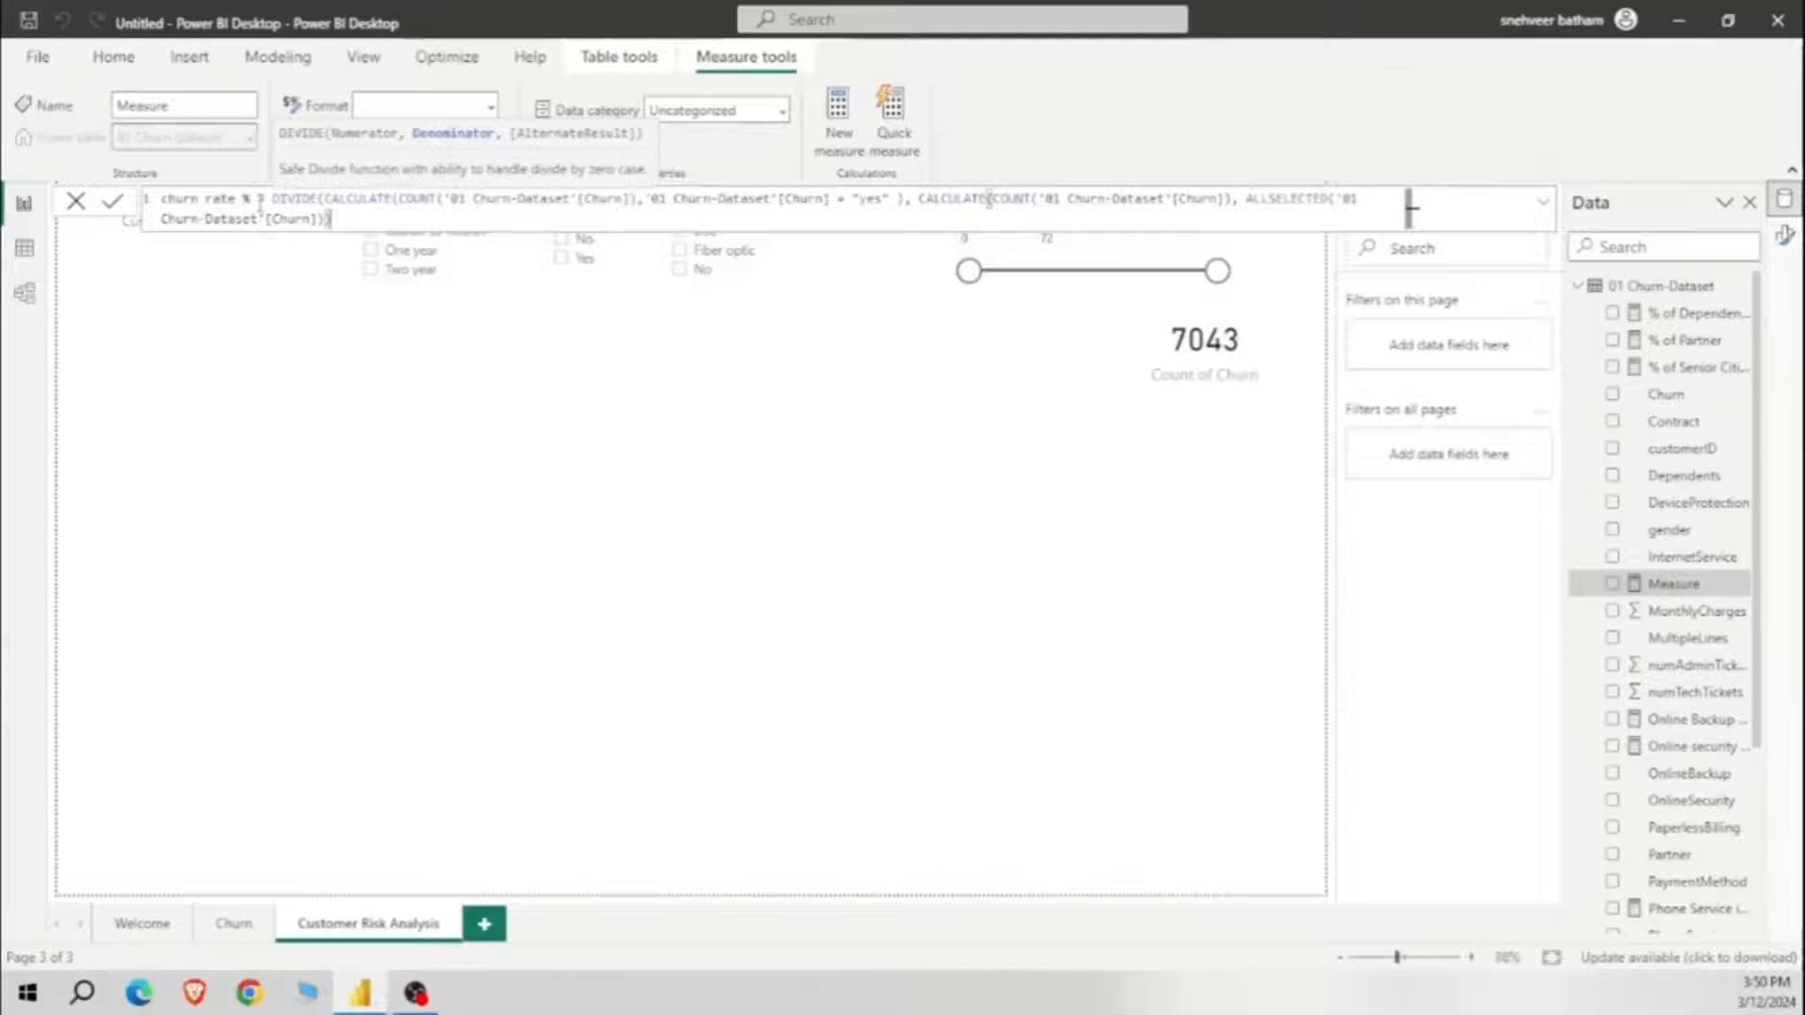
text())
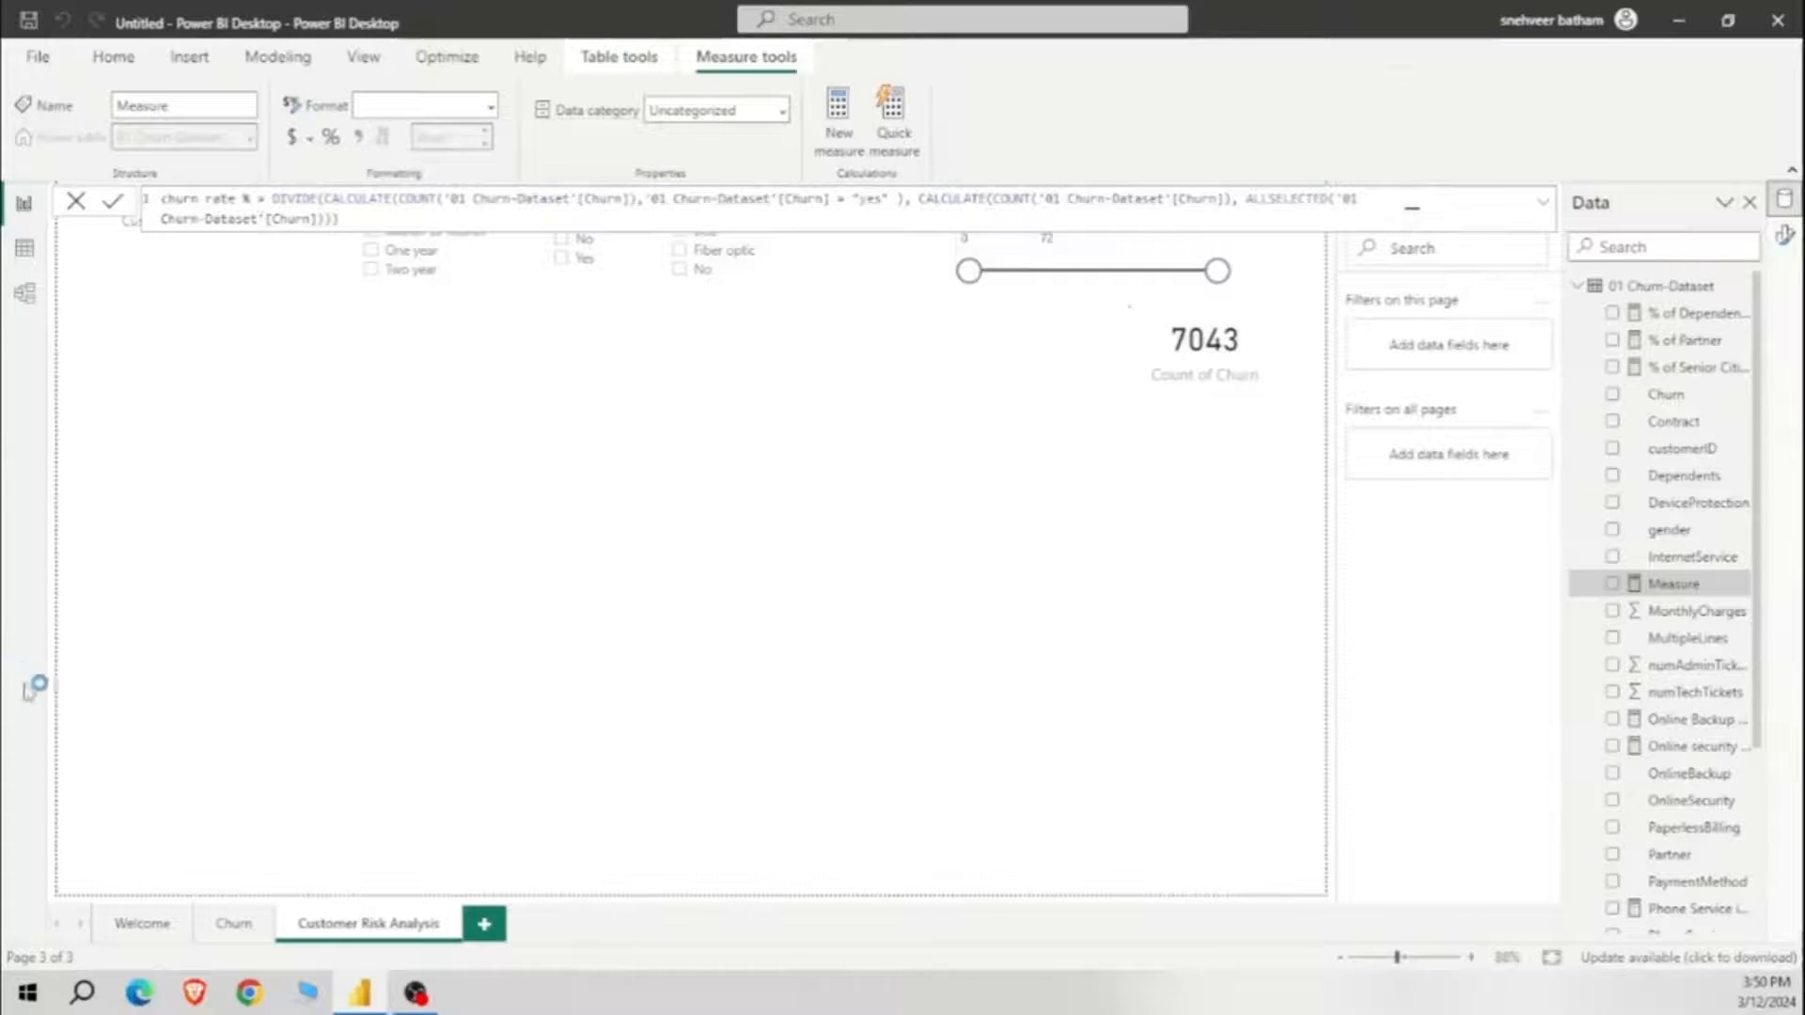
key(Return)
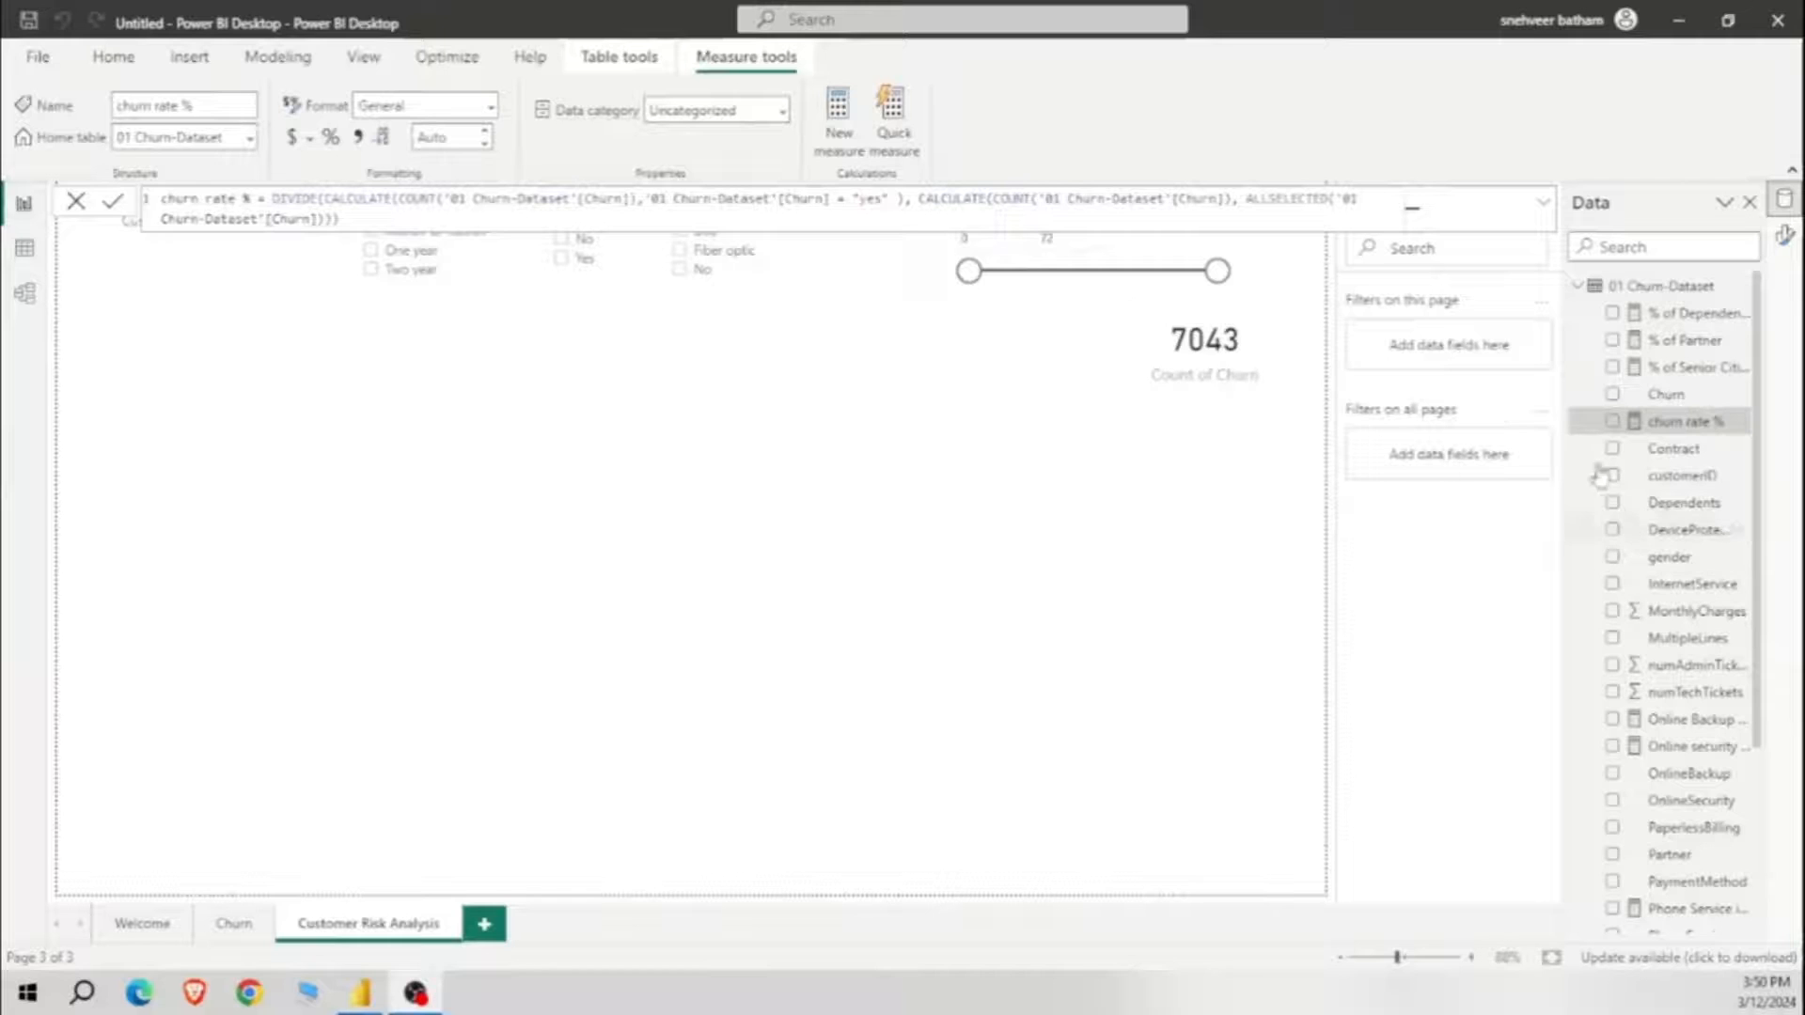
Step: Insert a card visual on the Customer Risk Analysis page showing the churn rate % measure
click(1195, 564)
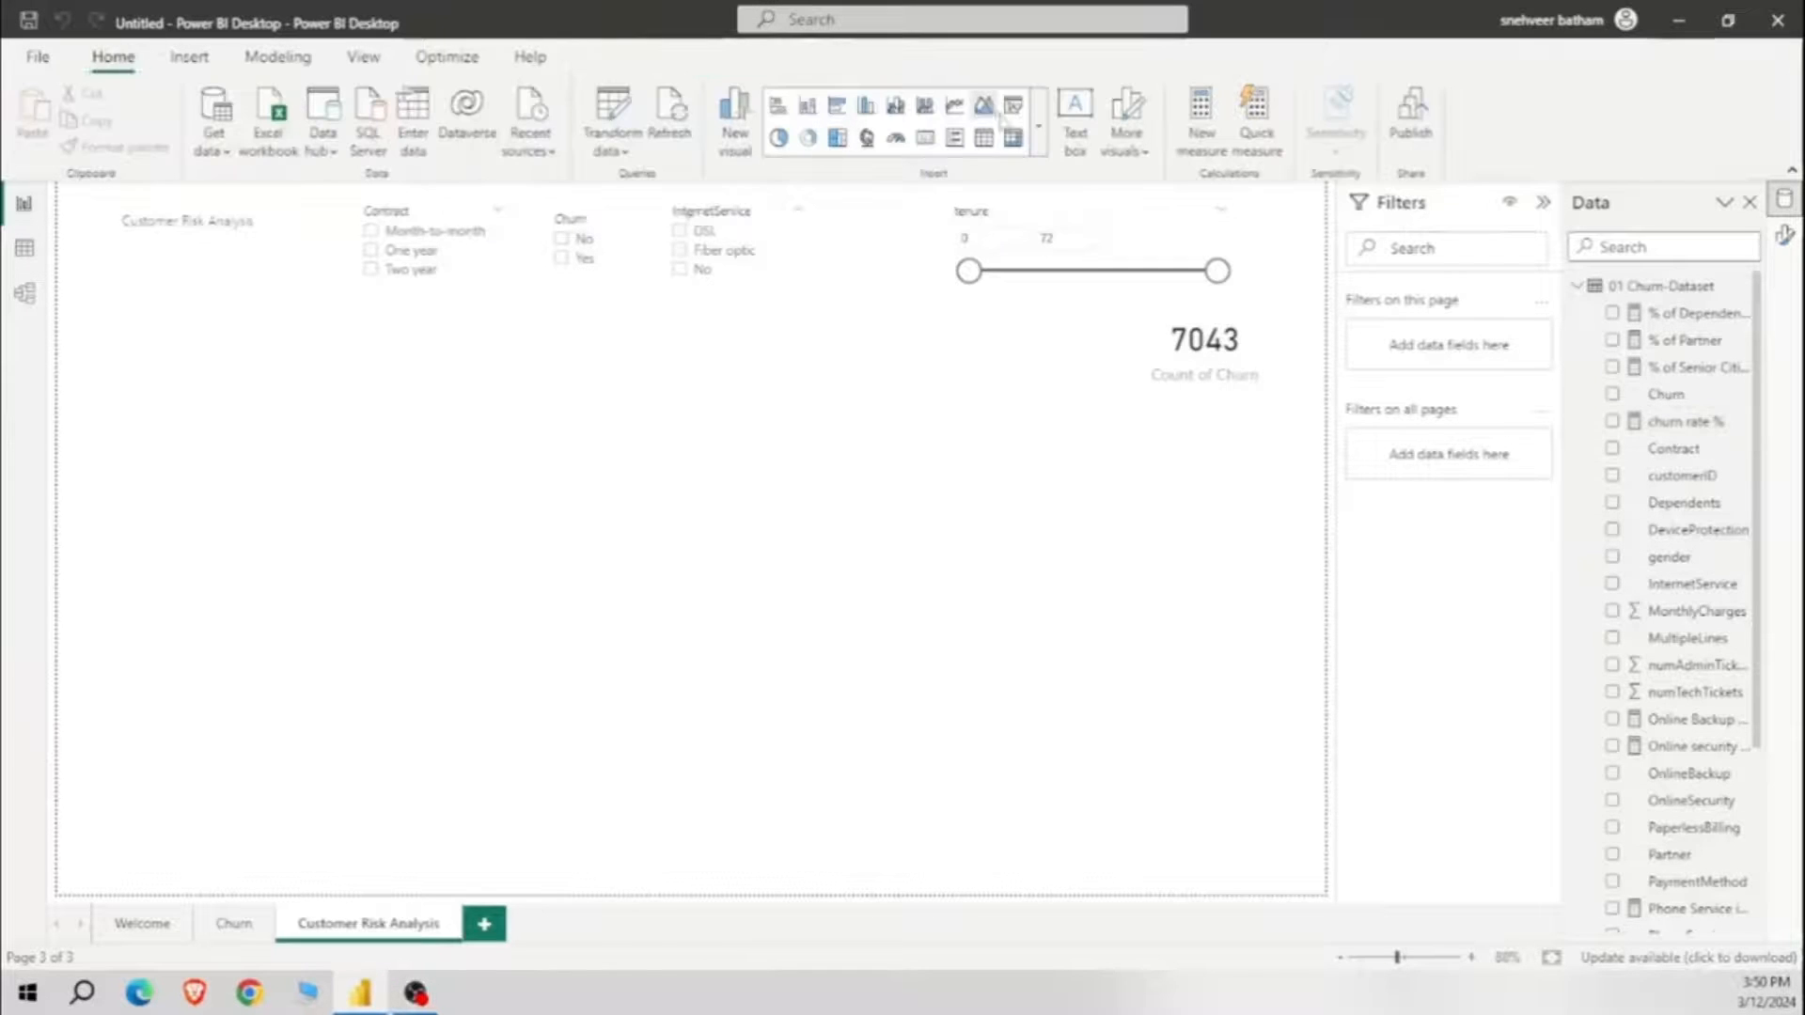
click(1040, 127)
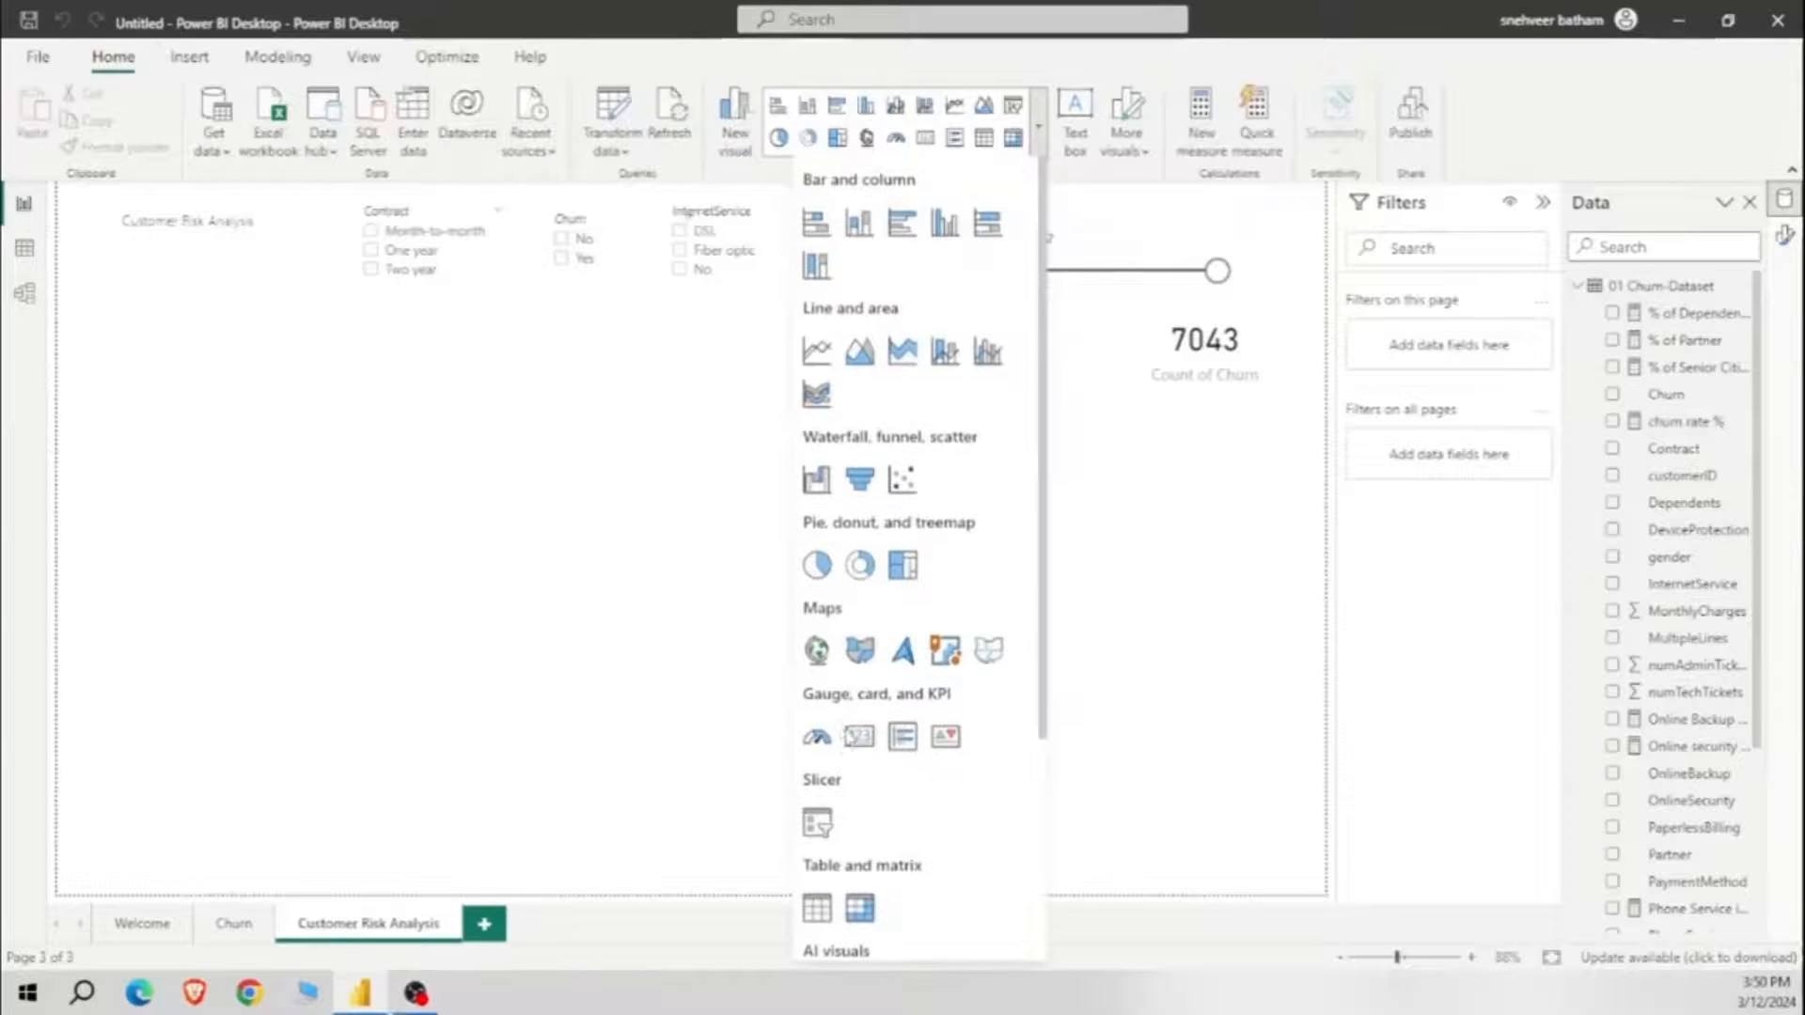
click(858, 736)
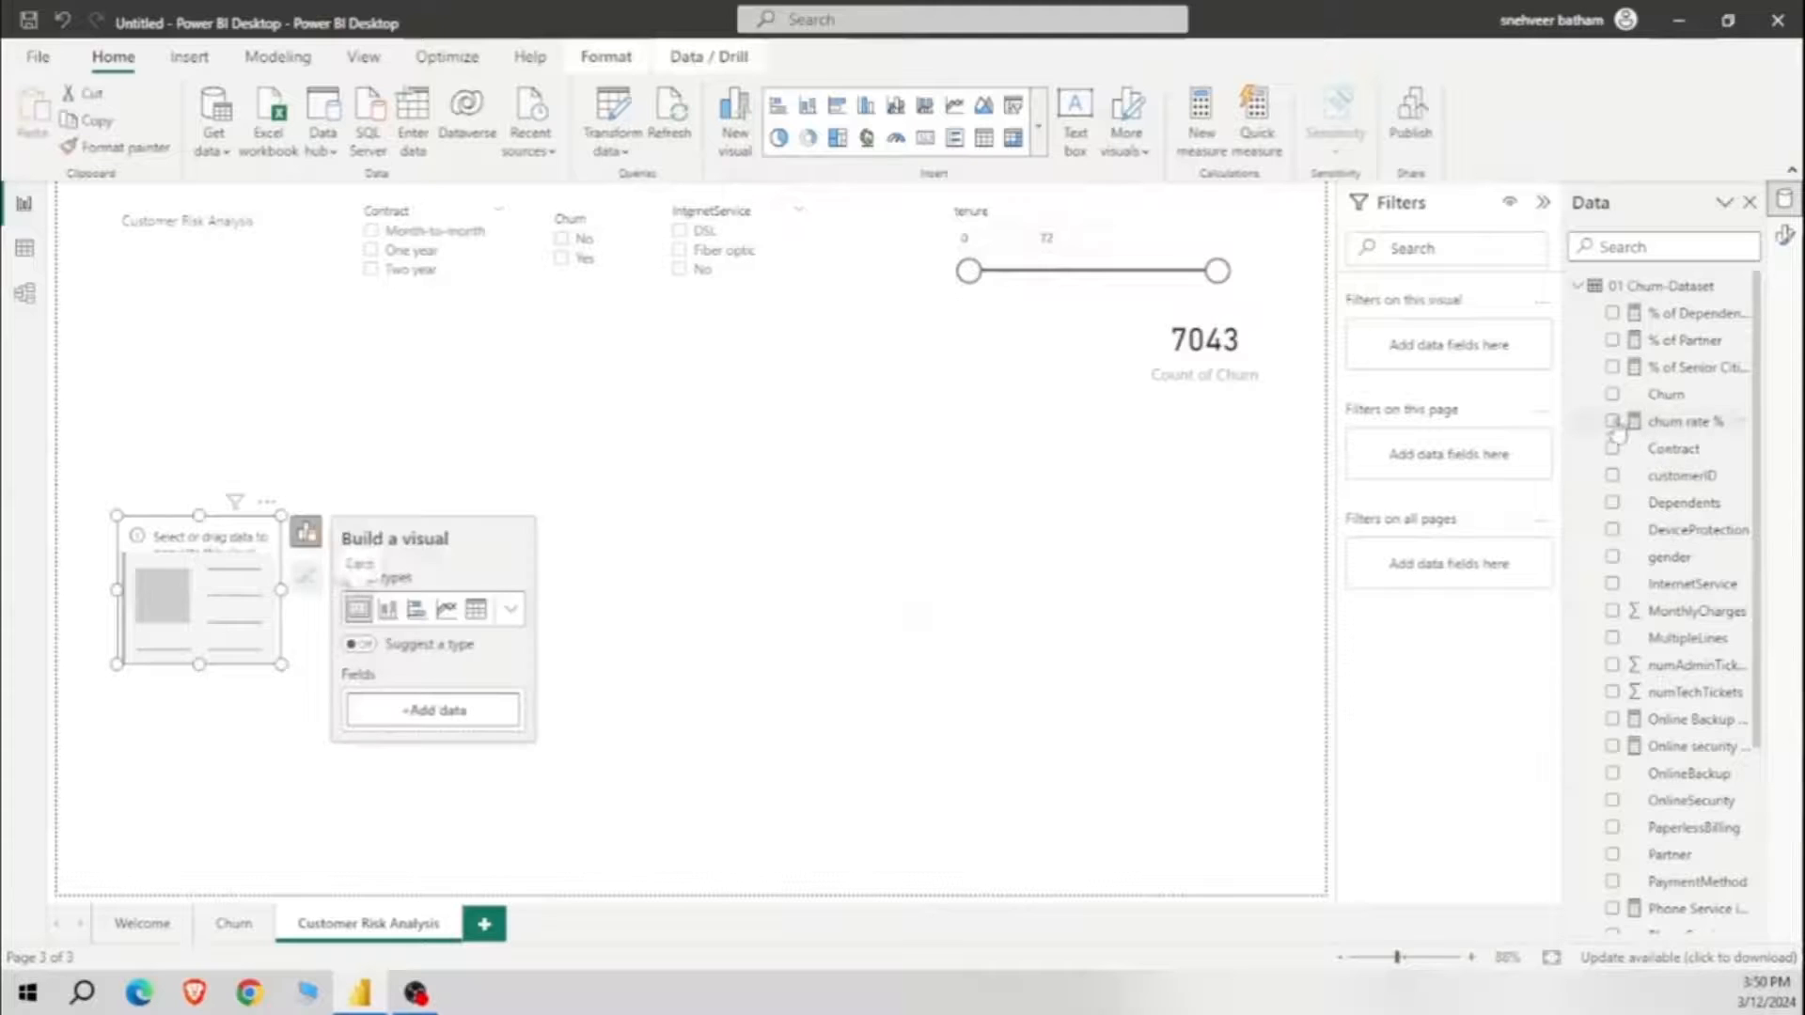
click(1613, 422)
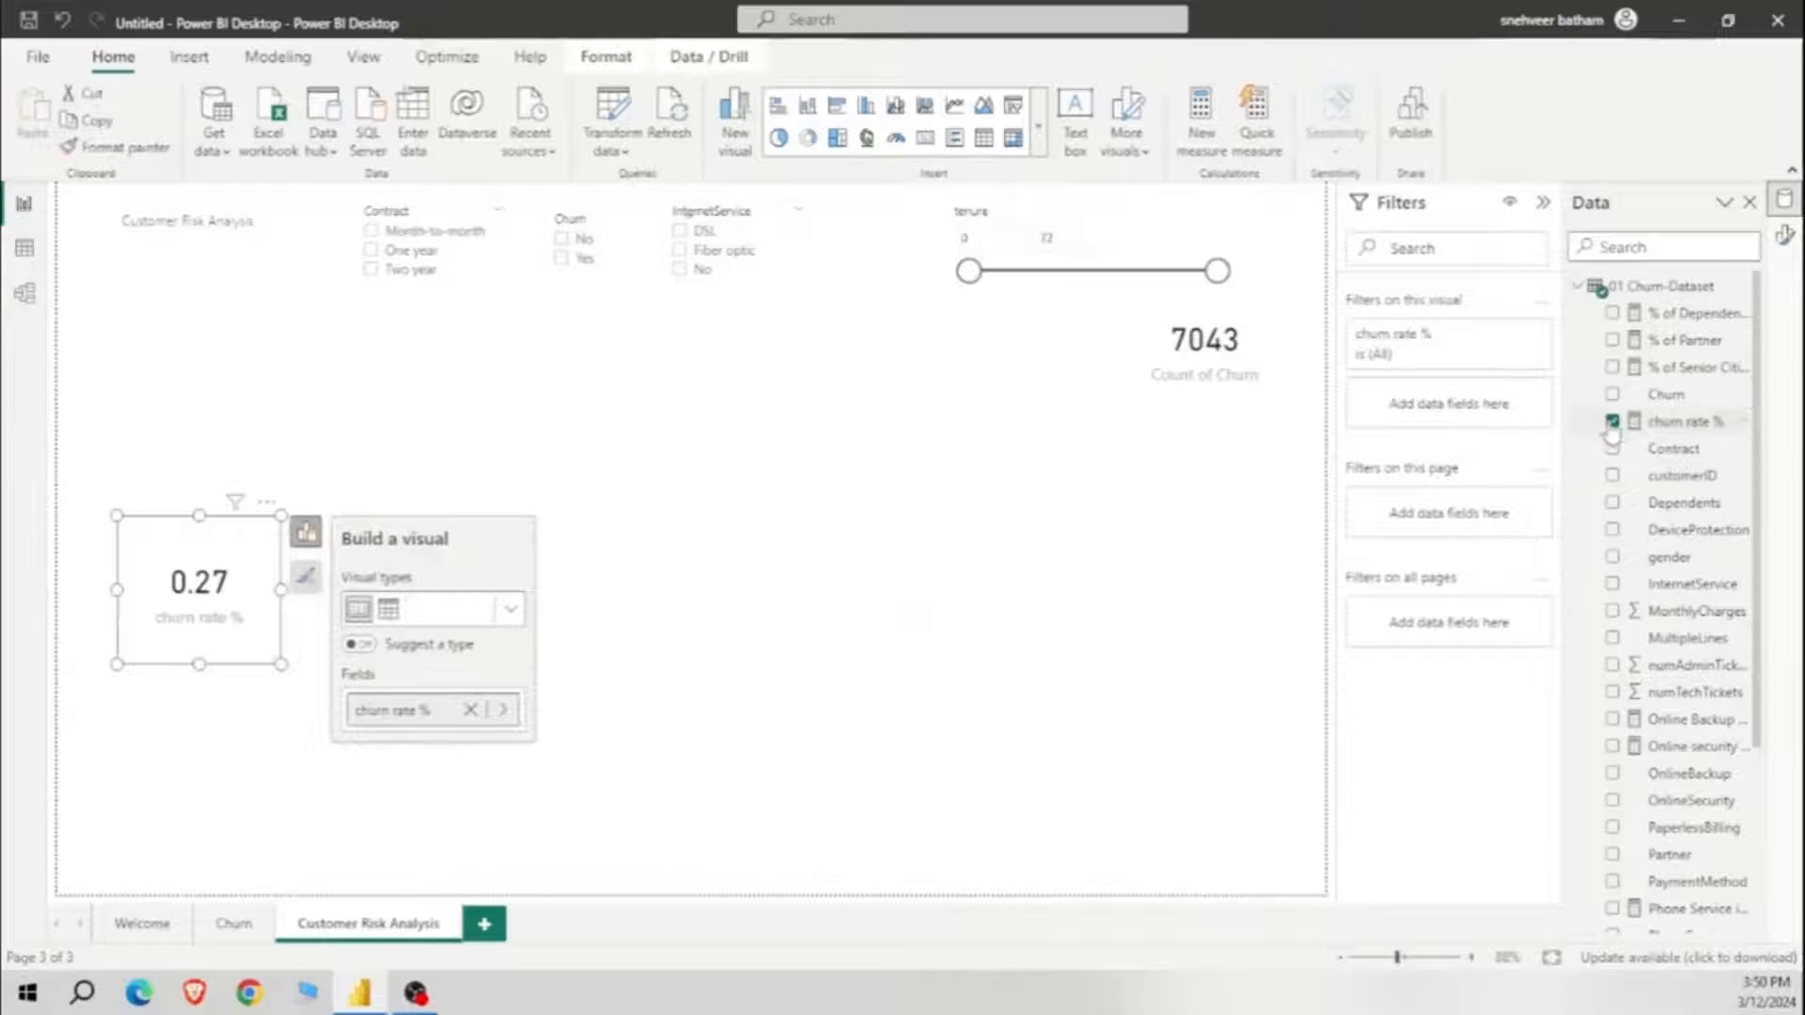
Step: Format the churn rate % measure as Percentage with 0 decimal places
click(1657, 423)
click(494, 107)
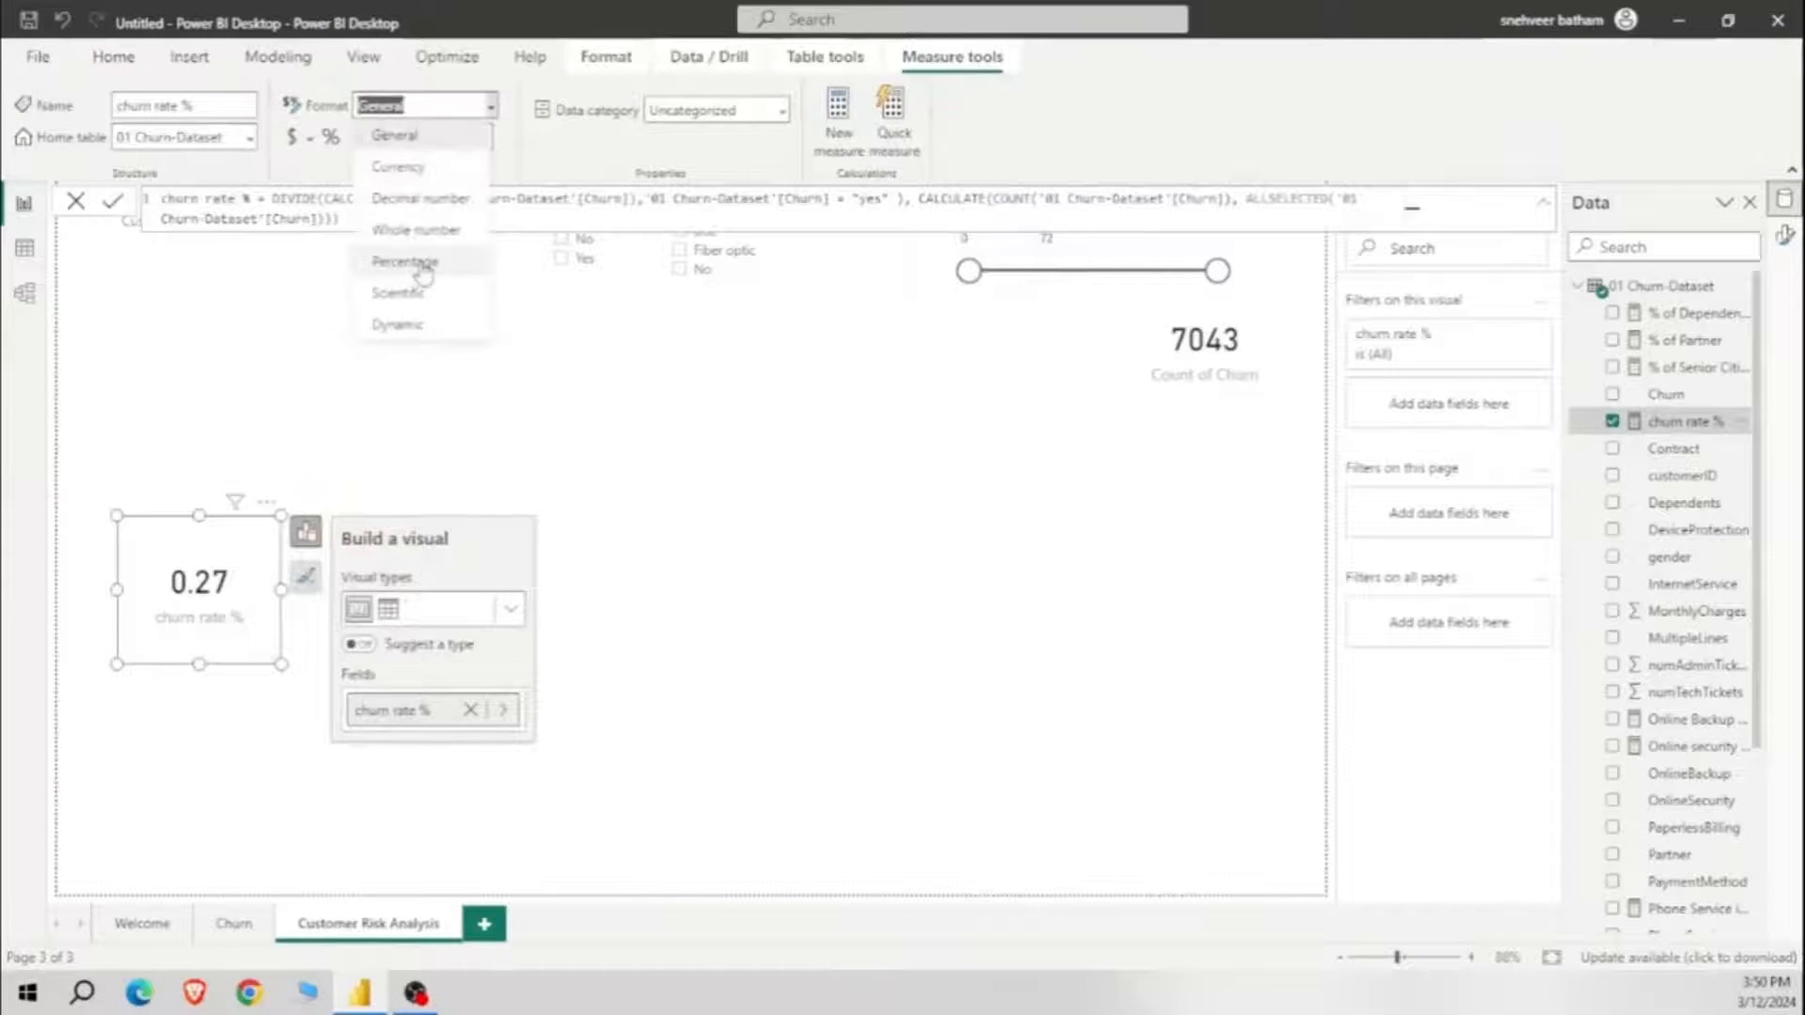
click(418, 266)
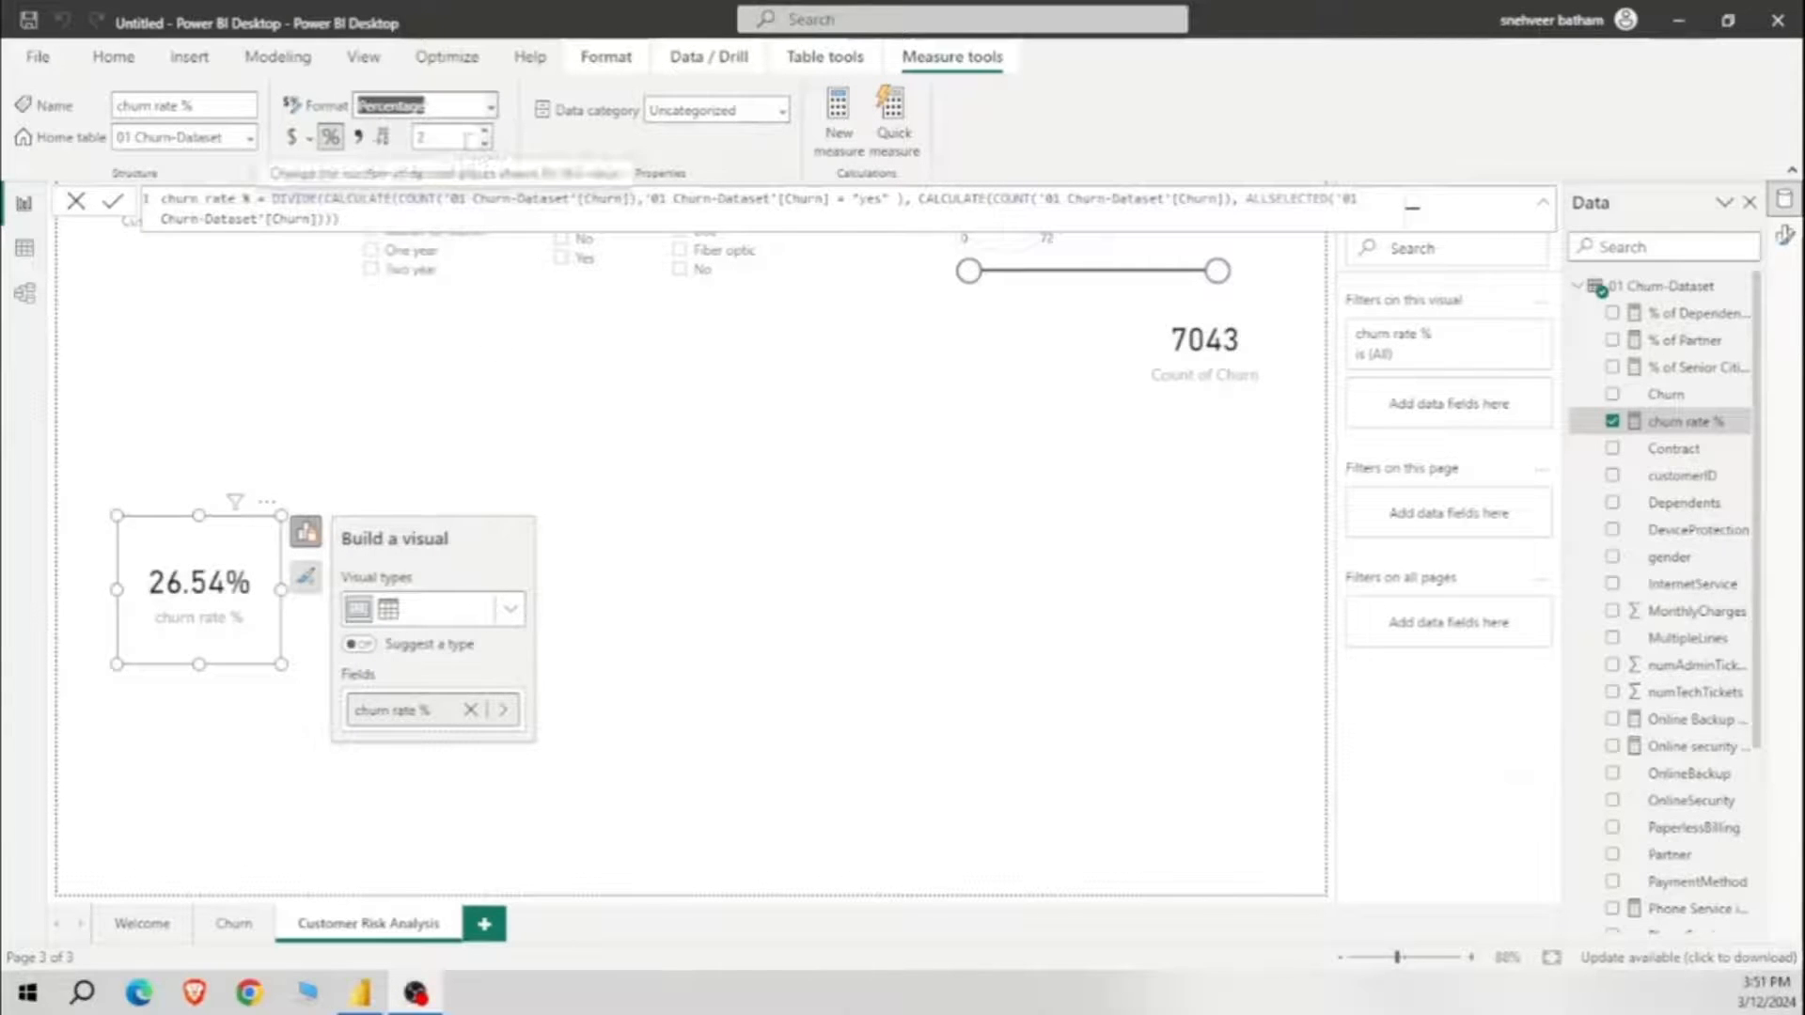
click(435, 136)
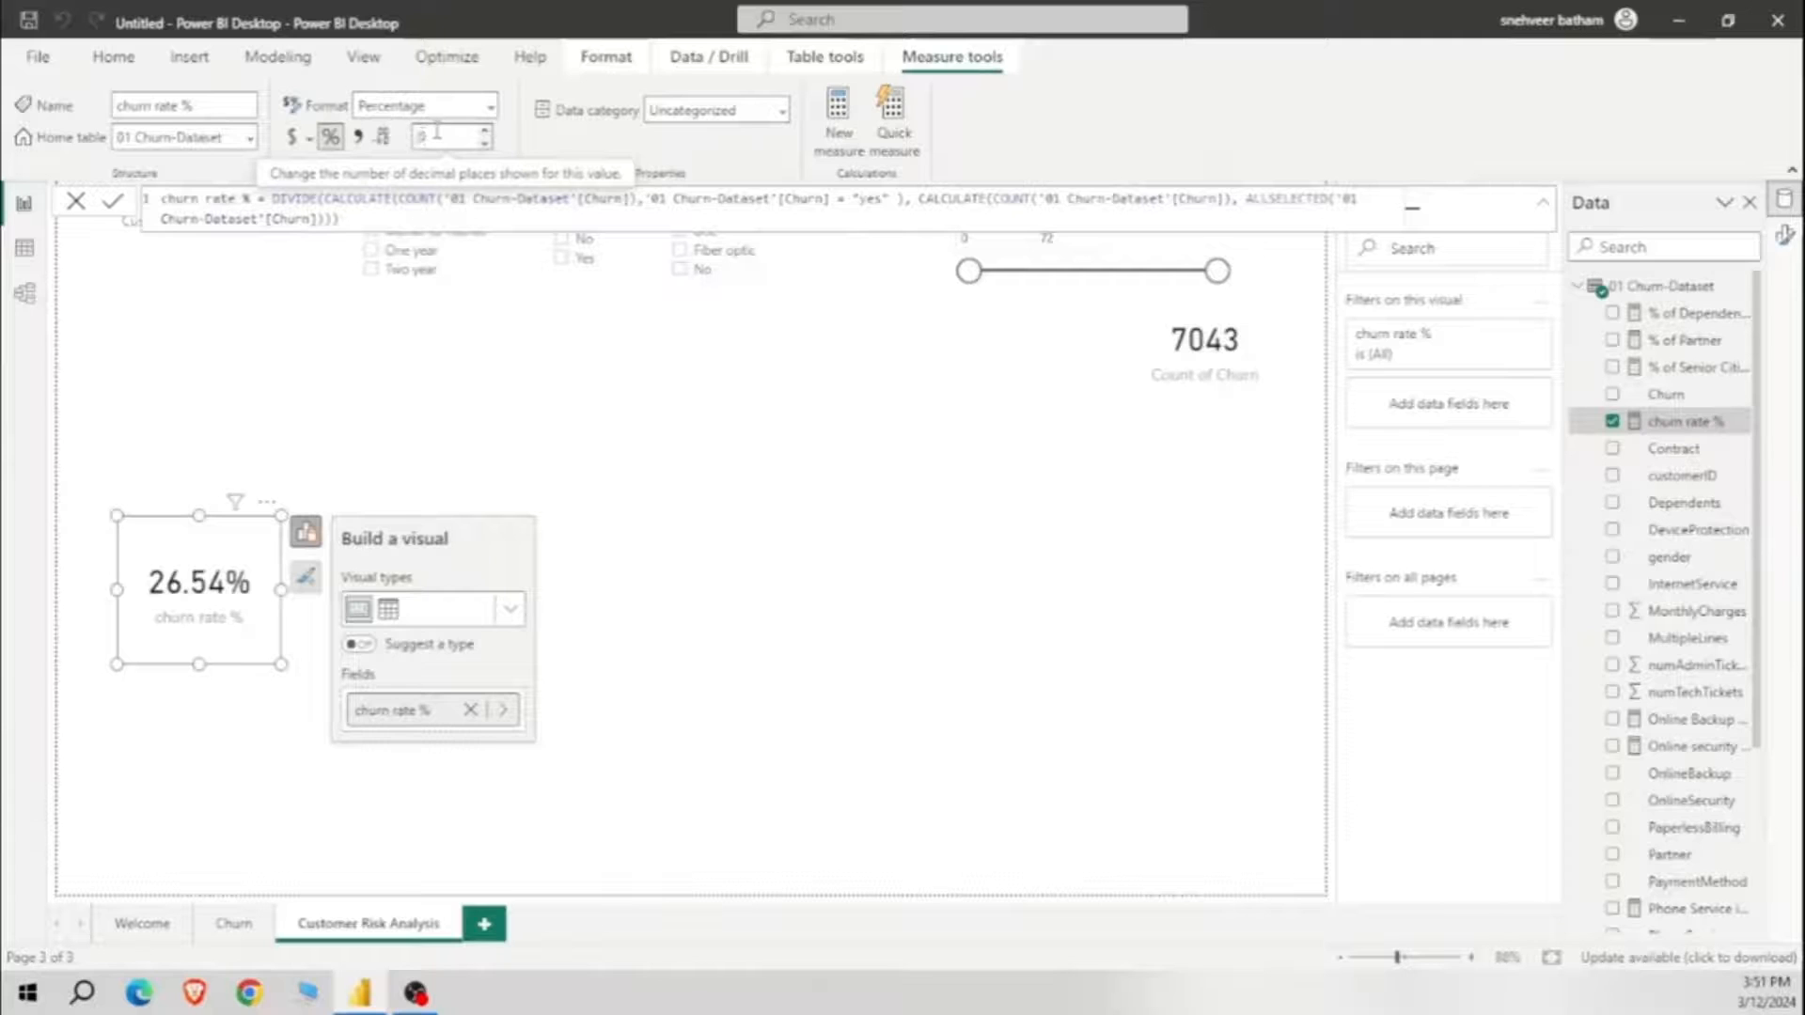
text(0)
key(Return)
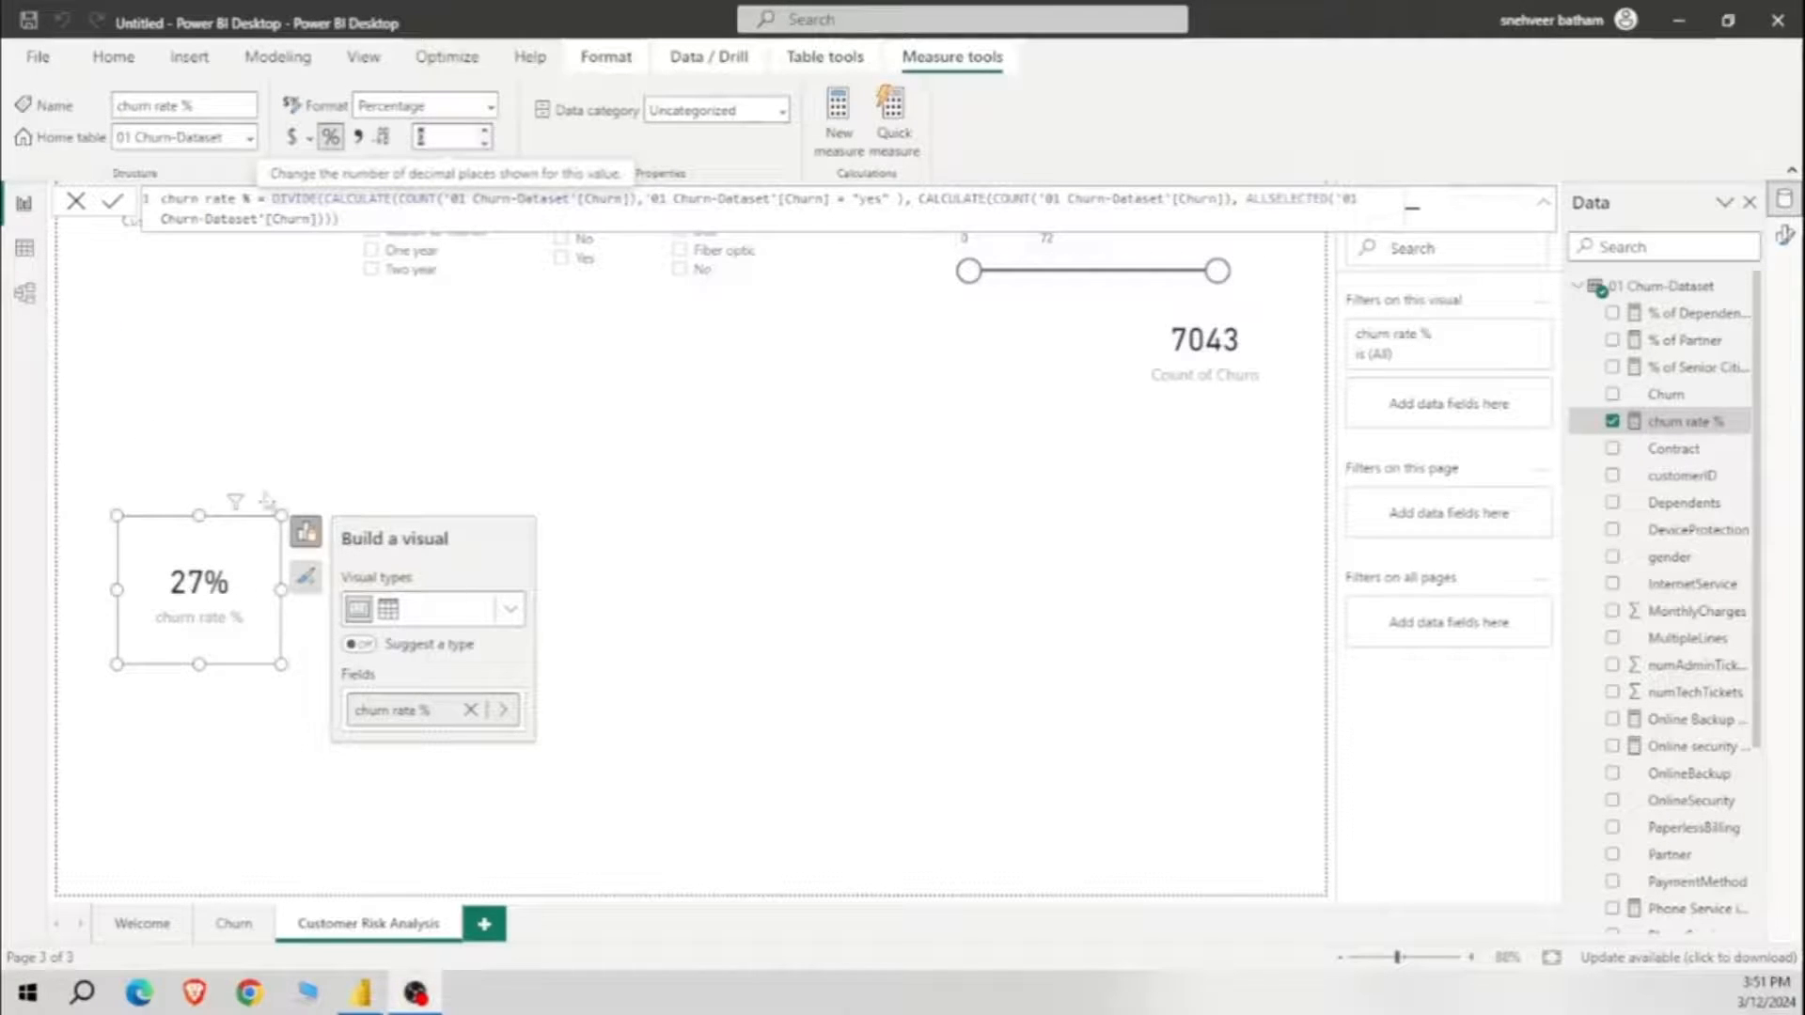
Step: Move the churn rate % card up beside the Count of Churn card, below the tenure slicer
drag(242, 522, 1081, 312)
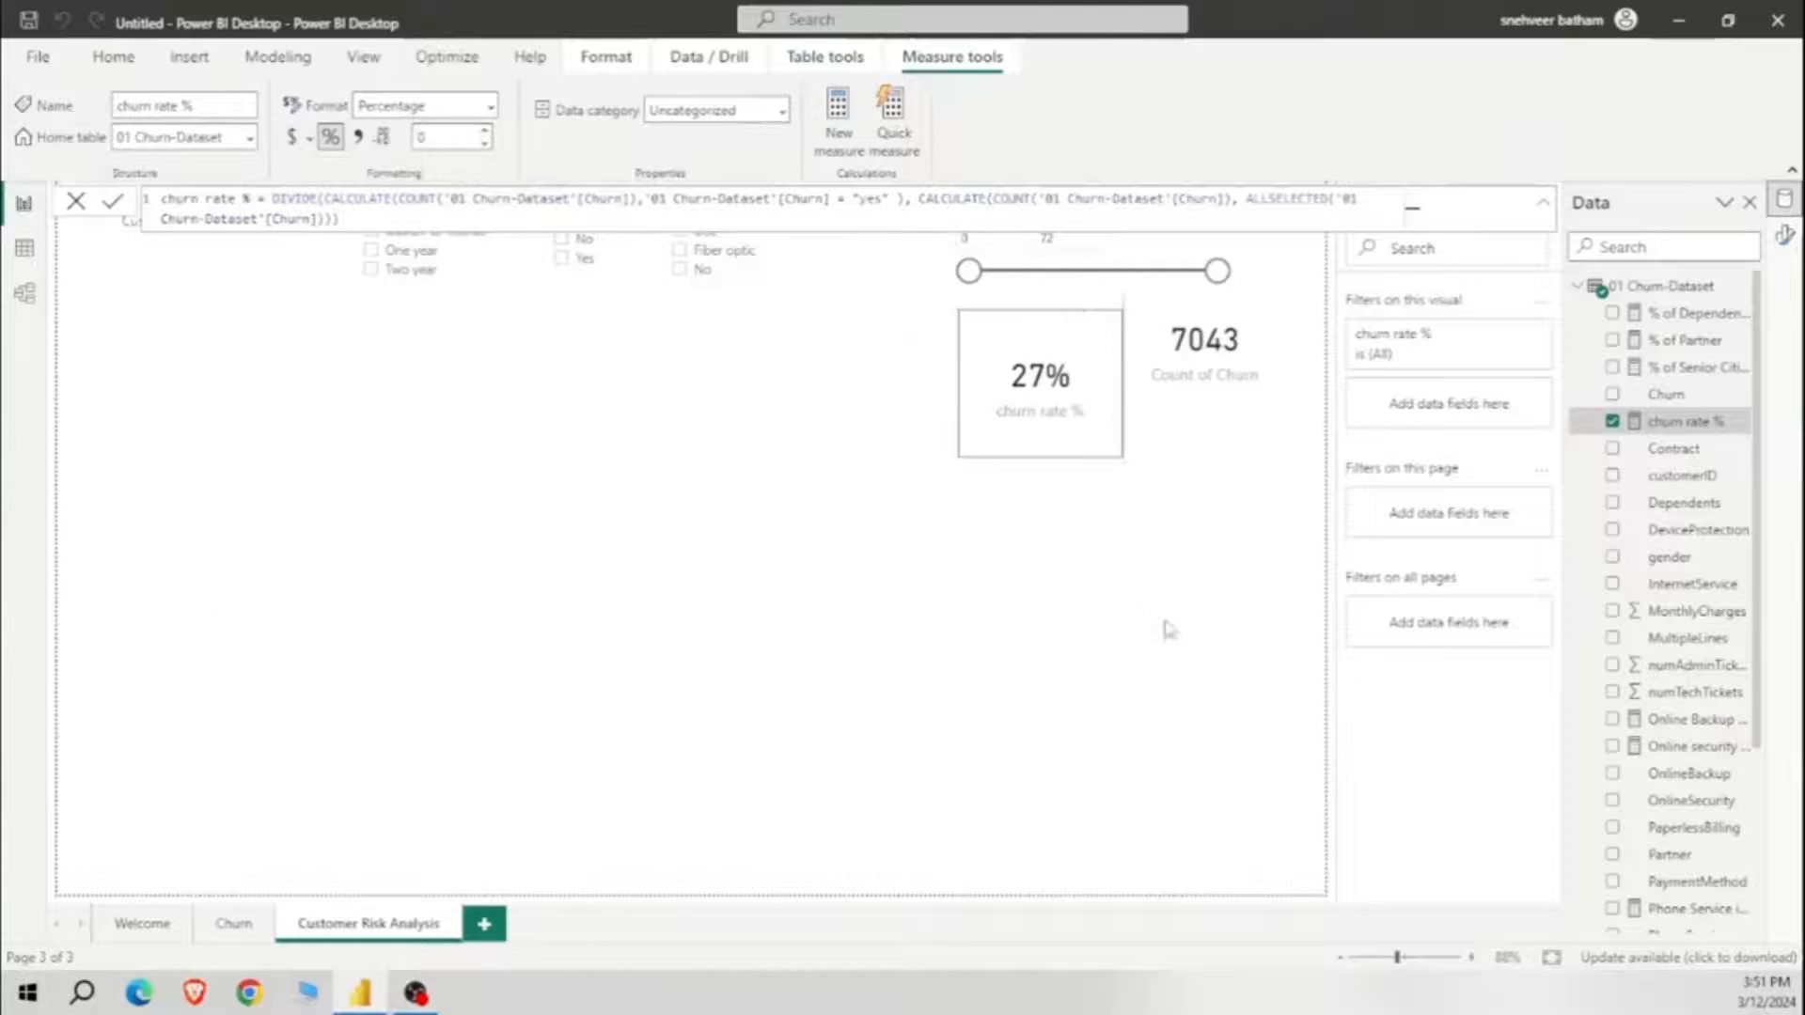
click(160, 246)
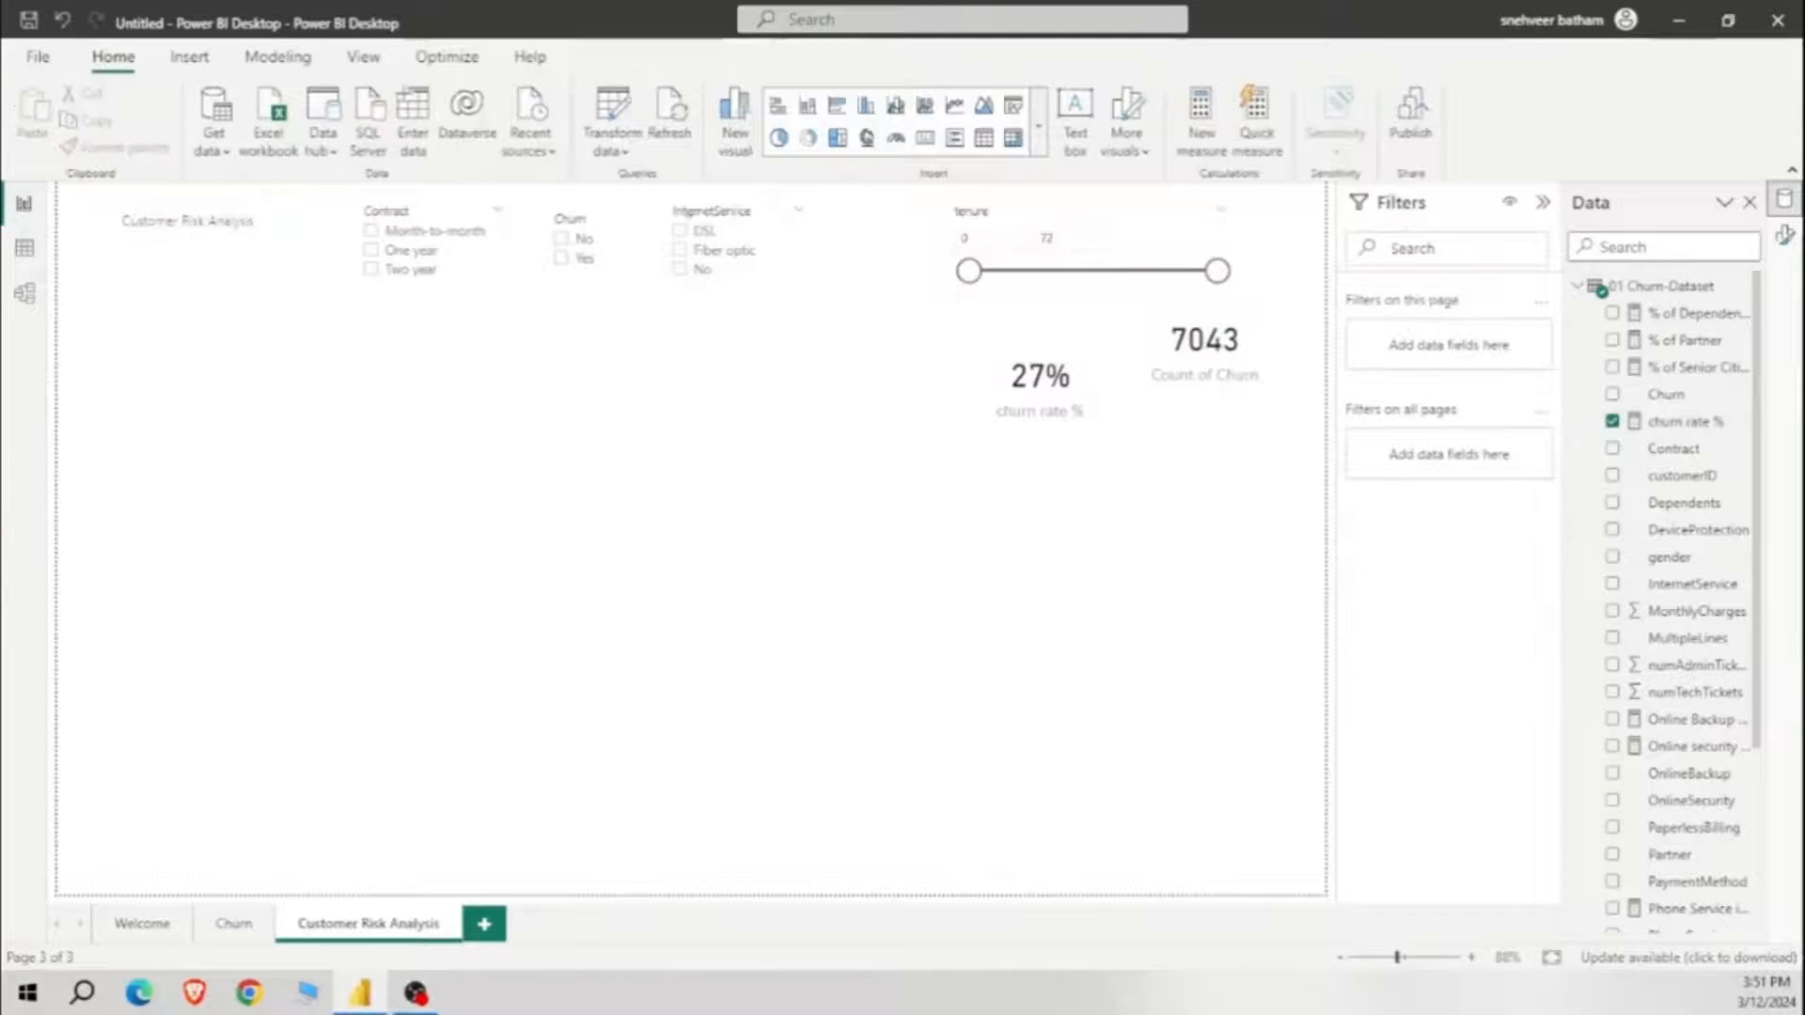
Step: Insert a gauge visual with the count of customerID as its value and place it below the InternetService slicer
click(893, 143)
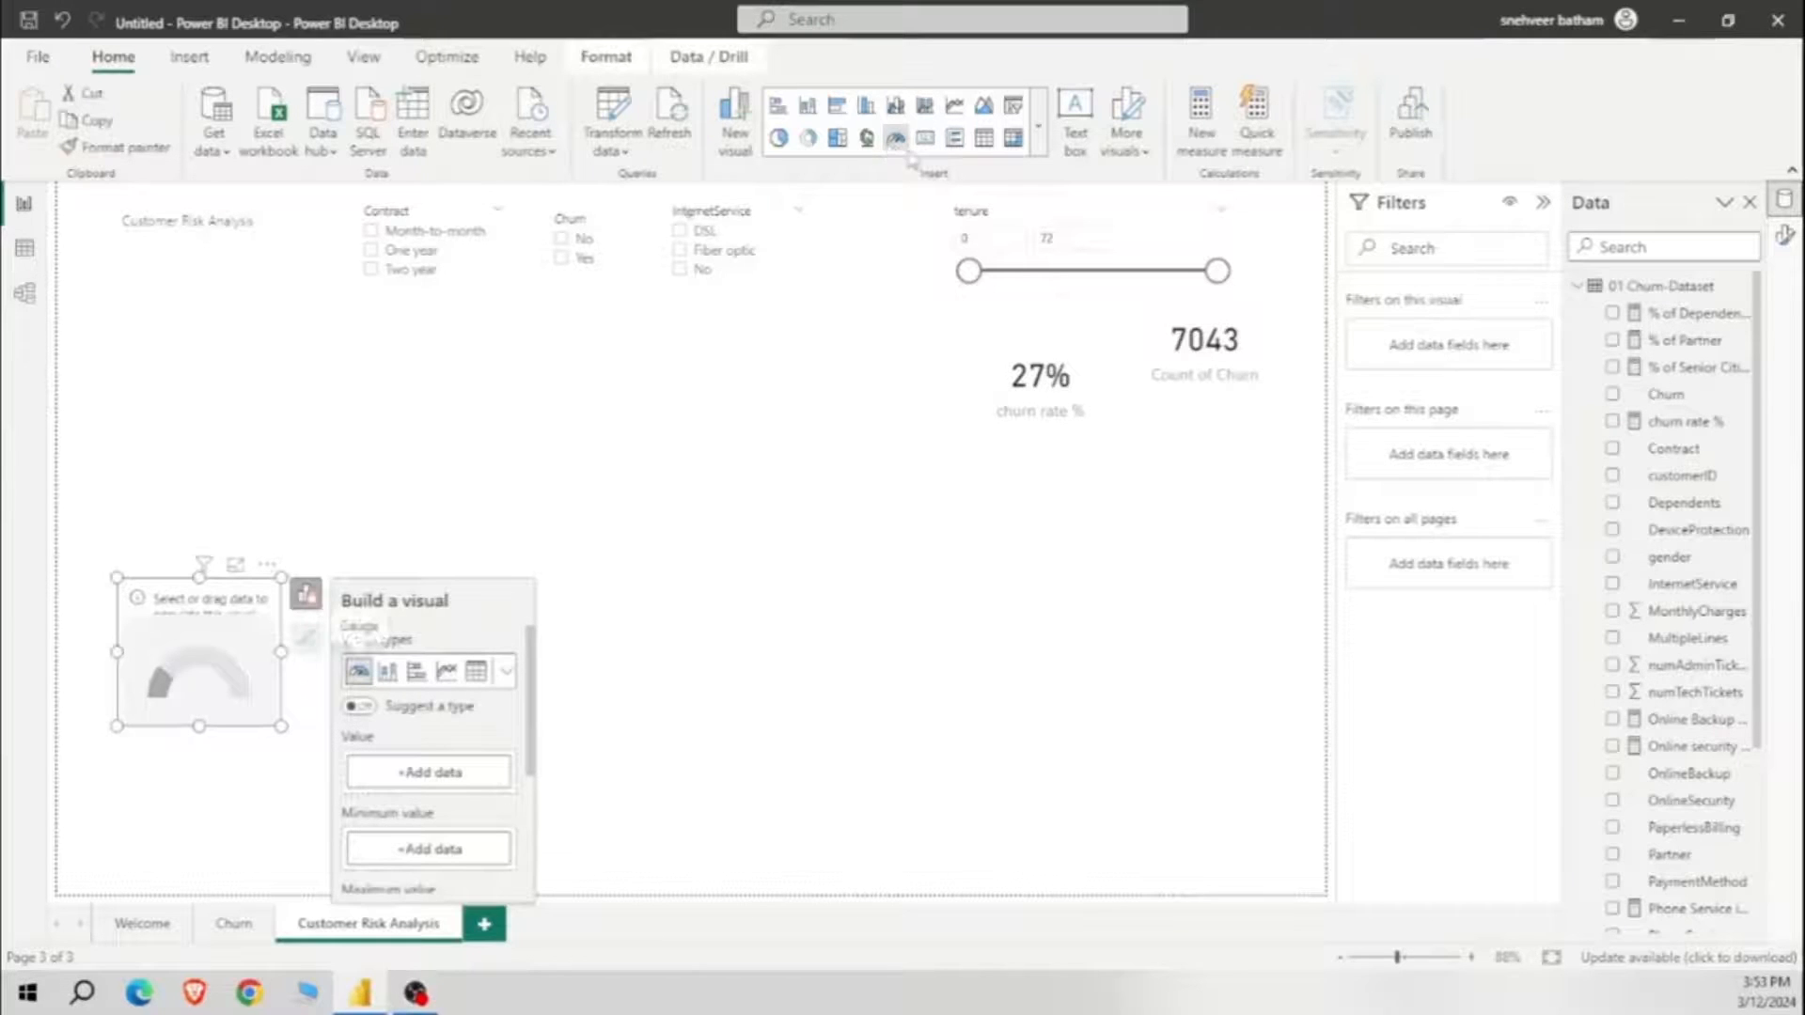
click(1612, 476)
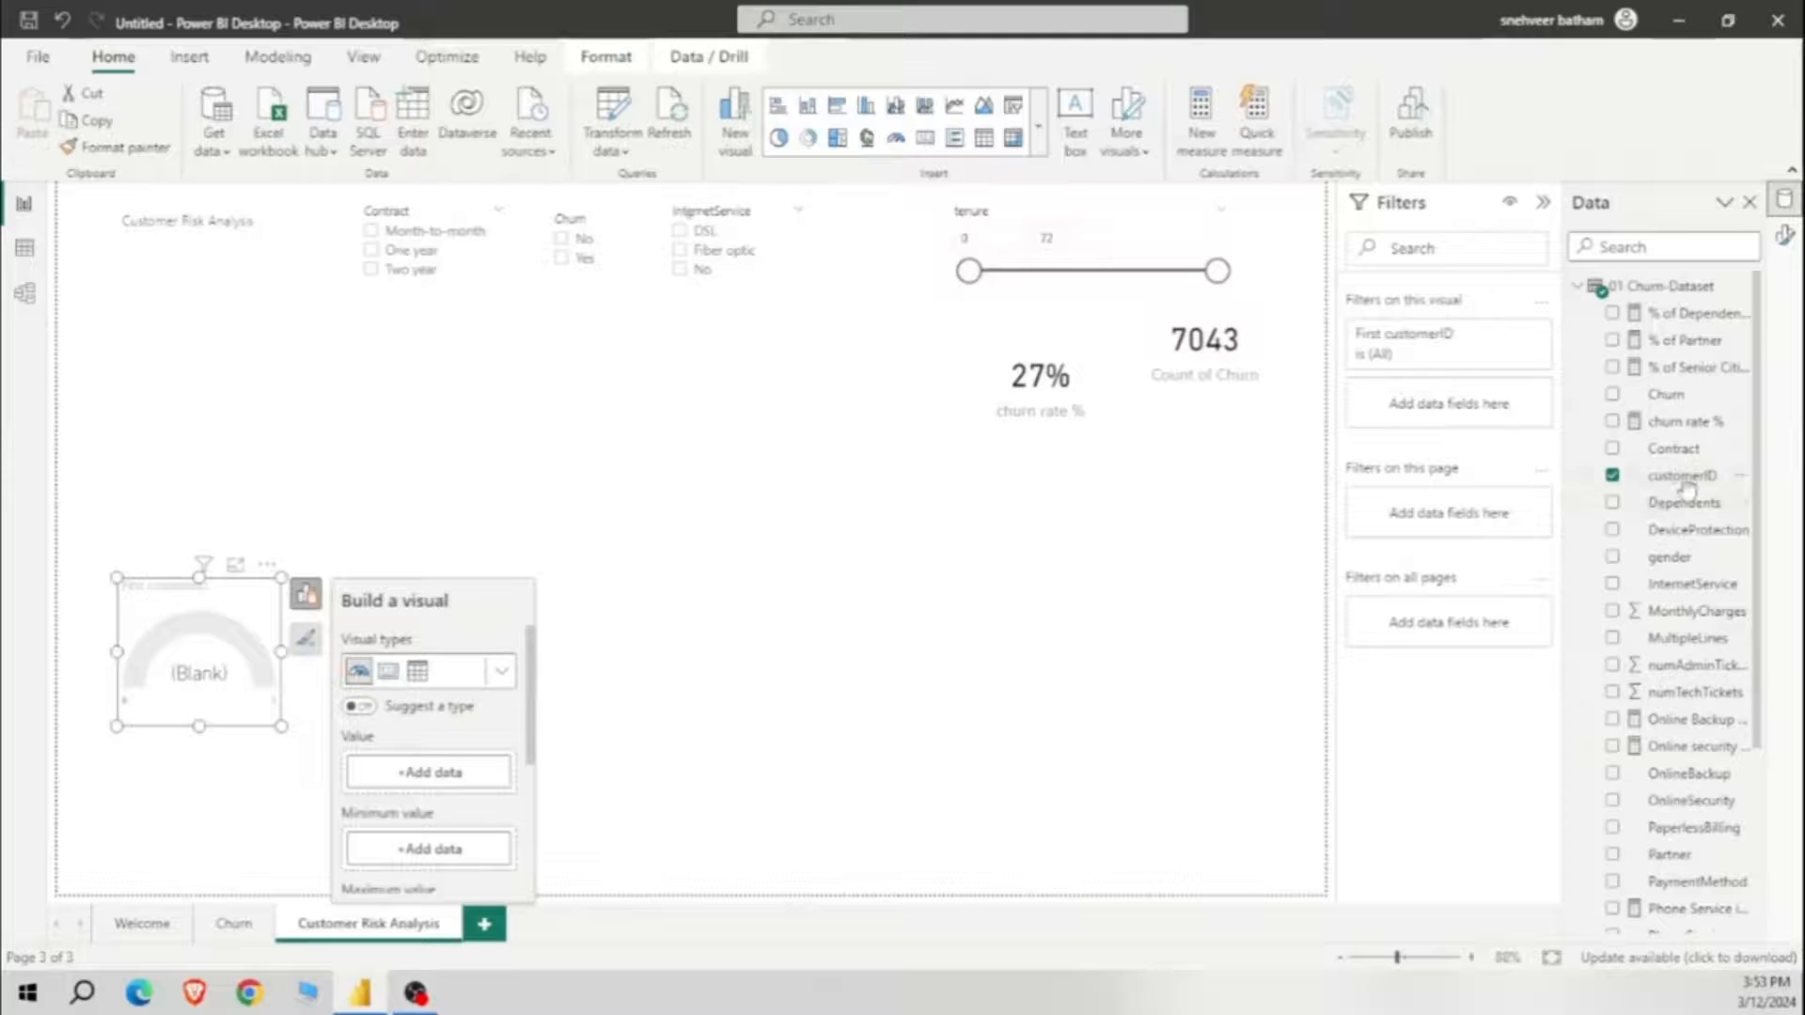
drag(1683, 478, 445, 794)
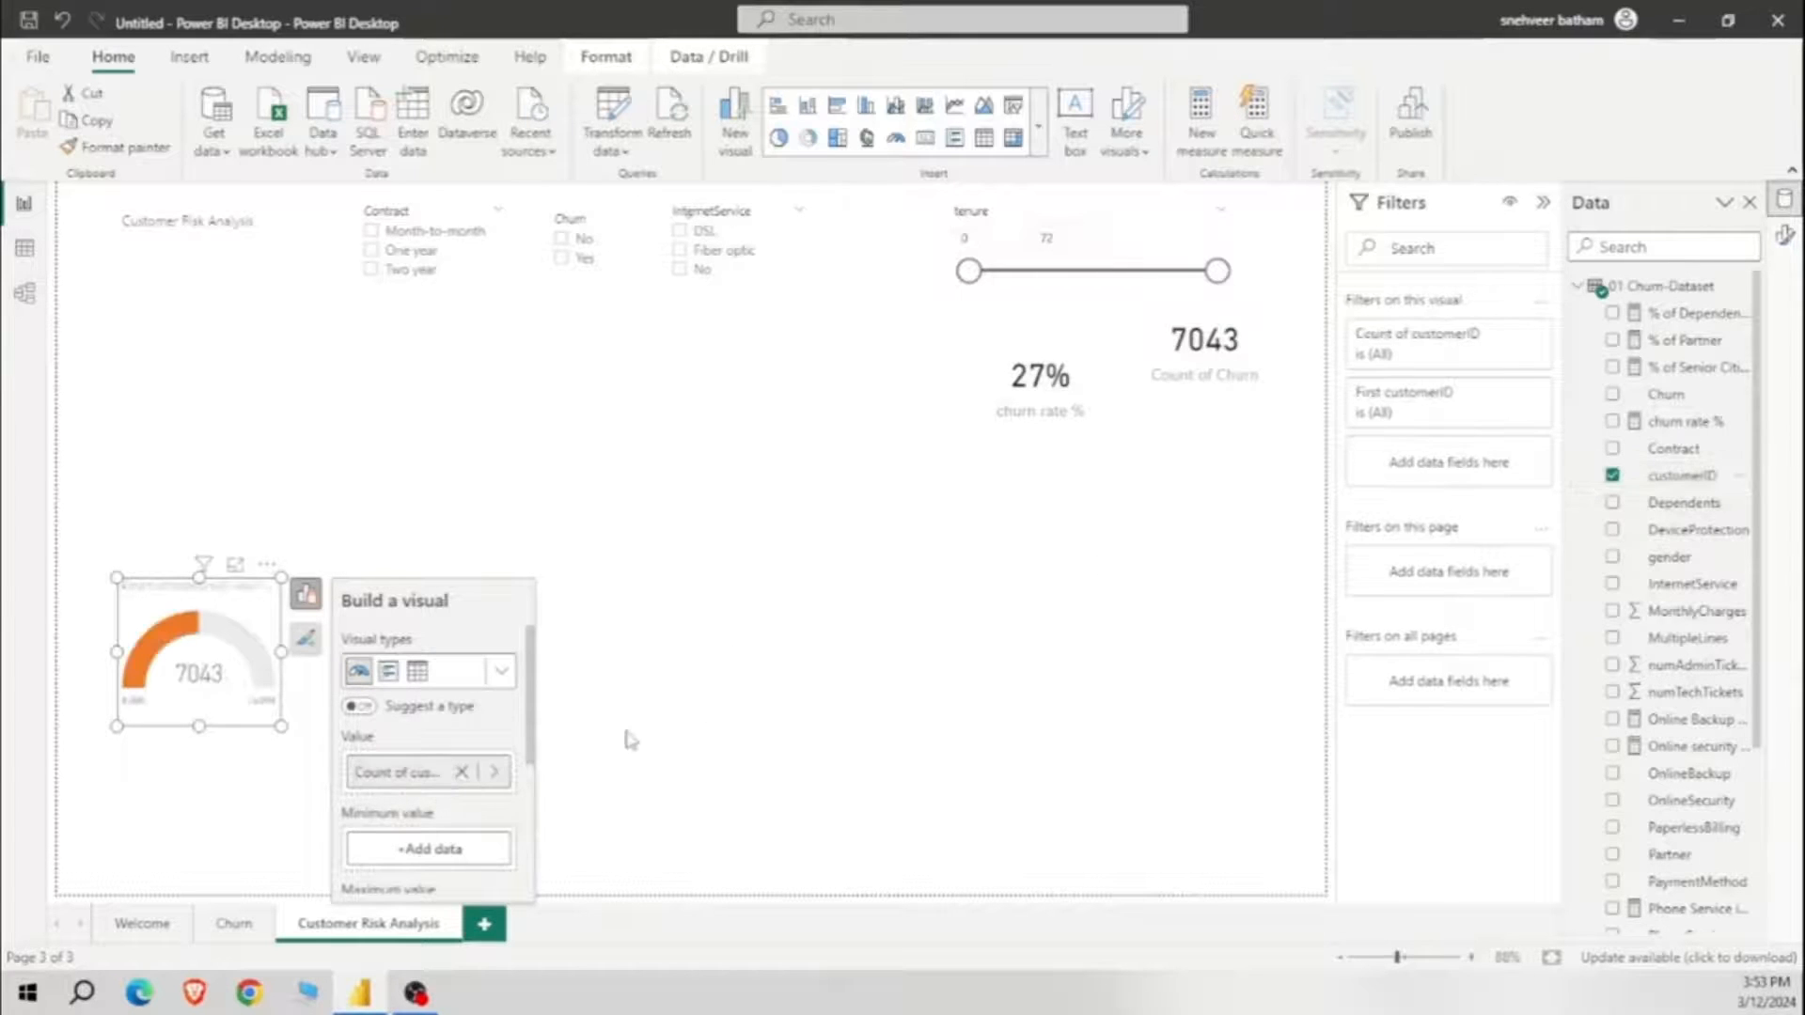
drag(259, 609, 752, 397)
click(985, 720)
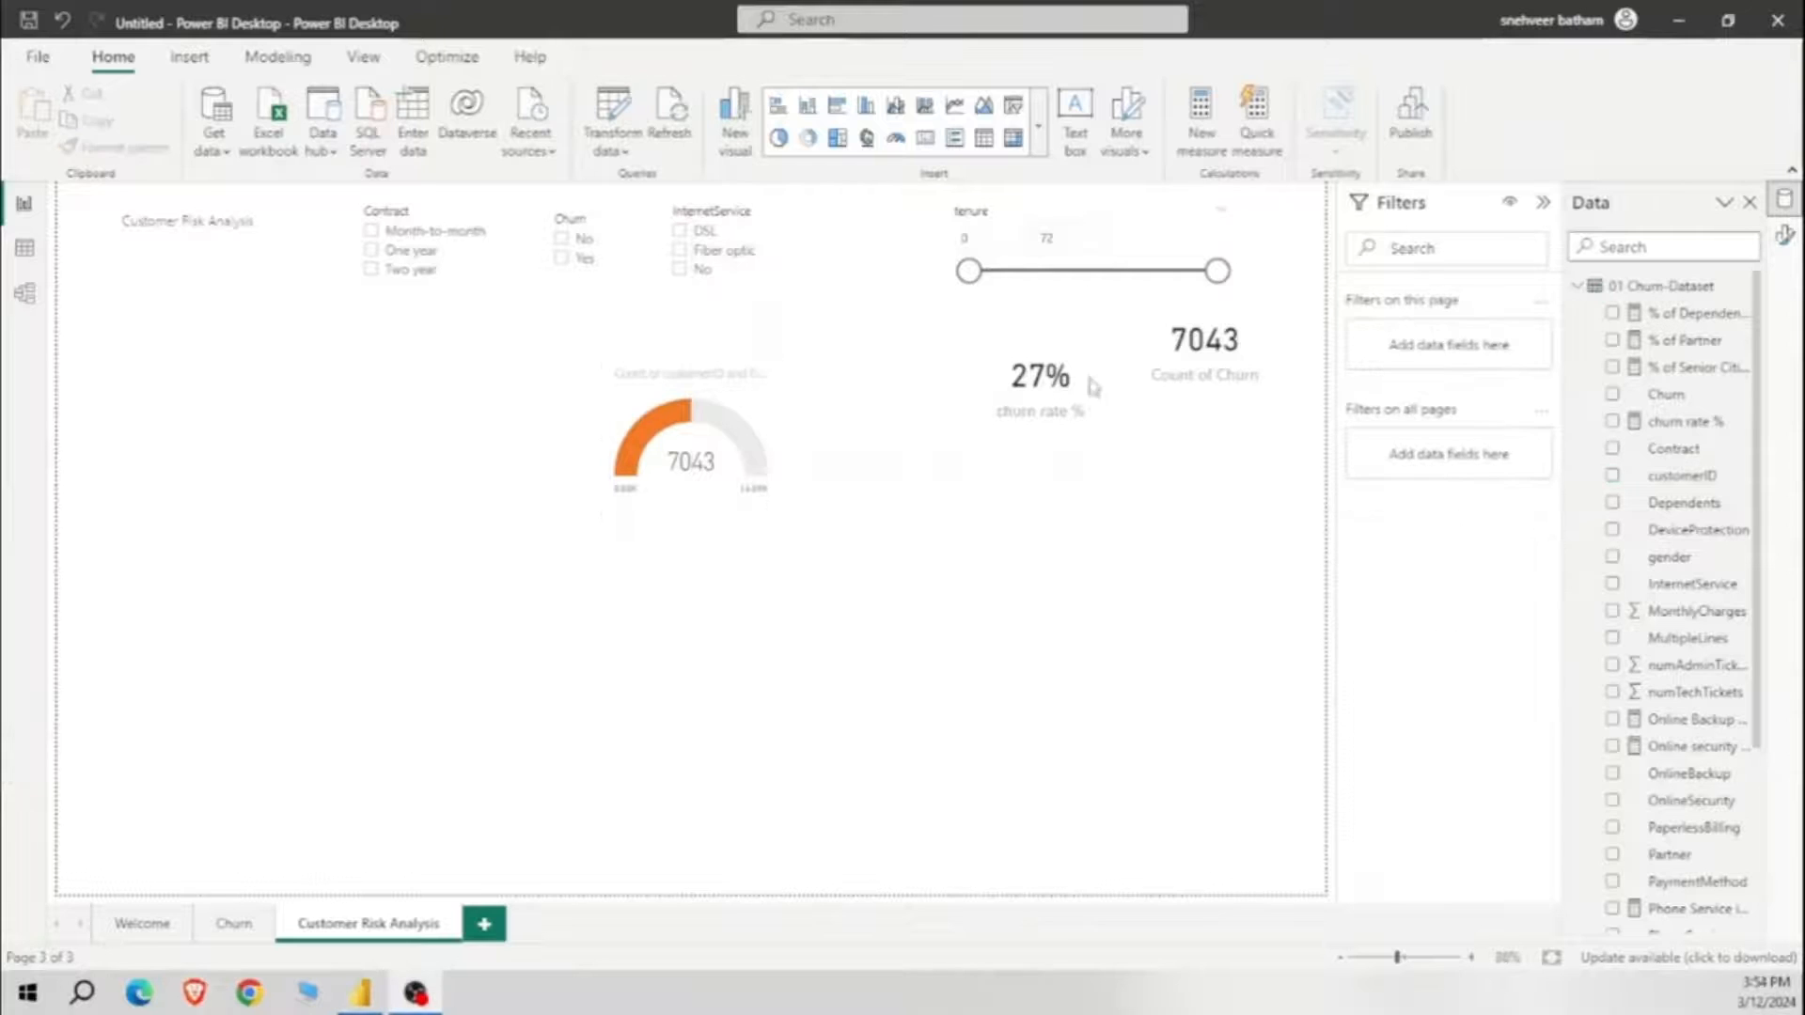
Step: Insert a card showing the sum of numAdminTickets and place it directly below the churn rate % card
click(926, 139)
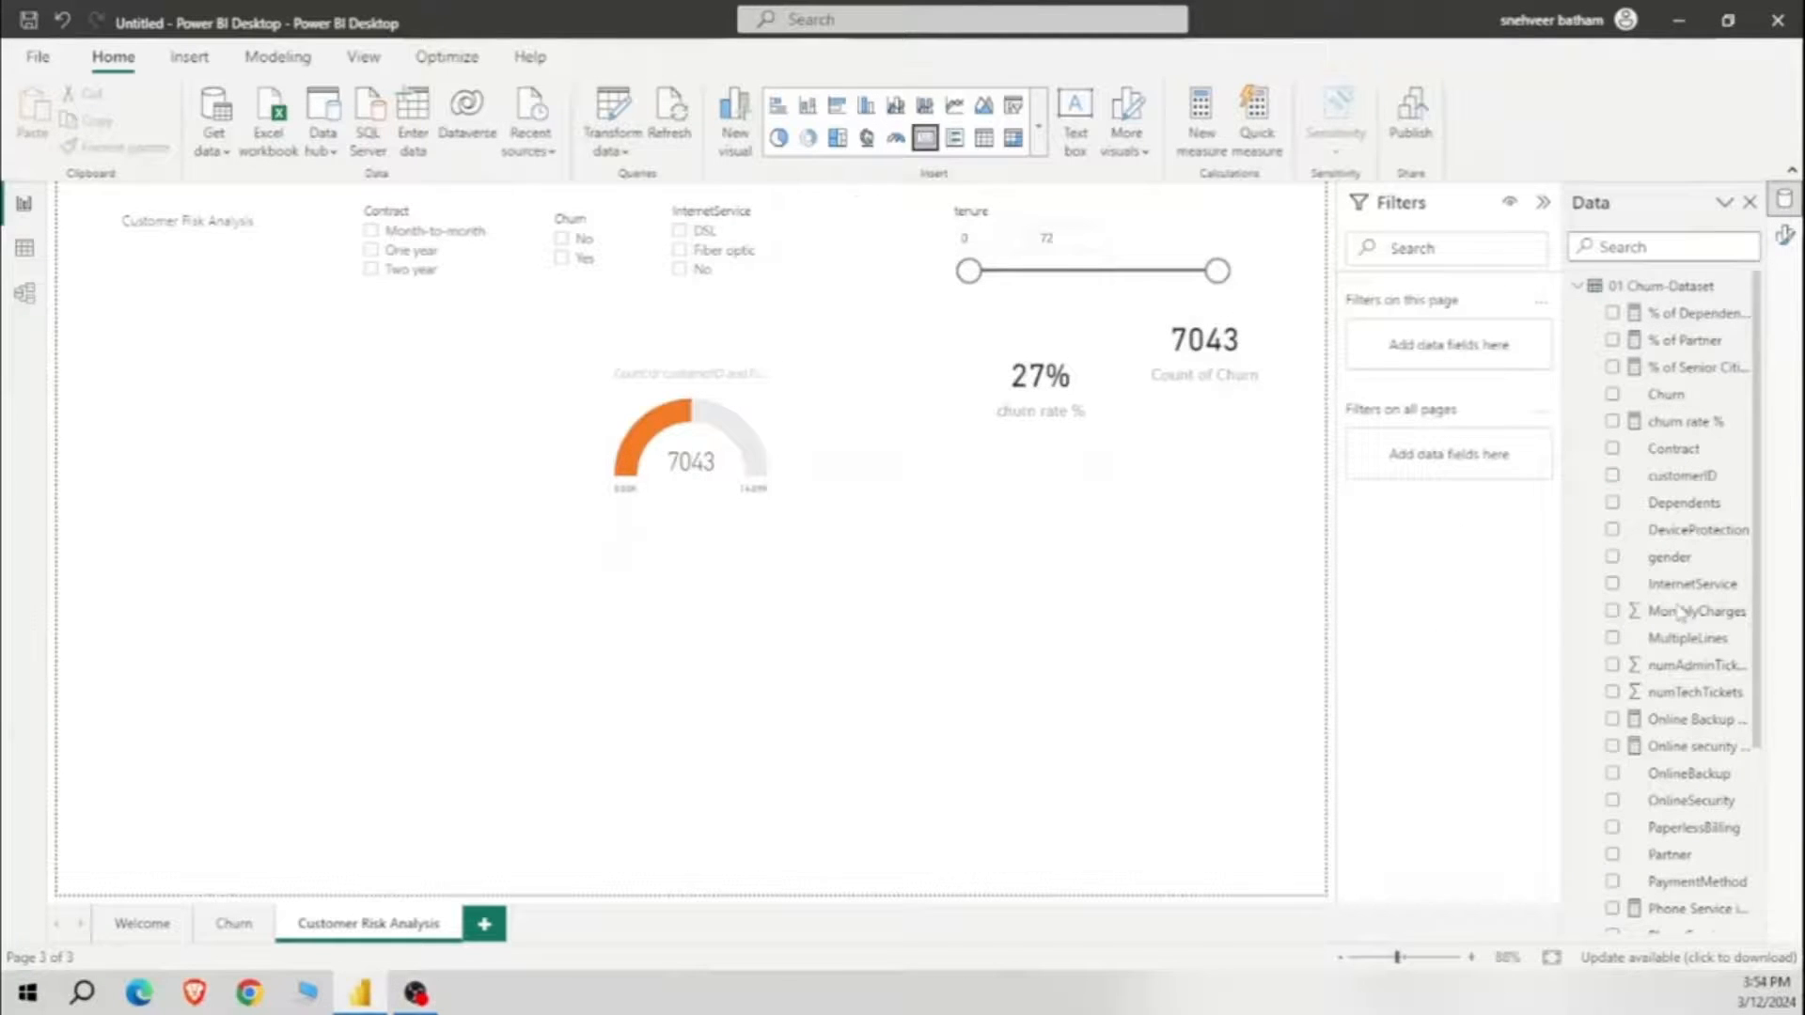
click(1611, 665)
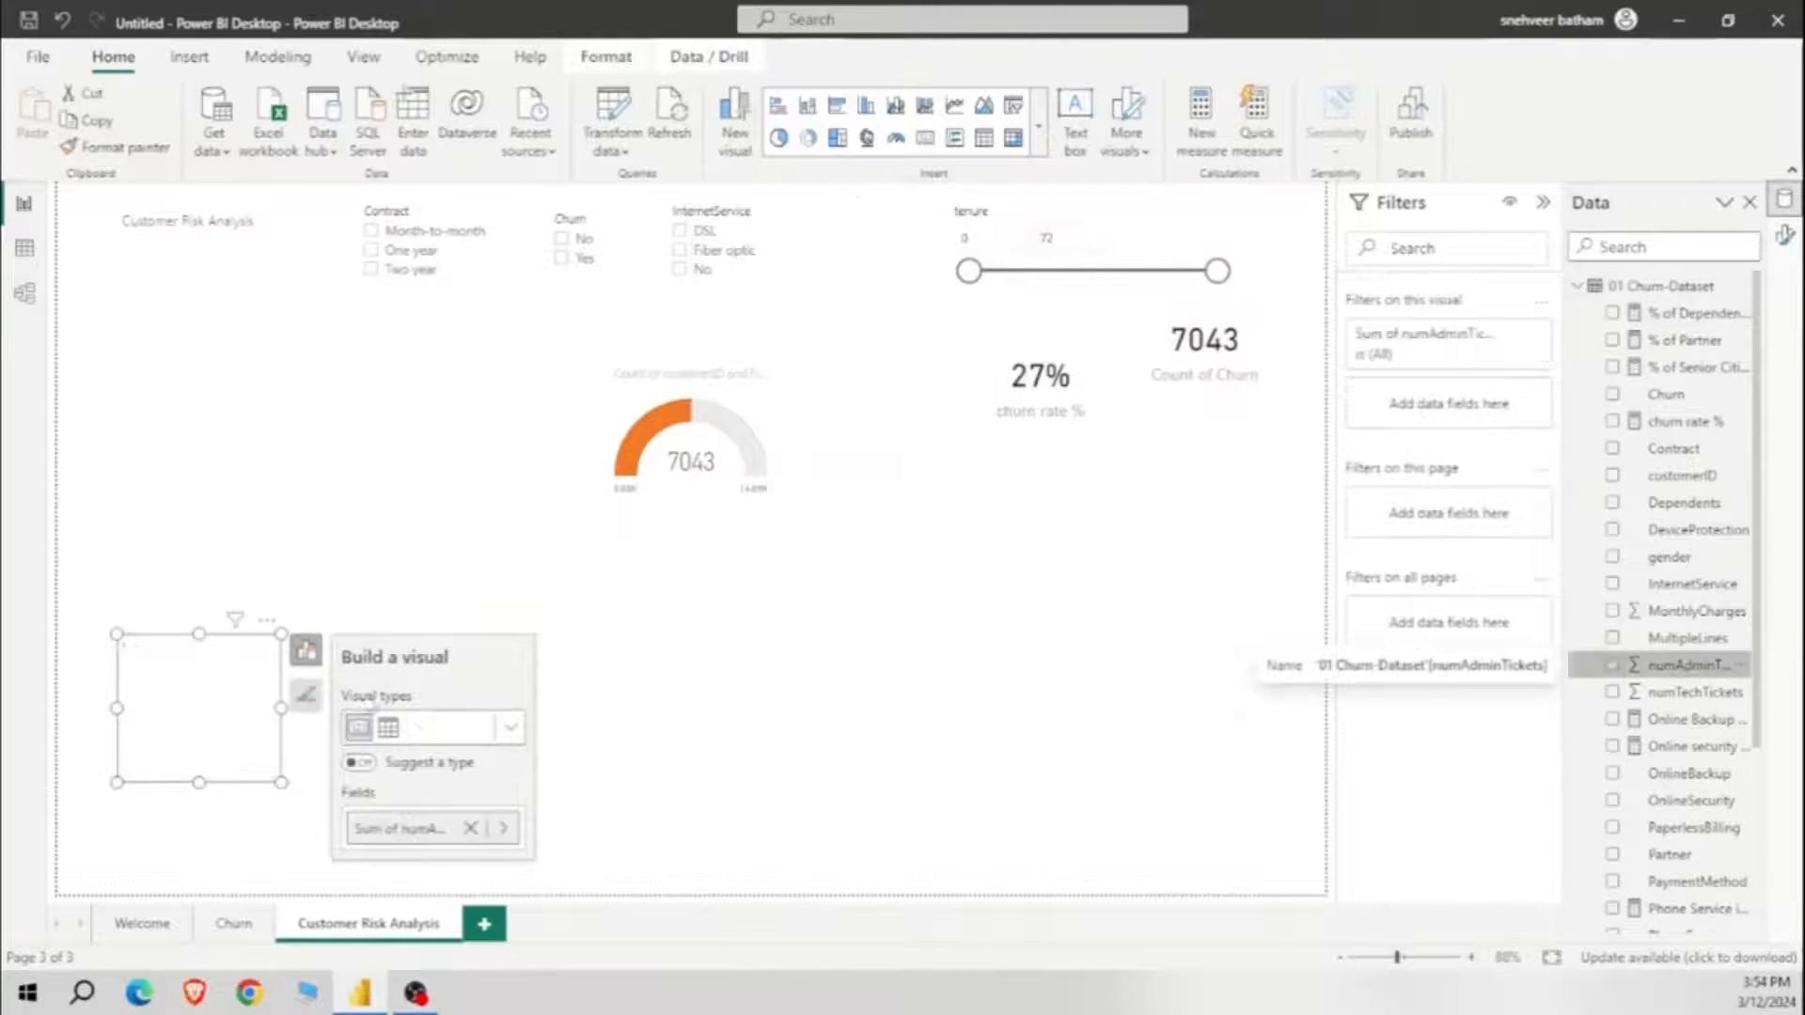
drag(238, 665, 1067, 487)
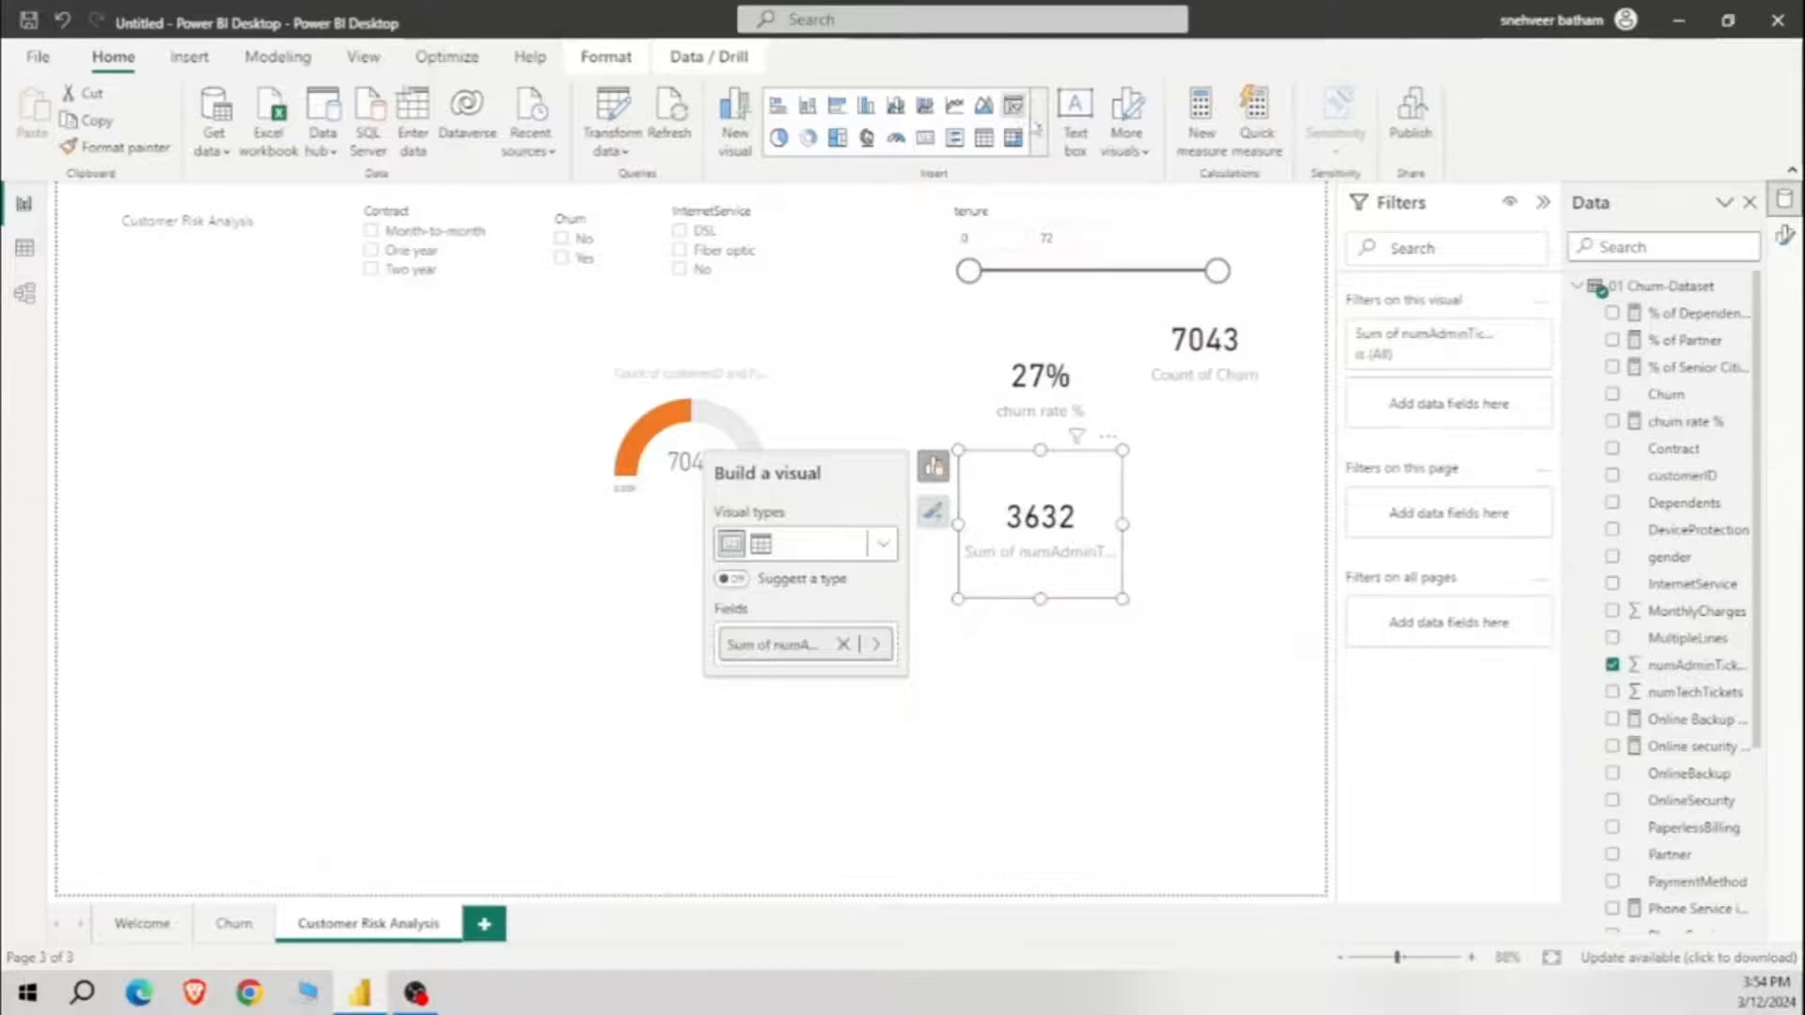
Step: Insert a card showing the sum of numTechTickets and place it below the numAdminTickets card
click(1013, 105)
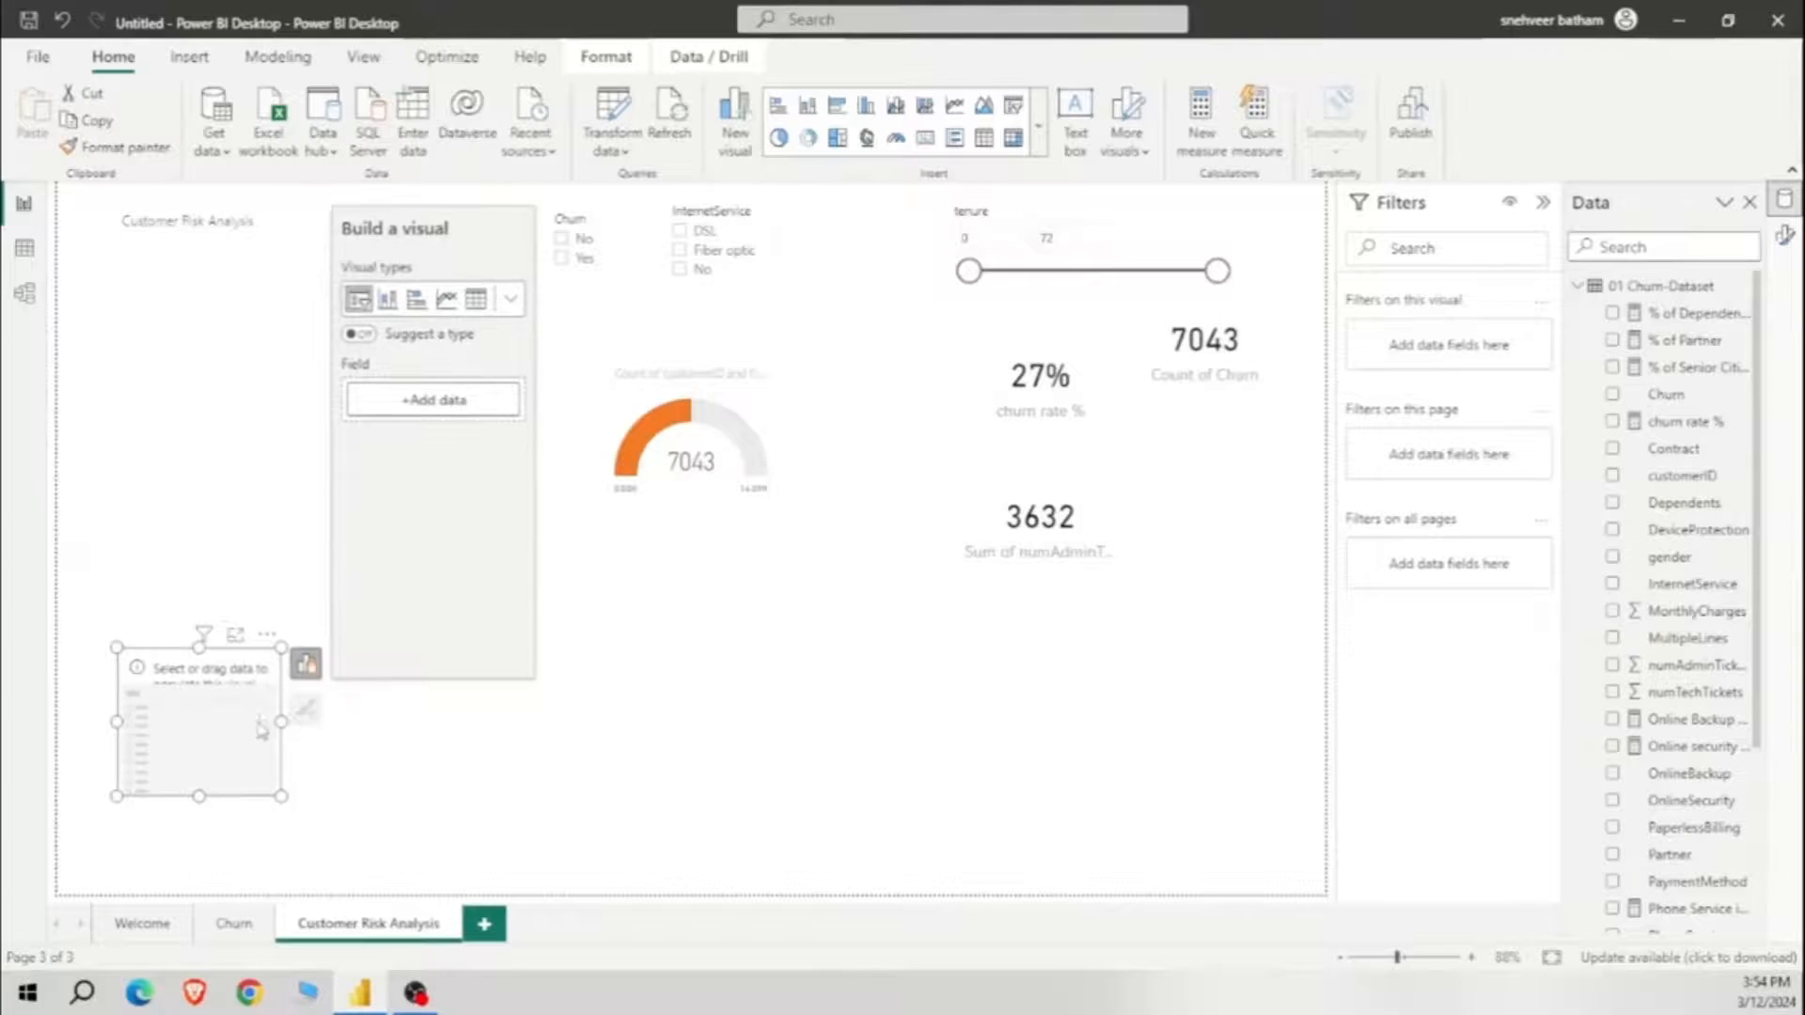
key(Delete)
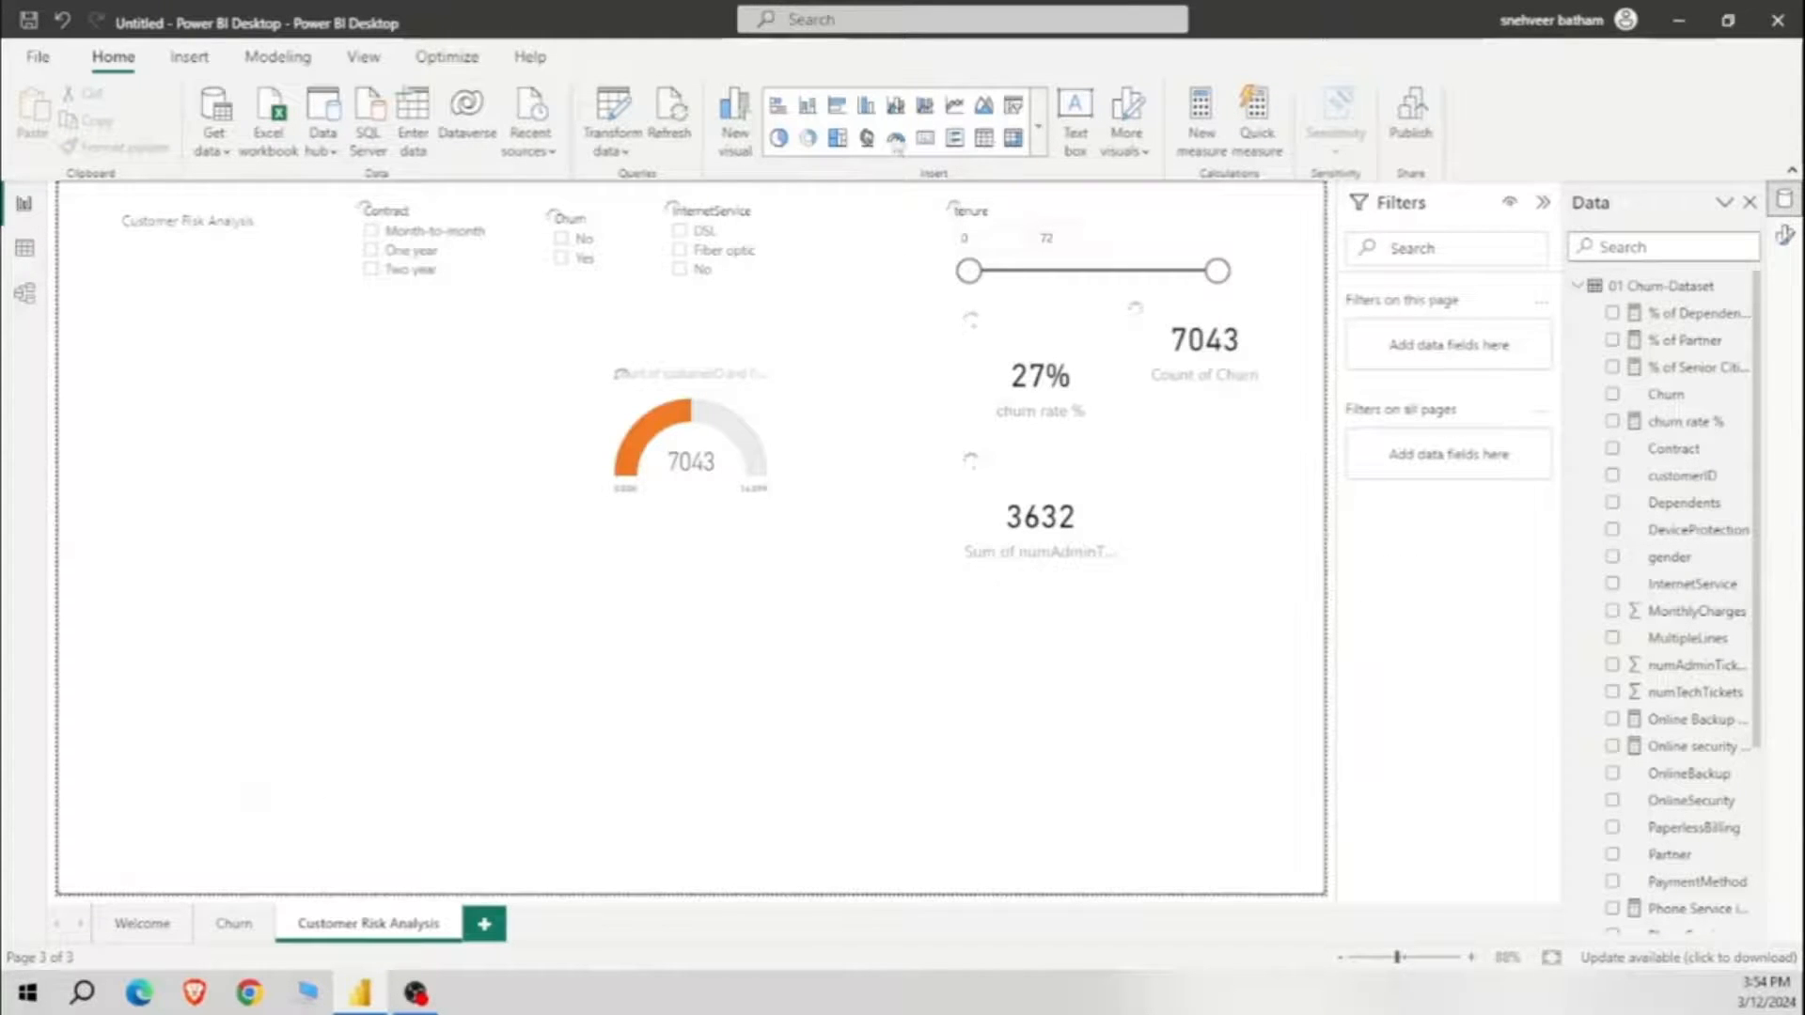
click(926, 138)
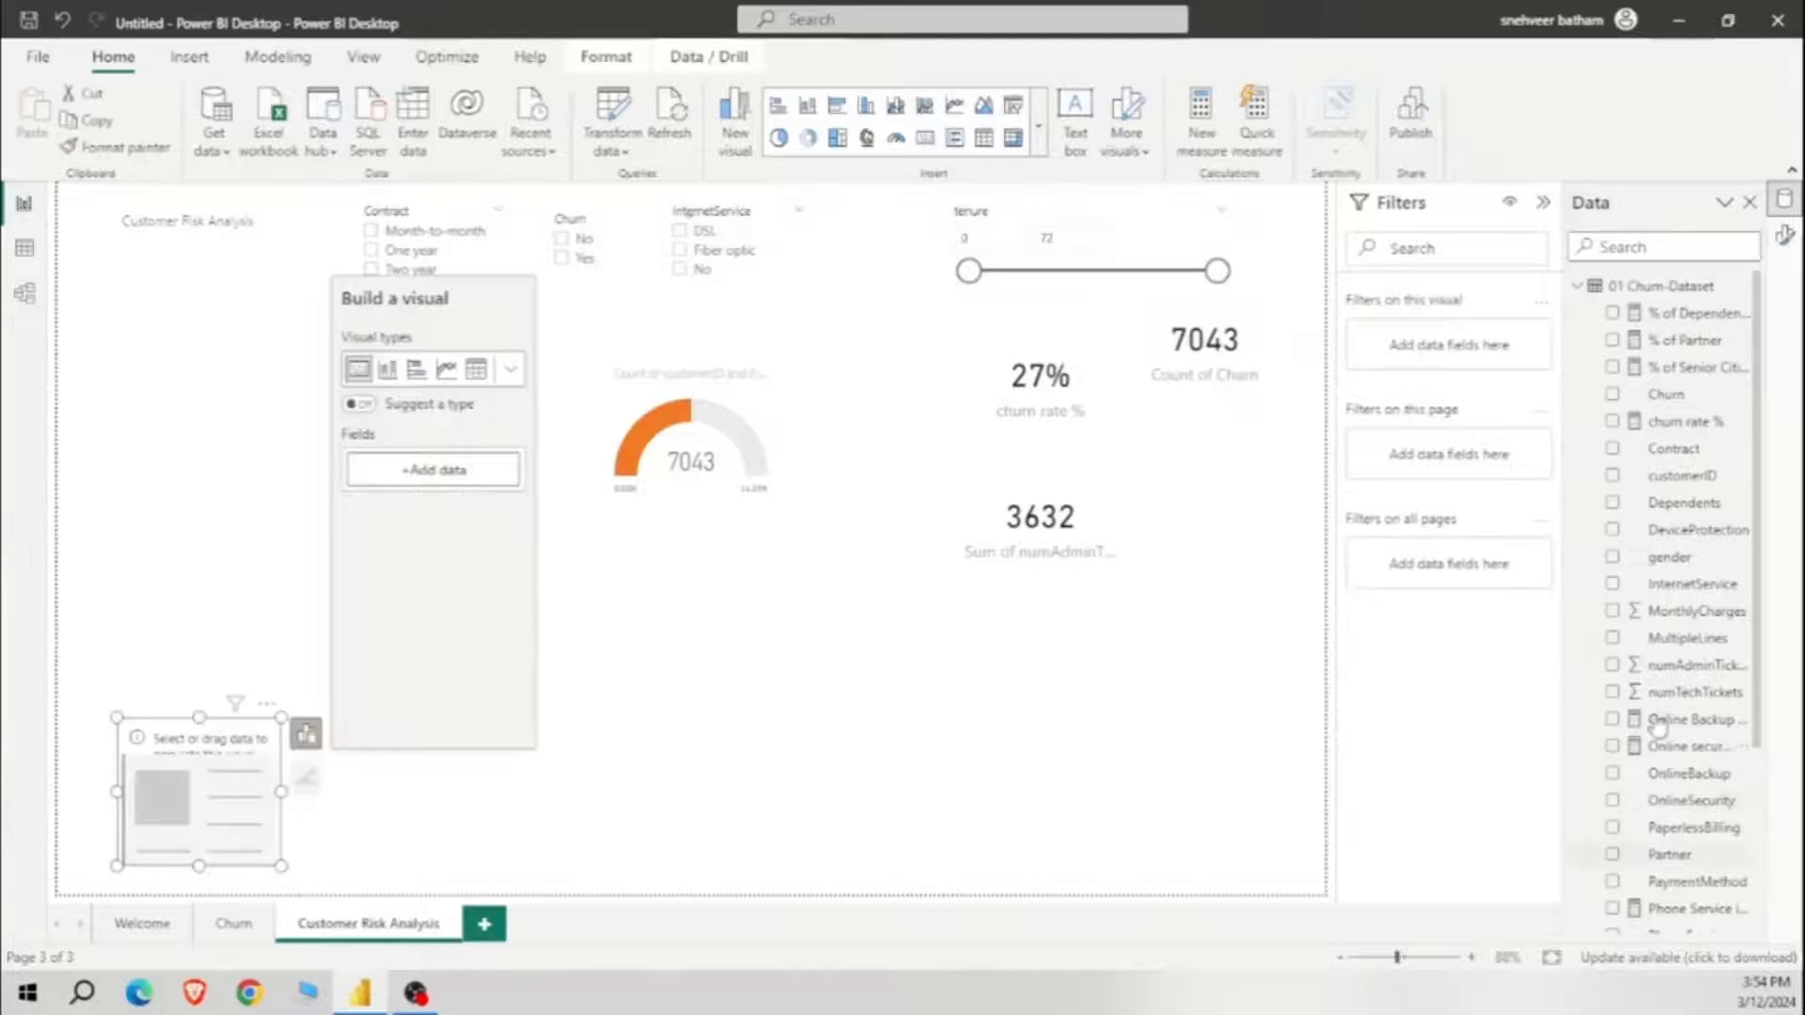
click(1612, 692)
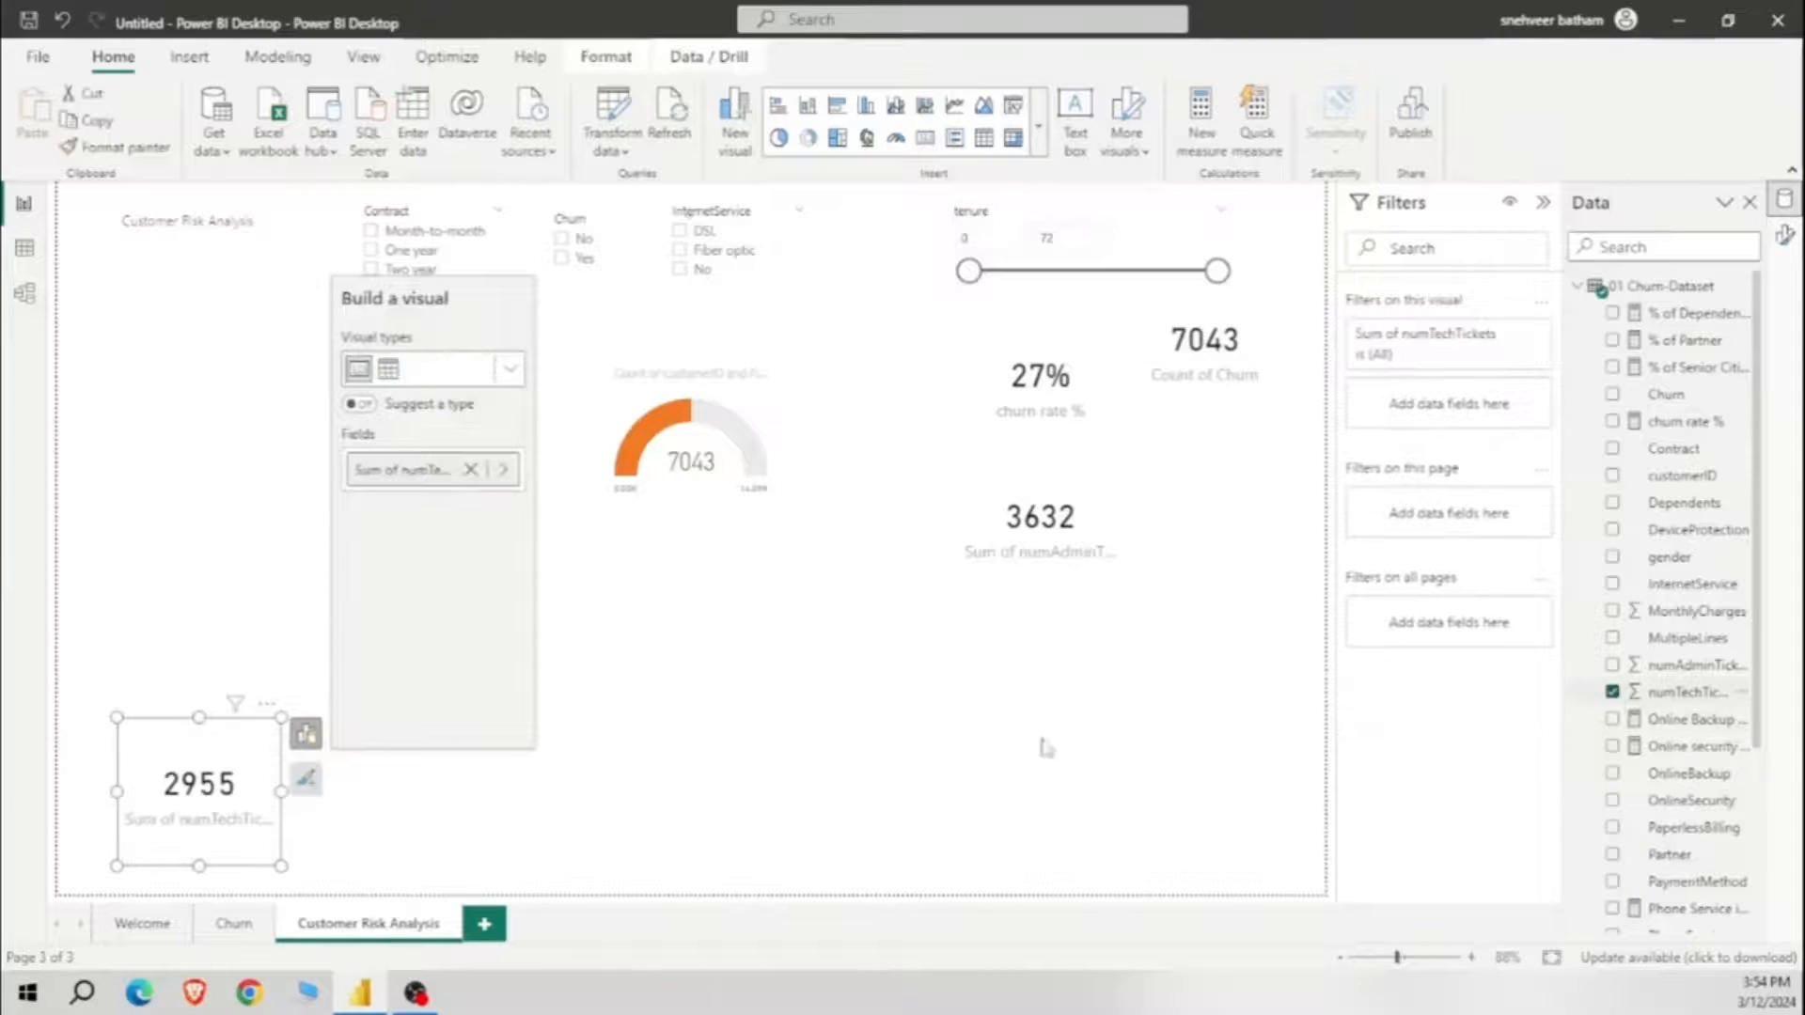
drag(250, 729, 1120, 611)
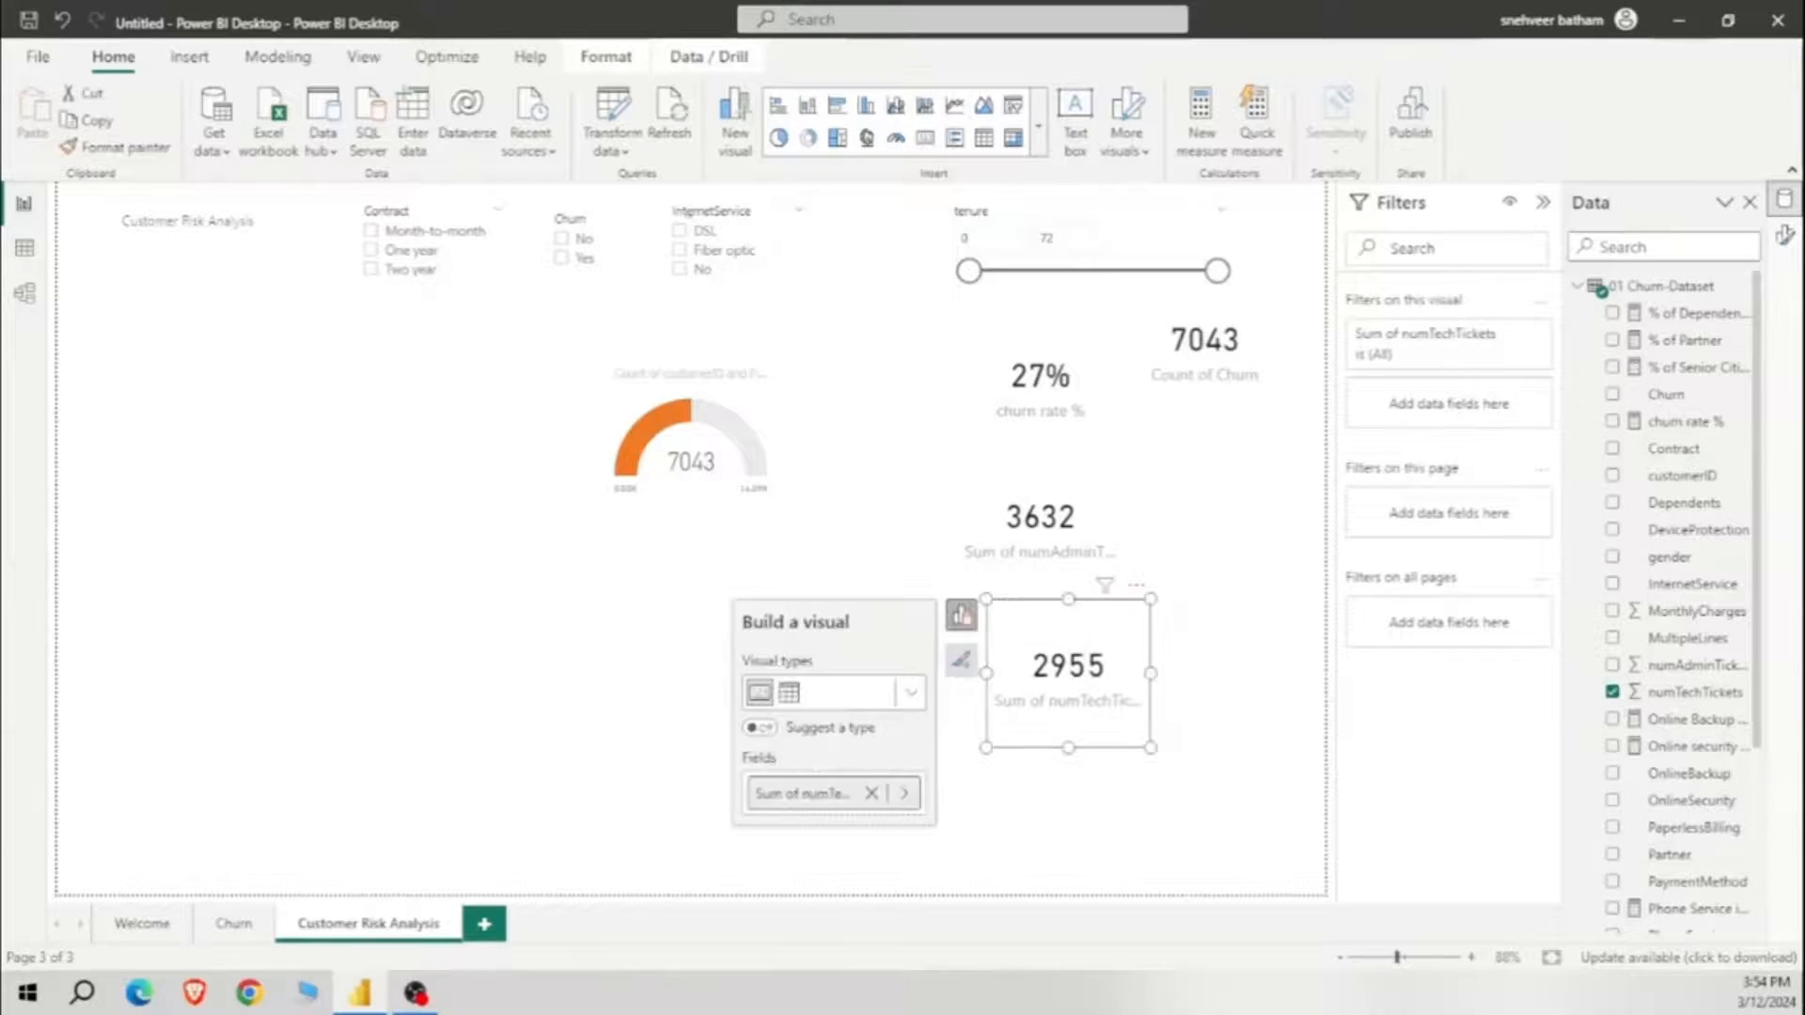
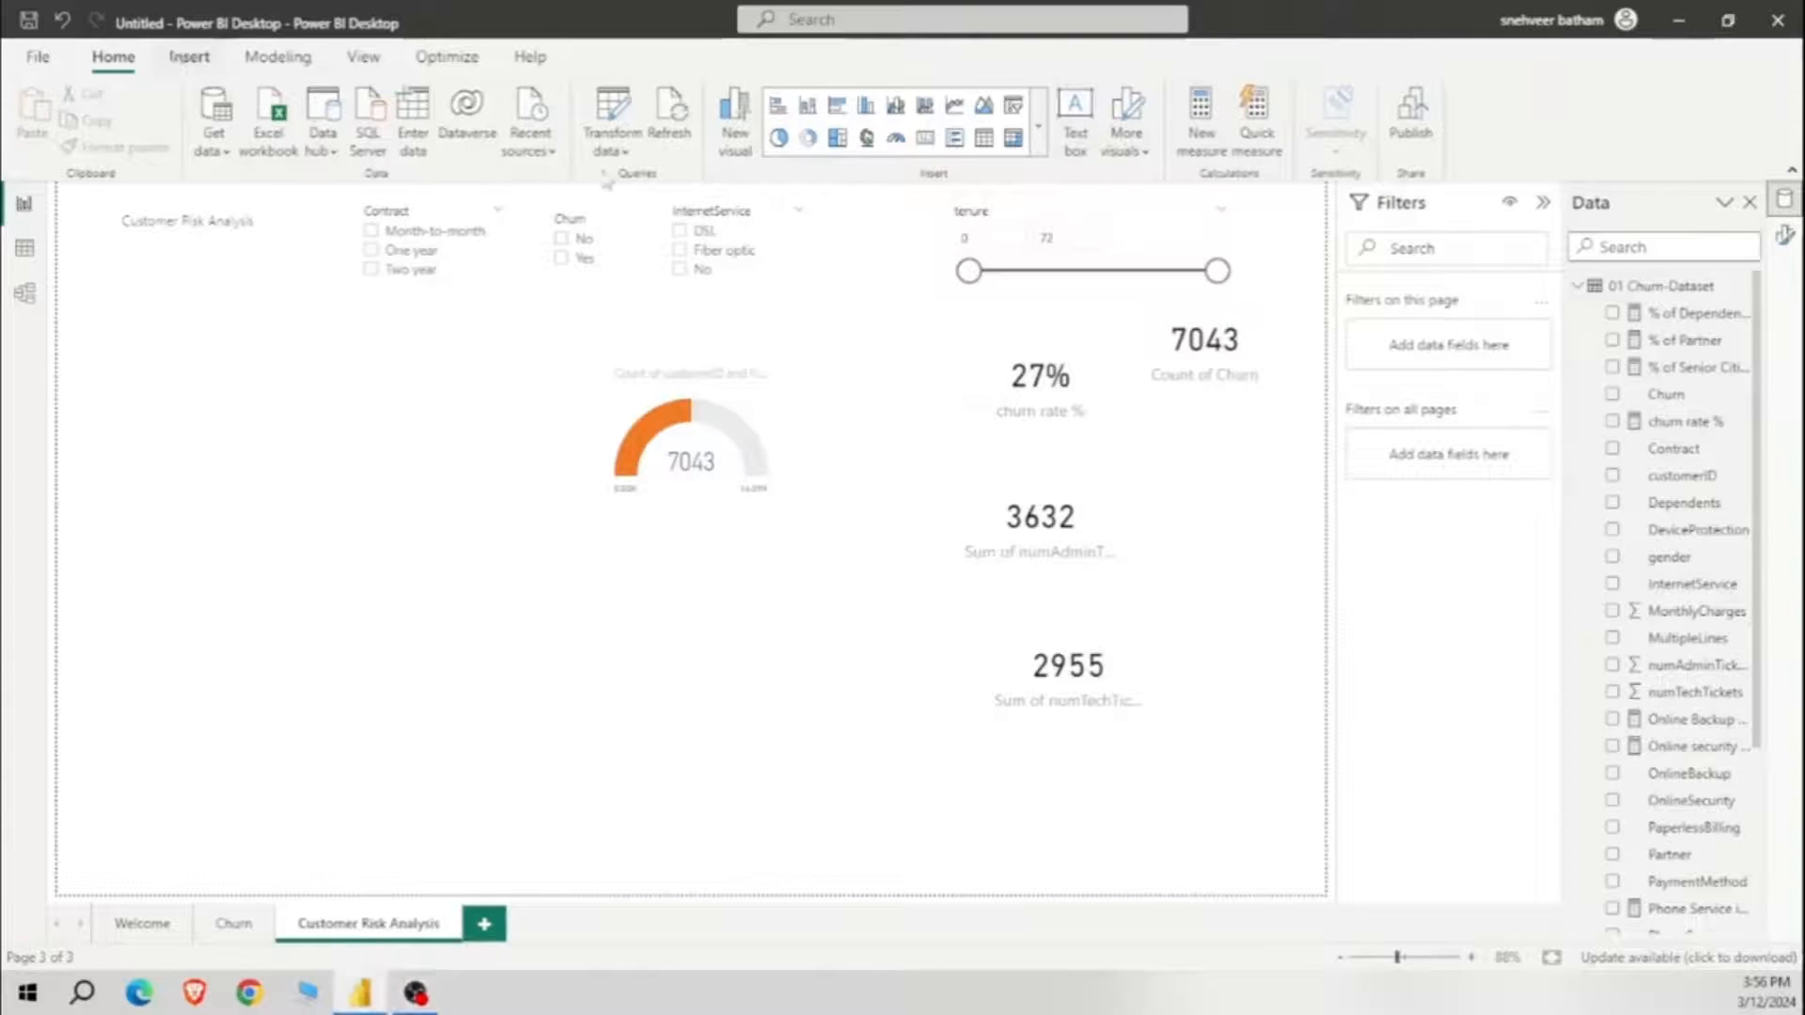
Step: Insert a rectangle shape and stretch it into a tall panel below the Customer Risk Analysis title along the page's left edge
click(178, 58)
click(1124, 115)
click(1127, 222)
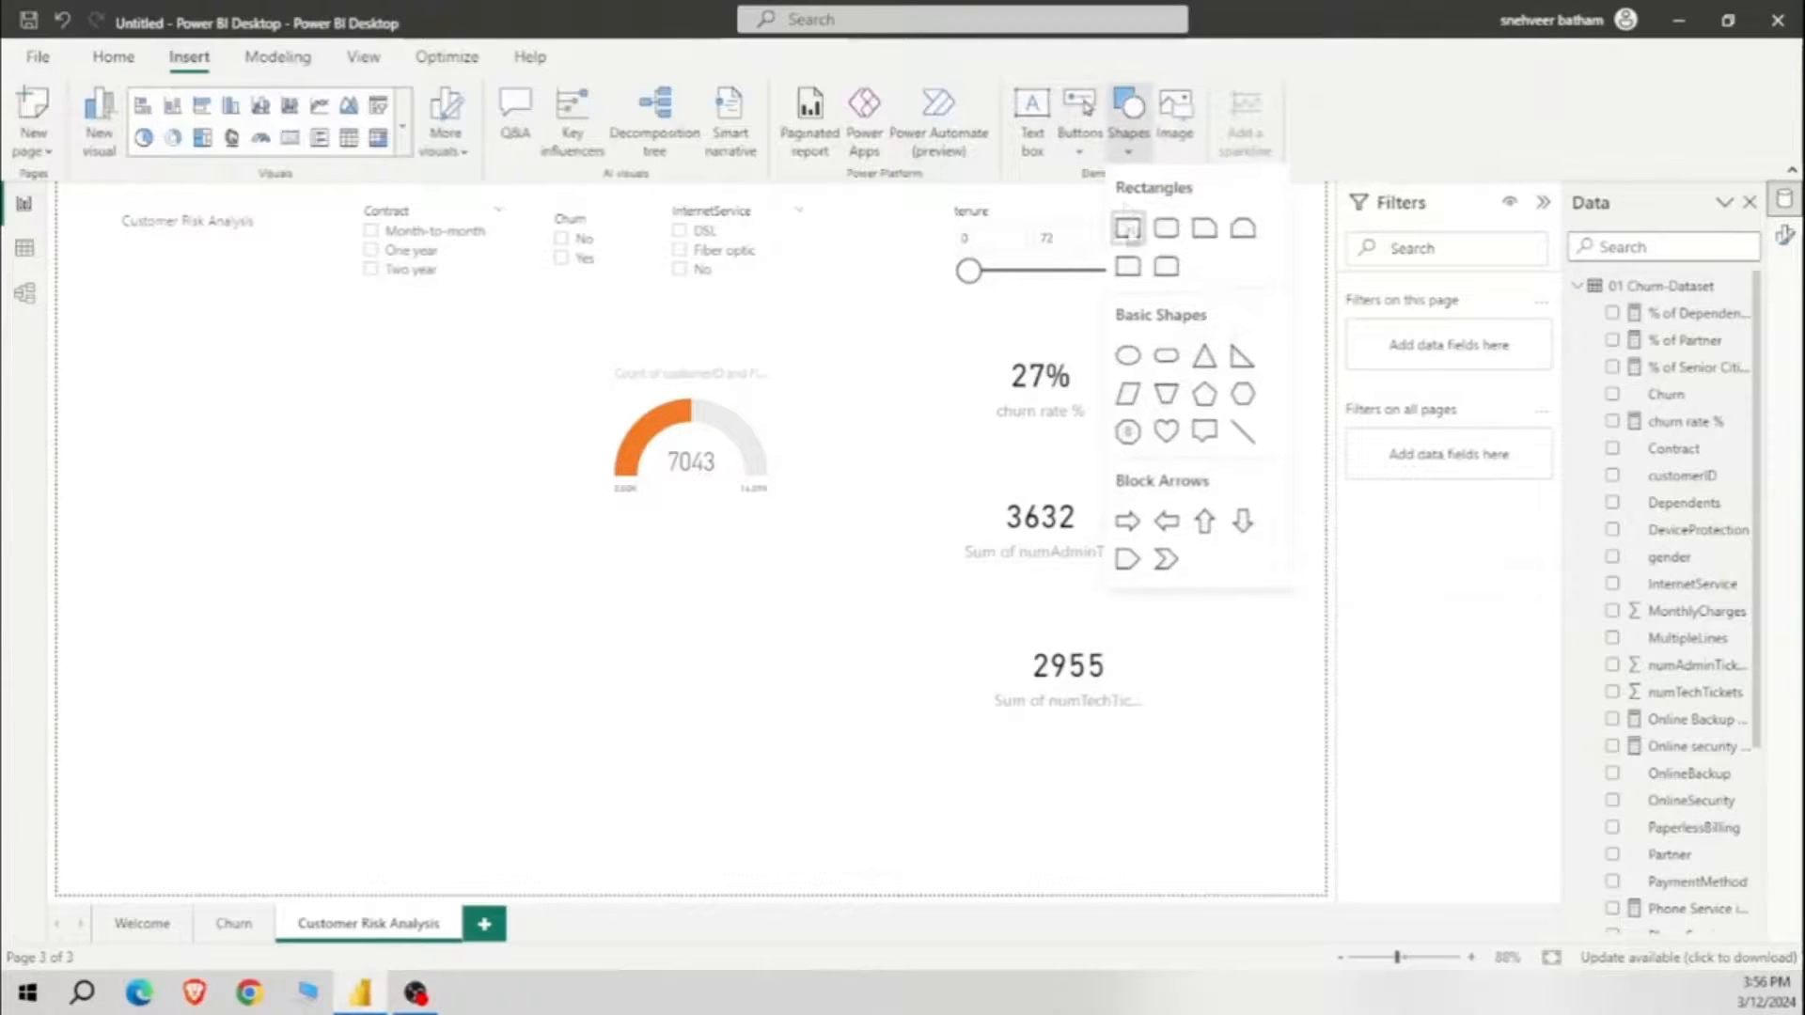
drag(198, 596, 197, 256)
drag(210, 749, 182, 872)
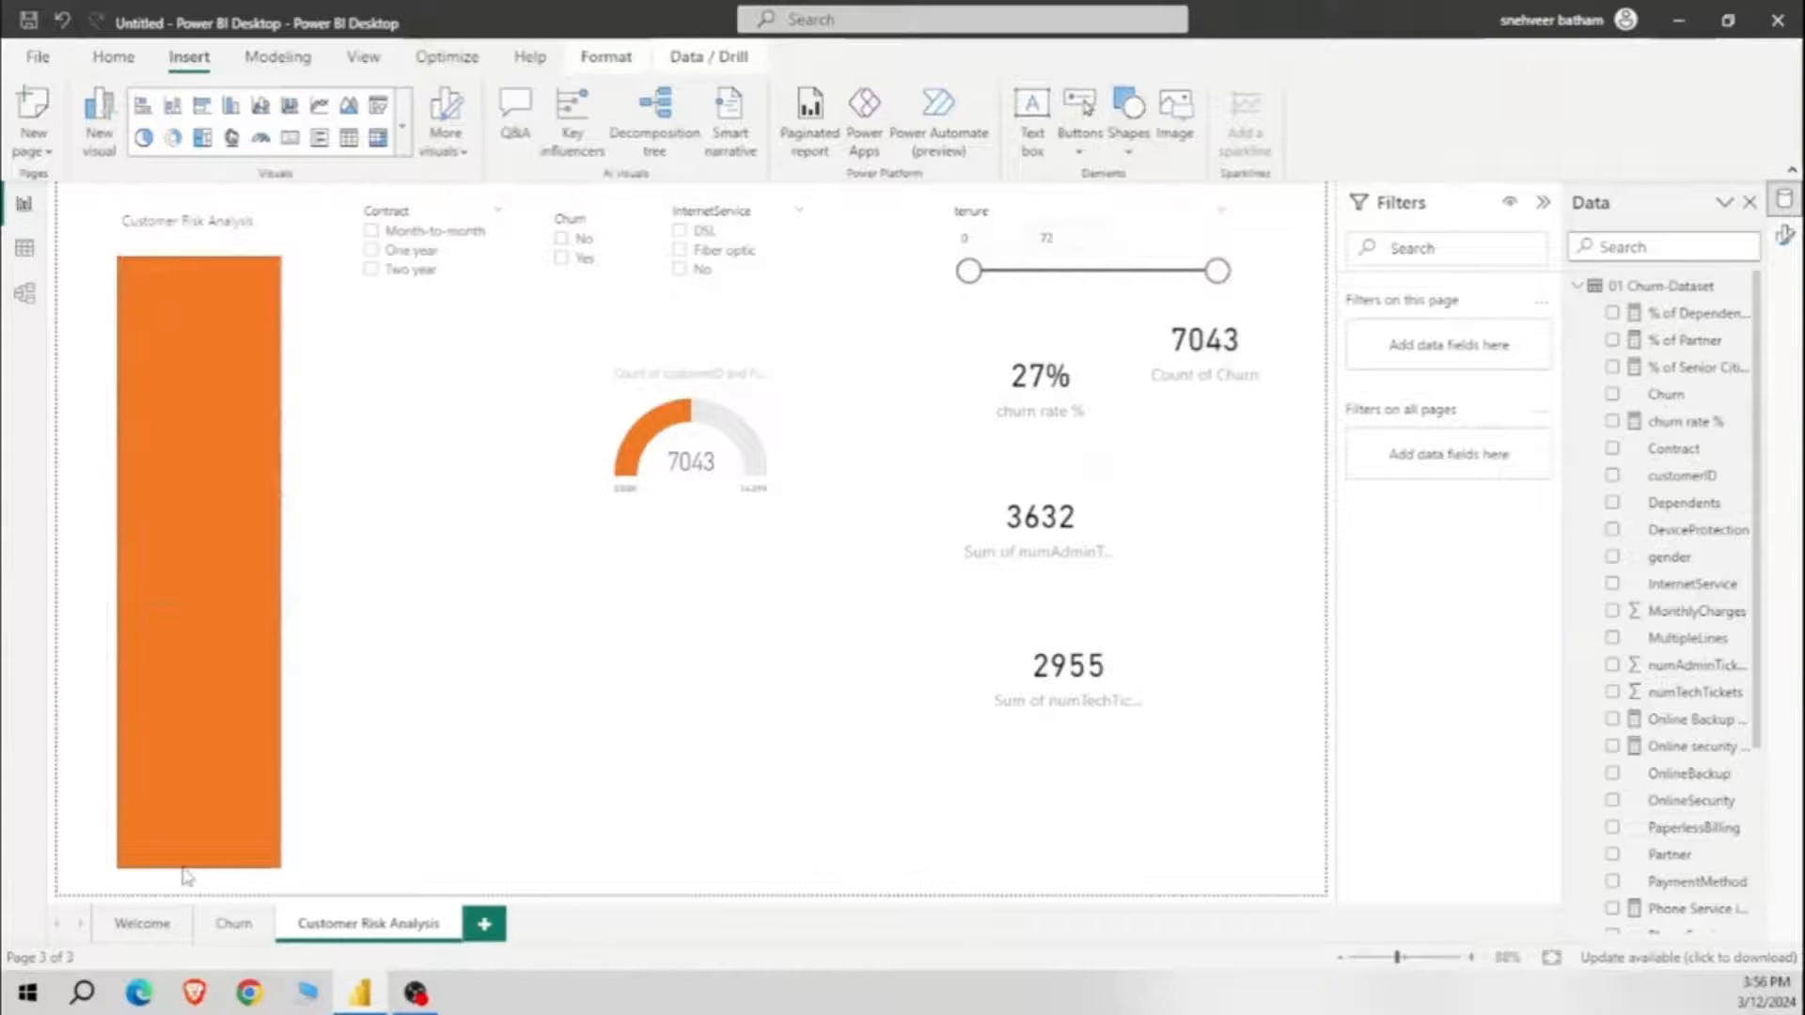
drag(109, 564, 79, 573)
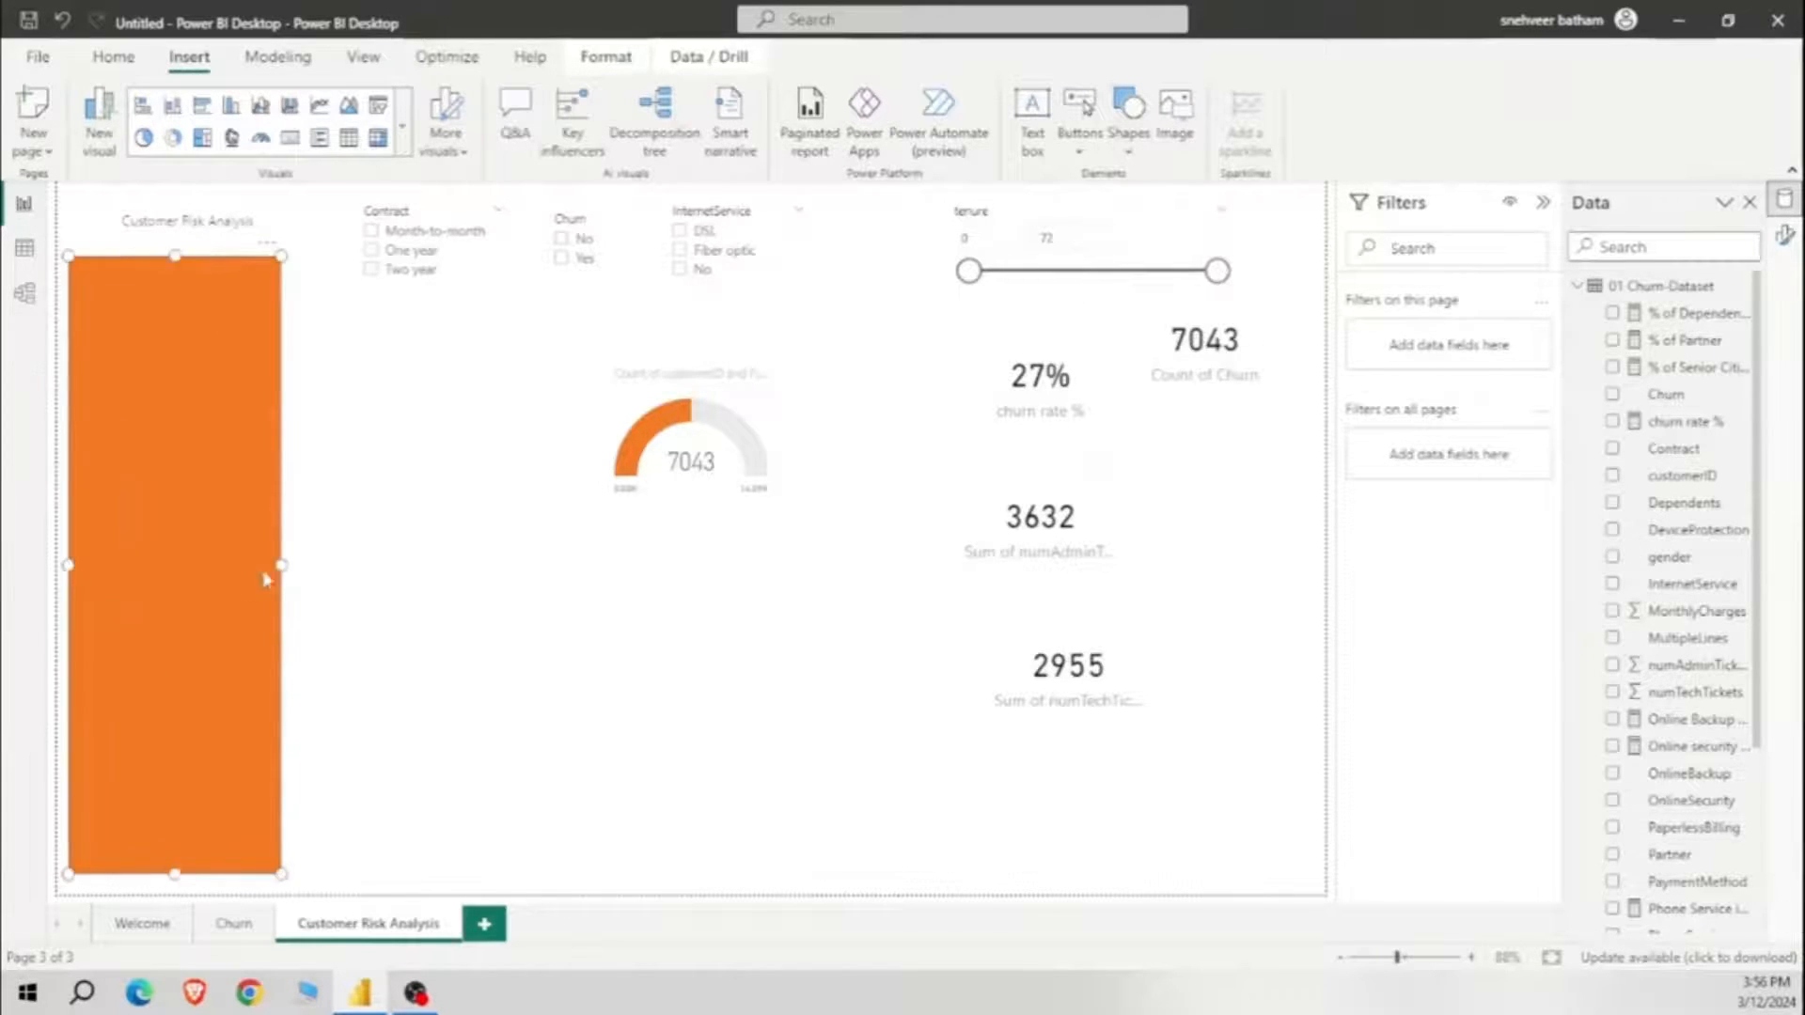
Step: Move the Contract, Churn and InternetService slicers into a vertical stack over the orange rectangle
drag(456, 223, 200, 295)
drag(583, 225, 191, 408)
click(409, 539)
drag(785, 228, 267, 590)
click(320, 423)
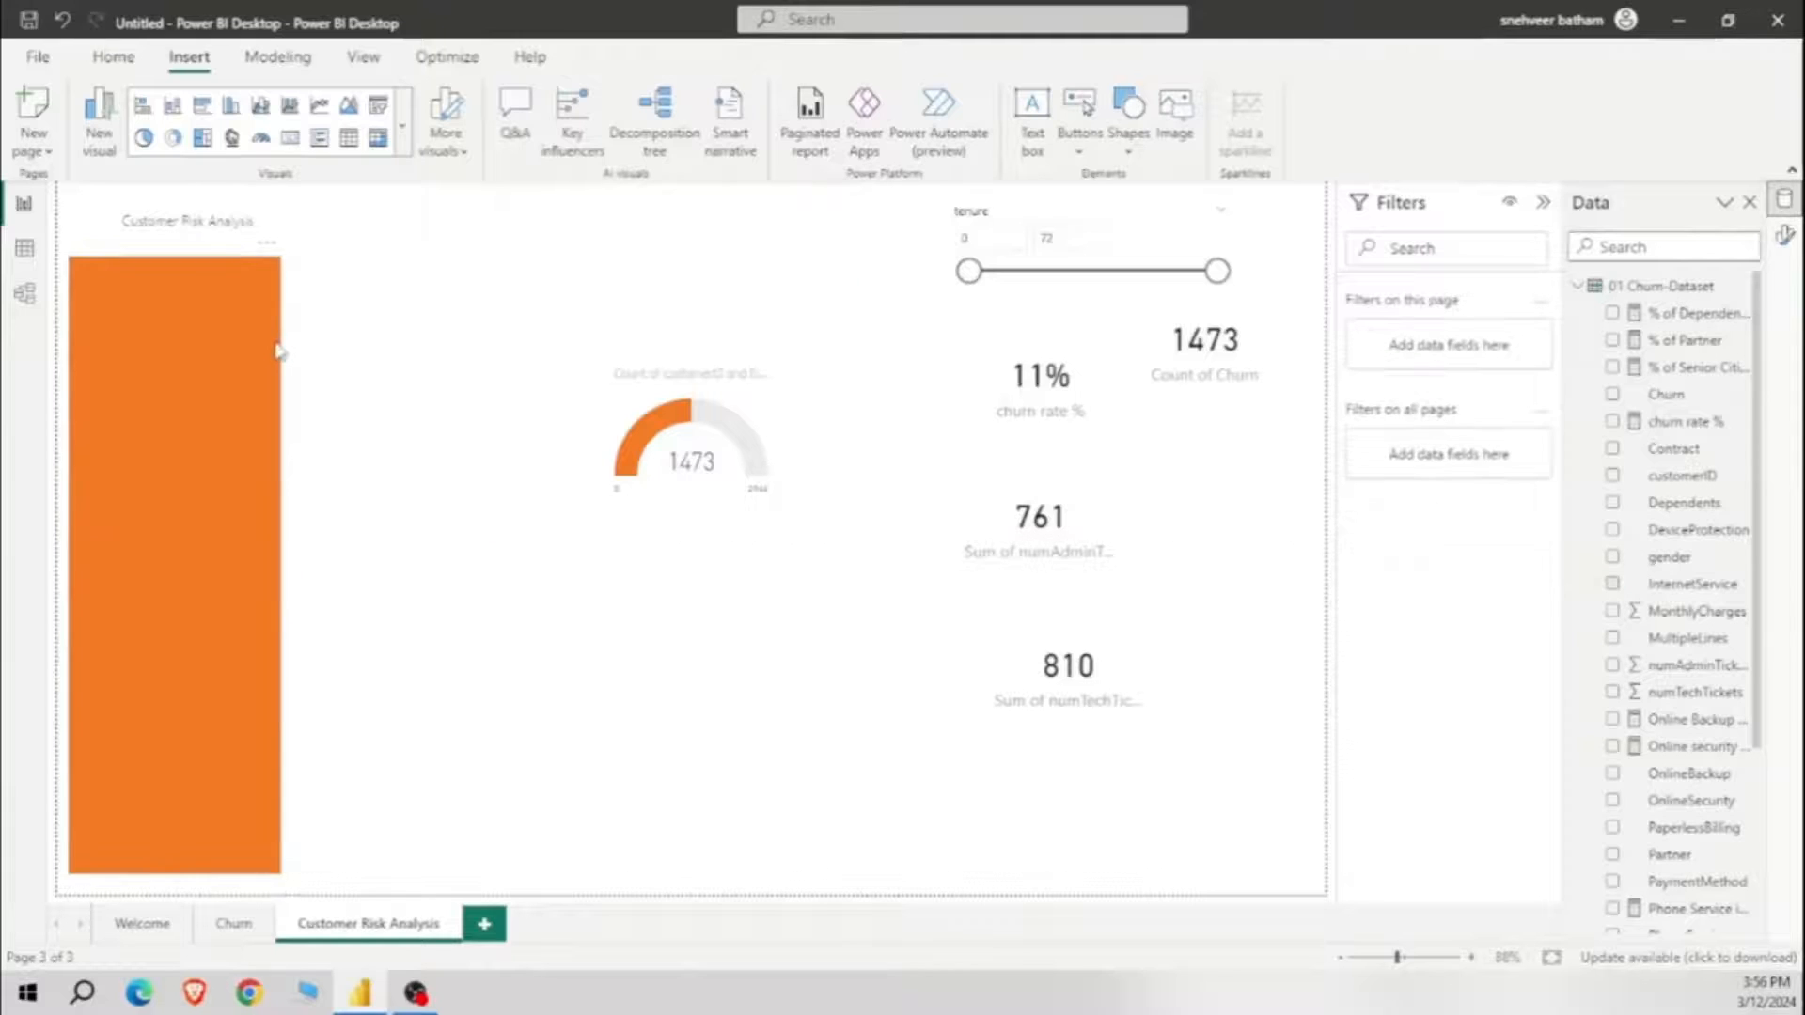
Step: Pull the Contract, Churn and InternetService slicers out from behind the rectangle and place them together in front of it
drag(277, 342, 532, 335)
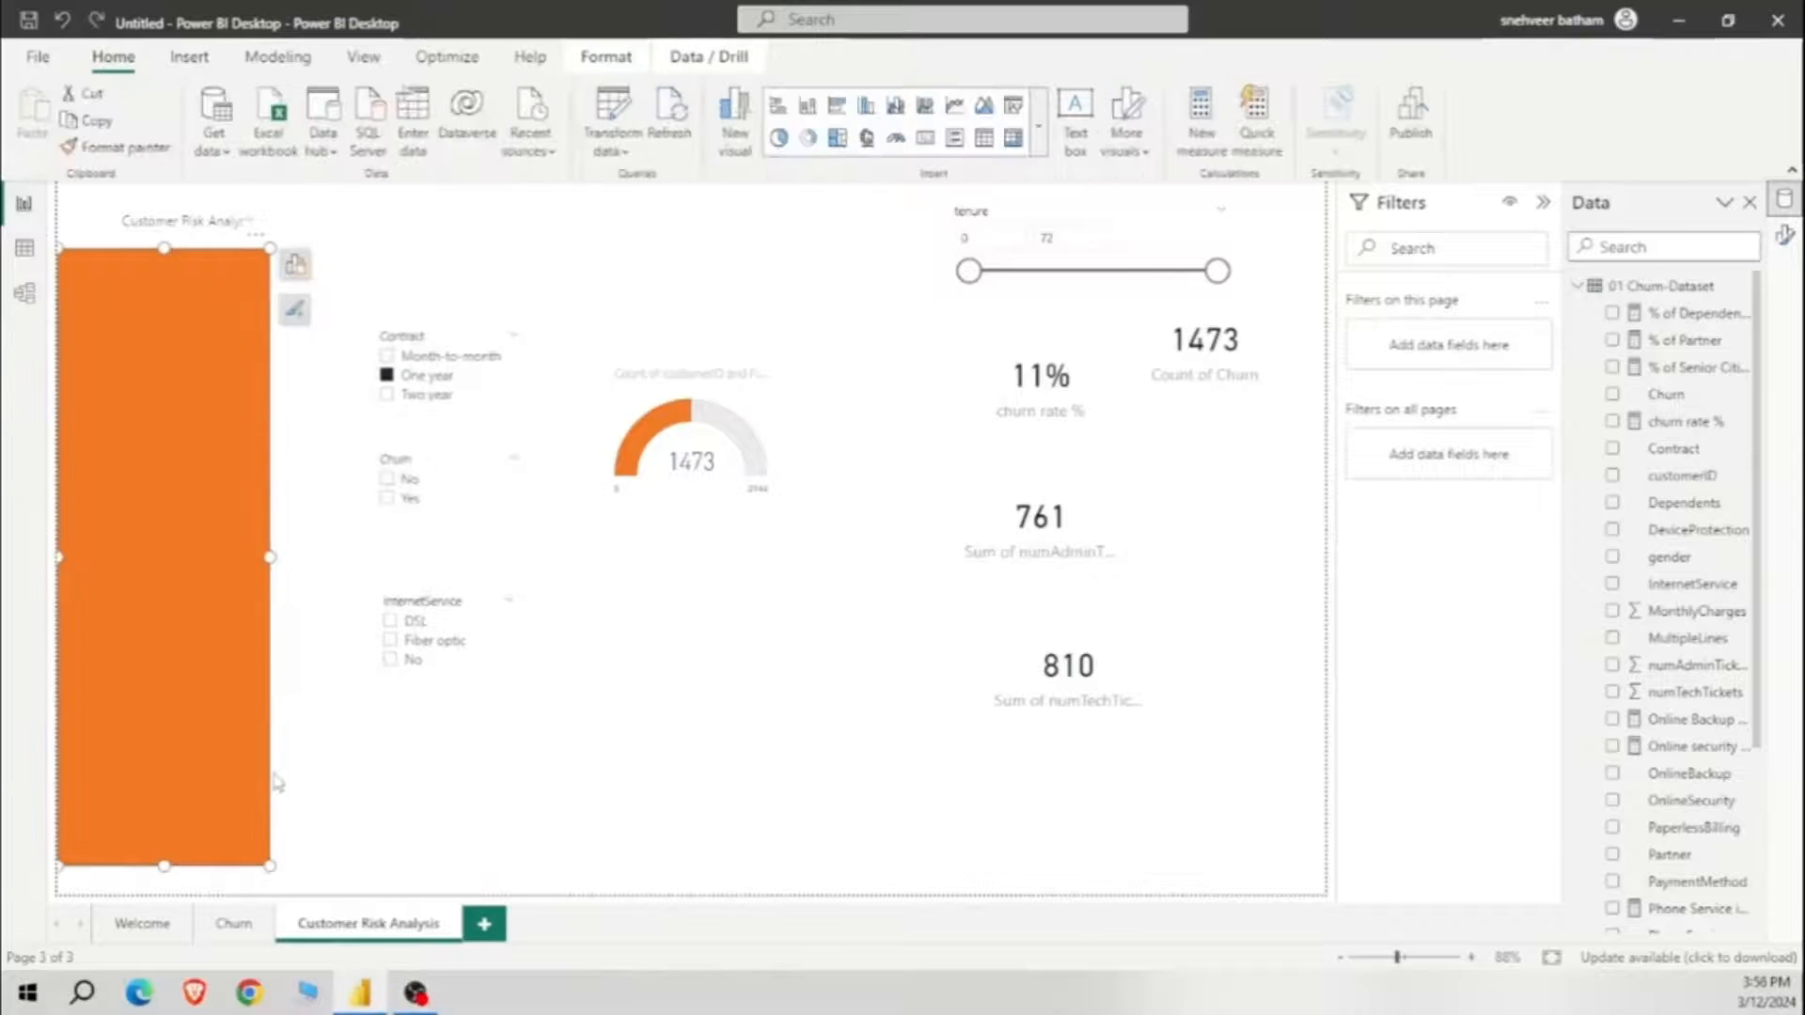
click(390, 601)
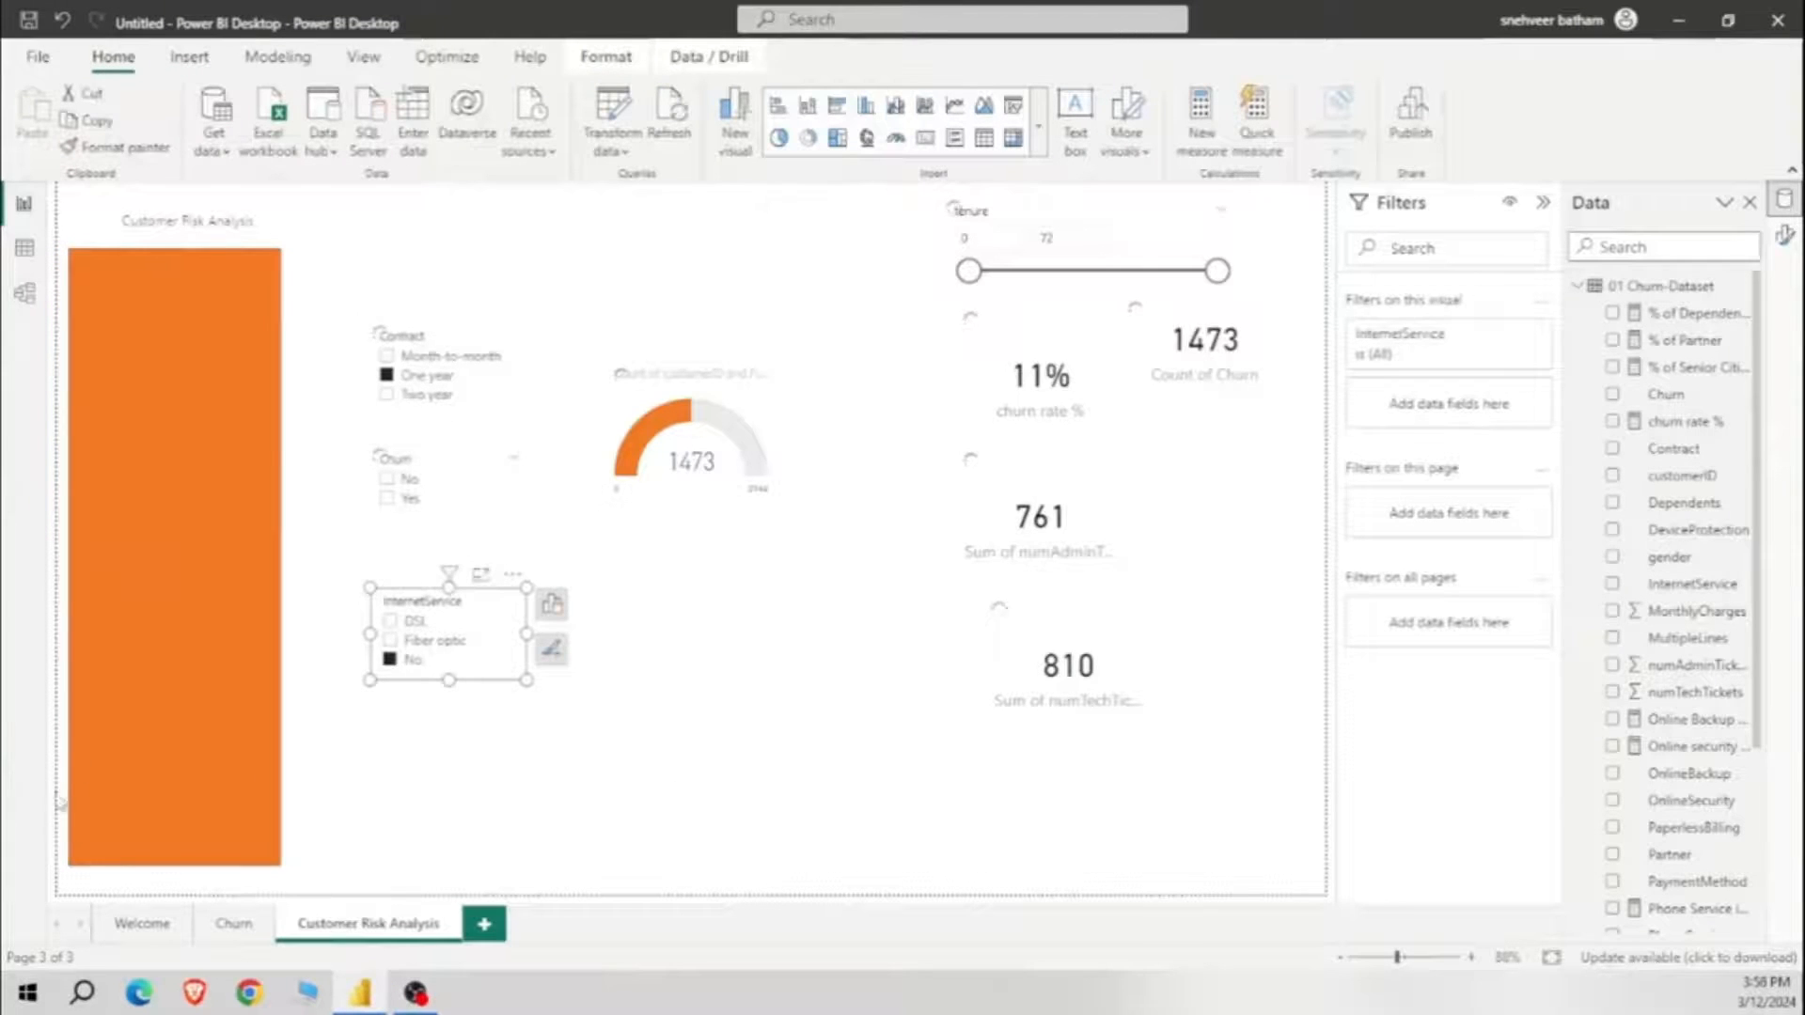
drag(341, 299, 555, 771)
drag(519, 357, 234, 296)
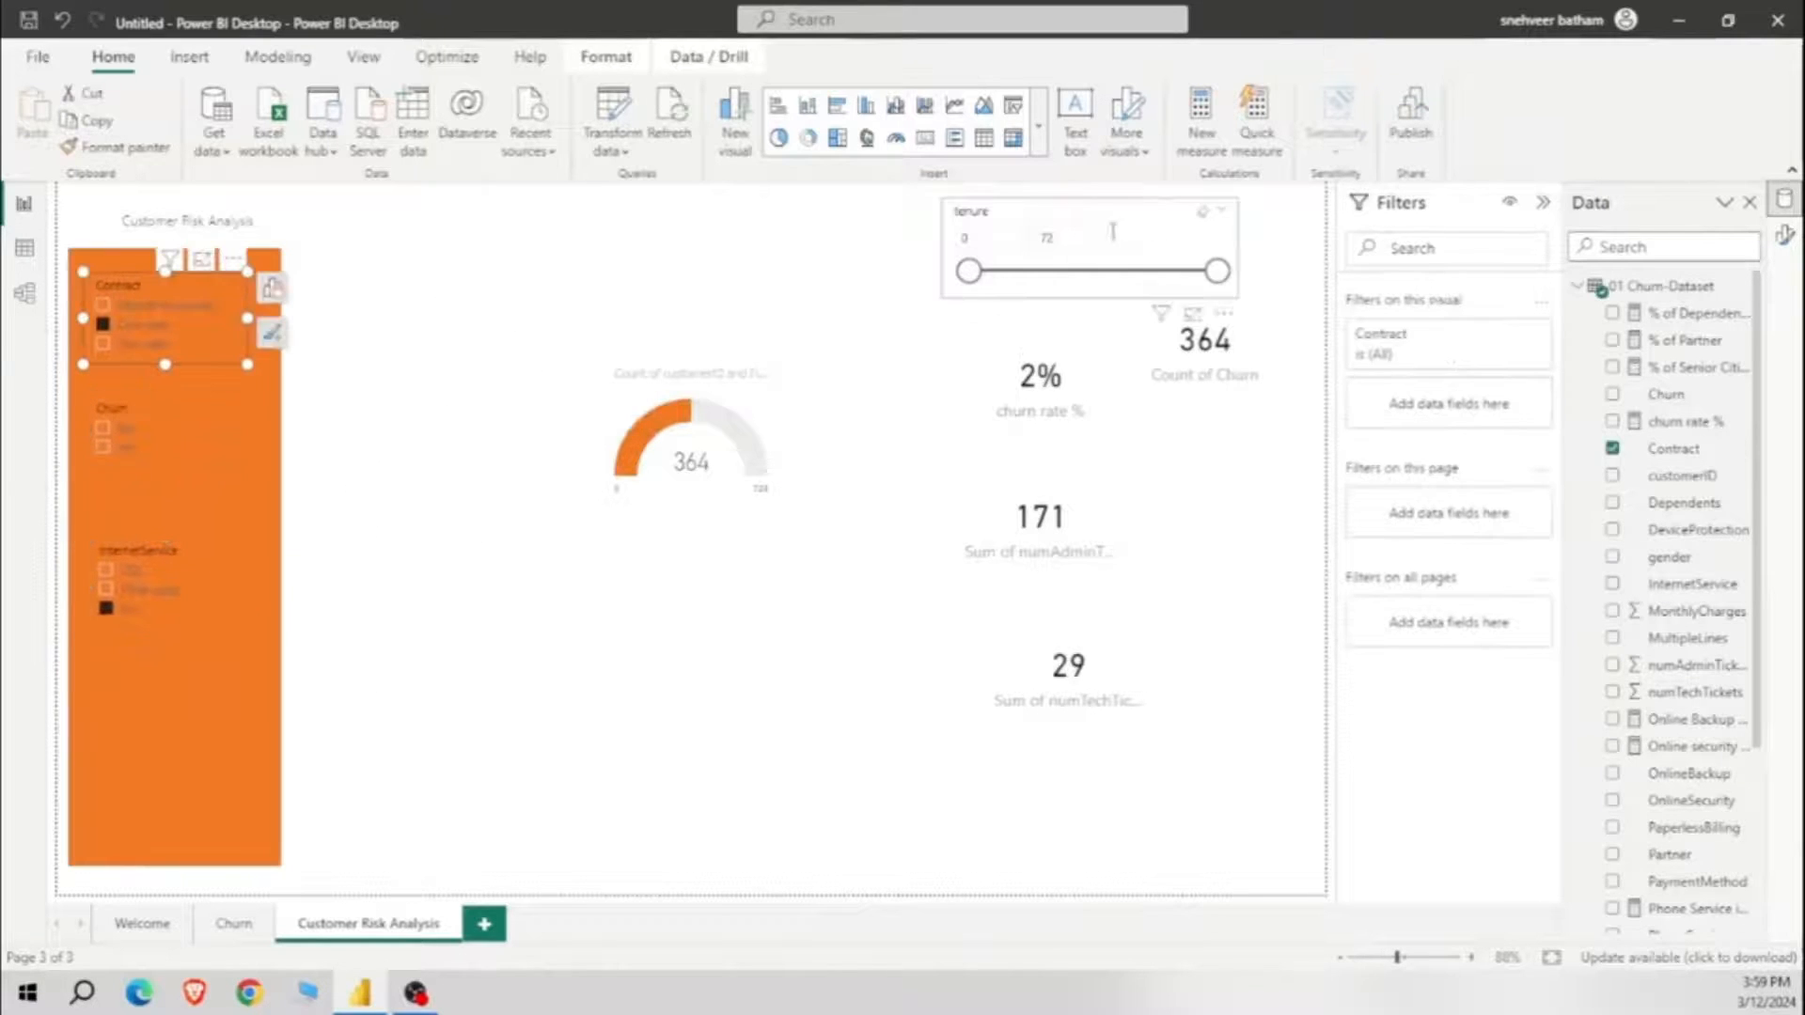
Step: Move the tenure slicer onto the orange rectangle below the InternetService slicer, narrowed to fit the panel
drag(503, 607, 261, 704)
drag(196, 675, 212, 675)
click(662, 524)
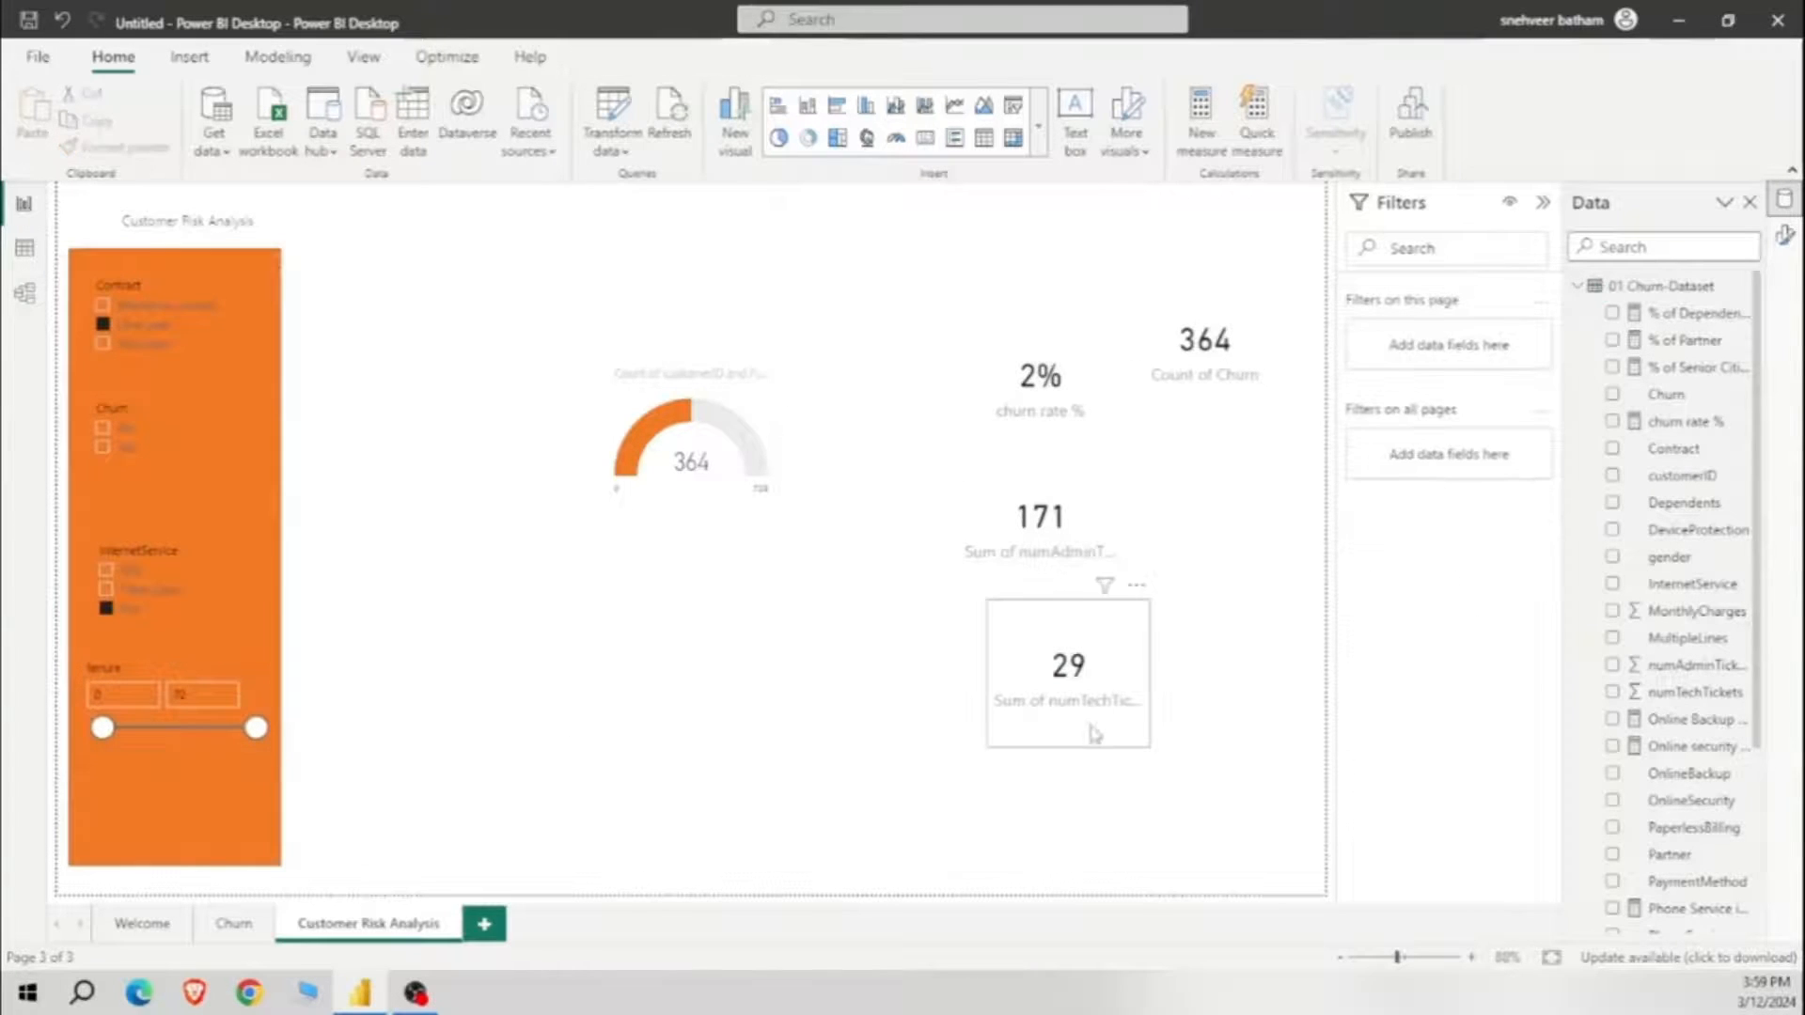
Step: Arrange the numTechTickets, numAdminTickets, customerID gauge, churn rate % and Count of Churn visuals in one row across the page's upper part
drag(470, 236, 442, 339)
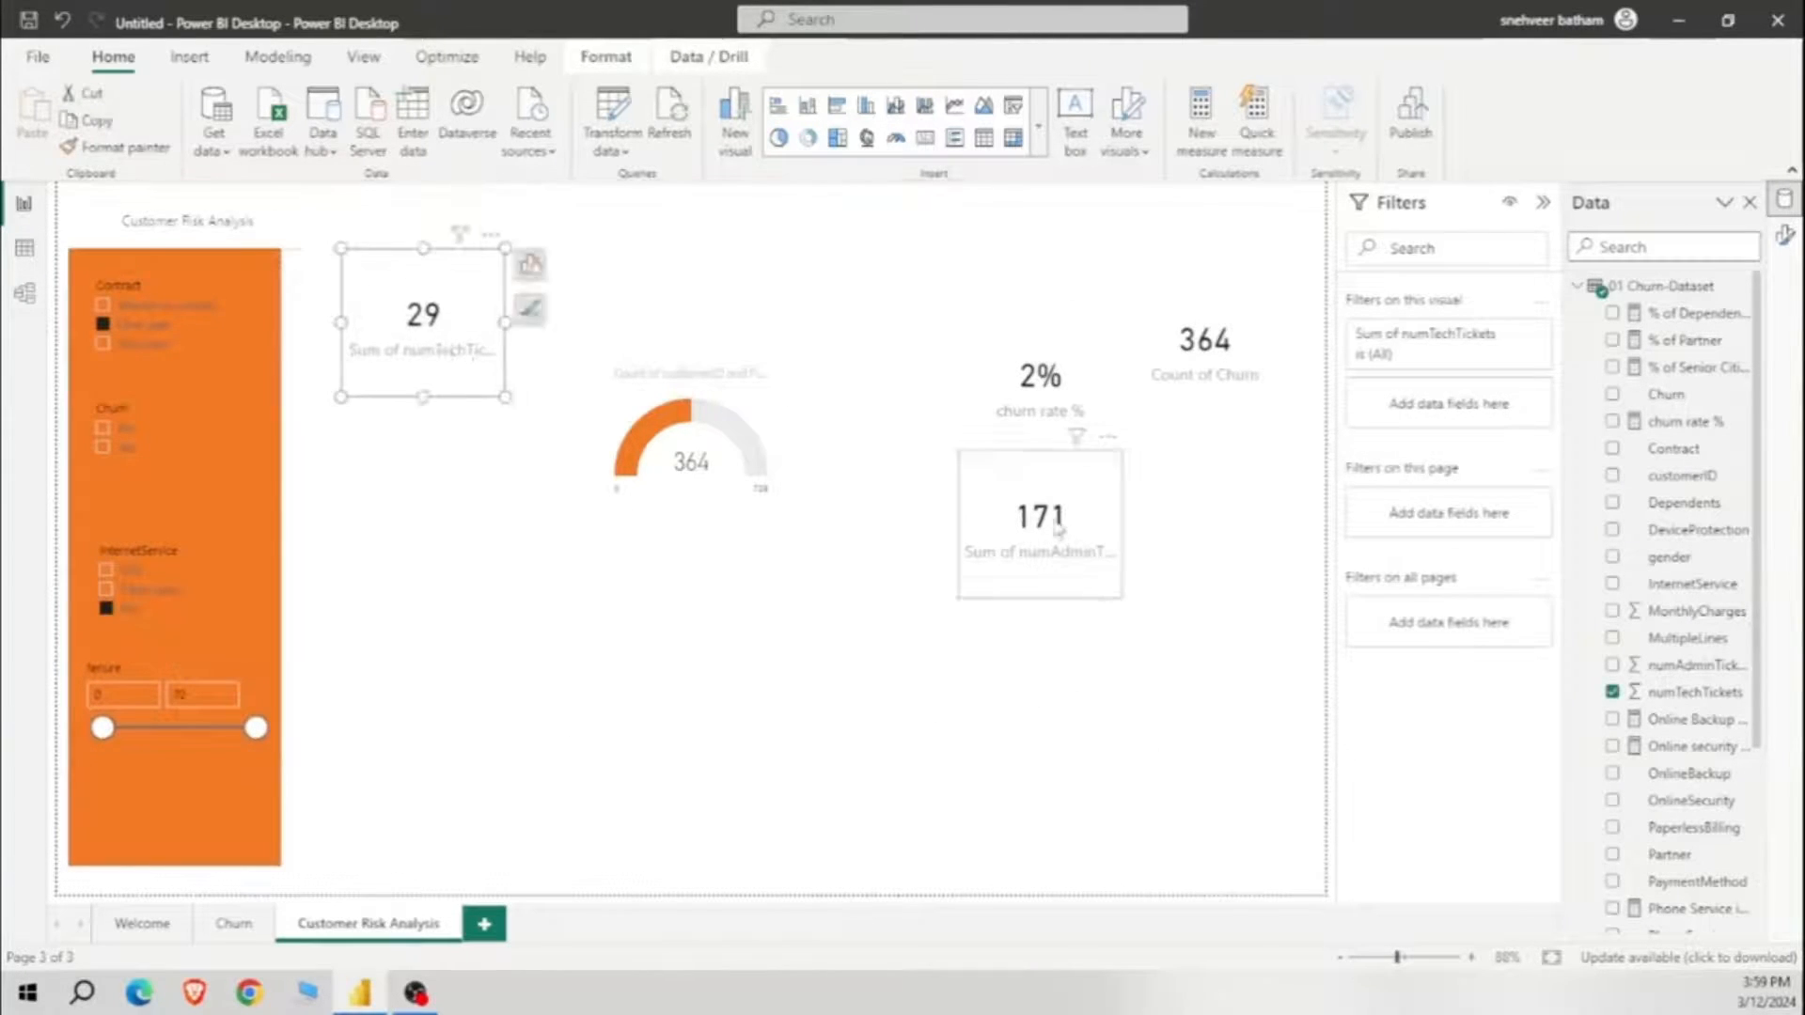
drag(1055, 521, 664, 313)
drag(691, 494, 518, 608)
drag(1082, 440, 1069, 371)
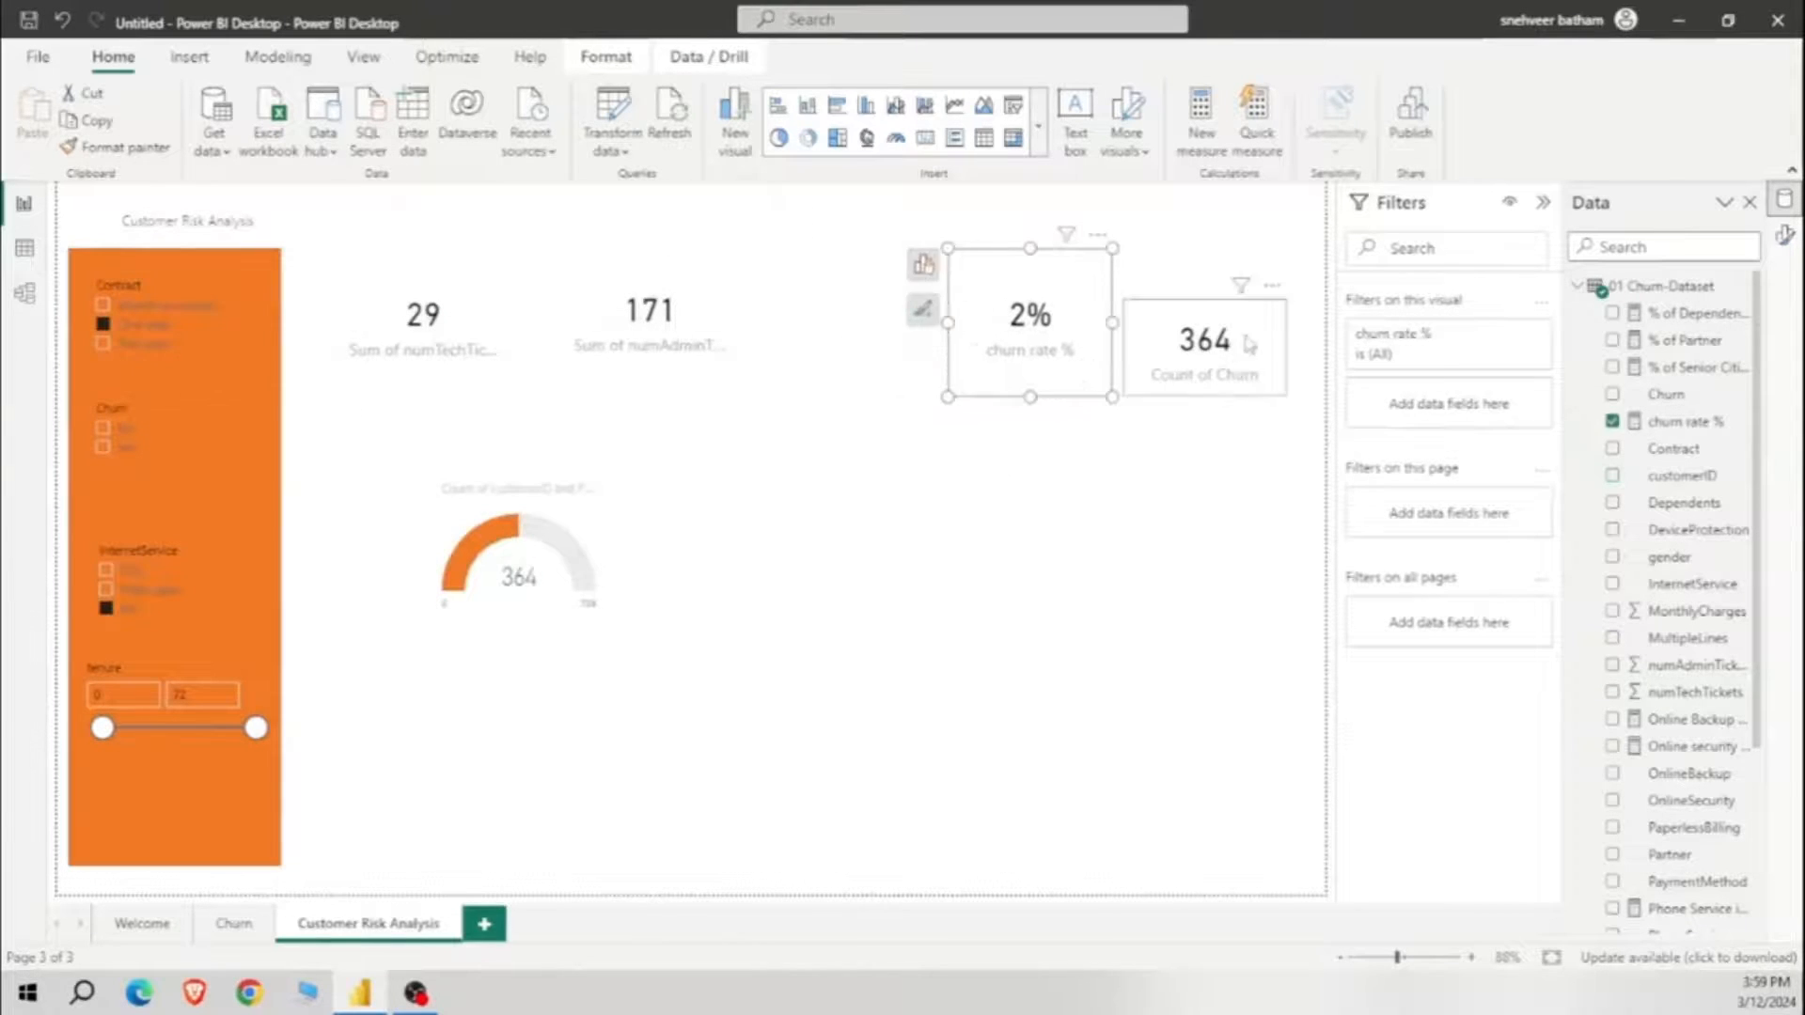
drag(1246, 335, 1275, 307)
drag(518, 564, 845, 355)
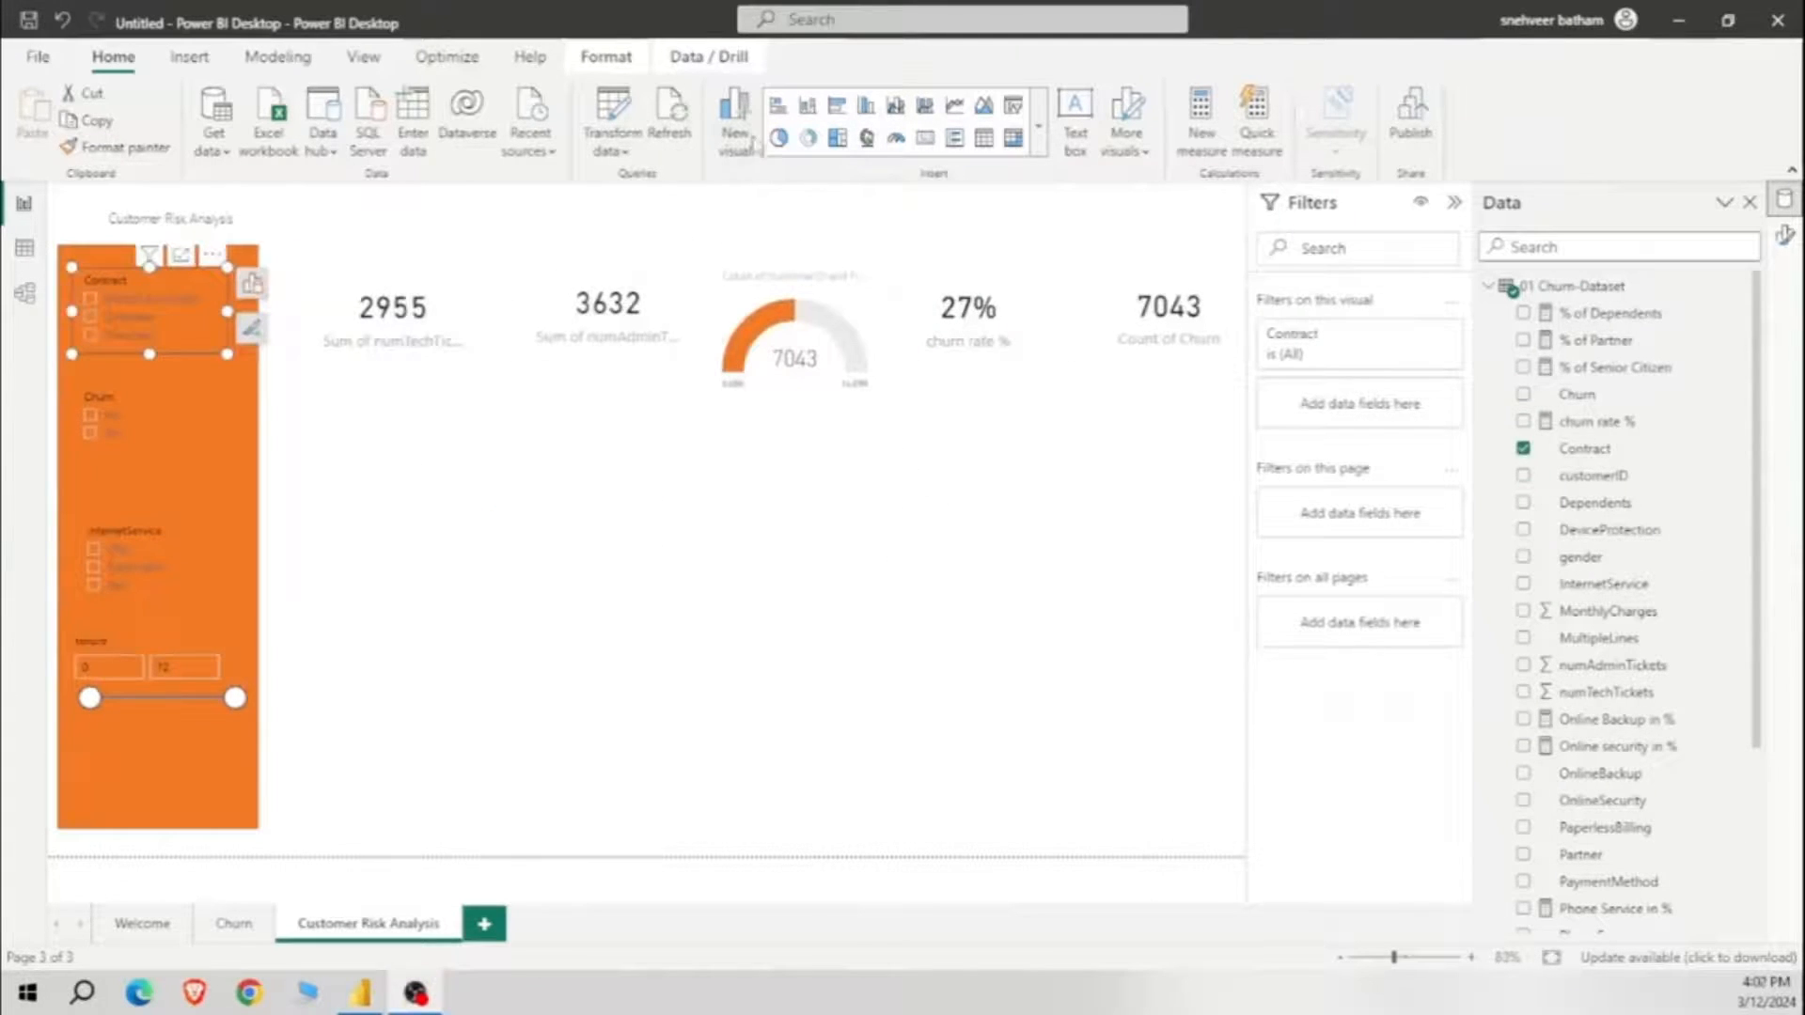
Step: Insert a clustered column chart with InternetService on the X-axis and the count of InternetService on the Y-axis
click(867, 111)
click(1617, 599)
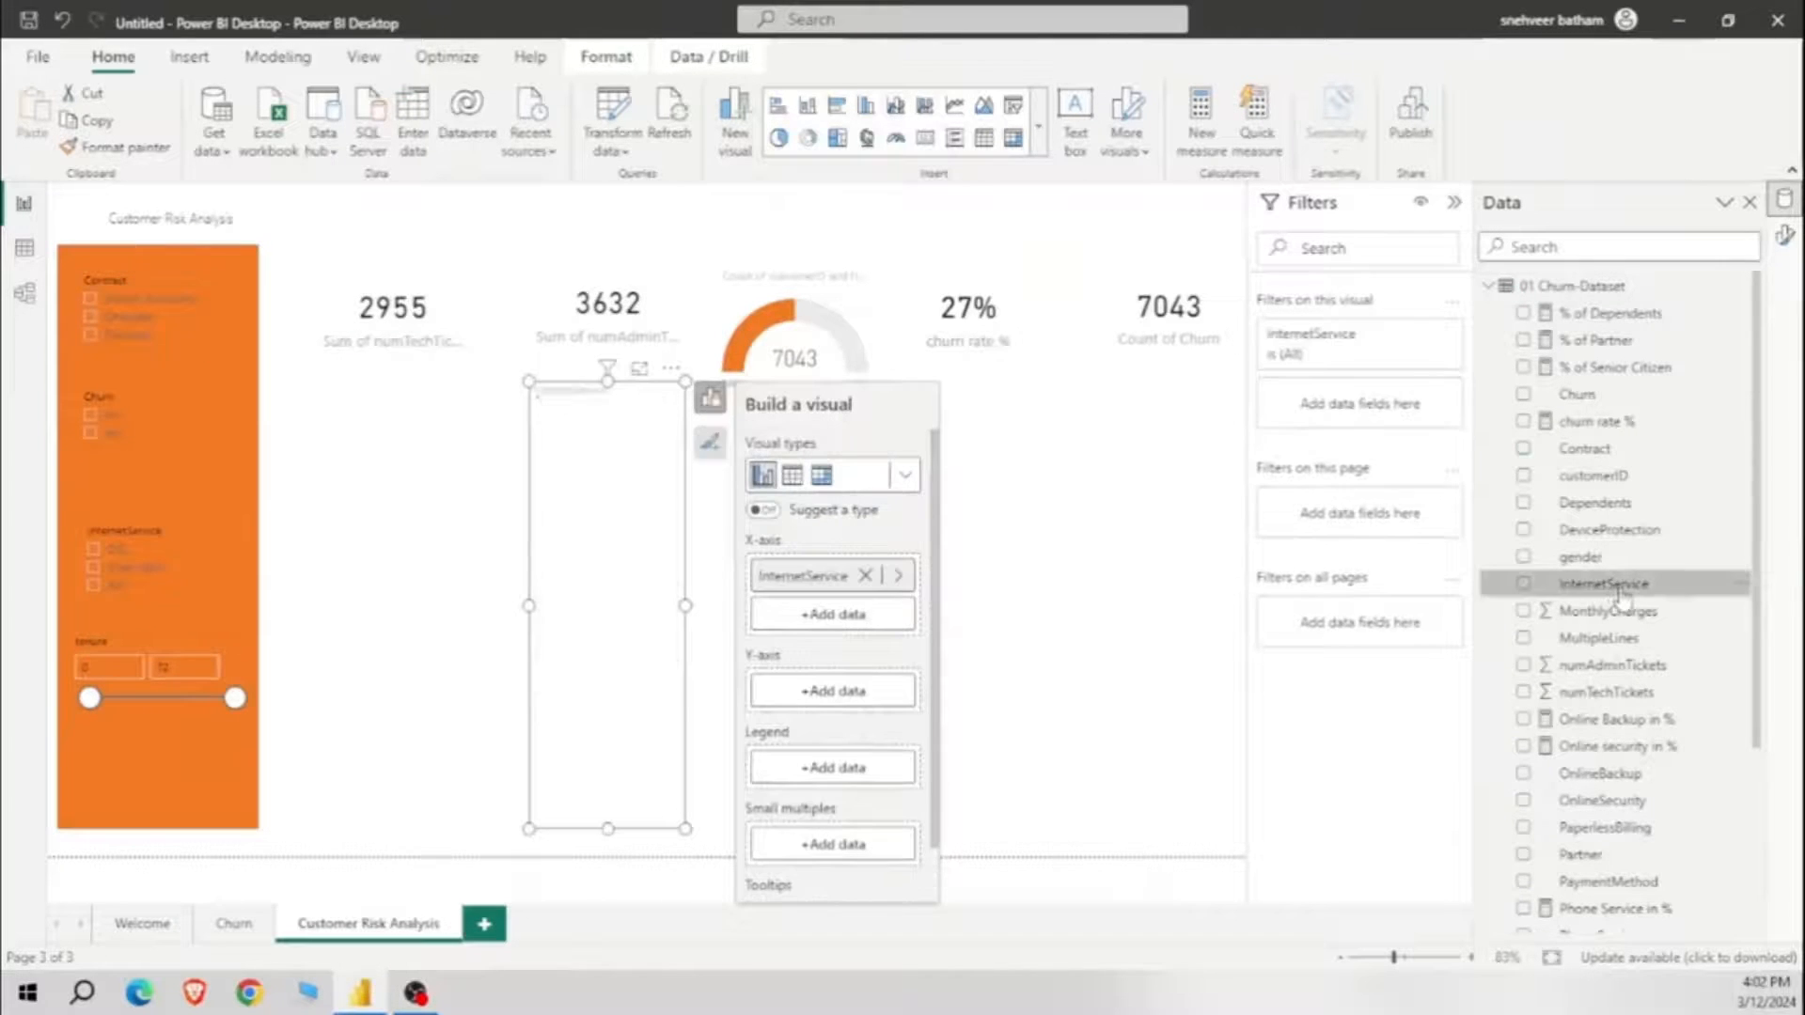
drag(833, 697, 831, 696)
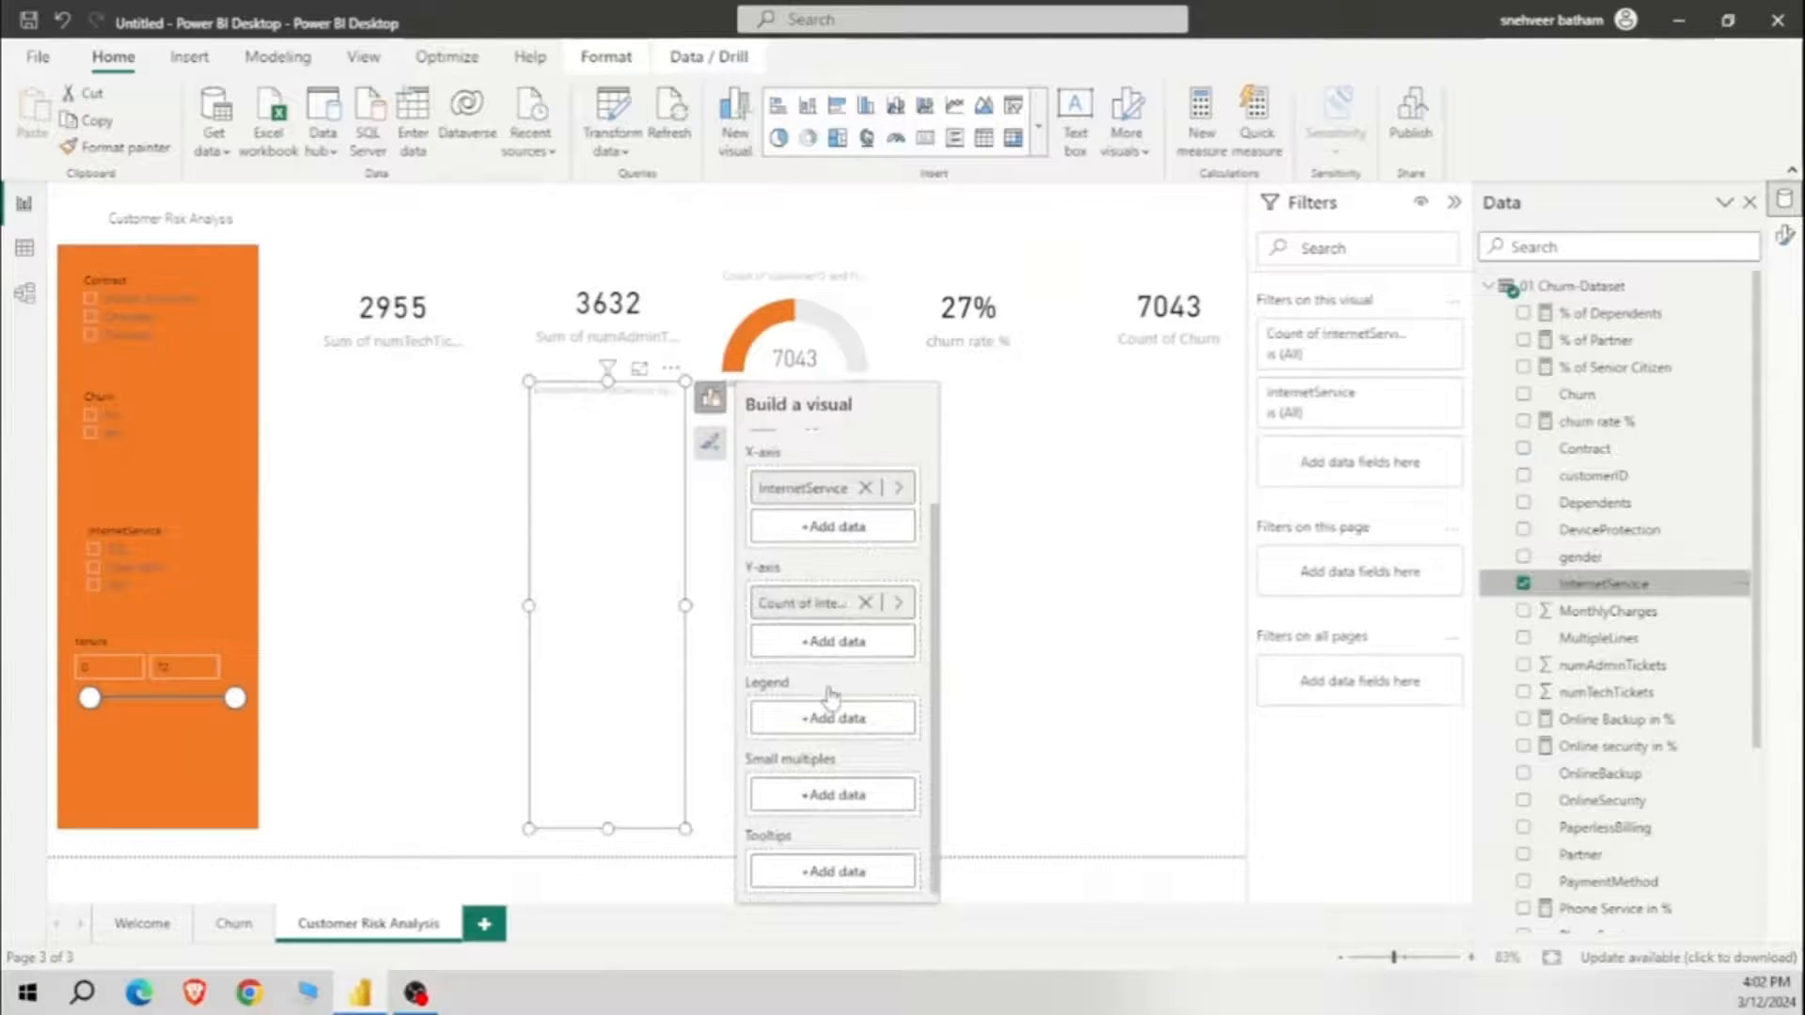
Step: Resize the InternetService column chart to a compact block and place it below the numTechTickets card, beside the orange panel
drag(685, 605, 844, 607)
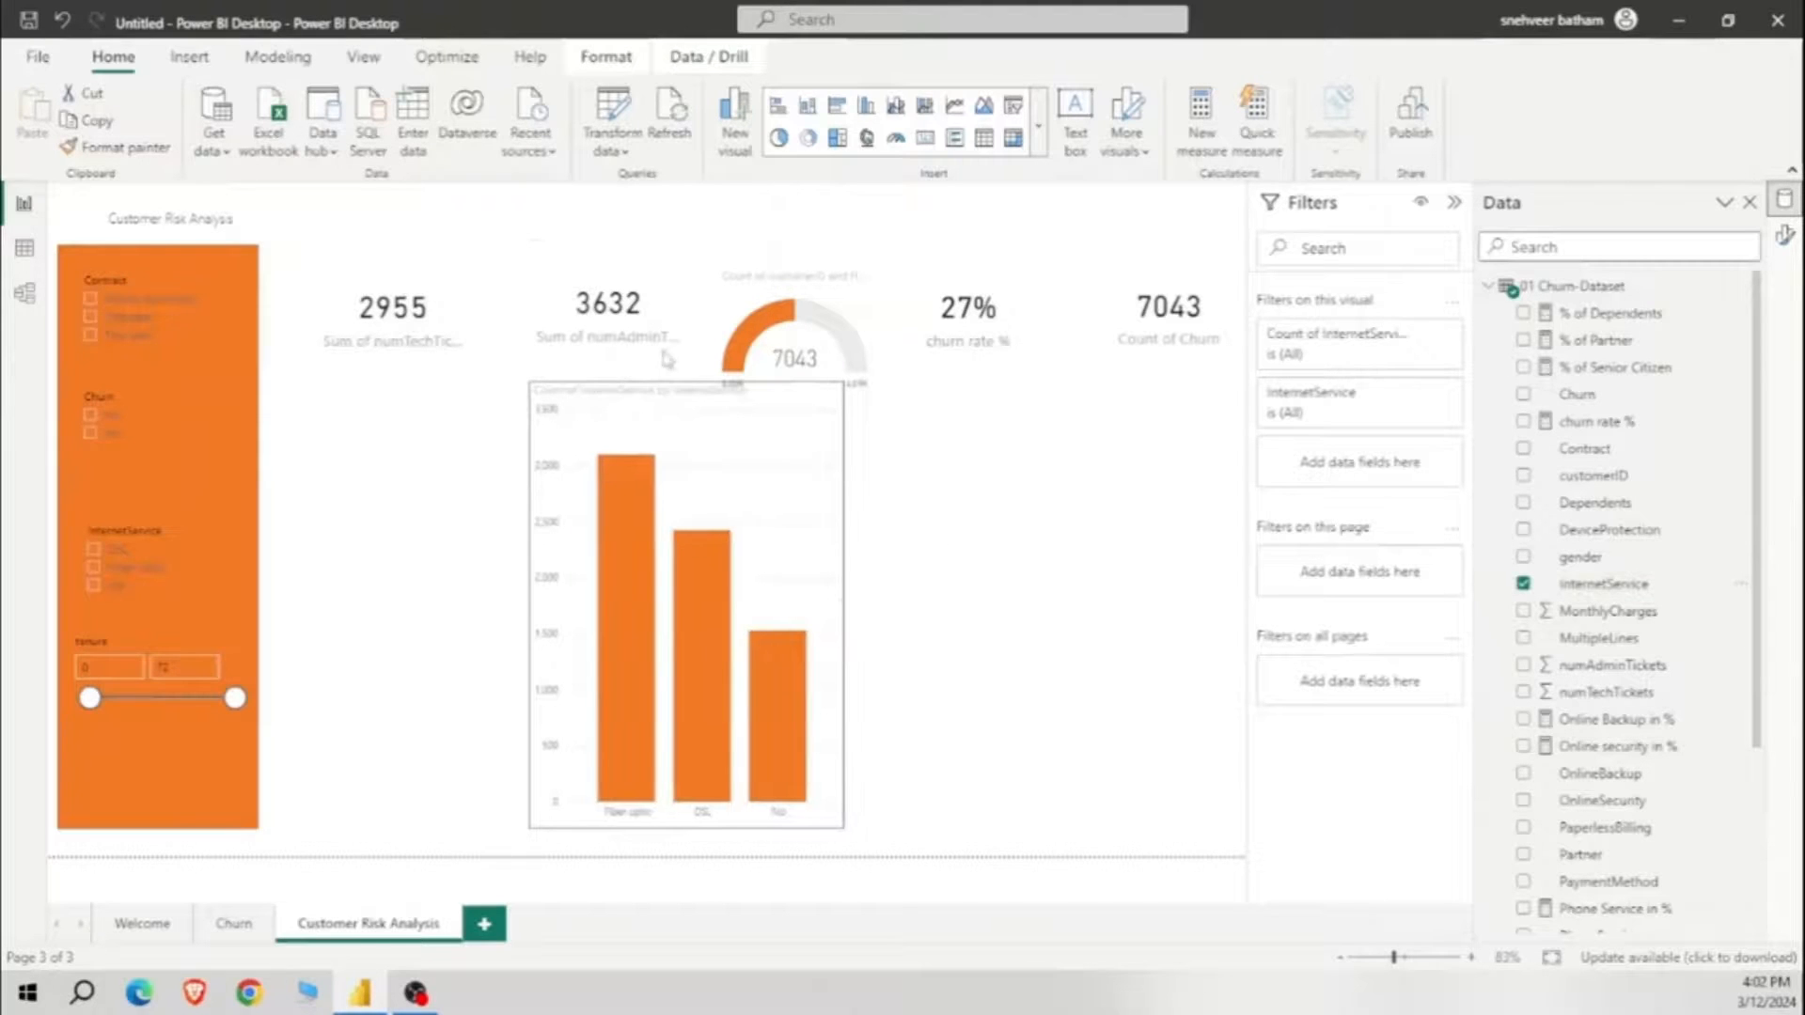
drag(686, 382, 711, 583)
drag(731, 628, 512, 439)
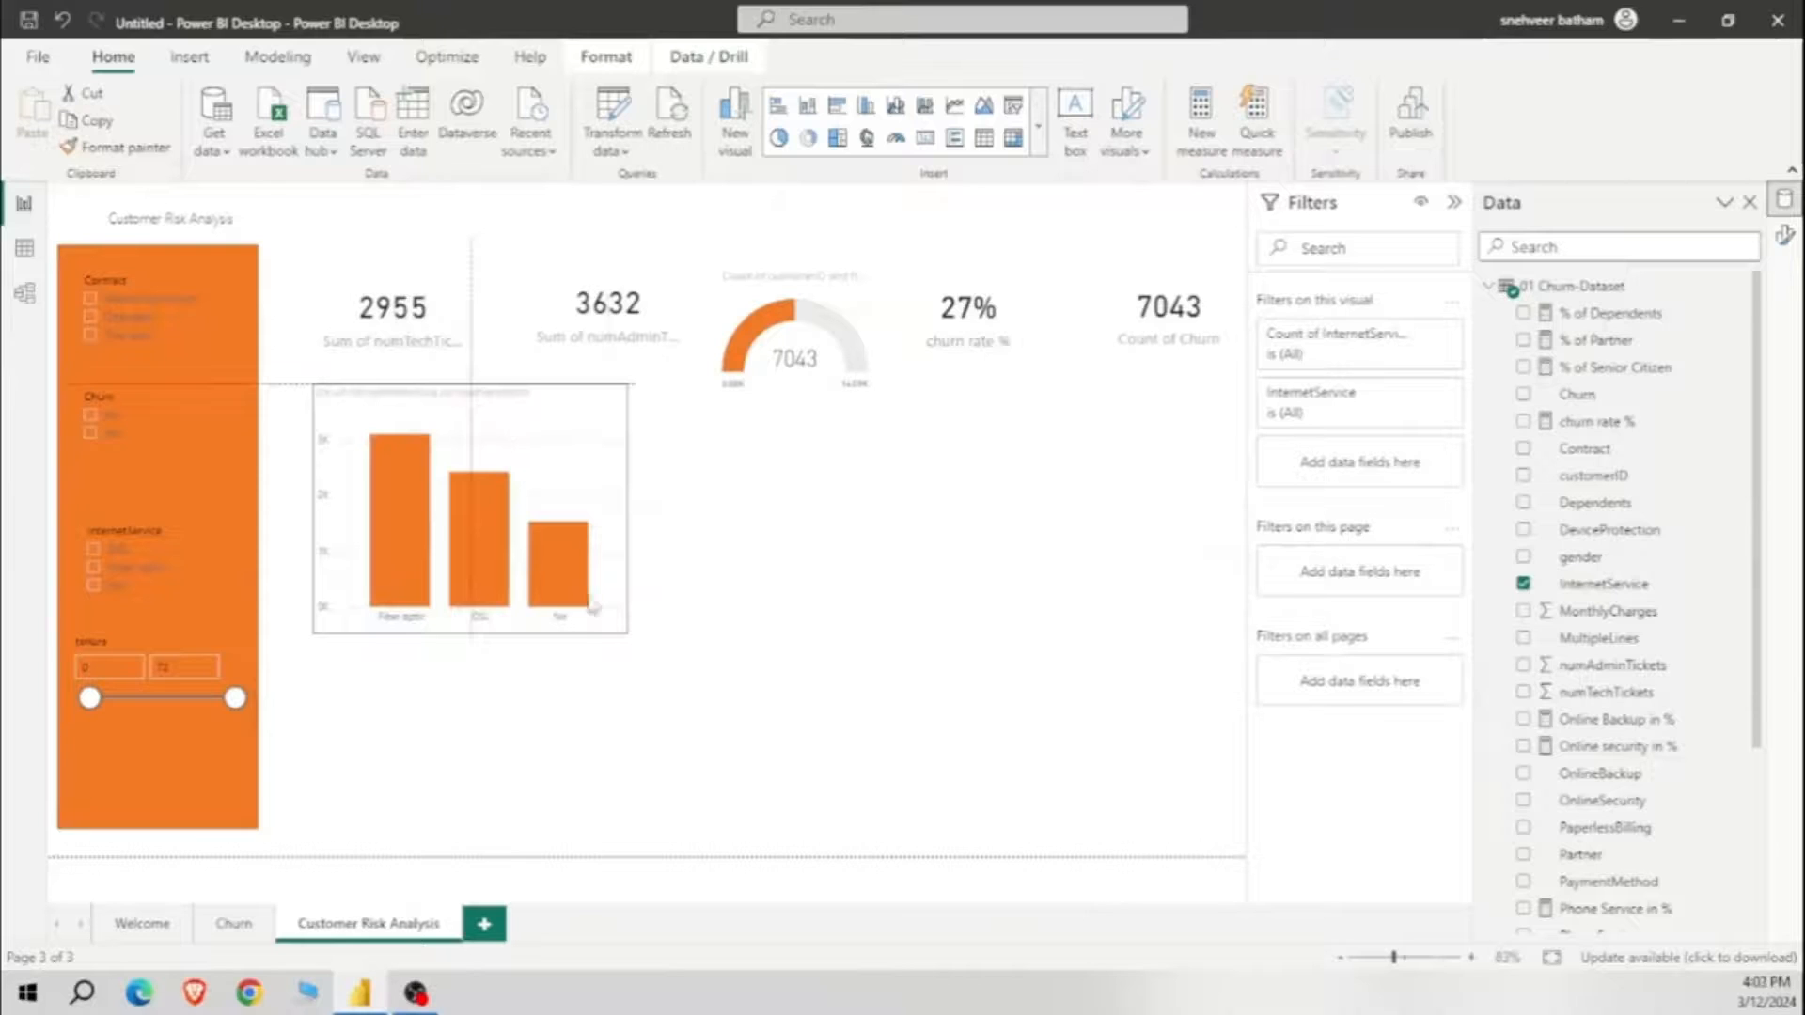
drag(593, 607, 569, 575)
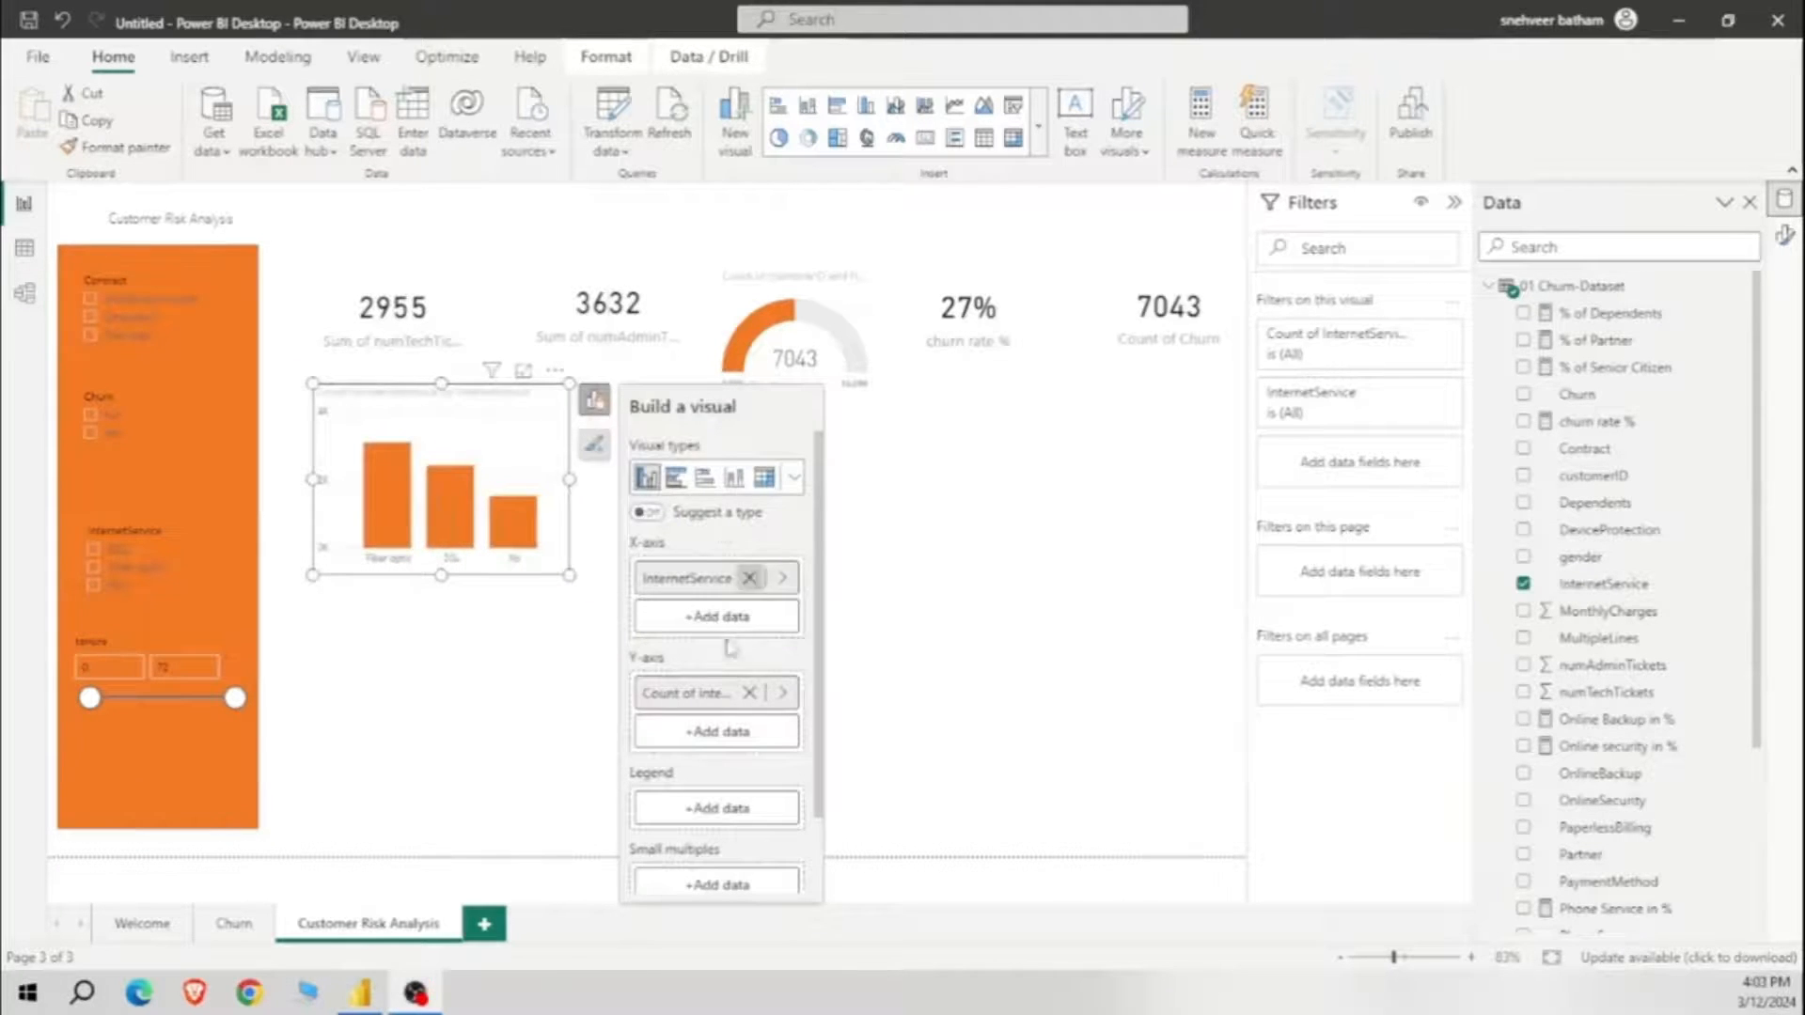
Step: Show the column chart's InternetService count as percent of grand total
right_click(731, 693)
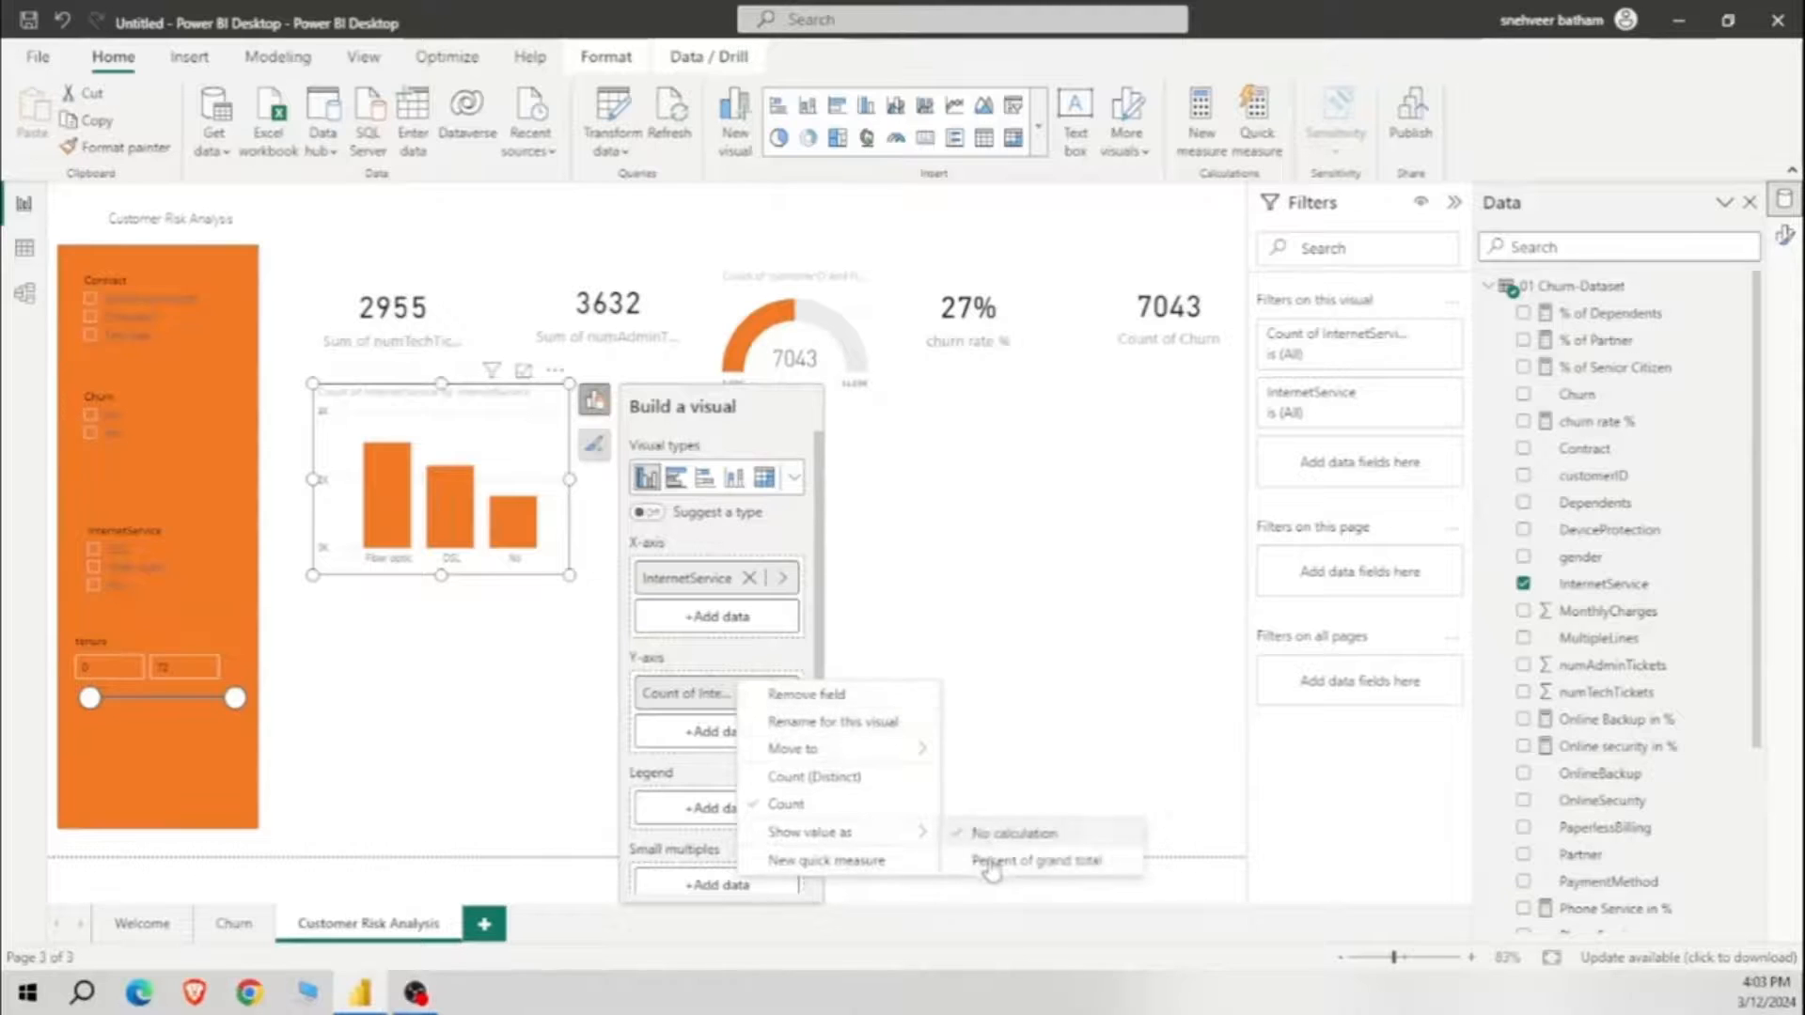
click(992, 858)
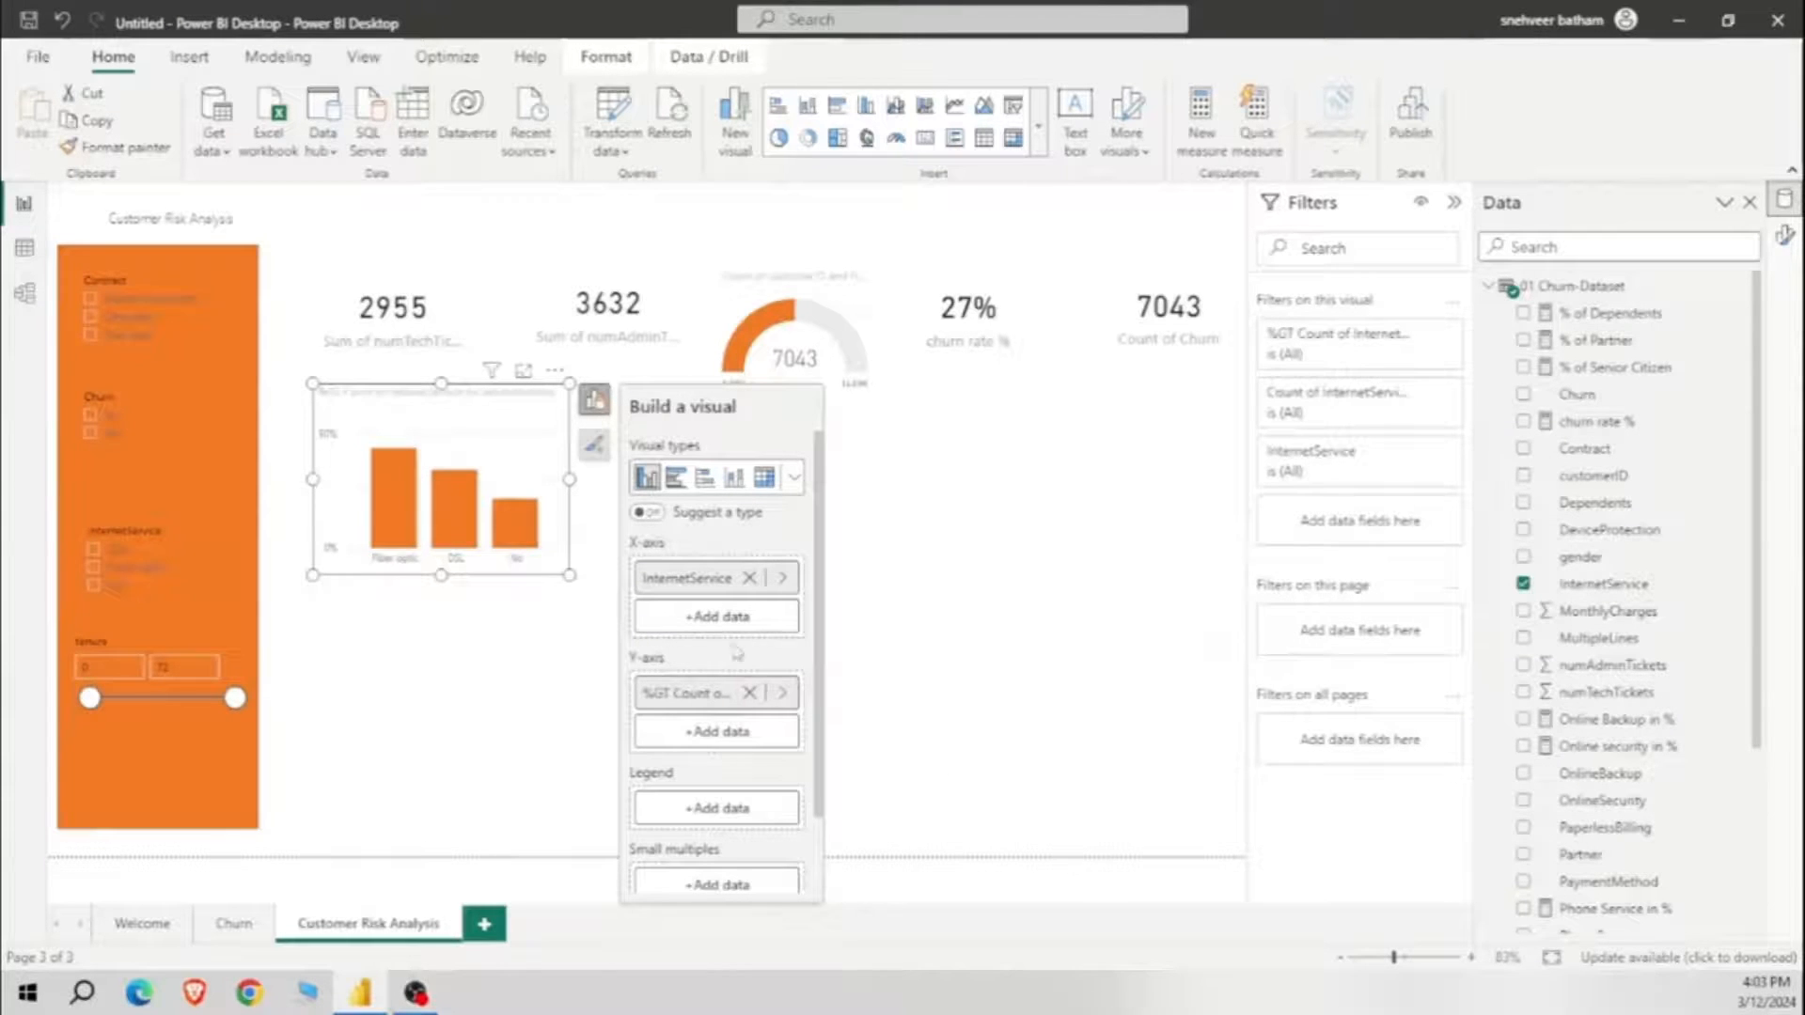
Step: Turn on data labels for the InternetService column chart
click(1784, 235)
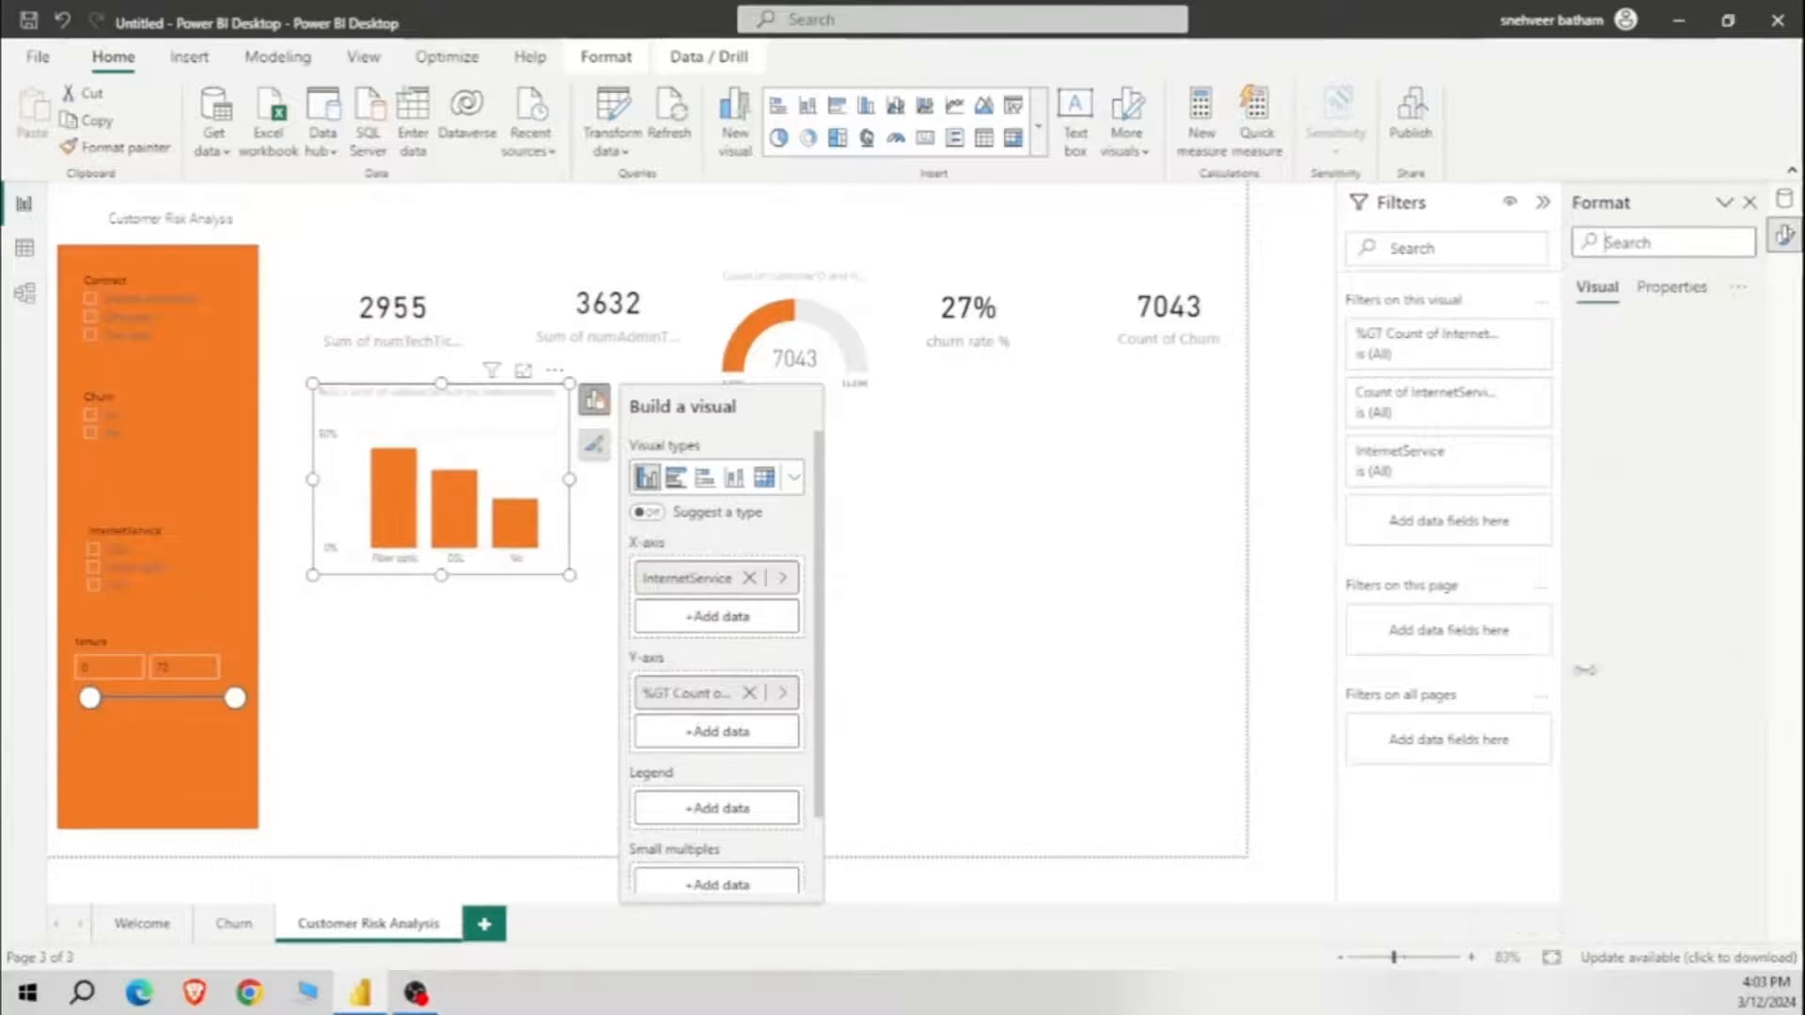
scroll(1708, 578, down, 5)
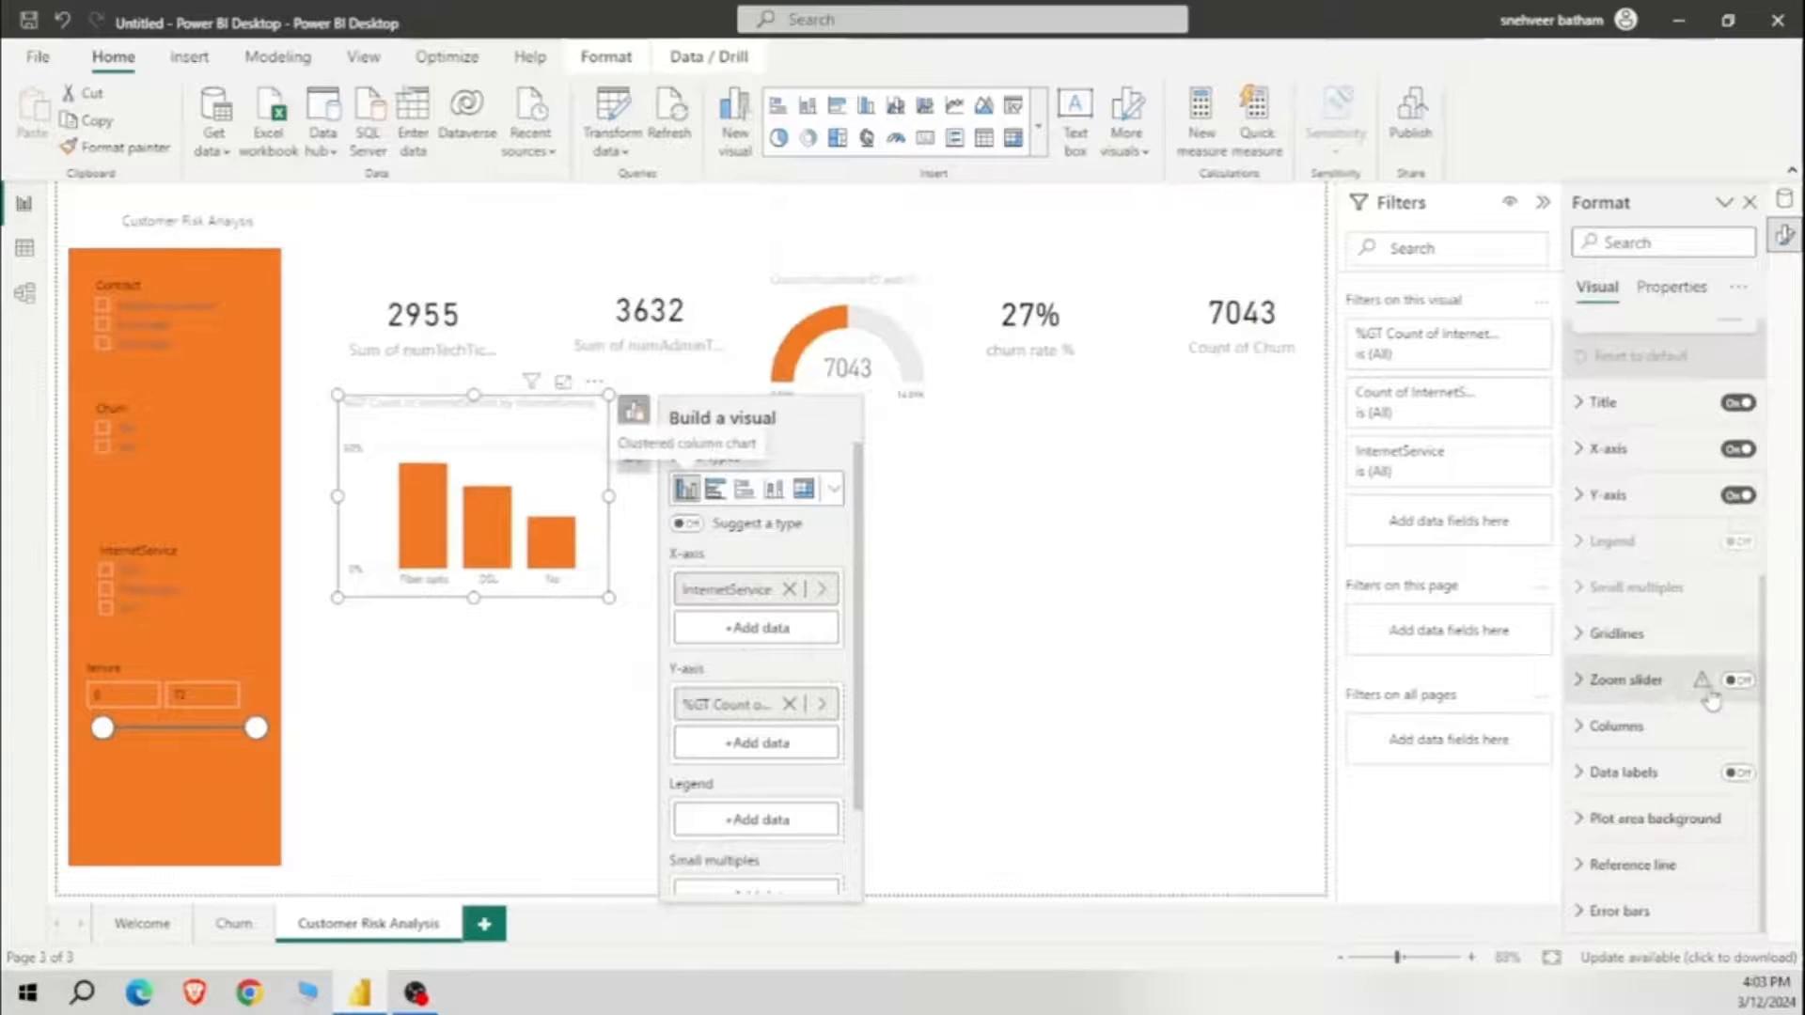
click(1736, 772)
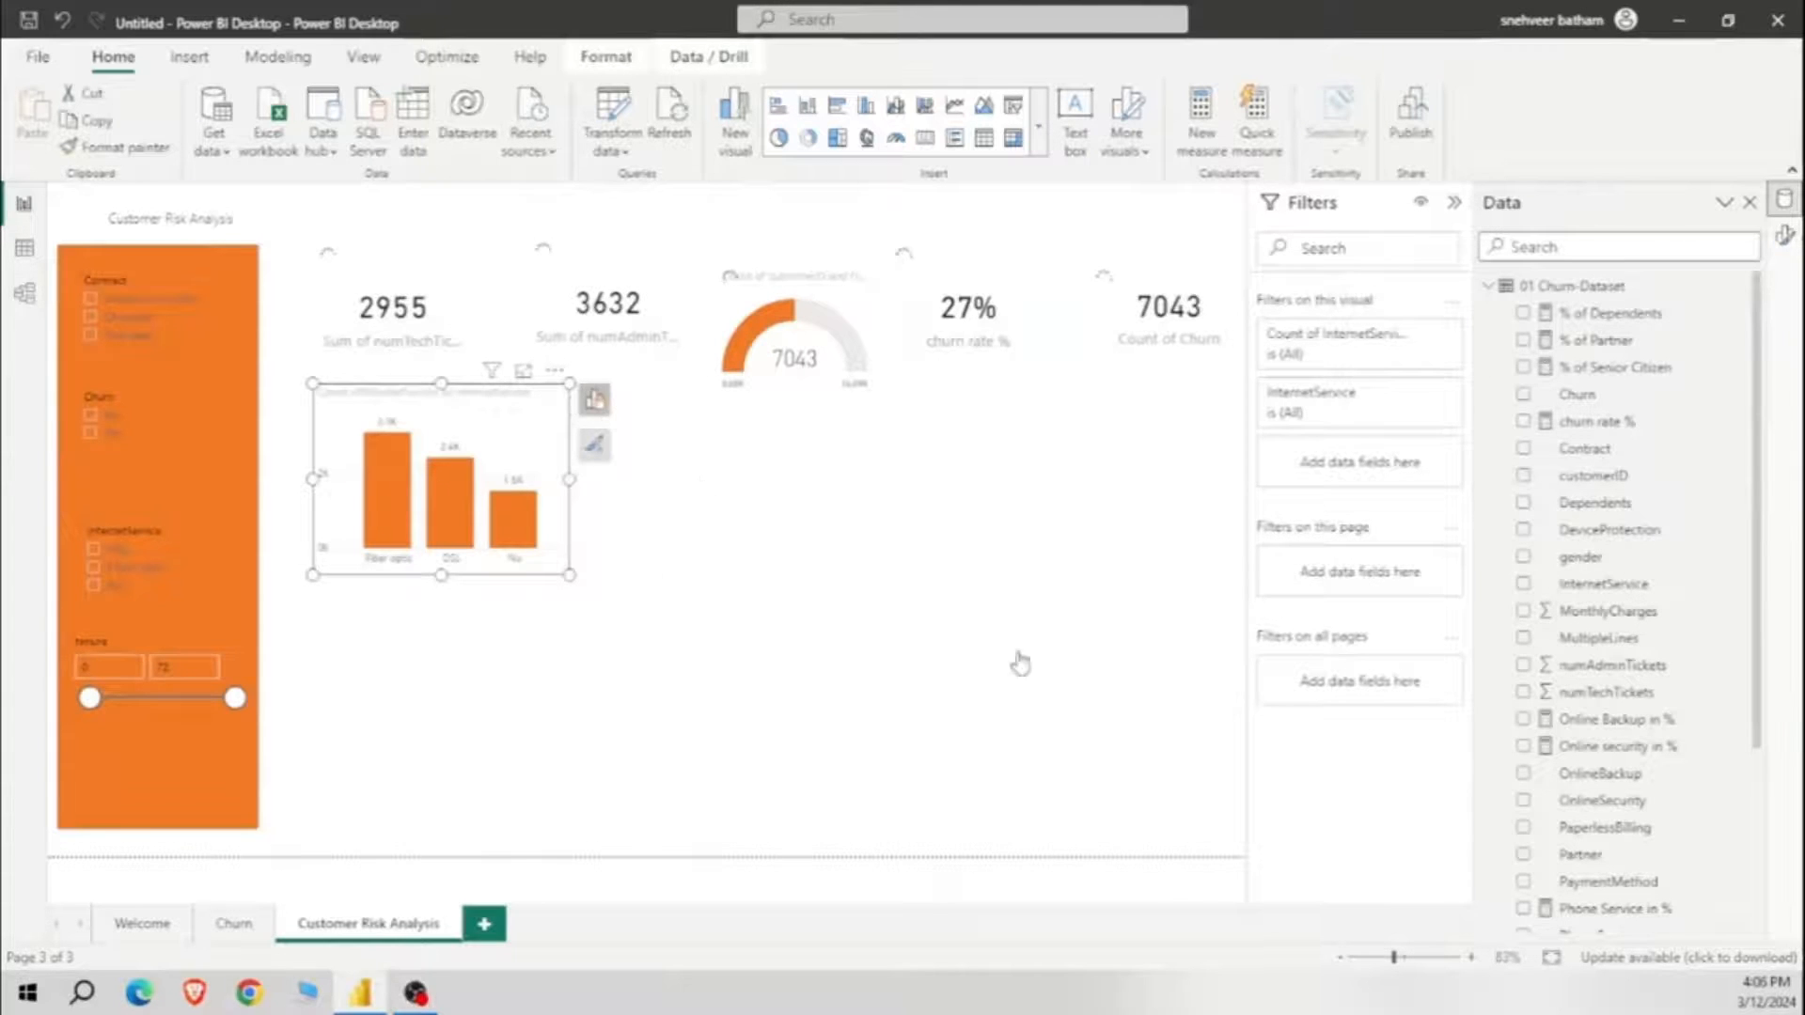
Step: Replace the column chart's Y-axis field with the count of Churn, keeping InternetService on the X-axis
click(594, 399)
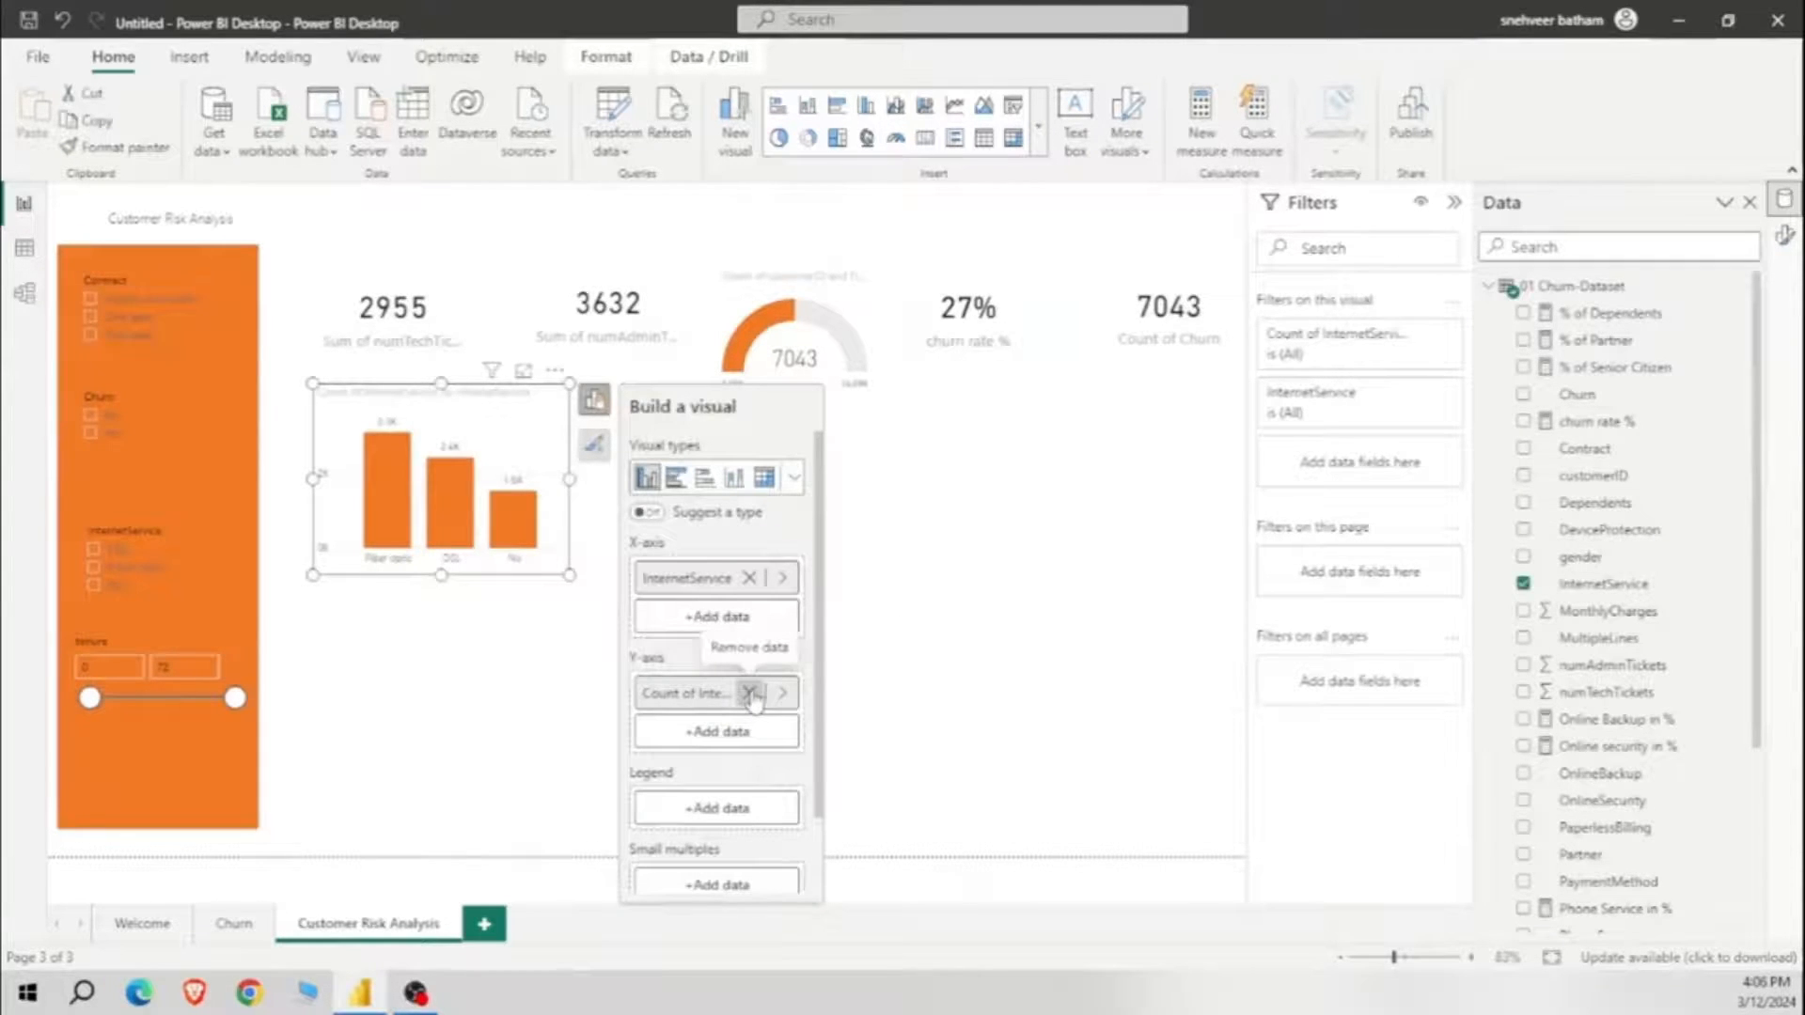
click(750, 693)
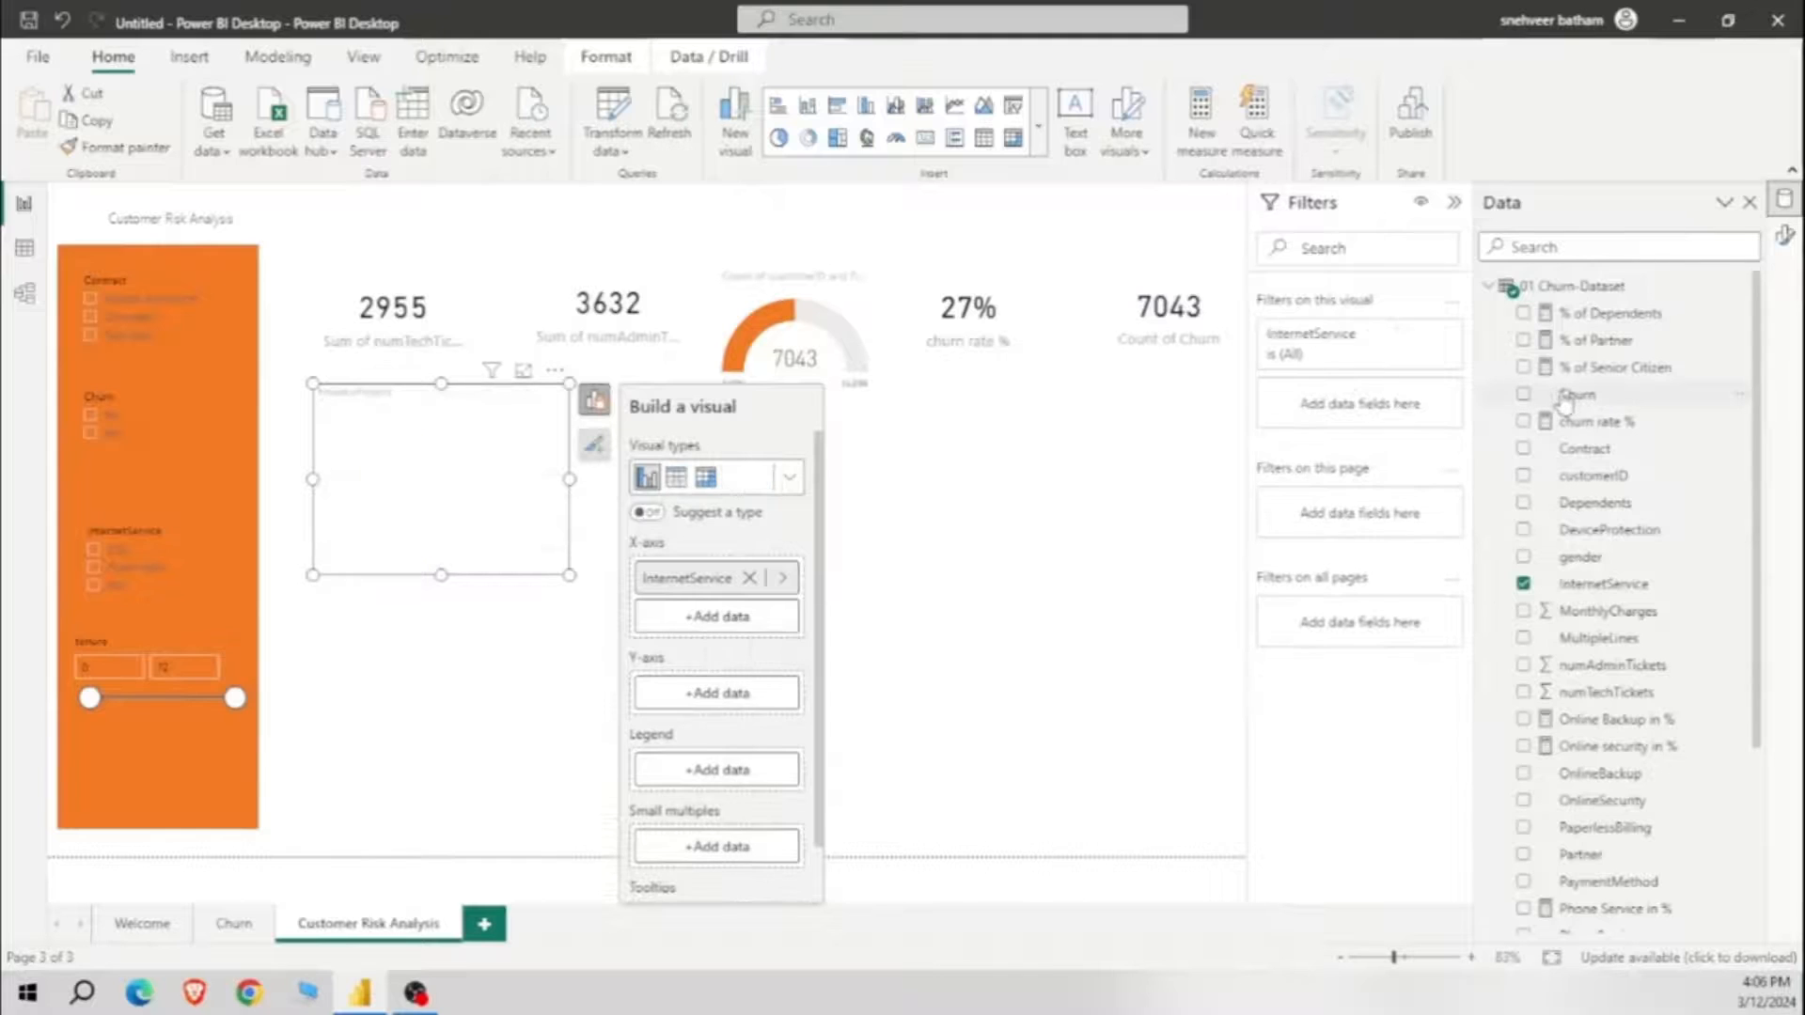
click(1530, 402)
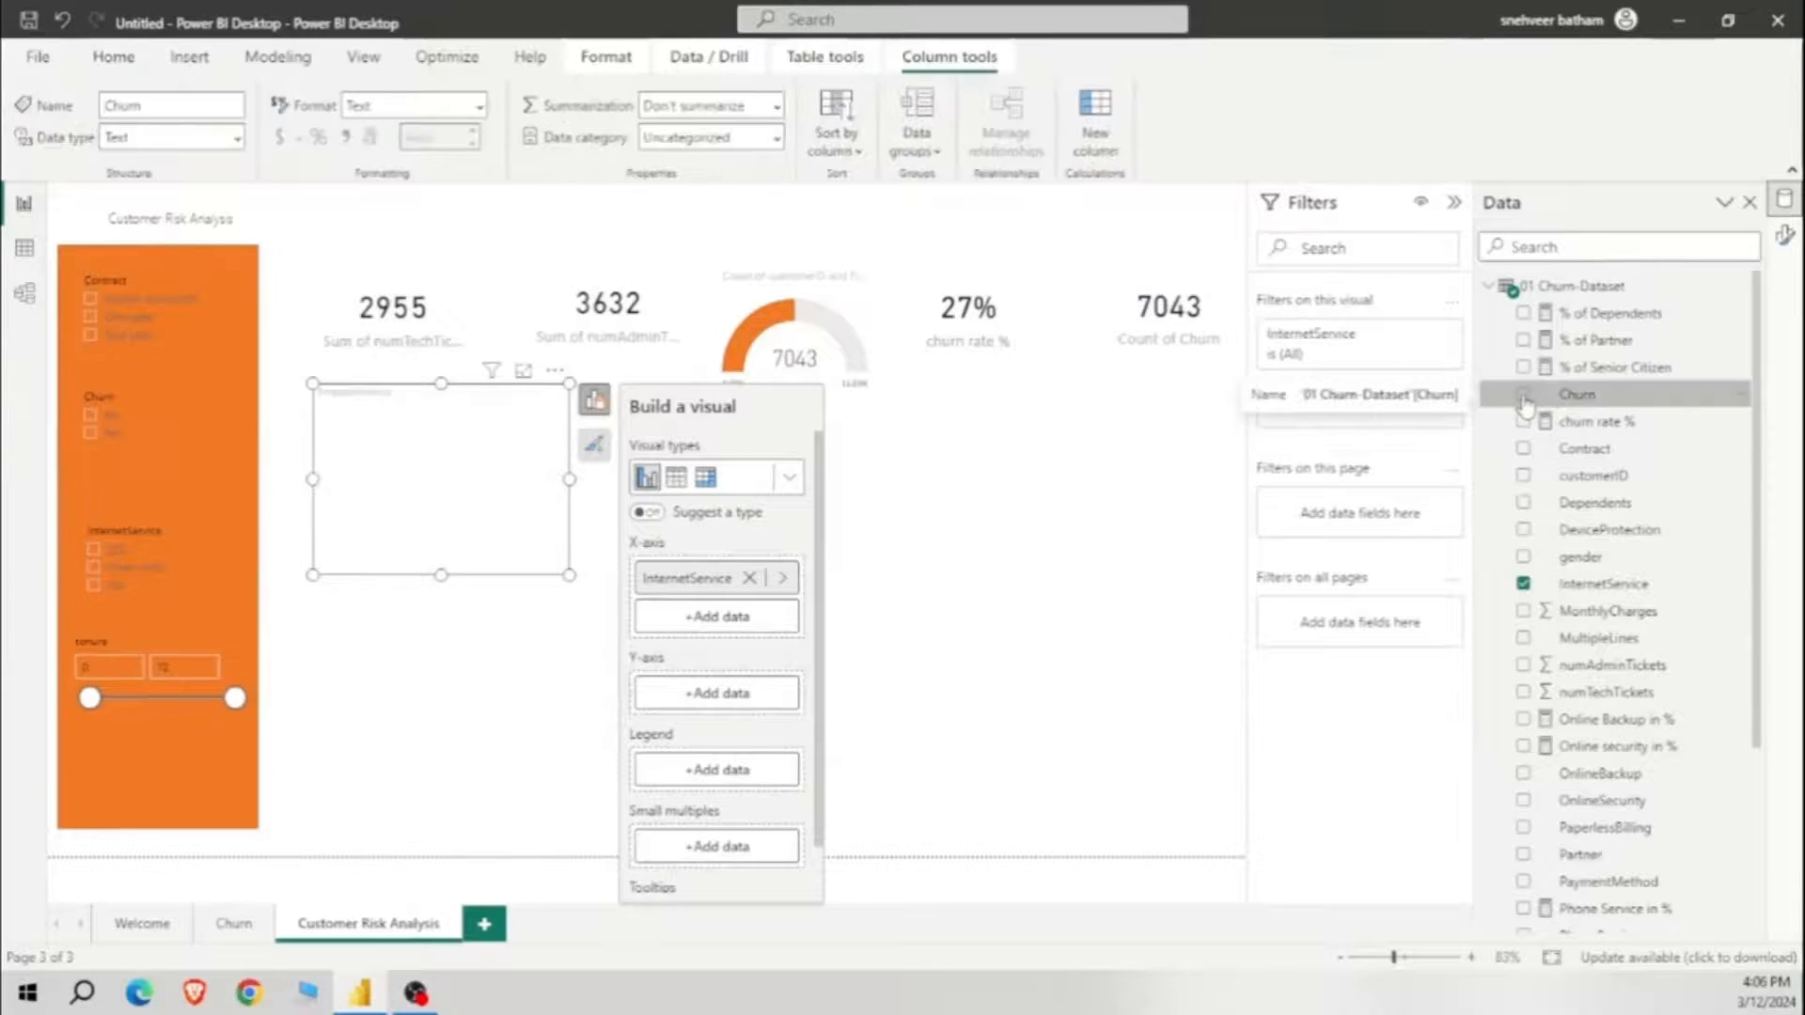
drag(1524, 406, 705, 697)
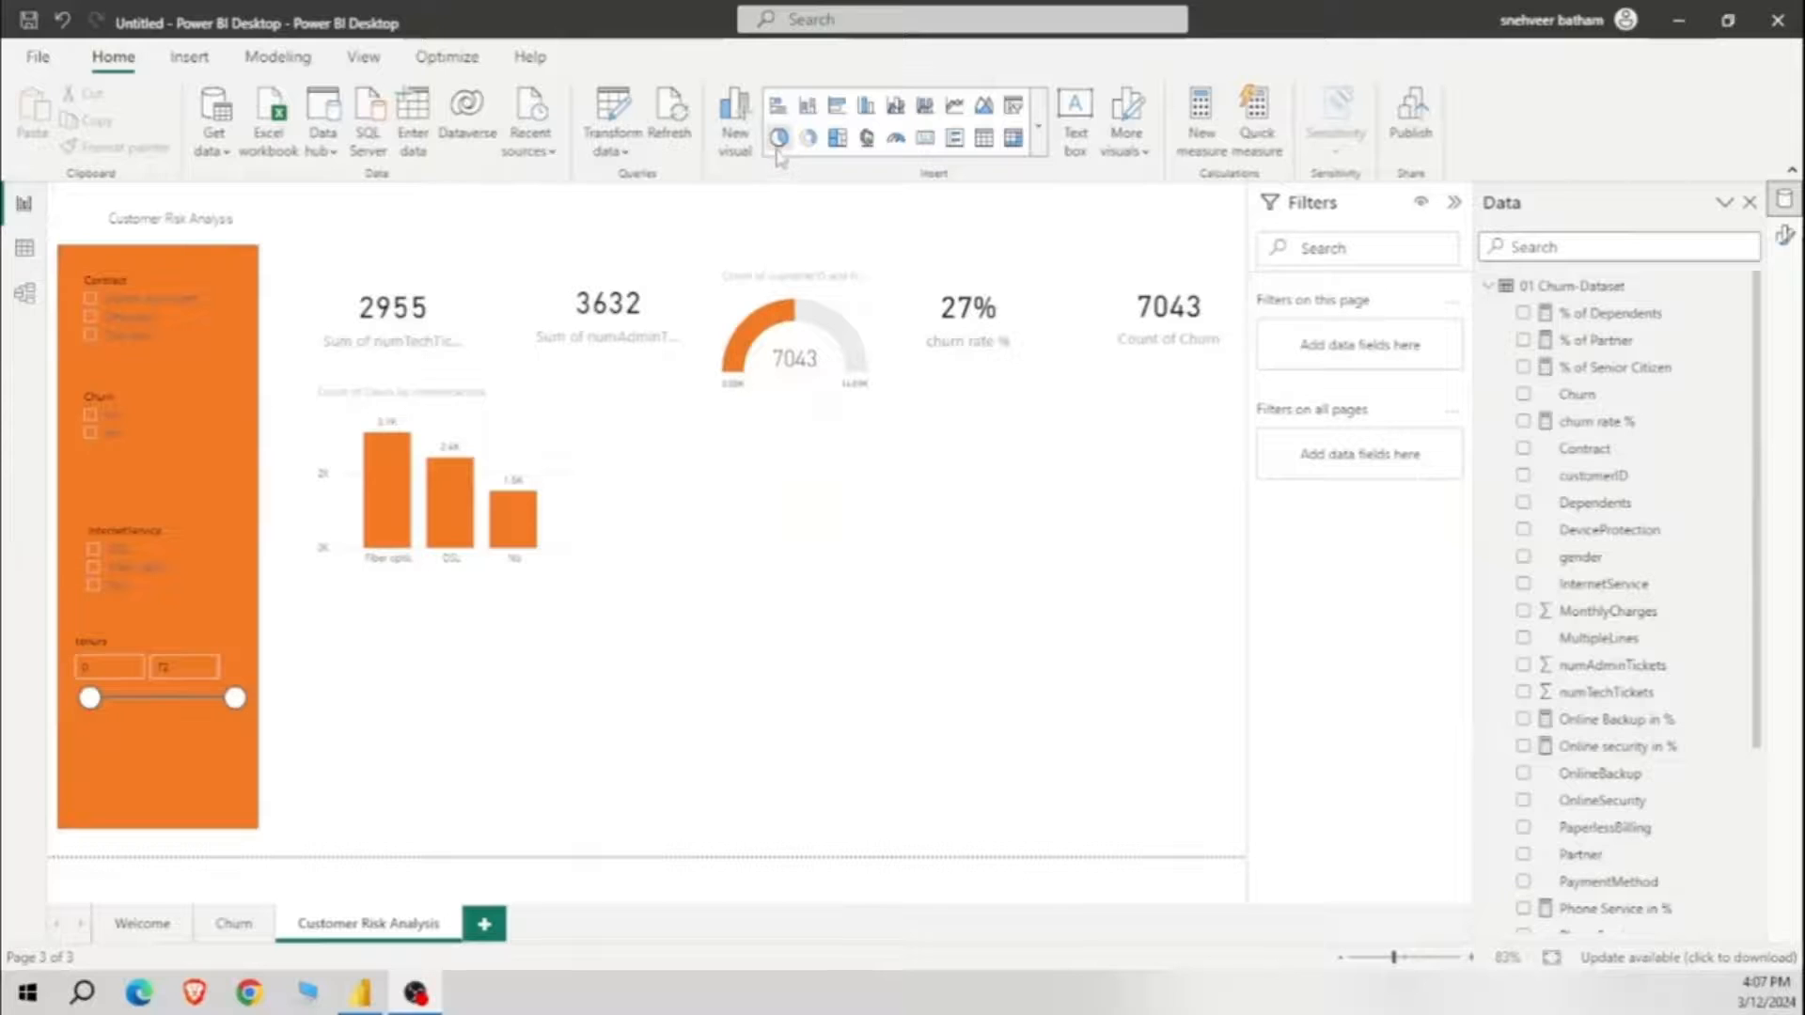
Step: Insert a pie chart of customerID count with InternetService as legend and place it beside the InternetService column chart
click(778, 138)
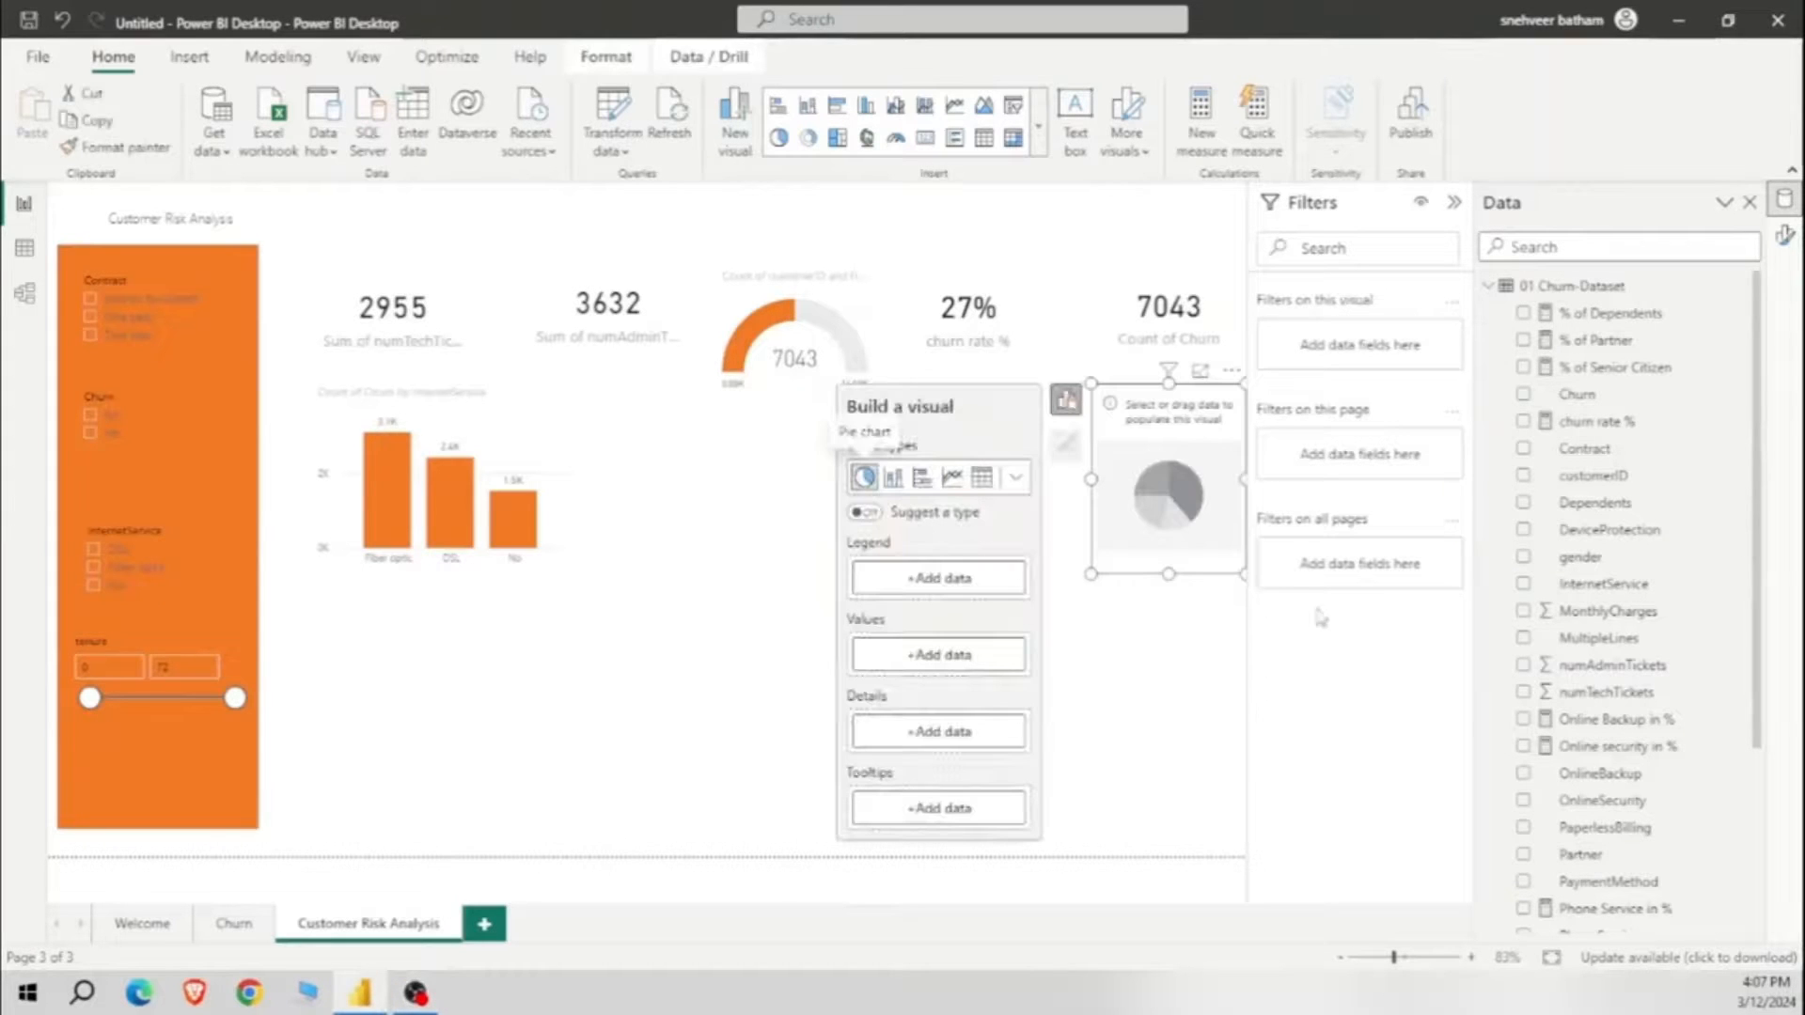
drag(1621, 599, 938, 577)
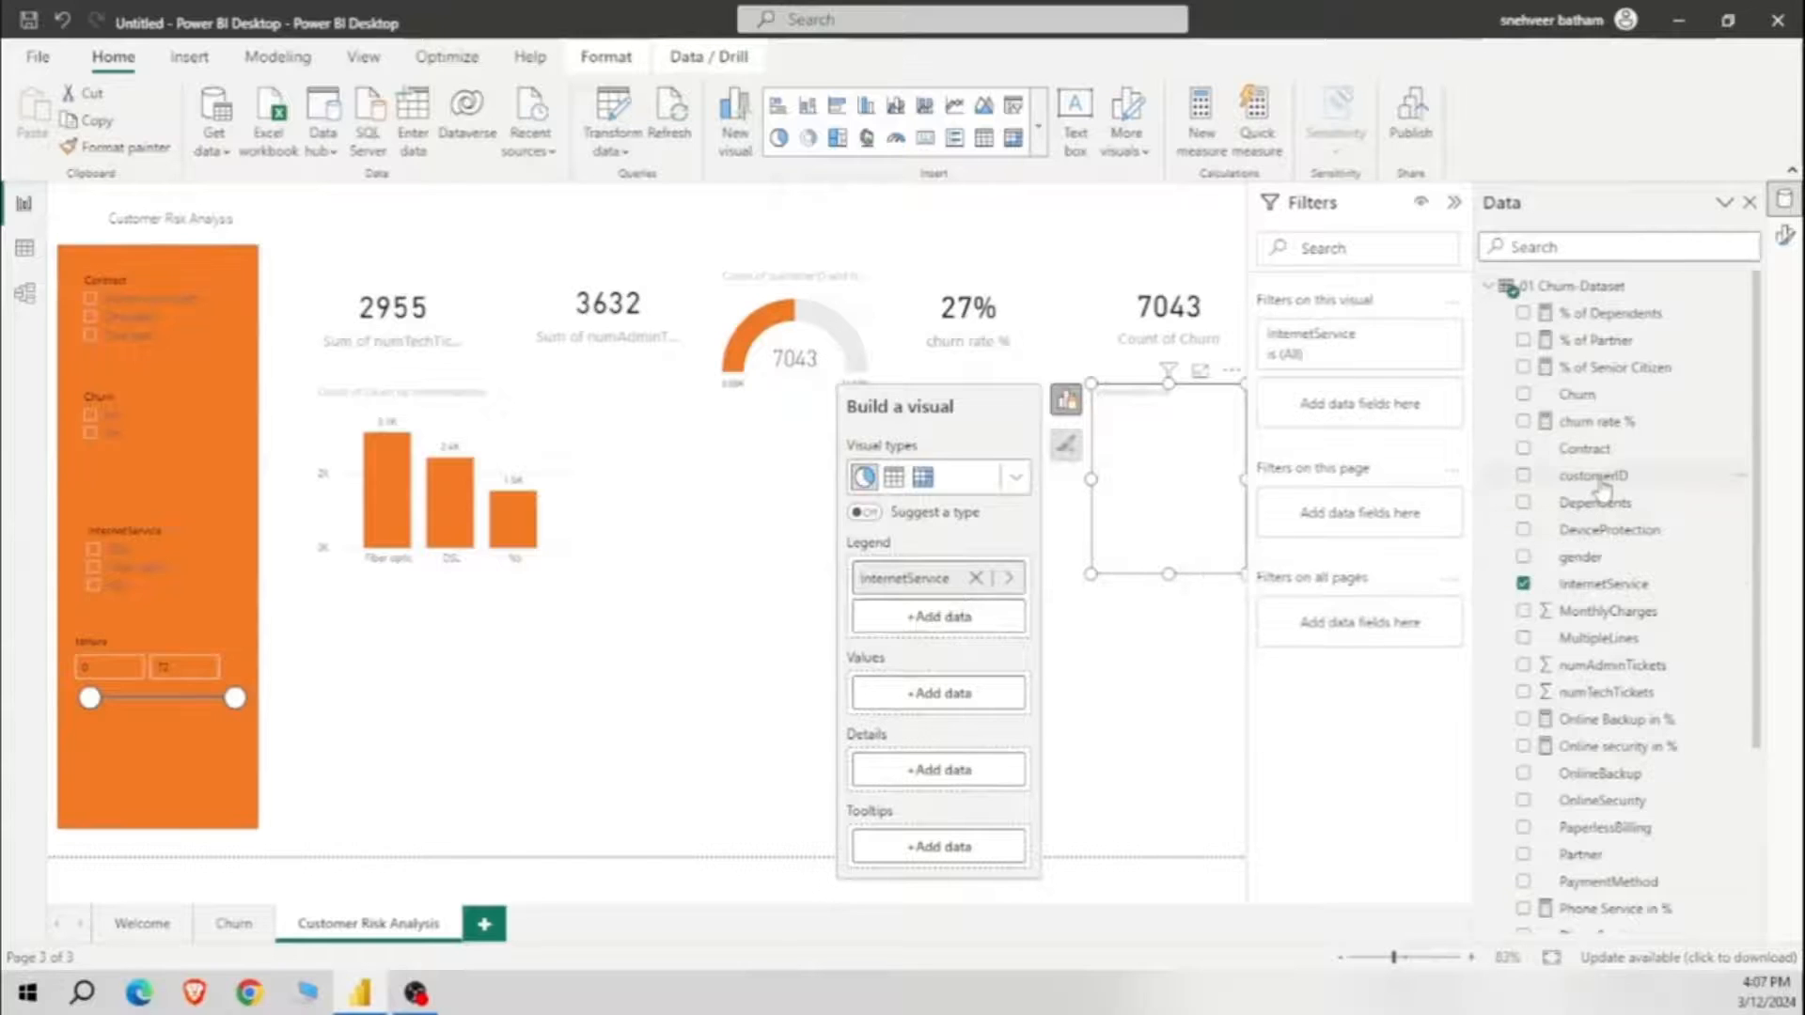
drag(1601, 484, 936, 693)
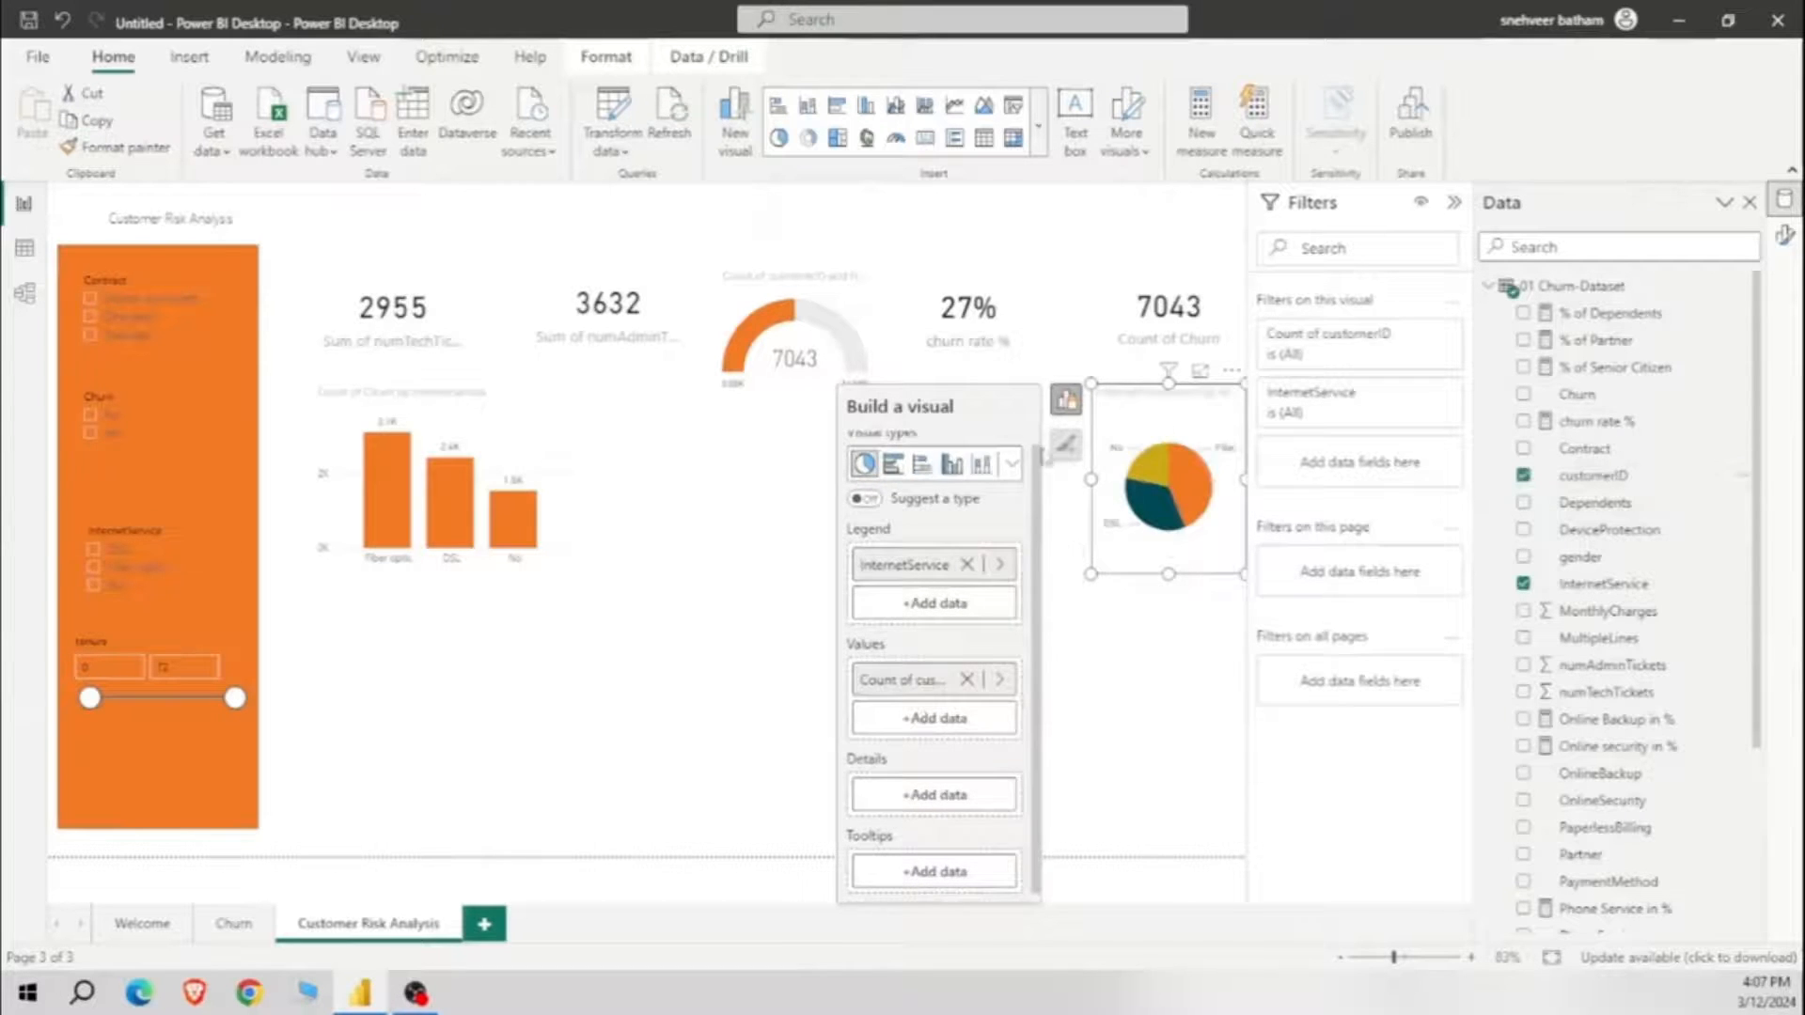
drag(1158, 434, 668, 437)
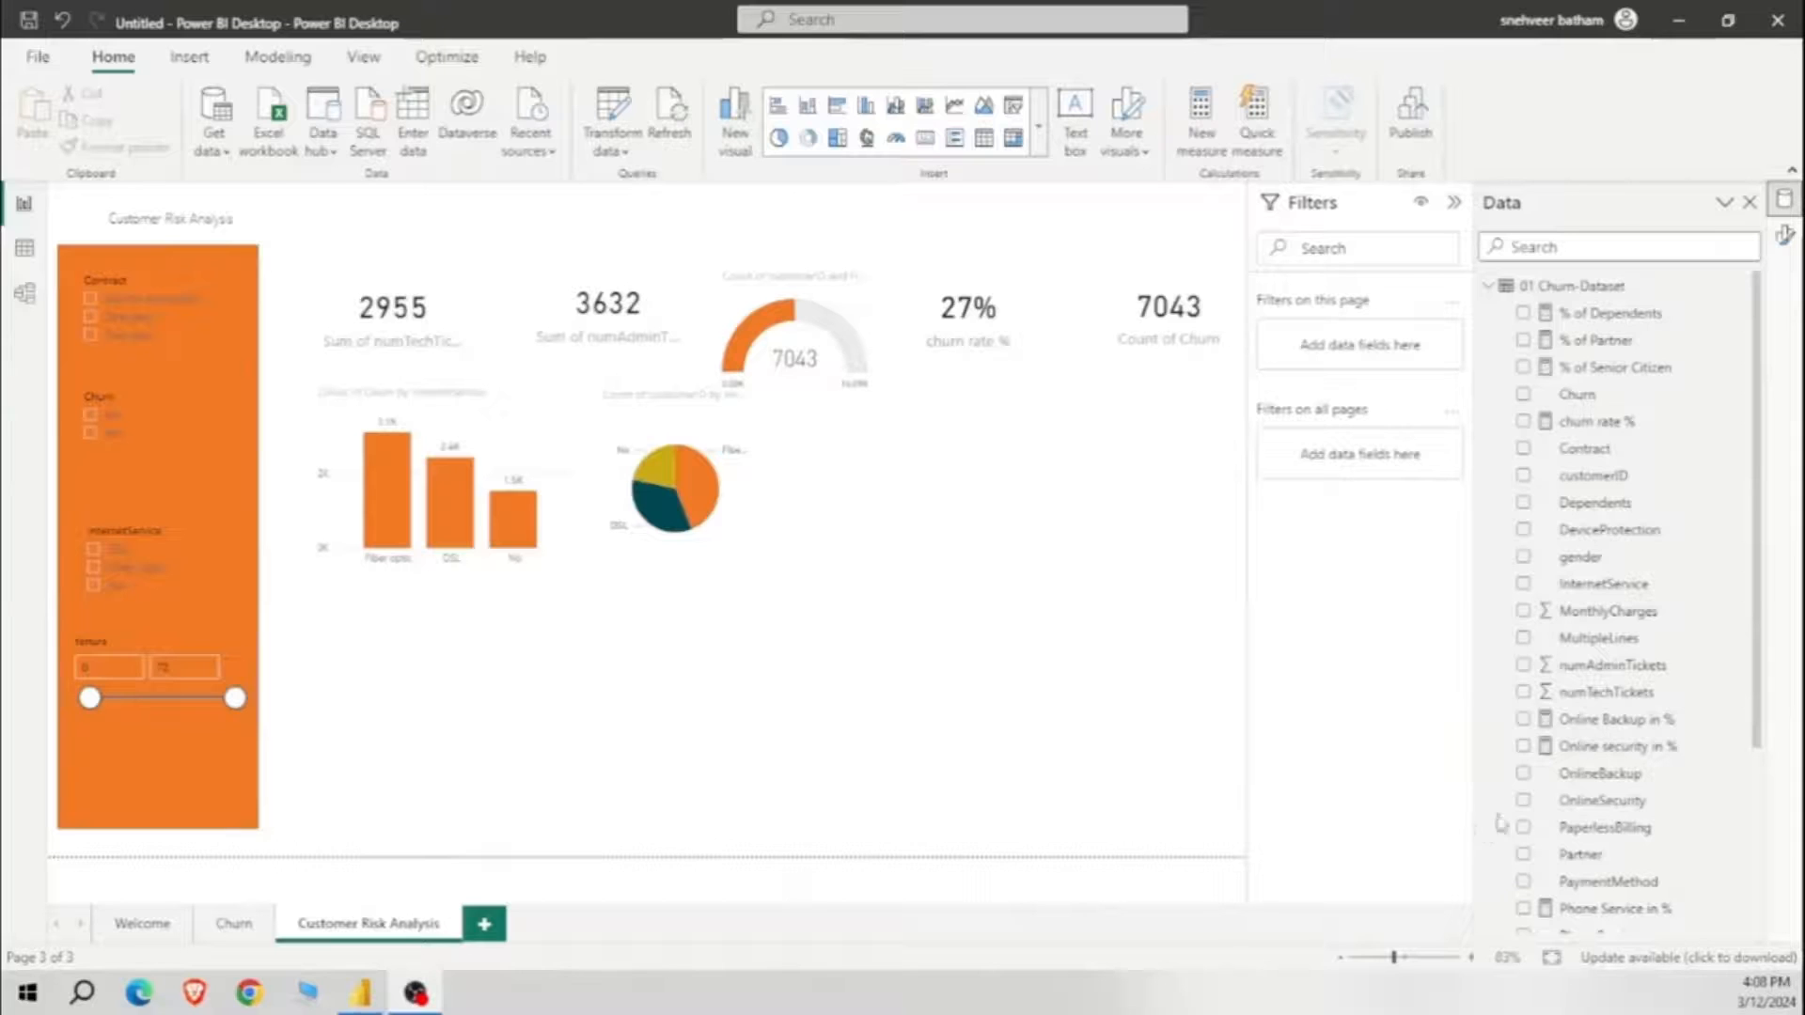
Step: Insert a second pie chart showing the sum of tenure with InternetService as the legend
scroll(1603, 722, down, 3)
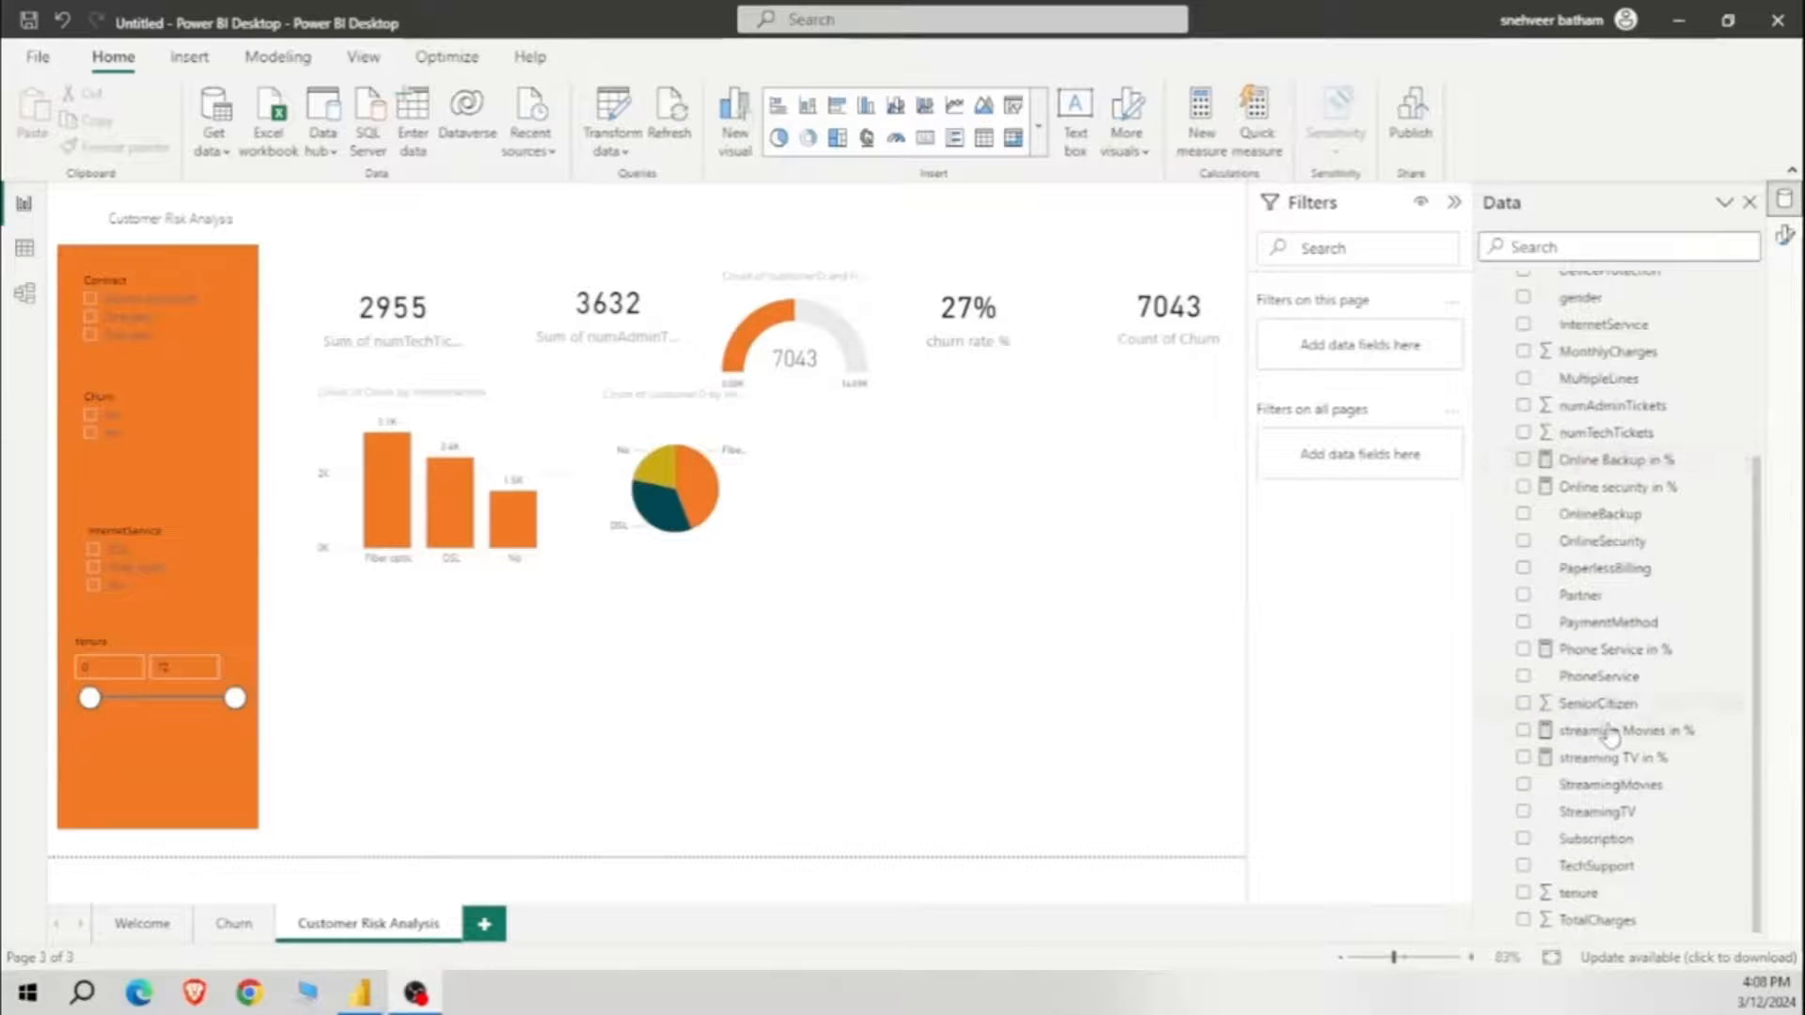
click(778, 138)
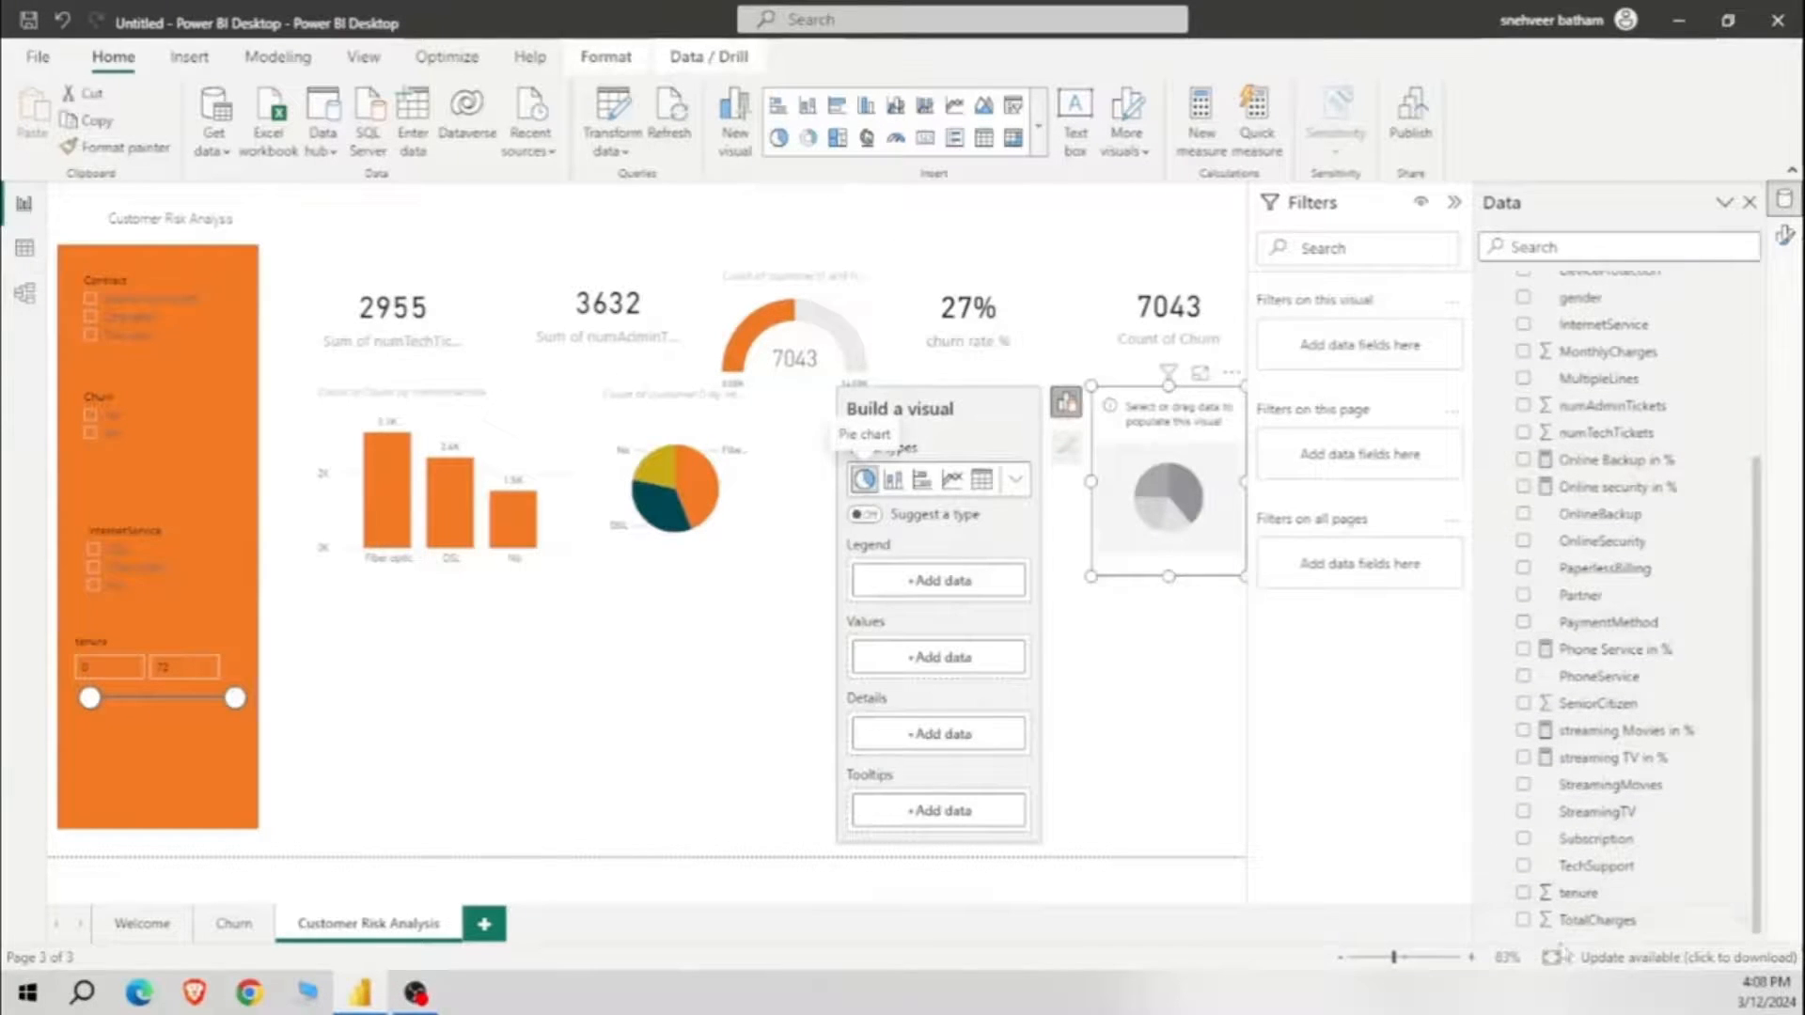
click(1523, 893)
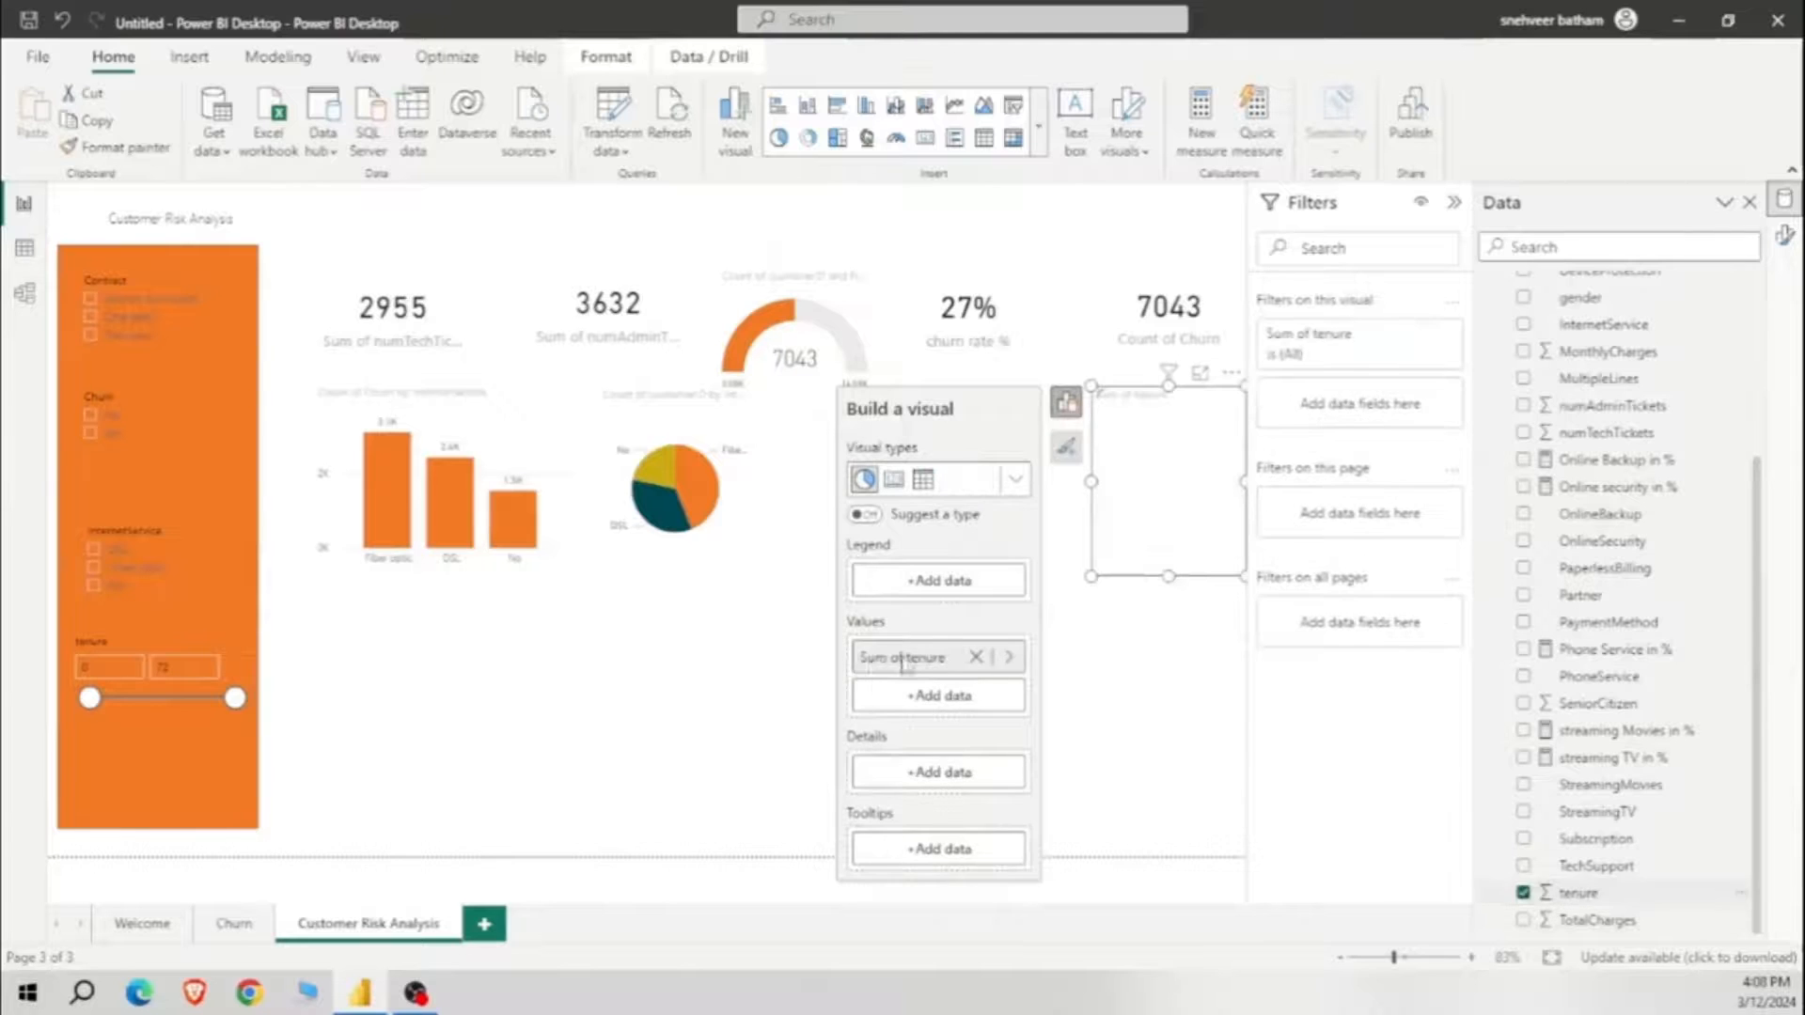
drag(932, 590, 940, 695)
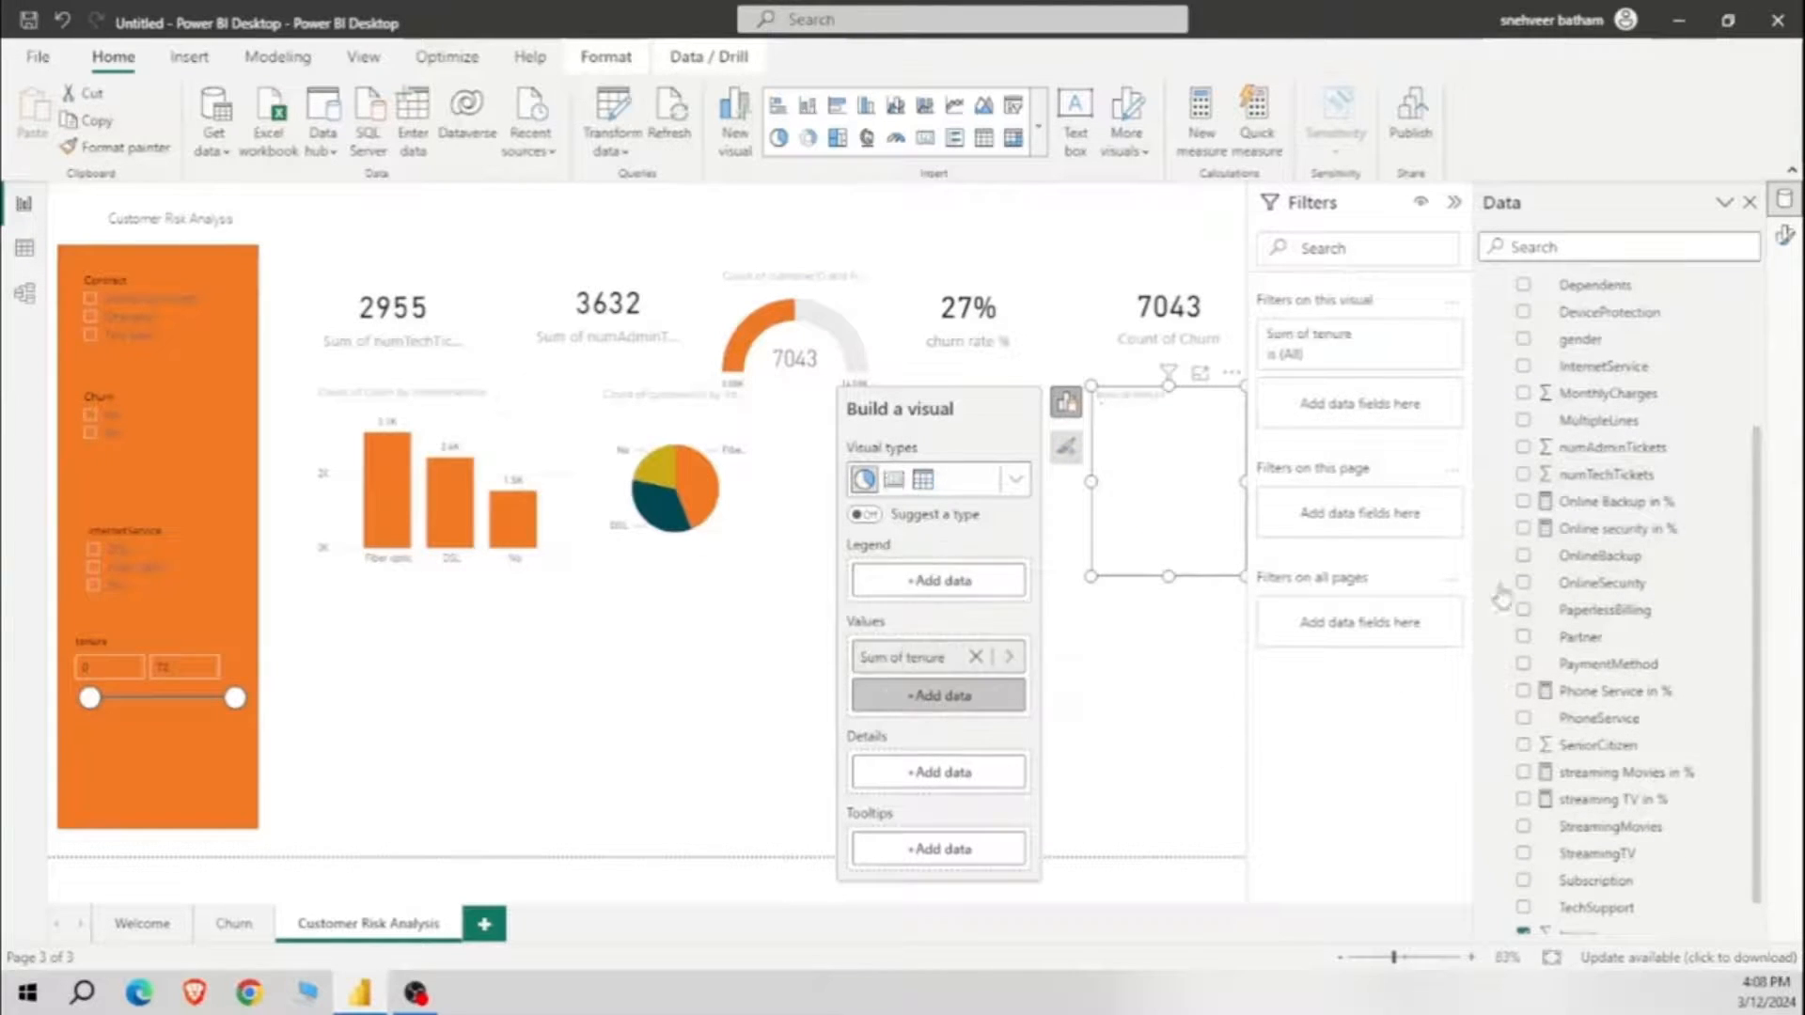
scroll(1633, 592, up, 2)
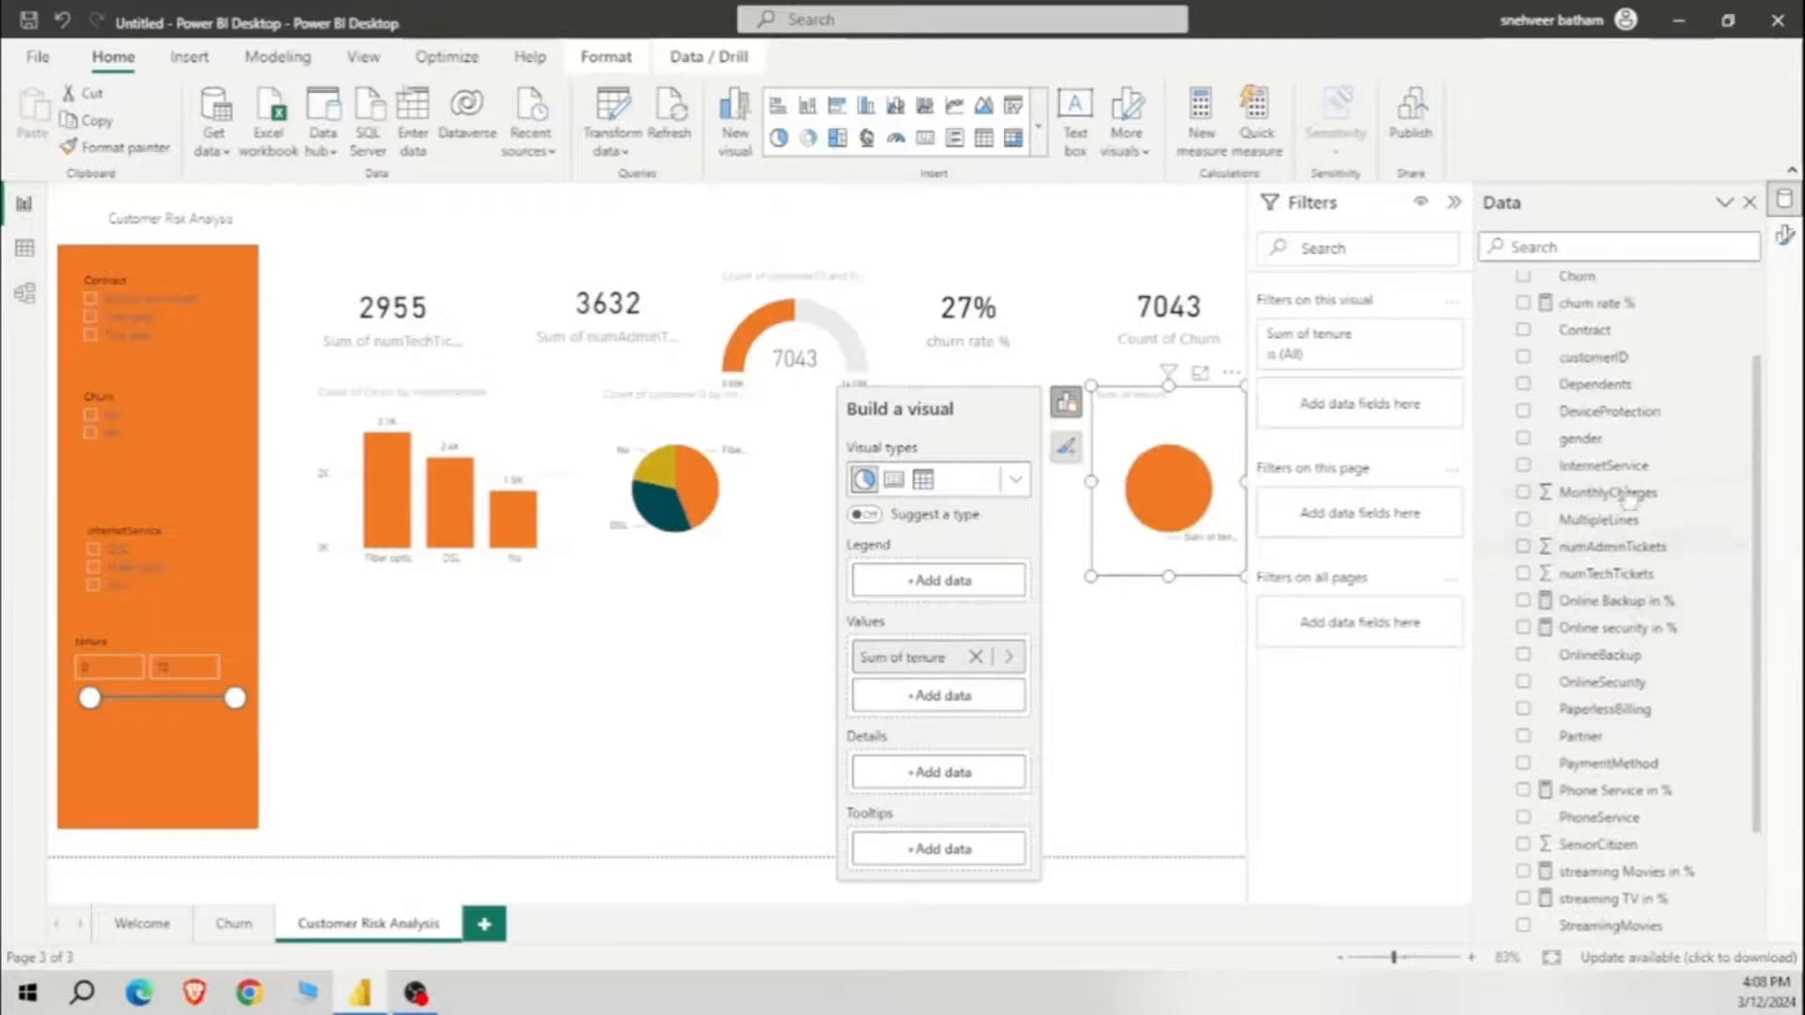
drag(1602, 466, 945, 580)
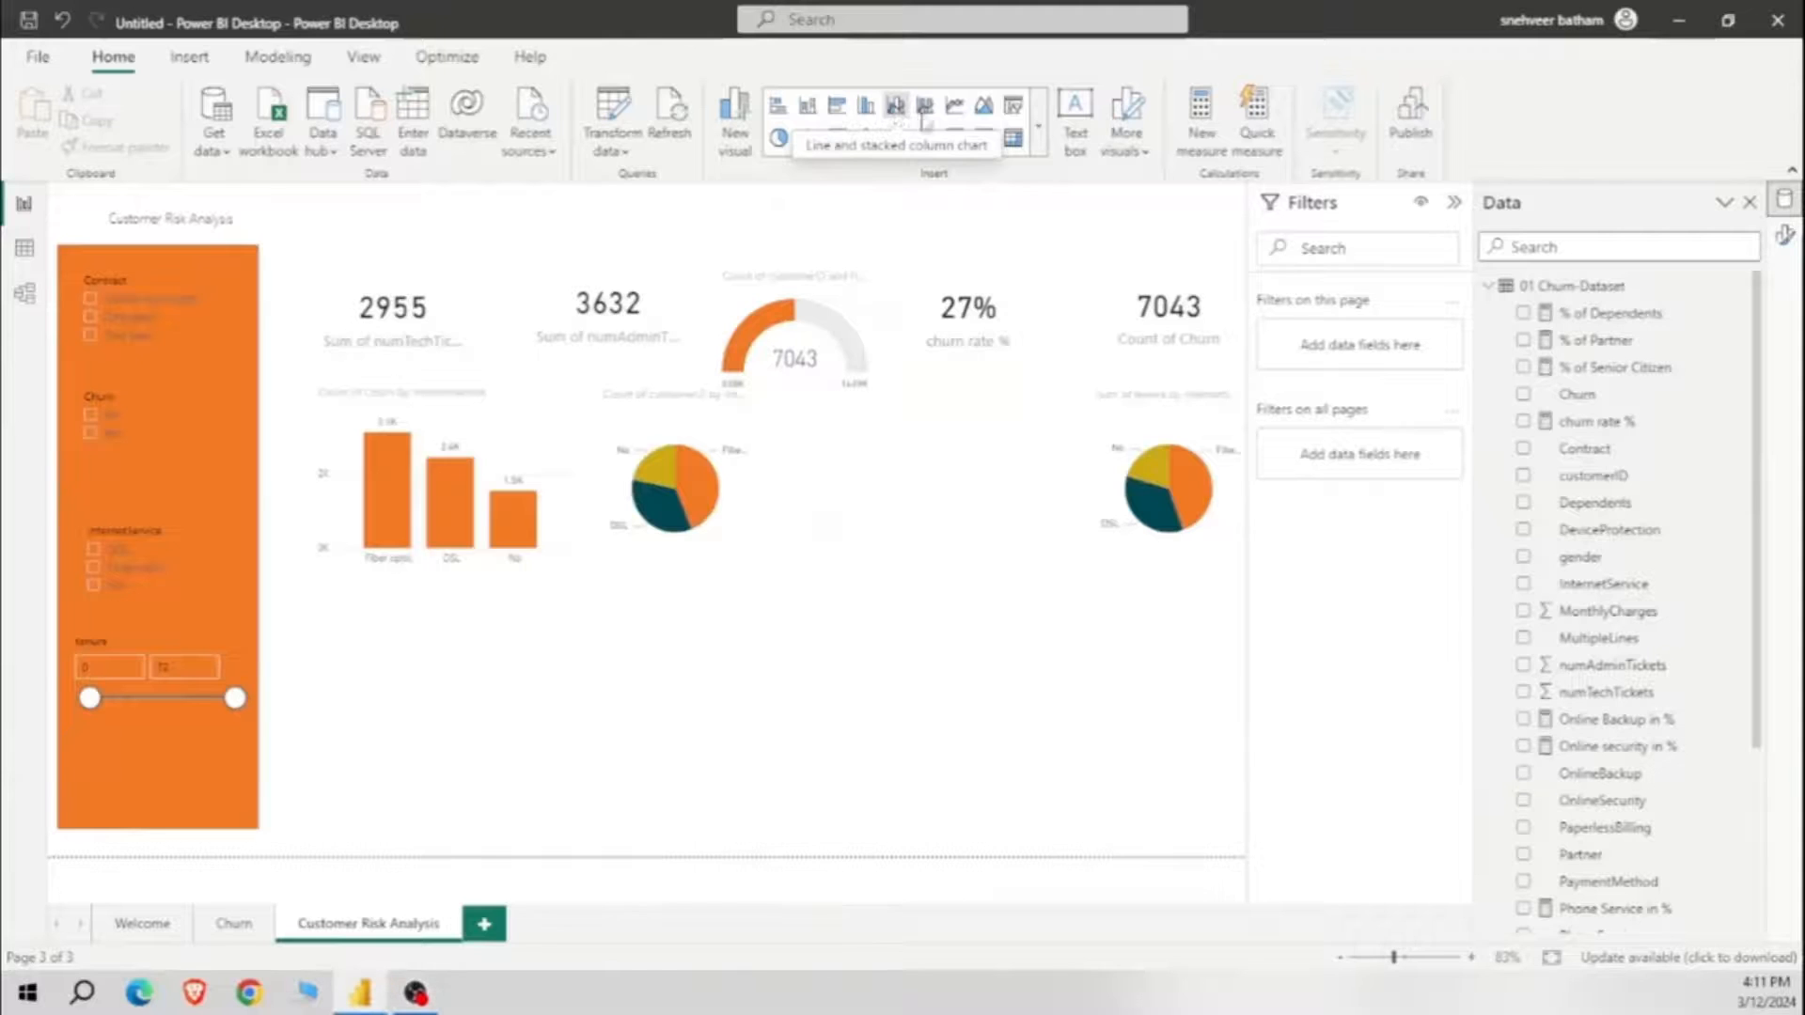
Step: Add a line and stacked column chart by Contract, with churn rate % columns and a customerID count line, below the InternetService column chart
click(898, 113)
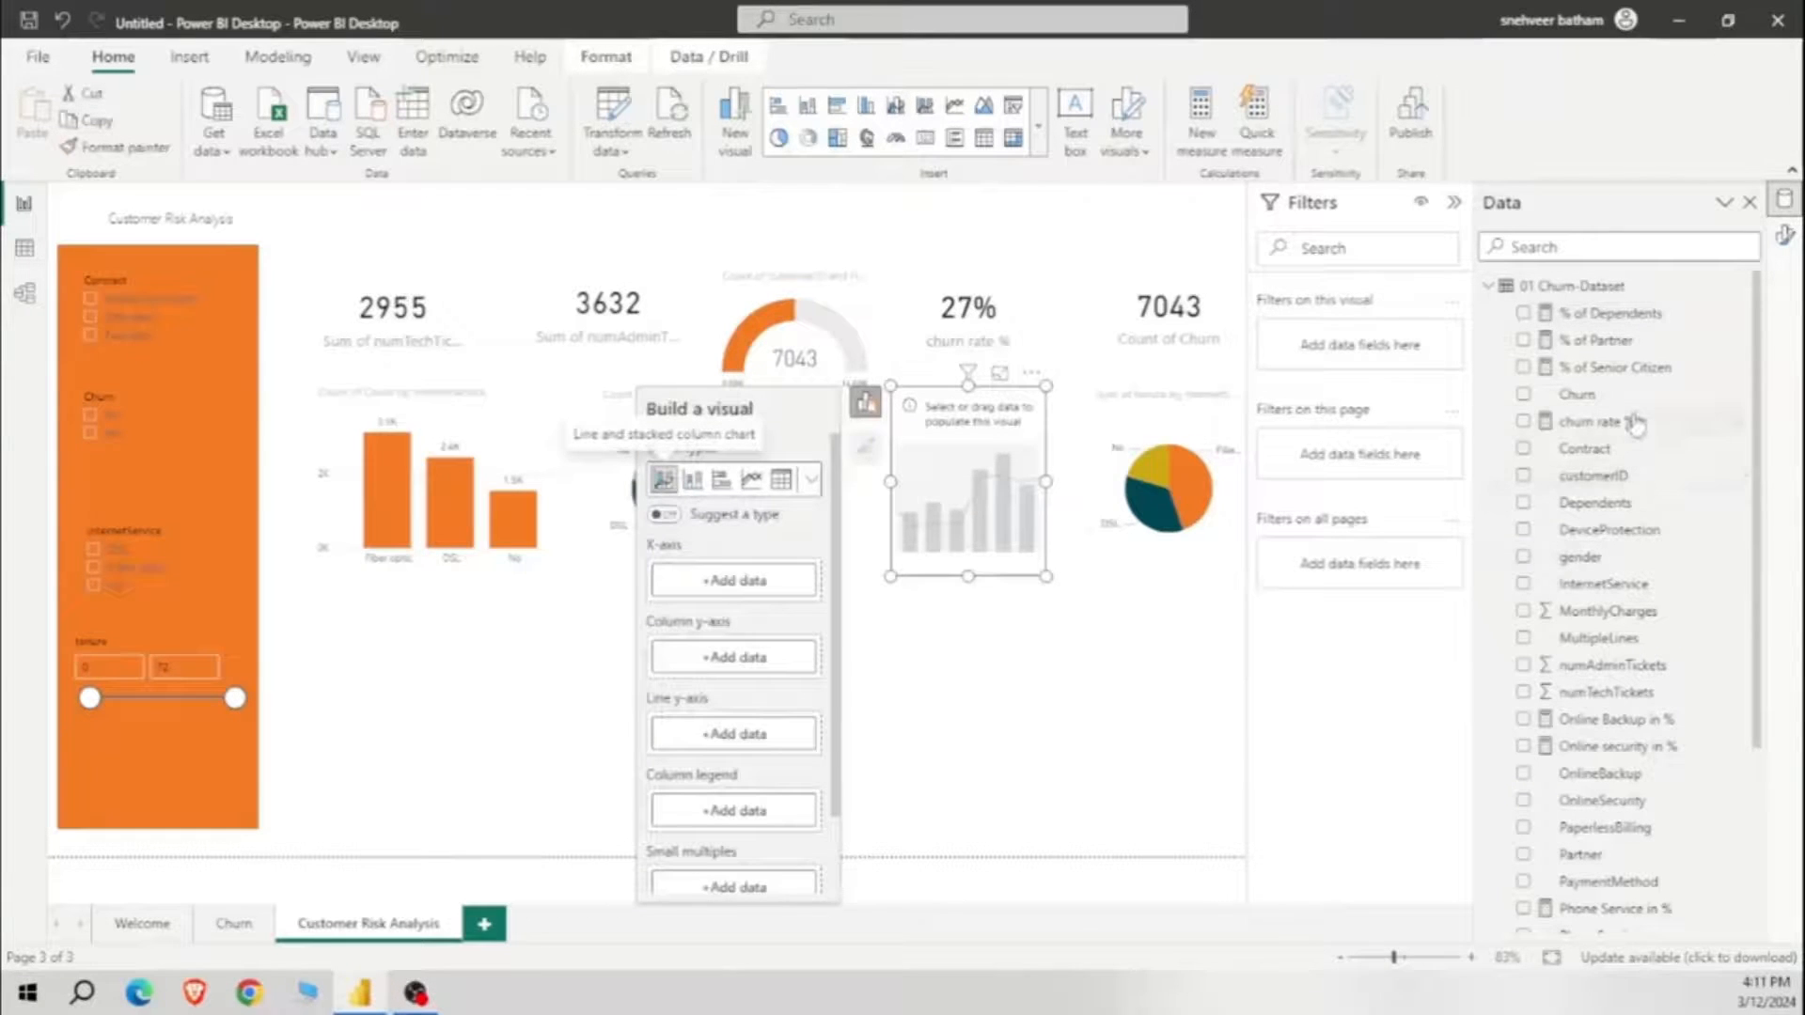
drag(1633, 425, 766, 669)
click(1513, 455)
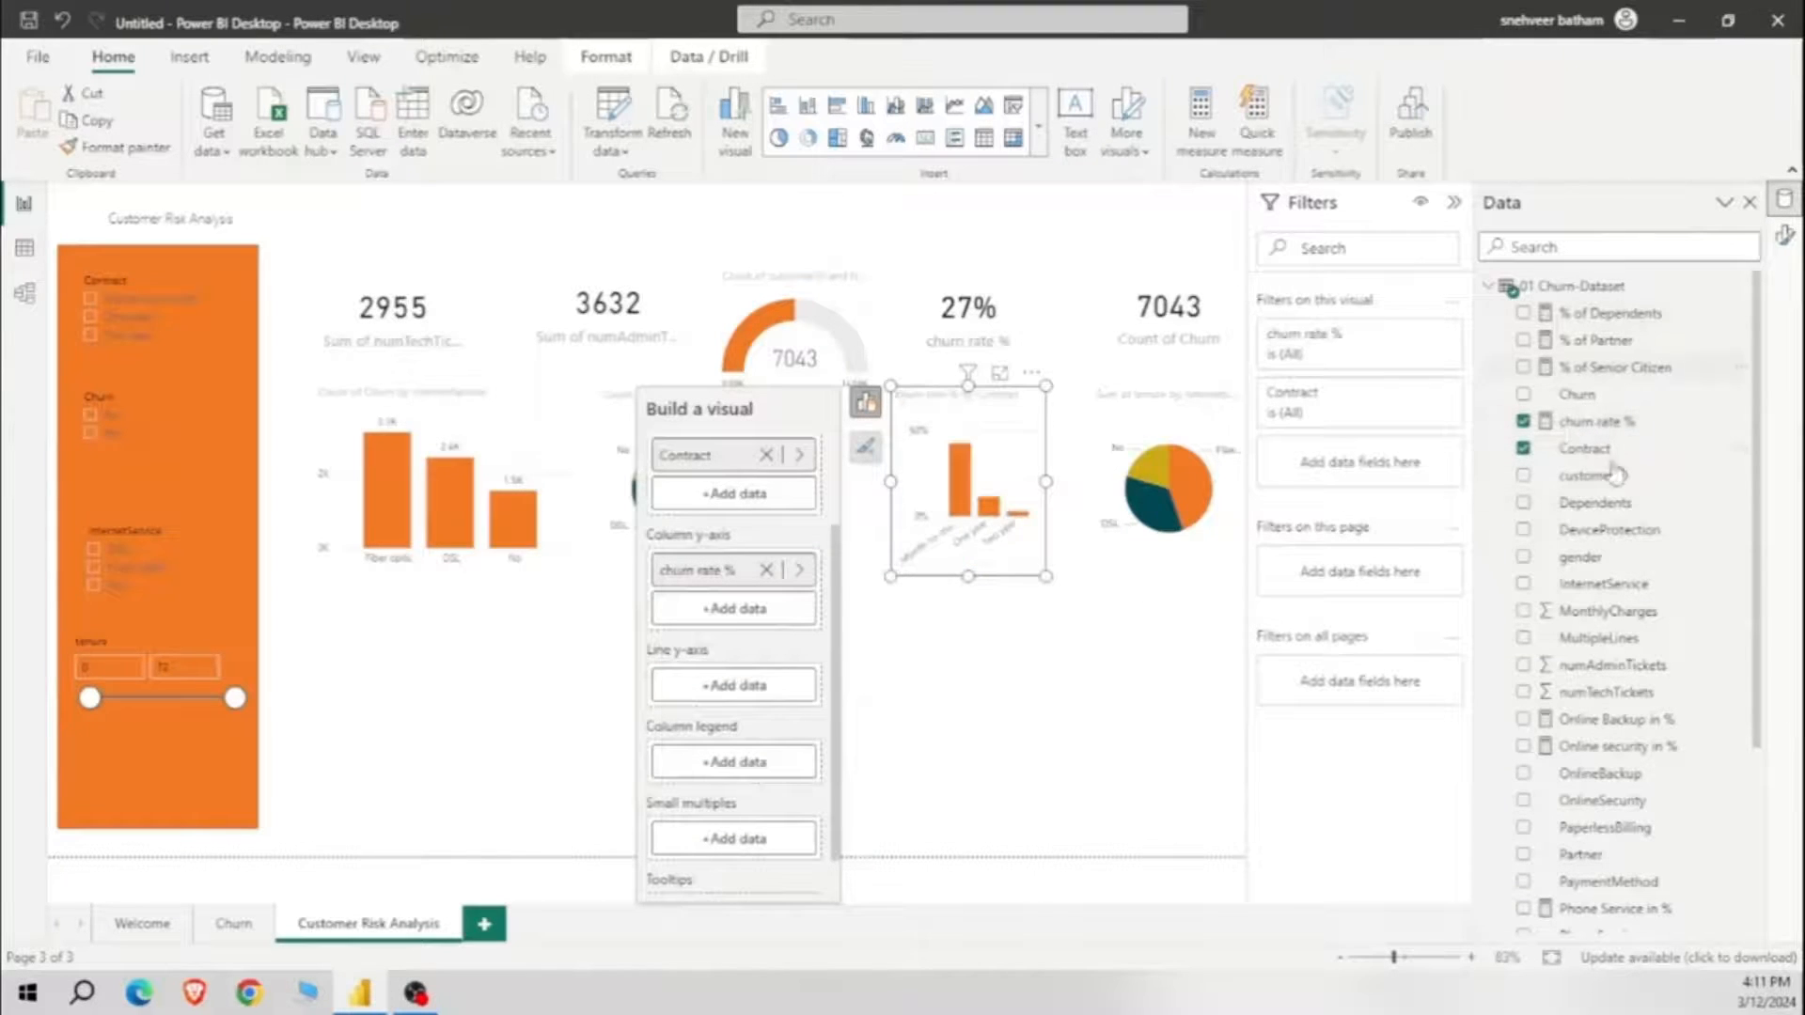
drag(1613, 490, 752, 686)
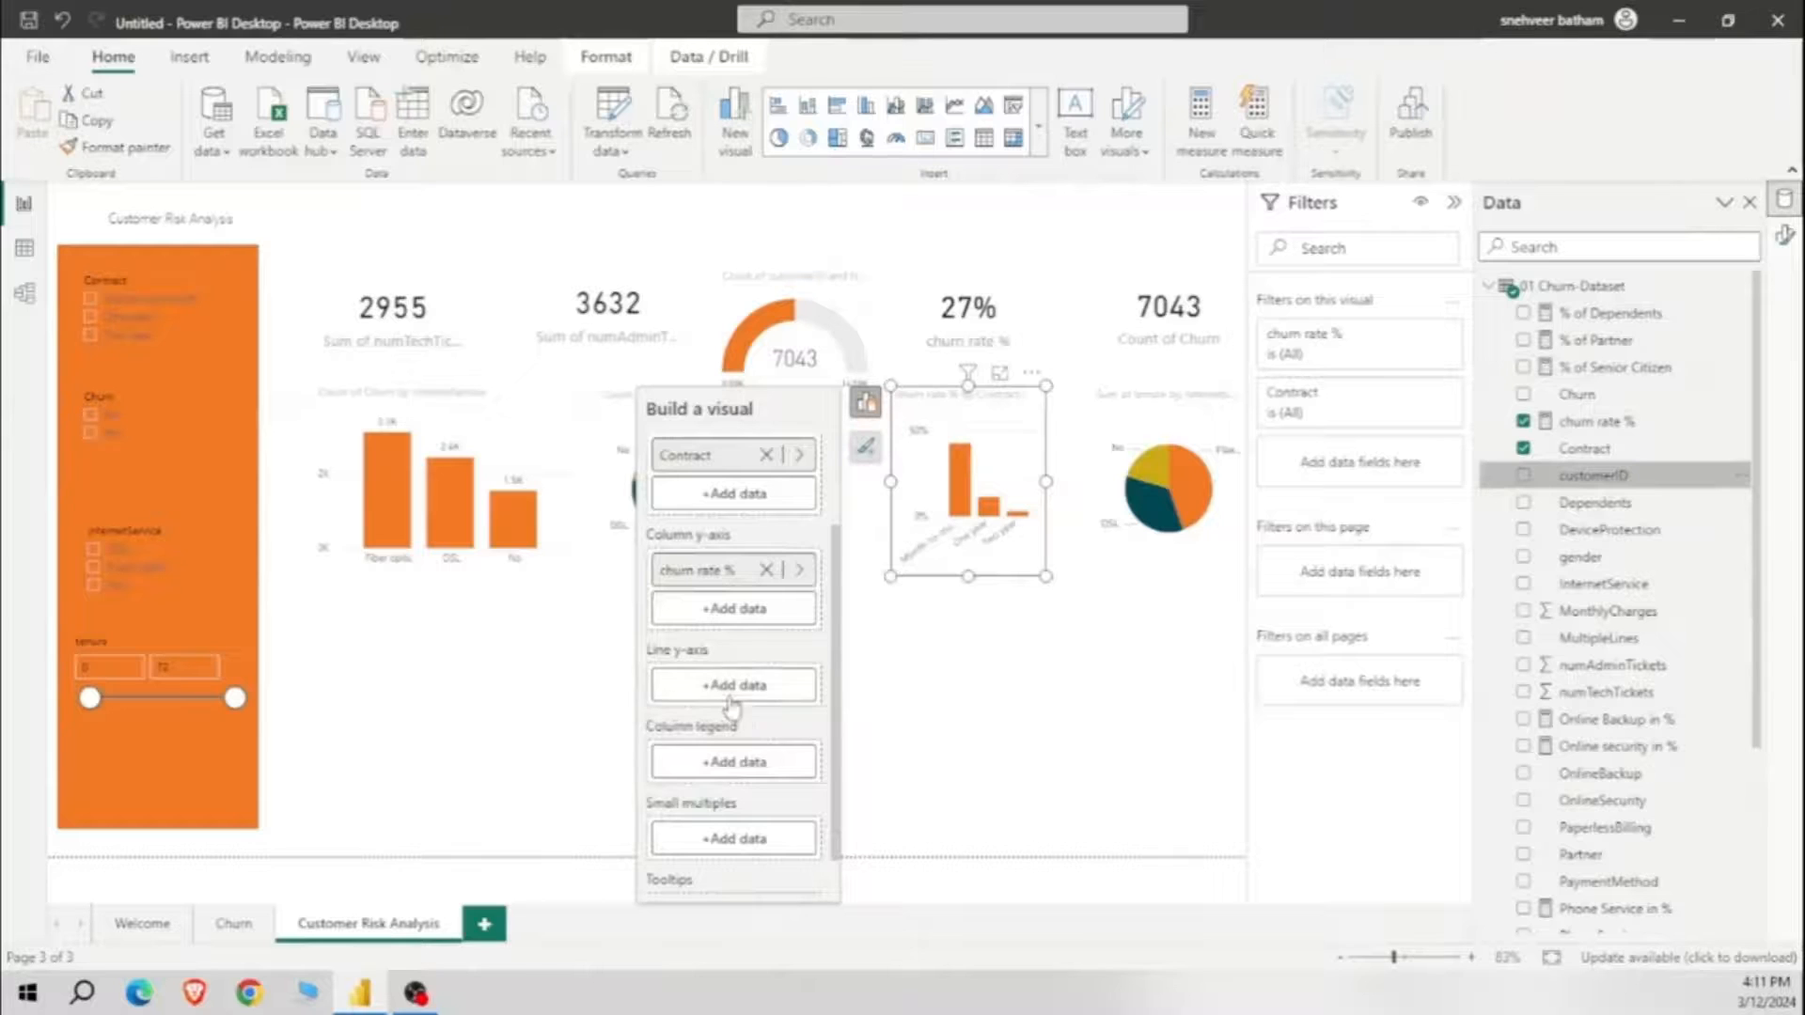
drag(1024, 503, 449, 722)
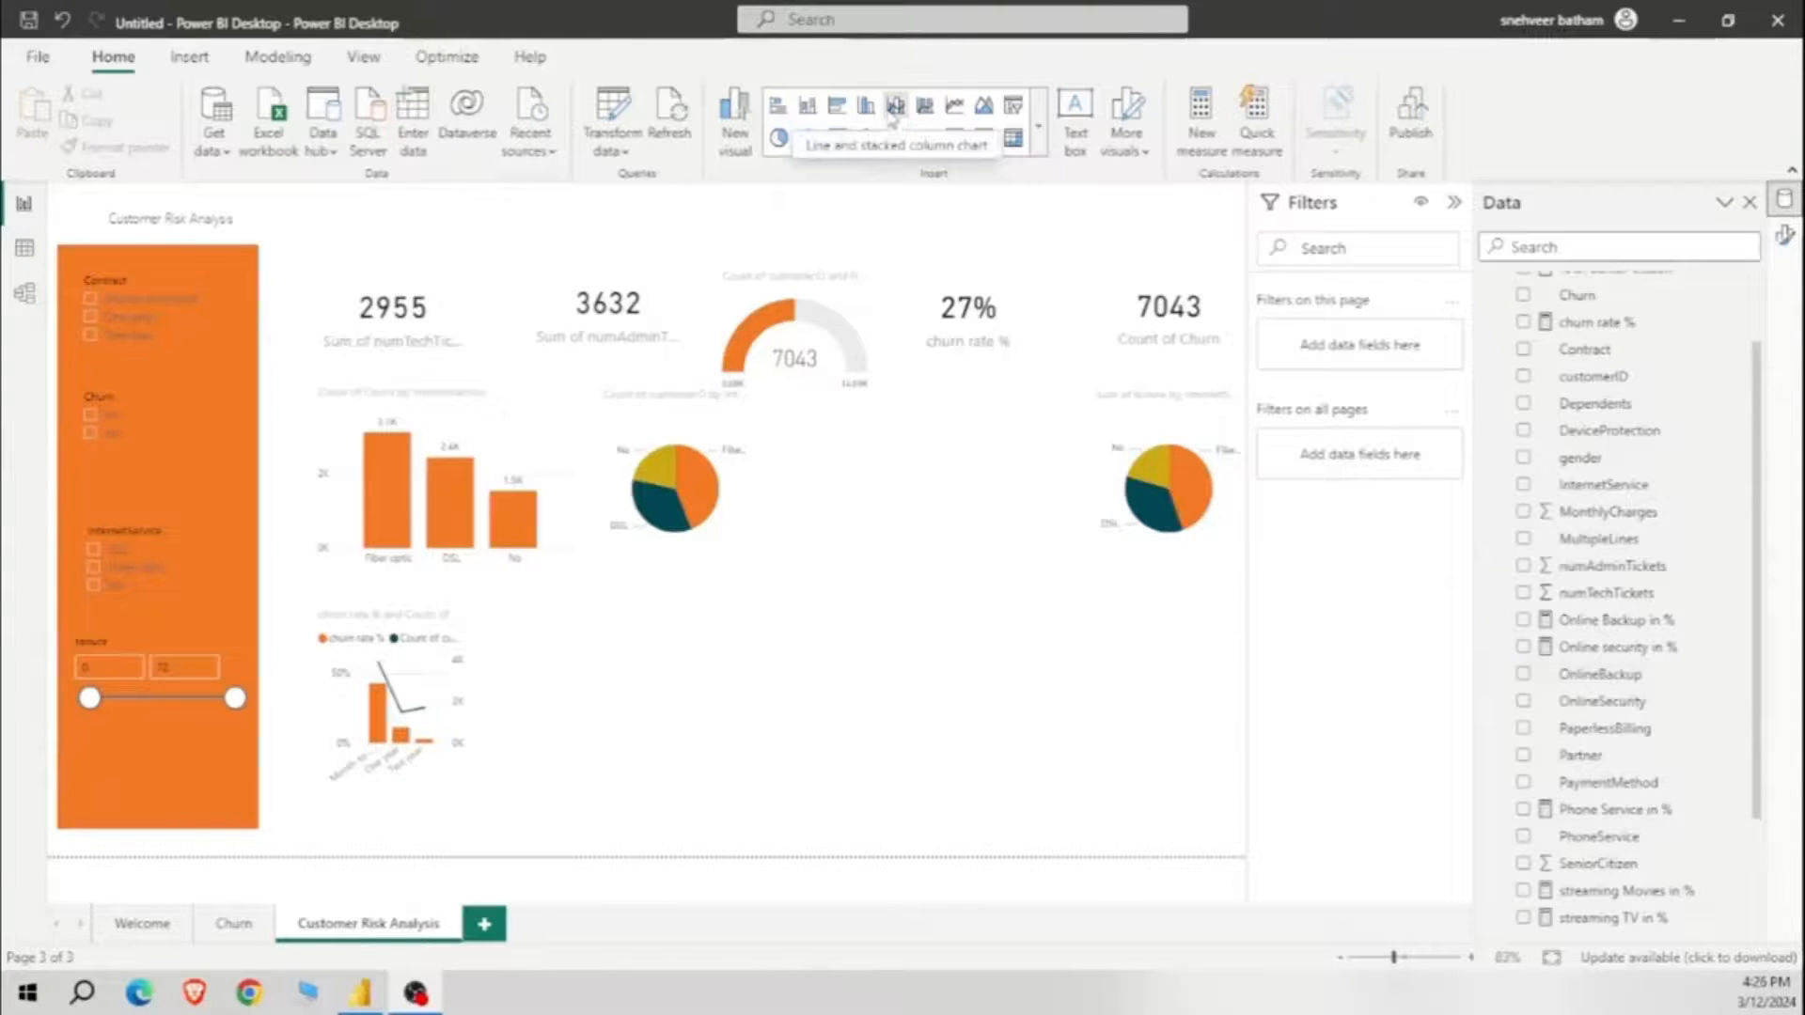
click(895, 106)
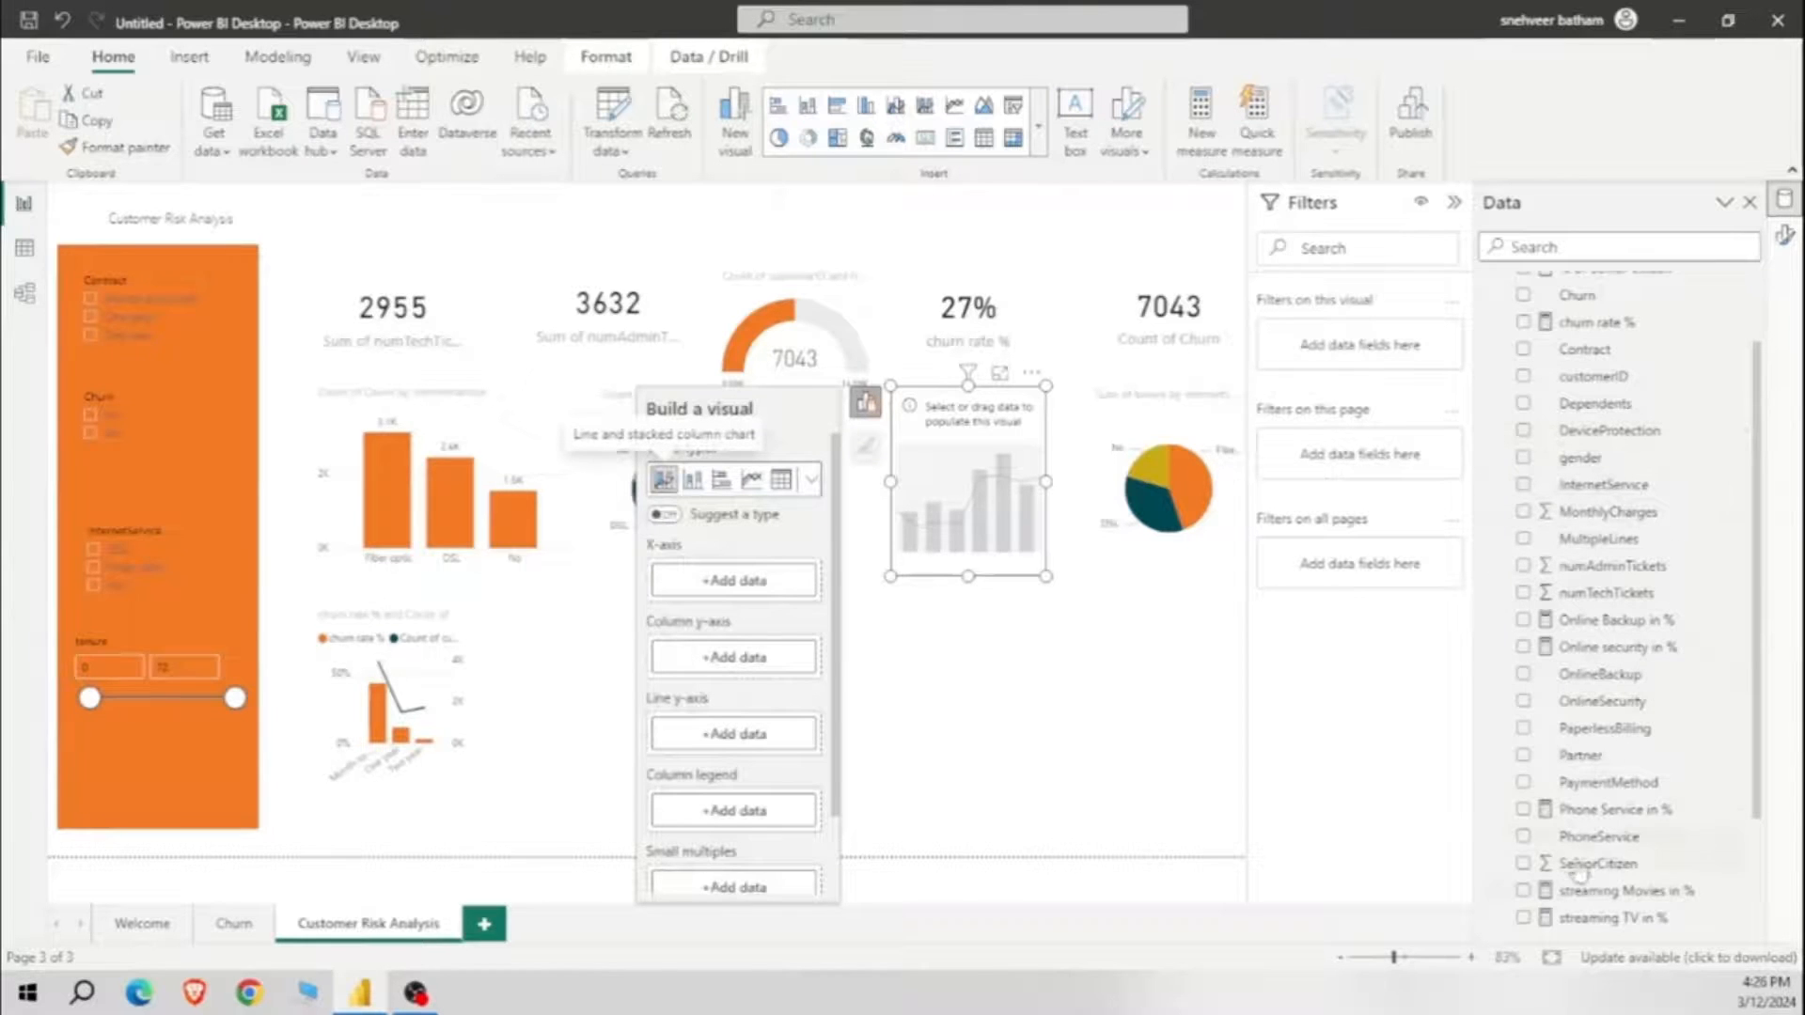
scroll(1579, 902, down, 2)
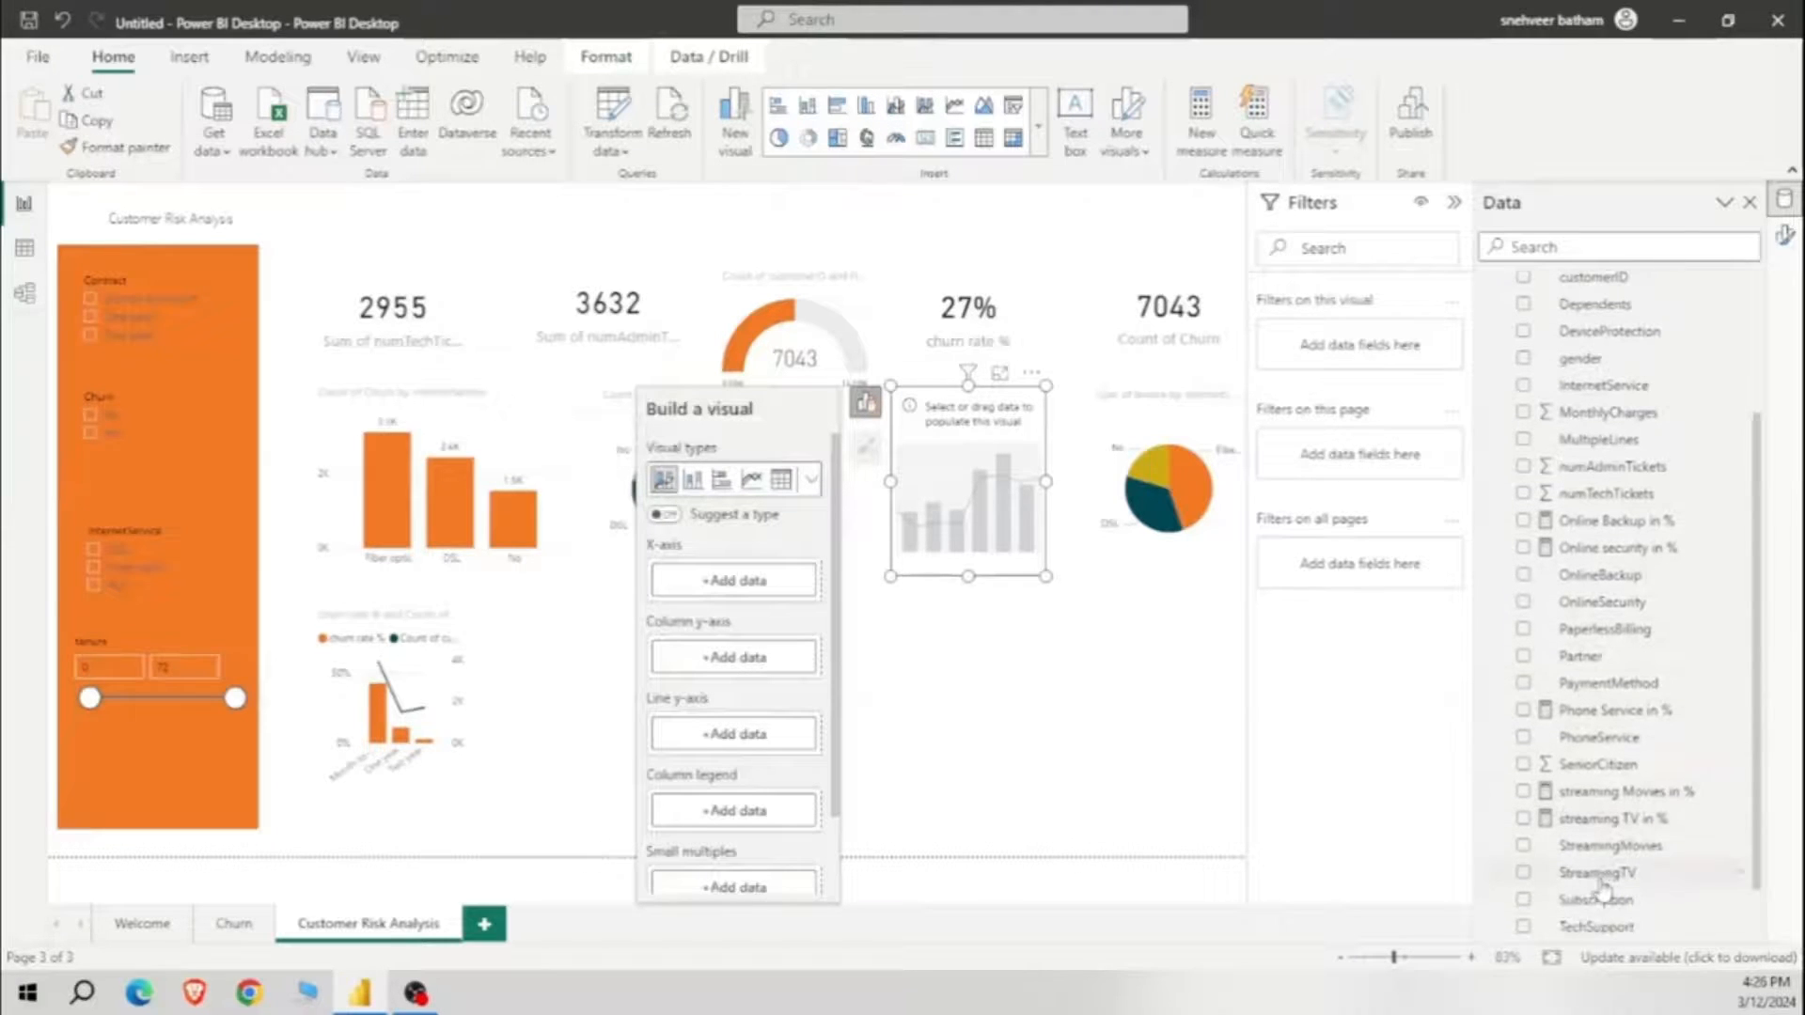
click(1579, 902)
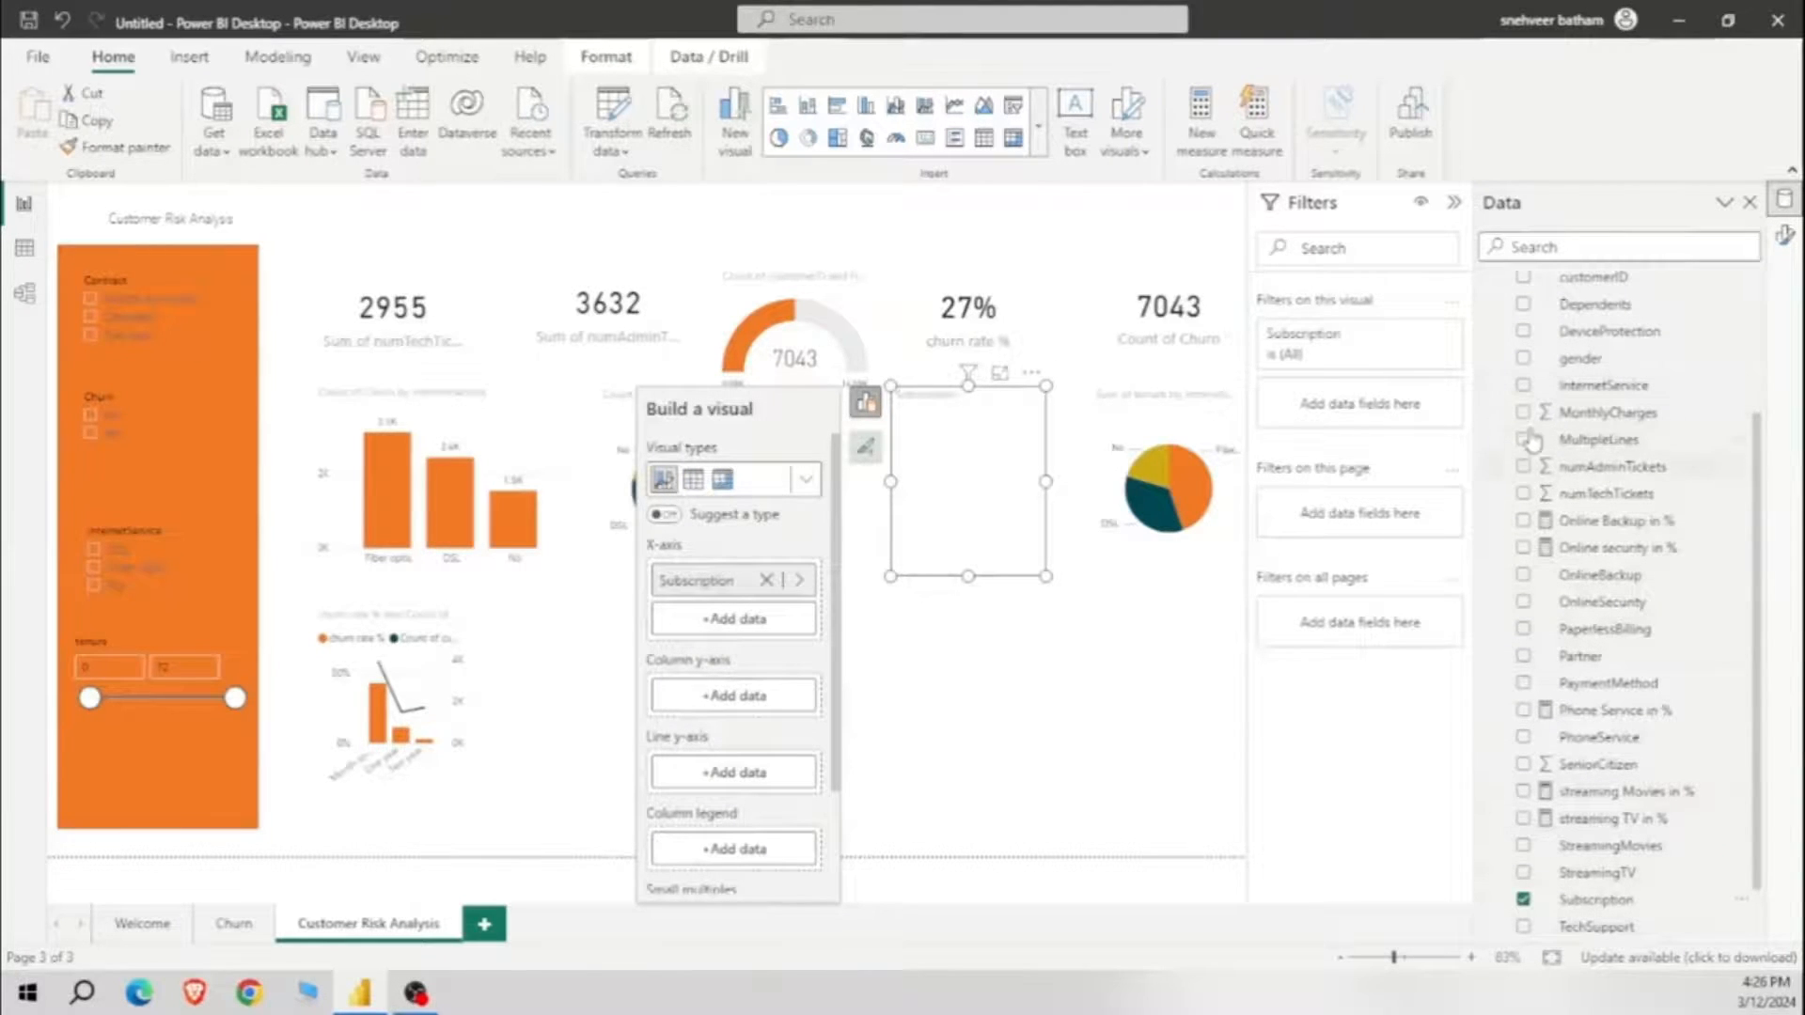
click(1522, 415)
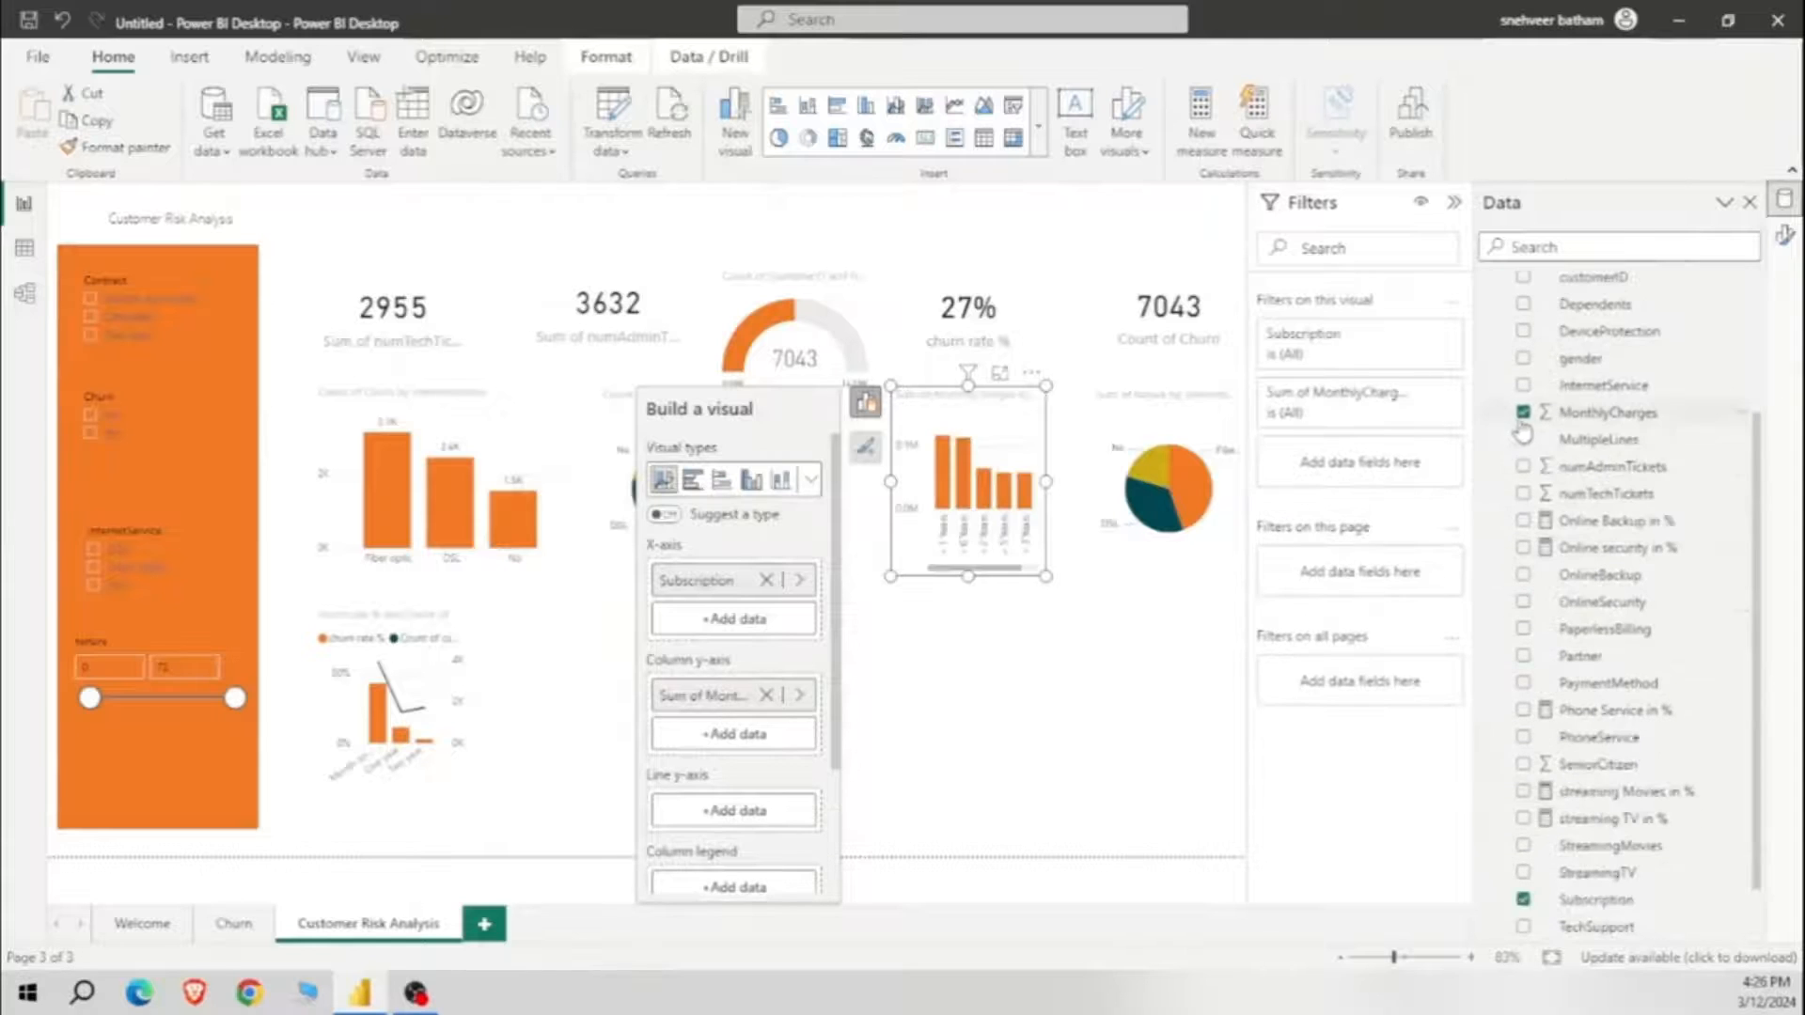
scroll(1537, 435, up, 3)
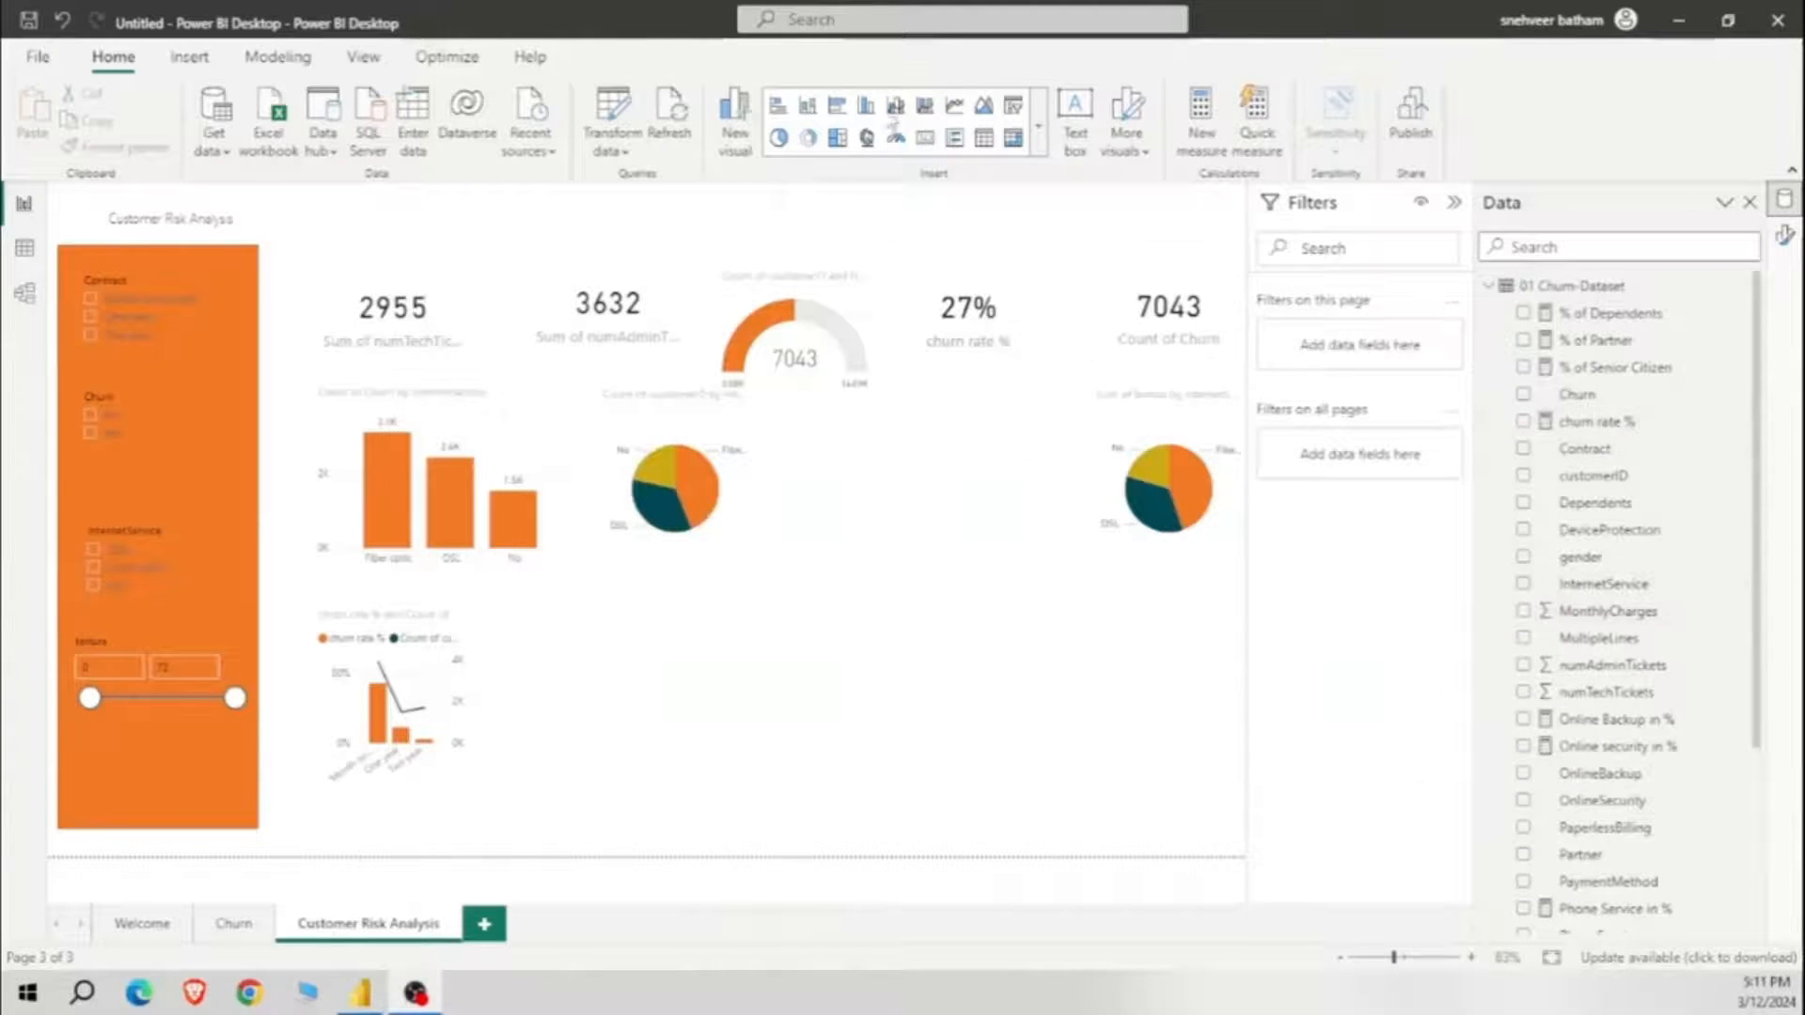
Step: Insert a line and stacked column chart with Subscription on the X-axis and the sum of MonthlyCharges on the column Y-axis
click(895, 108)
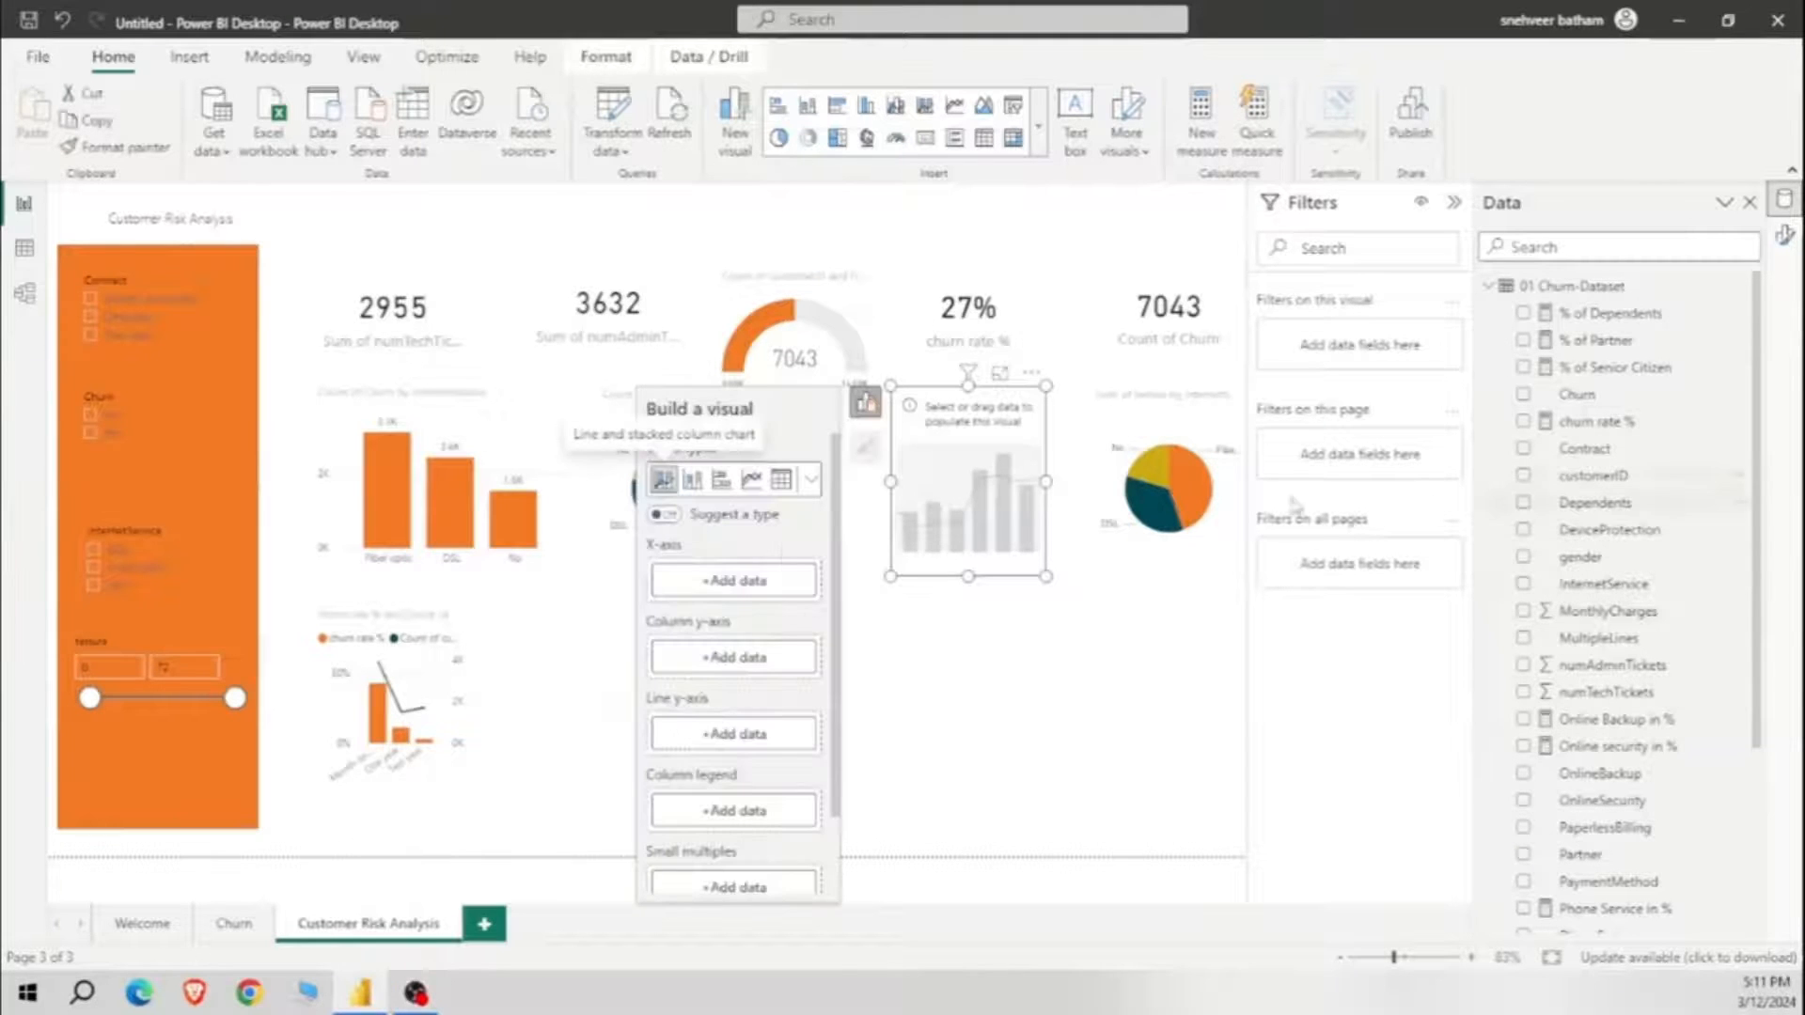
click(781, 580)
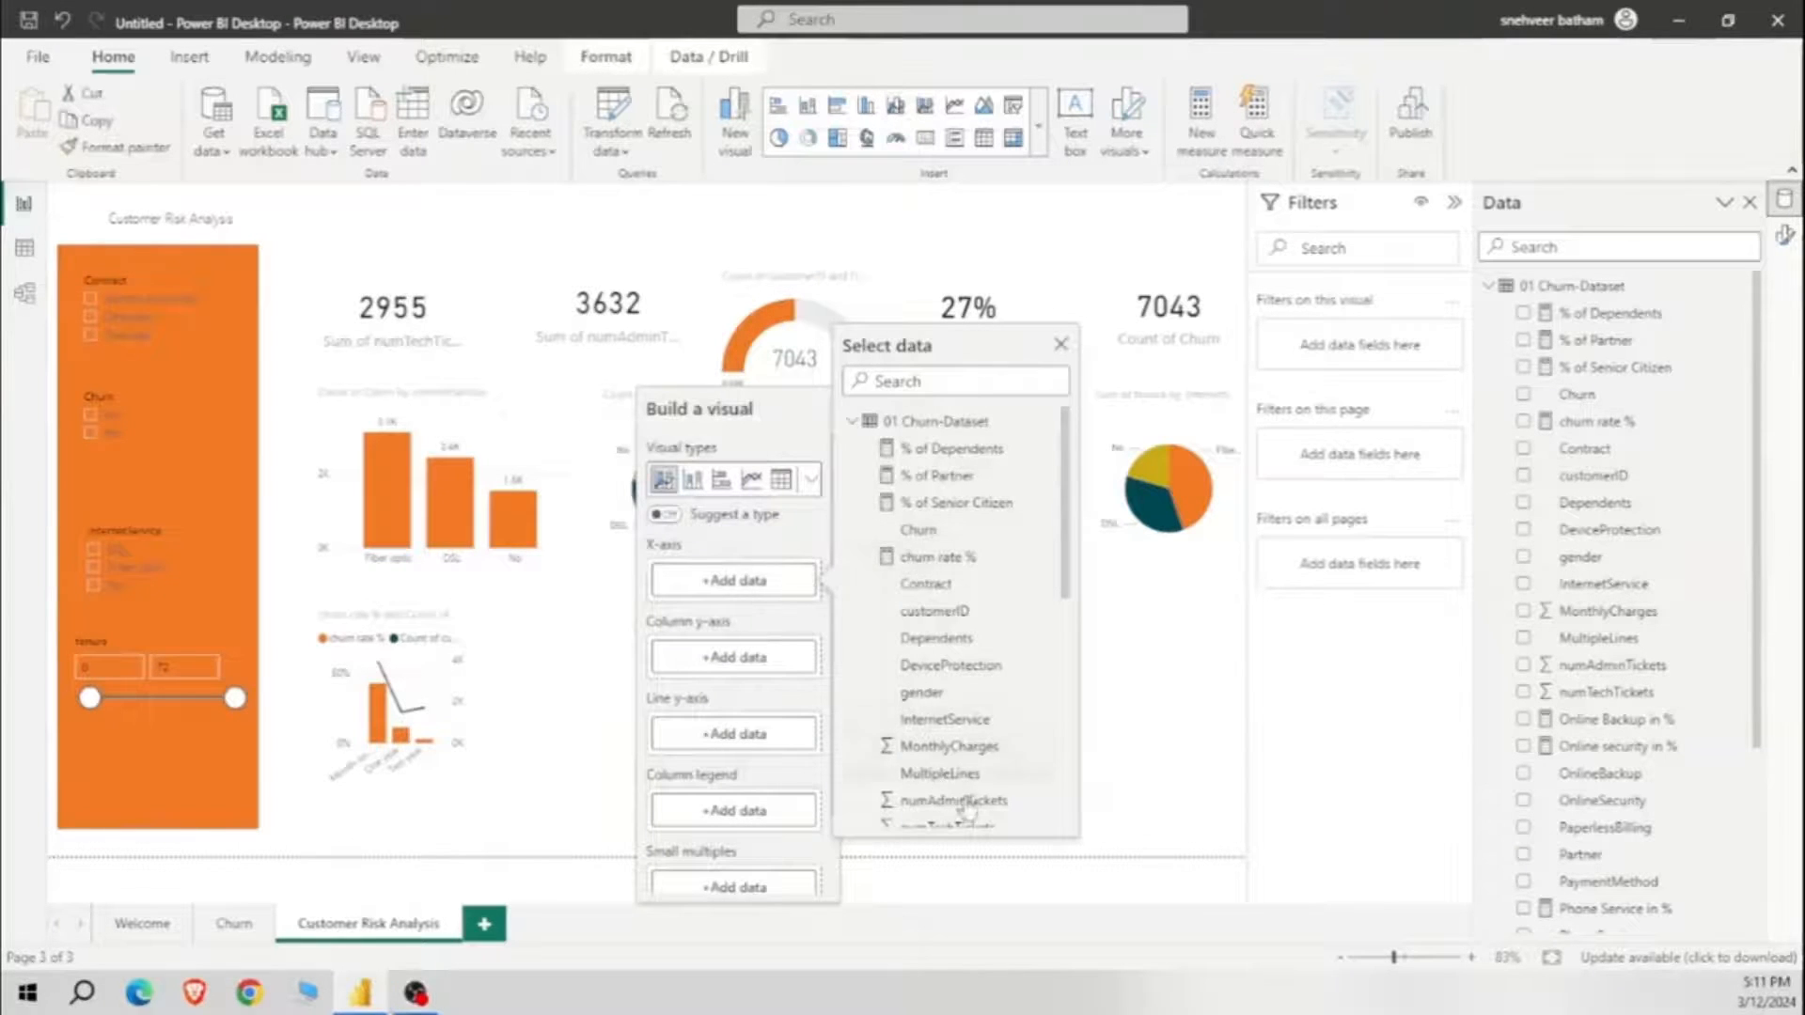
scroll(966, 806, down, 5)
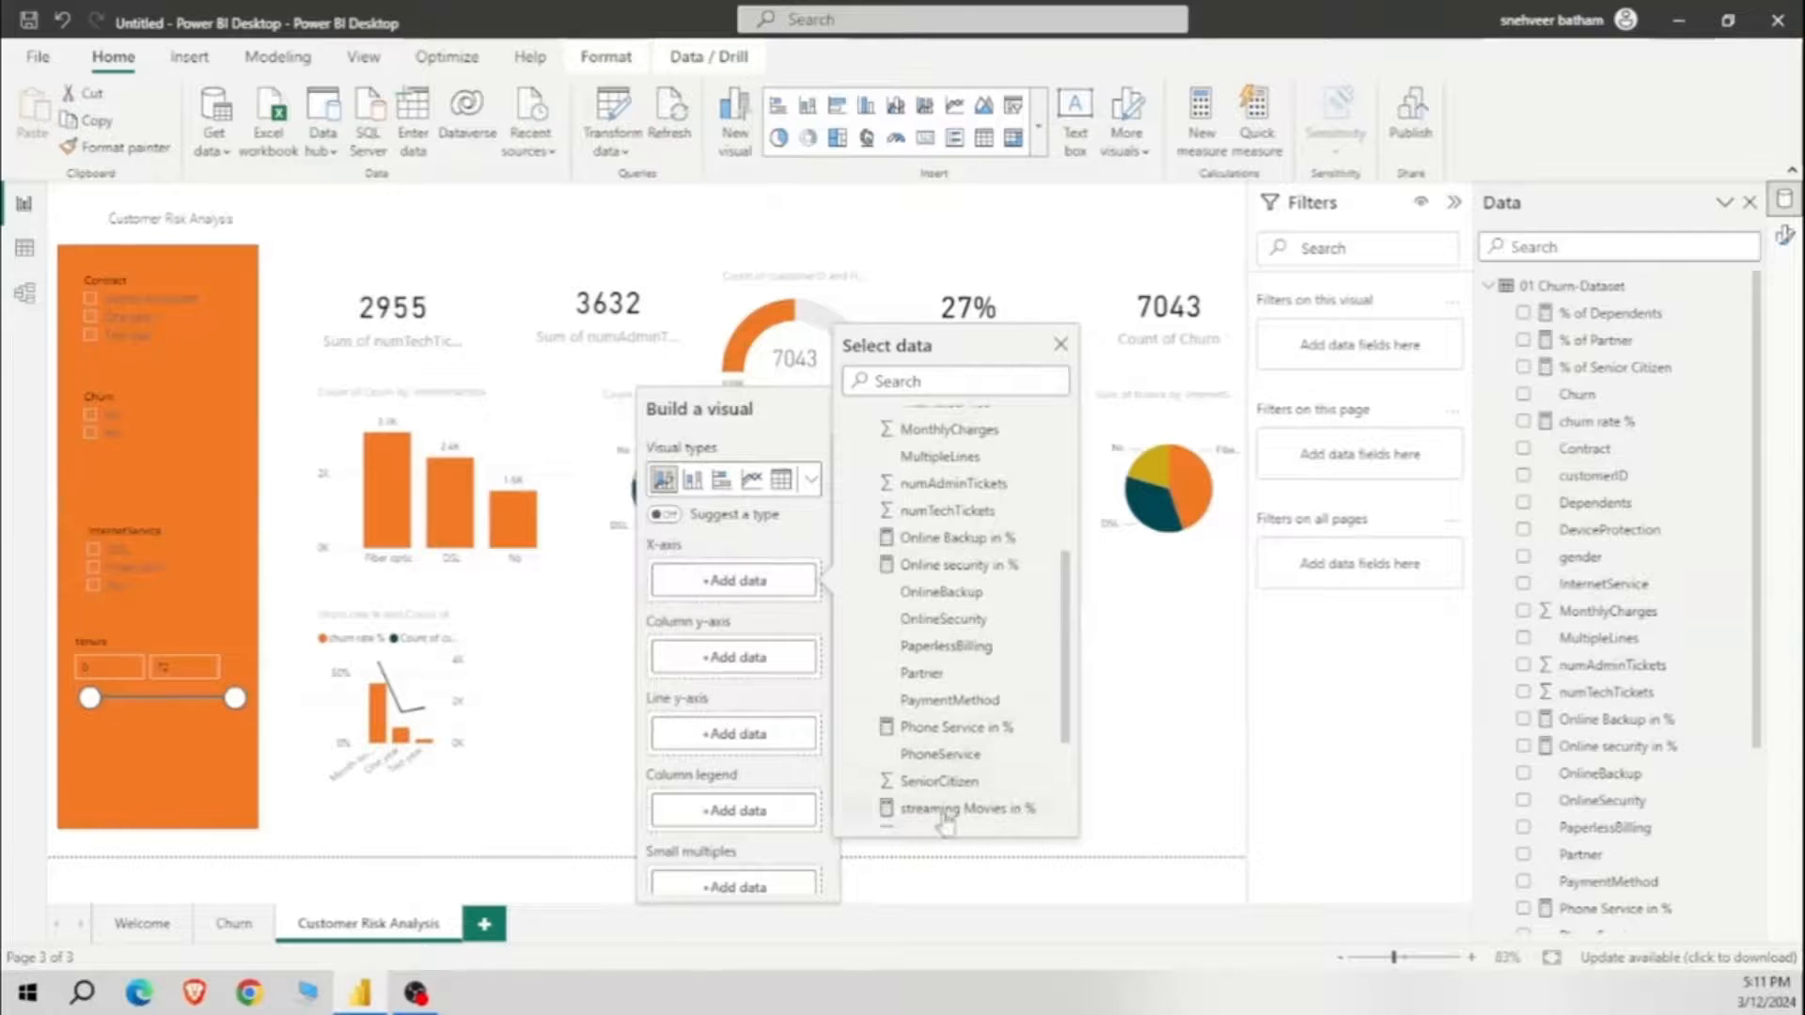
scroll(944, 822, down, 2)
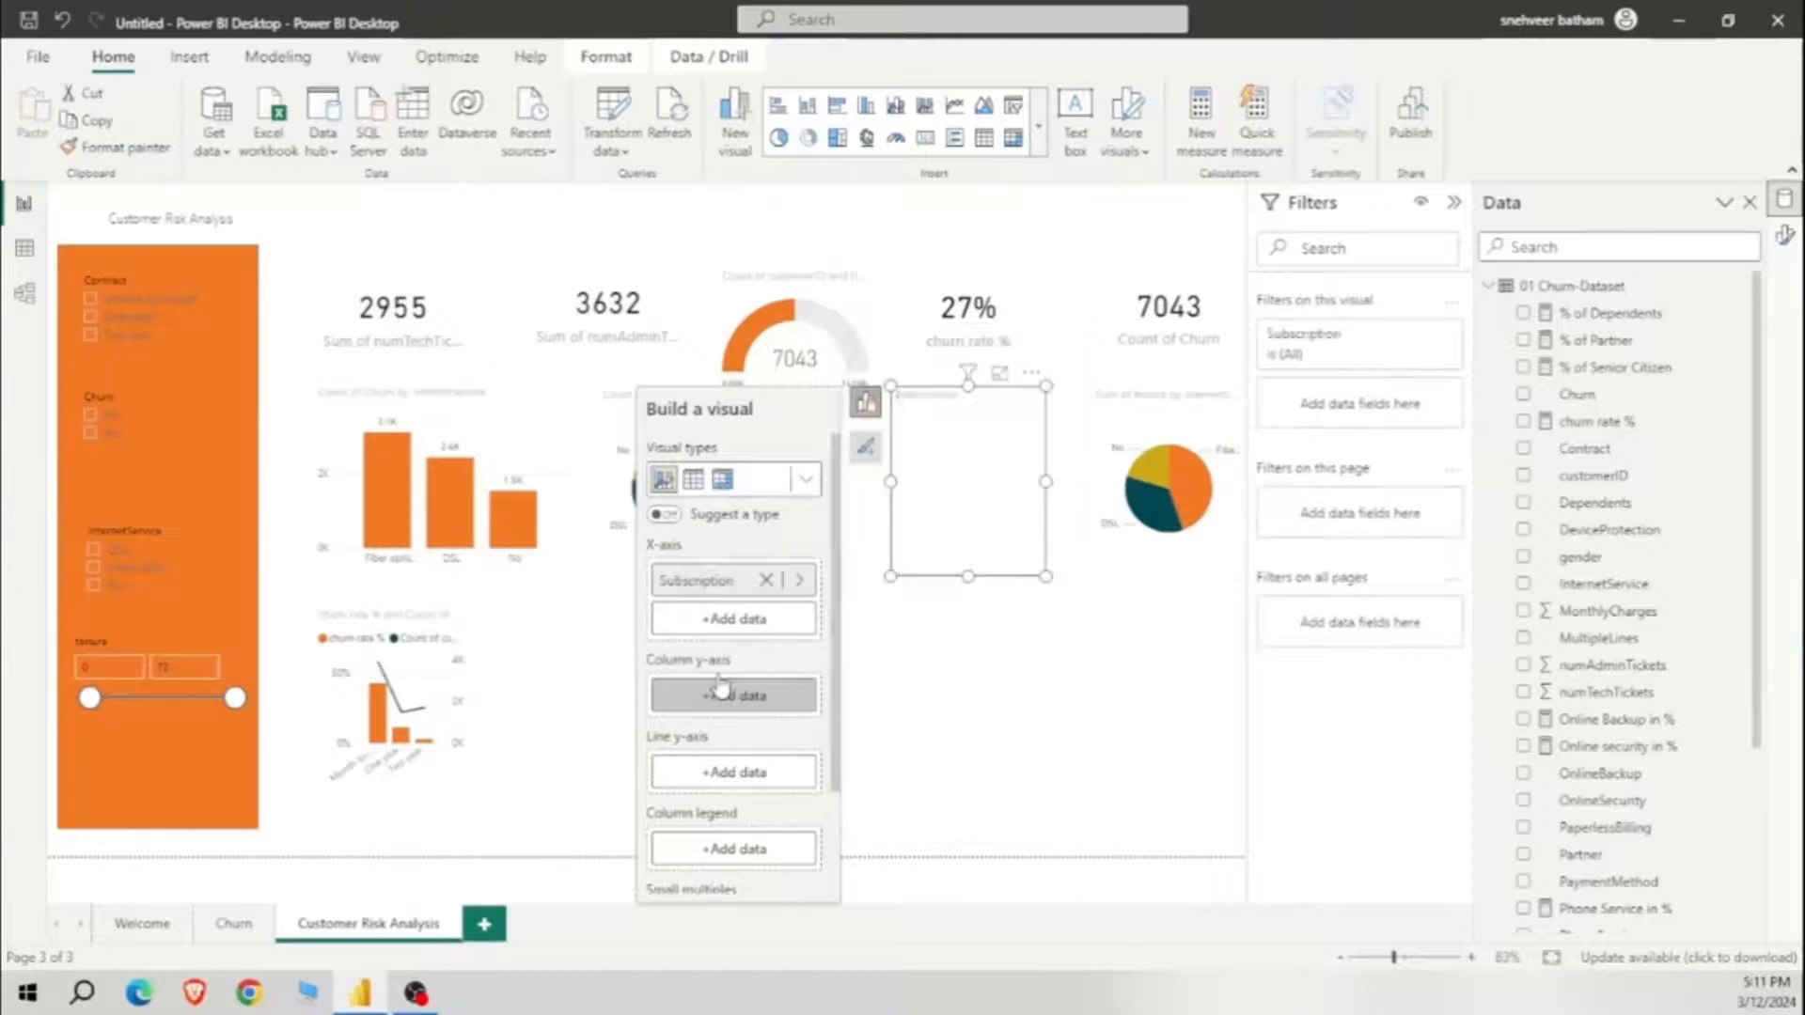
click(740, 700)
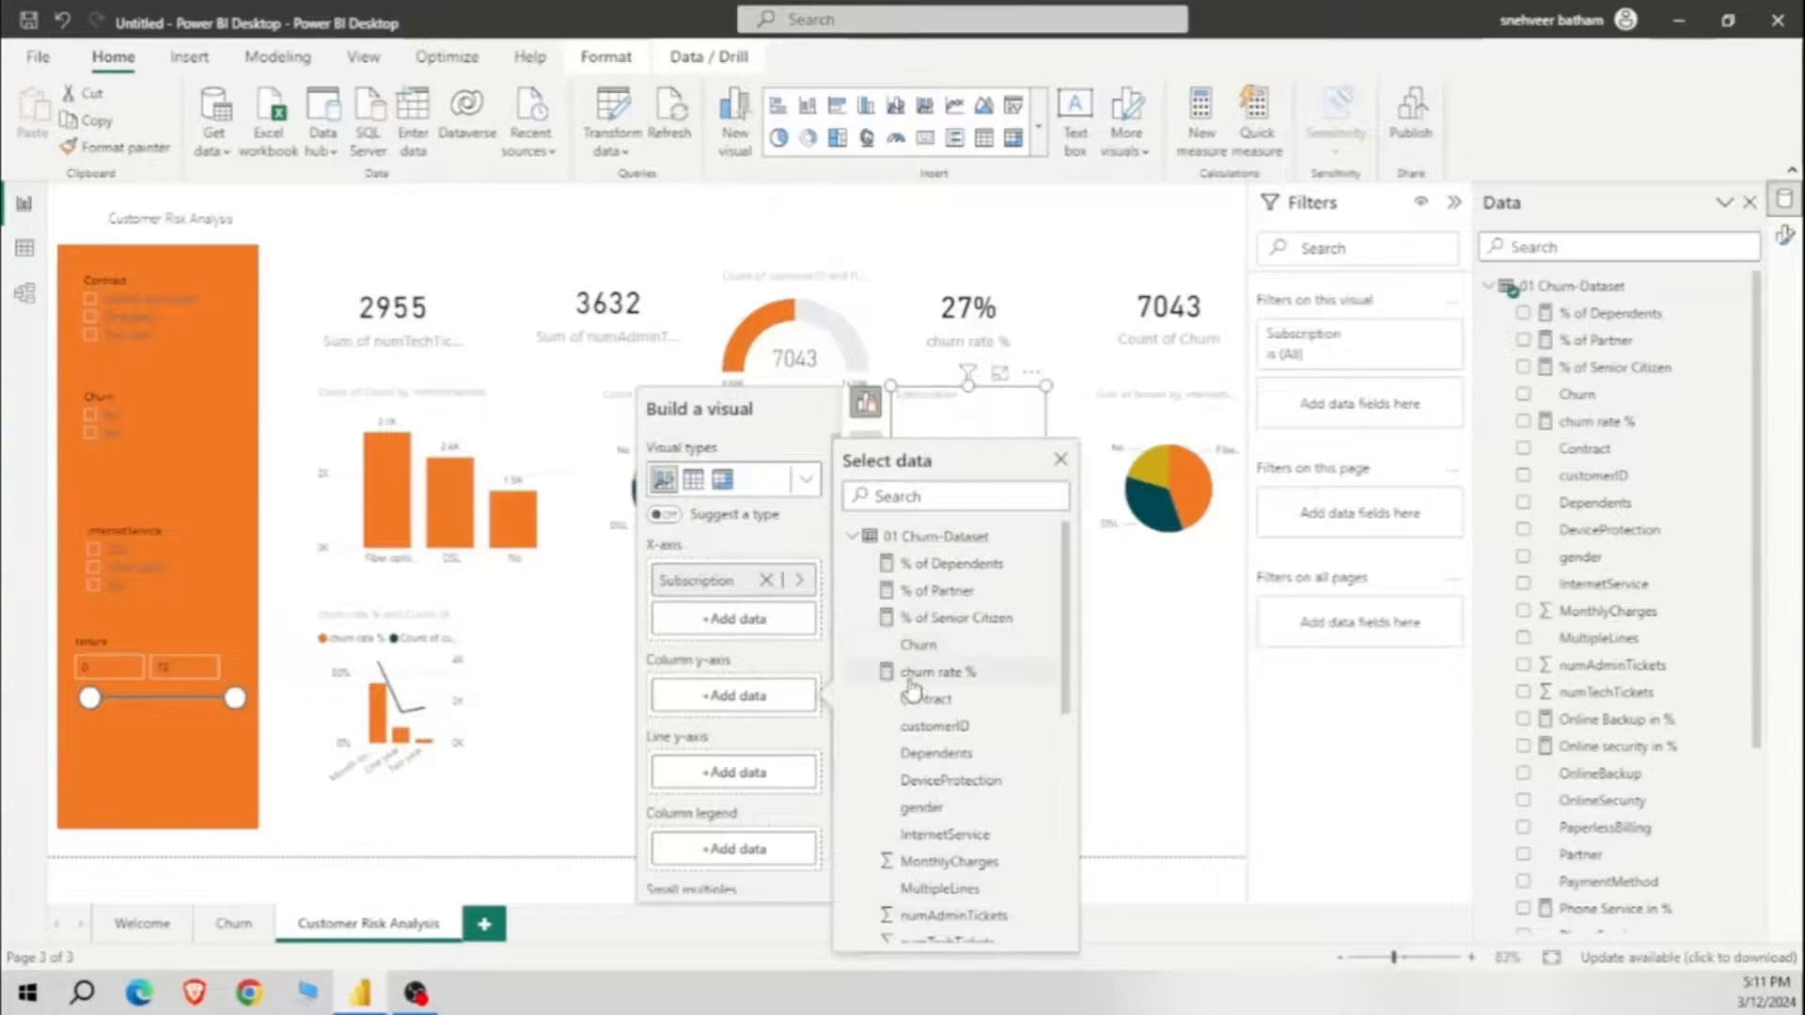
scroll(917, 710, down, 2)
click(940, 738)
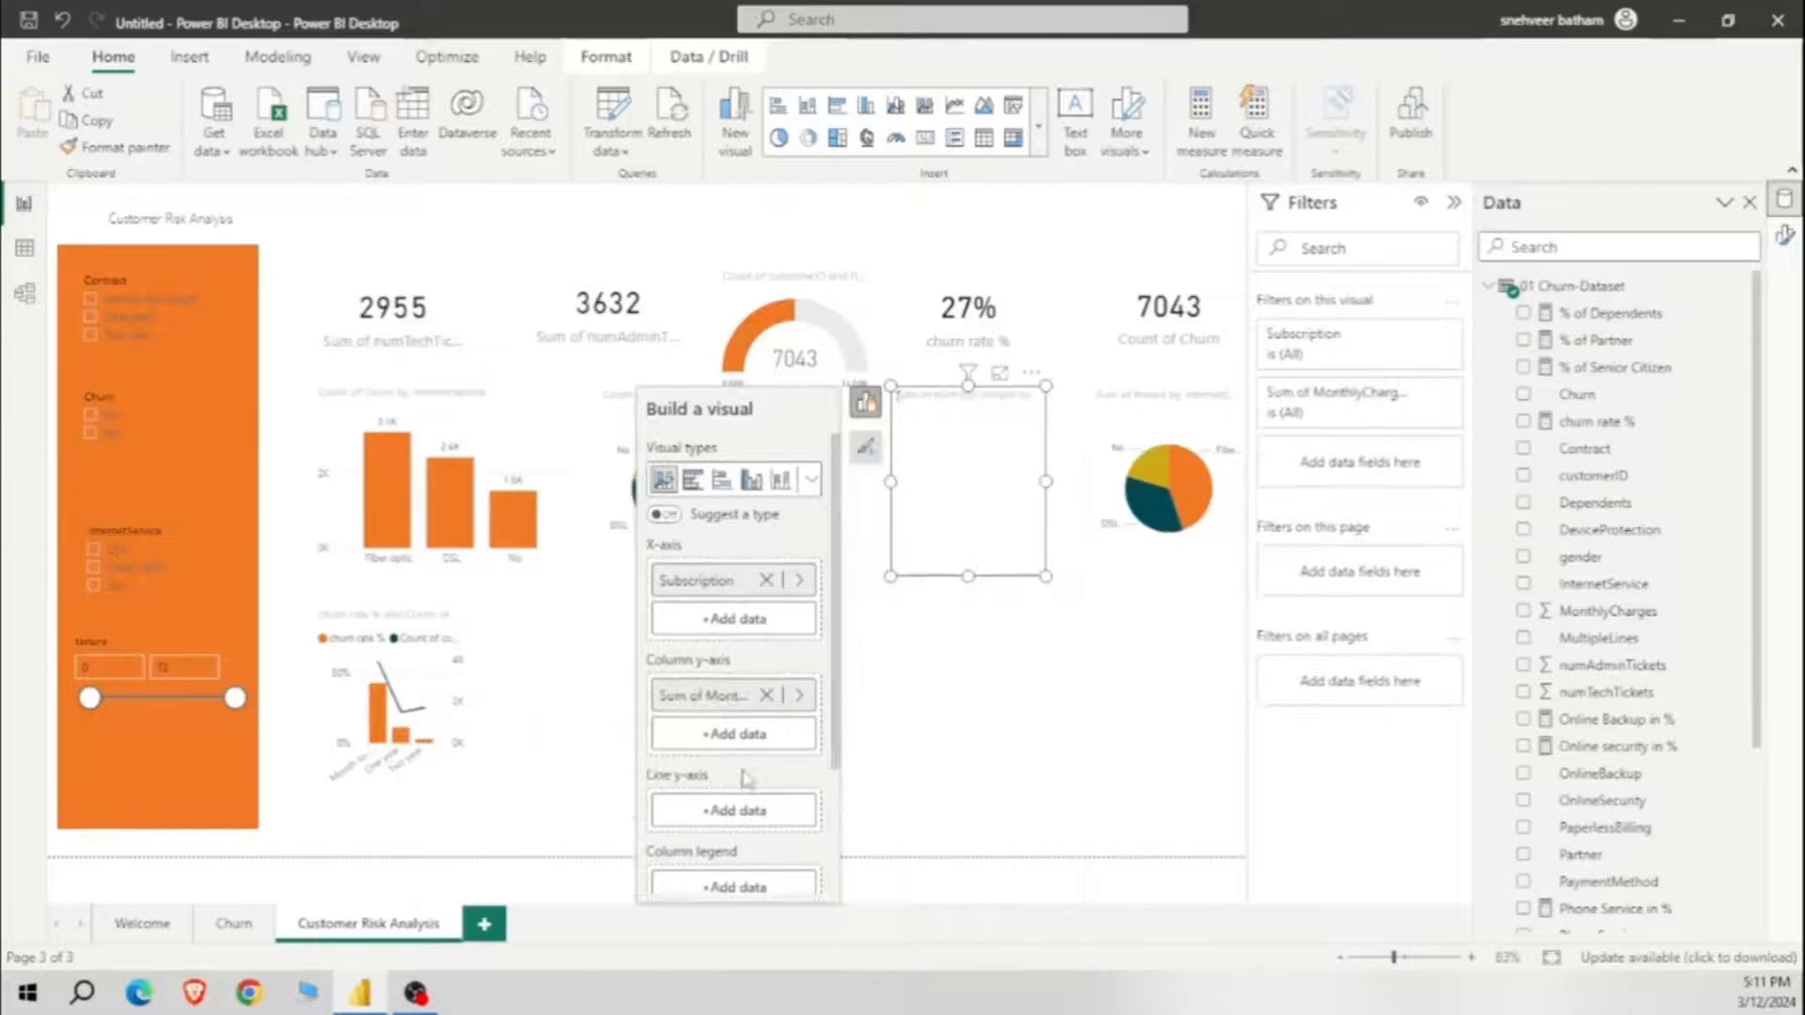
Step: Add churn rate % to the Subscription chart's line Y-axis and widen the chart
click(733, 812)
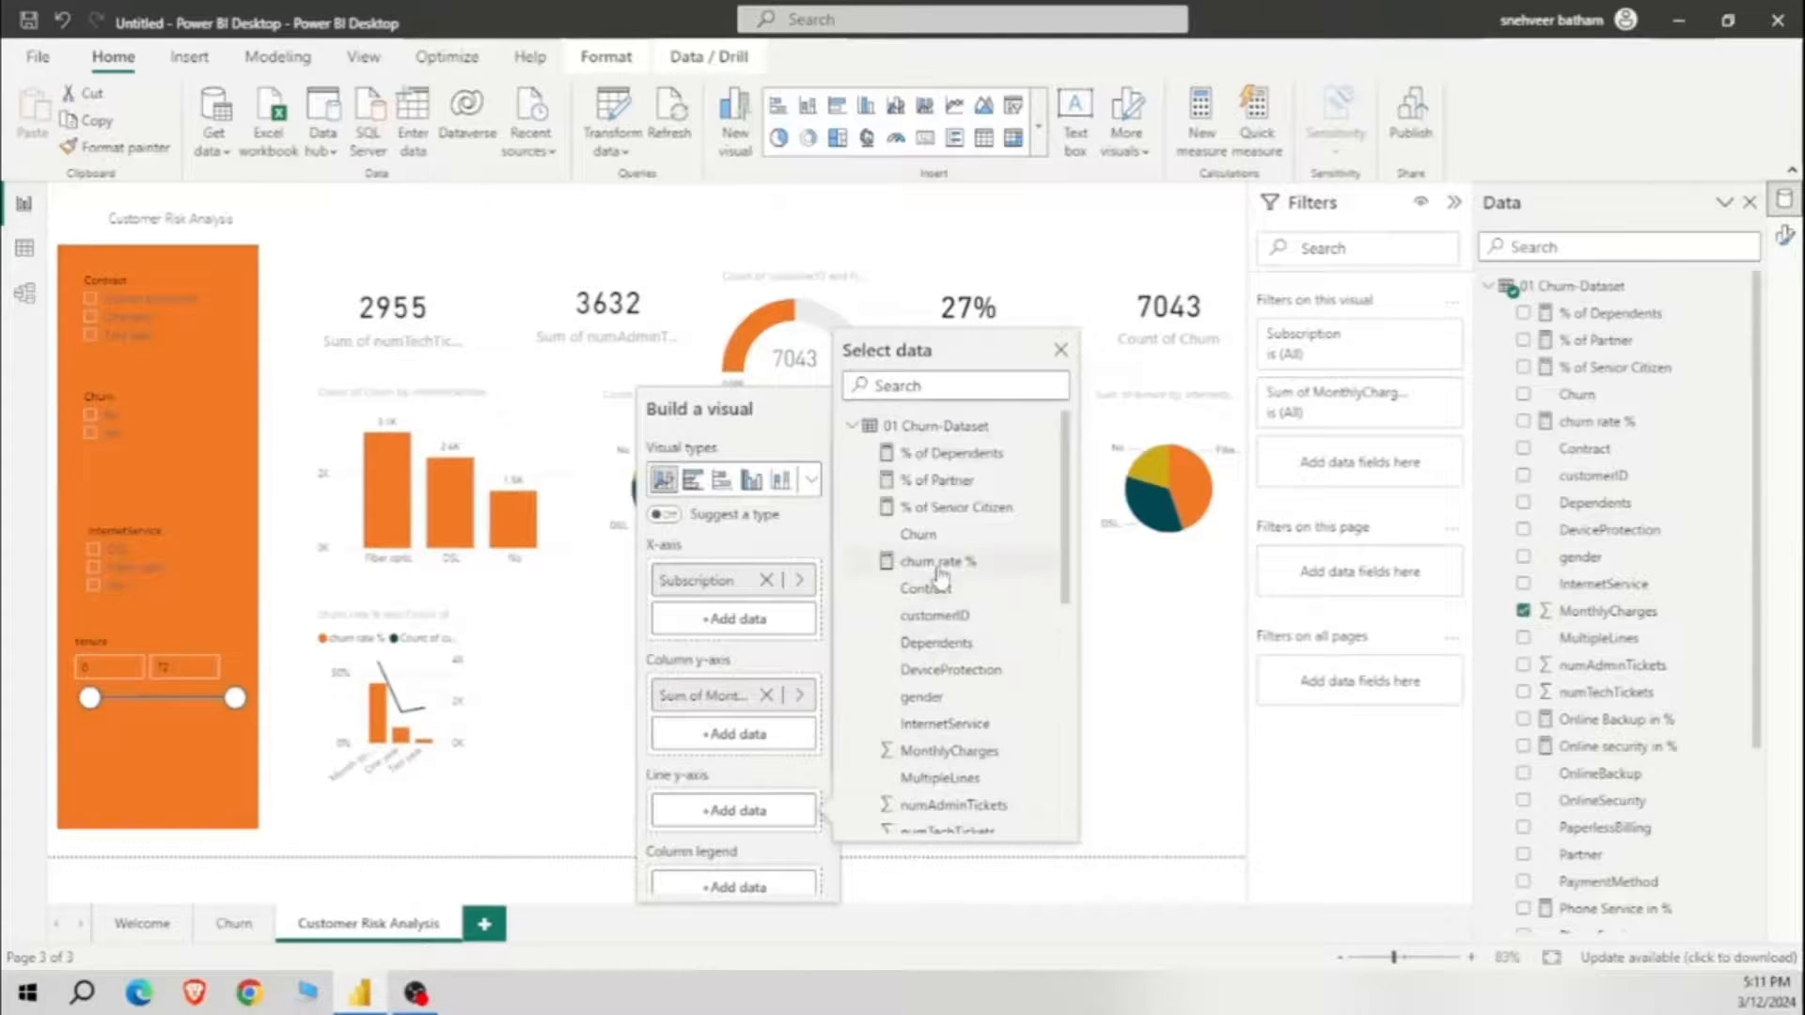
click(938, 563)
drag(1047, 484, 1168, 482)
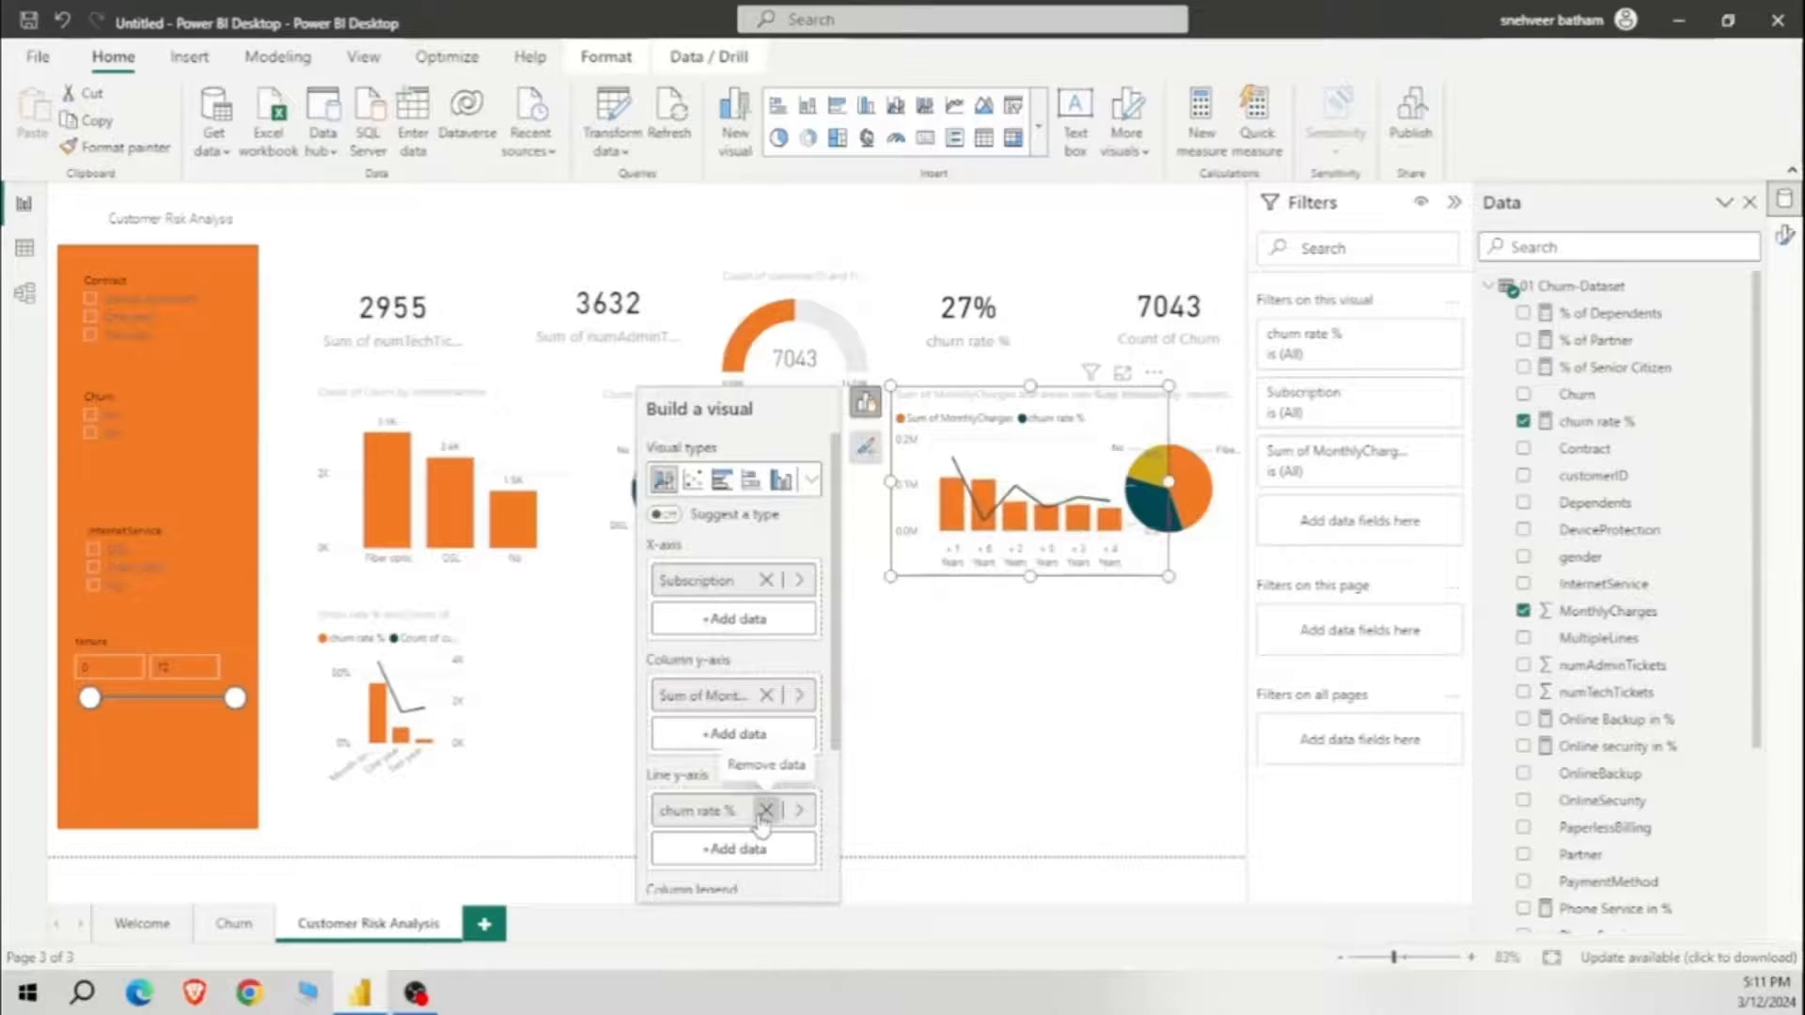
Step: Clear churn rate % from the Subscription chart's line Y-axis and re-add Subscription as its X-axis field
click(766, 580)
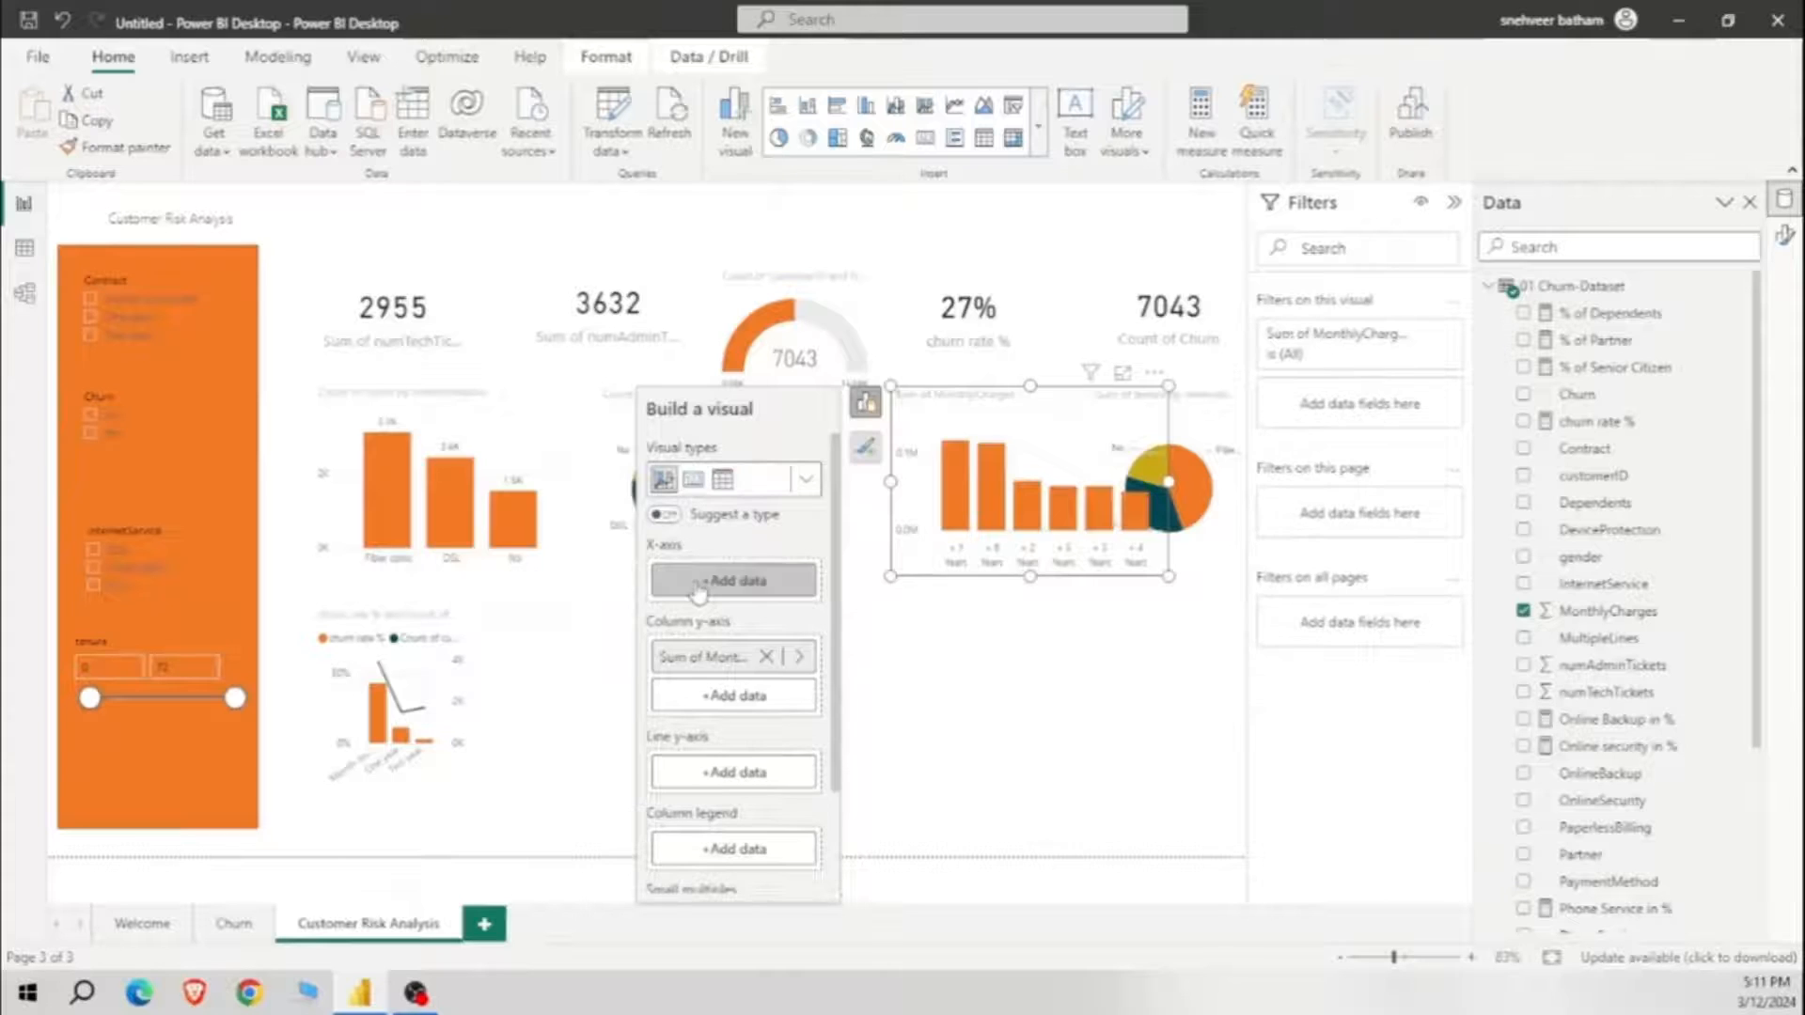
click(738, 581)
scroll(983, 655, down, 5)
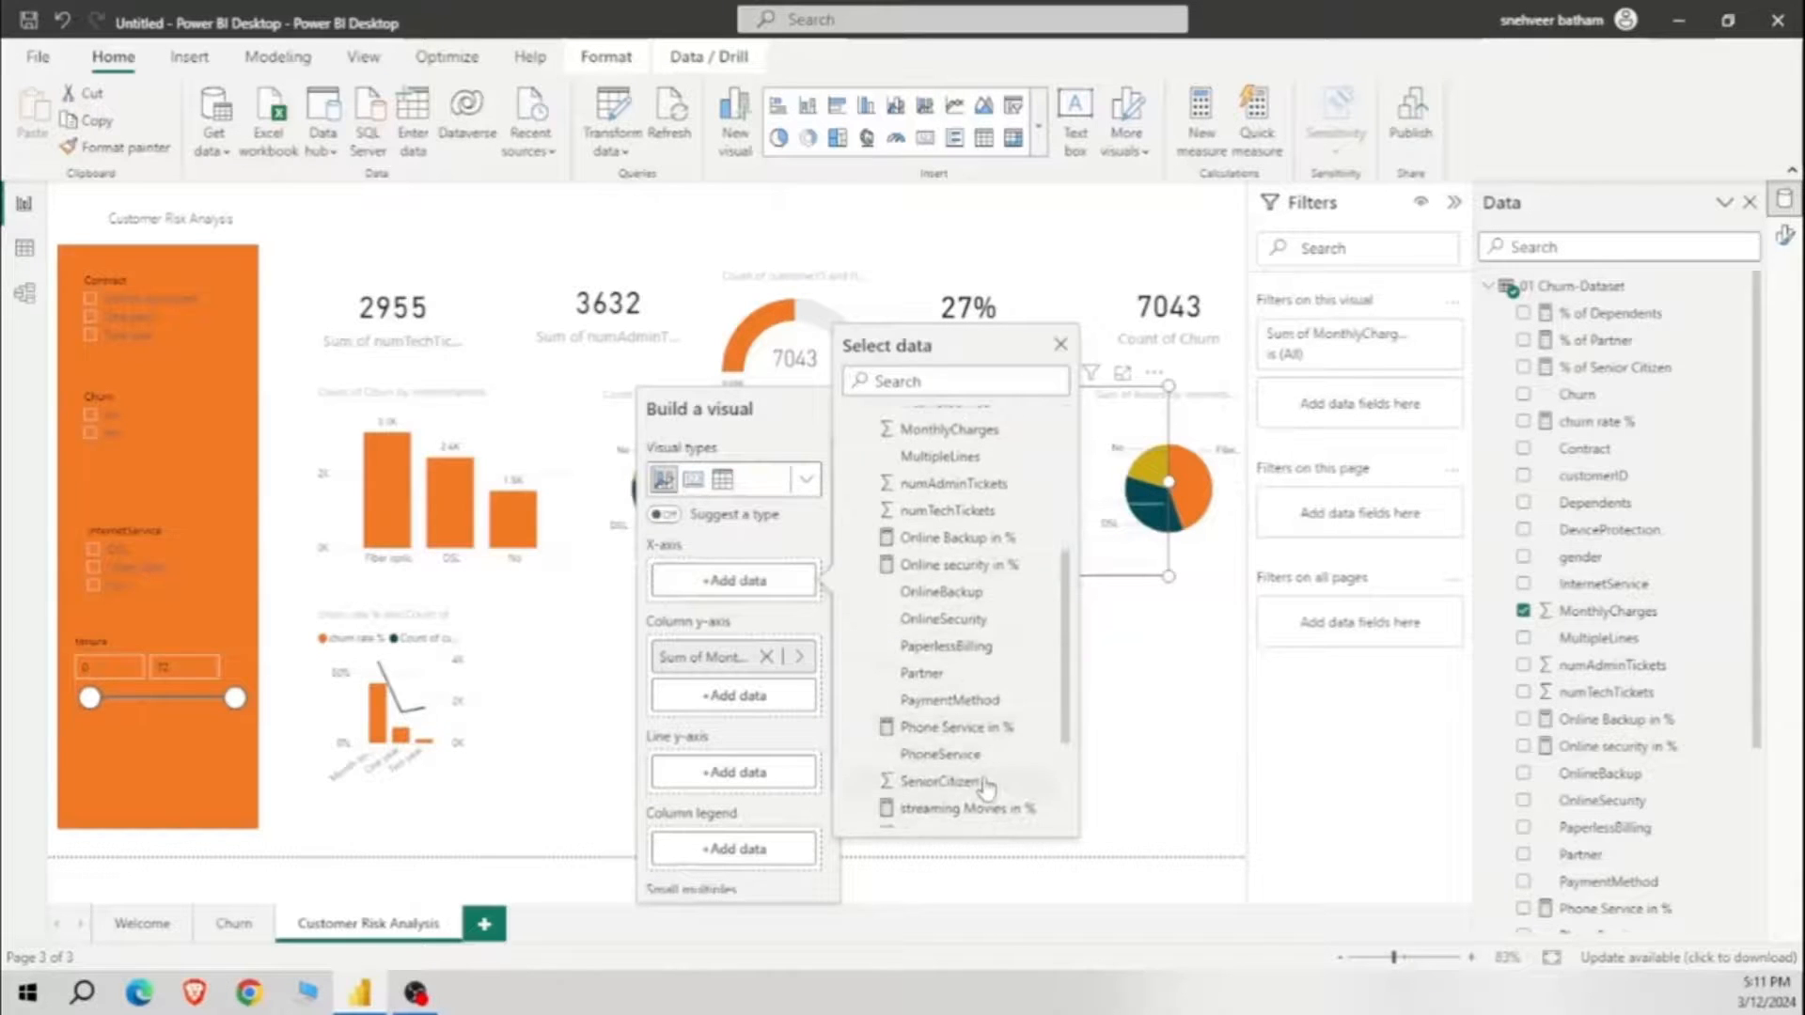
scroll(964, 700, up, 4)
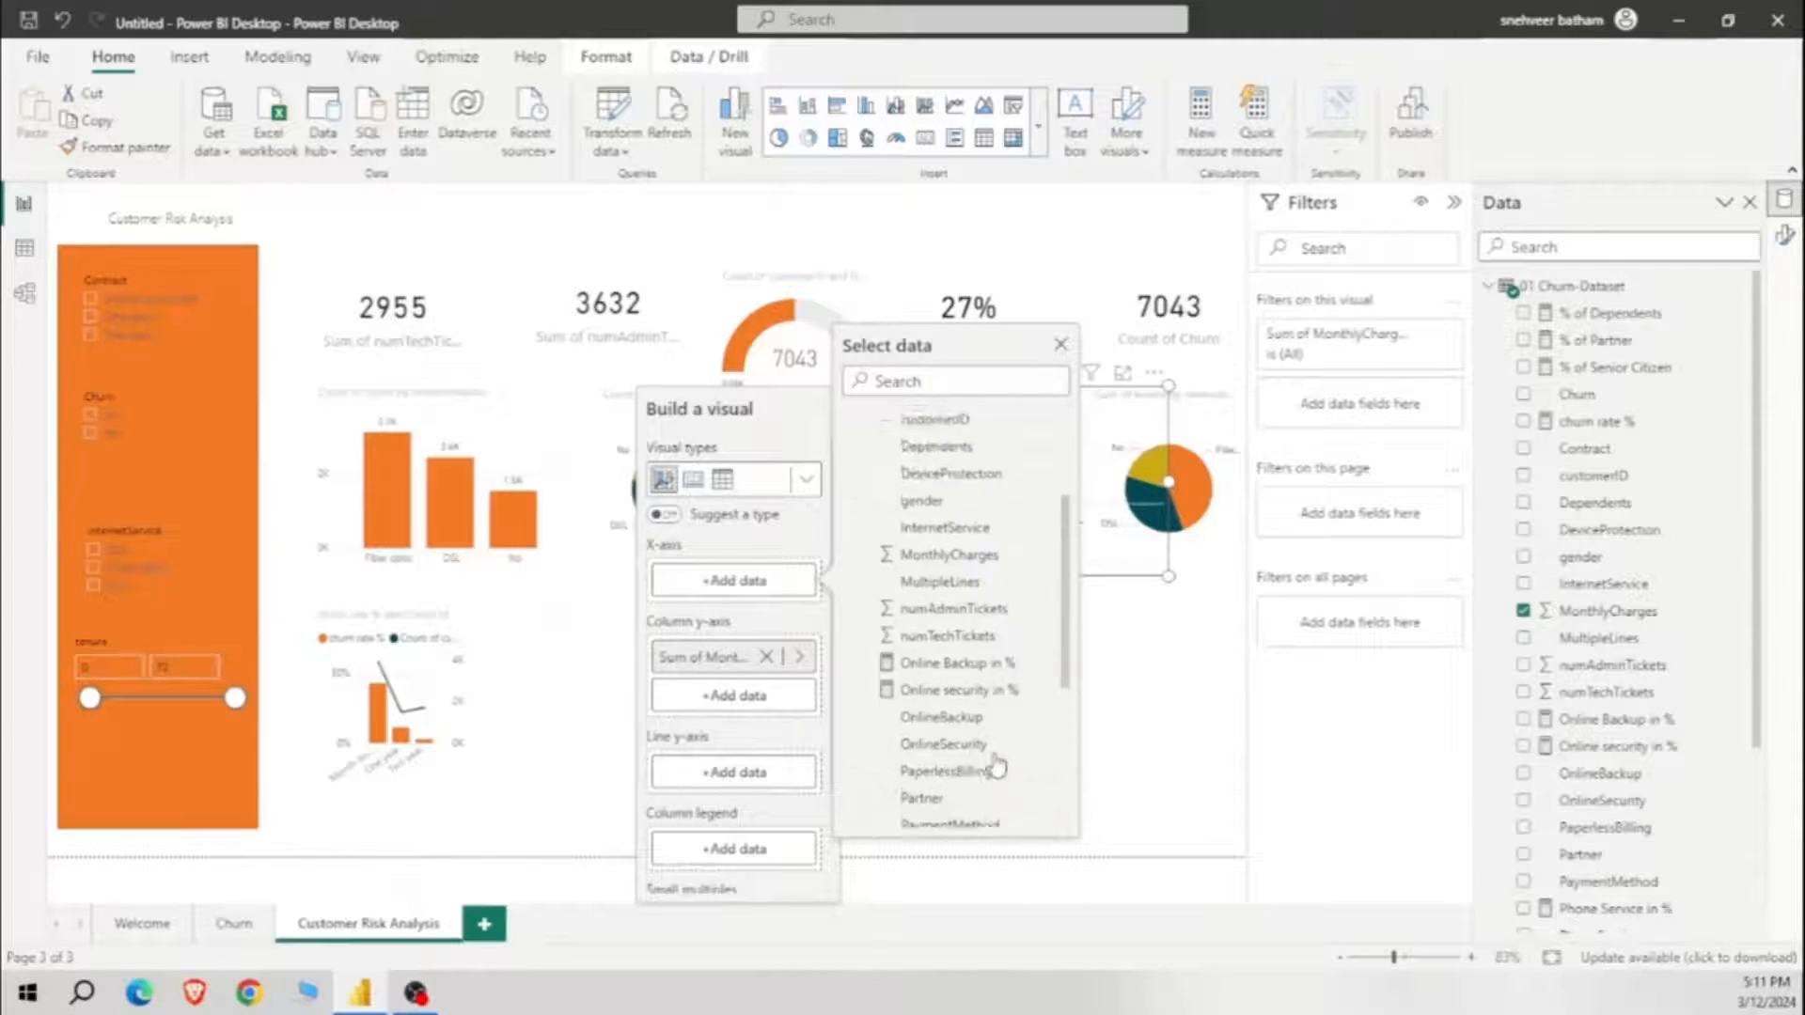
scroll(958, 630, up, 1)
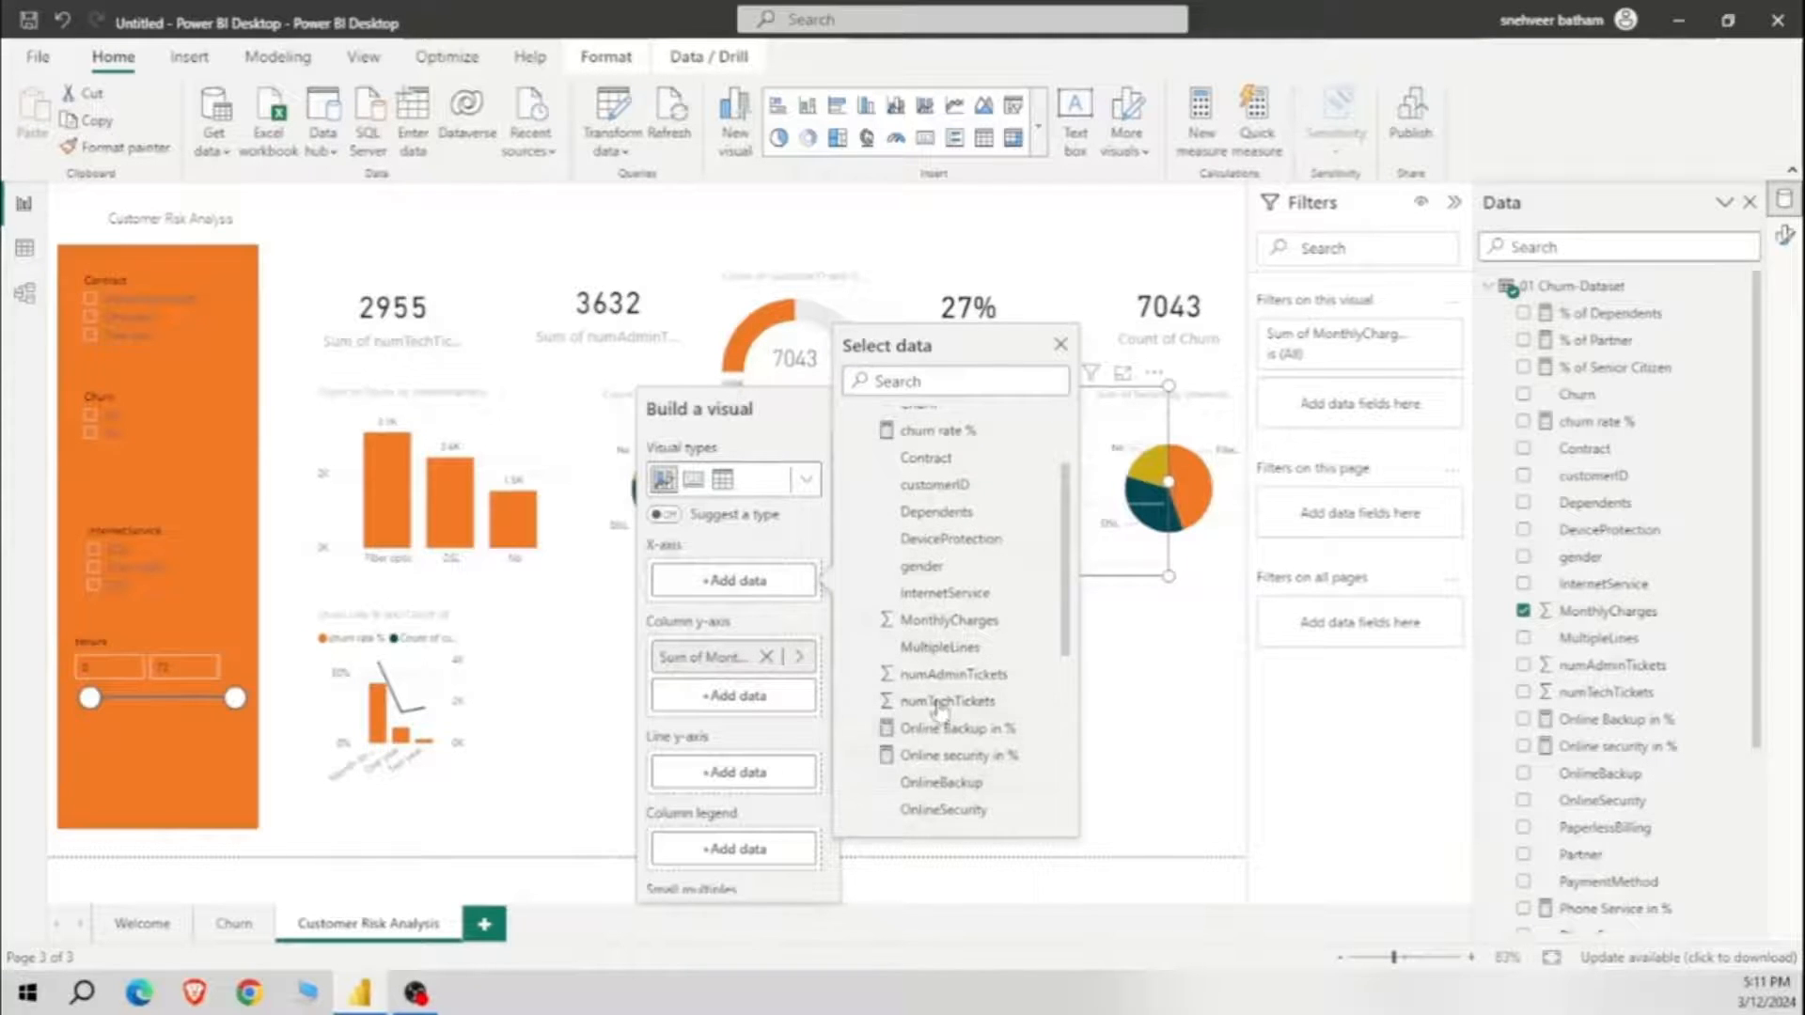
scroll(940, 711, up, 3)
scroll(942, 678, down, 5)
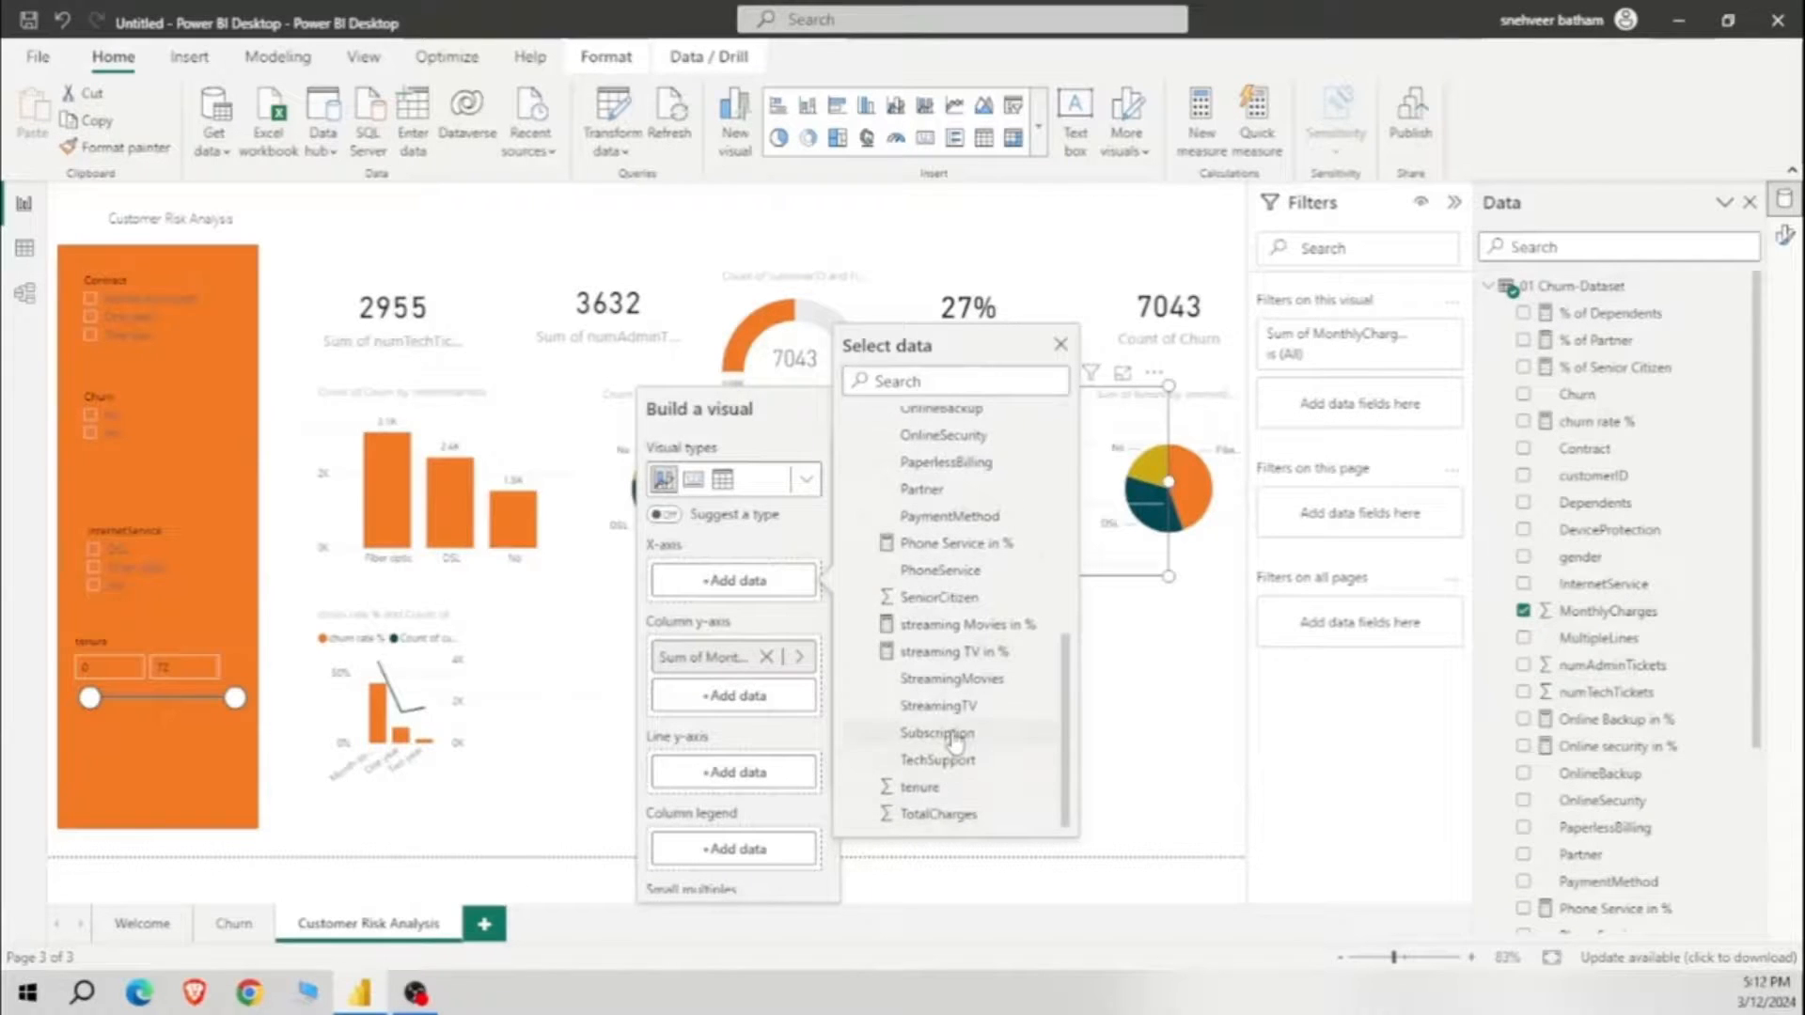
click(955, 738)
Step: Put churn rate % on the Subscription chart's column Y-axis and the sum of MonthlyCharges on its line Y-axis
click(766, 697)
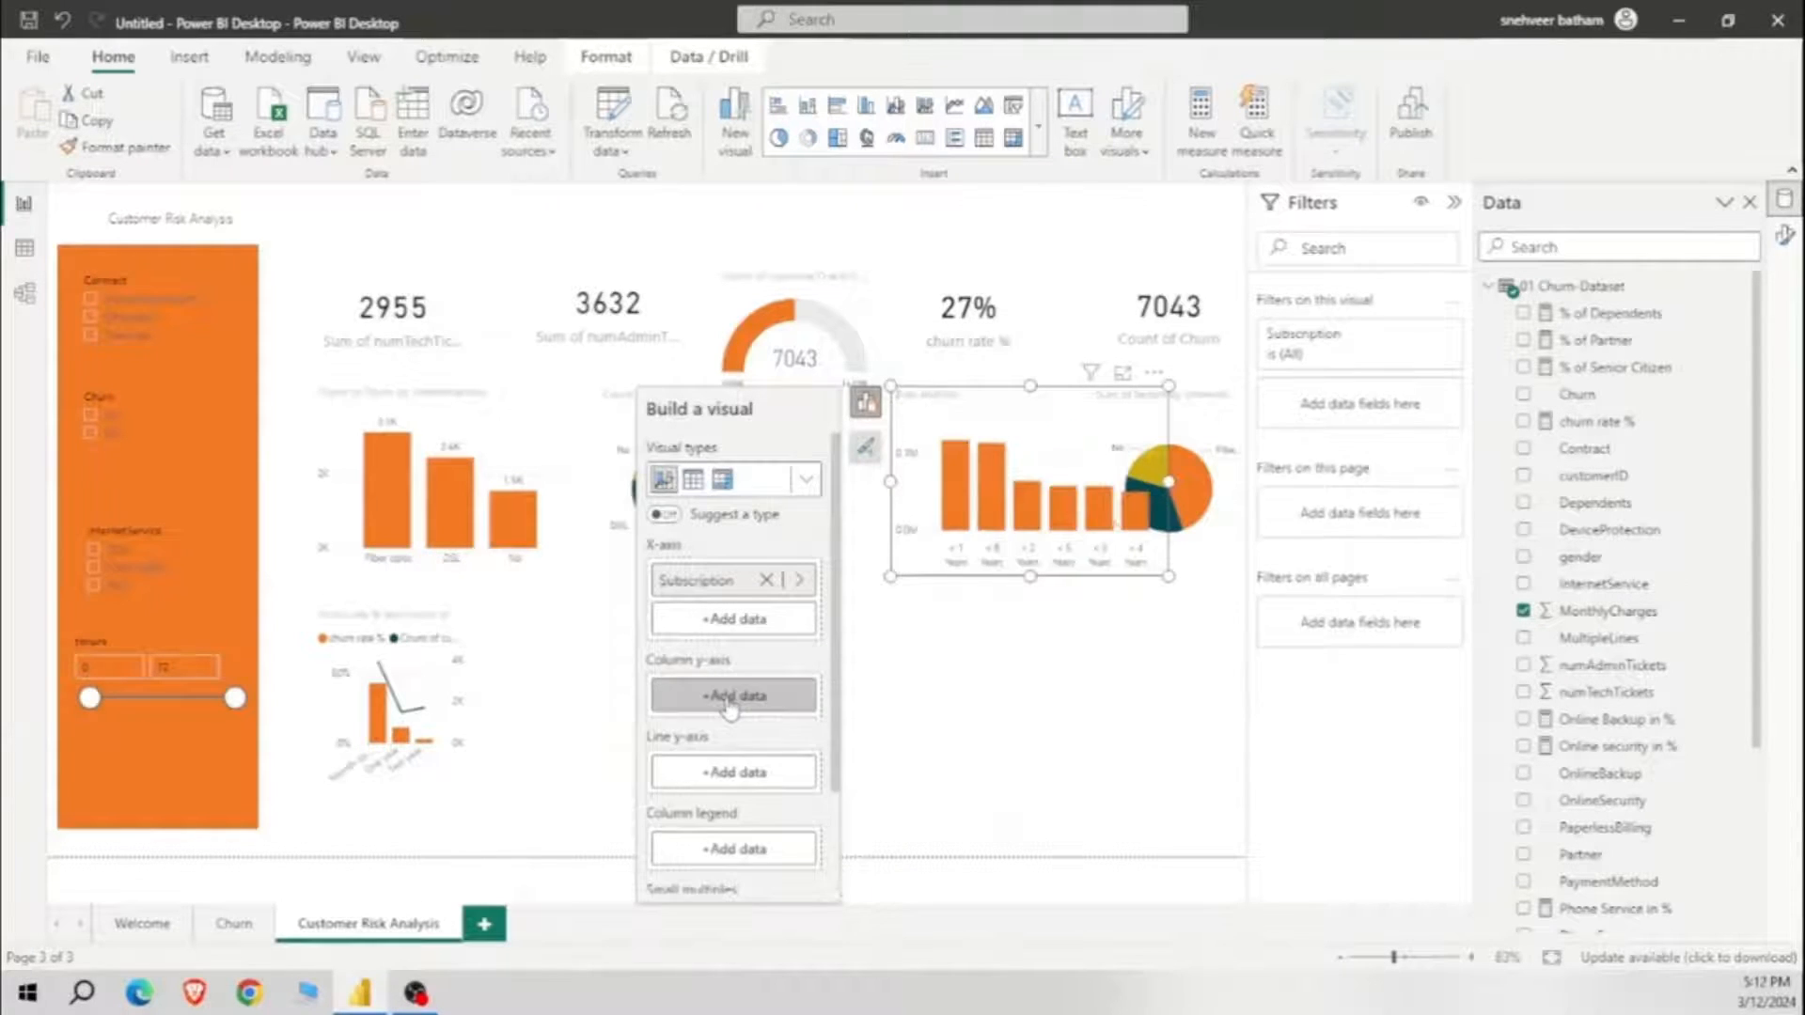
click(730, 700)
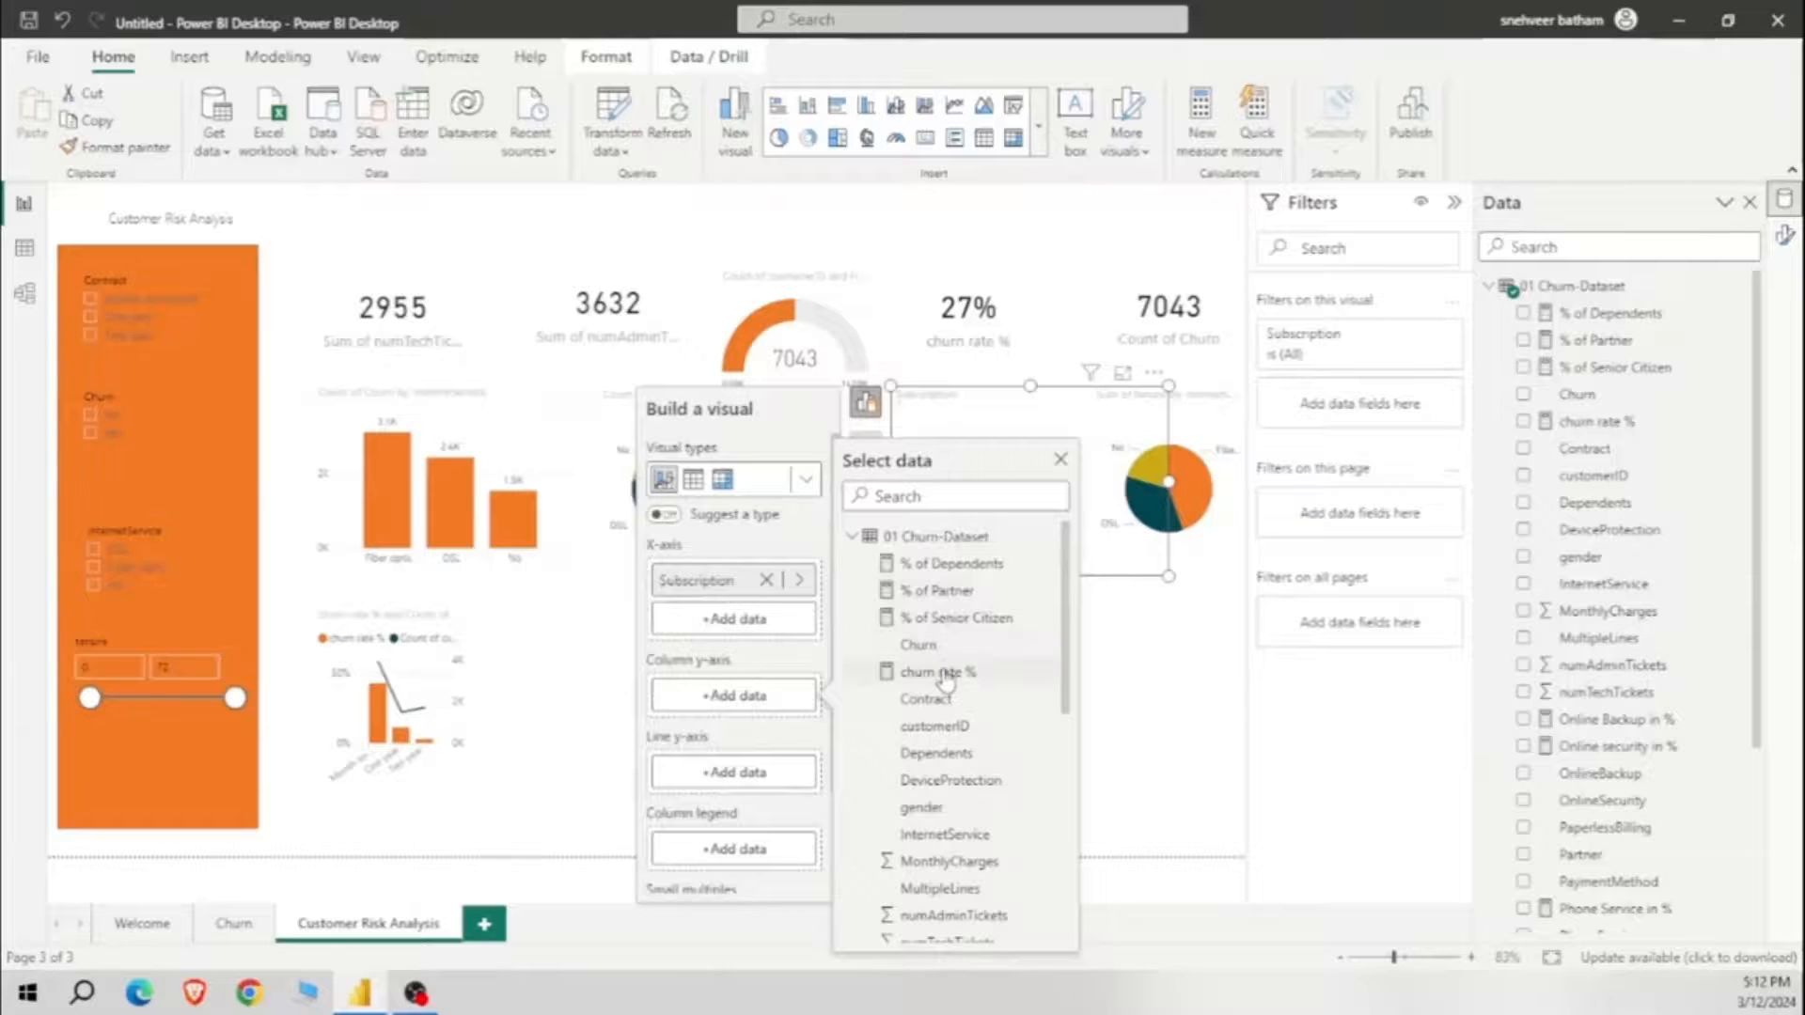
click(940, 671)
click(735, 811)
scroll(897, 724, down, 3)
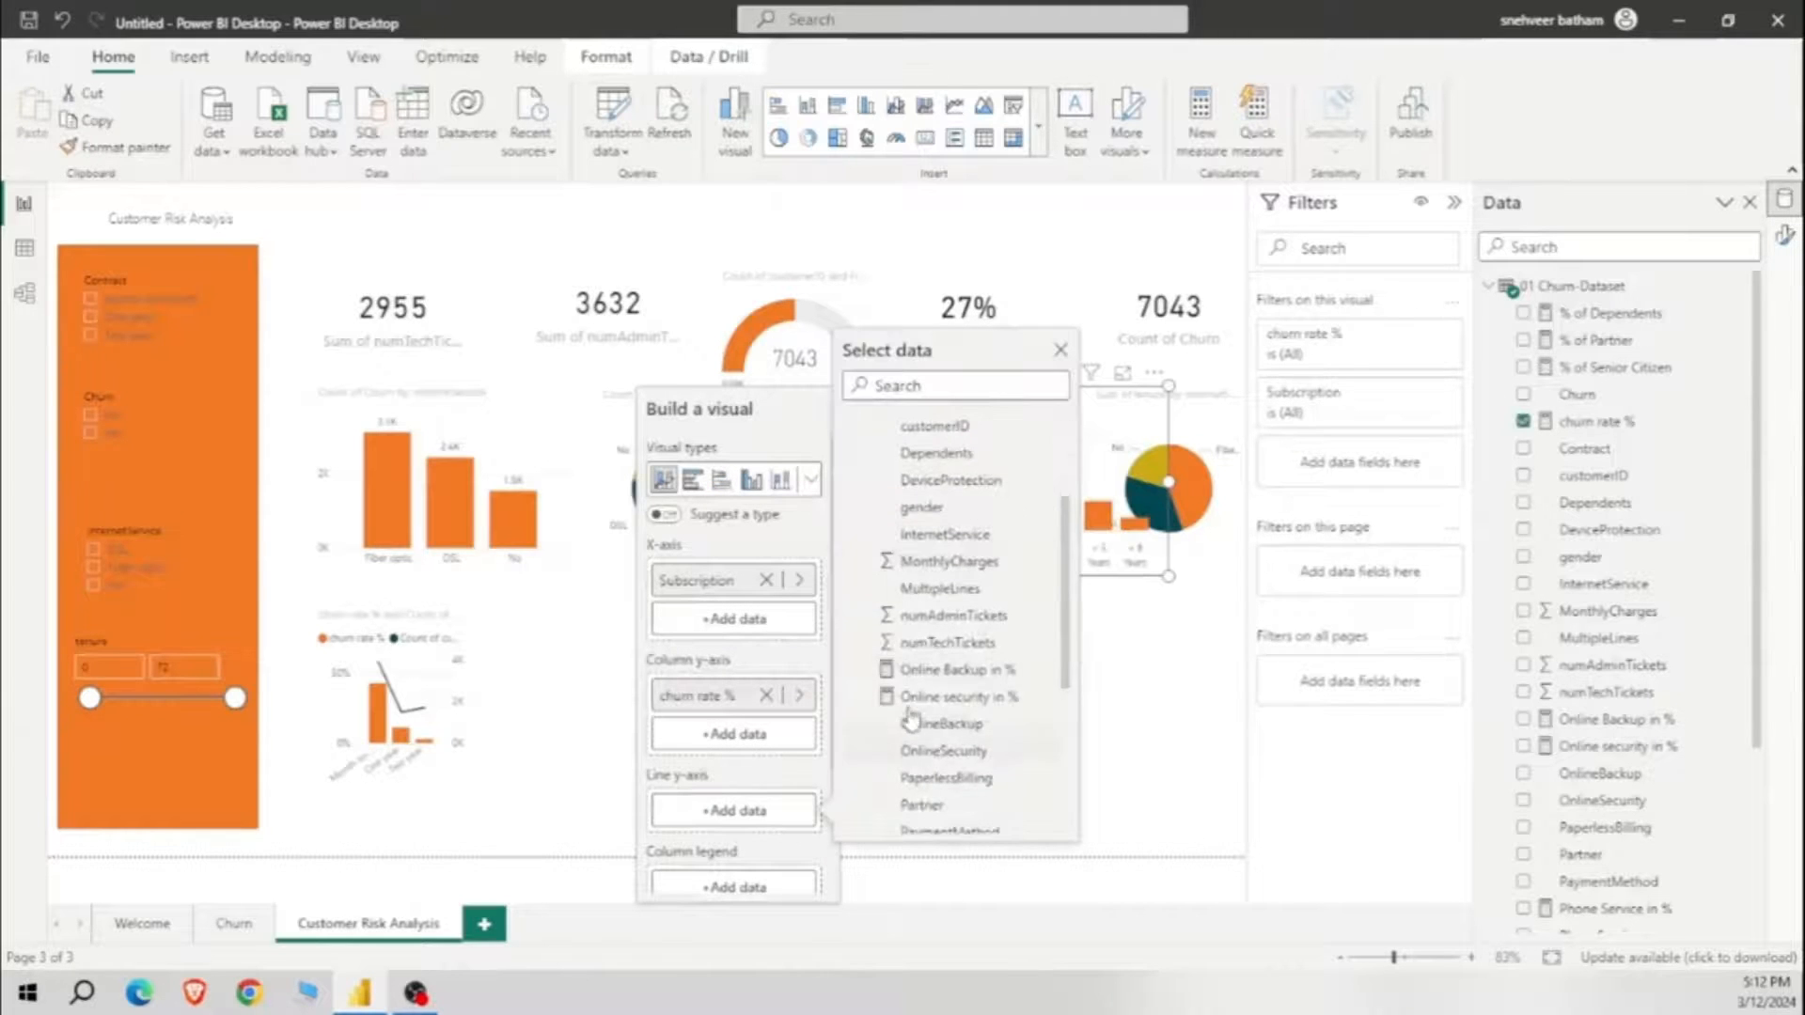
click(949, 562)
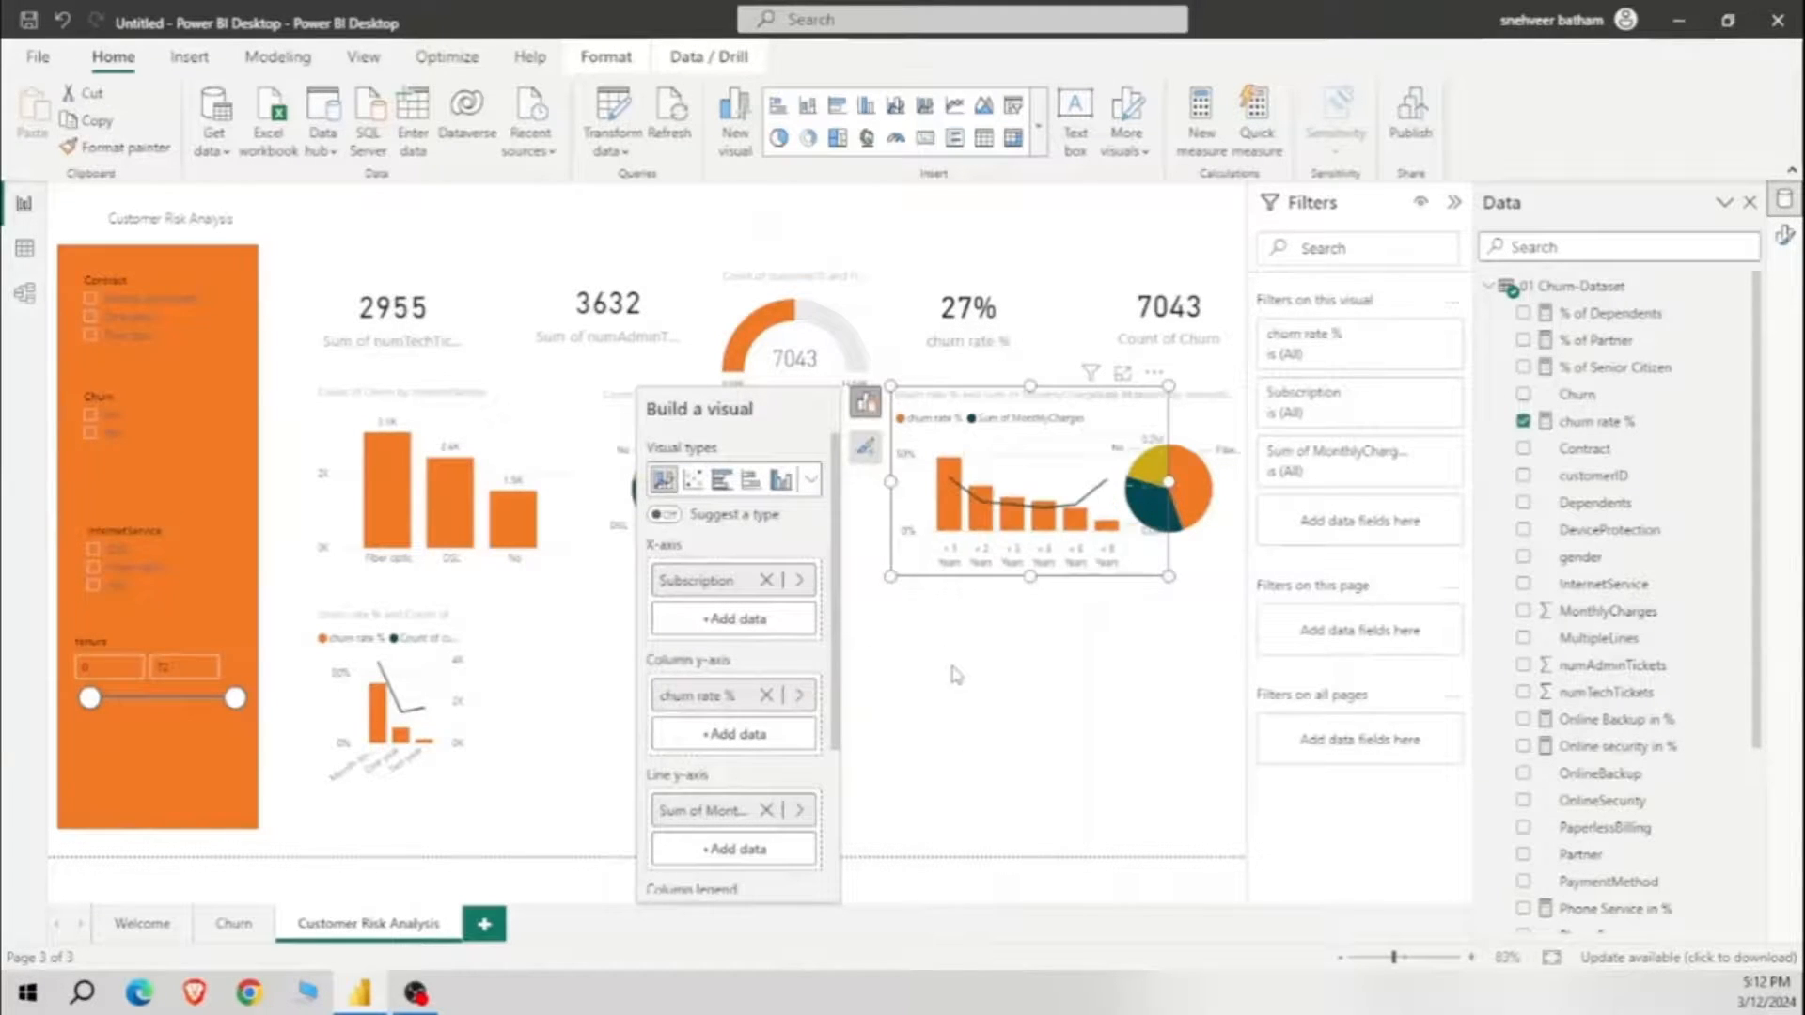
Step: Move the Subscription combo chart into the lower row, beside the Contract combo chart
click(1065, 679)
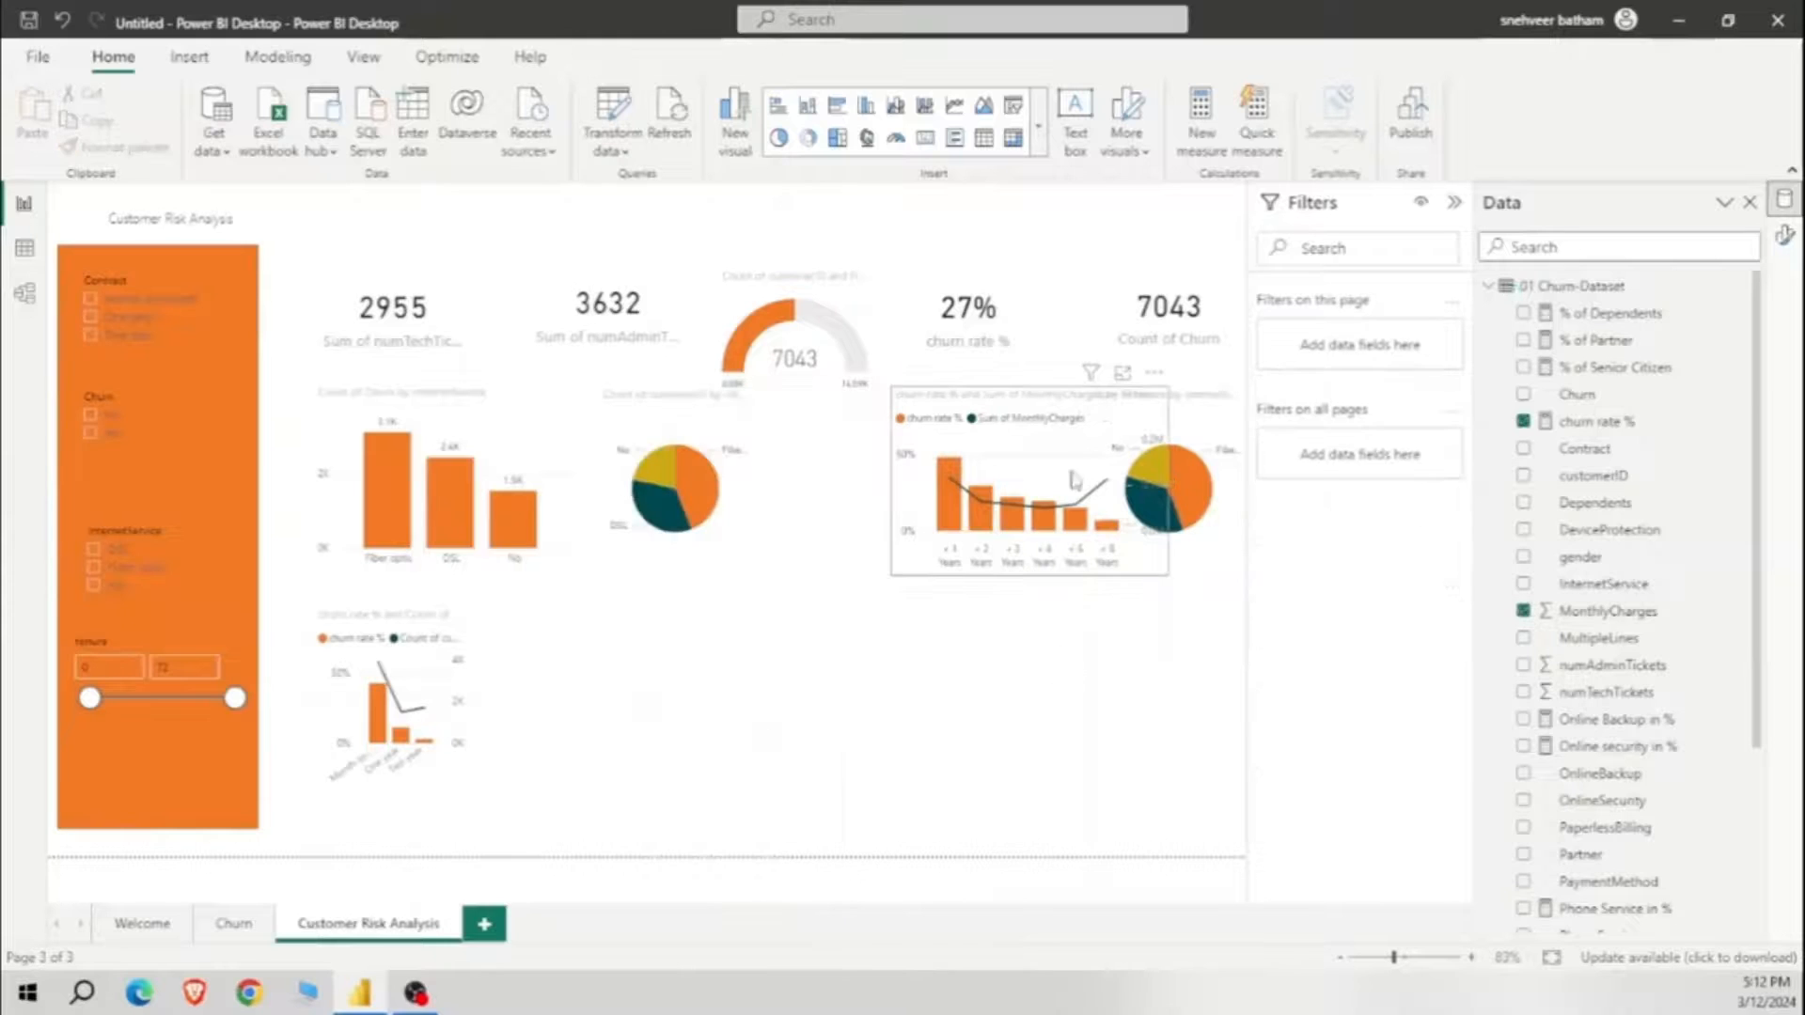
drag(616, 705, 733, 628)
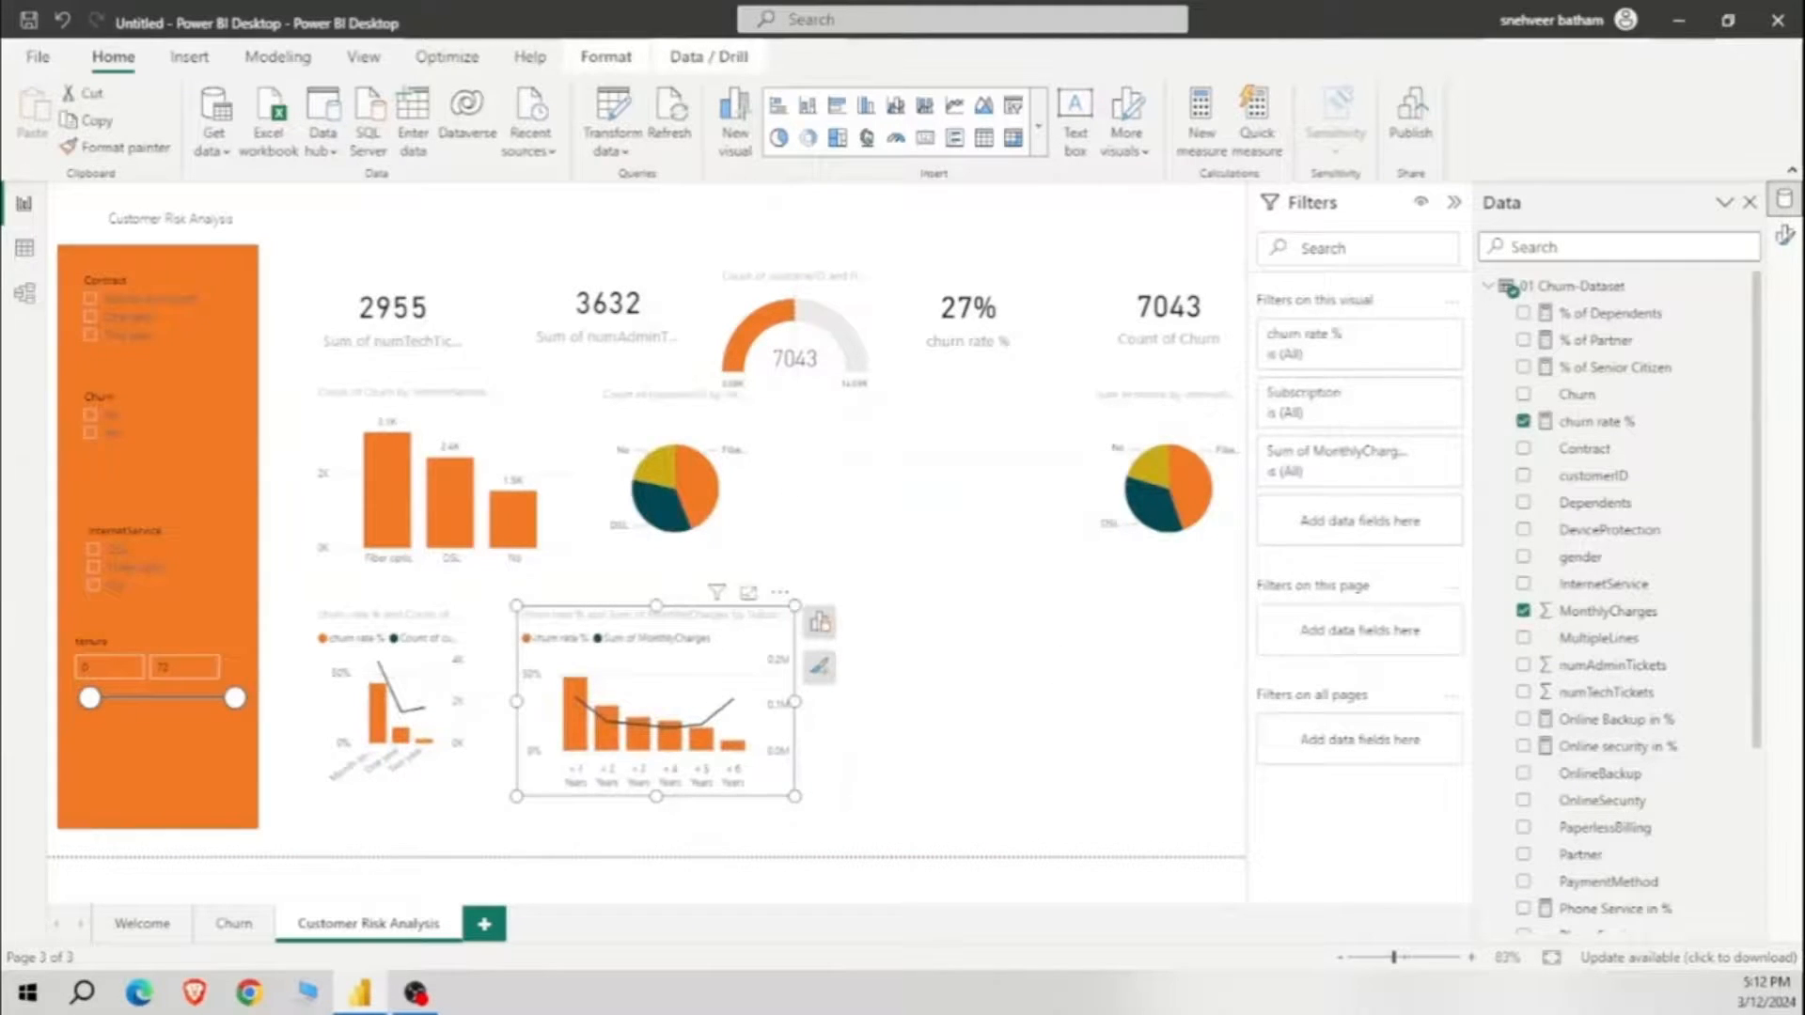
click(691, 823)
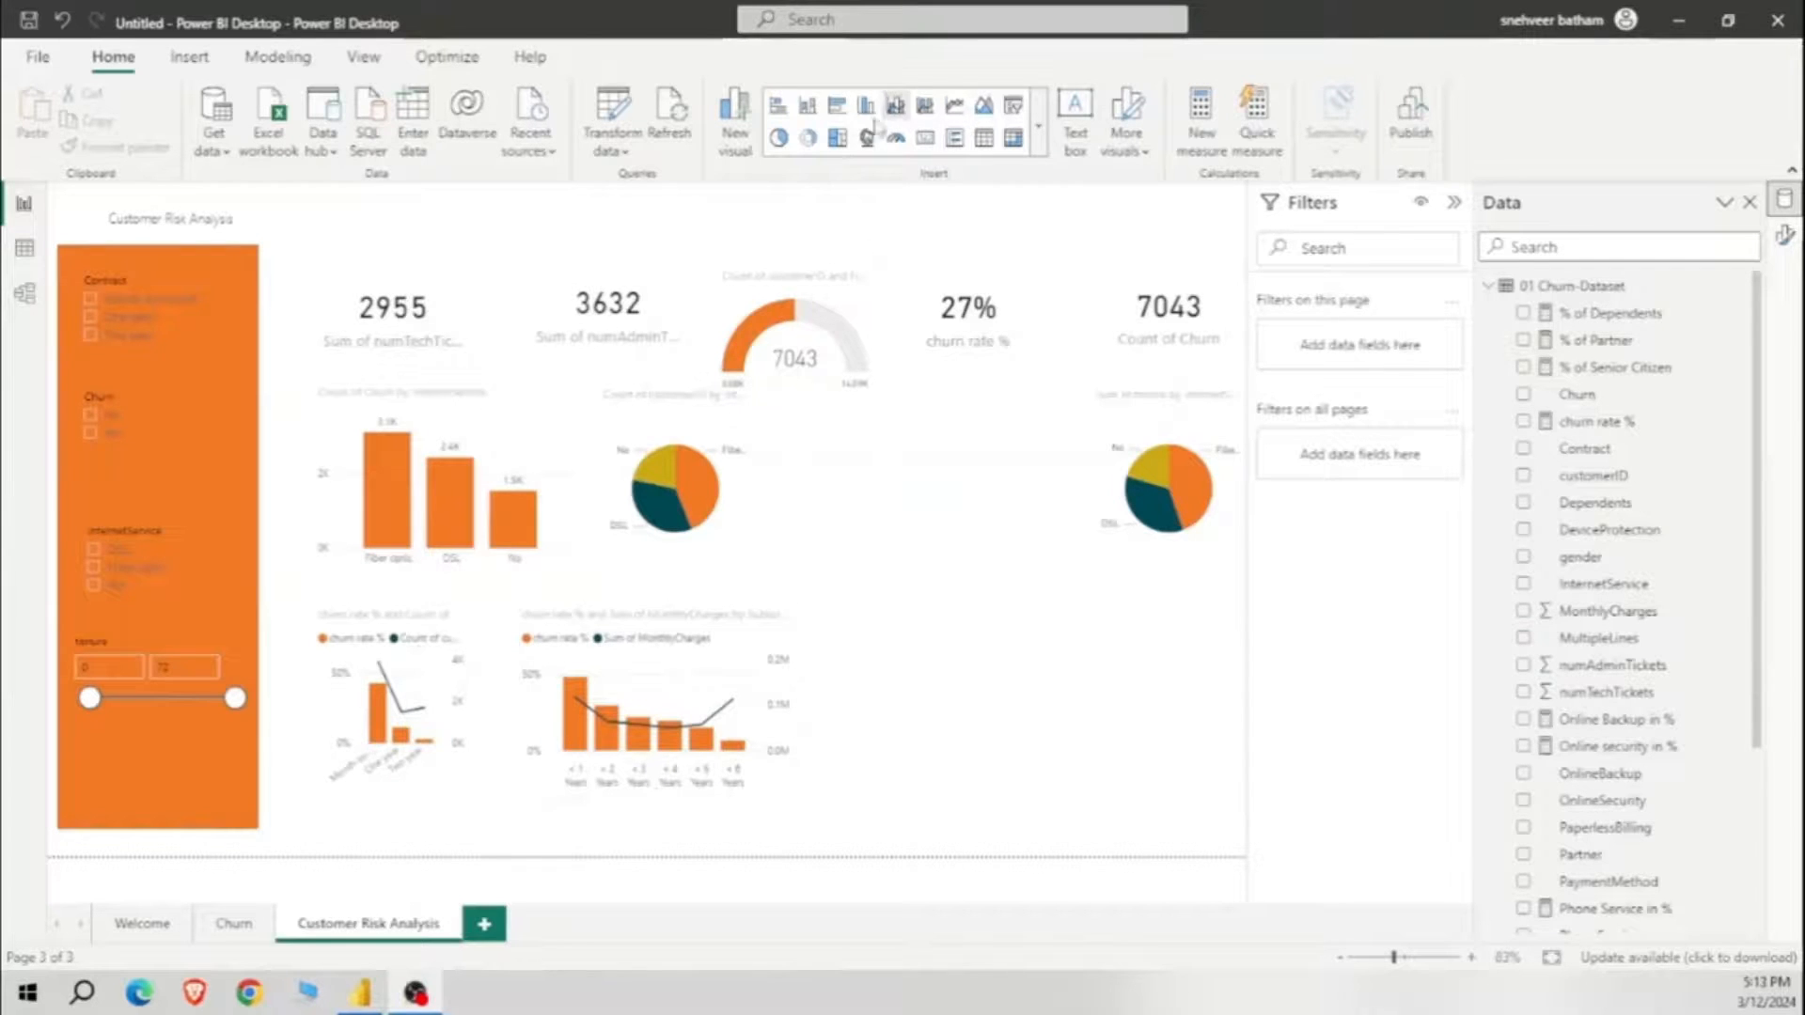
Step: Insert a line and stacked column chart by PaymentMethod, with churn rate % columns and a sum of MonthlyCharges line
click(893, 109)
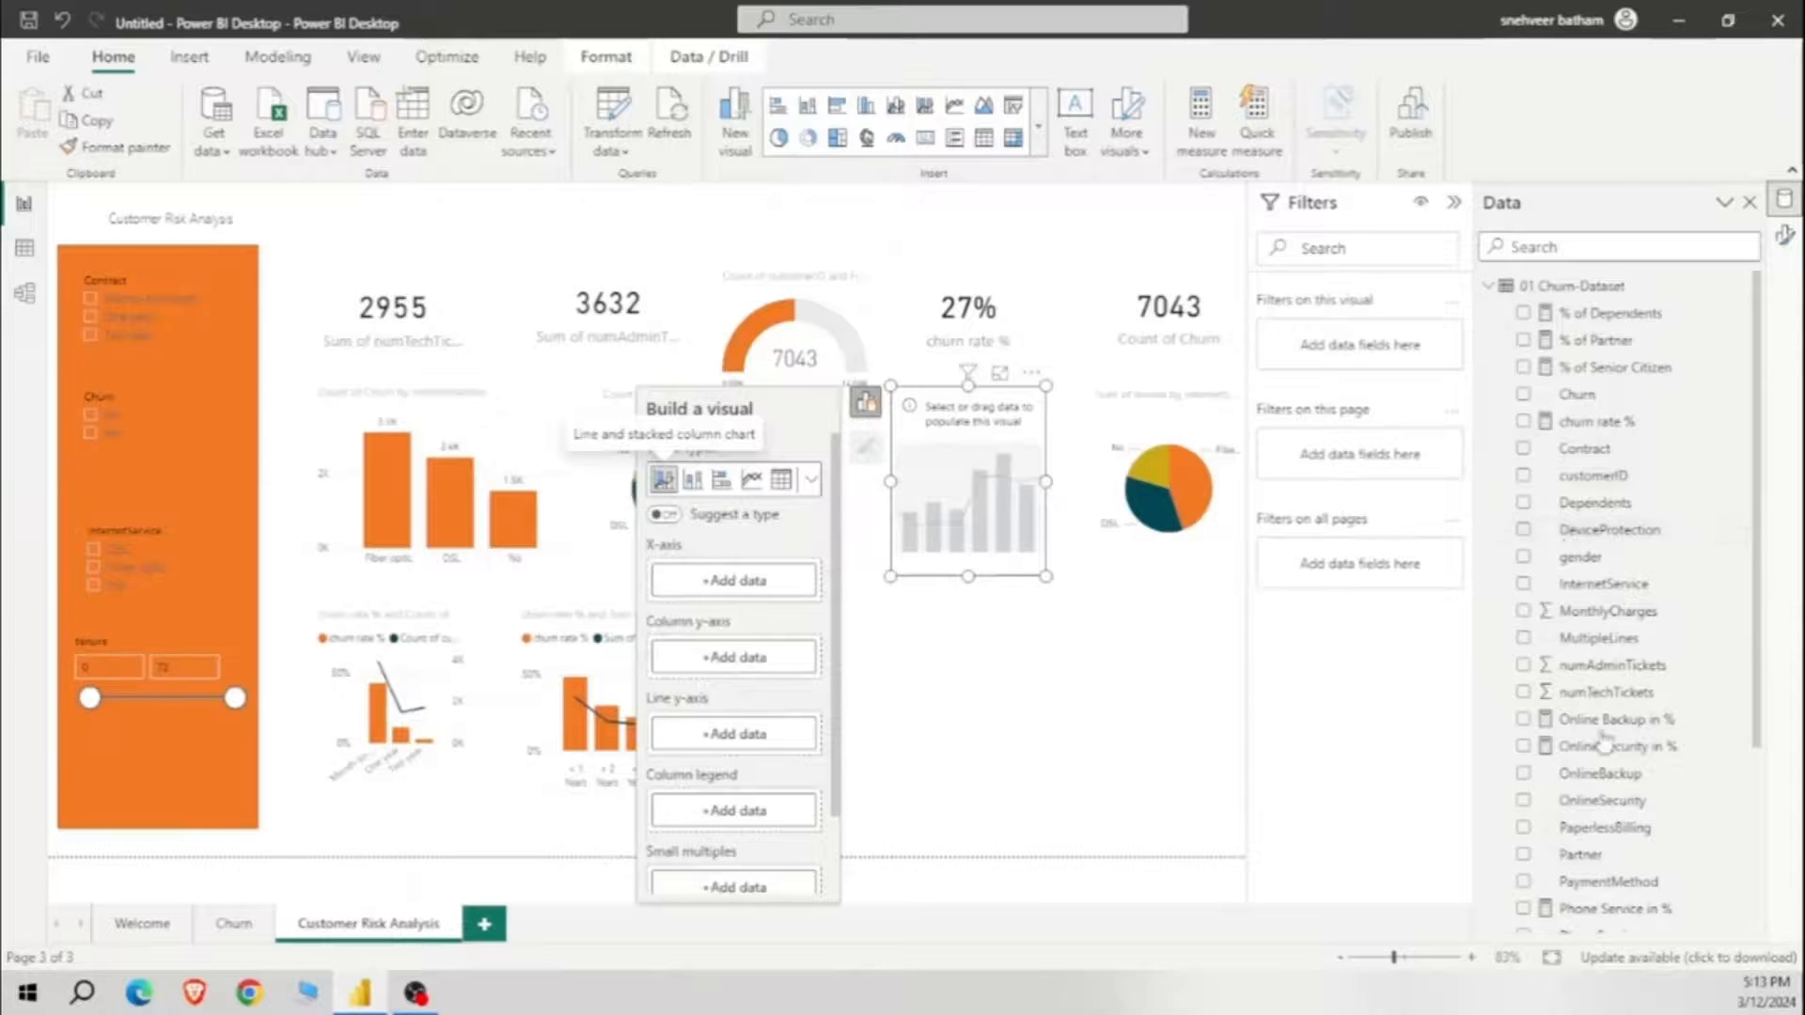
click(724, 580)
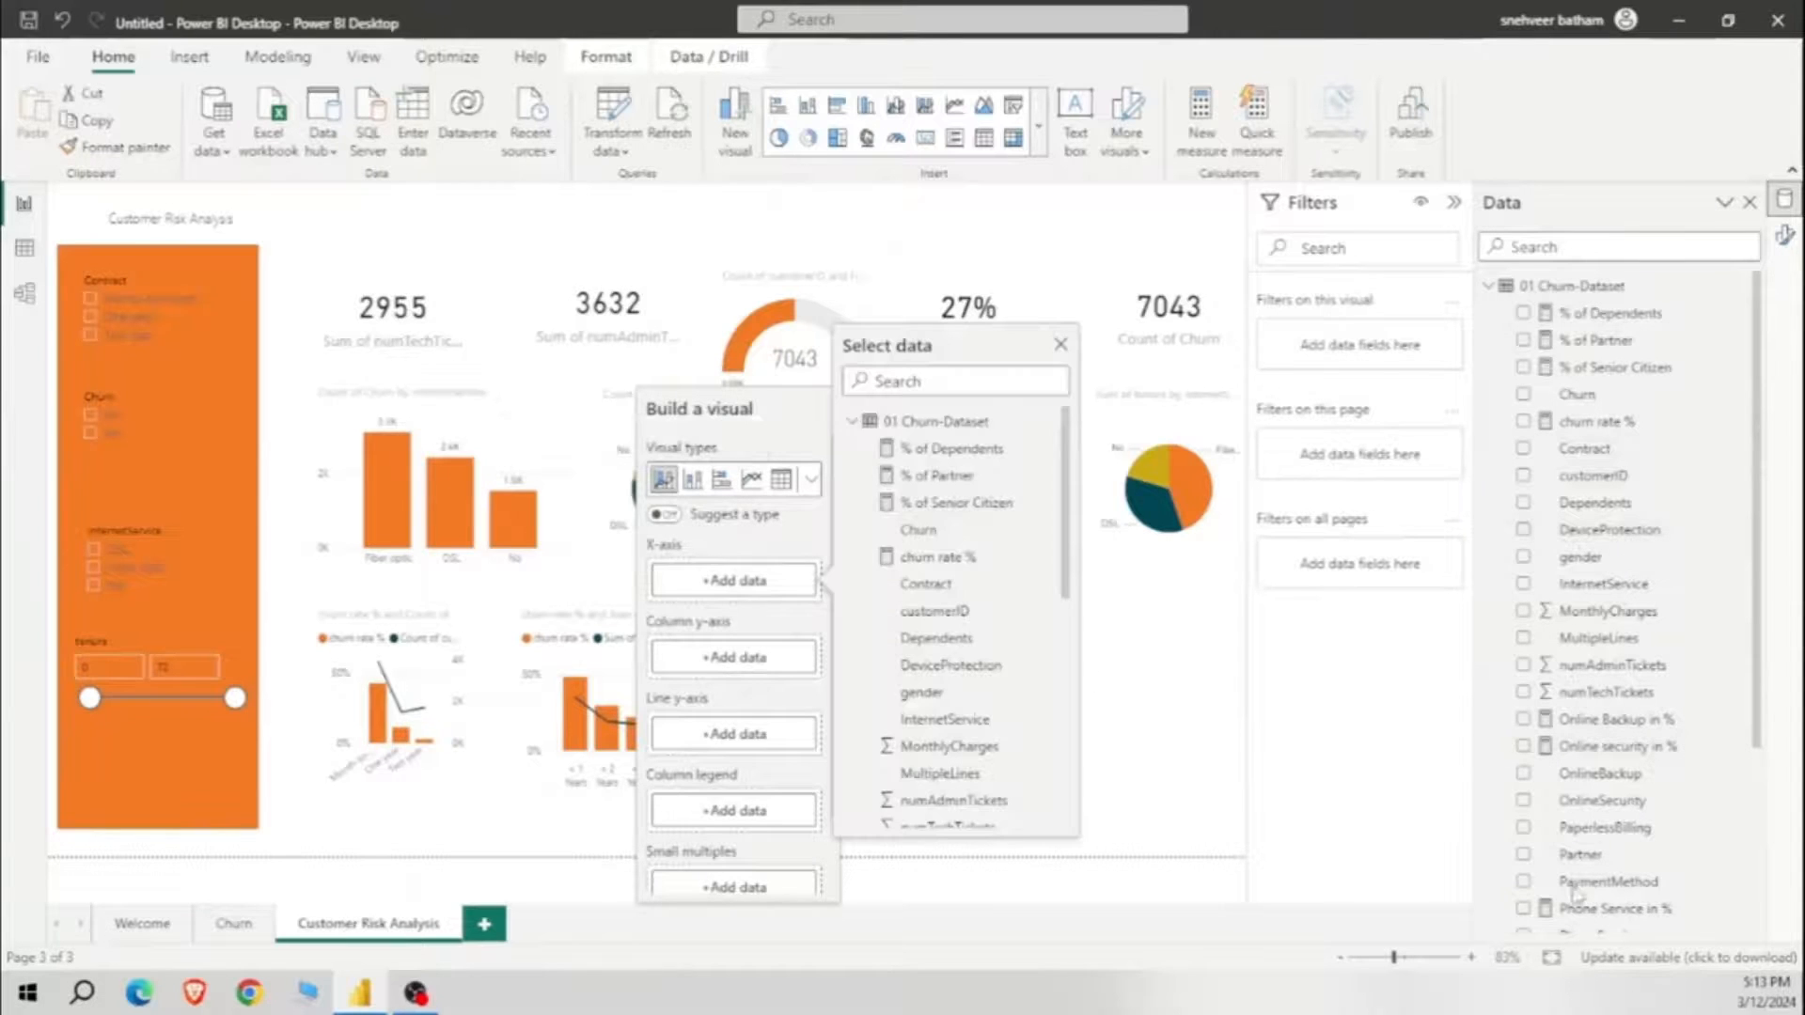
click(1523, 881)
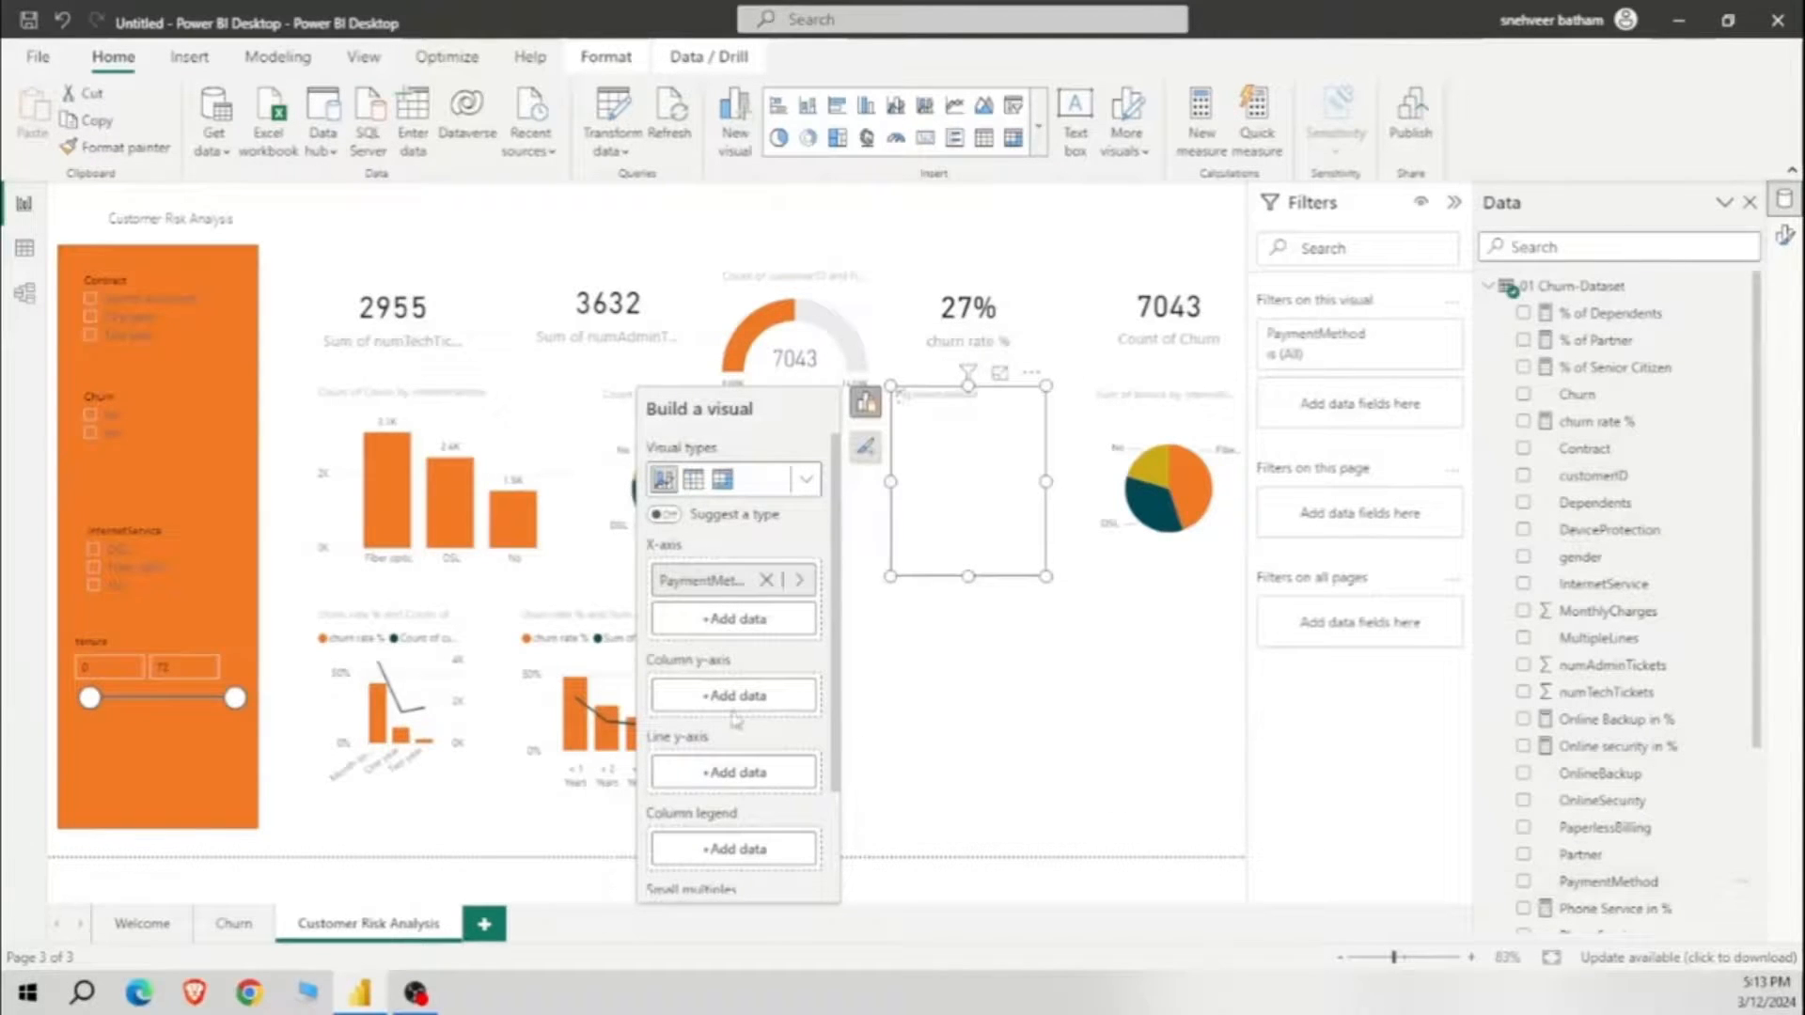
click(788, 704)
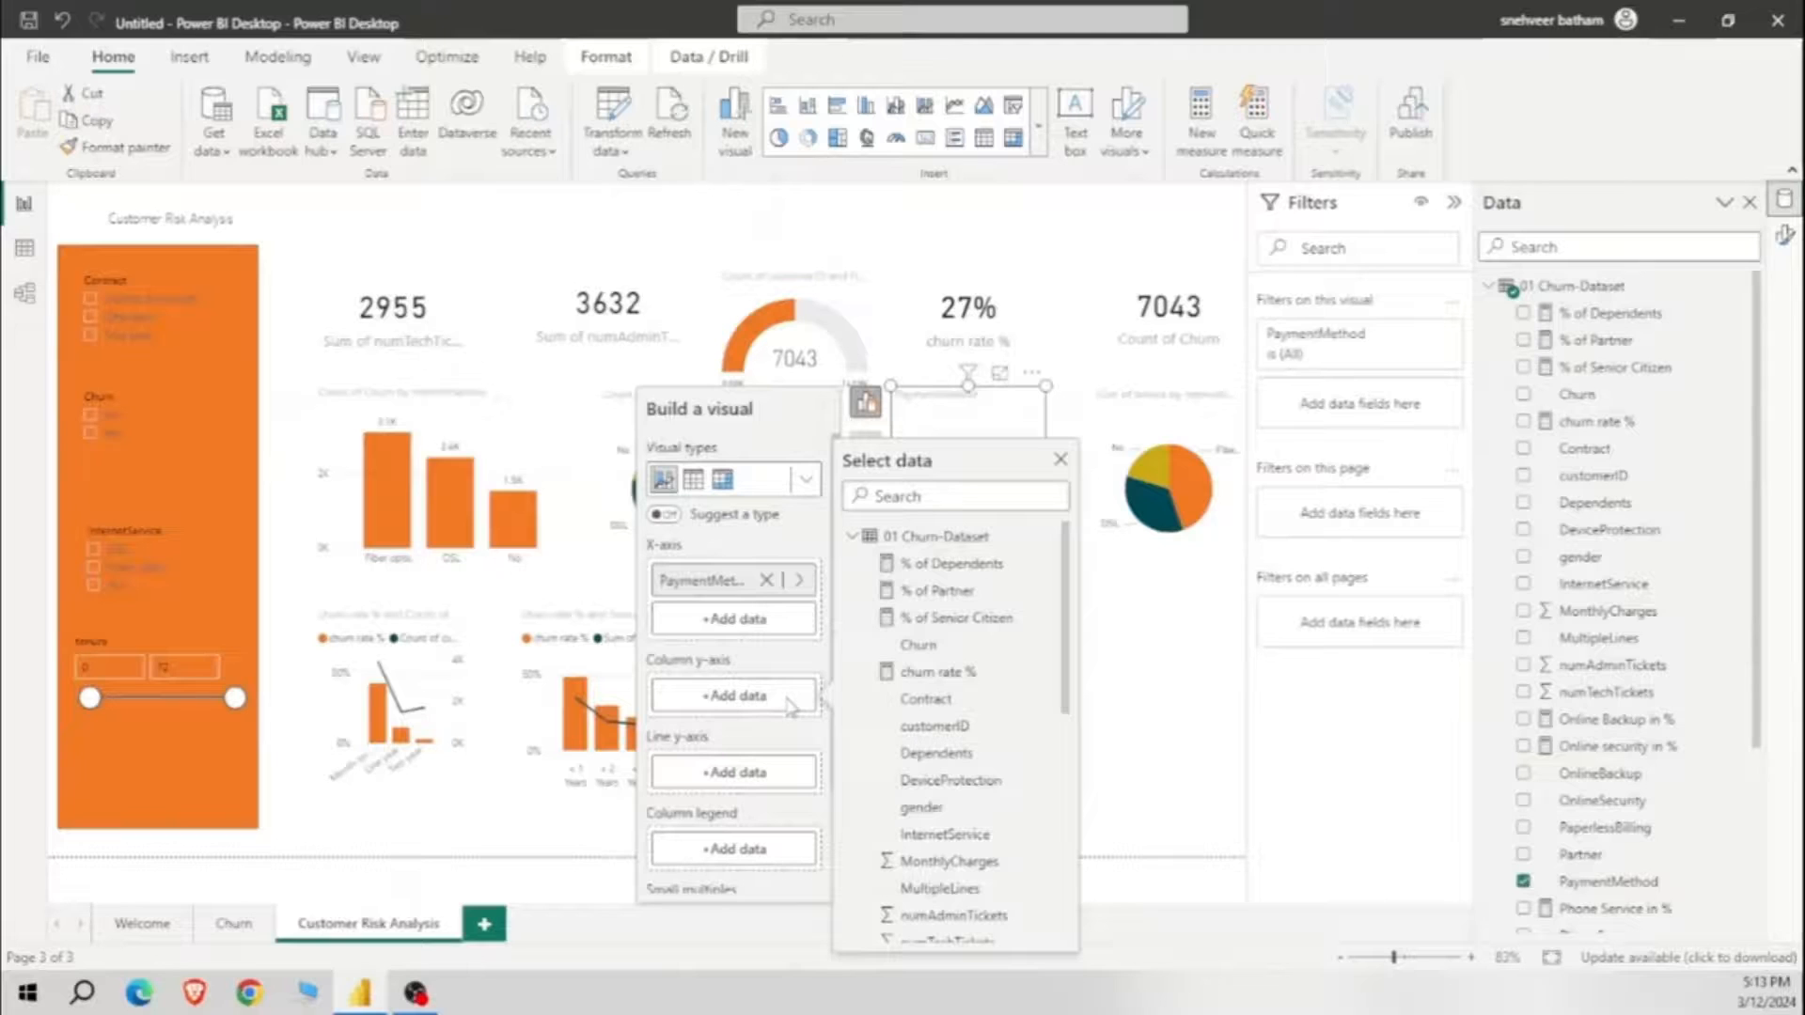
click(944, 673)
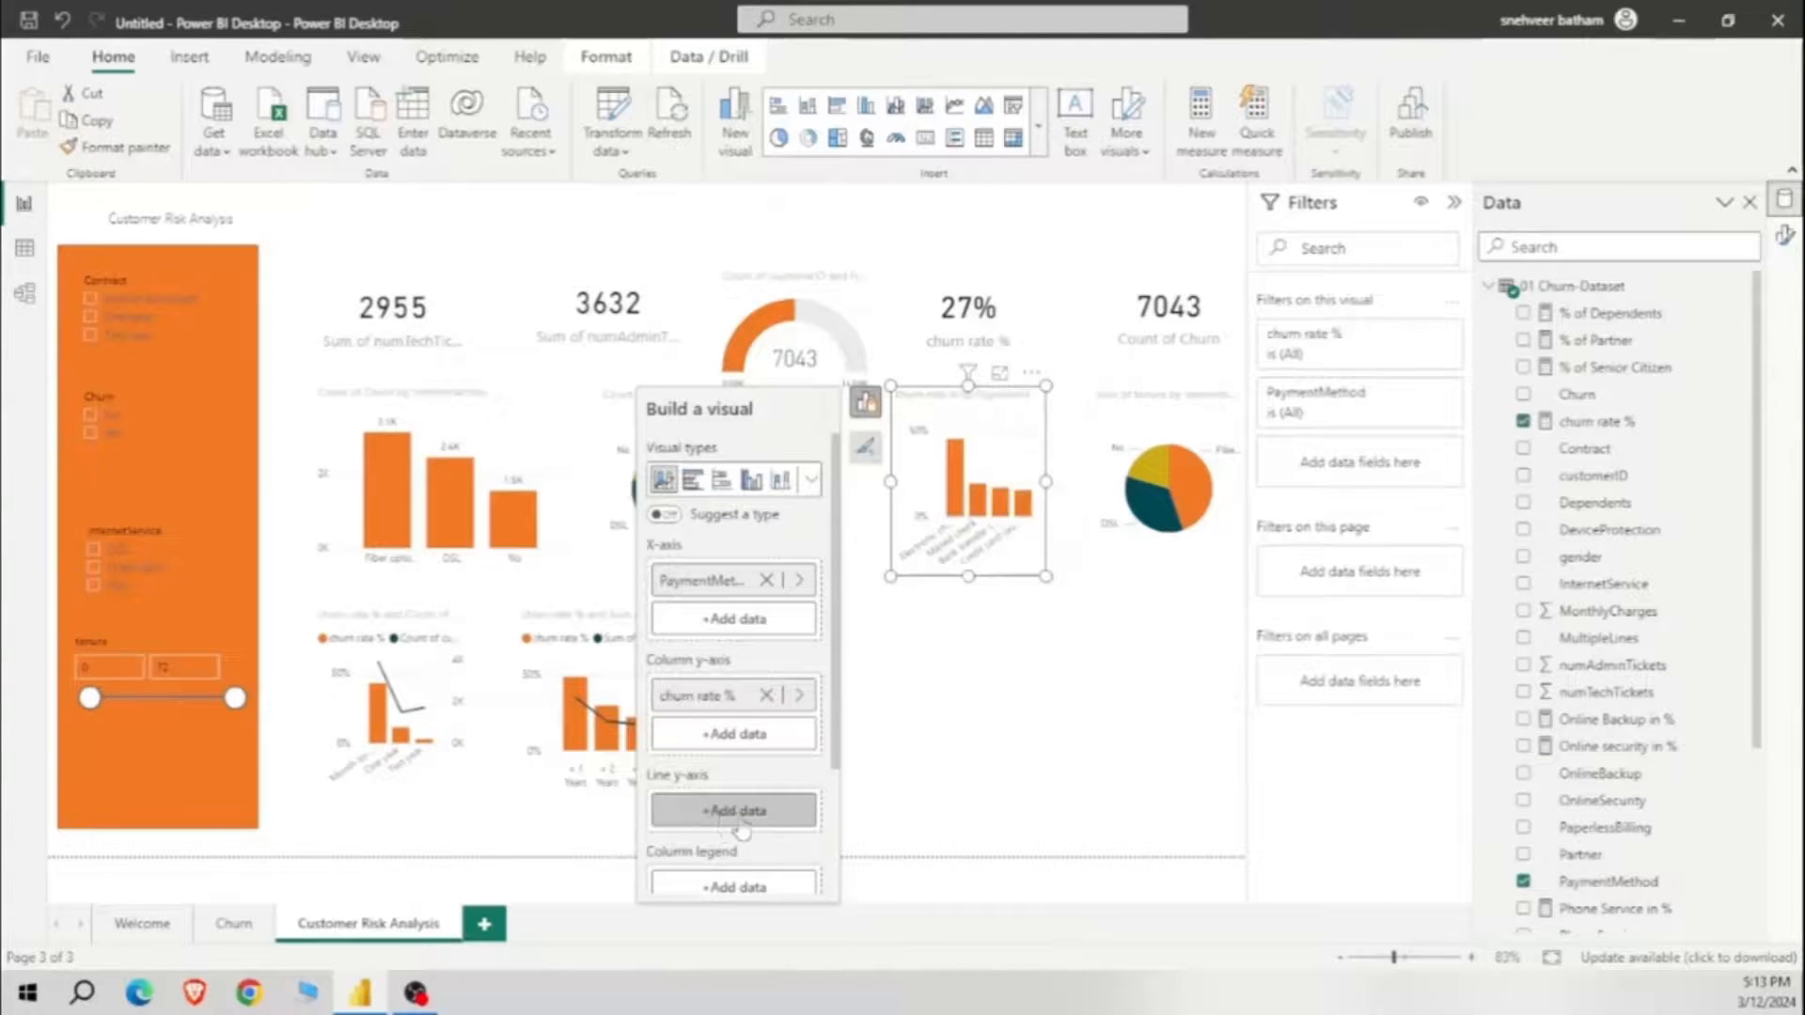
click(742, 810)
click(982, 752)
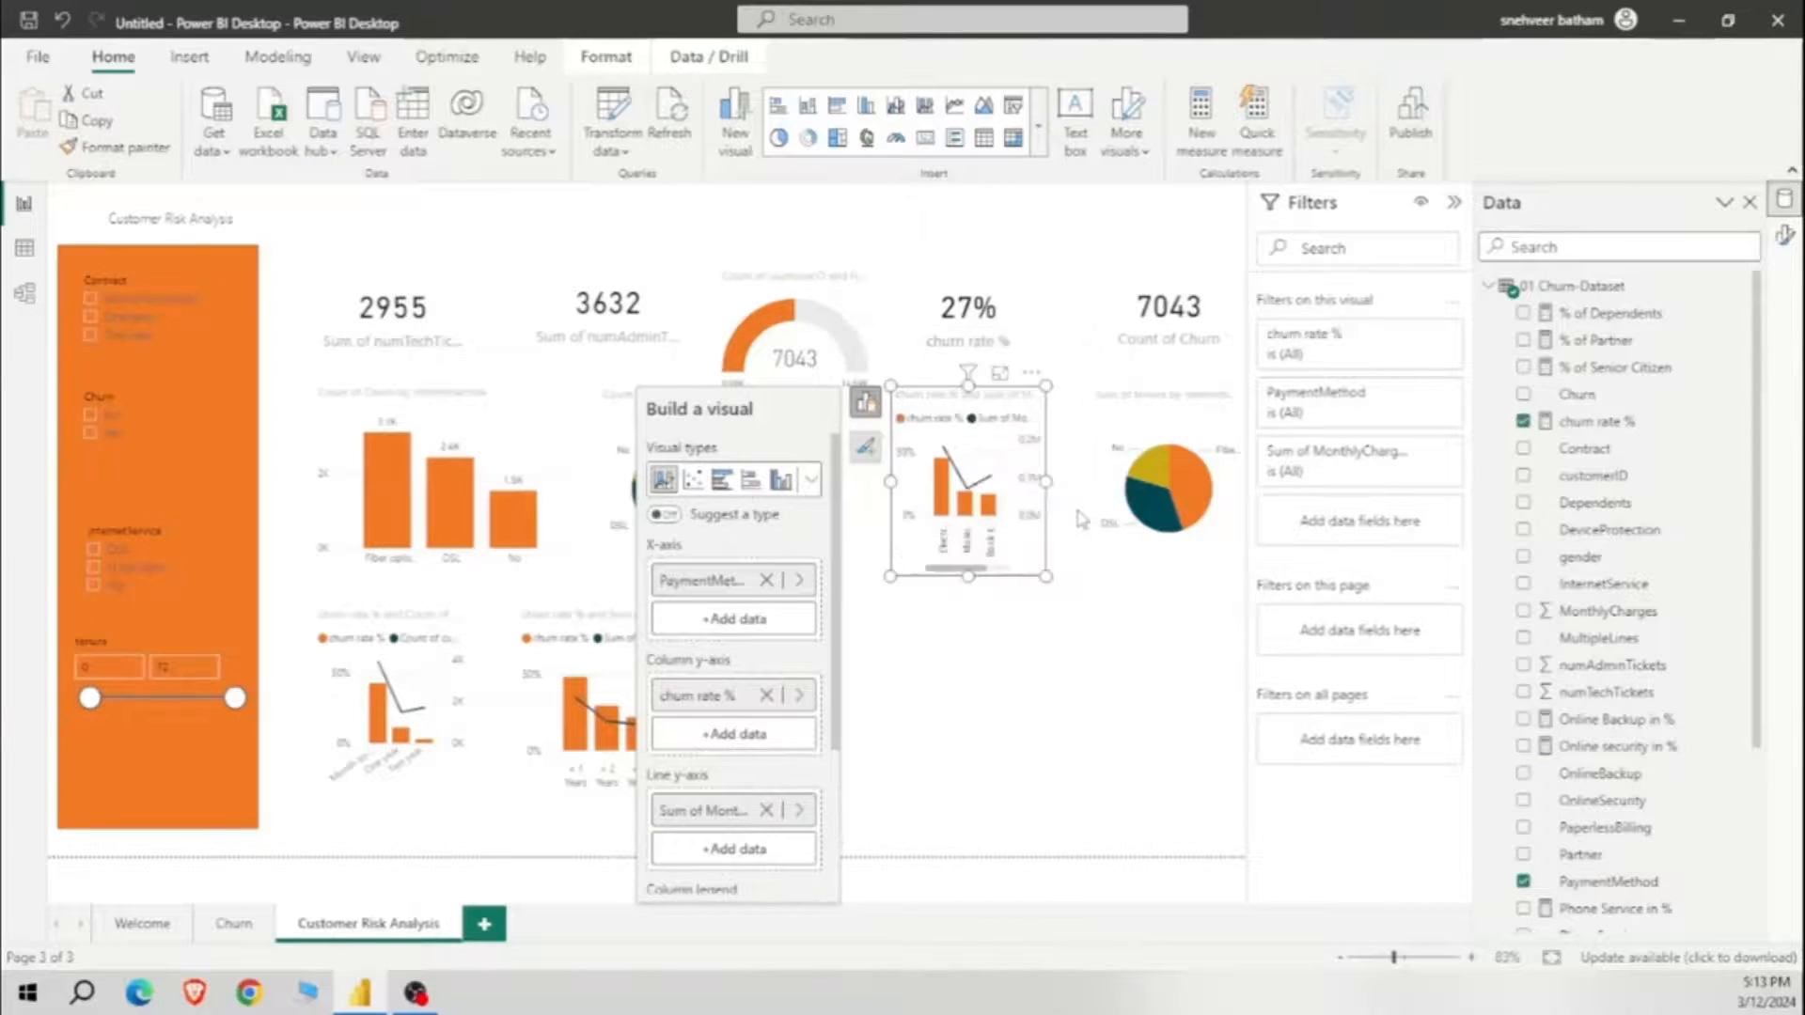
Step: Widen the PaymentMethod combo chart and move it into the lower row, beside the Subscription chart
drag(1047, 481, 1160, 479)
drag(1021, 401, 1023, 655)
click(1098, 596)
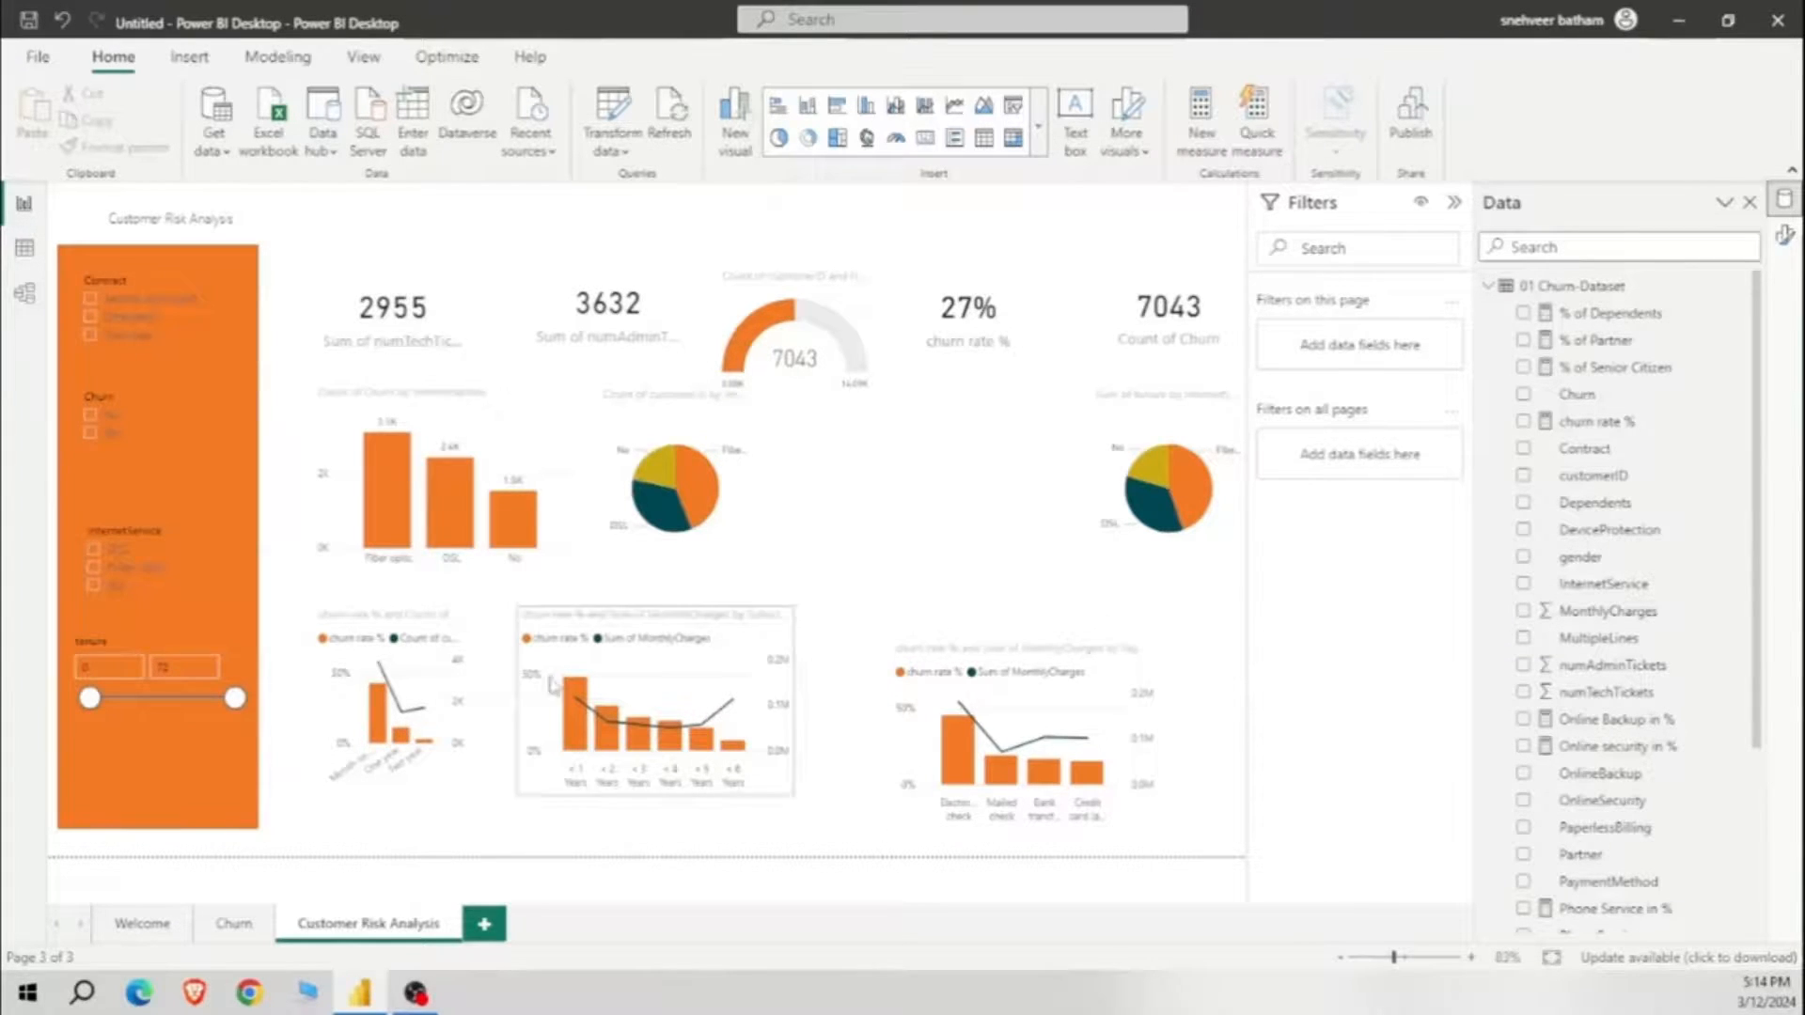
Step: Enlarge the Customer Risk Analysis title's font, then resize its text box and place it above the metric row
click(221, 218)
key(ctrl+a)
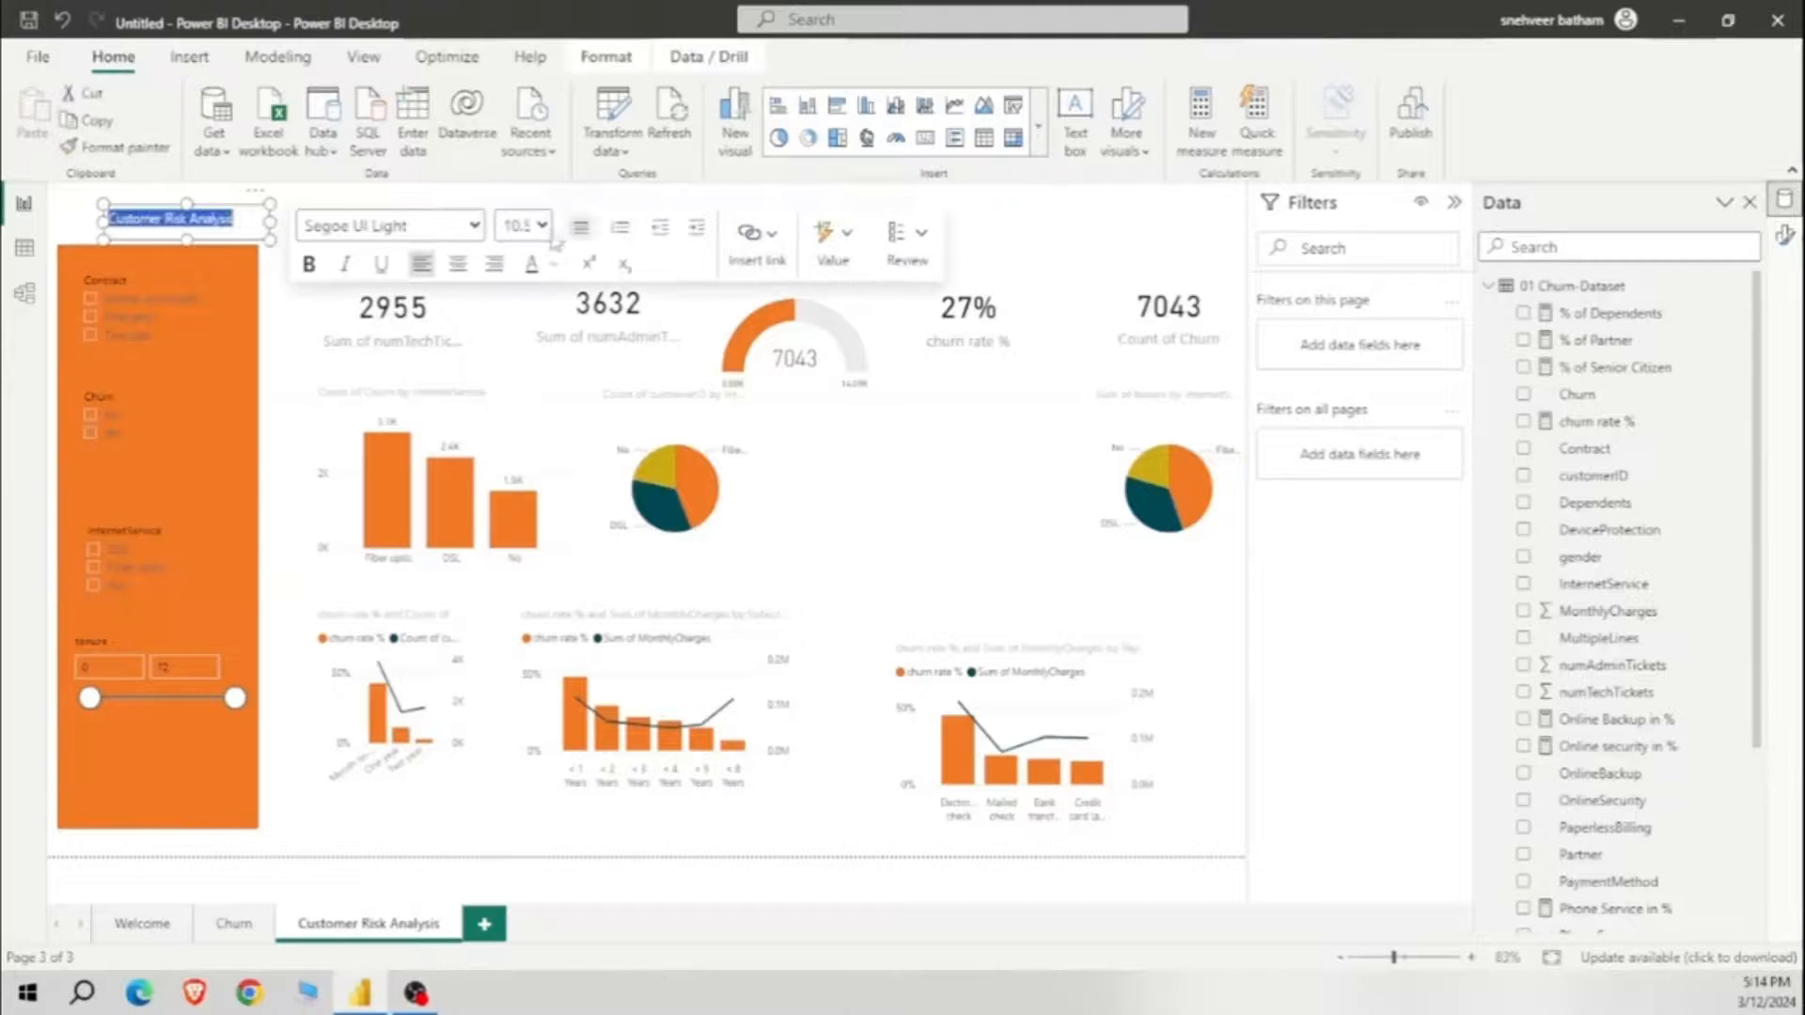
click(541, 226)
click(517, 592)
drag(320, 241, 729, 280)
drag(772, 205, 581, 184)
Step: Move the tenure, InternetService, Churn and Contract slicers lower within the orange panel
drag(164, 641, 163, 733)
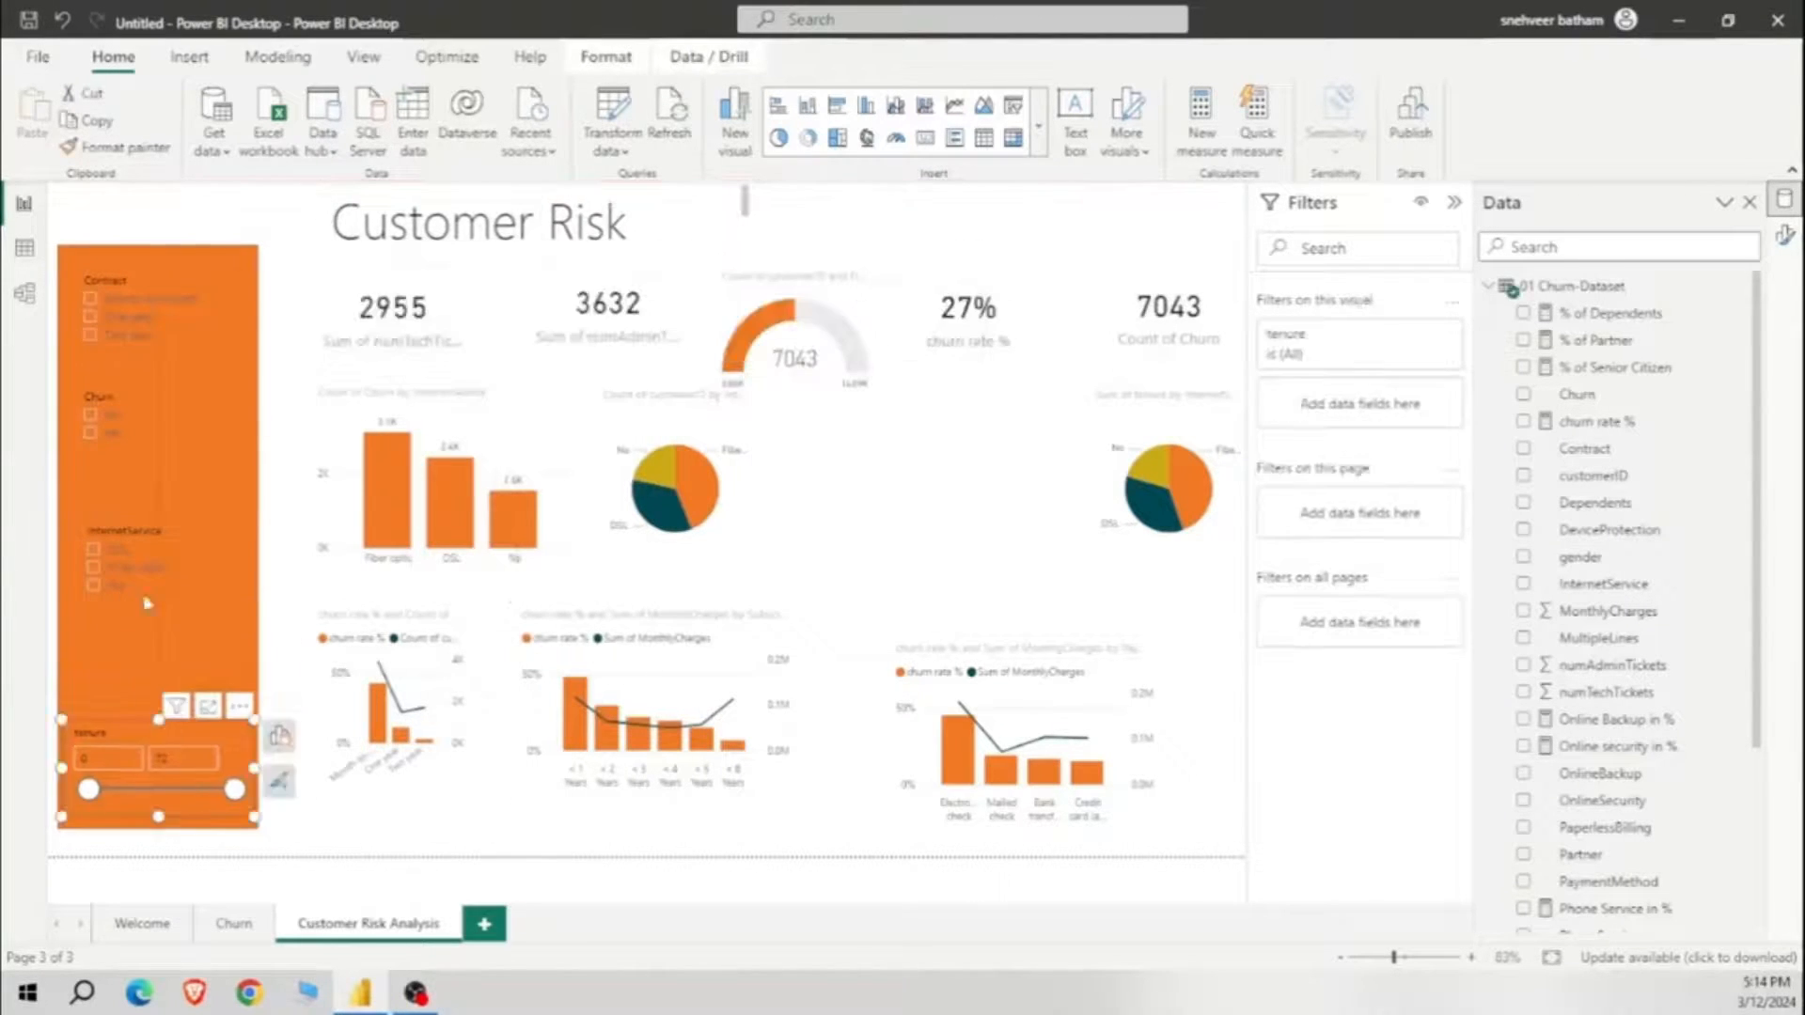
drag(171, 542, 183, 664)
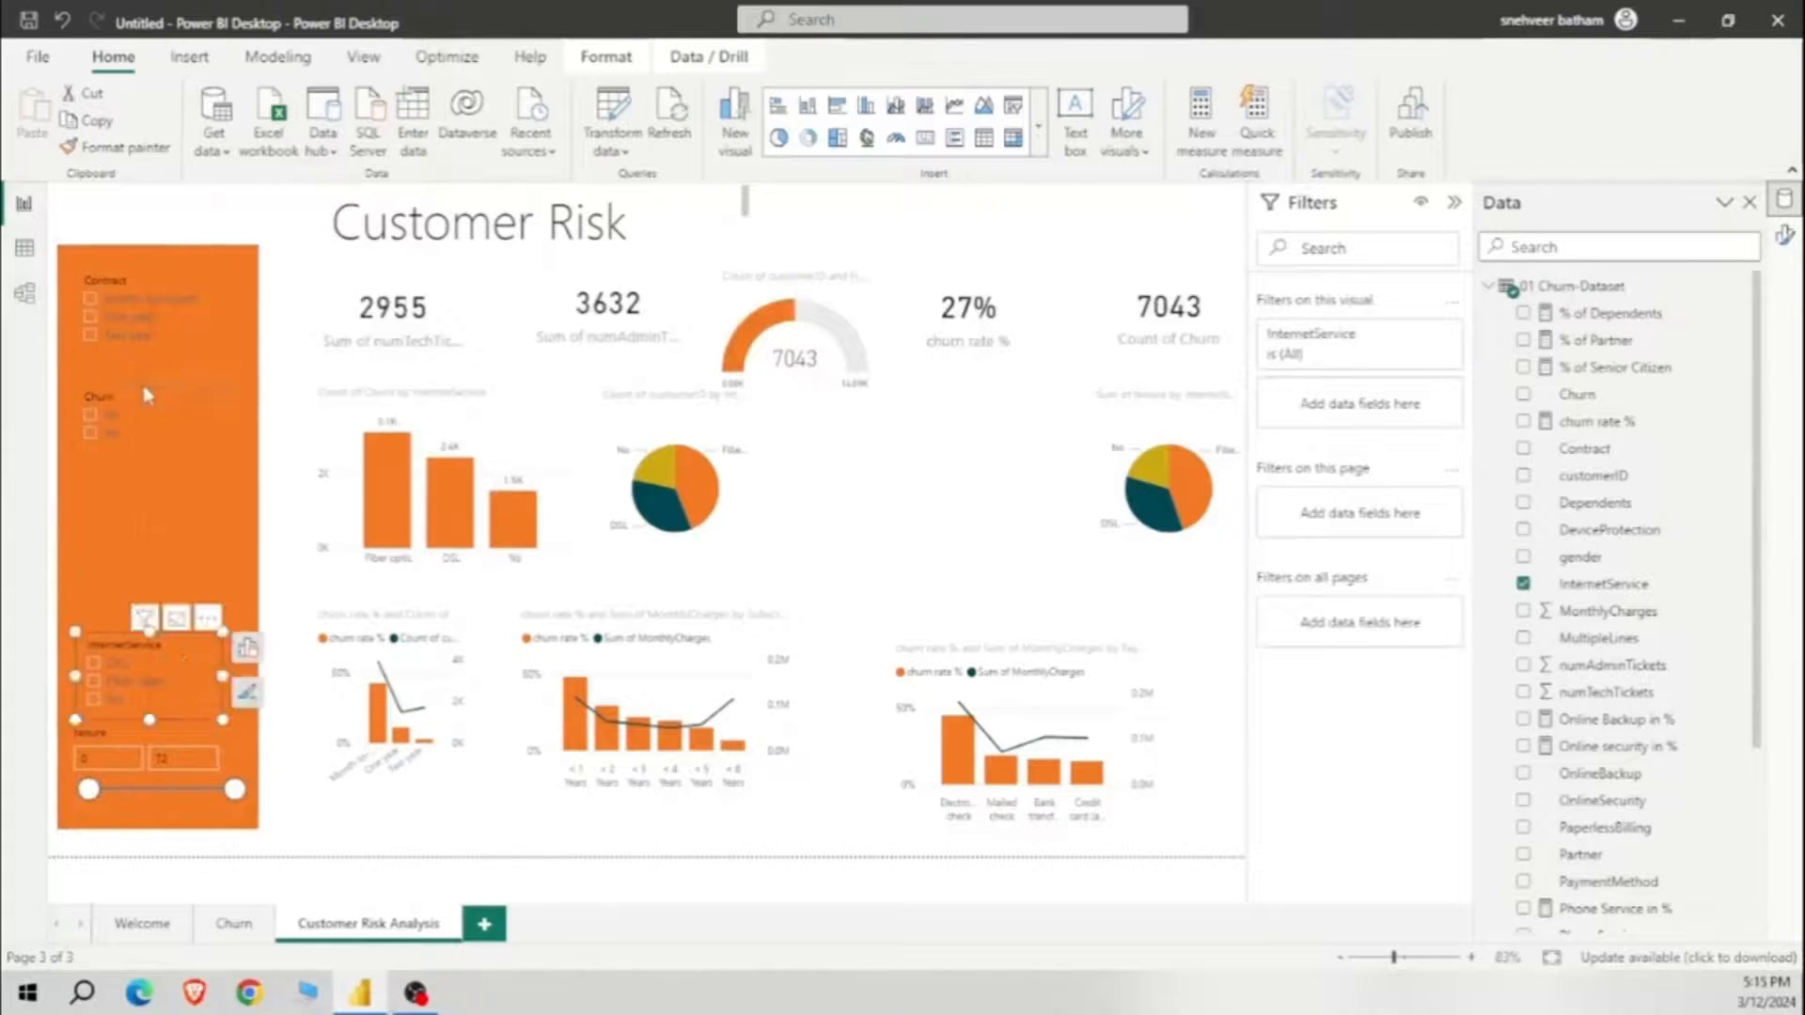
drag(151, 410, 161, 535)
drag(162, 284, 156, 359)
Step: Lower the orange panel's upper edge and even out the spacing of the Churn and InternetService slicers
drag(158, 245, 158, 294)
click(191, 348)
drag(161, 522, 157, 485)
drag(180, 663, 187, 613)
click(225, 816)
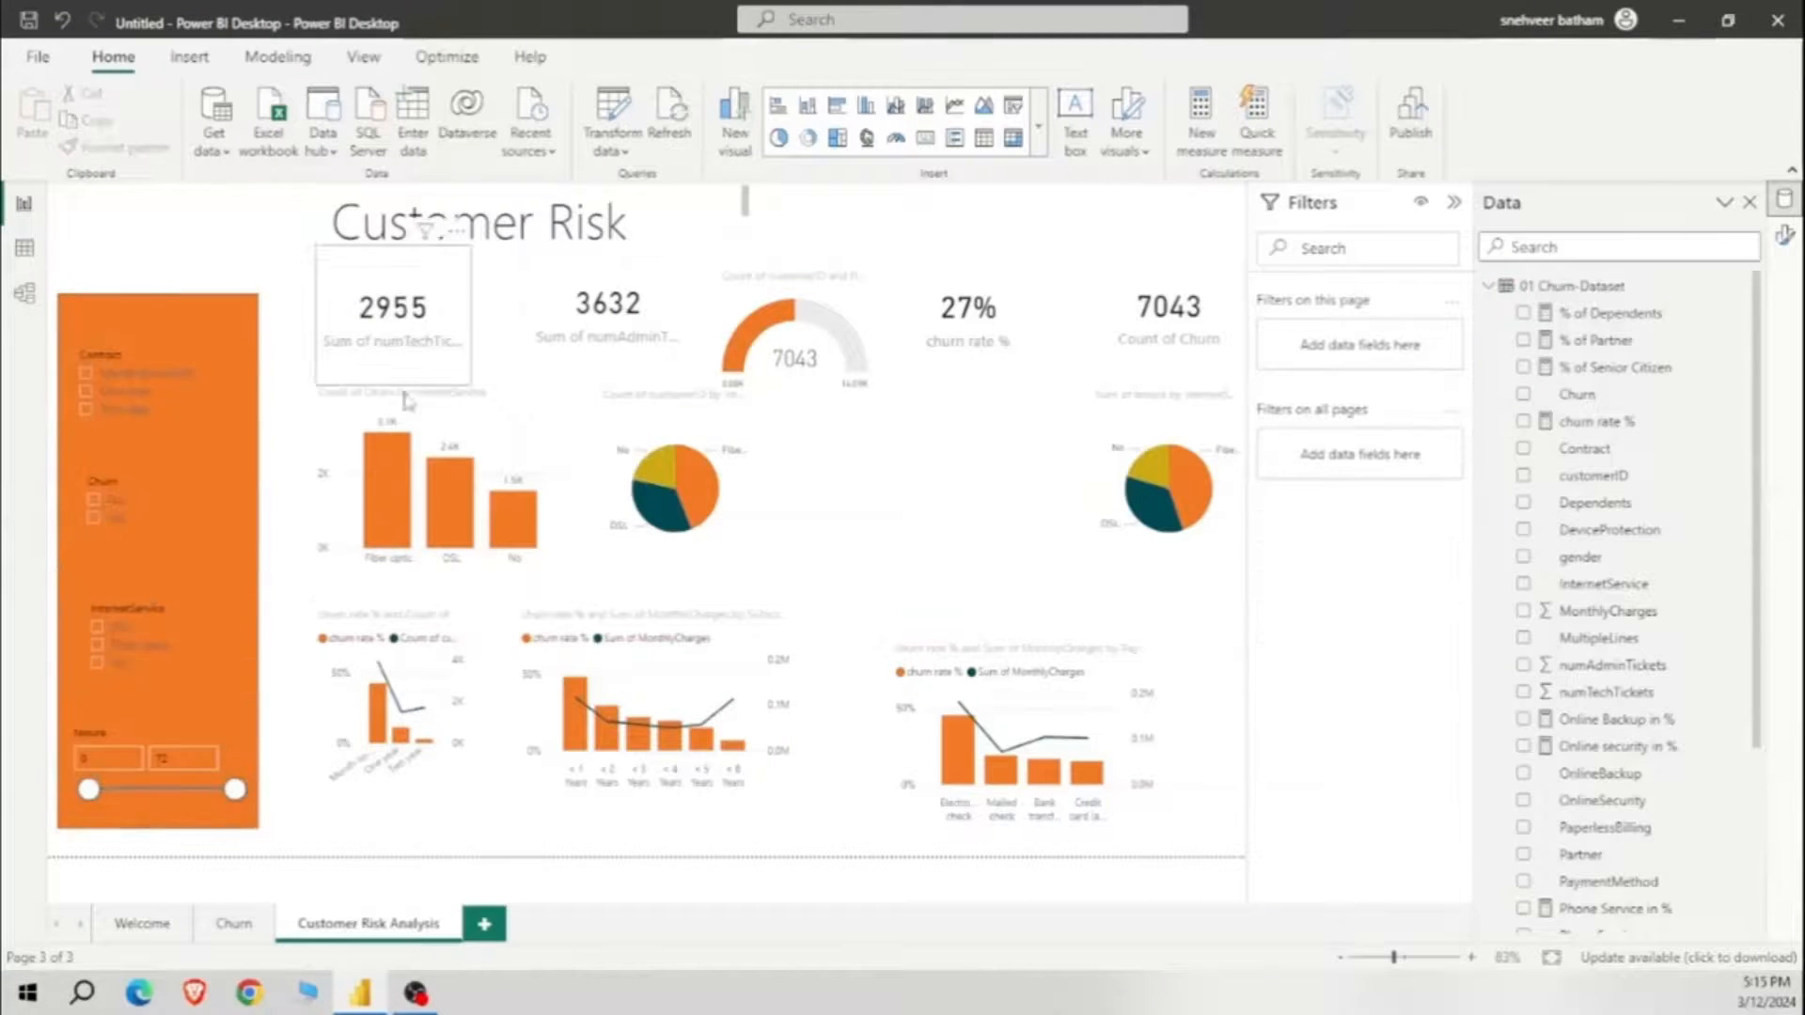
Step: Shift the numTechTickets card slightly towards the slicer panel and move the page title closer to the page's centre
click(442, 324)
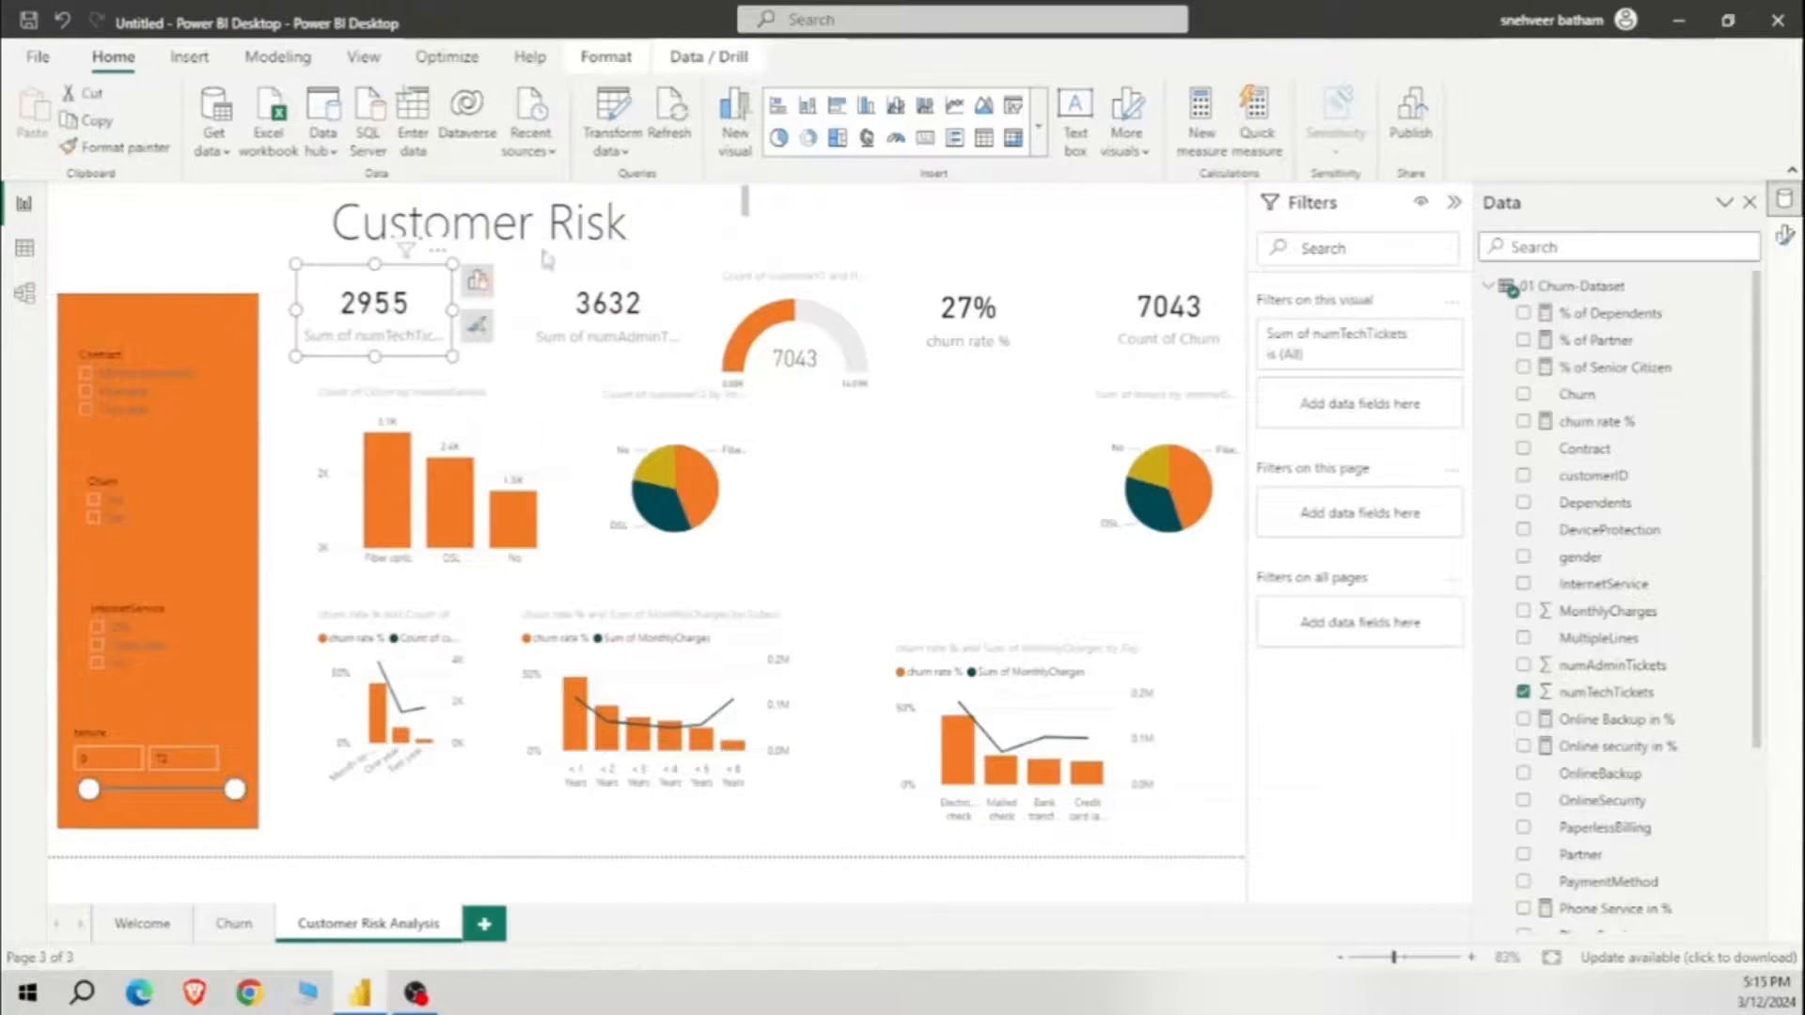
click(592, 226)
drag(658, 193, 835, 190)
Step: Extend the orange panel up to the page's upper edge and move all four slicers up to spread them along it
click(162, 296)
drag(160, 294, 168, 182)
click(280, 246)
drag(146, 410, 146, 273)
drag(155, 490, 152, 398)
drag(188, 630, 188, 567)
drag(160, 738, 162, 693)
click(848, 606)
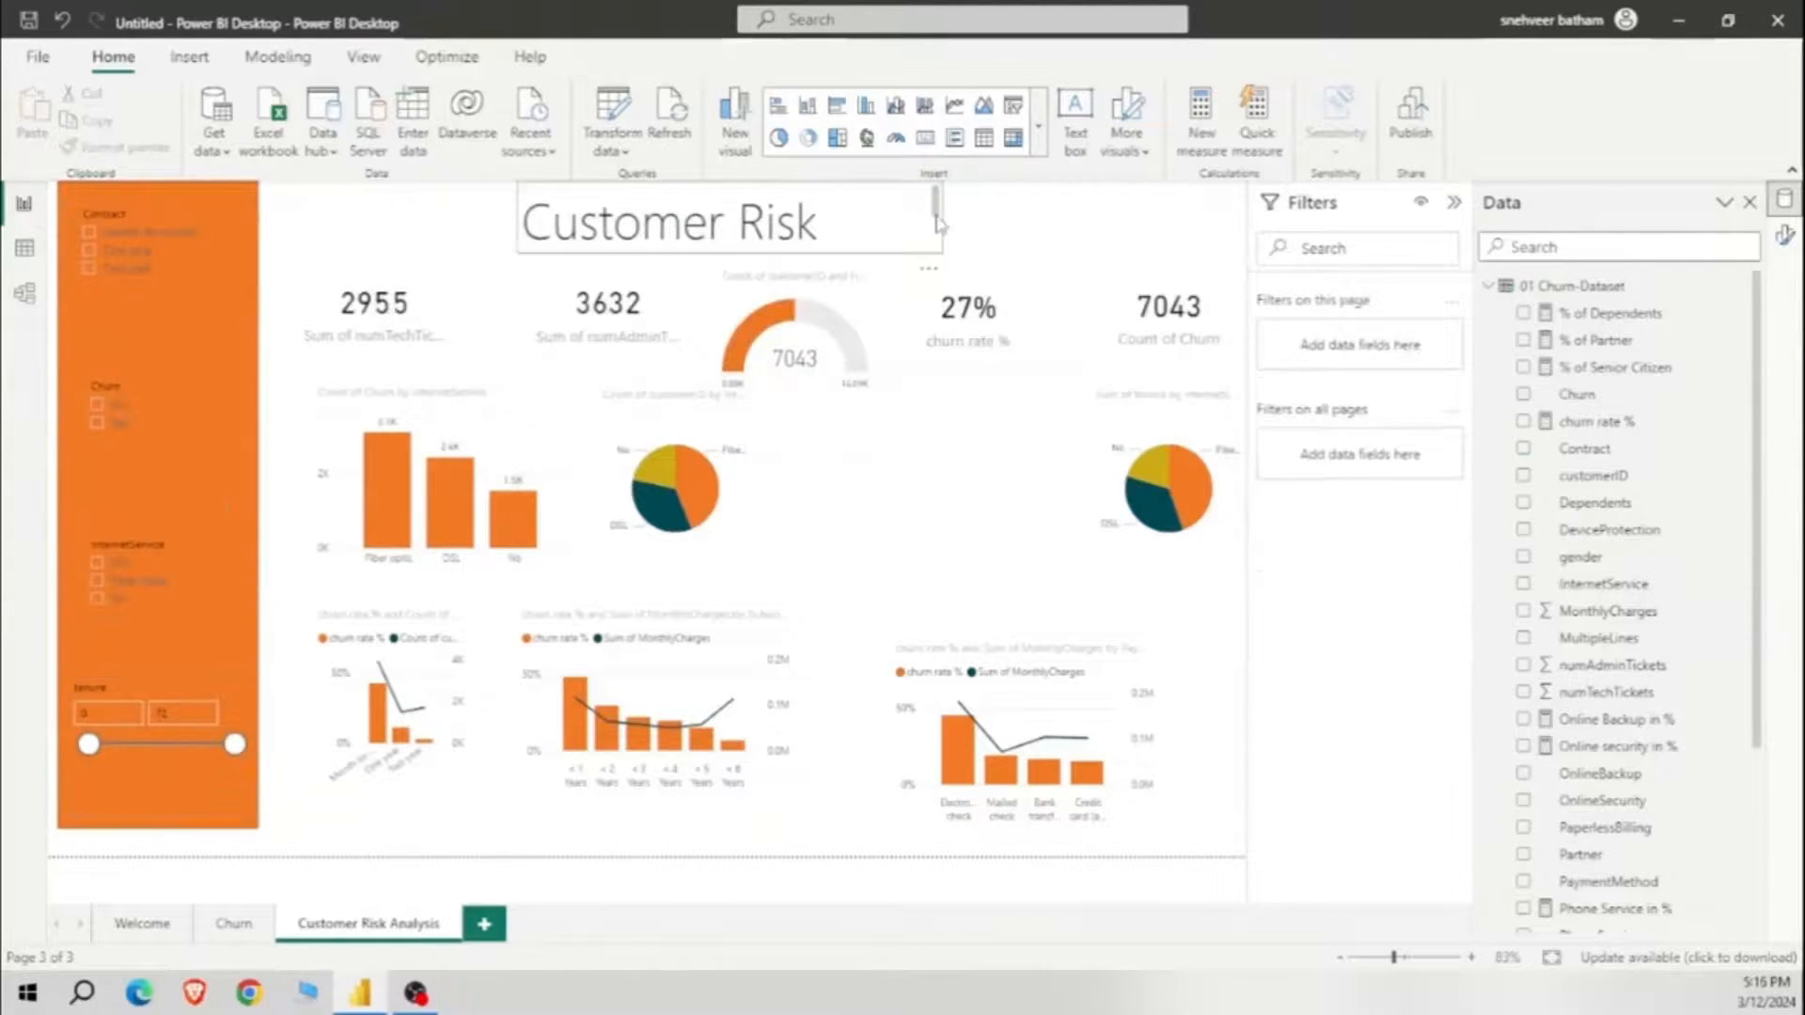
Step: Widen the title box to fit the full Customer Risk Analysis title and move the customerID pie chart towards the tenure pie
drag(936, 207, 1027, 220)
click(938, 230)
click(900, 468)
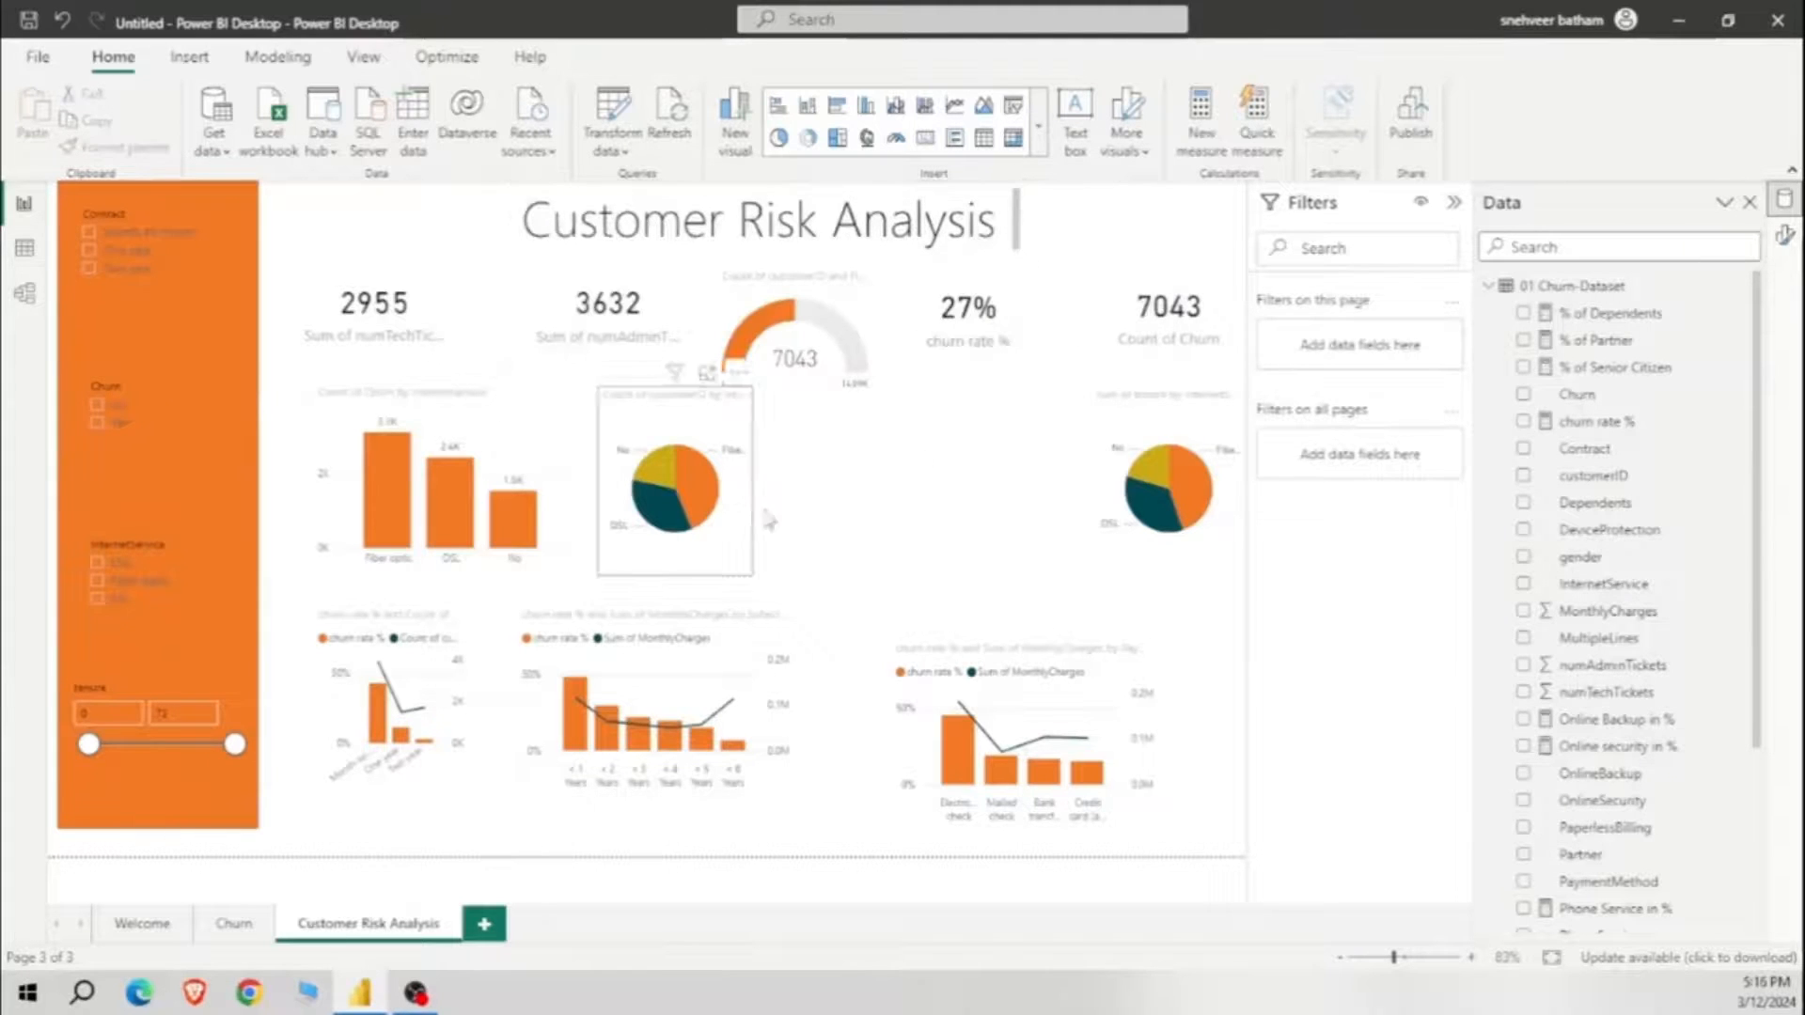
drag(746, 512, 841, 512)
Step: Shift the numTechTickets and numAdminTickets cards towards the slicer panel, and shrink and move the customerID gauge alongside them
mouse_move(380, 327)
mouse_down()
mouse_move(380, 350)
mouse_move(369, 330)
mouse_up()
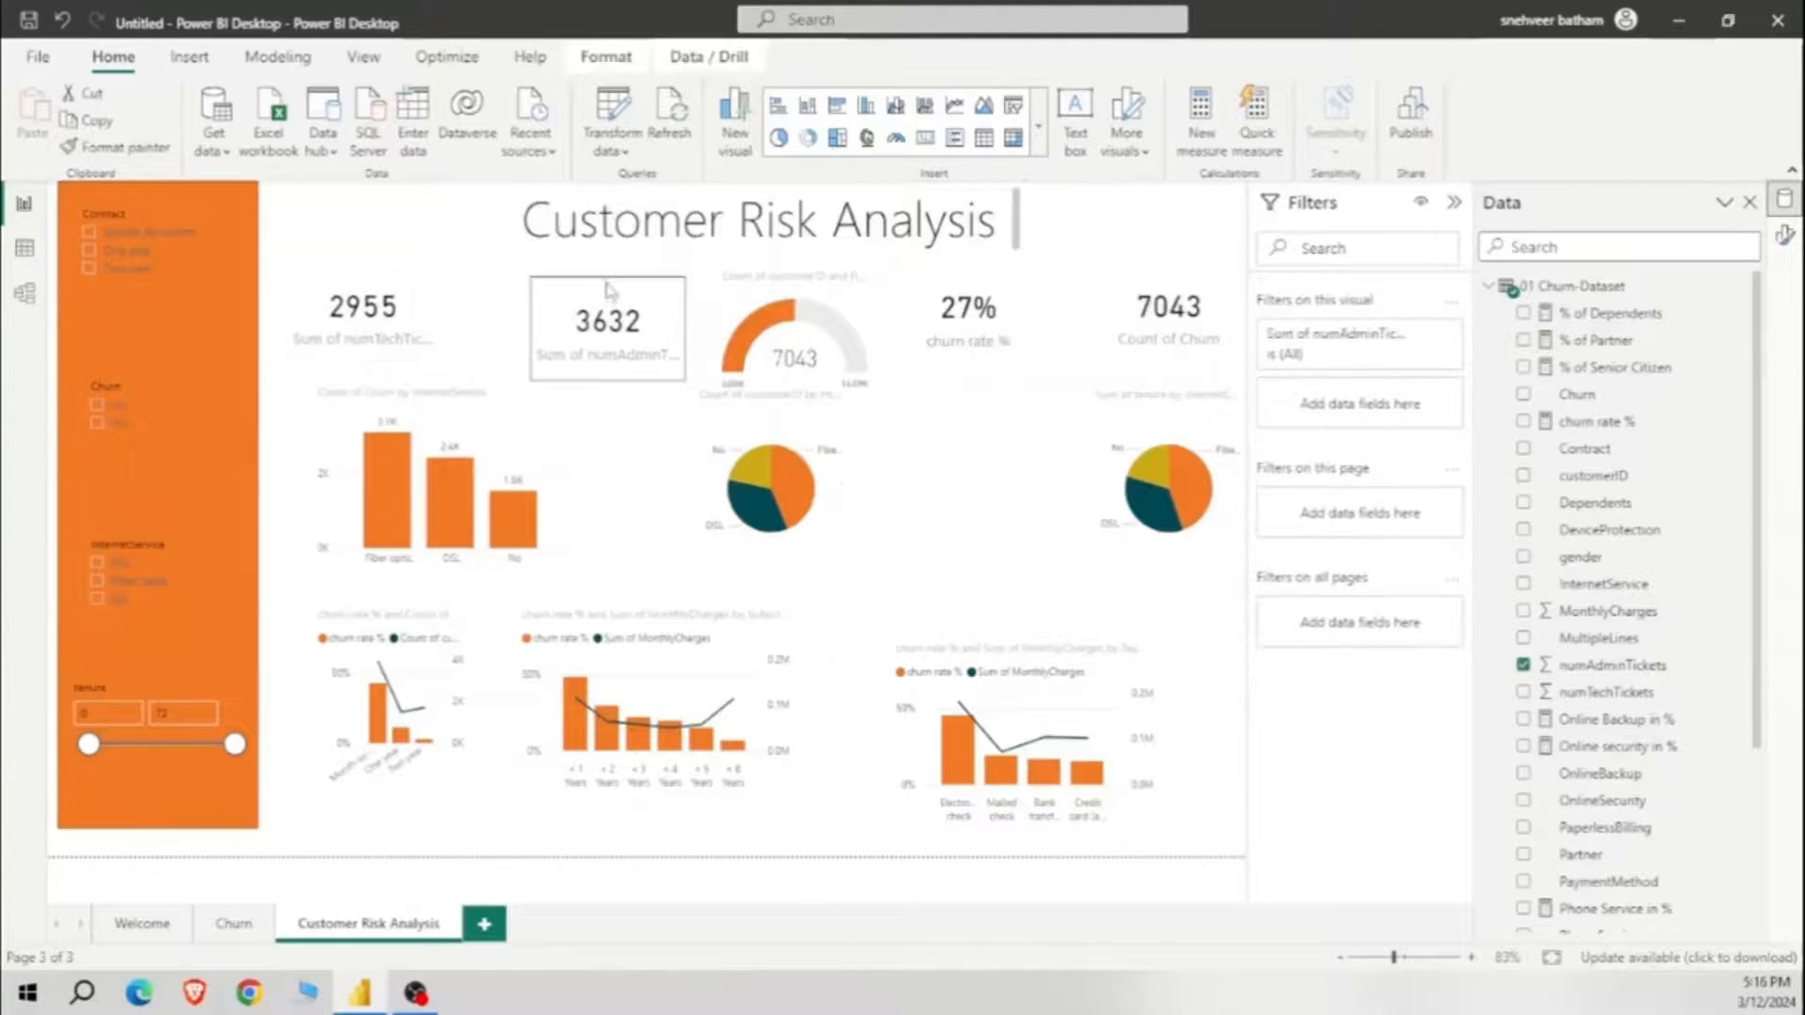
drag(658, 322, 598, 327)
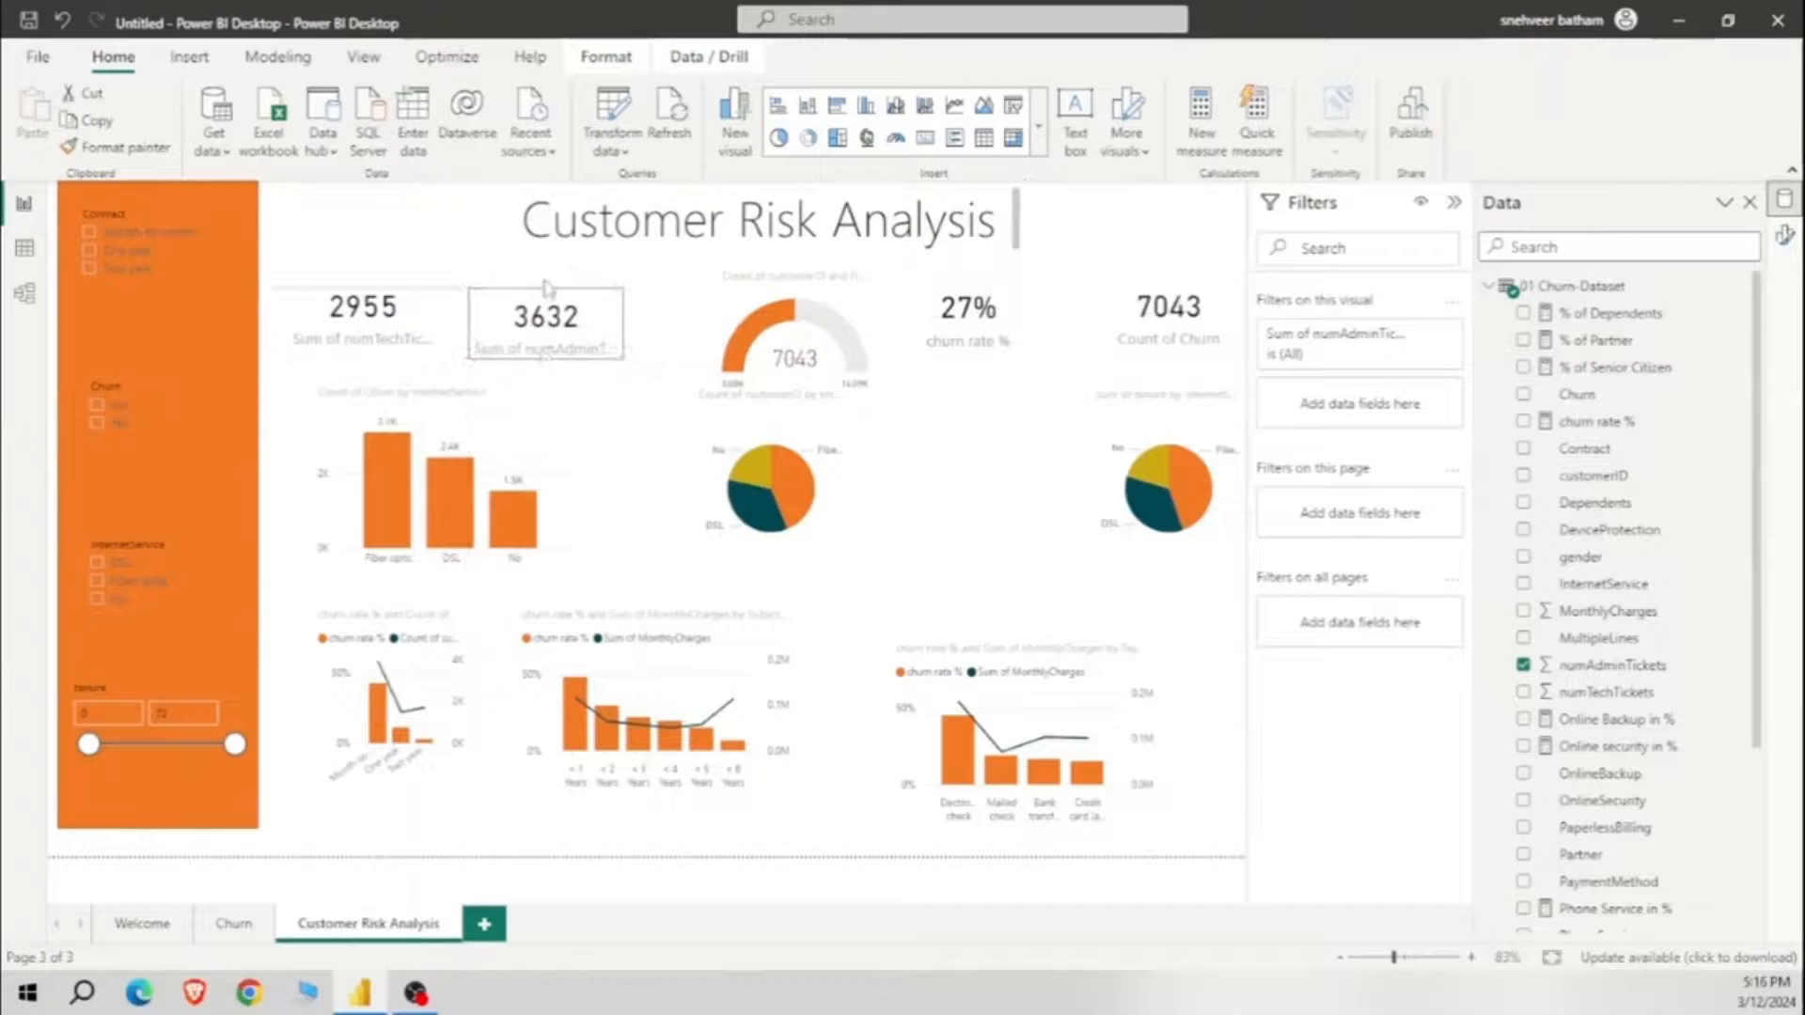
drag(795, 327, 741, 268)
drag(743, 372, 743, 358)
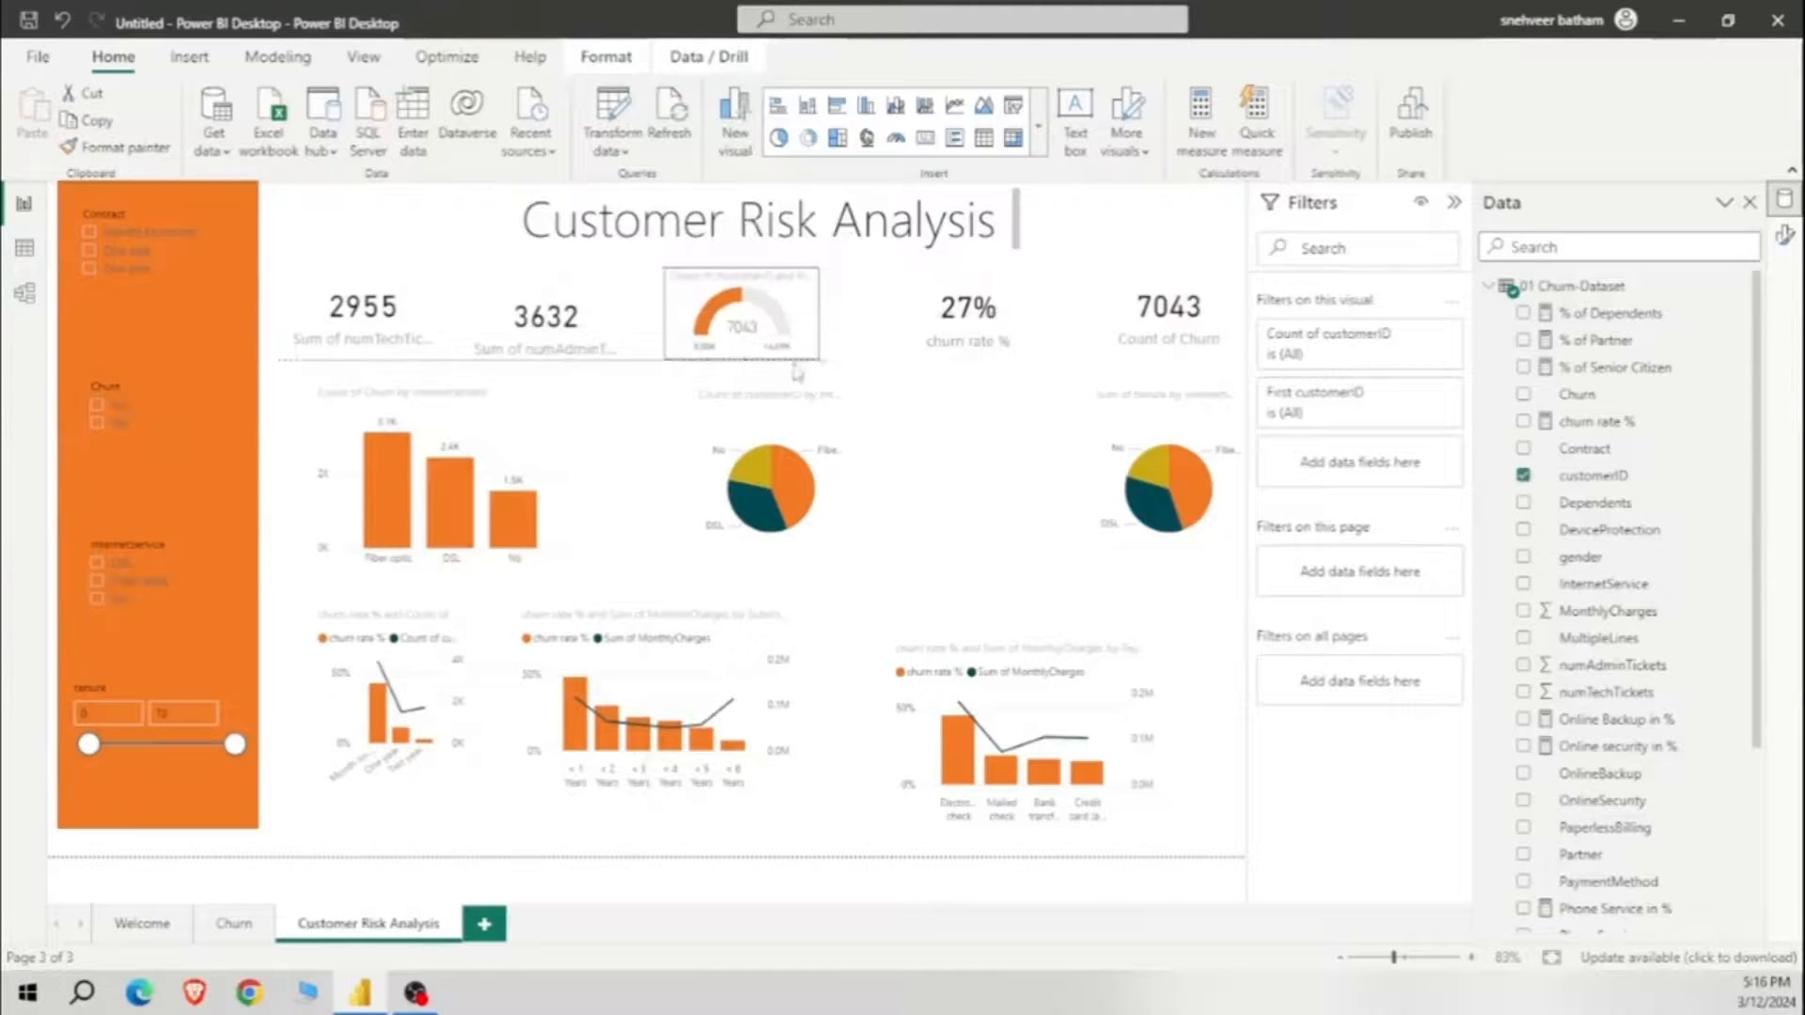
Step: Reduce the churn rate % card's height and fine-tune its size and position in the metric row
click(949, 331)
drag(968, 241, 967, 273)
drag(967, 384, 967, 355)
drag(1024, 292, 1015, 293)
drag(970, 356, 967, 364)
click(856, 334)
click(908, 358)
Step: Match the numAdminTickets card to the numTechTickets card by setting its height to 98 and width to 167
click(585, 329)
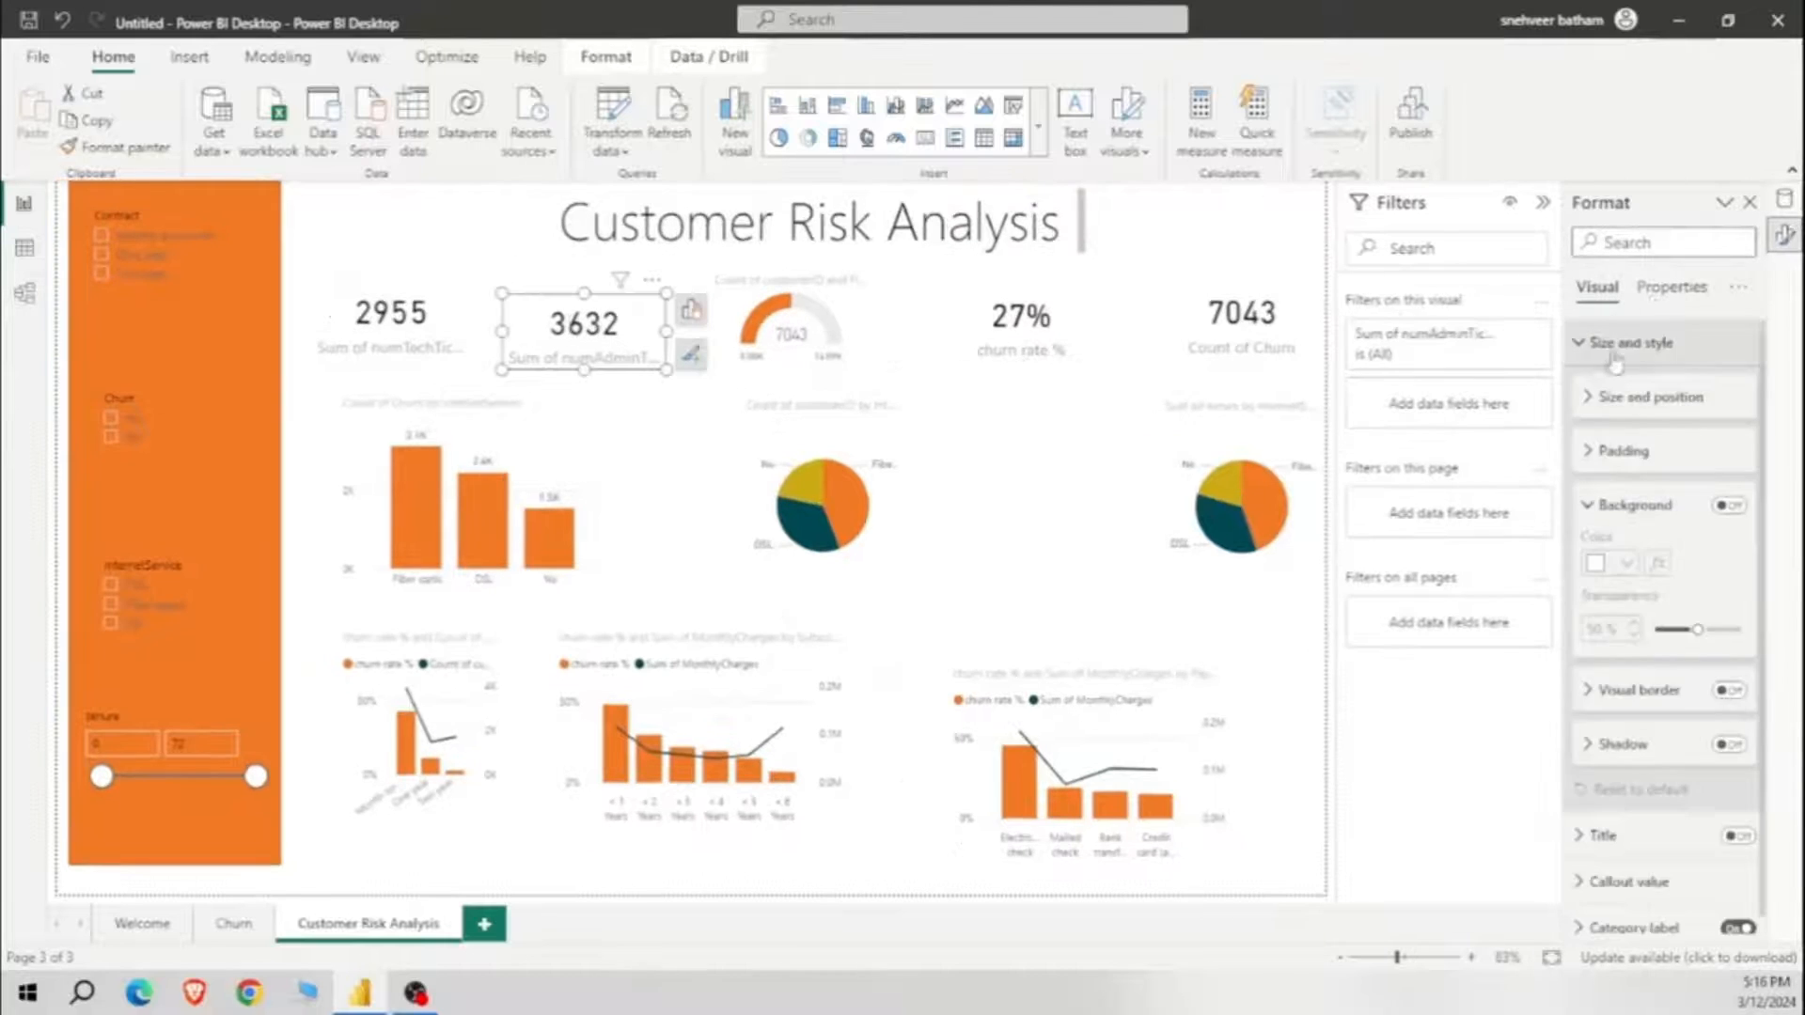
click(1616, 352)
click(1616, 352)
click(1611, 397)
click(413, 325)
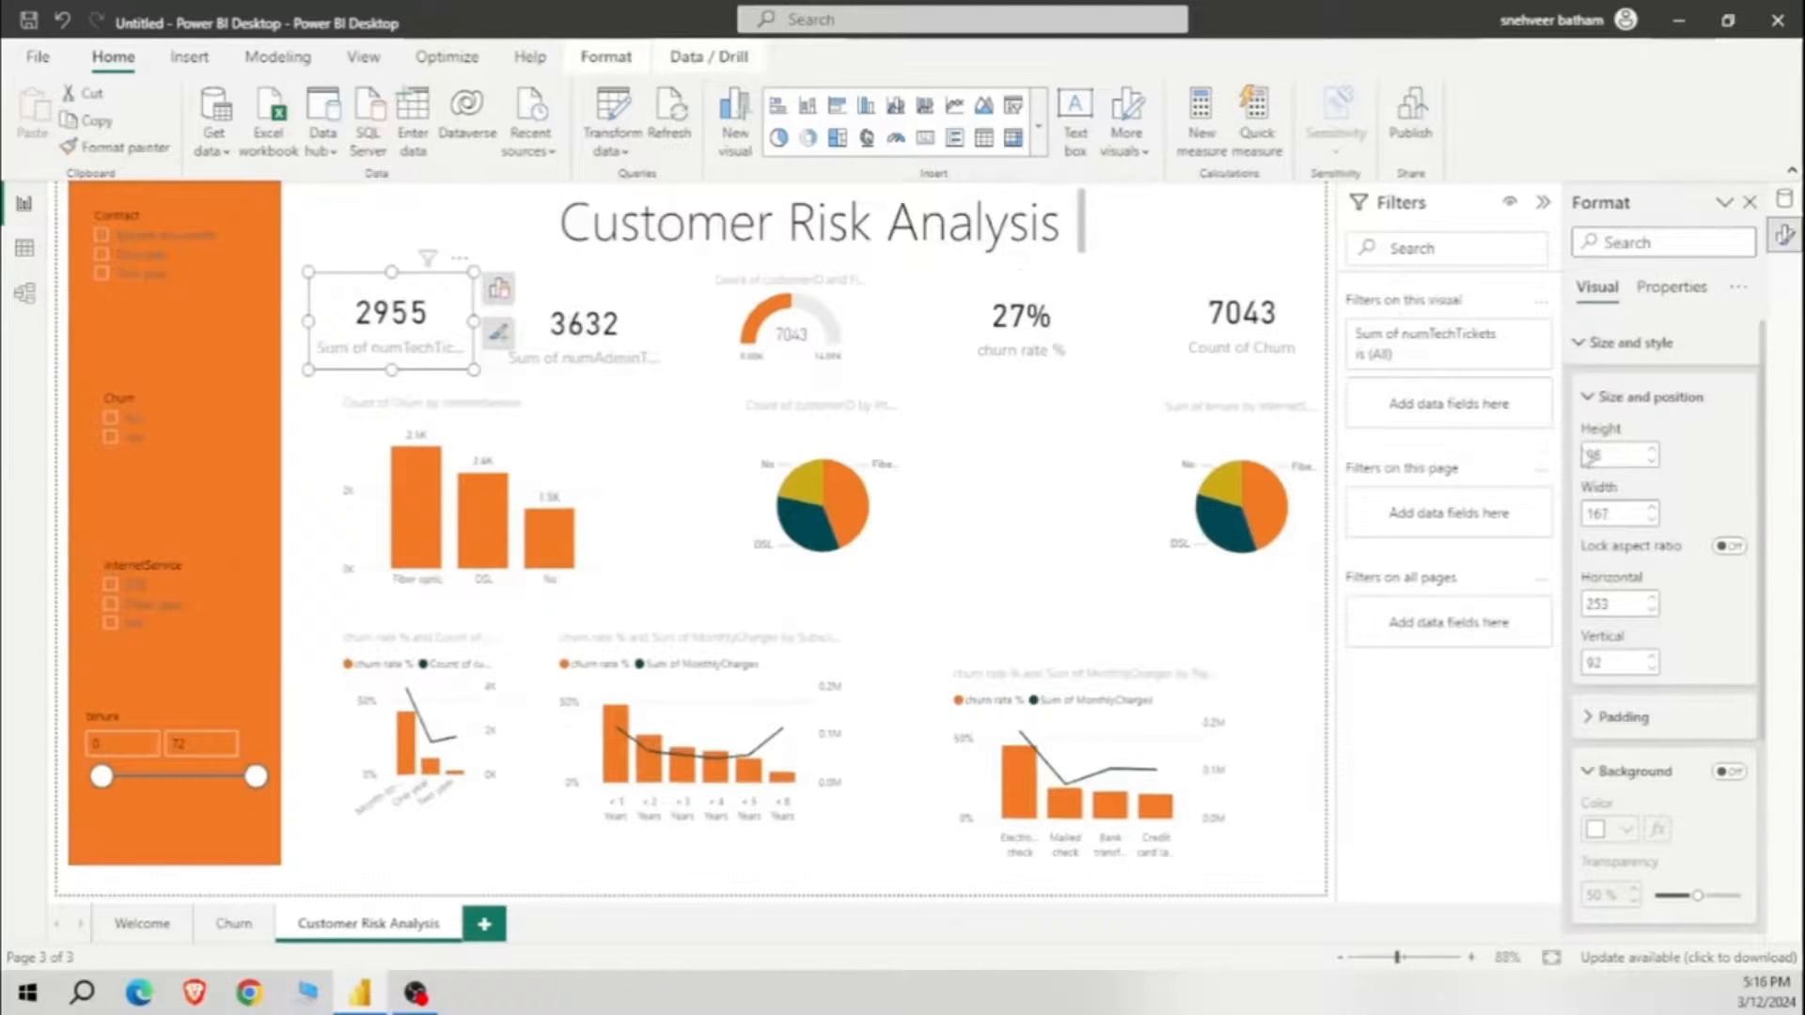
click(627, 306)
drag(1604, 456, 1577, 461)
text(98)
key(Tab)
text(167)
key(Tab)
Step: Select the churn rate % card for adjusting its height and width
click(1070, 344)
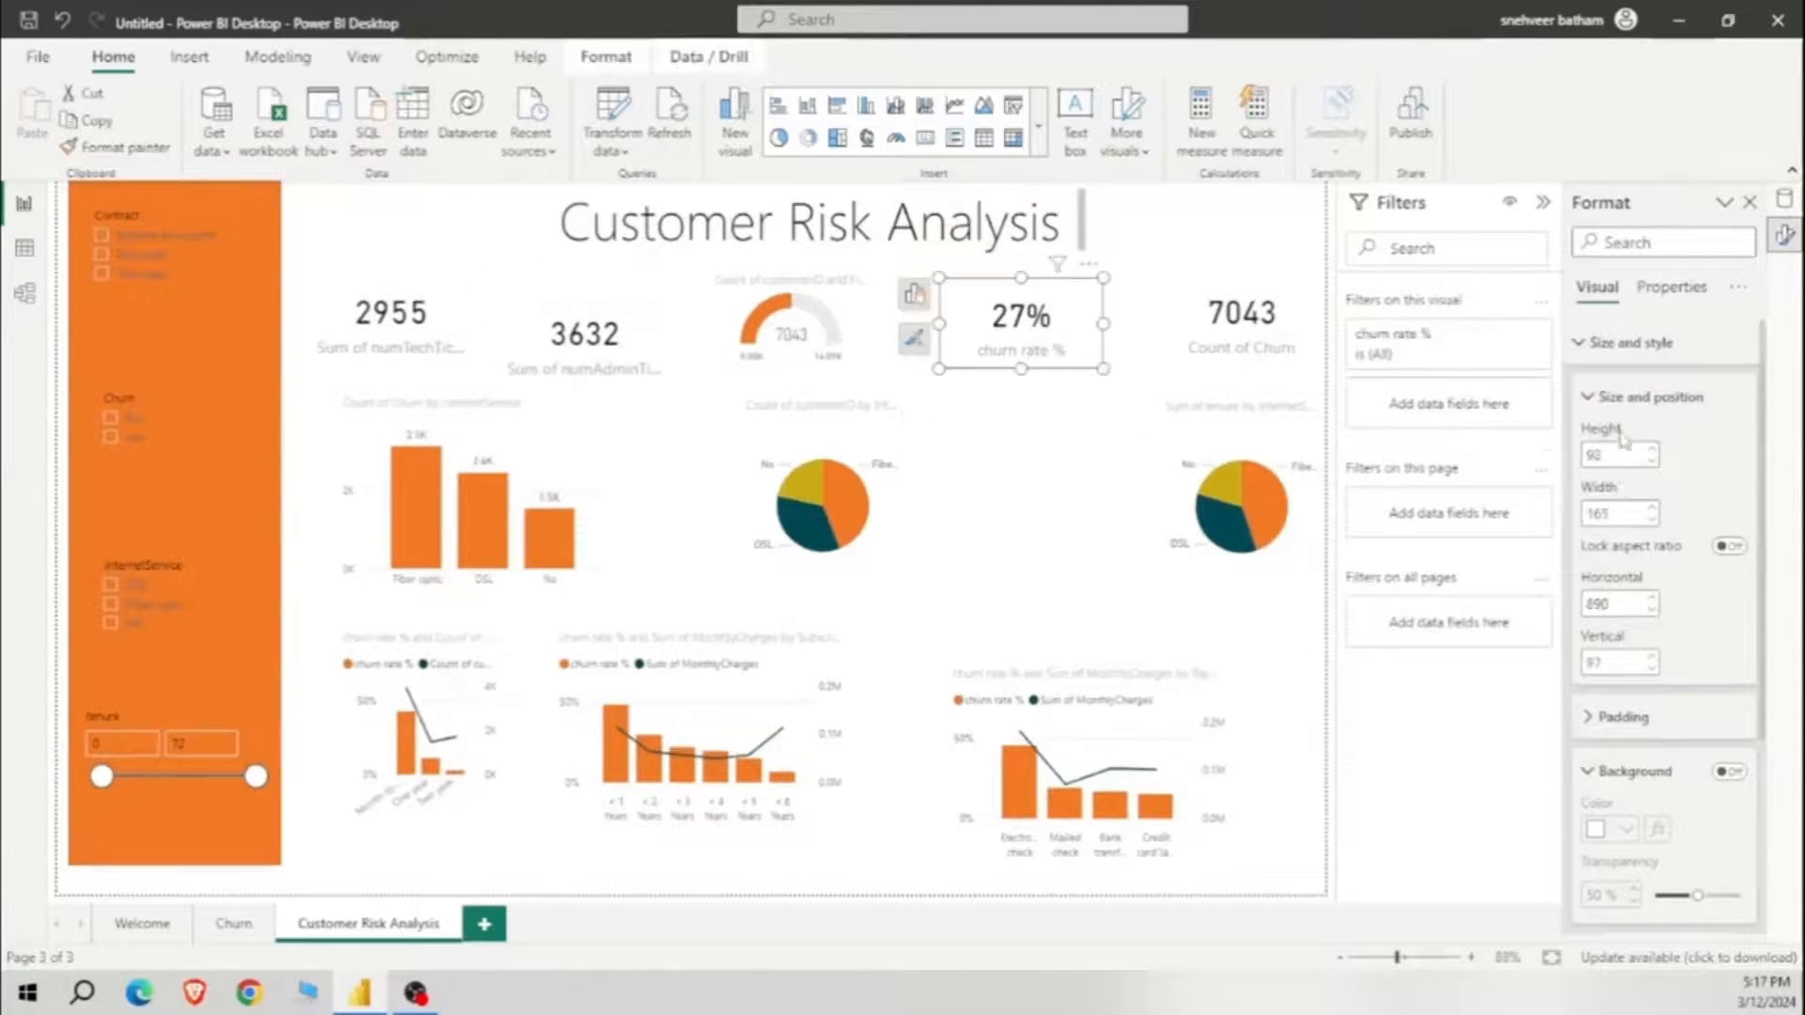
Step: Set the churn rate % card's height to 98 and its width to 167
text(98)
key(Tab)
text(167)
key(Tab)
Step: Size the Count of Churn card to a height of 97 and a width of 167
click(1259, 325)
double_click(1624, 454)
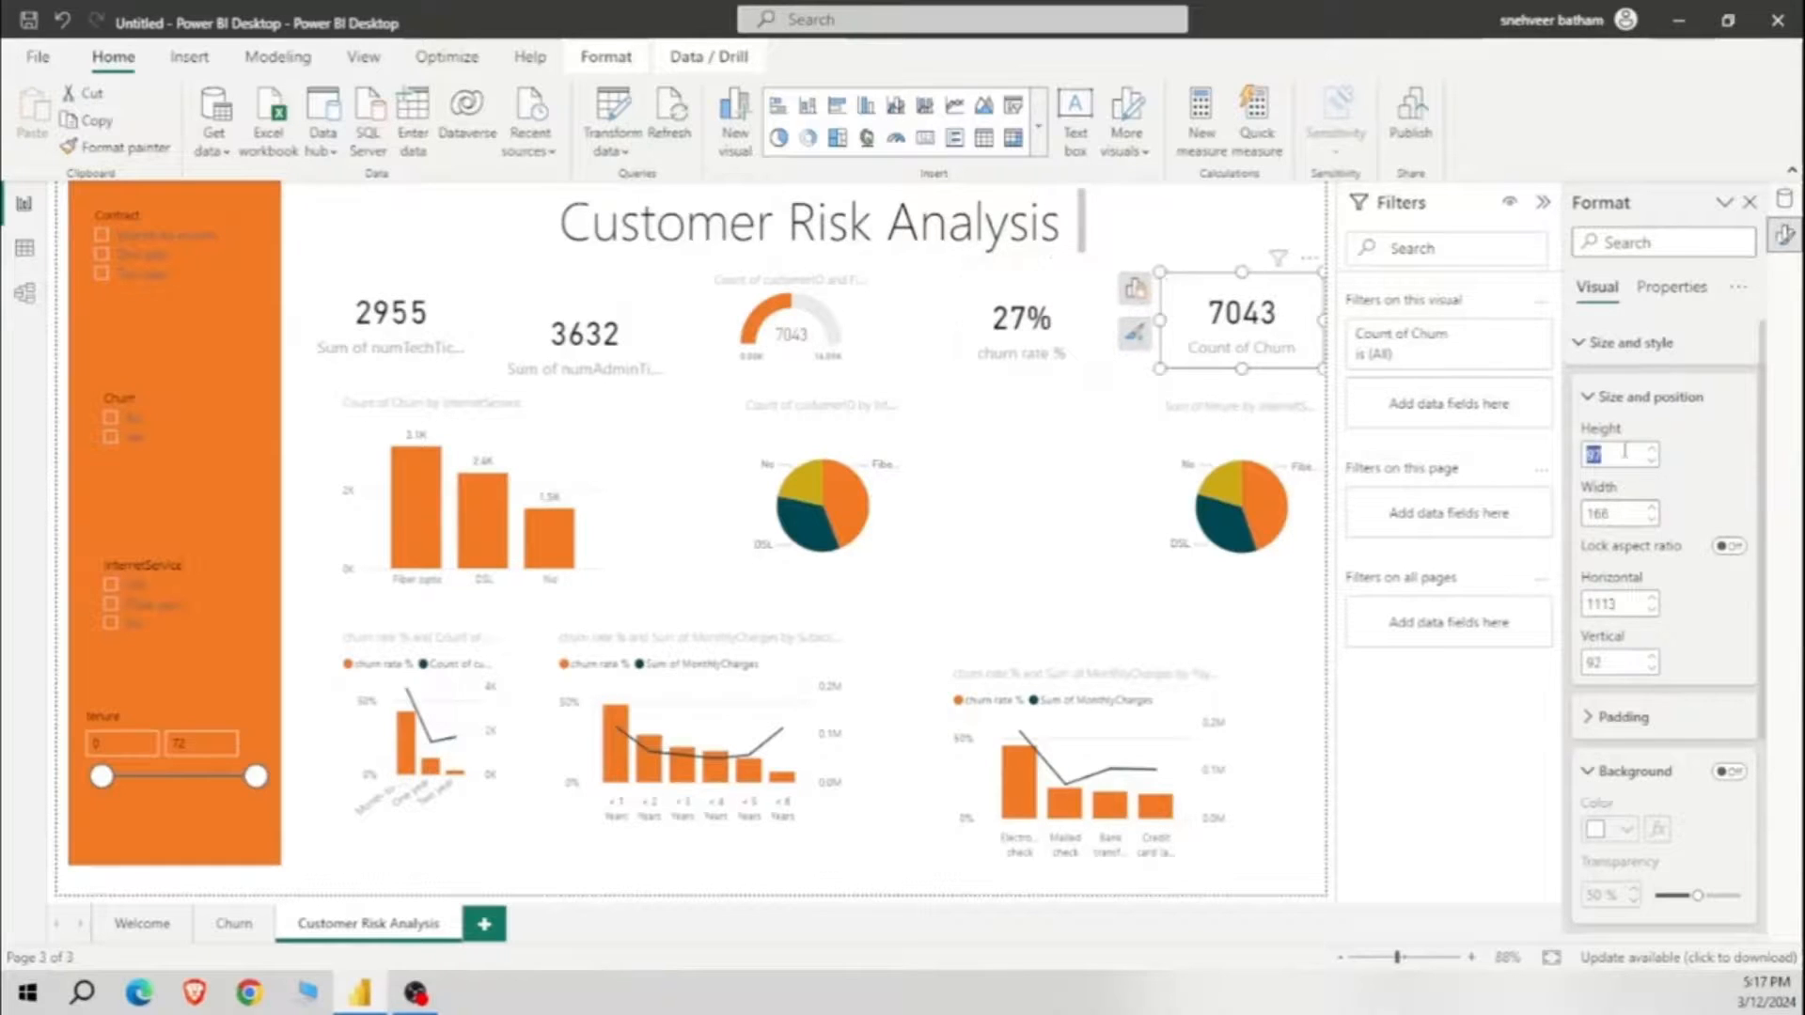
text(16767)
click(1041, 480)
Step: Reposition the admin tickets, gauge, churn rate and Count of Churn visuals to line up in one row beneath the title
drag(1269, 308, 1246, 314)
drag(636, 309, 636, 288)
drag(1088, 318, 1082, 315)
click(835, 354)
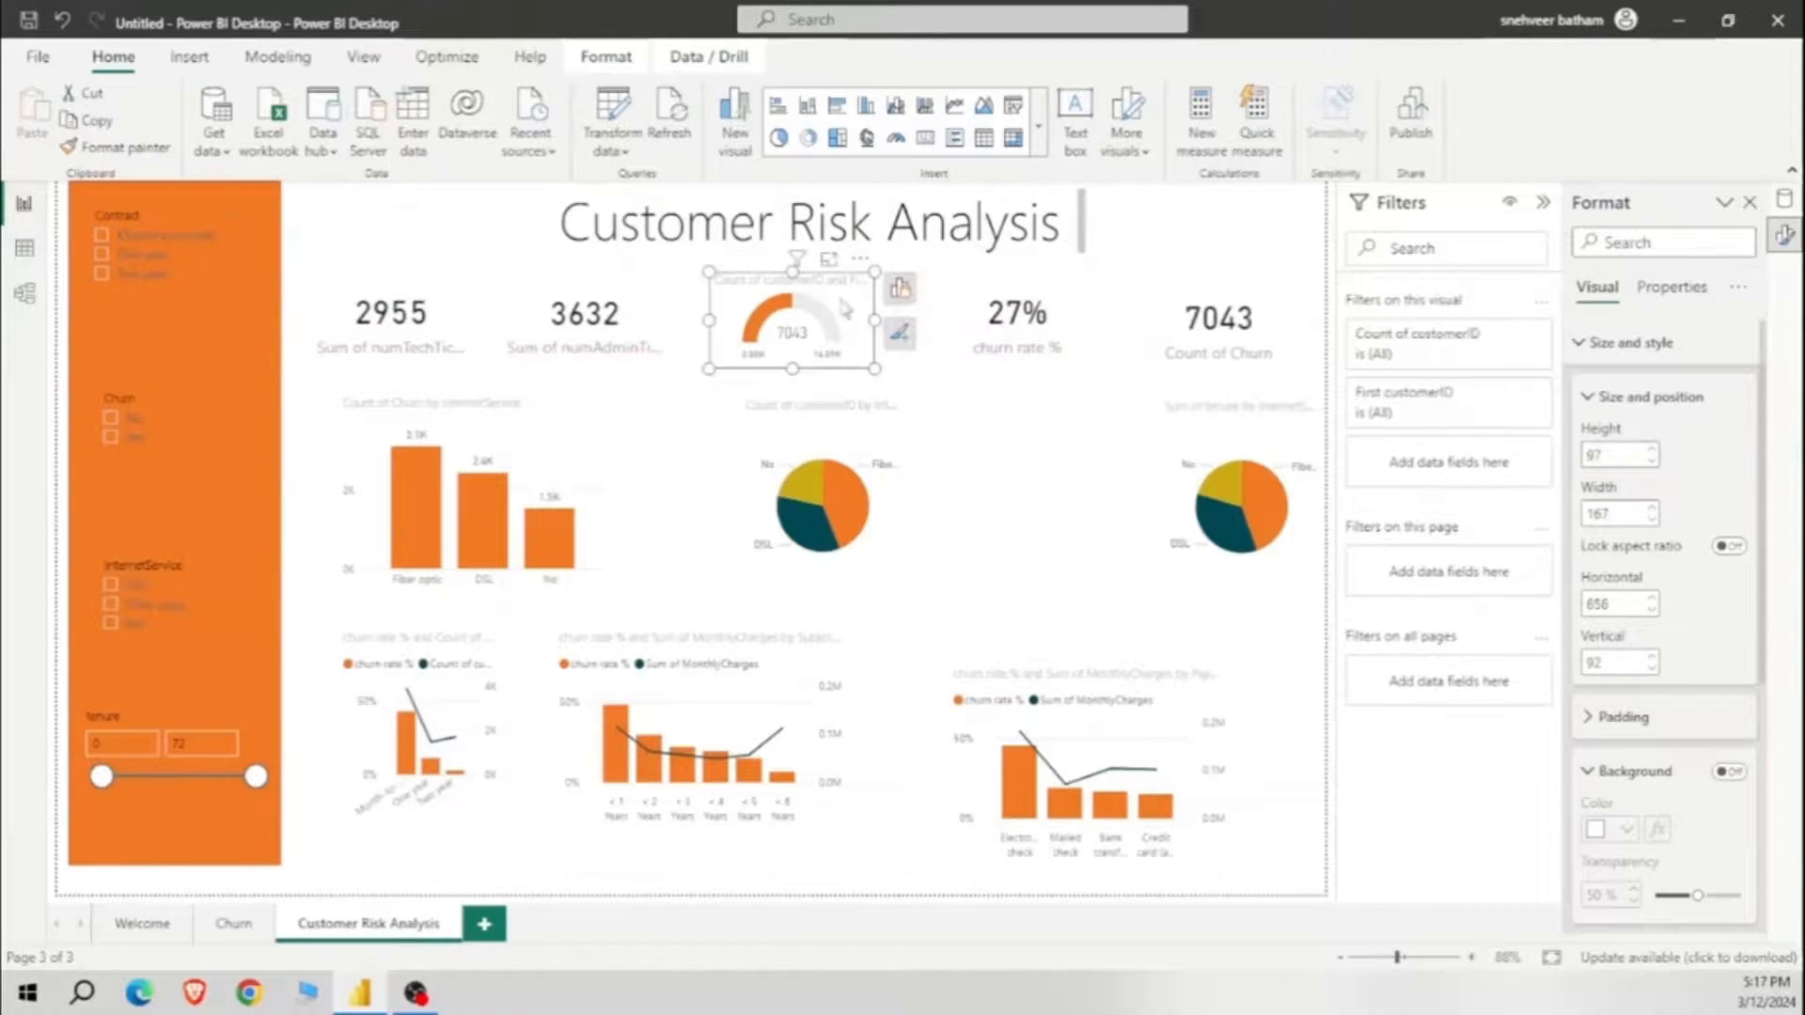
drag(839, 308, 832, 307)
drag(1081, 322, 1080, 324)
drag(1265, 305, 1276, 301)
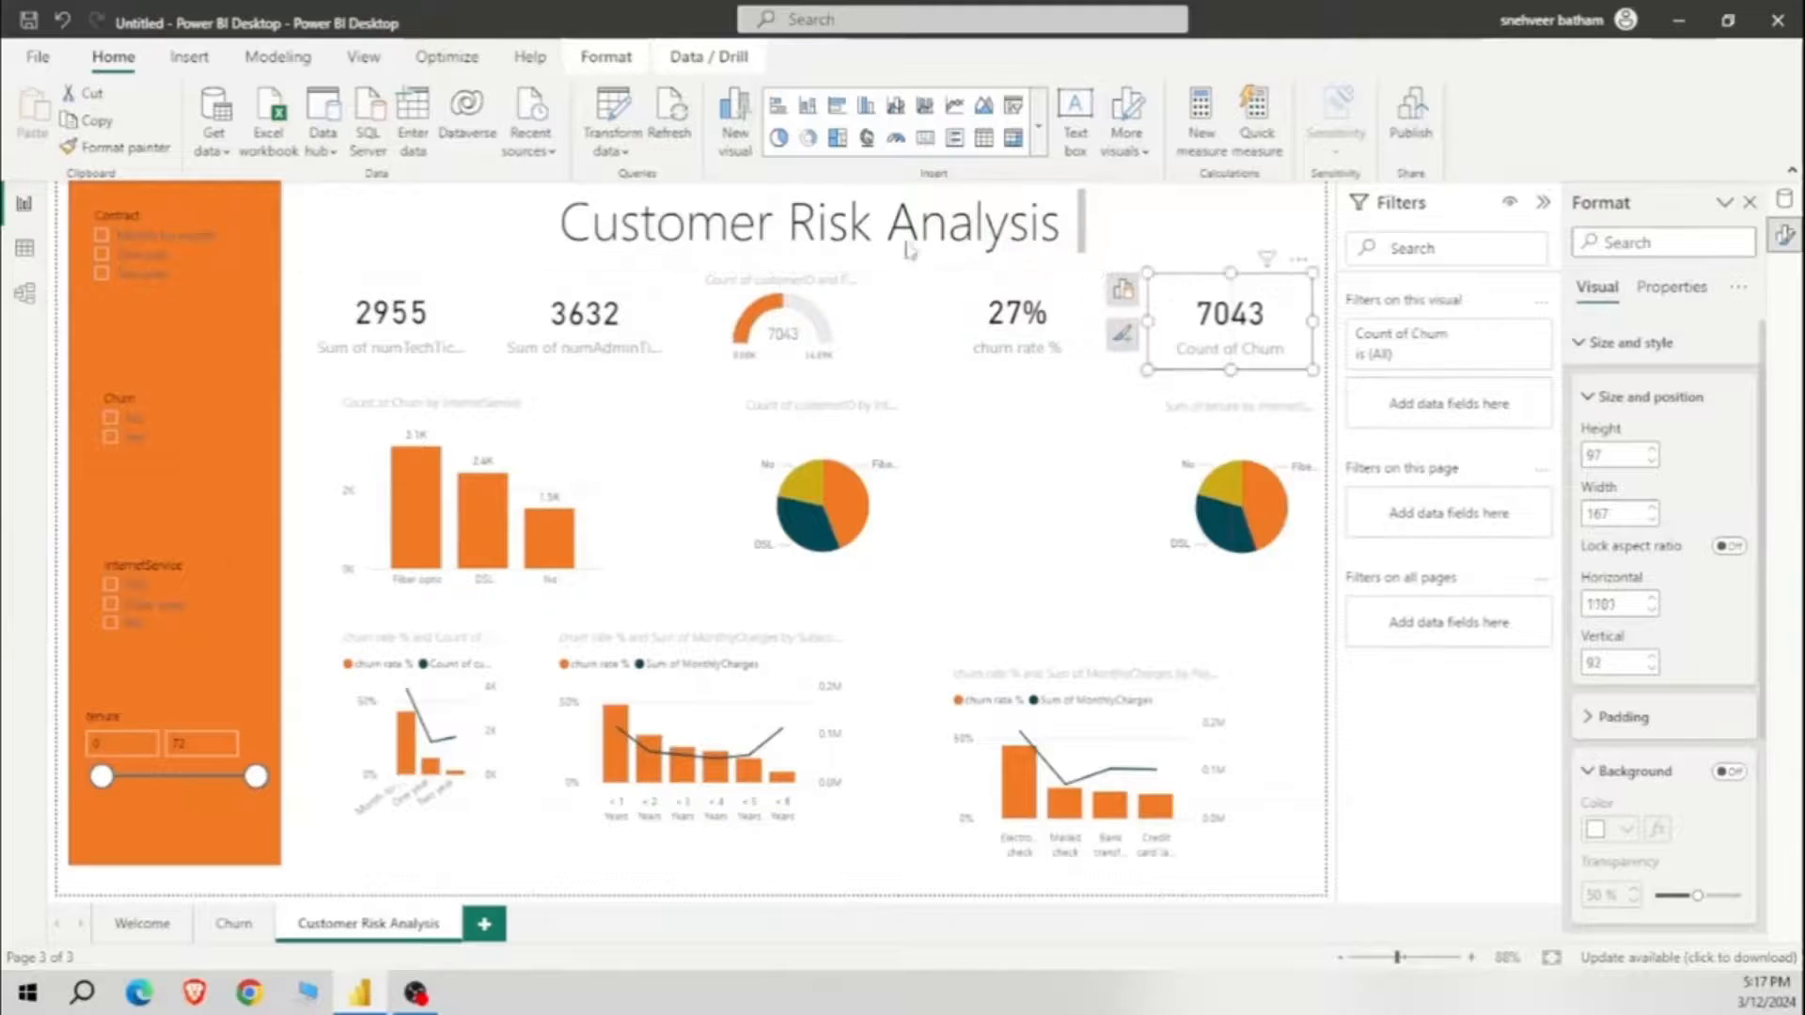
Step: Format the "Customer Risk Analysis" title at size 36, bold and underlined, and narrow its text box
click(1051, 237)
key(ctrl+a)
click(793, 311)
click(782, 637)
key(ctrl+b)
key(ctrl+u)
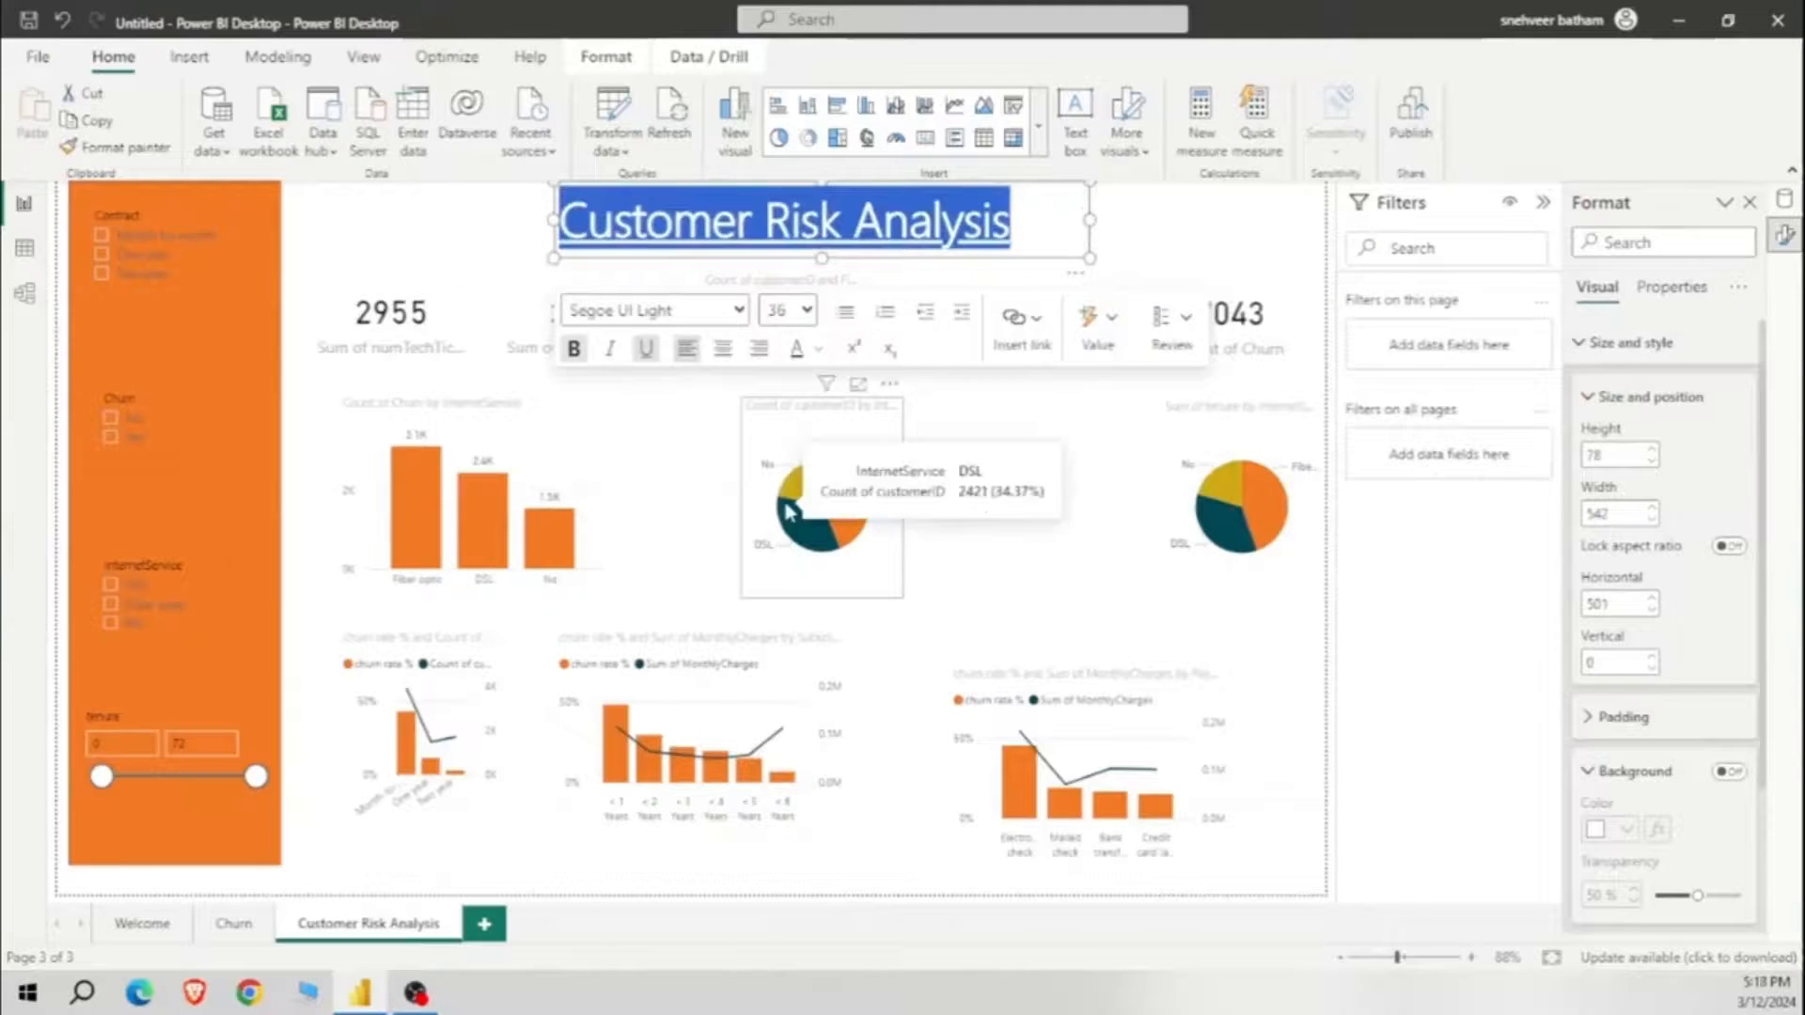
drag(1090, 220, 1034, 231)
click(1112, 378)
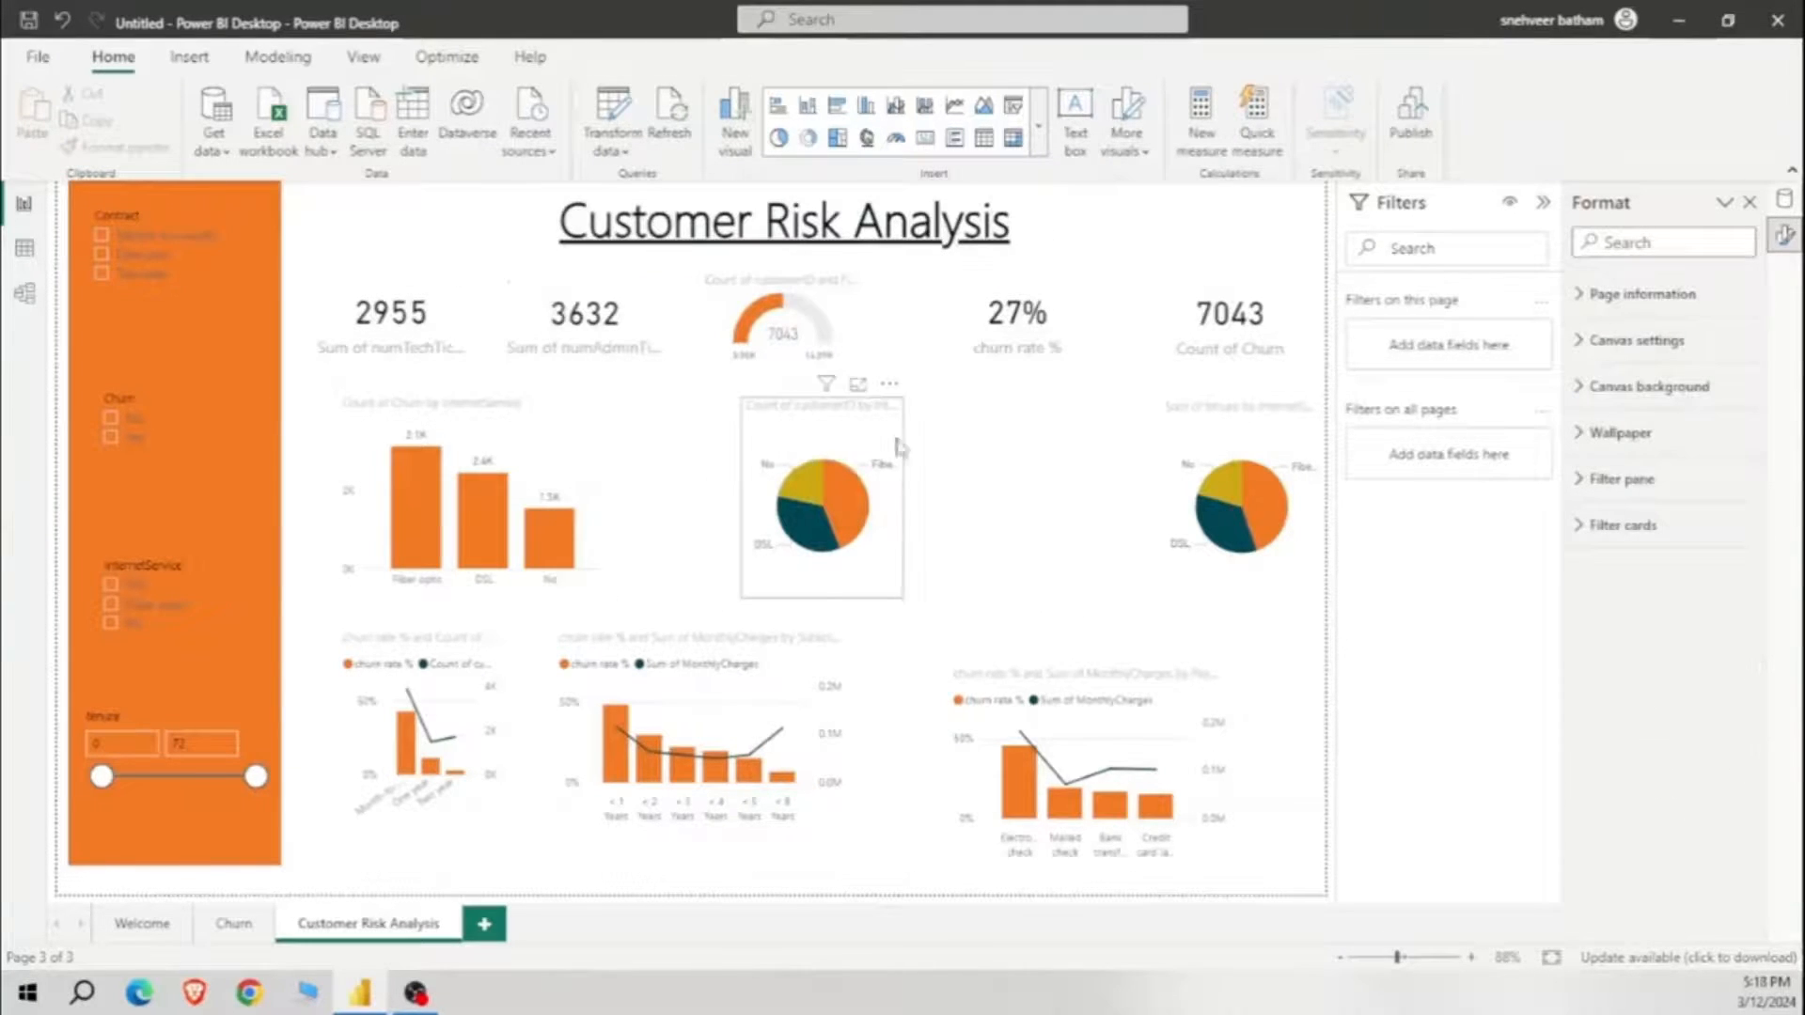
Step: Resize the Count of customerID by InternetService pie chart to a height of 203 and a width of 274
click(897, 498)
drag(903, 500, 985, 502)
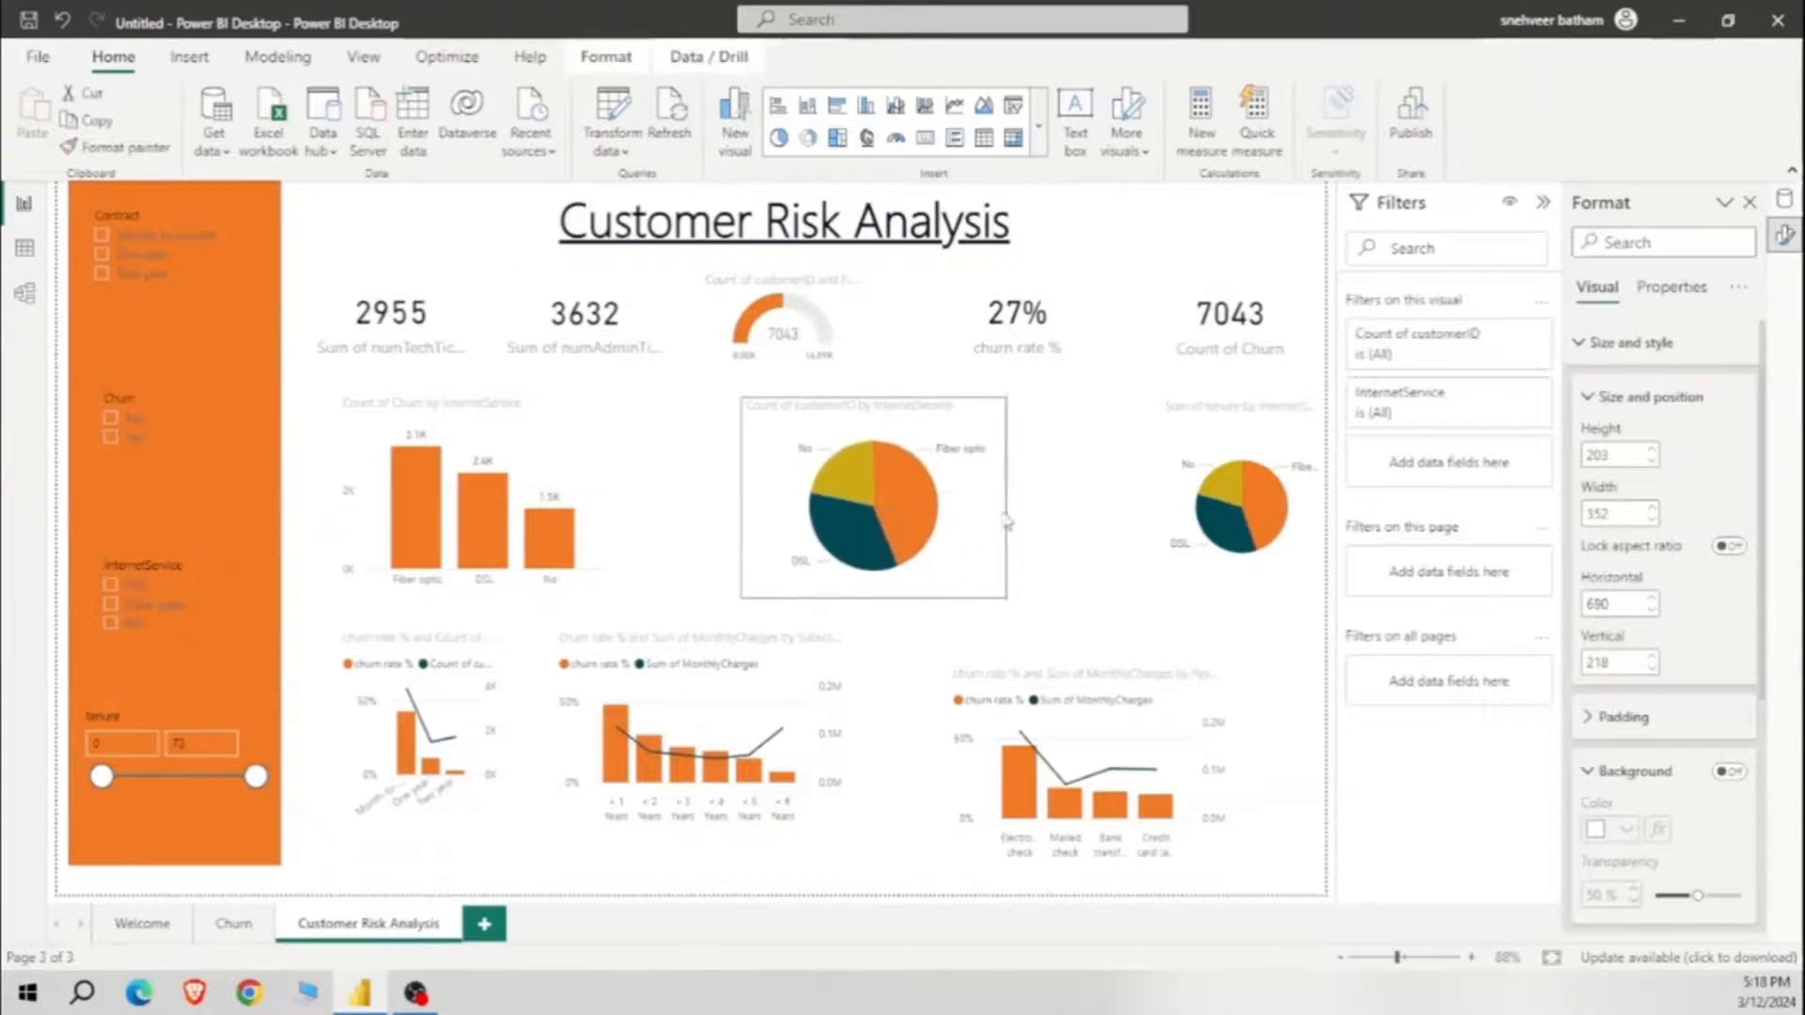
click(552, 461)
click(942, 453)
drag(1621, 458, 1543, 470)
text(20)
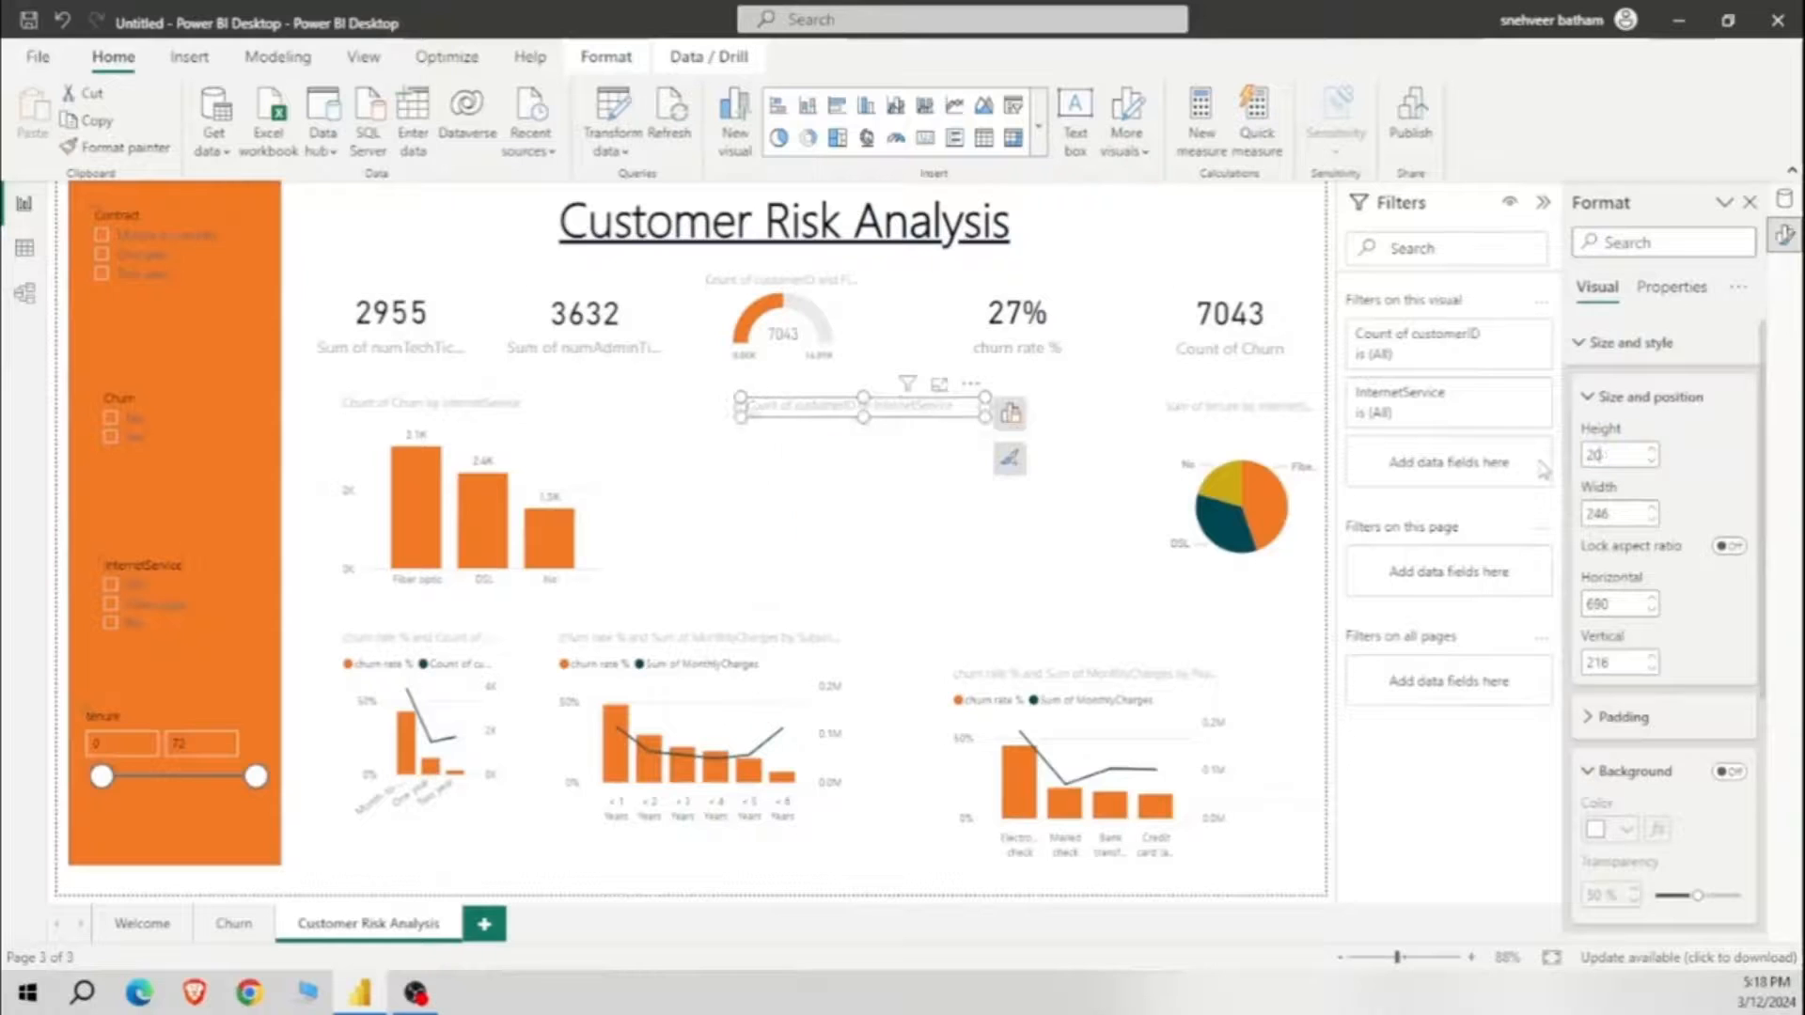
text(4)
drag(985, 499, 1016, 500)
Step: Set the Sum of tenure pie chart's height to 203, move it leftwards, and enter a width of 276
click(1273, 449)
drag(1617, 457, 1153, 718)
text(203276)
drag(1260, 407, 1200, 407)
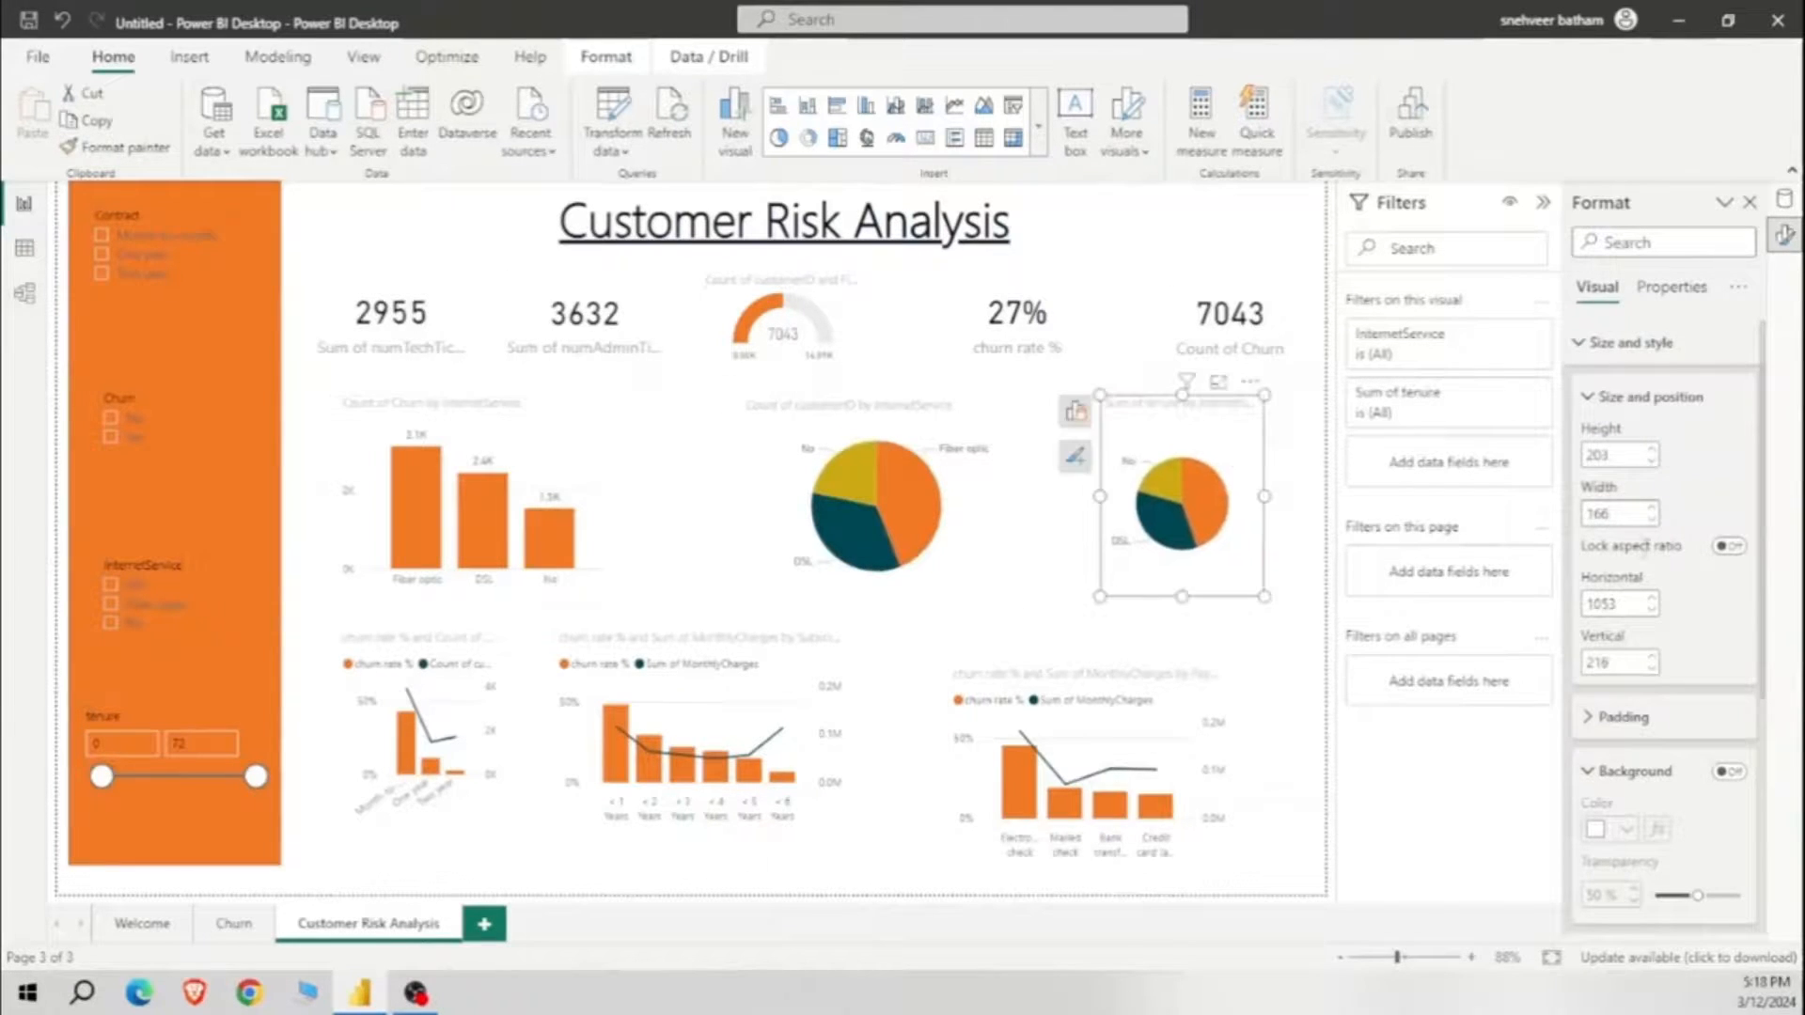
text(276)
Step: Size the churn rate by Contract combo chart to a height of 204 and a width of 274
click(445, 667)
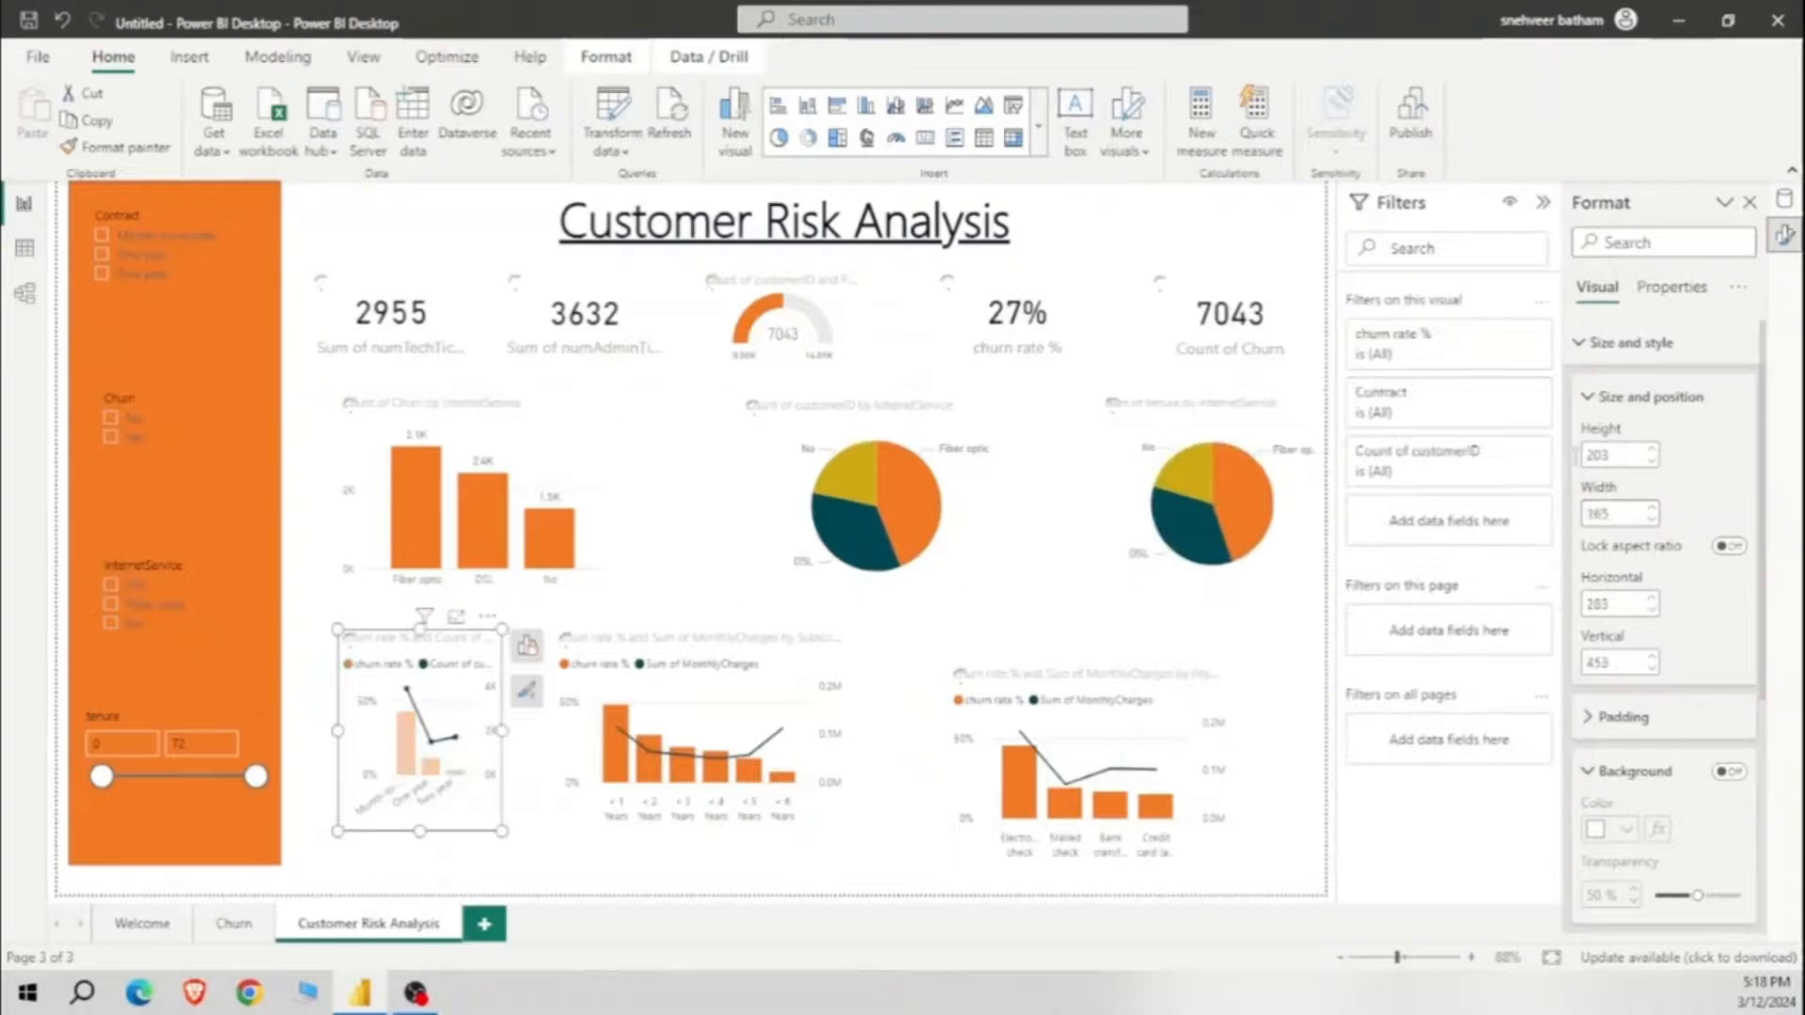
click(1624, 456)
text(204)
key(Tab)
text(276)
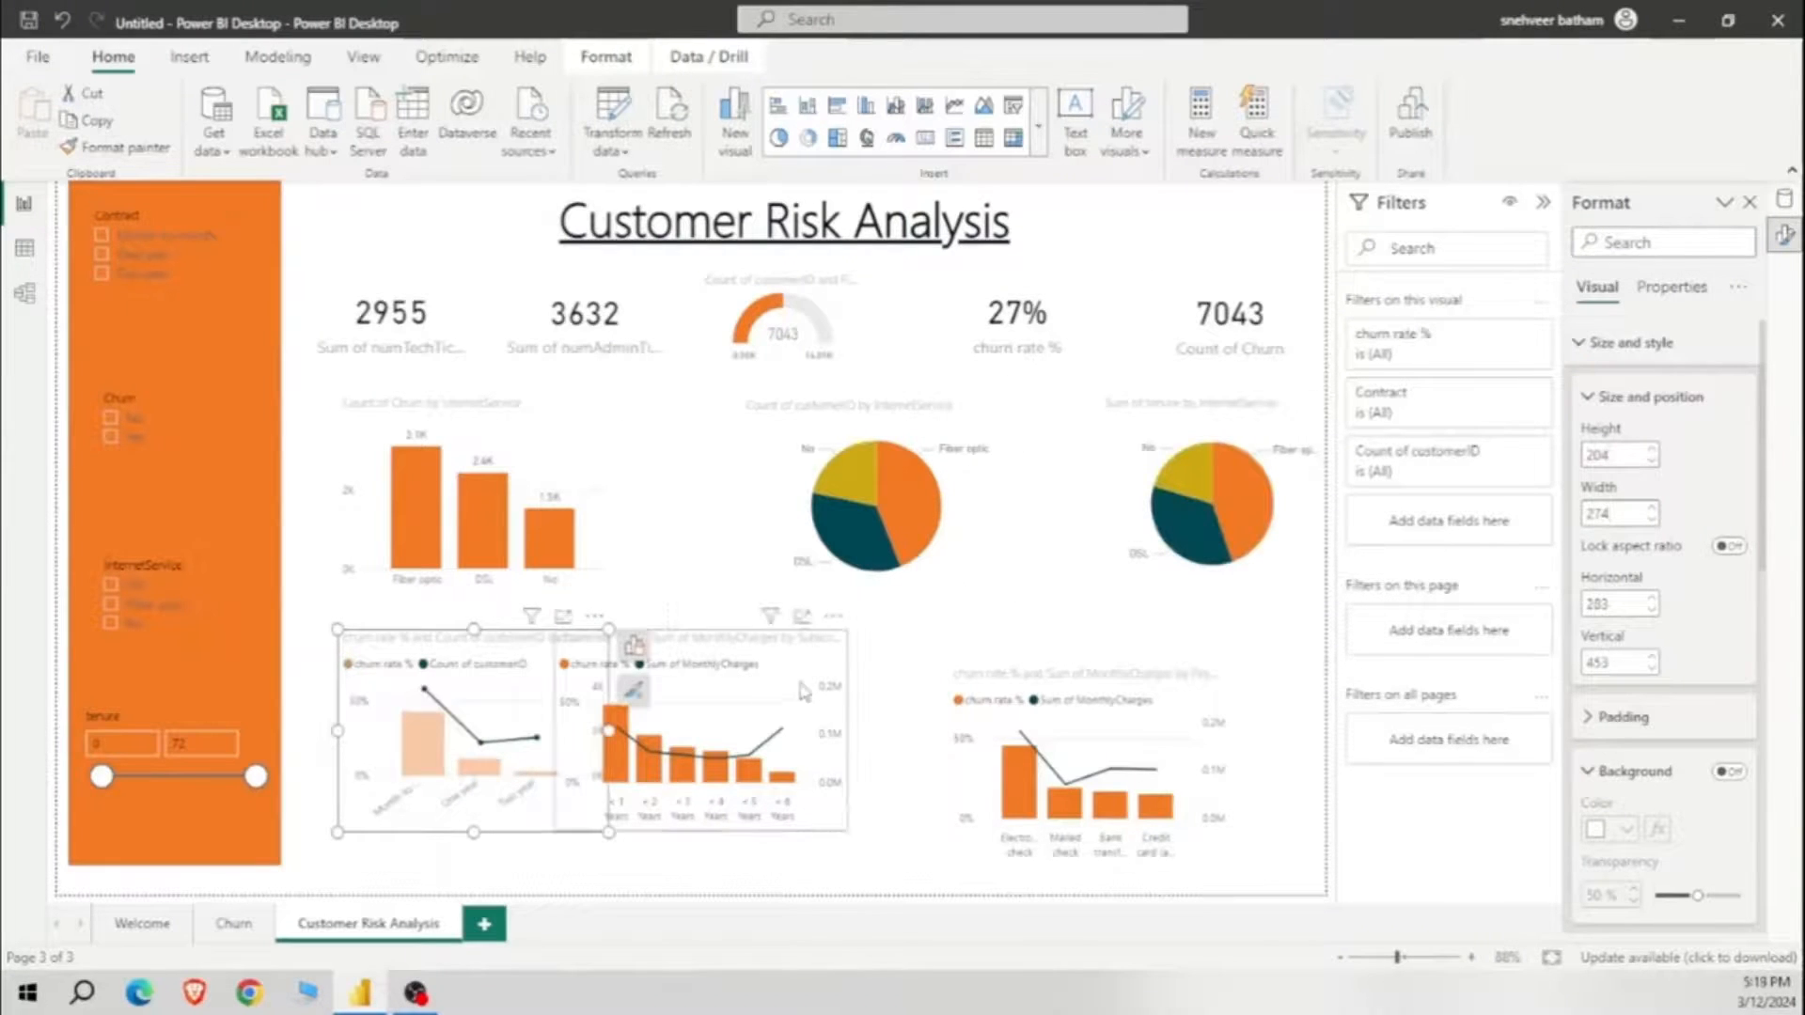
Step: Move the churn rate by Subscription chart clear of its neighbour, set its width to 274, and narrow the PaymentMethod chart to match
drag(794, 670, 895, 670)
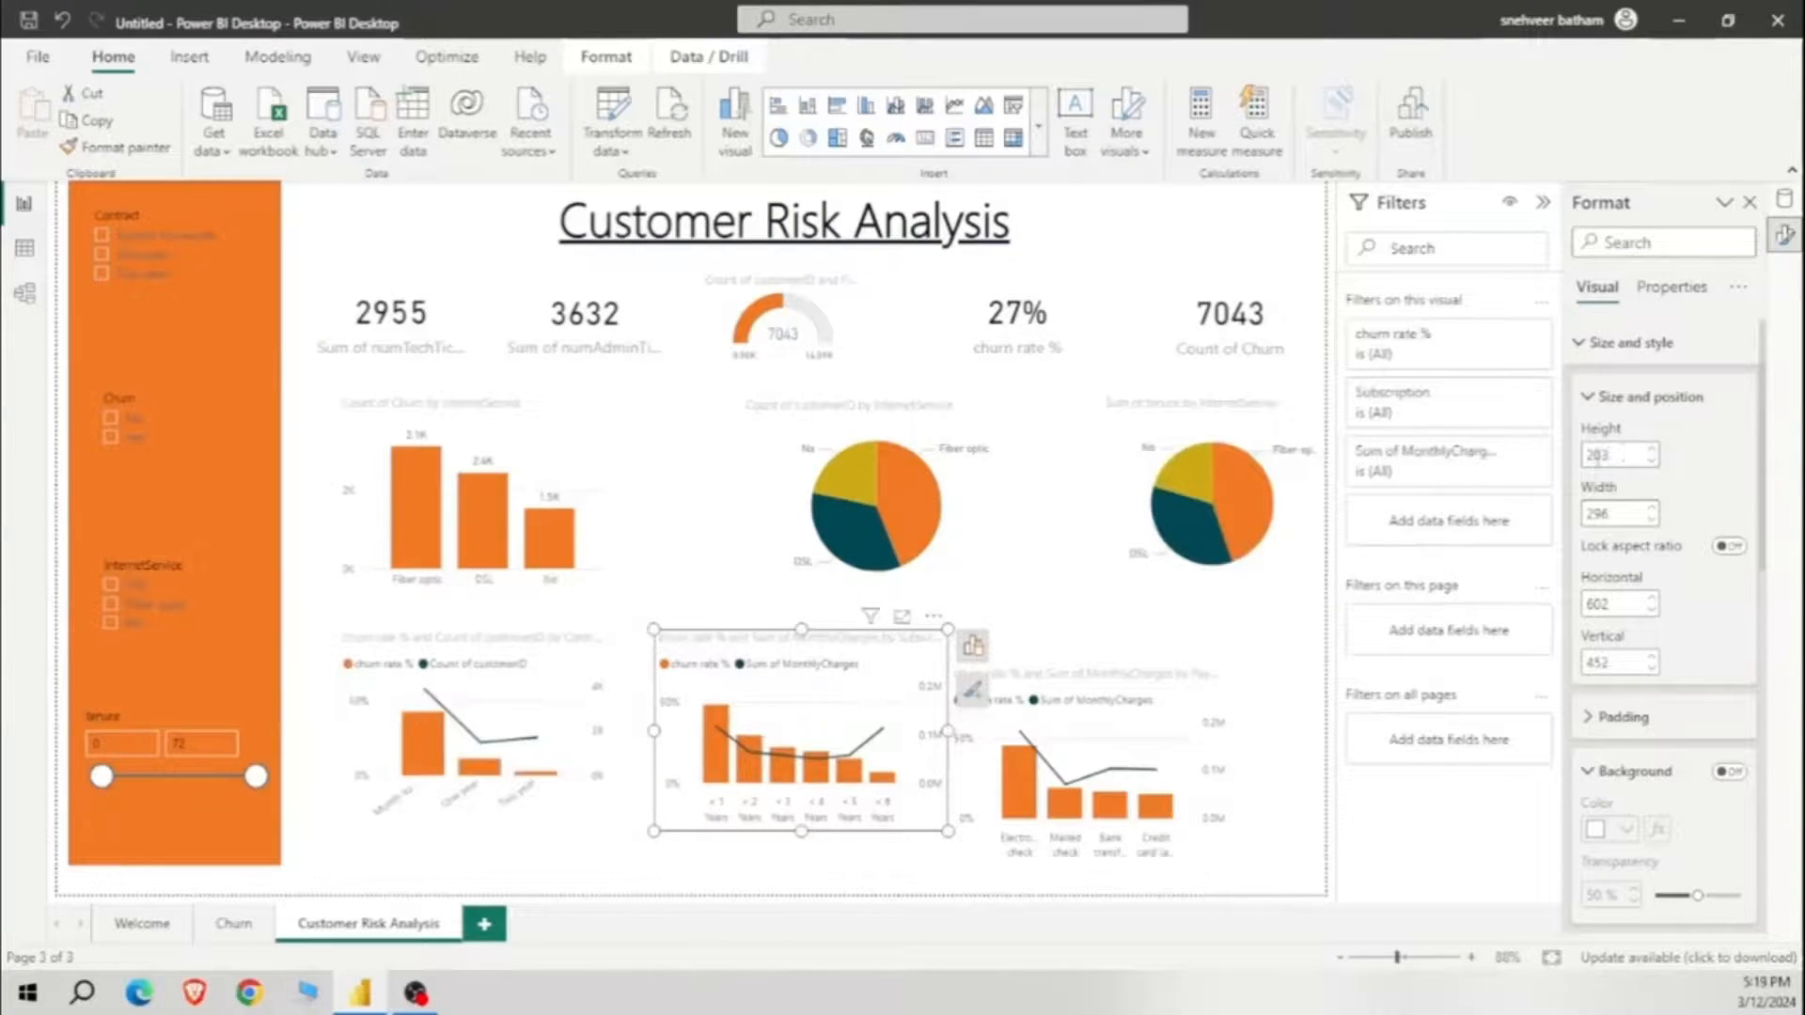
text(04)
key(Tab)
text(274)
click(1198, 716)
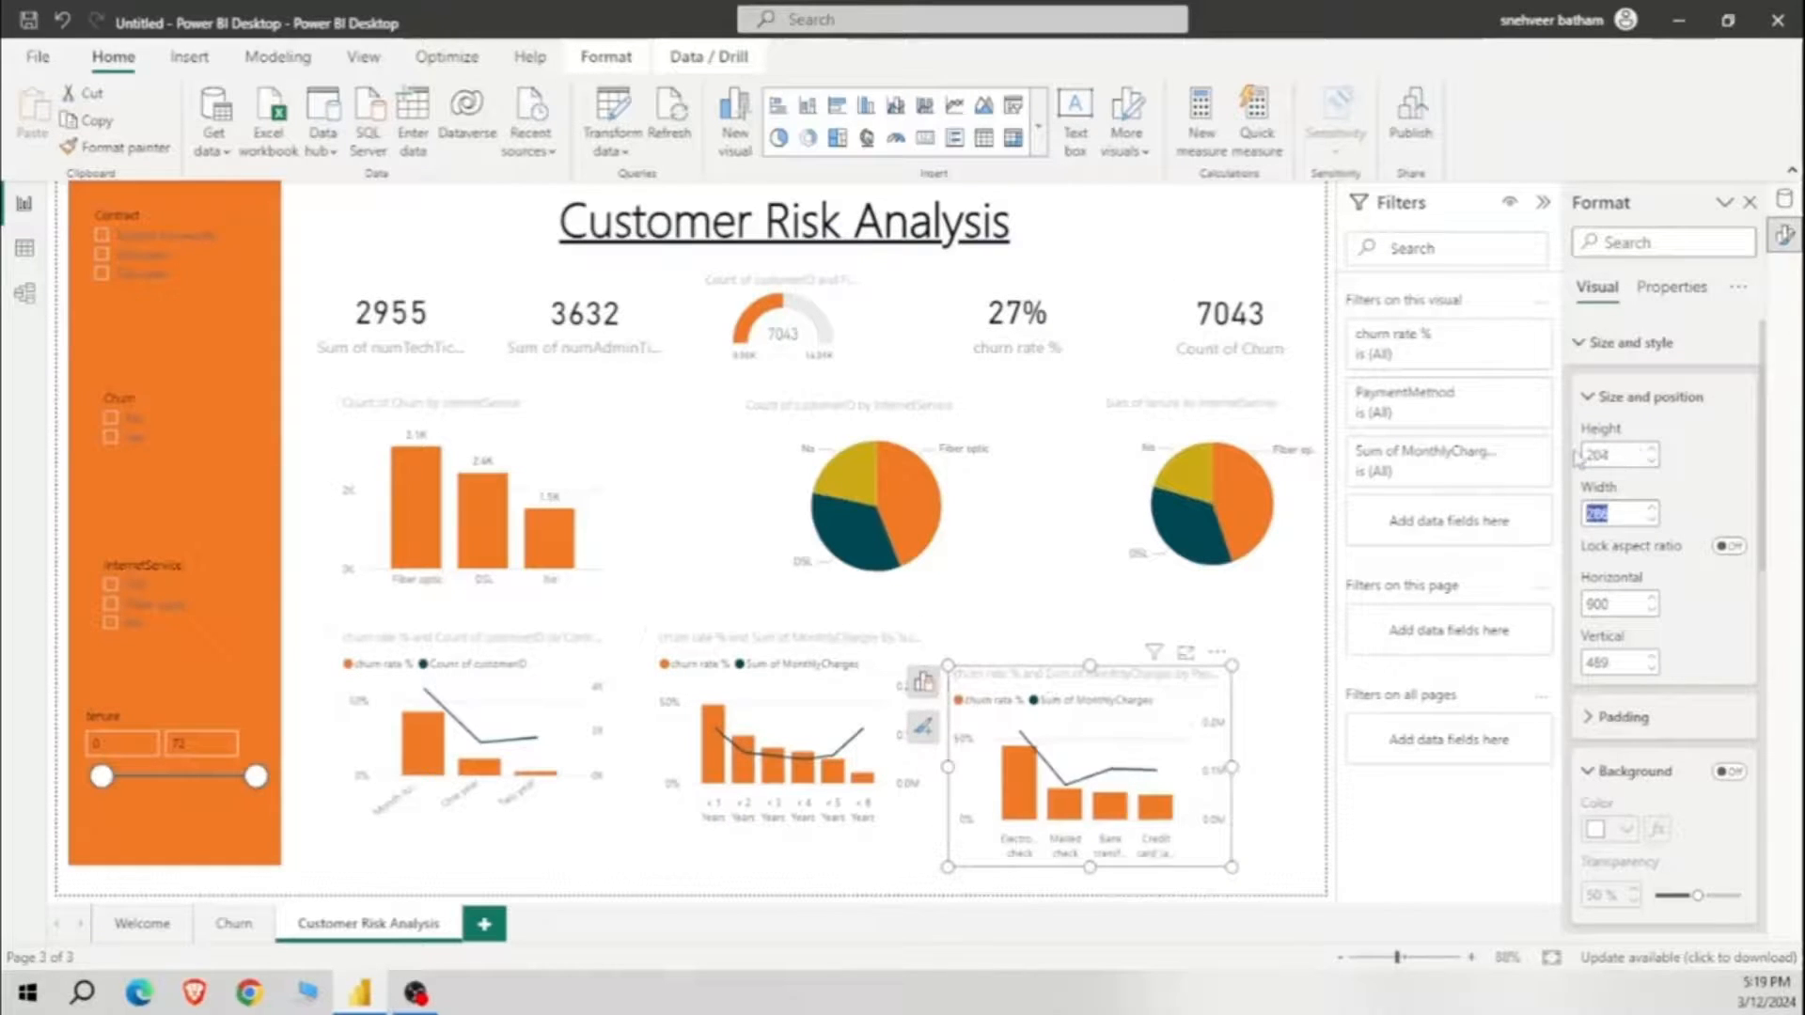
Step: Set the width of the Sum of tenure by InternetService pie chart to 243
click(1162, 415)
double_click(1588, 513)
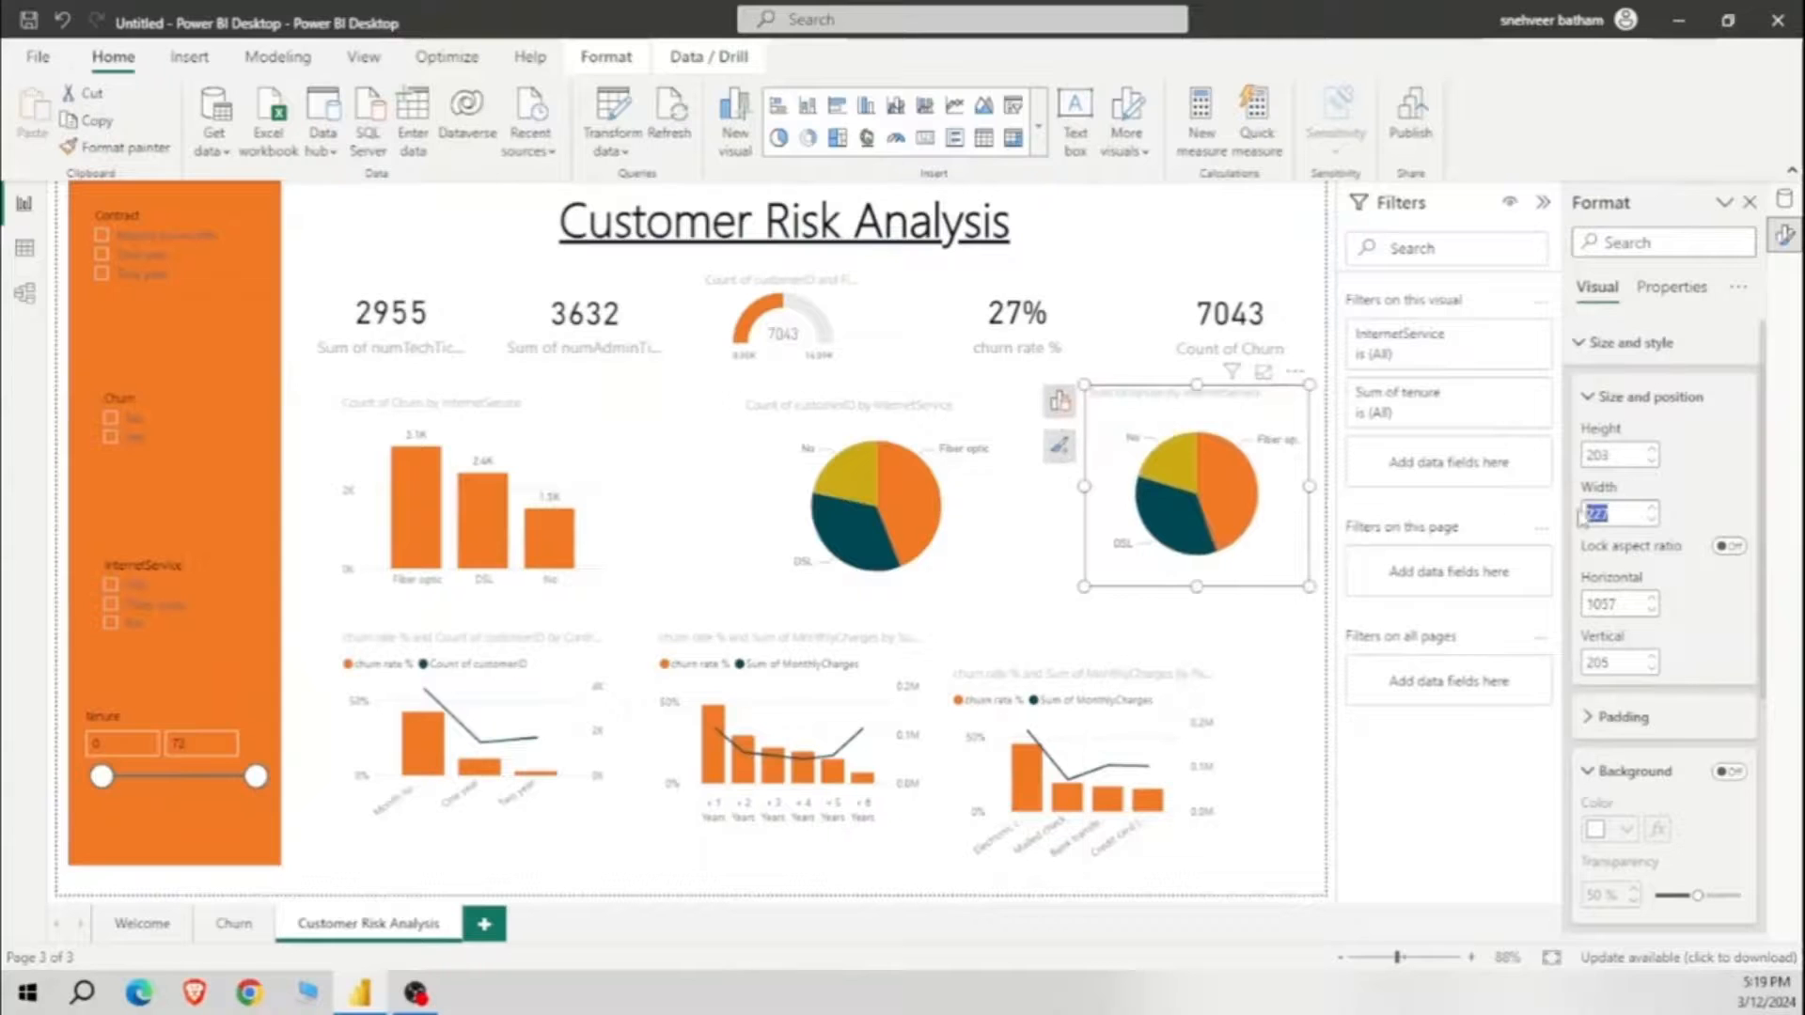
text(243)
key(Return)
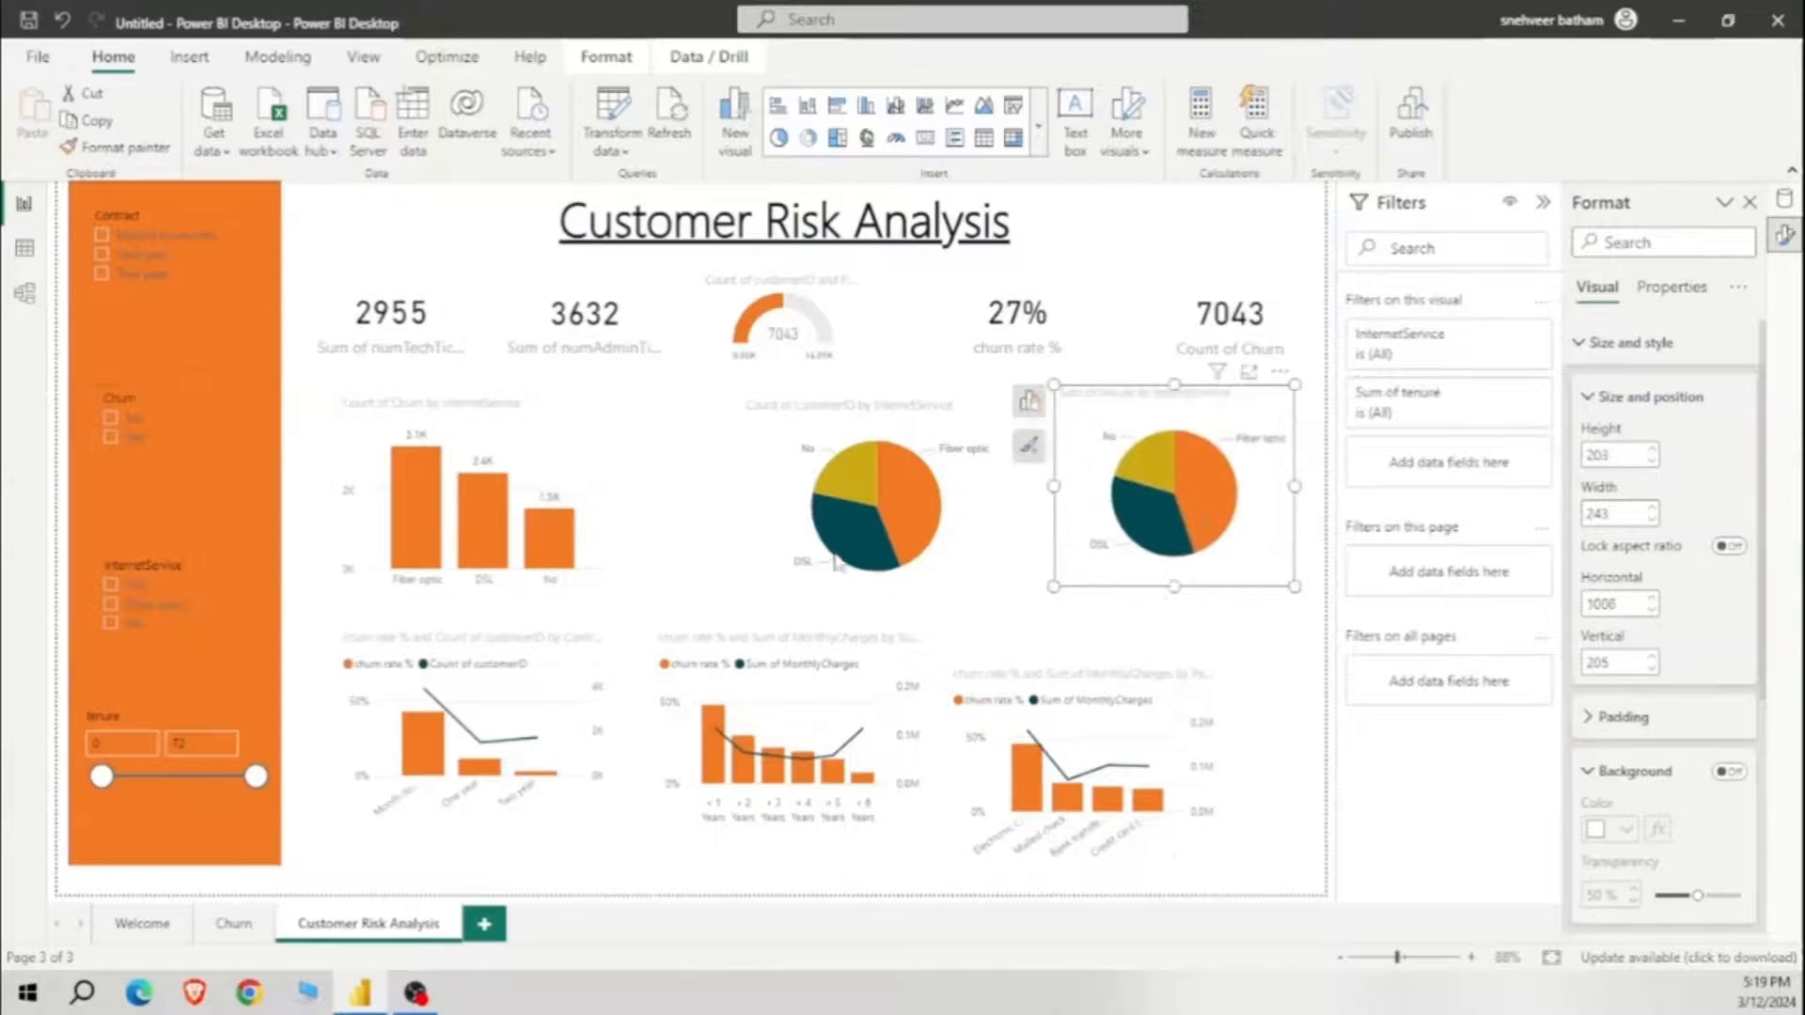
Step: Align the bar chart and both pie charts in the middle row, shifting the pie charts leftwards
click(835, 557)
mouse_move(1275, 404)
mouse_down()
mouse_move(1278, 433)
mouse_move(1279, 416)
mouse_up()
mouse_move(546, 429)
mouse_down()
mouse_move(574, 433)
mouse_move(547, 430)
mouse_up()
drag(971, 430, 930, 420)
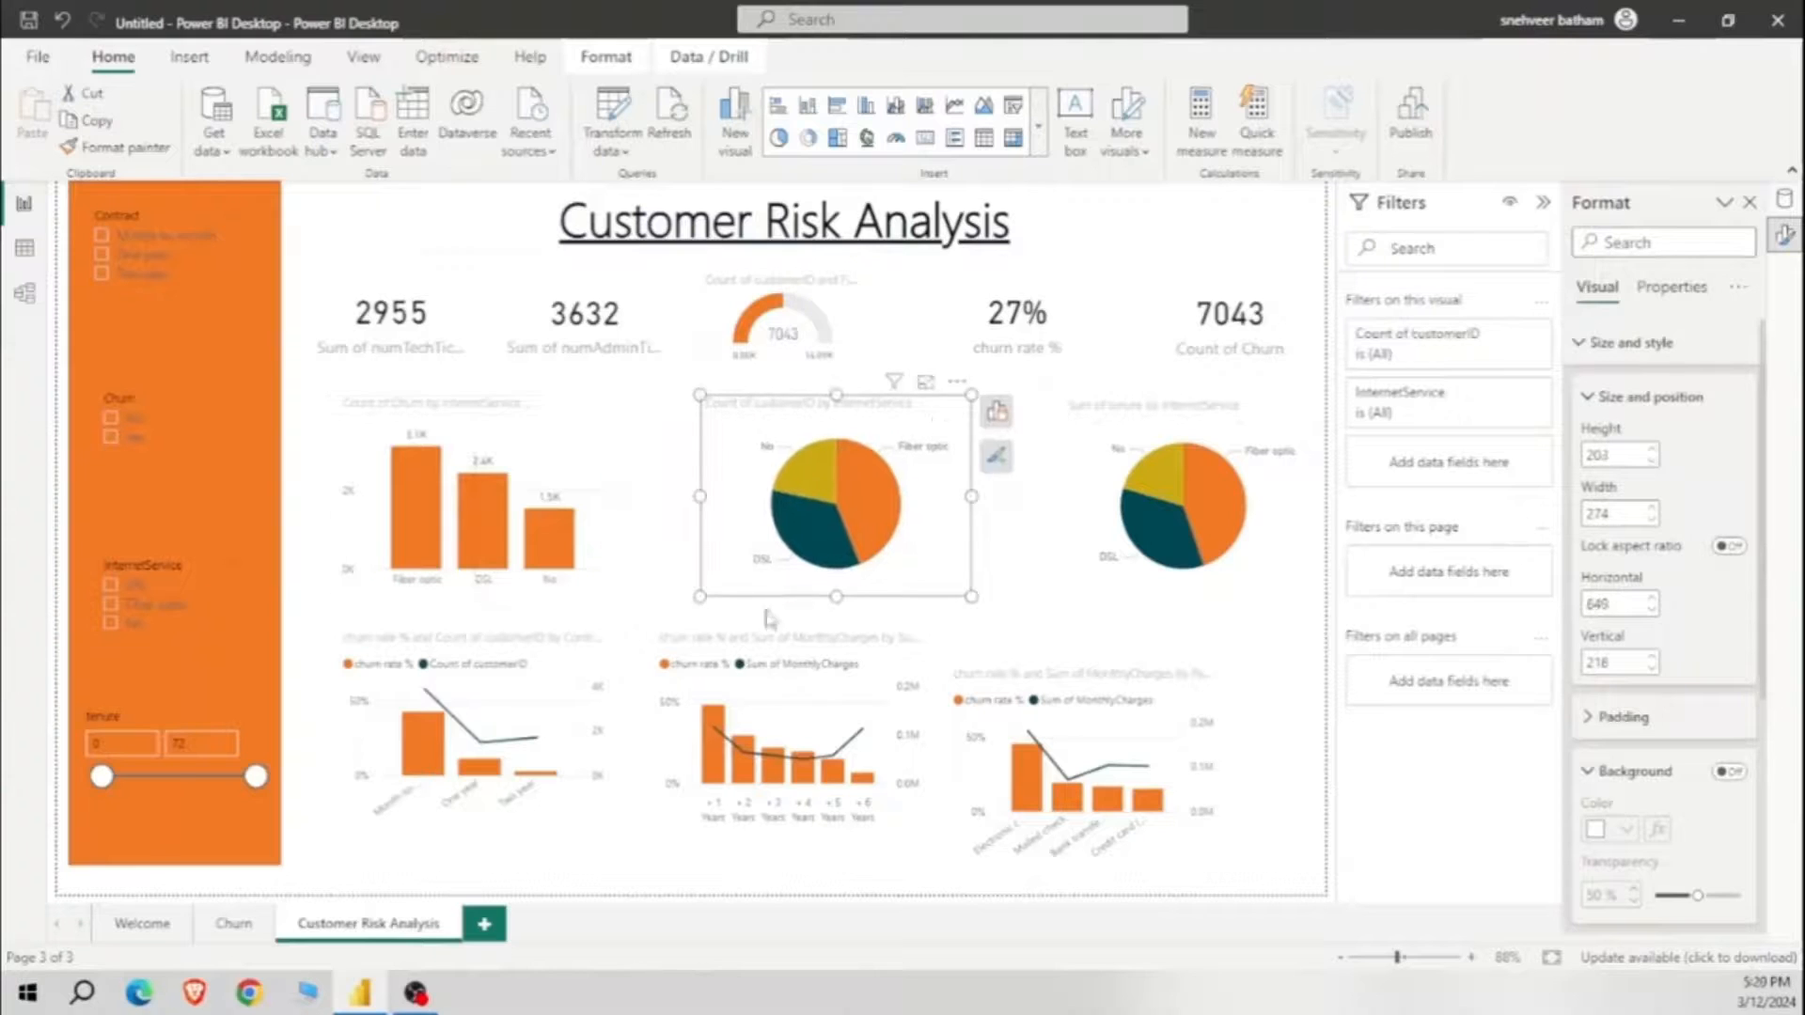
drag(1255, 447, 1230, 446)
Step: Line up the three churn rate combo charts in the bottom row beneath the charts above them
drag(1206, 707, 1265, 687)
drag(904, 675, 946, 673)
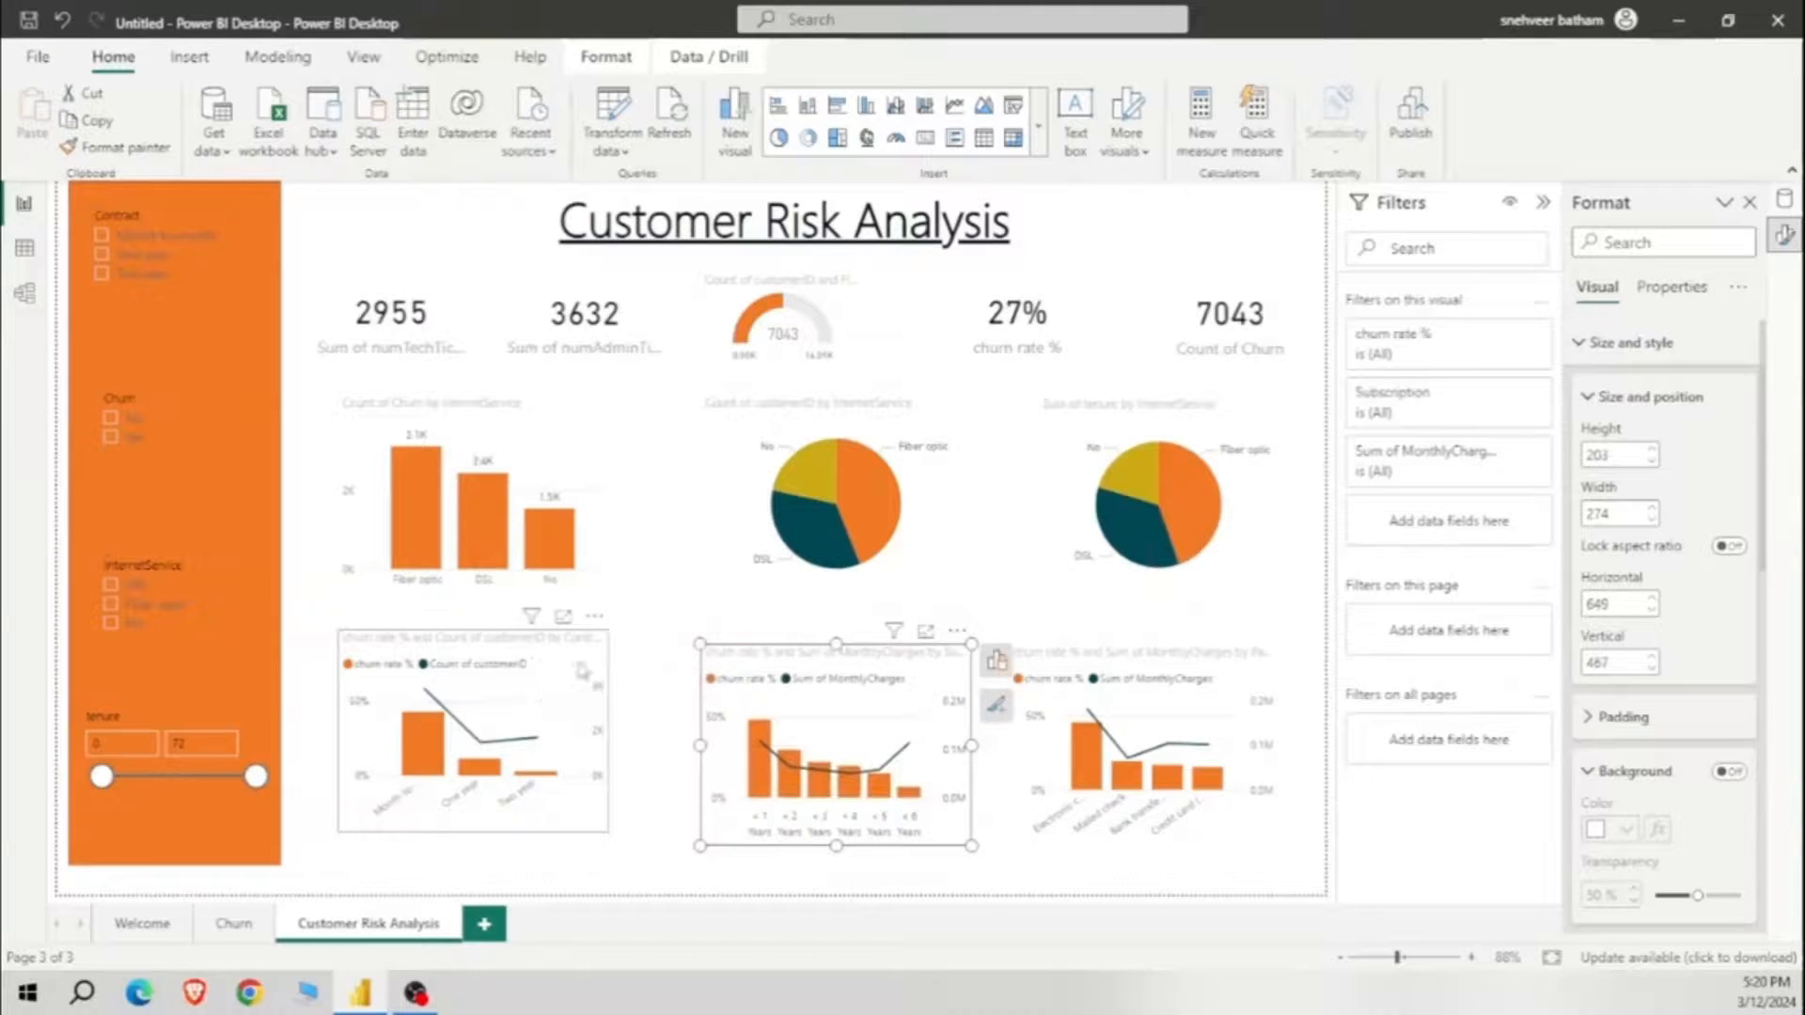
drag(542, 658, 541, 669)
click(697, 561)
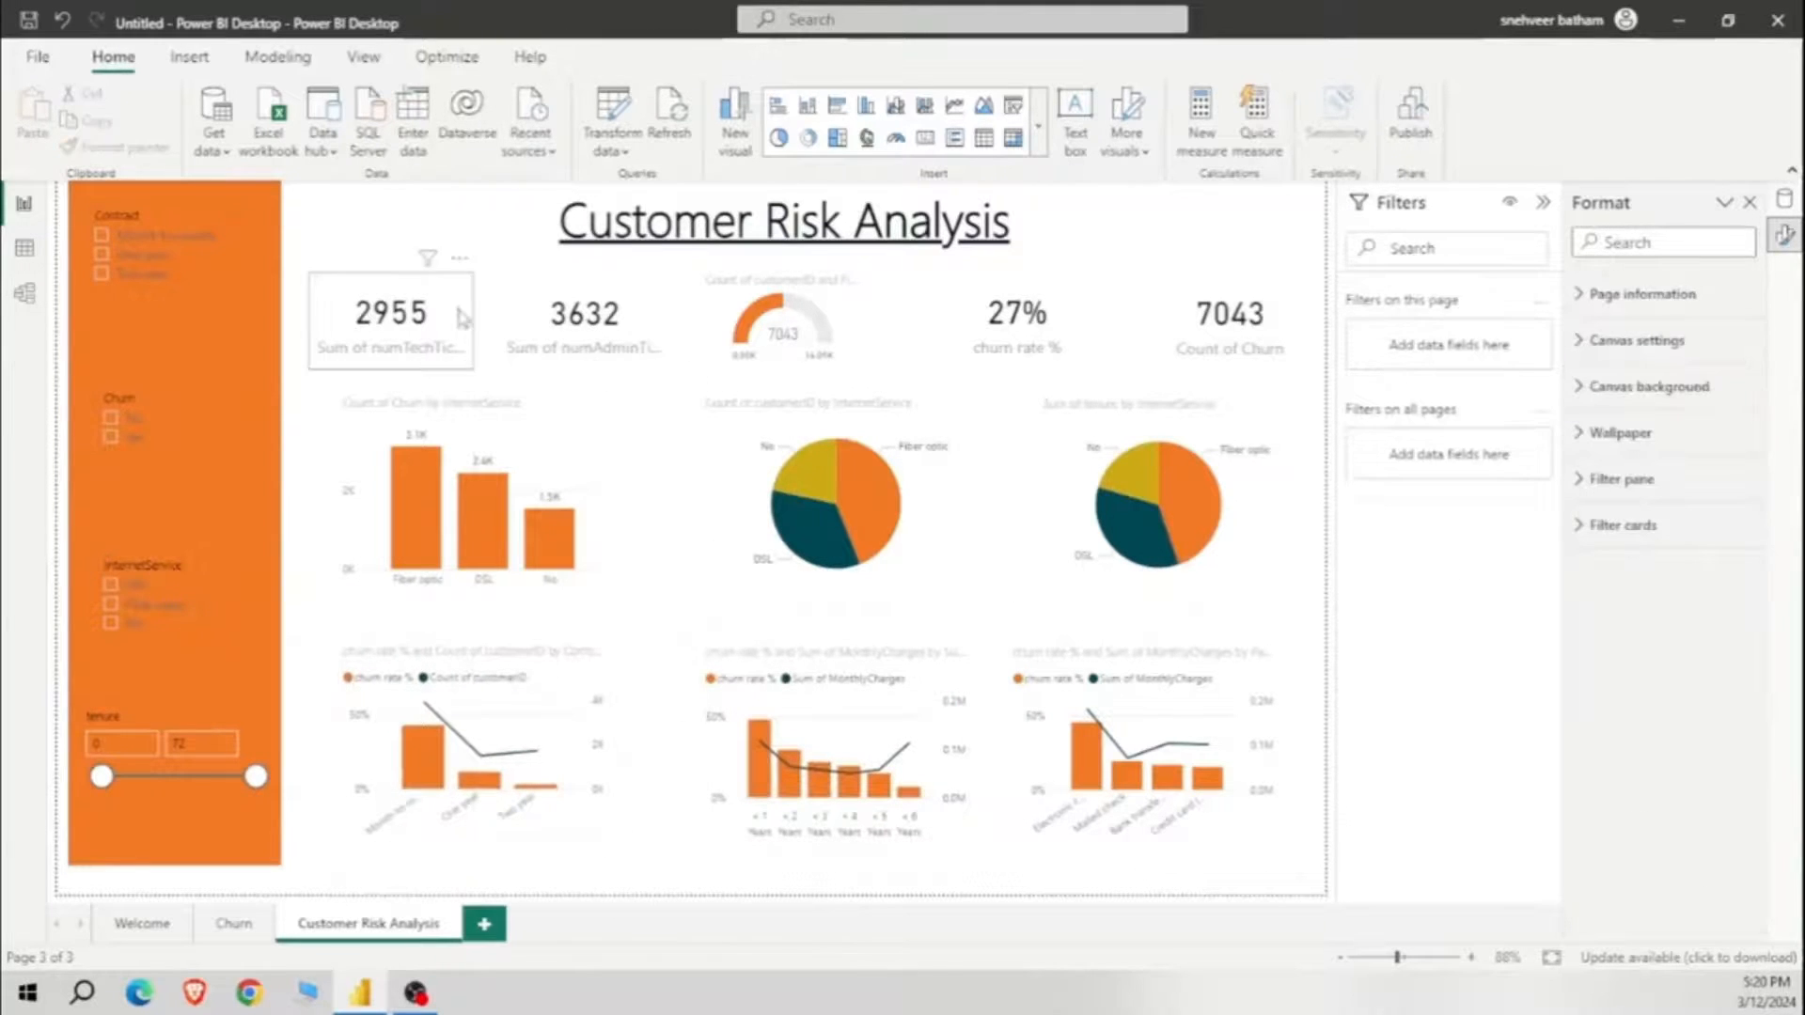
Step: Add the title "Total Customers" to the Sum of numTechTickets card
click(425, 350)
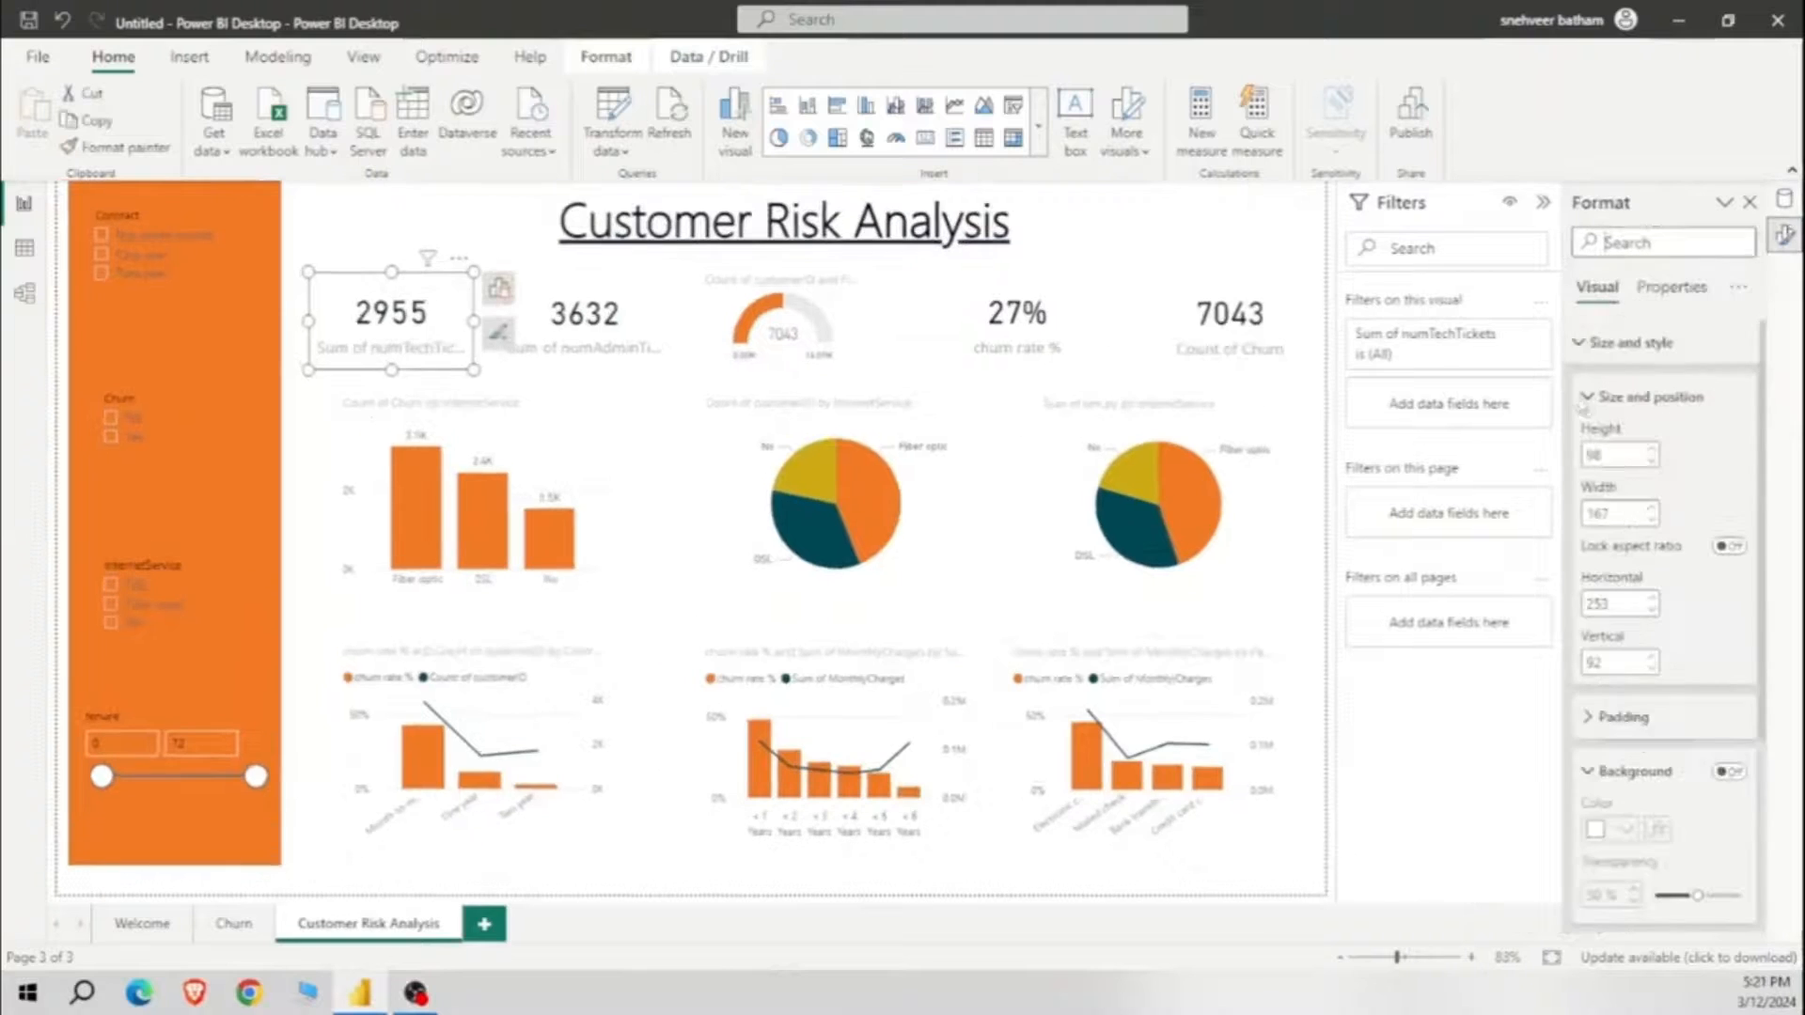
click(1586, 397)
scroll(1640, 799, down, 5)
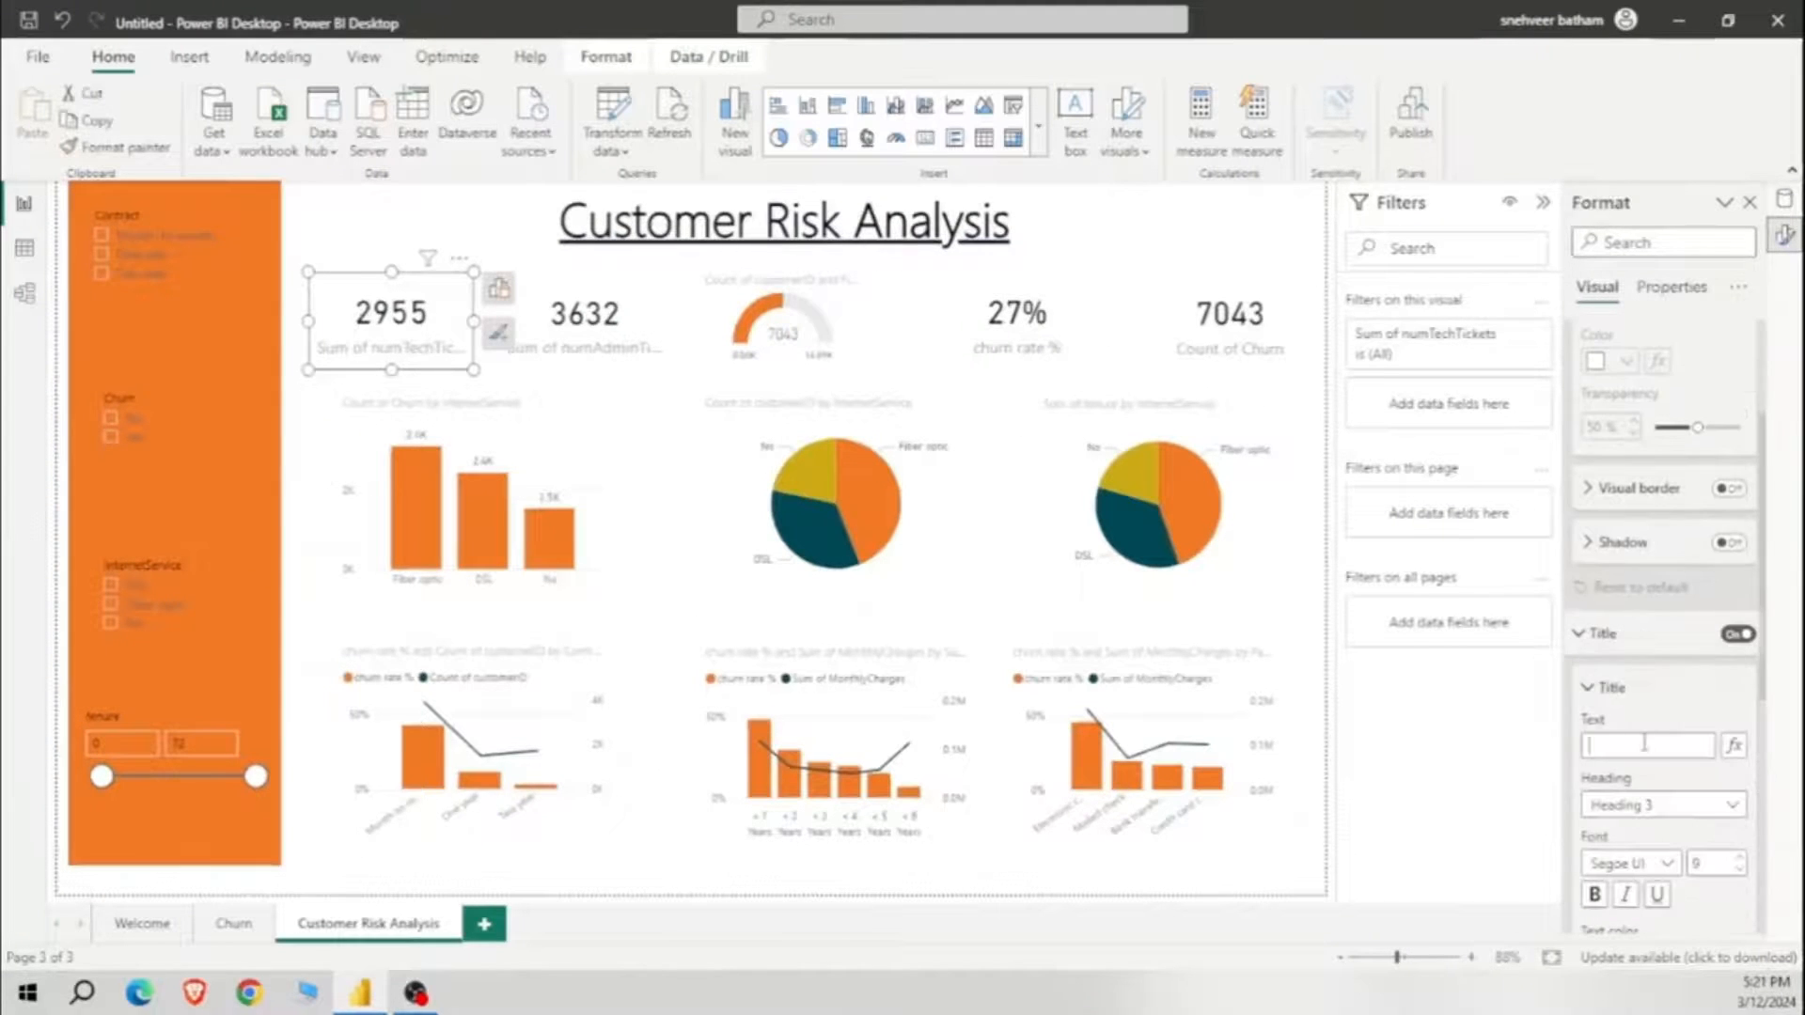
click(1644, 741)
text(Total Customers)
scroll(1644, 743, down, 2)
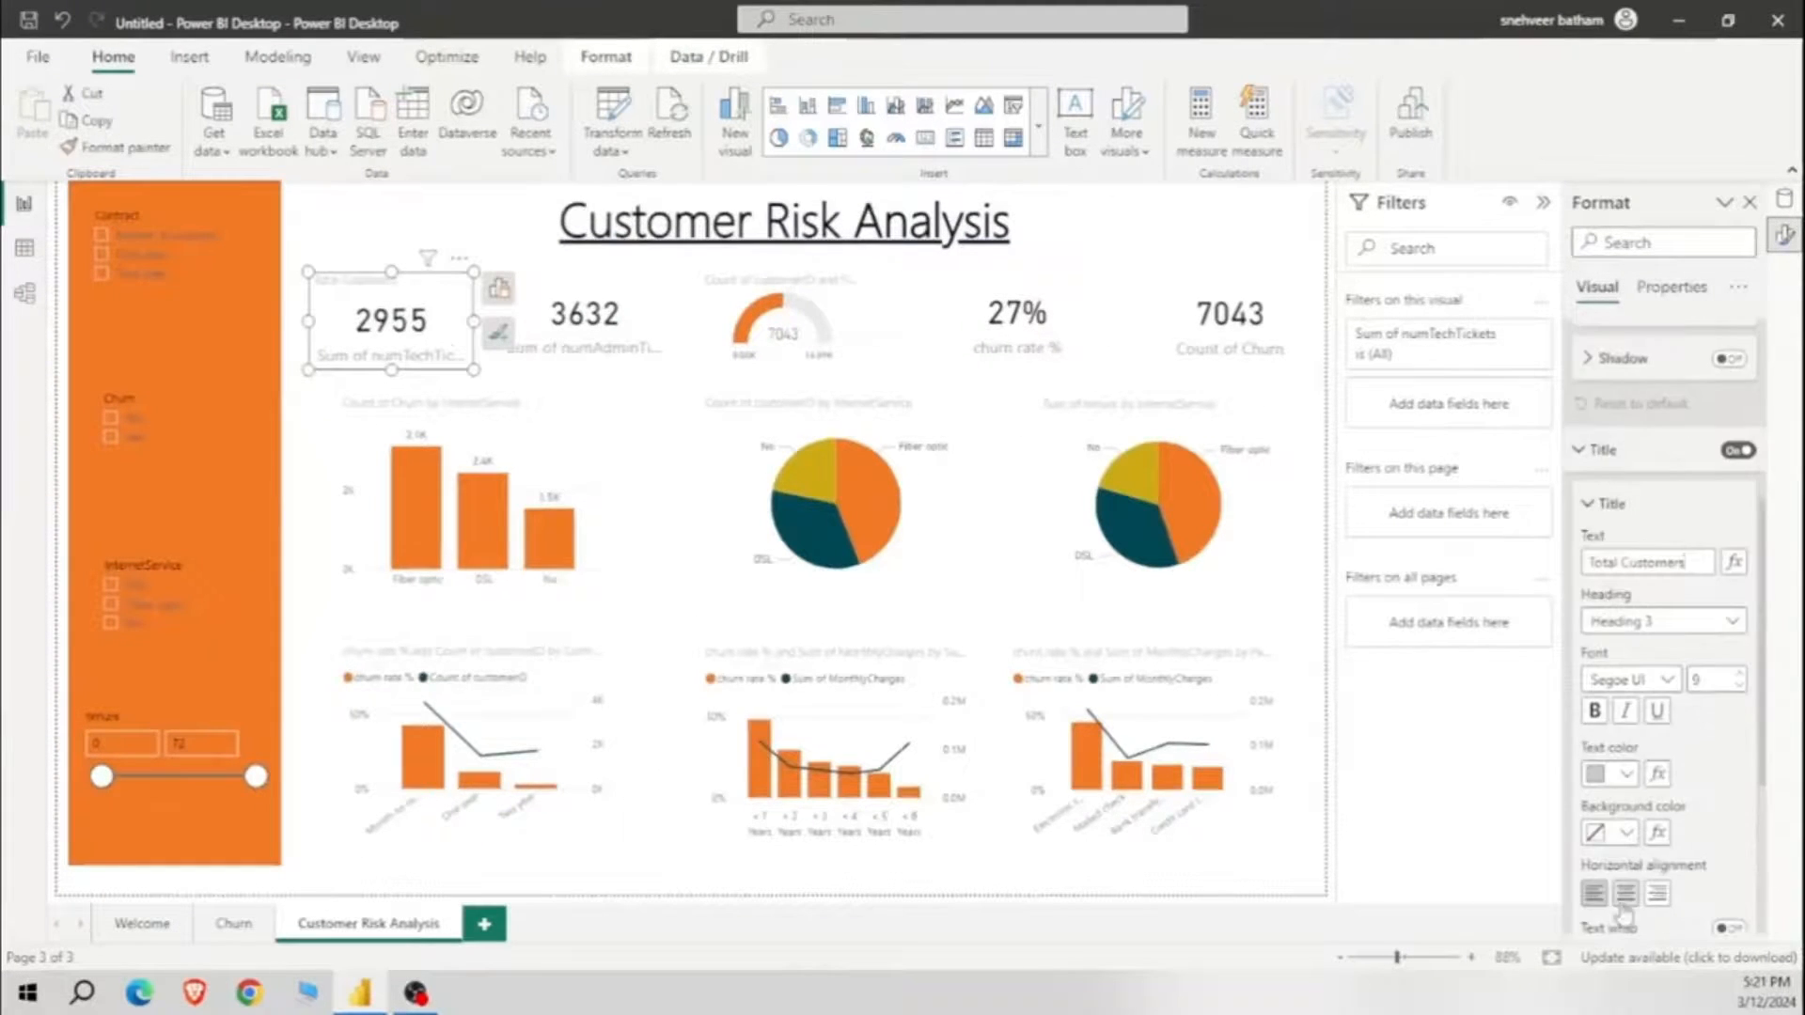
Step: Make the tech tickets card's title black, bold and centred, and turn off its category label
click(1624, 774)
click(1495, 420)
scroll(1595, 733, down, 3)
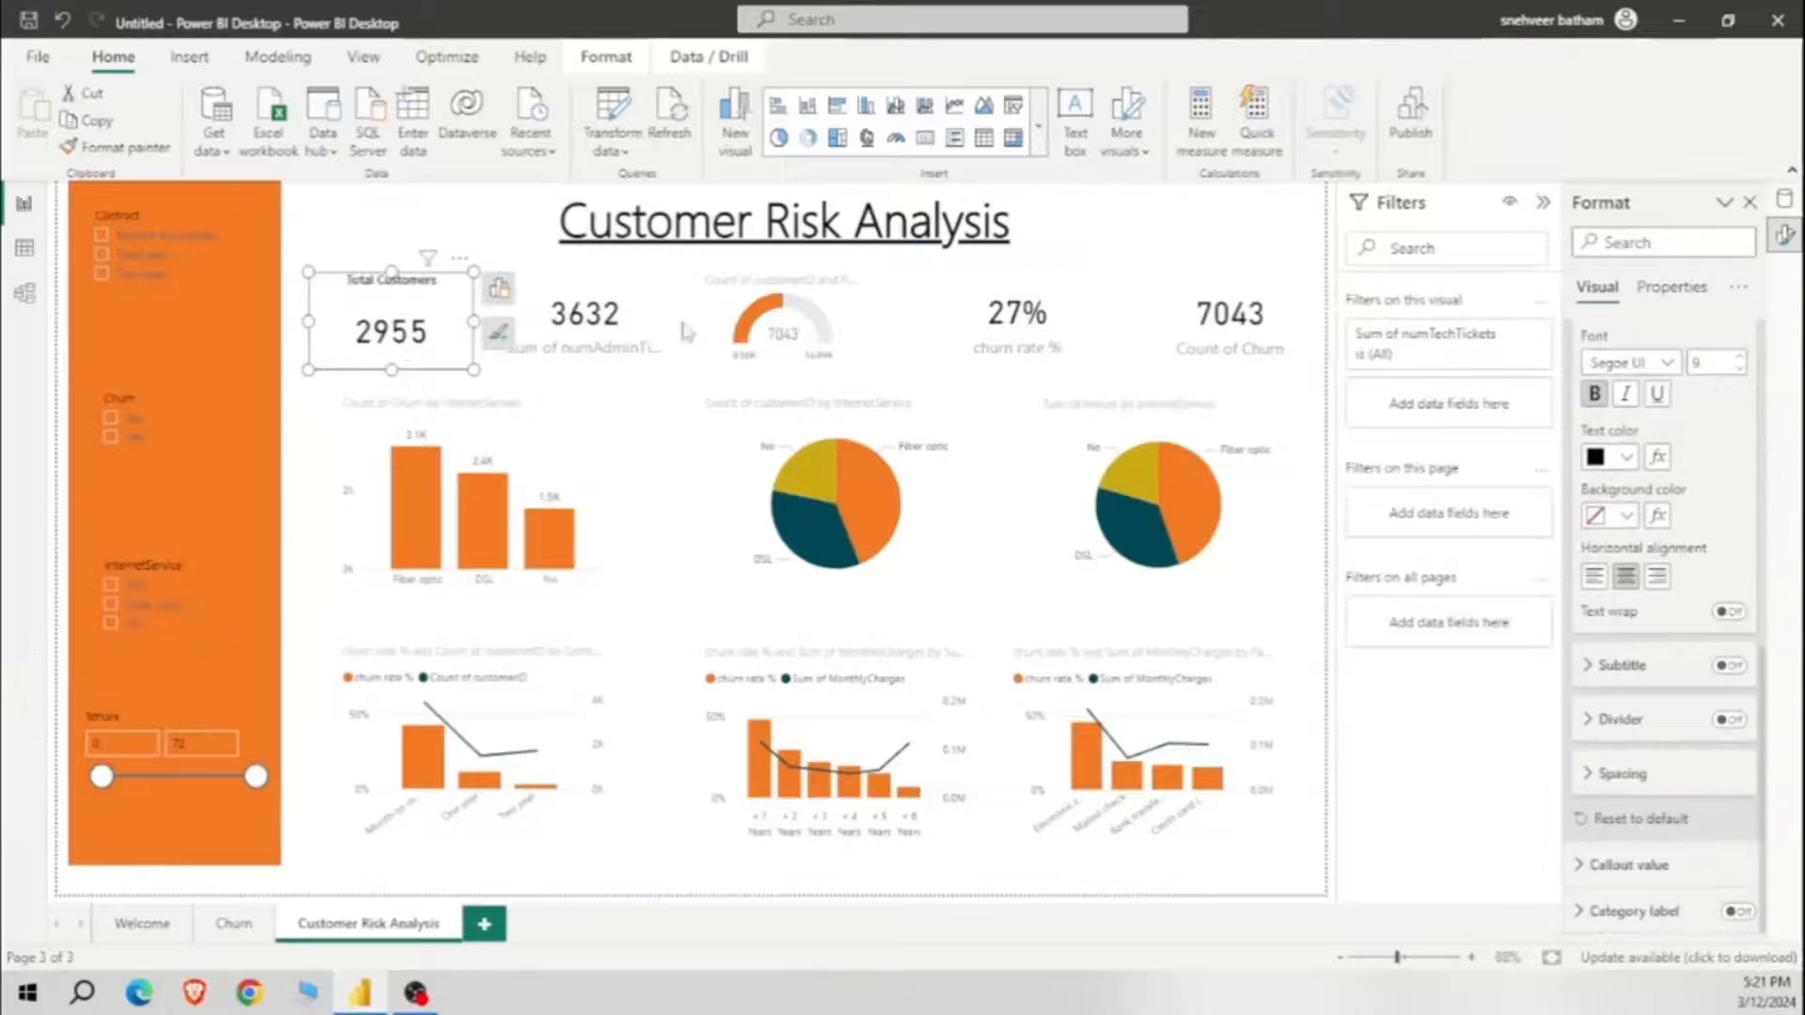
Step: Enable a title on the Sum of numAdminTickets card and enter "Churn Rate%"
click(639, 322)
click(1735, 557)
click(1654, 675)
text(Churn)
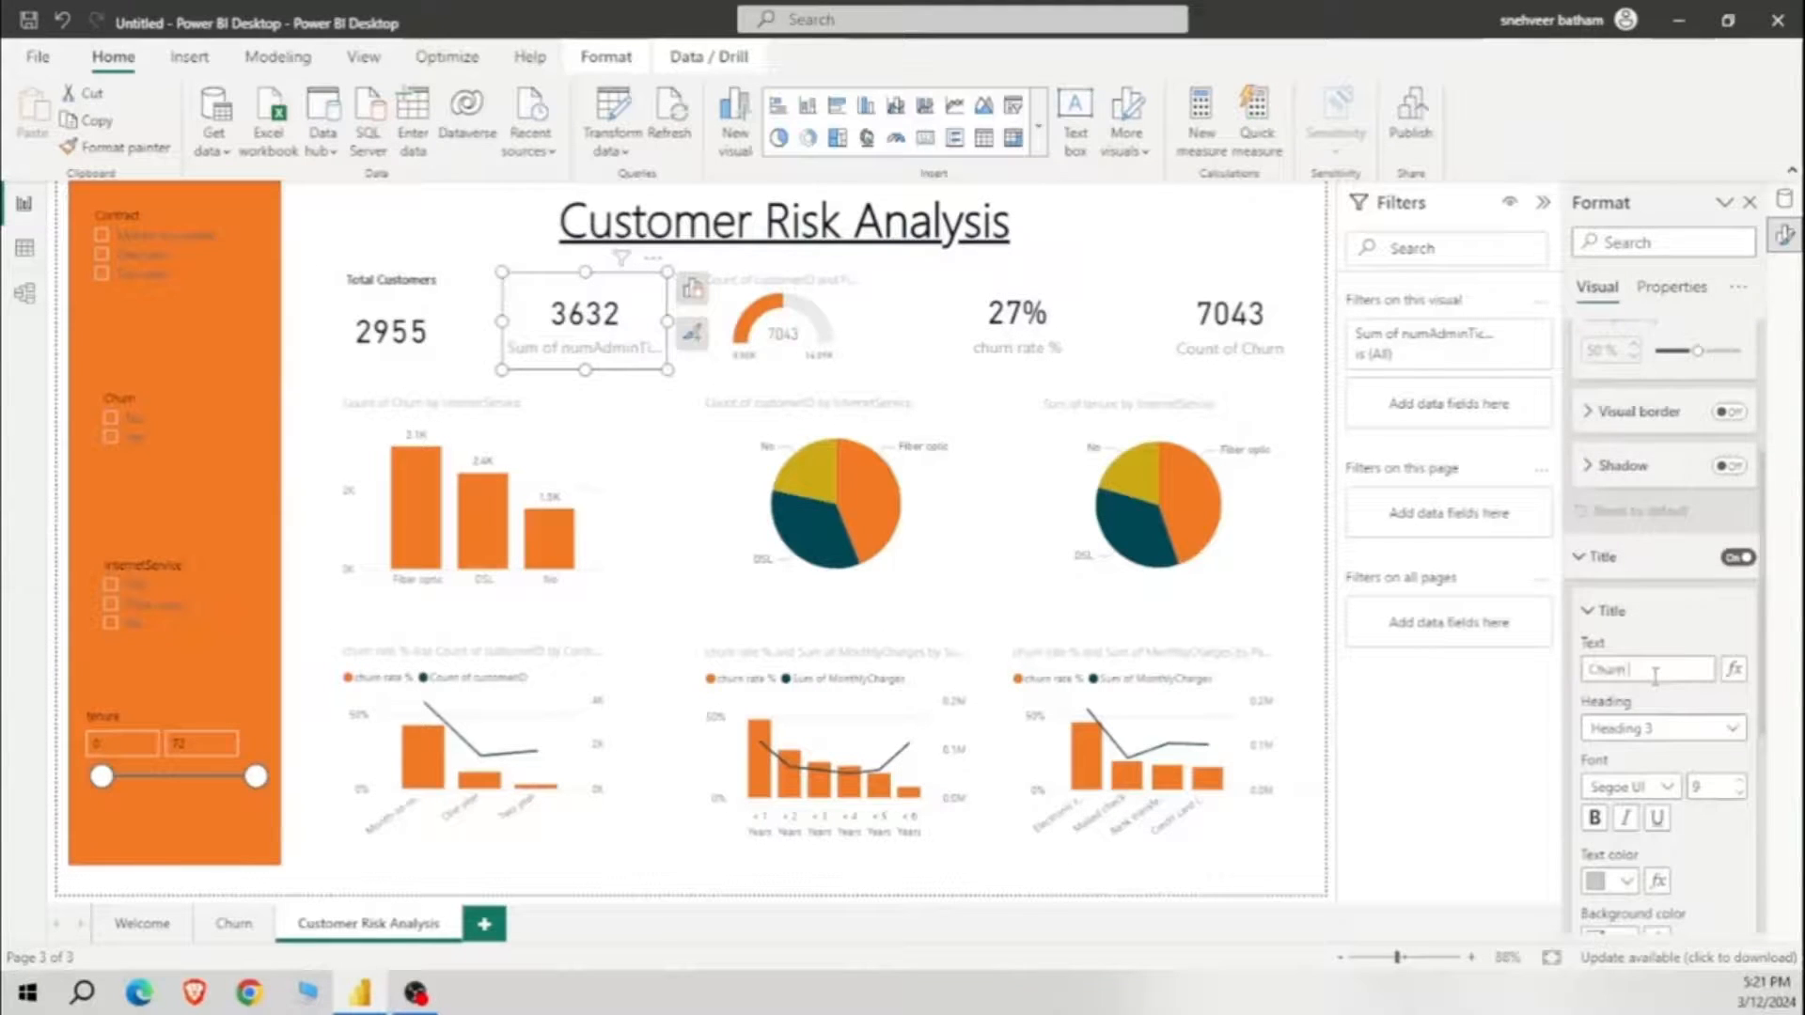
text( Rate%)
Step: Make the admin tickets card's title black, bold and centred, and turn off its category label
click(1612, 880)
click(1478, 503)
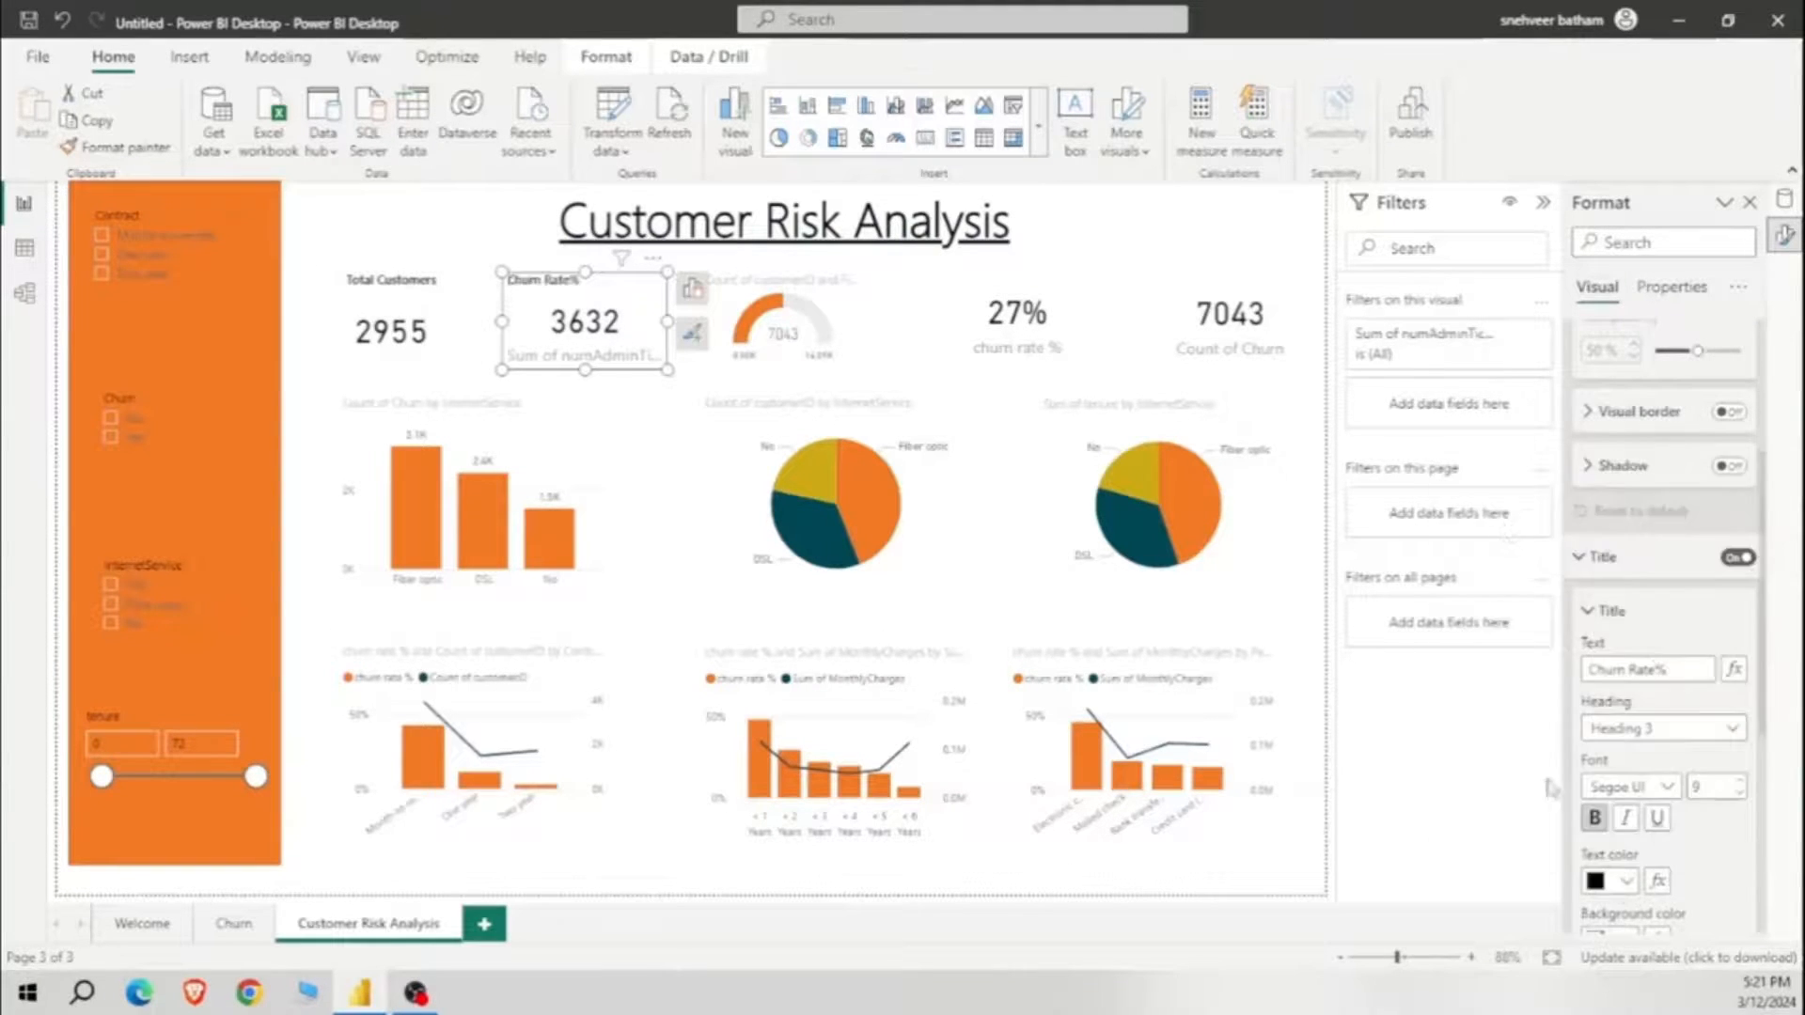
scroll(1673, 799, down, 4)
click(1737, 912)
Step: Turn off the gauge's data labels and title it "Churn" in centred bold black text
click(782, 324)
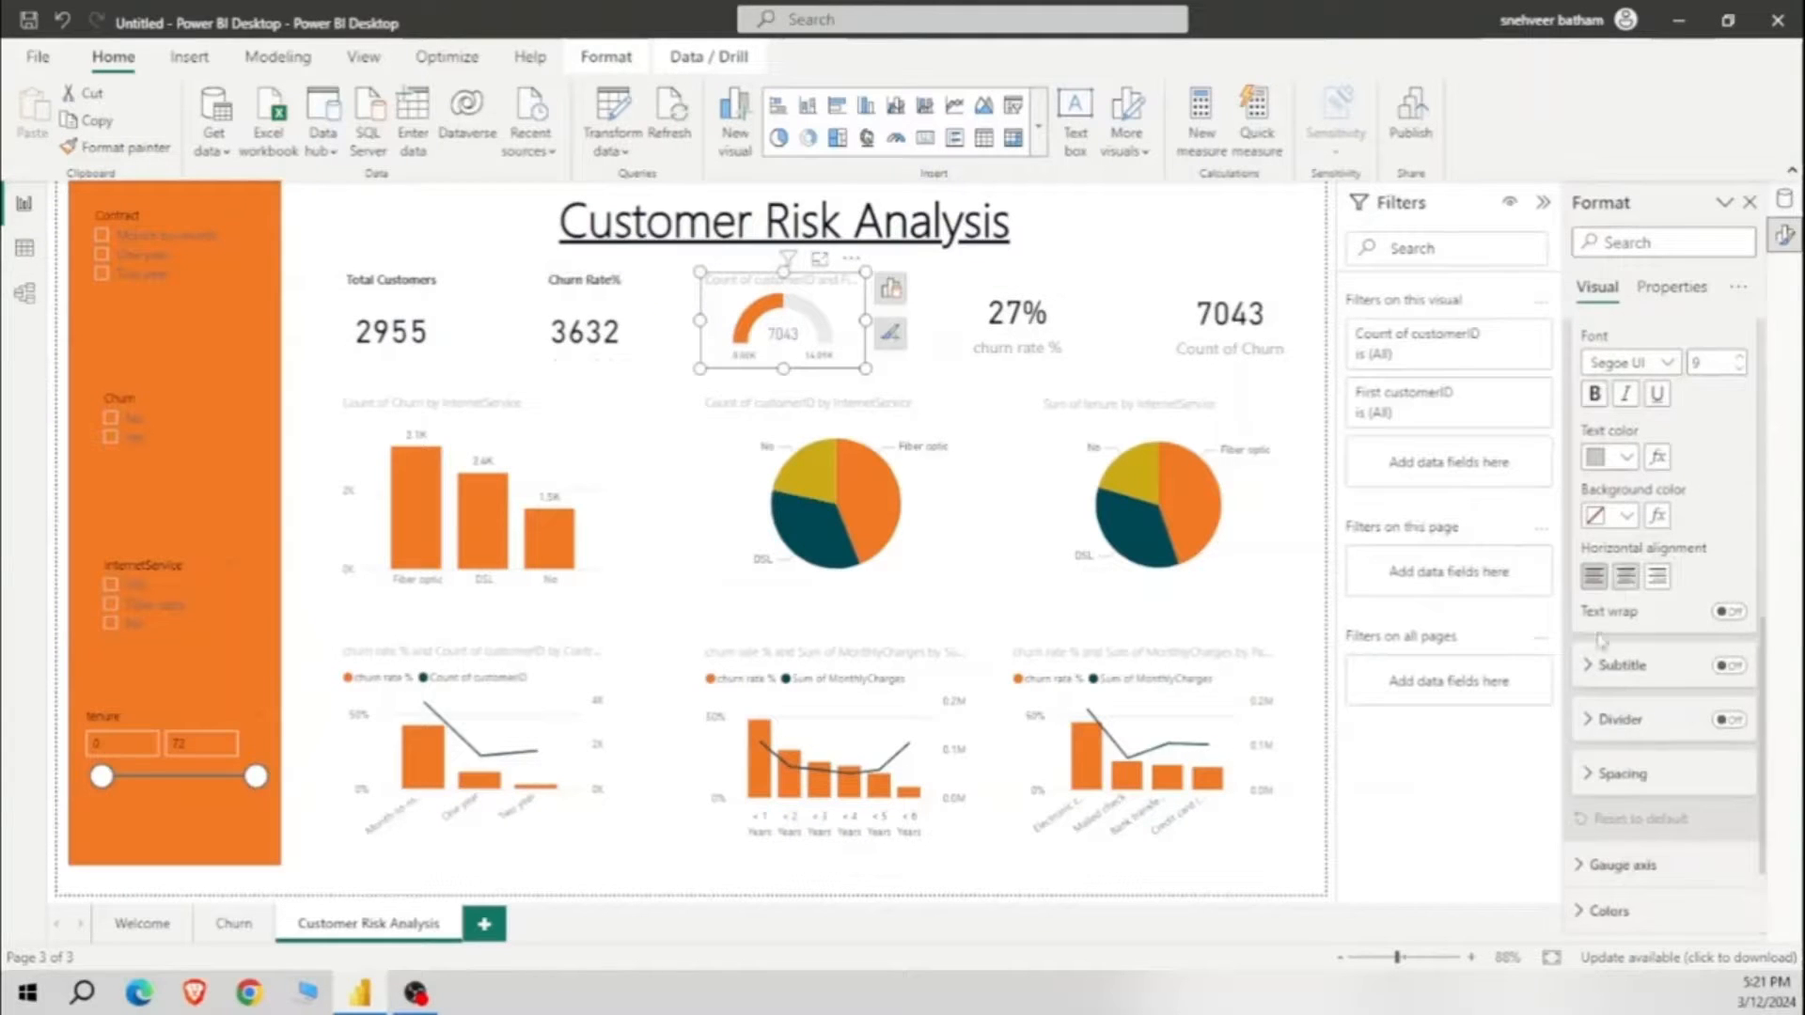
click(1737, 820)
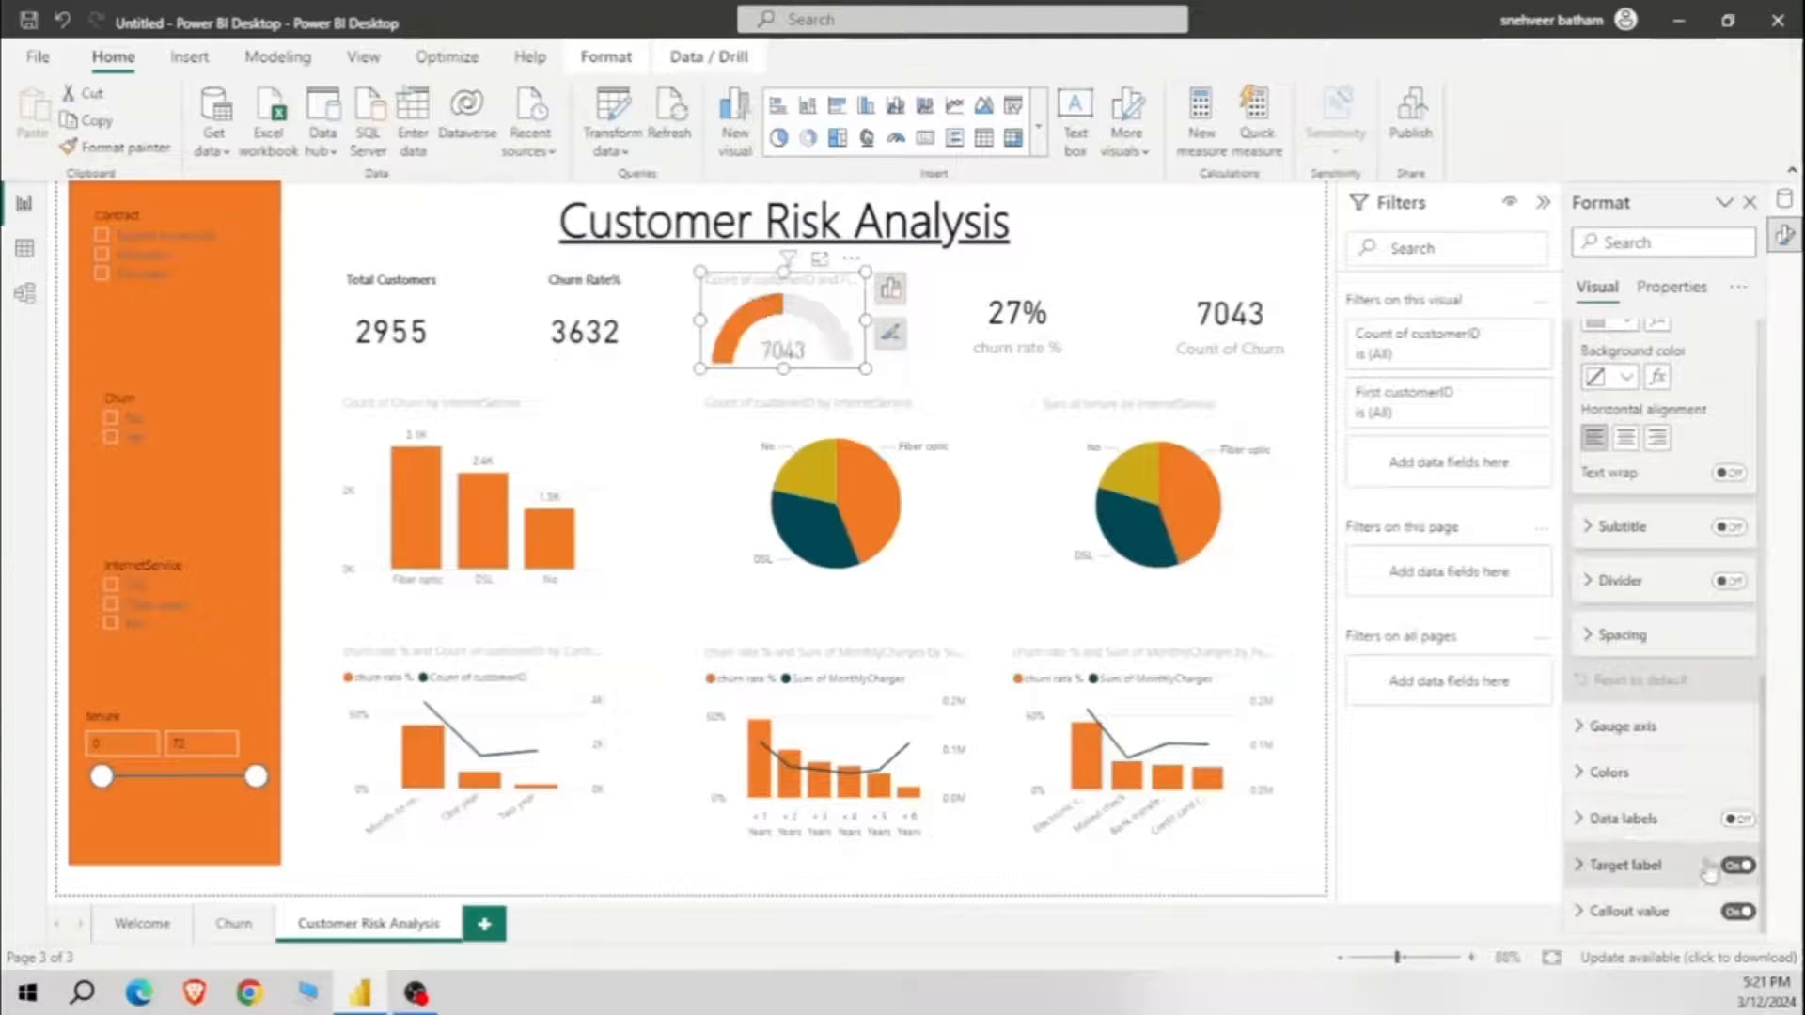
scroll(1636, 545, up, 3)
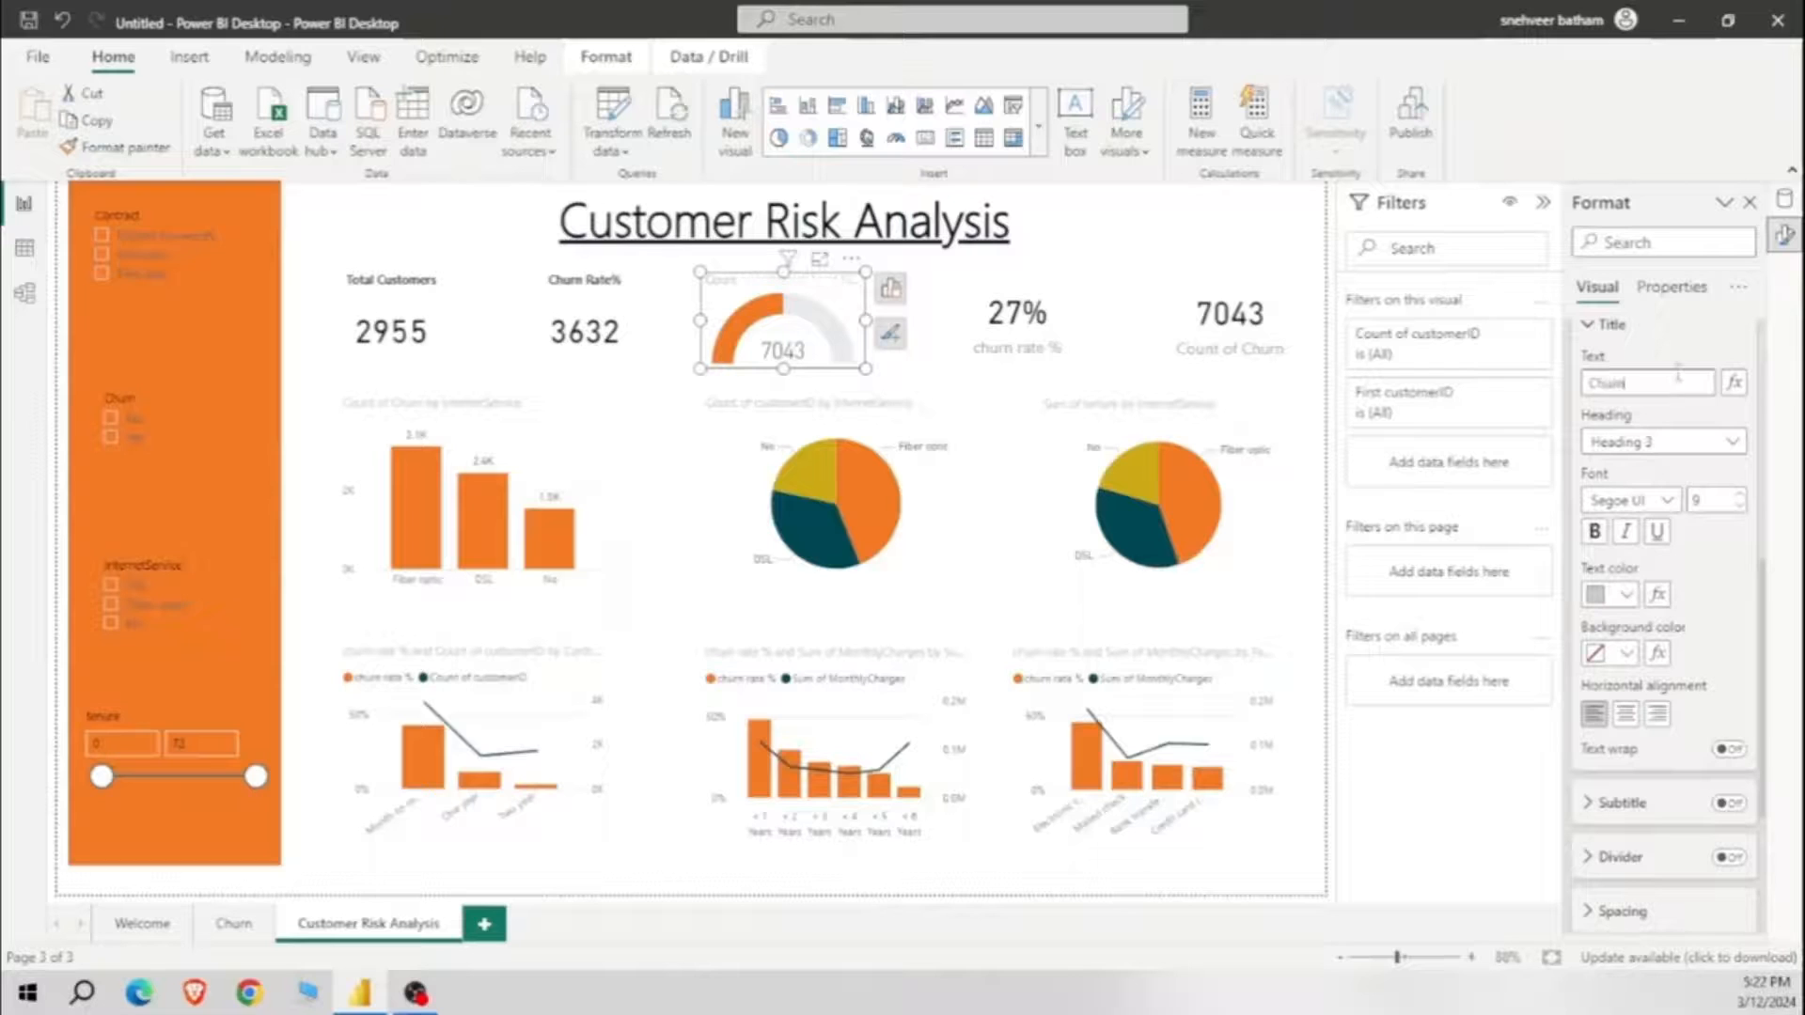
click(1617, 594)
click(1481, 225)
Step: Enable a title on the churn rate % card and enter "Yearly Charges"
click(1017, 320)
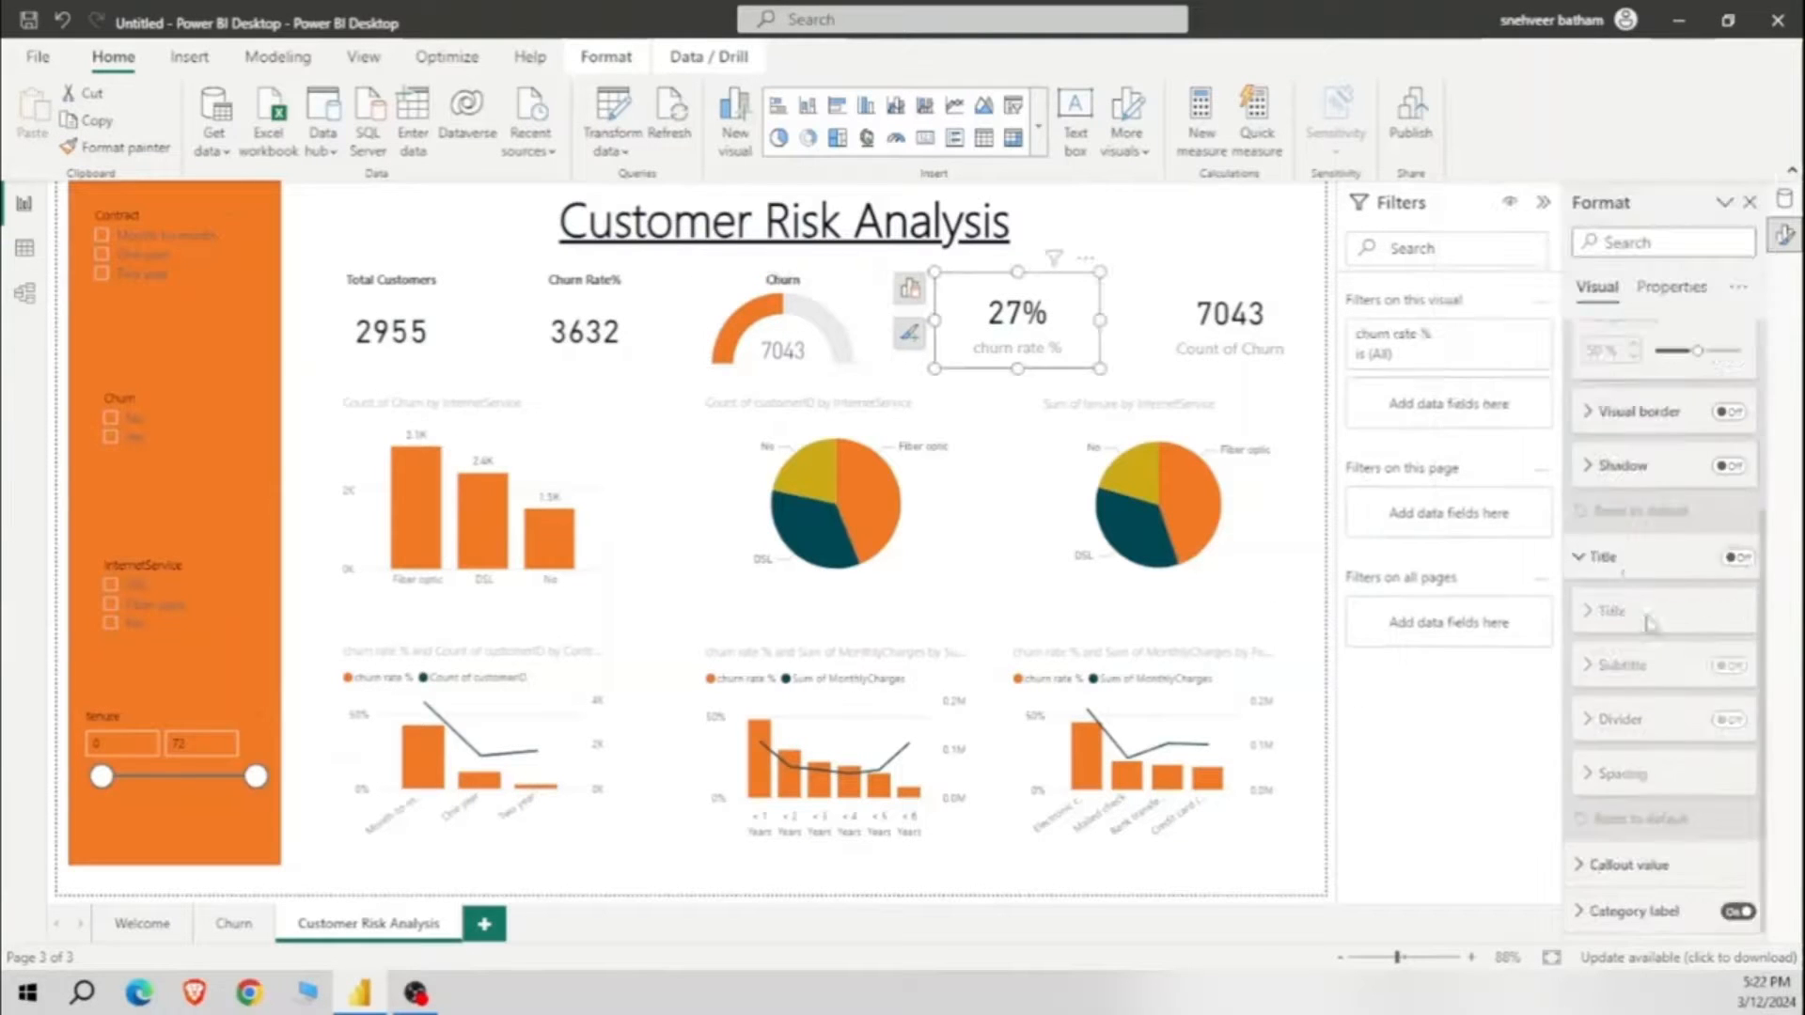
click(1650, 669)
text(Yearly Charges)
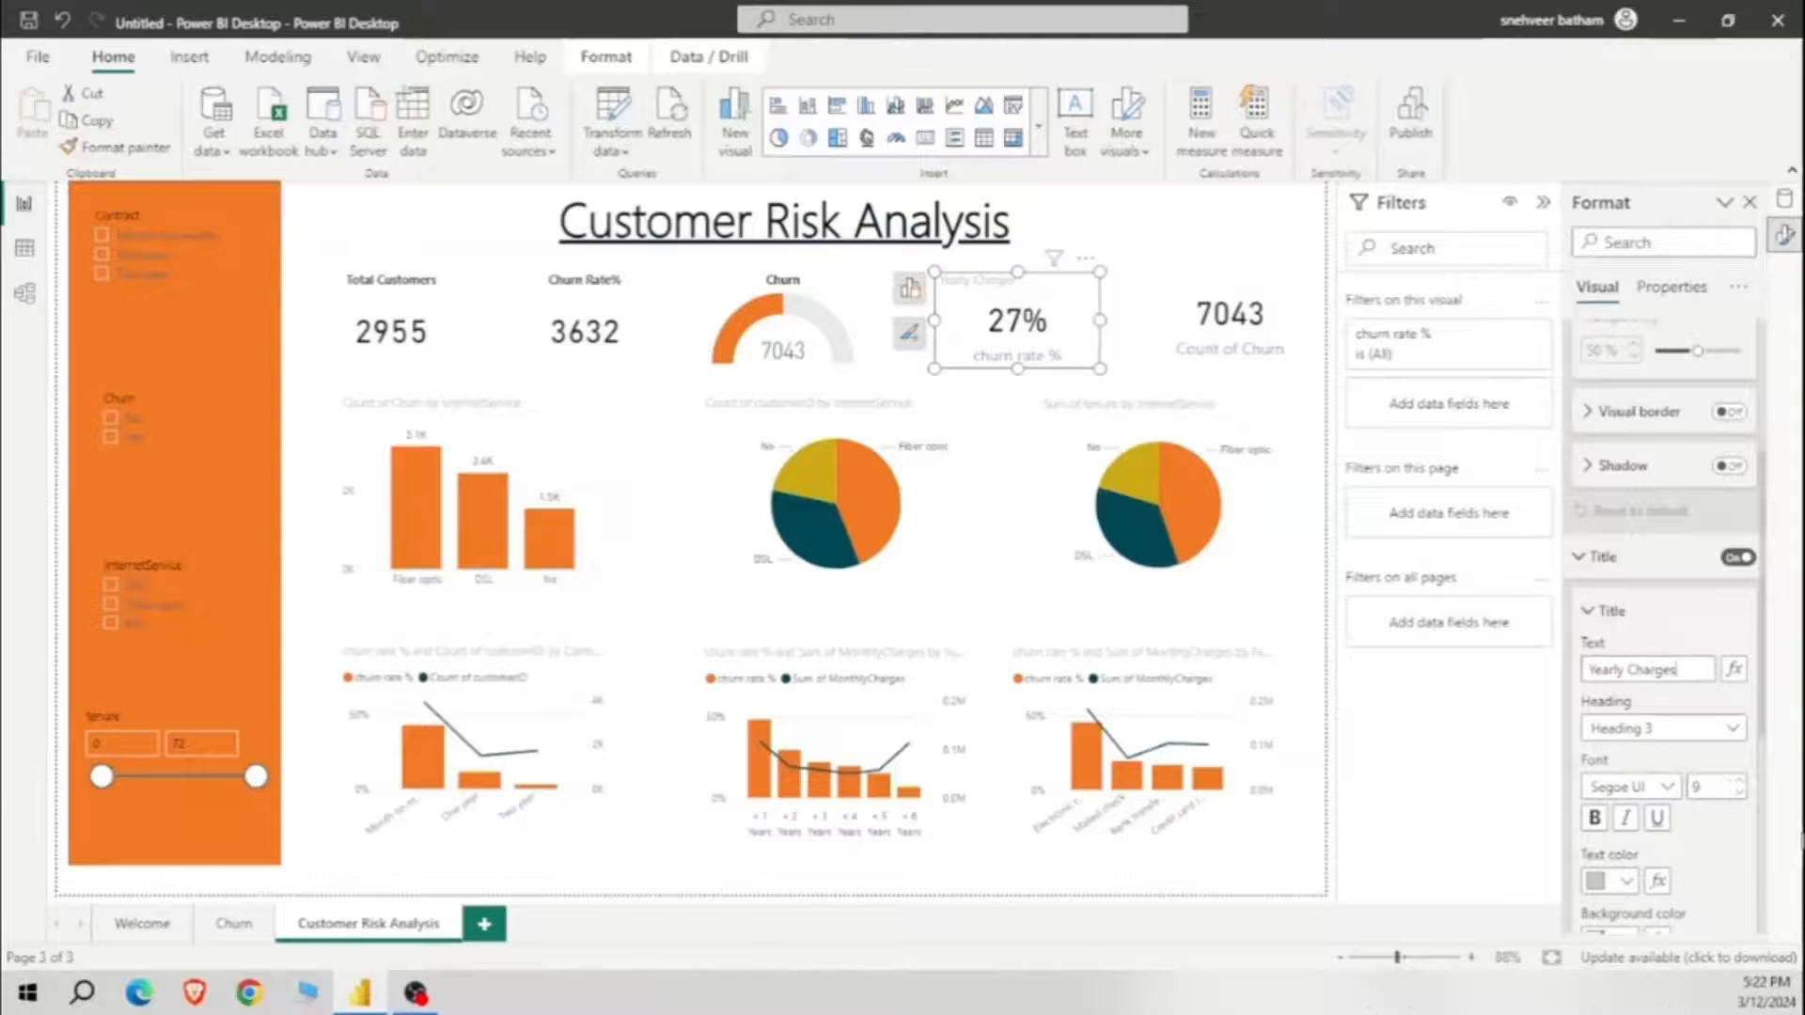
Step: Retitle the numAdminTickets card "Admin Tickets", the numTechTickets card "Tech Tickets" and the churn rate % card "Churn Rate%"
click(635, 290)
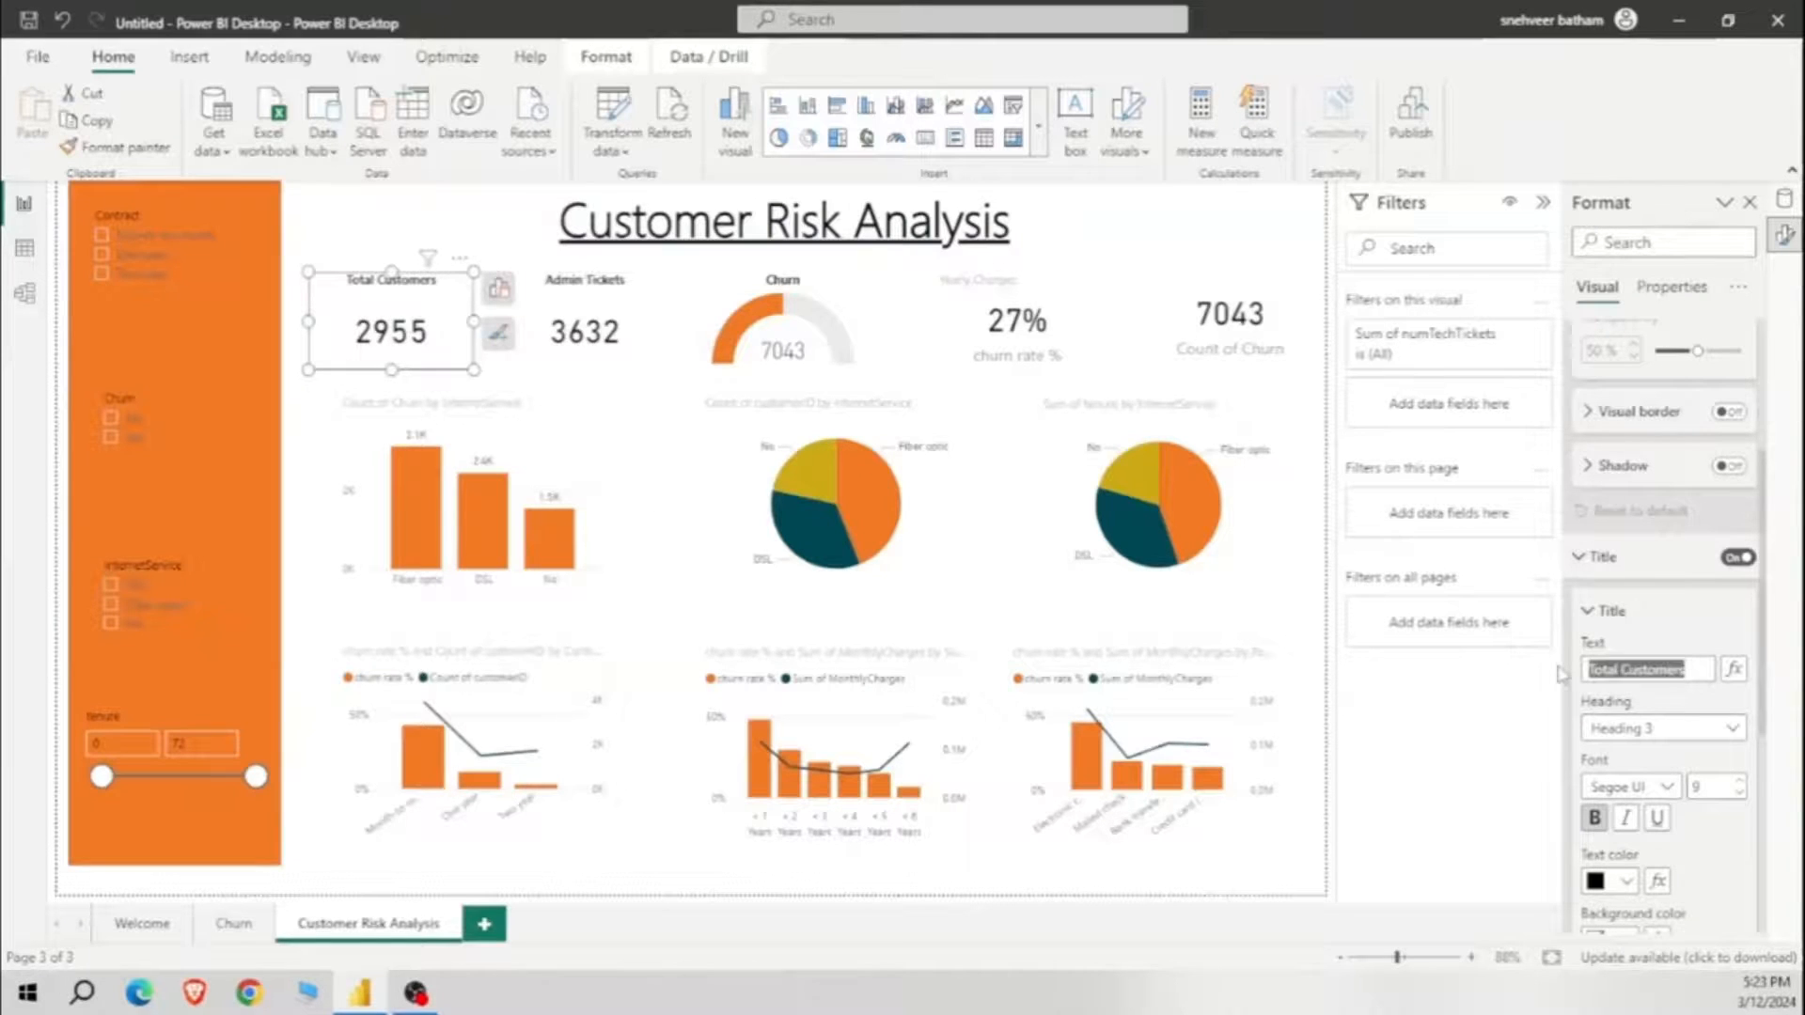
click(1062, 308)
drag(1587, 670, 1710, 669)
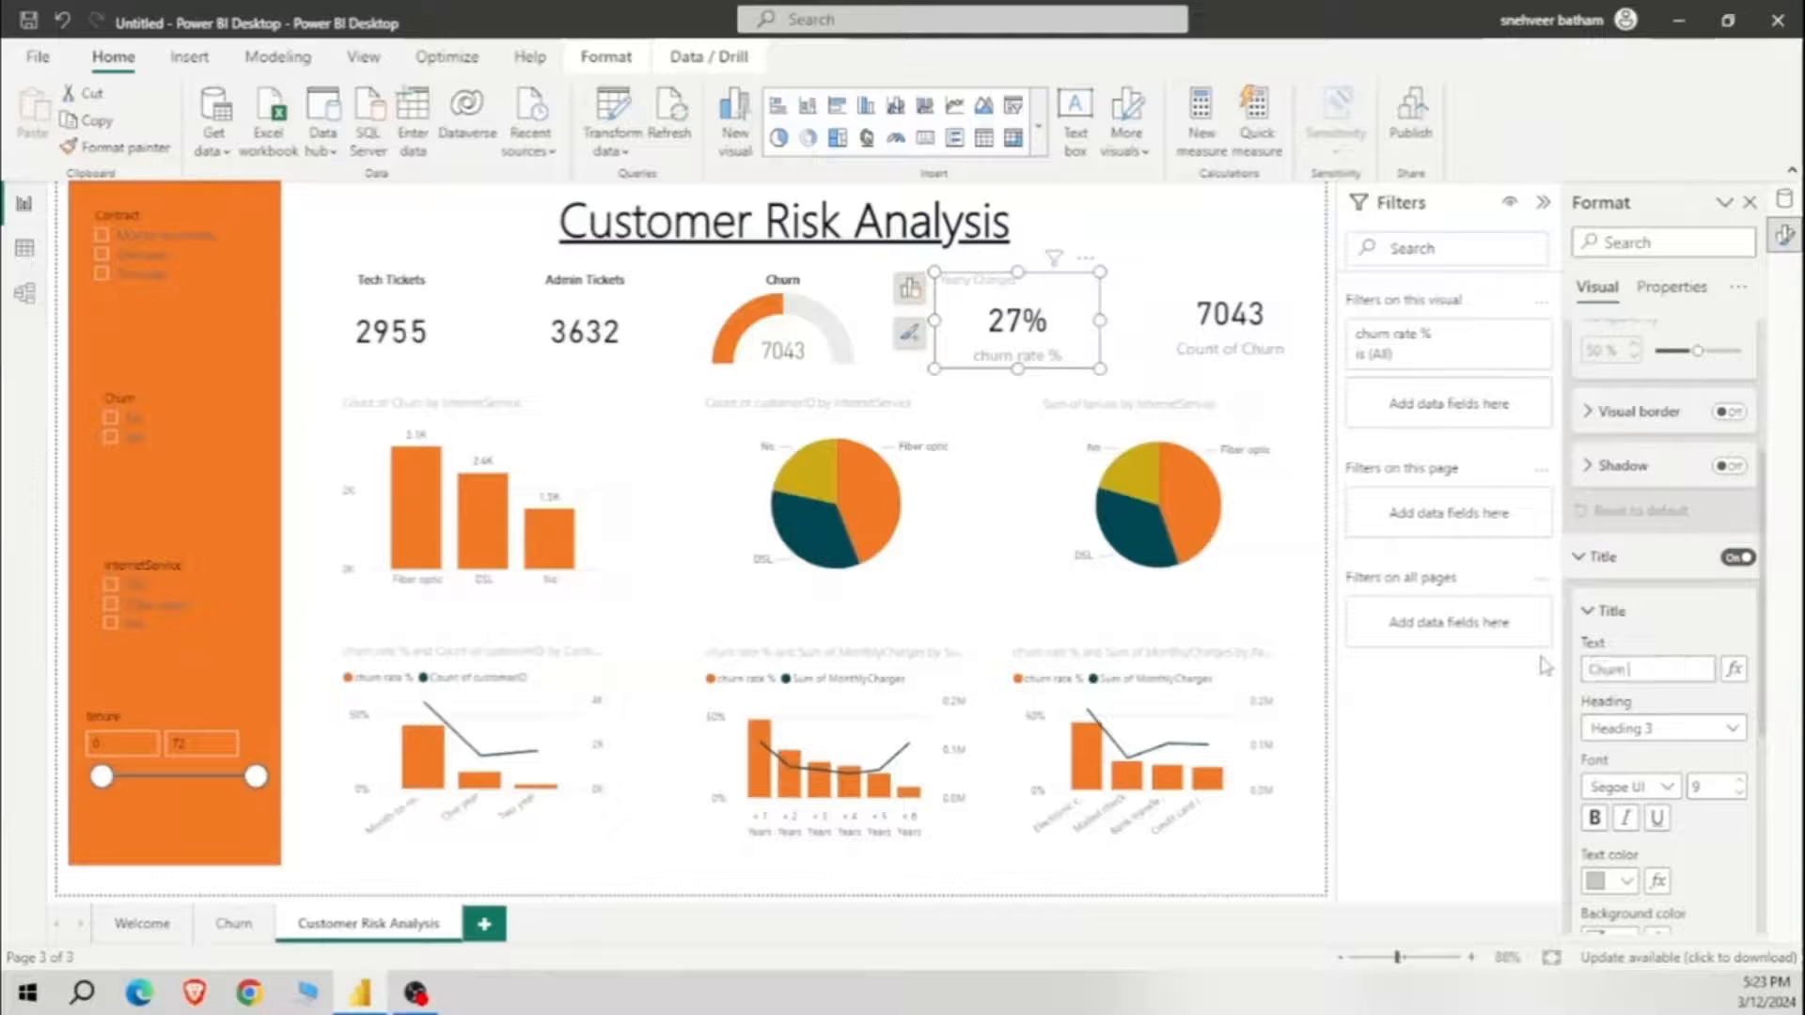
Step: Make the Churn Rate% card's title black, bold and centred, and turn off its category label
click(1611, 881)
click(1500, 699)
scroll(1655, 846, down, 2)
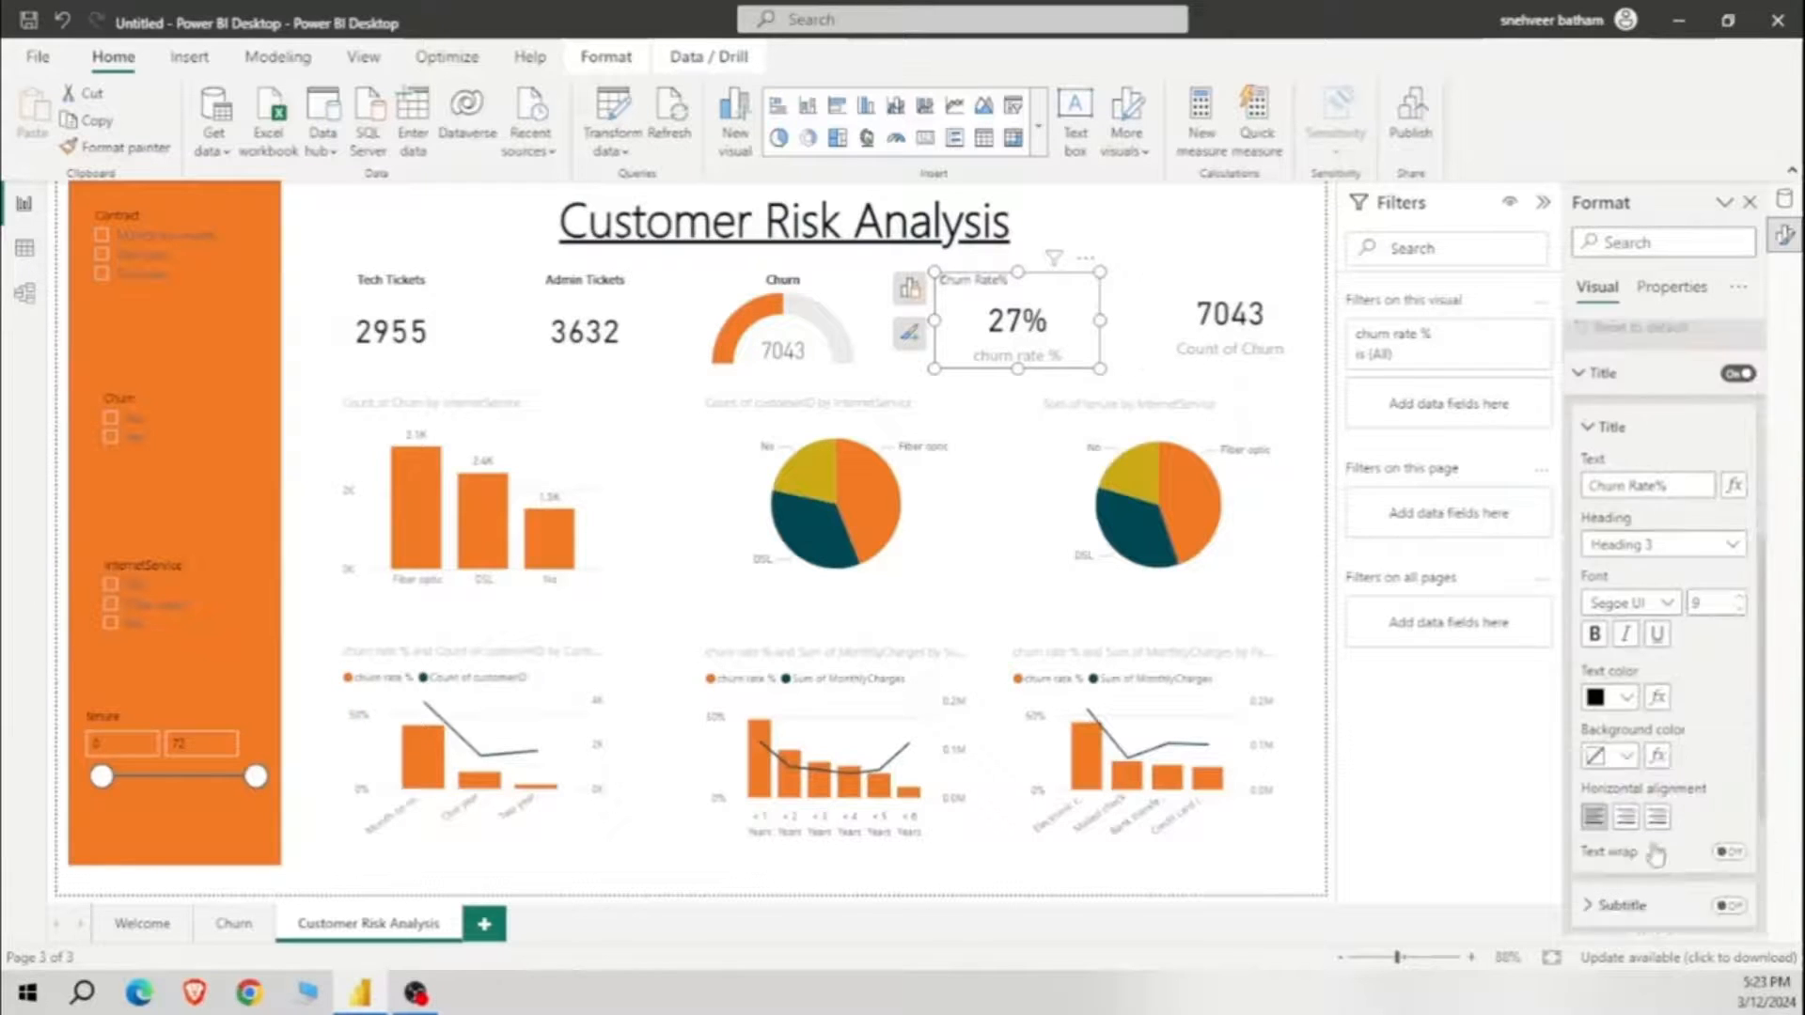
click(1626, 815)
scroll(1703, 786, down, 3)
click(1737, 911)
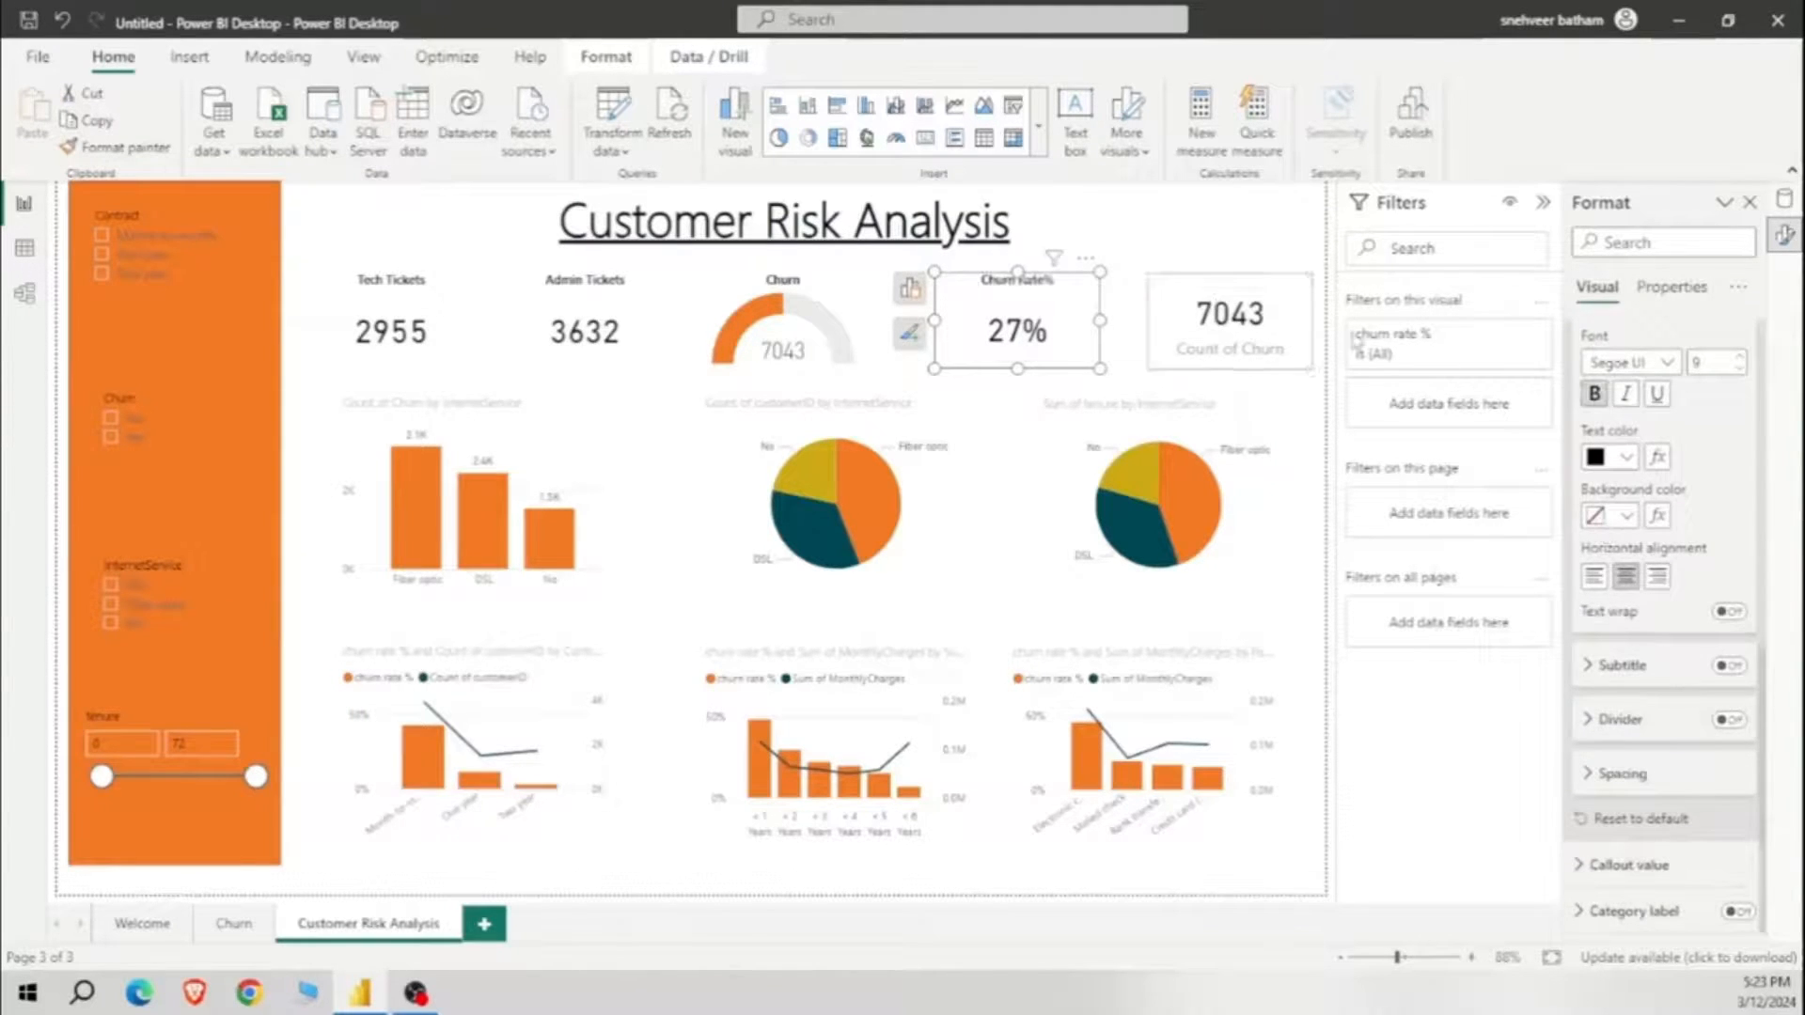
Step: Turn off the Count of Churn card's category label and give the card the title "Total Churn"
click(1264, 326)
click(1737, 911)
click(1737, 559)
click(1621, 670)
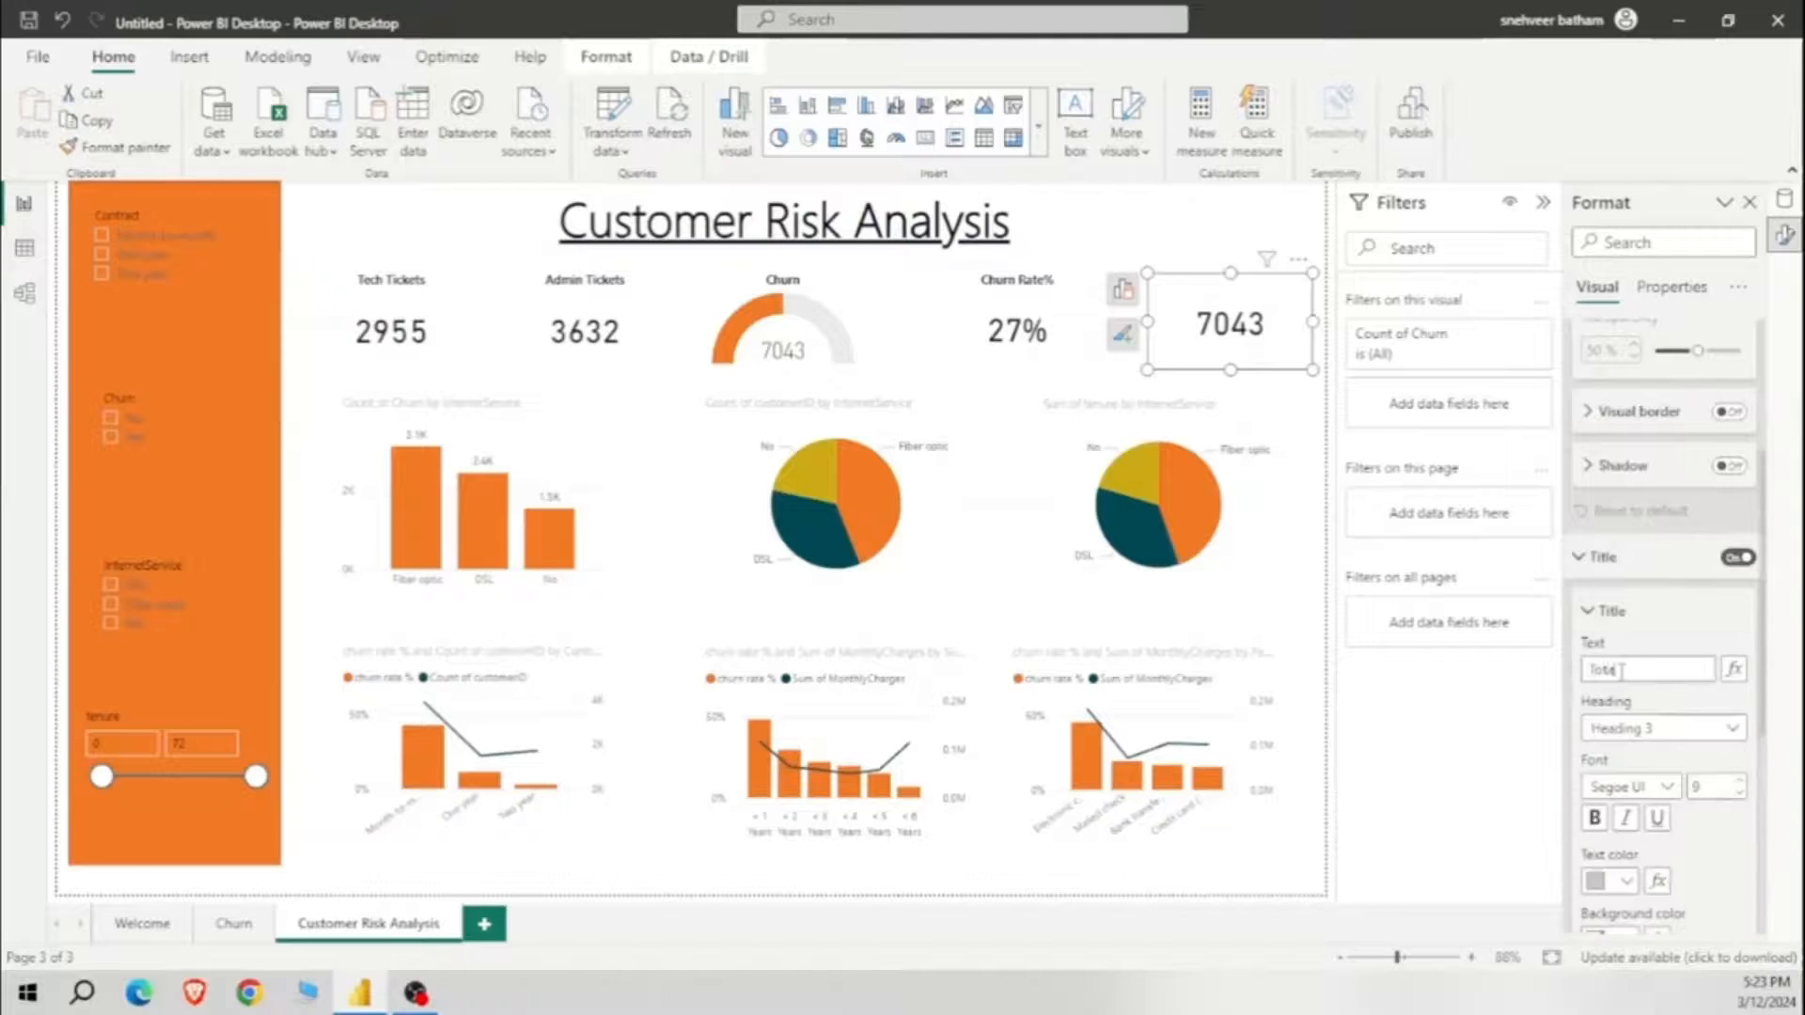
Step: Format the Total Churn card's title in black, bold and centred text
click(1611, 881)
click(1515, 521)
scroll(1623, 823, down, 3)
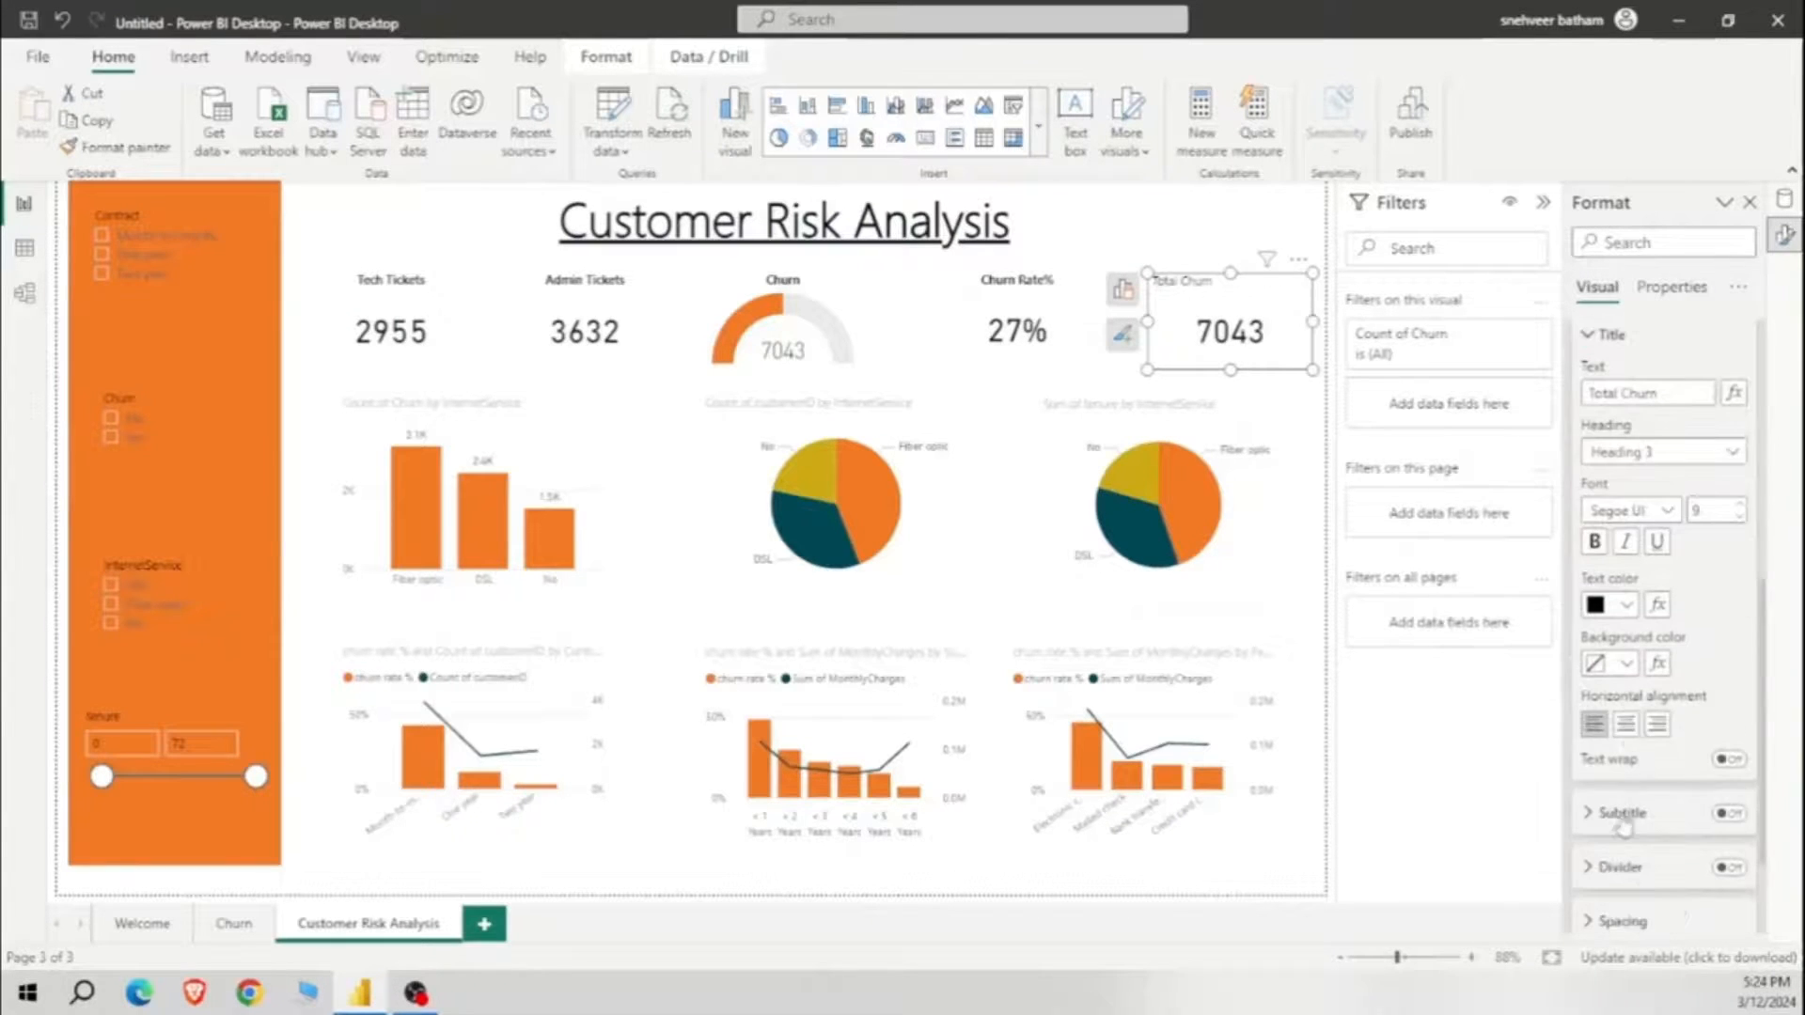
click(1143, 228)
Step: Title the Count of Churn bar chart "Churn by Type Of Internal Services" in black, bold, centred text
click(564, 499)
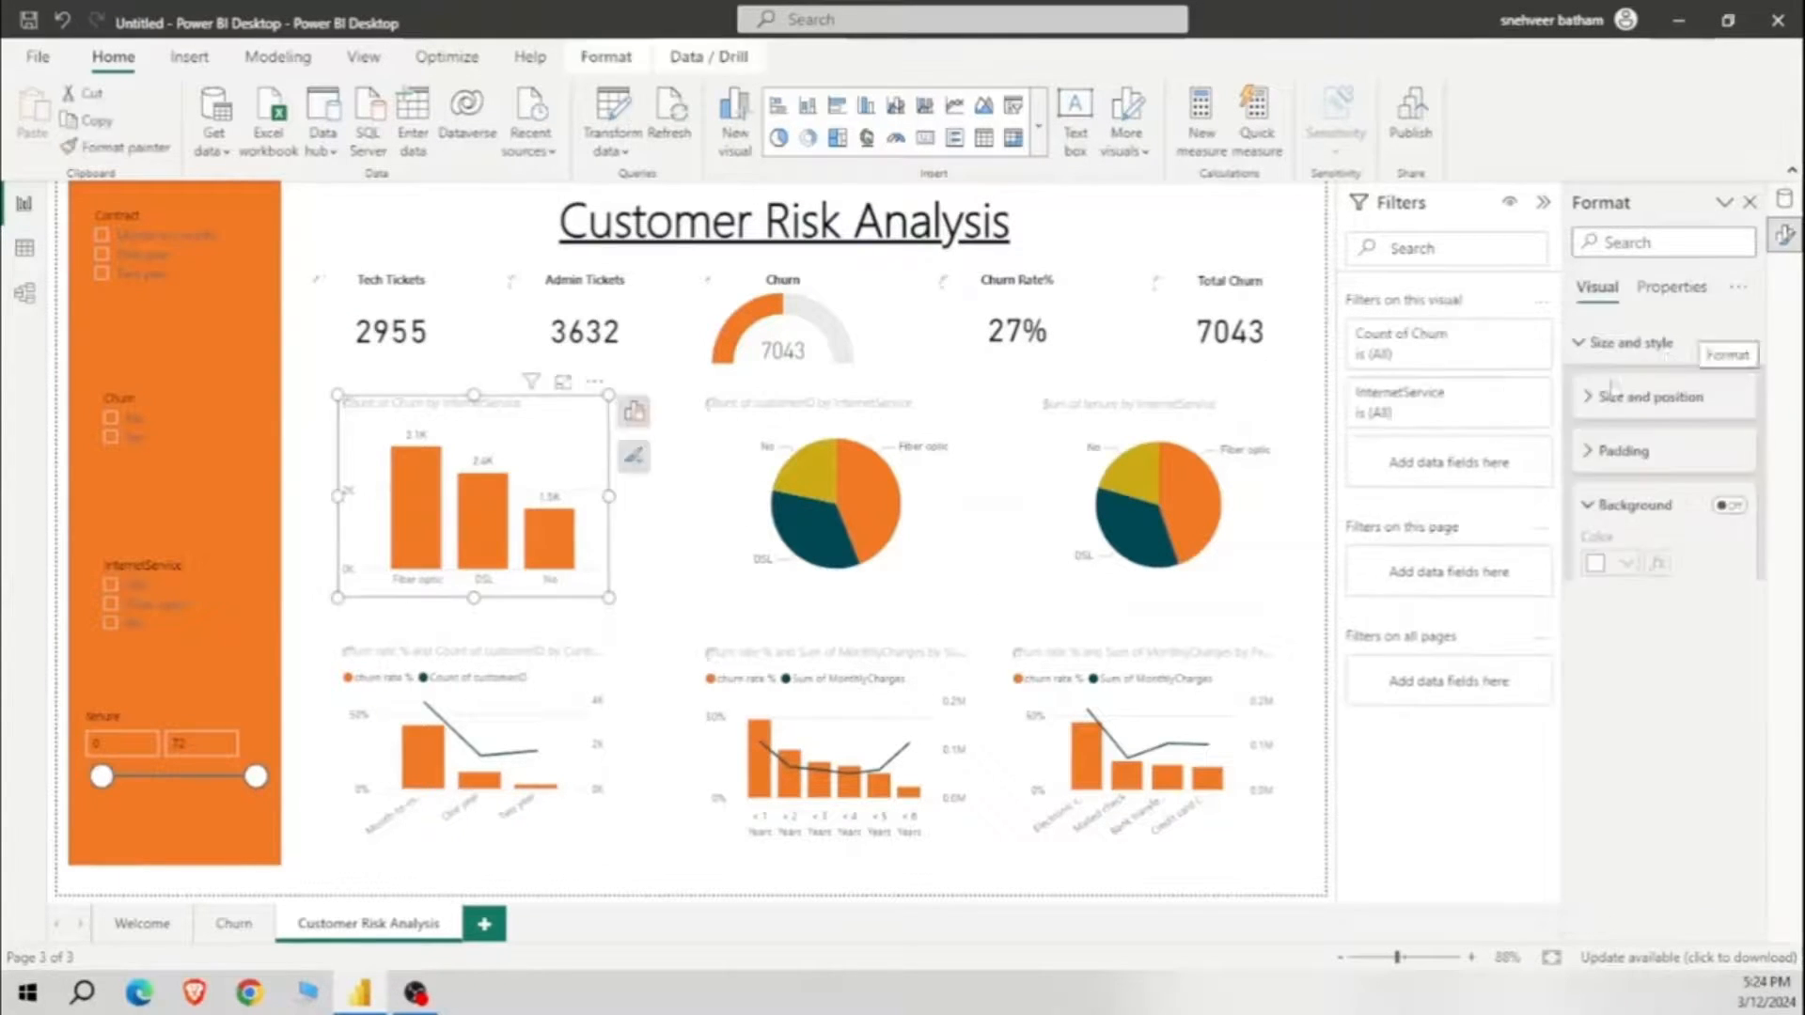
scroll(1654, 658, down, 5)
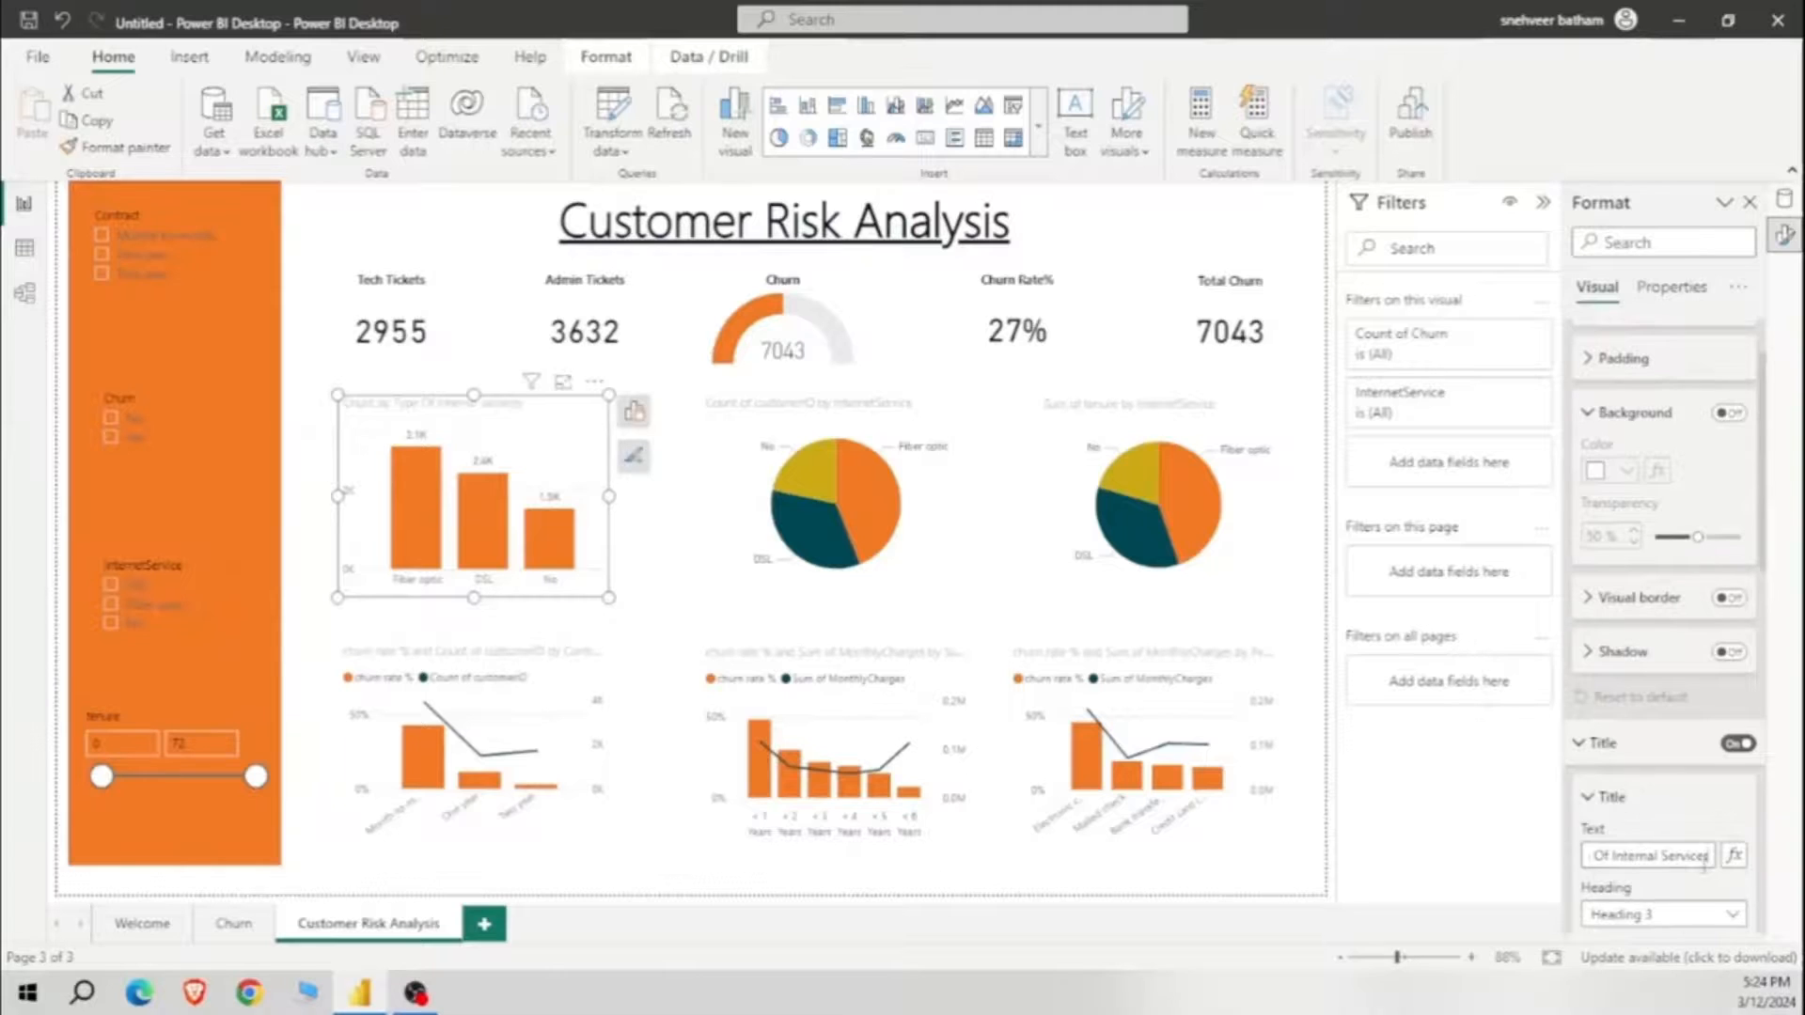
scroll(1692, 846, down, 2)
click(1594, 822)
click(1611, 883)
click(1502, 525)
scroll(1622, 809, down, 3)
scroll(1626, 714, down, 1)
click(1625, 634)
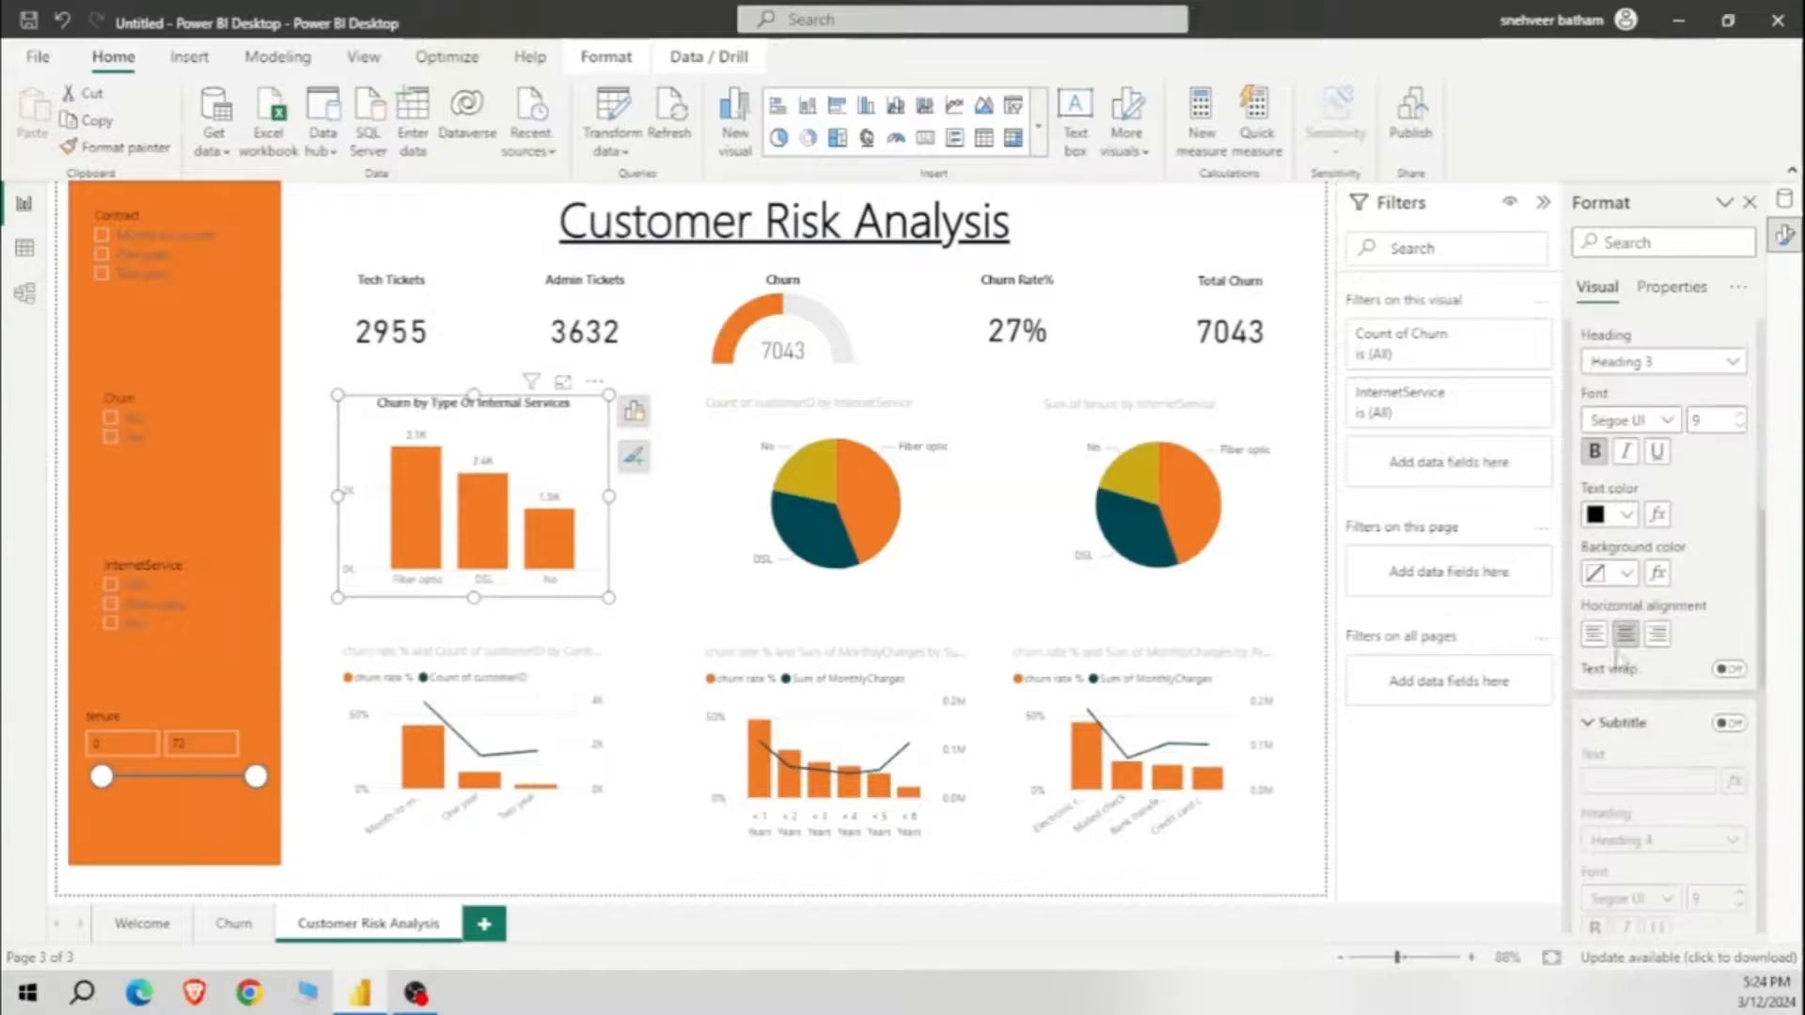
Step: Title the Count of customerID pie chart "No. of Customers by Internet Services" in black, bold, centred text
click(825, 434)
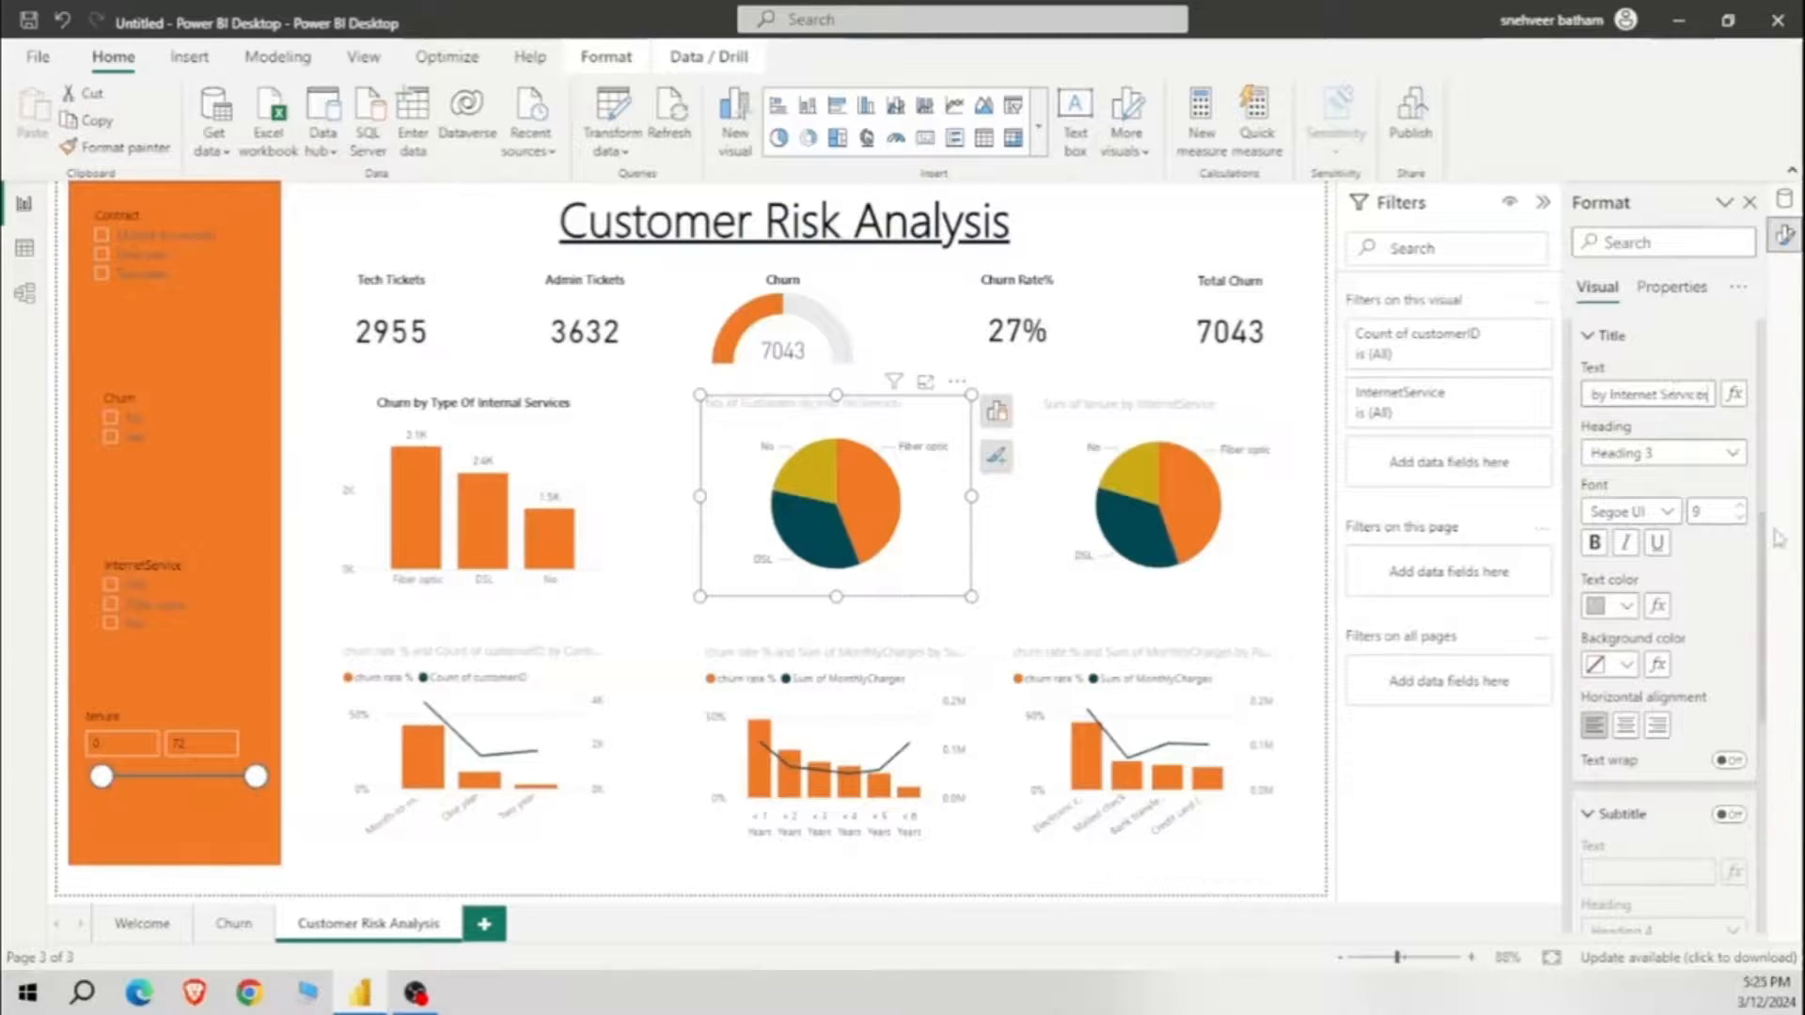
click(1594, 543)
click(1626, 611)
click(1500, 249)
Step: Title the Sum of tenure pie chart "Sum of Monthly Charges" and make the title black, bold and centred
click(1146, 405)
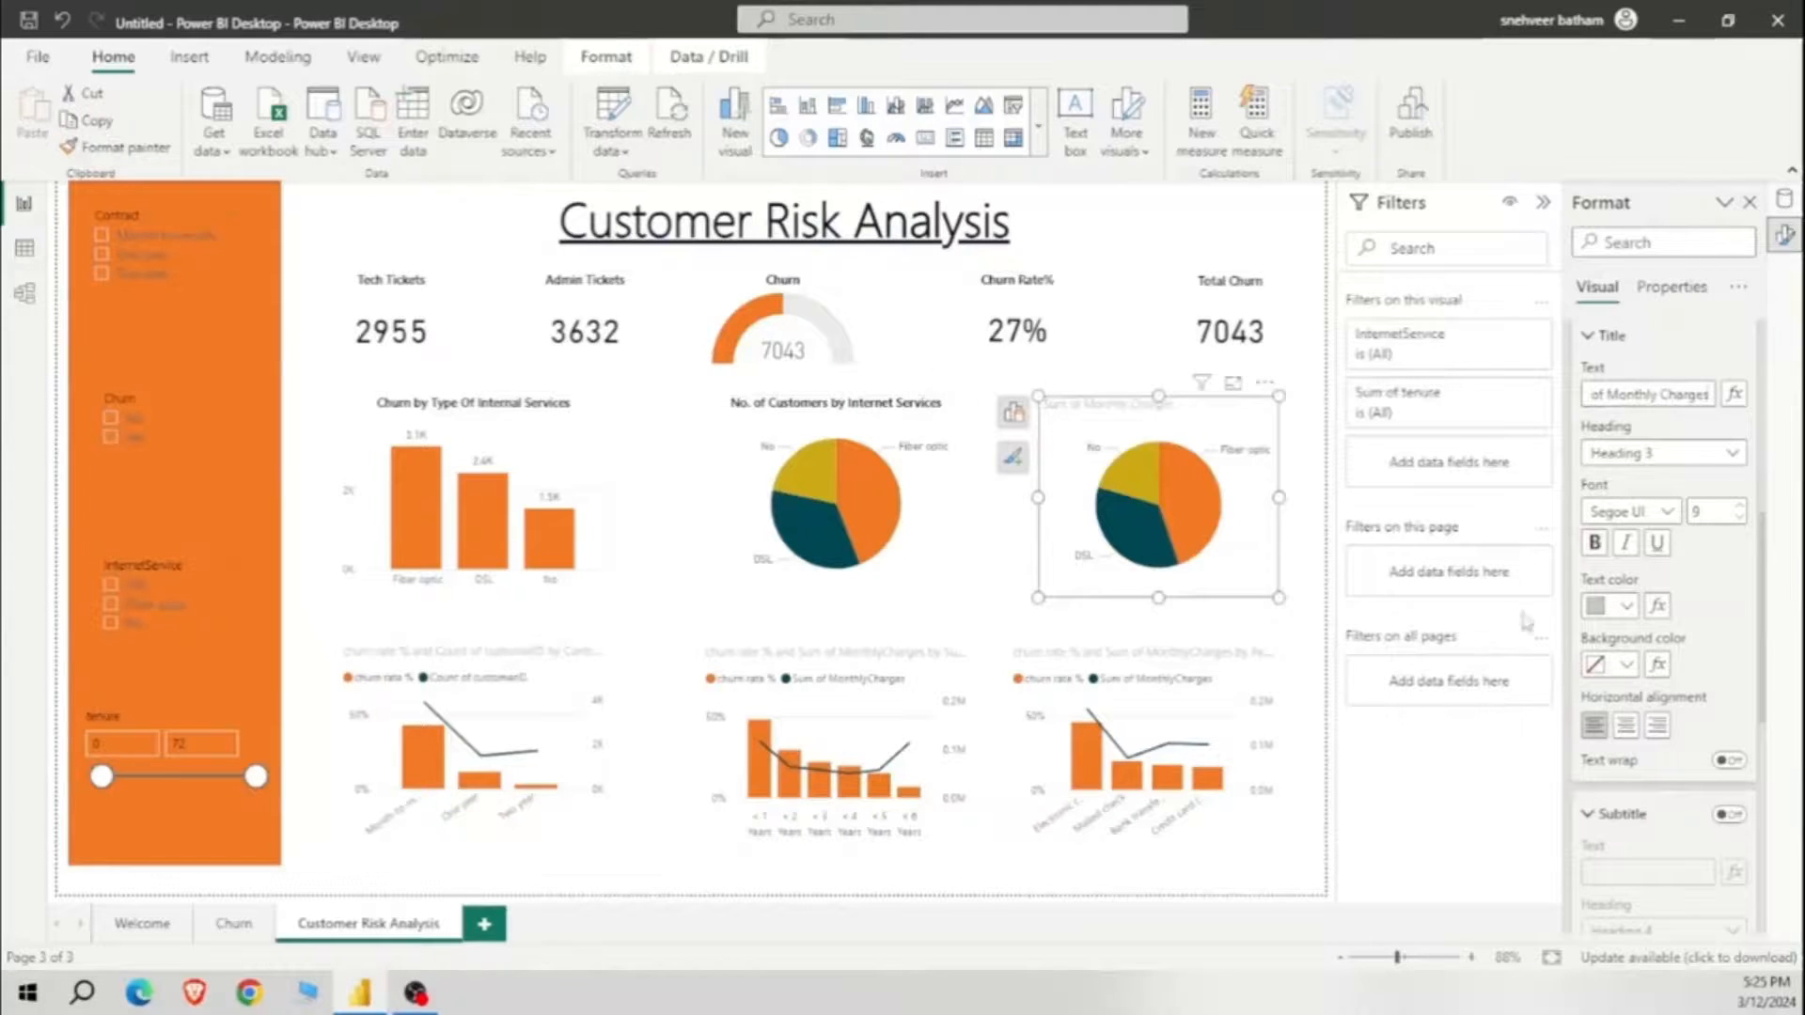
click(1625, 724)
click(1626, 605)
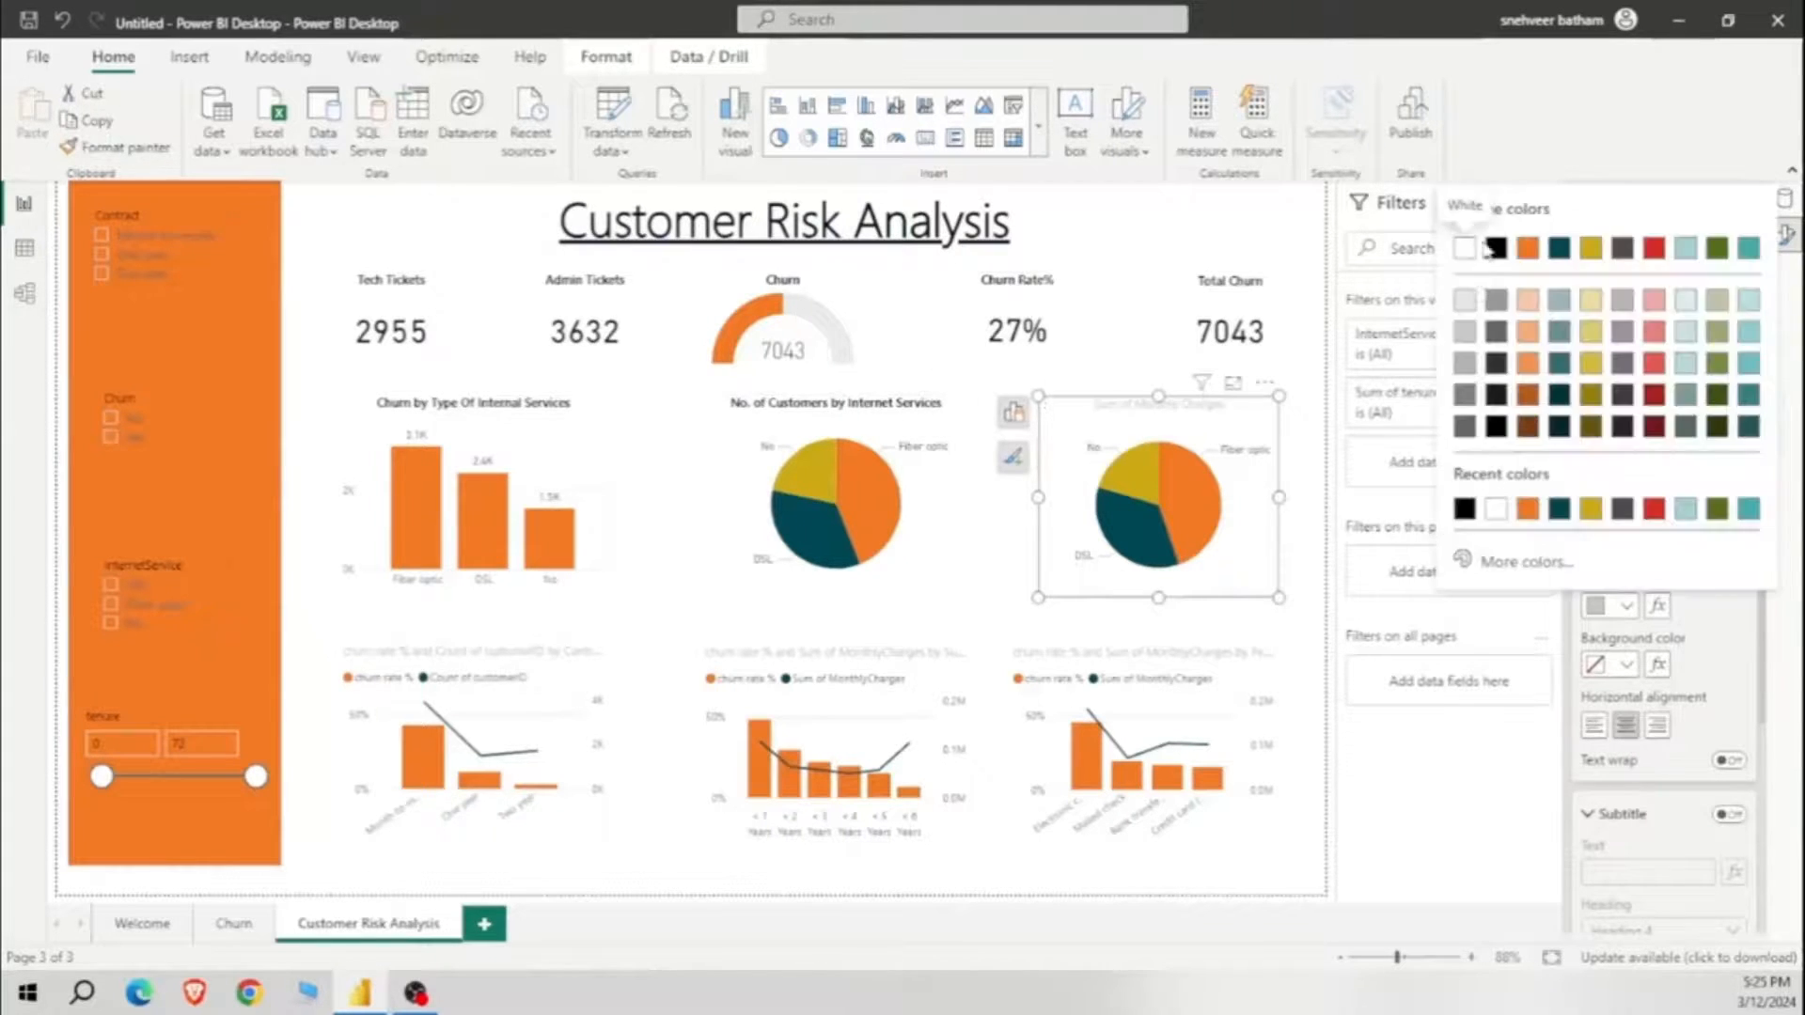
Step: Title the churn rate by contract combo chart "Type of Contract" in black, bold, centred text
click(594, 707)
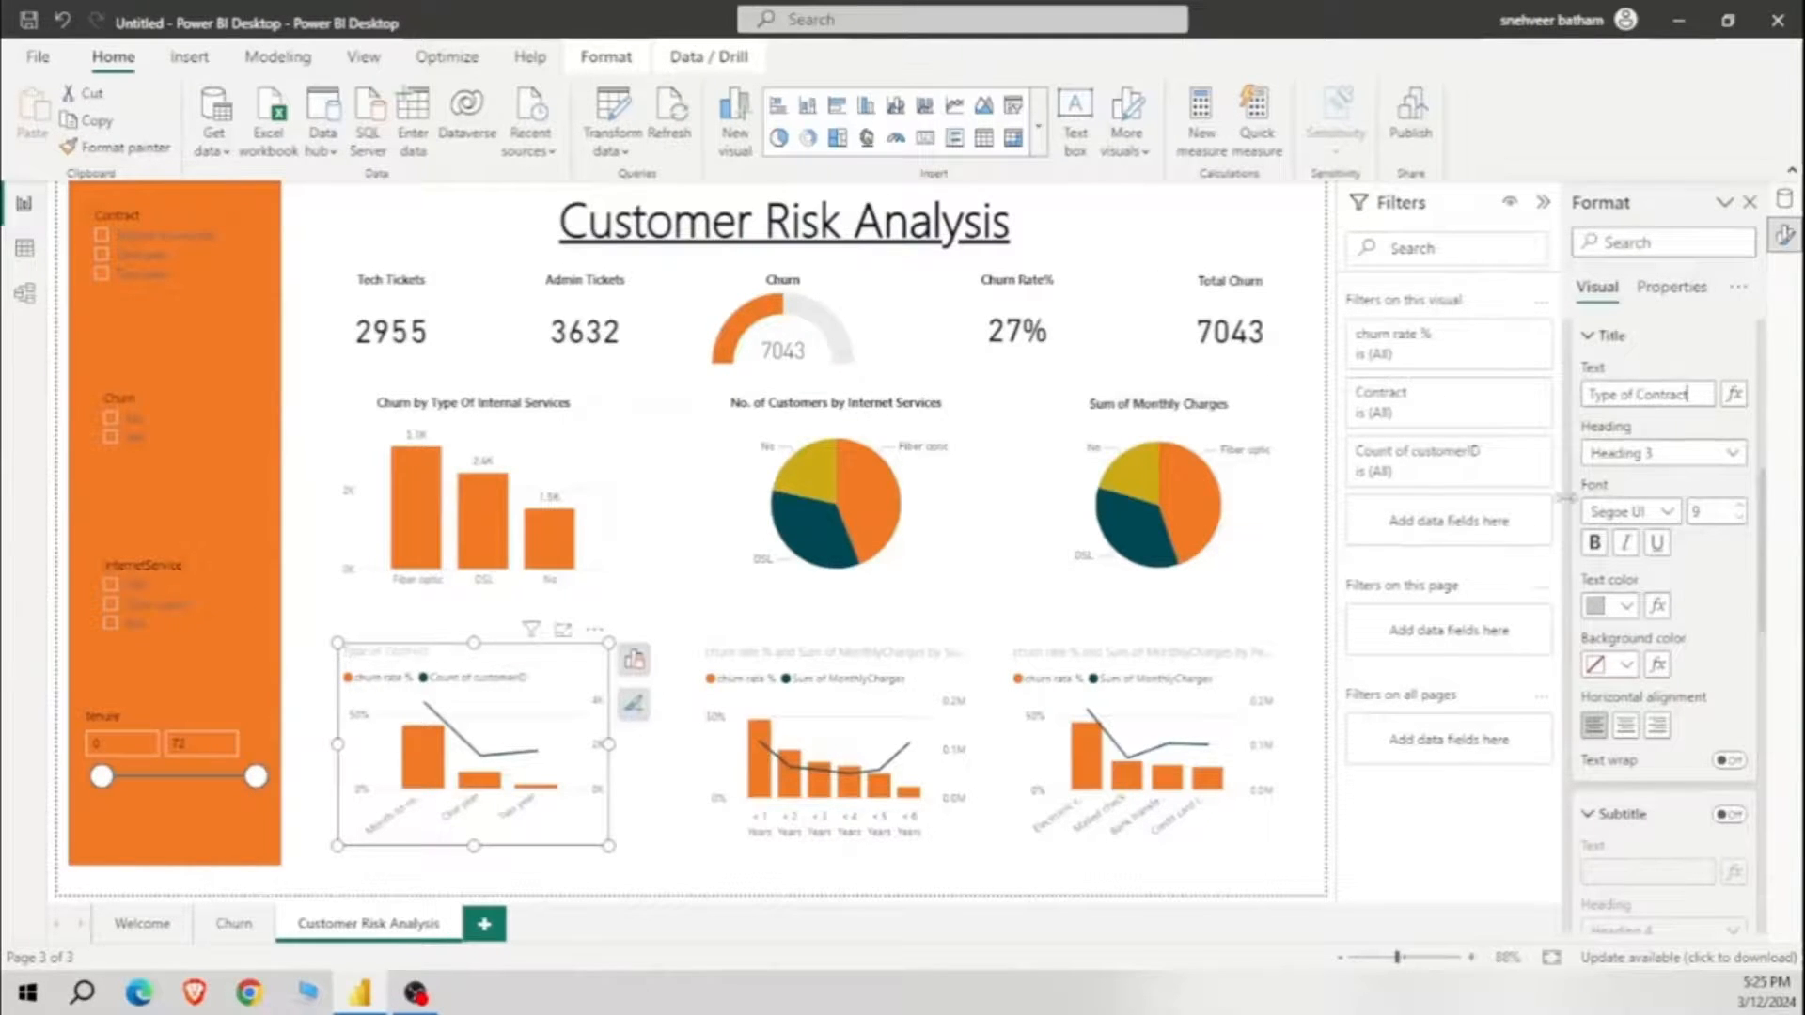
click(1595, 544)
click(1618, 607)
click(1466, 508)
click(1626, 726)
Step: Title the churn rate by subscription combo chart "Years of Contract" in black, bold, centred text
click(883, 720)
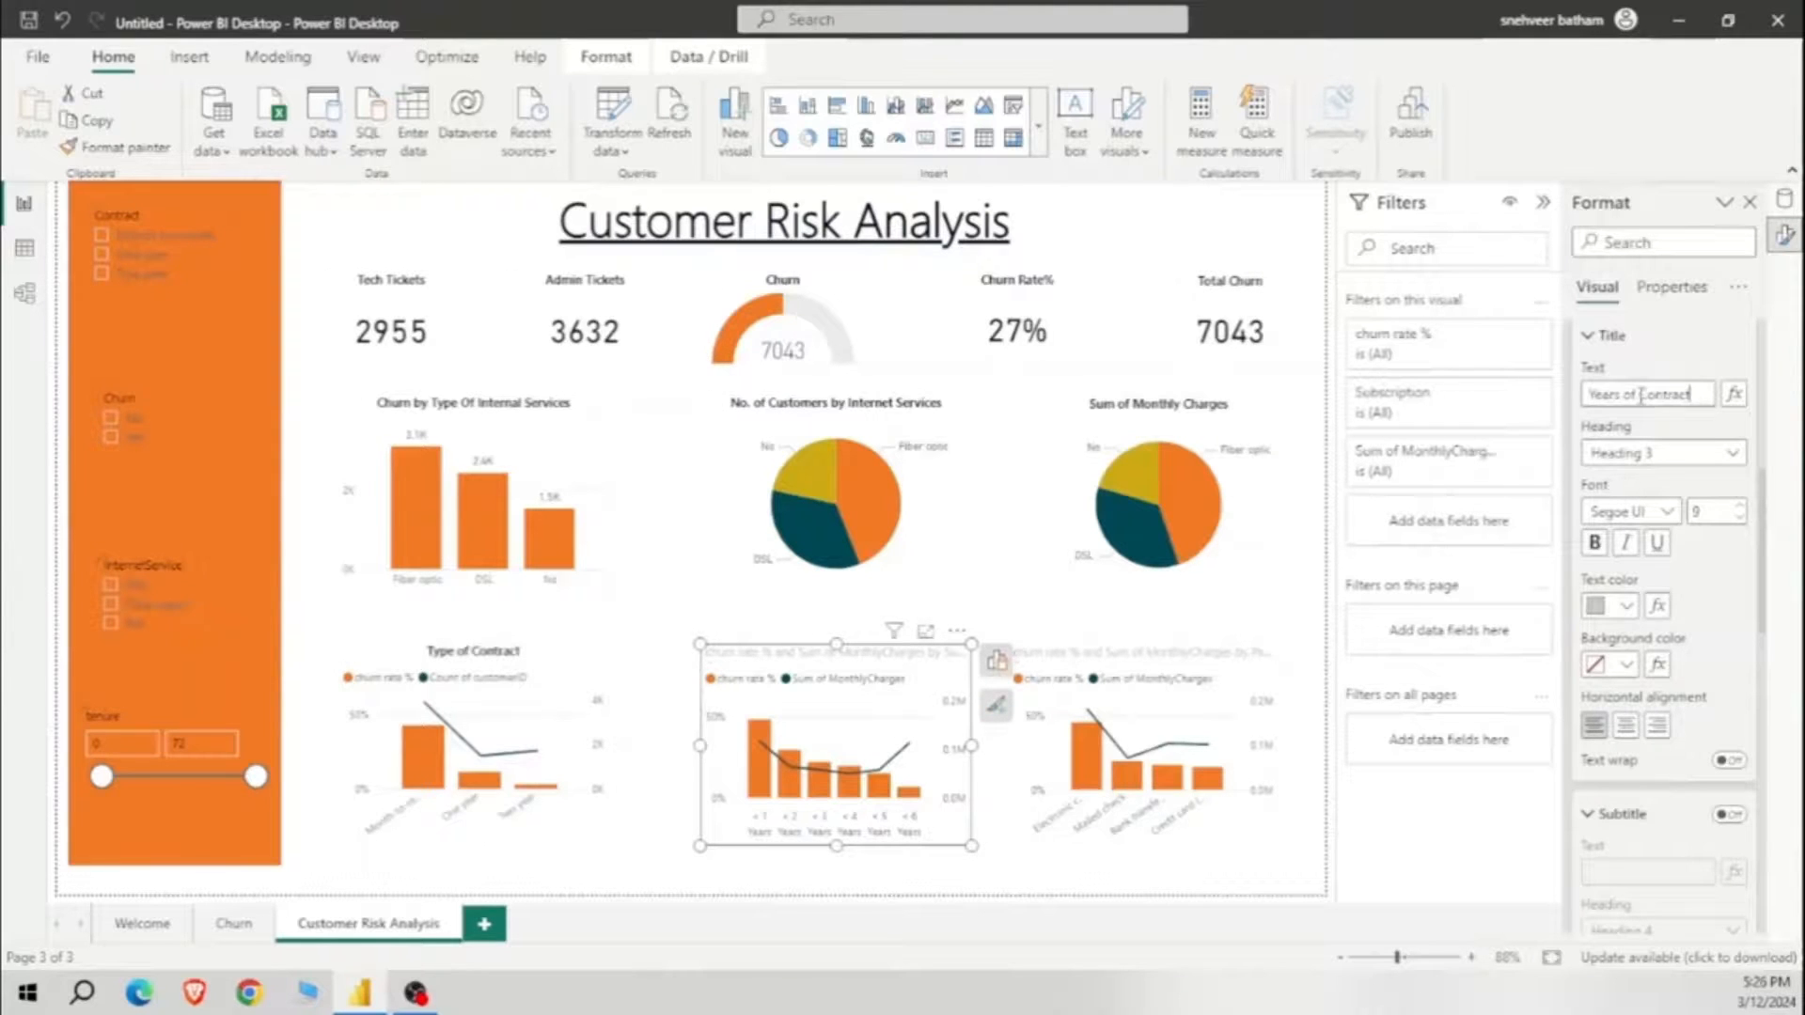
click(1626, 726)
click(1618, 606)
click(1466, 507)
Step: Title the payment method chart "Churn by Payment Method" in black, bold, centred text and align the Sum of Monthly Charges pie with its row
click(1227, 665)
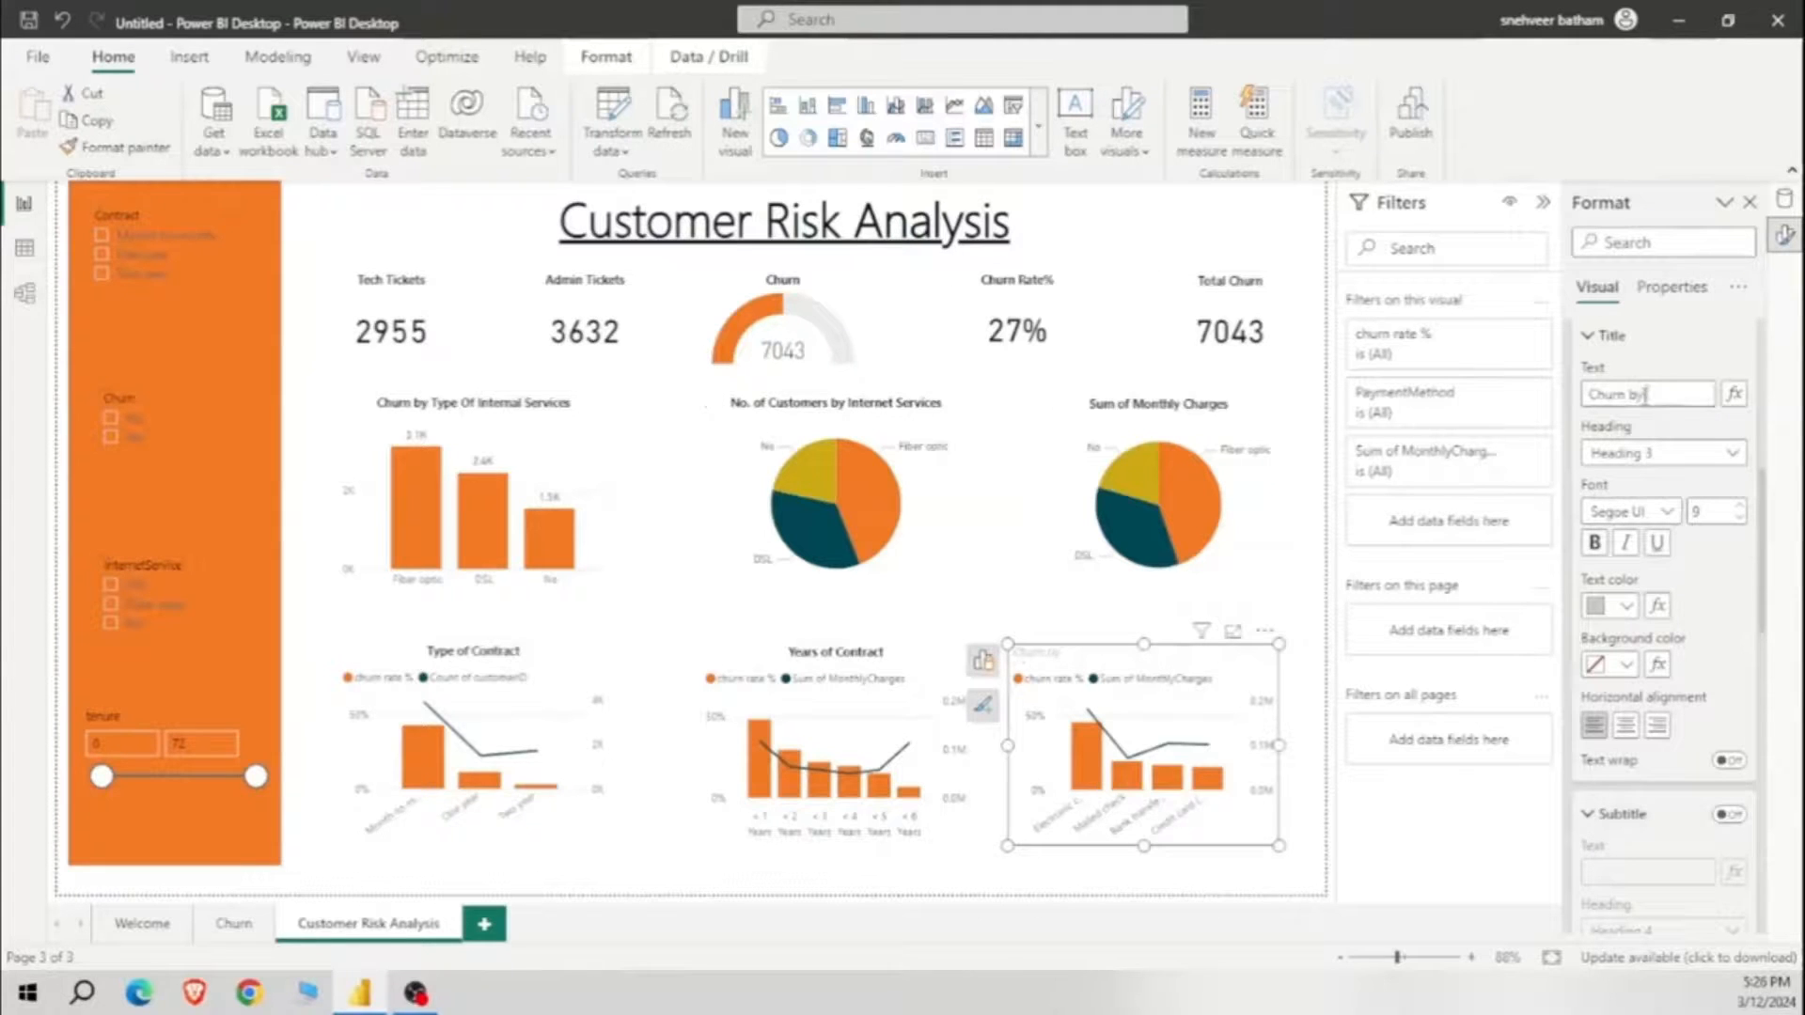
click(1595, 543)
click(1625, 606)
click(1466, 507)
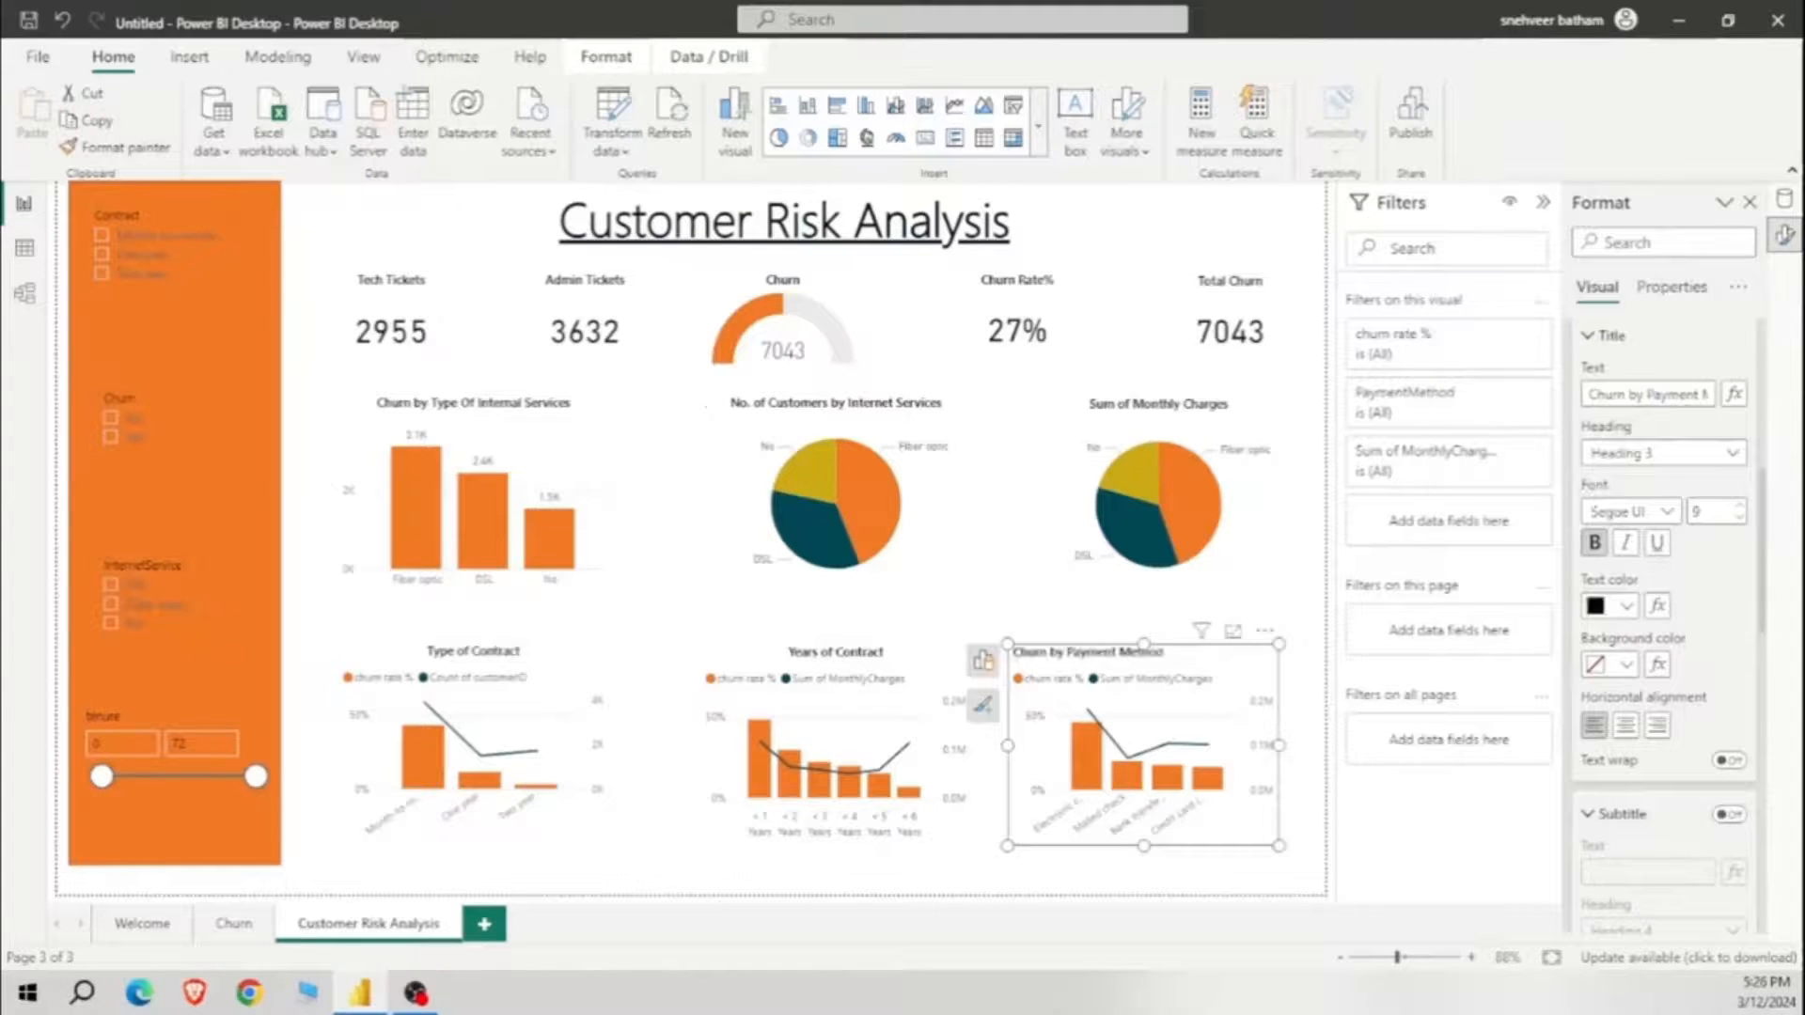
click(1086, 428)
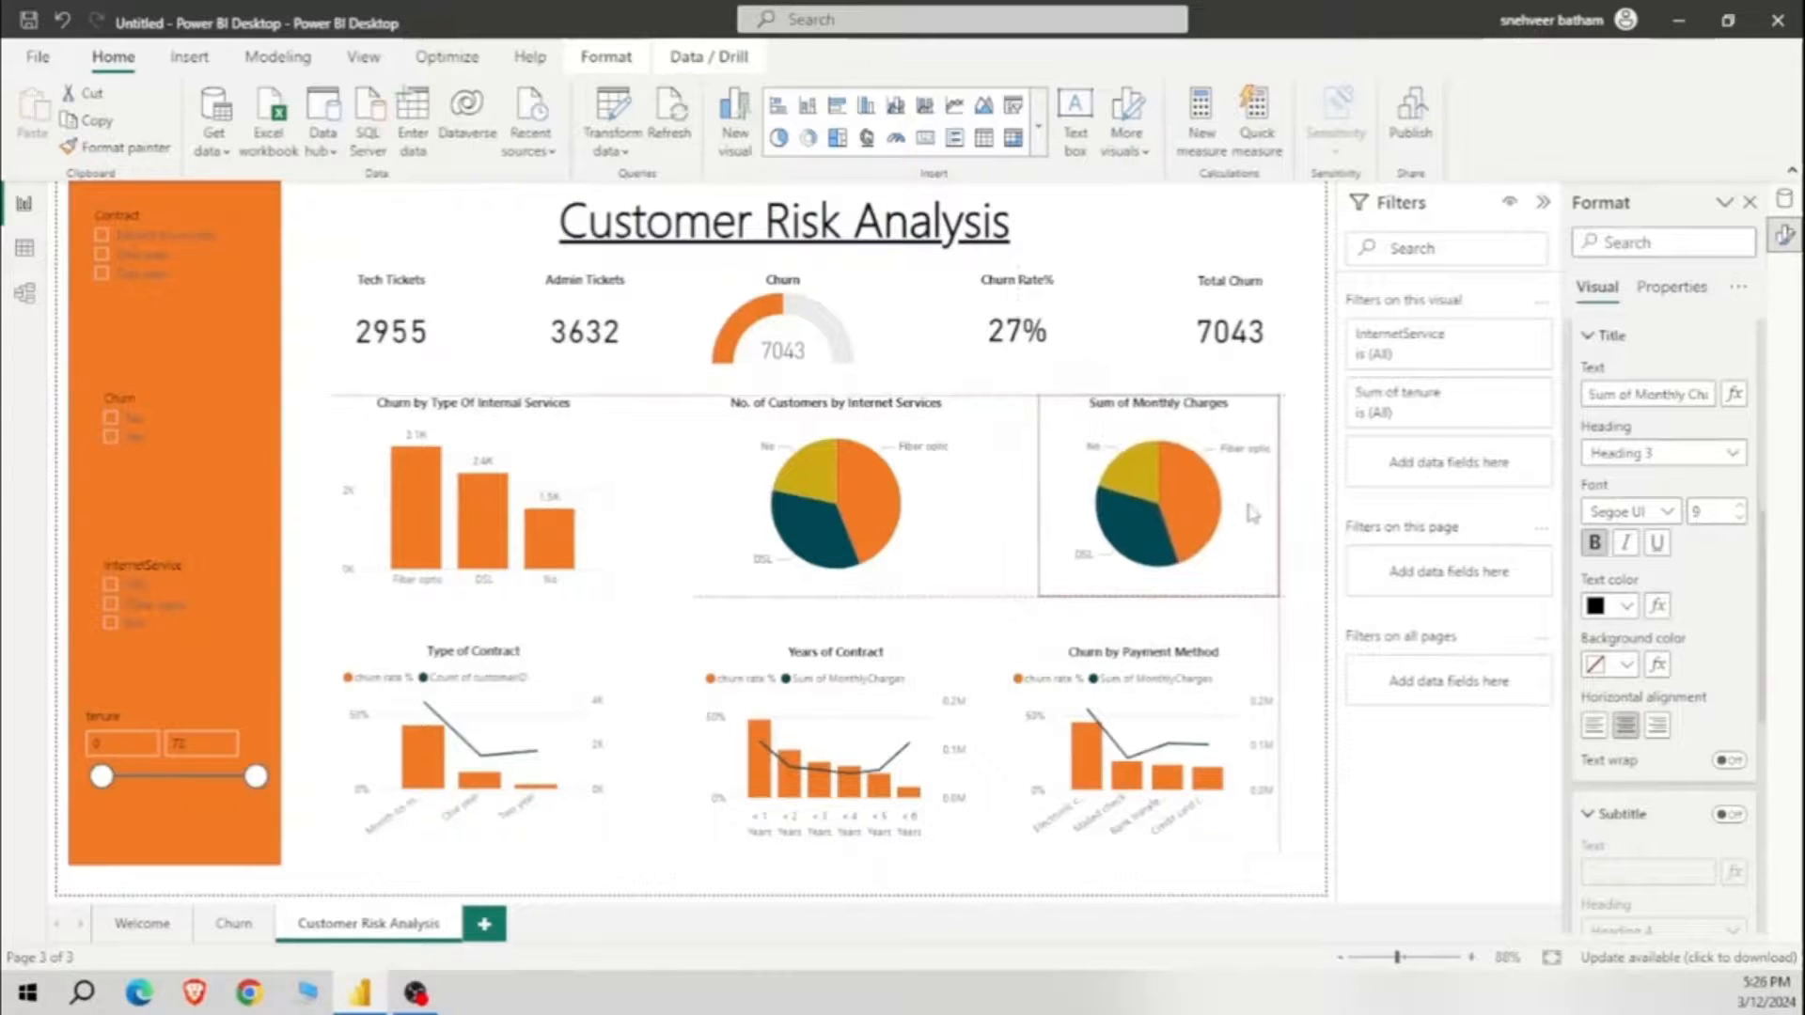
Step: Turn off the Y-axis of the Churn by Type Of Internal Services bar chart
click(583, 442)
scroll(1650, 423, down, 10)
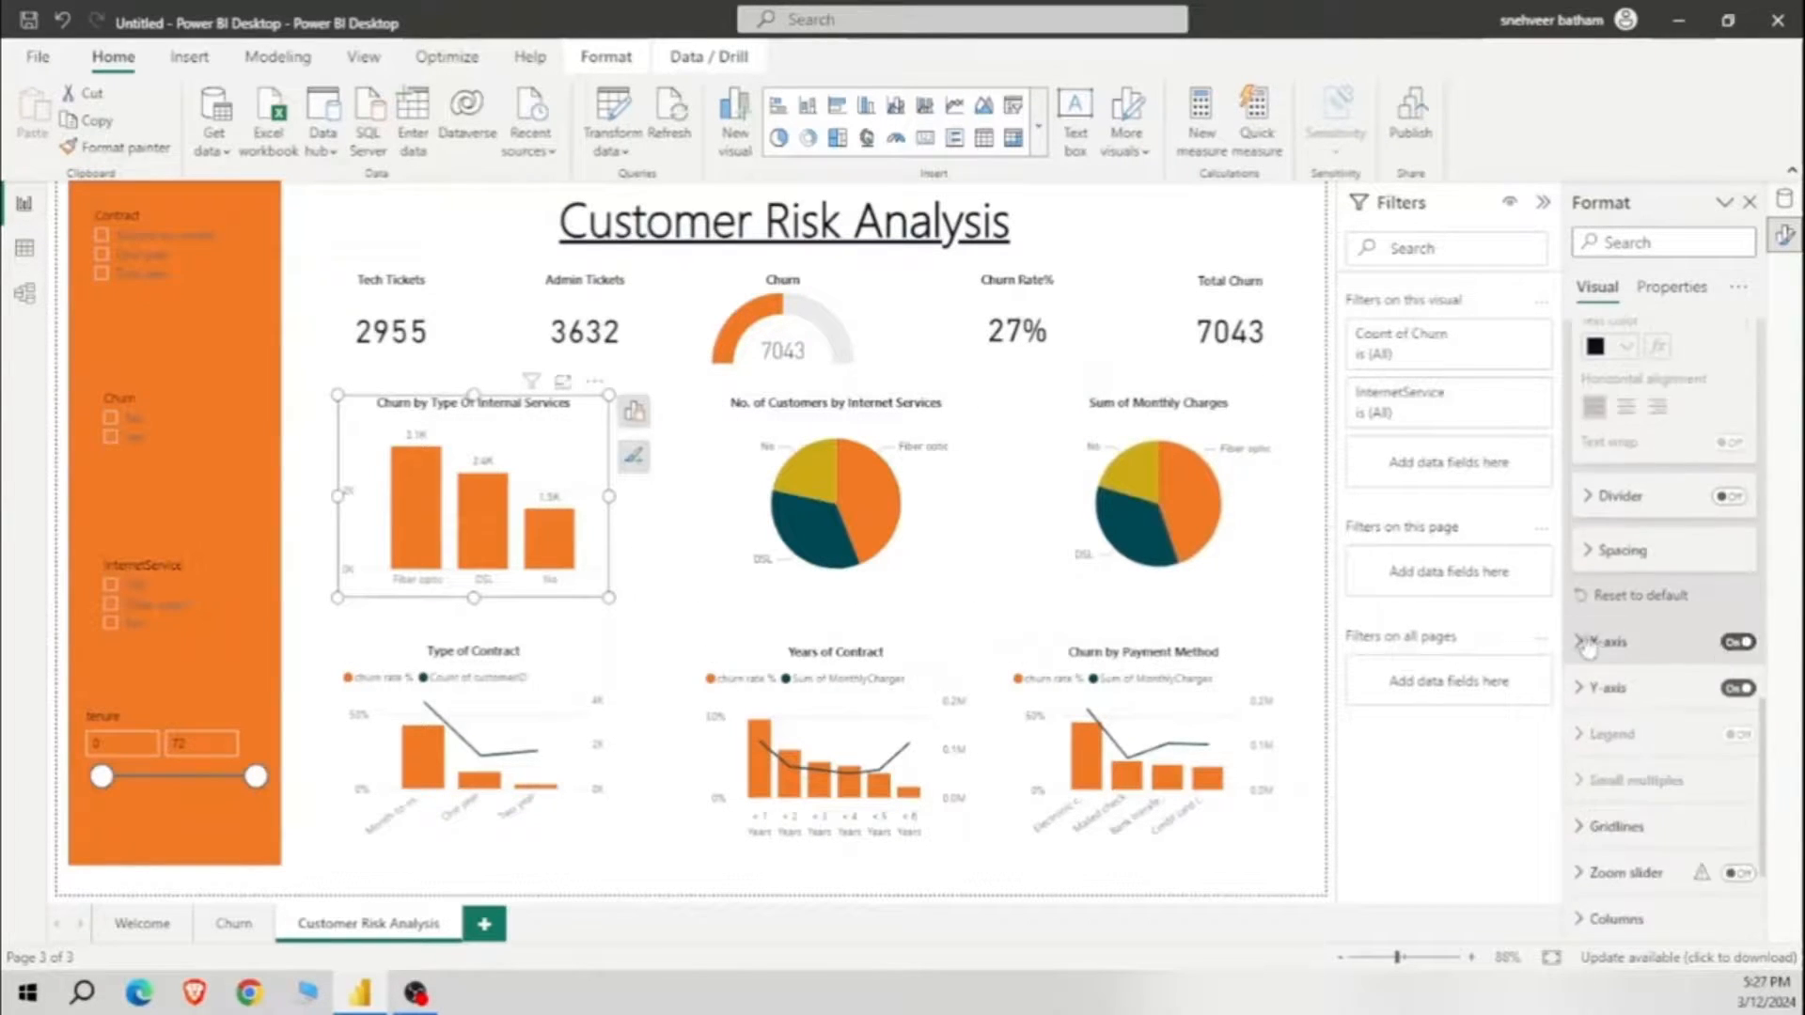
scroll(1651, 476, down, 3)
click(1720, 732)
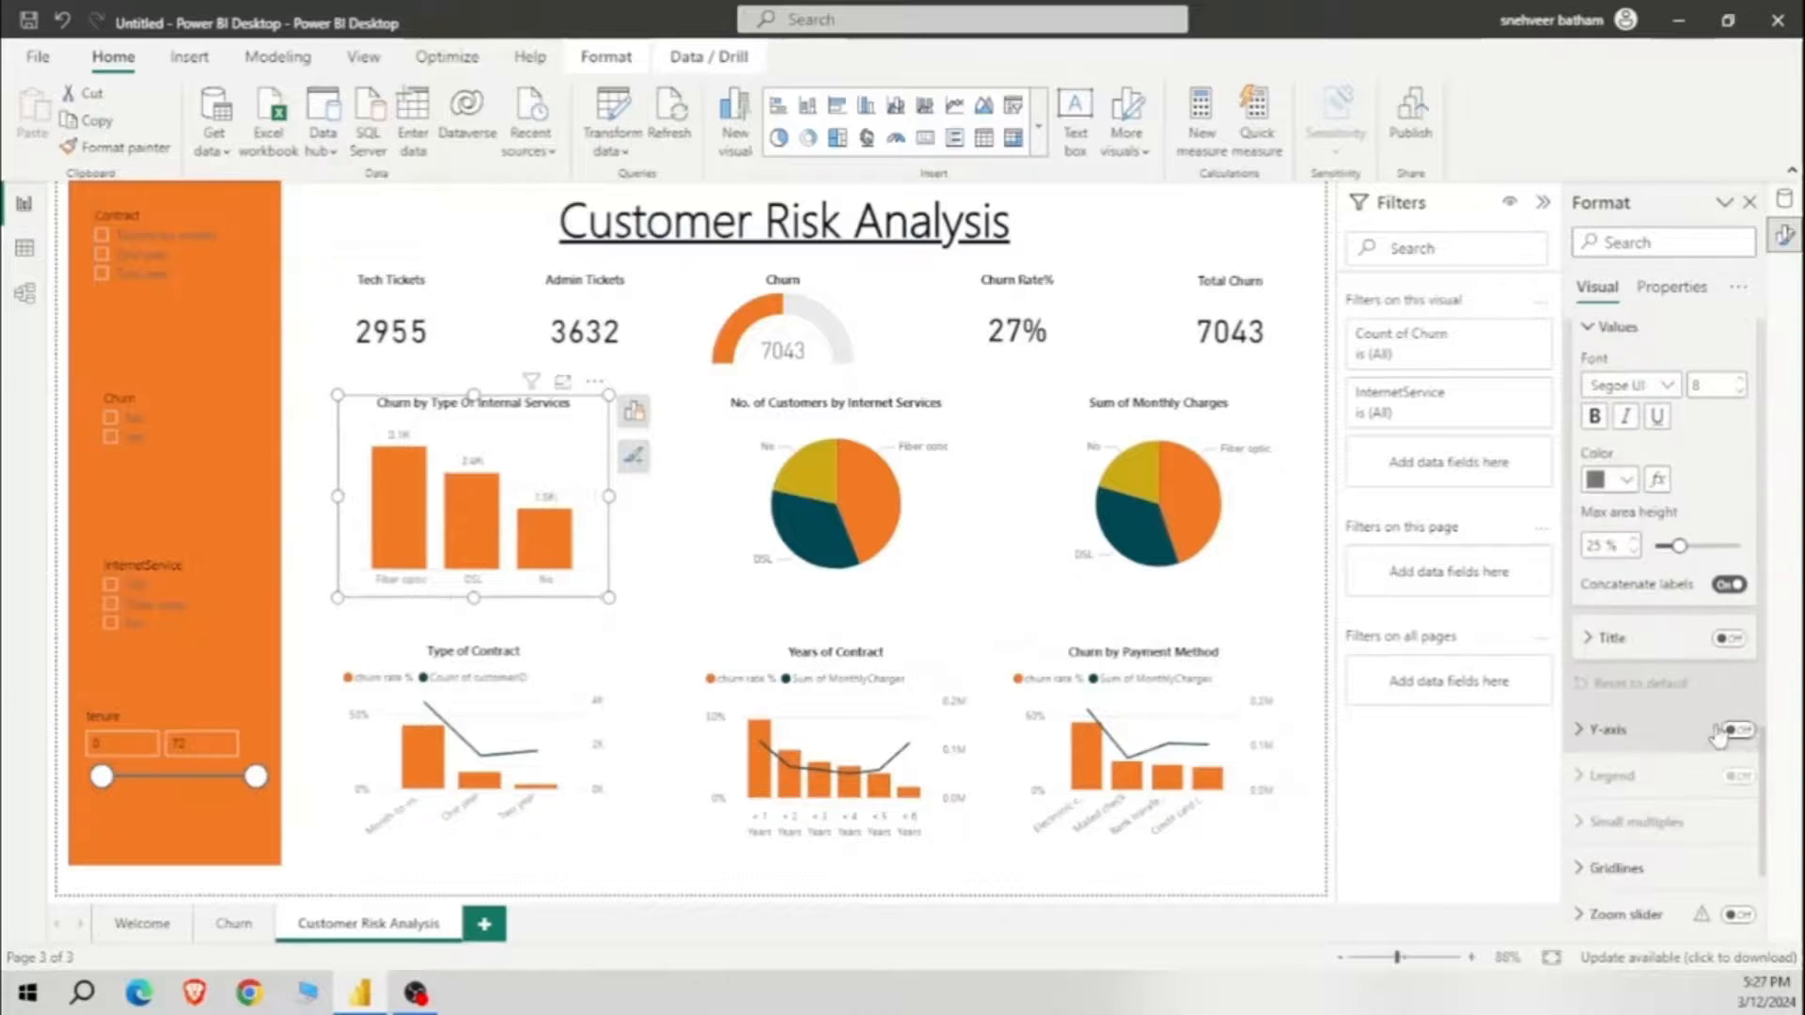
Step: Set the detail label contents of the No. of Customers and Sum of Monthly Charges pie charts to Data value
click(930, 498)
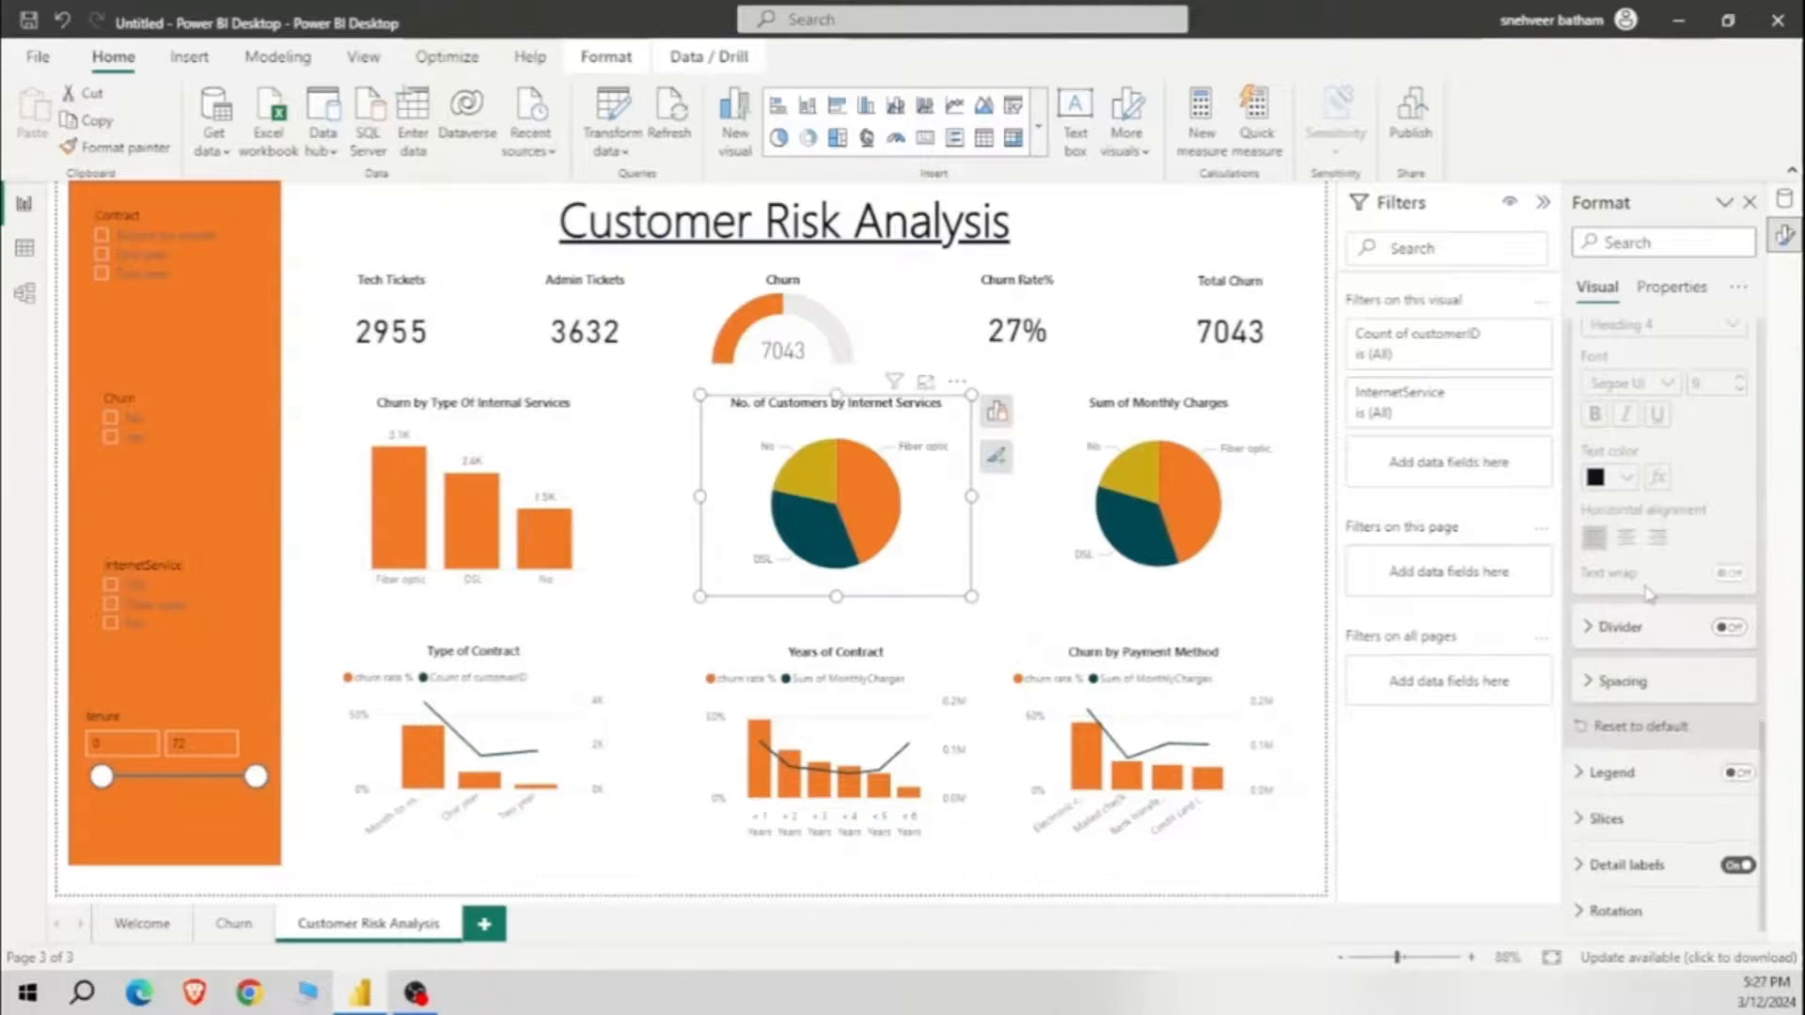
click(1626, 868)
scroll(1632, 797, down, 3)
click(1619, 882)
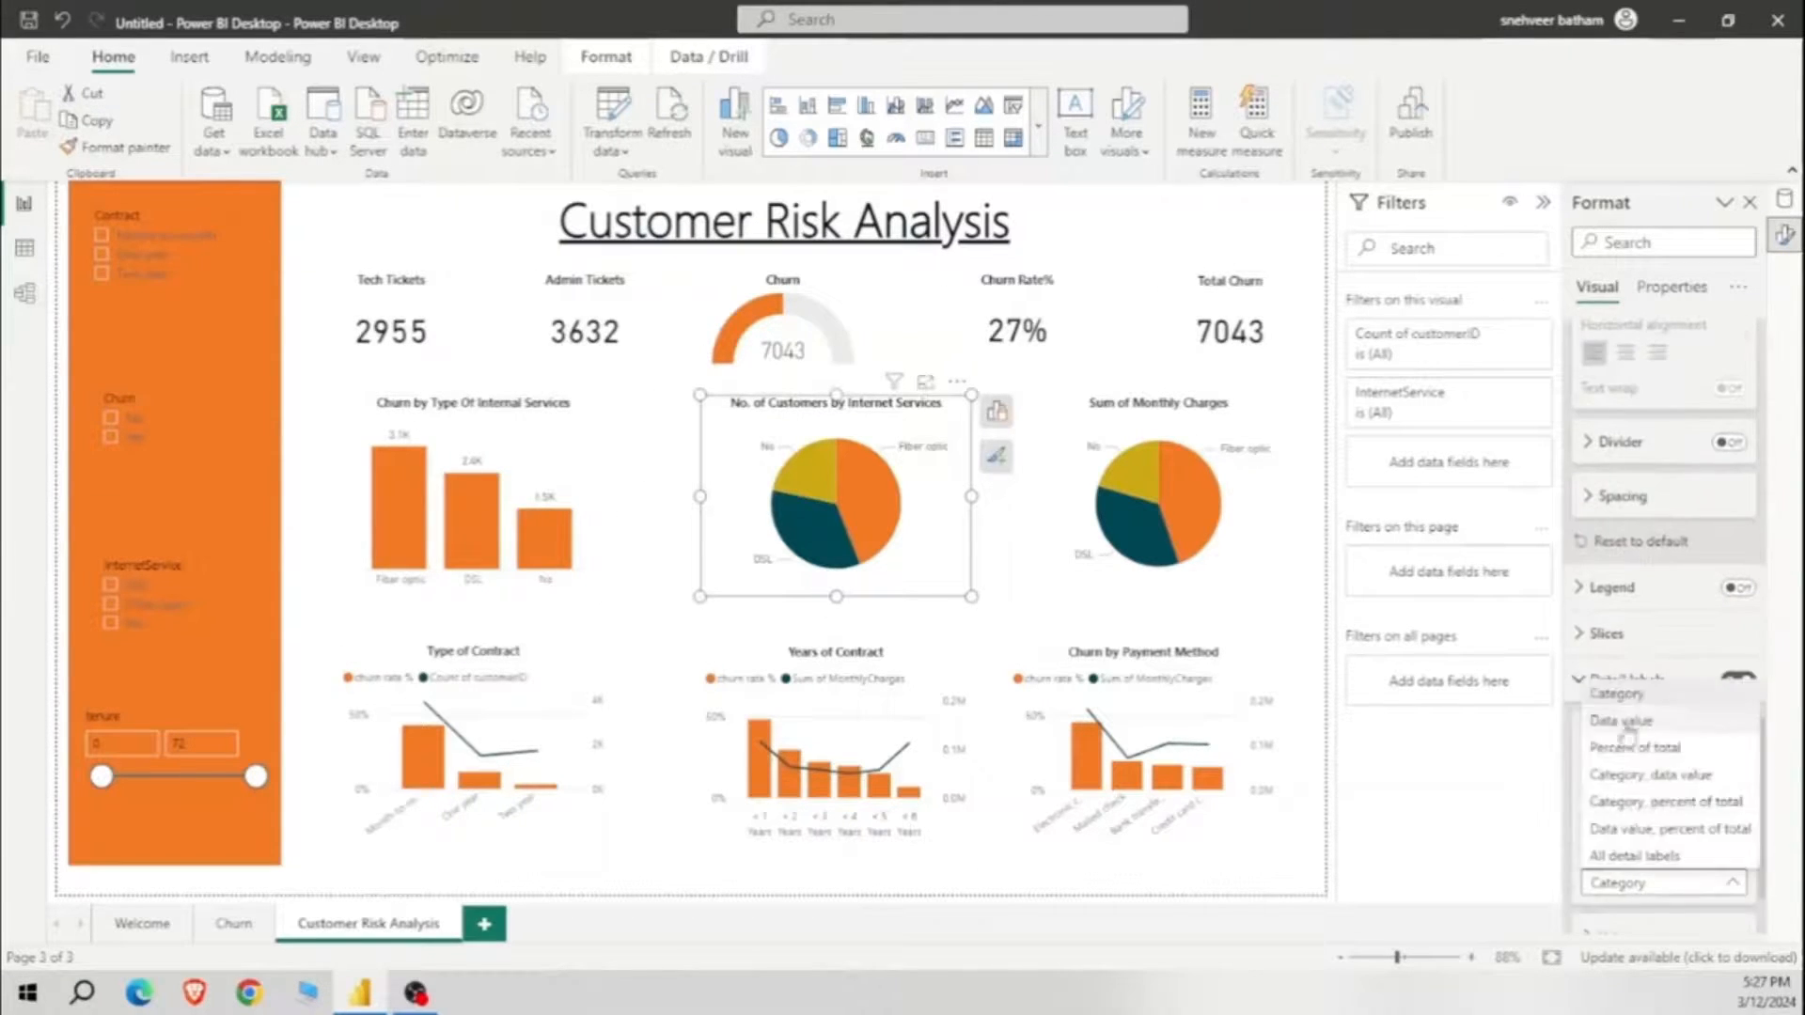
click(1626, 723)
click(1262, 515)
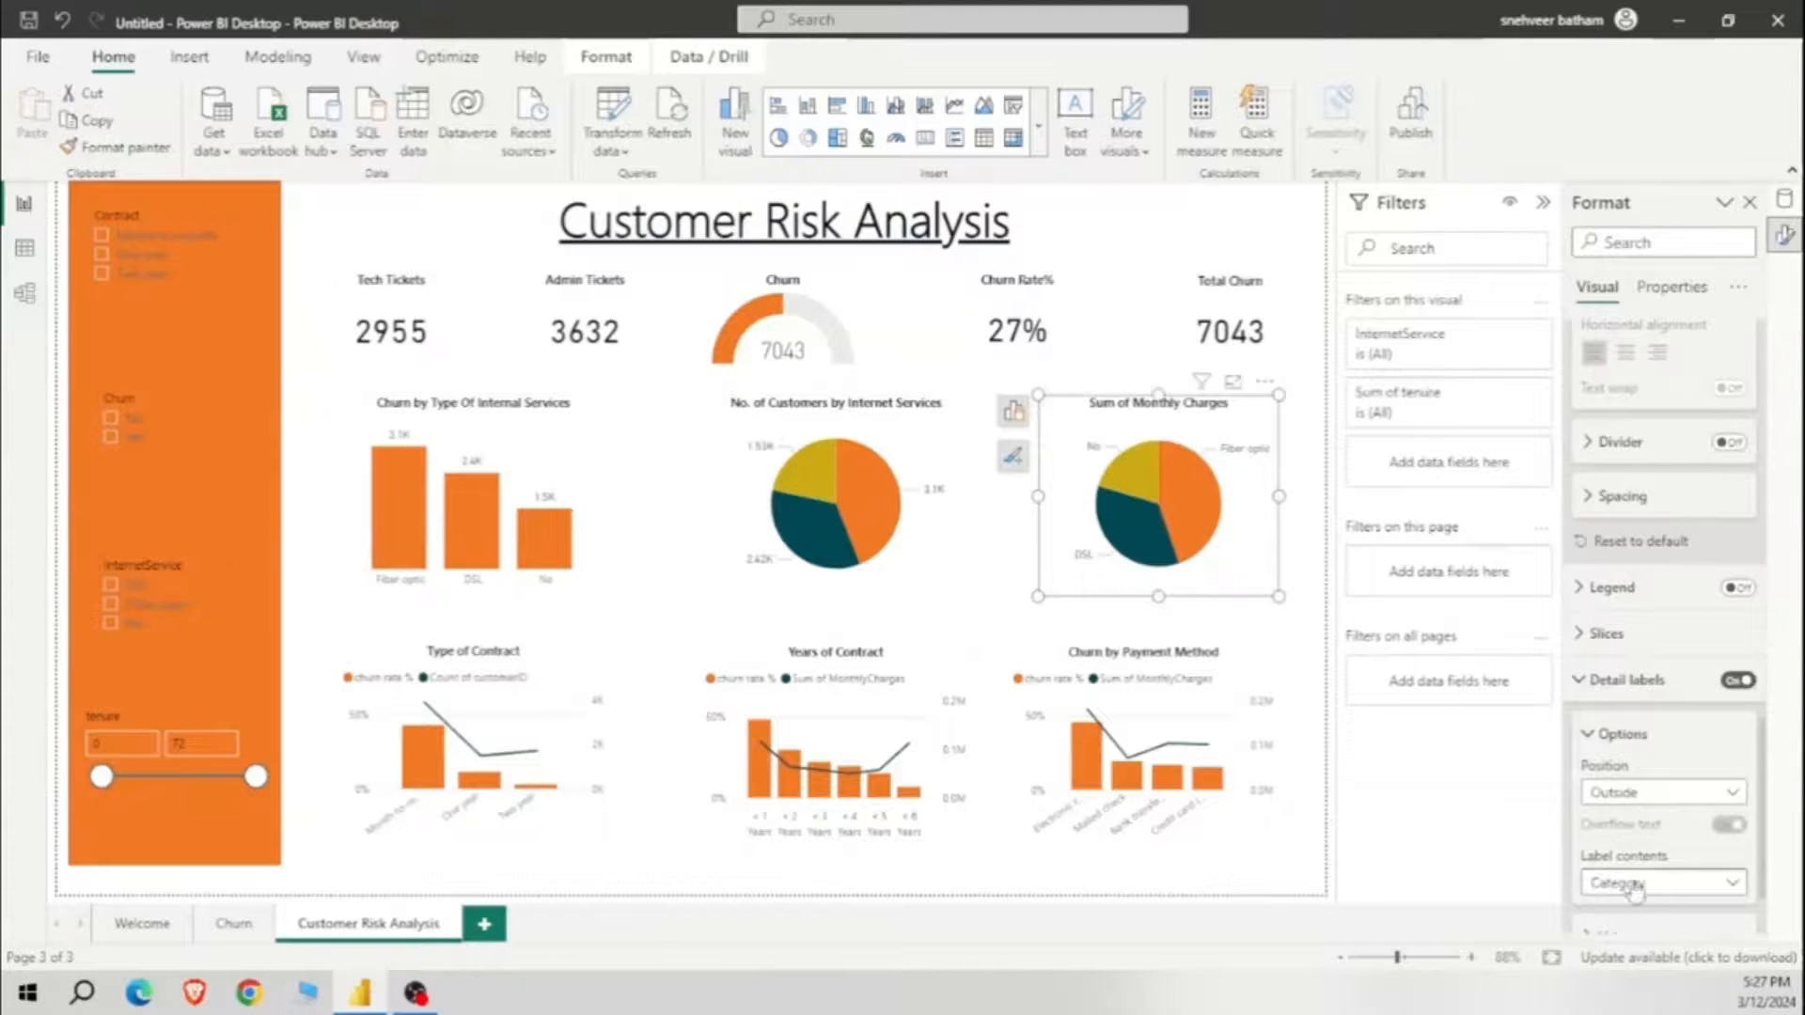
click(1635, 884)
click(1626, 723)
Step: Turn off the Y-axis of the Churn by Payment Method chart
click(1199, 725)
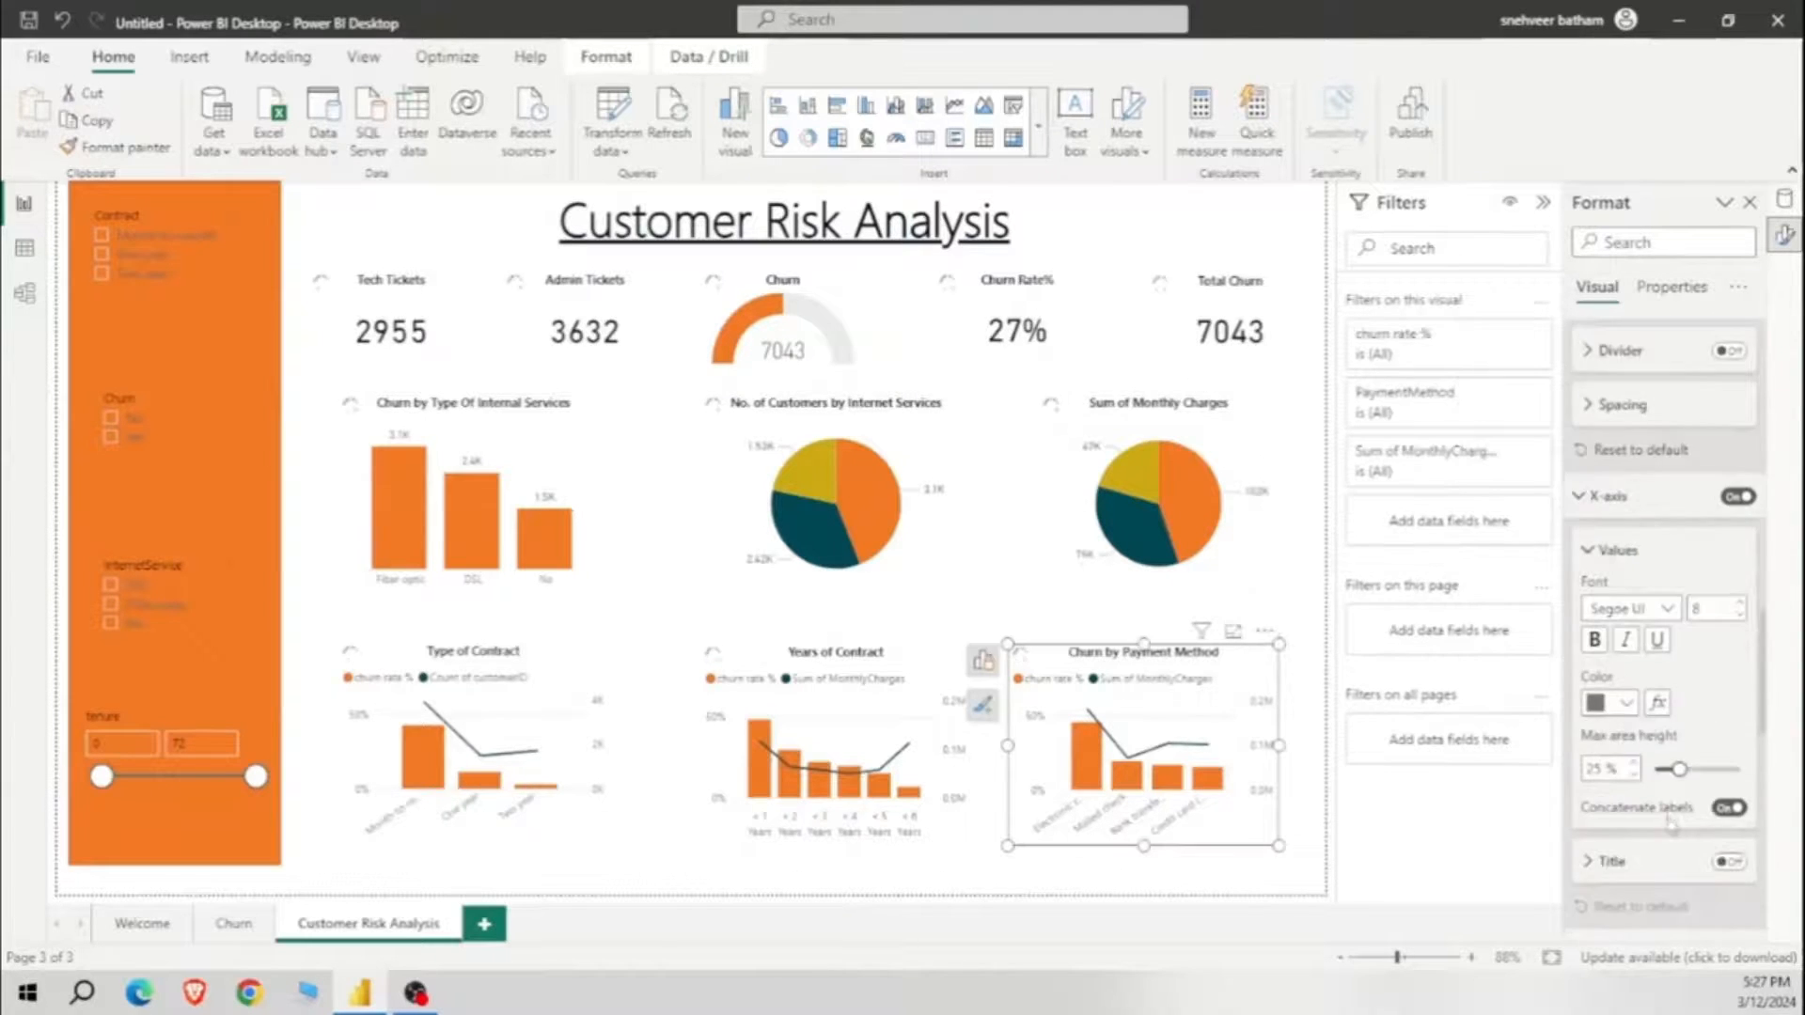
scroll(1743, 510, up, 2)
scroll(1720, 635, down, 10)
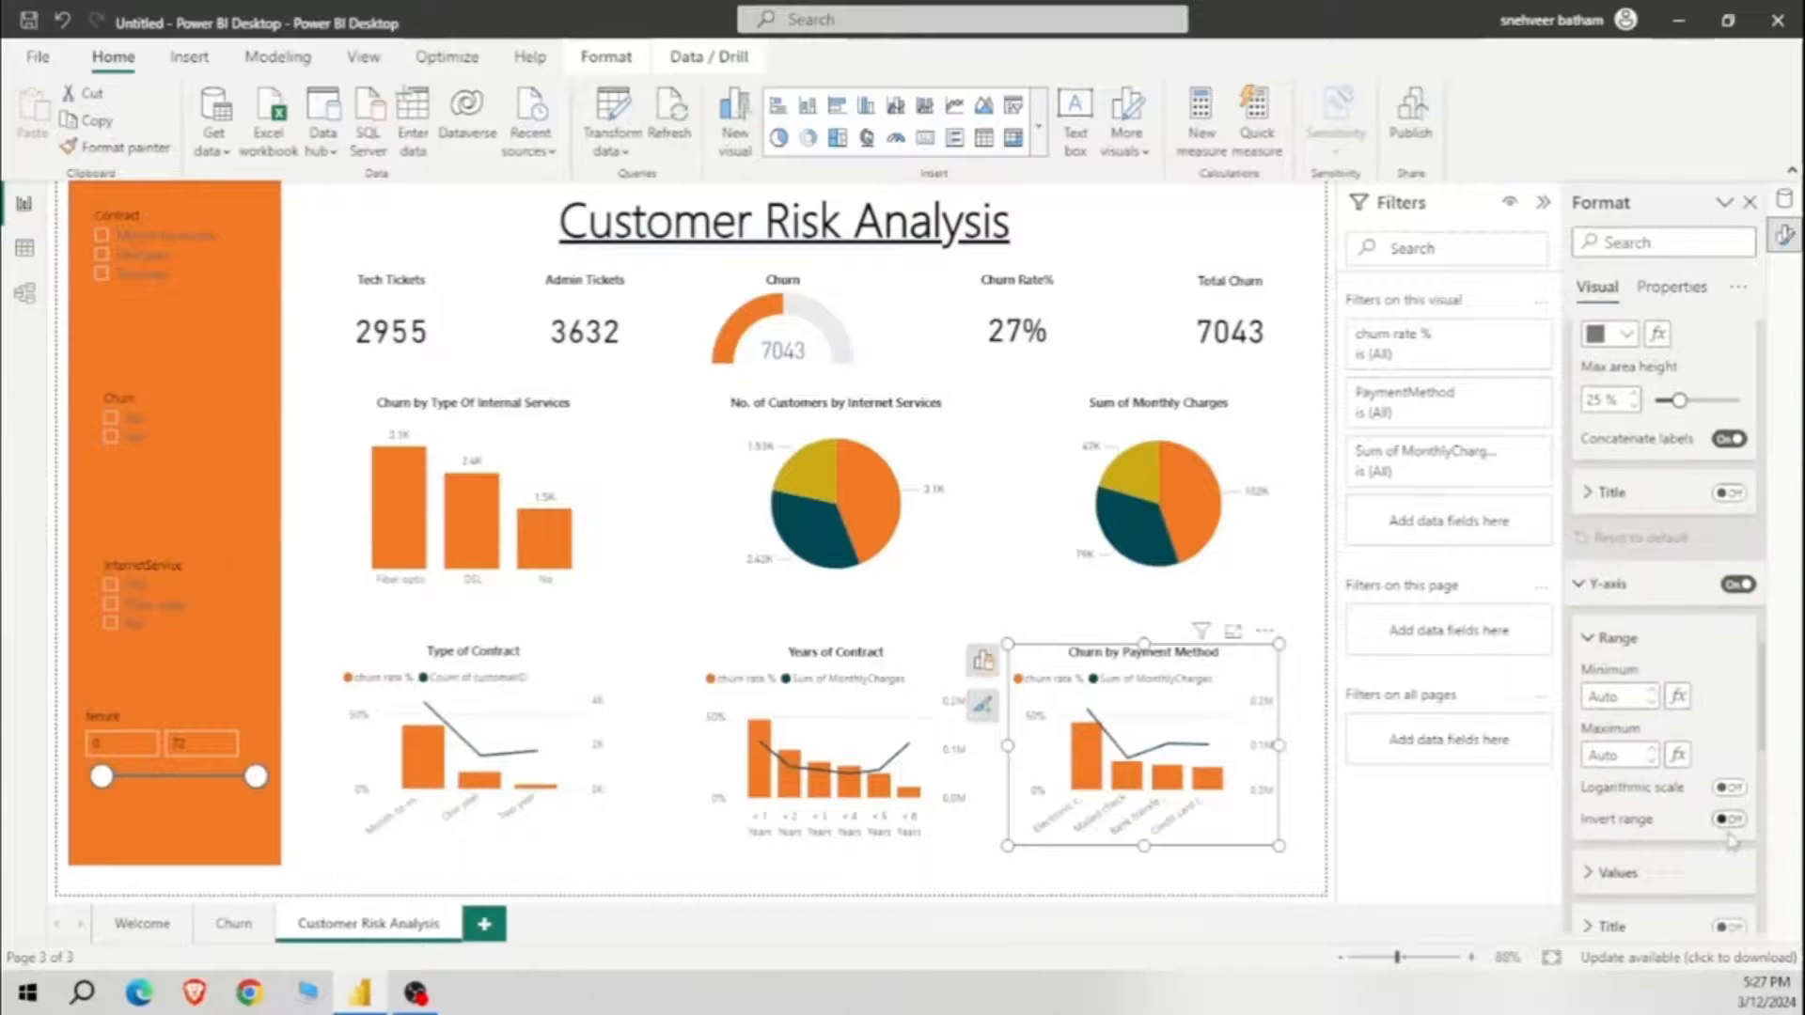
click(1734, 602)
scroll(1706, 797, down, 4)
click(1682, 754)
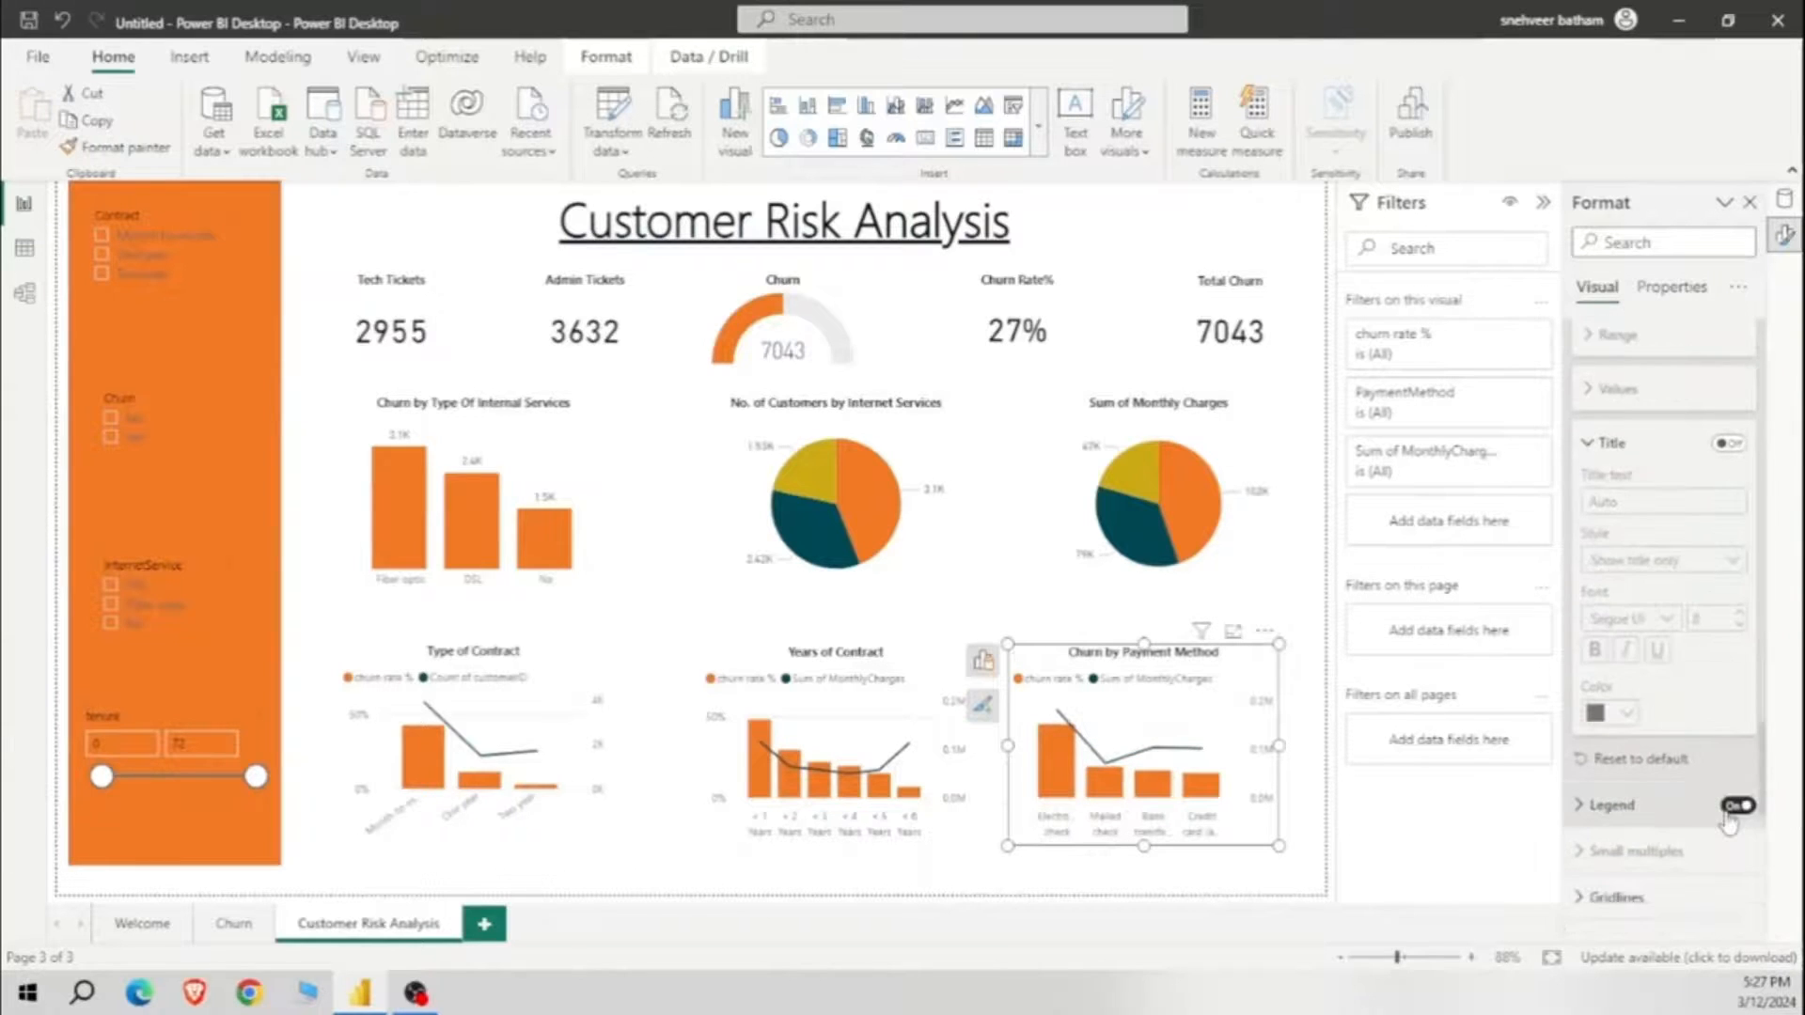
Step: Collapse the expanded axis formatting sections of the Churn by Payment Method chart
scroll(1711, 772, up, 3)
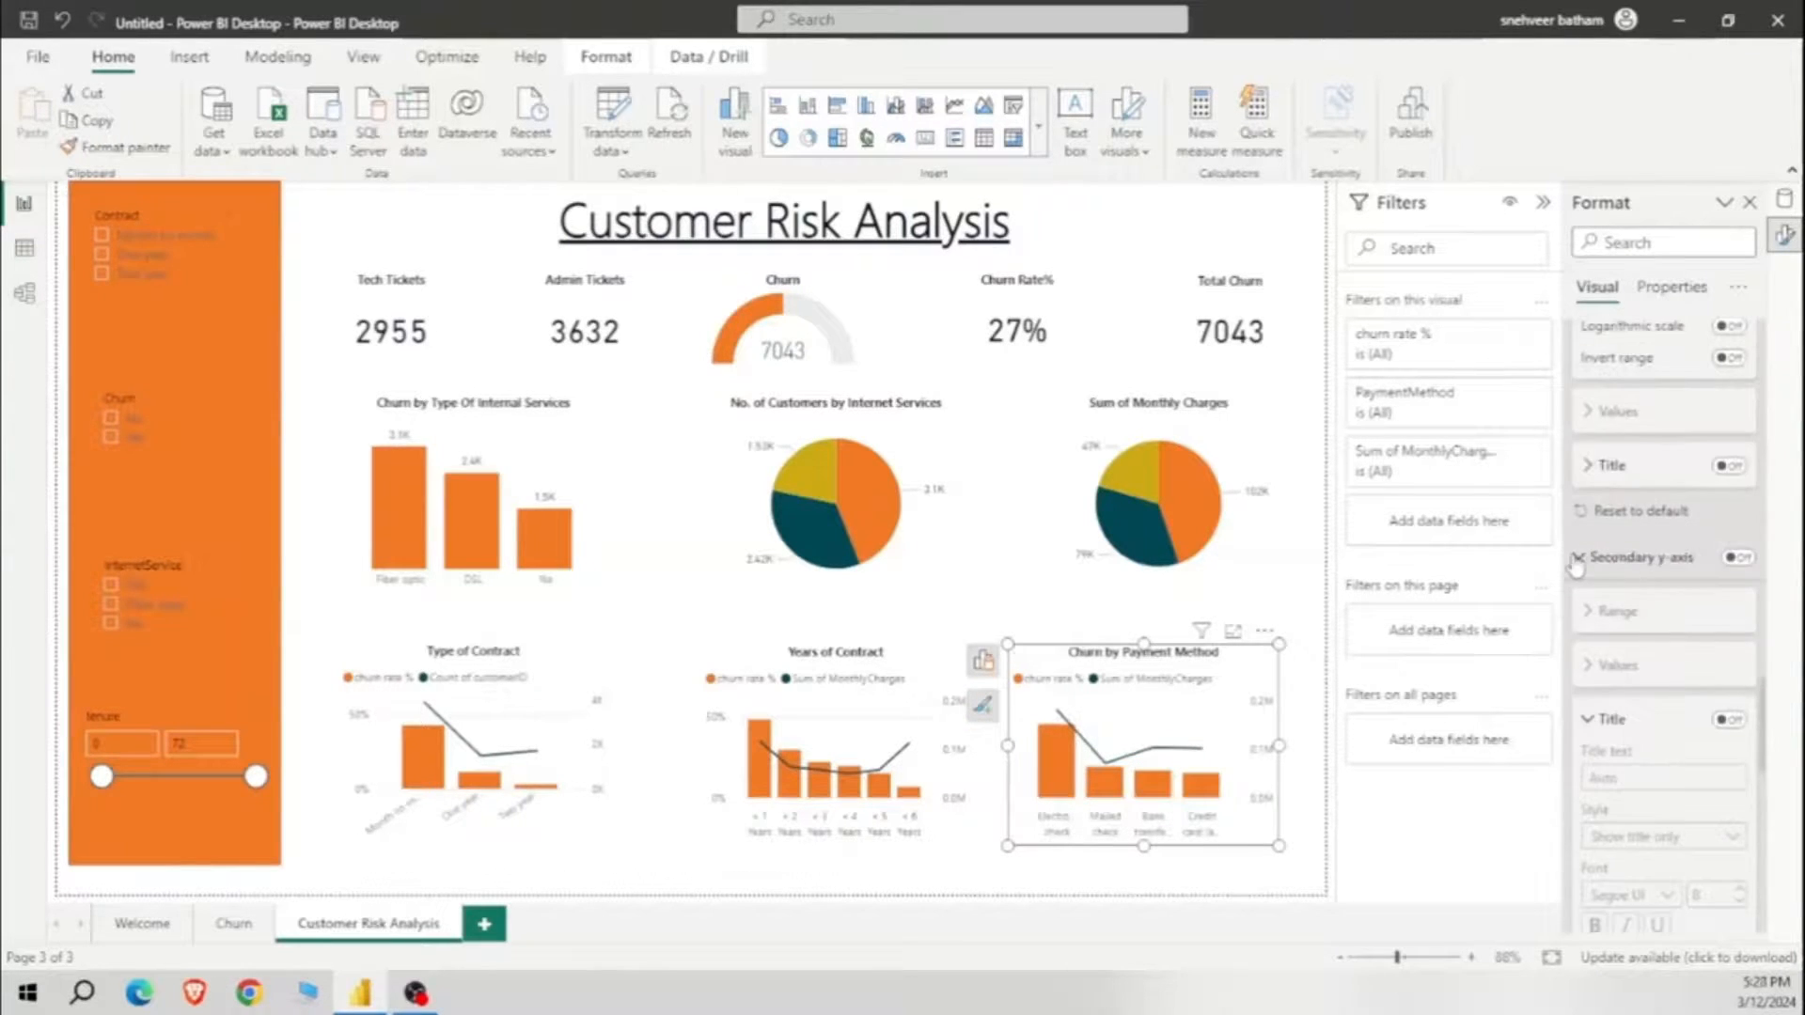
click(1590, 722)
click(1588, 568)
scroll(1588, 569, up, 4)
click(1587, 495)
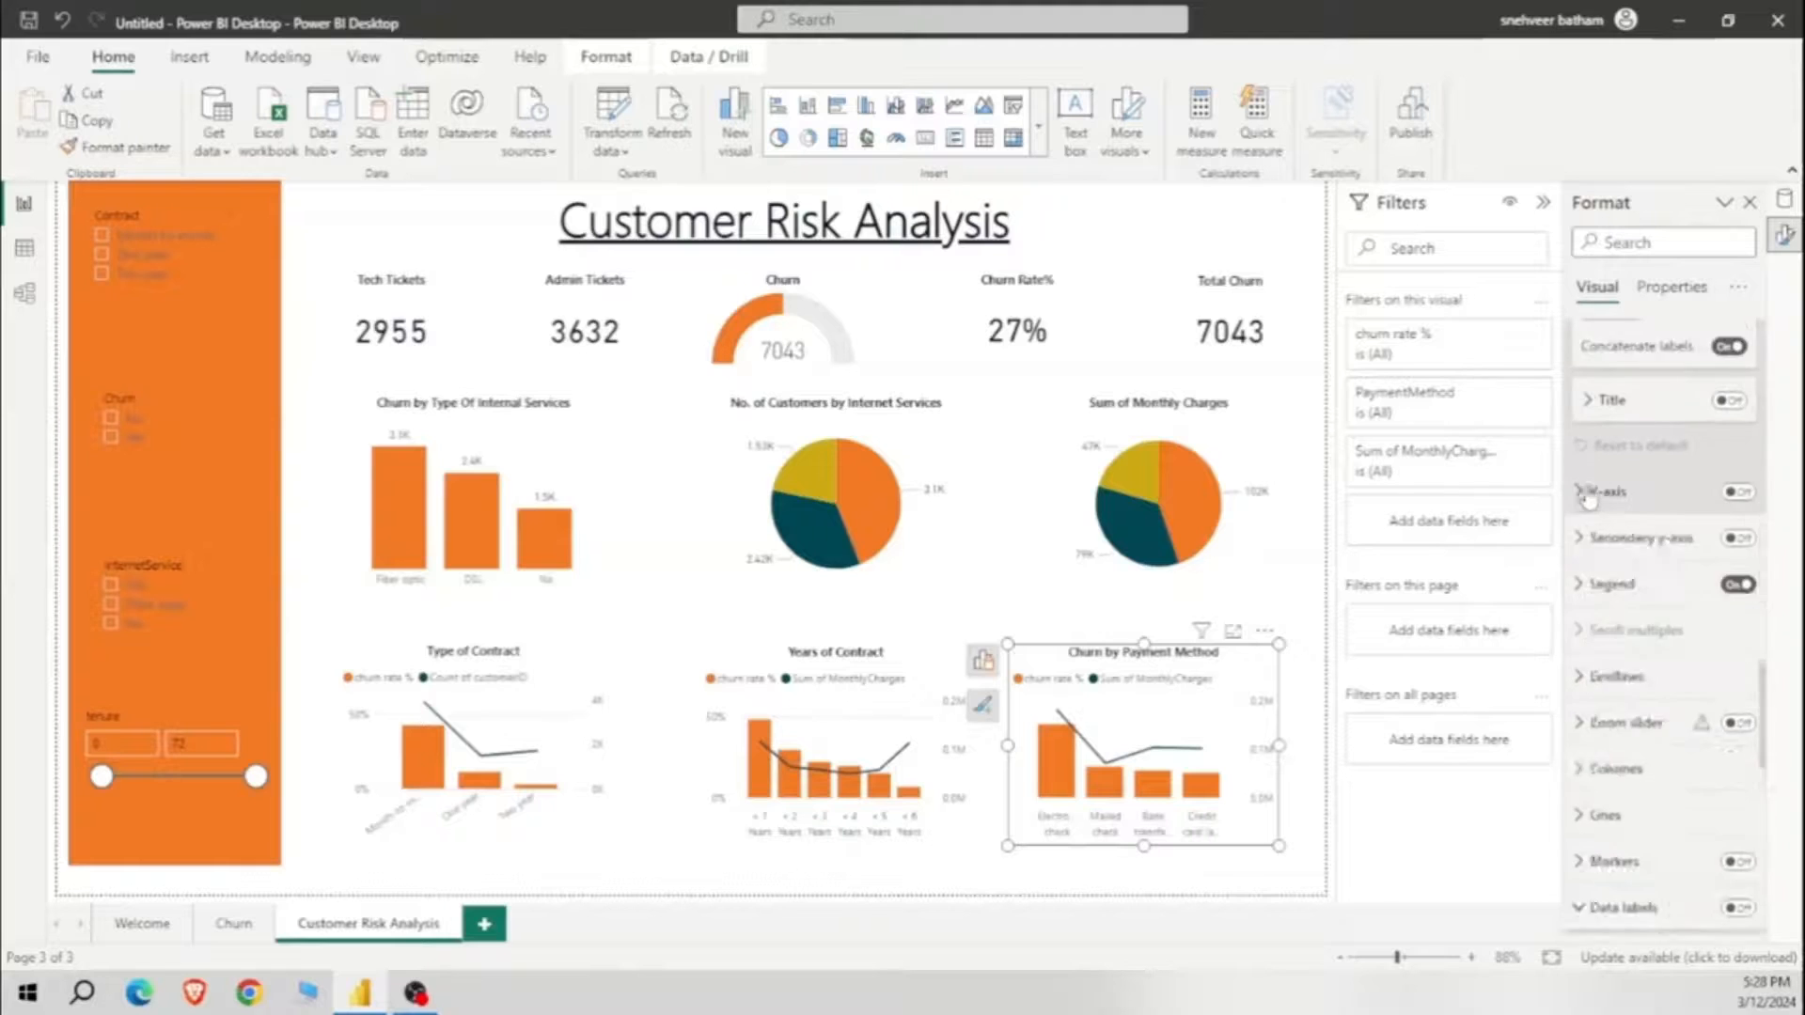
scroll(1598, 512, up, 6)
click(1683, 628)
Step: Turn off the Y-axis of the Years of Contract chart and expand its secondary Y-axis settings
click(935, 766)
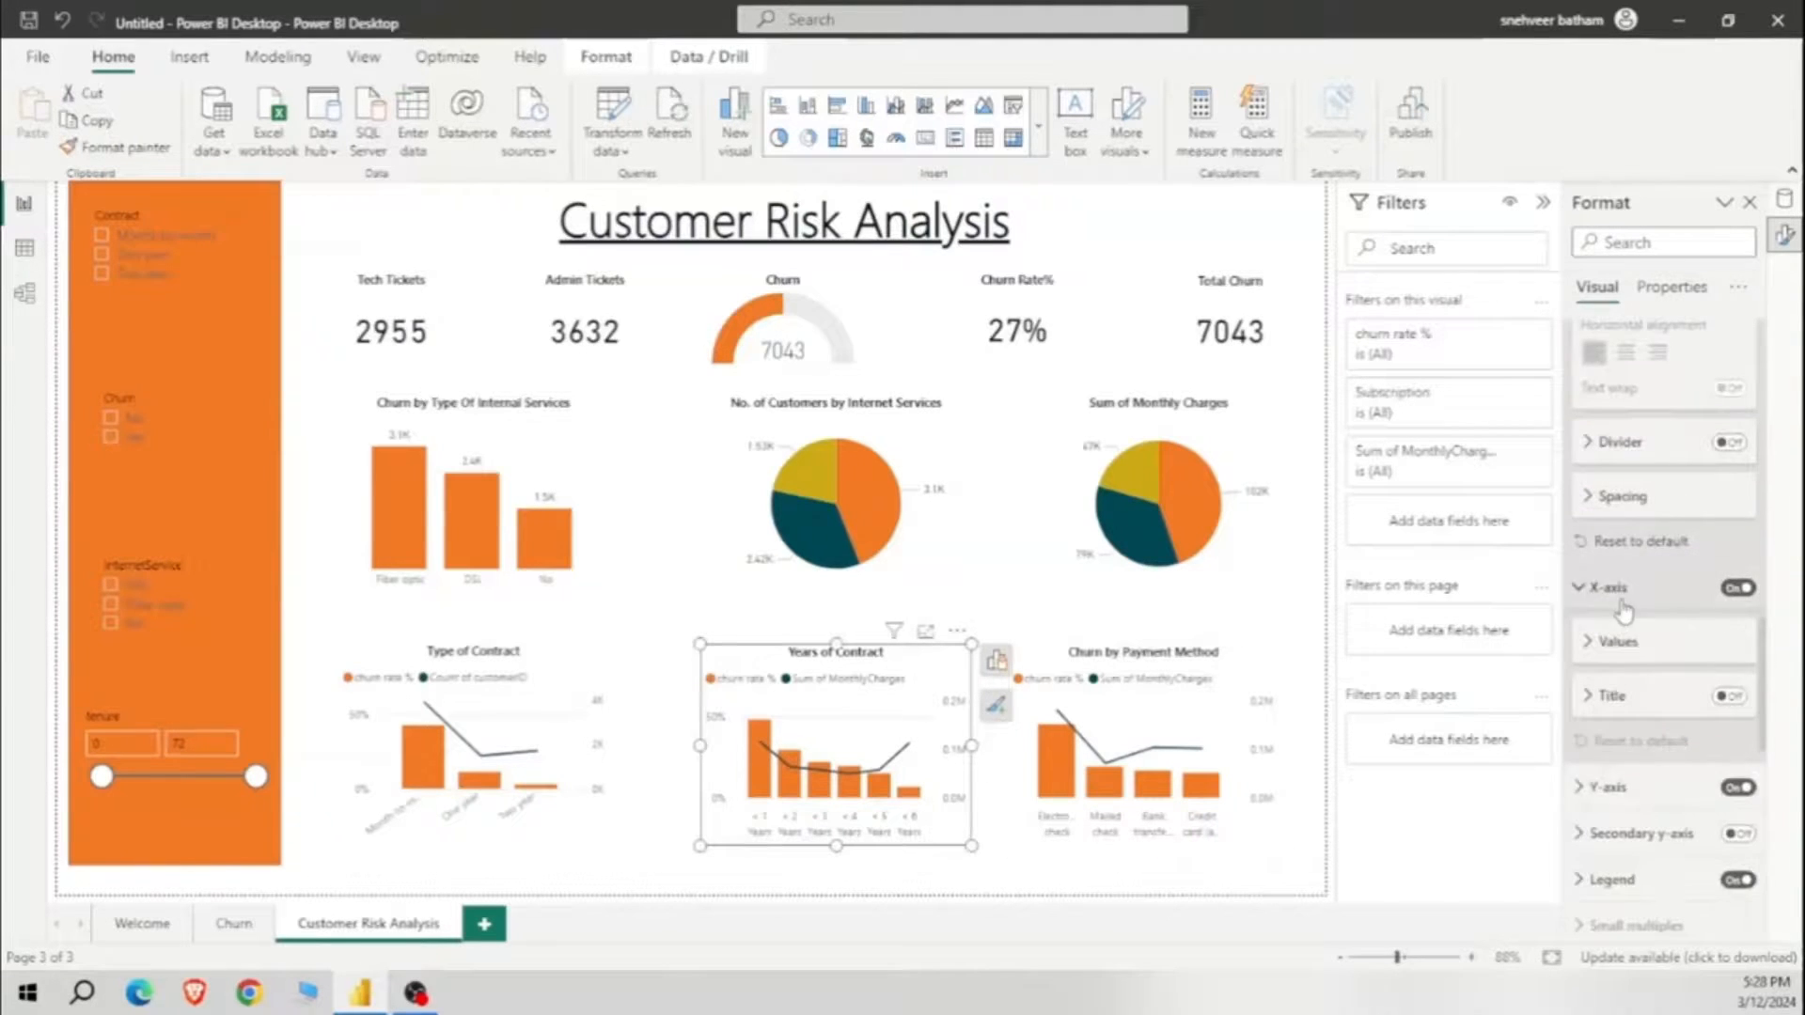
click(1623, 799)
scroll(1687, 841, down, 6)
scroll(1632, 667, up, 4)
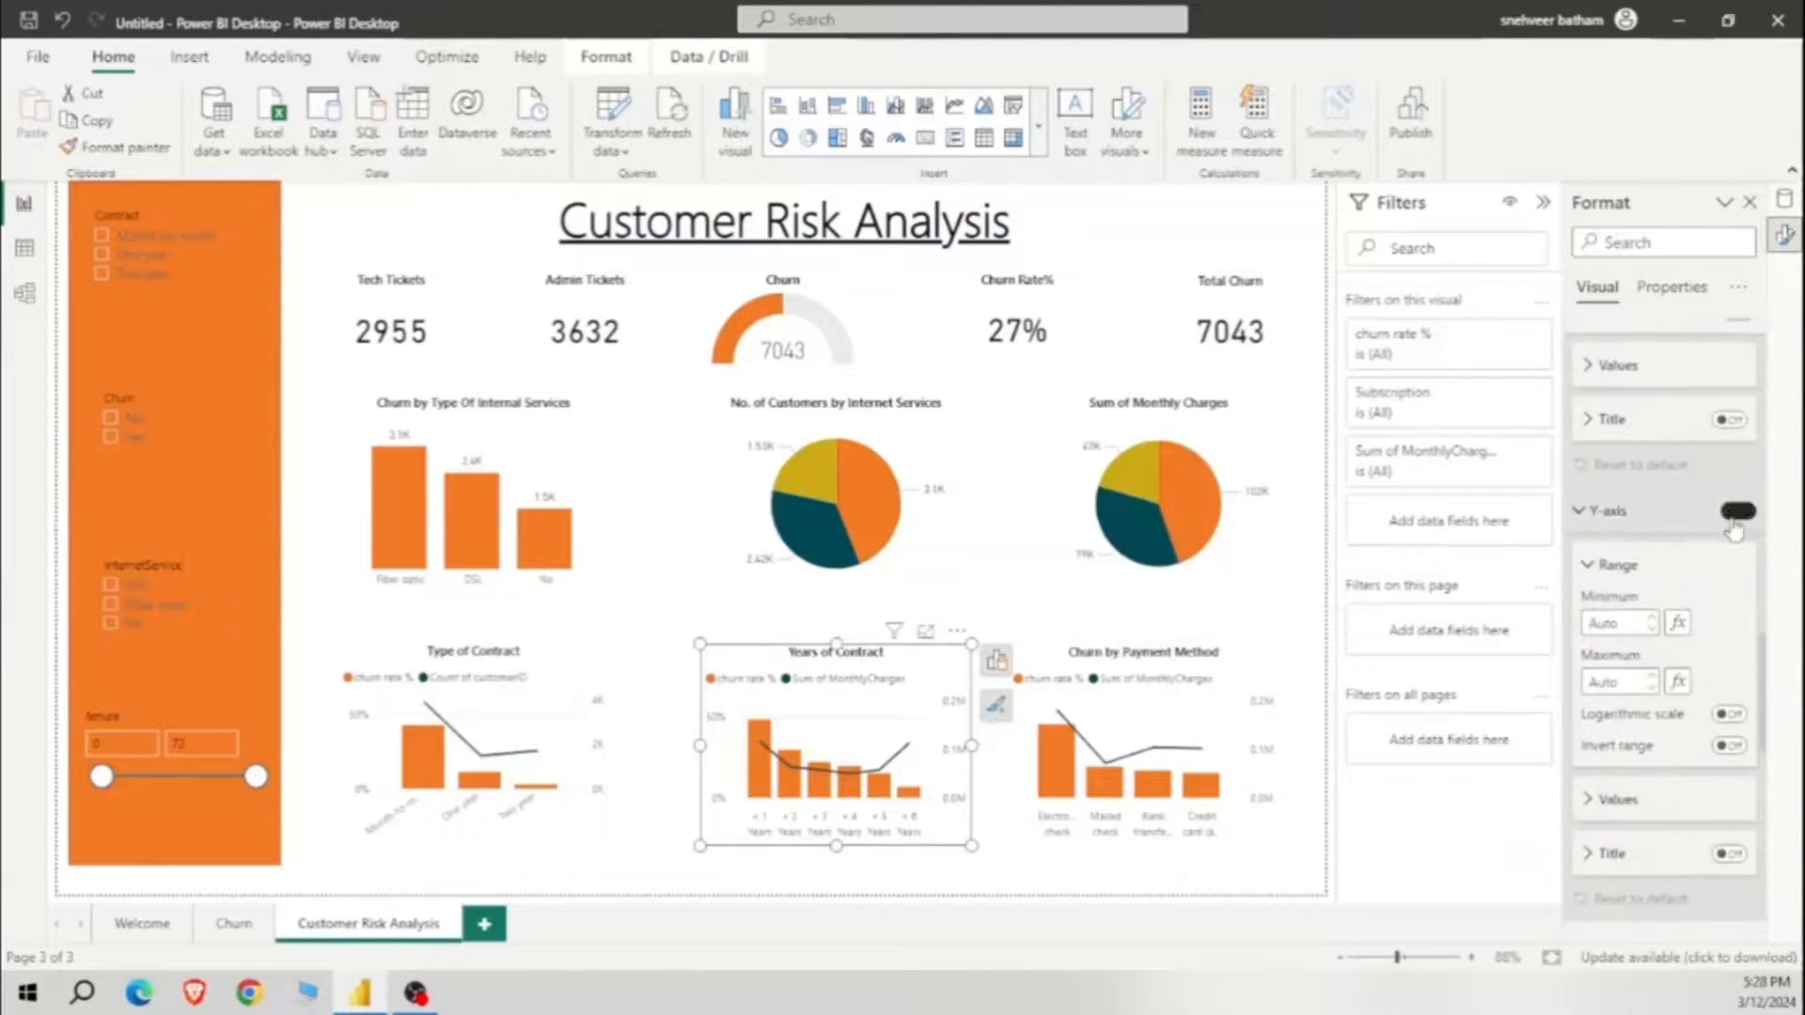
scroll(1682, 648, down, 2)
click(1671, 670)
Step: Try hiding the Years of Contract chart's legend and turn it back on
click(1731, 741)
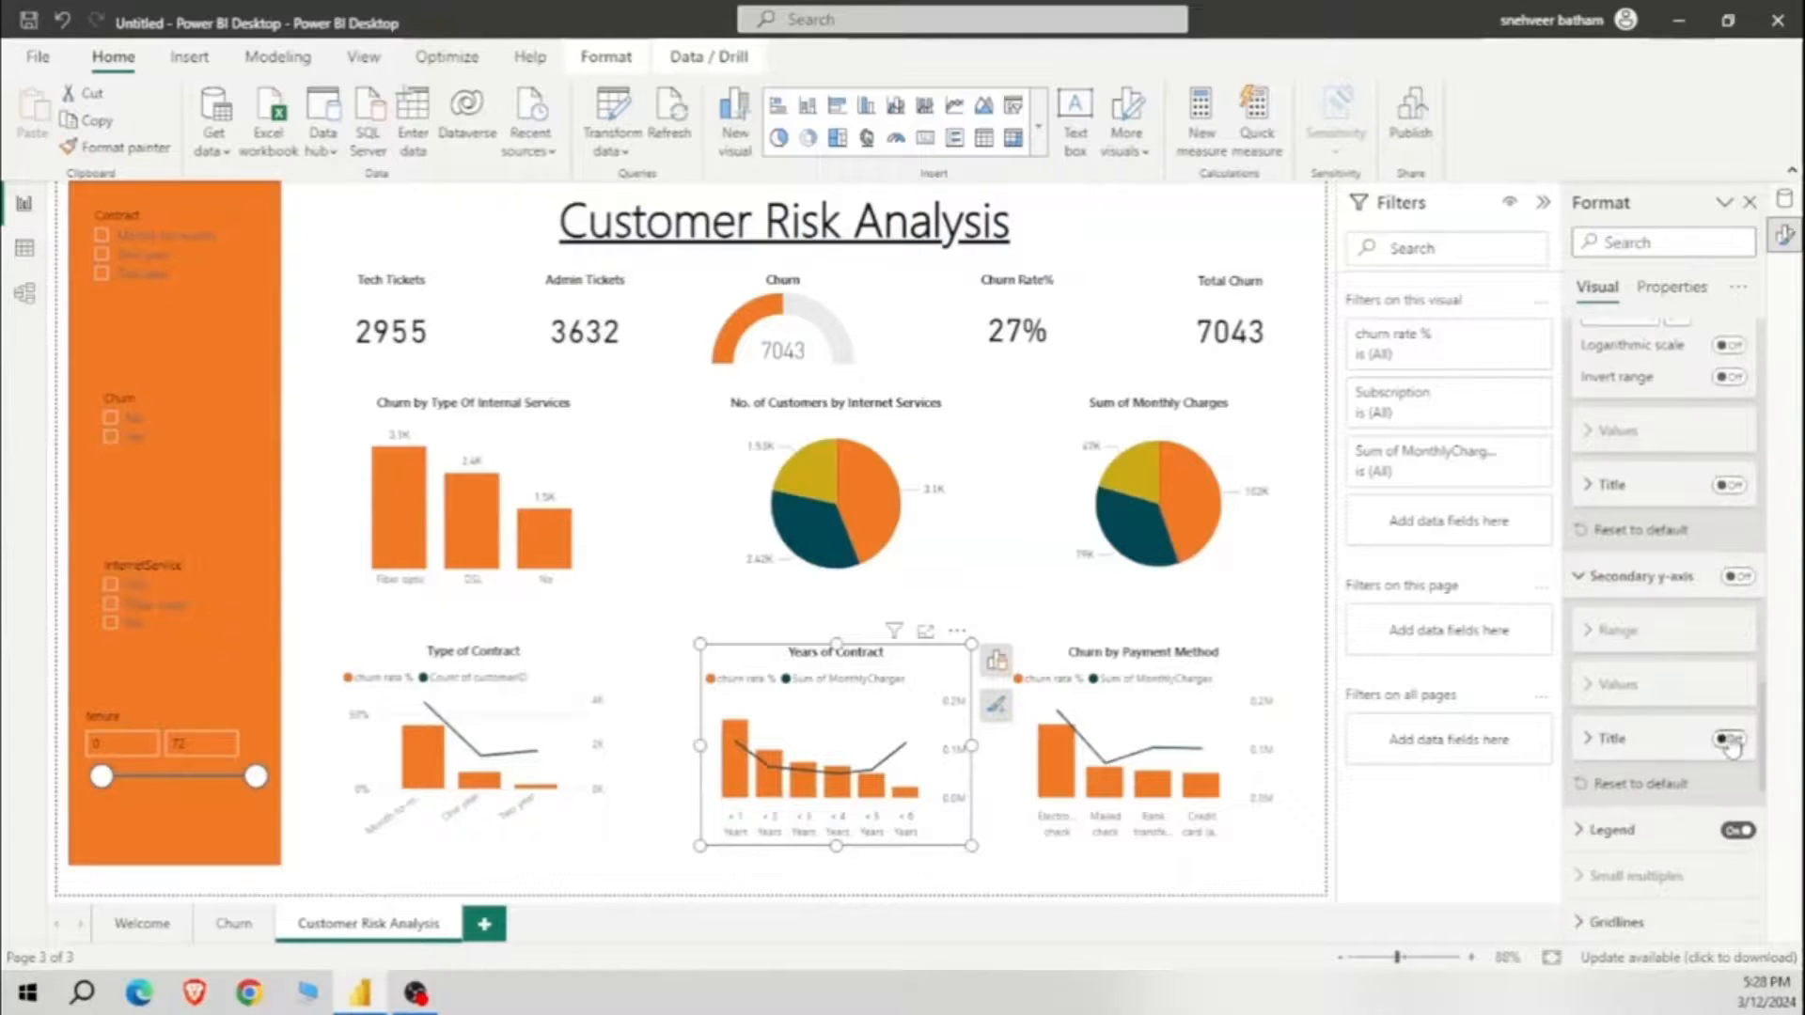
click(1730, 741)
scroll(1659, 758, down, 2)
scroll(1656, 760, down, 1)
click(1737, 555)
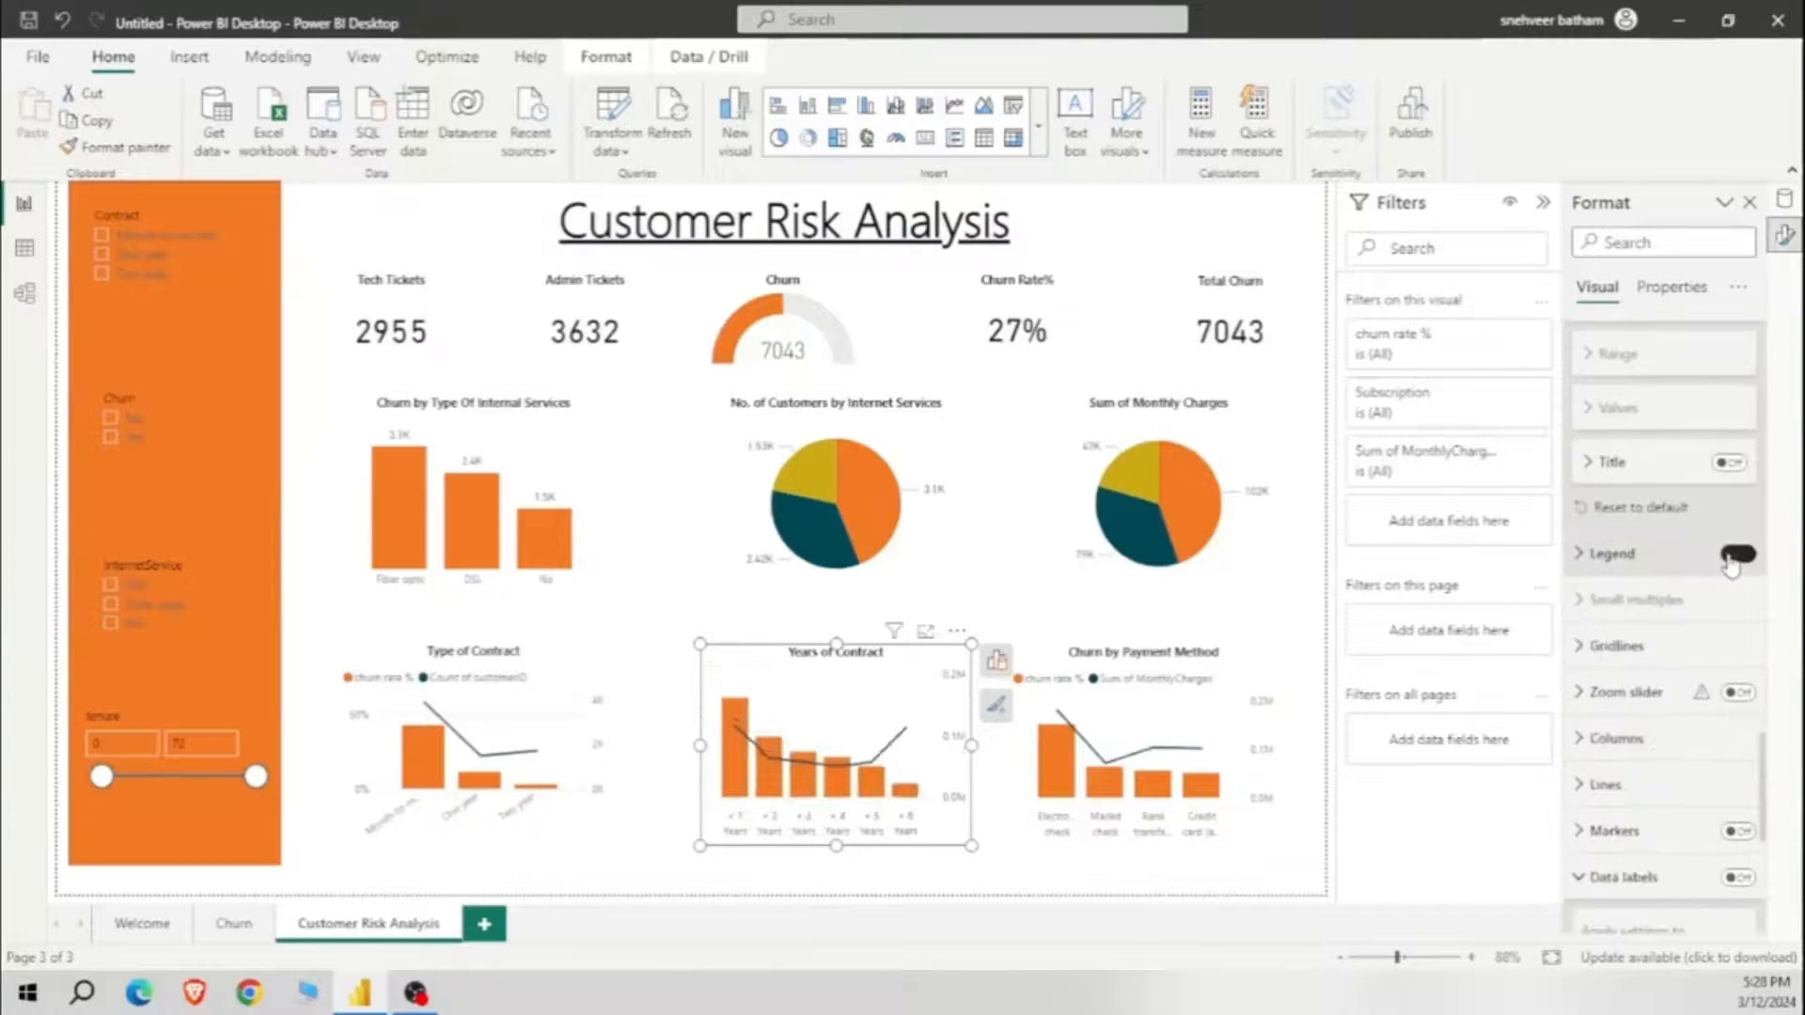
click(1737, 554)
Step: Turn off the Y-axis of the Type of Contract chart
click(564, 738)
scroll(1718, 580, up, 7)
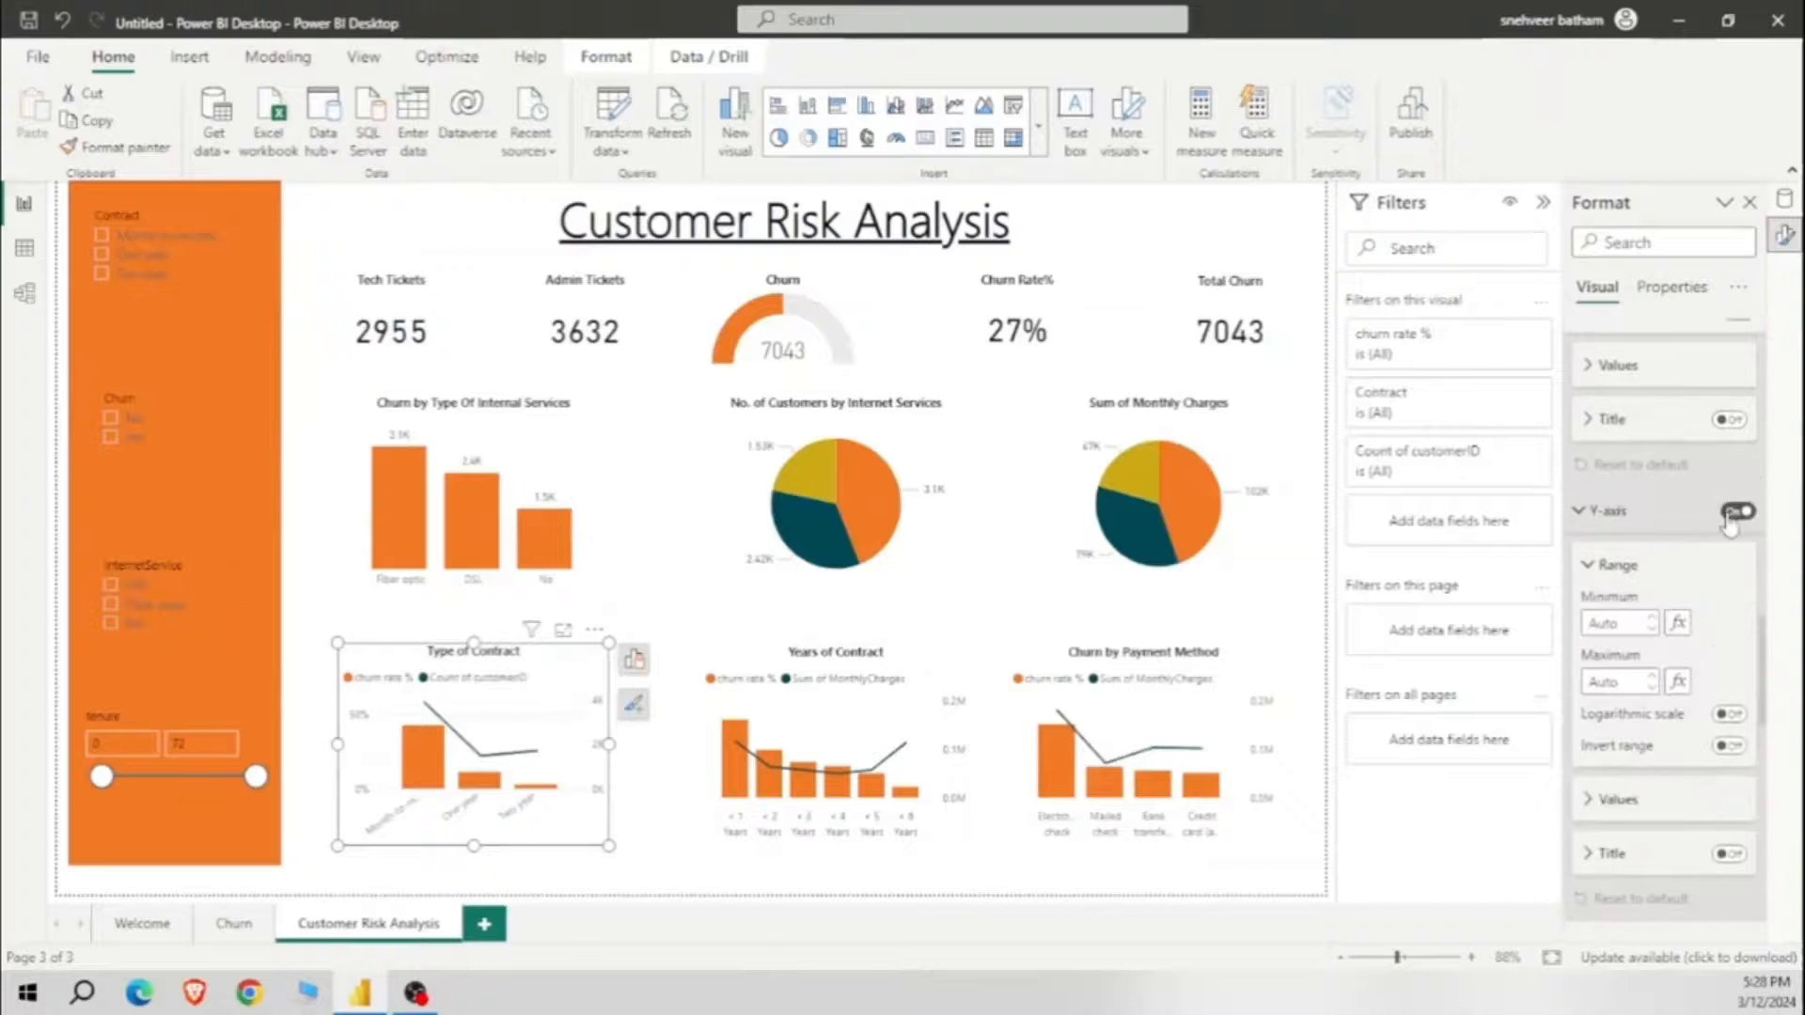
Step: Turn on the shadow for the Churn by Type Of Internal Services bar chart
click(601, 578)
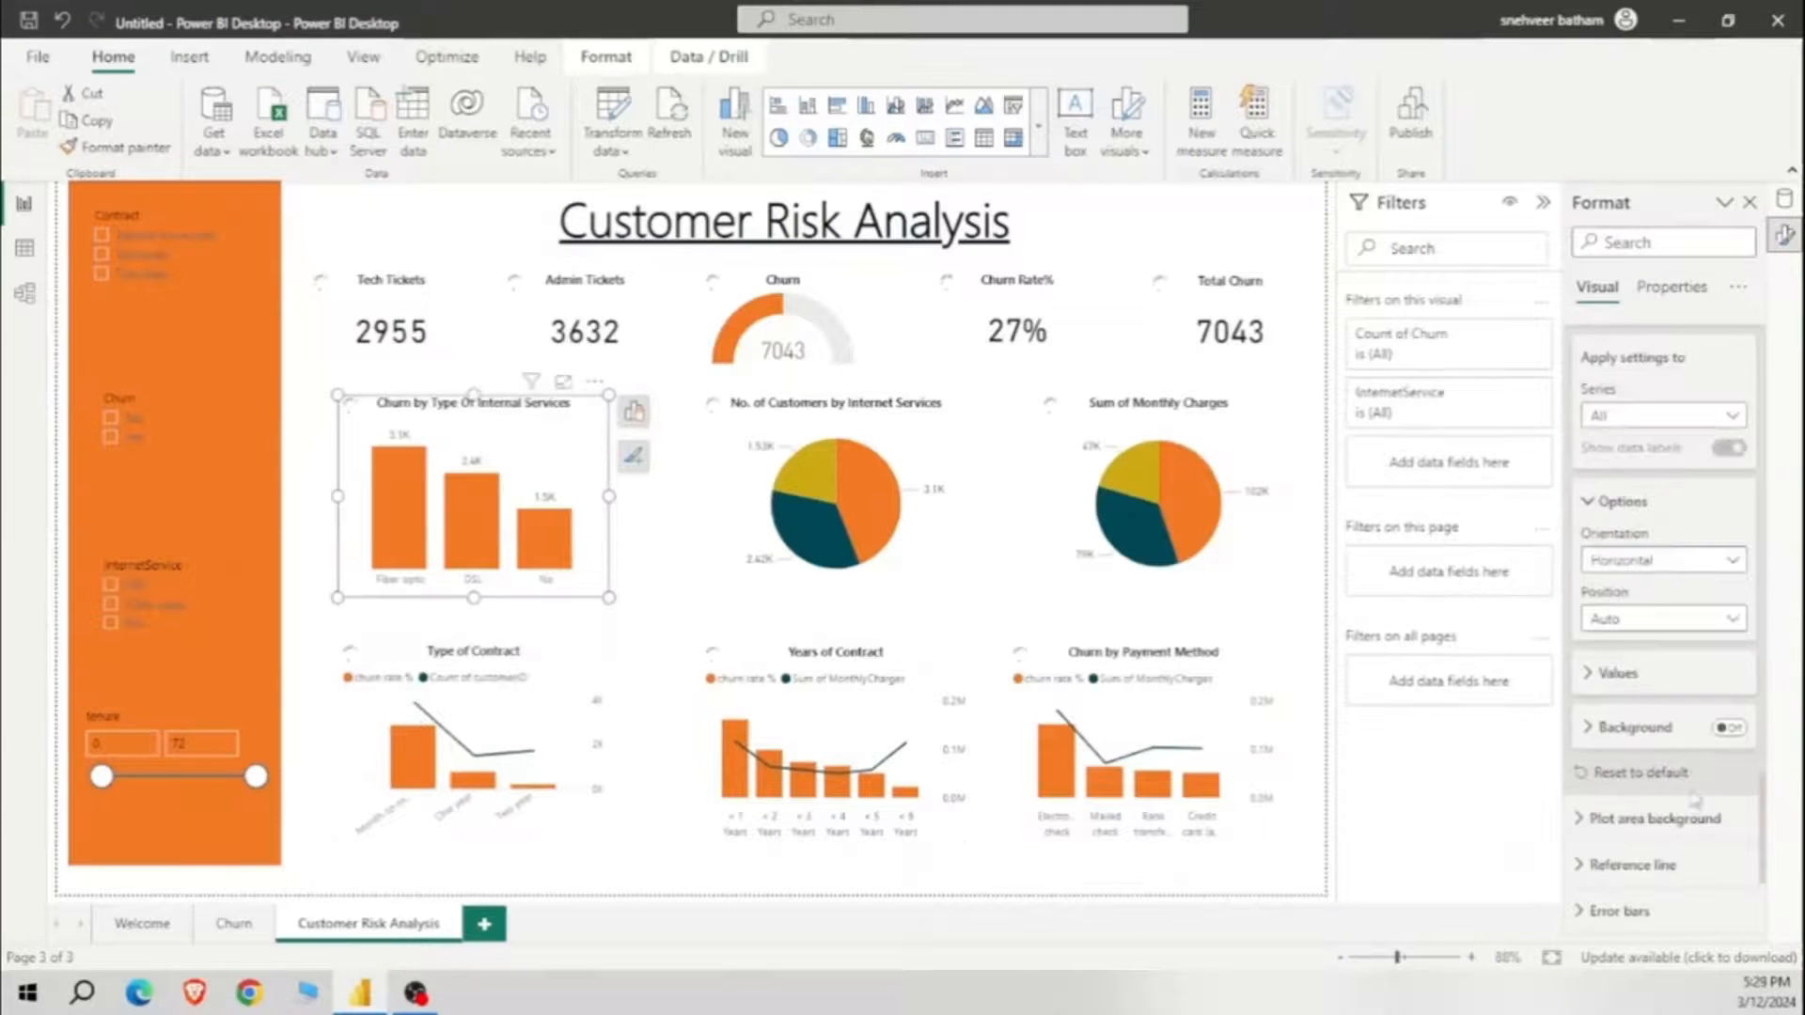
scroll(1756, 797, up, 5)
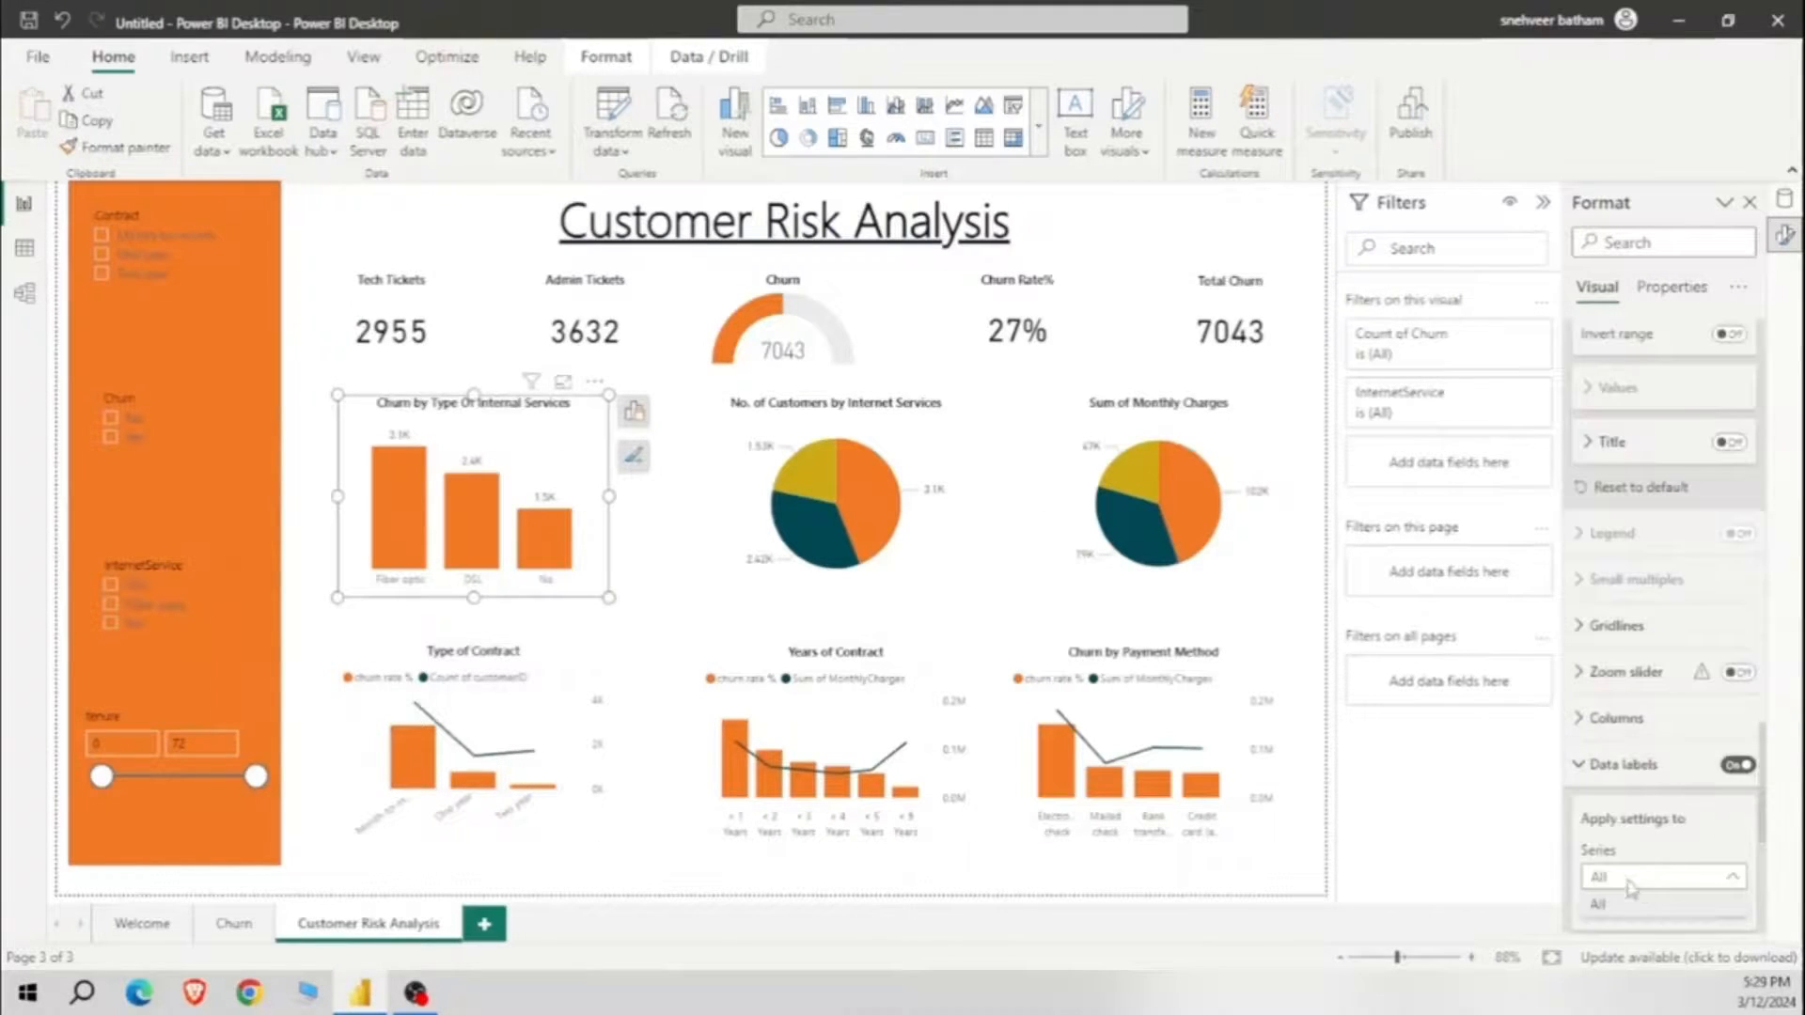
scroll(1651, 804, down, 5)
click(585, 672)
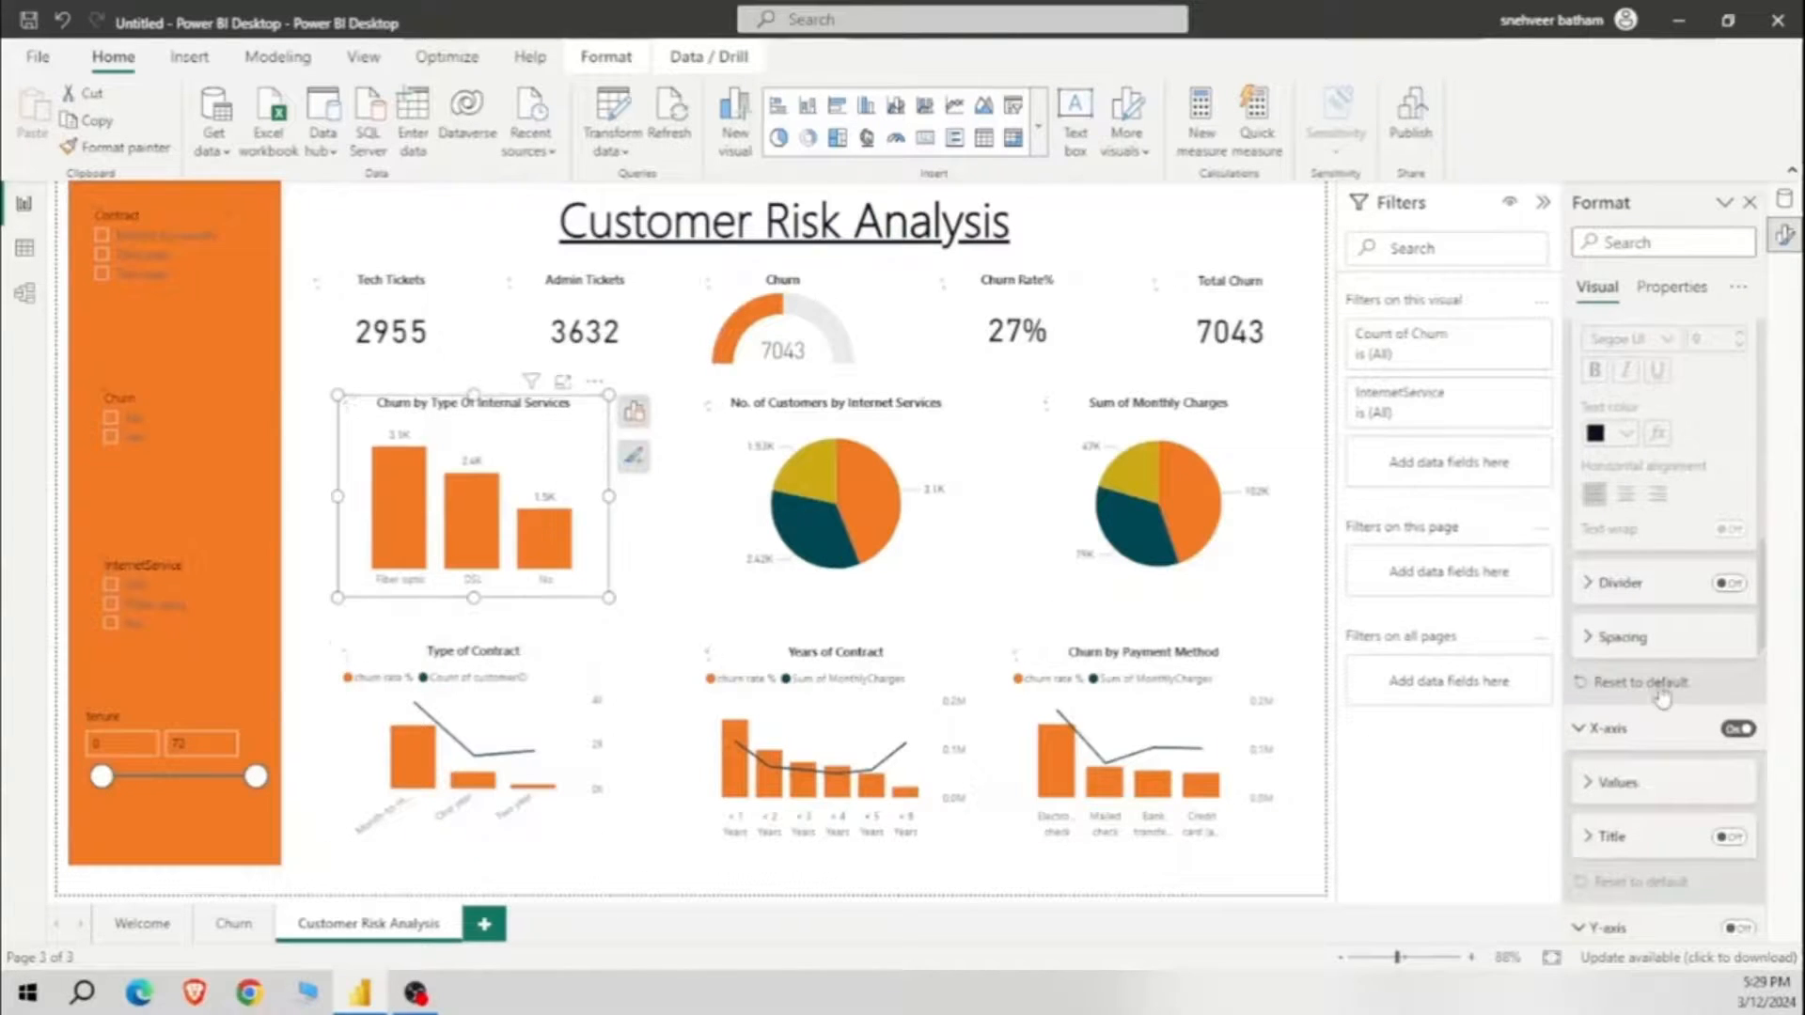
scroll(1664, 700, down, 6)
scroll(1672, 707, up, 15)
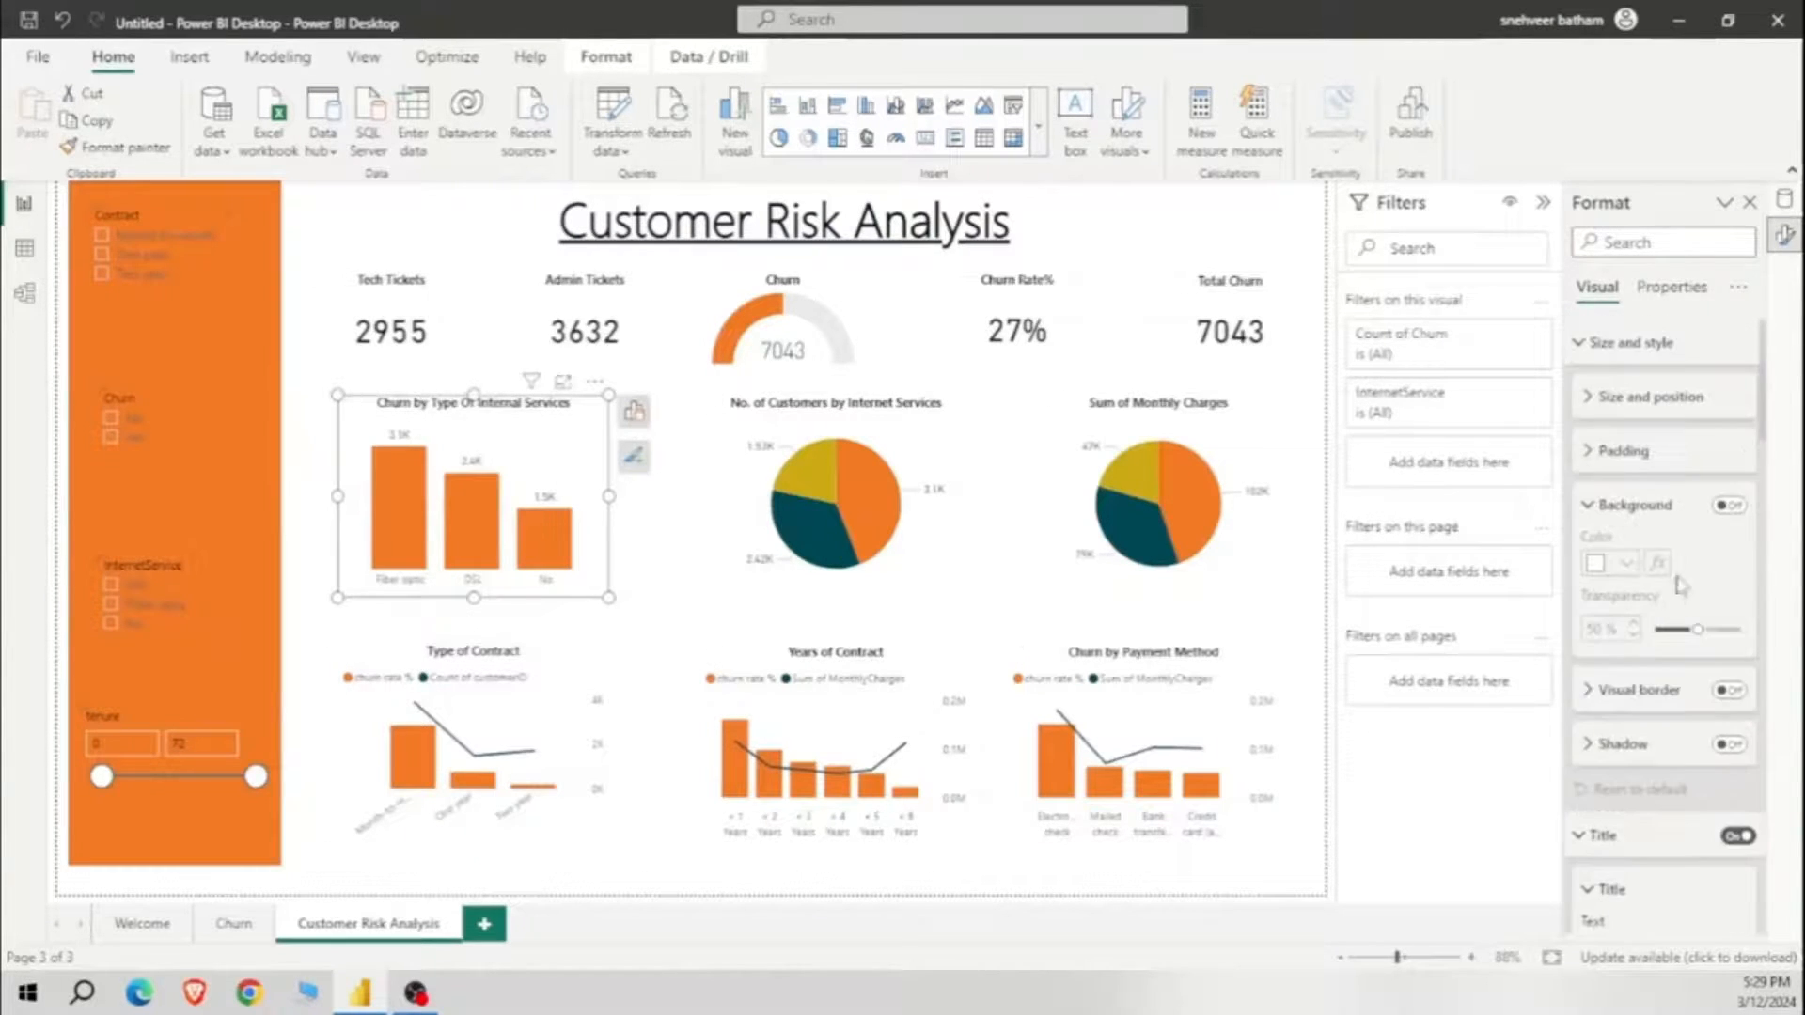
scroll(1692, 621, down, 2)
click(1732, 653)
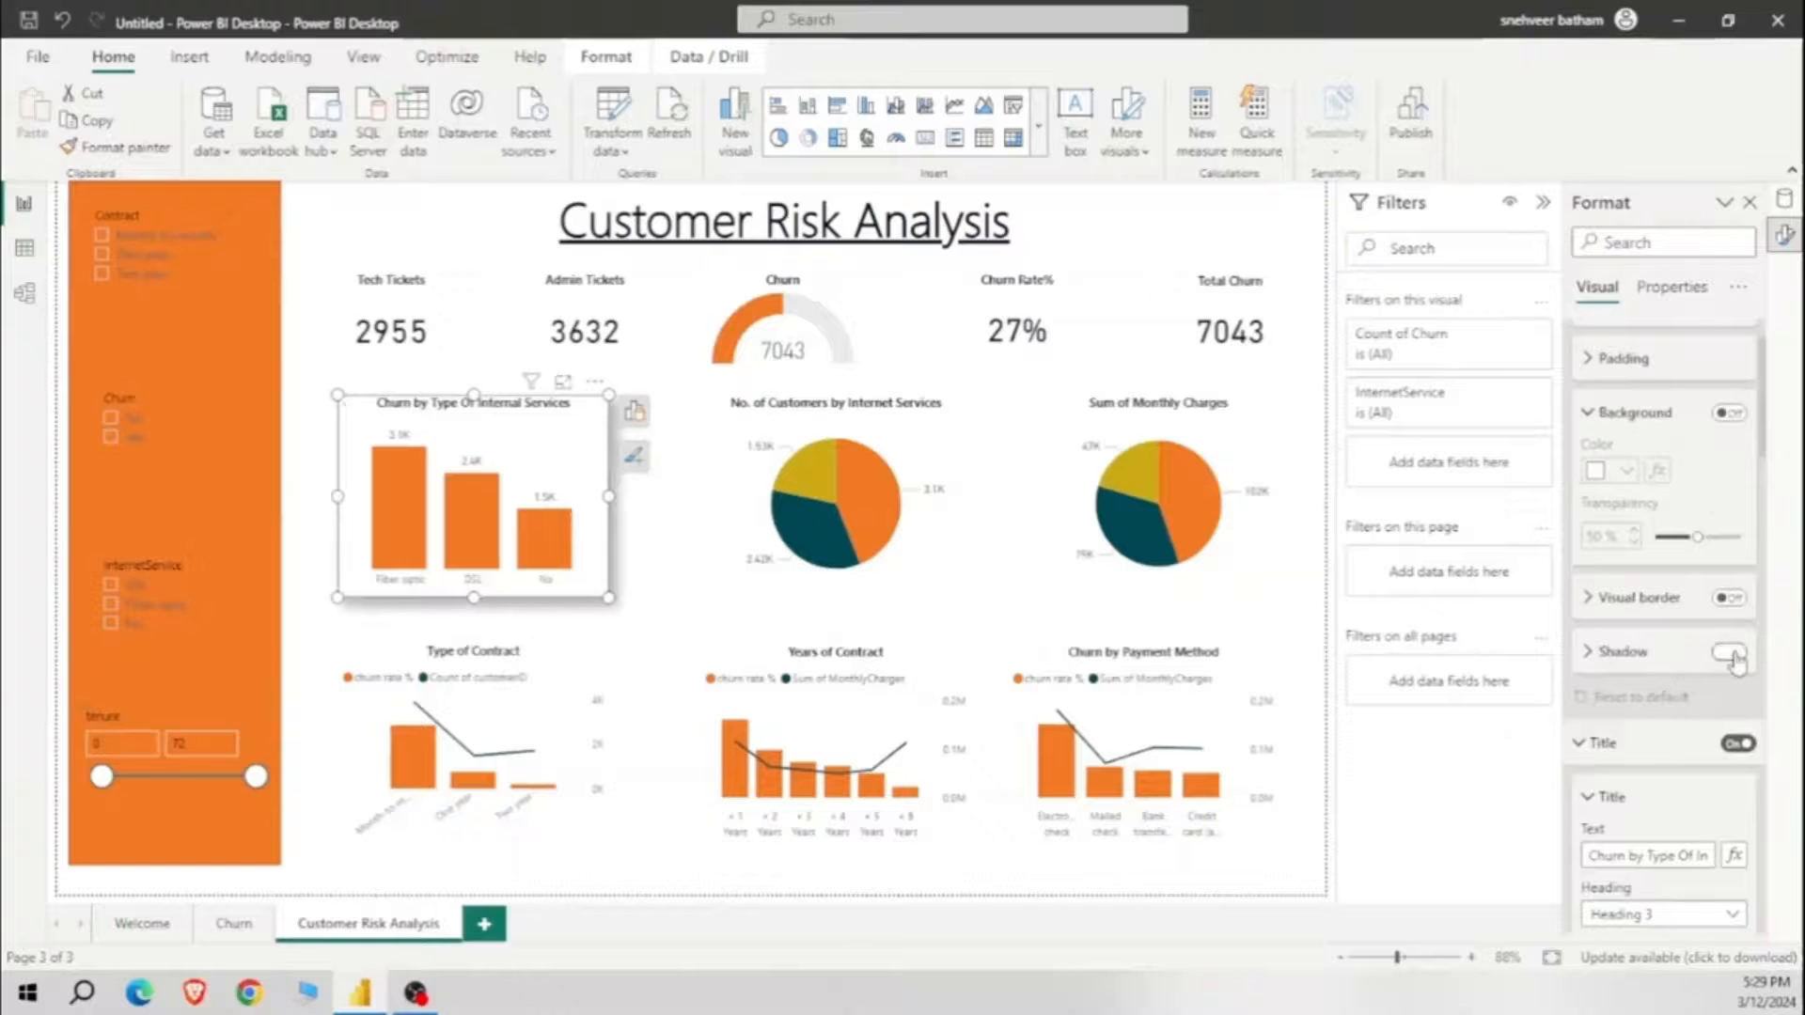
Step: Copy the bar chart's formatting with Format Painter to the Type of Contract, Years of Contract and Churn by Payment Method charts
click(114, 152)
click(548, 657)
click(94, 150)
click(918, 673)
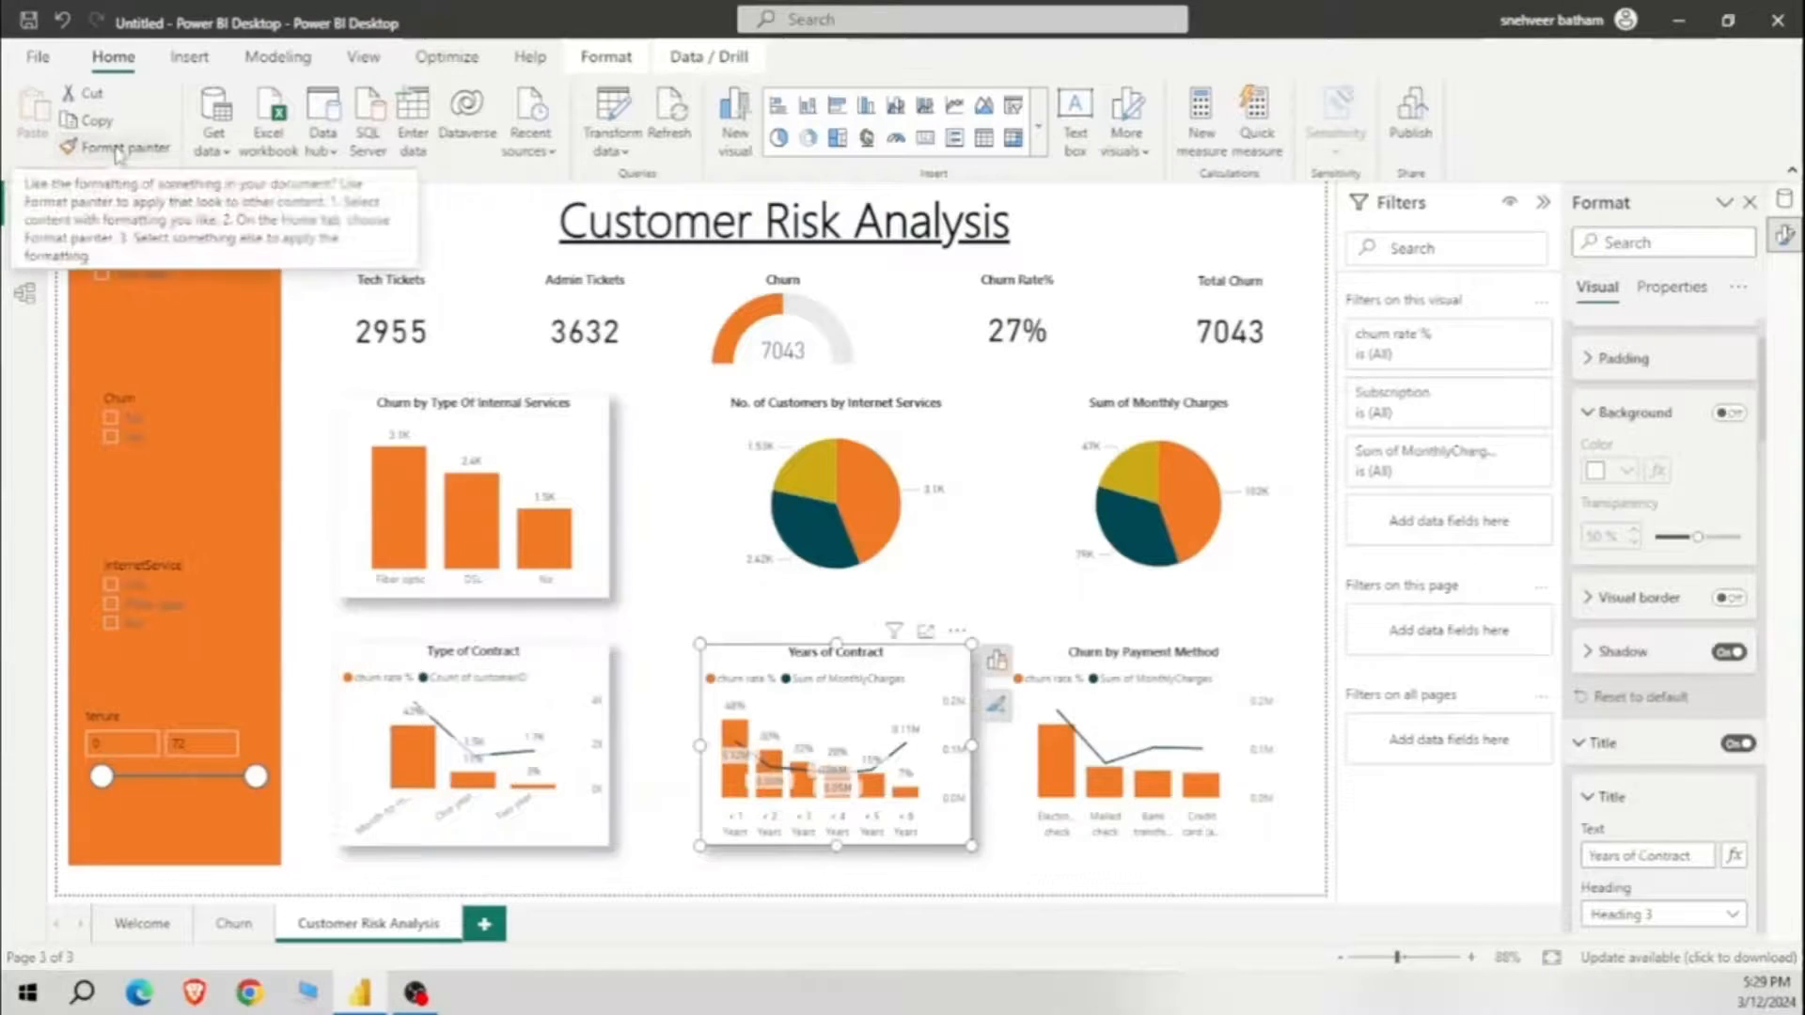
click(117, 150)
click(1153, 665)
Step: Copy the same shadow formatting with Format Painter to the No. of Customers and Sum of Monthly Charges pie charts
click(118, 151)
click(827, 442)
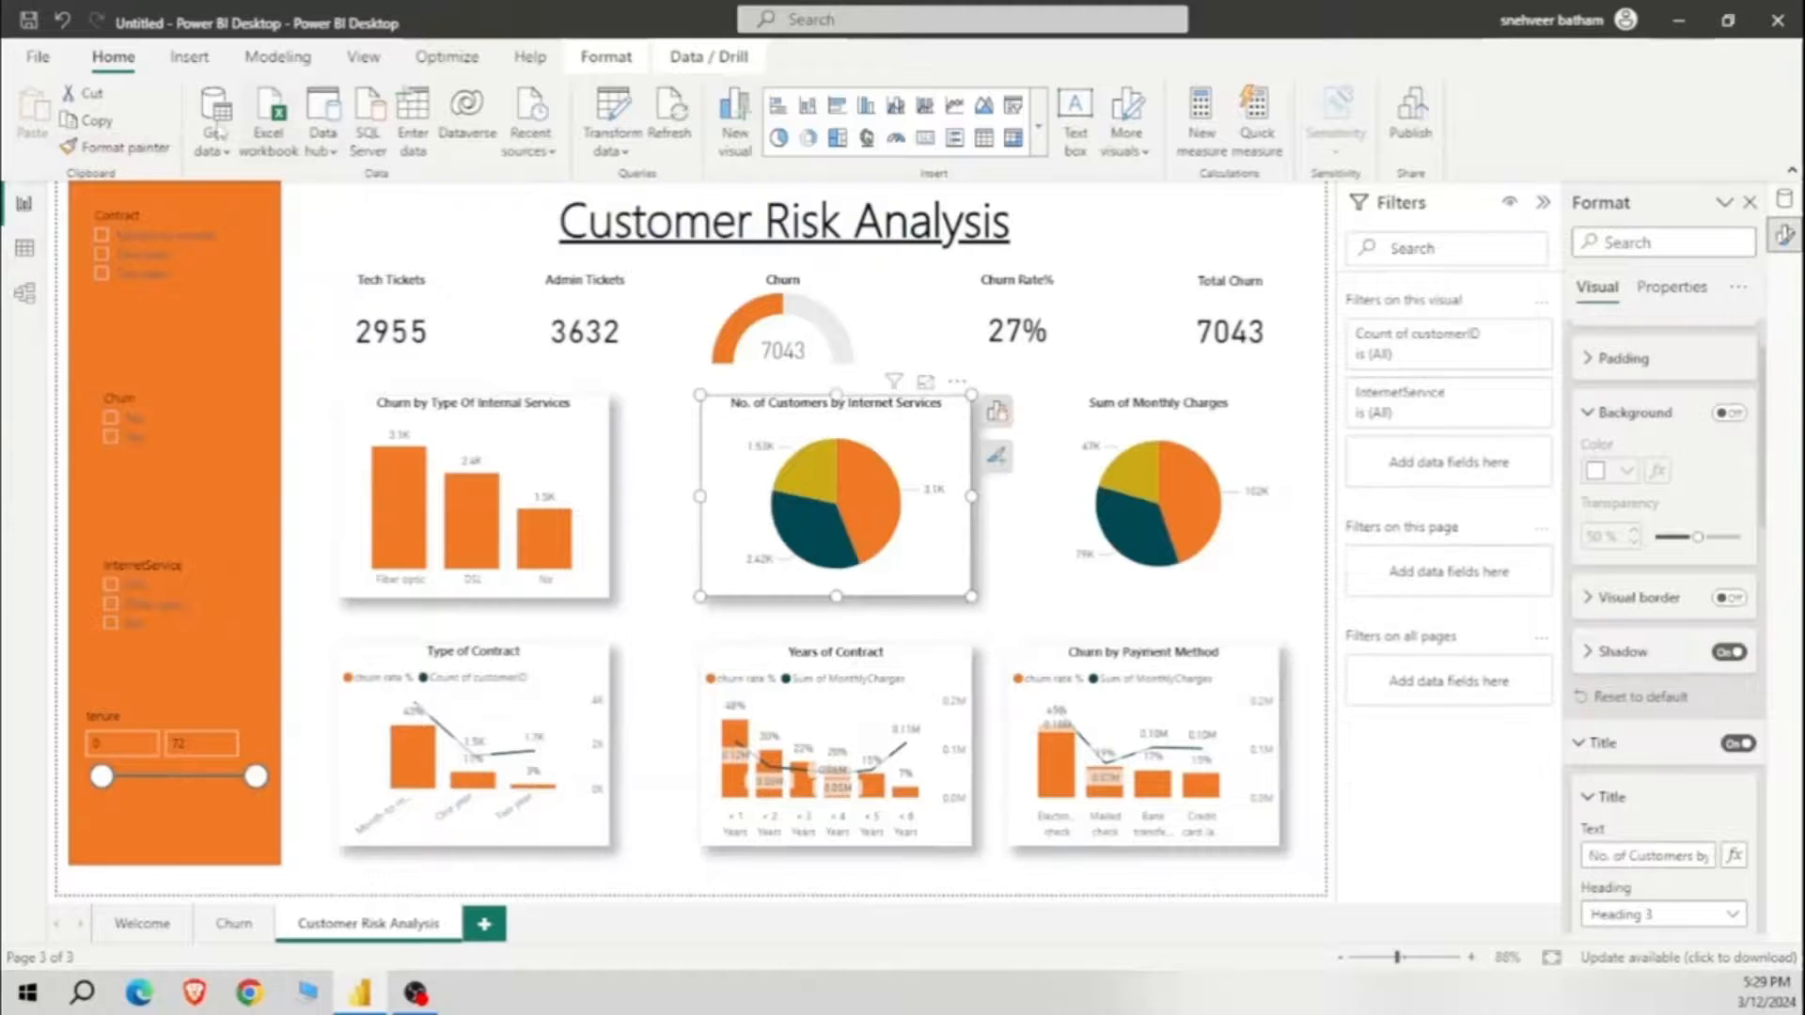
click(118, 151)
click(1156, 498)
Step: Copy the shadow formatting with Format Painter to the Tech Tickets, Admin Tickets, Churn Rate% and Total Churn cards and the page title
click(117, 150)
click(390, 325)
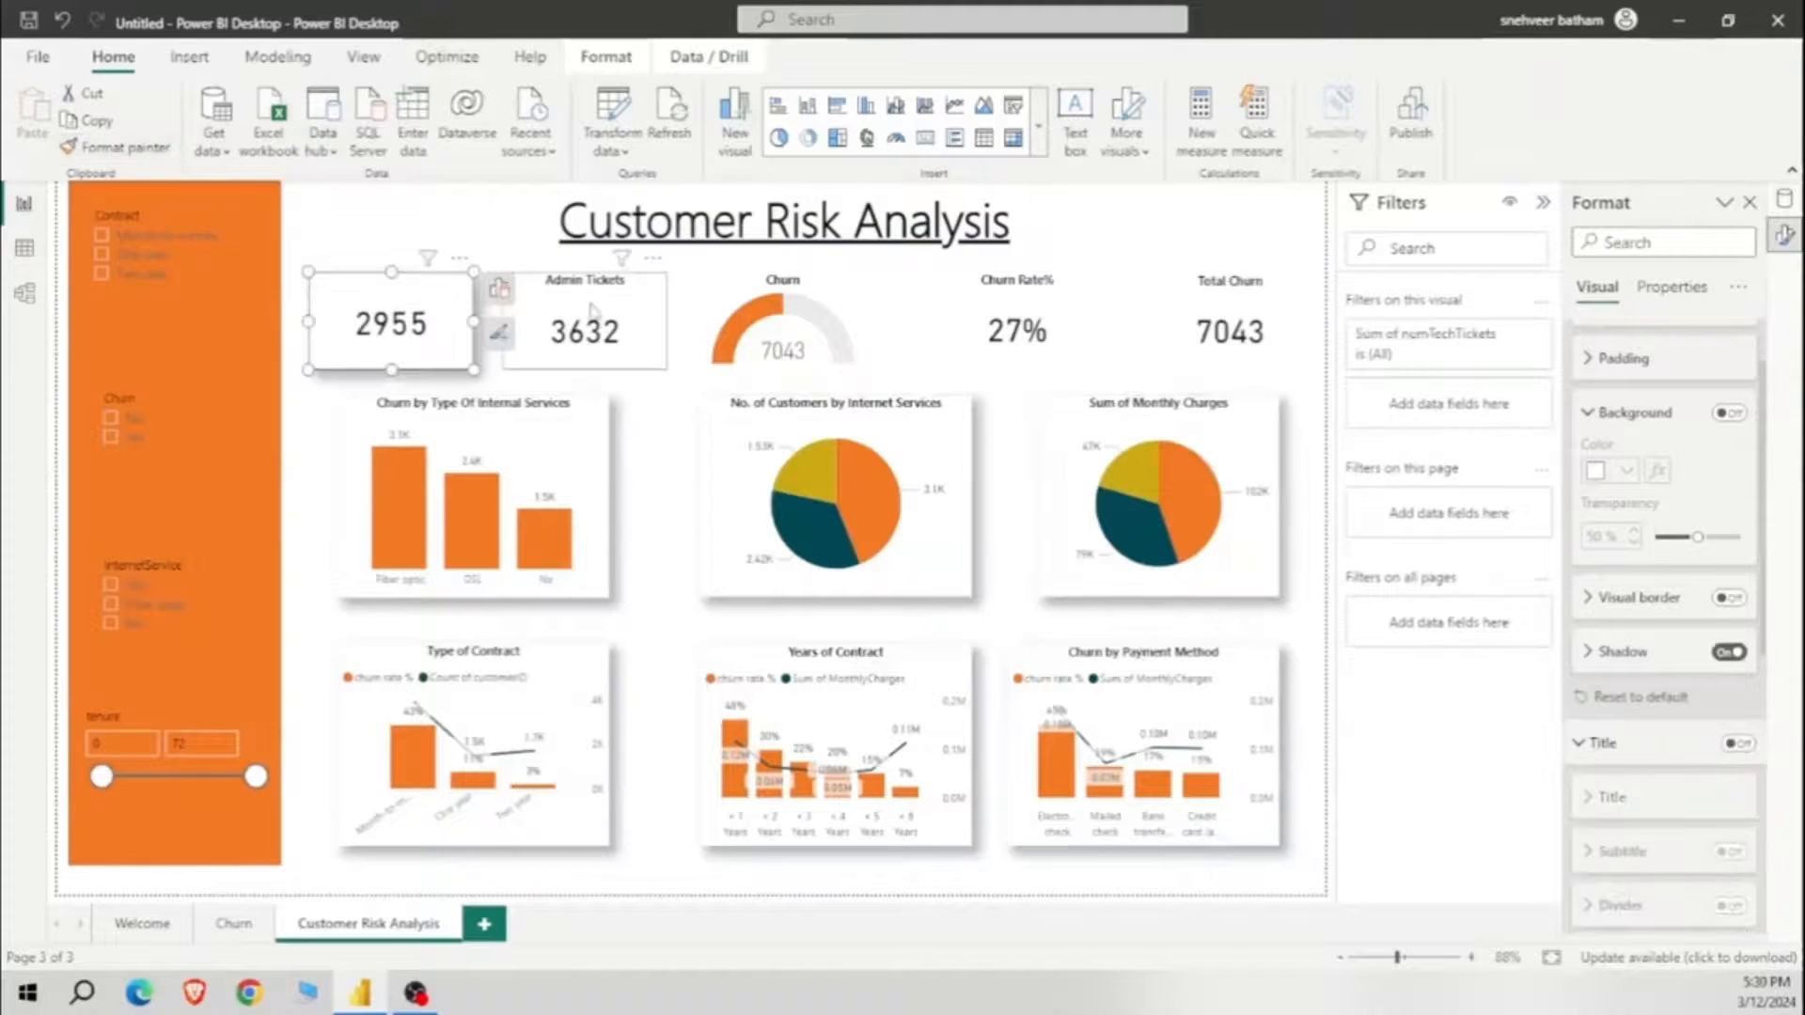
click(118, 149)
click(593, 315)
click(117, 149)
click(1077, 305)
click(1227, 315)
click(118, 149)
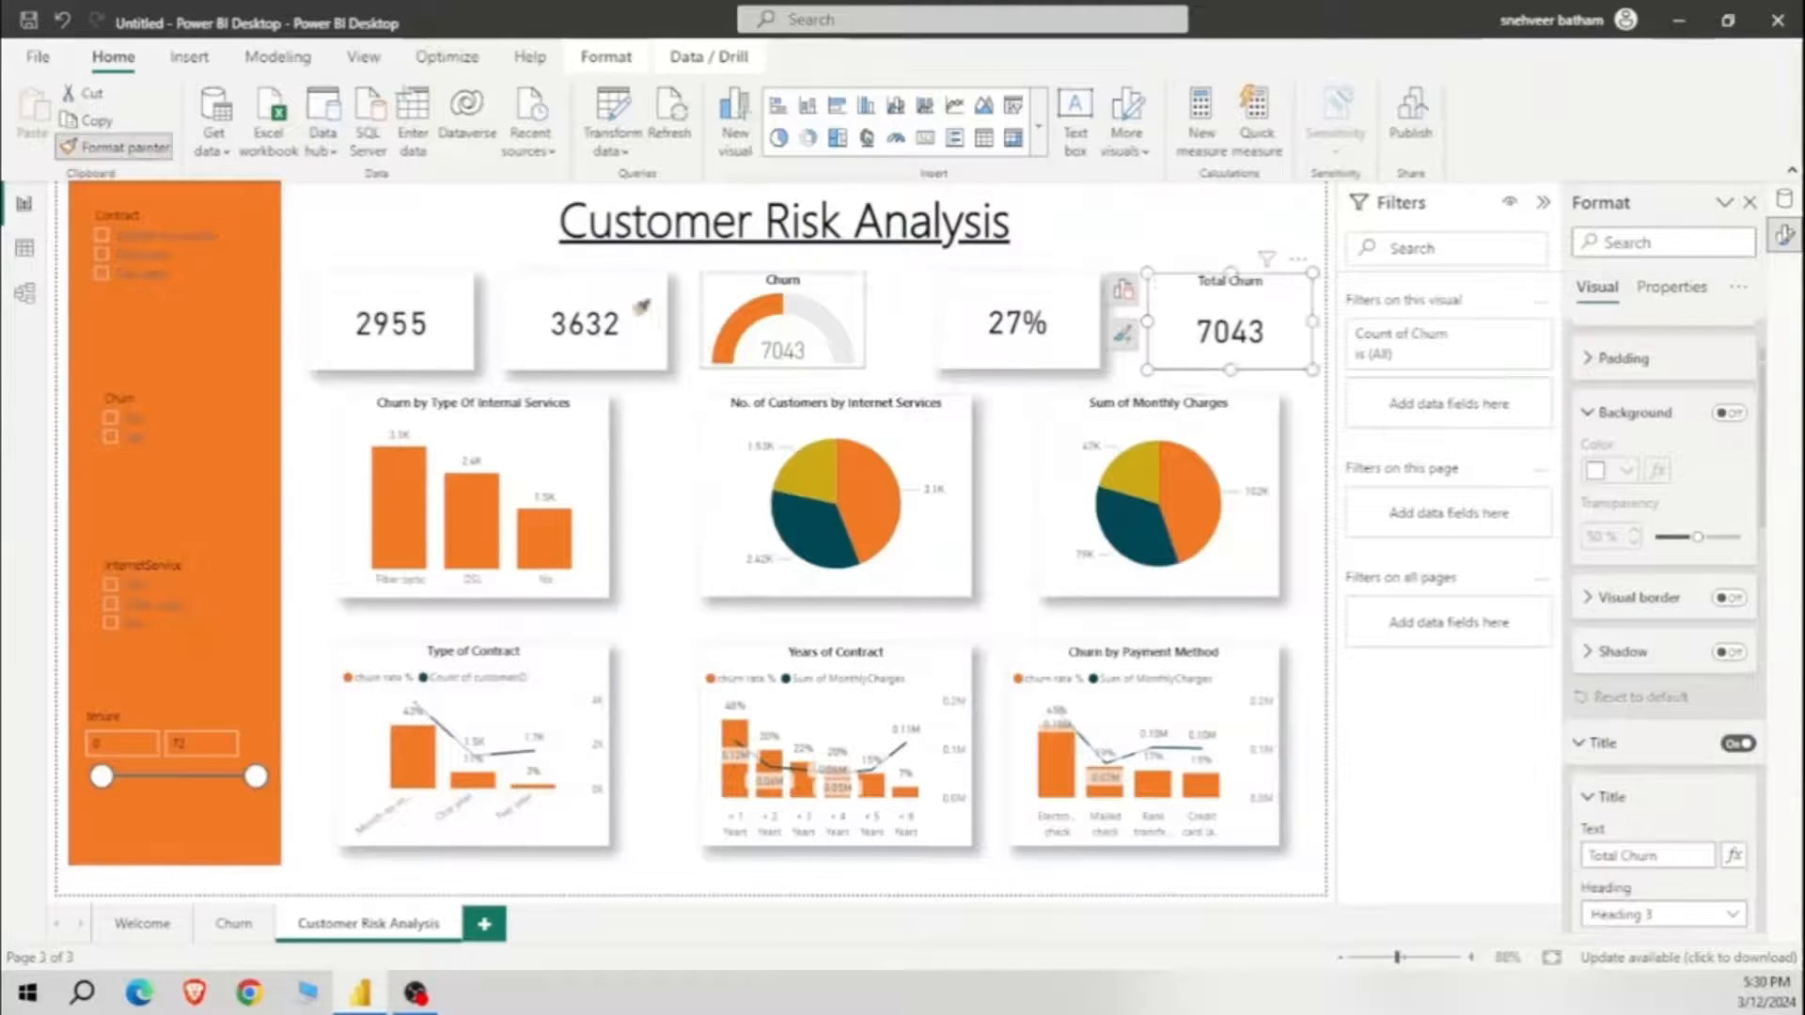
click(117, 148)
click(799, 225)
Step: Turn off the churn rate % data labels on the Churn by Payment Method, Years of Contract and Type of Contract charts
click(1119, 729)
scroll(1645, 775, down, 1)
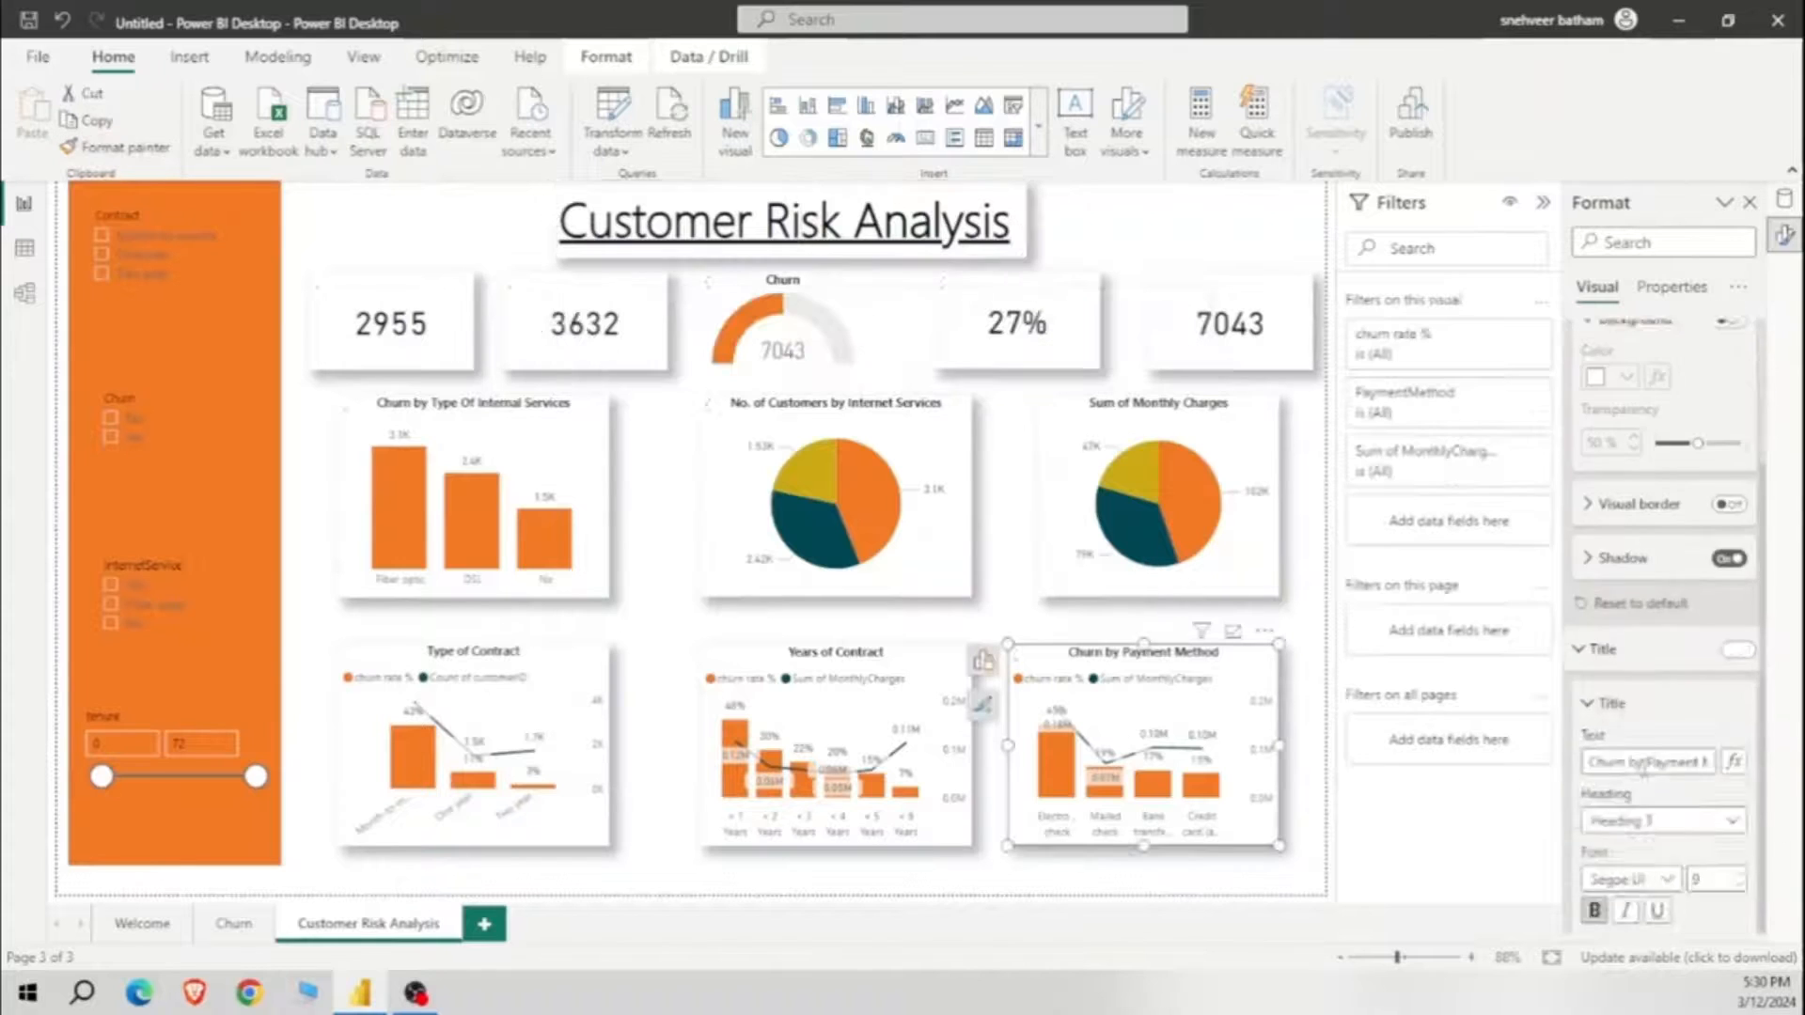
scroll(1643, 766, up, 5)
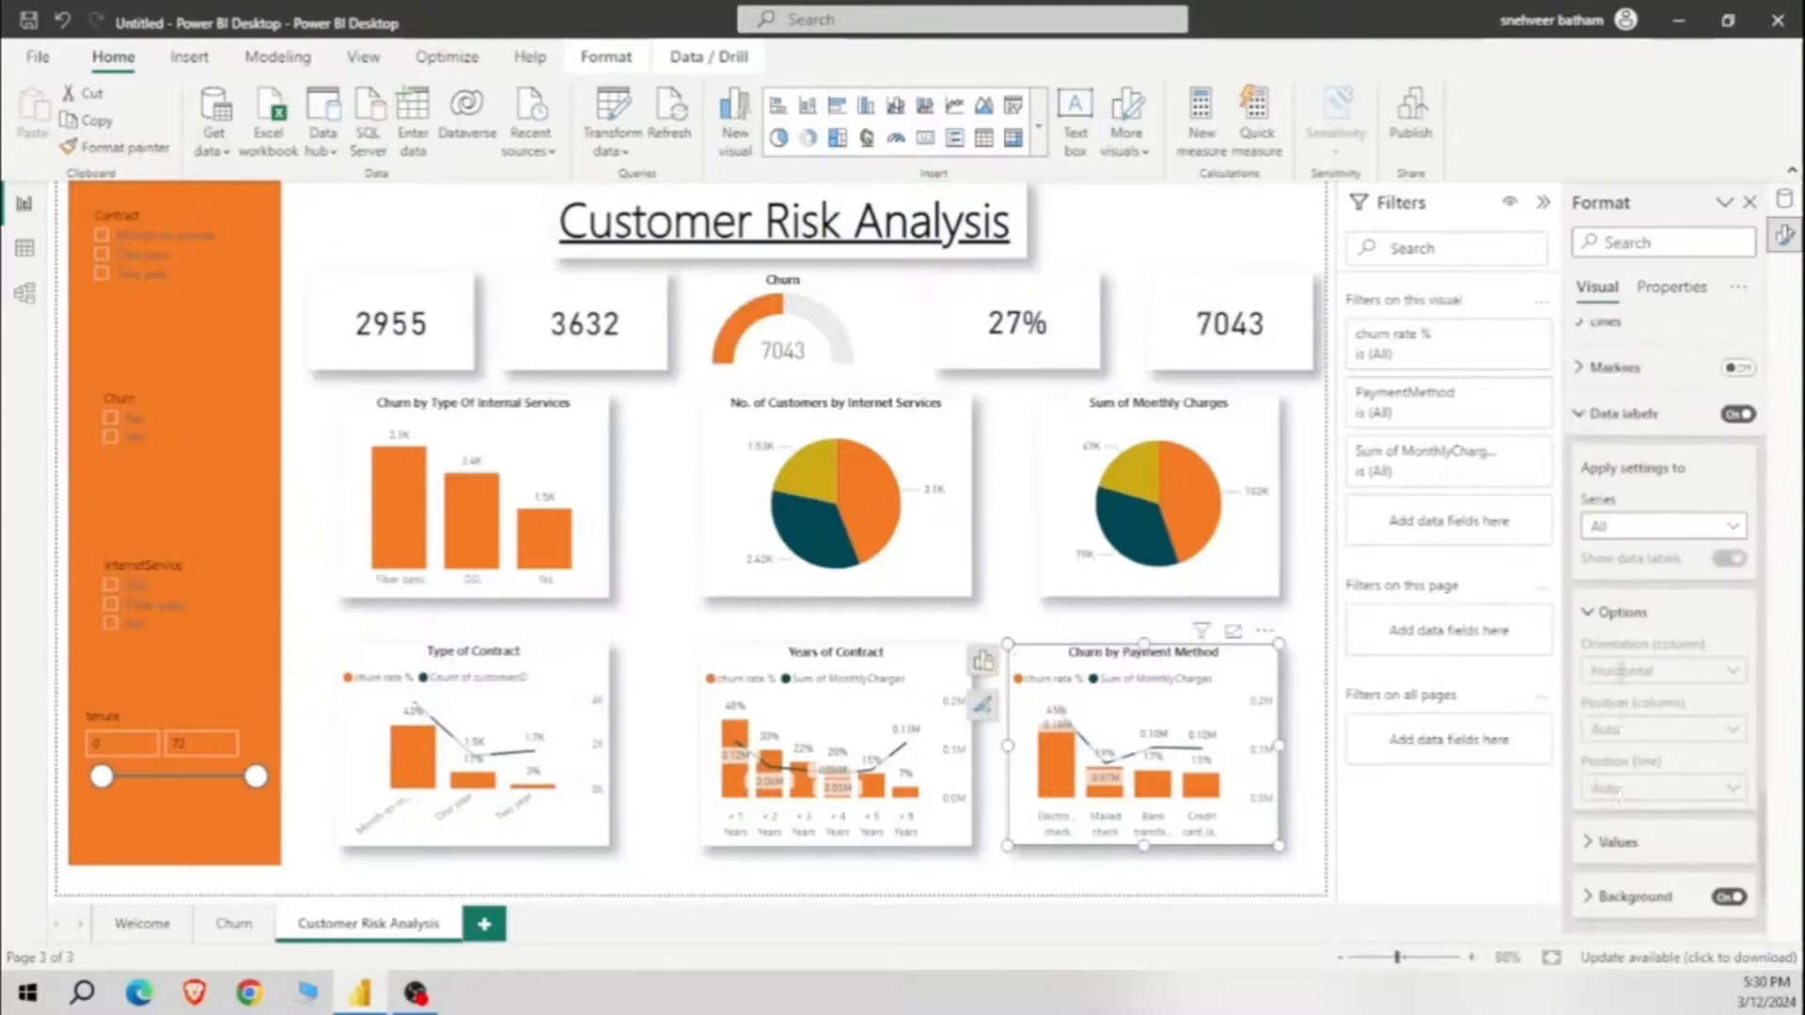
scroll(1620, 672, up, 2)
click(1656, 680)
click(1682, 735)
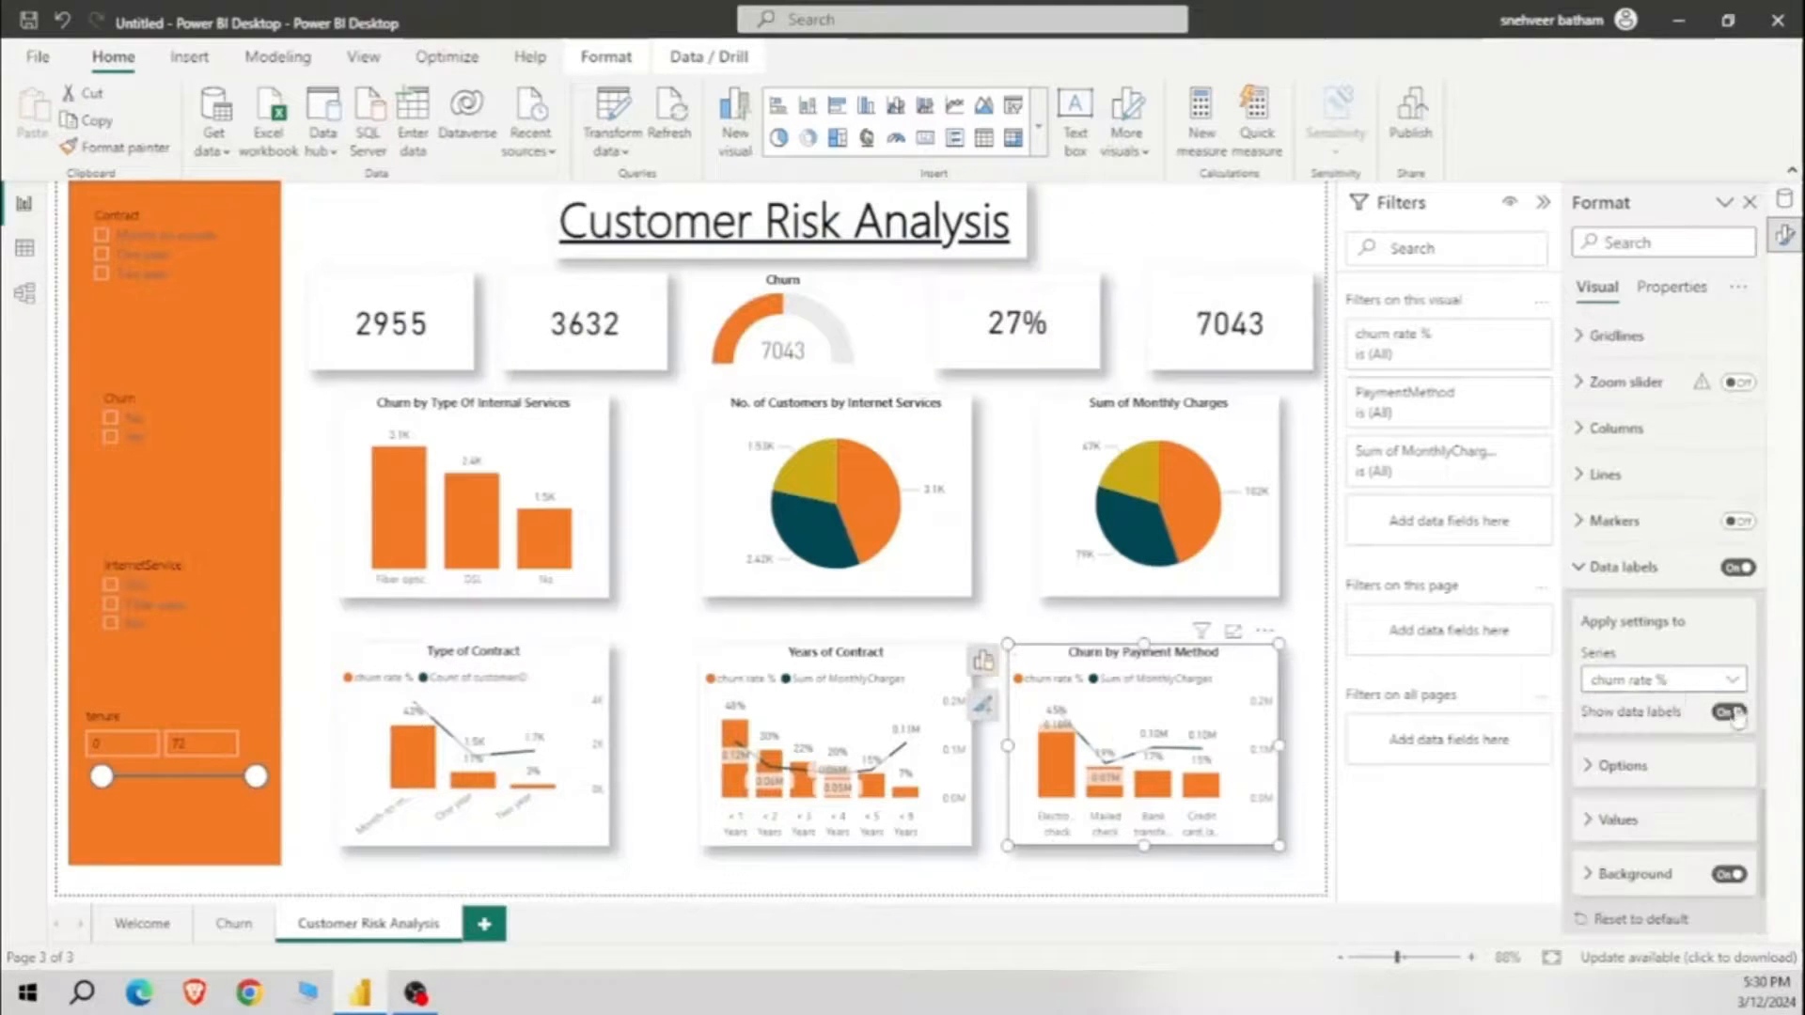
click(863, 721)
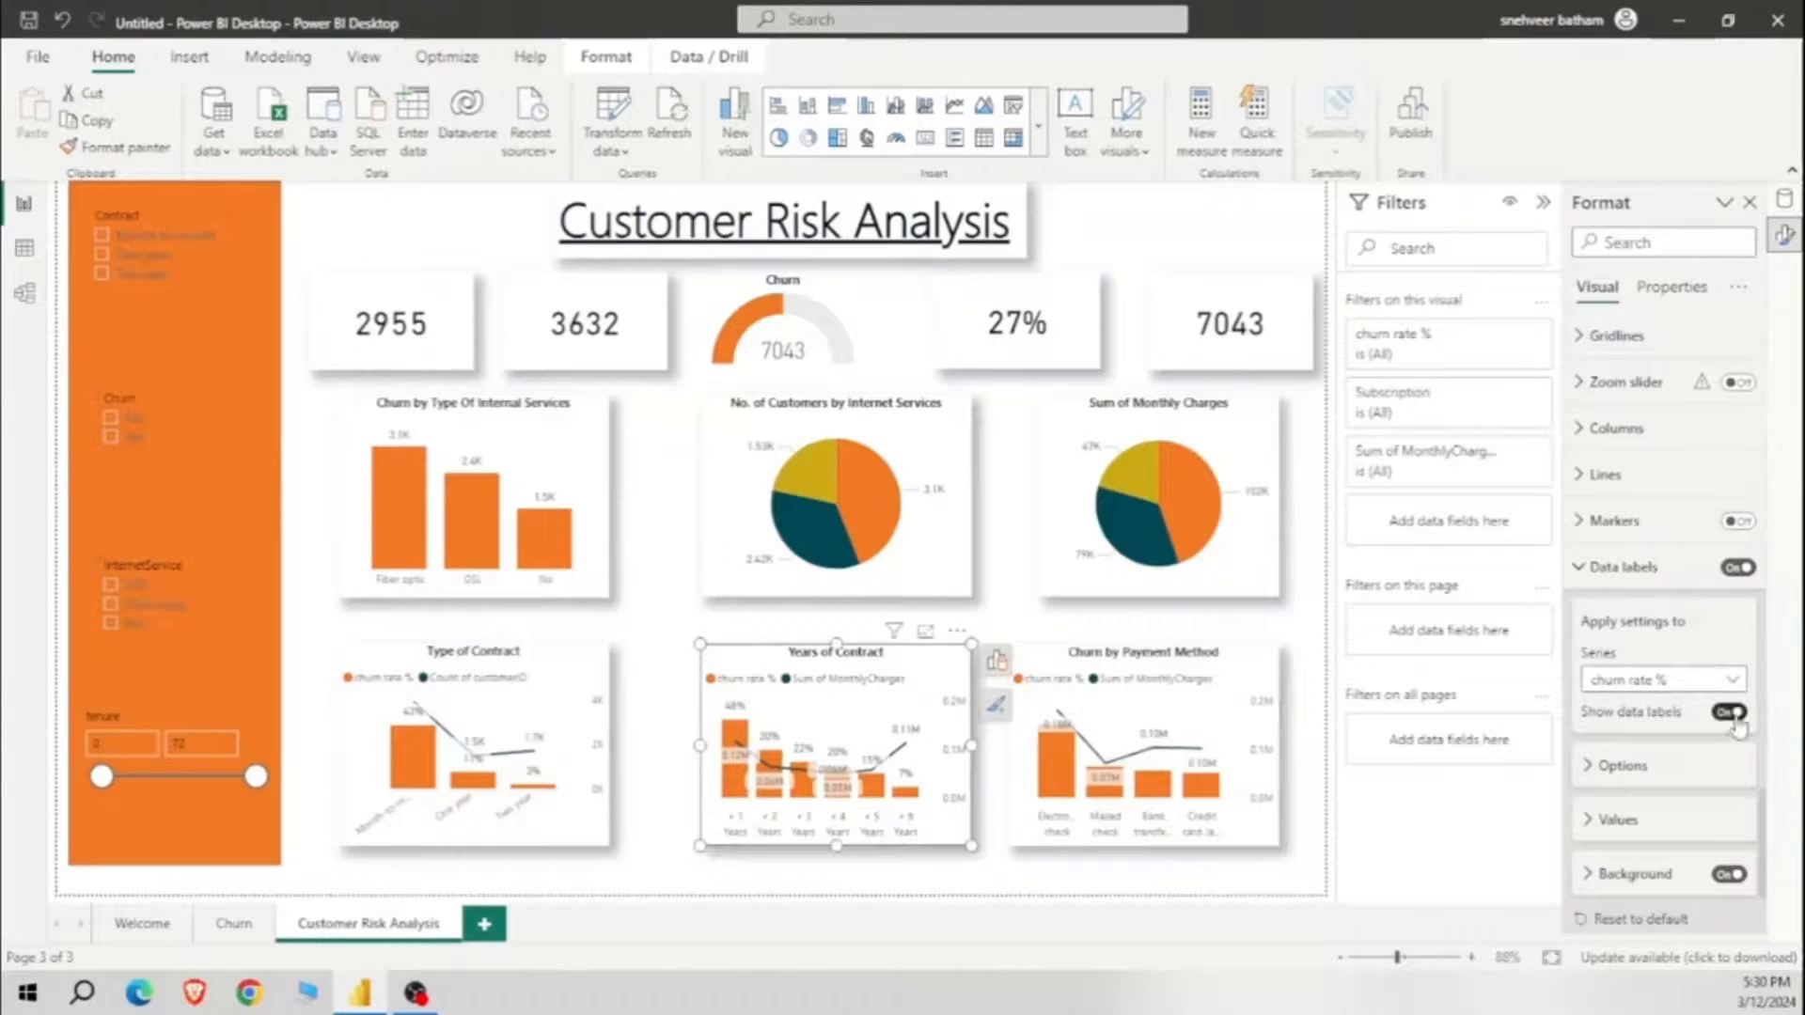
click(1729, 712)
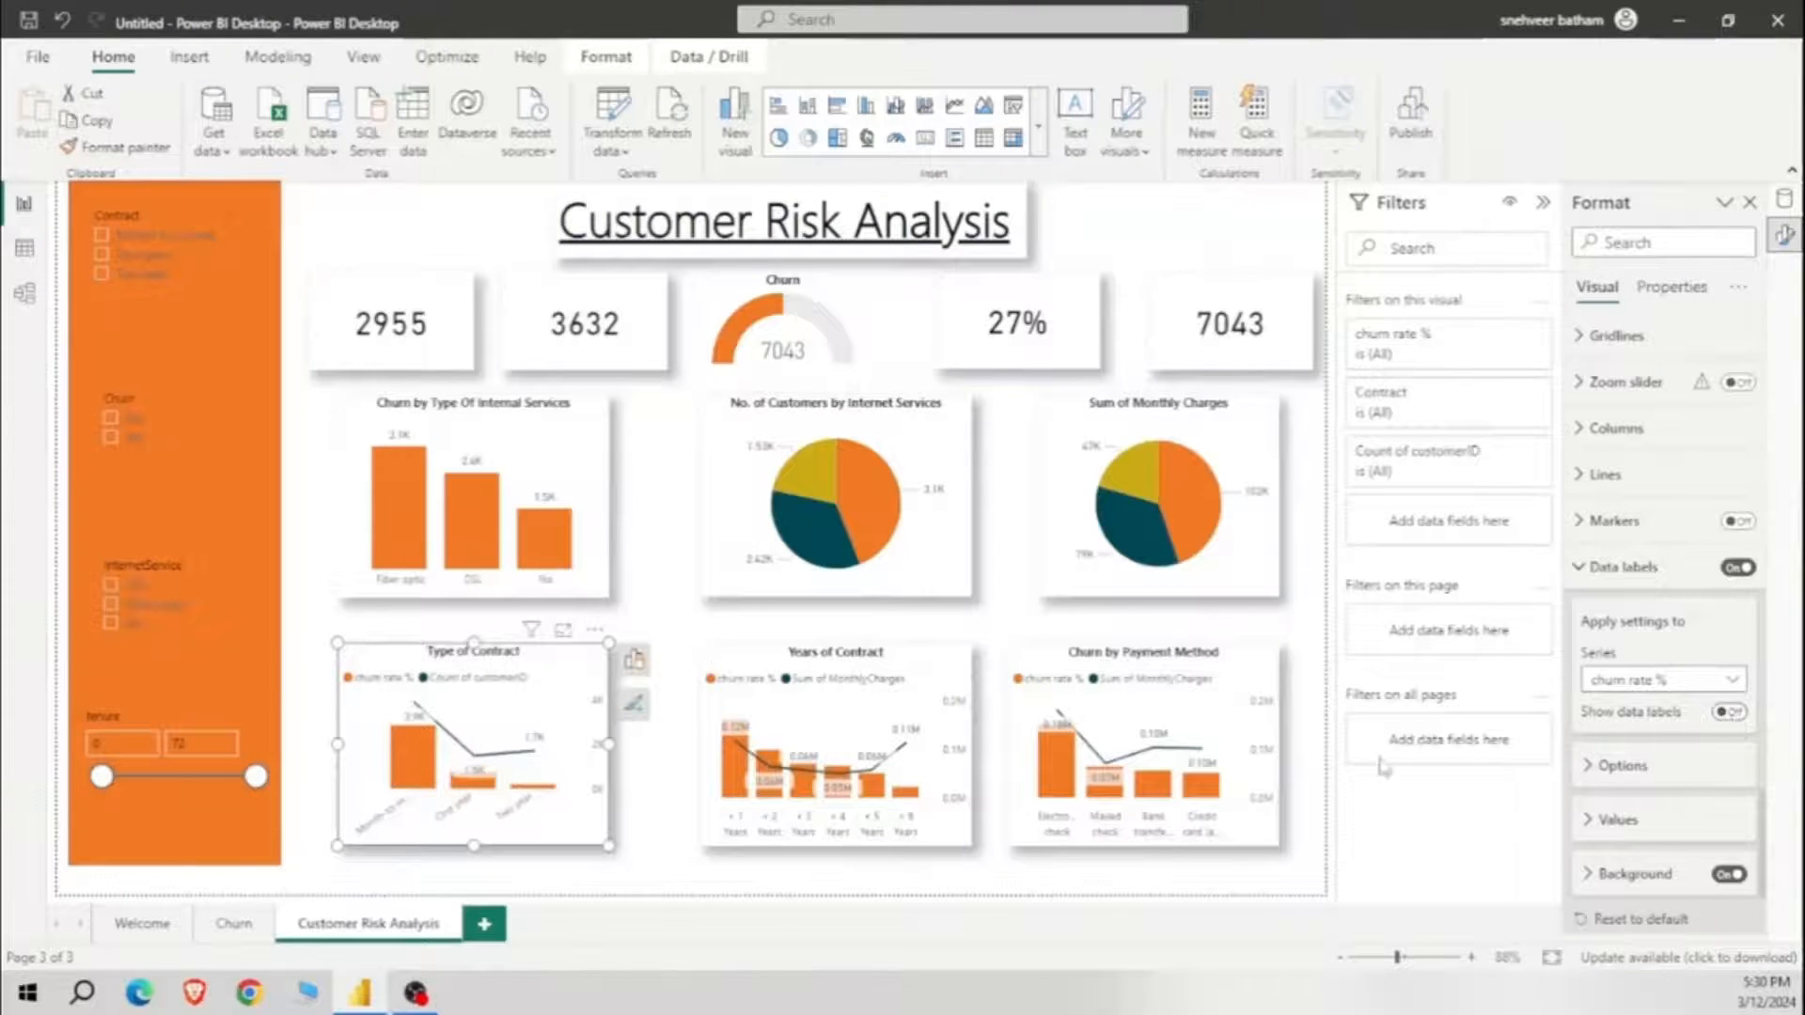
Step: Shift the Churn by Payment Method chart slightly outward and widen the Sum of Monthly Charges pie chart to match its edges
drag(1266, 691, 1281, 684)
click(1279, 494)
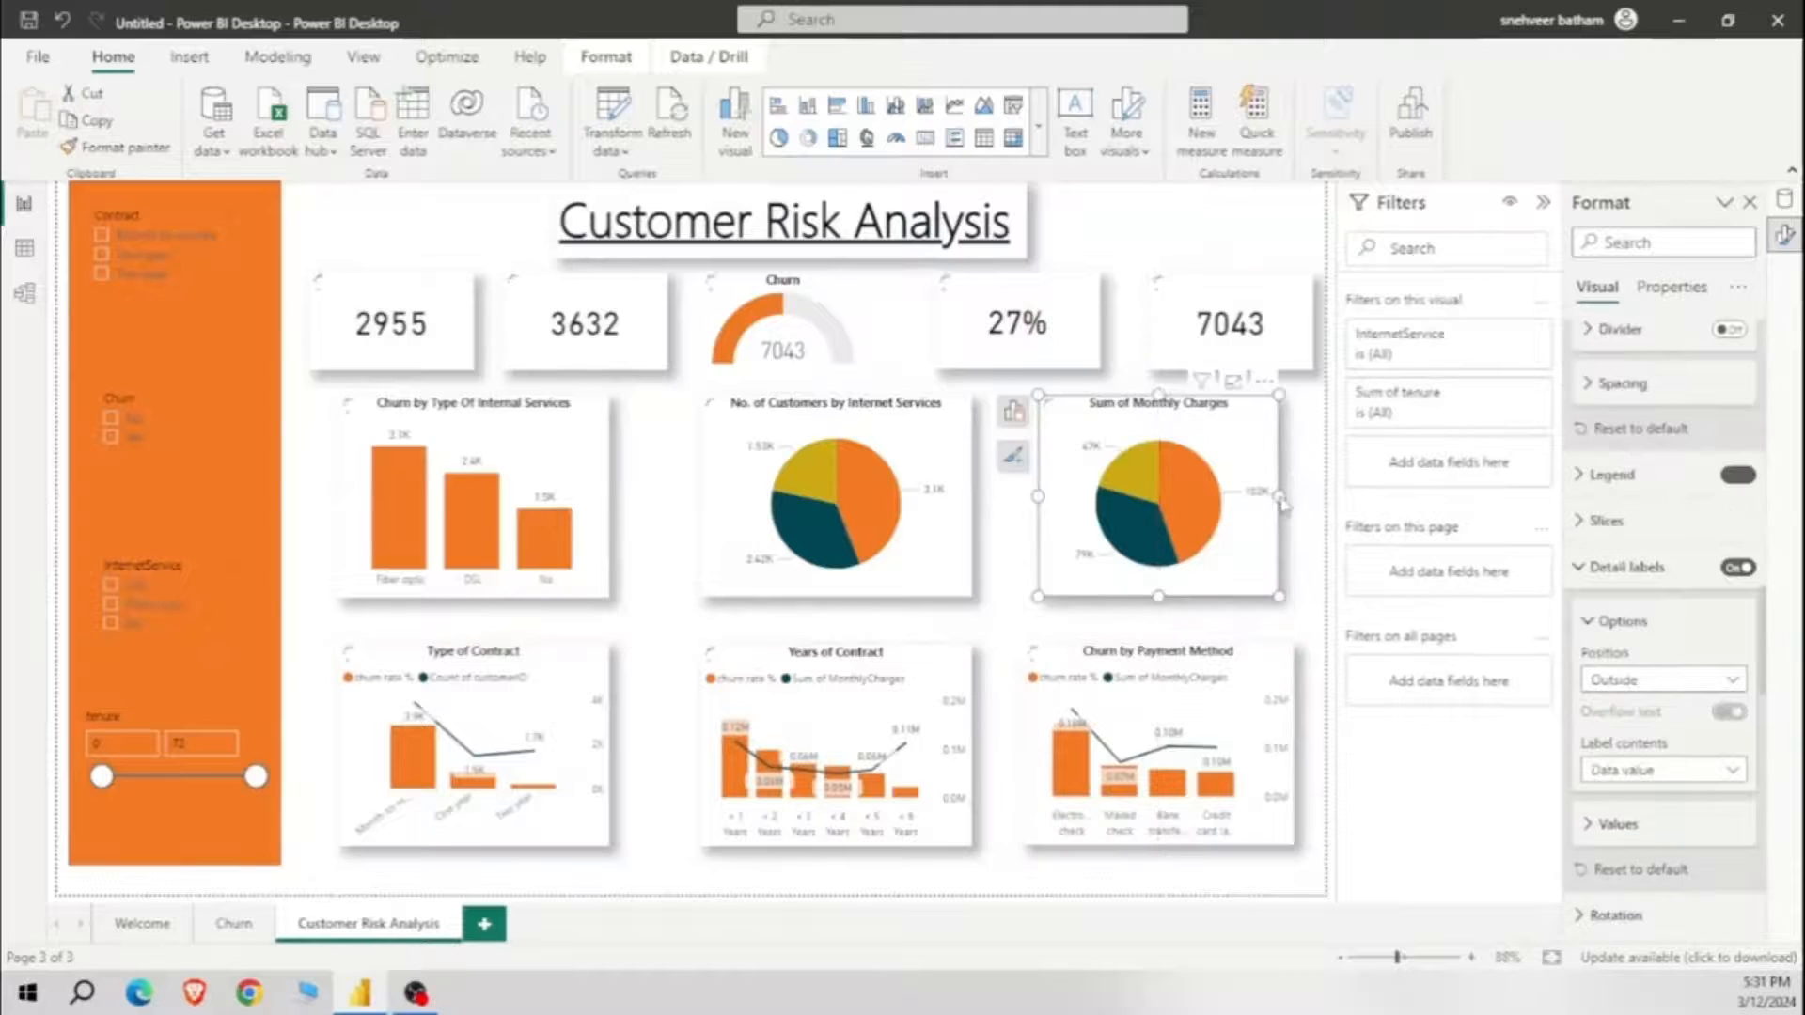
drag(1280, 498, 1295, 498)
drag(1037, 497, 1025, 499)
Step: Extend the Years of Contract, Type of Contract and Churn by Payment Method charts downward to the same height
click(885, 840)
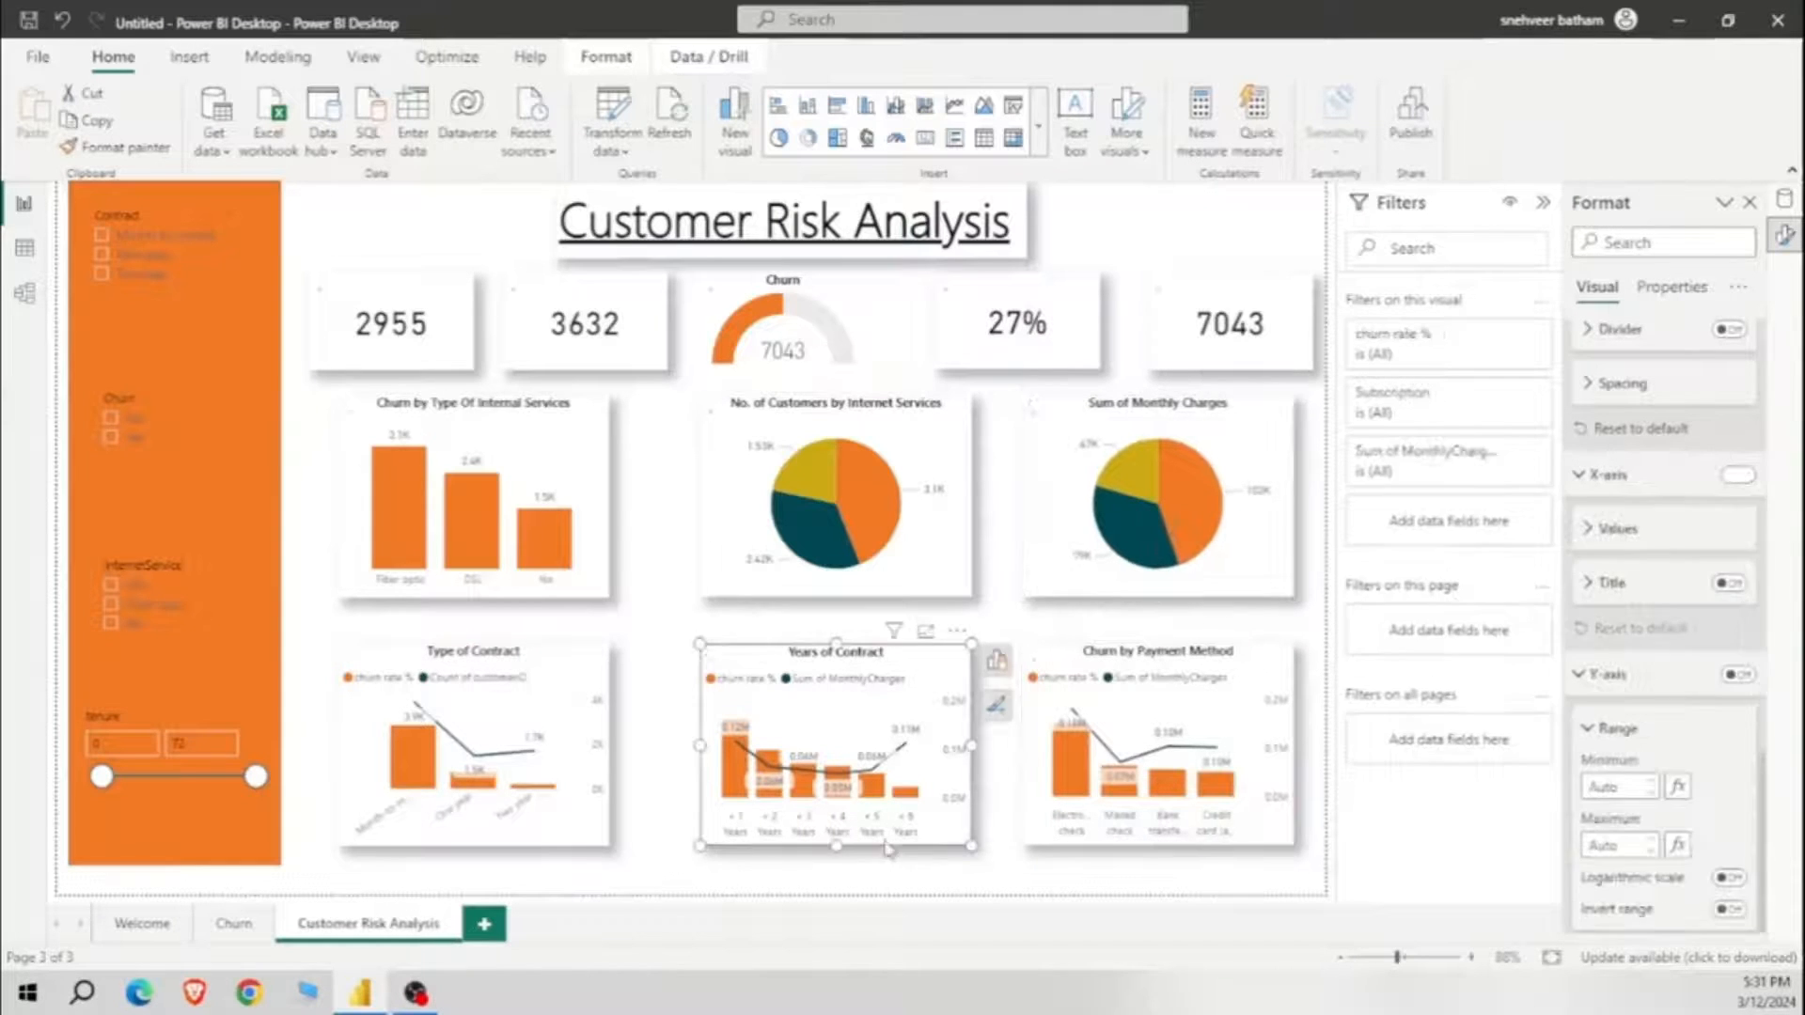
click(1282, 824)
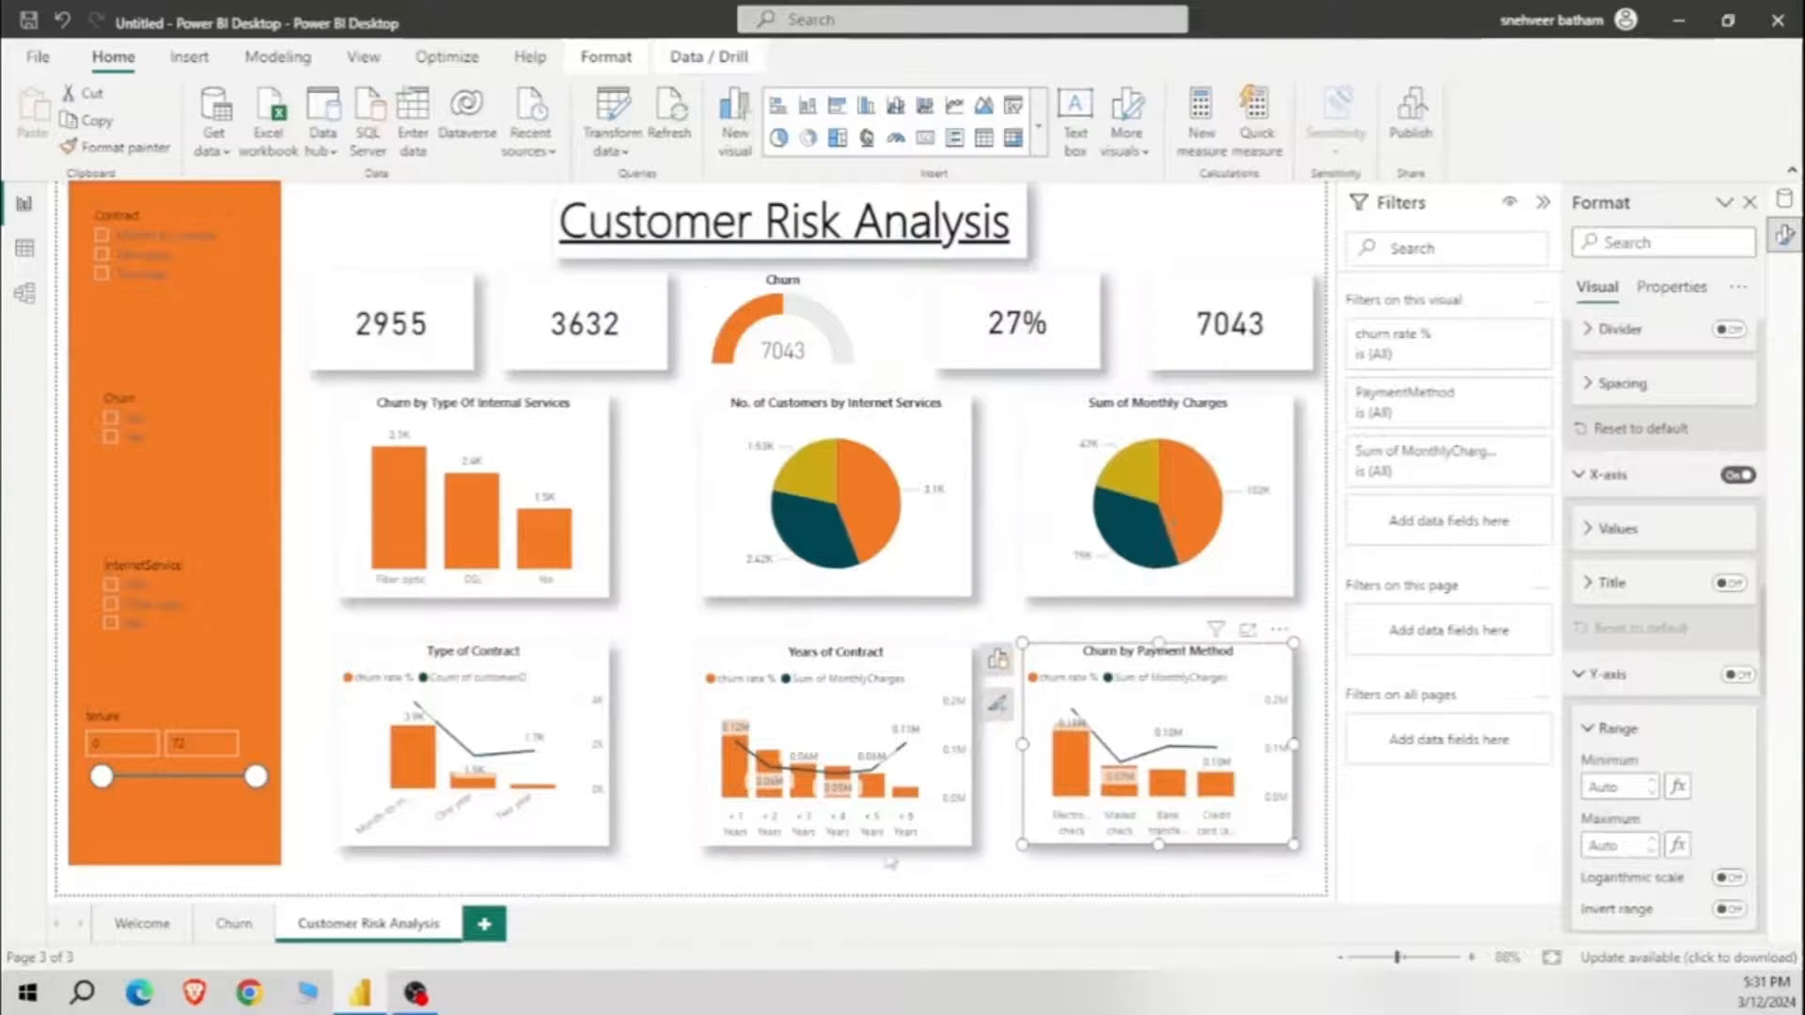
click(953, 811)
drag(837, 846, 836, 866)
click(483, 835)
drag(473, 844, 476, 873)
key(ctrl+z)
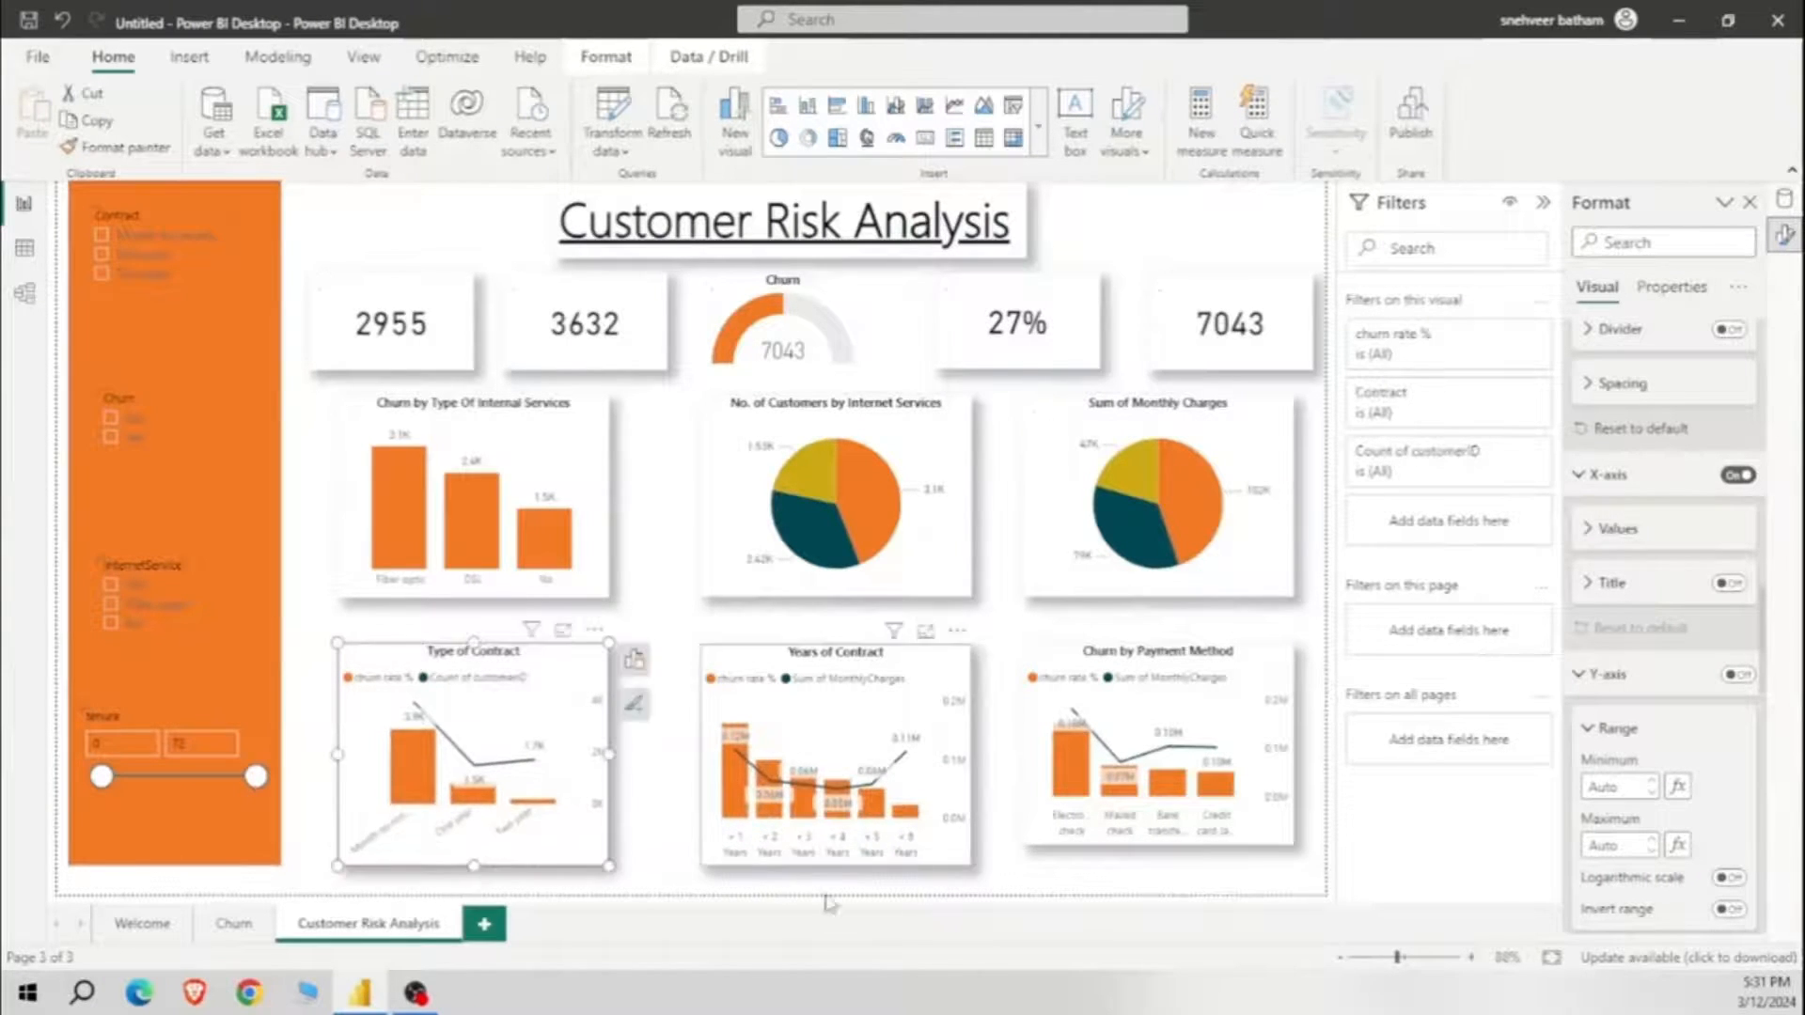
click(836, 859)
click(1158, 841)
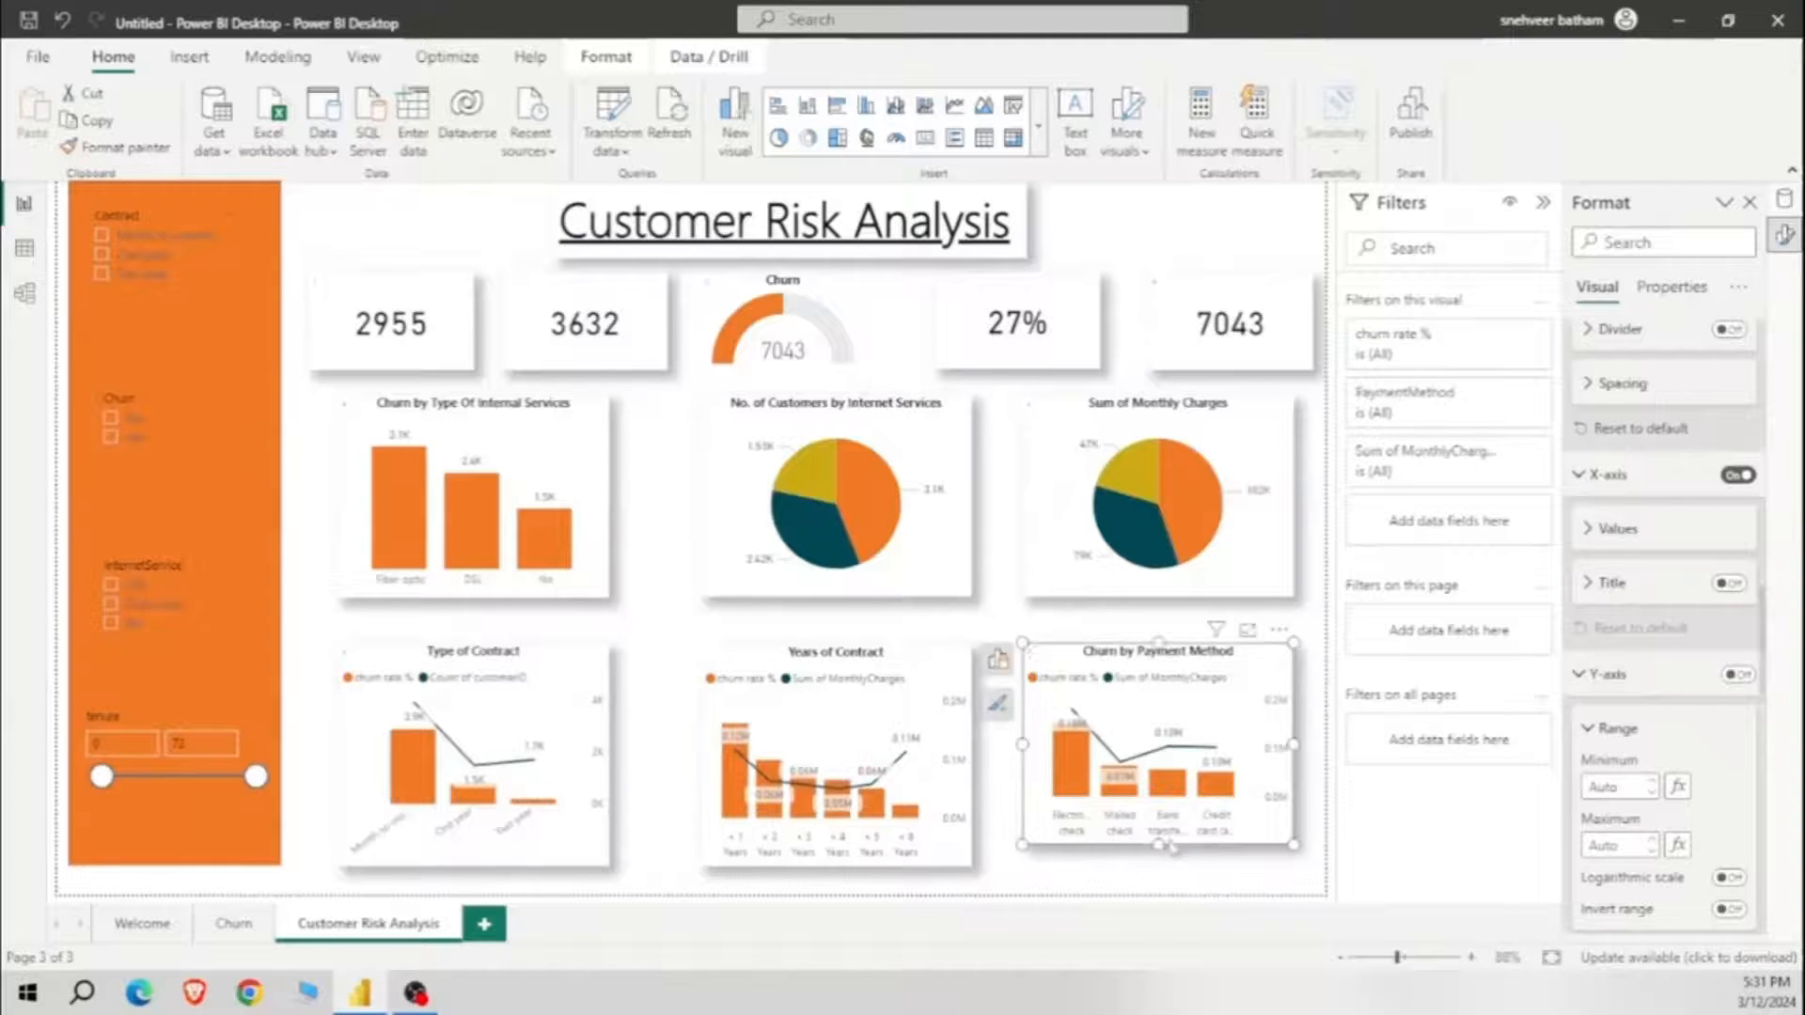
drag(1158, 846, 1158, 865)
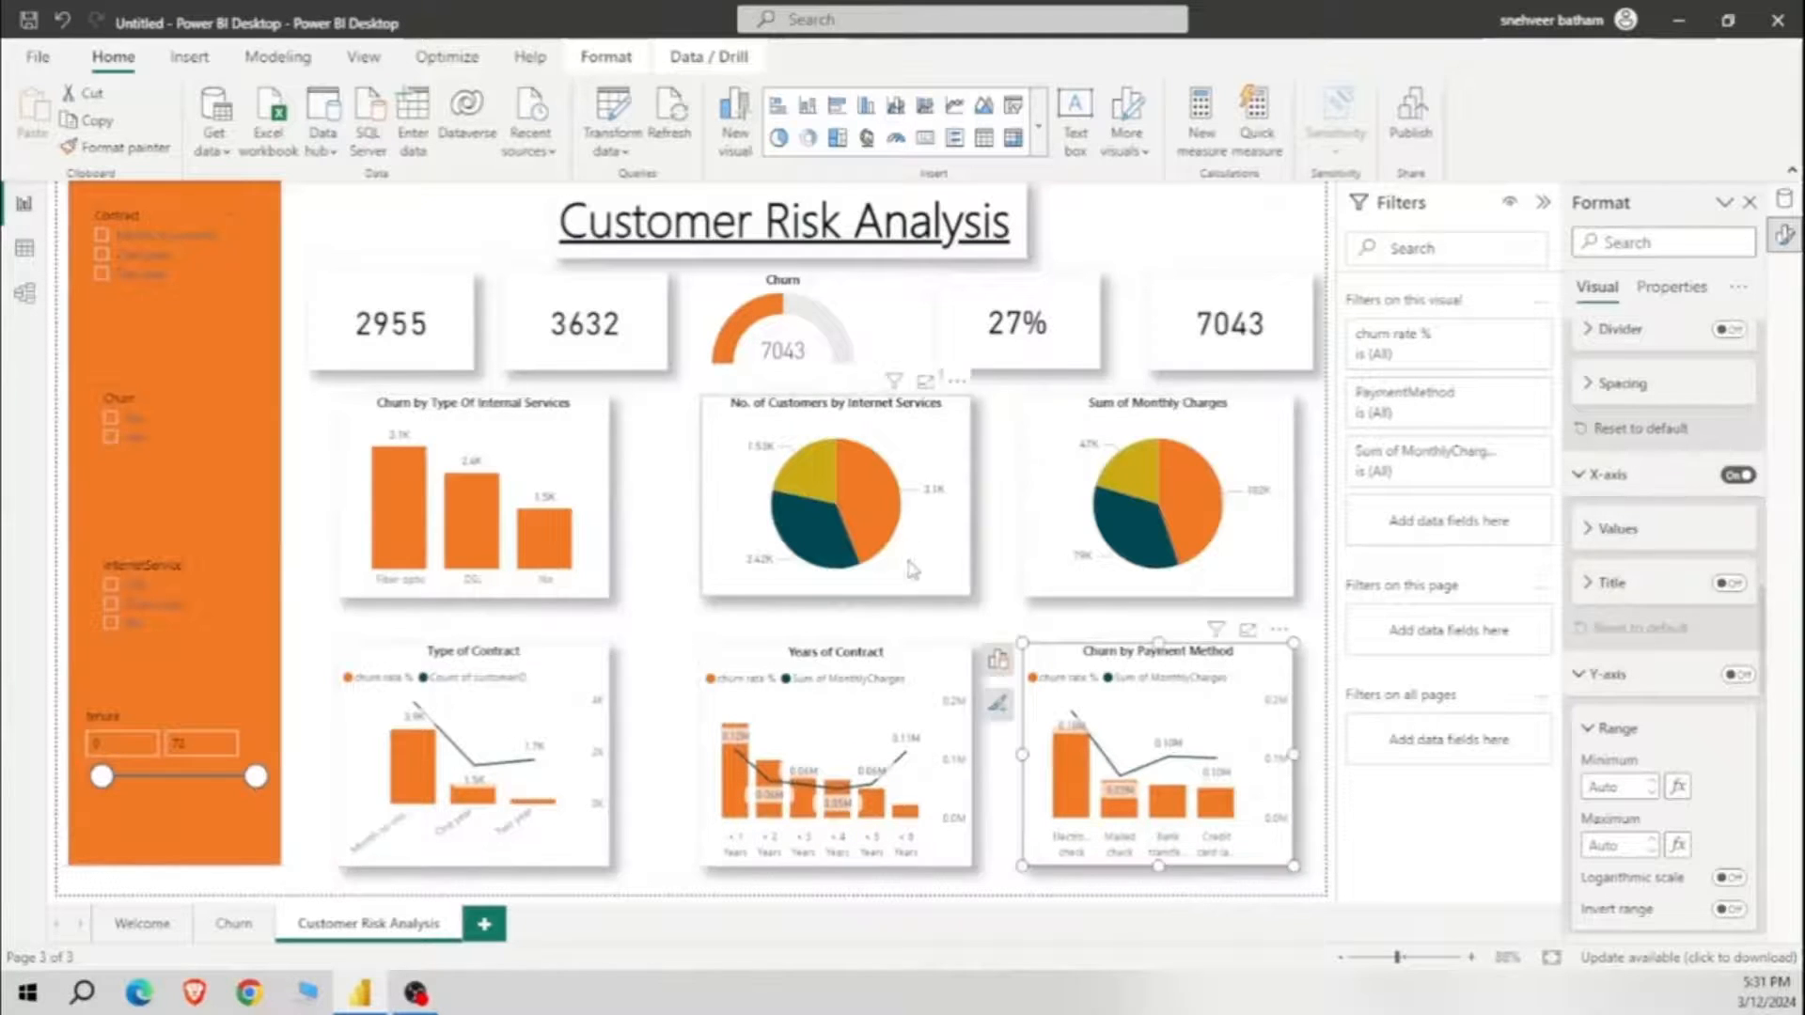
Step: Move the No. of Customers pie and Years of Contract chart left, and bring the Churn Rate% and Total Churn cards closer together
drag(912, 566, 879, 566)
drag(948, 718, 916, 716)
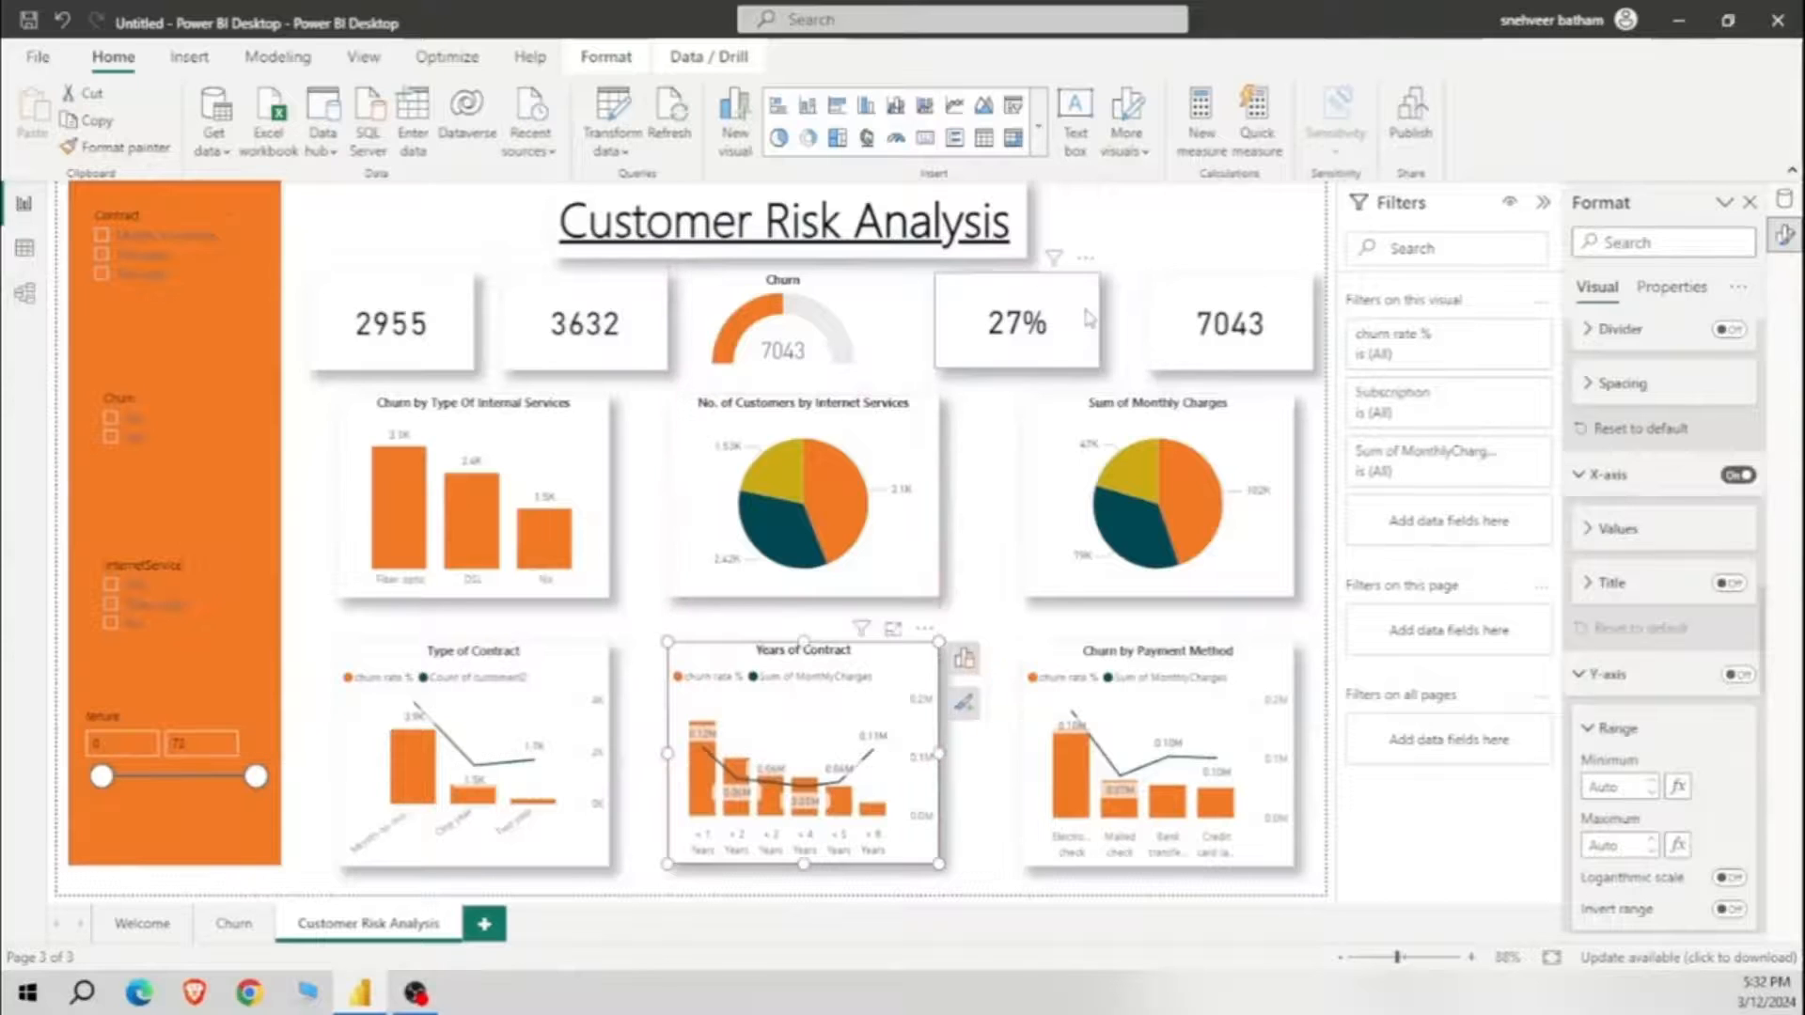
drag(1088, 319, 1109, 321)
mouse_move(1301, 314)
mouse_down()
mouse_move(1260, 315)
mouse_move(1282, 315)
mouse_up()
click(983, 329)
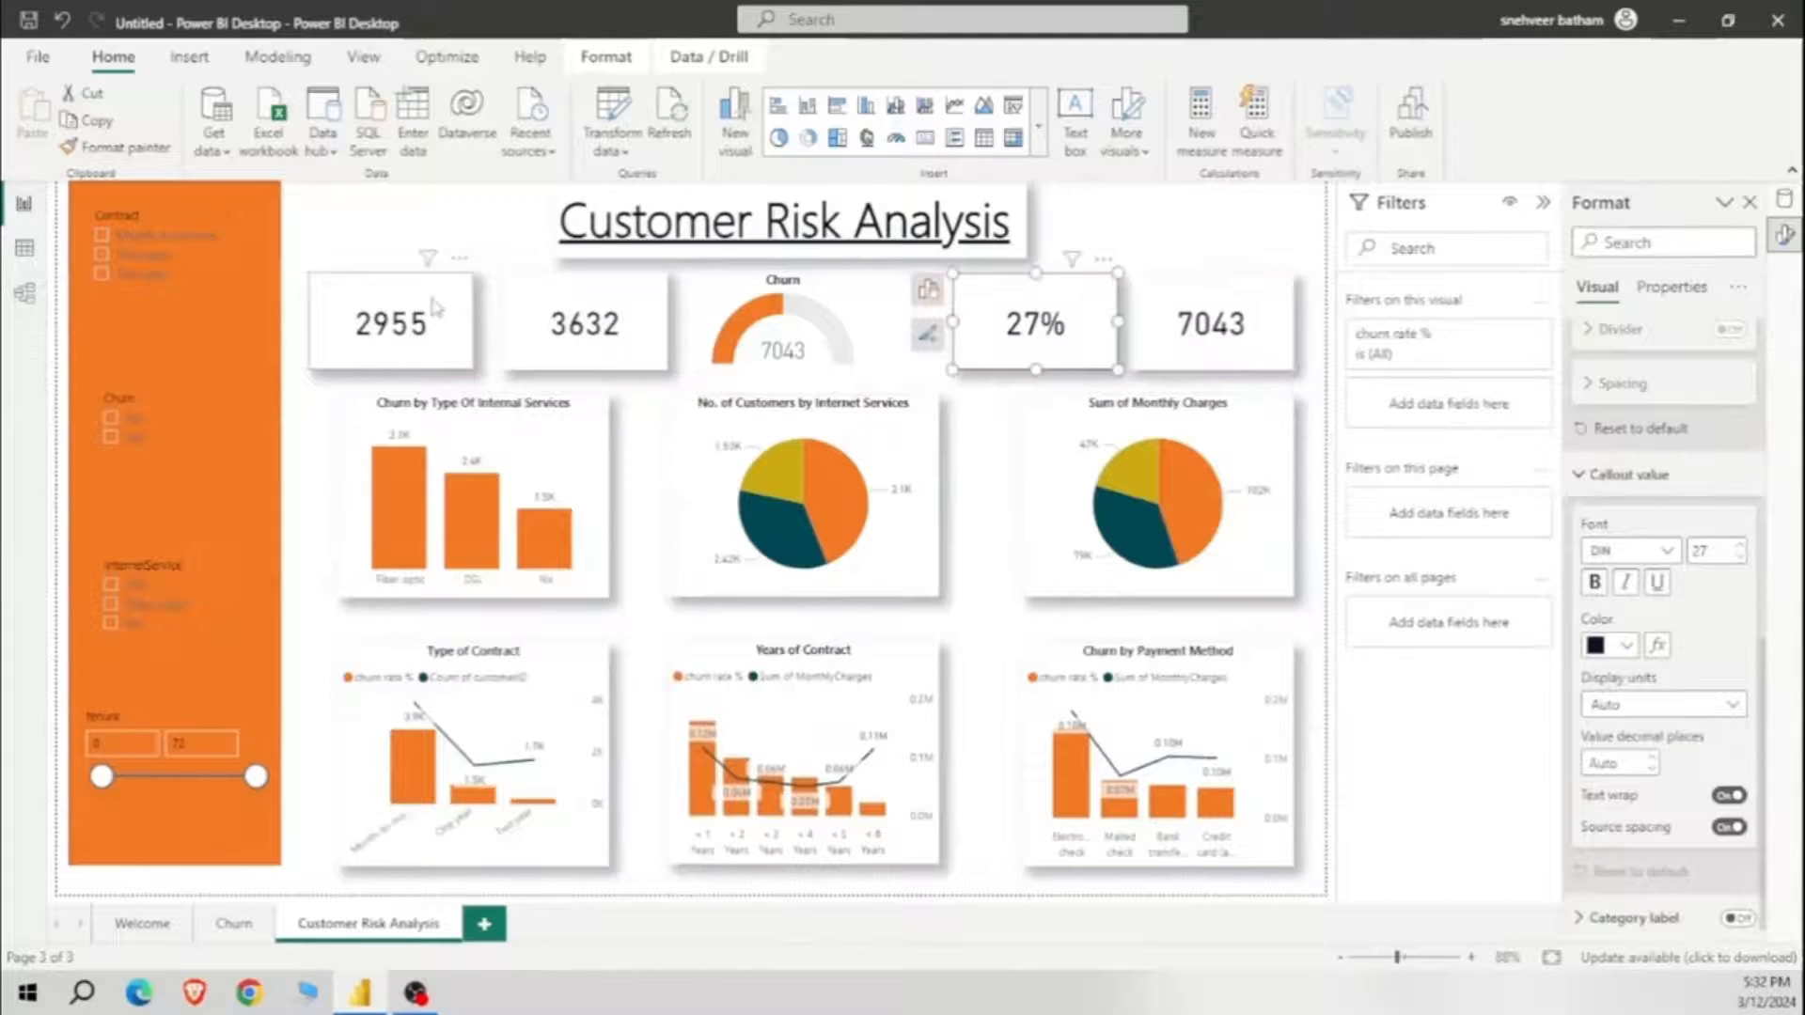
Step: Align the Tech Tickets card with the first chart column beside Admin Tickets, and nudge the Churn Rate% card towards Total Churn
drag(432, 301, 462, 303)
drag(651, 305, 652, 306)
click(1127, 350)
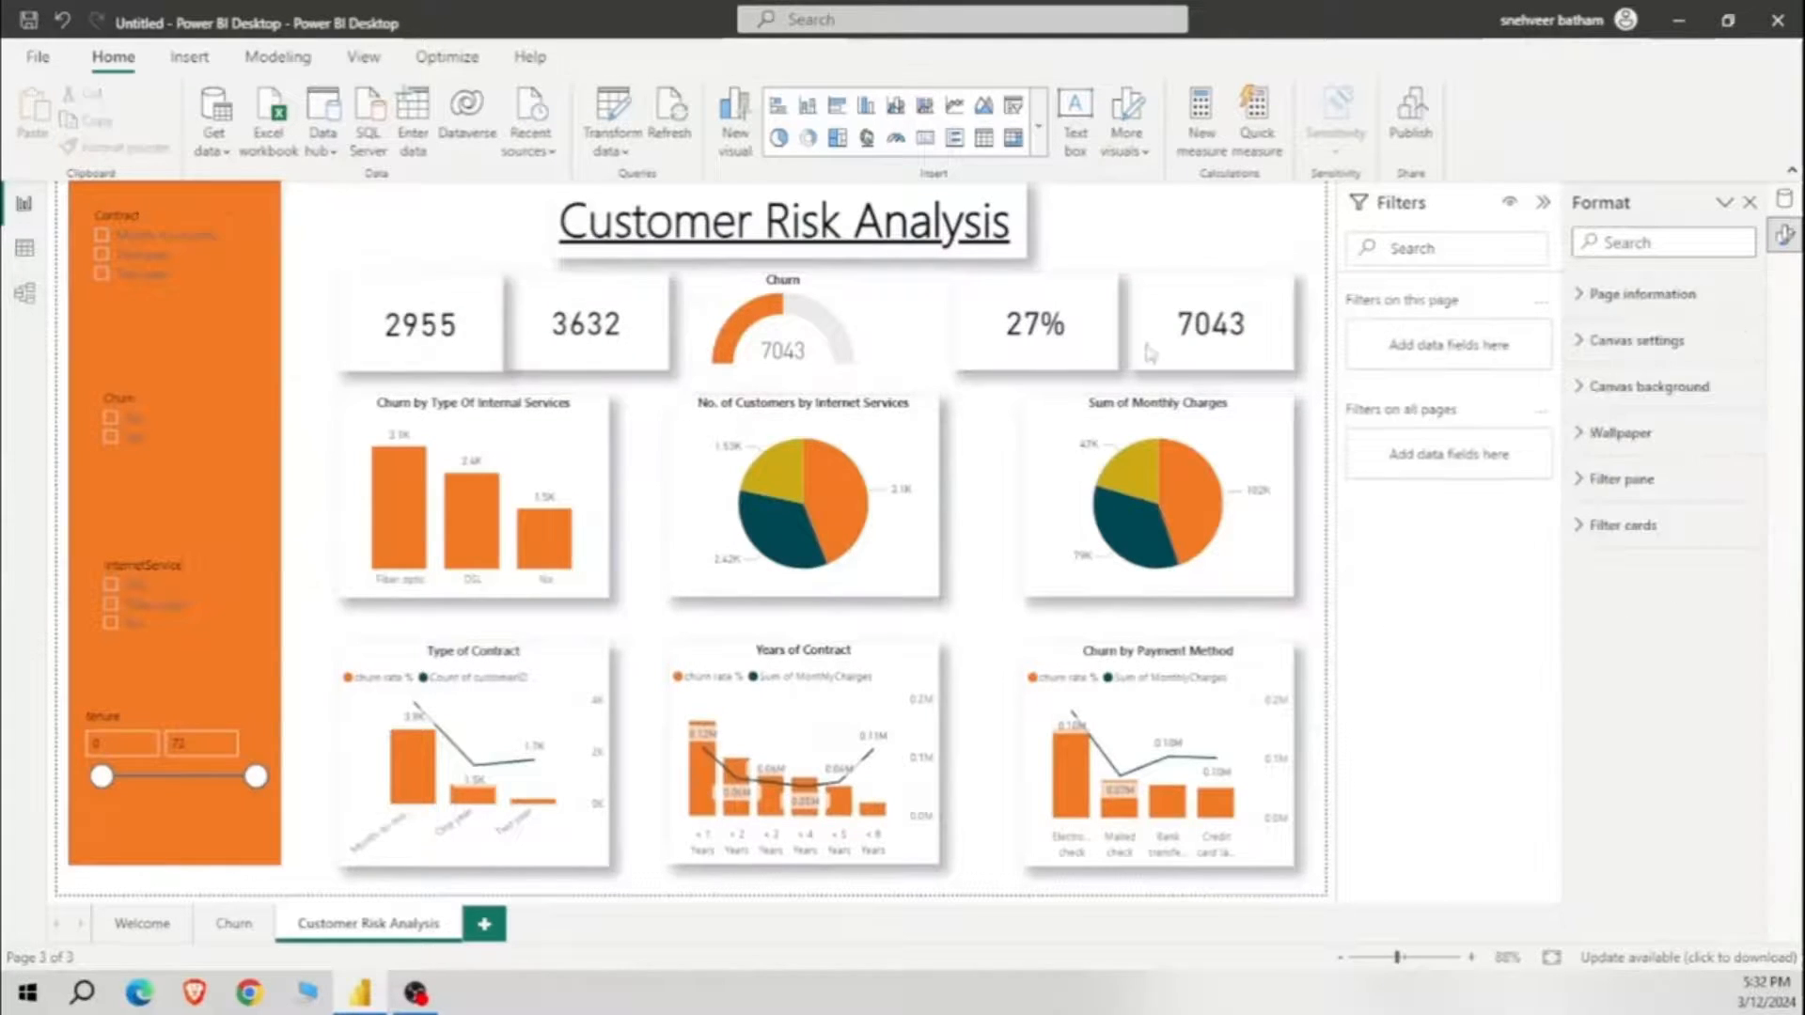
mouse_move(1275, 312)
mouse_down()
mouse_move(1237, 310)
mouse_move(1273, 313)
mouse_up()
drag(1012, 307, 1023, 307)
click(987, 390)
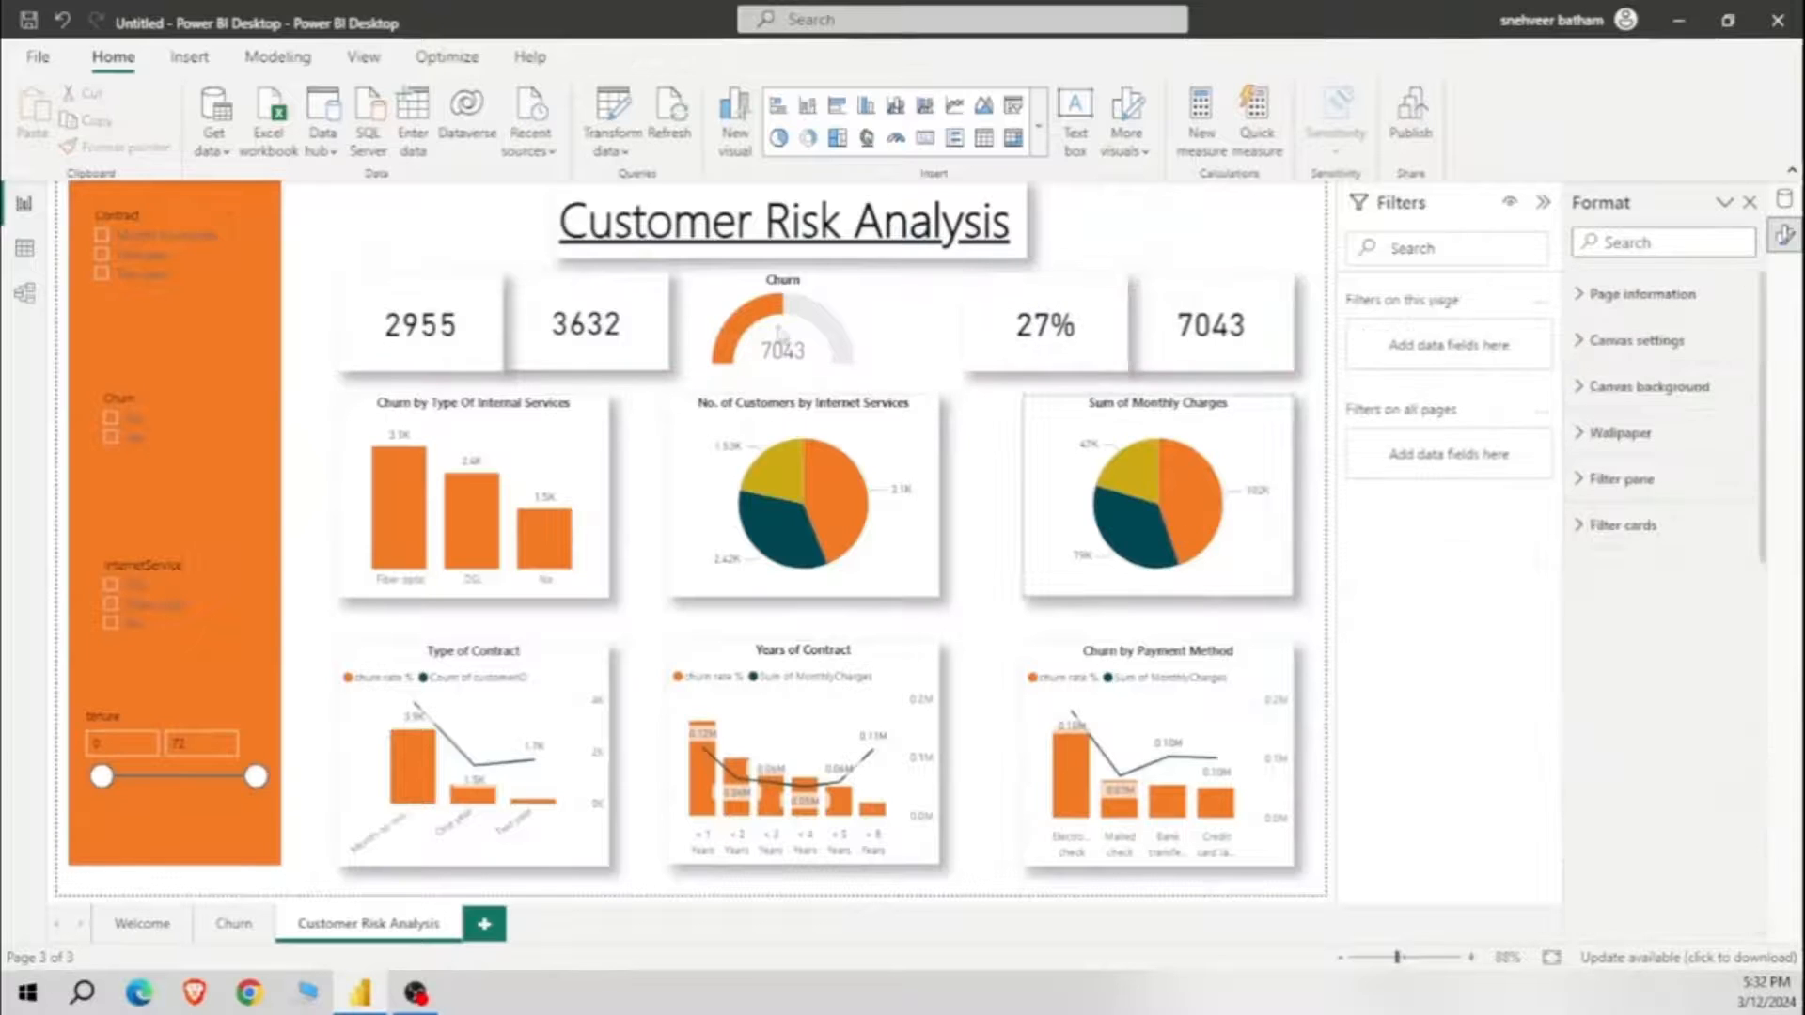
Step: Move the Churn gauge right and line up the No. of Customers pie and Years of Contract chart beneath it
drag(780, 334, 812, 336)
click(874, 386)
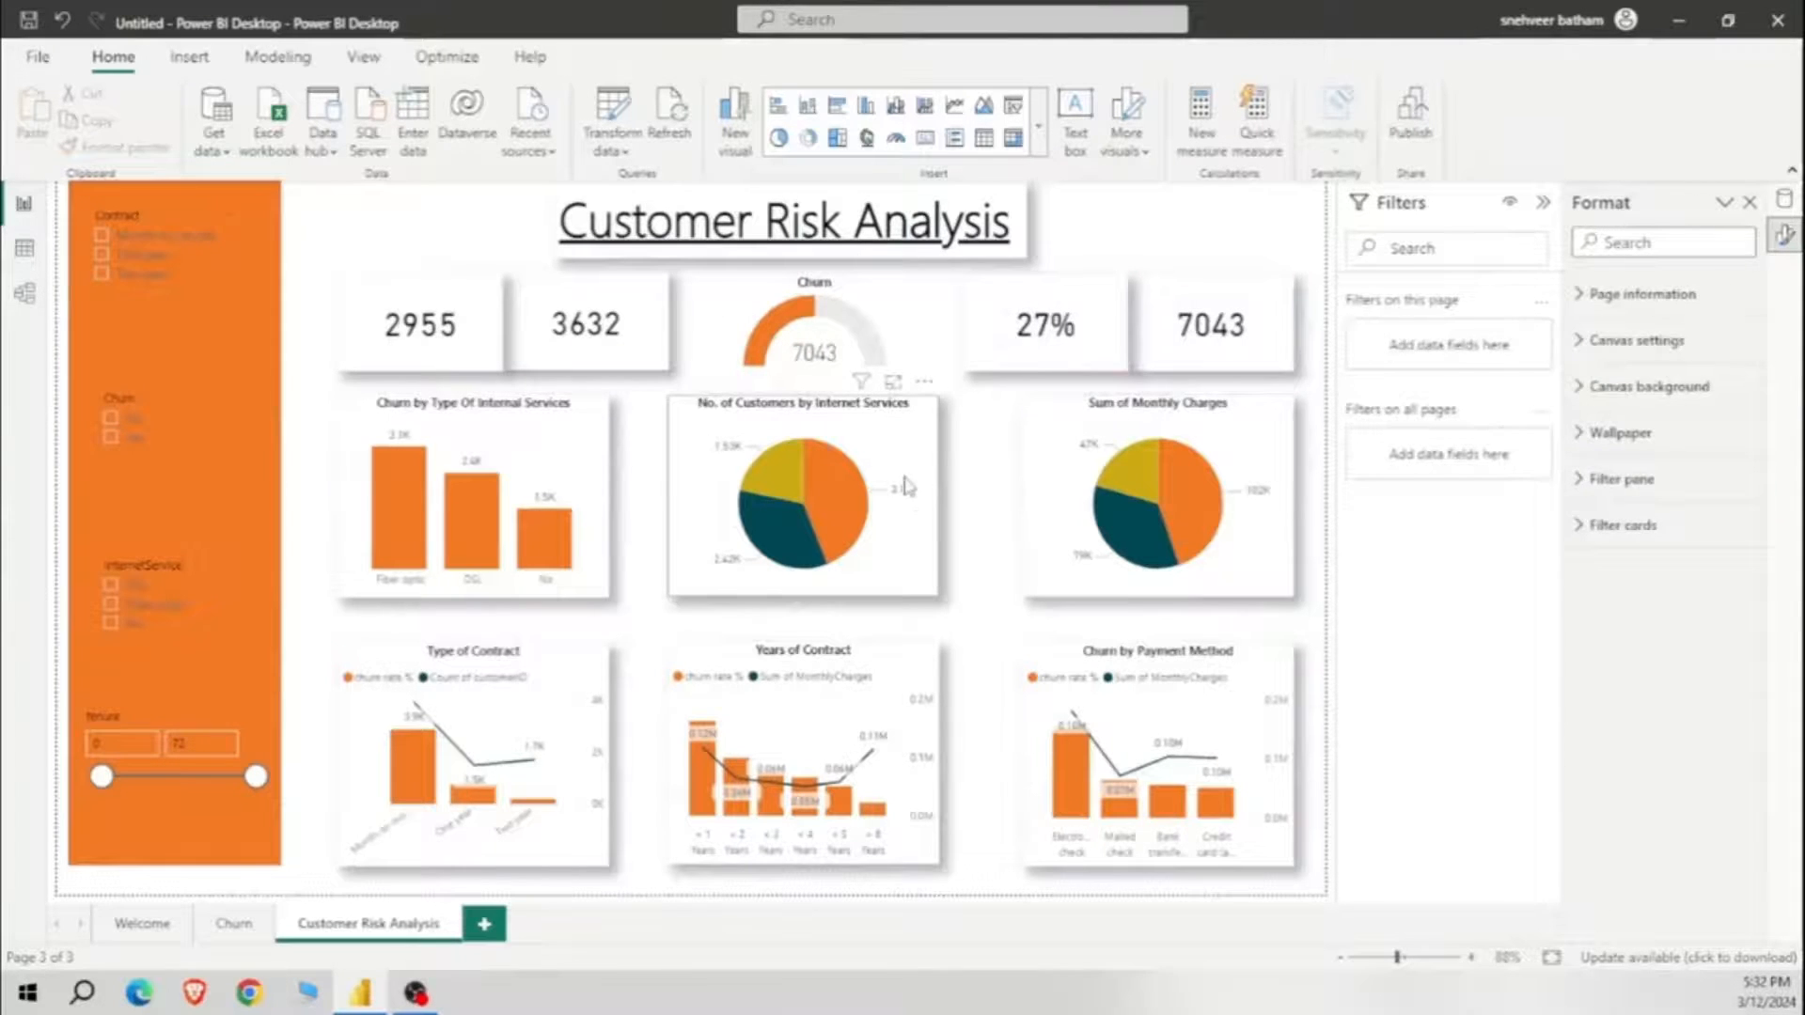
drag(906, 486, 914, 487)
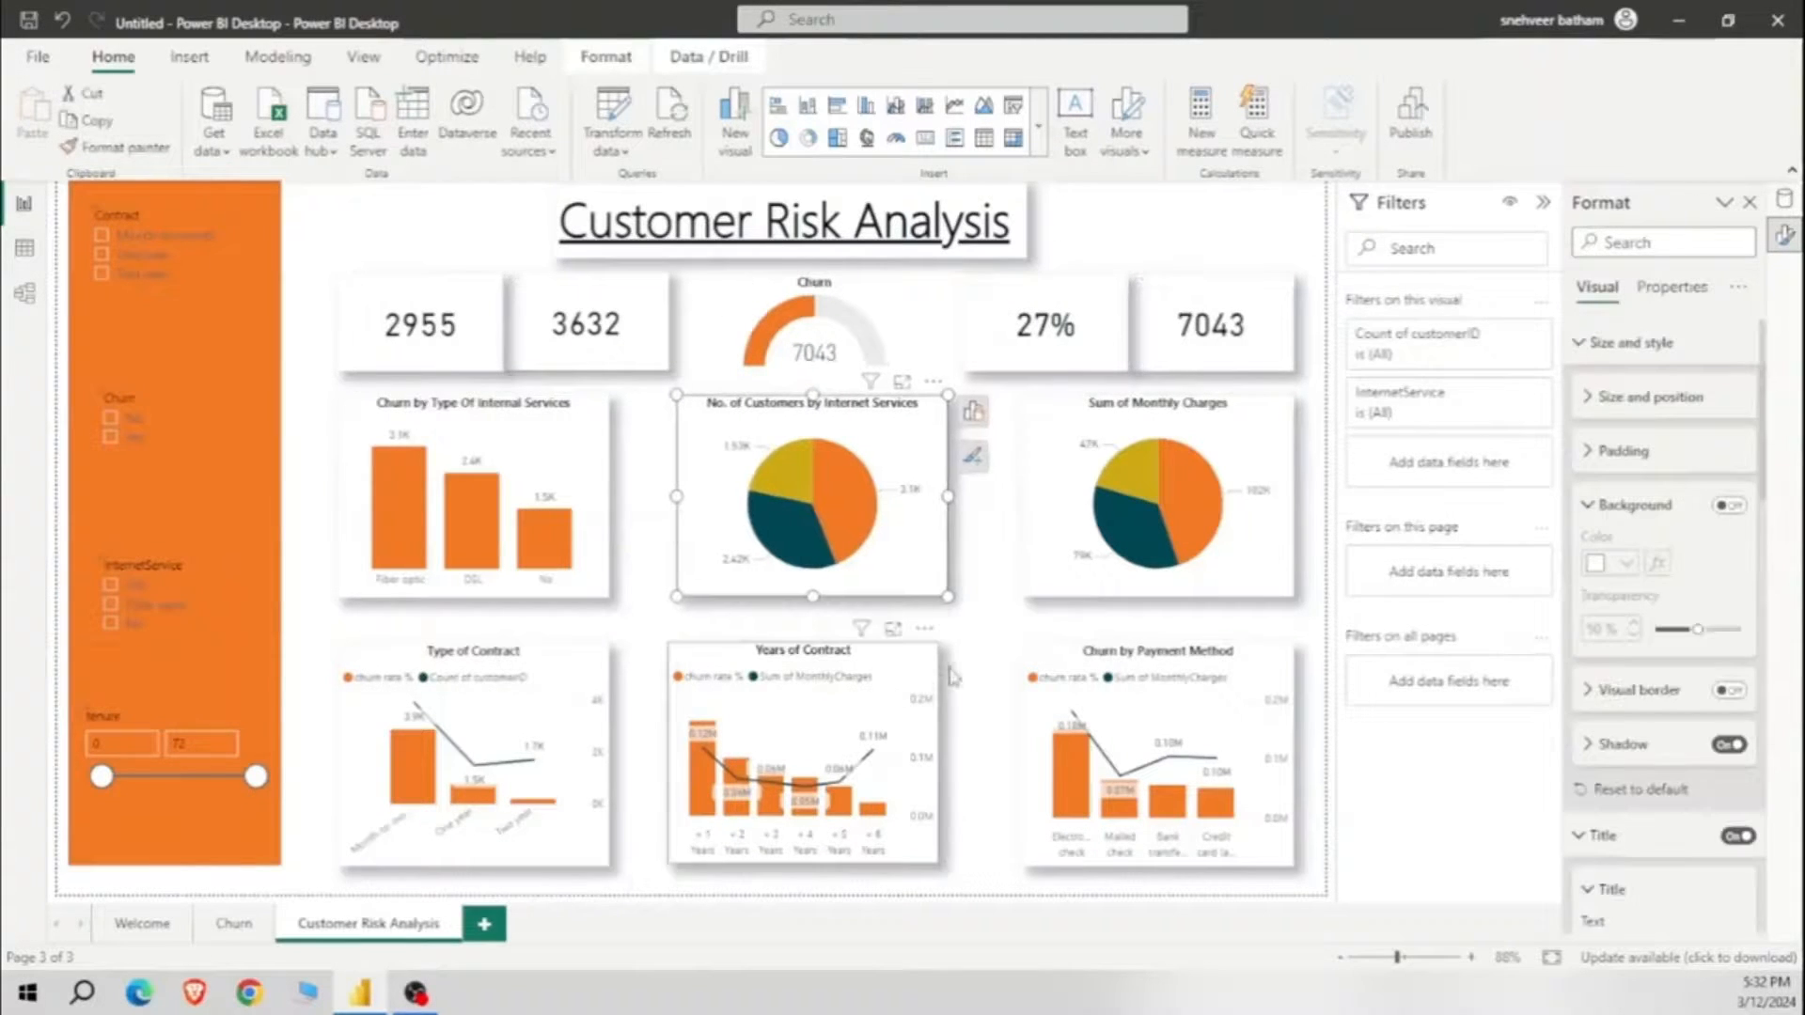
drag(912, 671, 922, 674)
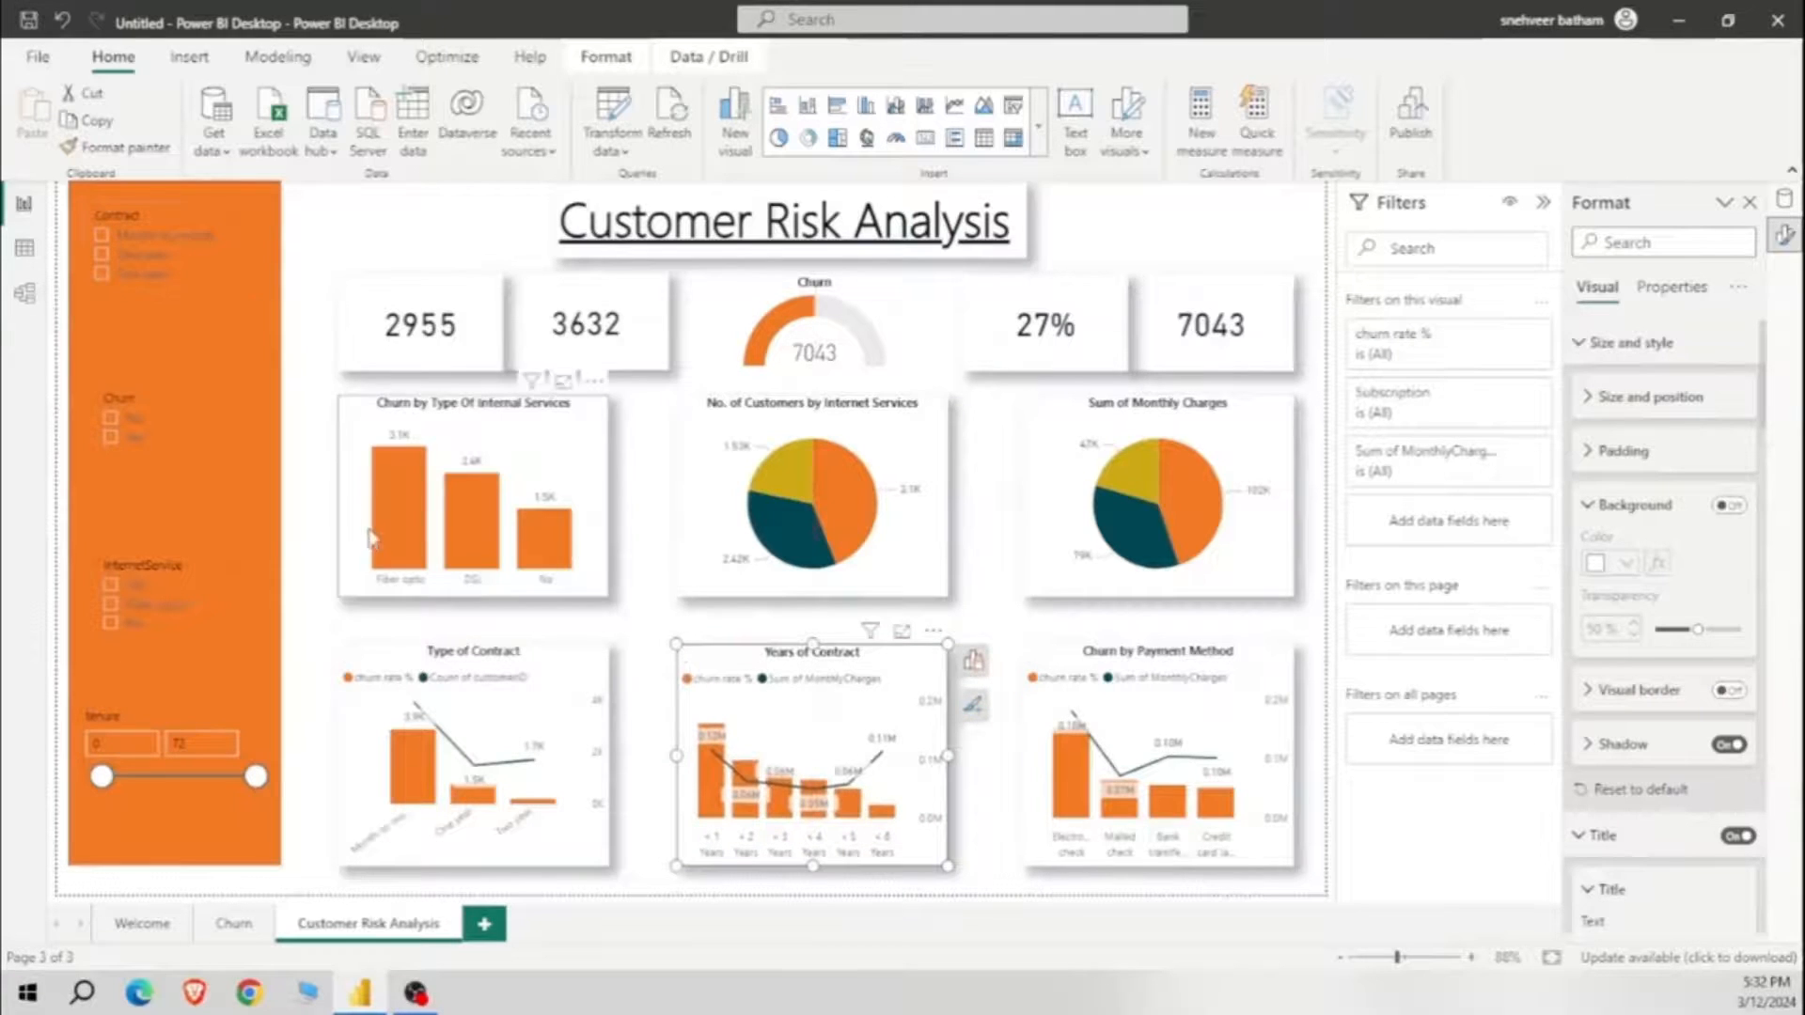
Step: Turn on the Contract slicer's shadow and replace its header with a bold, black, centred title "Contract Type"
click(102, 272)
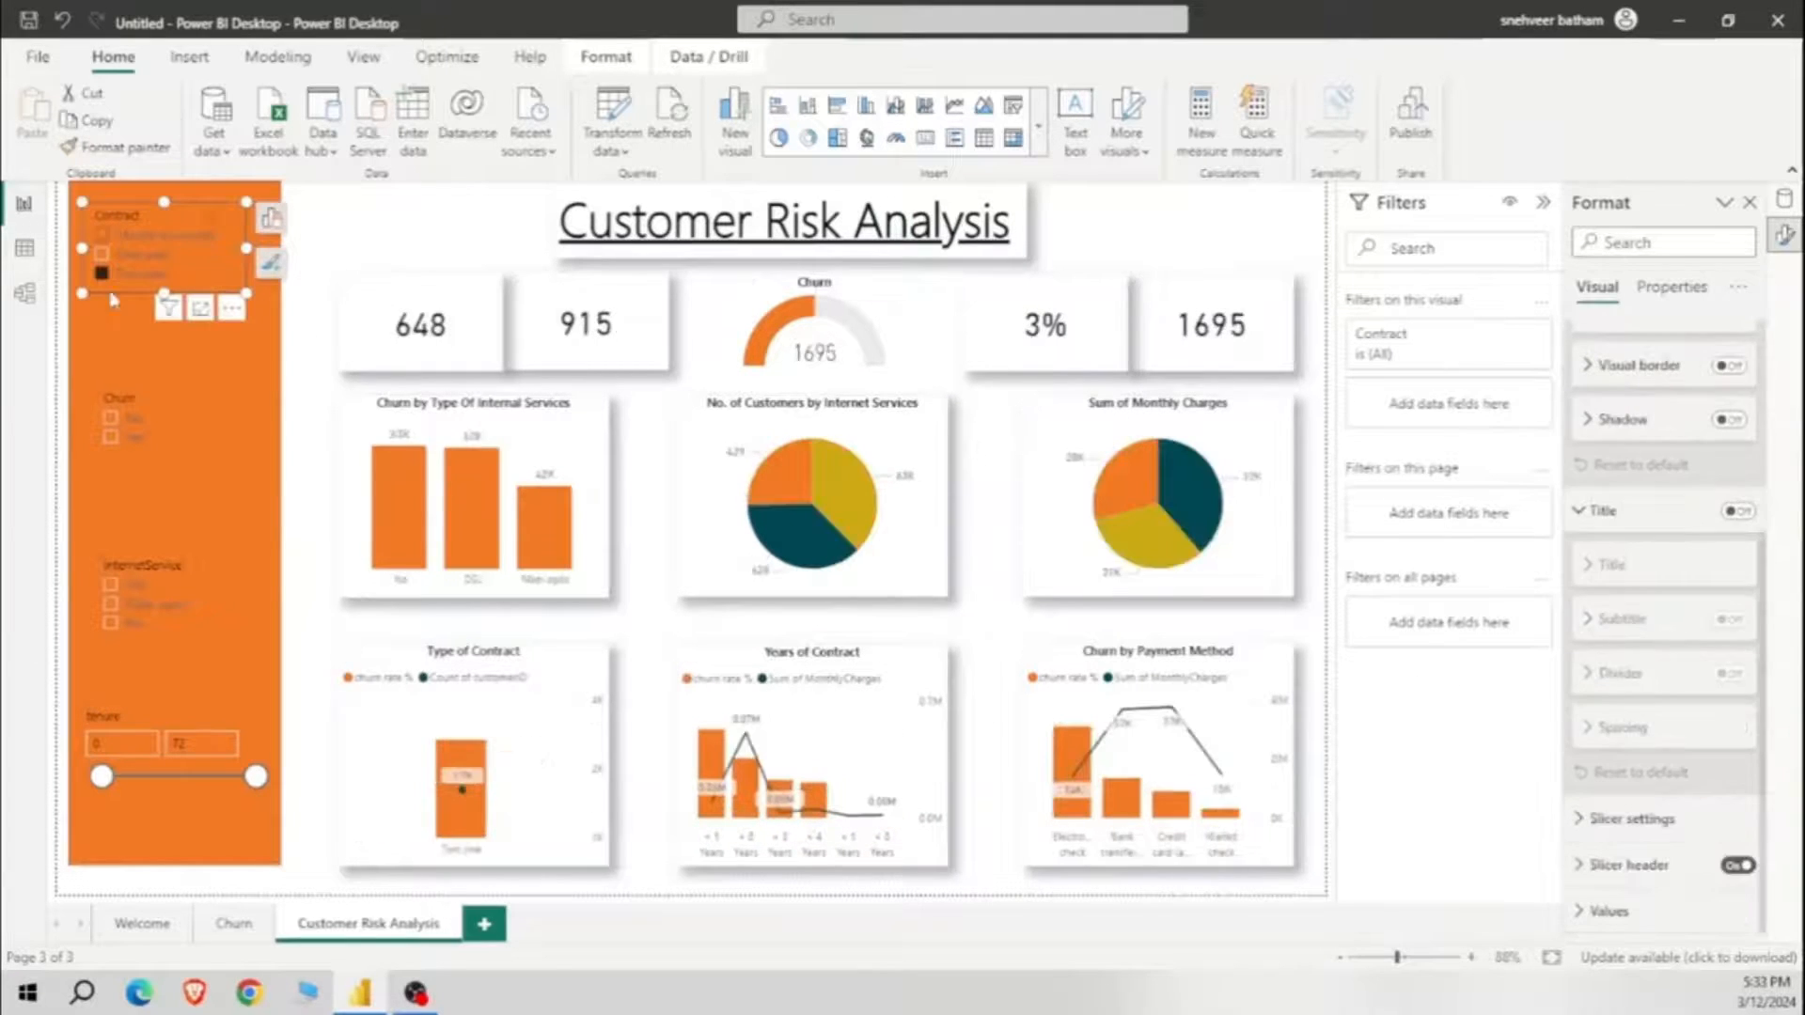
click(1727, 419)
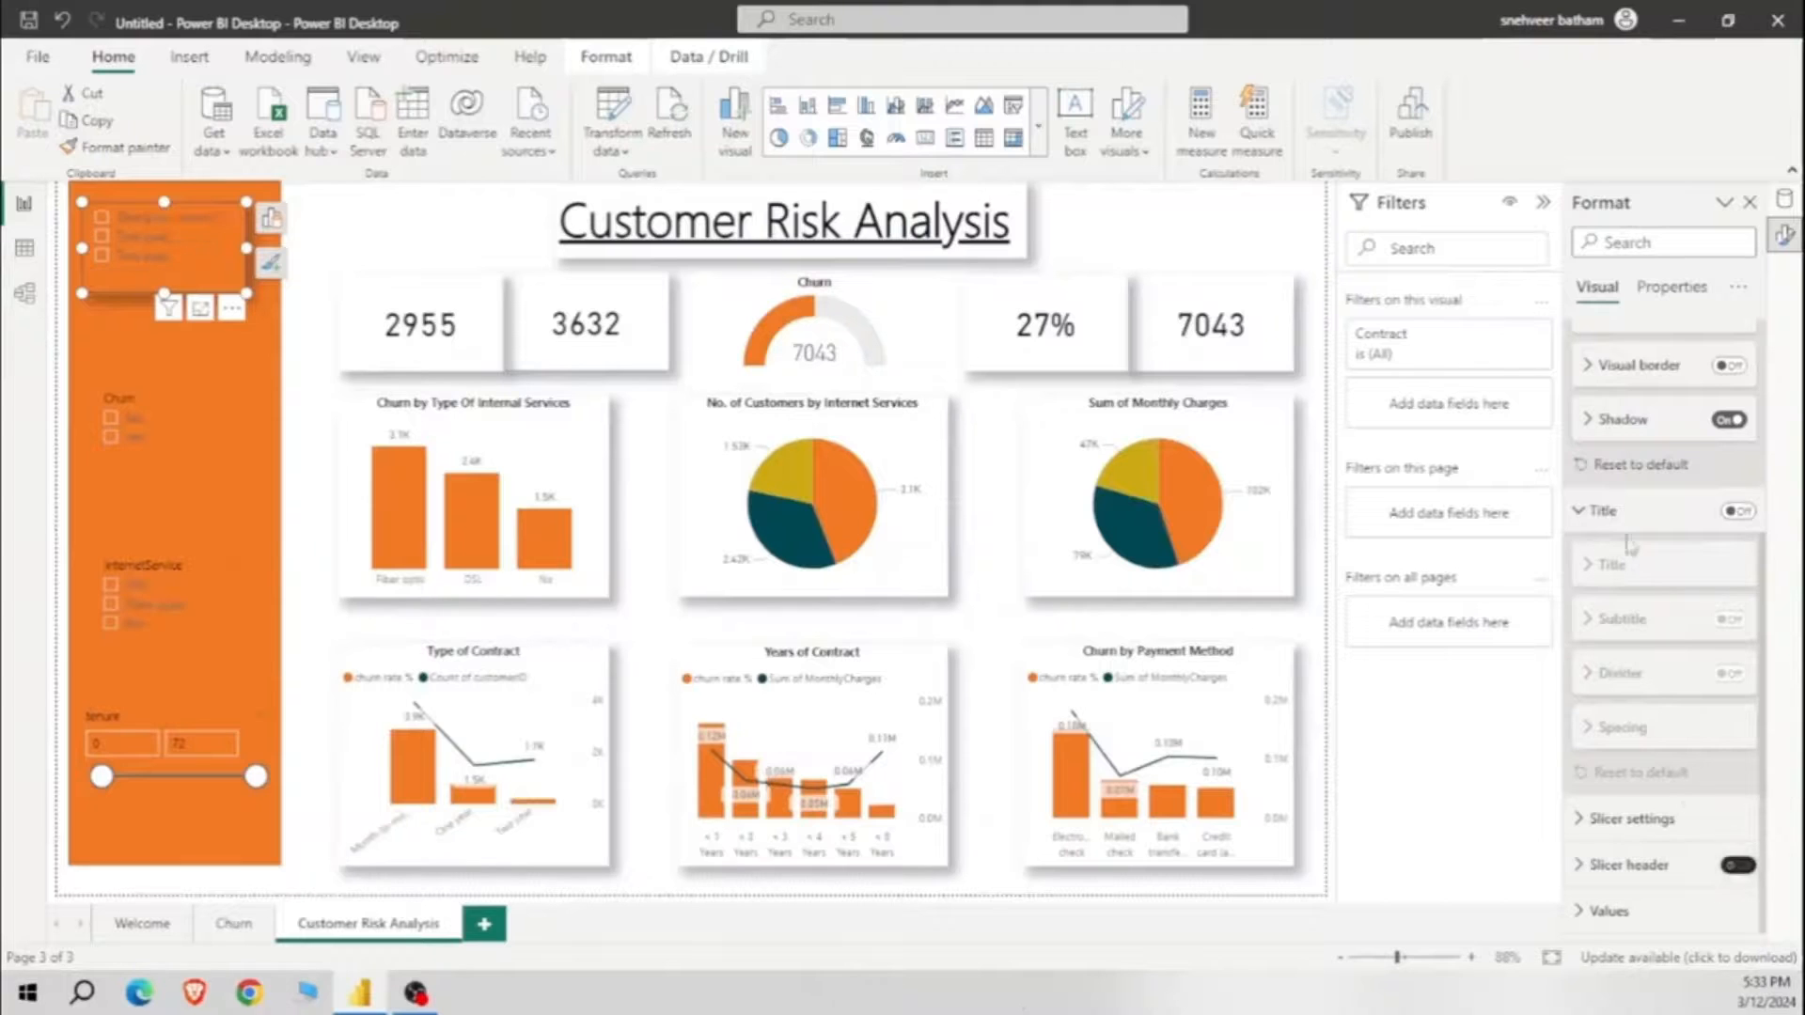
click(1738, 511)
click(1662, 564)
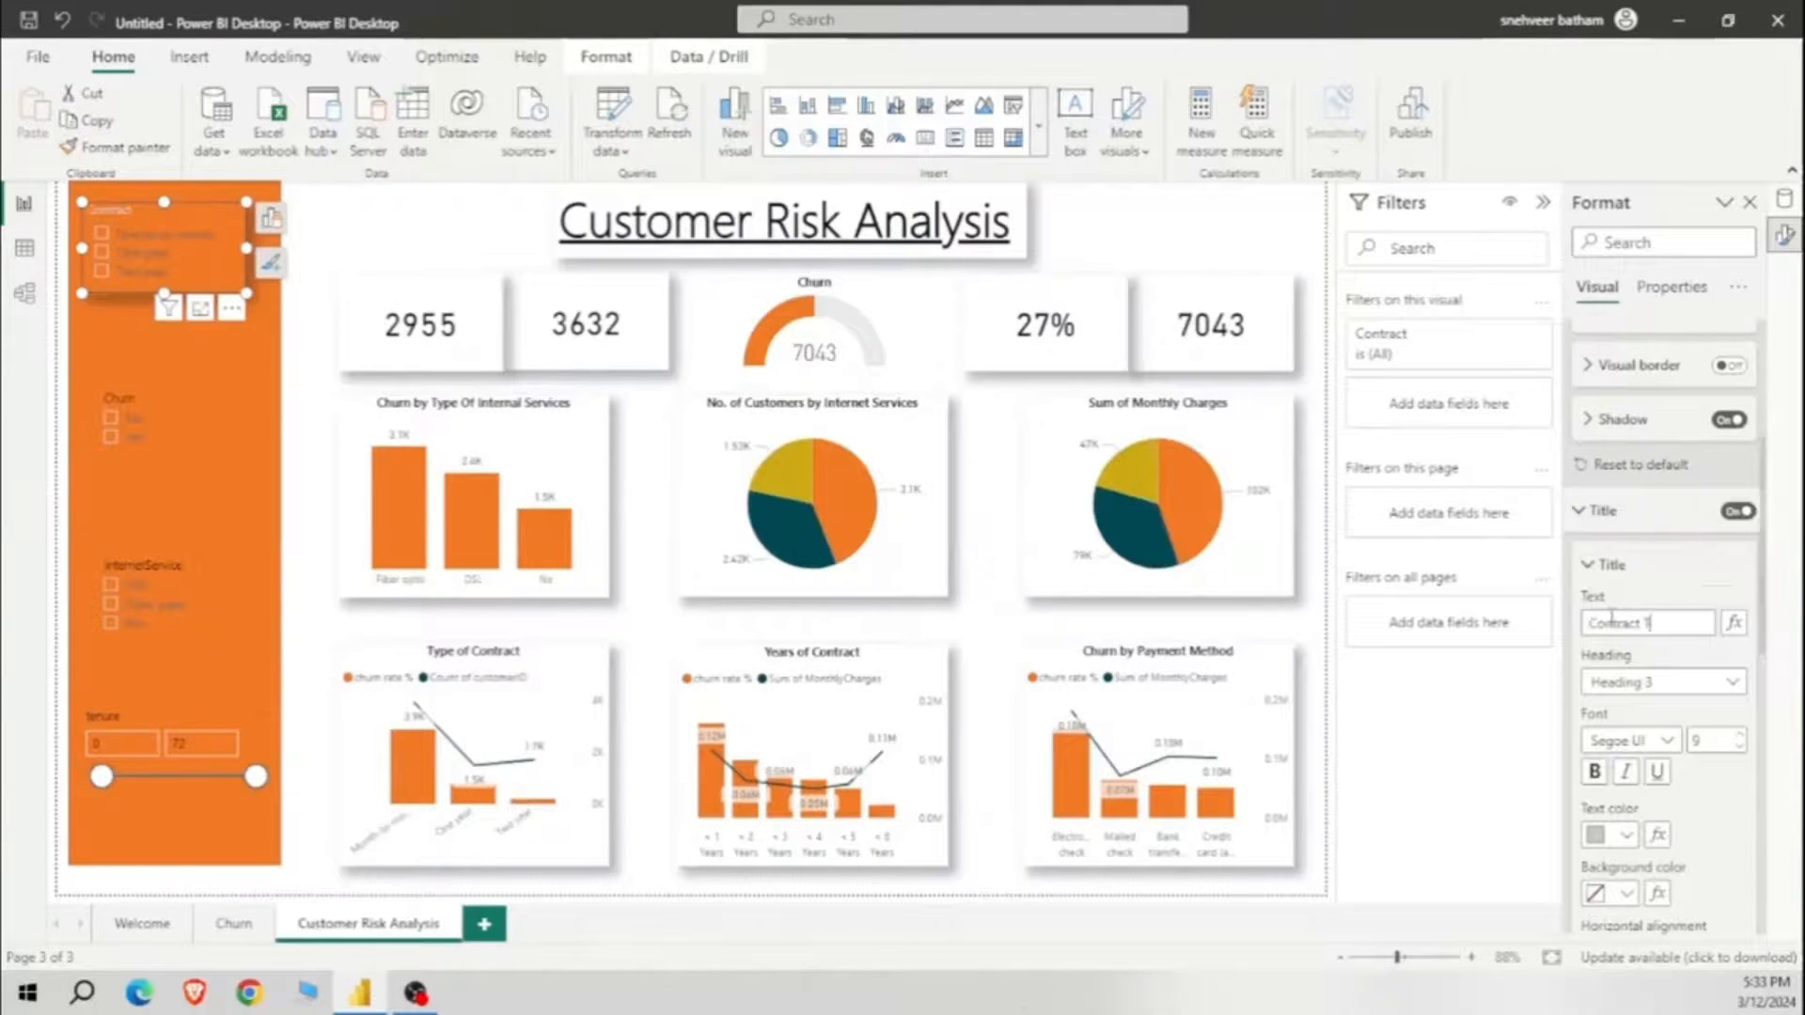
click(1622, 834)
click(1496, 477)
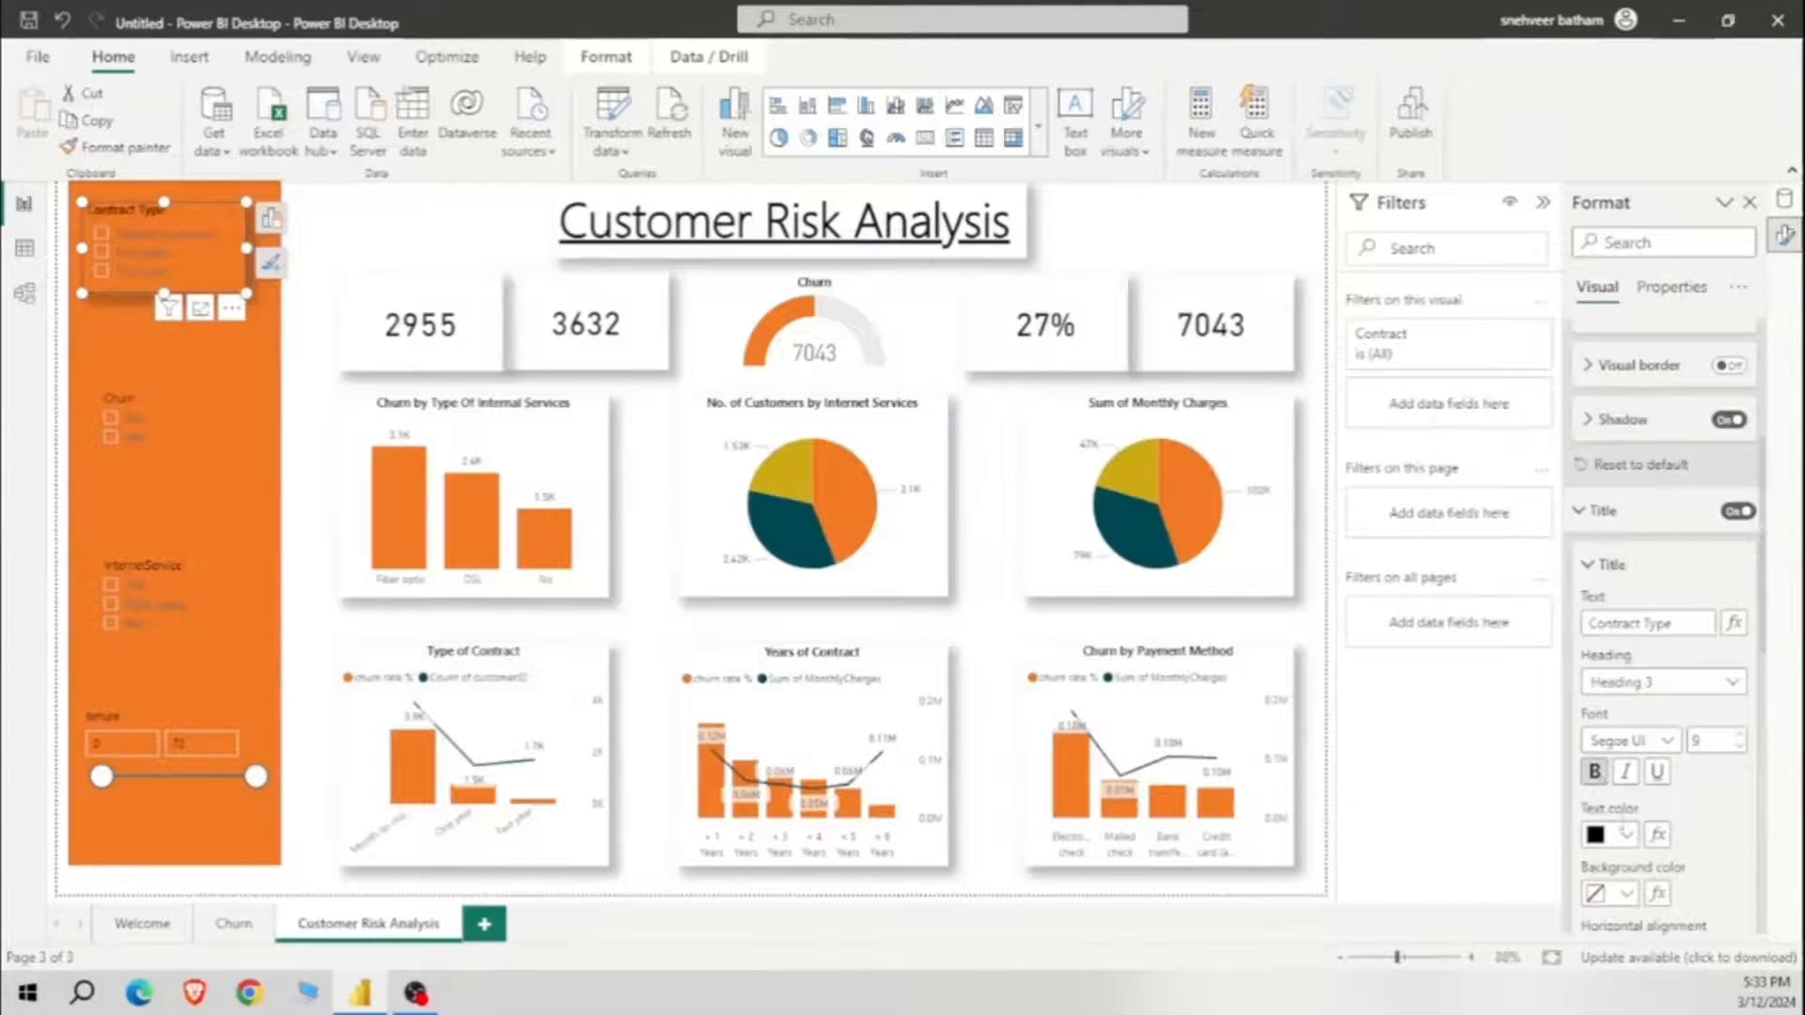
Step: Set the font color of the Contract Type slicer's values to black
scroll(1633, 799, down, 5)
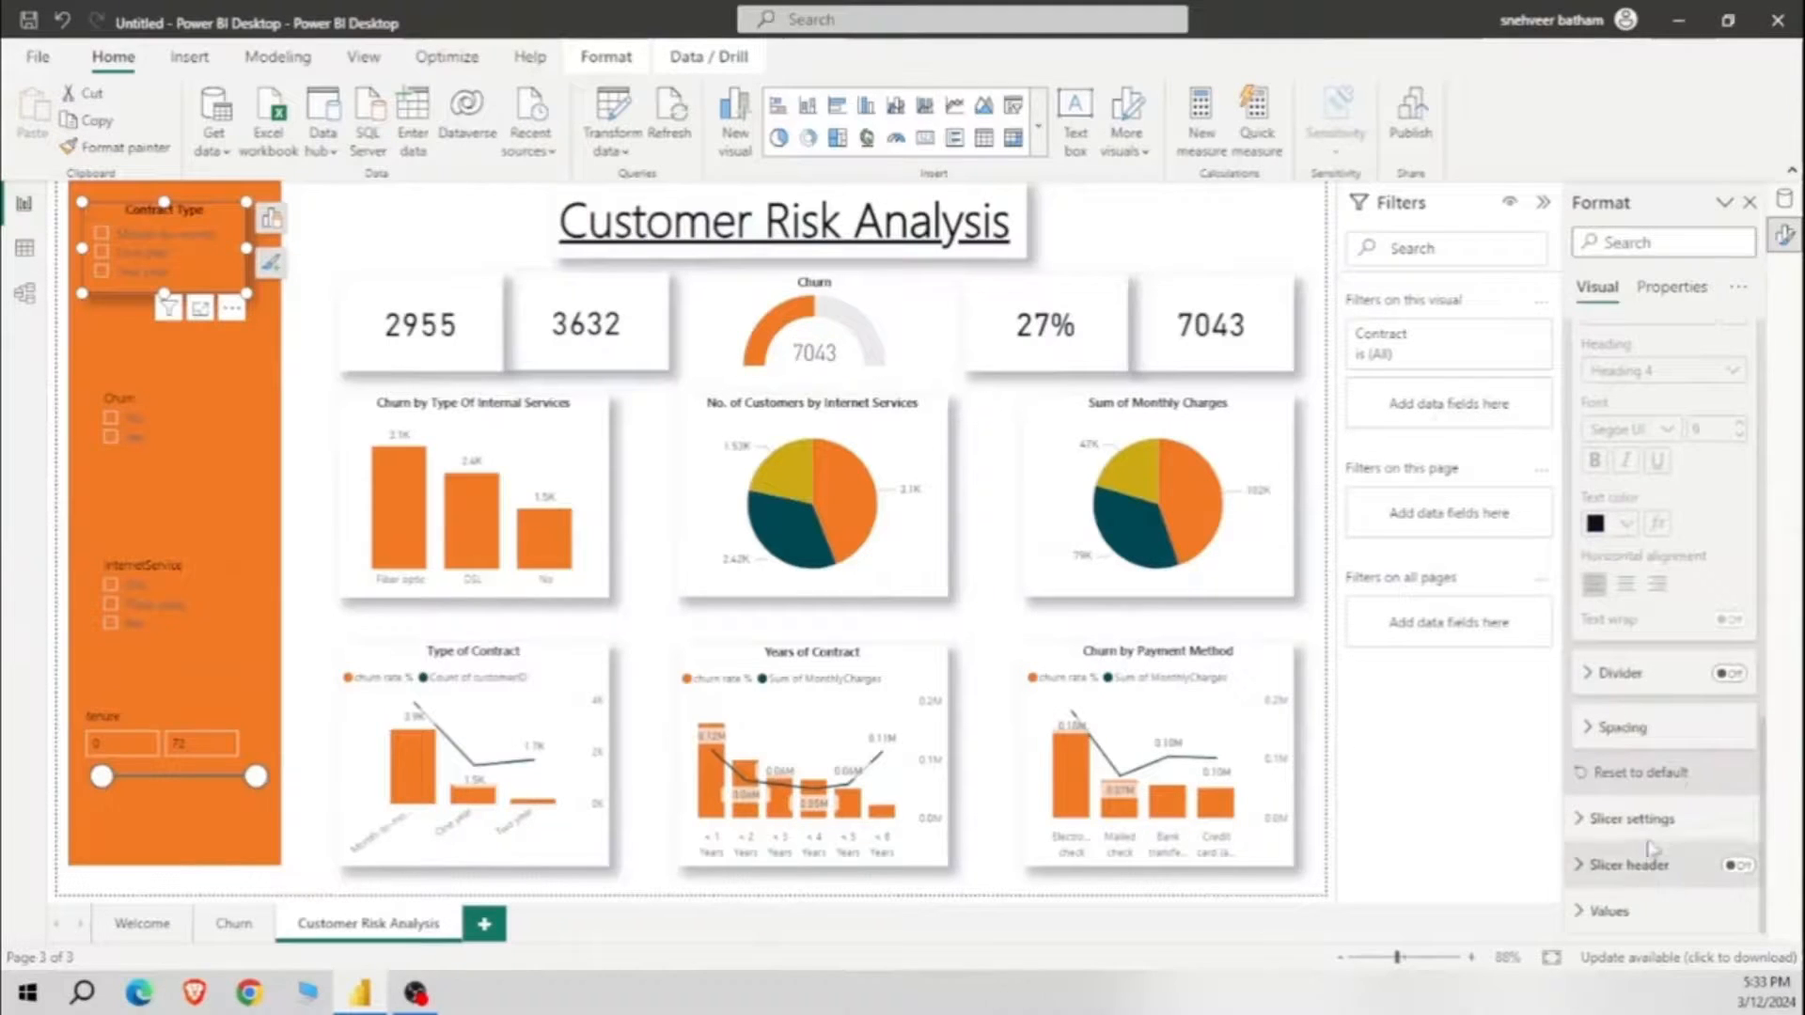
click(1652, 819)
scroll(1652, 696, down, 3)
click(1645, 911)
scroll(1651, 786, down, 4)
click(1626, 749)
click(1496, 570)
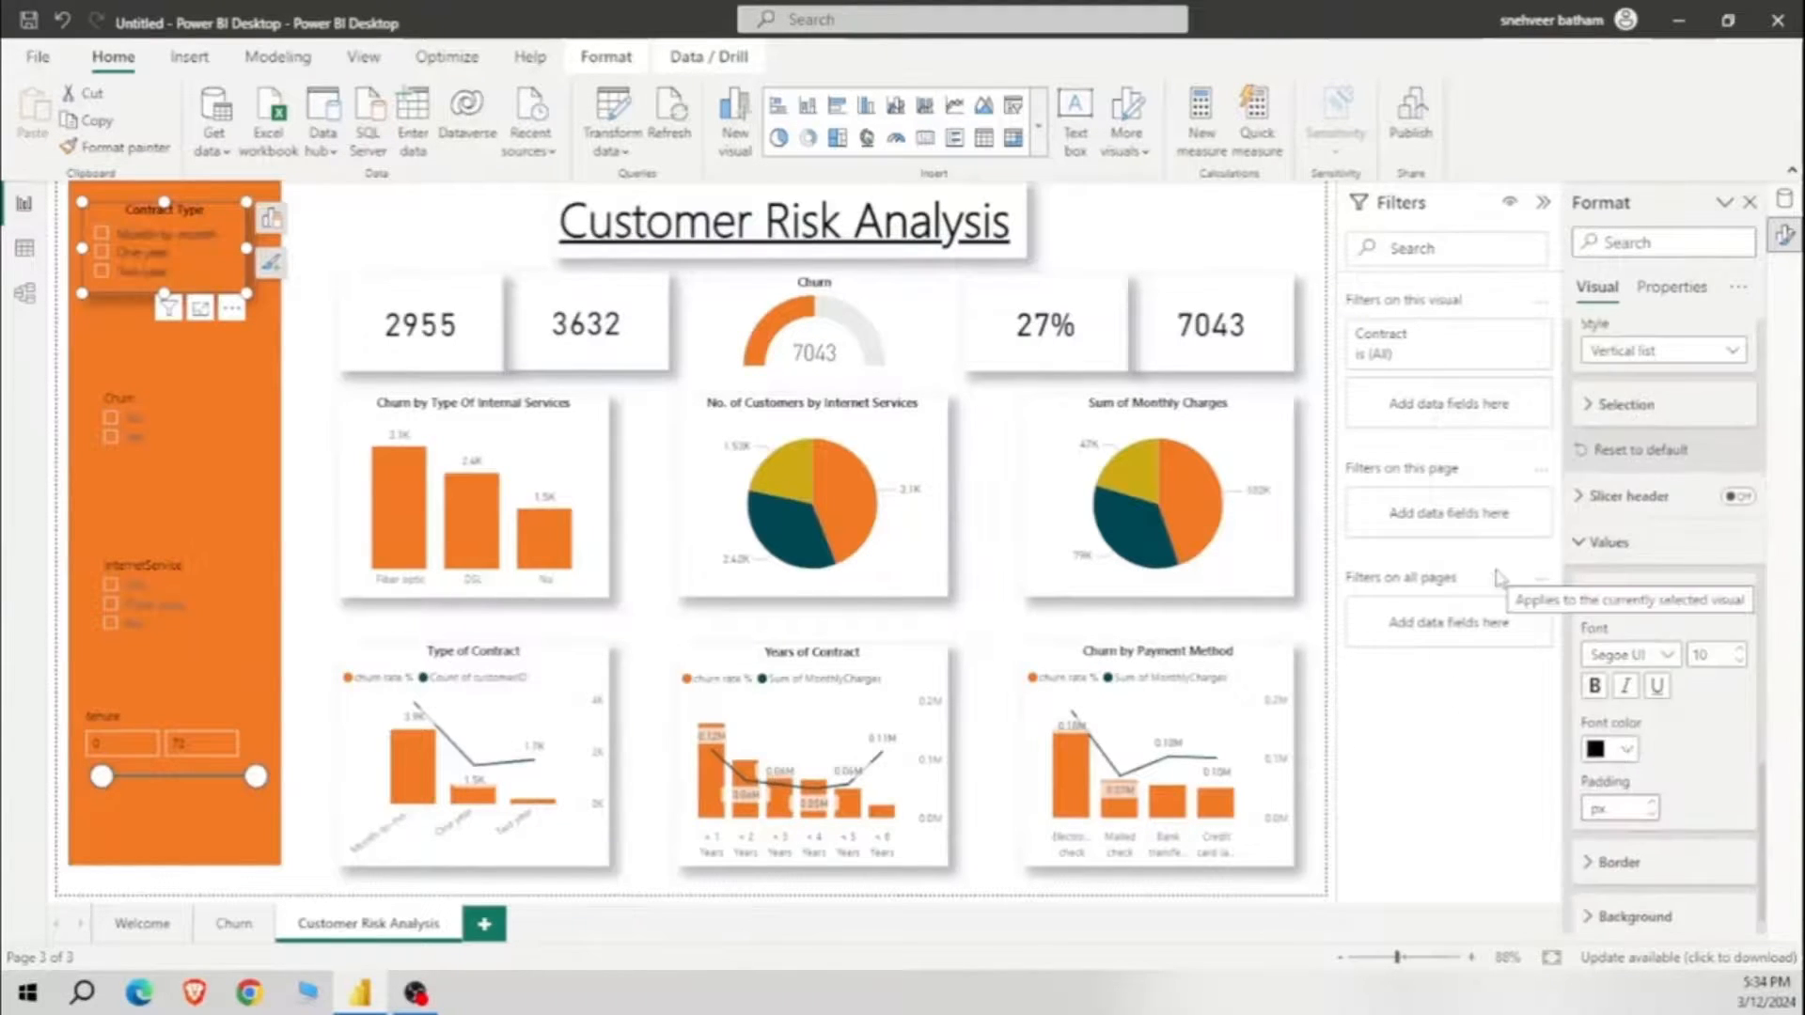
Step: Turn off the Churn slicer's header and give the slicer the title "Risk of Churn"
click(110, 436)
scroll(1682, 570, up, 1)
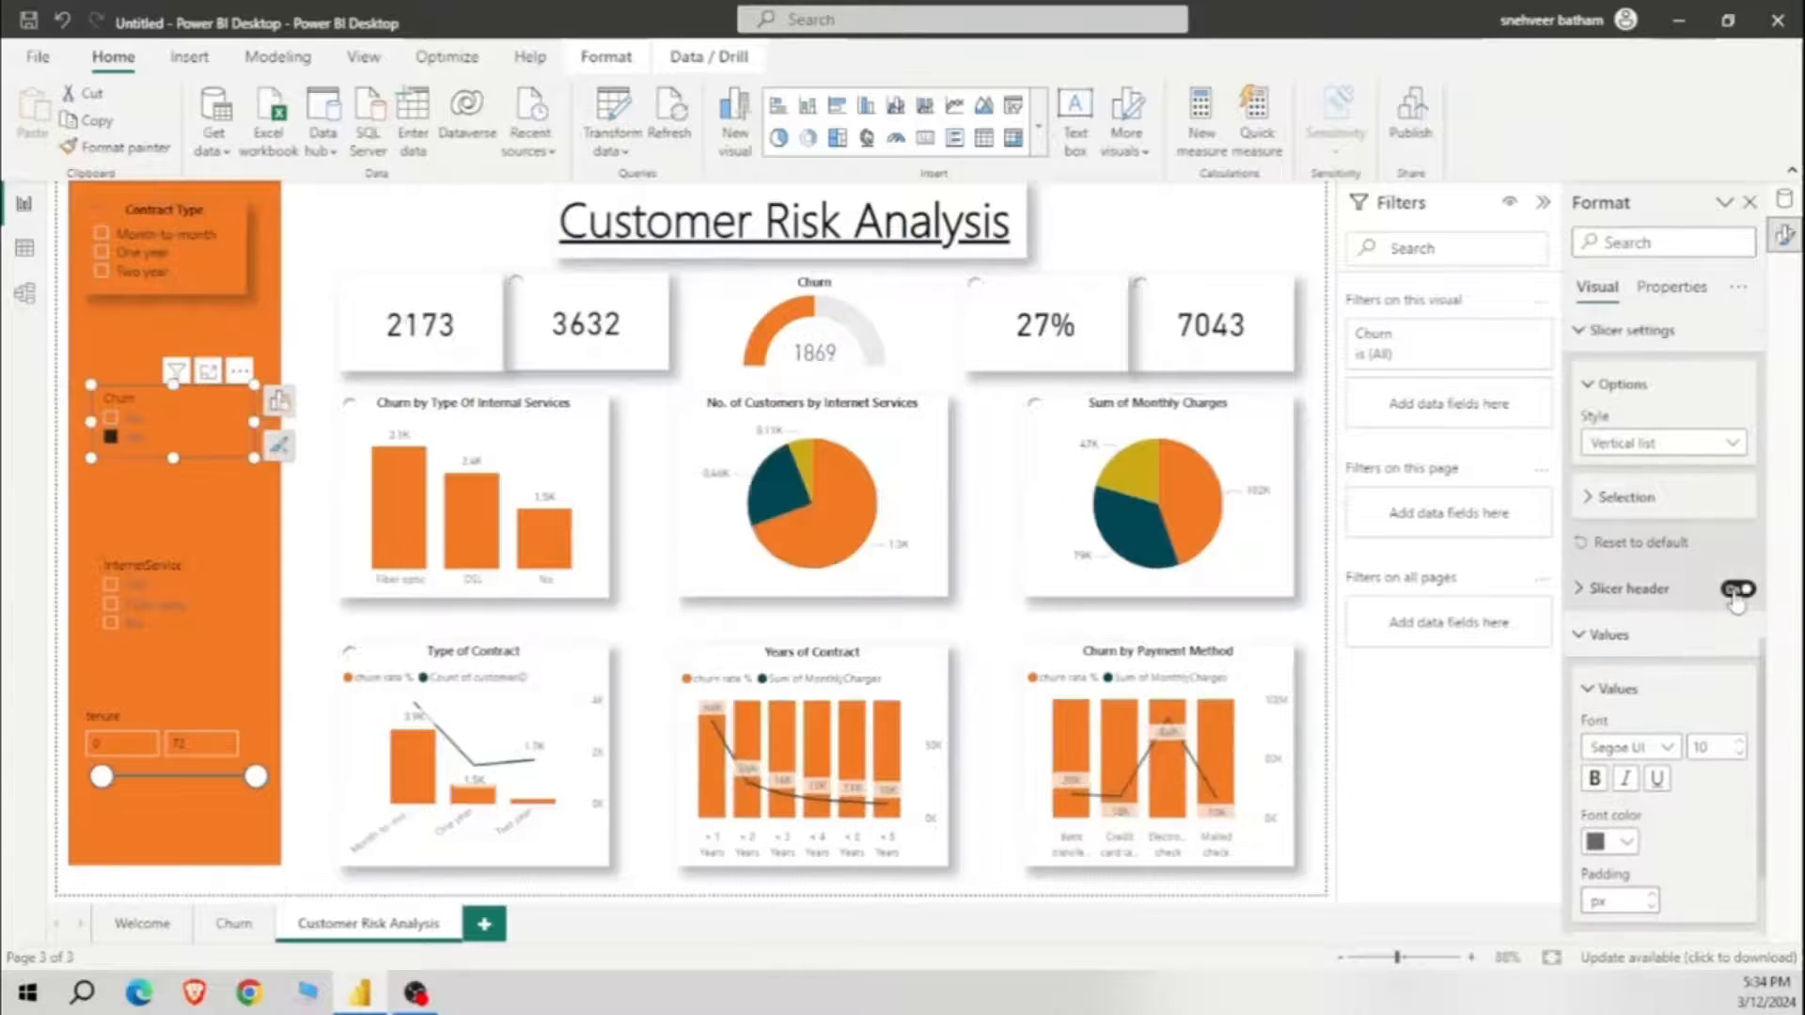
click(1737, 593)
scroll(1736, 602, up, 6)
click(1736, 575)
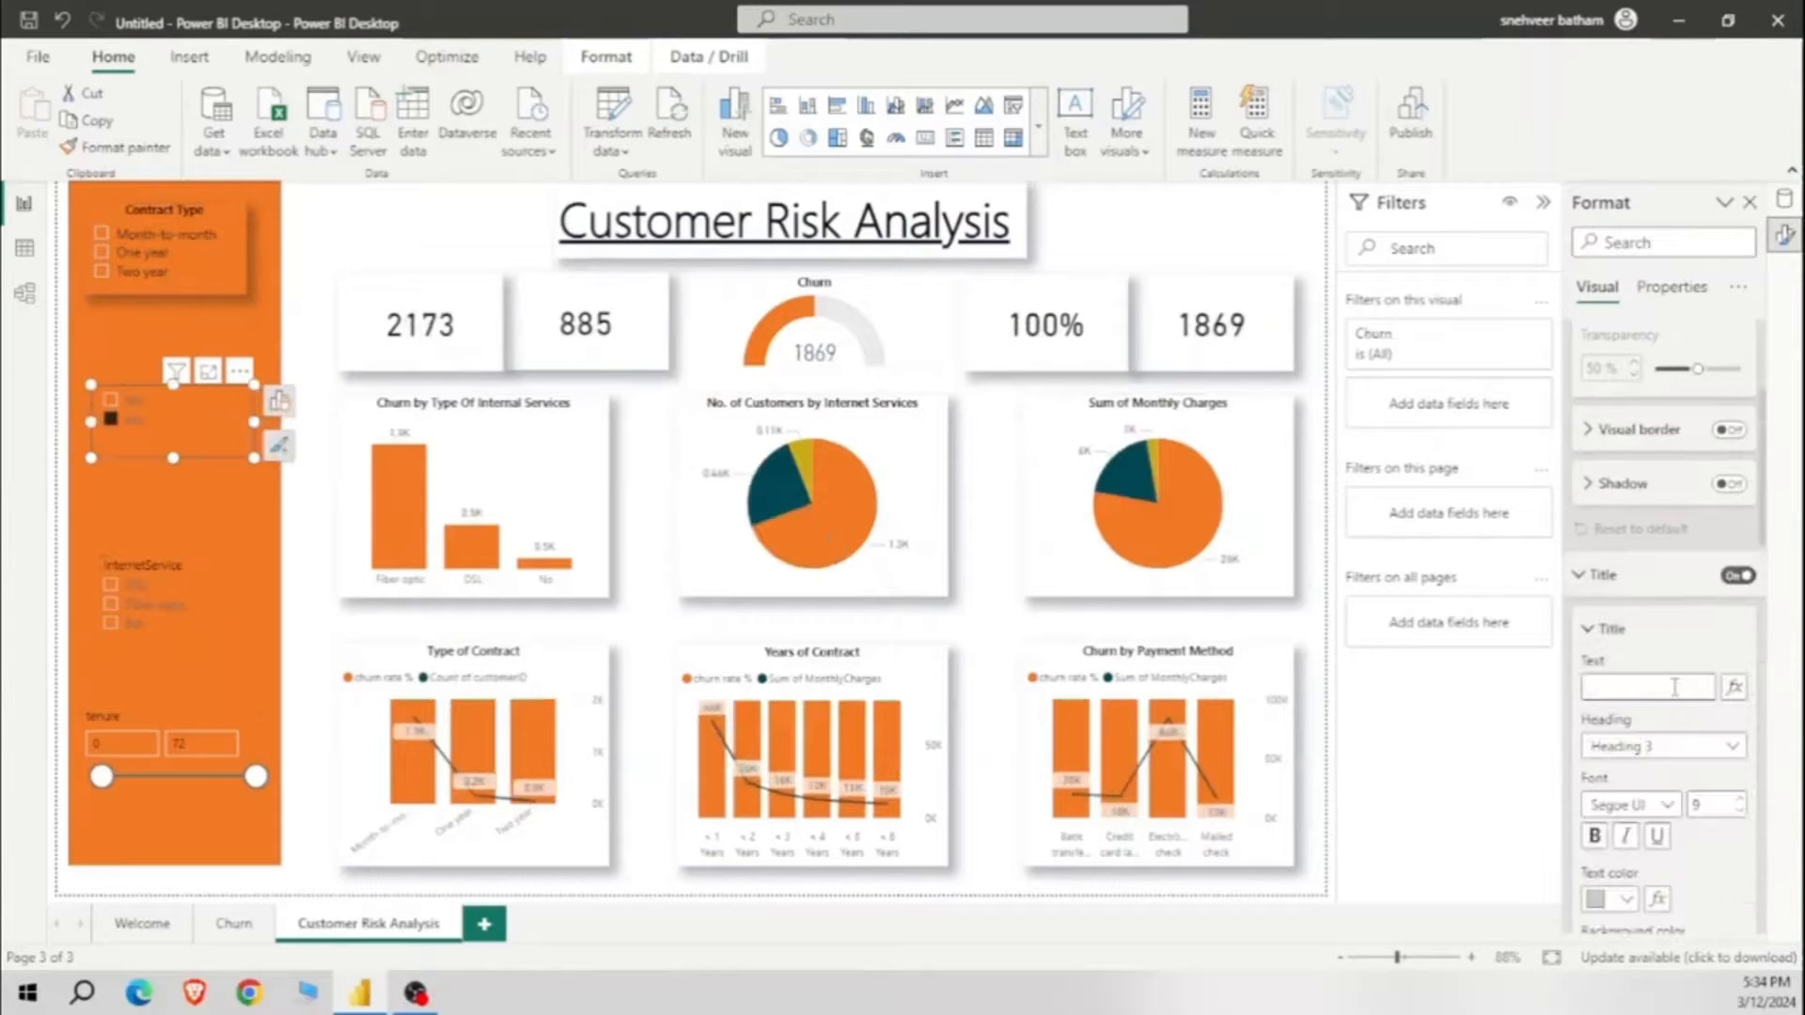
scroll(1673, 688, down, 3)
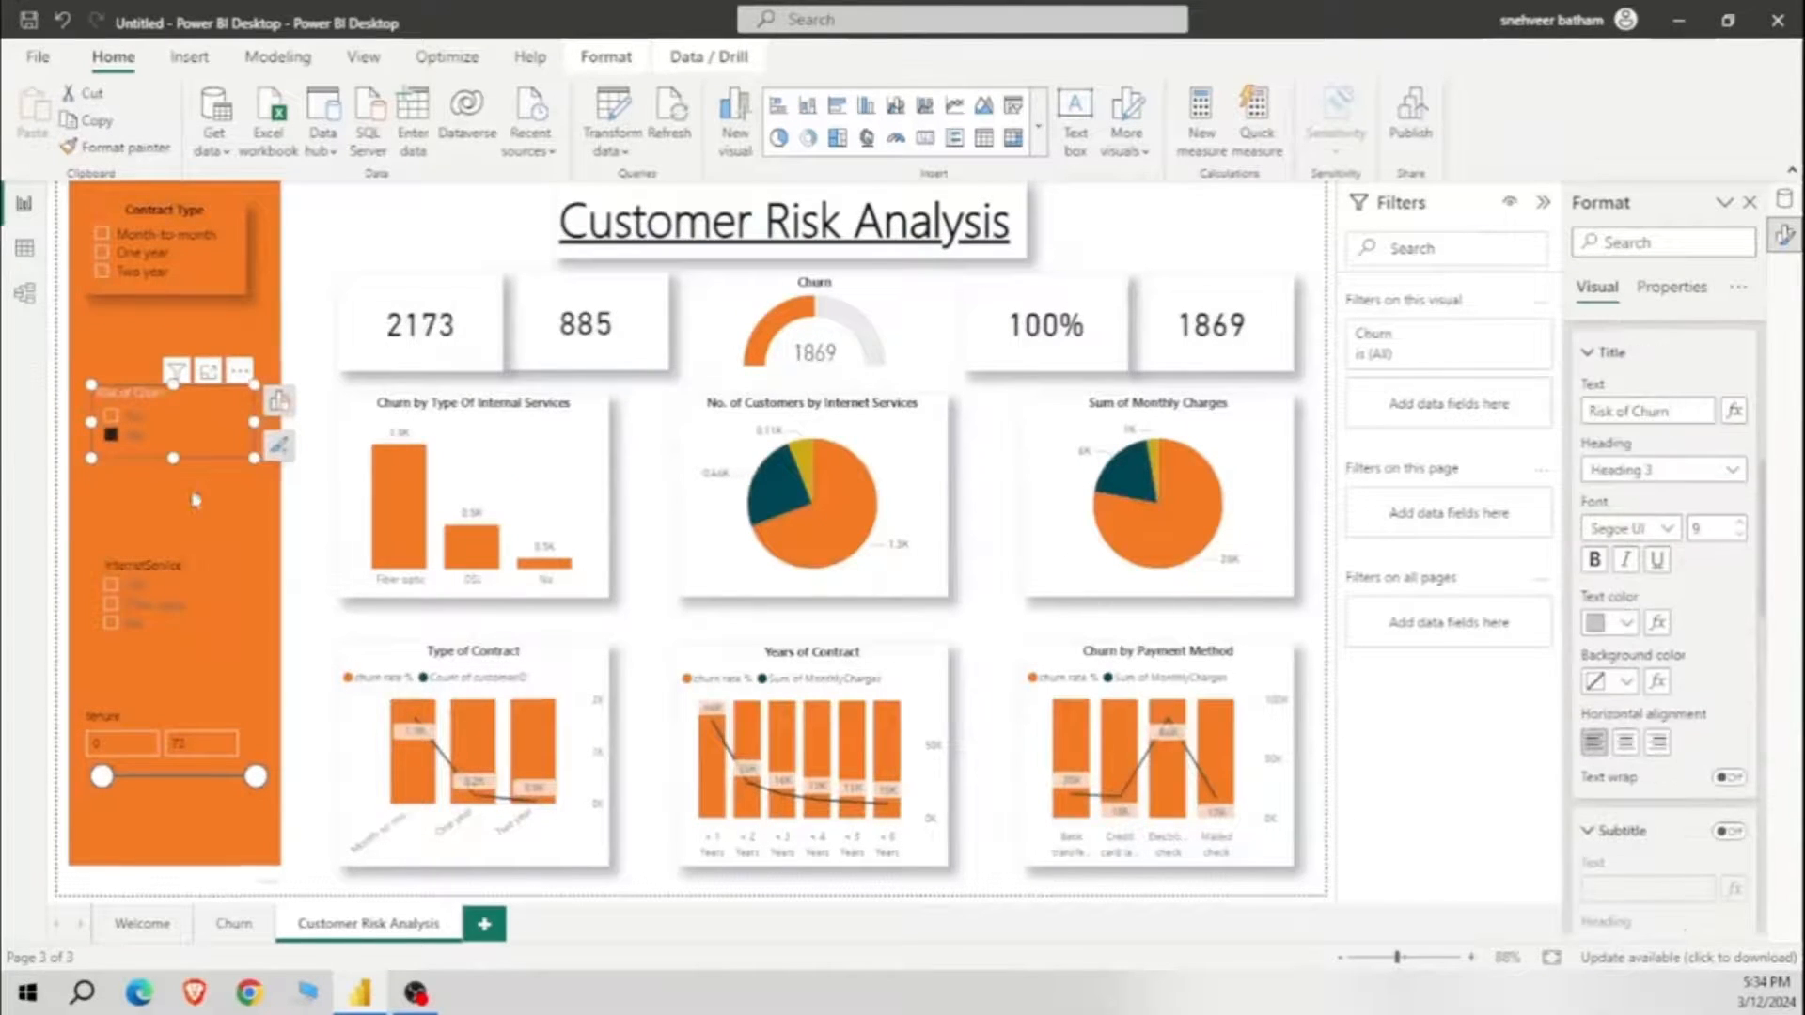
Step: Turn on titles for the InternetService and tenure slicers, reading "Internet Service" and "MOnthly Subscription"
click(111, 603)
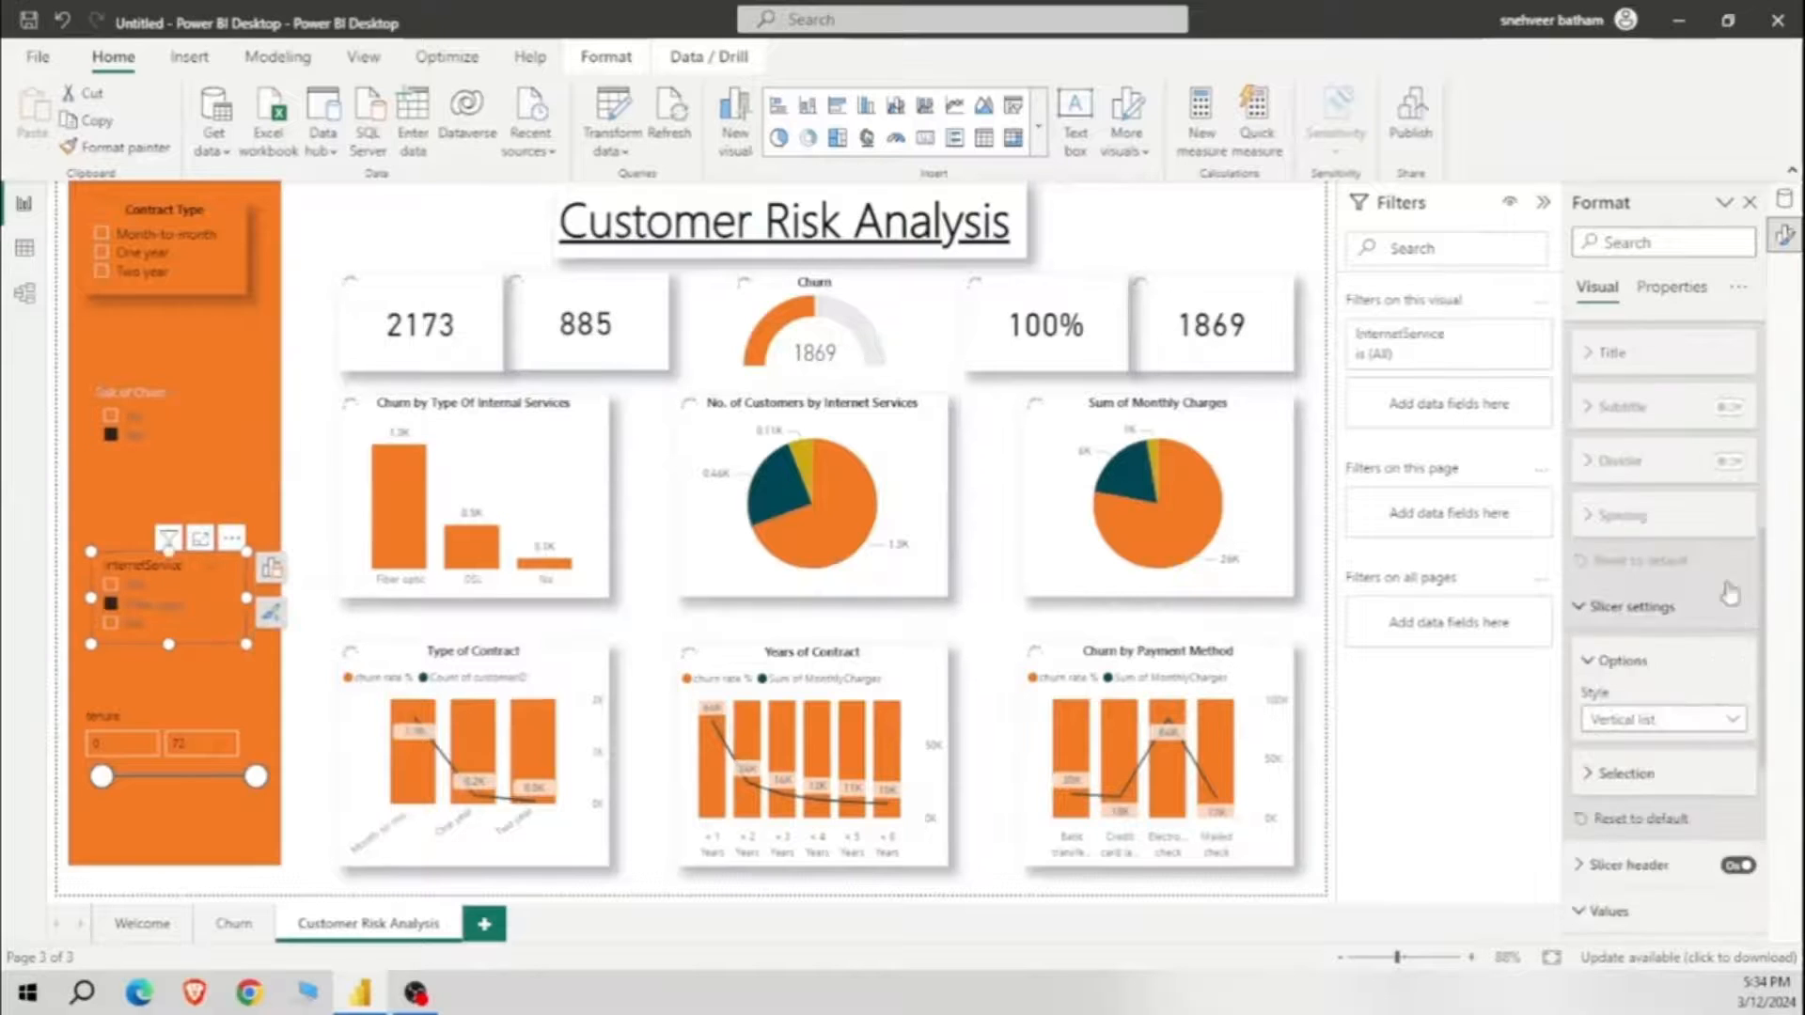
scroll(1729, 594, up, 6)
click(1739, 834)
scroll(1710, 677, down, 5)
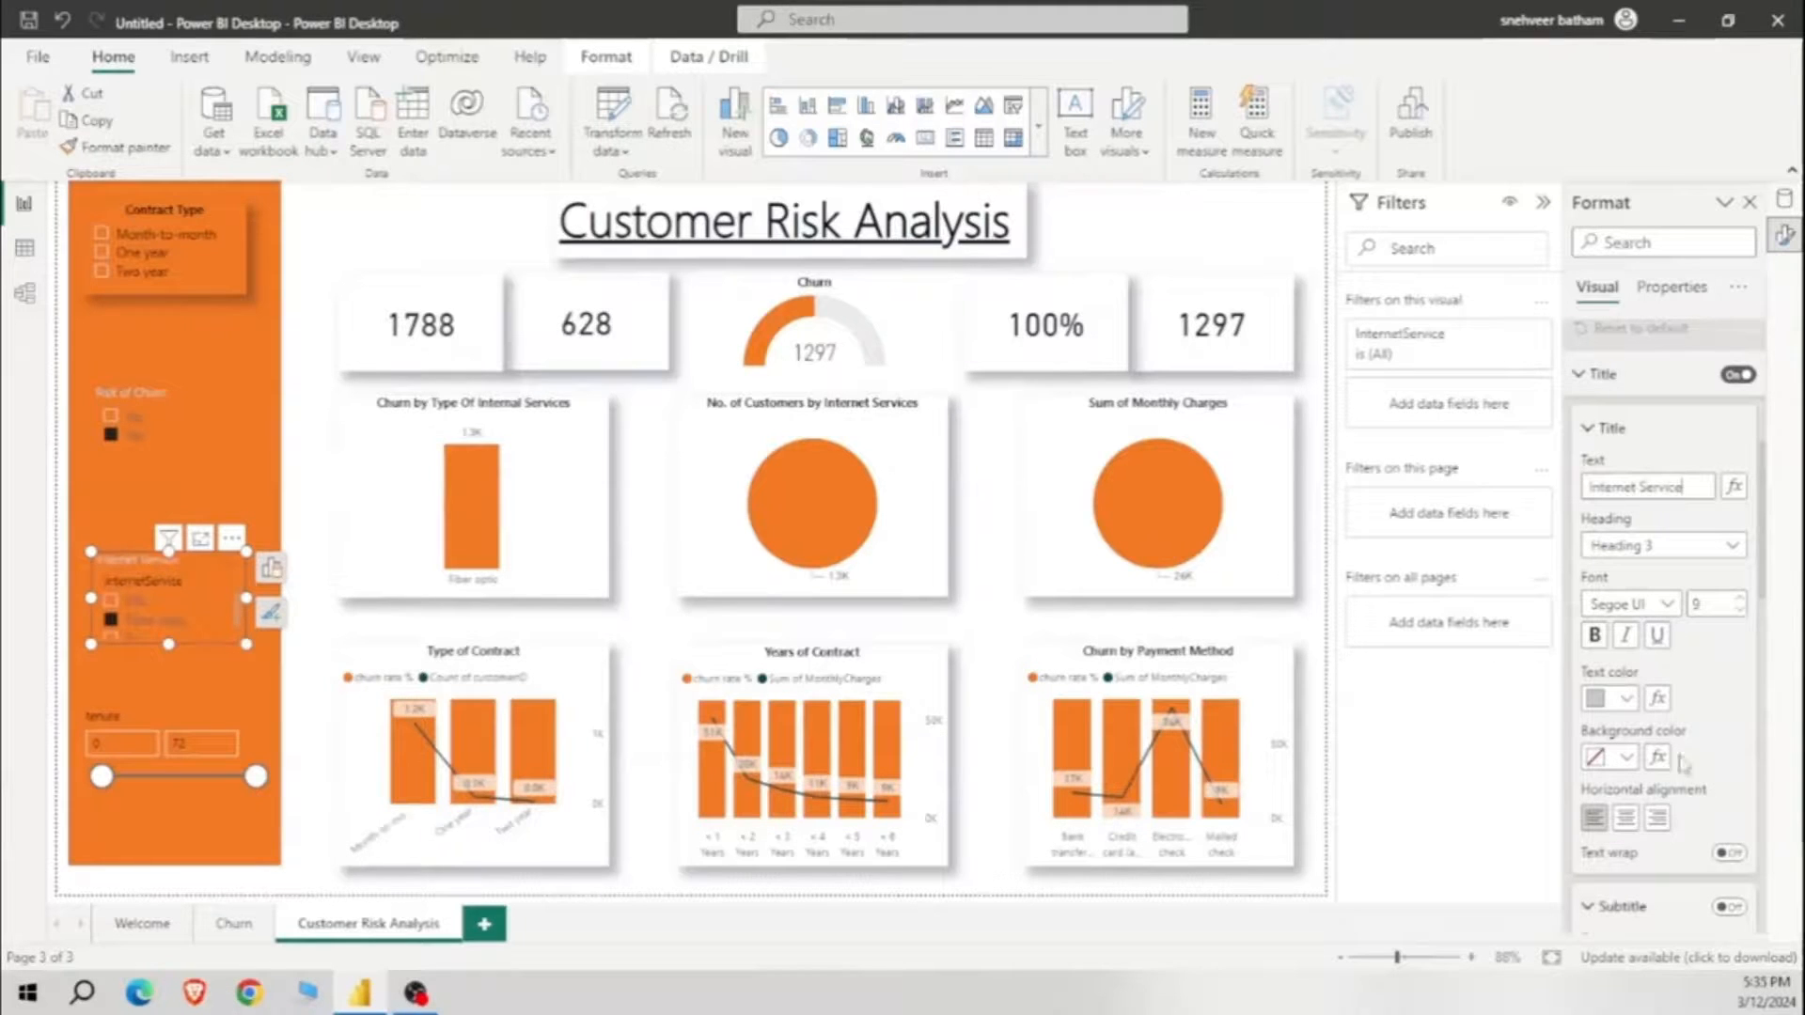
click(195, 718)
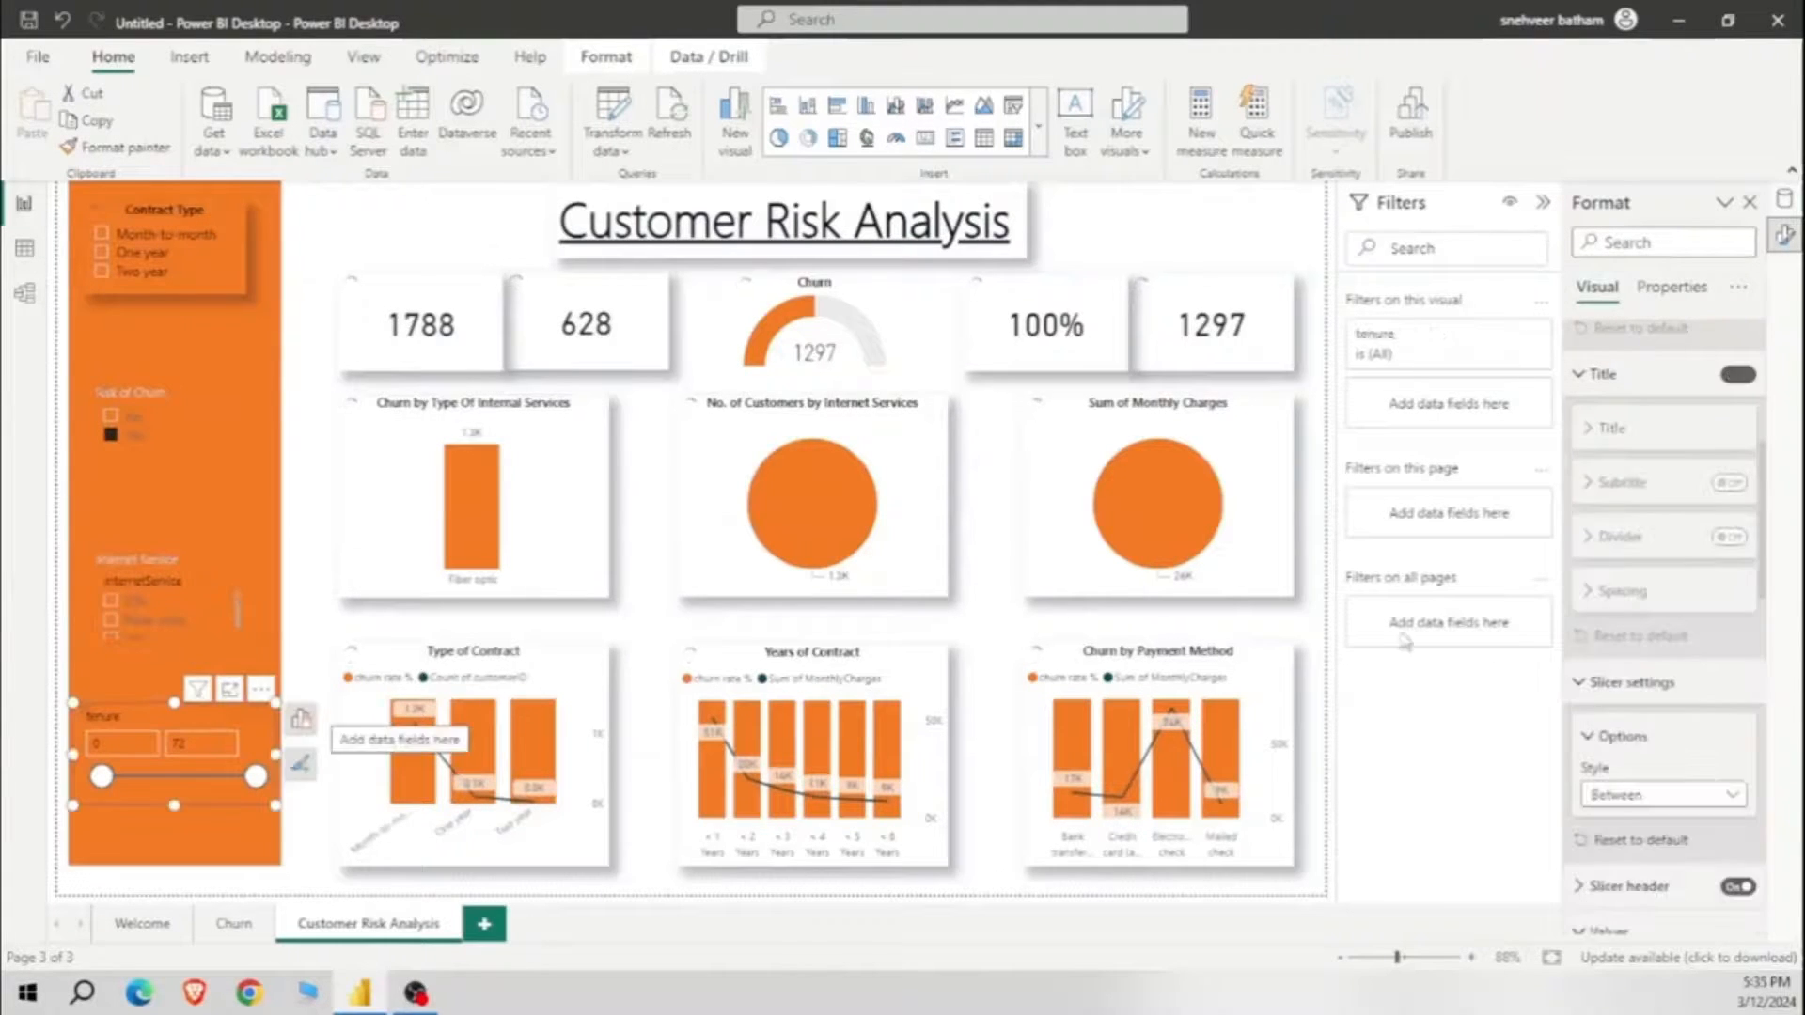
click(1737, 374)
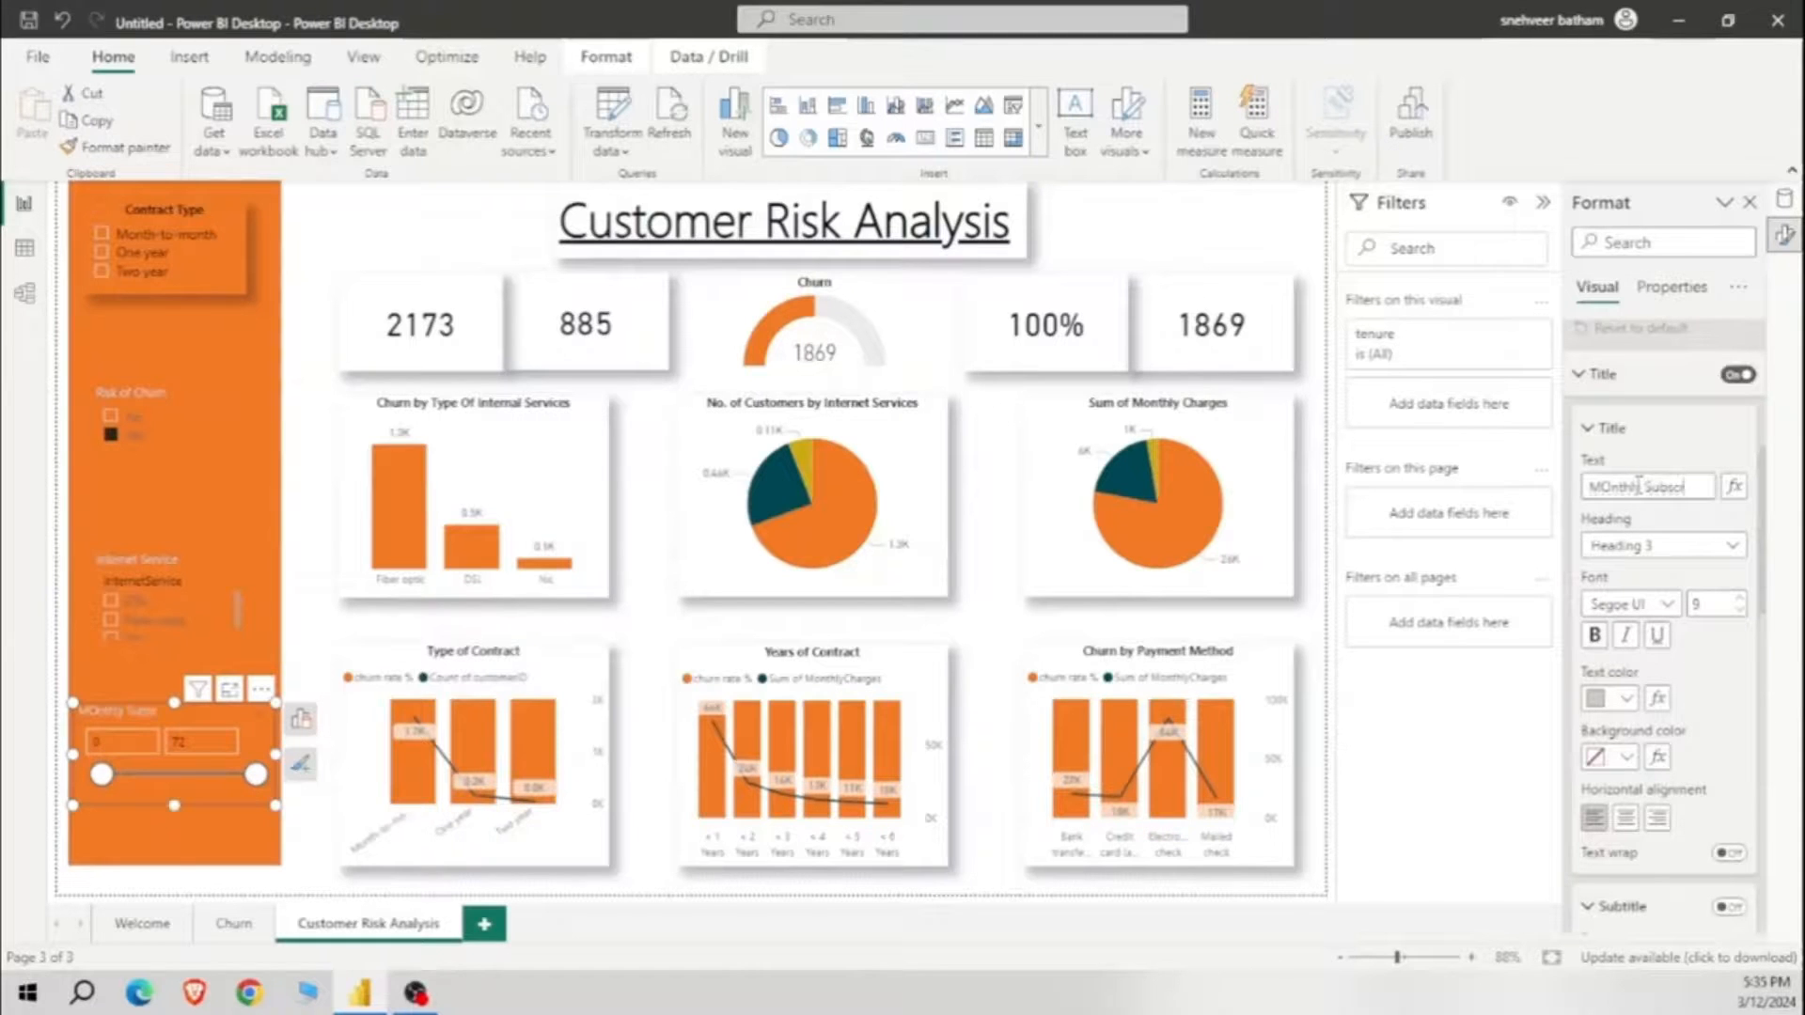
Step: Copy the Contract Type slicer's formatting with Format Painter to the Risk of Churn slicer
click(220, 221)
click(126, 148)
click(183, 418)
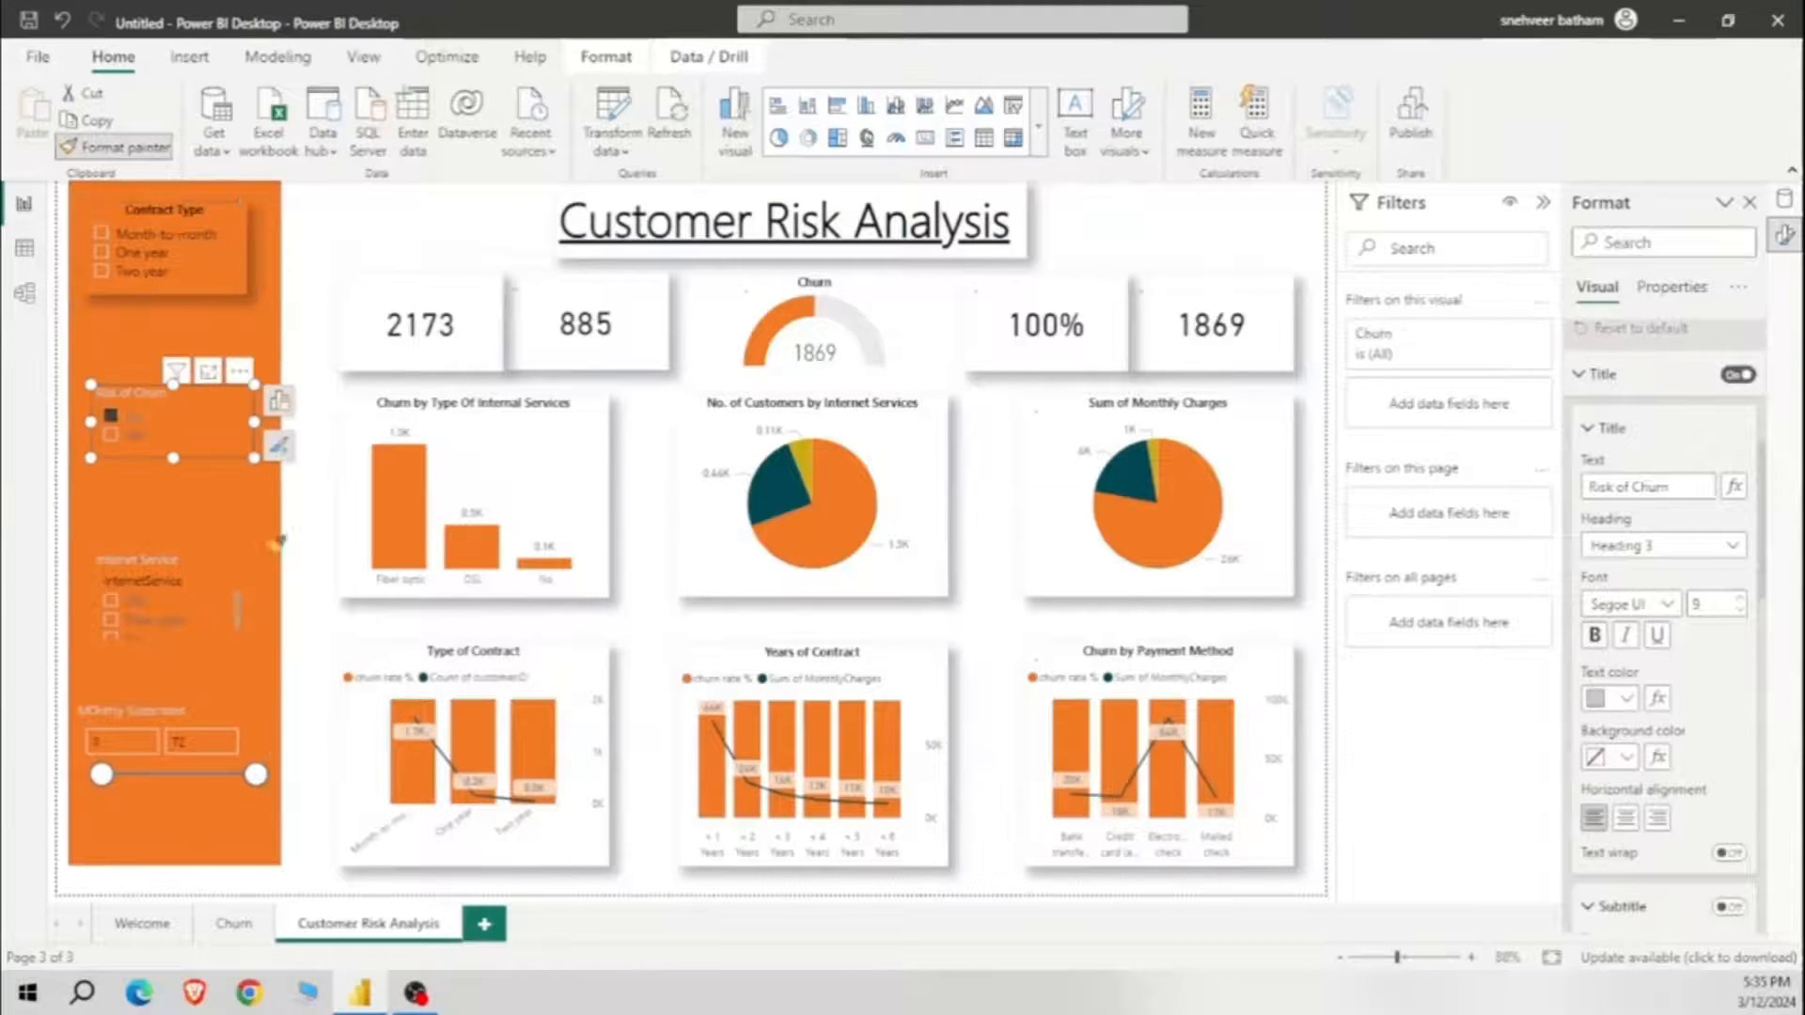
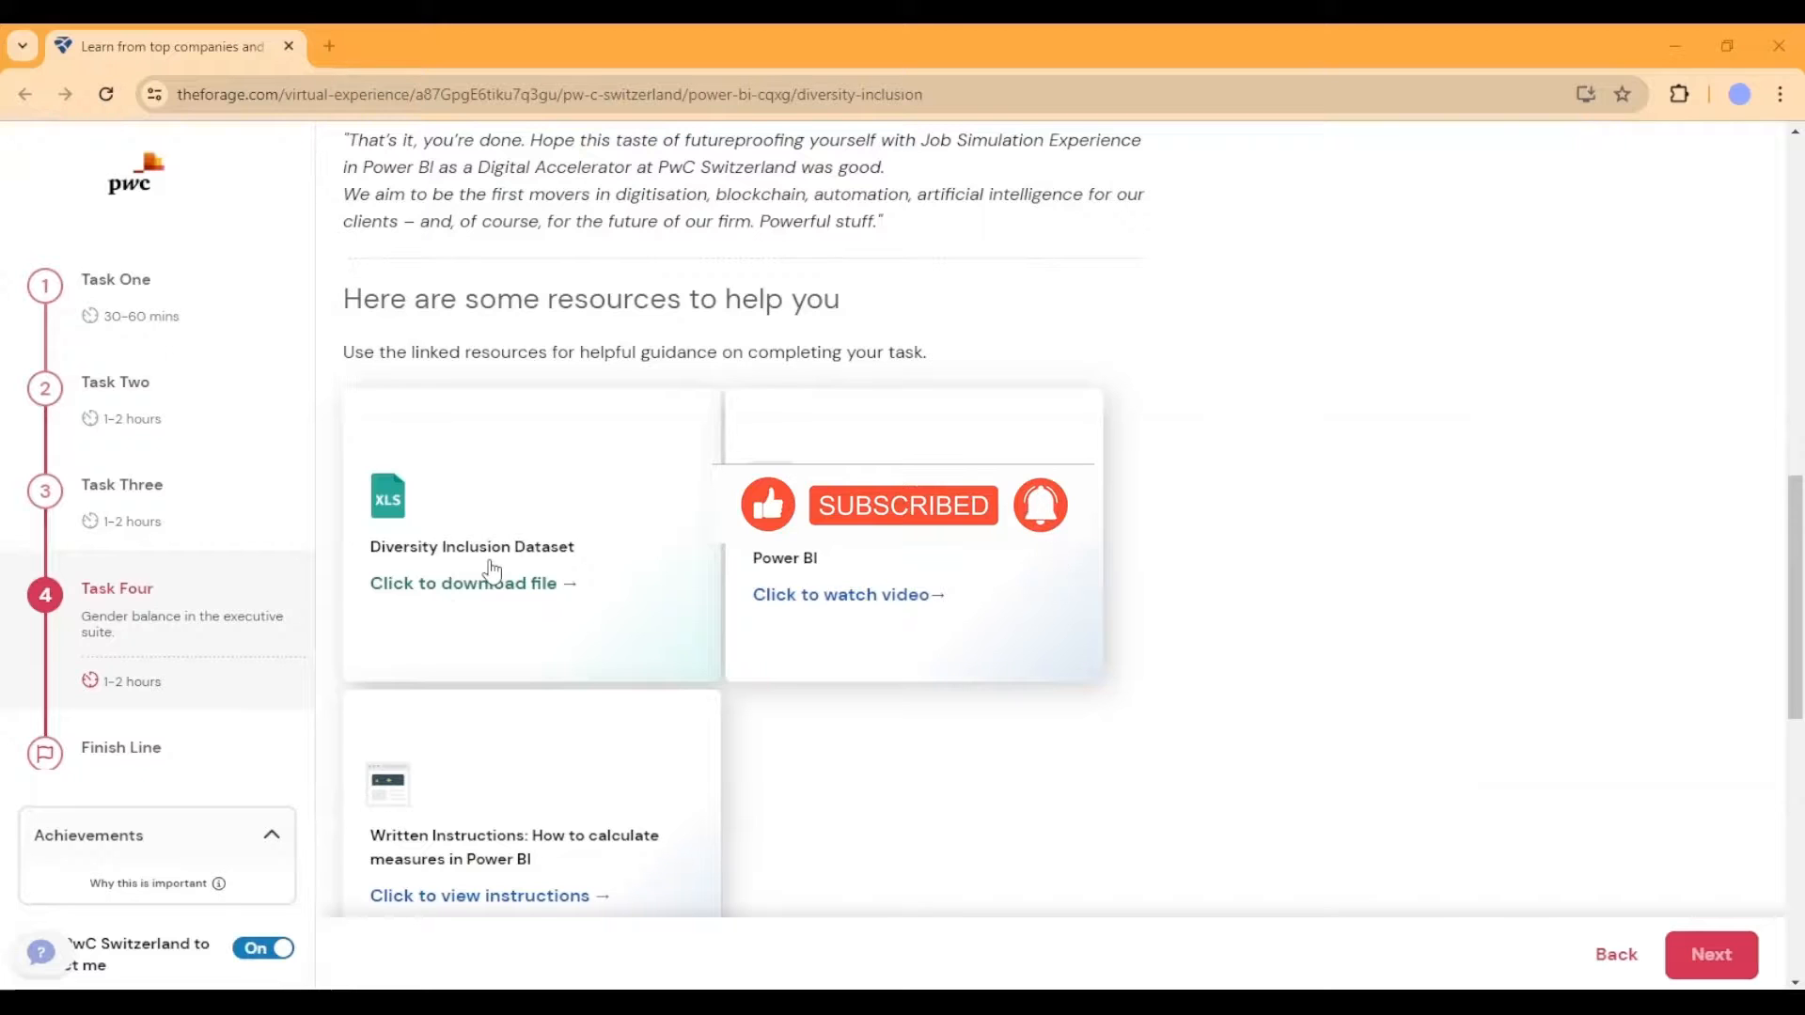
Step: Download the Diversity Inclusion Dataset file from the Task Four resources
click(490, 570)
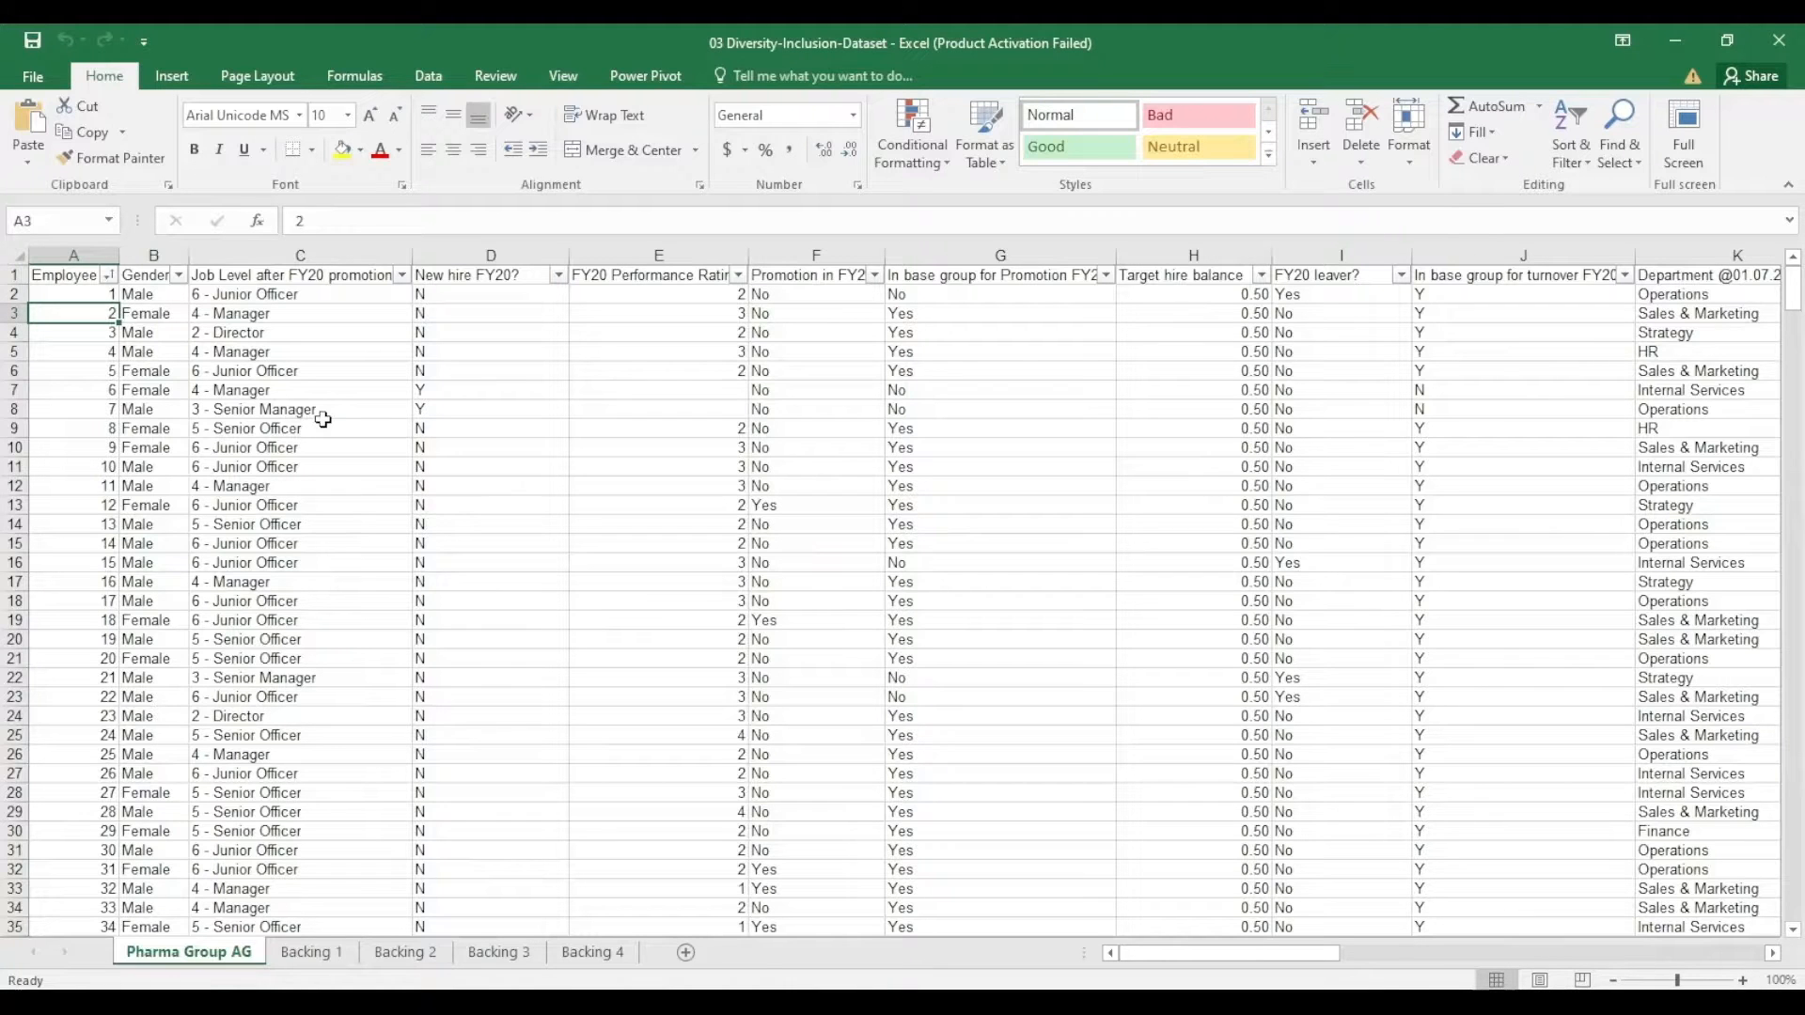
Step: Look through the columns of the Pharma Group AG sheet in the 03 Diversity-Inclusion-Dataset workbook in Excel
key(Right)
key(Right)
key(Right)
key(Right)
key(Right)
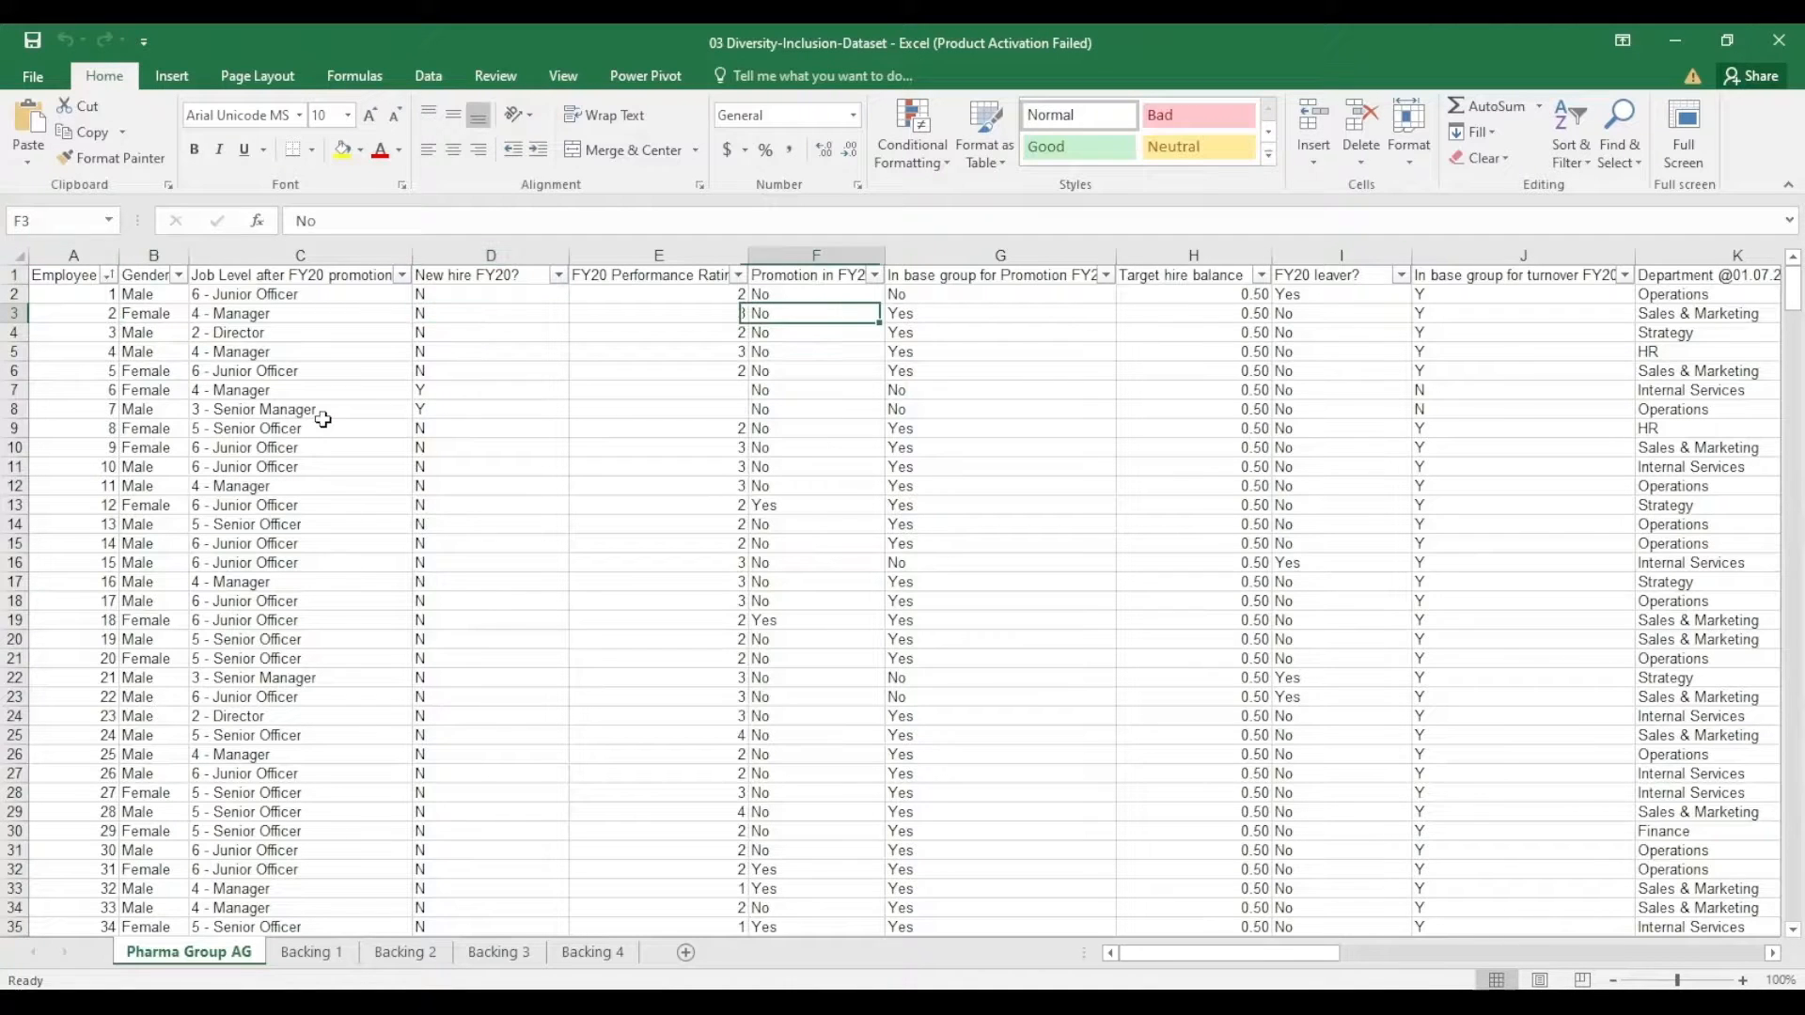
key(Right)
key(Right)
key(Right)
key(Right)
key(Right)
key(Right)
key(Right)
key(Right)
key(Right)
key(Right)
key(Right)
key(Right)
key(Right)
key(Right)
key(Right)
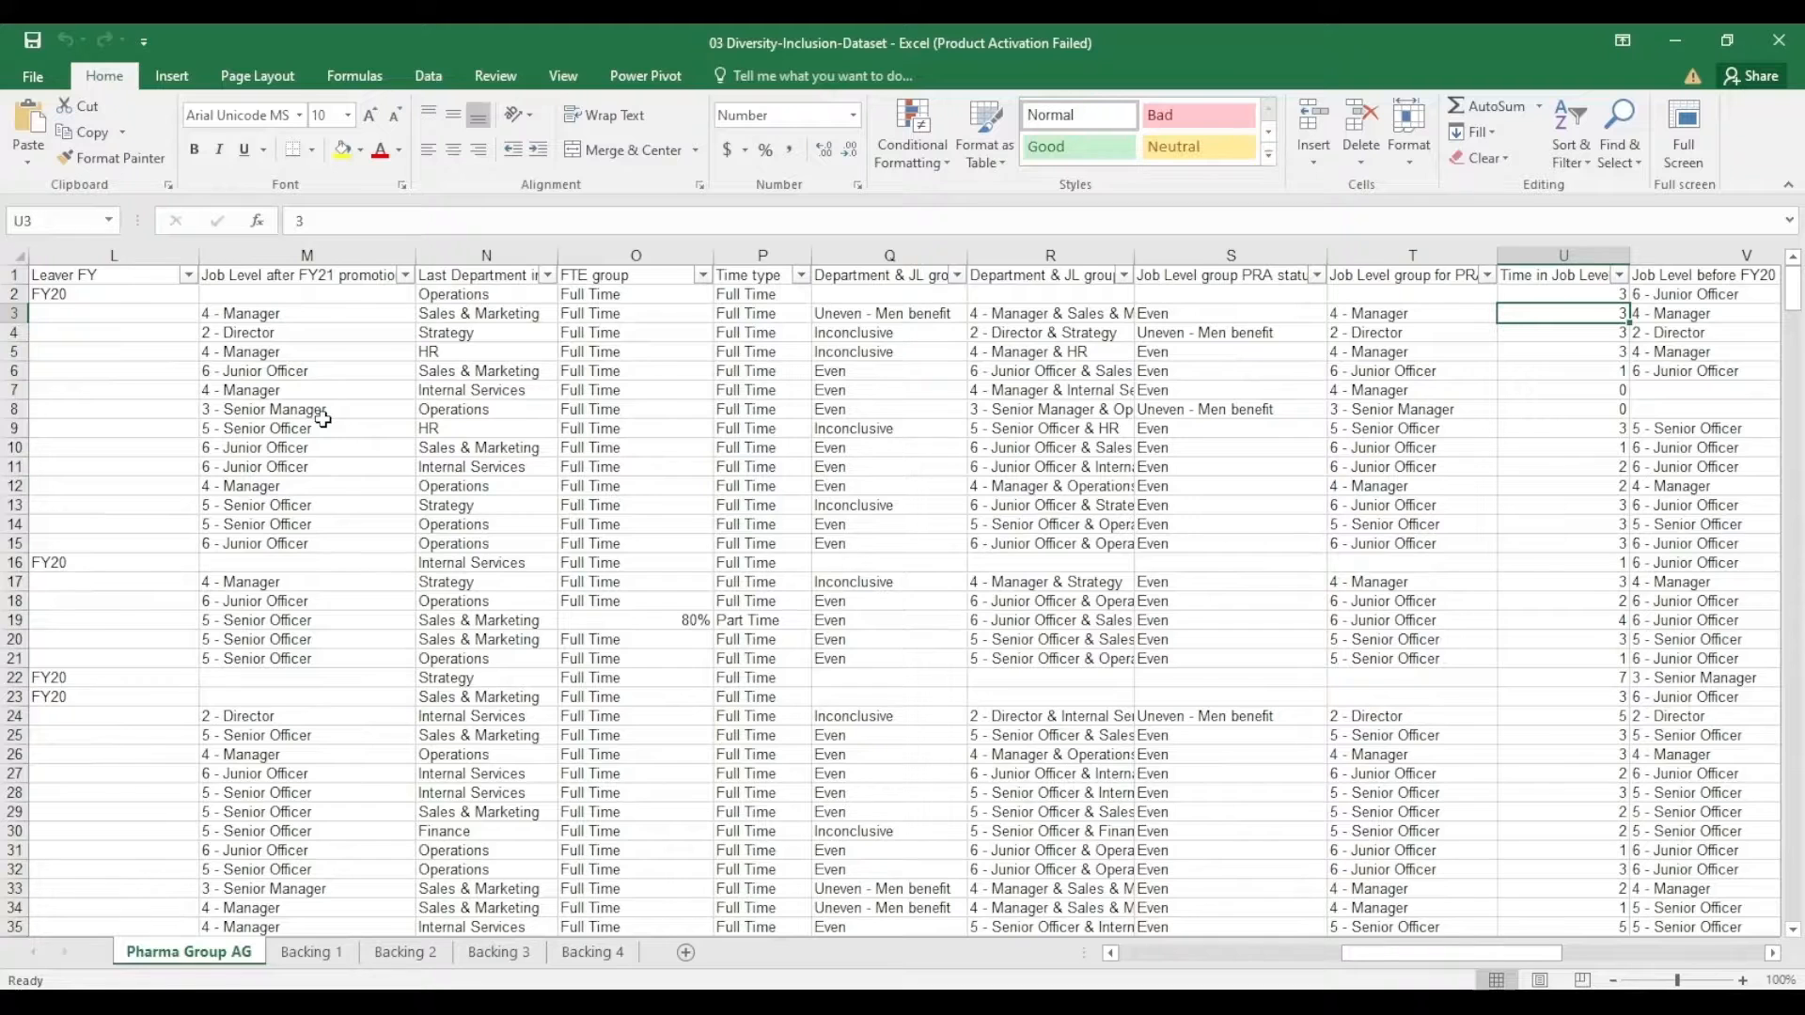
key(Right)
key(Right)
key(Right)
key(Right)
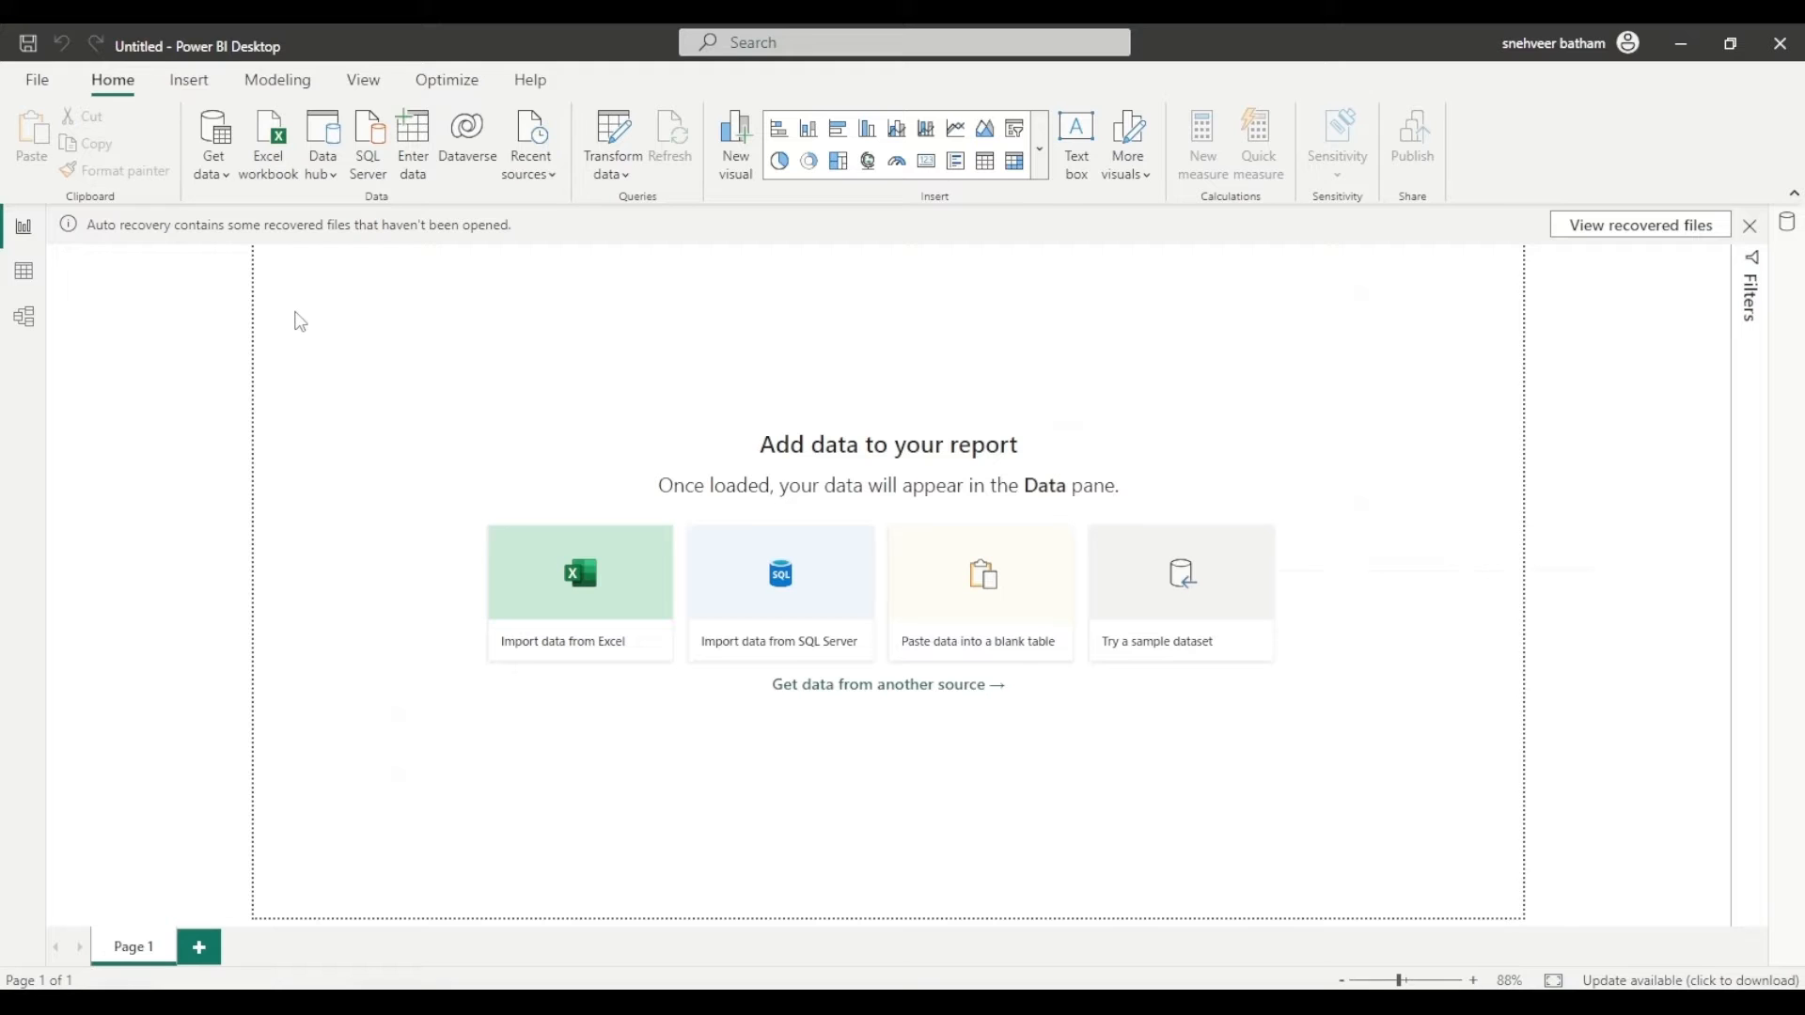
Step: In Power BI Desktop, connect to the Excel workbook 03 Diversity-Inclusion-Dataset on the Desktop
click(212, 169)
click(256, 662)
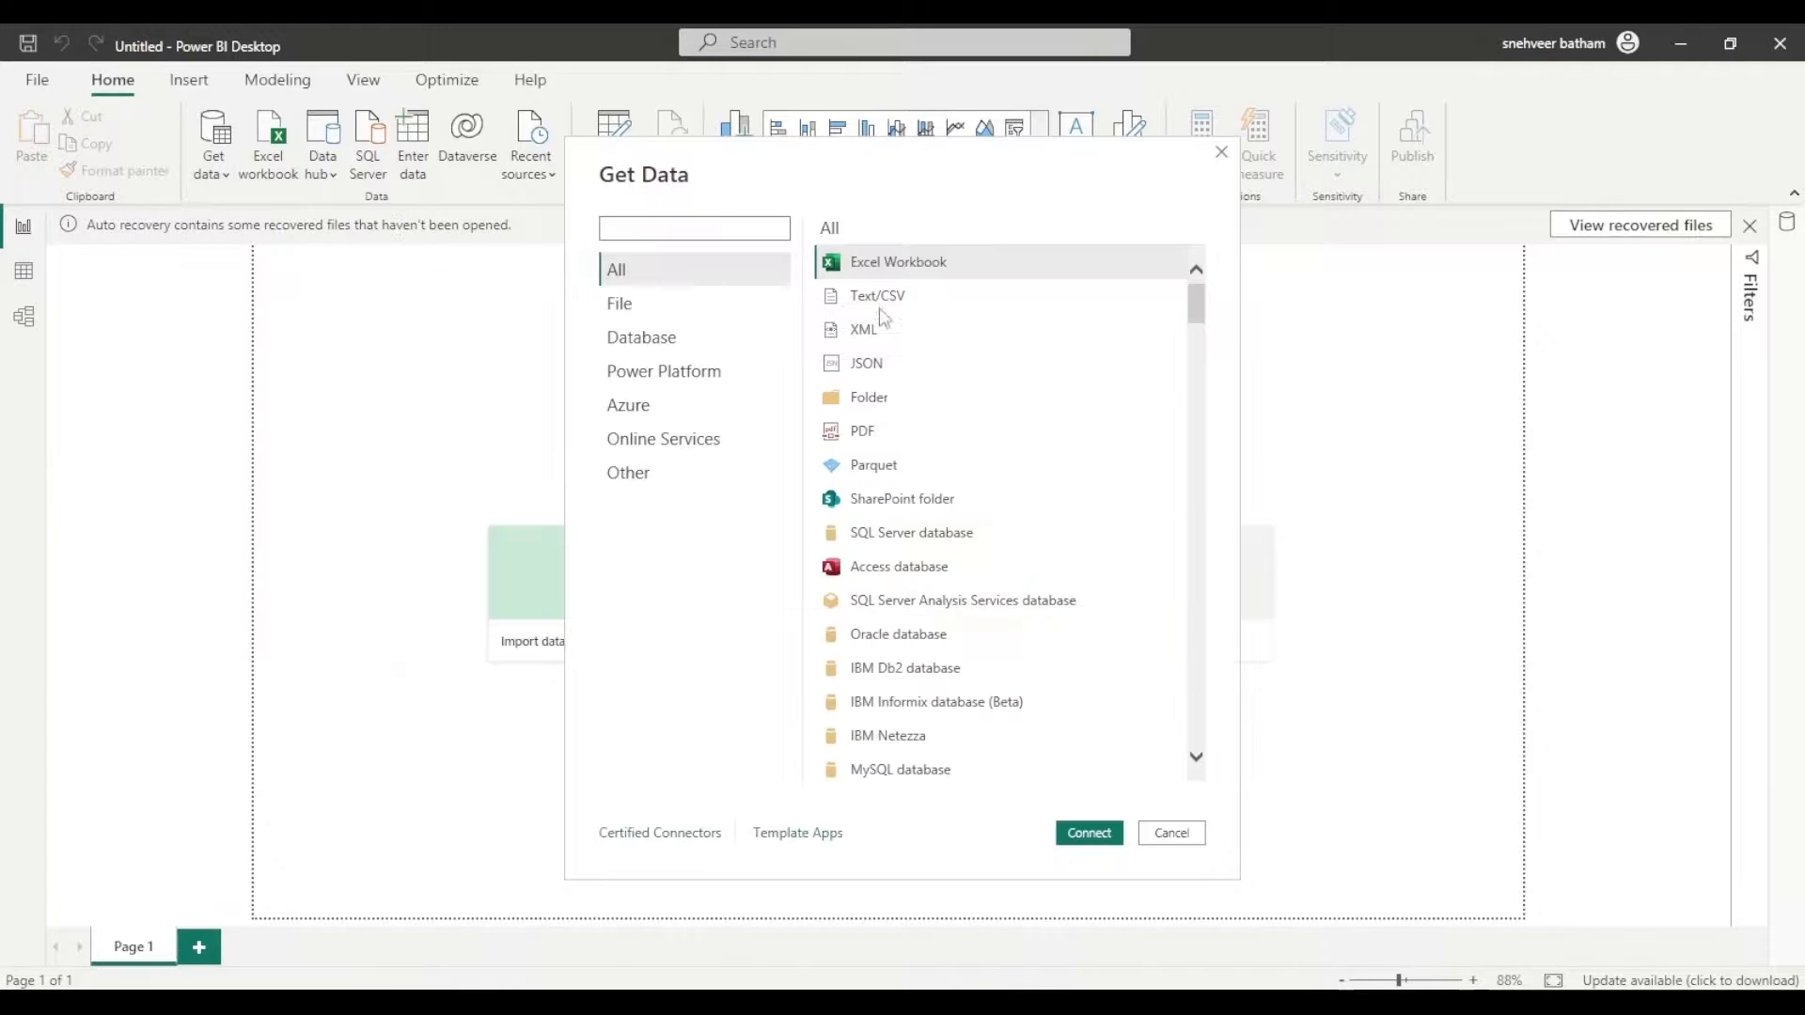
click(1110, 827)
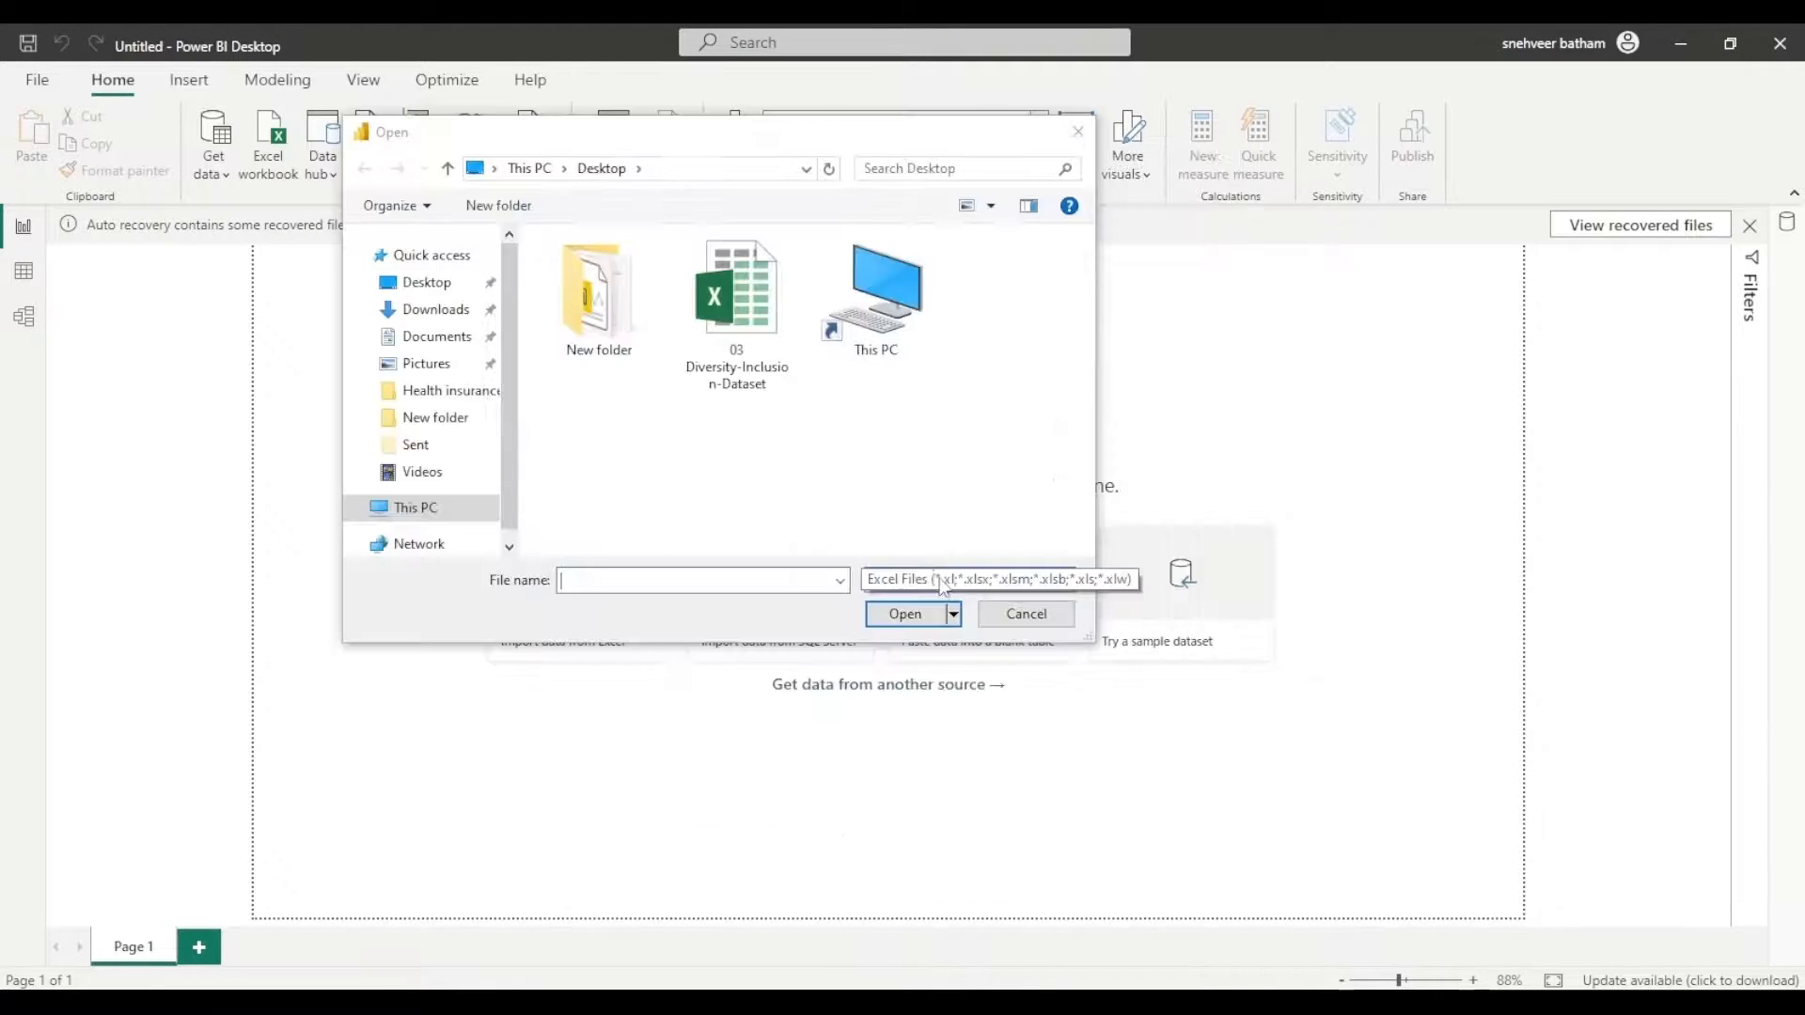
click(747, 376)
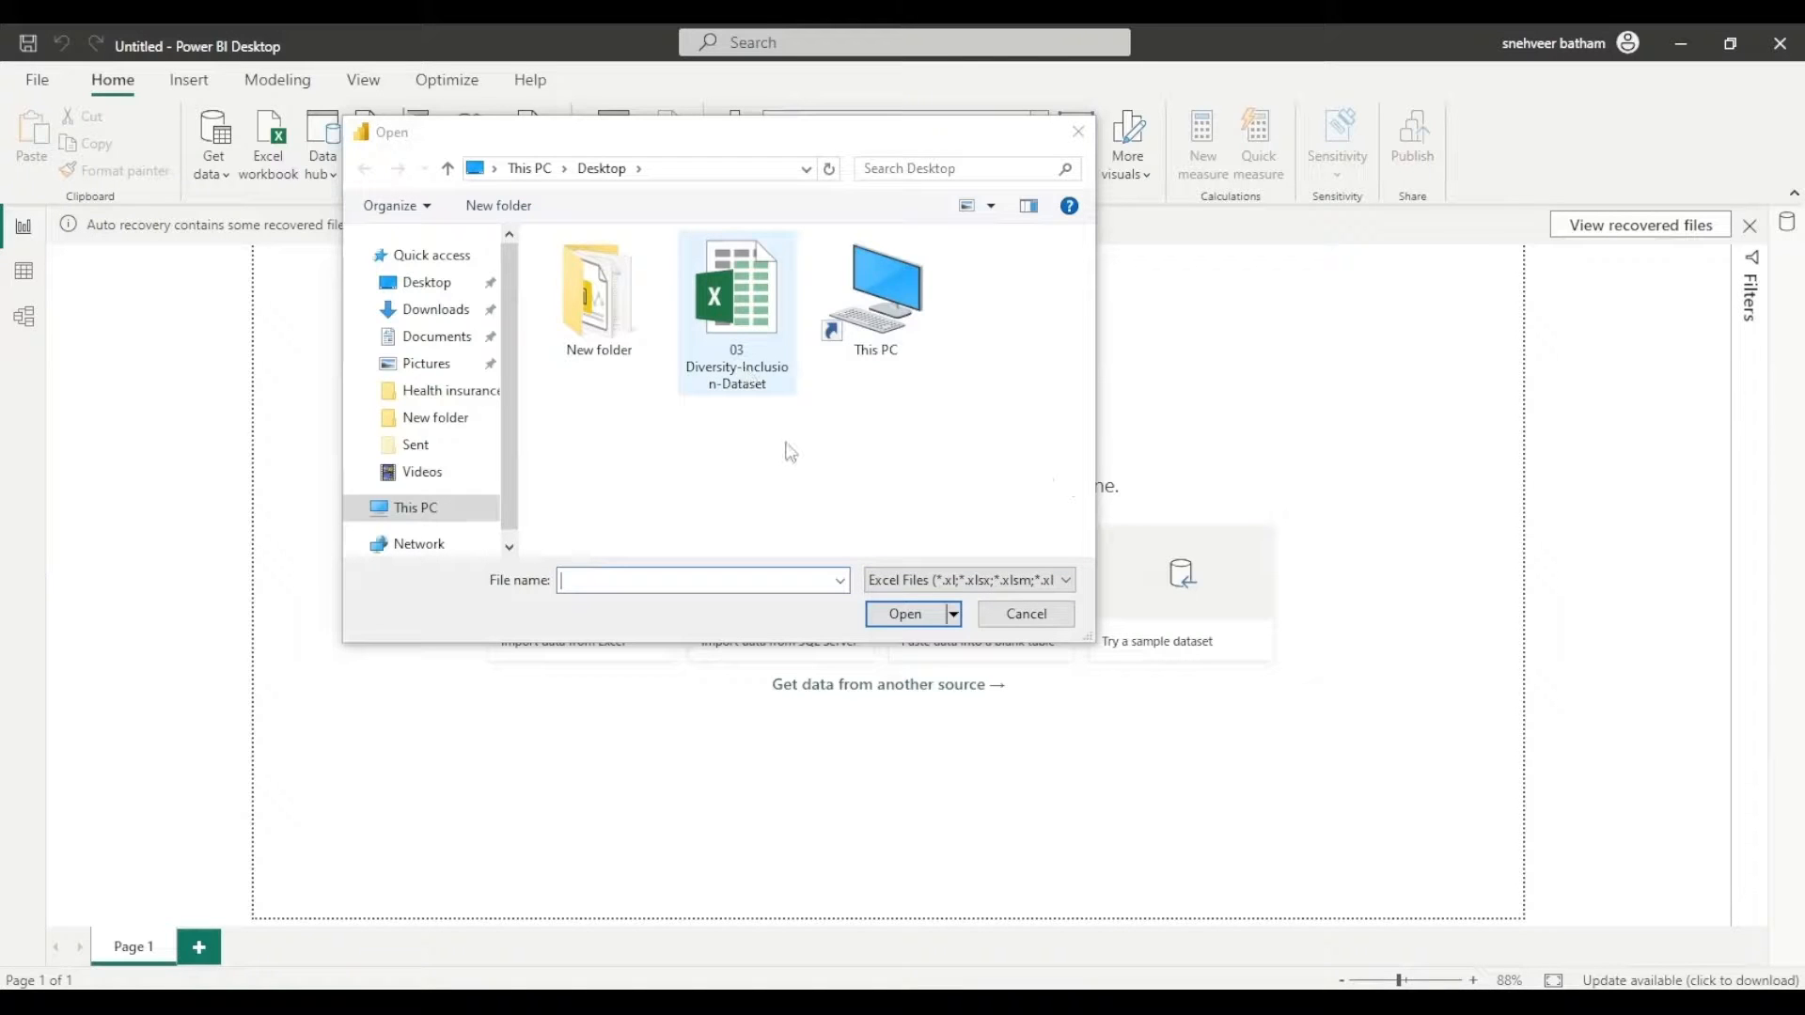
click(1062, 588)
click(899, 621)
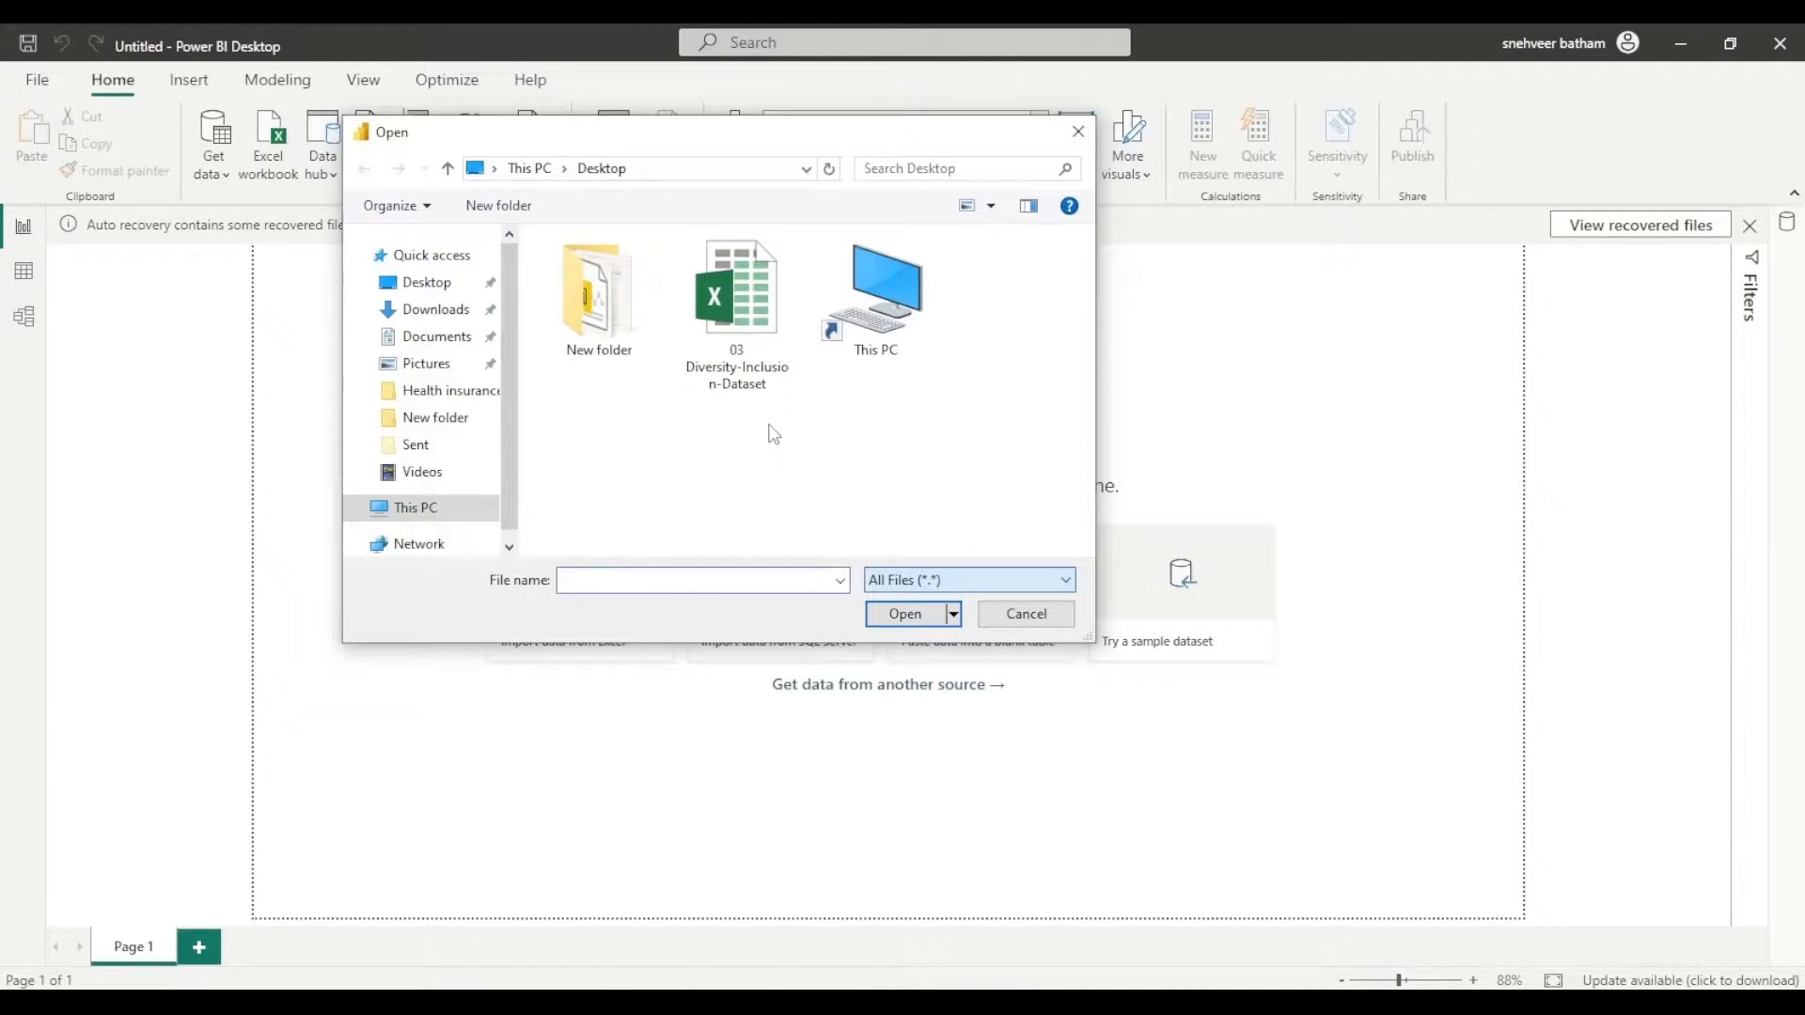
click(743, 344)
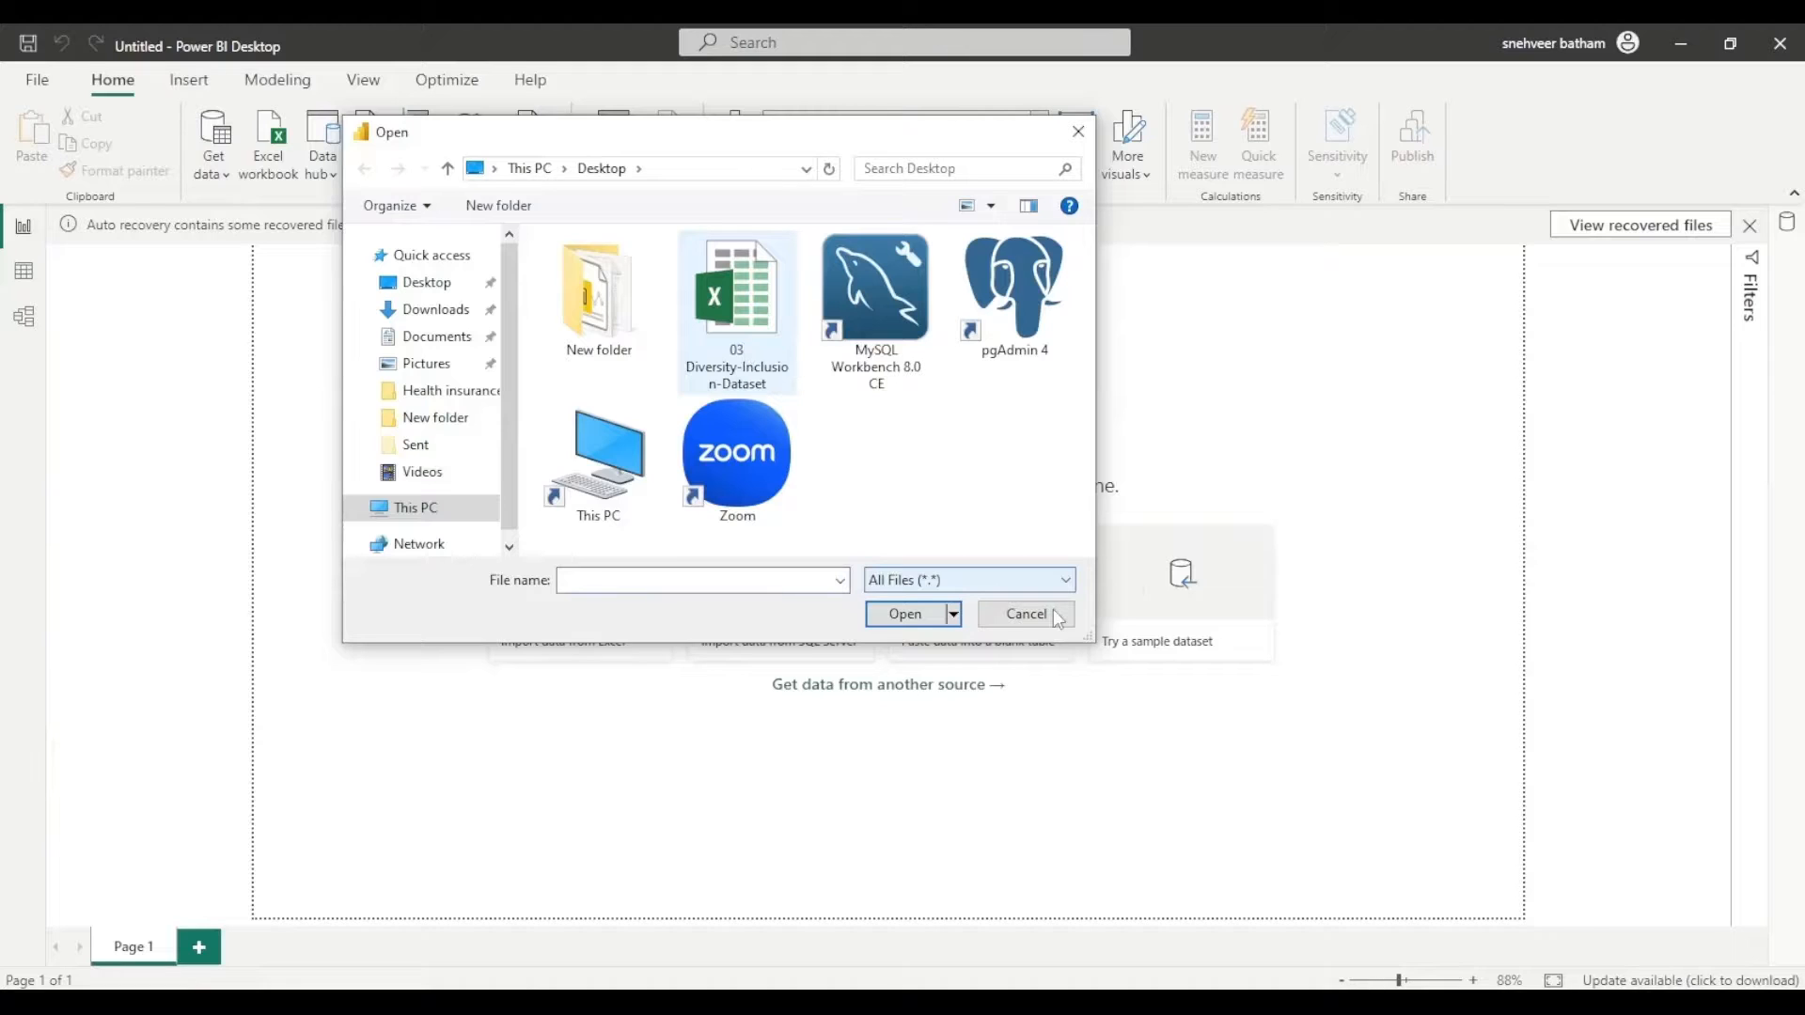
click(905, 613)
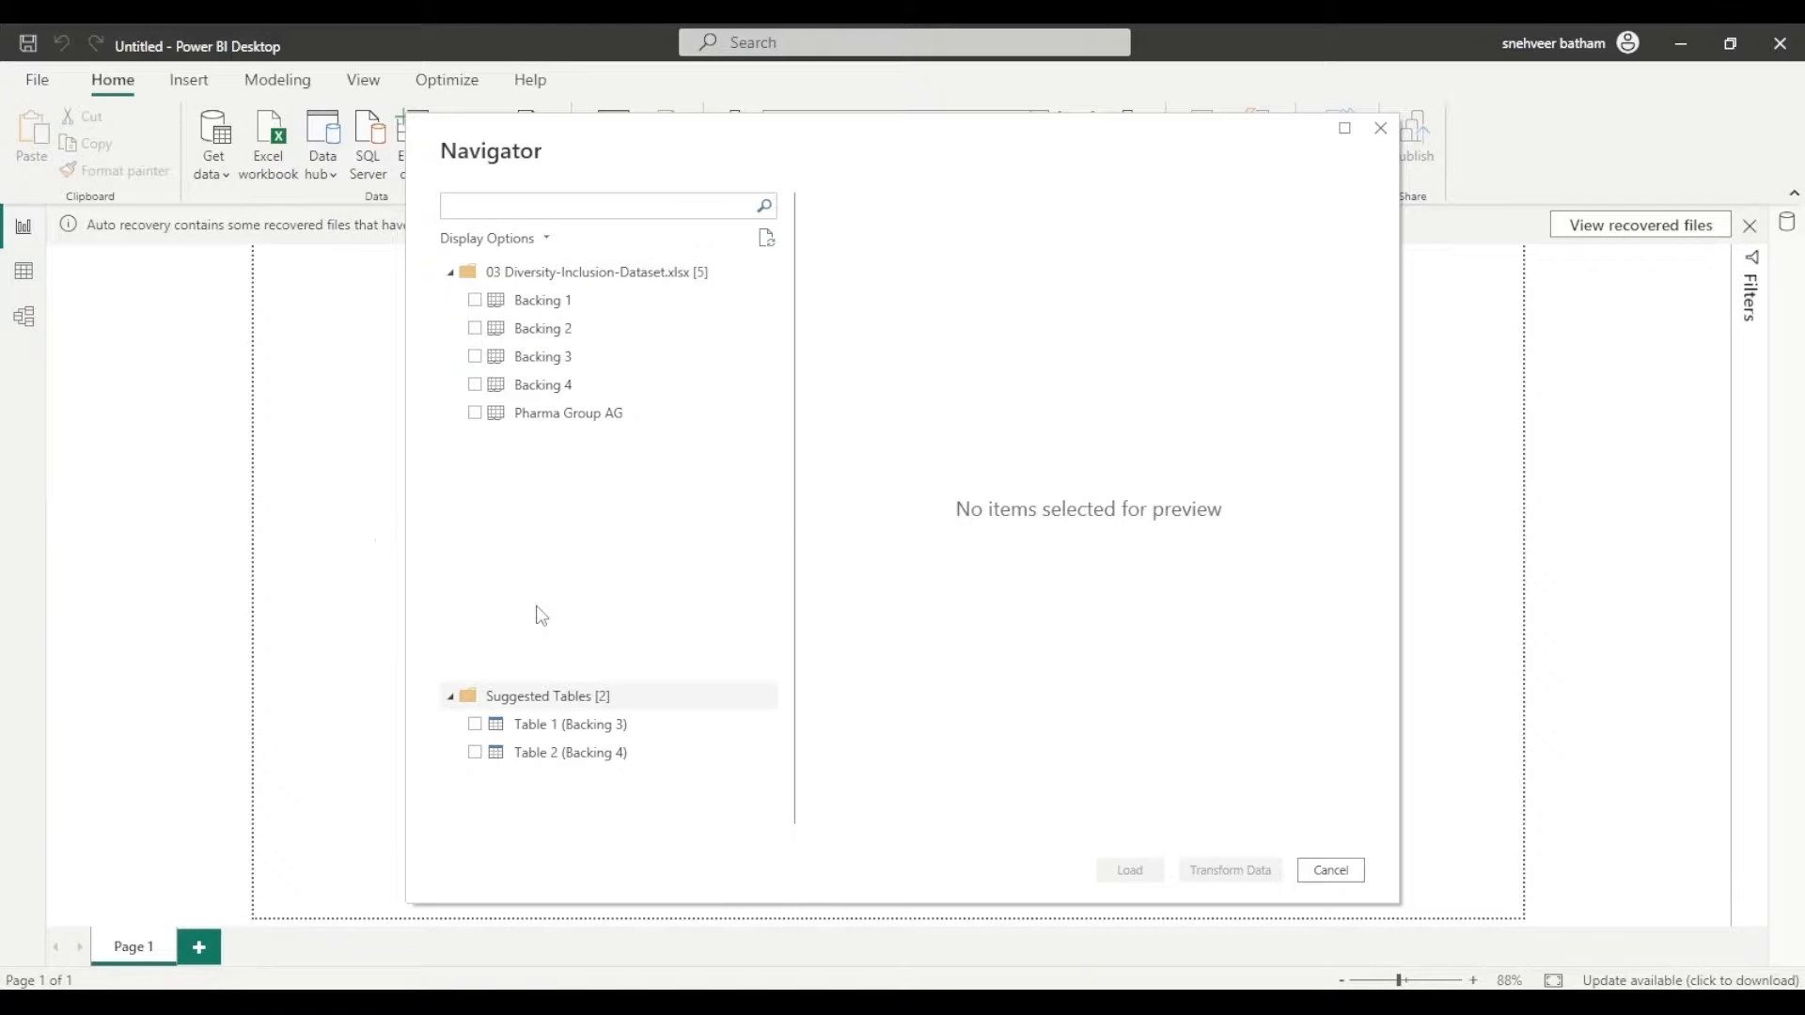
Step: Load the Pharma Group AG sheet into the report through Power Query after reviewing its columns
click(476, 415)
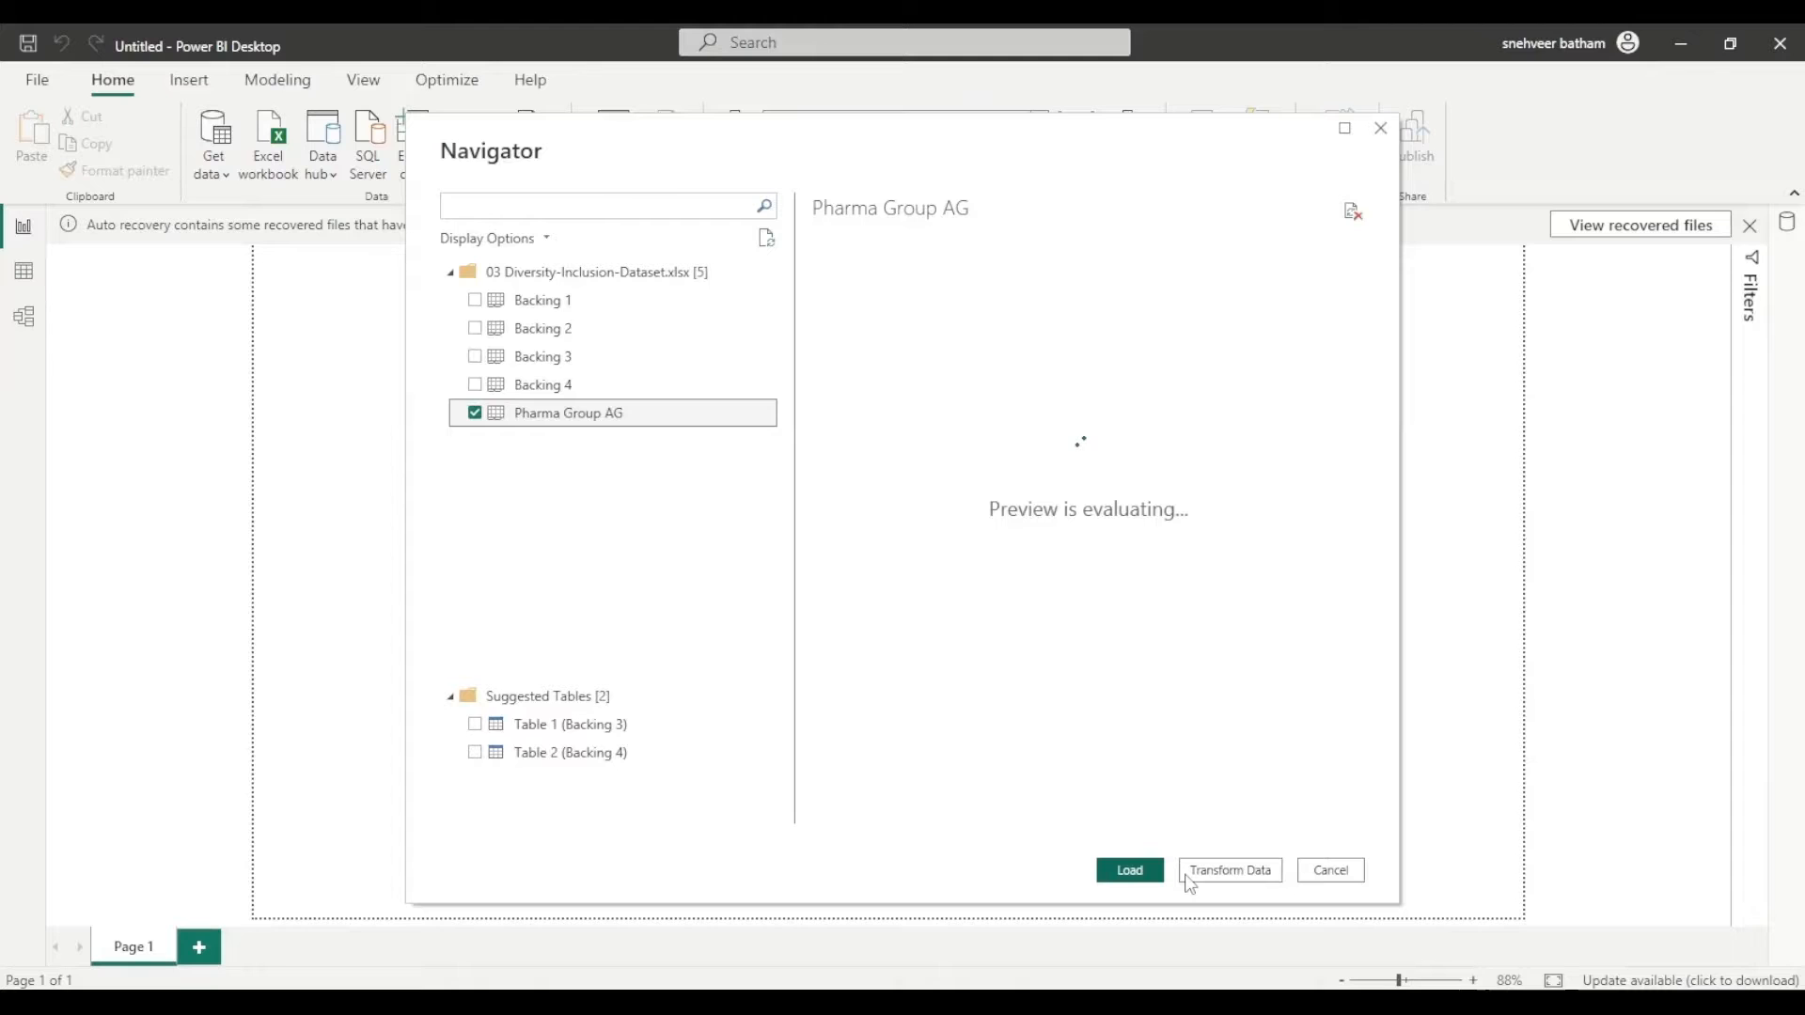
click(1188, 879)
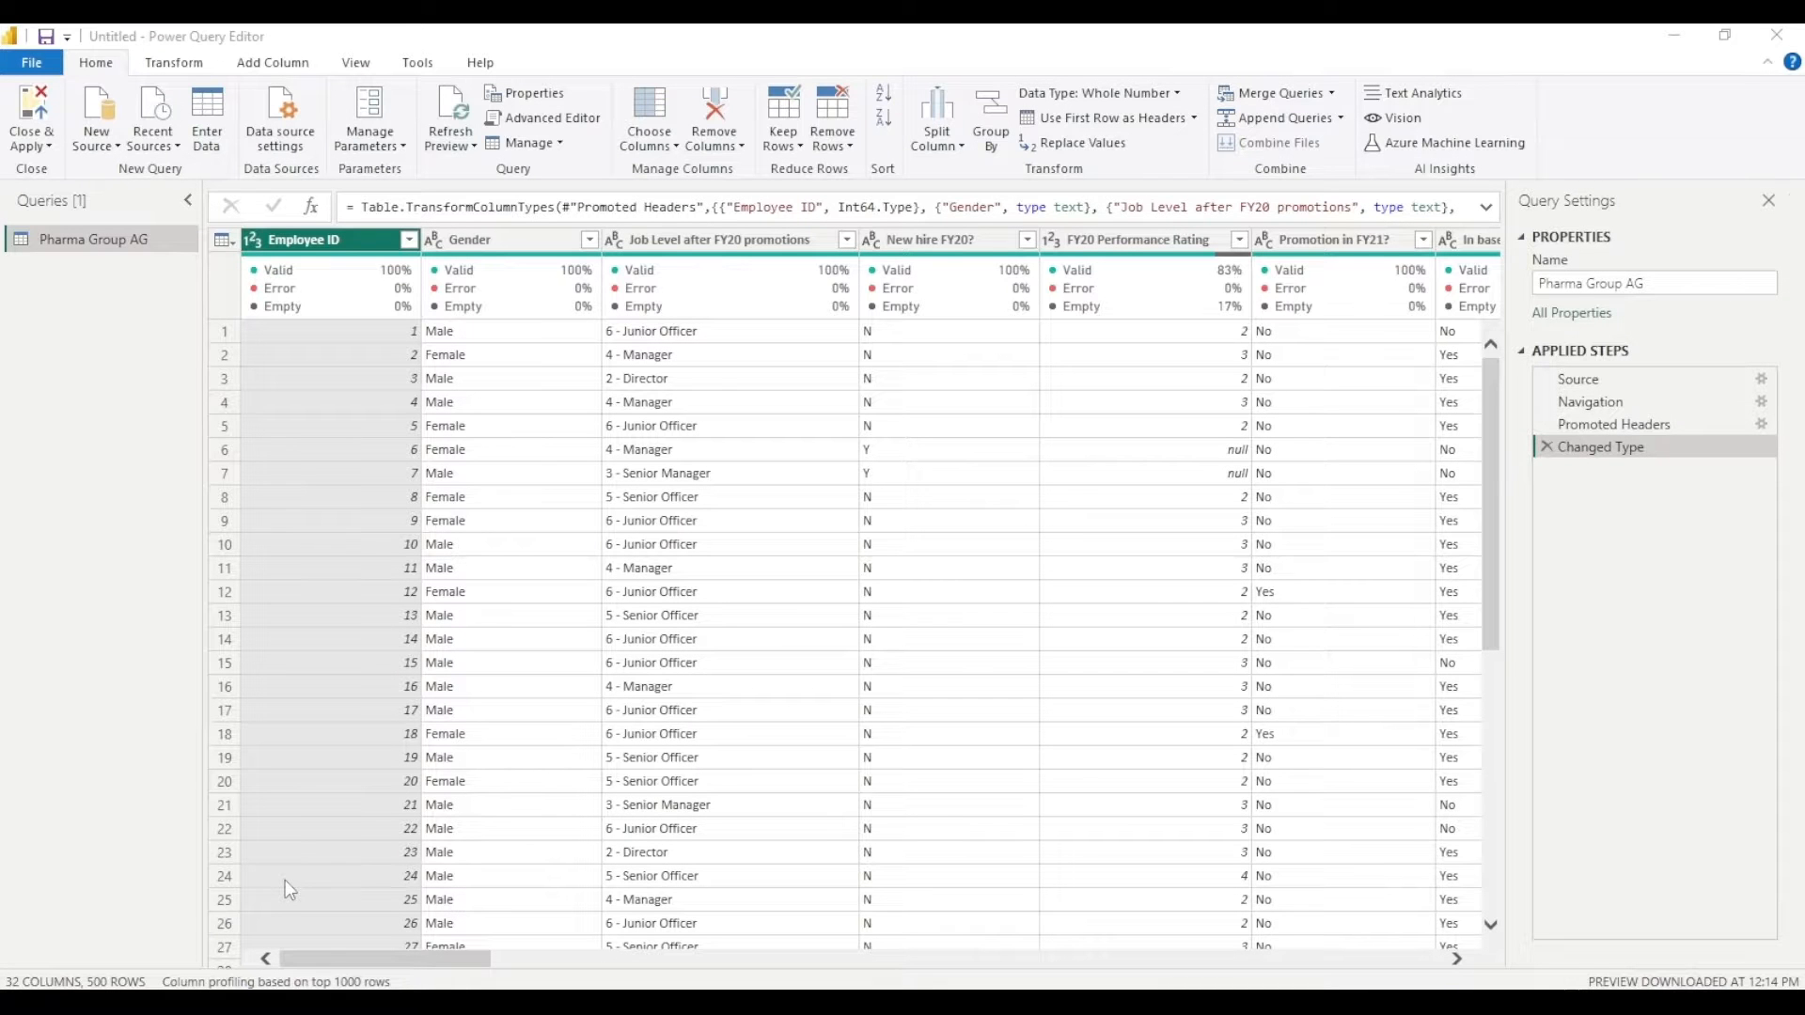
drag(372, 954, 827, 967)
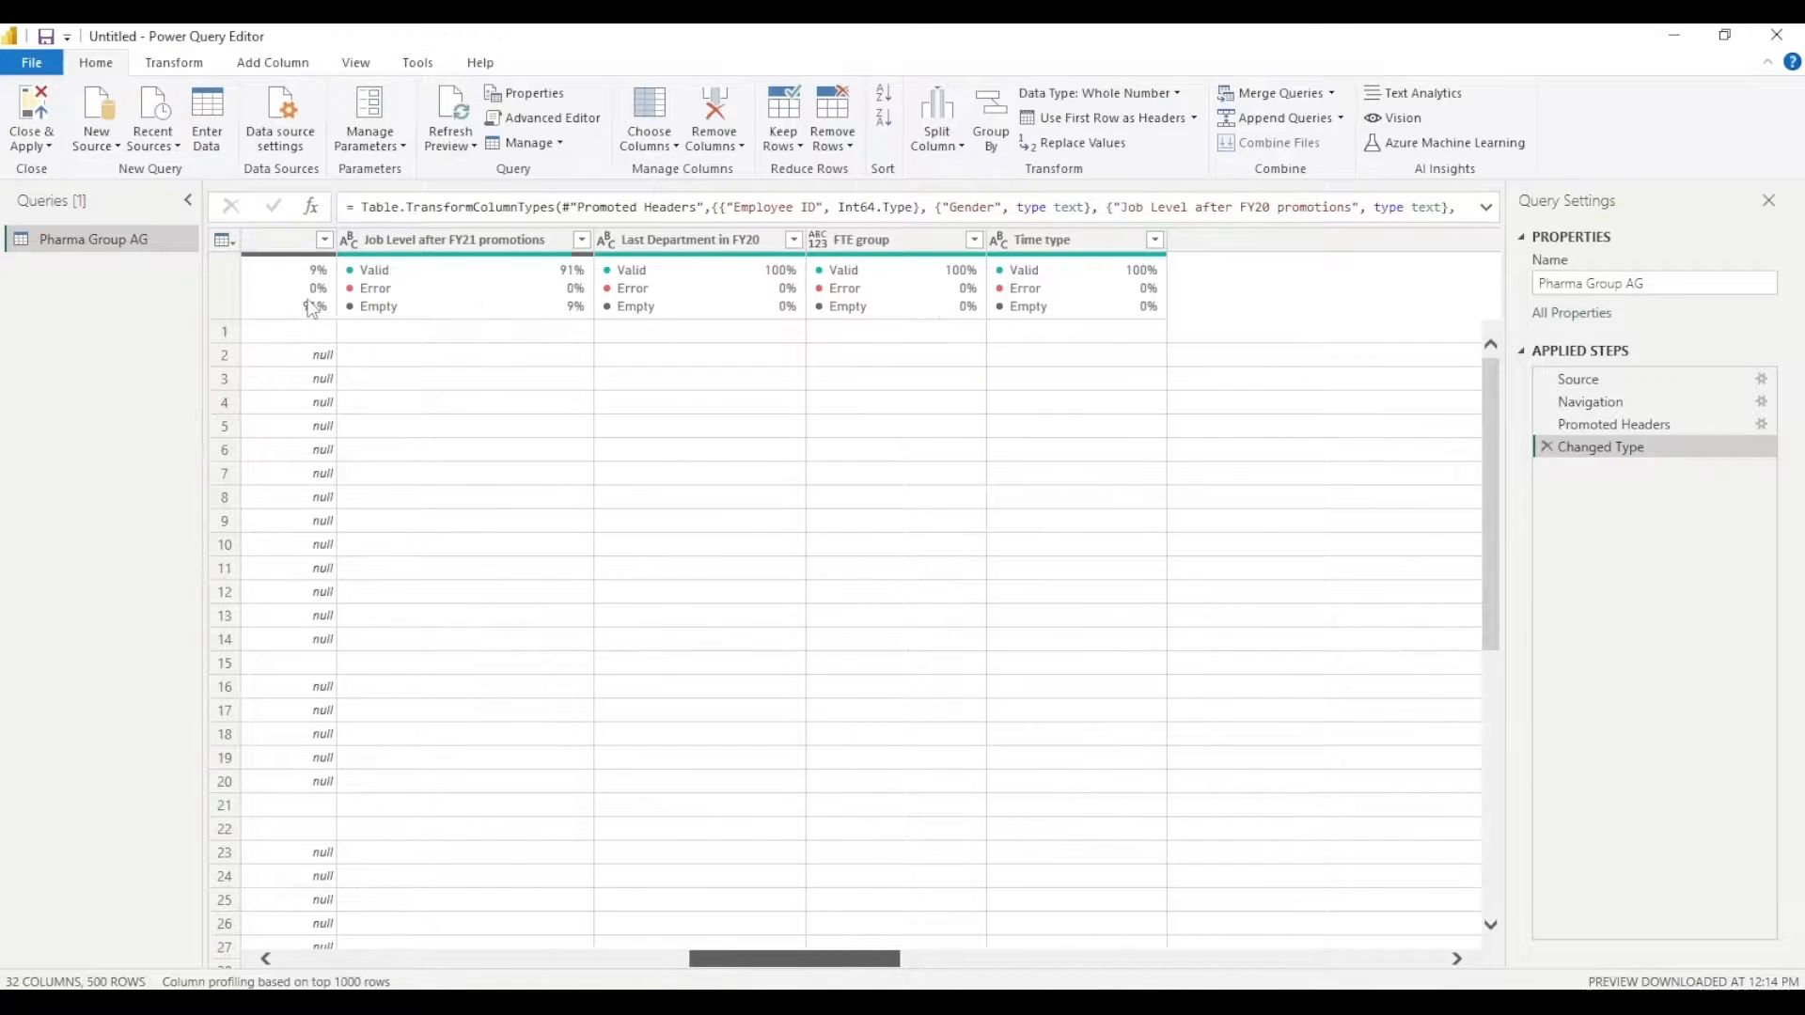
drag(312, 309, 489, 916)
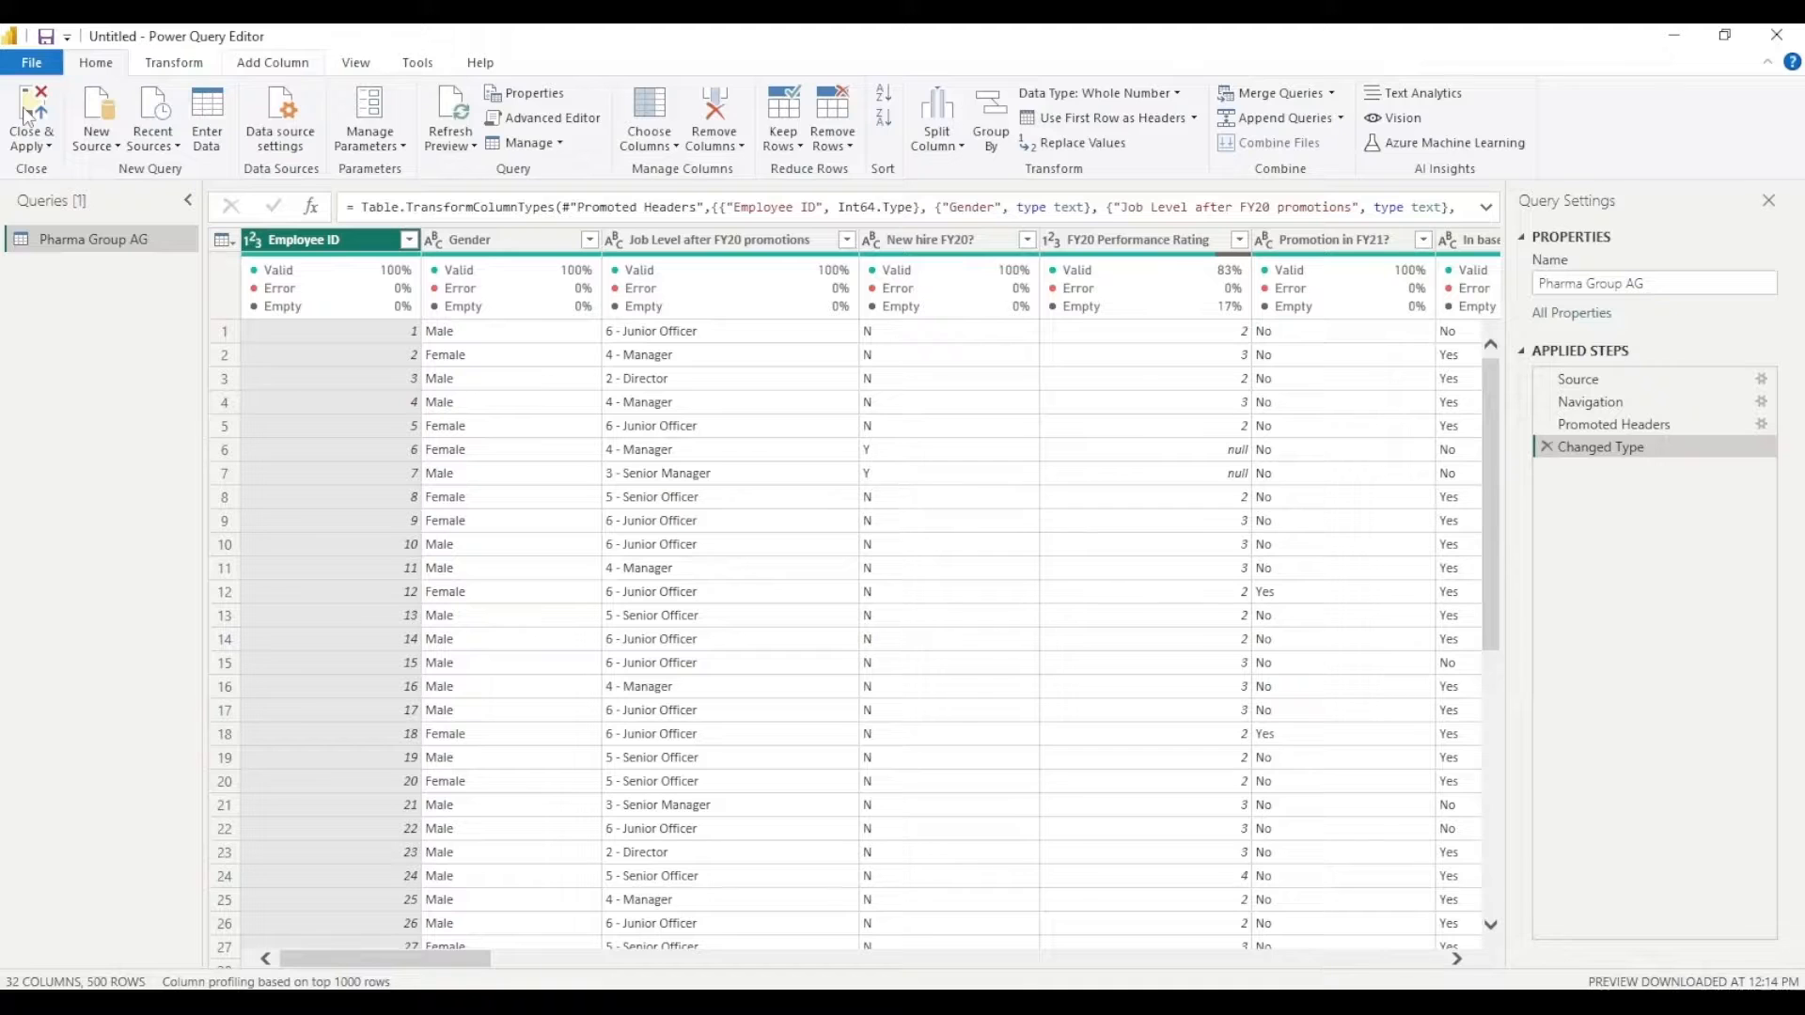
click(27, 115)
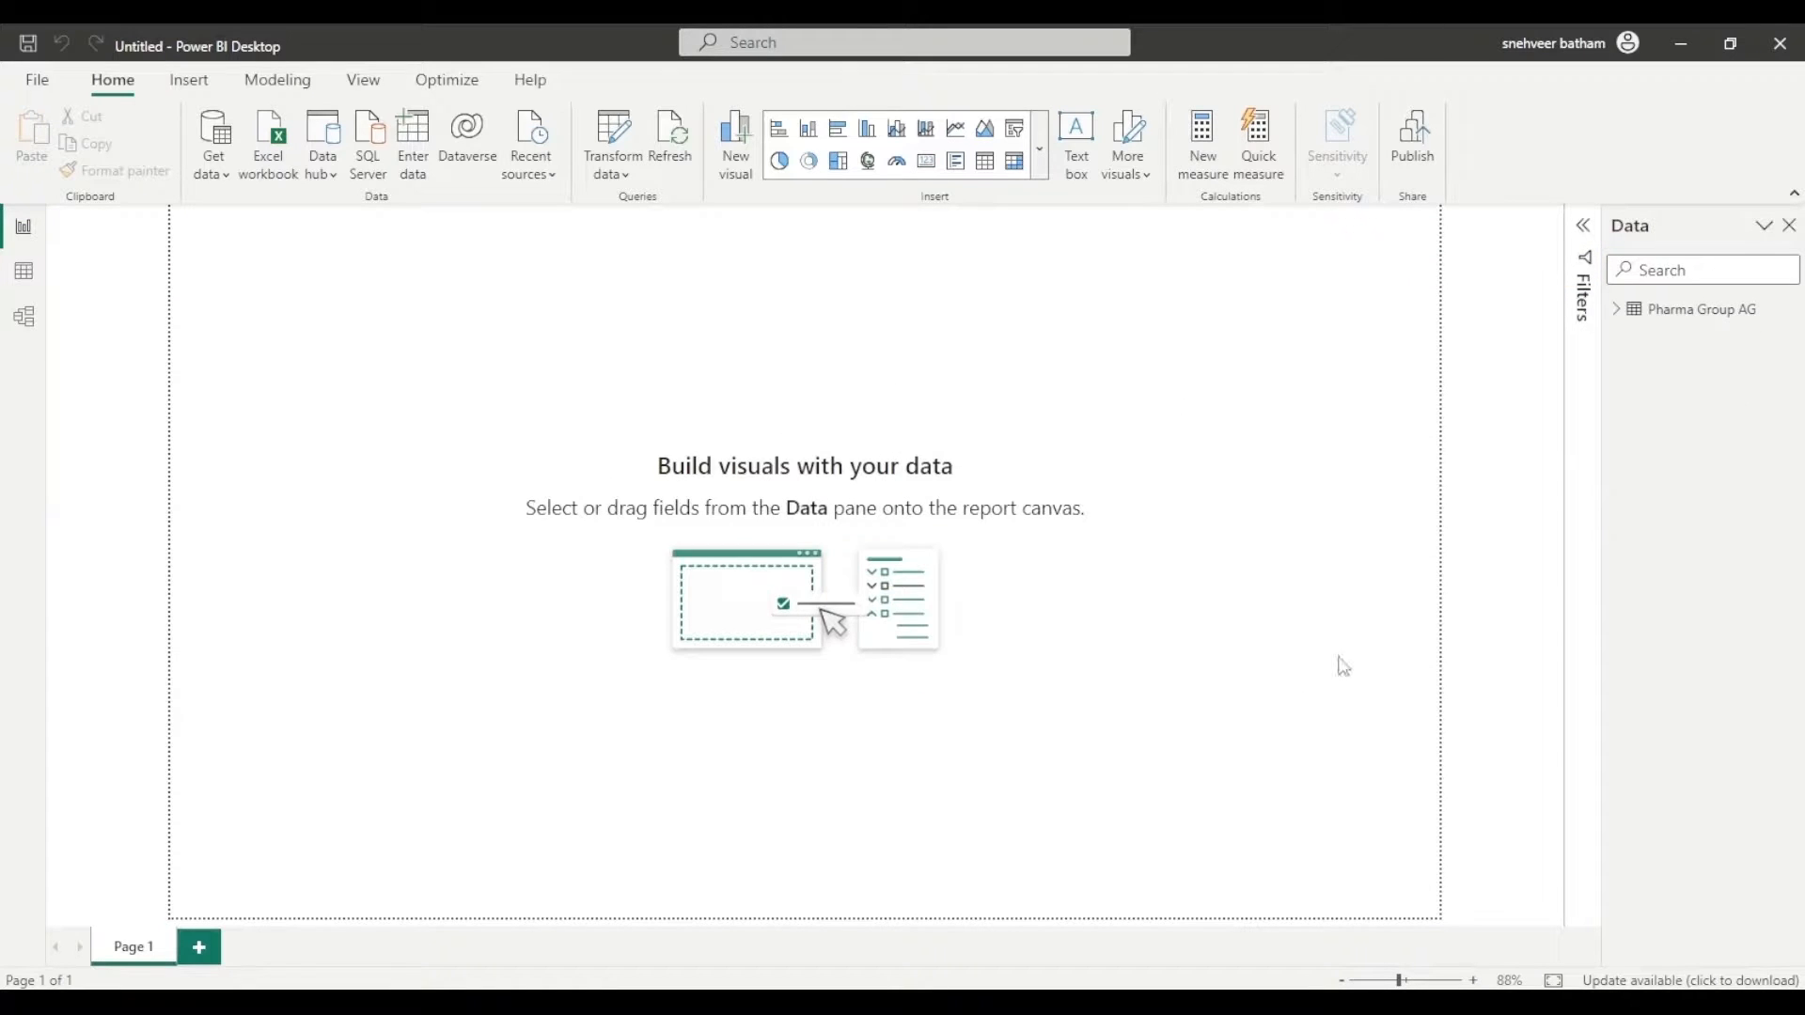
Step: Add a text box with the large page title "Diversity And Inclusion" at the top of the report page
click(1613, 312)
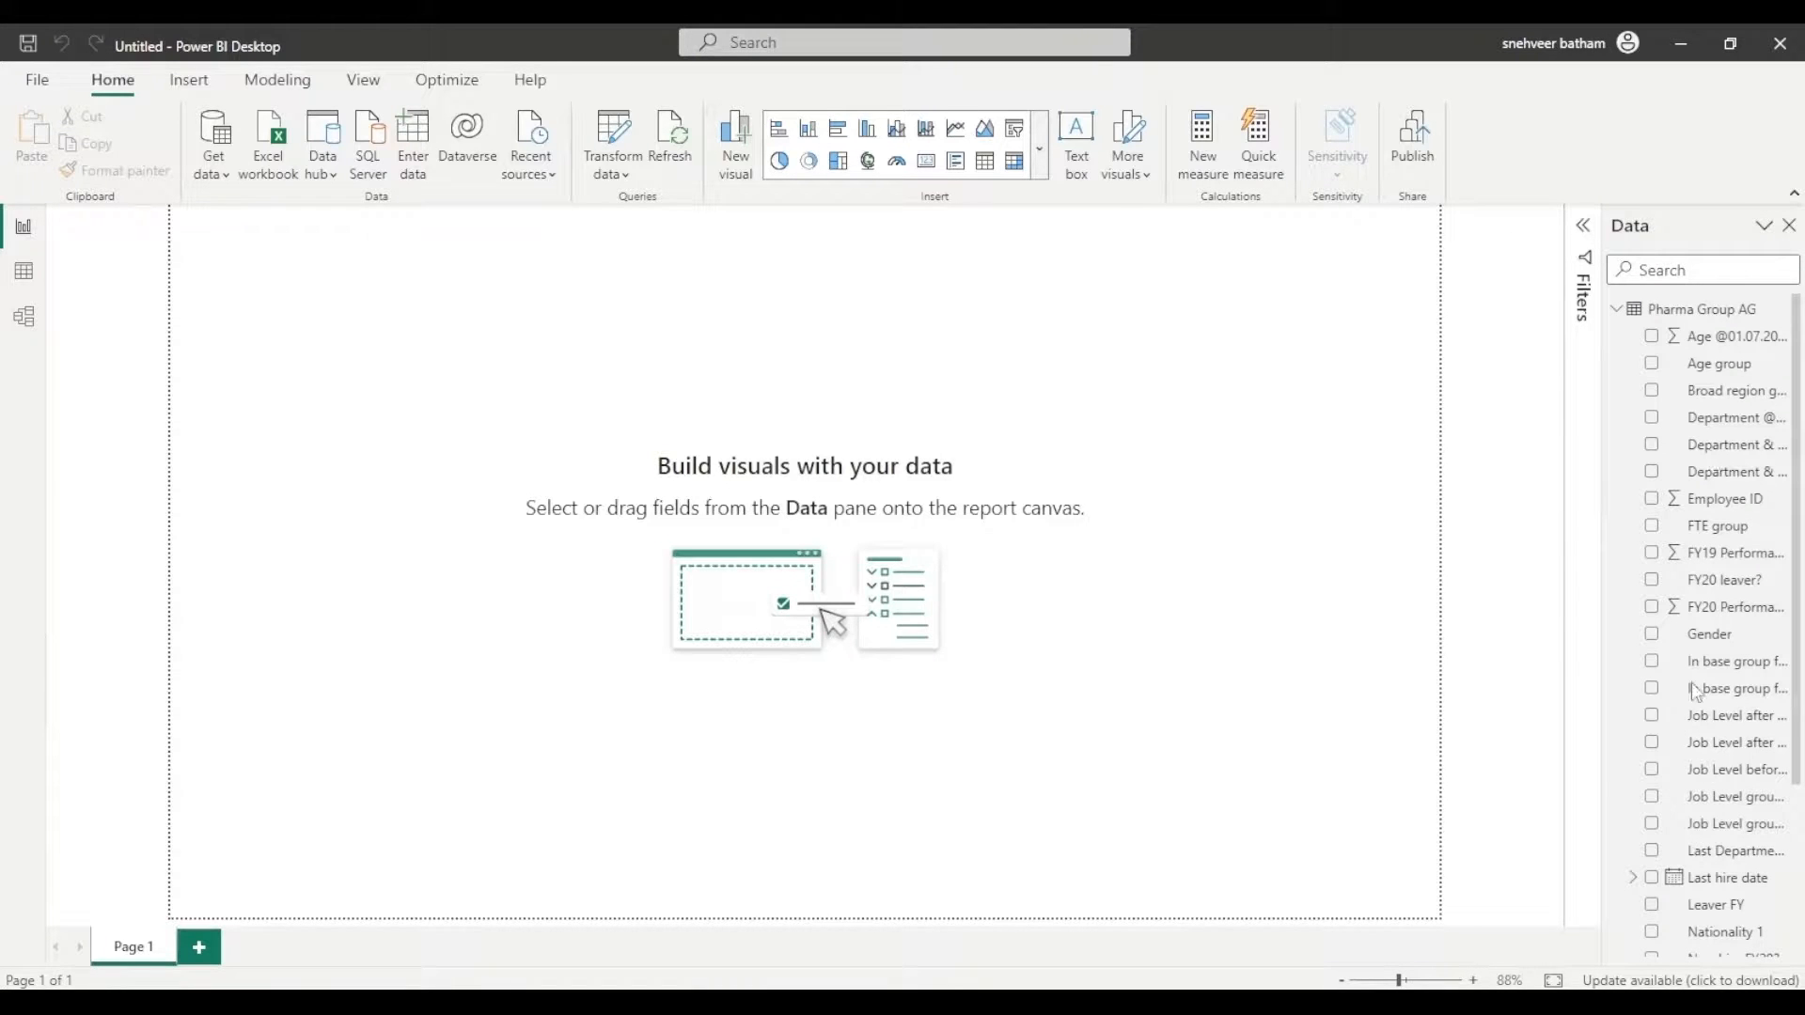
click(189, 83)
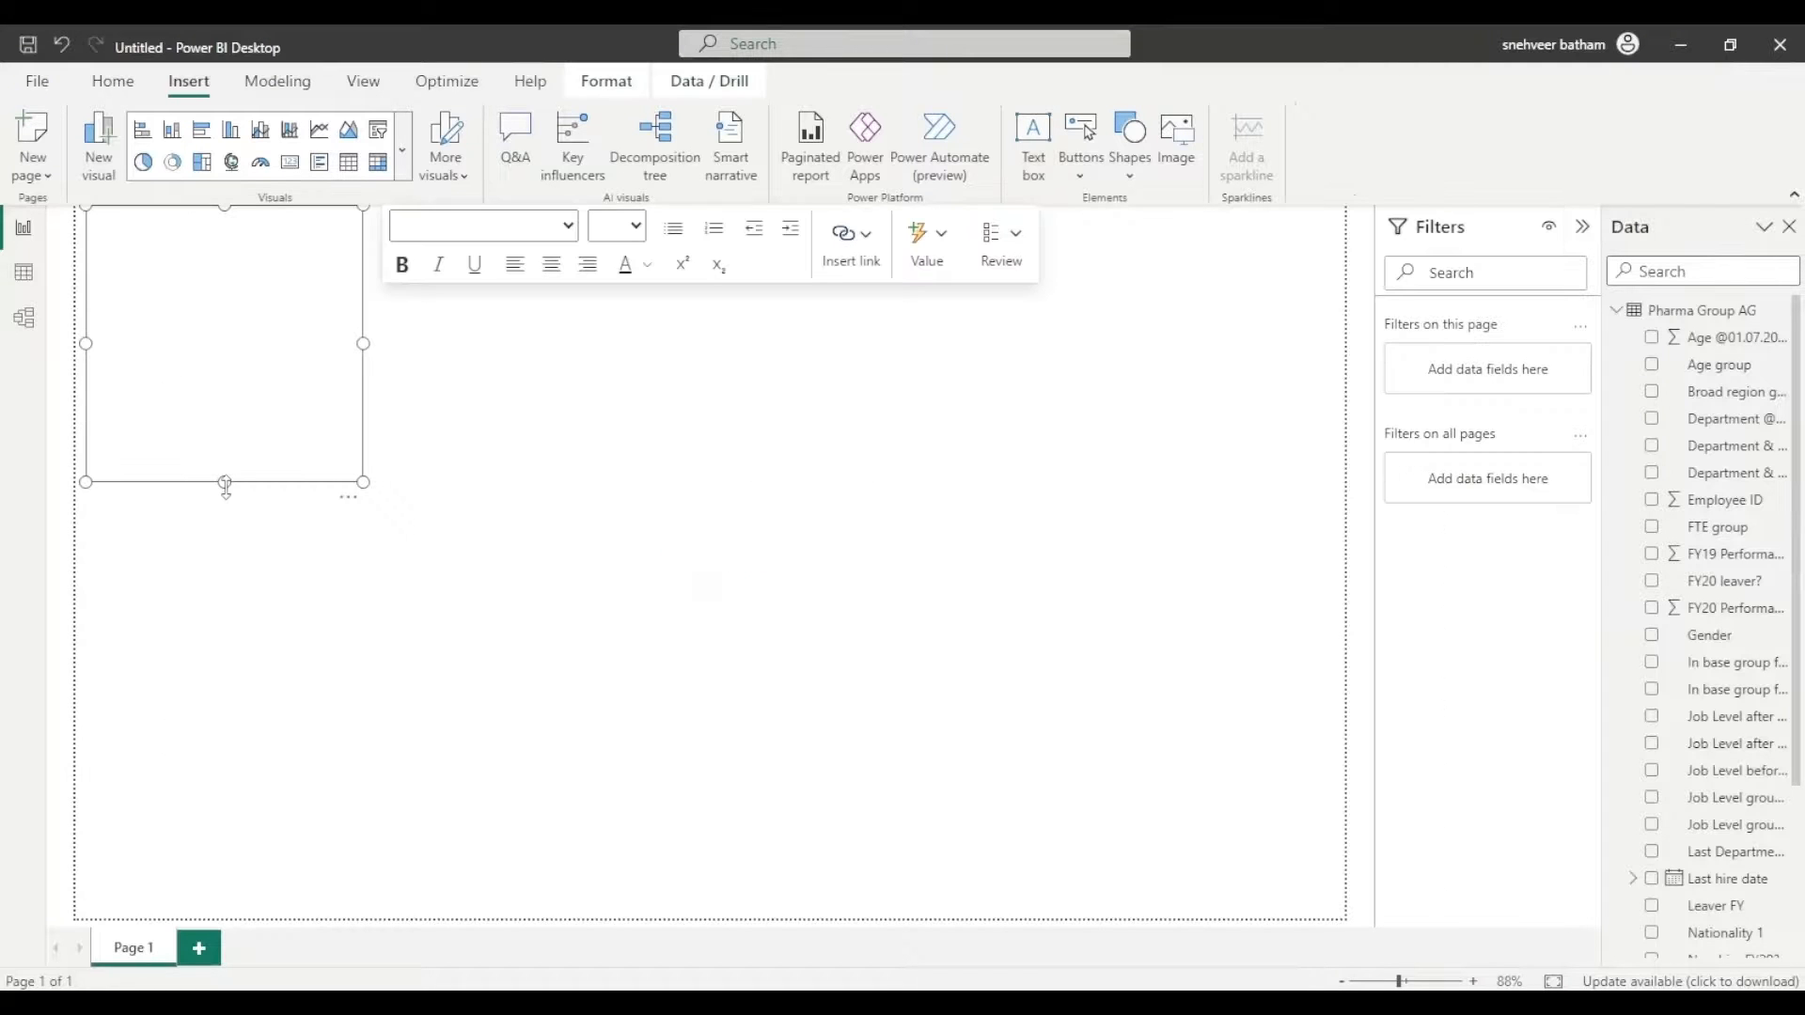
text(Diversity And Inc)
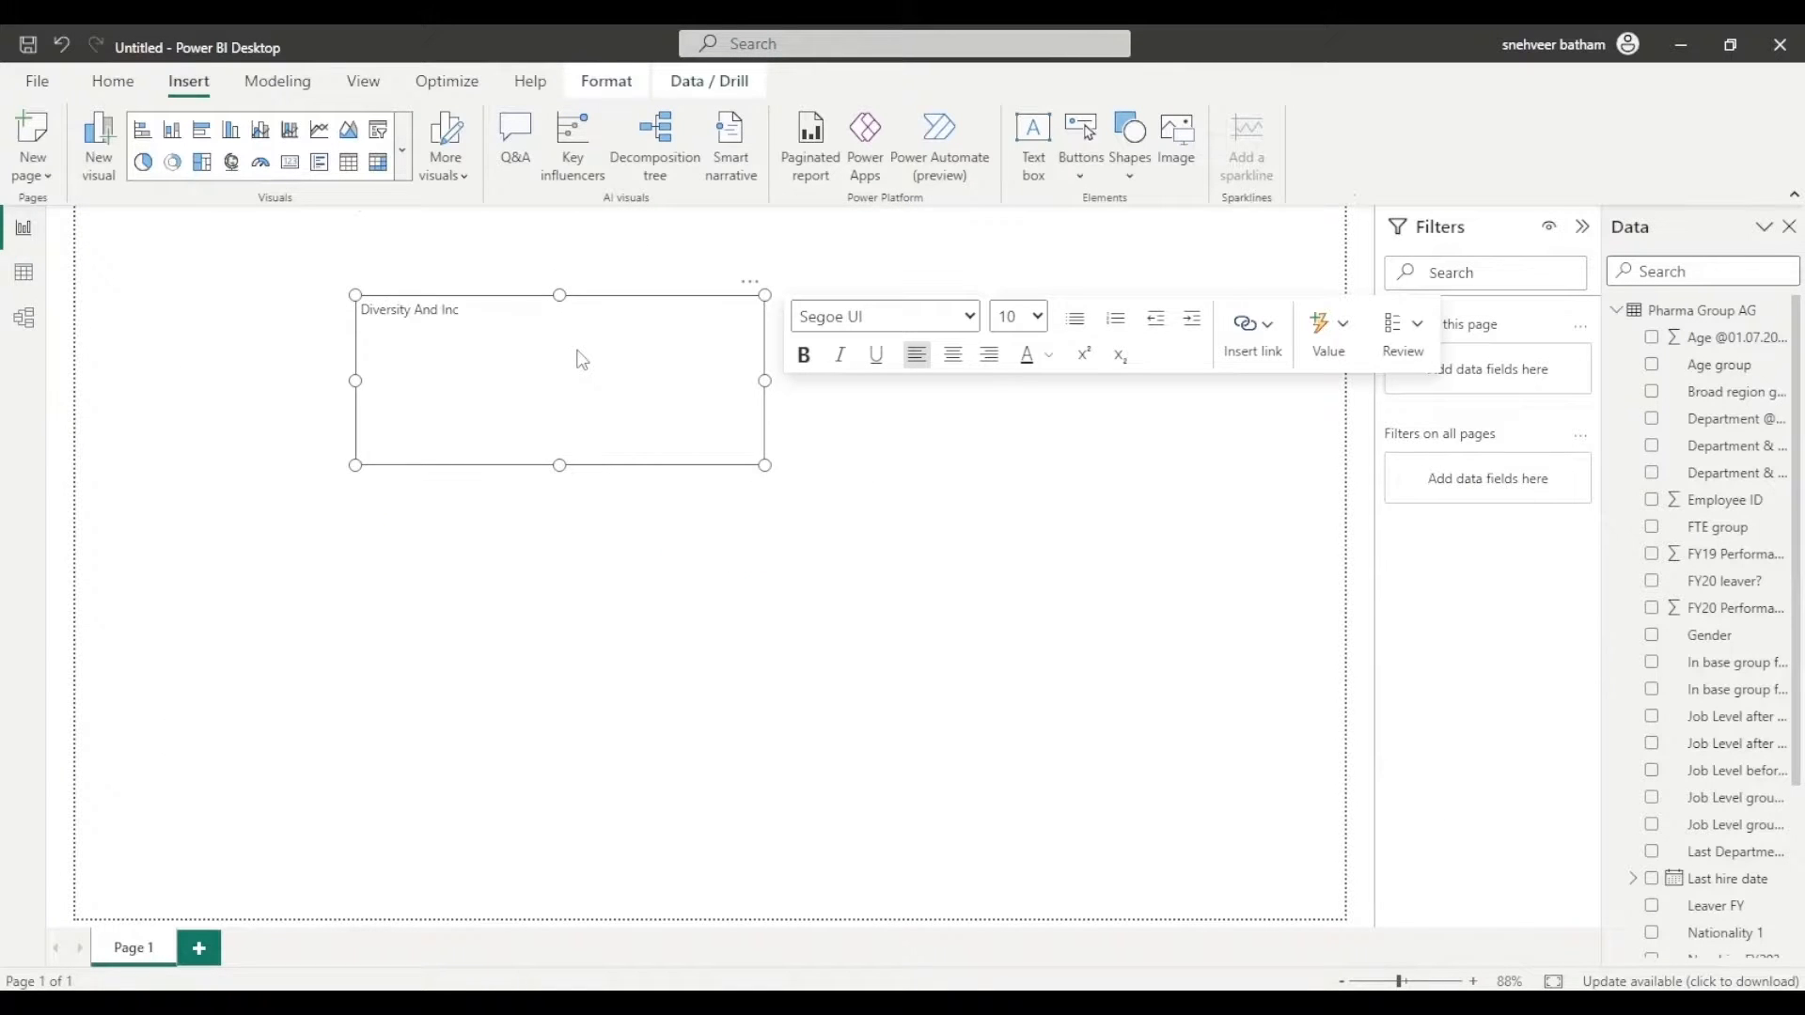
text(lusion)
key(ctrl+a)
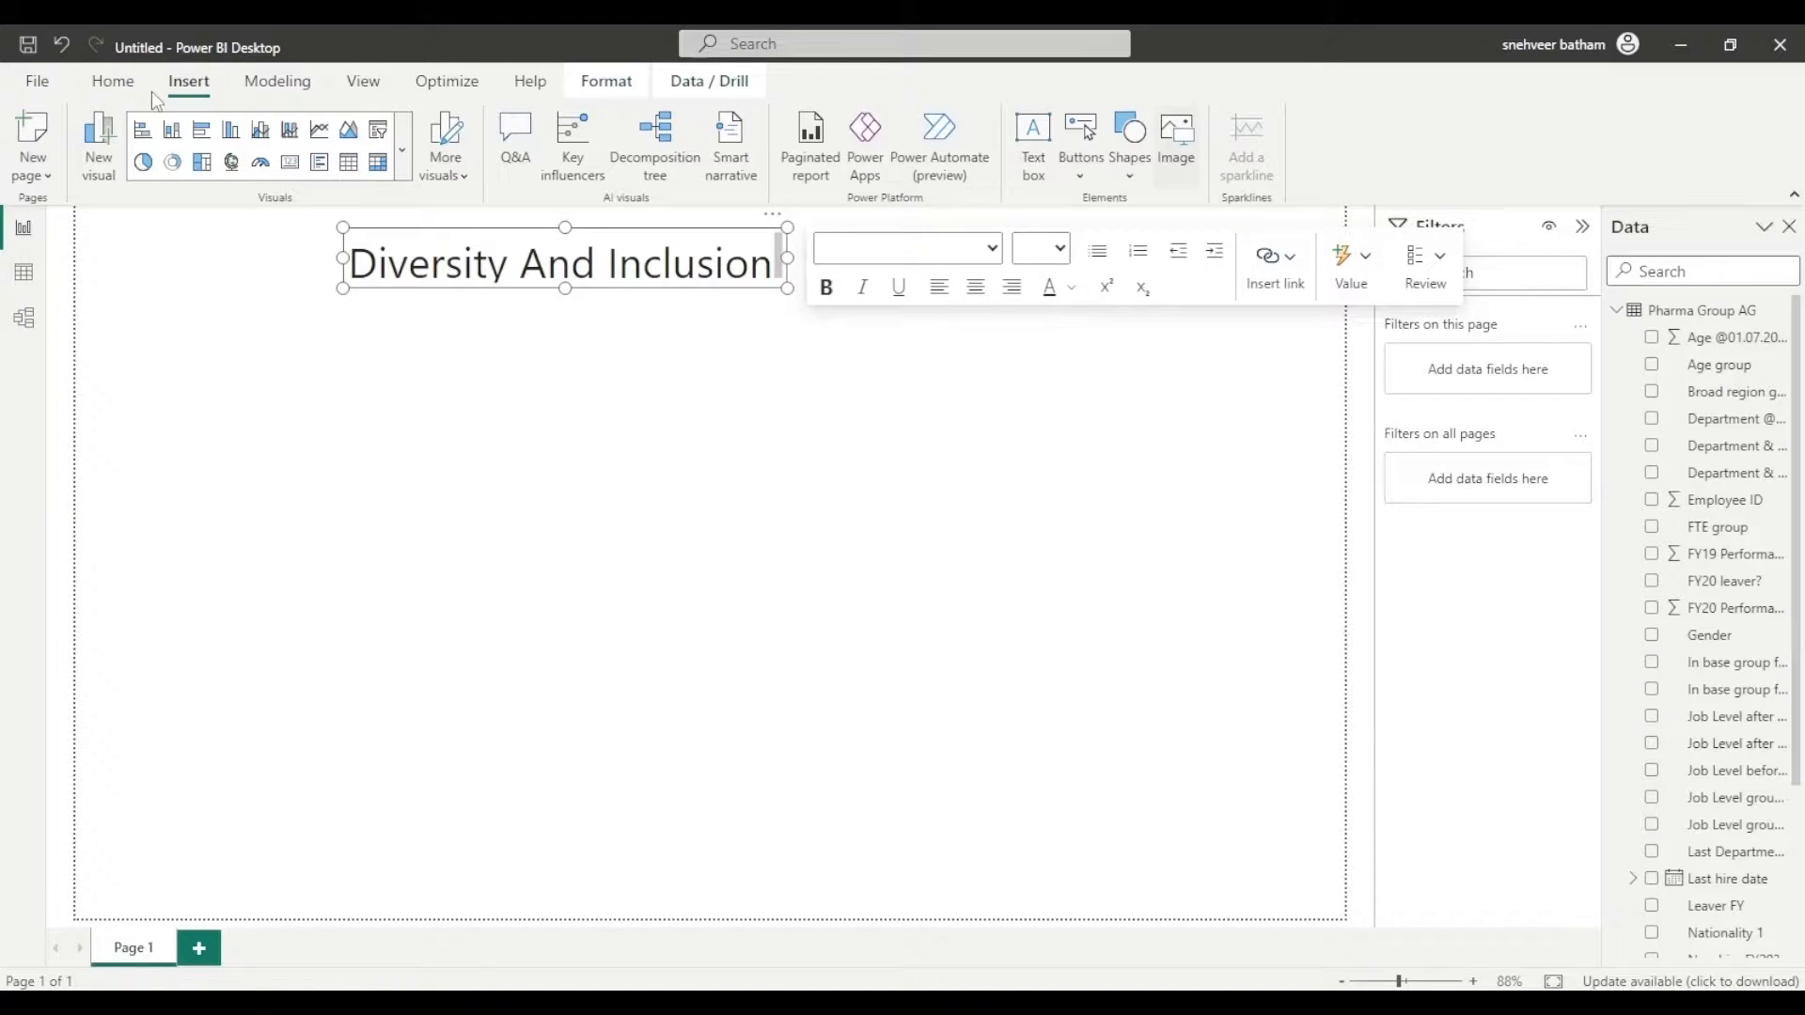
Step: Add a slicer for Last Department in FY20 below the page title
click(112, 81)
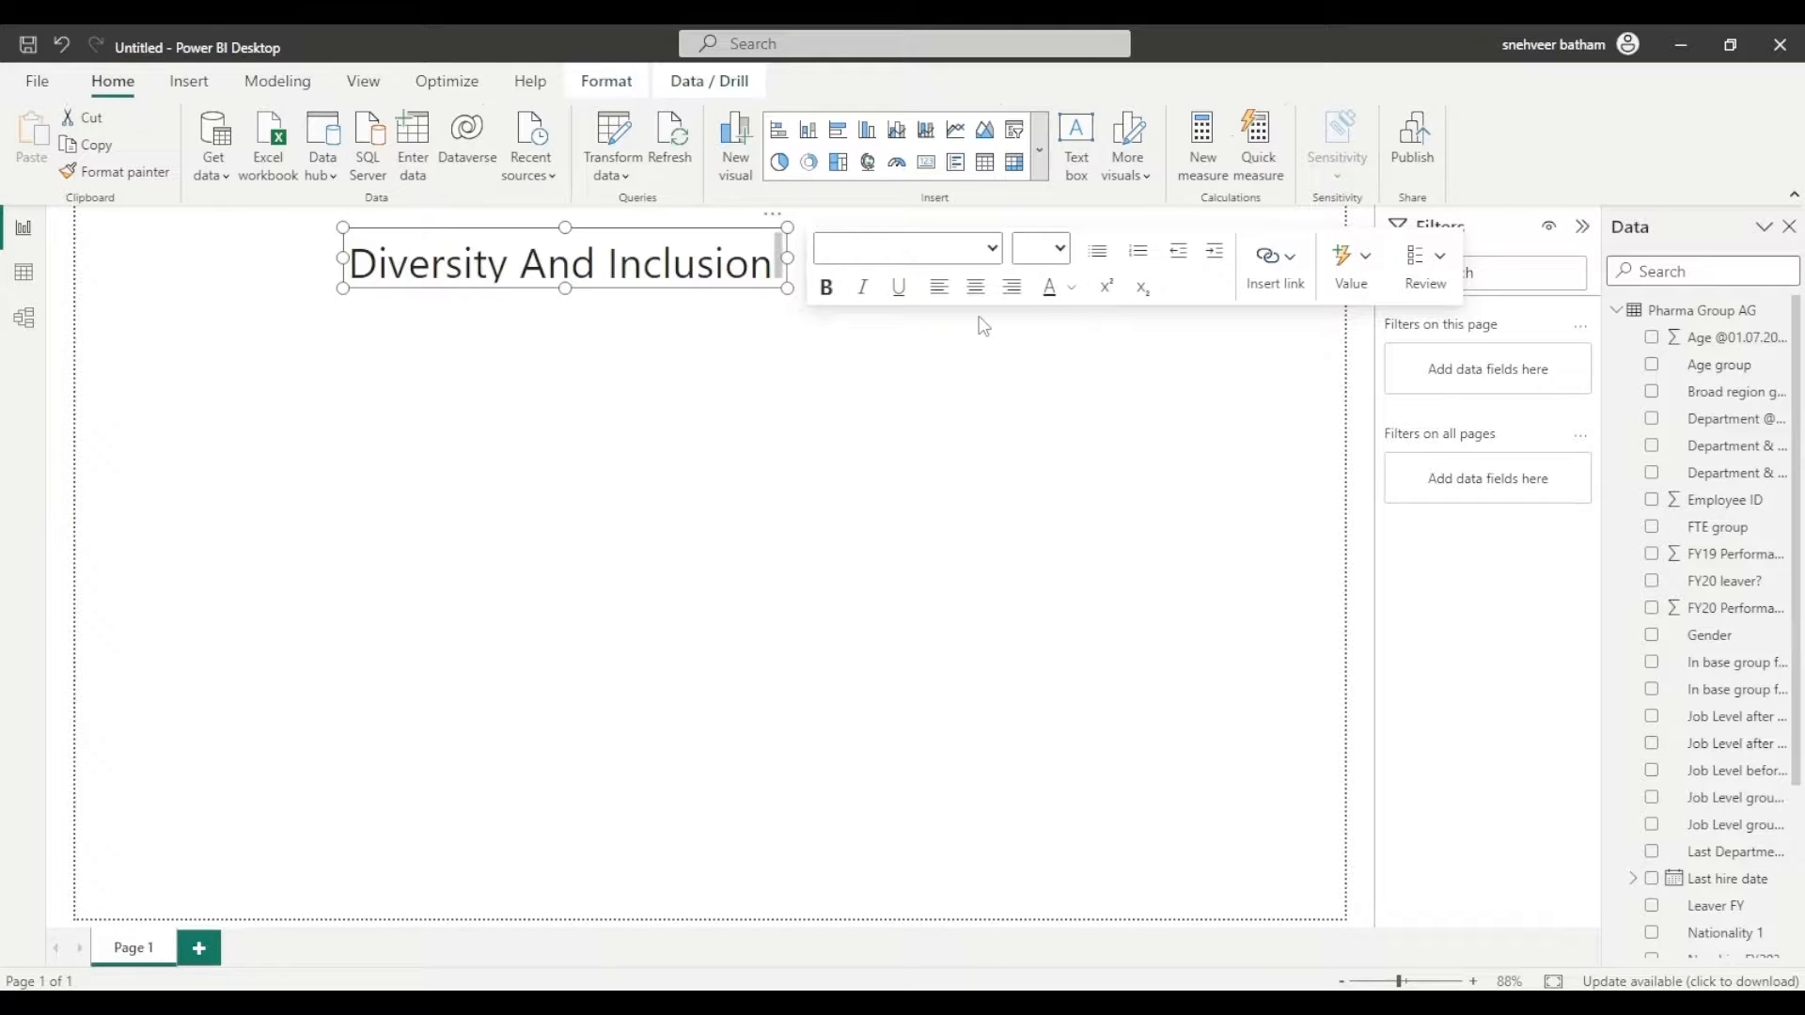
click(1038, 149)
click(818, 845)
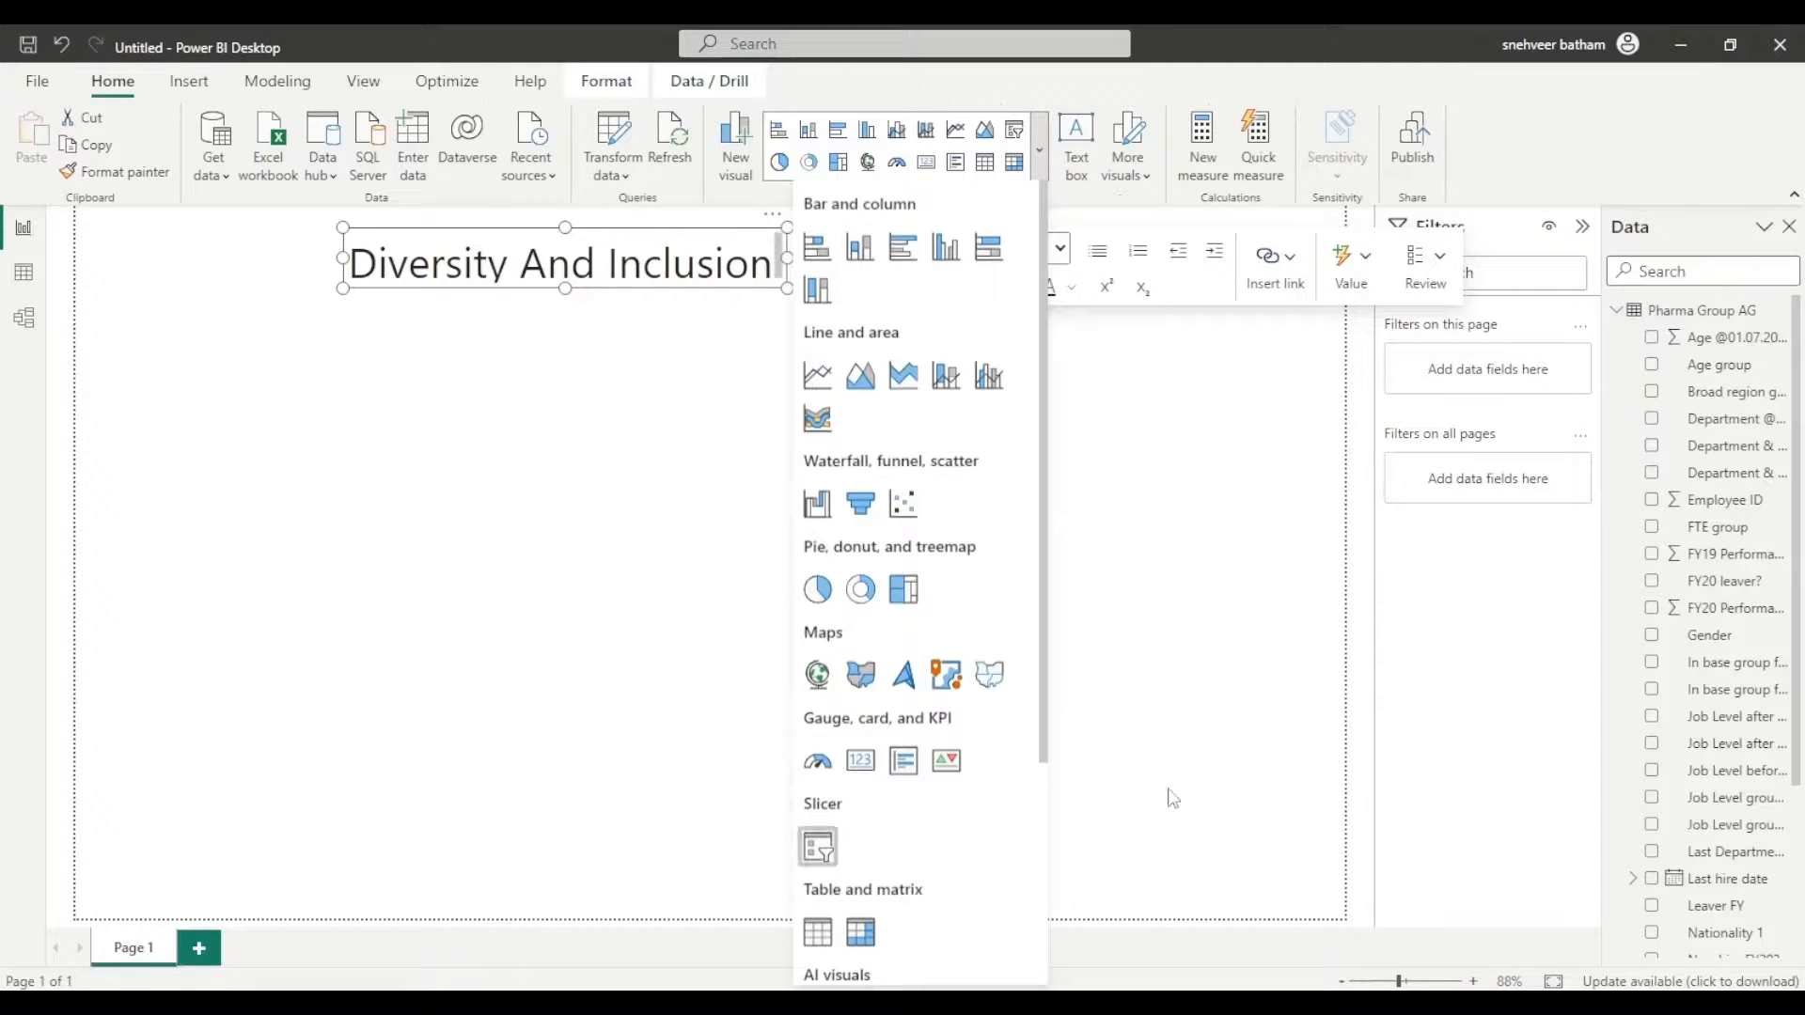
click(1679, 860)
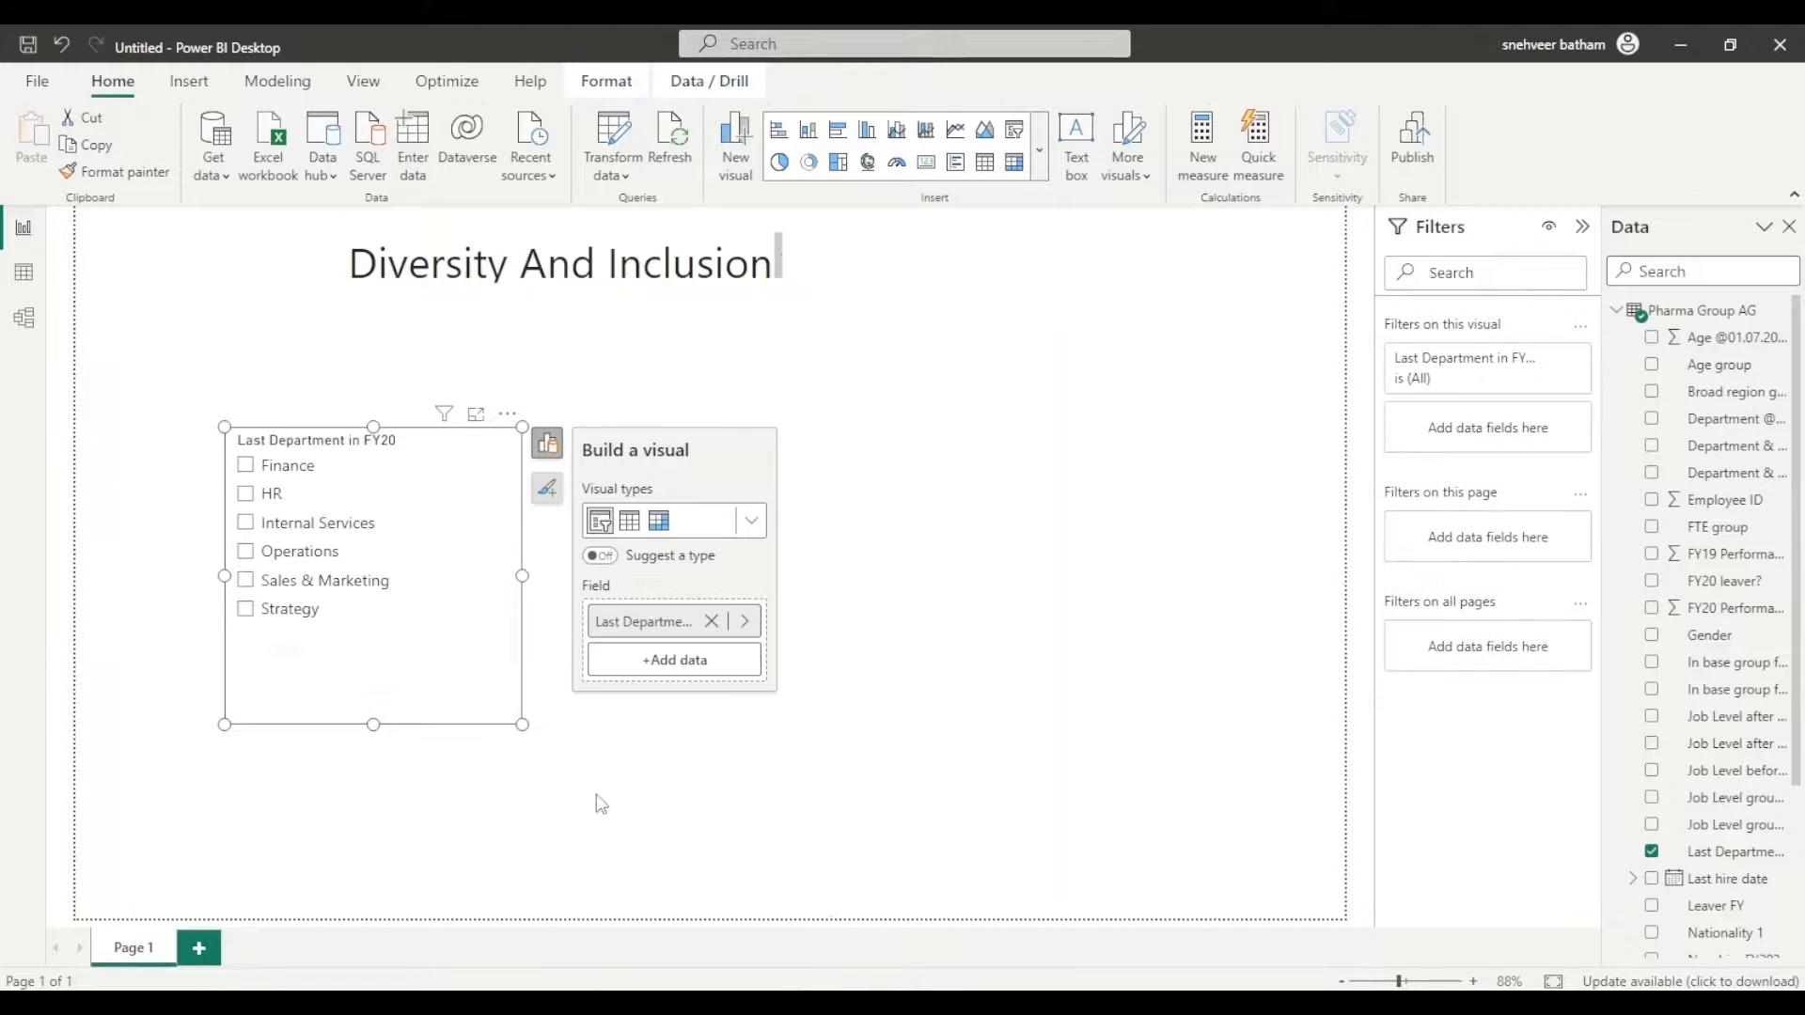
click(625, 836)
Step: Duplicate the department slicer, place the copy beside it and switch its field to Job Level after FY20 promotions
click(458, 468)
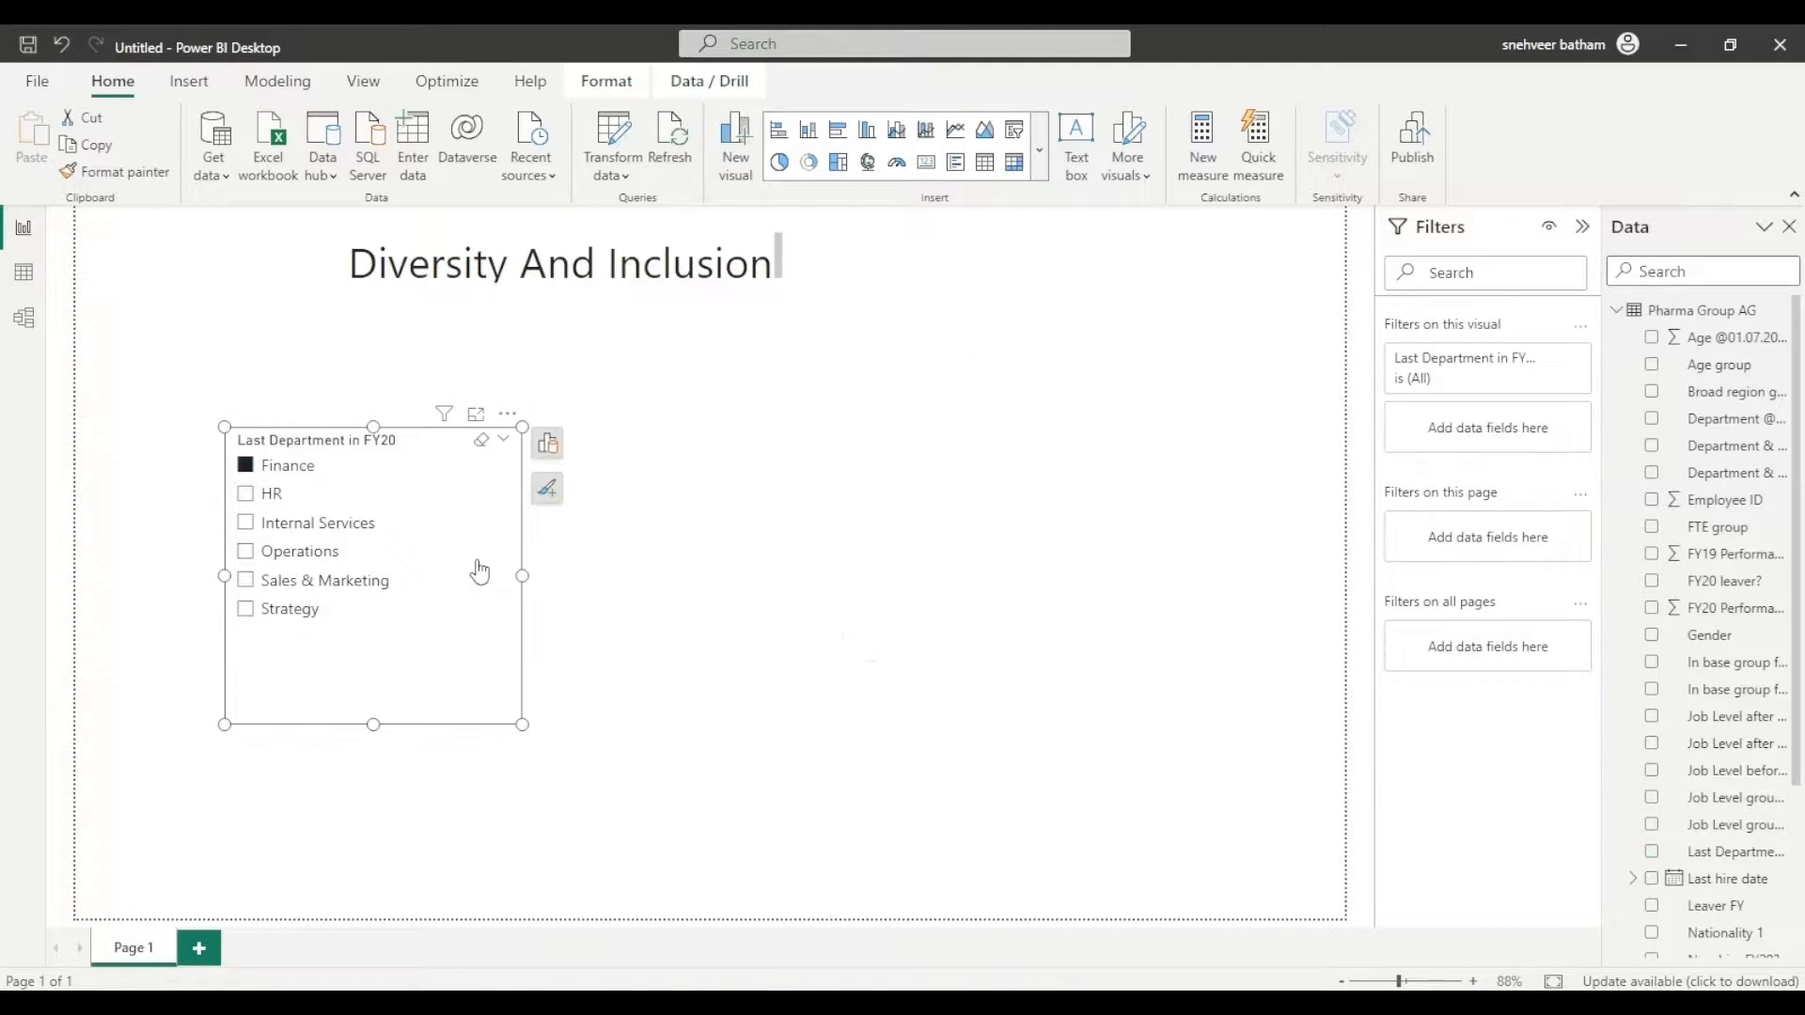
key(ctrl+c)
key(ctrl+v)
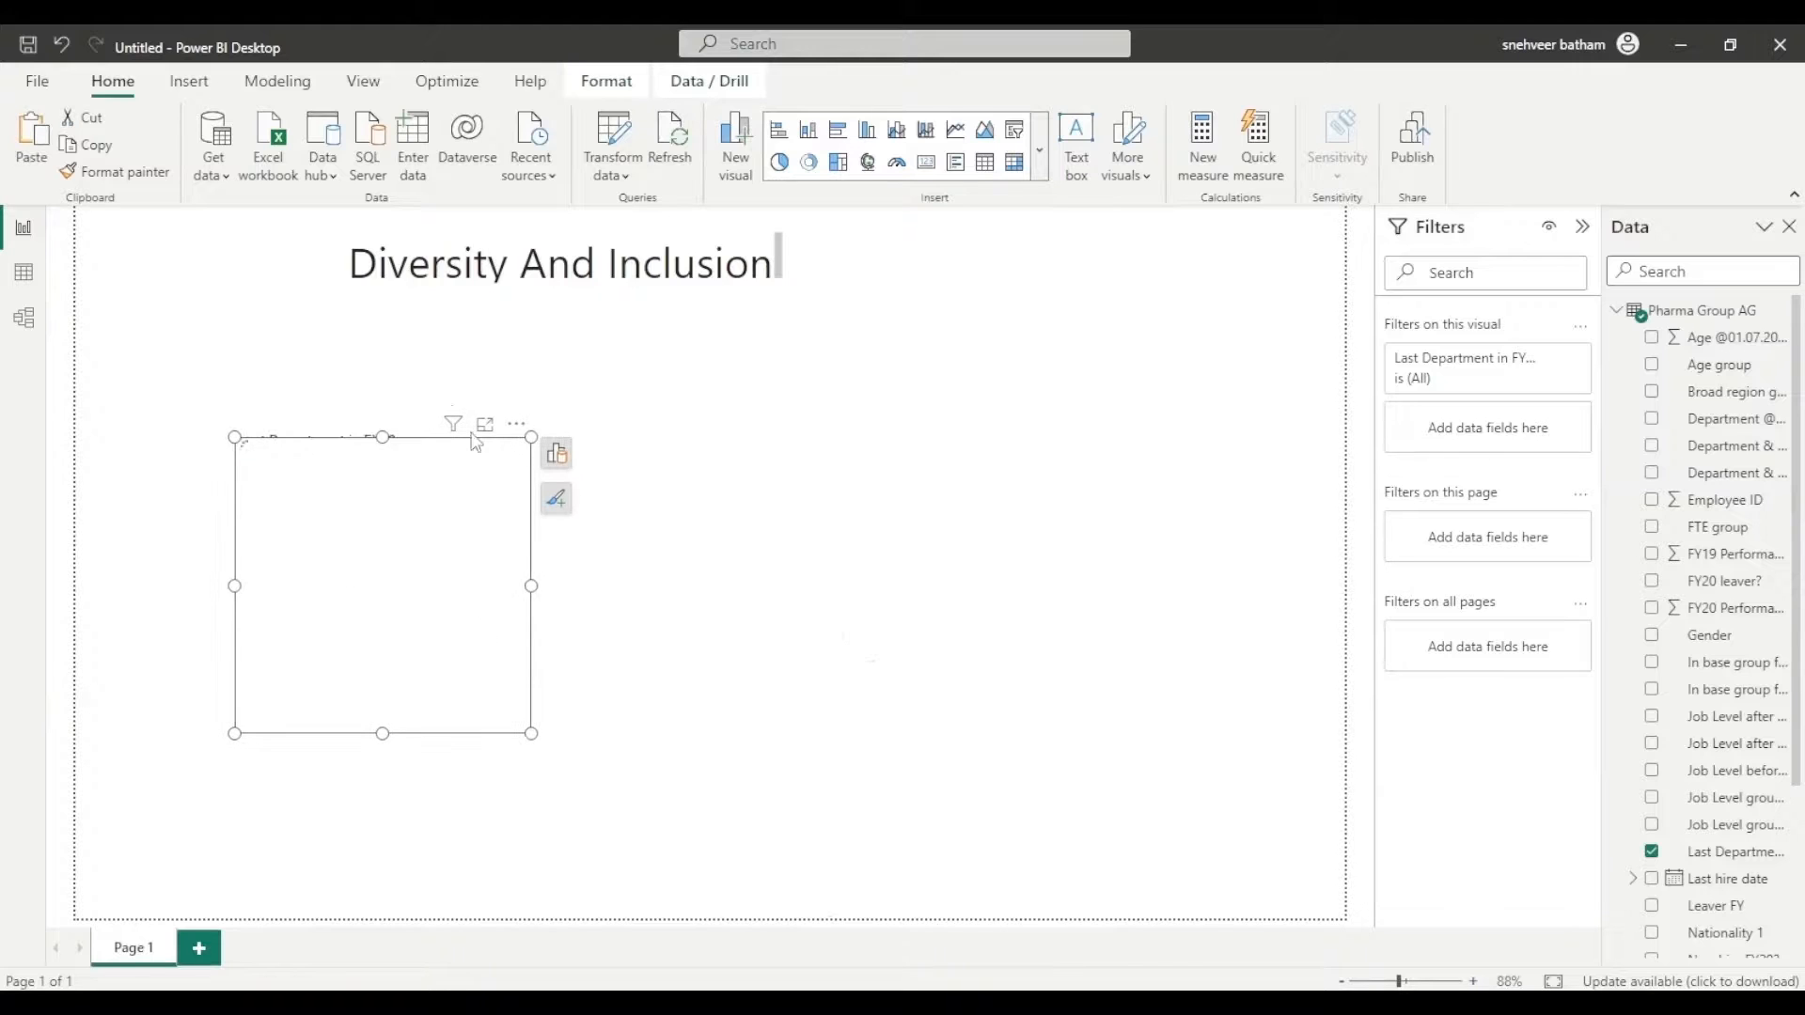
drag(476, 442, 846, 444)
drag(1602, 628, 1490, 628)
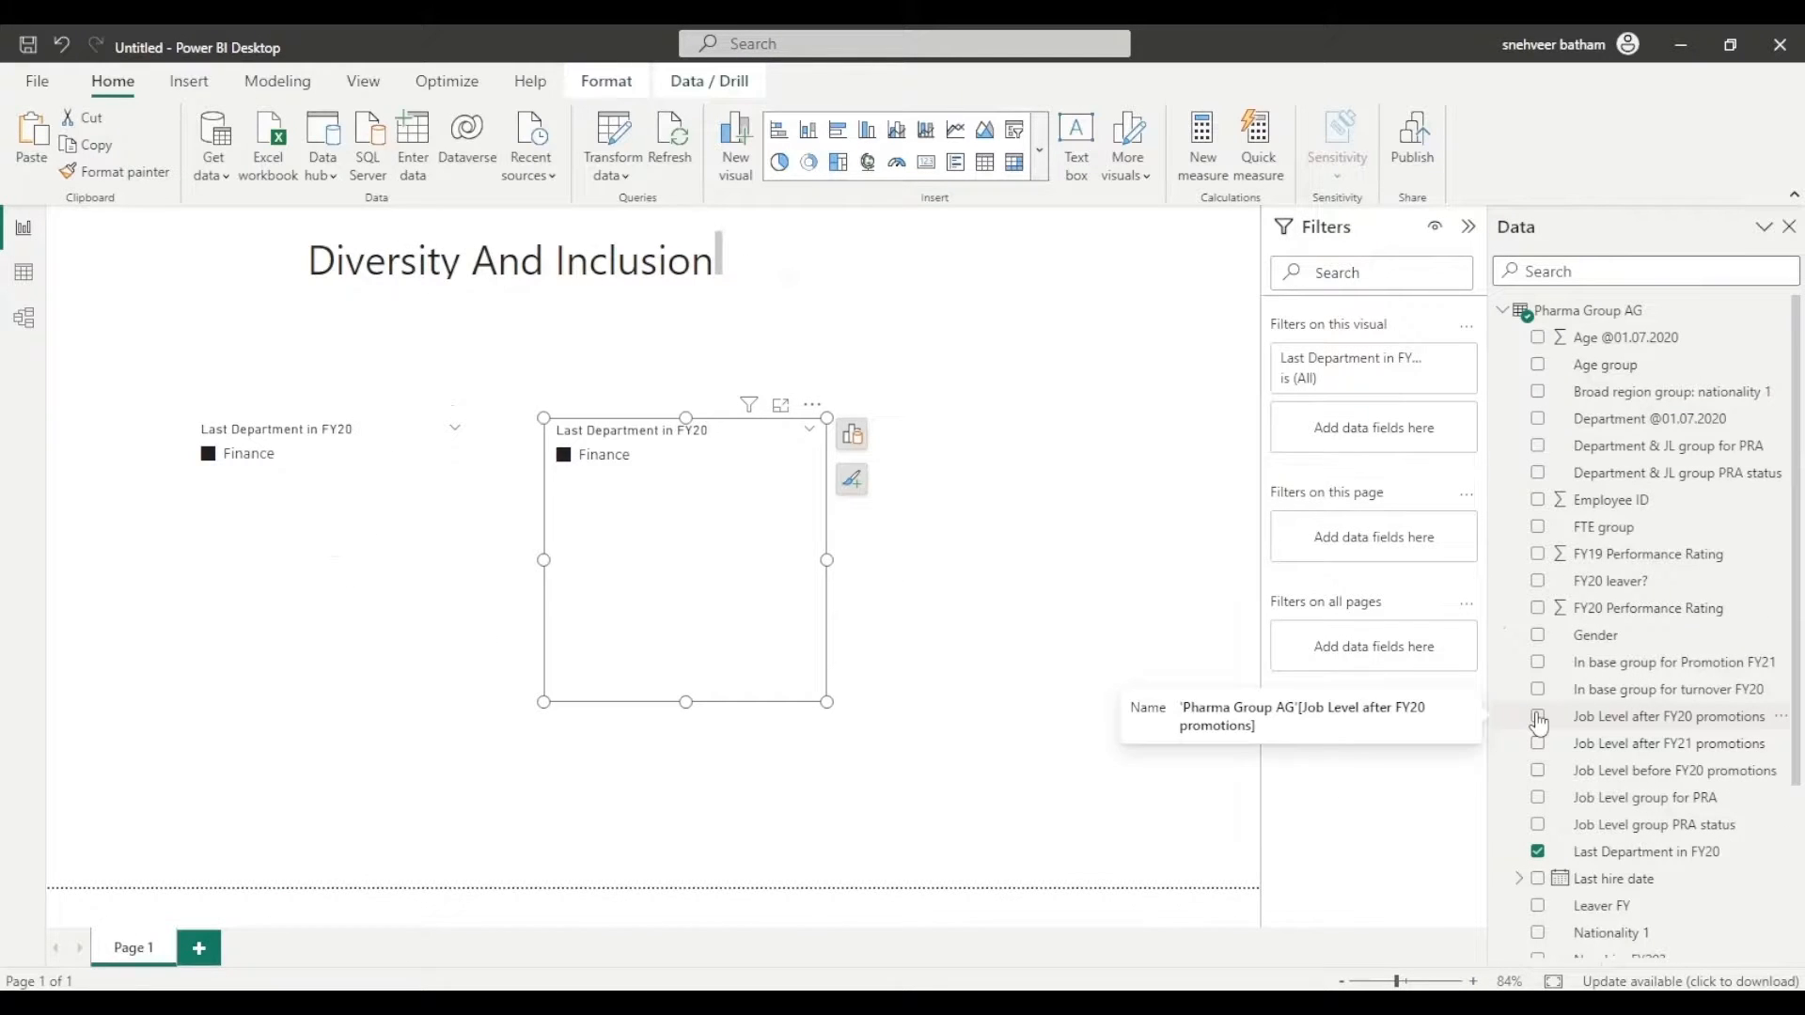
click(1537, 717)
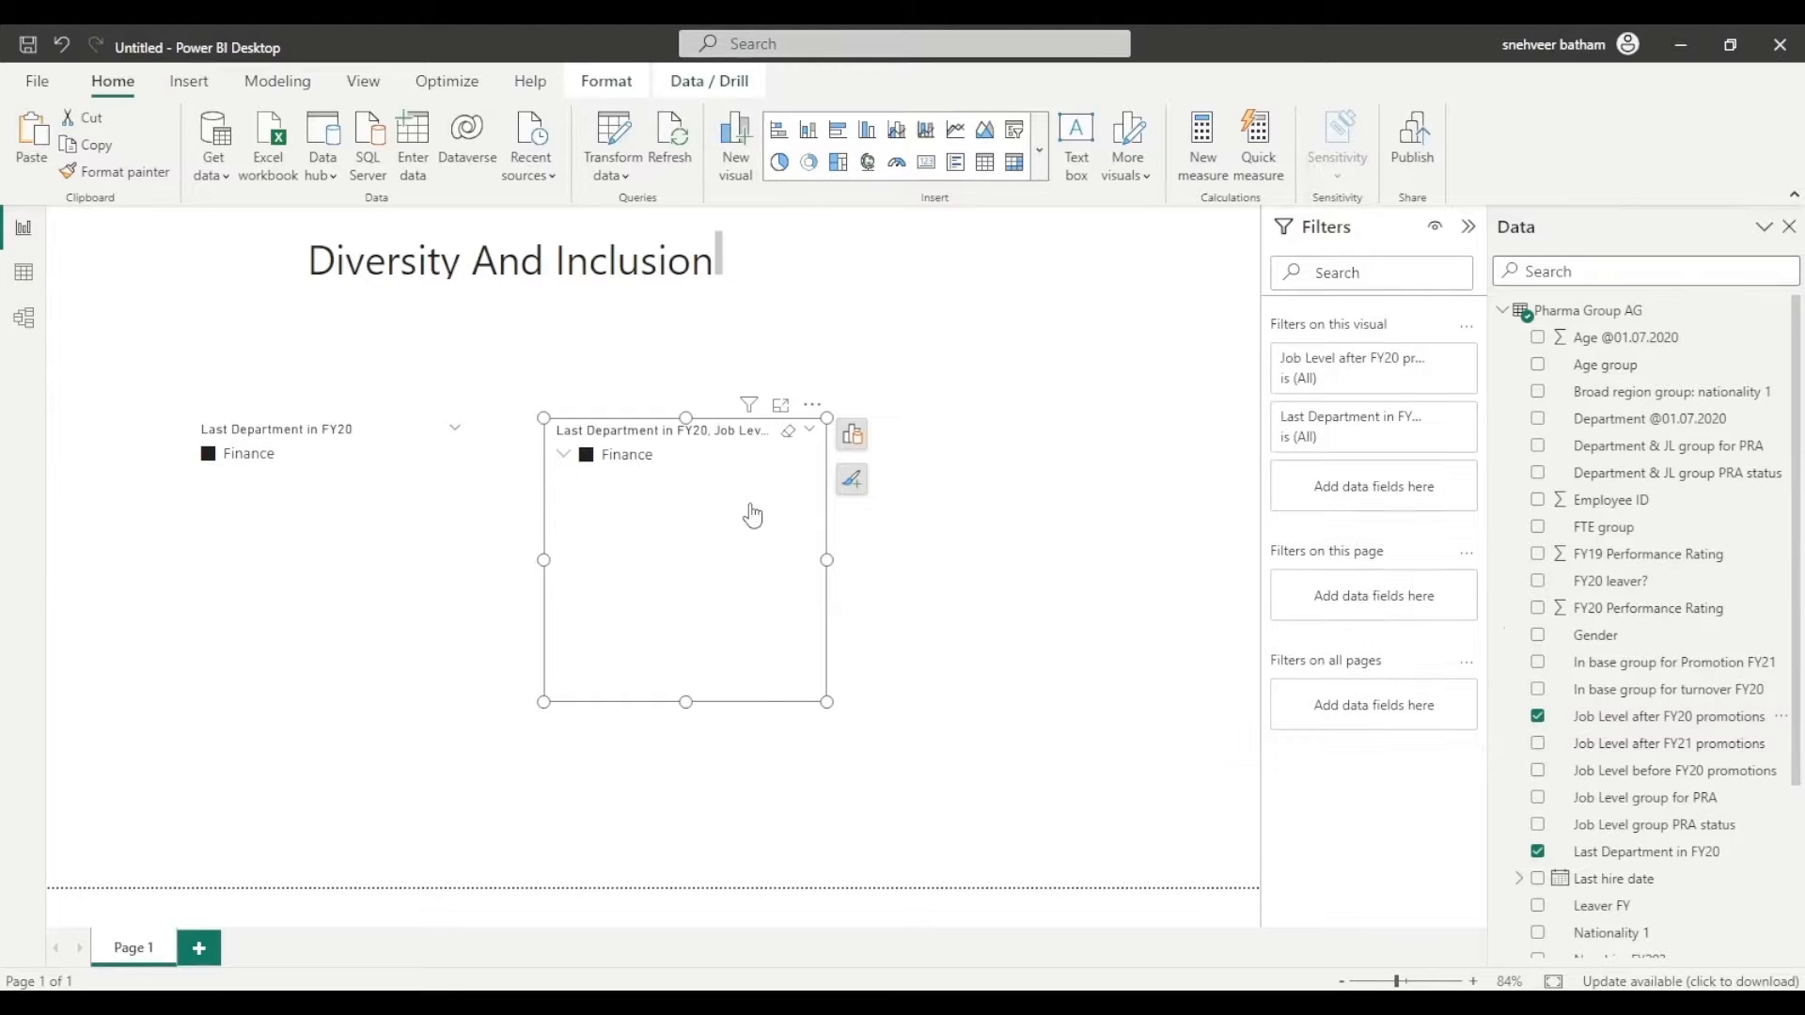
drag(752, 515, 1048, 499)
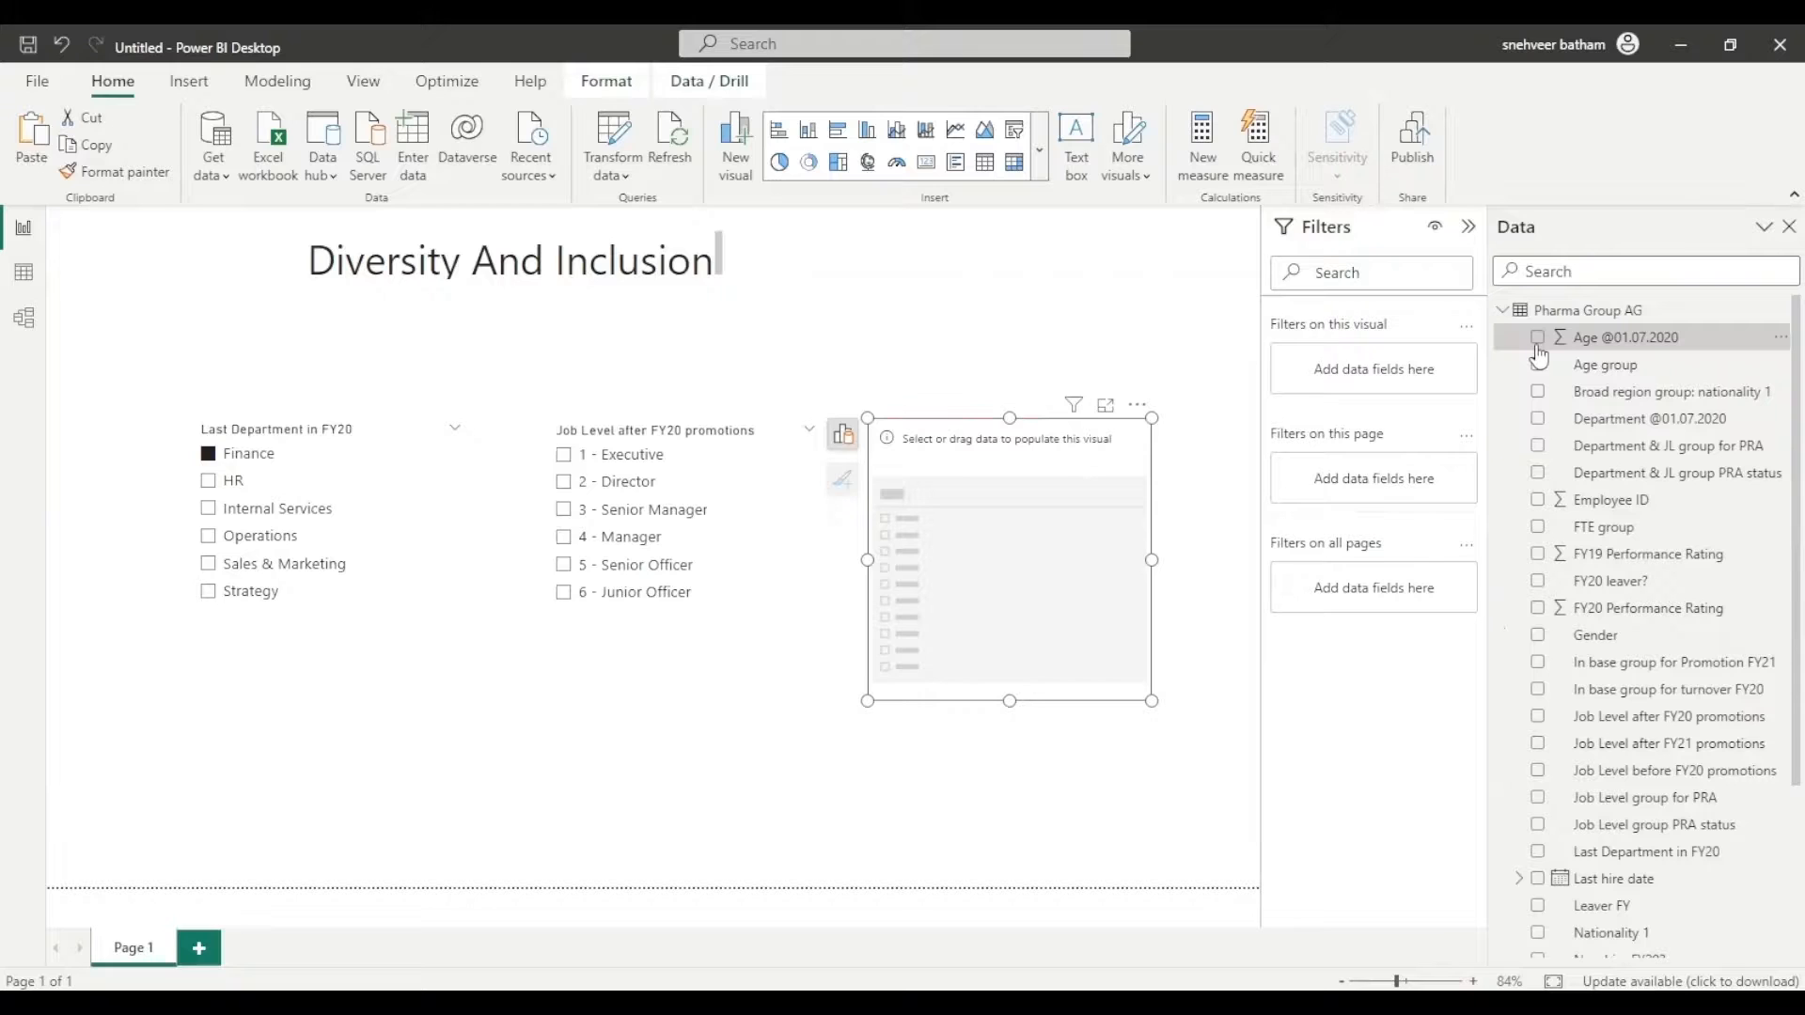
click(1537, 347)
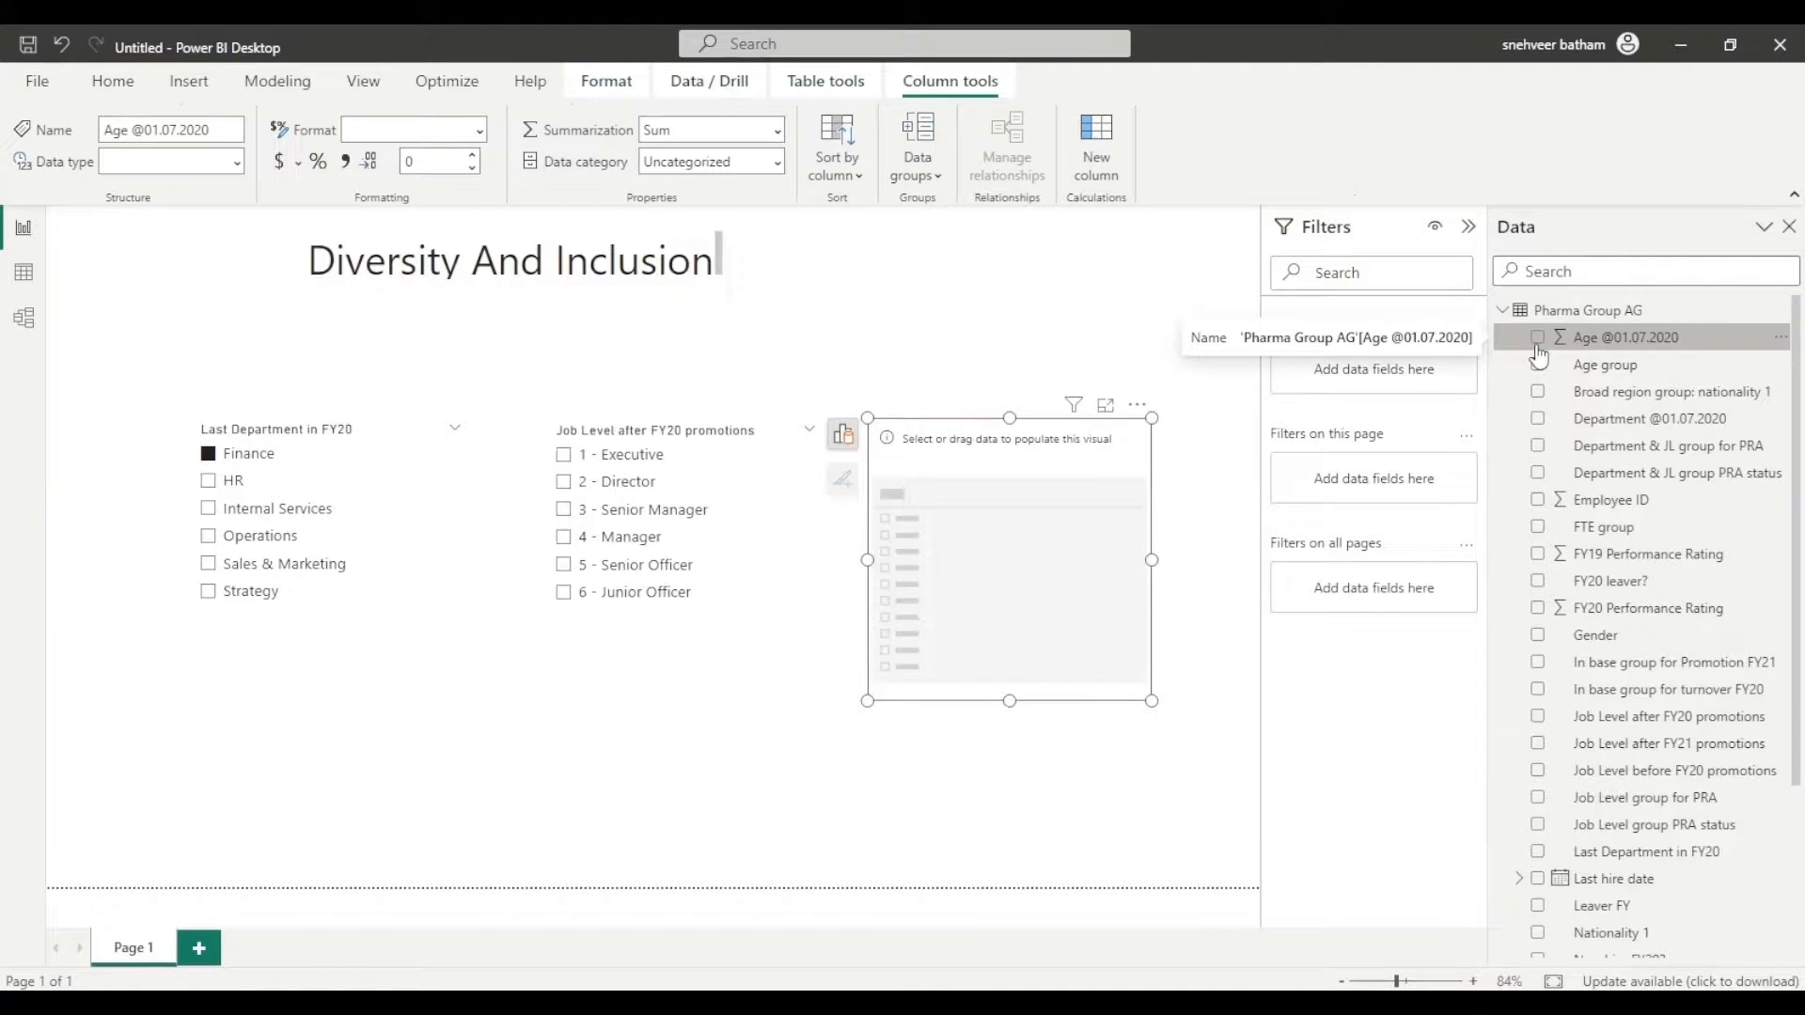
click(1538, 340)
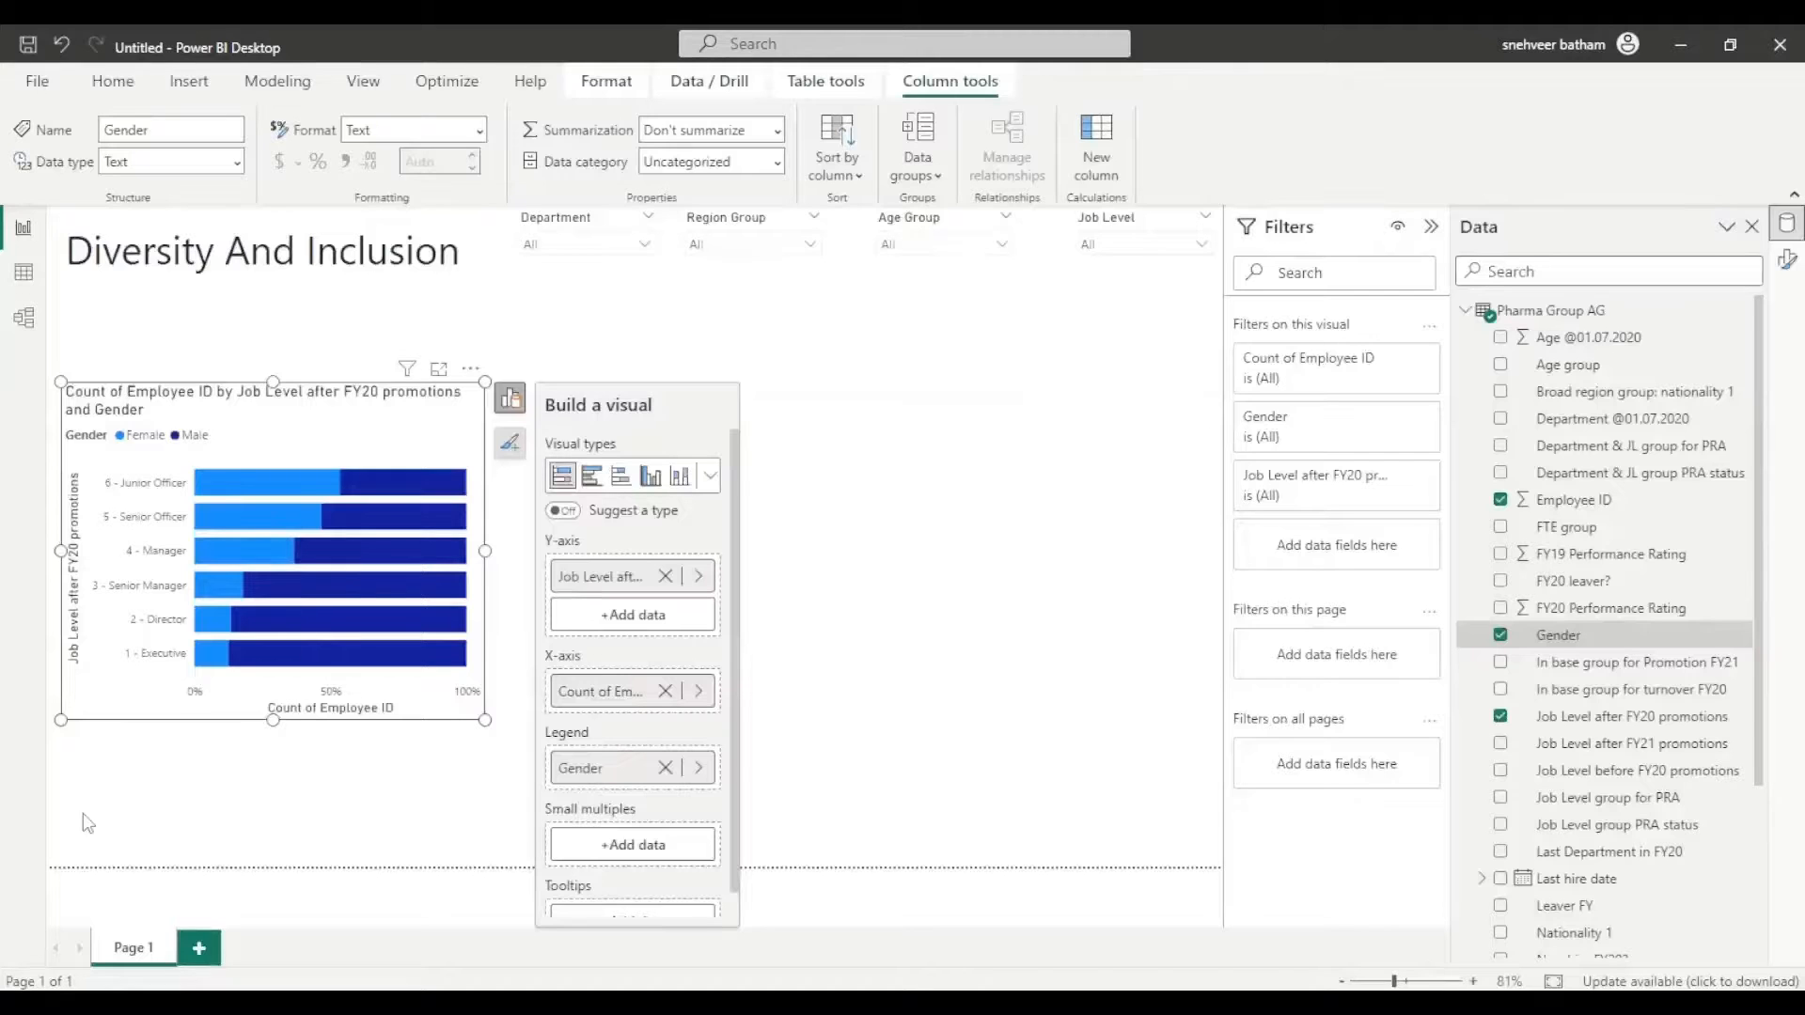
Step: Turn off the Y-axis title of the 100% stacked bar chart of employees by job level and gender, keeping the axis values shown
click(1787, 258)
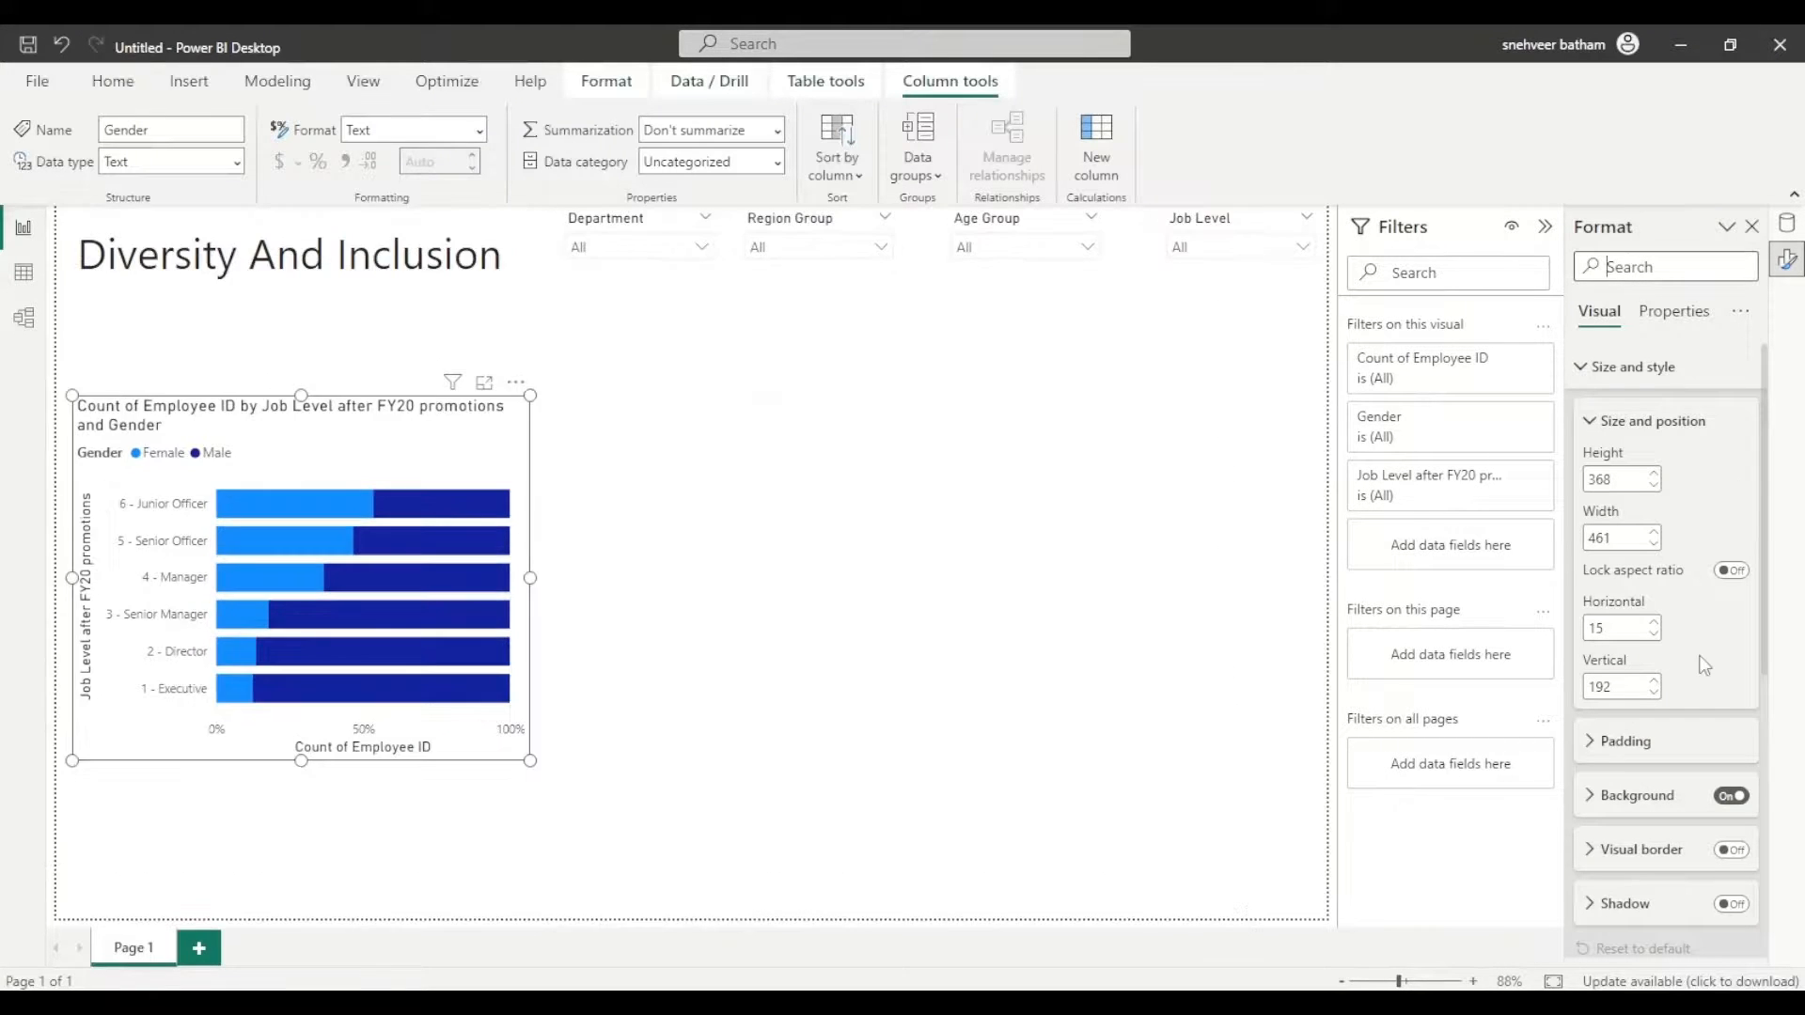
scroll(1574, 888, down, 4)
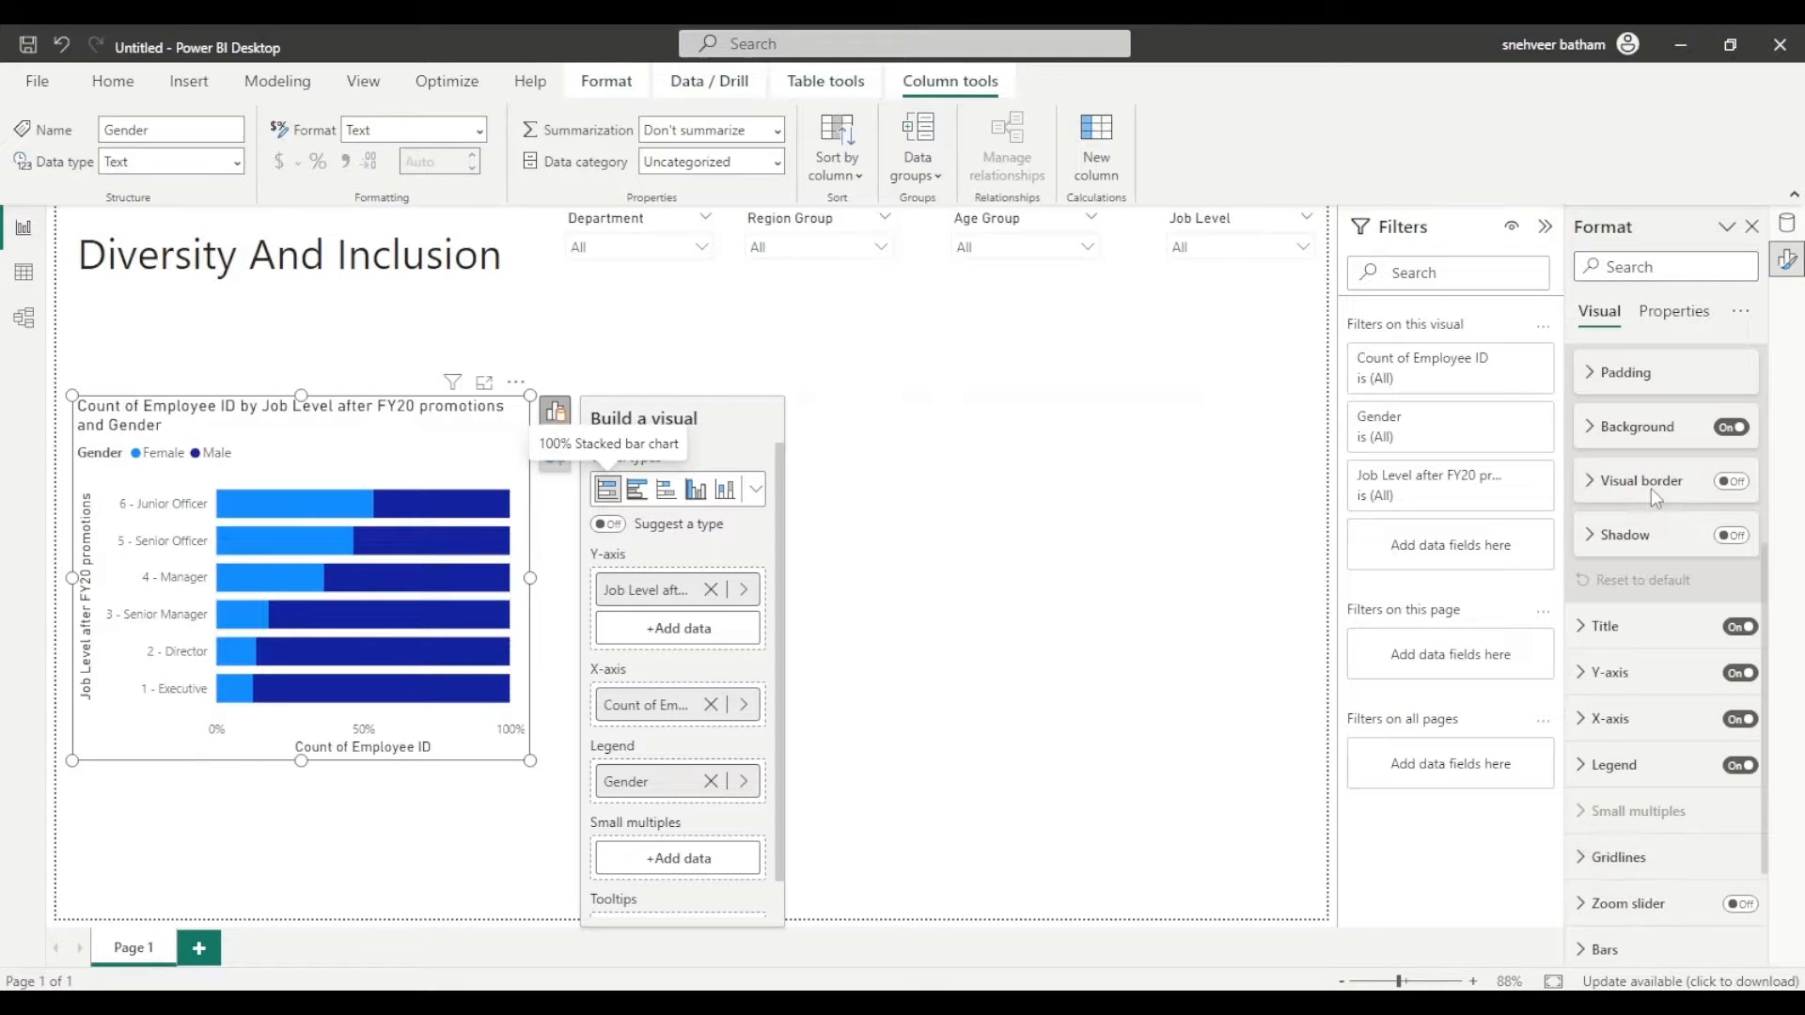
click(1742, 673)
scroll(1711, 630, down, 2)
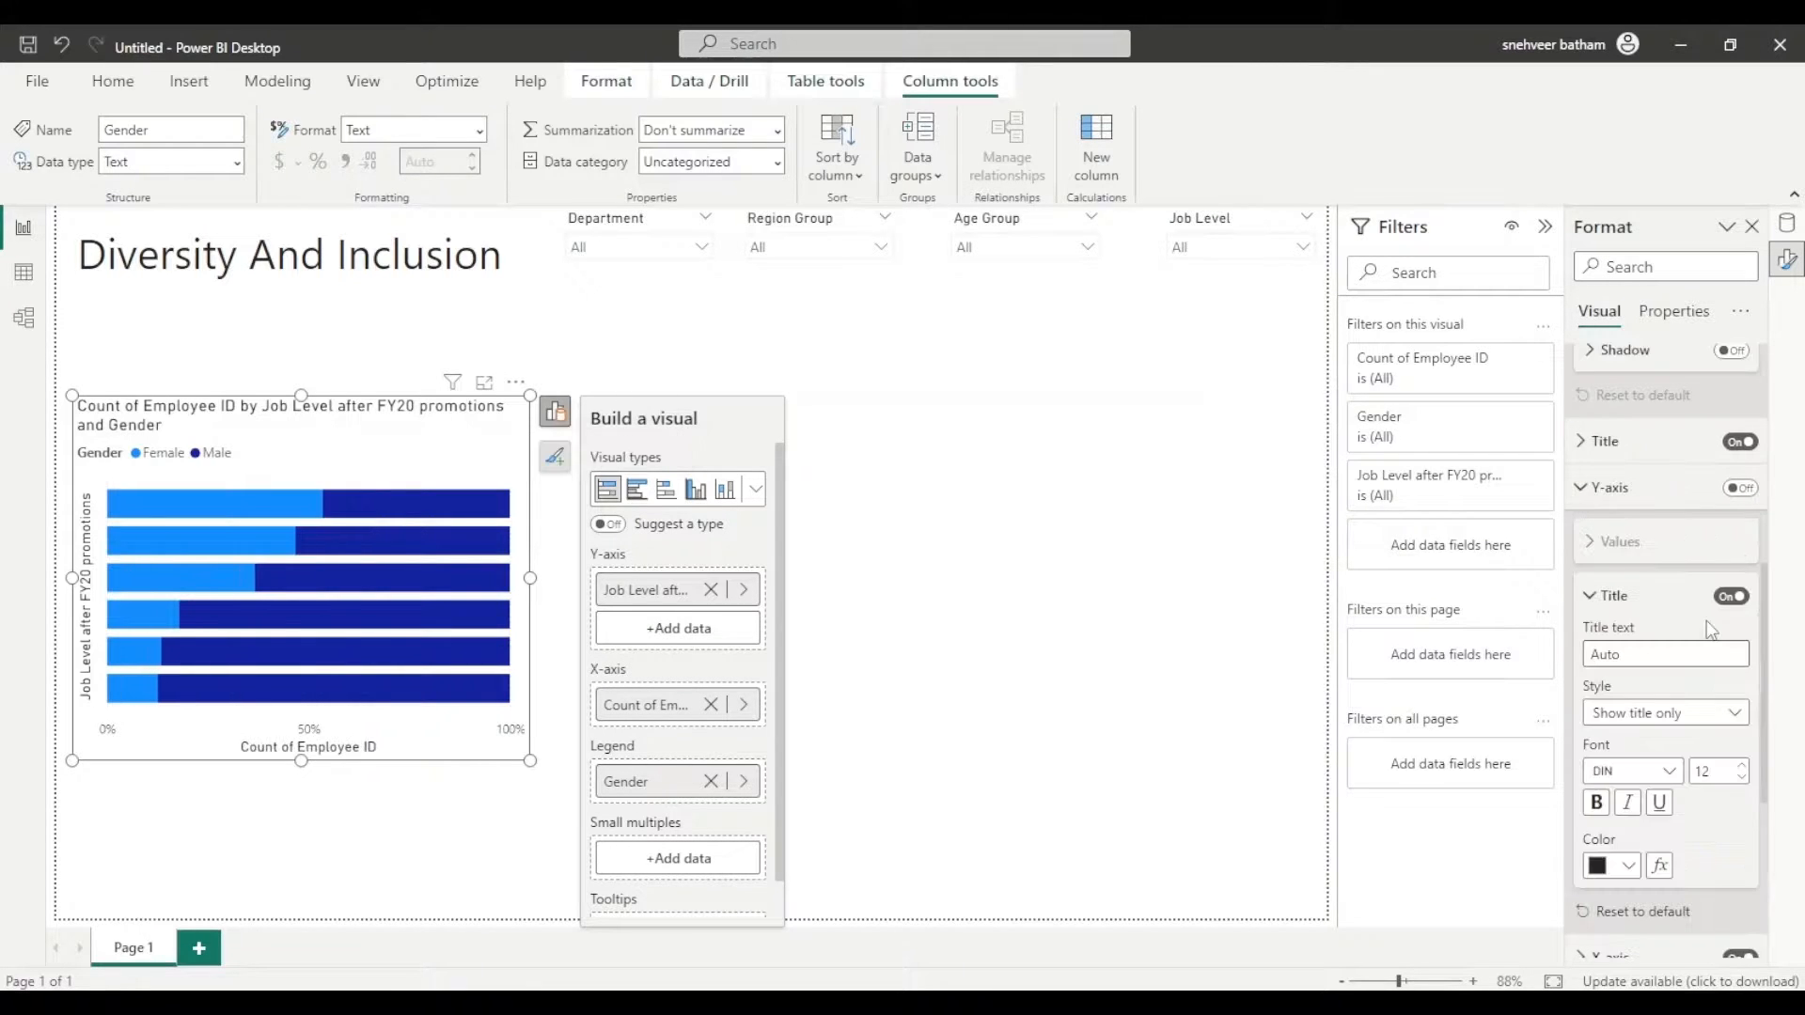
click(1742, 488)
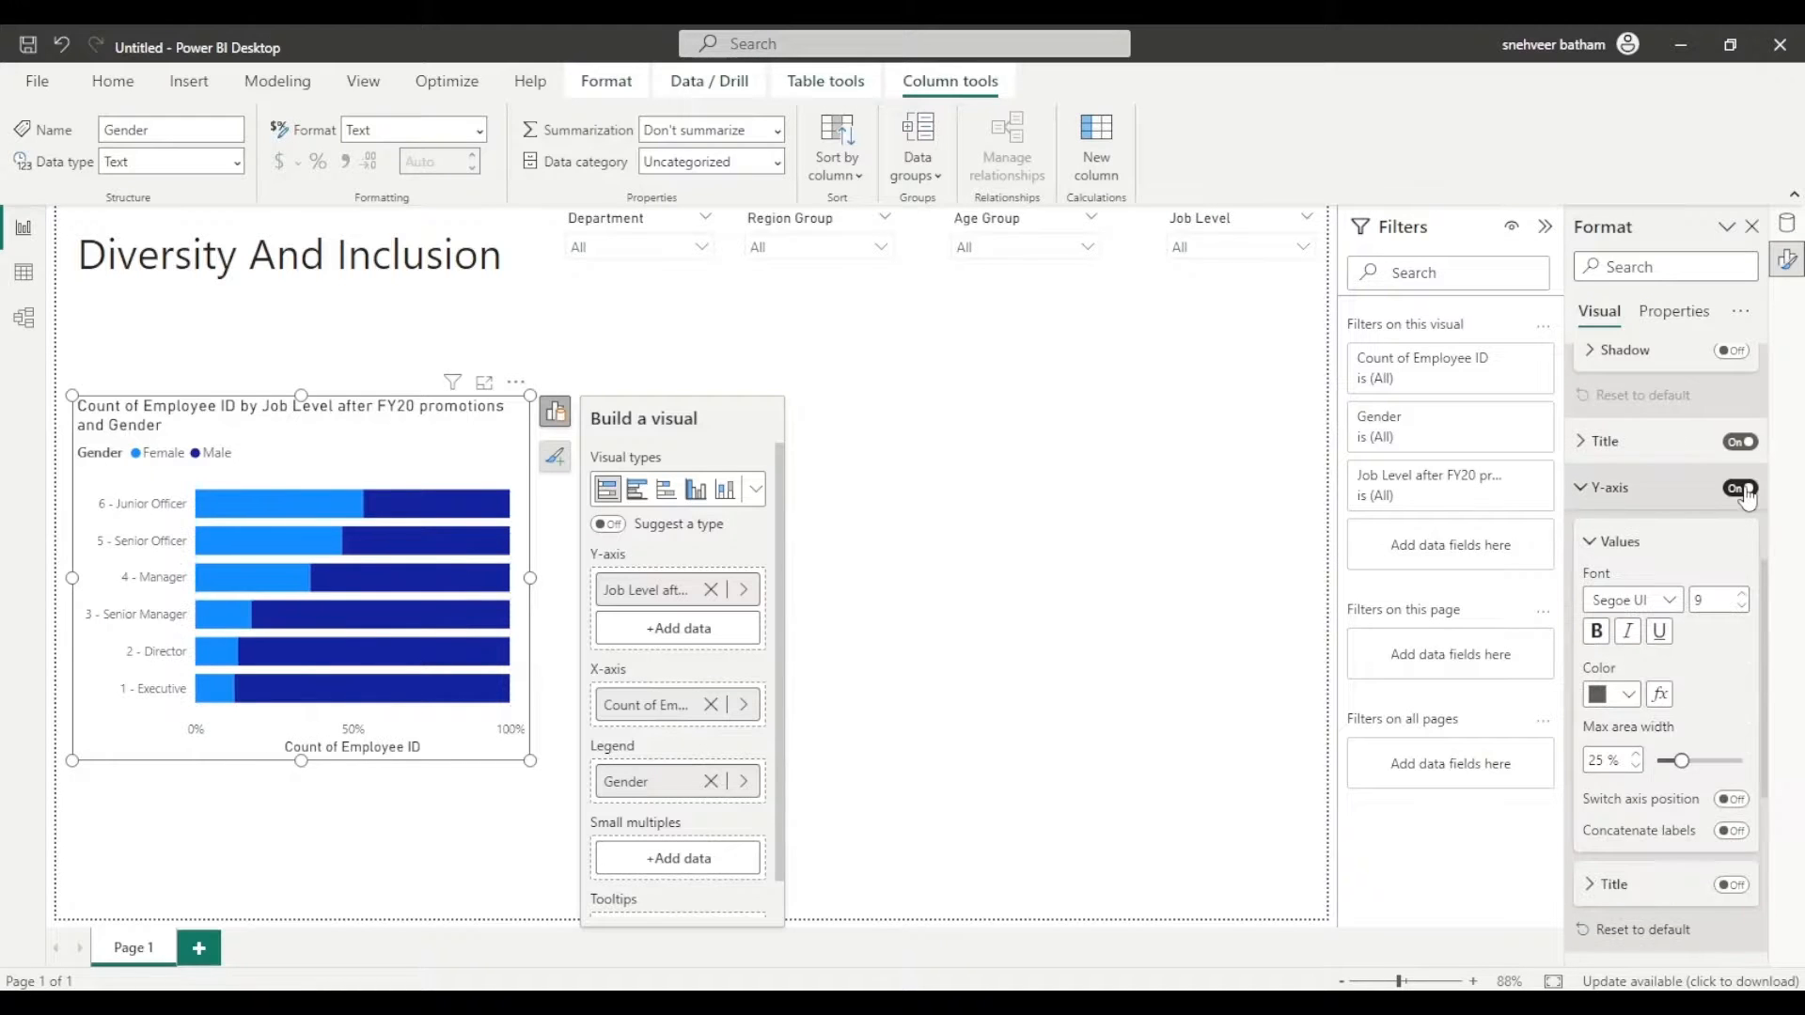
Step: Turn off the stacked bar chart's X-axis values, X-axis title and chart title, and turn on its data labels
scroll(1603, 677, down, 2)
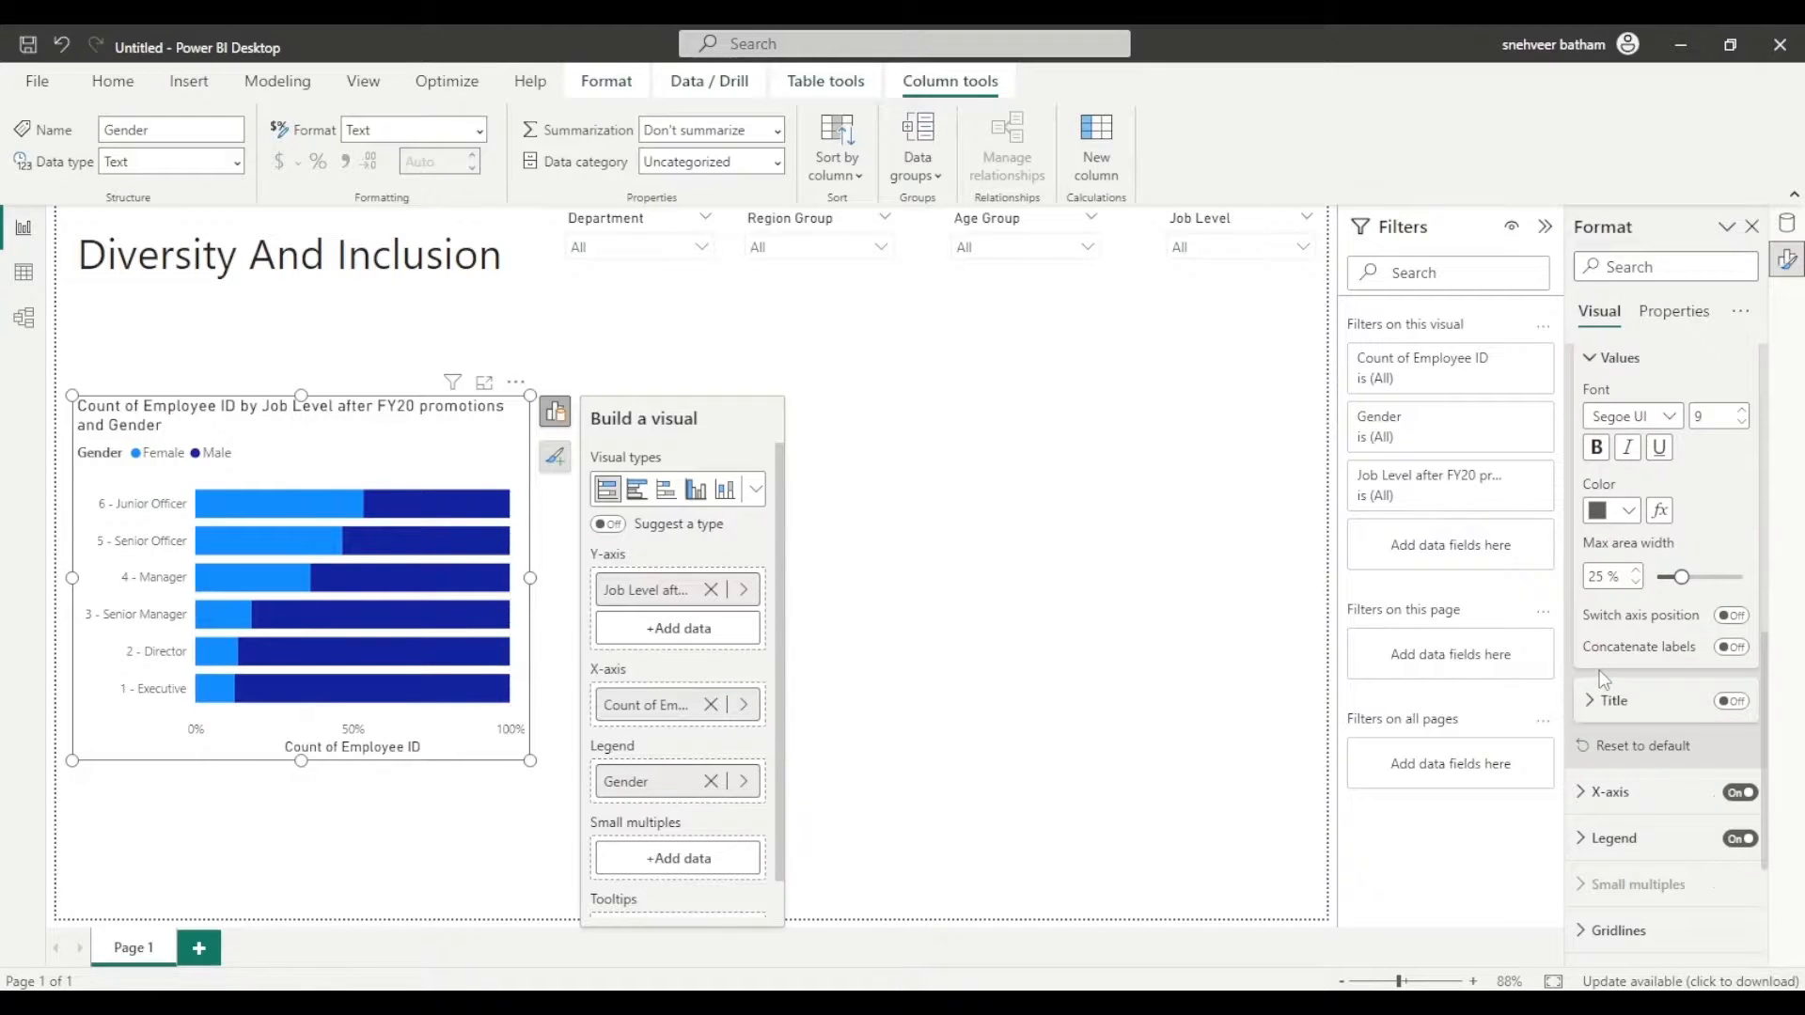
scroll(1603, 680, down, 2)
click(1741, 612)
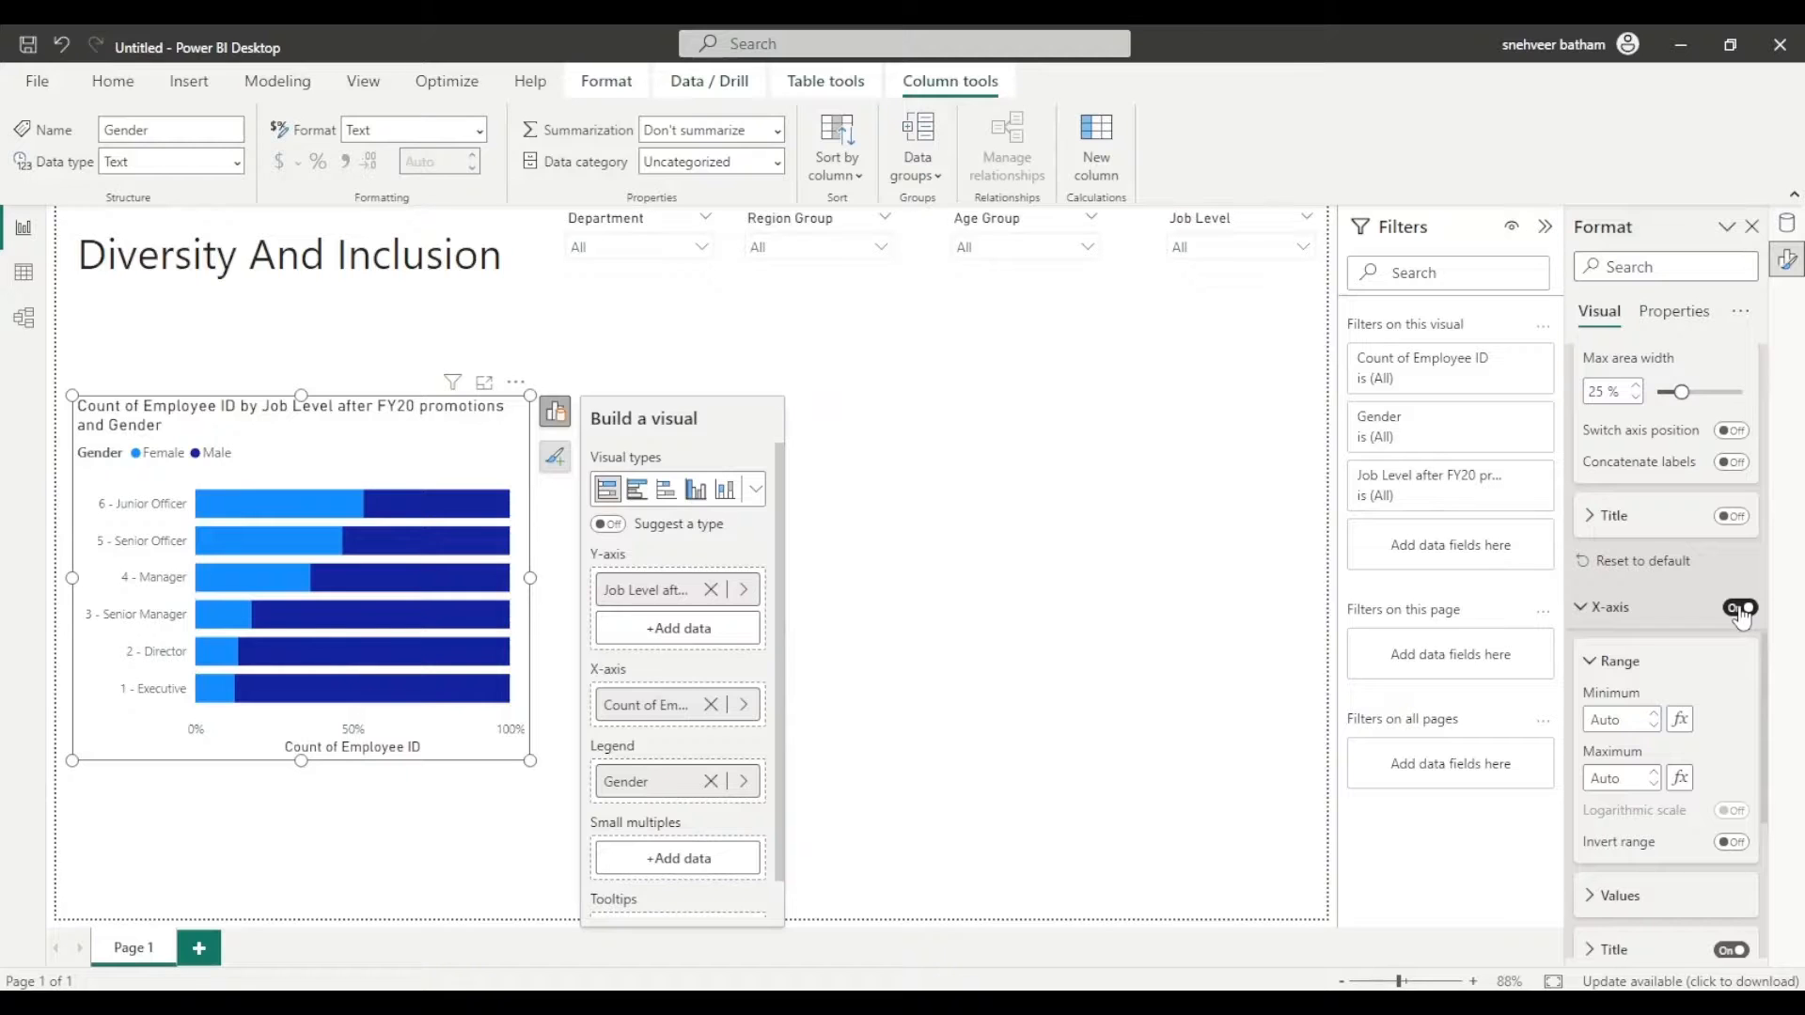
click(1741, 609)
scroll(1734, 863, down, 1)
click(1732, 859)
scroll(1734, 862, down, 4)
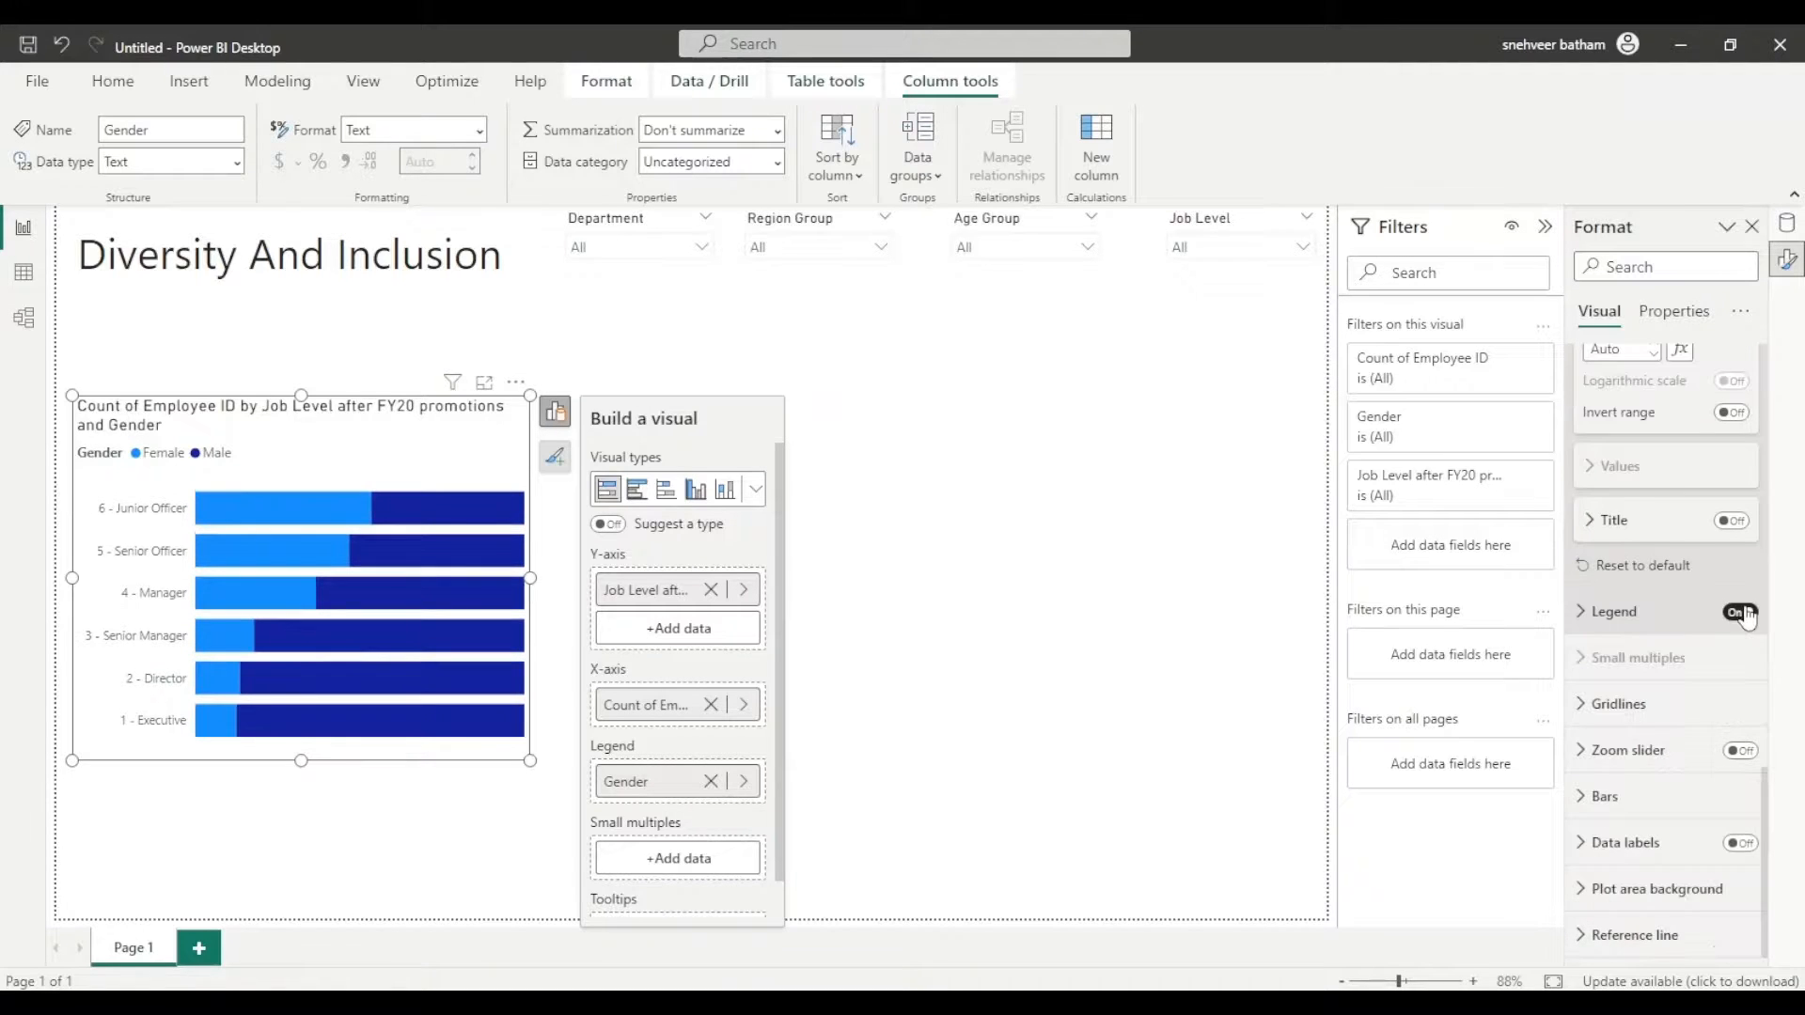
click(1734, 844)
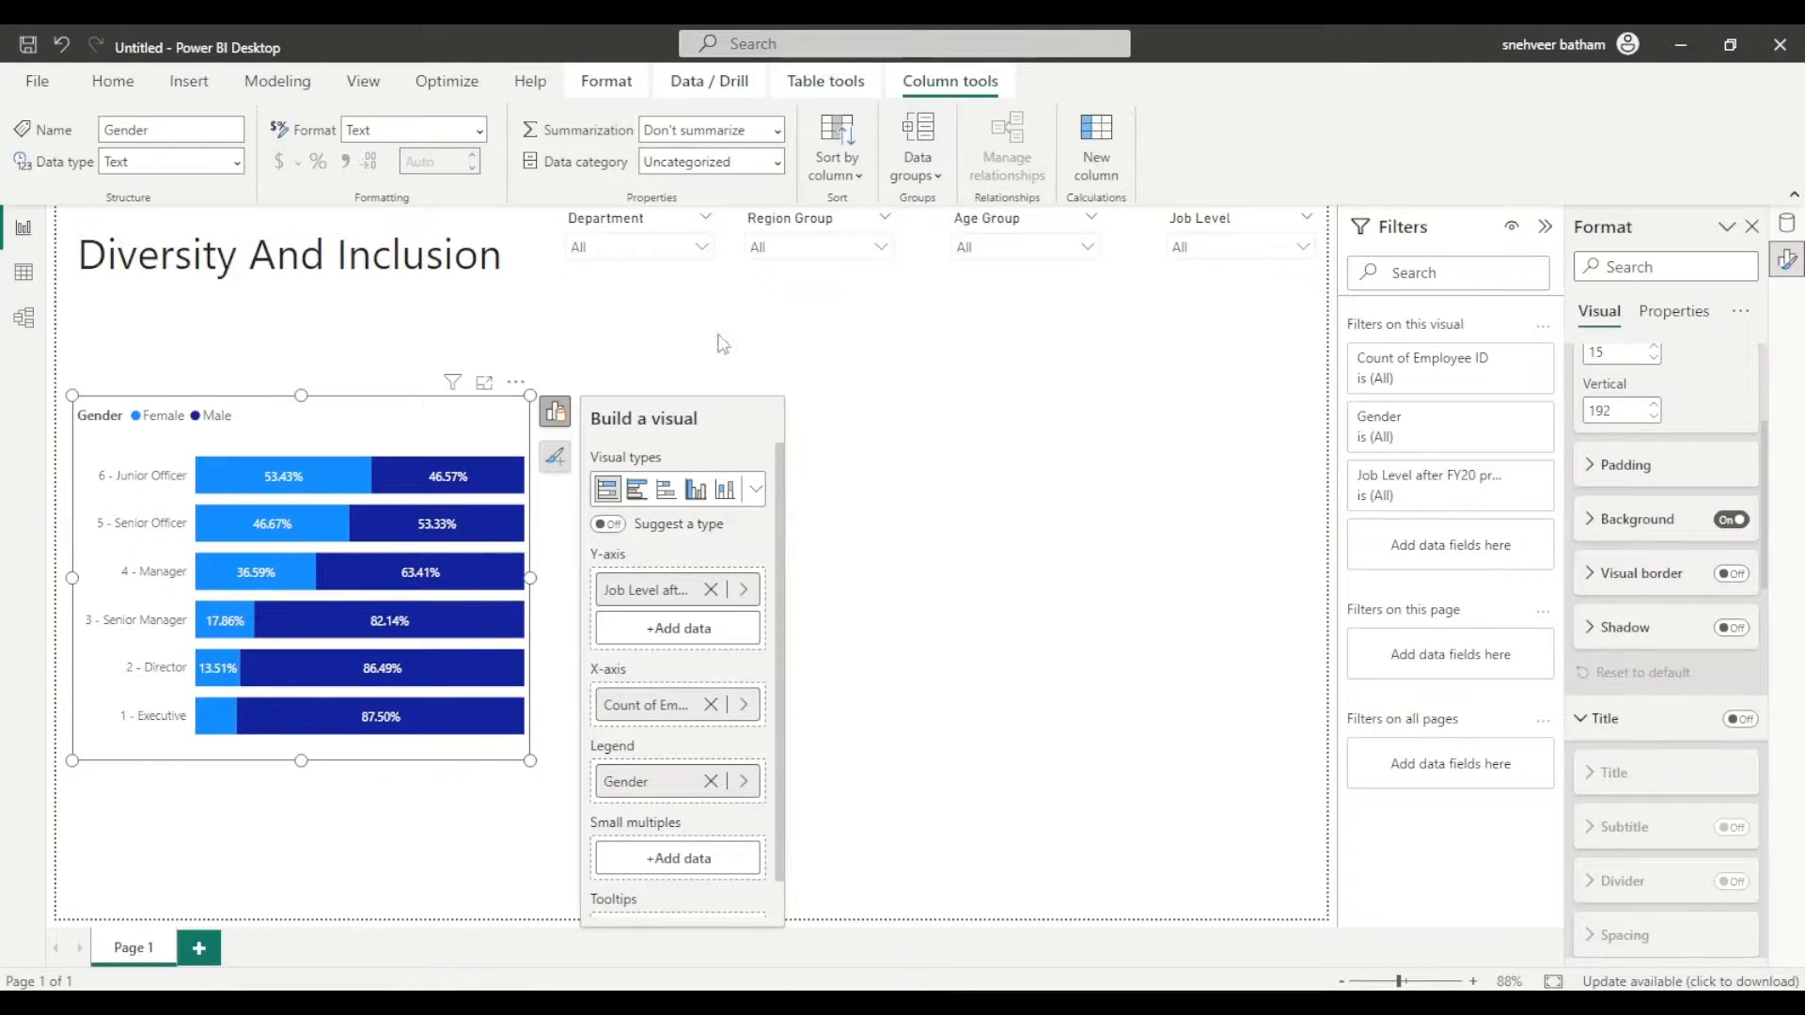
Step: Start a new measure named Number of Female with CALCULATE over DISTINCTCOUNT of 'Pharma Group AG'[Employee ID]
click(114, 82)
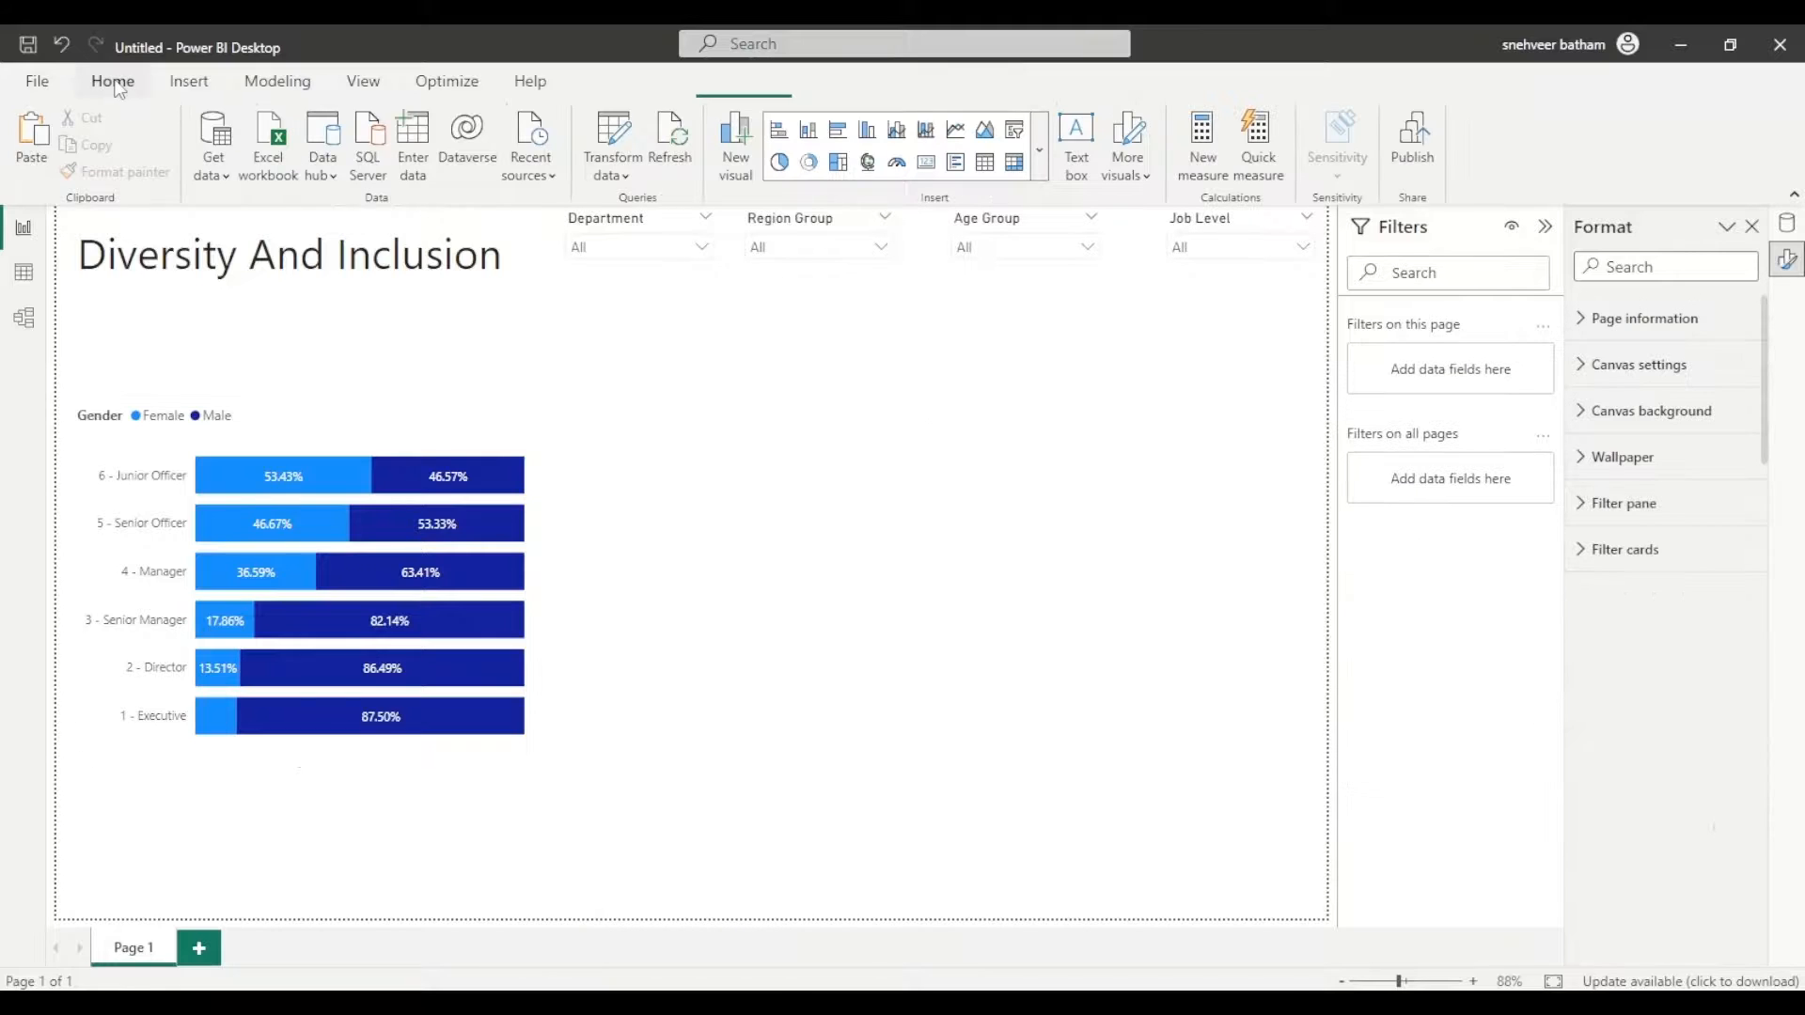
click(1202, 143)
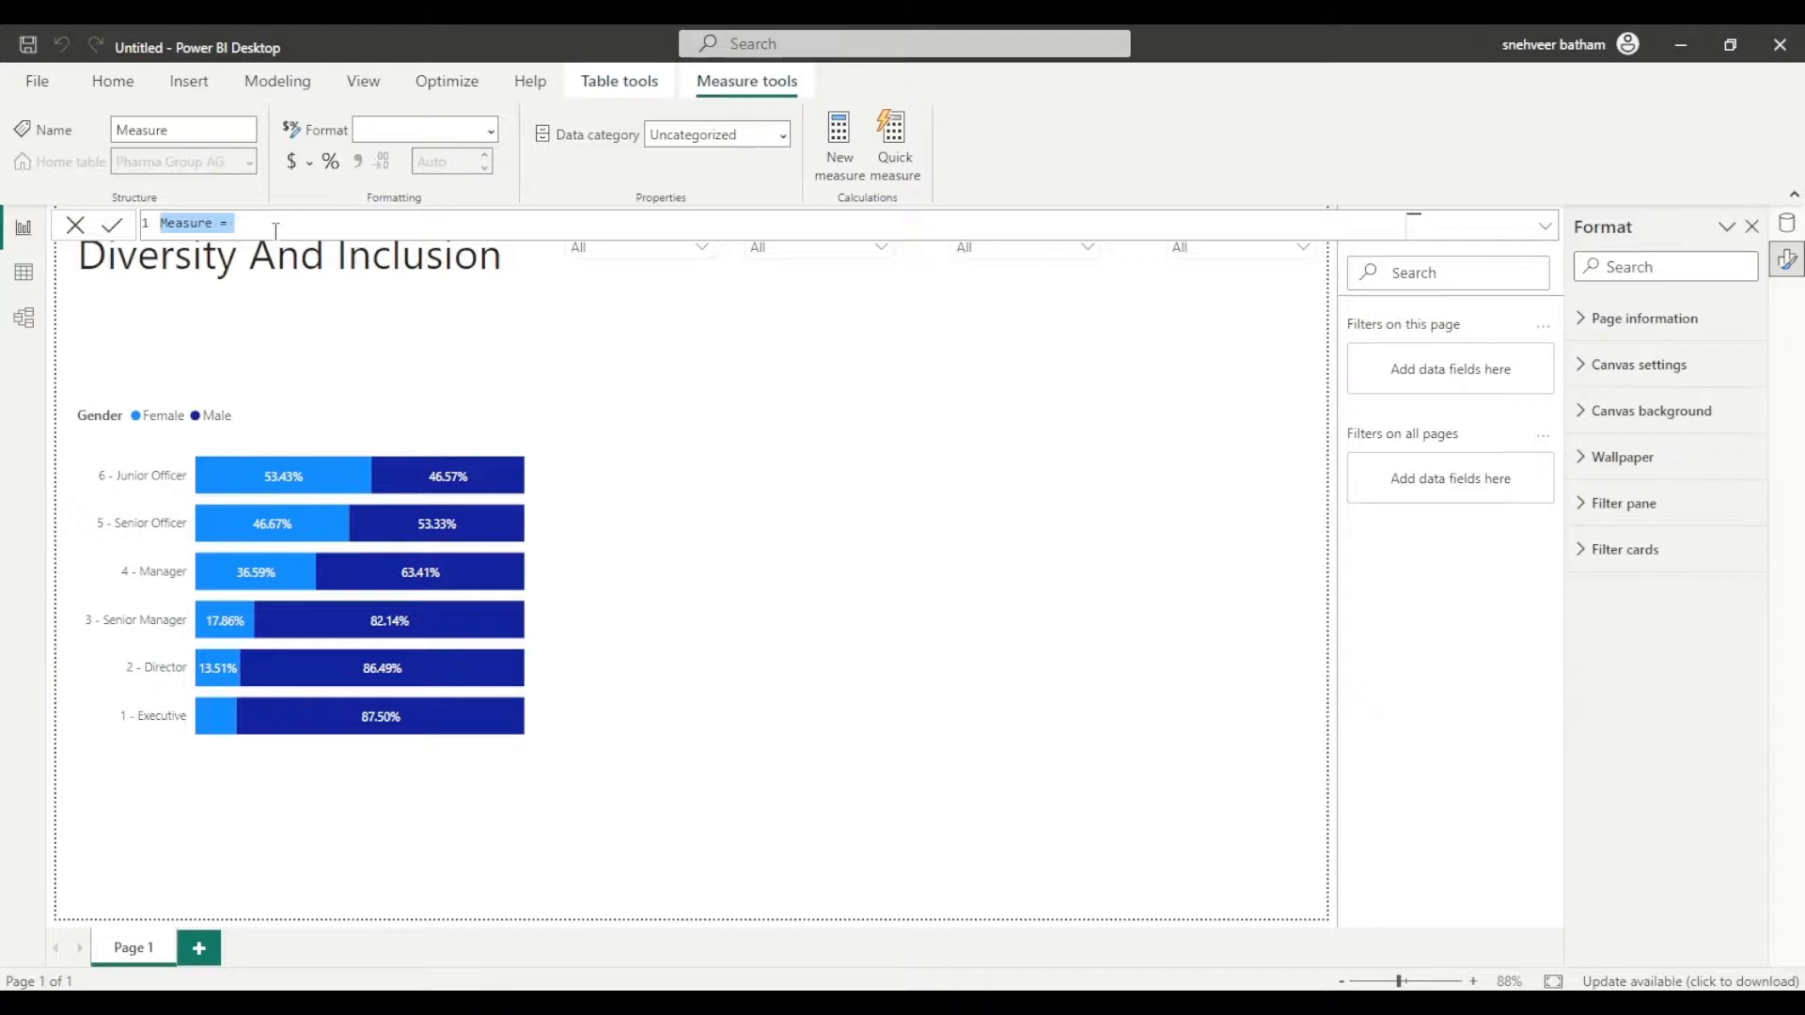
key(BackSpace)
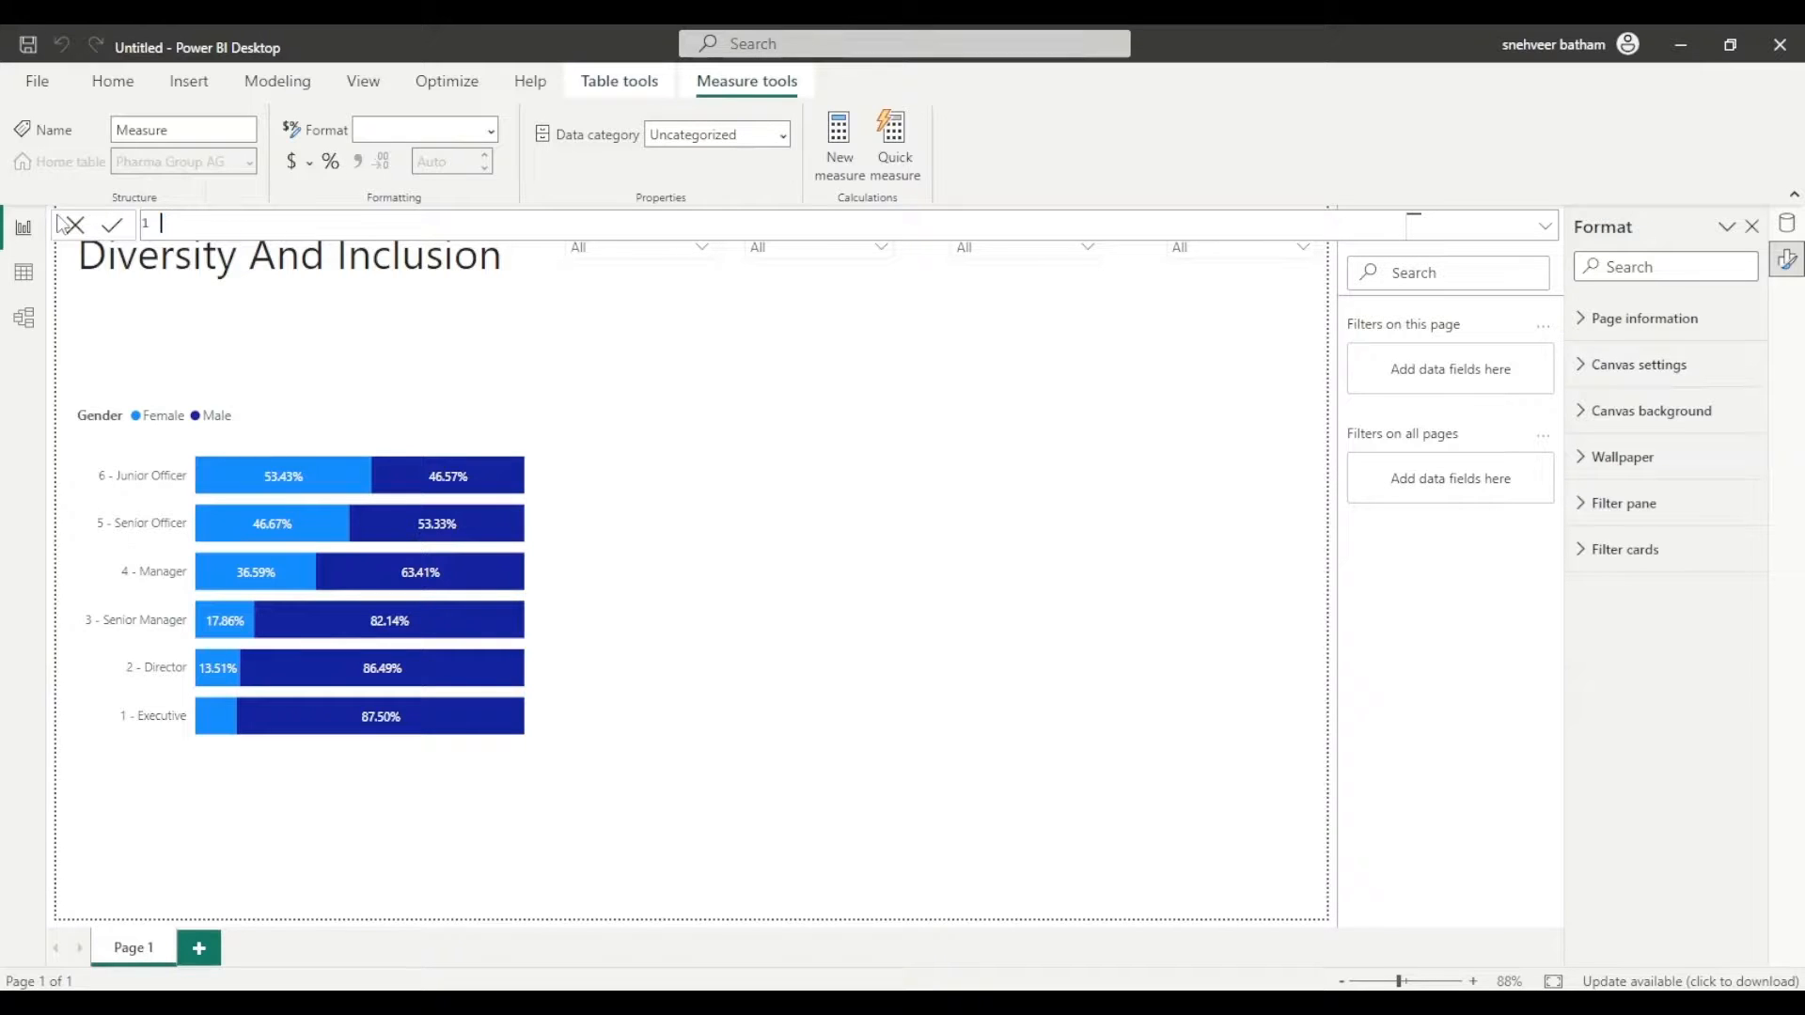
text(Number of Female = cal)
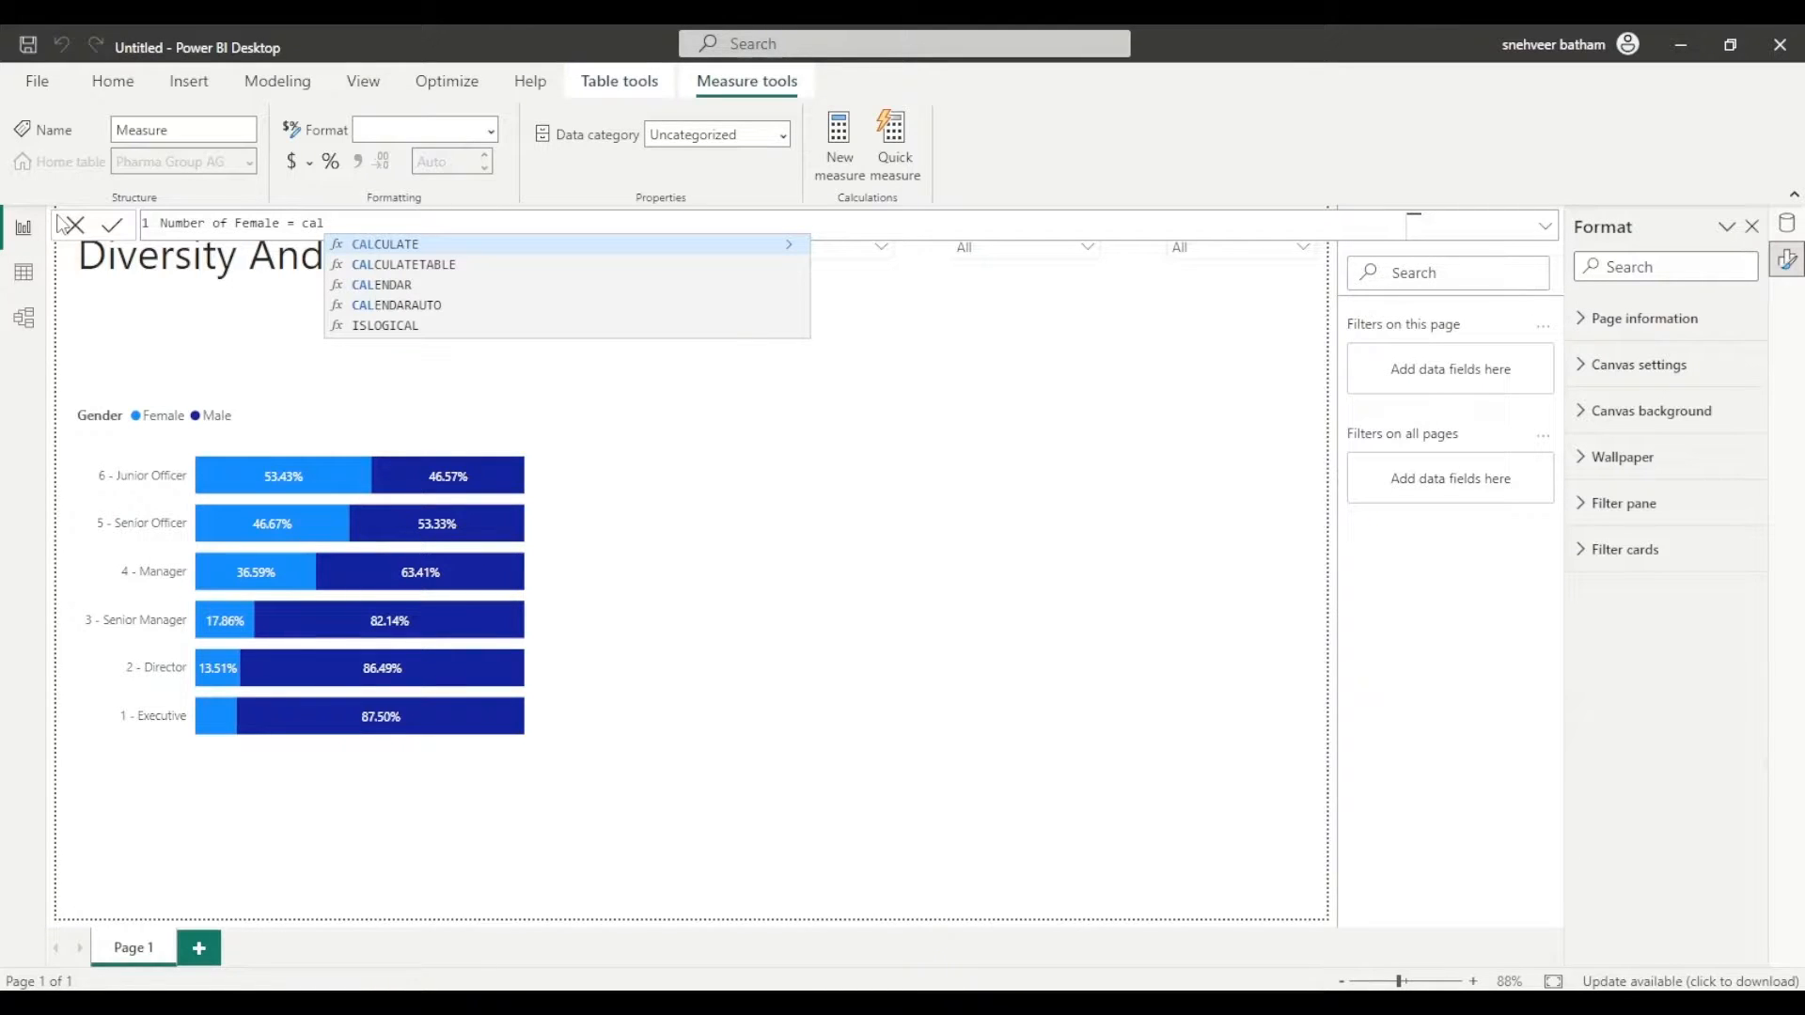
key(Tab)
text(disti)
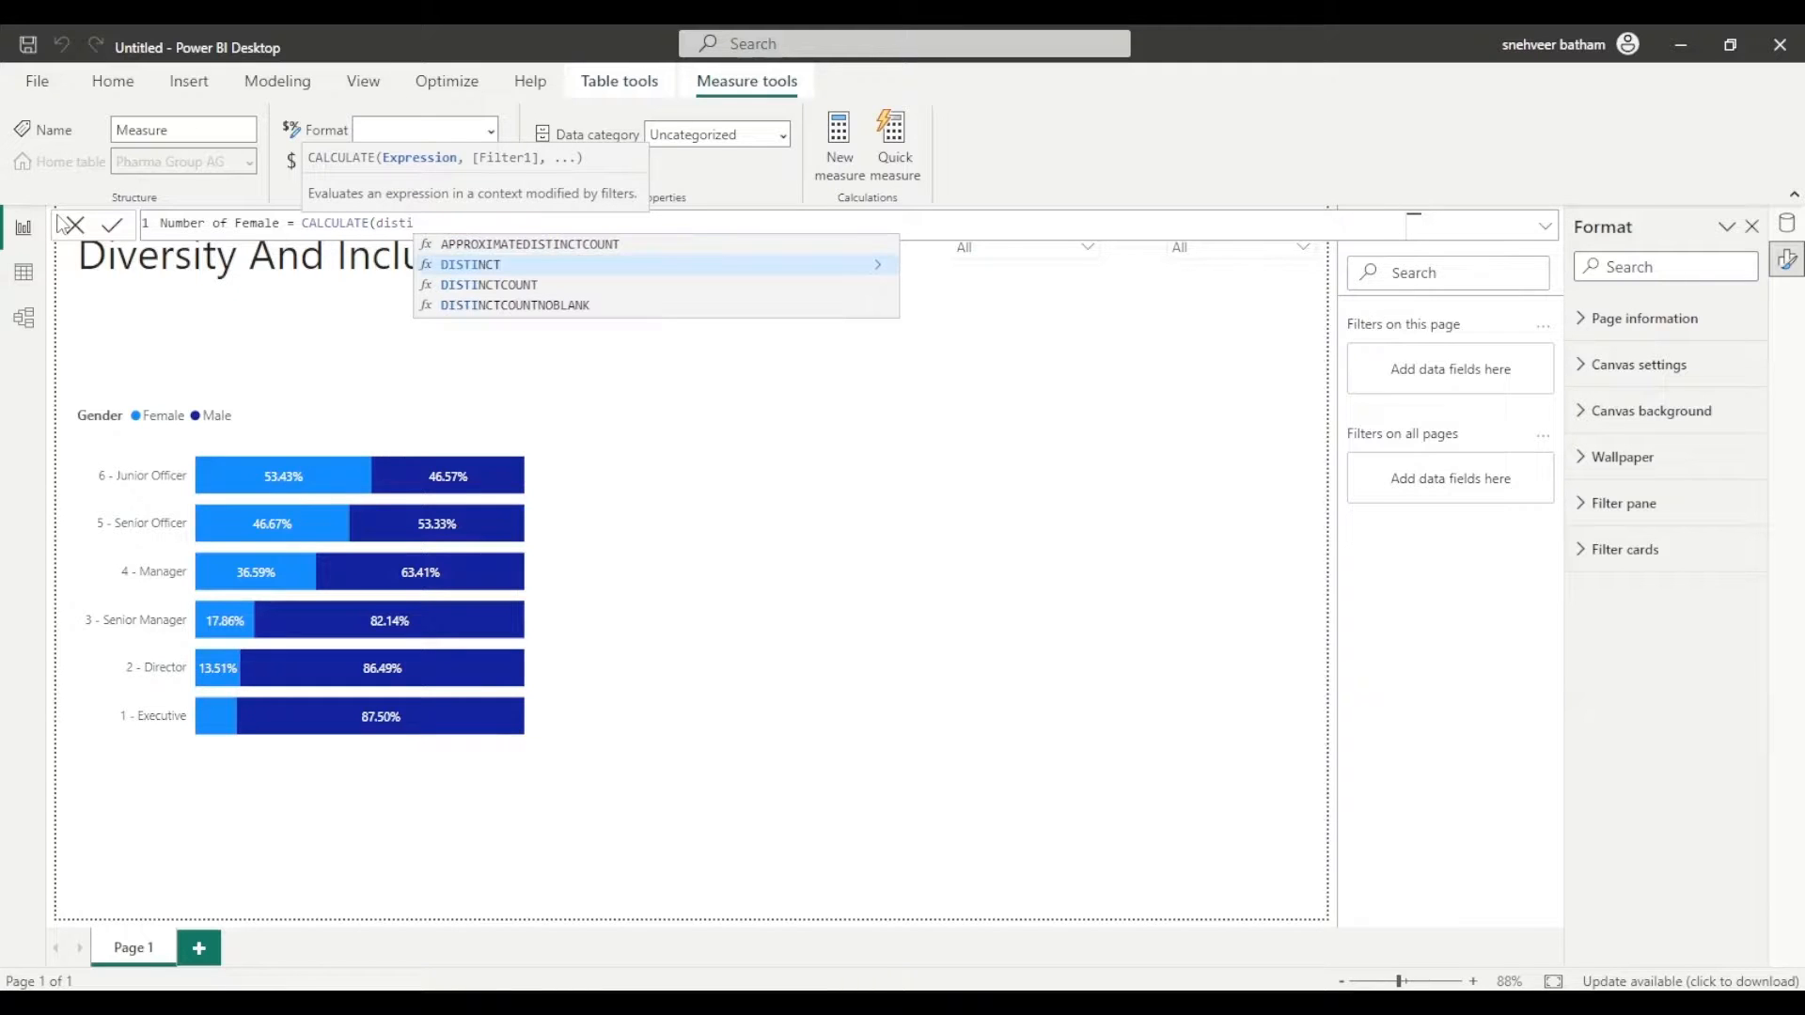
key(Down)
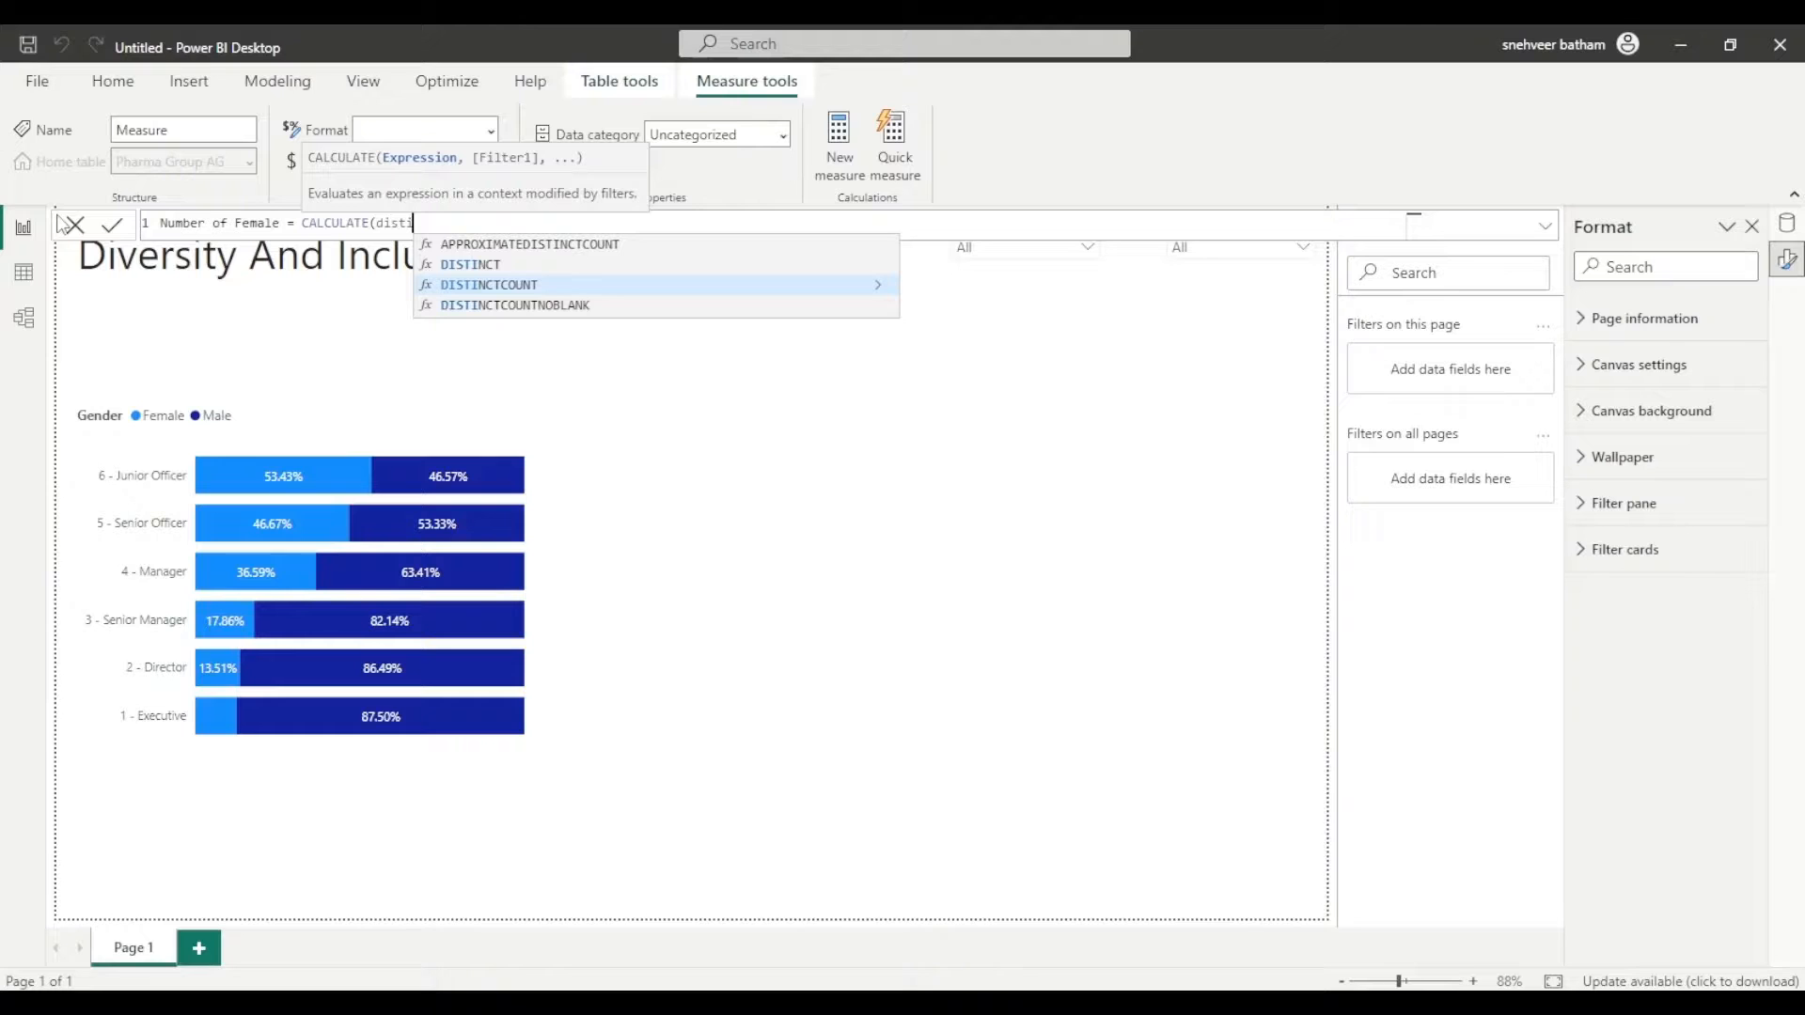
key(Tab)
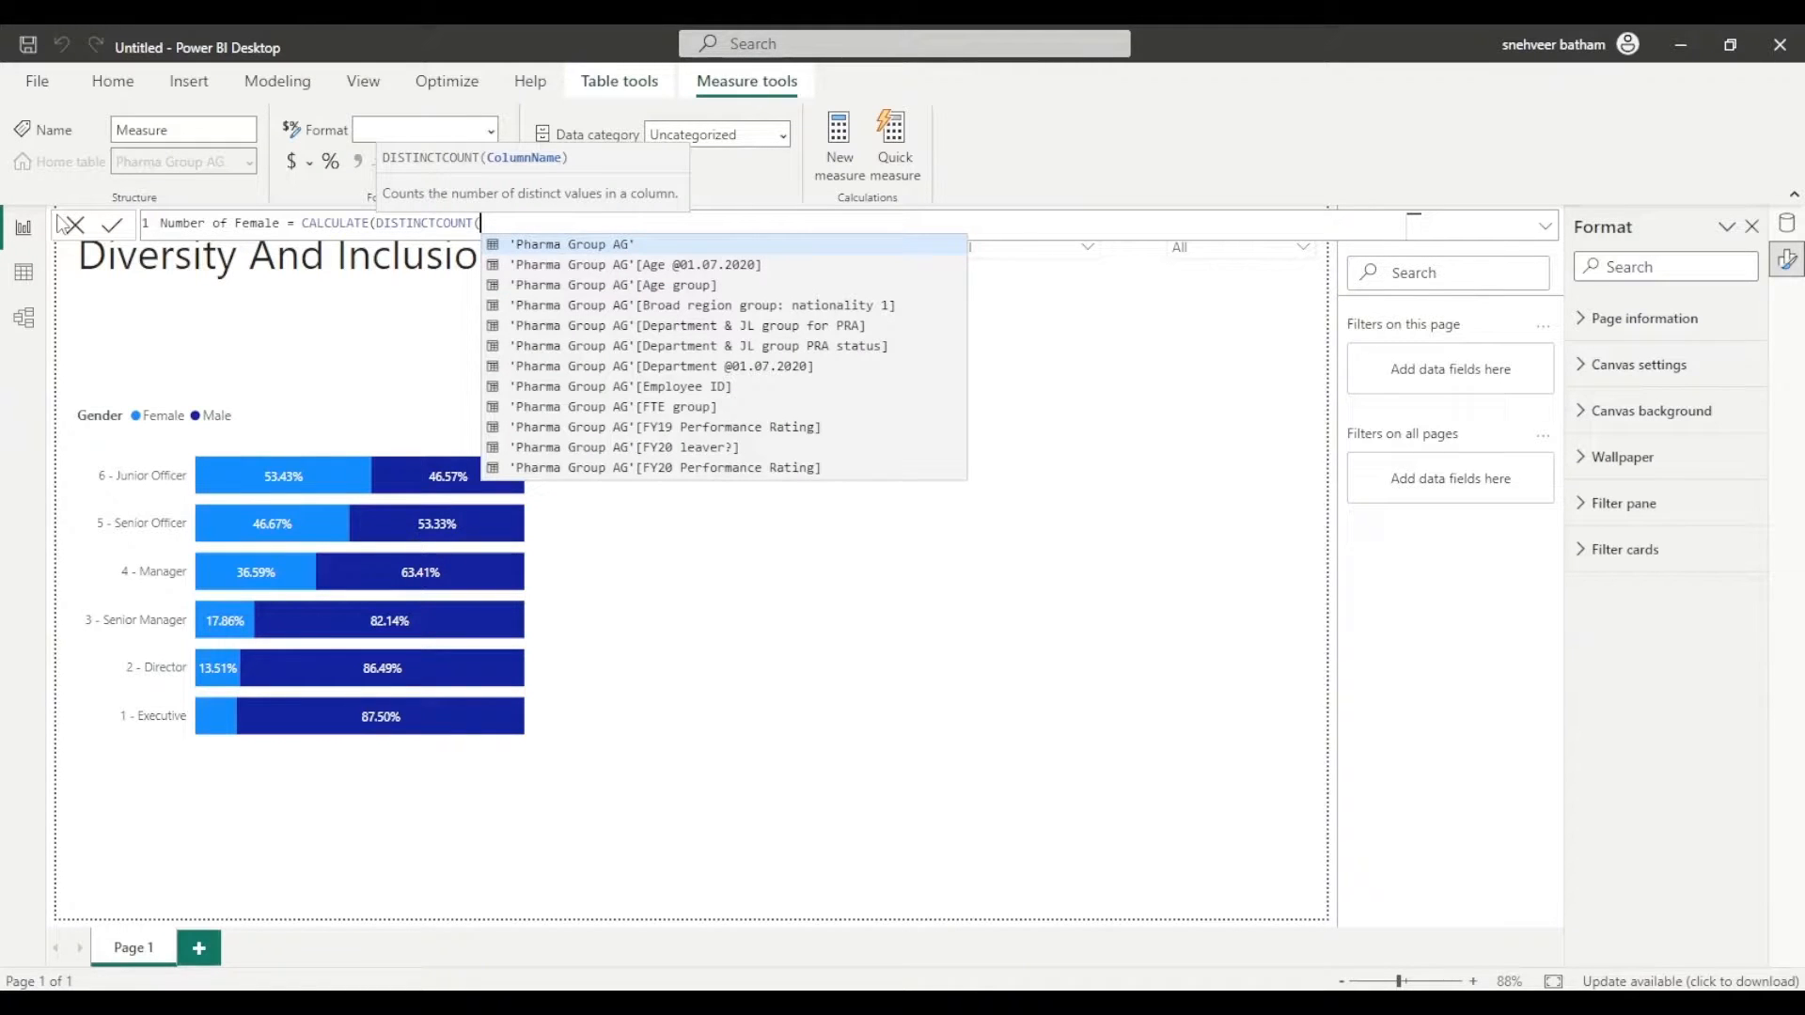
key(Tab)
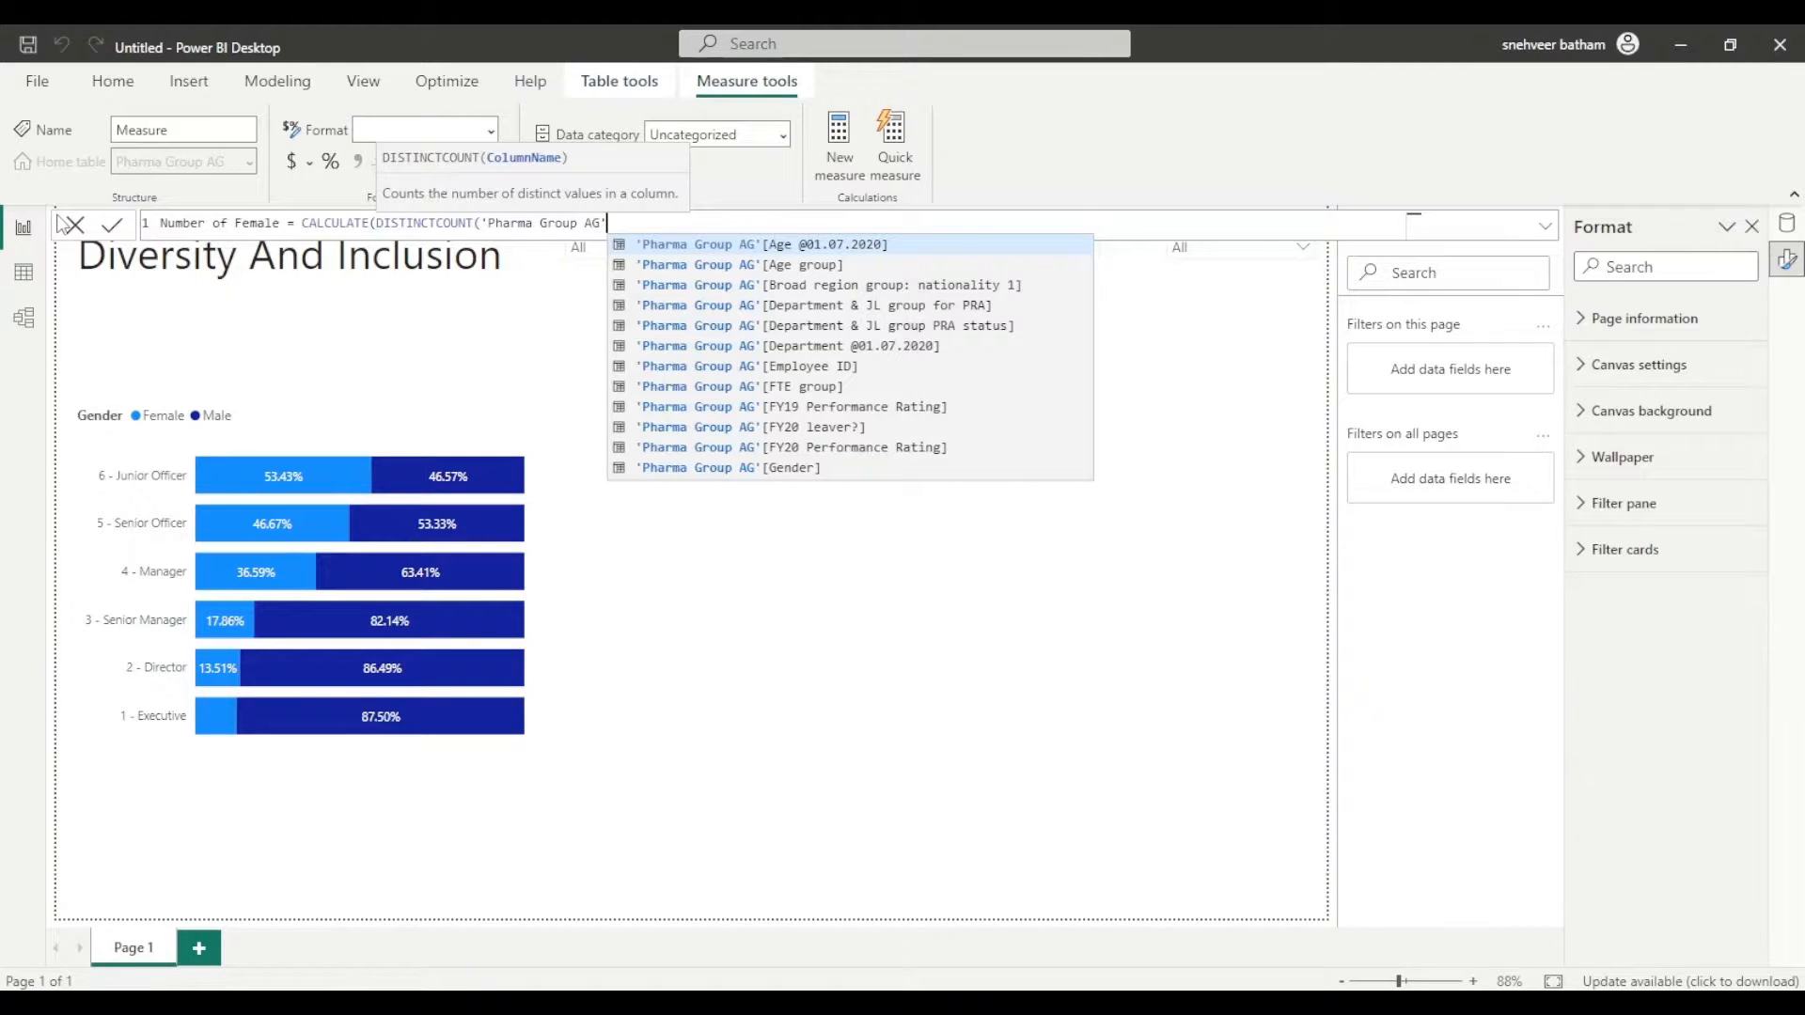
text([)
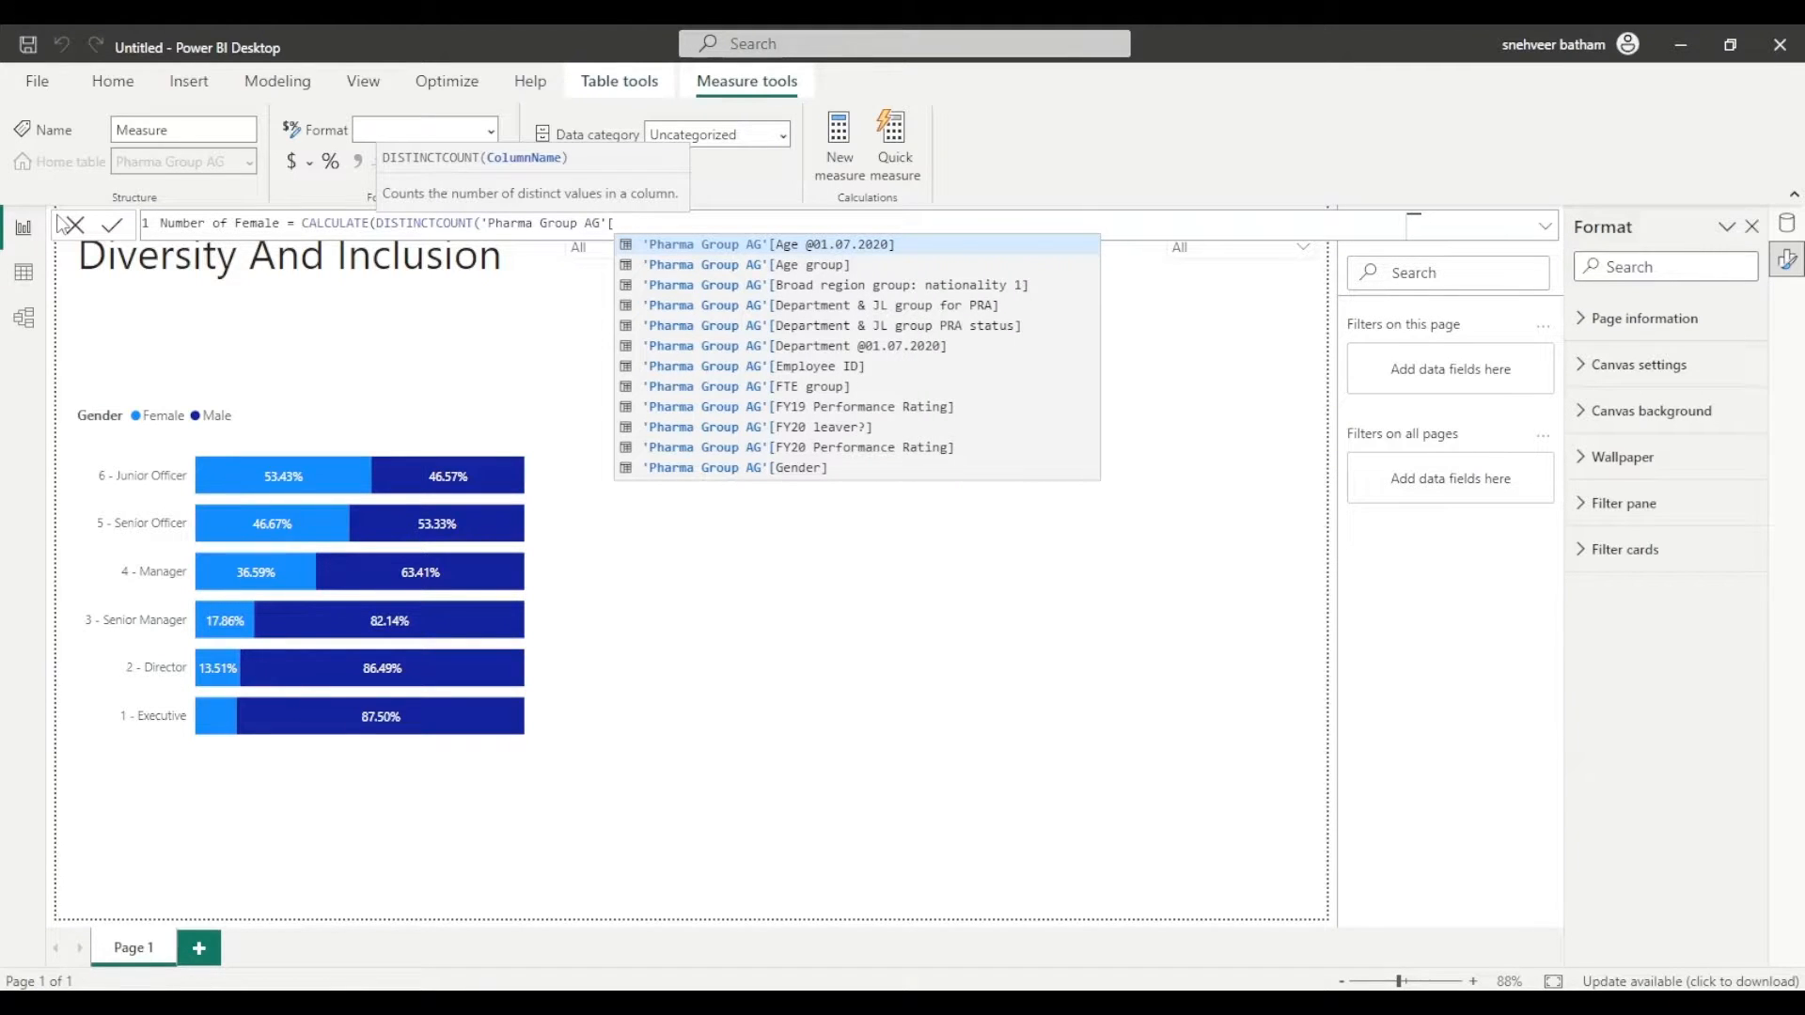
key(Down)
key(Down)
key(Down)
key(Down)
key(Down)
key(Down)
key(Tab)
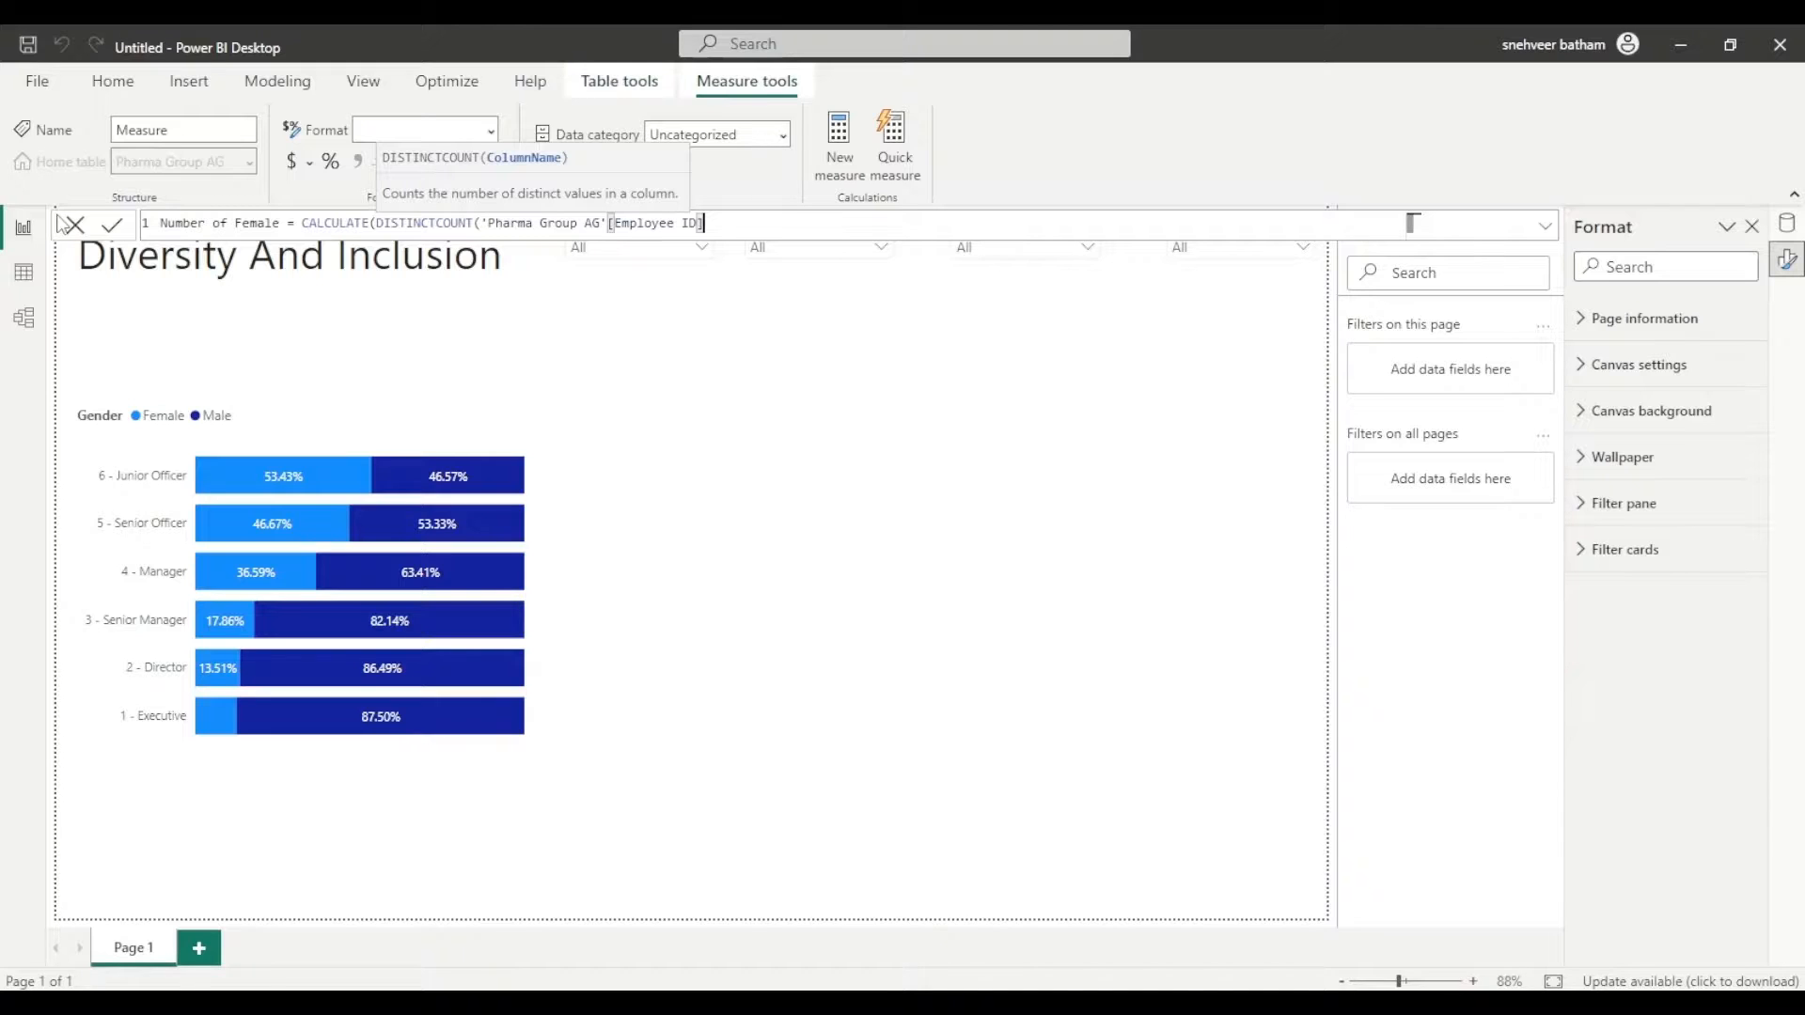
Step: Complete the Number of Female measure with FILTER('Pharma Group AG','Pharma Group AG'[Gender]="Female") and commit it
text(),fil)
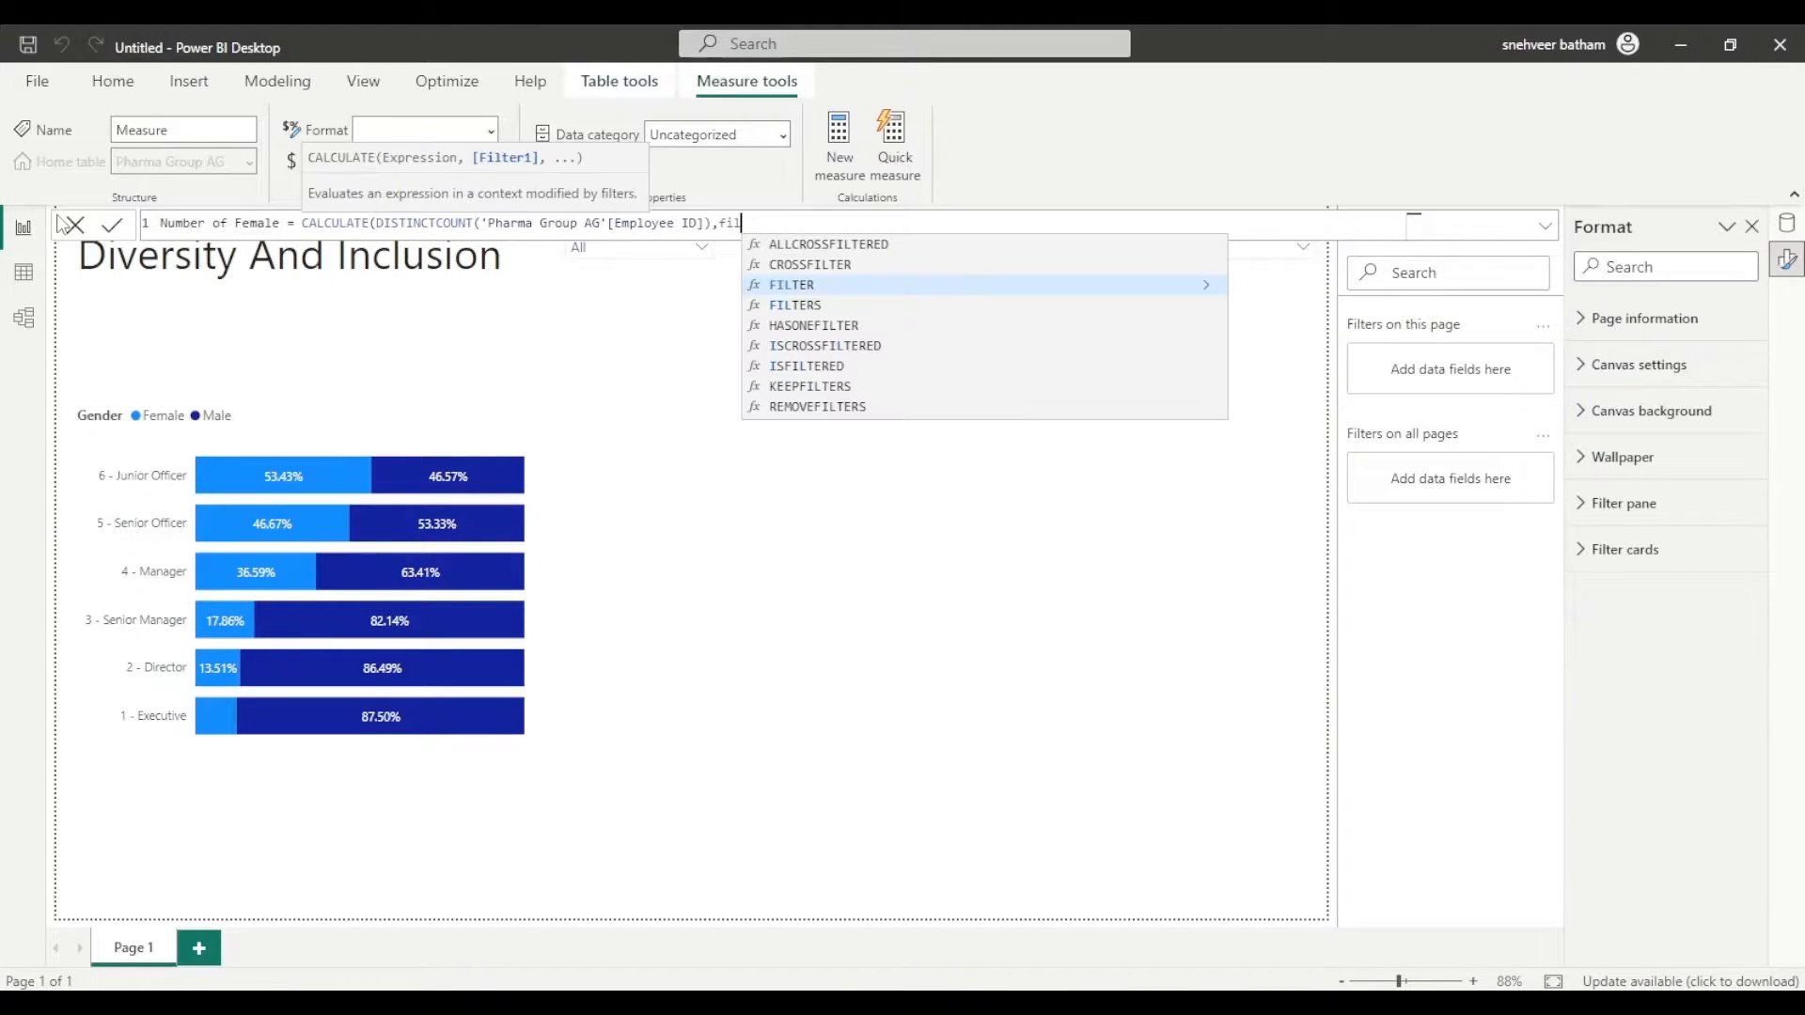
key(Tab)
text(()
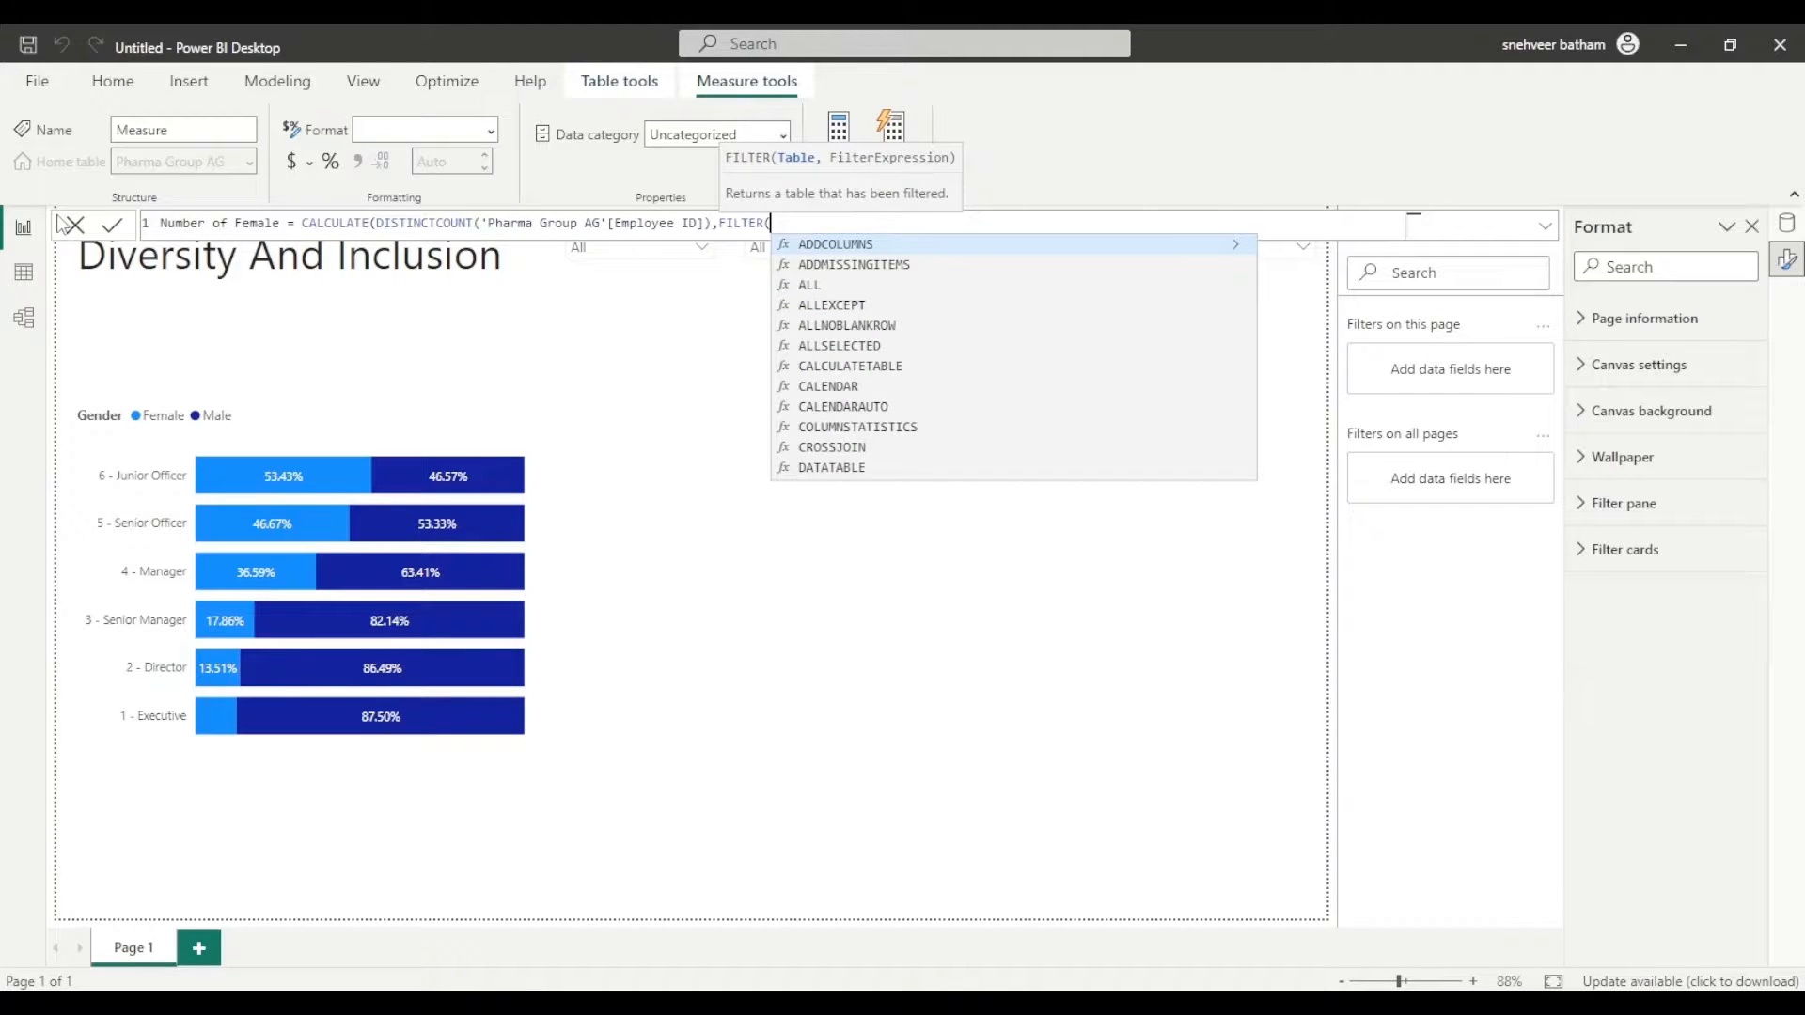
text('Pharma Group AG',phs)
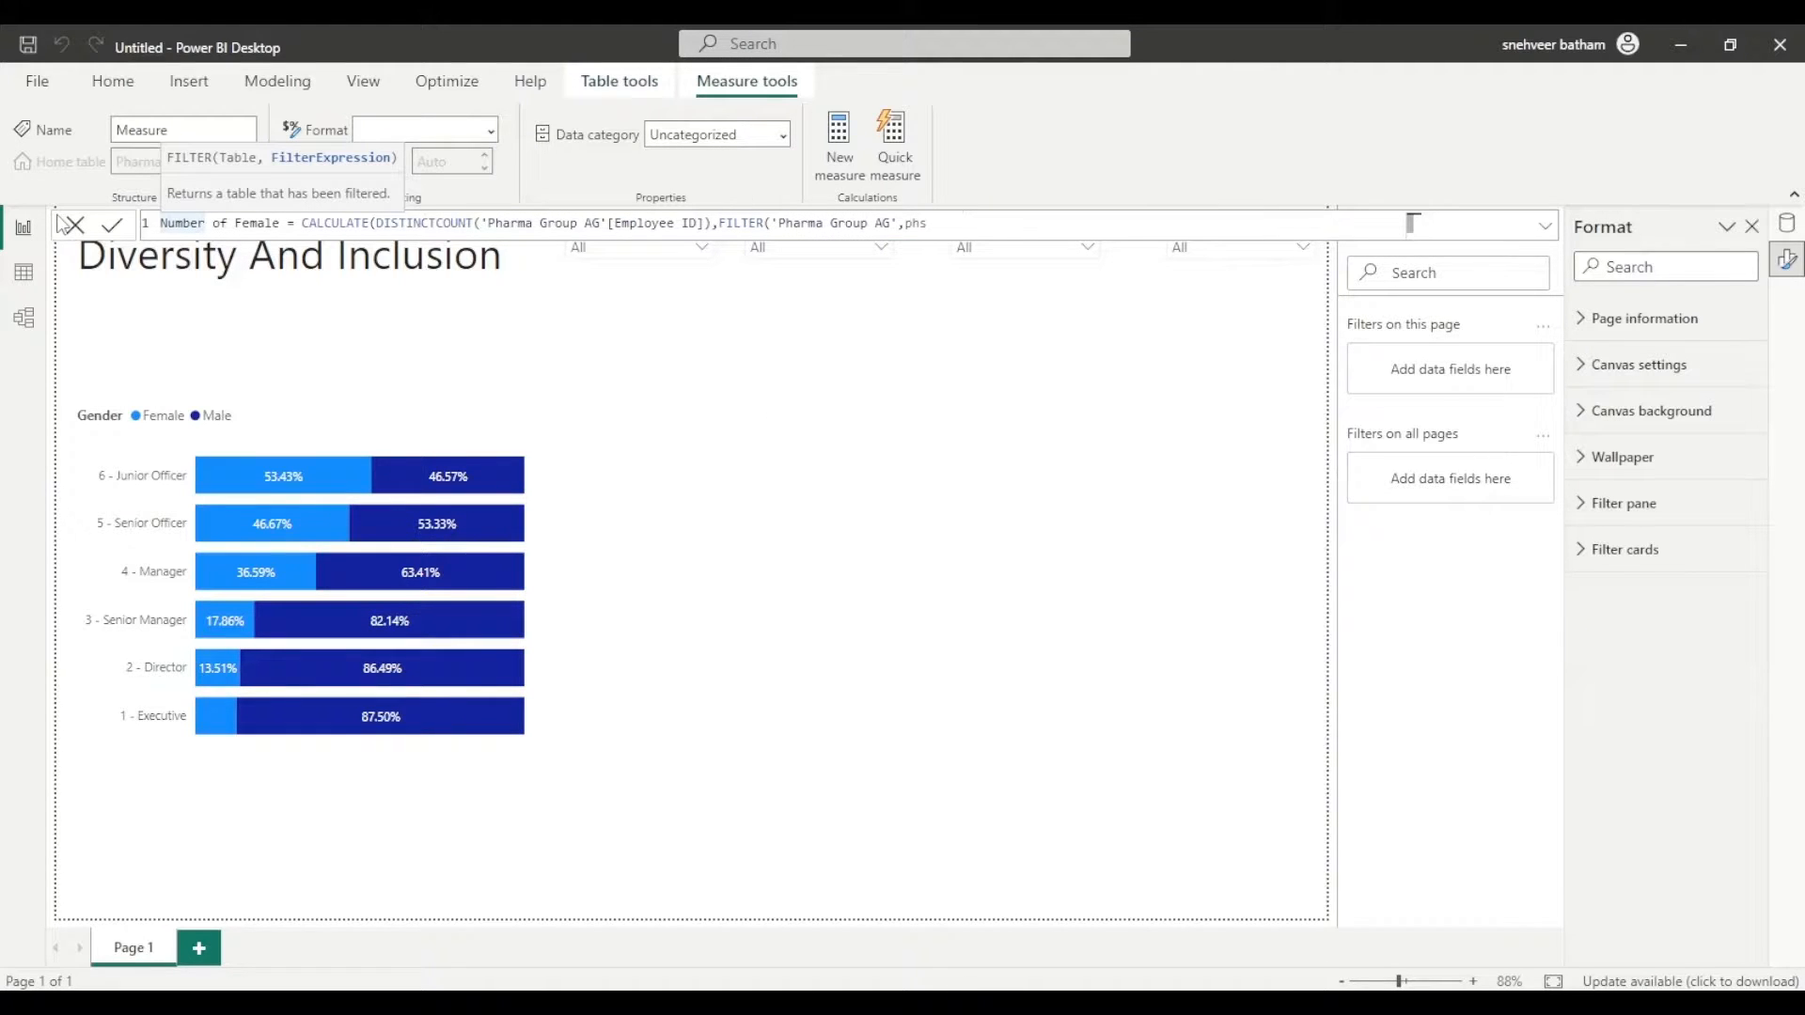
key(BackSpace)
text(arma)
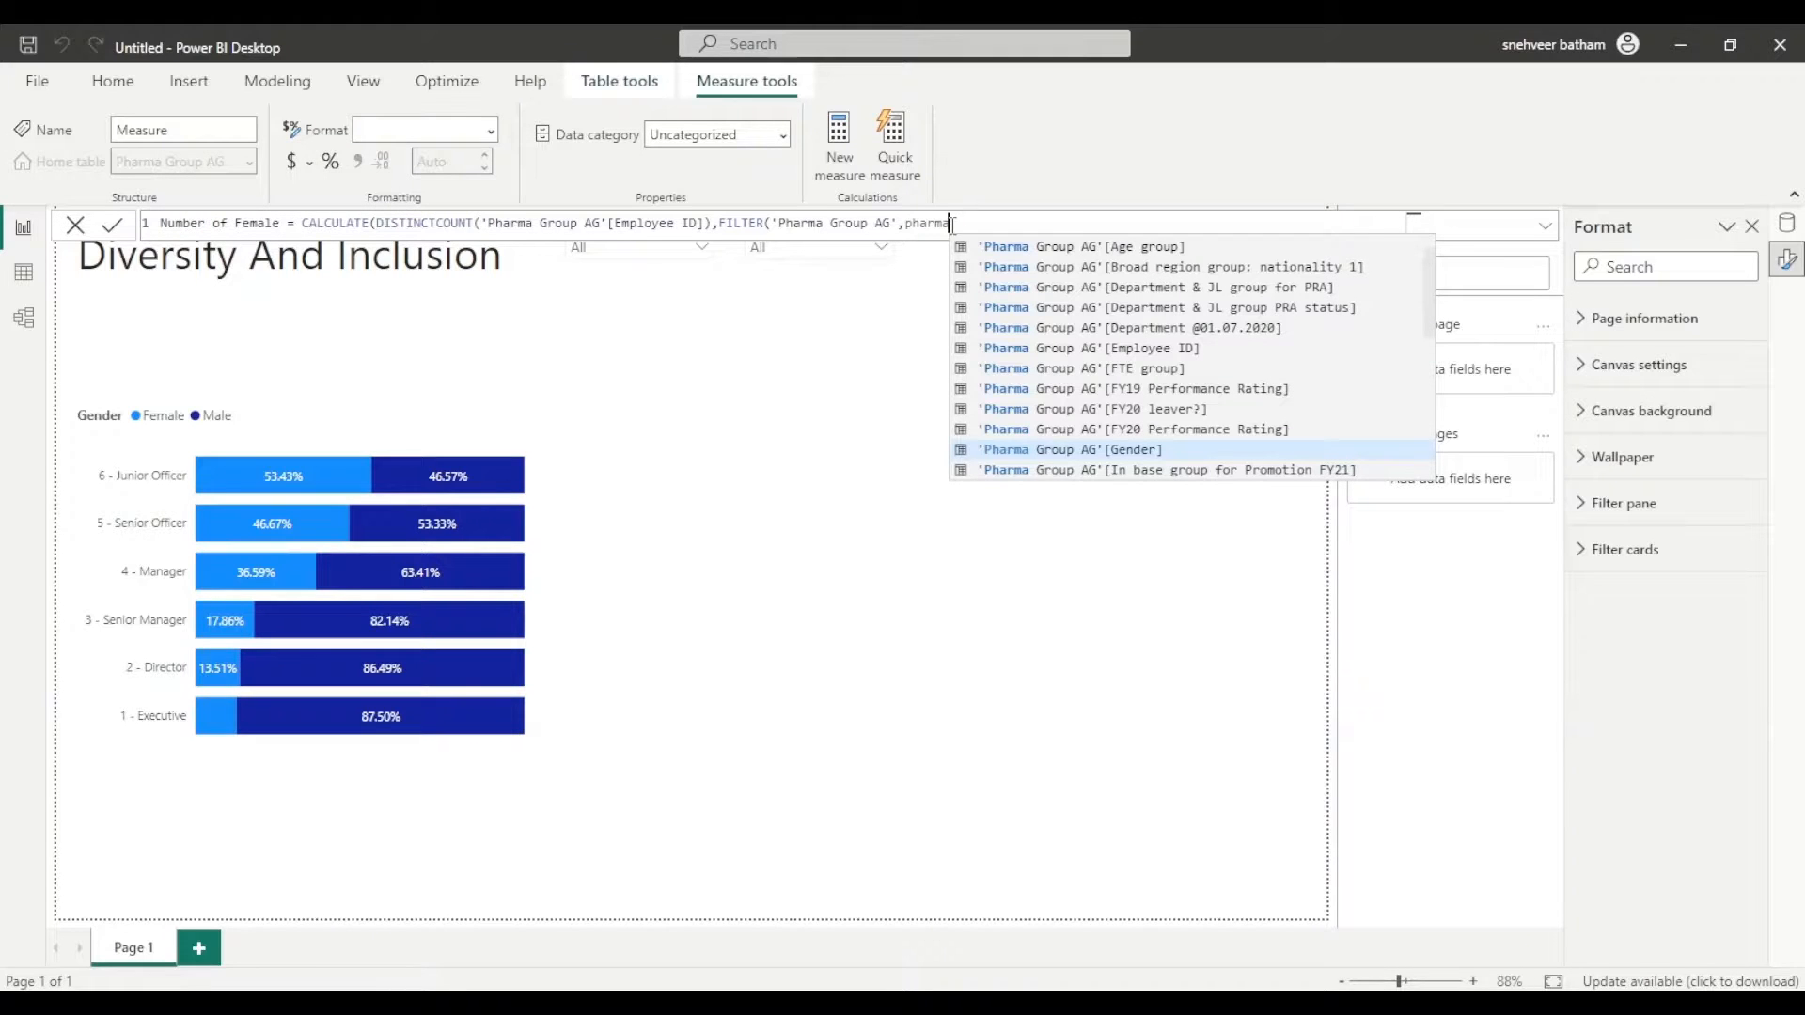
key(Tab)
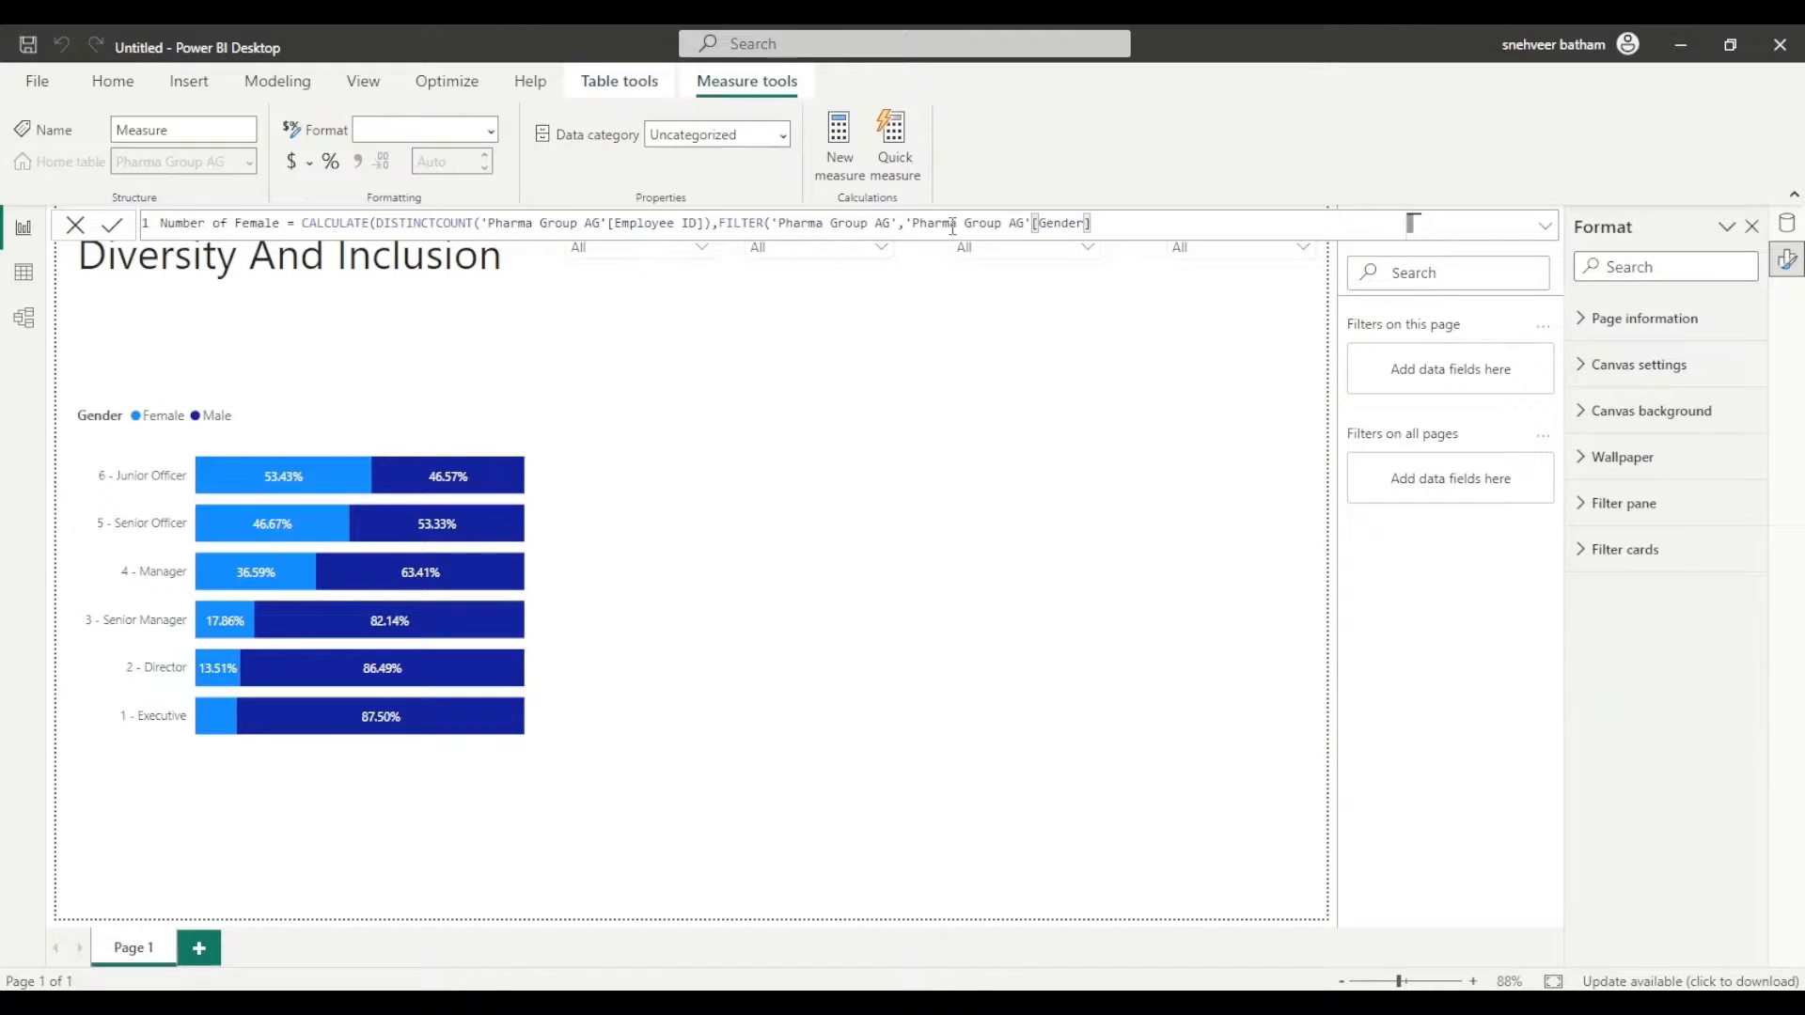
text(="Female")))
key(Return)
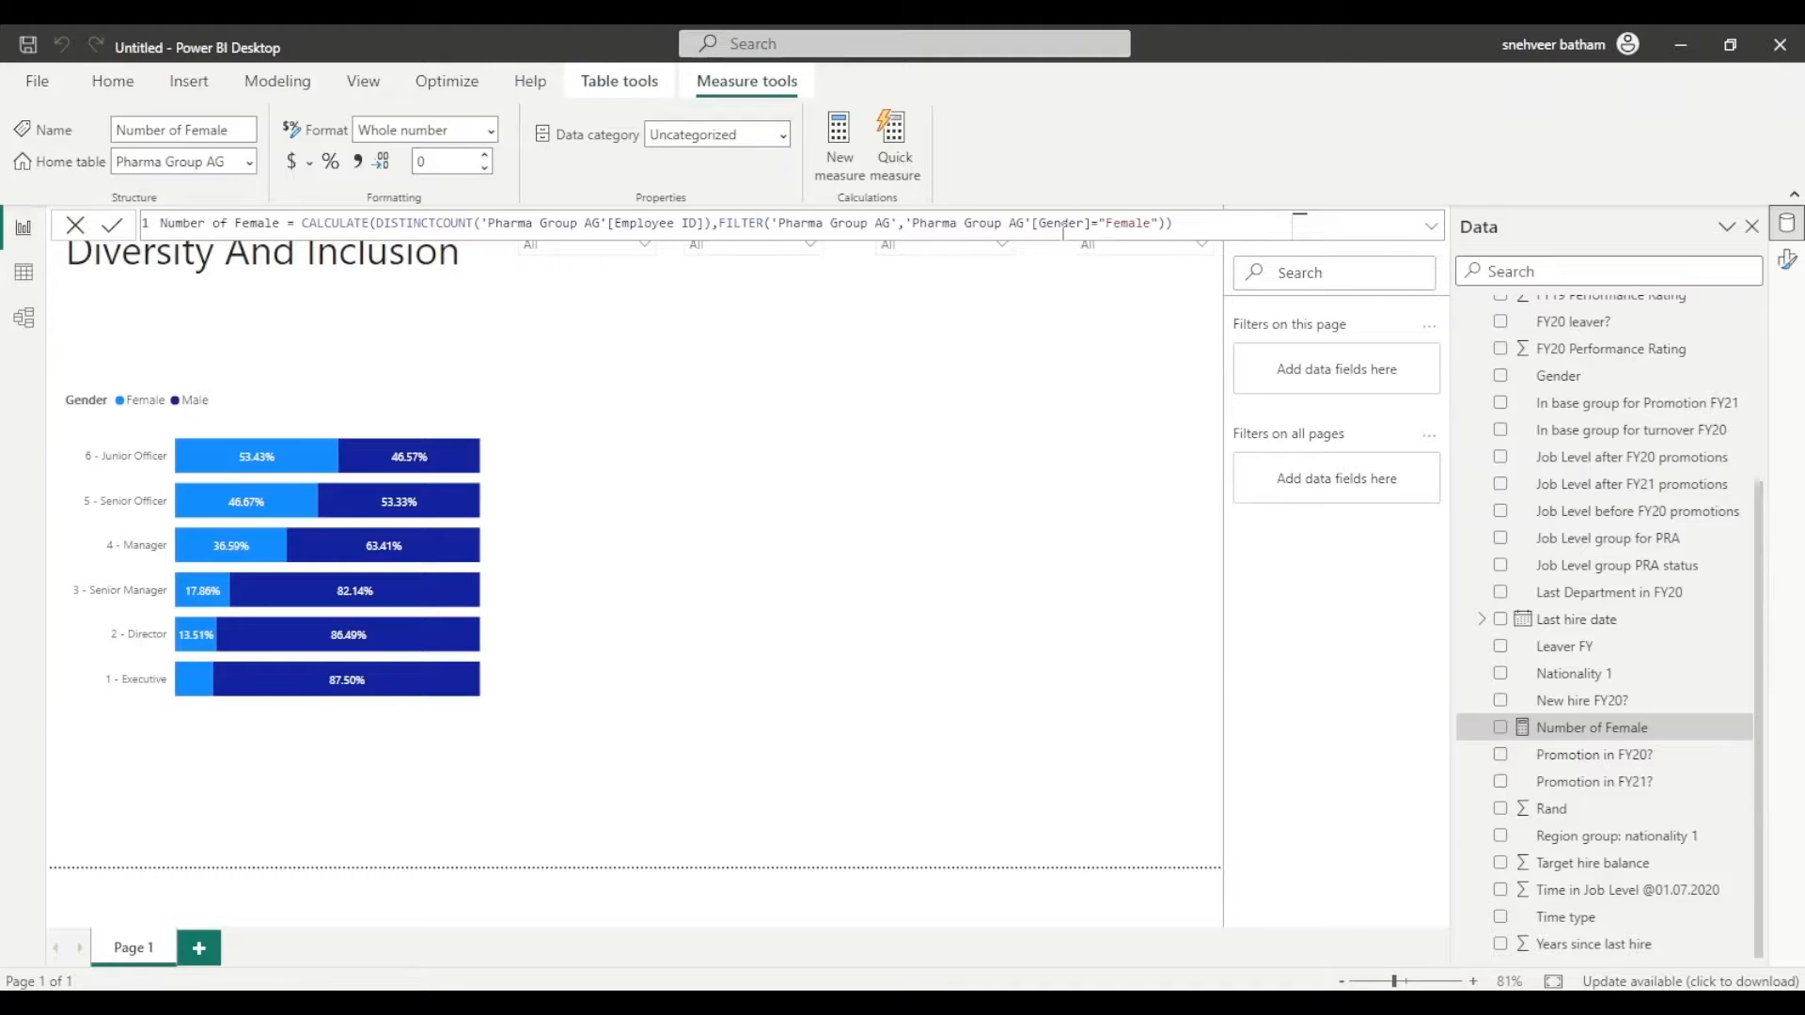
Step: Create a Number of Male measure from a copy of the Number of Female formula, with the Gender filter set to "Male"
key(ctrl+a)
key(ctrl+c)
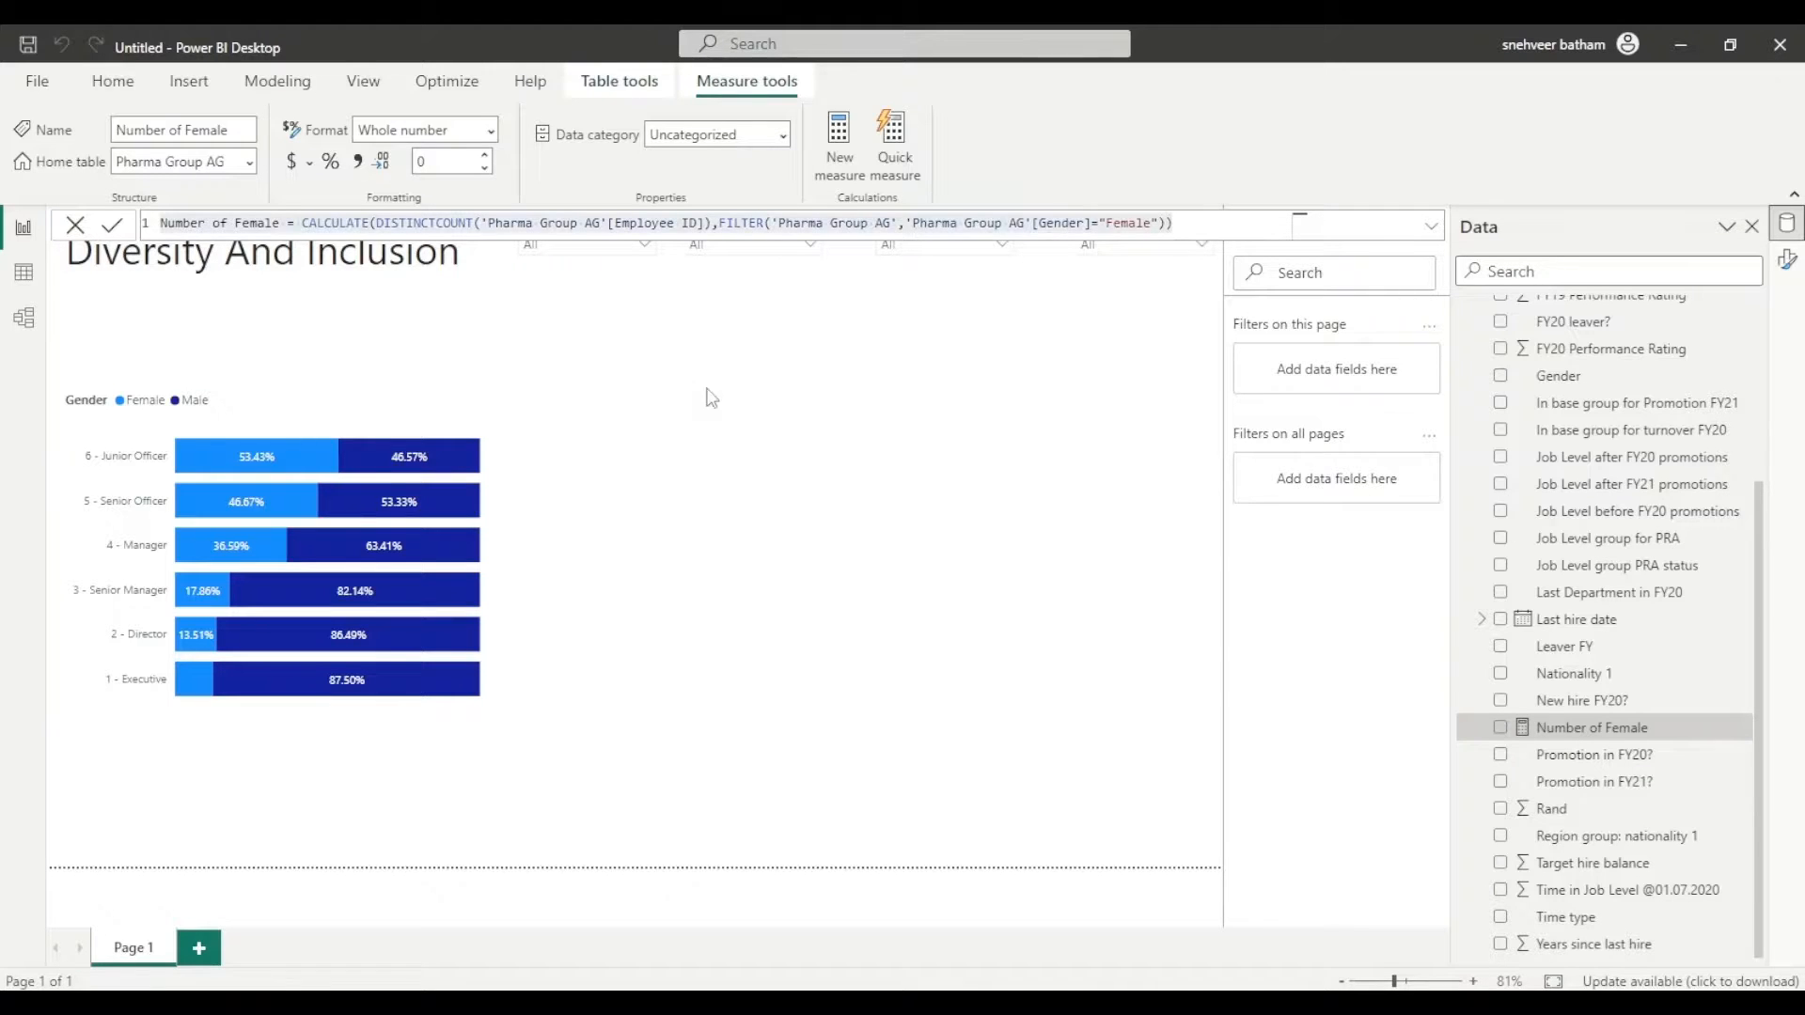
click(823, 153)
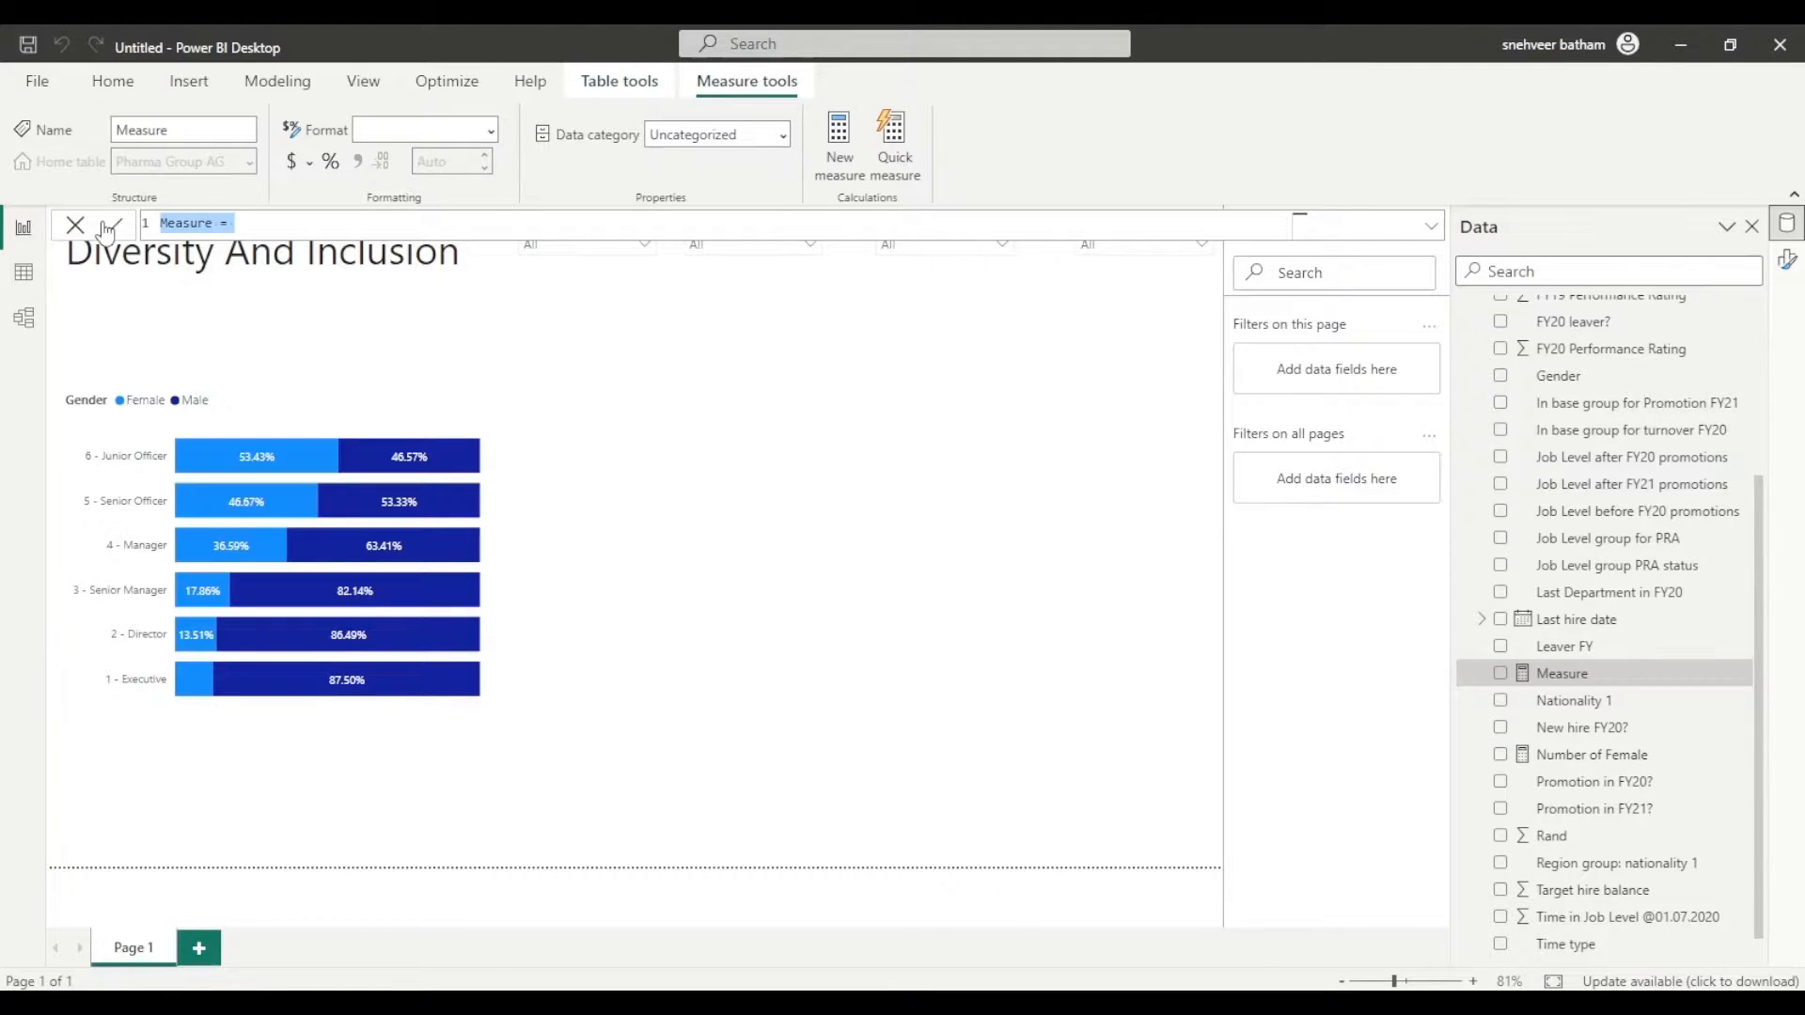
key(ctrl+v)
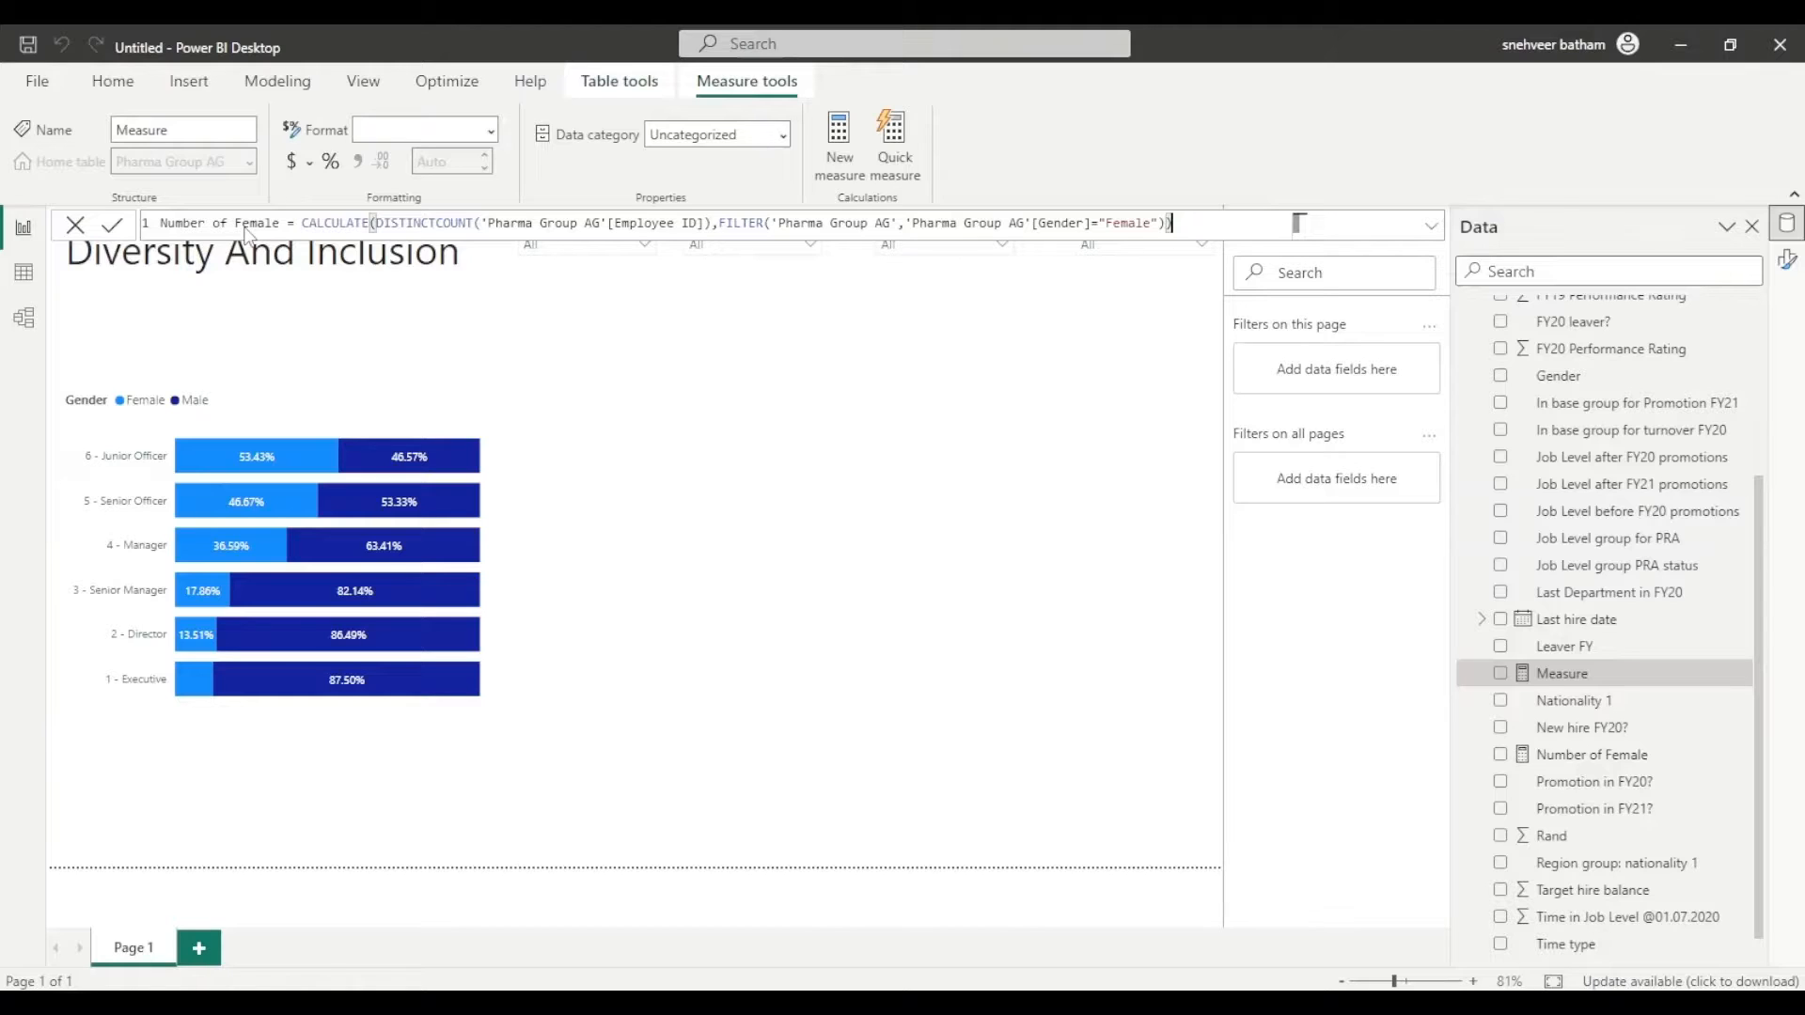
double_click(247, 226)
text(Fale)
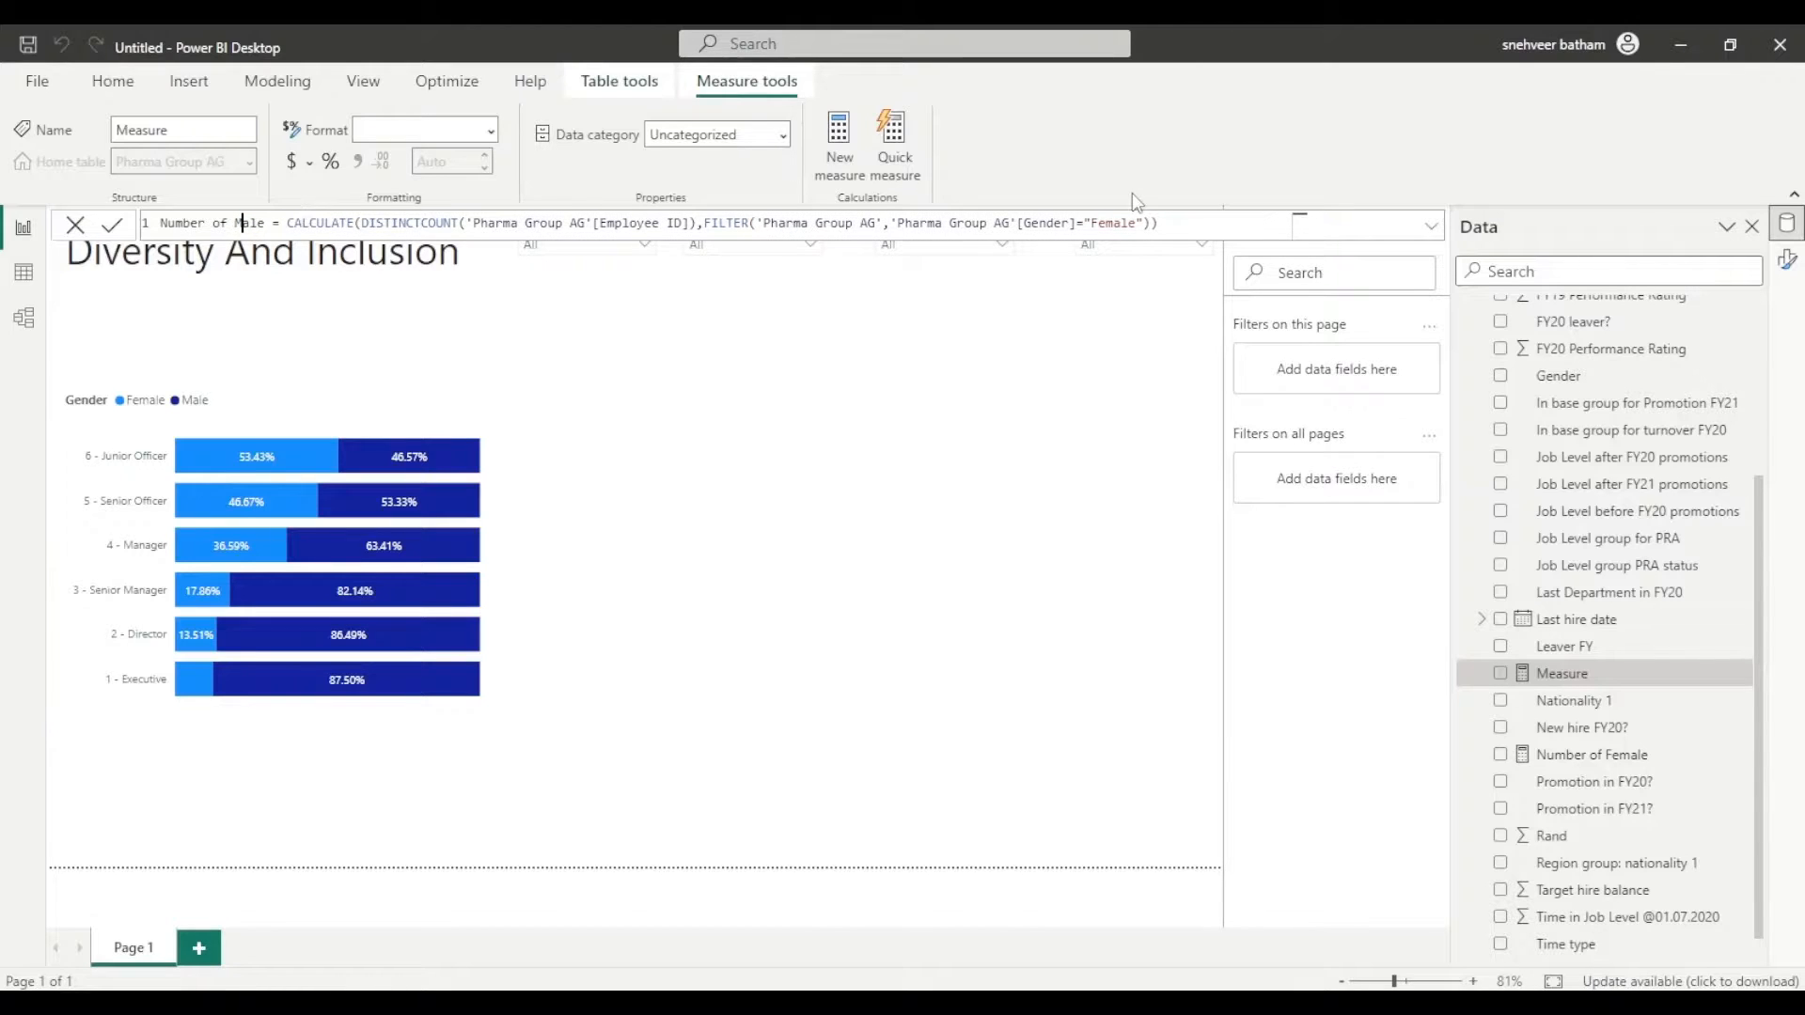
click(1113, 223)
key(BackSpace)
key(BackSpace)
key(Return)
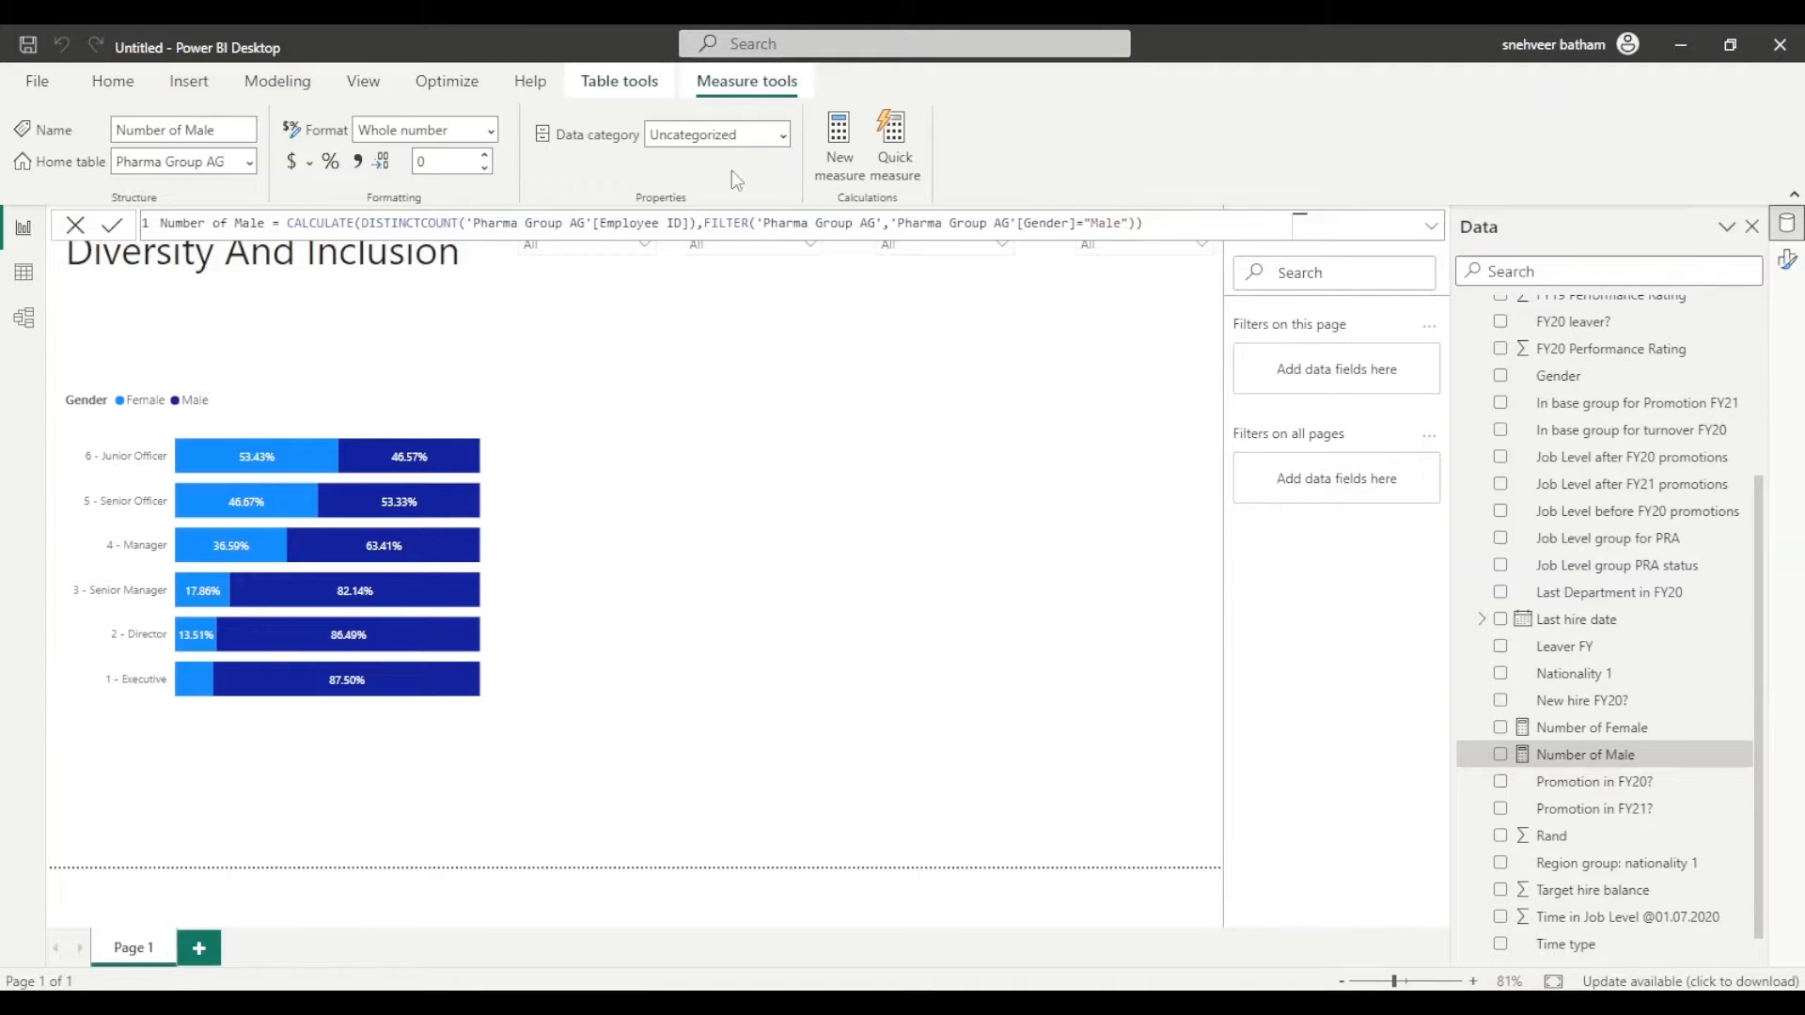
Step: Start a new measure named % of Male with DIVIDE and 'Pharma Group AG'[Number of Male] as the numerator
click(839, 141)
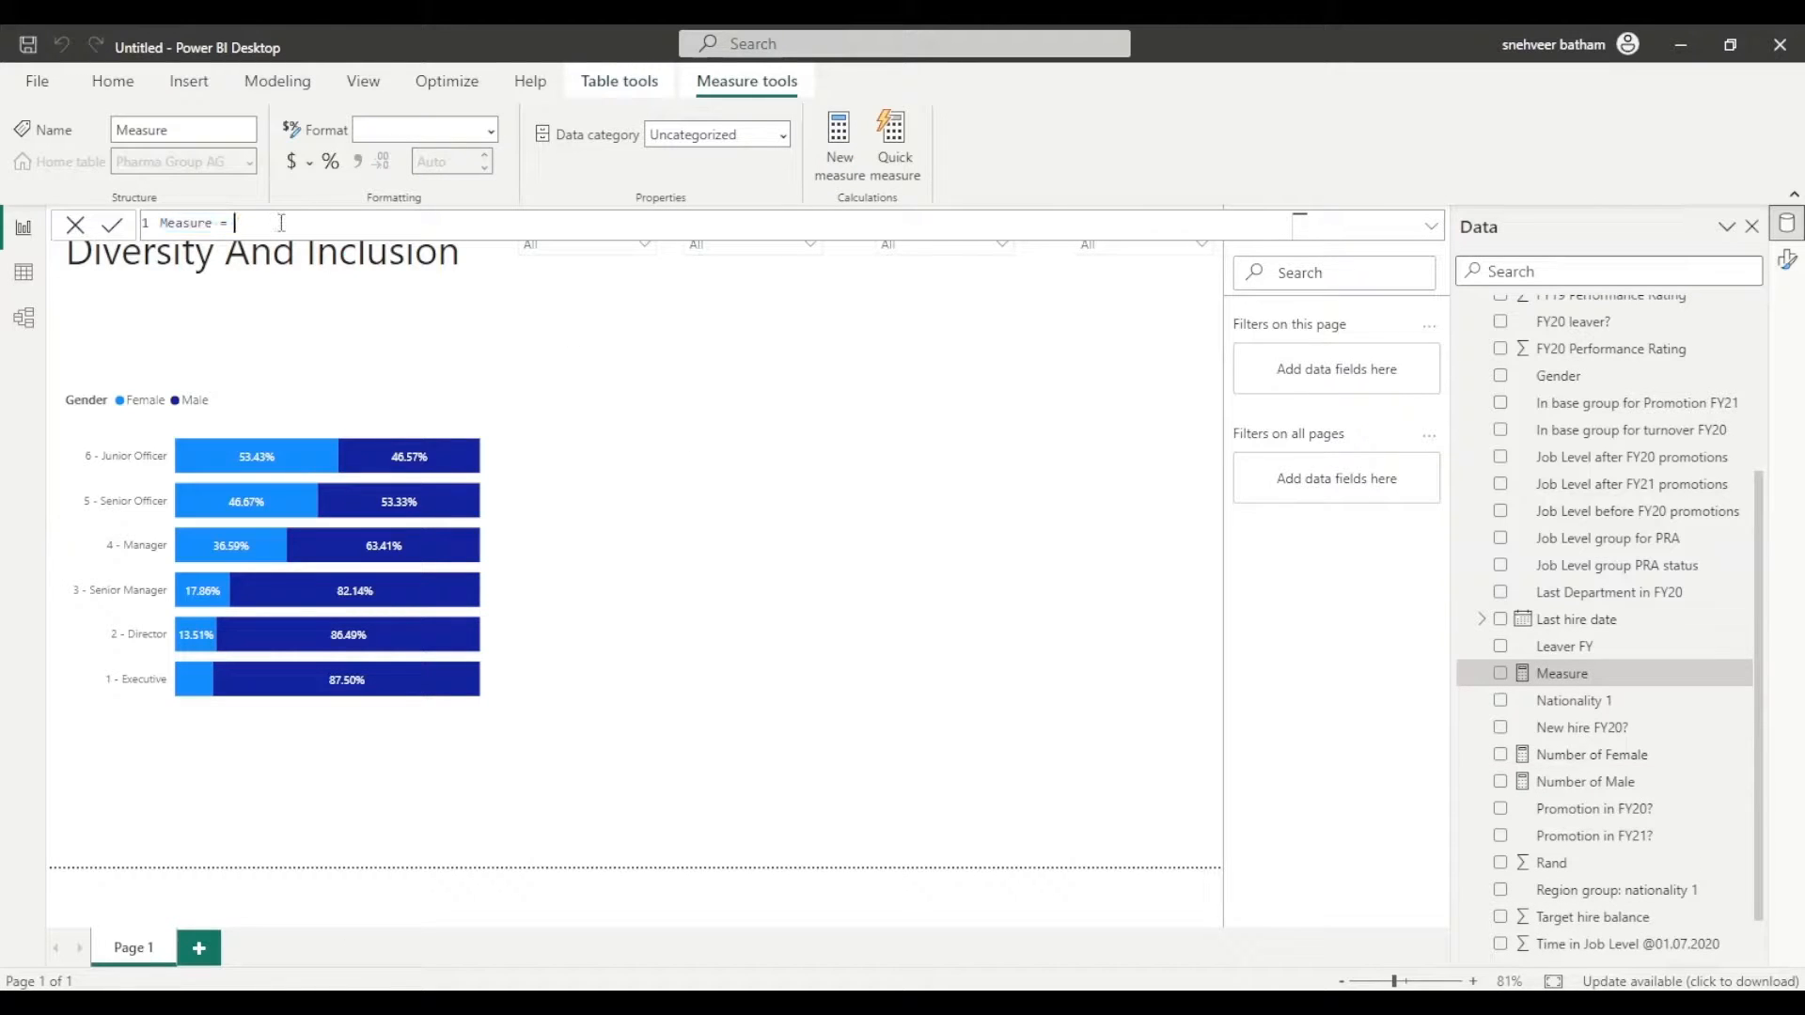
text(M)
key(BackSpace)
text(% of Male = divi)
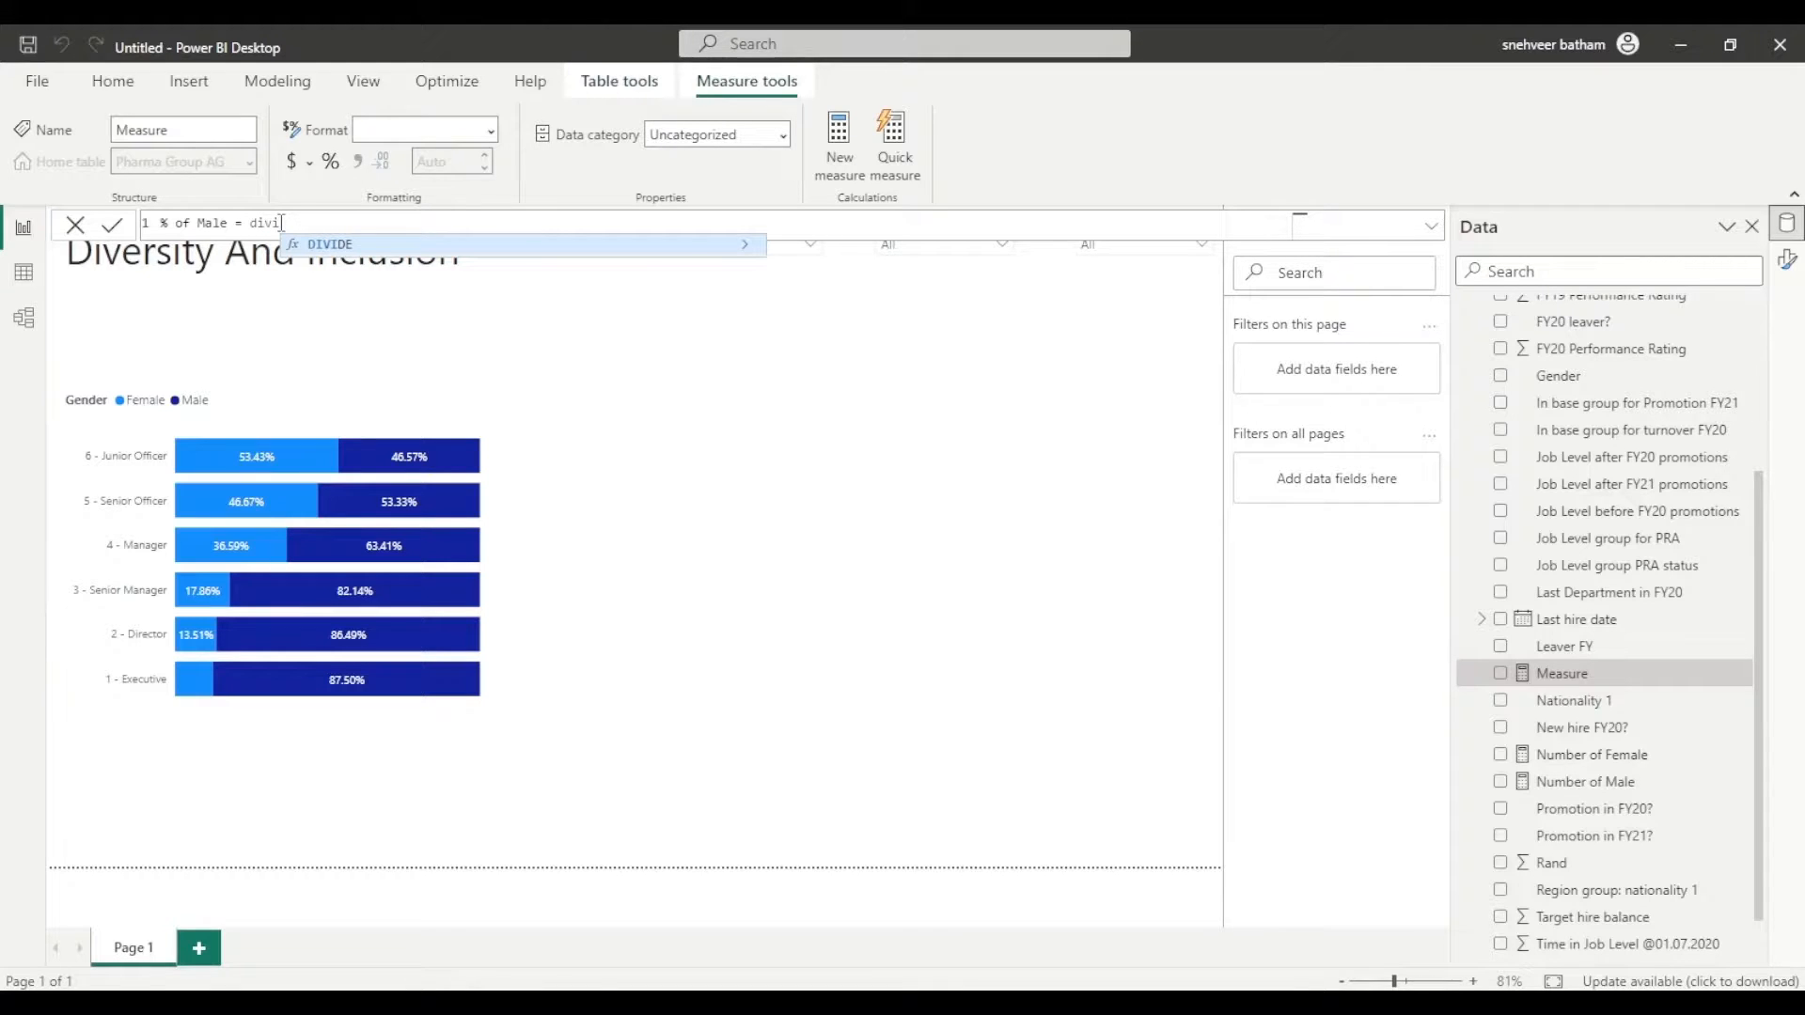
key(Tab)
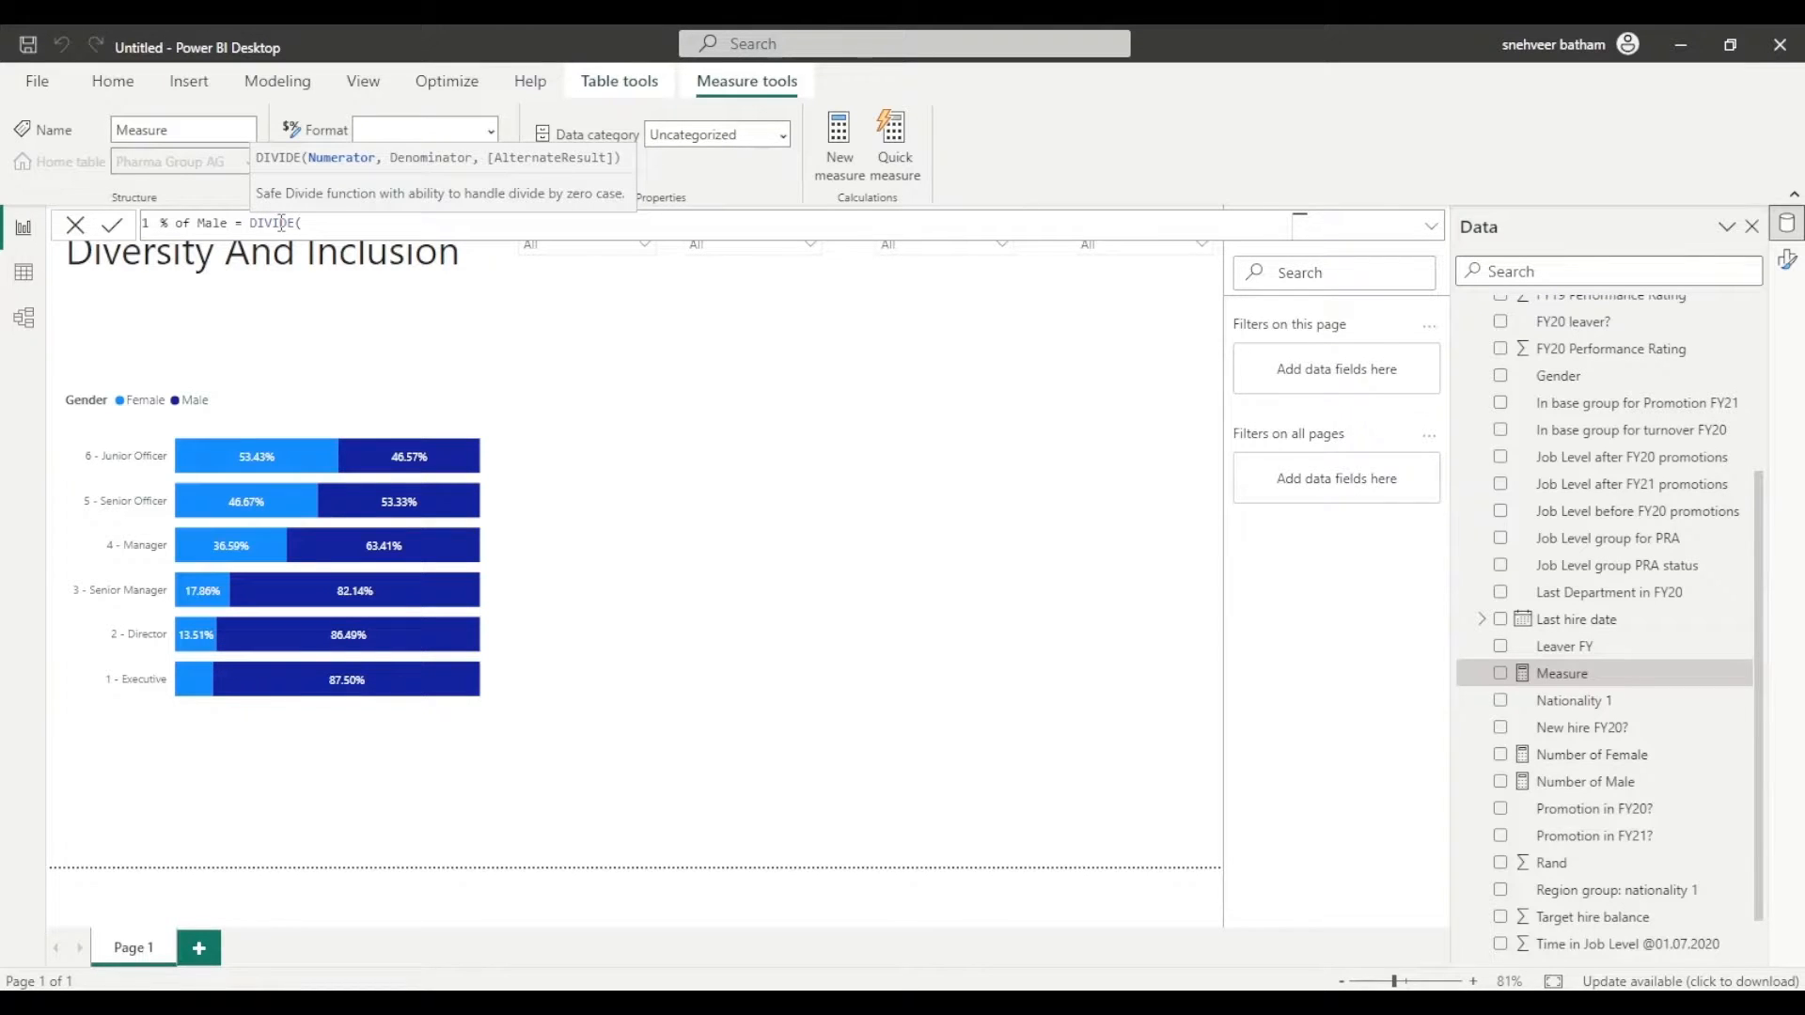
text(ph)
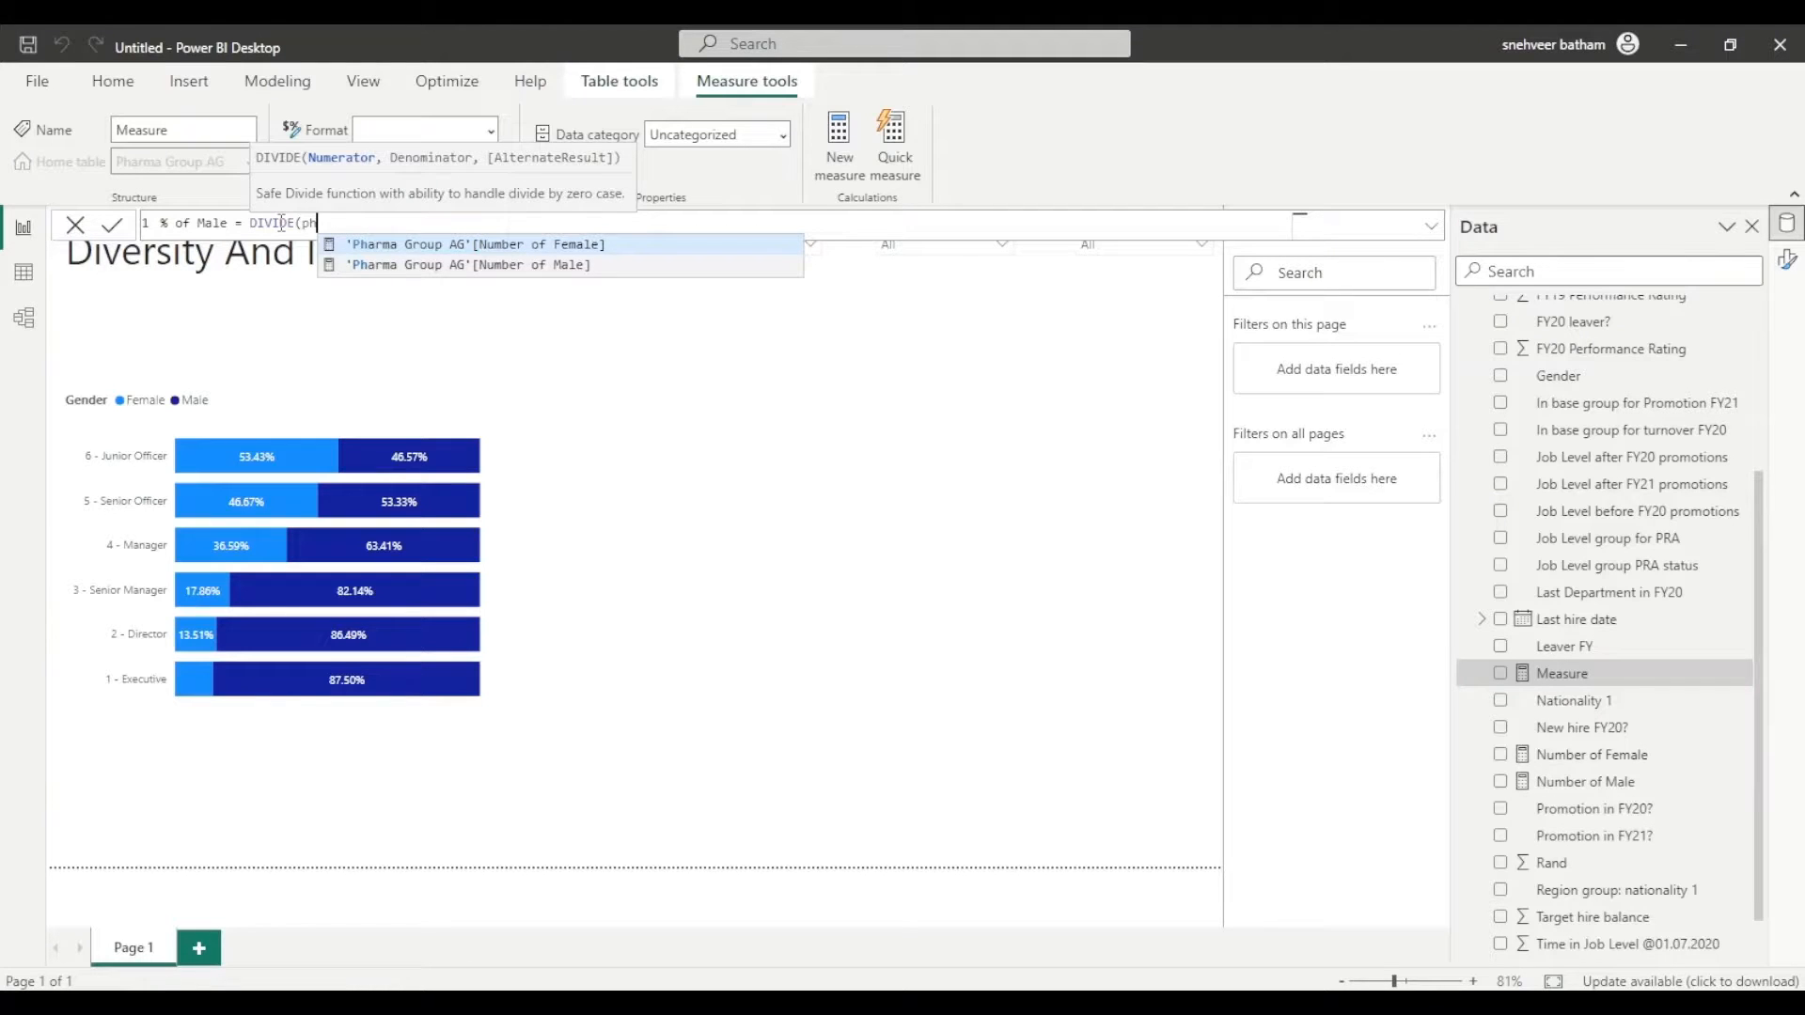
key(Down)
key(Tab)
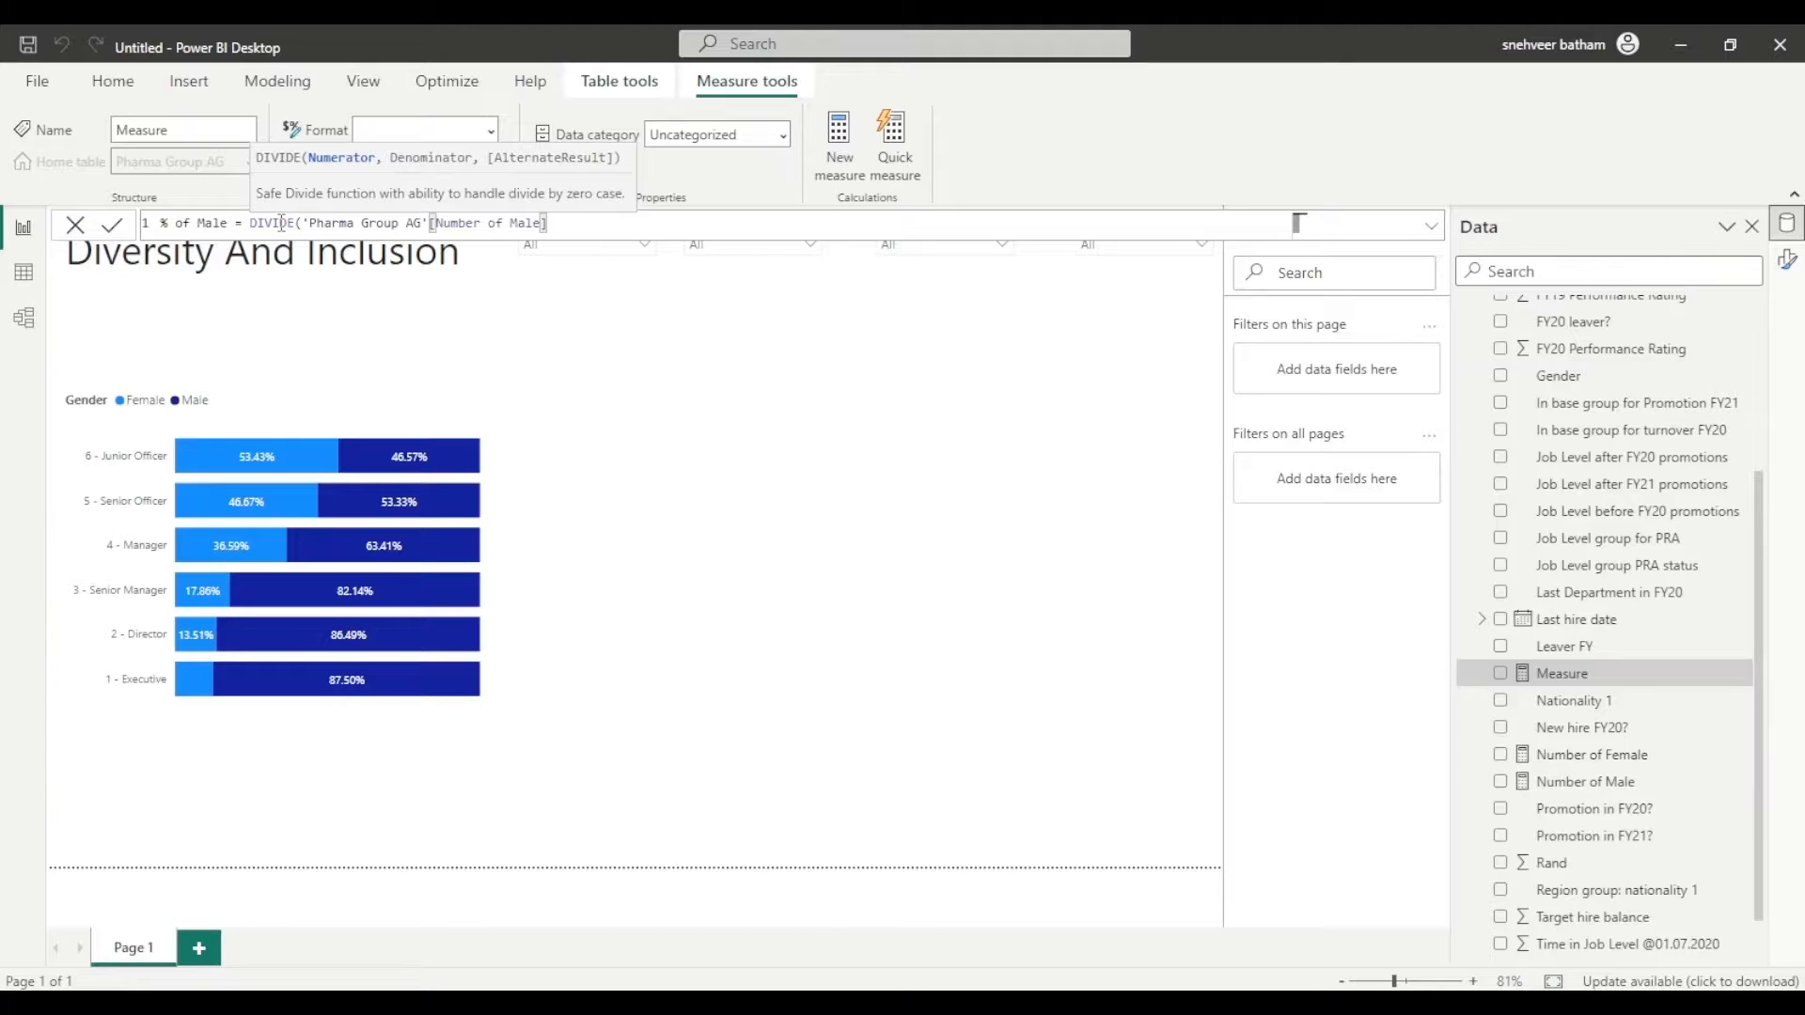
Step: Complete % of Male with denominator 'Pharma Group AG'[Number of Male]+'Pharma Group AG'[Number of Female], copy the formula and commit the measure
text(,pha)
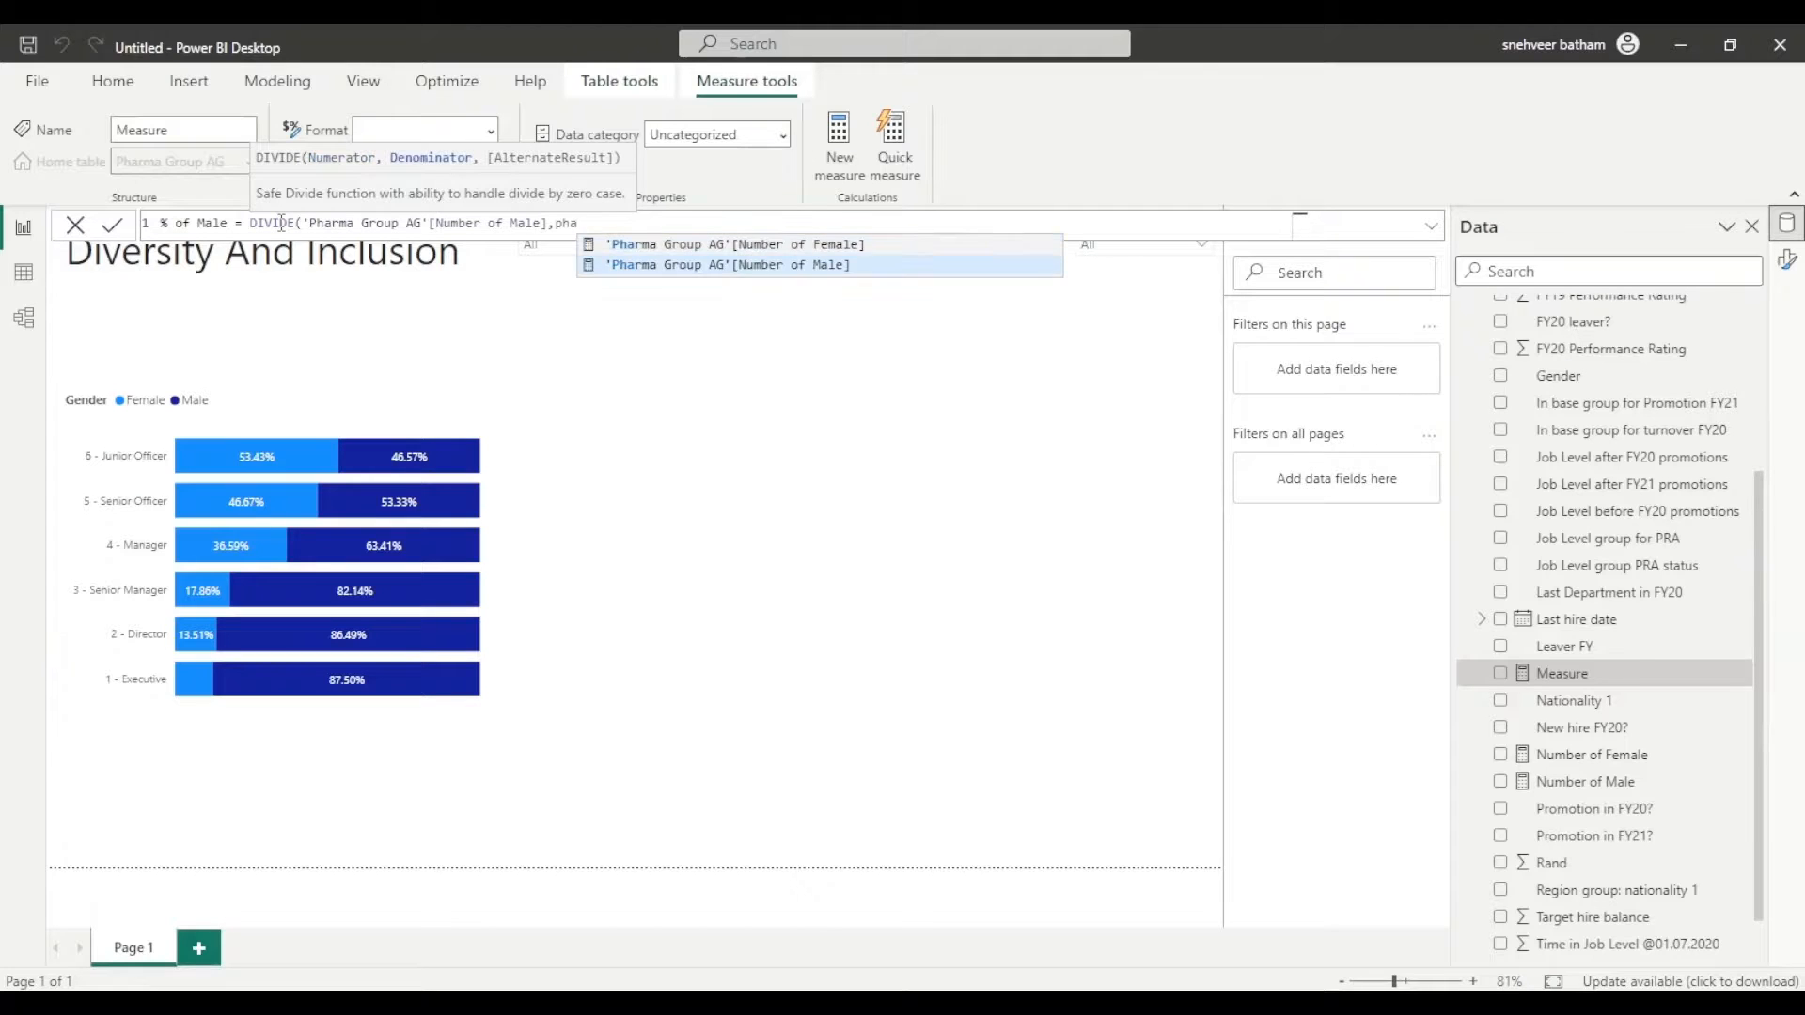
key(Tab)
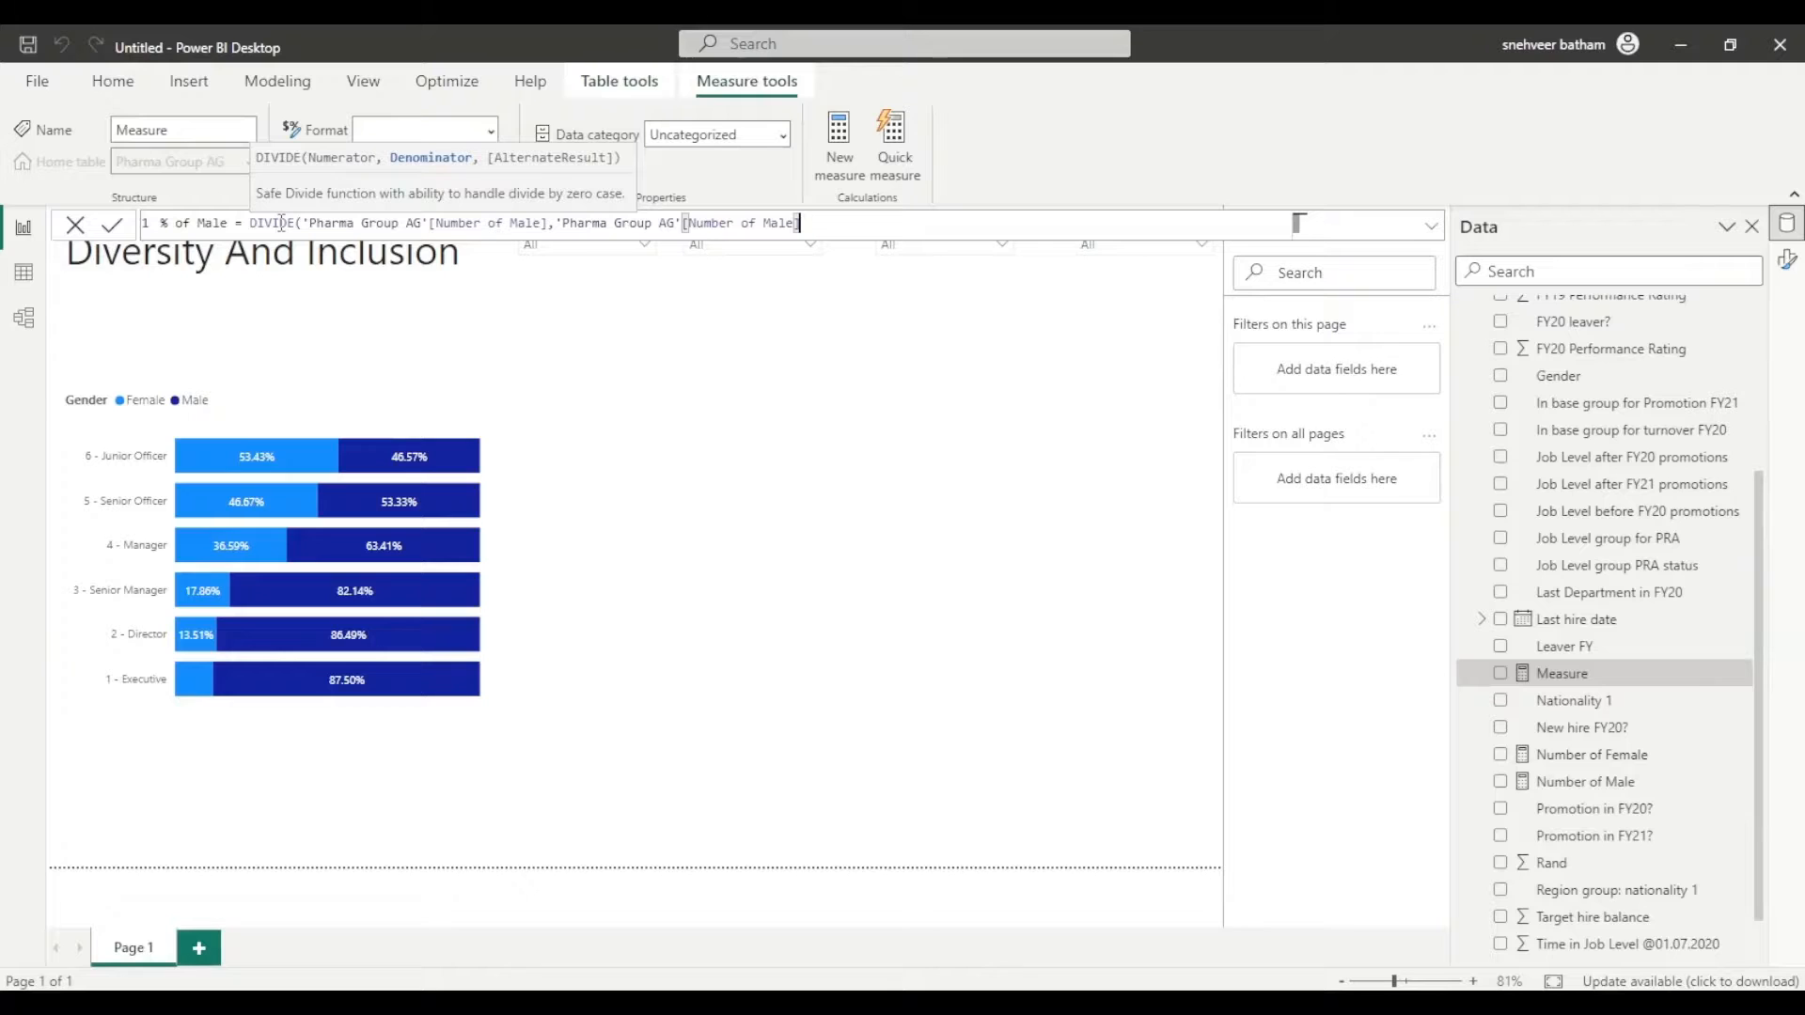
text(+phar)
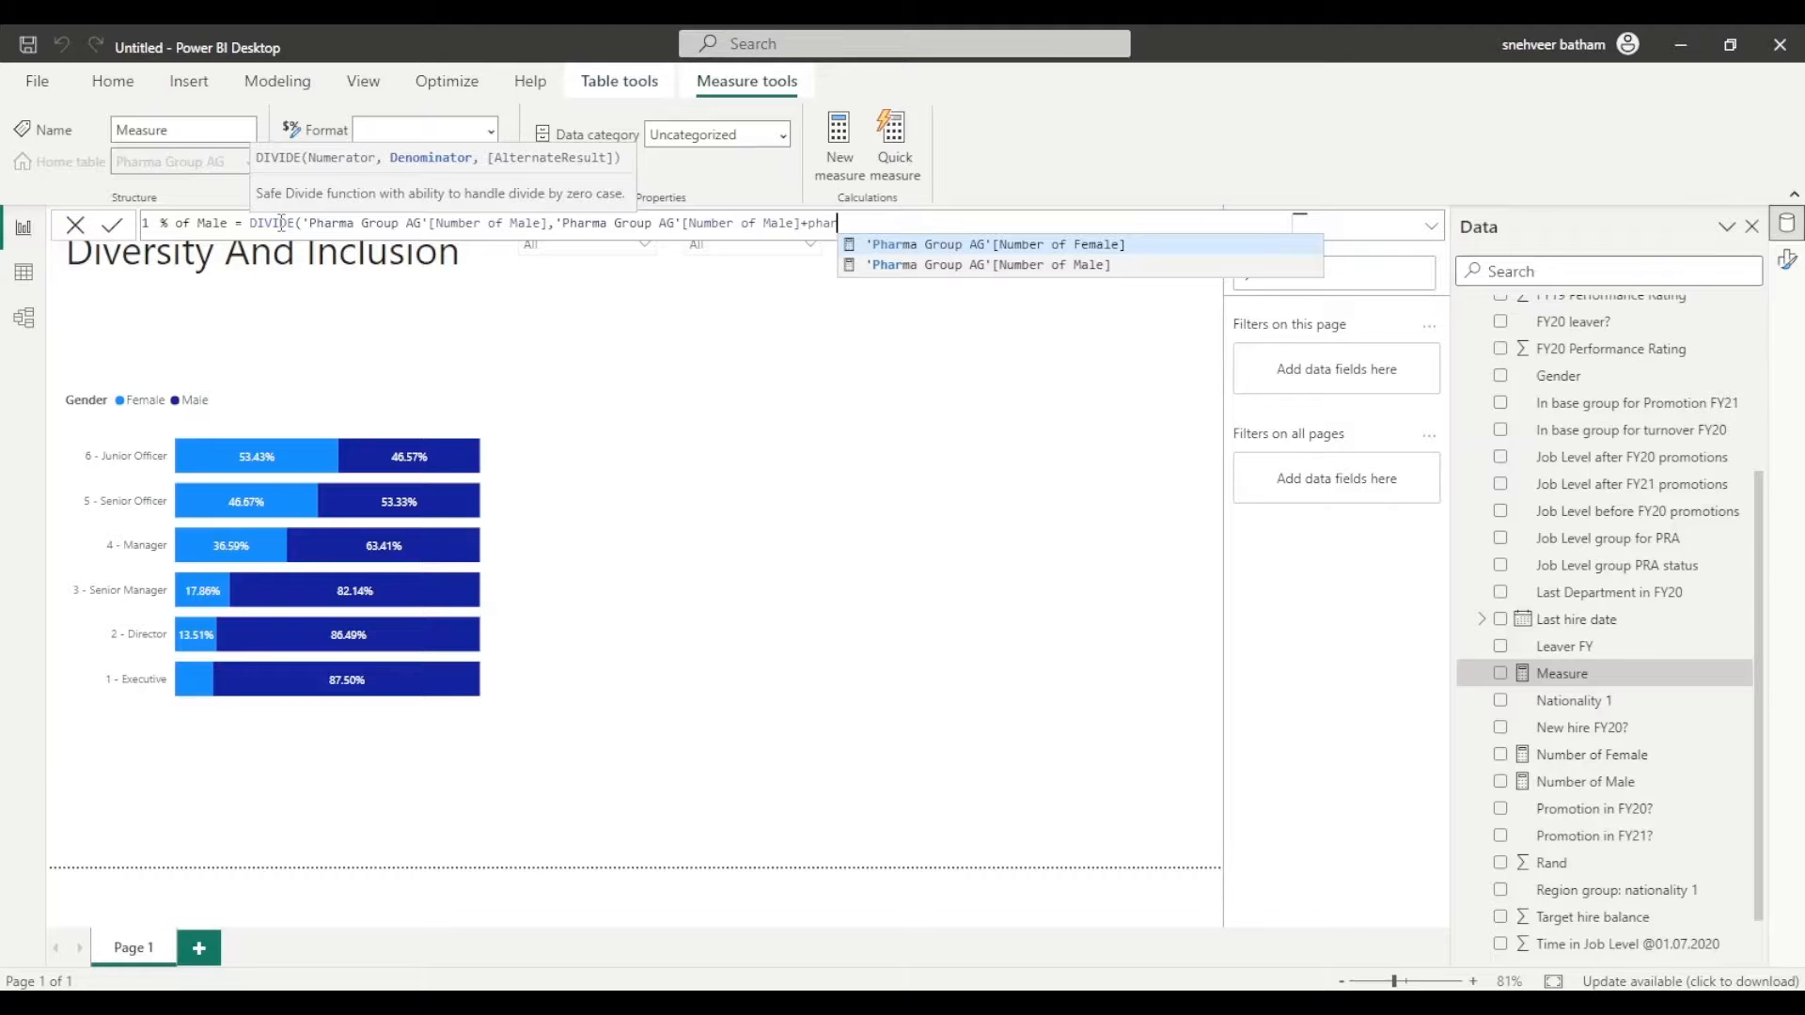
key(Tab)
text())
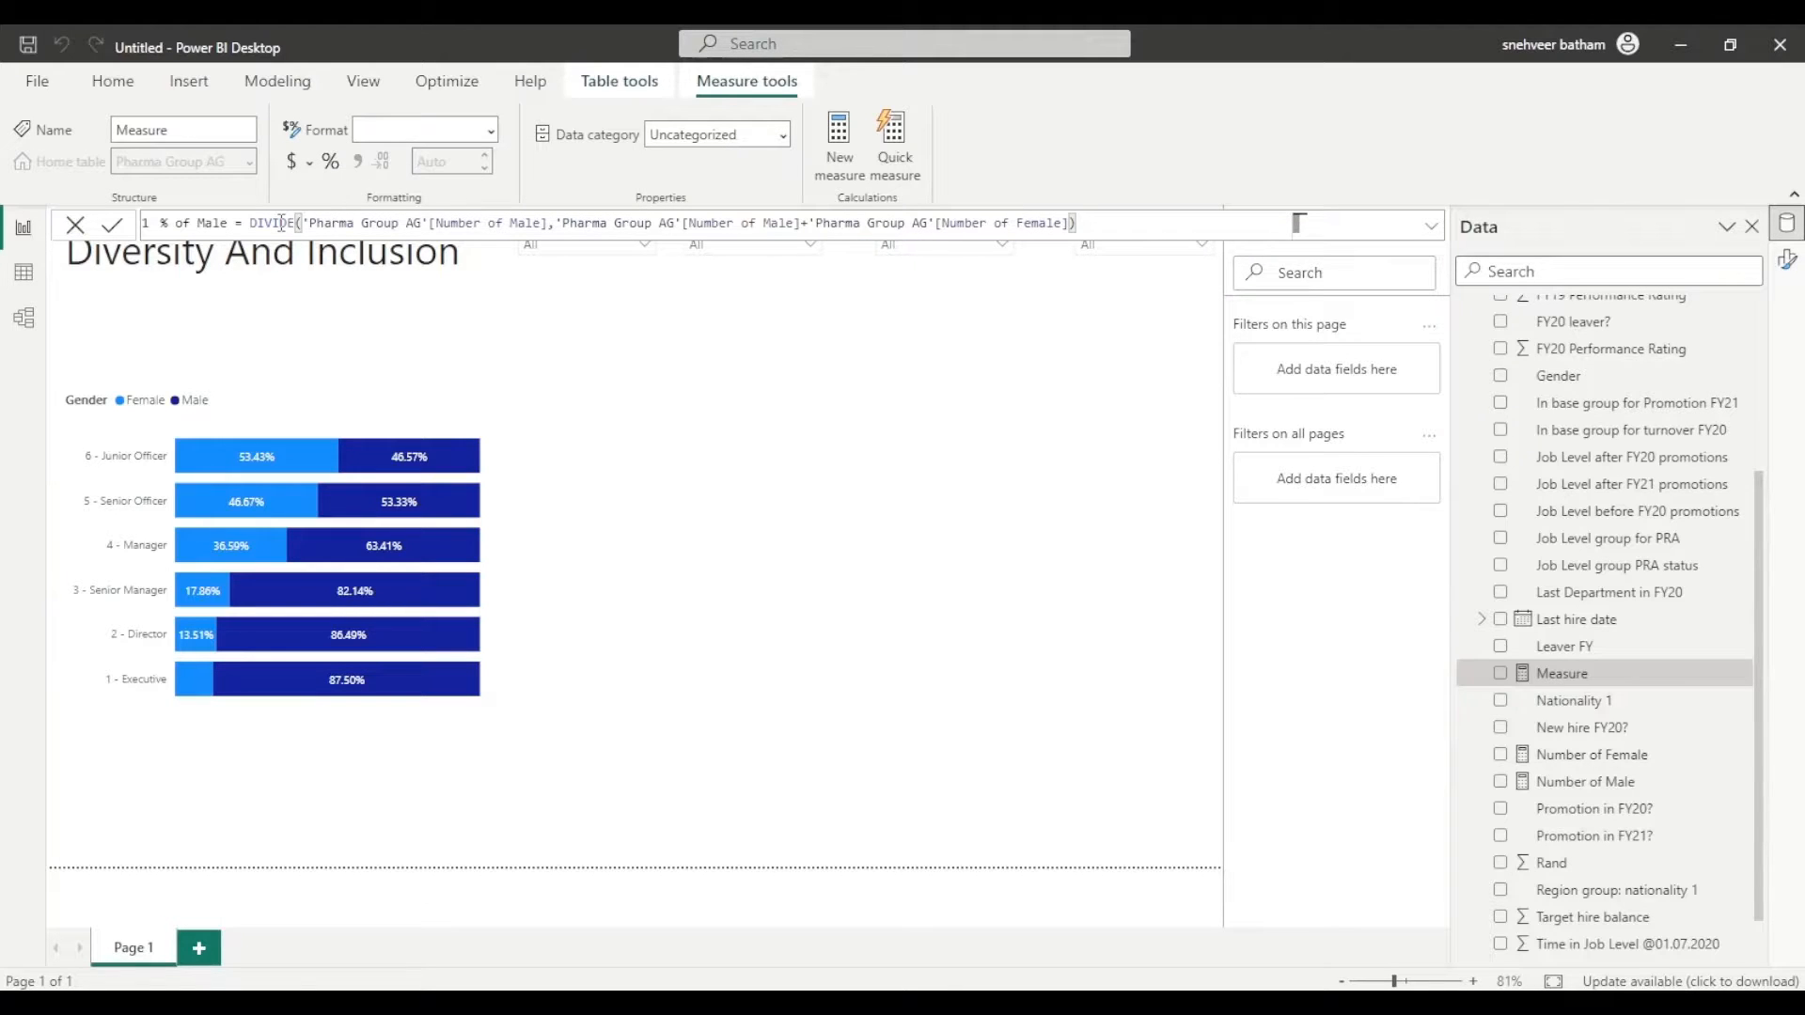
click(915, 224)
drag(1119, 219, 161, 224)
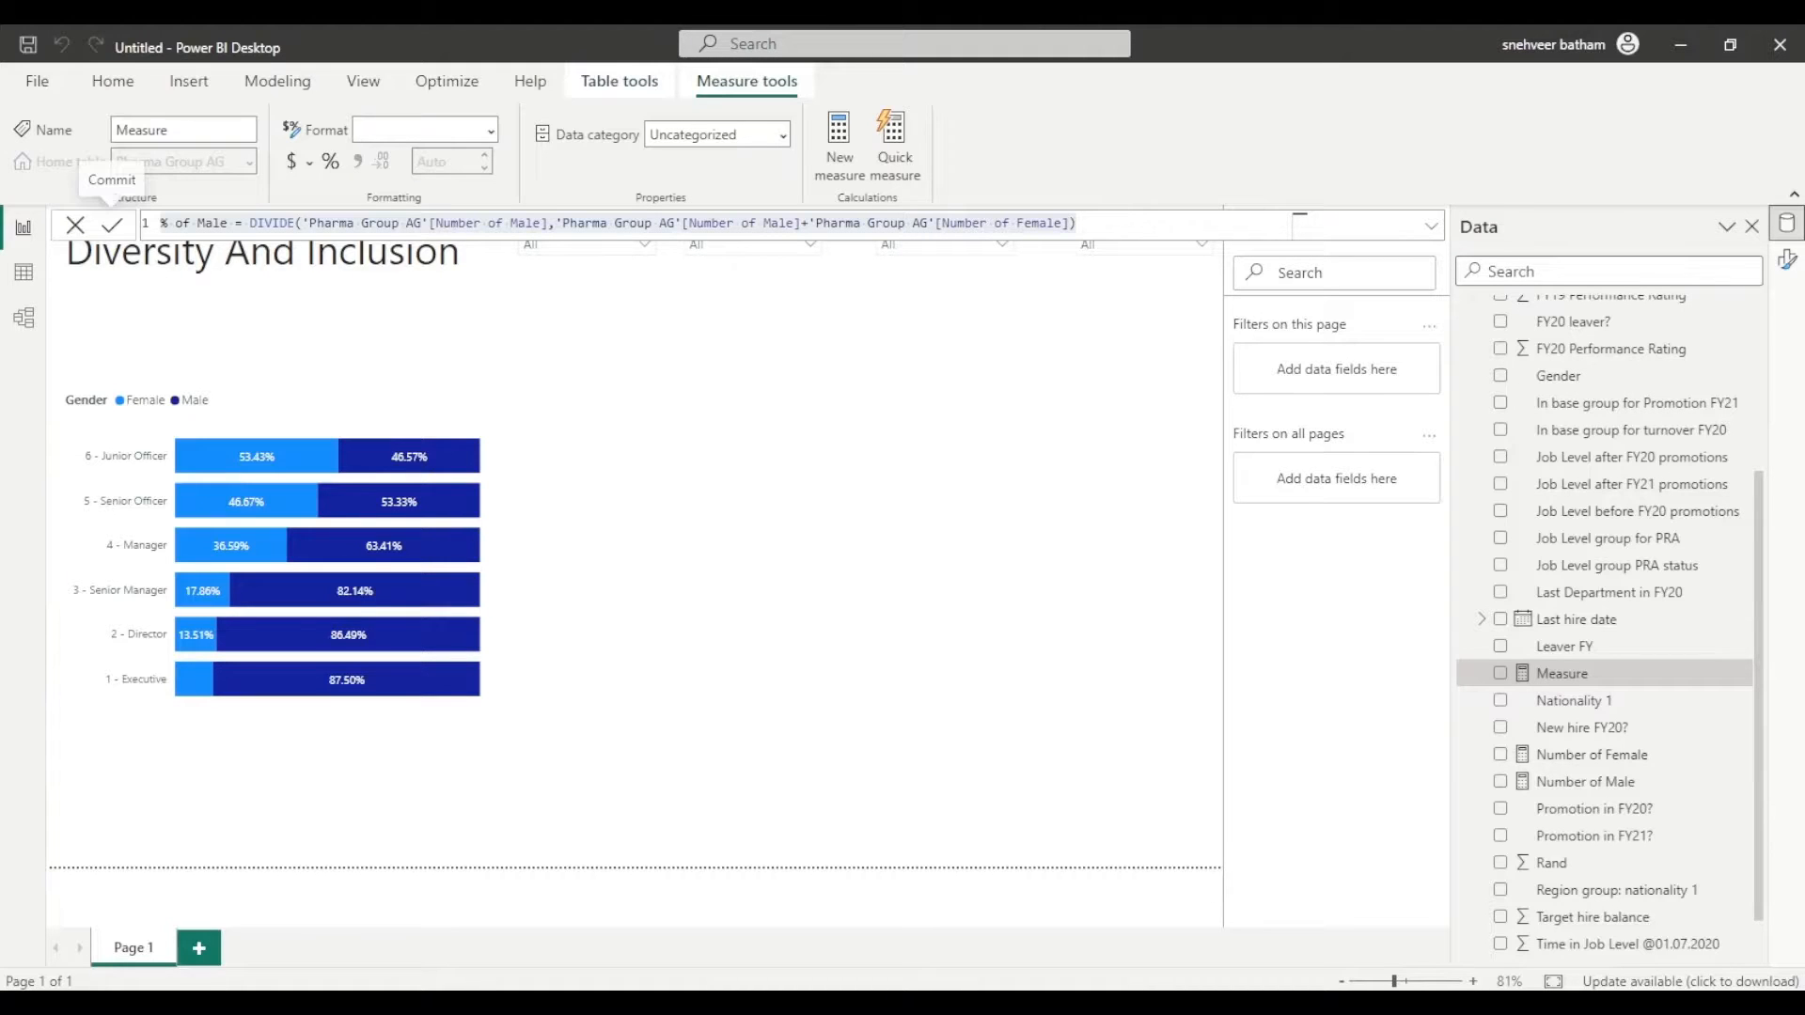
click(1088, 592)
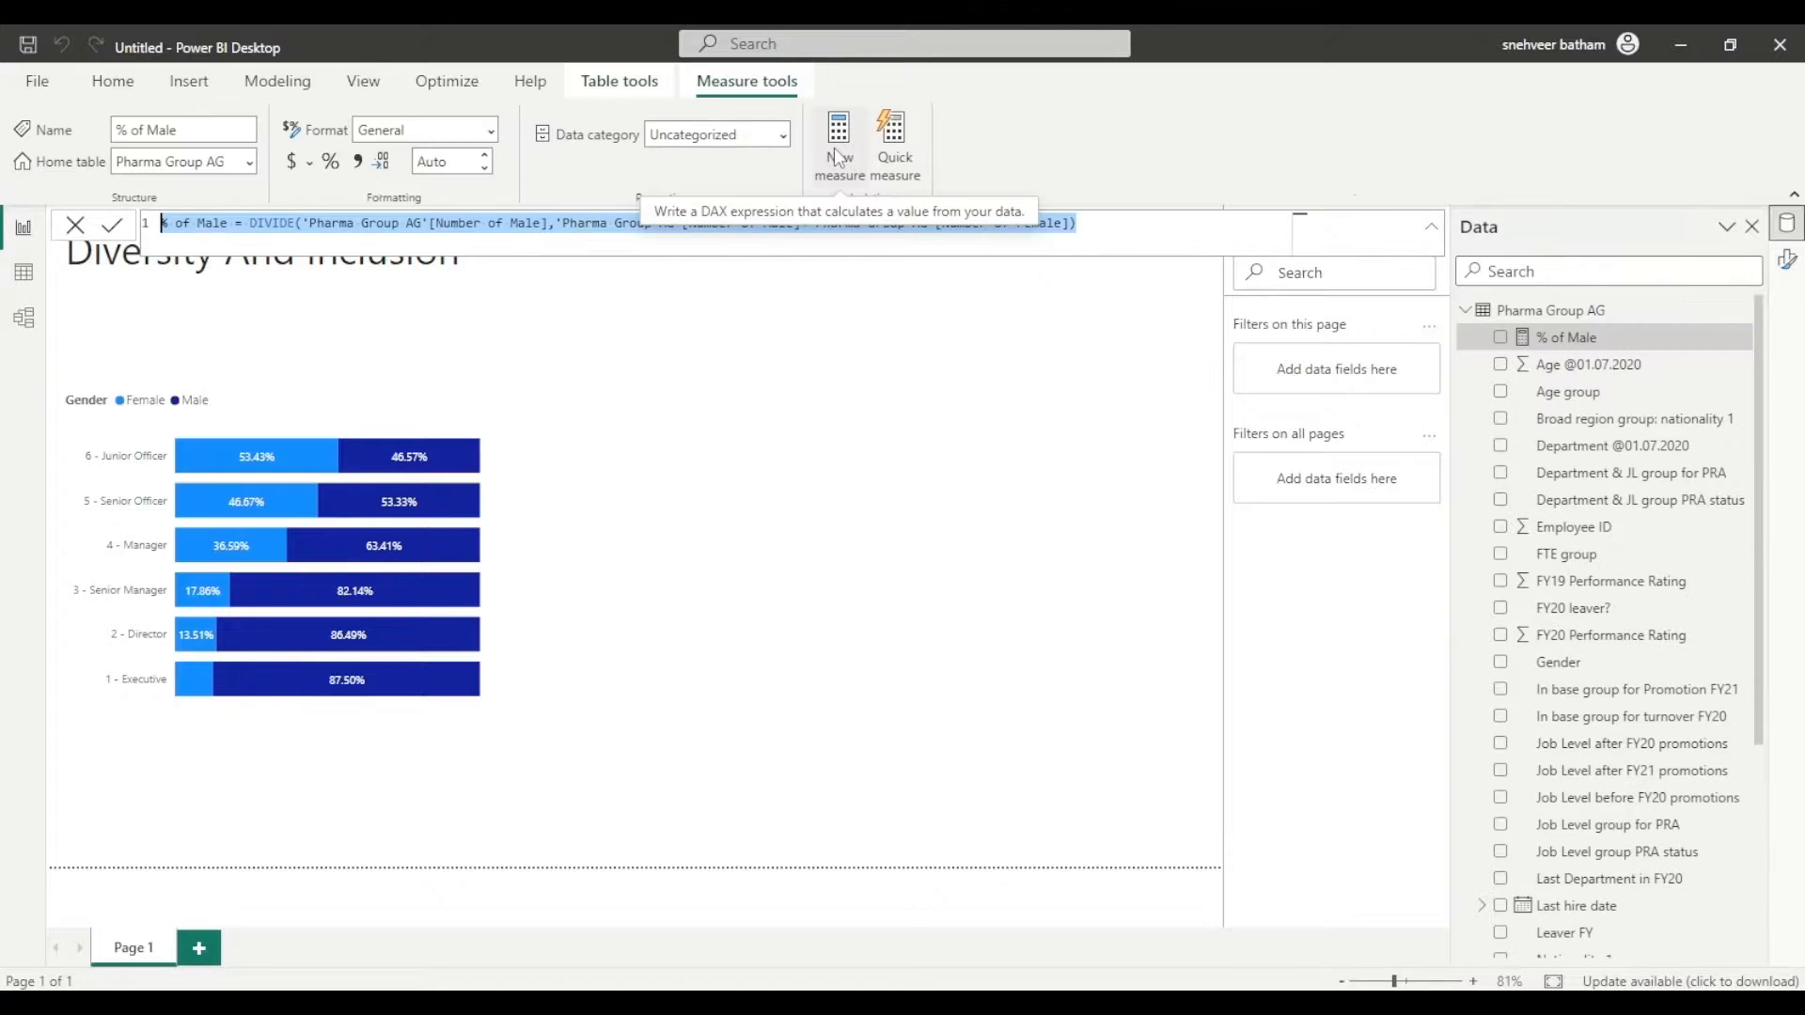
Step: Create a % of Female measure from the copied % of Male formula, with 'Pharma Group AG'[Number of Female] as the numerator
click(836, 157)
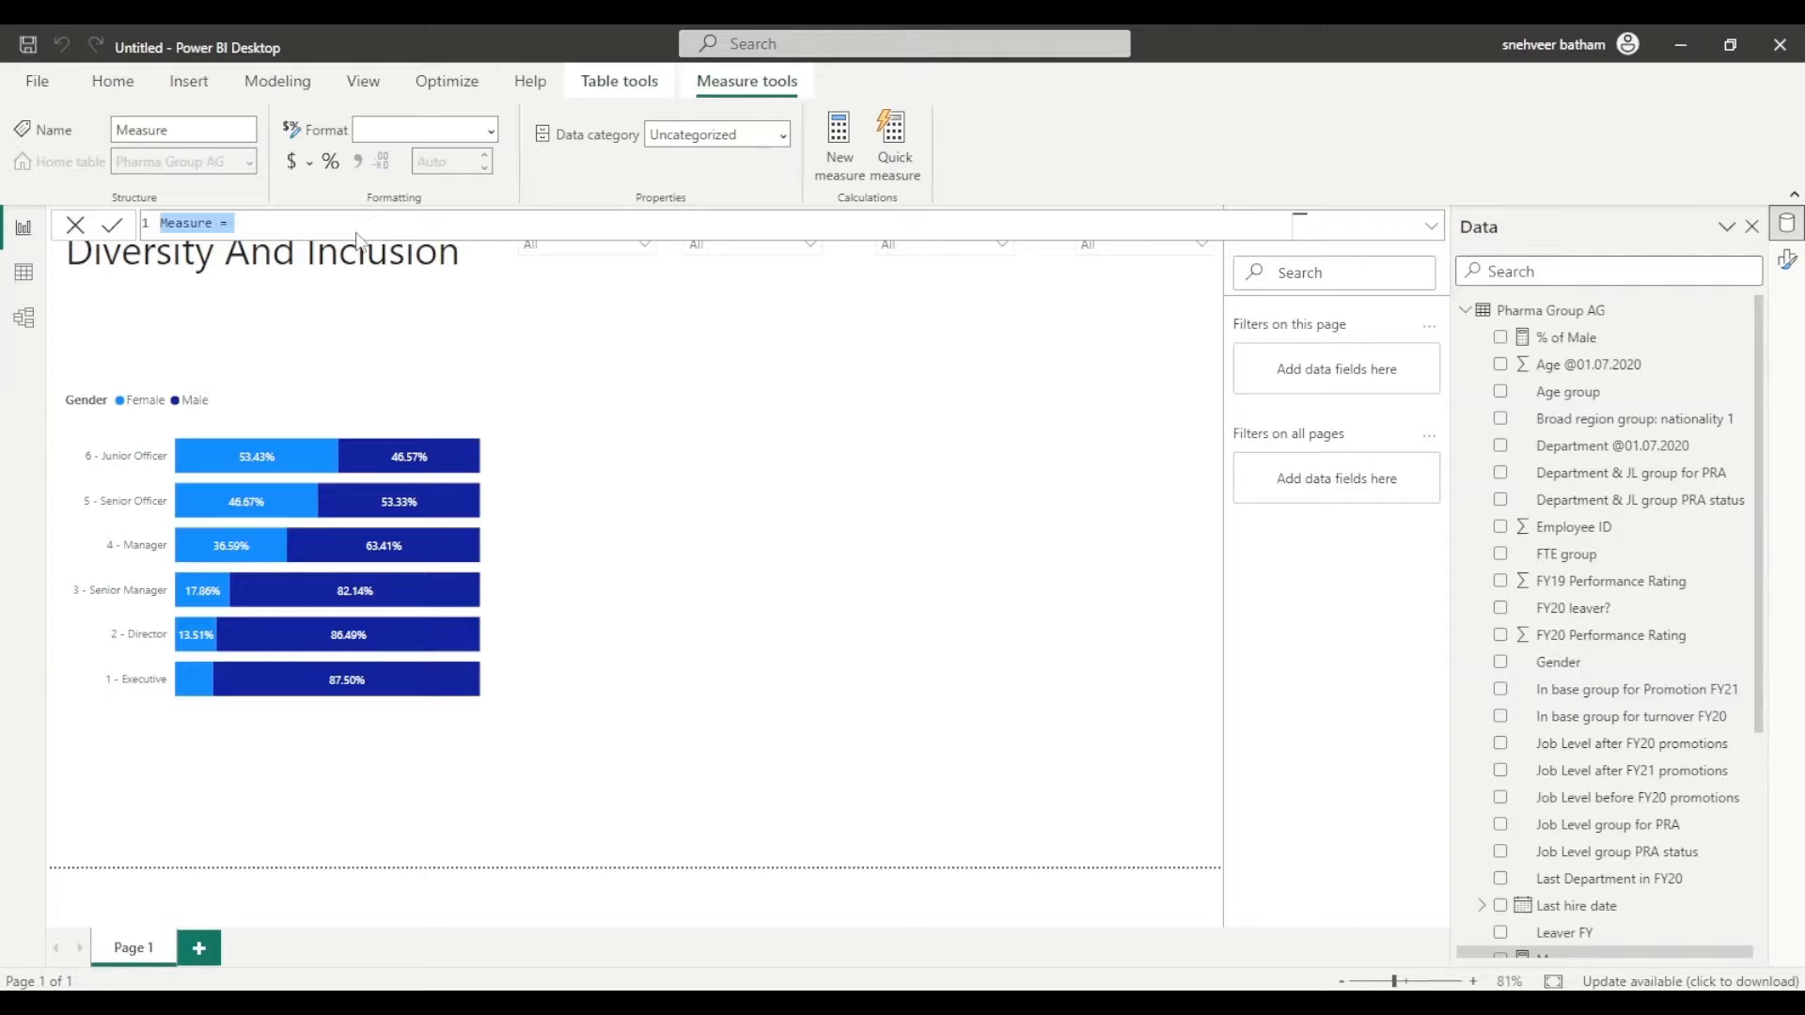
text(% of Female = DIVIDE('Pharma Group AG'[Number of Male],'Pharma Group AG'[Number of Male]+'Pharma Group AG'[Number of Female]))
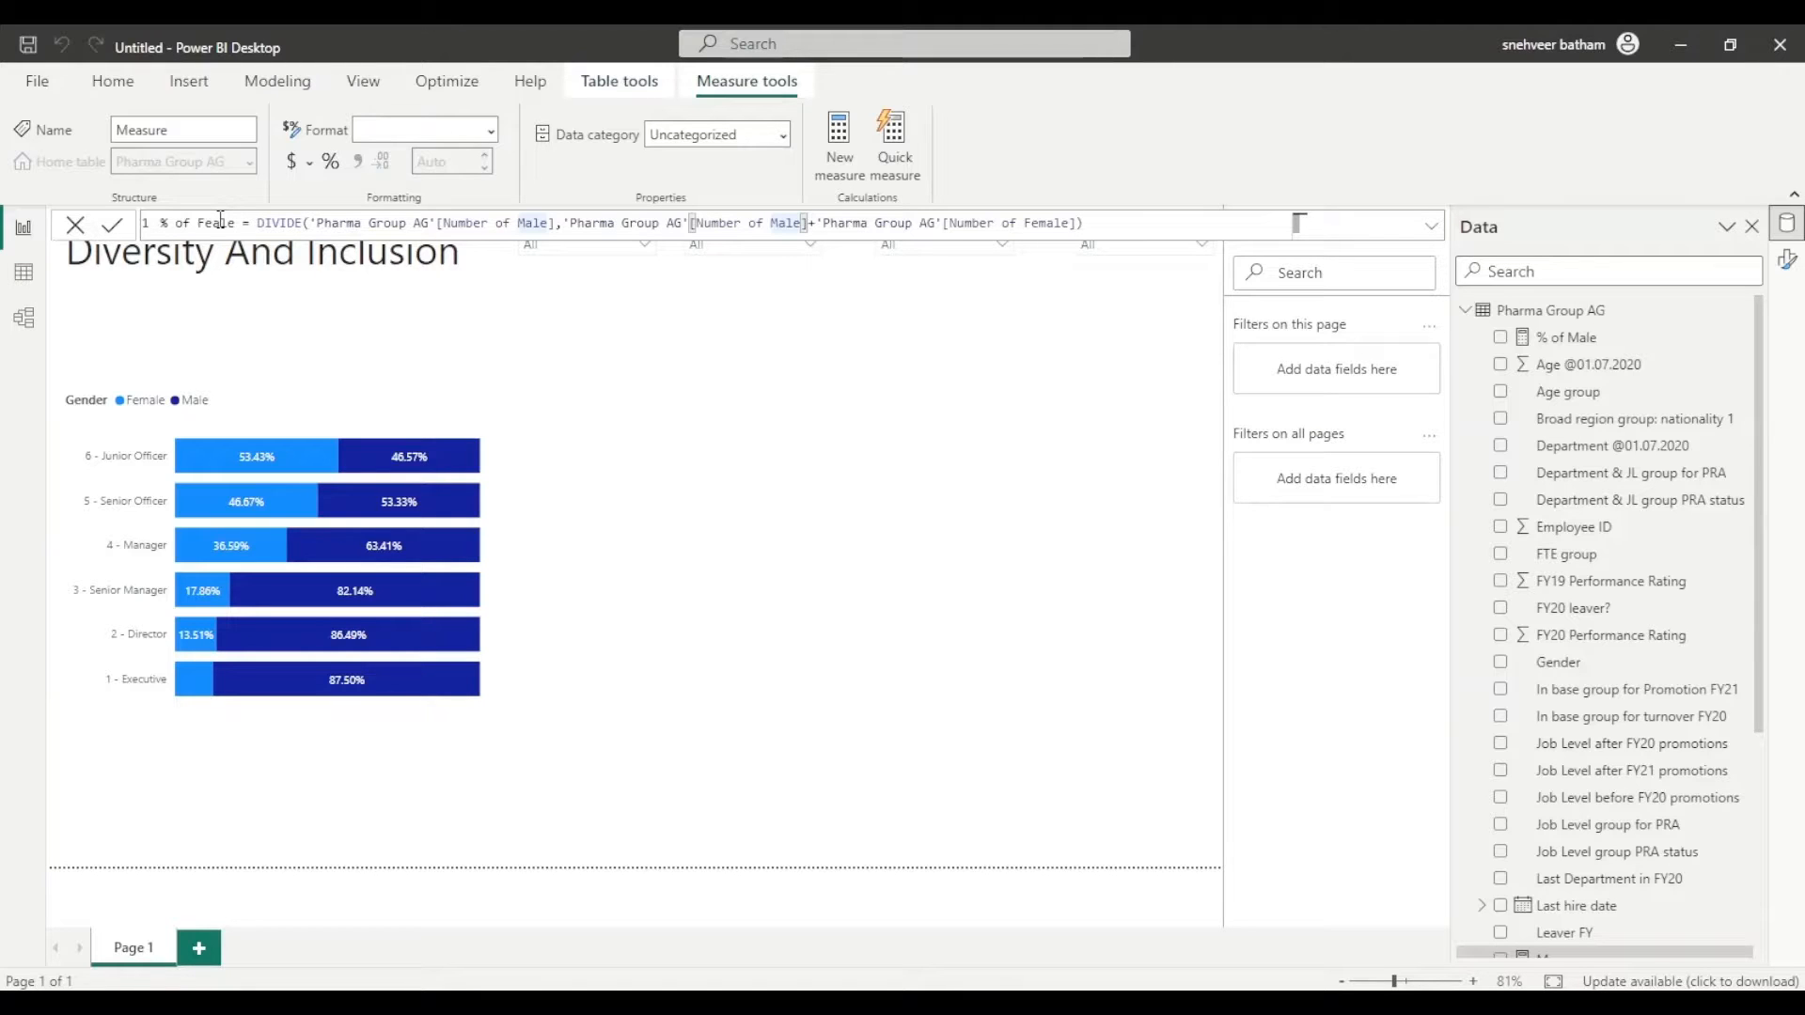
click(523, 223)
key(BackSpace)
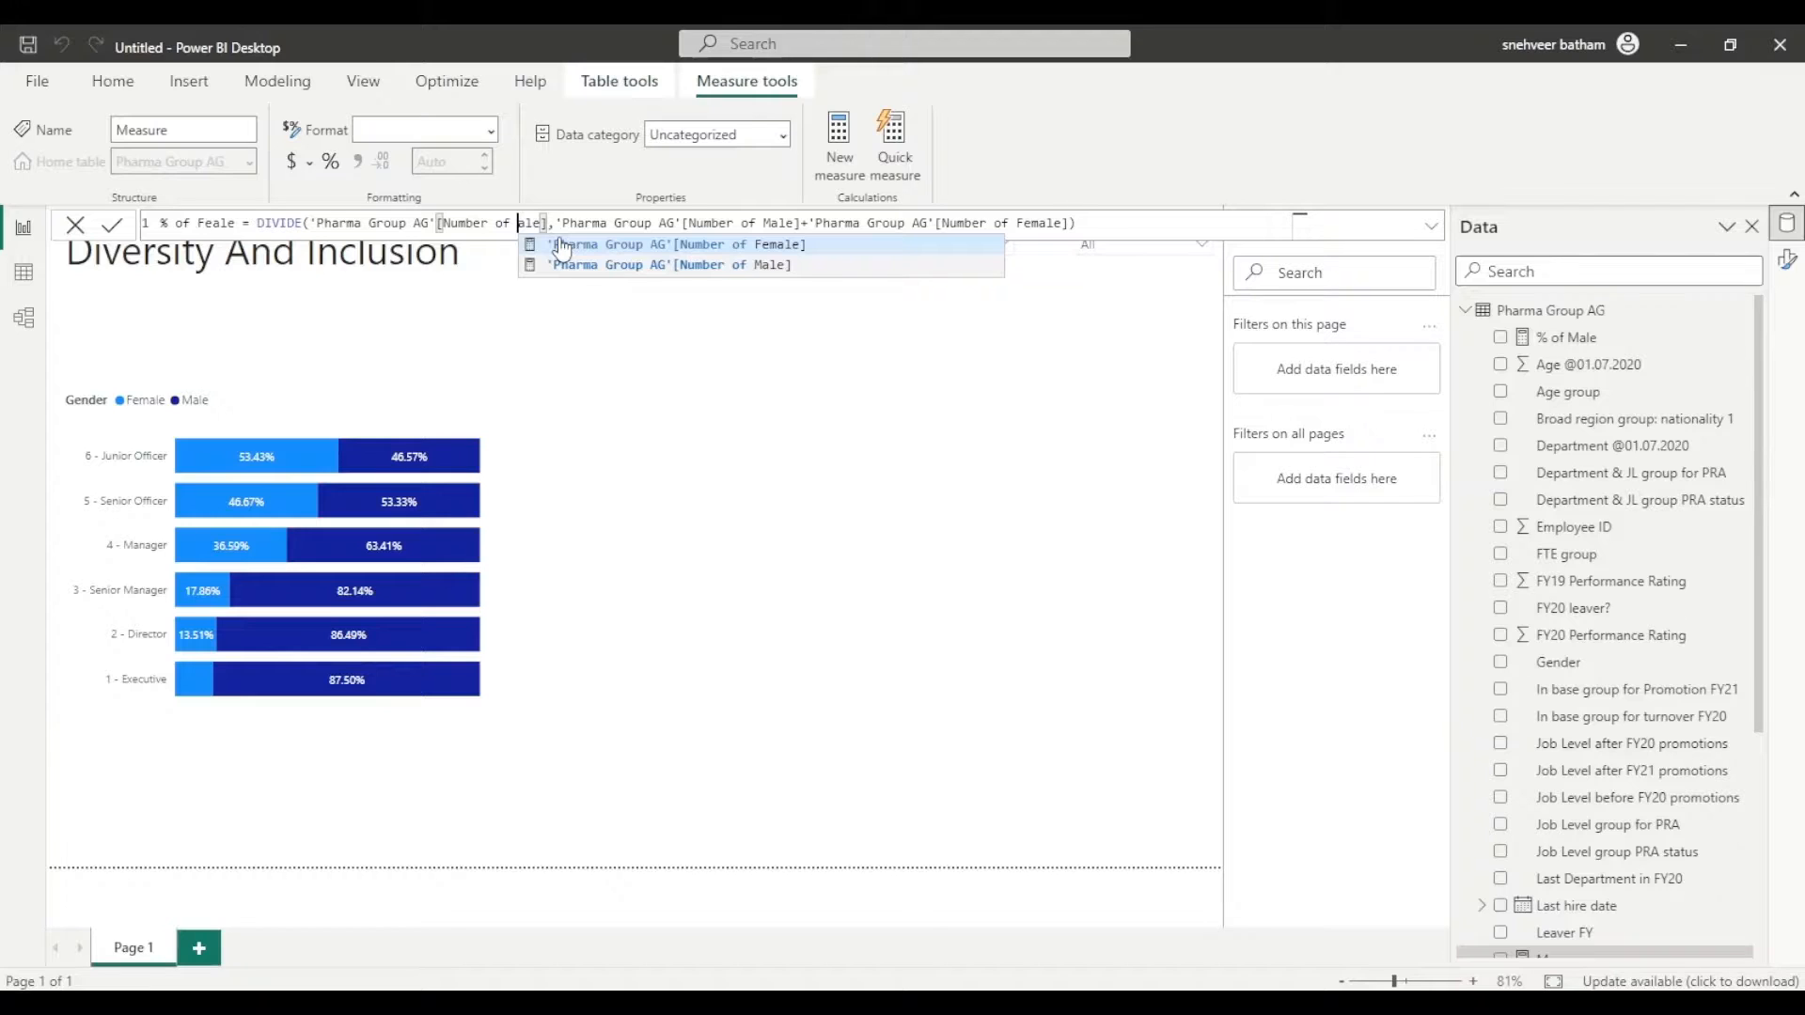
click(561, 245)
key(Return)
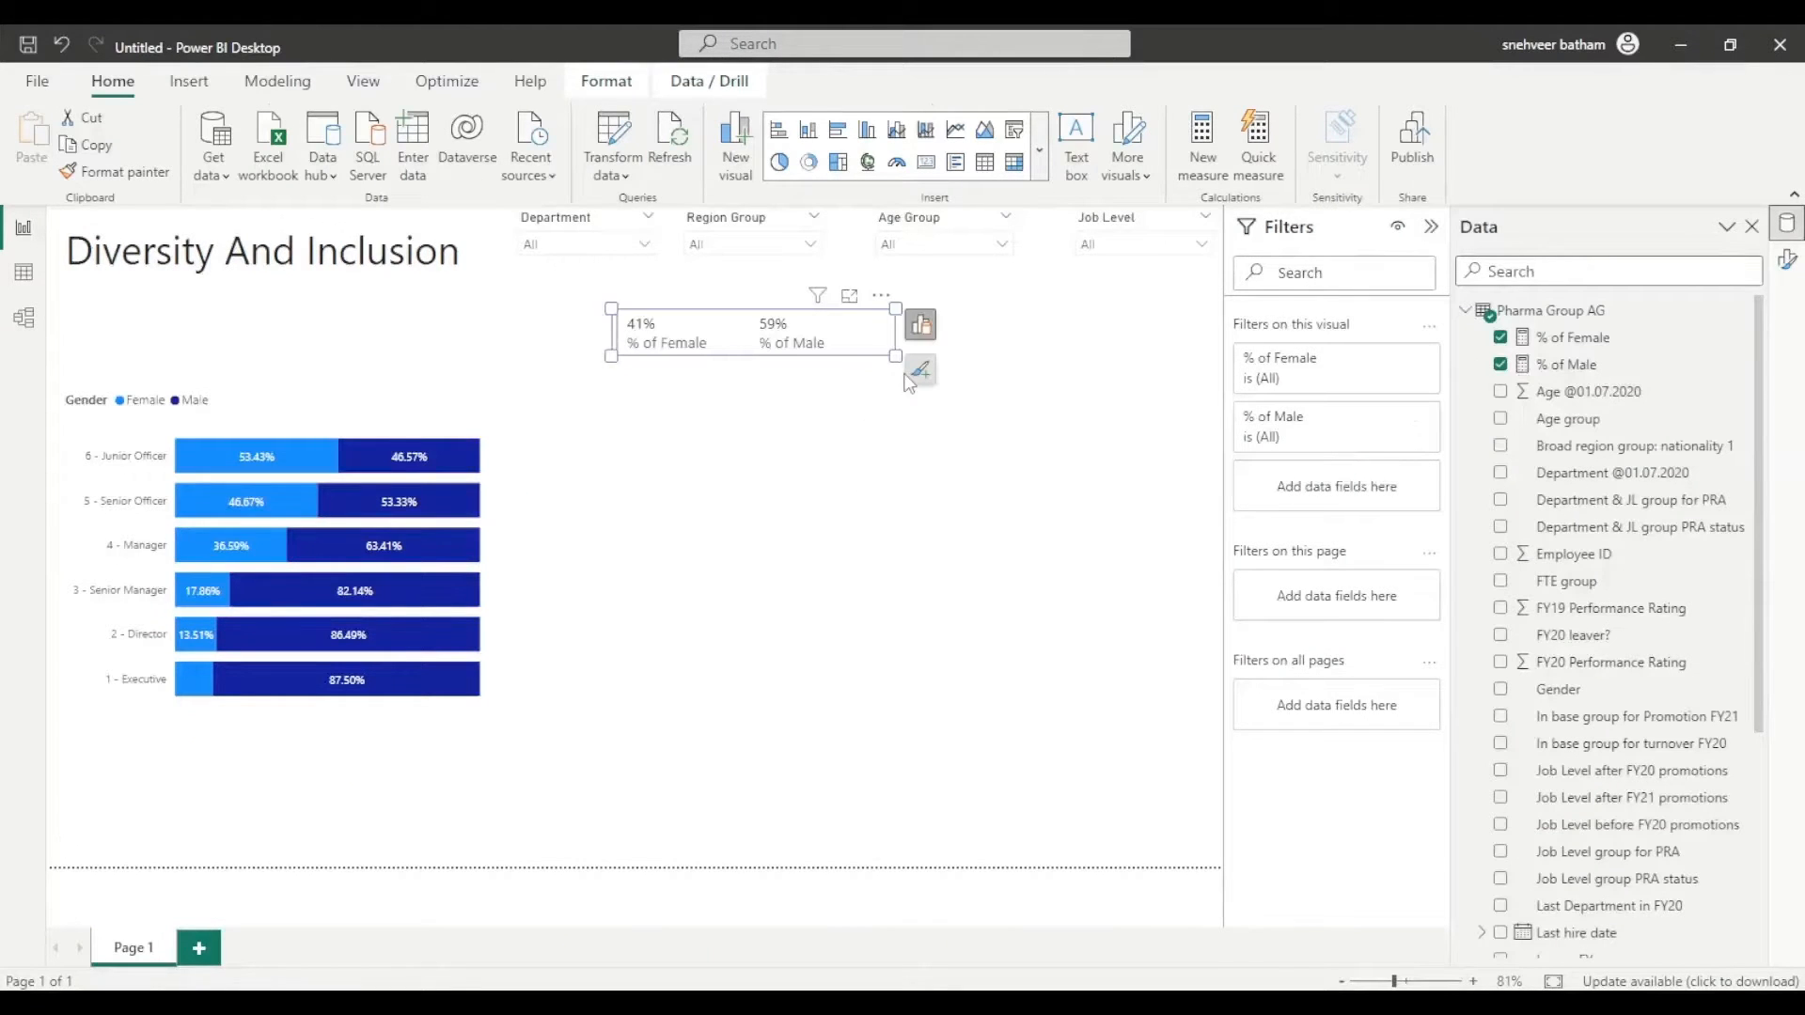
Step: Build a line and clustered column chart of Employee ID count by Job Level after FY20 promotions, with Gender as column legend and % of Female as line
click(1038, 151)
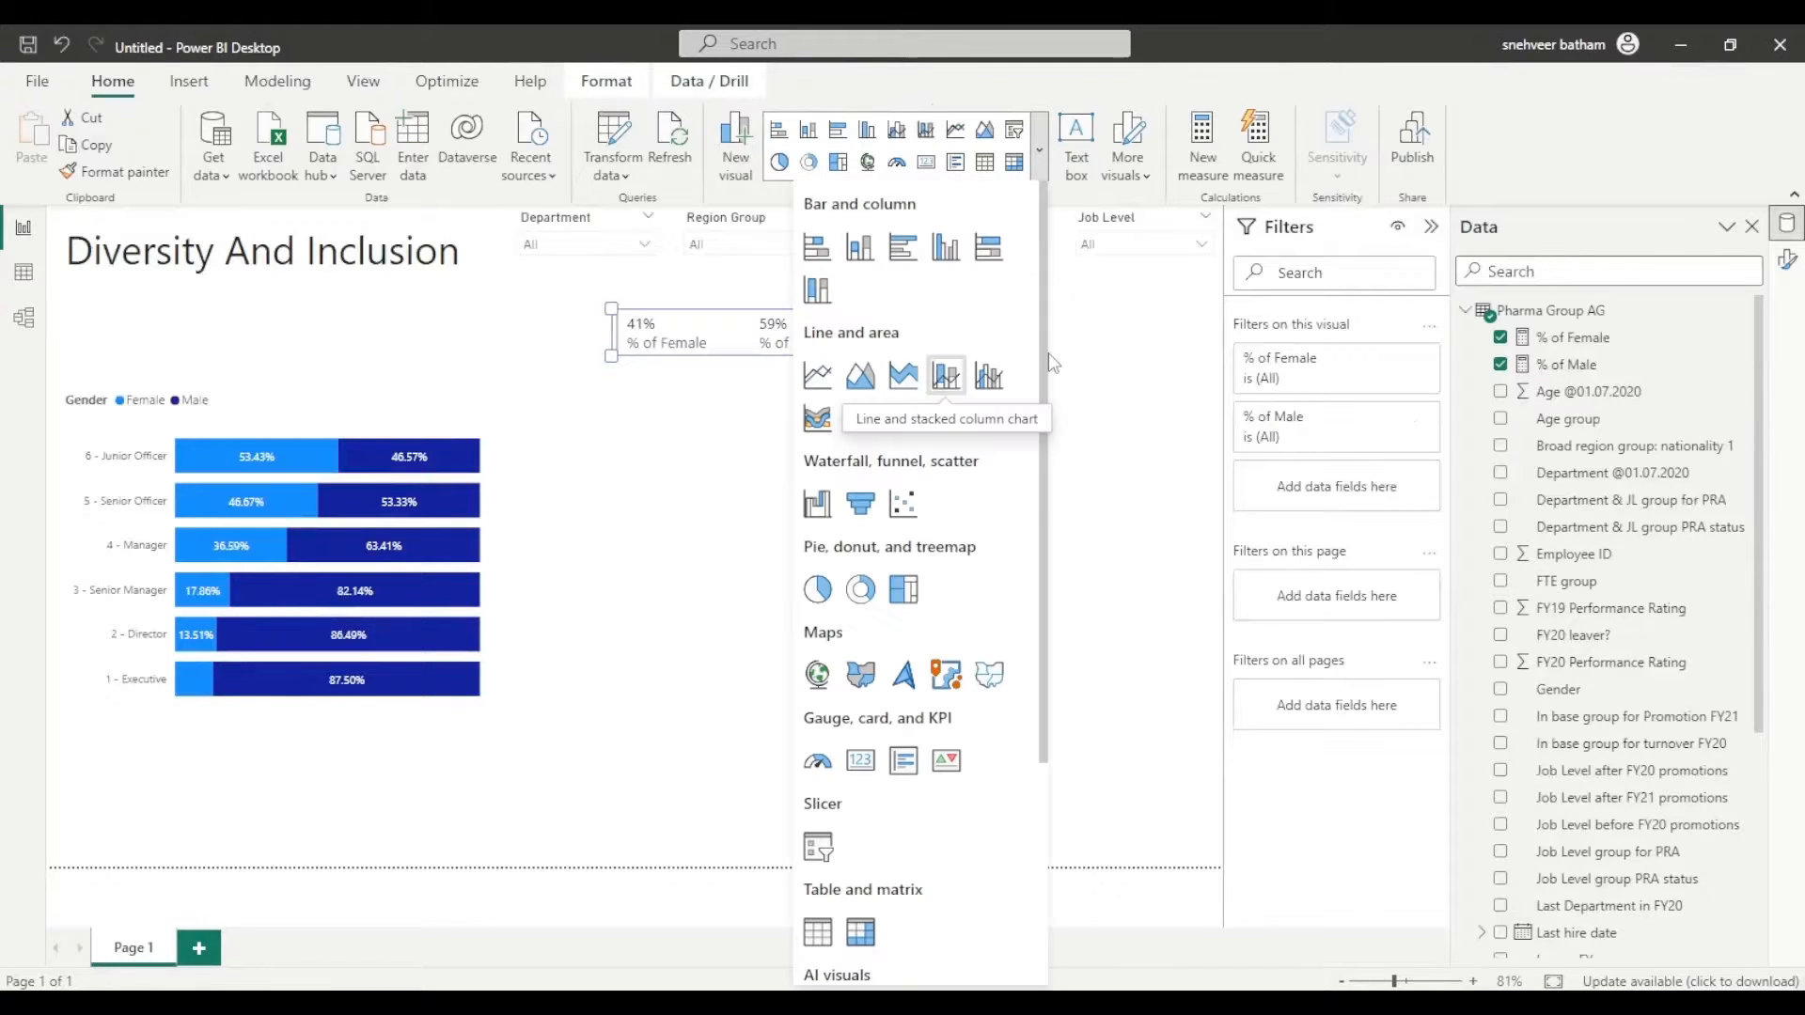
click(989, 376)
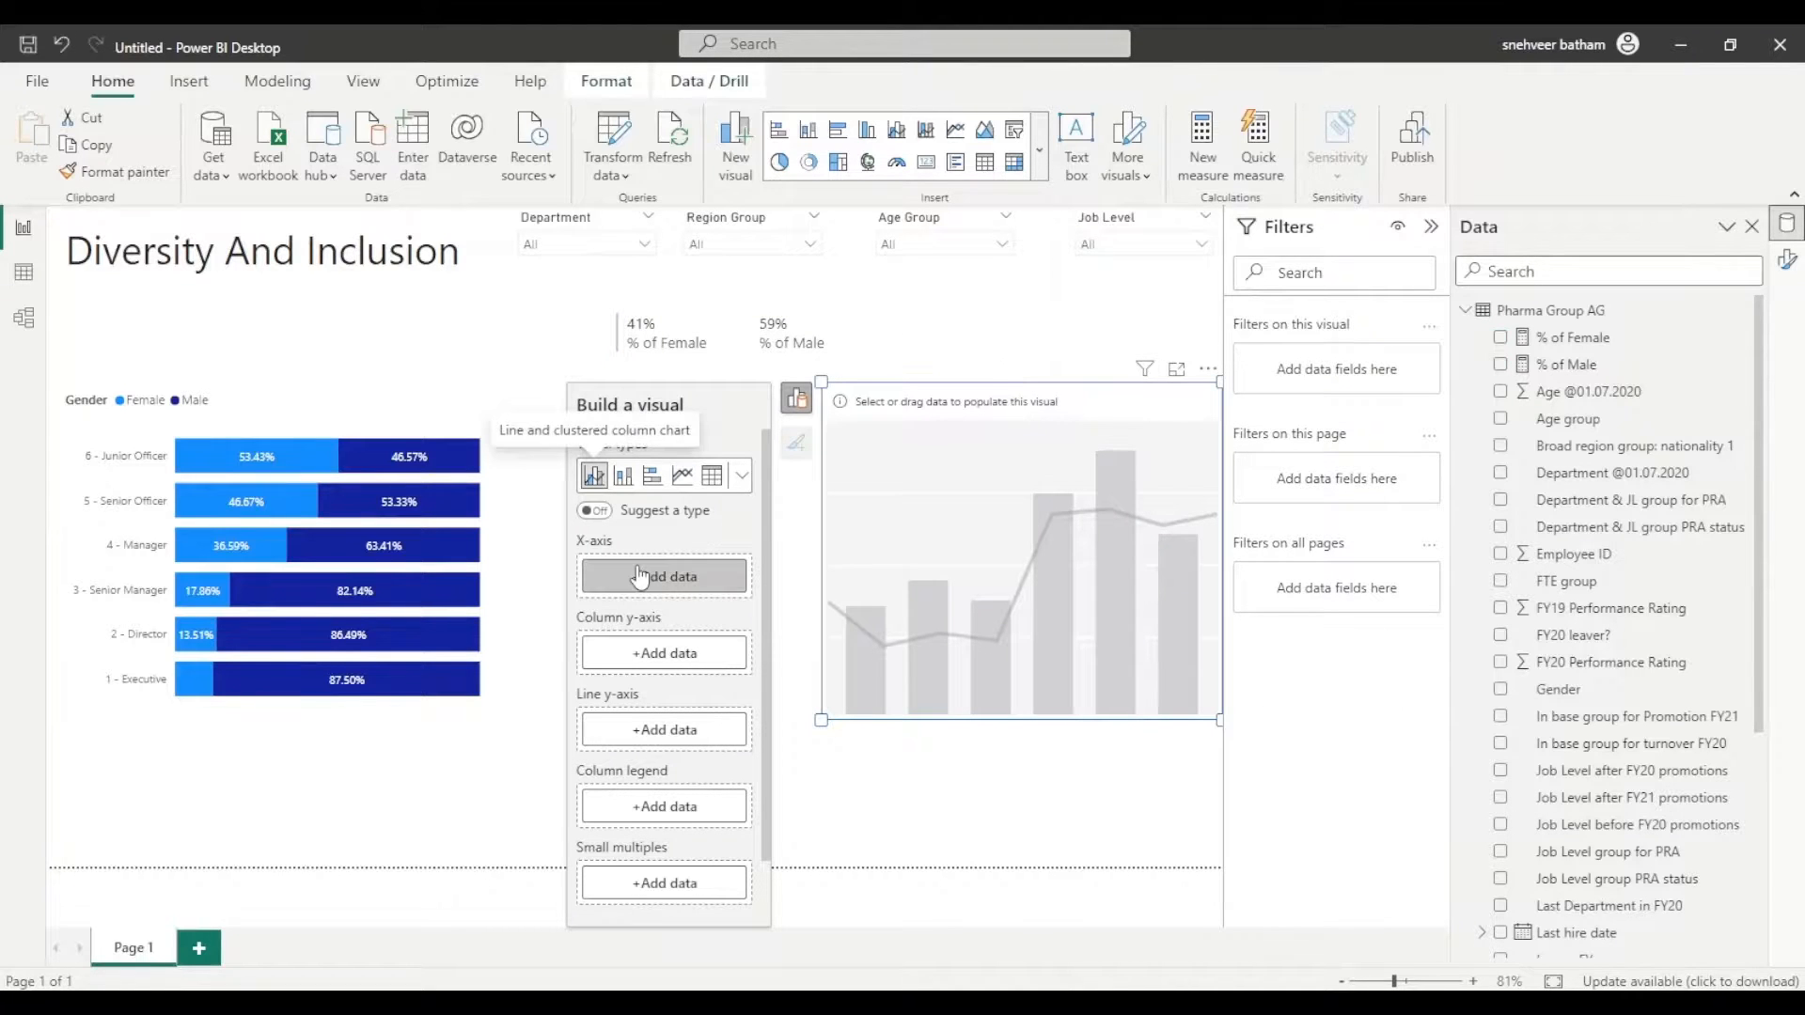
click(646, 576)
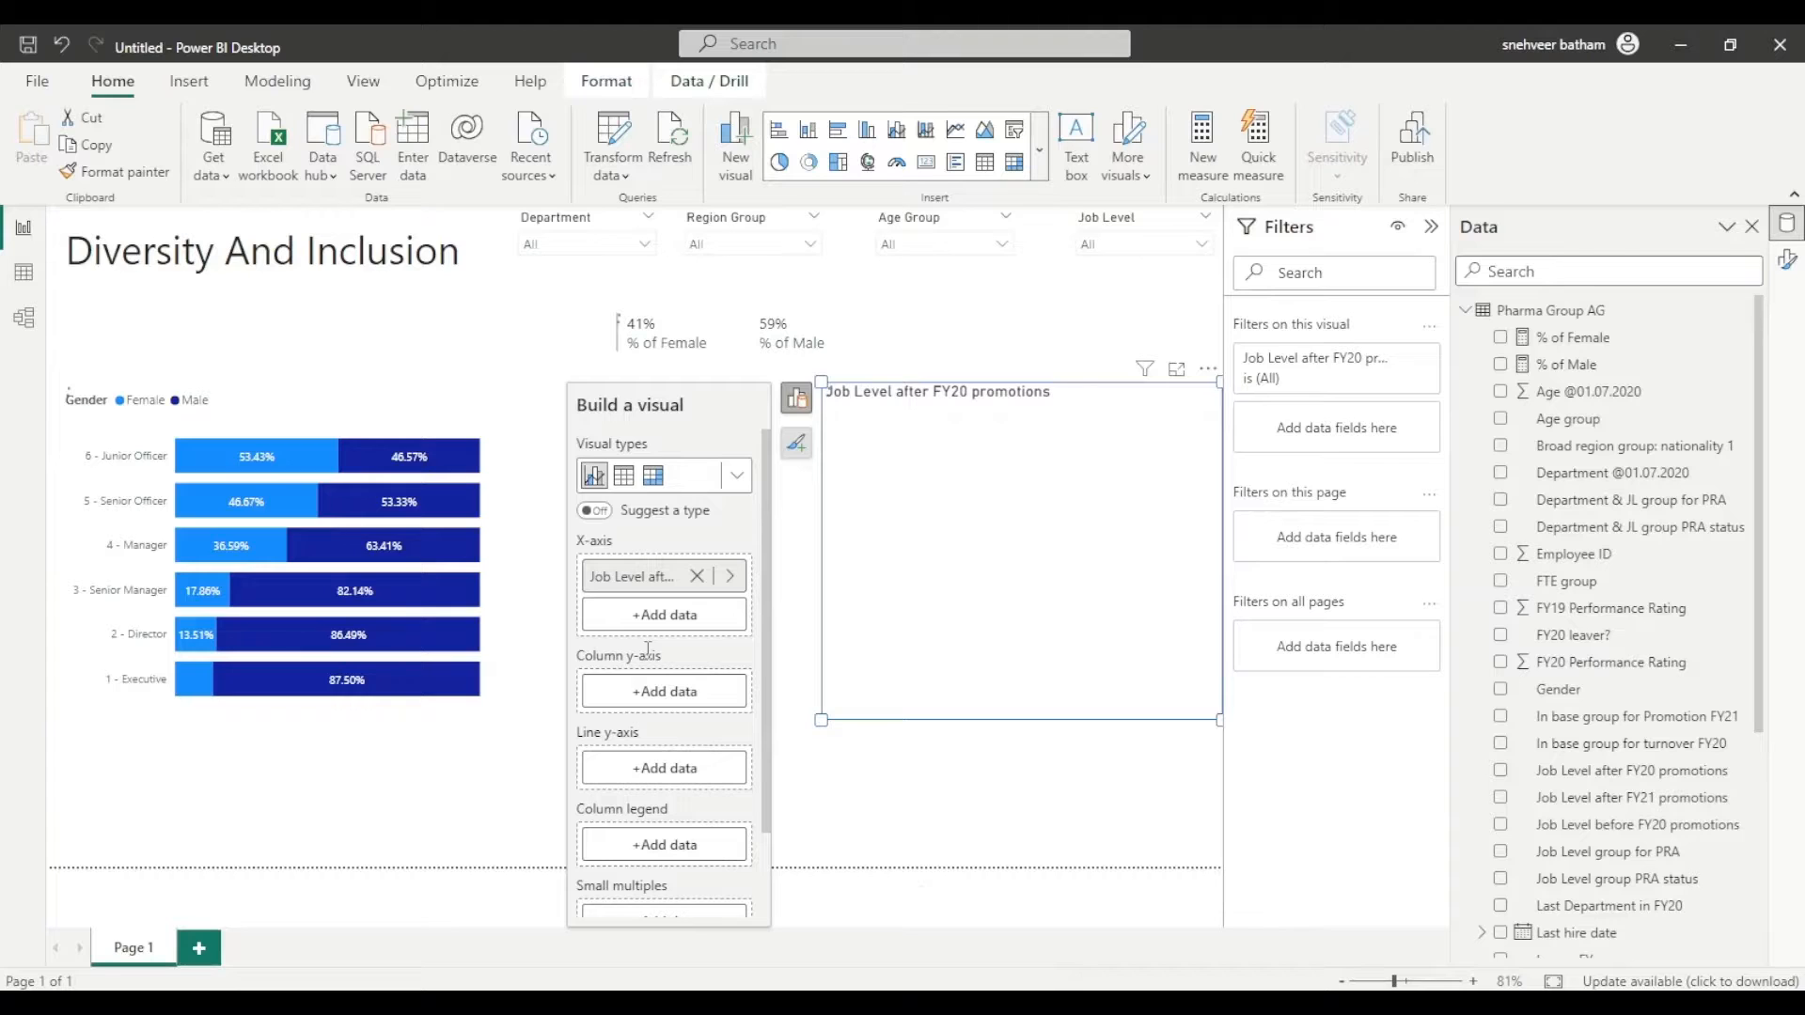
click(653, 691)
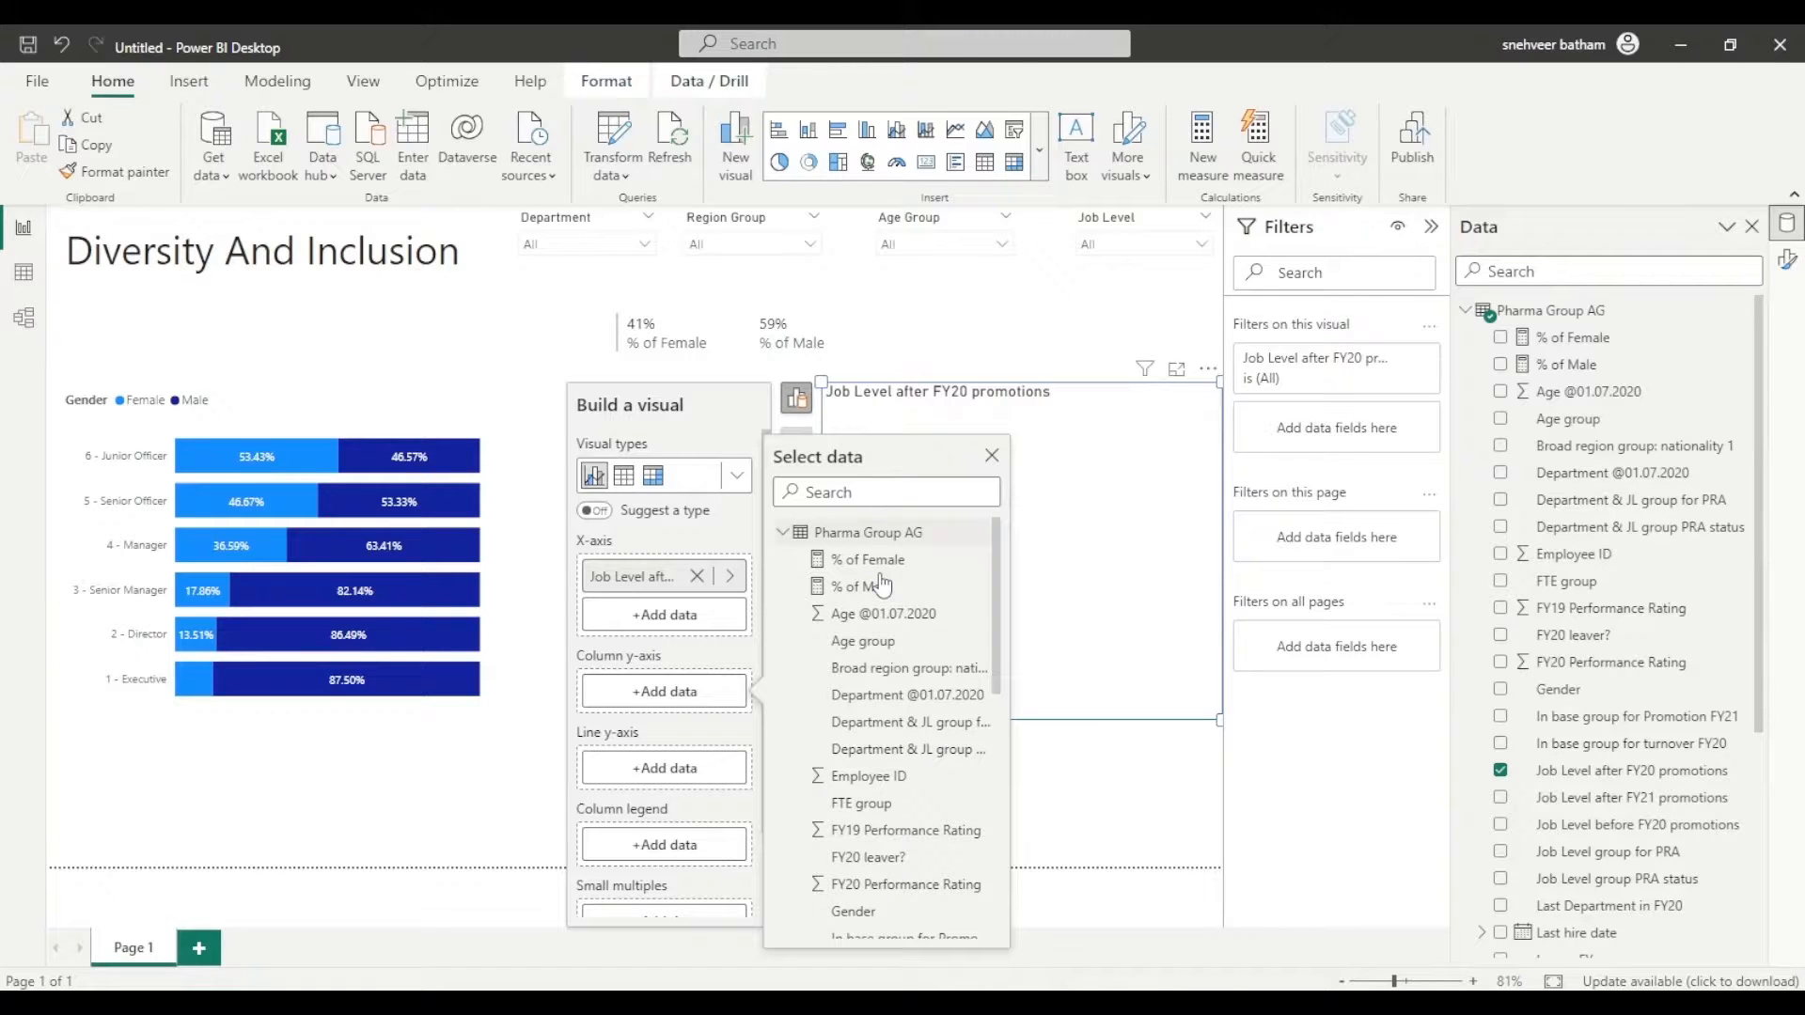
click(776, 780)
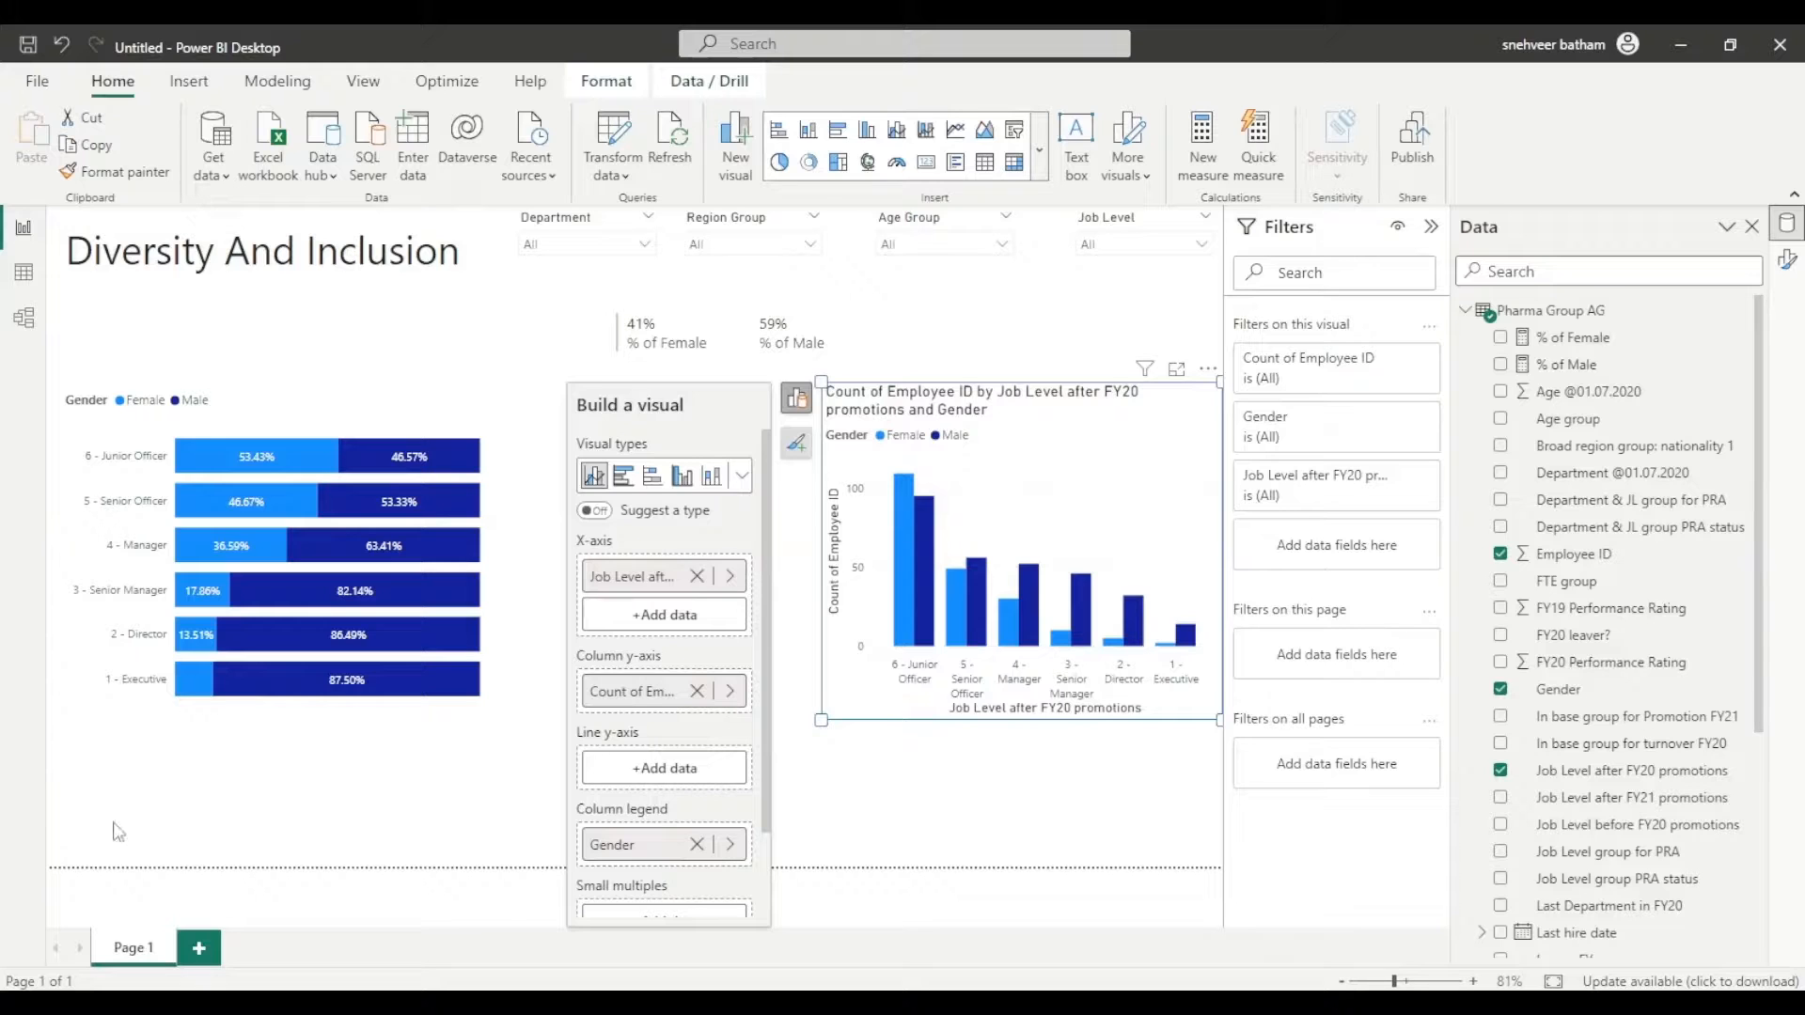
click(642, 769)
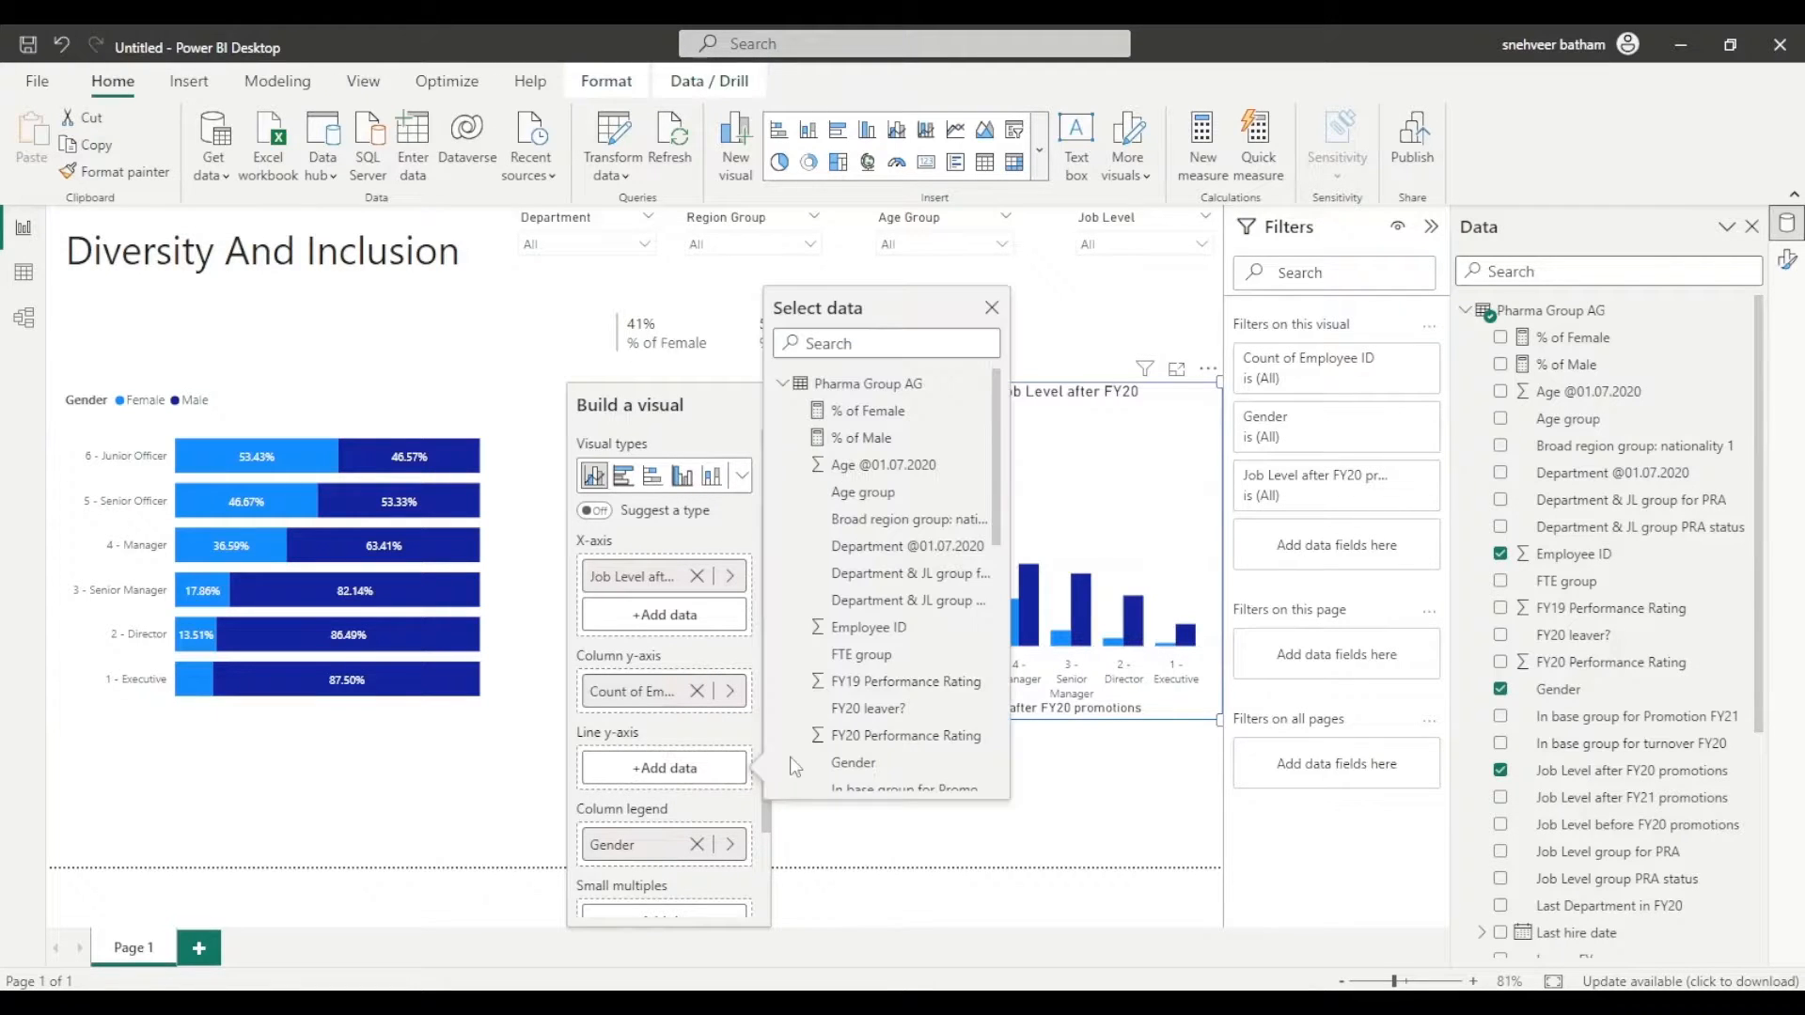
click(887, 414)
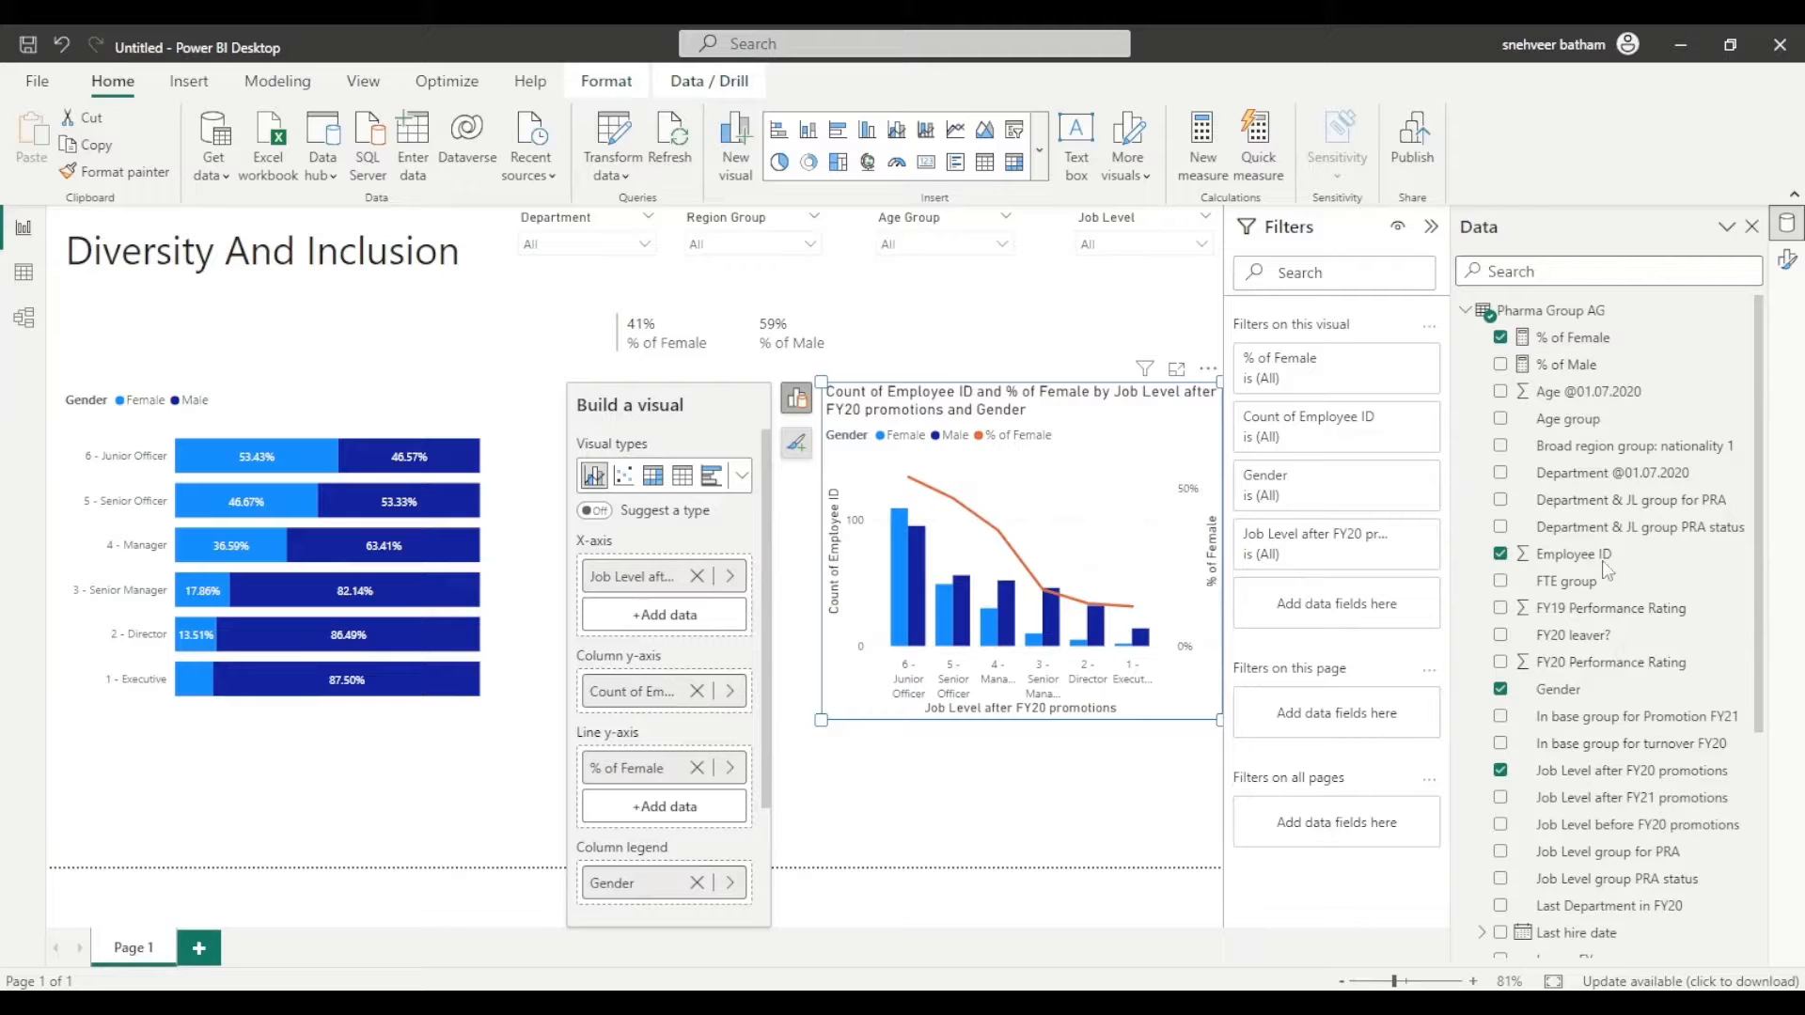
Step: Turn off the Y-axis title and the X-axis title of the line and clustered column chart
click(1788, 261)
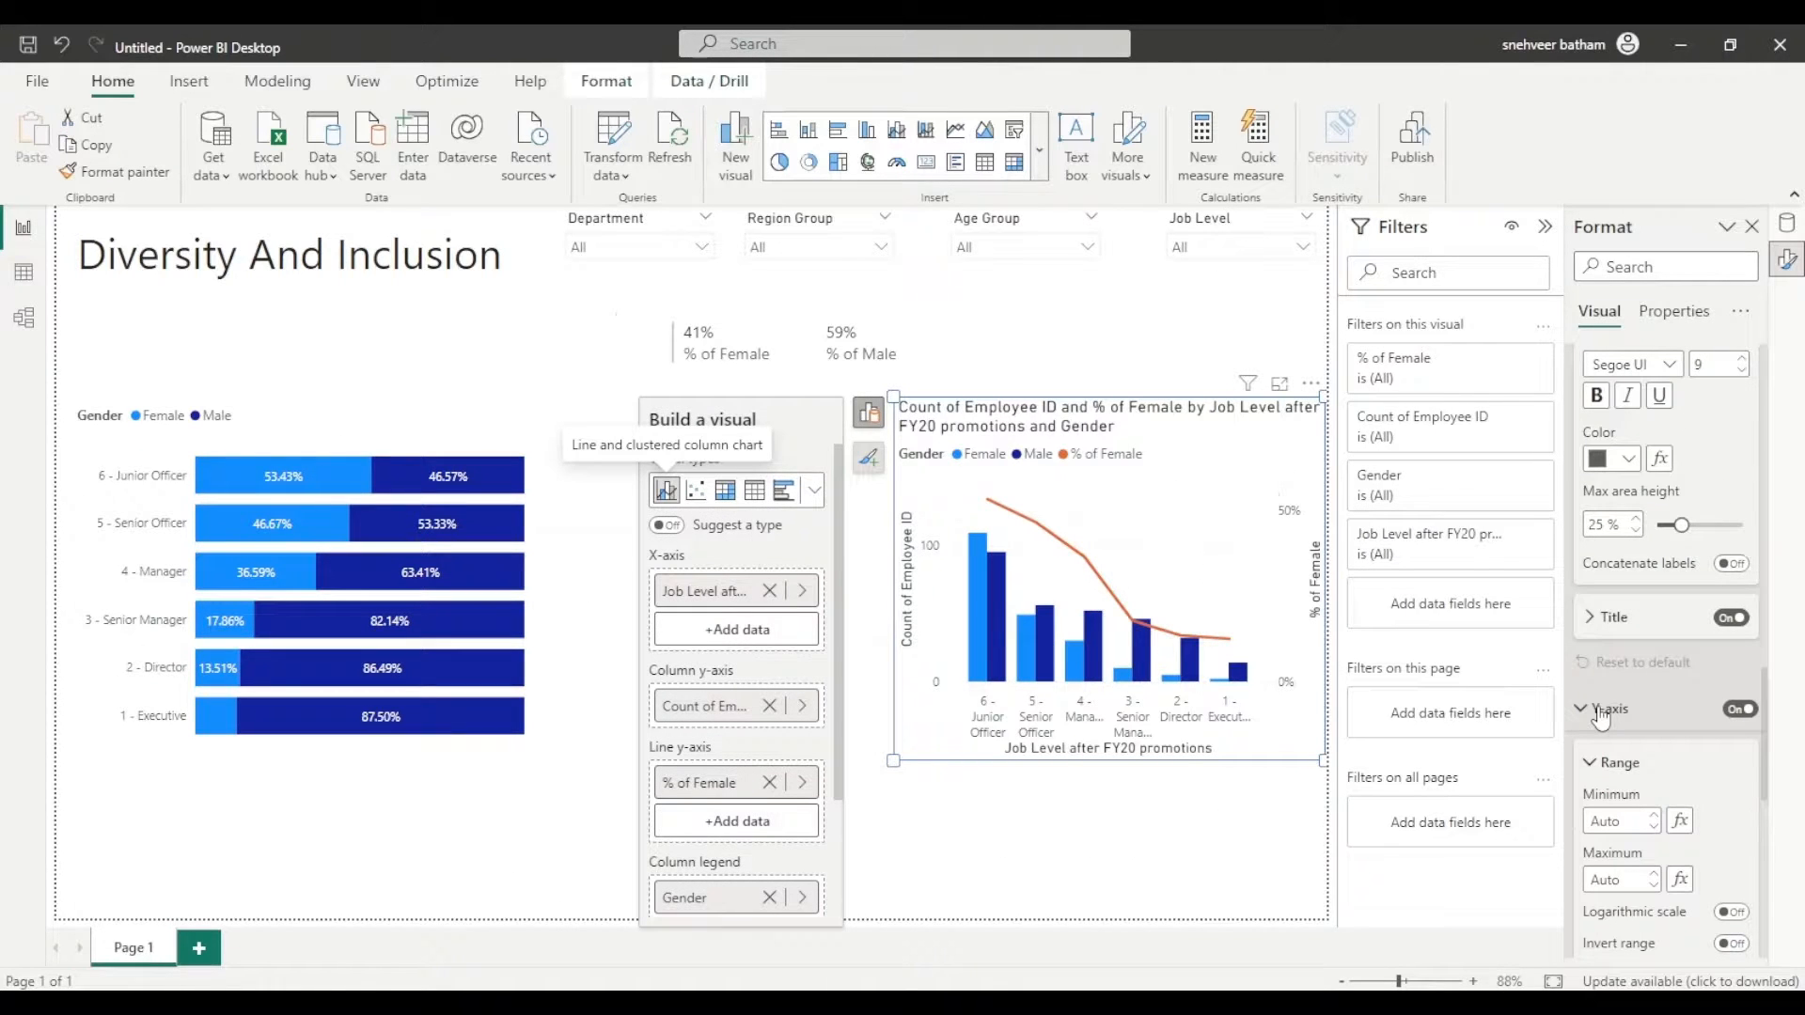
scroll(1601, 718, down, 3)
click(1728, 779)
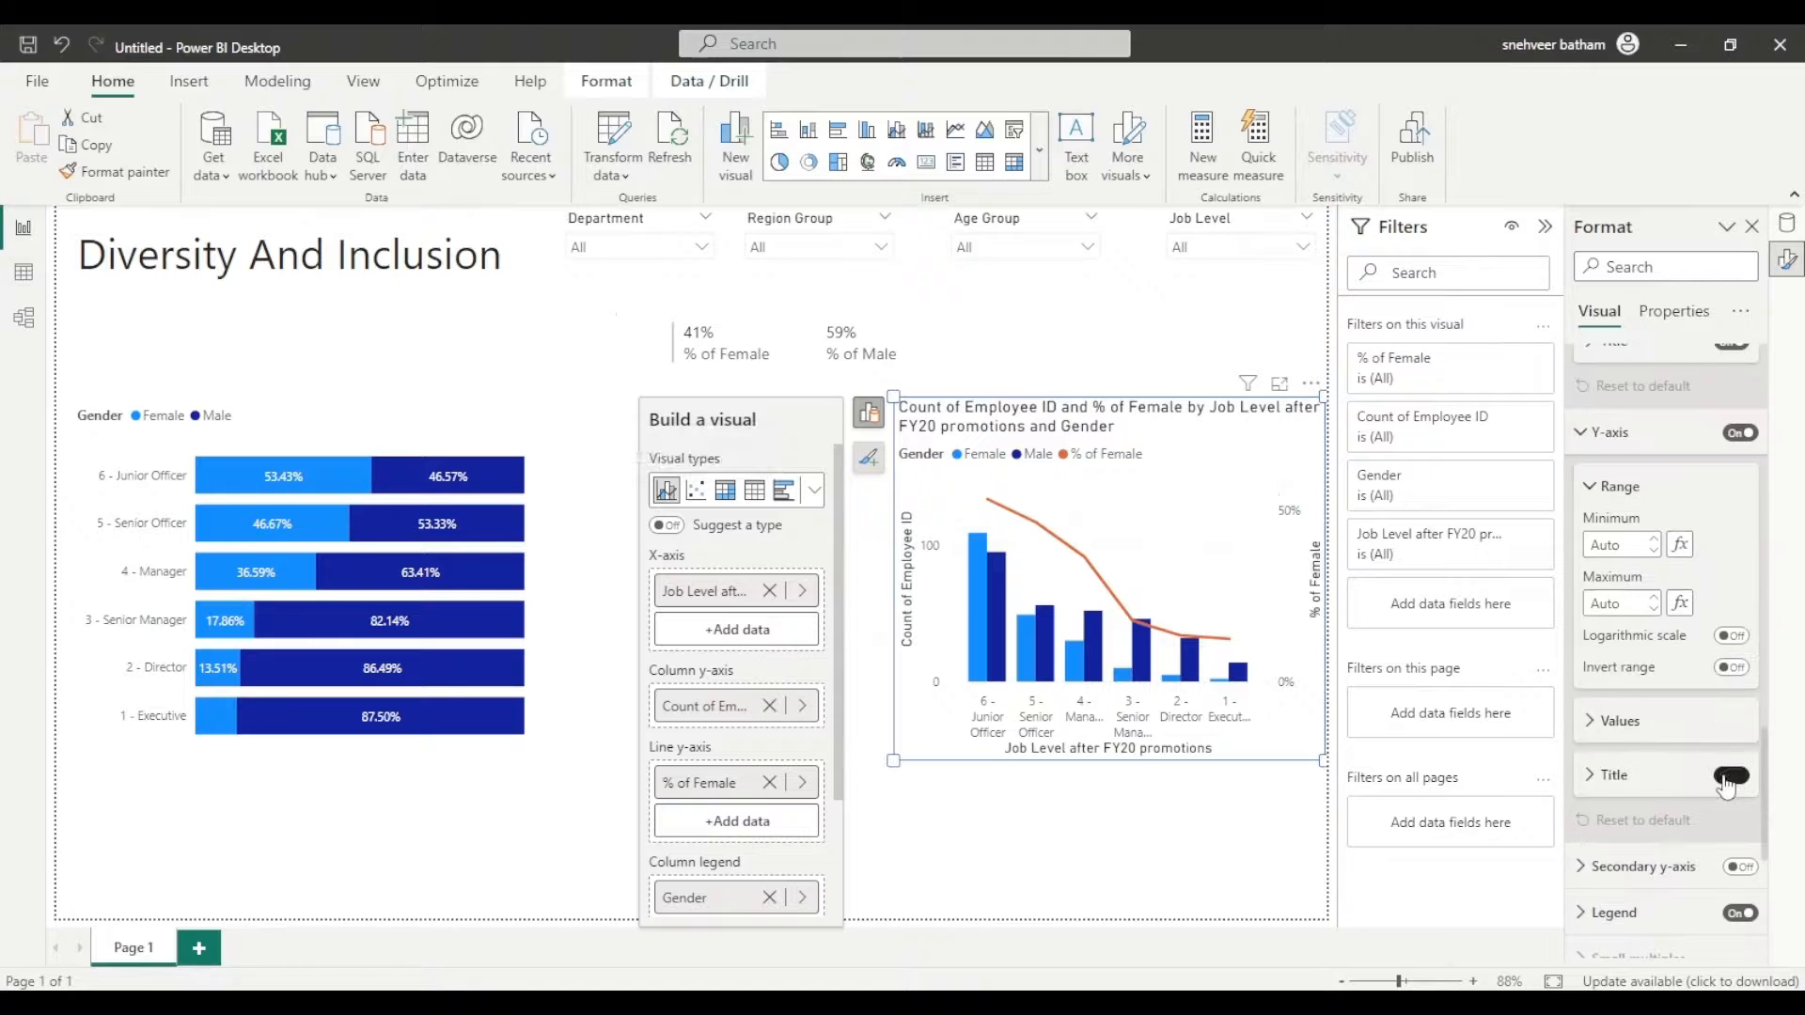
scroll(1642, 797, down, 3)
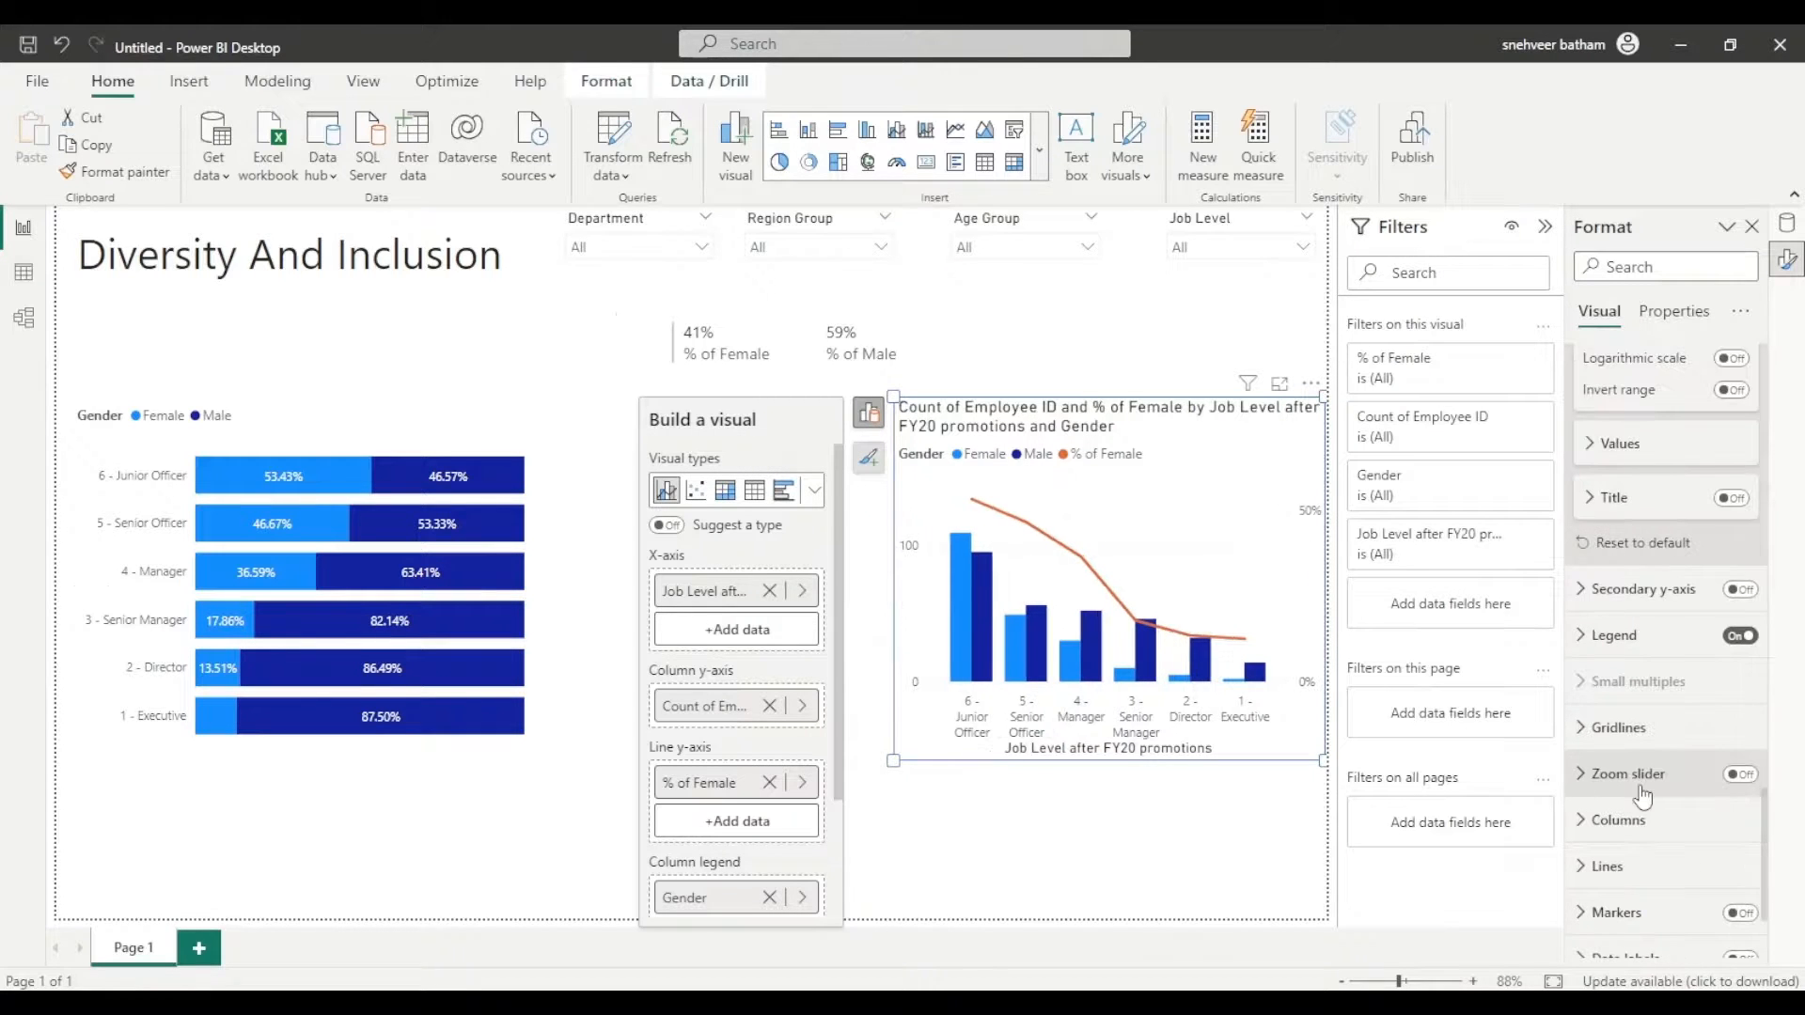
scroll(1639, 771, down, 2)
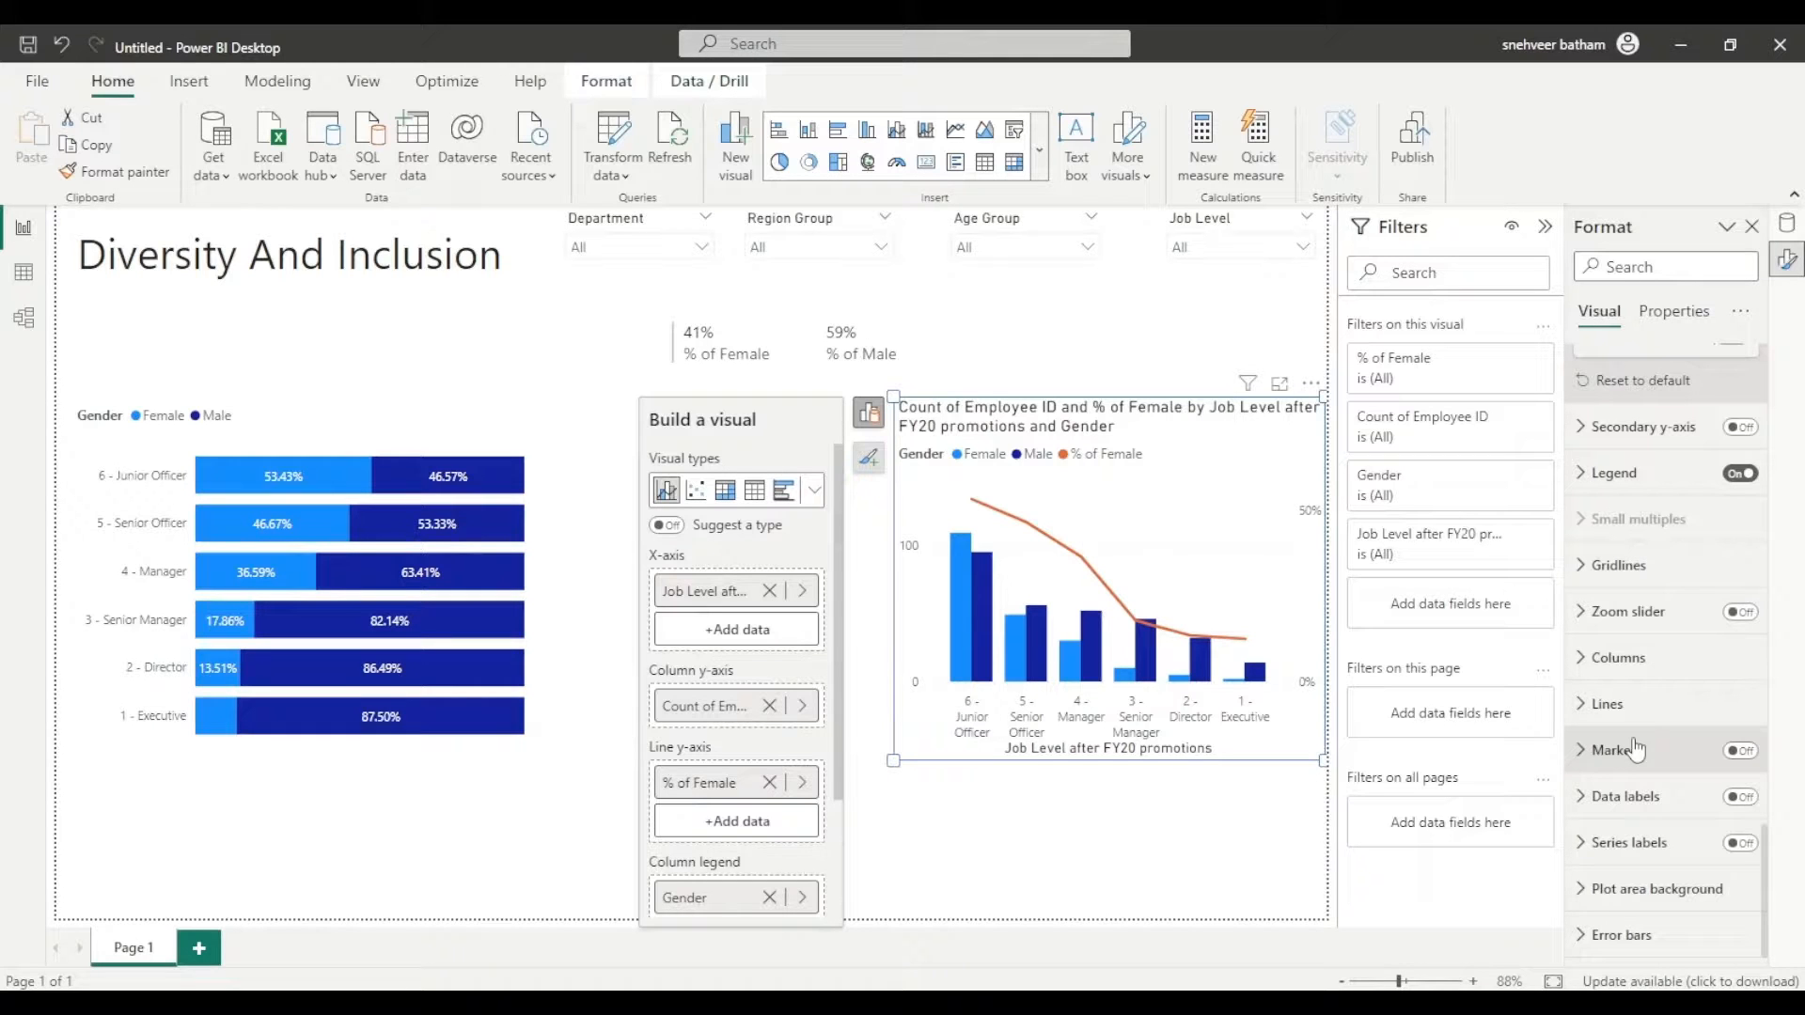
scroll(1664, 752, up, 5)
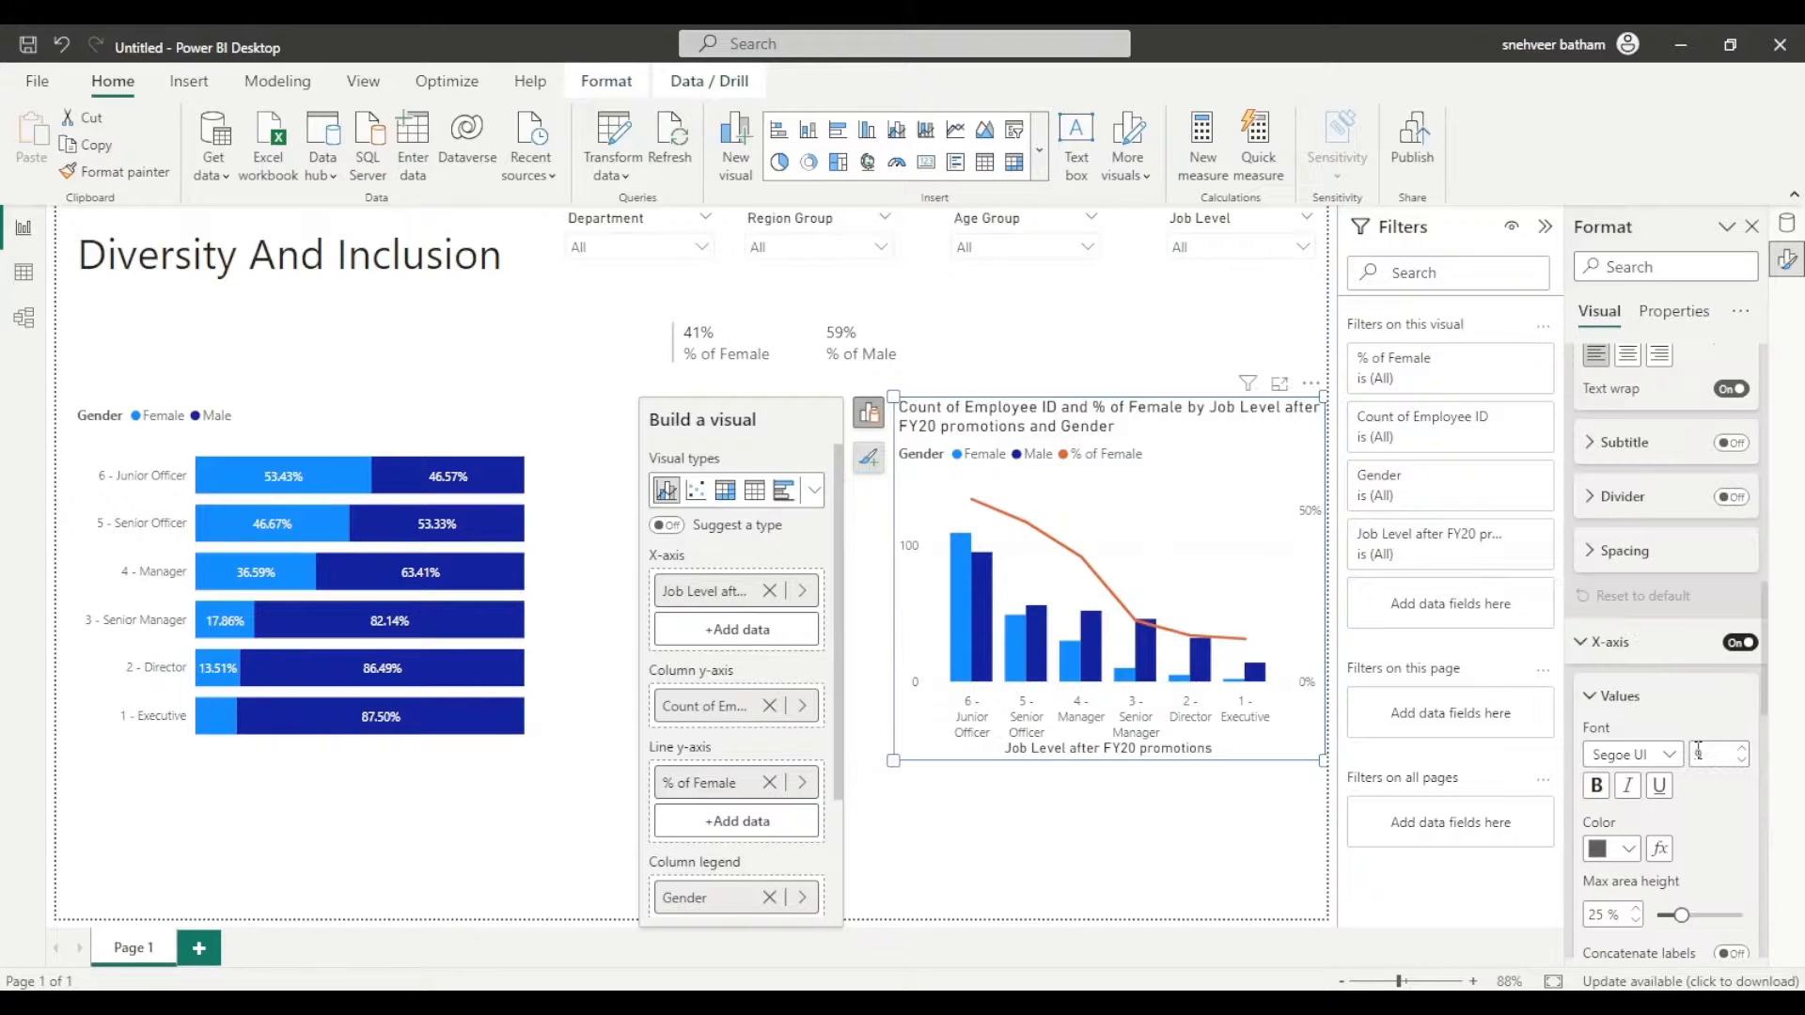
scroll(1699, 751, down, 2)
click(1733, 824)
scroll(1712, 634, down, 10)
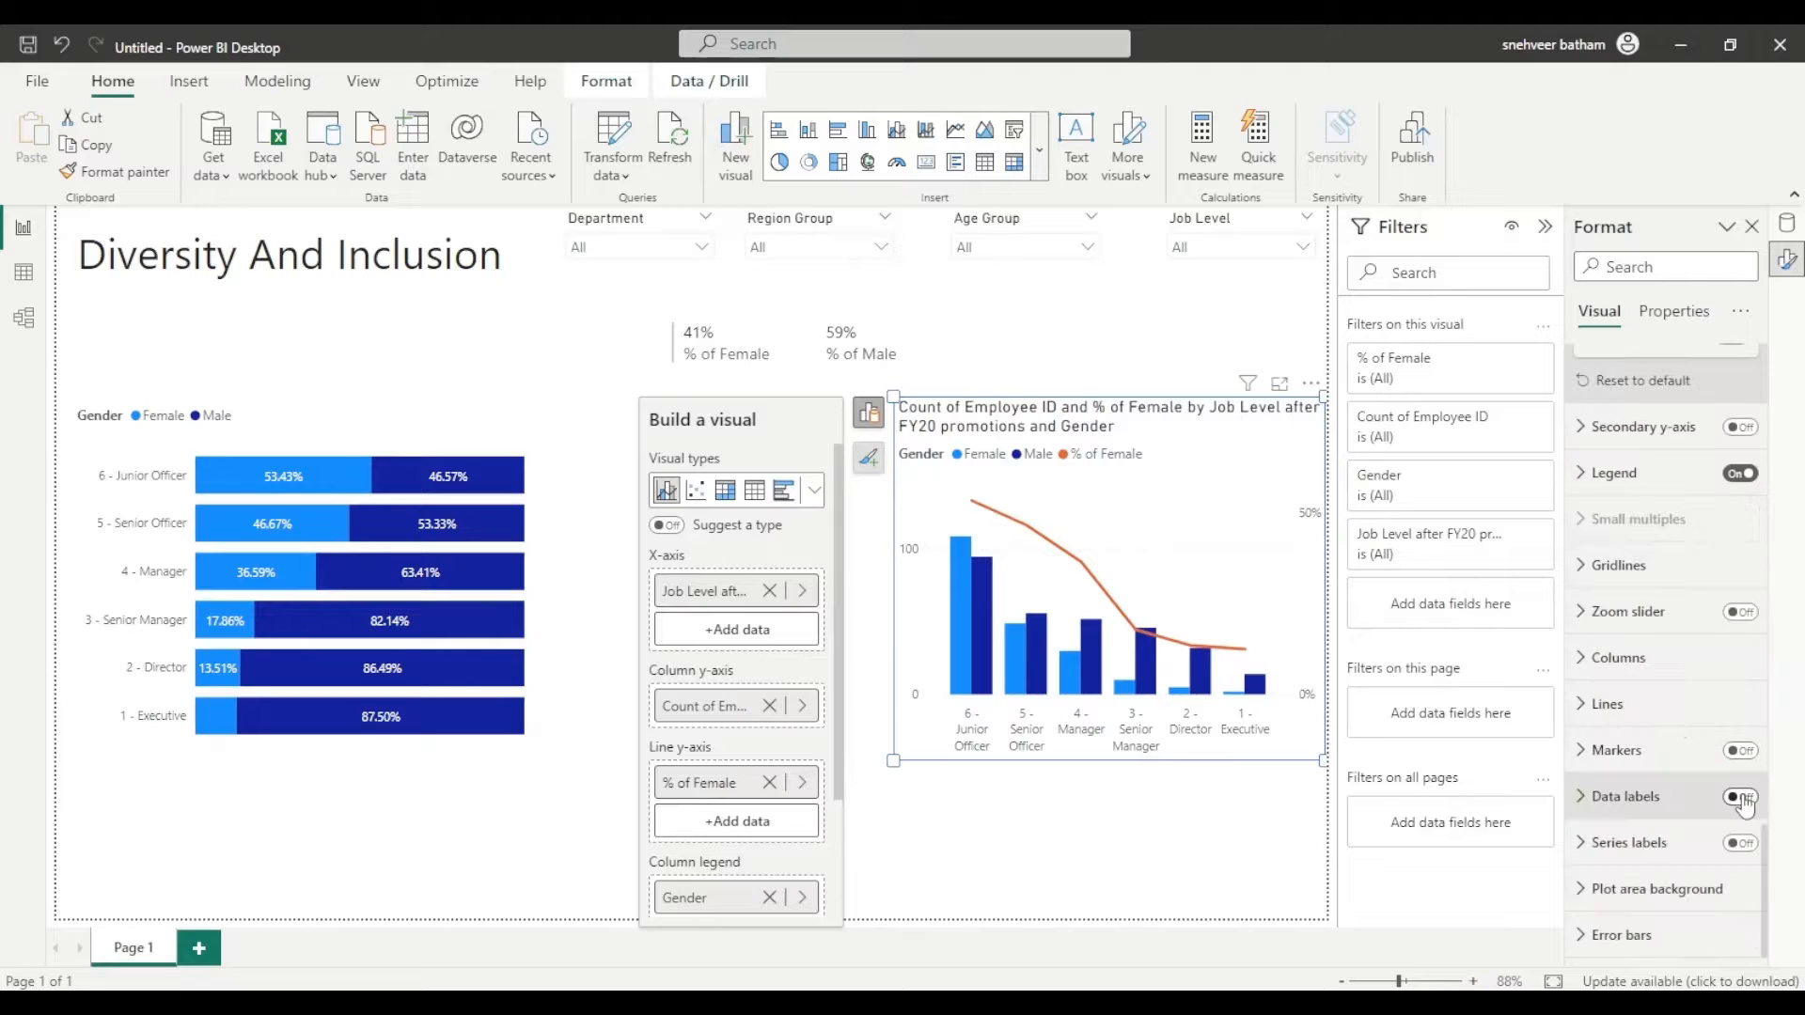
Step: Turn on data labels and turn off the chart title for the line and clustered column chart
click(1742, 798)
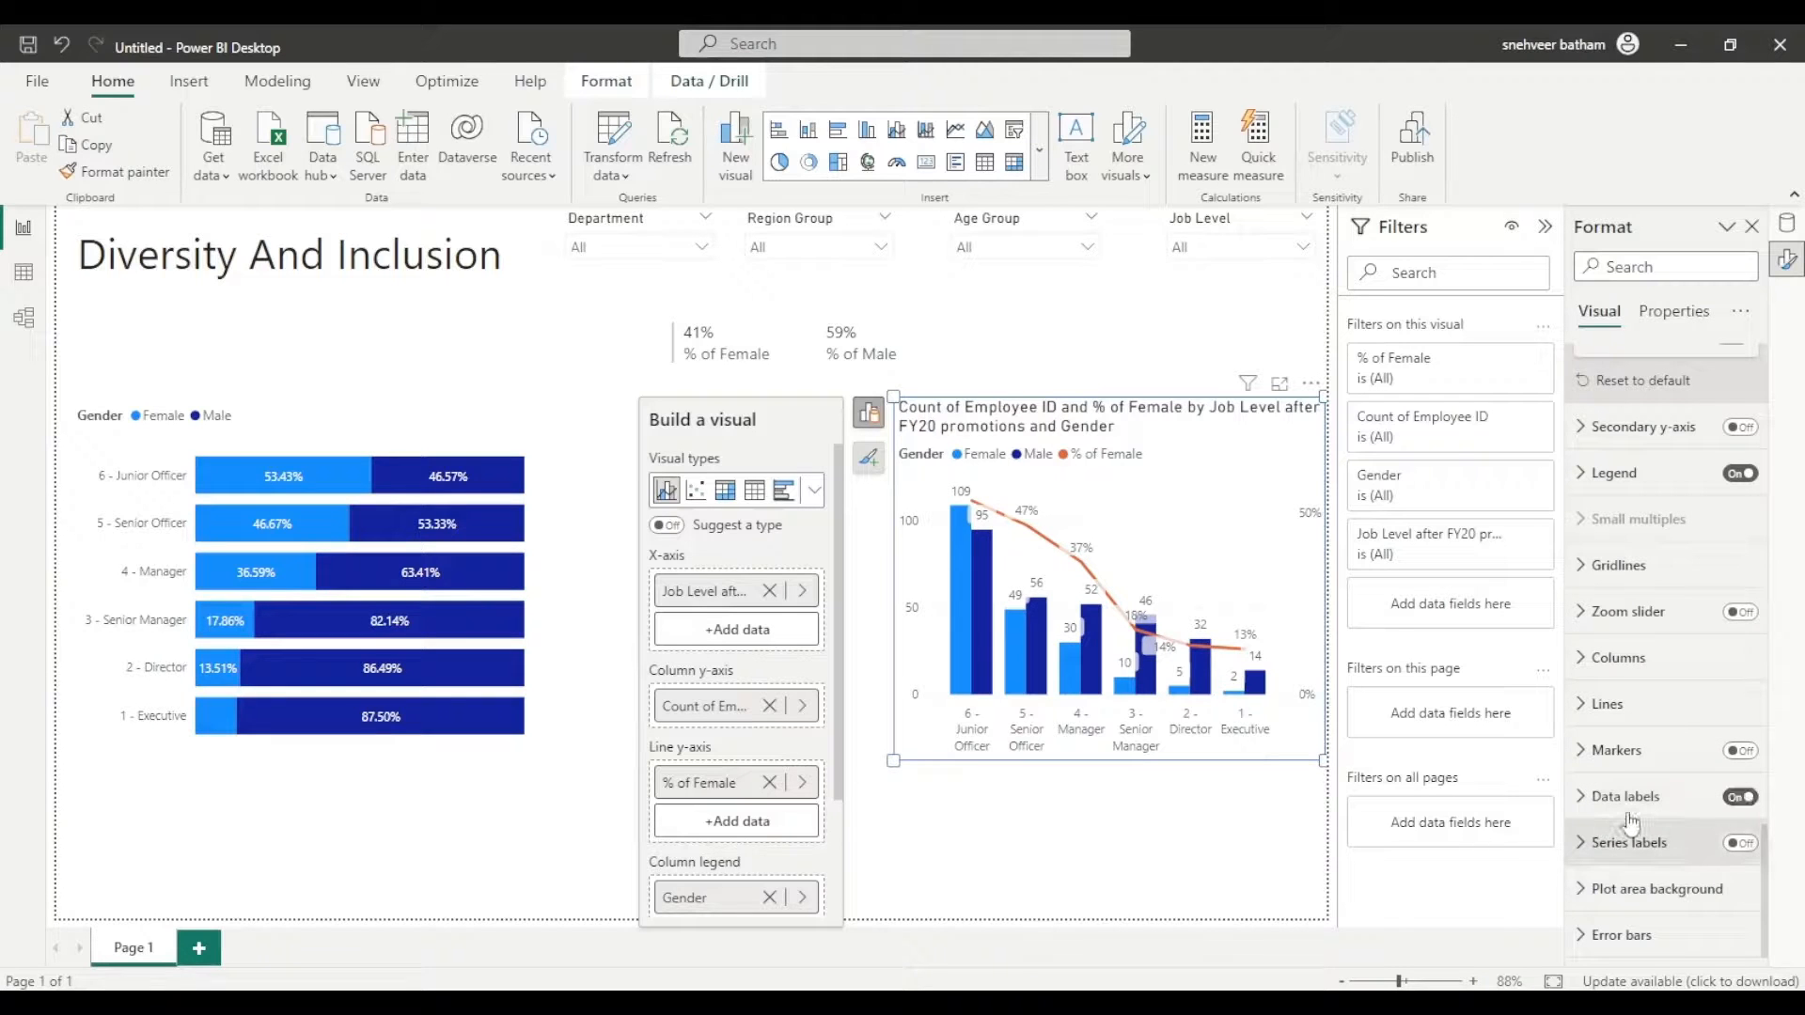
scroll(1655, 809, down, 10)
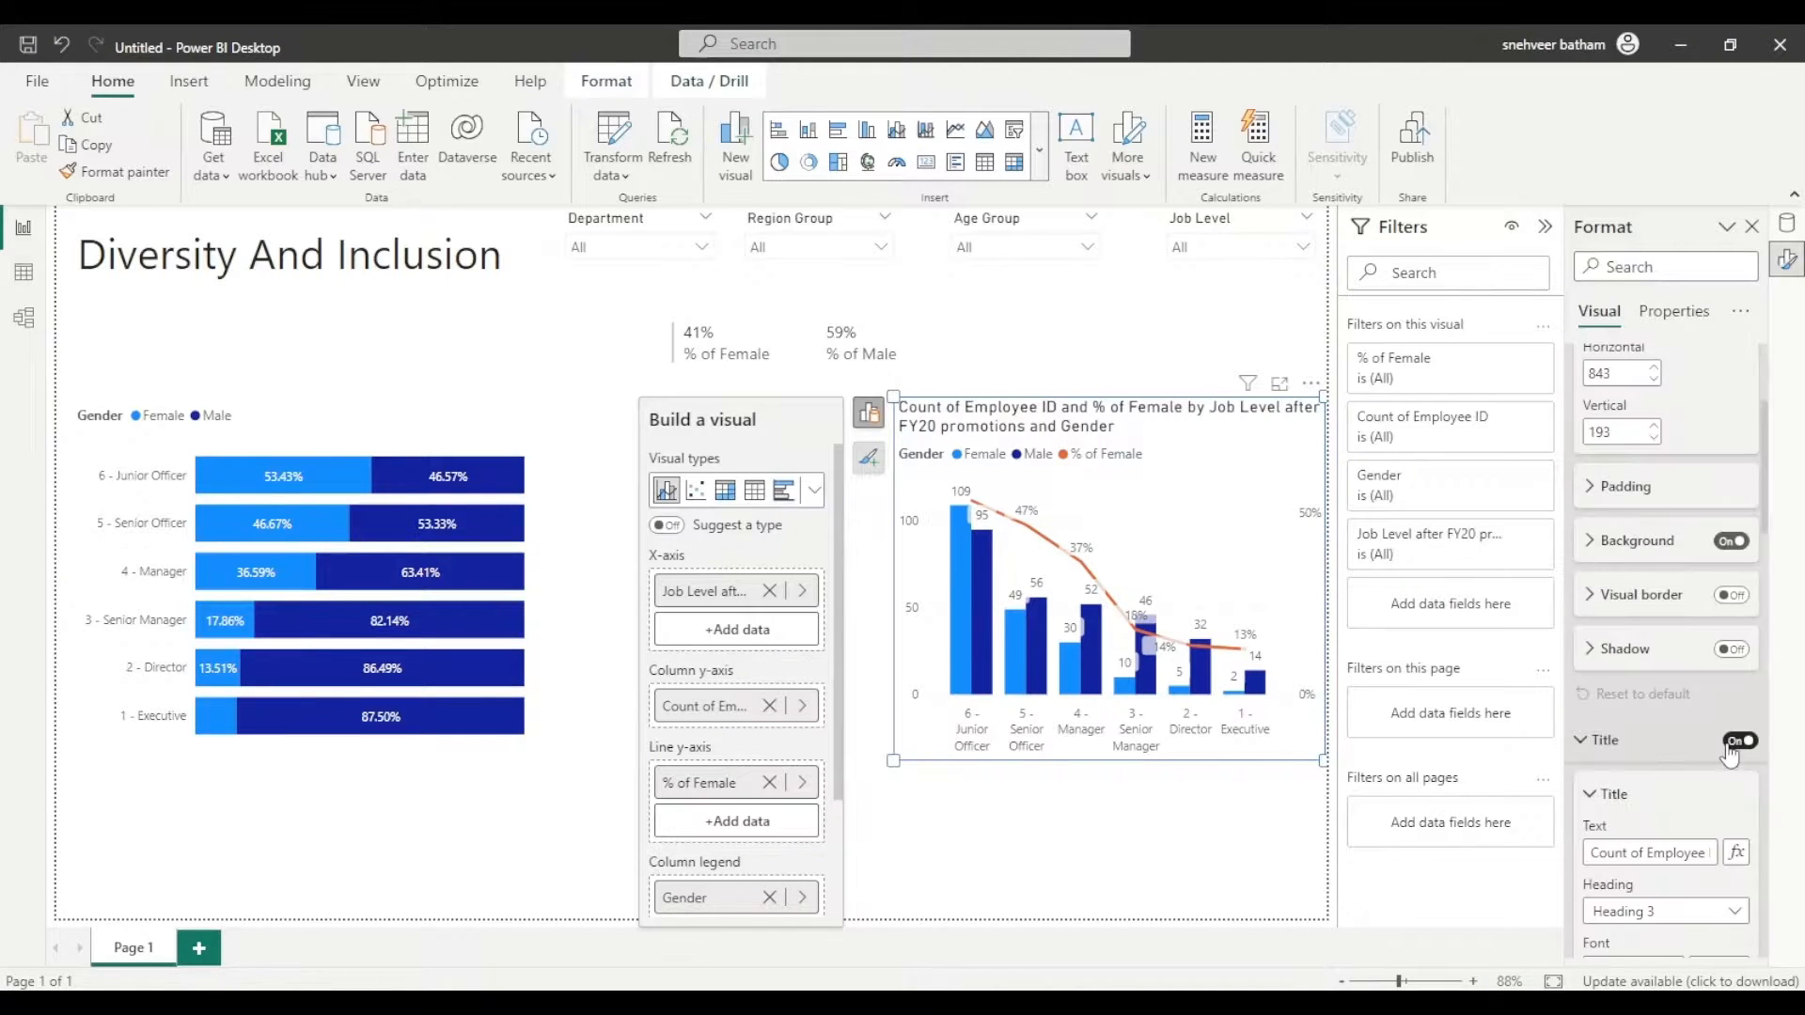
click(1739, 741)
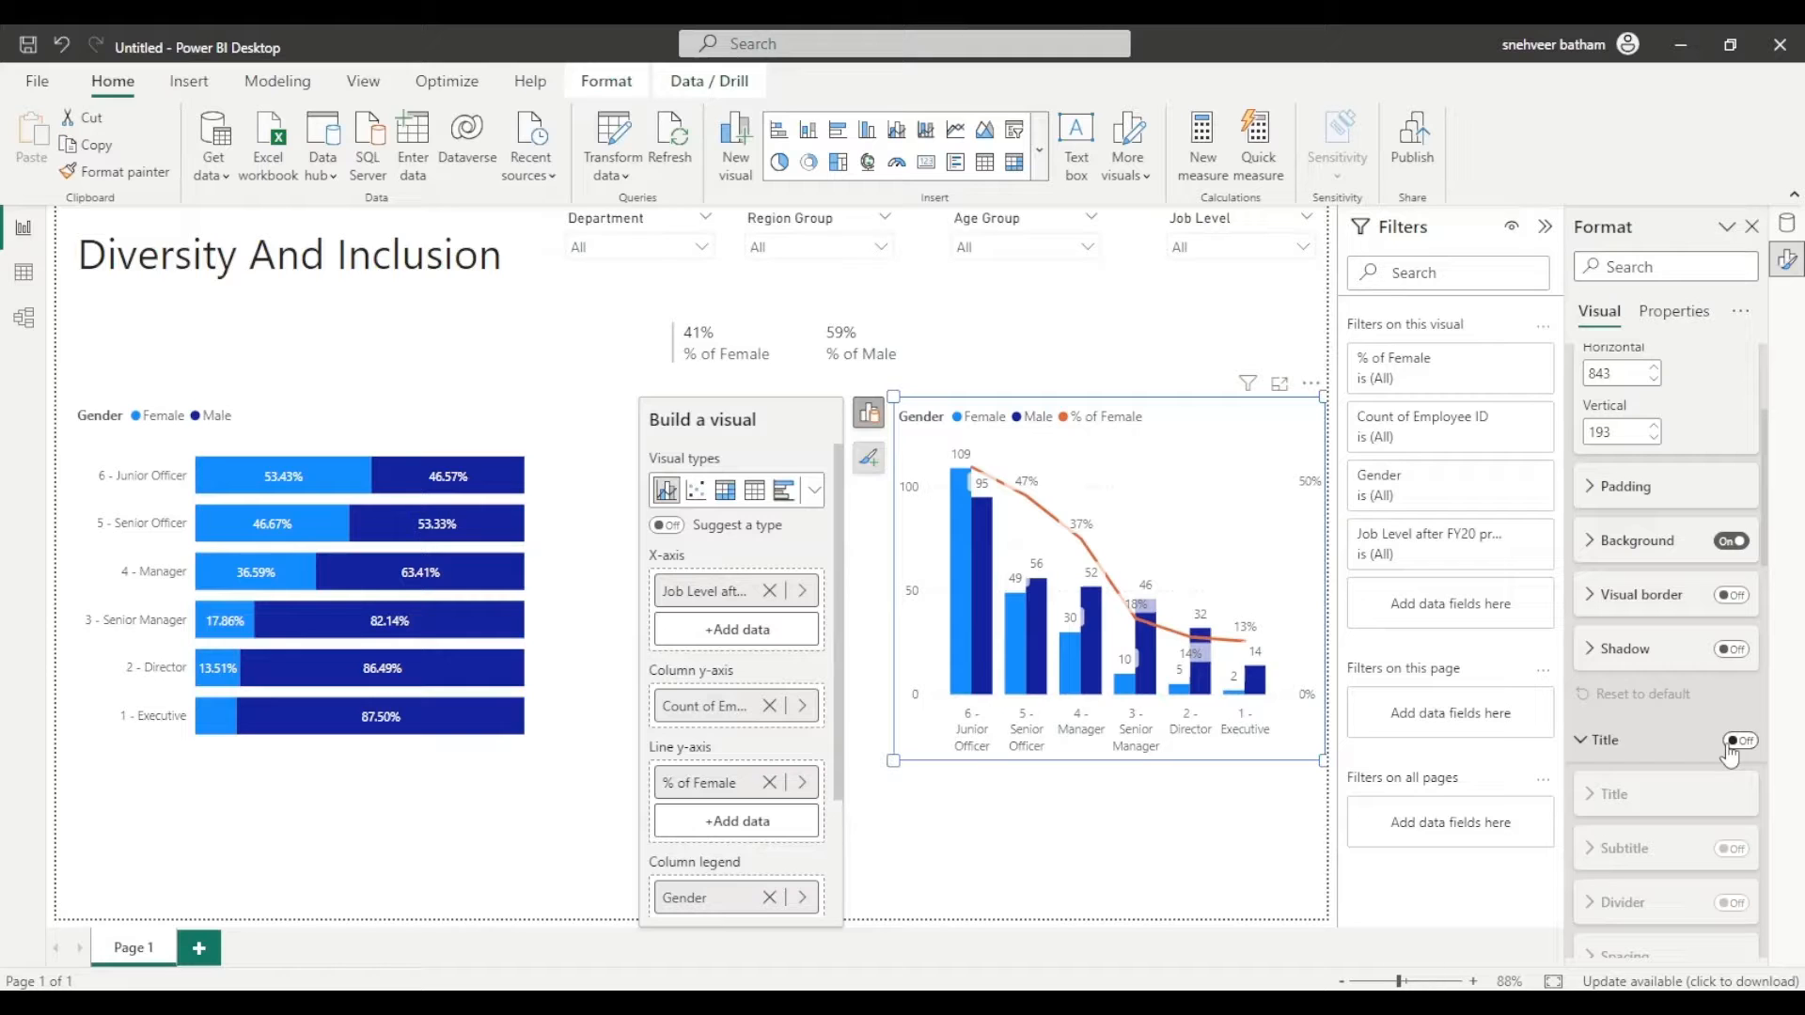
Step: Shrink the line and clustered column chart to about 346 wide by 189 high and place a duplicate at about horizontal 783, vertical 236
click(1165, 827)
drag(1324, 398, 909, 498)
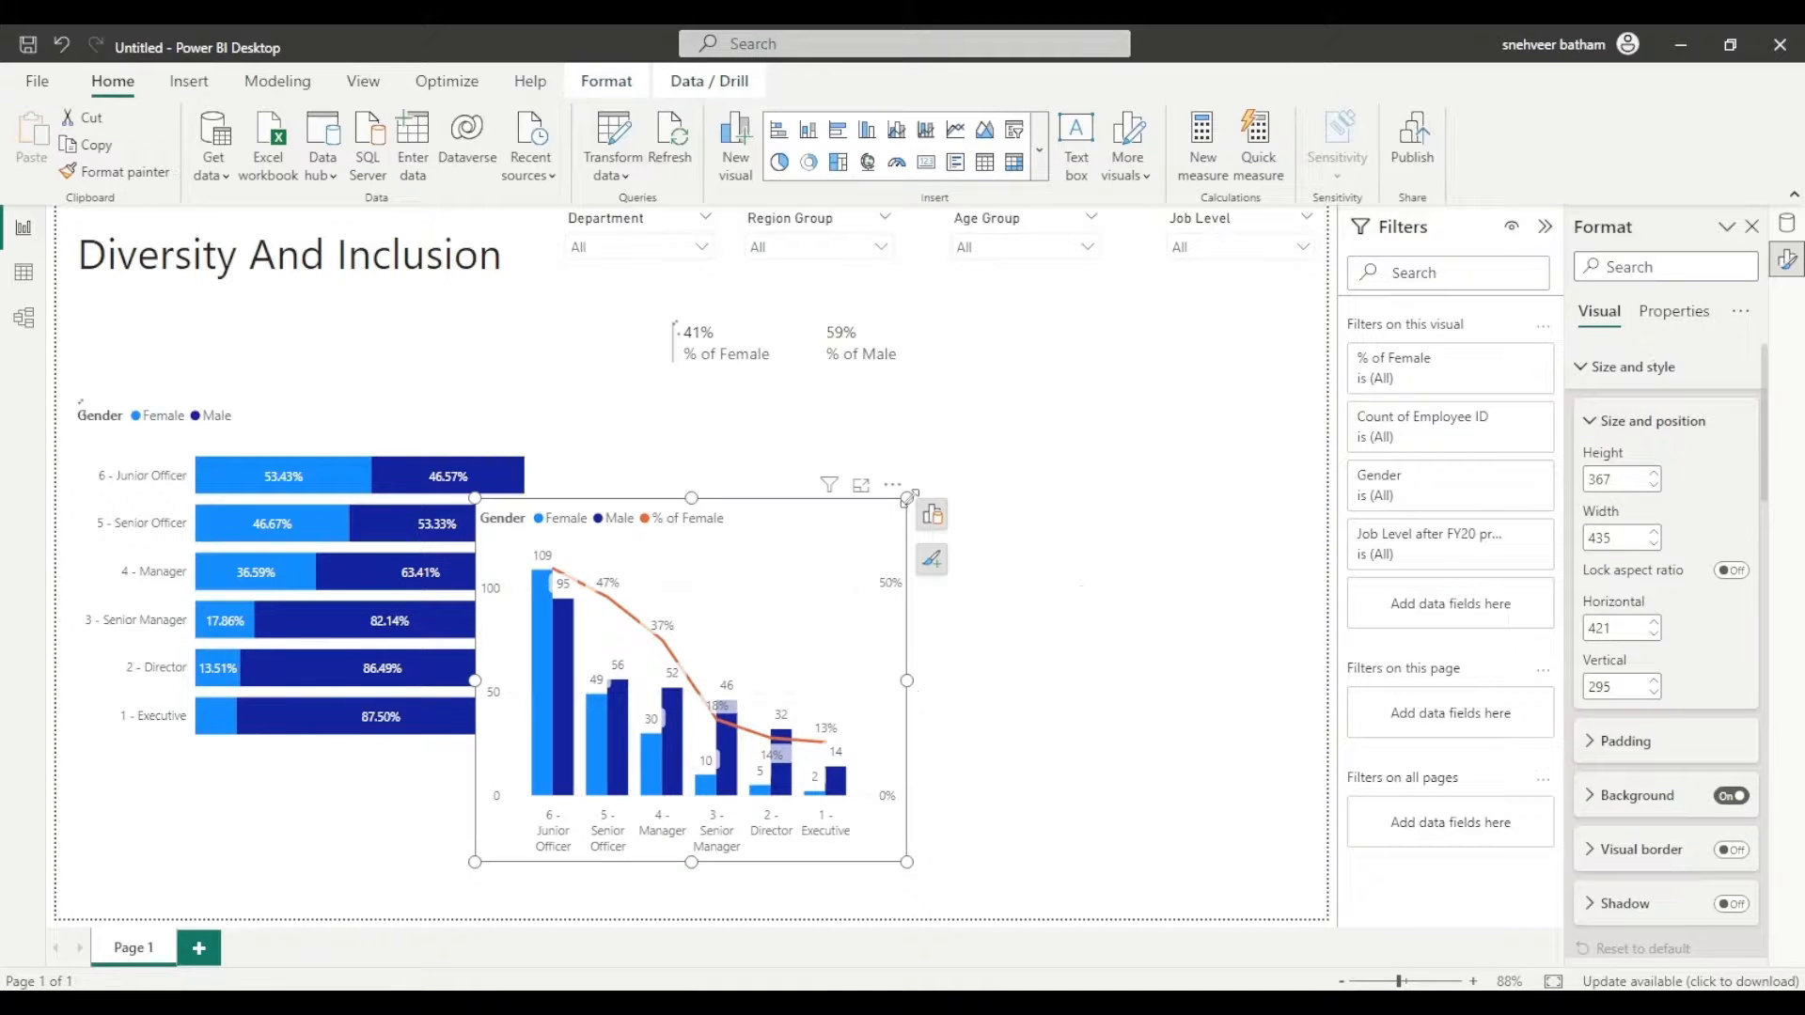
drag(908, 496, 1086, 461)
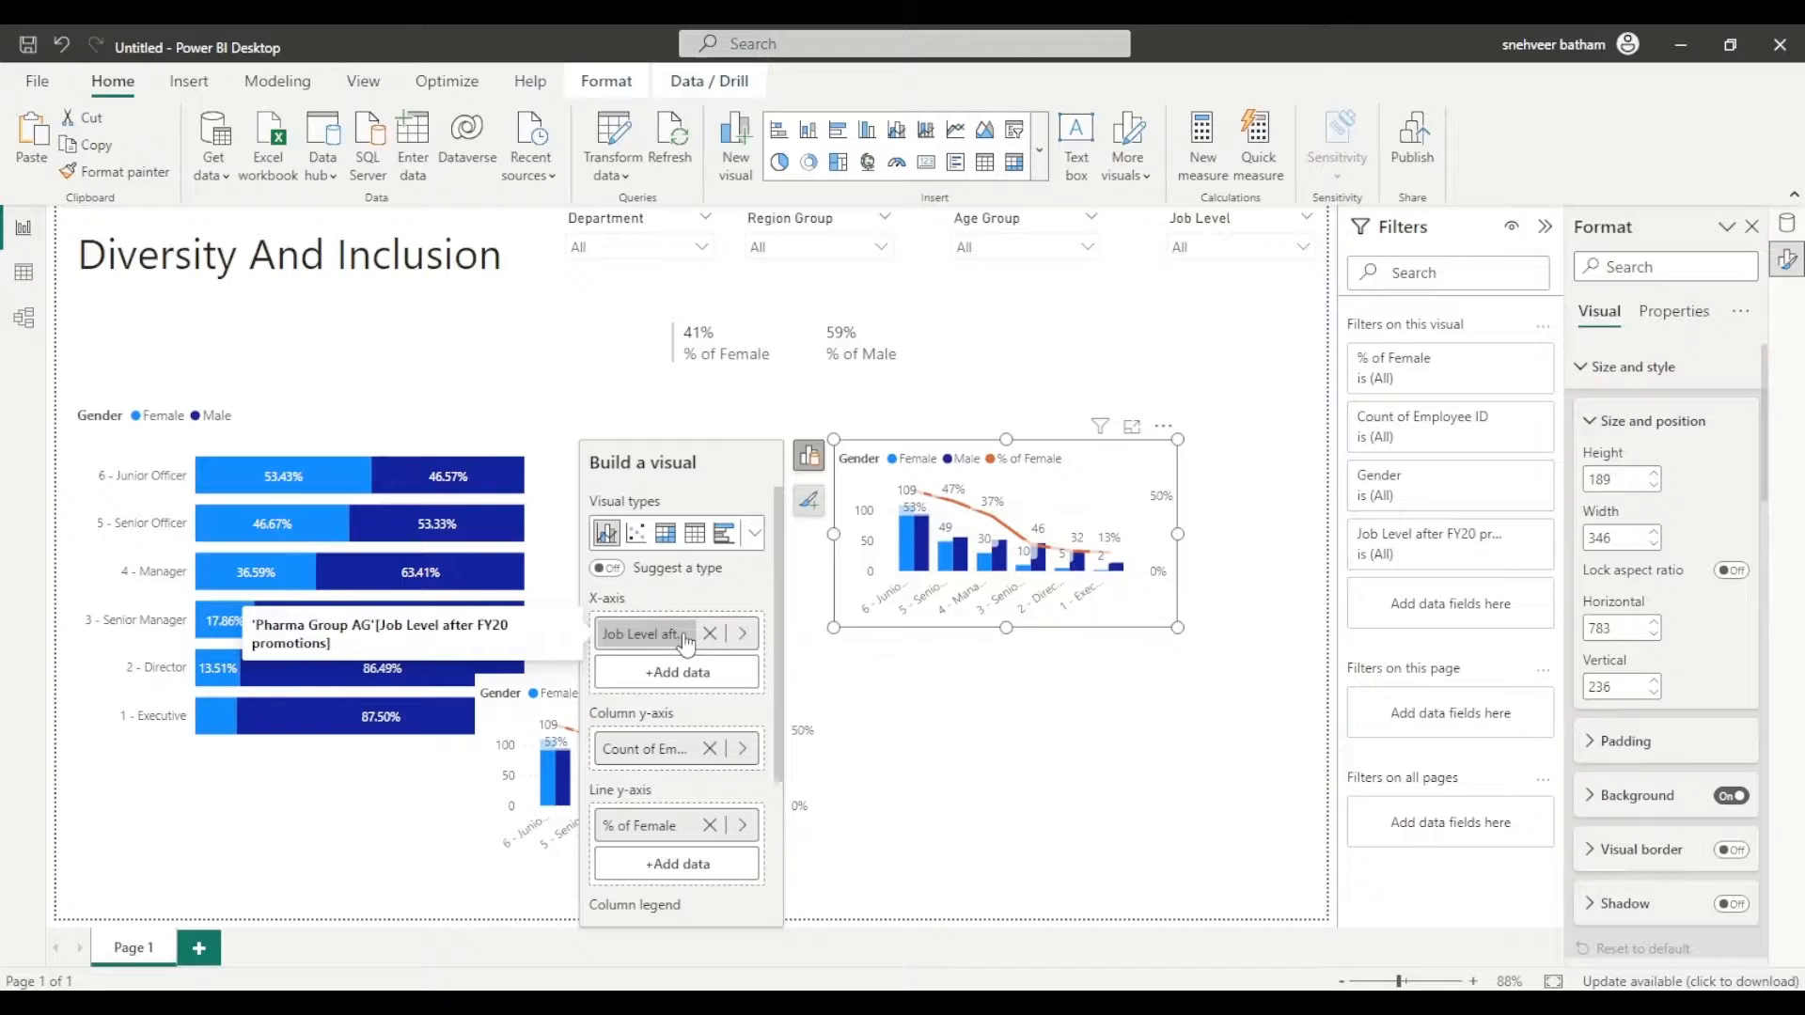
Step: Replace the X-axis field of the duplicated chart with Job Level after FY21 promotions
click(686, 635)
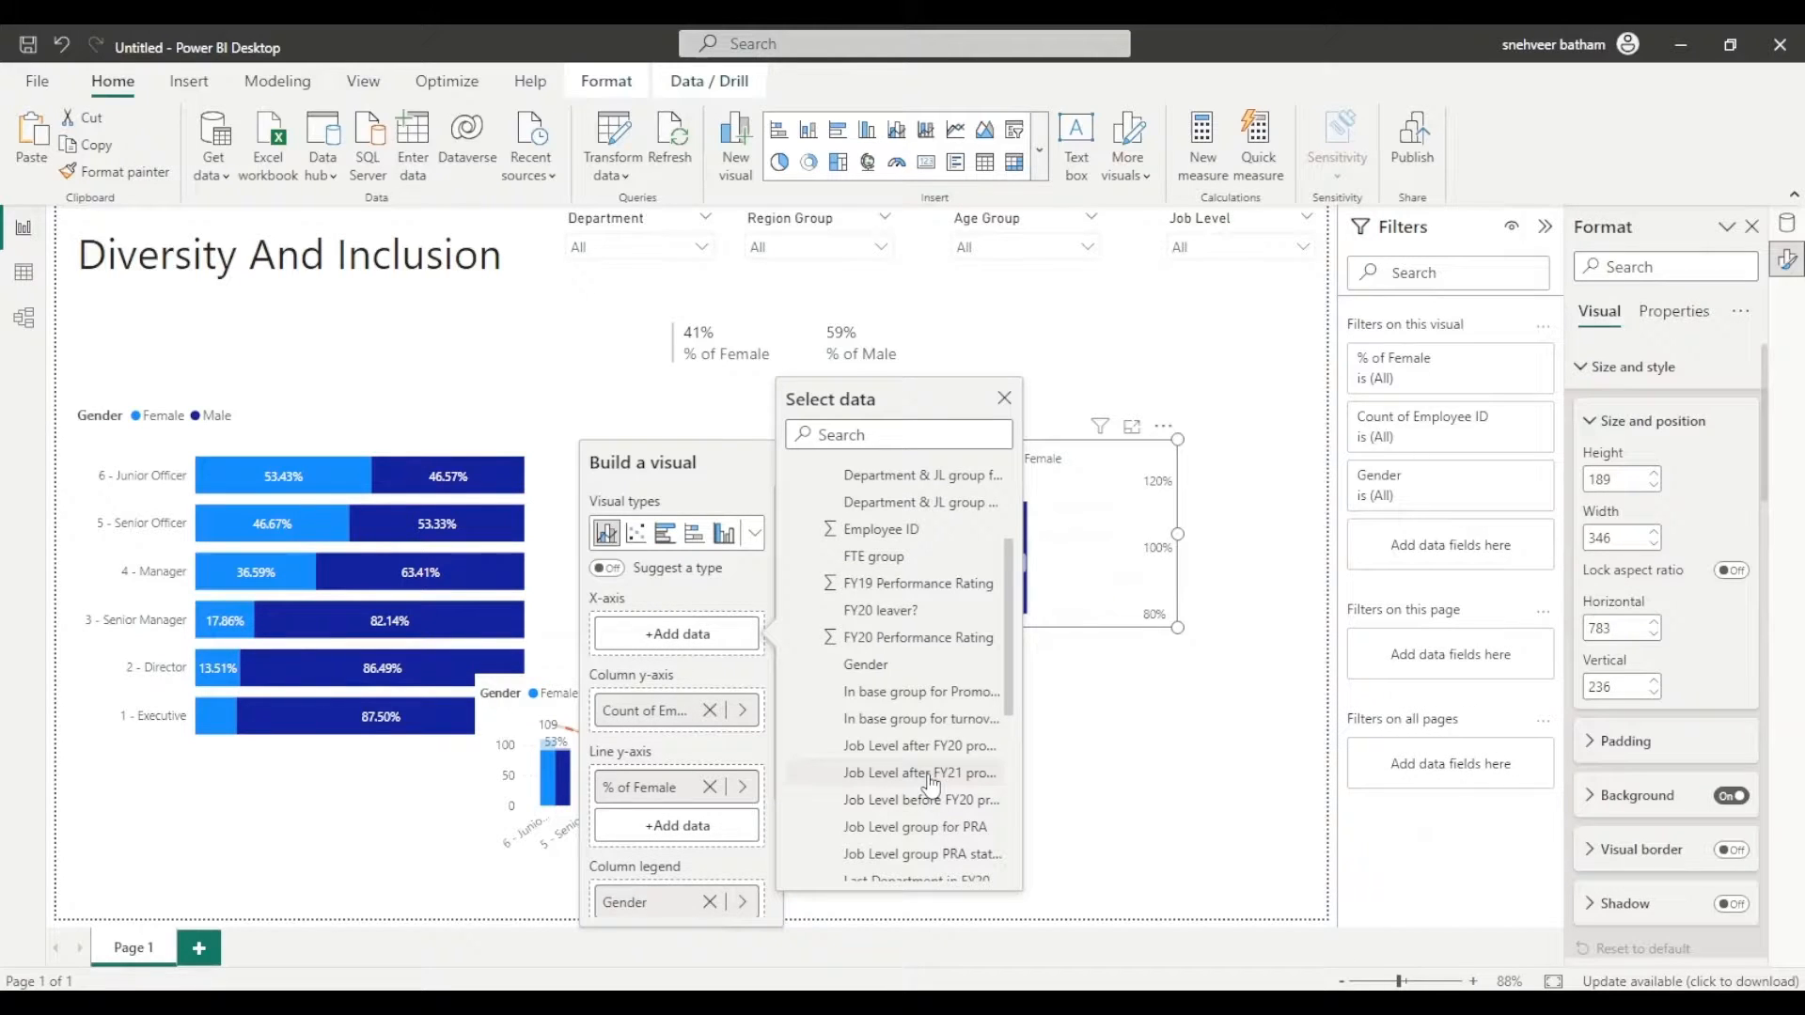
click(929, 774)
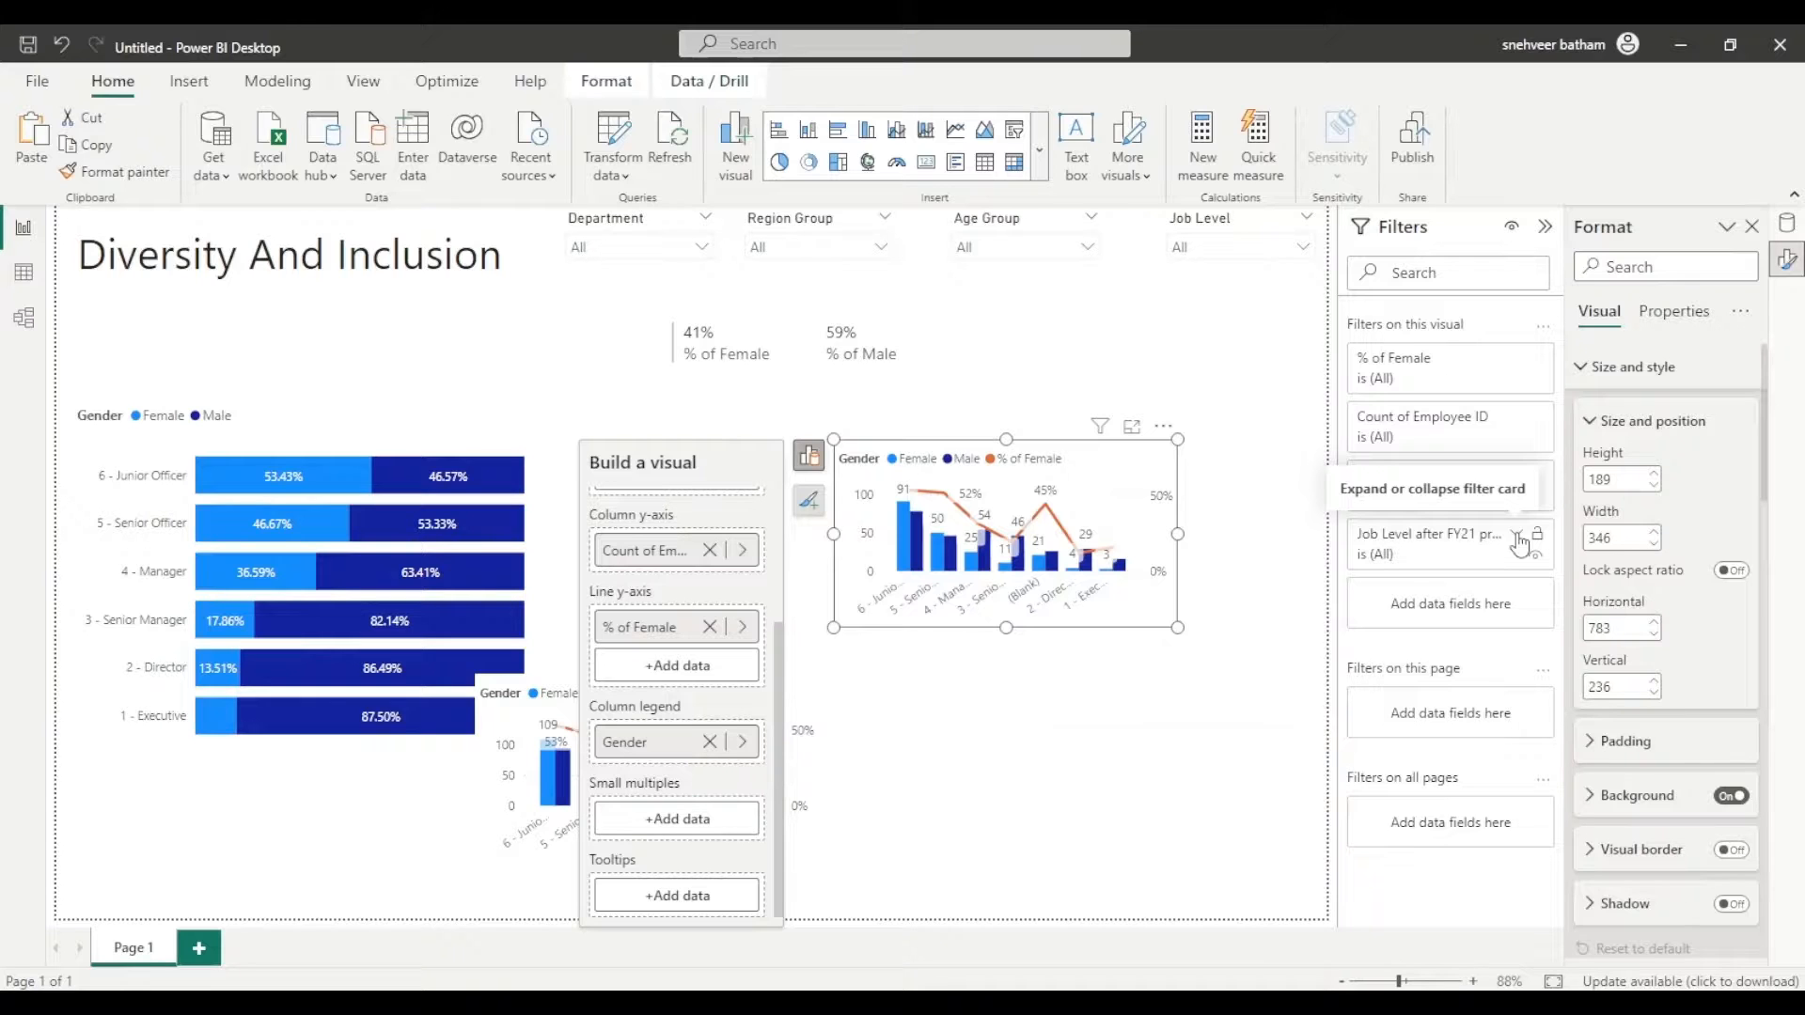
Step: Filter the duplicated line and clustered column chart to exclude (Blank) in Job Level after FY21 promotions
click(1516, 535)
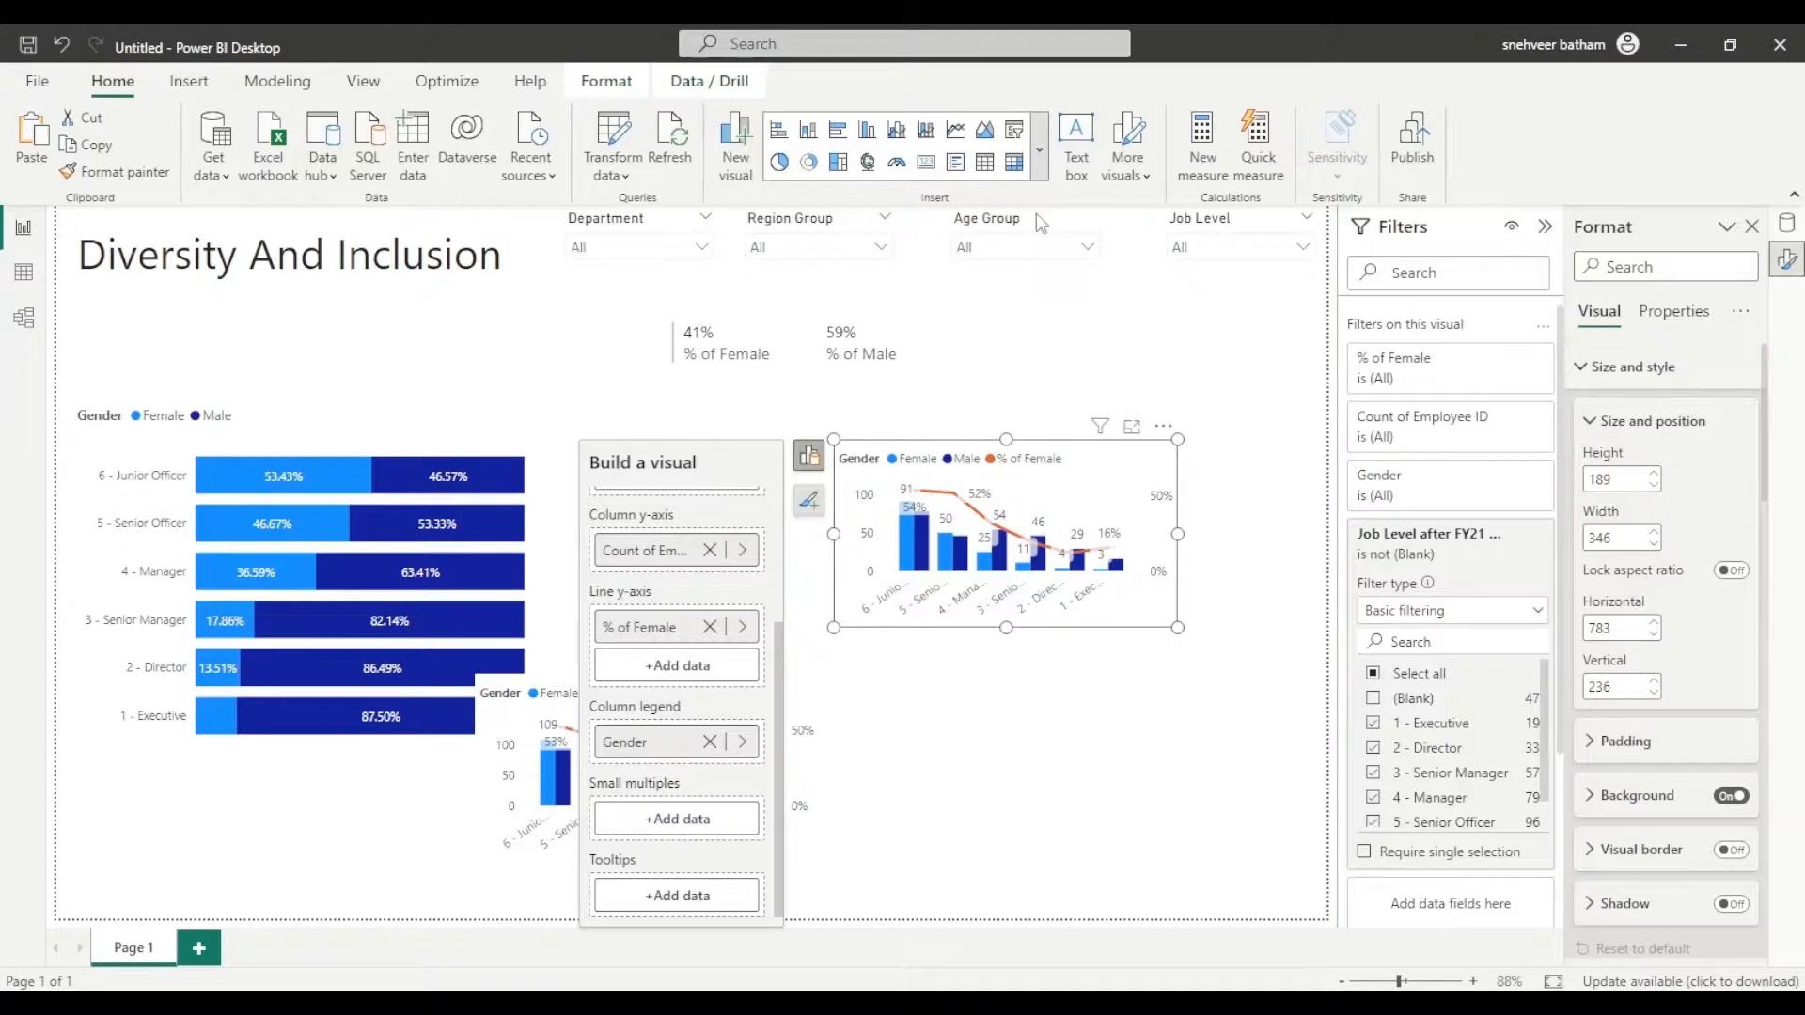
click(1038, 150)
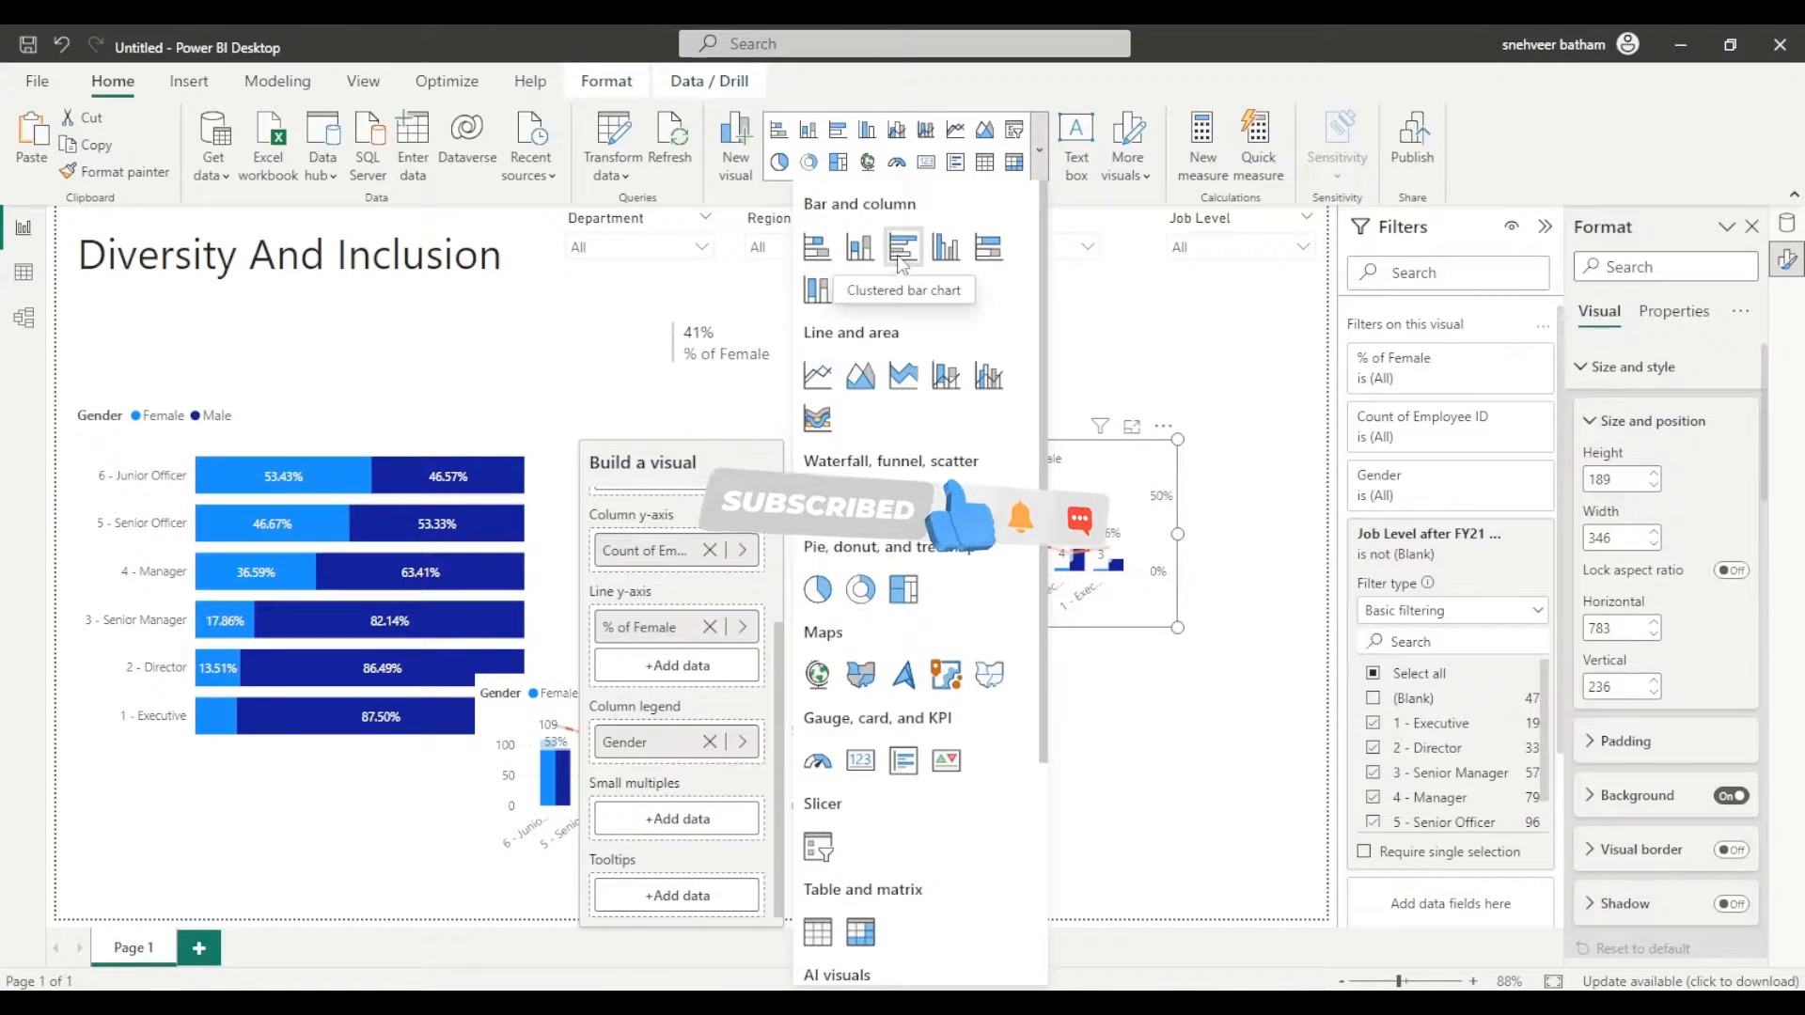
click(901, 255)
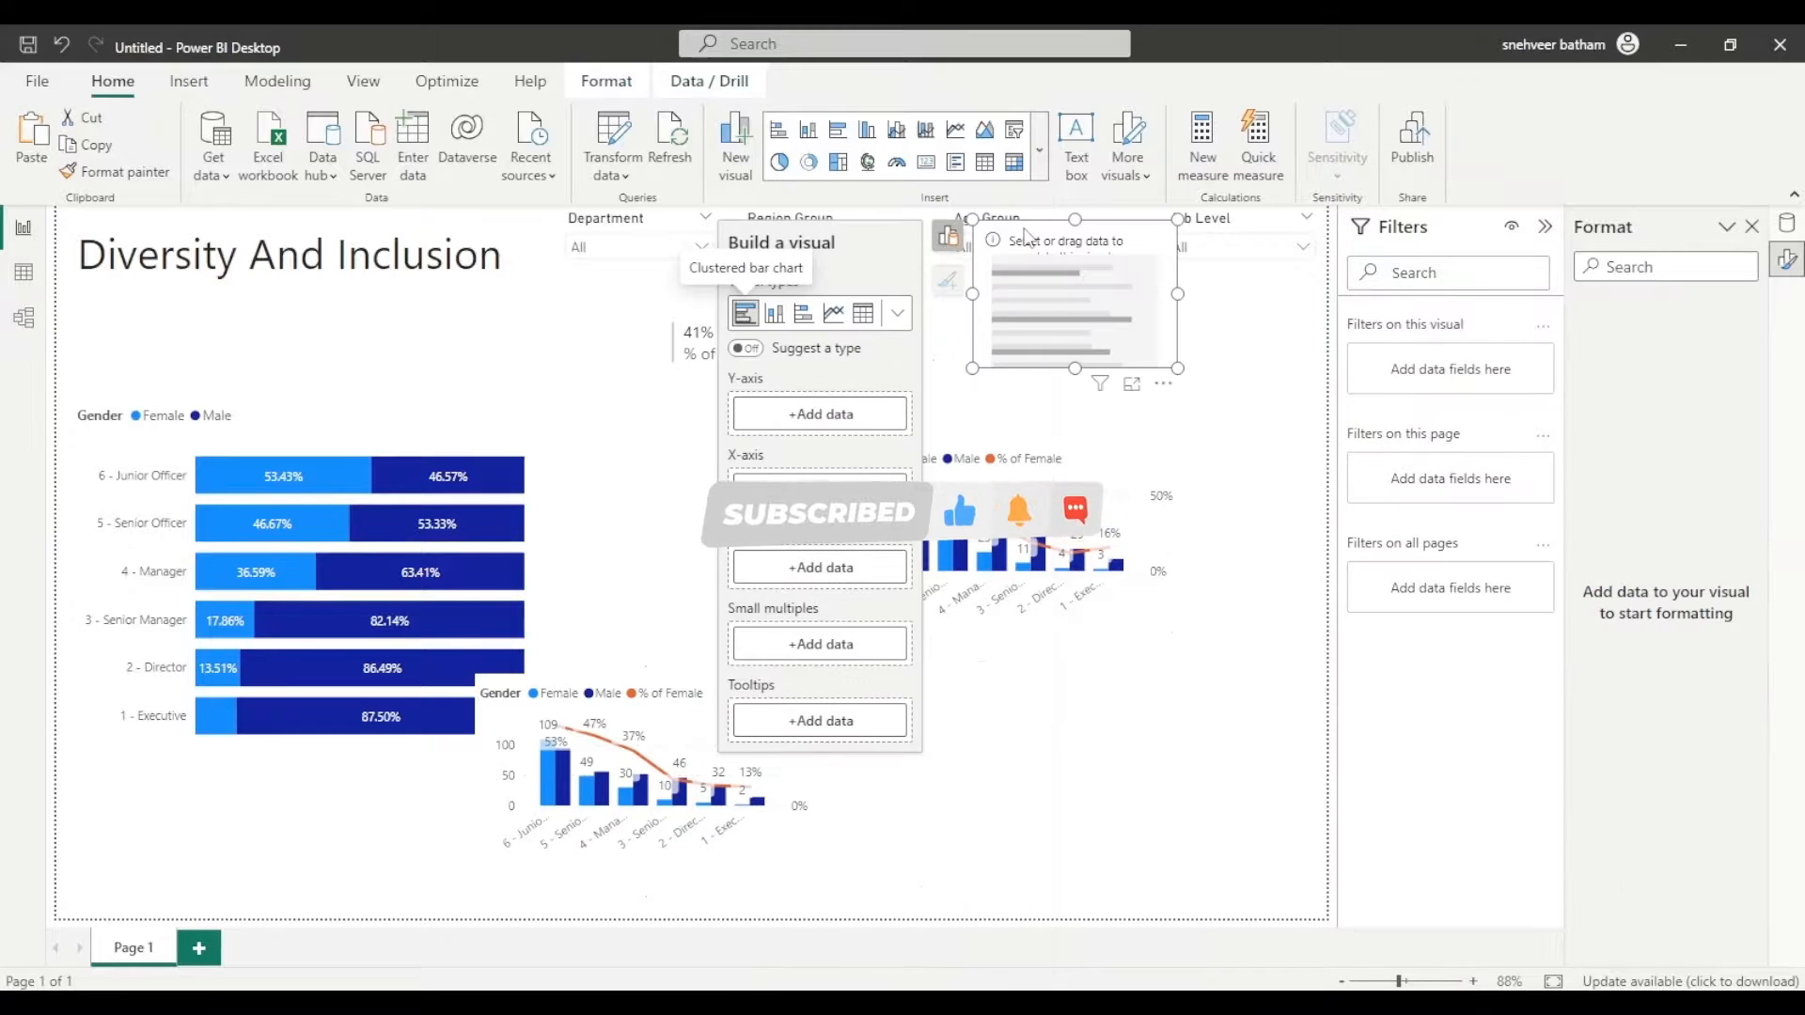
click(855, 415)
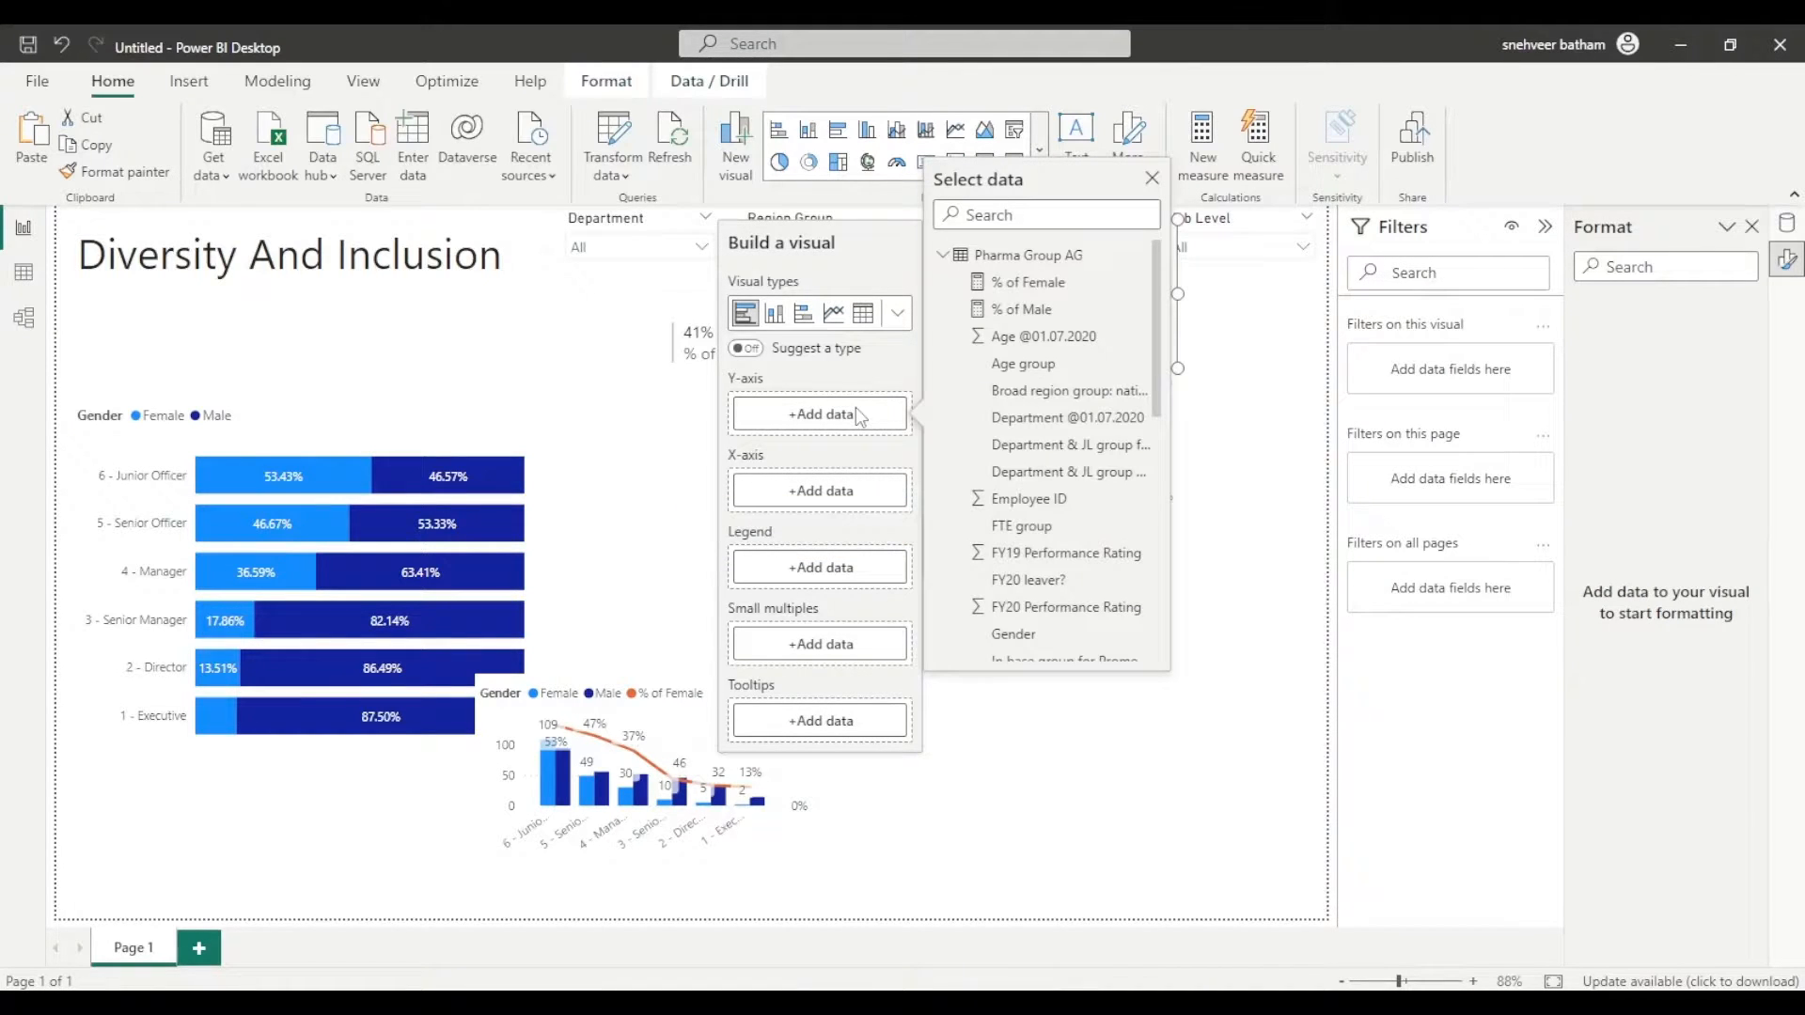
scroll(1063, 527, down, 3)
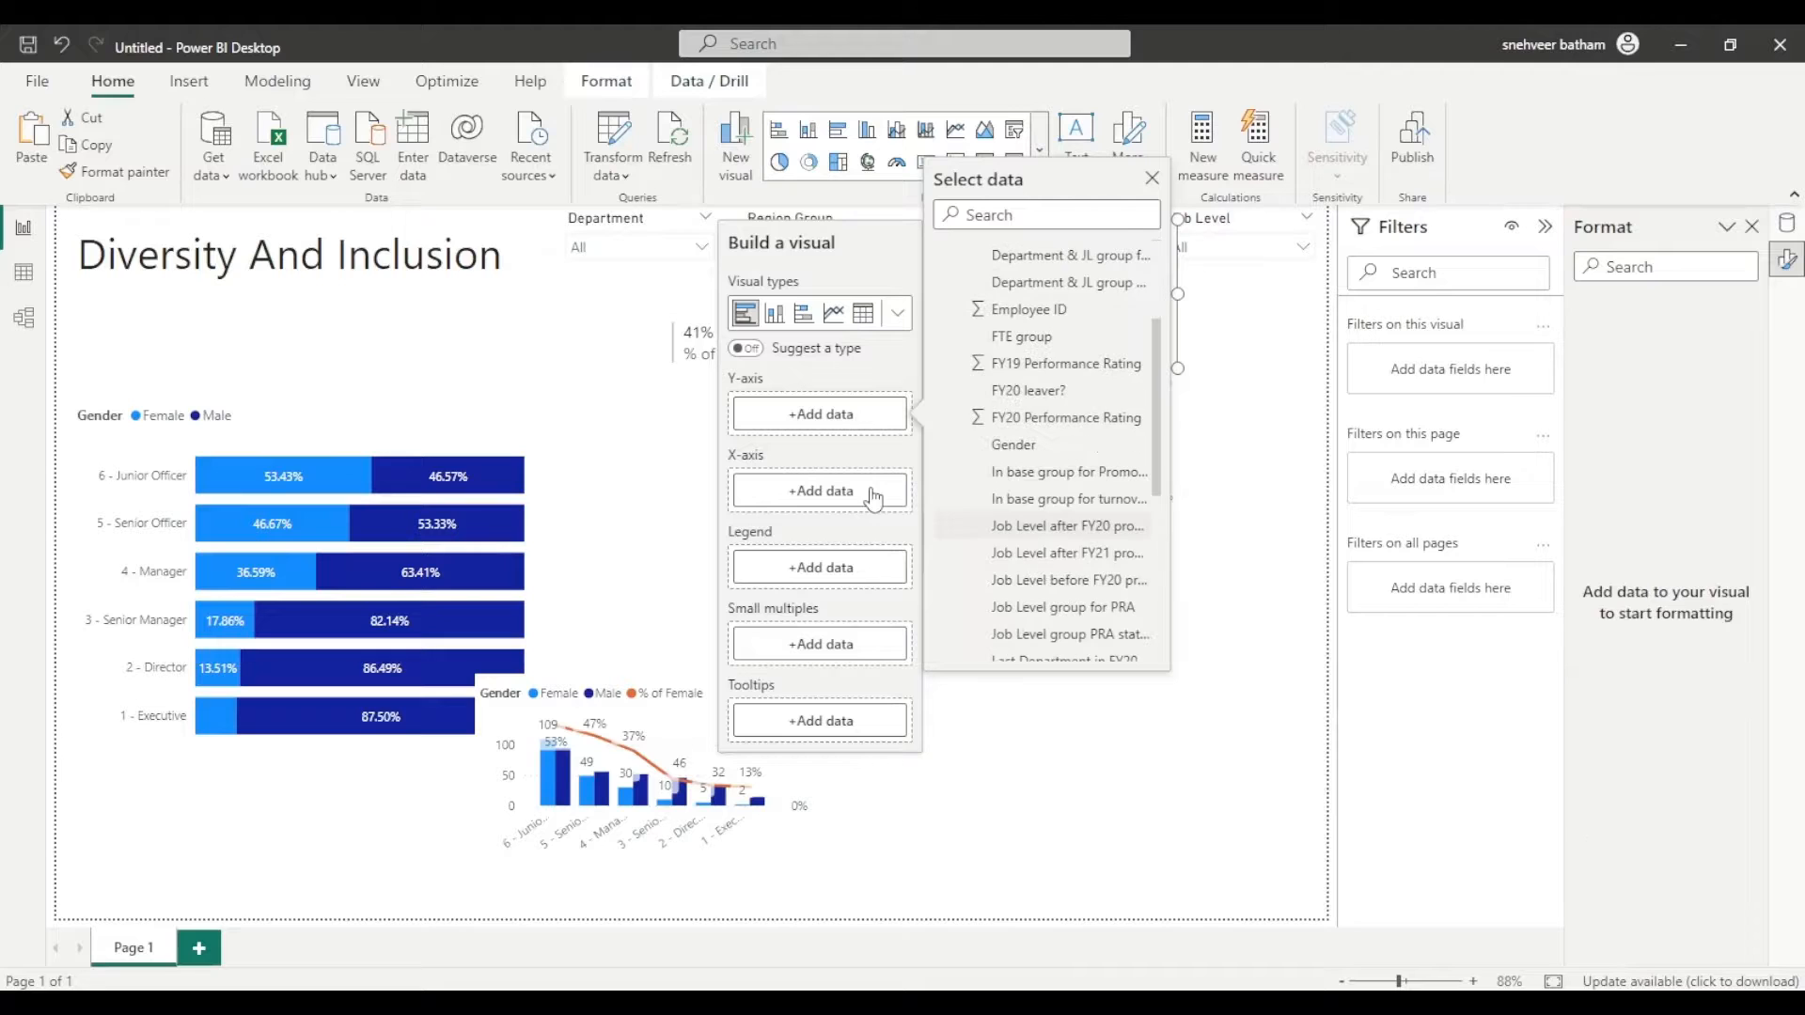
click(1062, 528)
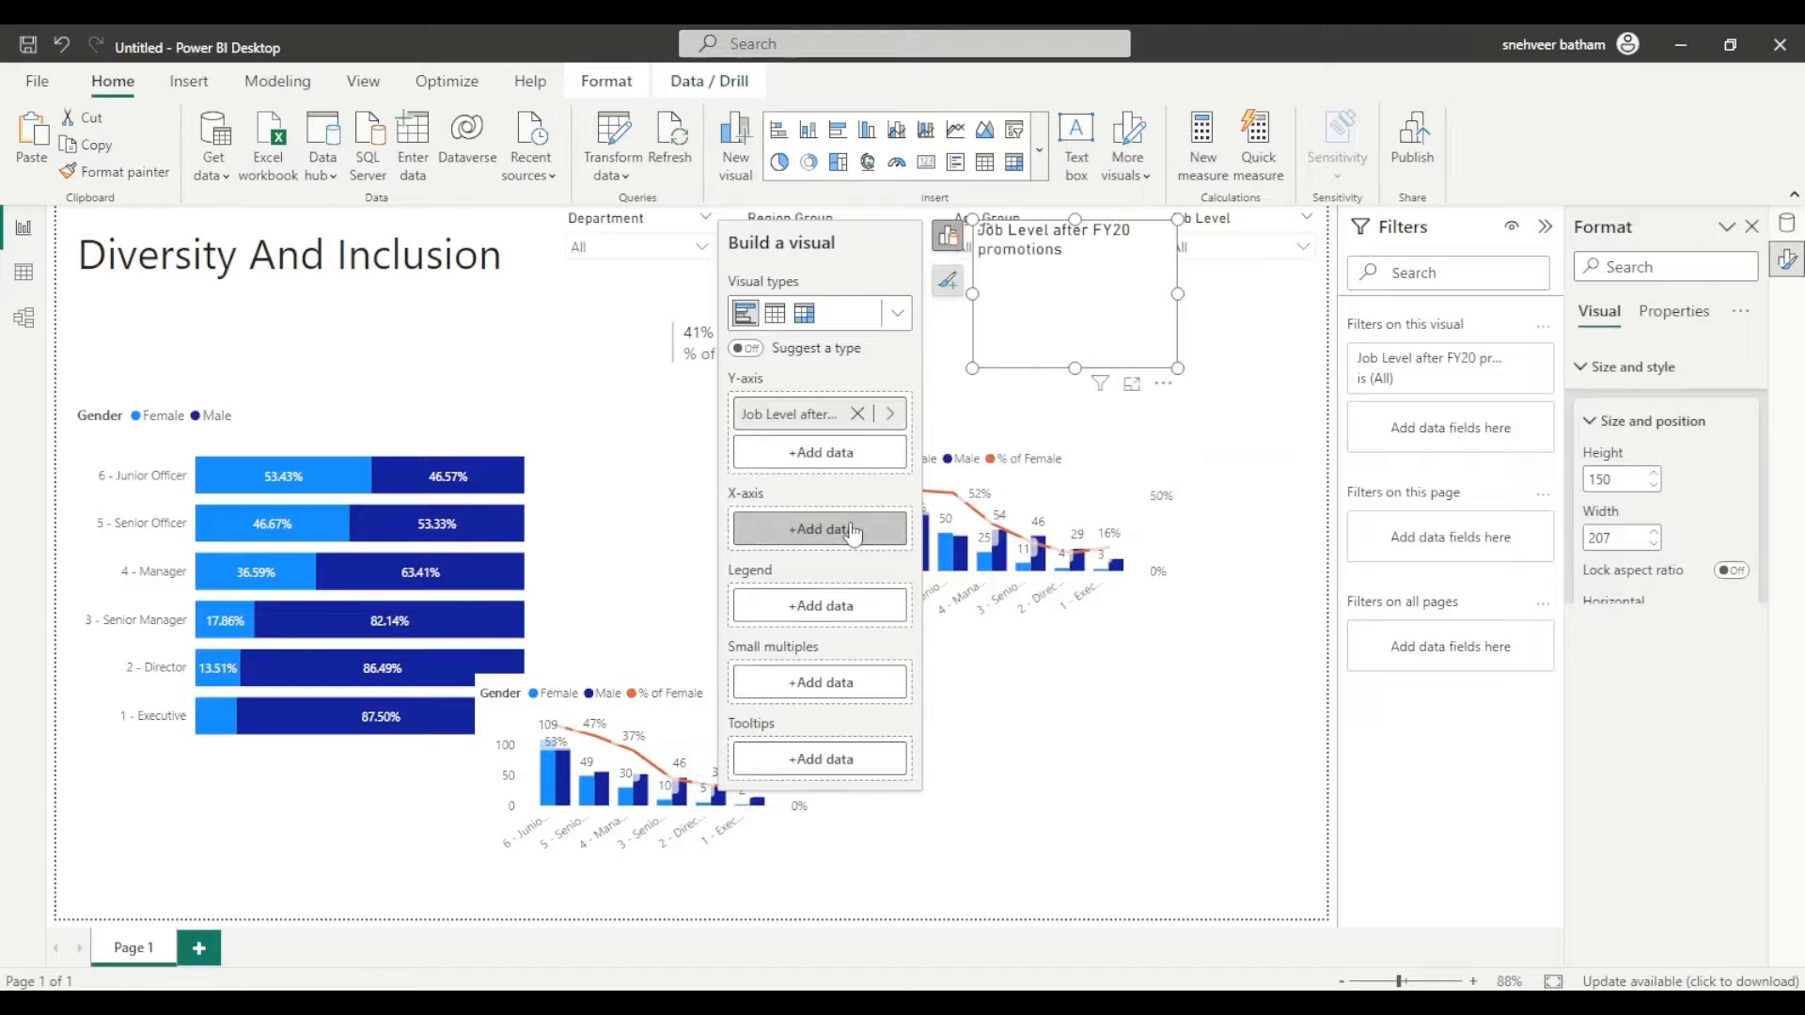
click(852, 532)
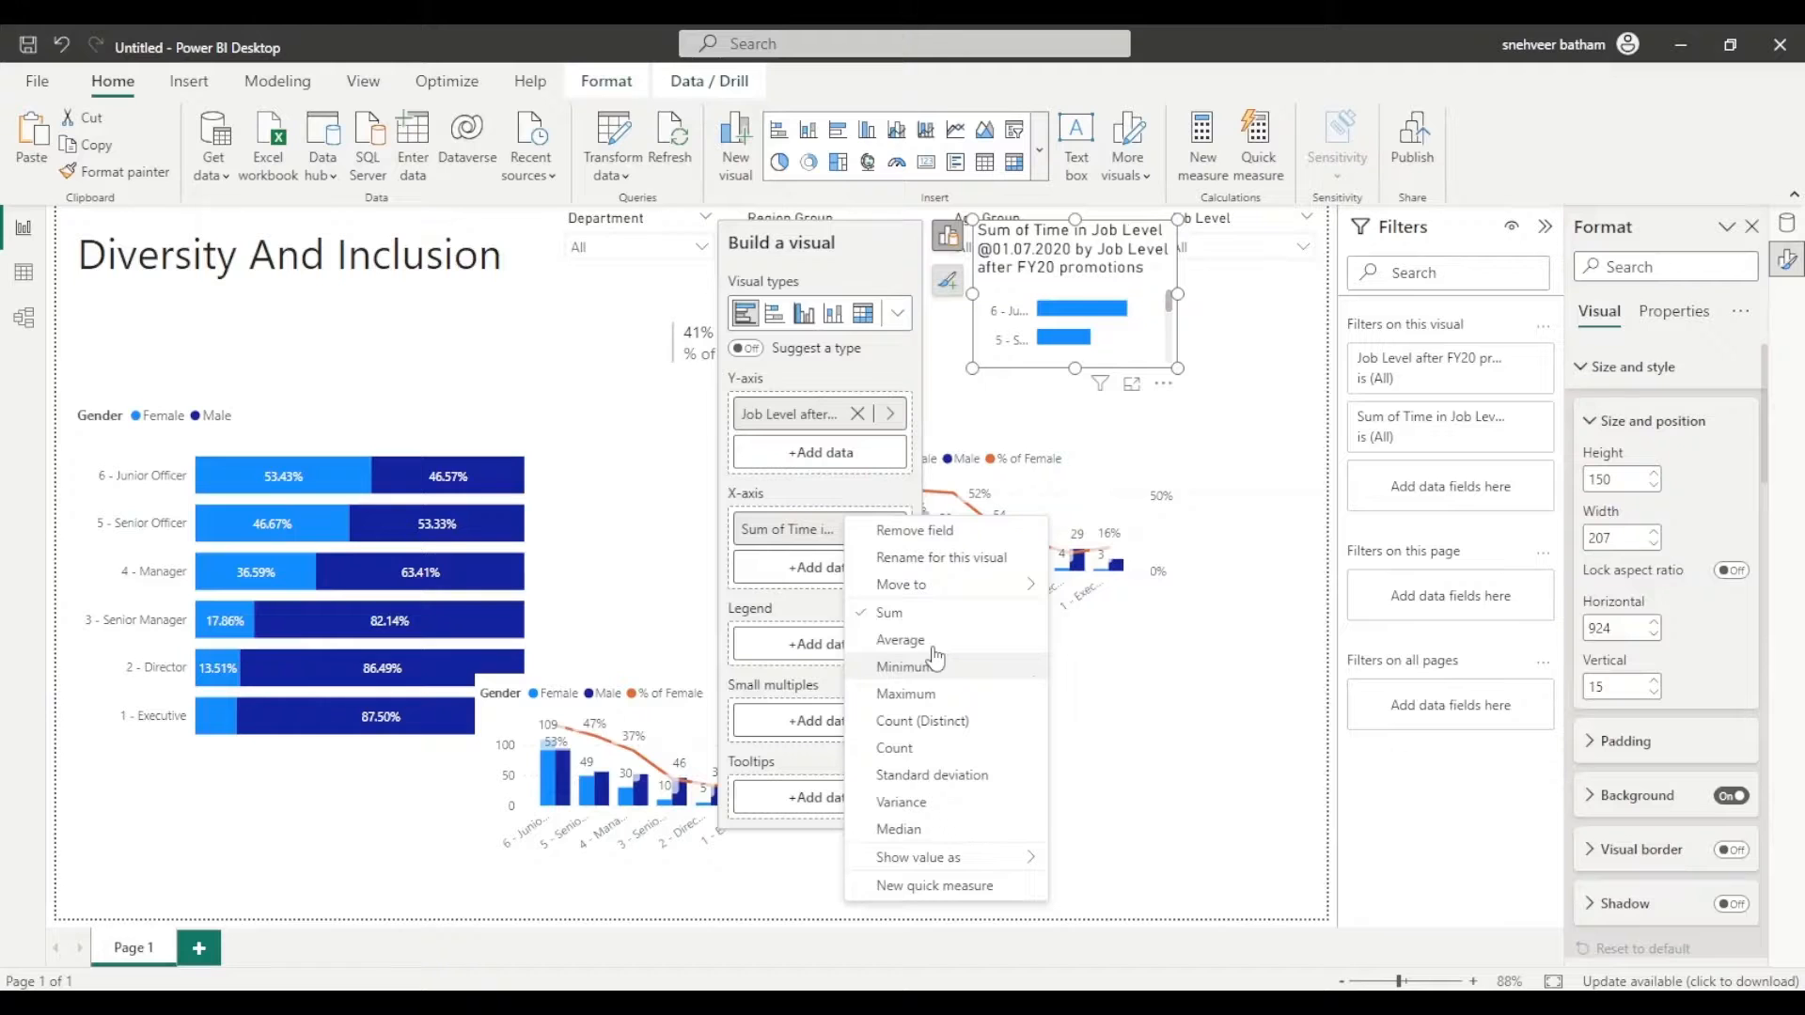
click(901, 640)
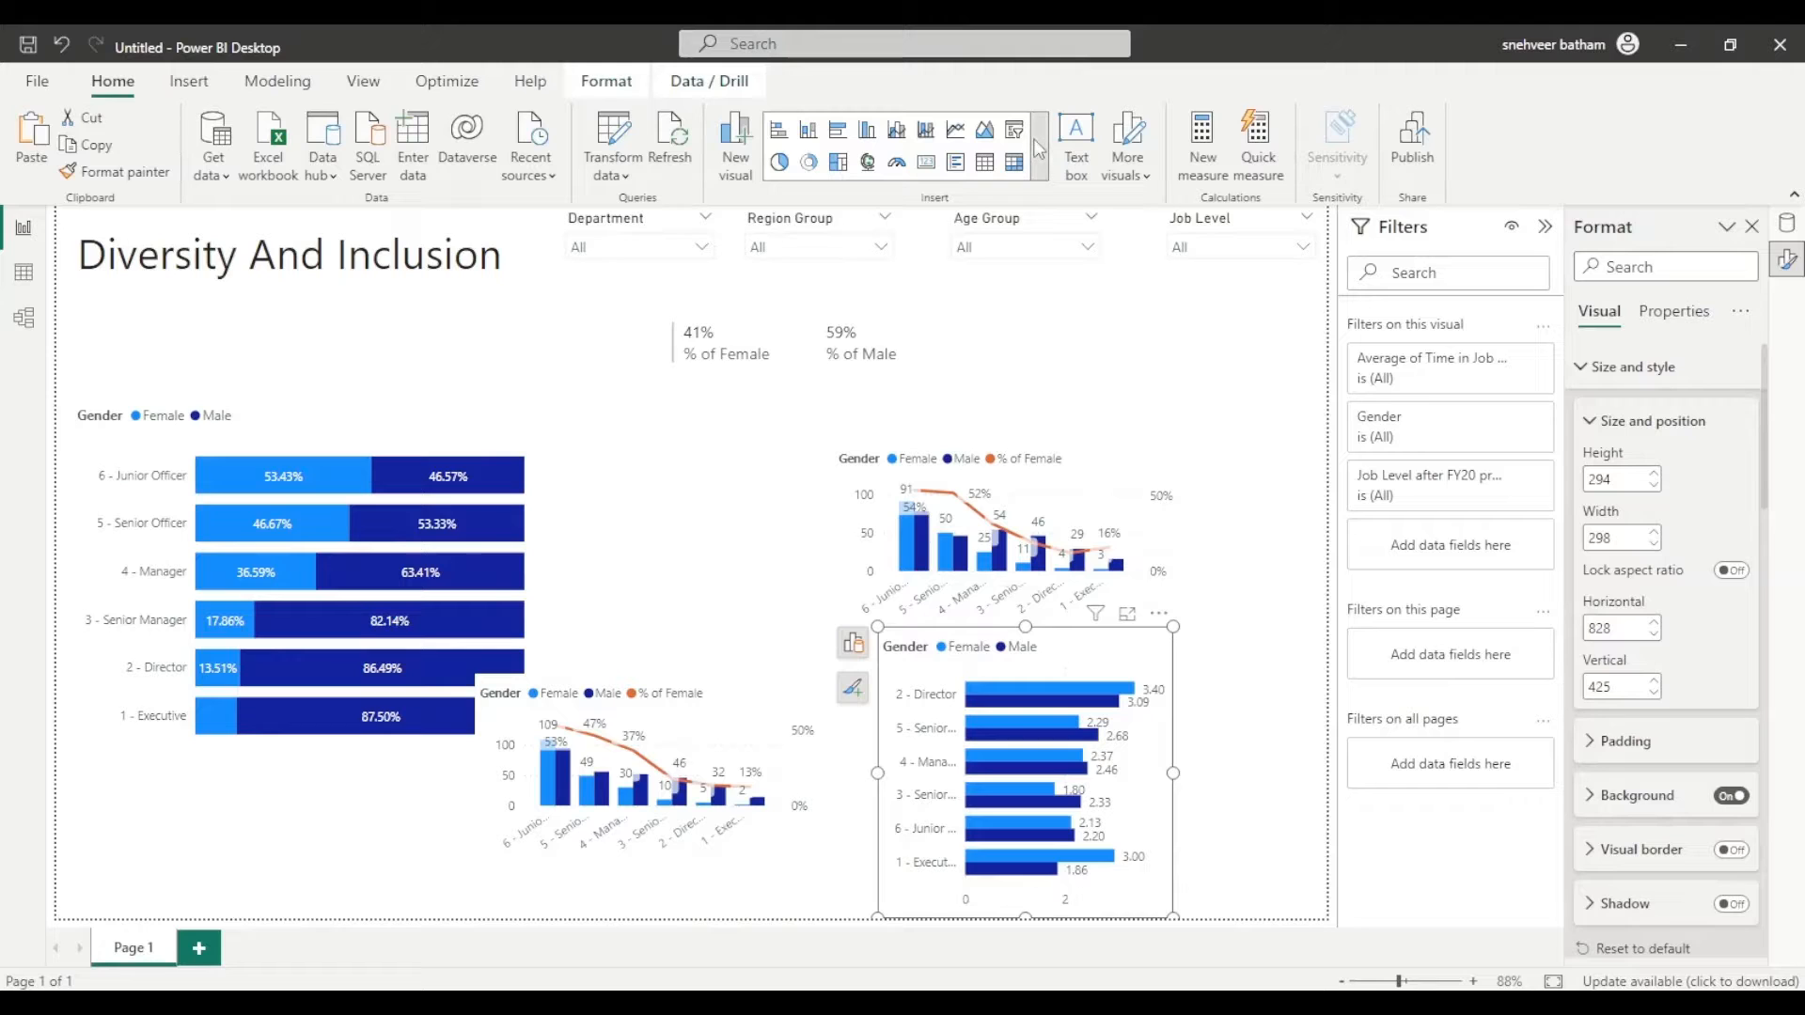
Step: Insert a line chart of FY19 Performance Rating by Job Level after FY20 promotions, with FY20 leaver? as the legend
click(1039, 149)
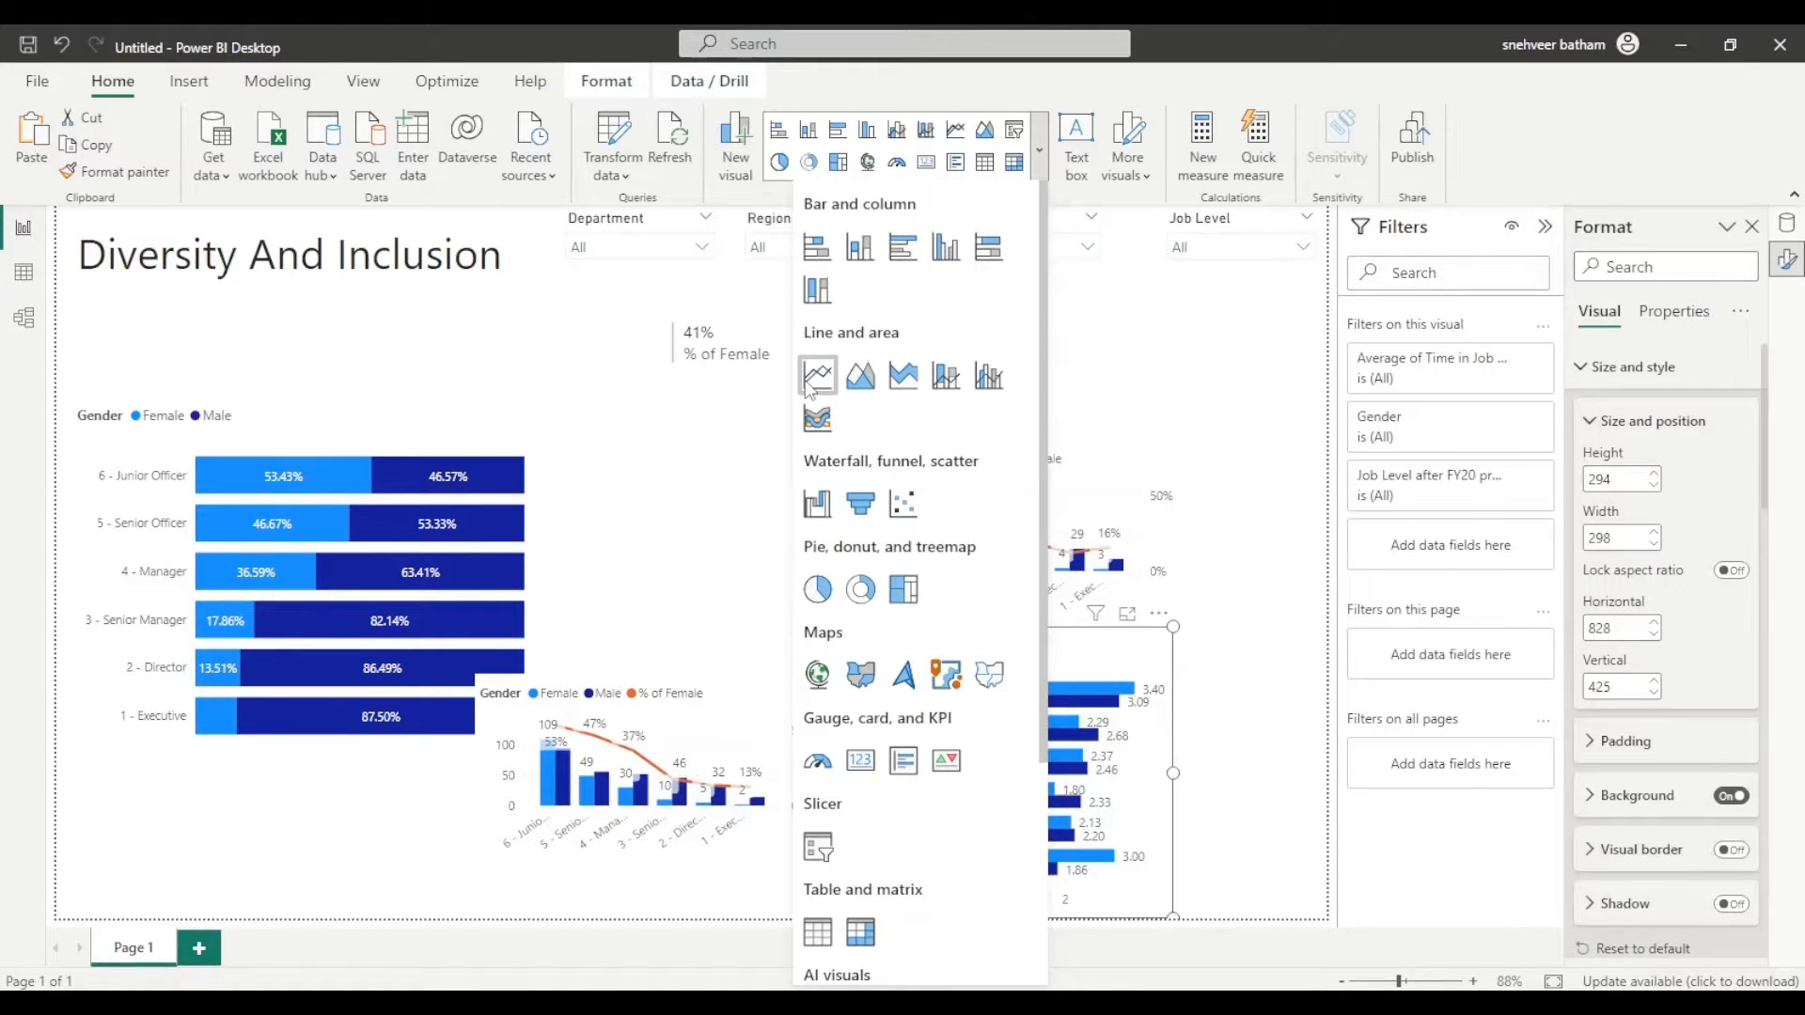
click(816, 376)
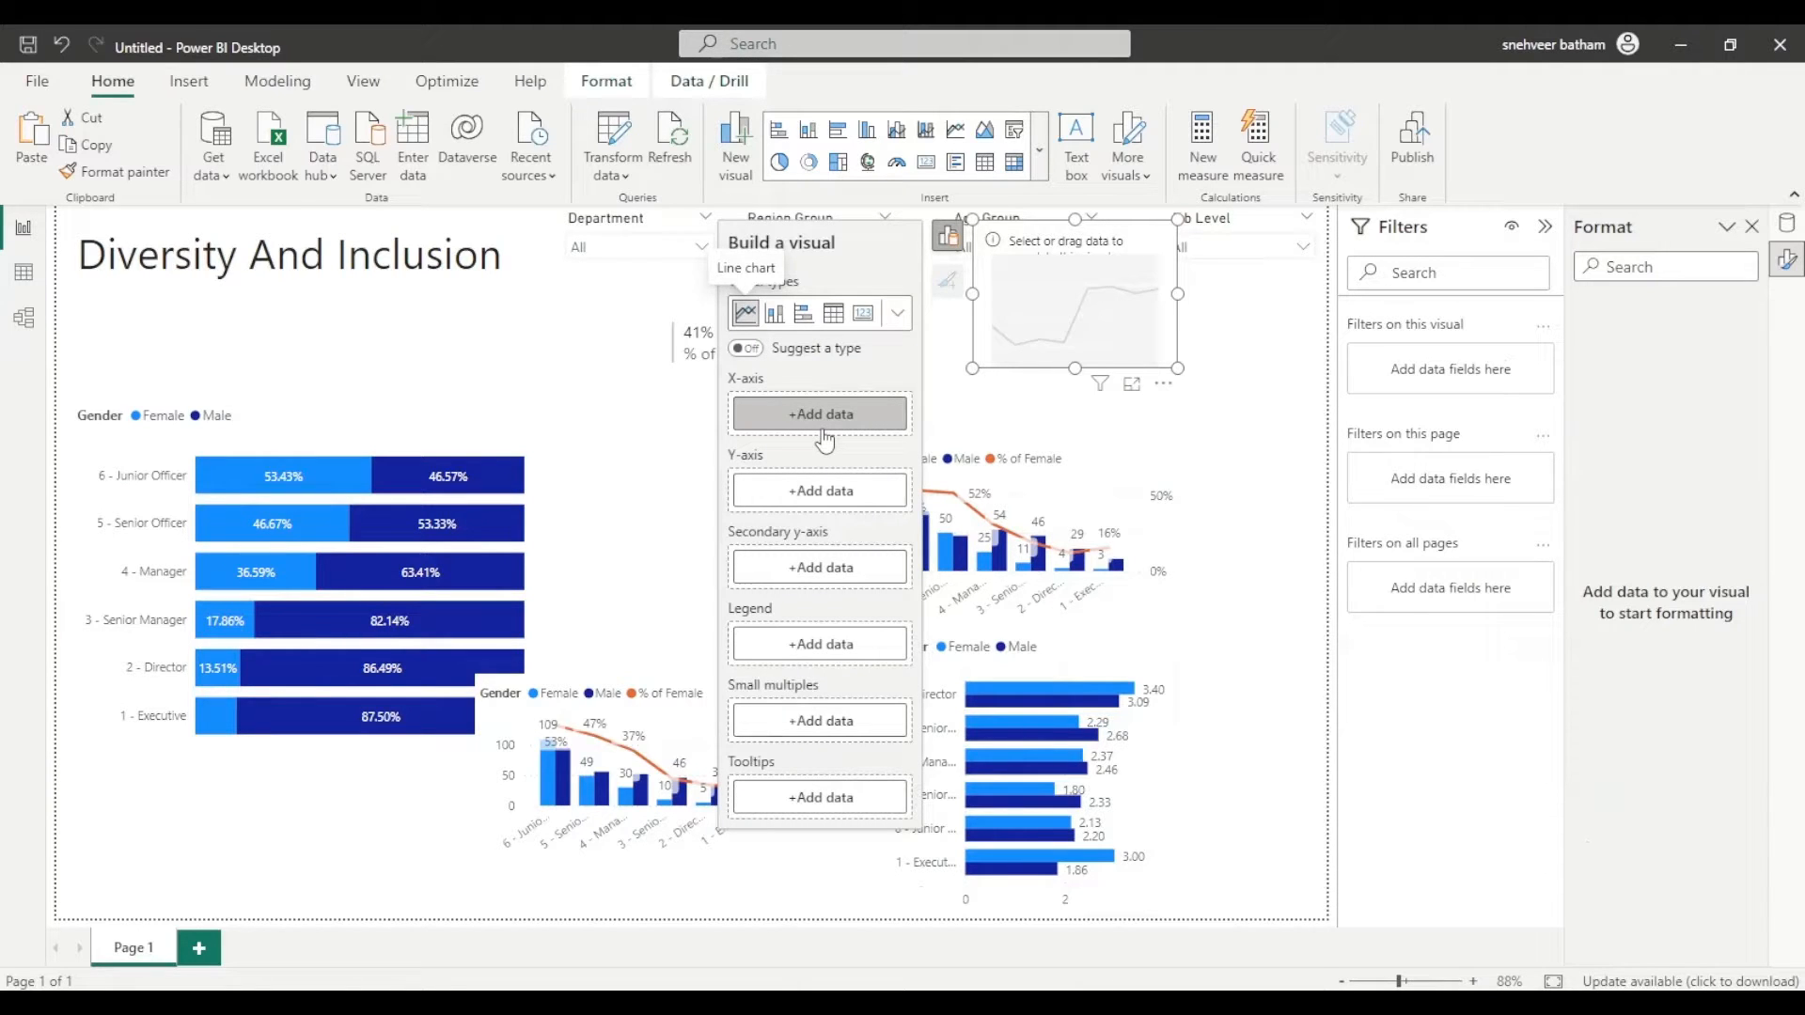
click(824, 434)
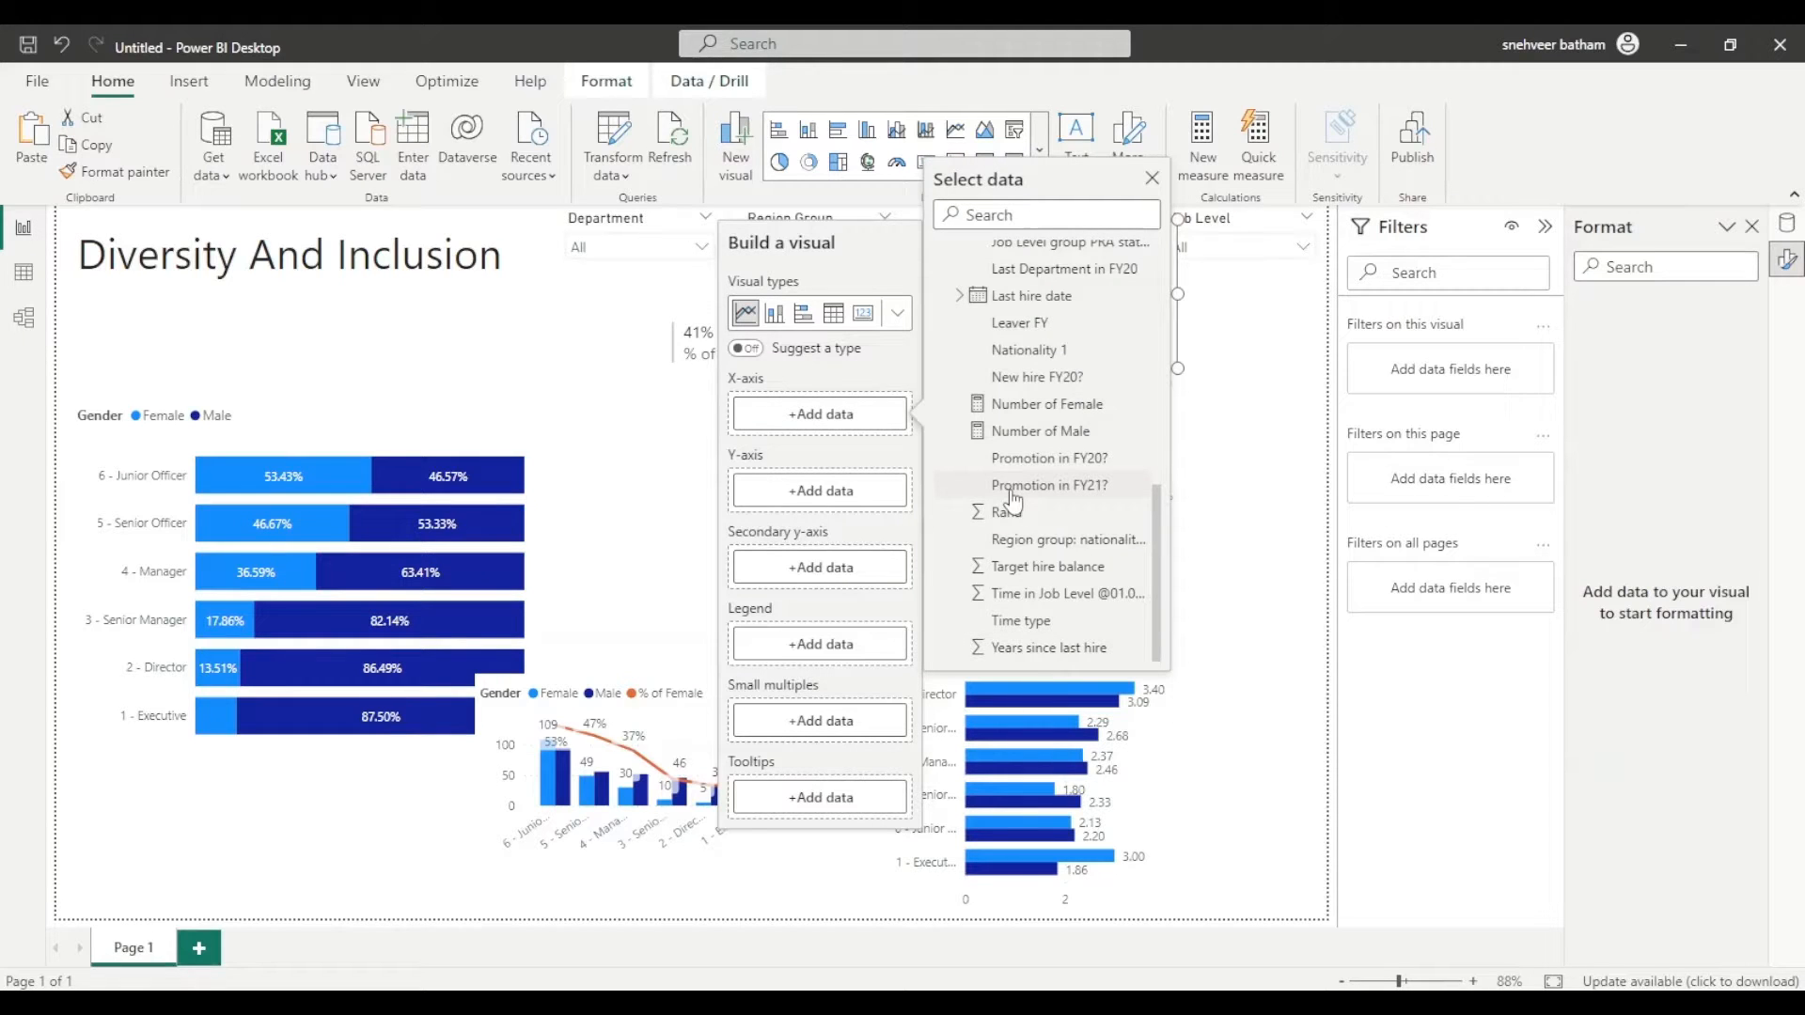
scroll(1013, 504, up, 4)
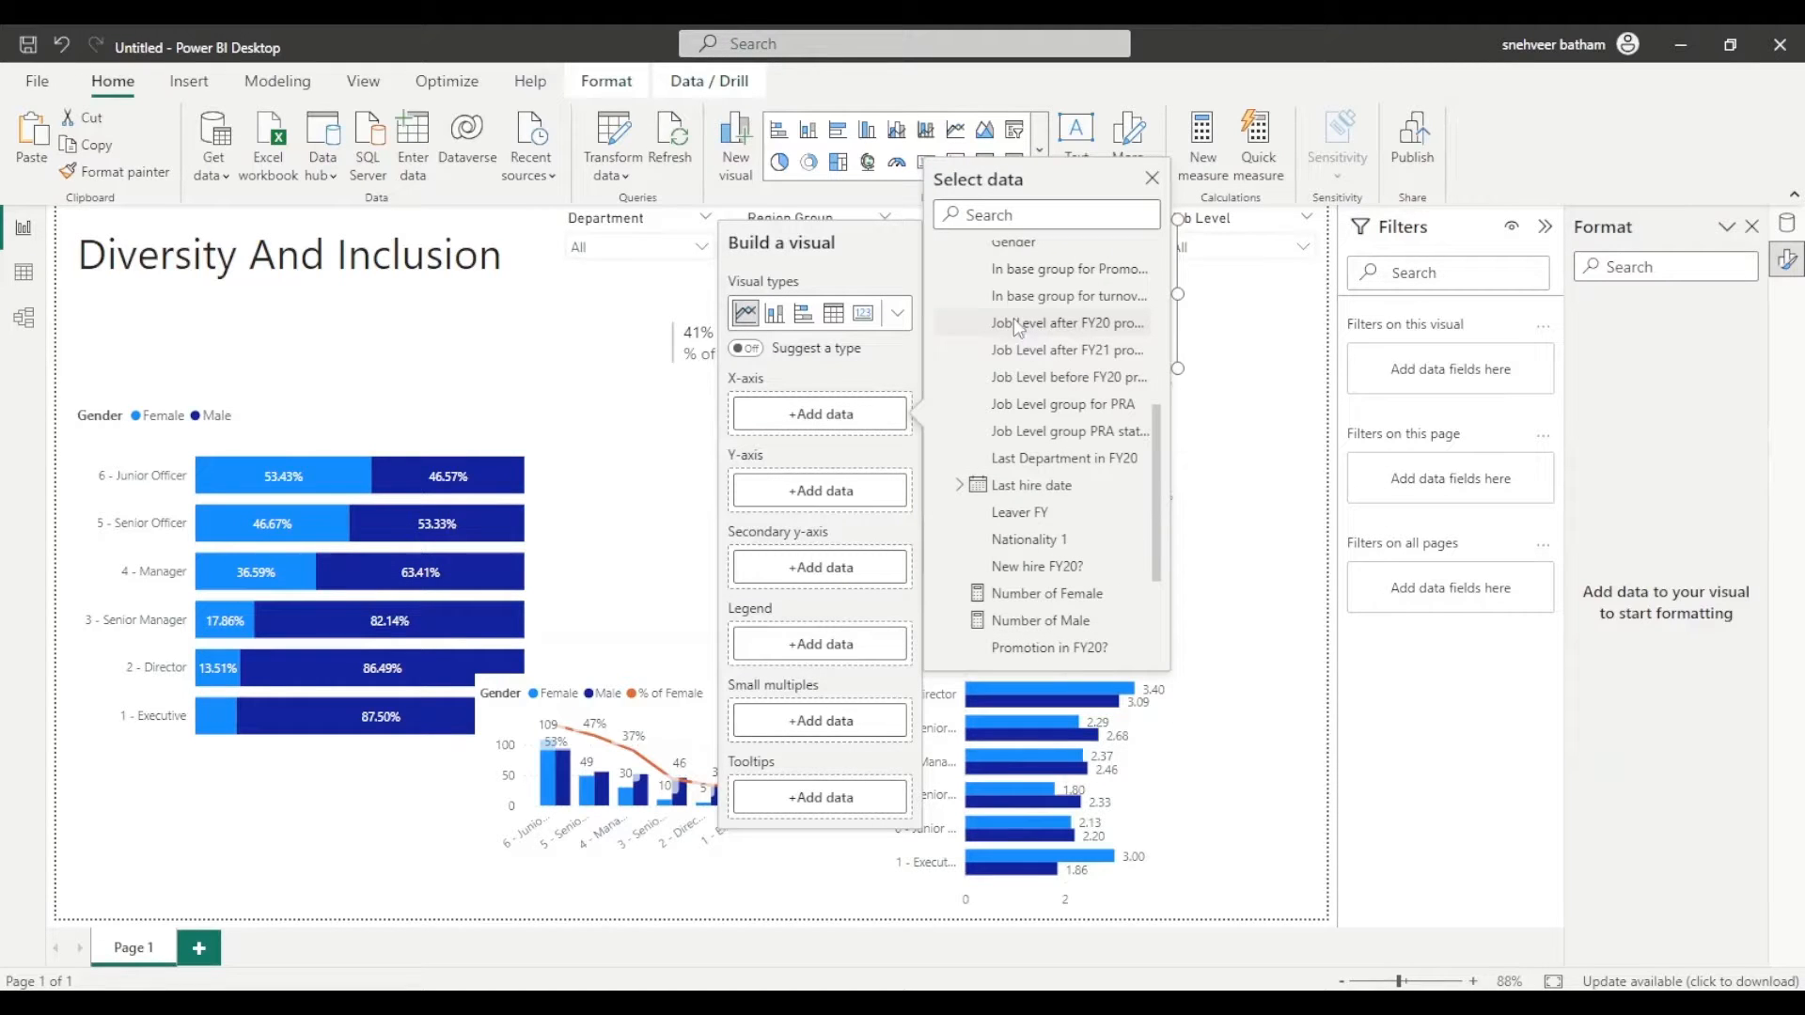
click(1015, 322)
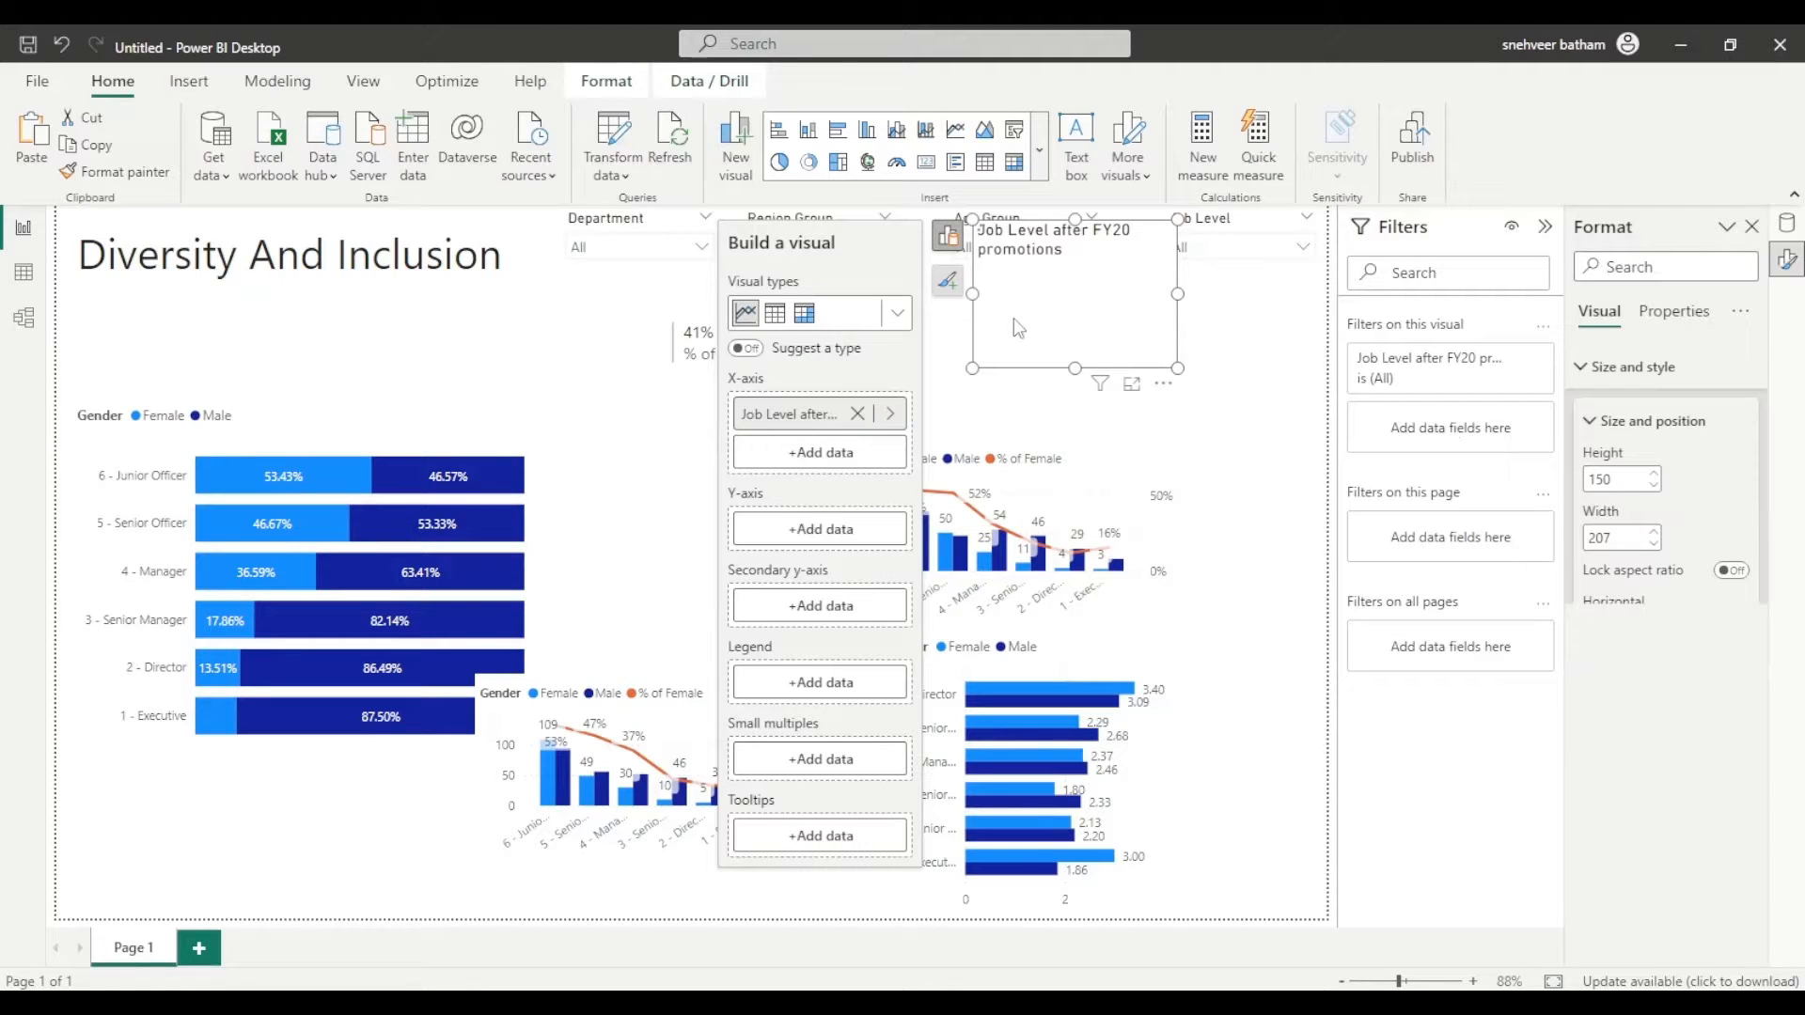
click(821, 529)
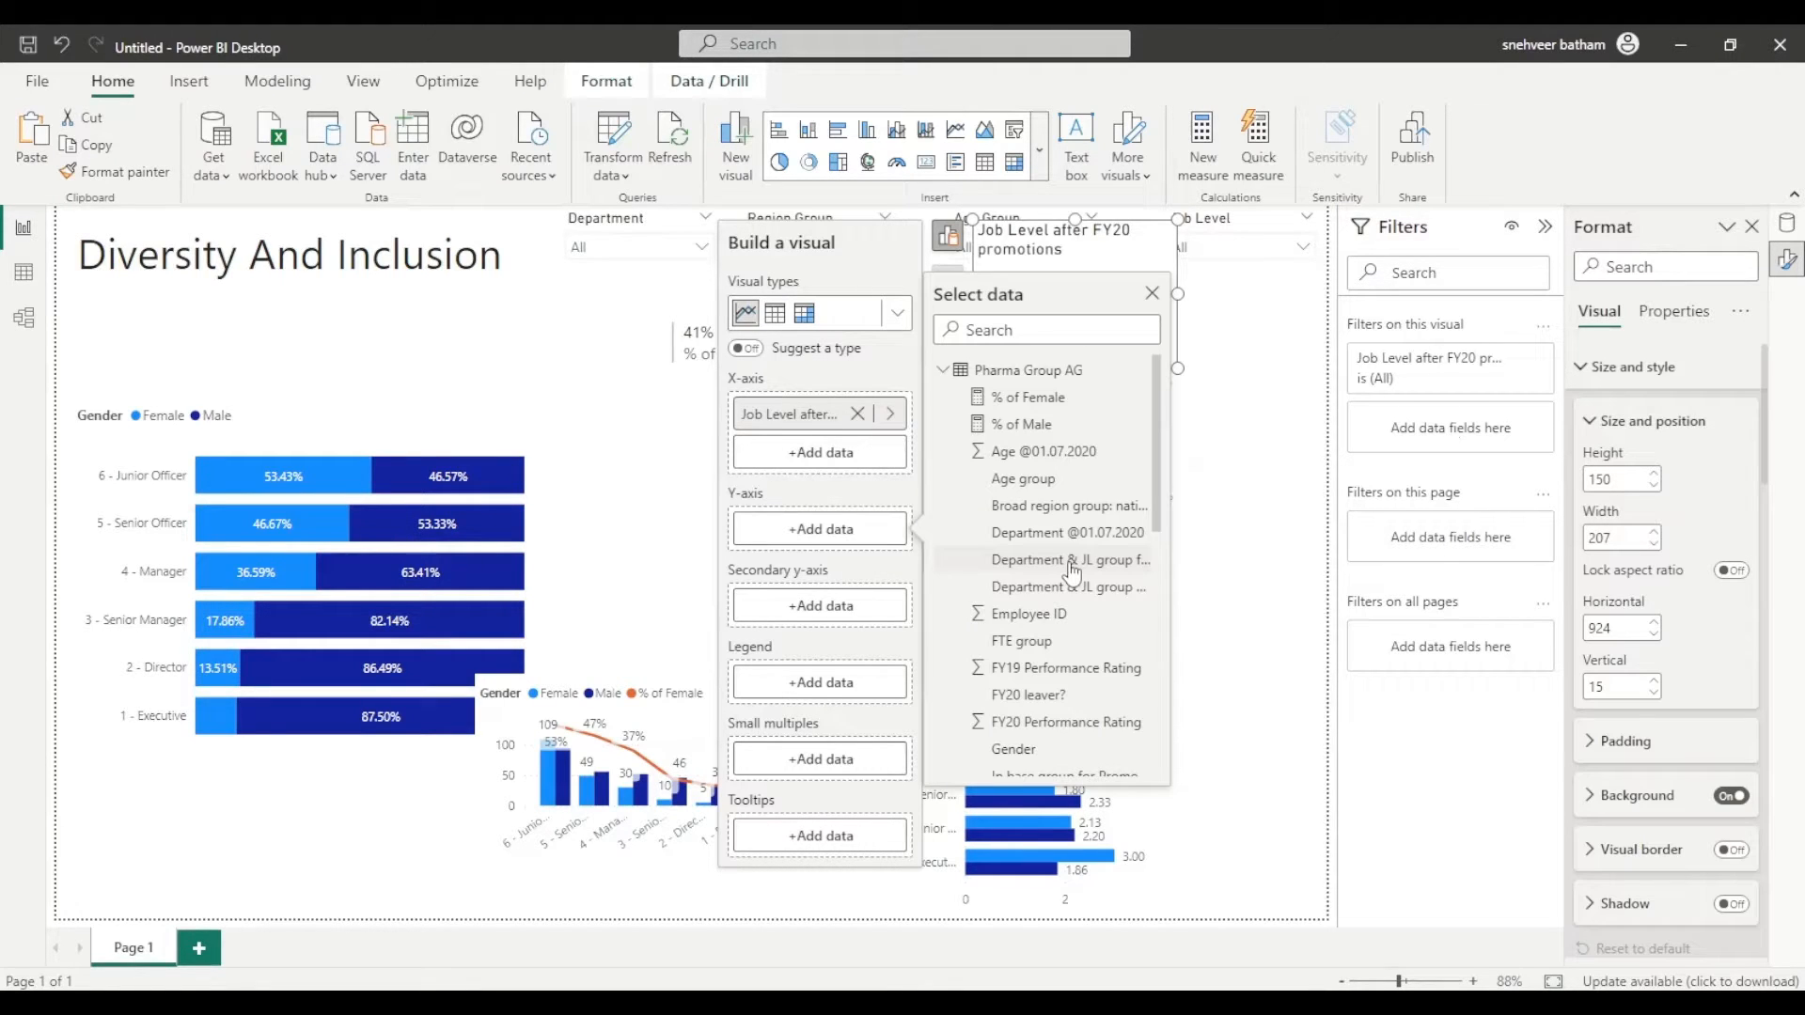
scroll(1072, 568, down, 1)
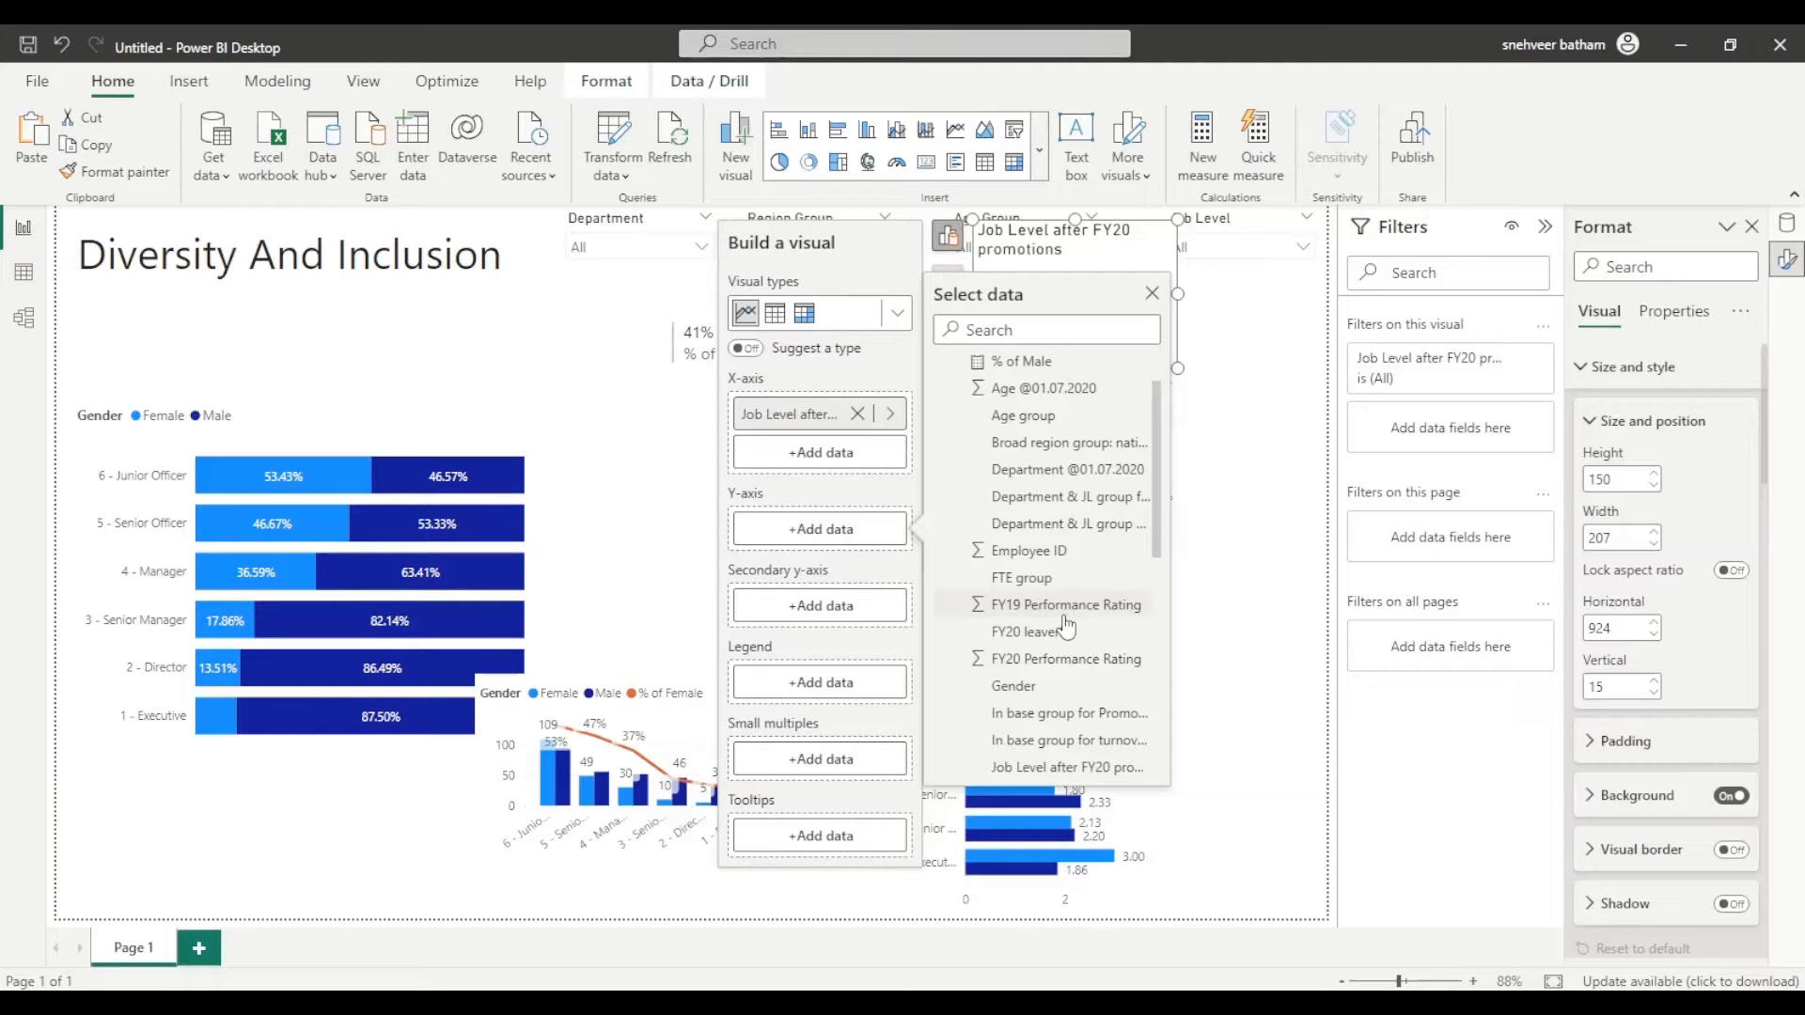
click(1064, 611)
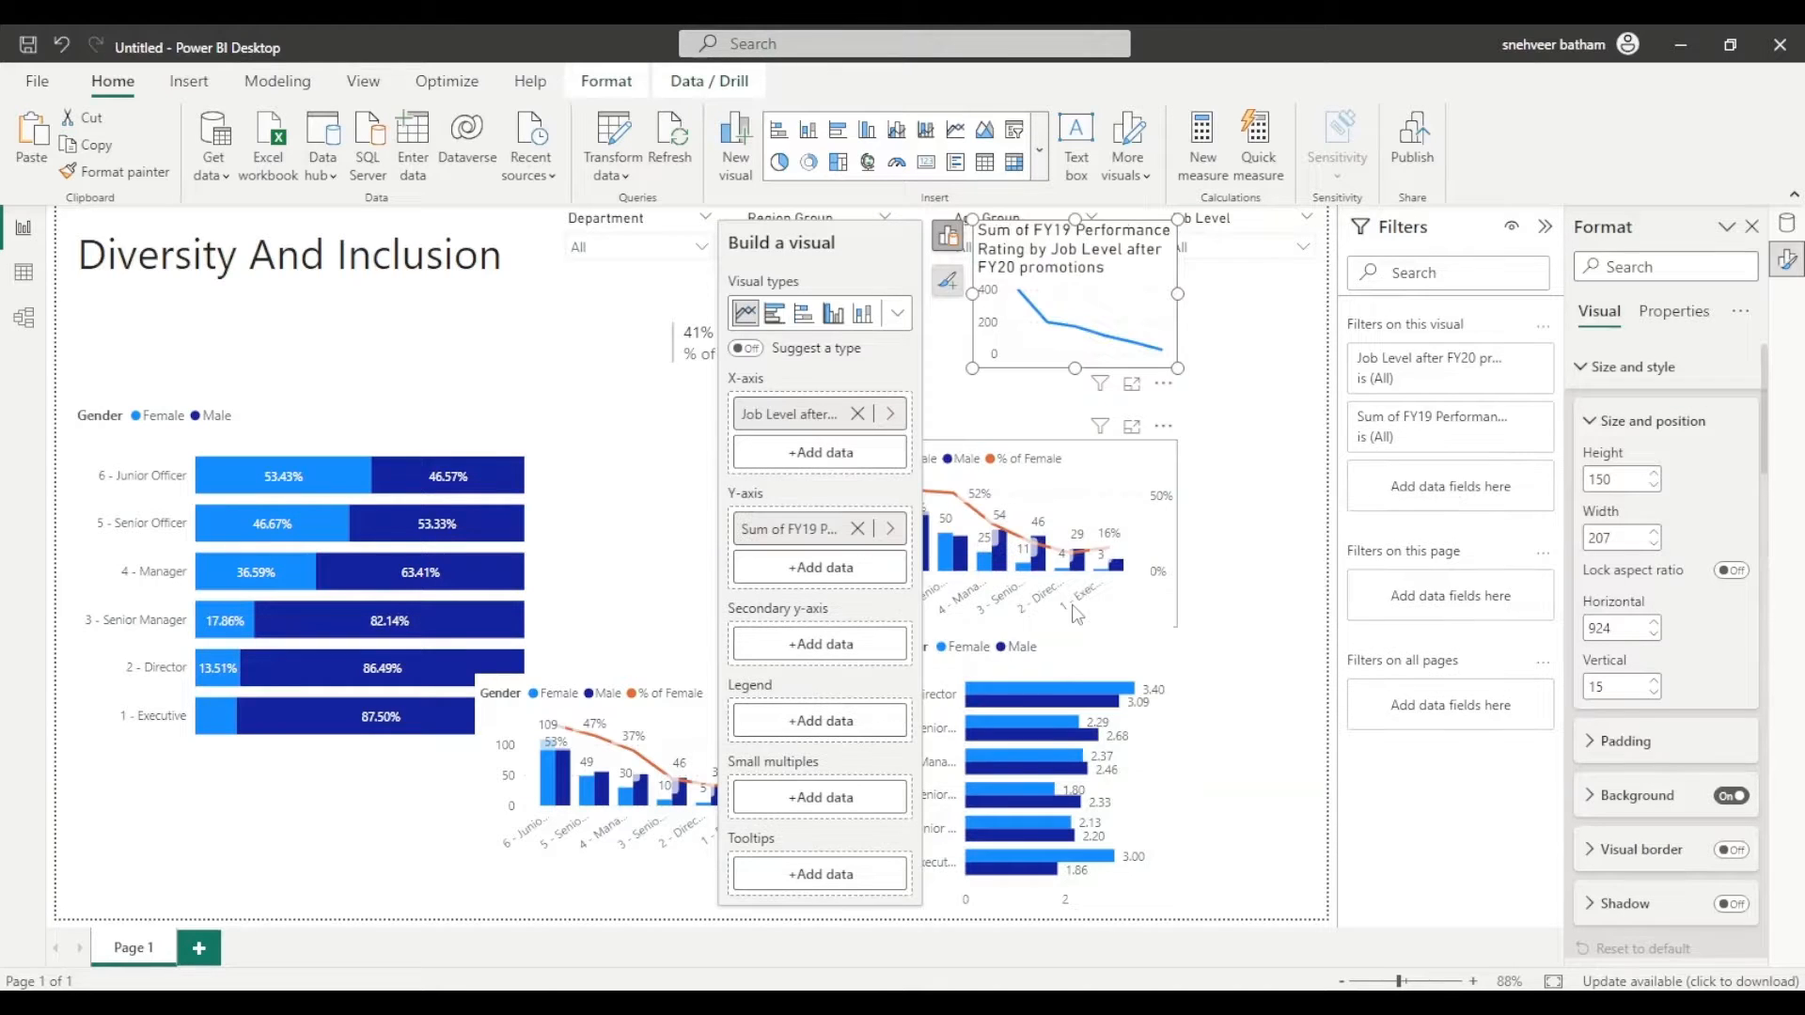
click(821, 720)
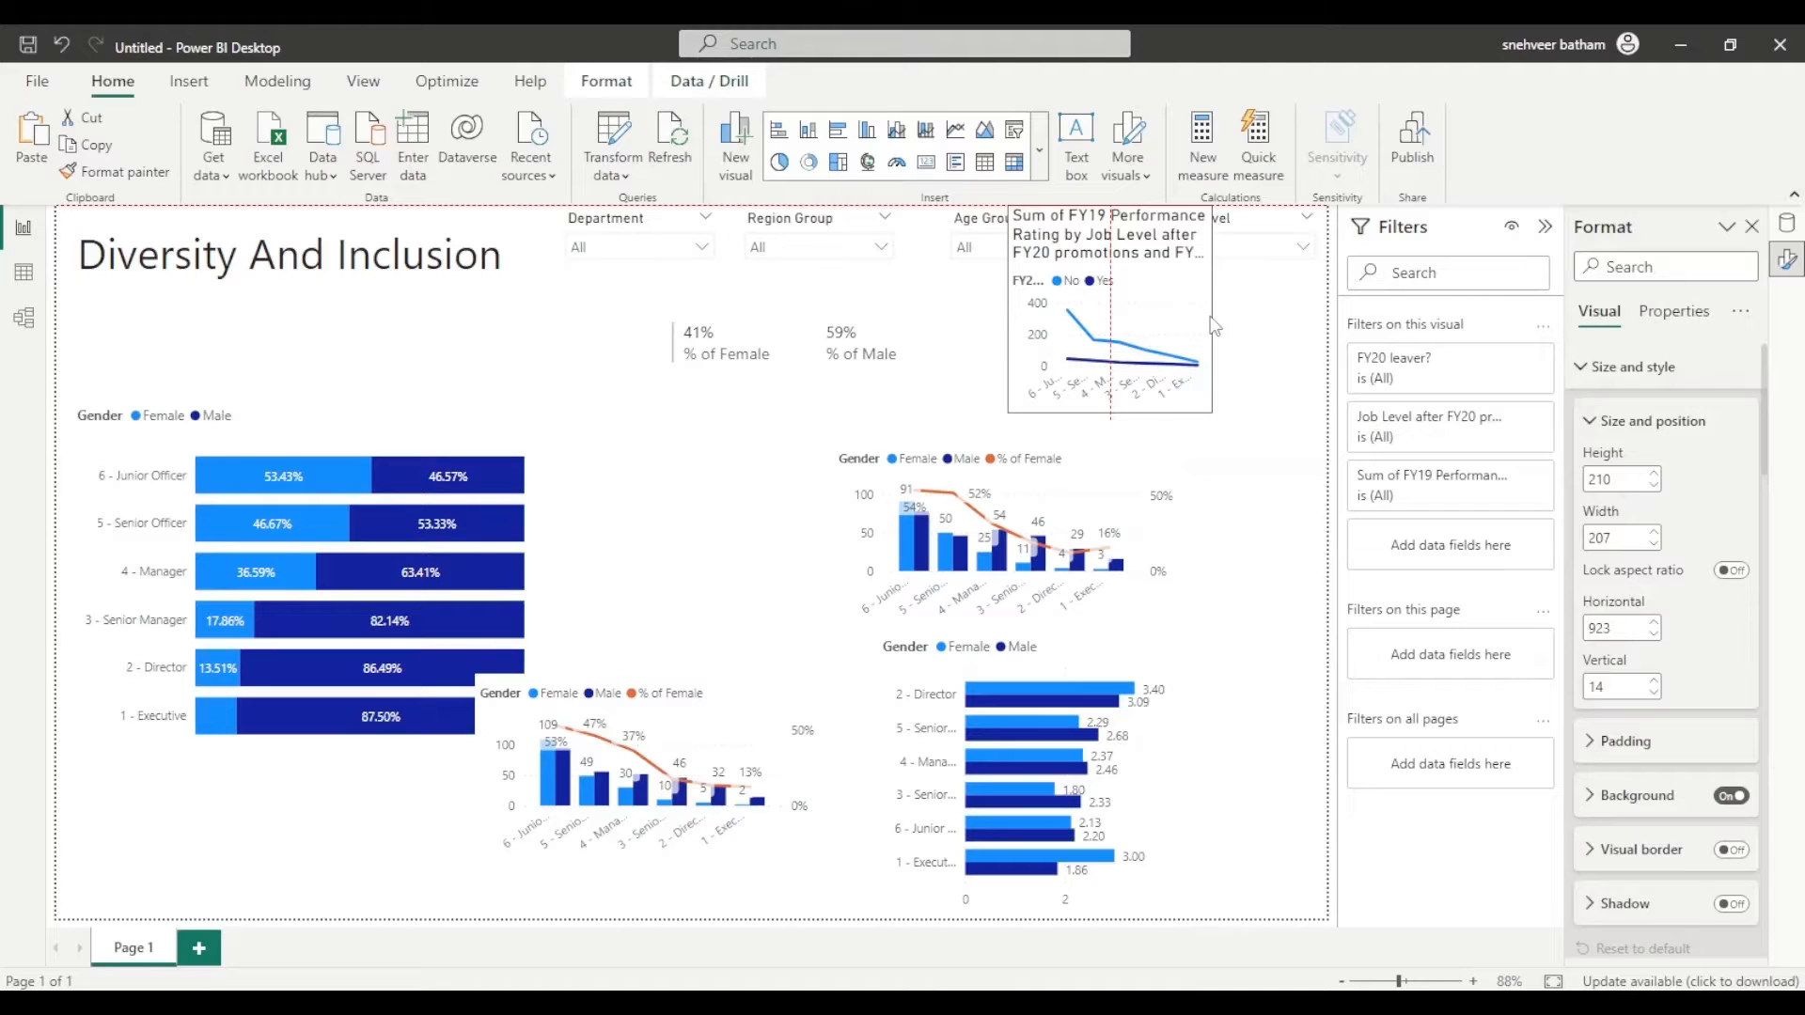
Step: Filter the line chart to Gender Female and summarize its FY19 Performance Rating as an average
drag(1213, 324, 1212, 324)
click(1448, 484)
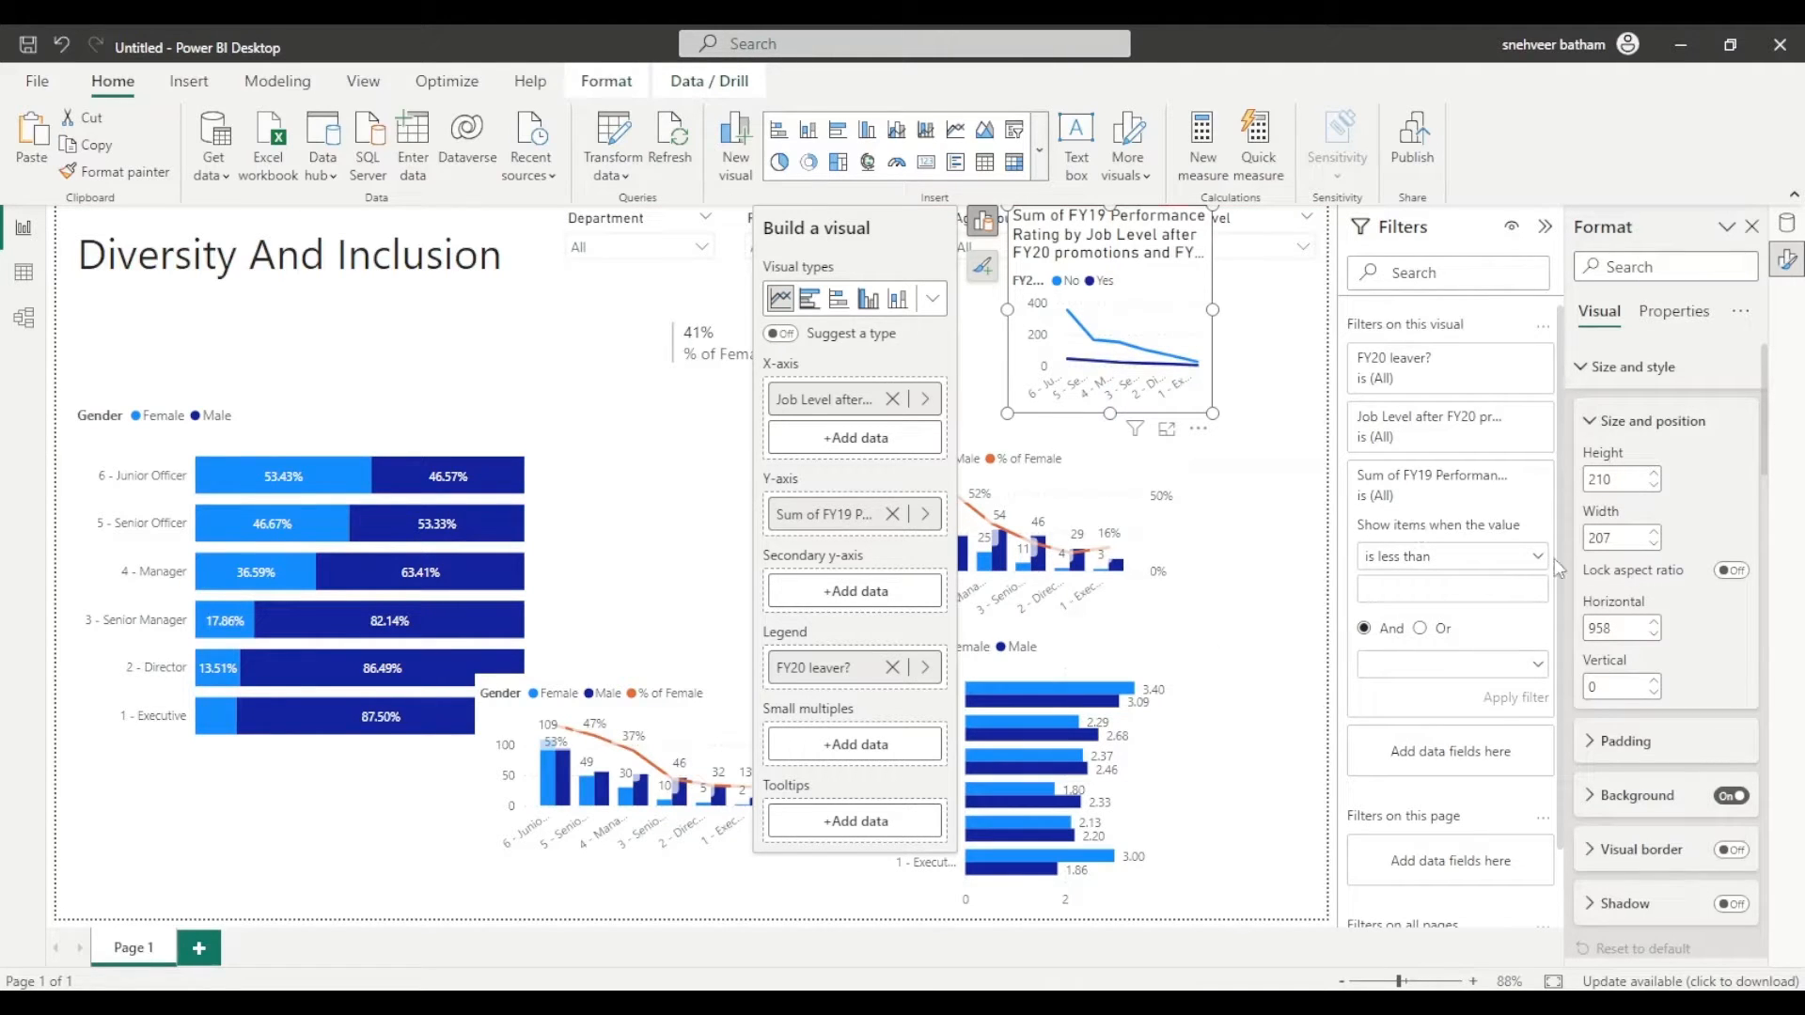
click(1439, 635)
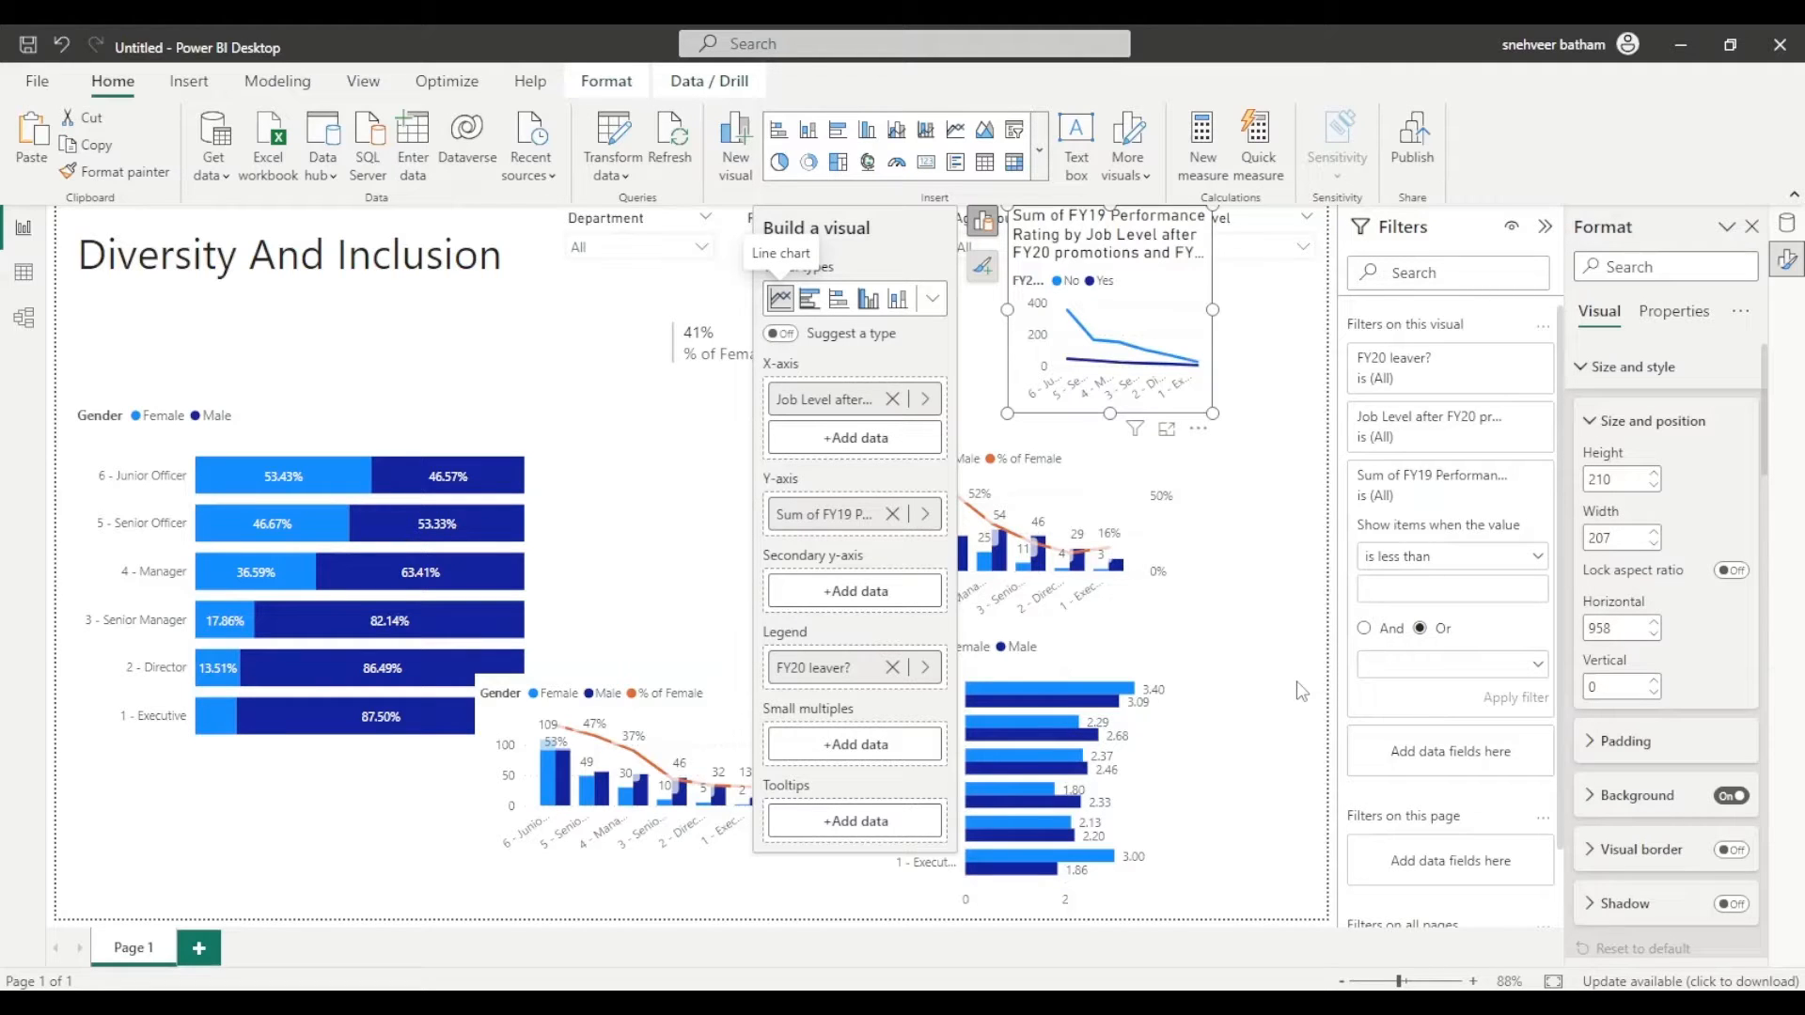
click(1786, 224)
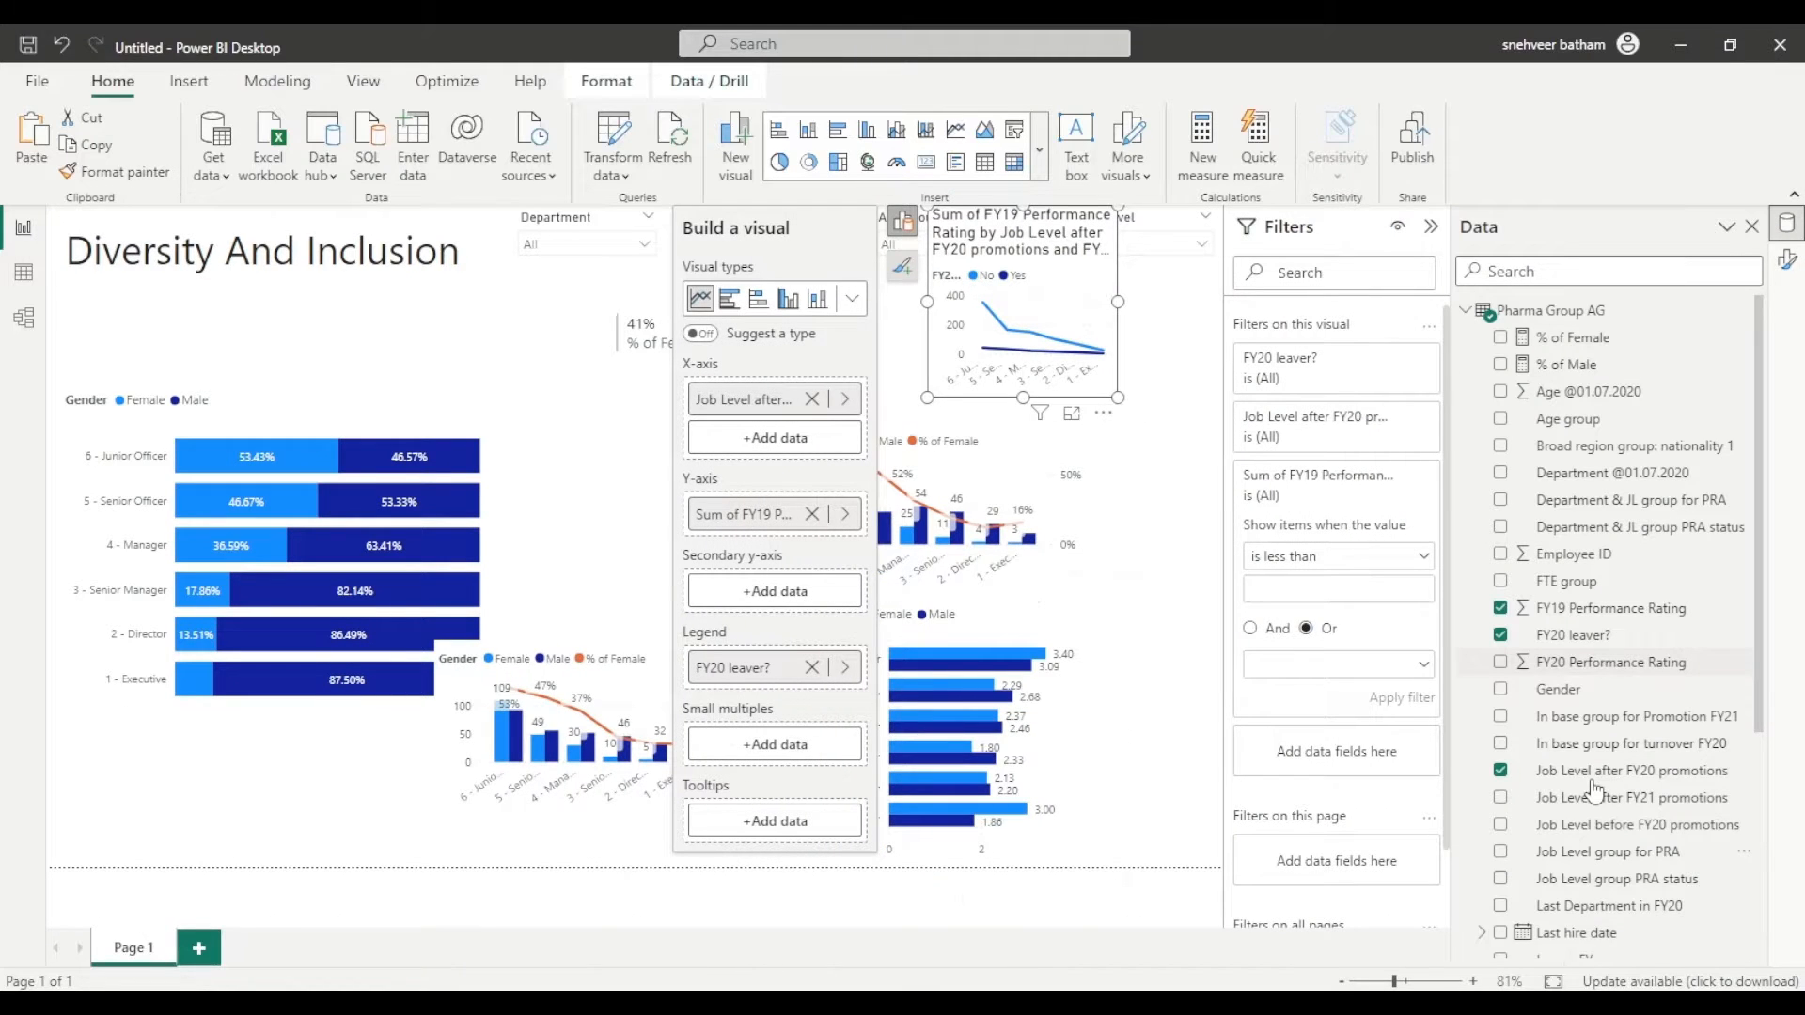
drag(1557, 689, 1336, 756)
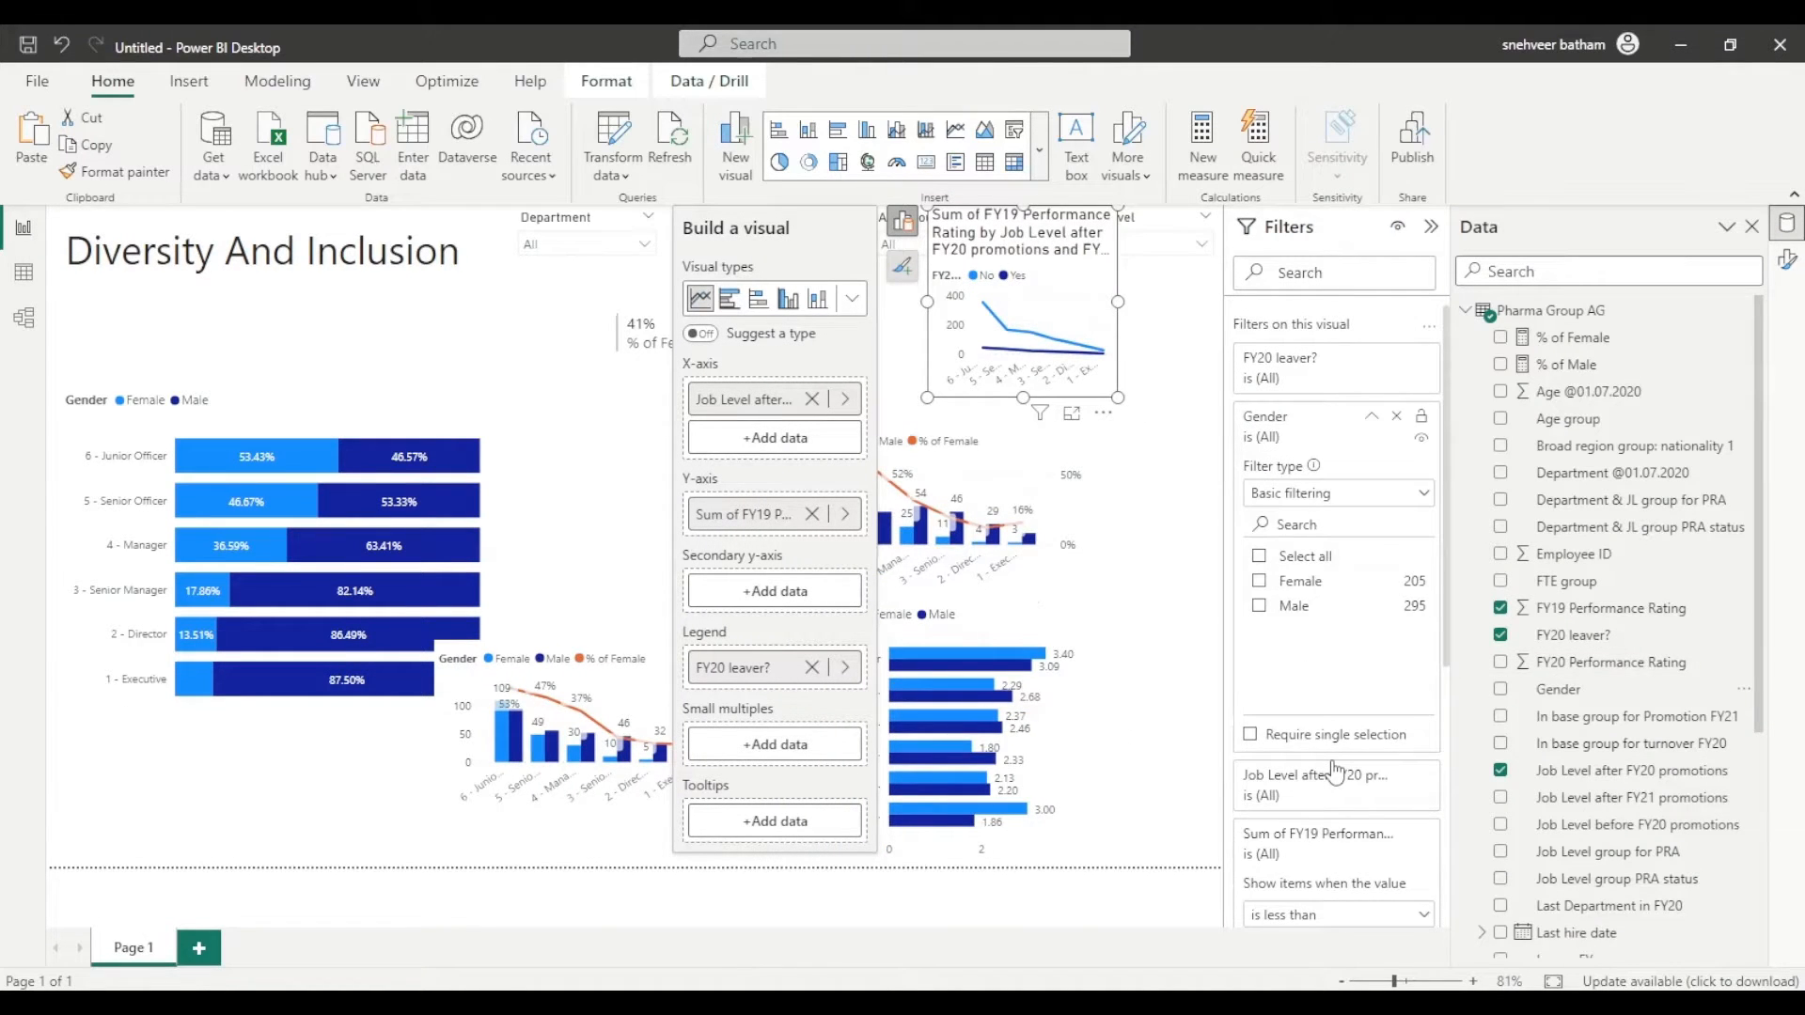
click(1261, 582)
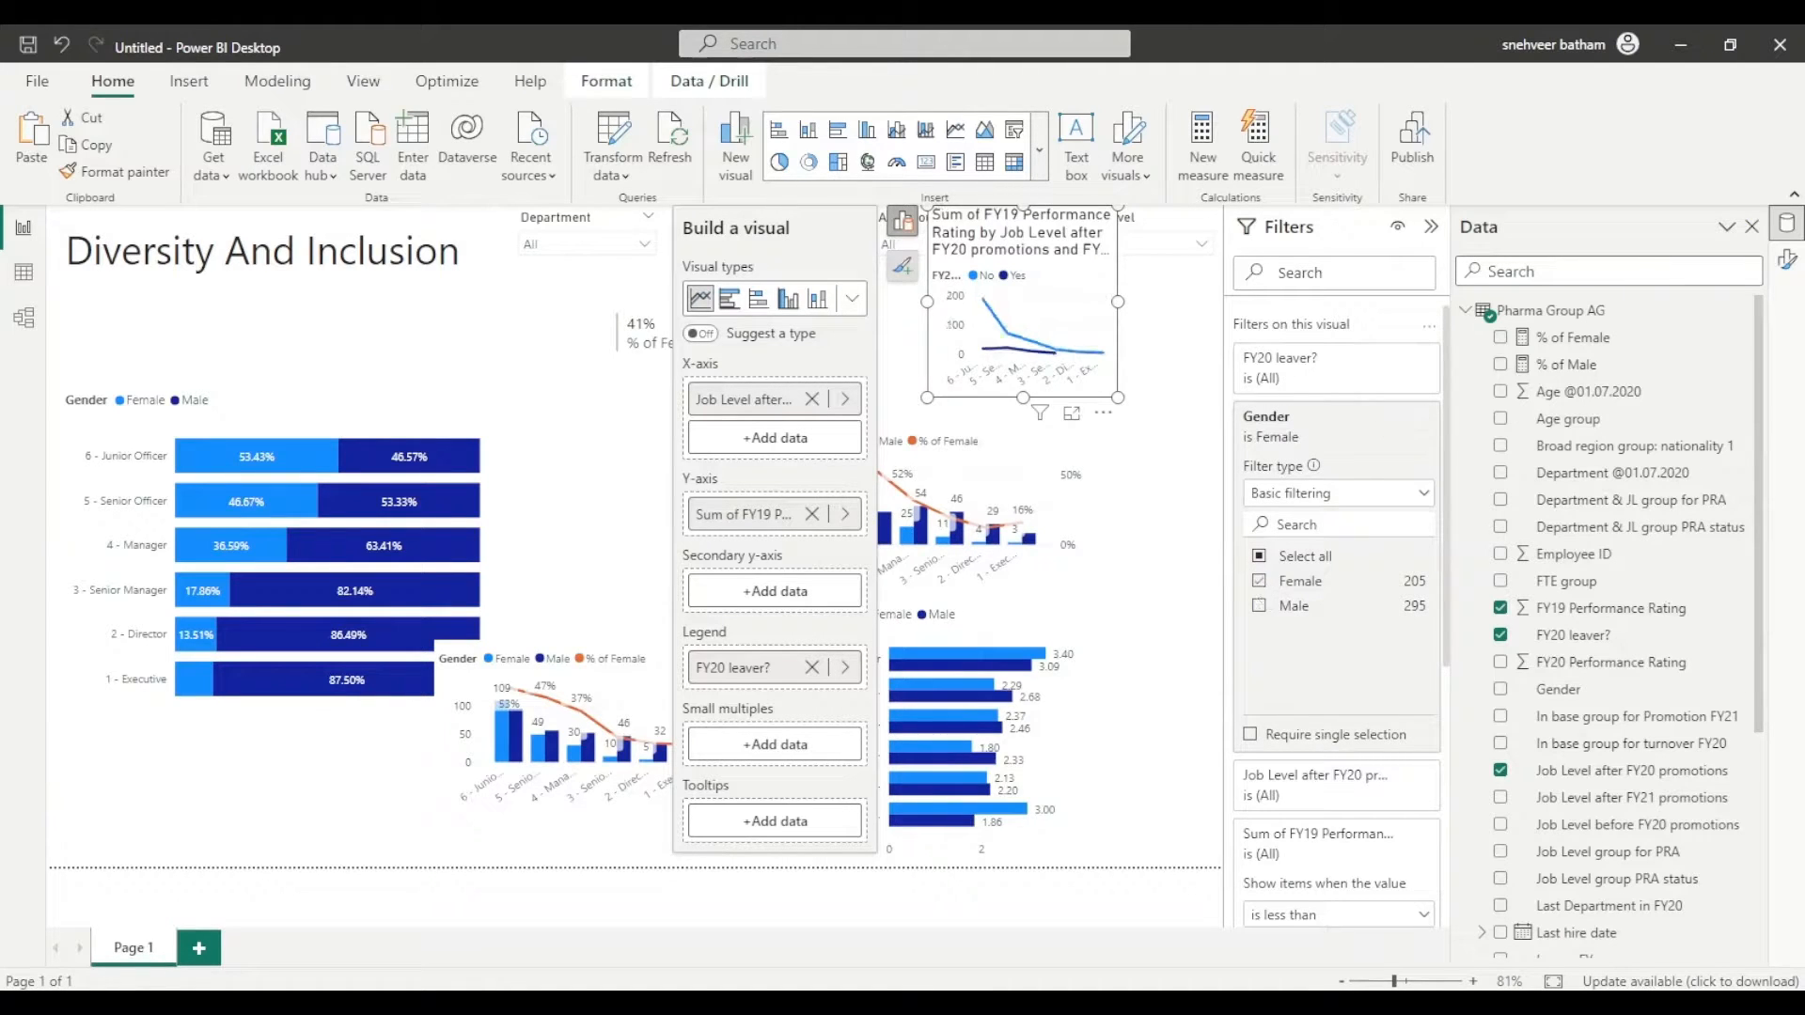
right_click(752, 516)
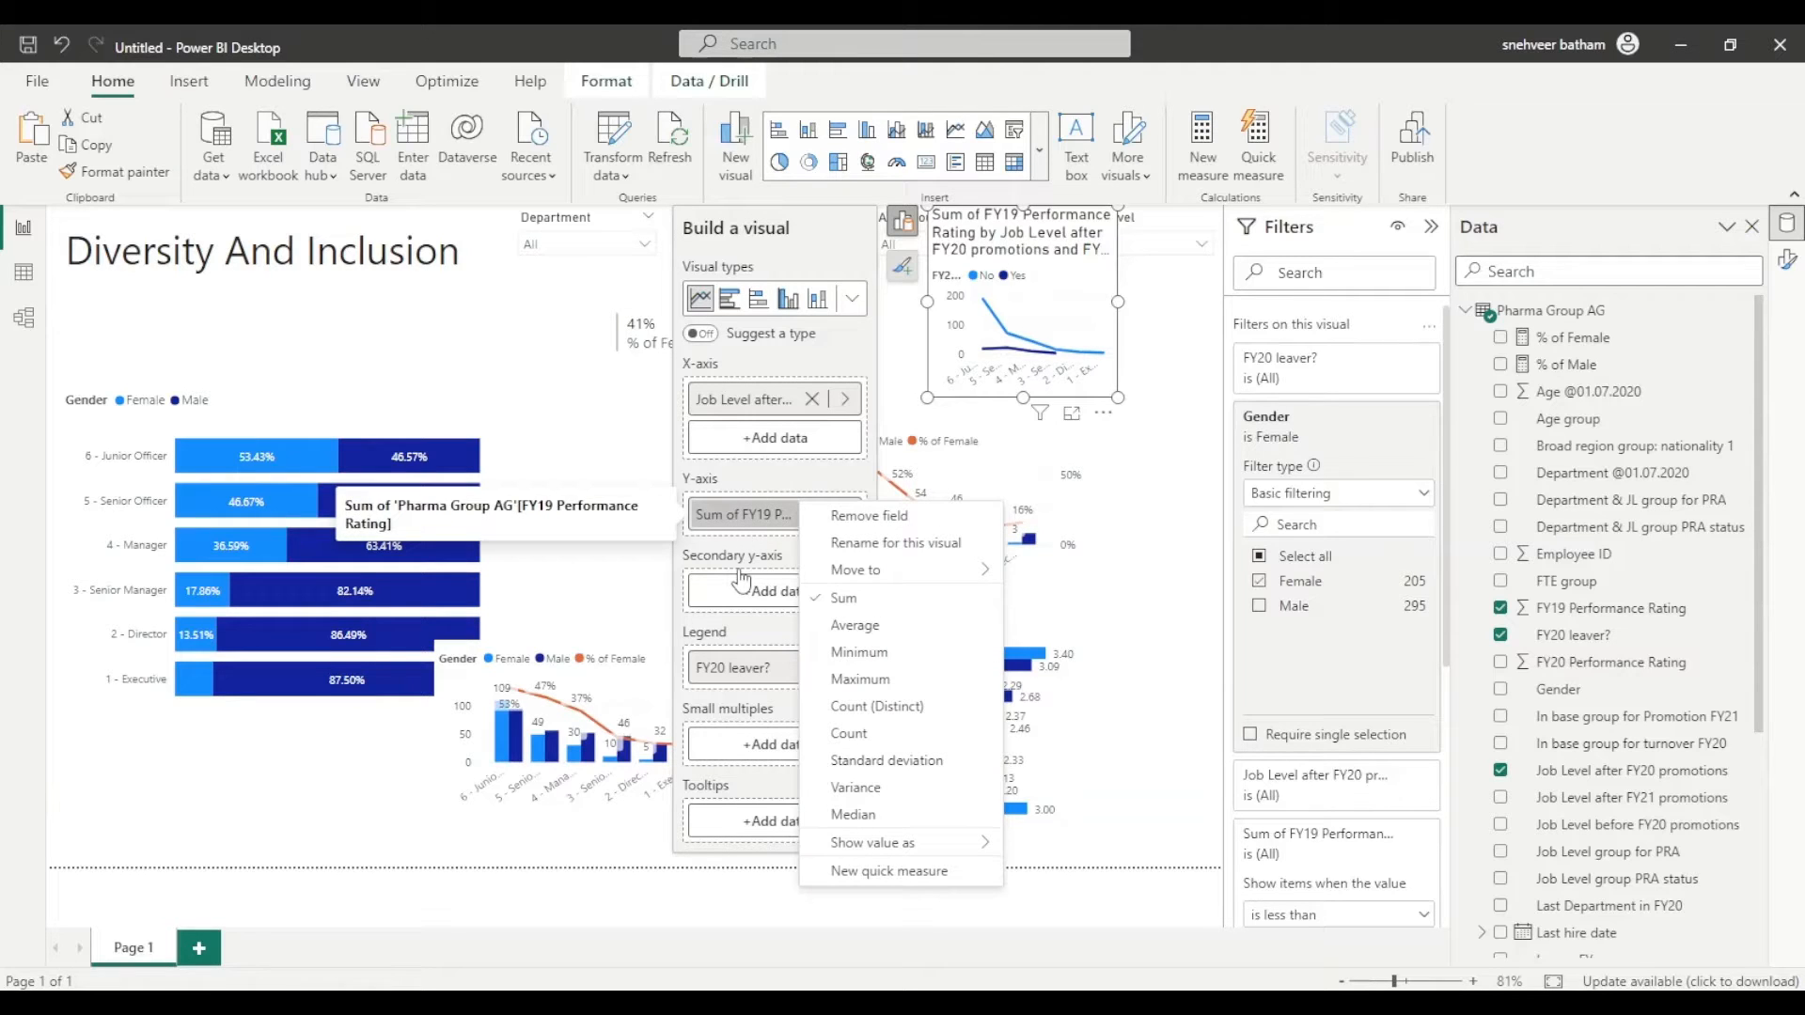
click(855, 626)
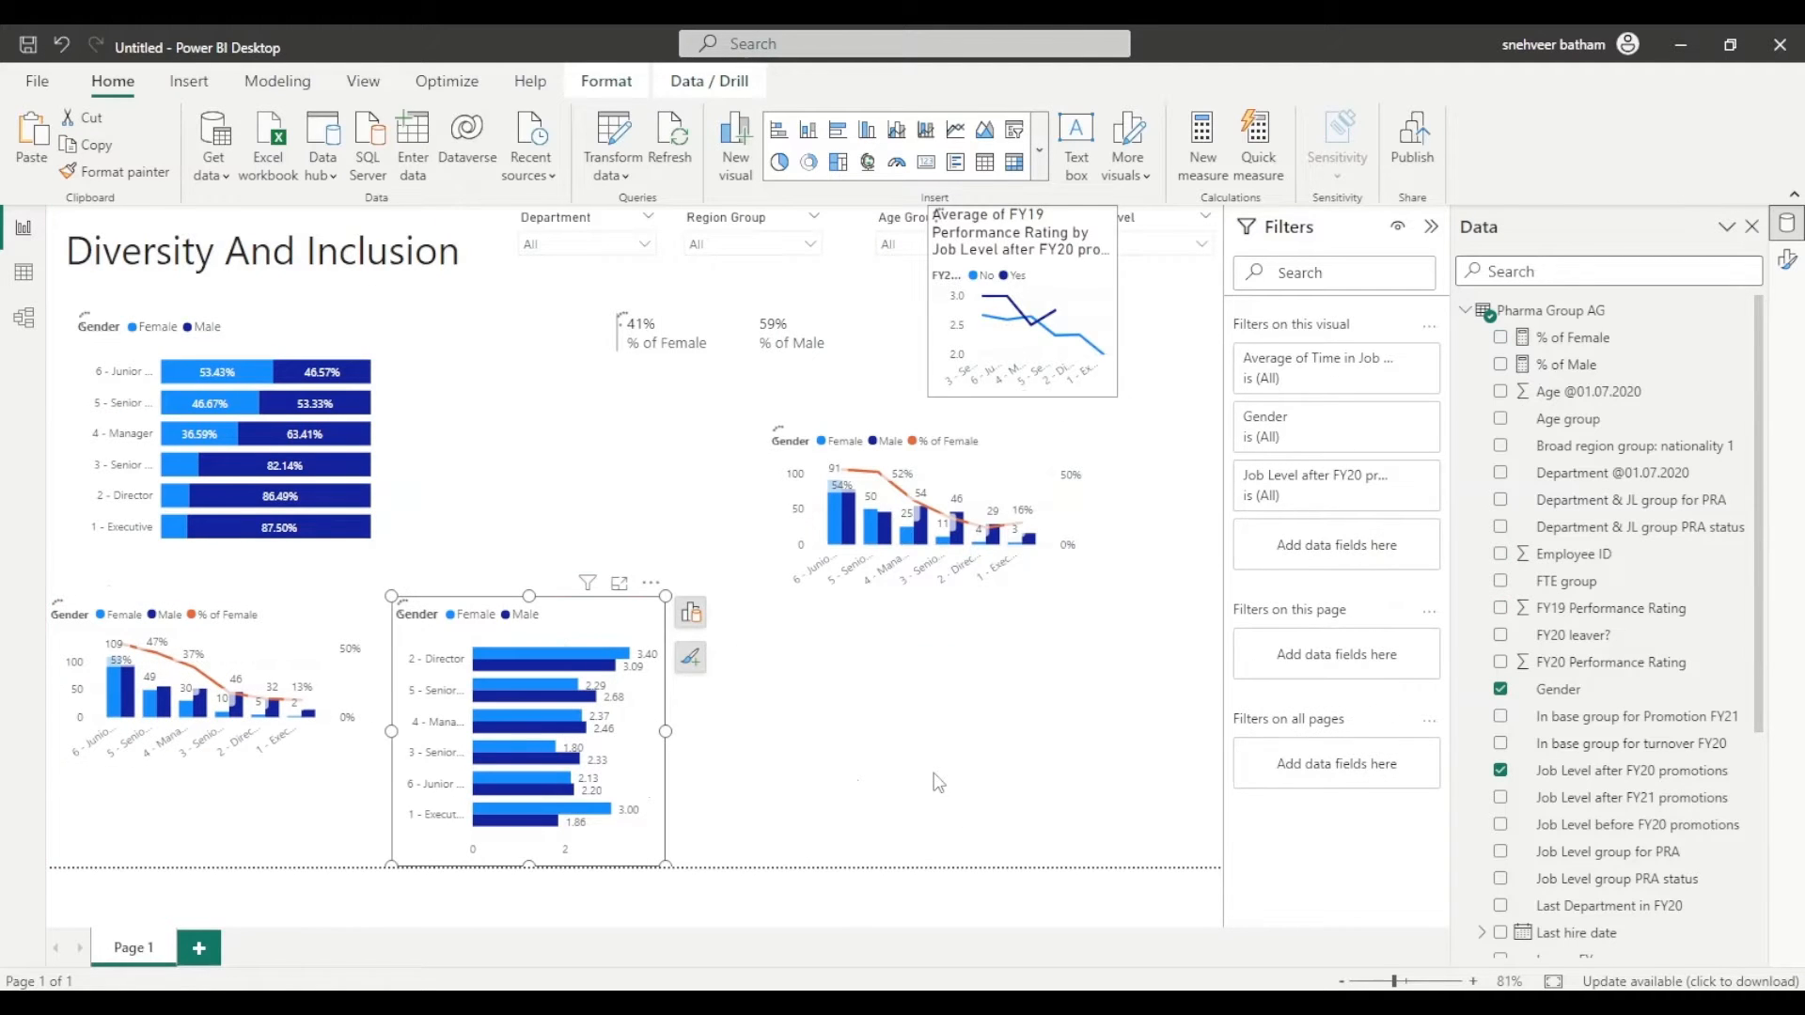
Step: Move the line chart to the lower part of the page, place a duplicate above it and select Male in the duplicate's Gender filter
drag(938, 782, 959, 747)
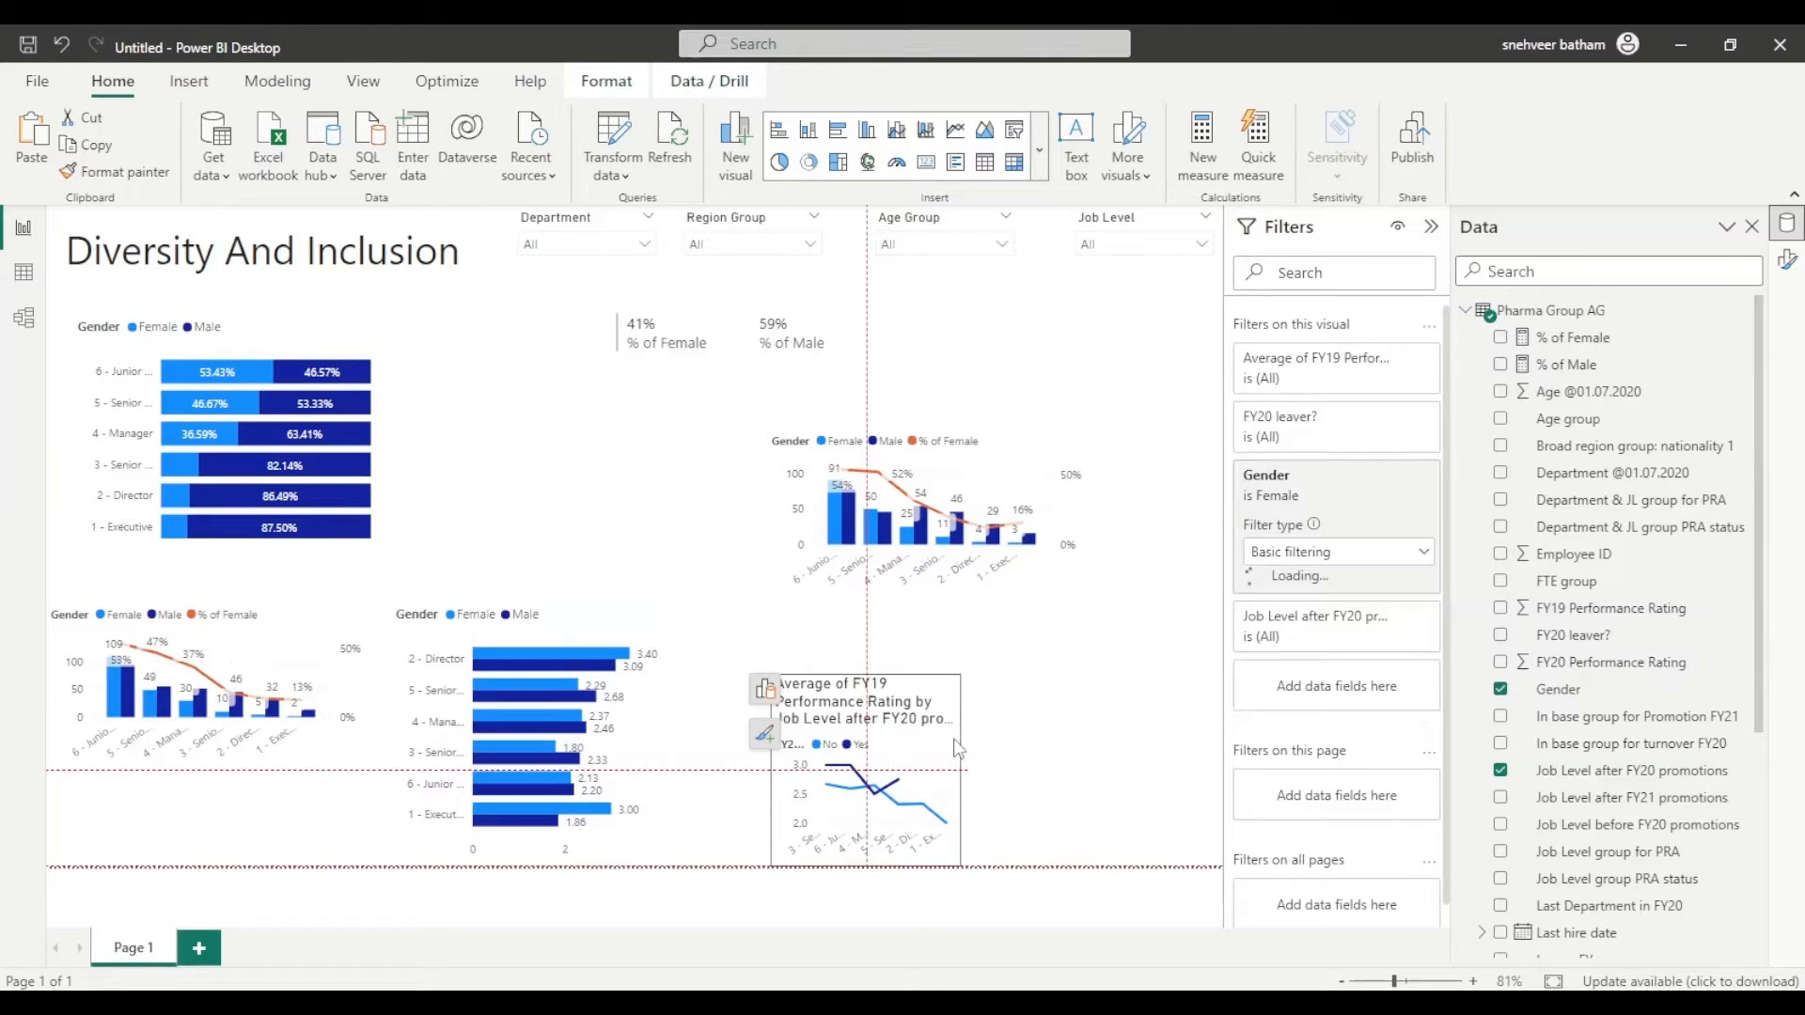
drag(959, 747, 1017, 545)
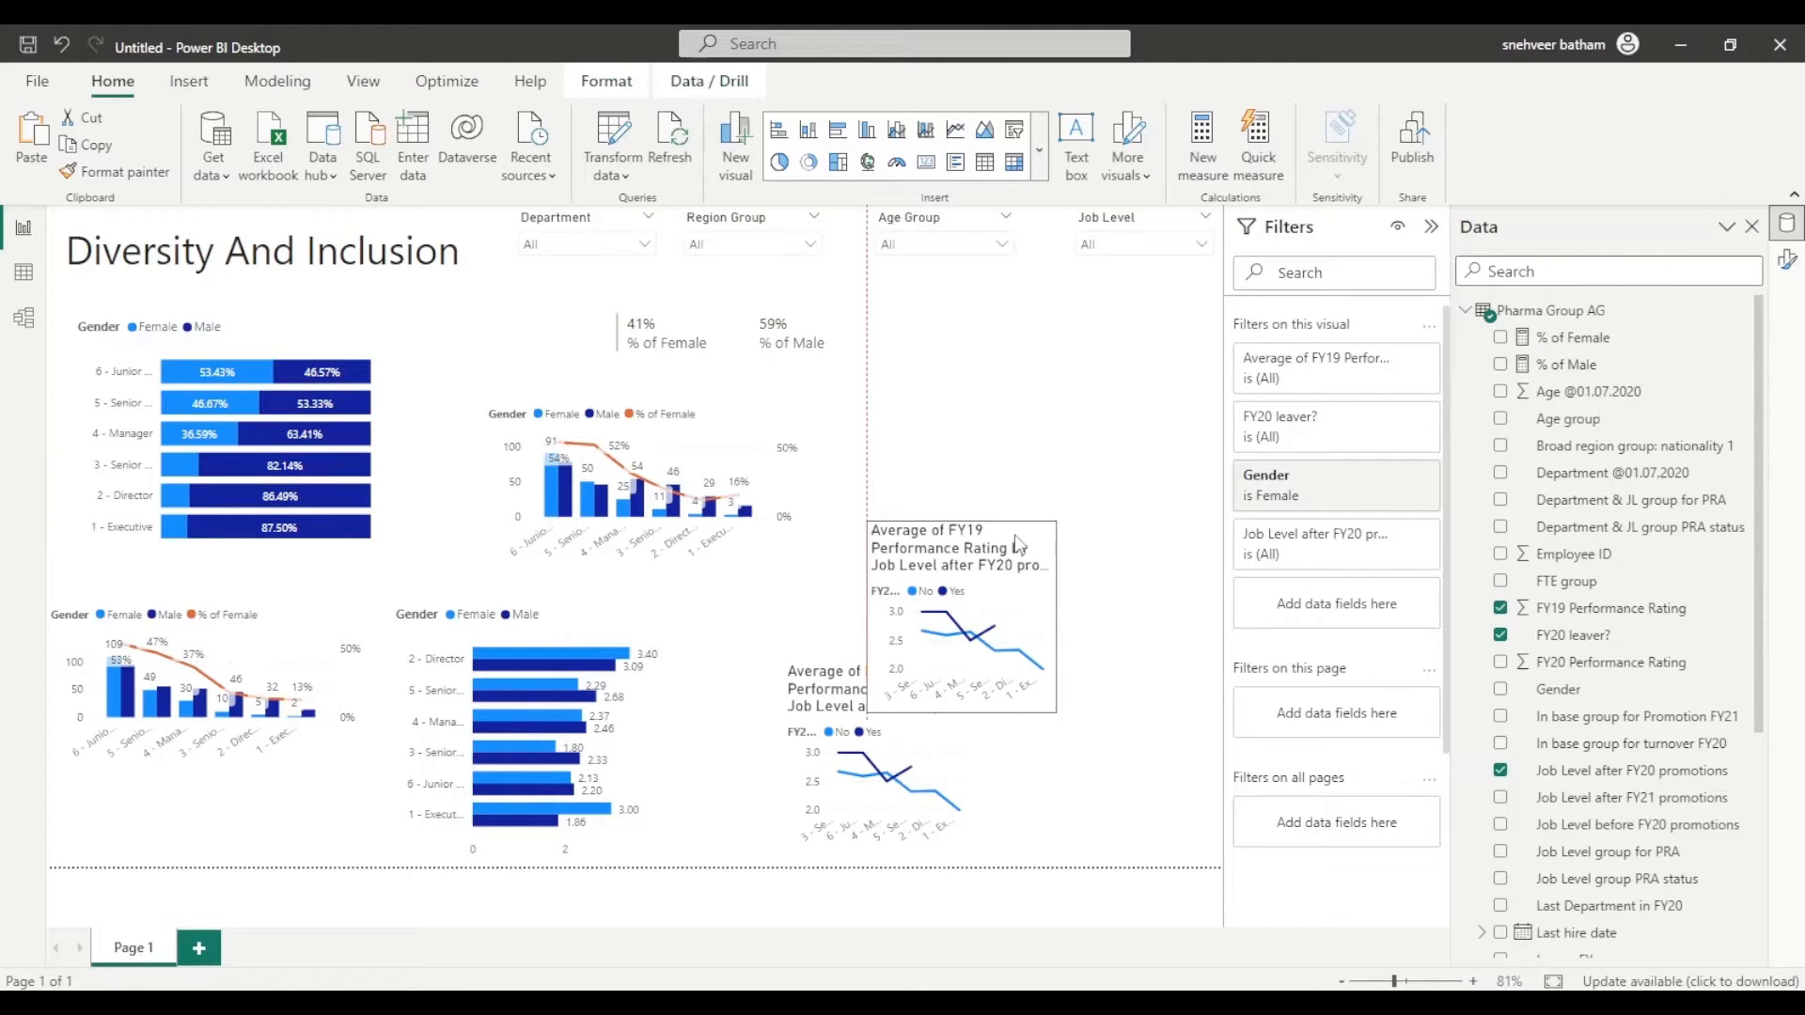
click(1335, 484)
click(1259, 664)
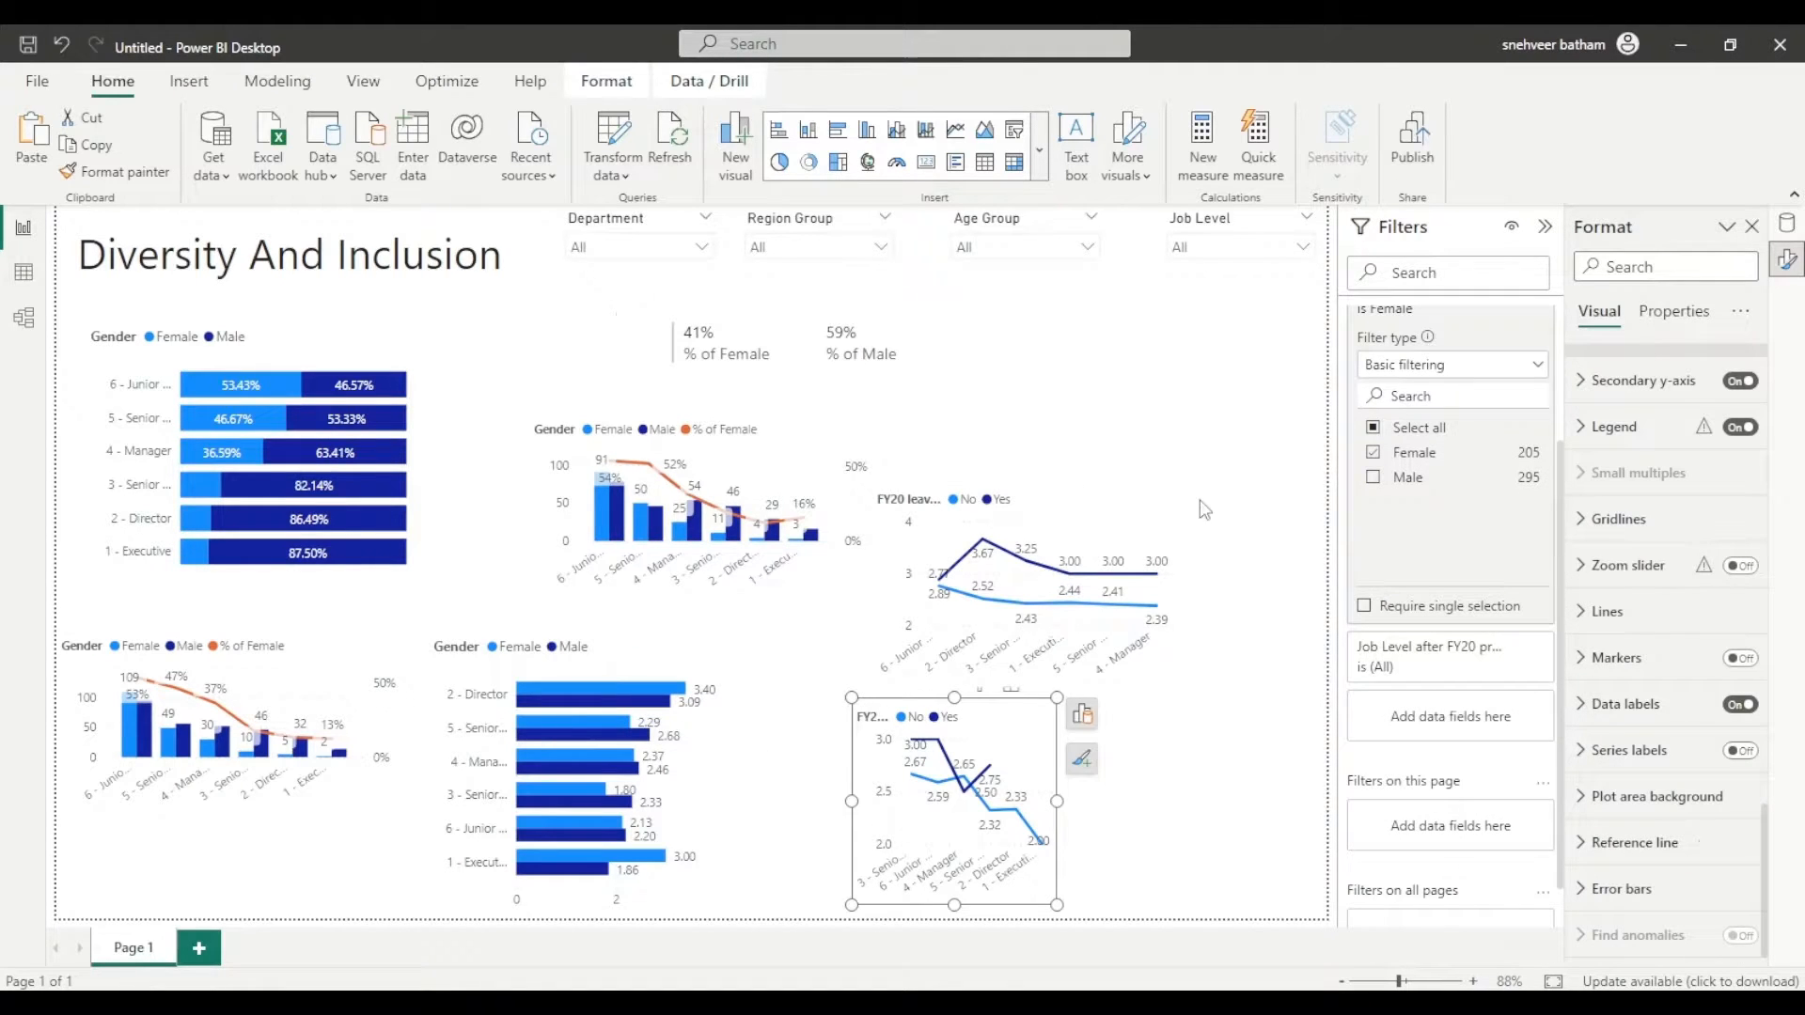
Step: Stack the two line charts, enlarged, in the page's right column and the FY21 combo chart above the clustered bar chart in the middle column
drag(1130, 498, 1248, 394)
drag(1015, 717, 1252, 626)
drag(1089, 815, 946, 889)
drag(989, 490, 938, 493)
drag(837, 443, 837, 410)
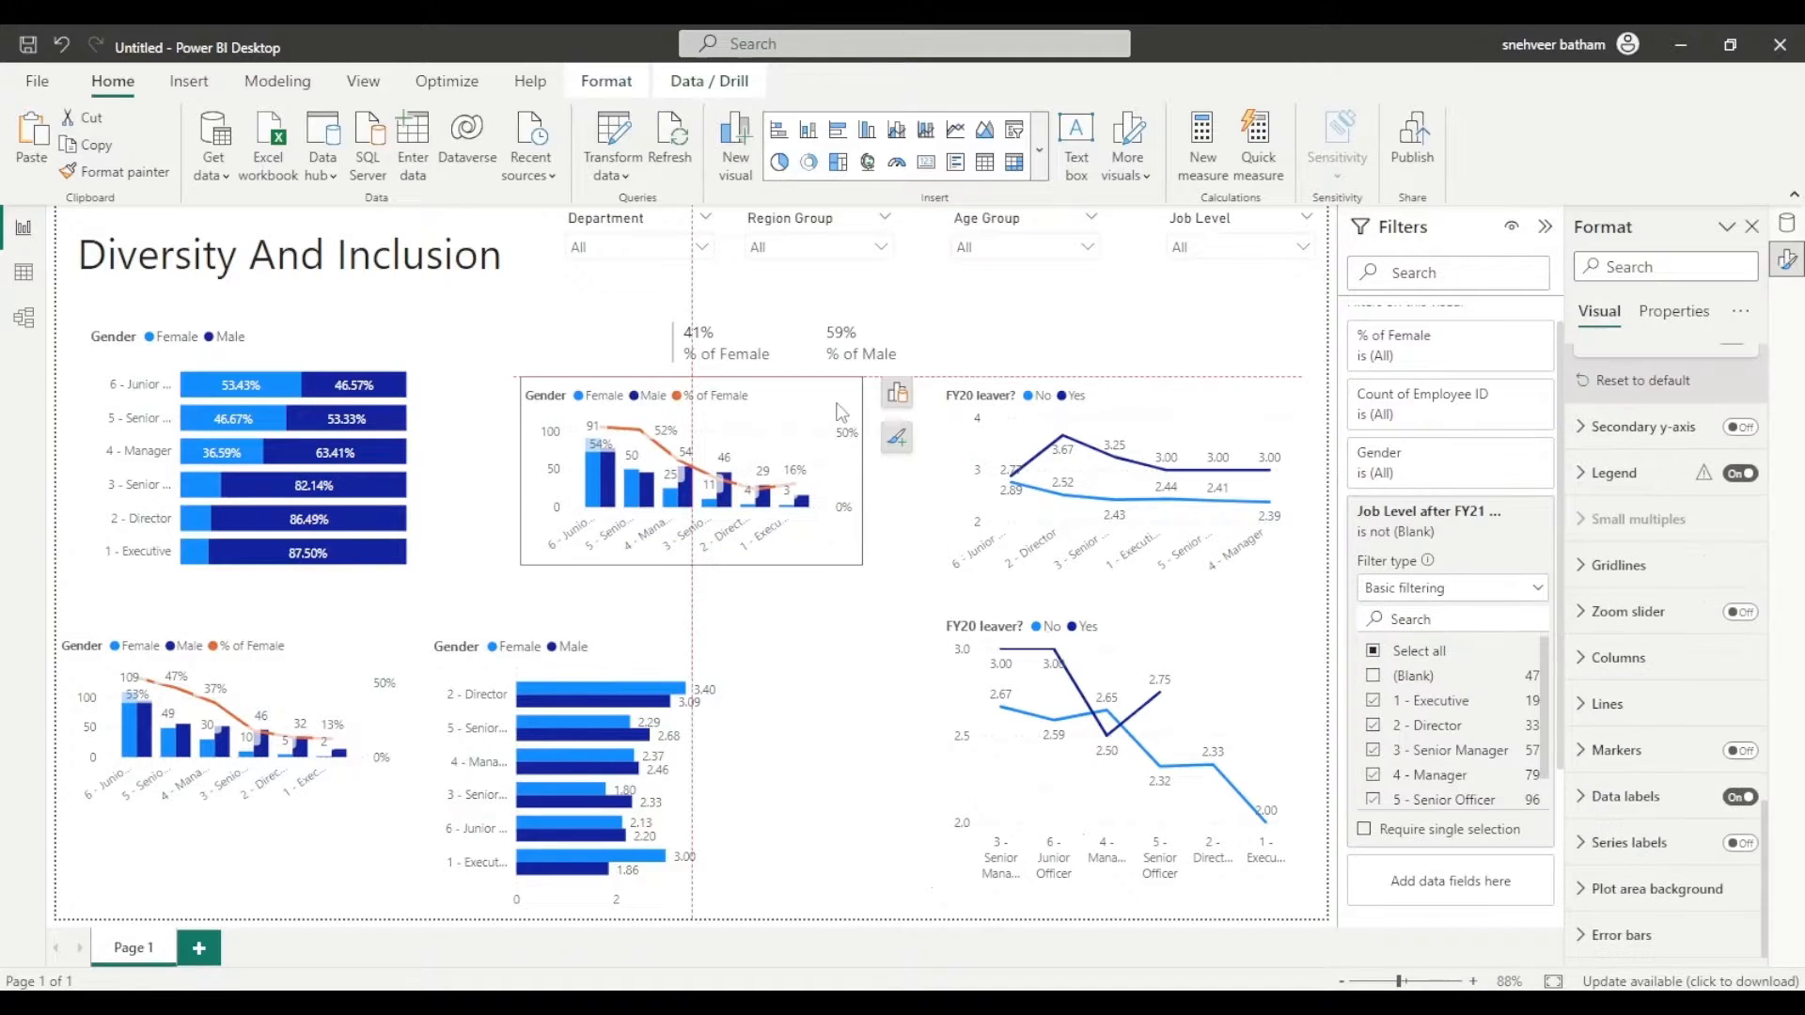
drag(703, 563, 820, 628)
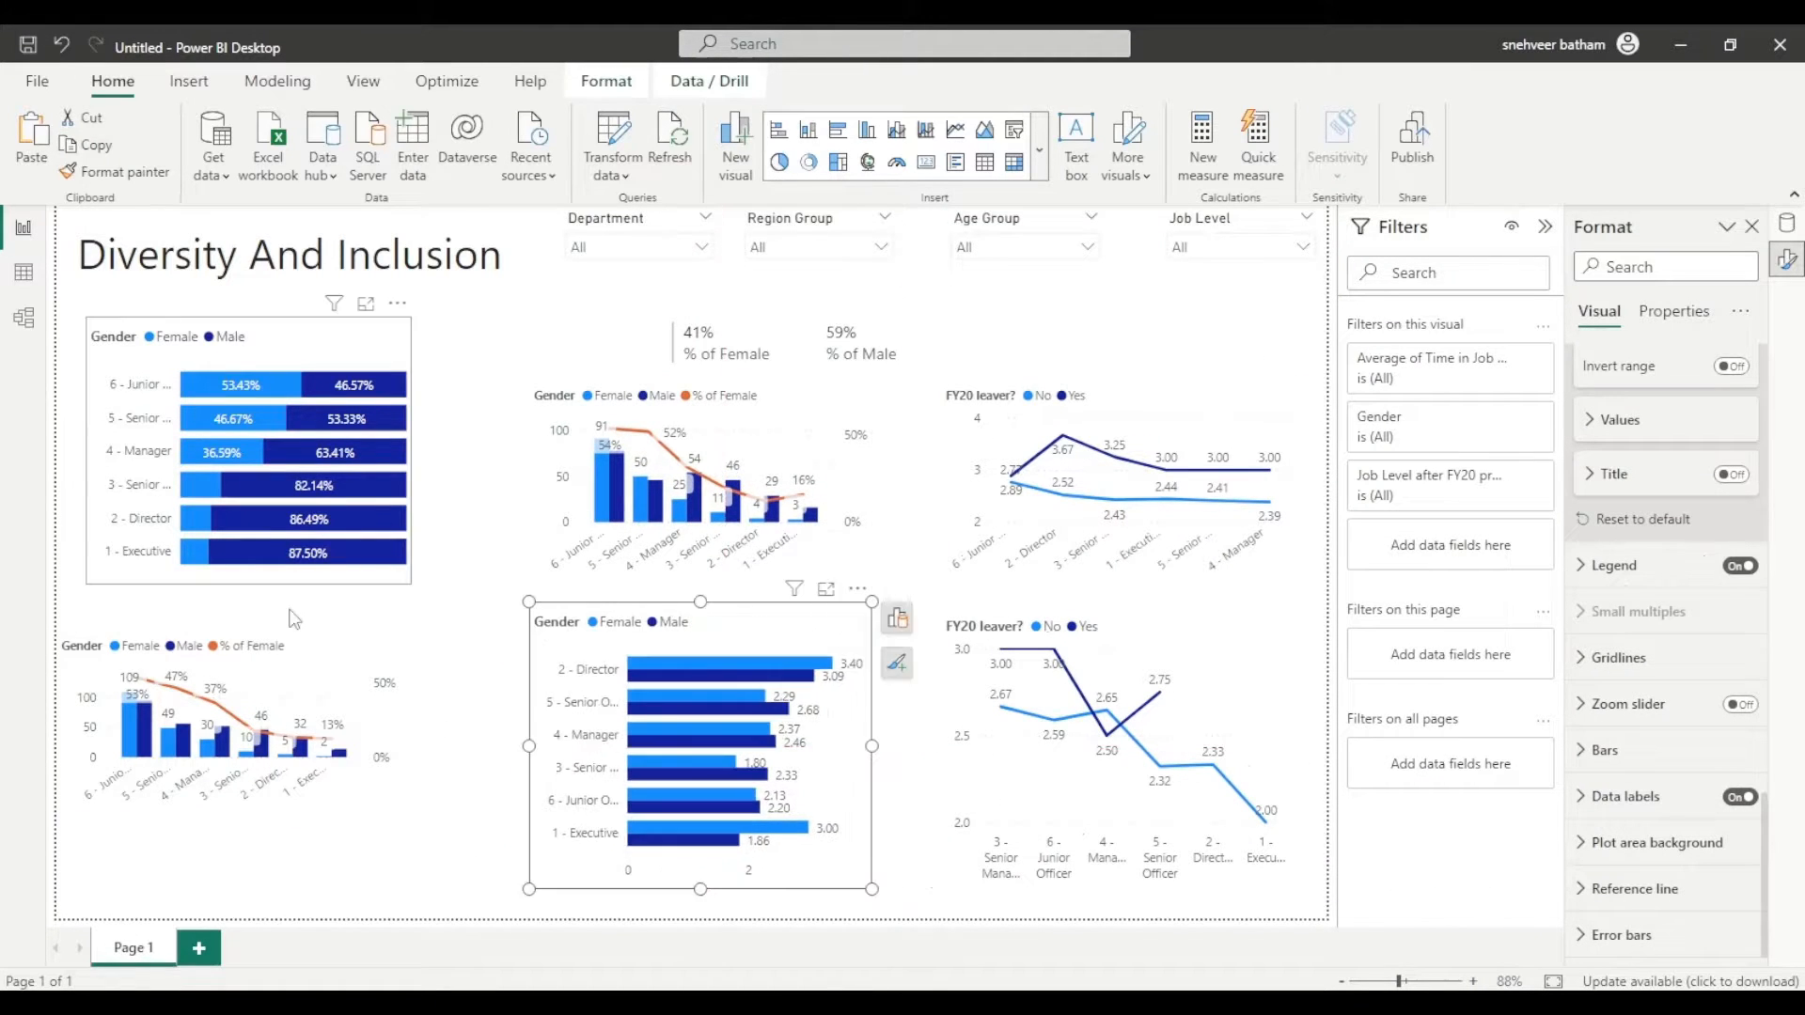
Step: Move the FY20 combo chart to the upper part of the page's left column and the stacked gender bar chart beneath it
drag(293, 649, 384, 328)
drag(394, 442, 428, 744)
drag(338, 339, 389, 338)
Step: Widen the clustered bar chart and the lower line chart by extending their left edges outward
drag(529, 747, 507, 746)
click(959, 748)
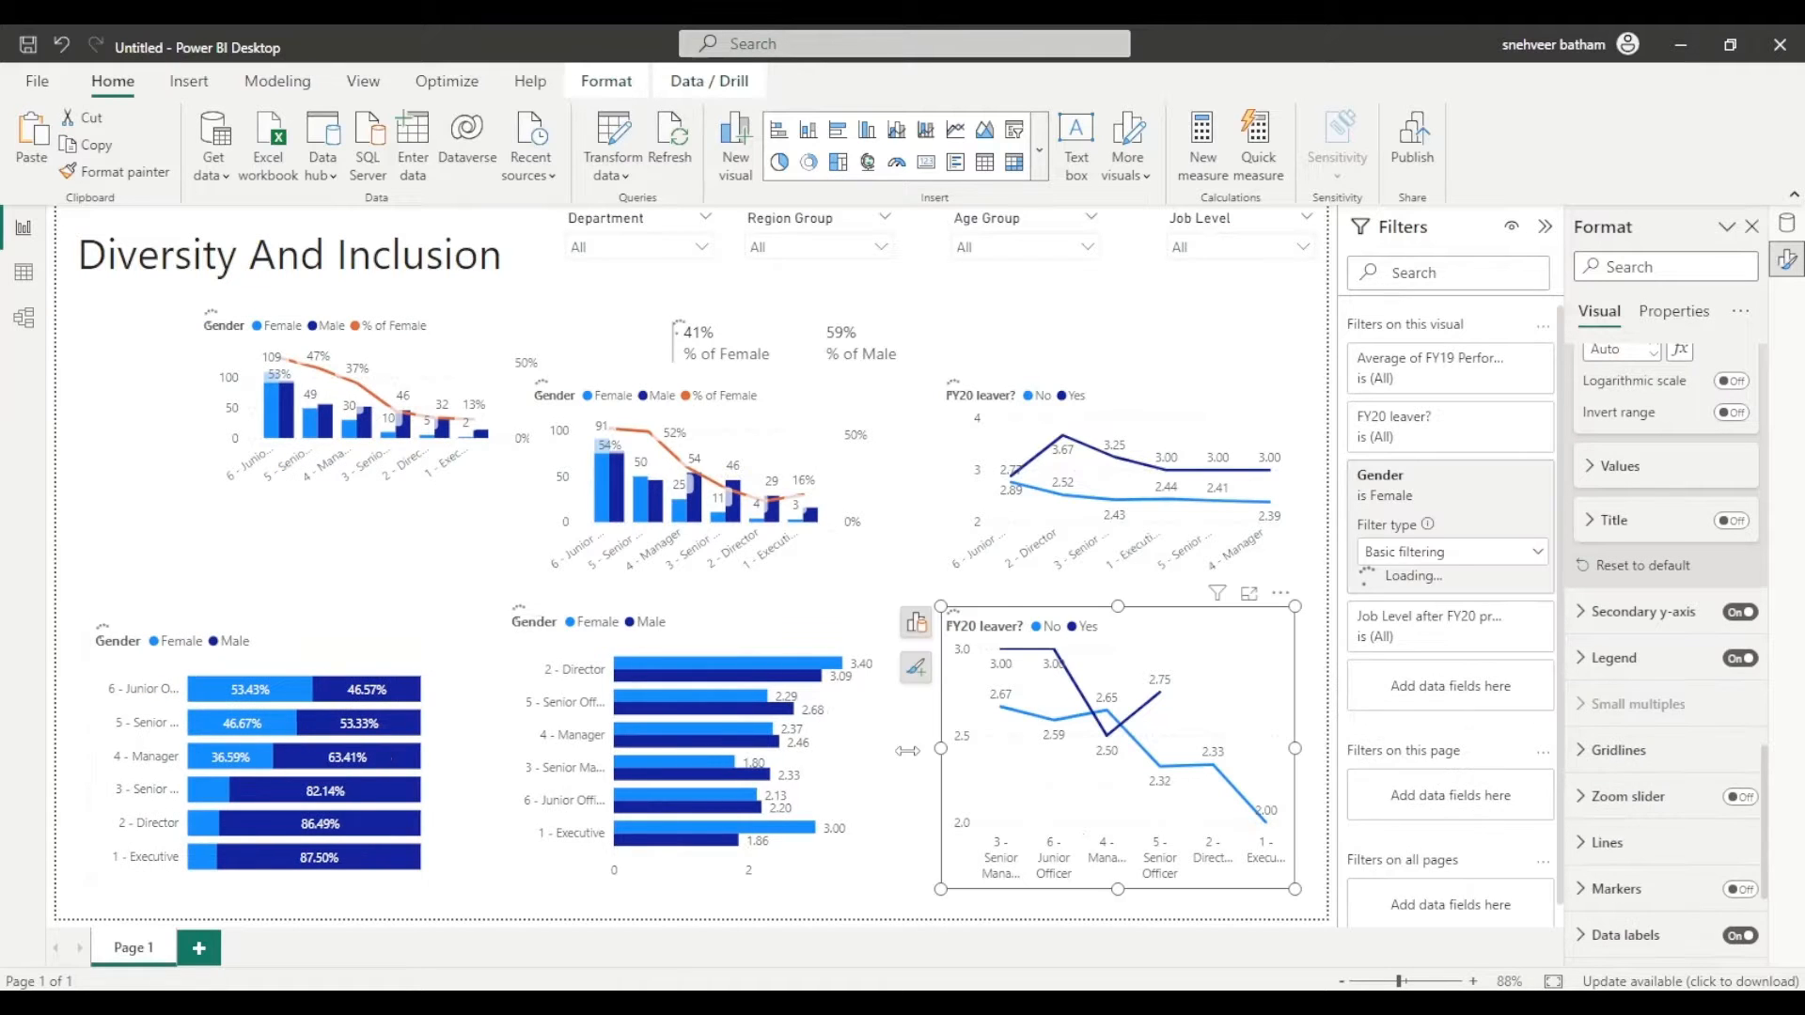
drag(941, 749, 903, 748)
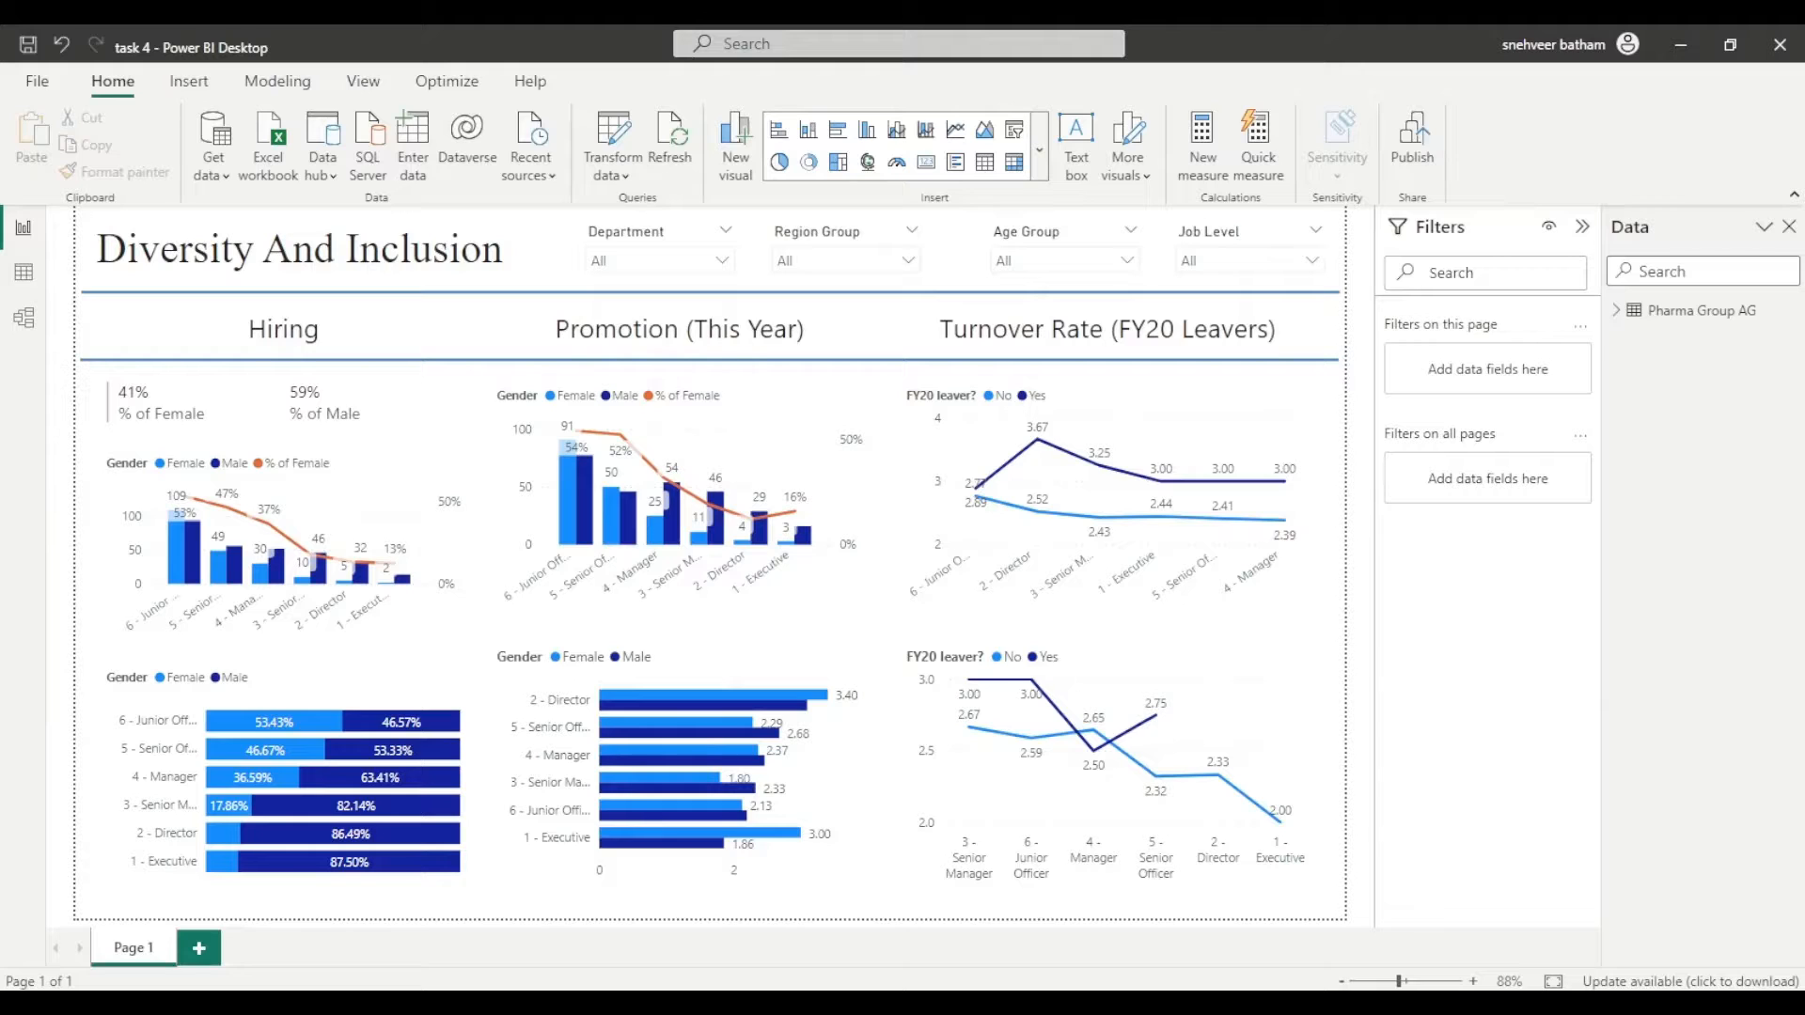
Step: Add a second report page and copy the Department, Region Group, Age Group and Job Level slicers from Page 1 onto it
click(199, 949)
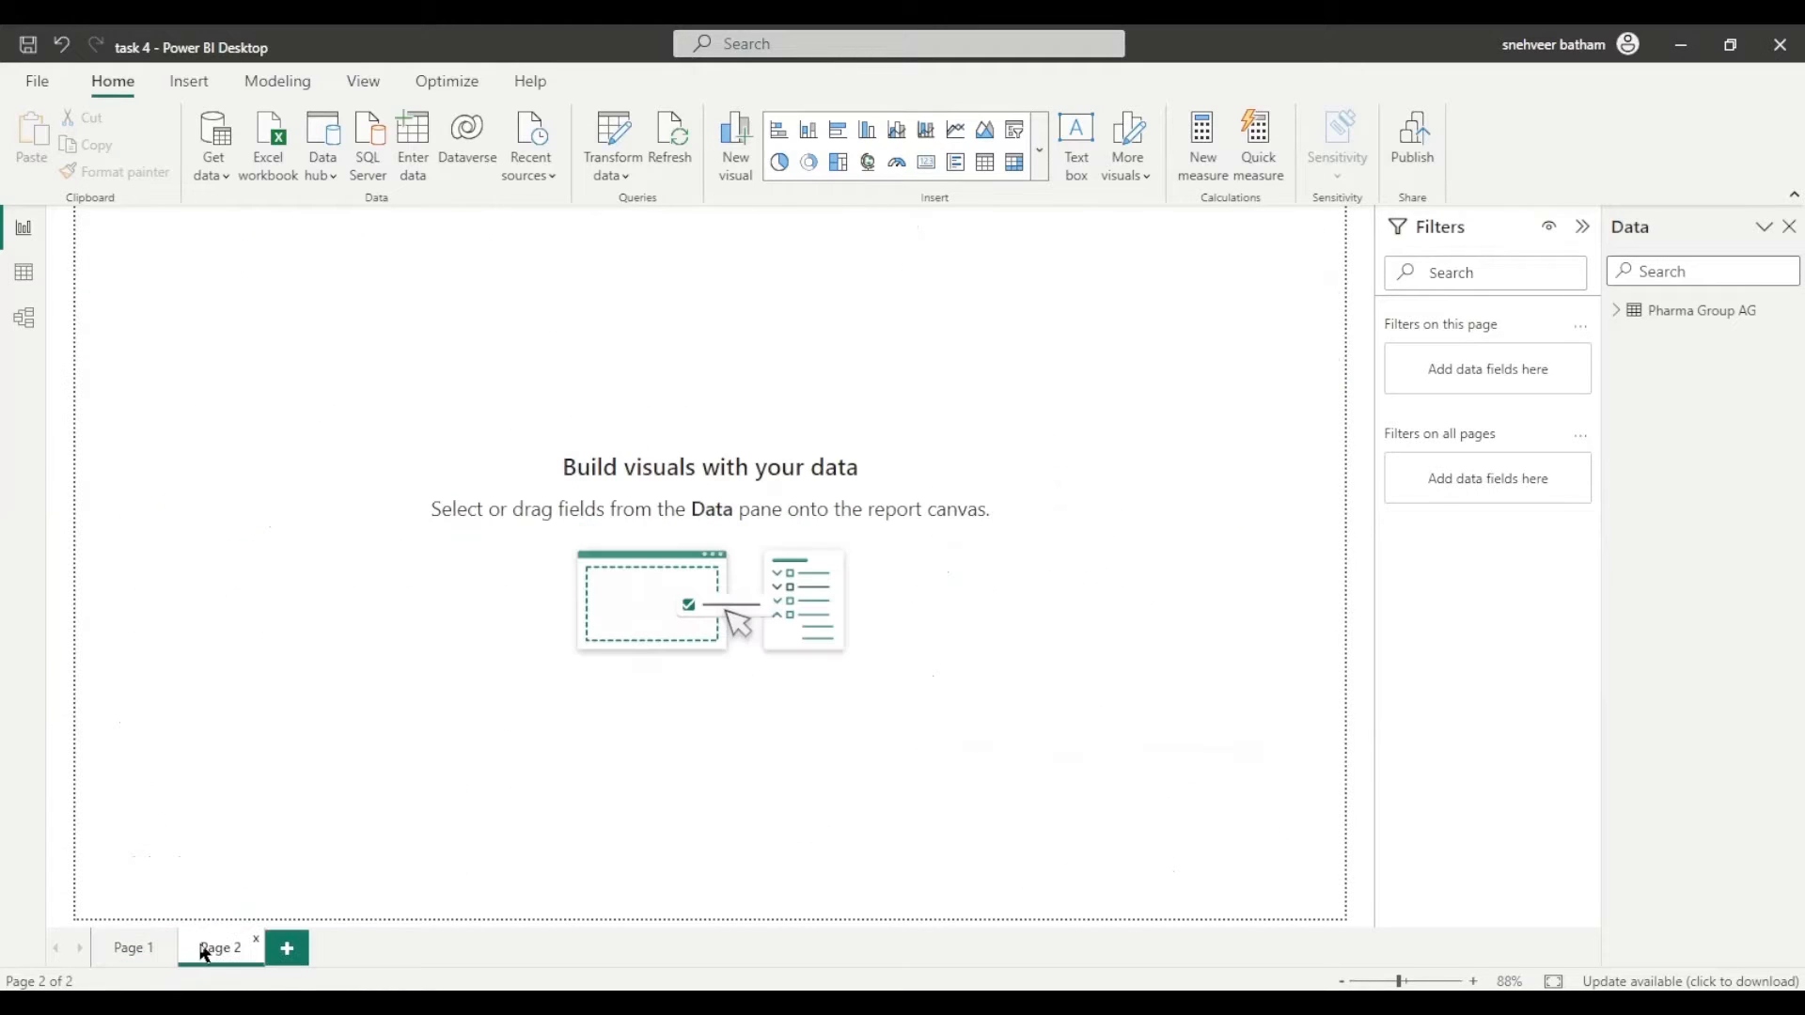
click(137, 949)
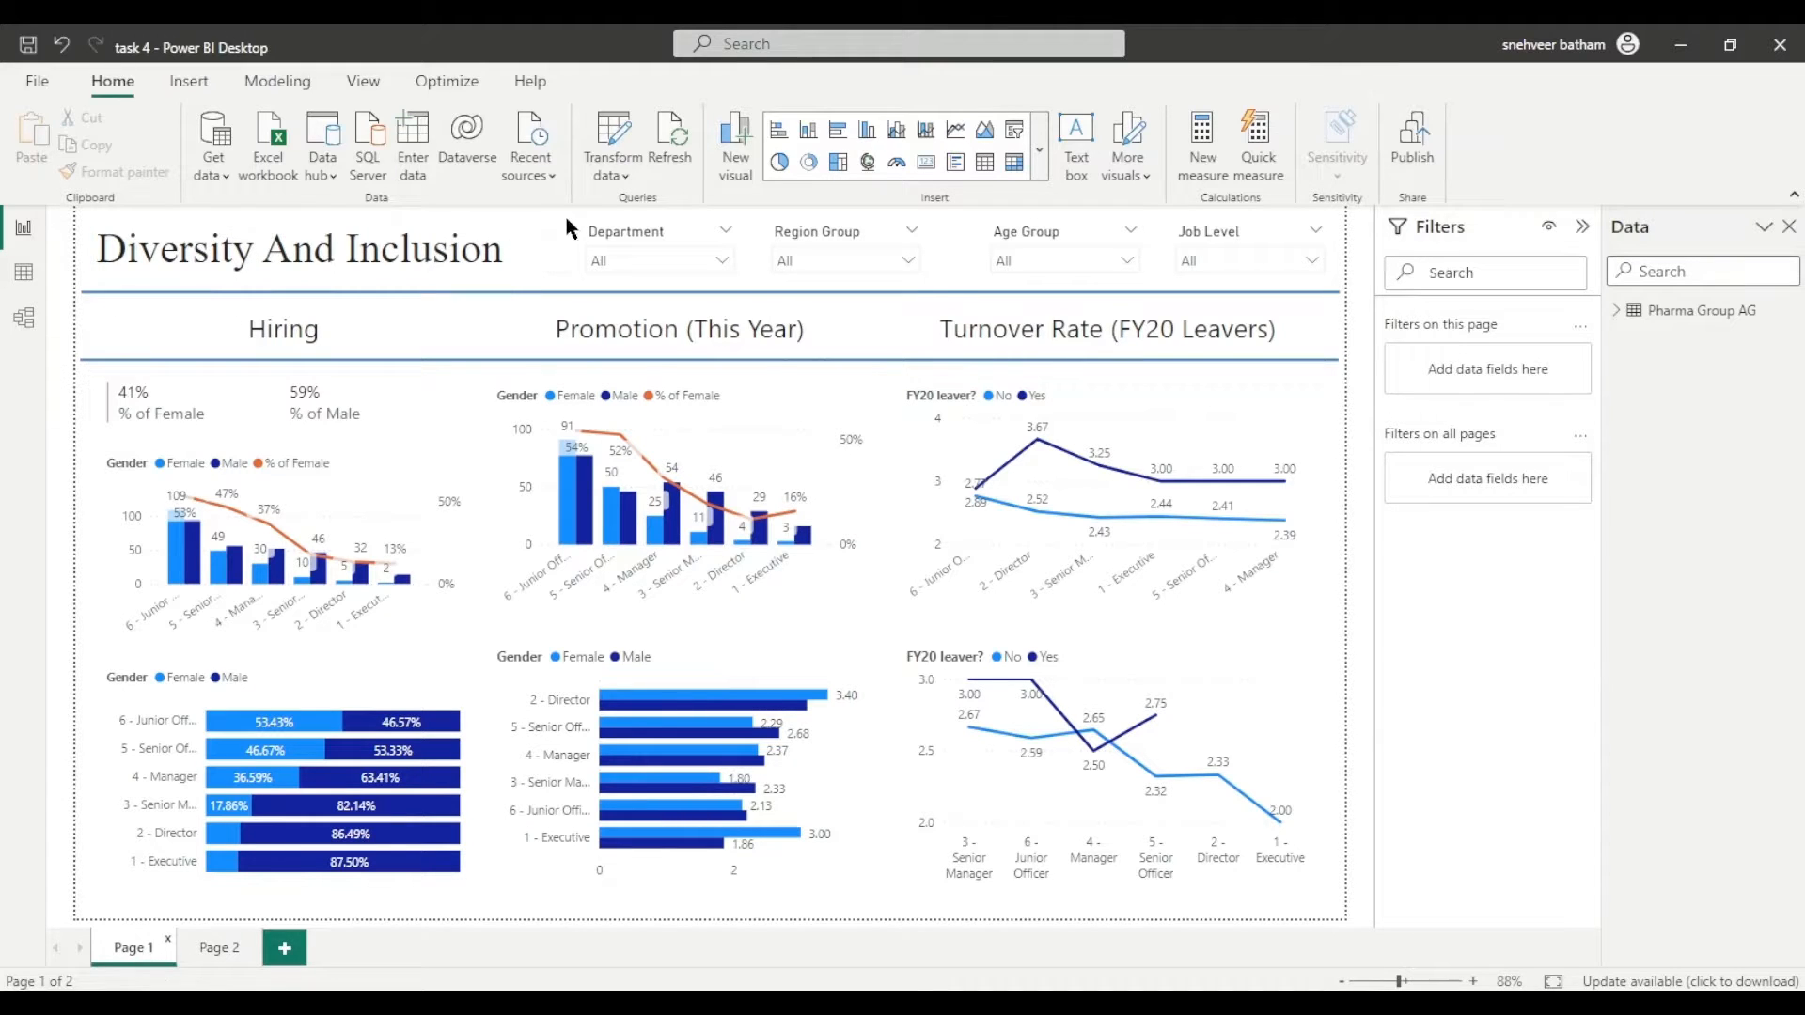
click(606, 260)
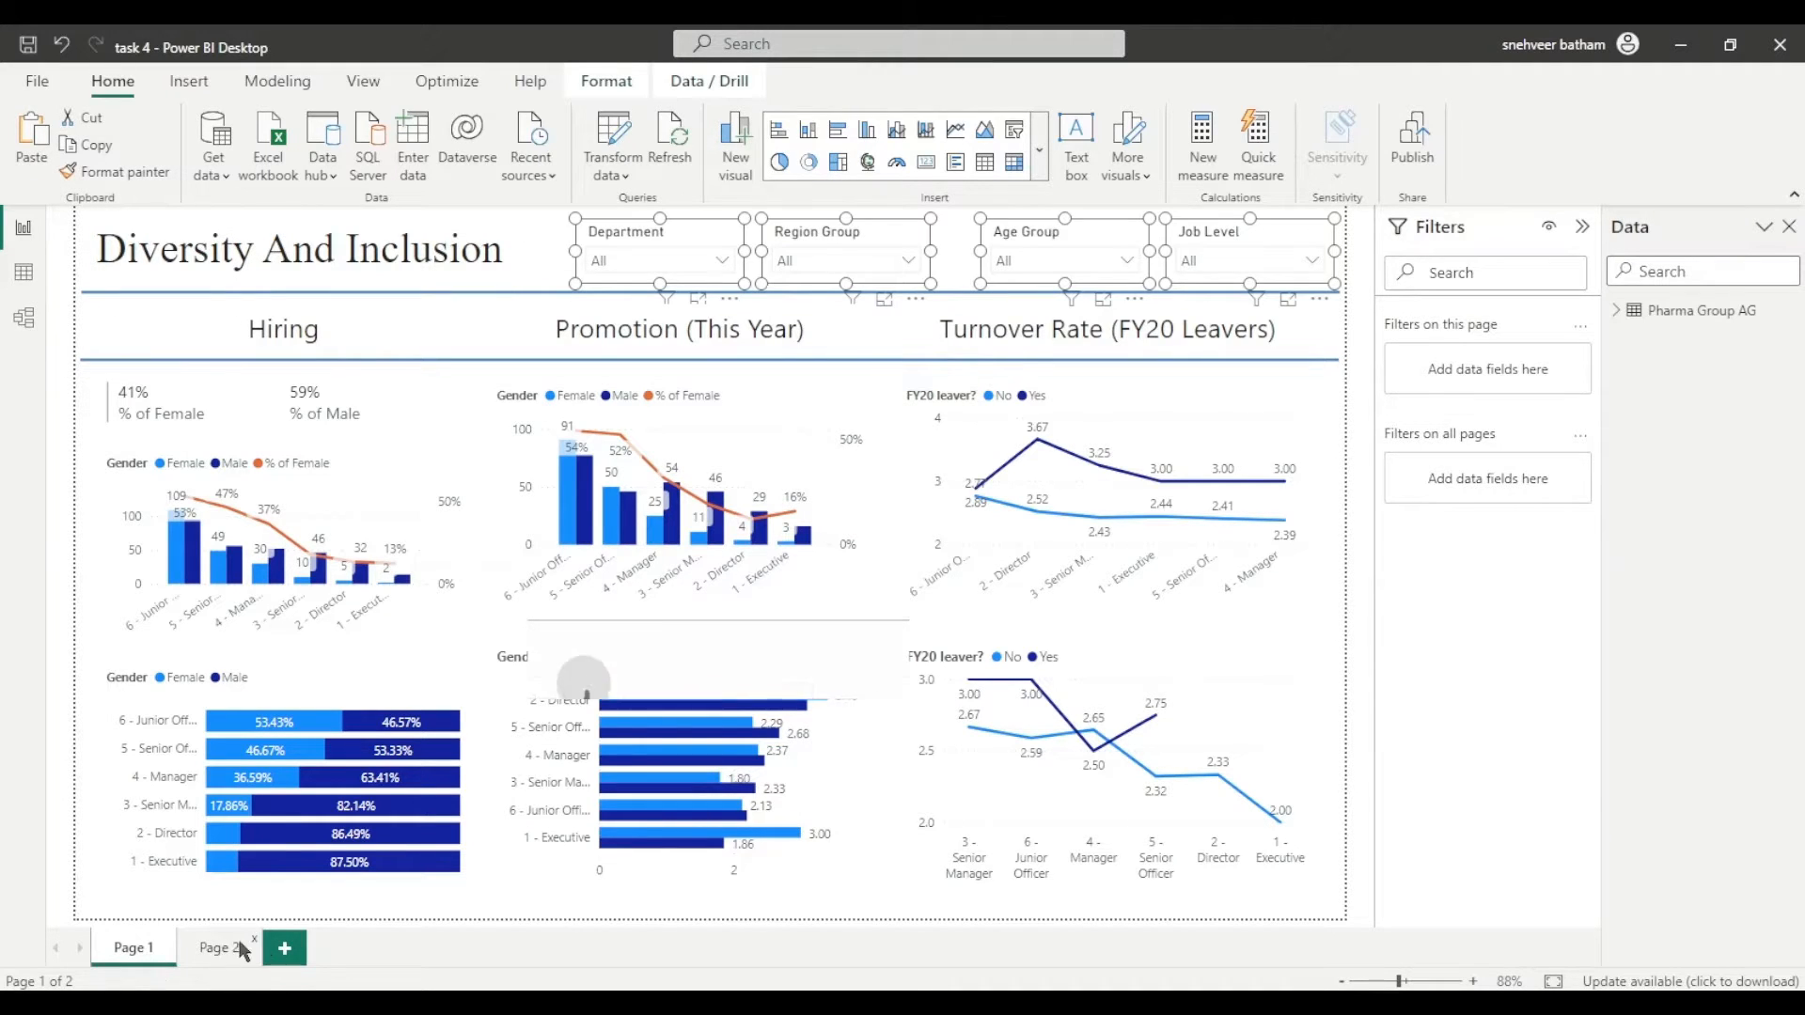
click(240, 944)
key(ctrl+v)
click(987, 564)
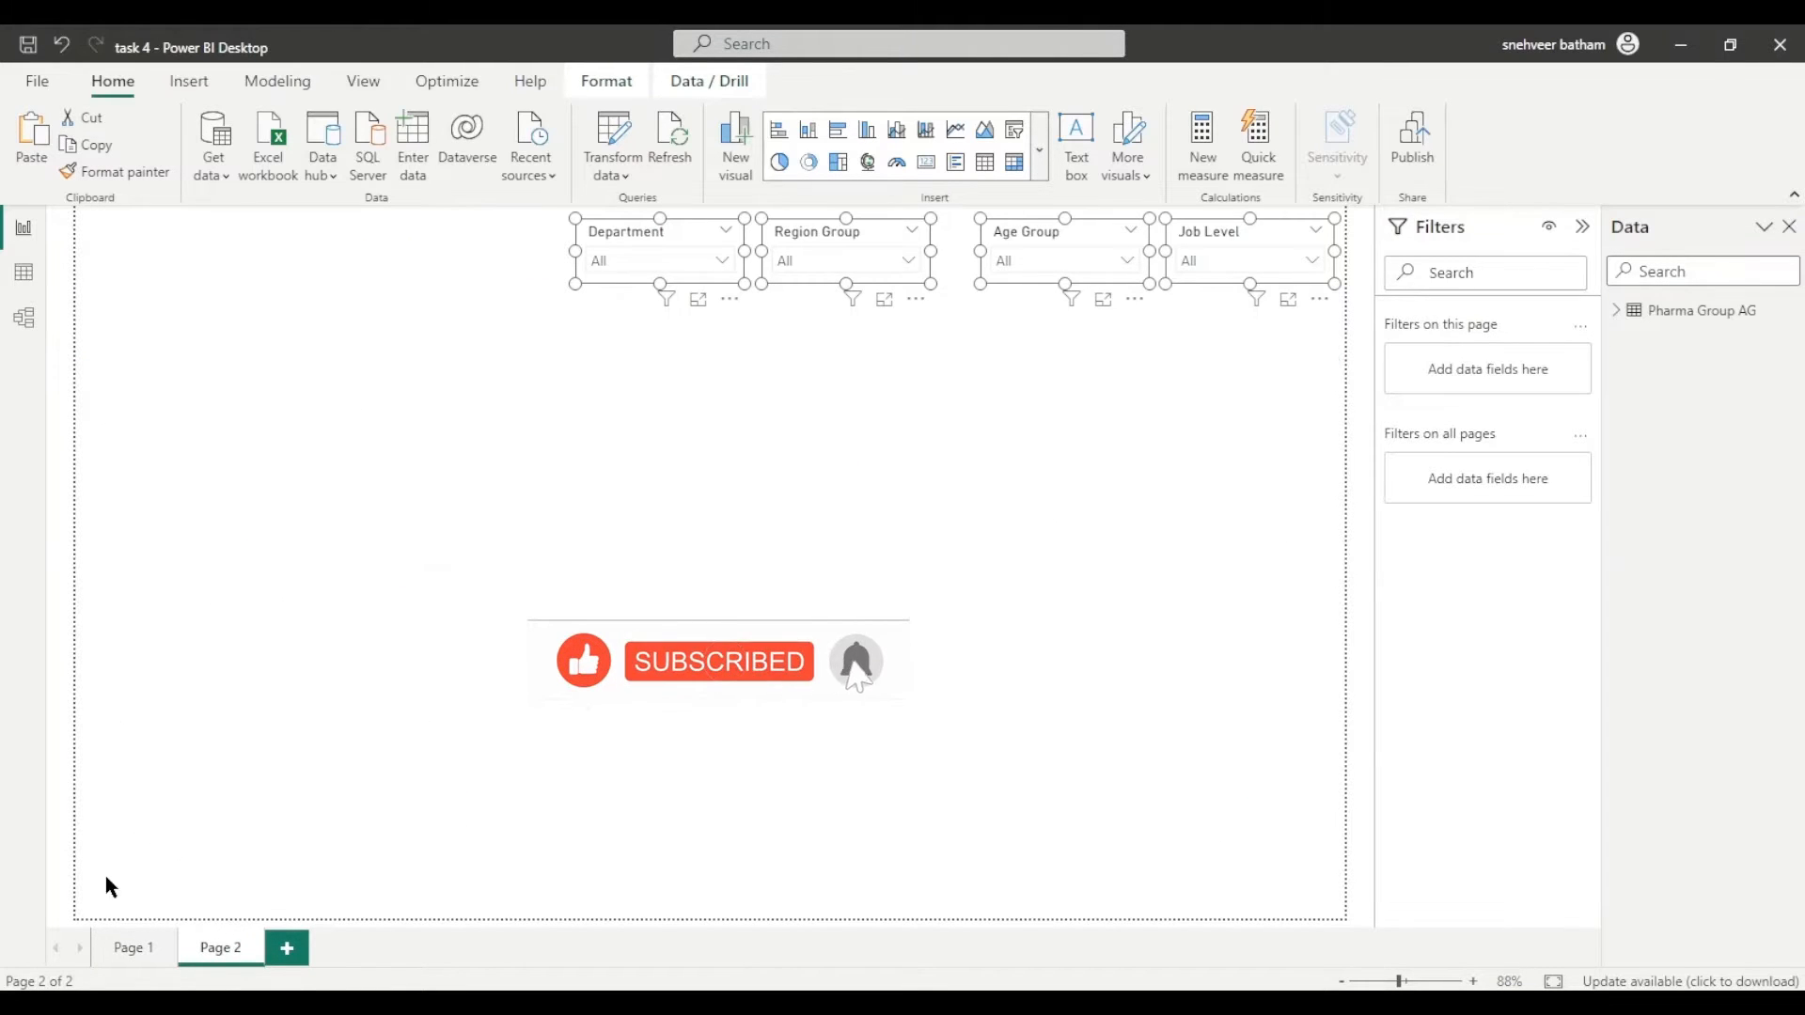
Step: Copy the Diversity And Inclusion title text box from Page 1 onto Page 2
click(133, 947)
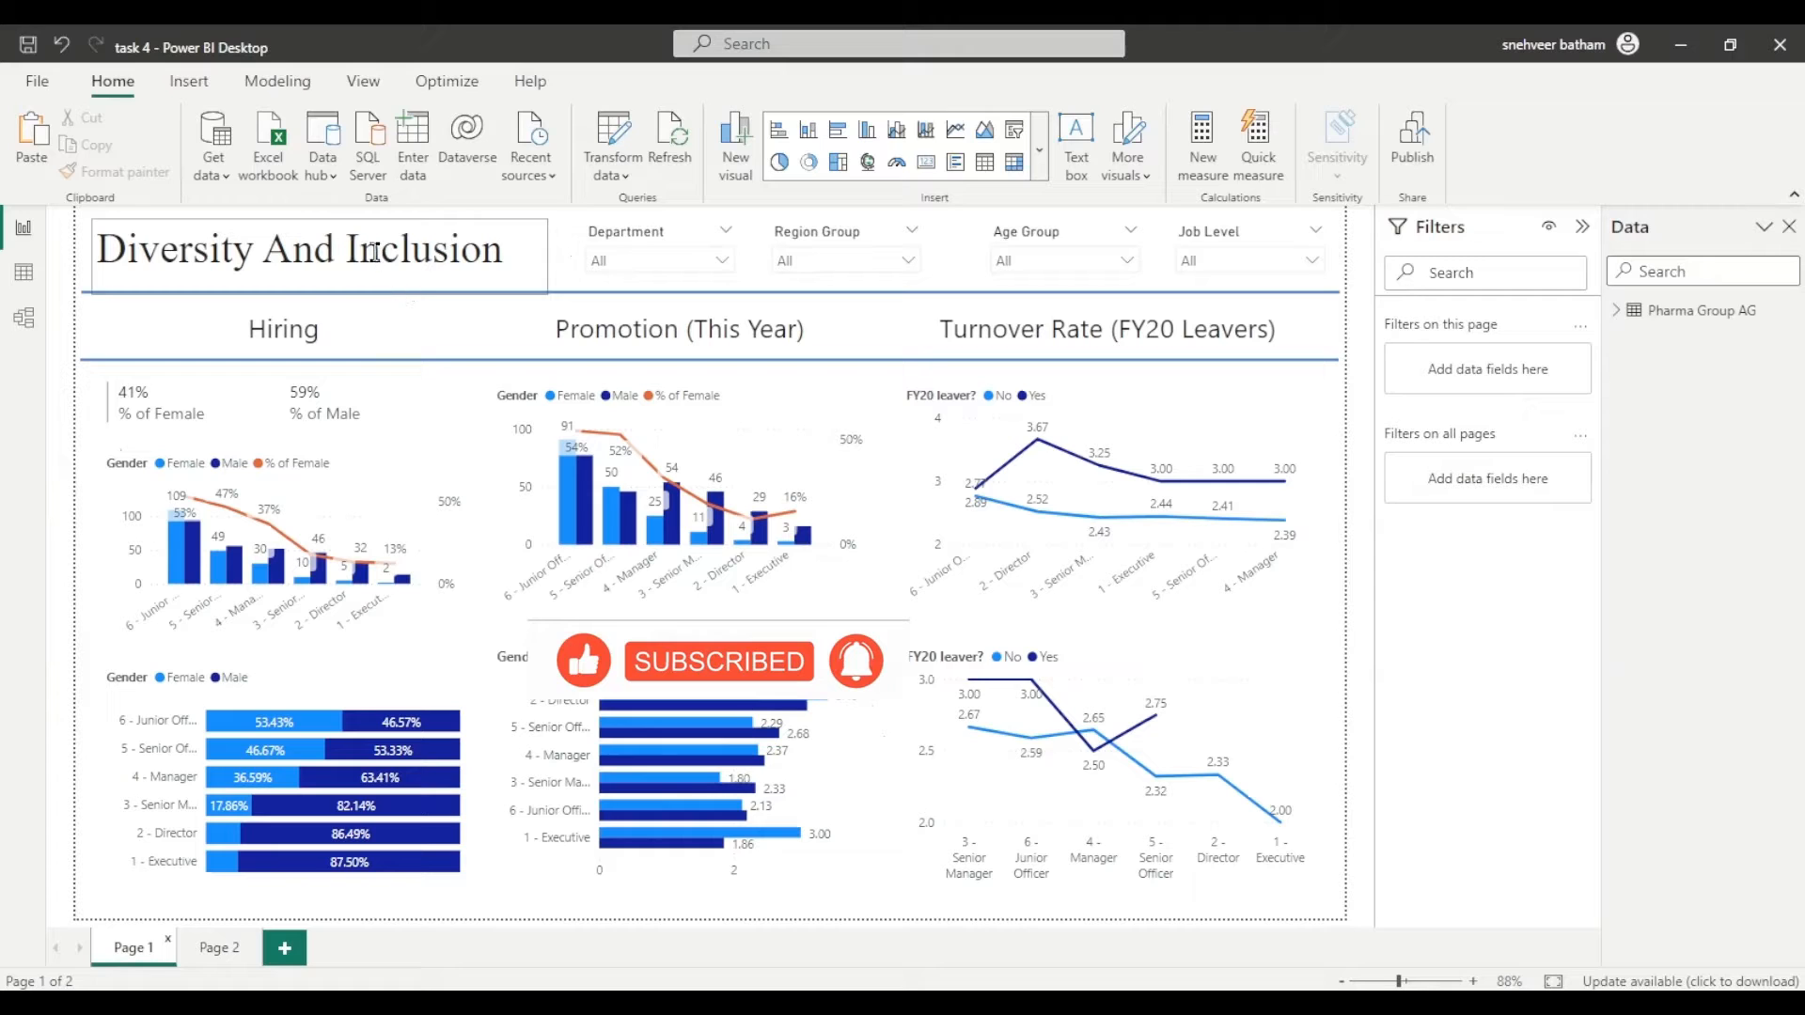
click(338, 230)
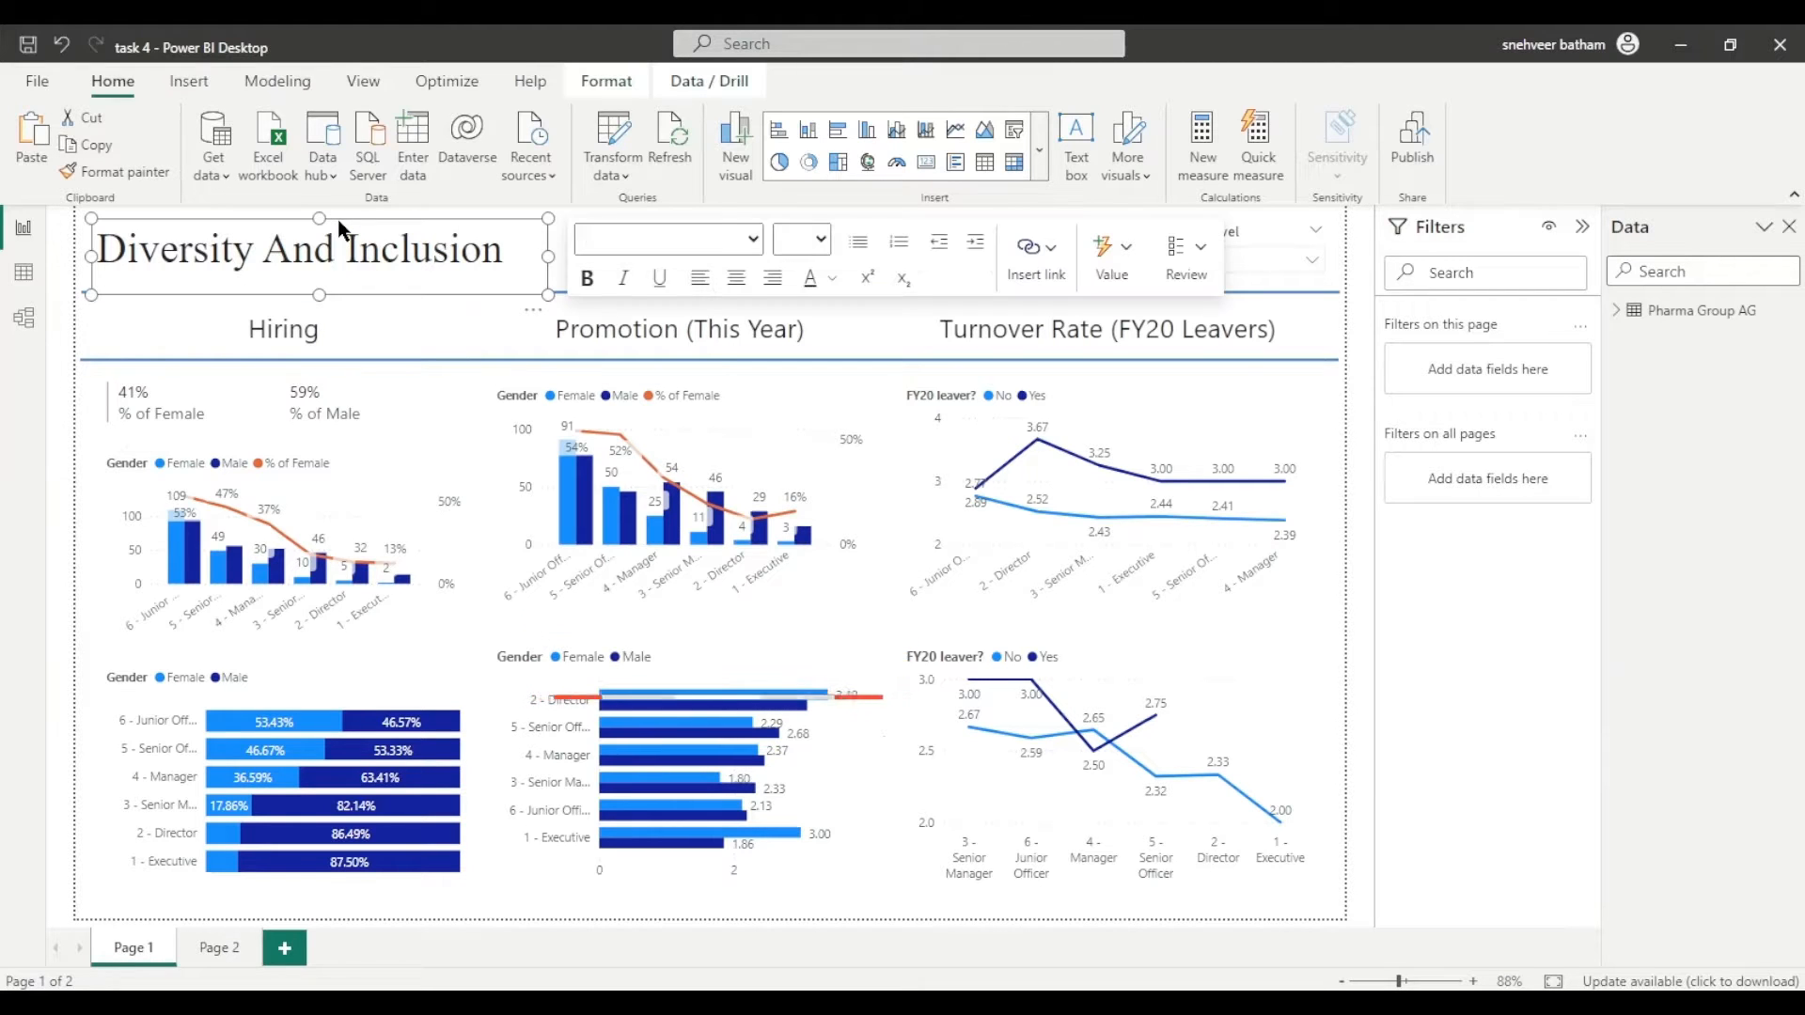
click(213, 951)
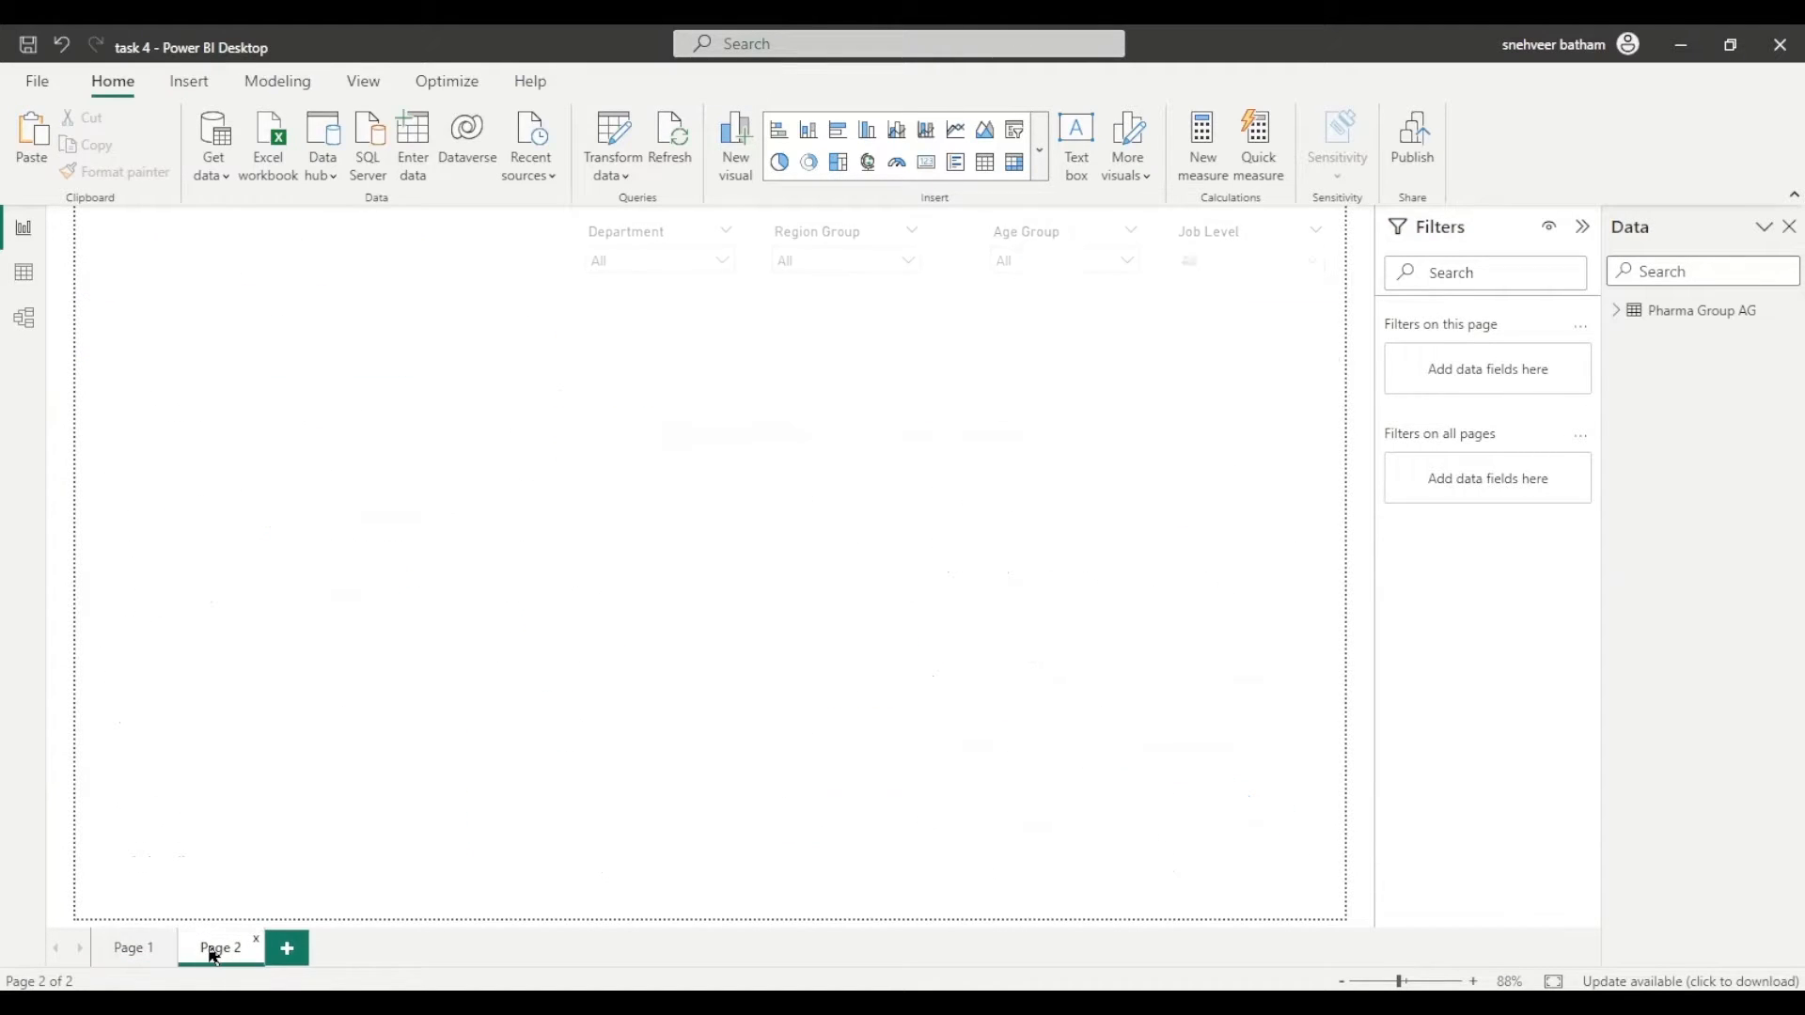
Step: Insert a clustered bar chart on Page 2 with FY20 Performance Rating on the Y-axis and the count of Employee ID on the X-axis
click(1039, 164)
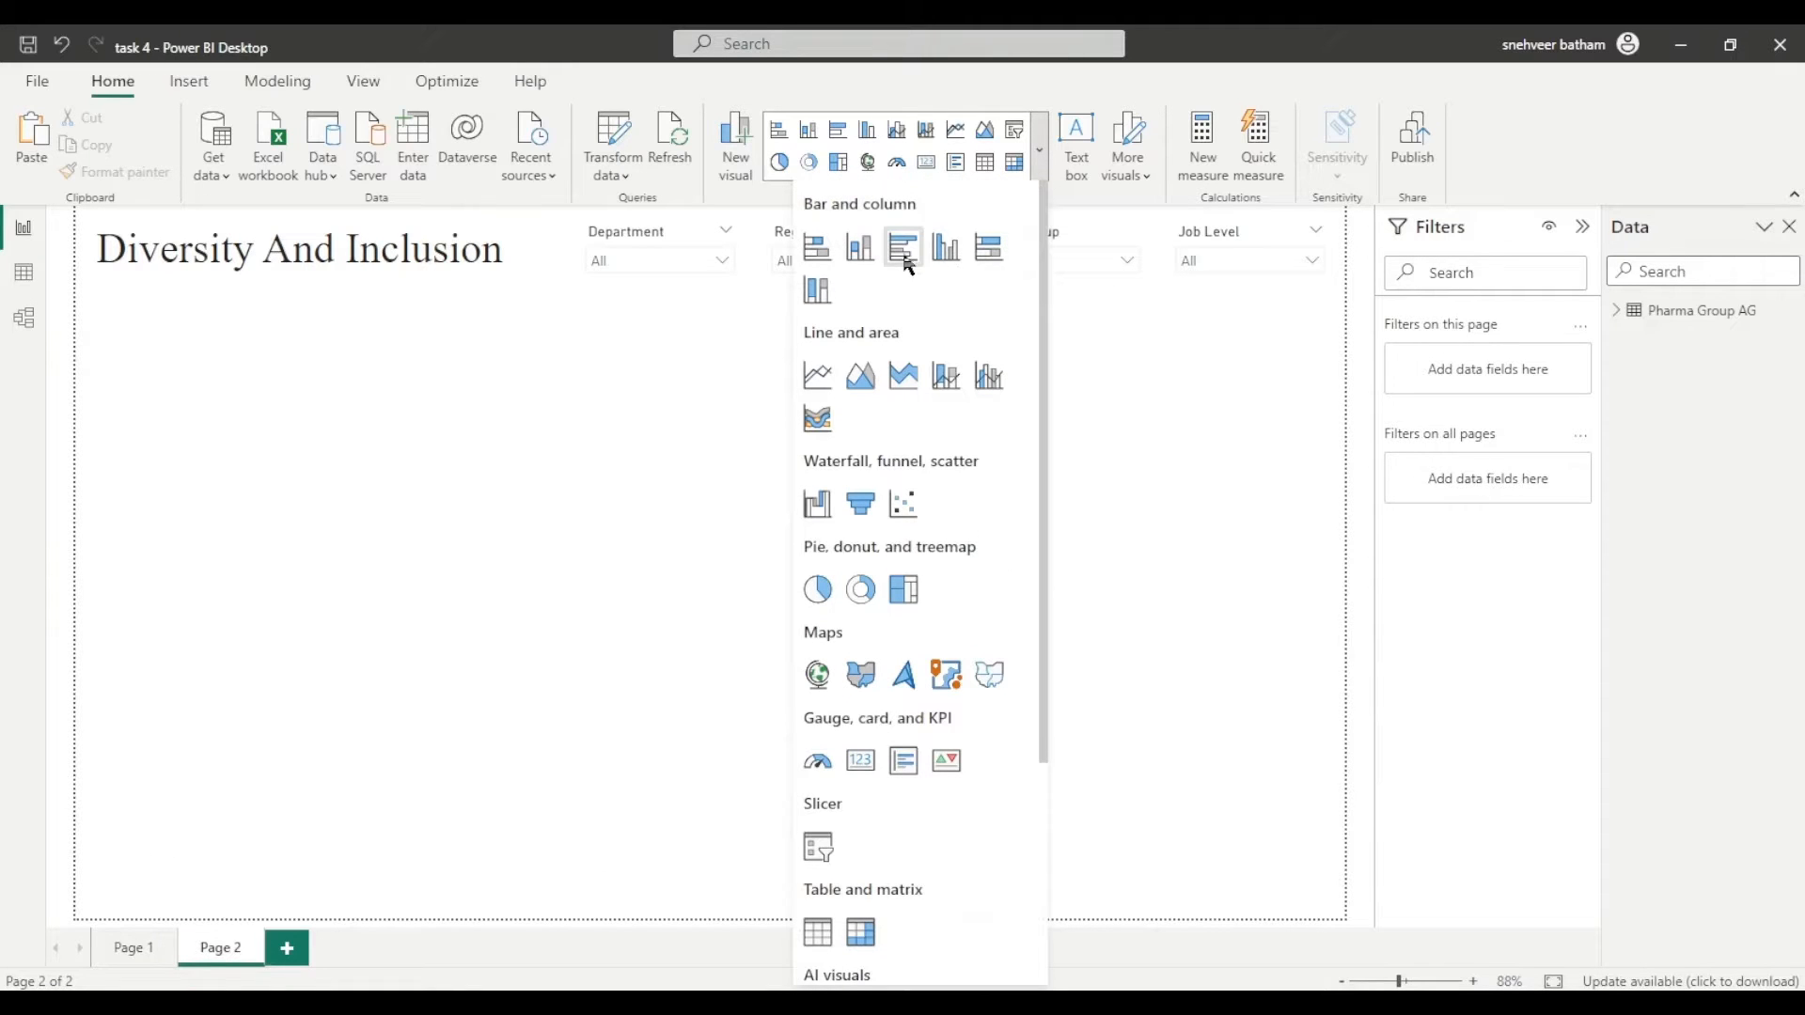
click(859, 236)
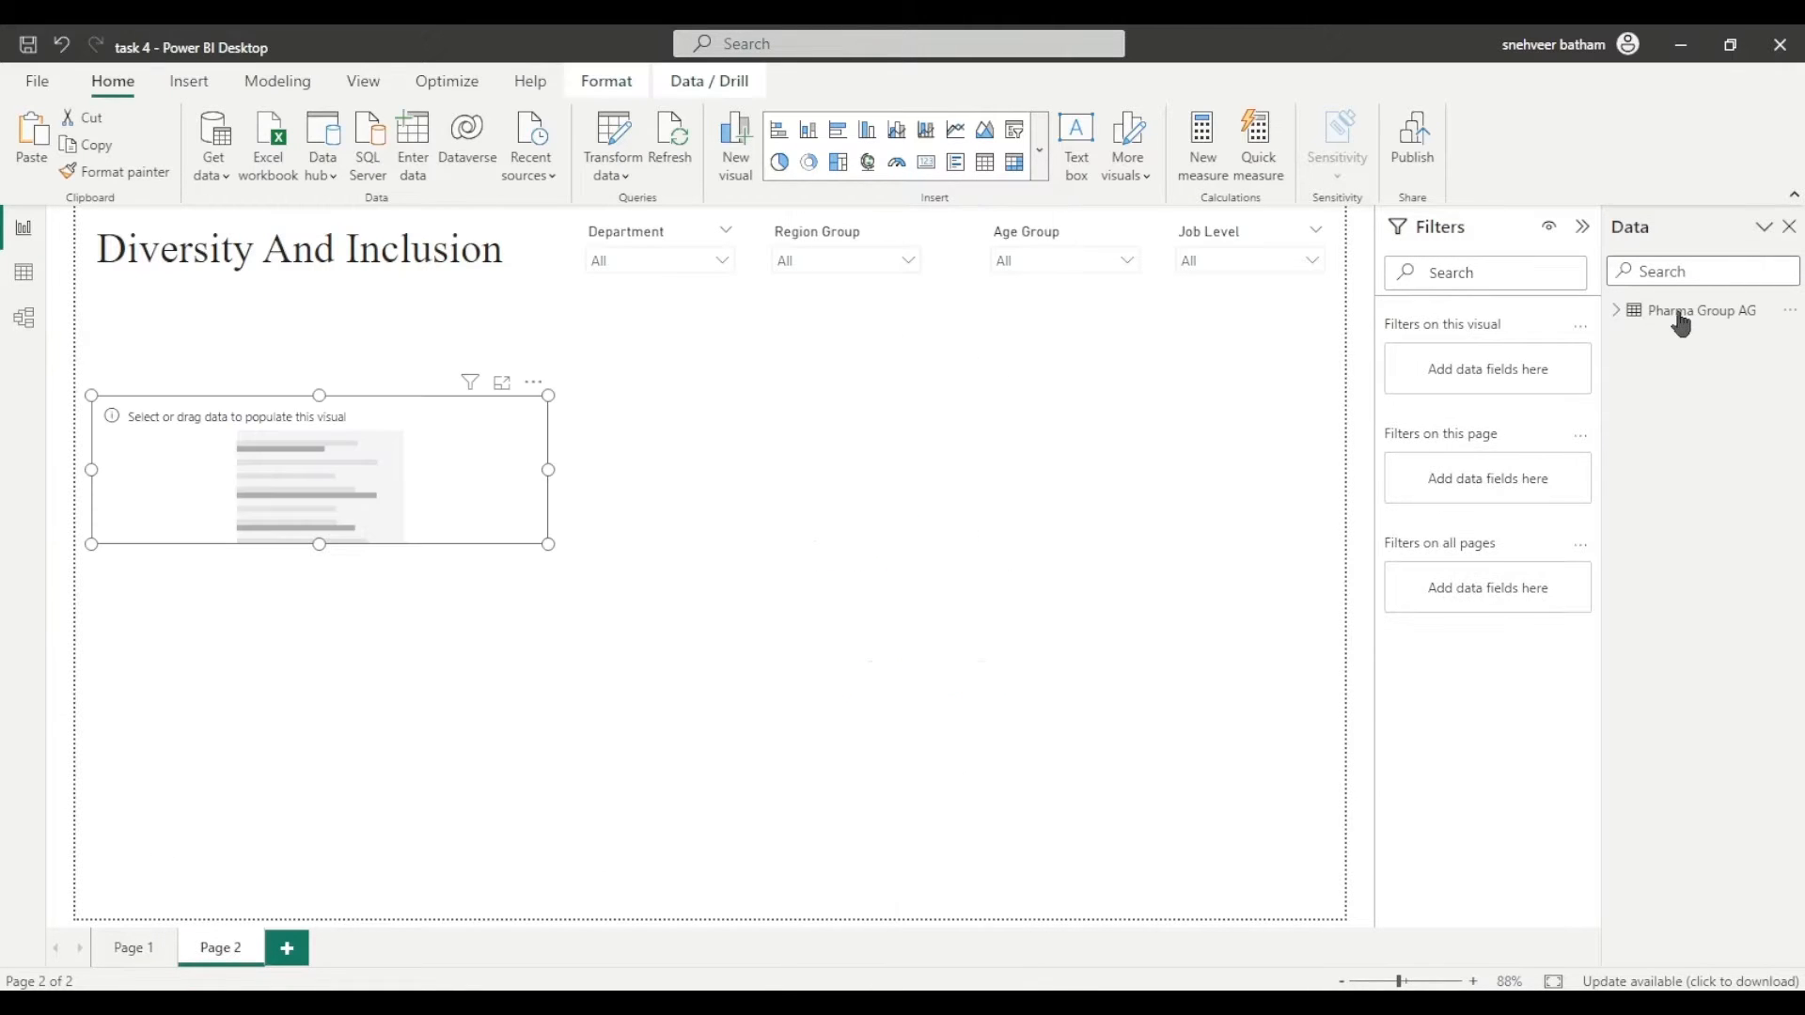
click(1616, 310)
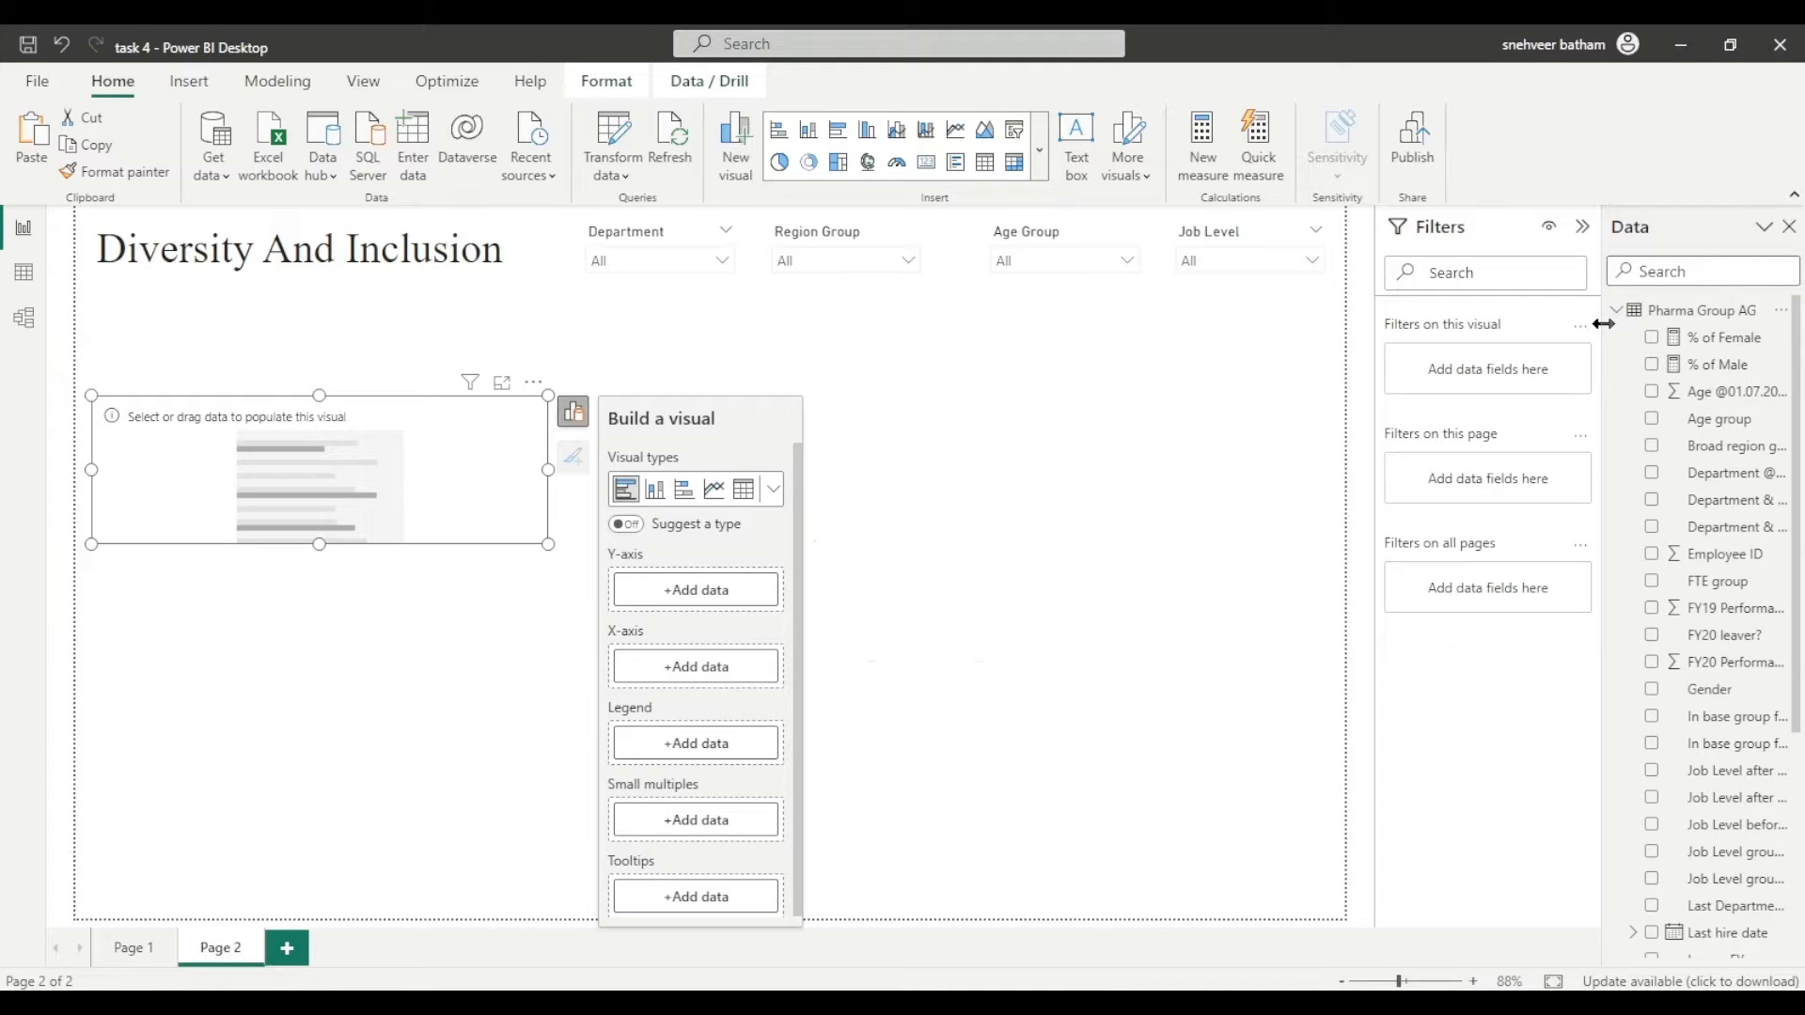
click(1651, 661)
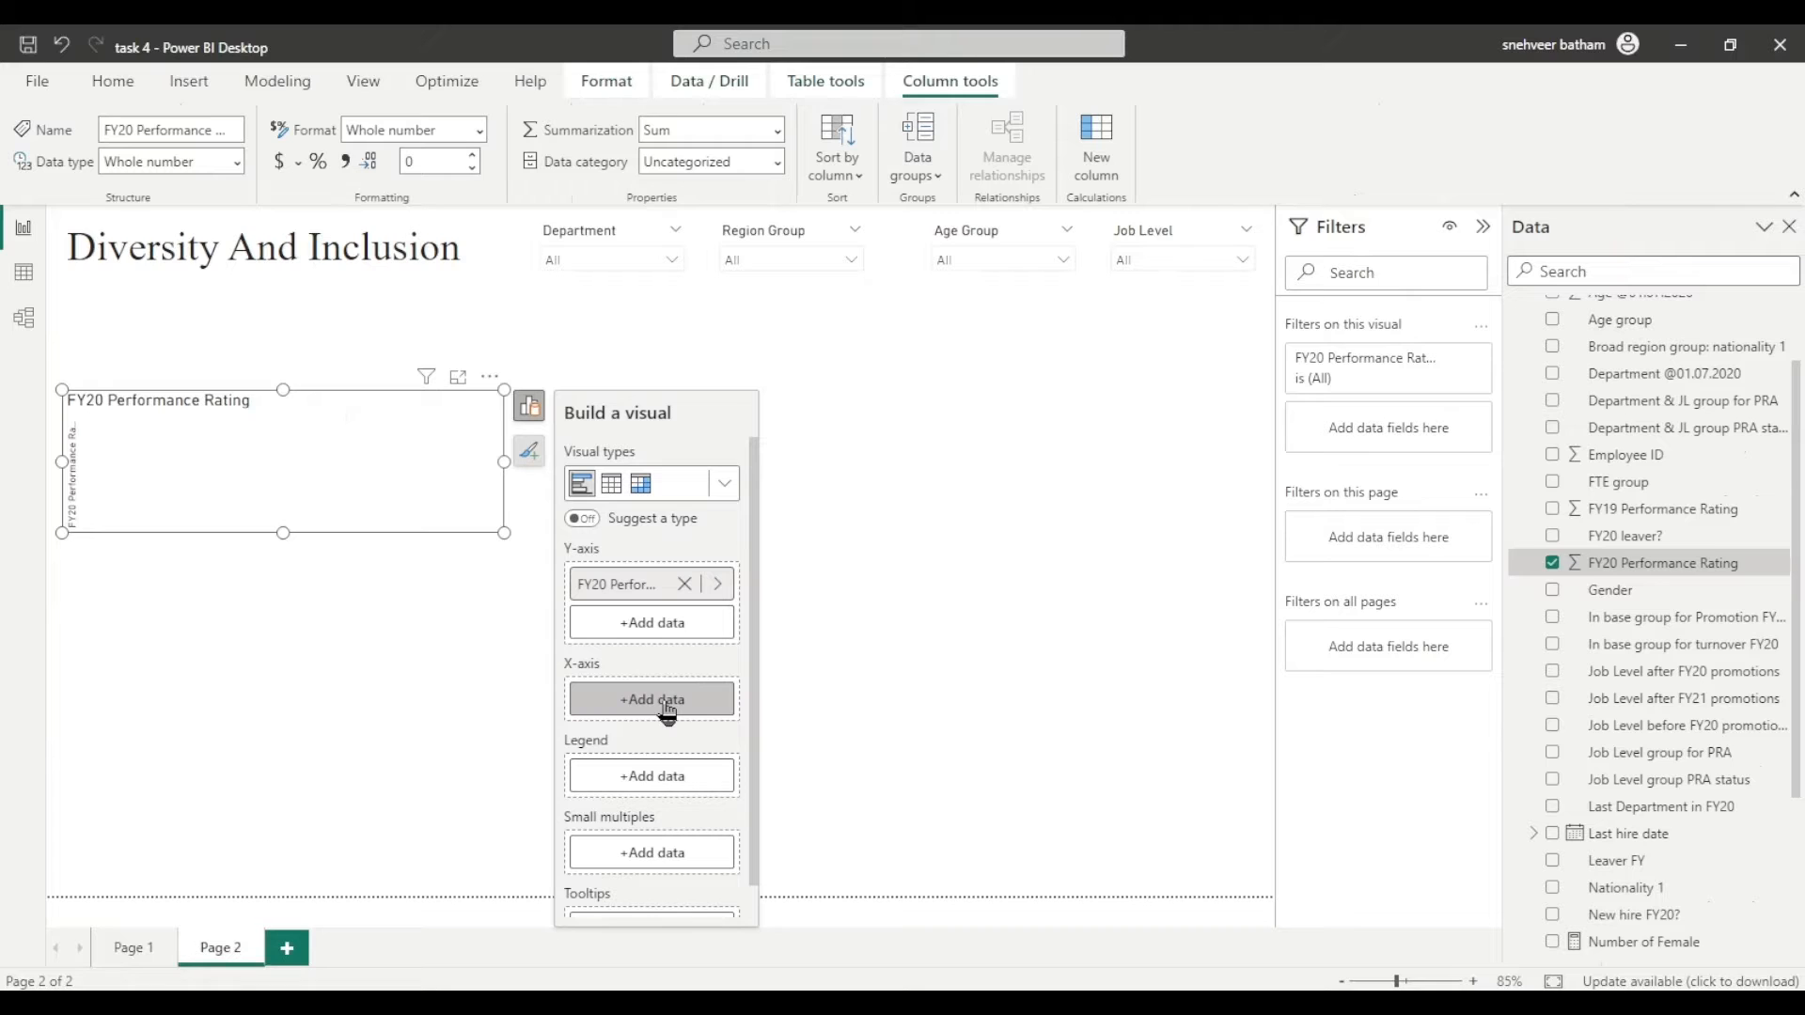
click(666, 705)
click(855, 660)
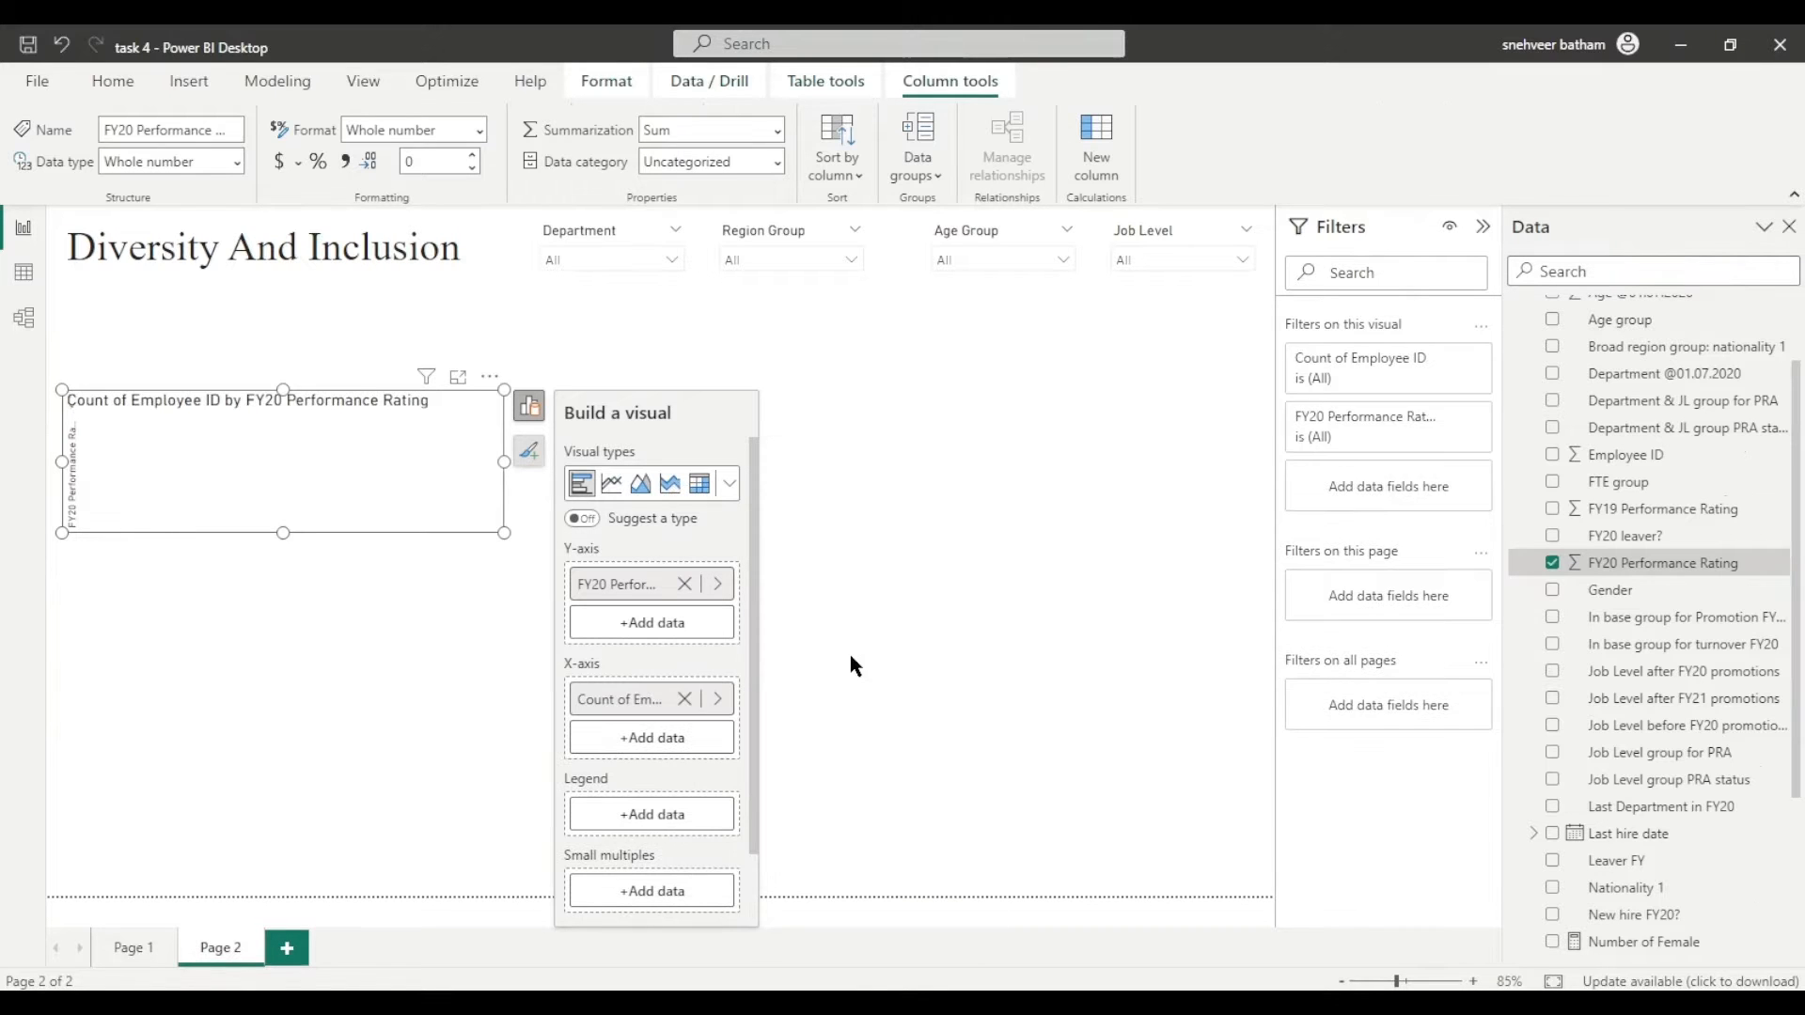
Step: Add Gender as the bar chart's legend and make the chart taller
click(665, 816)
click(841, 808)
drag(504, 533, 515, 760)
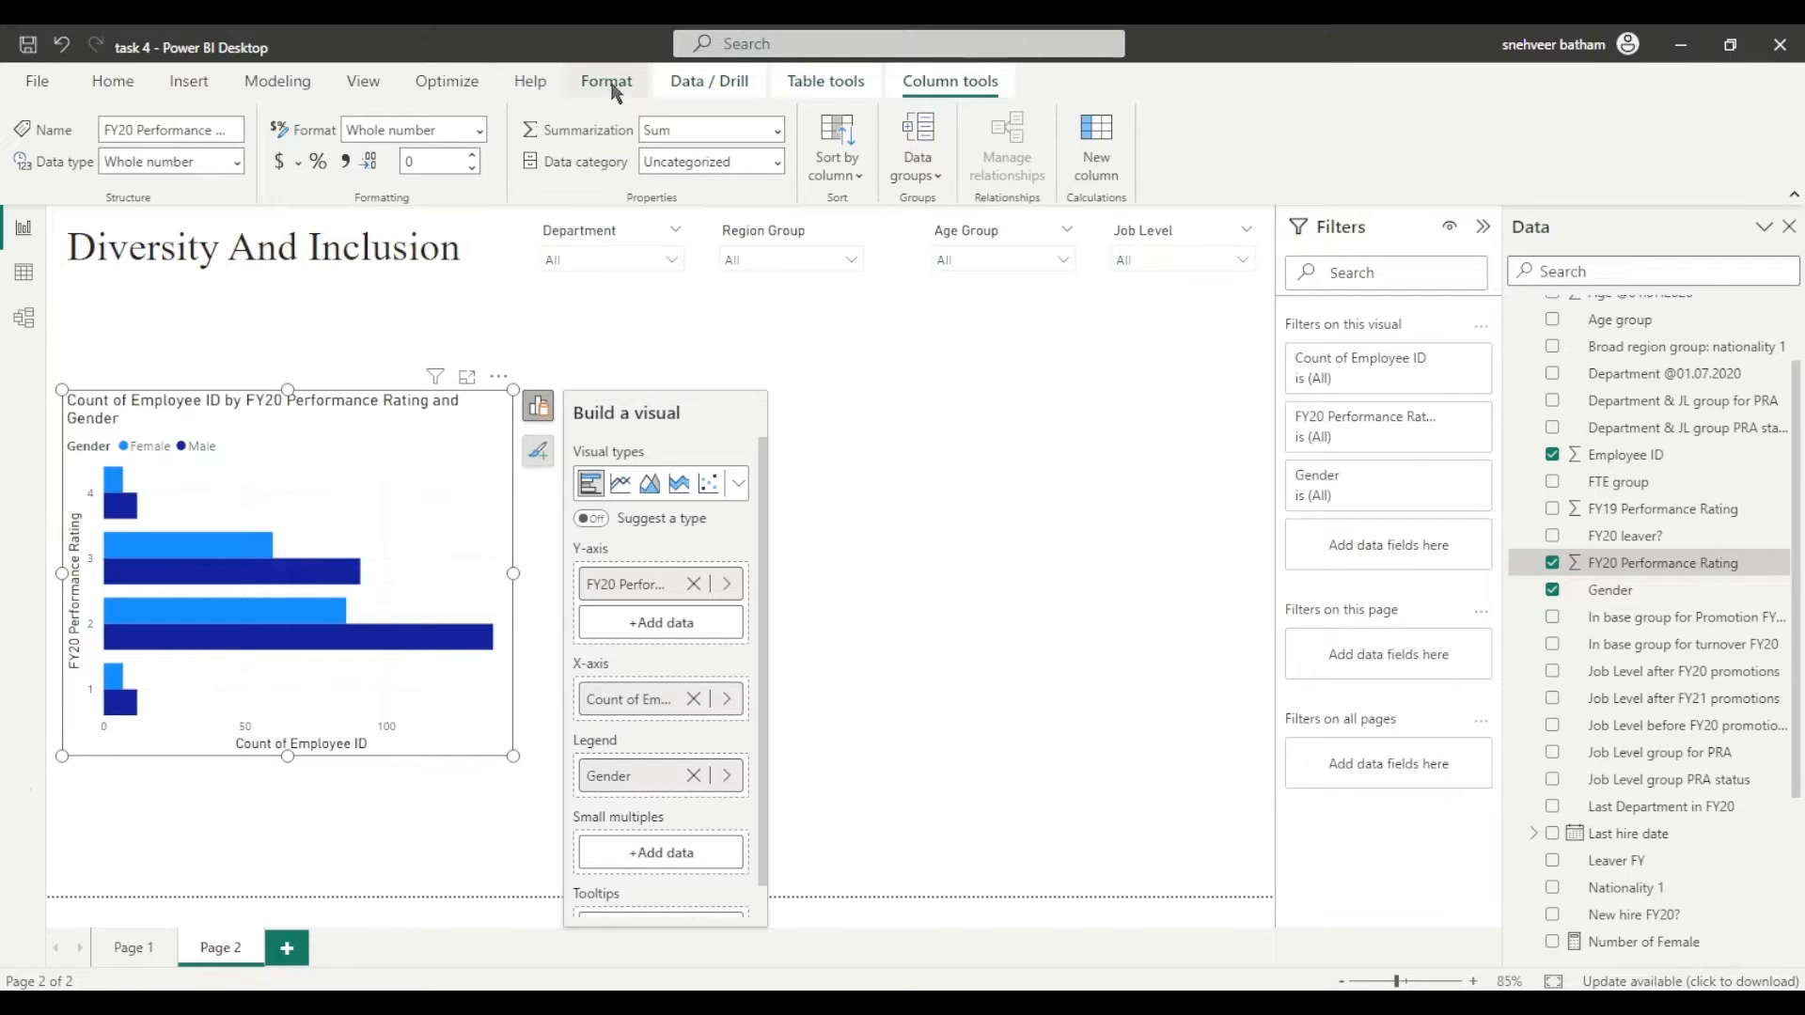
Step: Turn on the bar chart's data labels and show its Employee ID count as percent of grand total
click(363, 81)
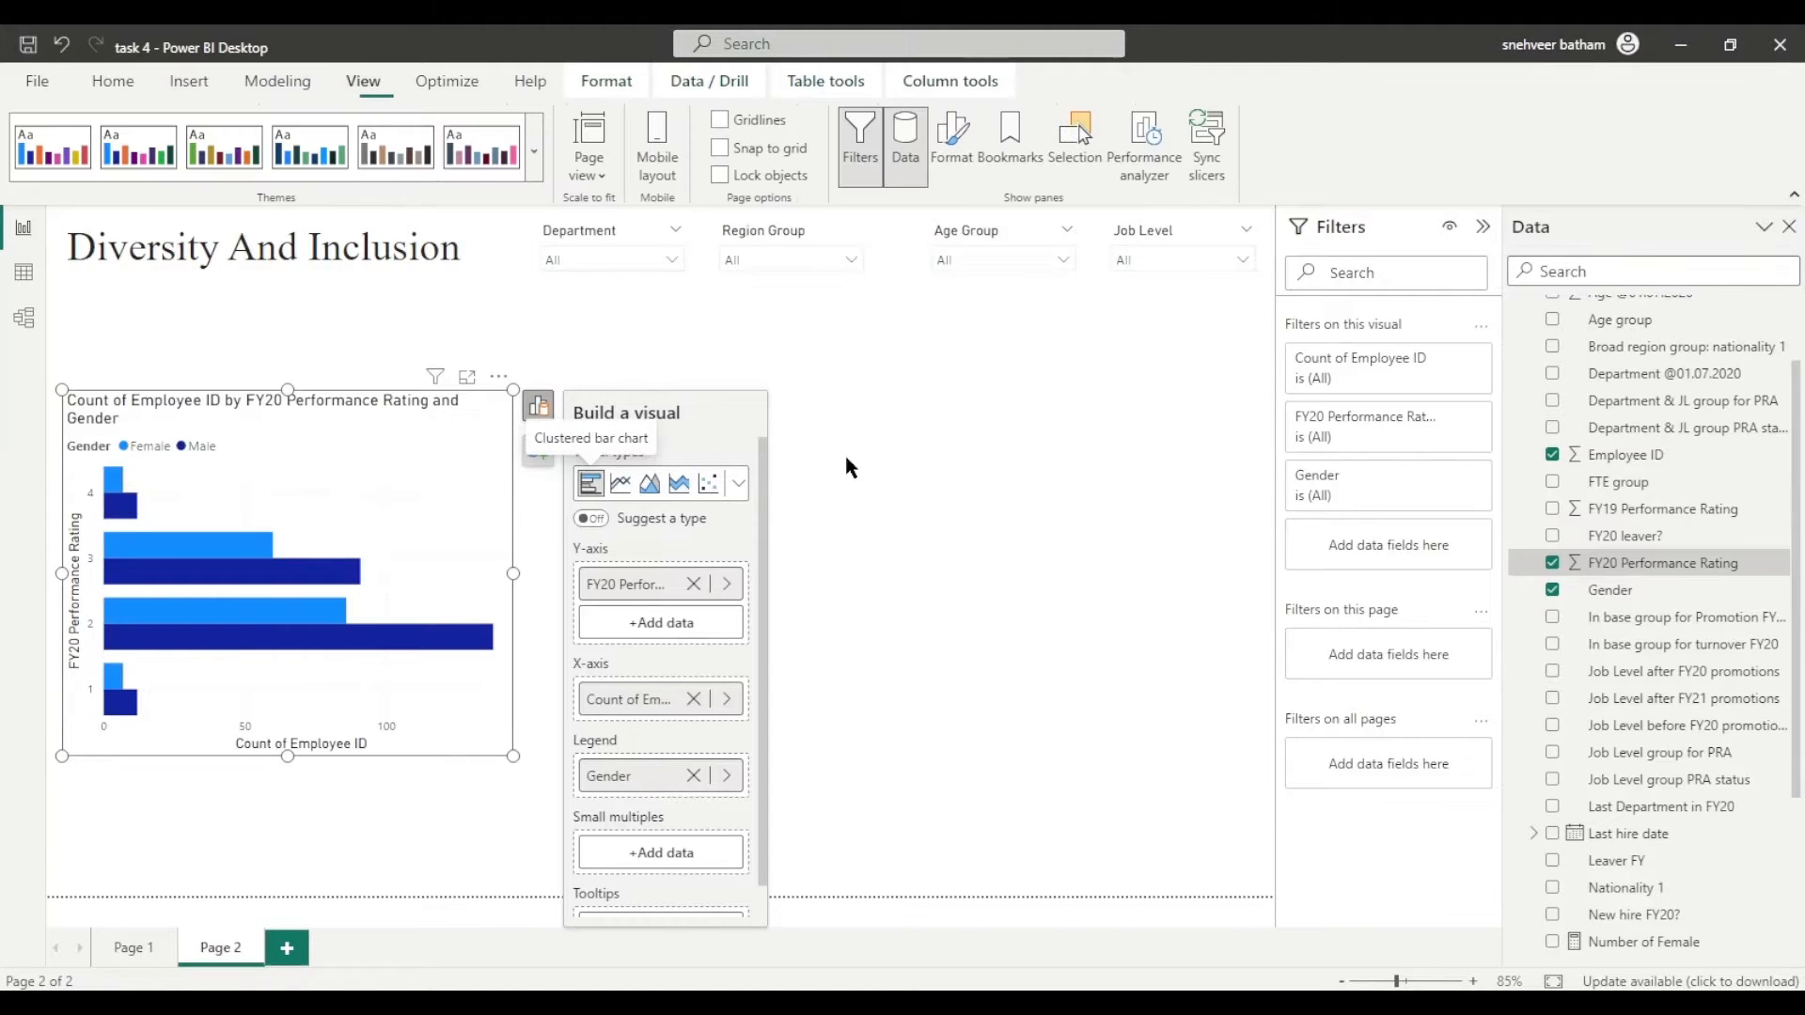
click(954, 155)
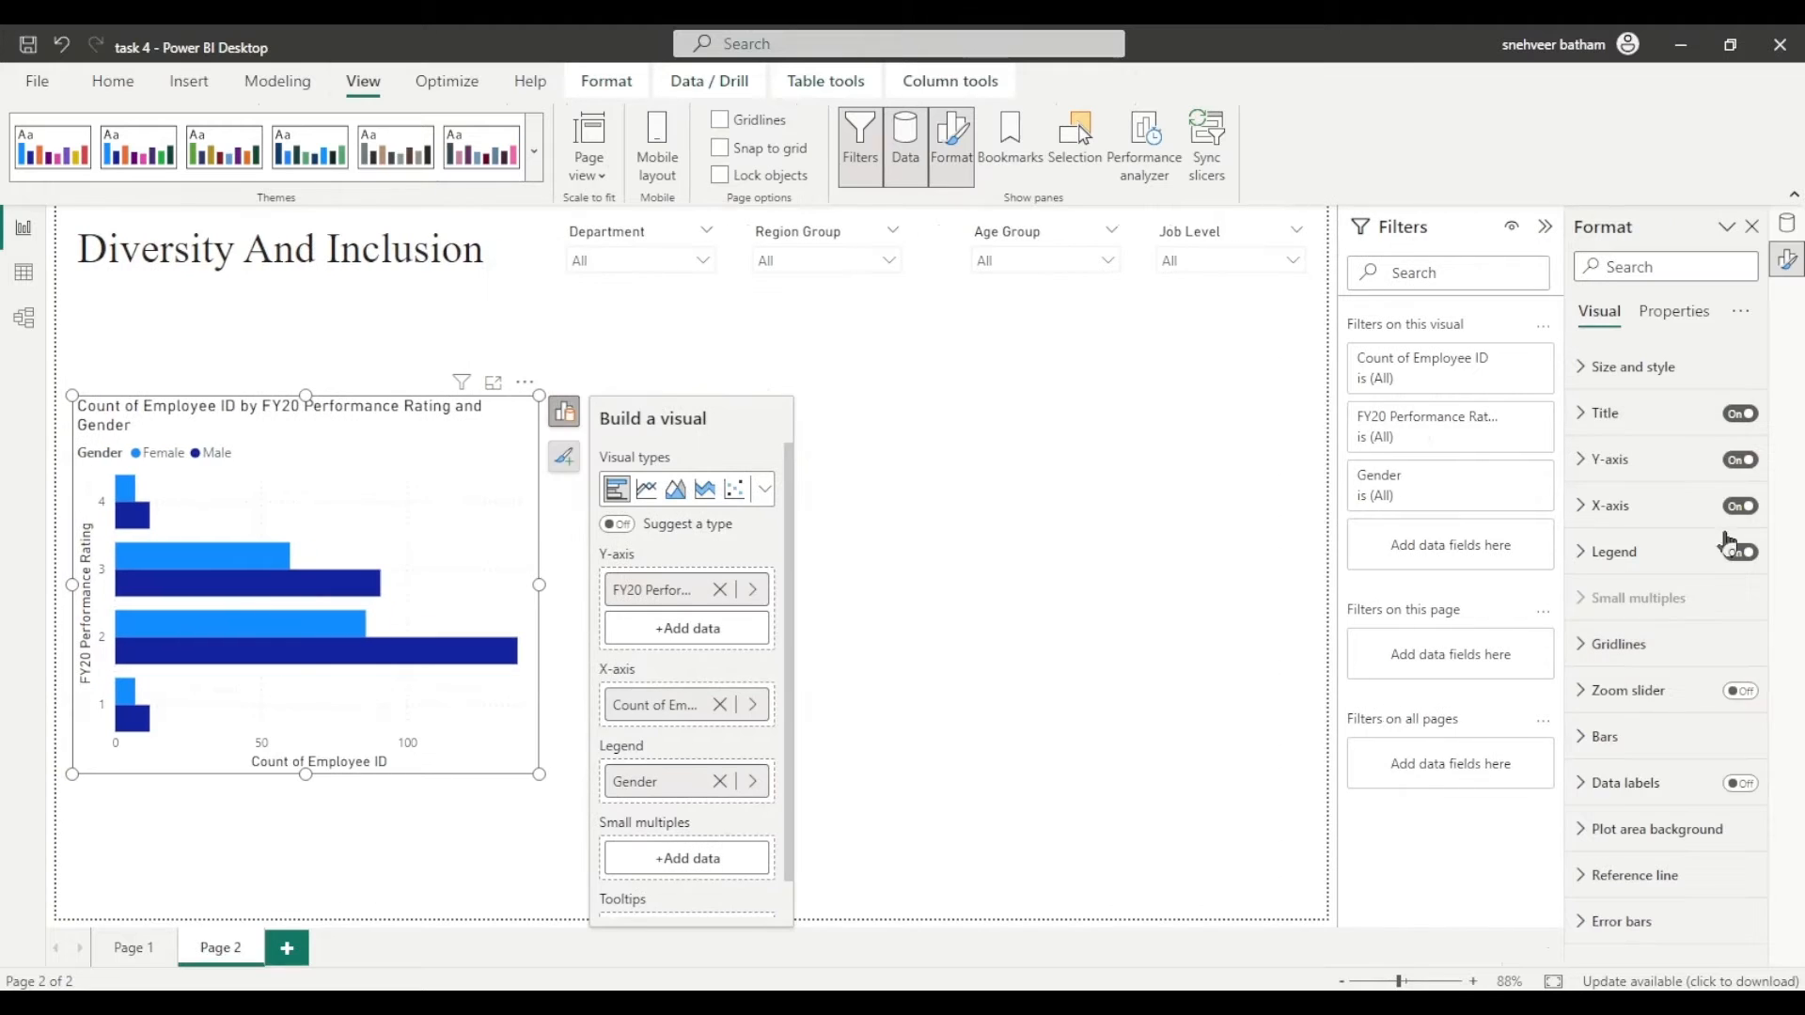
click(1741, 786)
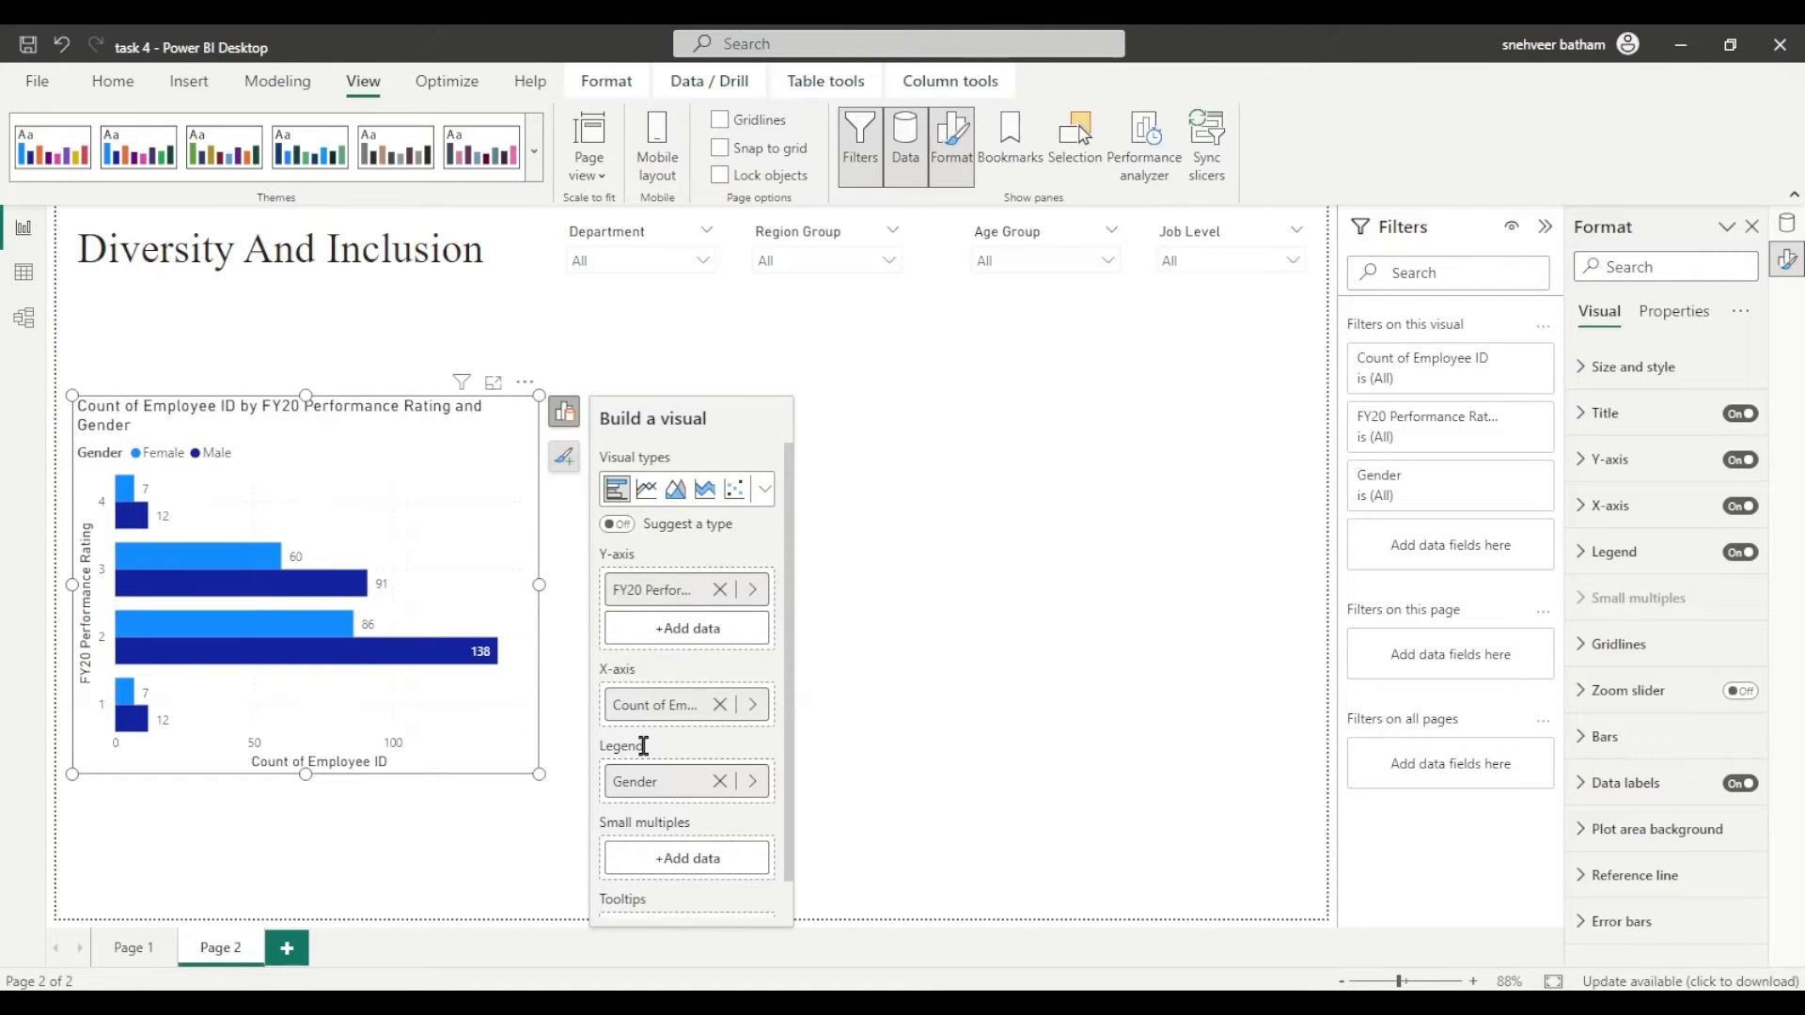
right_click(707, 718)
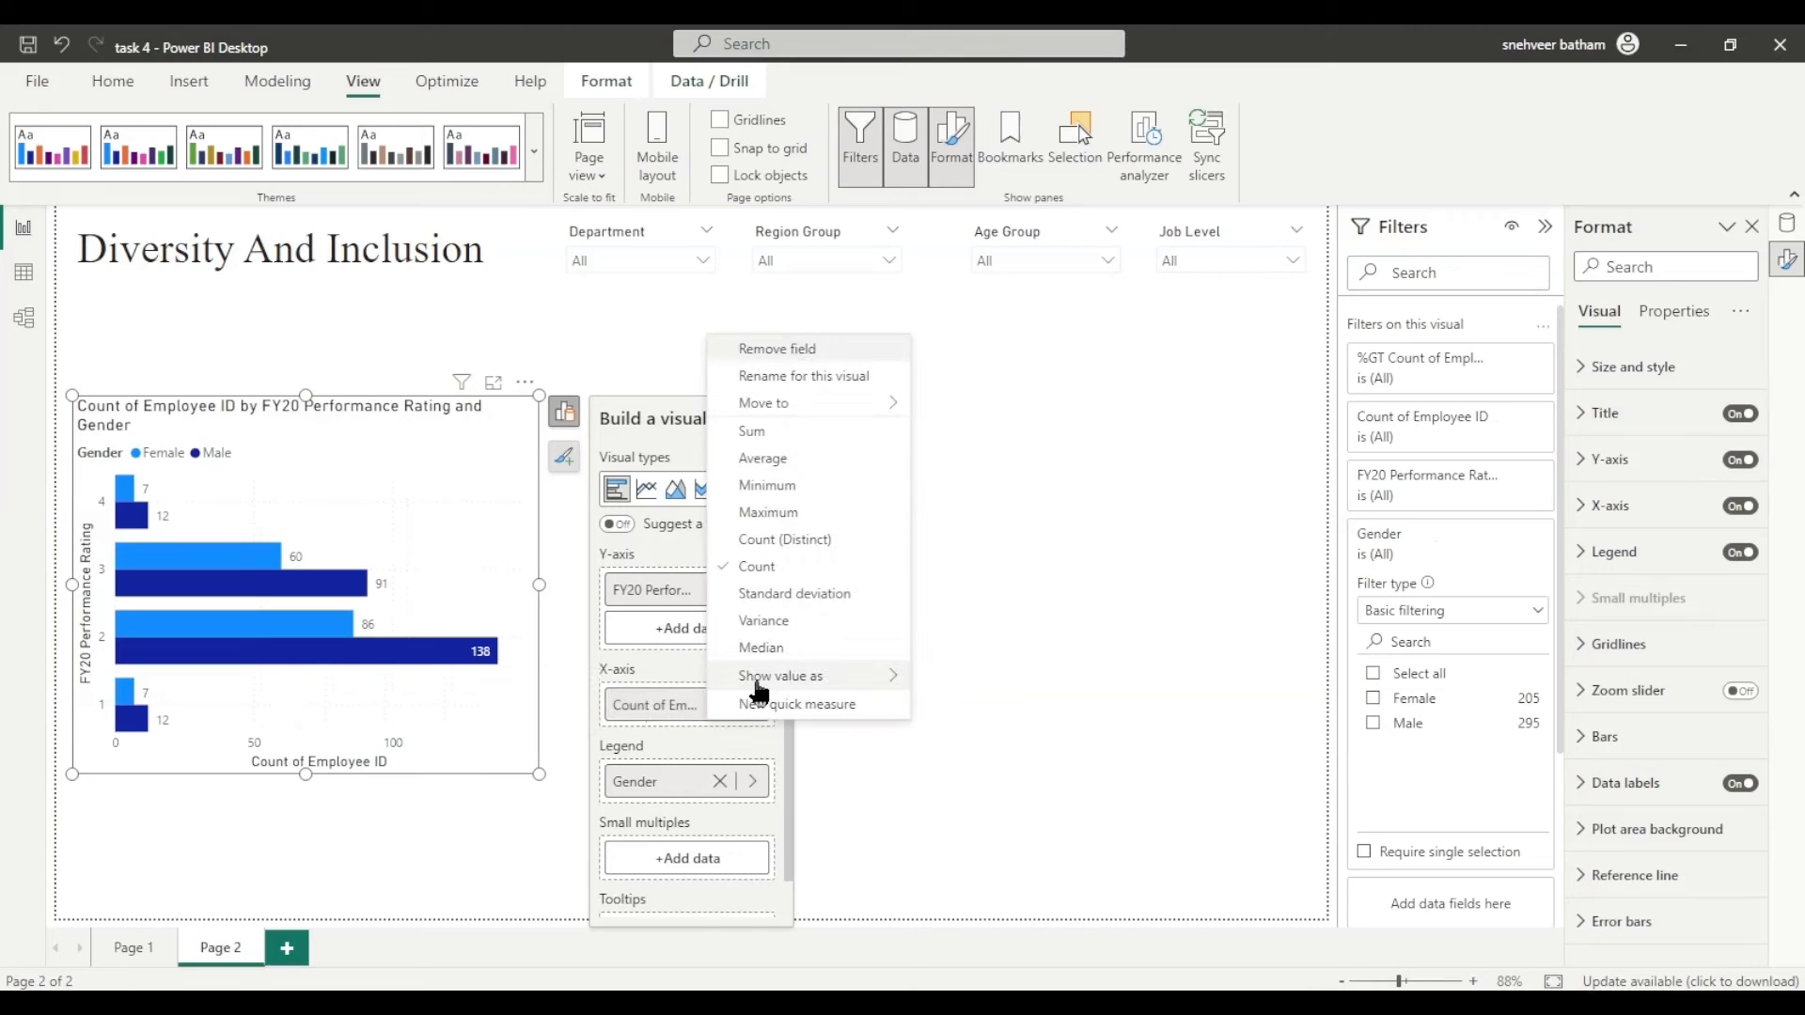
mouse_move(790, 686)
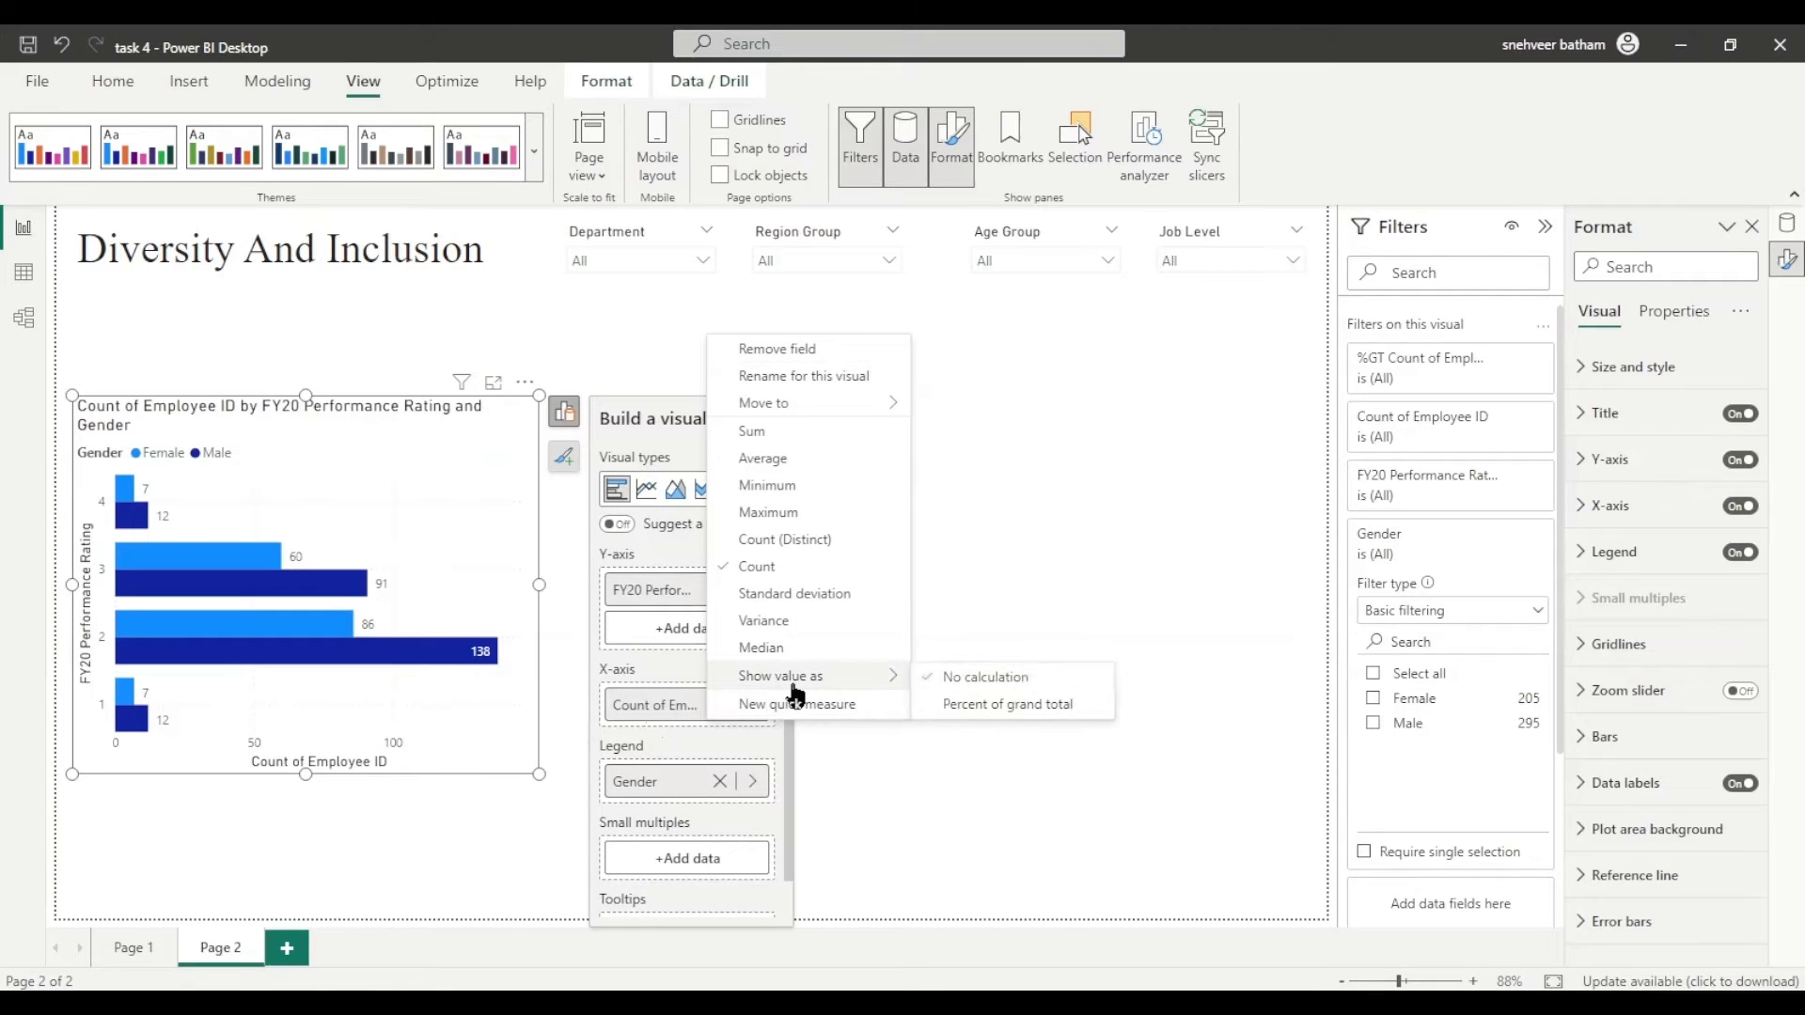
click(966, 707)
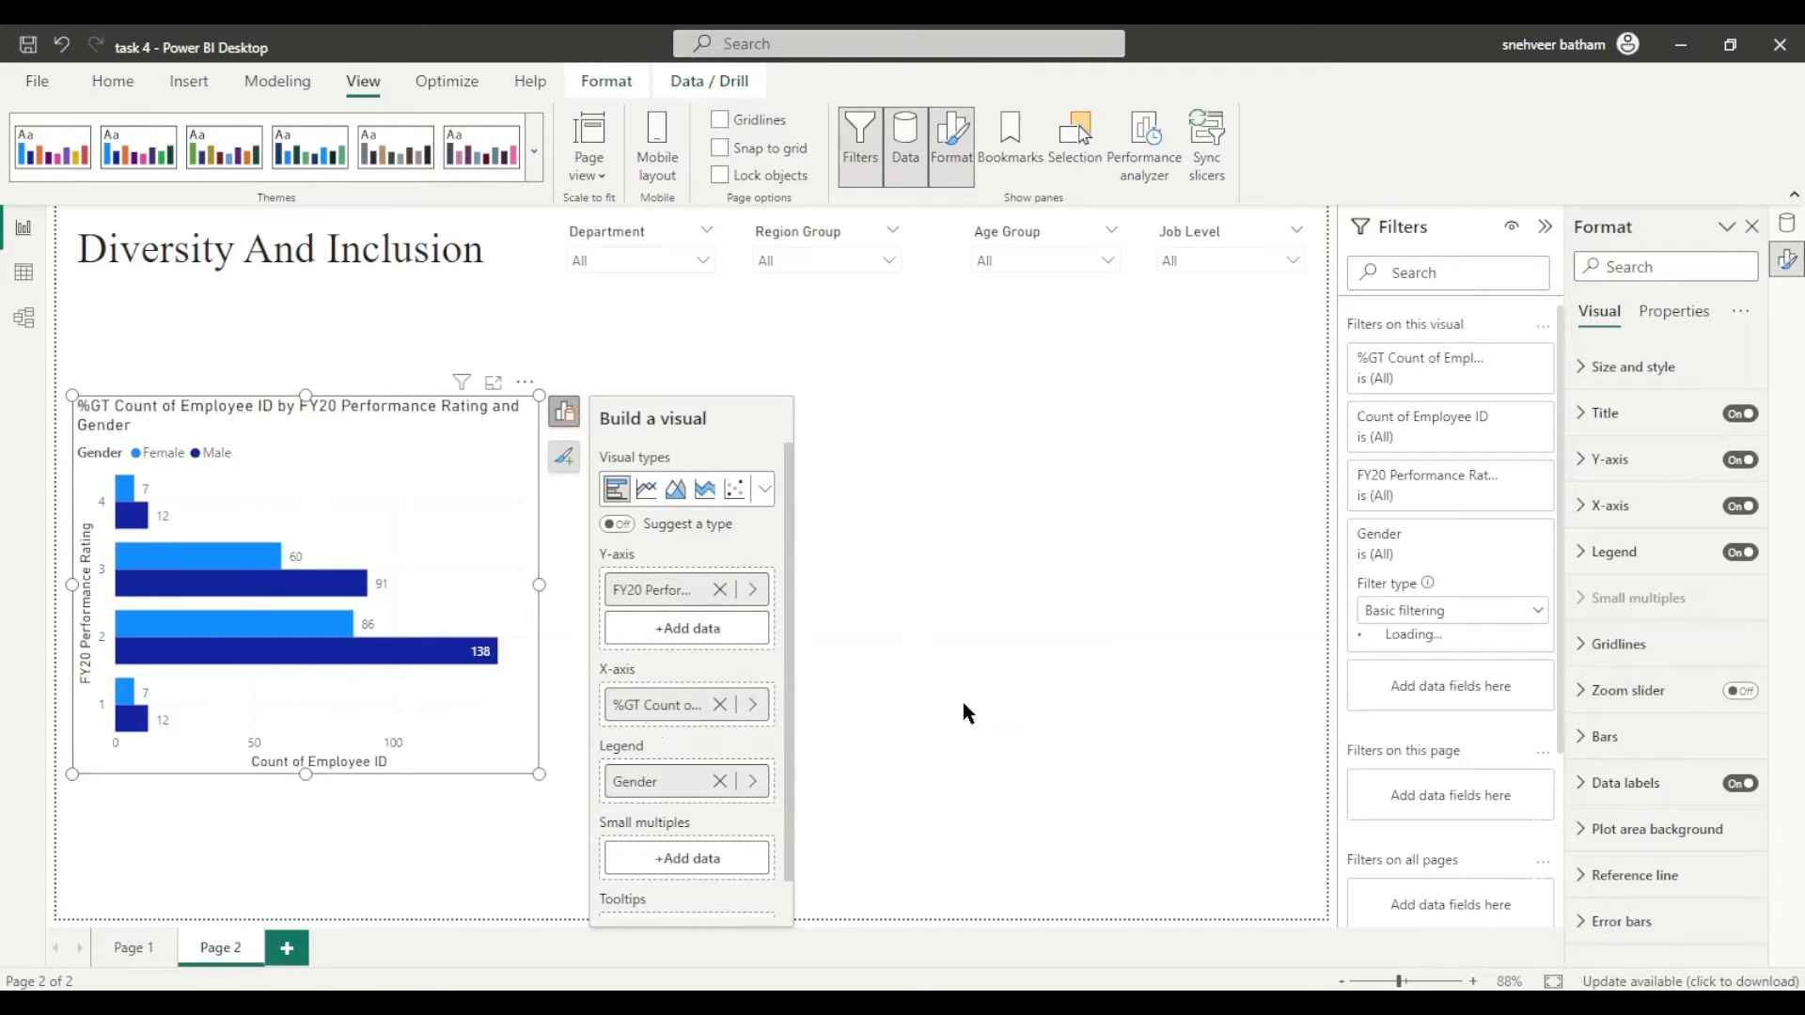
click(1036, 714)
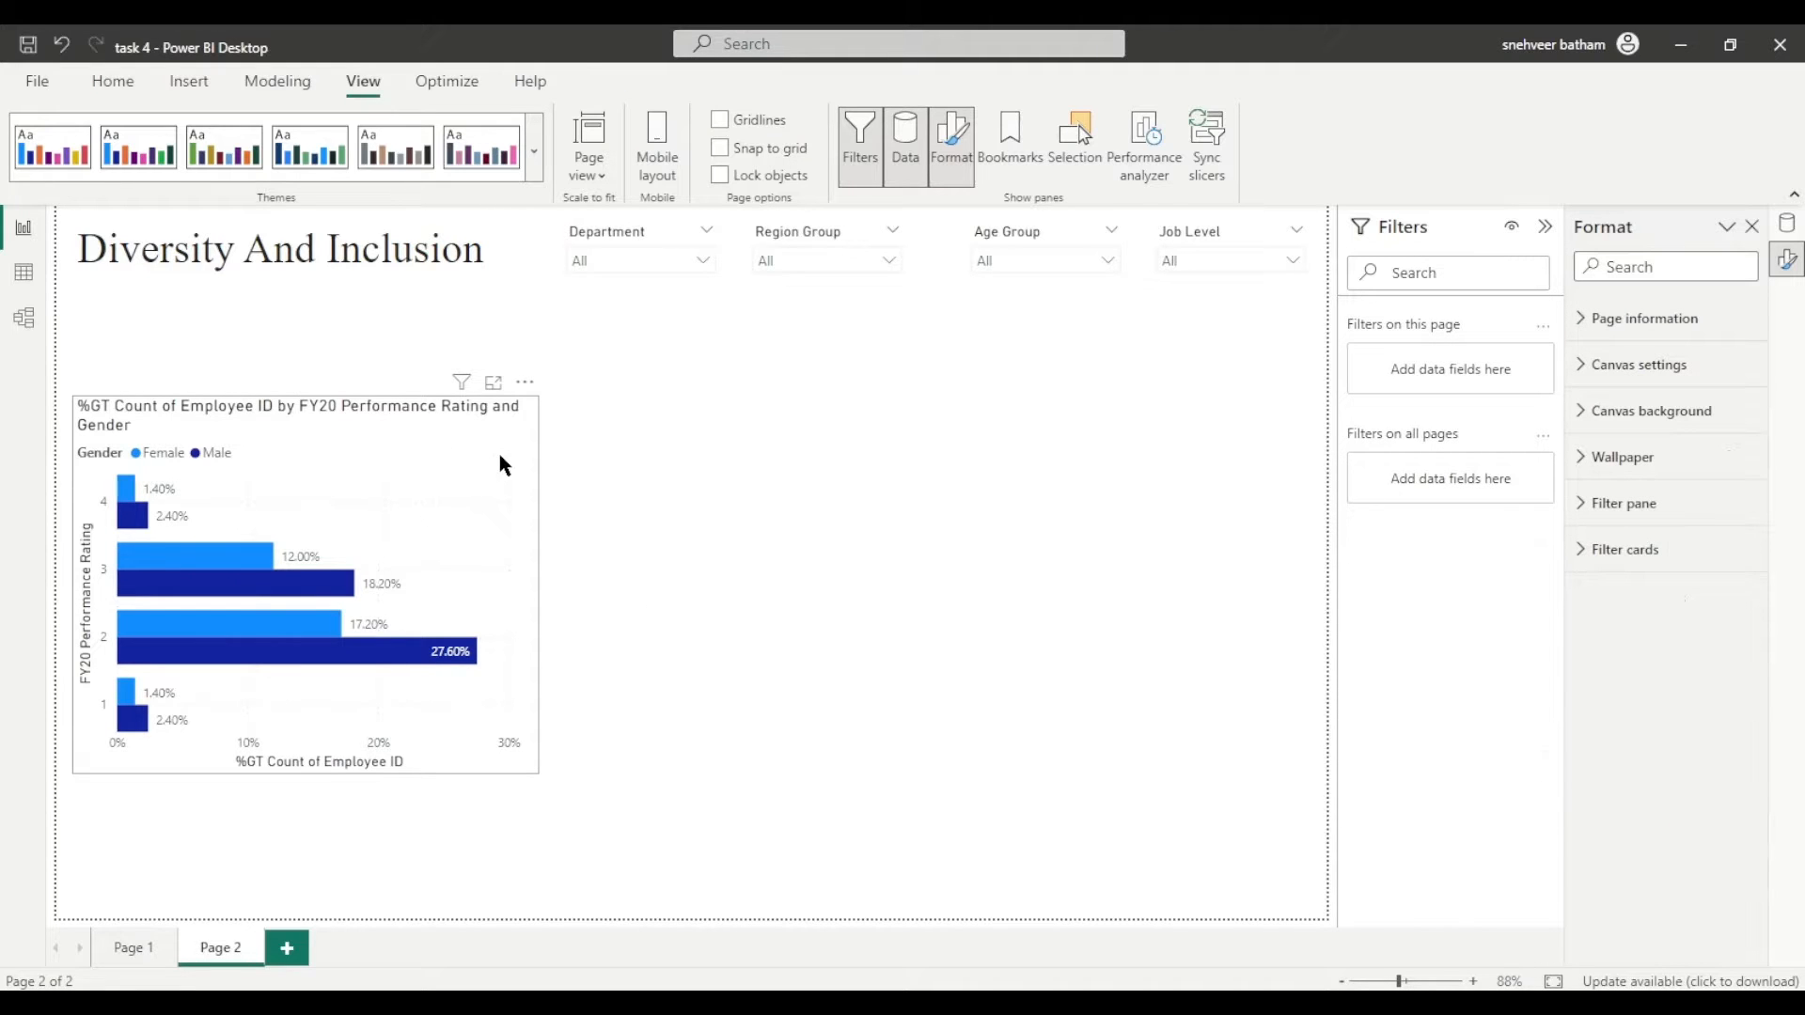
Step: Change the performance rating chart's visual type to a 100% stacked bar chart
click(581, 415)
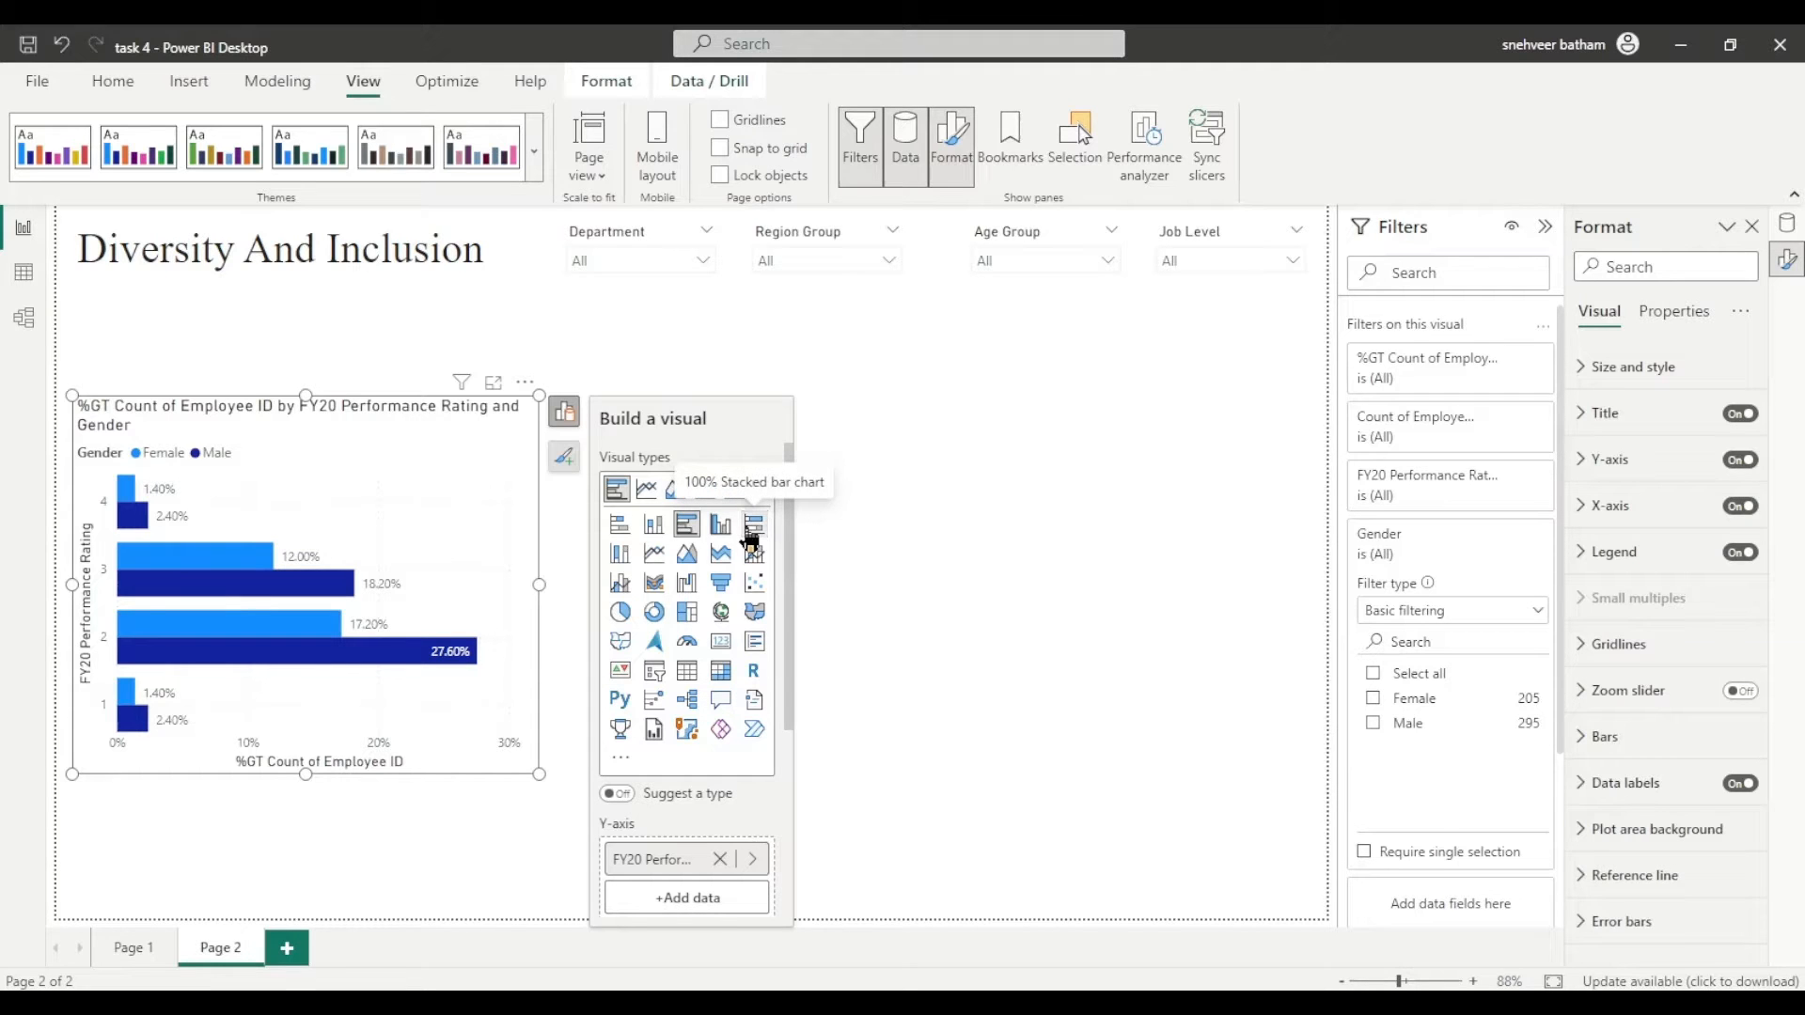
click(752, 526)
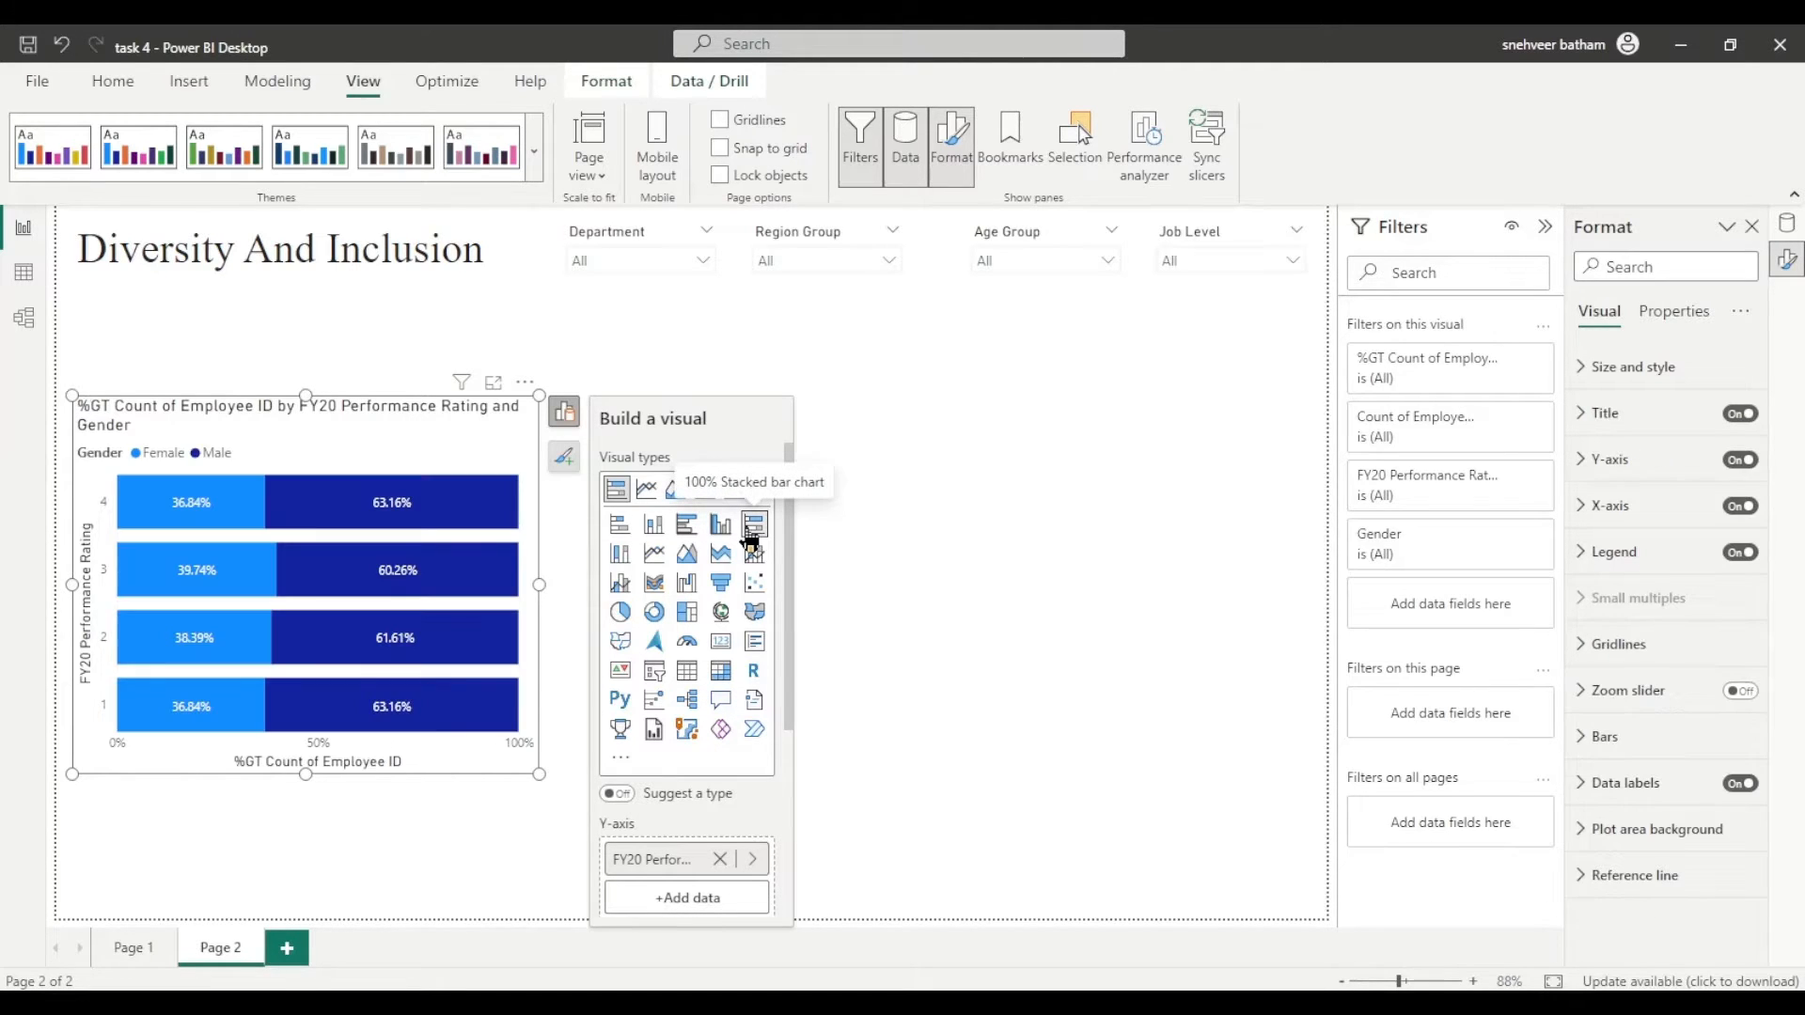
click(909, 325)
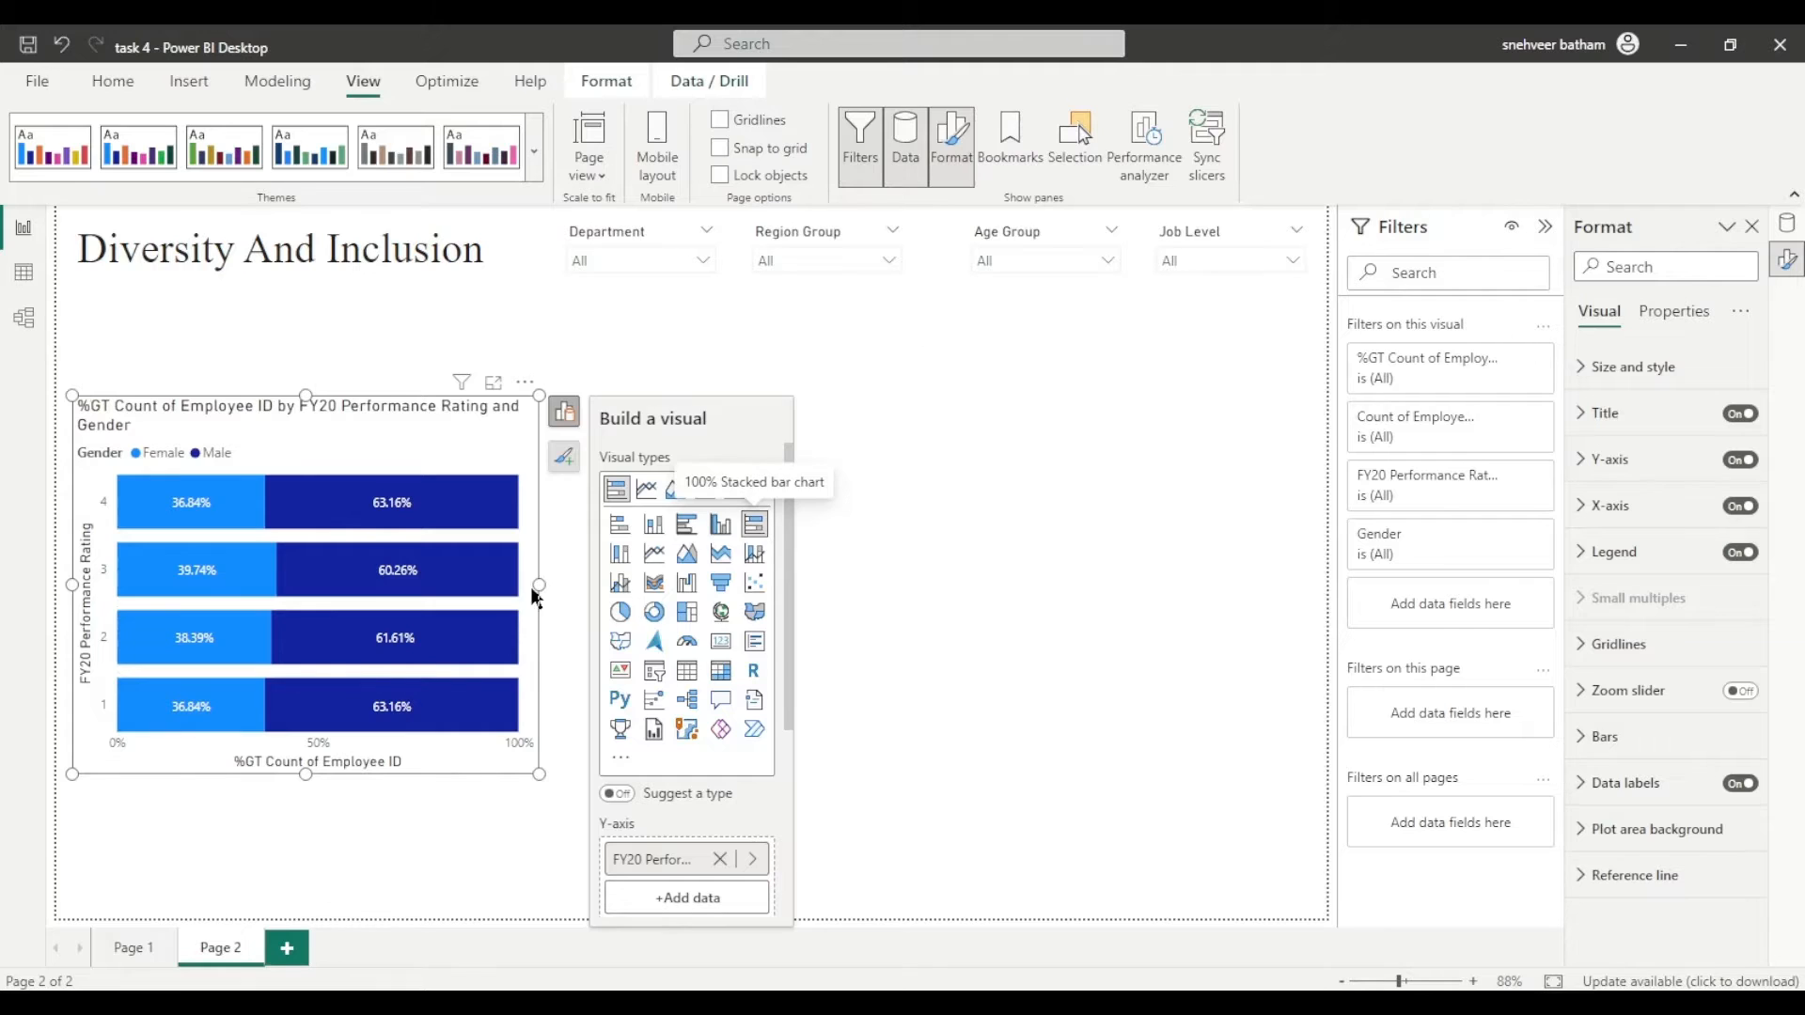
Step: Duplicate the 100% stacked bar chart and place the copy to the right of the original
click(418, 459)
key(ctrl+c)
key(ctrl+v)
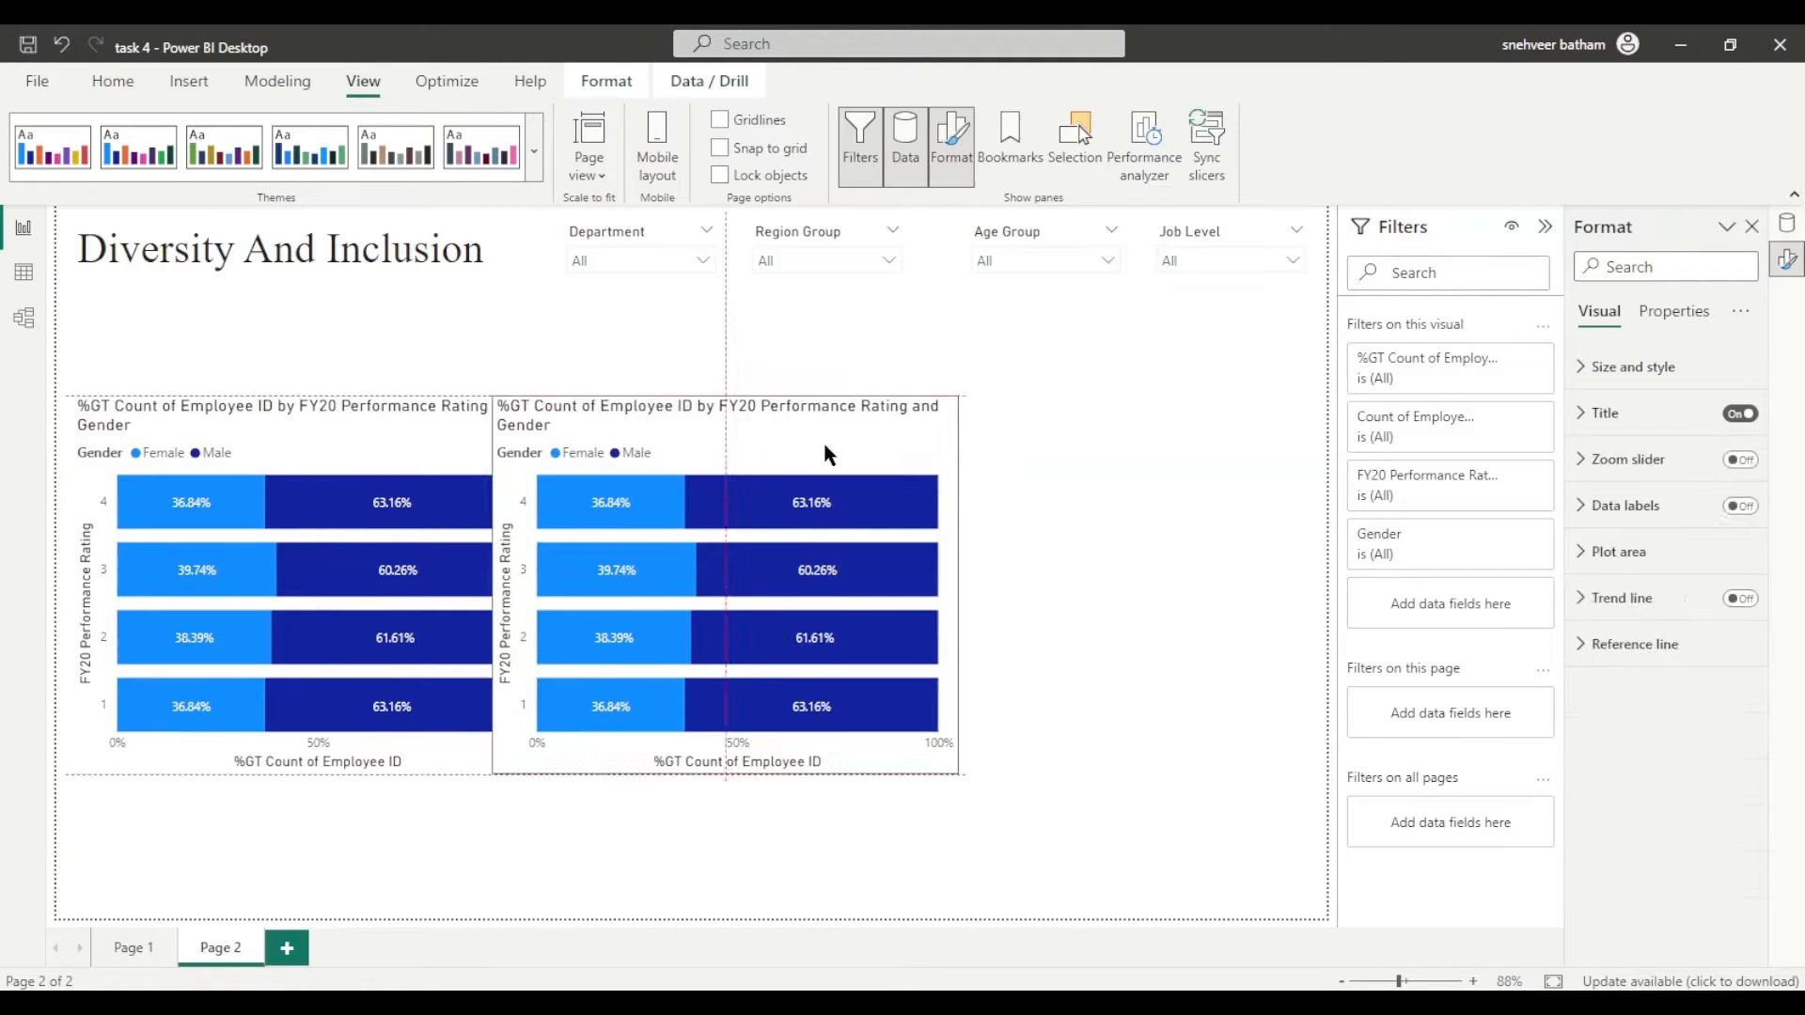
drag(826, 451, 866, 435)
Step: In the copied chart, put Gender on the Y-axis and FY20 Performance Rating in the legend, and show the Employee ID count with no calculation
click(1048, 389)
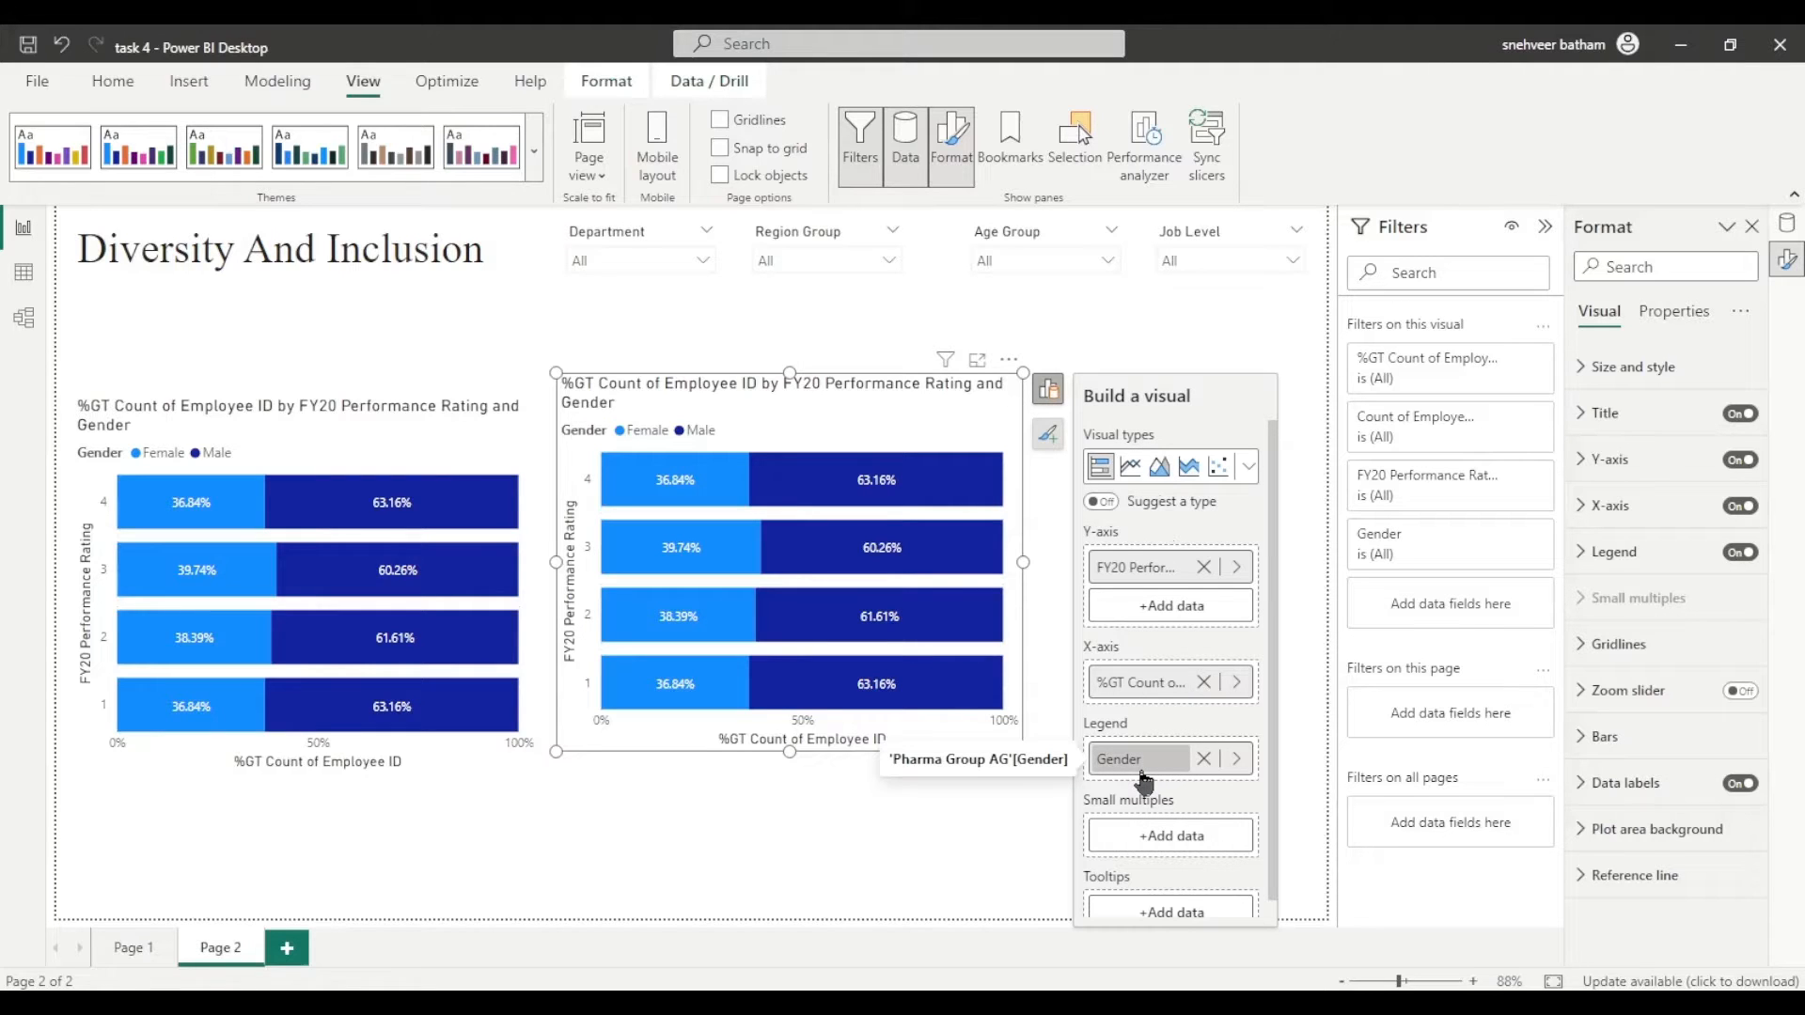
drag(1144, 781, 1160, 836)
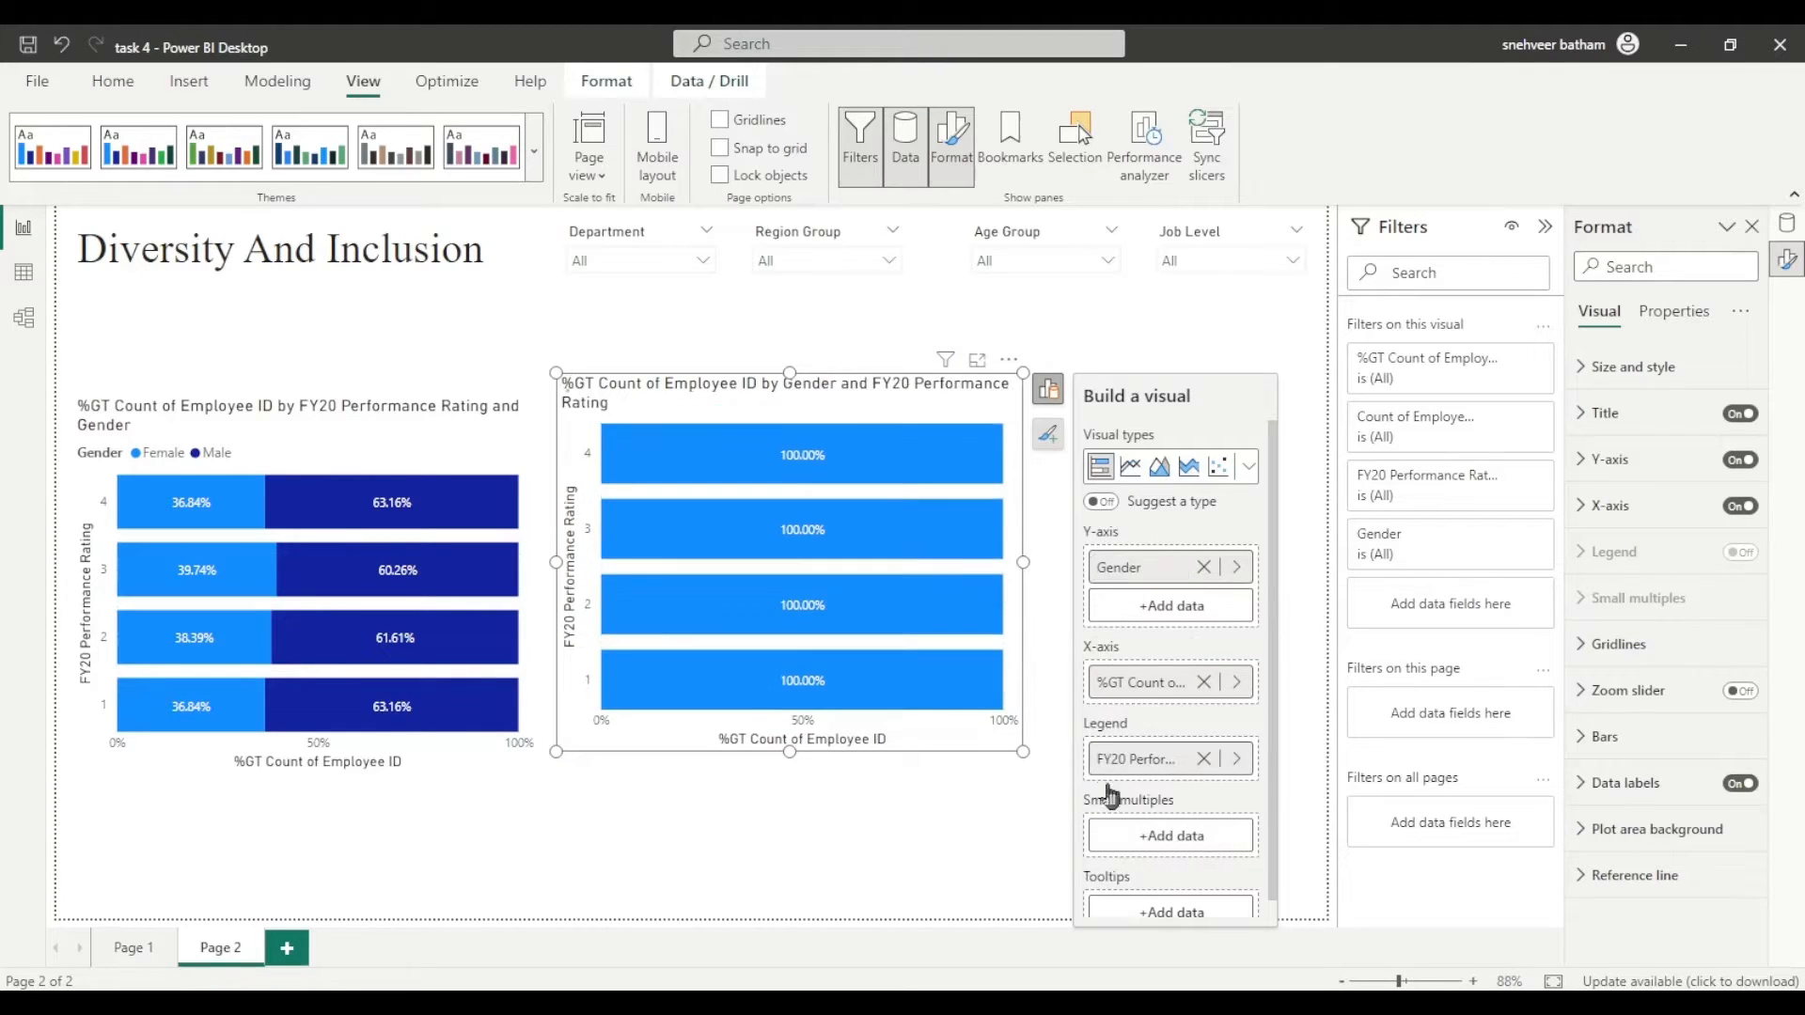
right_click(1149, 696)
mouse_move(1382, 683)
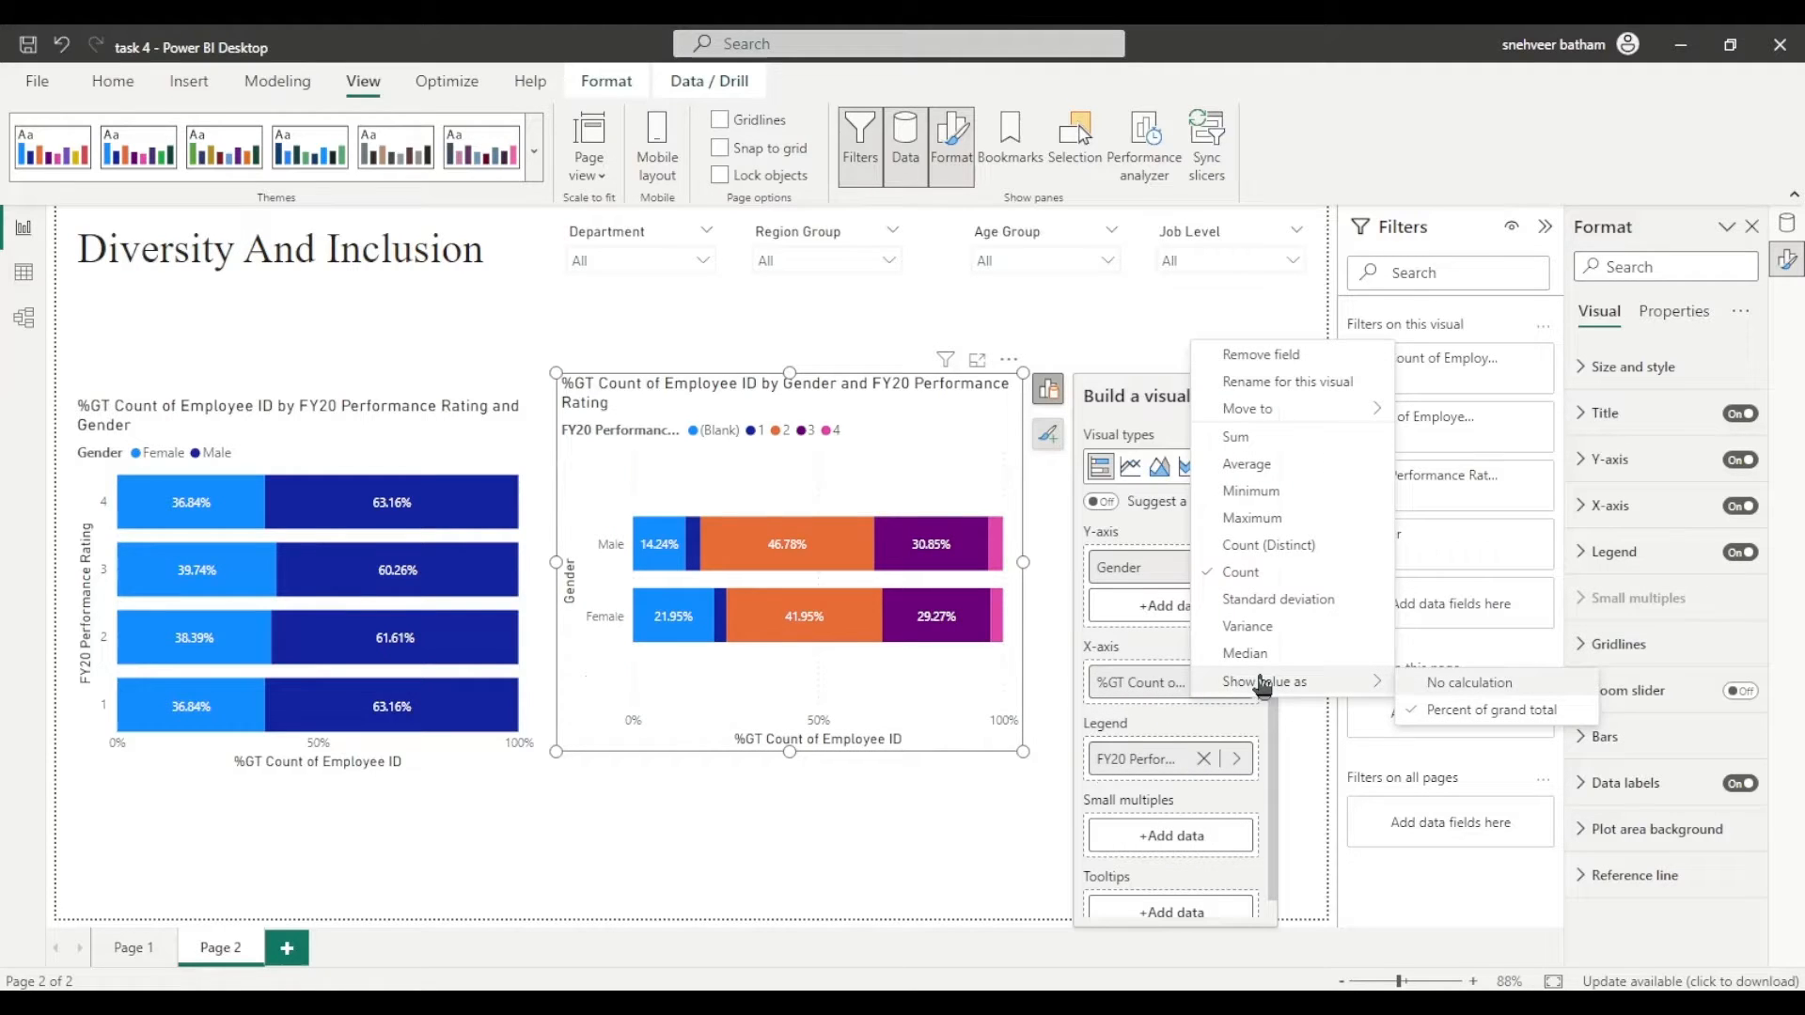
click(1464, 684)
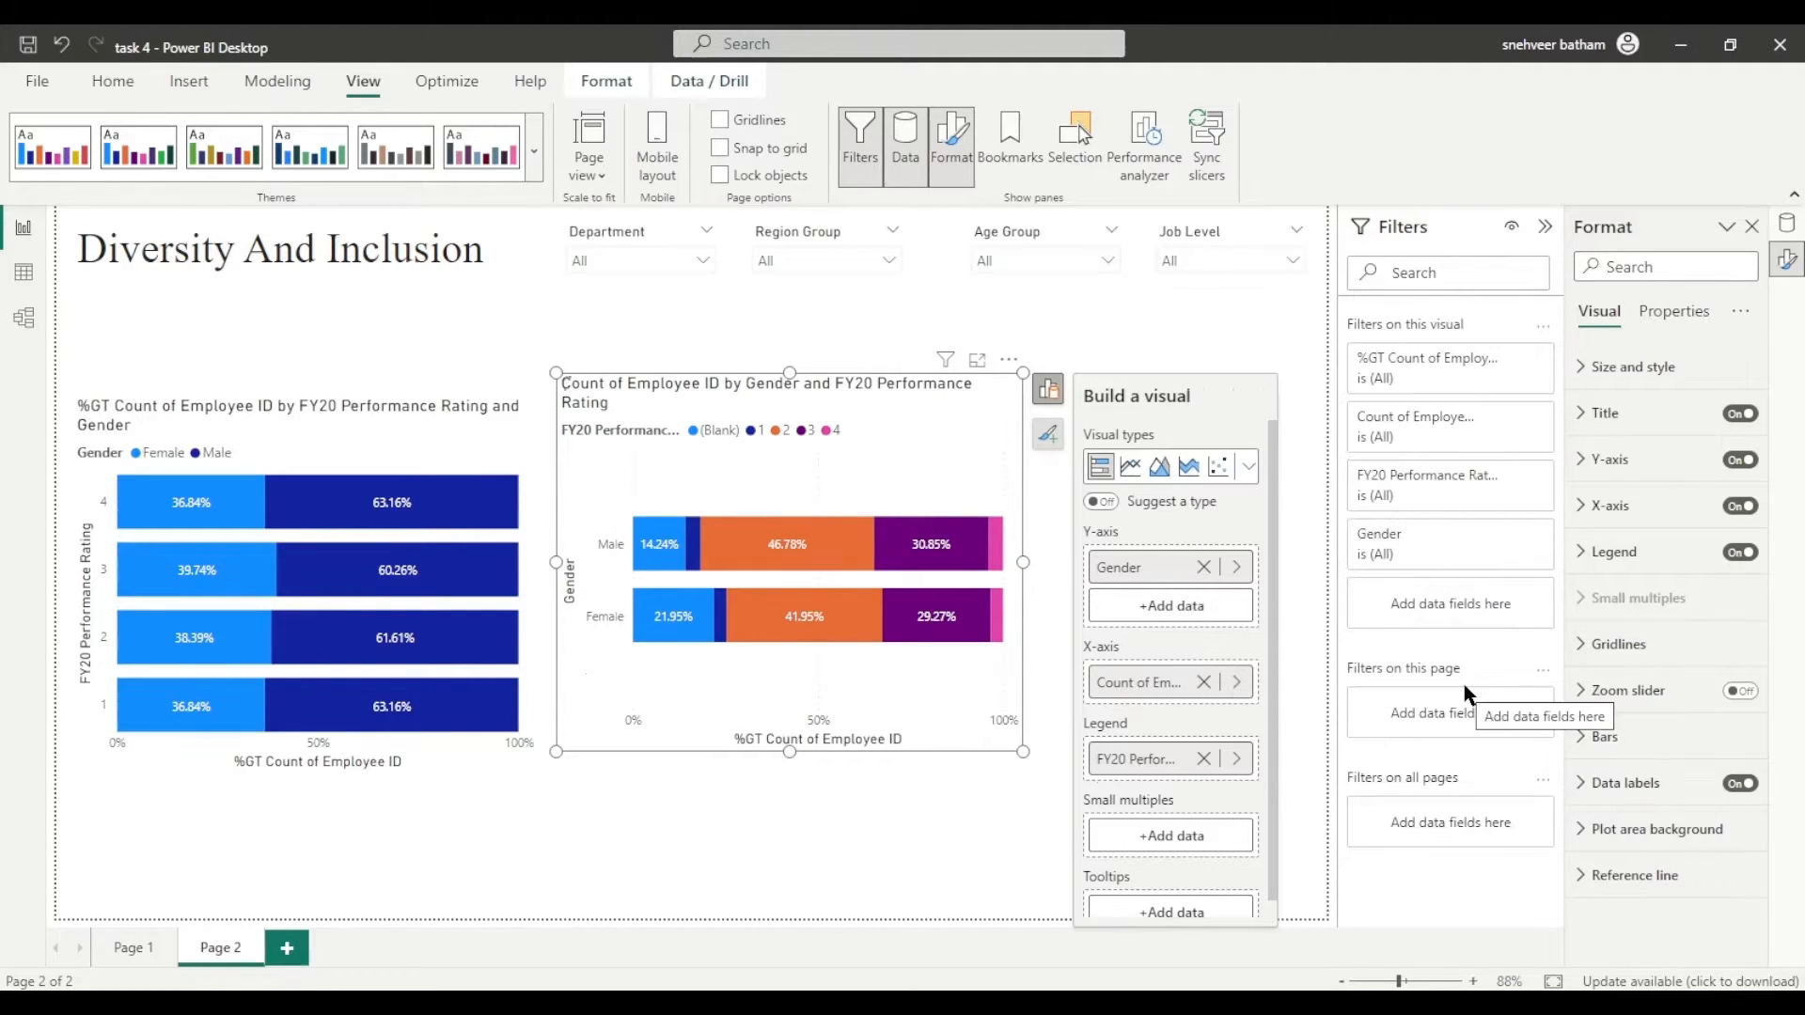
click(959, 324)
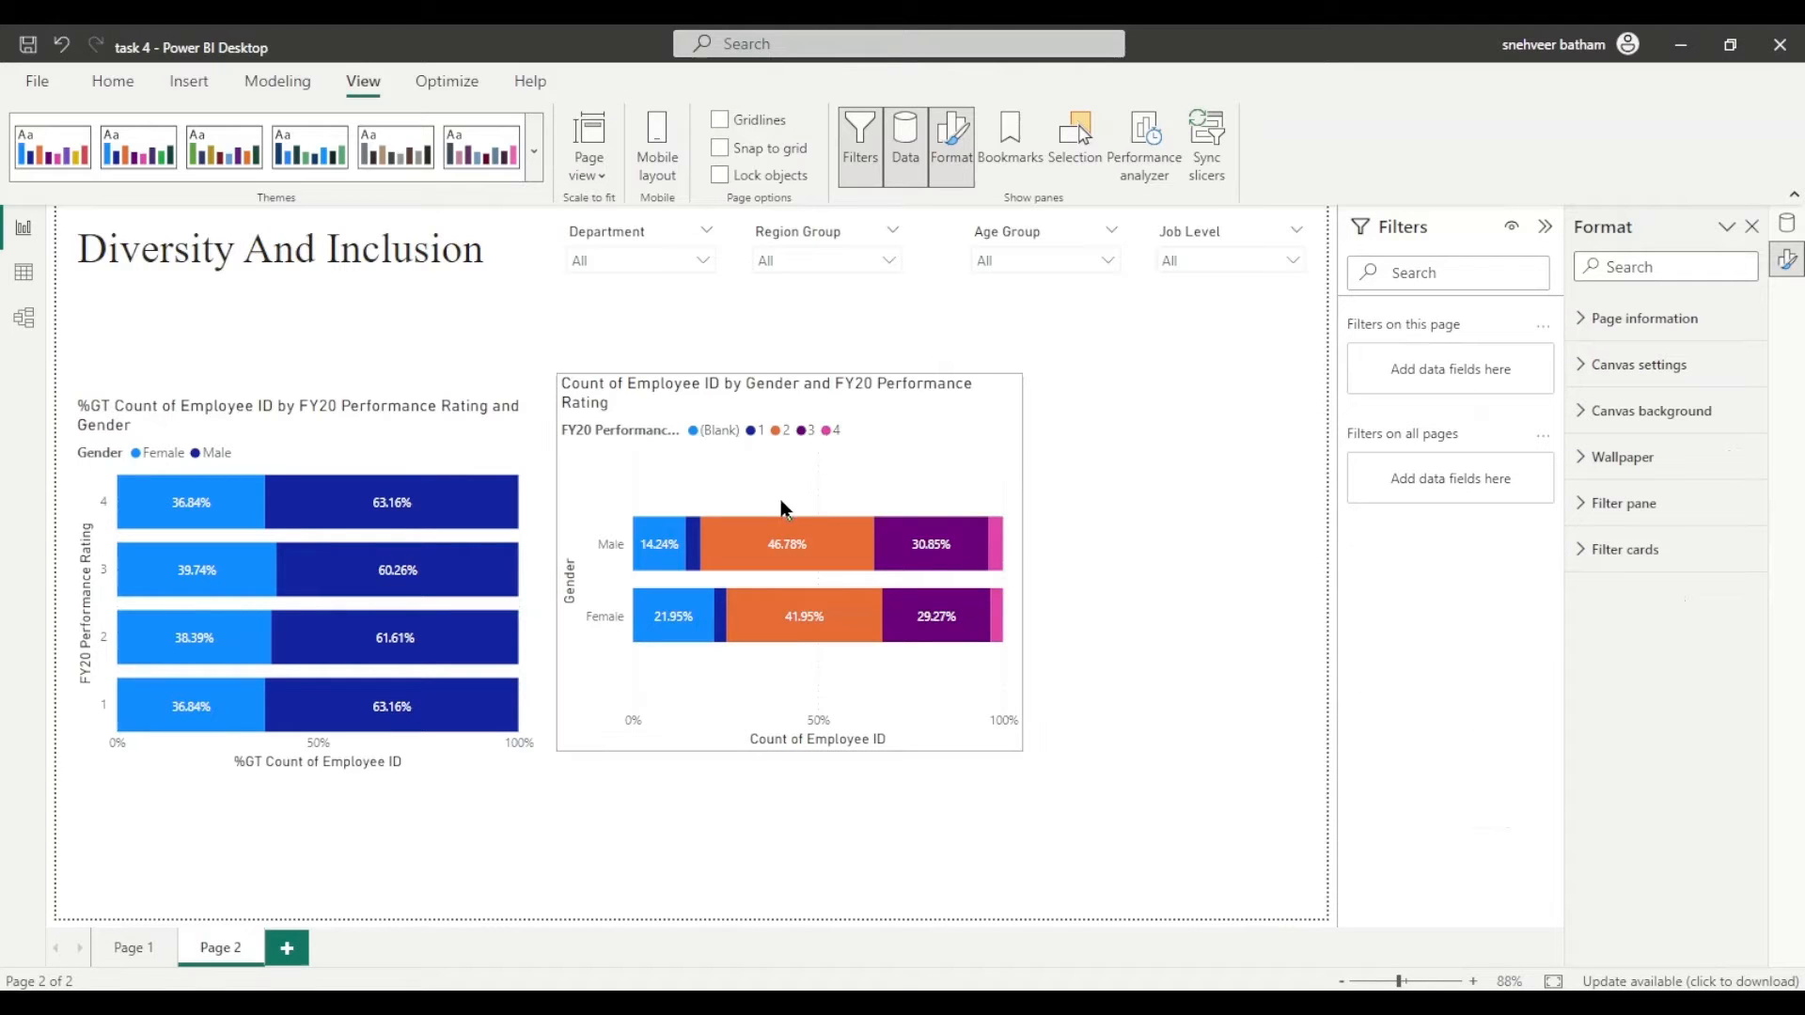
Step: Move the Gender and FY20 Performance Rating chart beneath the first stacked bar chart, near the page's lower edge
click(899, 472)
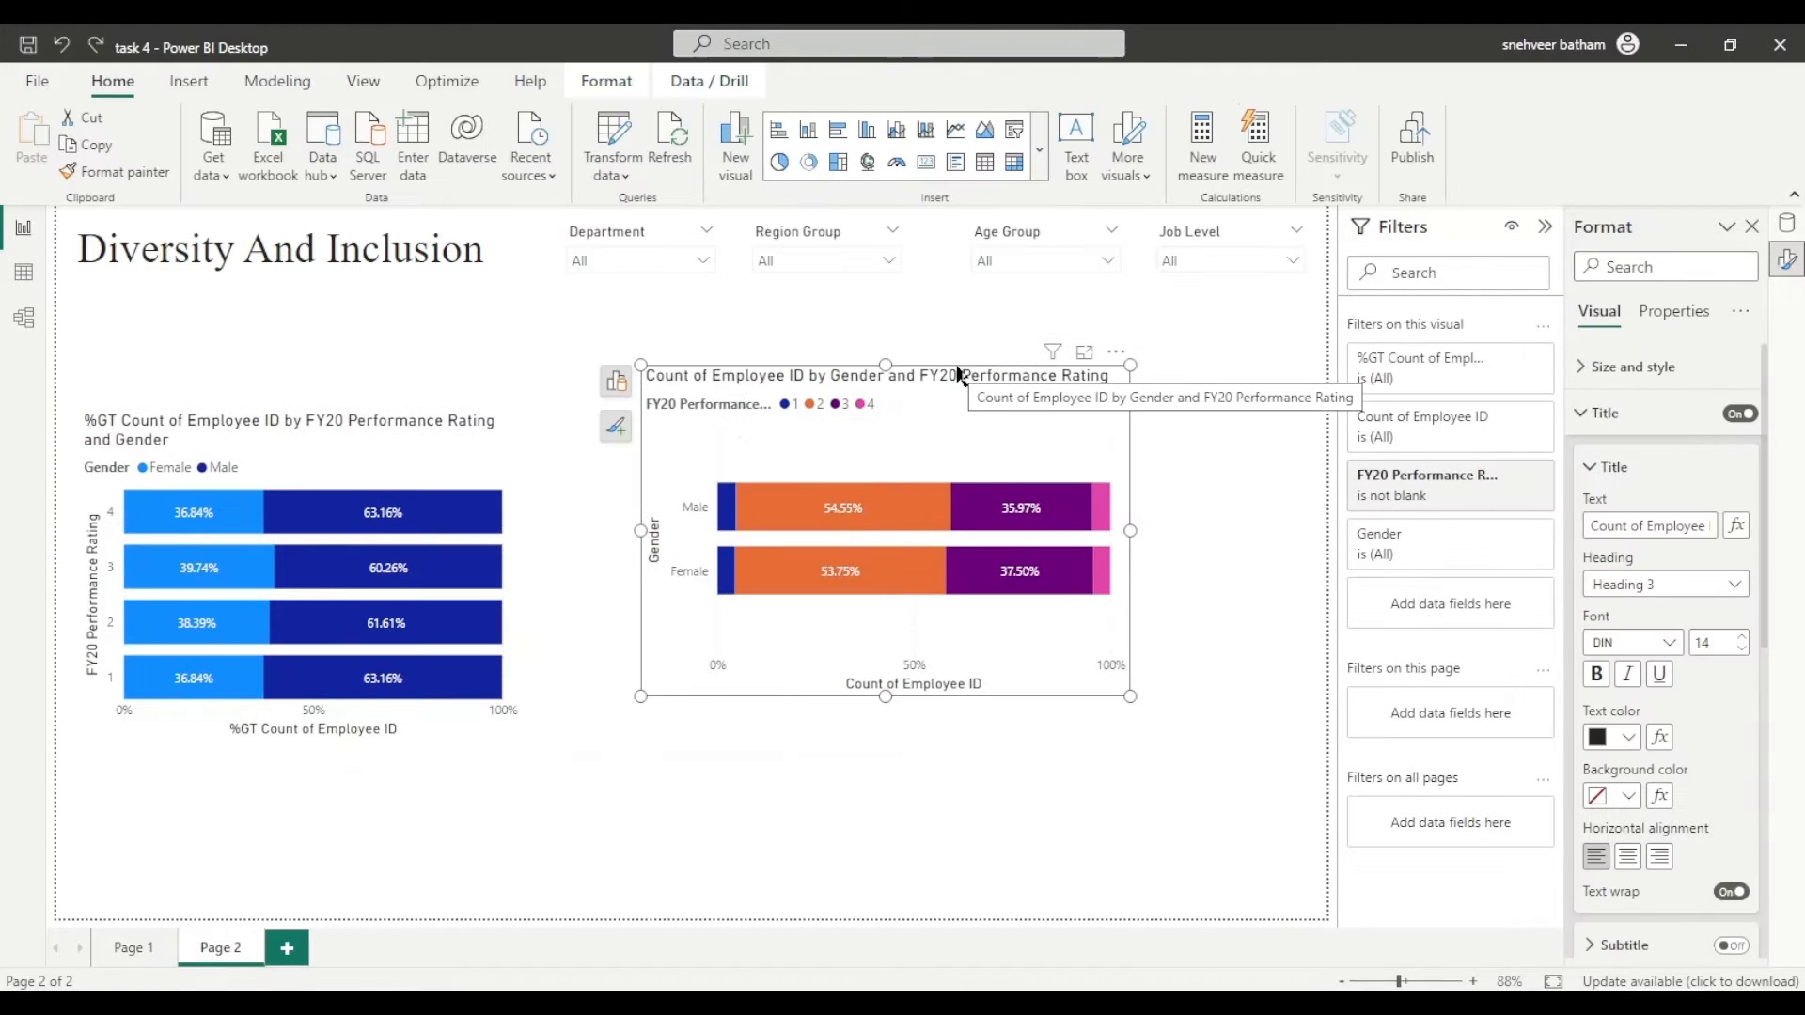
drag(959, 374, 411, 752)
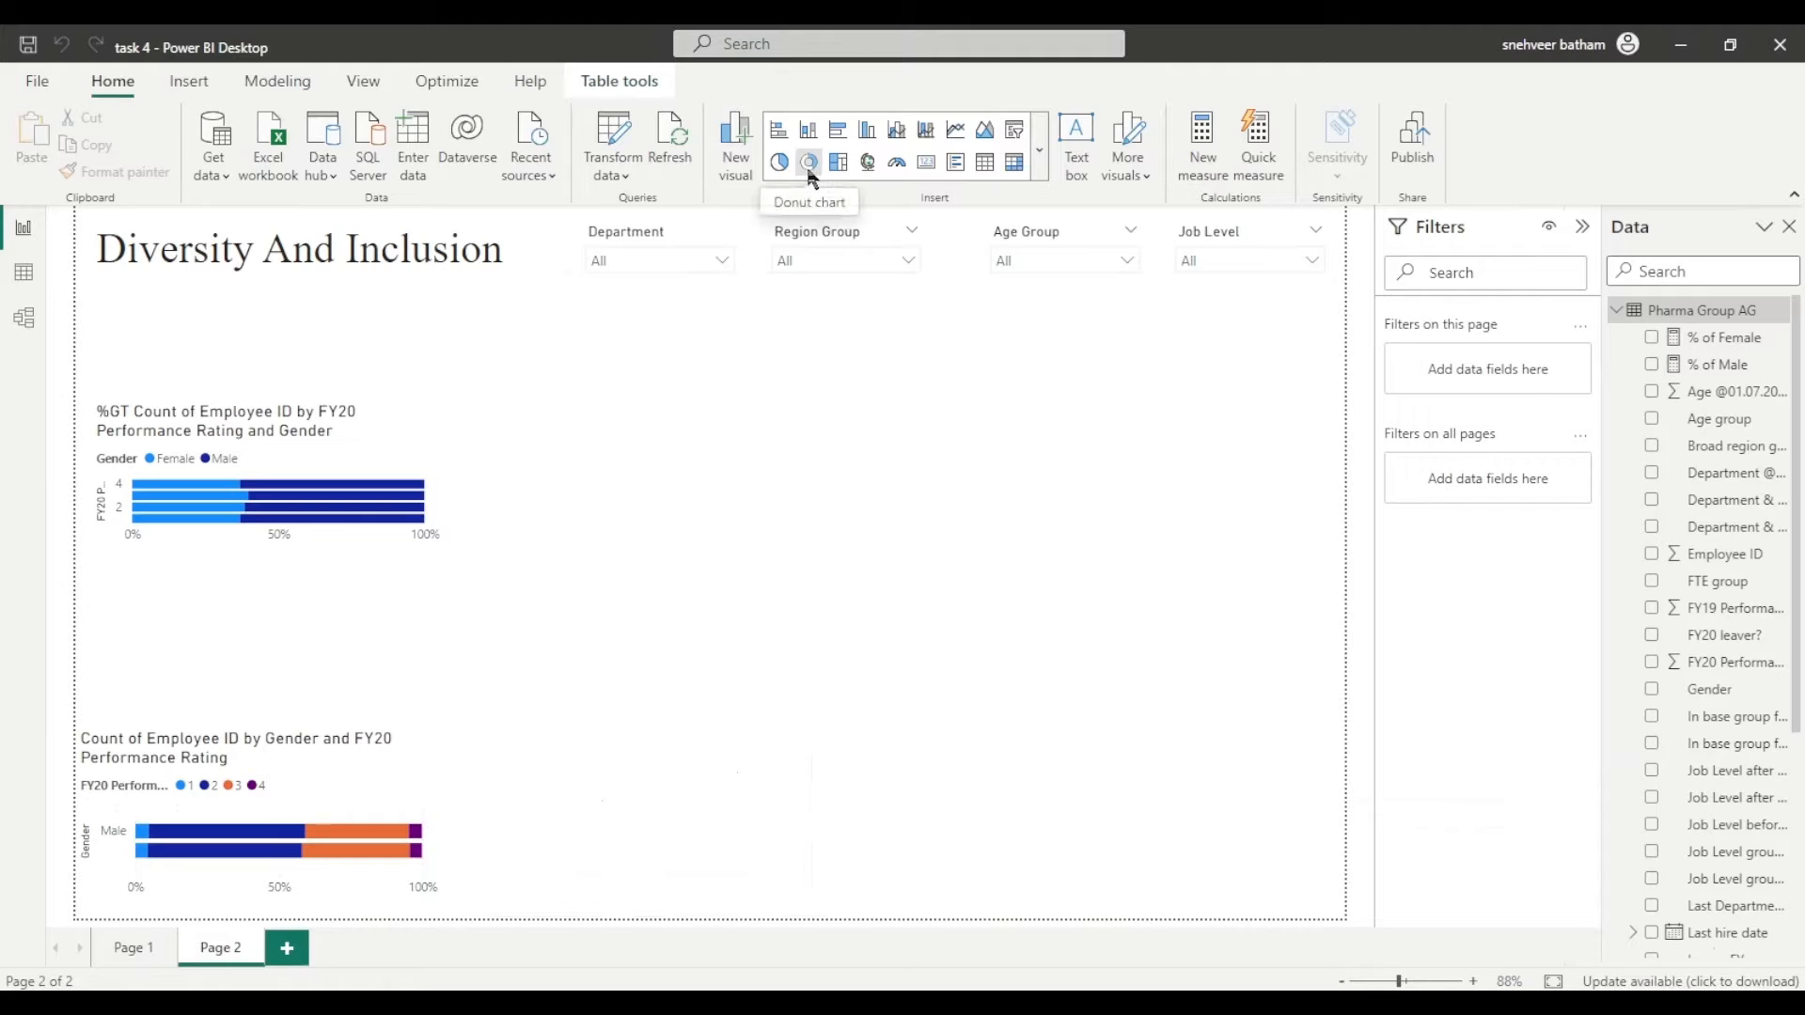
Step: Insert a donut chart of Employee ID count by Gender beside the upper bar chart, showing a single value as percent of grand total
click(810, 174)
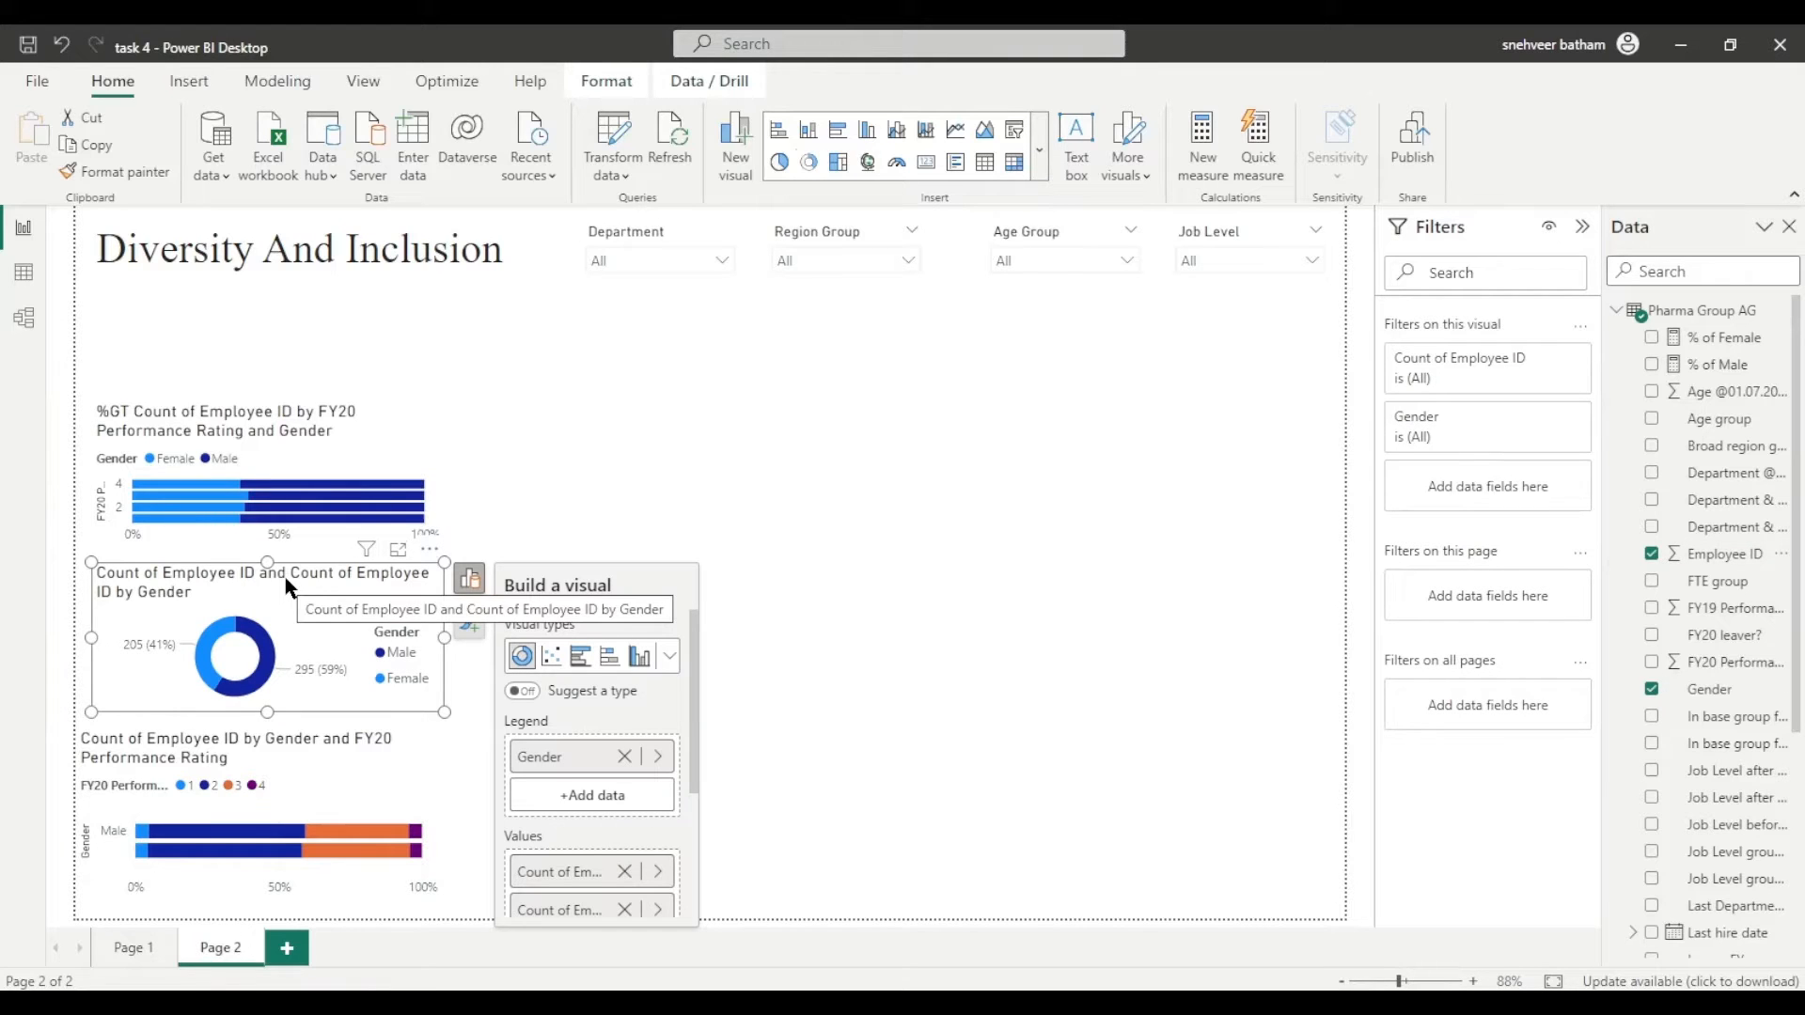
drag(285, 577, 711, 417)
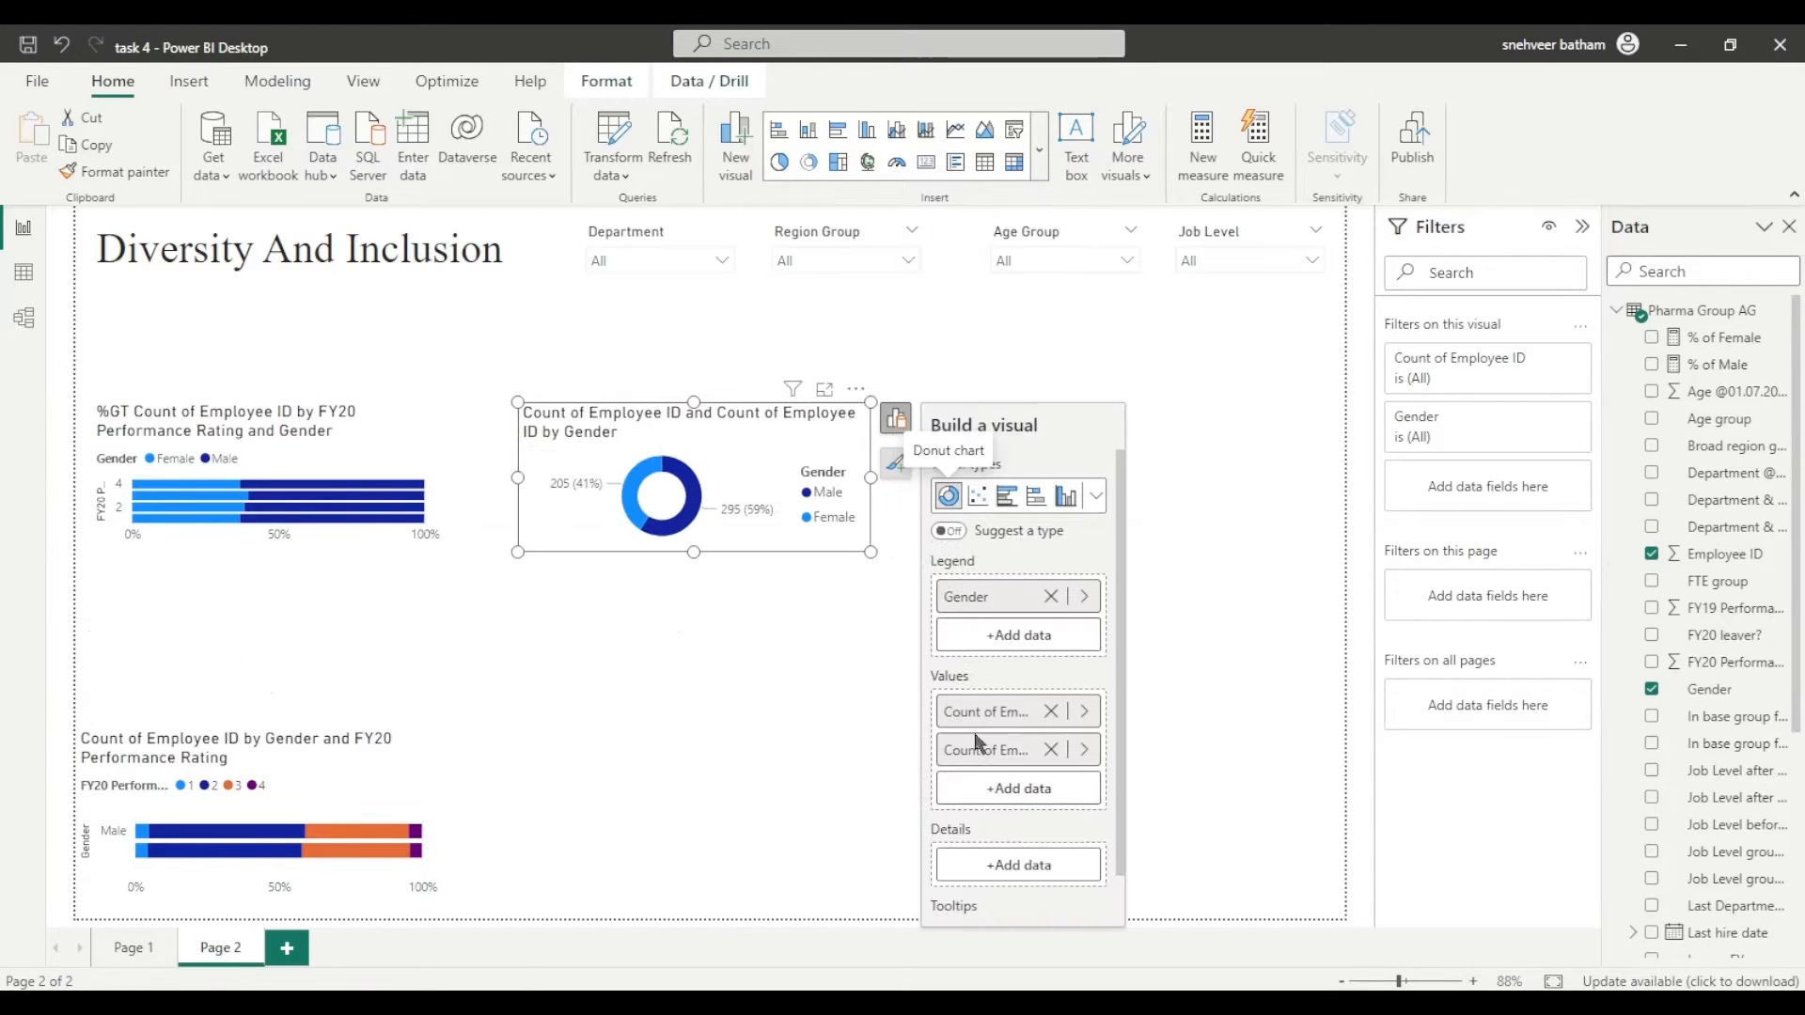
click(1051, 749)
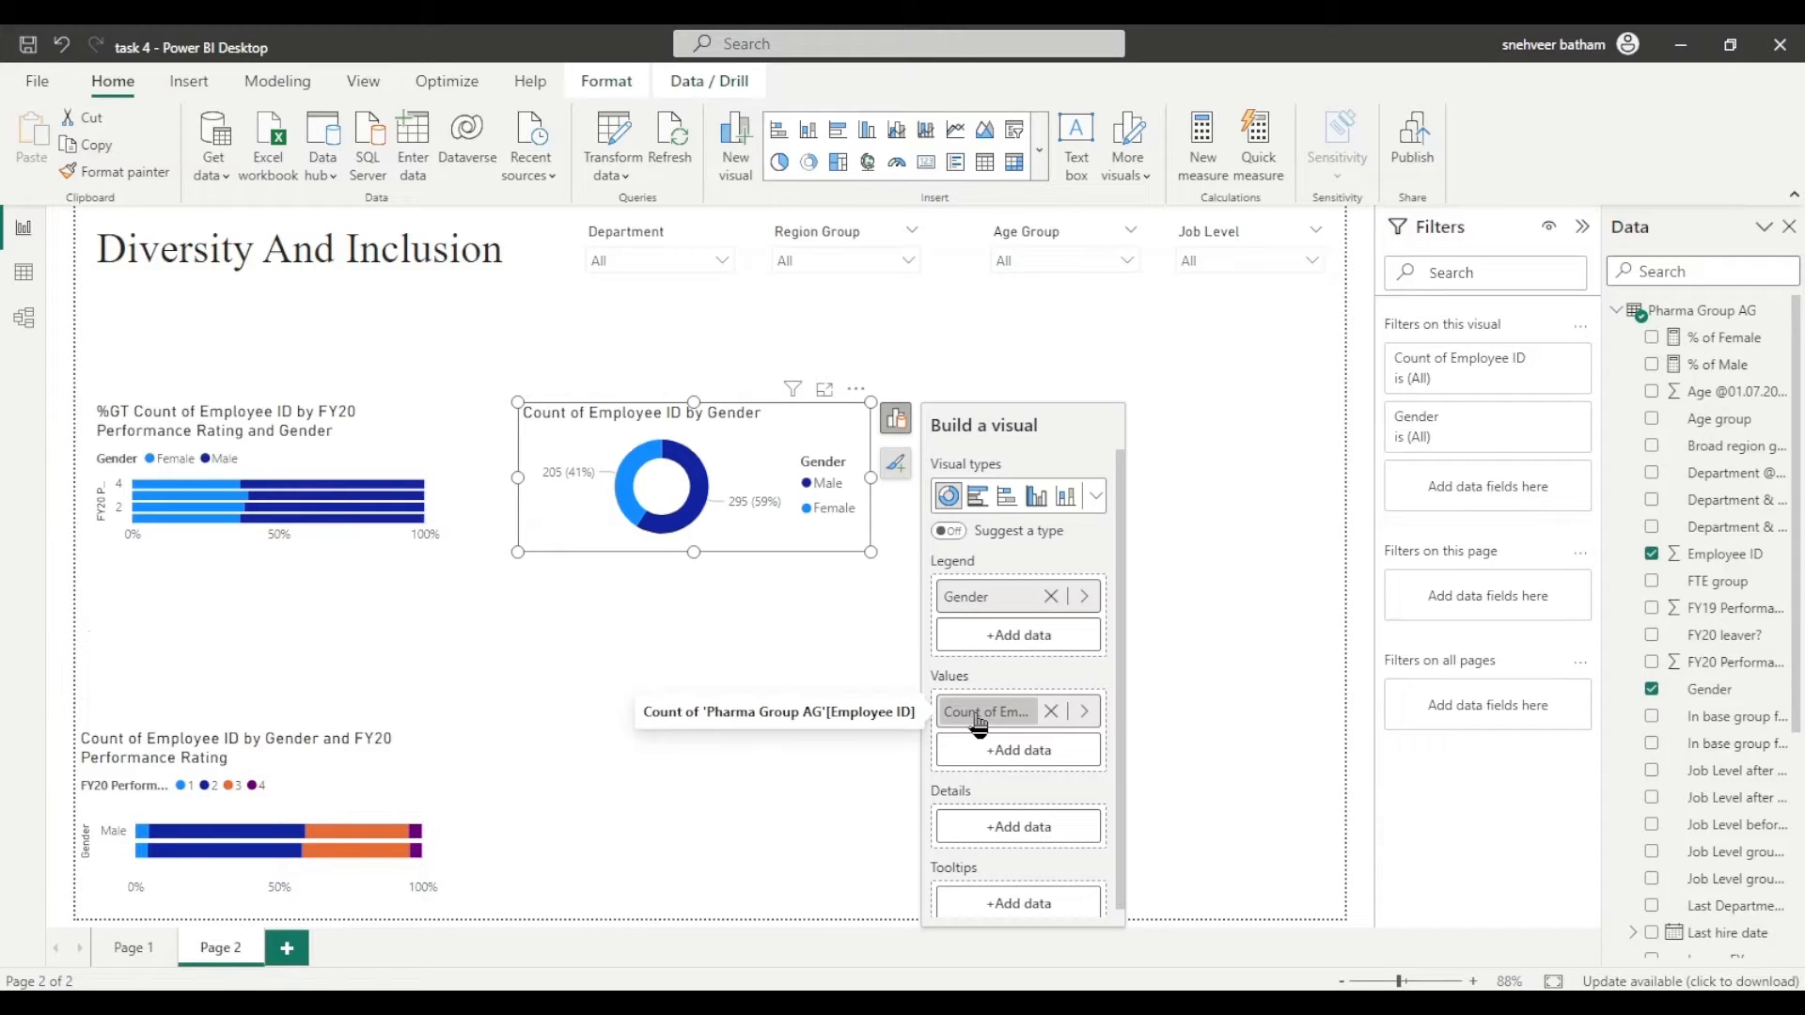
click(1084, 712)
mouse_move(1221, 684)
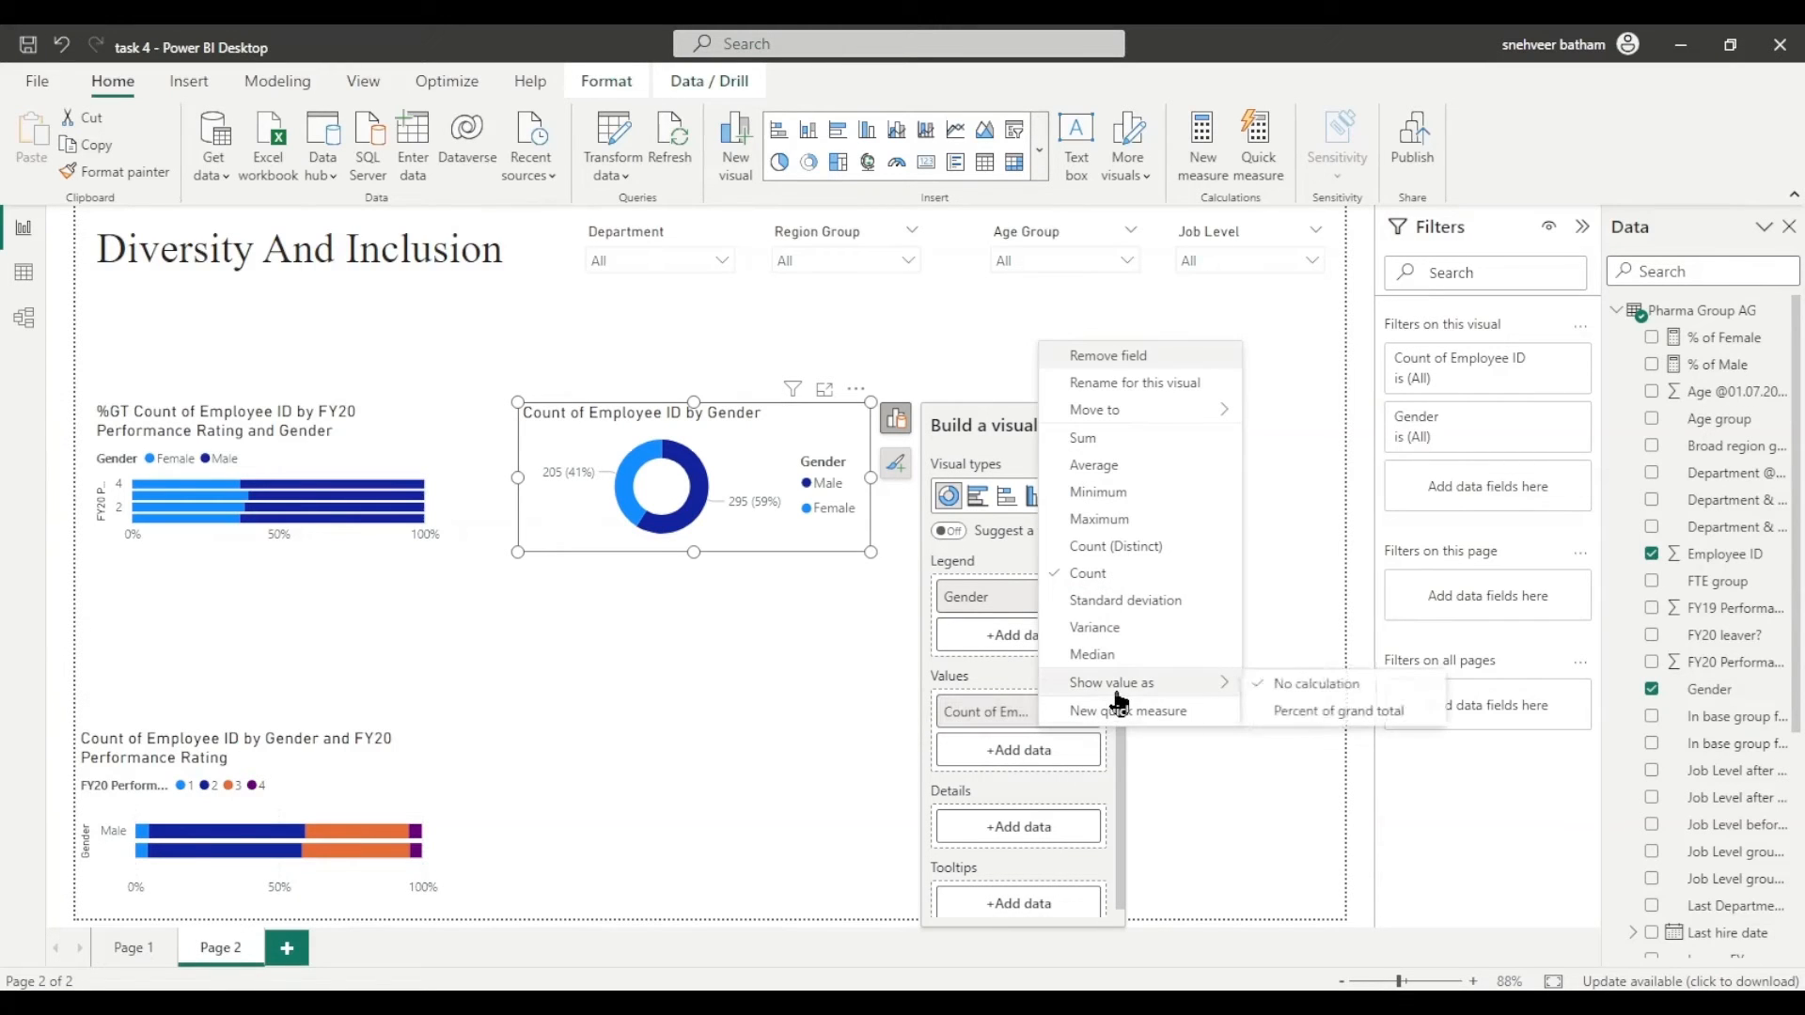
click(1290, 714)
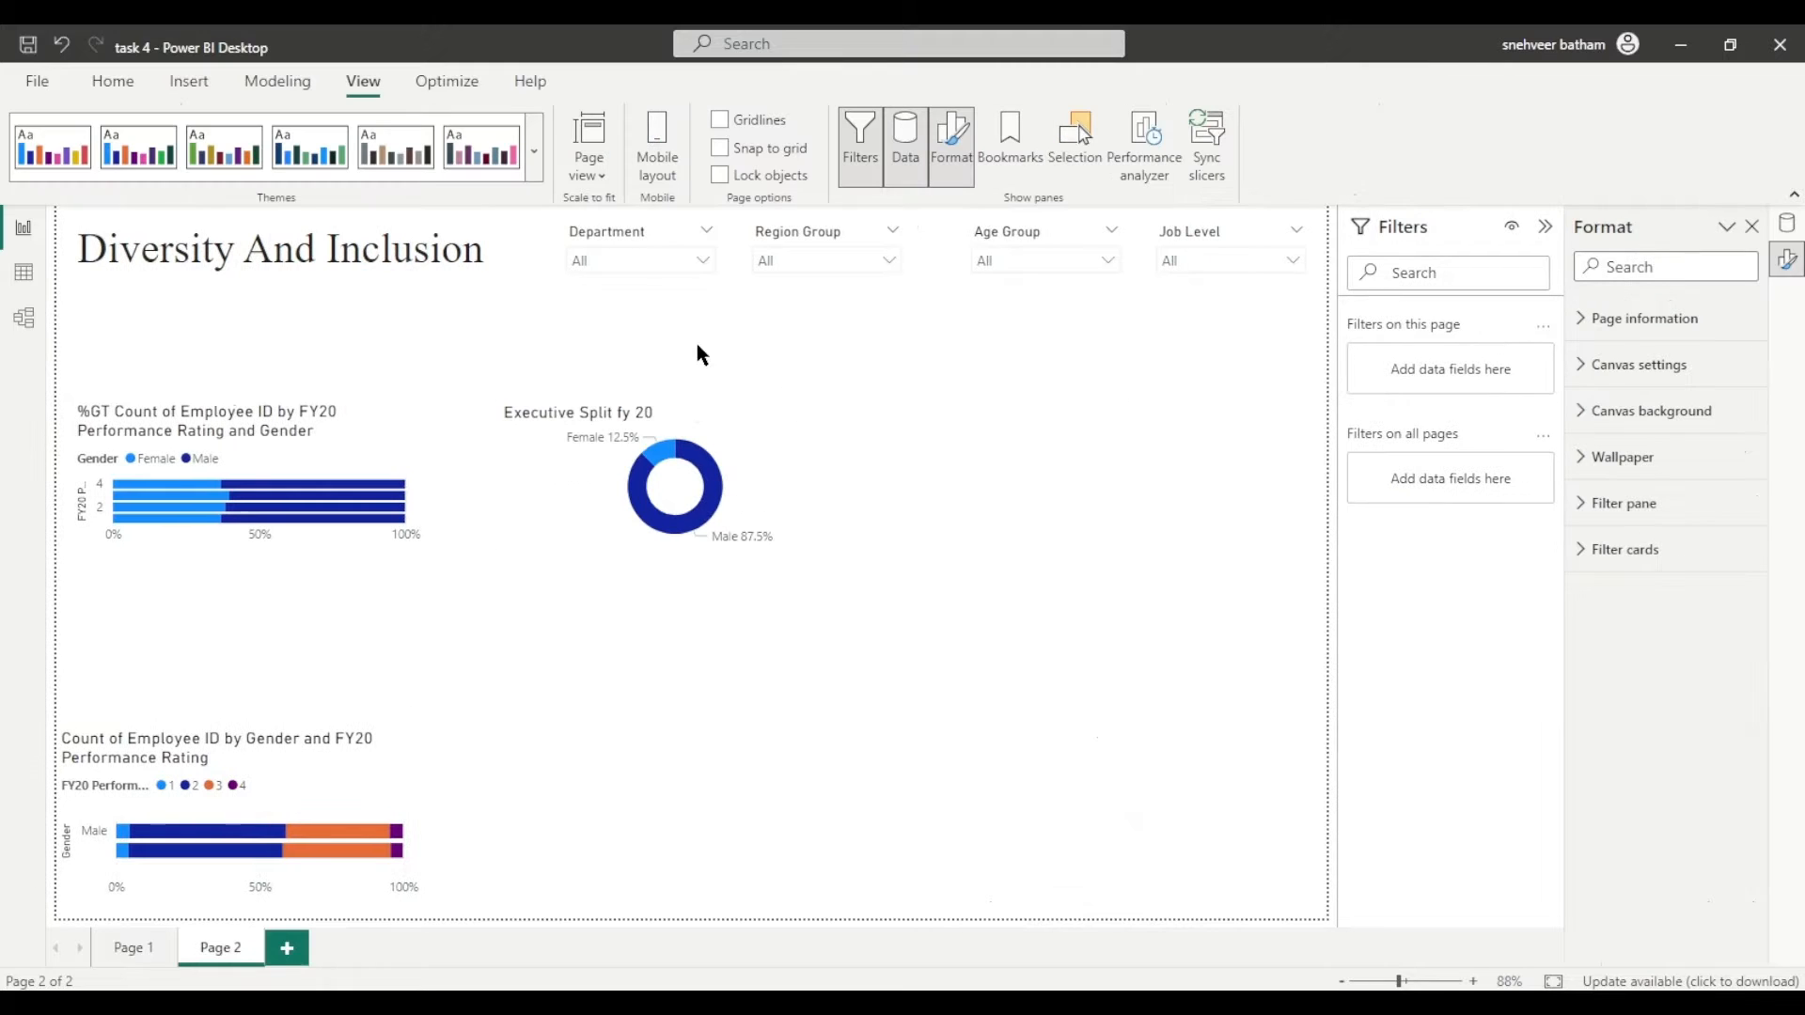
Step: Duplicate the Executive Split fy 20 donut chart and place the copy to the right of the original
click(708, 416)
key(ctrl+c)
key(ctrl+v)
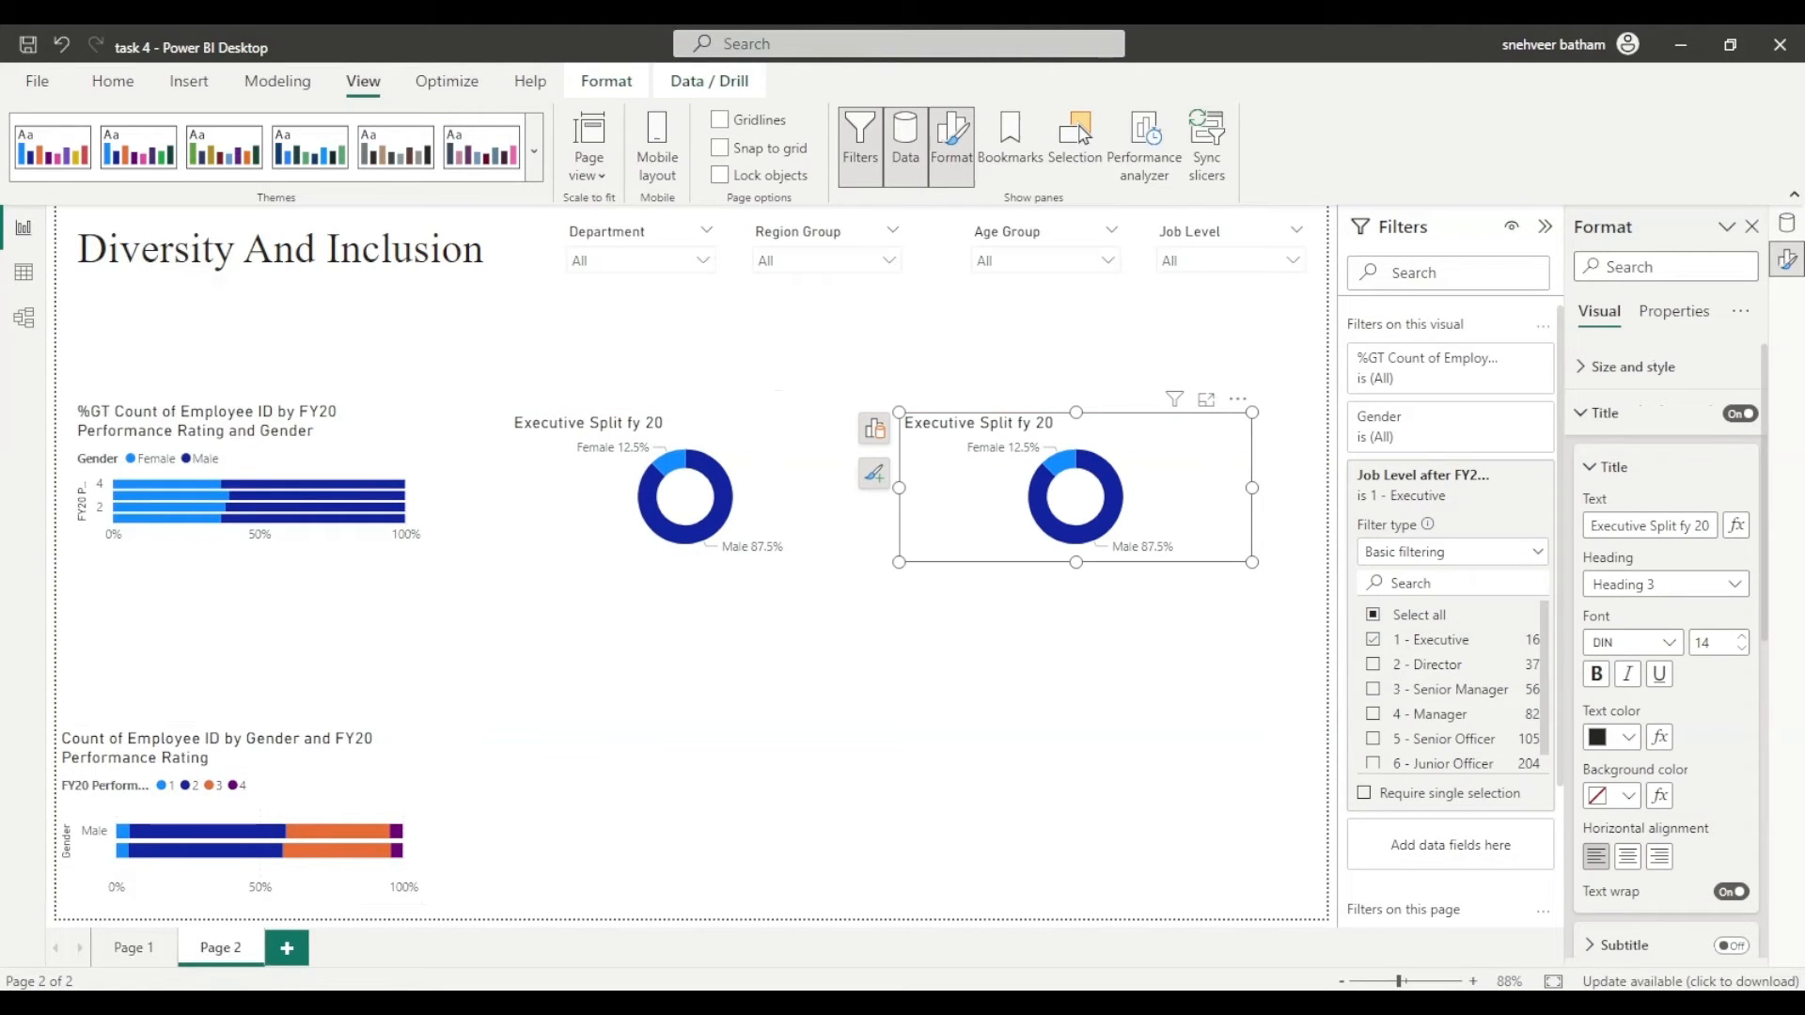
Step: Filter the copied donut to 1 - Executive by Job Level after FY21 promotions instead, and retitle it Executive Split fy 21
click(1517, 476)
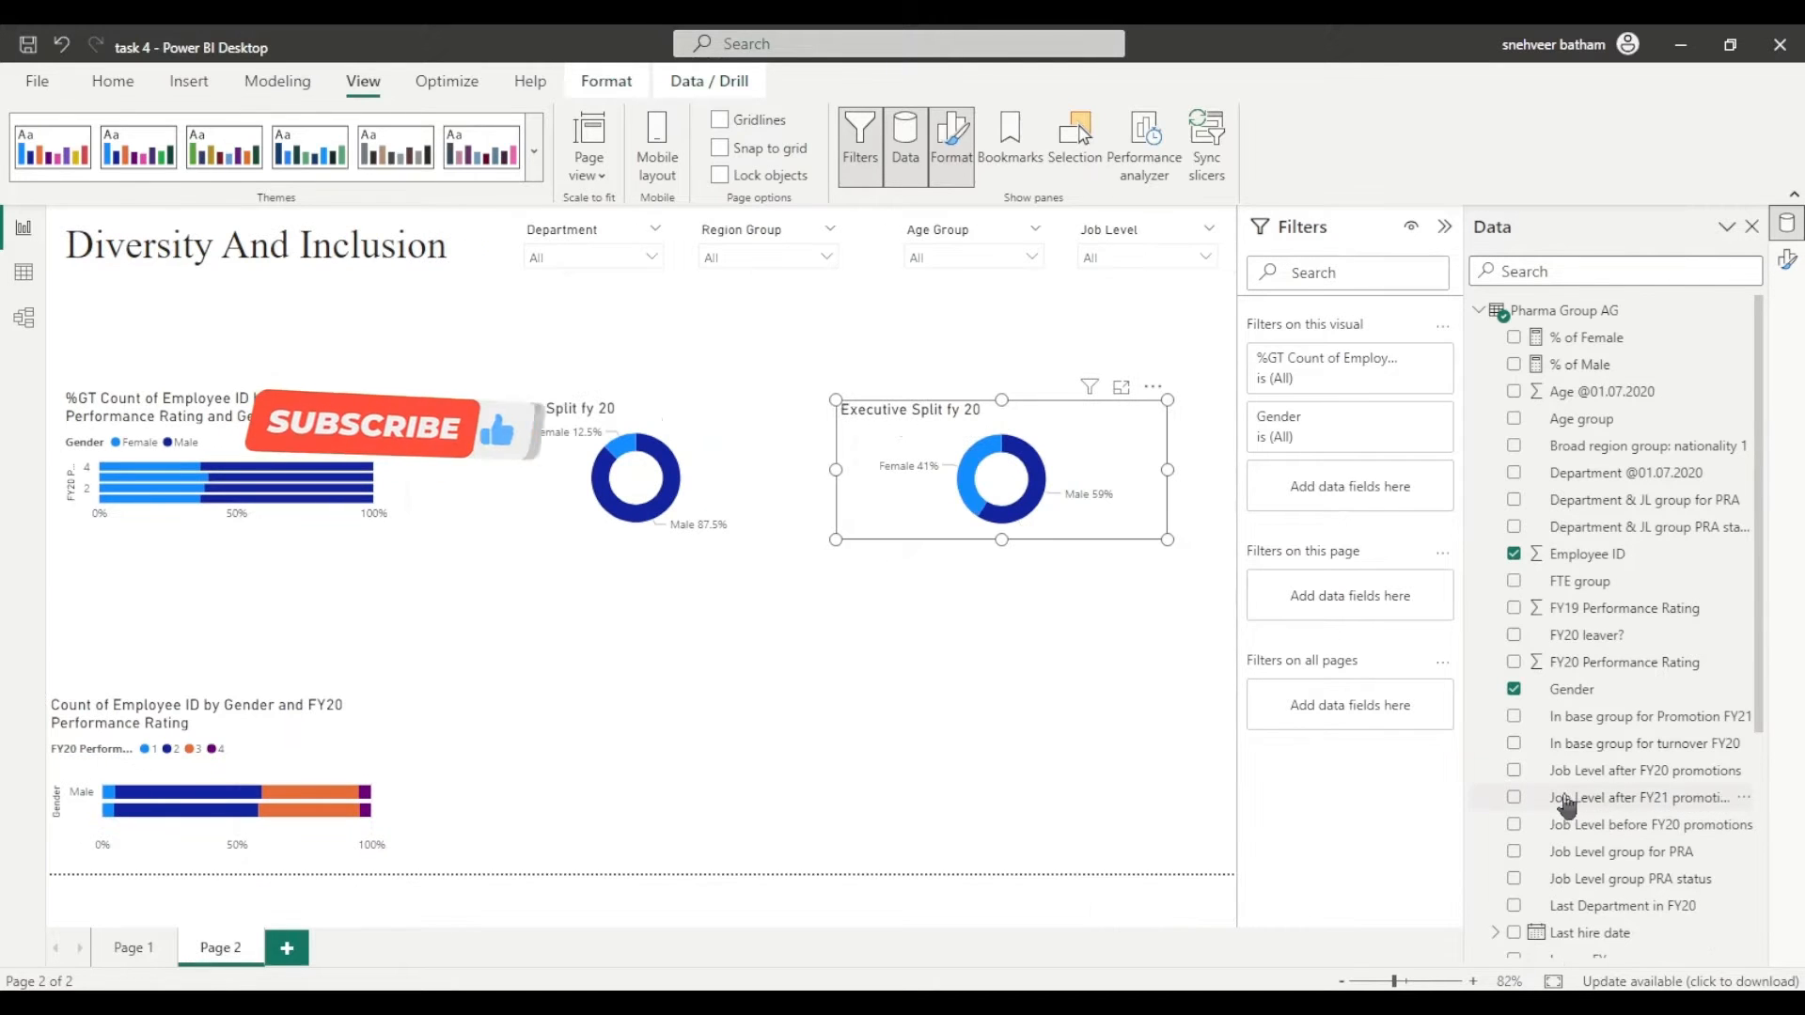
drag(1613, 801, 1330, 484)
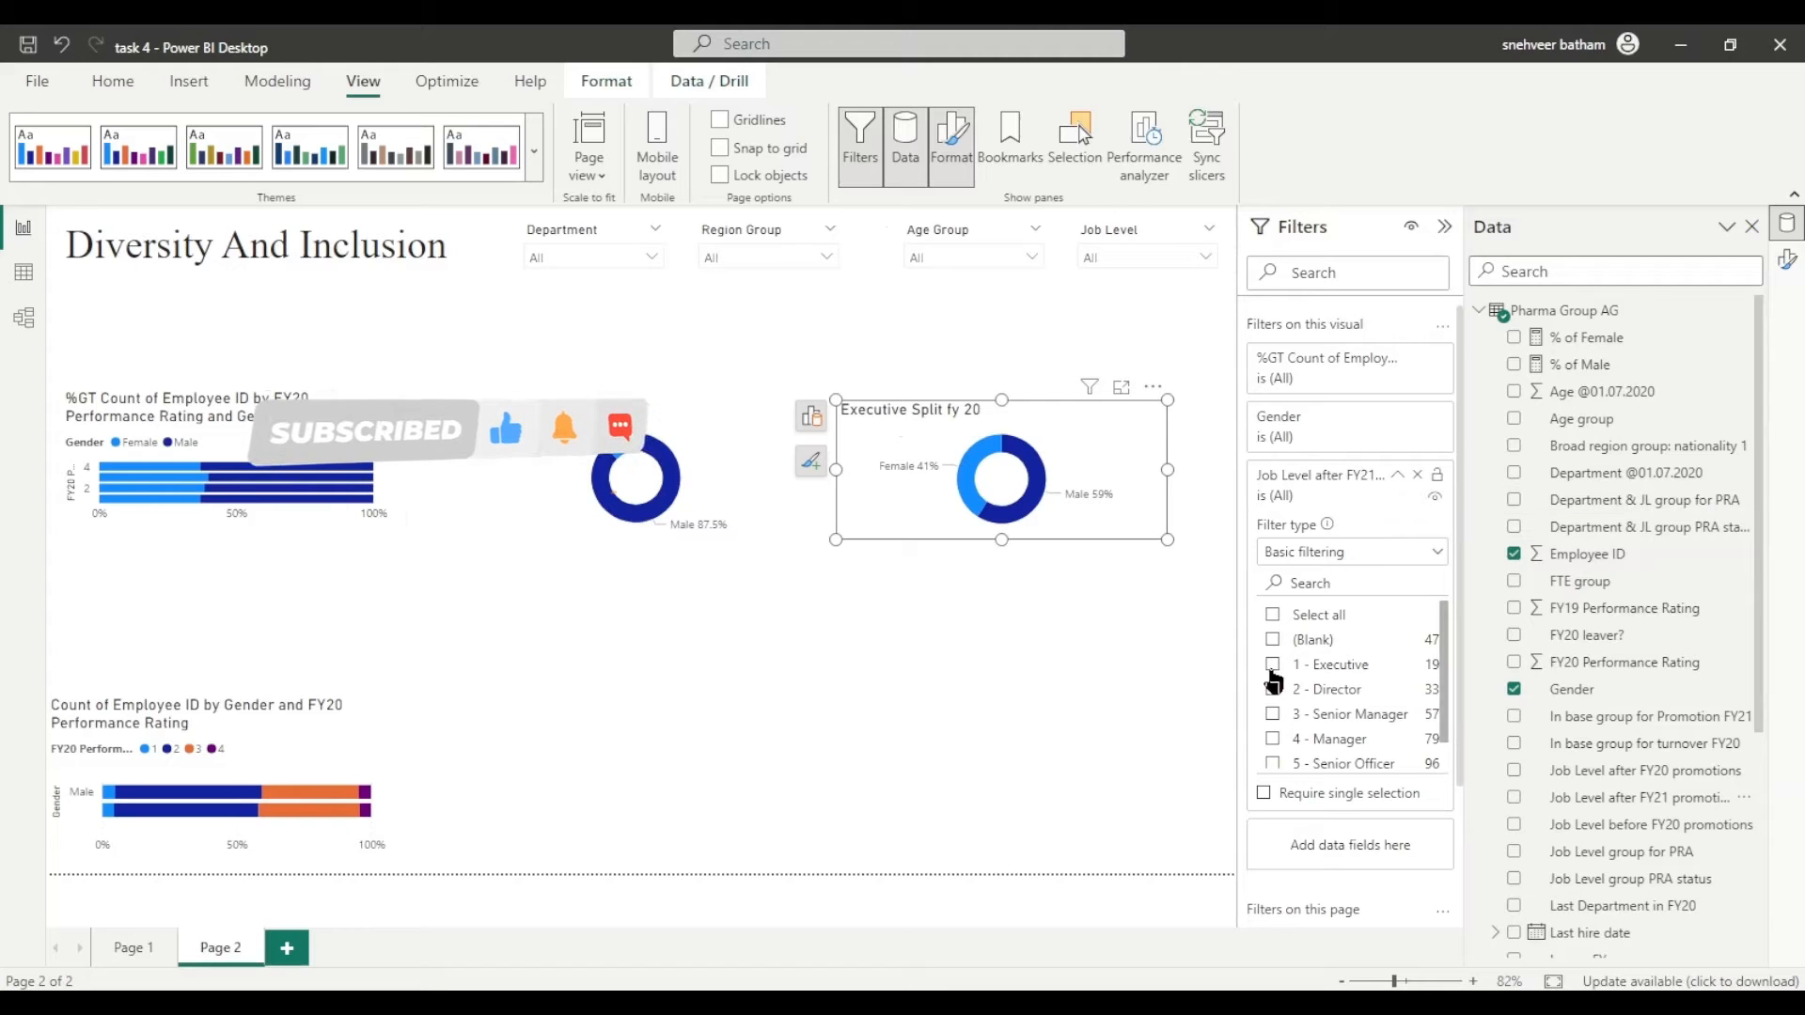
click(1273, 668)
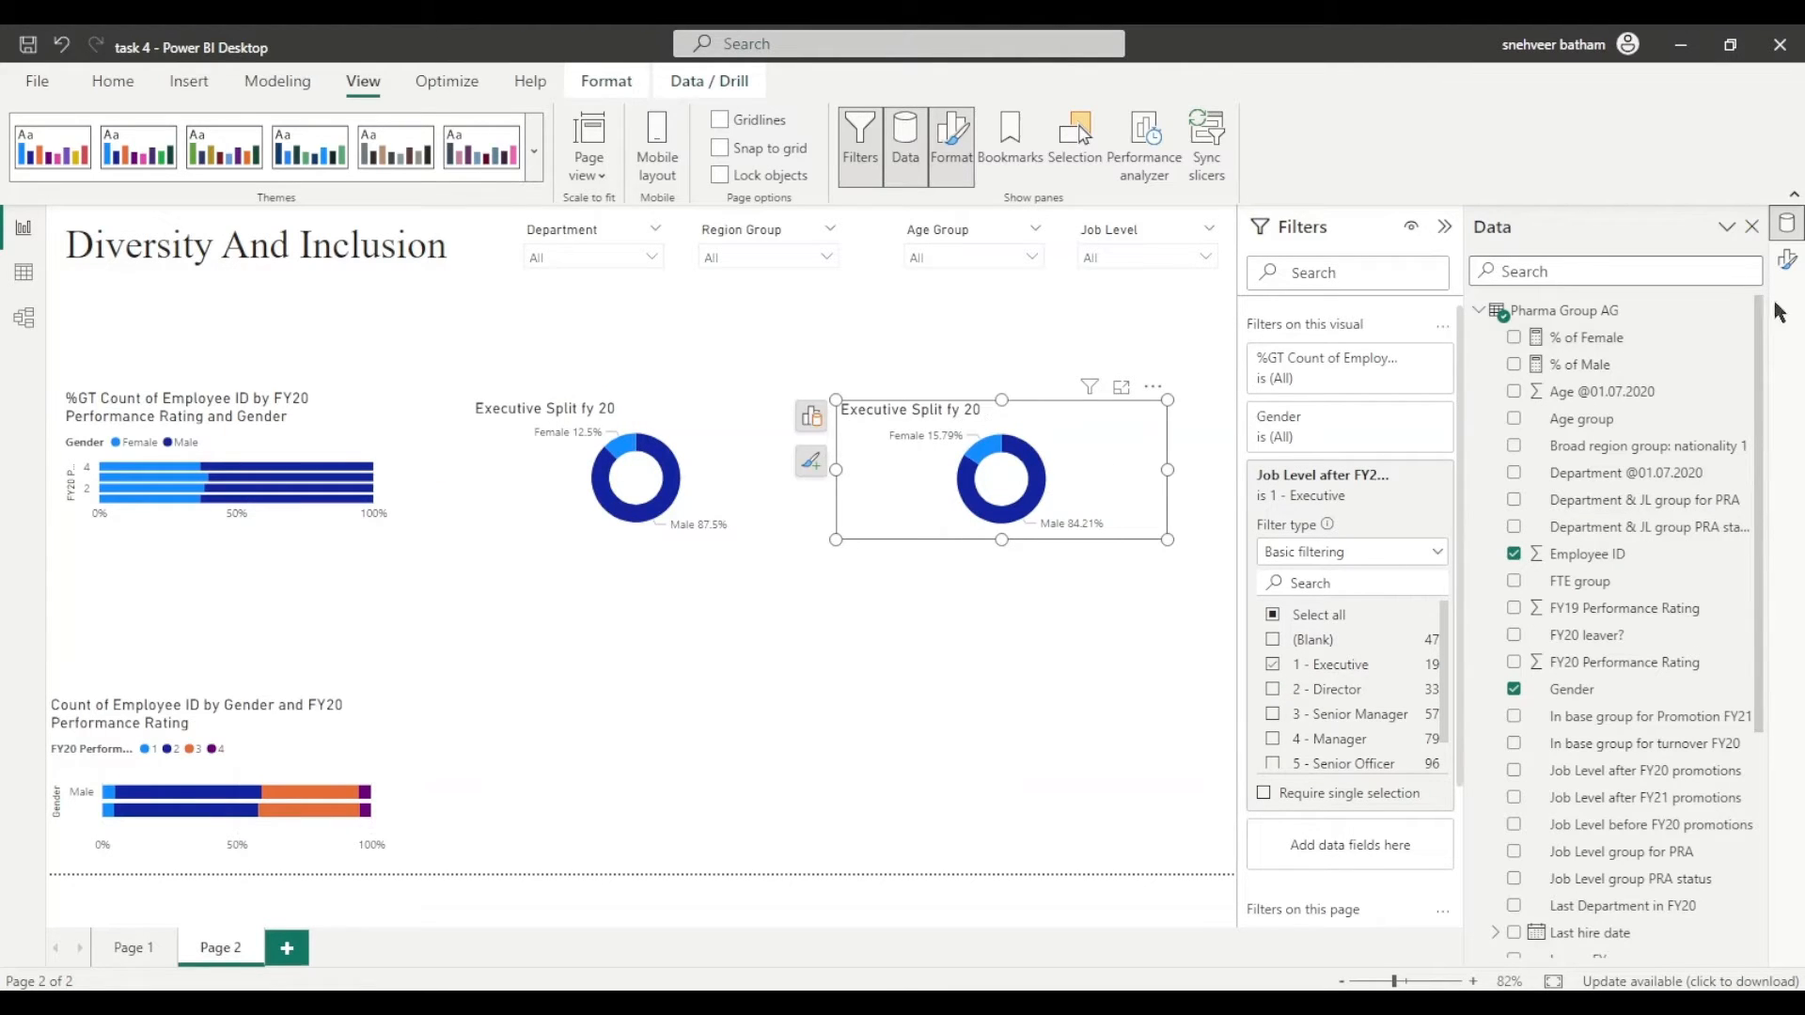
click(1787, 258)
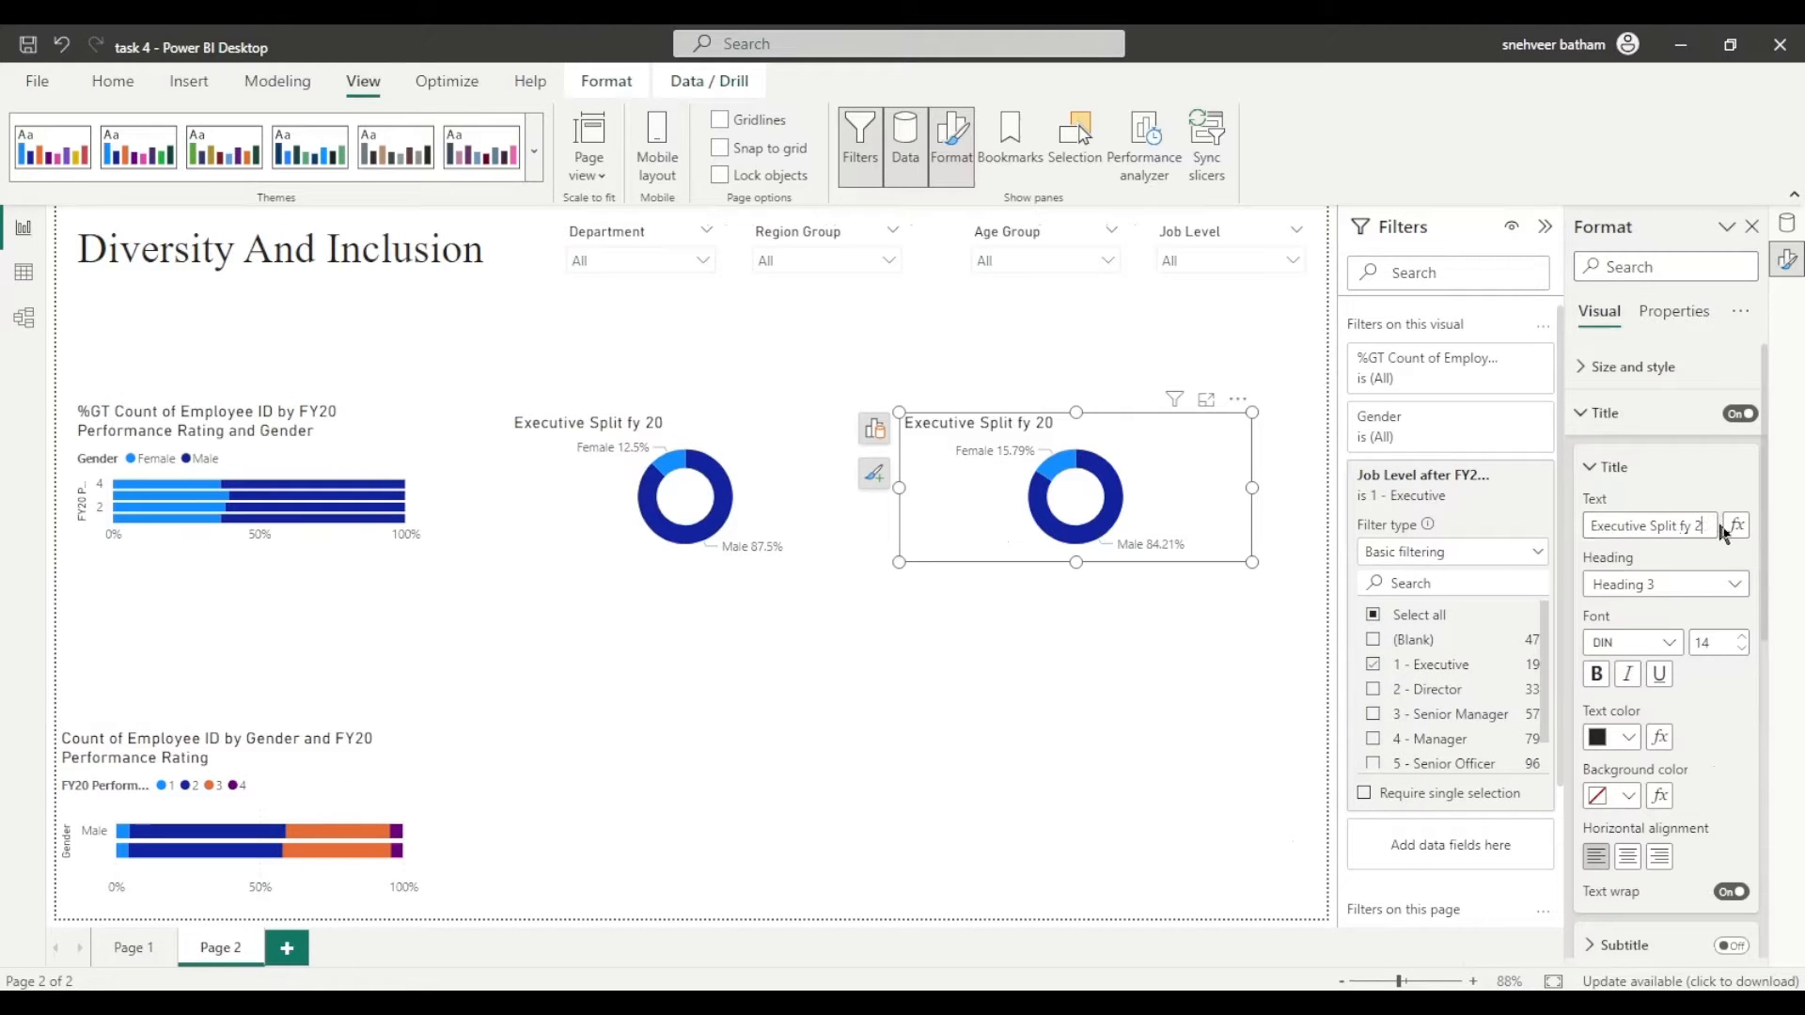
click(1137, 646)
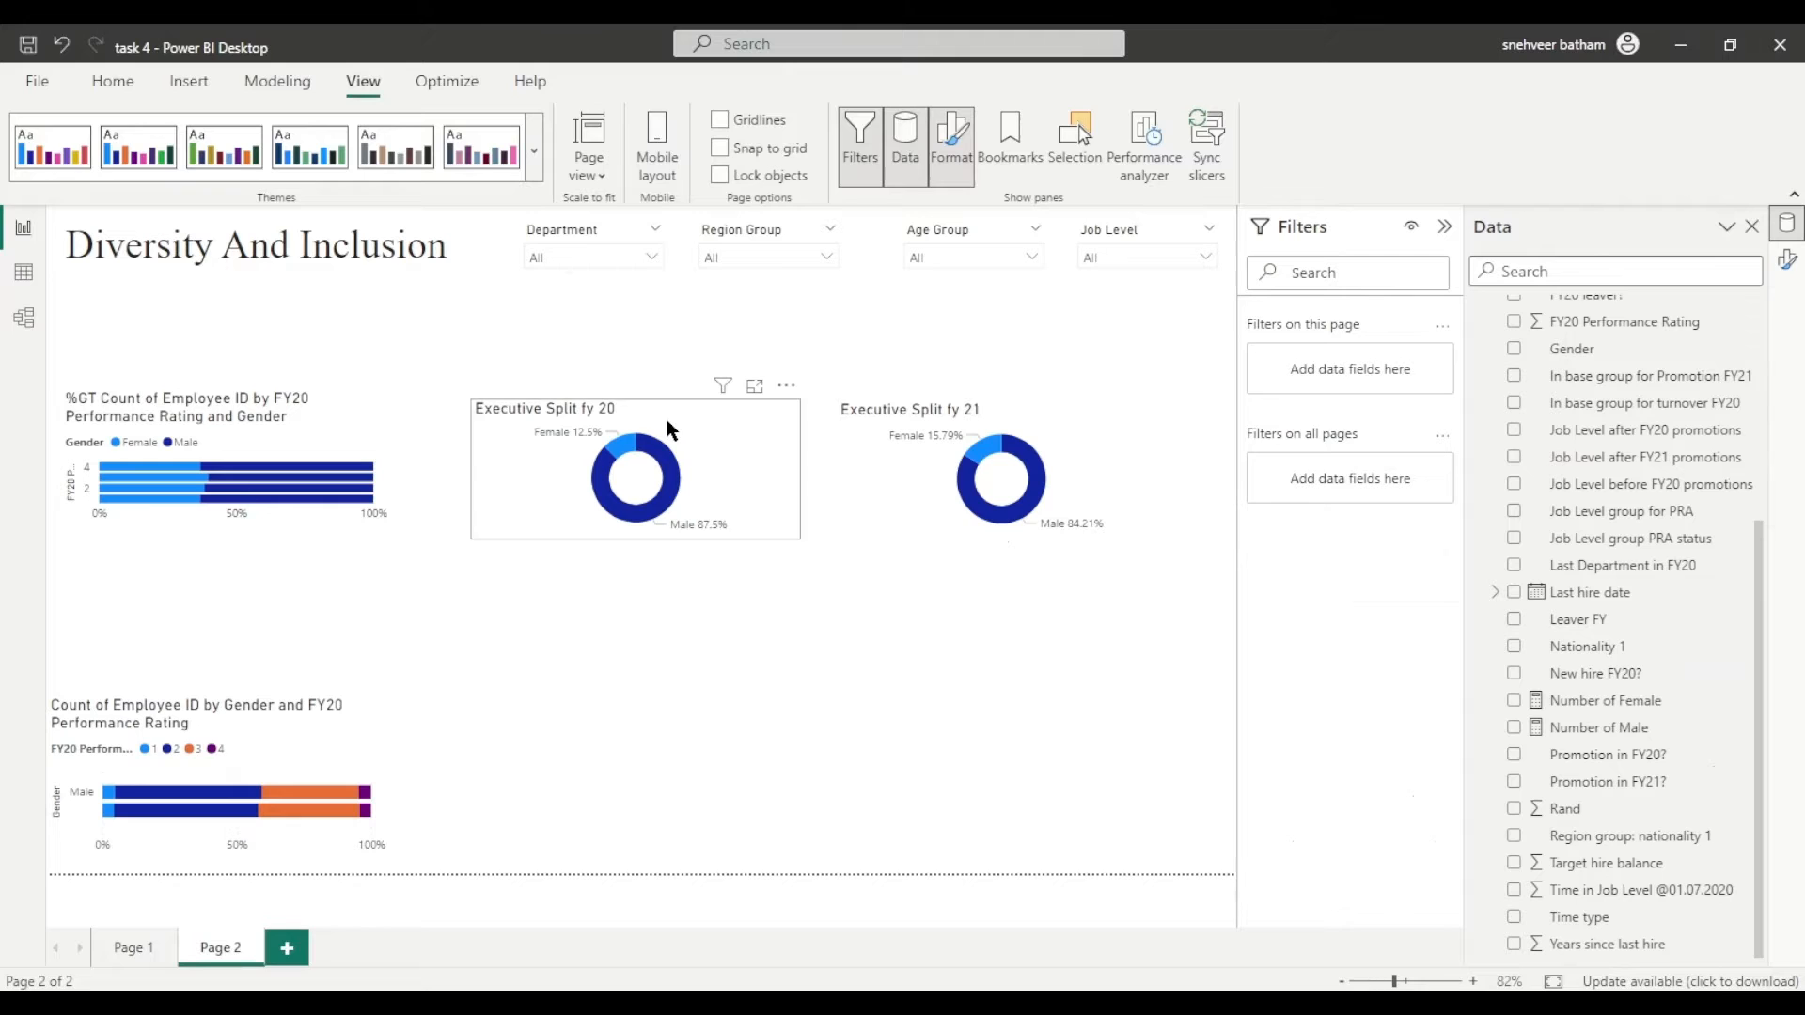
Step: Duplicate the Executive Split fy 20 donut chart and place the copy beneath the original
click(670, 430)
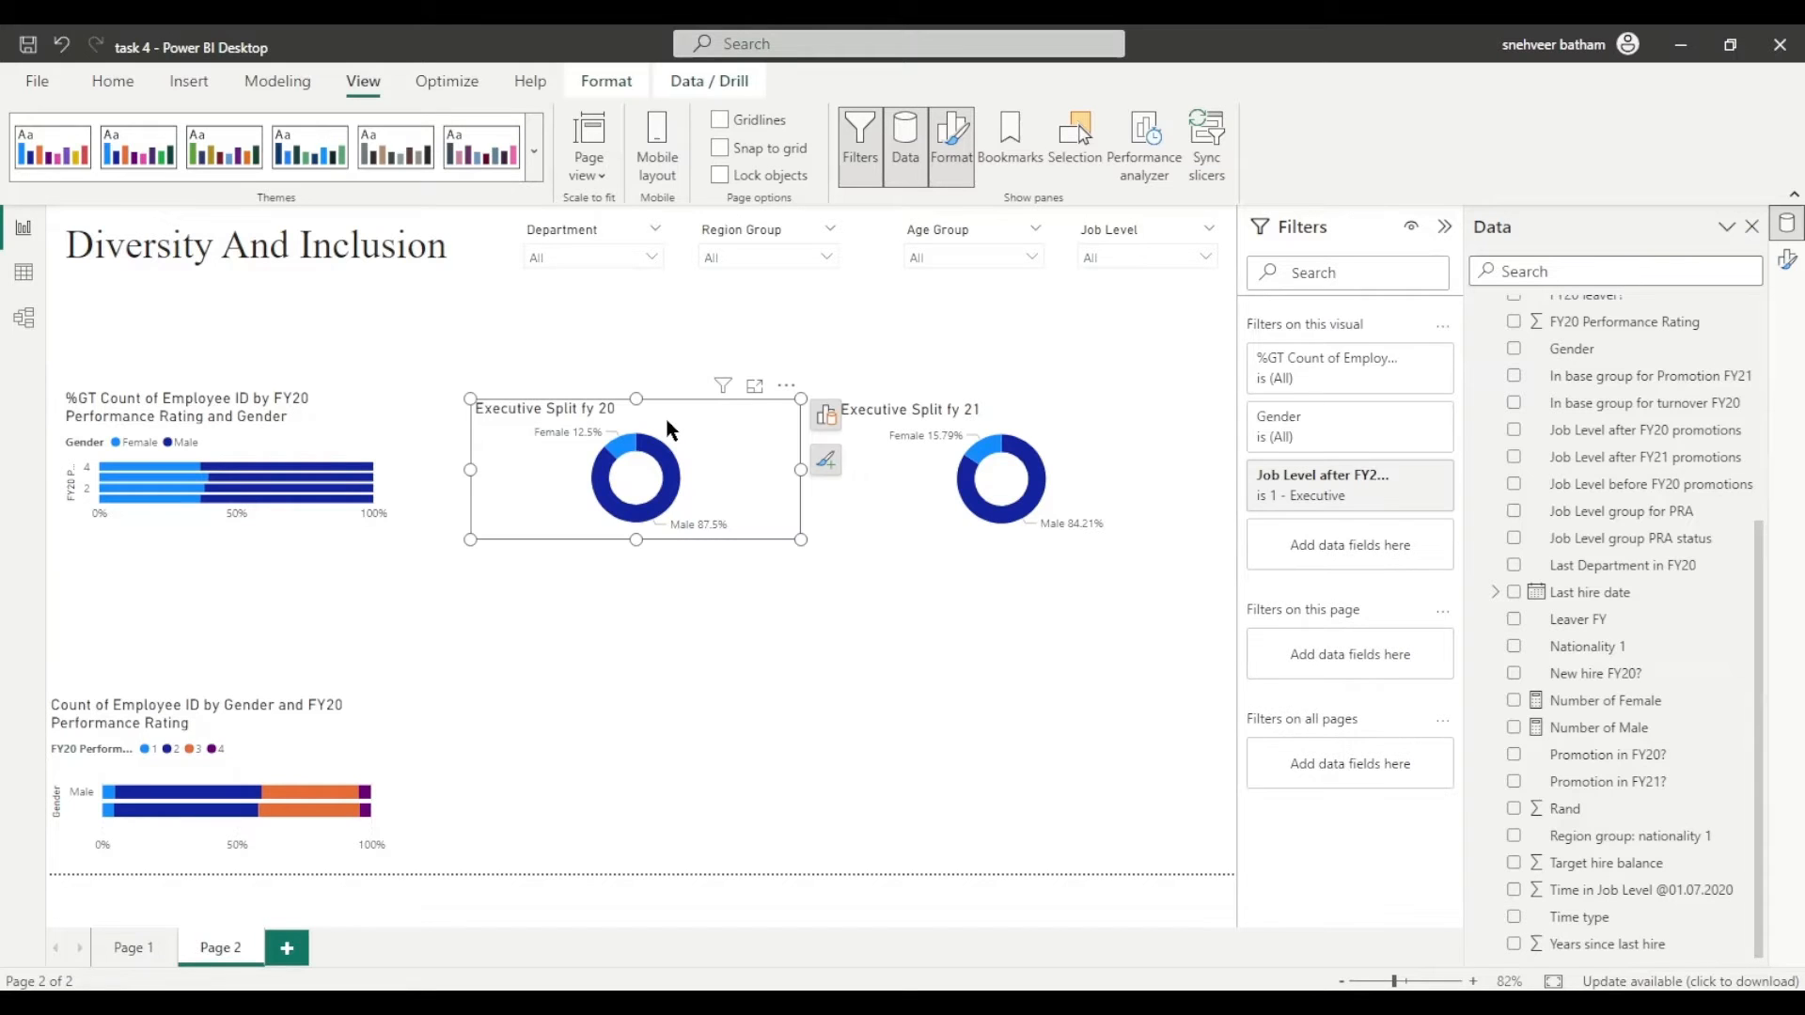
key(ctrl+c)
key(ctrl+v)
drag(742, 424, 695, 669)
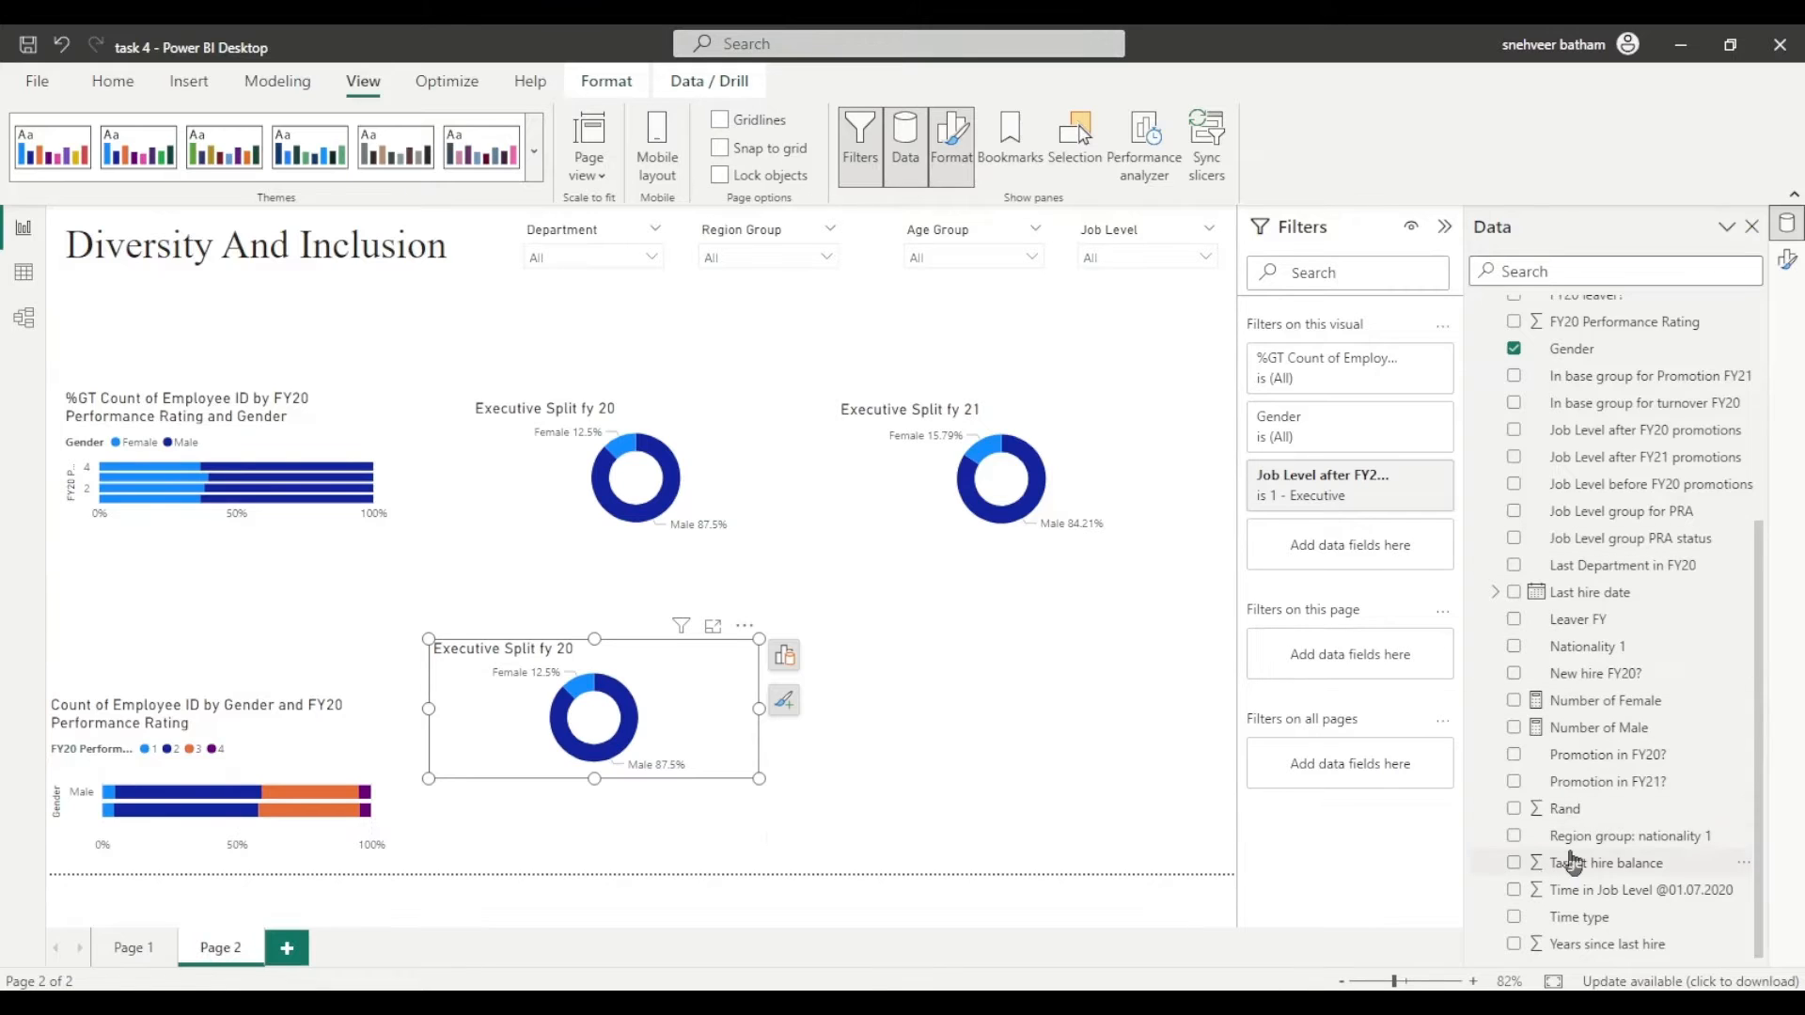
Step: Filter the lower donut copy to New hire FY20? Y and Gender Male
scroll(1591, 846, up, 1)
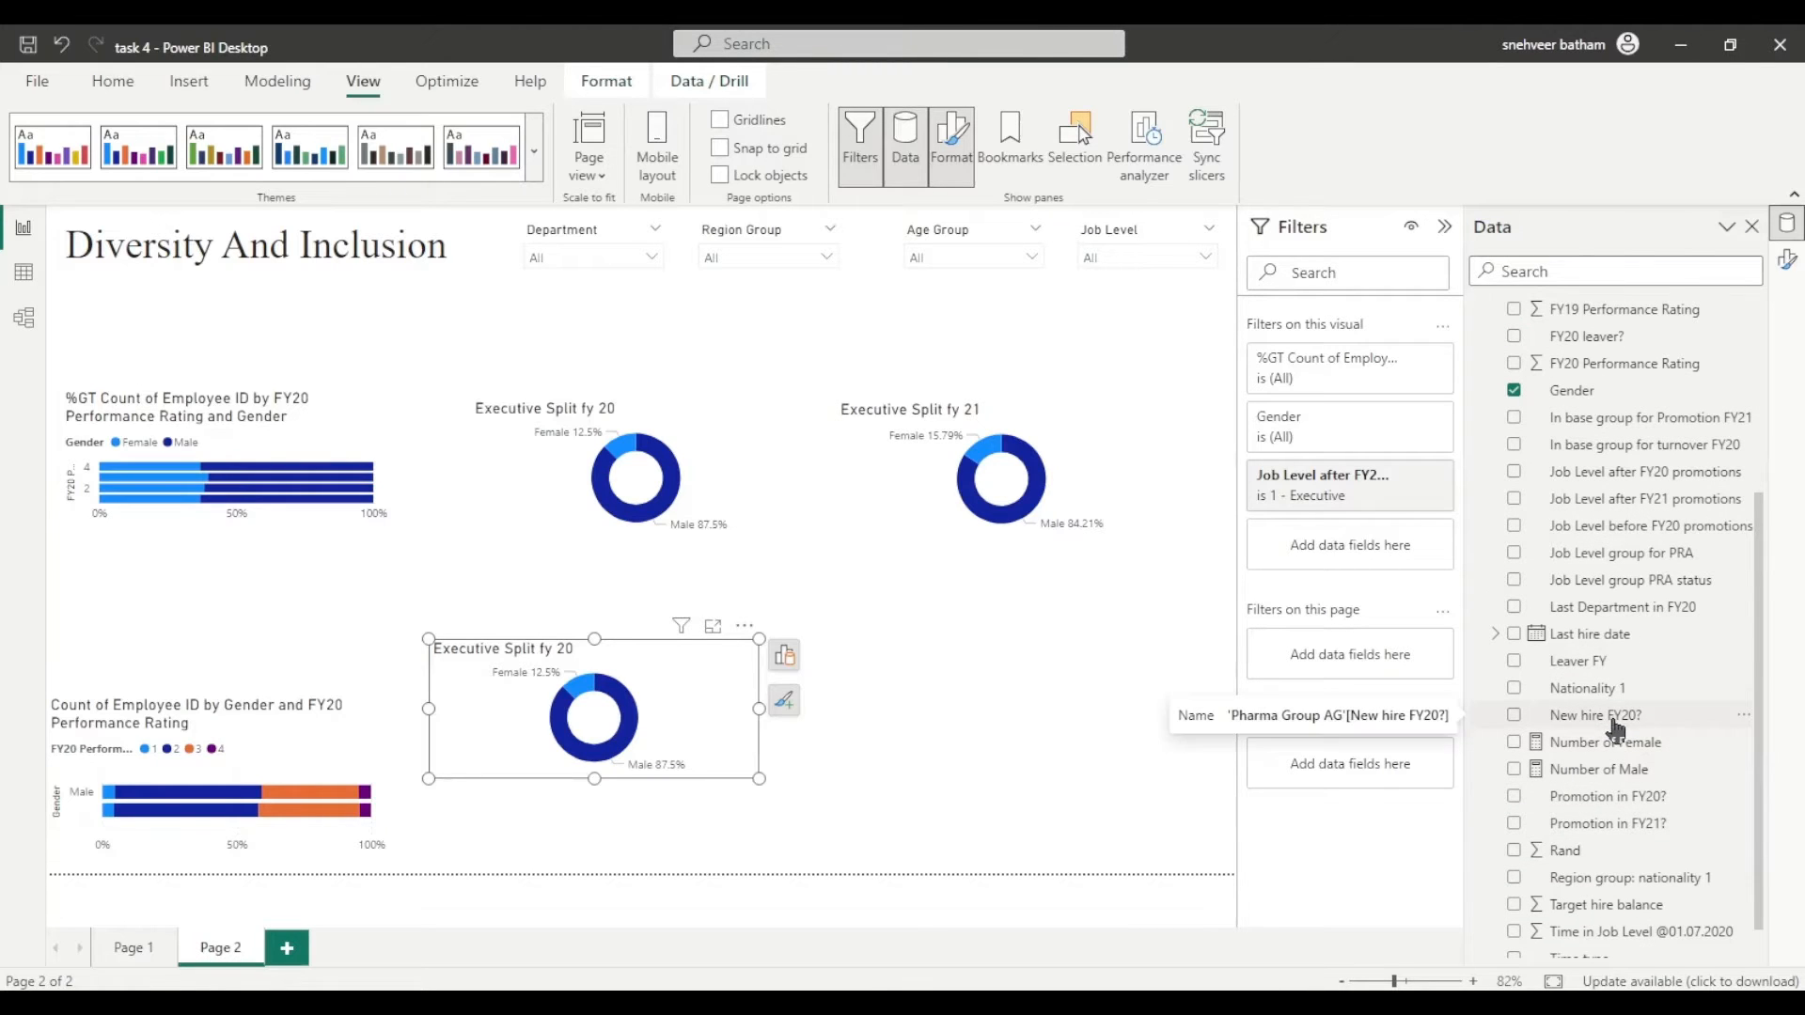
drag(1615, 727, 1325, 538)
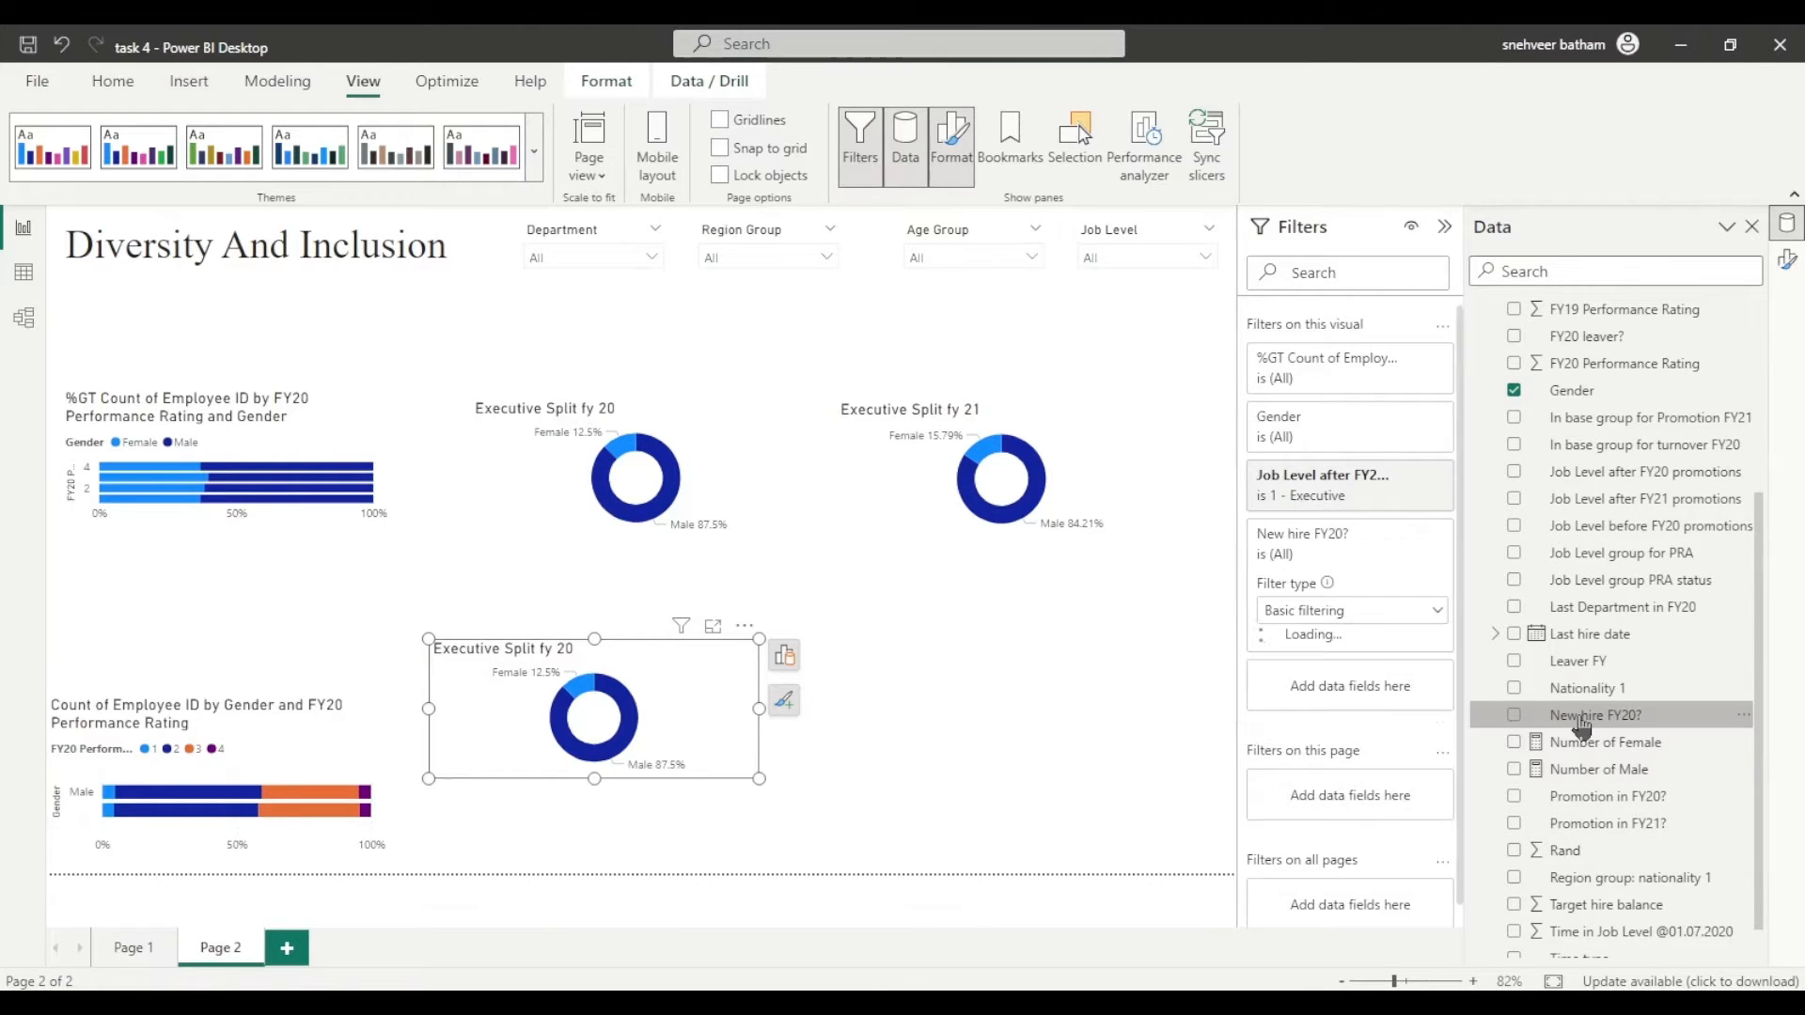
click(1272, 723)
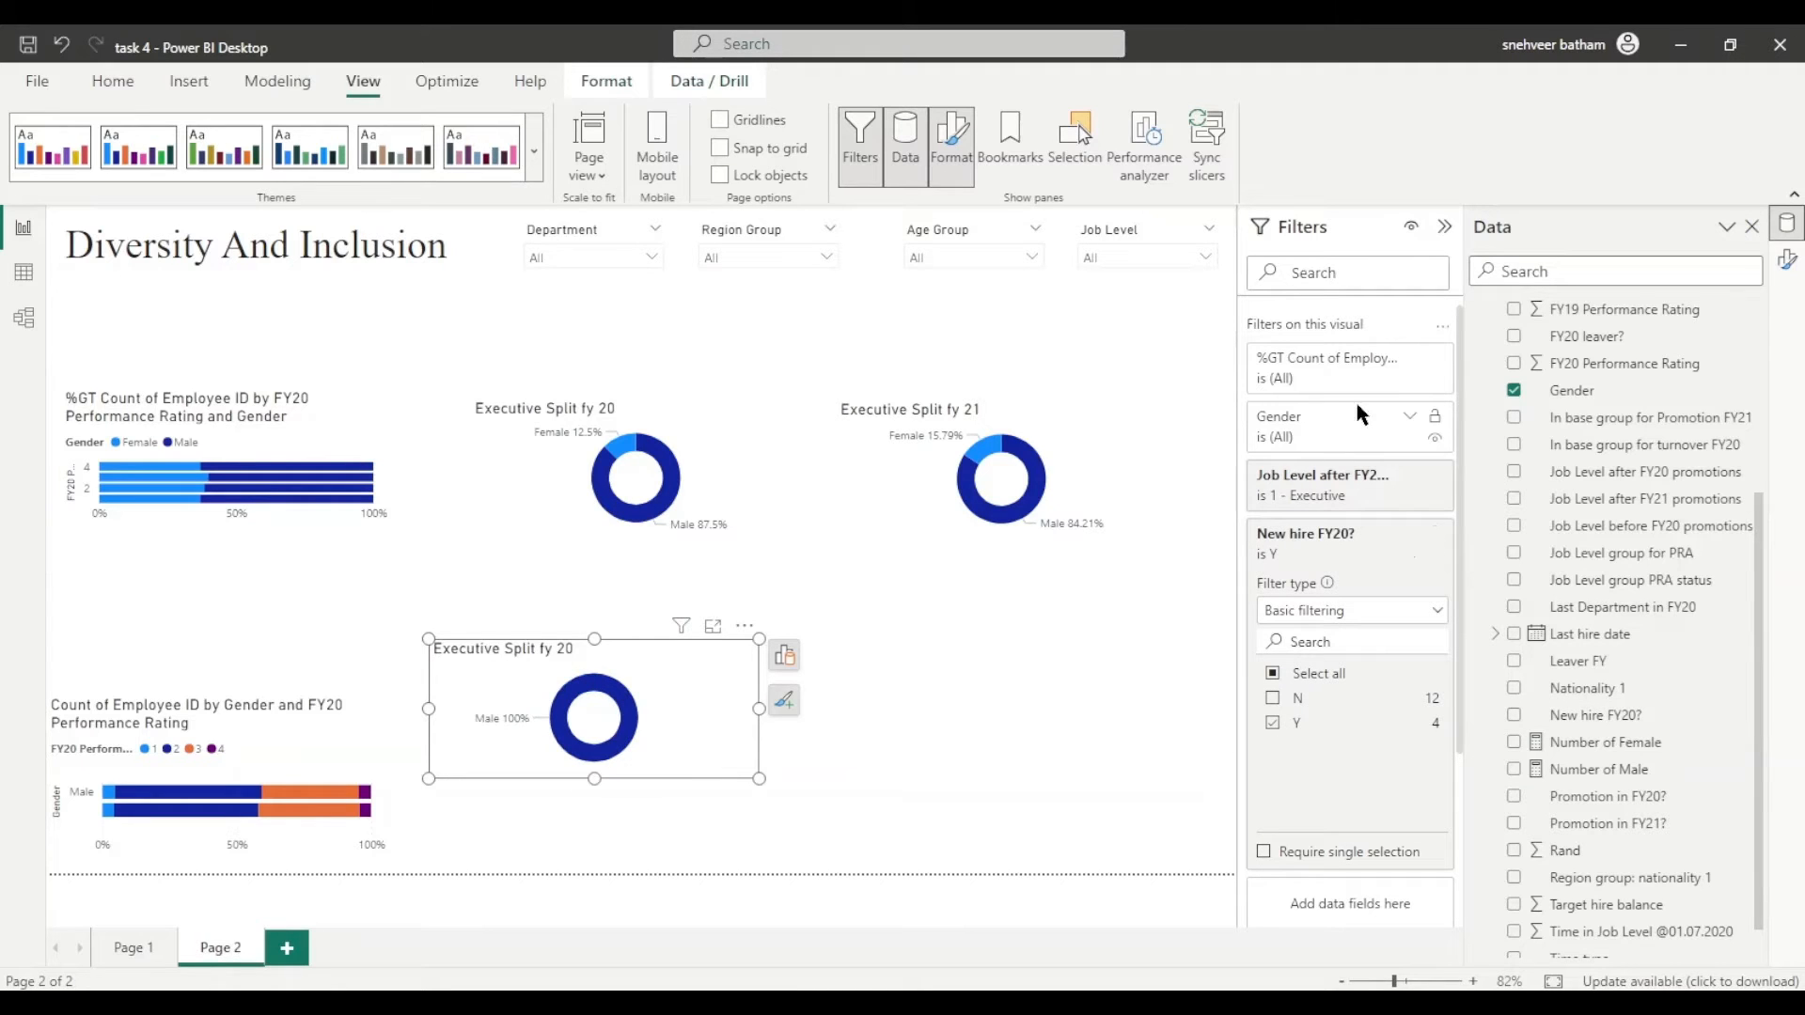
click(1409, 416)
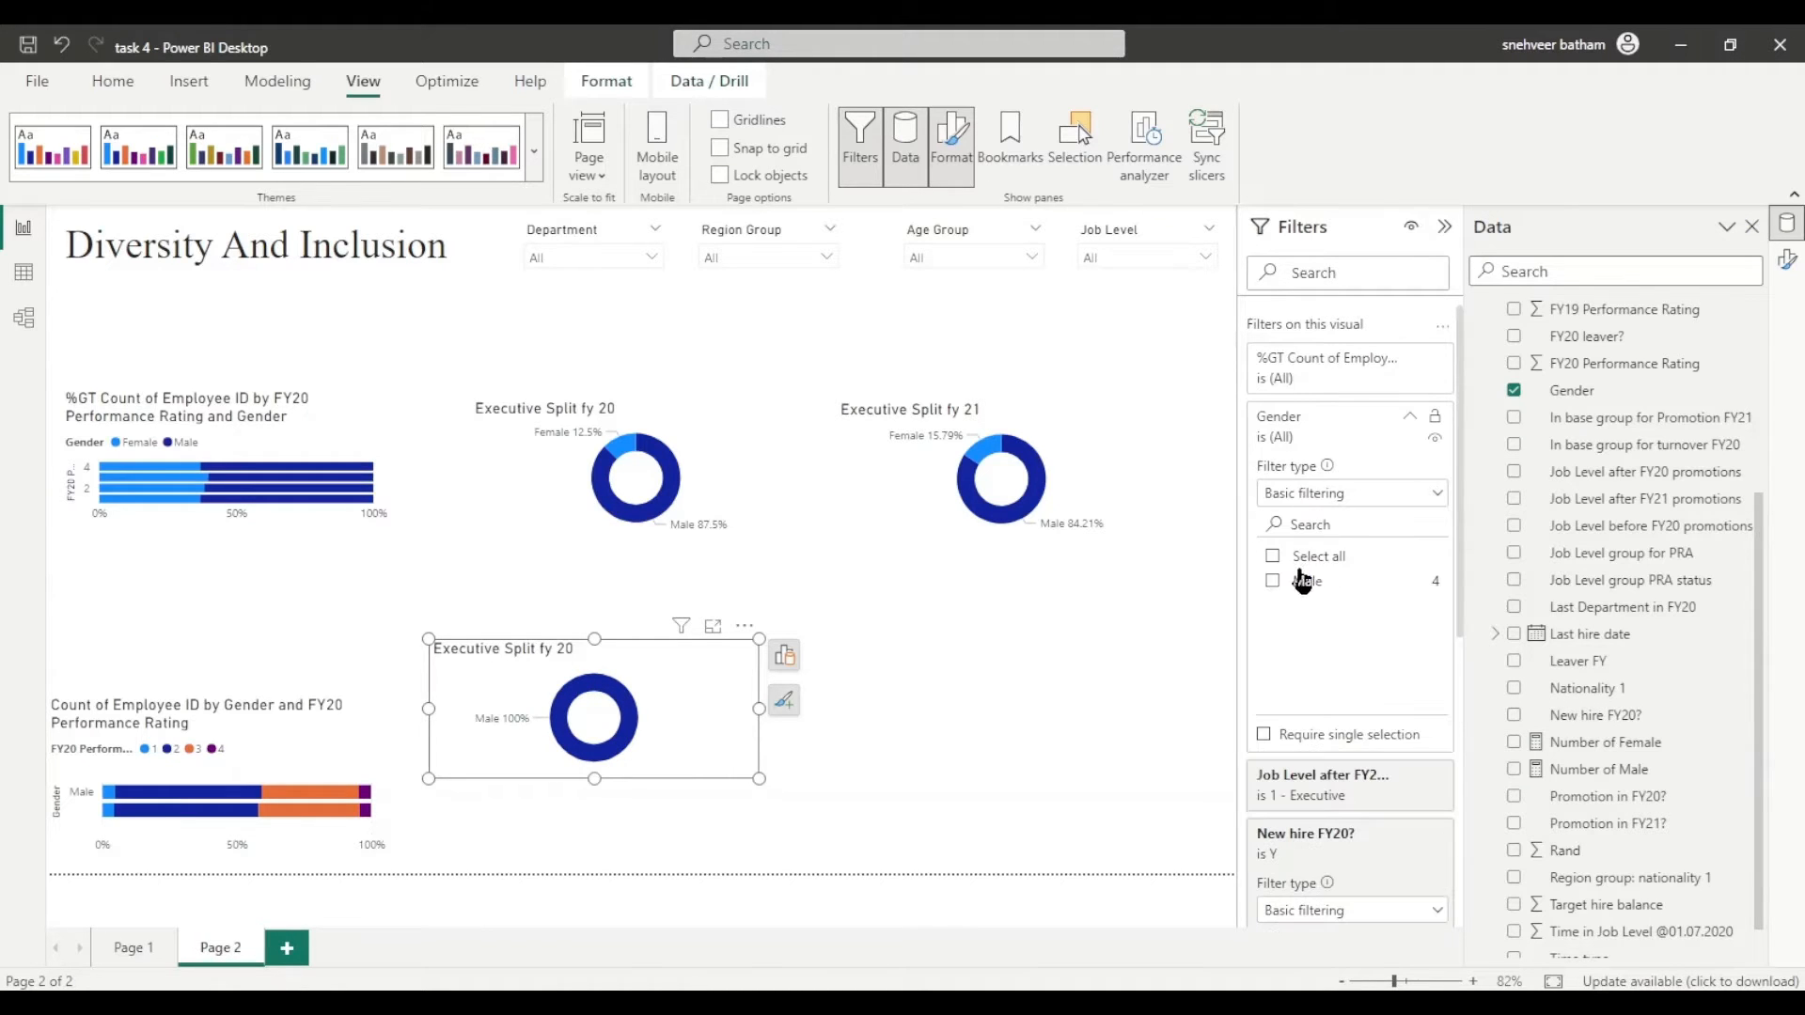
click(827, 686)
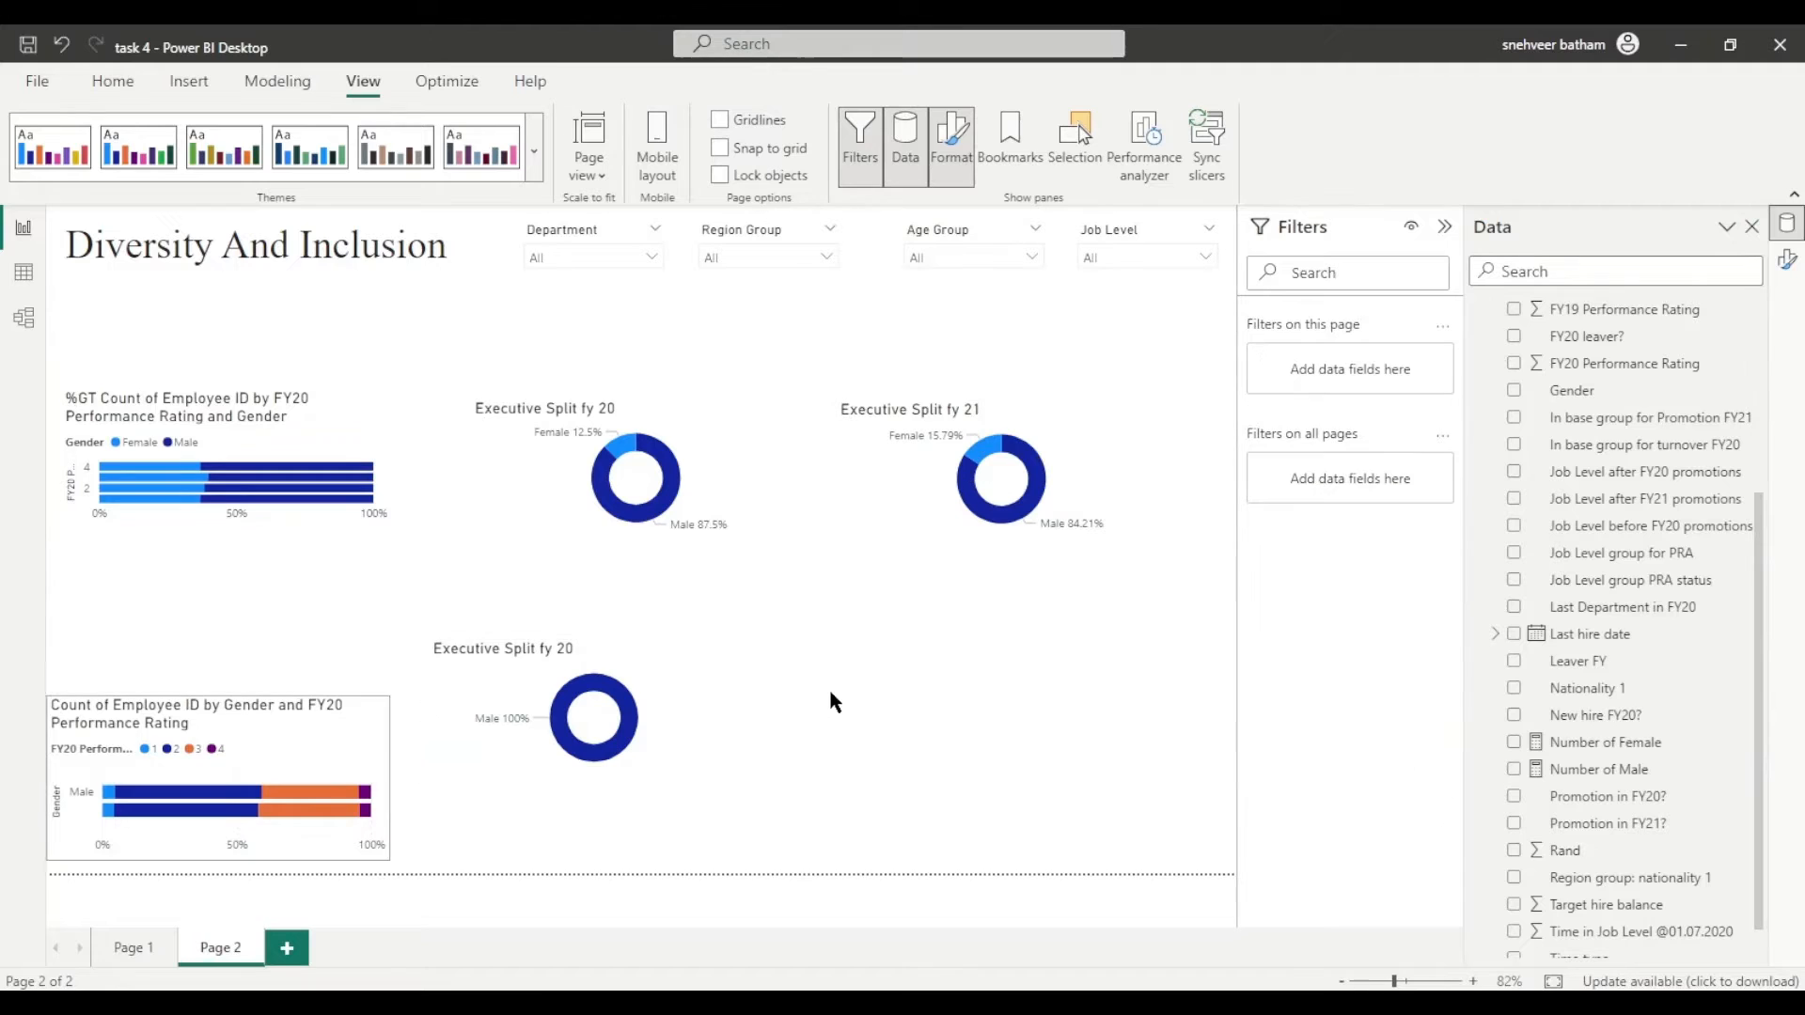
Step: Place a copy of the lower donut beneath Executive Split fy 21, replacing New hire FY20? with the Promotion in FY20? field filtered to Y
click(605, 657)
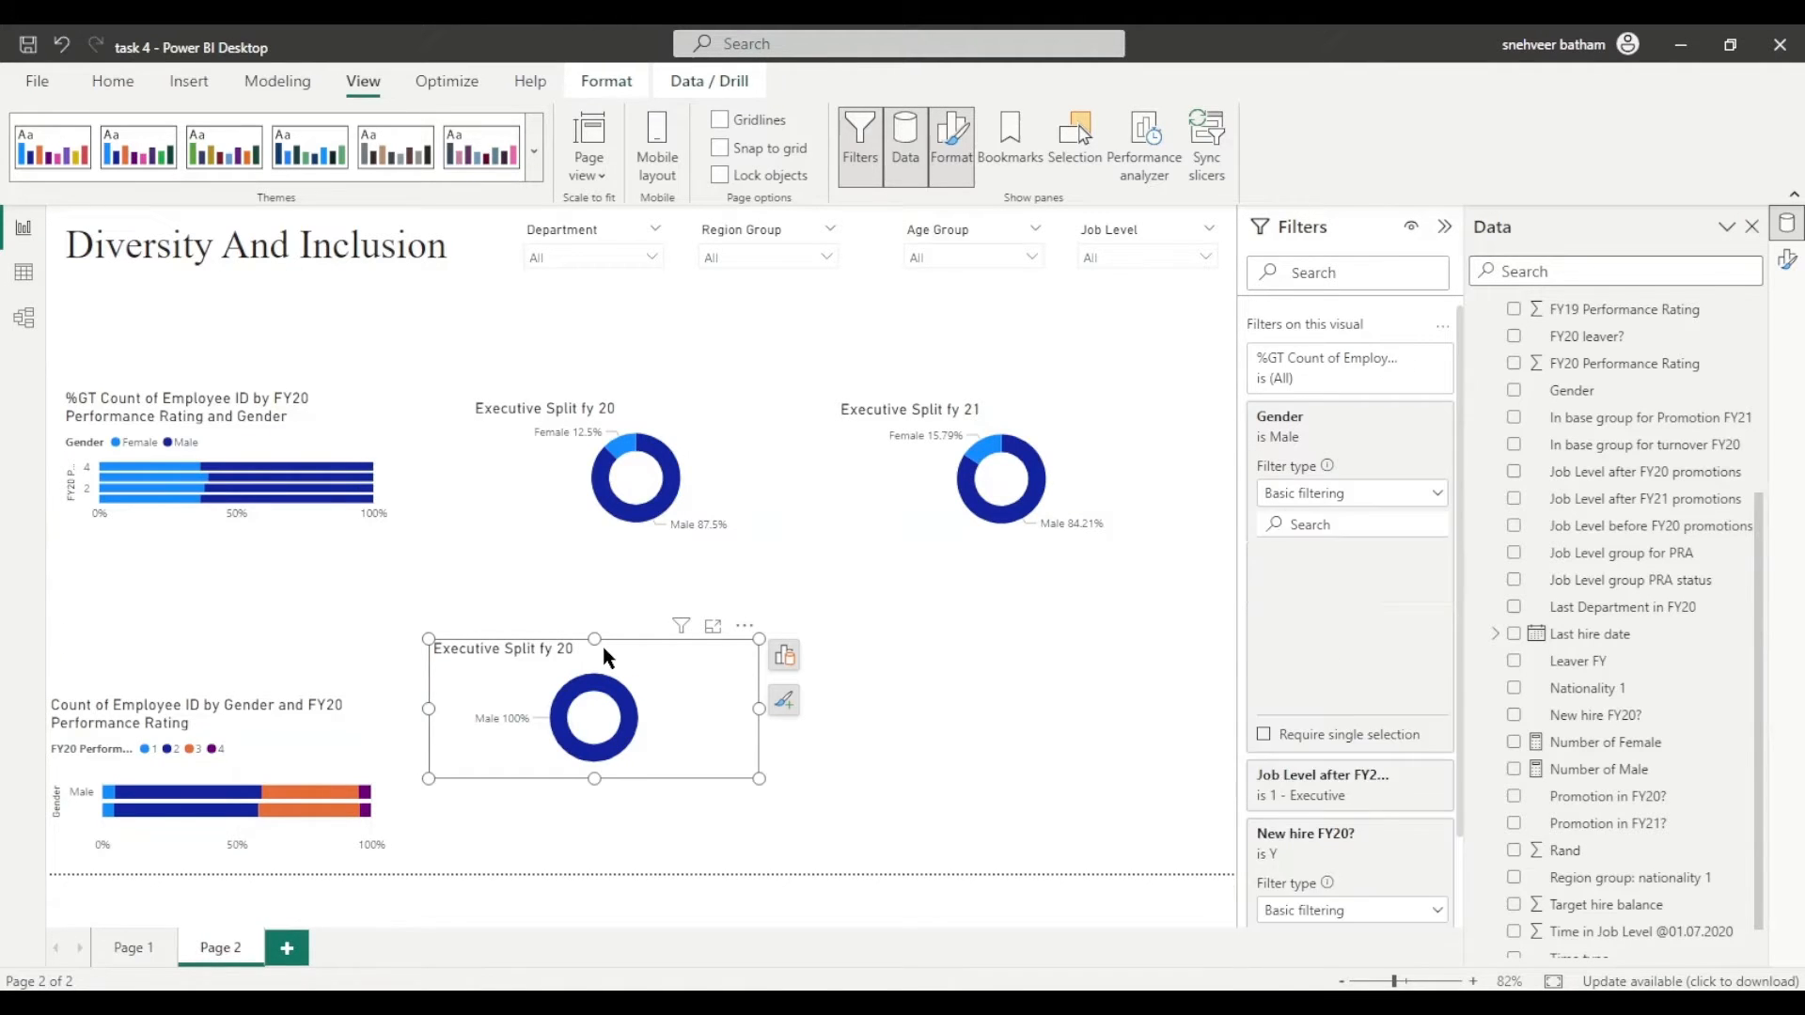
drag(640, 653, 1034, 651)
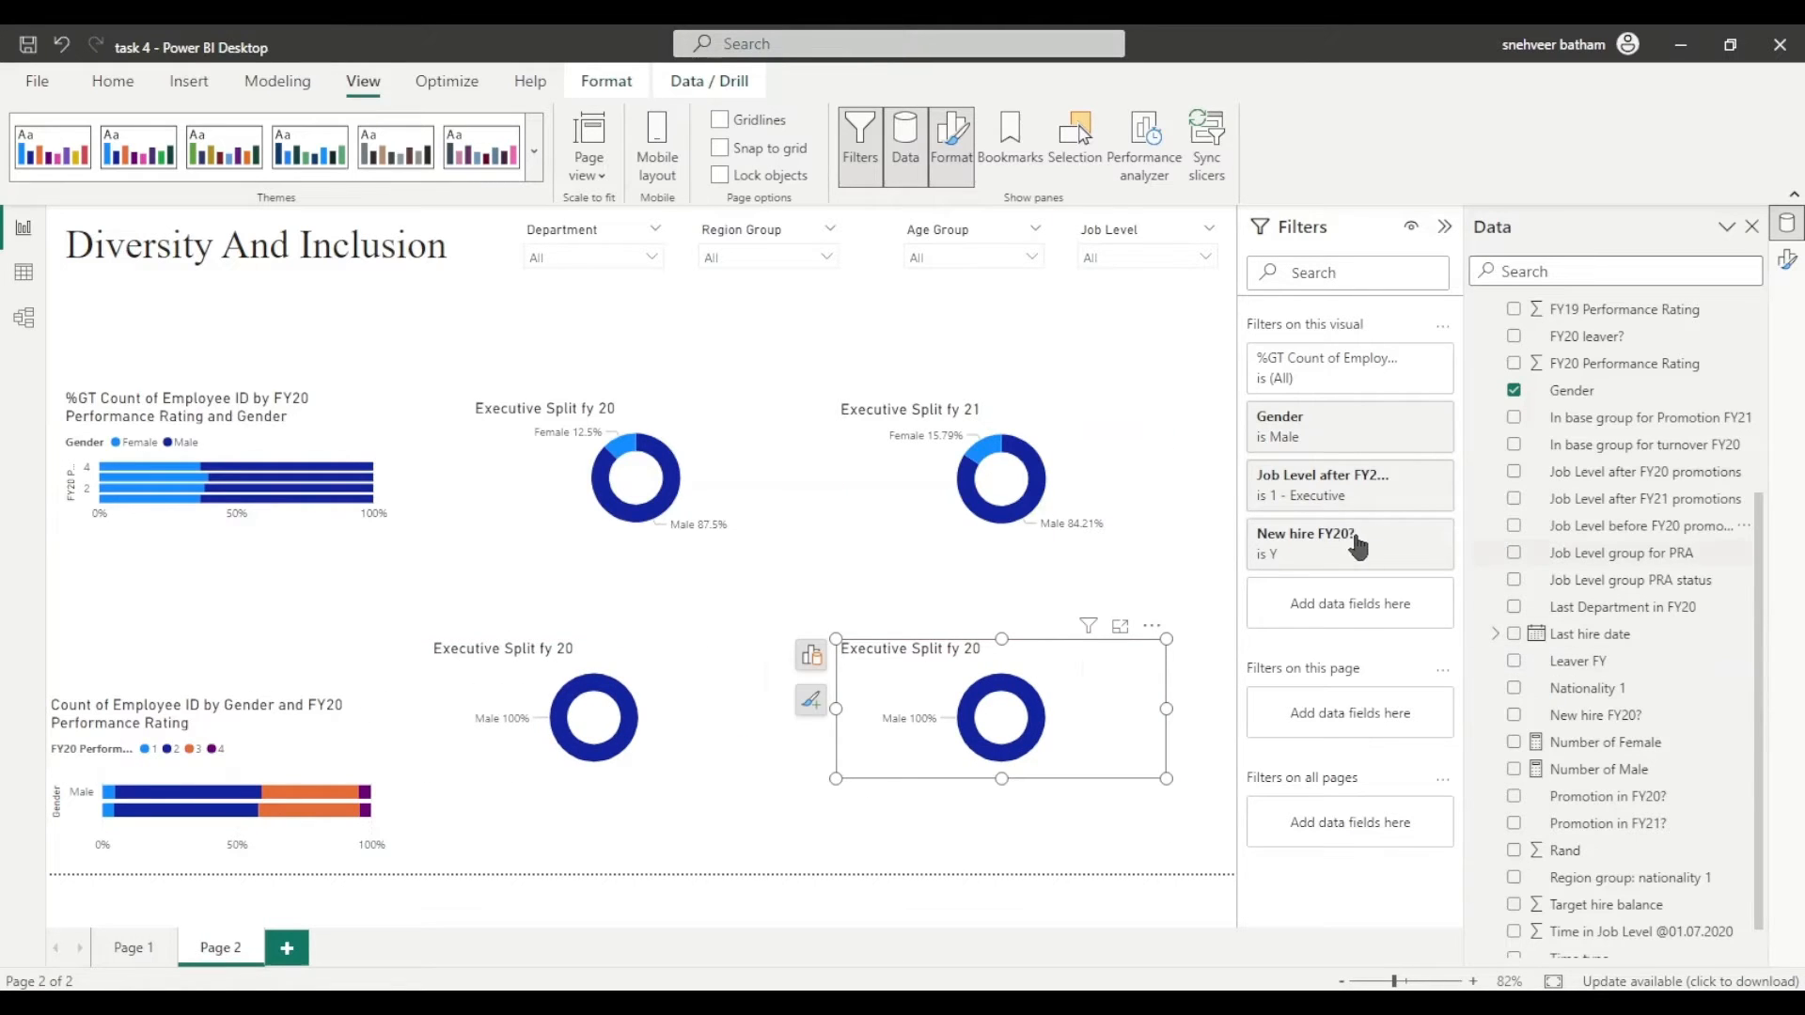
click(1435, 533)
click(1514, 797)
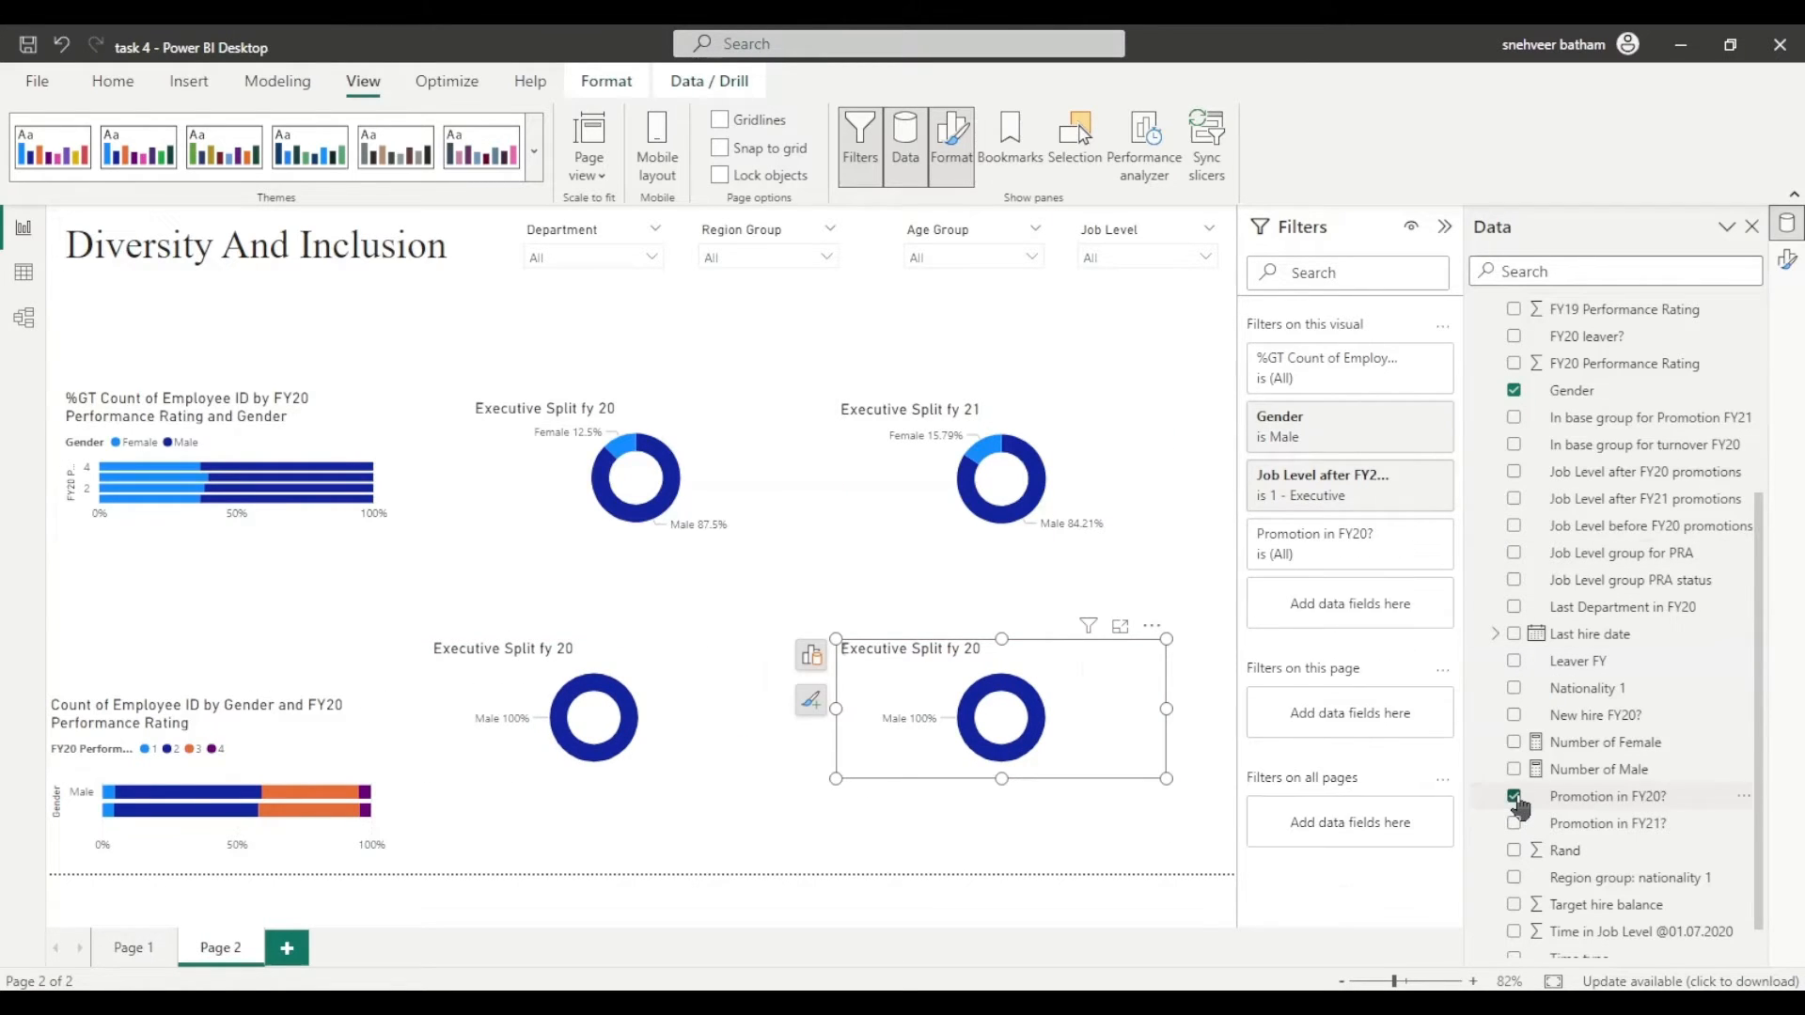
click(1387, 545)
click(1273, 724)
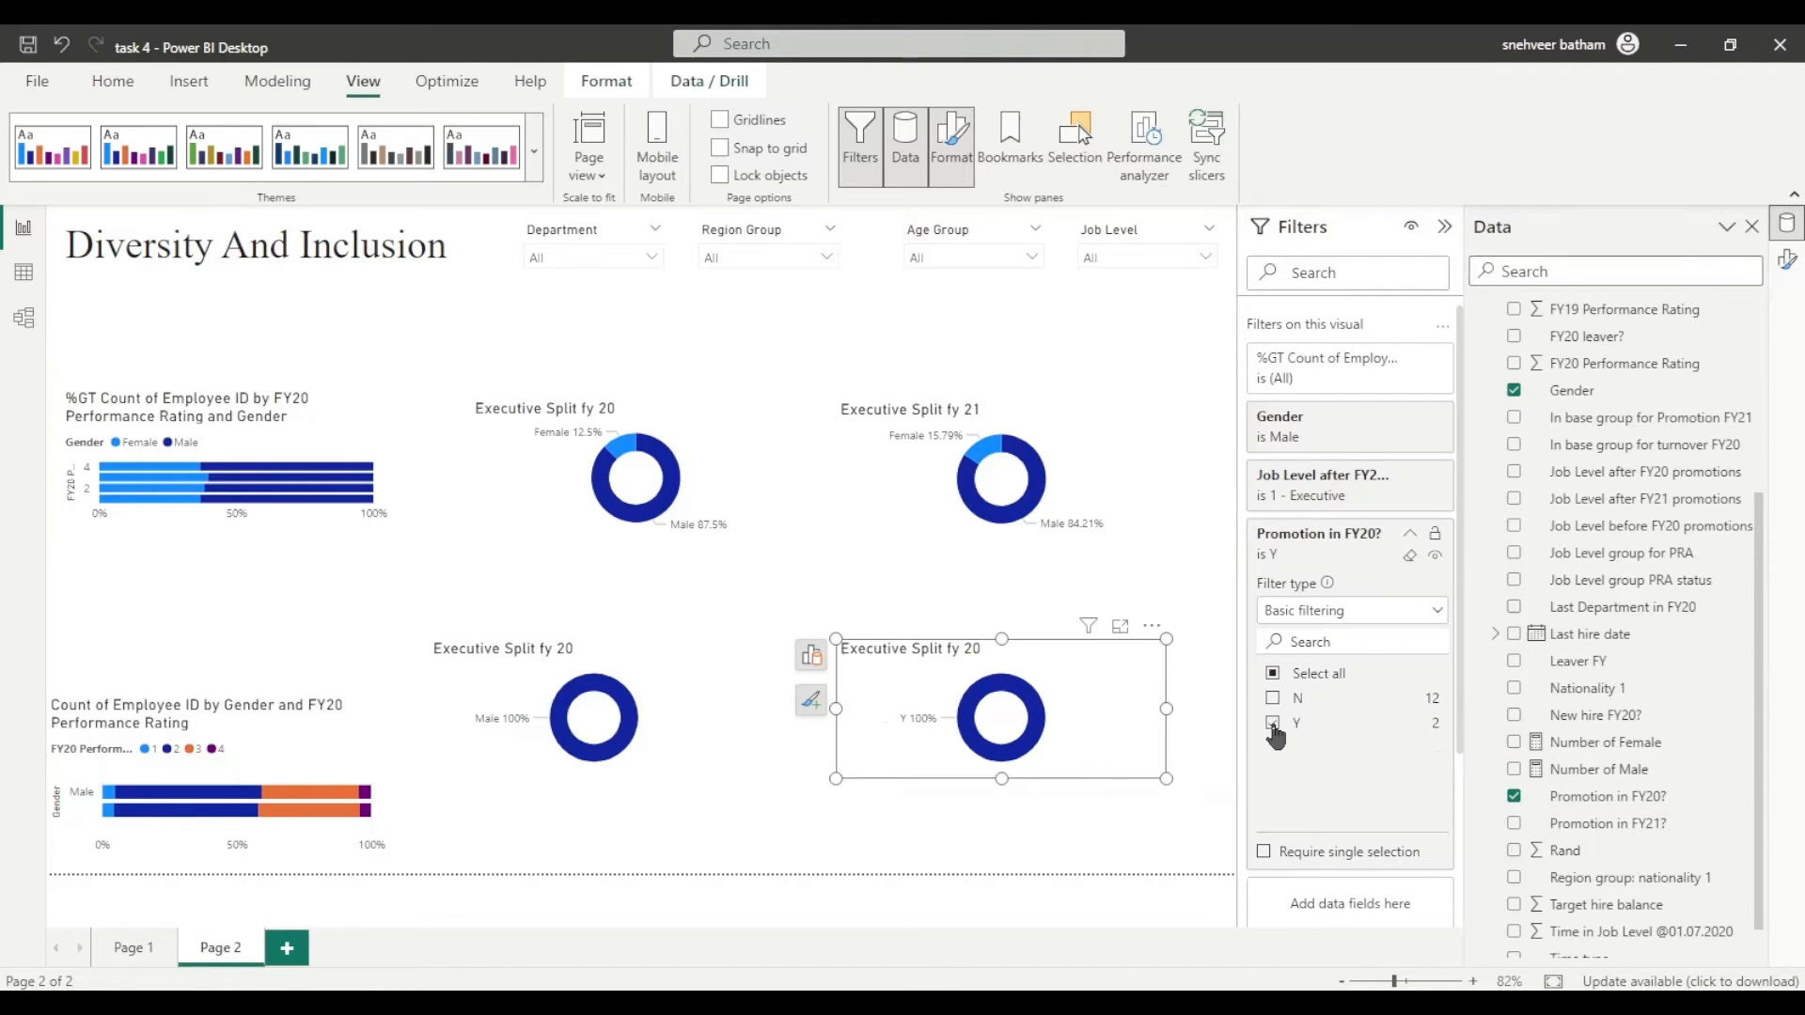
click(1160, 824)
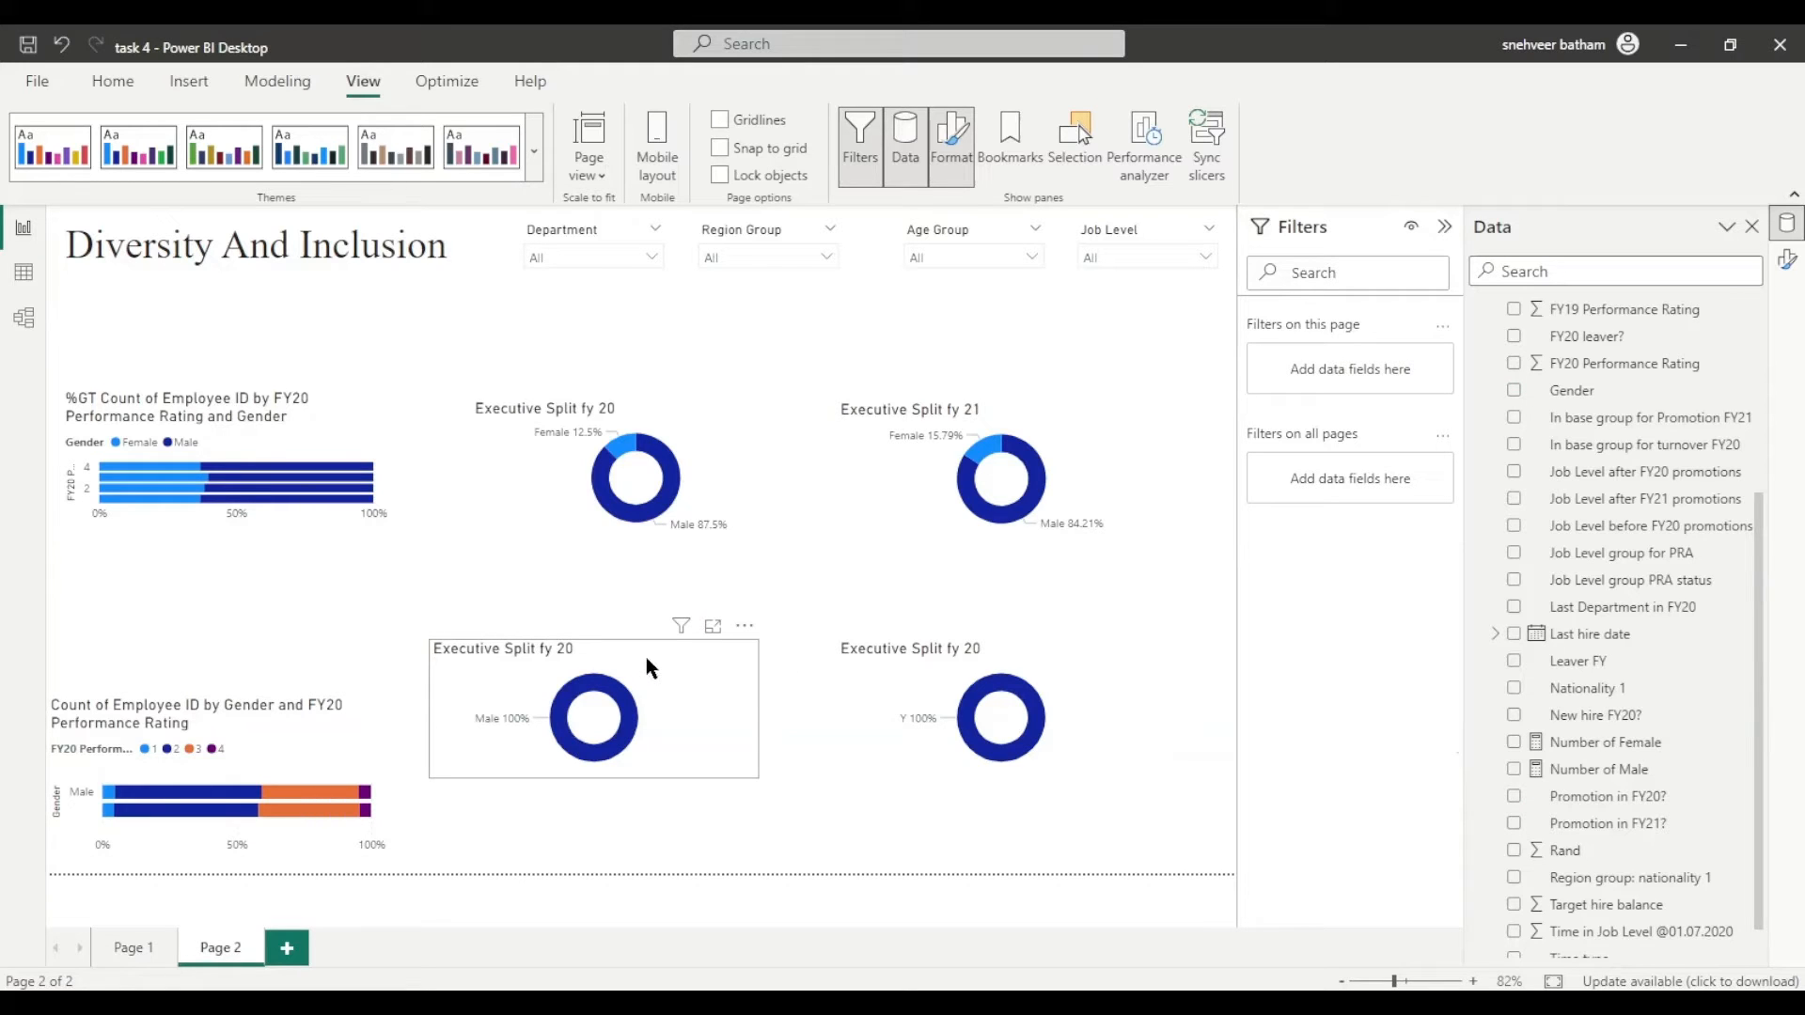
Step: Retitle the donut filtered by new hires as Executive Hires FY 20
click(1787, 261)
click(1602, 415)
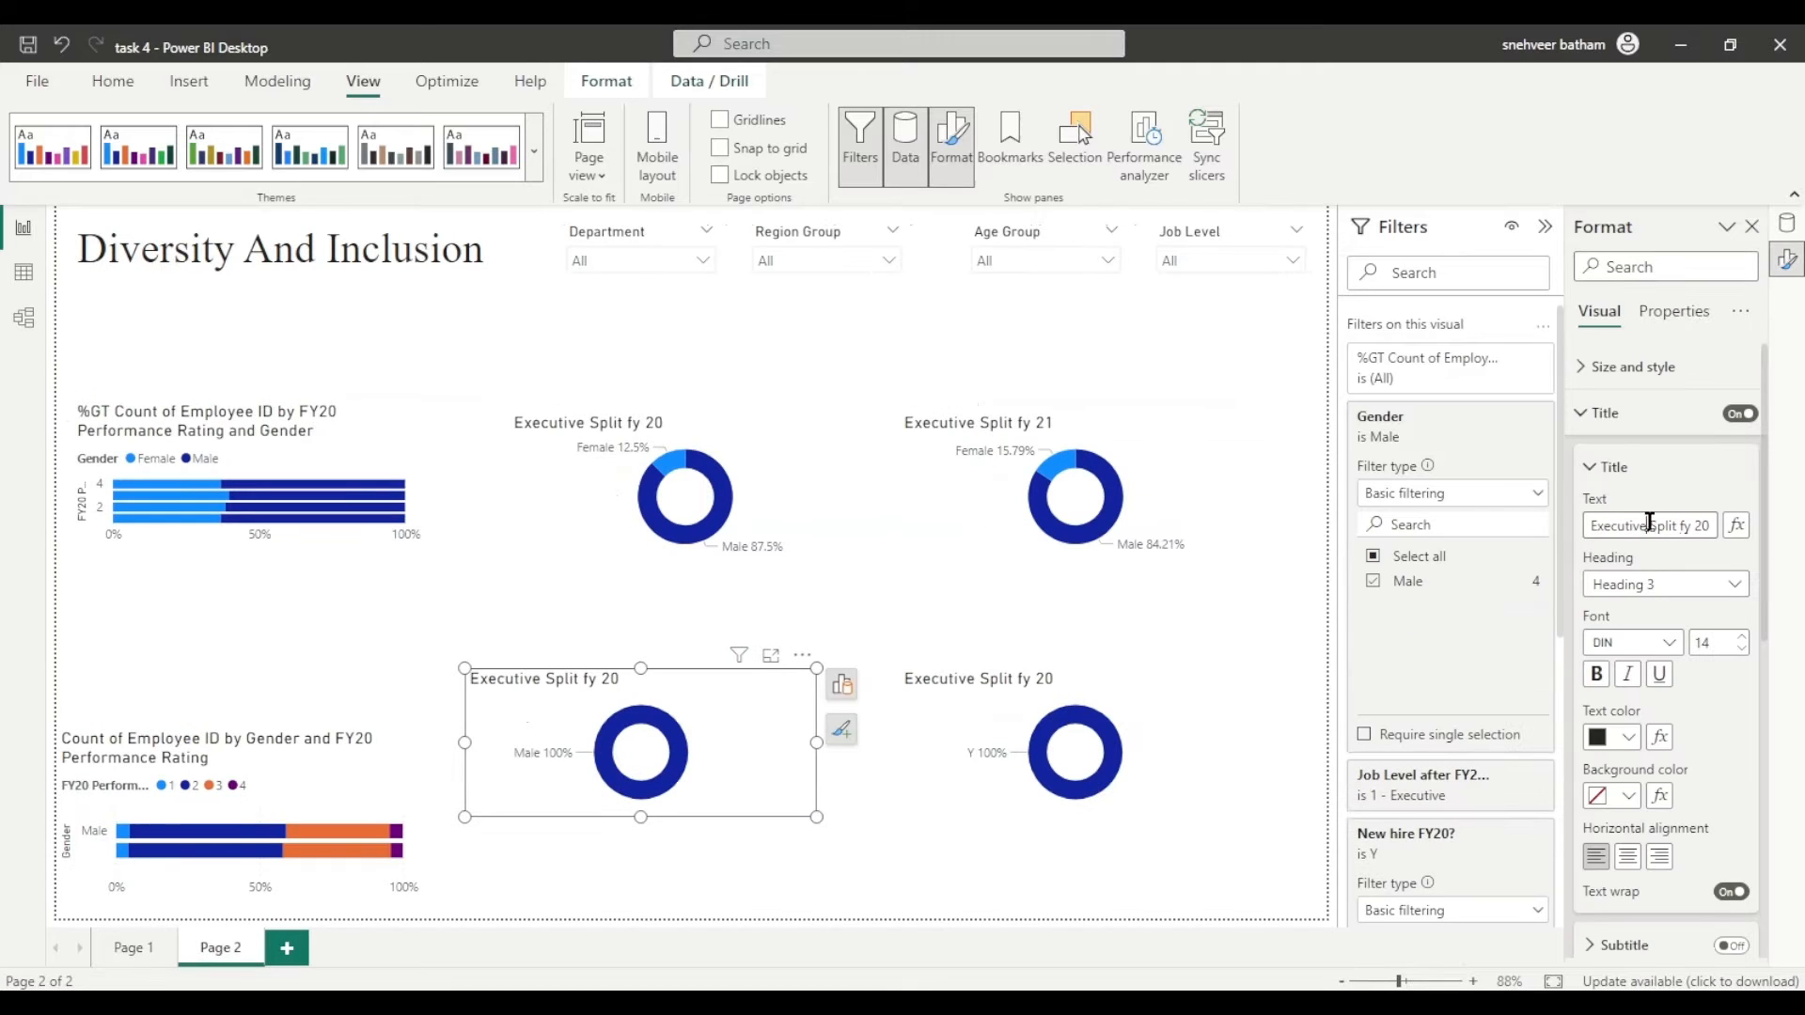
click(1655, 524)
text(Executive)
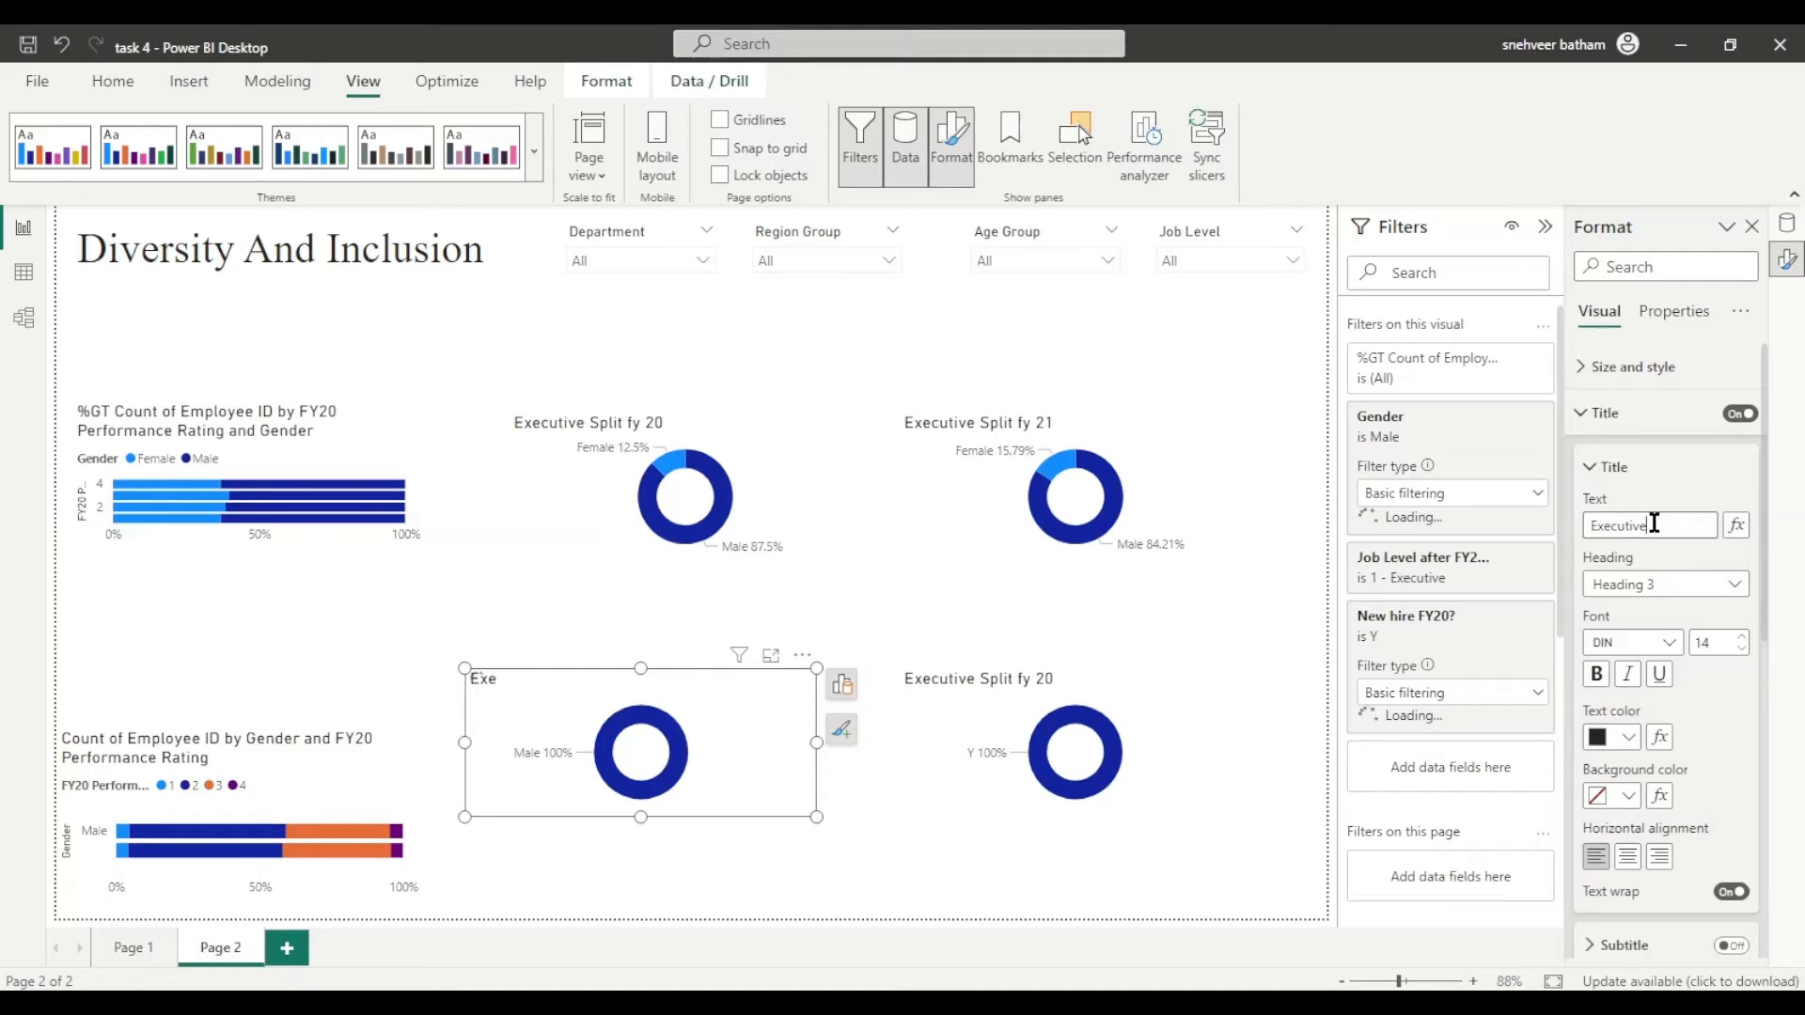
text( Hires FY 20)
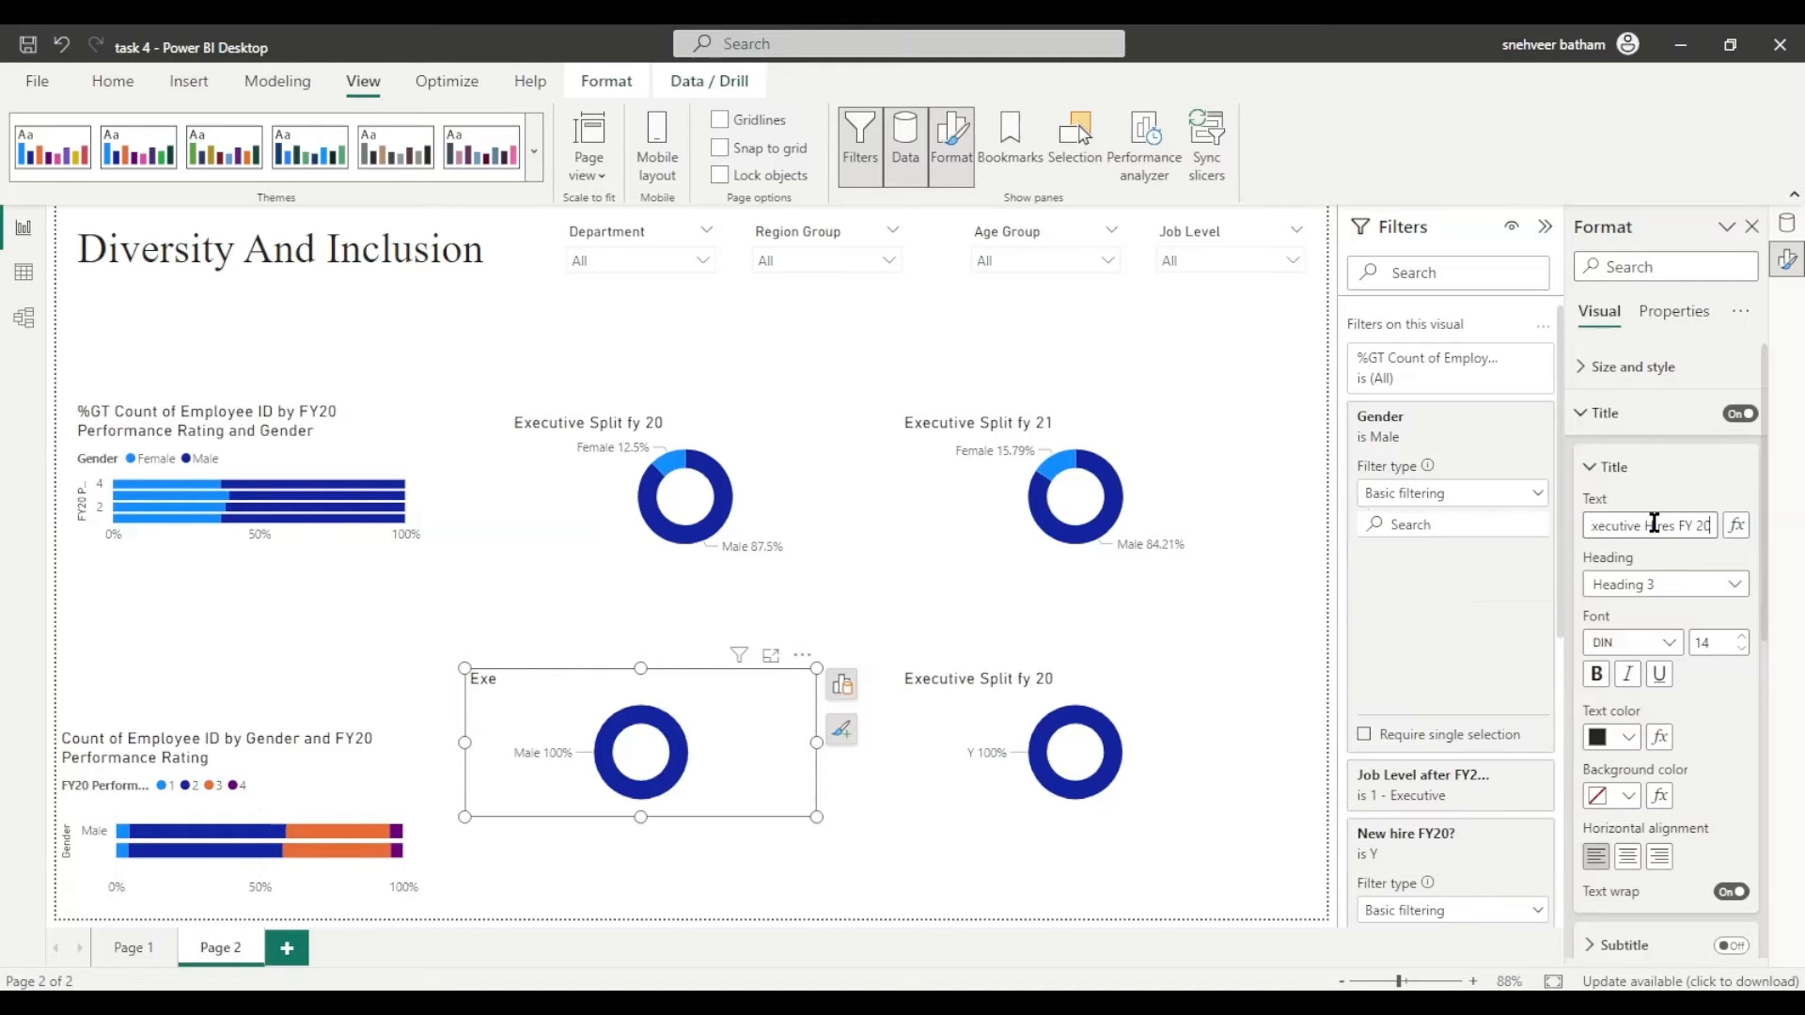
Step: Retitle the donut filtered by promotions as Promotion to Executive FY 20
click(1081, 743)
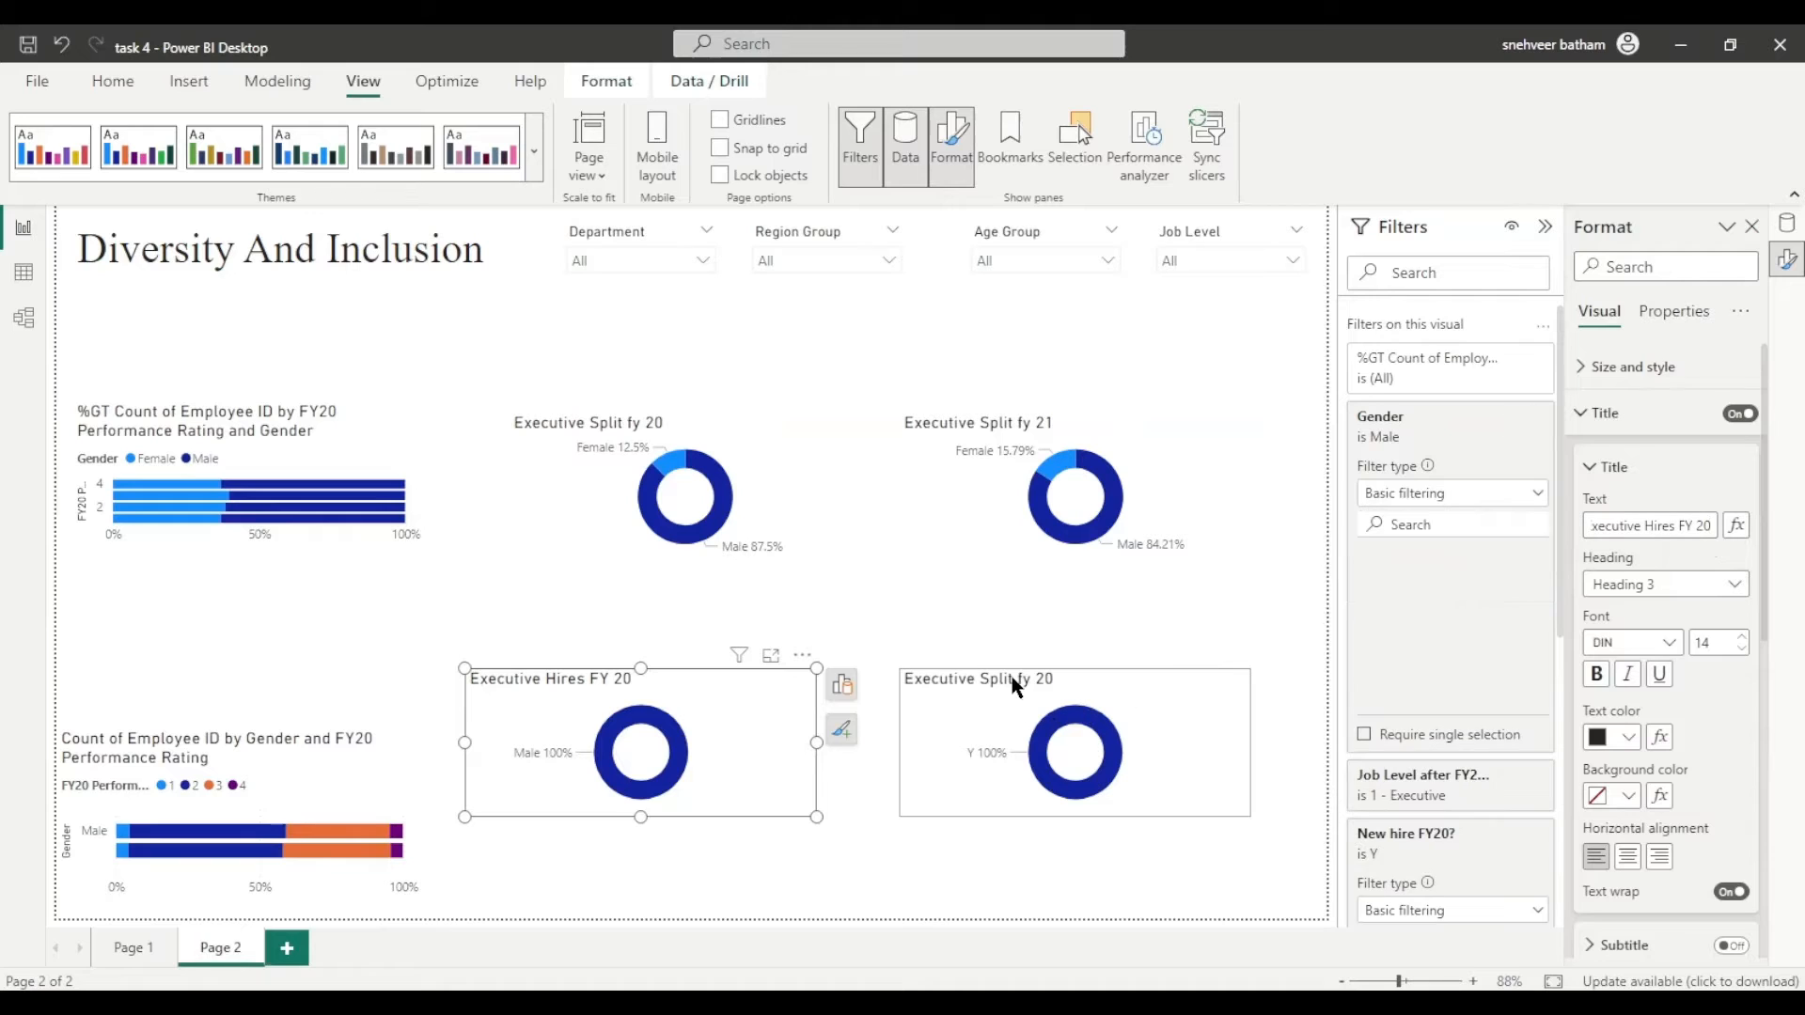
triple_click(1660, 525)
text(Pr)
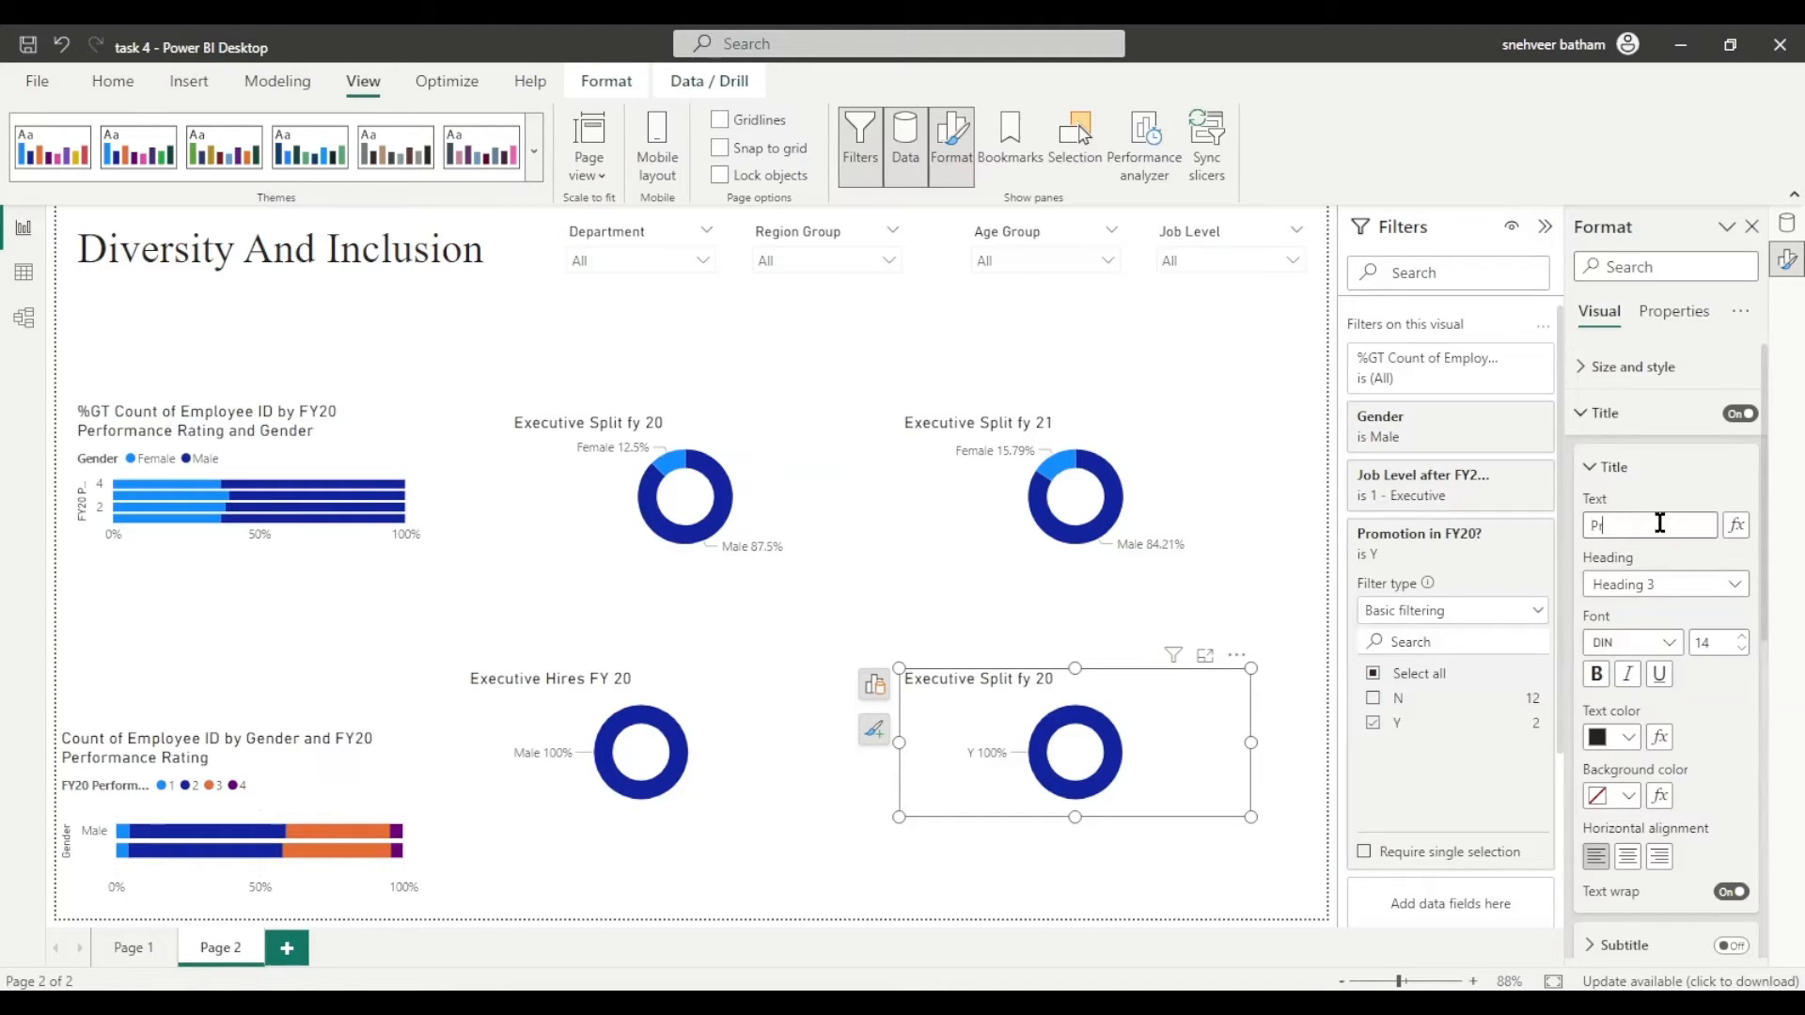
text(omotion To)
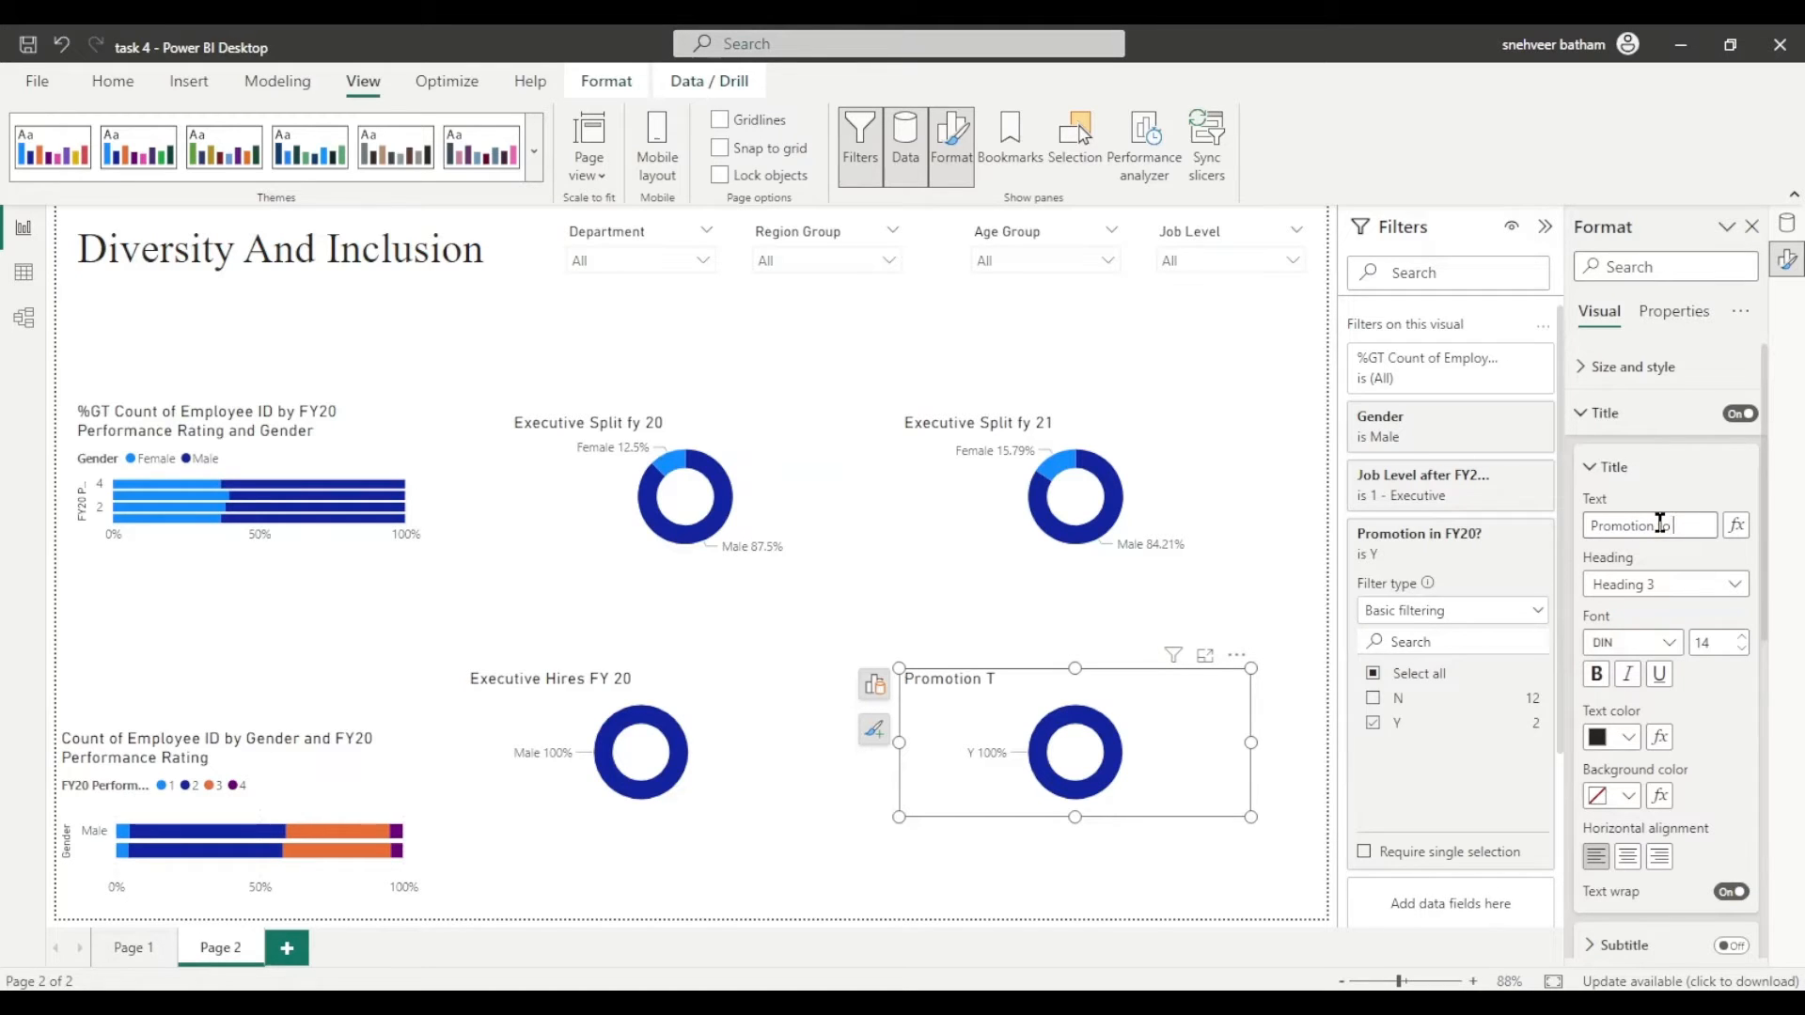
text( Executive FY 20)
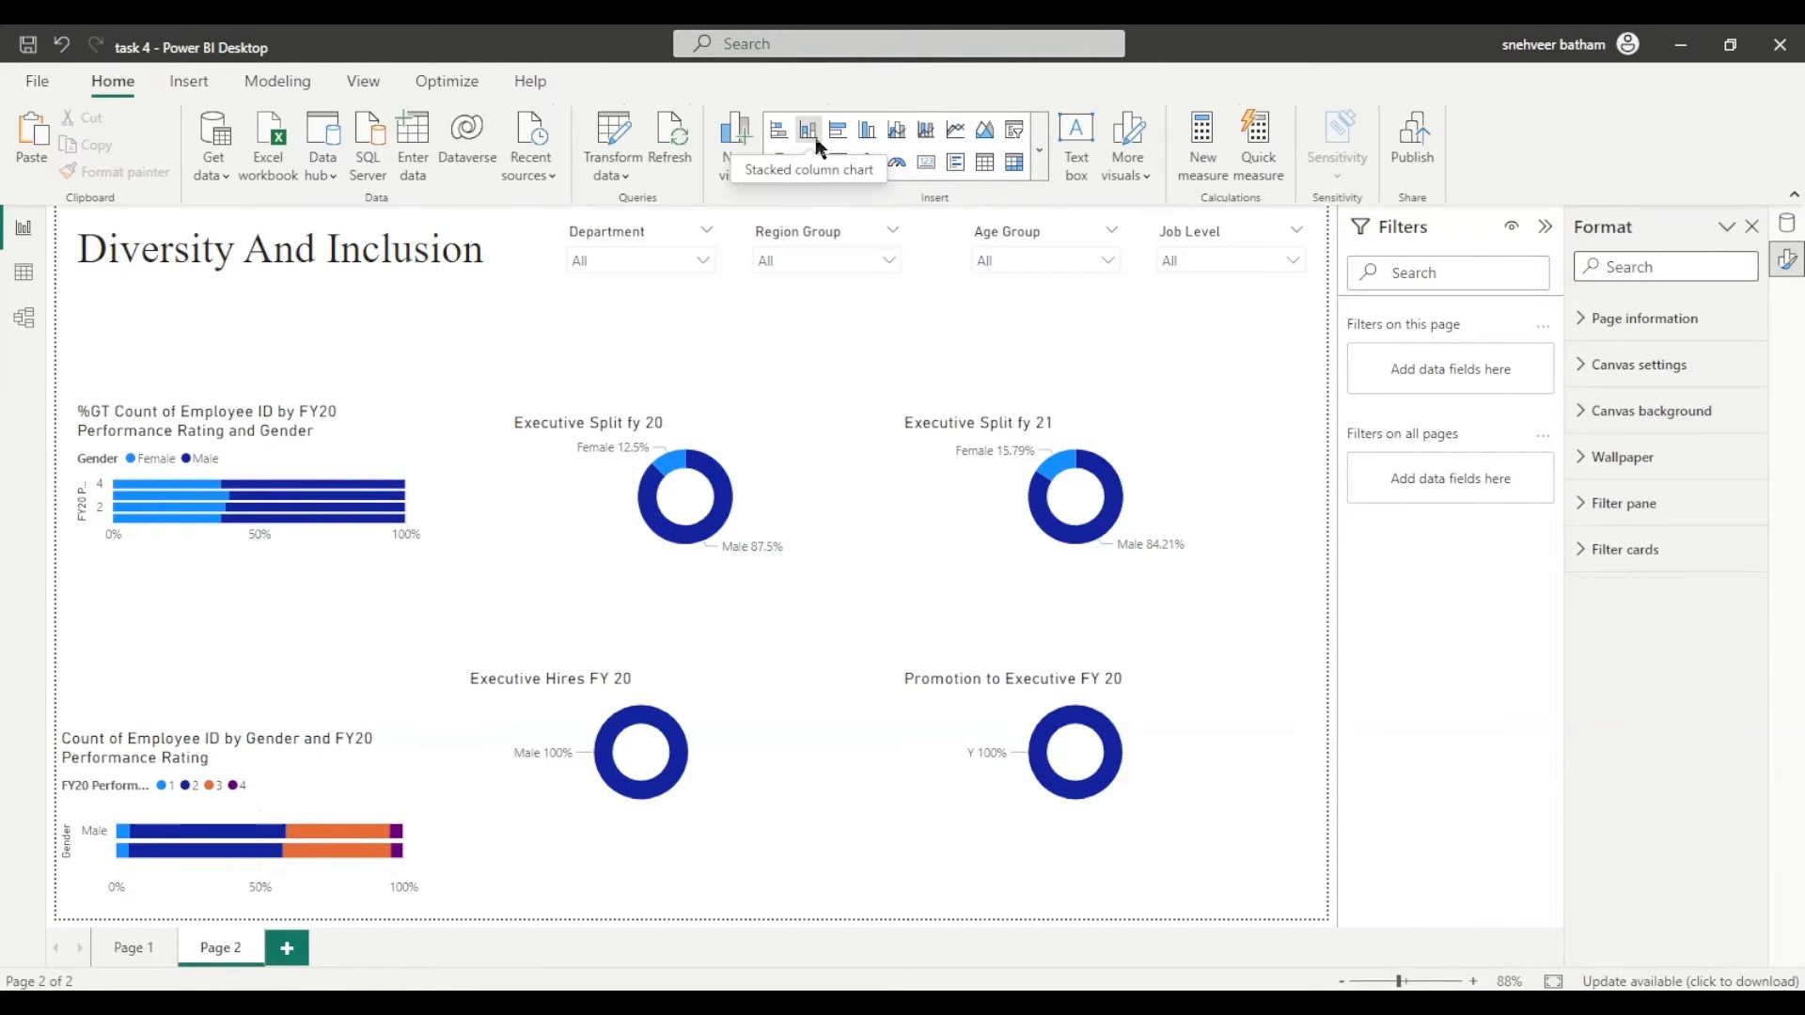
Step: Insert a clustered bar chart of Employee ID count by Age group and place it near the page's lower edge, between the lower donuts
click(1038, 148)
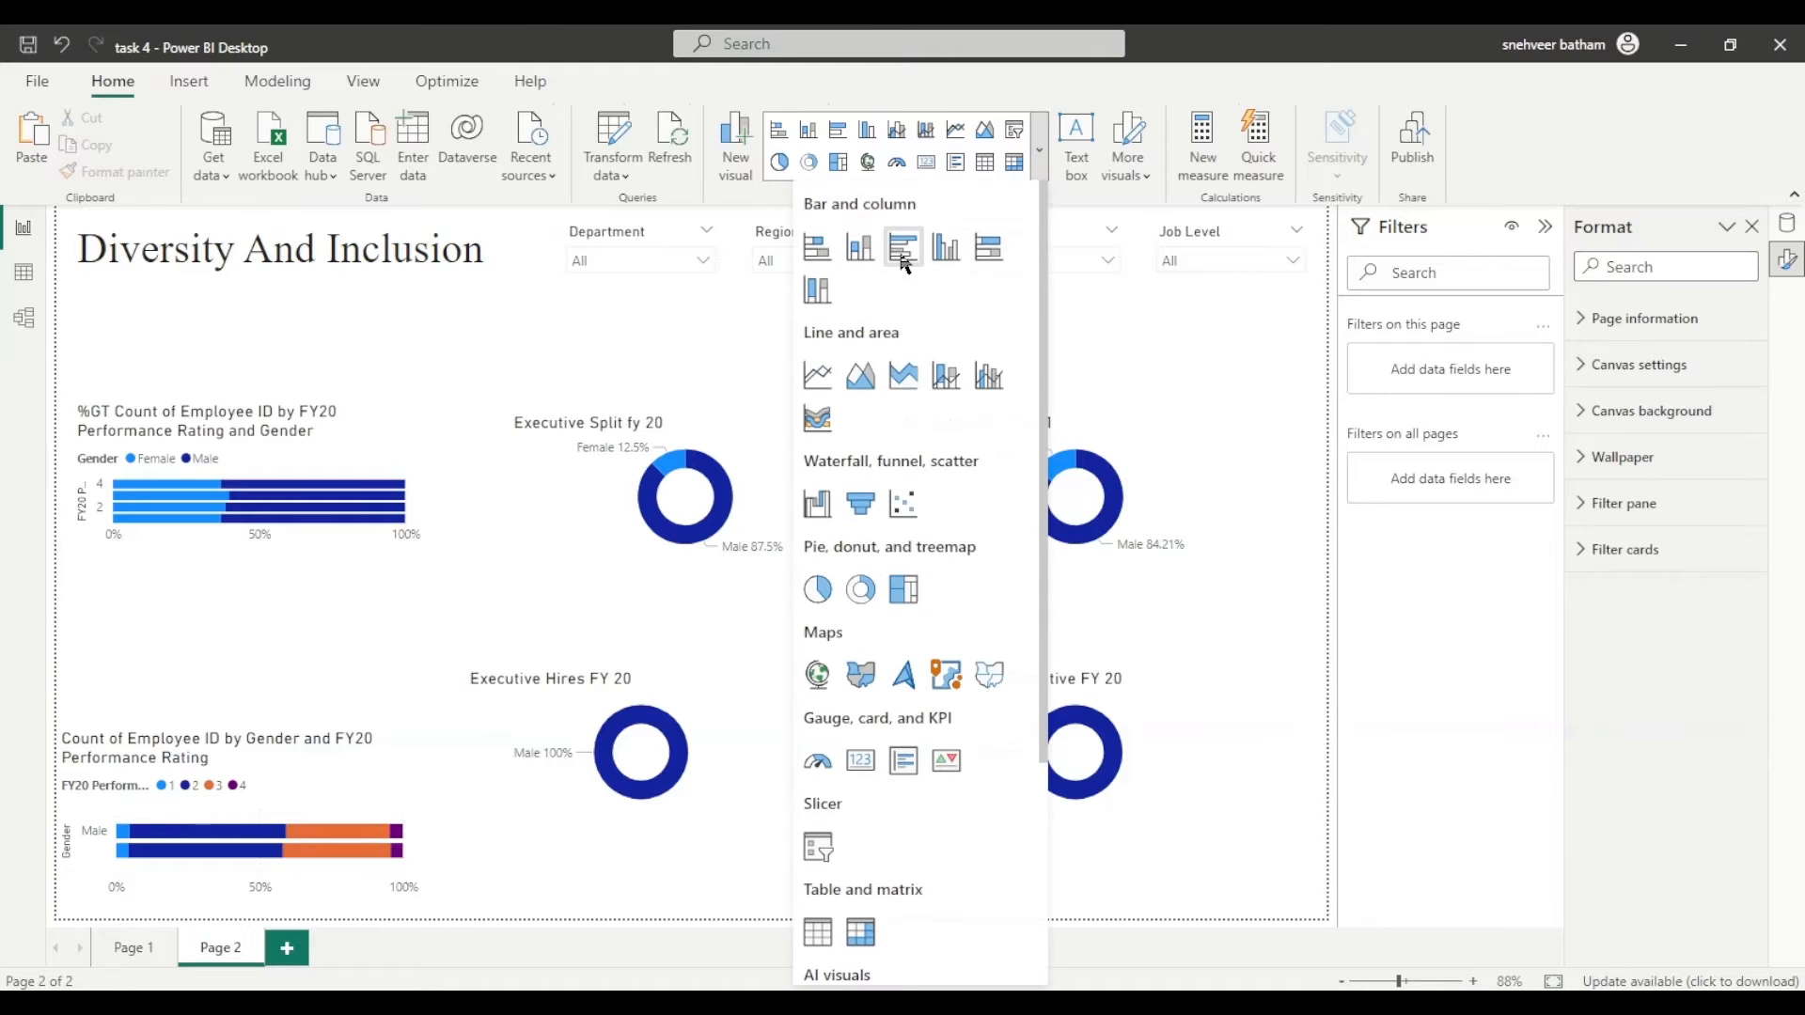
click(903, 261)
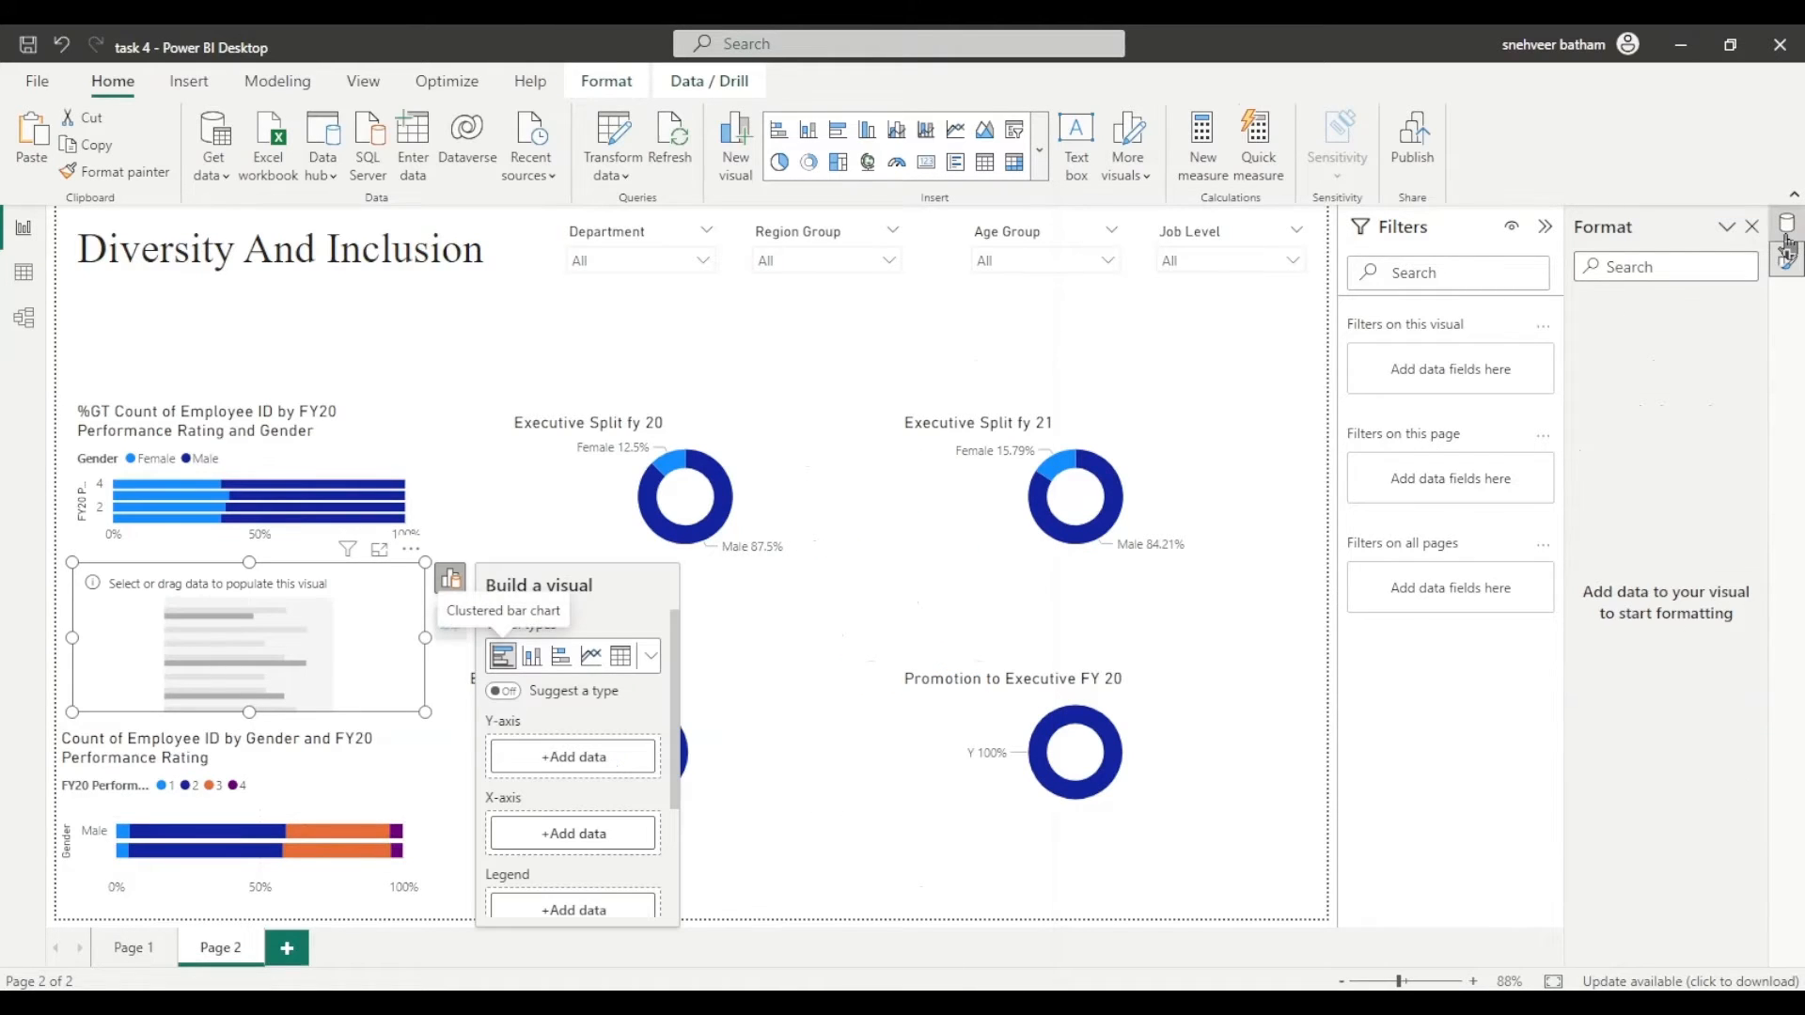
click(1785, 226)
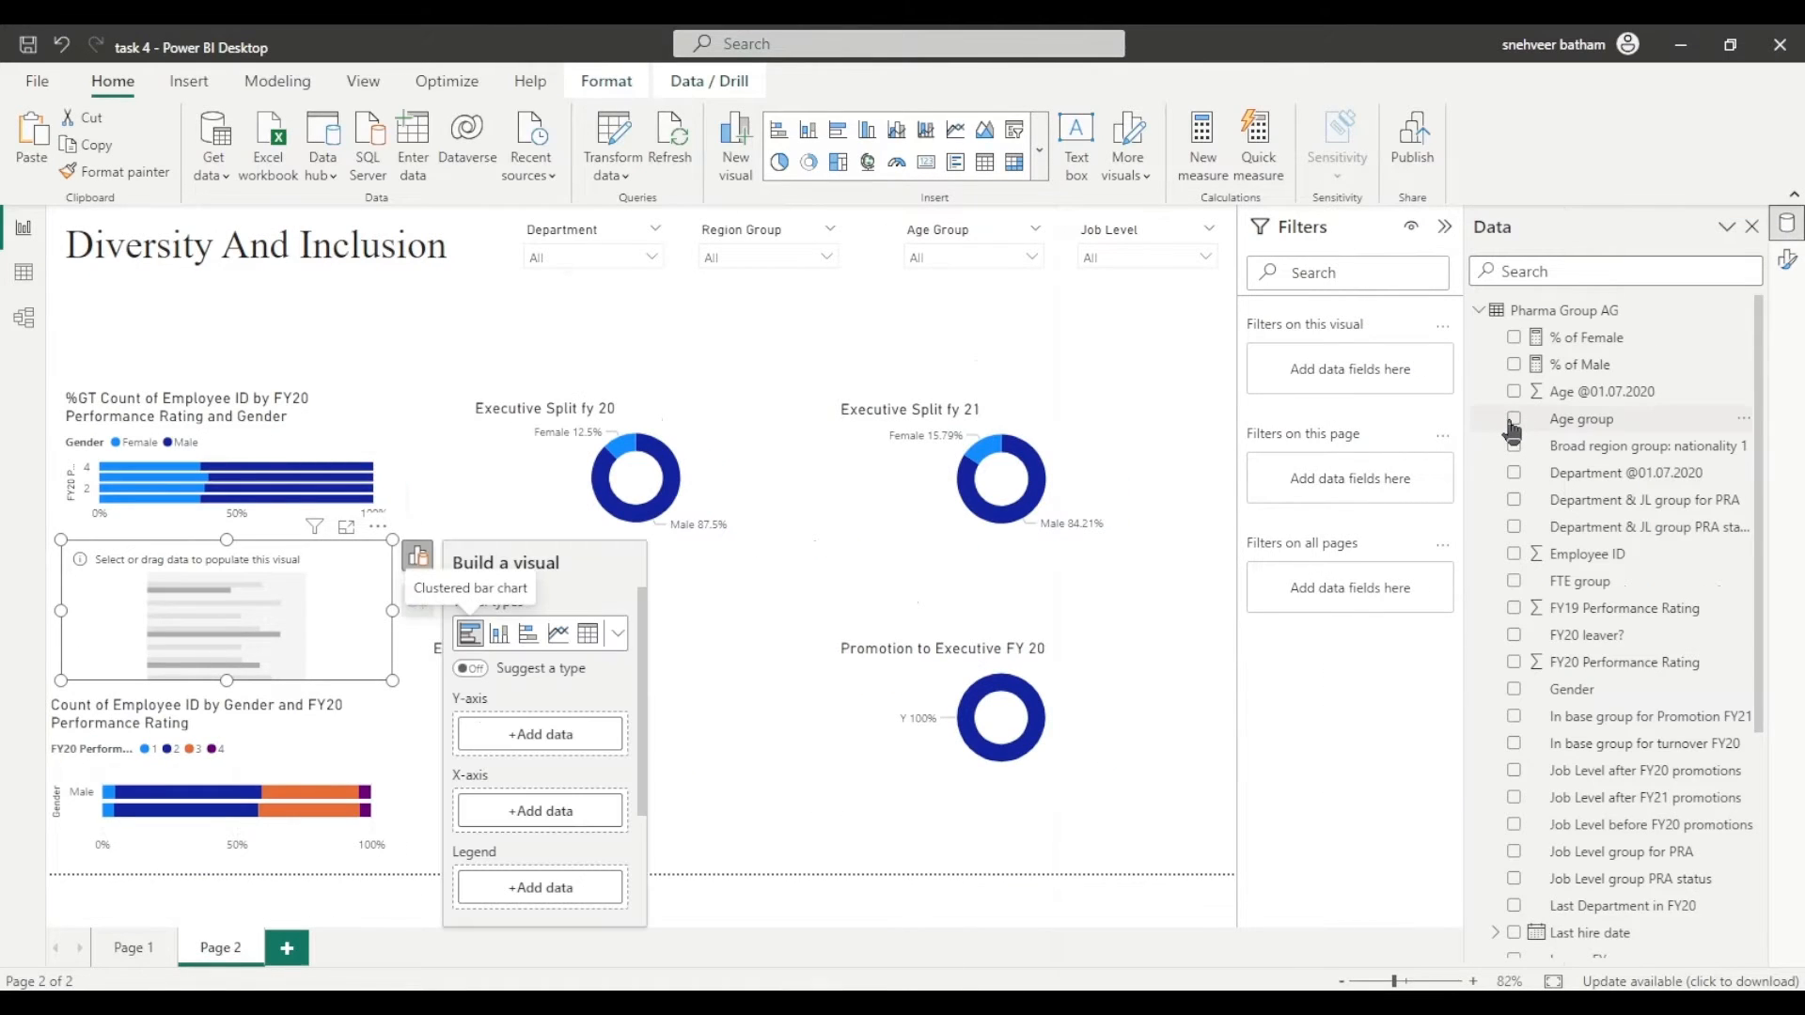
click(1513, 421)
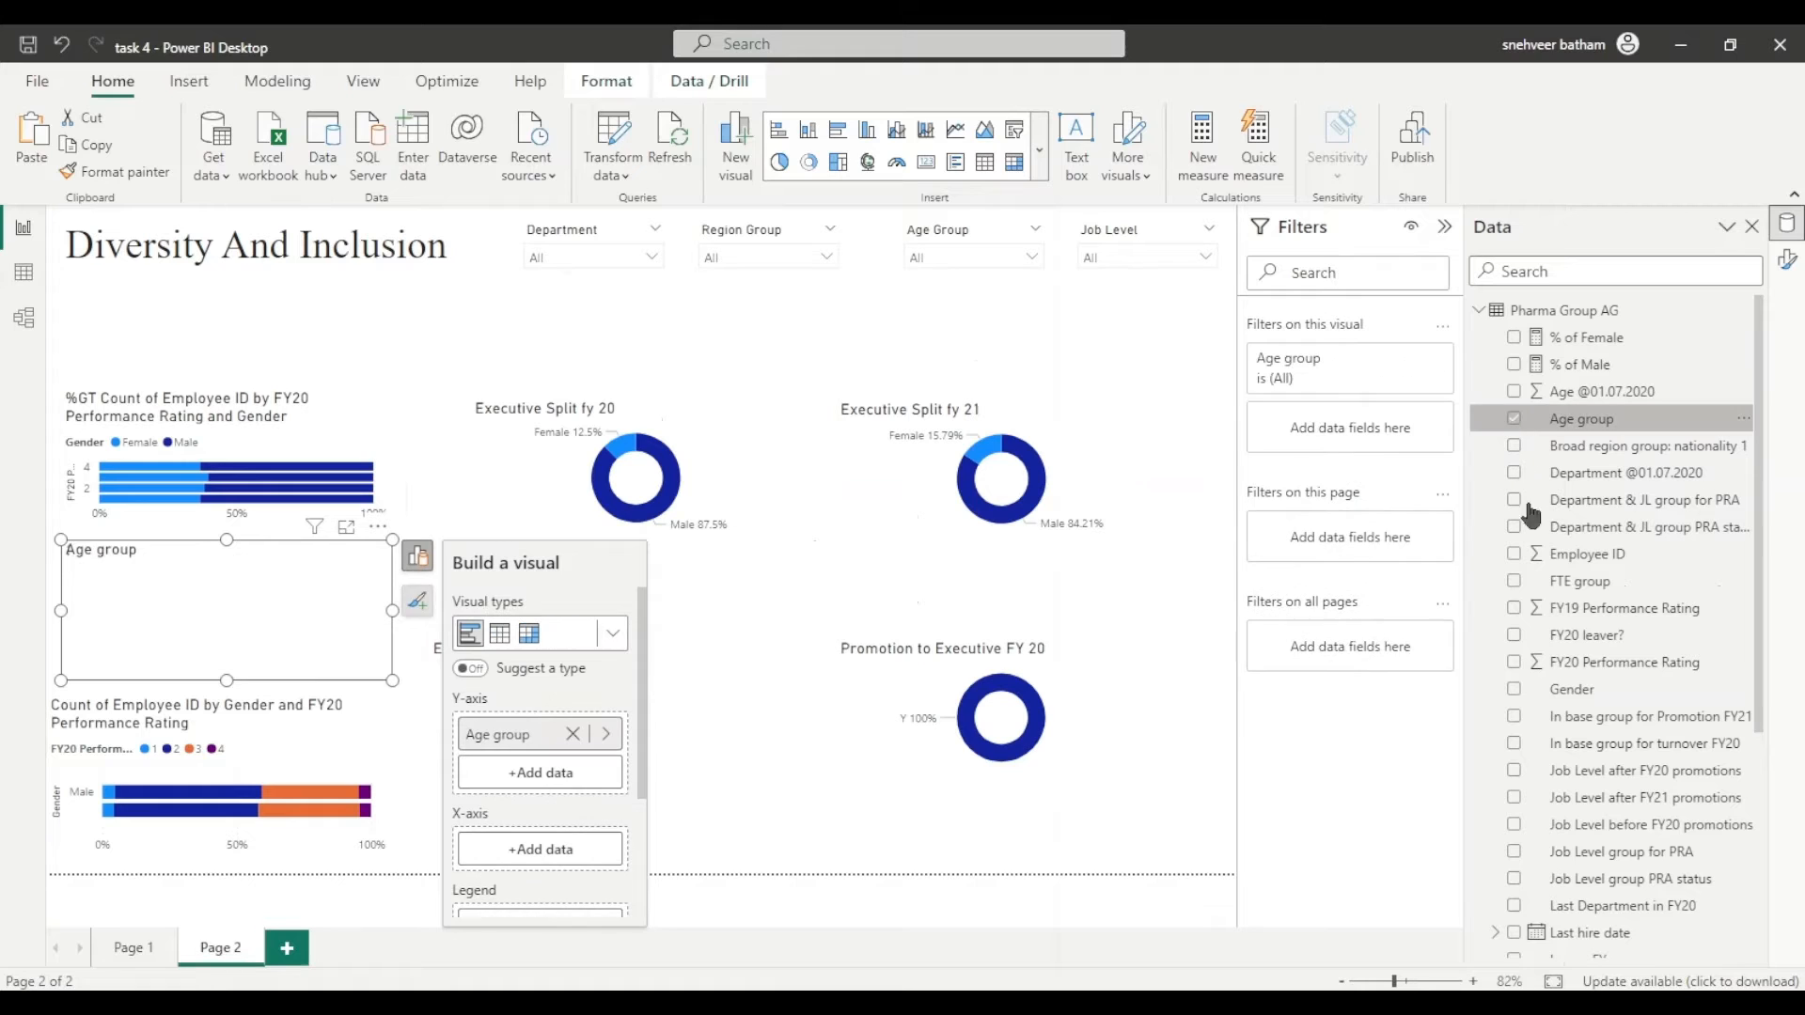
click(1514, 555)
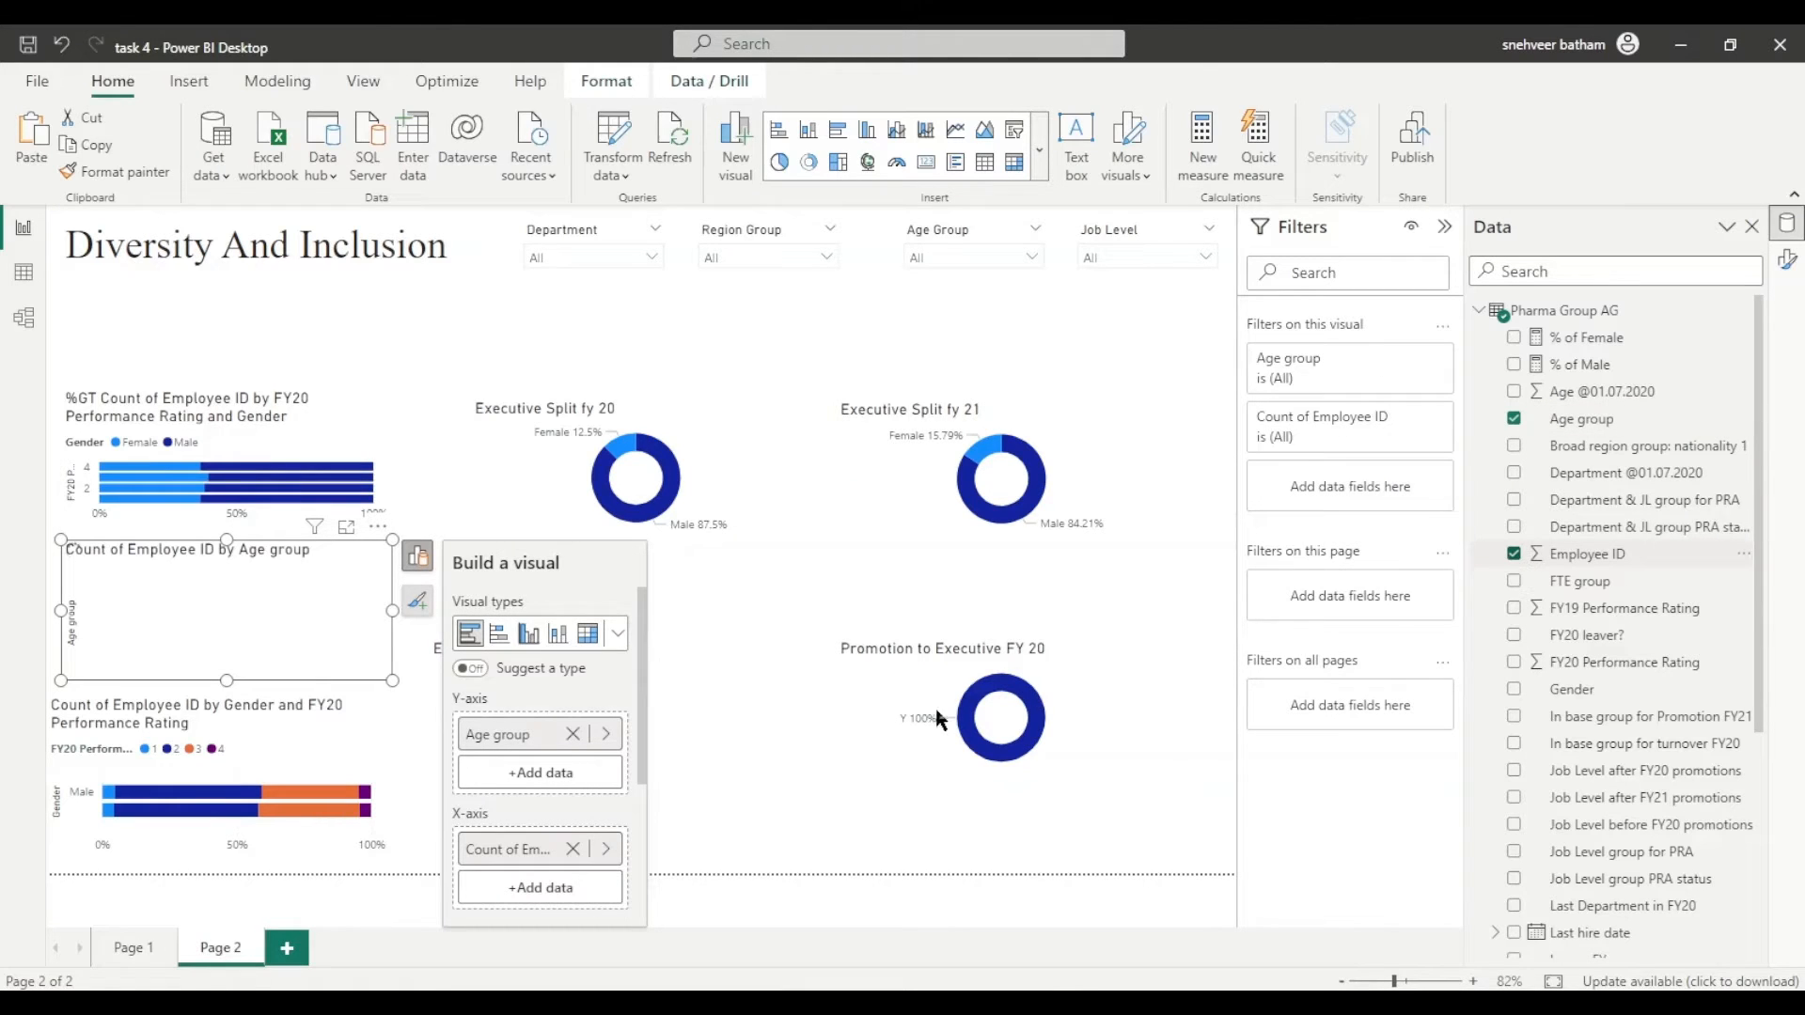
drag(898, 656, 908, 793)
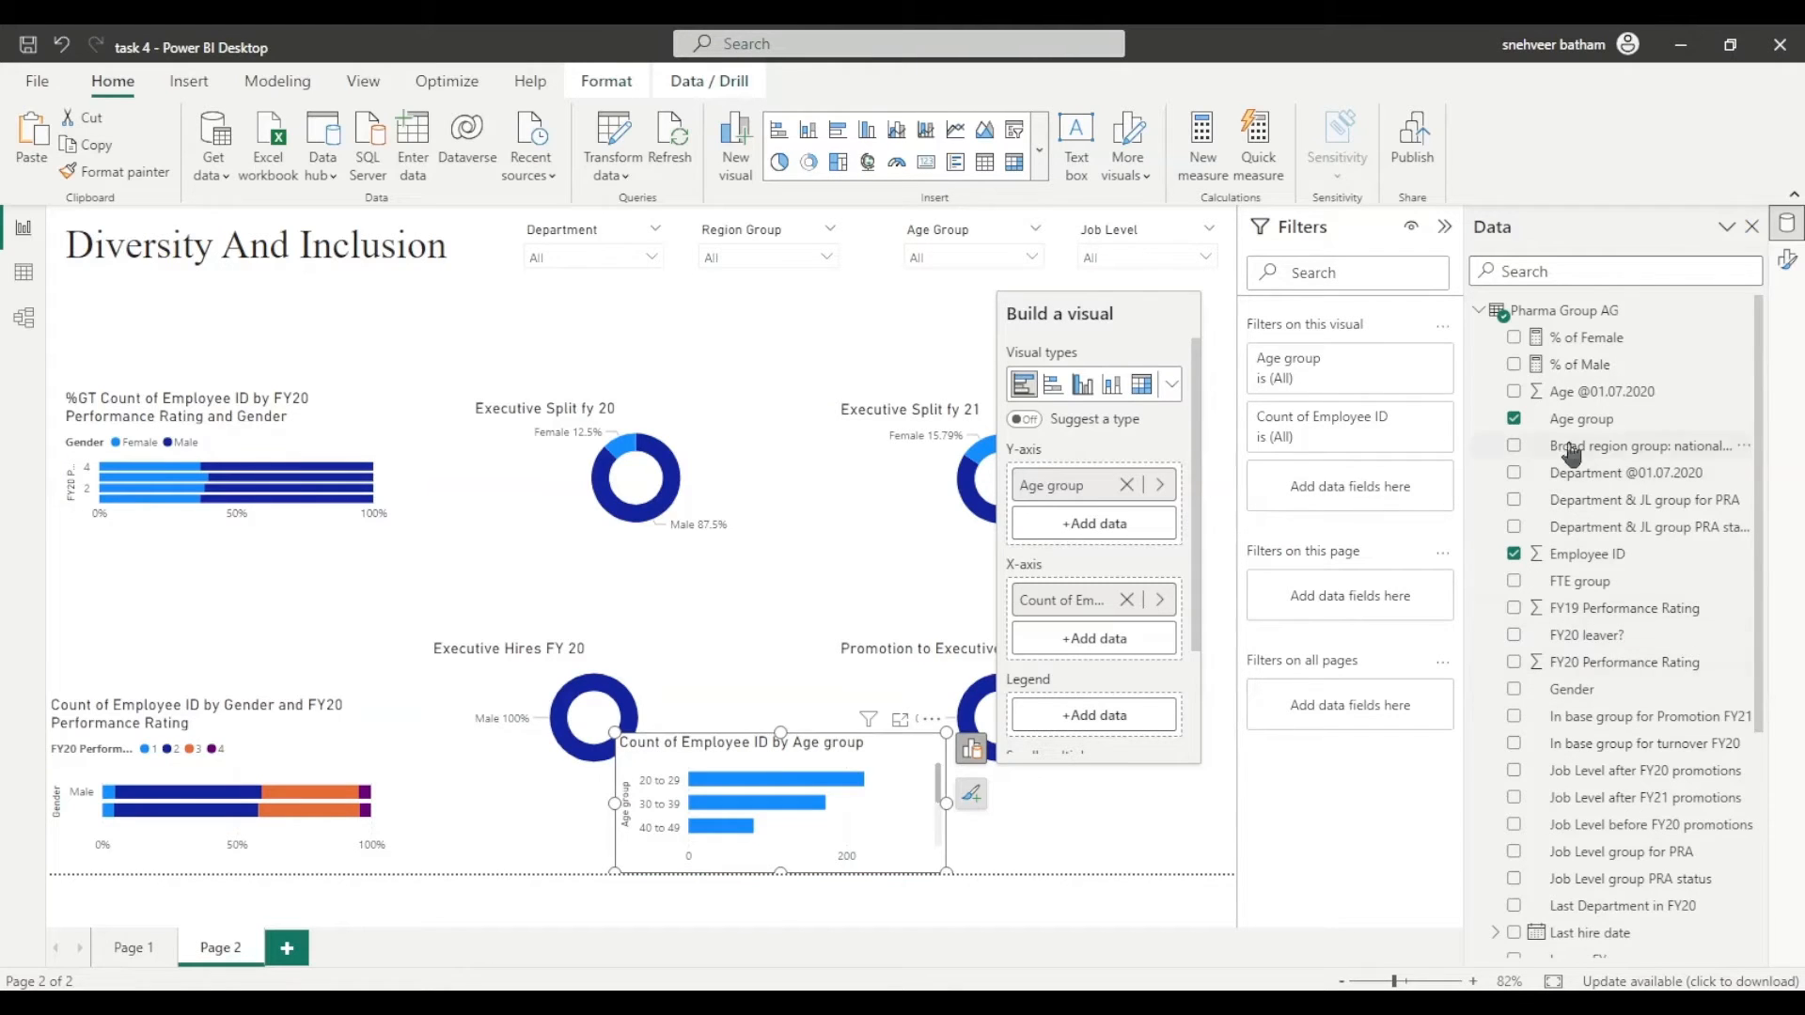
Step: Filter the age group bar chart by Leaver FY, keeping only (Blank)
scroll(1568, 674, down, 3)
drag(1568, 669, 1339, 470)
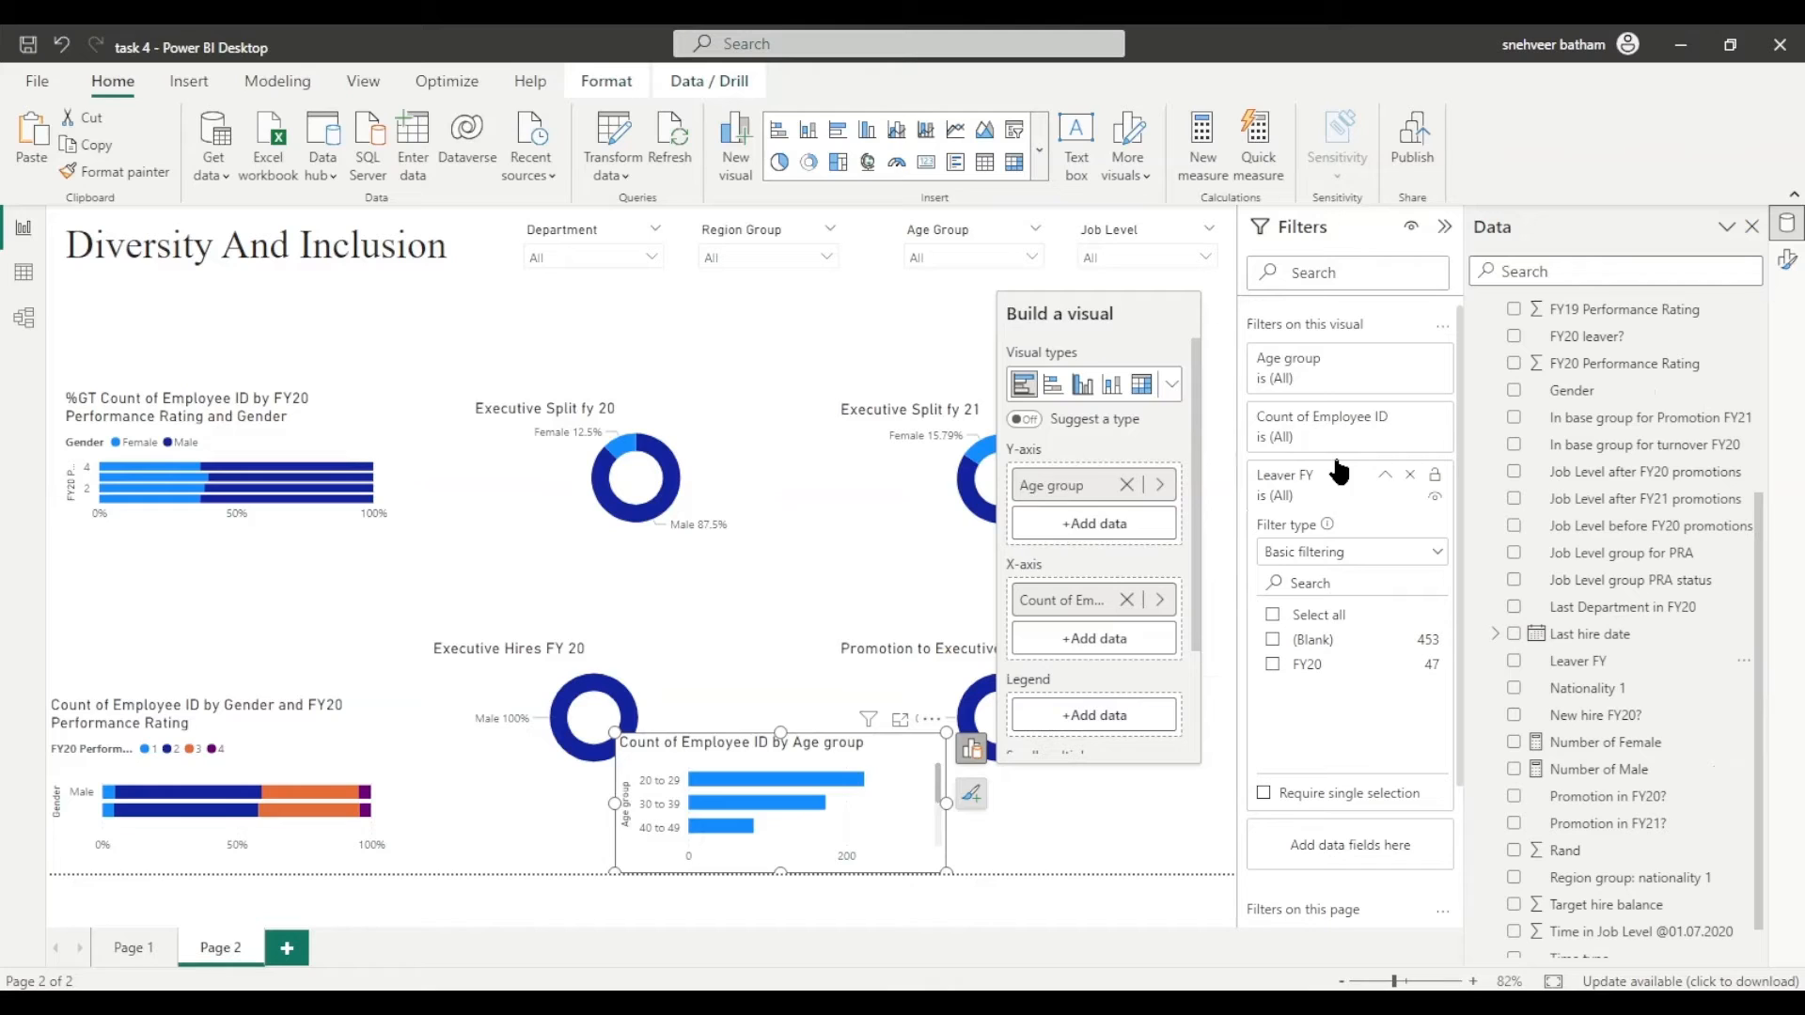
click(1274, 641)
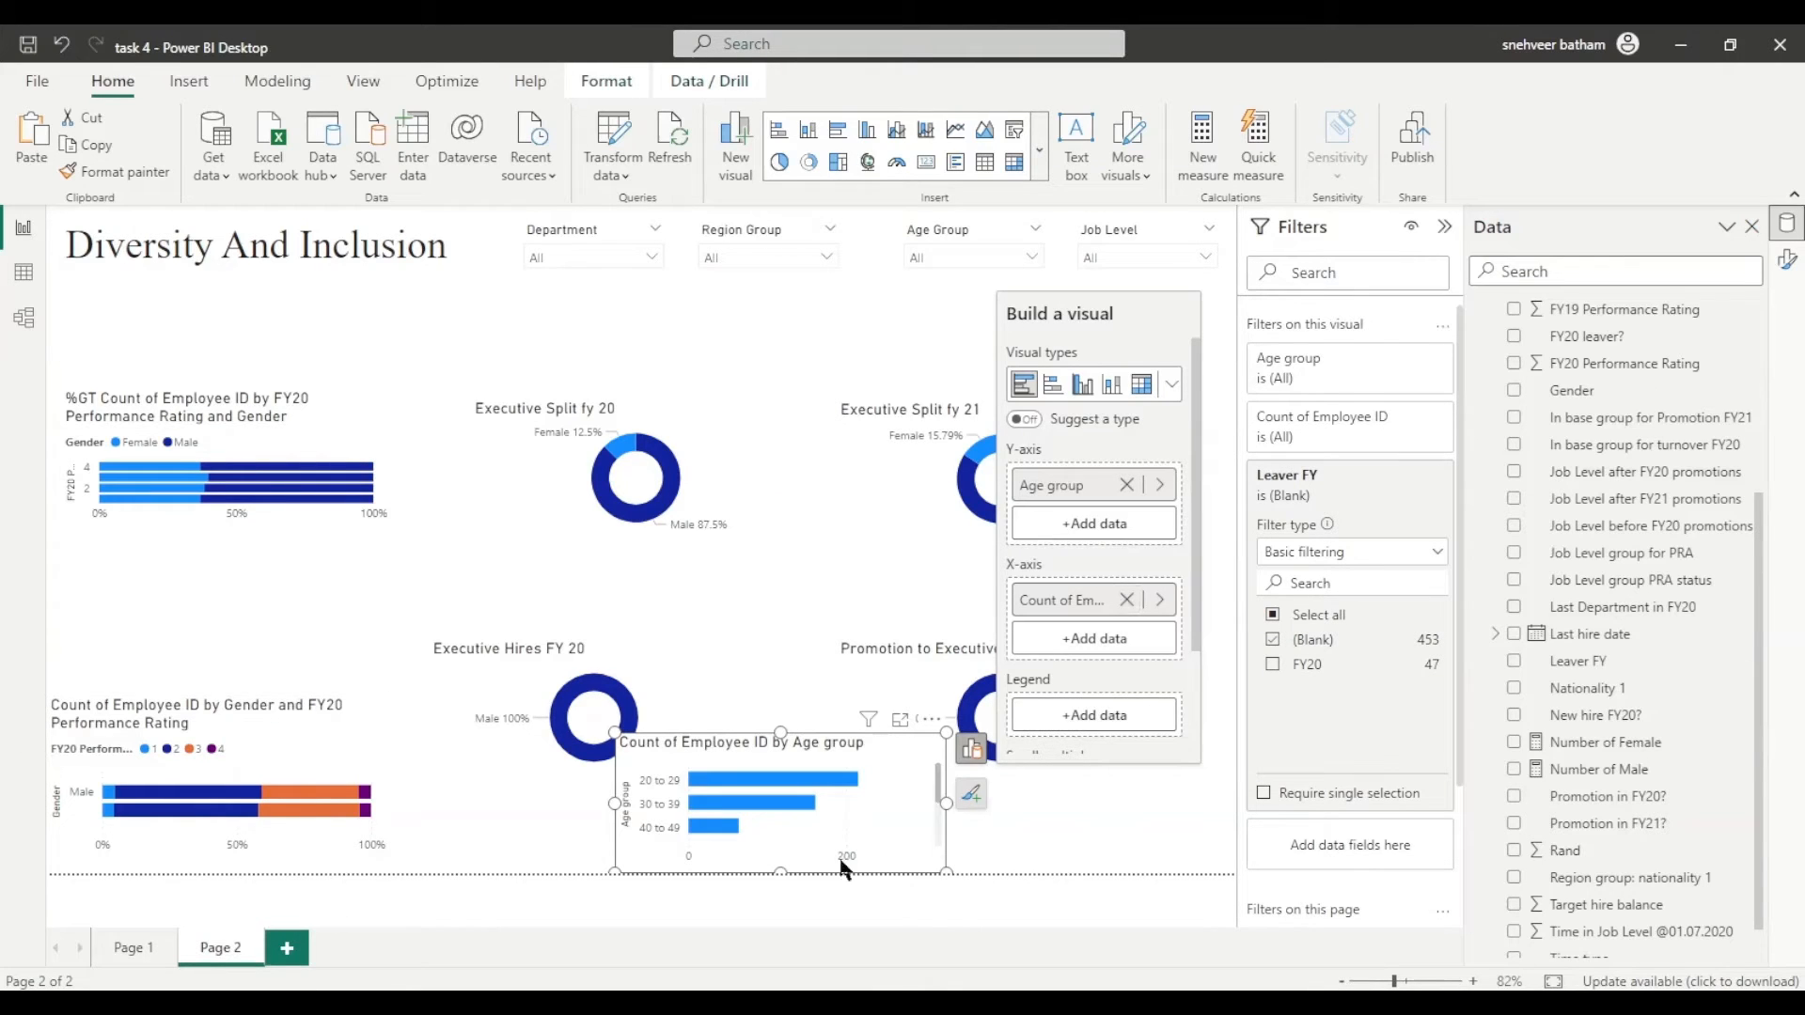
Step: Turn on data labels for the age group bar chart
click(1787, 268)
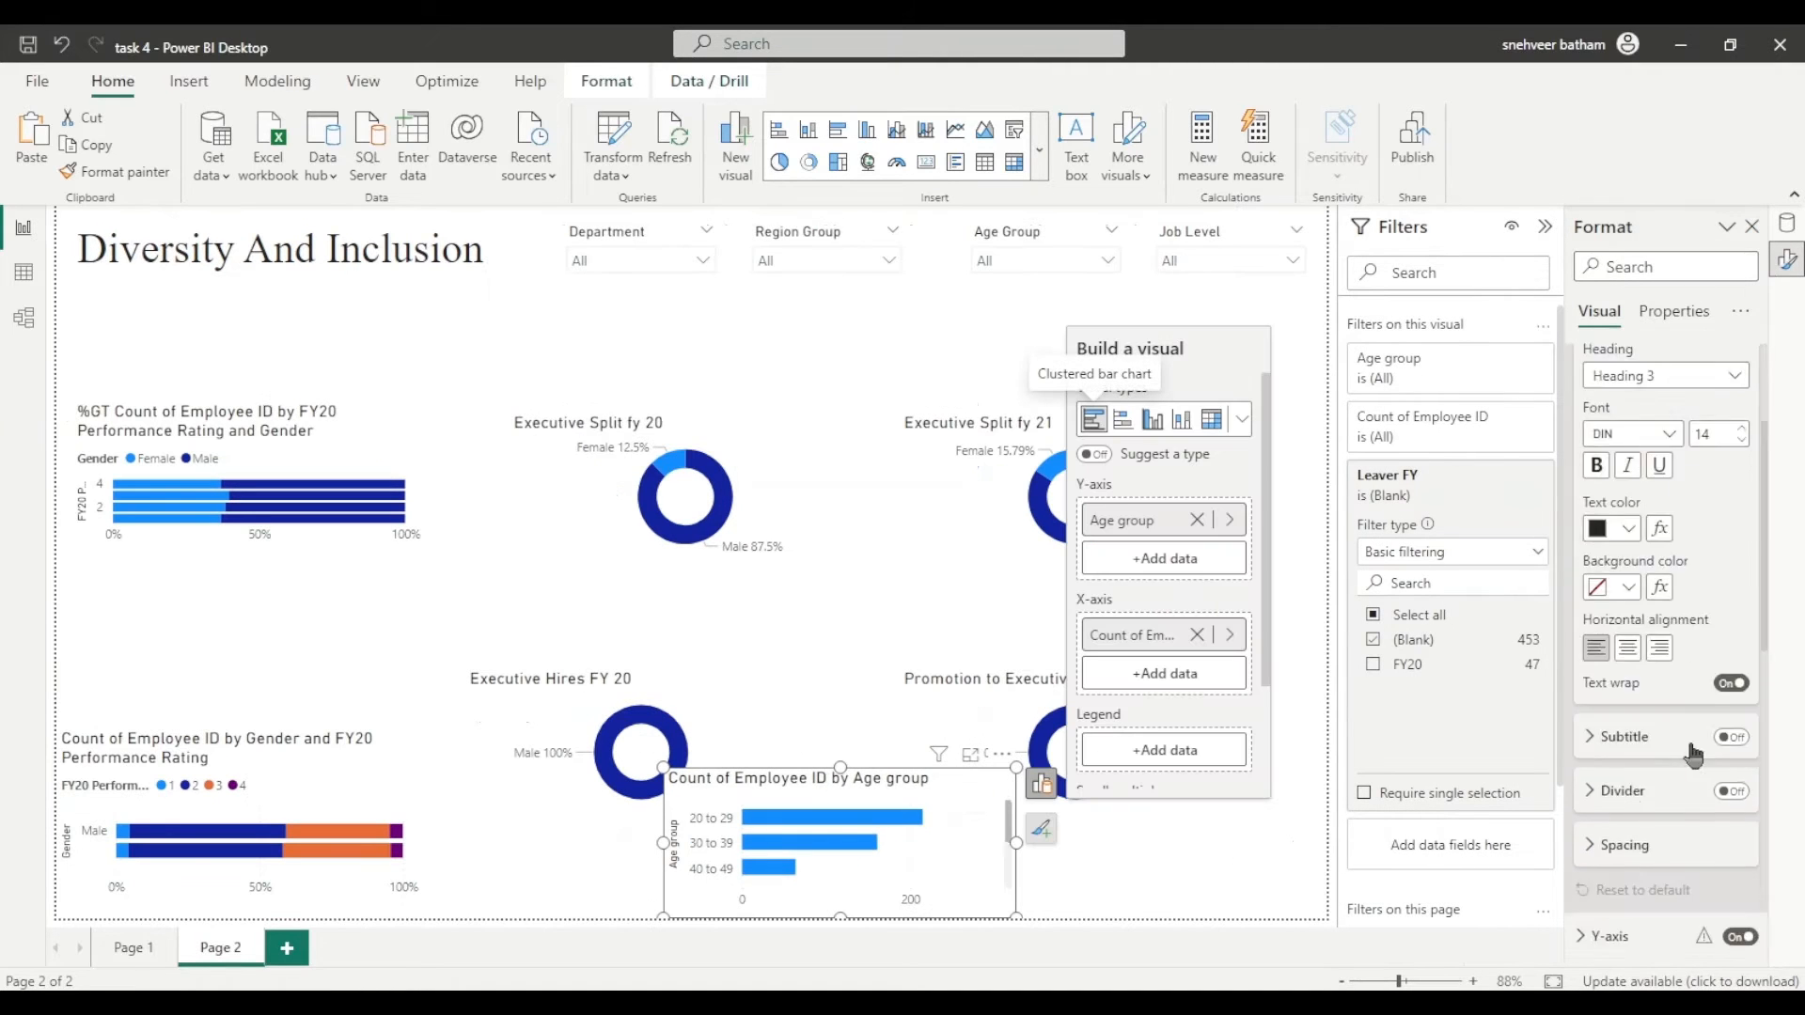
scroll(1692, 752, down, 5)
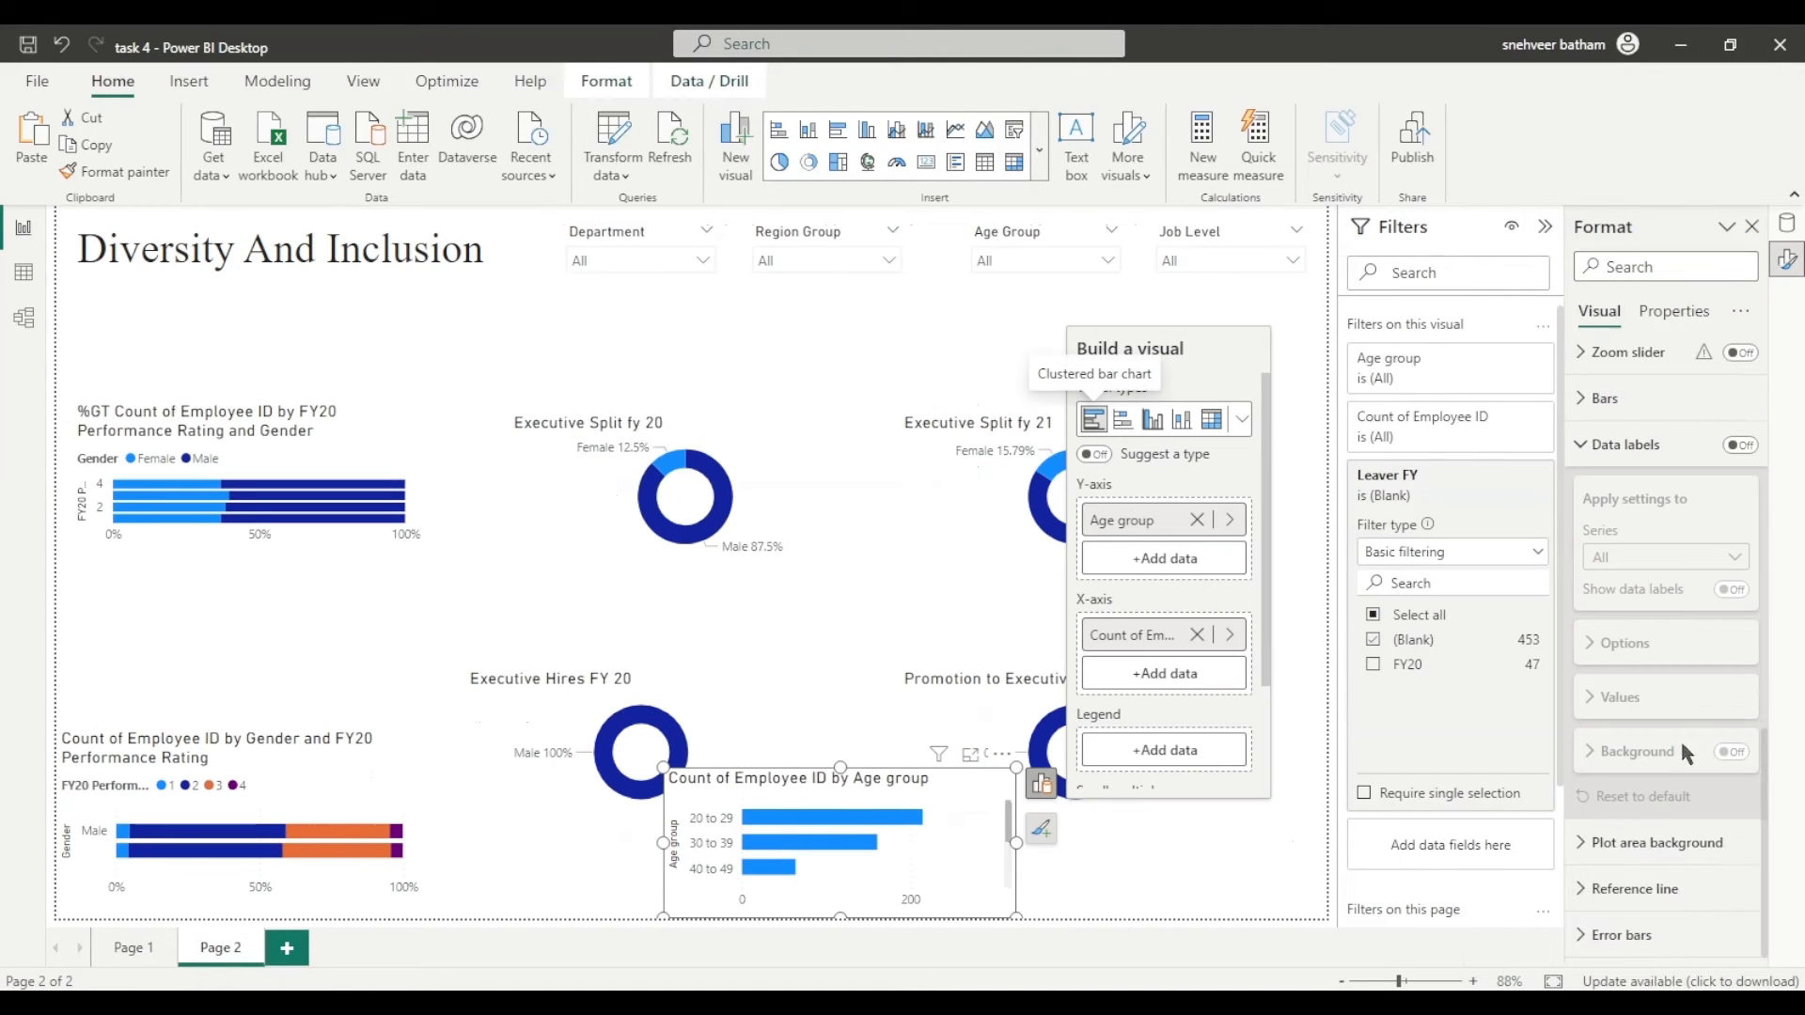
click(1743, 446)
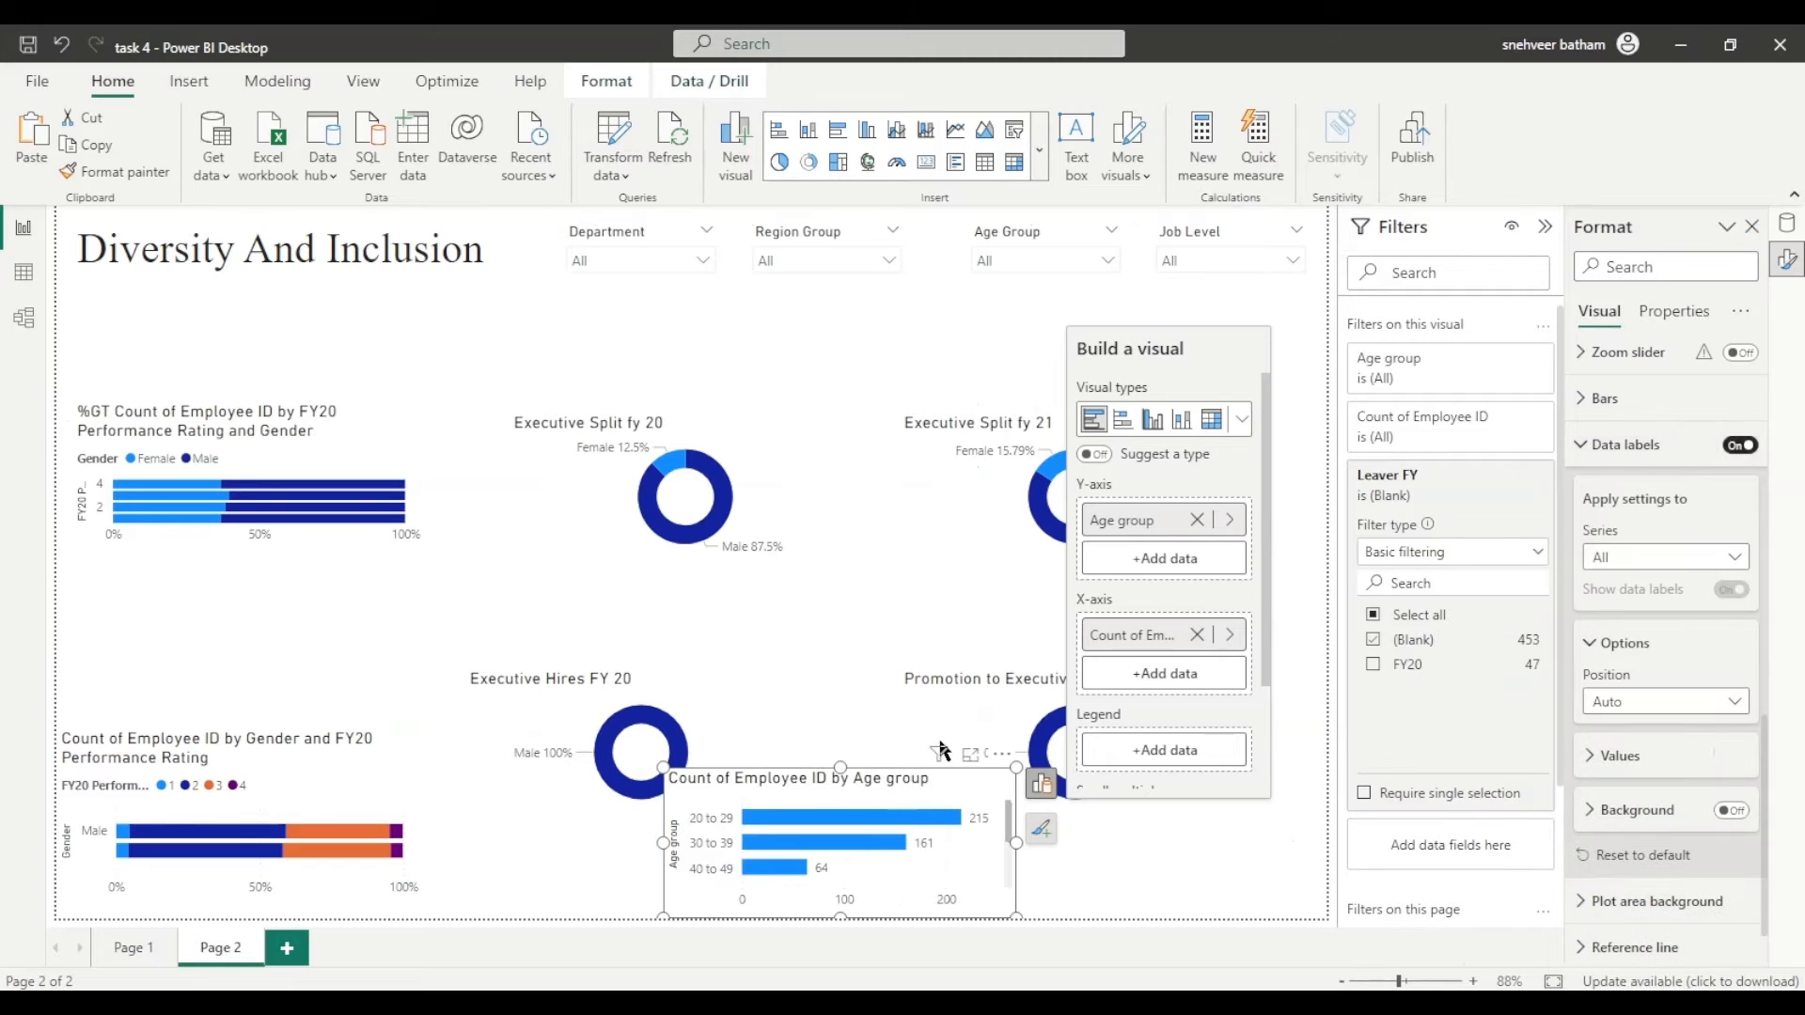
Step: Sort the age group bar chart by Age group, make it taller, and shift it slightly right between the lower donuts
key(Escape)
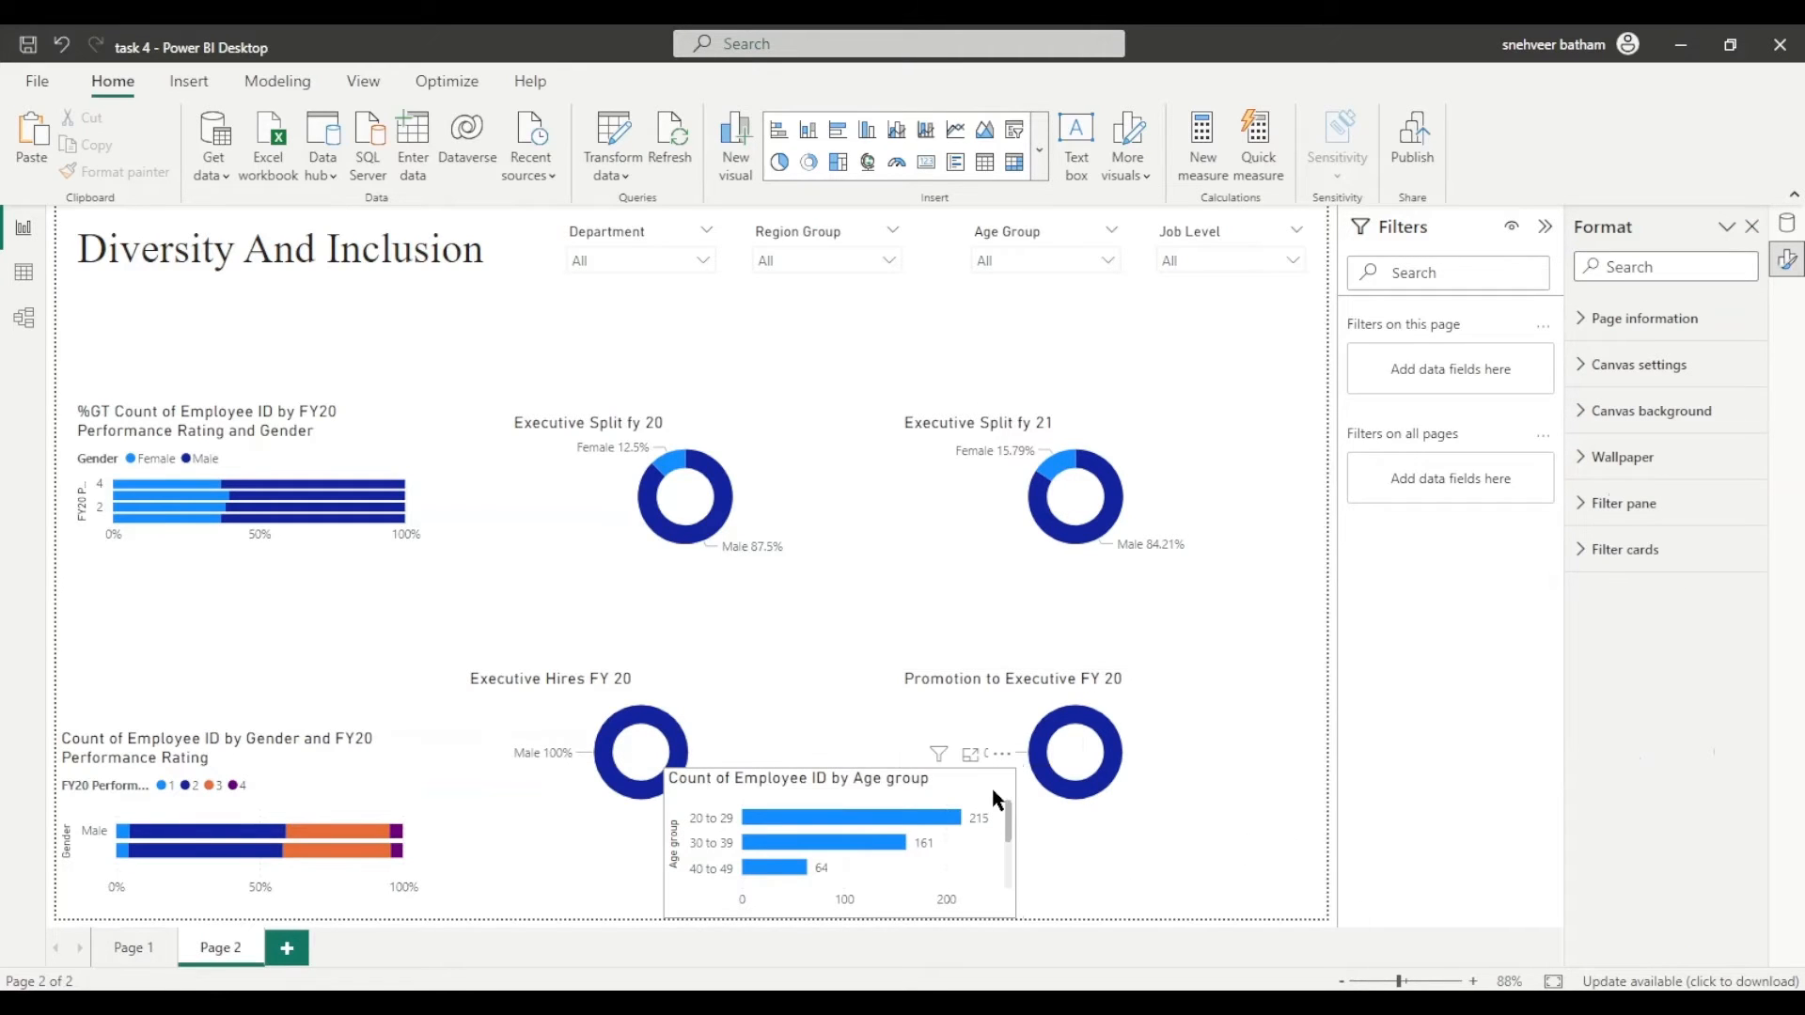
click(1001, 757)
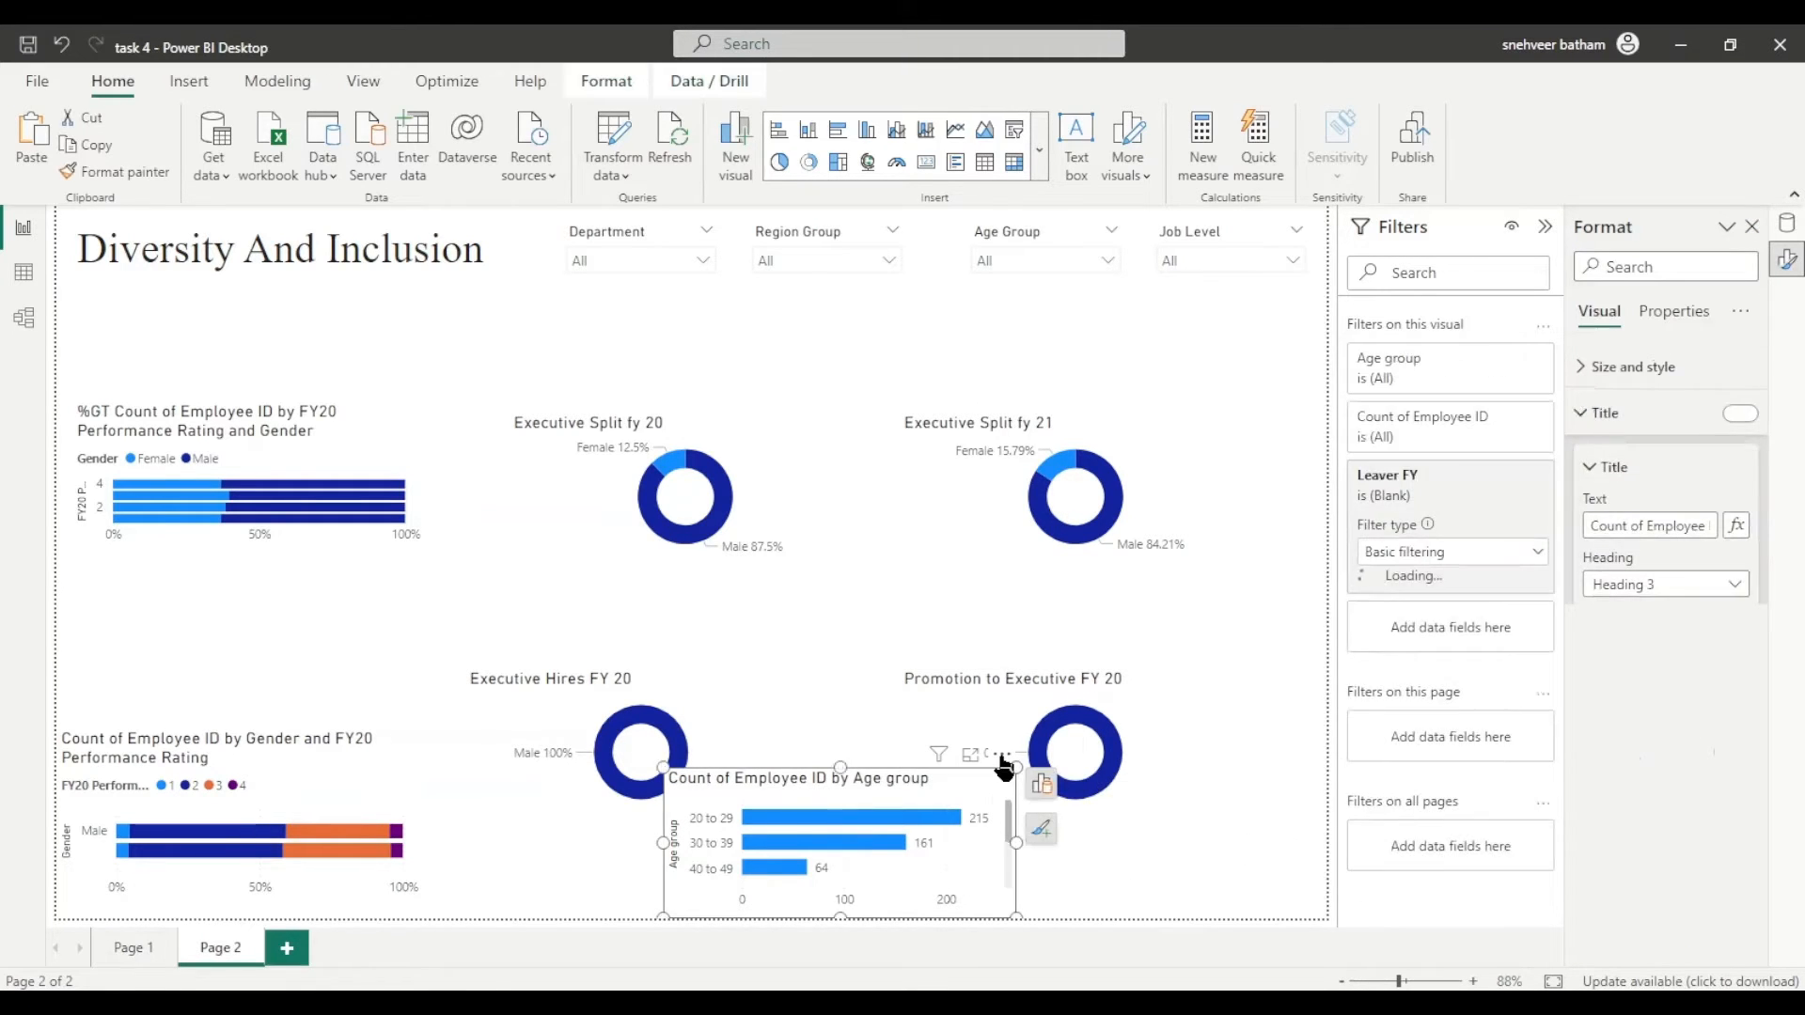
mouse_move(1090, 891)
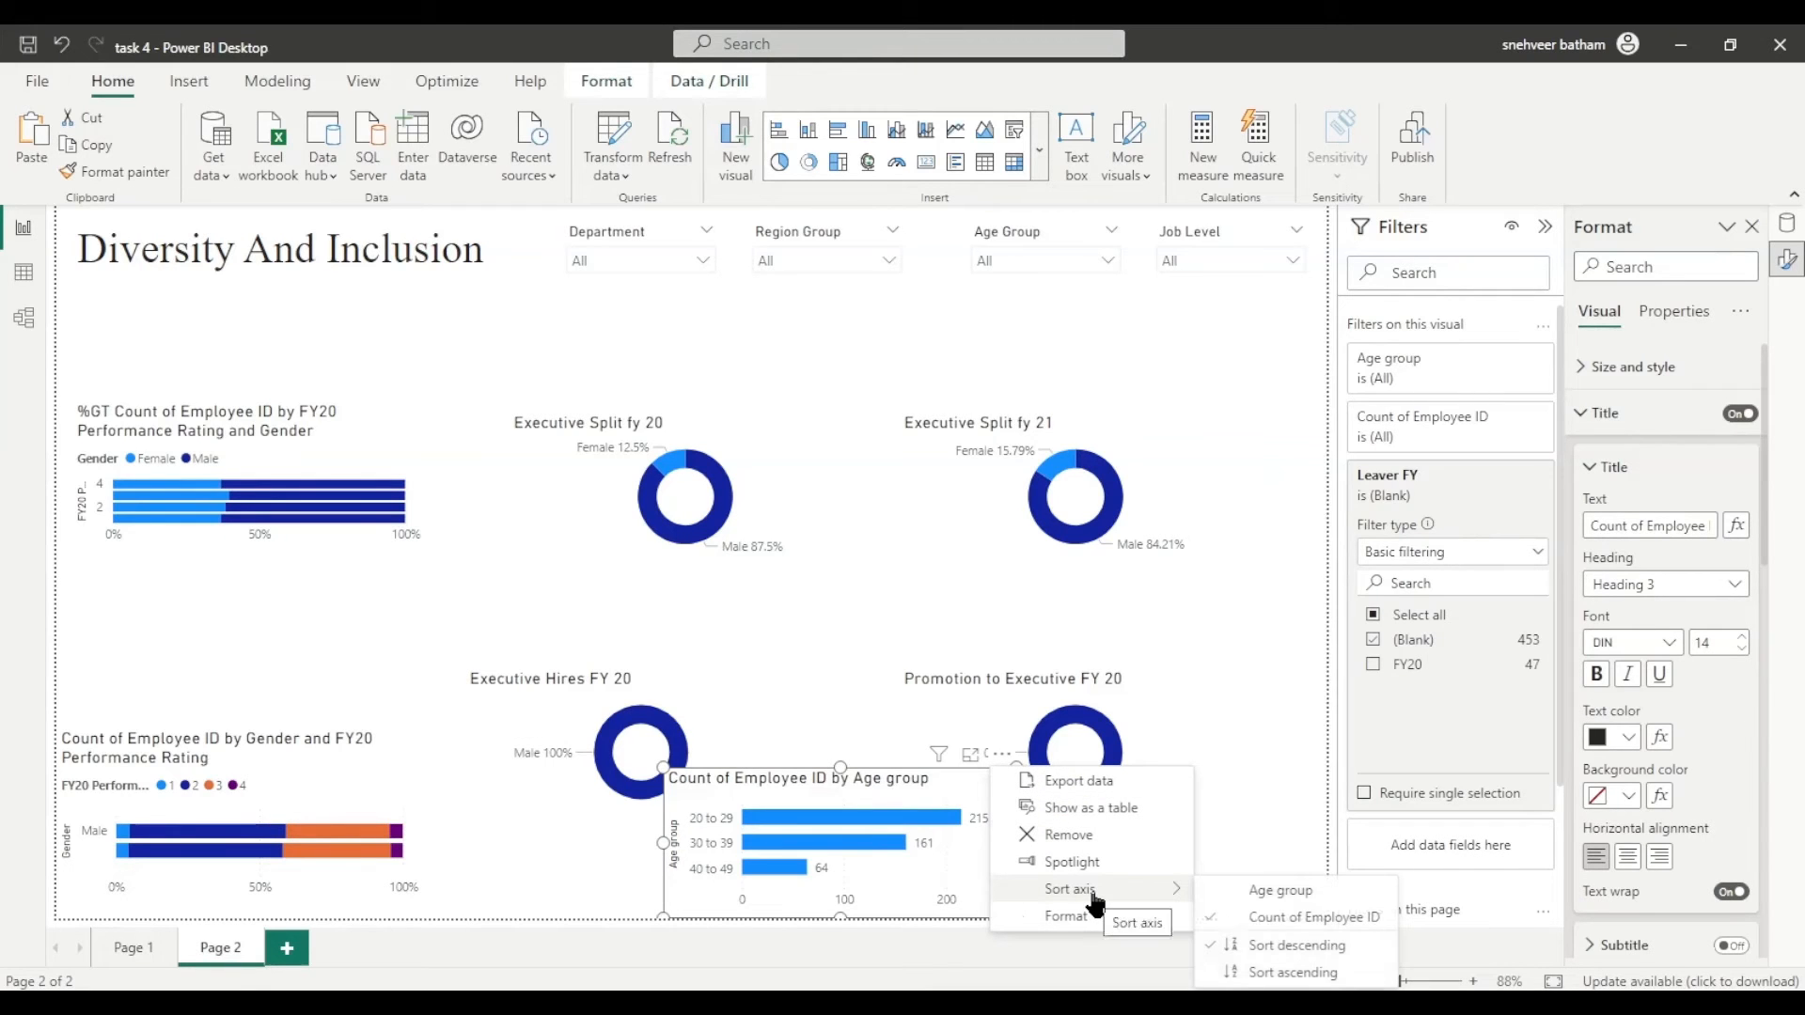
click(1266, 895)
drag(840, 767, 836, 679)
drag(918, 795, 964, 835)
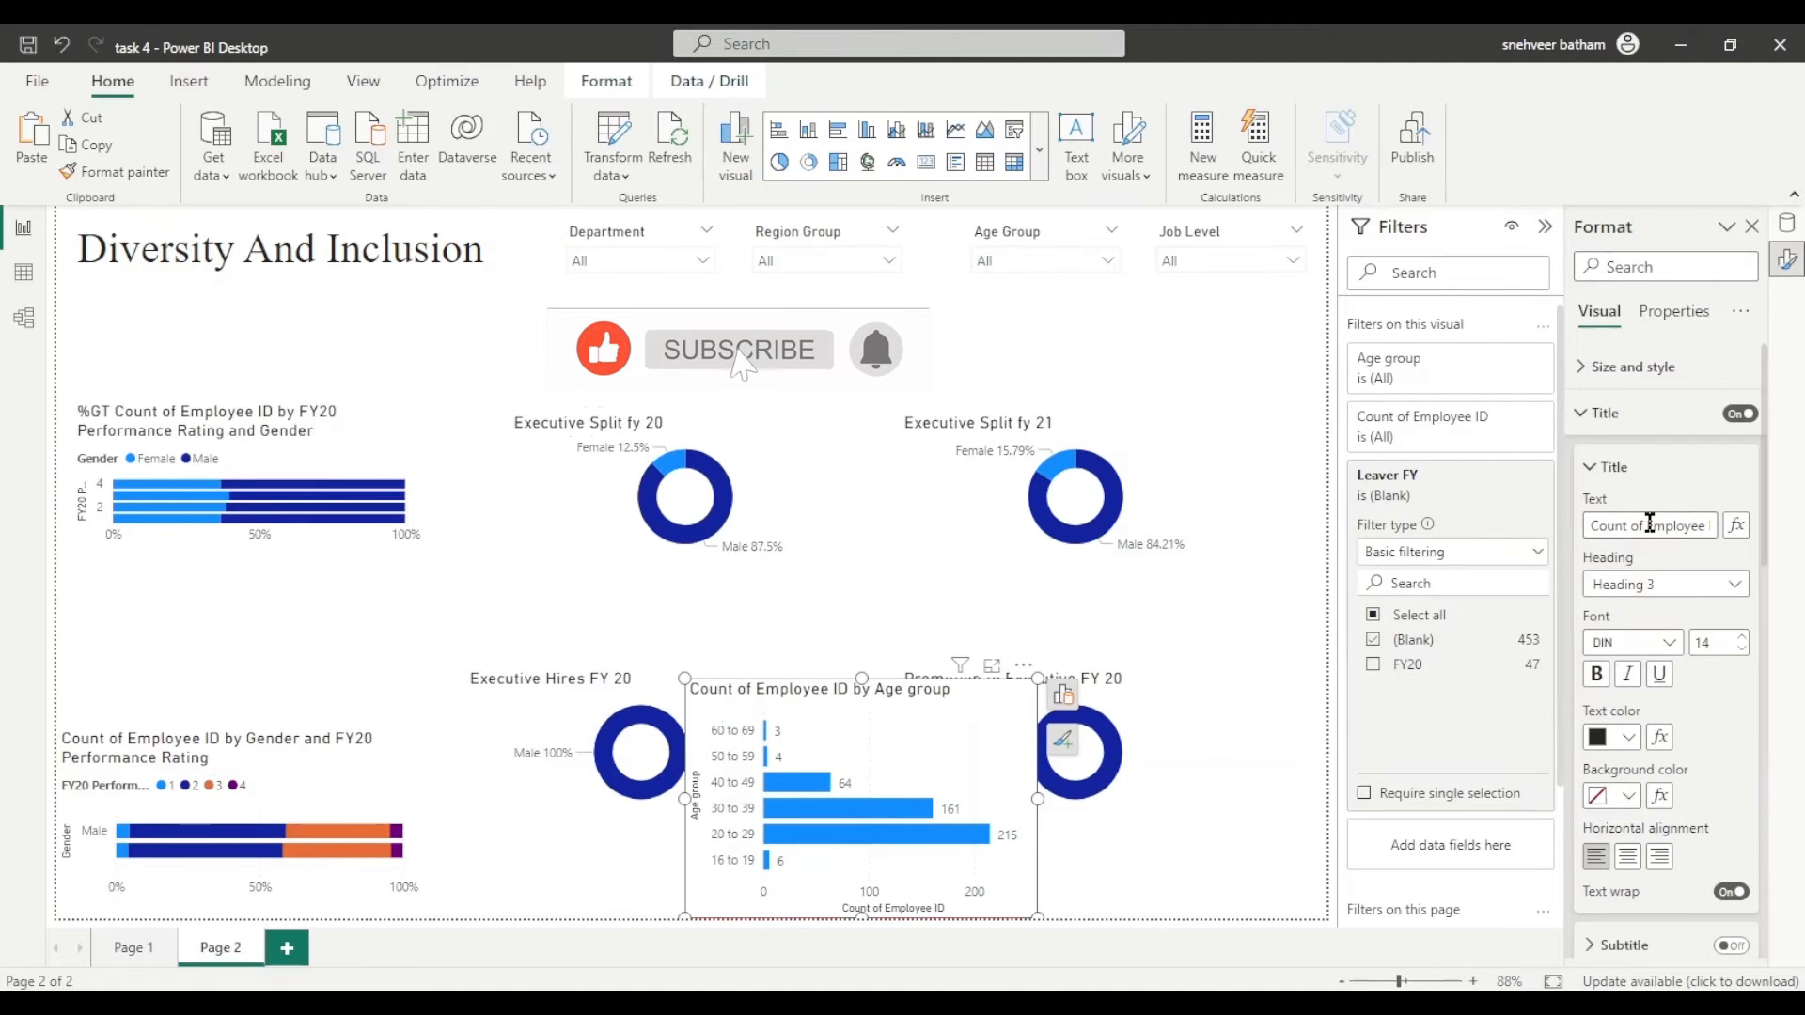
Step: Retitle the age group bar chart as Employees By age Group (End fy 20)
triple_click(1684, 525)
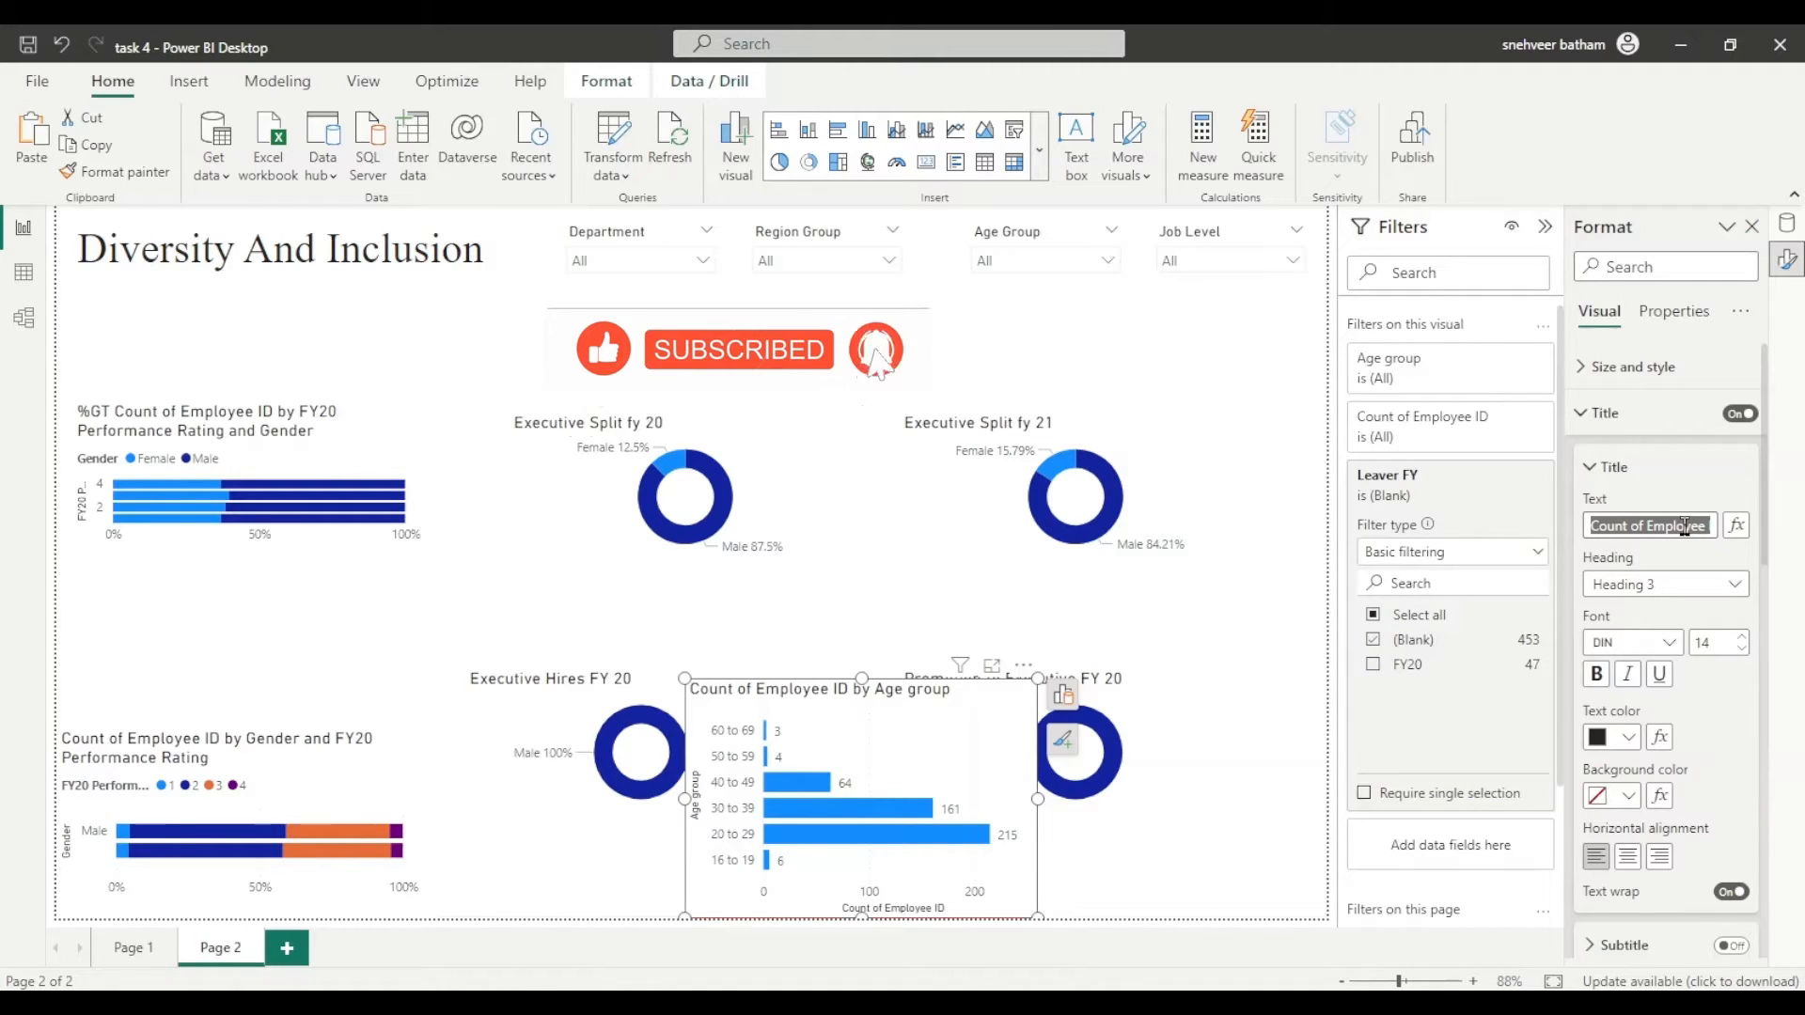
text(Emplo)
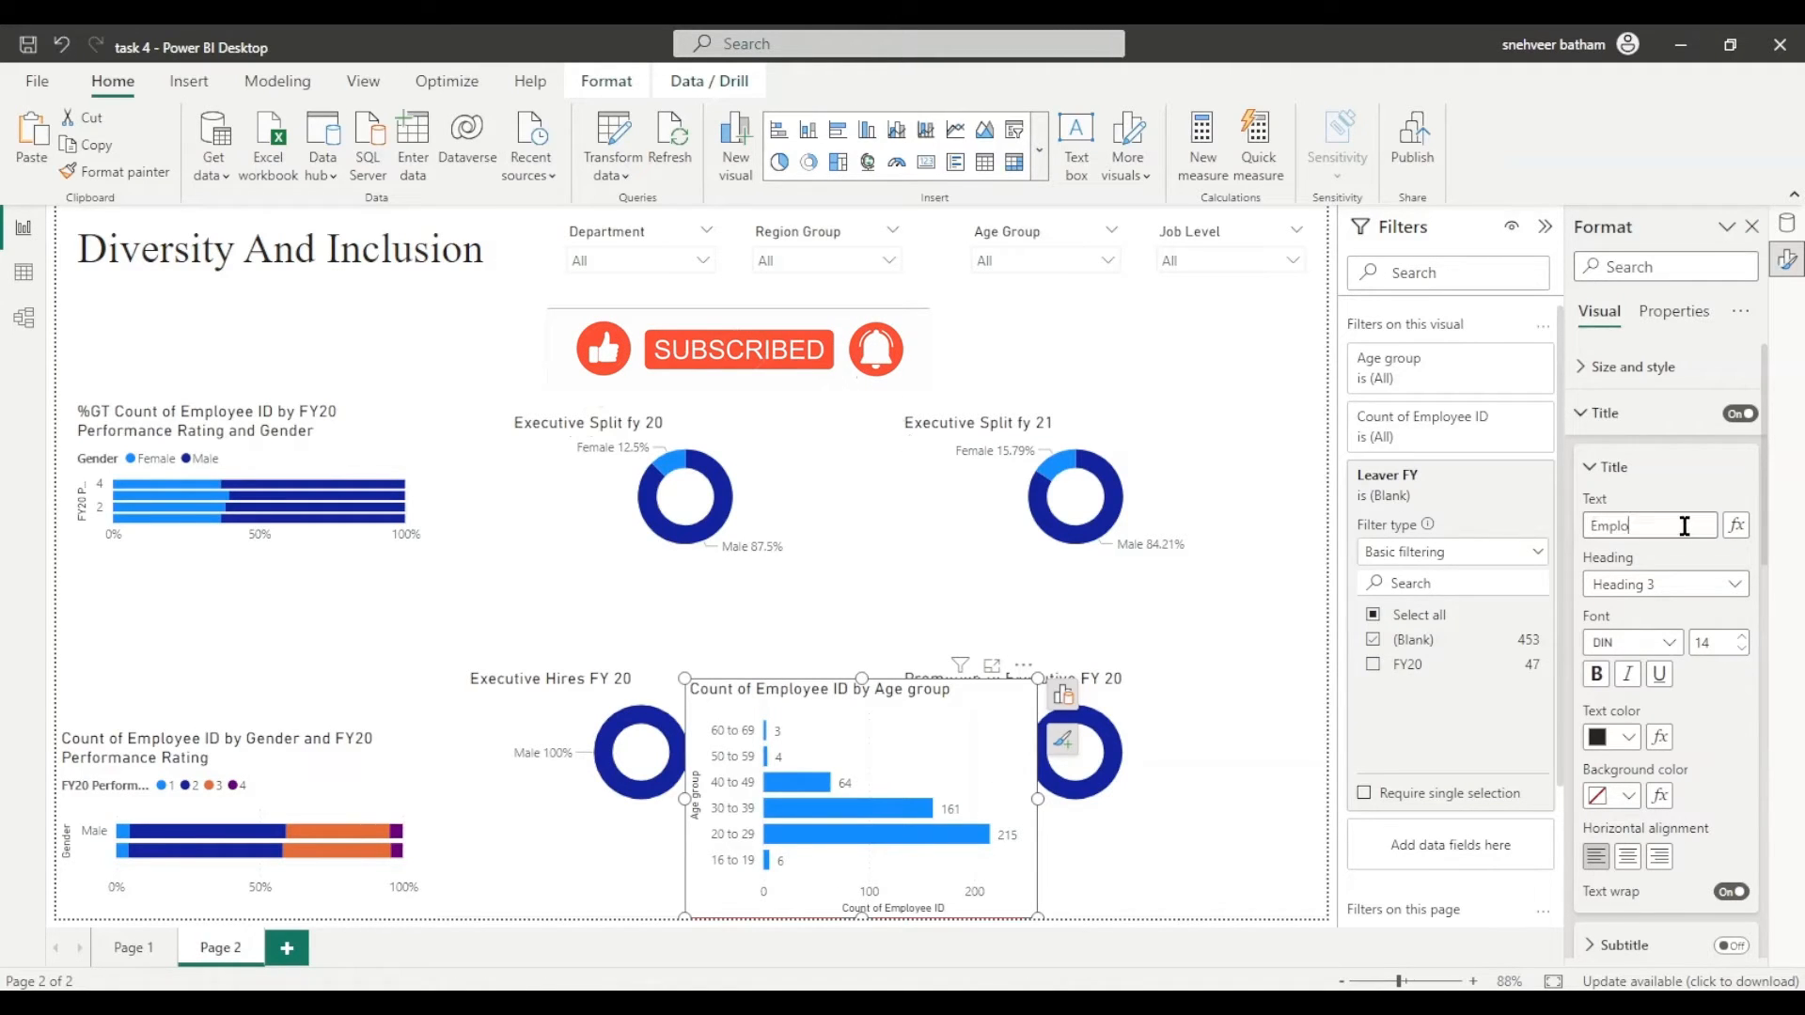
text(yees BY)
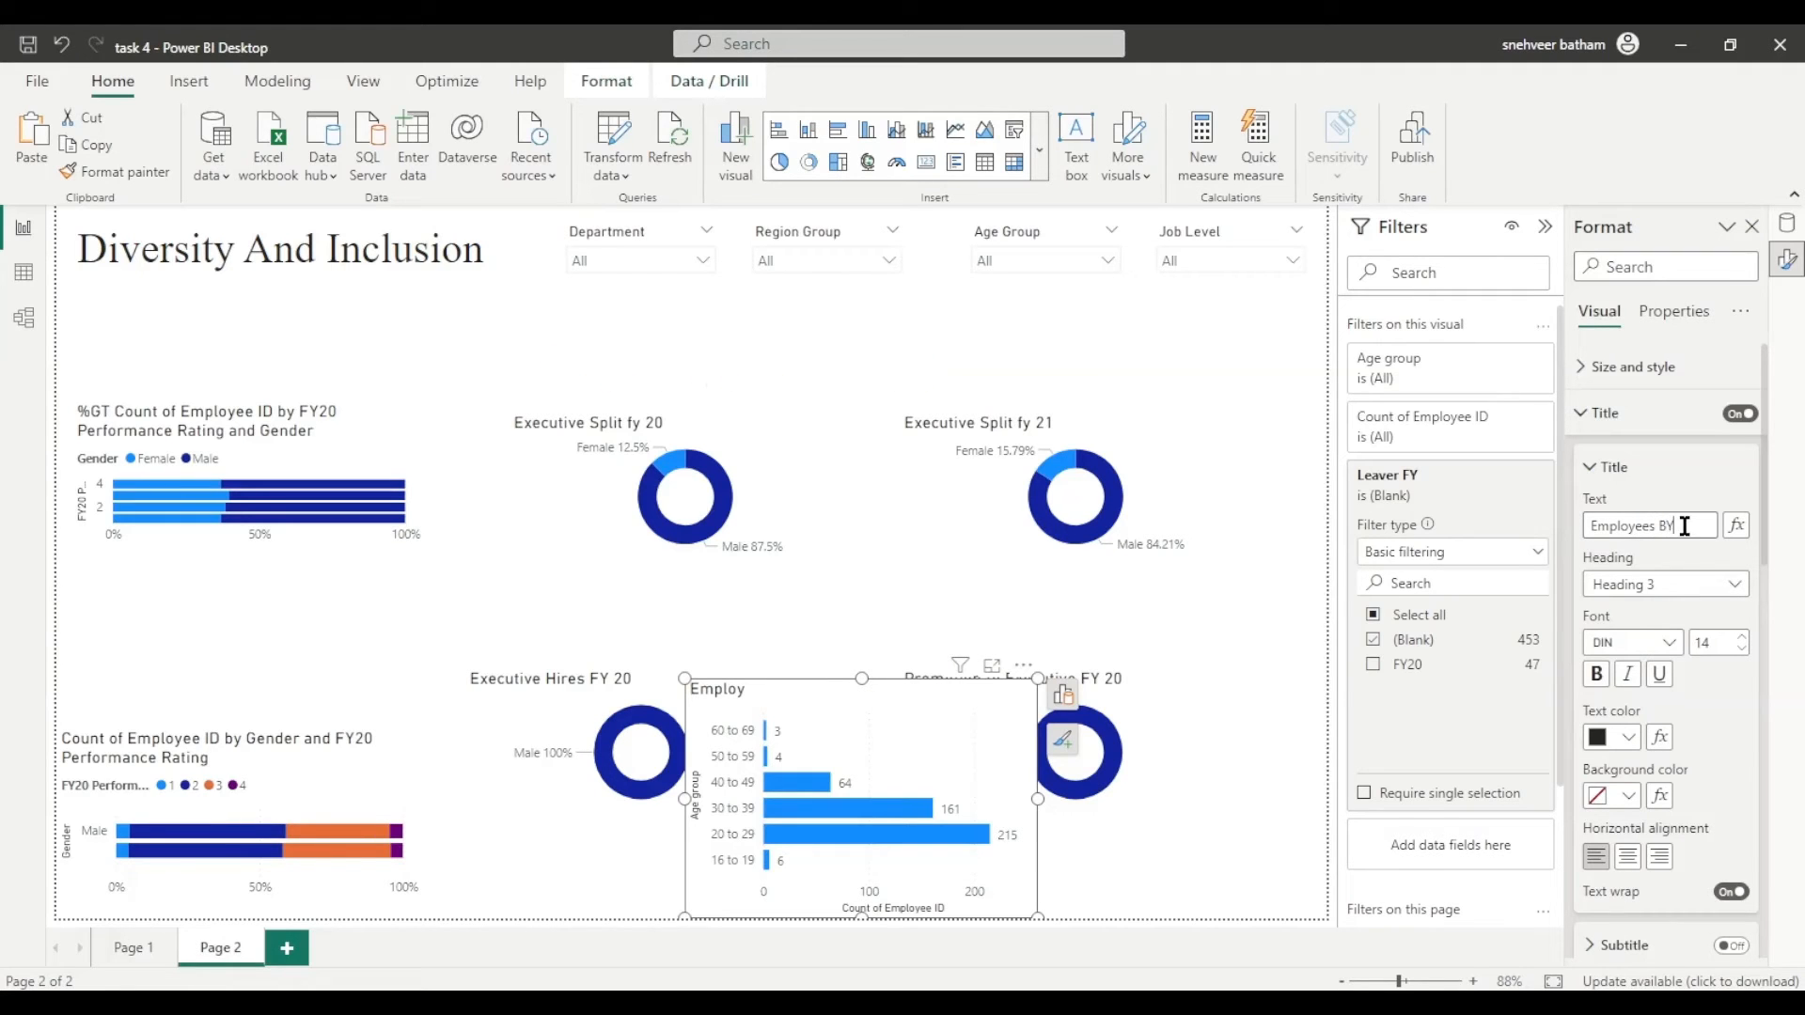
key(BackSpace)
text(y age Group)
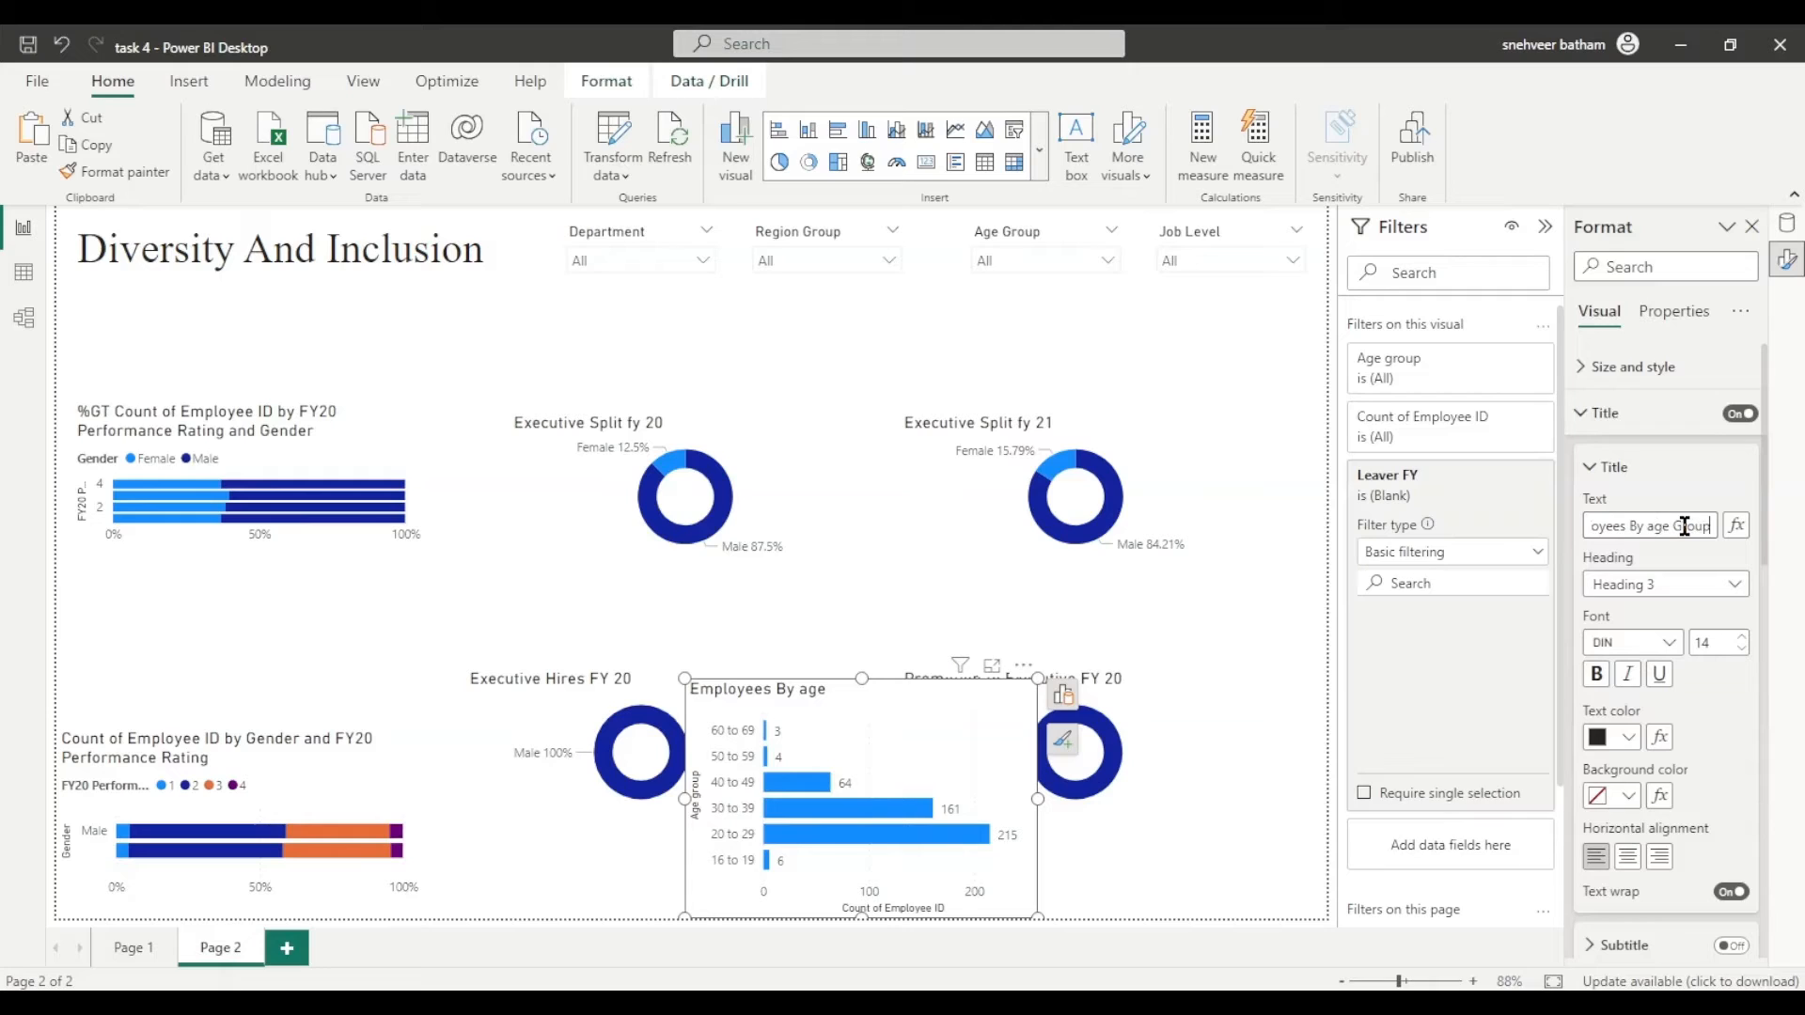
text( and)
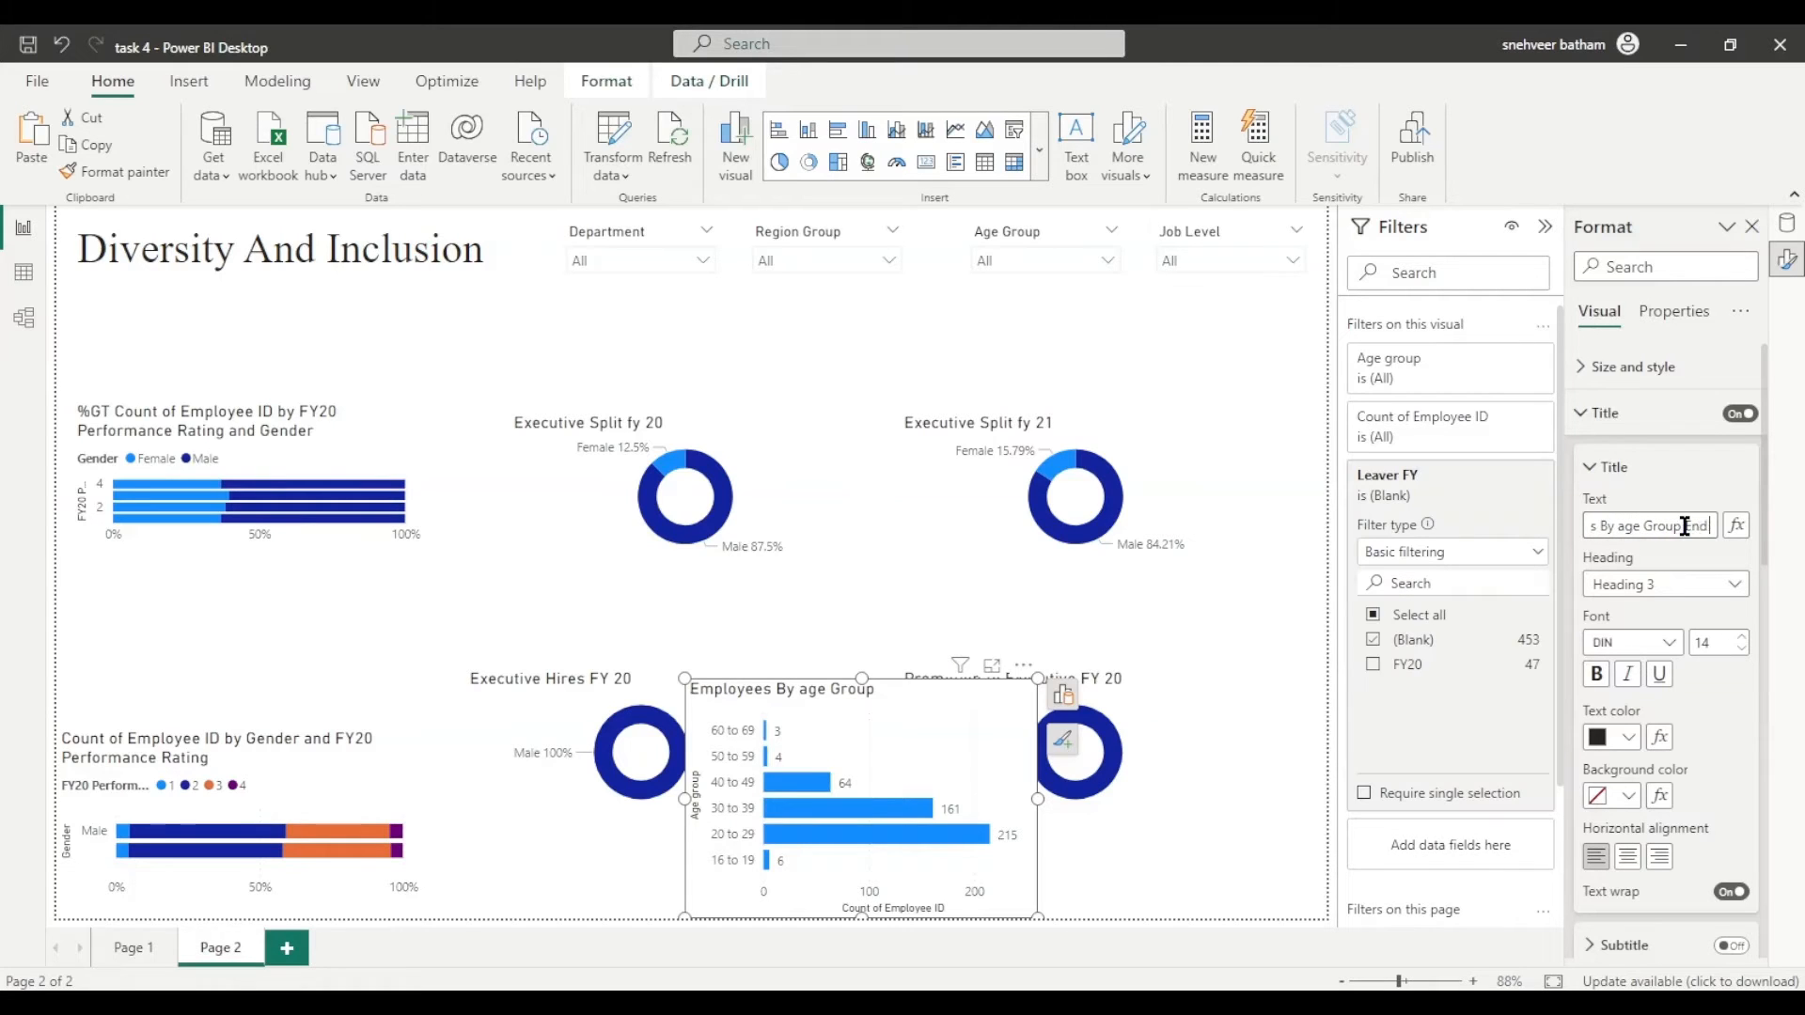
text( fy 20)
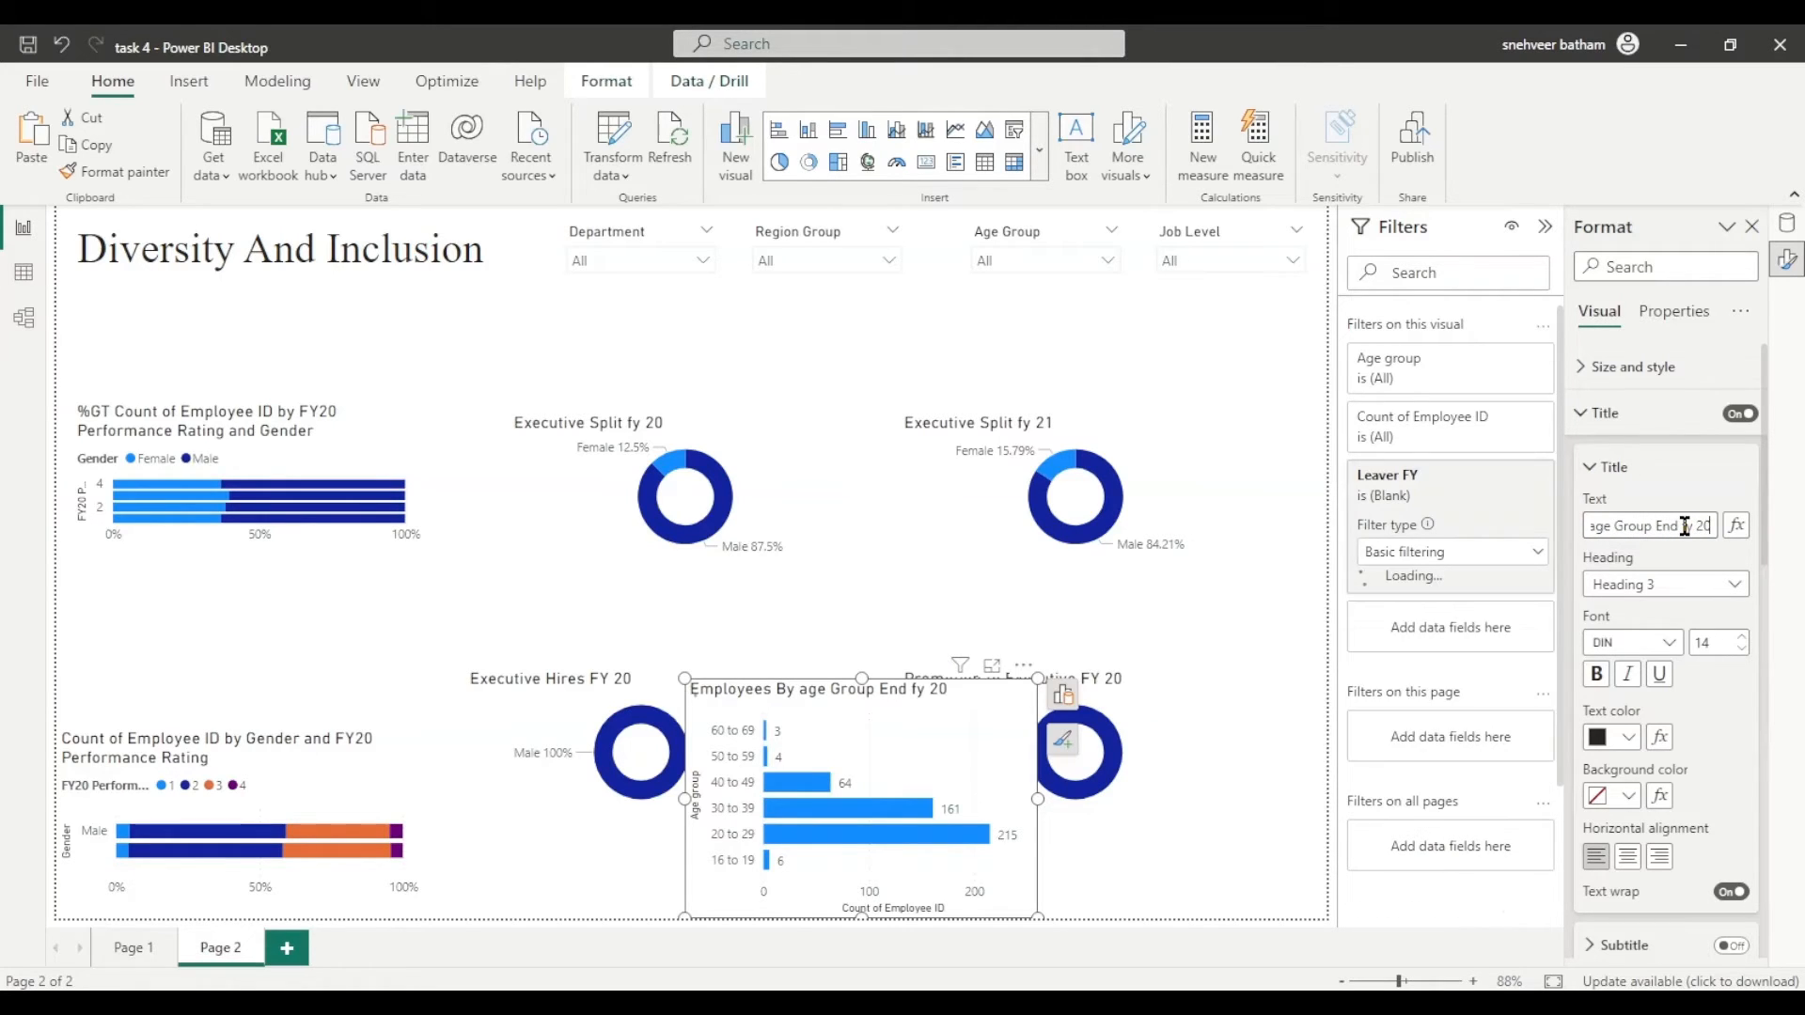
text())
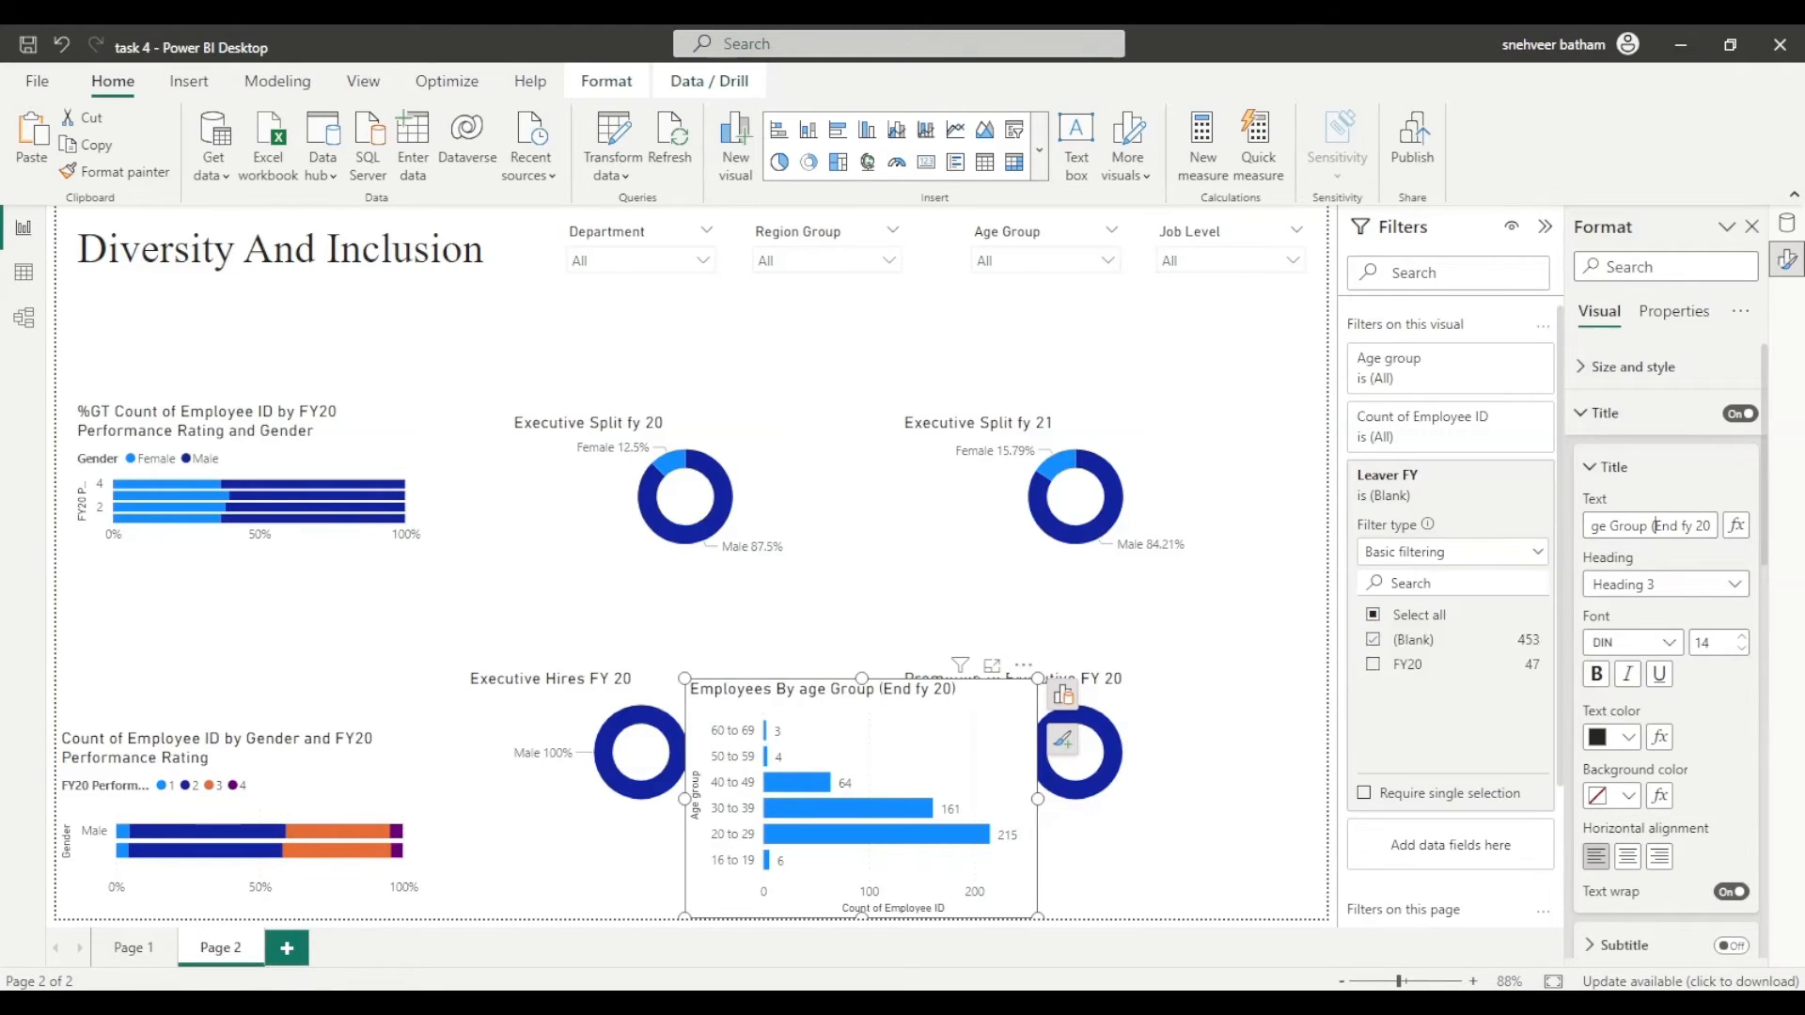
Step: Insert a stacked column chart of Employee ID count by Job Level after FY21 promotions, with Age group as the legend
click(806, 139)
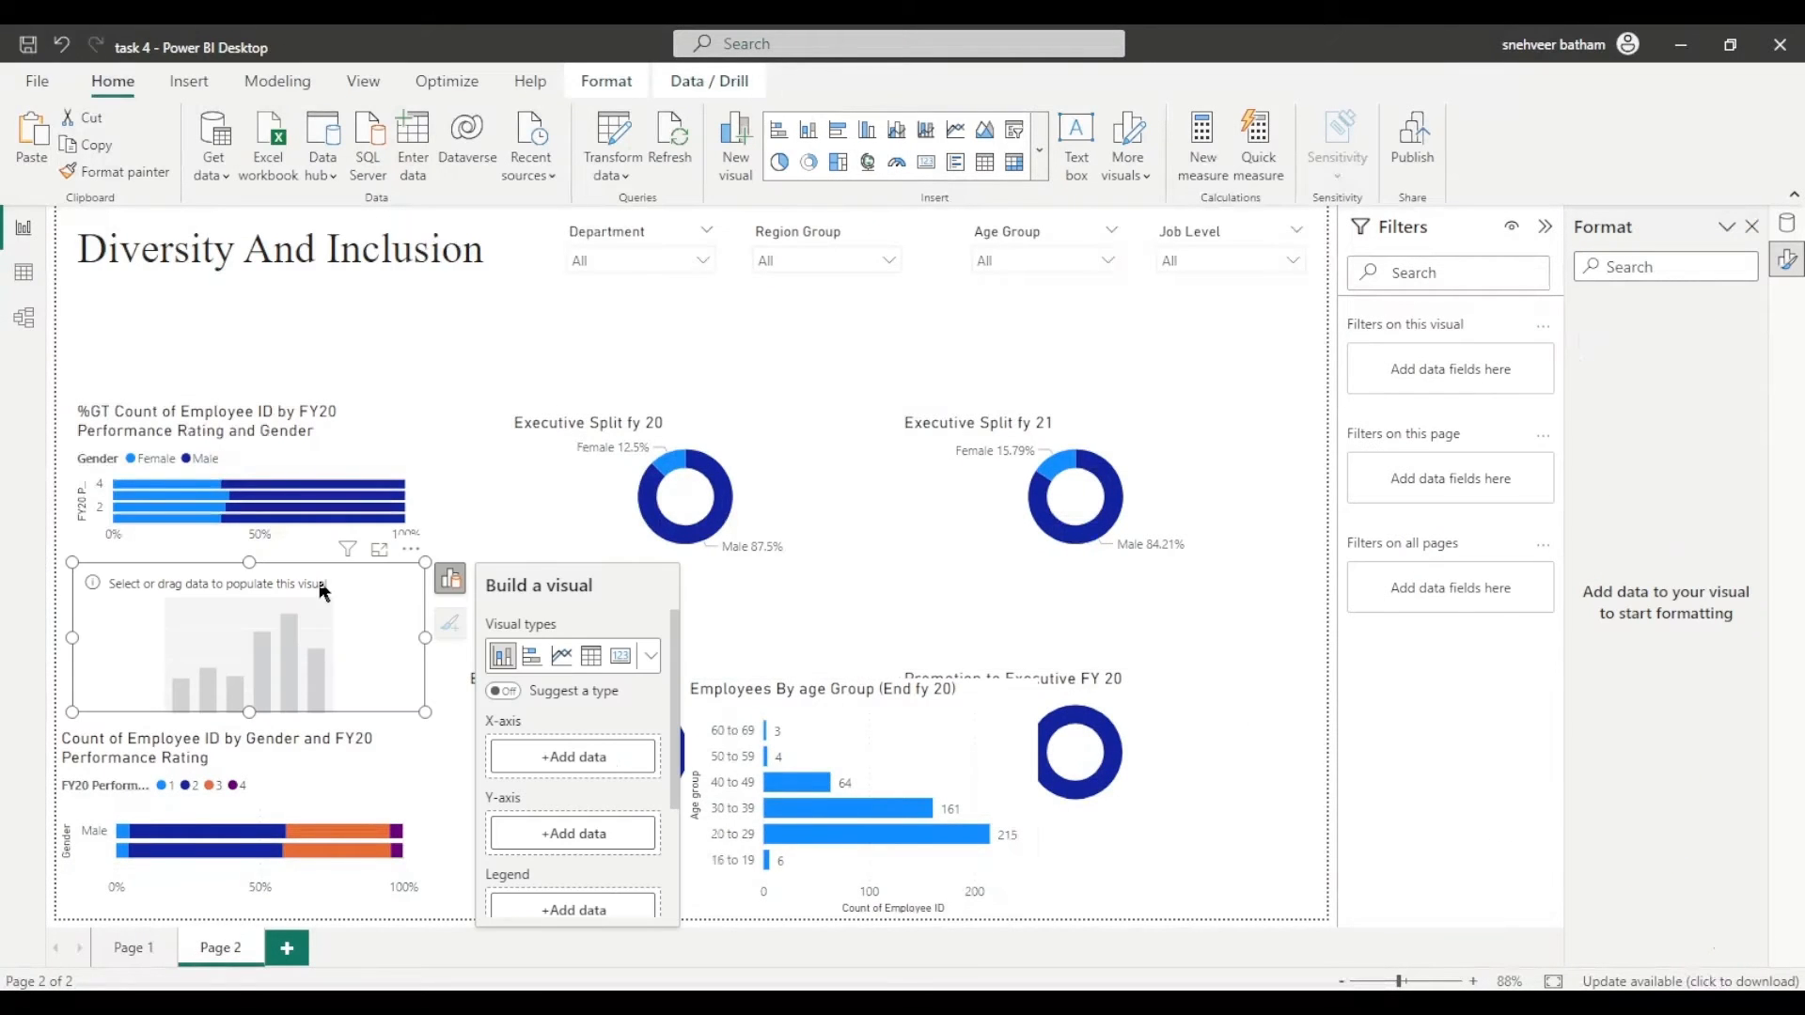
drag(320, 582, 973, 516)
click(1077, 520)
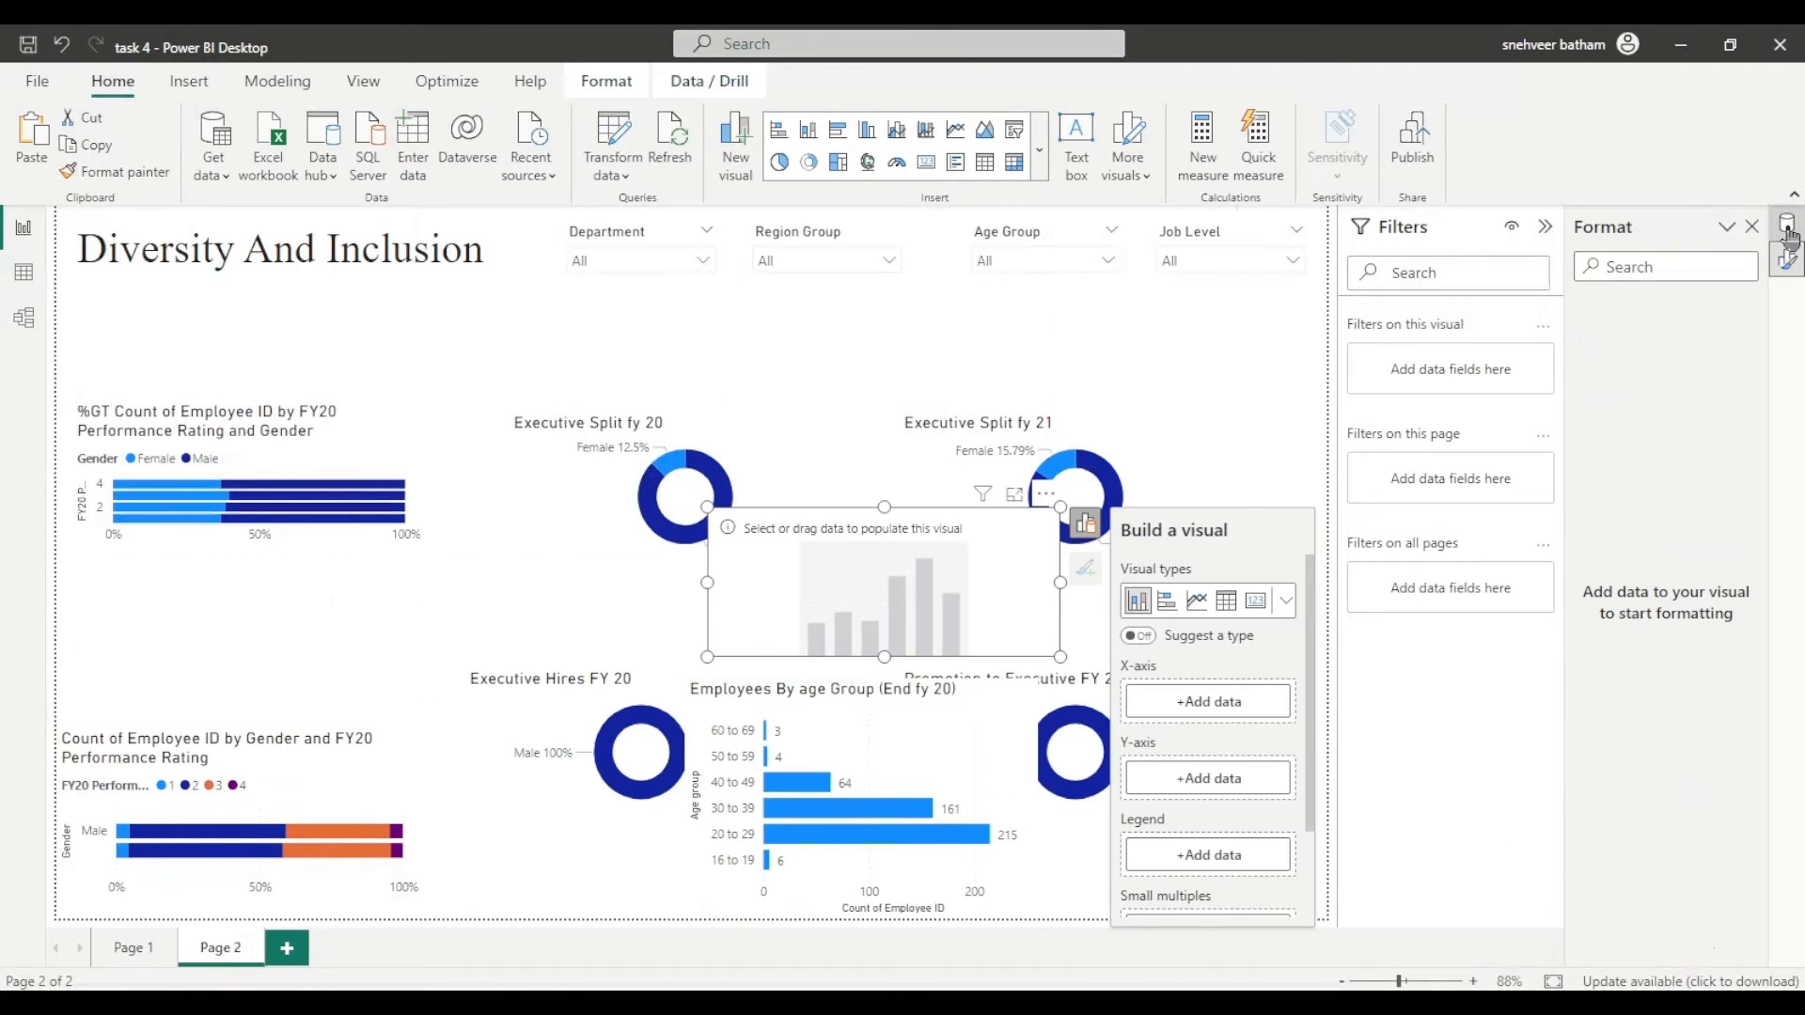
click(499, 836)
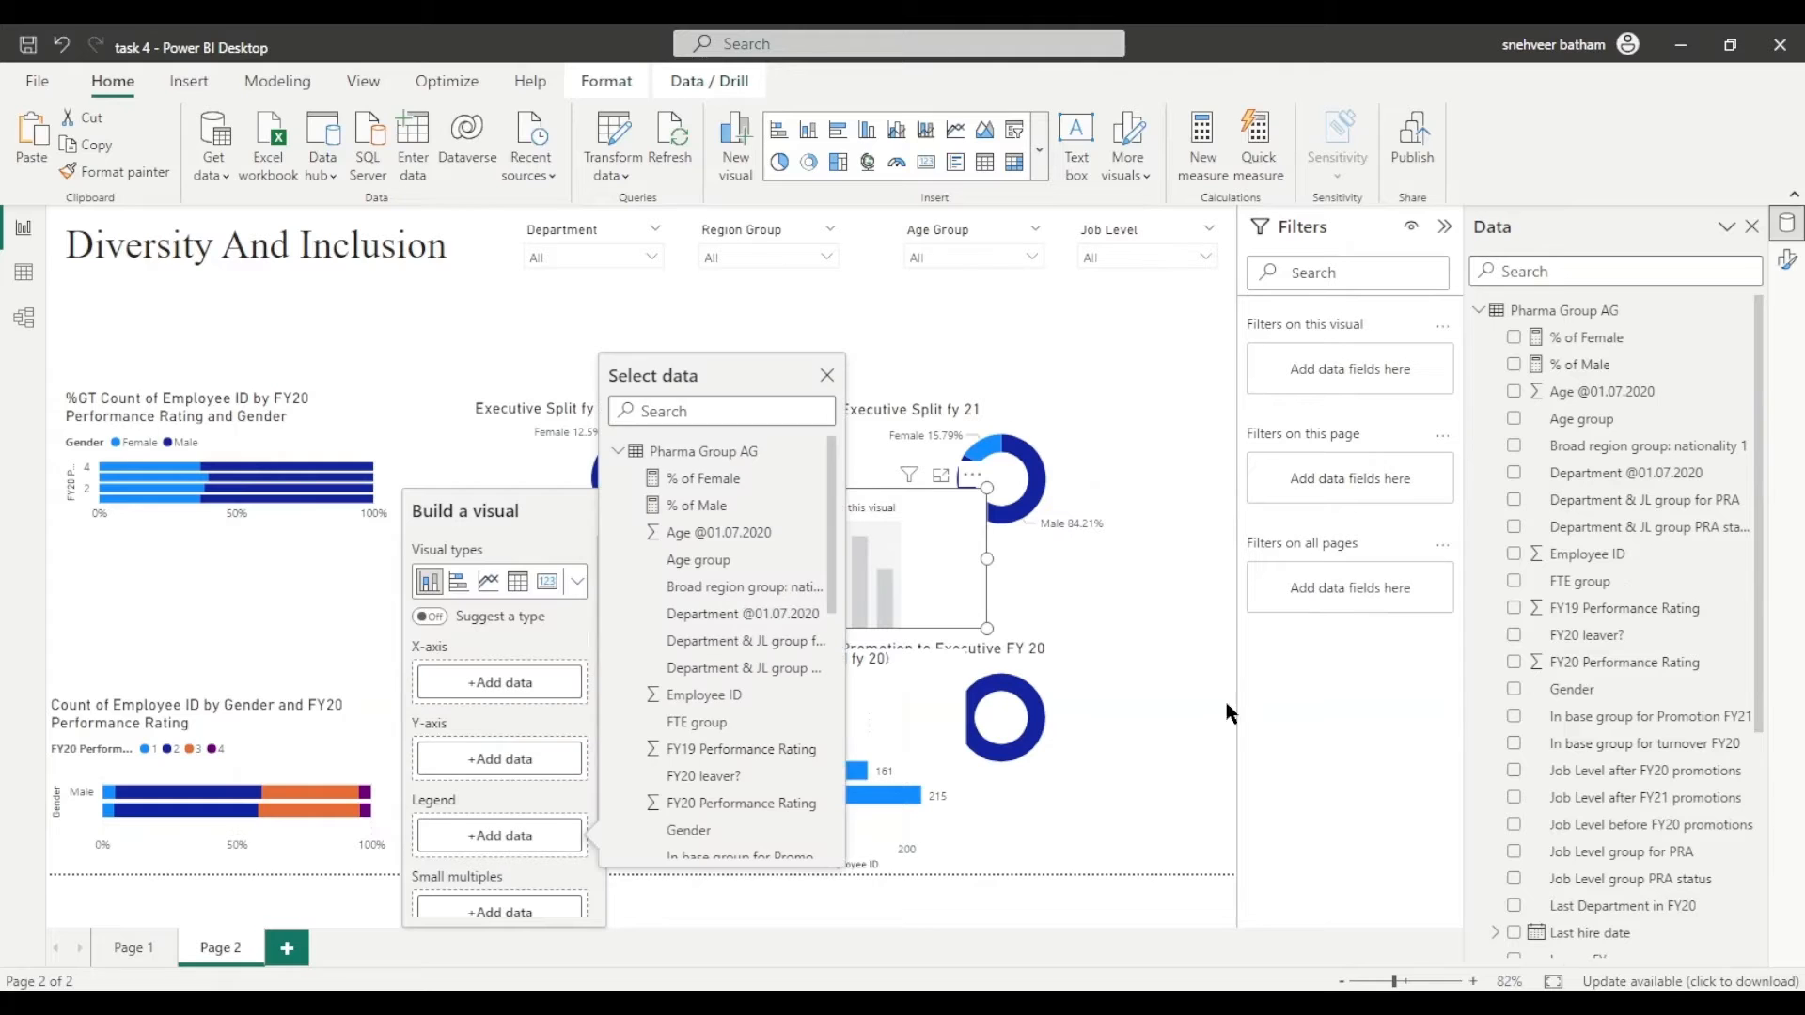
click(698, 559)
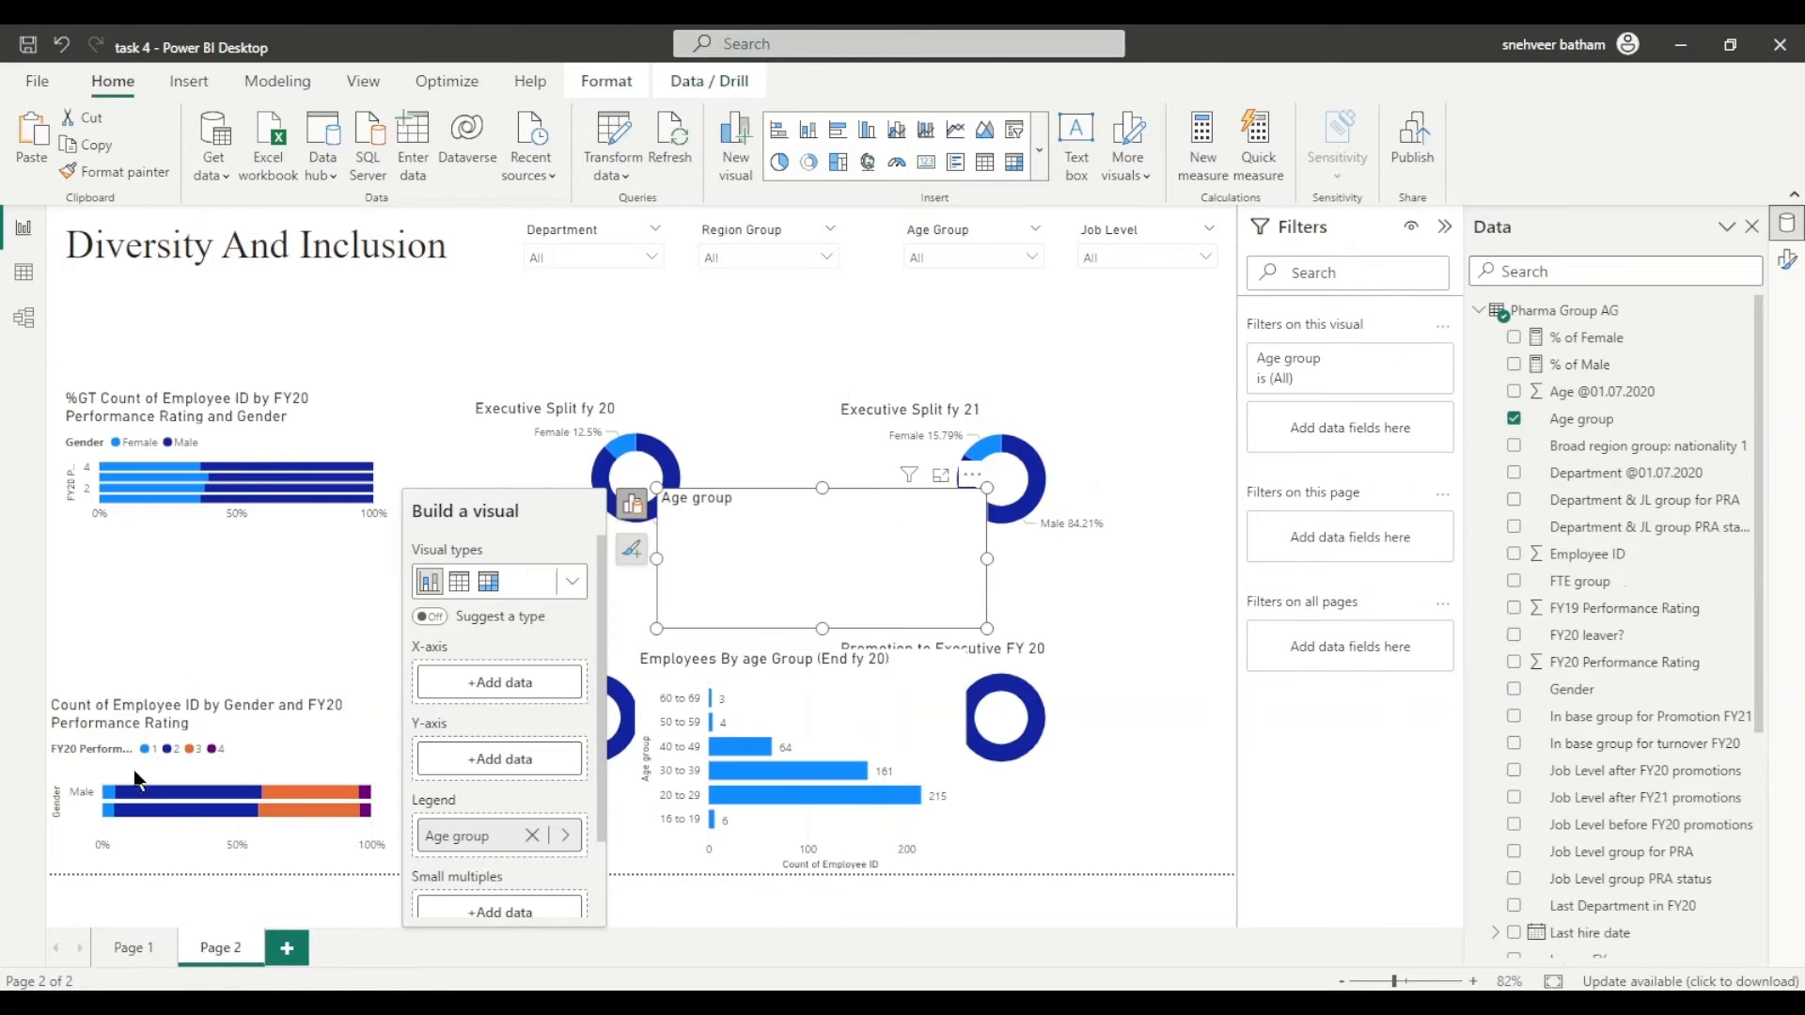
click(498, 690)
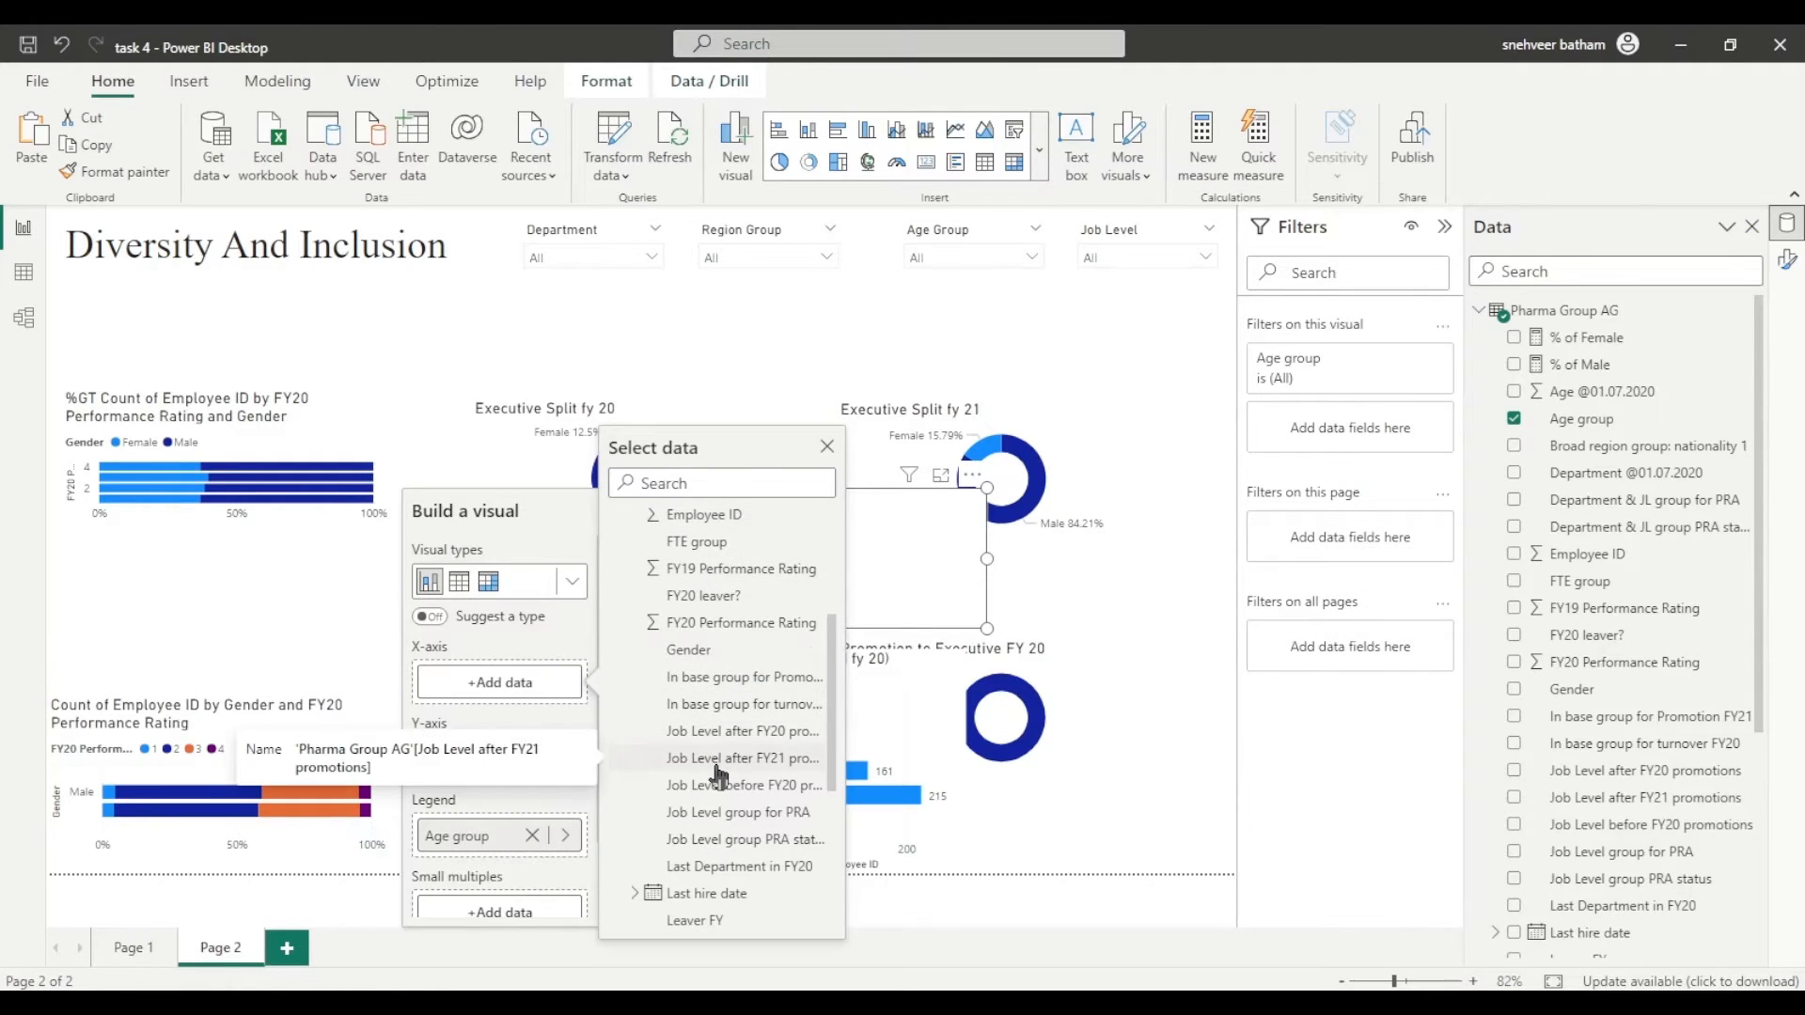
click(686, 749)
click(504, 808)
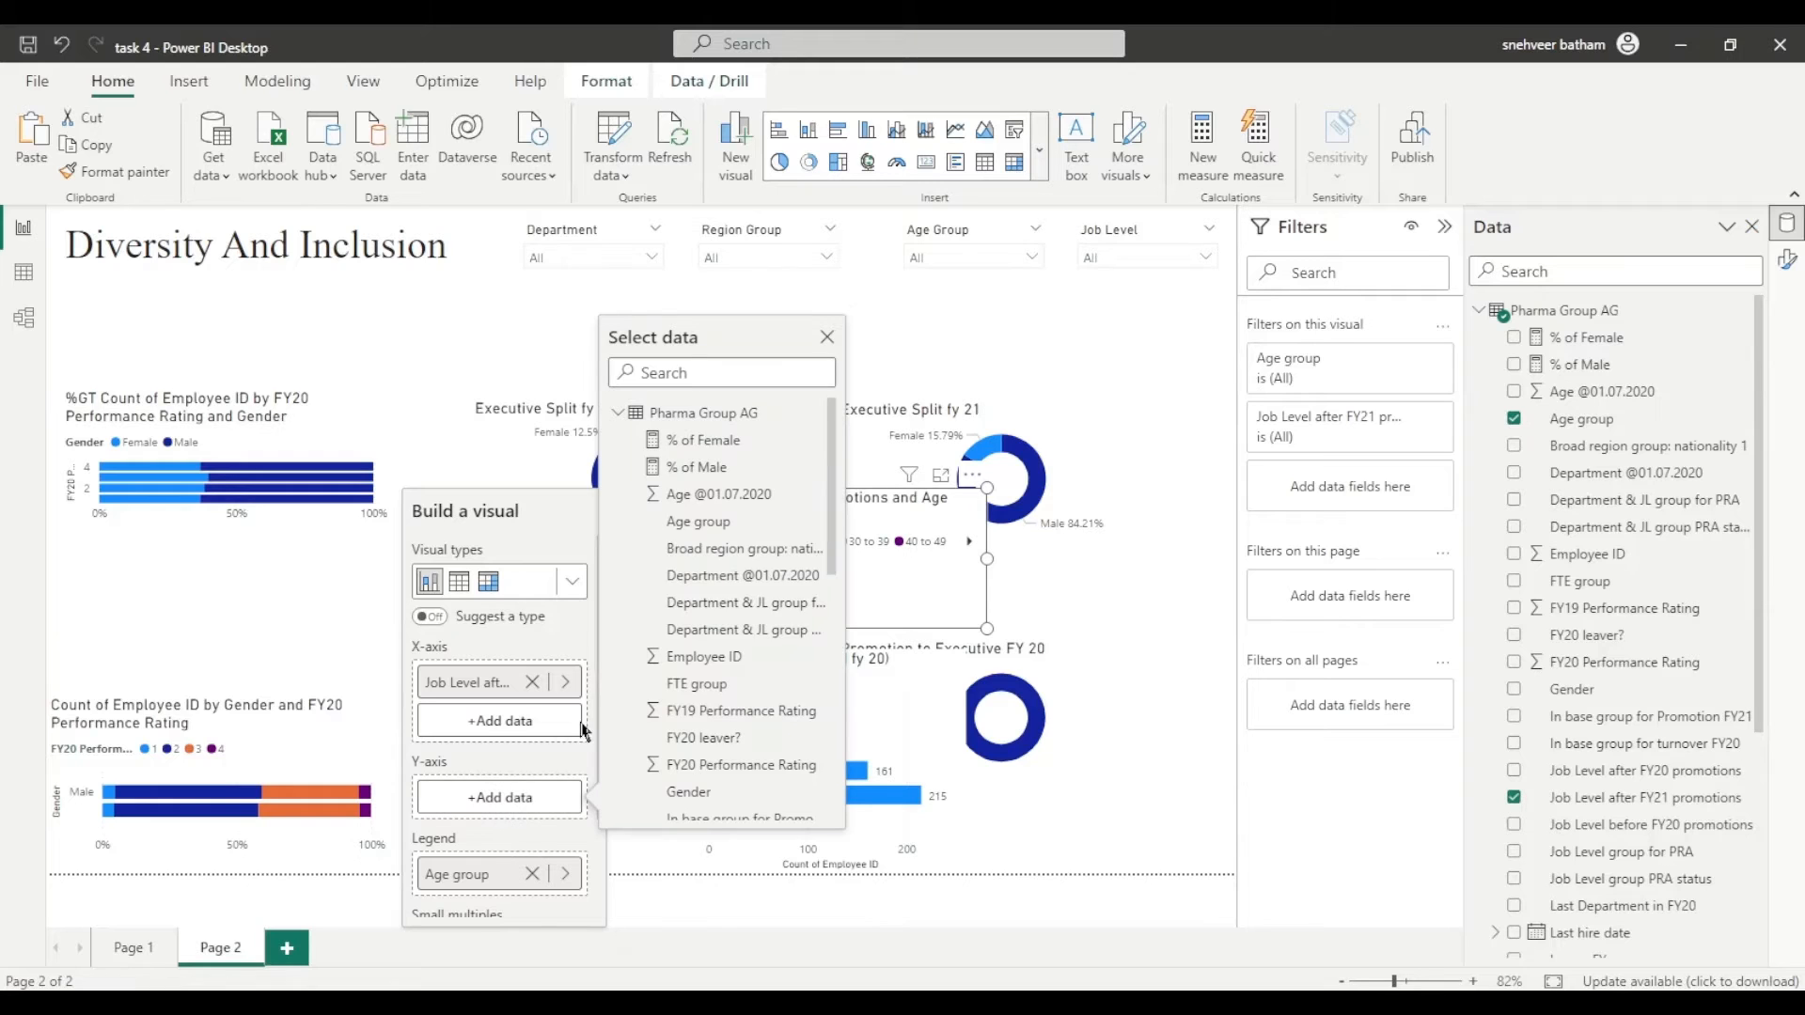
click(703, 656)
Step: Enlarge the job level column chart, place it in the page's lower-right corner, and shrink the age group bar chart beside it
drag(821, 488, 848, 400)
drag(836, 561, 1147, 804)
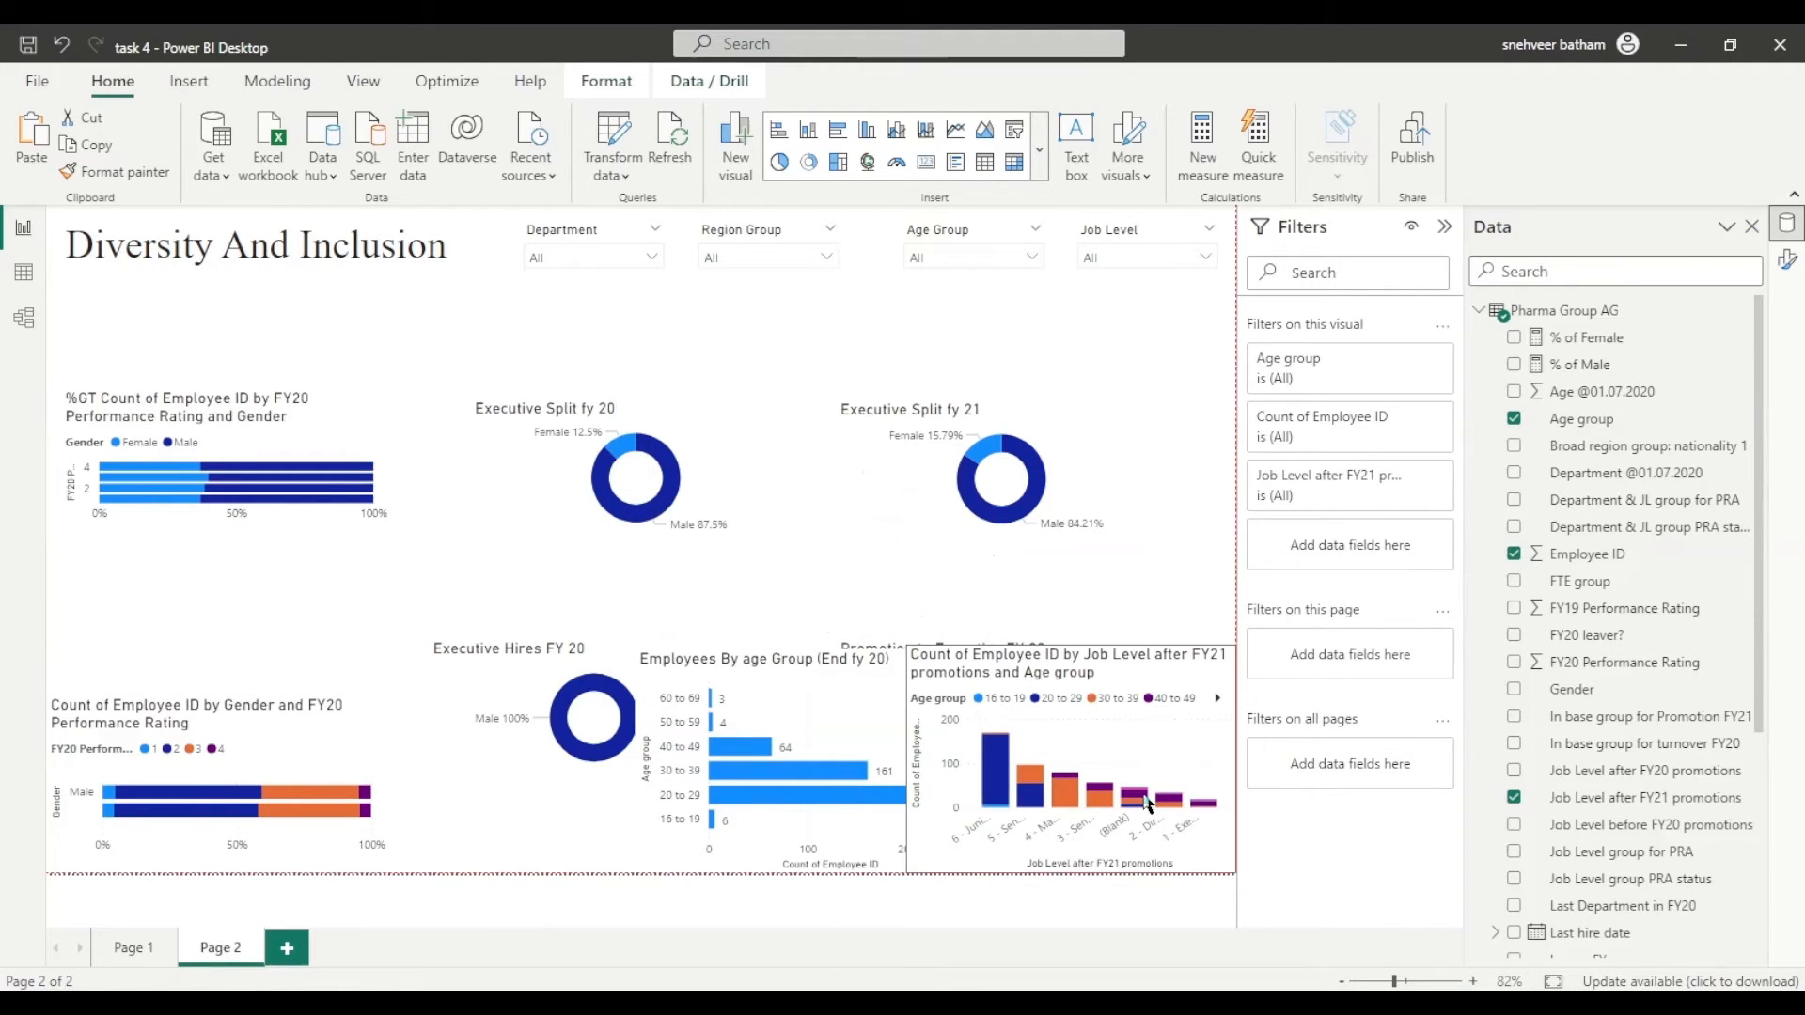
click(646, 659)
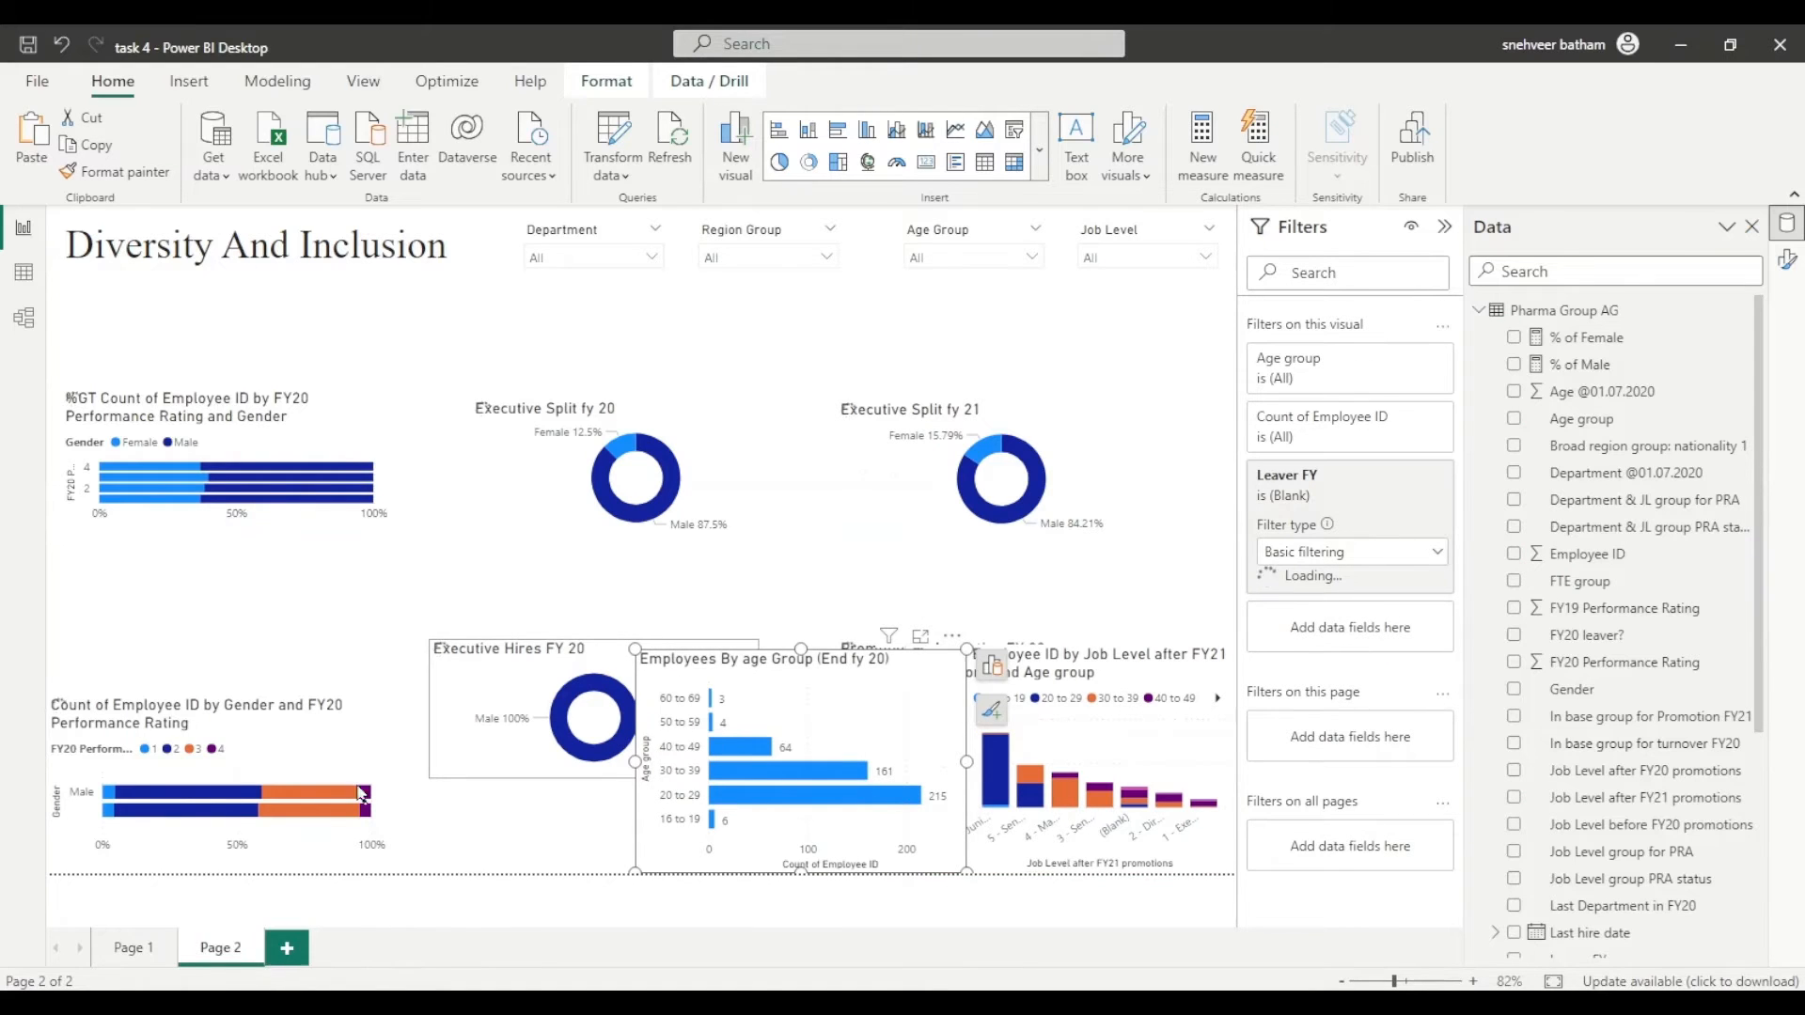
drag(966, 649, 893, 660)
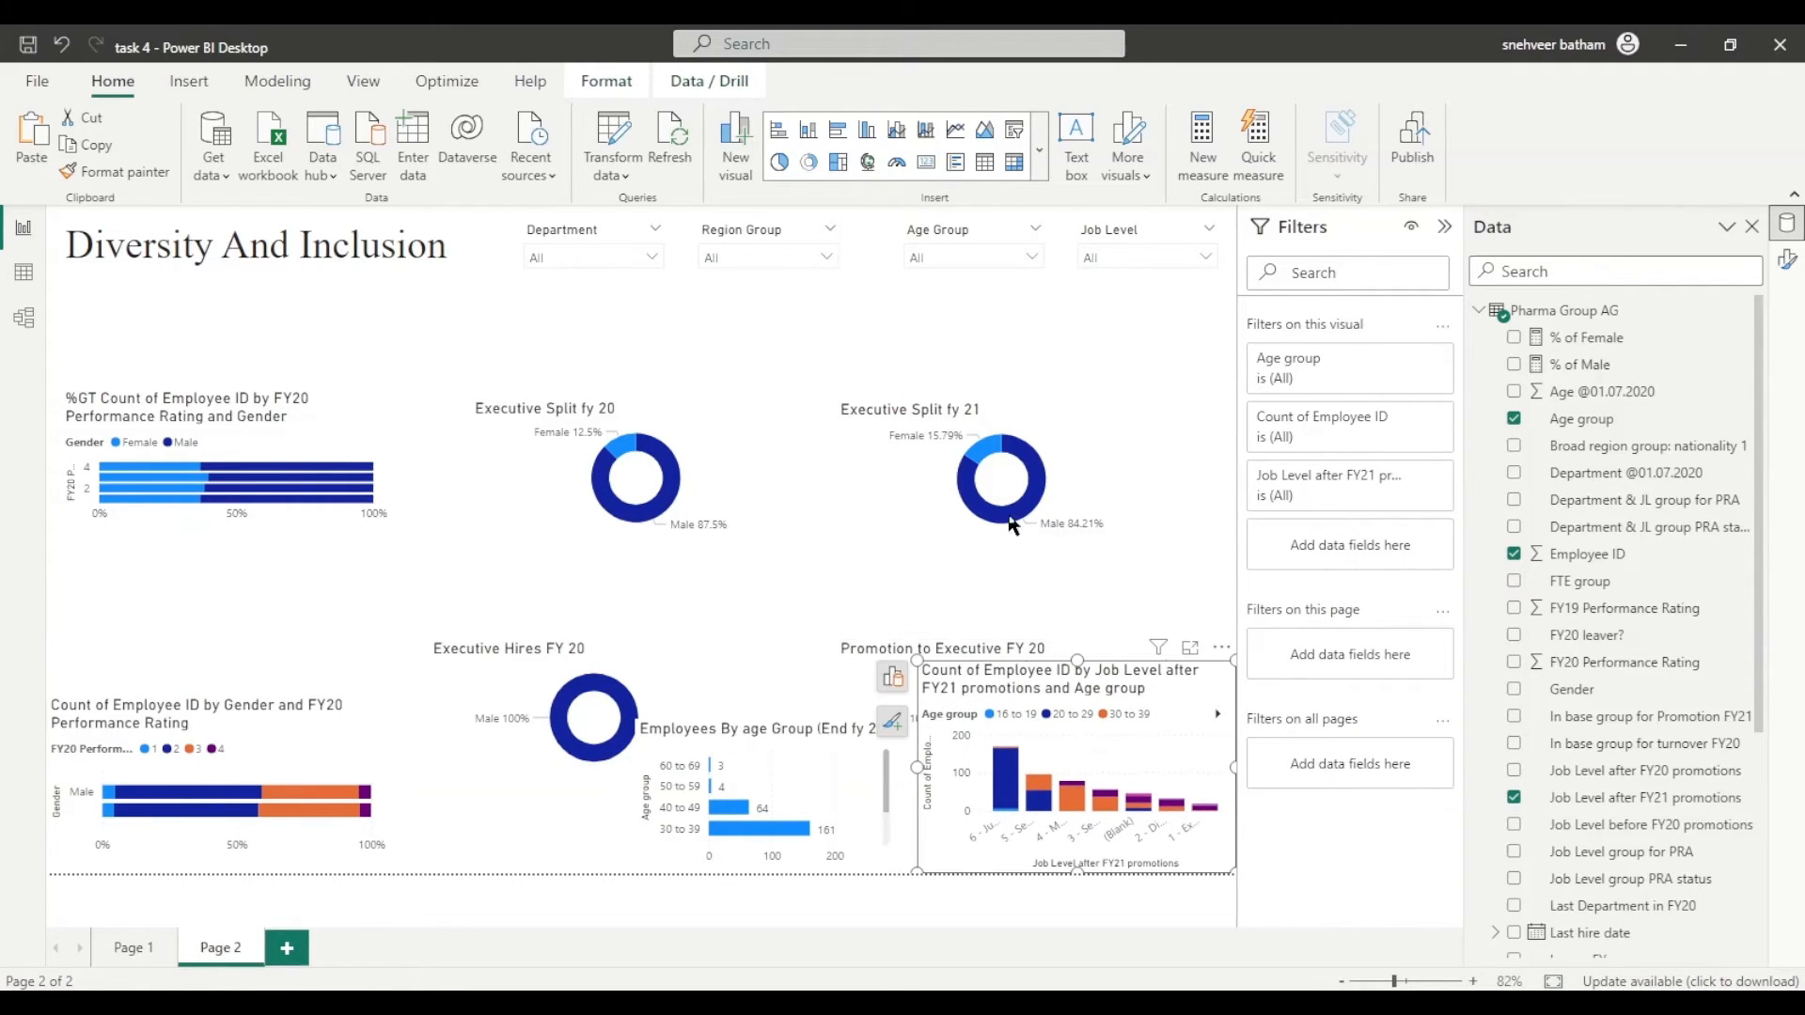
Step: Change the job level chart to a 100% stacked column chart
click(892, 676)
click(840, 753)
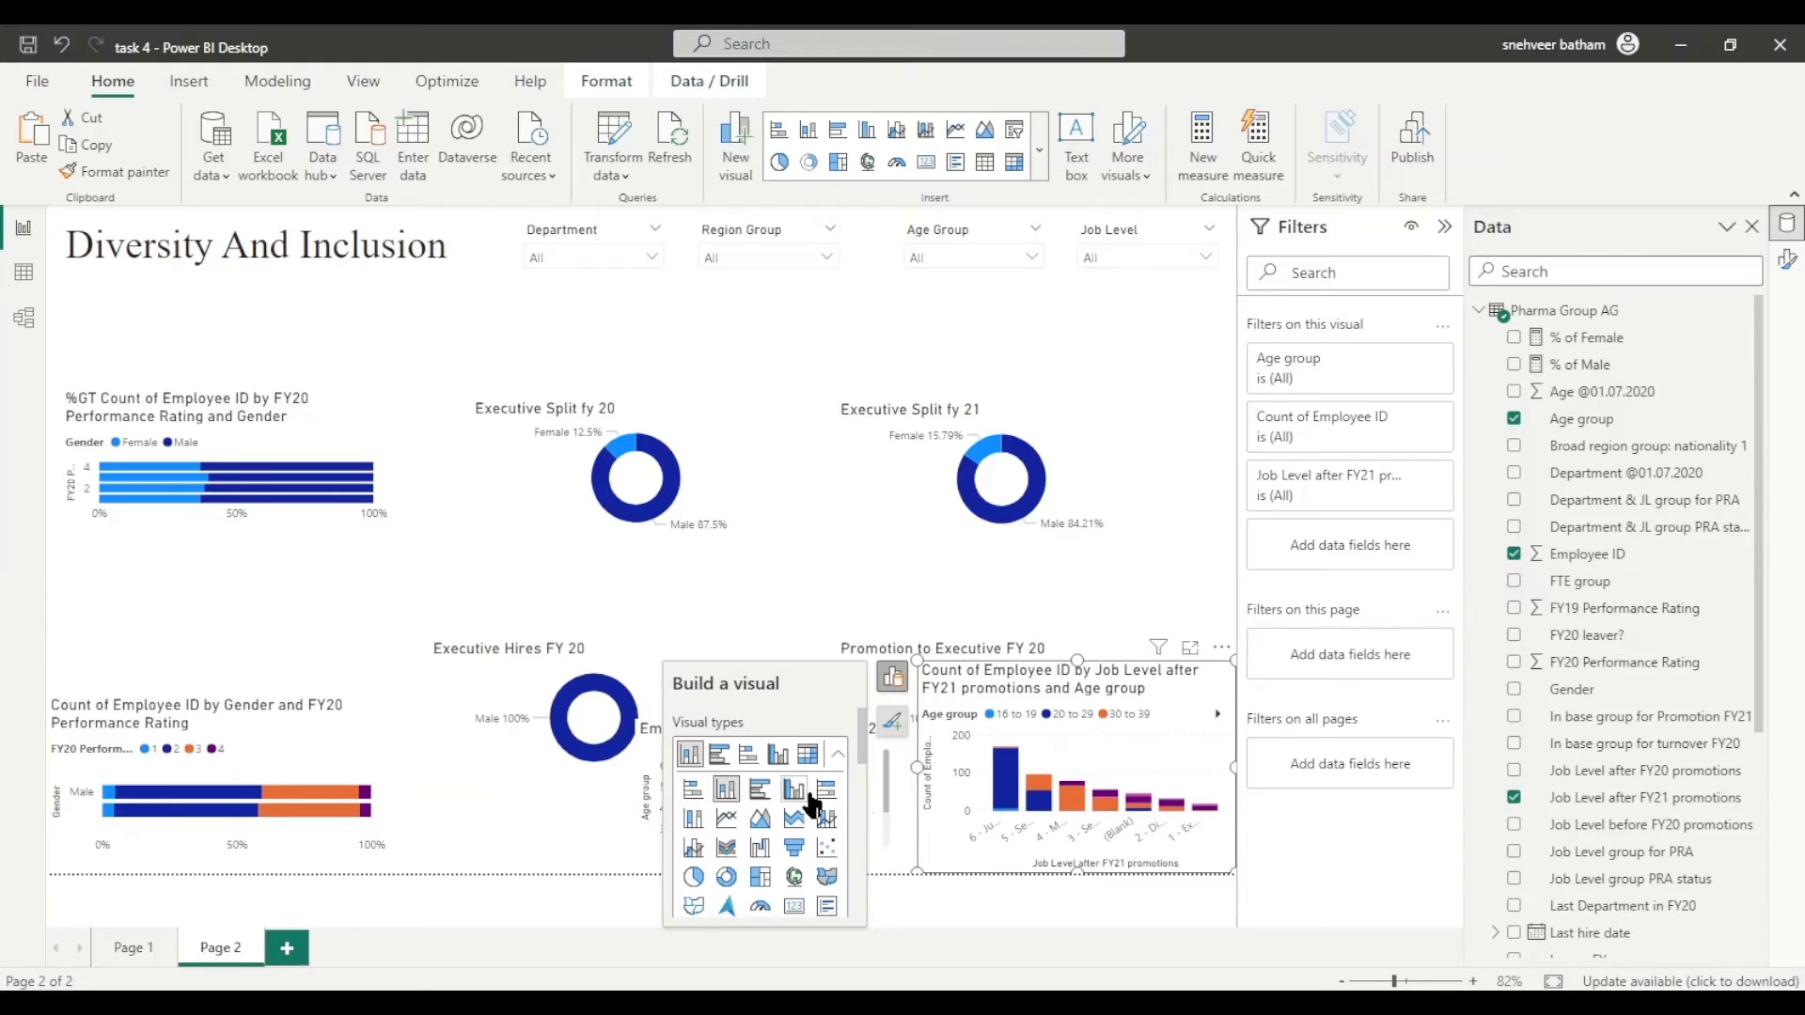
click(693, 817)
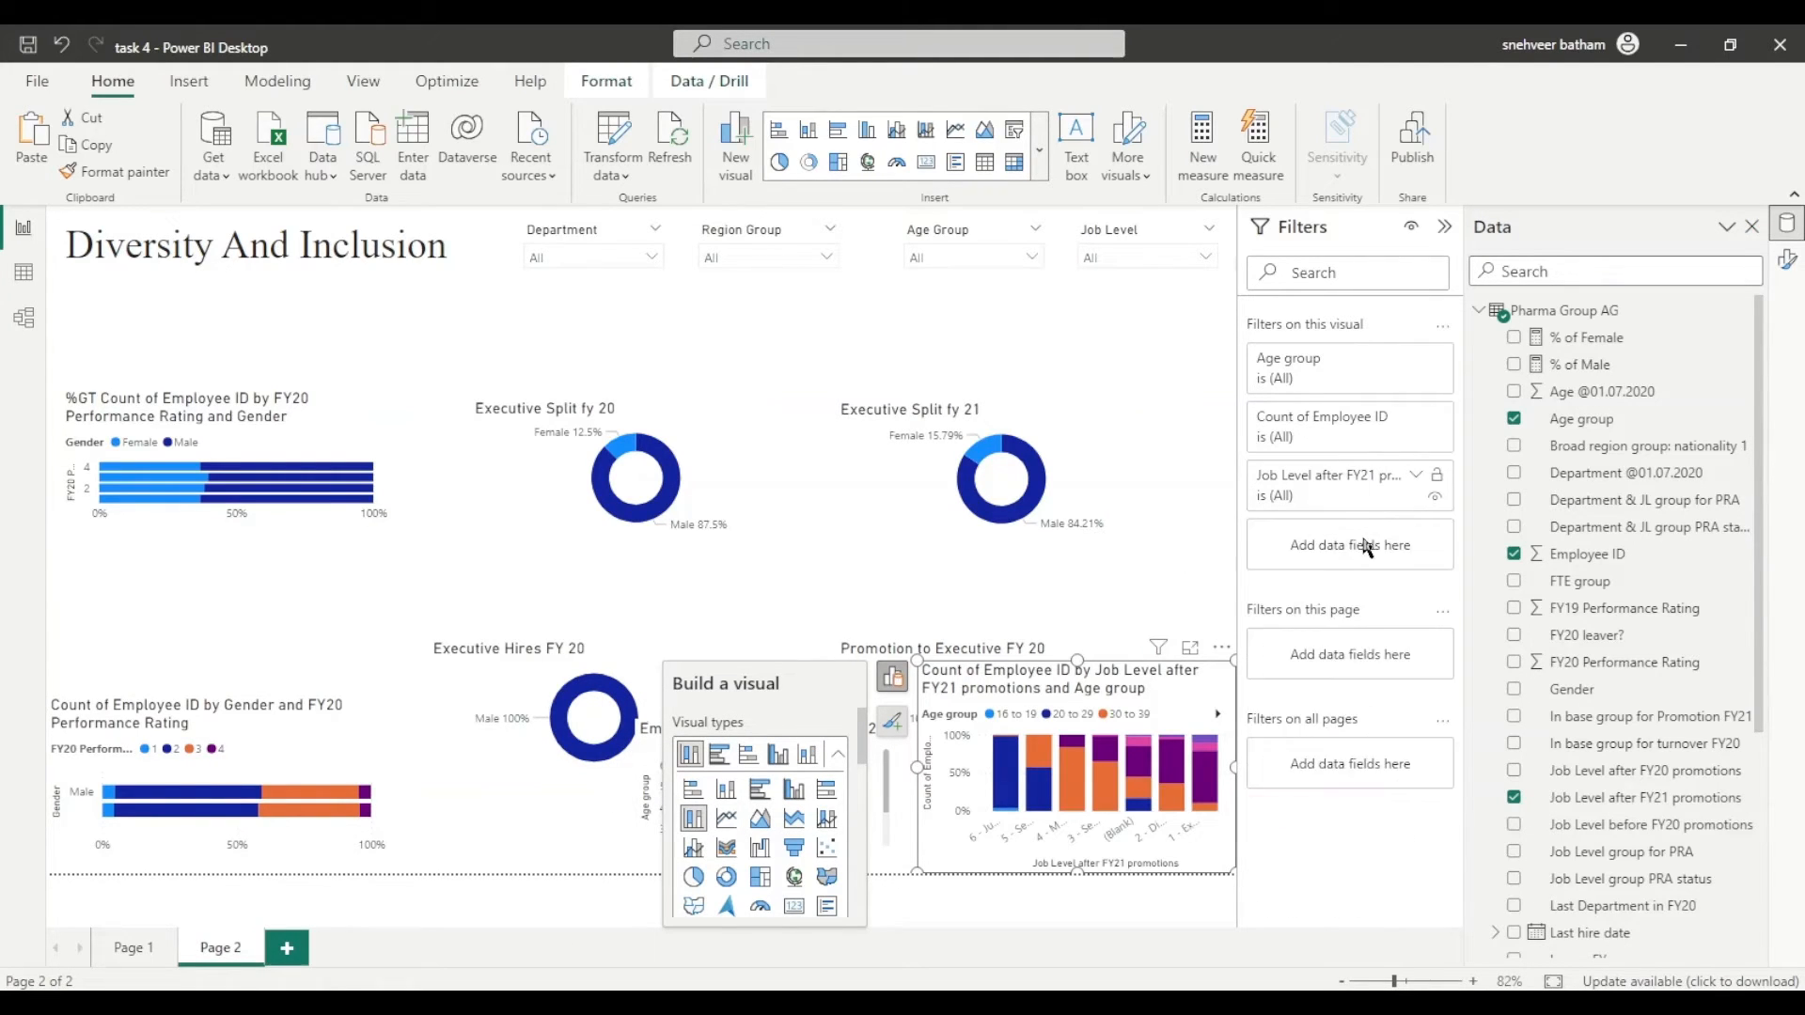
Step: Filter the job level chart by Job Level after FY21 promotions to exclude (Blank)
click(1415, 476)
click(1274, 640)
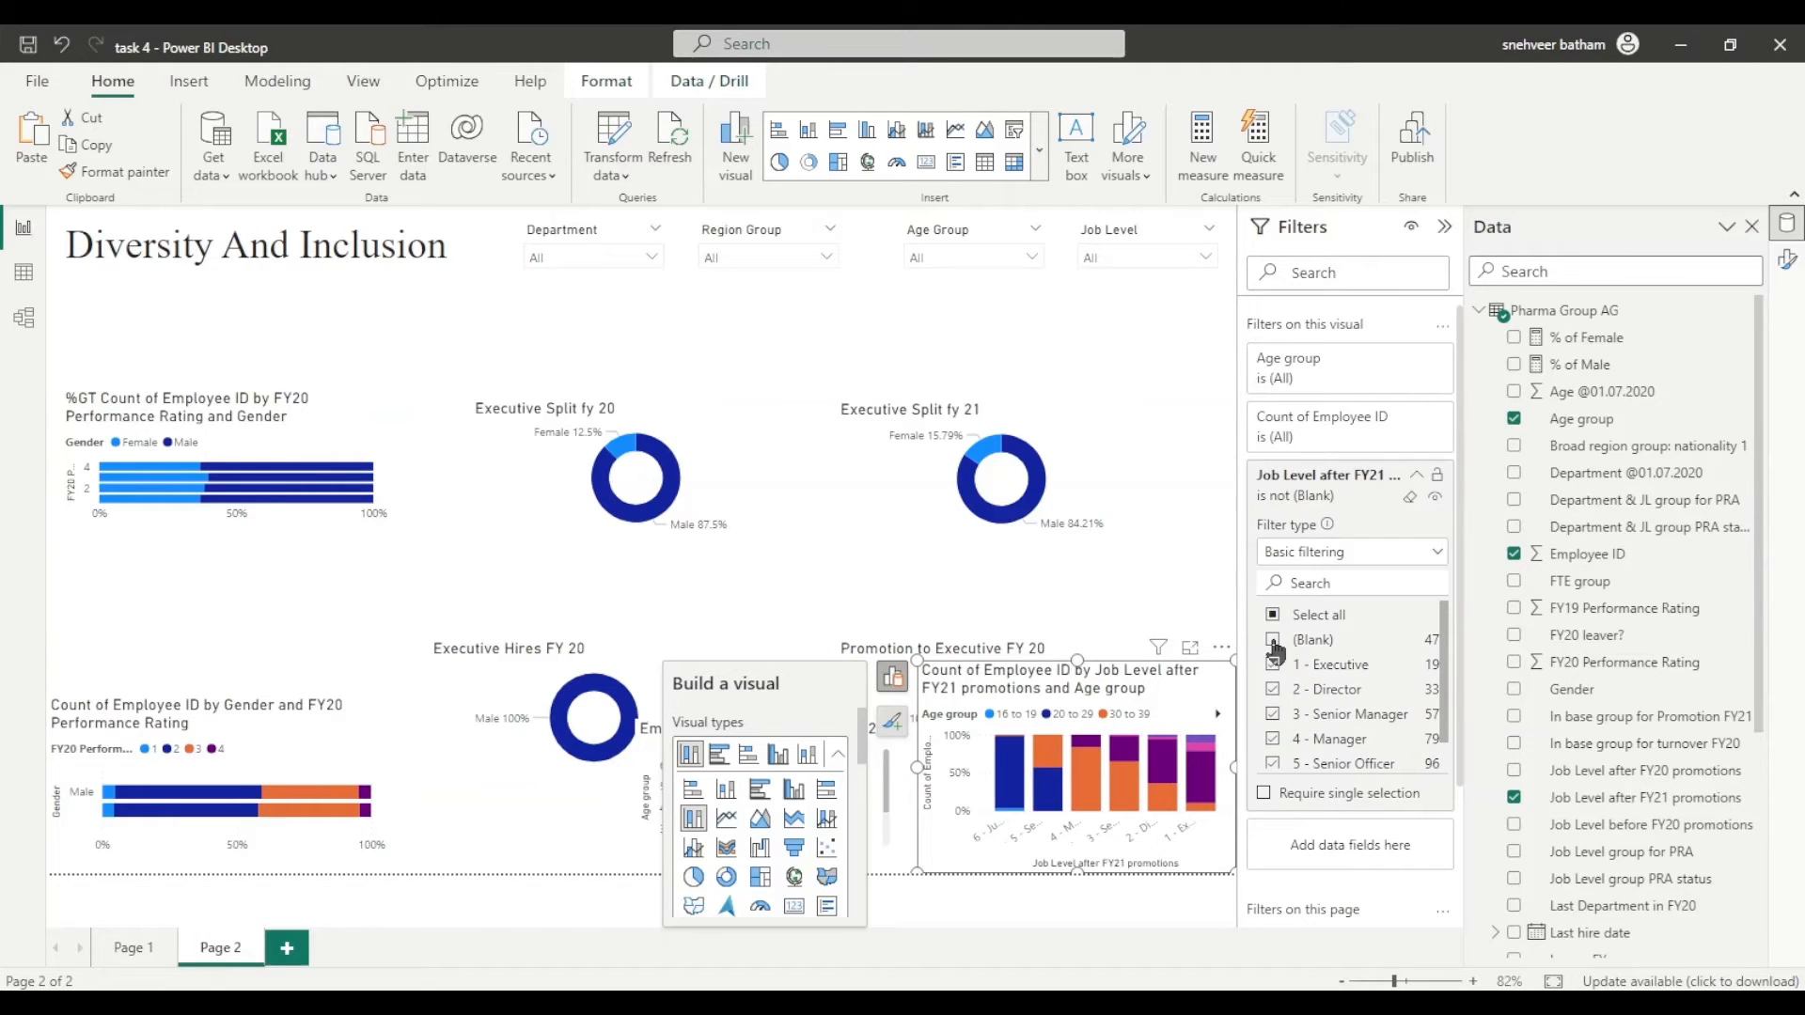
key(Escape)
Step: Sort the job level chart's axis by Job Level after FY21 promotions in ascending order
click(1221, 647)
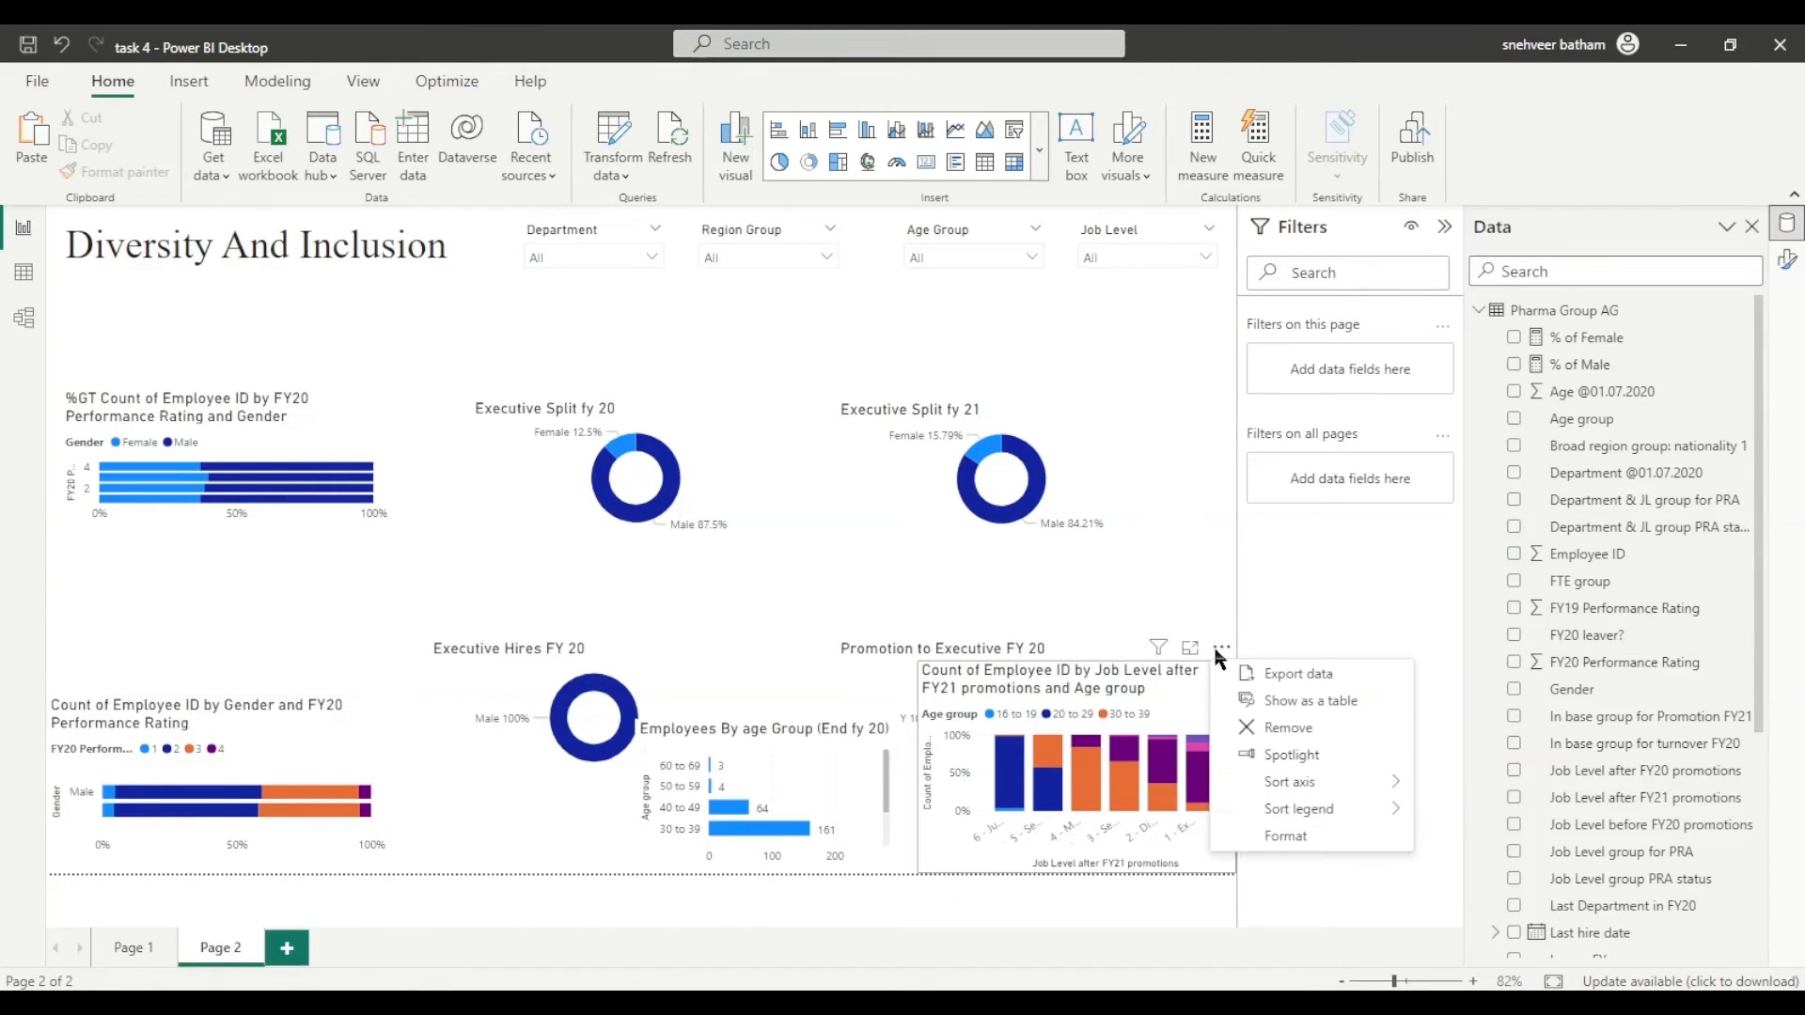
mouse_move(1292, 782)
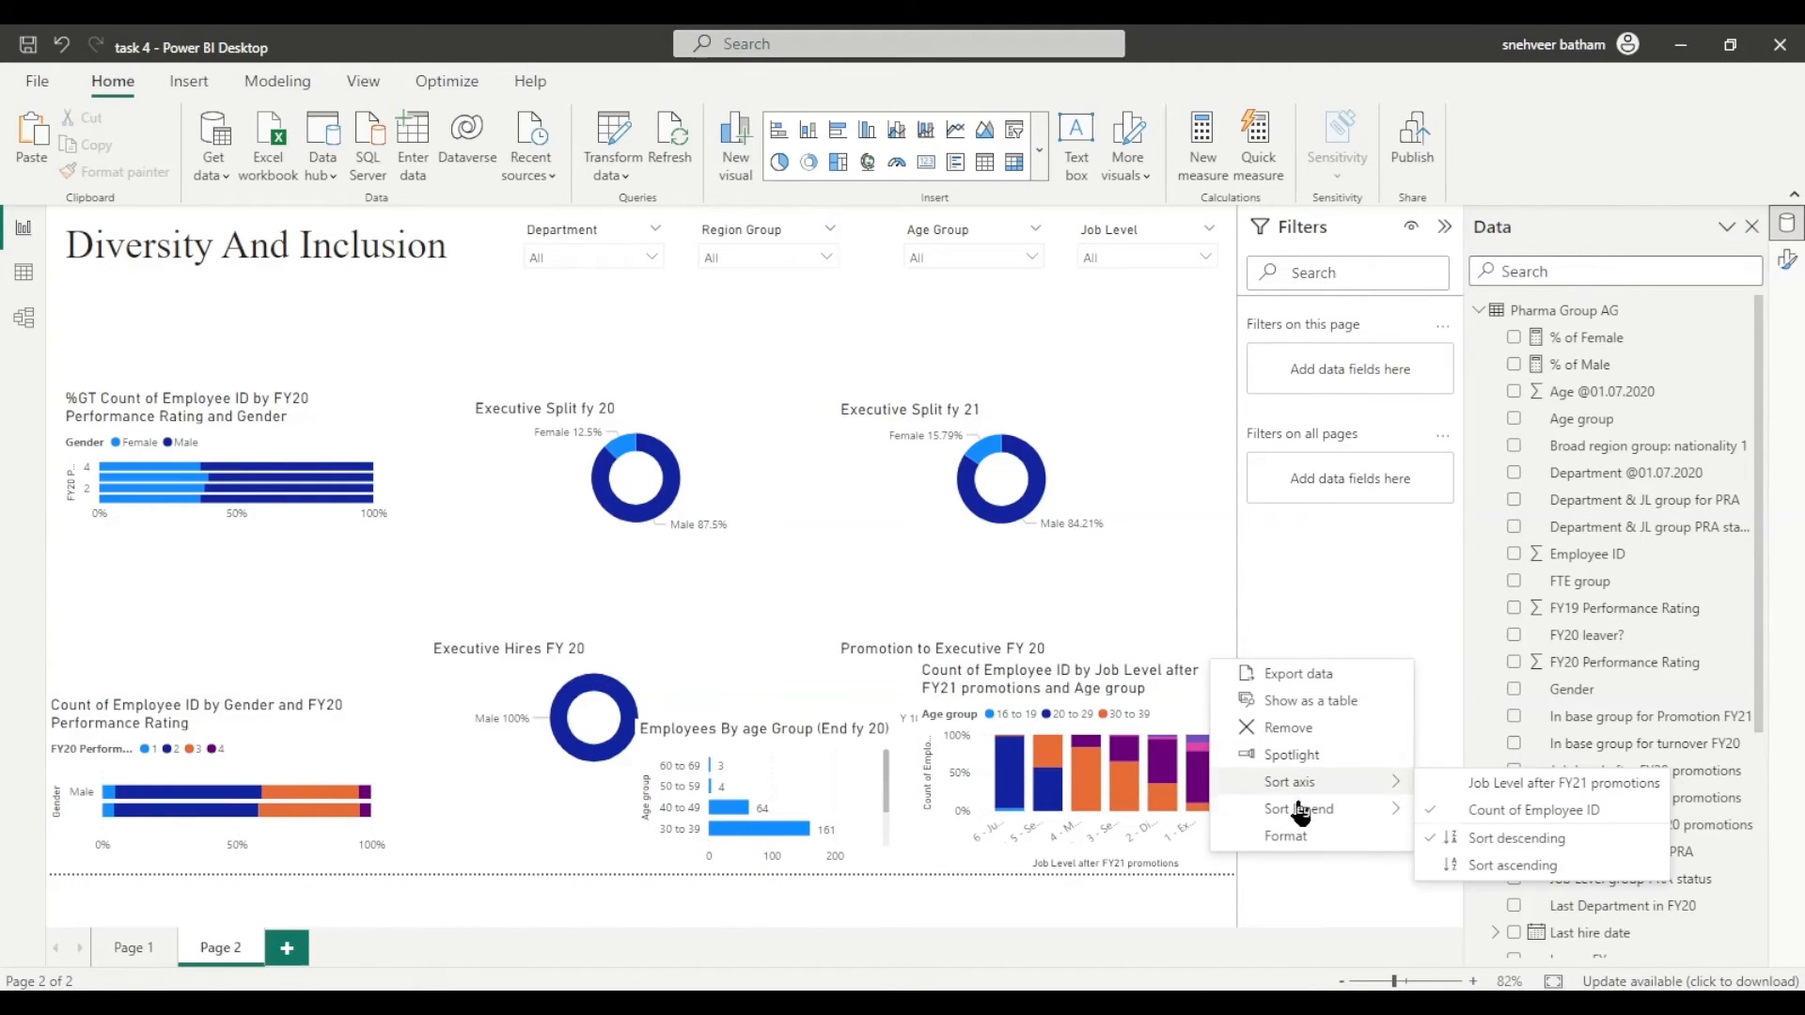
click(1574, 786)
click(1222, 647)
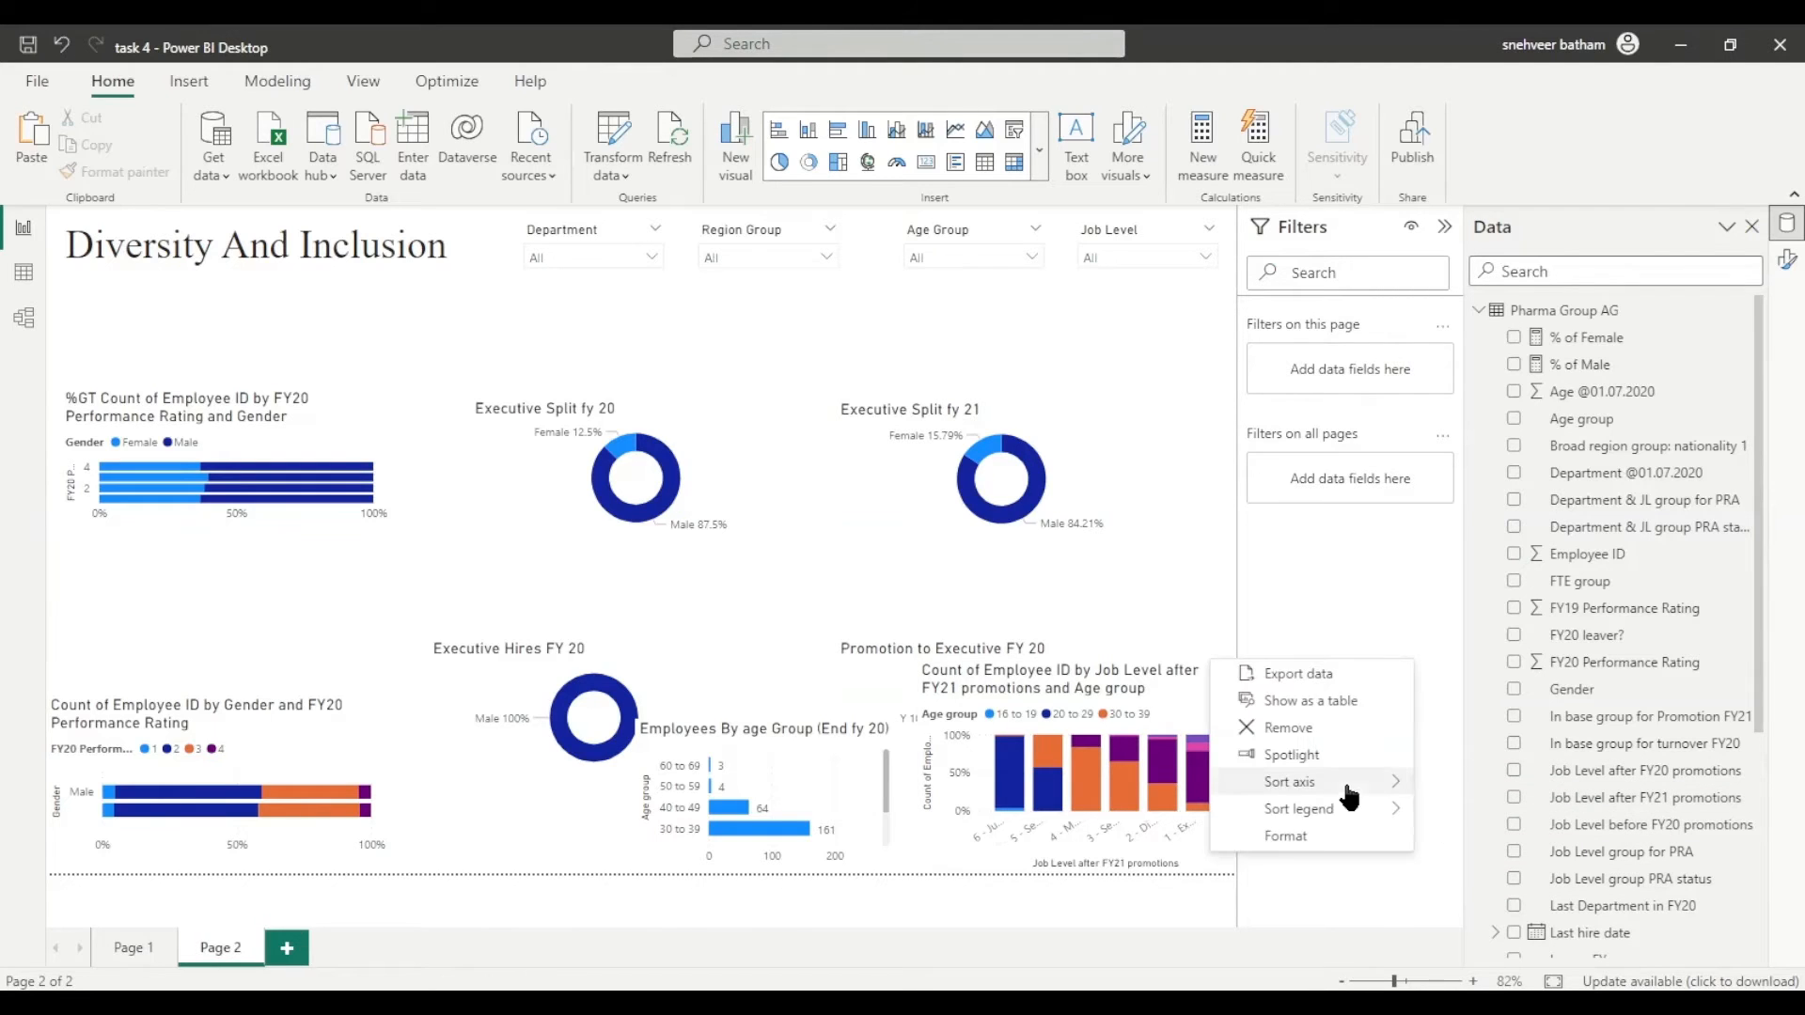
mouse_move(1344, 784)
click(1470, 874)
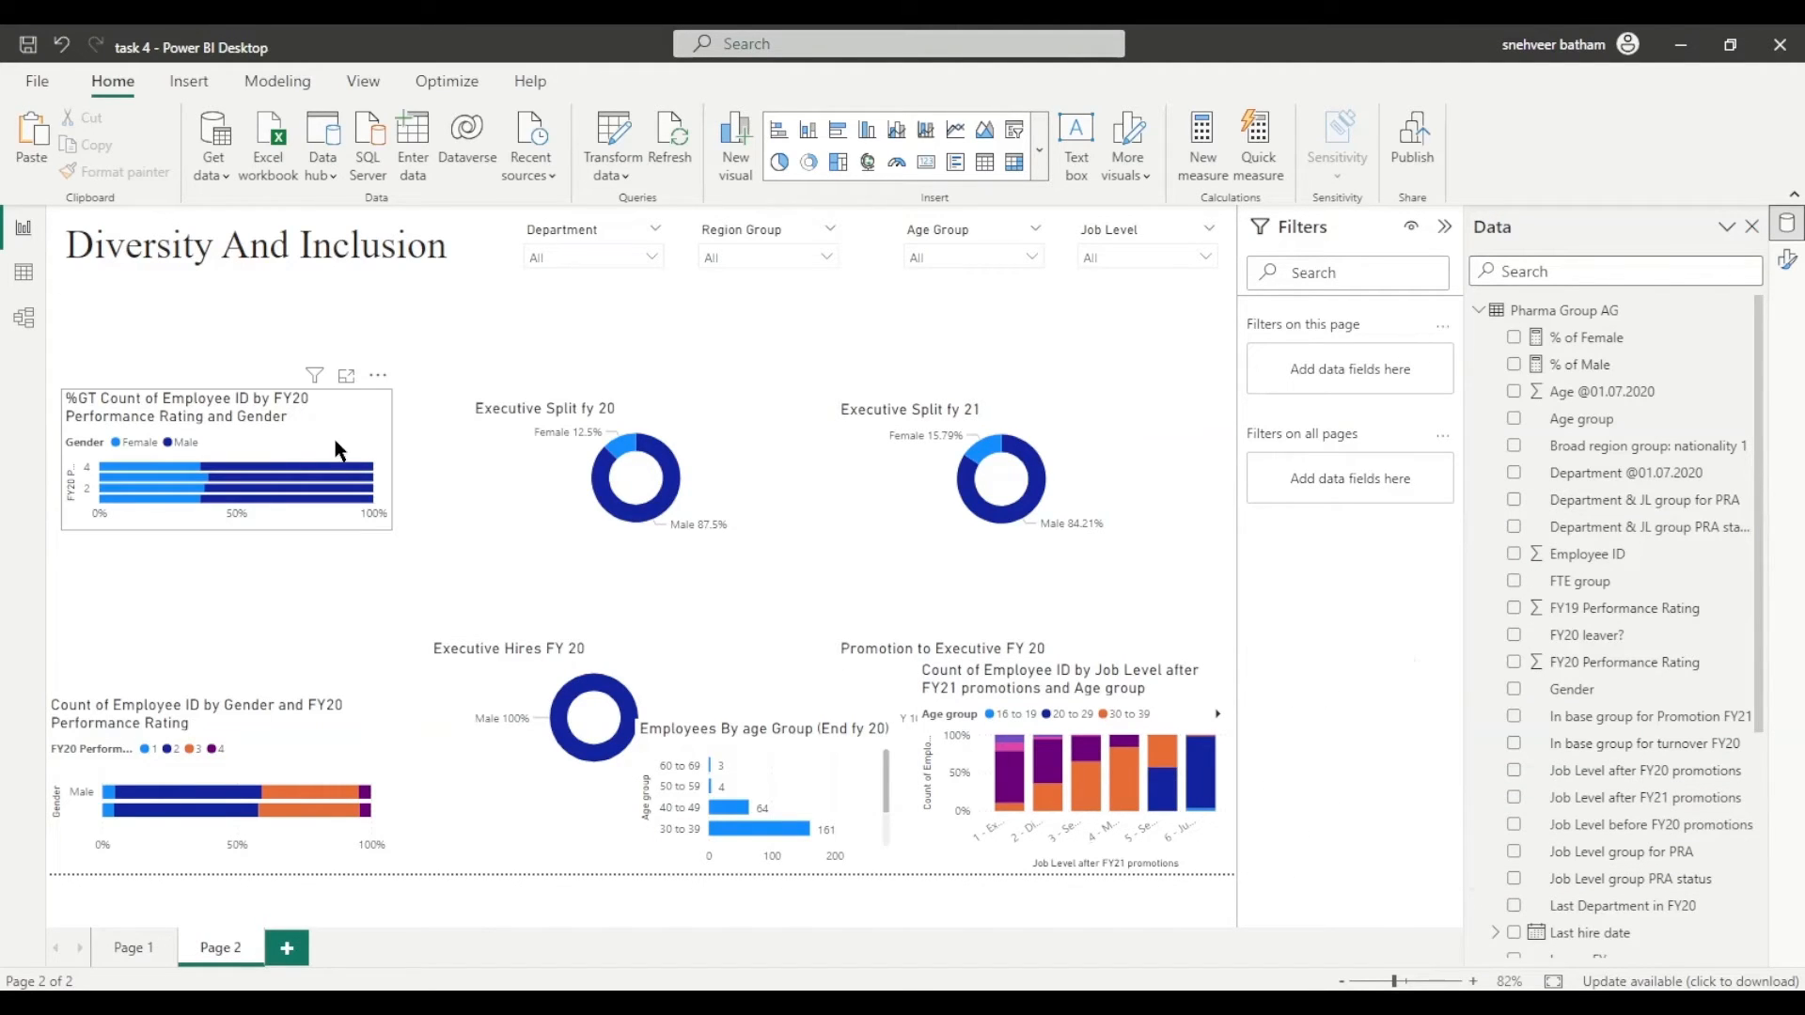
Step: Narrow the Executive Split fy 20 and Executive Hires FY 20 donuts, and shift them and Executive Split fy 21 leftward on the page
click(370, 441)
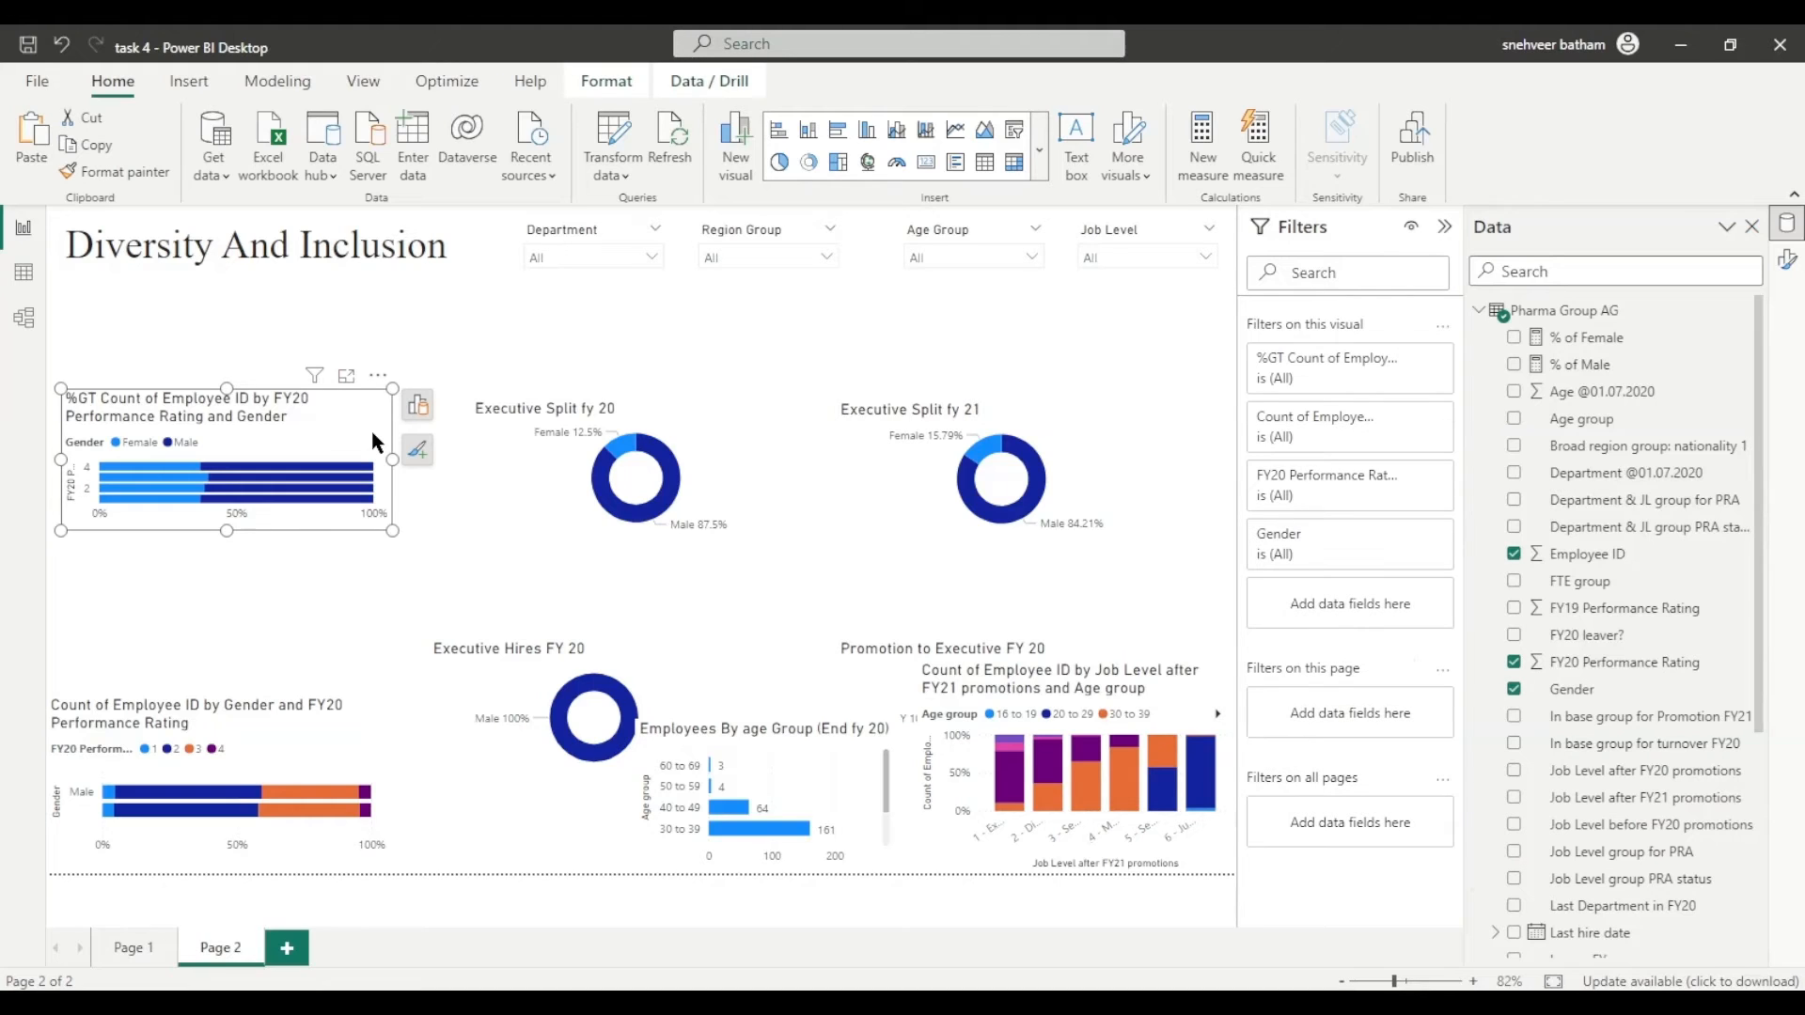
drag(681, 417, 589, 409)
drag(715, 460, 630, 460)
drag(598, 420, 627, 467)
drag(638, 659, 569, 643)
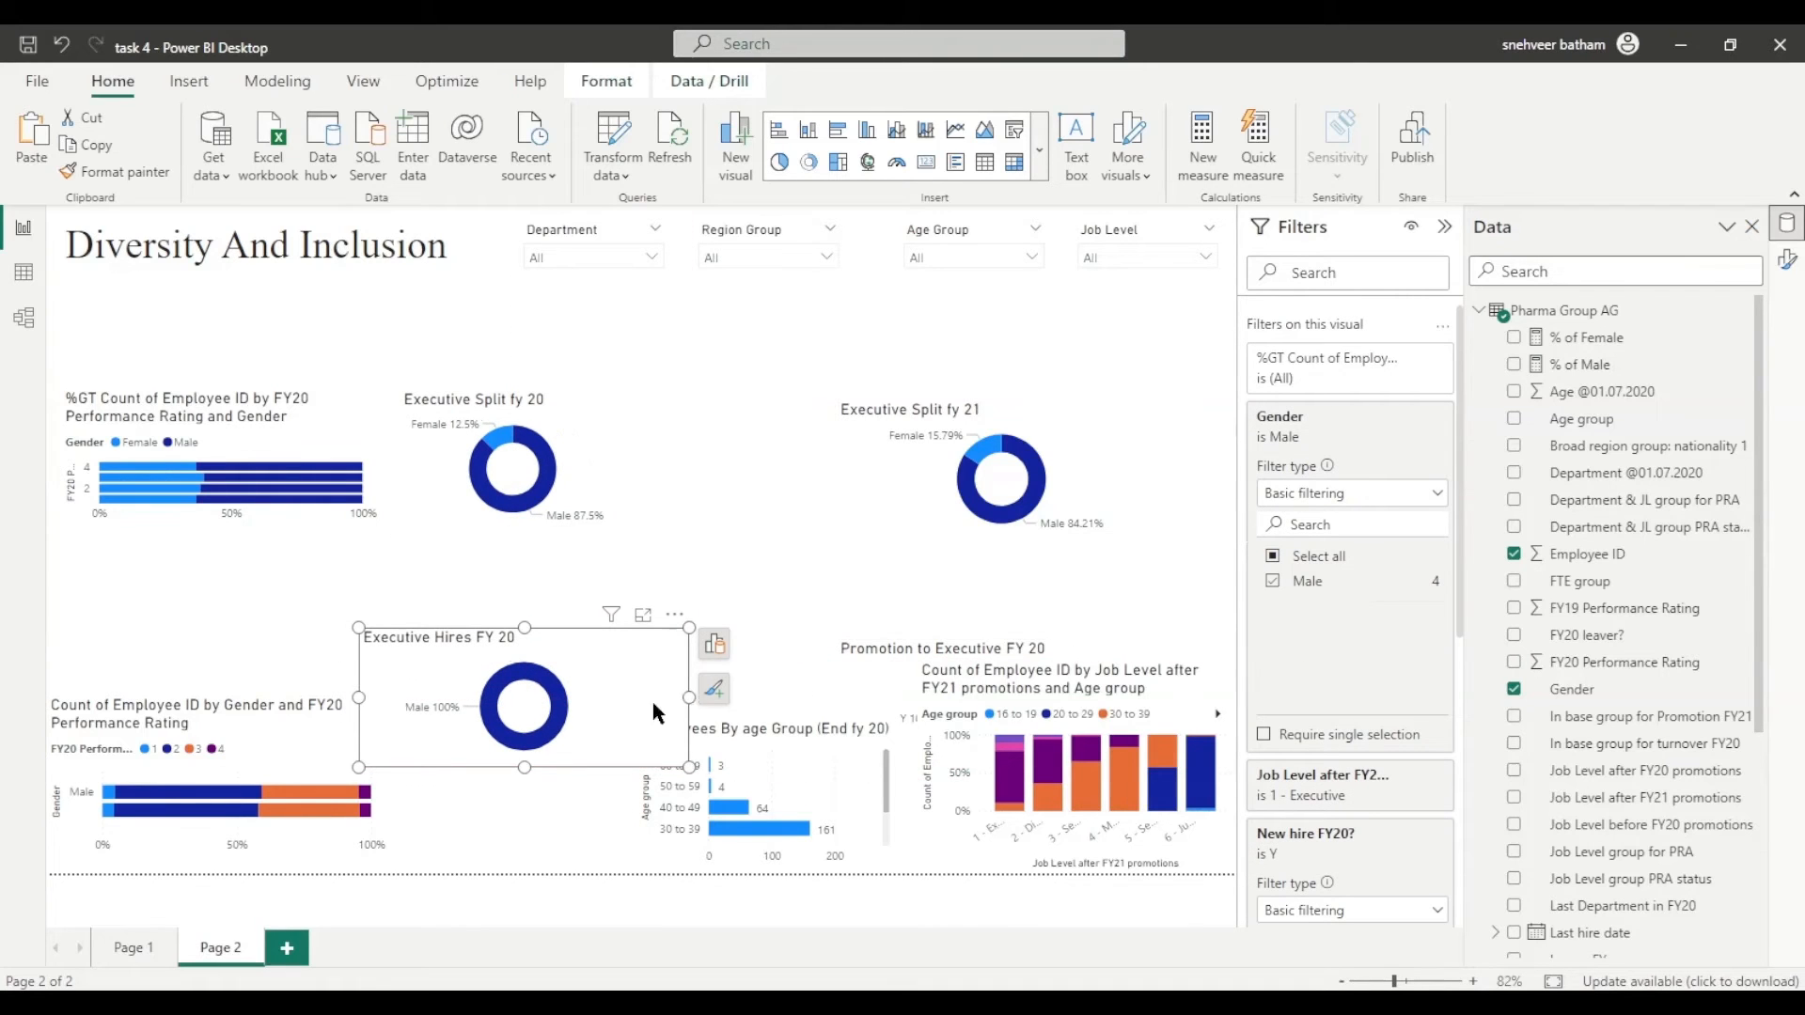
drag(689, 698, 624, 713)
drag(1031, 408, 877, 408)
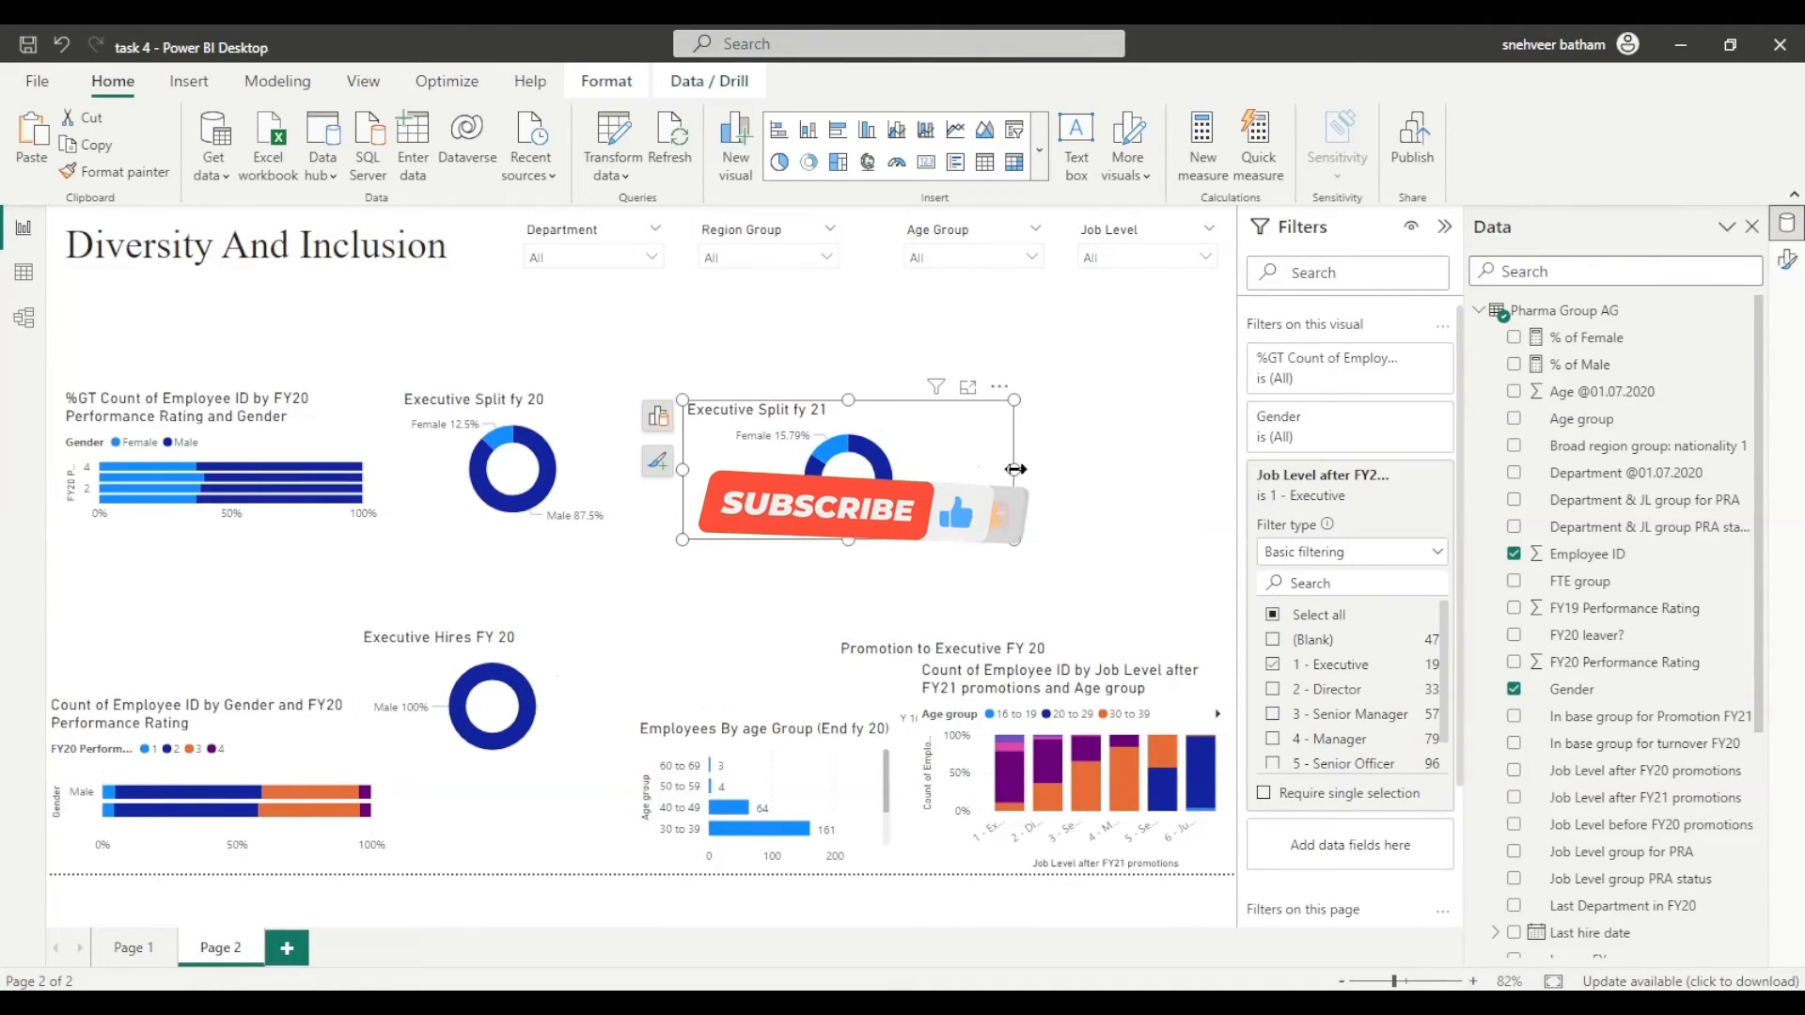
Step: Move the Employees By age Group chart beside Executive Split fy 21, and narrow the Promotion to Executive FY 20 donut beside the job level chart
drag(763, 729, 1086, 402)
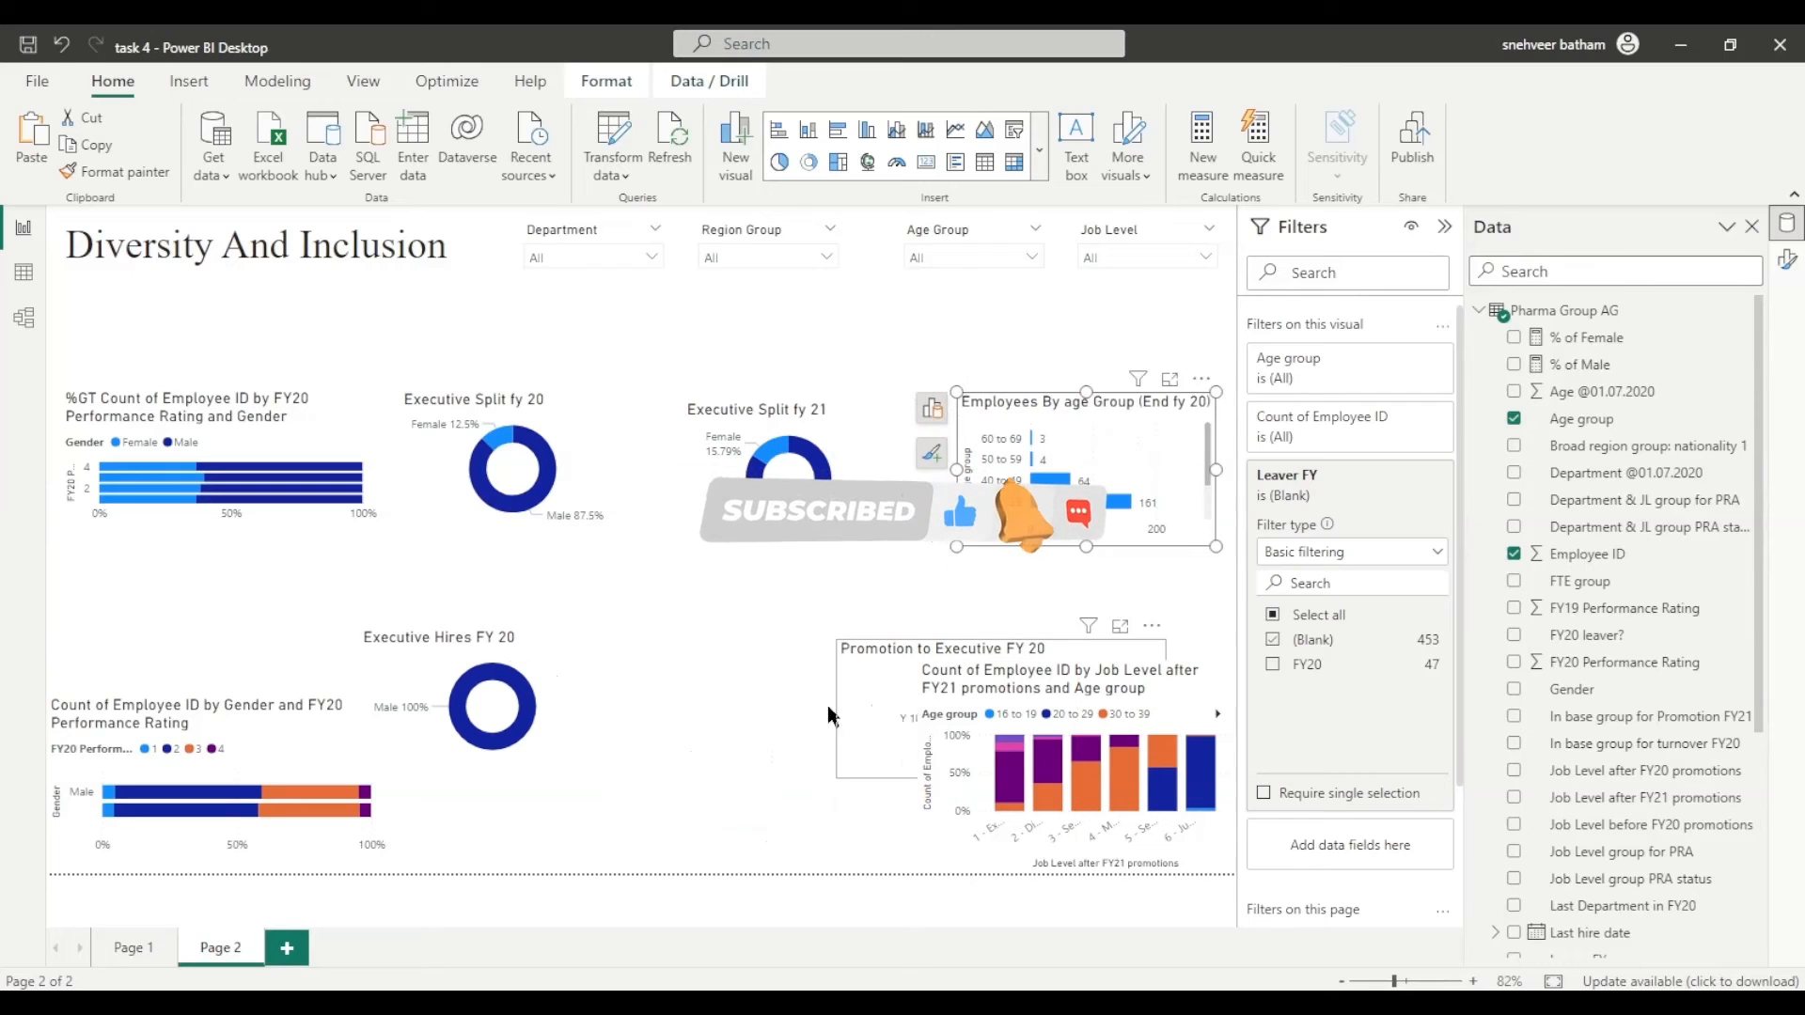
drag(828, 707, 799, 720)
drag(917, 730, 800, 721)
drag(771, 696, 827, 683)
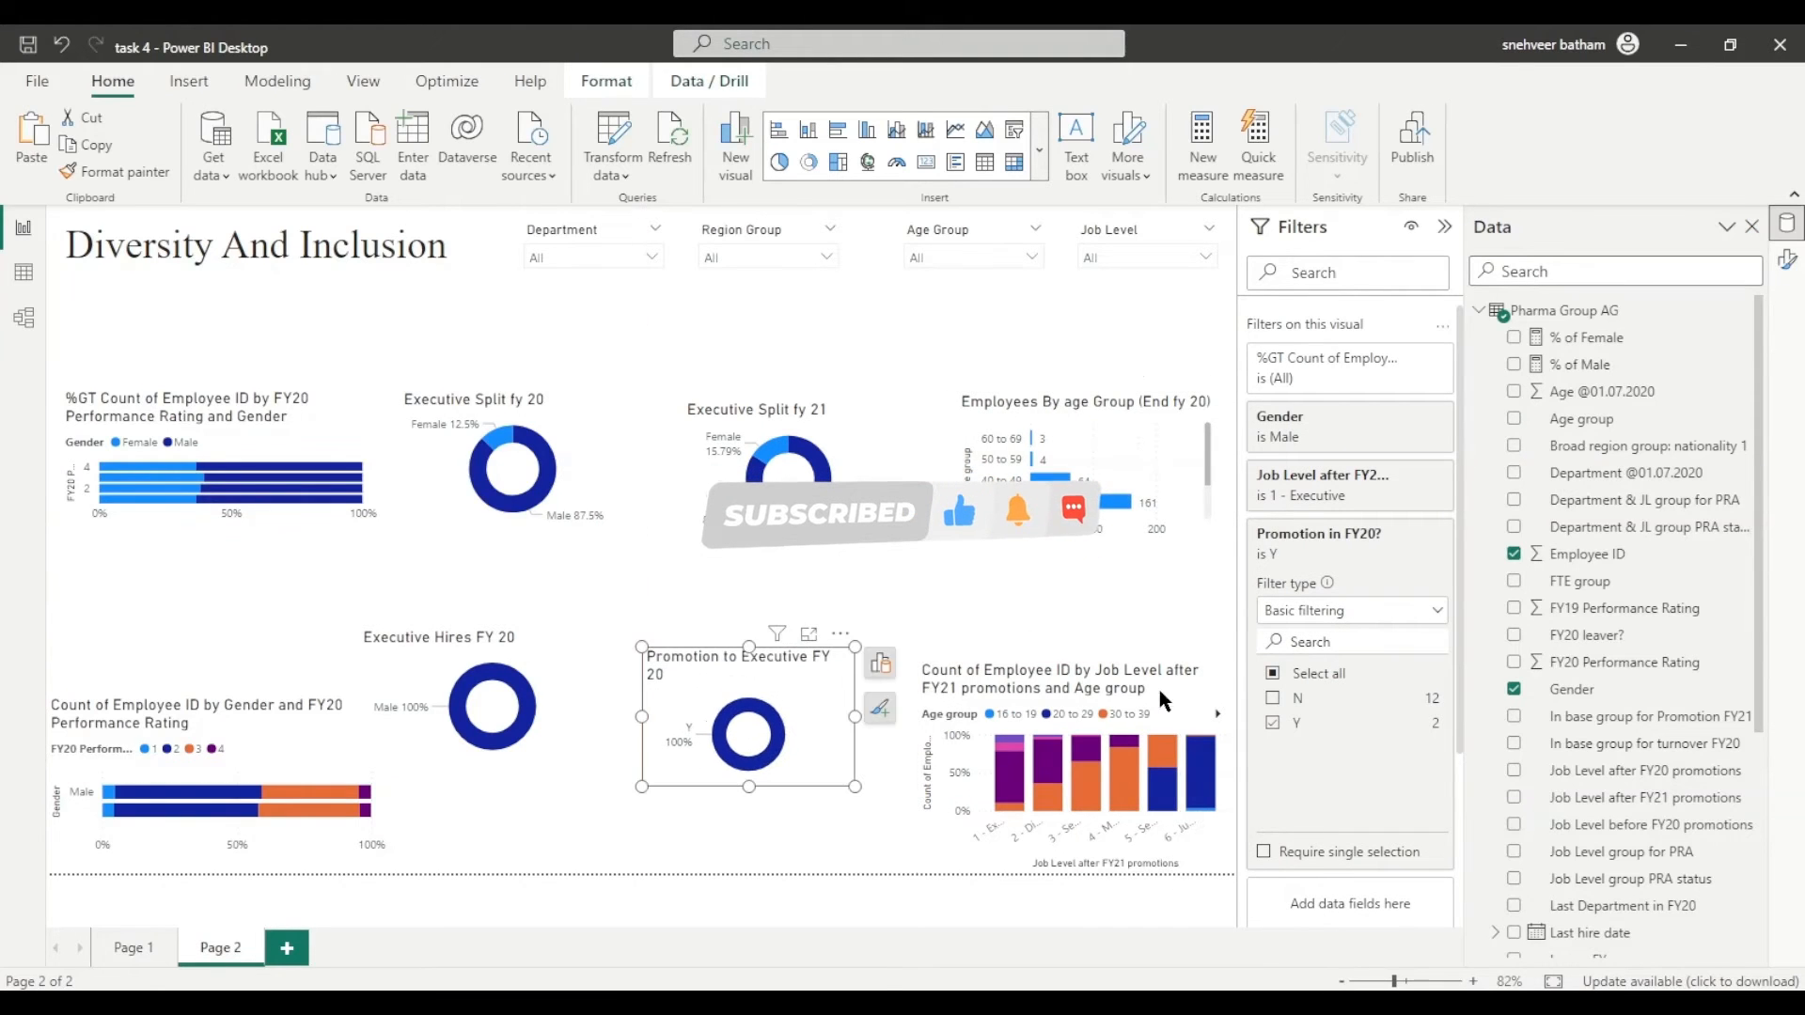
Step: Even out the page's lower row by nudging the job level chart, the Executive Hires donut and the Promotion to Executive donut
drag(1161, 700, 1140, 675)
mouse_move(621, 710)
mouse_down()
mouse_move(652, 710)
mouse_move(630, 712)
mouse_up()
drag(850, 707, 869, 708)
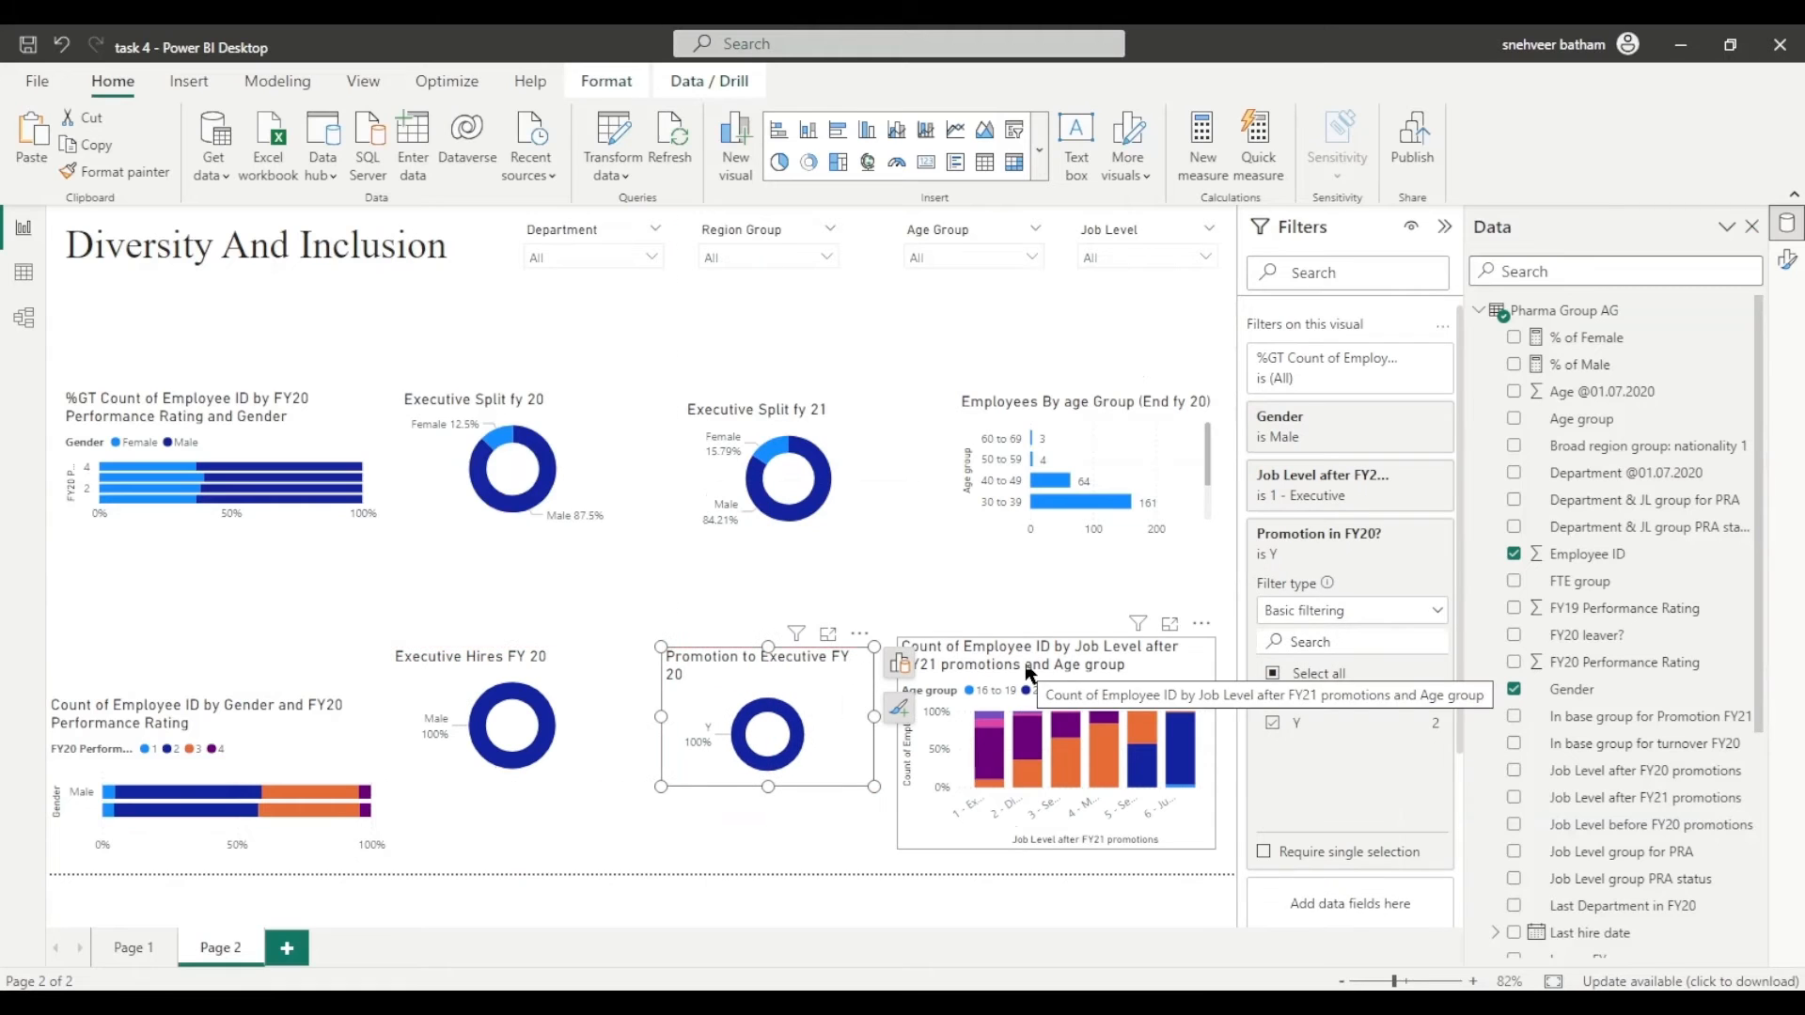
Step: Turn off the title of the job level and age group column chart
click(1026, 673)
click(1787, 259)
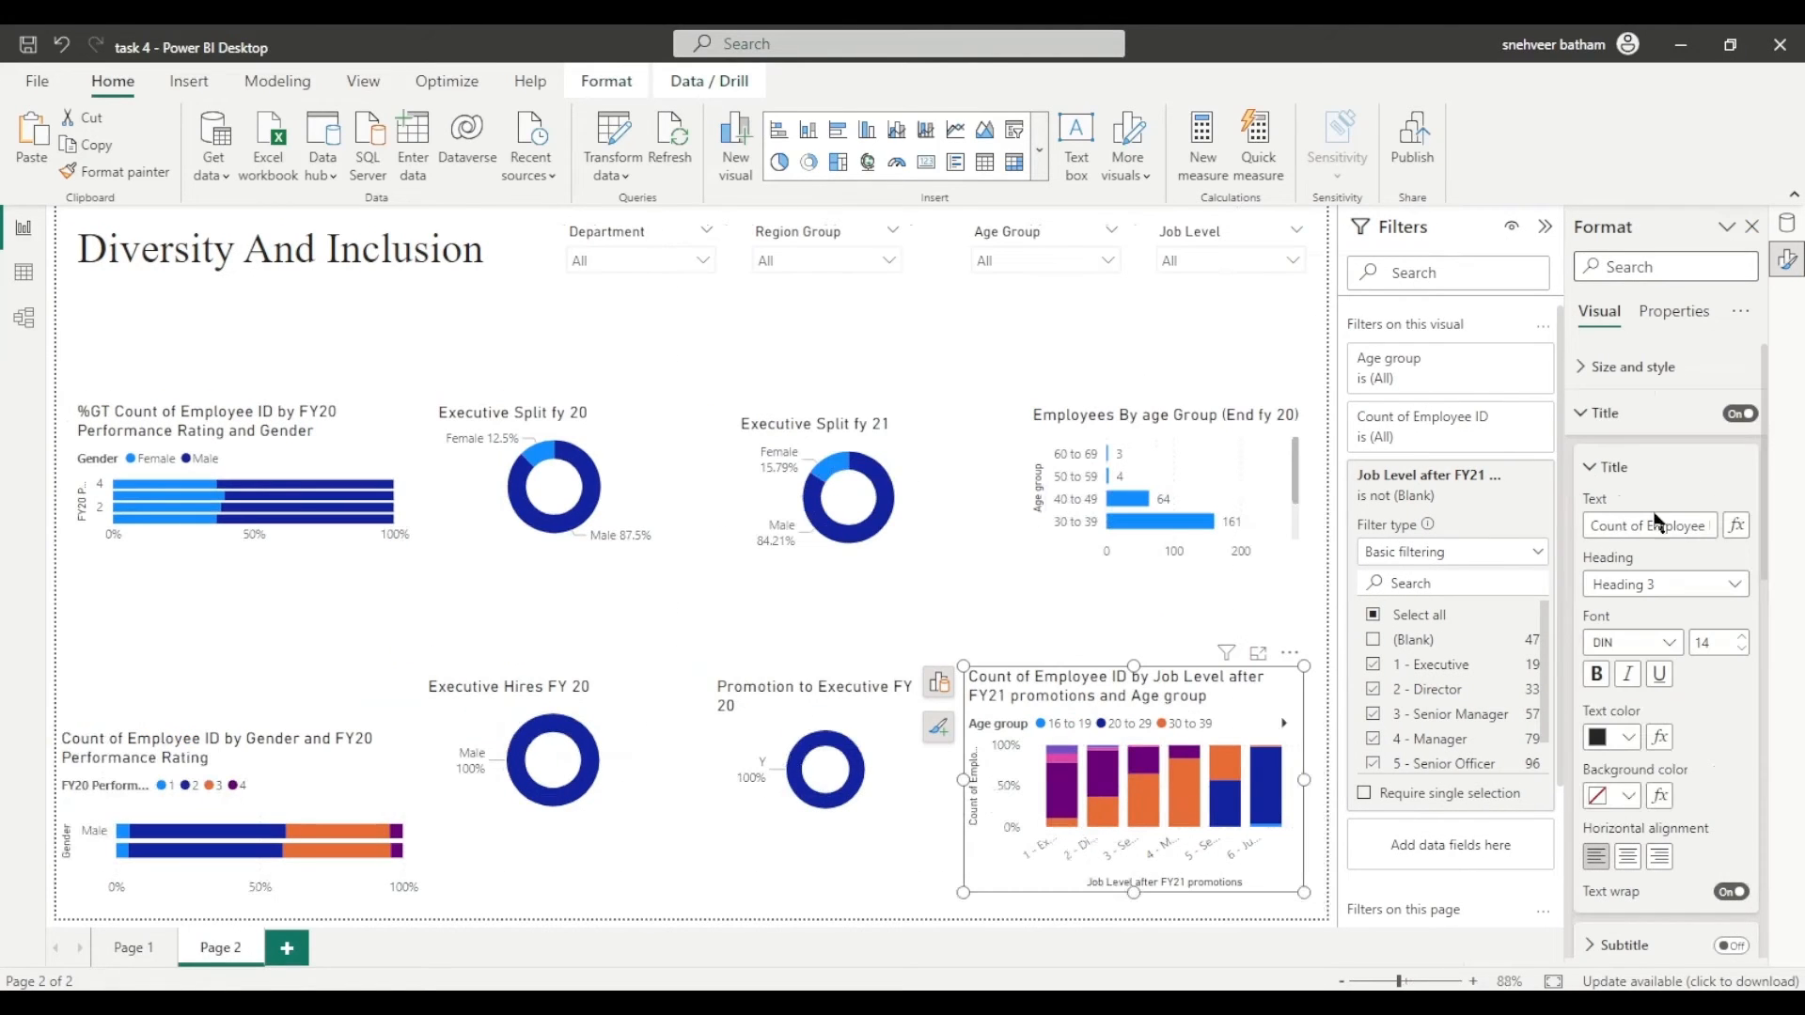
click(1737, 427)
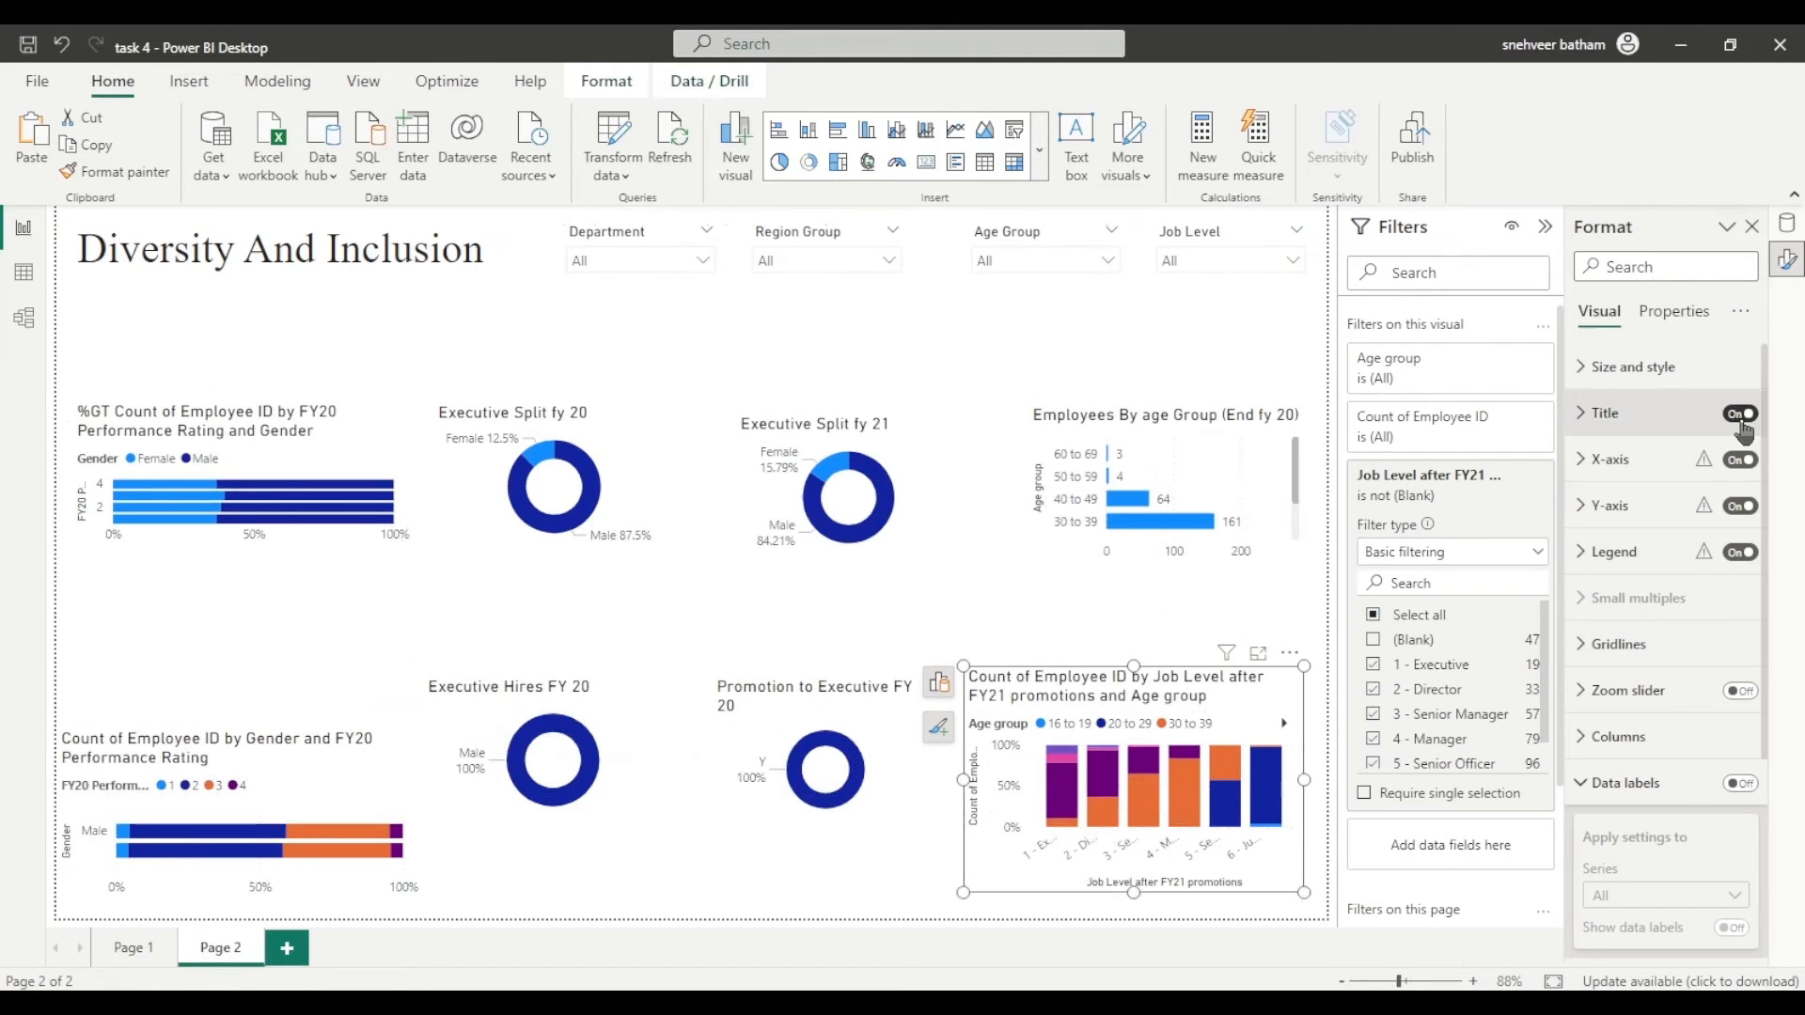
click(1739, 419)
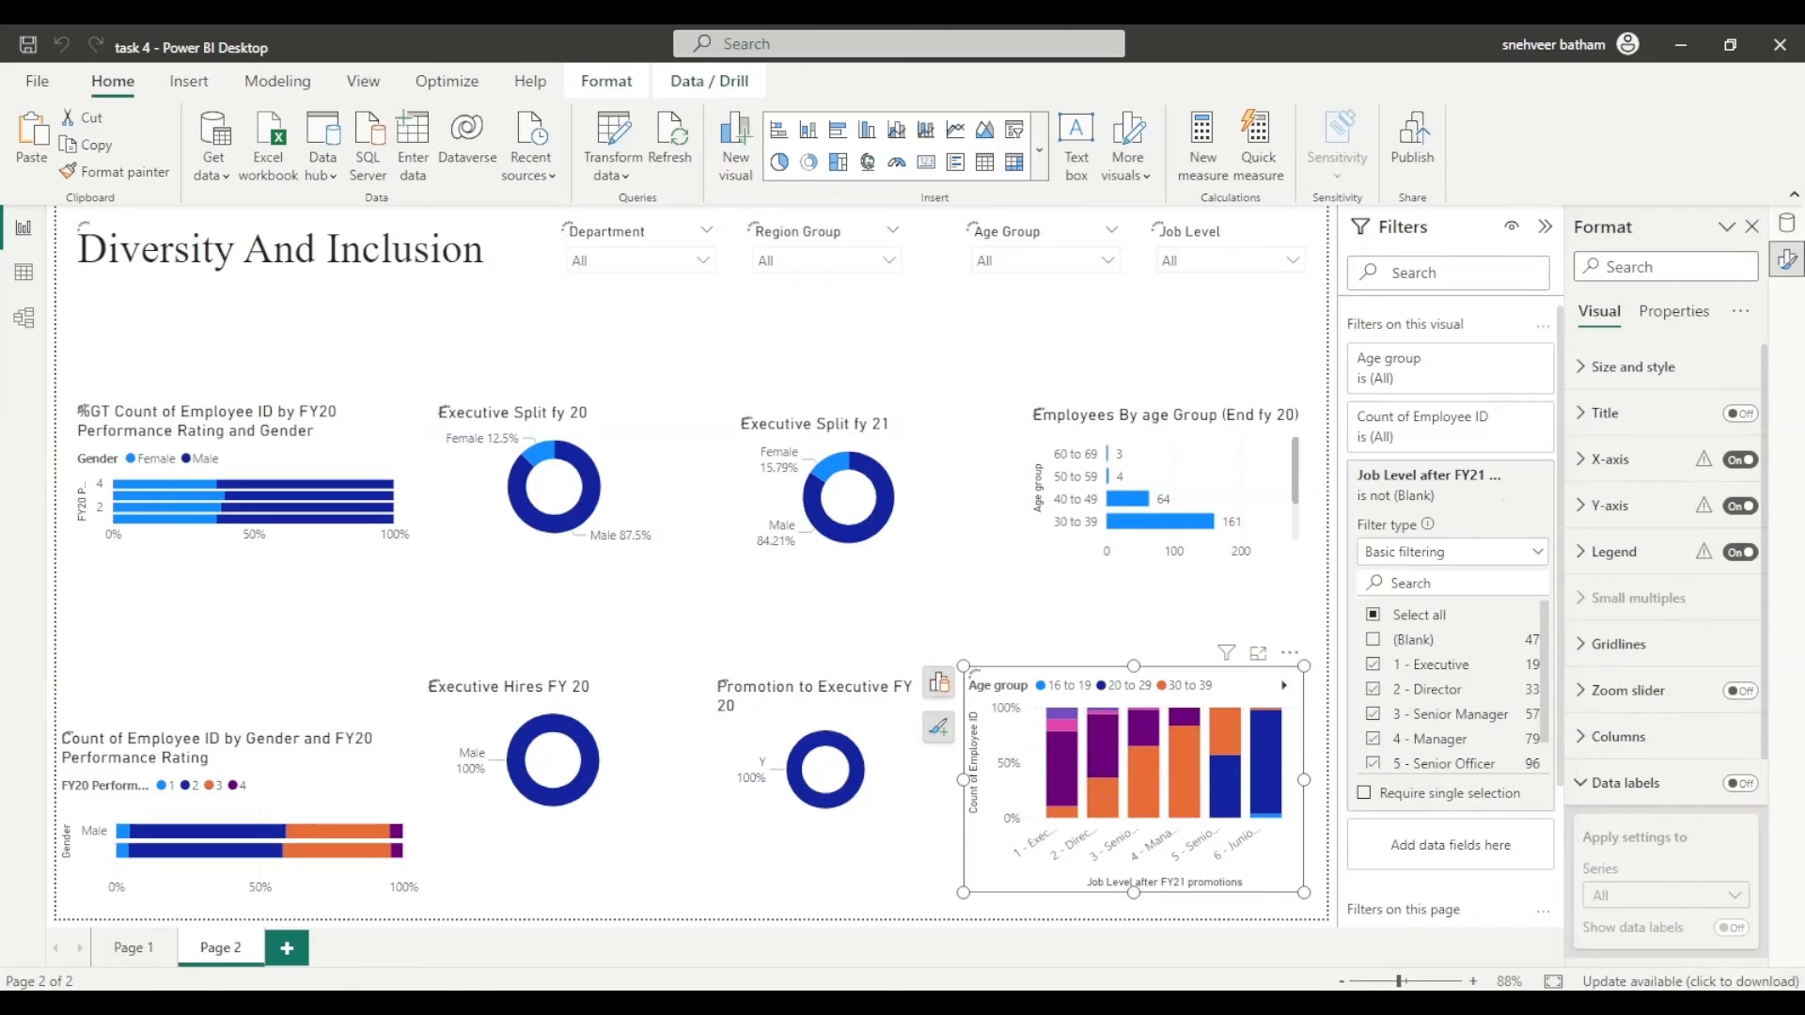
Step: Create a measure named Avg Men Rating, starting its formula with CALCULATE and the AVERAGE of 'Pharma Group AG'[FY20 Performance Rating]
click(269, 227)
key(BackSpace)
key(BackSpace)
key(BackSpace)
key(BackSpace)
key(BackSpace)
key(BackSpace)
key(BackSpace)
key(BackSpace)
key(BackSpace)
key(BackSpace)
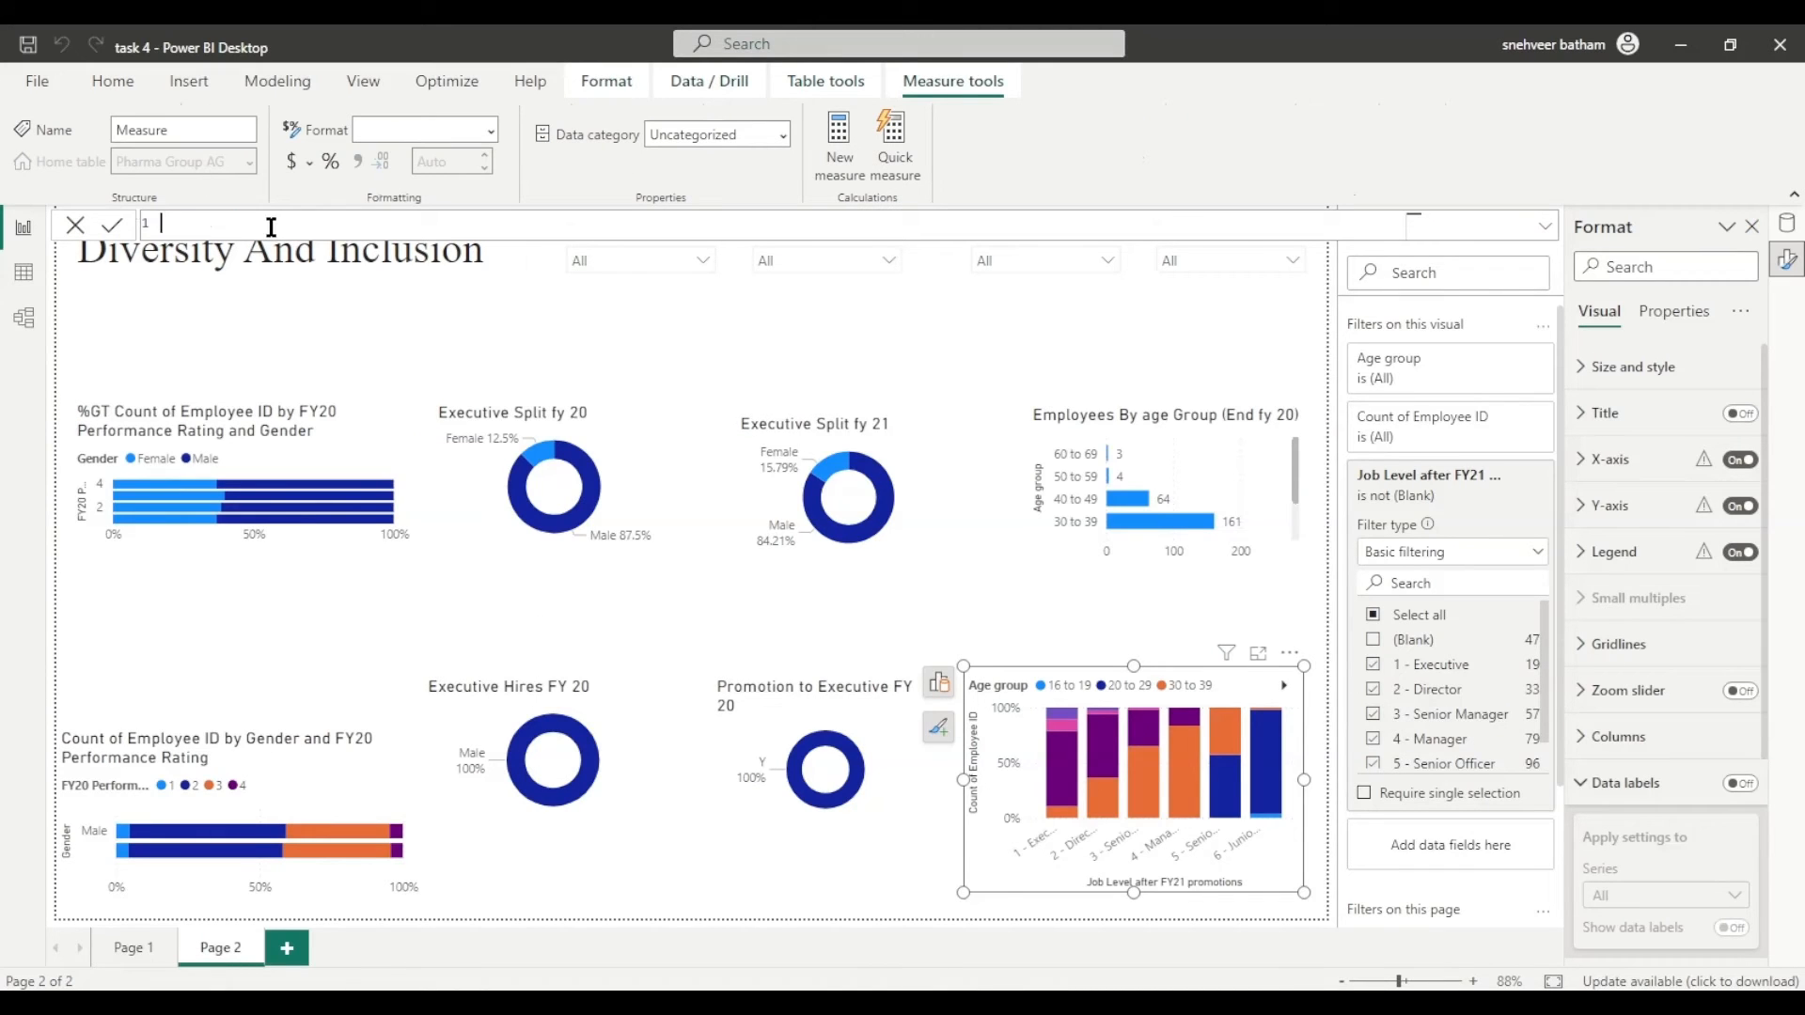
text(Avg Men Rating = CALCULATE(AVERAGE()
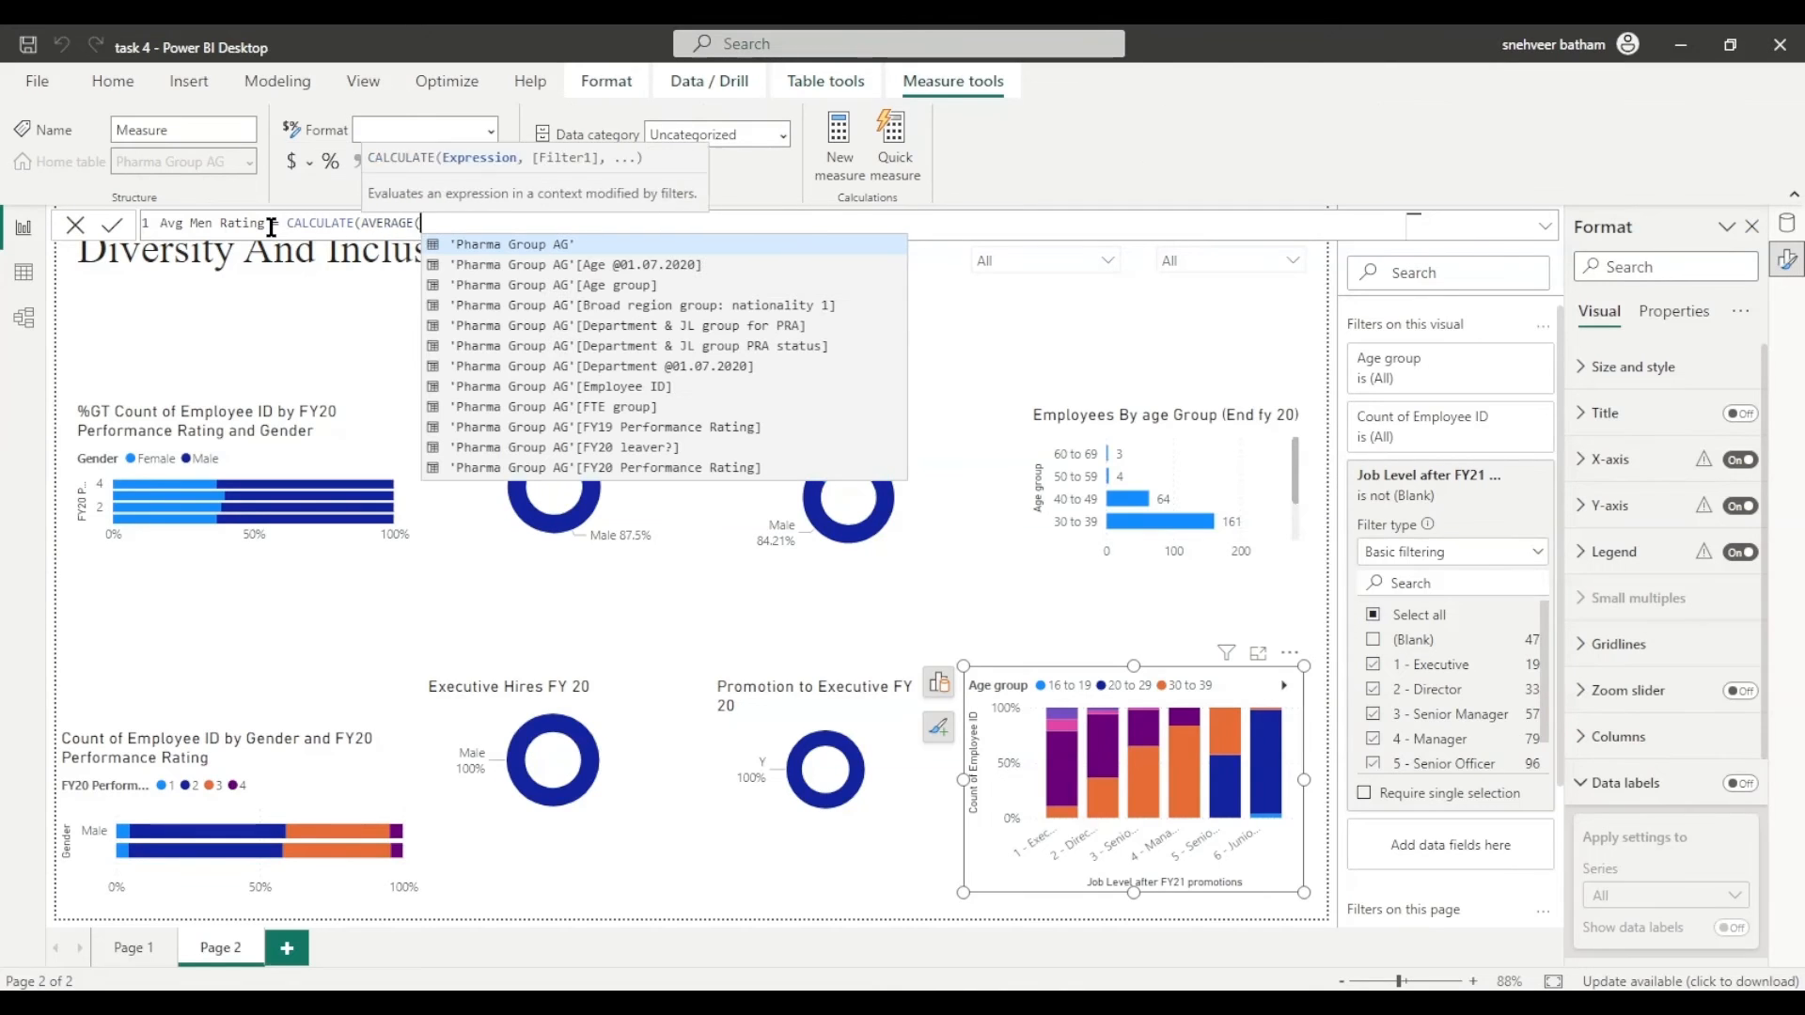
key(Tab)
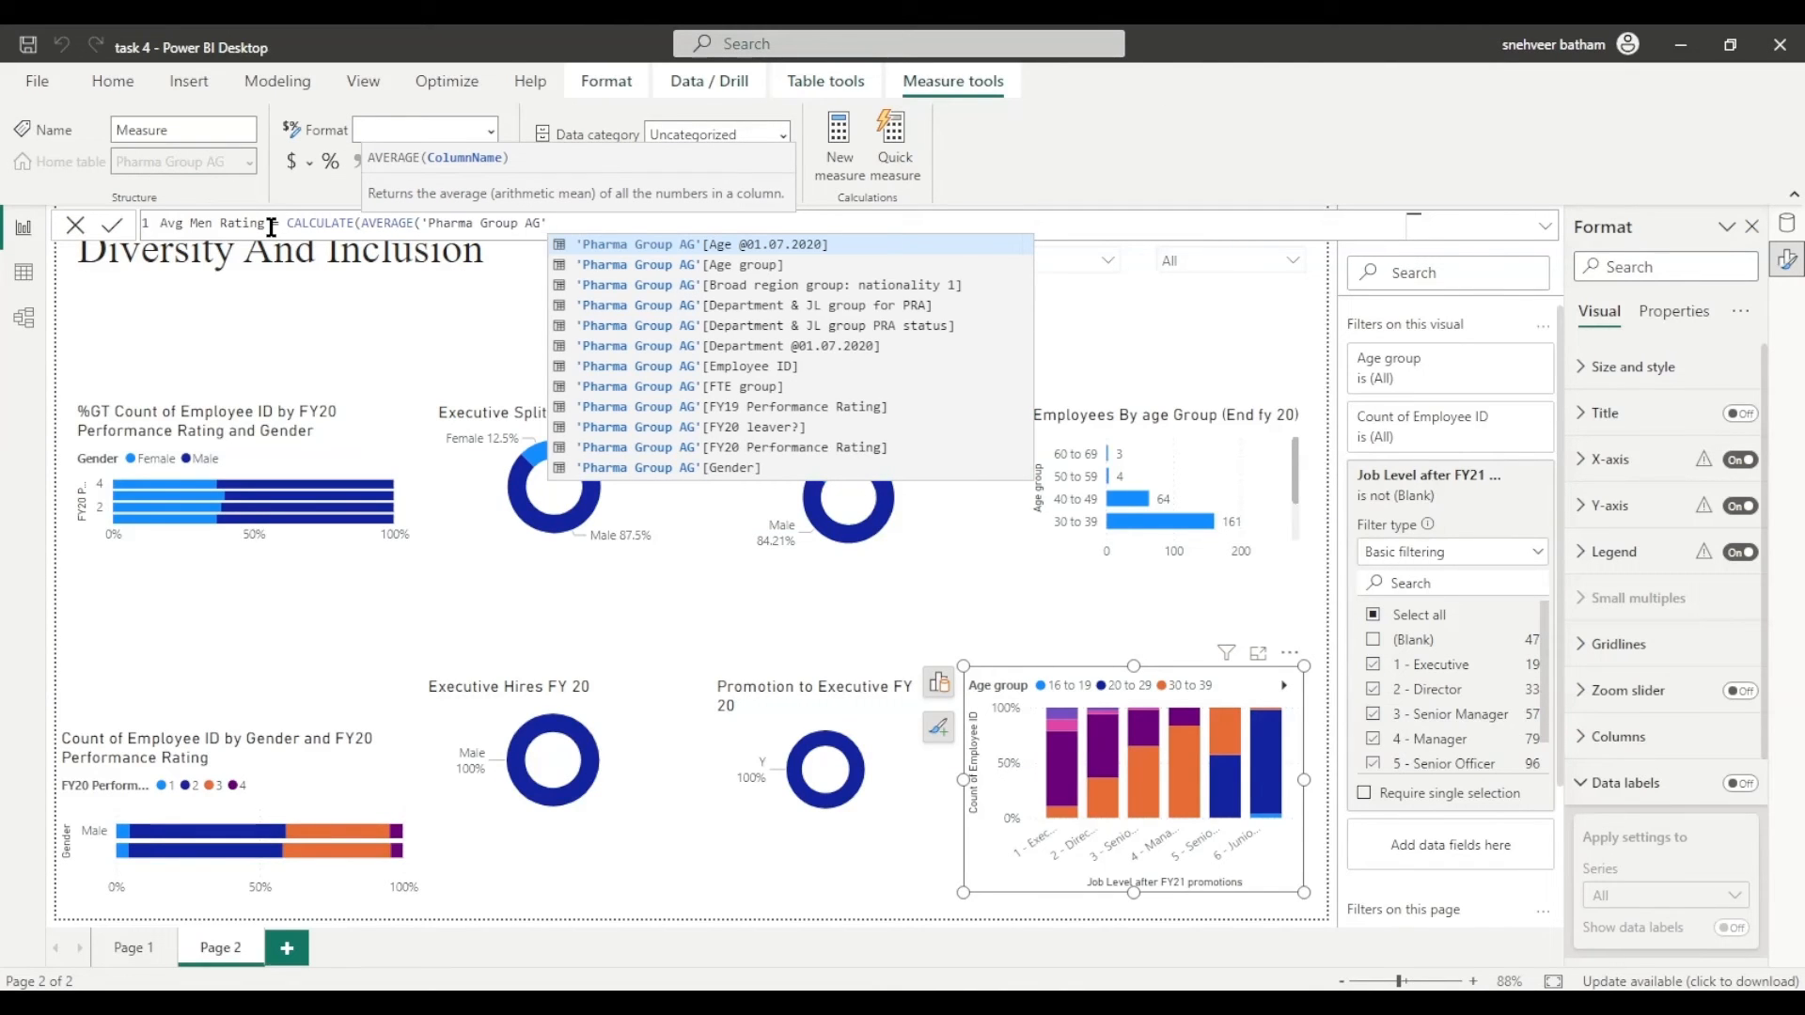
text([)
key(Down)
key(Down)
key(Down)
key(Down)
key(Down)
key(Down)
key(Down)
key(Down)
key(Down)
key(Down)
key(Down)
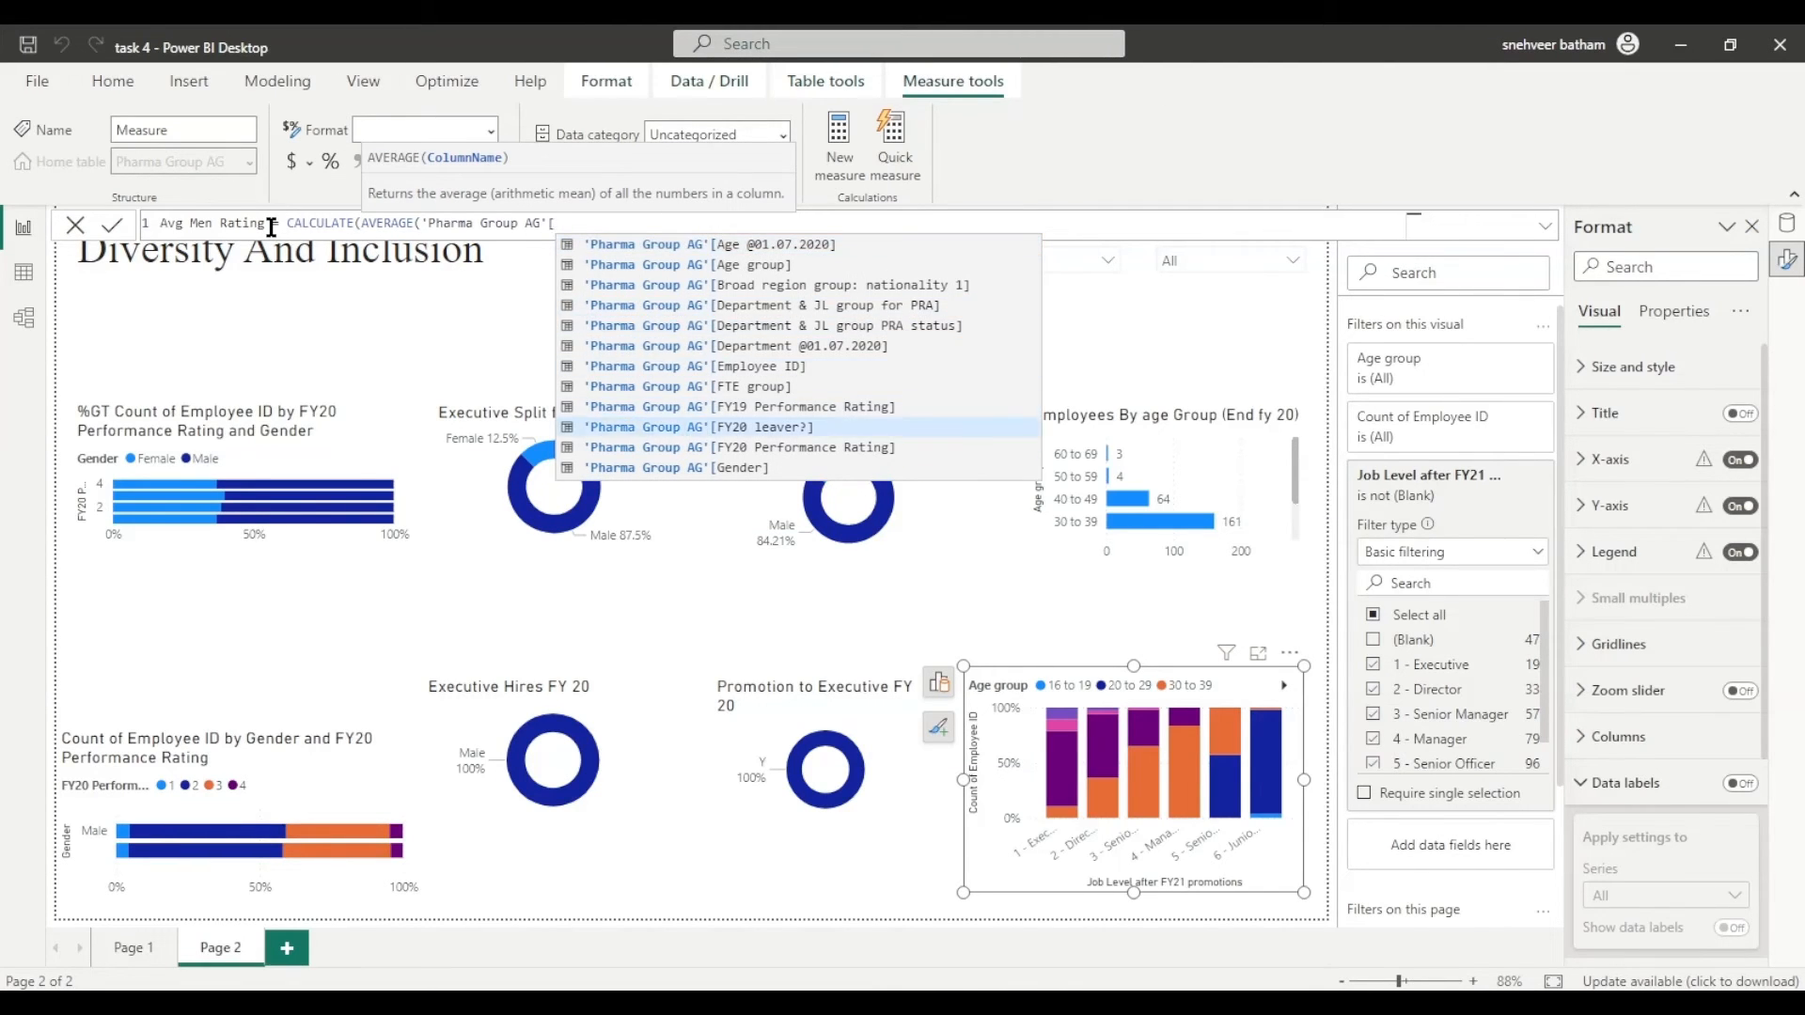
key(Up)
key(Tab)
Step: Complete the Avg Men Rating formula with a FILTER on 'Pharma Group AG' where Gender = "Male", and commit it
text(),fil)
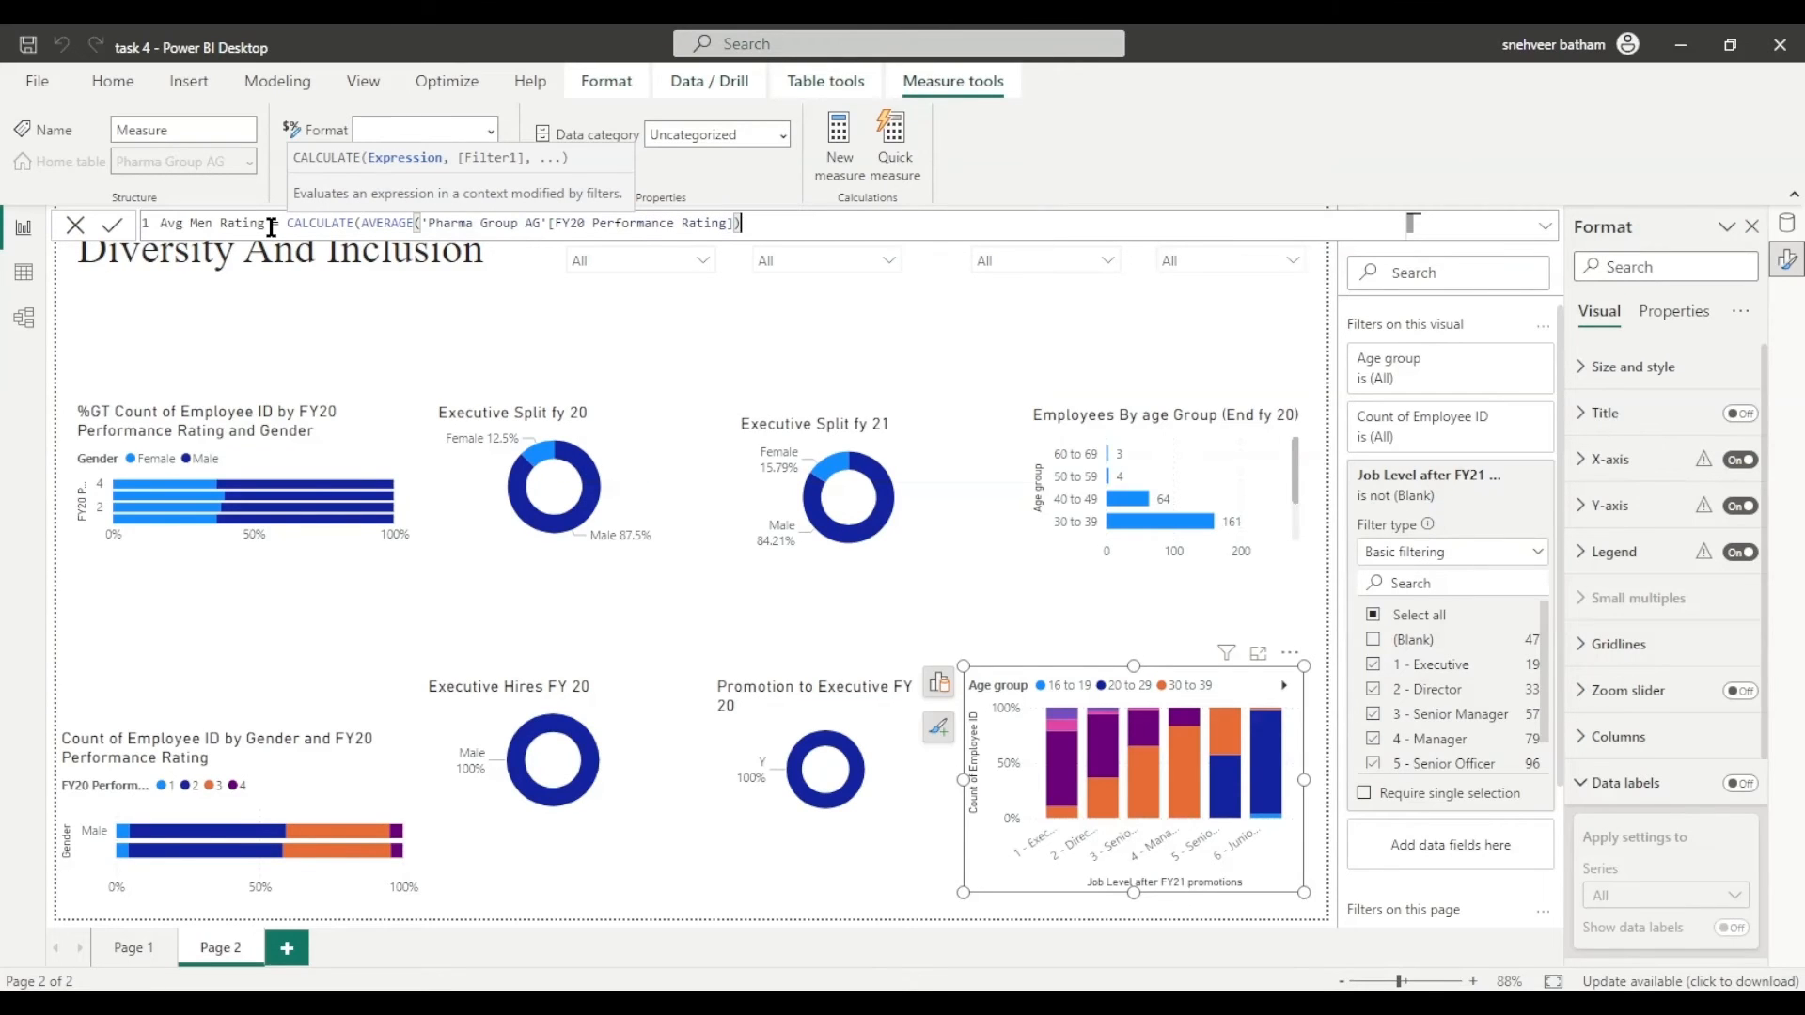
key(Tab)
text(phar)
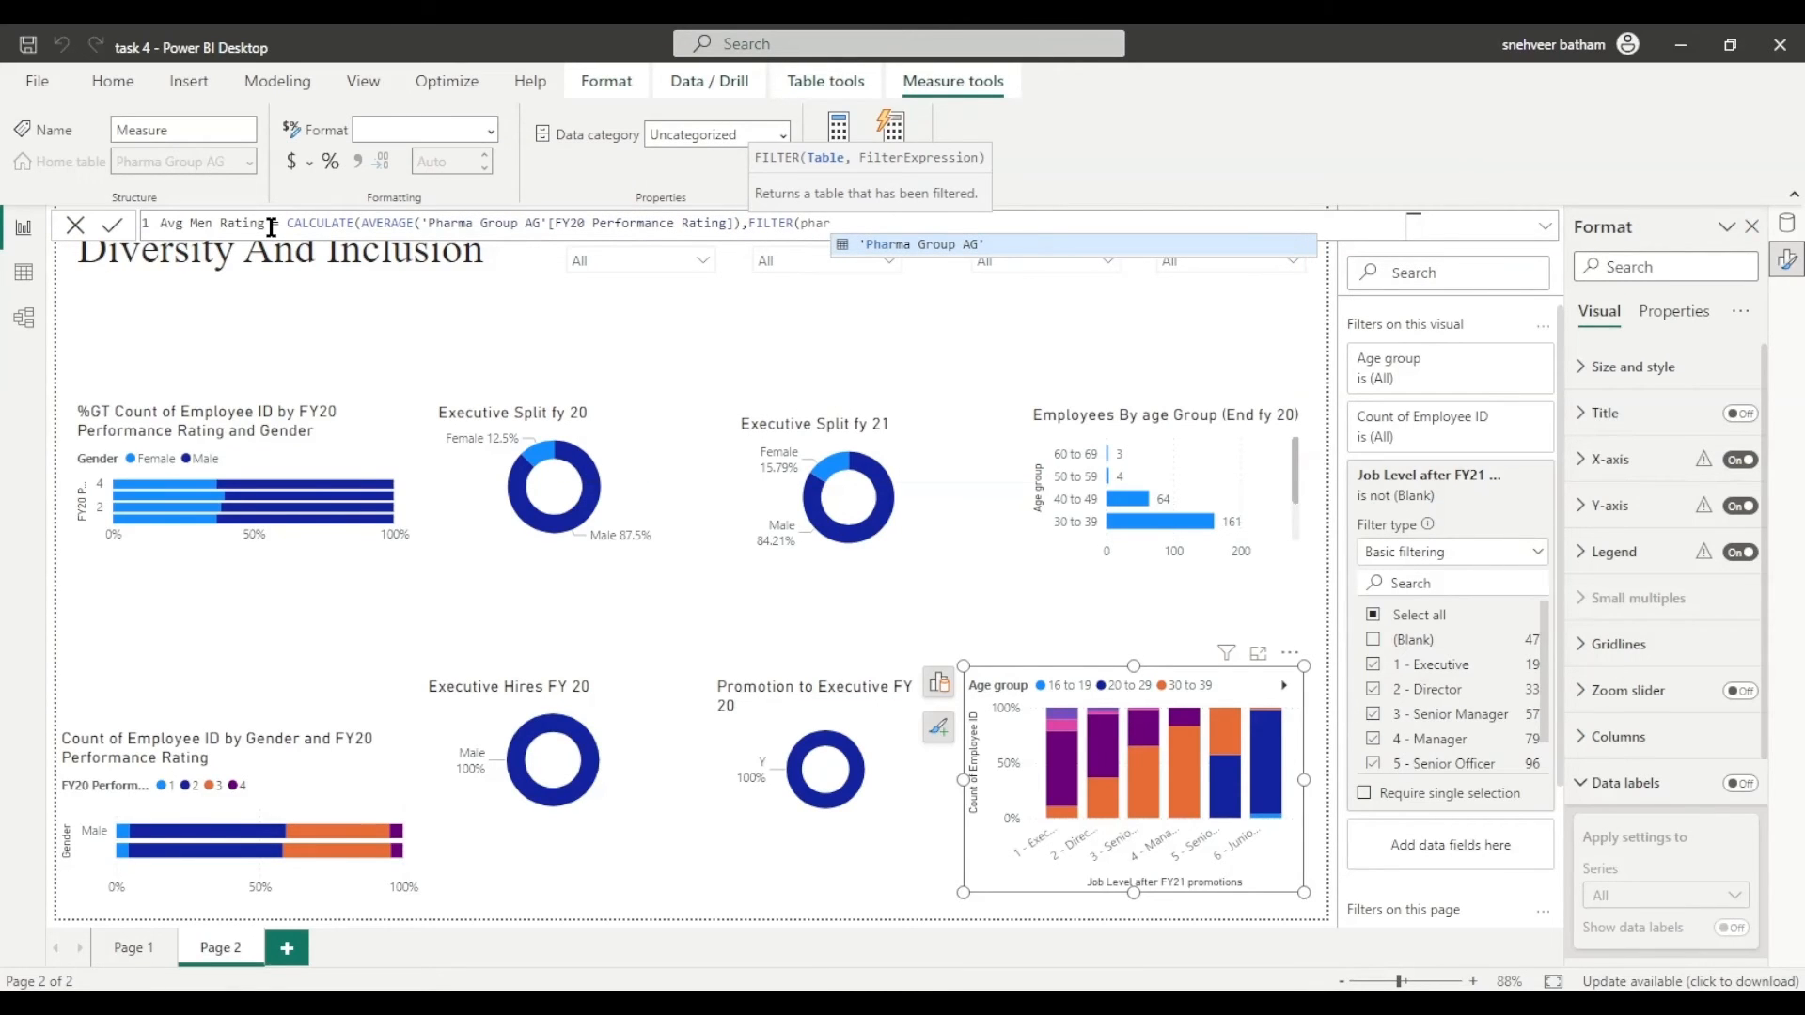
key(Tab)
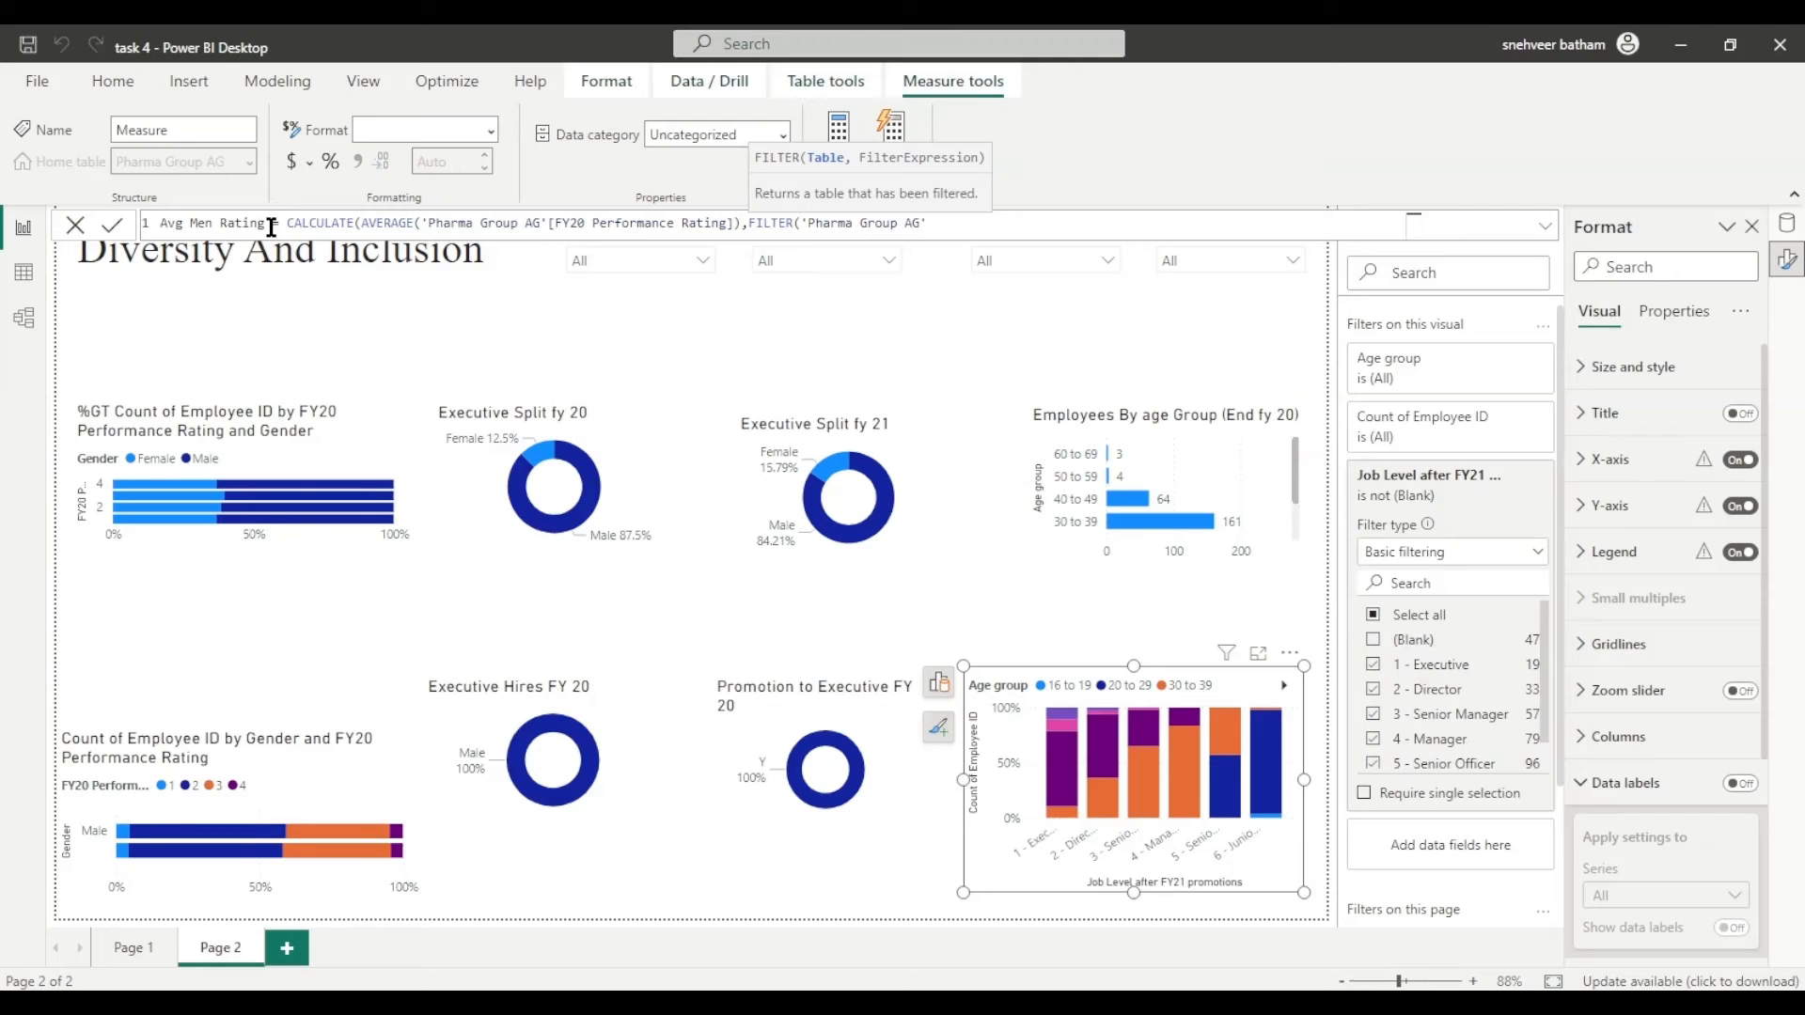
text(,phar)
key(Down)
key(Down)
key(Down)
key(Down)
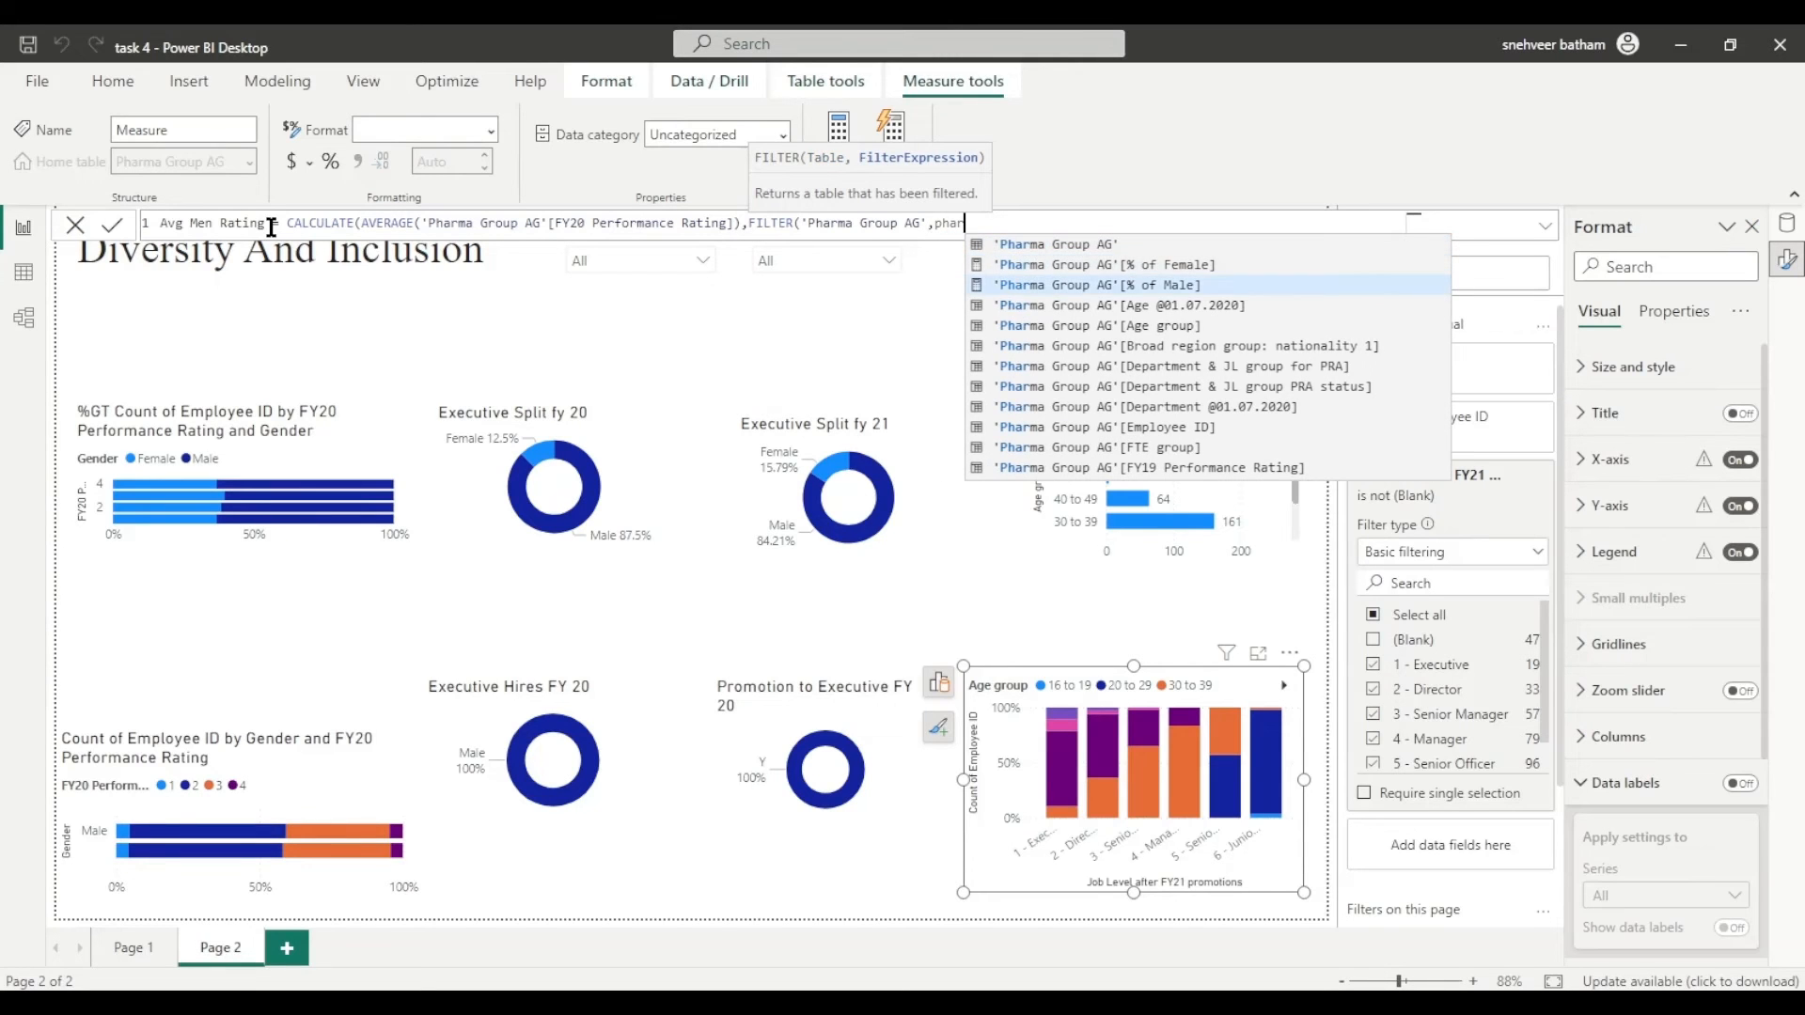
key(Down)
key(Down)
key(Down)
key(Down)
key(Down)
key(Down)
key(Down)
key(Down)
key(Down)
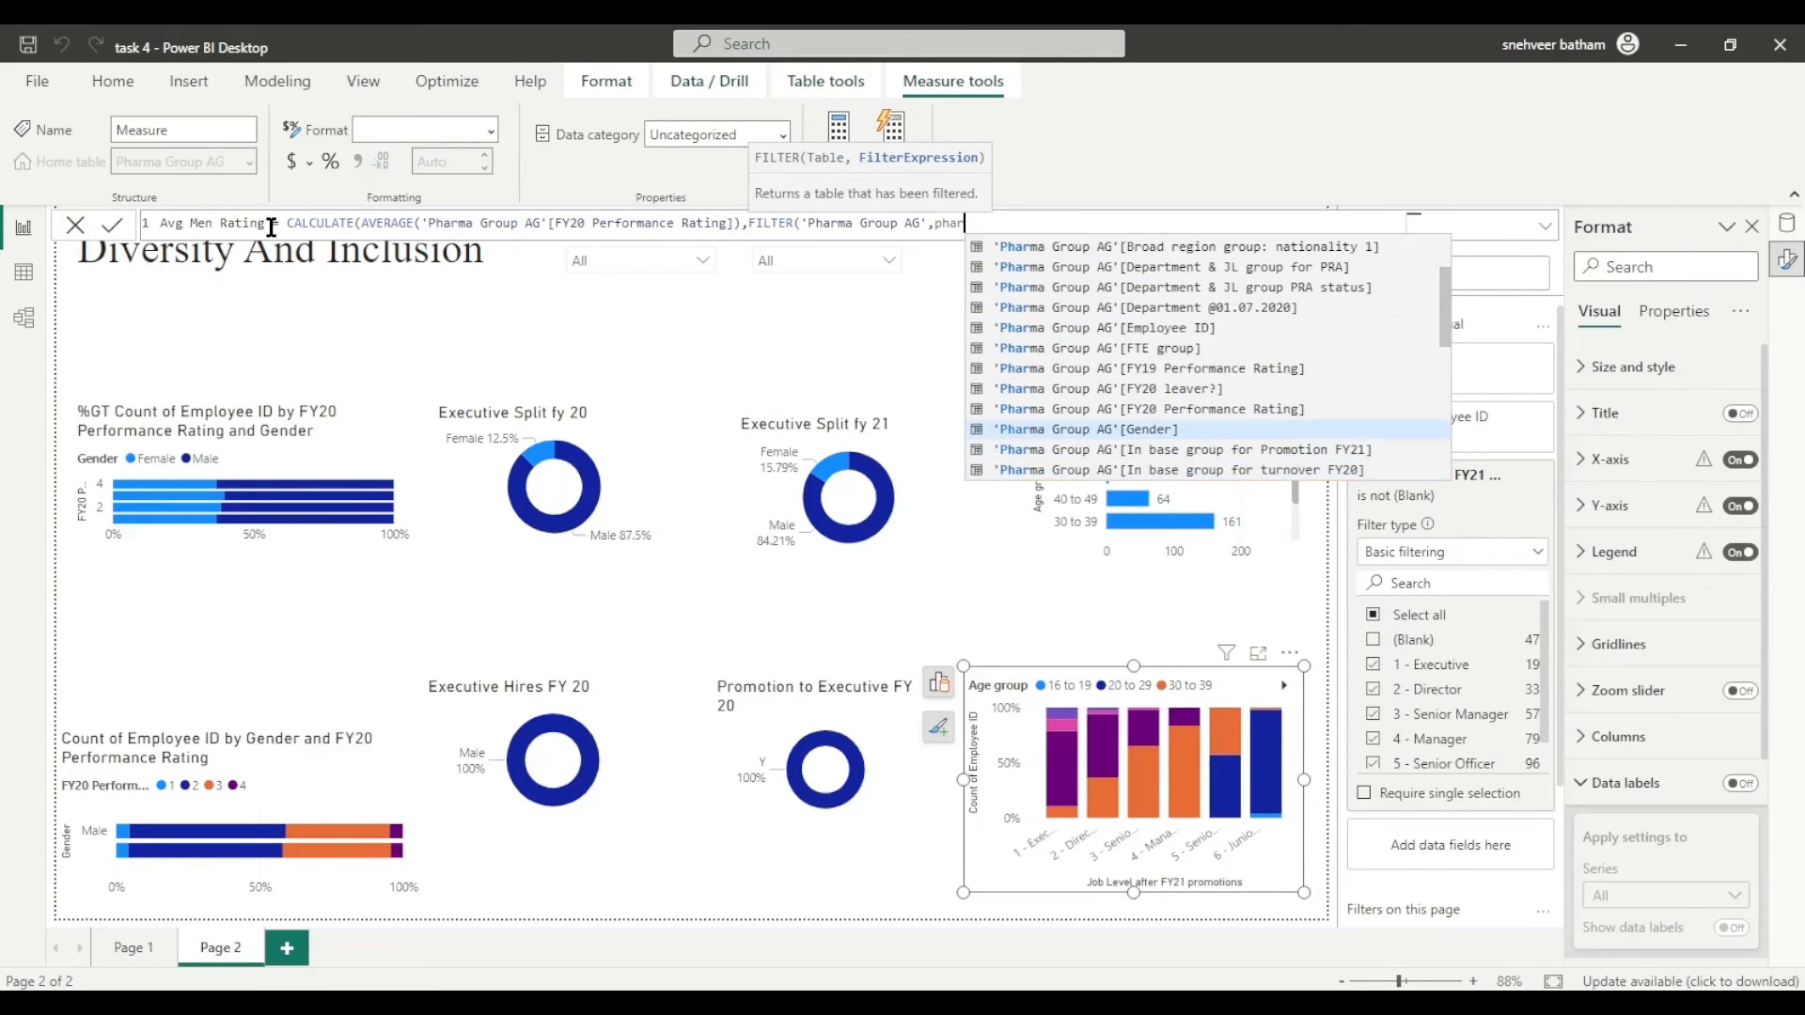
key(Tab)
text(= ")
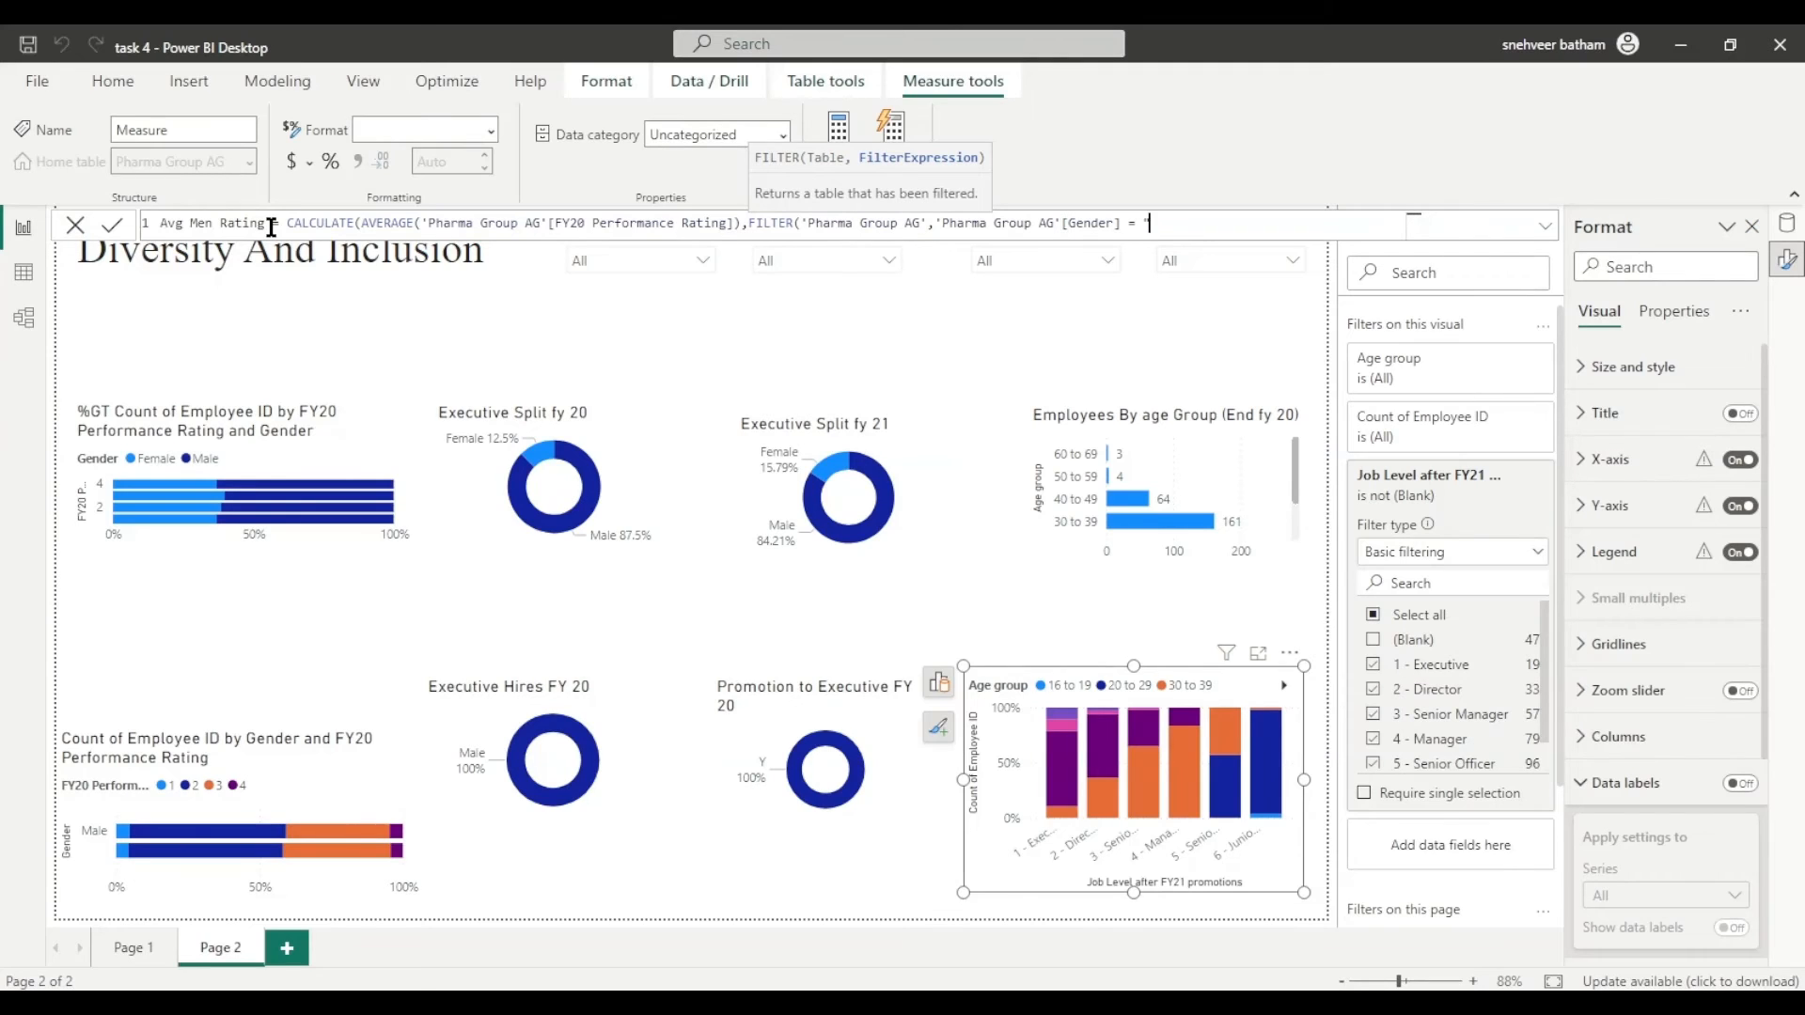
text(Male")))
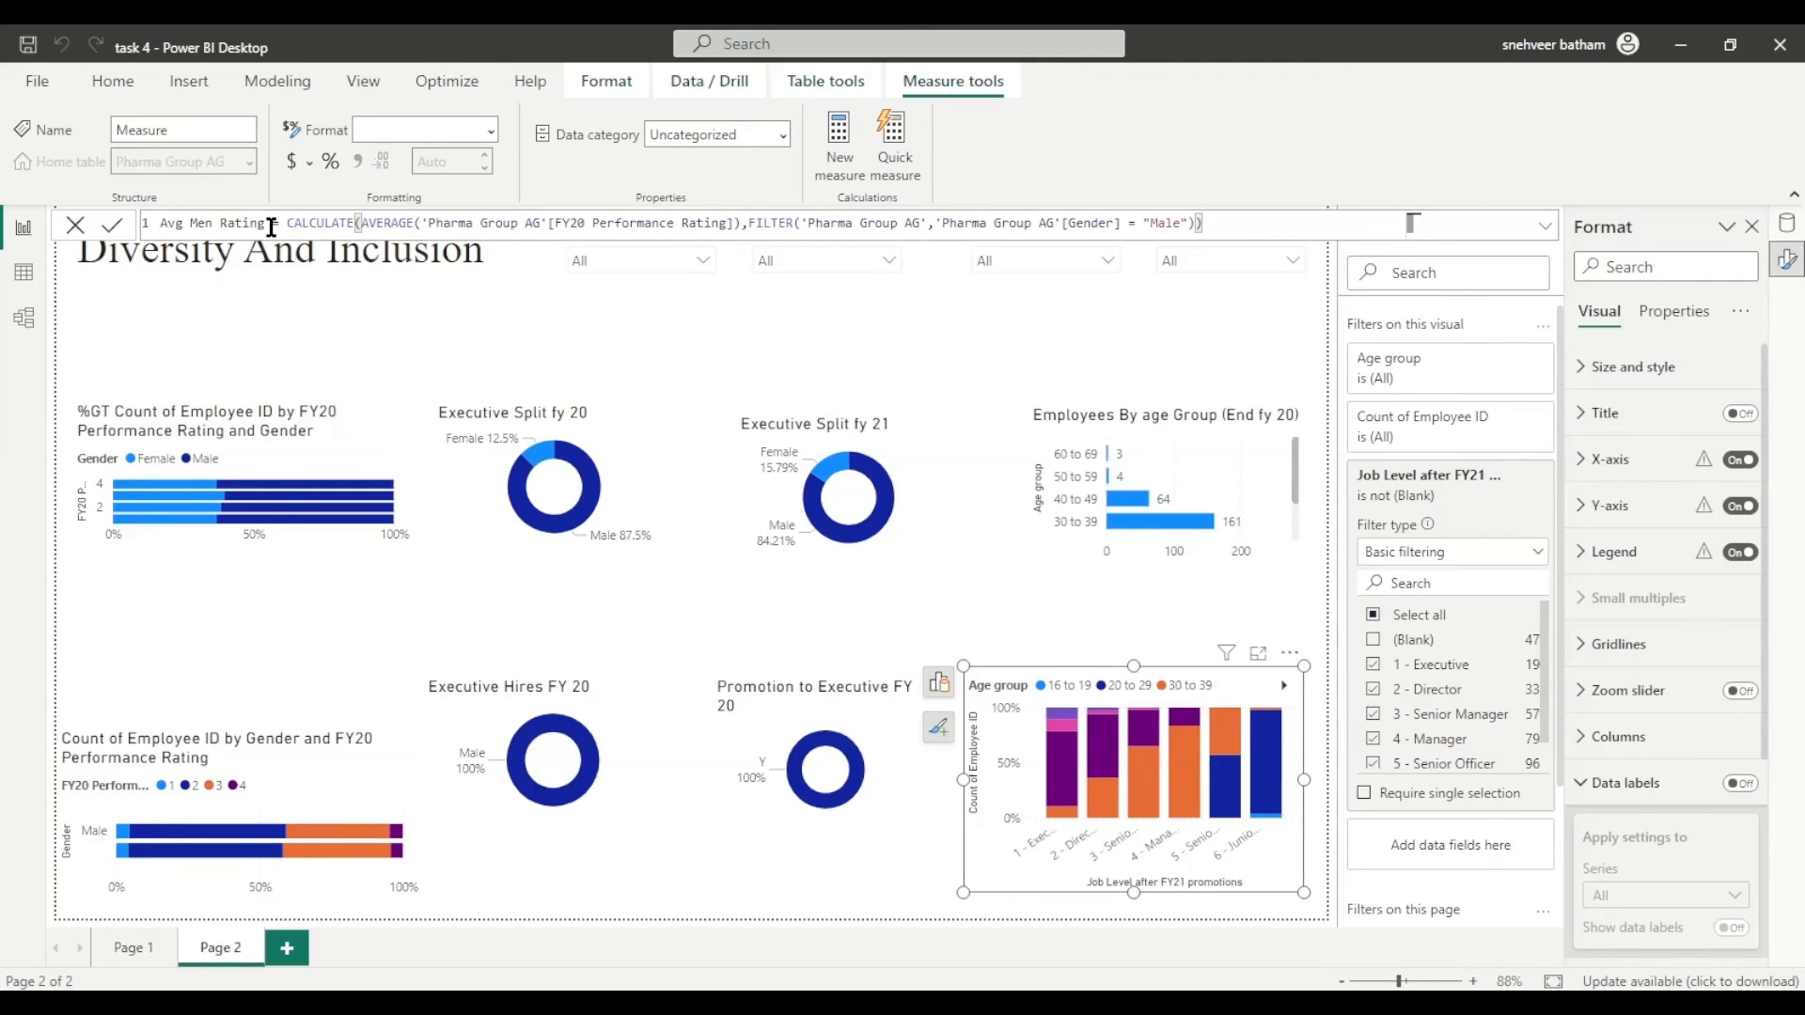
key(Return)
Step: Create an Avg Female Rating measure from a copy of the Avg Men Rating formula, with the Gender filter set to "female"
click(1273, 229)
key(ctrl+a)
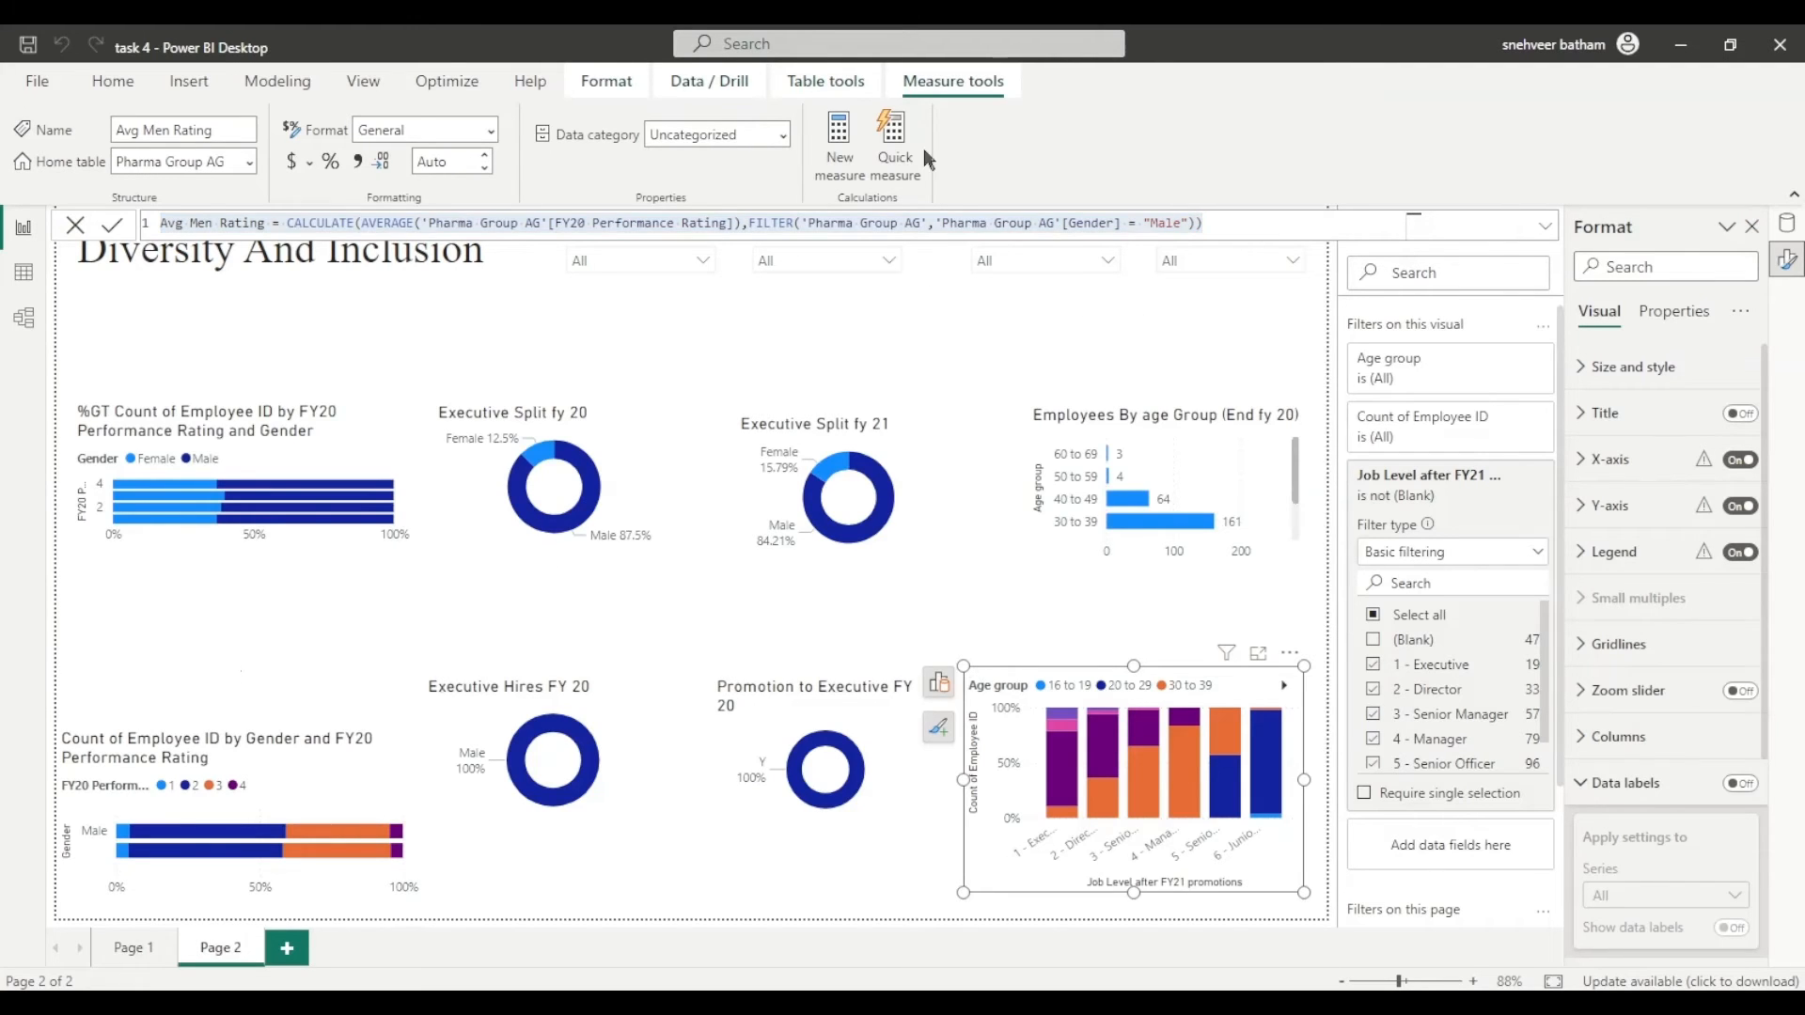
click(857, 154)
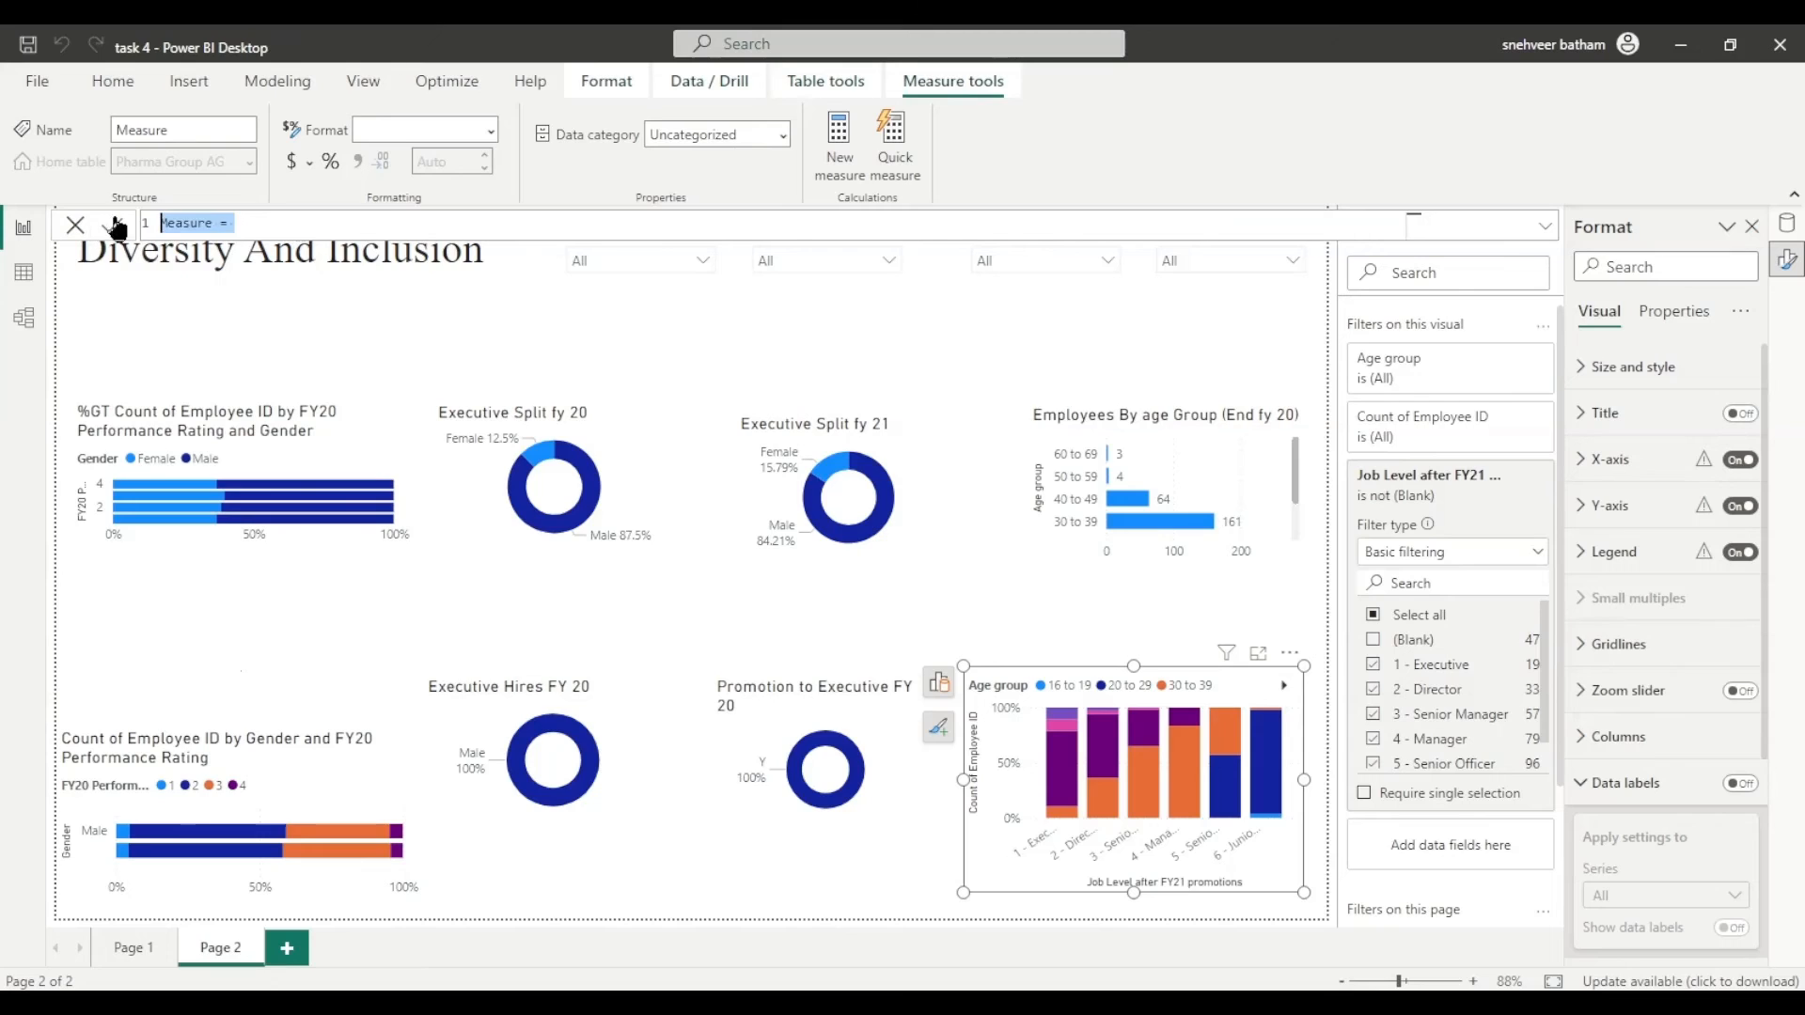
text(Avg Feen Rating = CALCULATE(AVERAGE('Pharma Group AG'[FY20 Performance Rating]),FILTER('Pharma Group AG','Pharma Group AG'[Gender] = "Male")))
click(204, 223)
text(mal)
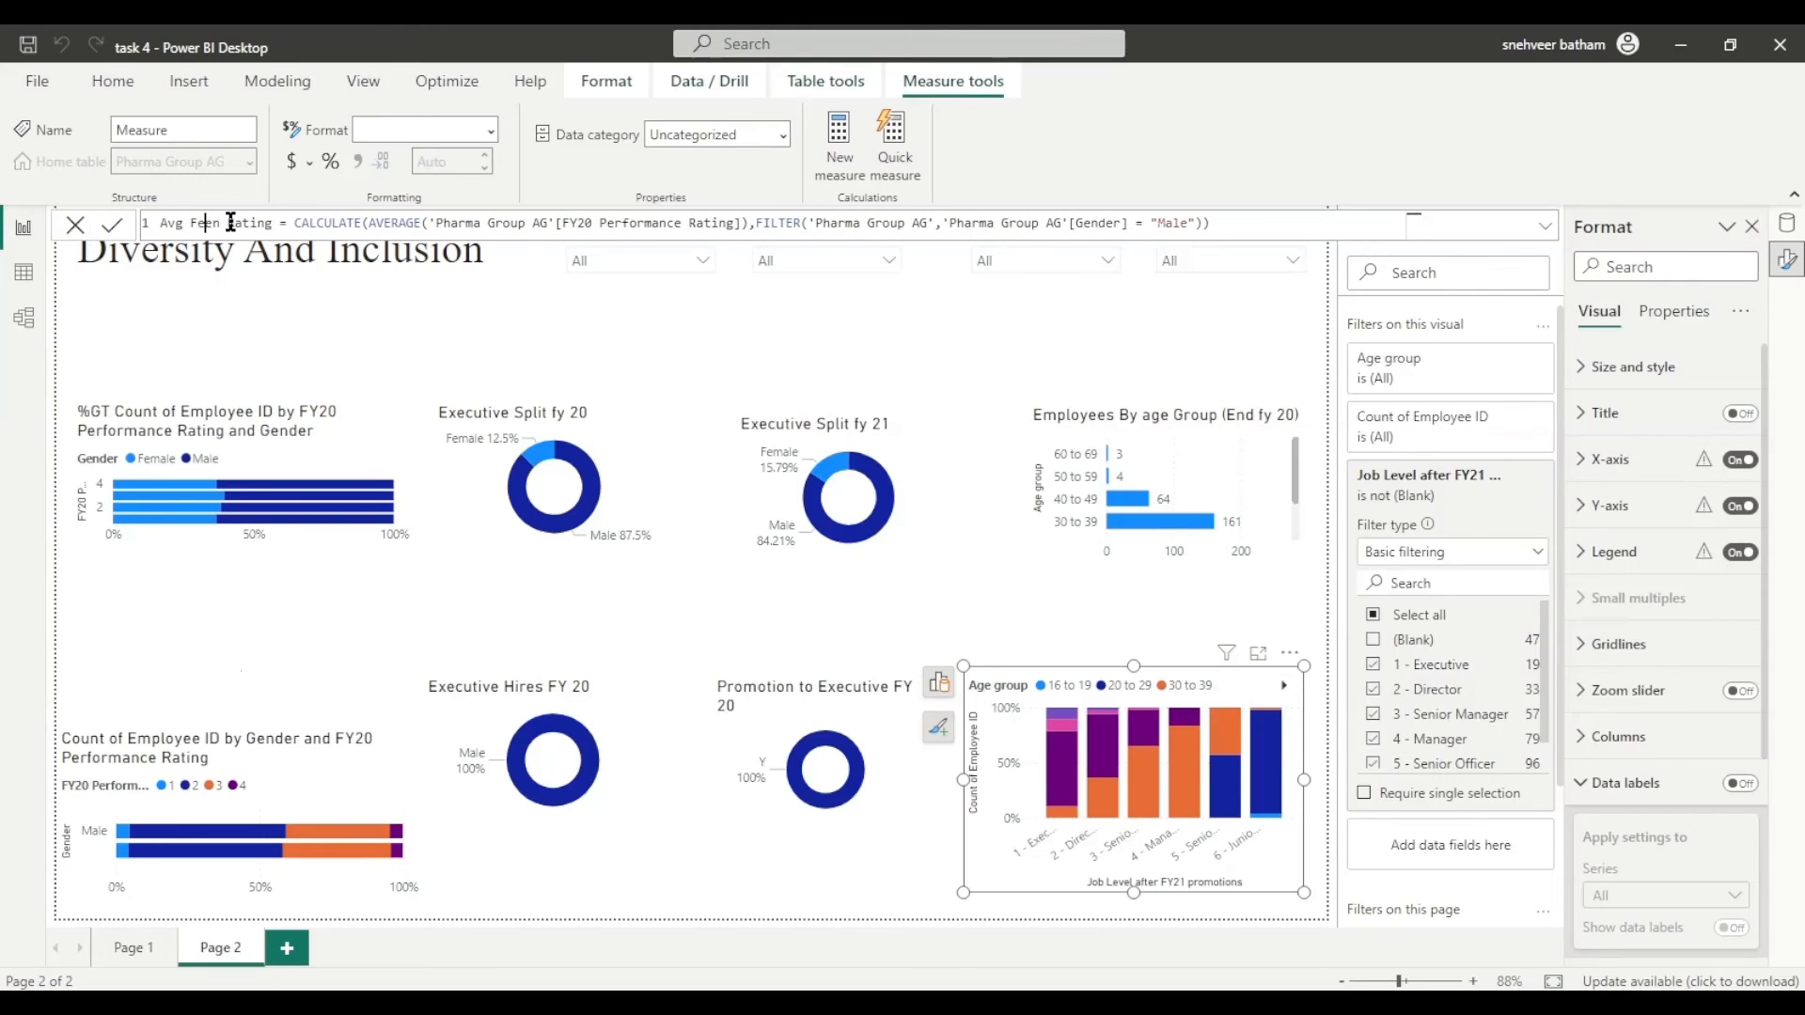
key(Delete)
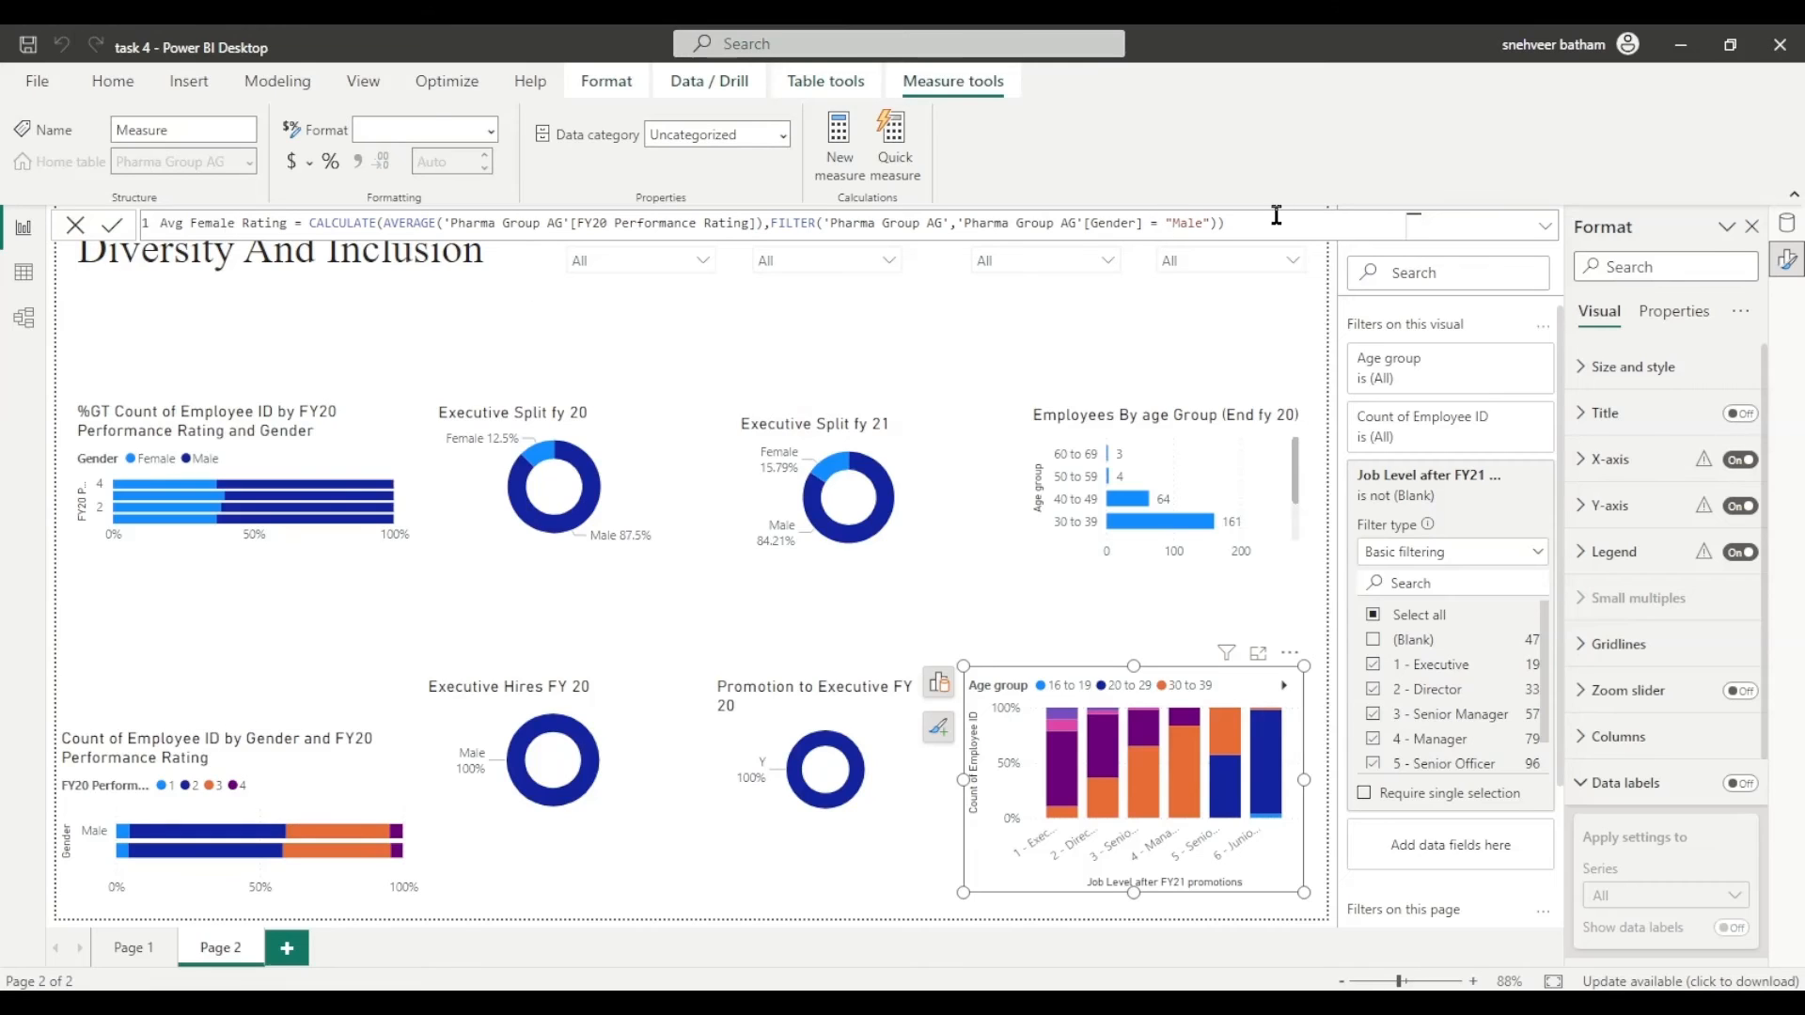
click(1195, 223)
text(female)
click(1331, 228)
key(Return)
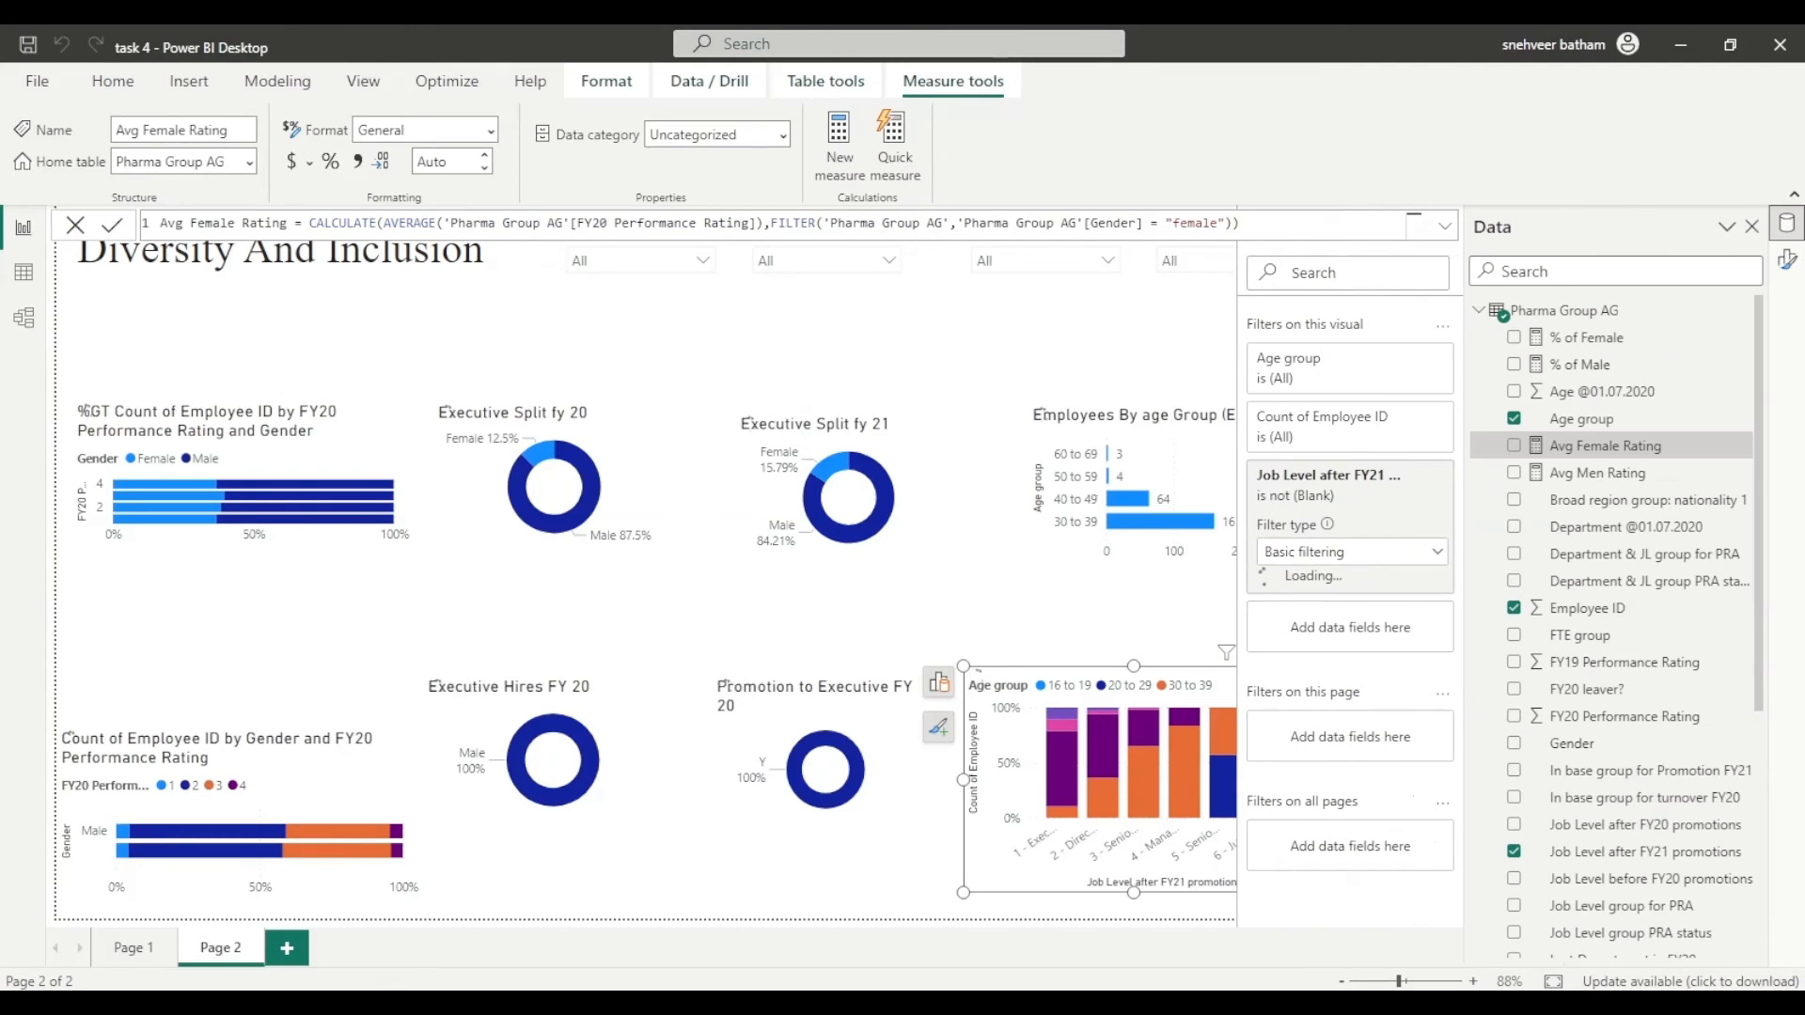
Step: Rename the Avg Men Rating measure to Avg Male Rating in its formula
click(1605, 473)
click(211, 223)
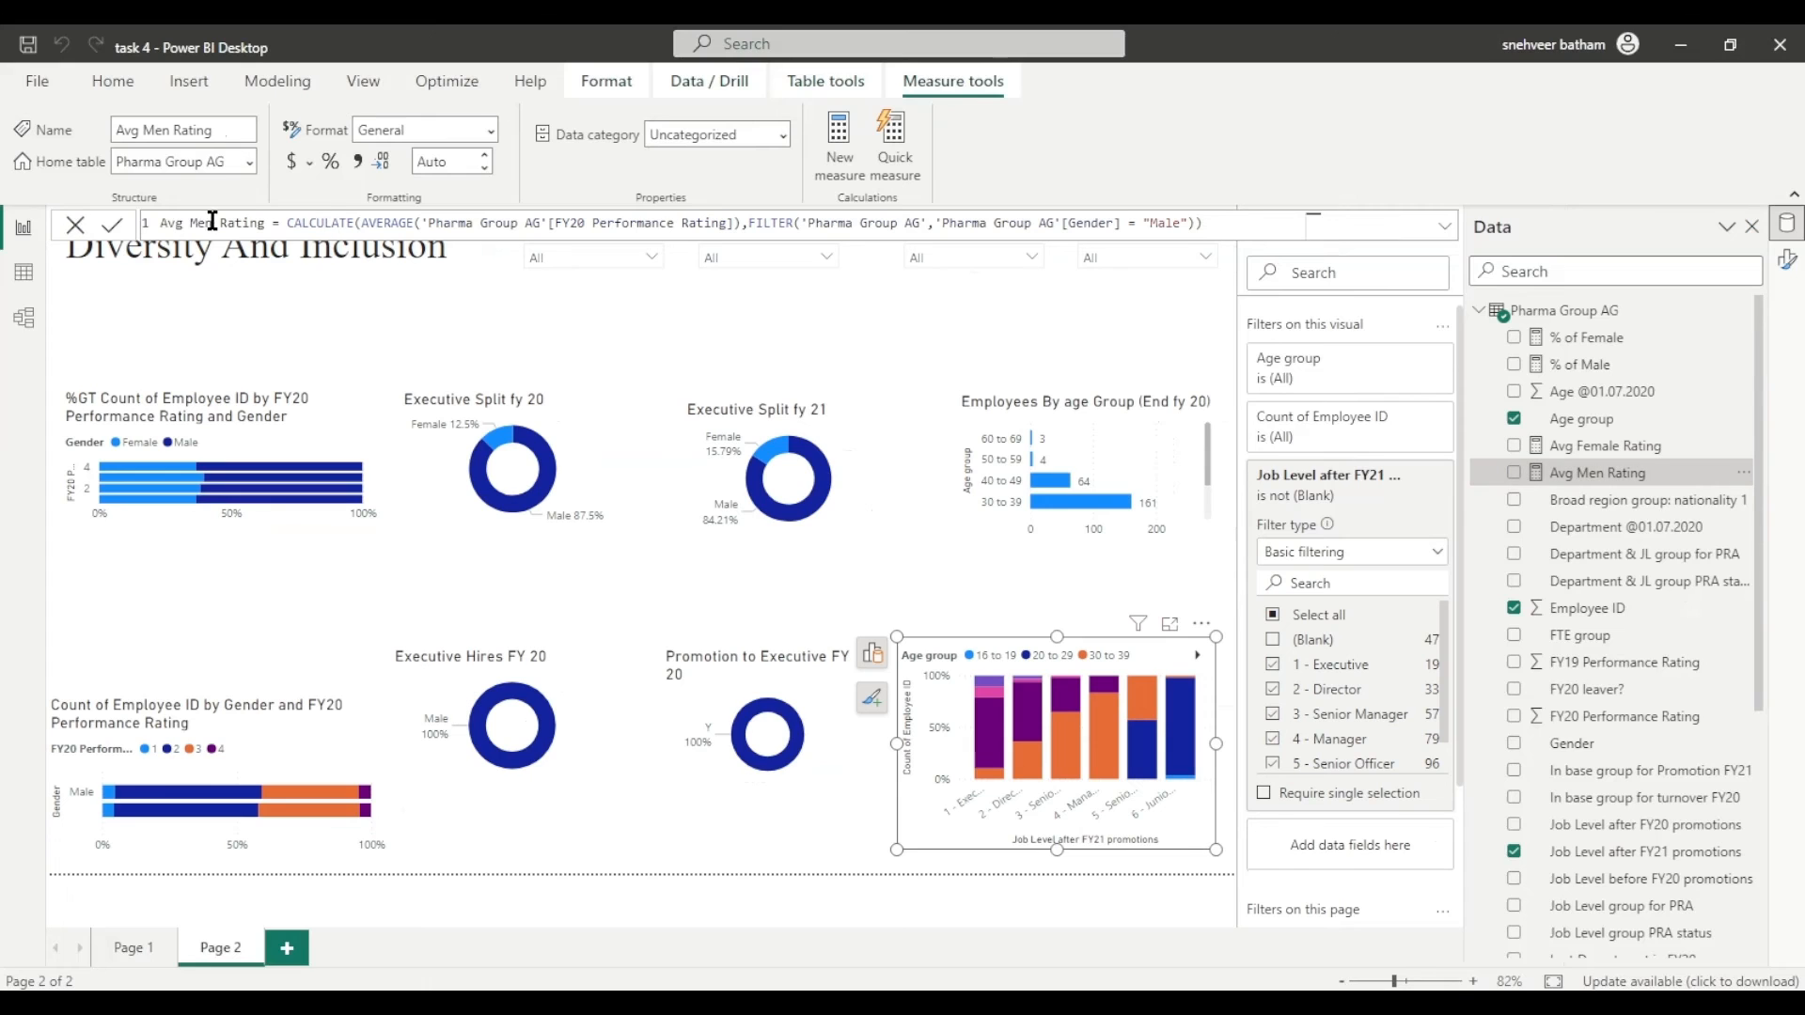
key(BackSpace)
key(BackSpace)
text(ale)
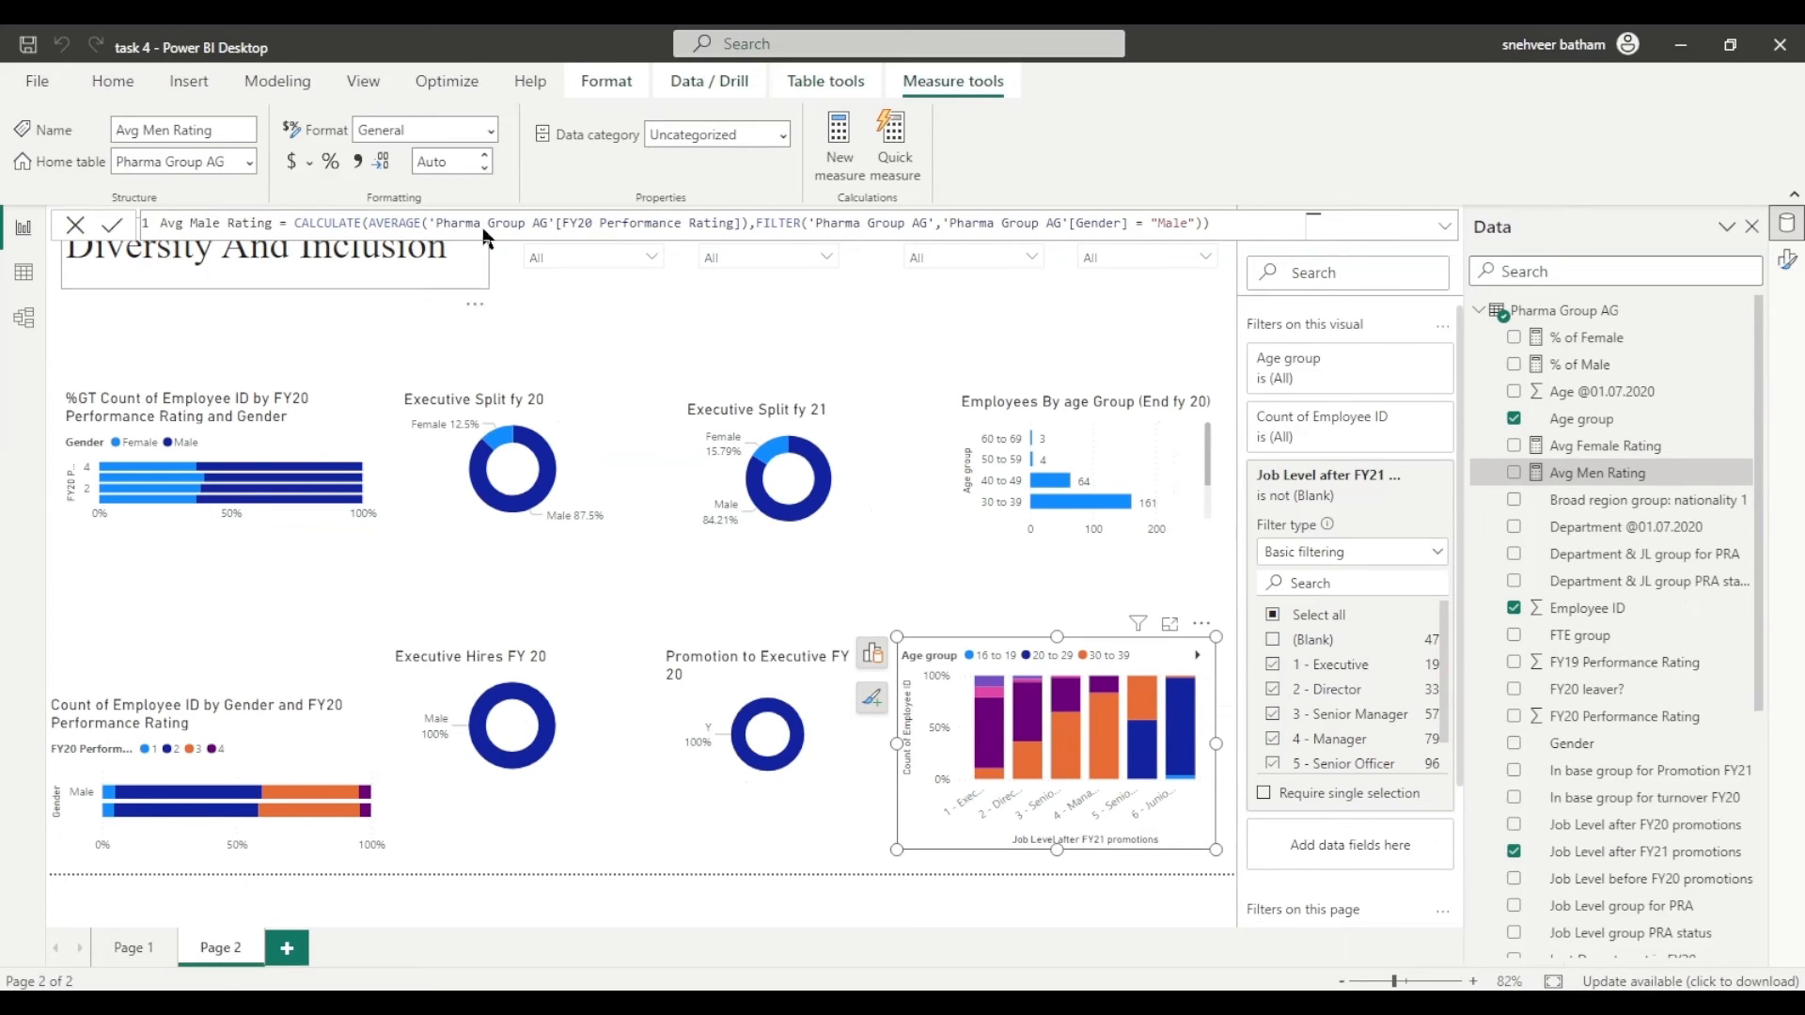
key(Return)
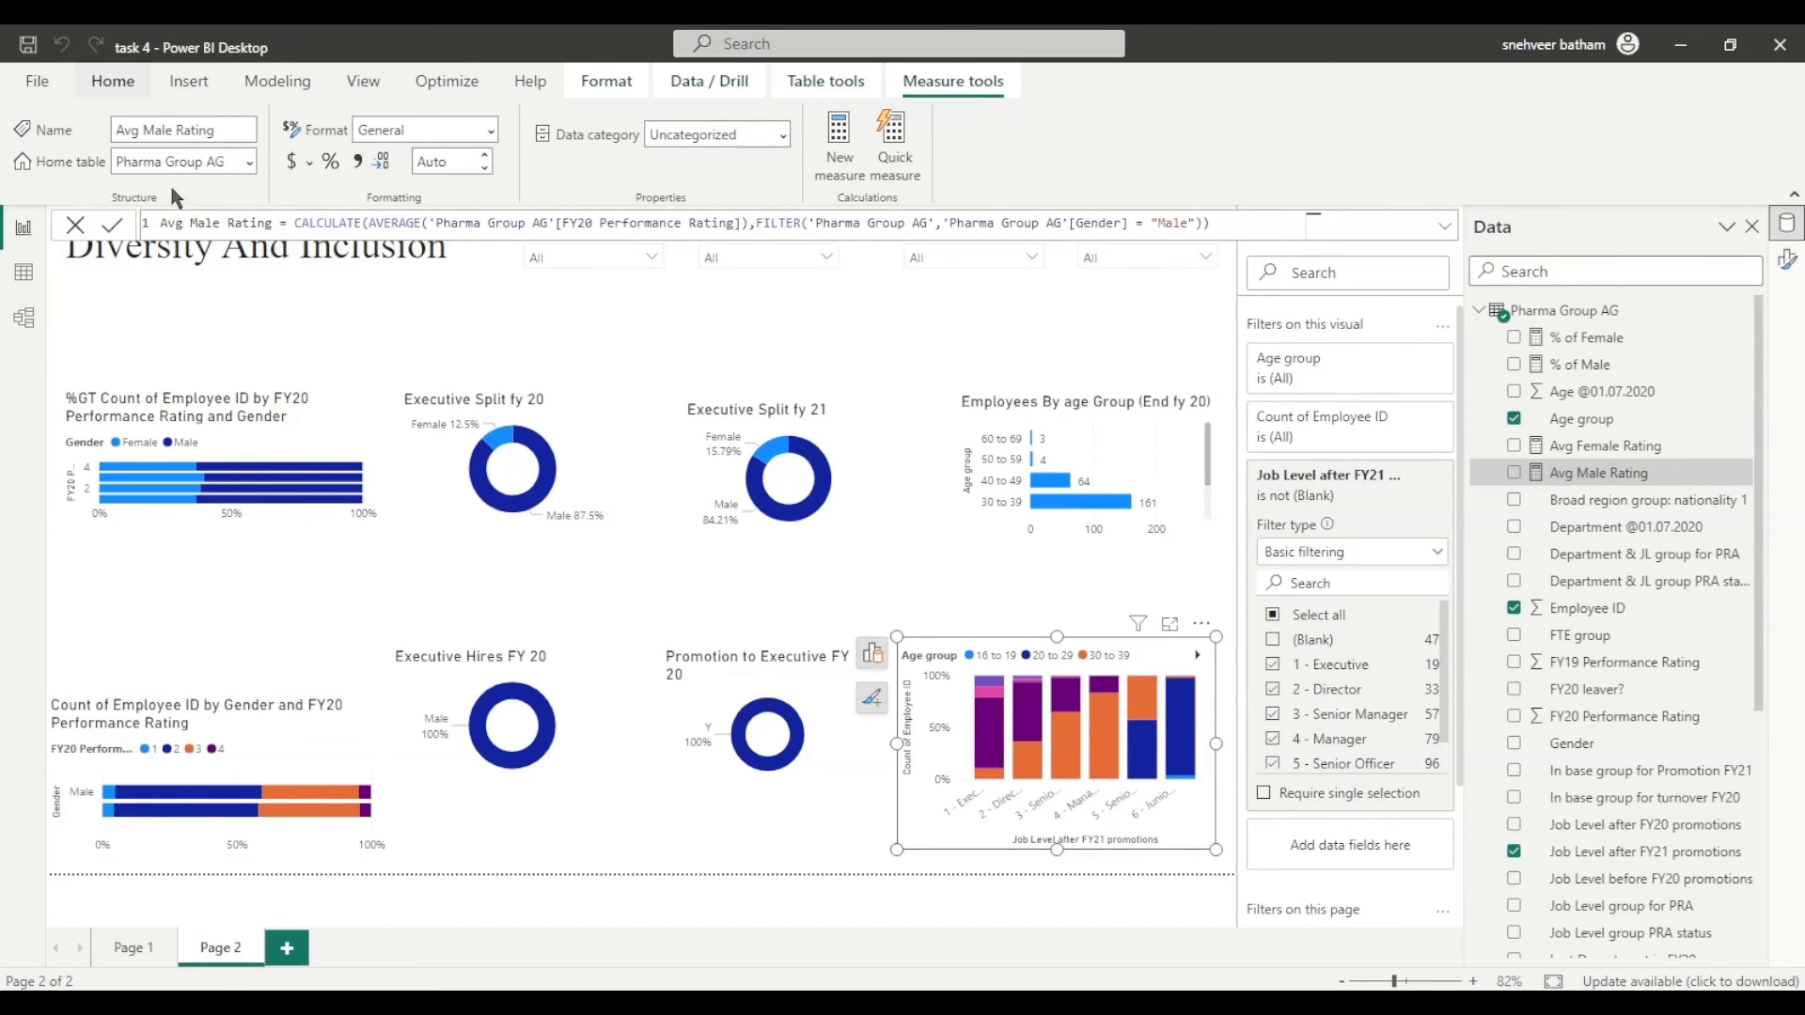
Step: Insert a multi-row card on Page 2 showing the Avg Female Rating and Avg Male Rating measures
click(113, 81)
click(1038, 149)
click(903, 759)
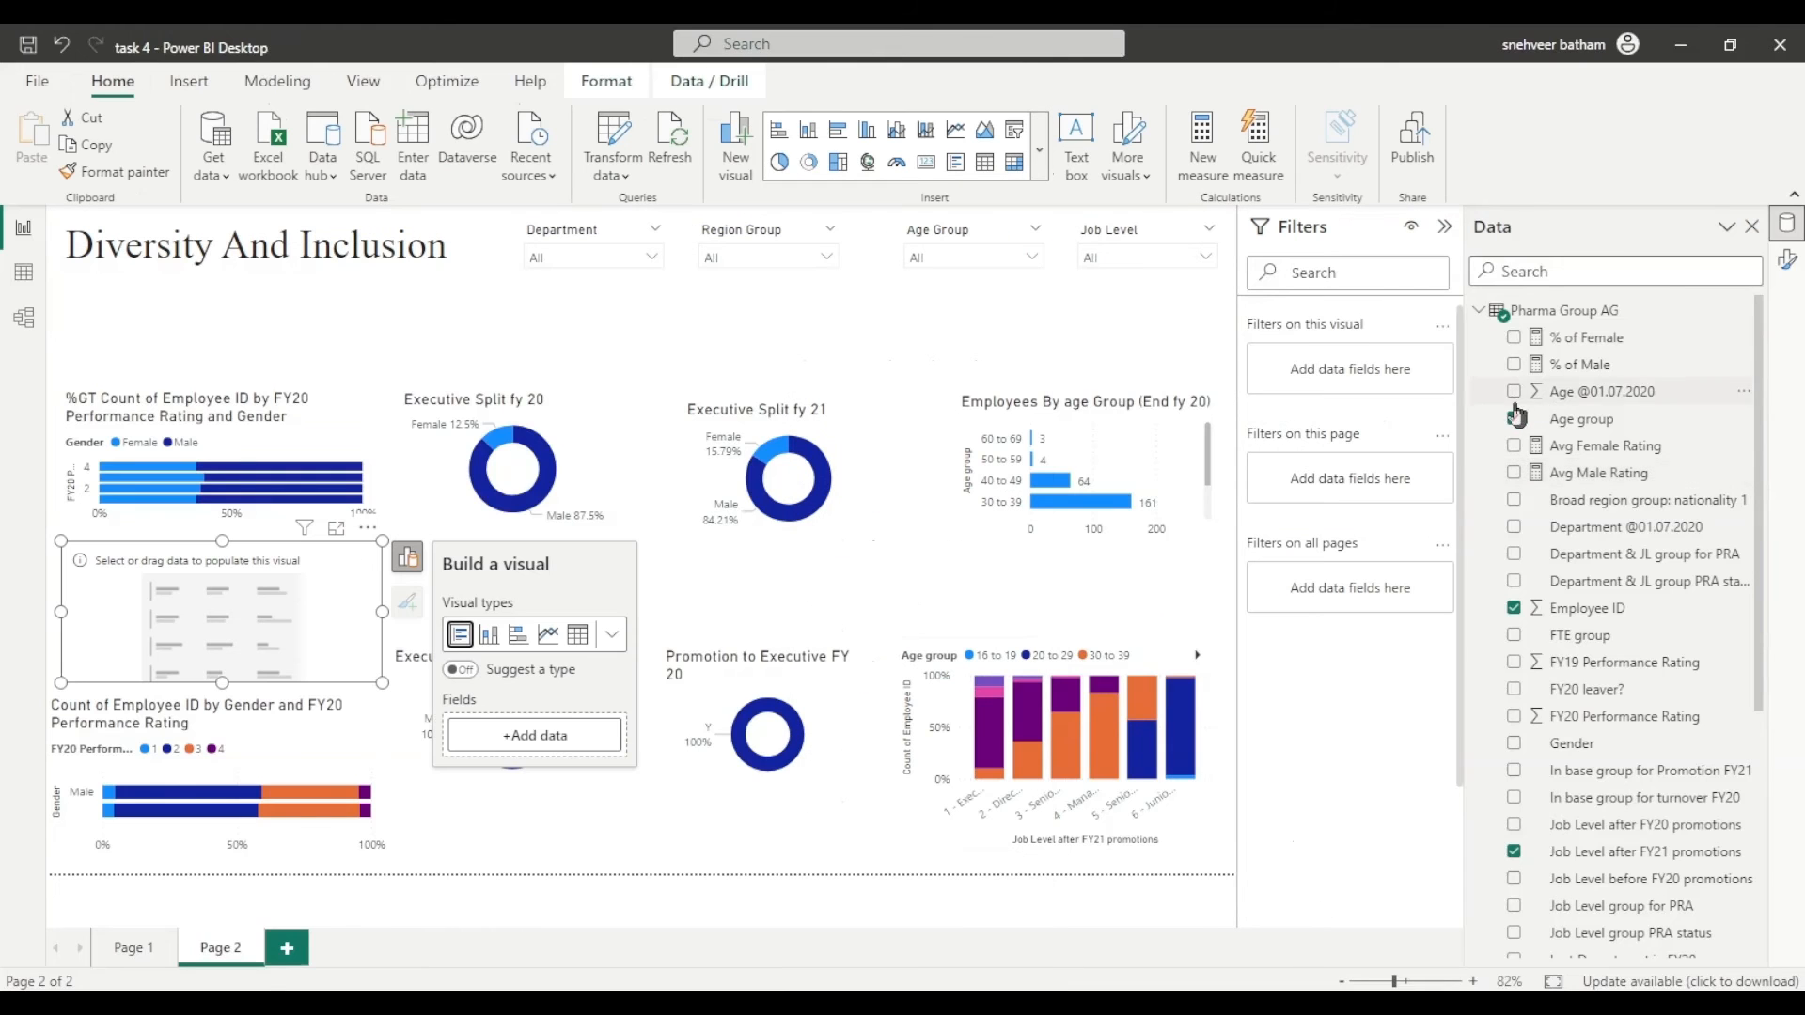
click(1513, 446)
click(1513, 473)
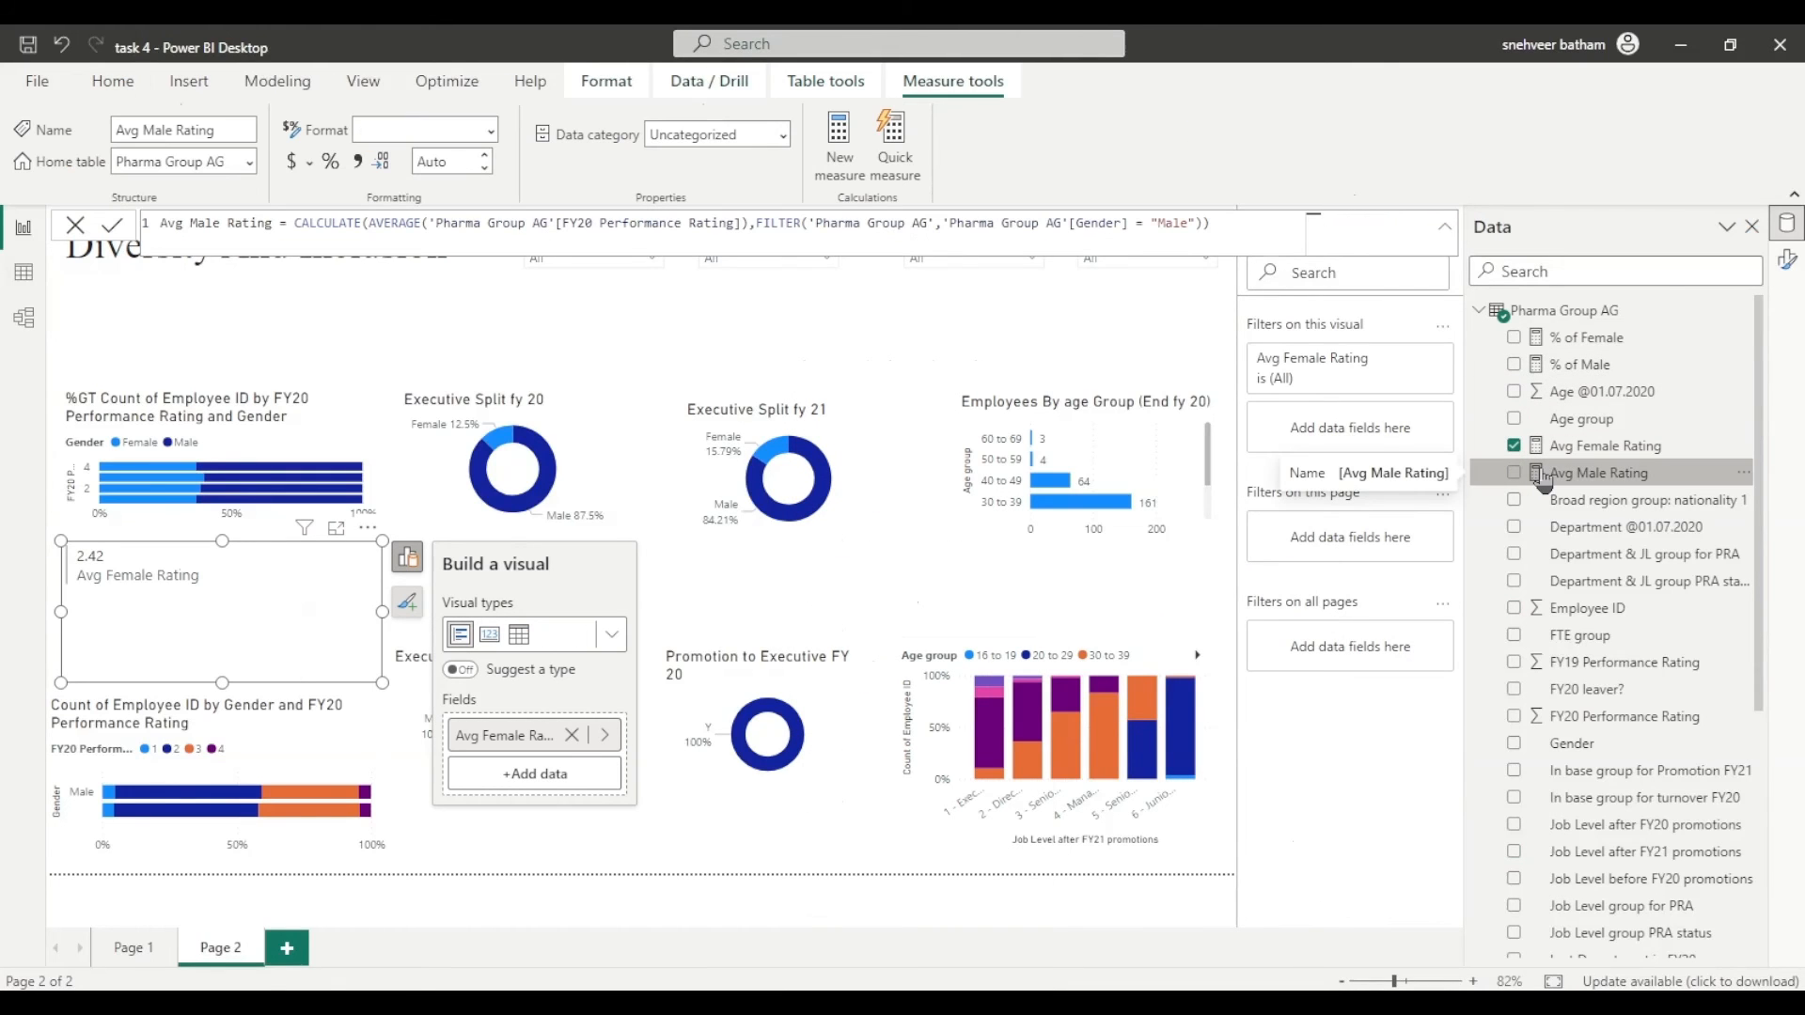
Step: Shorten the rating card and place it between the two performance rating charts, moving the %GT performance rating chart just above it
drag(222, 682, 223, 612)
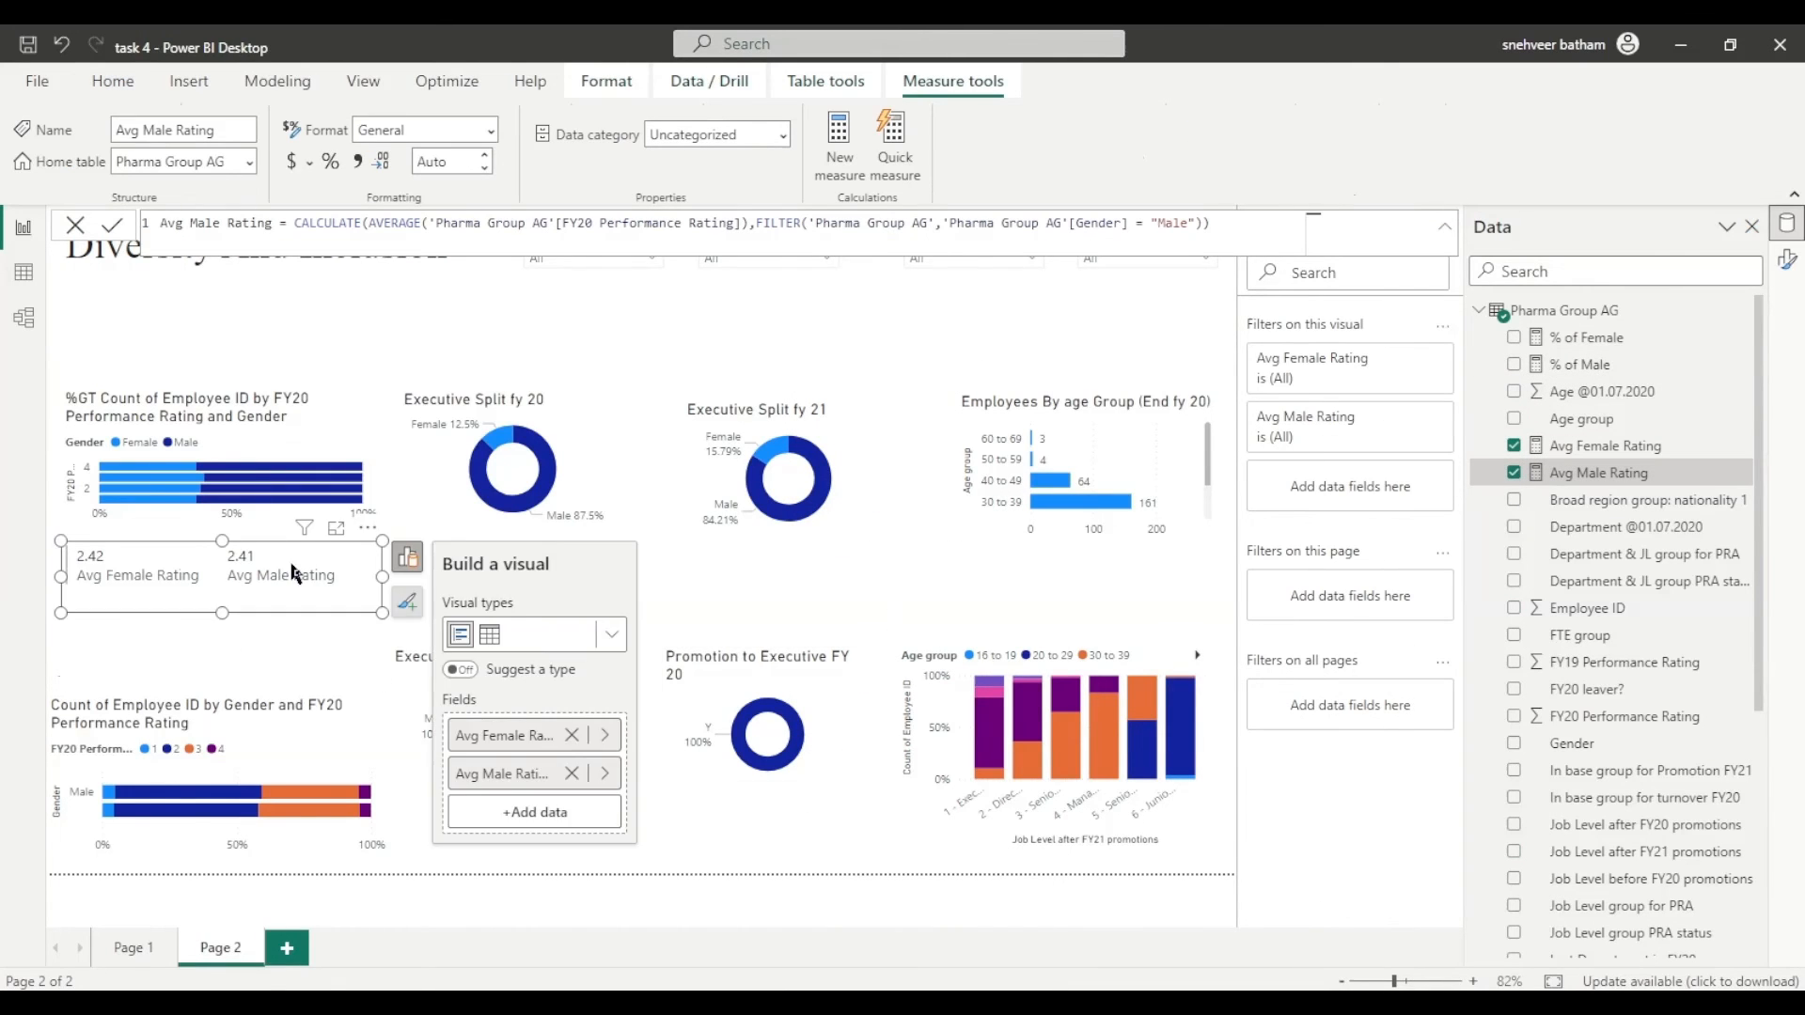
drag(292, 559, 280, 582)
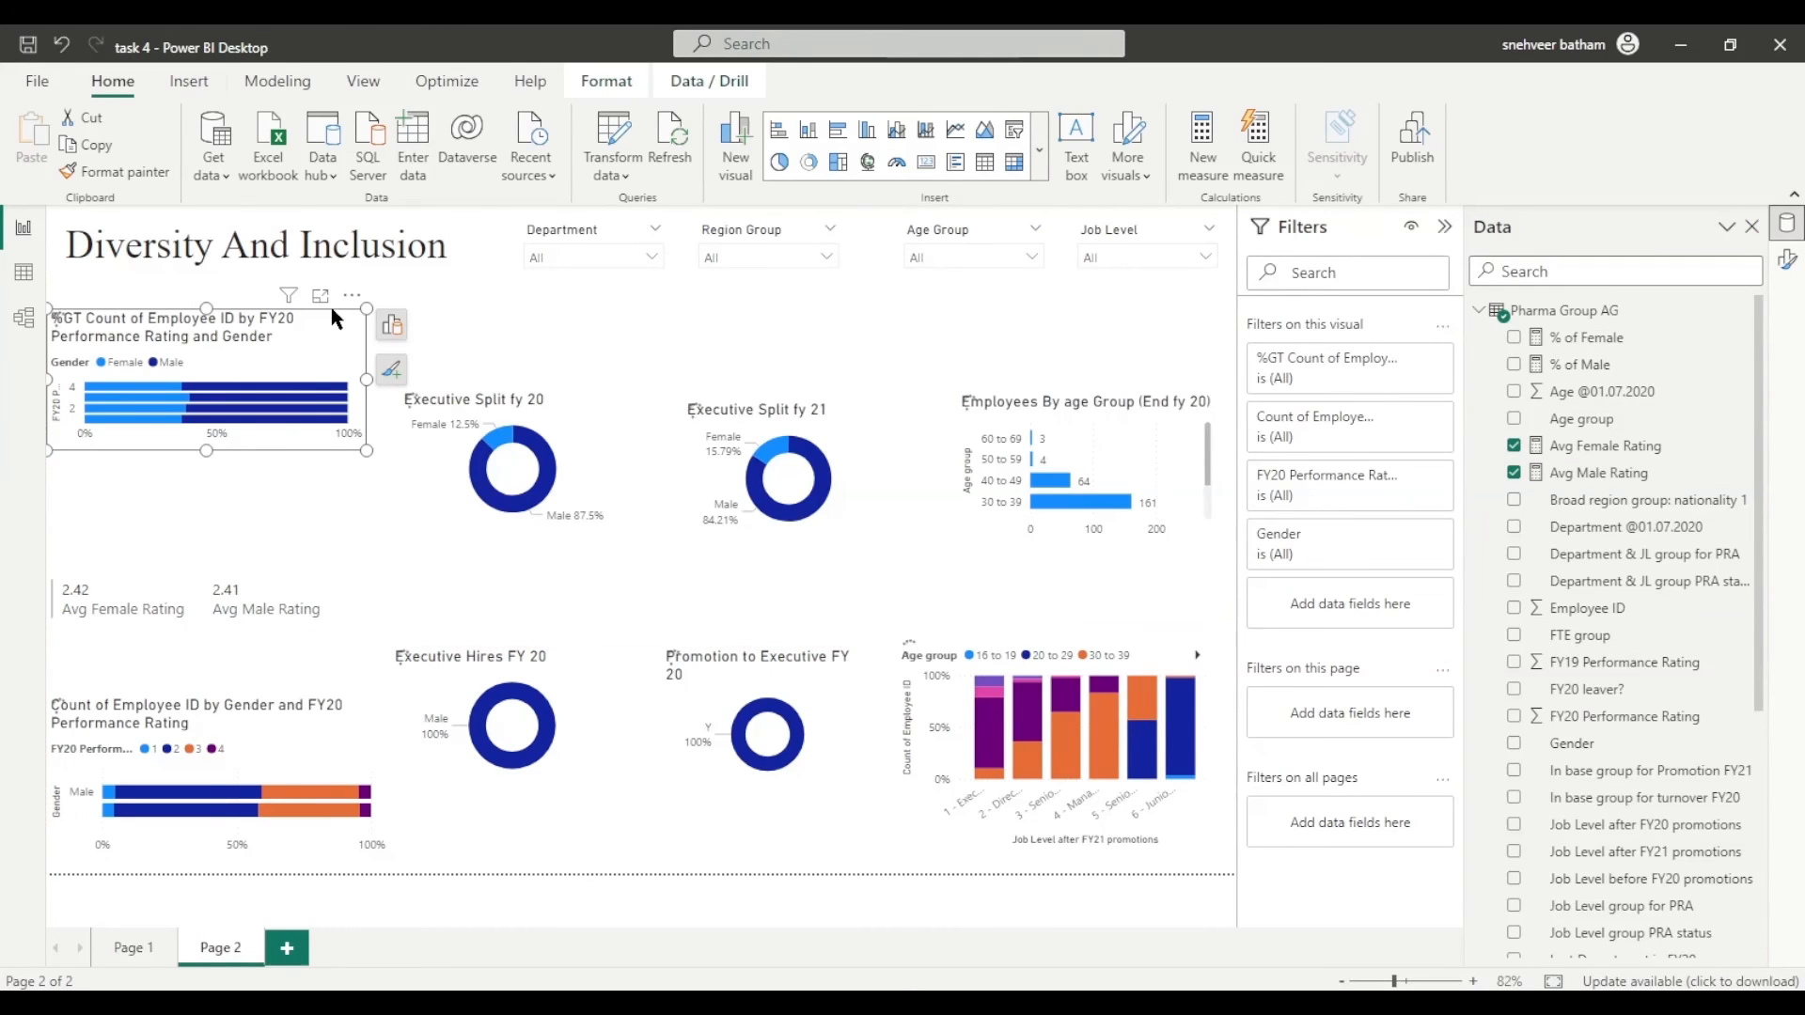
drag(285, 292, 285, 444)
right_click(284, 442)
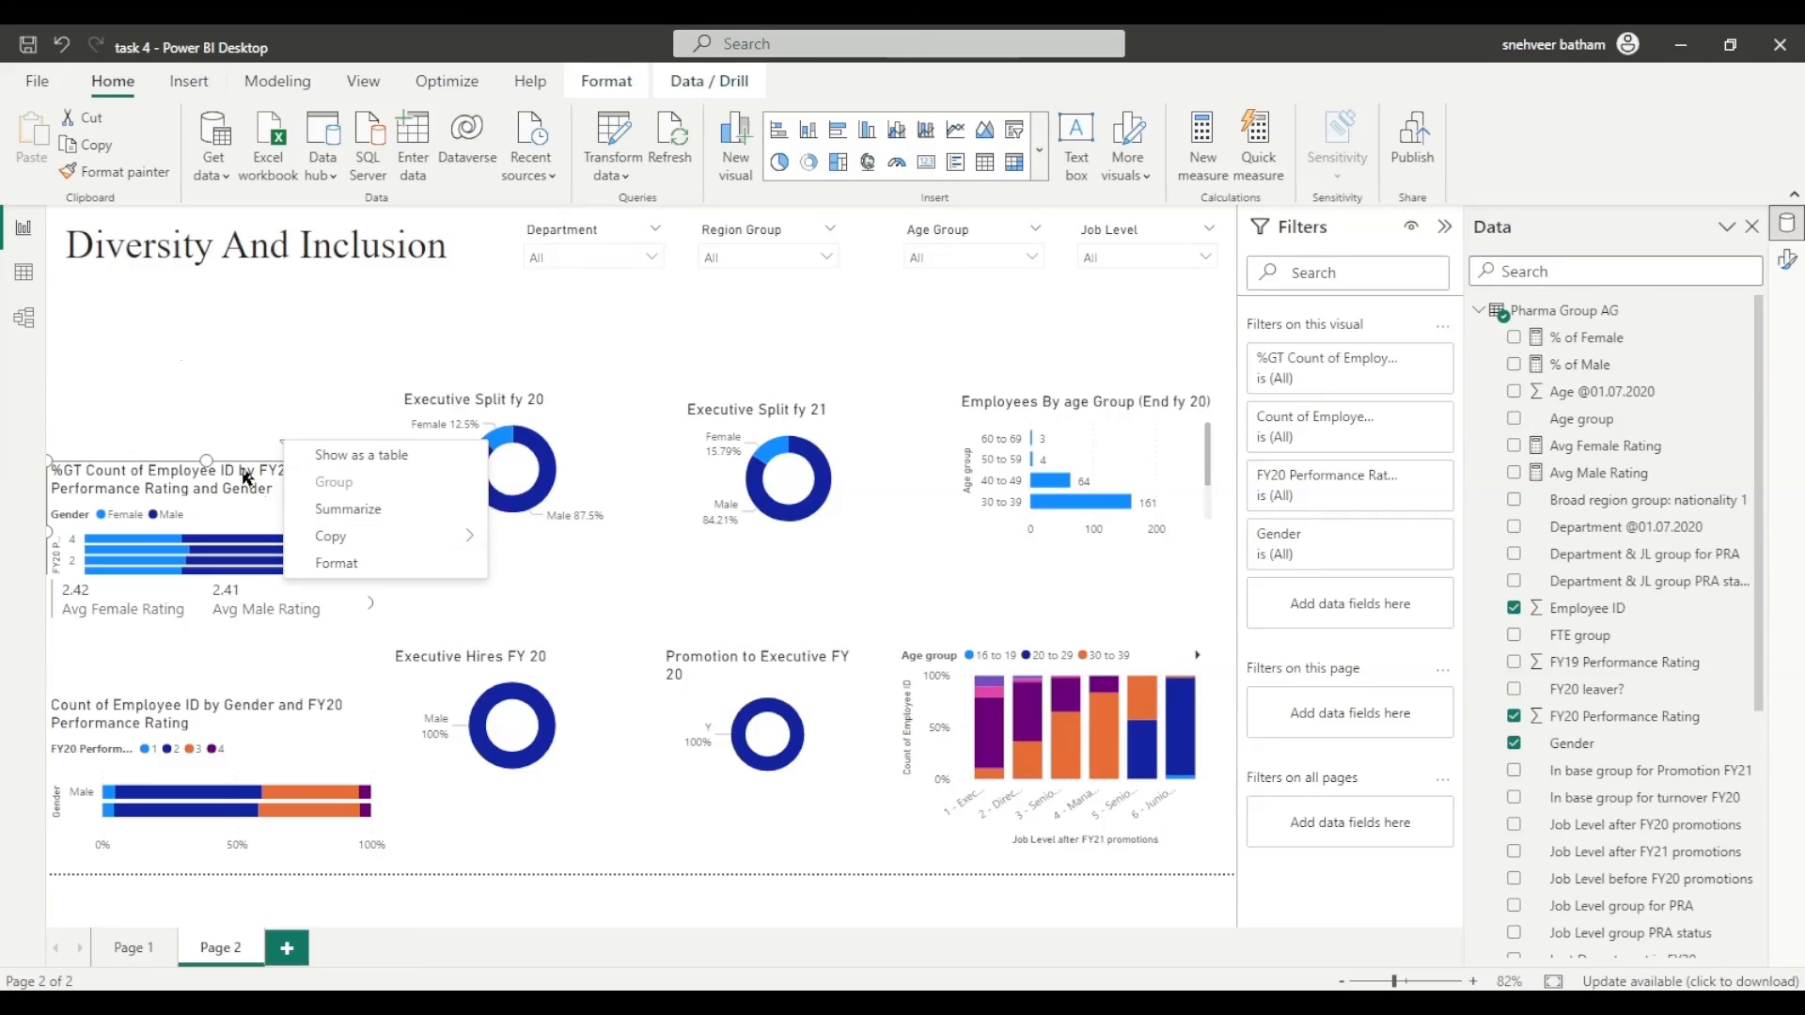
click(254, 408)
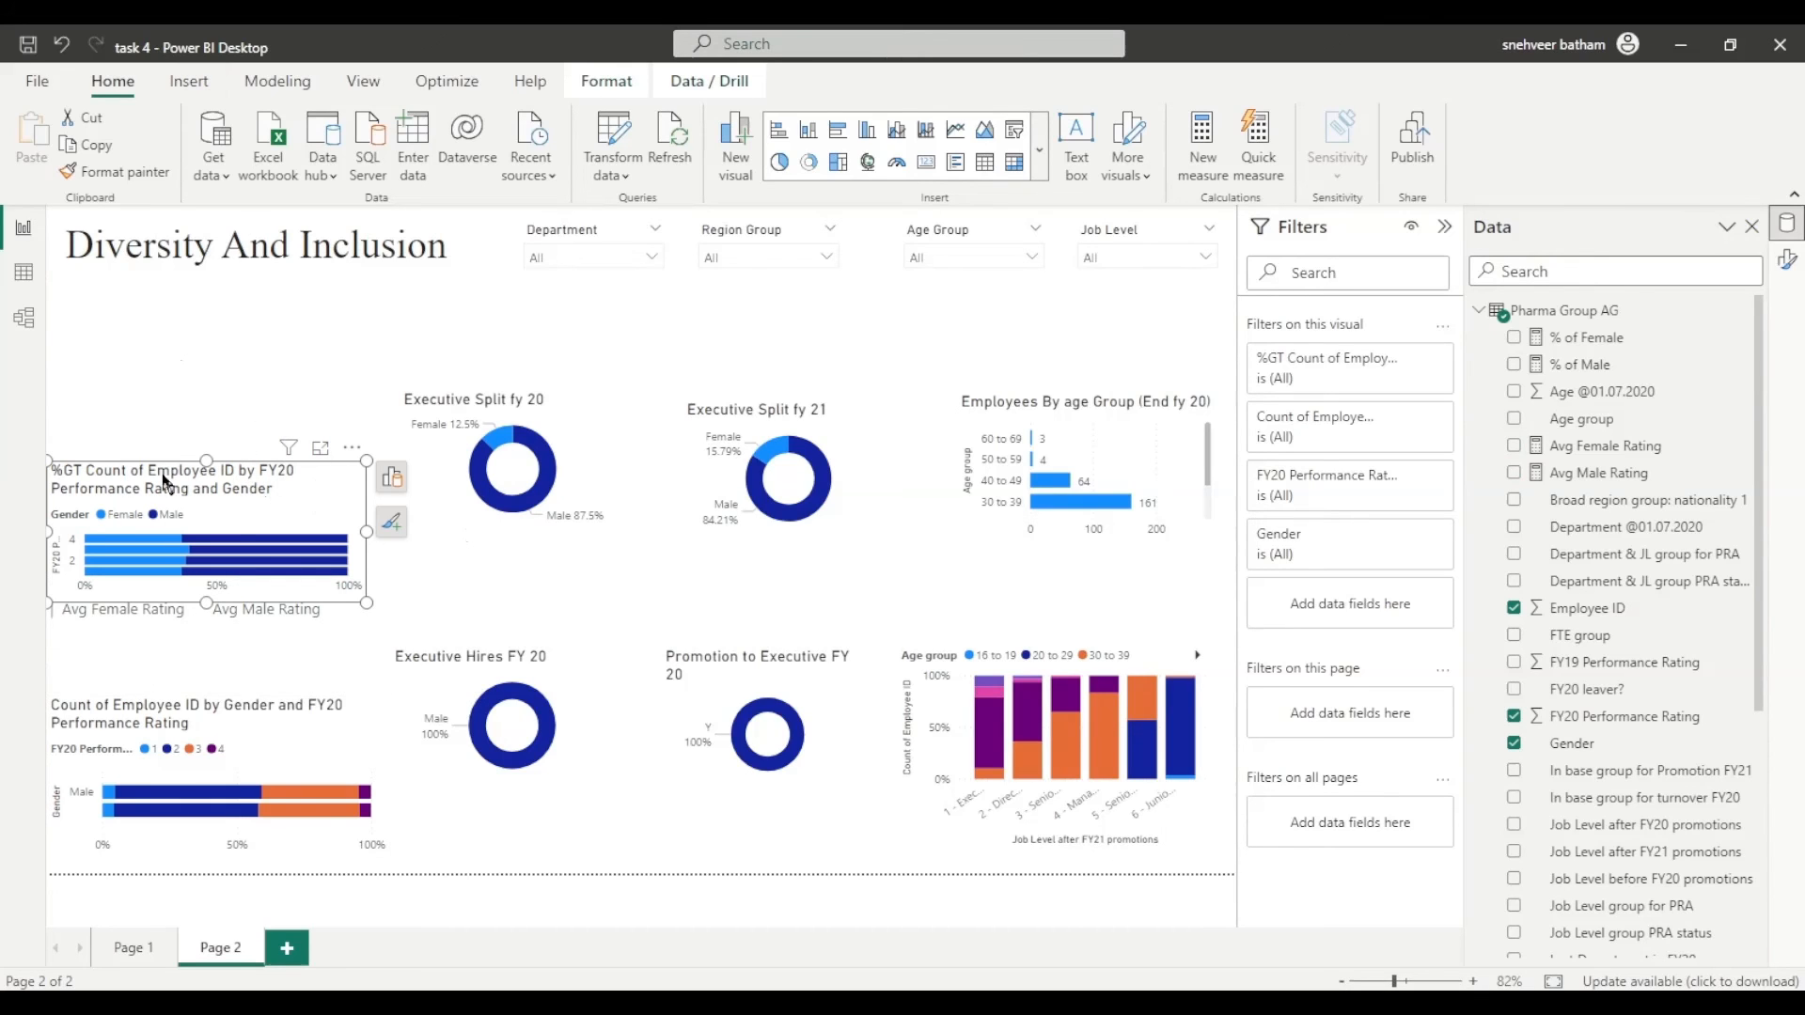
Step: Add a small text box reading Performance Rating above the %GT performance rating chart
click(1060, 156)
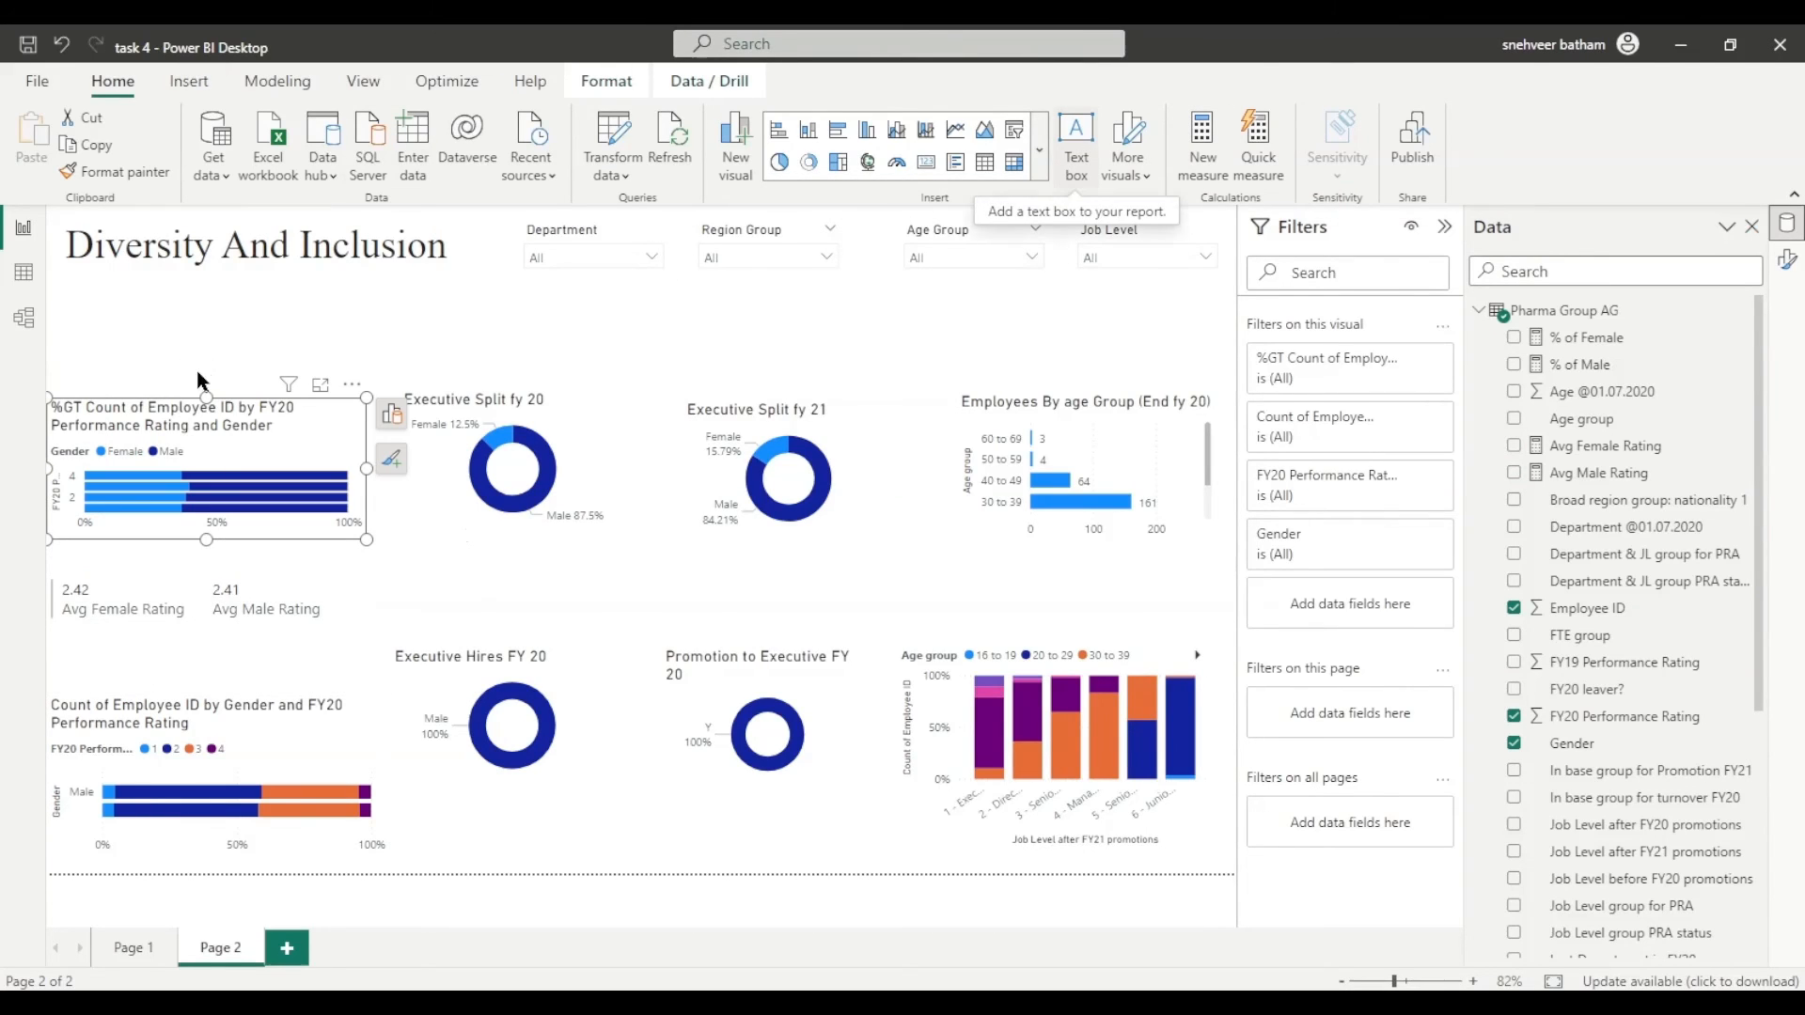
click(223, 349)
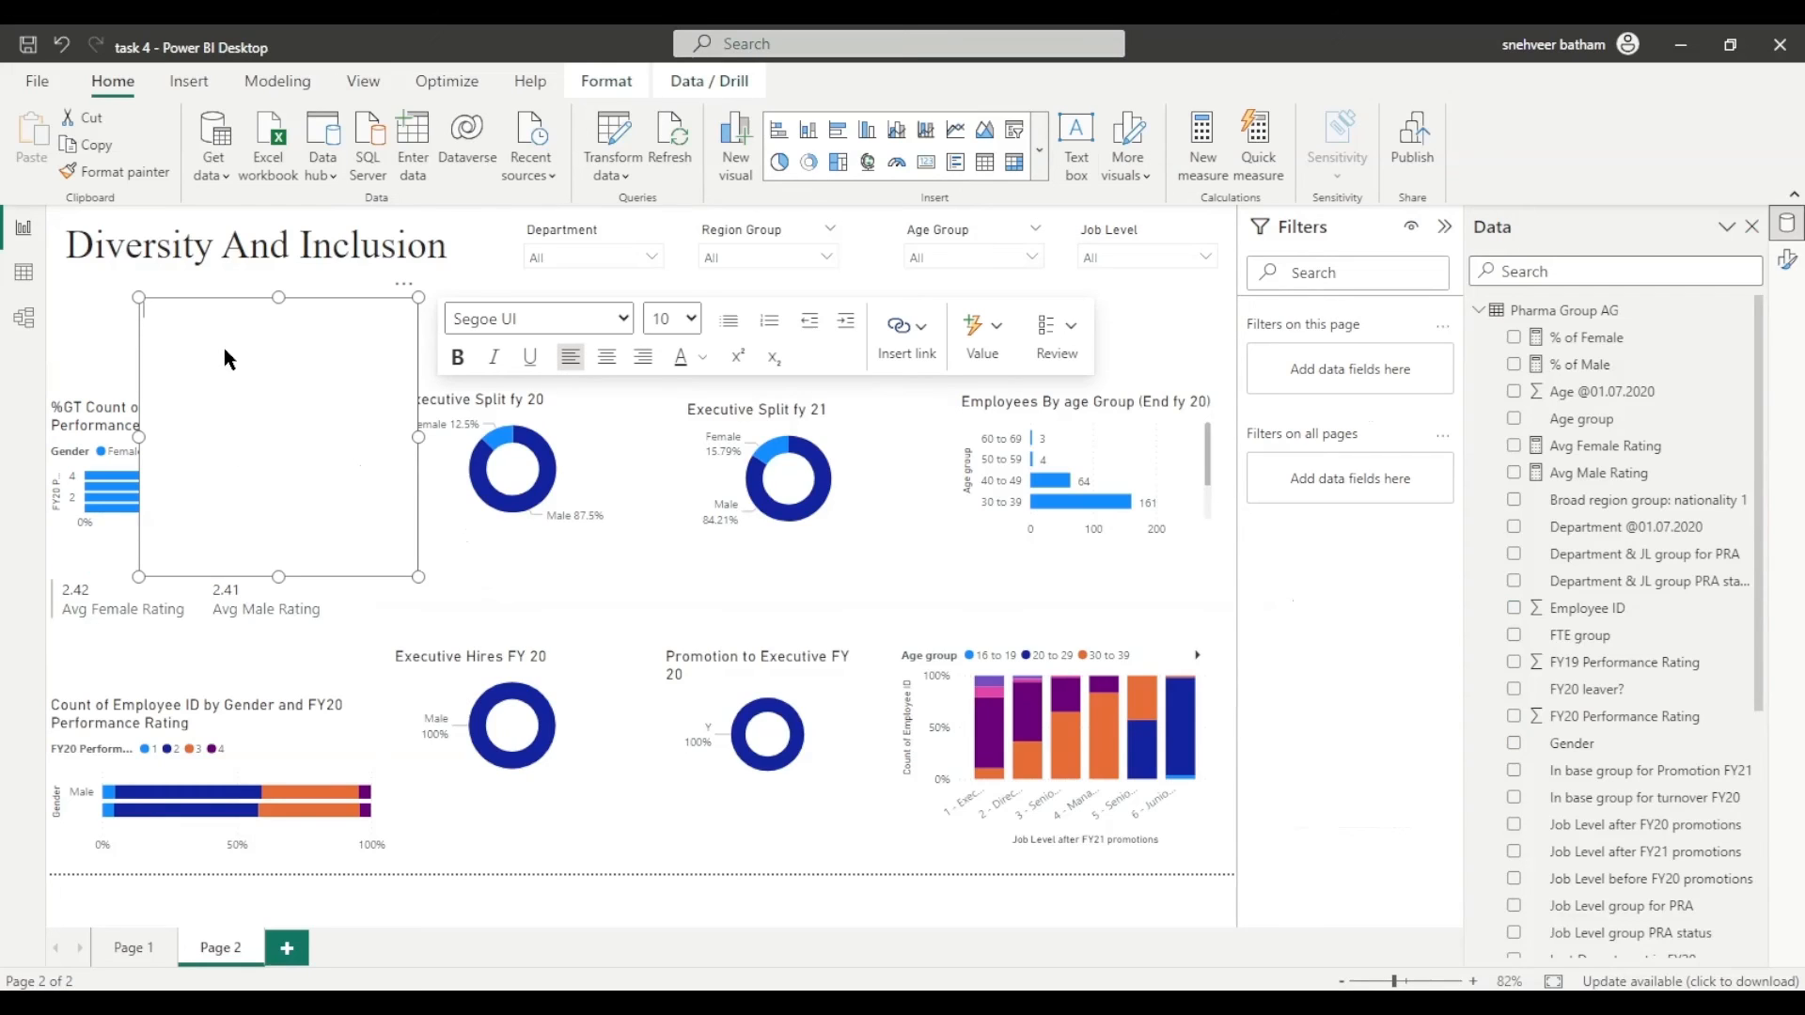
text(Performance Rating)
drag(278, 577, 278, 338)
drag(418, 316, 232, 318)
key(ctrl+v)
key(ctrl+z)
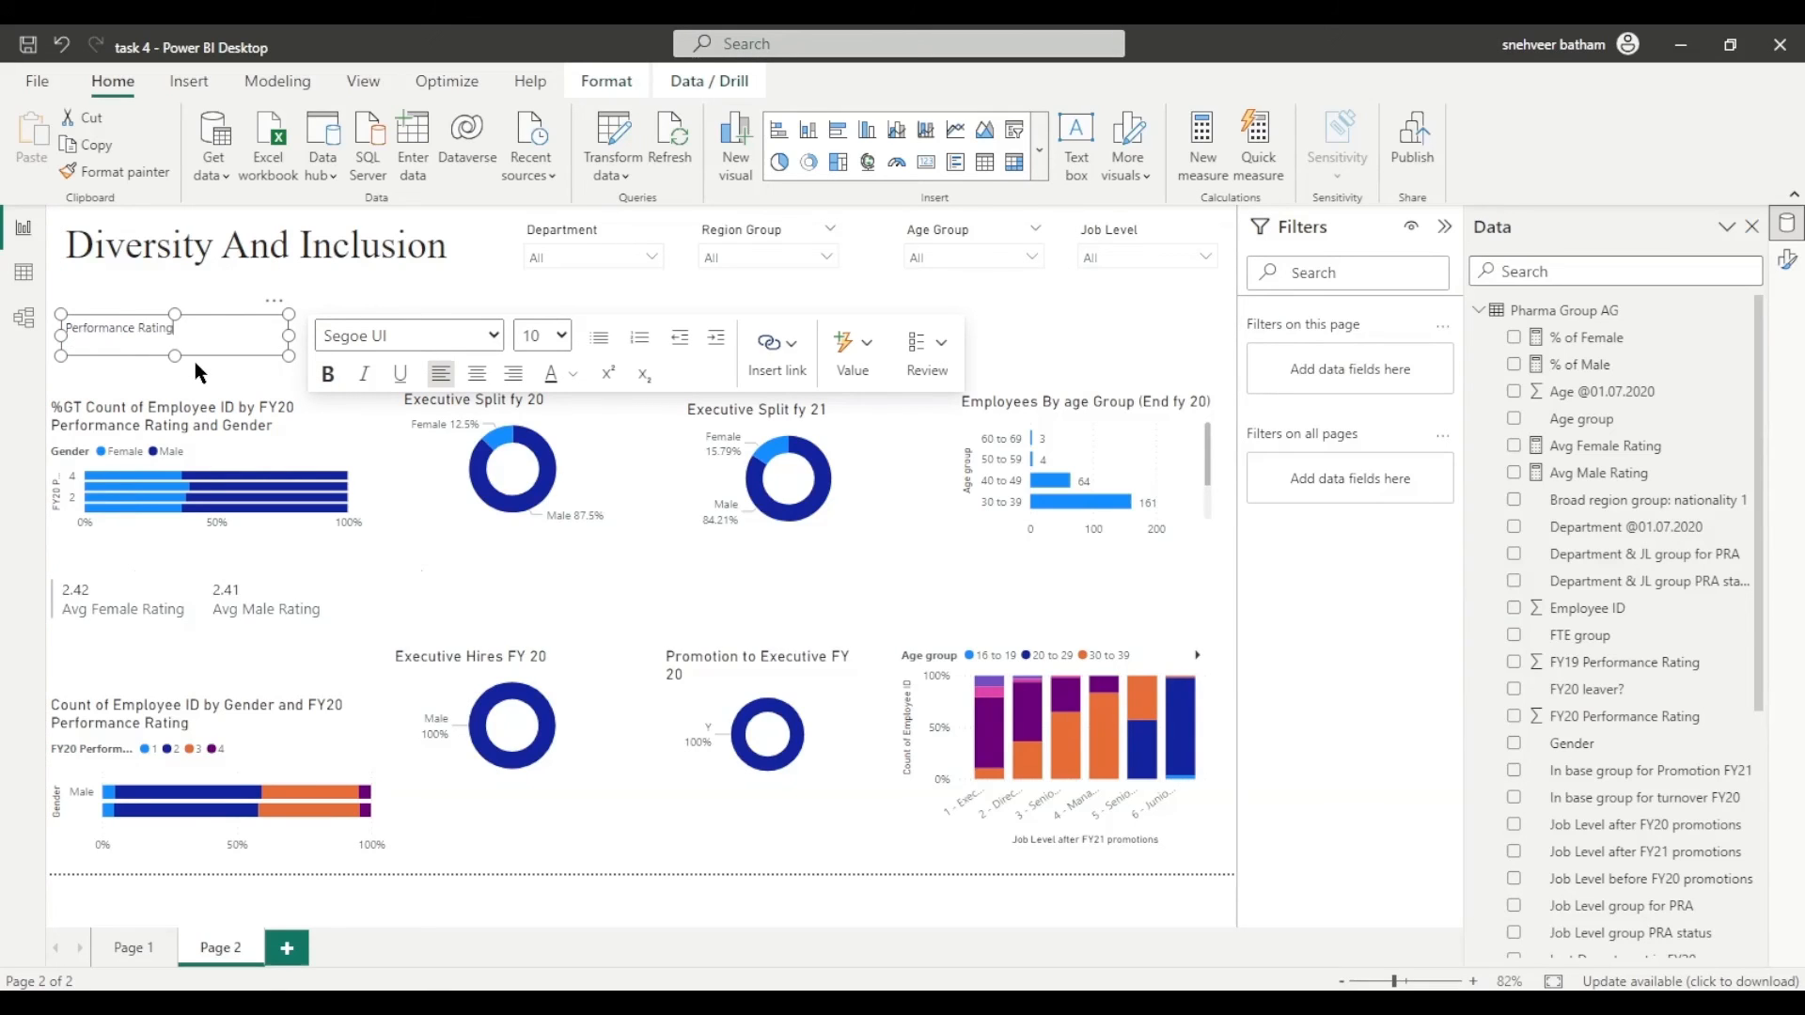
Step: Duplicate the Performance Rating text box, place the copy above the executive donuts and change its text to Executive Gender Balance
click(330, 297)
key(ctrl+v)
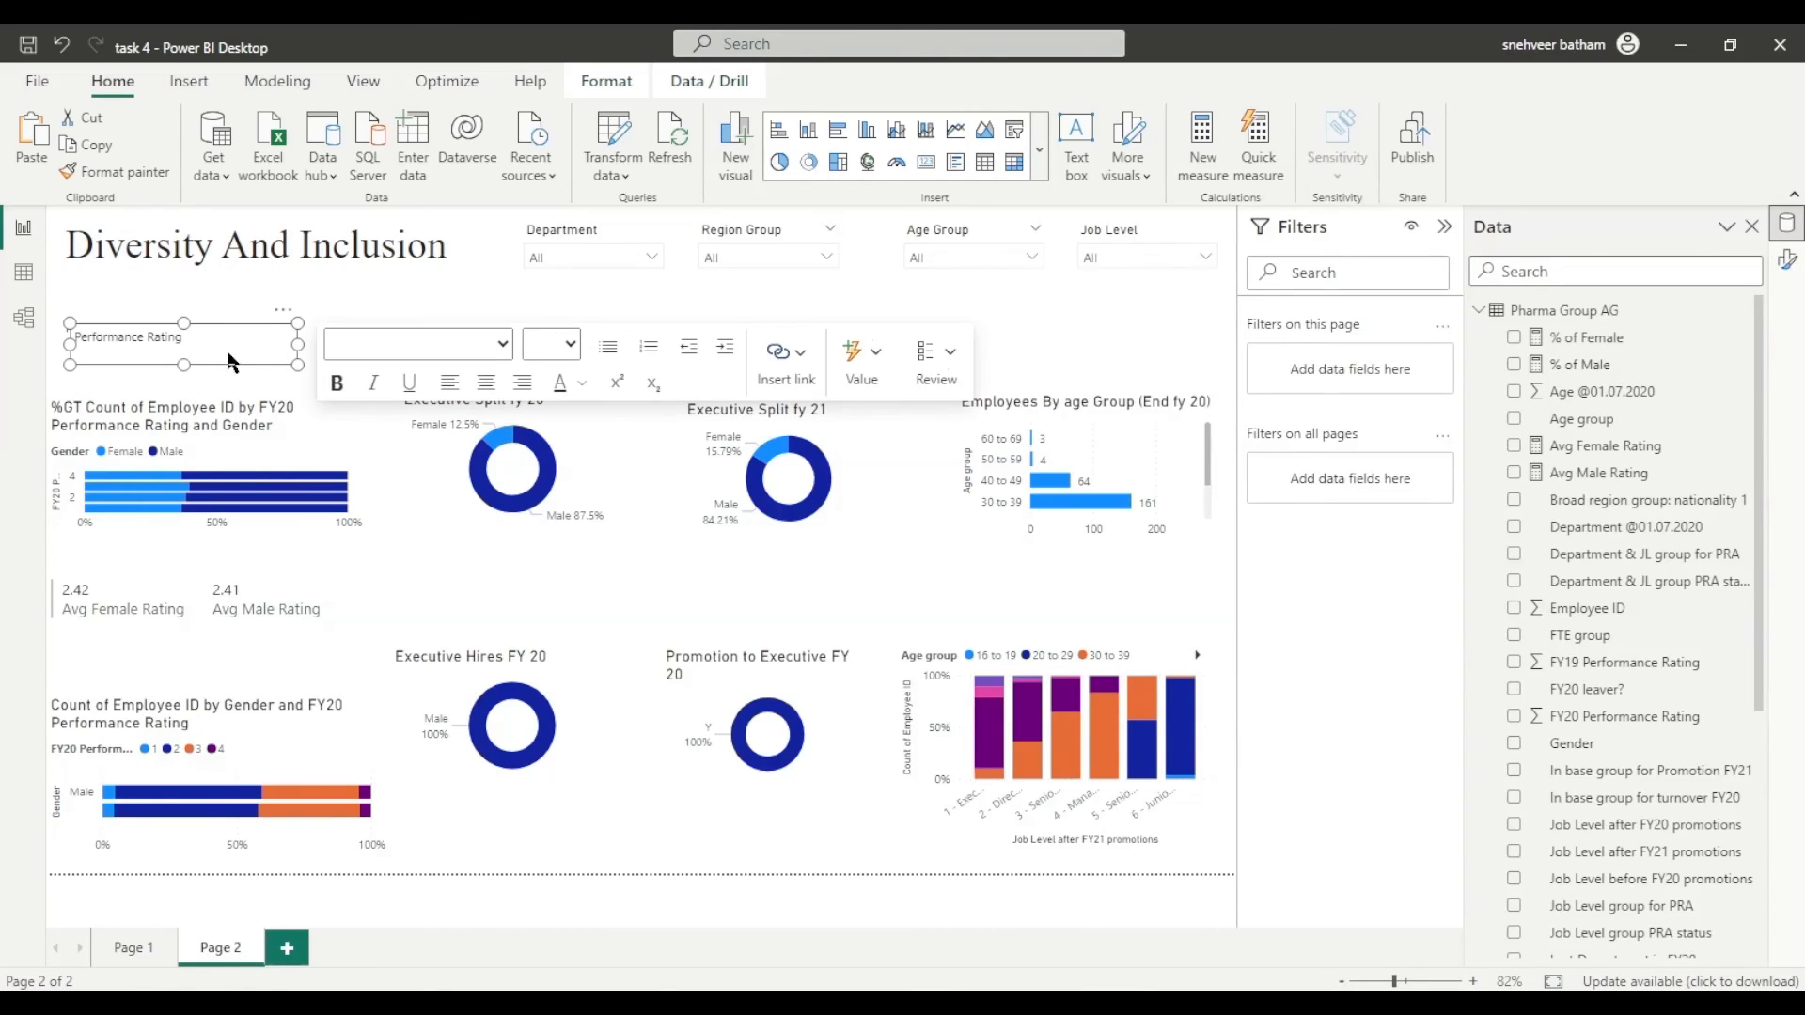
drag(263, 323, 686, 326)
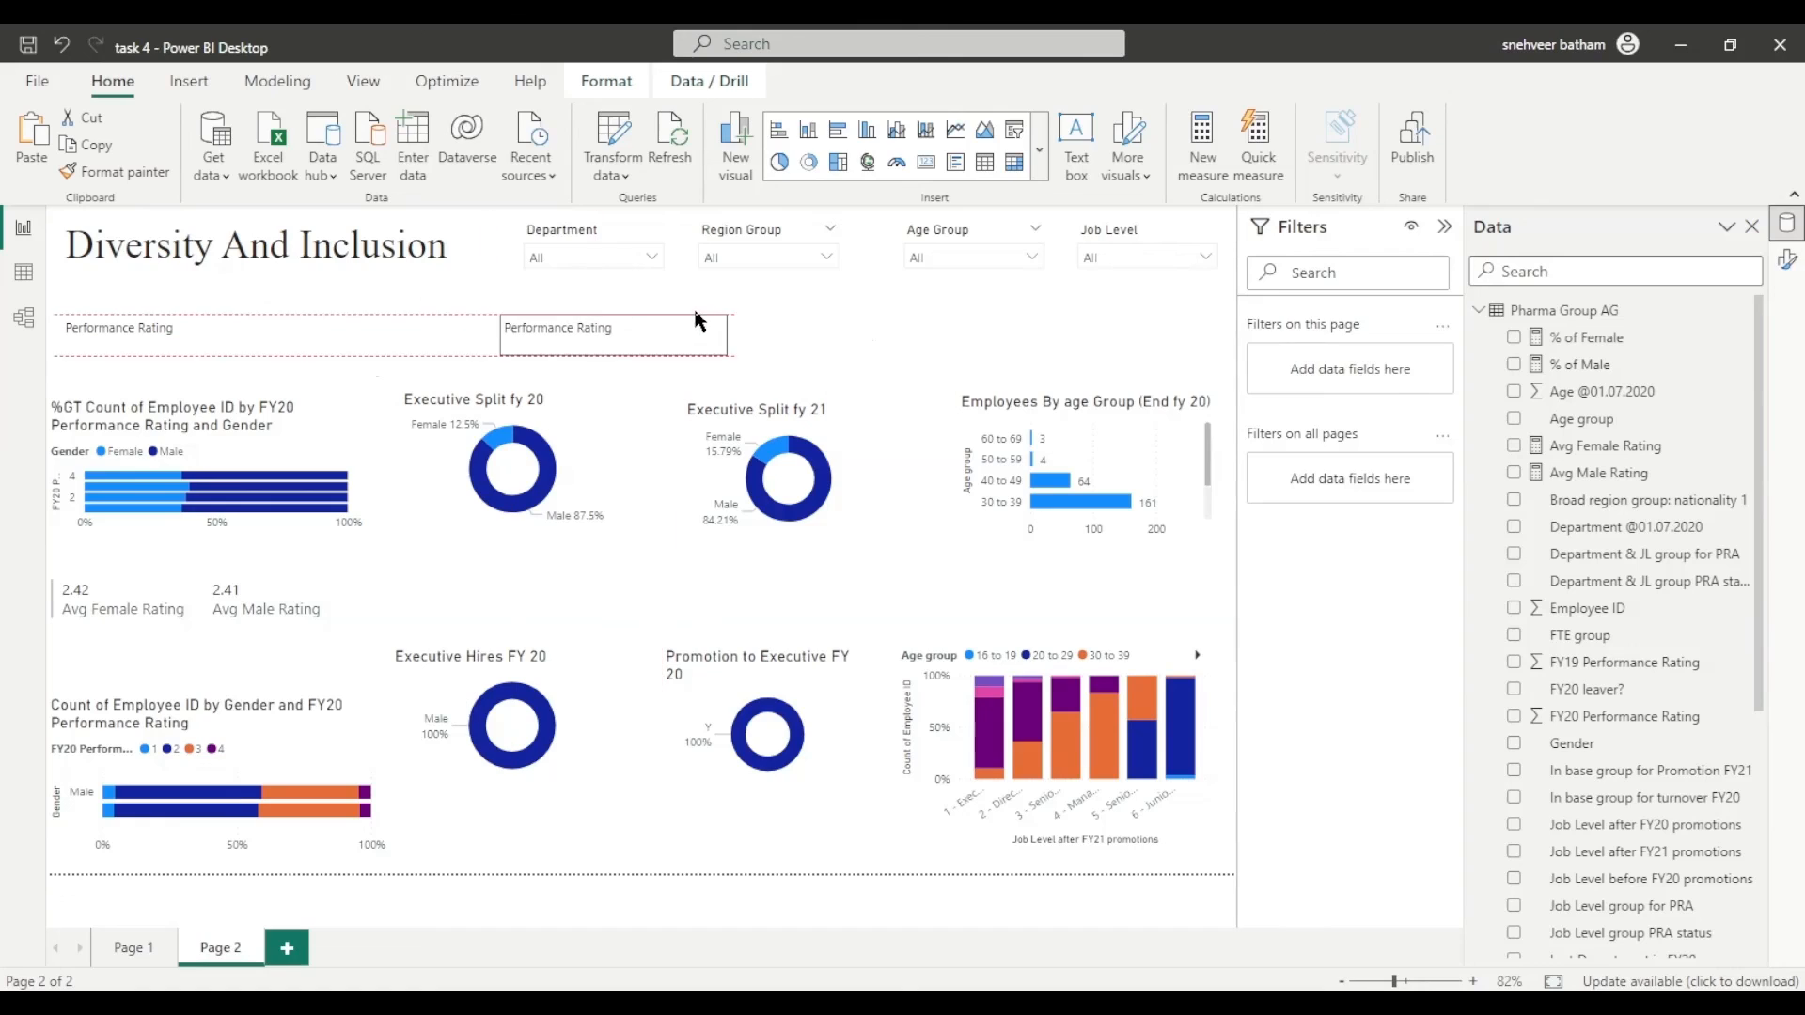
triple_click(516, 326)
text(Exe)
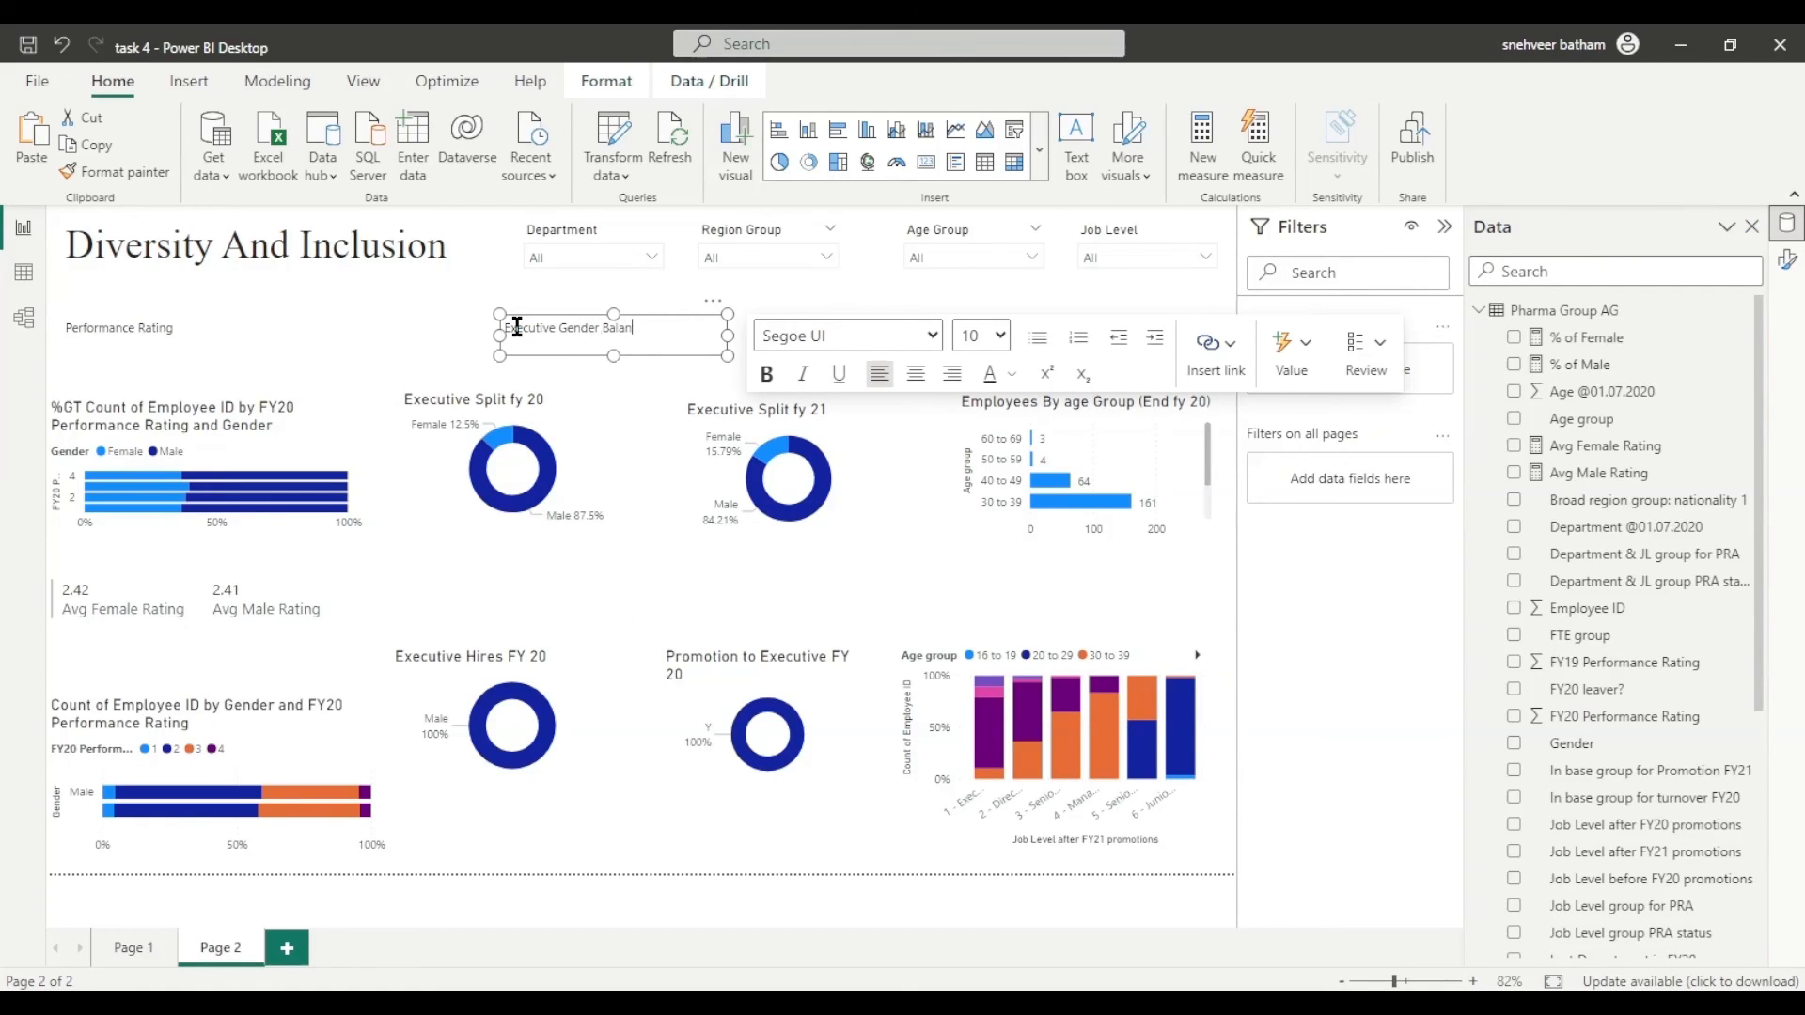
text(cutive)
Step: Duplicate the Executive Gender Balance text box, place the copy above the Employees By age Group chart and change its text to Age Group
click(662, 322)
key(ctrl+c)
key(ctrl+v)
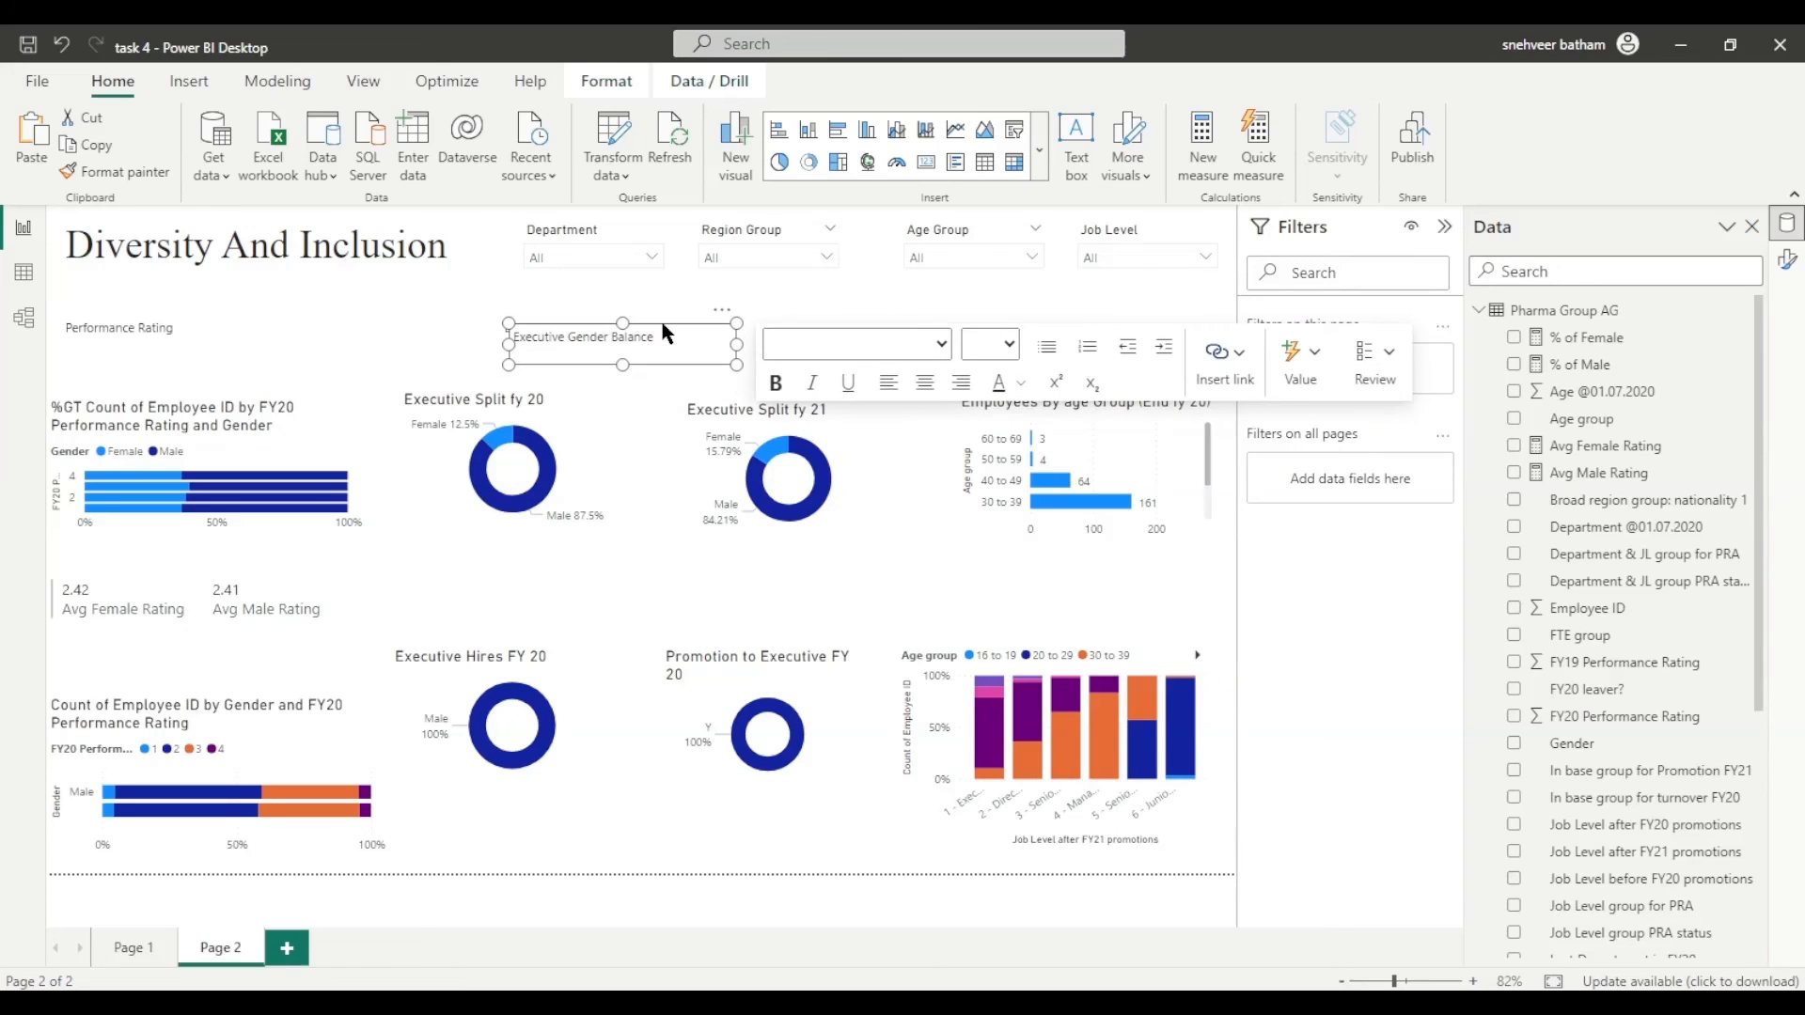
drag(662, 333, 1091, 323)
triple_click(1040, 323)
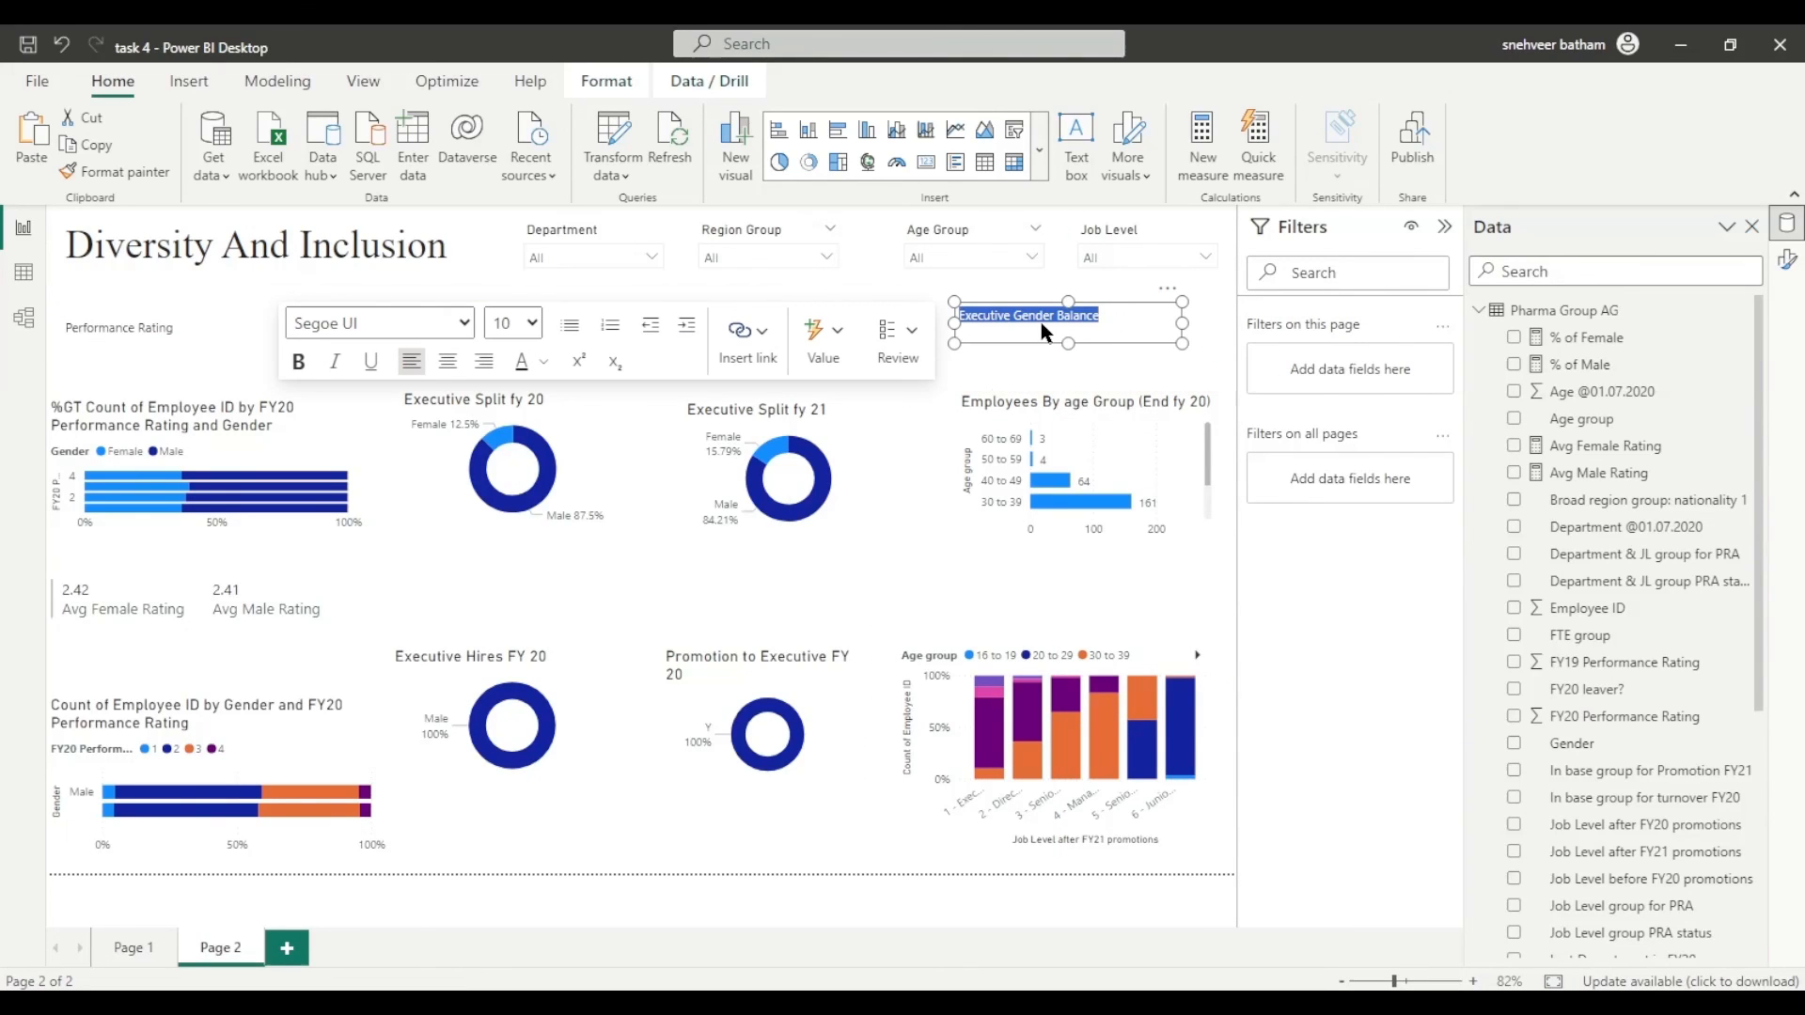
text(Age Group)
click(690, 849)
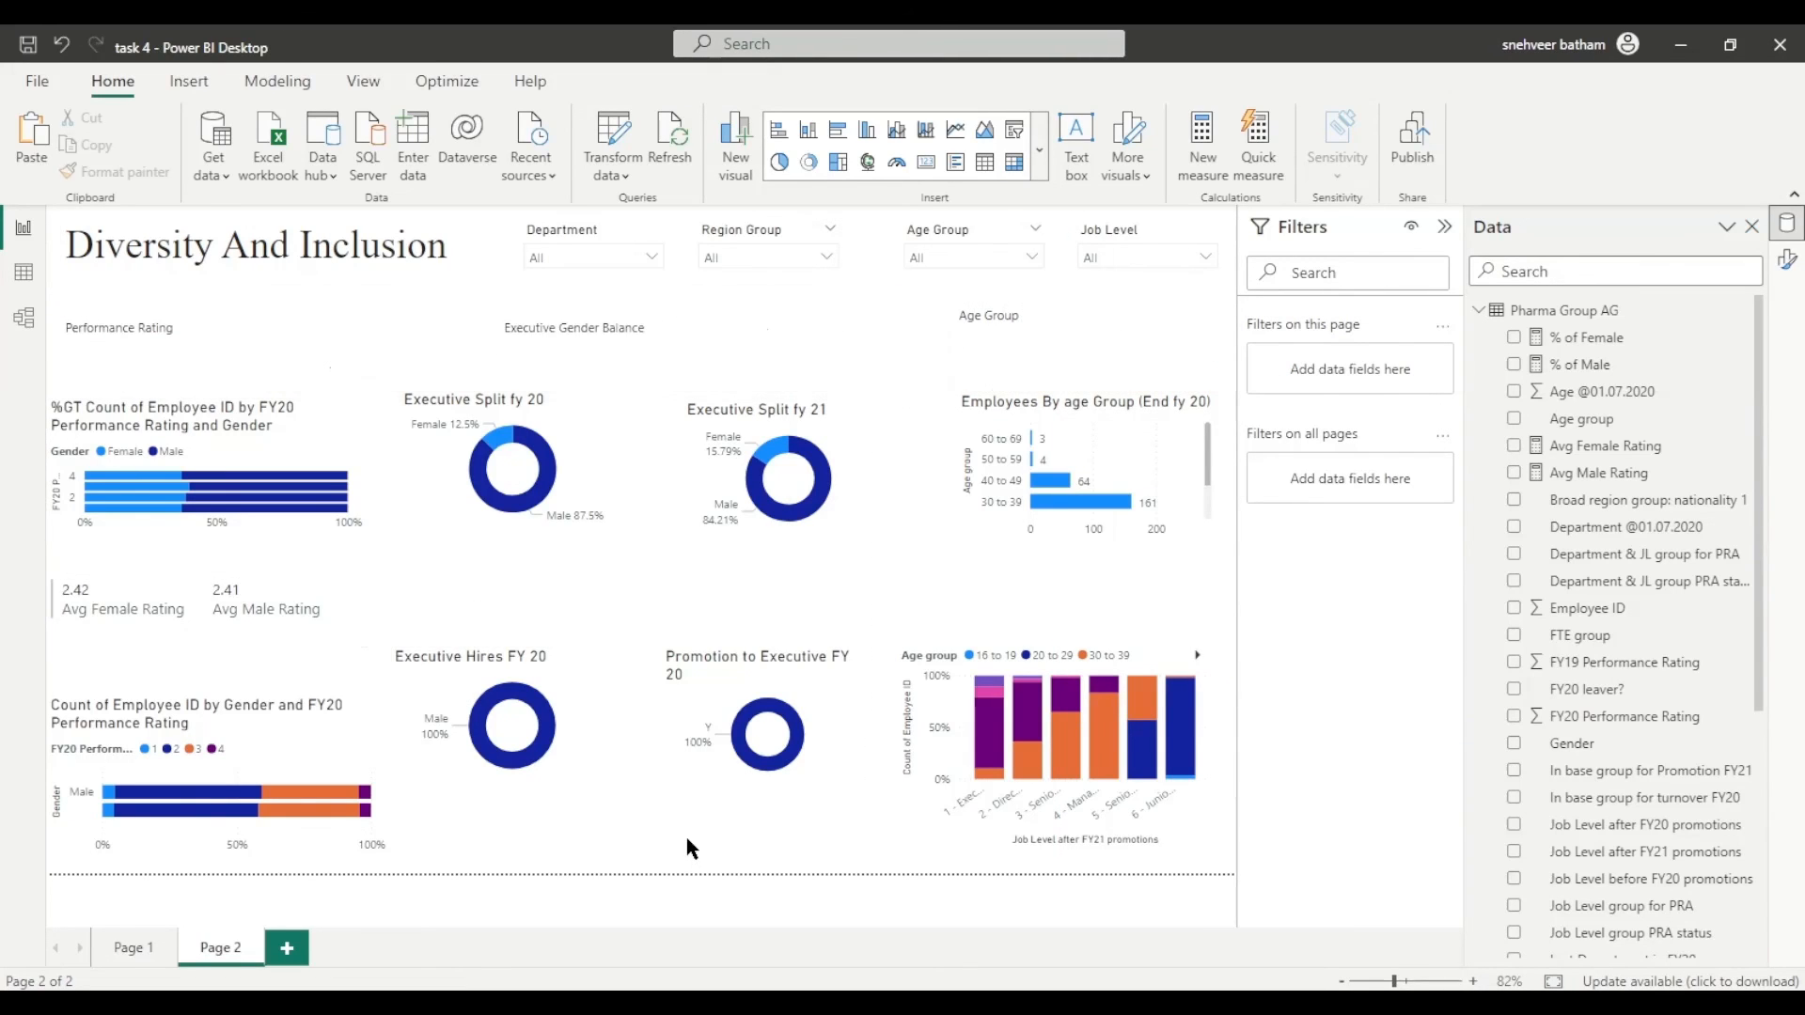
Step: Turn off the titles of both performance rating and gender bar charts
click(235, 474)
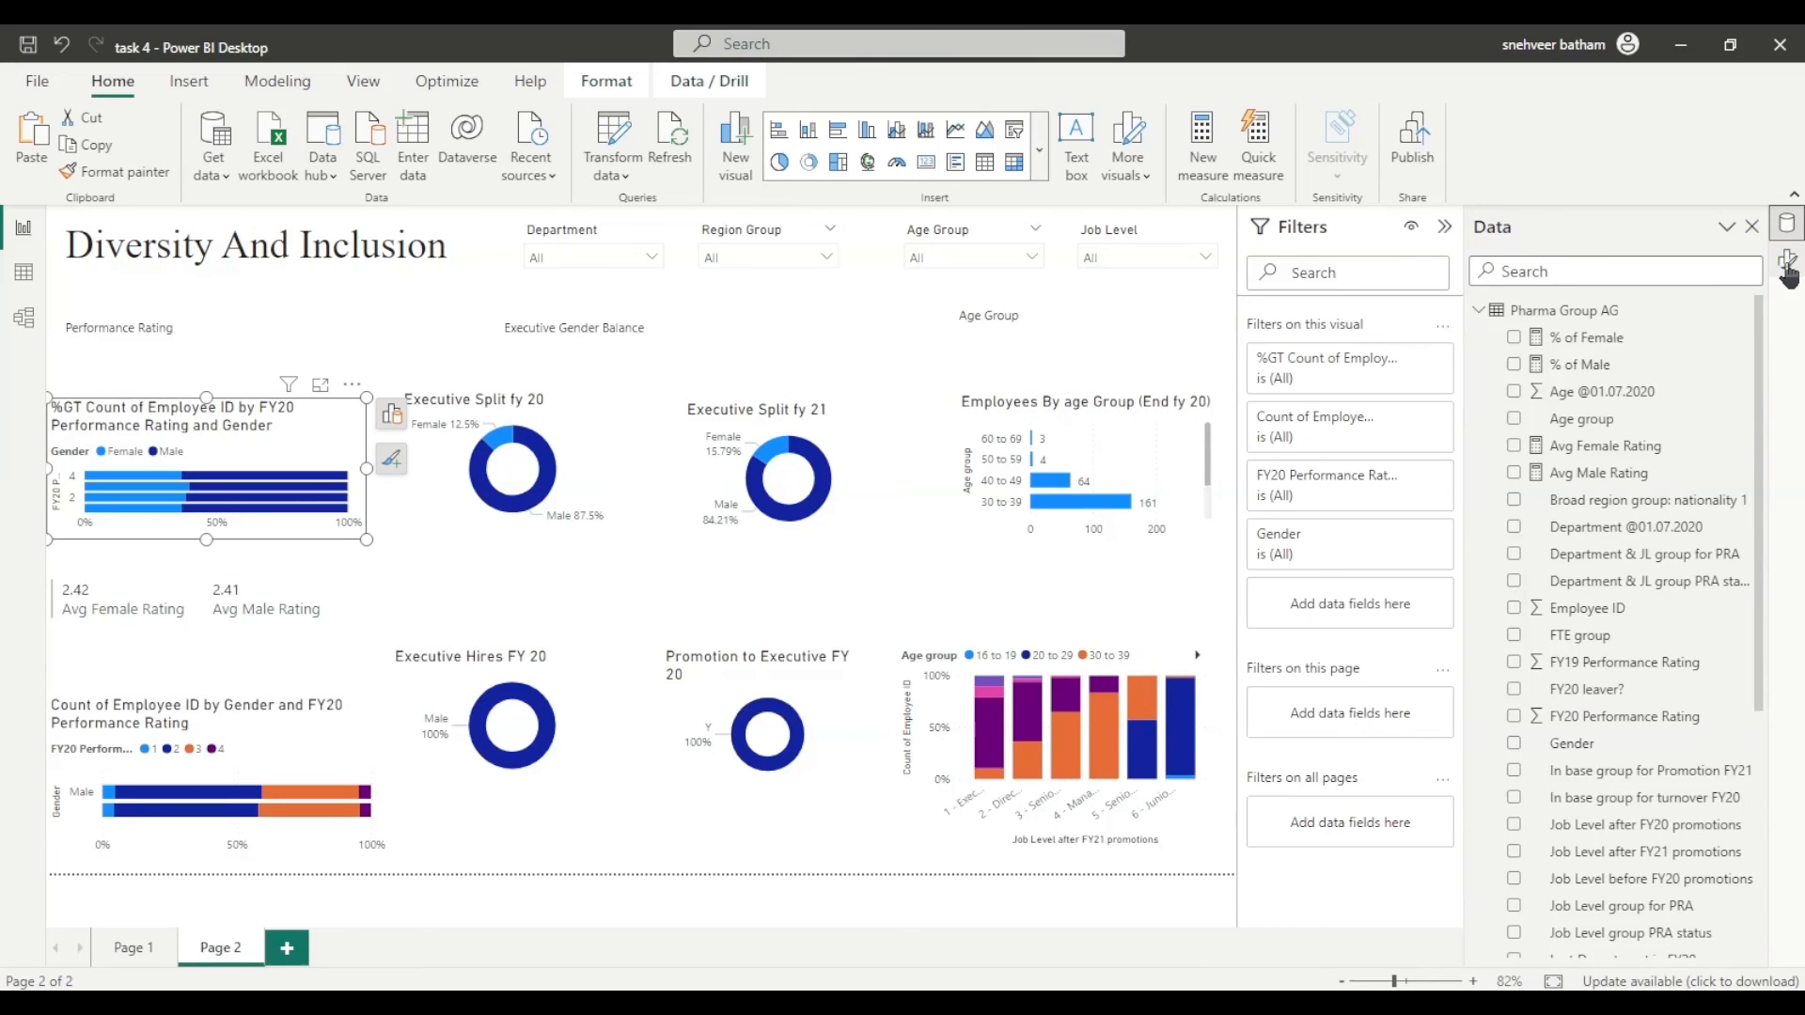
click(1786, 259)
click(1740, 413)
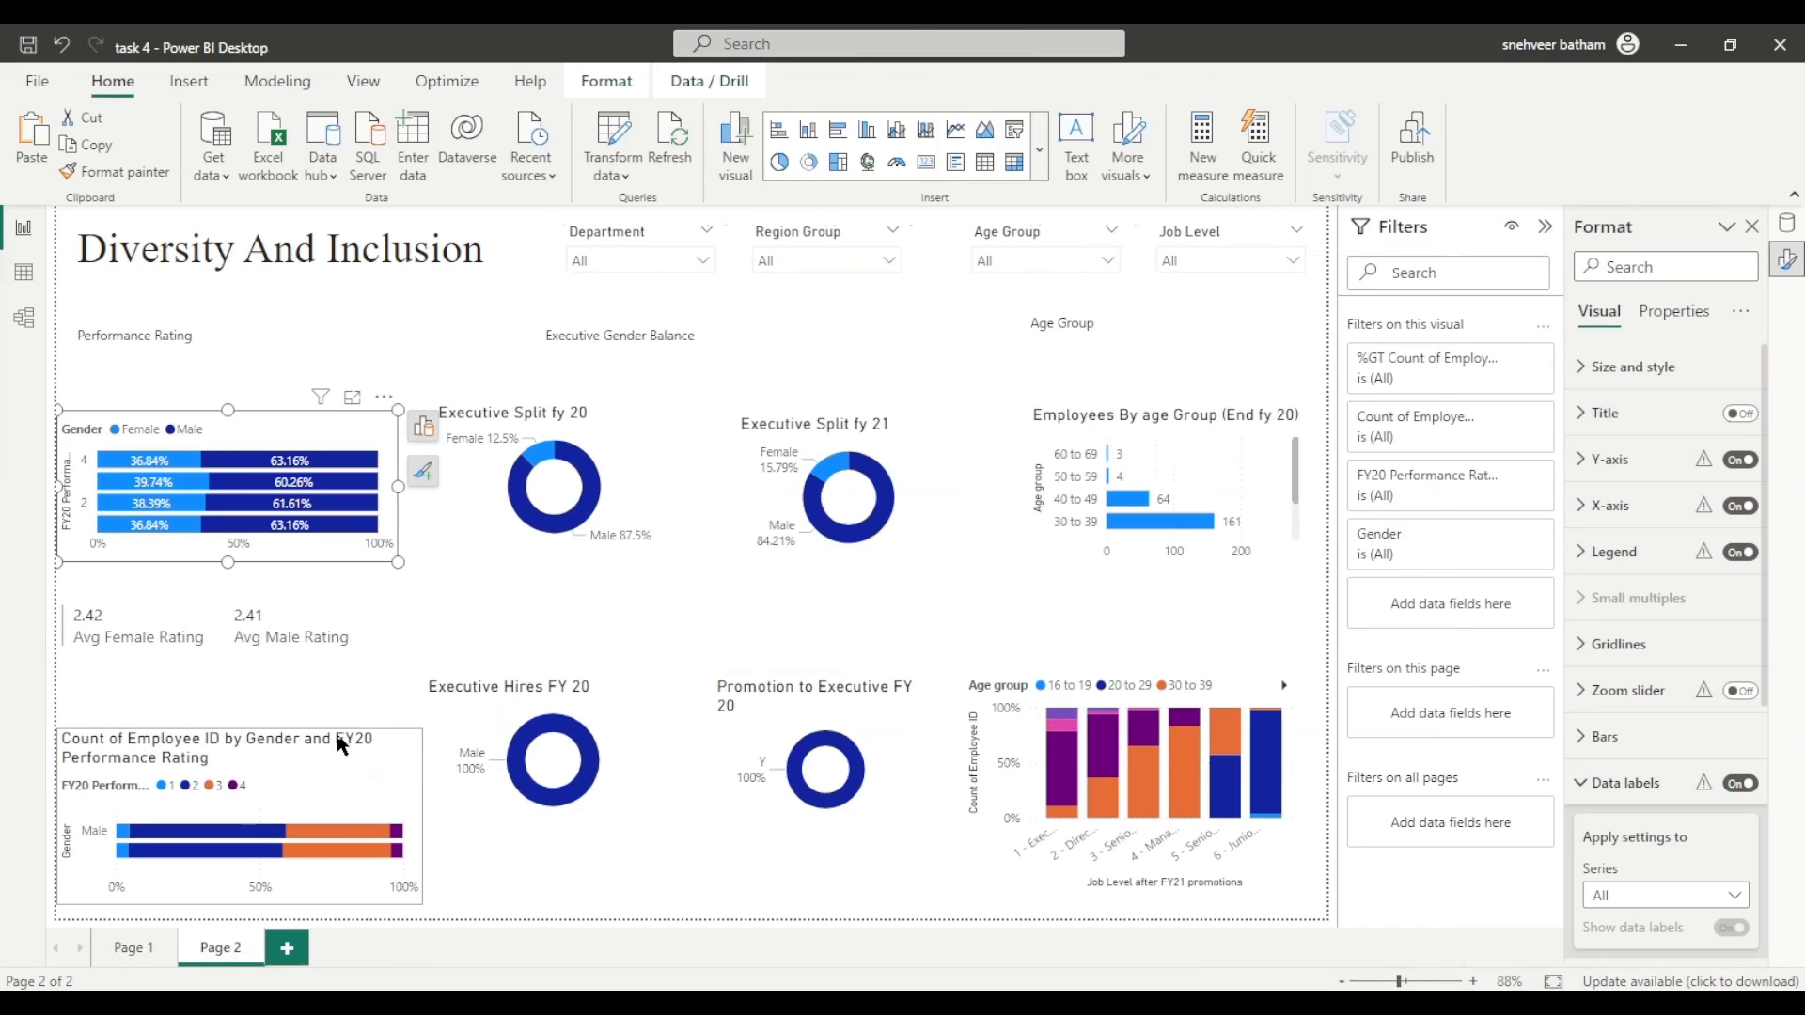
click(351, 738)
click(1739, 413)
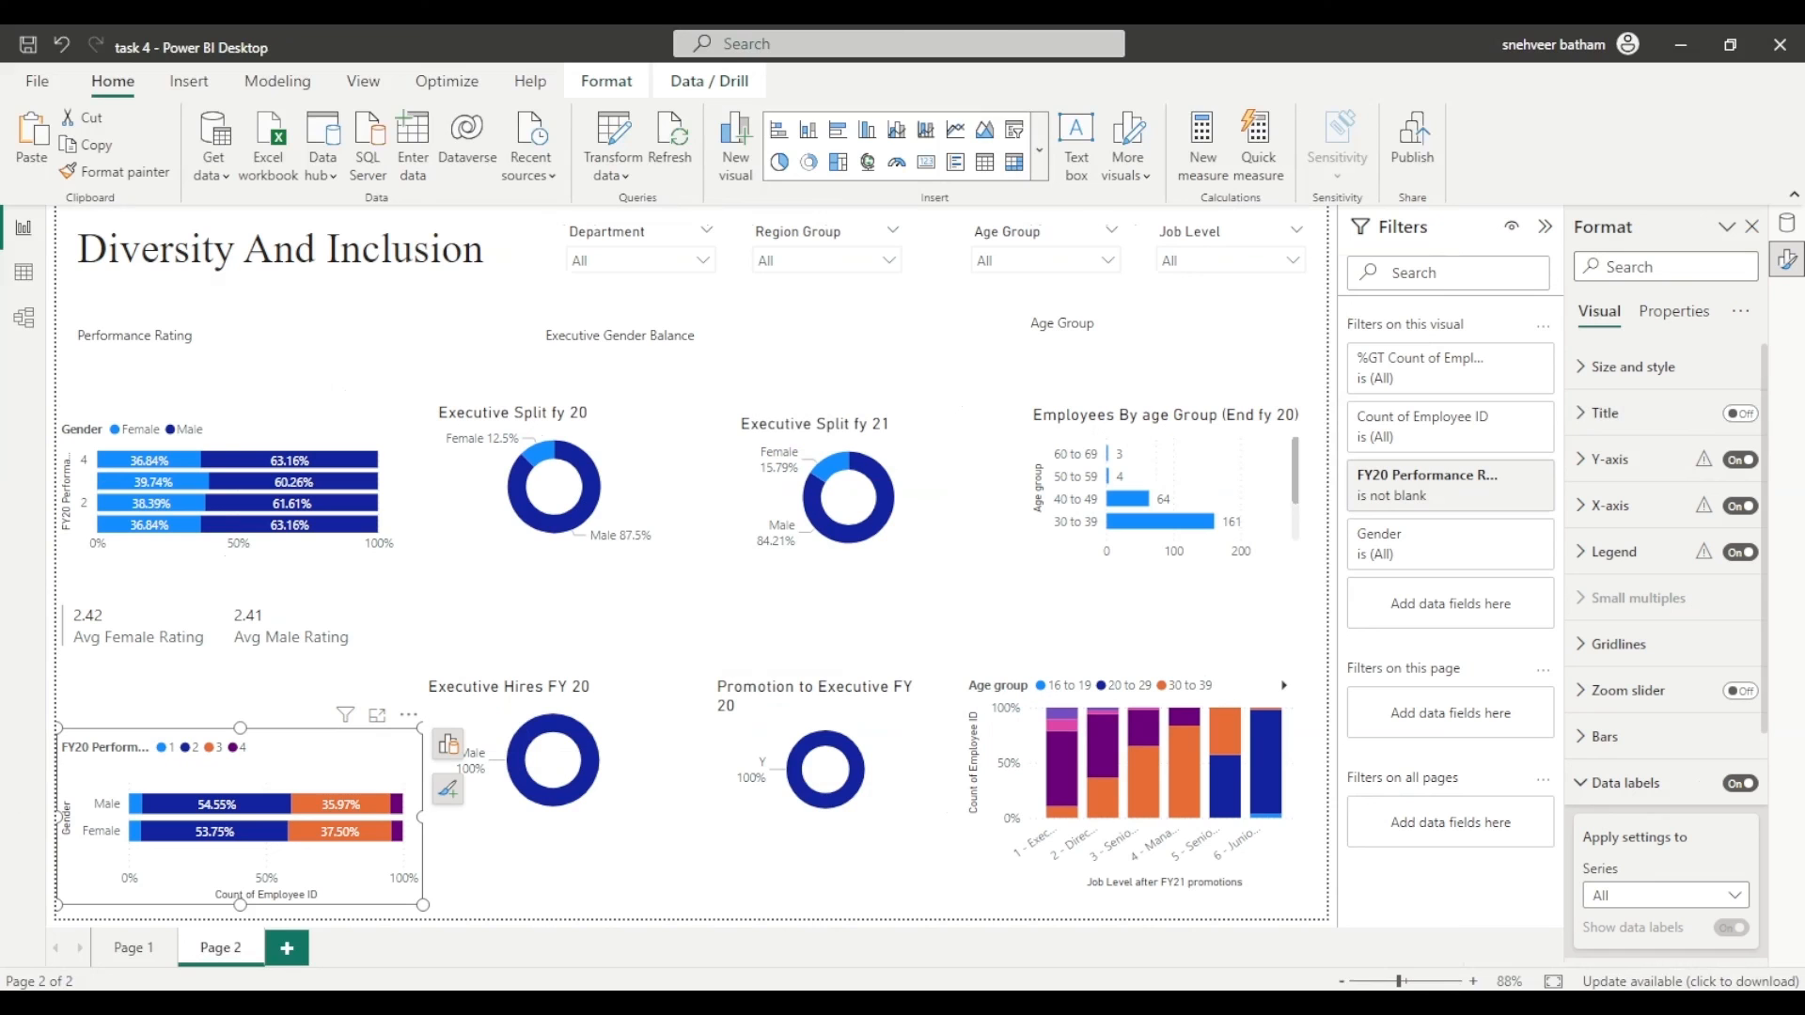